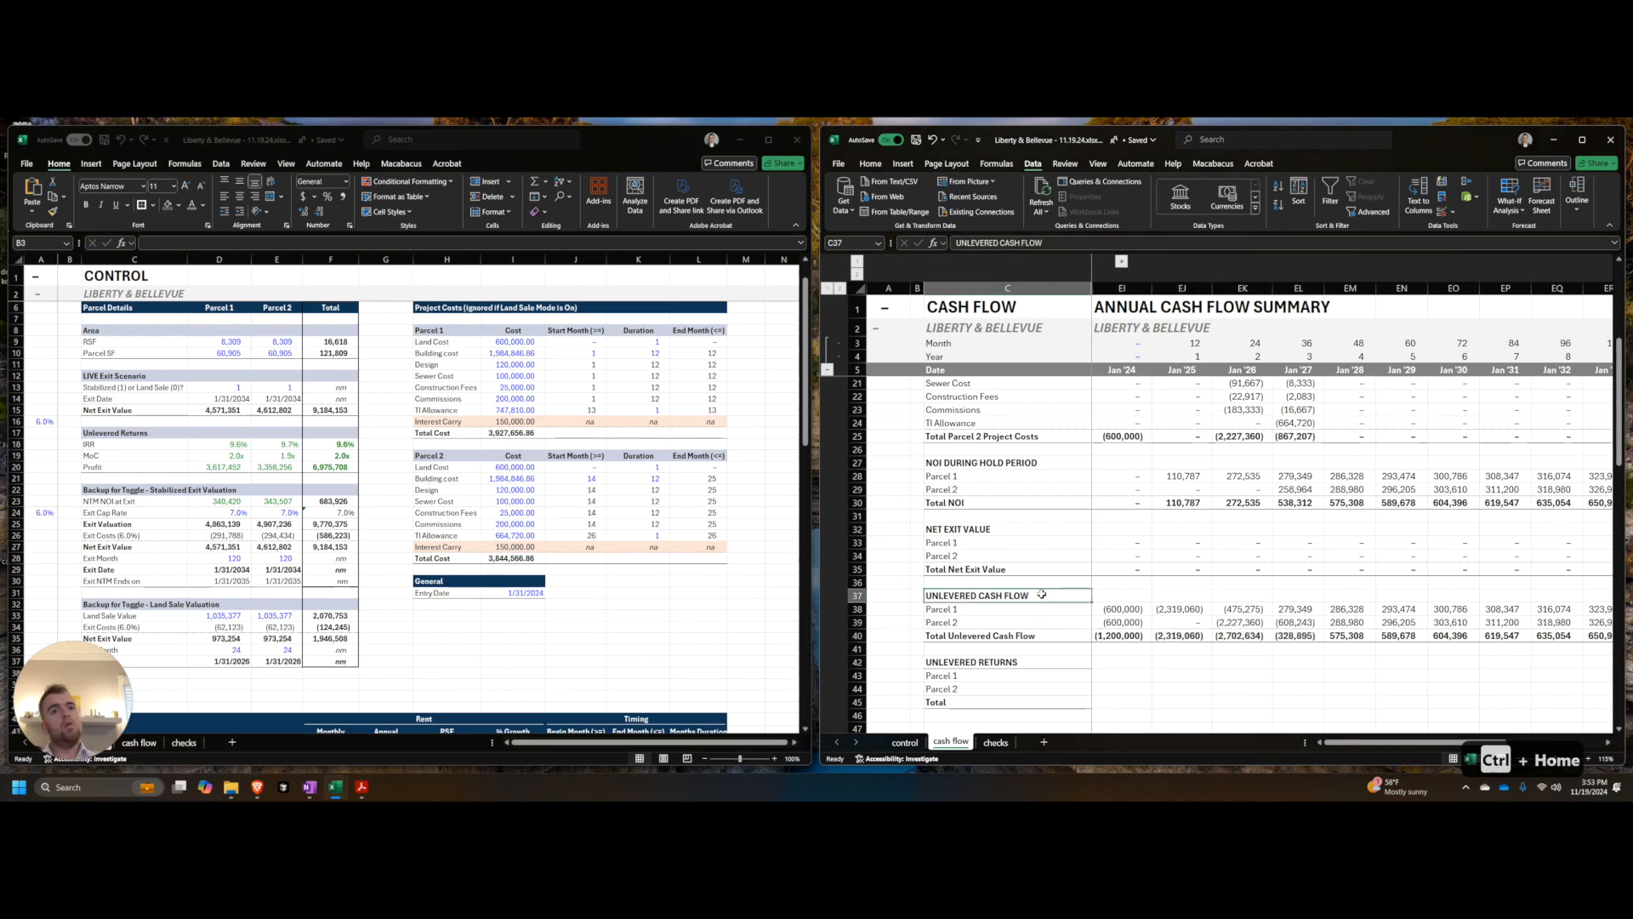
Step: Examine the unlevered cash flow rows for both parcels in the annual cash flow summary
{"action": "key", "text": "ctrl+shift+Right"}
{"action": "key", "text": "shift+Down"}
{"action": "key", "text": "shift+Down"}
{"action": "key", "text": "shift+Down"}
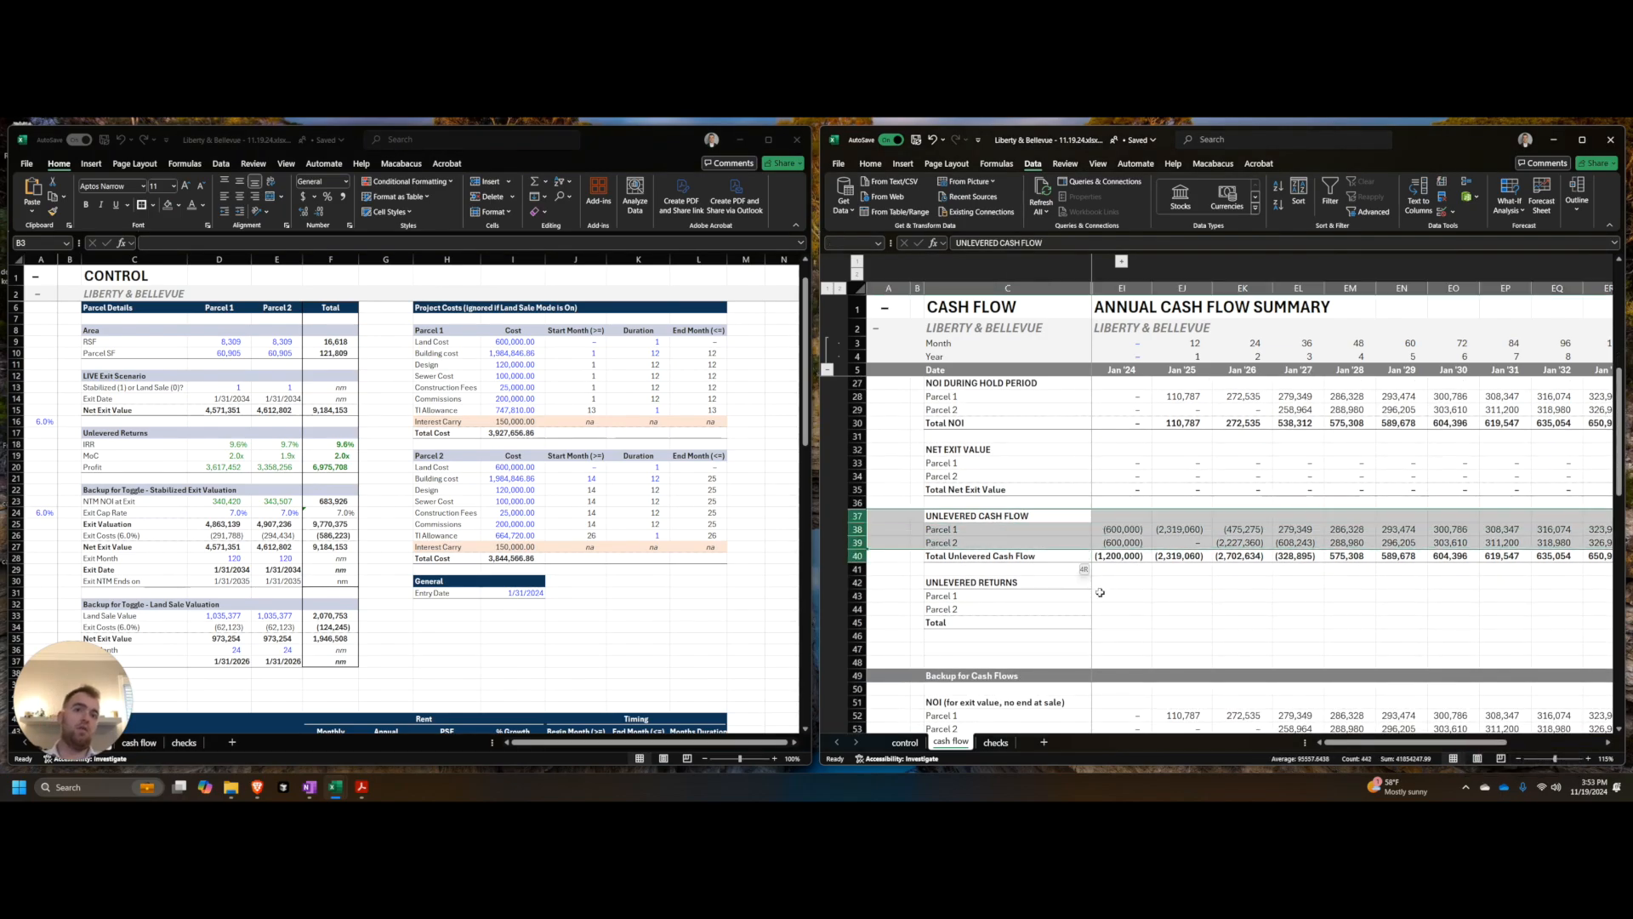
{"action": "left_click", "coordinate": [457, 465]}
{"action": "left_click", "coordinate": [985, 500]}
{"action": "left_click", "coordinate": [1210, 543]}
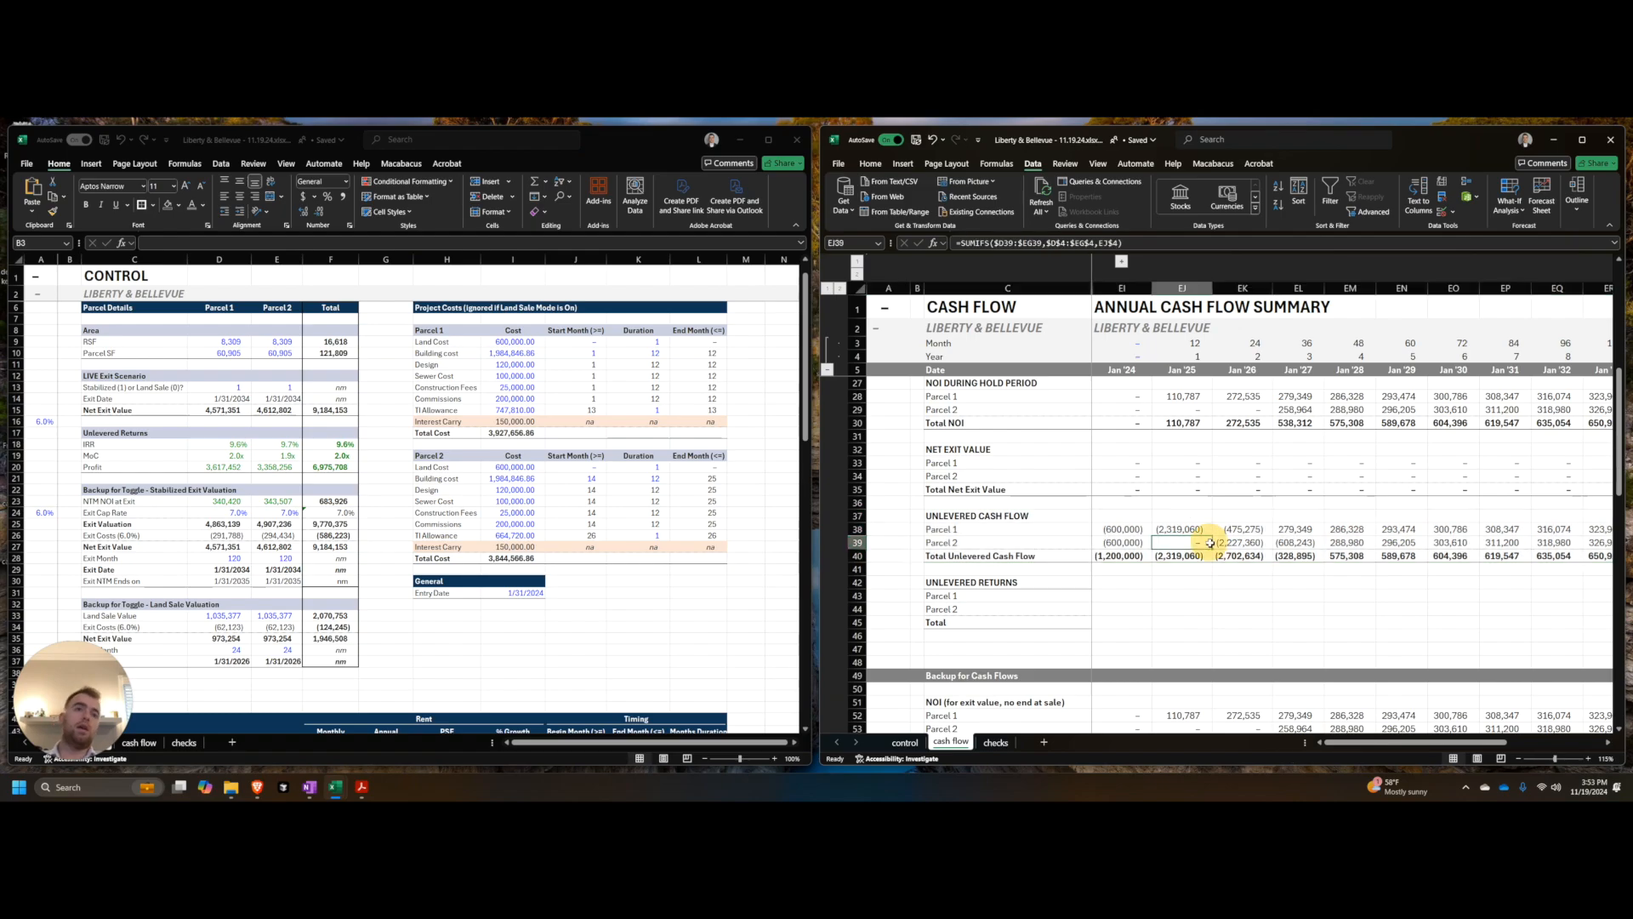
Step: Expand the grouped monthly columns and bring the unlevered returns table with IRR, MoC and Profit into view
{"action": "left_click", "coordinate": [1061, 592]}
{"action": "key", "text": "Right"}
{"action": "key", "text": "alt+a"}
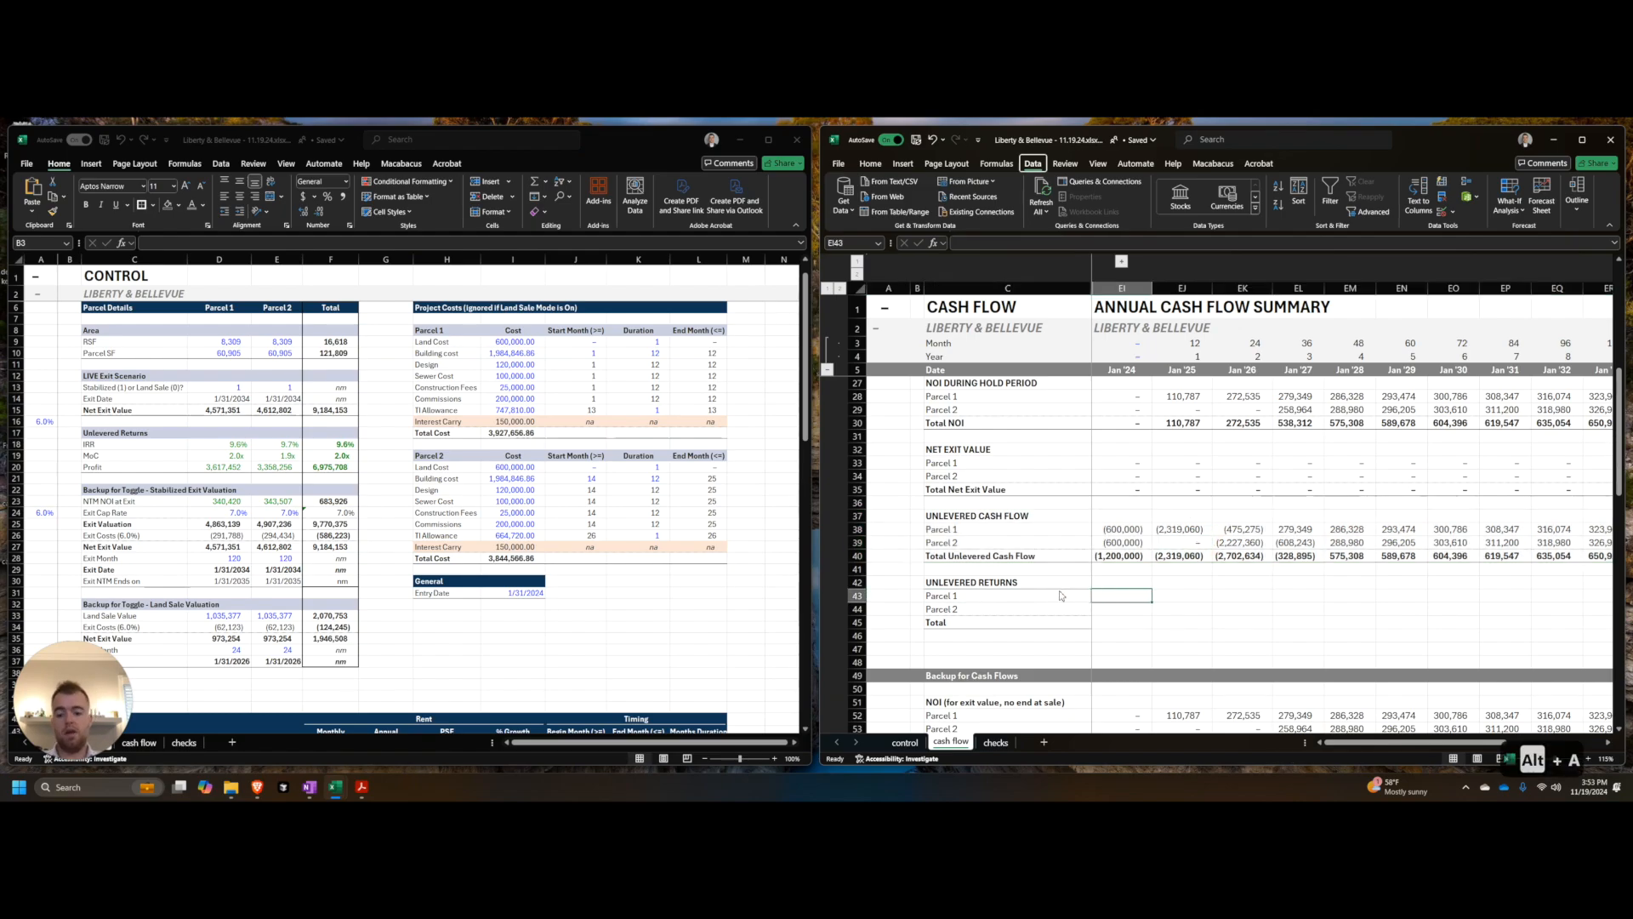
{"action": "key", "text": "j"}
{"action": "key", "text": "ctrl+Left"}
{"action": "key", "text": "Left"}
{"action": "key", "text": "Left"}
{"action": "key", "text": "Left"}
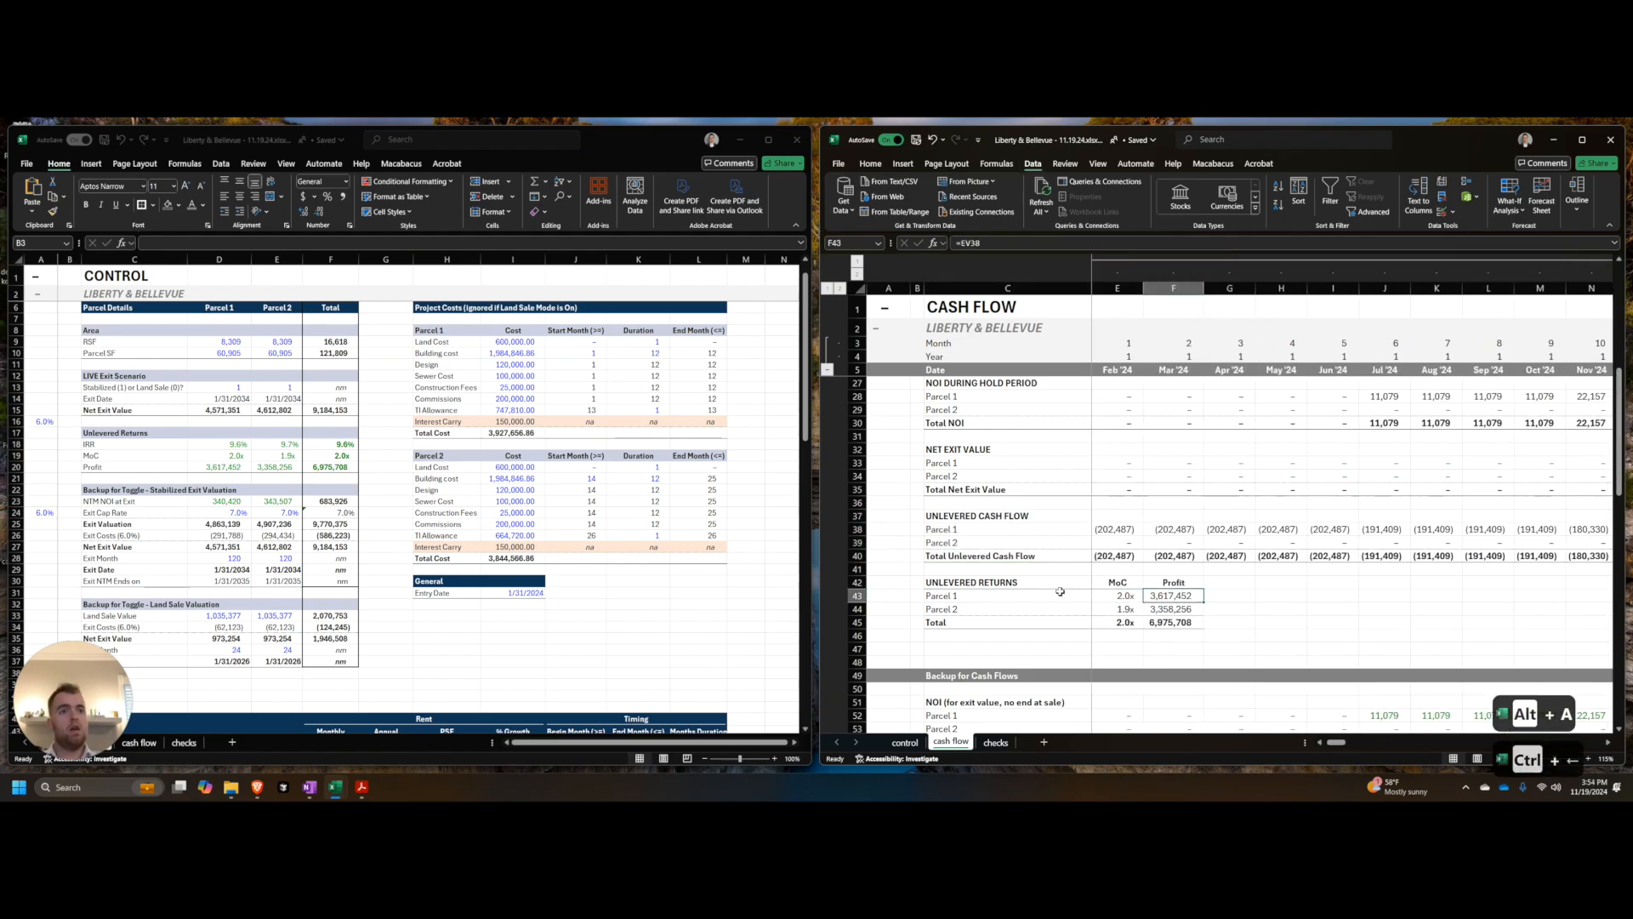
{"action": "key", "text": "Right"}
{"action": "key", "text": "Right"}
{"action": "key", "text": "Right"}
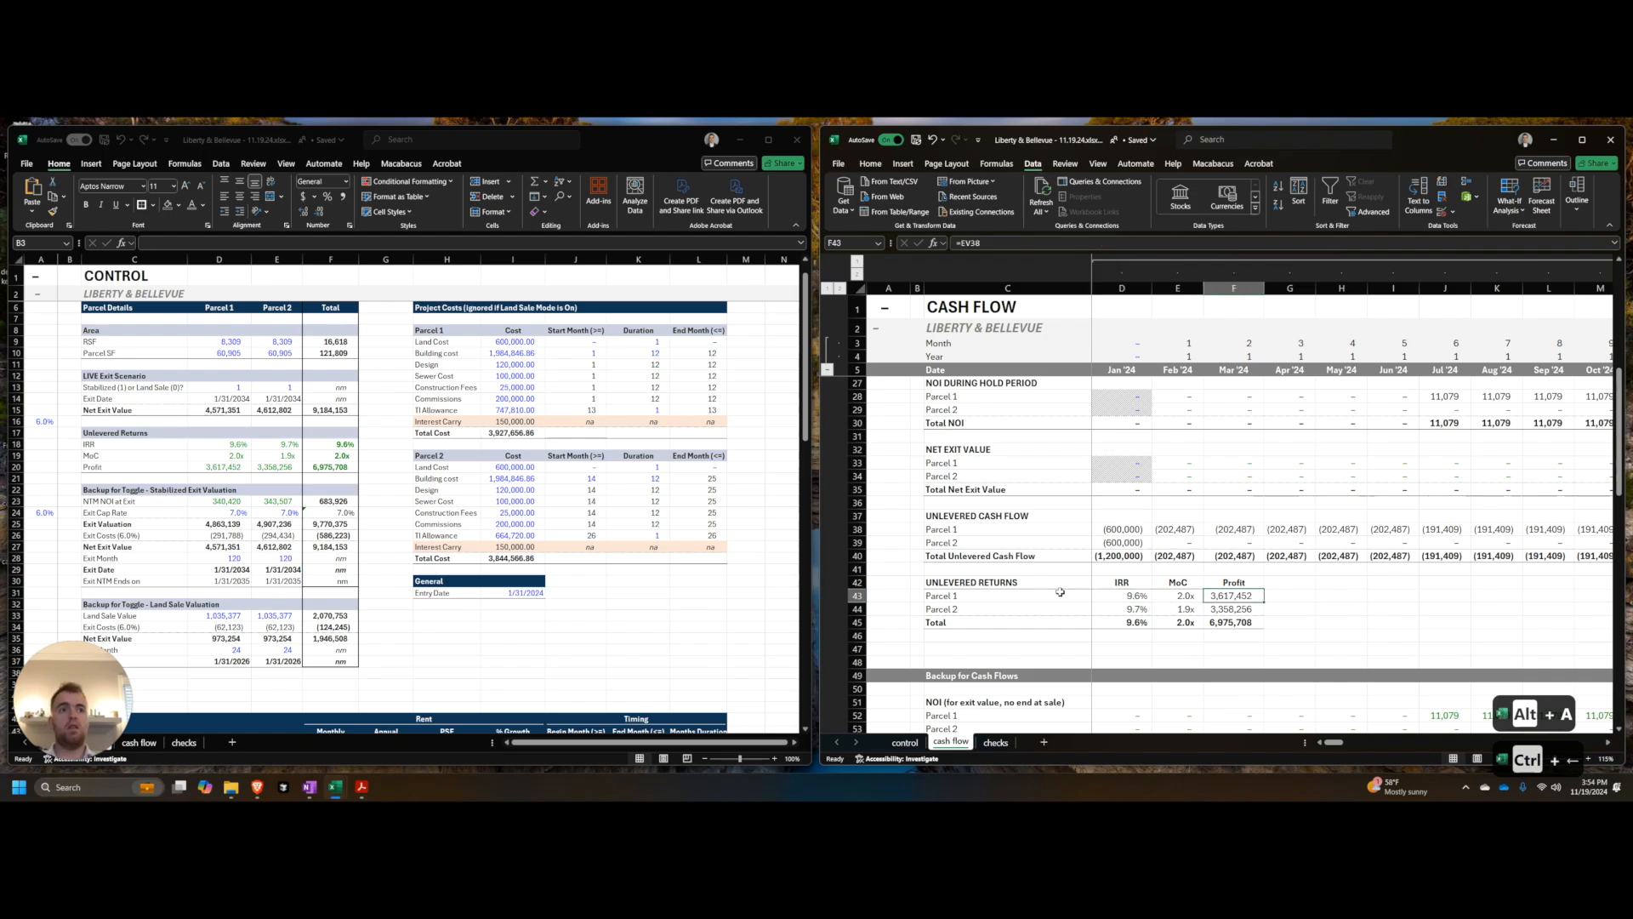
Step: Copy the unlevered returns table from D42:F45 and paste it as links starting at EI42 in the annual summary
{"action": "scroll", "coordinate": [1060, 591], "scroll_direction": "down", "scroll_amount": 3}
{"action": "key", "text": "ctrl+Left"}
{"action": "key", "text": "ctrl+shift+Right"}
{"action": "key", "text": "ctrl+shift+Down"}
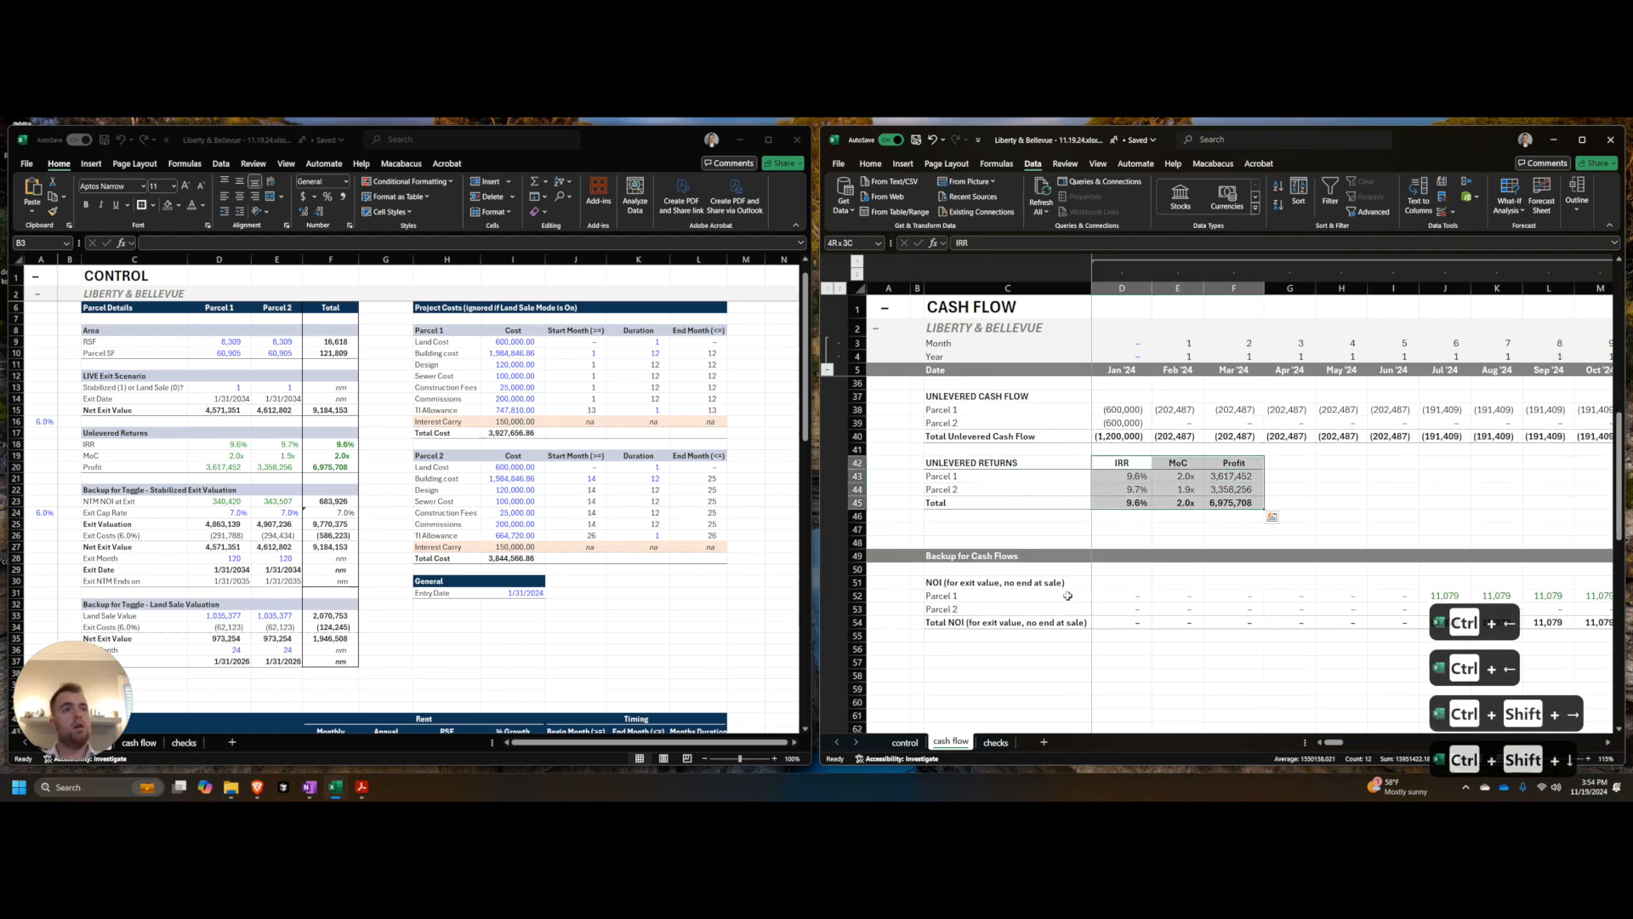
{"action": "key", "text": "ctrl+c"}
{"action": "key", "text": "ctrl+Up"}
{"action": "key", "text": "Right"}
{"action": "key", "text": "ctrl+Right"}
{"action": "key", "text": "Down"}
{"action": "key", "text": "Down"}
{"action": "key", "text": "Right"}
{"action": "key", "text": "Right"}
{"action": "key", "text": "Right"}
{"action": "key", "text": "Right"}
{"action": "key", "text": "Right"}
{"action": "key", "text": "Right"}
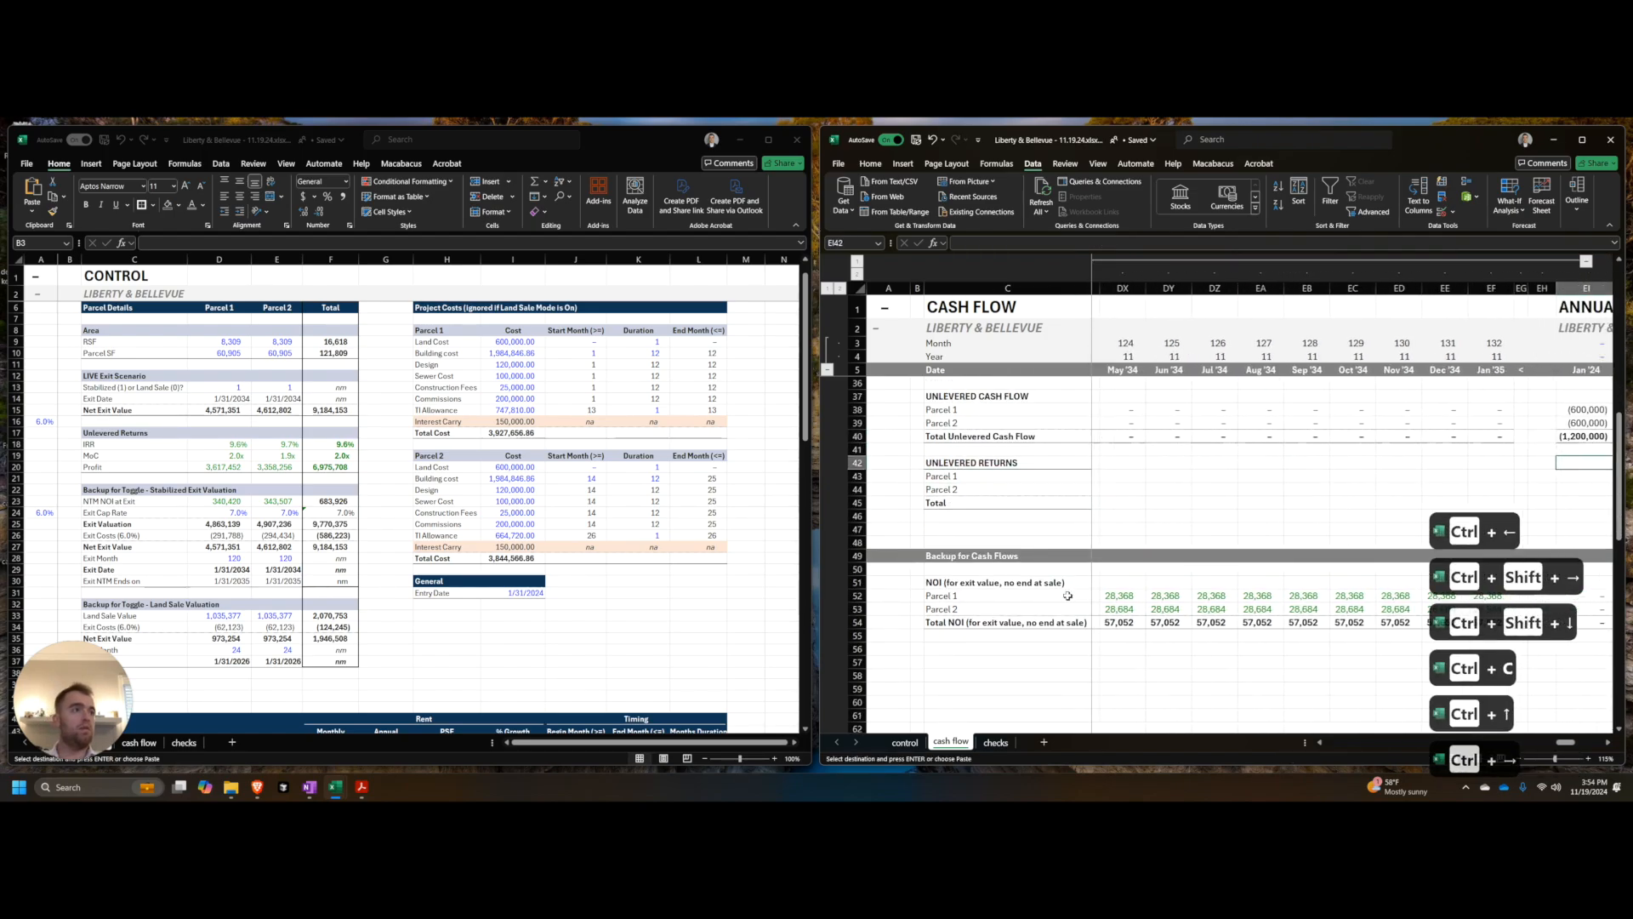
{"action": "key", "text": "Left"}
{"action": "key", "text": "Left"}
{"action": "key", "text": "alt+e"}
{"action": "key", "text": "s"}
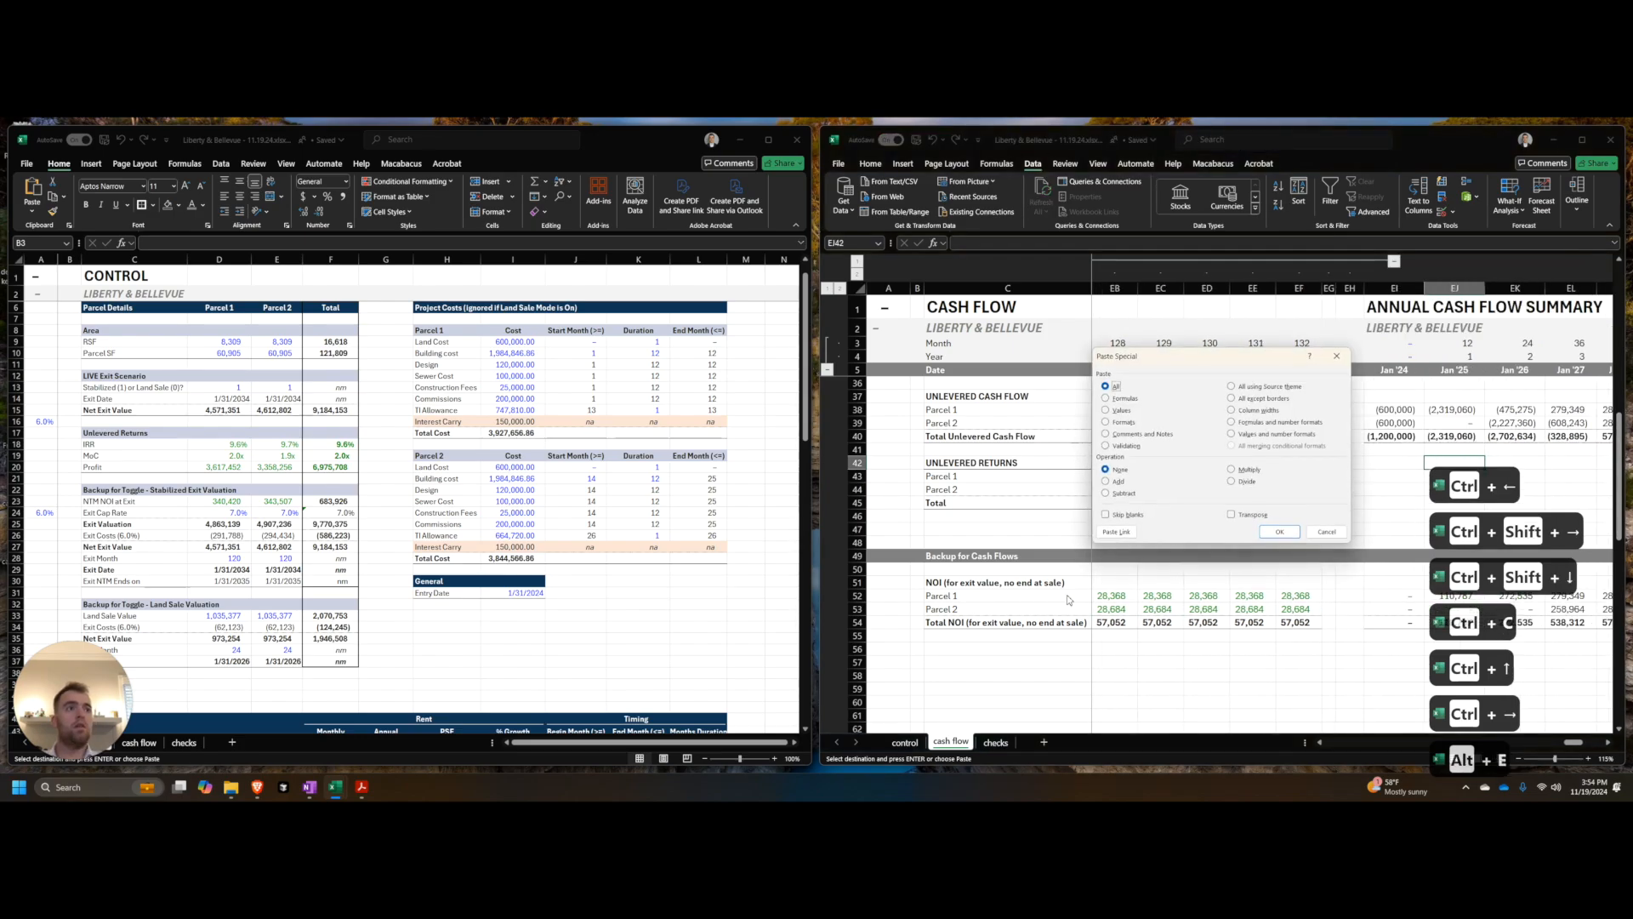
{"action": "key", "text": "Escape"}
{"action": "key", "text": "Left"}
{"action": "key", "text": "alt+e"}
{"action": "key", "text": "s"}
{"action": "key", "text": "l"}
Step: Paste the original returns table's formats onto the linked copy in the annual summary
{"action": "key", "text": "alt+e"}
{"action": "key", "text": "s"}
{"action": "key", "text": "t"}
{"action": "key", "text": "Return"}
Step: Check the linked returns table in the annual summary and return to the first monthly column
{"action": "key", "text": "ctrl+Down"}
{"action": "key", "text": "ctrl+Left"}
{"action": "key", "text": "ctrl+Right"}
{"action": "key", "text": "ctrl+Right"}
{"action": "key", "text": "Left"}
{"action": "key", "text": "Up"}
{"action": "key", "text": "Up"}
{"action": "key", "text": "Right"}
{"action": "key", "text": "Right"}
{"action": "key", "text": "Right"}
{"action": "key", "text": "Right"}
{"action": "key", "text": "Right"}
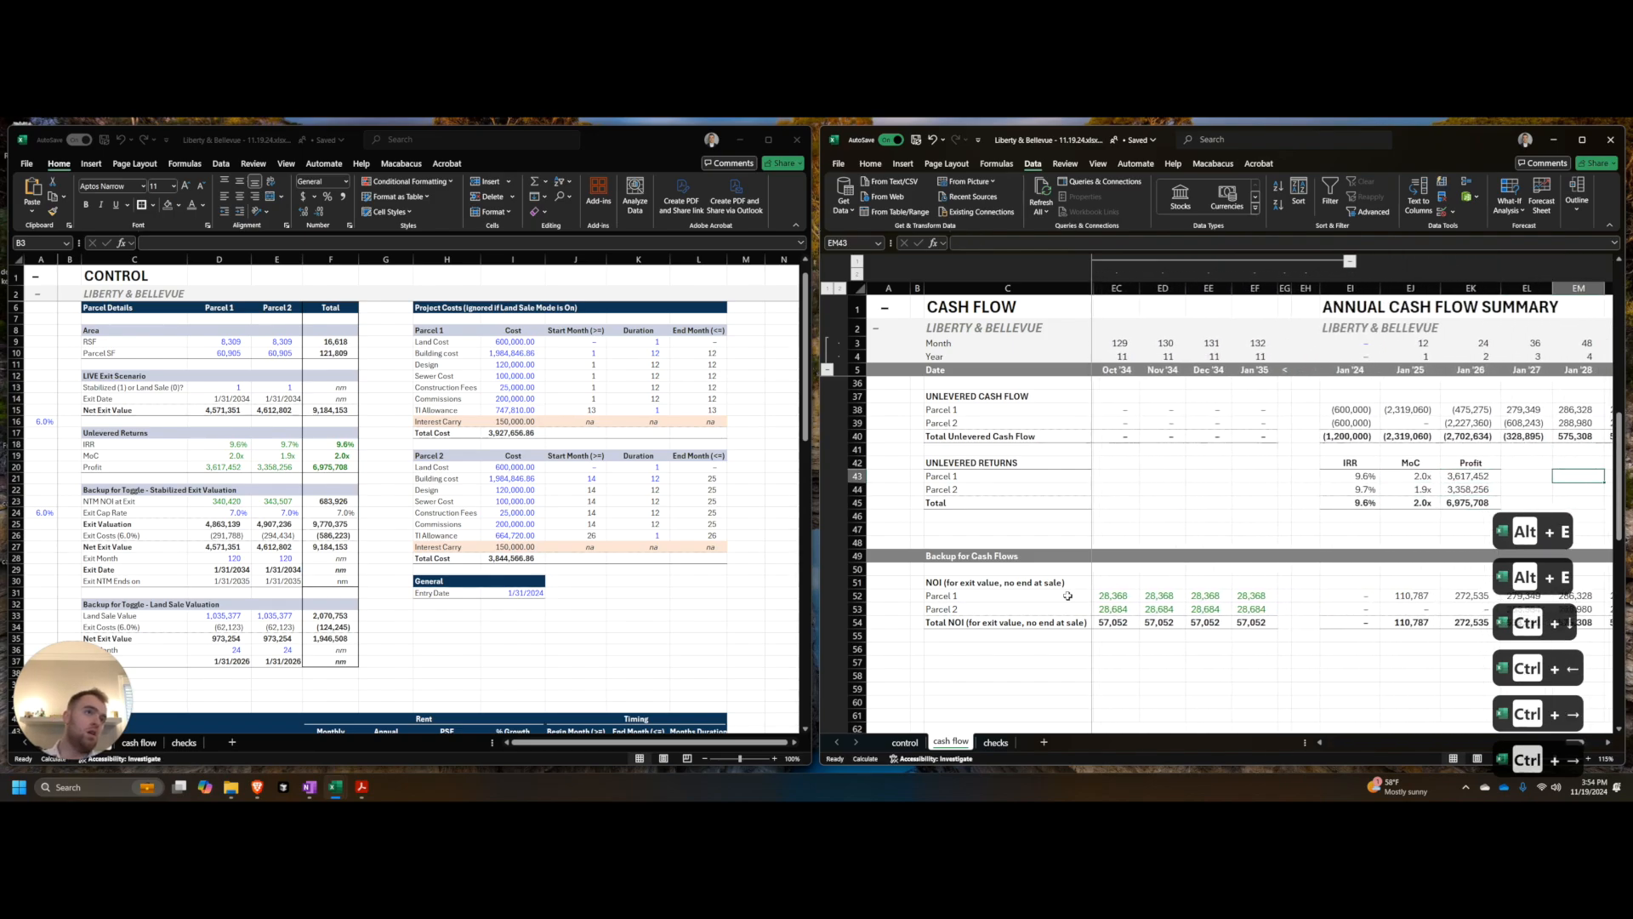
{"action": "key", "text": "Home"}
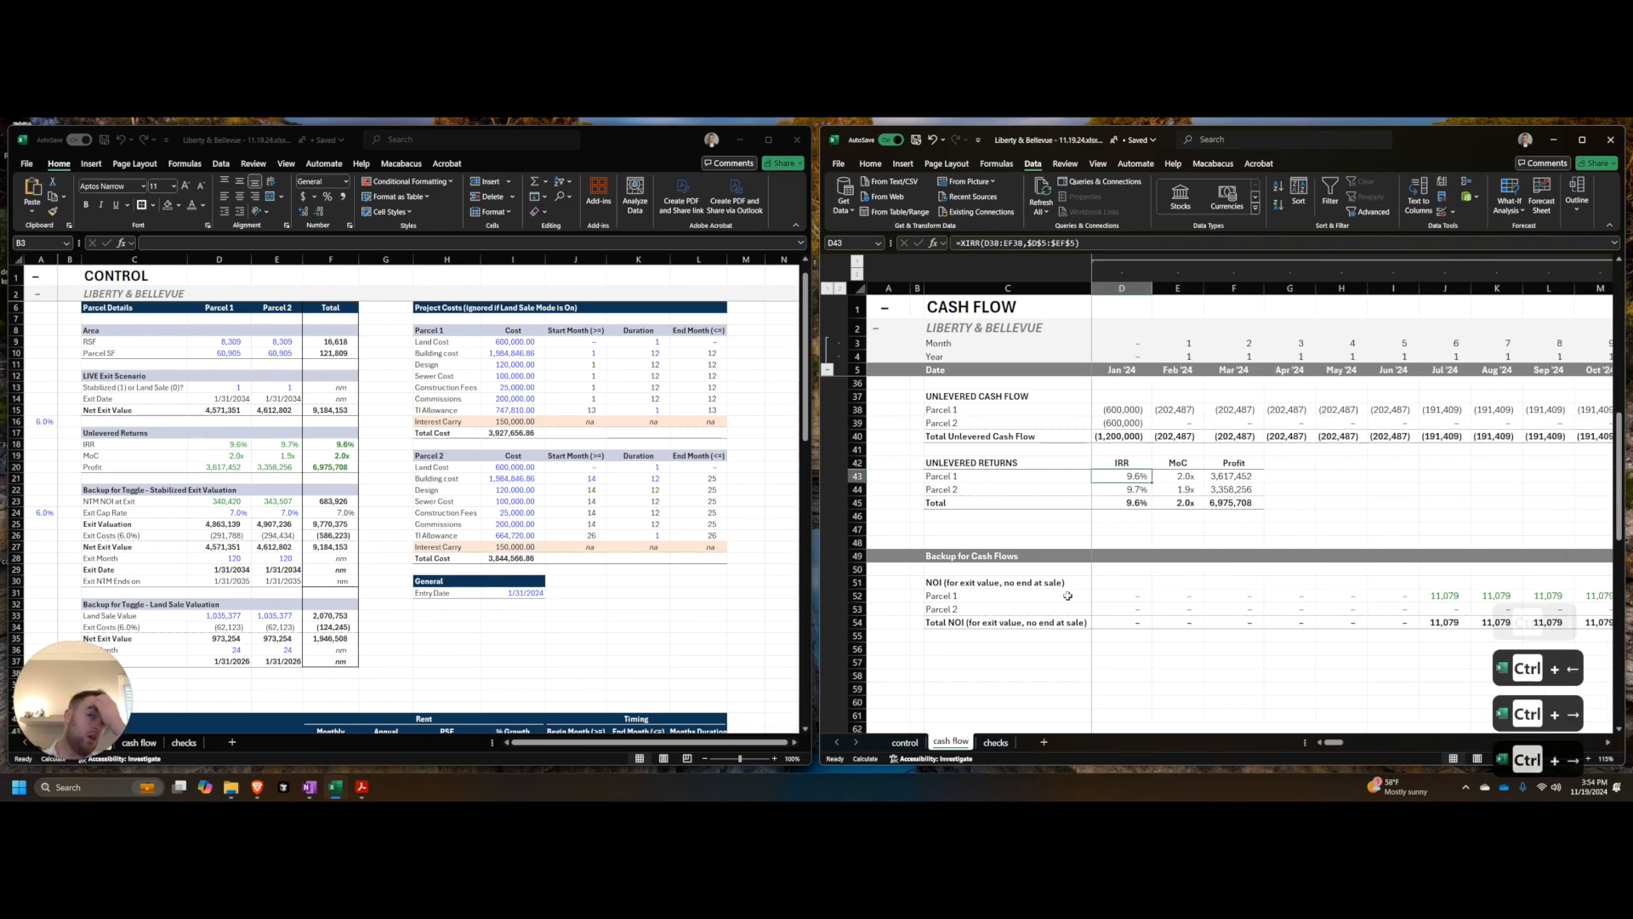
Step: Insert two rows above the Parcel 1 project costs section and enter the header UNLEVERED CASH FLOWS in C7
{"action": "scroll", "coordinate": [1068, 595], "scroll_direction": "up", "scroll_amount": 10}
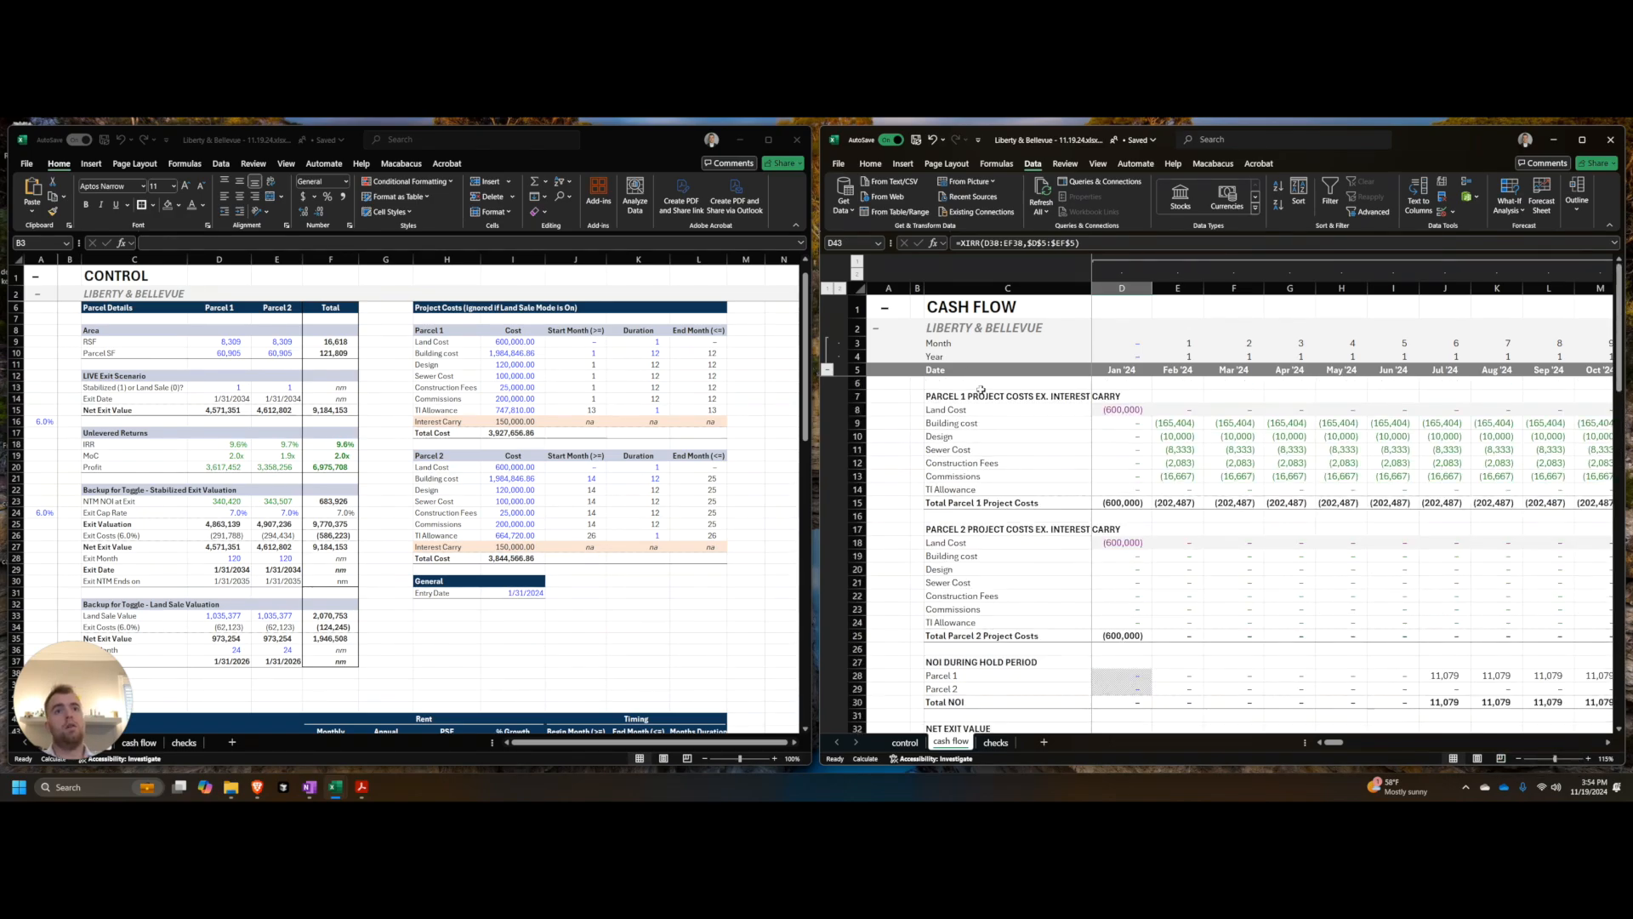
{"action": "left_click", "coordinate": [981, 387]}
{"action": "key", "text": "ctrl+shift+equal"}
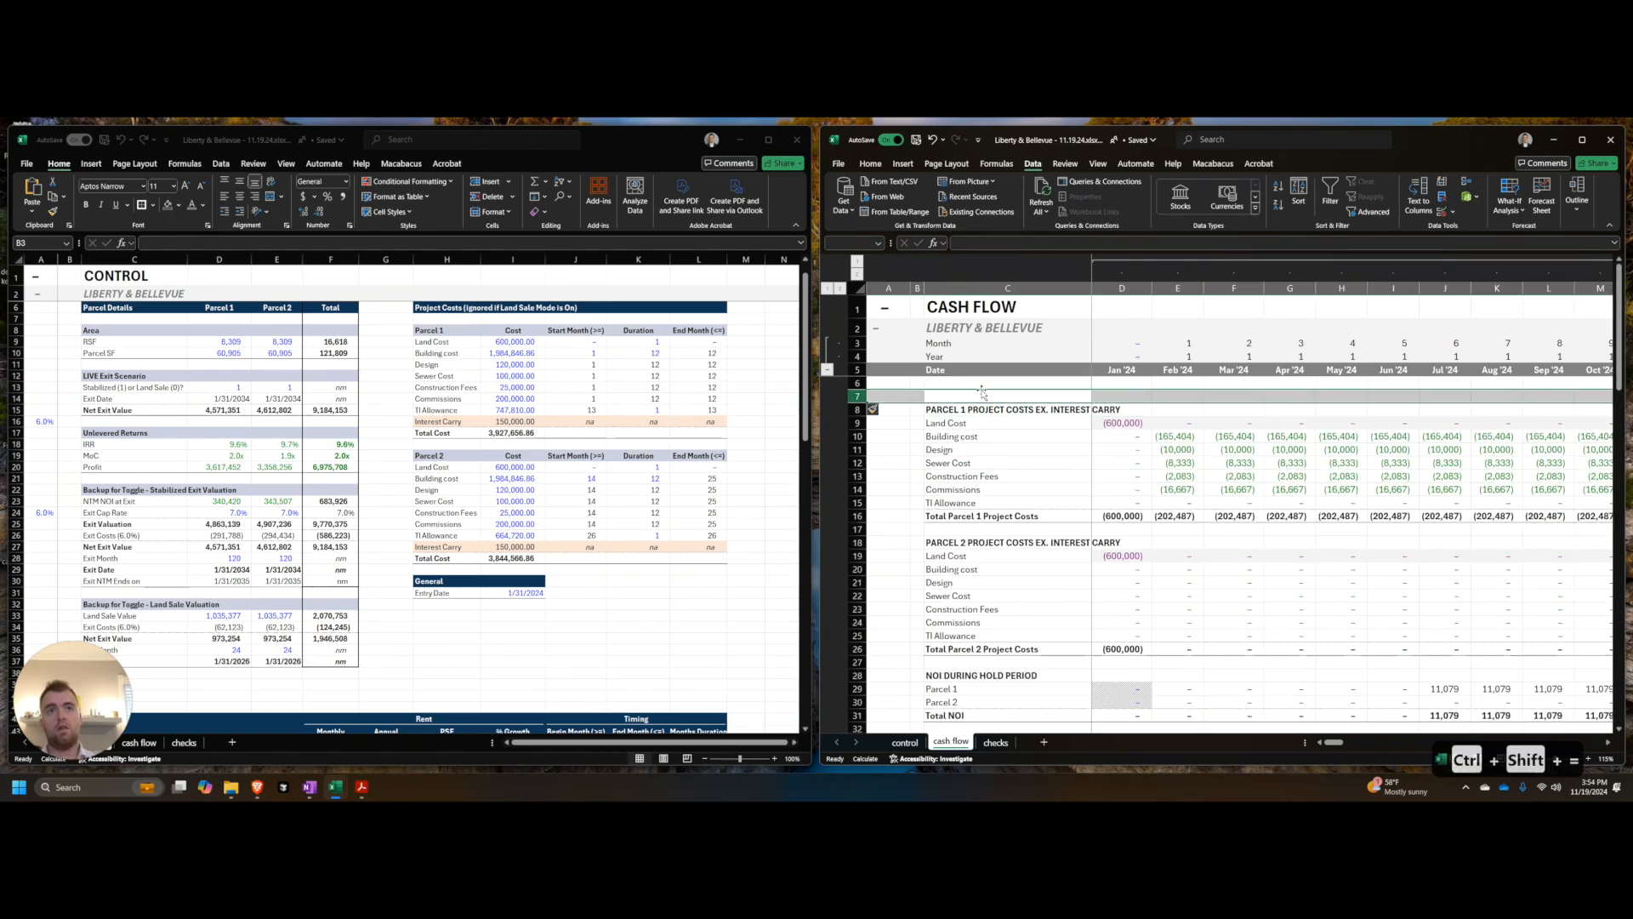
{"action": "key", "text": "ctrl+shift+equal"}
{"action": "key", "text": "Caps_Lock"}
{"action": "type", "text": "UNLE"}
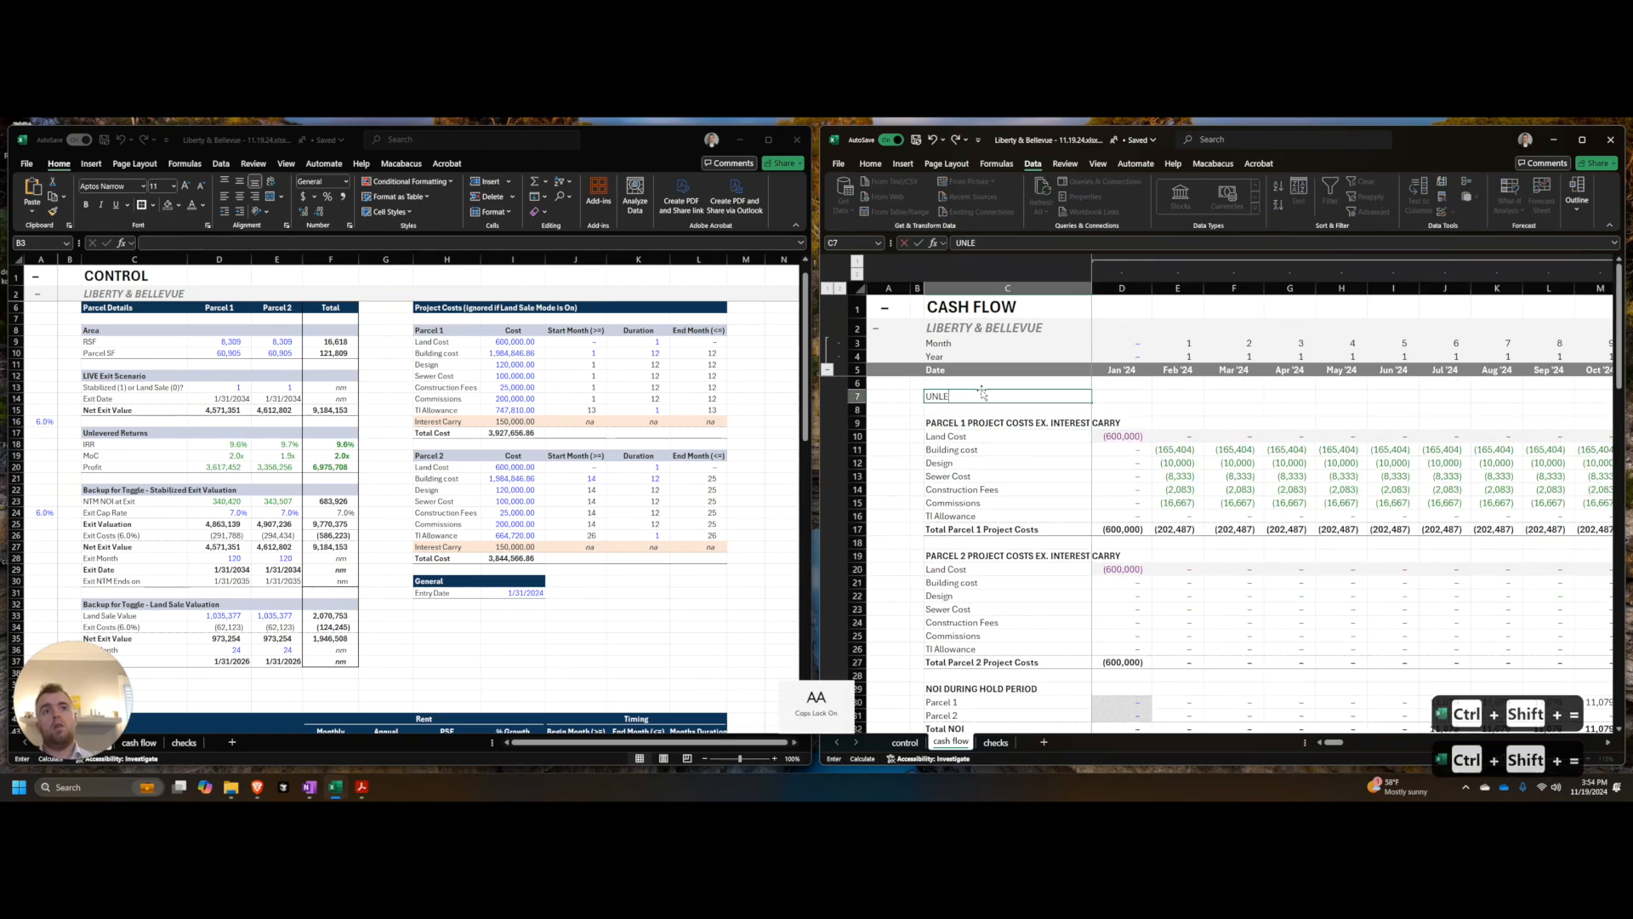
{"action": "key", "text": "Return"}
Step: Format row 7 as a section header with bold text, a dark blue fill and a white font
{"action": "key", "text": "shift+space"}
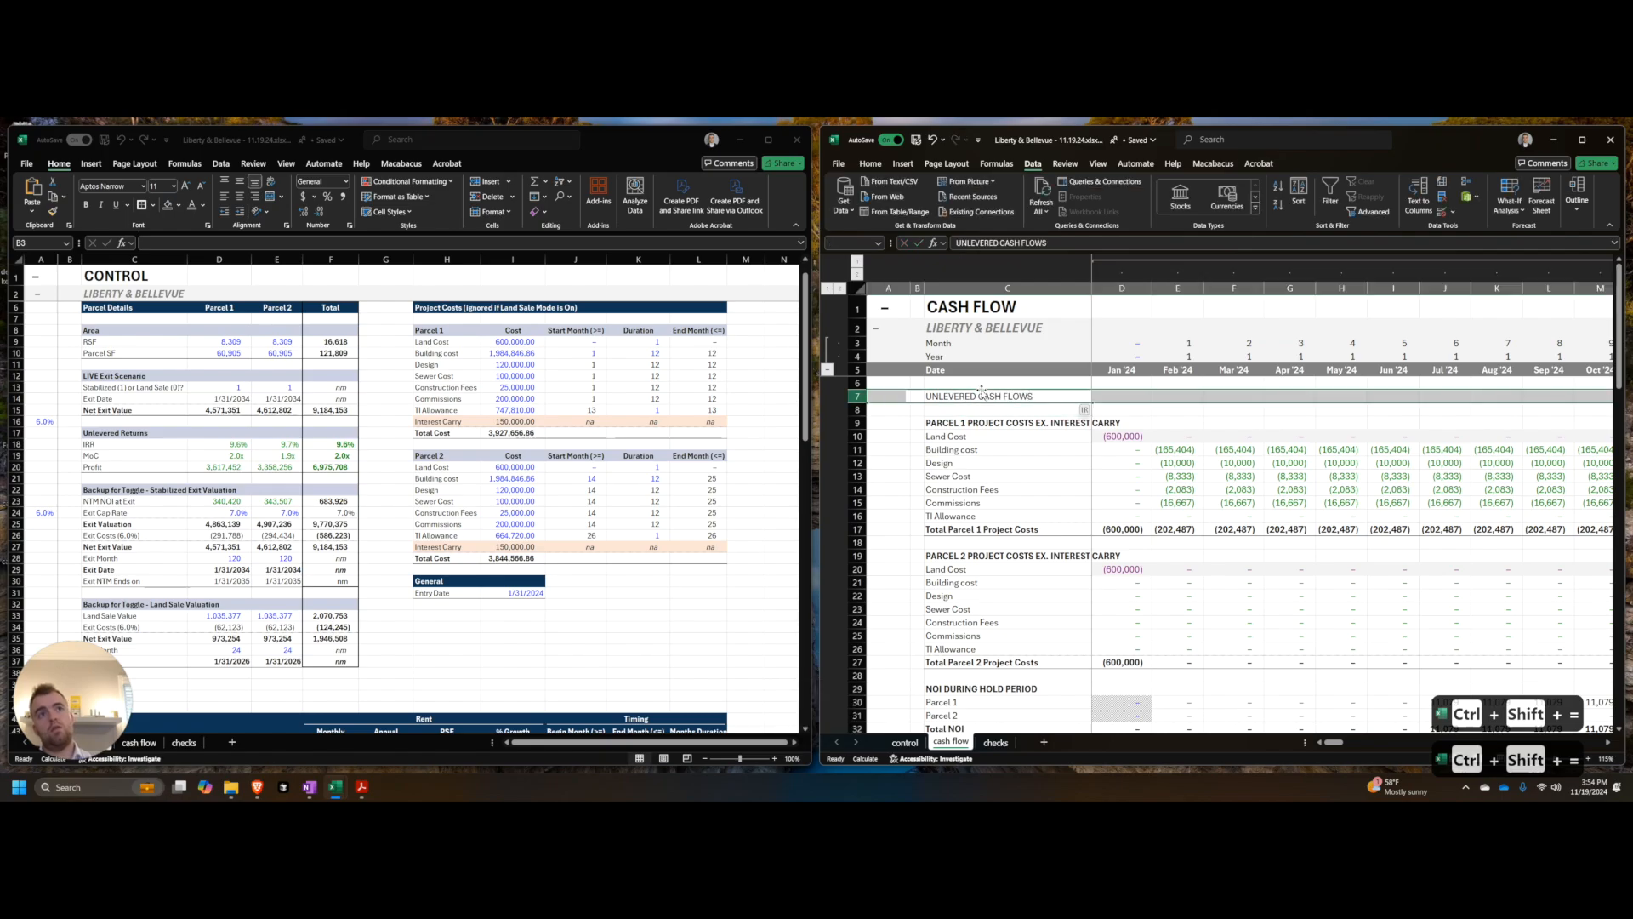
{"action": "key", "text": "ctrl+b"}
{"action": "key", "text": "ctrl+shift+k"}
{"action": "key", "text": "ctrl+shift+k"}
{"action": "key", "text": "ctrl+apostrophe"}
{"action": "key", "text": "ctrl+apostrophe"}
{"action": "key", "text": "ctrl+apostrophe"}
{"action": "key", "text": "ctrl+apostrophe"}
{"action": "key", "text": "ctrl+apostrophe"}
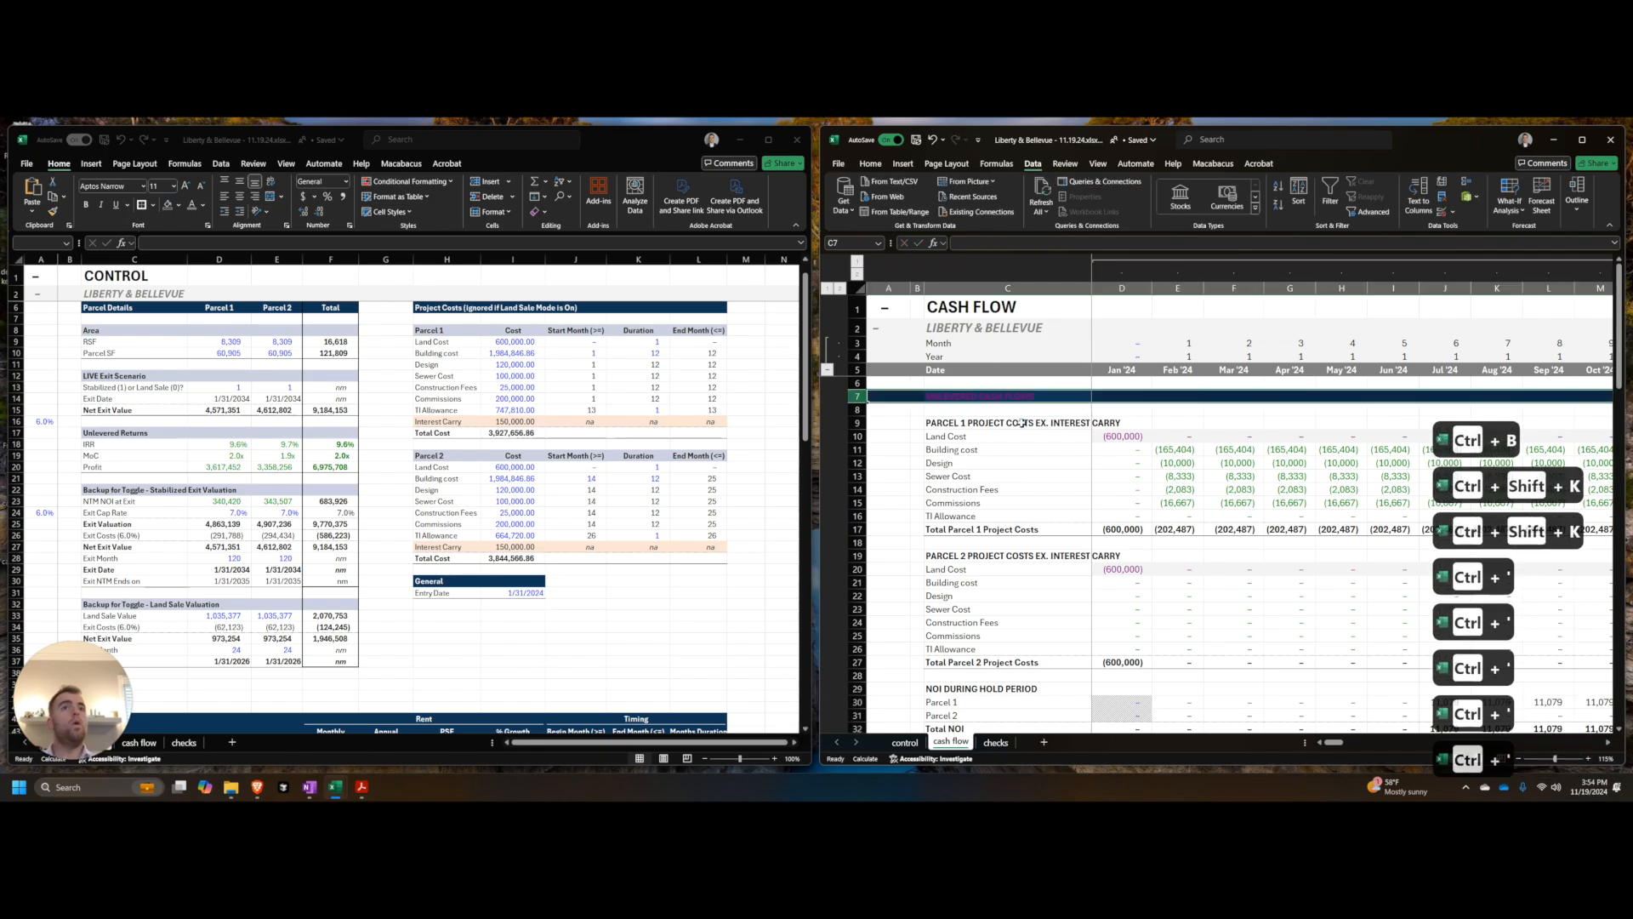
Step: Copy the UNLEVERED CASH FLOWS header row and insert it at row 49, below the unlevered returns table
{"action": "key", "text": "ctrl+c"}
{"action": "scroll", "coordinate": [1012, 477], "scroll_direction": "down", "scroll_amount": 9}
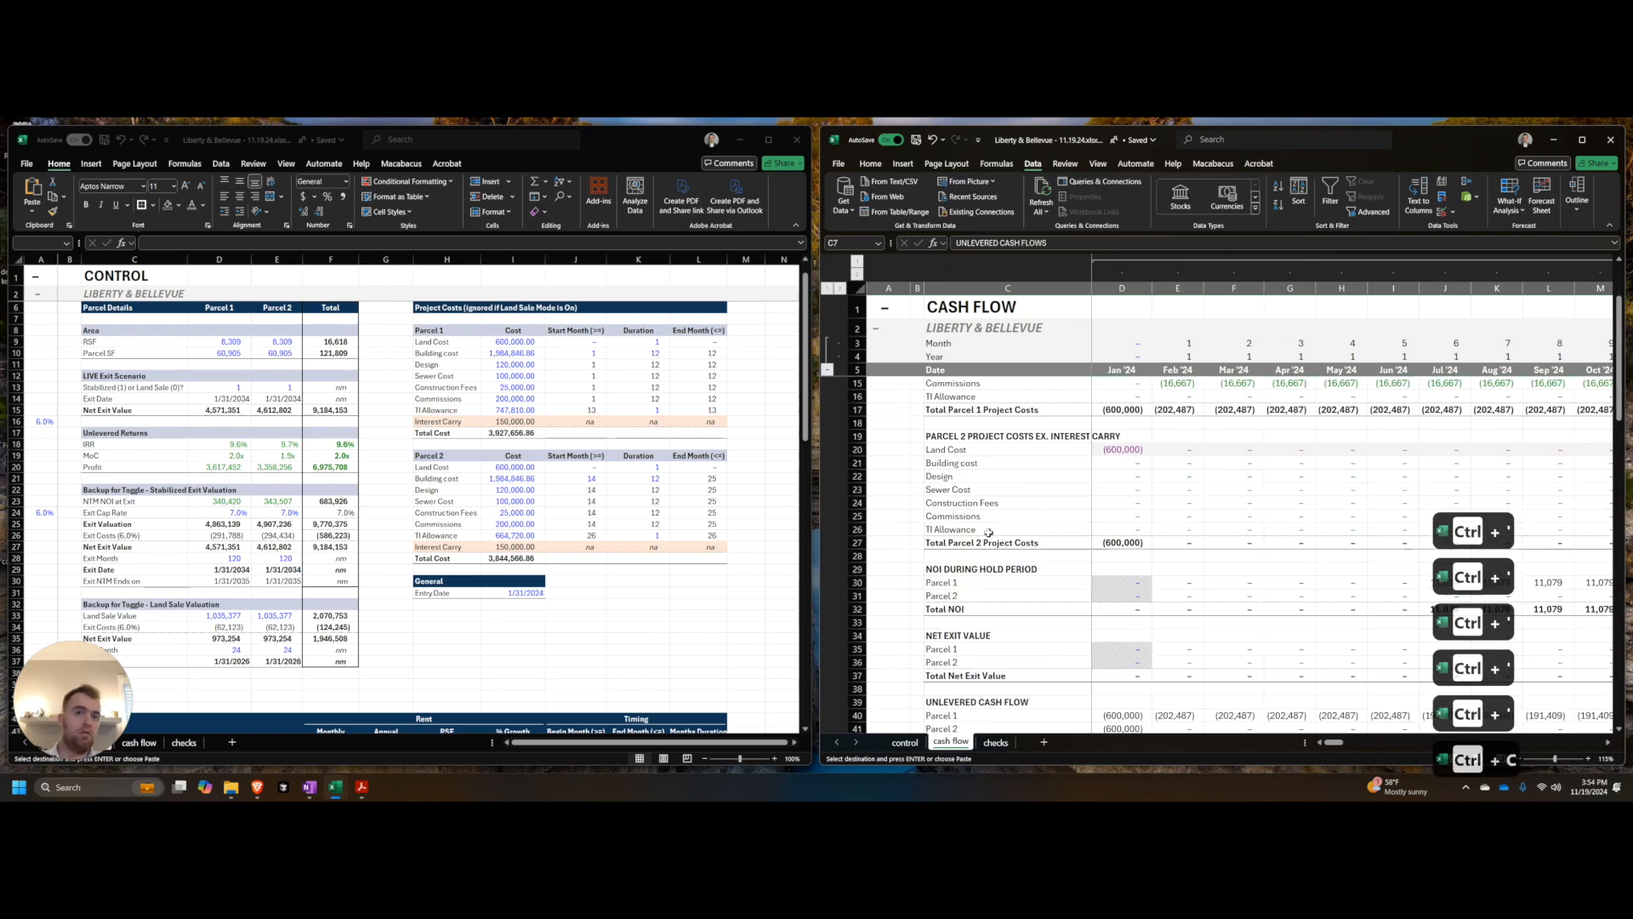
{"action": "left_click", "coordinate": [989, 545]}
{"action": "key", "text": "Down"}
{"action": "key", "text": "shift+space"}
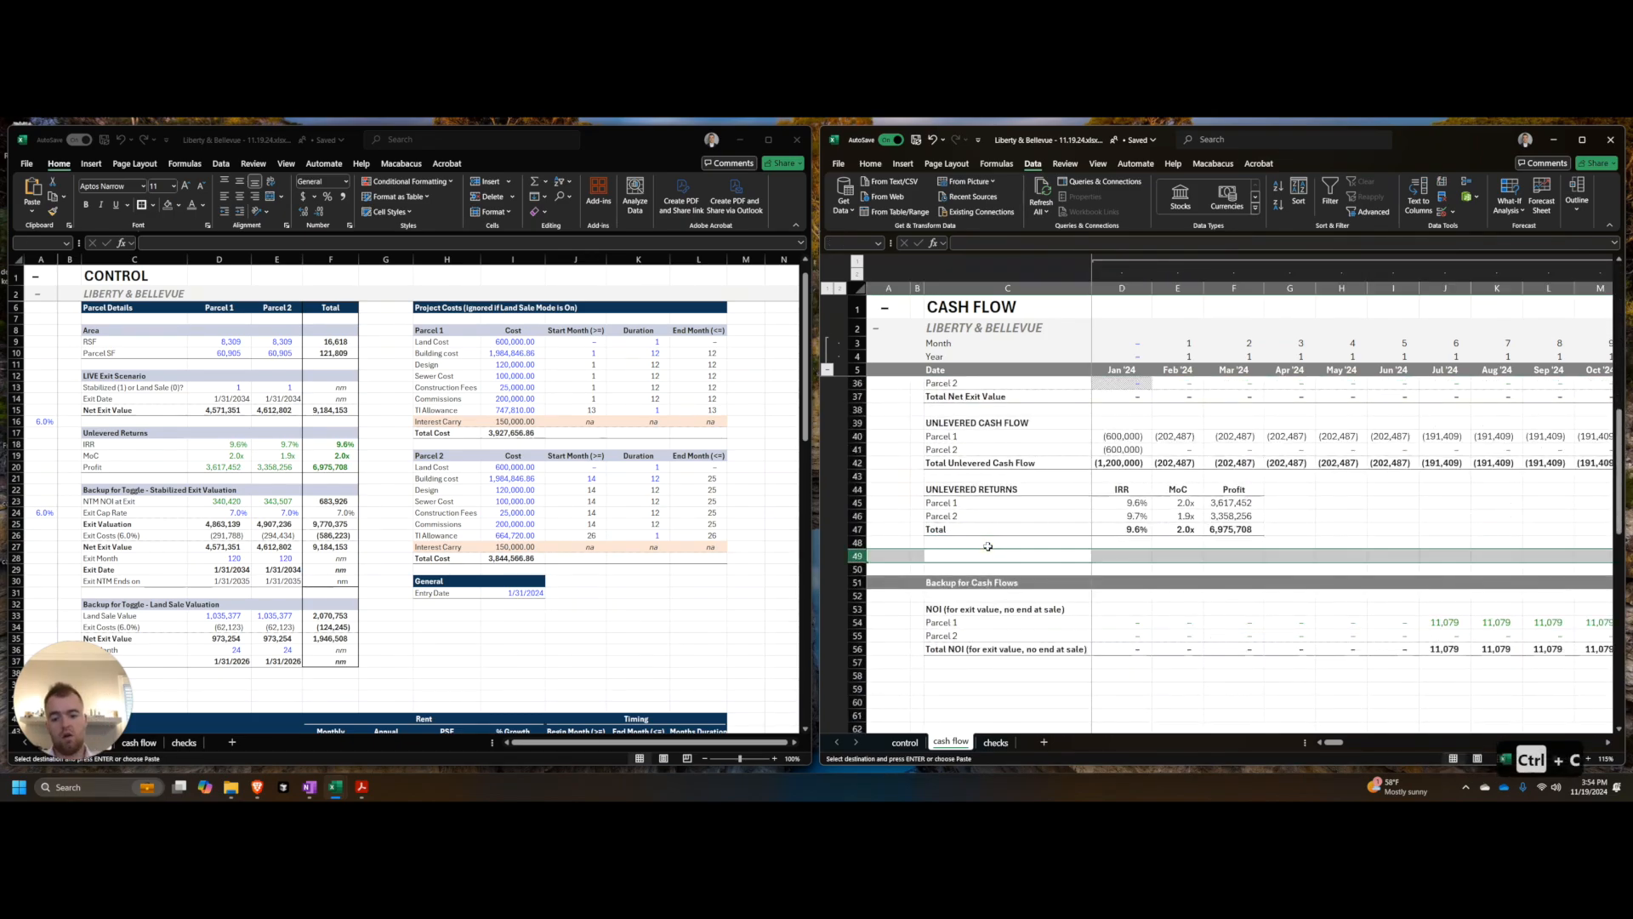
{"action": "key", "text": "ctrl+shift+equal"}
Step: Insert eight blank rows between the new row 49 header and the Backup for Cash Flows section
{"action": "key", "text": "Down"}
{"action": "key", "text": "Down"}
{"action": "key", "text": "shift+space"}
{"action": "key", "text": "ctrl+shift+equal"}
{"action": "key", "text": "ctrl+shift+equal"}
{"action": "key", "text": "ctrl+shift+equal"}
{"action": "key", "text": "ctrl+shift+equal"}
{"action": "key", "text": "ctrl+shift+equal"}
{"action": "key", "text": "ctrl+shift+equal"}
{"action": "key", "text": "ctrl+shift+equal"}
{"action": "key", "text": "ctrl+shift+equal"}
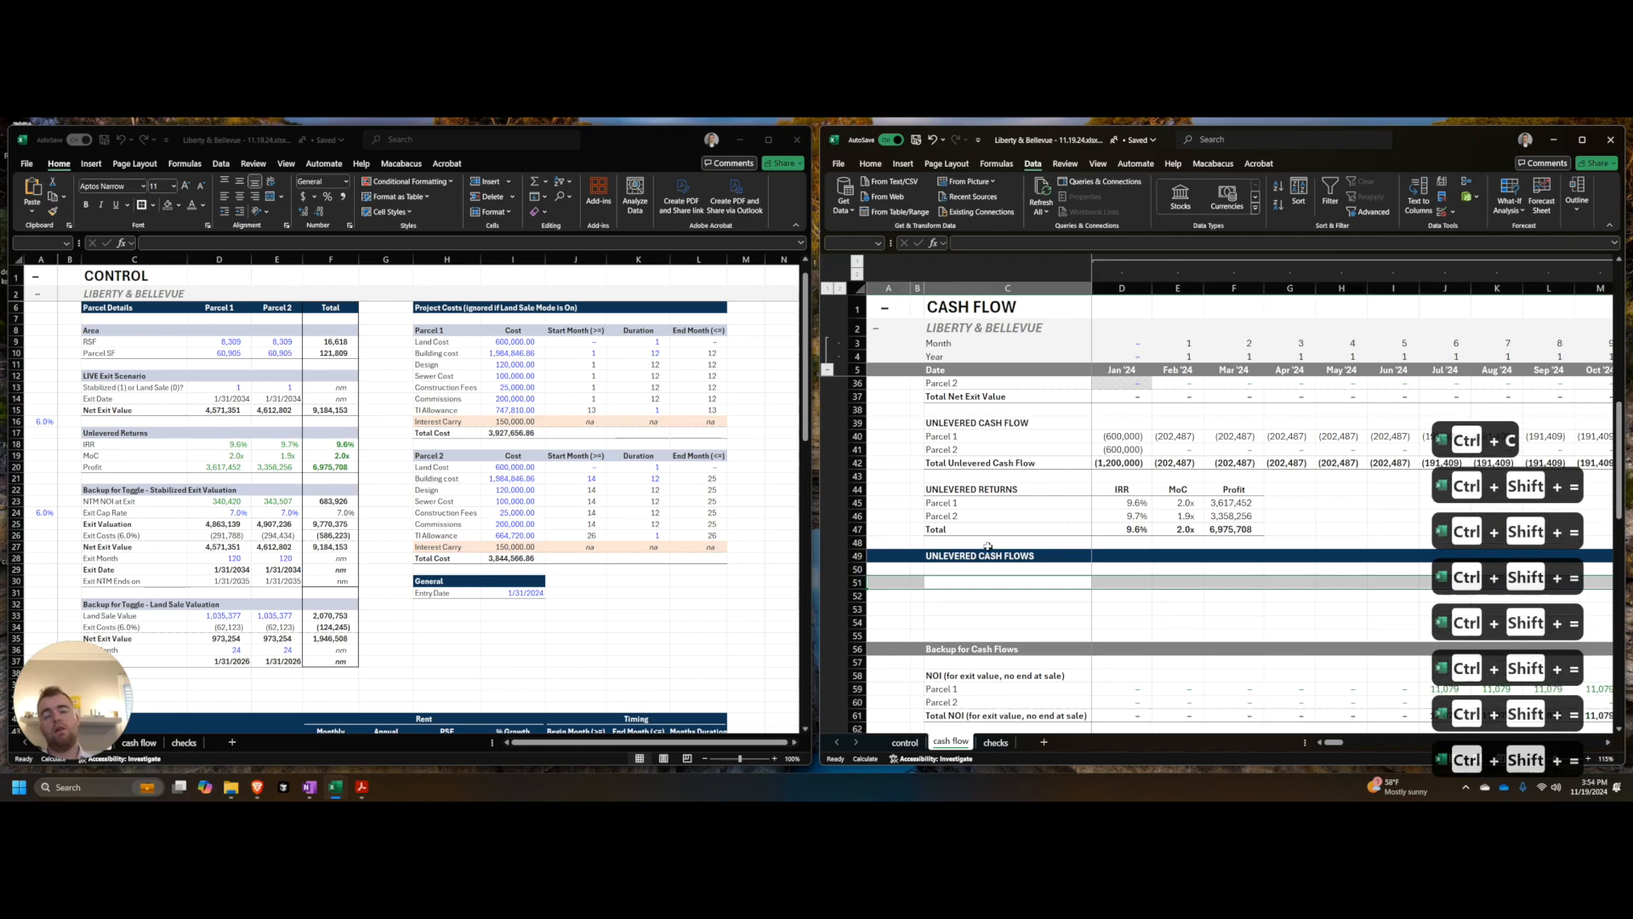
Step: Change the row 49 header text to LEVERED CASH FLOWS
{"action": "key", "text": "Up"}
{"action": "key", "text": "Up"}
{"action": "key", "text": "F2"}
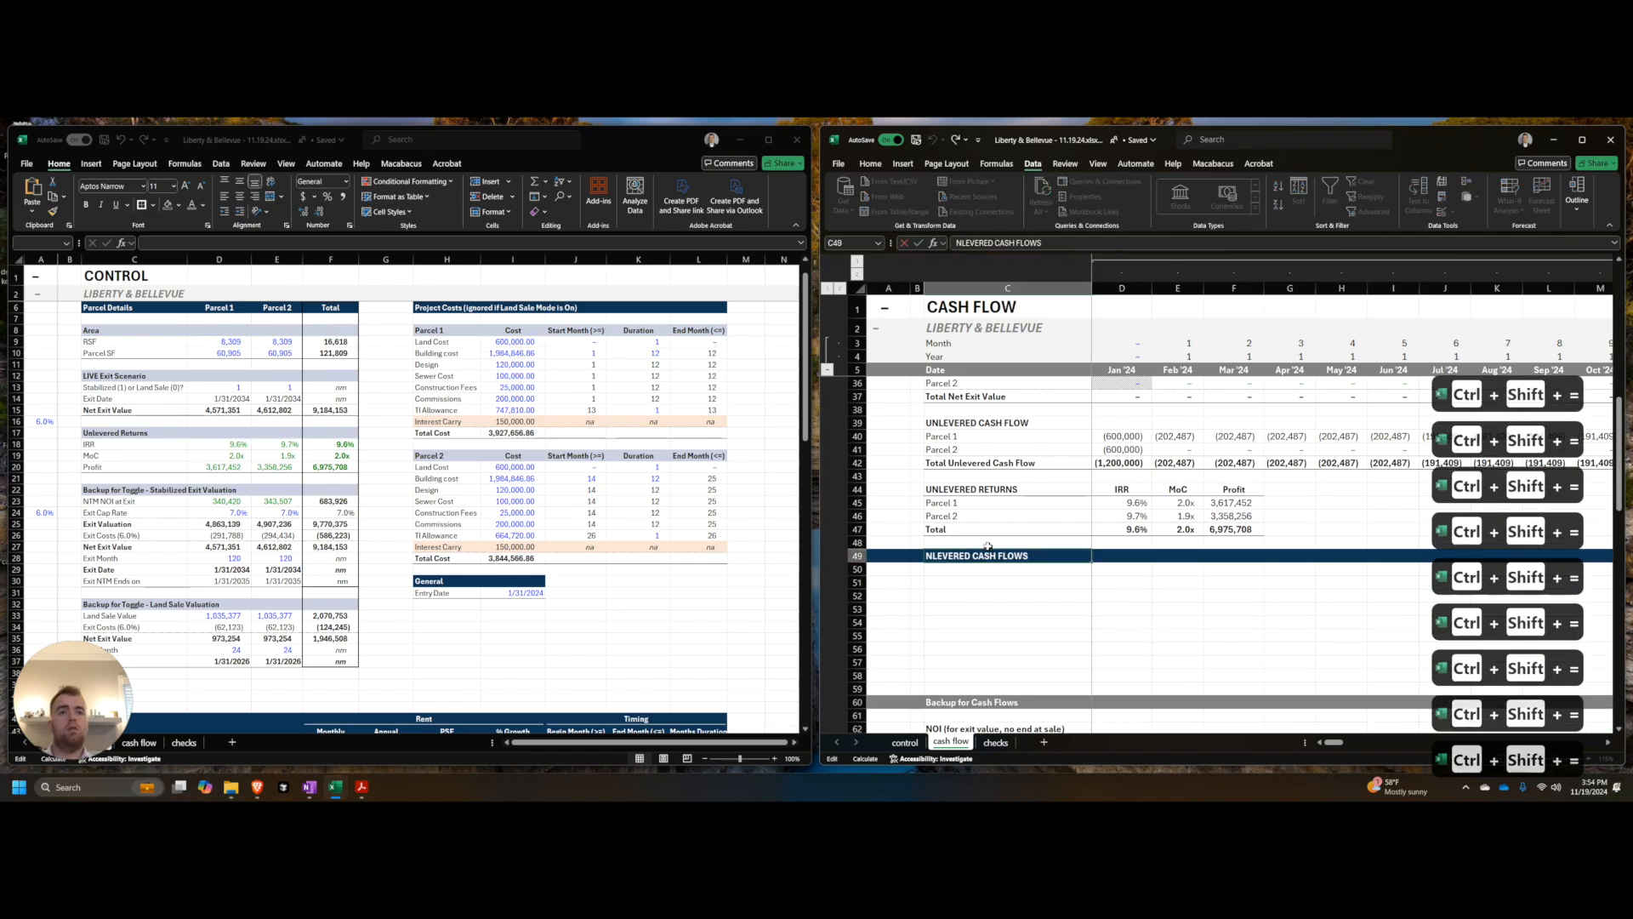
{"action": "key", "text": "Return"}
{"action": "key", "text": "Down"}
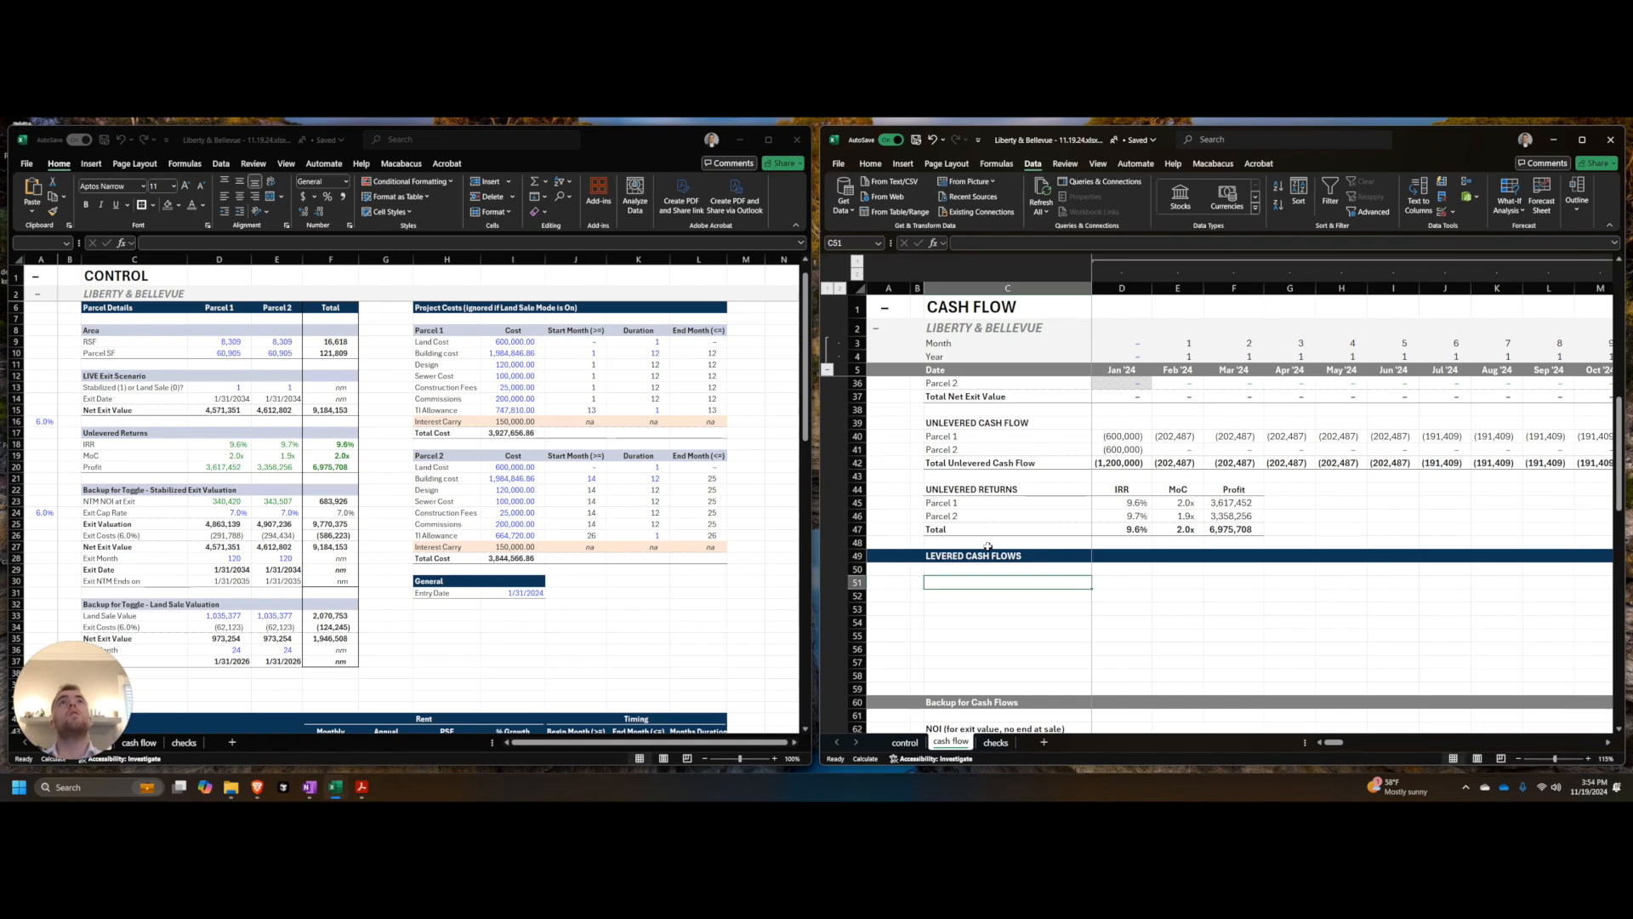
Step: Bring up the OneNote page with the construction and perm debt notes beside the workbook, and return to the cash flow sheet
{"action": "type", "text": "cONST"}
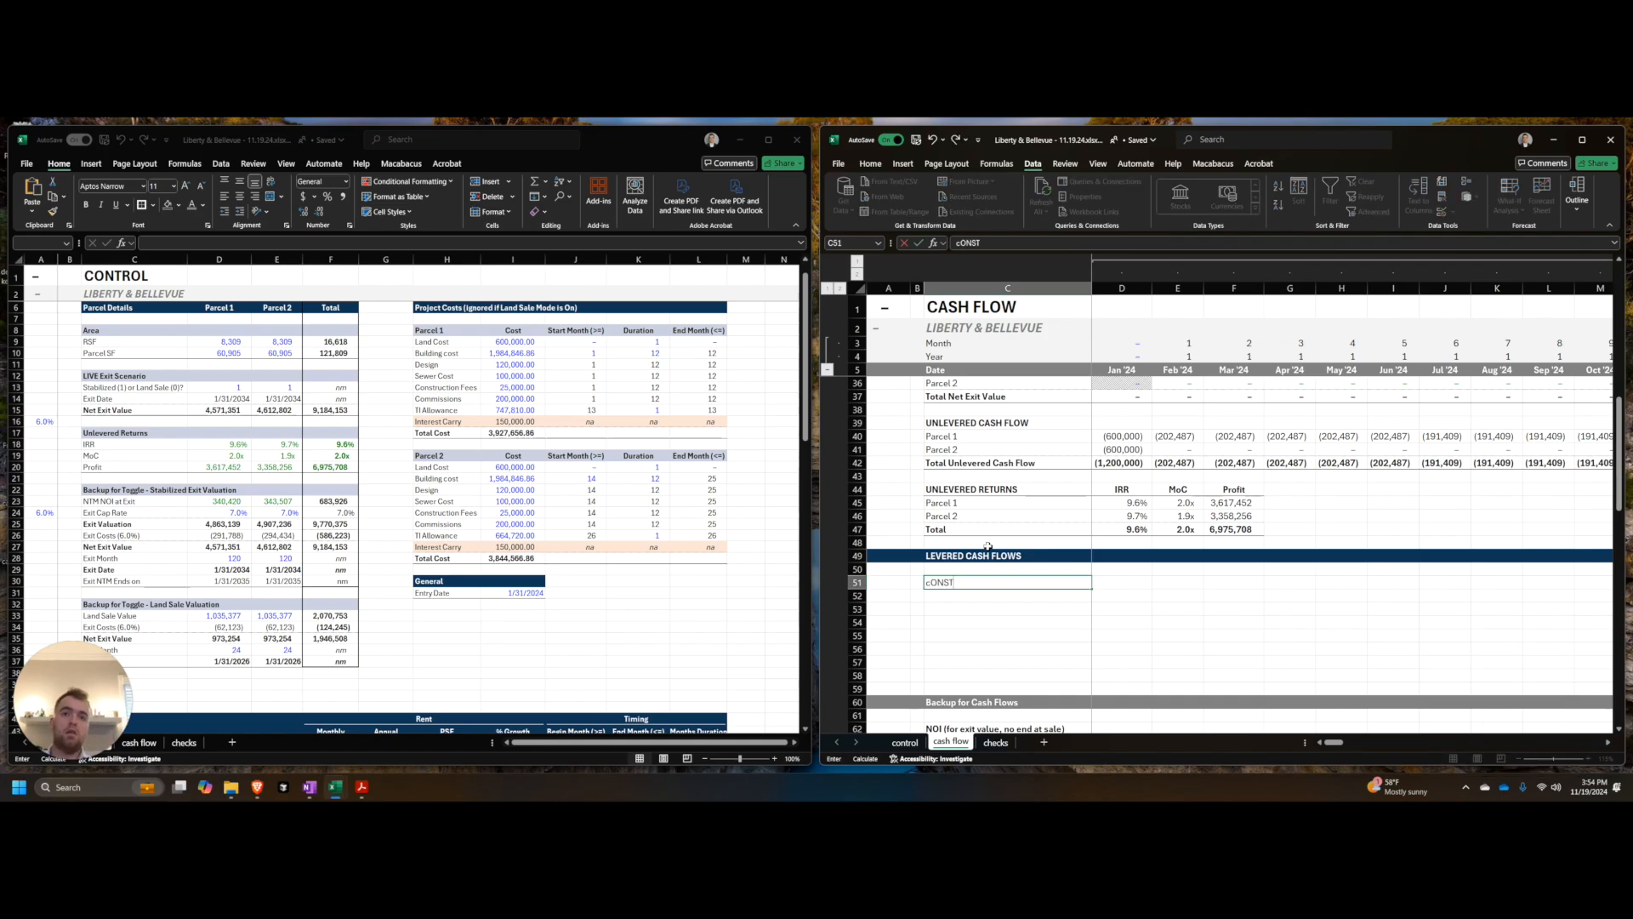
{"action": "key", "text": "Escape"}
{"action": "key", "text": "Caps_Lock"}
{"action": "key", "text": "alt+Tab"}
{"action": "key", "text": "alt+Tab"}
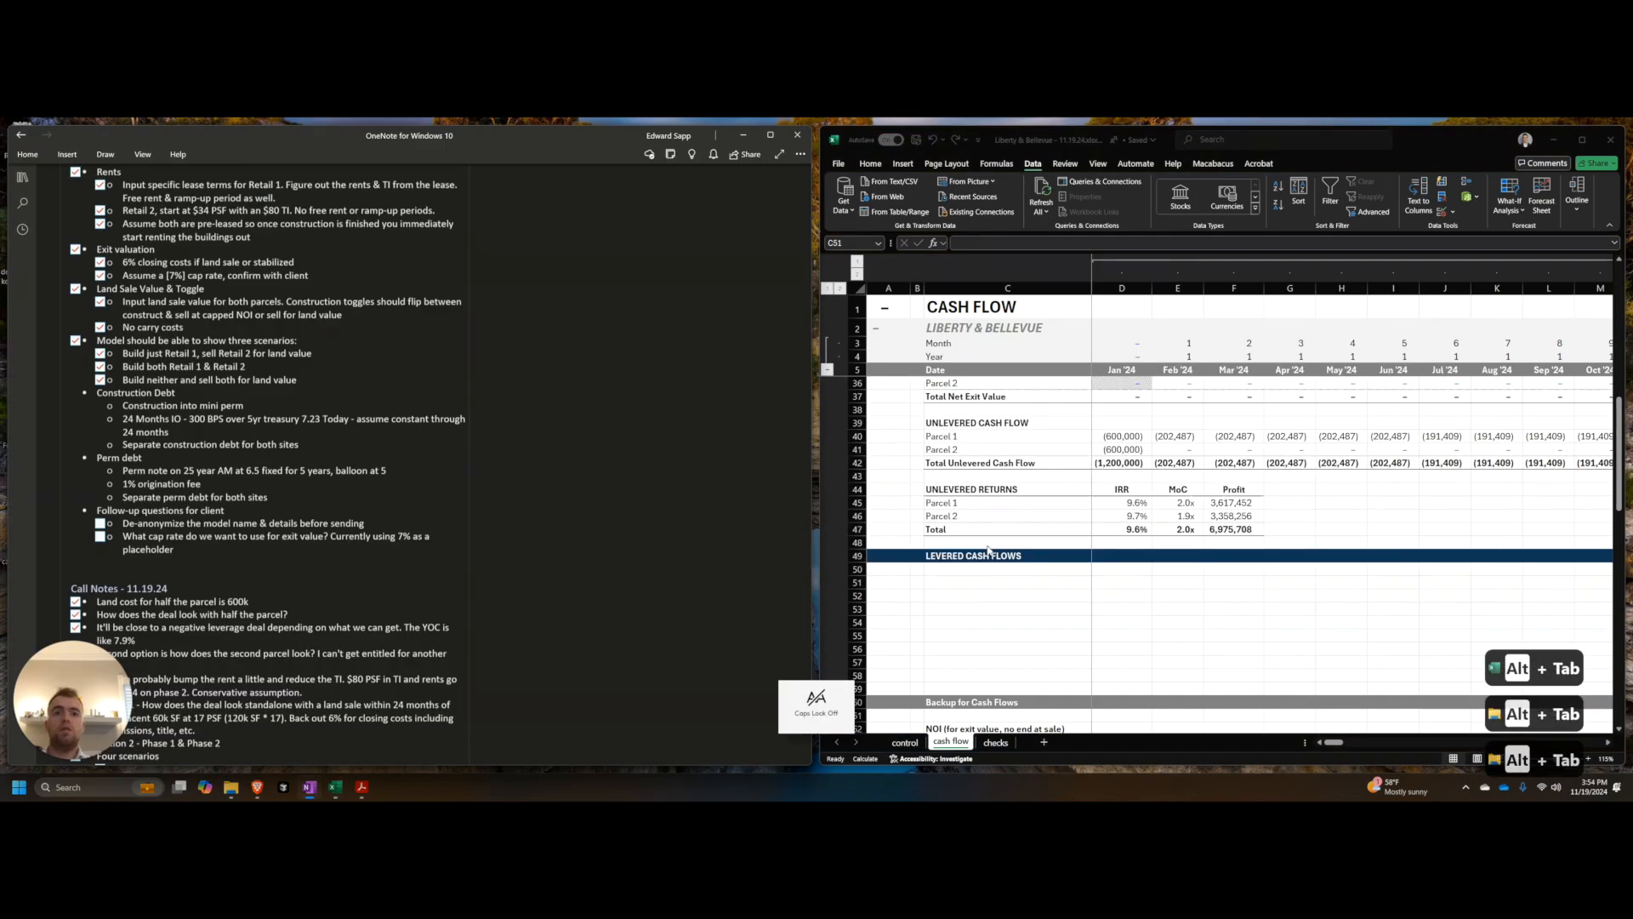
{"action": "key", "text": "alt+Tab"}
Step: Enter the labels Construction Loan Issuance in C51 and Construction Loan Draw - Costs in C52
{"action": "type", "text": "Const"}
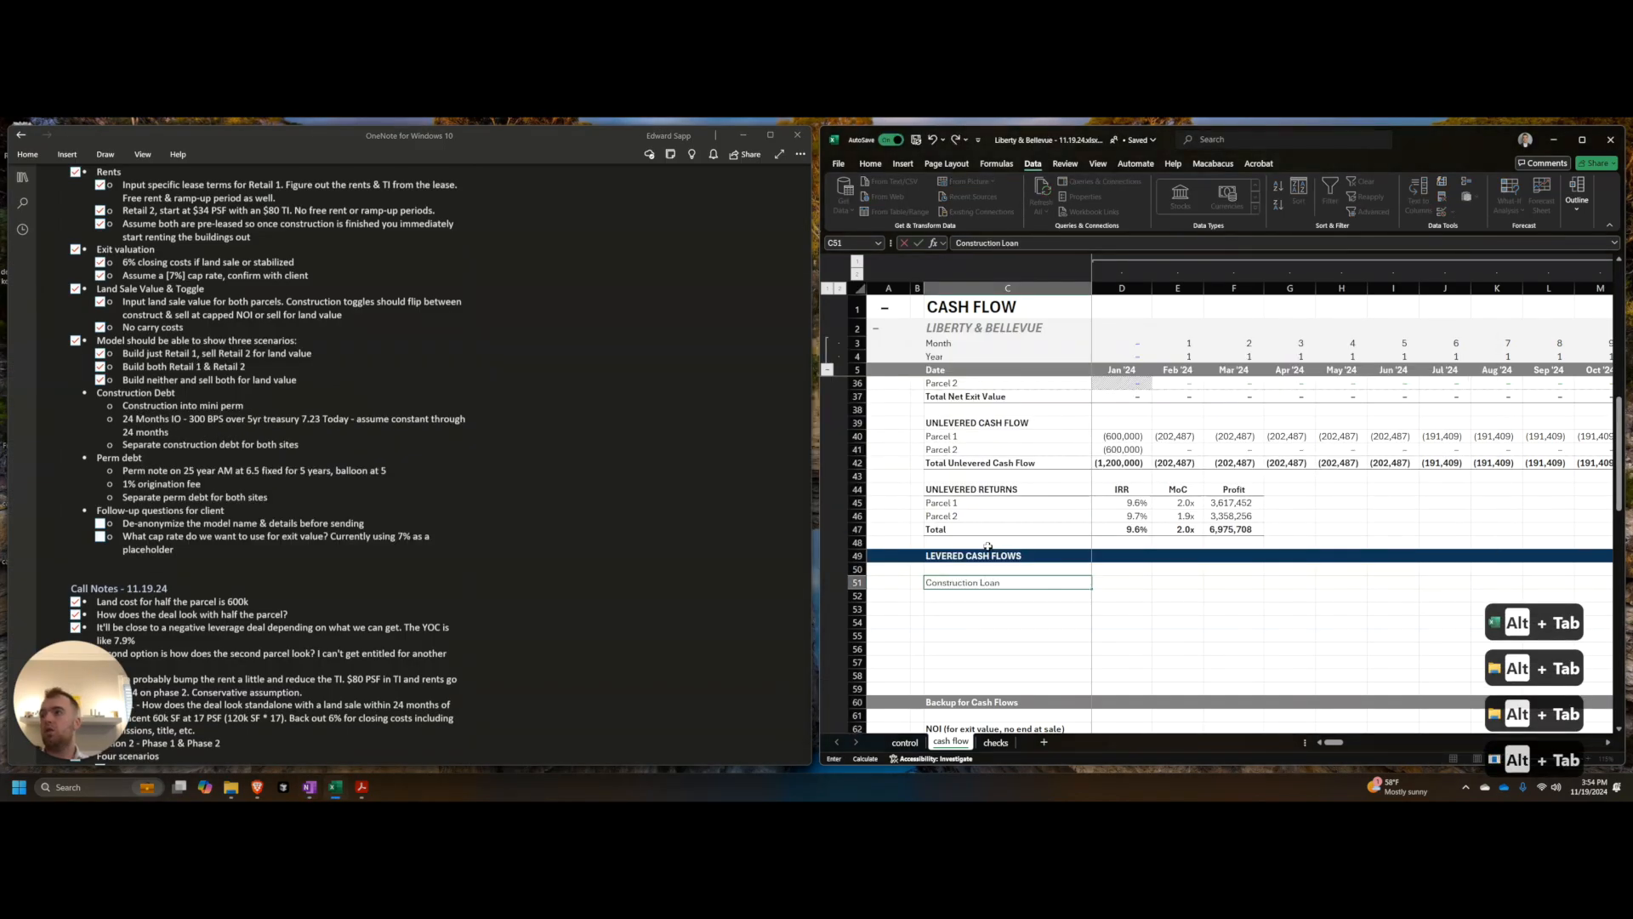
{"action": "key", "text": "Return"}
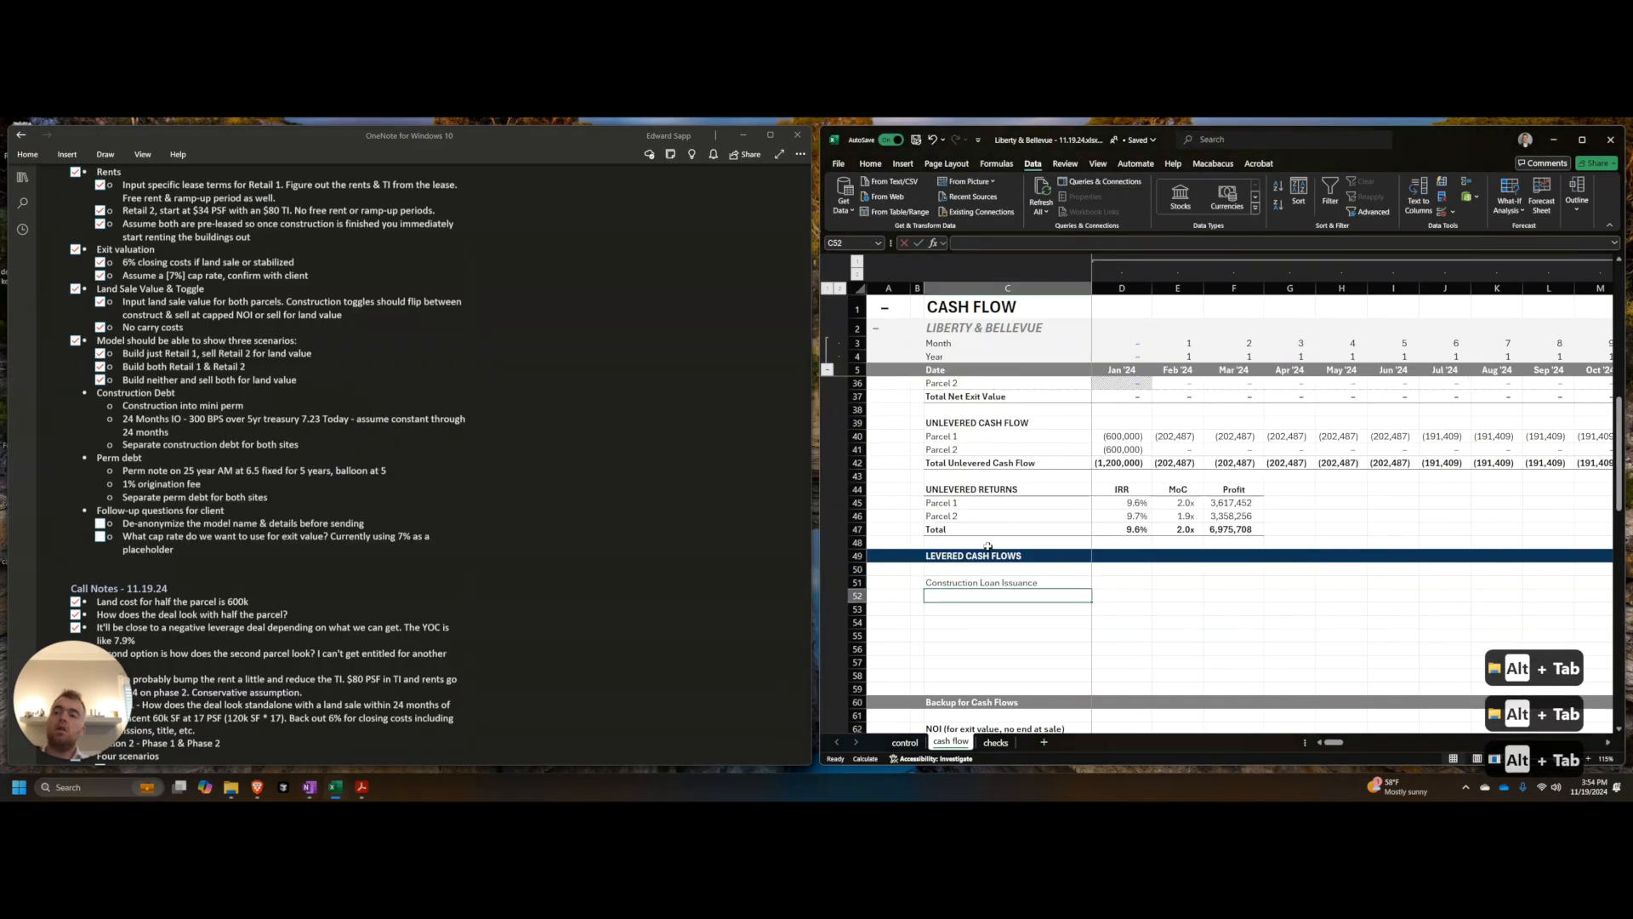
{"action": "type", "text": "Construction Loan d"}
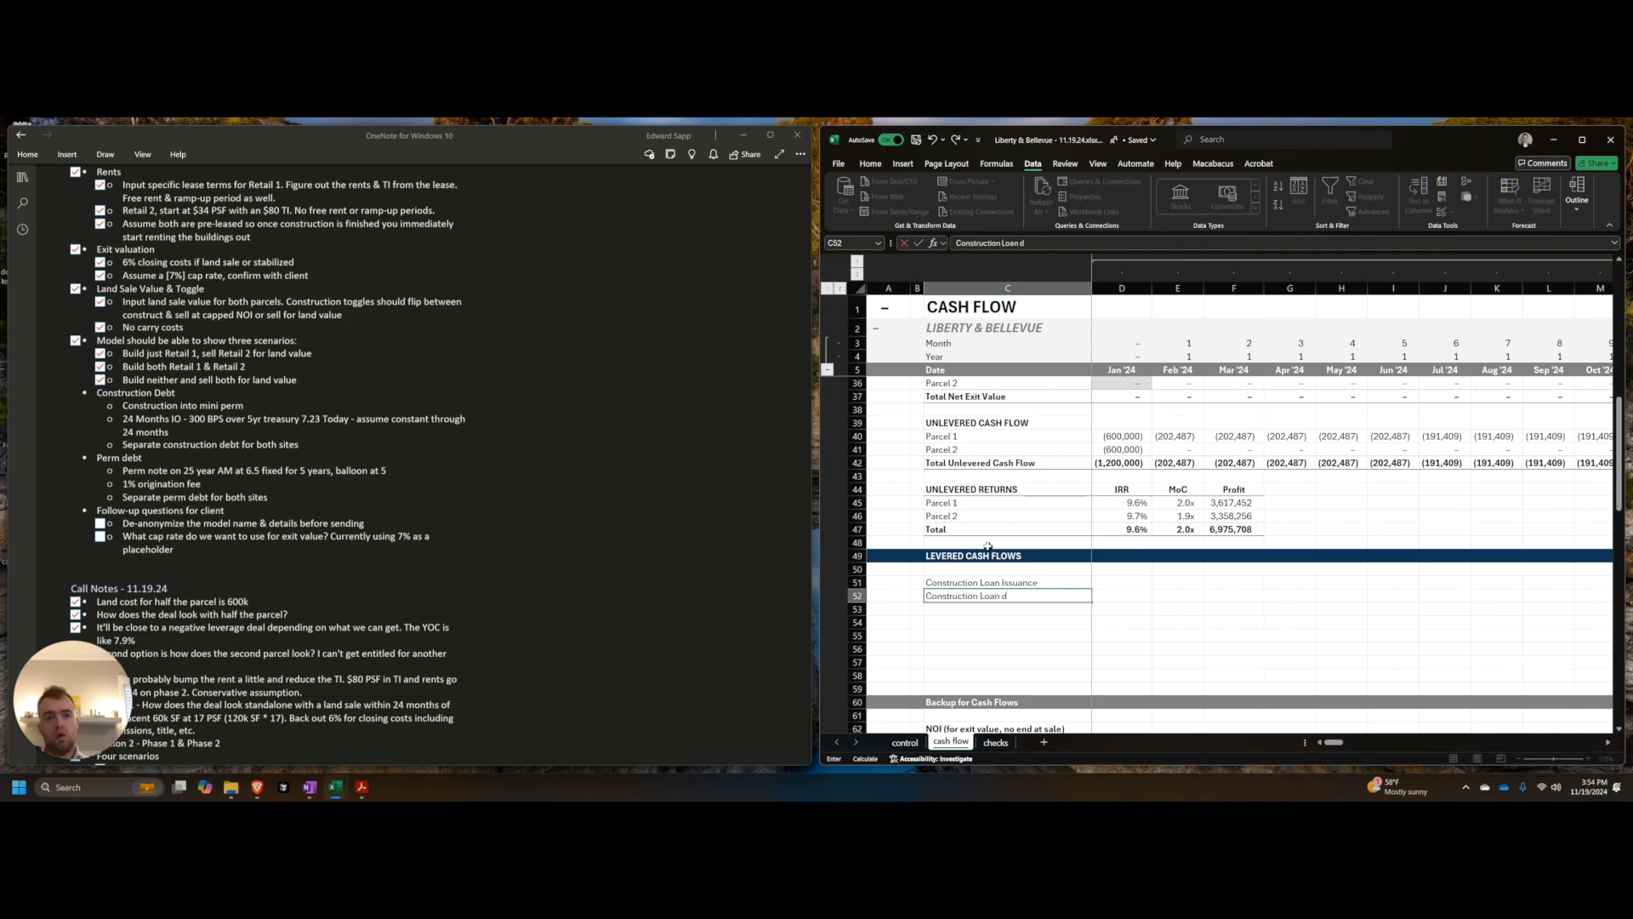
Step: Fill the draw label down to C53 and change its ending so it reads Construction Loan Draw - Interest
{"action": "key", "text": "ctrl+d"}
{"action": "key", "text": "F2"}
{"action": "key", "text": "ctrl+shift+Left"}
{"action": "type", "text": "Inter"}
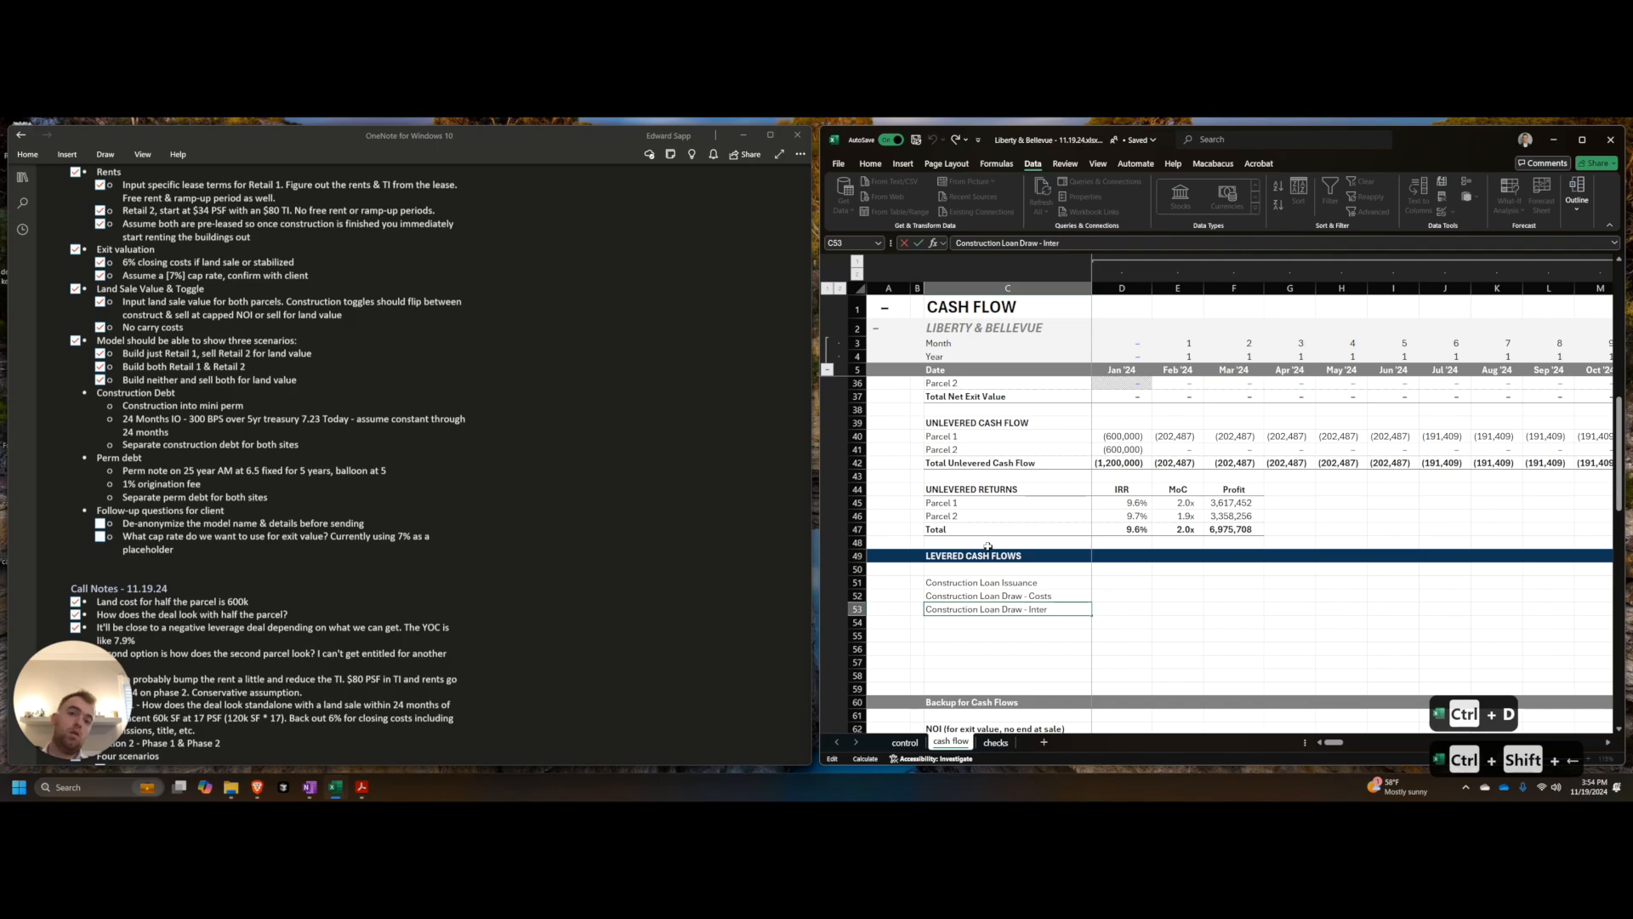
{"action": "type", "text": "est"}
{"action": "key", "text": "Return"}
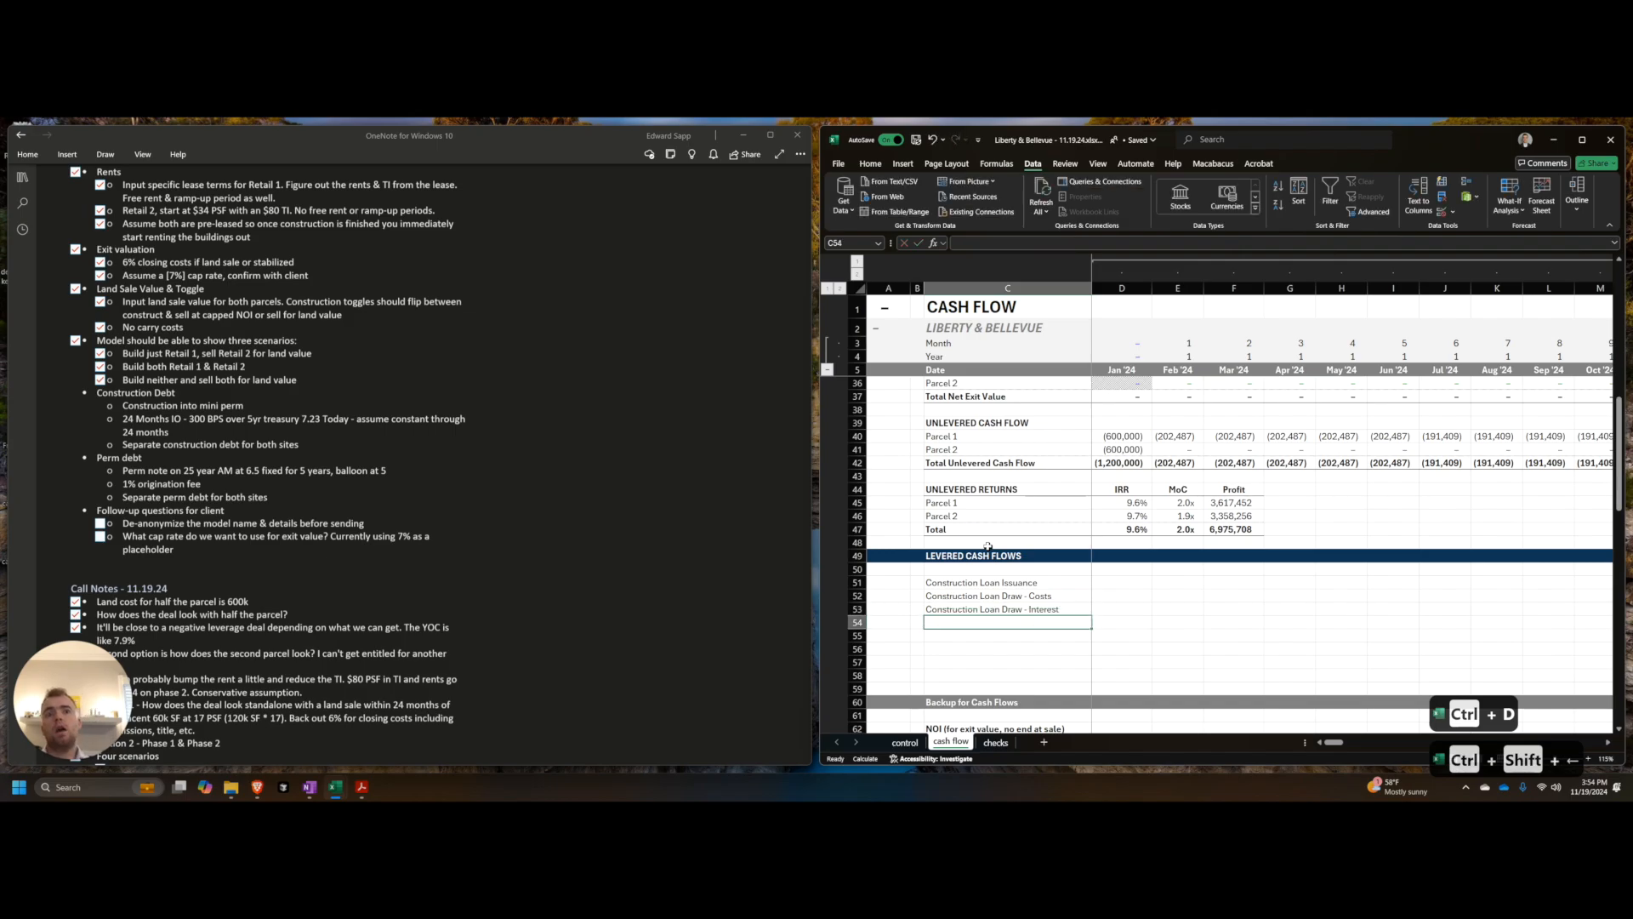
Step: Add the labels Construction Loan Interest in C54 and Construction Loan Paydown in C55
{"action": "type", "text": "Construction Loan Intere"}
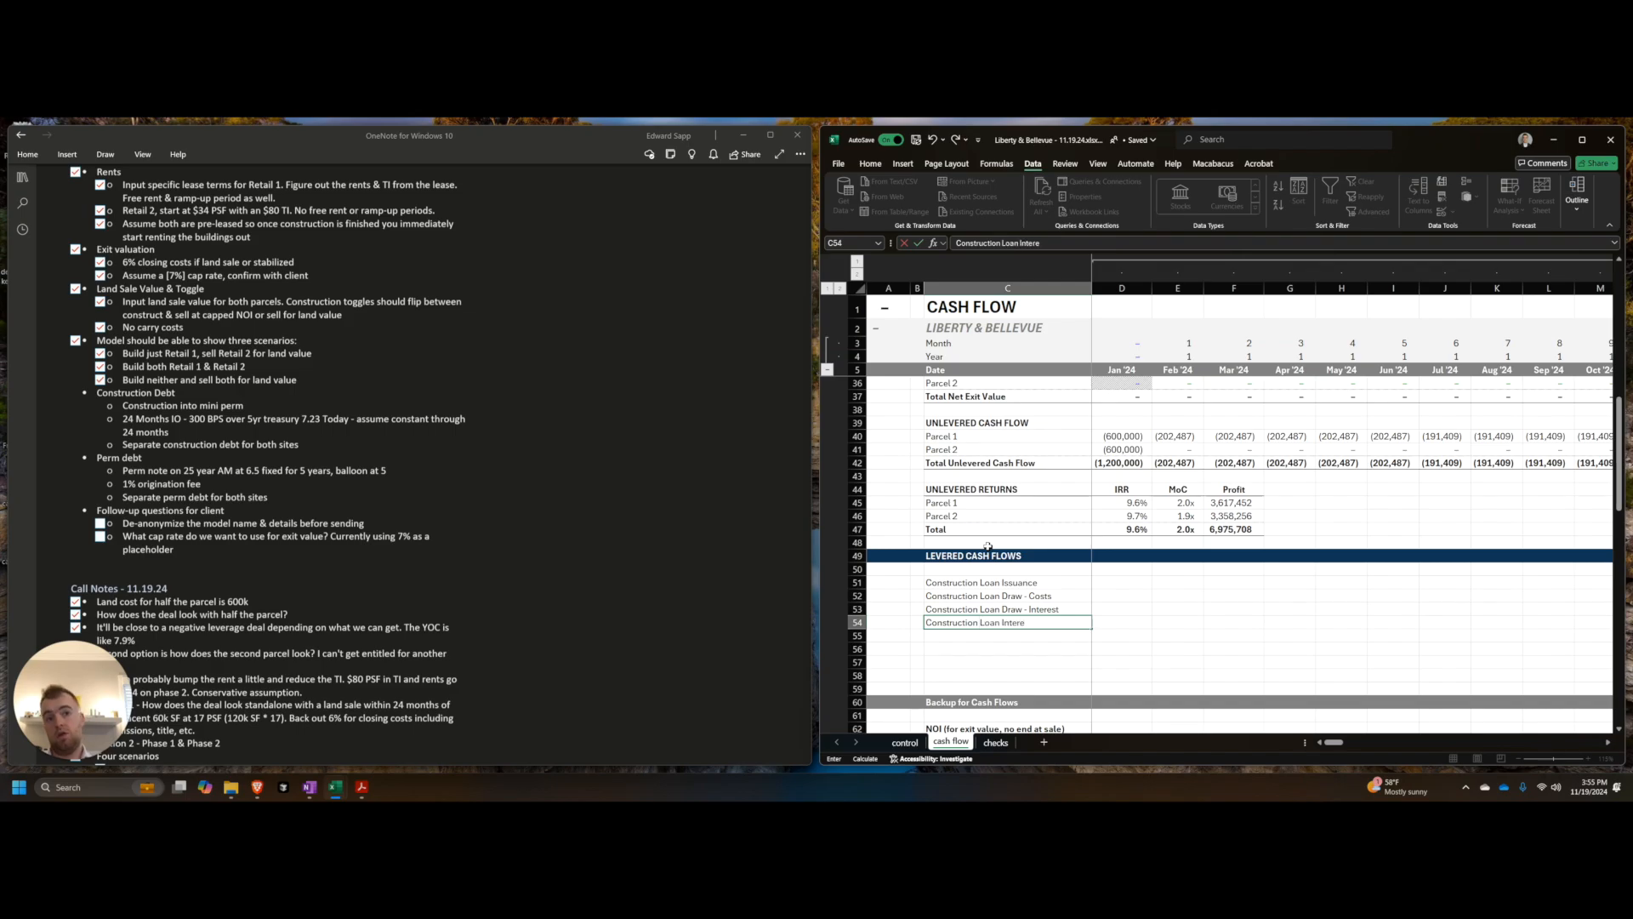
{"action": "type", "text": "st"}
{"action": "key", "text": "Return"}
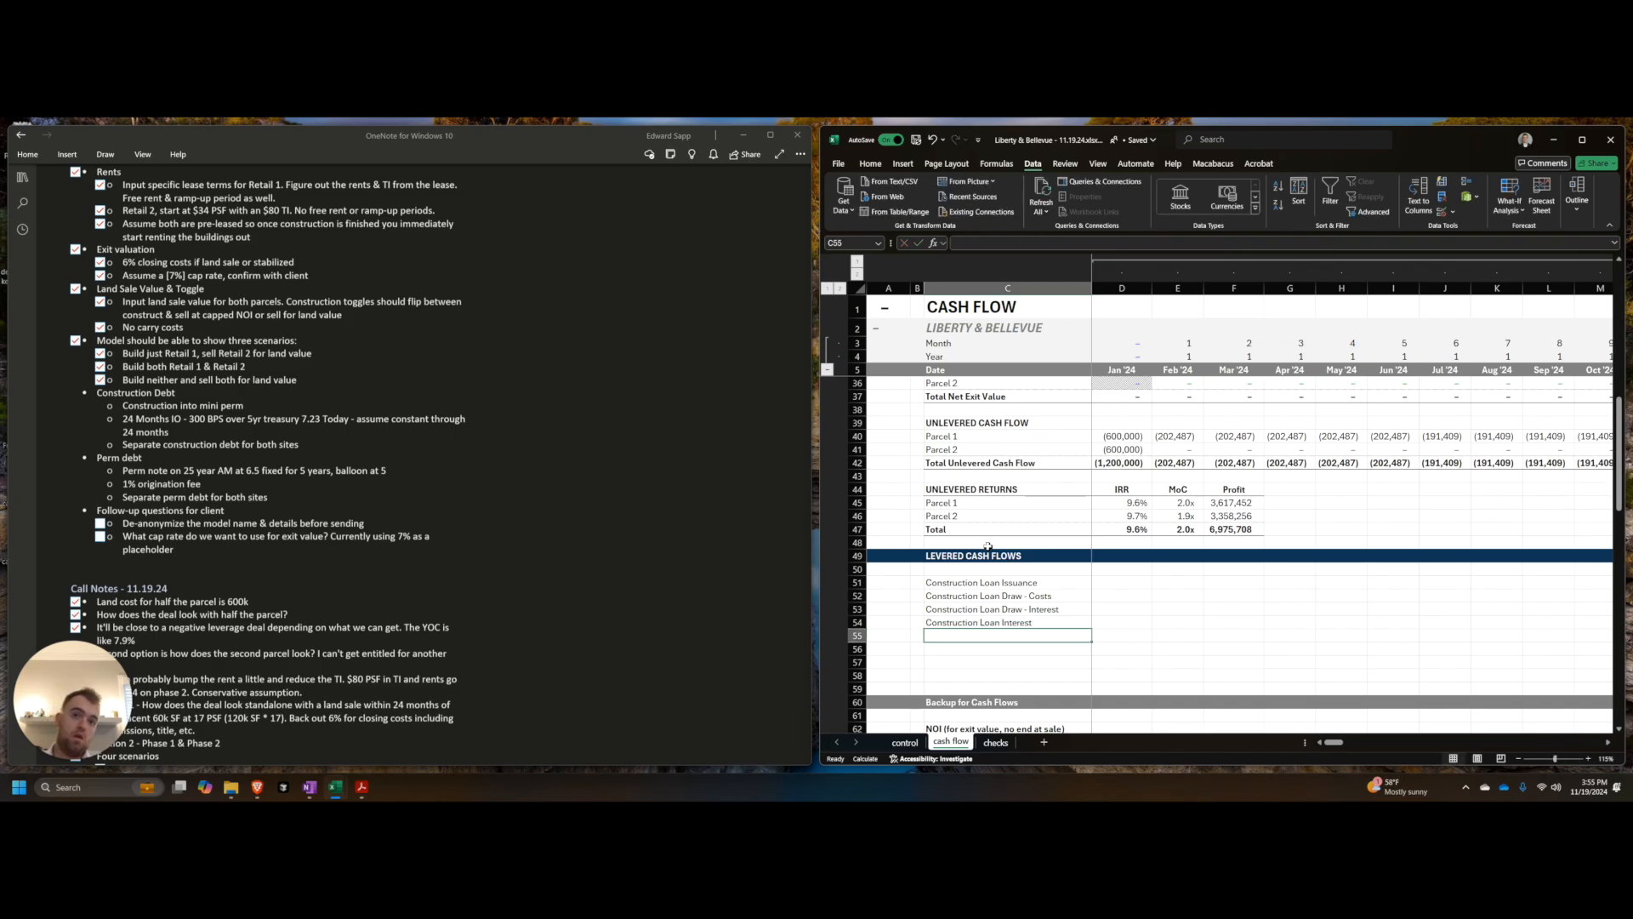
{"action": "type", "text": "Construction L"}
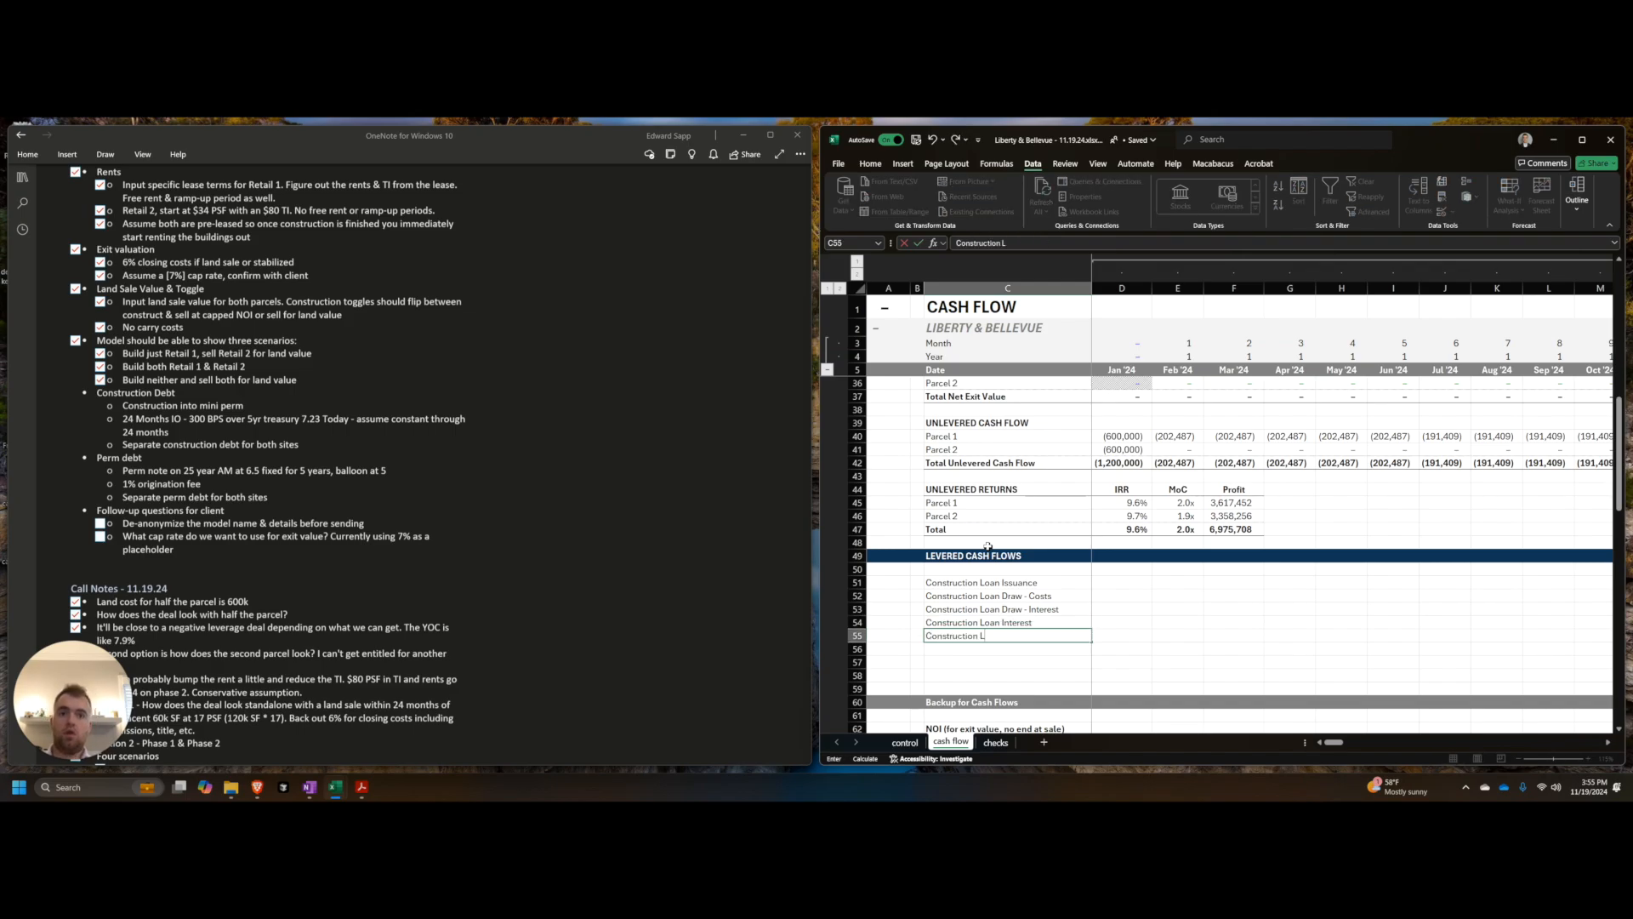
{"action": "key", "text": "Return"}
Step: Insert a row above Construction Loan Draw - Costs and label it Construction Loan Origination Fee
{"action": "key", "text": "Up"}
{"action": "key", "text": "Up"}
{"action": "key", "text": "Up"}
{"action": "key", "text": "Up"}
{"action": "key", "text": "shift+space"}
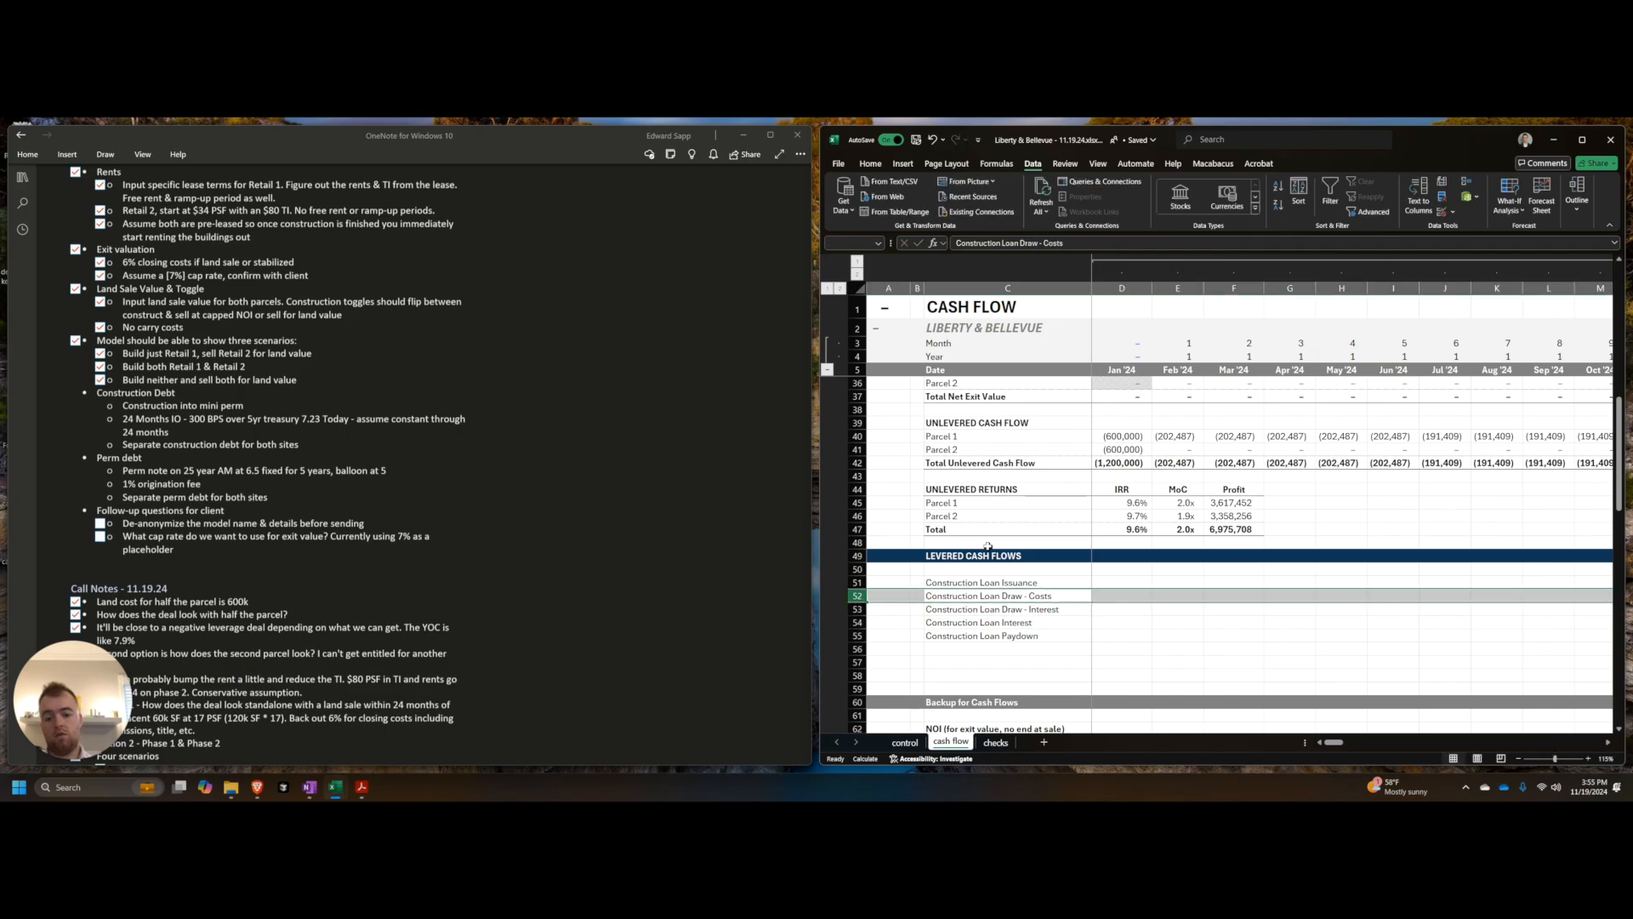
{"action": "key", "text": "ctrl+shift+equal"}
{"action": "type", "text": "Construction"}
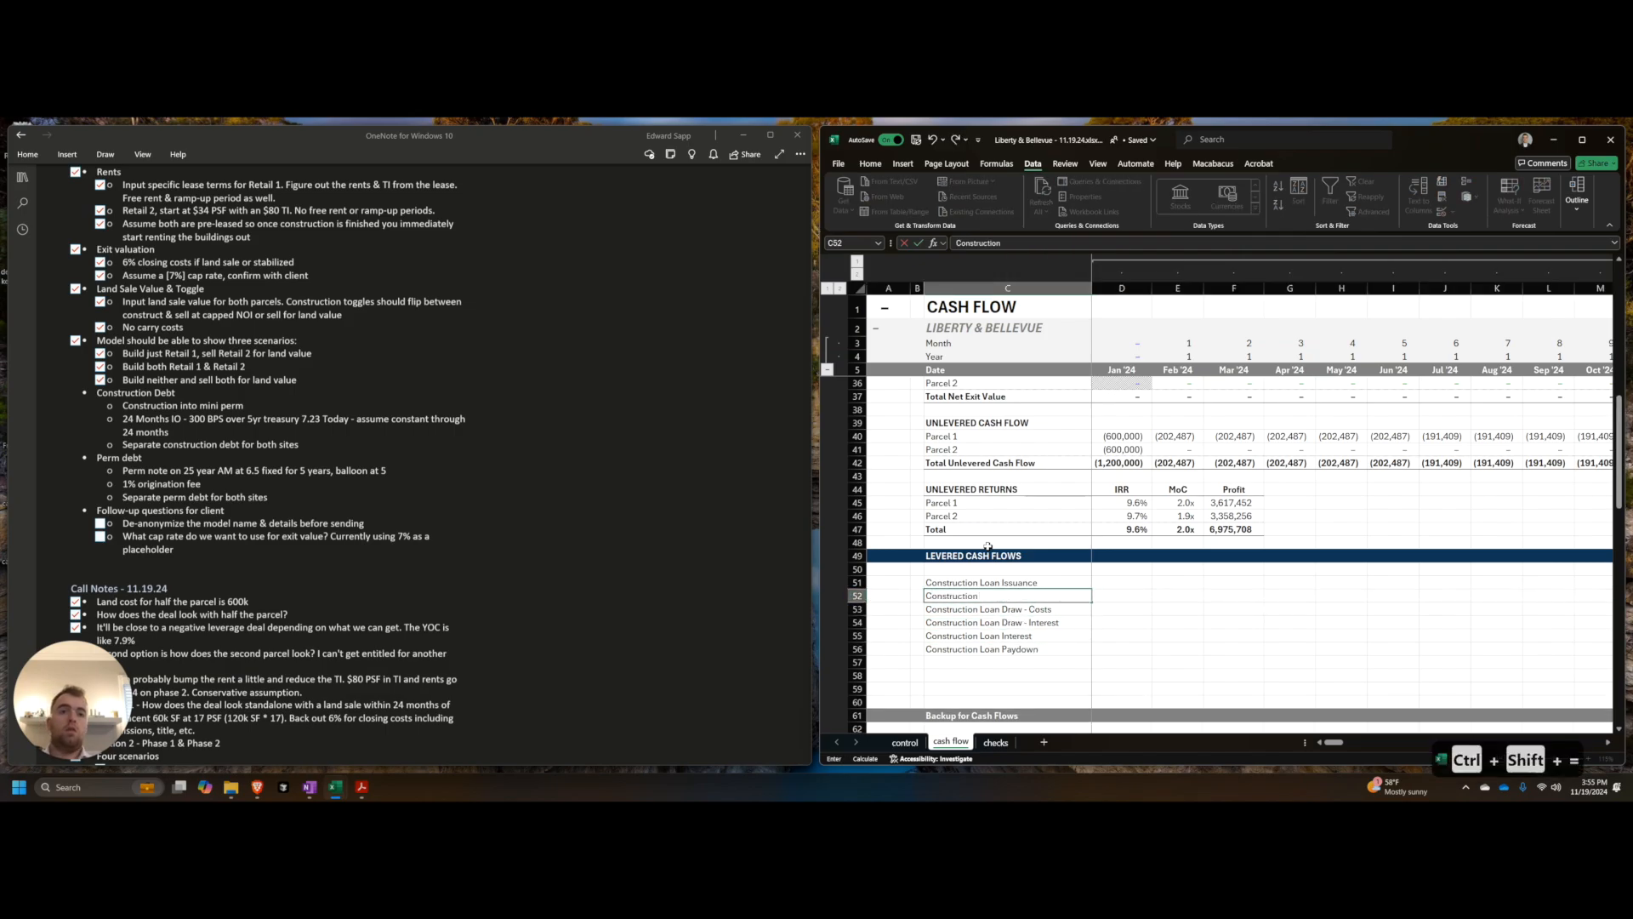
{"action": "type", "text": " Loan Origination Fee"}
{"action": "key", "text": "Return"}
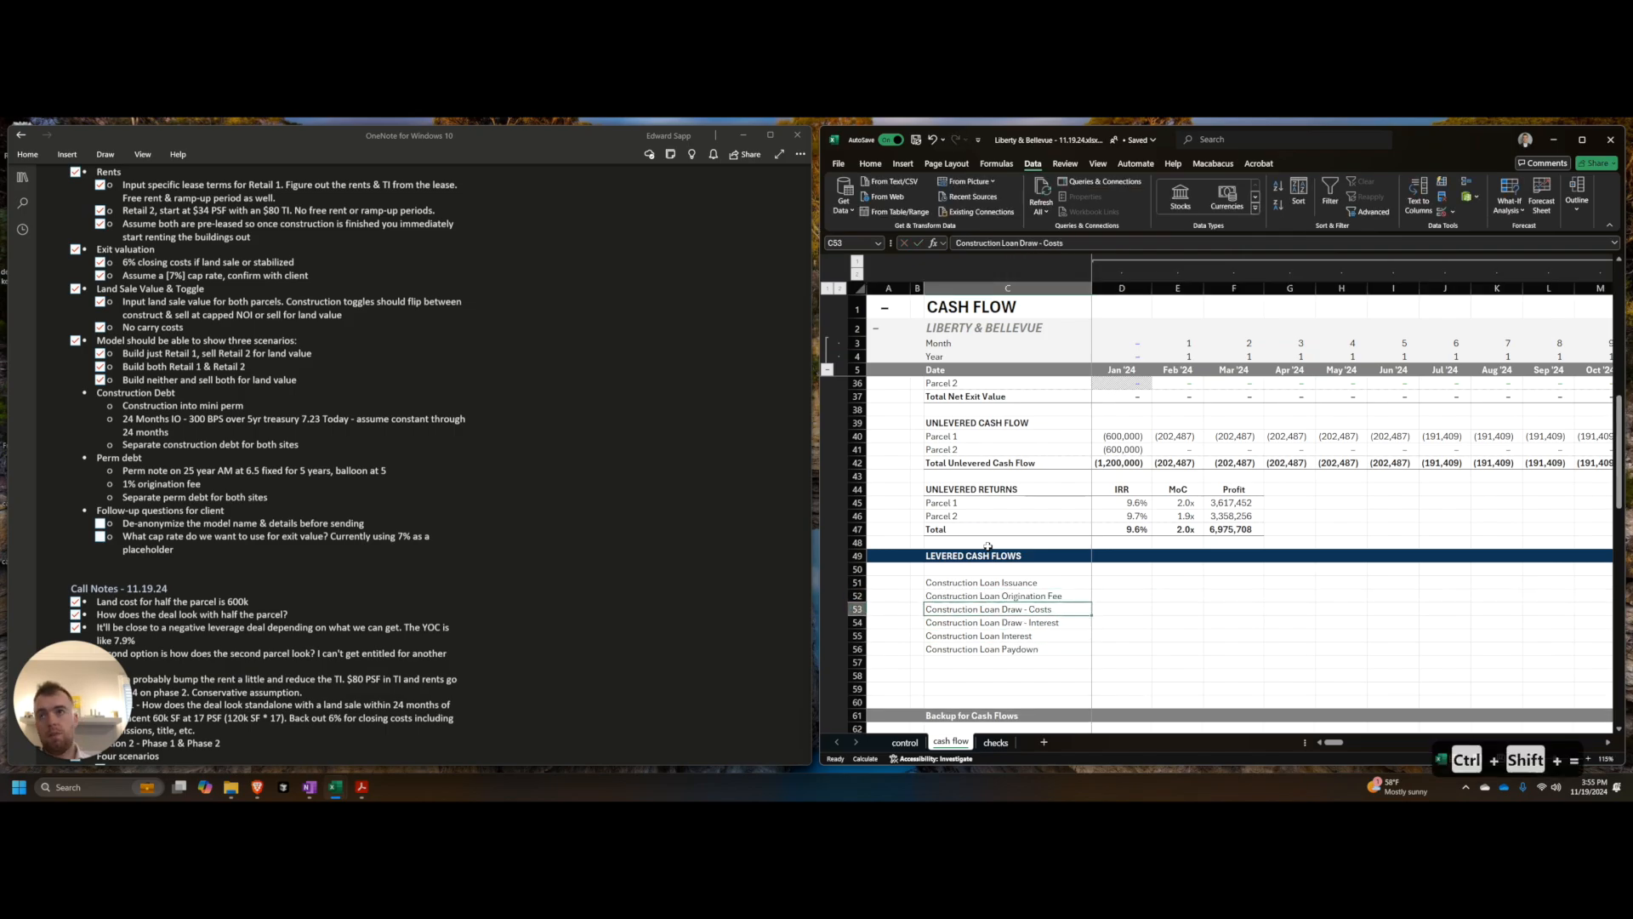
Step: Label C57 Total Construction Loan Cash Flows and insert a row above the loan lines with the bold heading PARCEL 1 CONSTRUCTION LOAN
{"action": "key", "text": "ctrl+Down"}
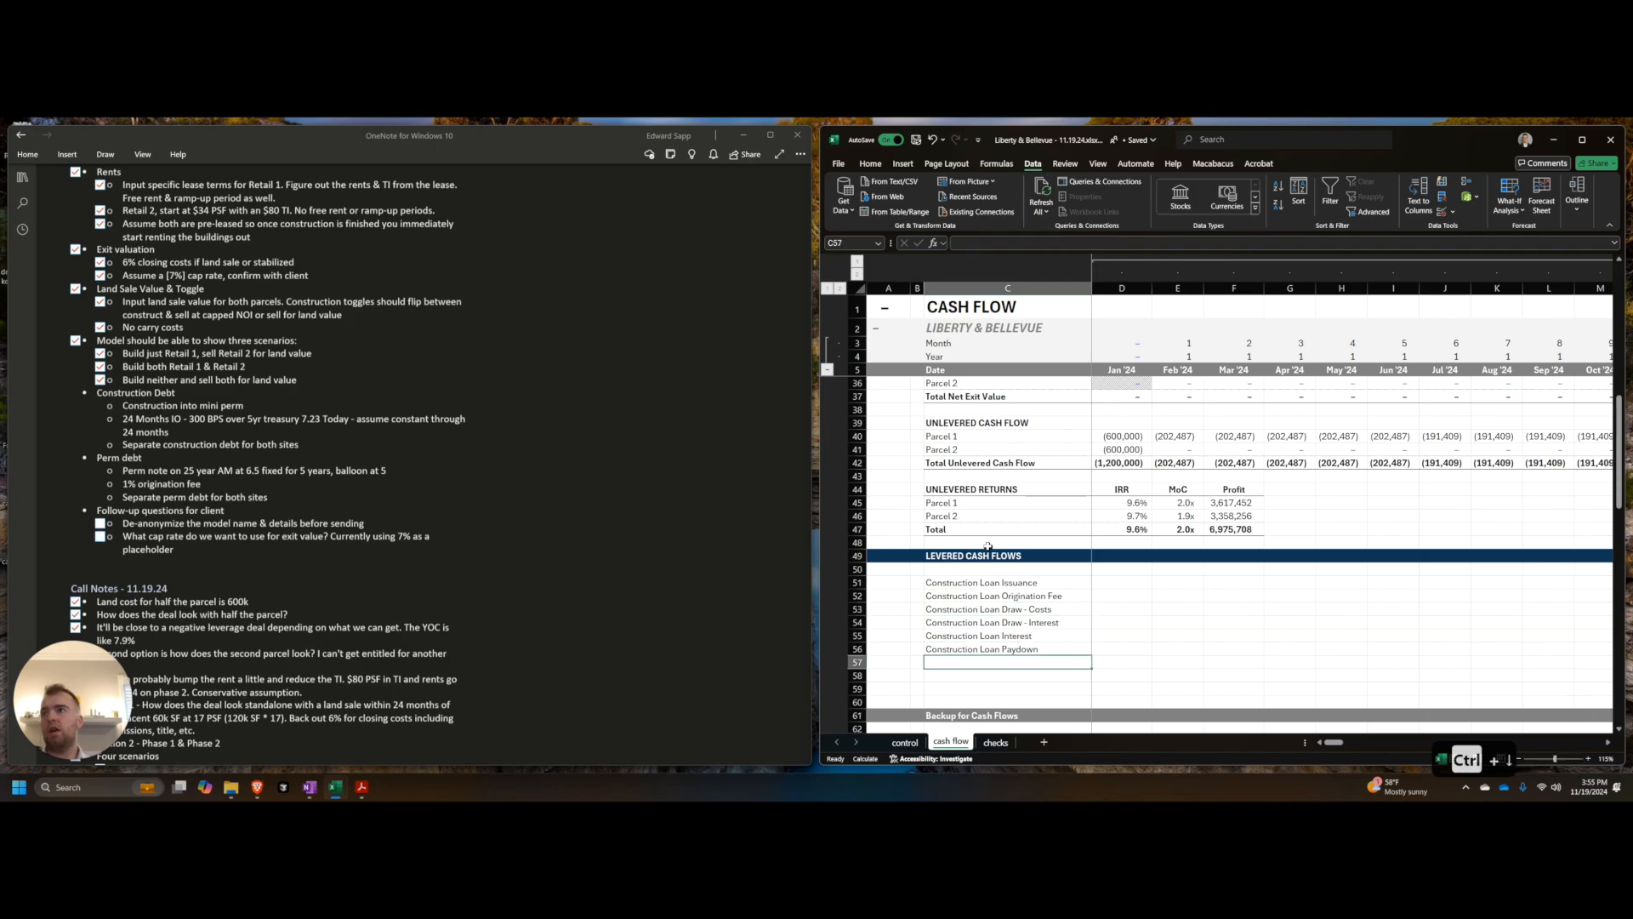
{"action": "type", "text": "Total Construction Loan Cash Flows"}
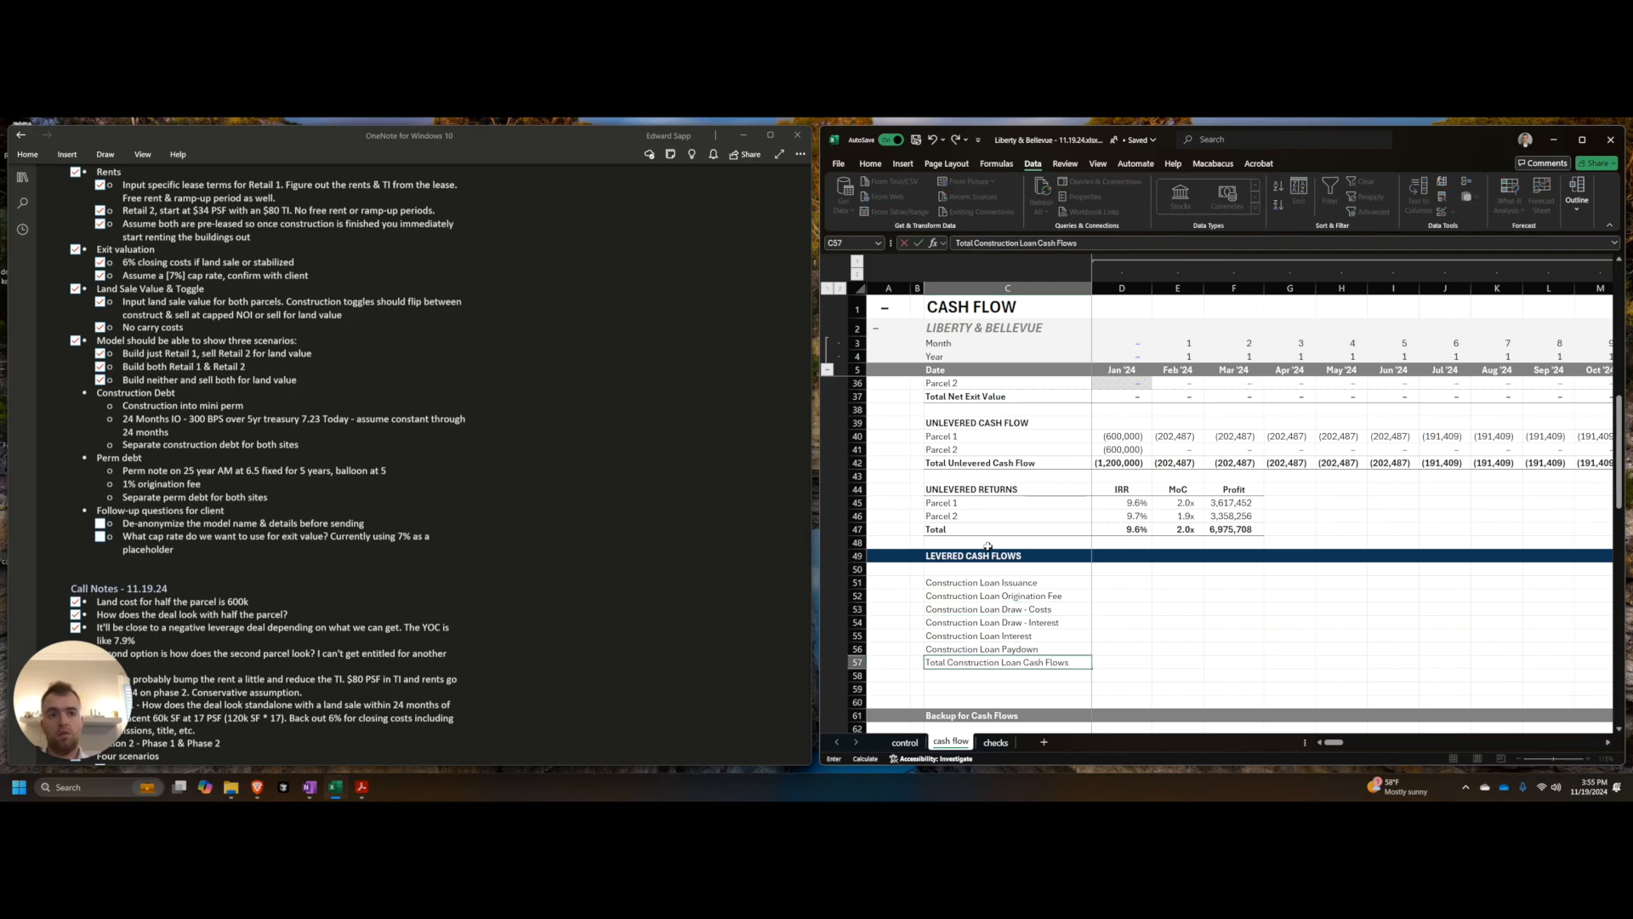
{"action": "key", "text": "ctrl+Up"}
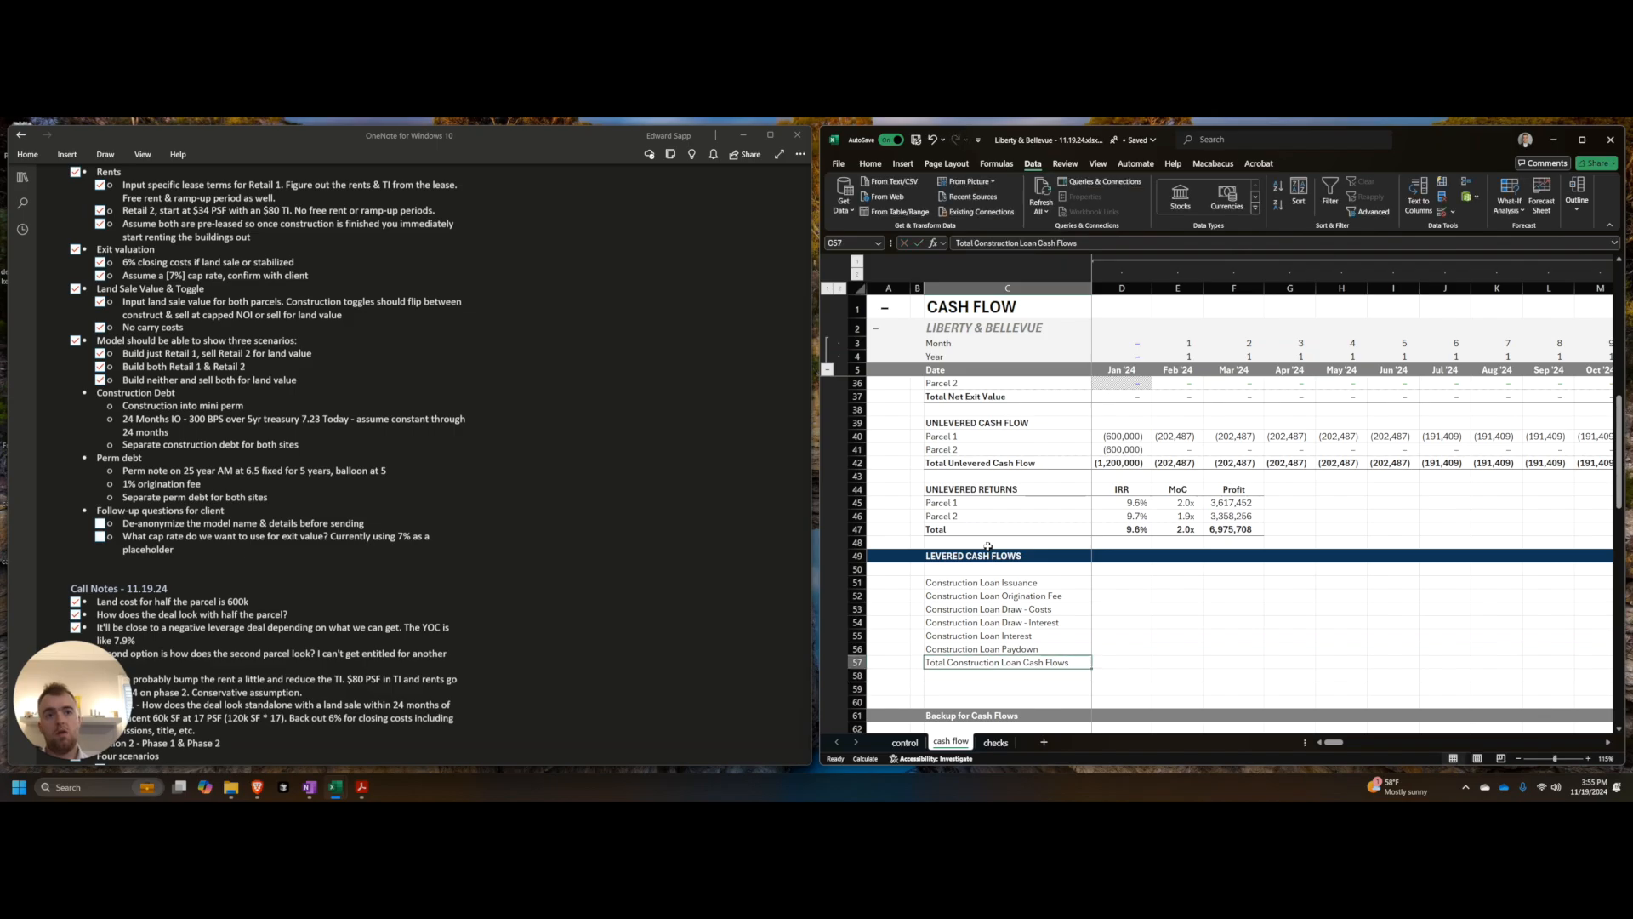
{"action": "key", "text": "ctrl+shift+equal"}
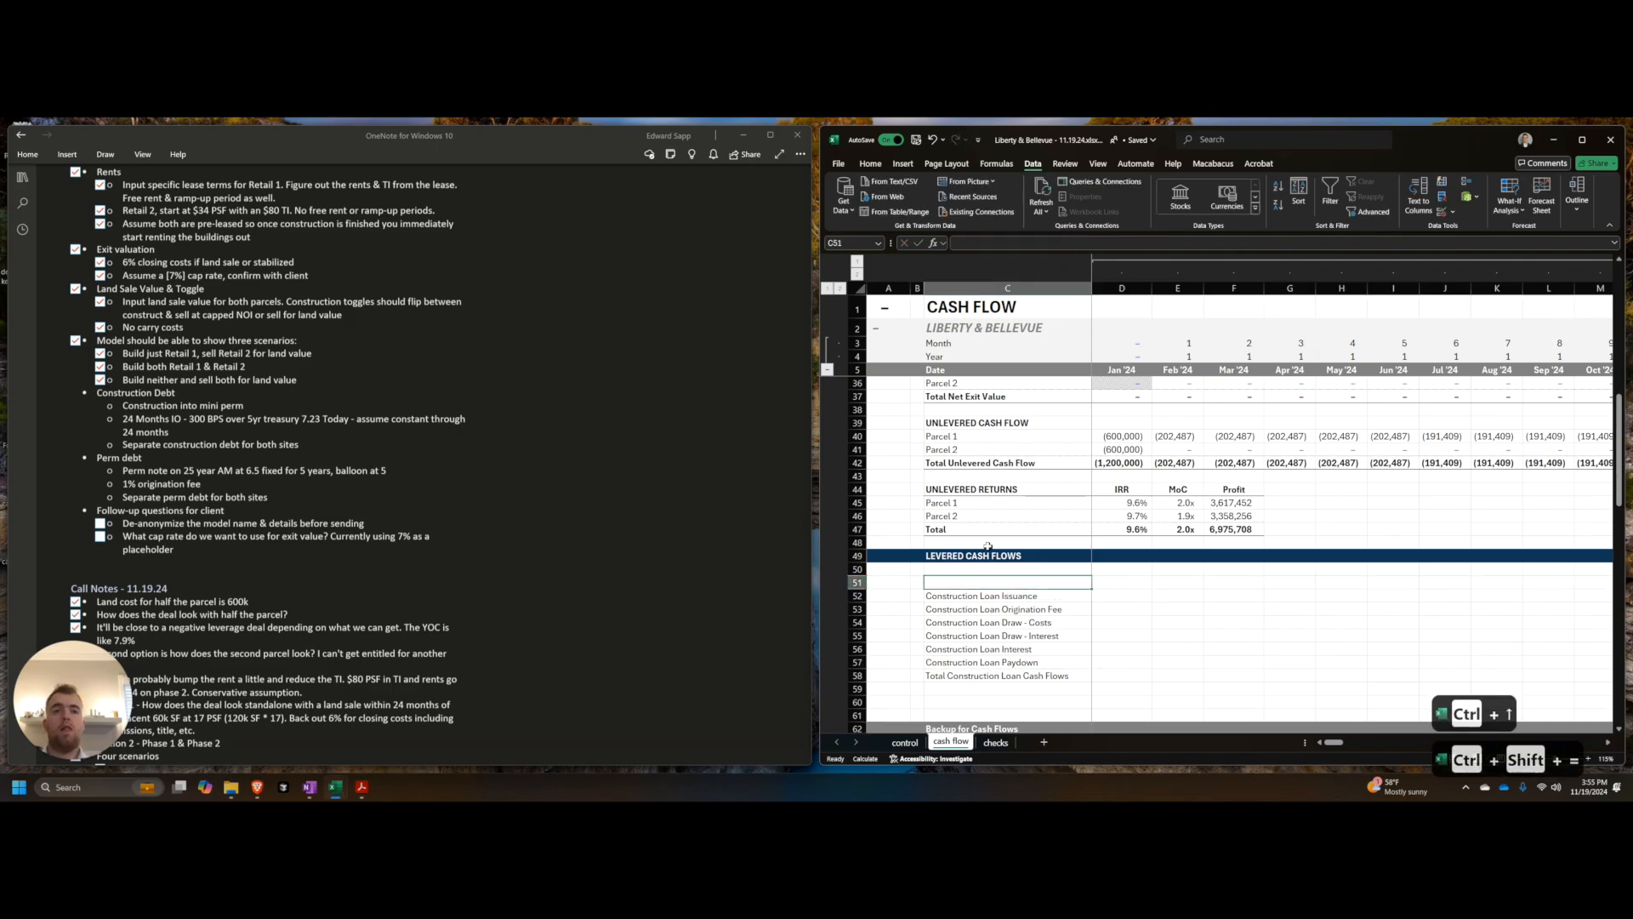
{"action": "type", "text": "P"}
{"action": "key", "text": "Caps_Lock"}
{"action": "type", "text": "ARCEL 1 CONSTRUCTION LOAN"}
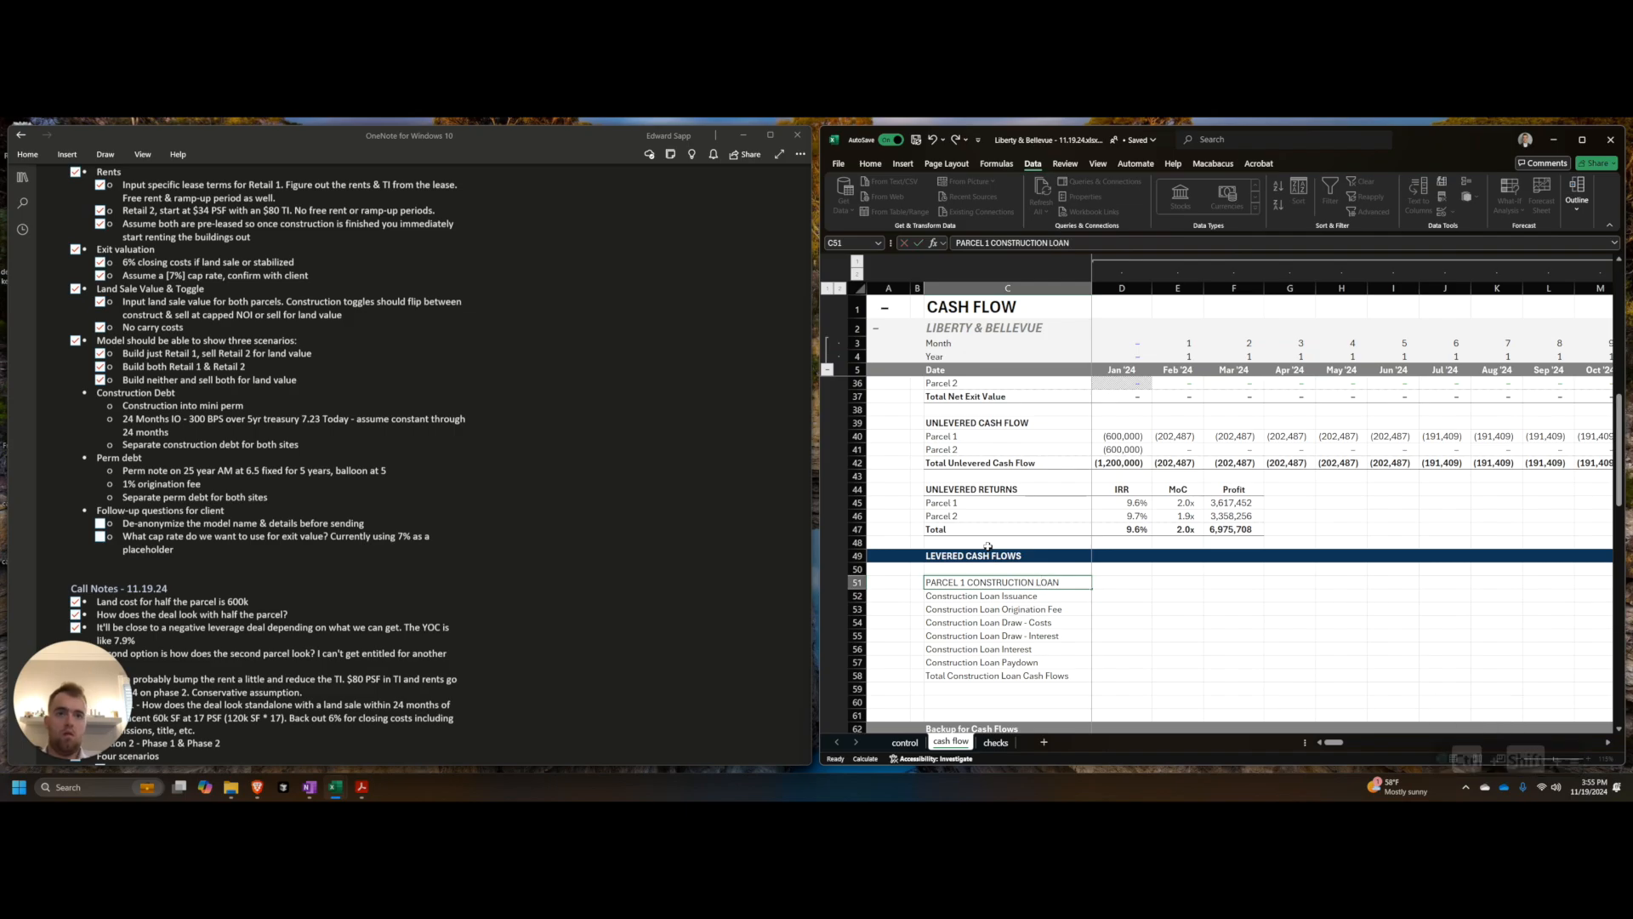
{"action": "key", "text": "ctrl+Return"}
{"action": "key", "text": "shift+space"}
{"action": "key", "text": "ctrl+b"}
Step: Change the total label to Total Parcel 1 Construction Loan Cash Flows and autofit column C
{"action": "key", "text": "ctrl+Down"}
{"action": "key", "text": "F2"}
{"action": "key", "text": "ctrl+Right"}
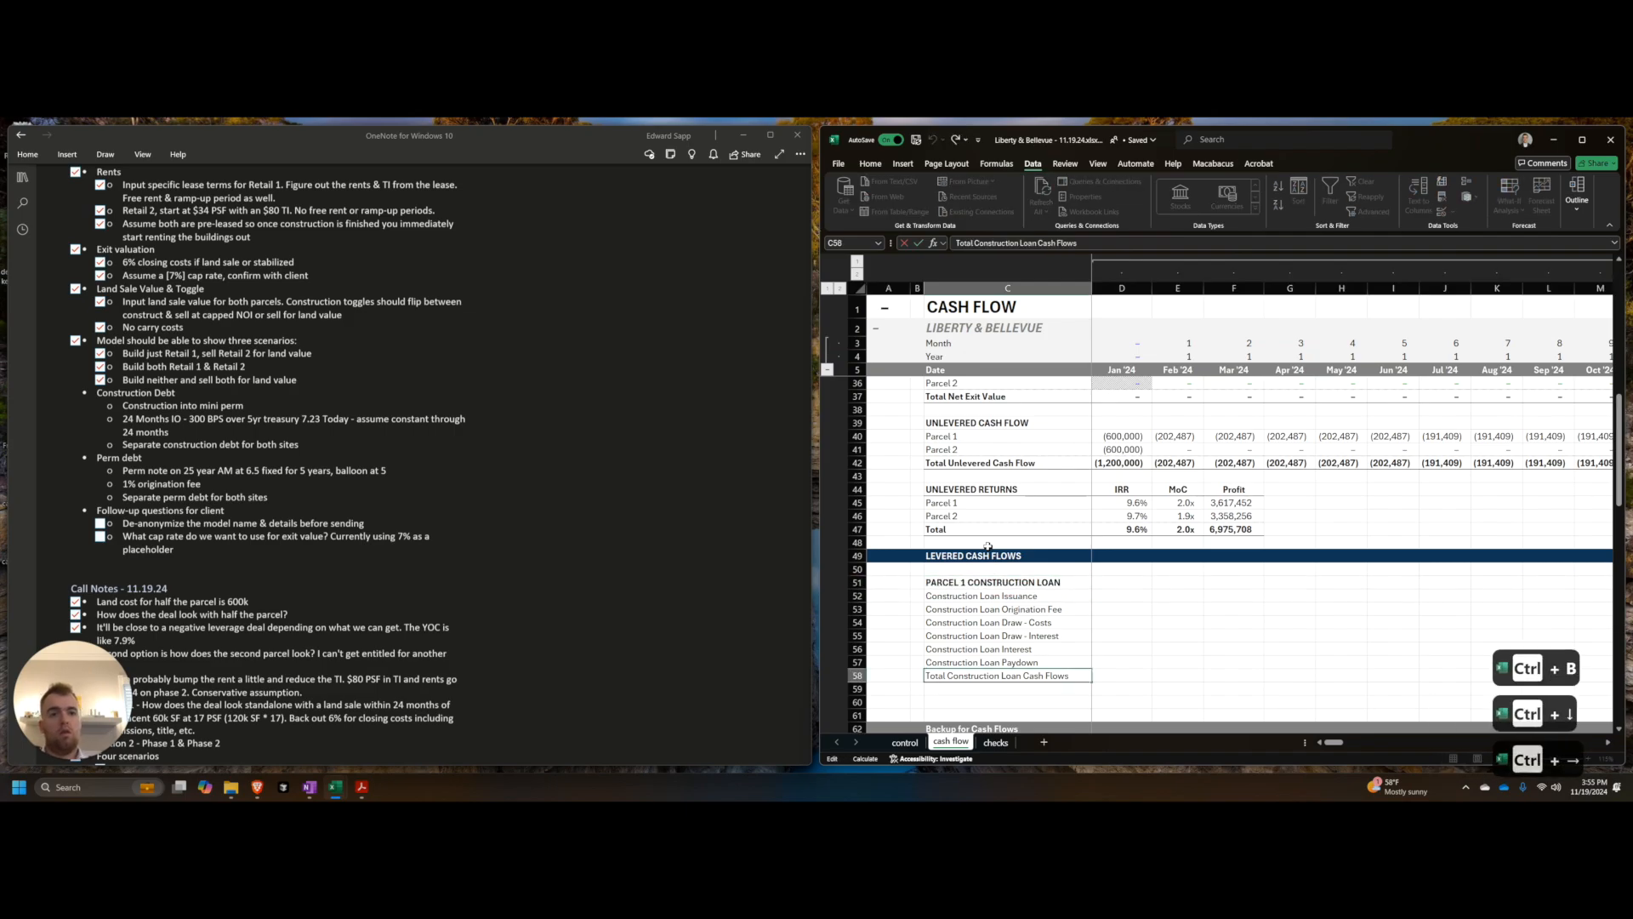
{"action": "key", "text": "Caps_Lock"}
{"action": "key", "text": "ctrl+Return"}
{"action": "key", "text": "alt+h"}
{"action": "key", "text": "o"}
{"action": "key", "text": "i"}
Step: Paste the Total Unlevered Cash Flow row's formatting onto the Total Parcel 1 Construction Loan Cash Flows row and autofit column C again
{"action": "key", "text": "ctrl+Up"}
{"action": "key", "text": "ctrl+Up"}
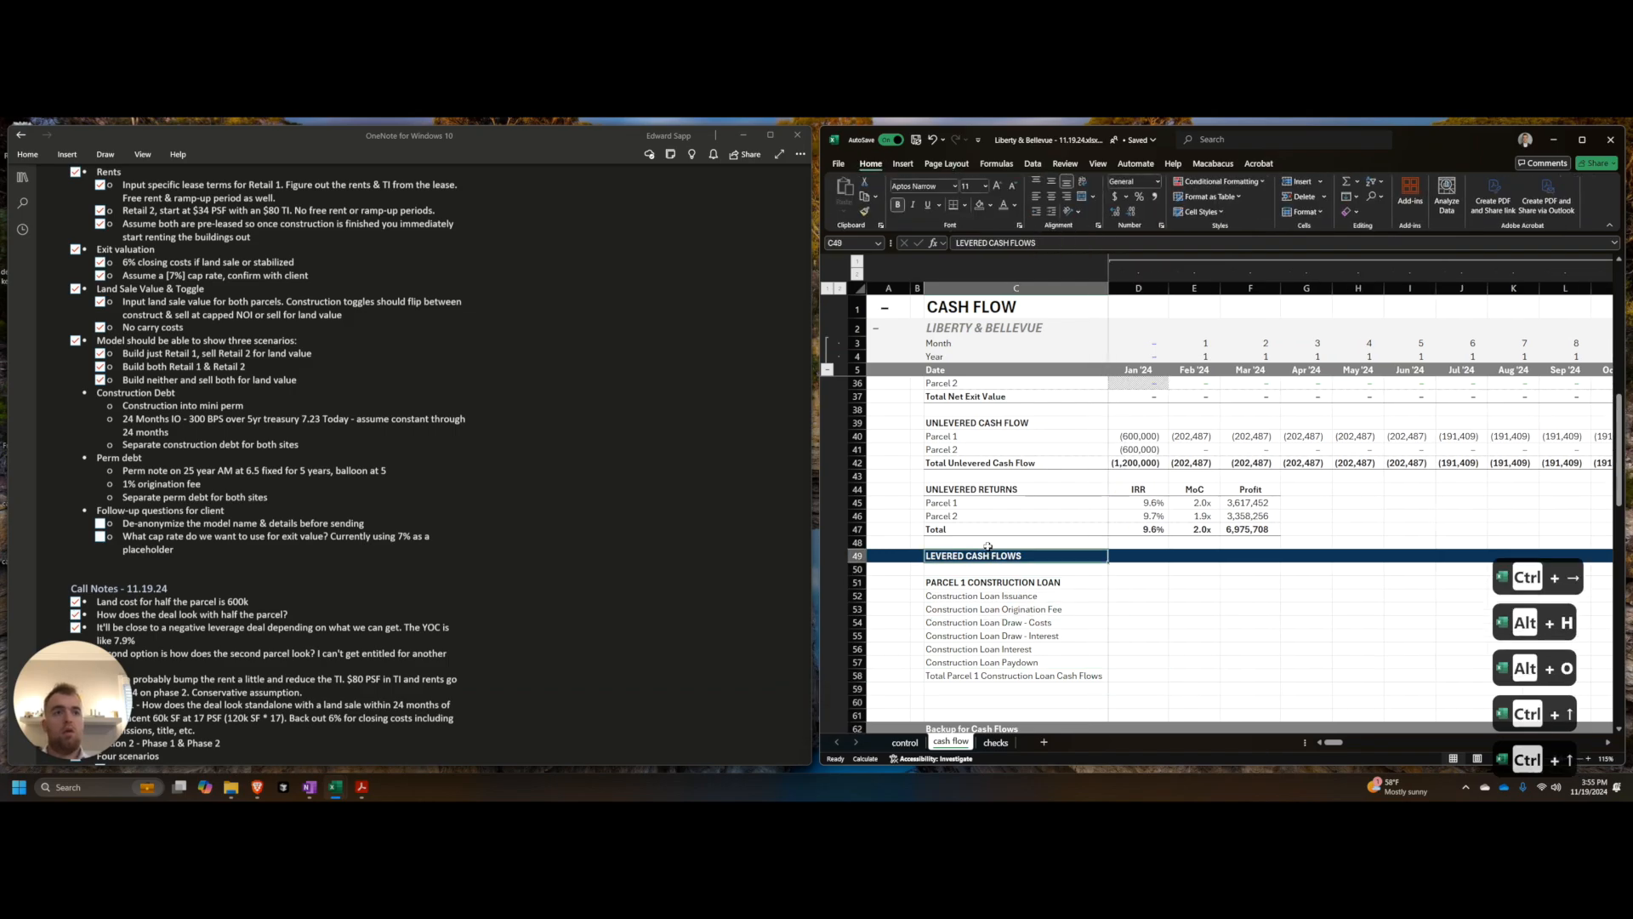
{"action": "key", "text": "ctrl+Up"}
{"action": "key", "text": "ctrl+Up"}
{"action": "key", "text": "ctrl+Up"}
{"action": "key", "text": "shift+space"}
{"action": "key", "text": "ctrl+c"}
{"action": "key", "text": "ctrl+Down"}
{"action": "key", "text": "ctrl+Down"}
{"action": "key", "text": "ctrl+Down"}
{"action": "key", "text": "ctrl+Down"}
{"action": "key", "text": "ctrl+Down"}
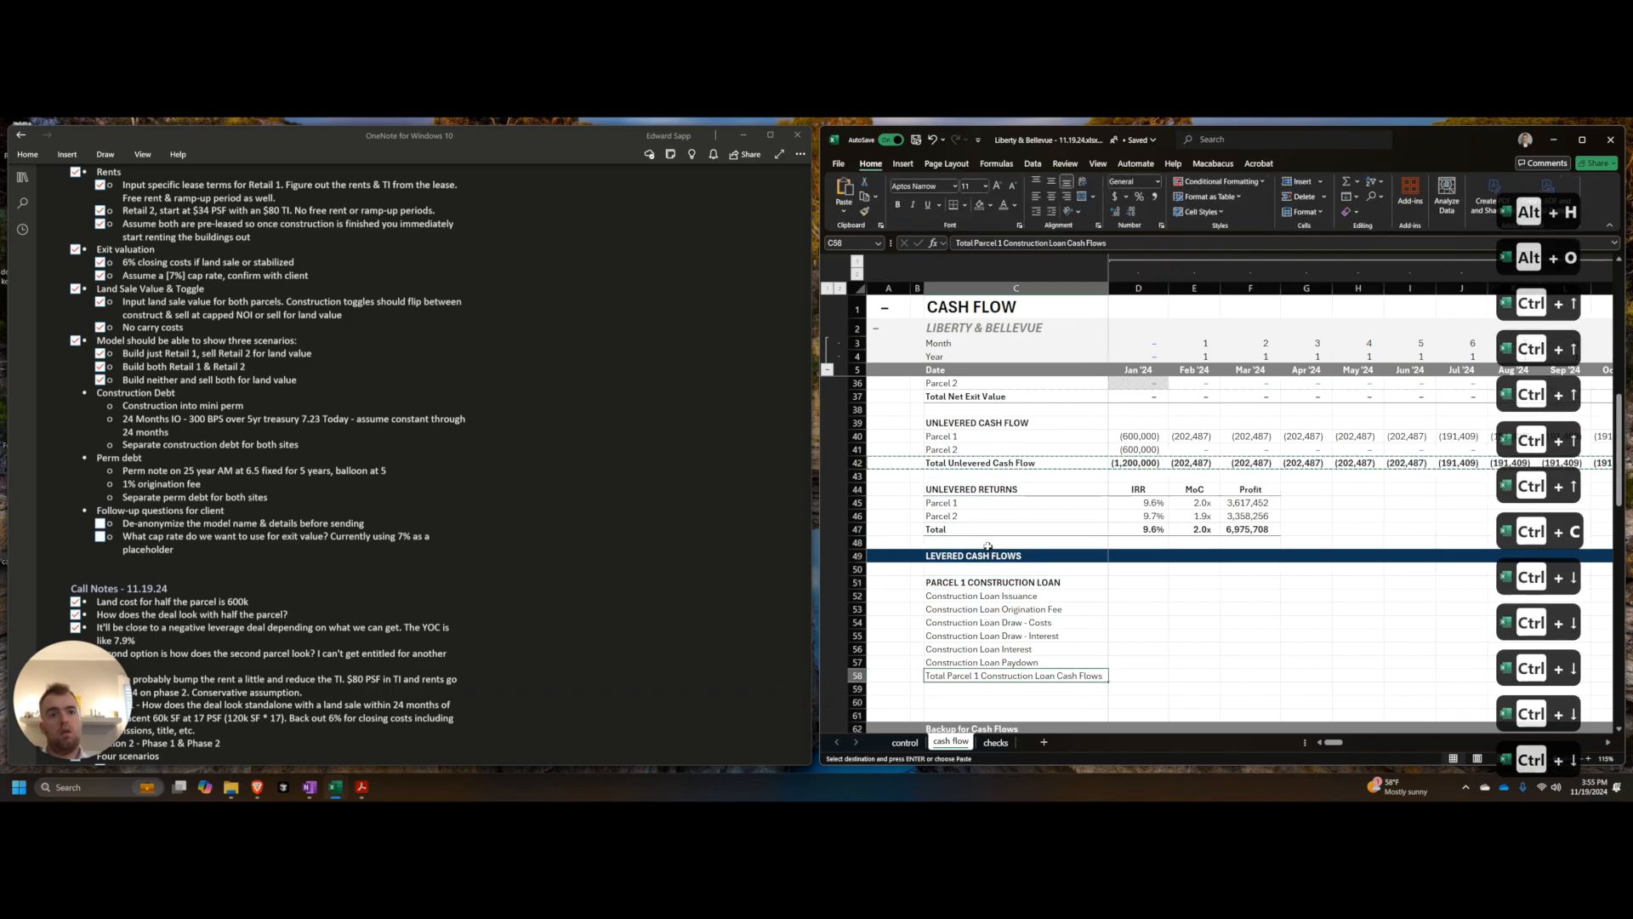
{"action": "key", "text": "shift+space"}
{"action": "key", "text": "alt+e"}
{"action": "key", "text": "s"}
{"action": "key", "text": "t"}
{"action": "key", "text": "Return"}
{"action": "key", "text": "Escape"}
{"action": "key", "text": "shift+BackSpace"}
{"action": "key", "text": "alt+h"}
{"action": "key", "text": "o"}
{"action": "key", "text": "i"}
Step: Duplicate the Parcel 1 construction loan block, including its blank spacer row, directly below the original
{"action": "scroll", "coordinate": [988, 545], "scroll_direction": "down", "scroll_amount": 1}
{"action": "left_click", "coordinate": [977, 530], "text": "shift"}
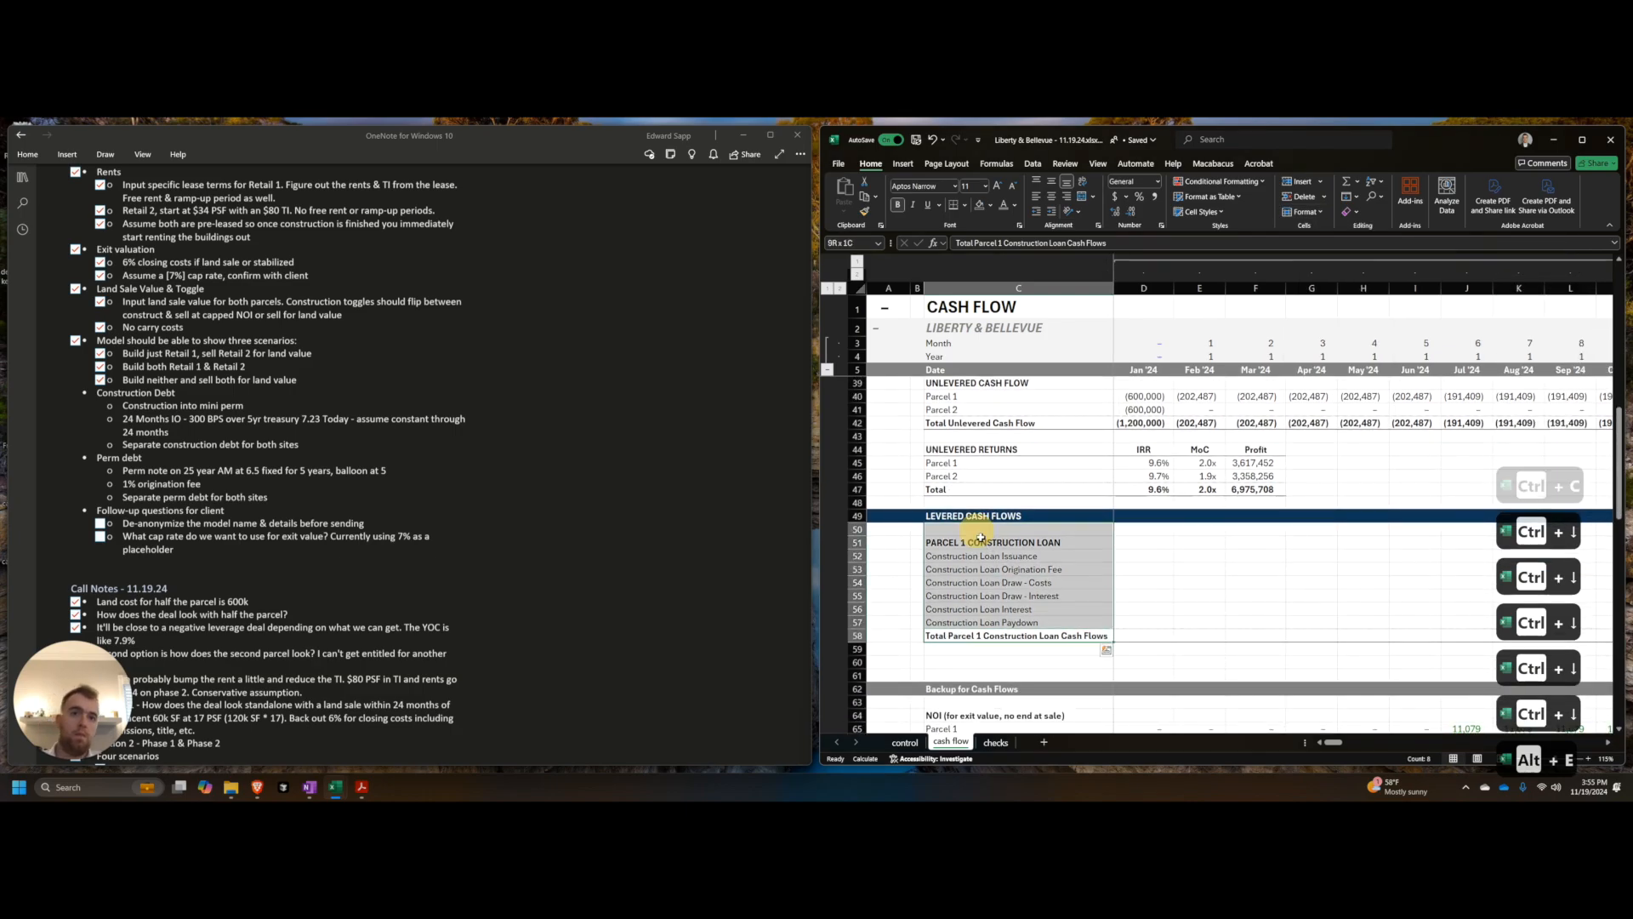
{"action": "key", "text": "ctrl+c"}
{"action": "left_click", "coordinate": [995, 657]}
{"action": "key", "text": "ctrl+shift+equal"}
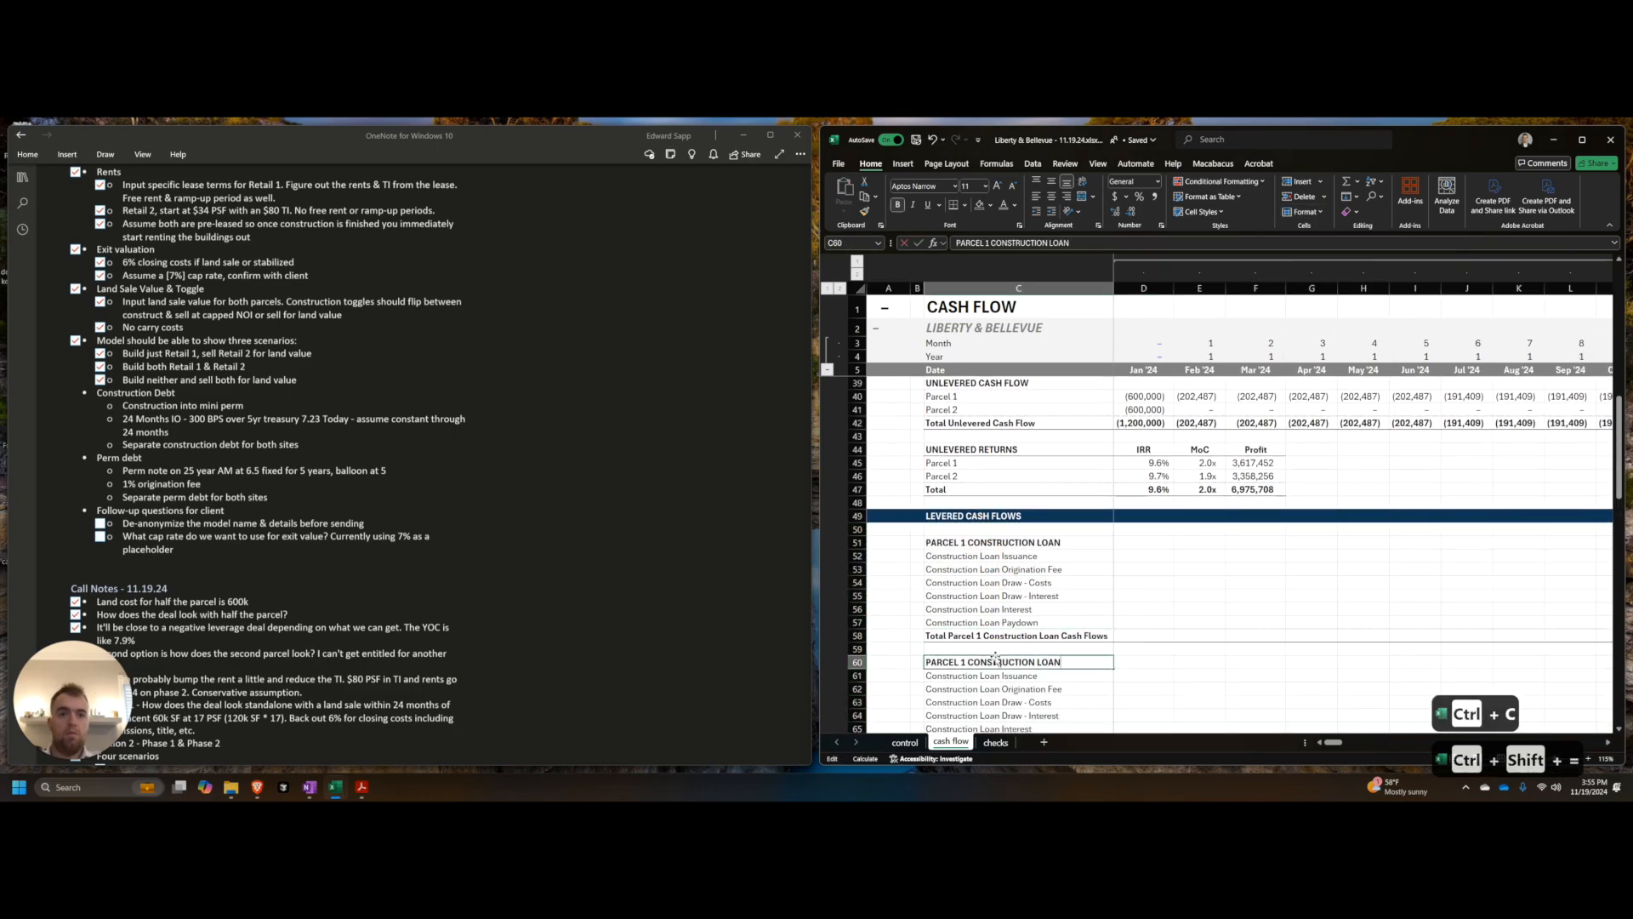
Step: Rename the copied block's heading PARCEL 2 CONSTRUCTION LOAN and its total Total Parcel 2 Construction Loan Cash Flows
{"action": "key", "text": "ctrl+Right"}
{"action": "scroll", "coordinate": [991, 600], "scroll_direction": "down", "scroll_amount": 5}
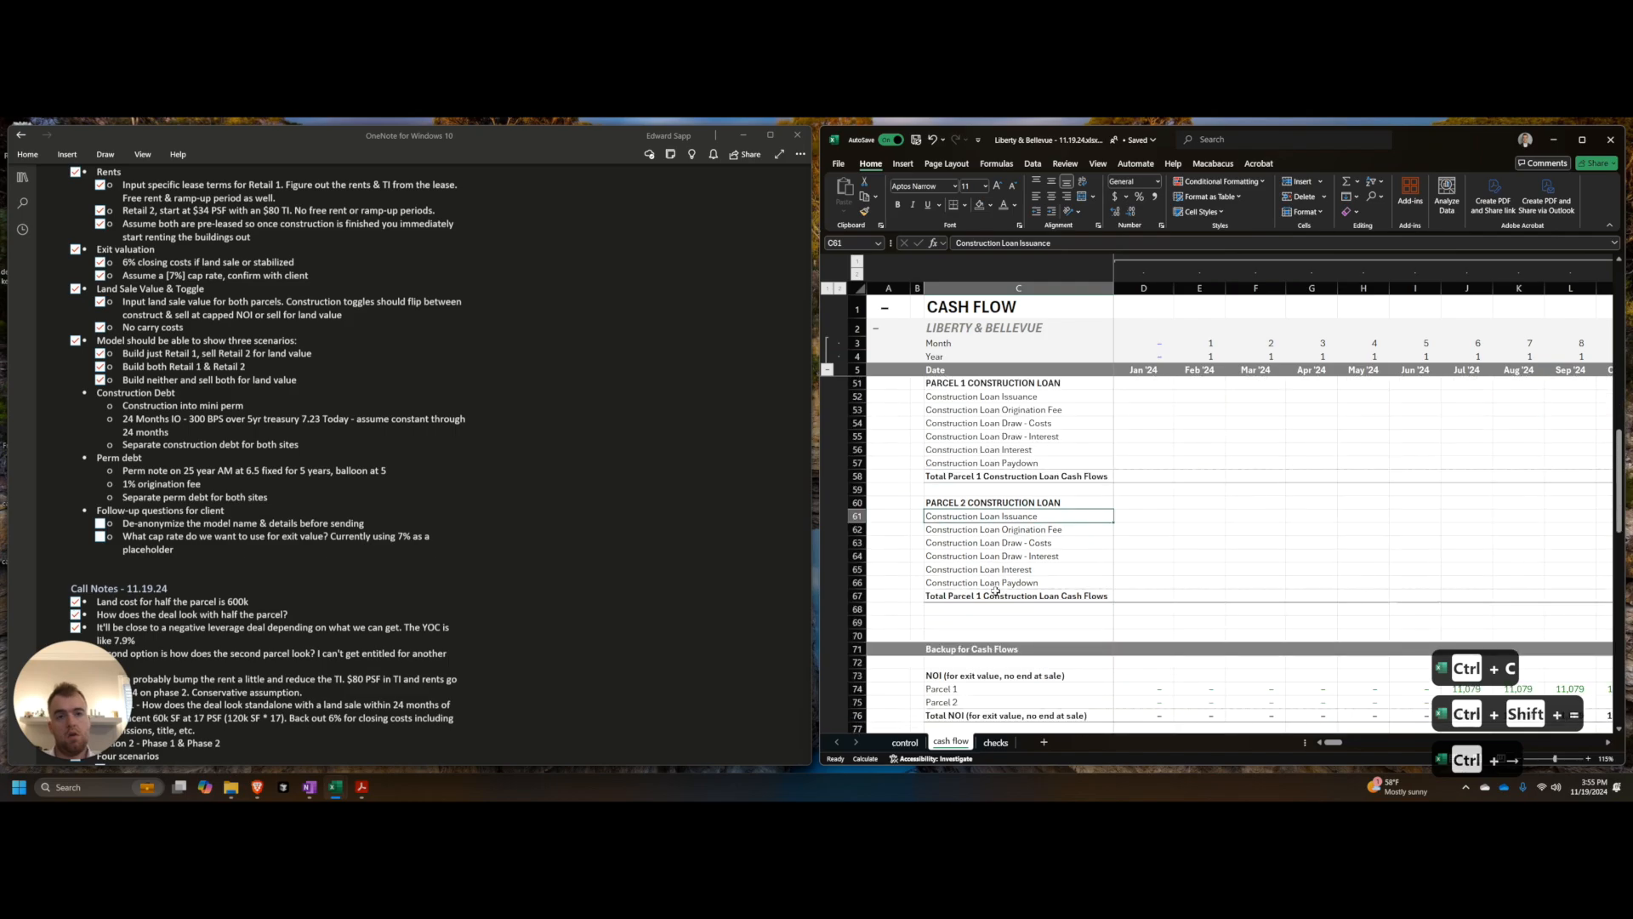
{"action": "key", "text": "ctrl+Down"}
{"action": "key", "text": "ctrl+Right"}
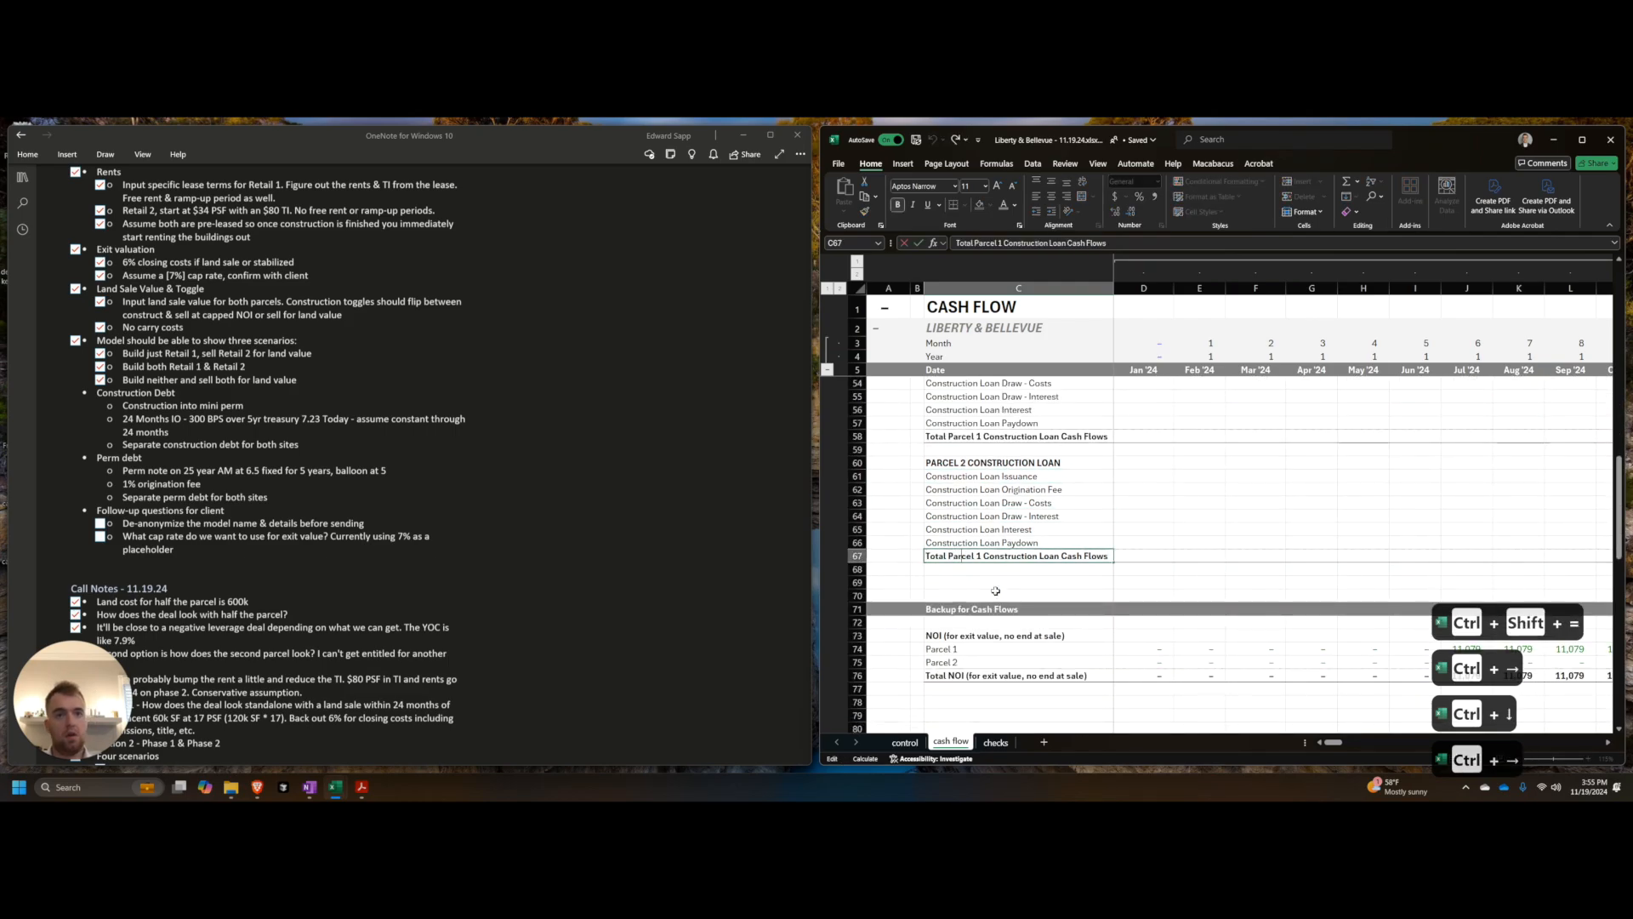
{"action": "key", "text": "ctrl+Right"}
{"action": "key", "text": "ctrl+Right"}
{"action": "key", "text": "ctrl+Right"}
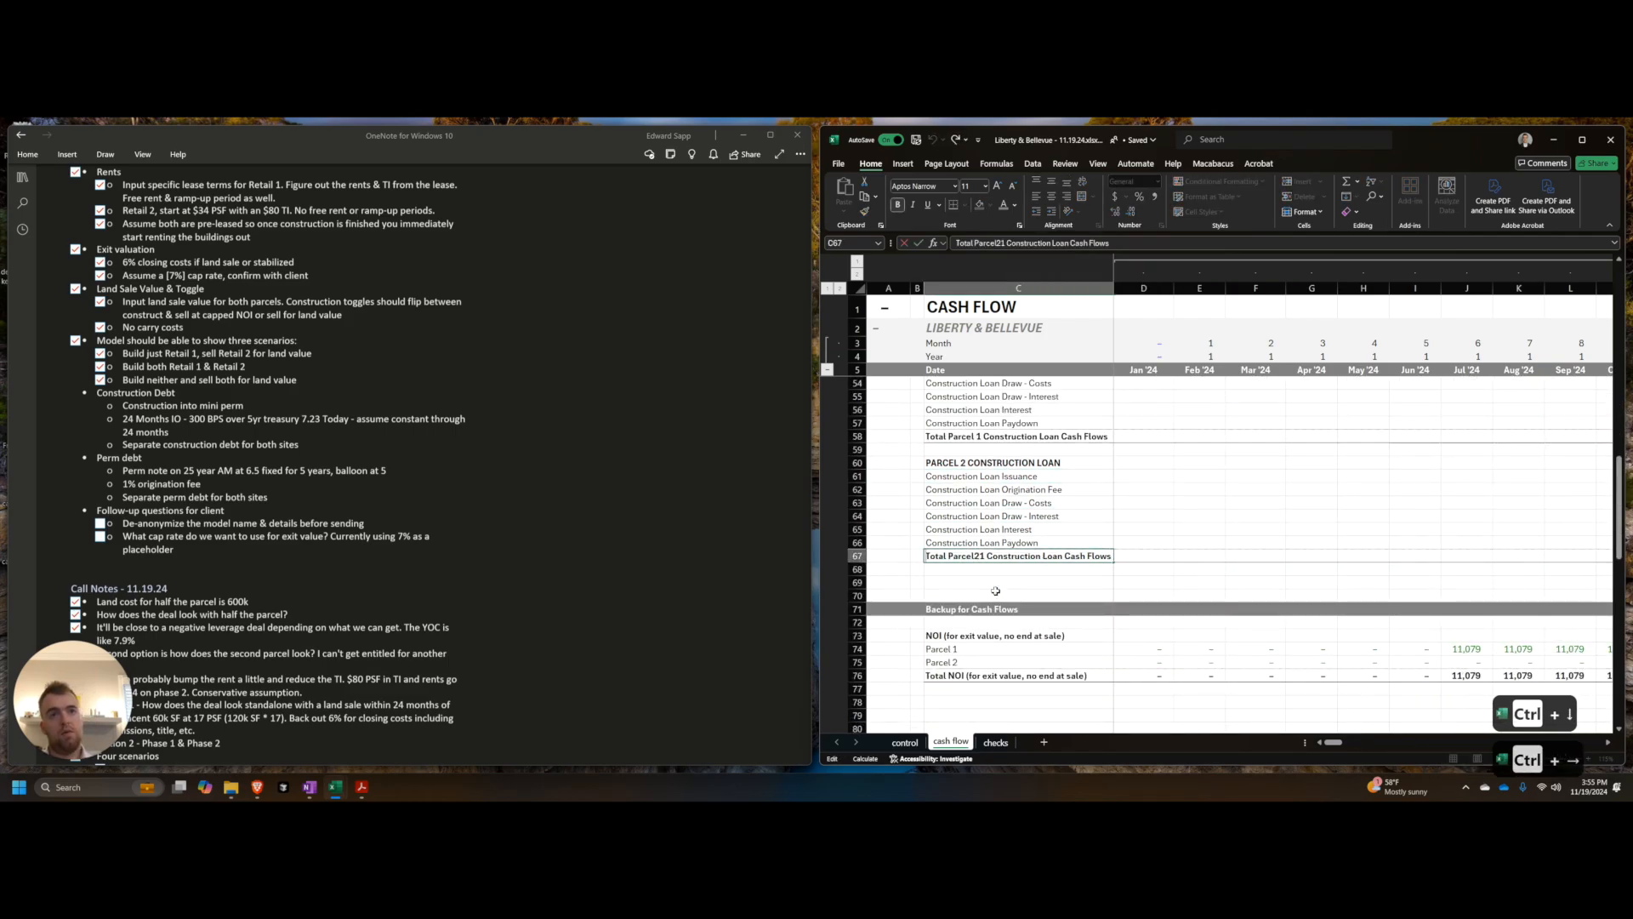
{"action": "key", "text": "ctrl+Left"}
{"action": "key", "text": "BackSpace"}
{"action": "key", "text": "BackSpace"}
{"action": "key", "text": "BackSpace"}
{"action": "type", "text": "2"}
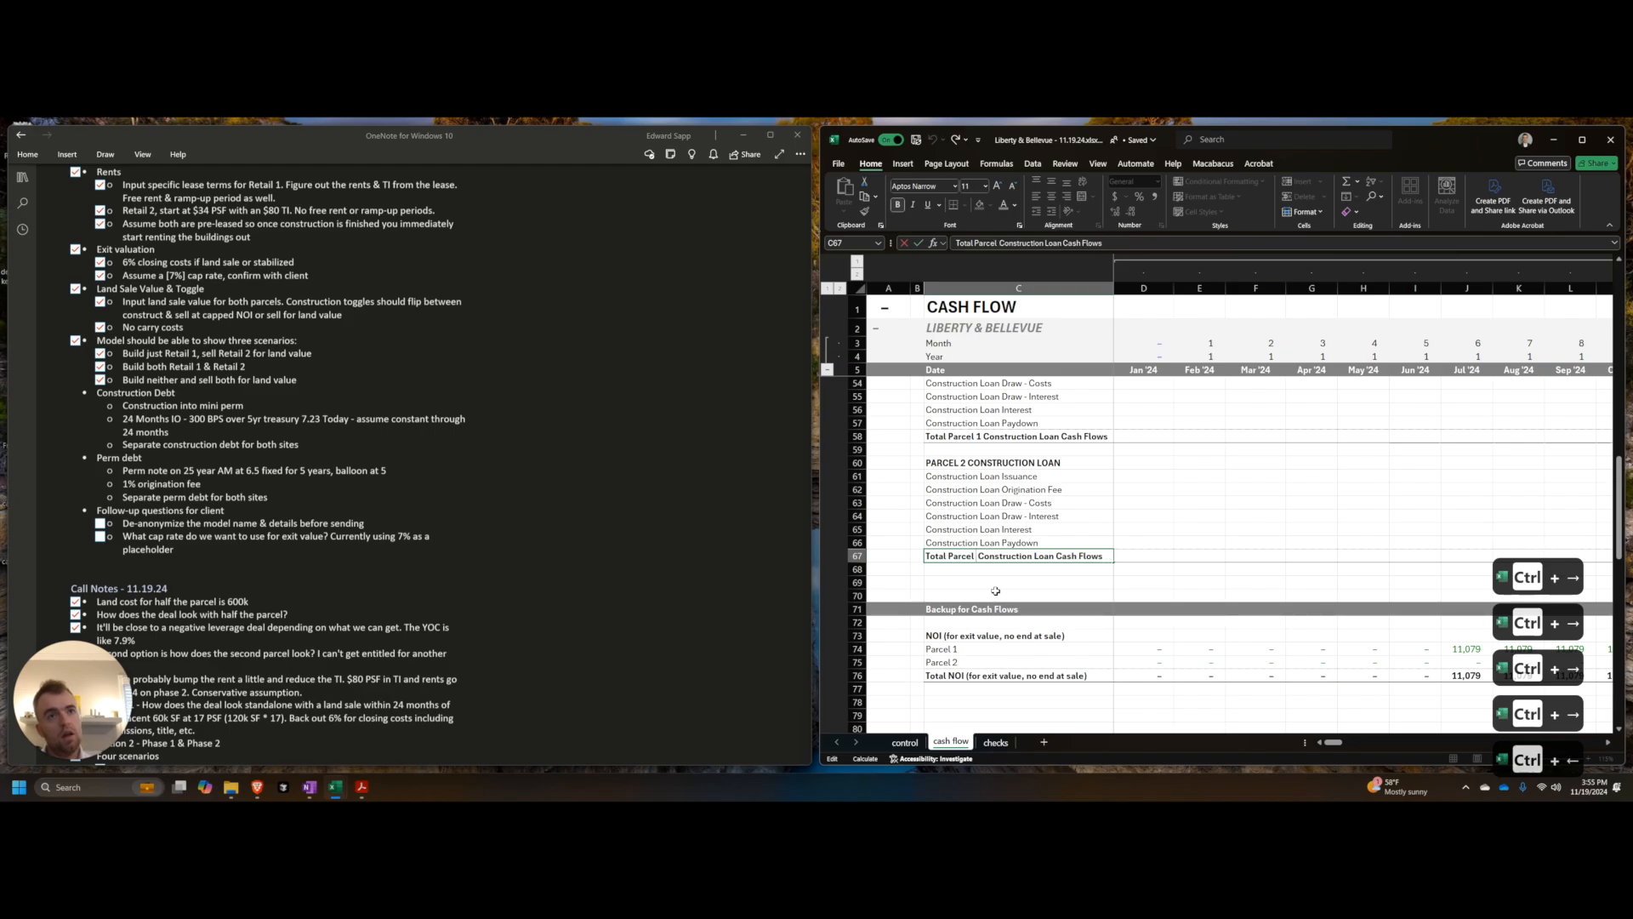
{"action": "key", "text": "Return"}
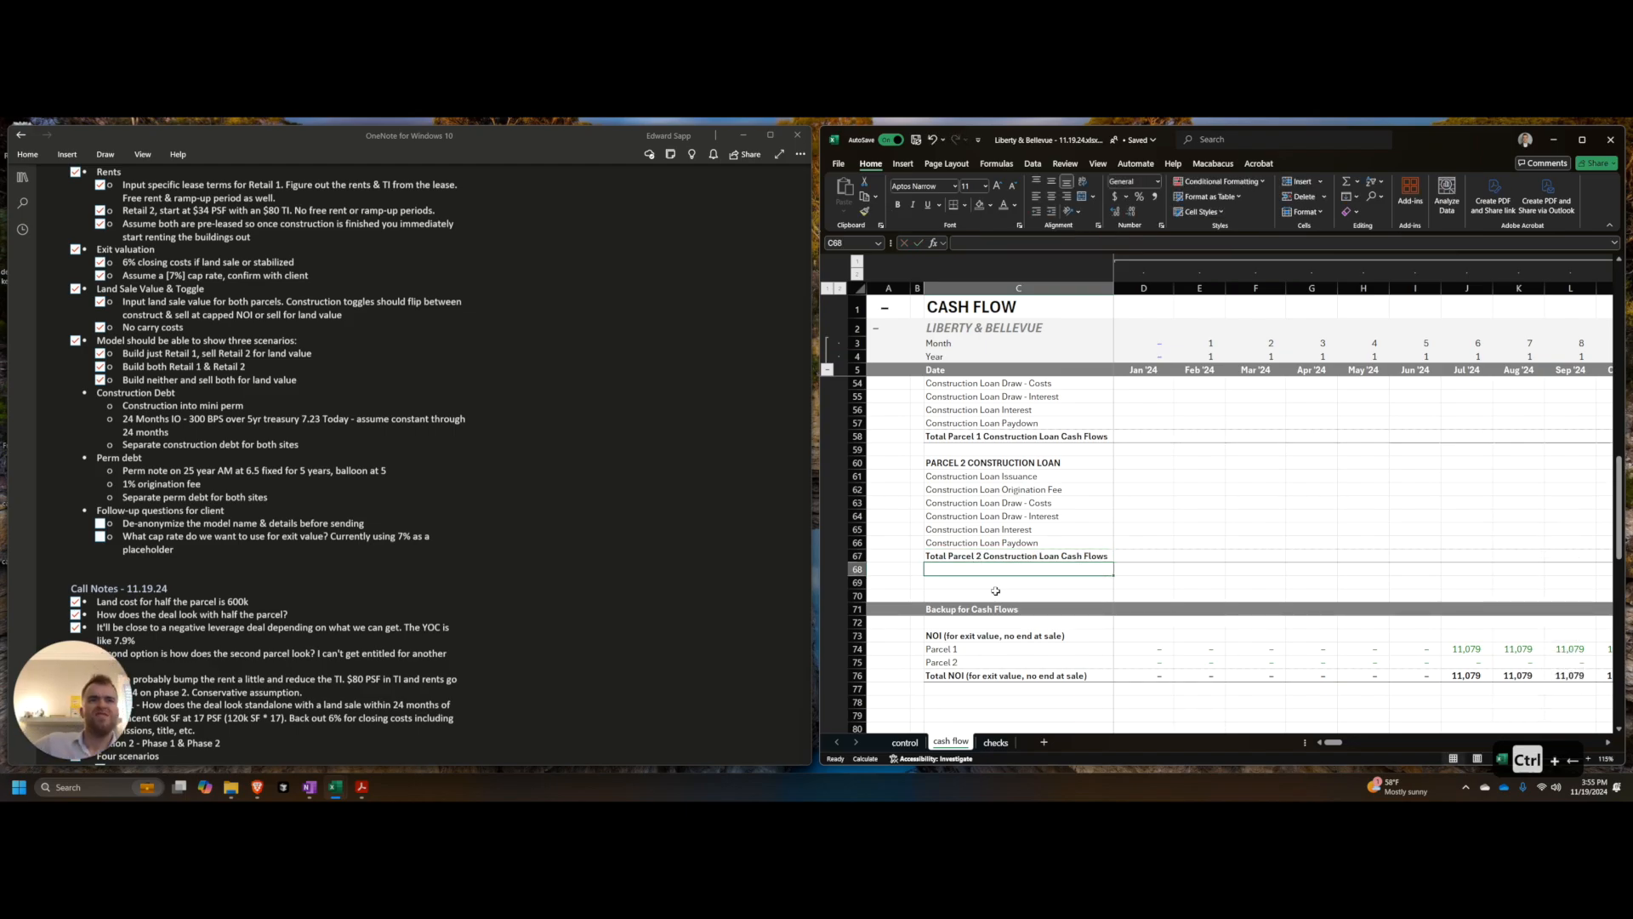
Step: Insert five blank rows between the Parcel 2 construction loan block and Backup for Cash Flows
{"action": "scroll", "coordinate": [996, 590], "scroll_direction": "up", "scroll_amount": 3}
{"action": "scroll", "coordinate": [1000, 608], "scroll_direction": "down", "scroll_amount": 1}
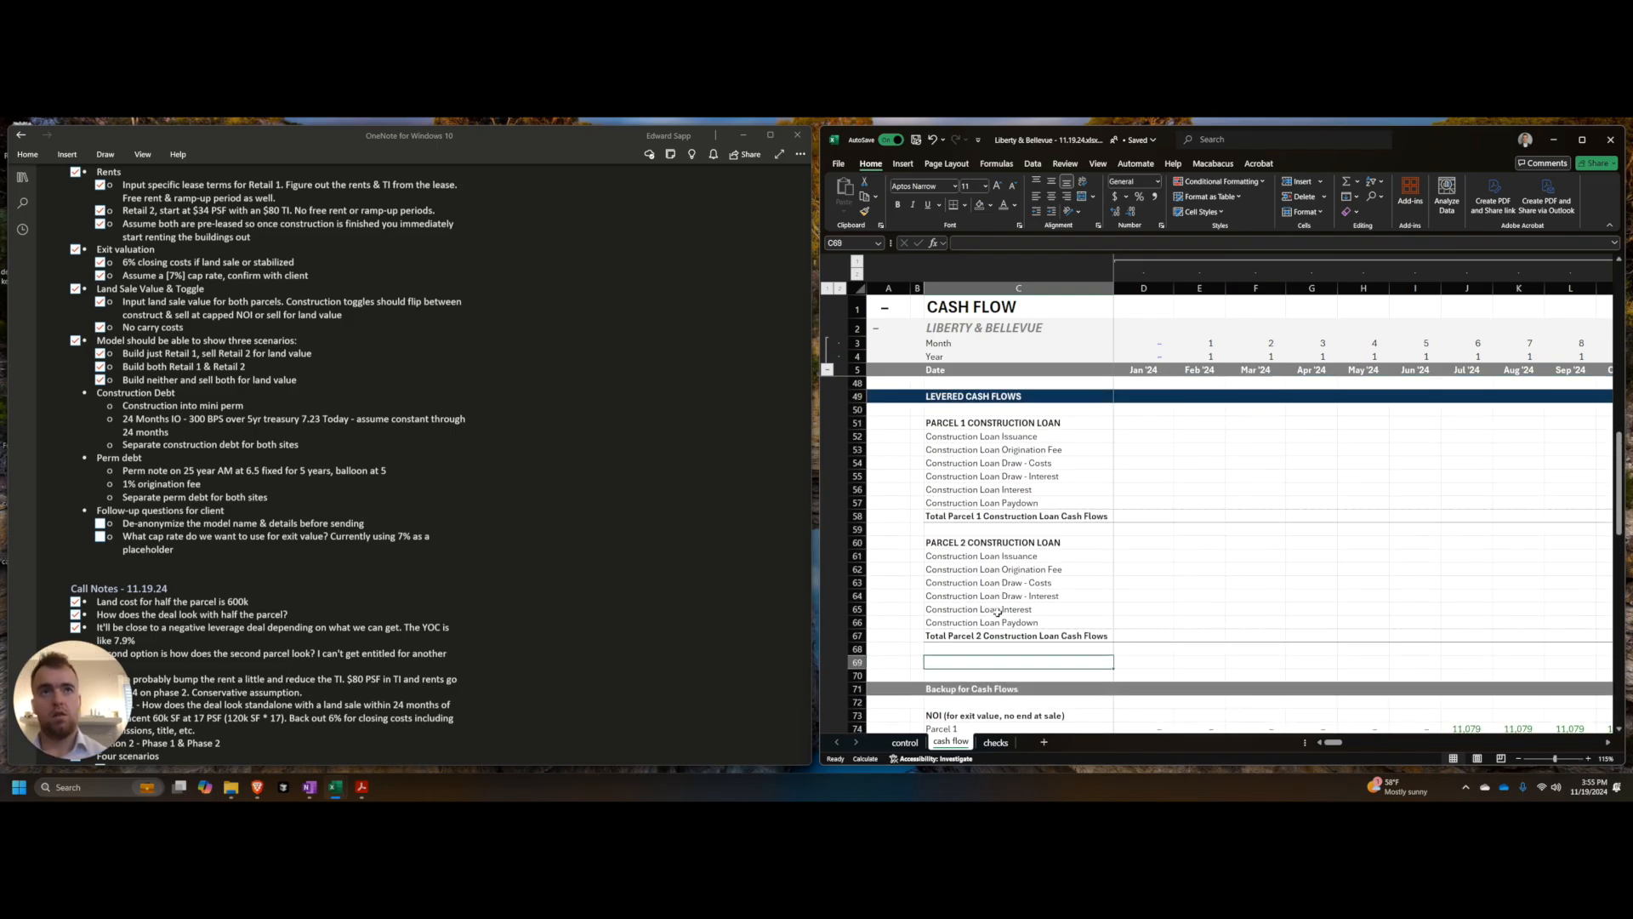
{"action": "key", "text": "ctrl+shift+equal"}
{"action": "key", "text": "ctrl+shift+equal"}
{"action": "key", "text": "ctrl+shift+equal"}
{"action": "key", "text": "ctrl+shift+equal"}
{"action": "key", "text": "ctrl+shift+equal"}
Step: Insert a copy of the Parcel 2 construction loan rows at row 69, one blank row below the original block
{"action": "key", "text": "ctrl+Up"}
{"action": "key", "text": "ctrl+shift+Up"}
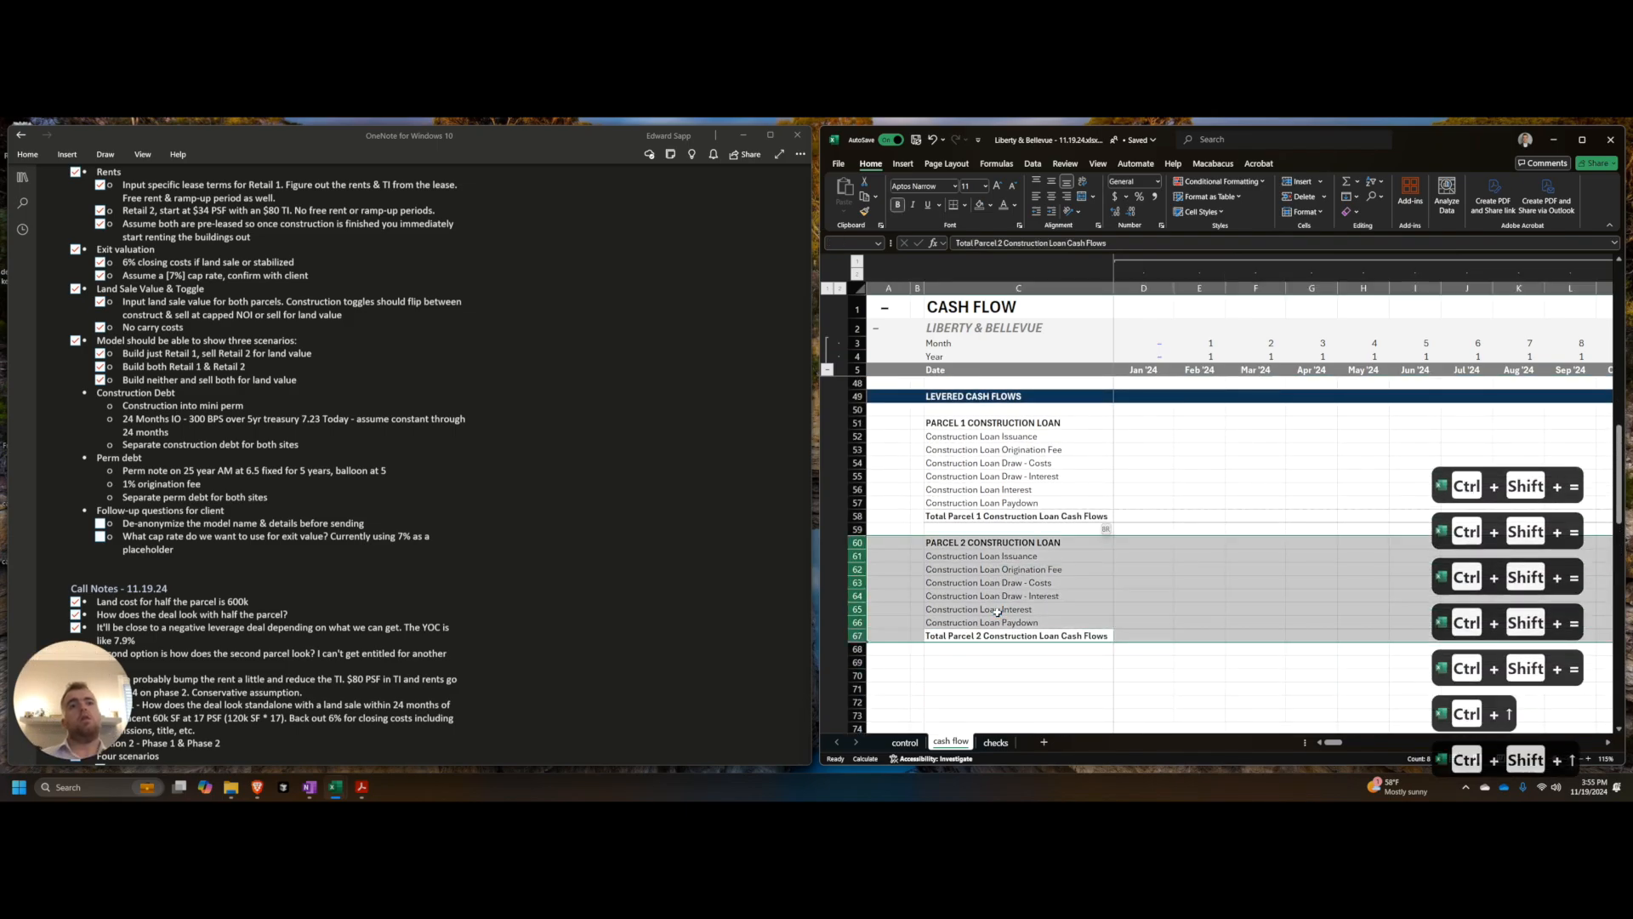
{"action": "key", "text": "ctrl+c"}
{"action": "key", "text": "Down"}
{"action": "key", "text": "Down"}
{"action": "key", "text": "ctrl+shift+equal"}
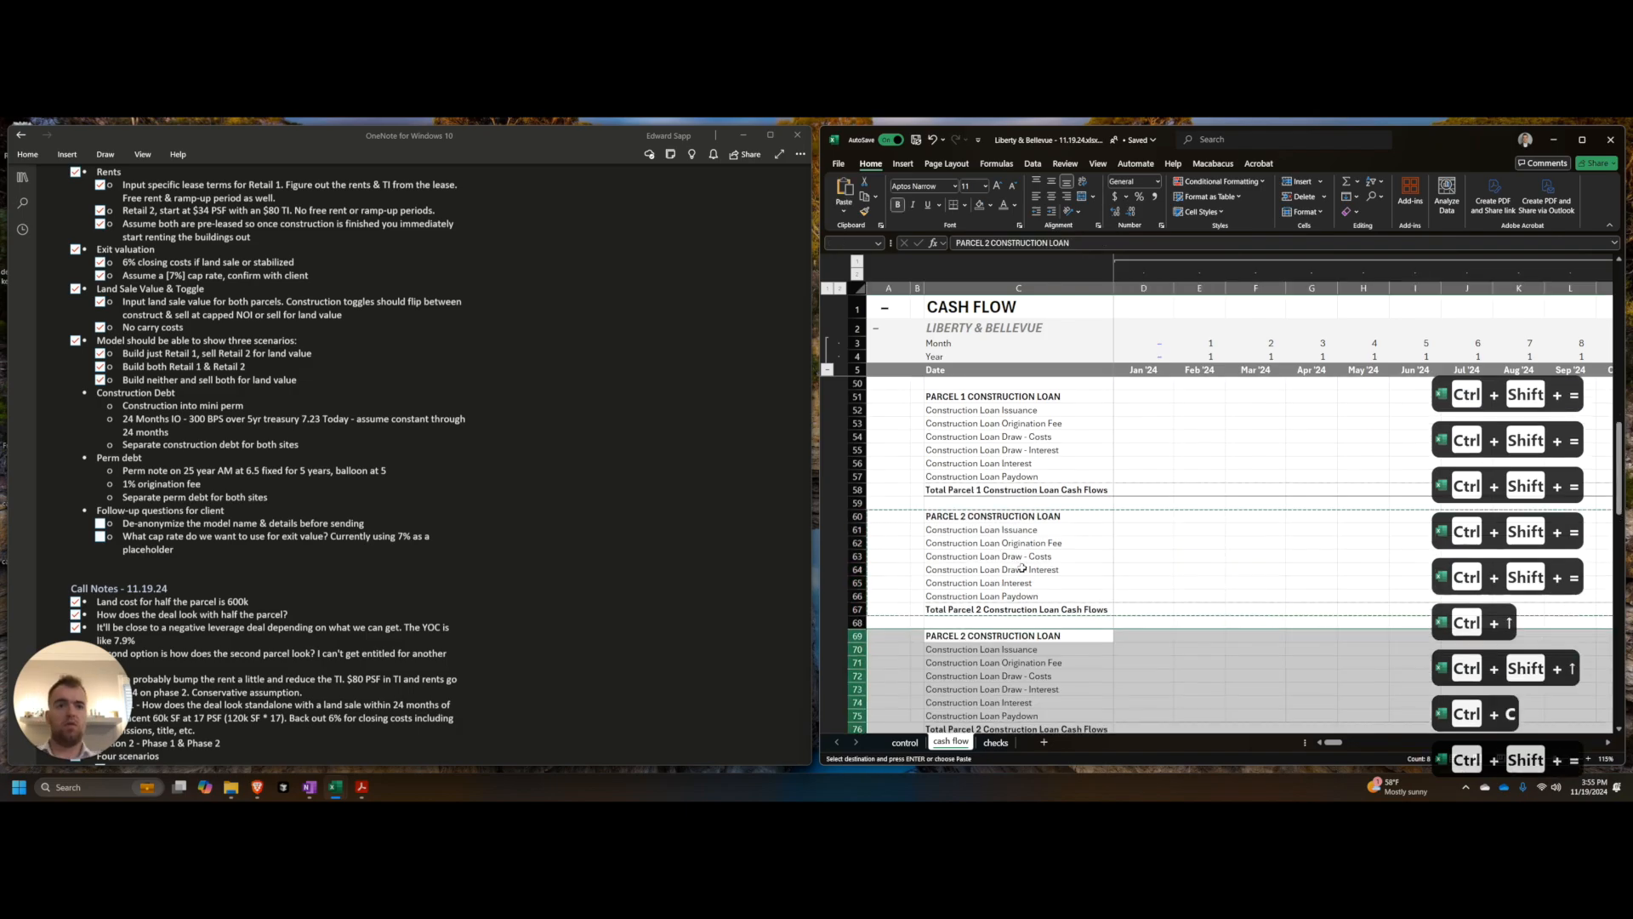
{"action": "scroll", "coordinate": [1021, 568], "scroll_direction": "down", "scroll_amount": 2}
{"action": "key", "text": "Escape"}
Step: Rename the heading in C69 to PARCEL 1 REFI LOAN
{"action": "left_click", "coordinate": [1034, 574]}
{"action": "key", "text": "ctrl+Up"}
{"action": "key", "text": "F2"}
{"action": "key", "text": "Home"}
{"action": "key", "text": "ctrl+Right"}
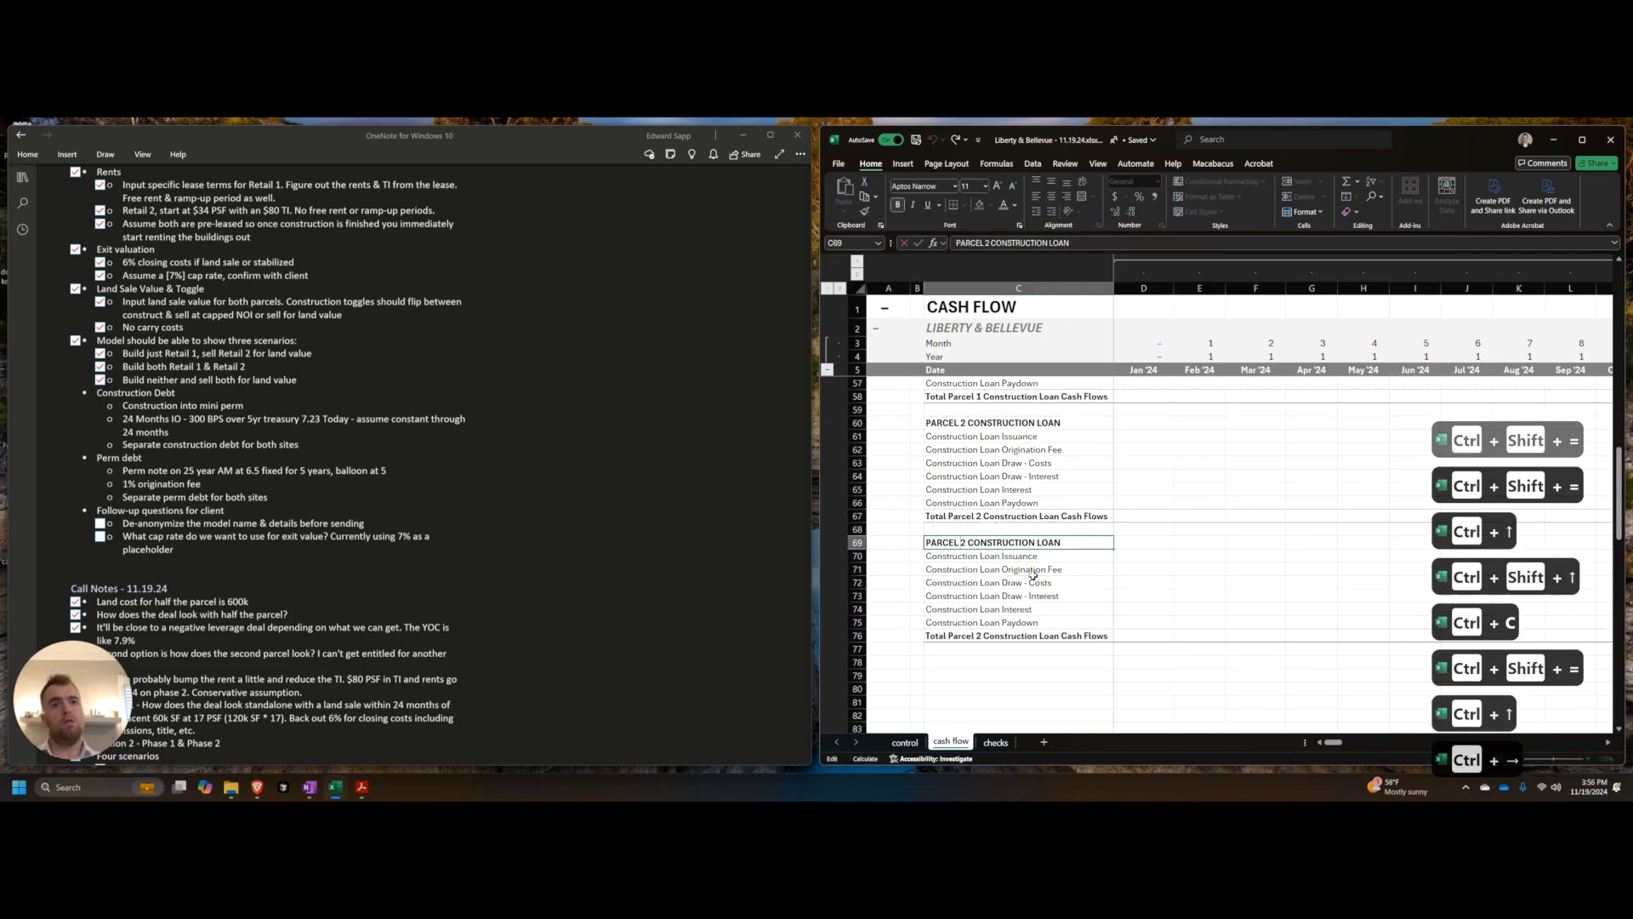
{"action": "key", "text": "Delete"}
{"action": "type", "text": "1 RE"}
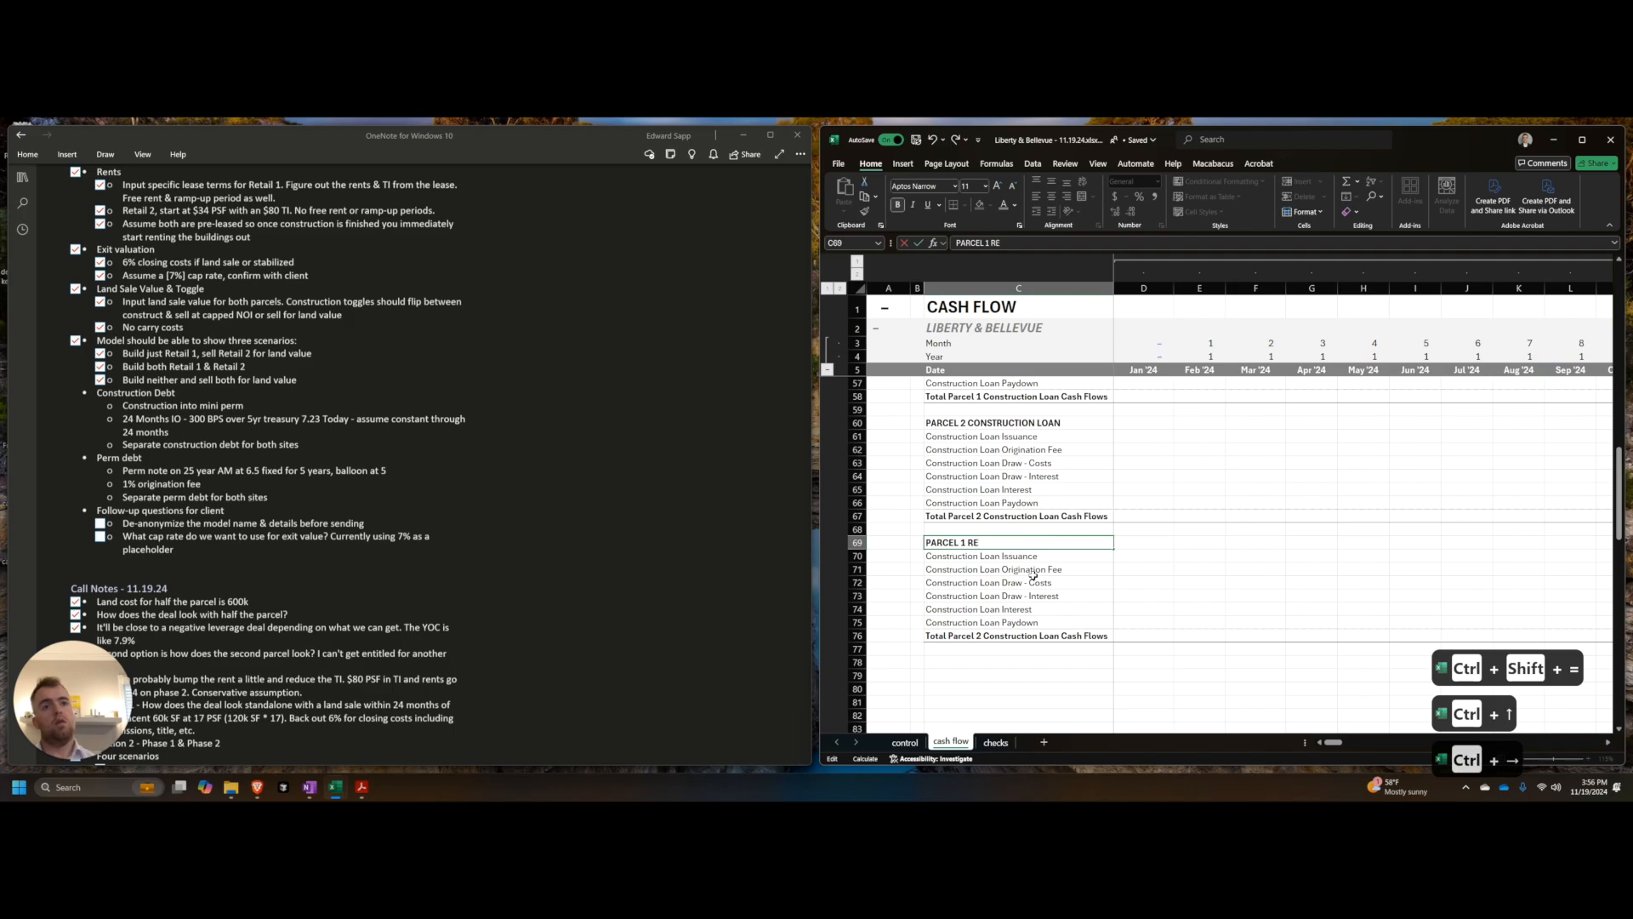
{"action": "type", "text": "FI LOAN"}
{"action": "key", "text": "Return"}
Step: Move the PARCEL 1 REFI LOAN block with its spacer row up between the Parcel 1 and Parcel 2 construction loan blocks
{"action": "key", "text": "ctrl+Down"}
{"action": "key", "text": "ctrl+shift+Up"}
{"action": "key", "text": "ctrl+x"}
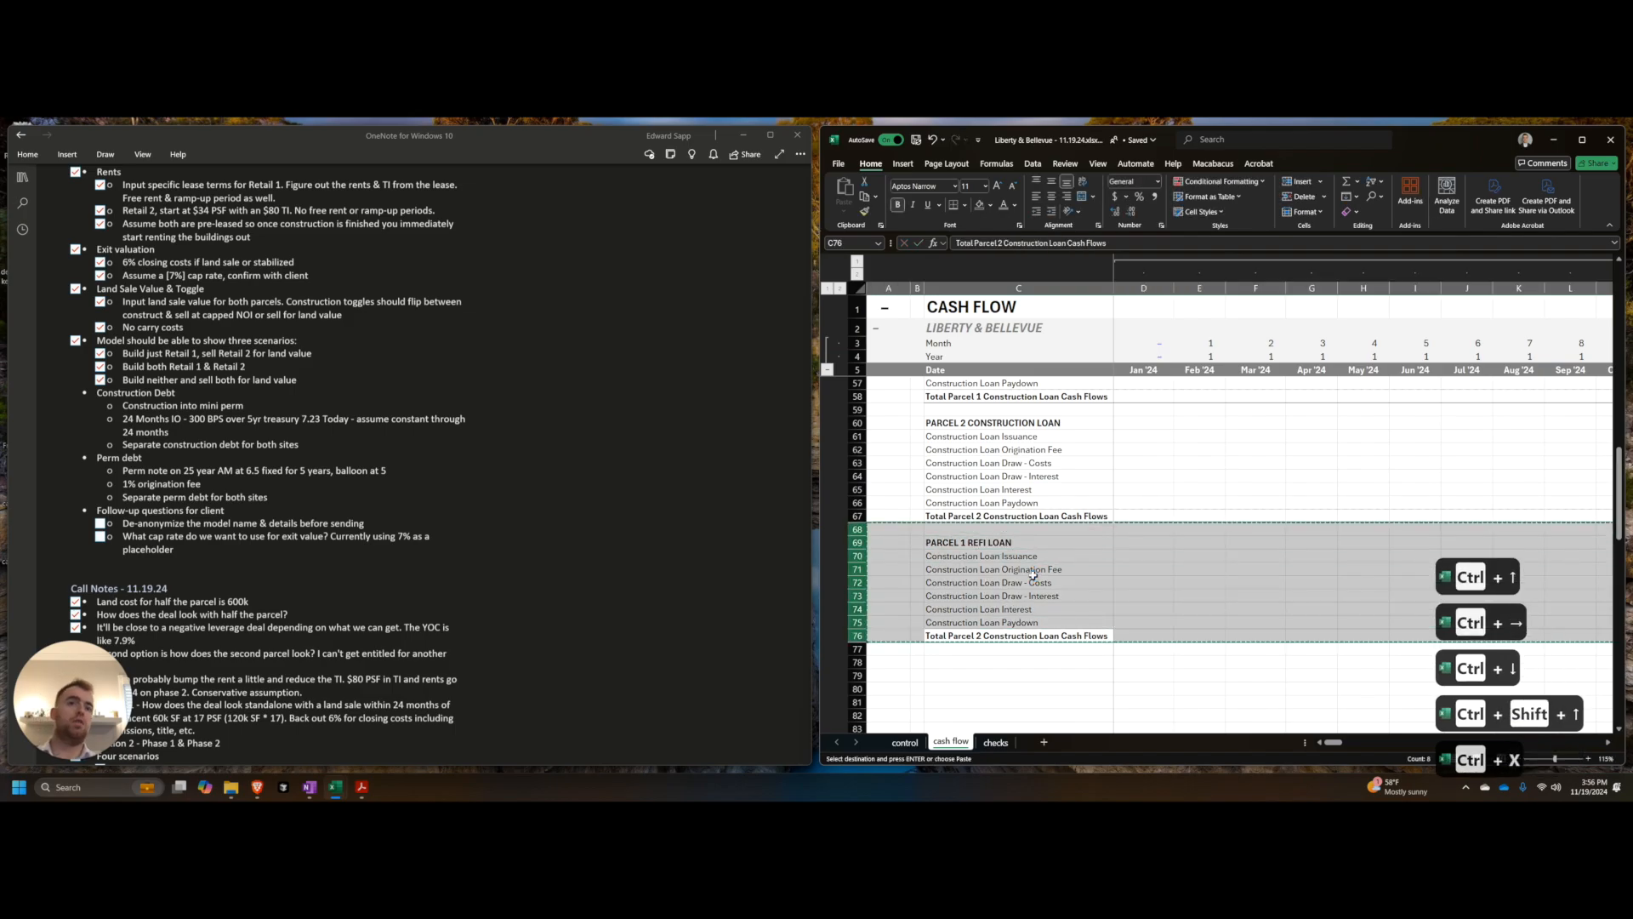
{"action": "key", "text": "ctrl+Up"}
{"action": "key", "text": "ctrl+Up"}
{"action": "key", "text": "ctrl+Up"}
{"action": "key", "text": "ctrl+shift+equal"}
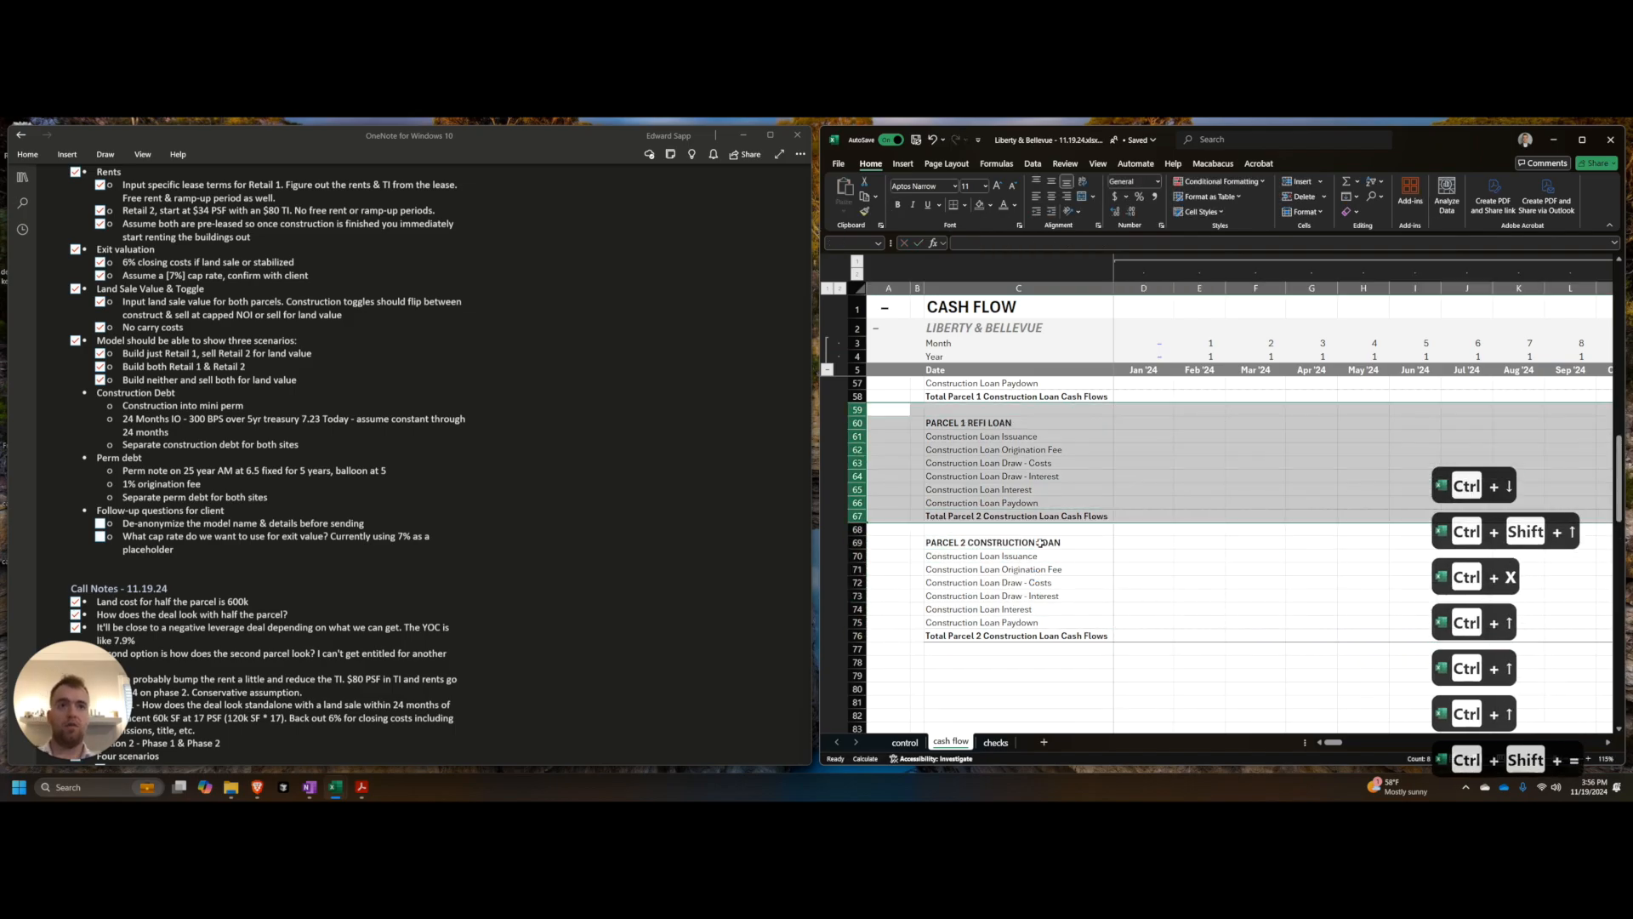
Step: Insert a copy of the Parcel 2 construction loan block and its spacer row at row 77
{"action": "key", "text": "ctrl+Down"}
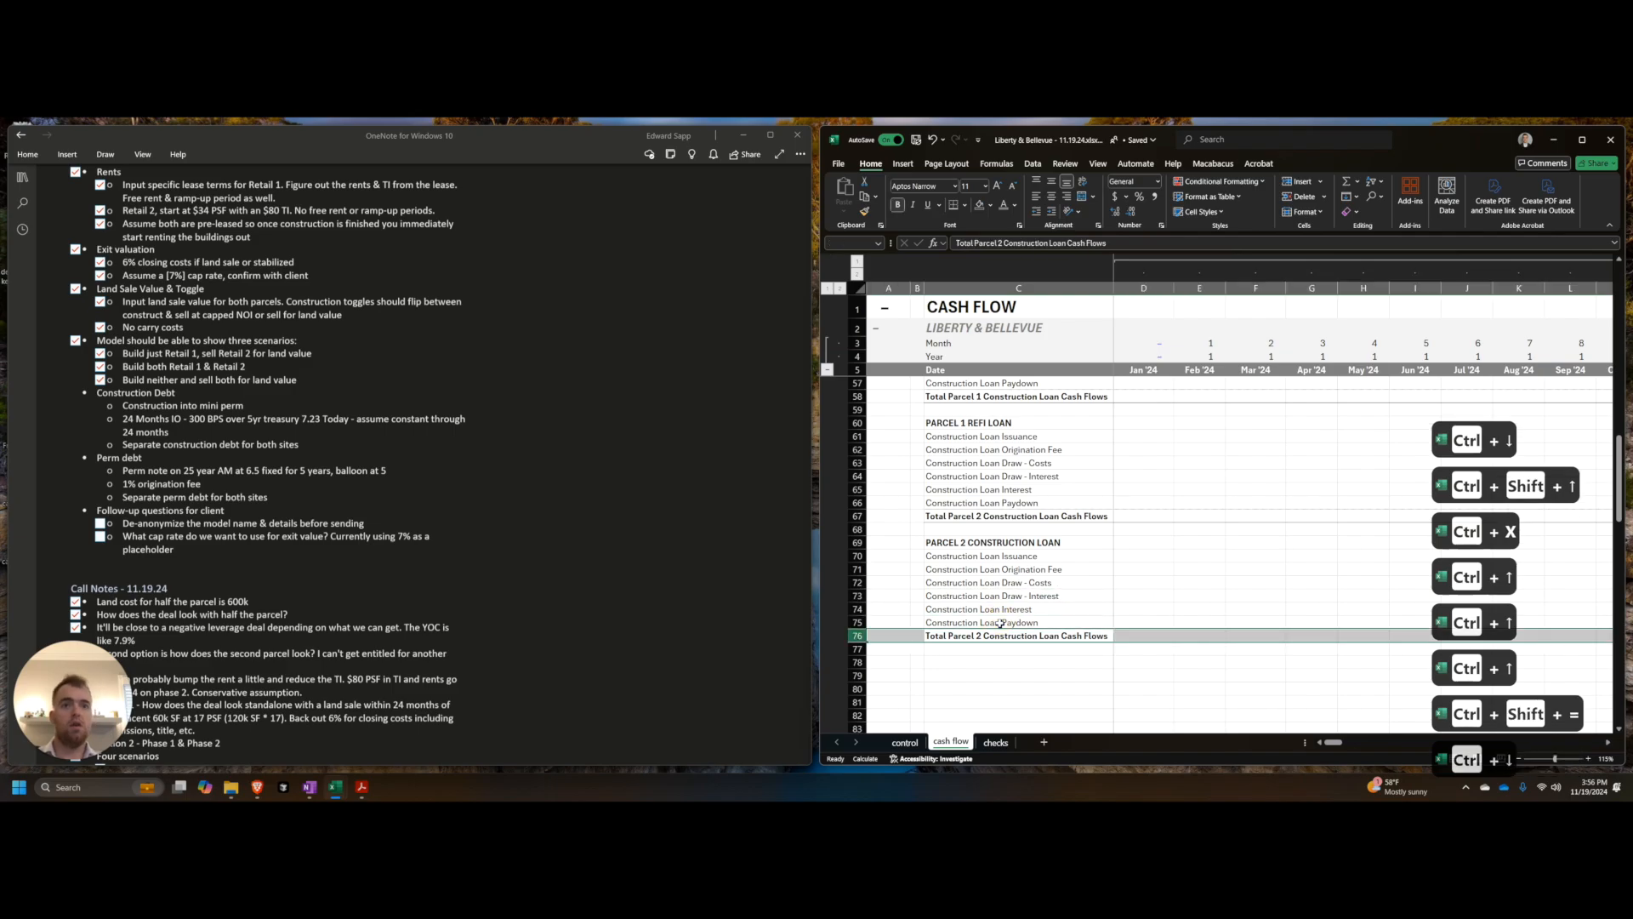
{"action": "key", "text": "ctrl+shift+Up"}
{"action": "key", "text": "ctrl+c"}
{"action": "key", "text": "Down"}
{"action": "key", "text": "ctrl+shift+equal"}
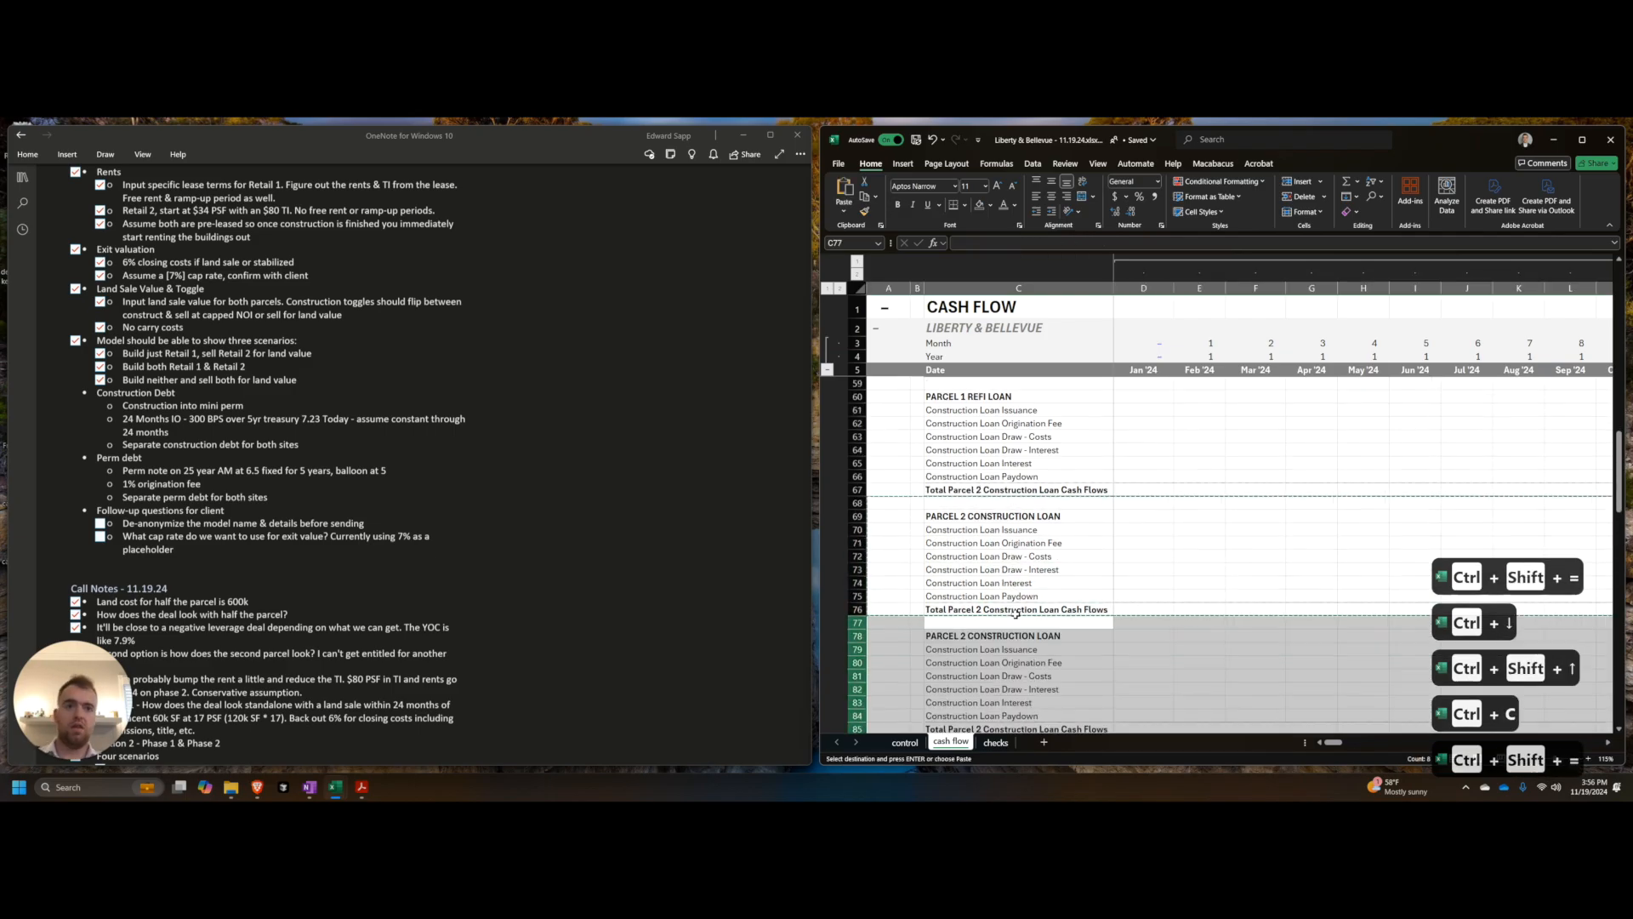
{"action": "scroll", "coordinate": [1015, 614], "scroll_direction": "down", "scroll_amount": 3}
Step: Rename the lowest block's heading PARCEL 2 REFI LOAN and its total Total Parcel 2 Refi Loan Cash Flows
{"action": "key", "text": "ctrl+Down"}
{"action": "key", "text": "F2"}
{"action": "key", "text": "Home"}
{"action": "key", "text": "ctrl+Right"}
{"action": "key", "text": "ctrl+Right"}
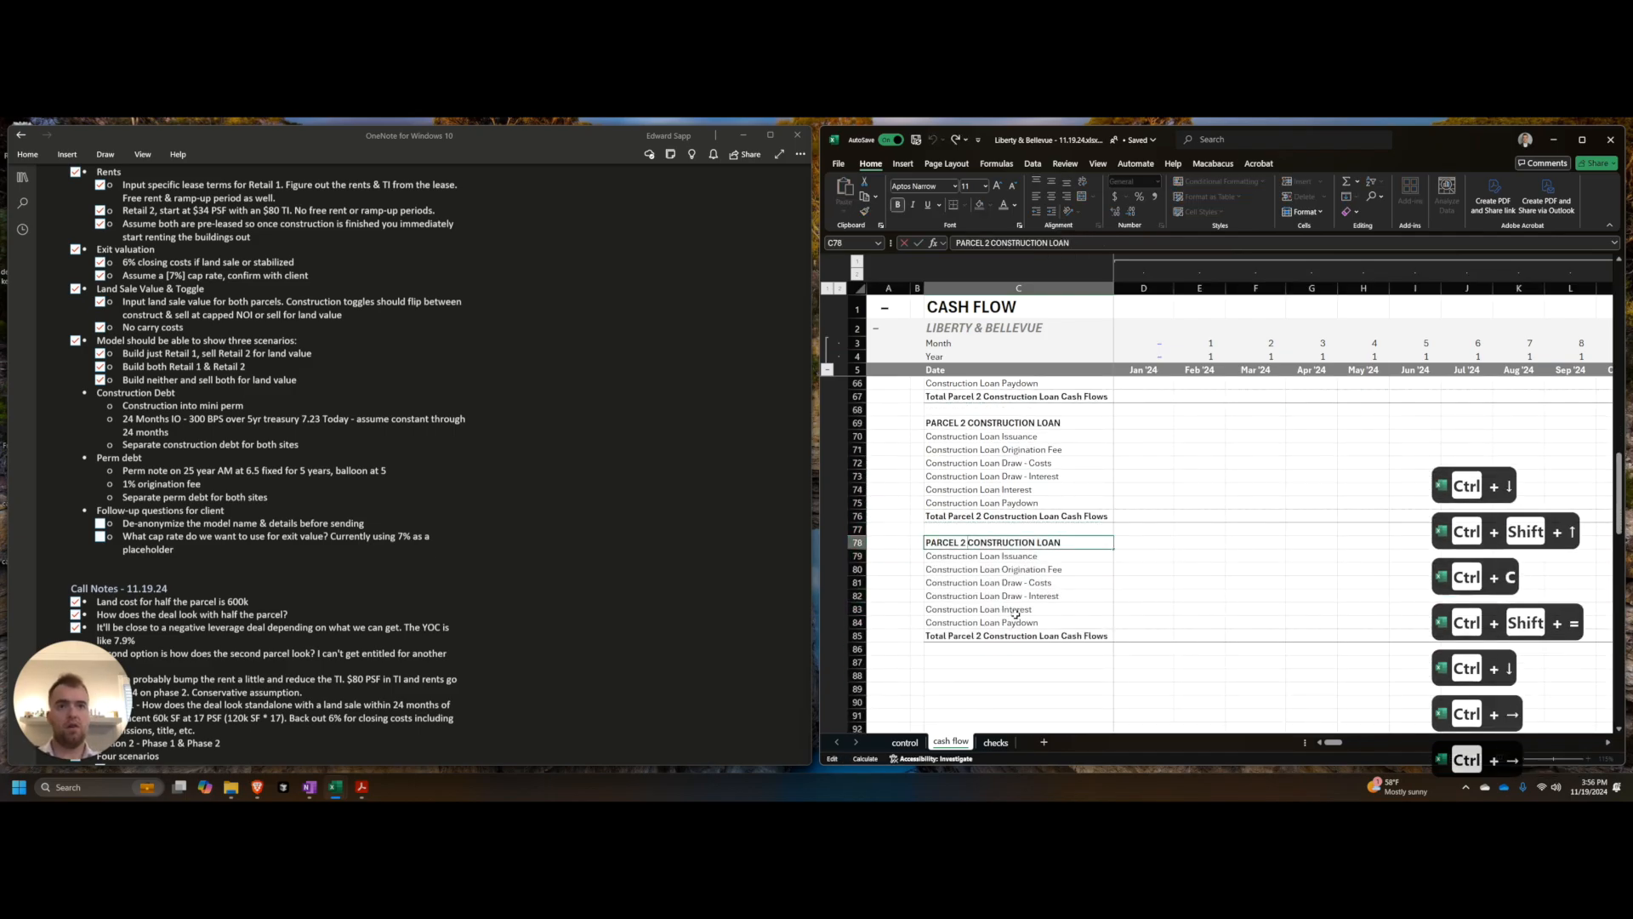
{"action": "type", "text": "REFI LOAN"}
{"action": "key", "text": "Return"}
{"action": "key", "text": "ctrl+Down"}
{"action": "key", "text": "ctrl+Left"}
{"action": "key", "text": "ctrl+Left"}
{"action": "key", "text": "ctrl+Left"}
{"action": "key", "text": "ctrl+Left"}
{"action": "key", "text": "ctrl+shift+Right"}
{"action": "type", "text": "Refi"}
{"action": "key", "text": "Return"}
{"action": "scroll", "coordinate": [1063, 552], "scroll_direction": "up", "scroll_amount": 2}
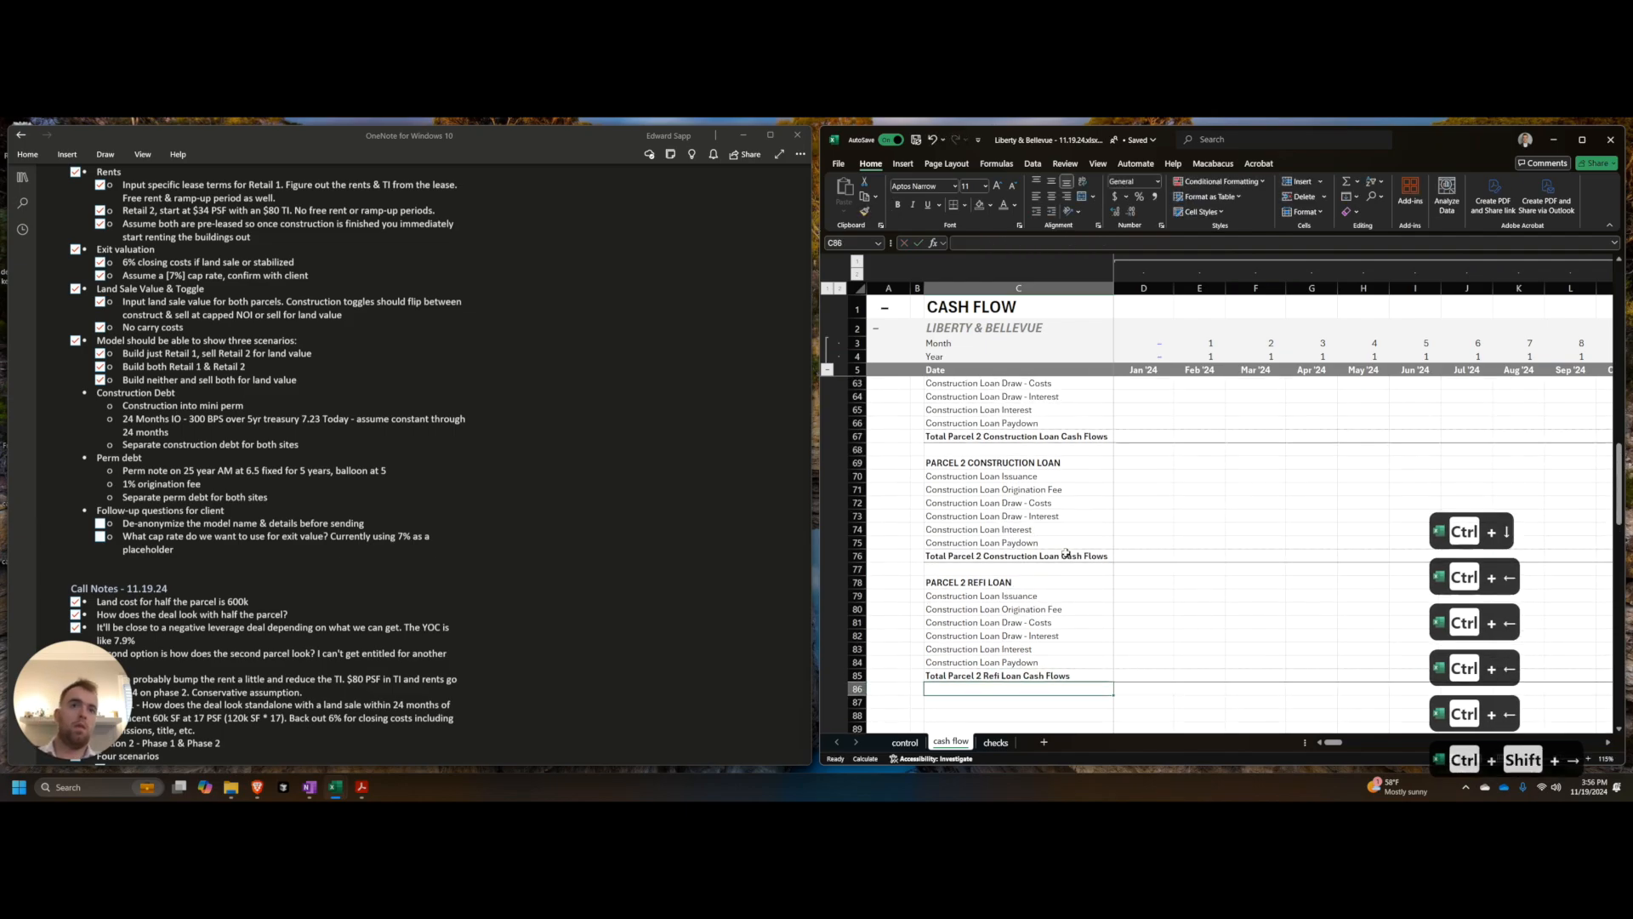
Step: Change the total label of the PARCEL 1 REFI LOAN block to Total Parcel 1 Refi Loan Cash Flows
{"action": "scroll", "coordinate": [1063, 552], "scroll_direction": "up", "scroll_amount": 2}
{"action": "double_click", "coordinate": [1032, 516]}
{"action": "key", "text": "ctrl+Left"}
{"action": "key", "text": "ctrl+Left"}
{"action": "key", "text": "ctrl+Left"}
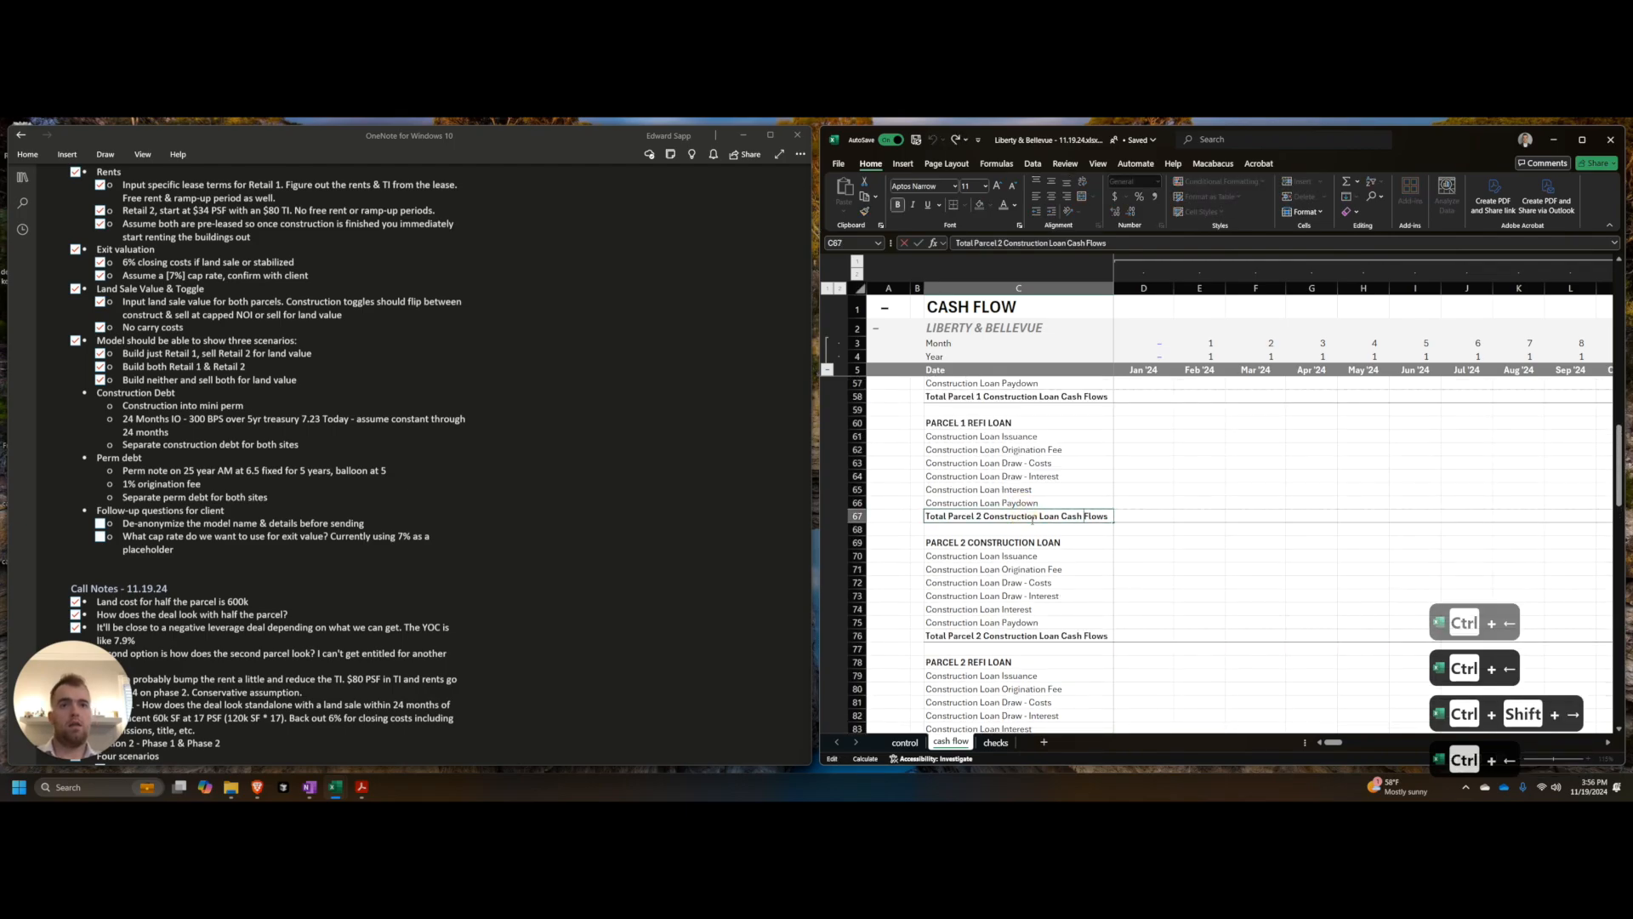
{"action": "key", "text": "ctrl+Right"}
{"action": "key", "text": "ctrl+Right"}
{"action": "type", "text": "1"}
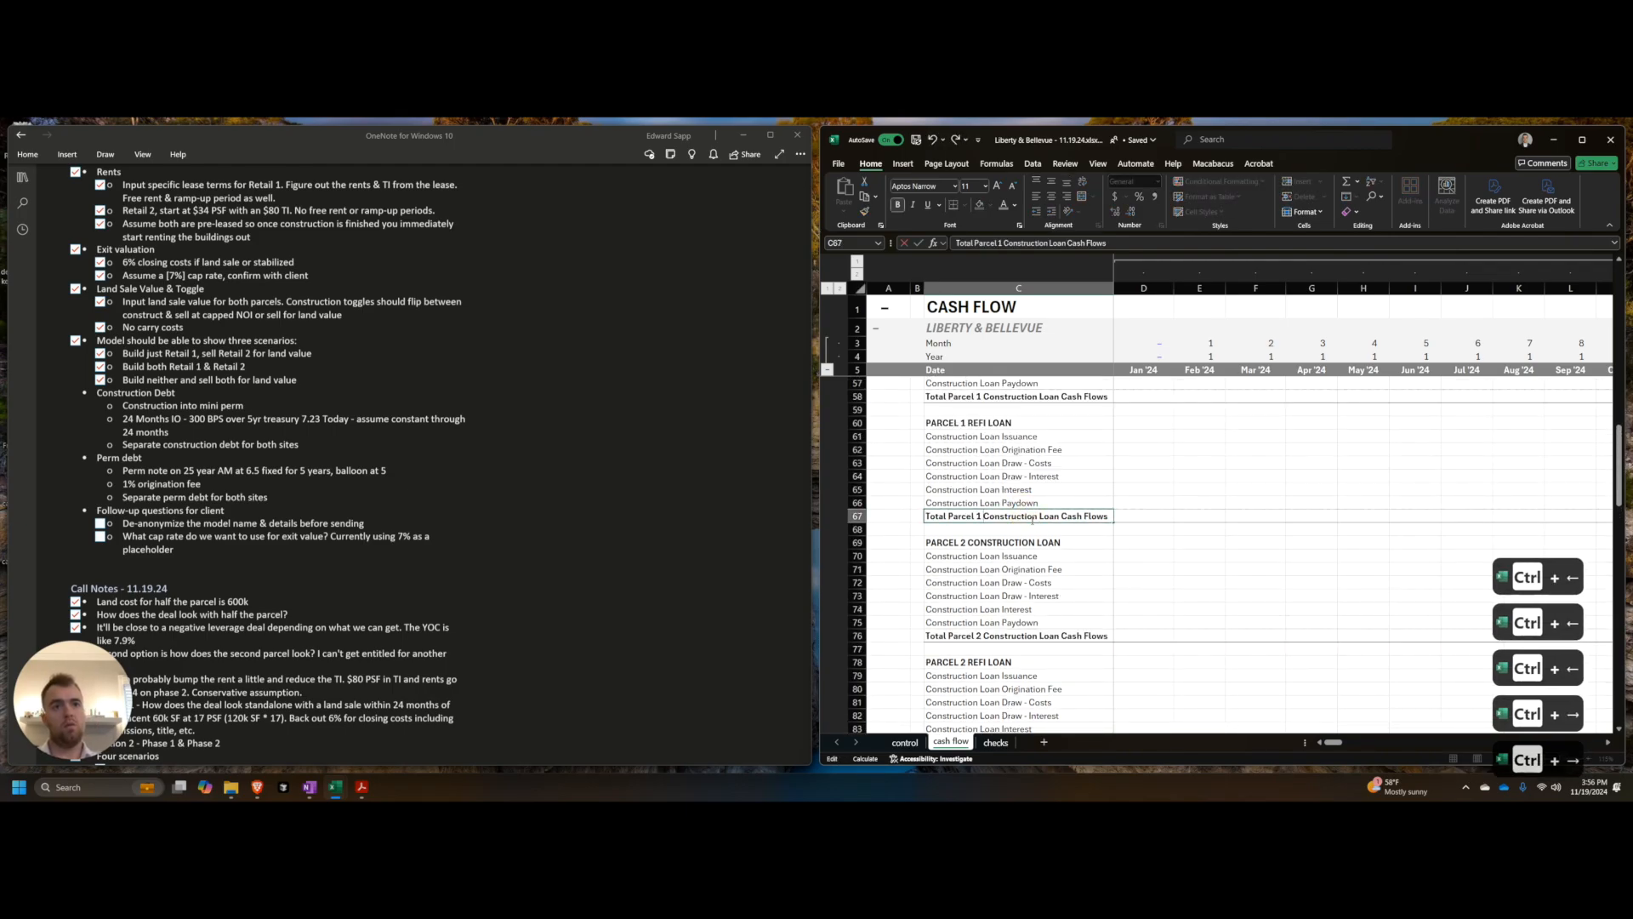
{"action": "key", "text": "ctrl+shift+Right"}
{"action": "key", "text": "ctrl+shift+Right"}
{"action": "key", "text": "ctrl+shift+Left"}
{"action": "key", "text": "Return"}
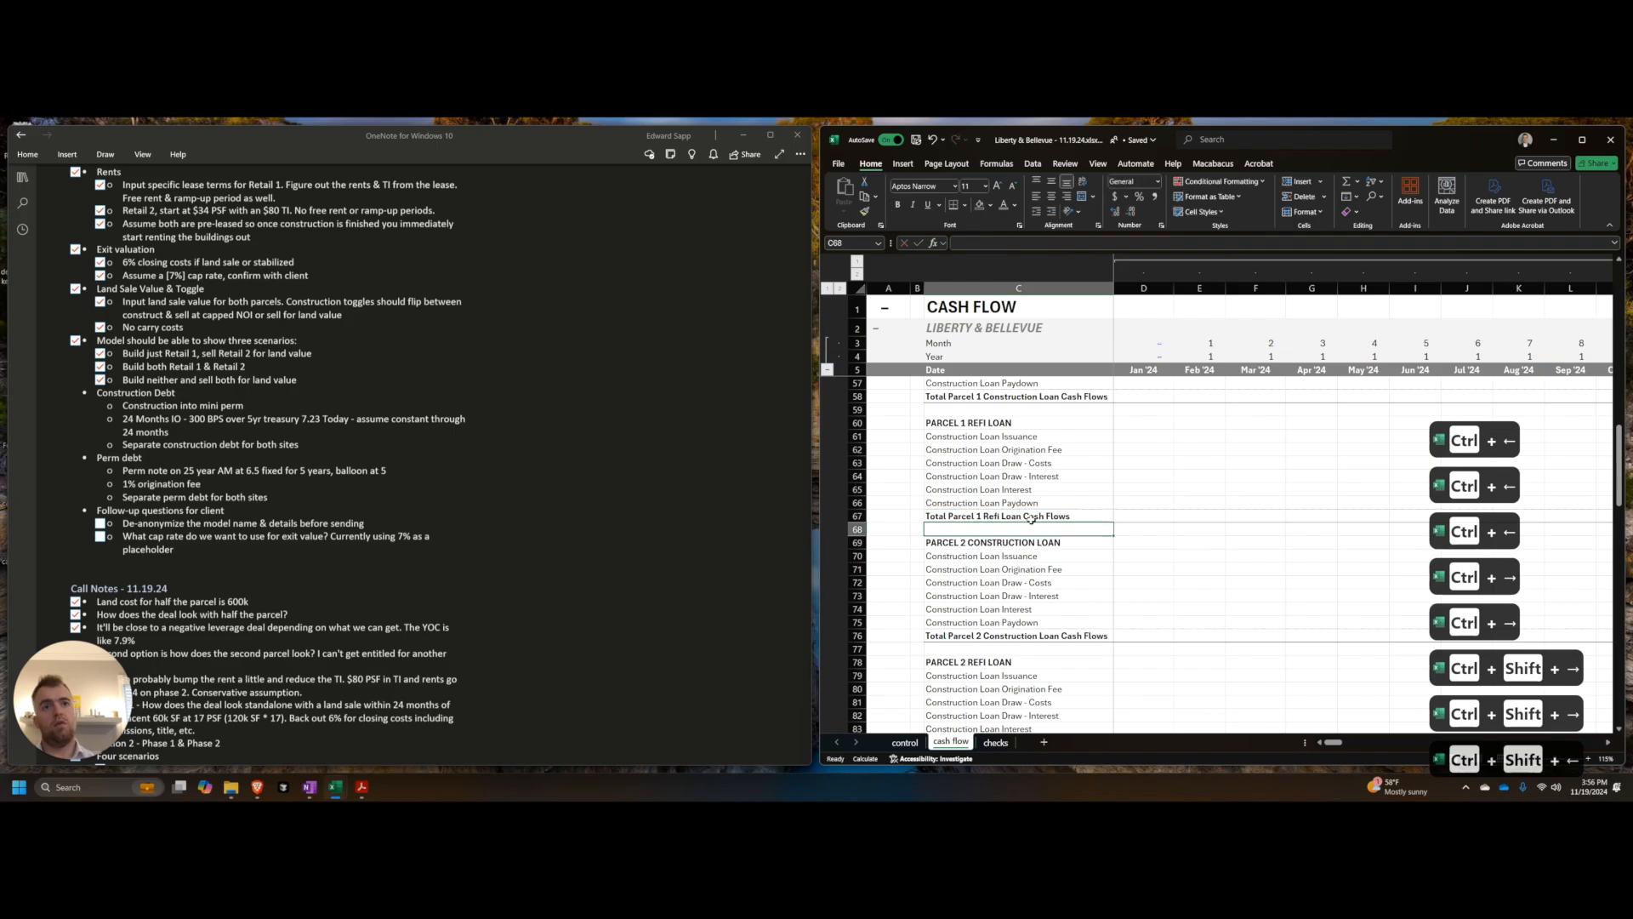
Step: Rename the first two lines under PARCEL 1 REFI LOAN to Refi Loan Issuance and Refi Loan Origination Fee
{"action": "scroll", "coordinate": [1029, 519], "scroll_direction": "up", "scroll_amount": 2}
{"action": "left_click", "coordinate": [1015, 516]}
{"action": "key", "text": "F2"}
{"action": "scroll", "coordinate": [1015, 516], "scroll_direction": "up", "scroll_amount": 9}
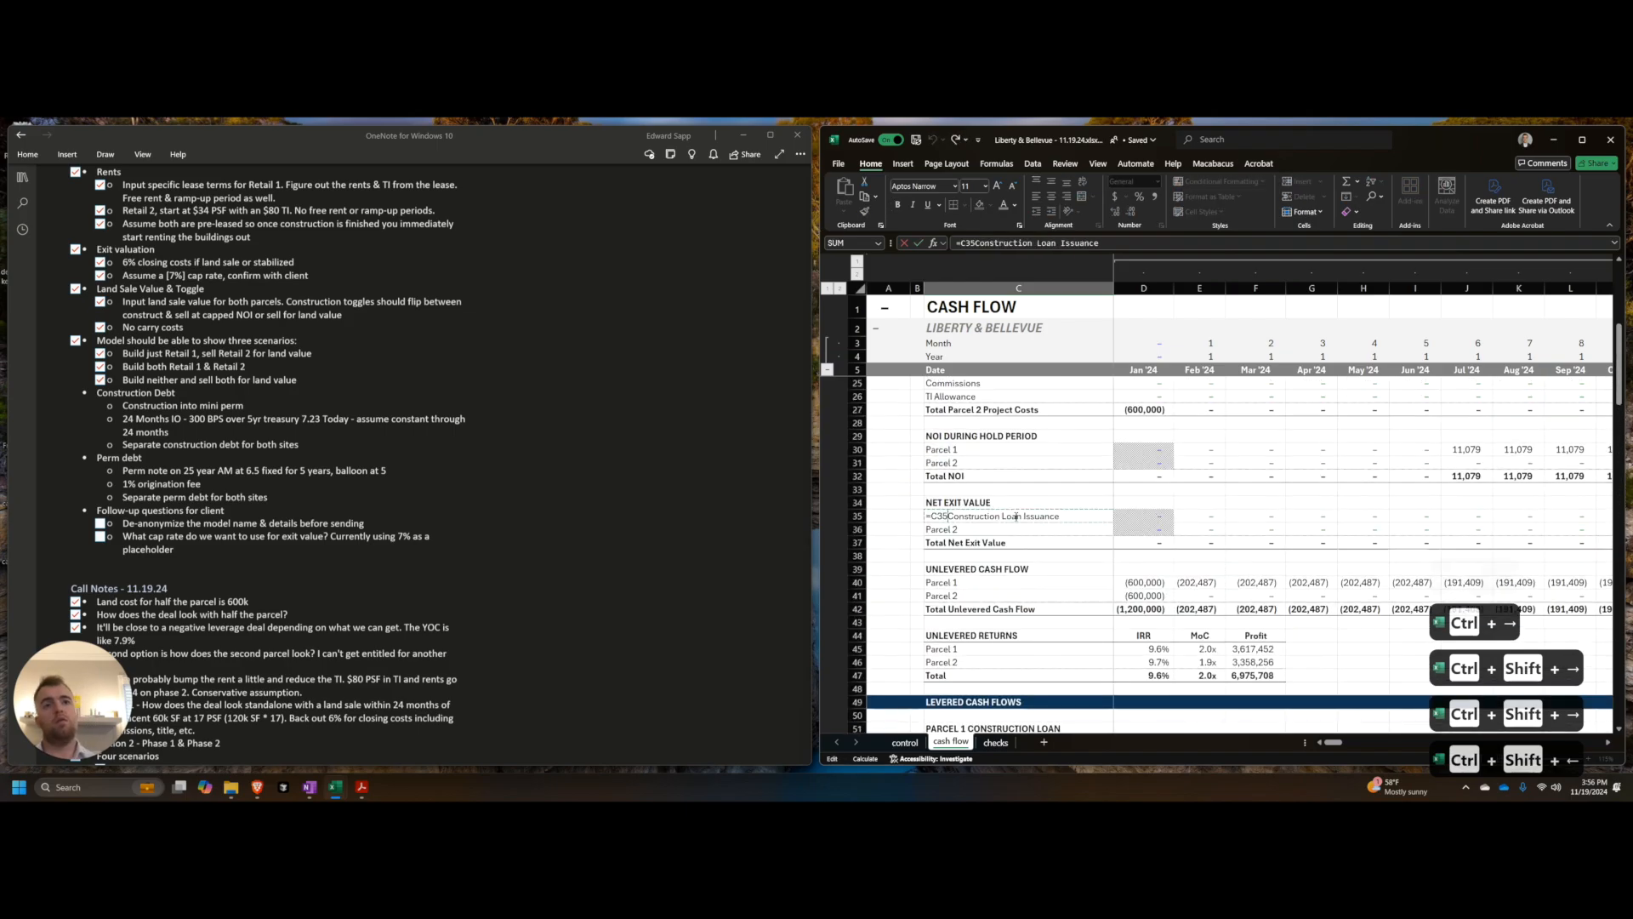
{"action": "scroll", "coordinate": [1012, 514], "scroll_direction": "down", "scroll_amount": 7}
{"action": "key", "text": "ctrl+shift+Right"}
{"action": "type", "text": "Refi Loan Issuance"}
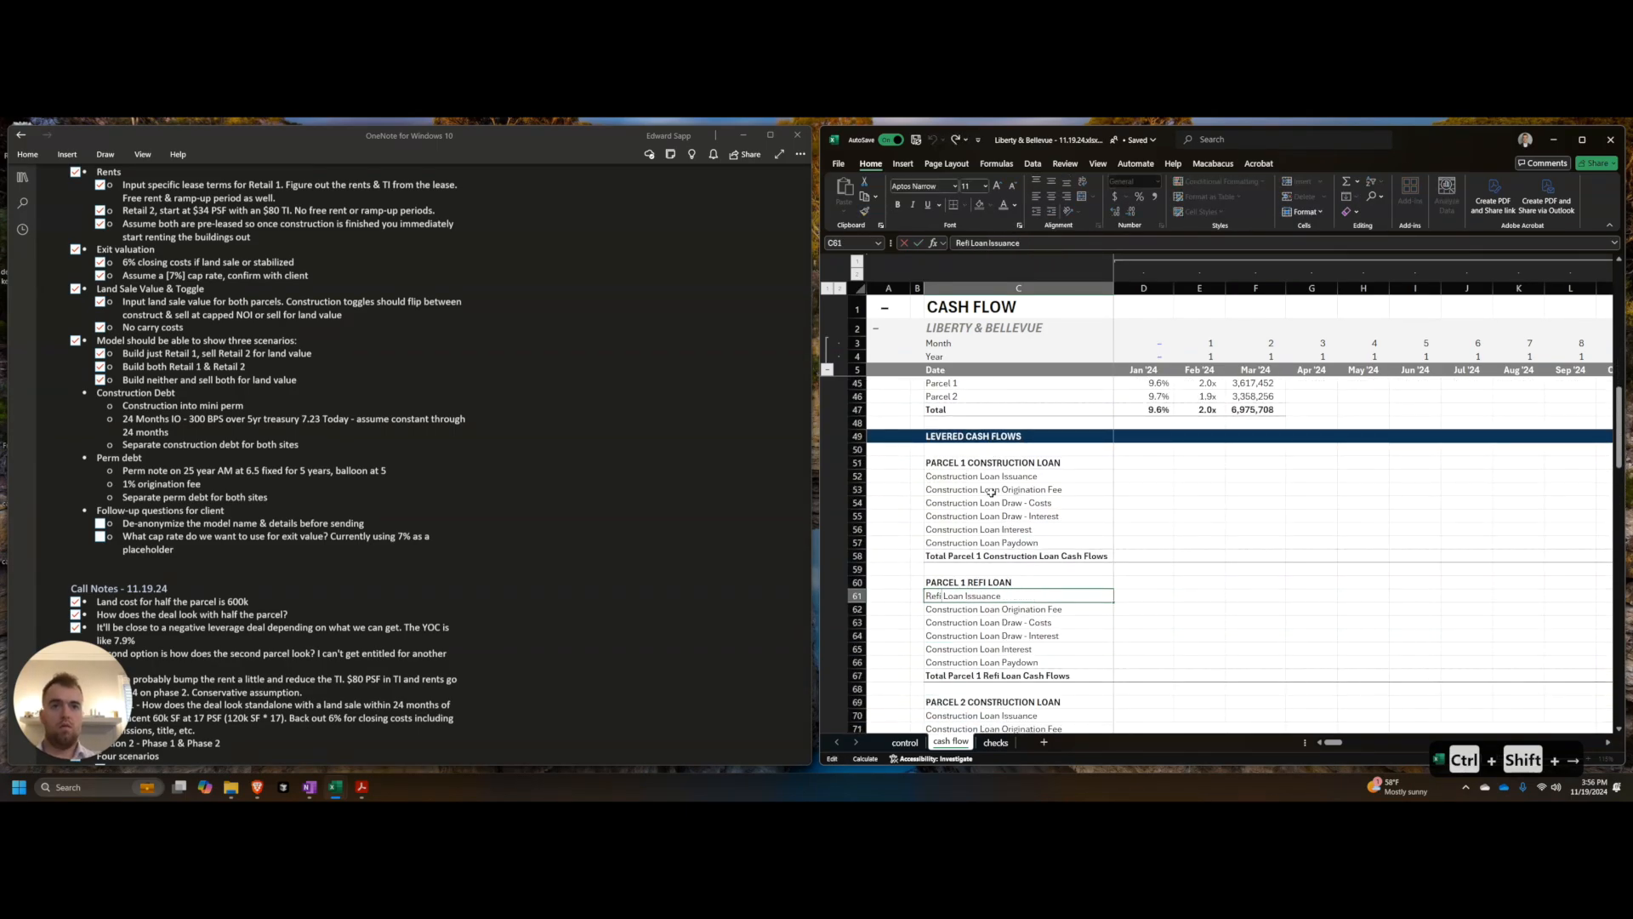
{"action": "key", "text": "Return"}
{"action": "key", "text": "F2"}
{"action": "key", "text": "ctrl+shift+Right"}
{"action": "type", "text": "Refi"}
{"action": "key", "text": "Return"}
Step: Delete the two Construction Loan Draw rows from the PARCEL 1 REFI LOAN block
{"action": "key", "text": "shift+space"}
{"action": "key", "text": "shift+Down"}
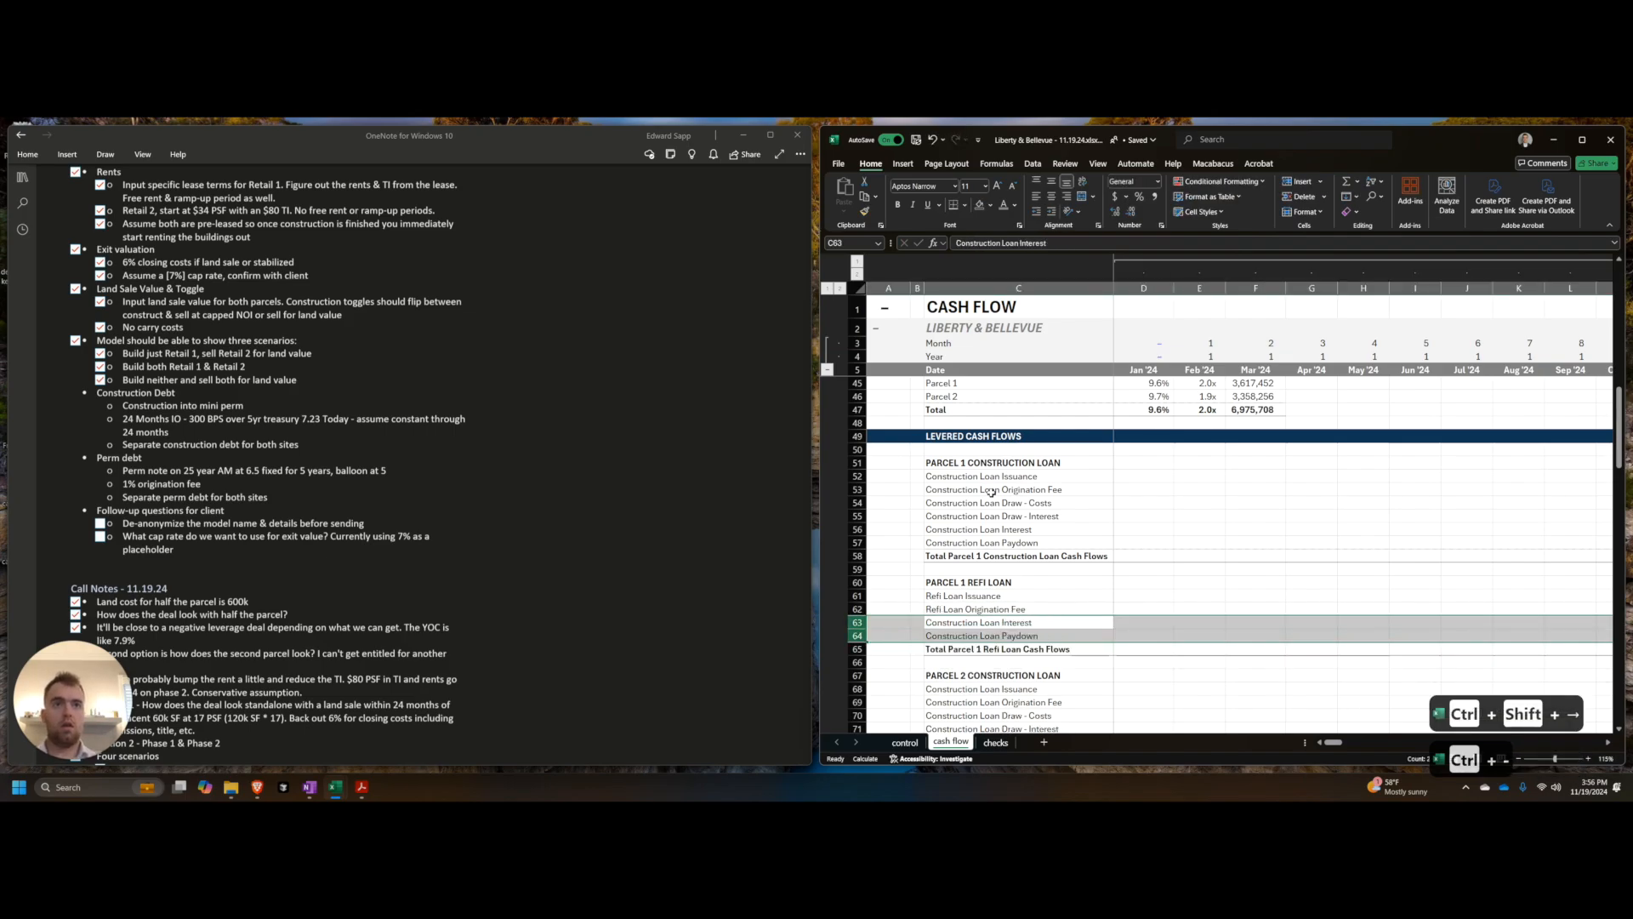
{"action": "key", "text": "ctrl+minus"}
Step: Delete the Construction Loan Issuance row from the PARCEL 1 CONSTRUCTION LOAN block
{"action": "left_click", "coordinate": [990, 490]}
{"action": "left_click", "coordinate": [1005, 477]}
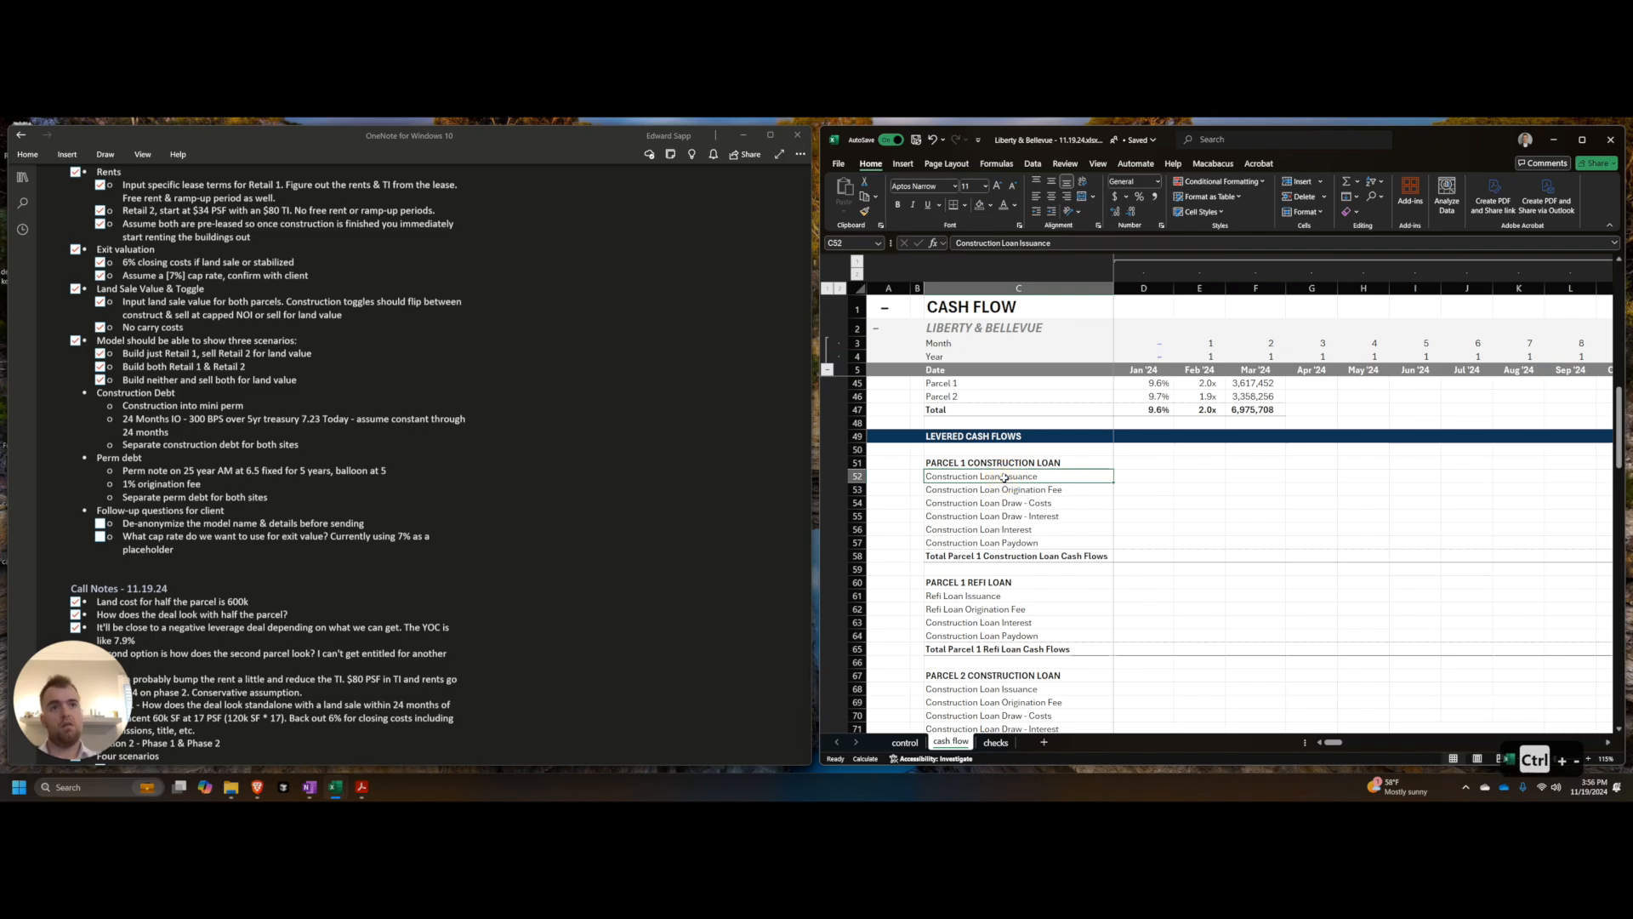
{"action": "key", "text": "shift+space"}
{"action": "key", "text": "ctrl+minus"}
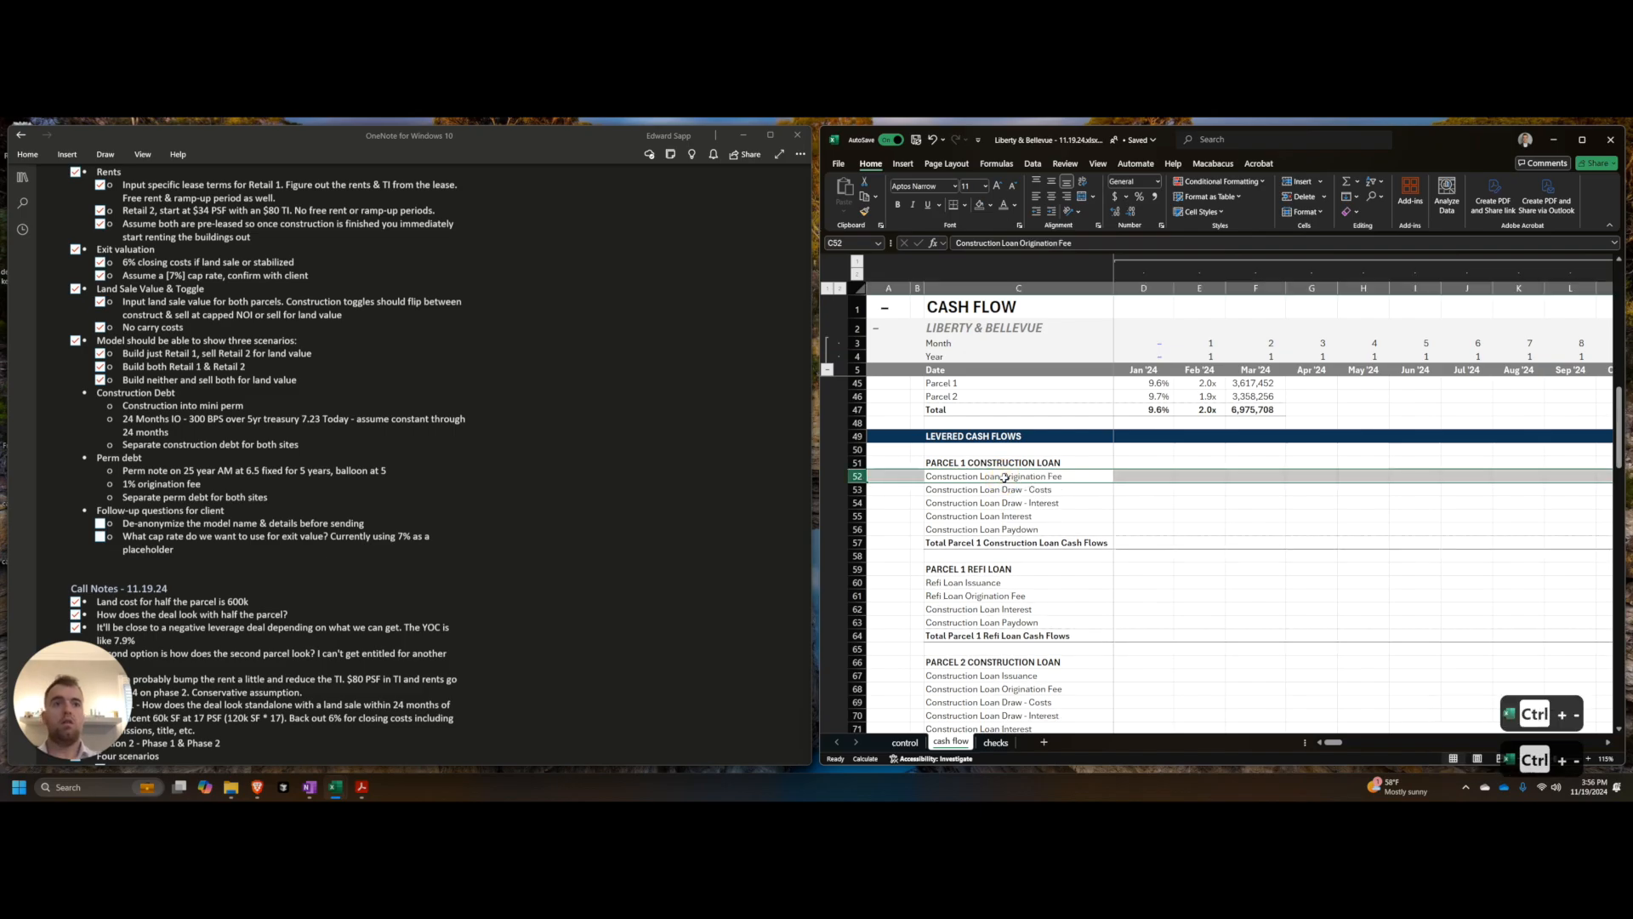
Step: Delete the Construction Loan Issuance row from the PARCEL 2 CONSTRUCTION LOAN block
{"action": "scroll", "coordinate": [1030, 587], "scroll_direction": "down", "scroll_amount": 1}
{"action": "left_click", "coordinate": [1030, 646]}
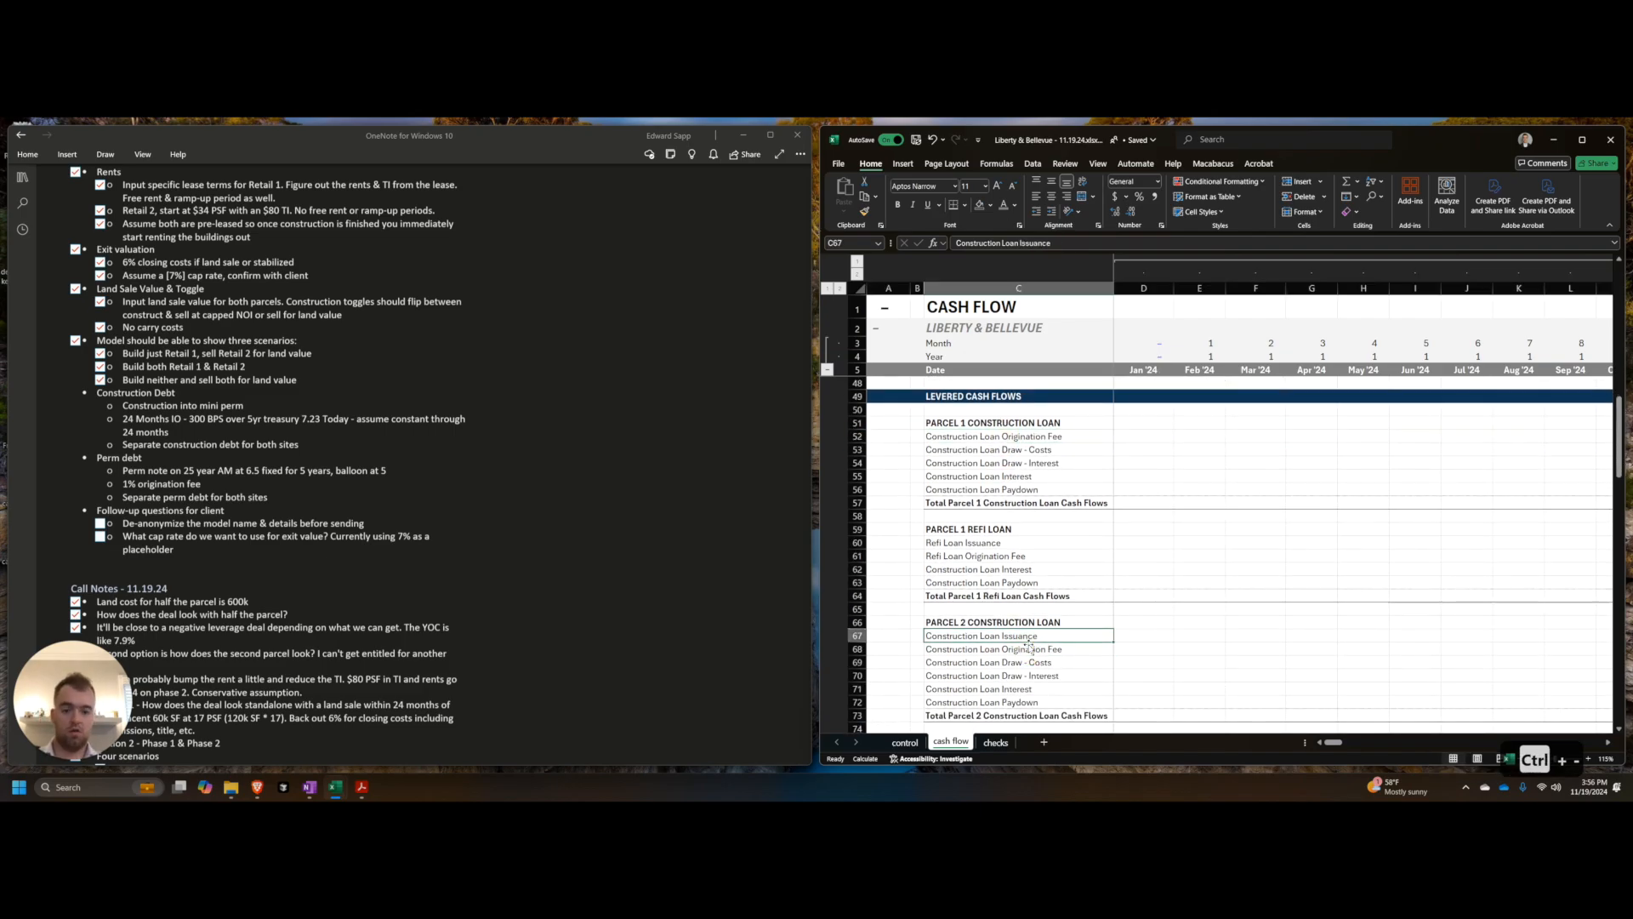
{"action": "key", "text": "shift+space"}
{"action": "key", "text": "ctrl+minus"}
Step: Rename the last two line items under PARCEL 1 REFI LOAN to Refi Loan Interest and Refi Loan Paydown
{"action": "left_click", "coordinate": [1008, 559]}
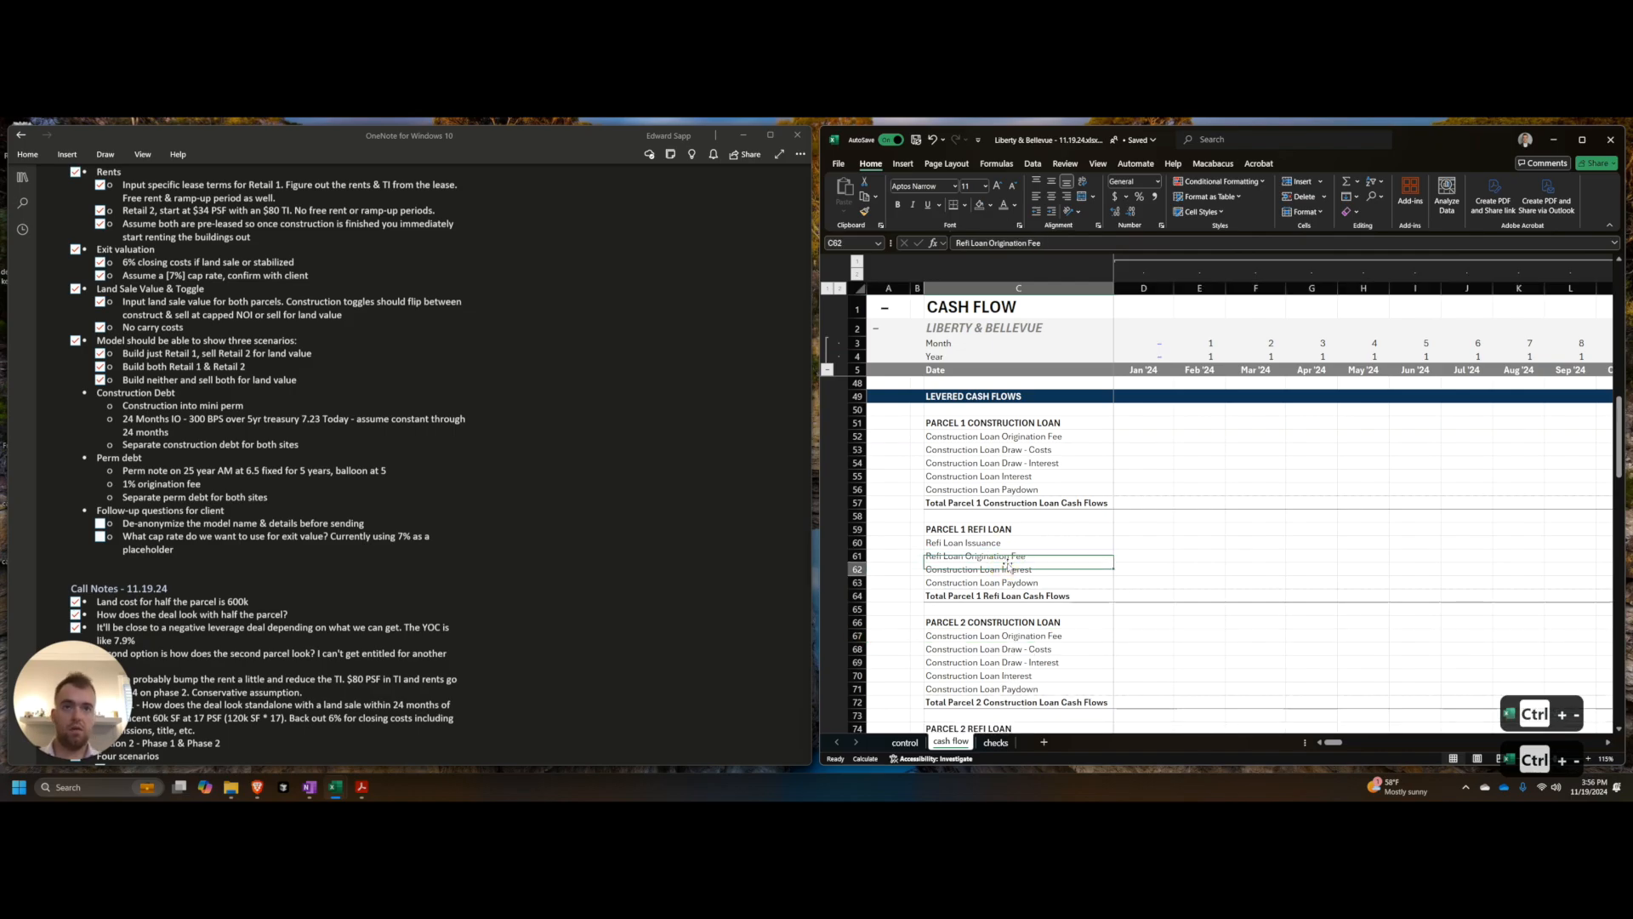
{"action": "double_click", "coordinate": [1008, 567]}
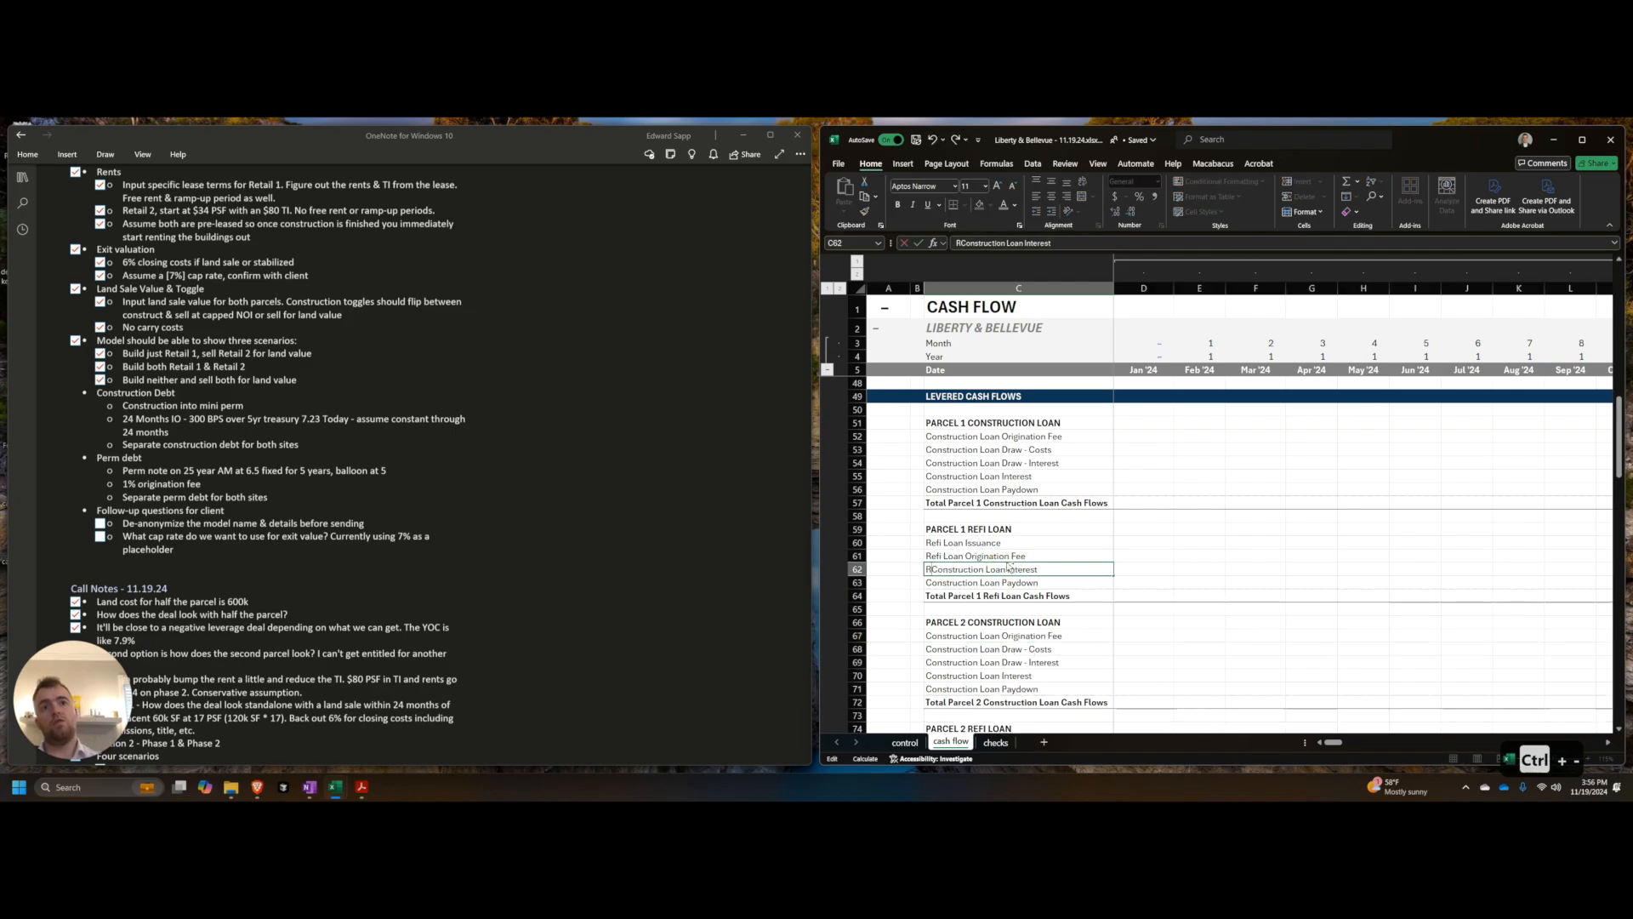
{"action": "key", "text": "ctrl+shift+Right"}
{"action": "type", "text": "Refi"}
{"action": "key", "text": "Return"}
{"action": "key", "text": "F2"}
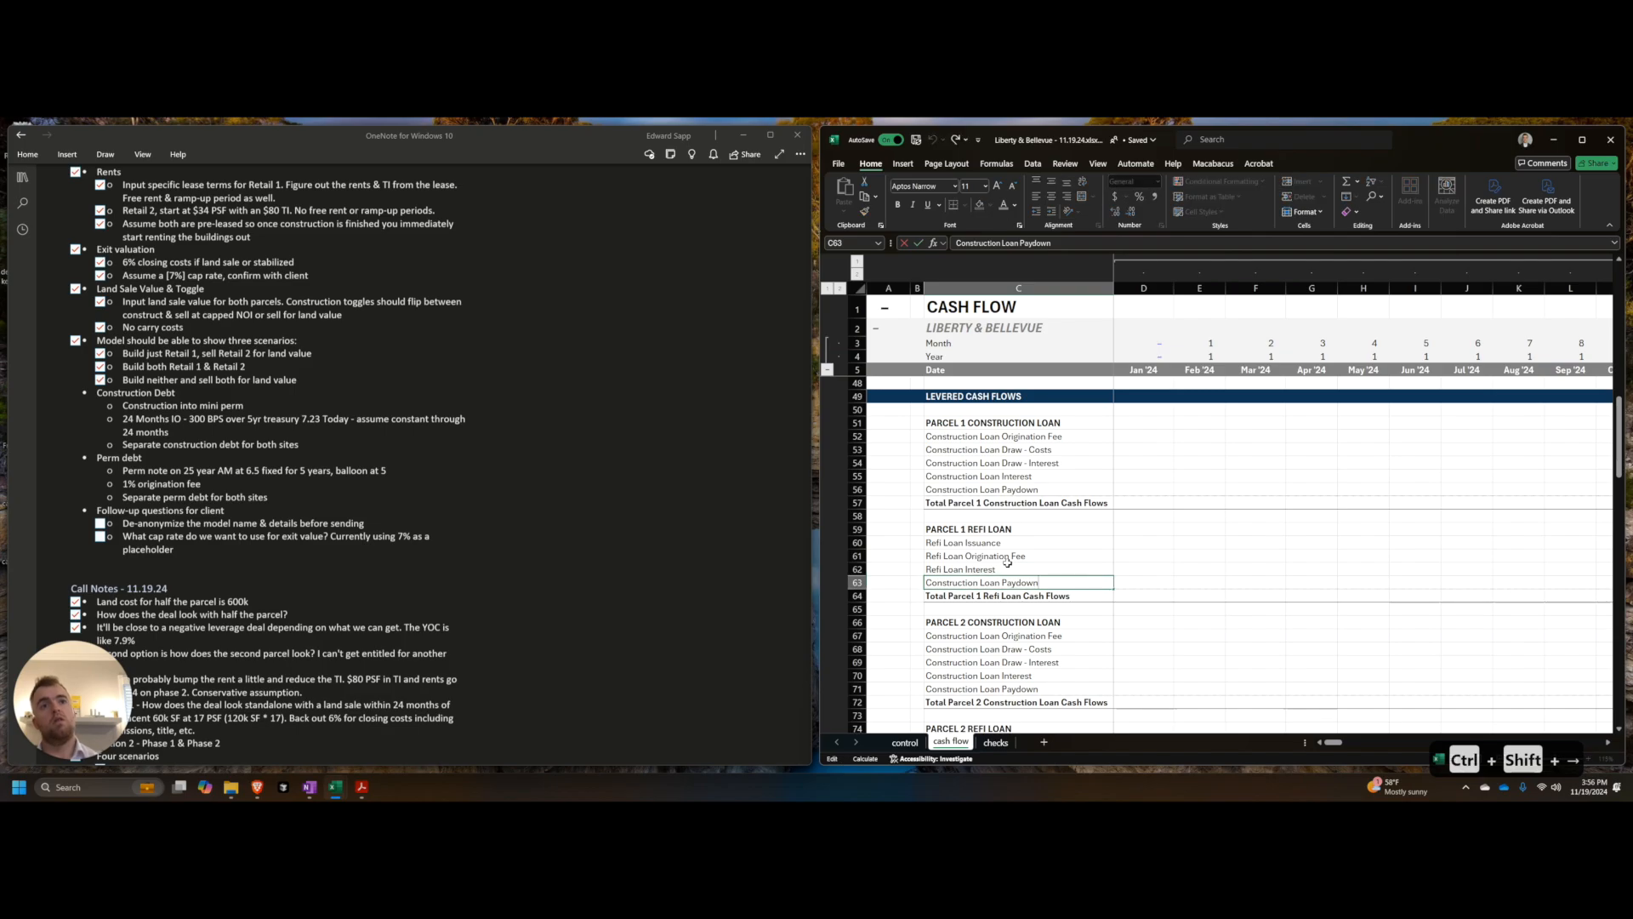
{"action": "key", "text": "Home"}
{"action": "key", "text": "ctrl+shift+Right"}
{"action": "type", "text": "Refi"}
Step: Copy the four Refi Loan line labels from the PARCEL 1 REFI LOAN block into the PARCEL 2 REFI LOAN block
{"action": "left_click", "coordinate": [1009, 564]}
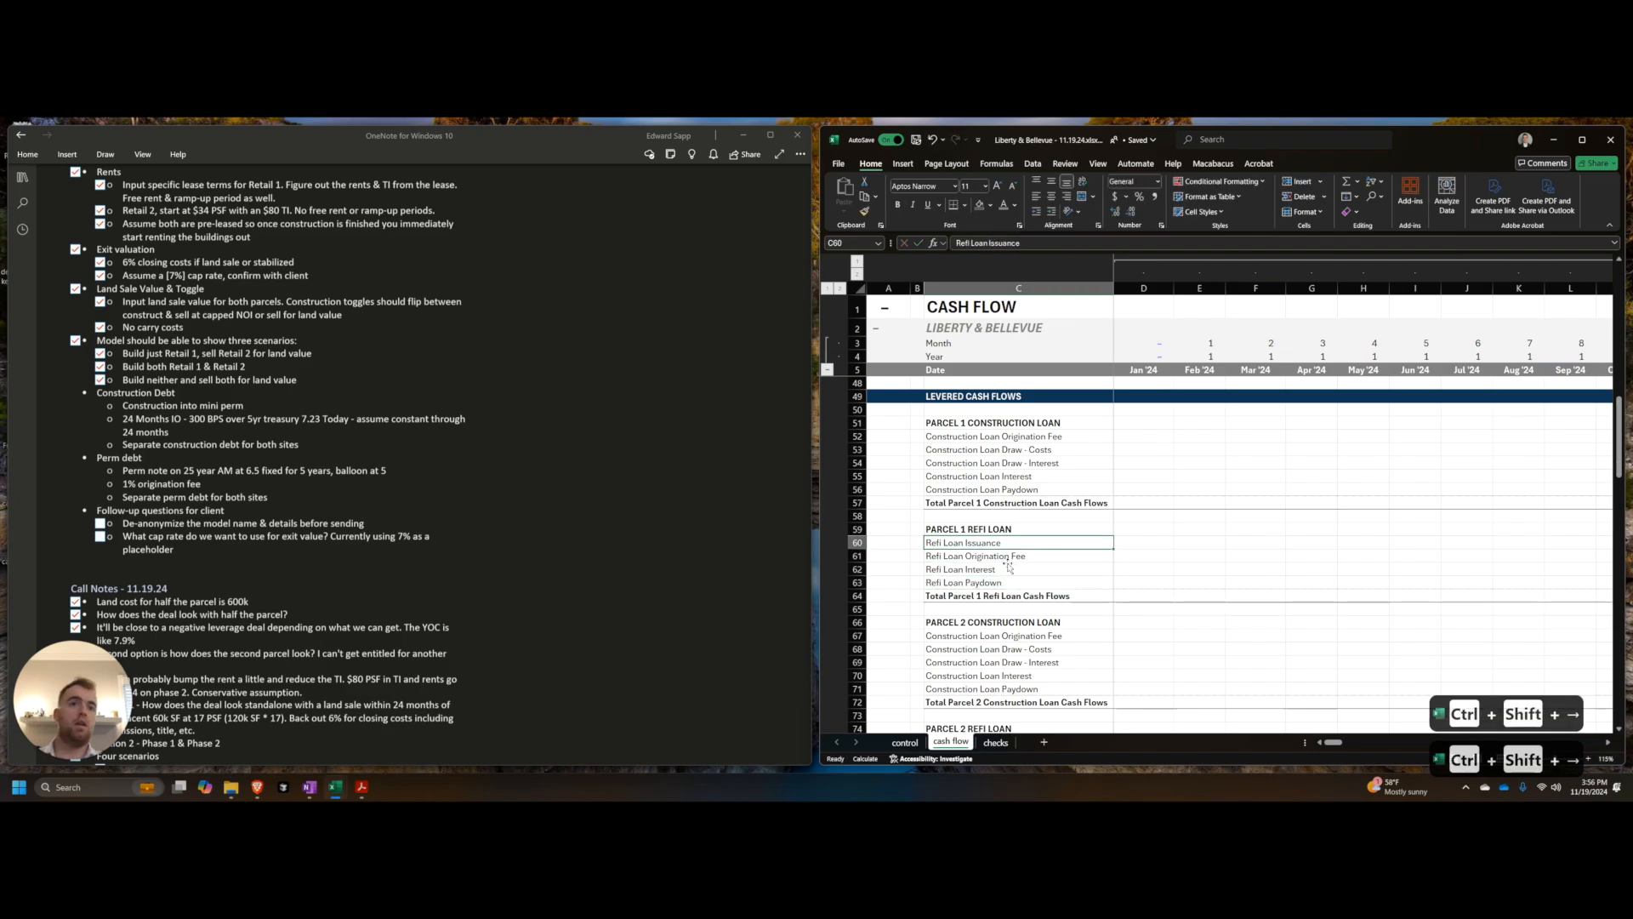
{"action": "key", "text": "shift+Down"}
{"action": "key", "text": "shift+Down"}
{"action": "key", "text": "shift+Down"}
{"action": "scroll", "coordinate": [1009, 596], "scroll_direction": "down", "scroll_amount": 2}
{"action": "key", "text": "ctrl+c"}
{"action": "left_click", "coordinate": [1009, 655]}
{"action": "left_click", "coordinate": [1009, 662]}
{"action": "scroll", "coordinate": [1009, 662], "scroll_direction": "down", "scroll_amount": 4}
{"action": "key", "text": "ctrl+v"}
Step: Delete the leftover Construction Loan Interest and Construction Loan Paydown rows from the PARCEL 2 REFI LOAN block
{"action": "left_click_drag", "start_coordinate": [1009, 556], "coordinate": [1008, 568]}
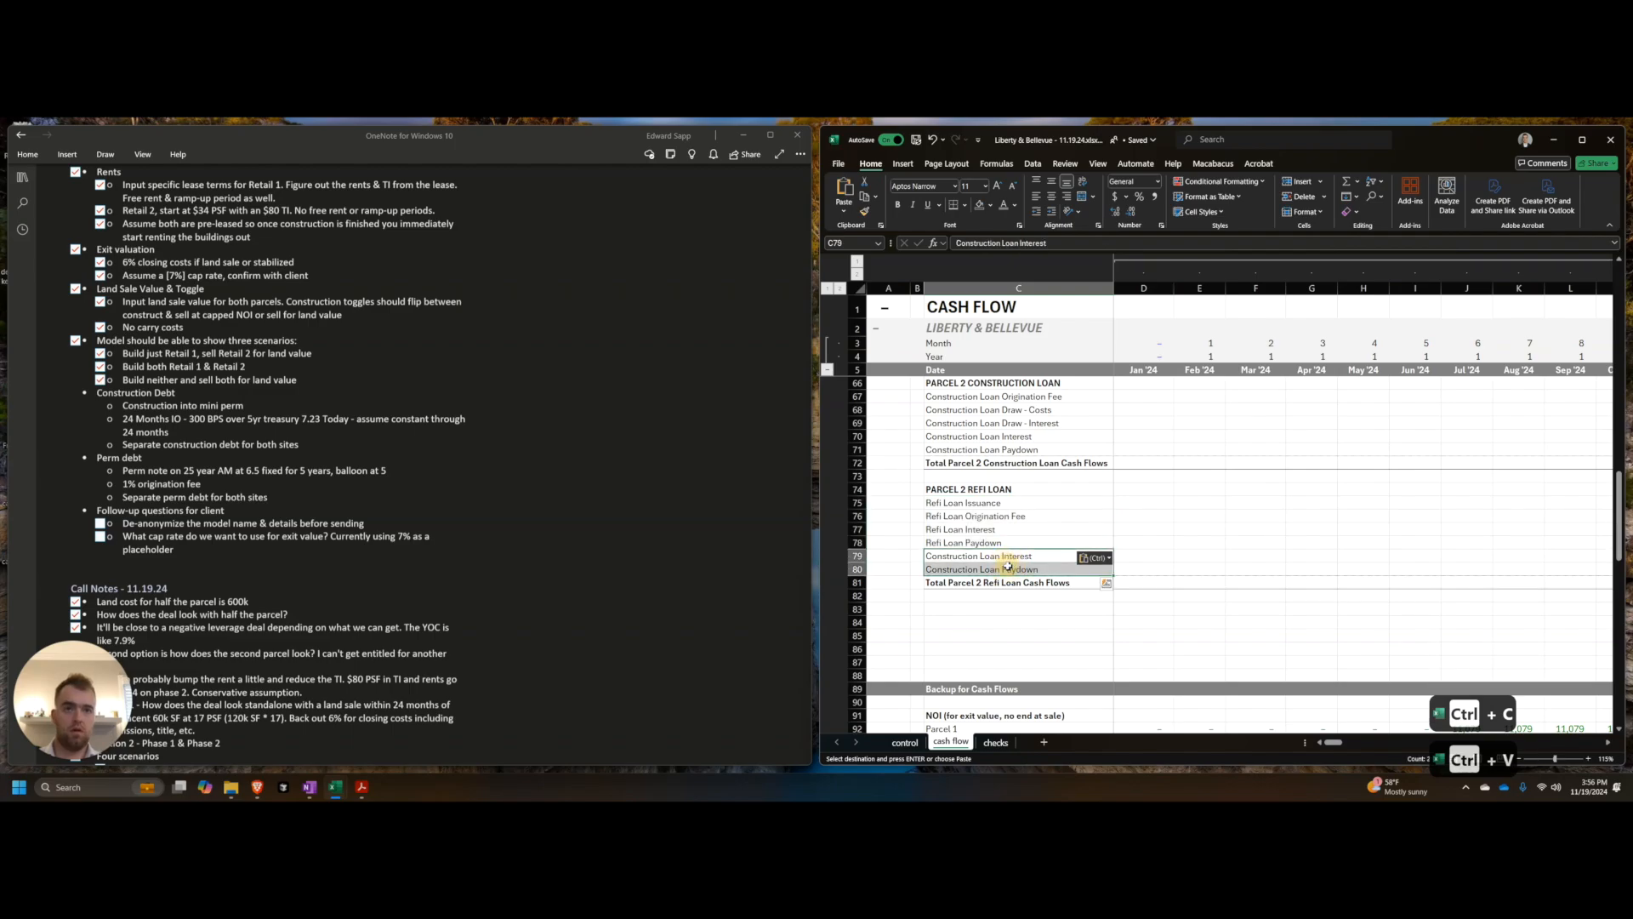
{"action": "key", "text": "shift+space"}
{"action": "key", "text": "ctrl+minus"}
{"action": "key", "text": "Up"}
{"action": "key", "text": "Up"}
{"action": "scroll", "coordinate": [1021, 559], "scroll_direction": "up", "scroll_amount": 6}
{"action": "scroll", "coordinate": [1028, 560], "scroll_direction": "down", "scroll_amount": 2}
{"action": "scroll", "coordinate": [1032, 556], "scroll_direction": "up", "scroll_amount": 2}
{"action": "scroll", "coordinate": [1051, 537], "scroll_direction": "down", "scroll_amount": 6}
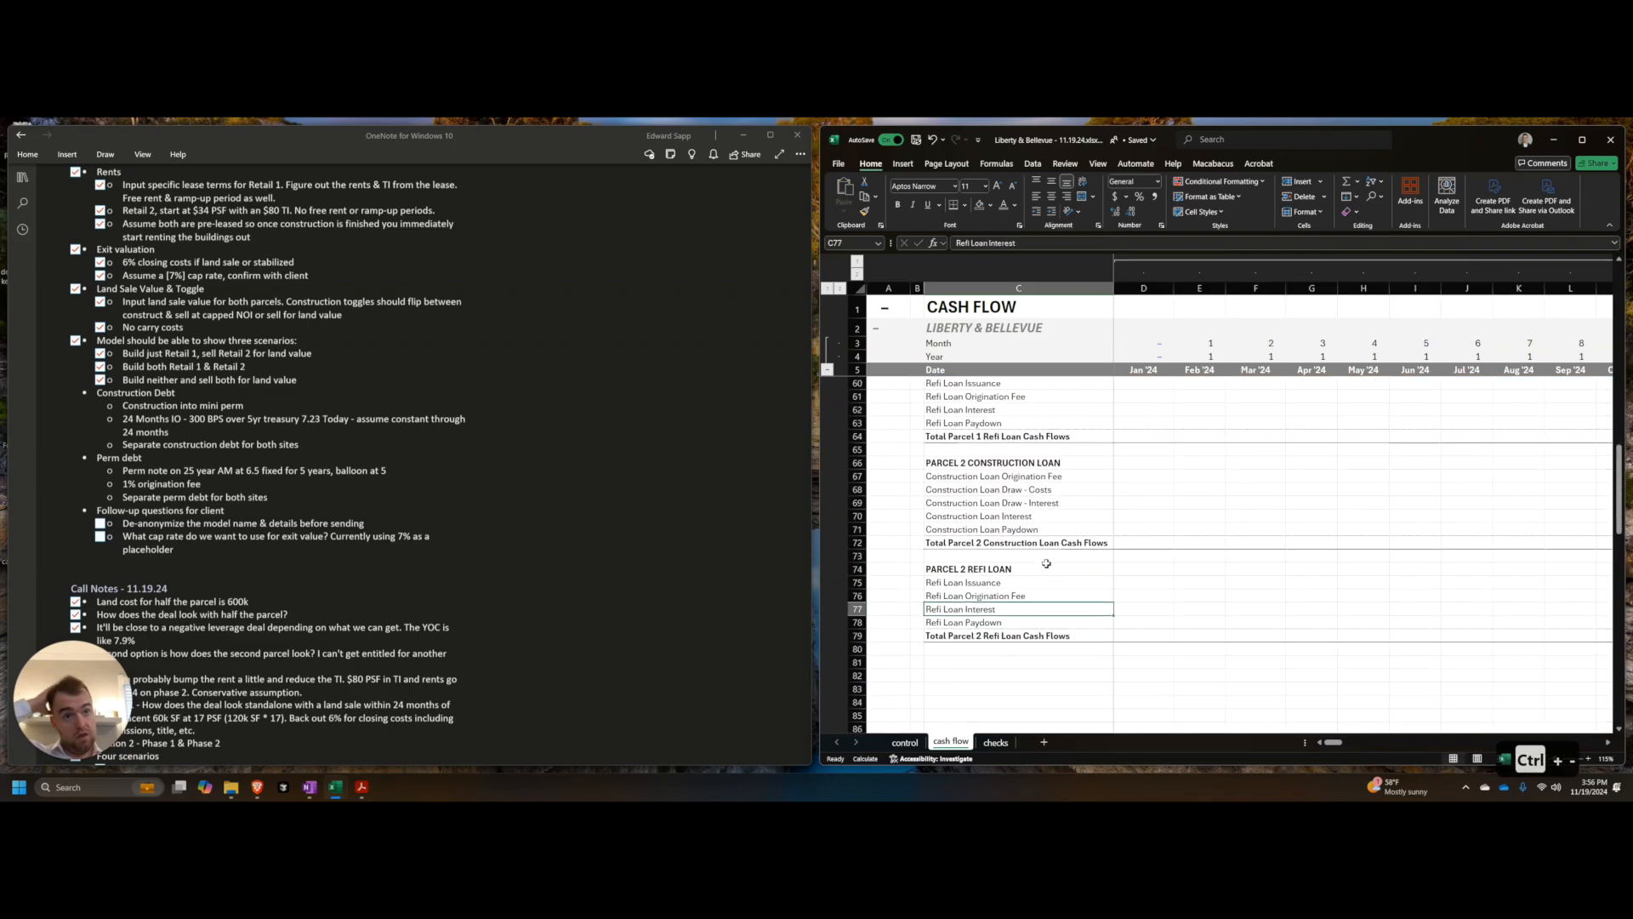
Step: Add a bold LEVERED CASH FLOW heading in C81 with Parcel 1 and Parcel 2 lines beneath it
{"action": "left_click", "coordinate": [991, 582]}
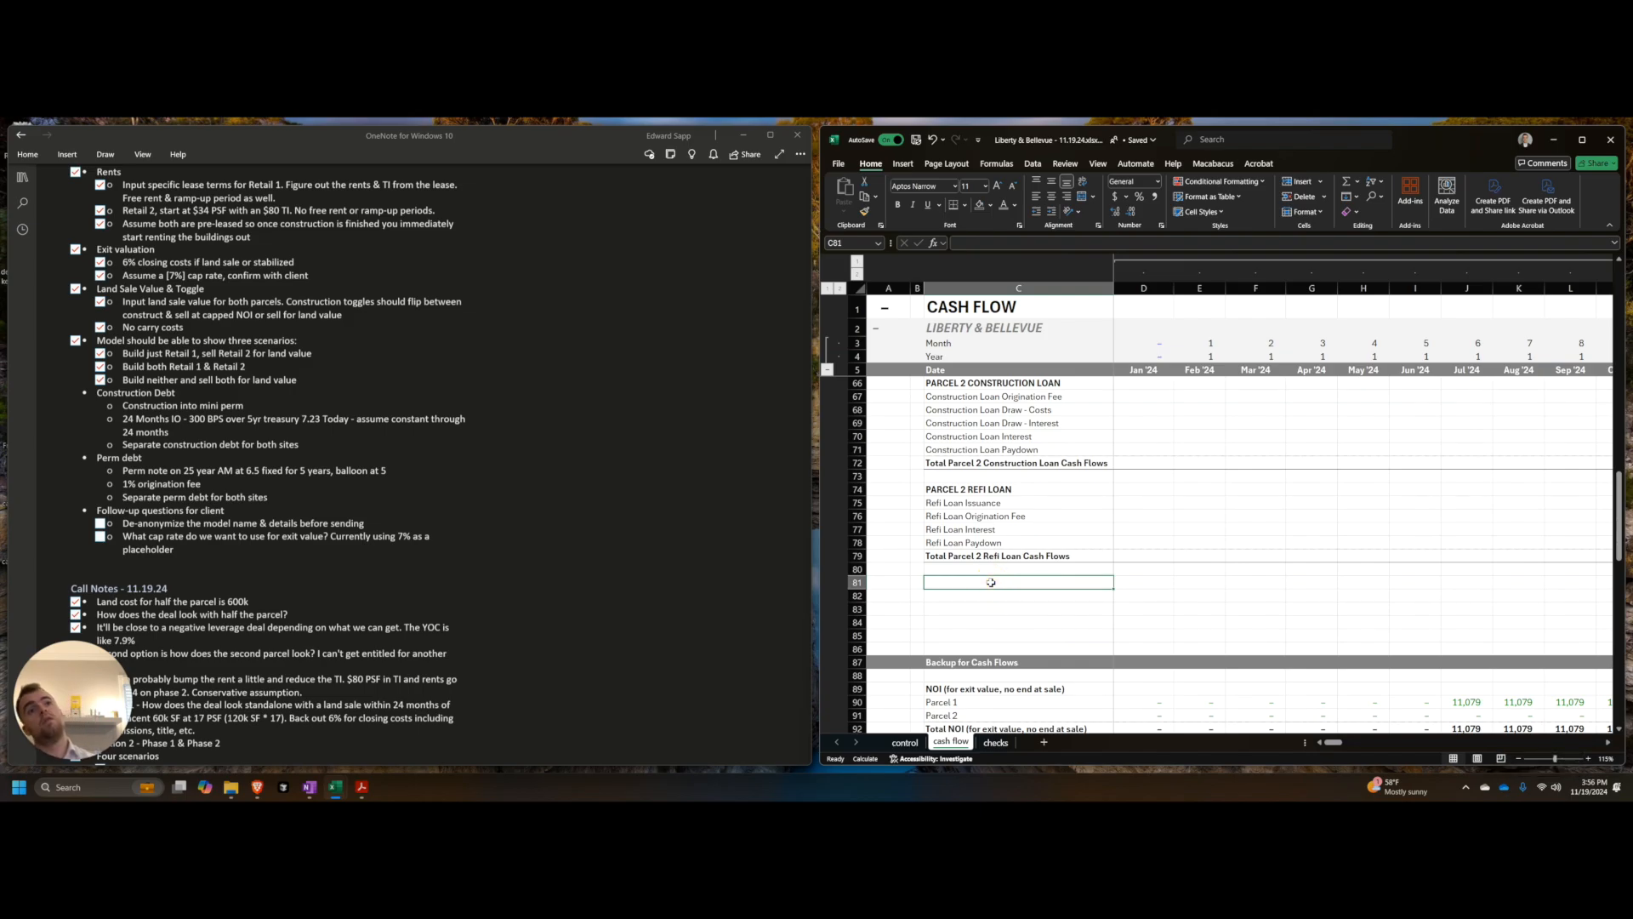
{"action": "type", "text": "LEVERED CASH FLOW"}
{"action": "key", "text": "ctrl+Return"}
{"action": "key", "text": "ctrl+b"}
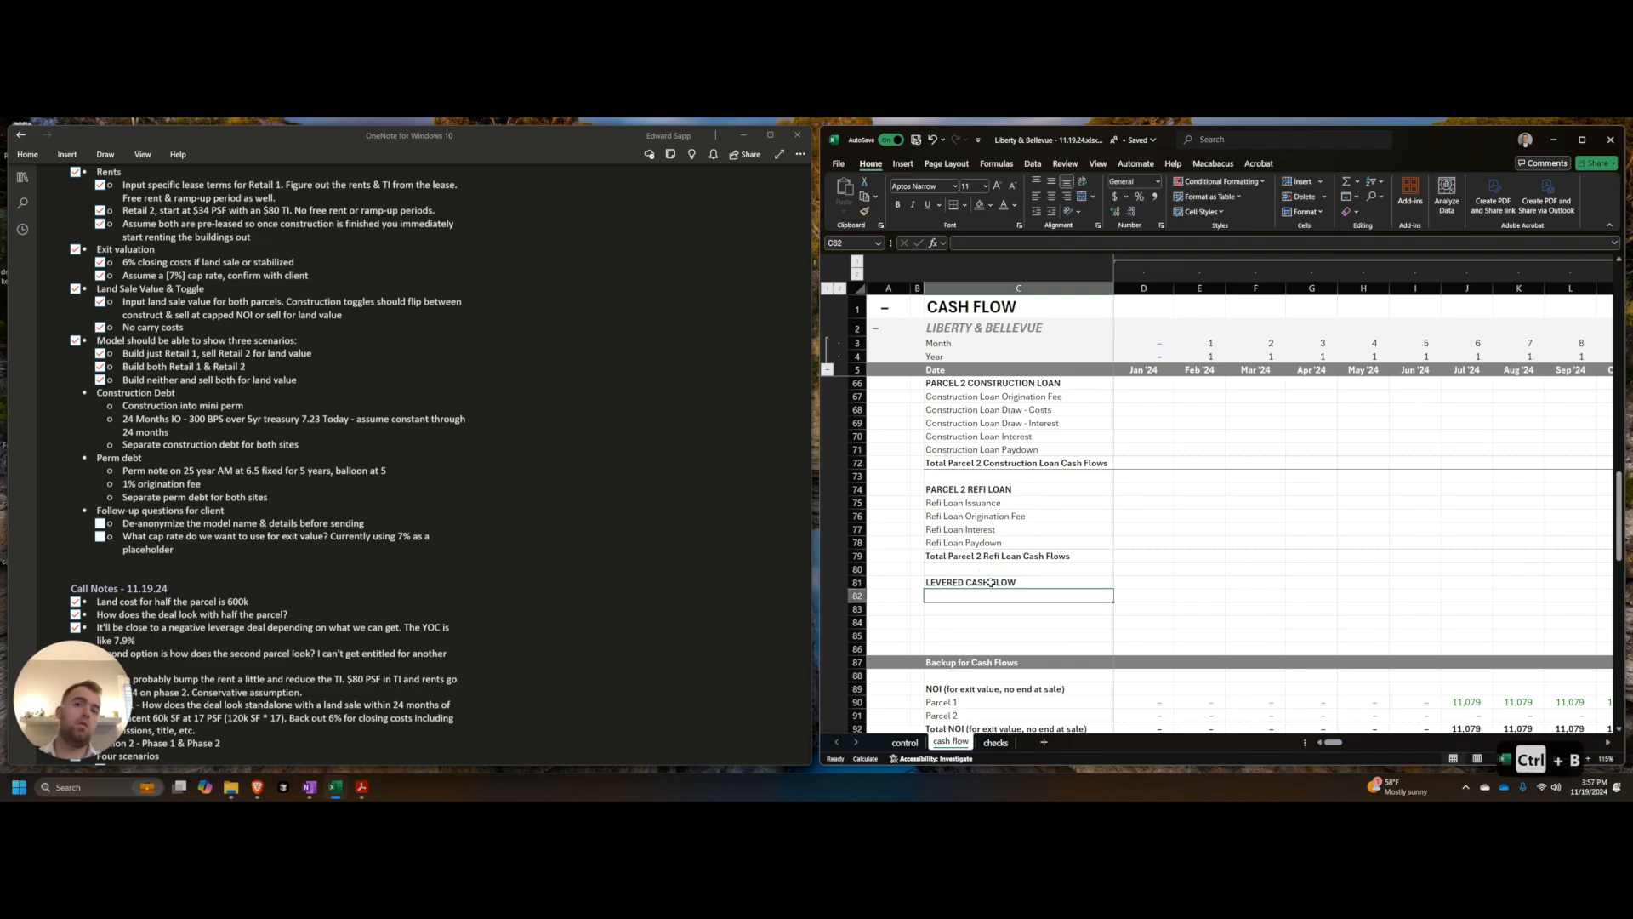
{"action": "type", "text": "parcel "}
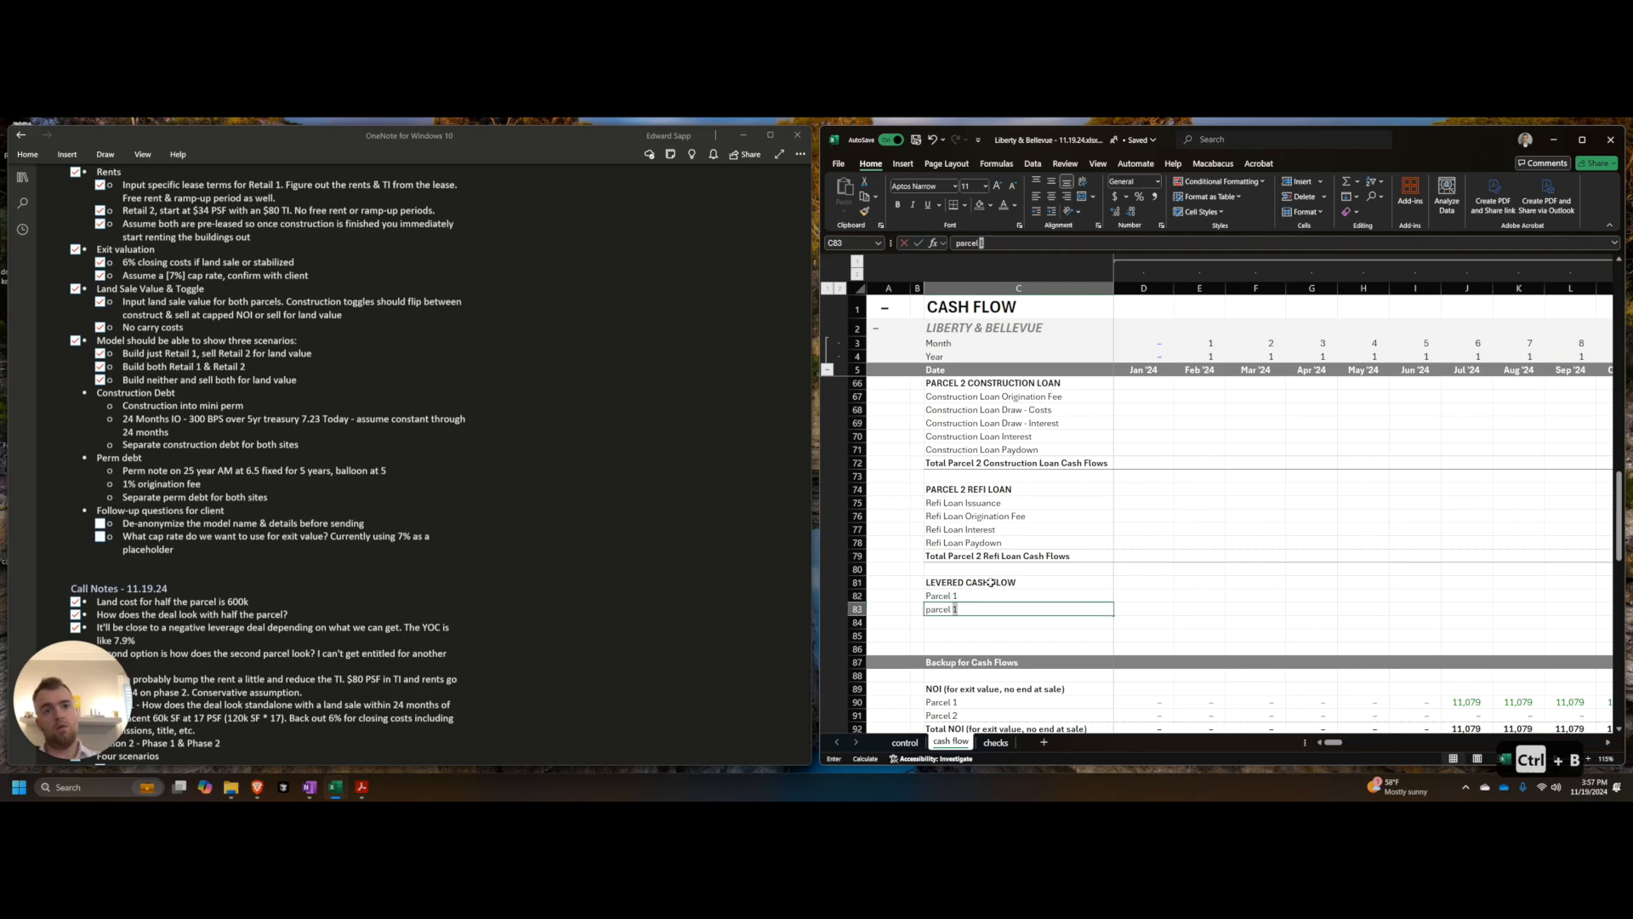
{"action": "type", "text": "2"}
{"action": "key", "text": "Return"}
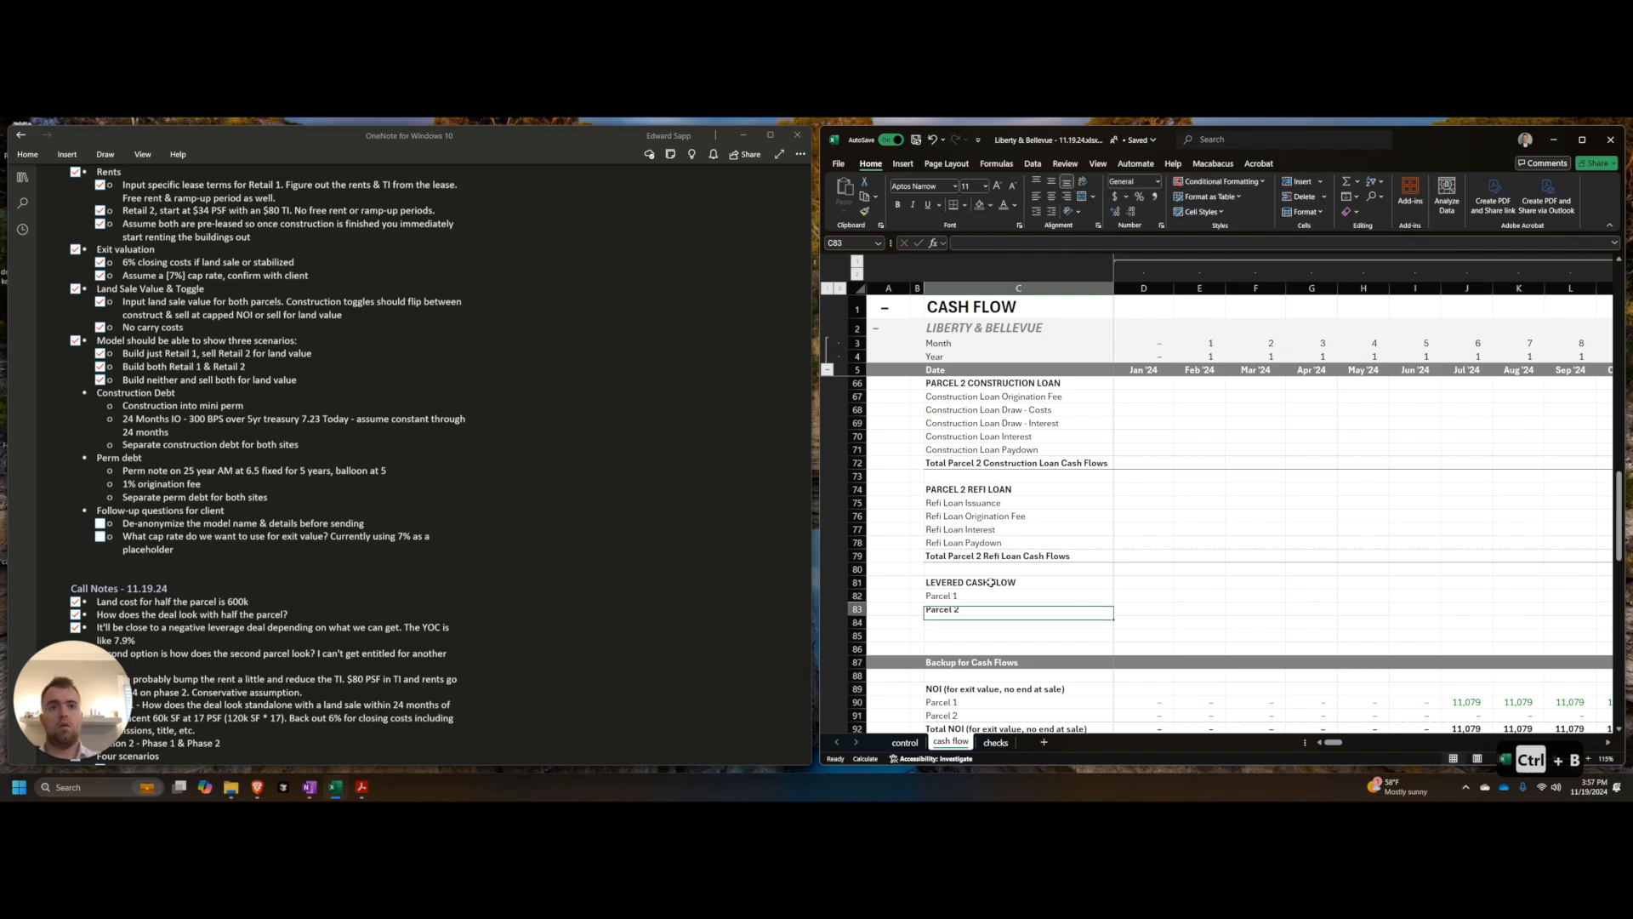
Step: Copy the Total Parcel 2 Refi Loan Cash Flows row to row 84 and relabel it Total Levered Cash Flow
{"action": "key", "text": "ctrl+Up"}
{"action": "key", "text": "ctrl+Up"}
{"action": "key", "text": "ctrl+Up"}
{"action": "key", "text": "shift+space"}
{"action": "key", "text": "ctrl+c"}
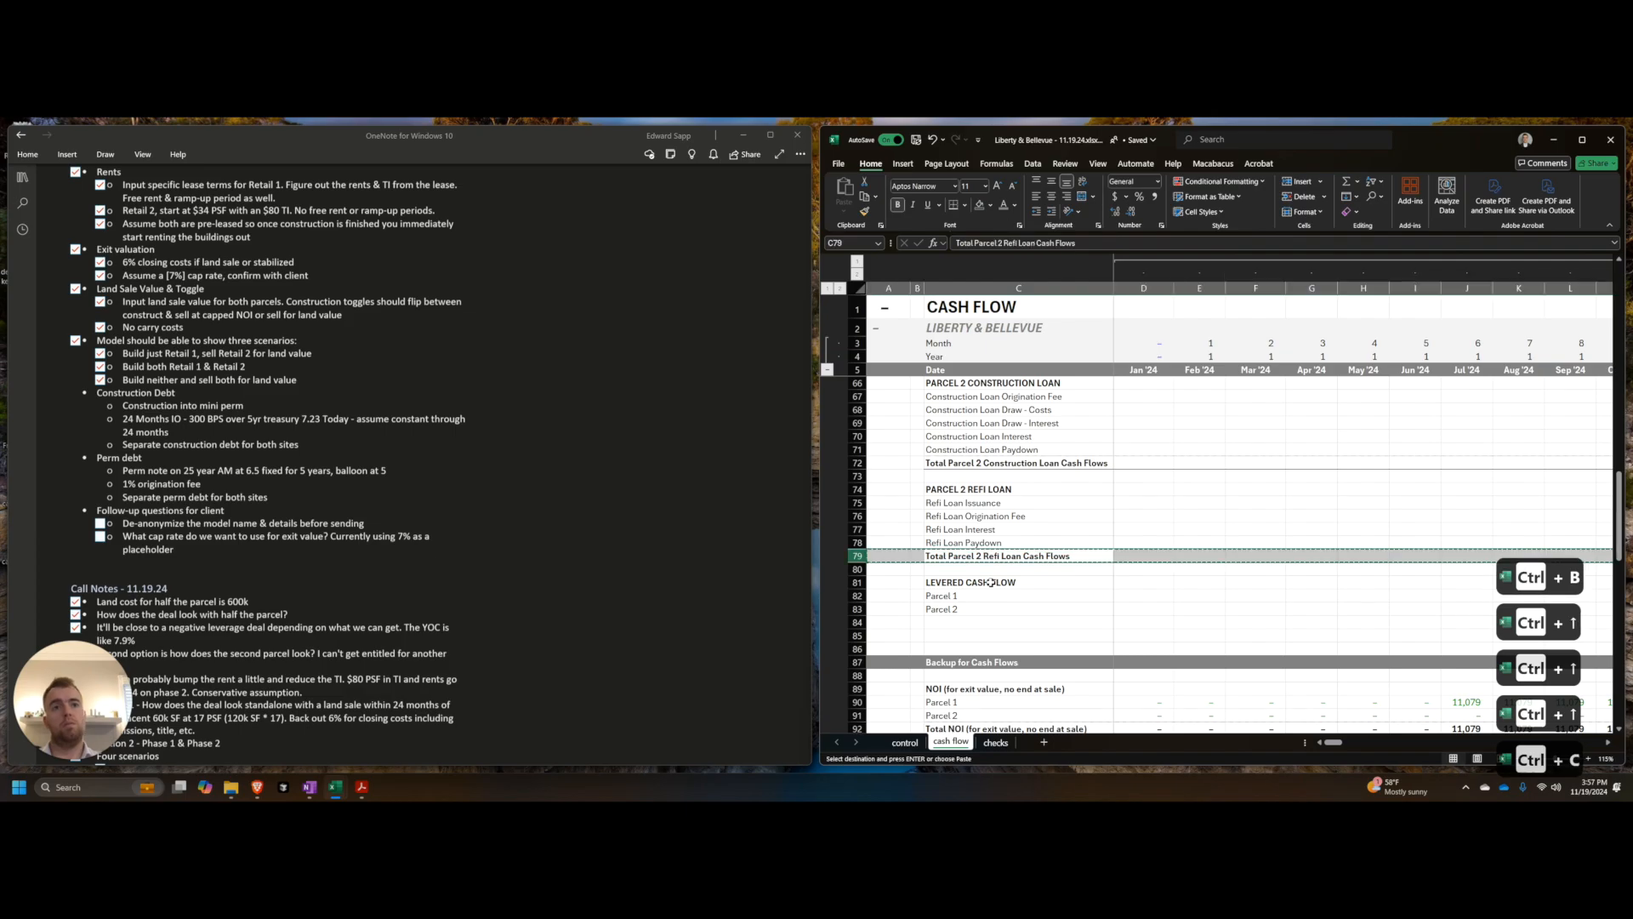
{"action": "key", "text": "ctrl+Down"}
{"action": "key", "text": "ctrl+Down"}
{"action": "key", "text": "Down"}
{"action": "key", "text": "shift+space"}
{"action": "key", "text": "Return"}
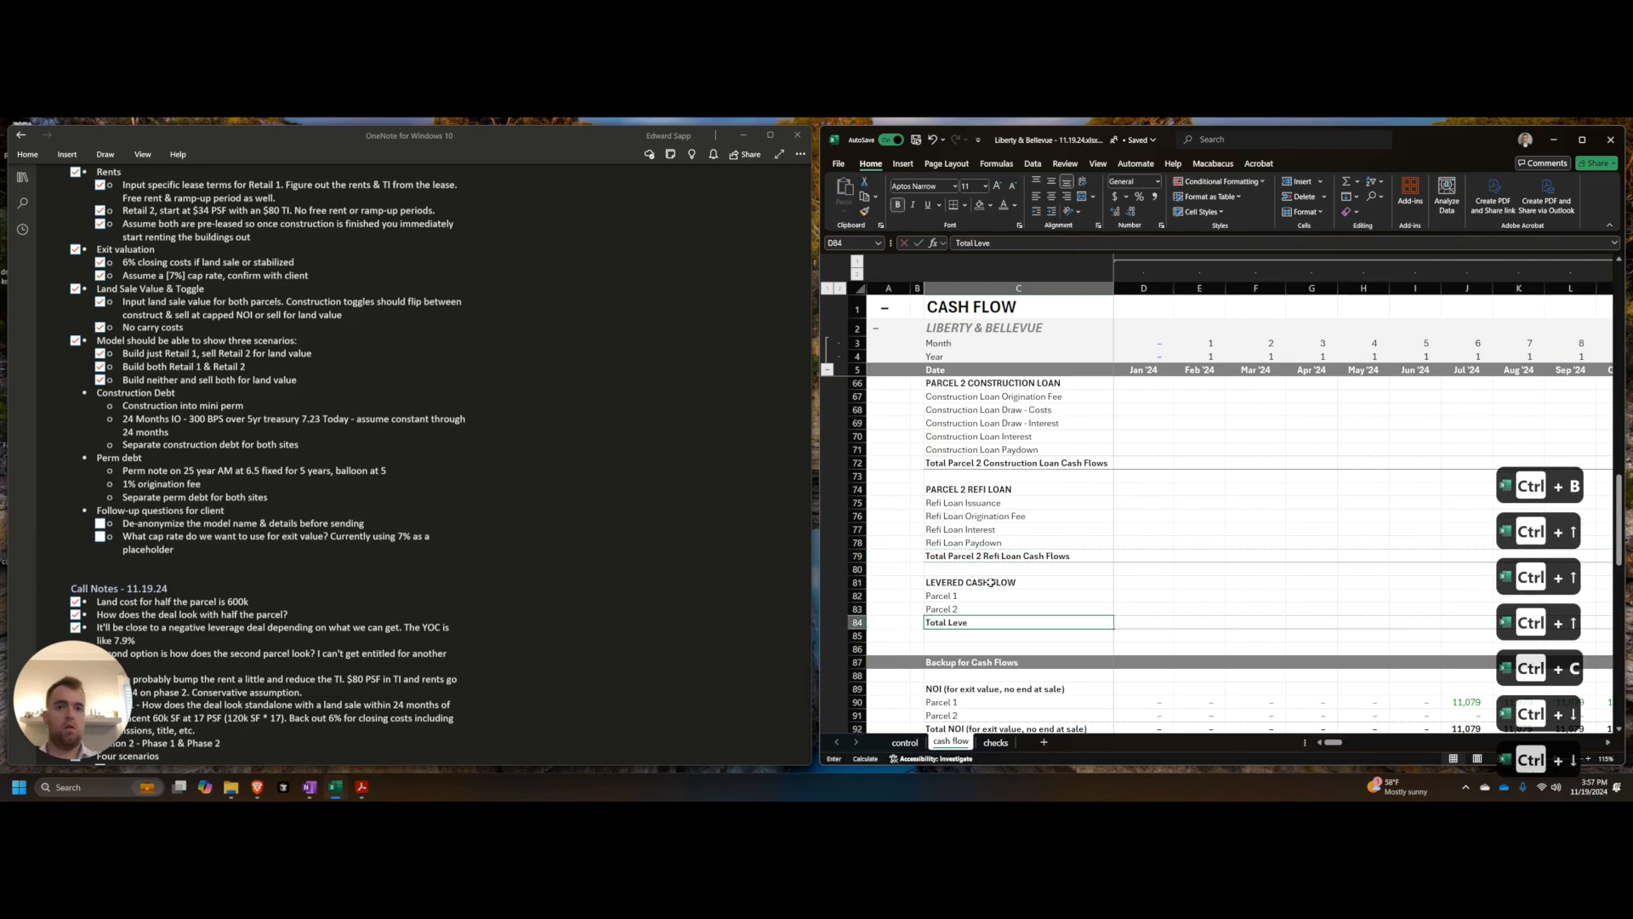
{"action": "type", "text": "ered Cash Flow"}
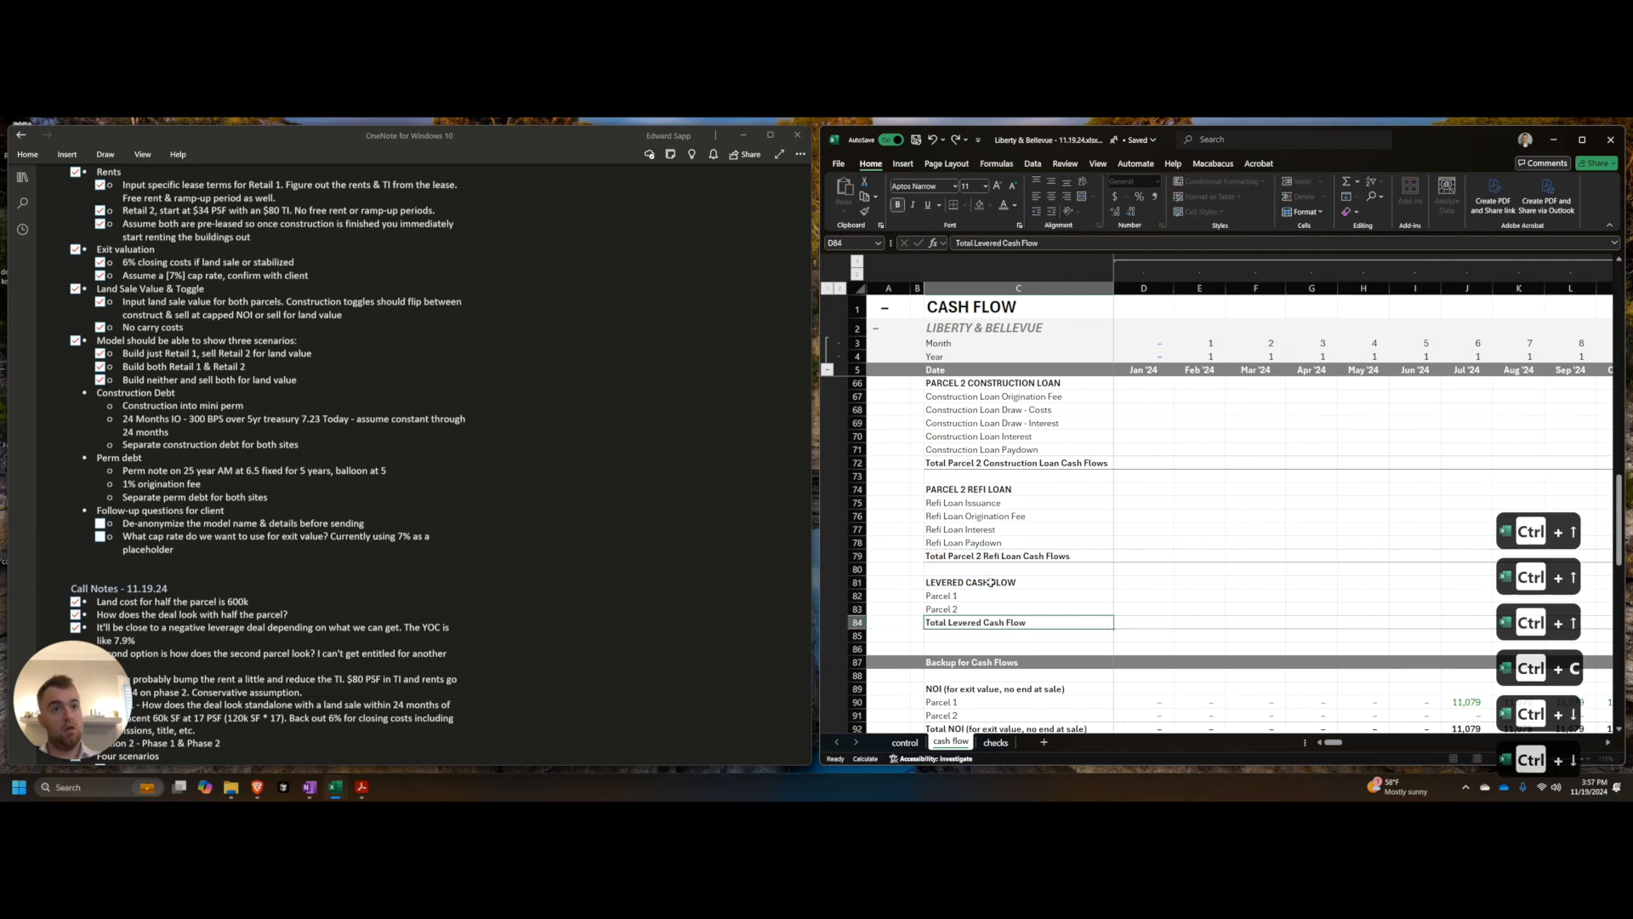
{"action": "key", "text": "Return"}
Step: Insert a copy of the UNLEVERED RETURNS table rows directly below the Total Levered Cash Flow row
{"action": "scroll", "coordinate": [987, 553], "scroll_direction": "up", "scroll_amount": 10}
{"action": "left_click", "coordinate": [986, 527]}
{"action": "left_click", "coordinate": [973, 478], "text": "shift"}
{"action": "key", "text": "shift+space"}
{"action": "scroll", "coordinate": [989, 595], "scroll_direction": "down", "scroll_amount": 7}
{"action": "key", "text": "ctrl+c"}
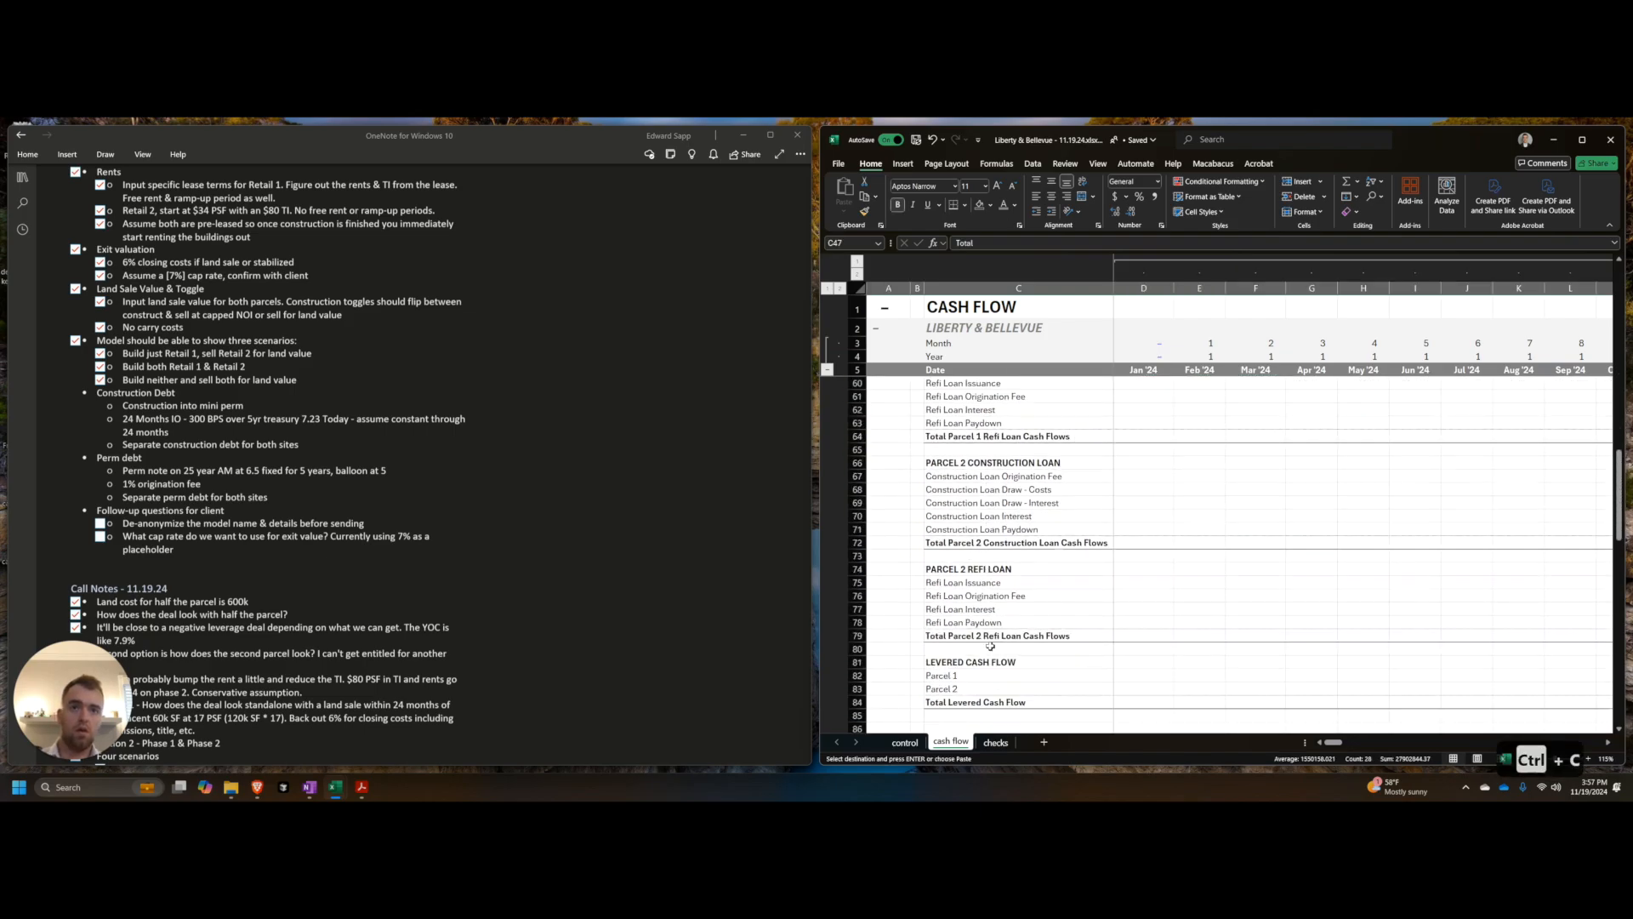
{"action": "scroll", "coordinate": [989, 610], "scroll_direction": "down", "scroll_amount": 4}
{"action": "left_click", "coordinate": [979, 599]}
{"action": "key", "text": "shift+space"}
{"action": "key", "text": "ctrl+shift+equal"}
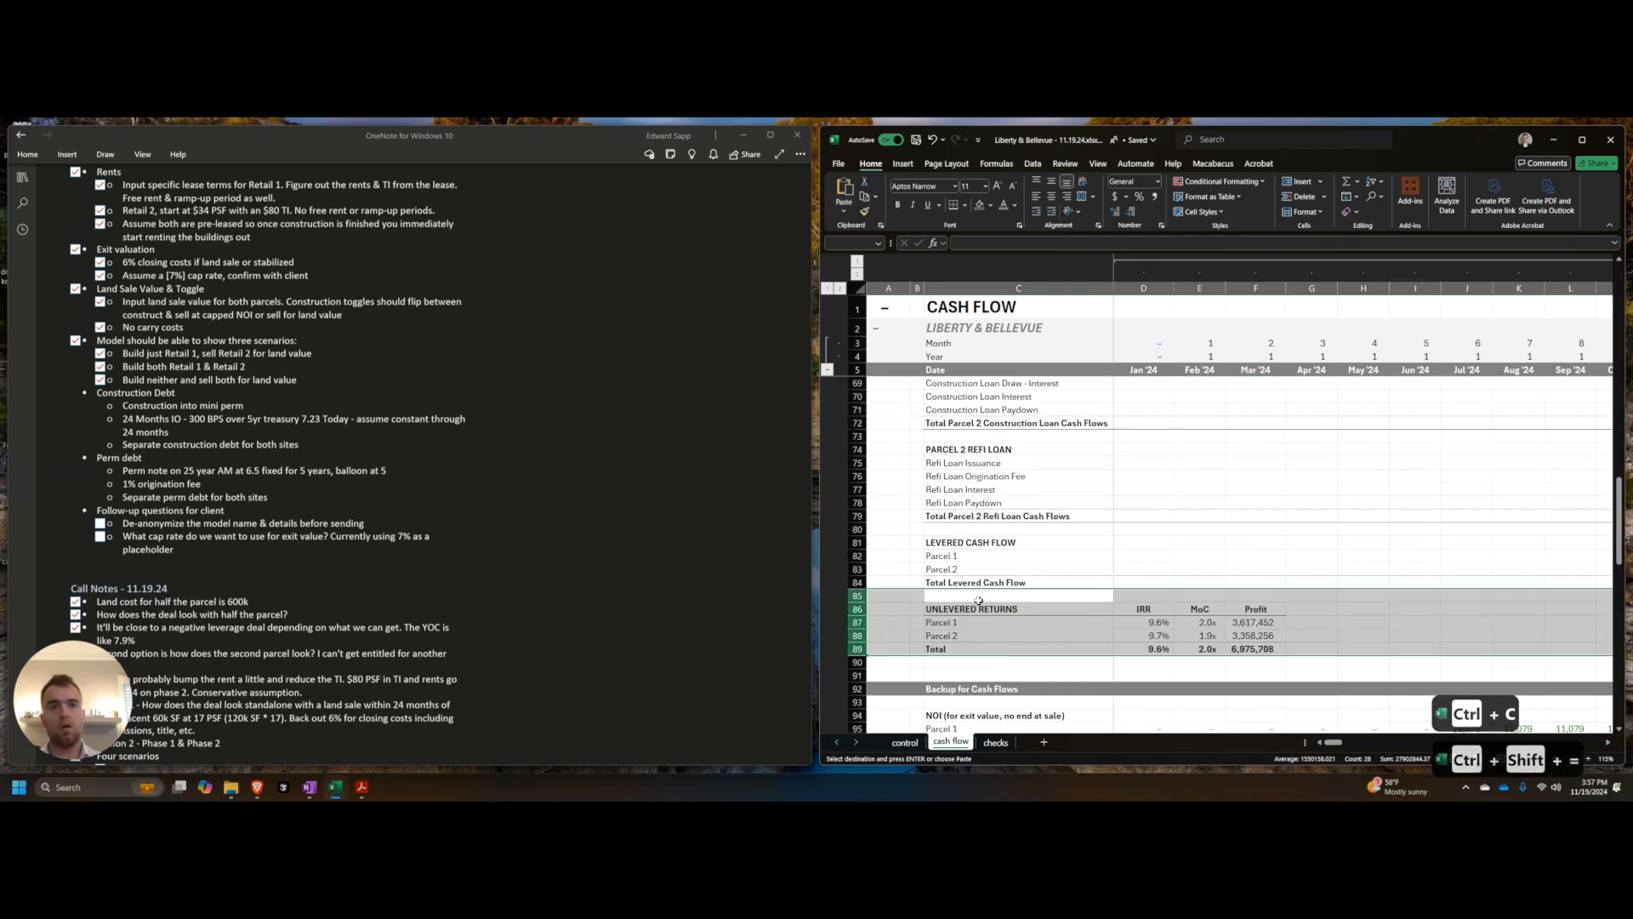
Step: Change the copied returns table's heading to LEVERED RETURNS
{"action": "key", "text": "Down"}
{"action": "key", "text": "F2"}
{"action": "key", "text": "Home"}
{"action": "key", "text": "Delete"}
{"action": "key", "text": "Delete"}
{"action": "key", "text": "Return"}
Step: Check the cell references in the IRR and MoC formulas for Parcel 1, Parcel 2 and Total under LEVERED RETURNS
{"action": "key", "text": "Right"}
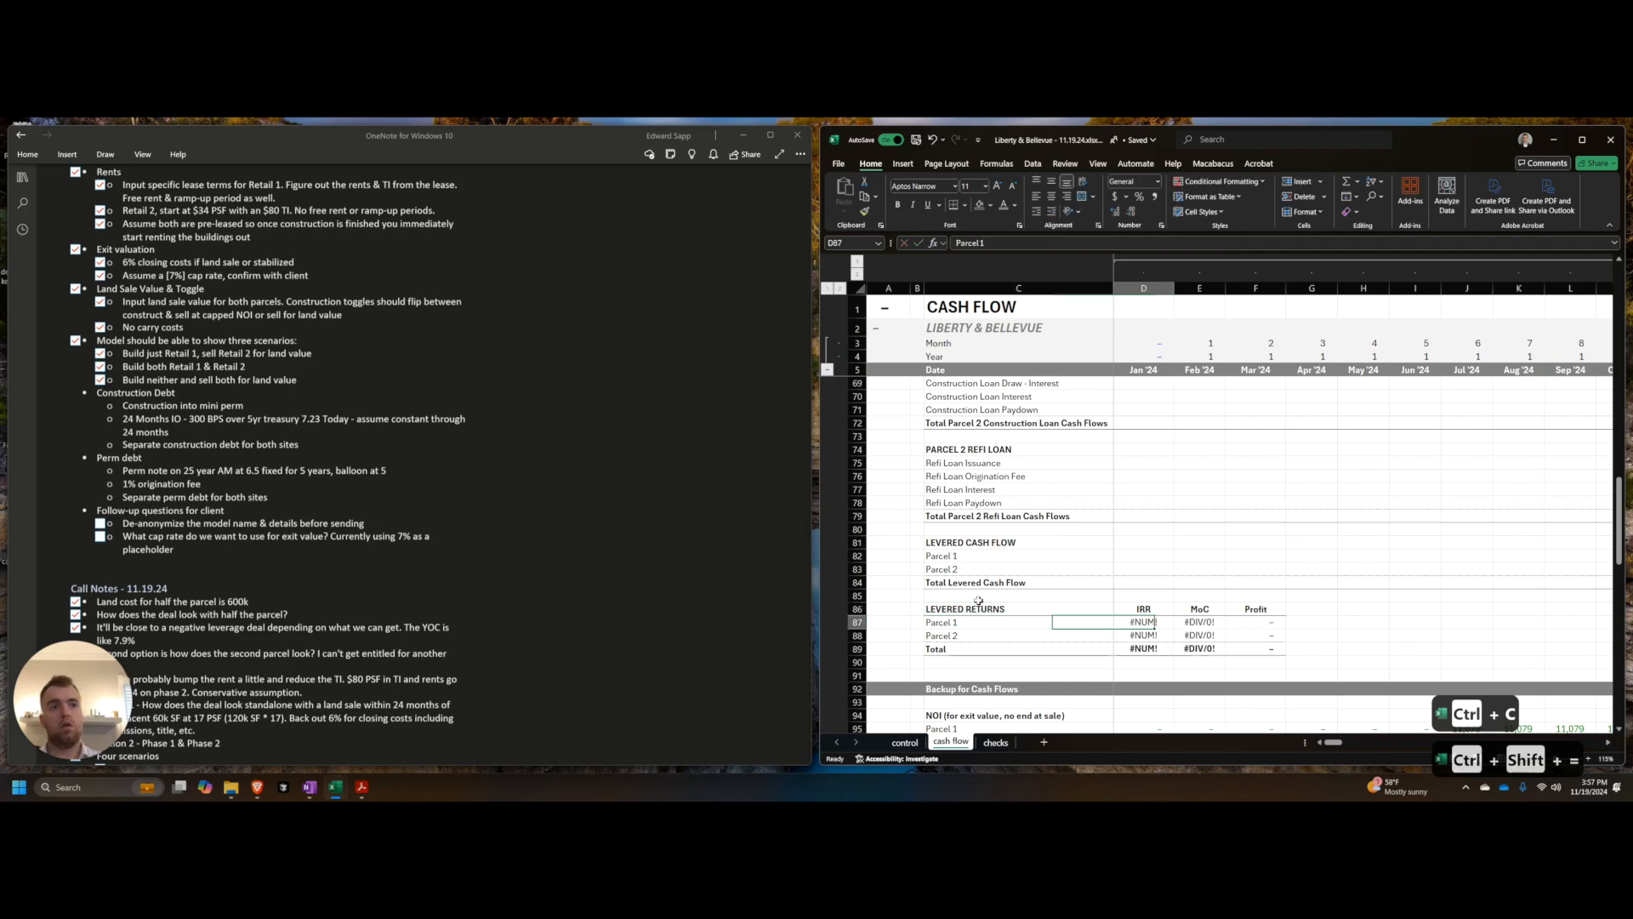
{"action": "key", "text": "F2"}
{"action": "key", "text": "Tab"}
{"action": "key", "text": "Left"}
{"action": "key", "text": "F2"}
{"action": "key", "text": "Return"}
{"action": "key", "text": "F2"}
{"action": "key", "text": "Return"}
{"action": "key", "text": "F2"}
{"action": "key", "text": "Return"}
{"action": "key", "text": "Up"}
{"action": "key", "text": "Up"}
{"action": "key", "text": "Up"}
{"action": "key", "text": "Right"}
{"action": "key", "text": "F2"}
{"action": "key", "text": "Return"}
{"action": "key", "text": "F2"}
{"action": "key", "text": "Return"}
{"action": "key", "text": "F2"}
{"action": "key", "text": "Return"}
{"action": "key", "text": "Up"}
{"action": "key", "text": "Up"}
{"action": "key", "text": "Up"}
{"action": "key", "text": "Left"}
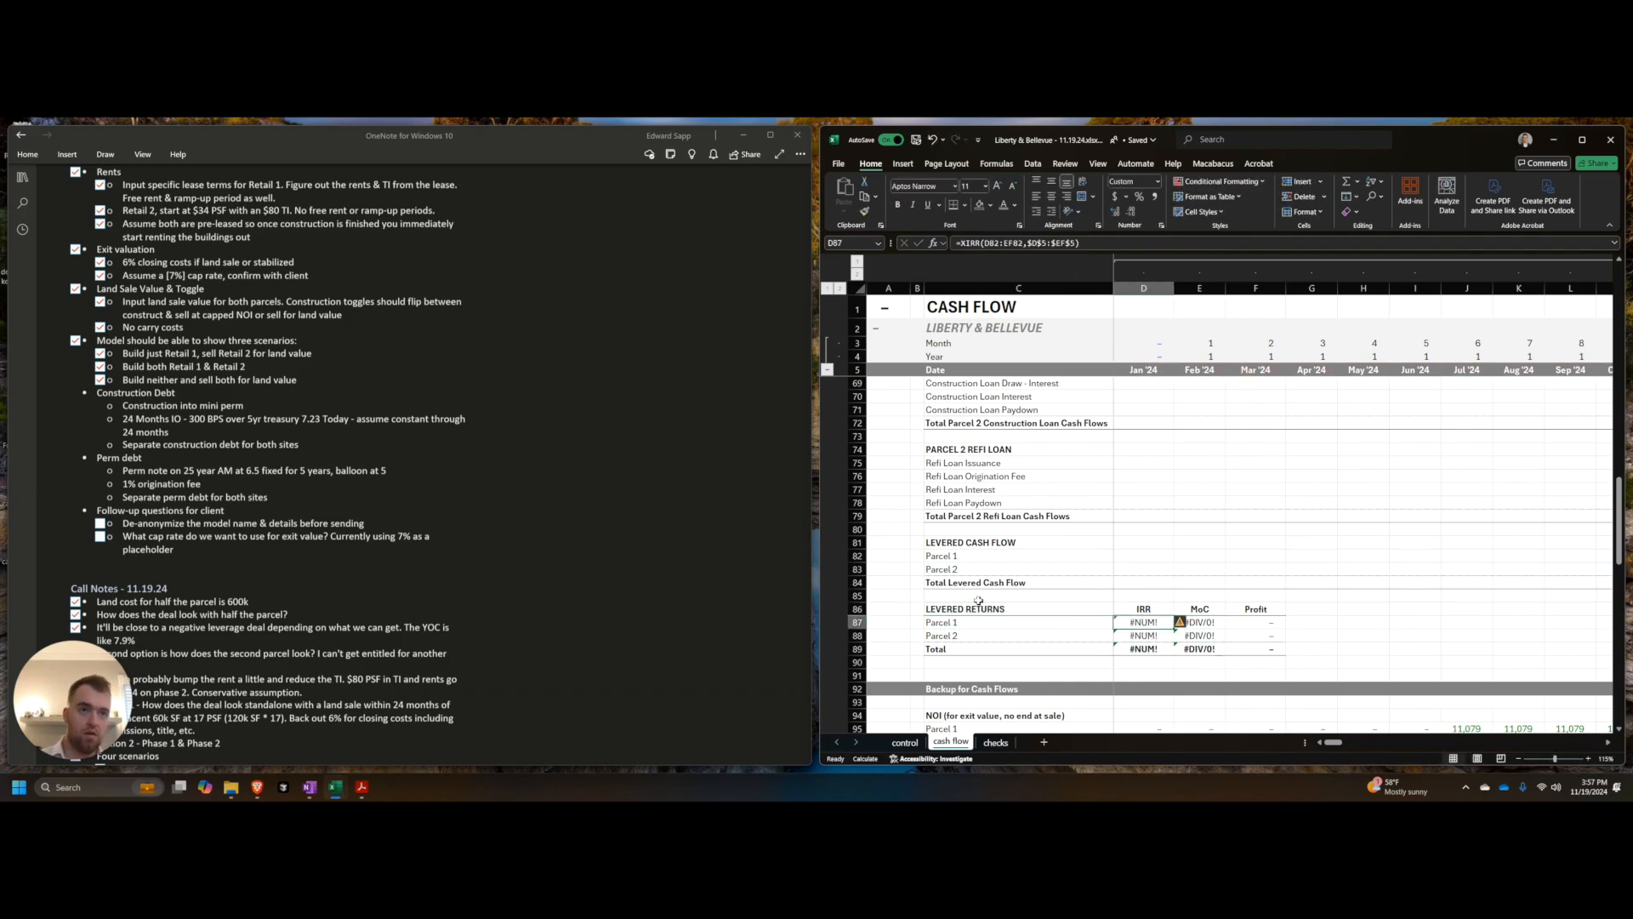
Step: Wrap the IRR and MoC formulas of the LEVERED RETURNS table in IFERROR with a fallback of 0
{"action": "key", "text": "shift+Down"}
{"action": "key", "text": "shift+Down"}
{"action": "key", "text": "shift+Right"}
{"action": "key", "text": "ctrl+shift+e"}
Step: Wrap the IRR and MoC formulas of the UNLEVERED RETURNS table in IFERROR with a fallback of 0
{"action": "scroll", "coordinate": [1082, 423], "scroll_direction": "up", "scroll_amount": 3}
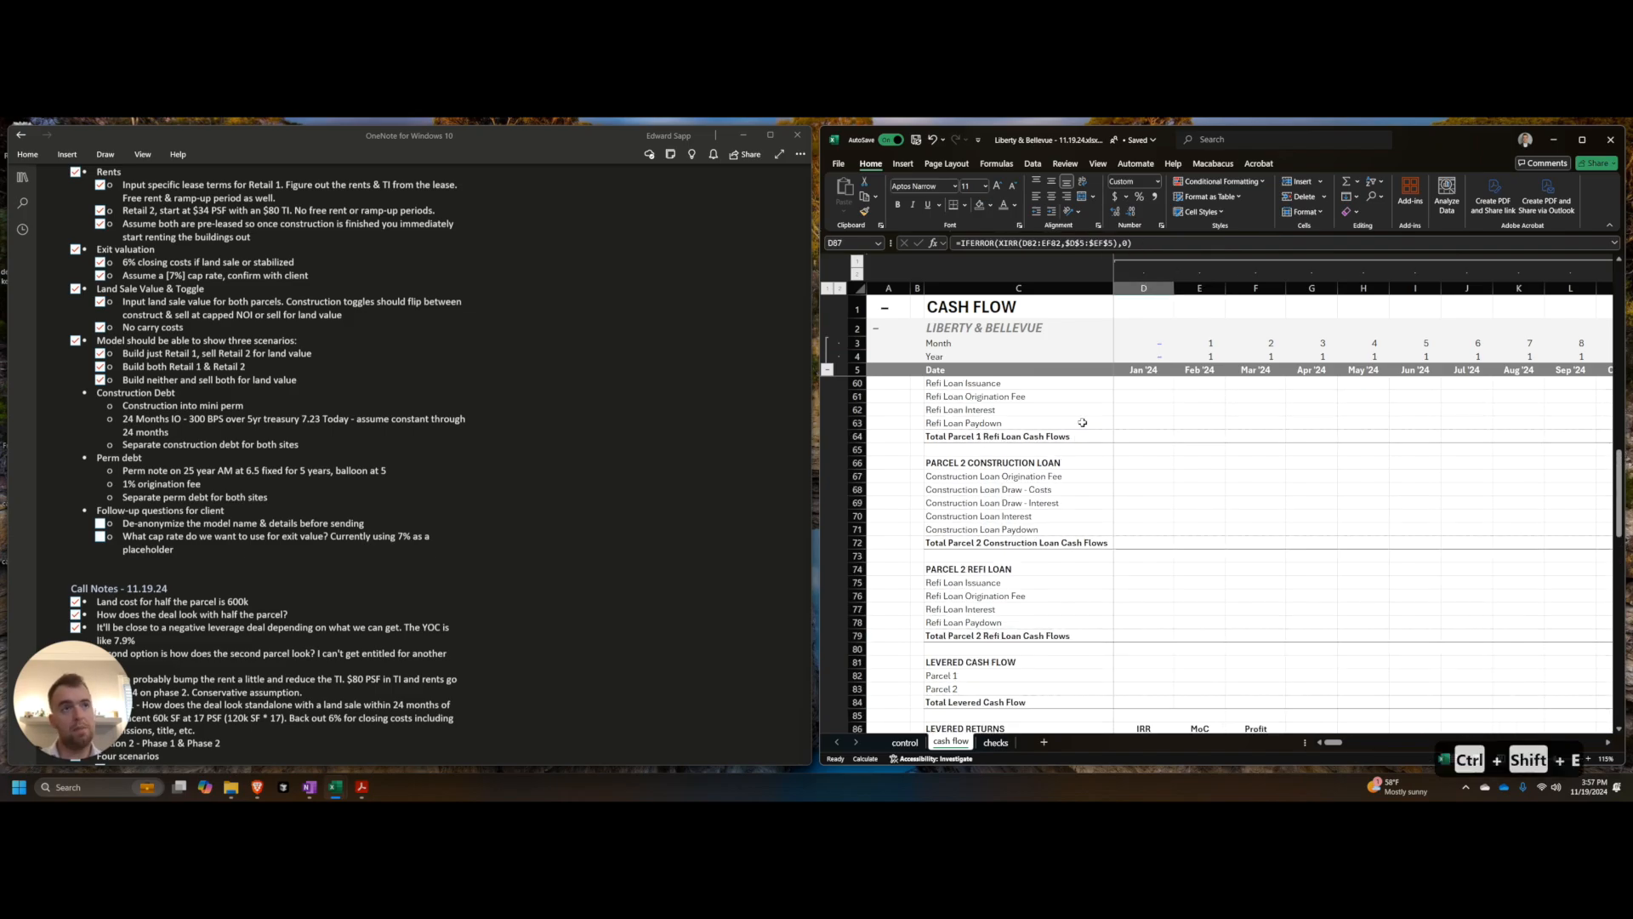
{"action": "scroll", "coordinate": [1082, 423], "scroll_direction": "up", "scroll_amount": 7}
{"action": "left_click_drag", "start_coordinate": [1148, 463], "coordinate": [1199, 492]}
{"action": "key", "text": "ctrl+shift+e"}
{"action": "scroll", "coordinate": [1174, 528], "scroll_direction": "down", "scroll_amount": 12}
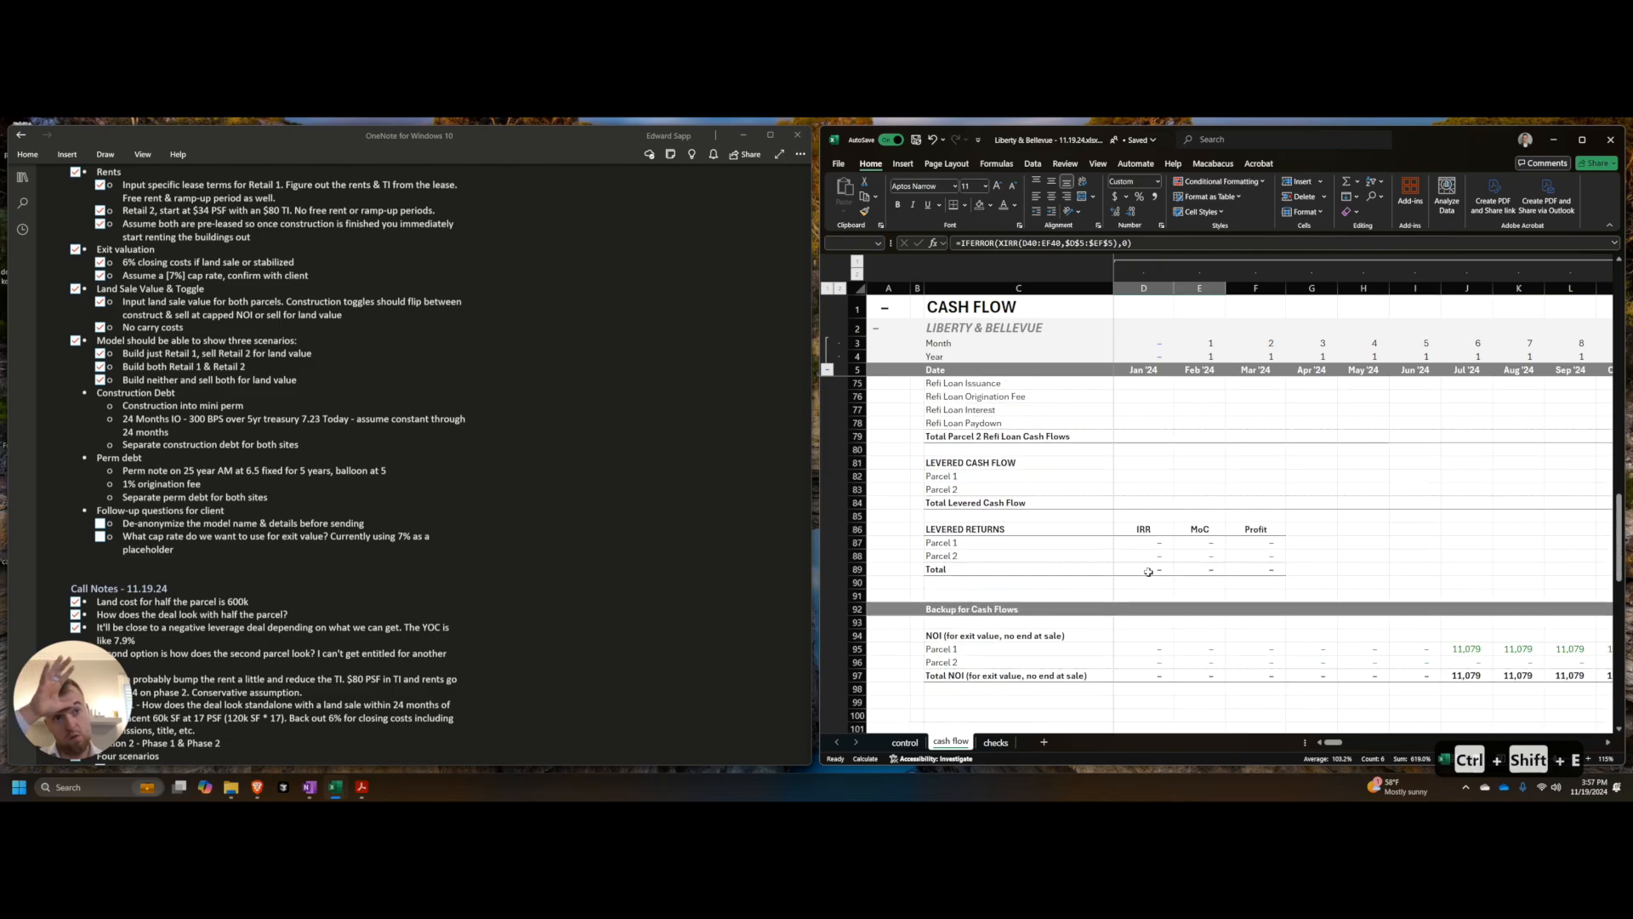
{"action": "left_click", "coordinate": [1177, 569]}
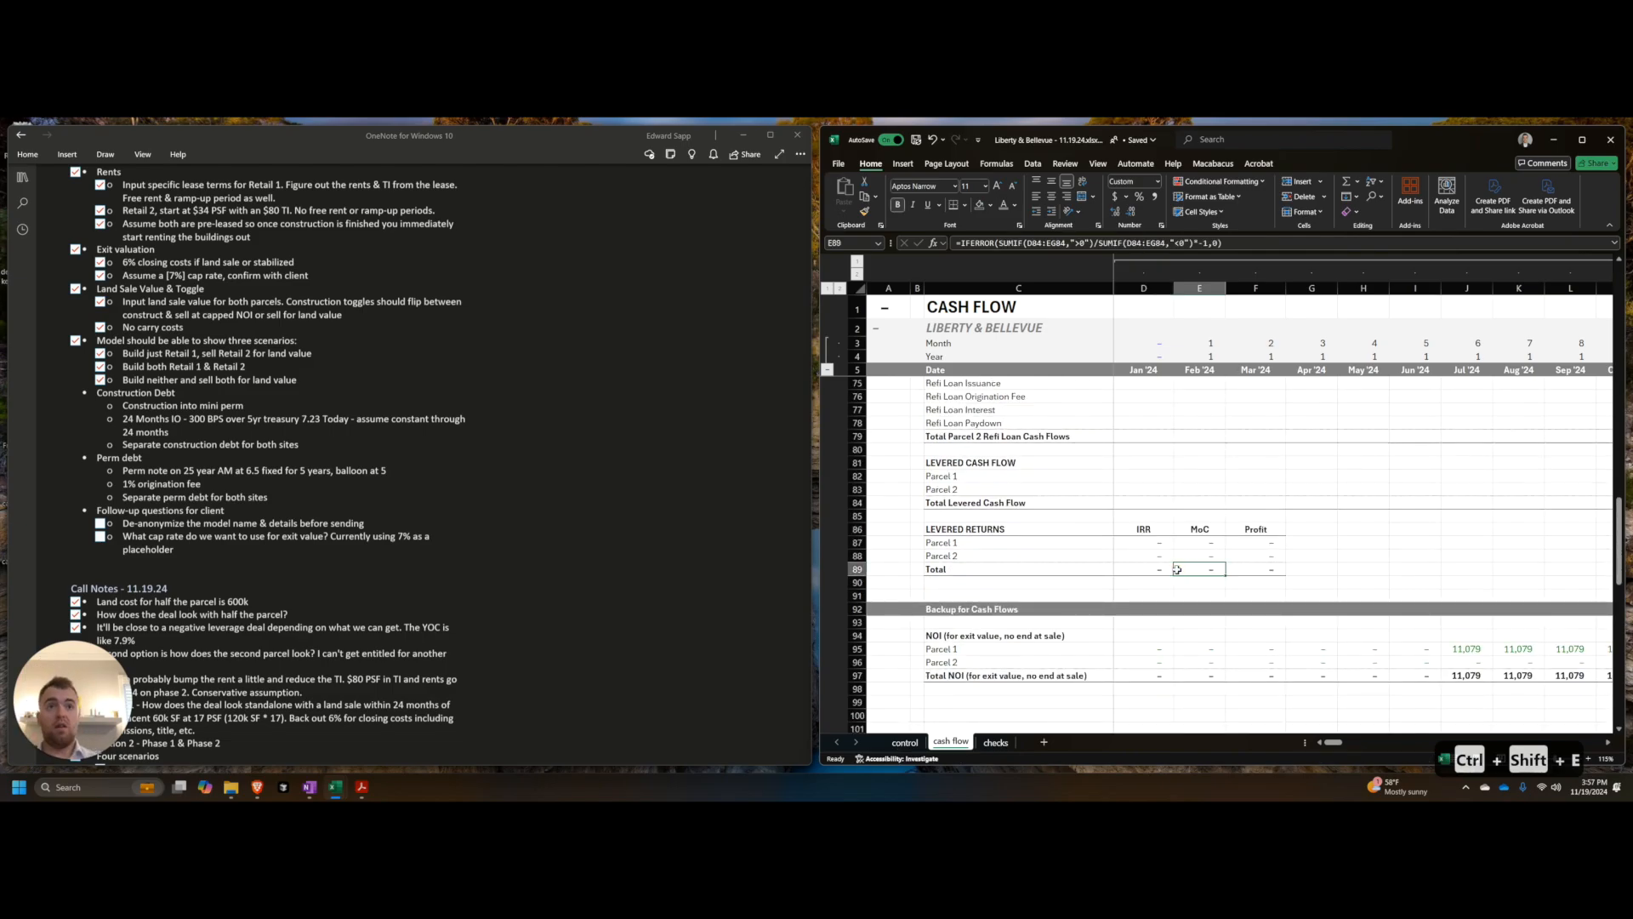
{"action": "key", "text": "Up"}
{"action": "key", "text": "Left"}
Step: Insert two blank rows above the NOI (for exit value, no end at sale) heading in the backup section
{"action": "scroll", "coordinate": [1177, 569], "scroll_direction": "down", "scroll_amount": 2}
{"action": "left_click", "coordinate": [1018, 555]}
{"action": "key", "text": "shift+space"}
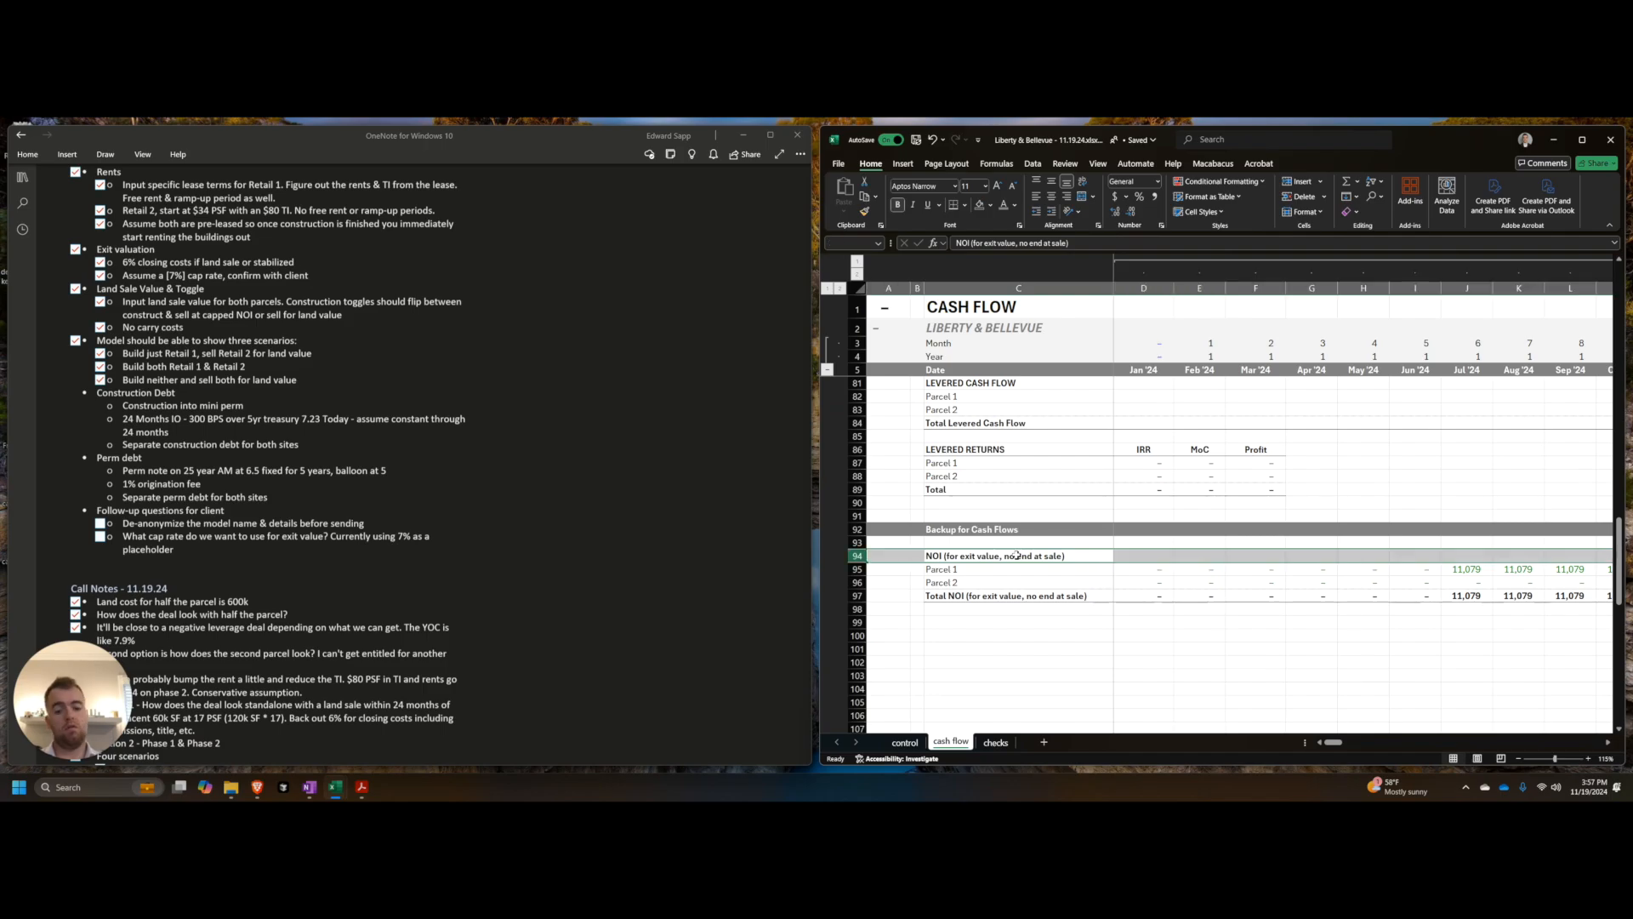
{"action": "key", "text": "ctrl+shift+equal"}
{"action": "key", "text": "ctrl+z"}
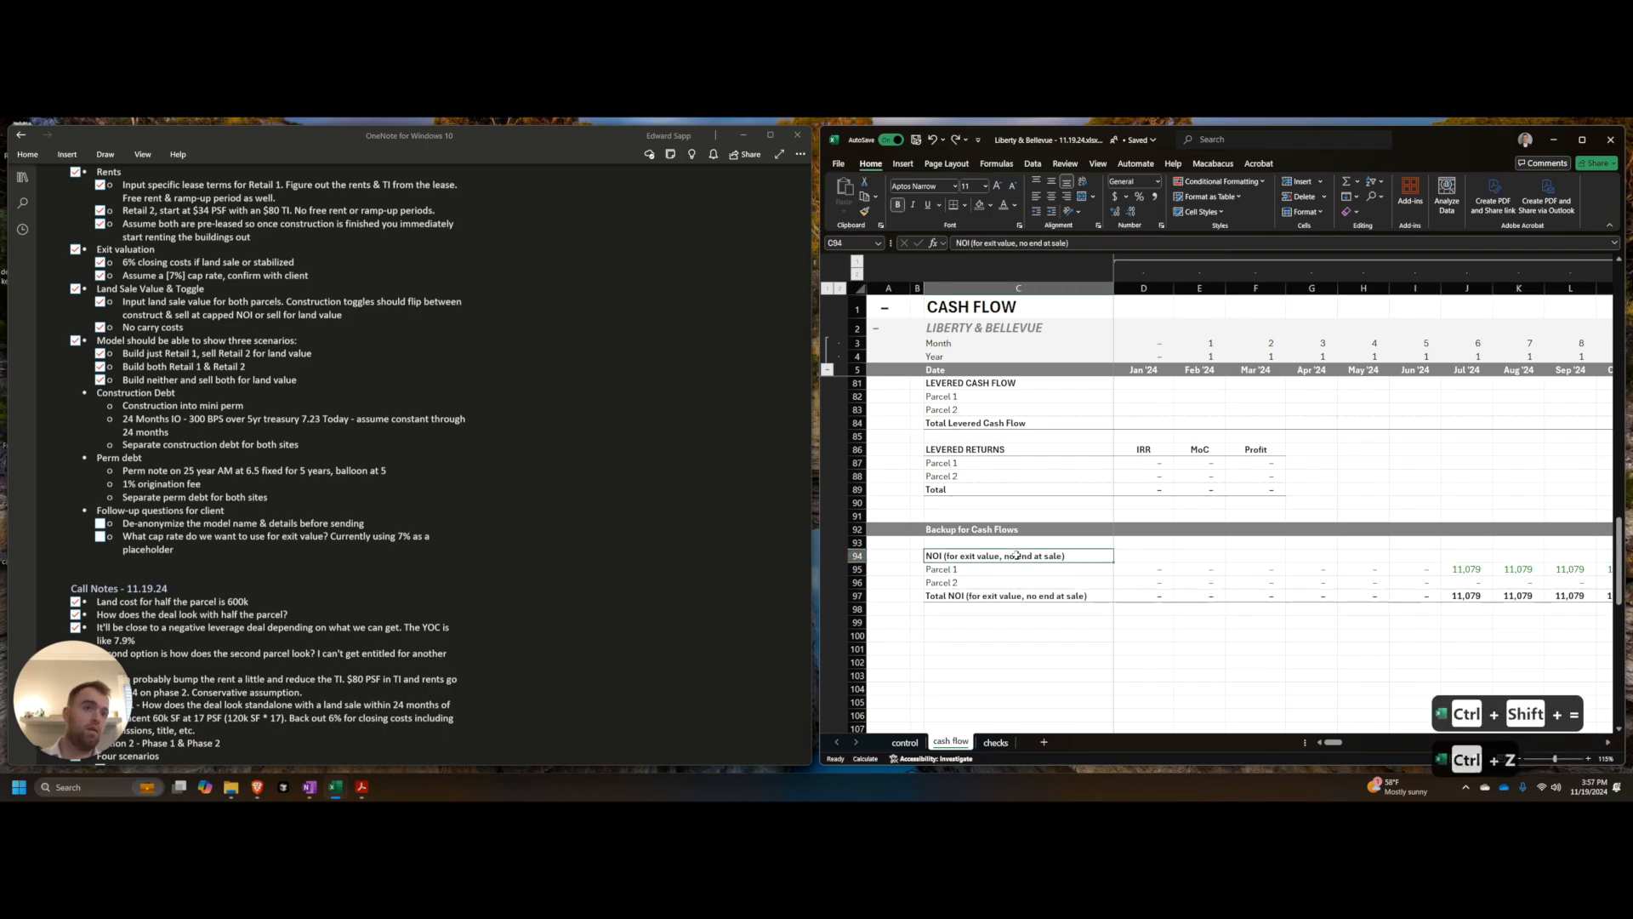
{"action": "key", "text": "shift+space"}
{"action": "key", "text": "ctrl+shift+equal"}
{"action": "key", "text": "ctrl+shift+equal"}
{"action": "key", "text": "Down"}
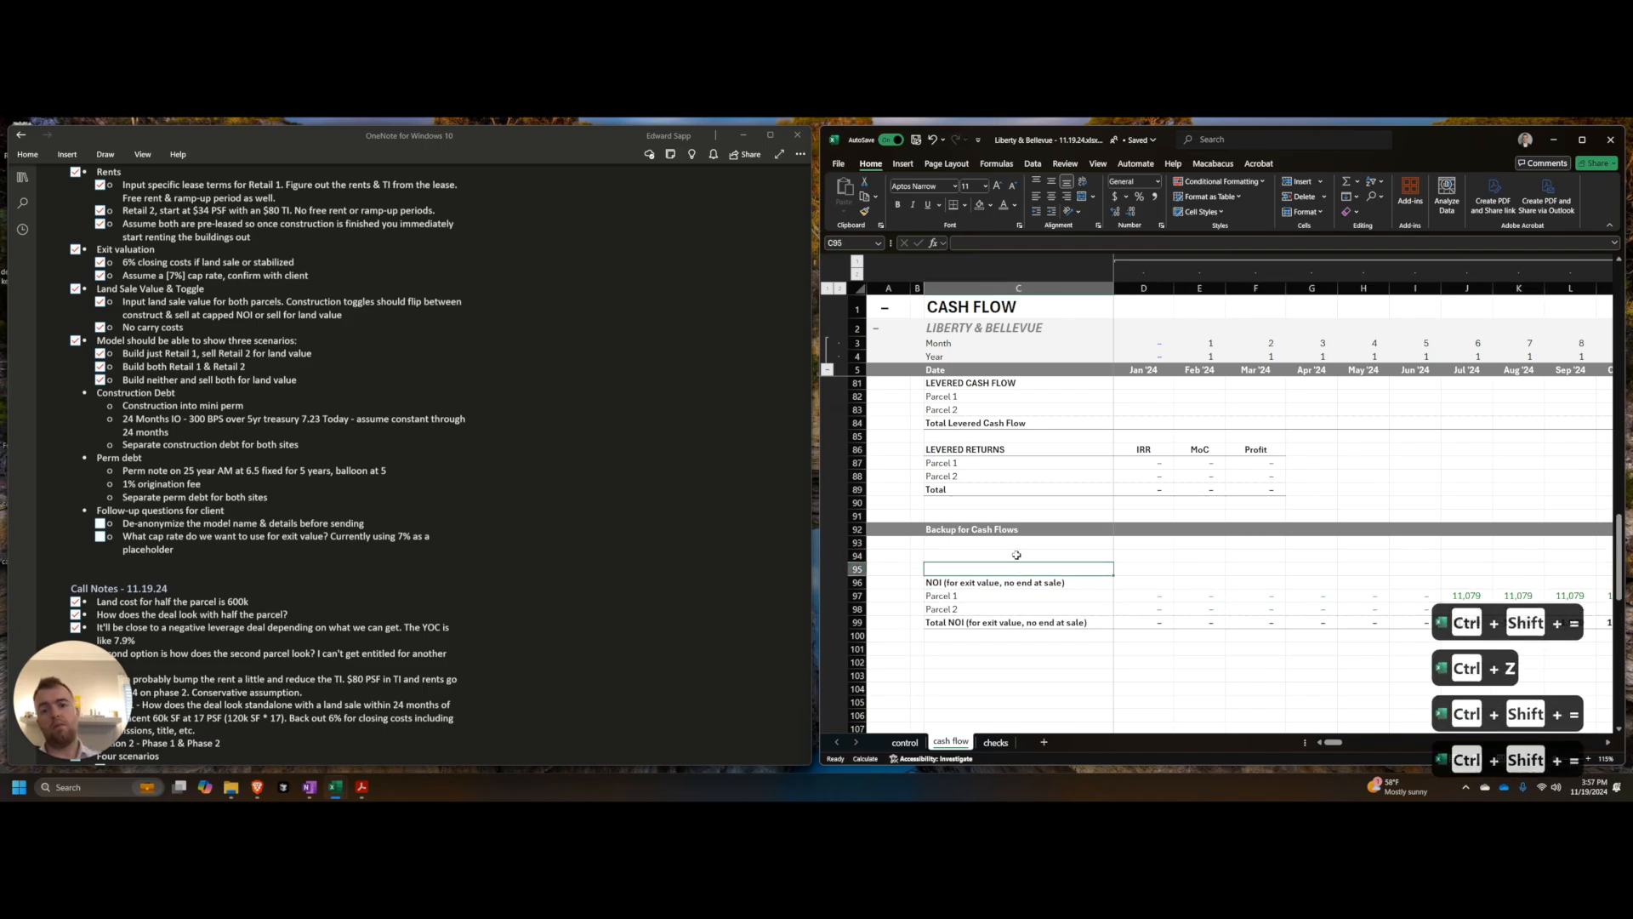
Step: Enter UNLEVERED BACKUP in C95 above the NOI heading and make the row bold
{"action": "type", "text": "UNLEVERED BACKUP"}
{"action": "key", "text": "Return"}
{"action": "key", "text": "Up"}
{"action": "key", "text": "shift+space"}
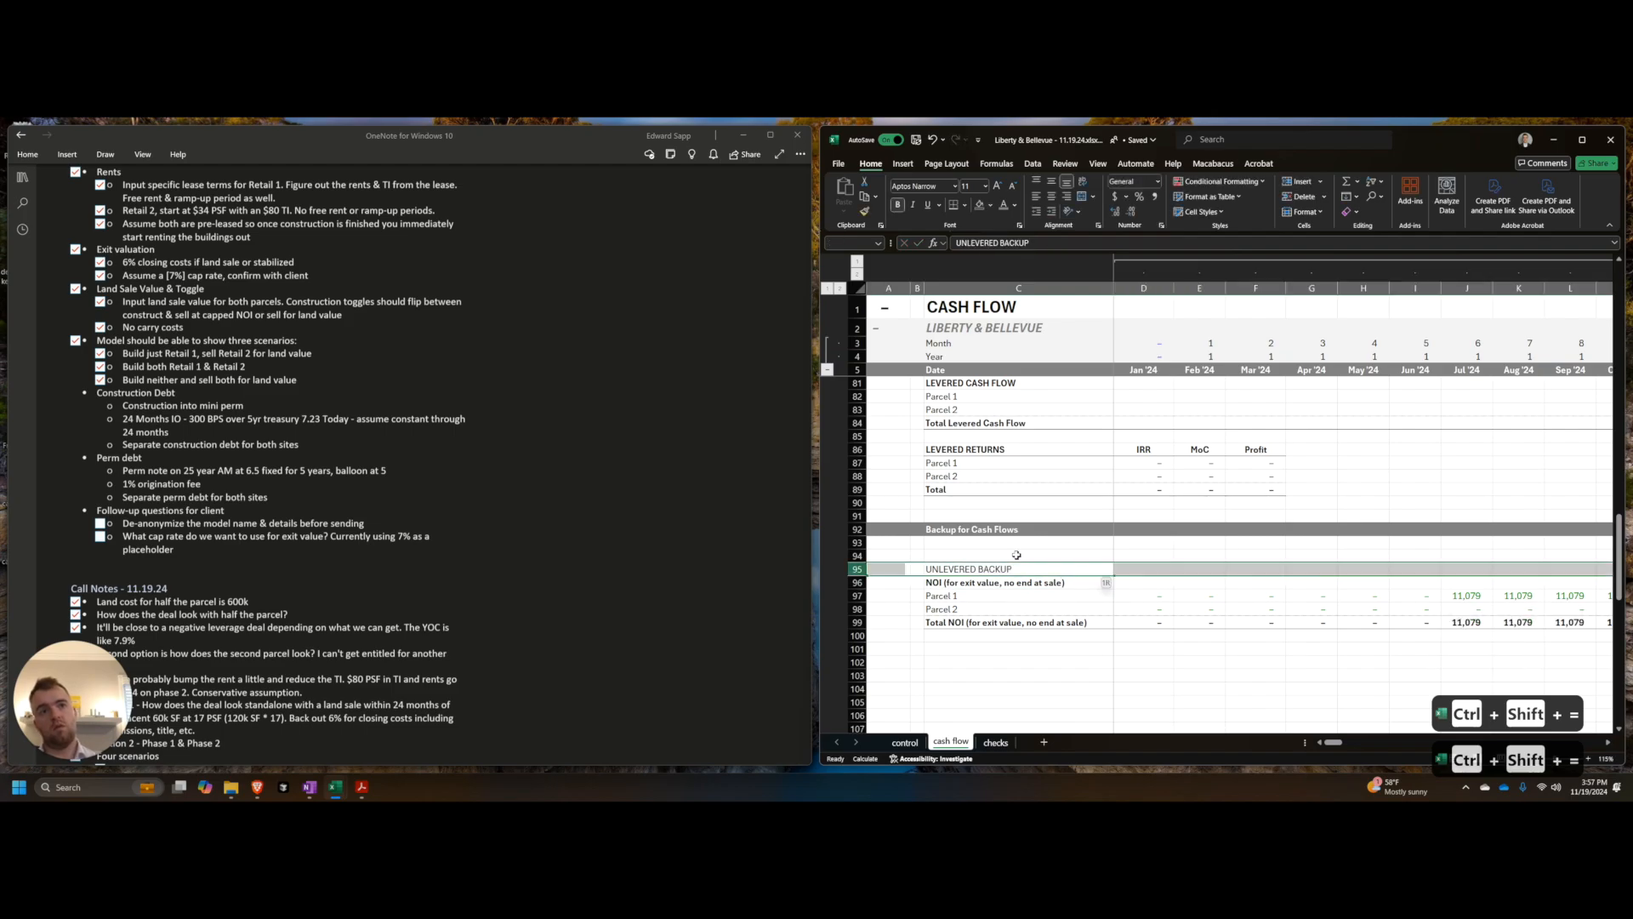
{"action": "key", "text": "ctrl+b"}
Step: Format the UNLEVERED BACKUP row as a section band with dark navy fill and white text
{"action": "key", "text": "ctrl+shift+k"}
{"action": "key", "text": "ctrl+shift+k"}
{"action": "key", "text": "ctrl+shift+k"}
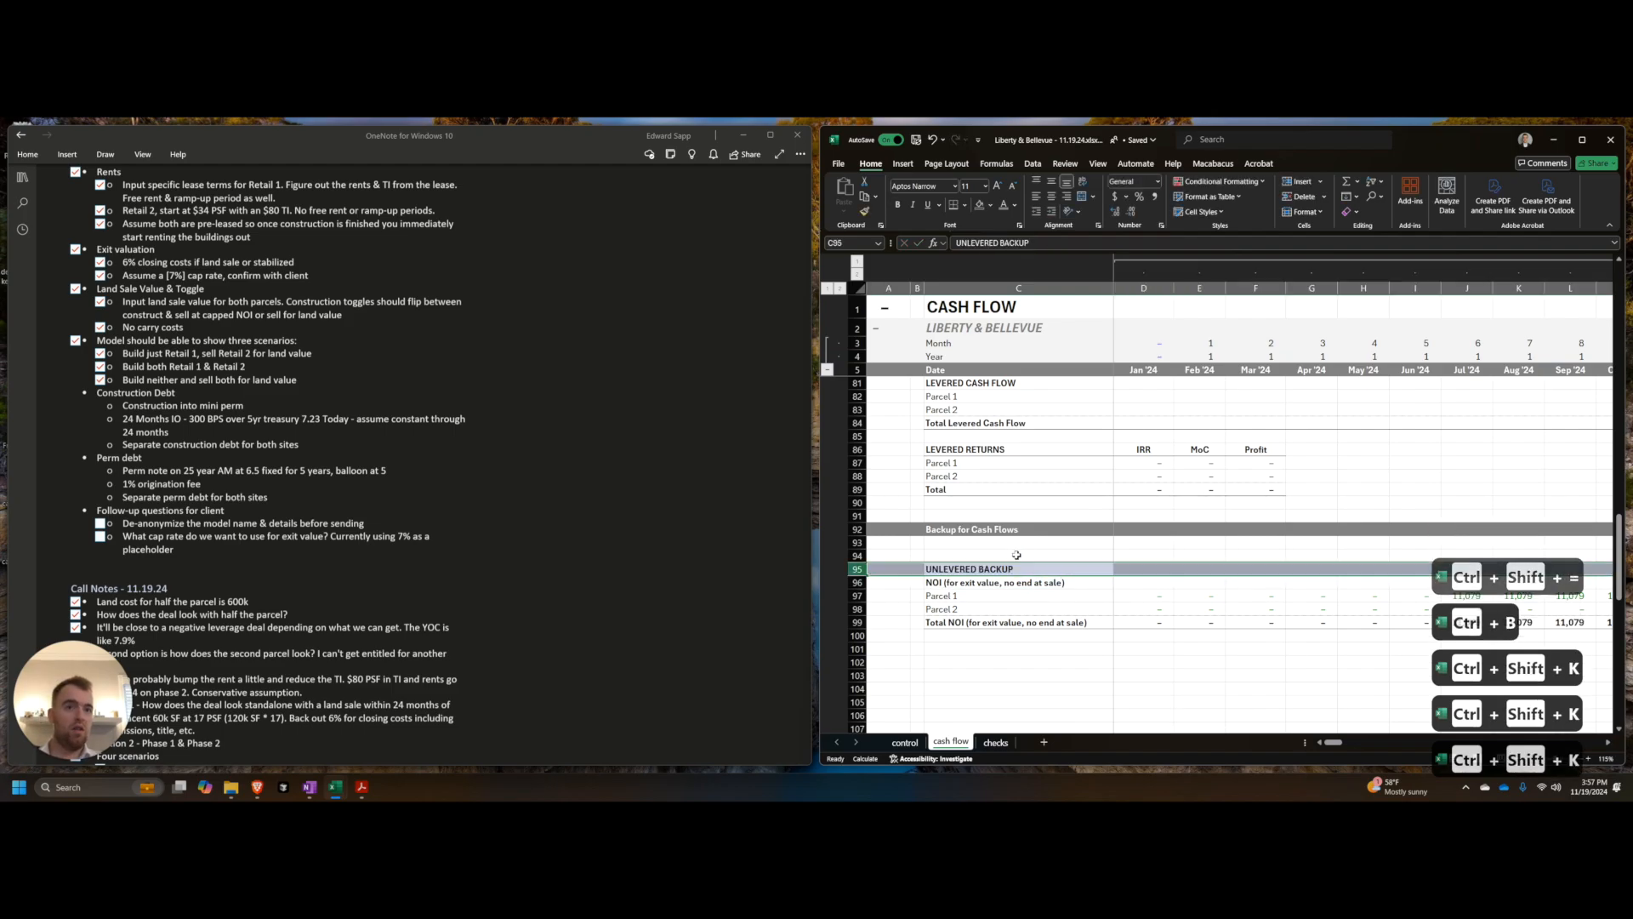
{"action": "left_click", "coordinate": [1017, 555]}
{"action": "key", "text": "Down"}
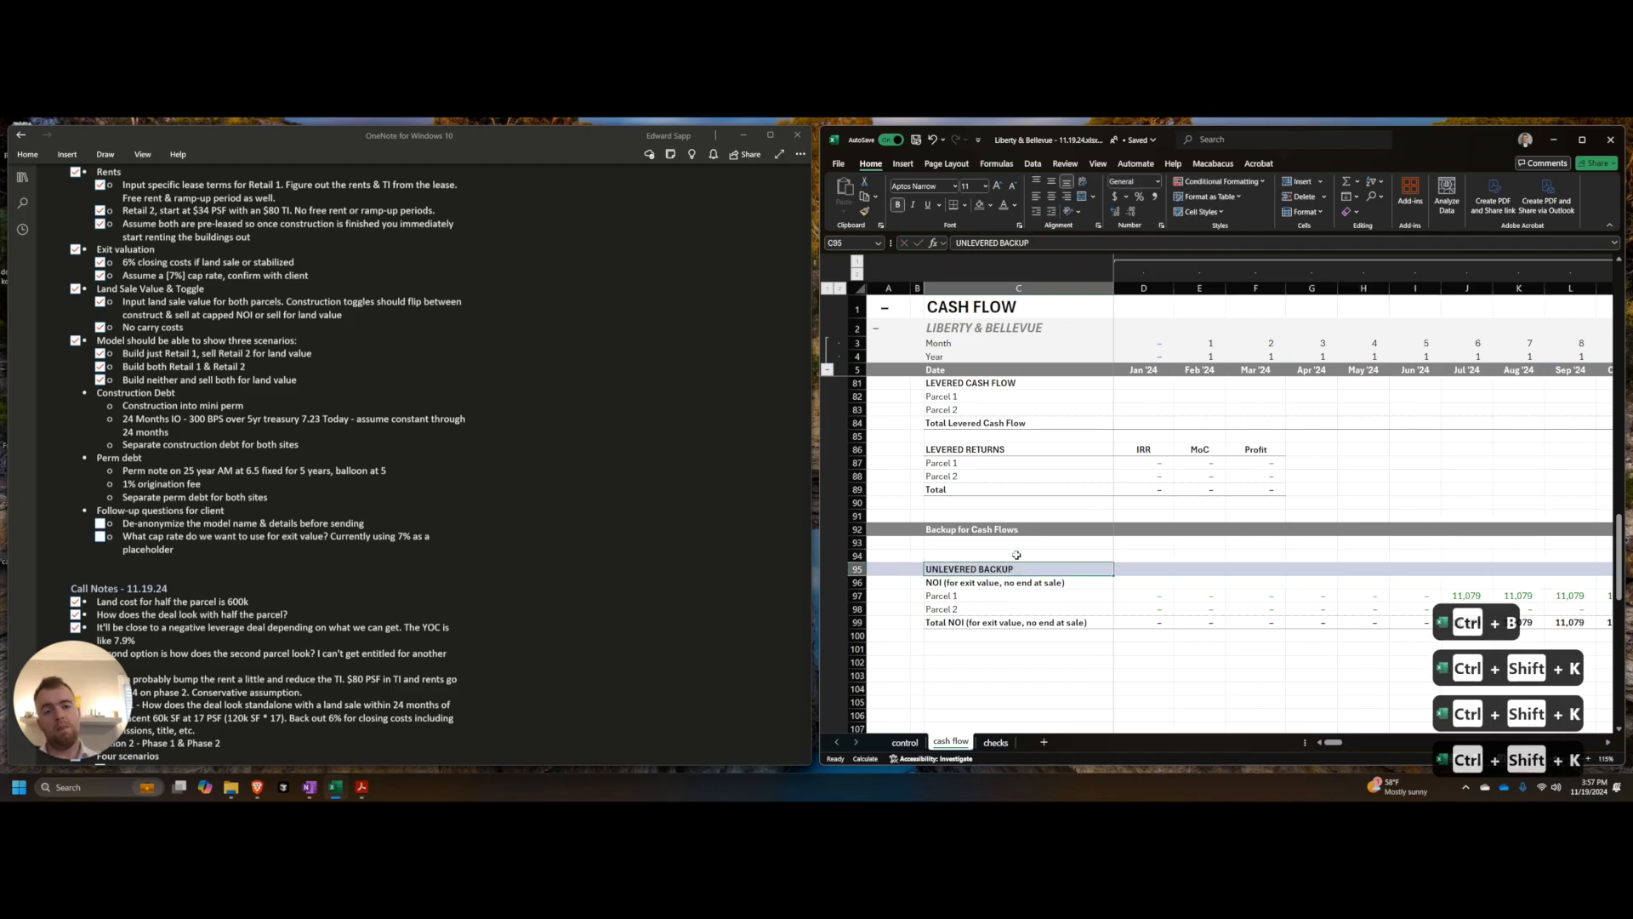
{"action": "key", "text": "shift+space"}
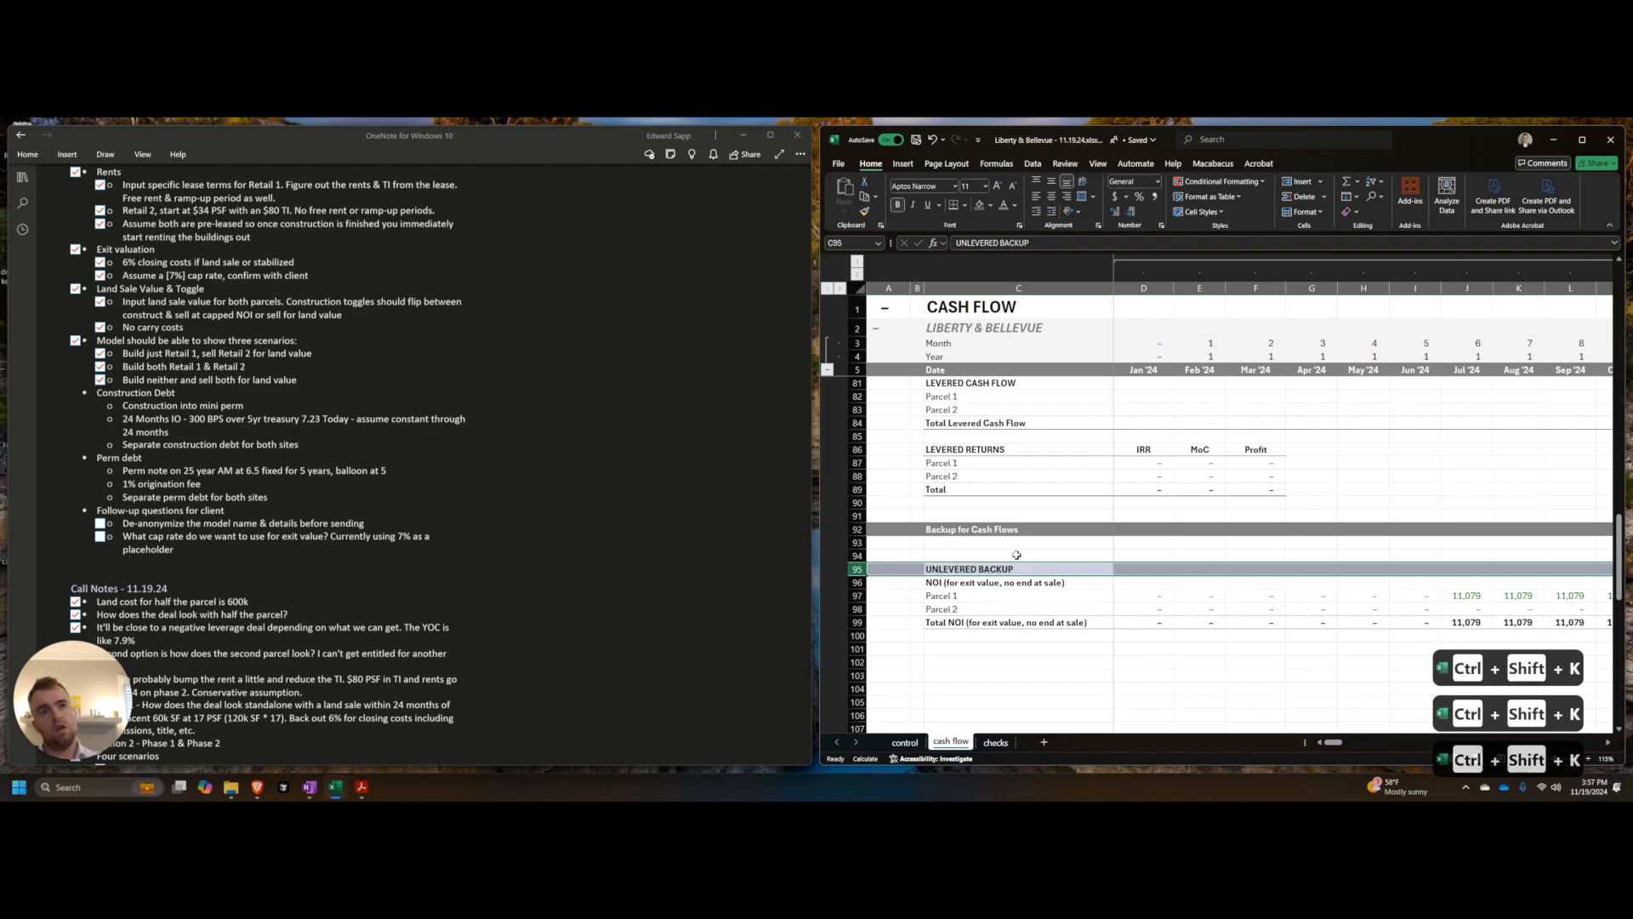
{"action": "key", "text": "ctrl+shift+k"}
{"action": "key", "text": "ctrl+shift+k"}
{"action": "key", "text": "ctrl+apostrophe"}
{"action": "key", "text": "ctrl+apostrophe"}
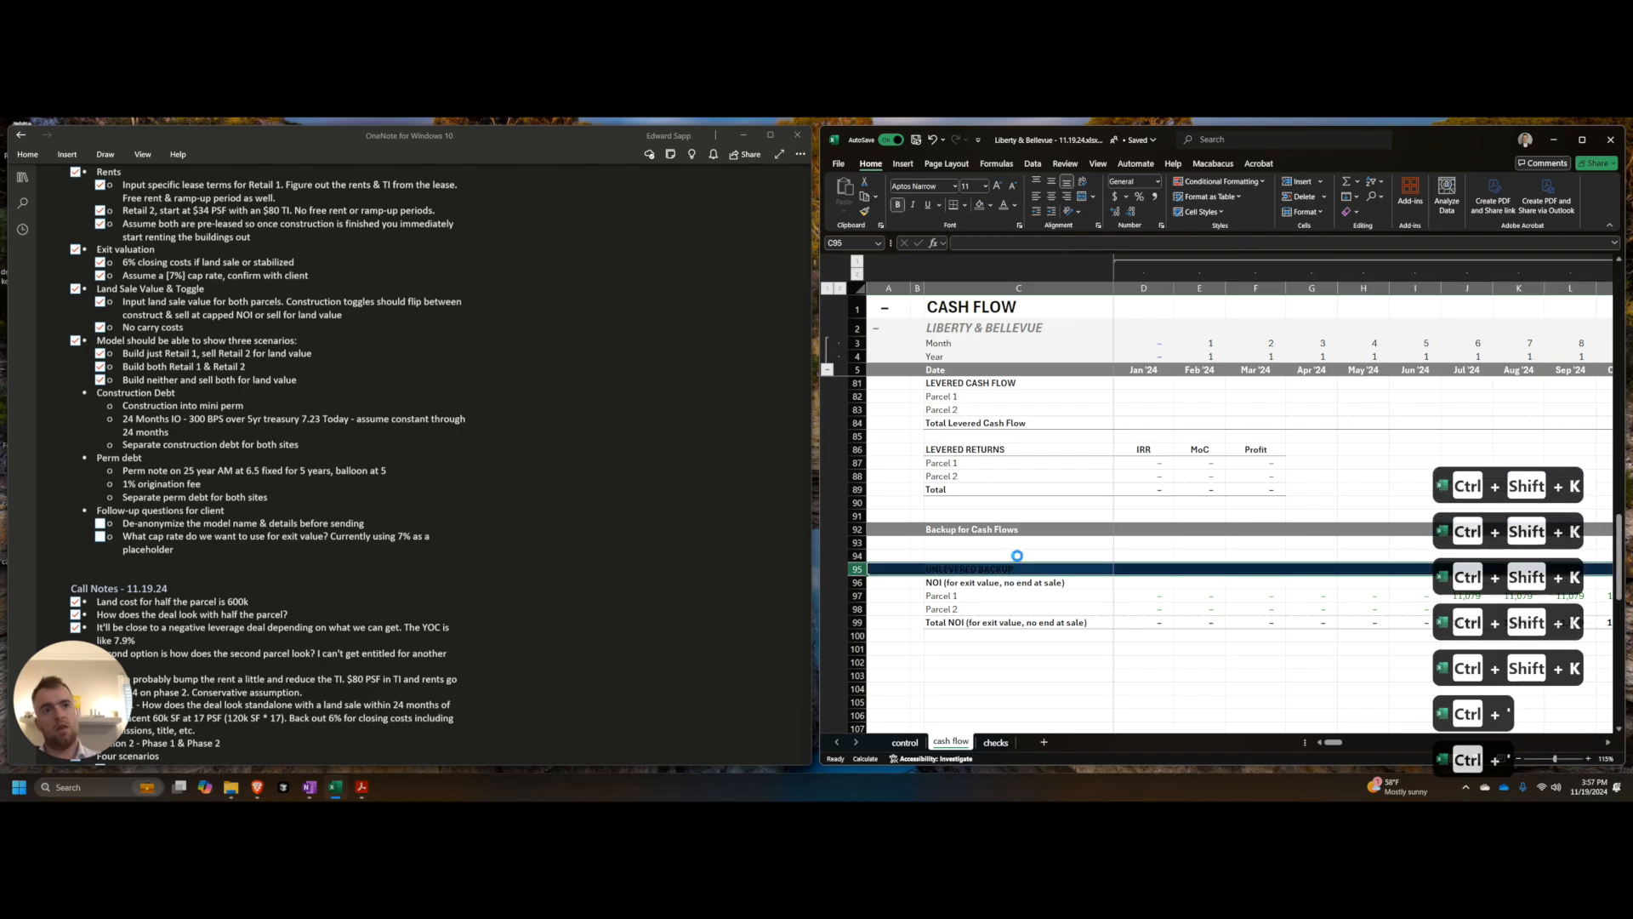
{"action": "key", "text": "ctrl+apostrophe"}
{"action": "key", "text": "ctrl+apostrophe"}
{"action": "key", "text": "ctrl+apostrophe"}
Step: Insert two blank rows above the UNLEVERED BACKUP band and a copy of the band in row 94
{"action": "left_click", "coordinate": [1017, 555]}
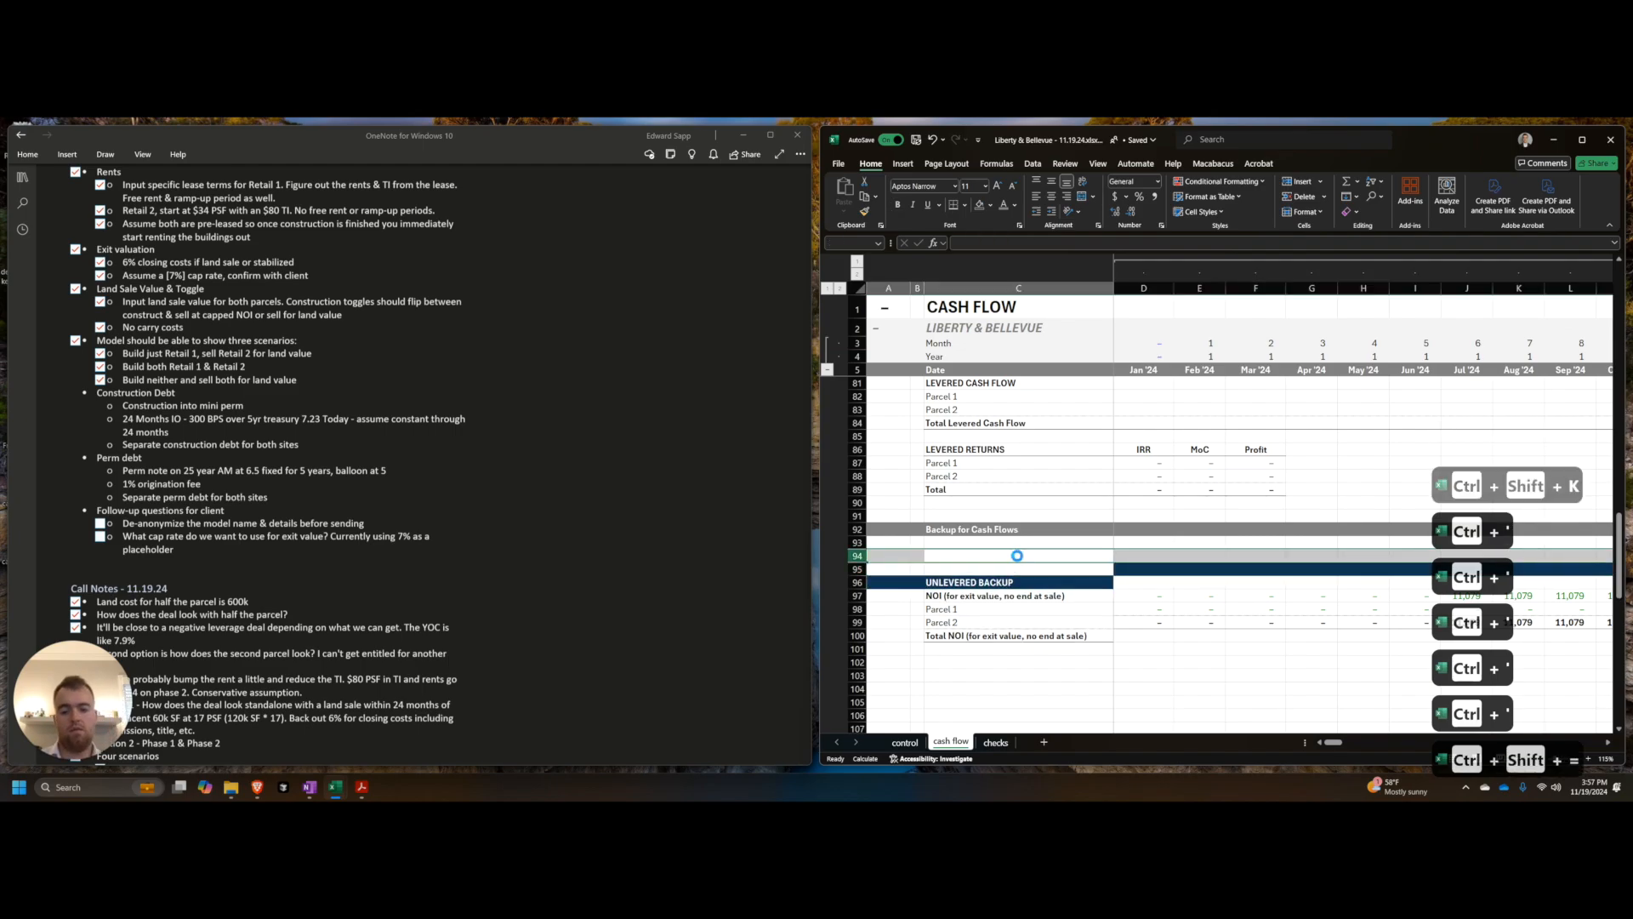
{"action": "key", "text": "ctrl+shift+equal"}
{"action": "key", "text": "ctrl+shift+equal"}
{"action": "key", "text": "ctrl+Down"}
{"action": "key", "text": "ctrl+c"}
{"action": "key", "text": "ctrl+shift+equal"}
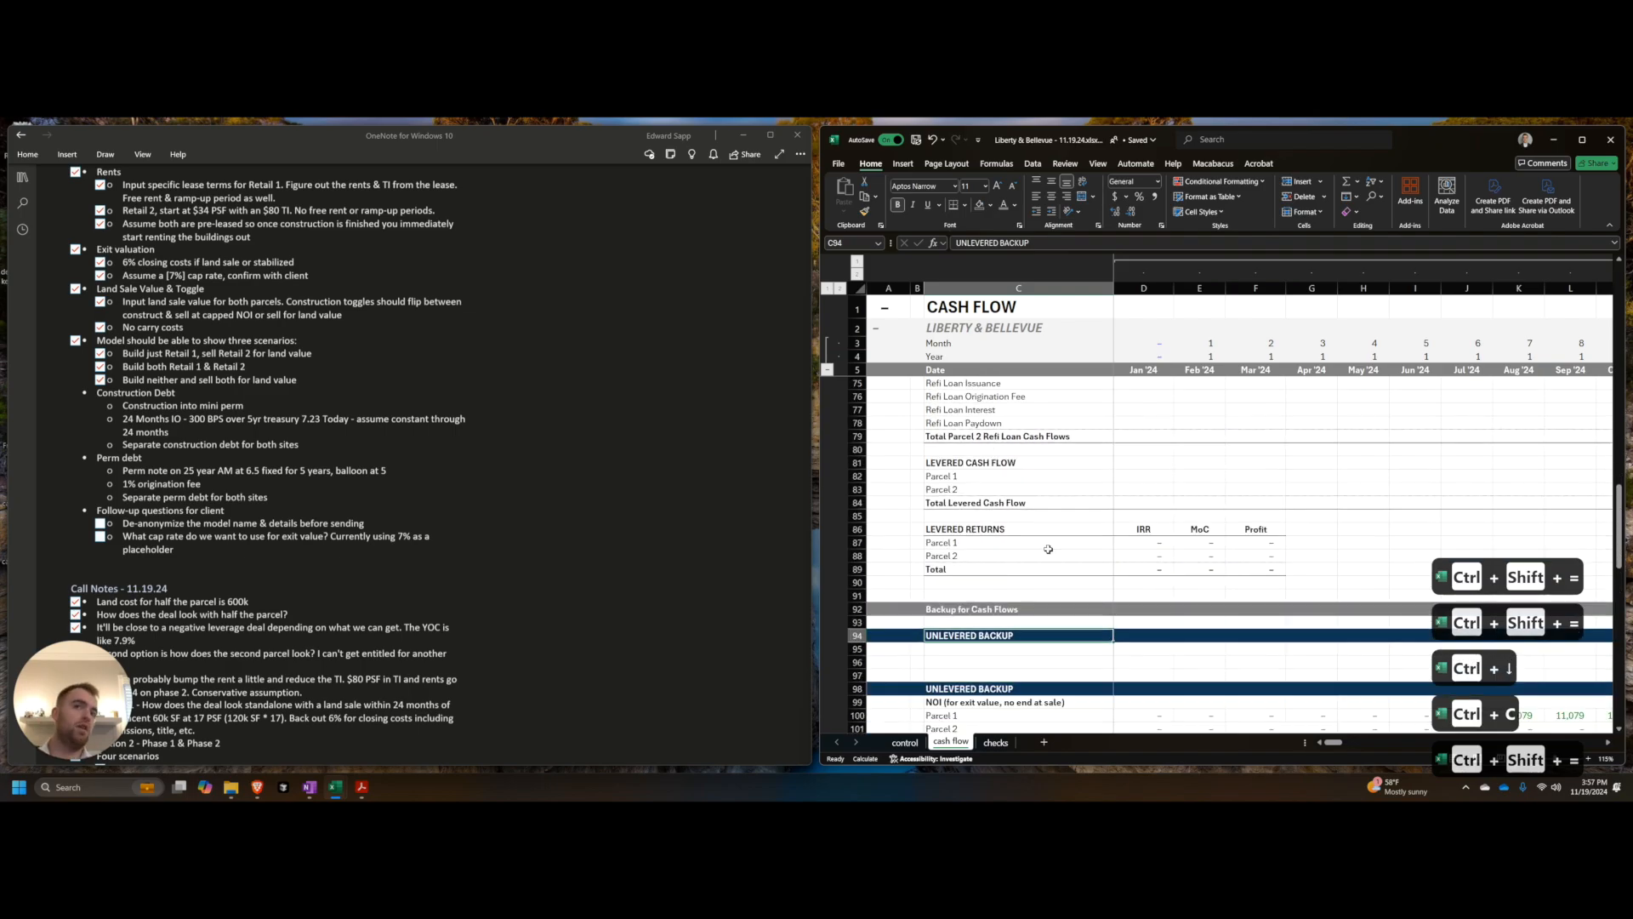
Step: Retitle the copied band in row 94 PARCEL 1 CONSTRUCTION LOAN
{"action": "scroll", "coordinate": [1029, 557], "scroll_direction": "down", "scroll_amount": 2}
{"action": "key", "text": "Caps_Lock"}
{"action": "type", "text": "PARCEL 1 CONSTRUCTION LOA"}
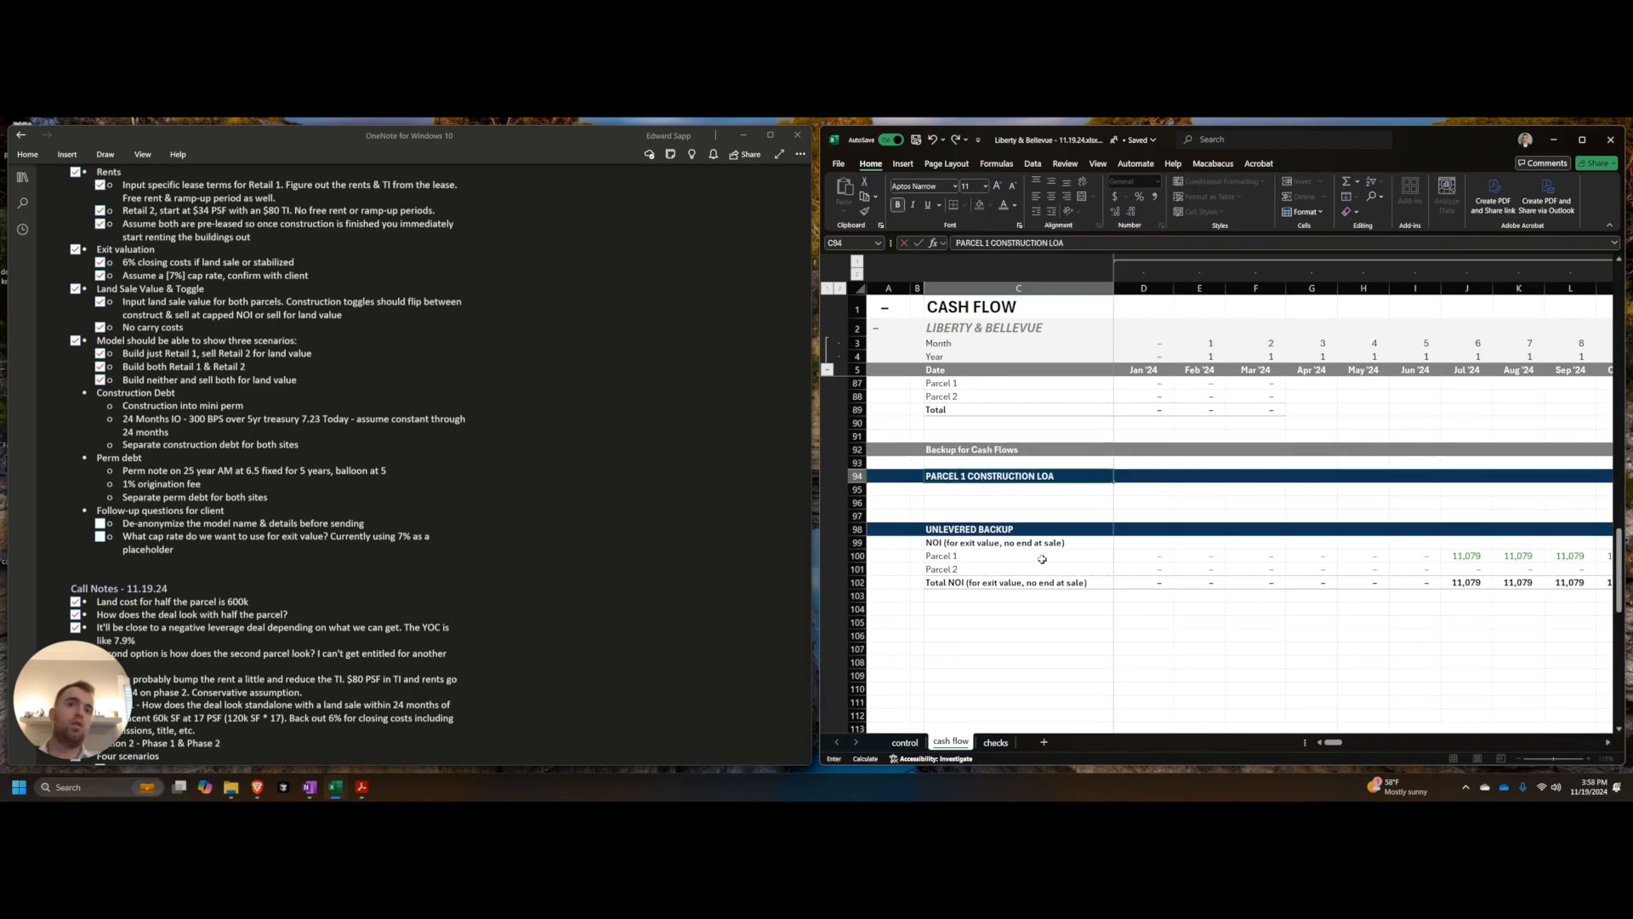
{"action": "key", "text": "Return"}
{"action": "key", "text": "Caps_Lock"}
Step: Insert six blank rows at row 96, between the PARCEL 1 CONSTRUCTION LOAN and UNLEVERED BACKUP bands
{"action": "key", "text": "Down"}
{"action": "key", "text": "shift+space"}
{"action": "key", "text": "ctrl+shift+="}
{"action": "key", "text": "ctrl+shift+="}
{"action": "key", "text": "ctrl+shift+="}
{"action": "key", "text": "ctrl+shift+="}
{"action": "key", "text": "ctrl+shift+="}
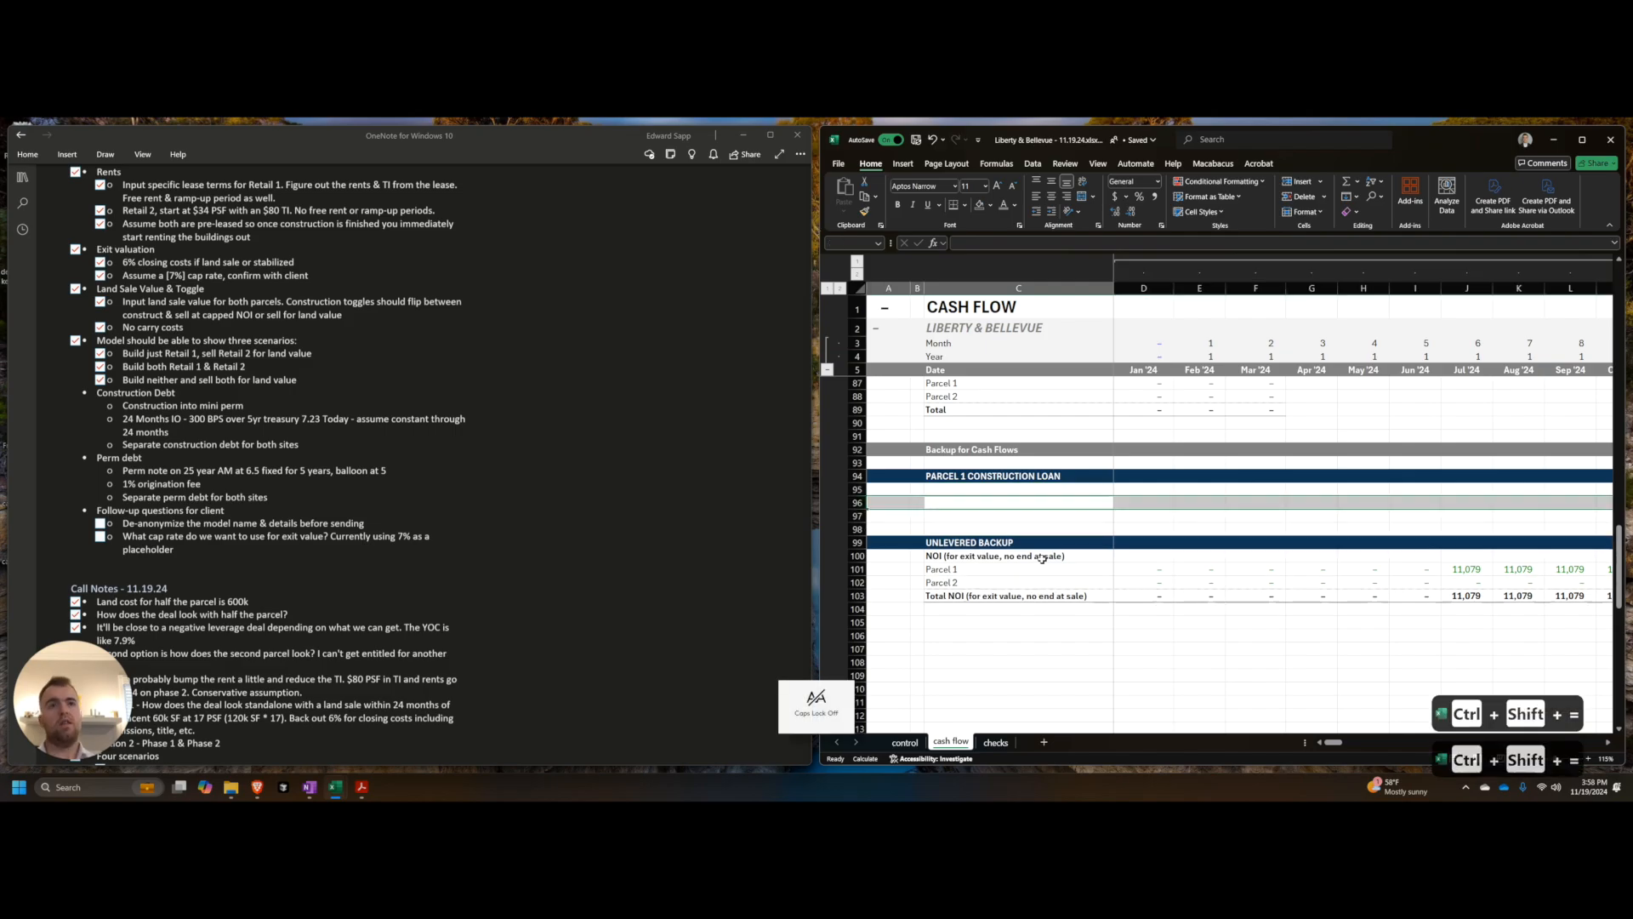
{"action": "key", "text": "ctrl+shift+="}
Step: Review the Parcel 1 and Parcel 2 construction and refi loan line items in the cash flow sheet
{"action": "scroll", "coordinate": [1044, 527], "scroll_direction": "up", "scroll_amount": 12}
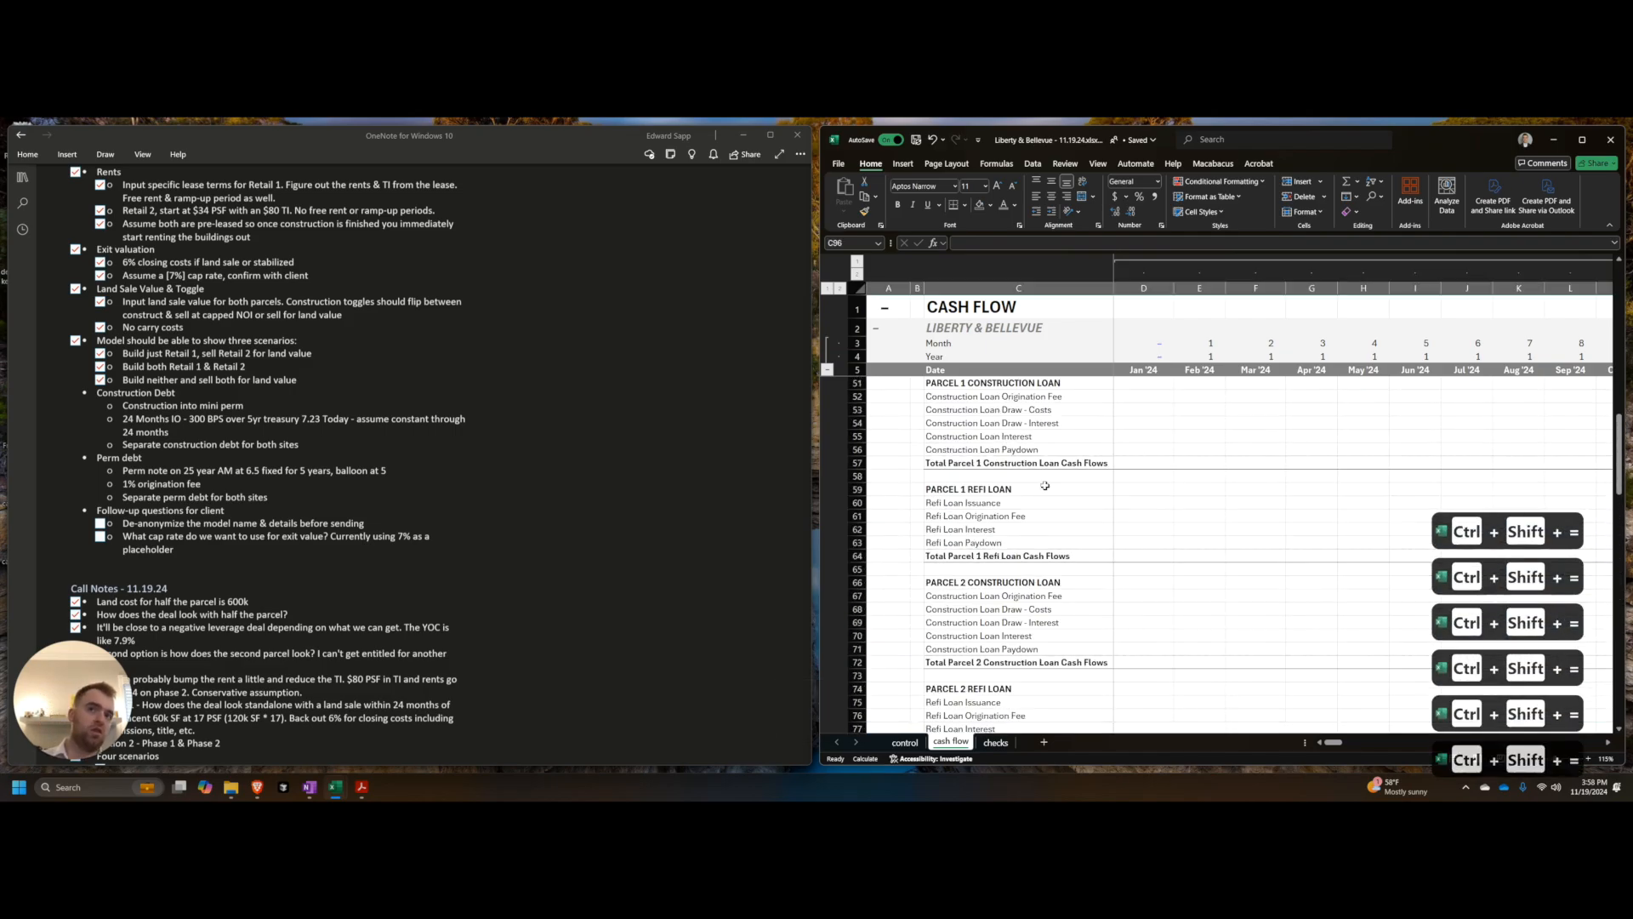
{"action": "scroll", "coordinate": [1031, 497], "scroll_direction": "up", "scroll_amount": 2}
{"action": "left_click_drag", "start_coordinate": [1013, 463], "coordinate": [1014, 634]}
{"action": "scroll", "coordinate": [1014, 634], "scroll_direction": "down", "scroll_amount": 3}
{"action": "left_click_drag", "start_coordinate": [1012, 534], "coordinate": [1012, 644]}
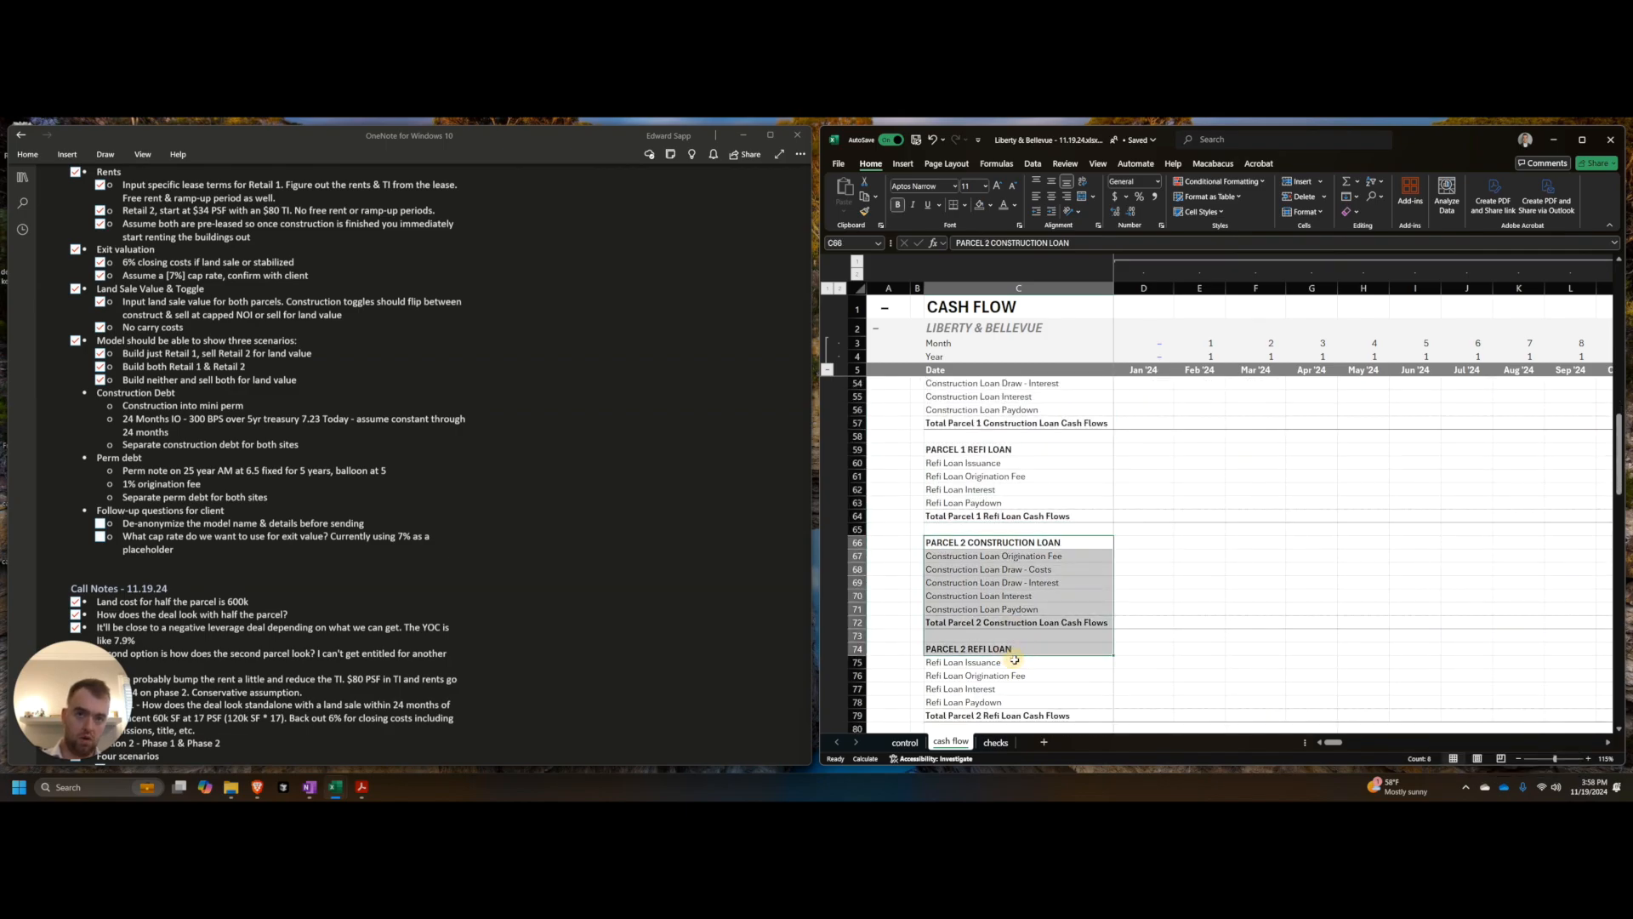
{"action": "scroll", "coordinate": [1012, 648], "scroll_direction": "down", "scroll_amount": 3}
{"action": "left_click", "coordinate": [1012, 596], "text": "shift"}
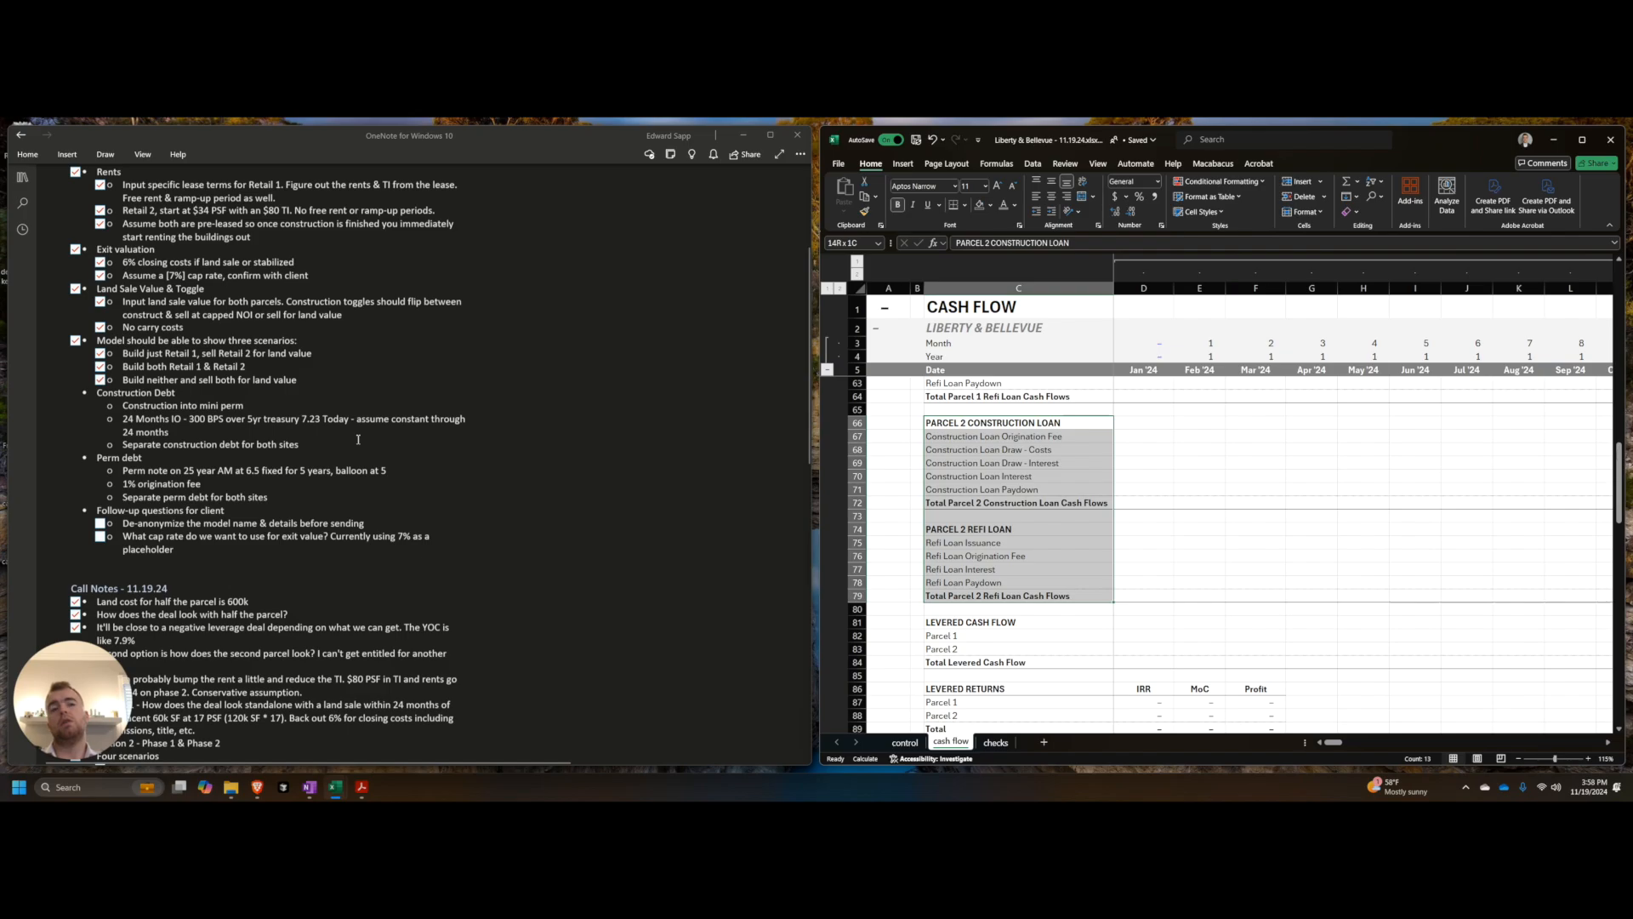
{"action": "scroll", "coordinate": [957, 591], "scroll_direction": "down", "scroll_amount": 6}
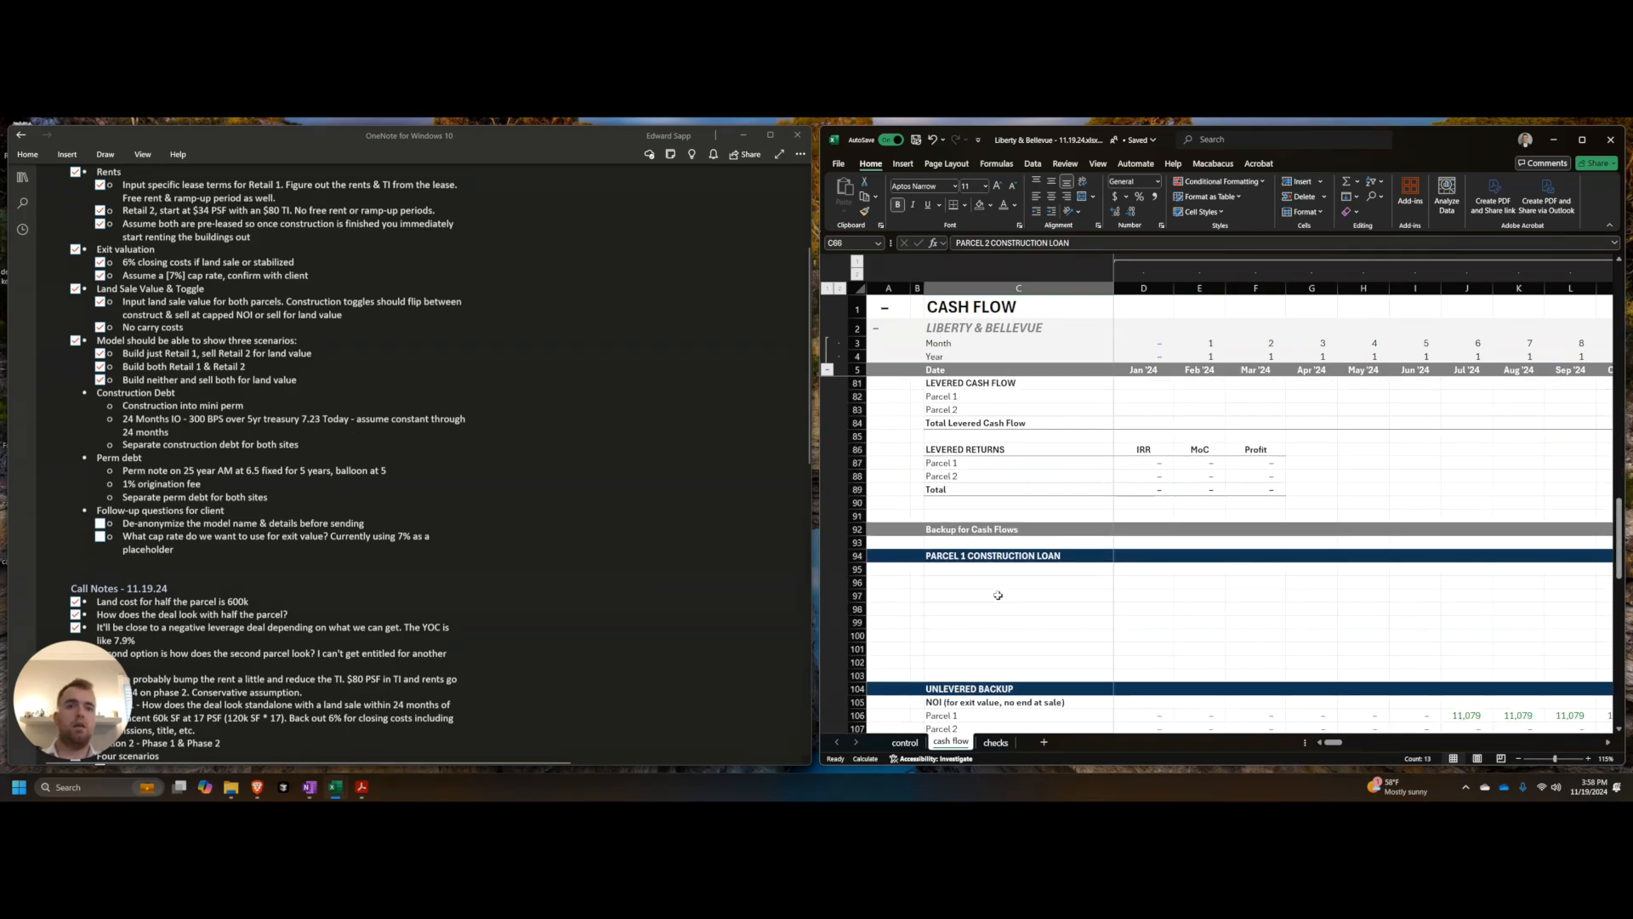
Step: Insert two blank rows above the PARCEL 1 CONSTRUCTION LOAN band and save the workbook
{"action": "left_click", "coordinate": [983, 570]}
{"action": "key", "text": "Up"}
{"action": "key", "text": "shift+space"}
{"action": "key", "text": "ctrl+shift+equal"}
{"action": "key", "text": "ctrl+shift+equal"}
{"action": "key", "text": "Up"}
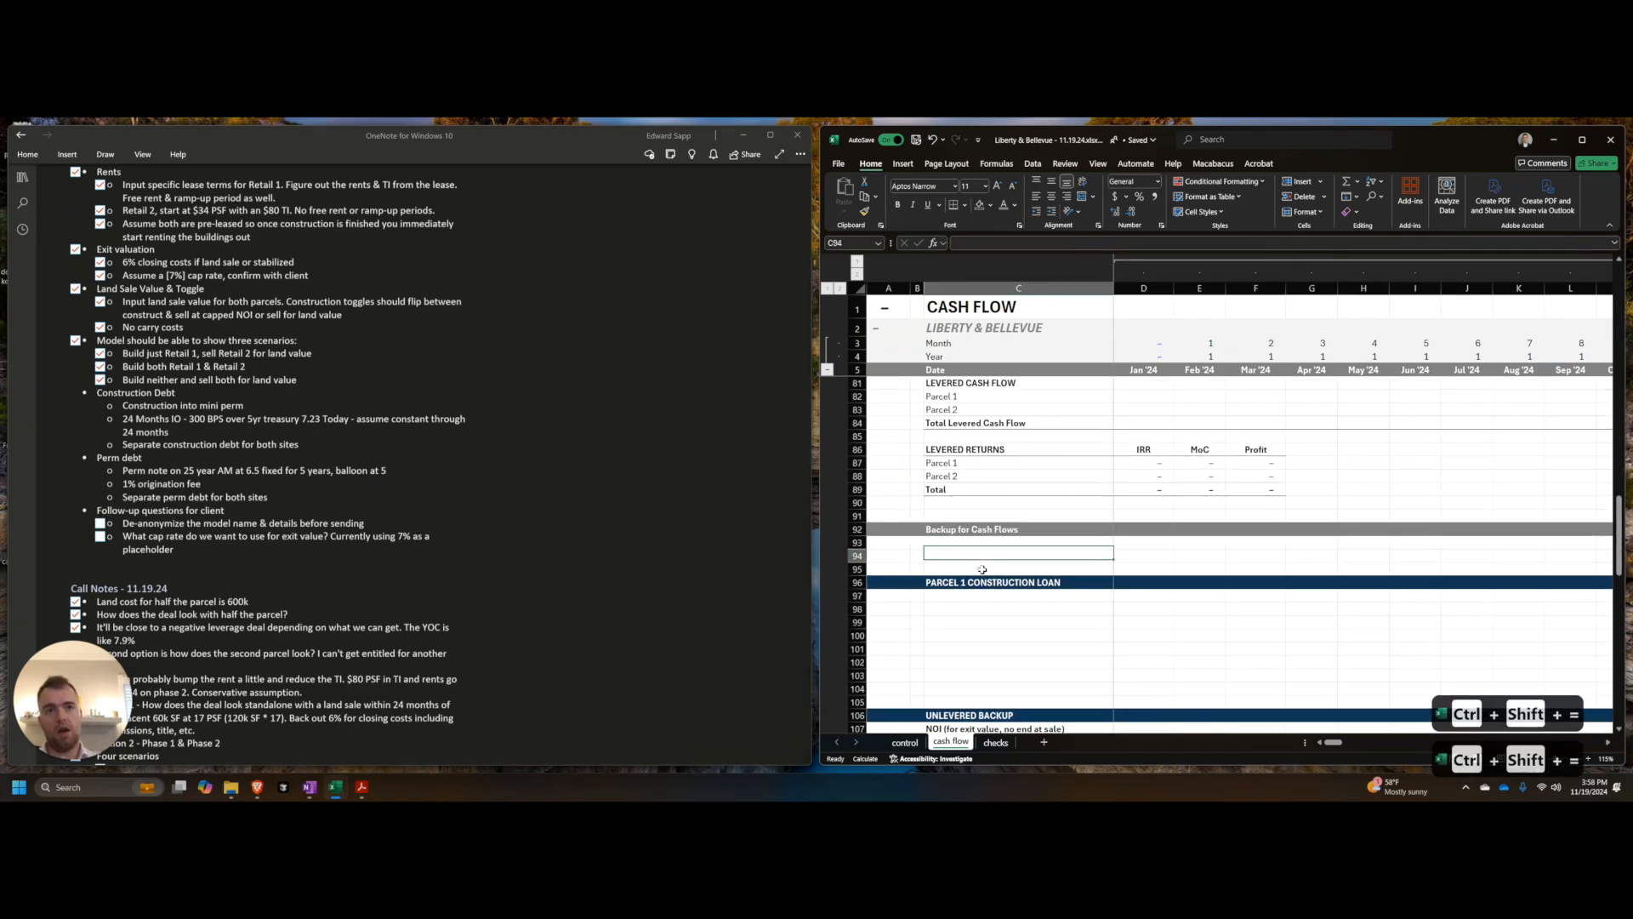
{"action": "key", "text": "ctrl+s"}
Step: Switch to the Chatham treasury yields workbook and check the 5 Year forward curve against the construction debt note on the 5yr treasury
{"action": "key", "text": "alt+Tab"}
{"action": "key", "text": "alt+Tab"}
{"action": "key", "text": "alt+Tab"}
{"action": "key", "text": "alt+Tab"}
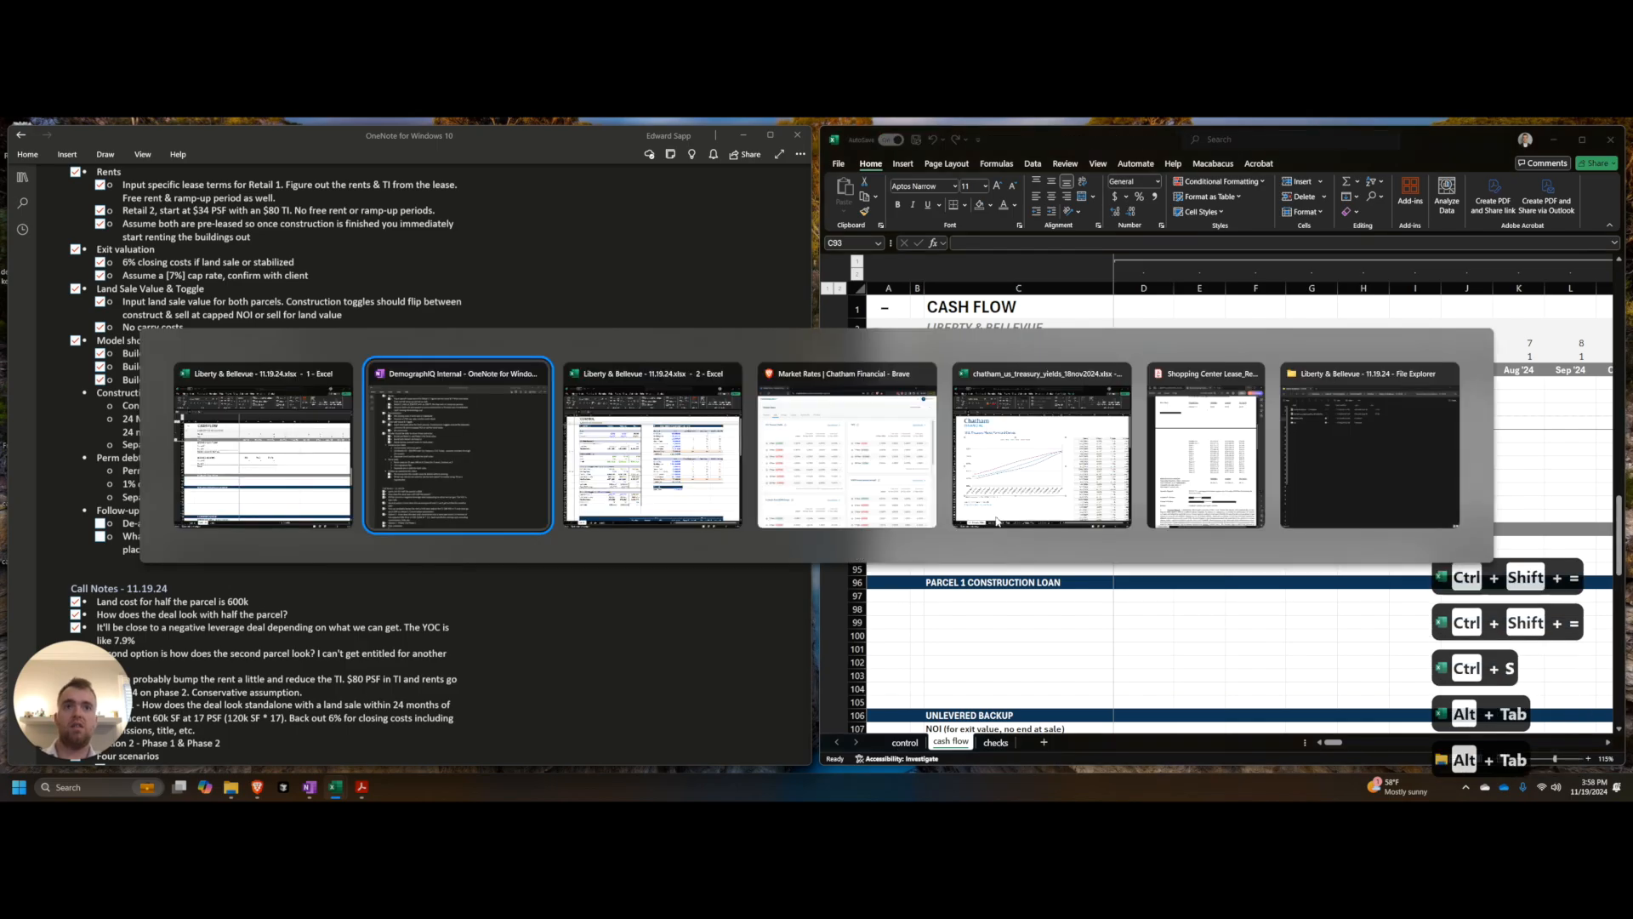
{"action": "left_click", "coordinate": [1031, 742]}
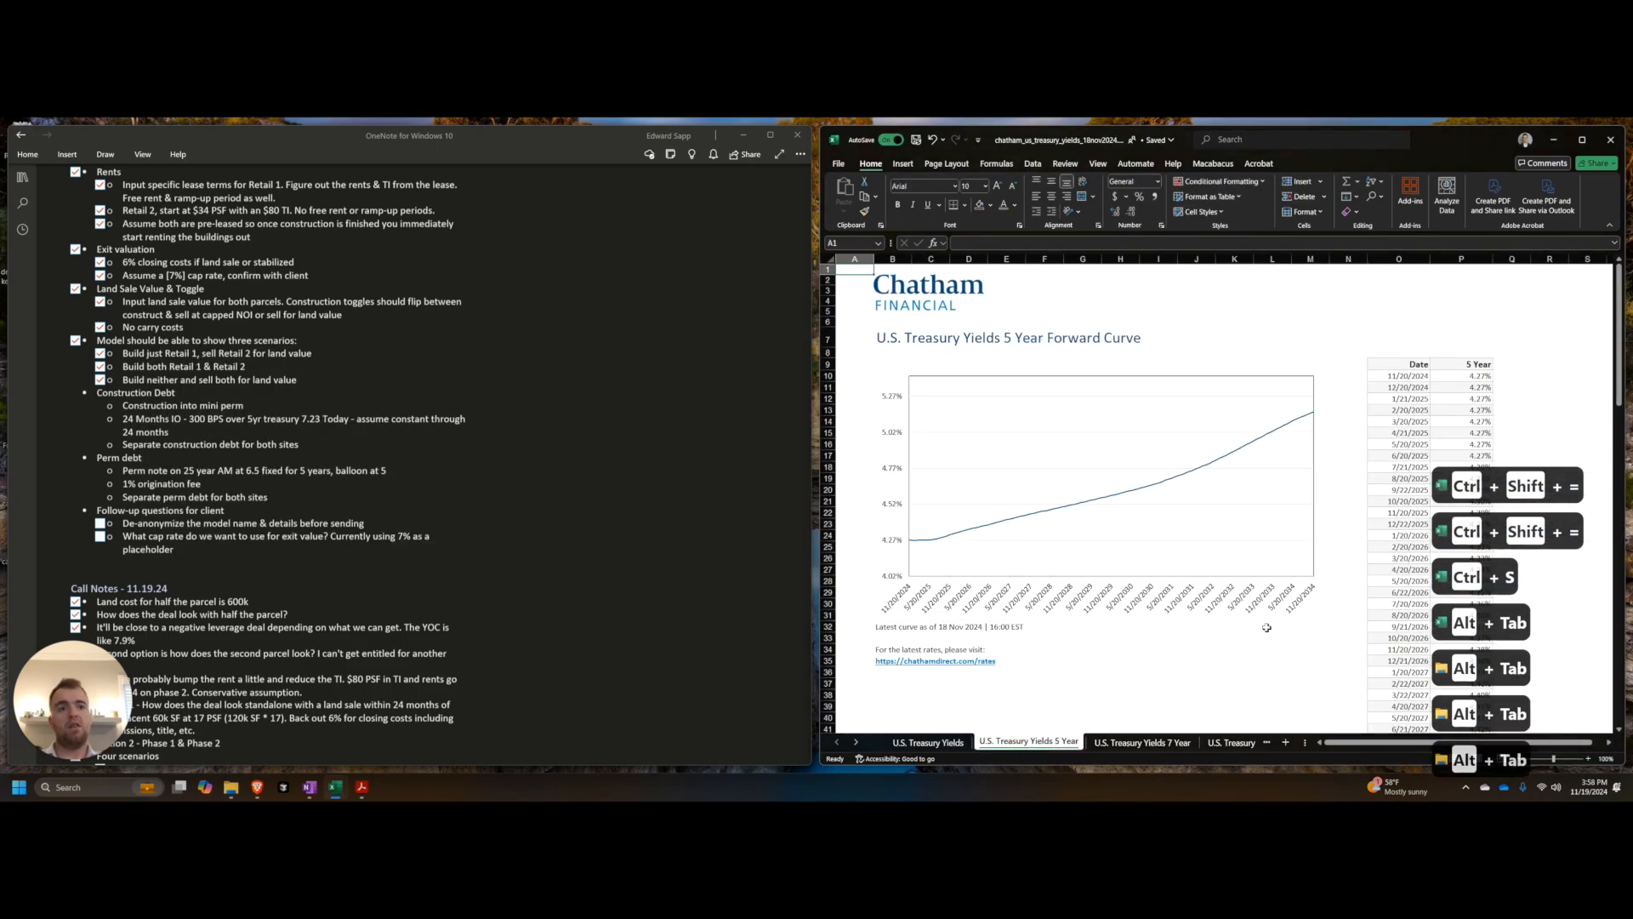
{"action": "left_click", "coordinate": [310, 419]}
{"action": "type", "text": "."}
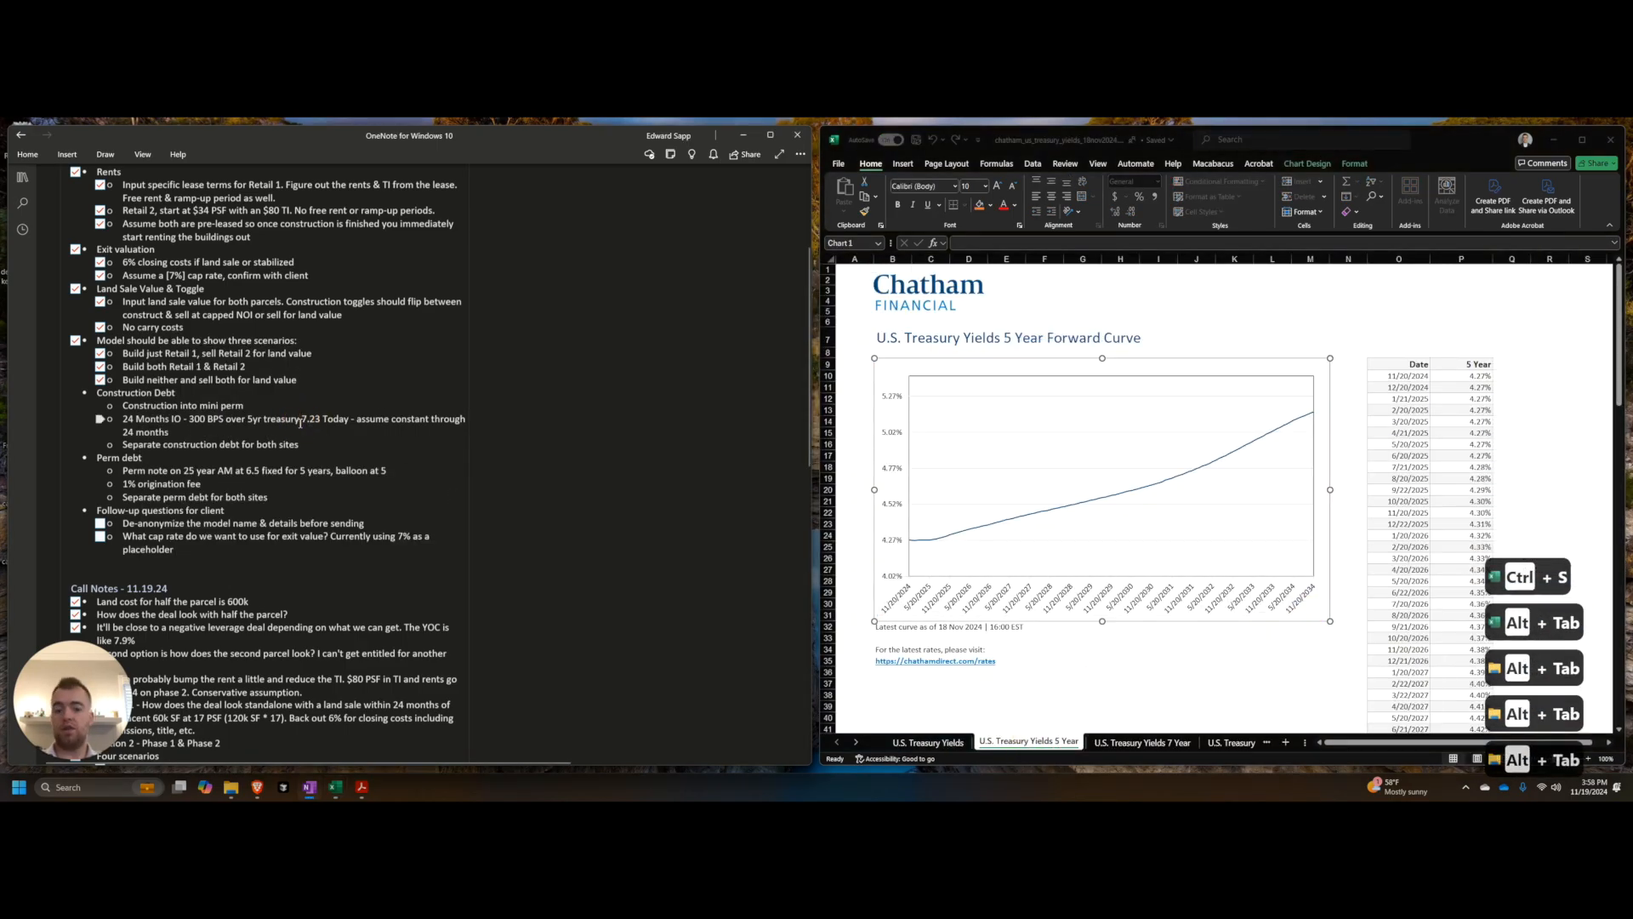
{"action": "left_click", "coordinate": [1315, 678]}
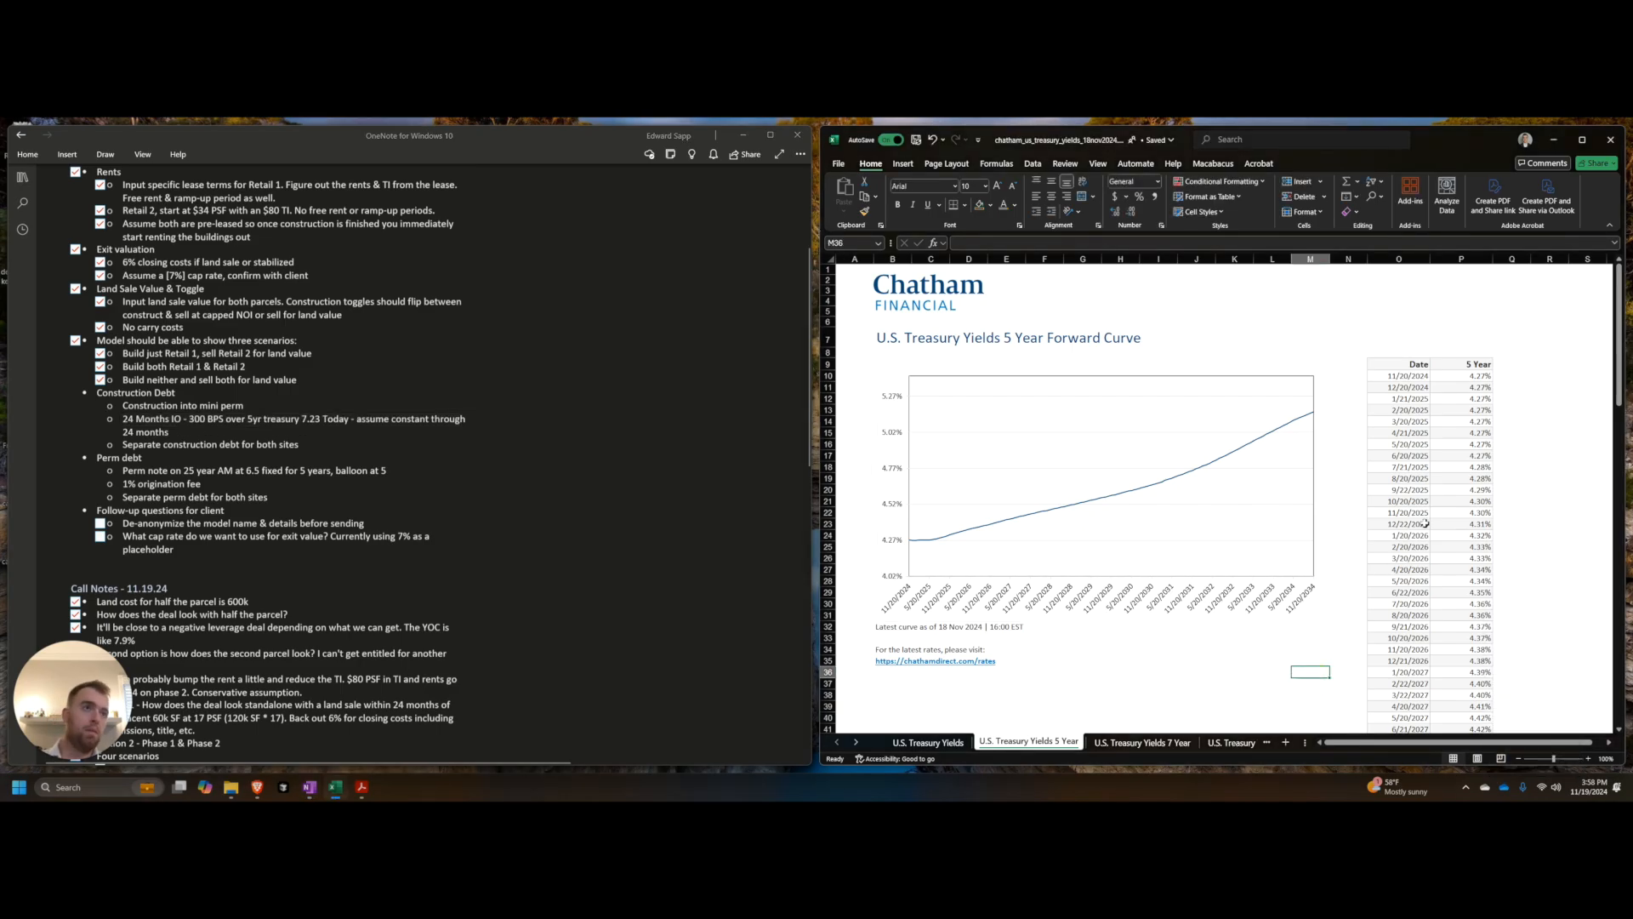
{"action": "left_click", "coordinate": [1411, 523]}
Step: In the browser, examine the Chatham Market Rates page and its U.S. Treasury Yields rate set, then return to the yields workbook
{"action": "key", "text": "alt+Tab"}
{"action": "key", "text": "alt+Tab"}
{"action": "key", "text": "alt+Tab"}
{"action": "key", "text": "alt+Tab"}
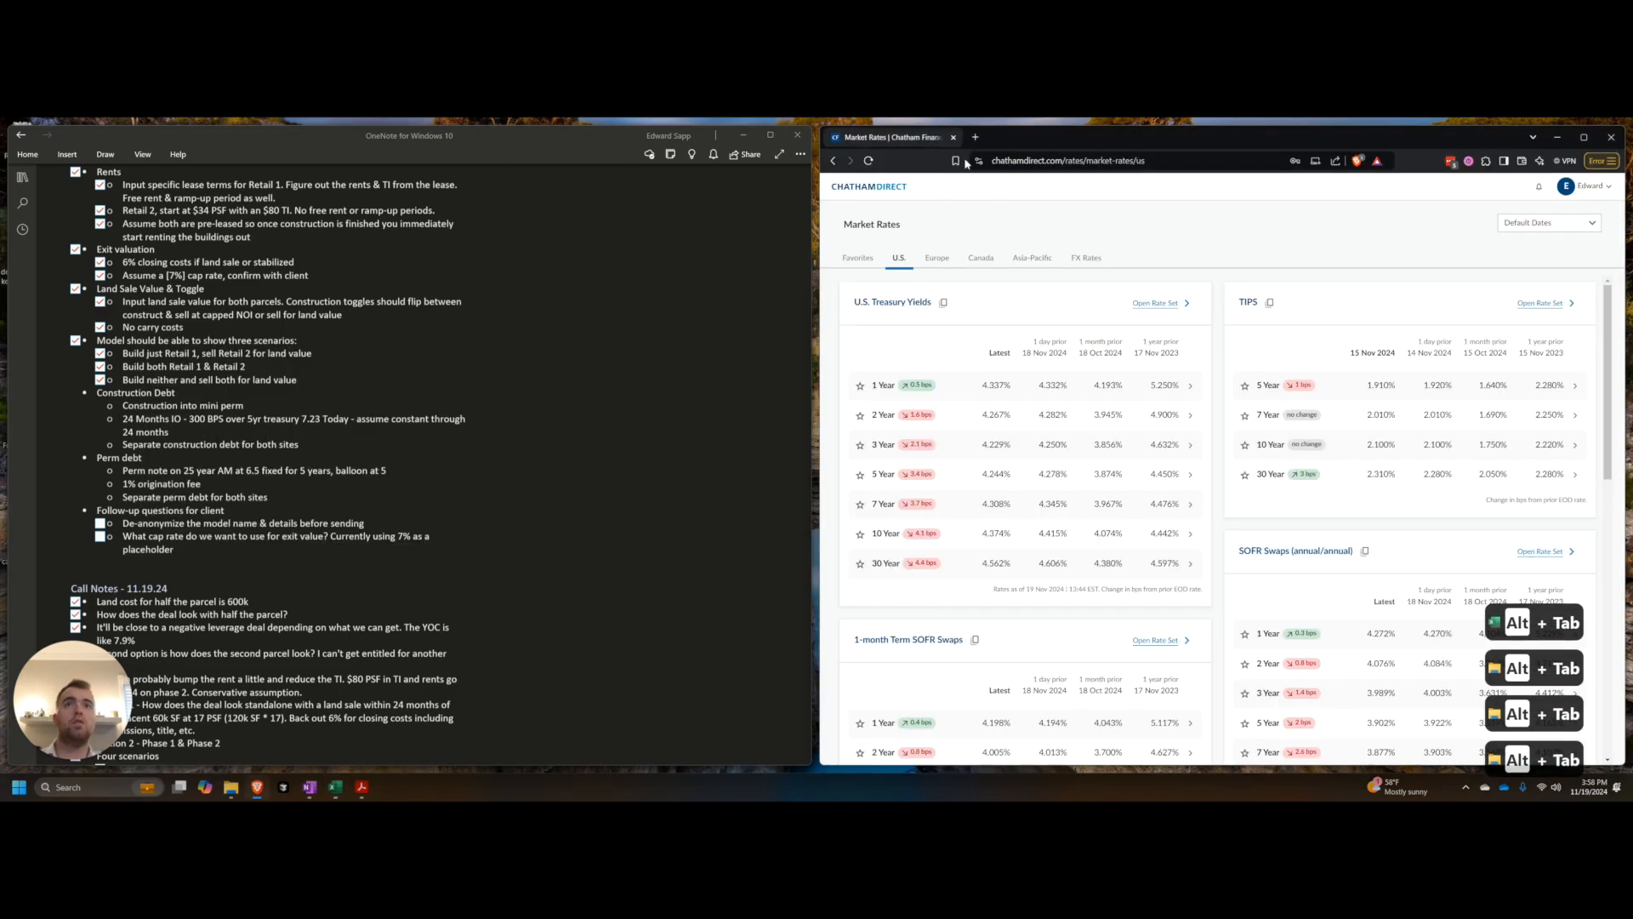
{"action": "left_click", "coordinate": [1007, 162]}
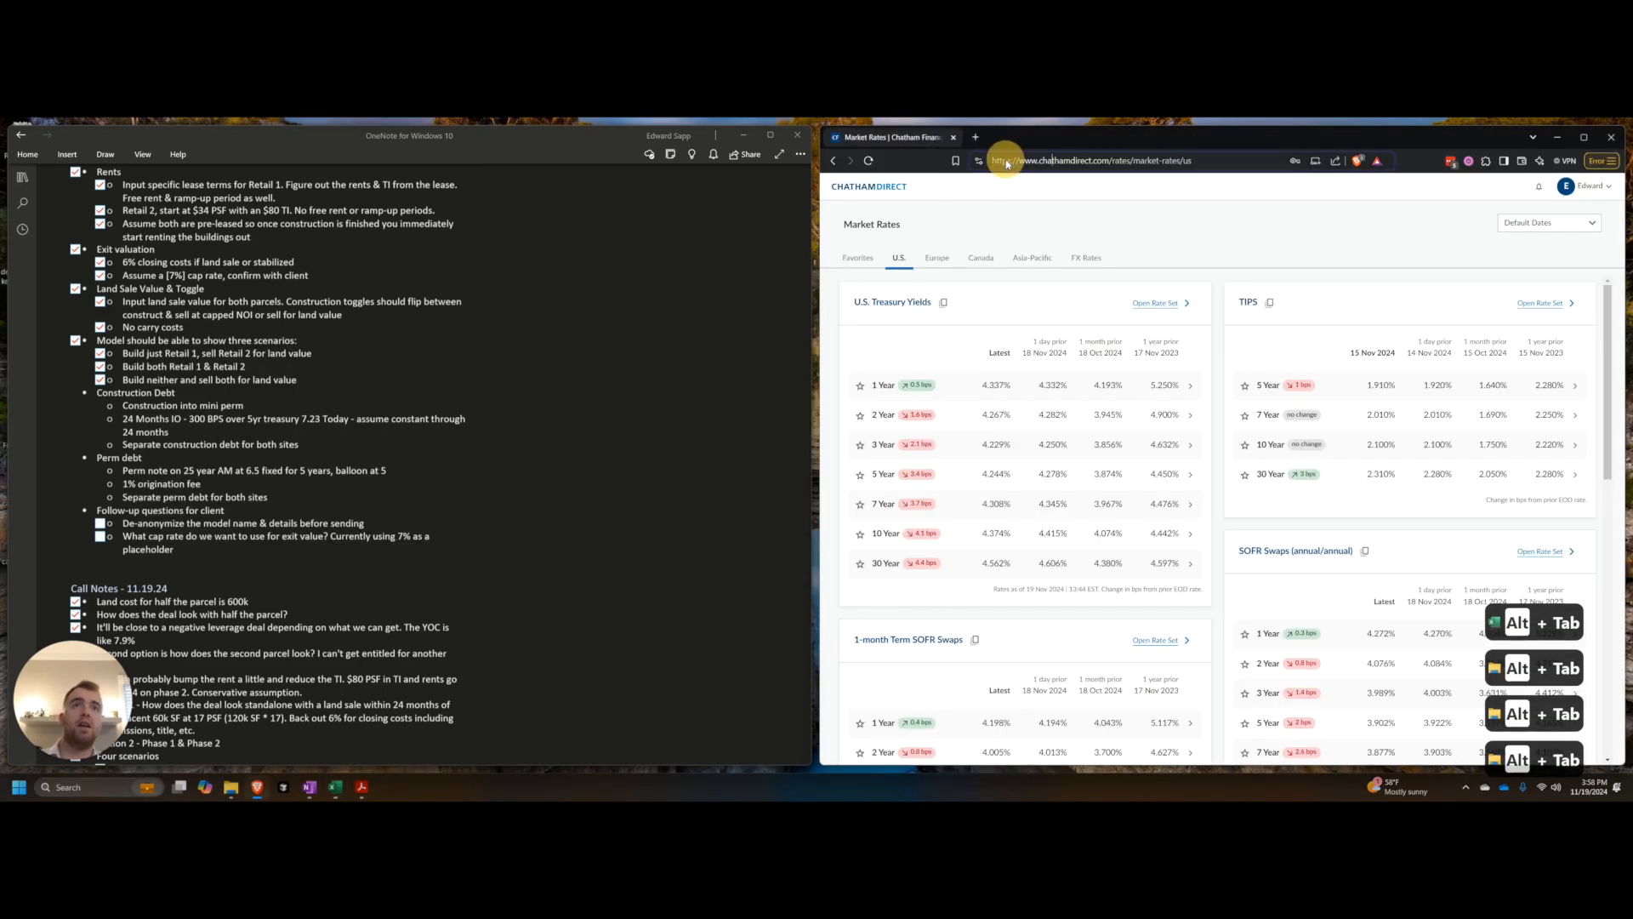
{"action": "left_click_drag", "start_coordinate": [1091, 160], "coordinate": [1193, 162]}
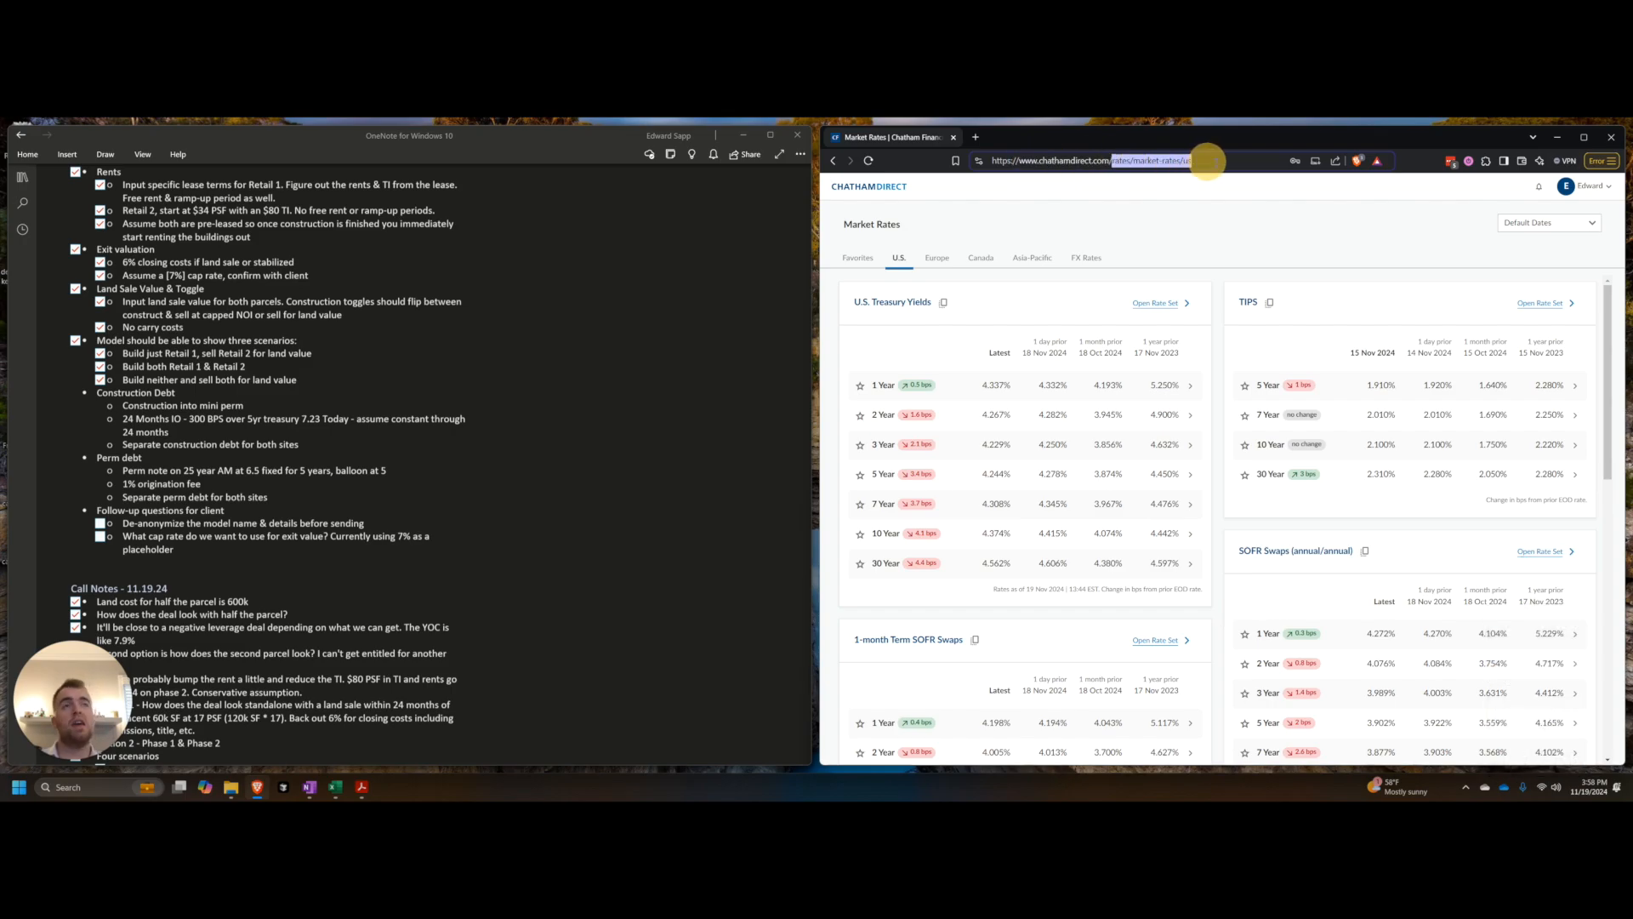
{"action": "left_click", "coordinate": [785, 306]}
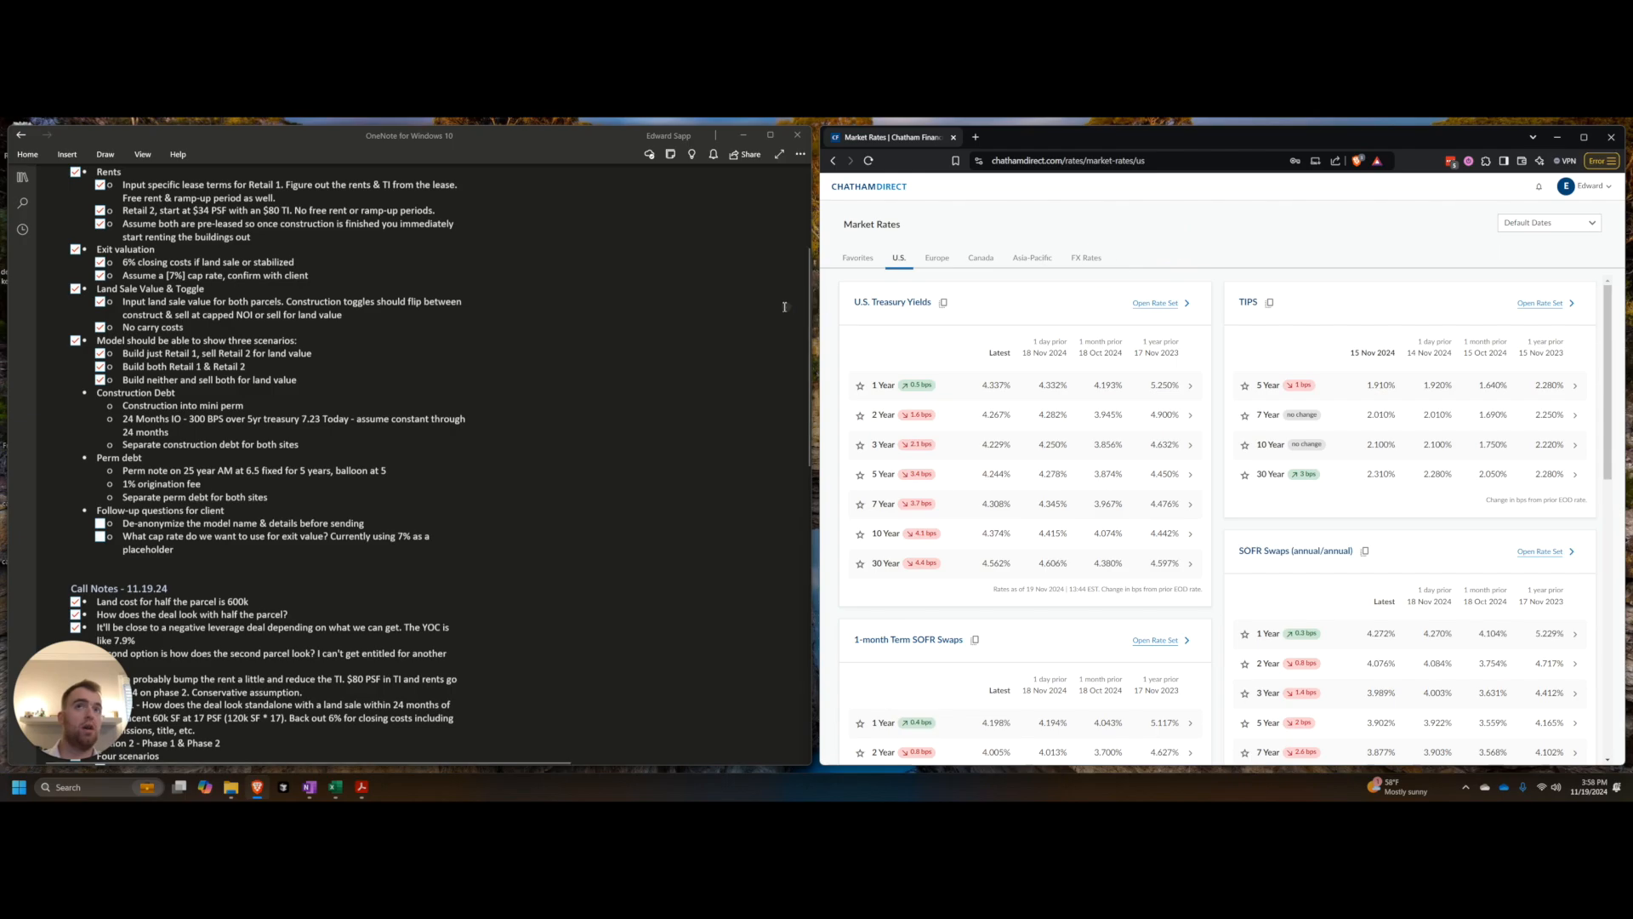
{"action": "scroll", "coordinate": [1055, 524], "scroll_direction": "down", "scroll_amount": 2}
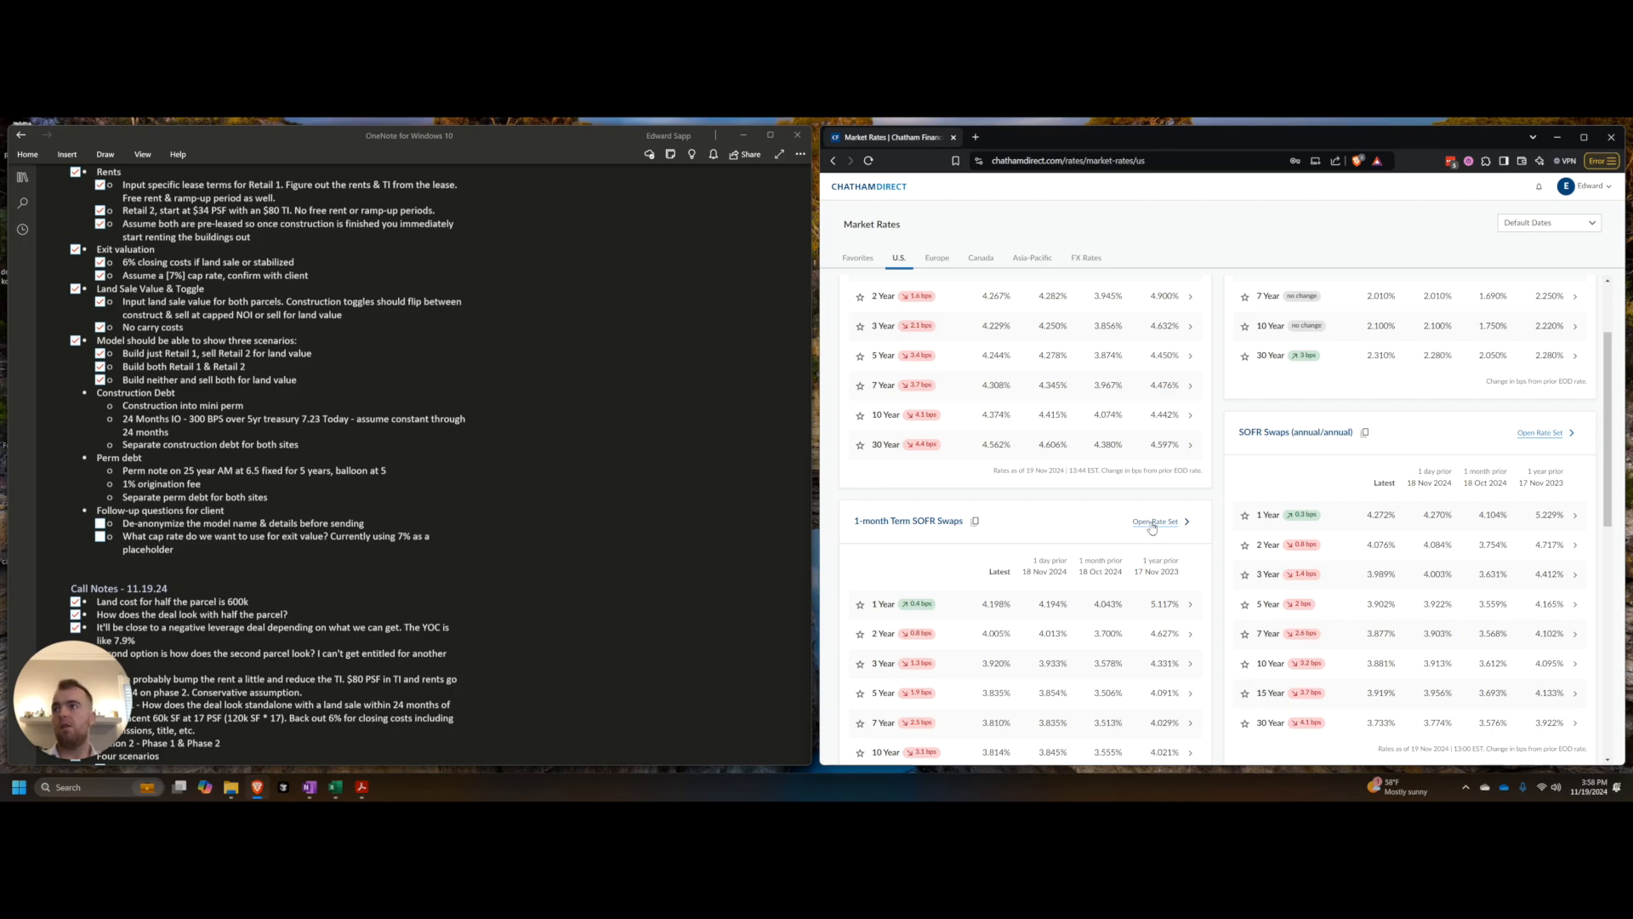
{"action": "scroll", "coordinate": [1178, 401], "scroll_direction": "up", "scroll_amount": 2}
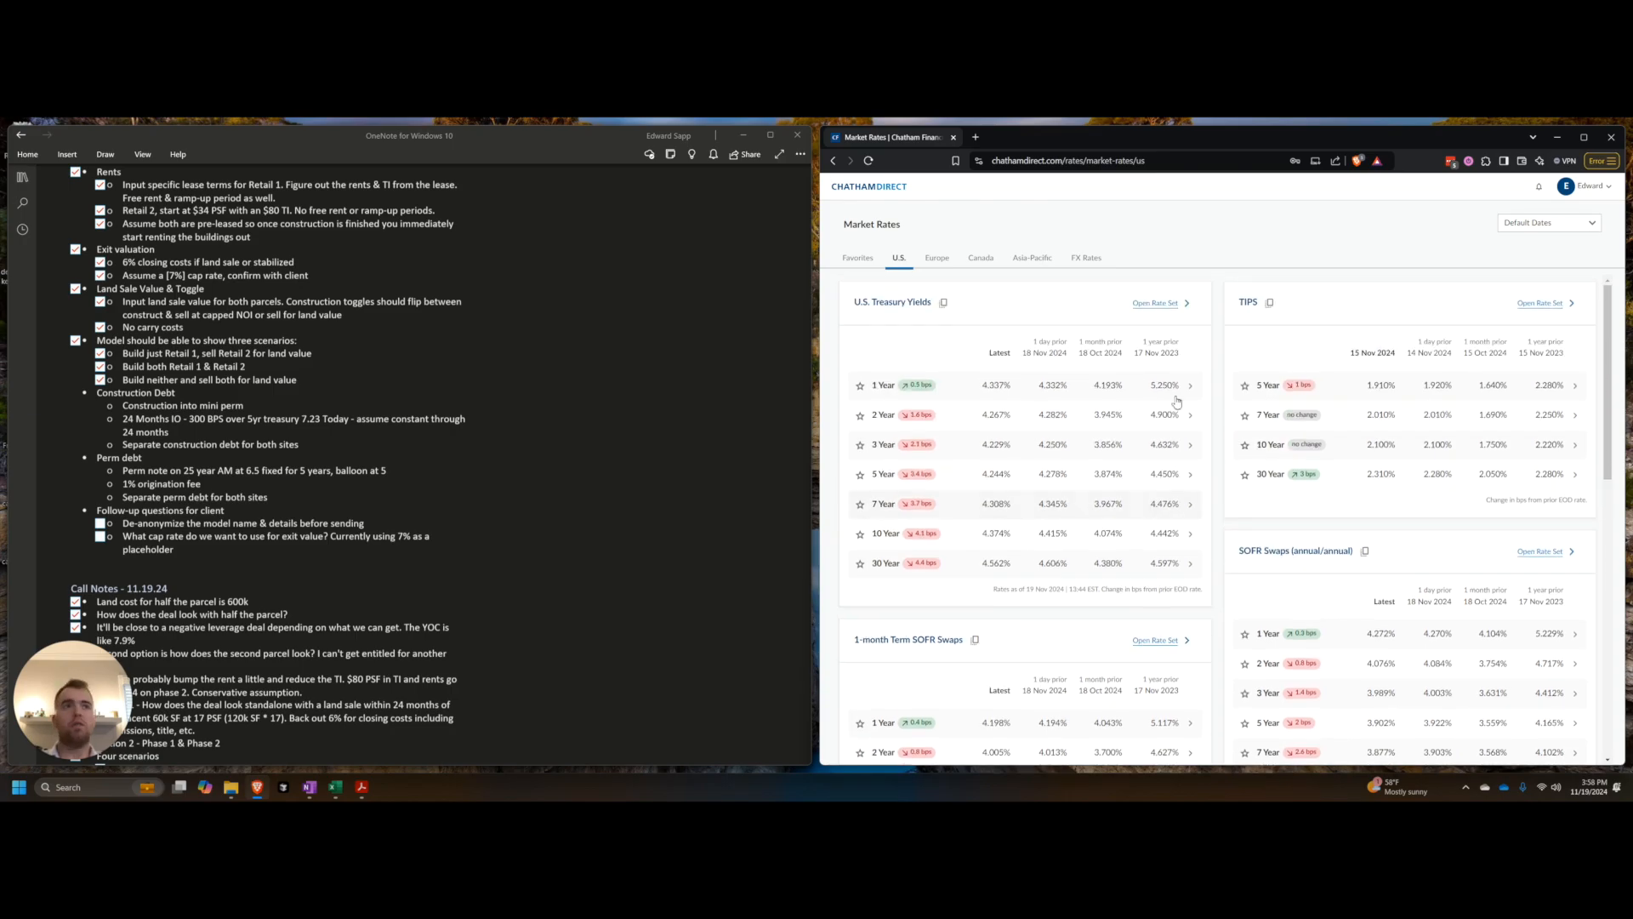
{"action": "left_click", "coordinate": [1167, 308]}
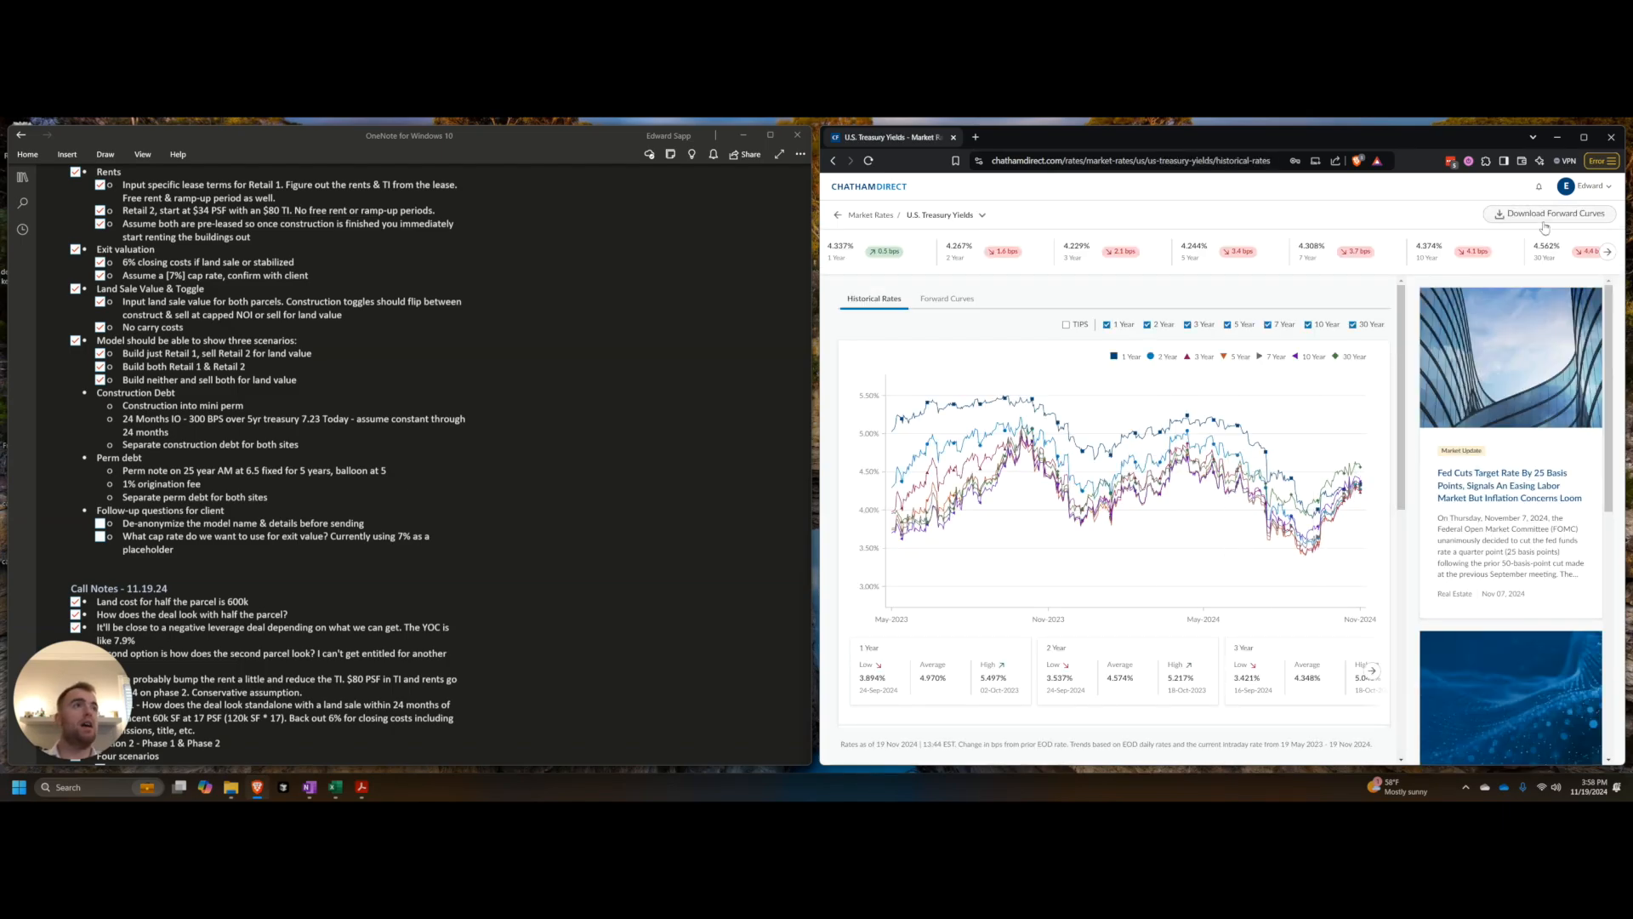
{"action": "left_click", "coordinate": [1558, 138]}
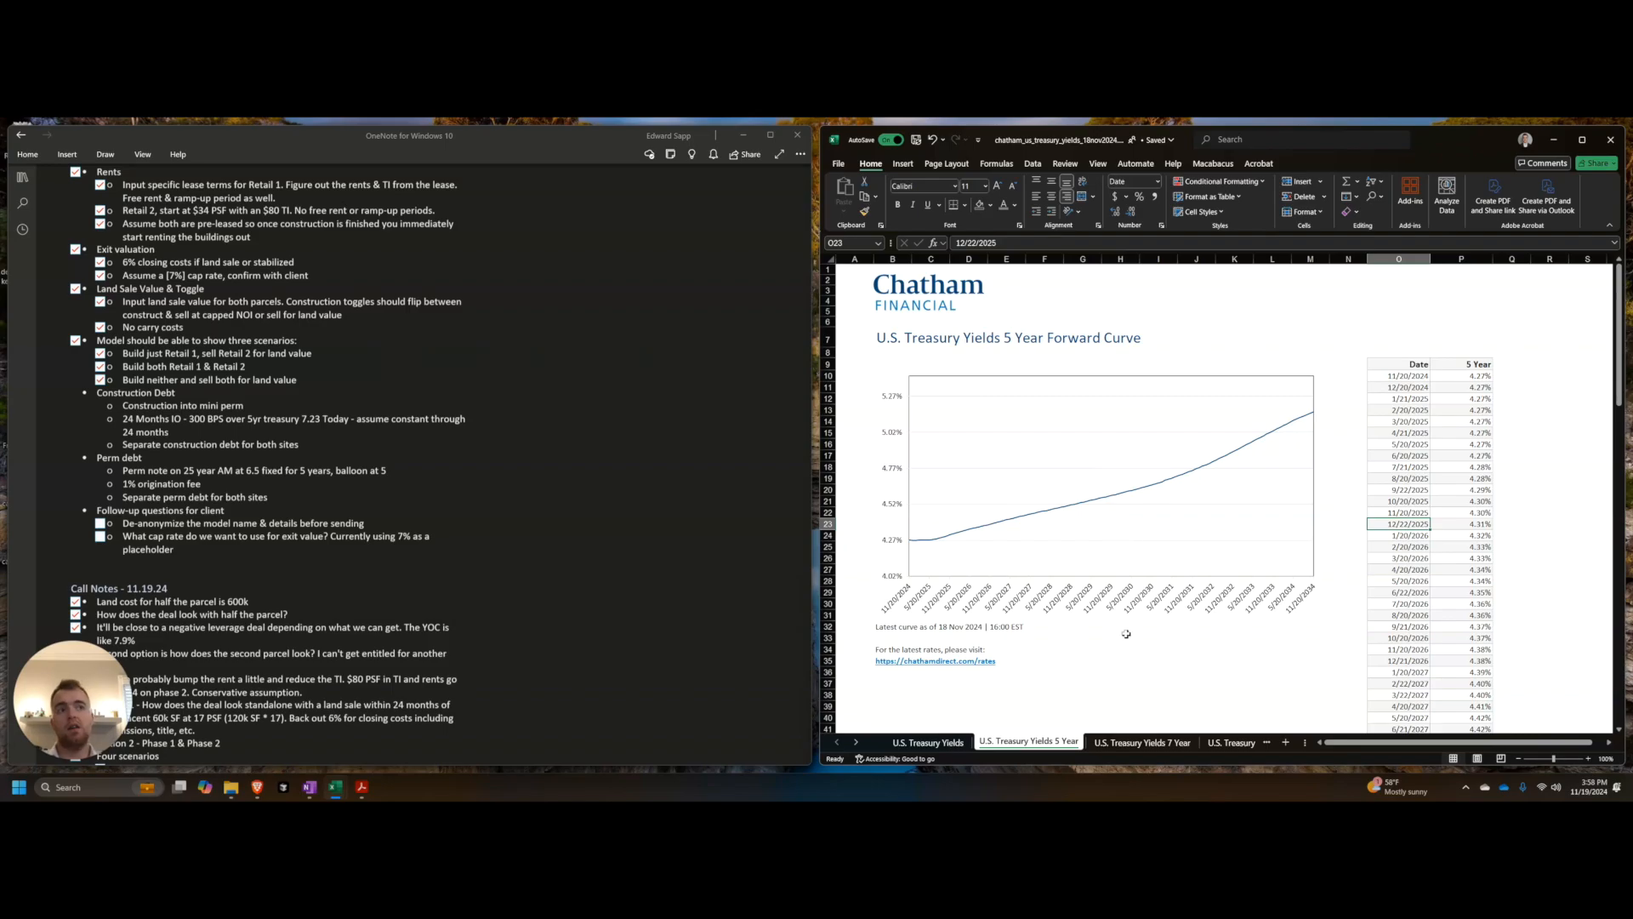
Step: Copy the U.S. Treasury Yields 5 Year sheet into the Liberty & Bellevue workbook, after the checks sheet
{"action": "left_click", "coordinate": [1050, 671]}
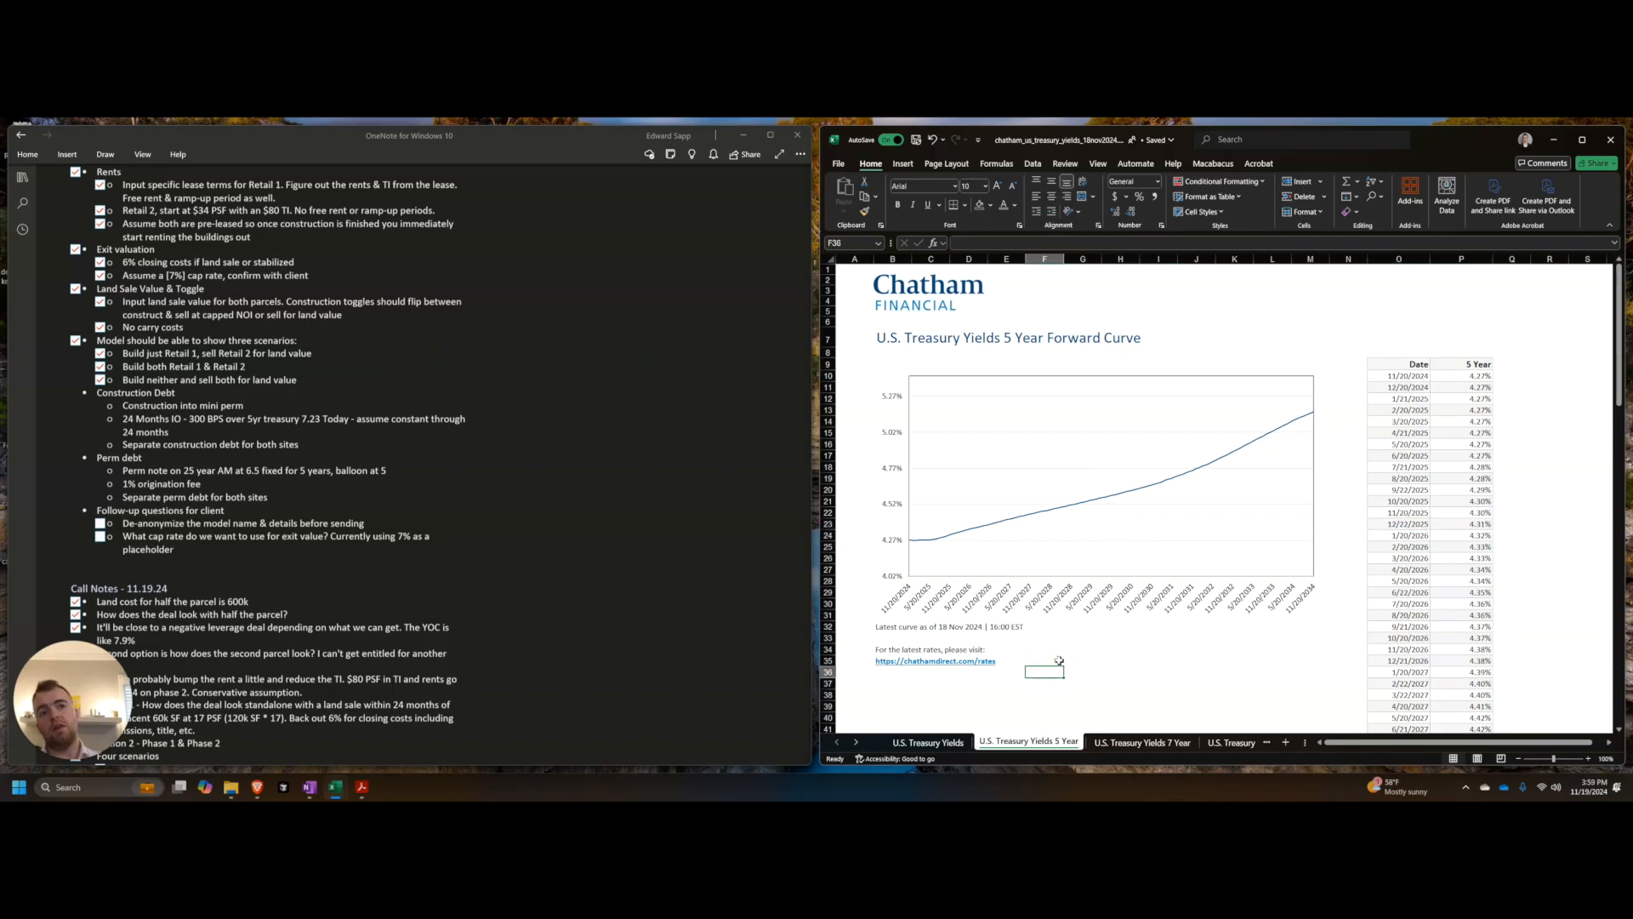
{"action": "key", "text": "alt+e"}
{"action": "key", "text": "m"}
{"action": "key", "text": "alt+c"}
{"action": "key", "text": "shift+Tab"}
{"action": "key", "text": "shift+Tab"}
{"action": "key", "text": "Down"}
{"action": "key", "text": "Up"}
{"action": "key", "text": "Return"}
{"action": "key", "text": "Return"}
Step: Break all workbook links to chatham_us_treasury_yields_18nov2024.xlsx
{"action": "key", "text": "alt+a"}
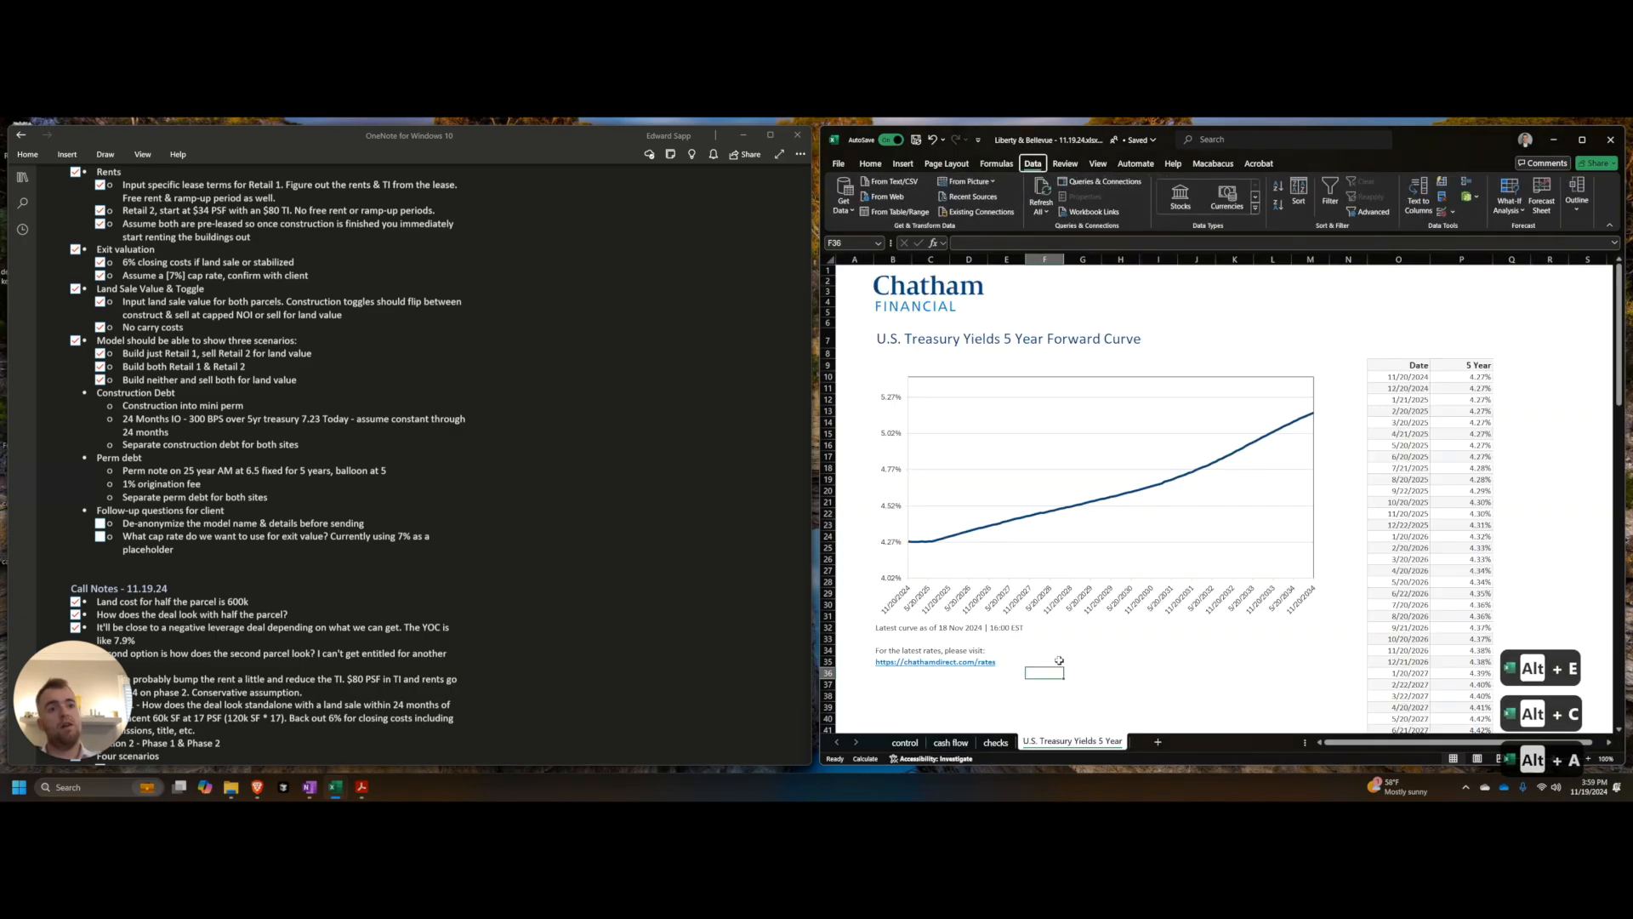
{"action": "key", "text": "k"}
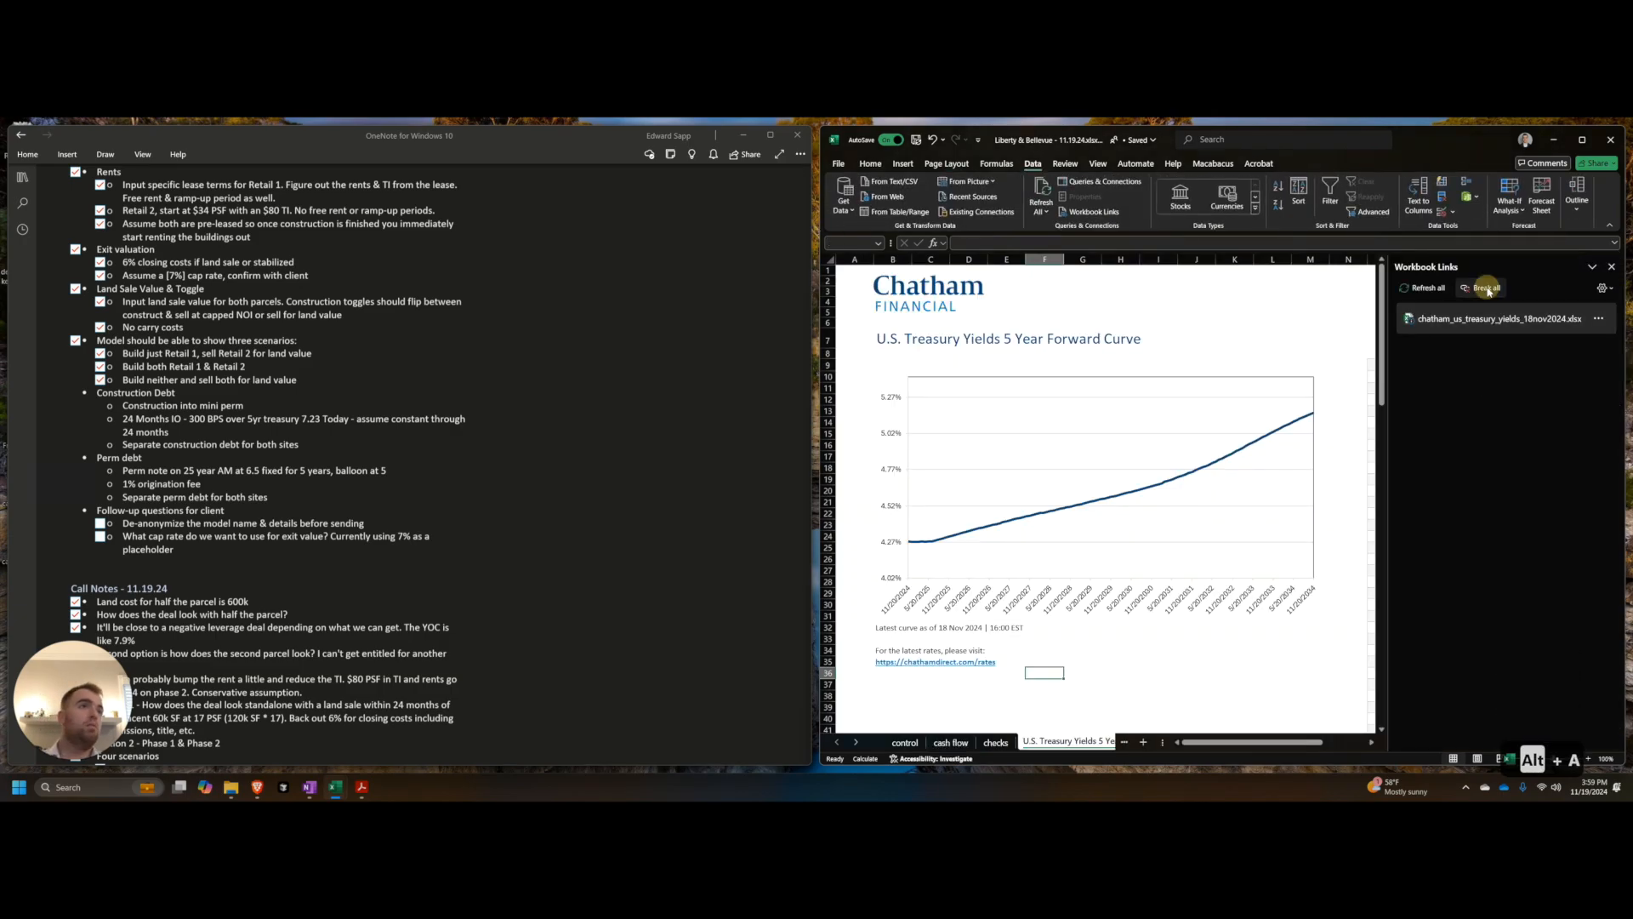
{"action": "left_click", "coordinate": [1481, 288]}
{"action": "left_click", "coordinate": [790, 484]}
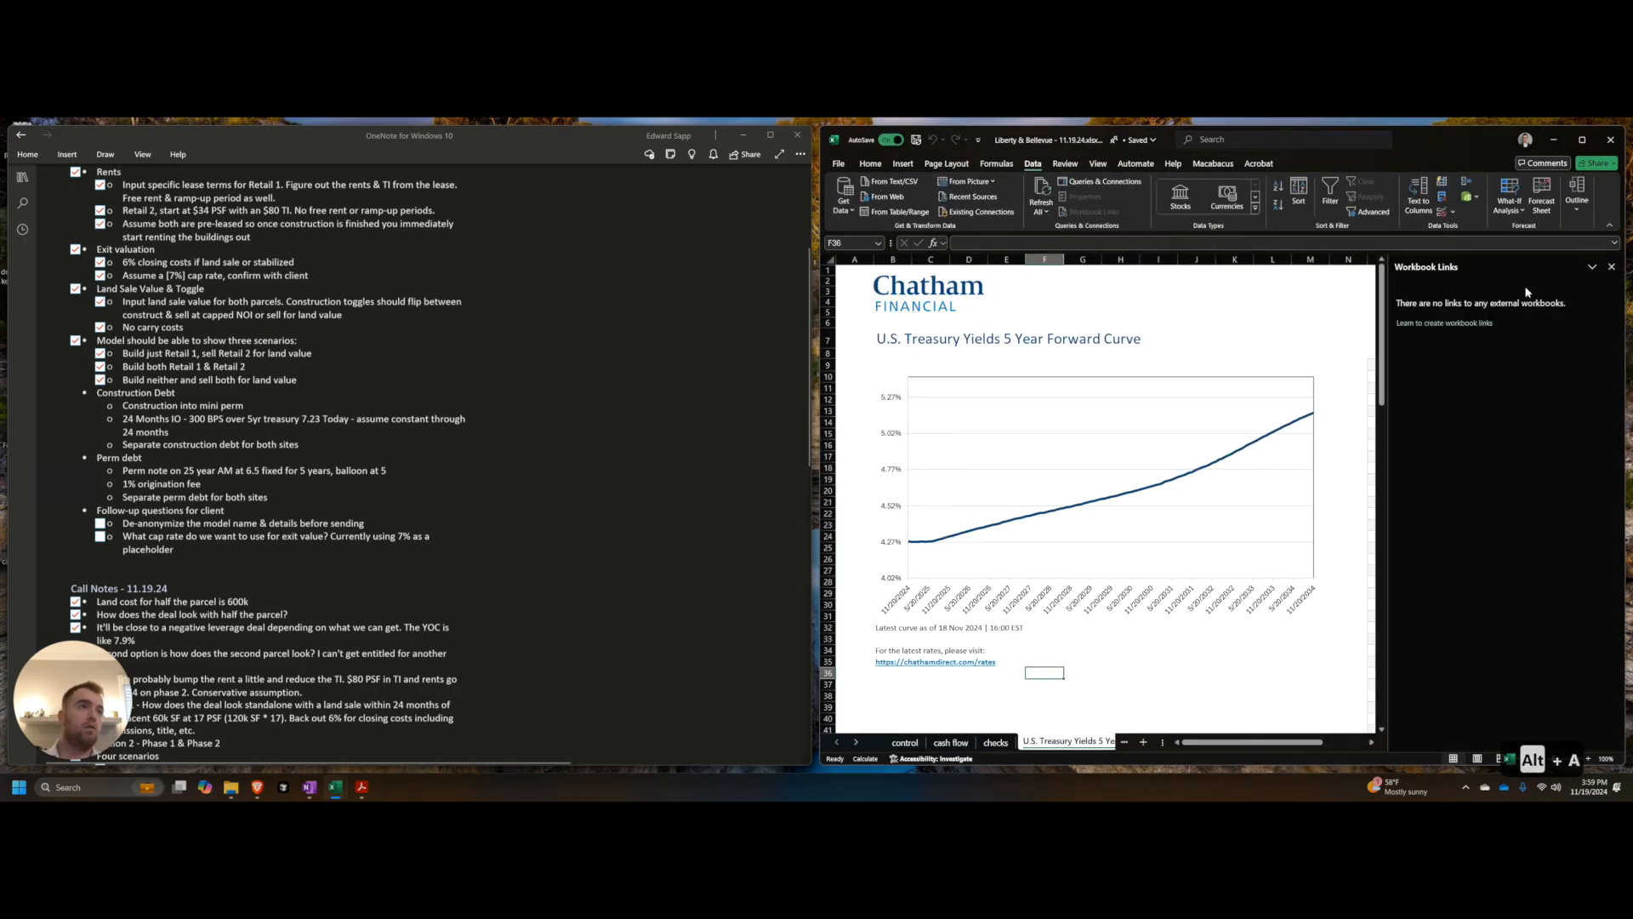
{"action": "left_click", "coordinate": [1611, 267]}
Step: Add the heading EOMONTH in cell Q9, beside the 5 Year yield column
{"action": "left_click", "coordinate": [1311, 649]}
{"action": "left_click", "coordinate": [1386, 399]}
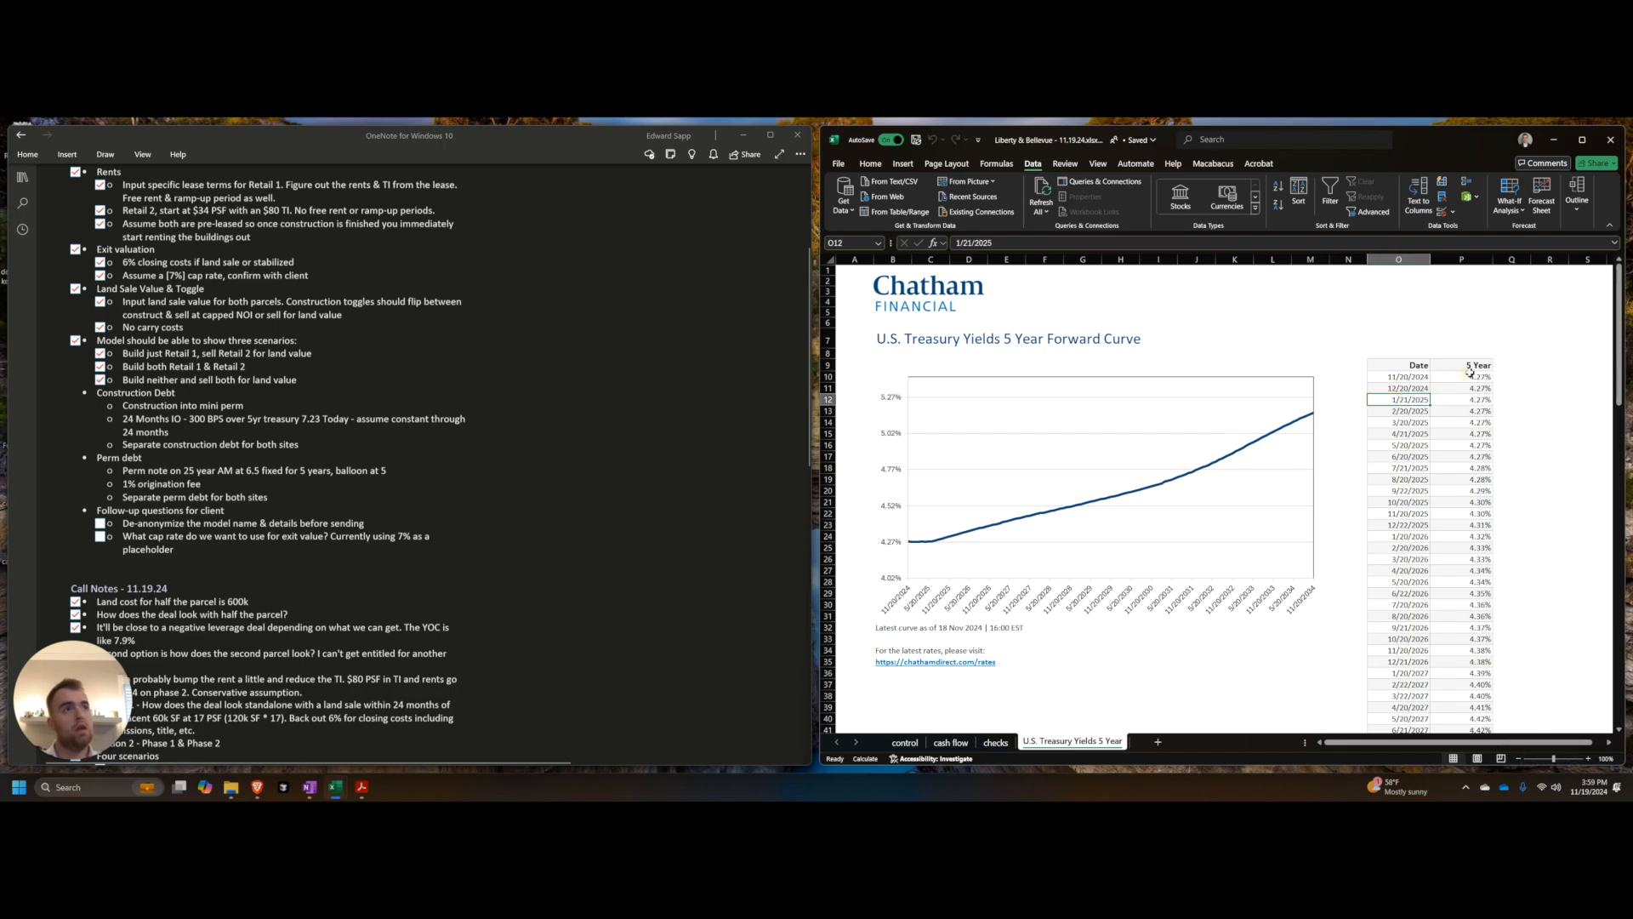
{"action": "left_click", "coordinate": [1459, 375]}
{"action": "key", "text": "Right"}
{"action": "key", "text": "Up"}
{"action": "type", "text": "EO"}
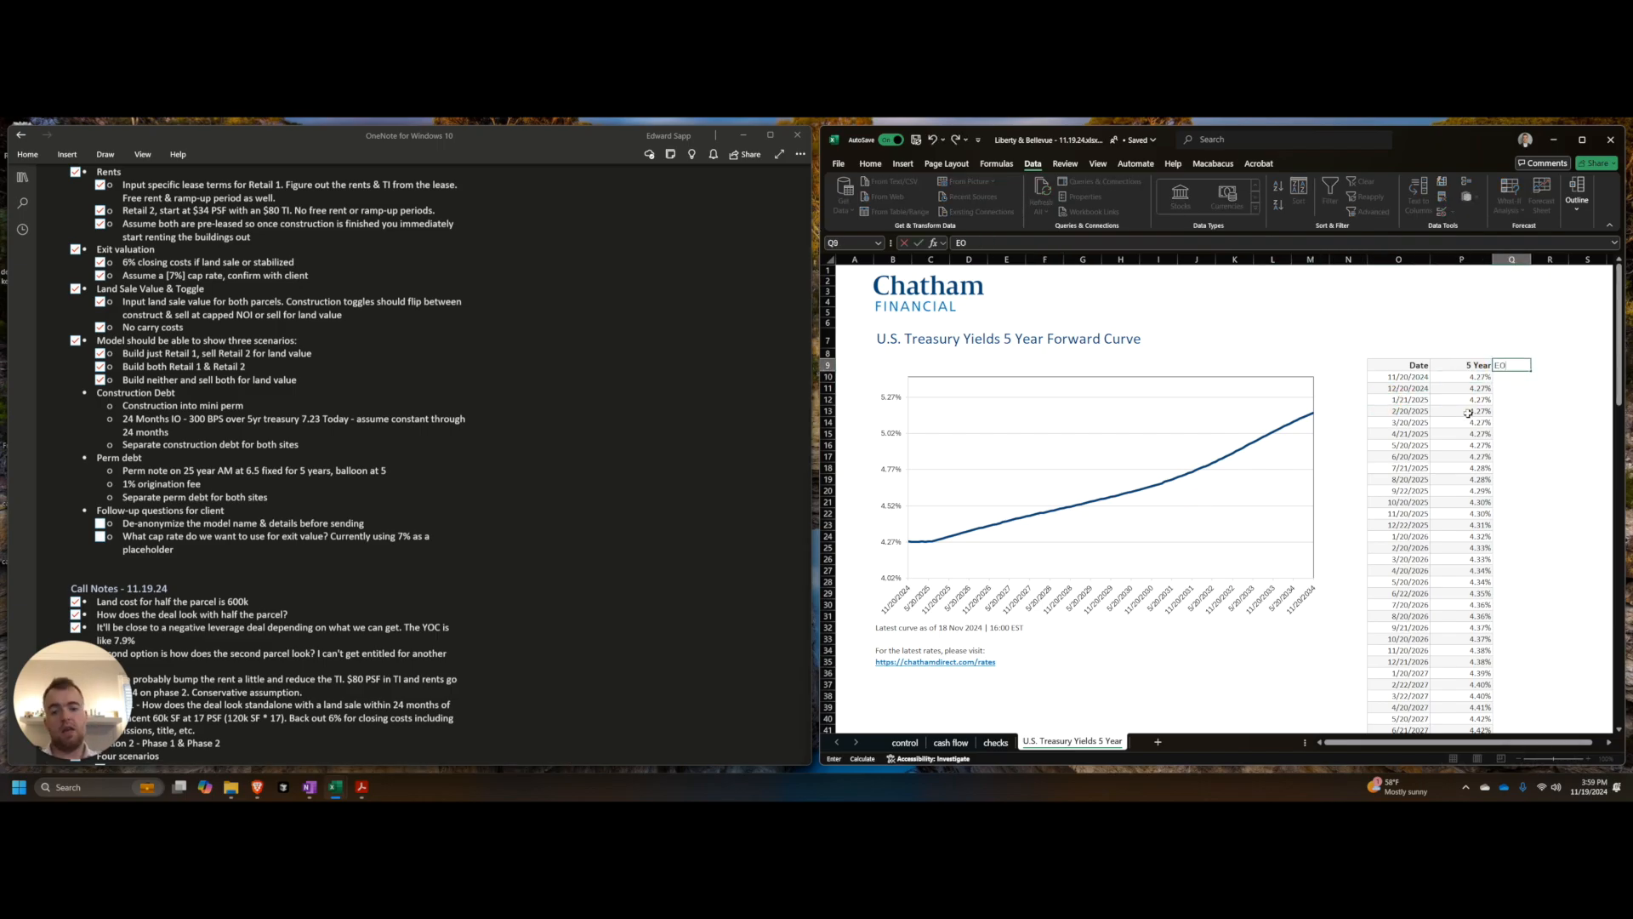
{"action": "key", "text": "Return"}
Step: Enter =EOMONTH(O10,0) in Q10 and format the cell as a date
{"action": "type", "text": "=eomonth"}
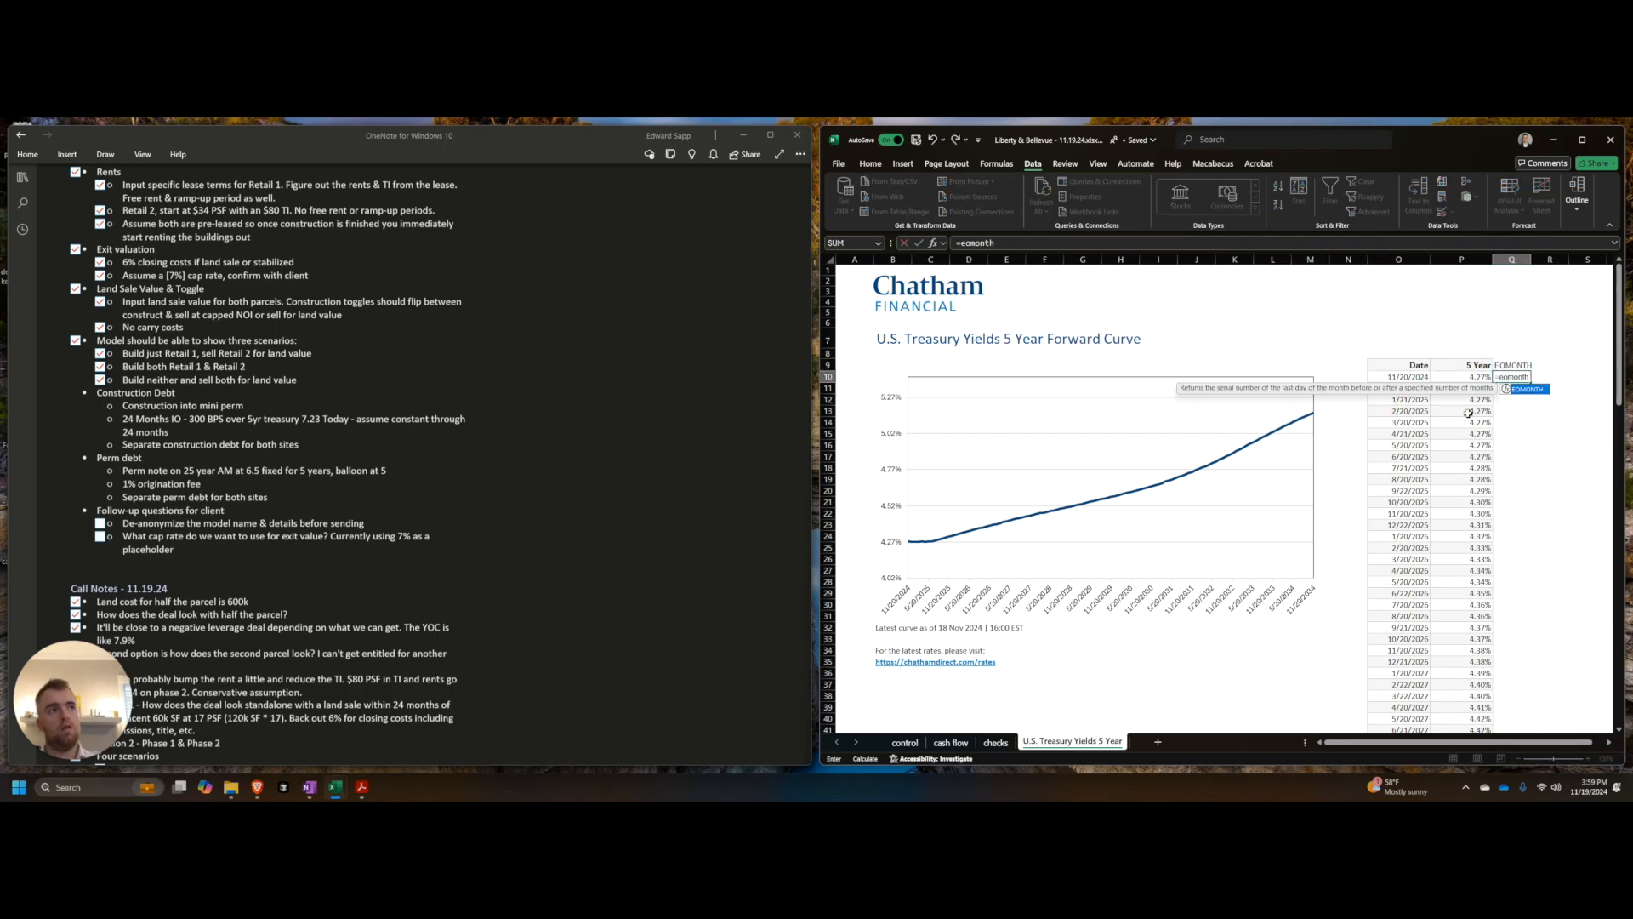
{"action": "type", "text": "("}
{"action": "type", "text": ",0"}
{"action": "key", "text": "Return"}
{"action": "key", "text": "Up"}
{"action": "key", "text": "ctrl+shift+2"}
Step: Fill the month-end formula down column Q to row 130 and bold the EOMONTH heading
{"action": "key", "text": "Left"}
{"action": "key", "text": "ctrl+Down"}
{"action": "key", "text": "Right"}
{"action": "key", "text": "ctrl+shift+Up"}
{"action": "key", "text": "ctrl+d"}
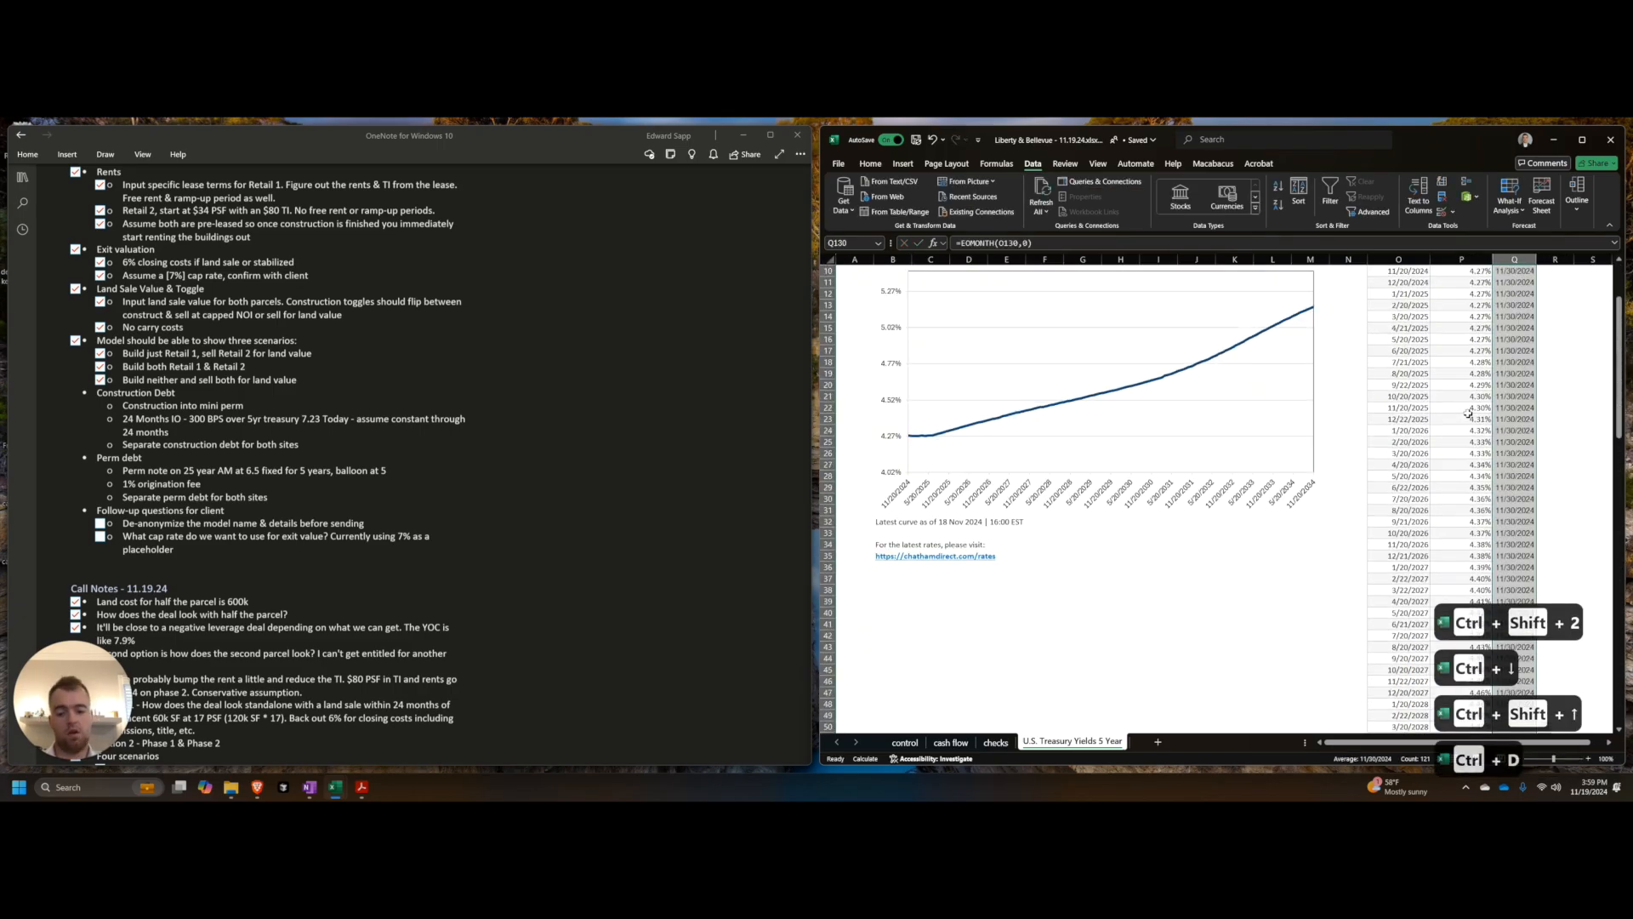
{"action": "key", "text": "ctrl+Up"}
{"action": "key", "text": "ctrl+Up"}
{"action": "key", "text": "ctrl+Up"}
{"action": "key", "text": "ctrl+Down"}
{"action": "key", "text": "ctrl+b"}
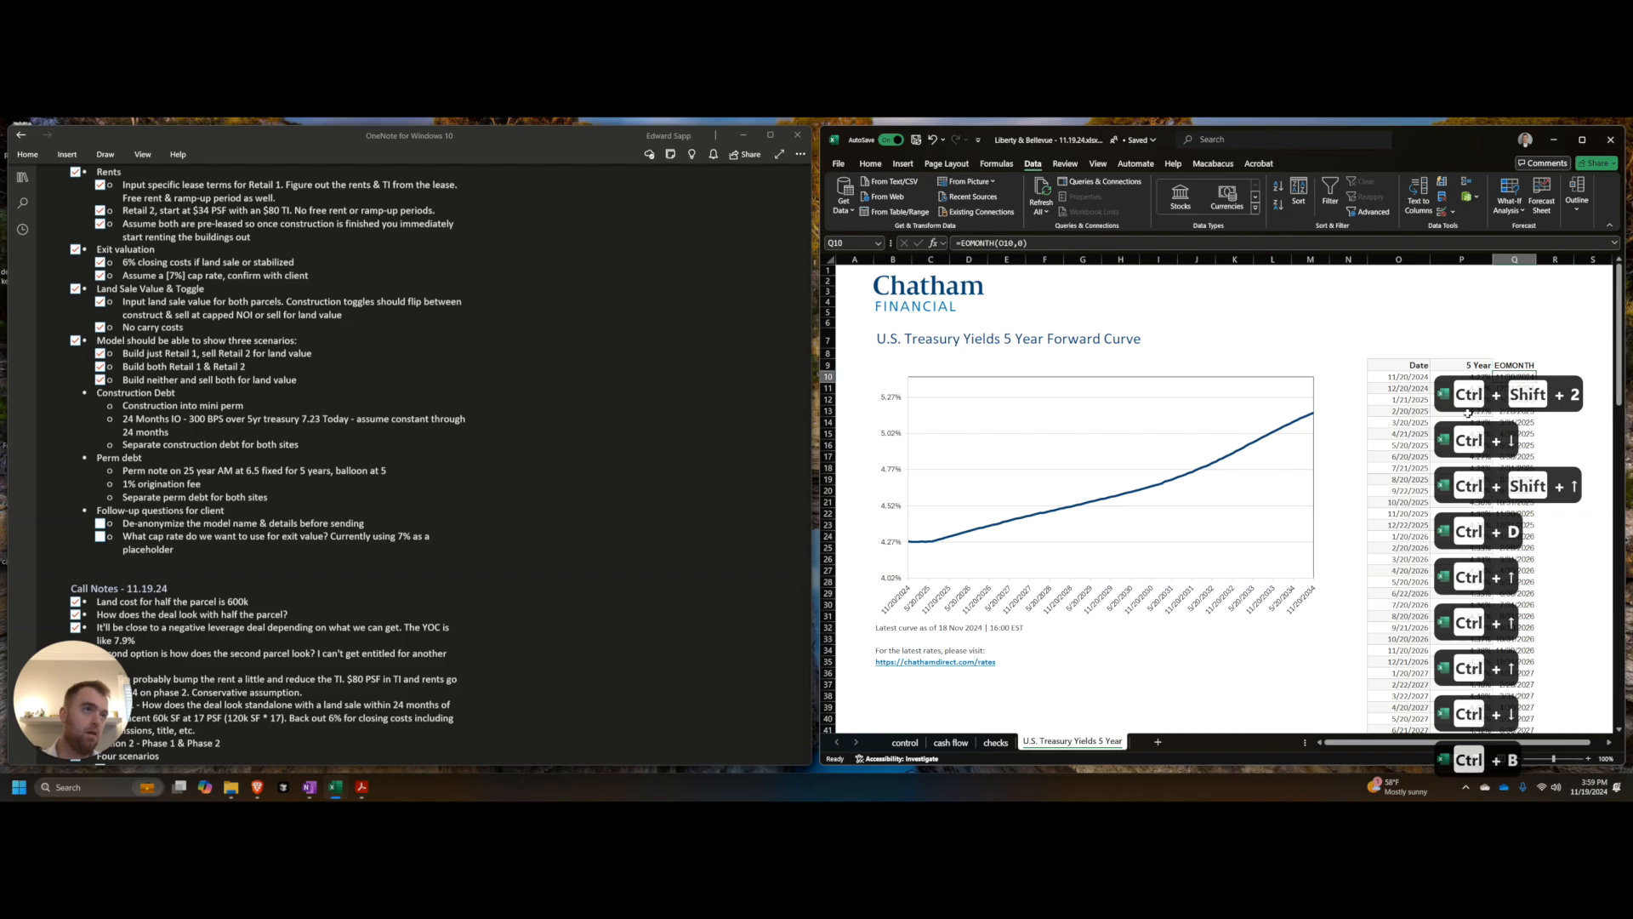
Step: On the cash flow sheet, delete one blank row above the PARCEL 1 CONSTRUCTION LOAN band
{"action": "key", "text": "ctrl+Page_Up"}
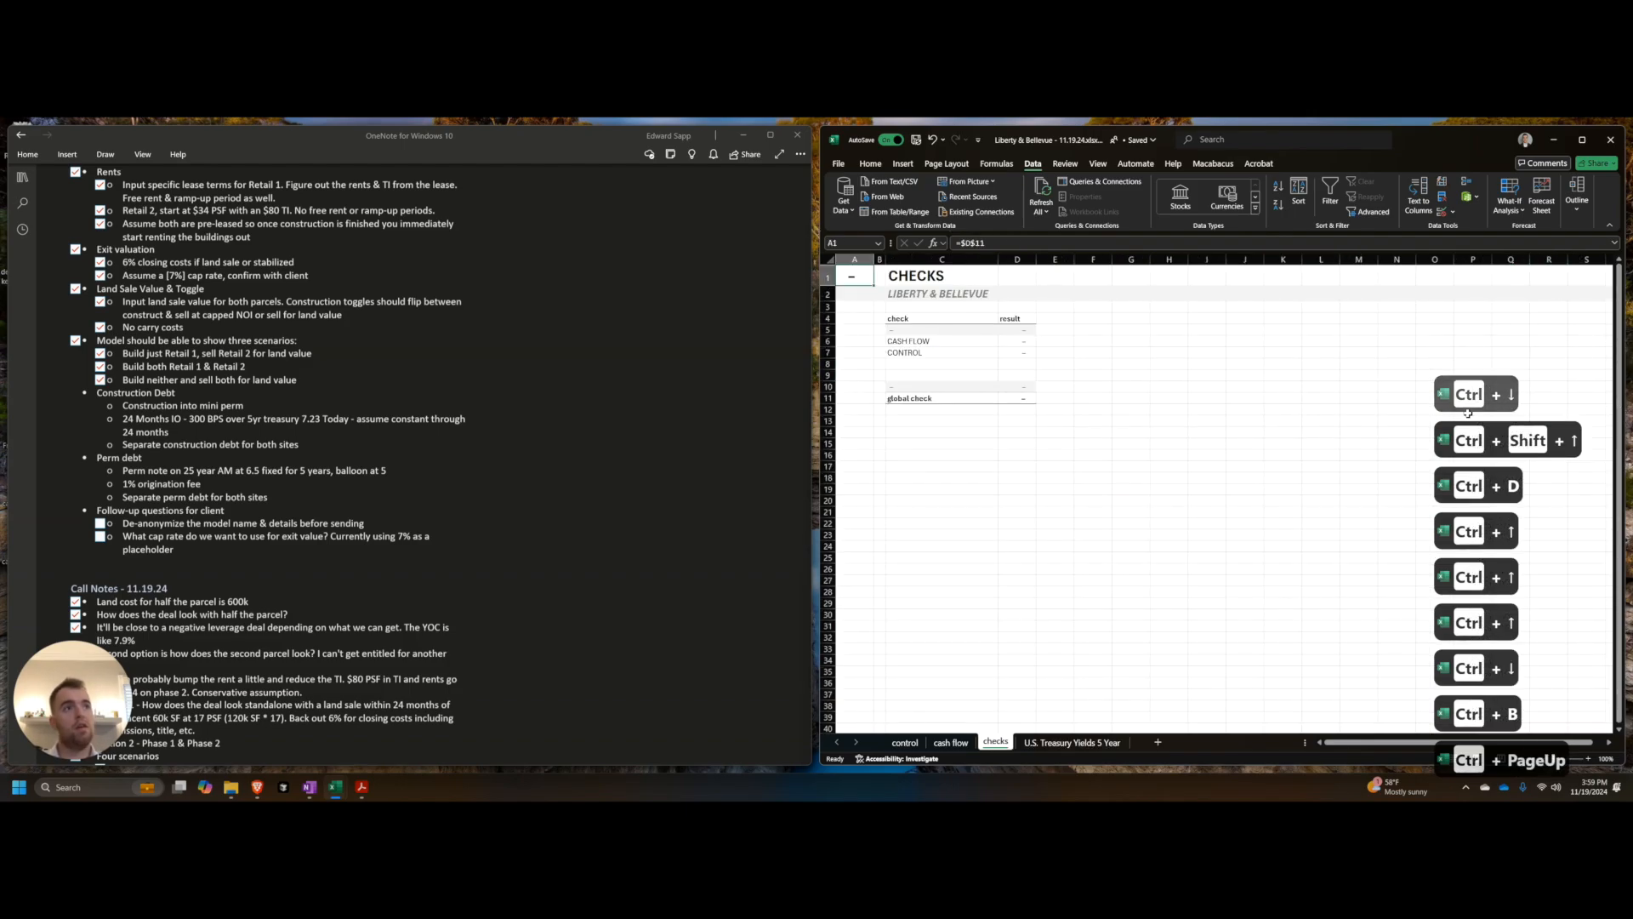
{"action": "key", "text": "ctrl+Page_Up"}
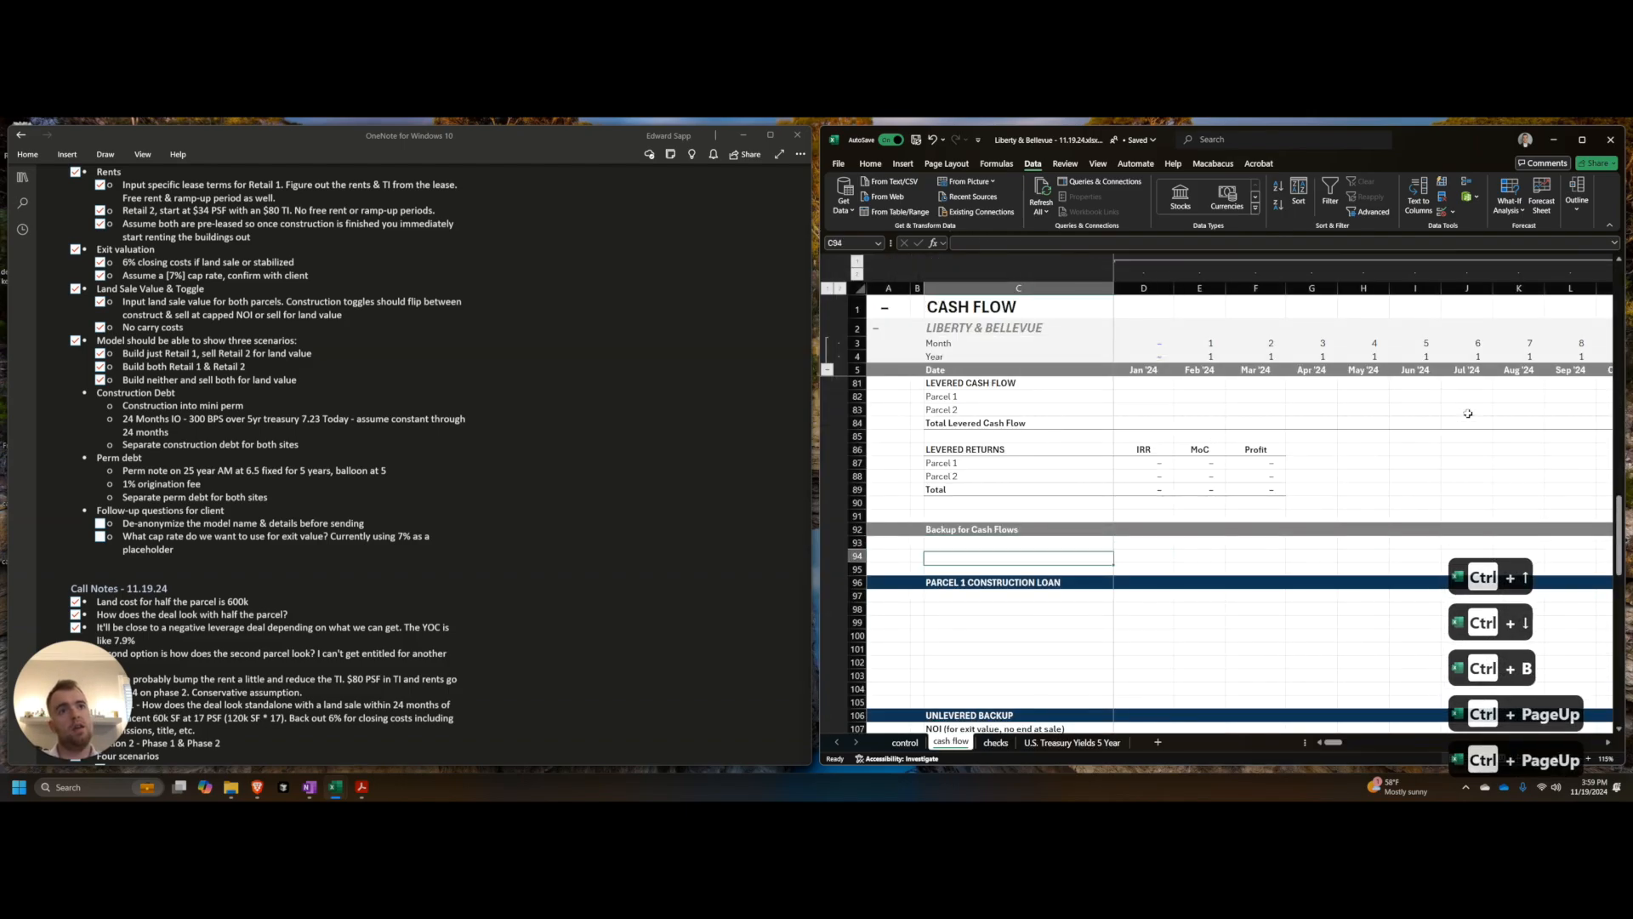
{"action": "key", "text": "Down"}
{"action": "key", "text": "shift+space"}
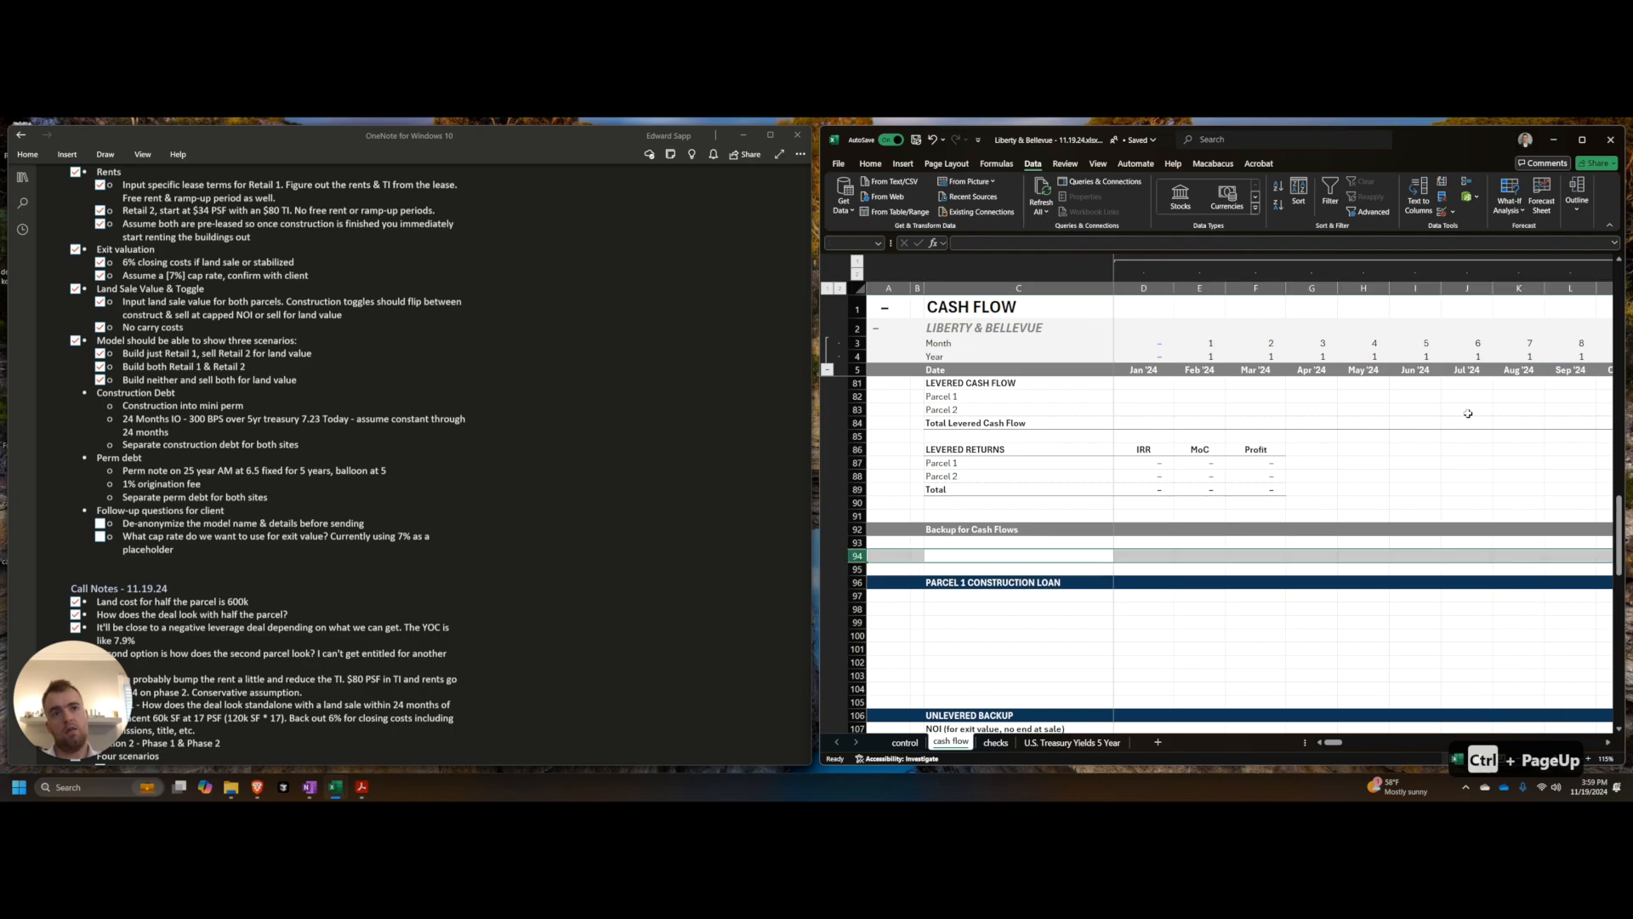
{"action": "key", "text": "ctrl+minus"}
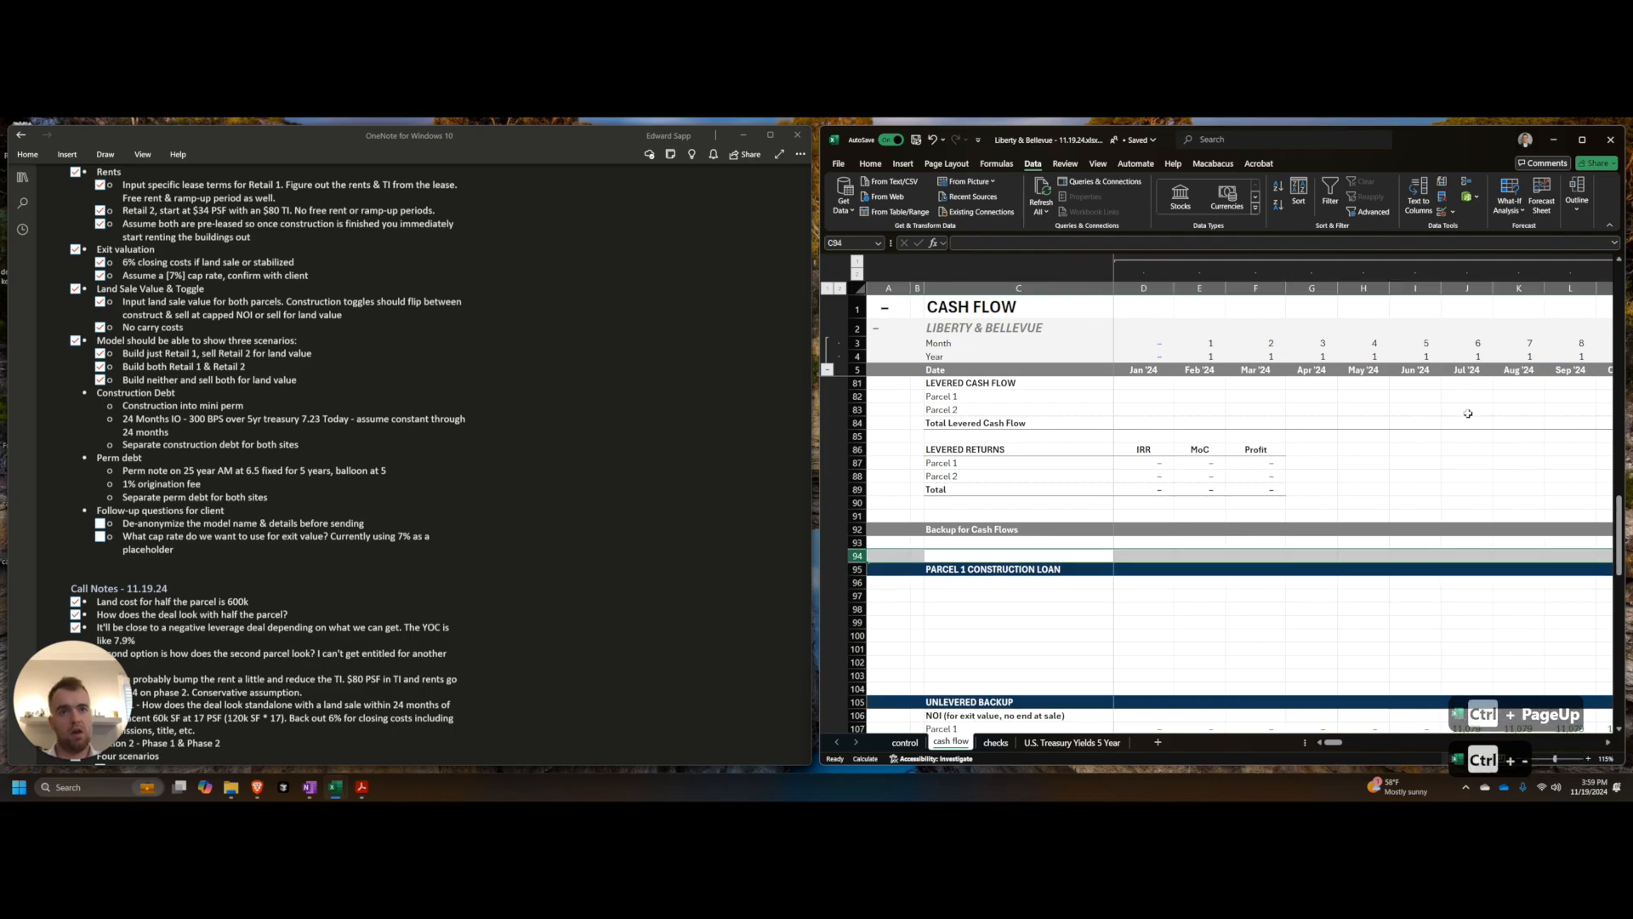
Step: Label cell C93, just below the Backup for Cash Flows band, 5Yr Treasury
{"action": "key", "text": "Up"}
{"action": "type", "text": "5"}
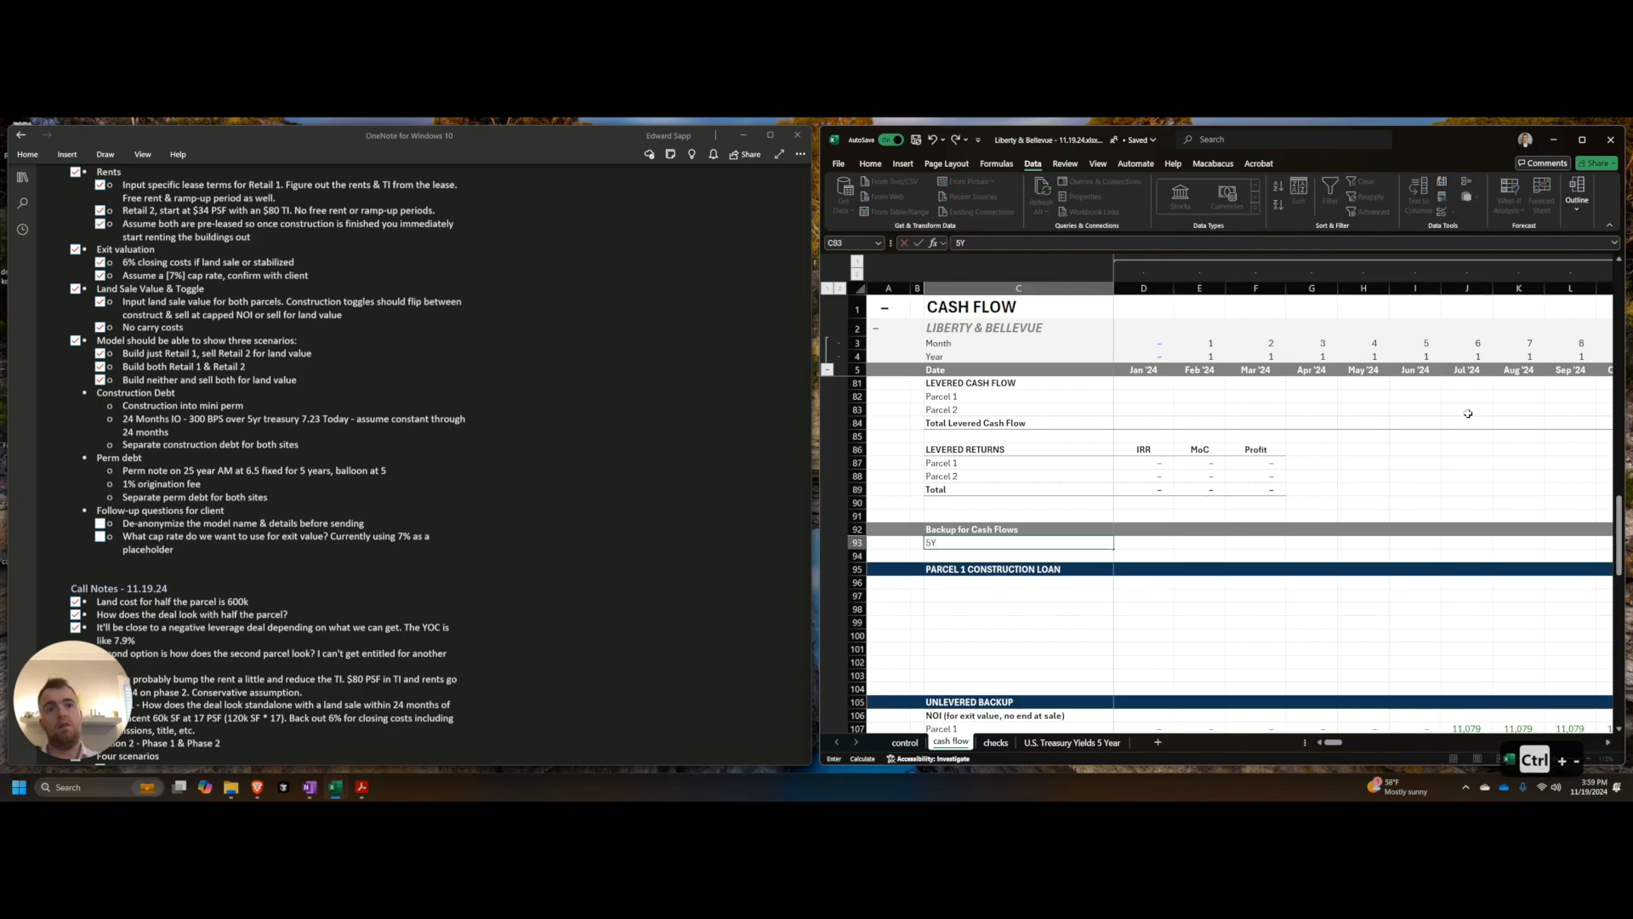
{"action": "type", "text": "Yr Trasu"}
{"action": "key", "text": "BackSpace"}
{"action": "key", "text": "BackSpace"}
{"action": "key", "text": "BackSpace"}
{"action": "type", "text": "ea"}
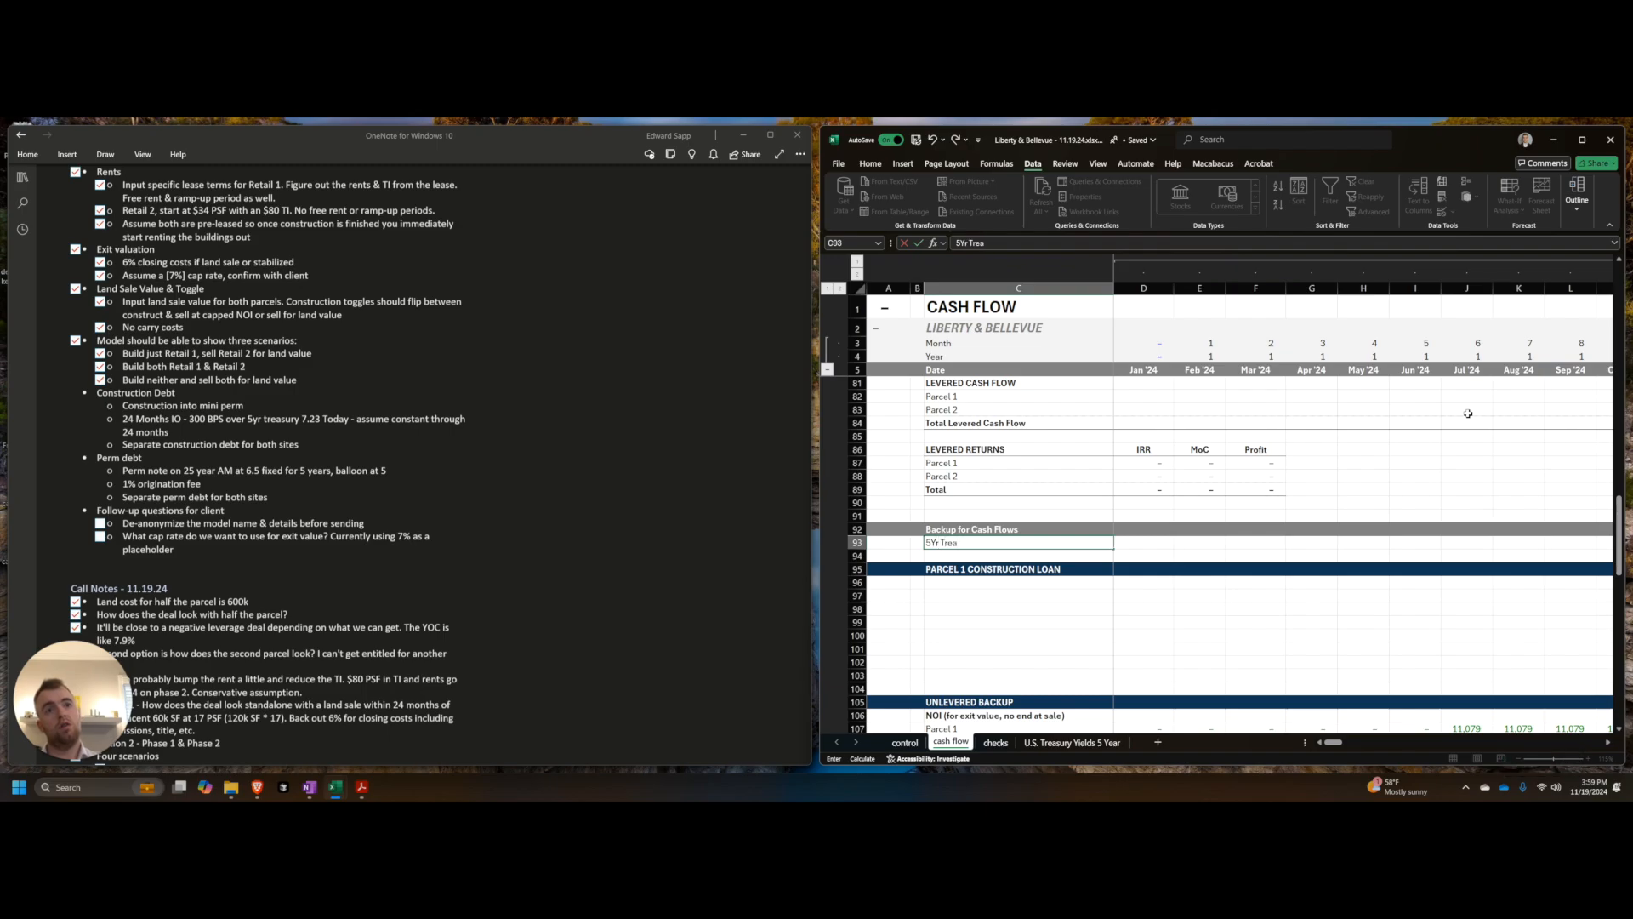
{"action": "type", "text": "sury"}
{"action": "key", "text": "Return"}
Step: Set the General Entry Date on the control sheet to January 2025 and return to the cash flow sheet
{"action": "key", "text": "ctrl+Page_Up"}
{"action": "key", "text": "ctrl+Home"}
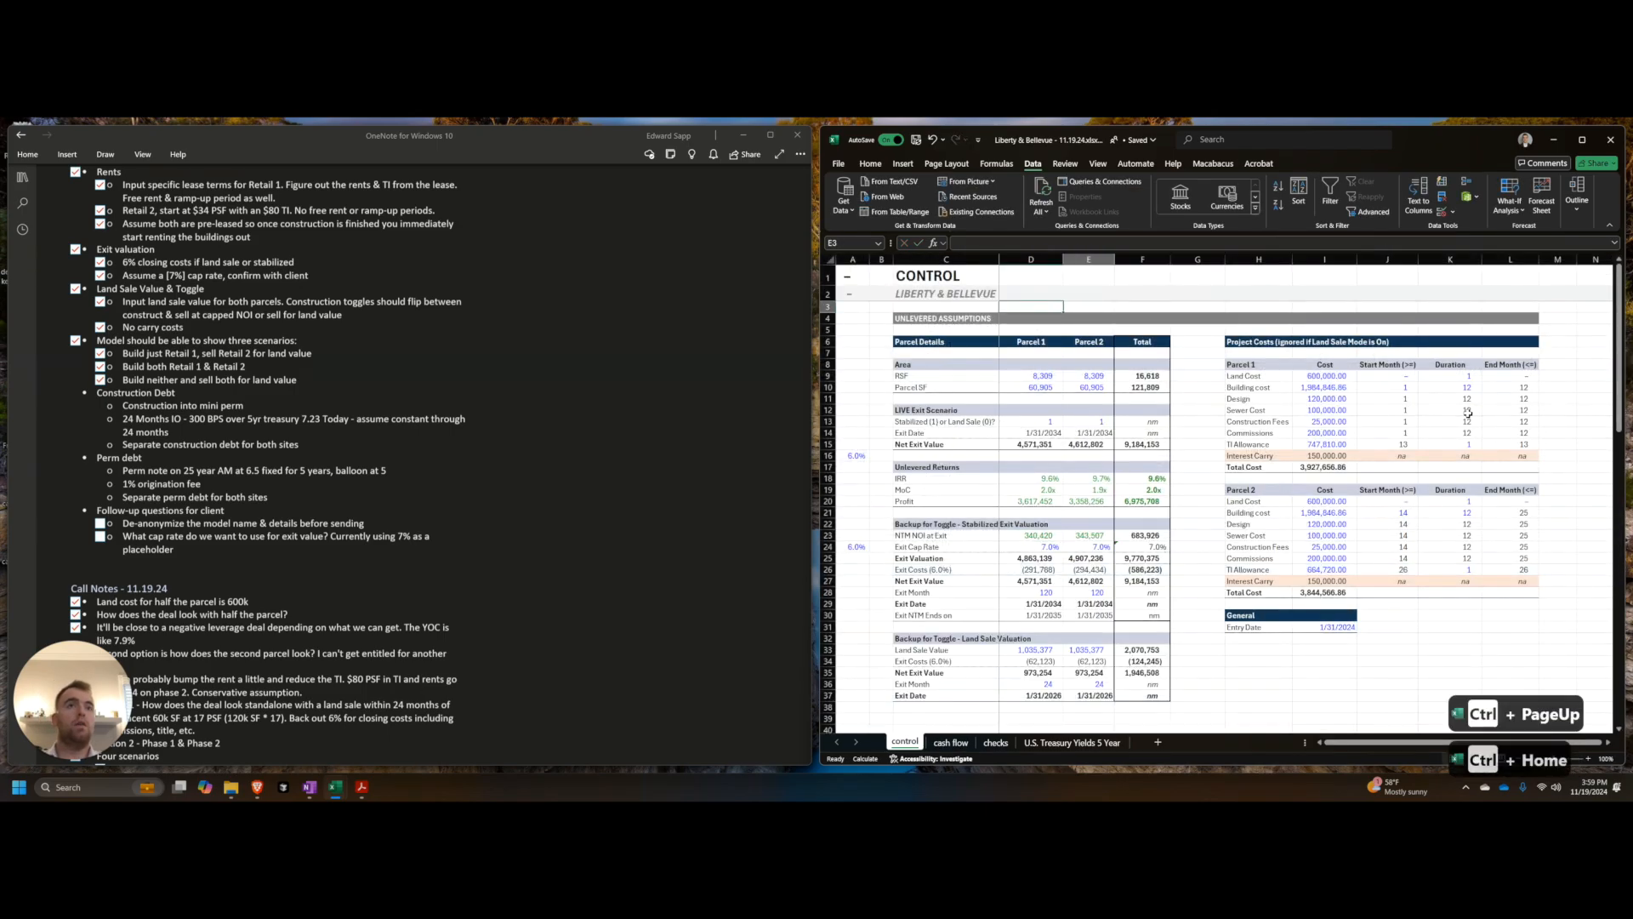
{"action": "scroll", "coordinate": [1446, 460], "scroll_direction": "down", "scroll_amount": 6}
{"action": "scroll", "coordinate": [1378, 587], "scroll_direction": "up", "scroll_amount": 6}
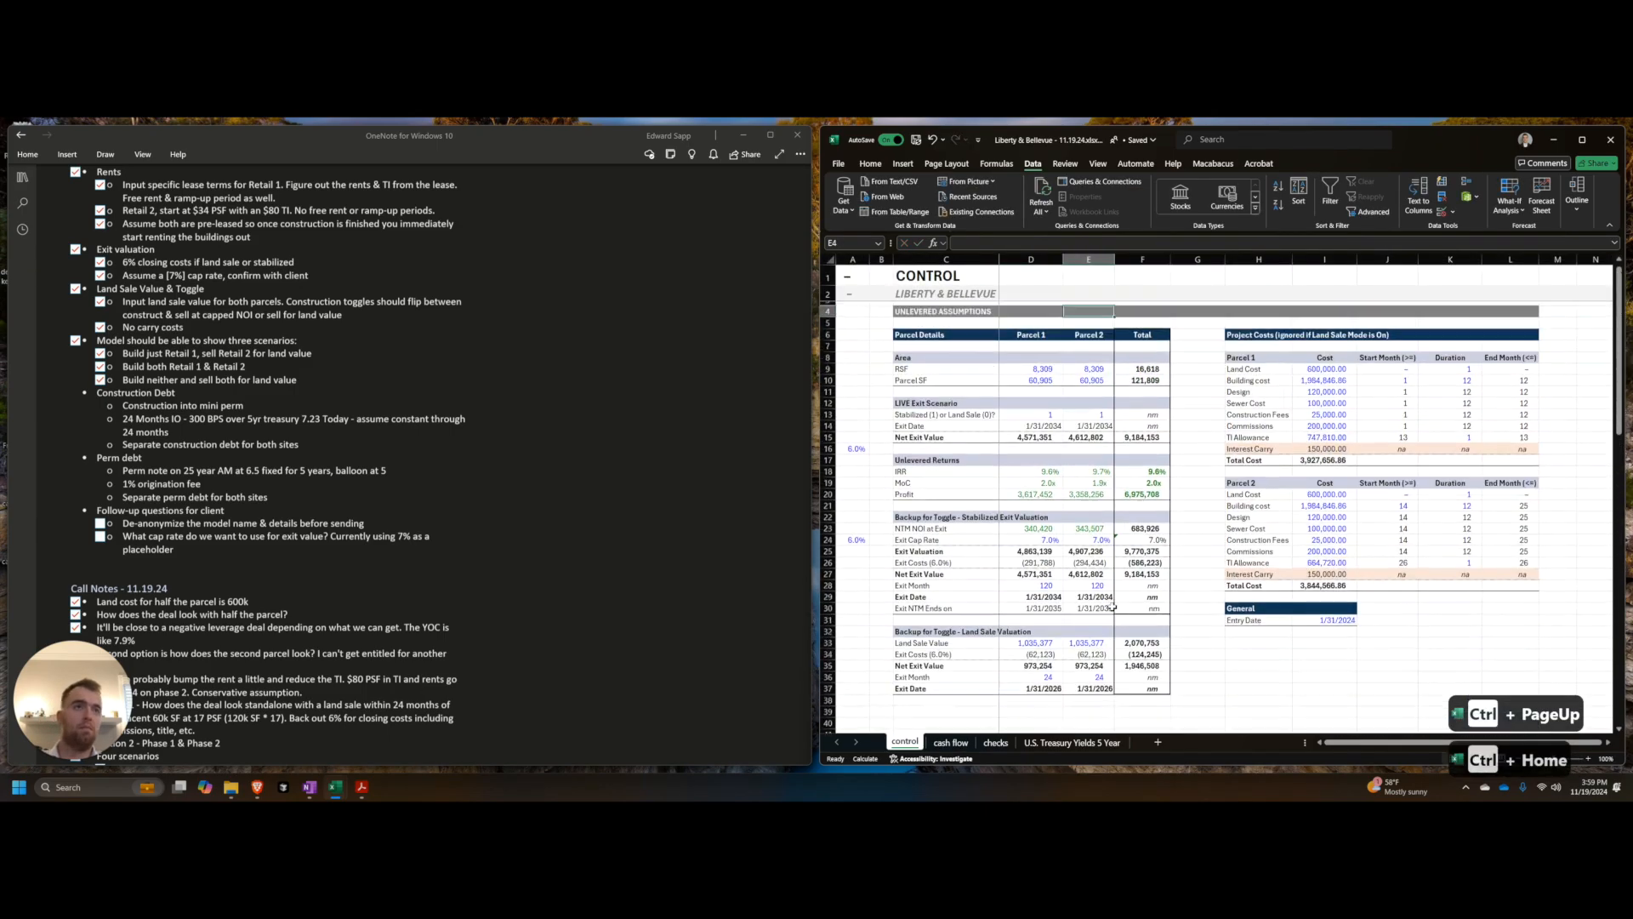
{"action": "double_click", "coordinate": [1350, 628]}
{"action": "key", "text": "Escape"}
{"action": "key", "text": "ctrl+Page_Down"}
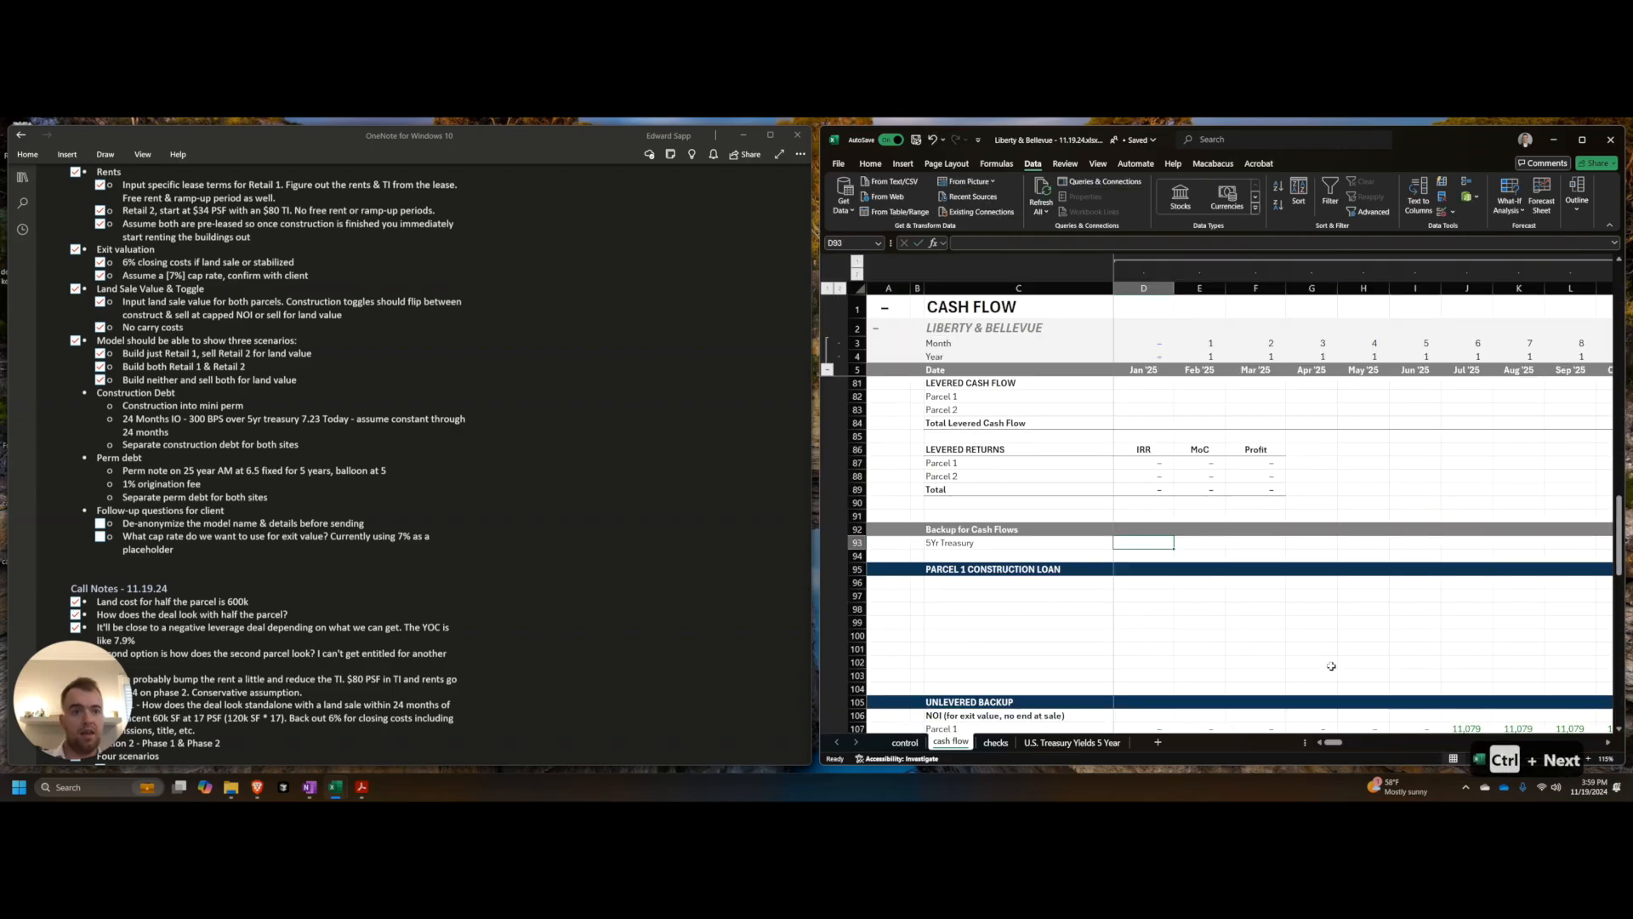
Step: Move the checks sheet behind the U.S. Treasury Yields 5 Year sheet and return to the cash flow sheet
{"action": "key", "text": "ctrl+Page_Down"}
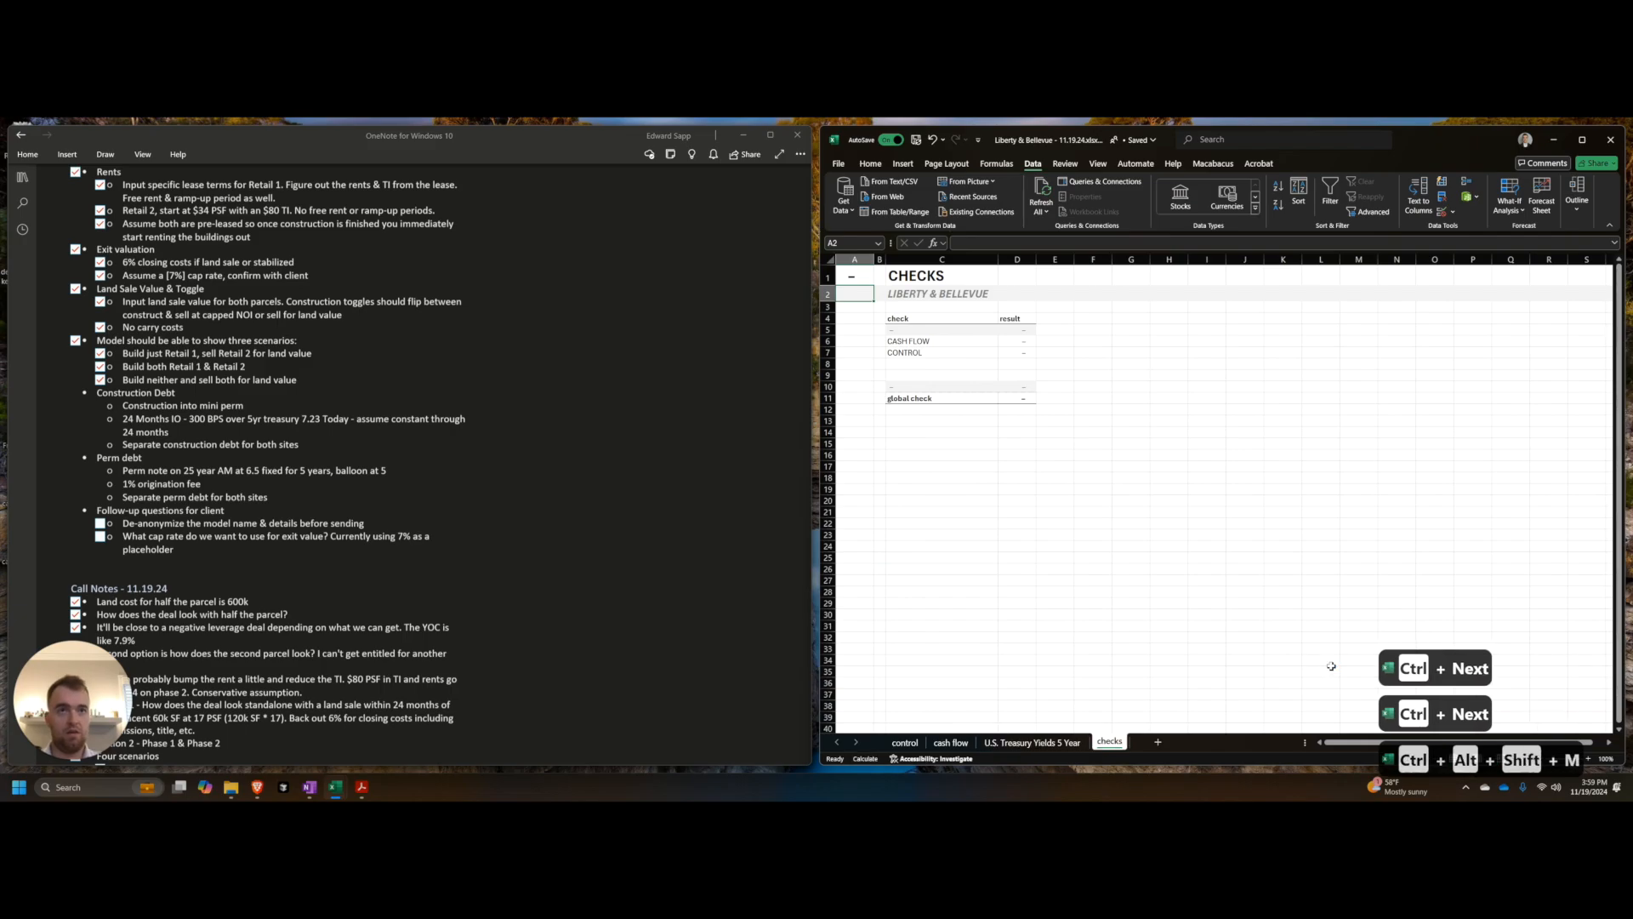
{"action": "key", "text": "ctrl+alt+shift+m"}
{"action": "key", "text": "ctrl+Page_Up"}
{"action": "key", "text": "ctrl+Page_Up"}
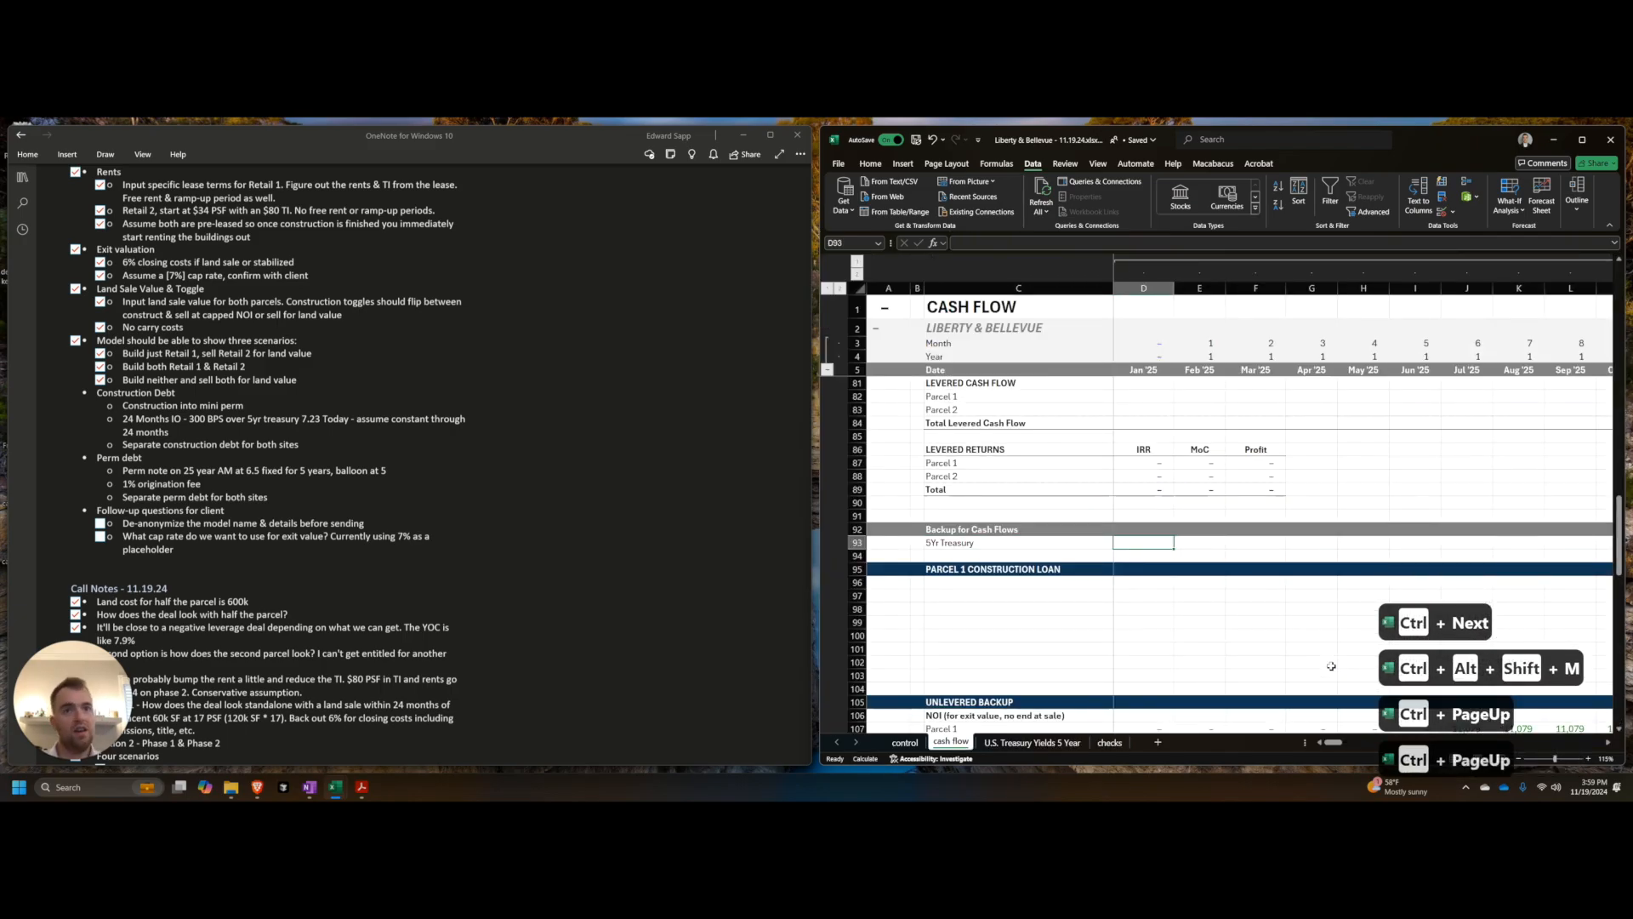
Step: Enter a percent-formatted XLOOKUP in D93 finding D$5 in the Treasury sheet's $Q$10:$Q$130 and returning $P$10:$P$130, with 0 if not found
{"action": "type", "text": "="}
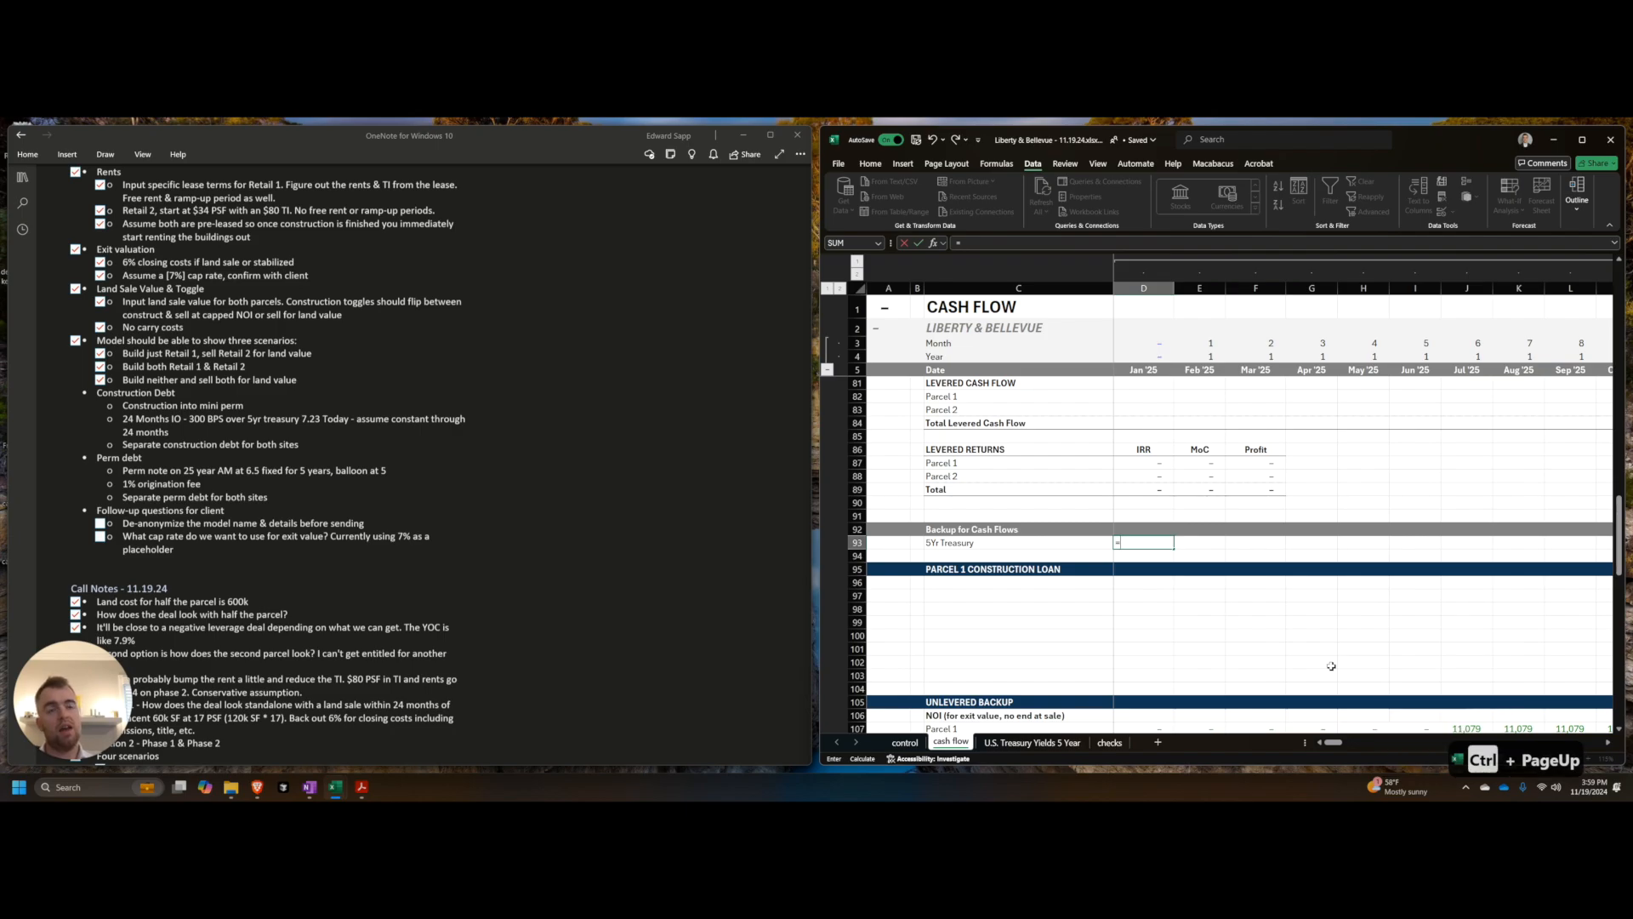
{"action": "type", "text": "xlookup("}
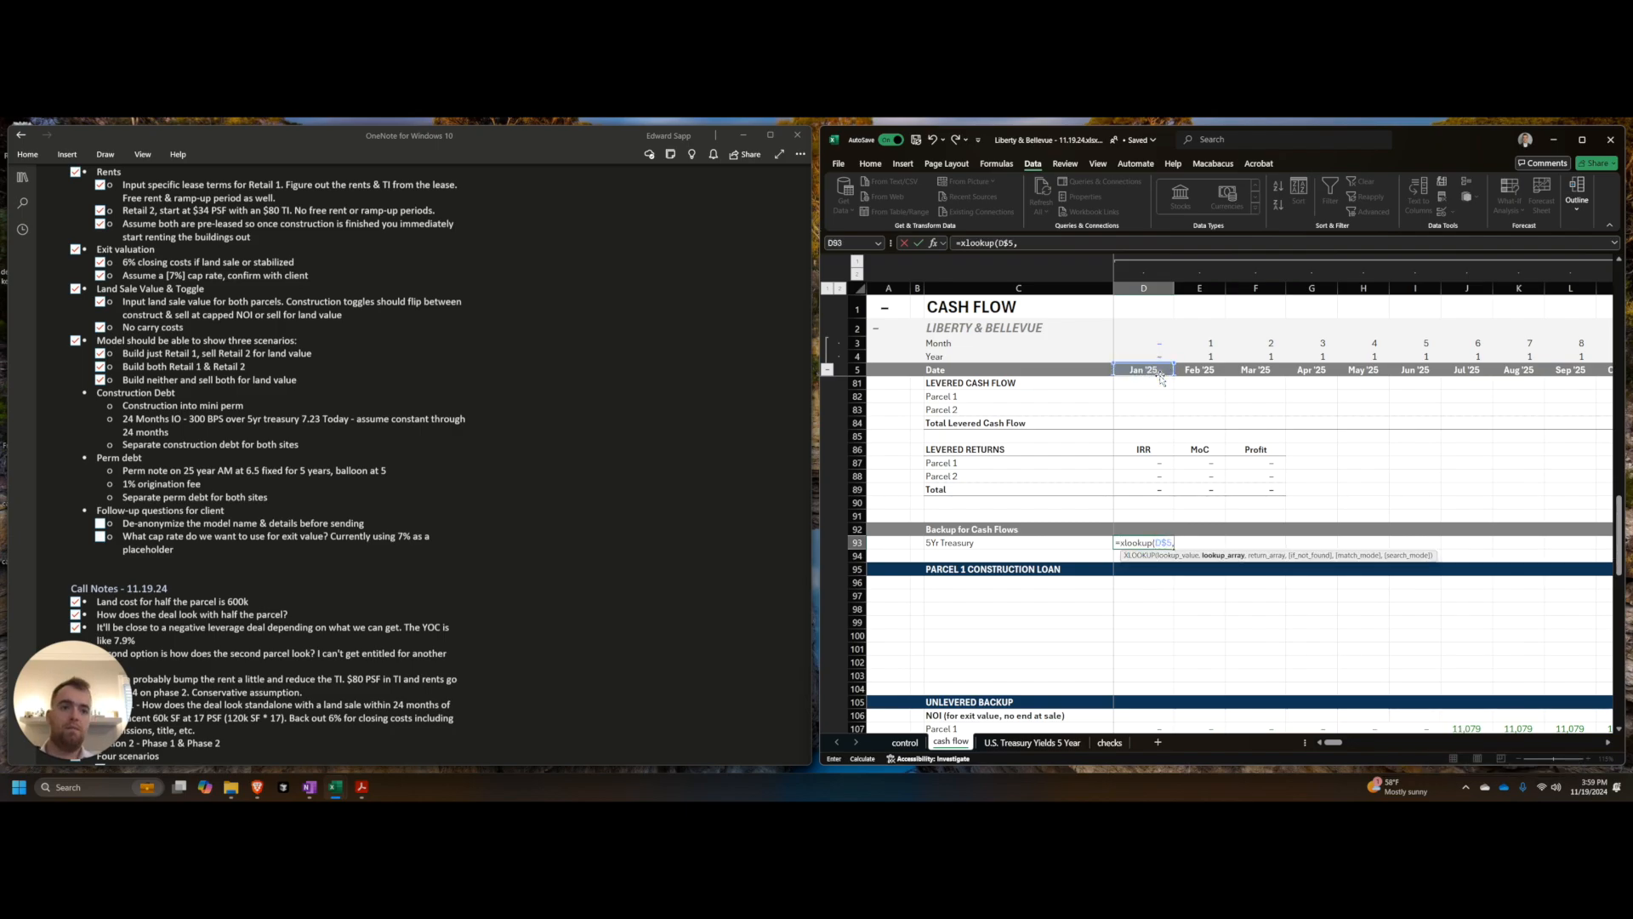
{"action": "key", "text": "ctrl+Page_Down"}
{"action": "left_click", "coordinate": [1500, 386]}
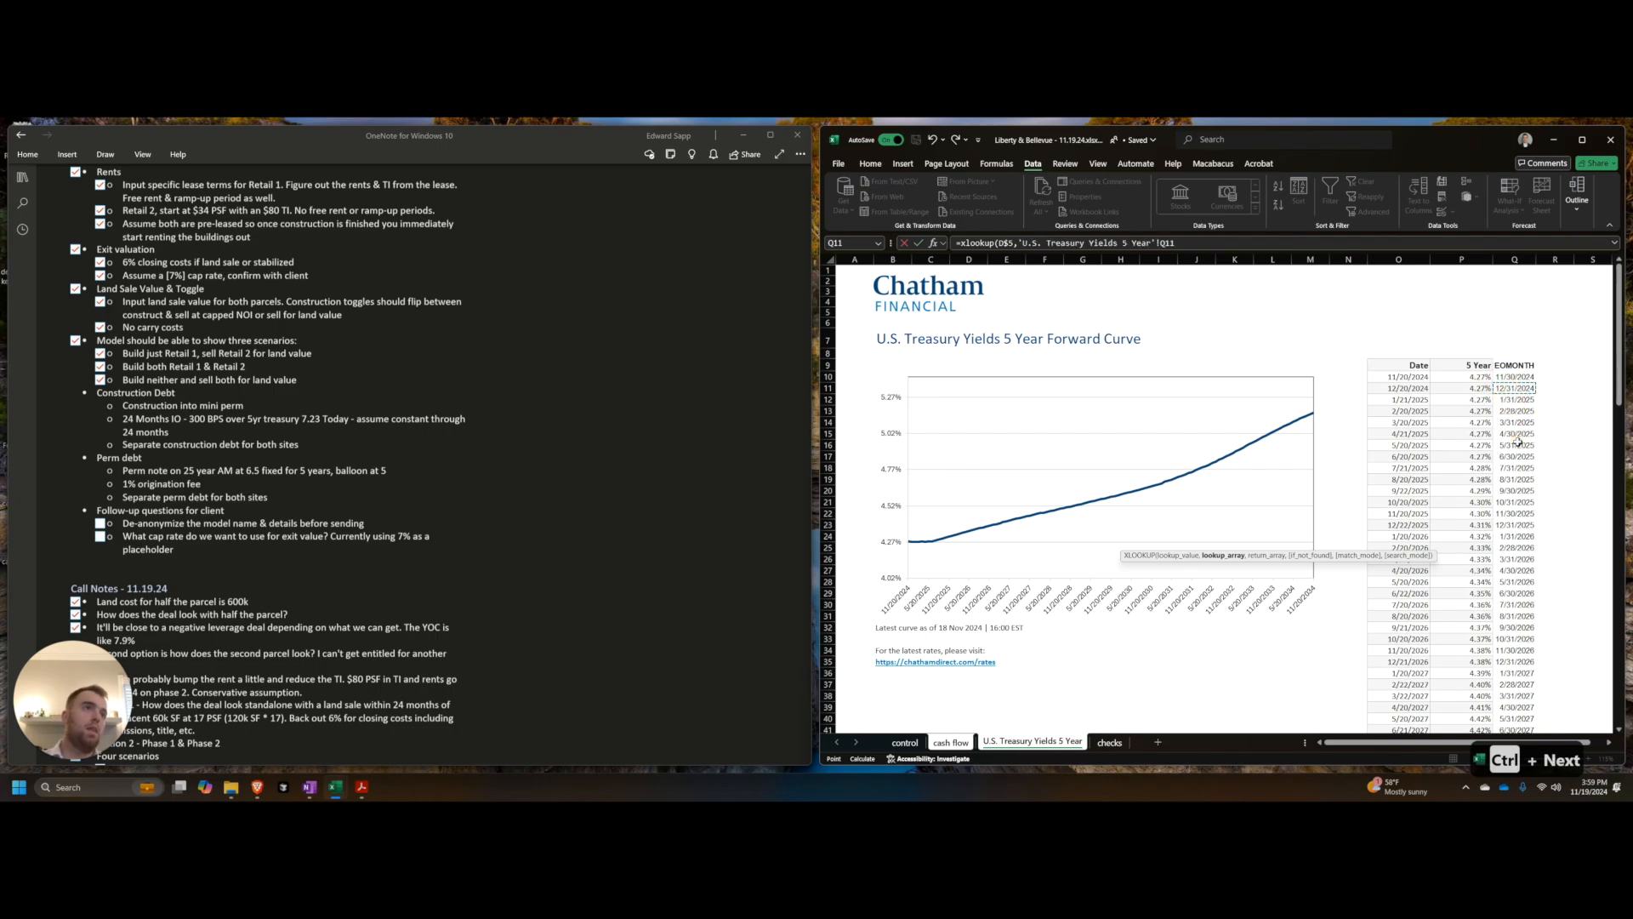
{"action": "key", "text": "ctrl+shift+Down"}
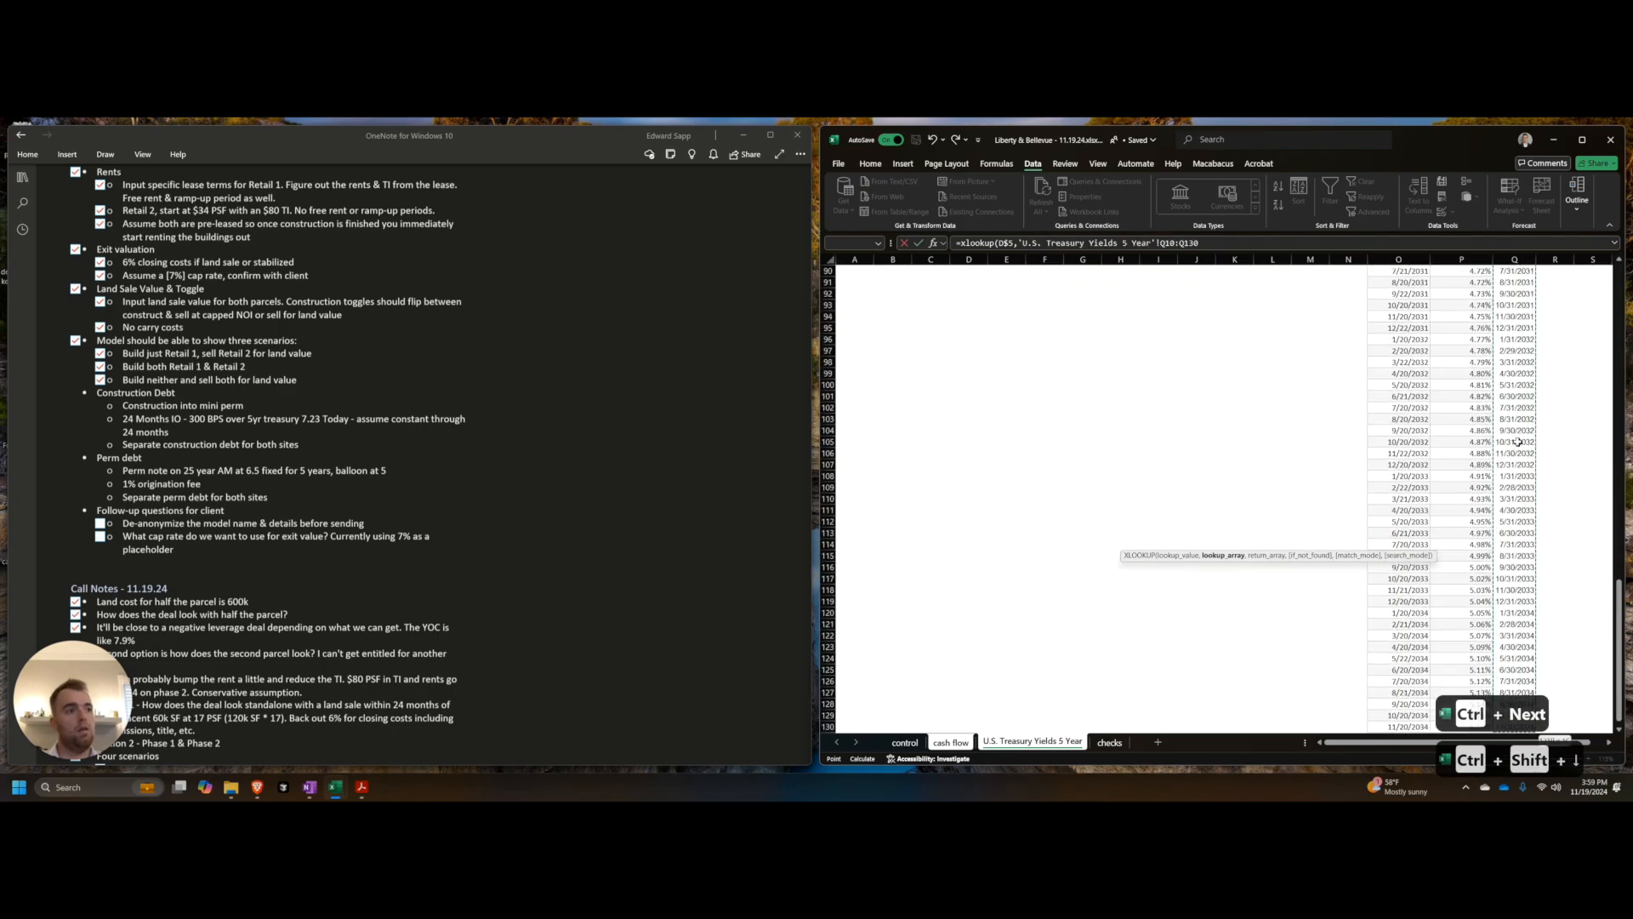
{"action": "type", "text": ","}
{"action": "key", "text": "ctrl+Home"}
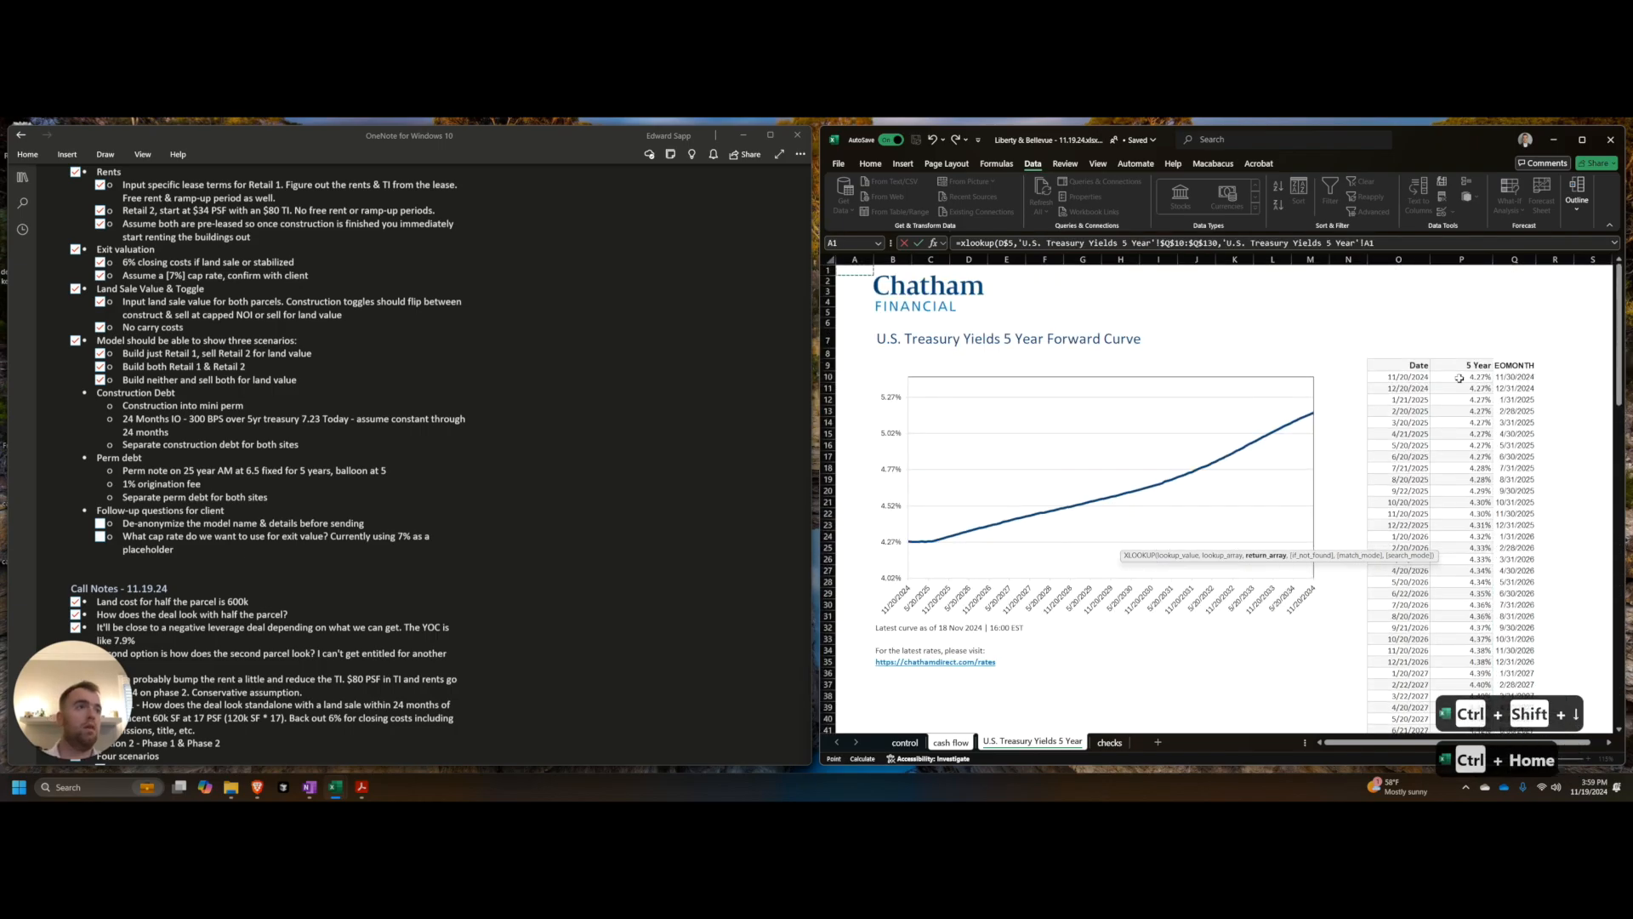
{"action": "key", "text": "ctrl+shift+Down"}
{"action": "key", "text": "F4"}
{"action": "type", "text": ",0)"}
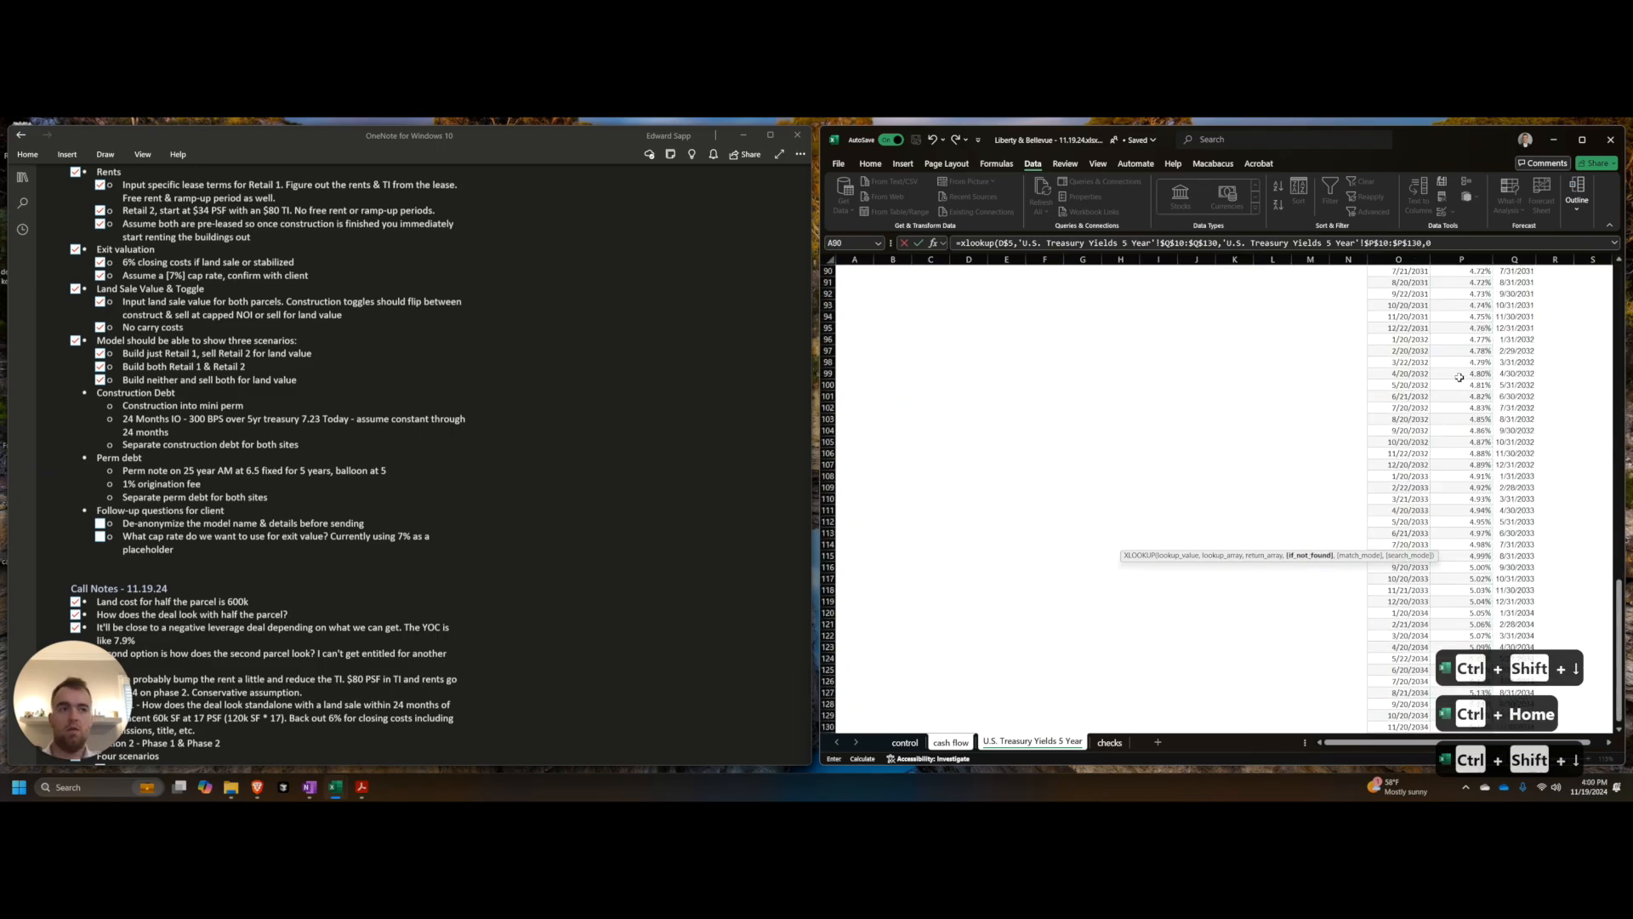
{"action": "key", "text": "Return"}
{"action": "key", "text": "ctrl+shift+5"}
Step: Fill the 5Yr Treasury lookup across row 93 from column D to EF (Jan '36) and color its font green
{"action": "key", "text": "ctrl+Up"}
{"action": "key", "text": "ctrl+Right"}
{"action": "key", "text": "Down"}
{"action": "key", "text": "Down"}
{"action": "key", "text": "ctrl+Up"}
{"action": "key", "text": "ctrl+Up"}
{"action": "key", "text": "ctrl+Up"}
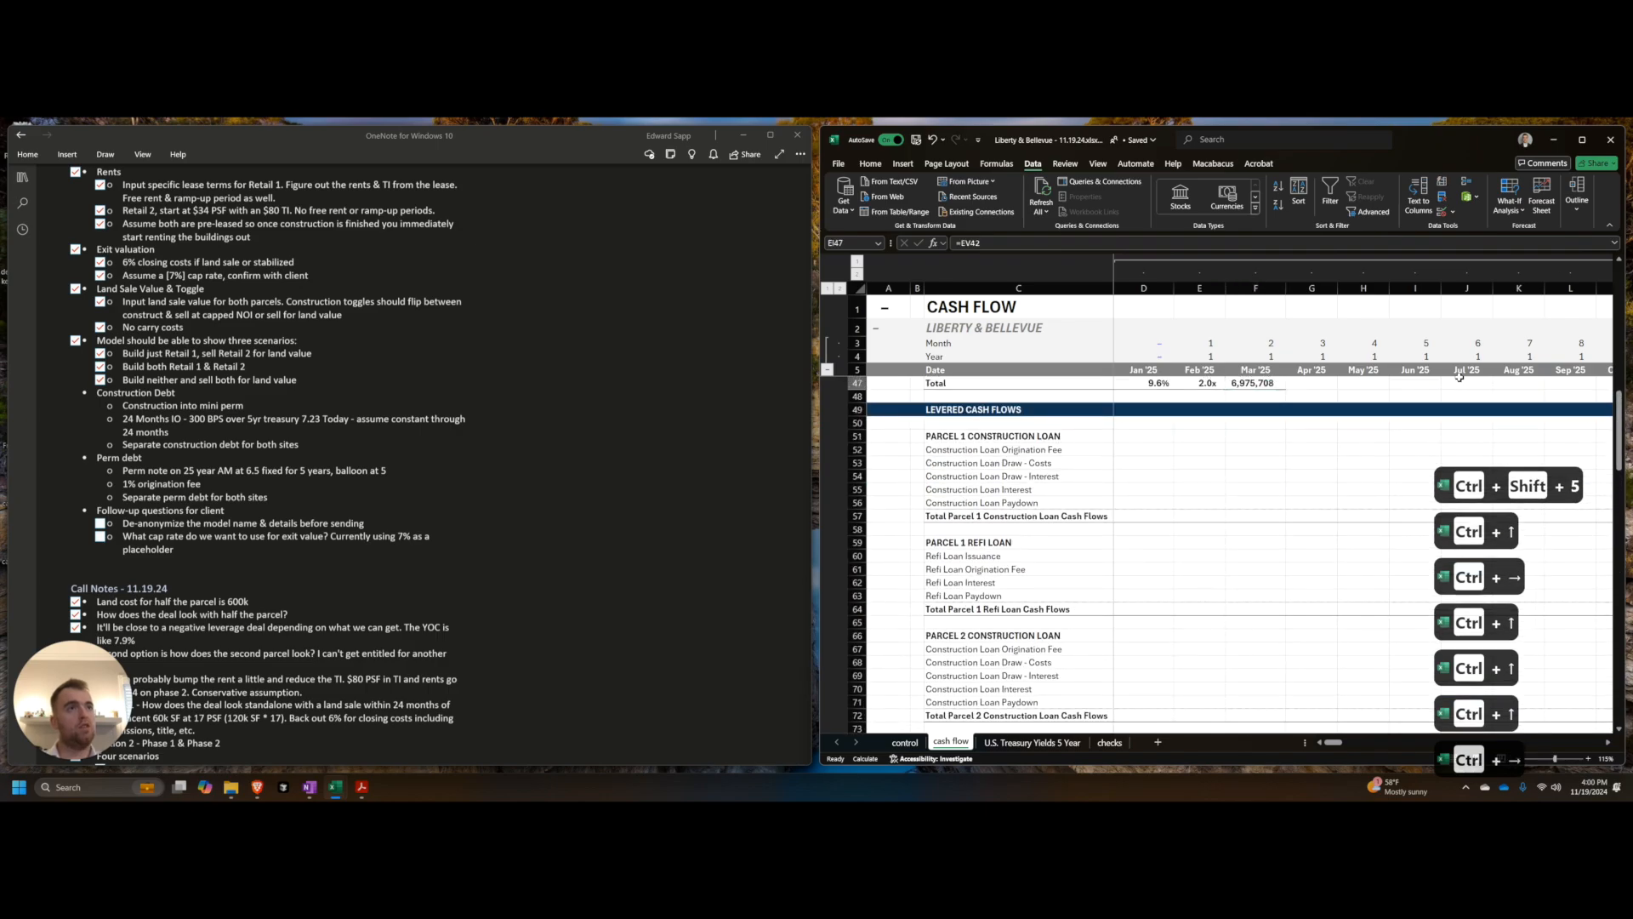
{"action": "key", "text": "ctrl+Right"}
{"action": "scroll", "coordinate": [1497, 477], "scroll_direction": "down", "scroll_amount": 10}
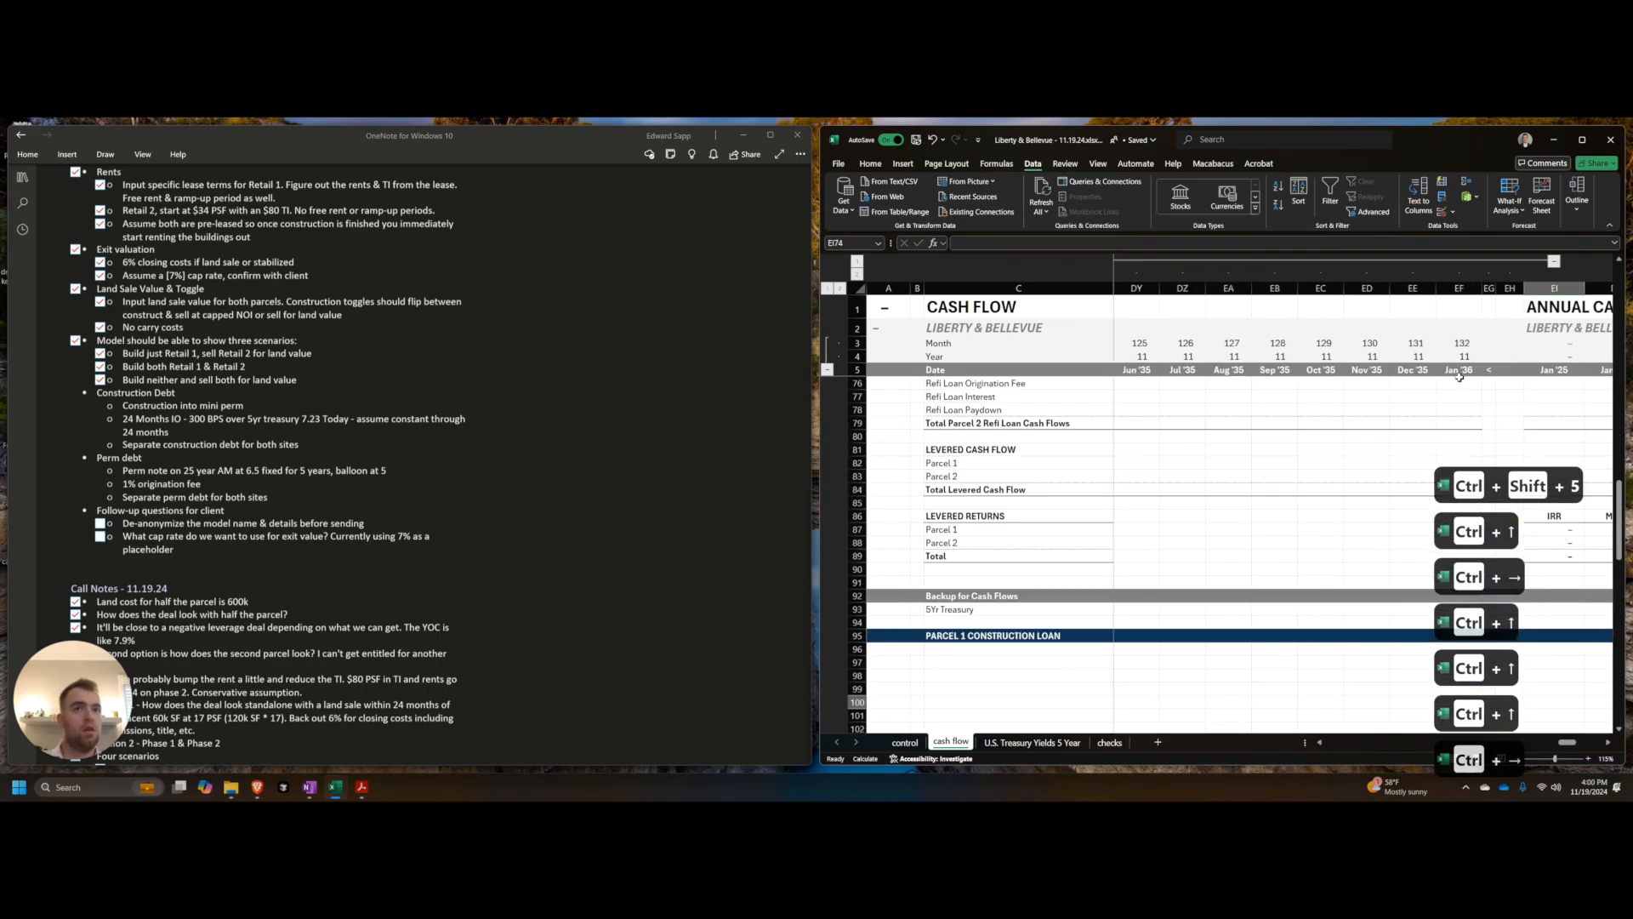
{"action": "left_click", "coordinate": [1460, 573]}
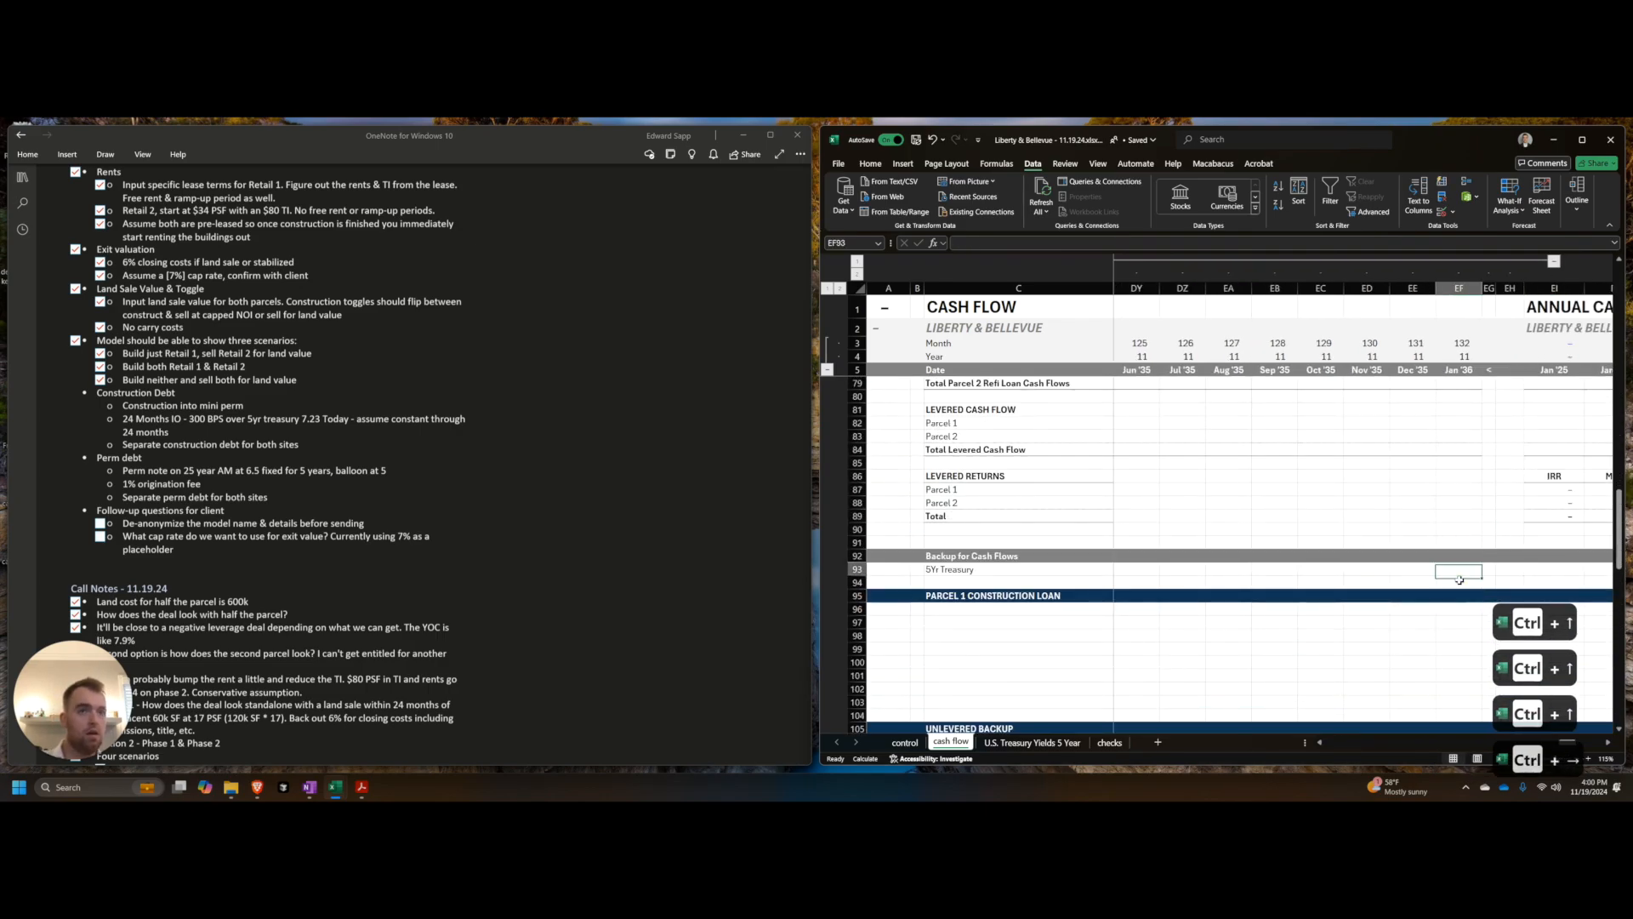
{"action": "key", "text": "ctrl+shift+Left"}
{"action": "key", "text": "ctrl+r"}
{"action": "key", "text": "ctrl+apostrophe"}
{"action": "key", "text": "ctrl+apostrophe"}
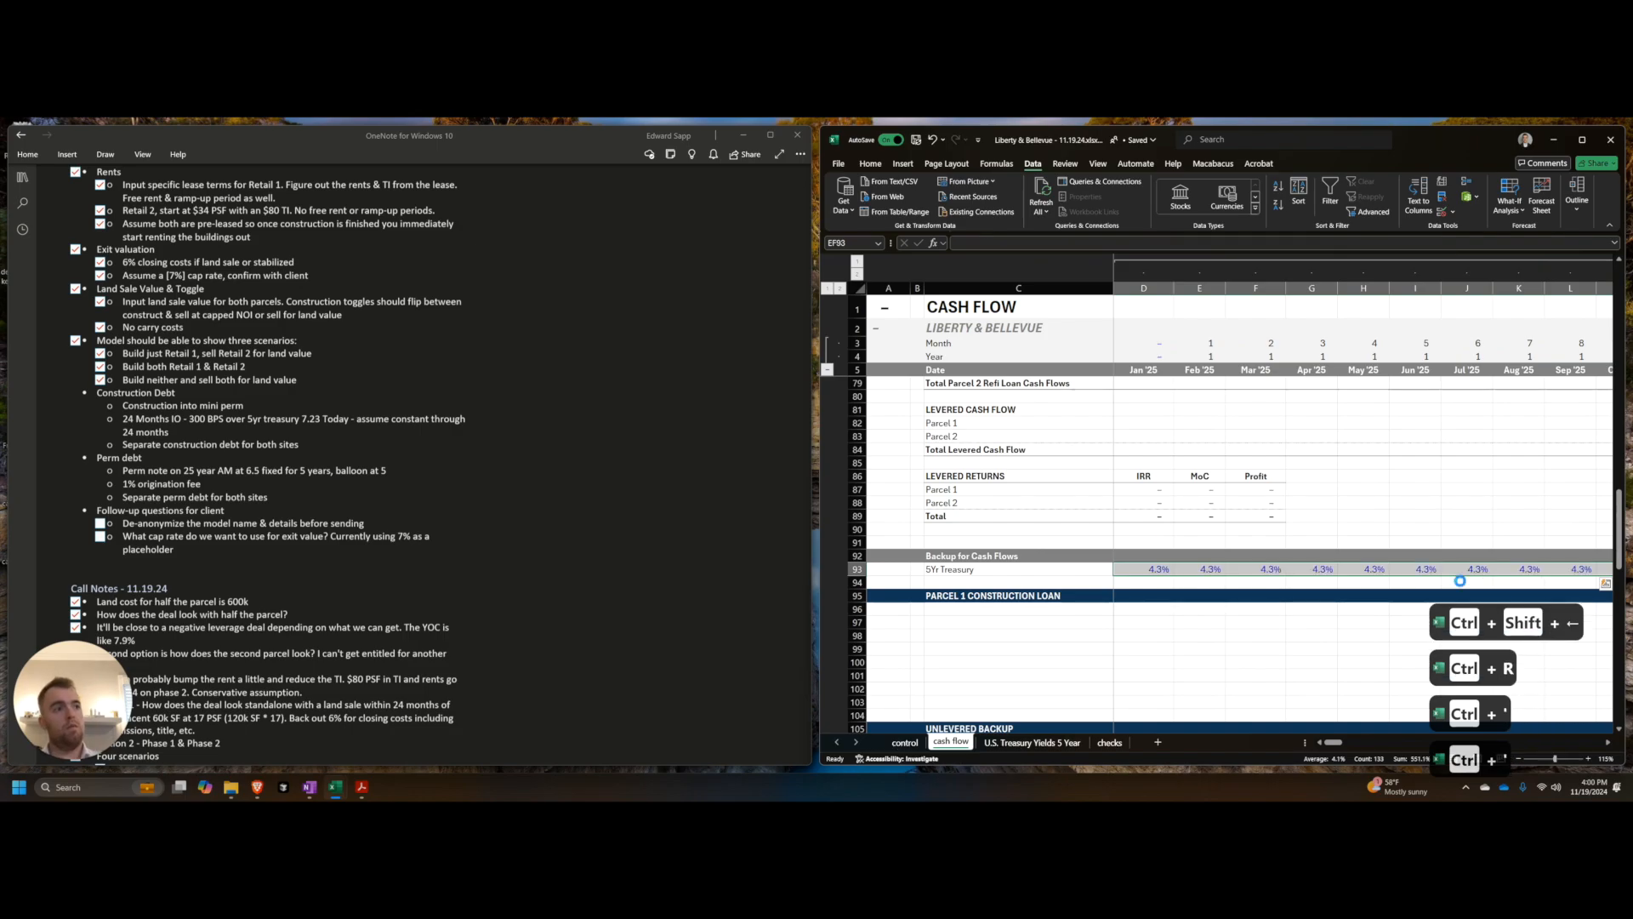
Step: Examine the 5Yr Treasury rates month by month along row 93 of the cash flow sheet
{"action": "key", "text": "shift+BackSpace"}
{"action": "key", "text": "ctrl+Left"}
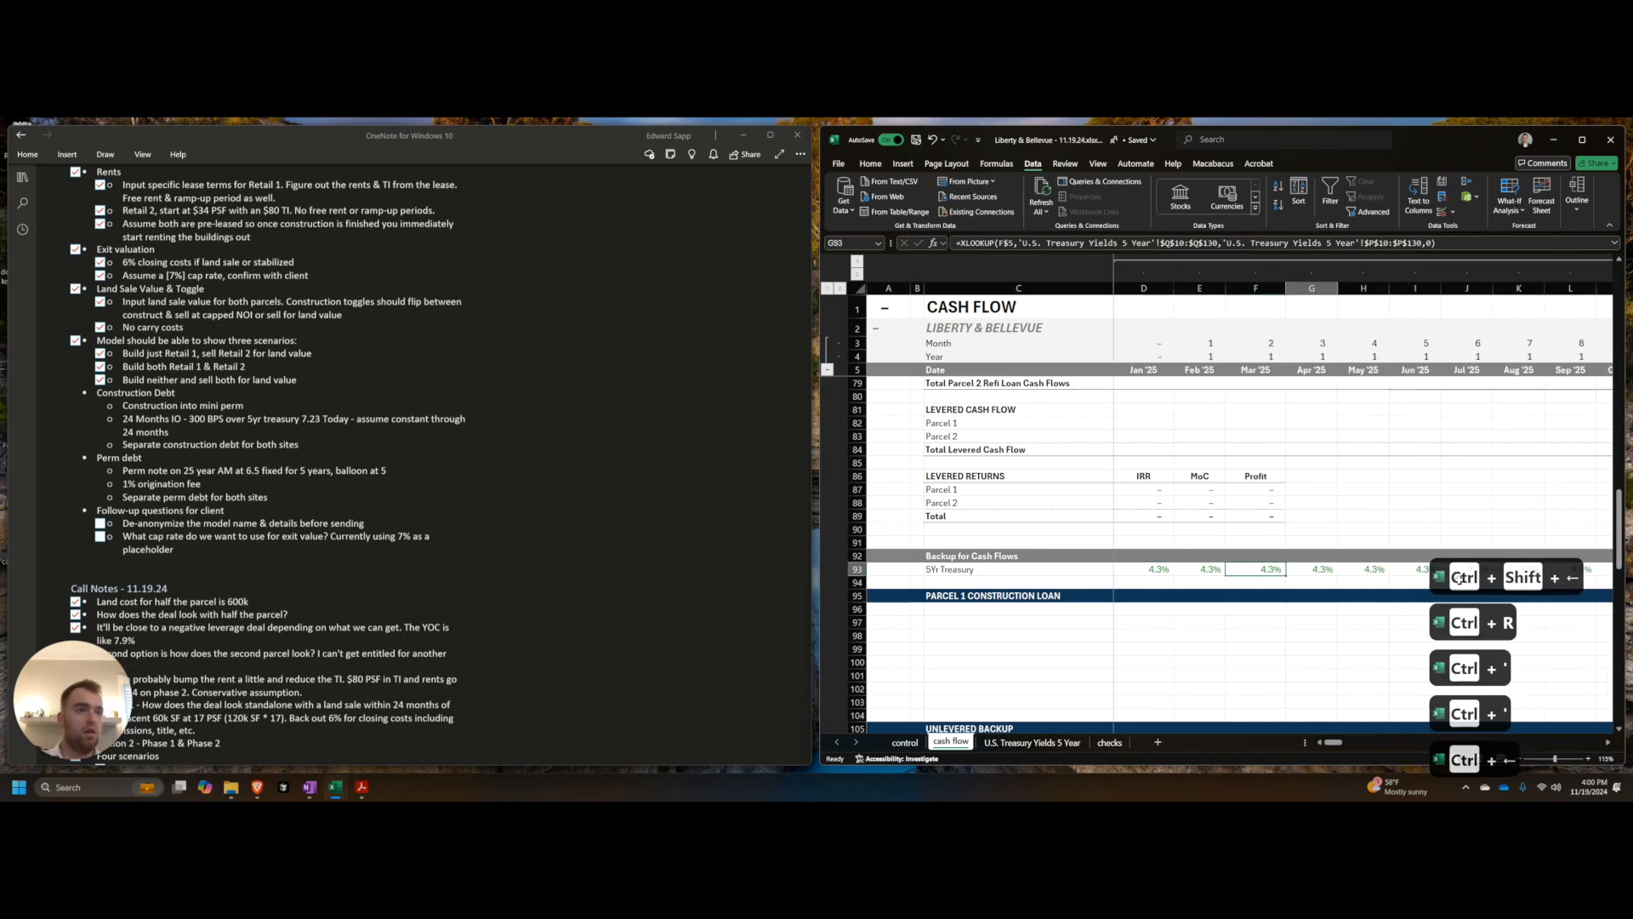
{"action": "key", "text": "Right"}
{"action": "key", "text": "Right"}
{"action": "key", "text": "Right"}
{"action": "key", "text": "Right"}
{"action": "key", "text": "Right"}
{"action": "key", "text": "Right"}
{"action": "key", "text": "Right"}
{"action": "key", "text": "Right"}
{"action": "key", "text": "Right"}
{"action": "key", "text": "Right"}
{"action": "key", "text": "Right"}
{"action": "key", "text": "Right"}
{"action": "key", "text": "Right"}
{"action": "key", "text": "Right"}
{"action": "key", "text": "Right"}
{"action": "key", "text": "Right"}
{"action": "key", "text": "Right"}
{"action": "key", "text": "Right"}
{"action": "key", "text": "Right"}
{"action": "key", "text": "Right"}
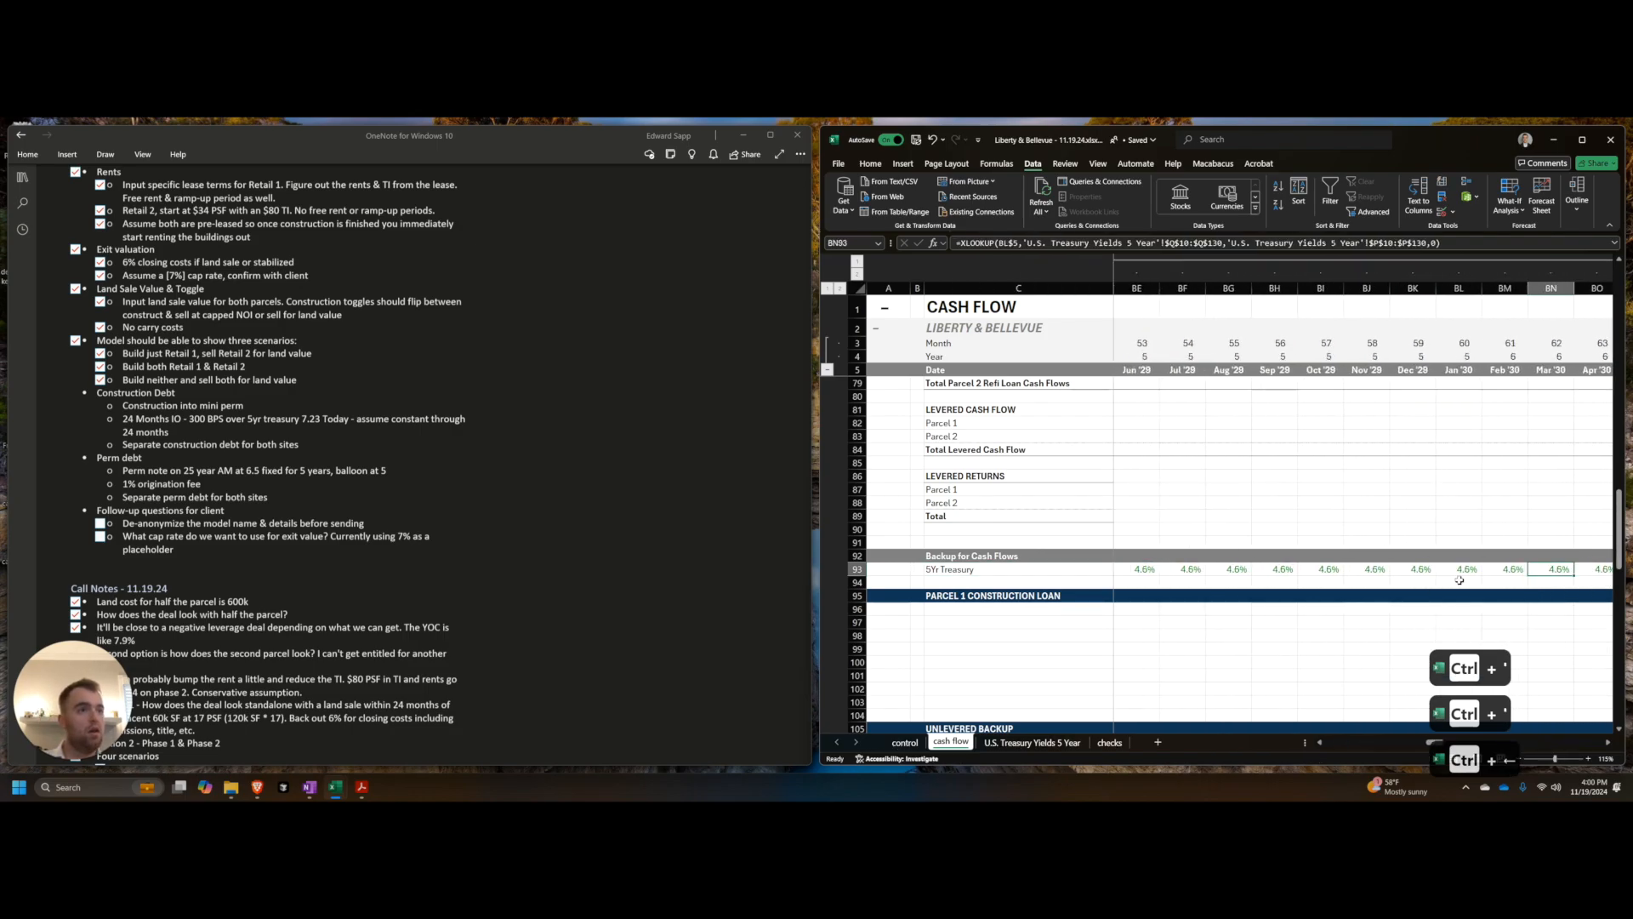
{"action": "key", "text": "Right"}
{"action": "key", "text": "Right"}
{"action": "key", "text": "Right"}
{"action": "key", "text": "Right"}
{"action": "key", "text": "Right"}
{"action": "key", "text": "Right"}
{"action": "key", "text": "Right"}
{"action": "key", "text": "Right"}
{"action": "key", "text": "Right"}
{"action": "key", "text": "Right"}
{"action": "key", "text": "Right"}
{"action": "key", "text": "Right"}
{"action": "key", "text": "Right"}
{"action": "key", "text": "Right"}
{"action": "key", "text": "Right"}
{"action": "key", "text": "Right"}
{"action": "key", "text": "Right"}
{"action": "key", "text": "Right"}
{"action": "key", "text": "Right"}
{"action": "key", "text": "Right"}
Step: Replace the if-not-found value in D93's XLOOKUP with the preceding cell C93 and refill the formula across row 93
{"action": "key", "text": "ctrl+Left"}
{"action": "key", "text": "ctrl+Left"}
{"action": "key", "text": "Right"}
{"action": "key", "text": "F2"}
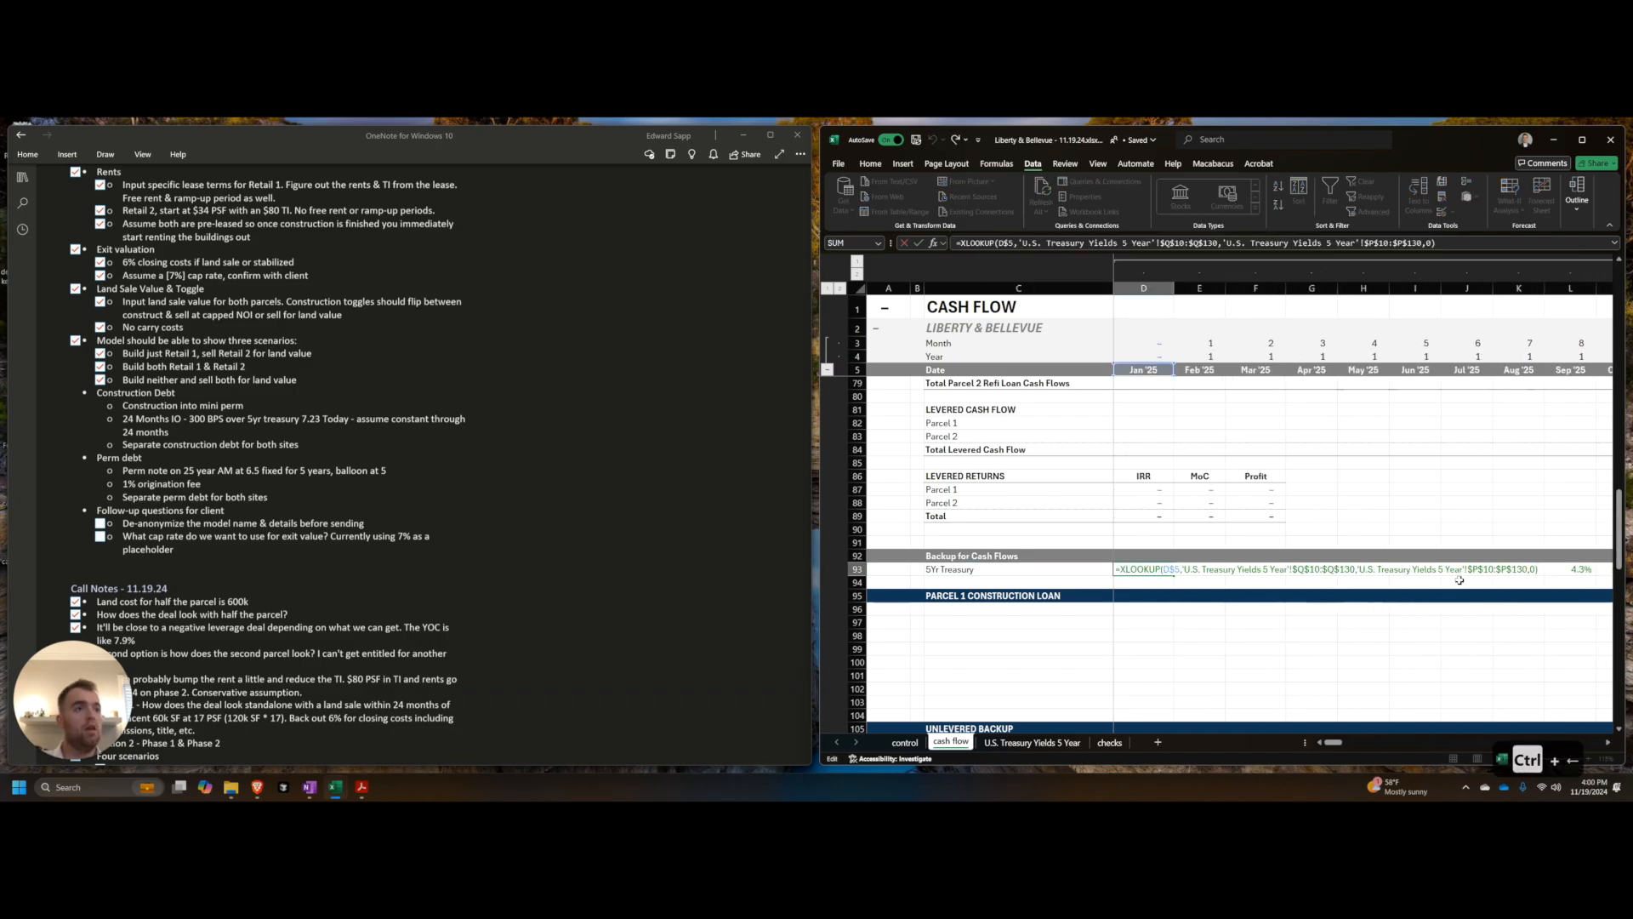
{"action": "key", "text": "Left"}
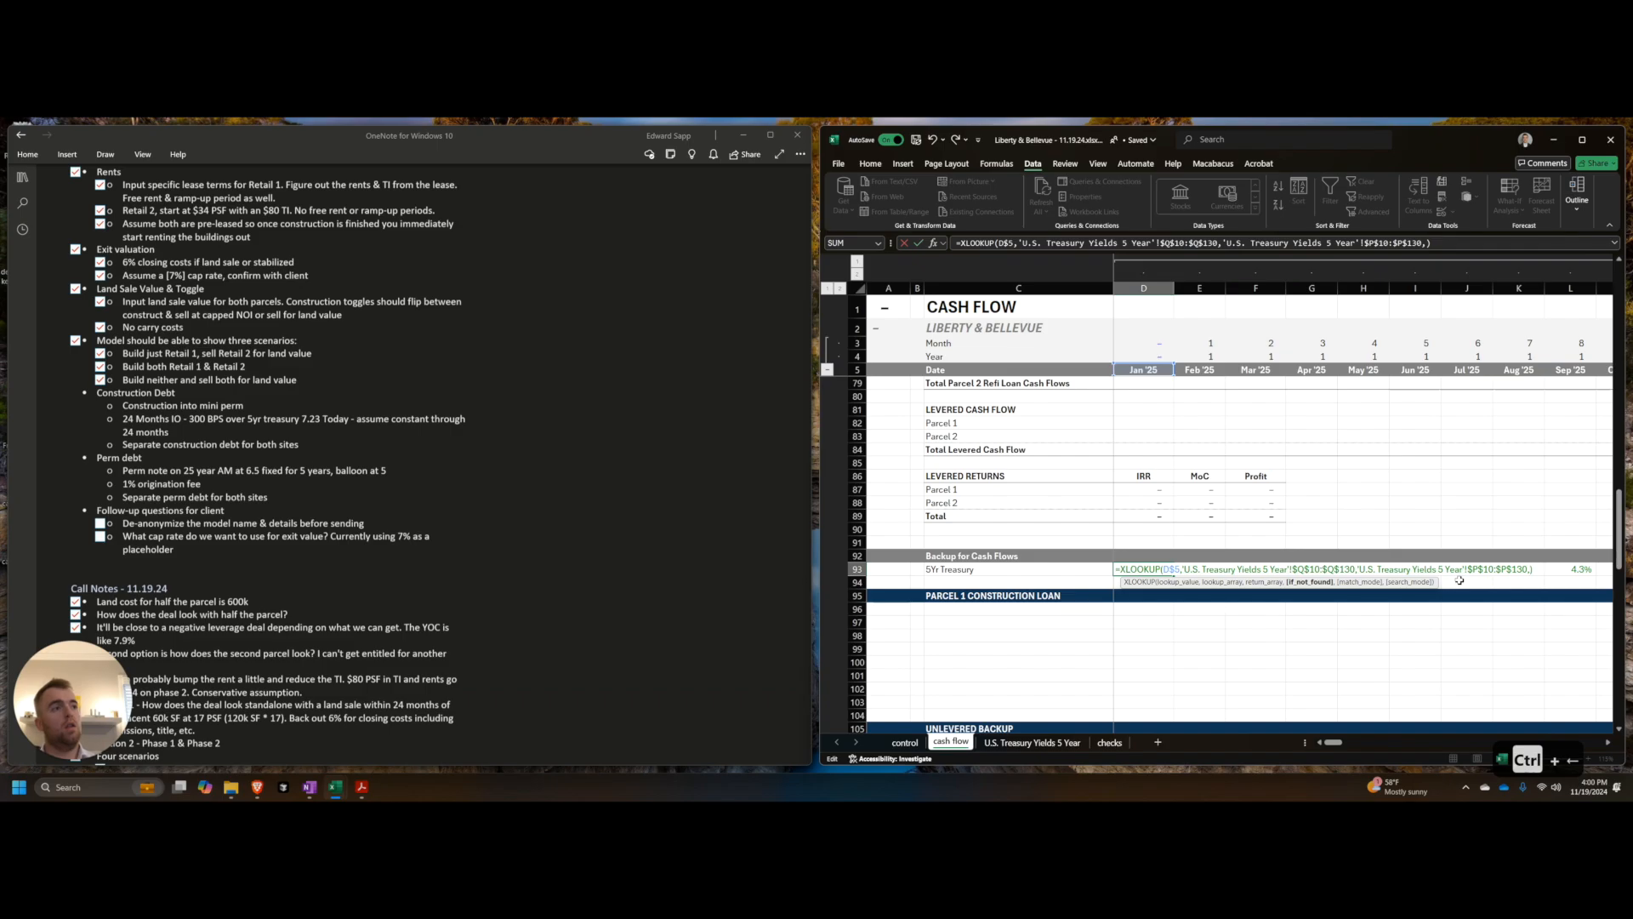
{"action": "type", "text": "C93"}
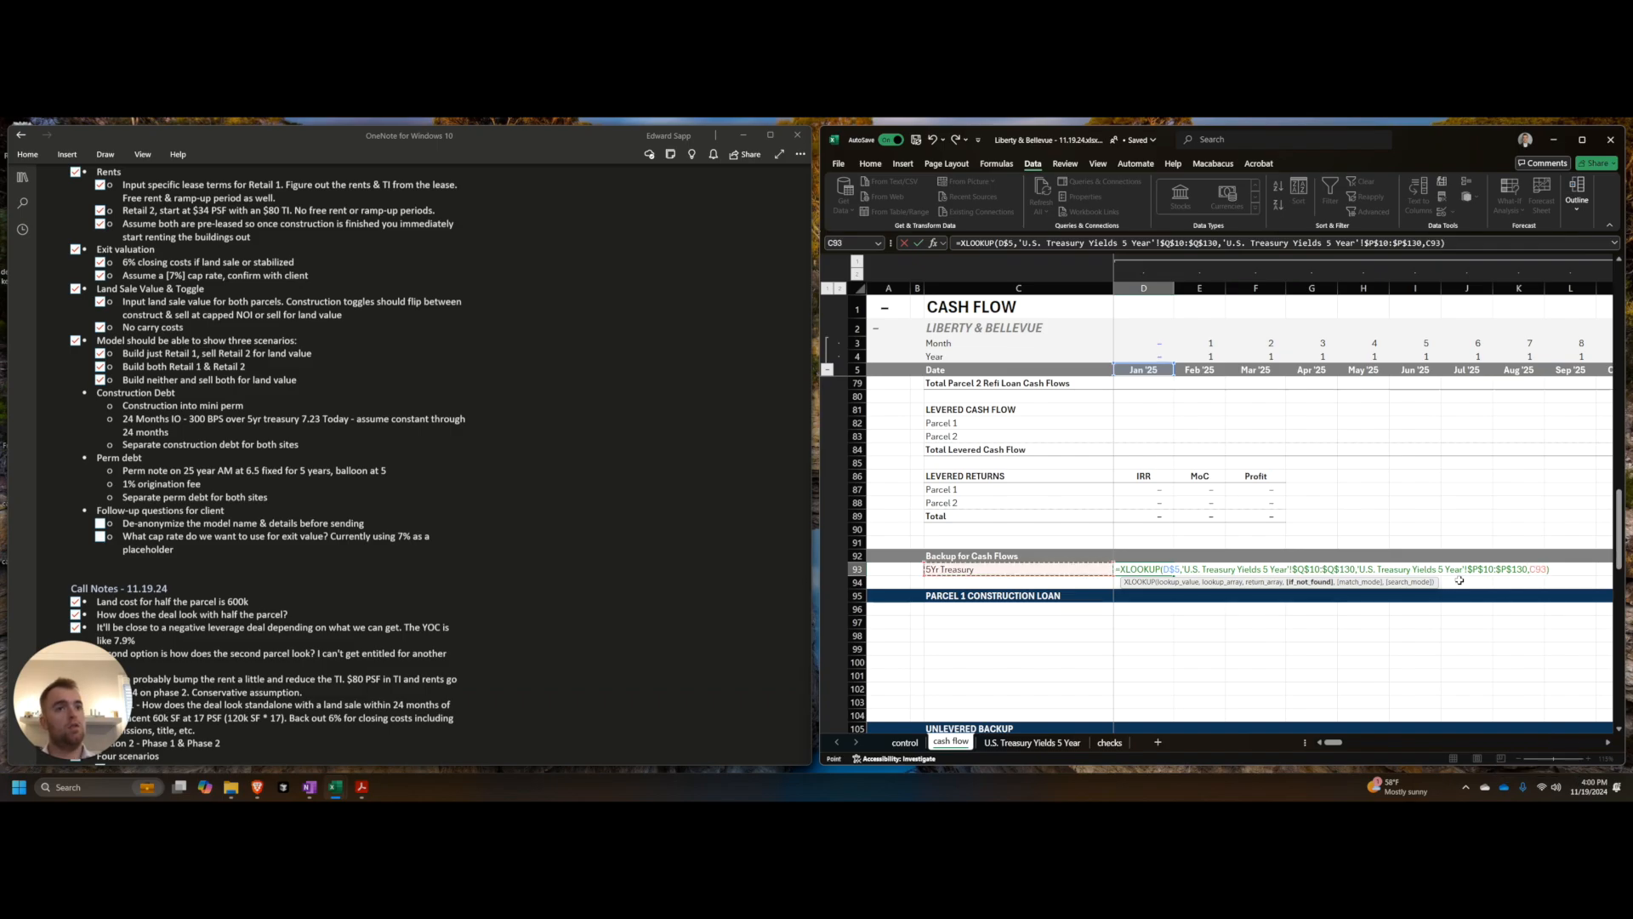
{"action": "key", "text": "ctrl+Return"}
{"action": "key", "text": "ctrl+shift+Right"}
{"action": "key", "text": "ctrl+r"}
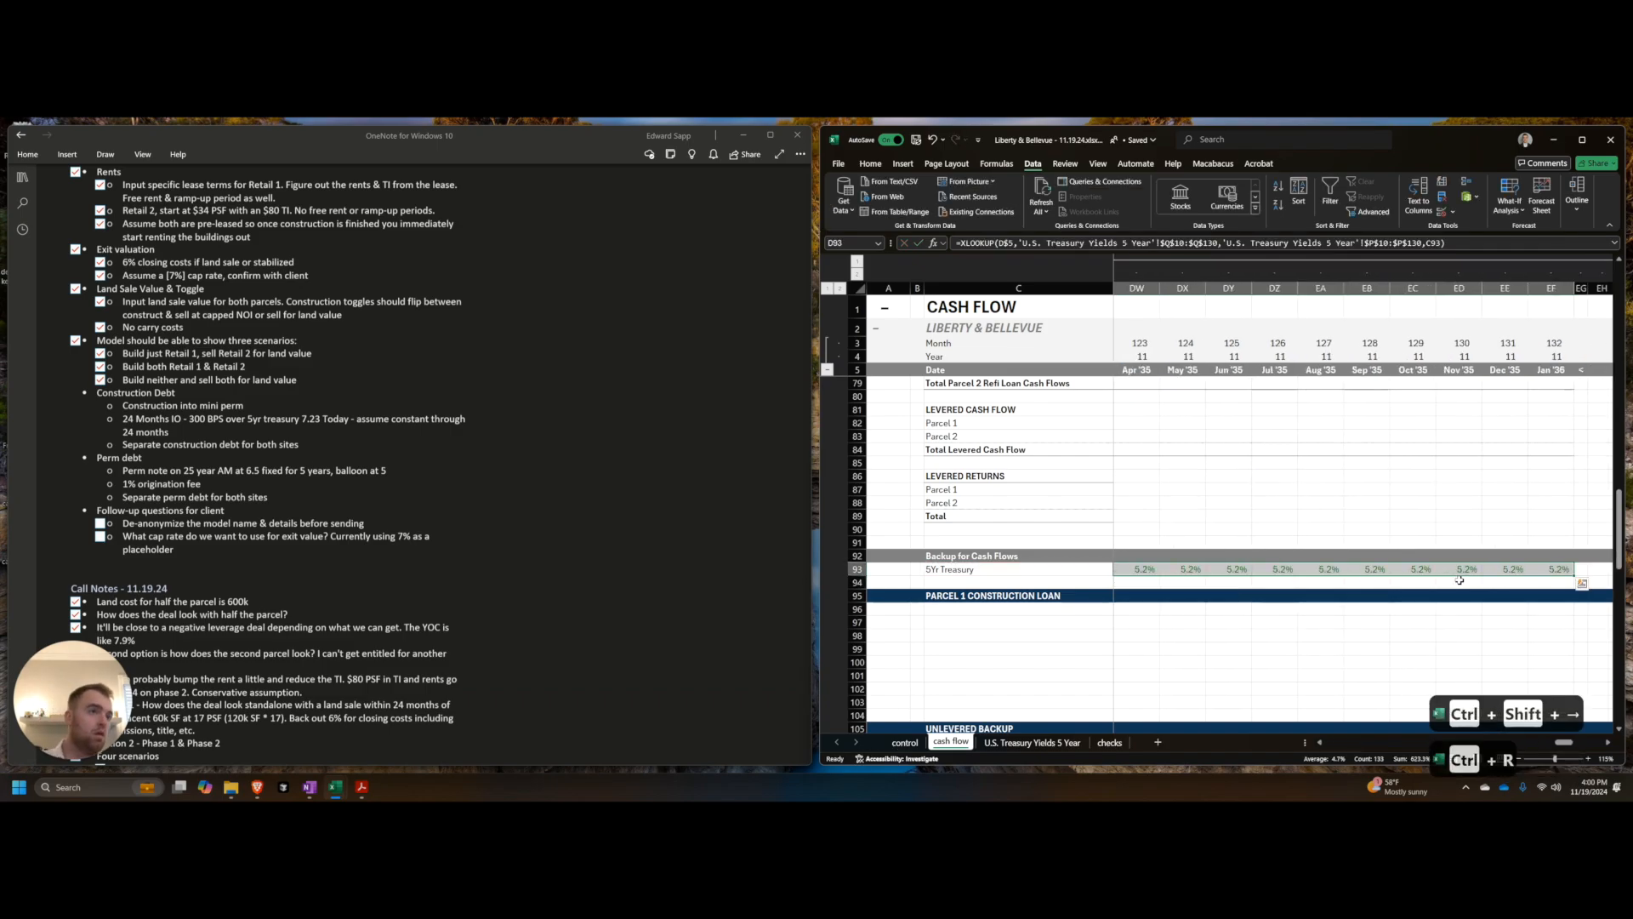
Step: Show the 5Yr Treasury percentages in row 93 with two decimal places
{"action": "key", "text": "ctrl+Left"}
{"action": "key", "text": "ctrl+shift+Right"}
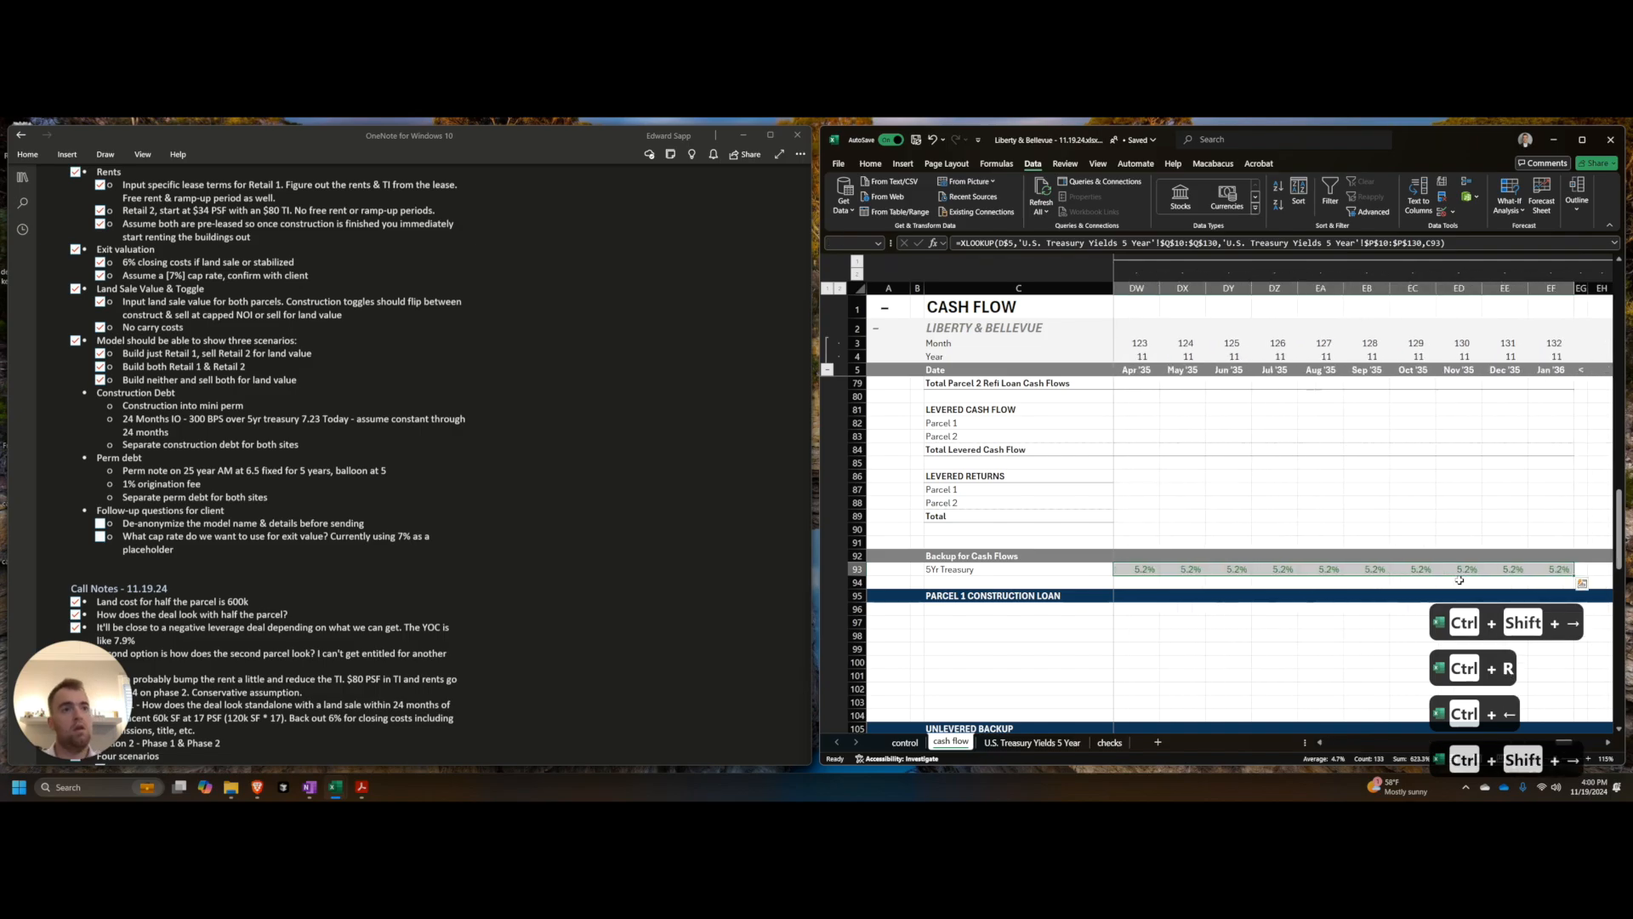
{"action": "key", "text": "alt+h"}
Step: Check the final month's formula in EF93 and its fallback rate against the end of the forward curve on the Treasury sheet
{"action": "key", "text": "ctrl+Right"}
{"action": "key", "text": "ctrl+Page_Down"}
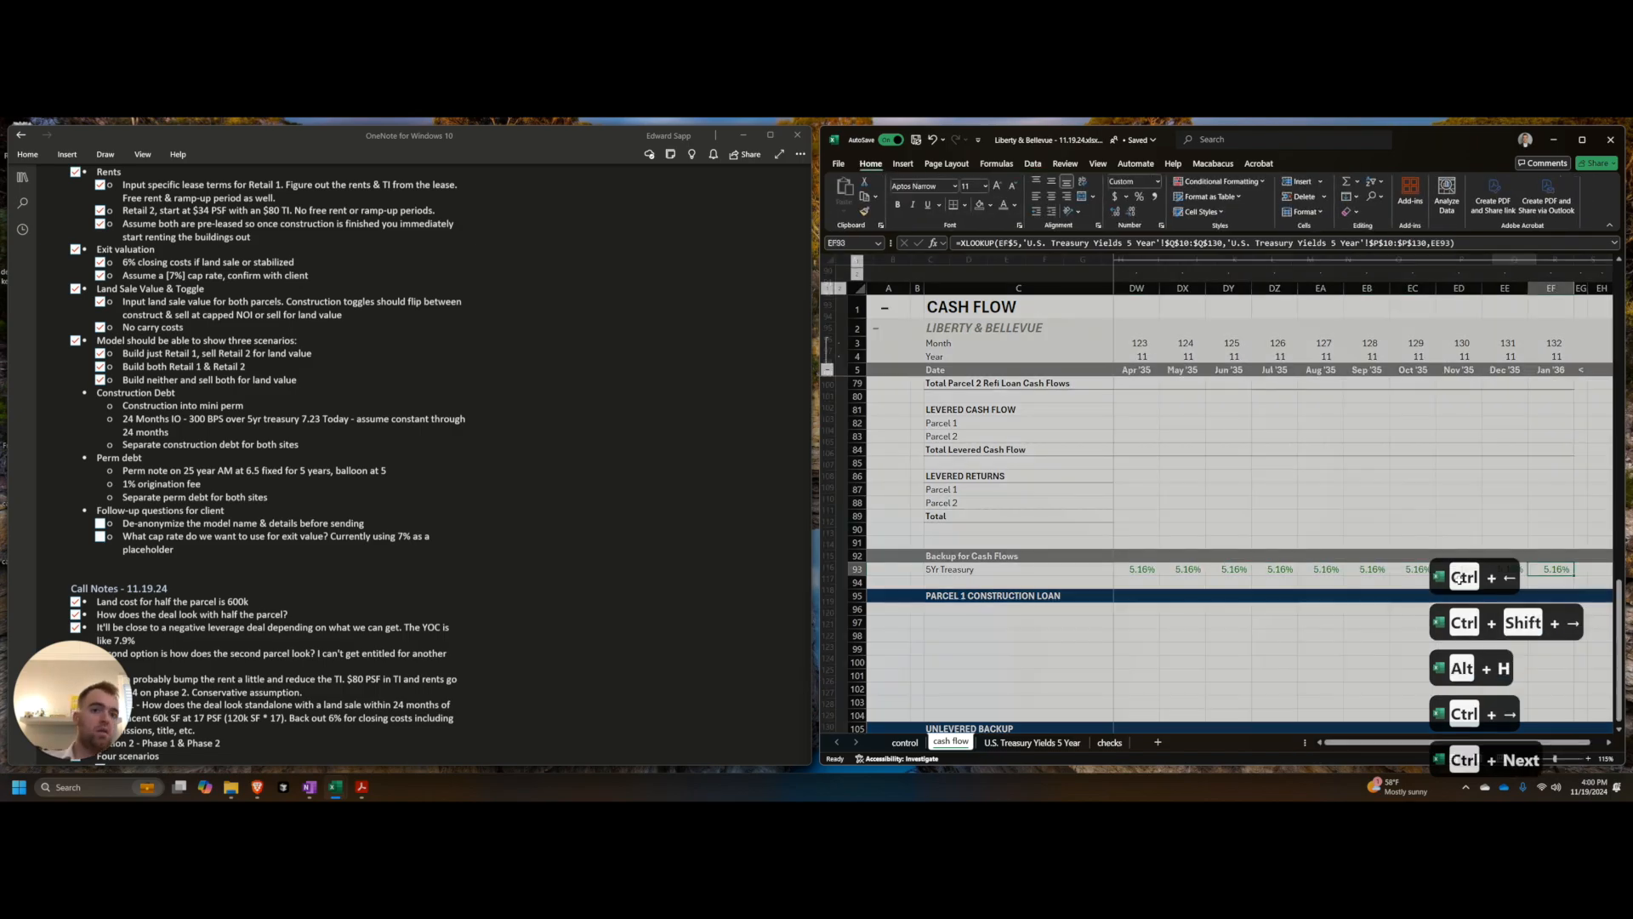
{"action": "key", "text": "ctrl+End"}
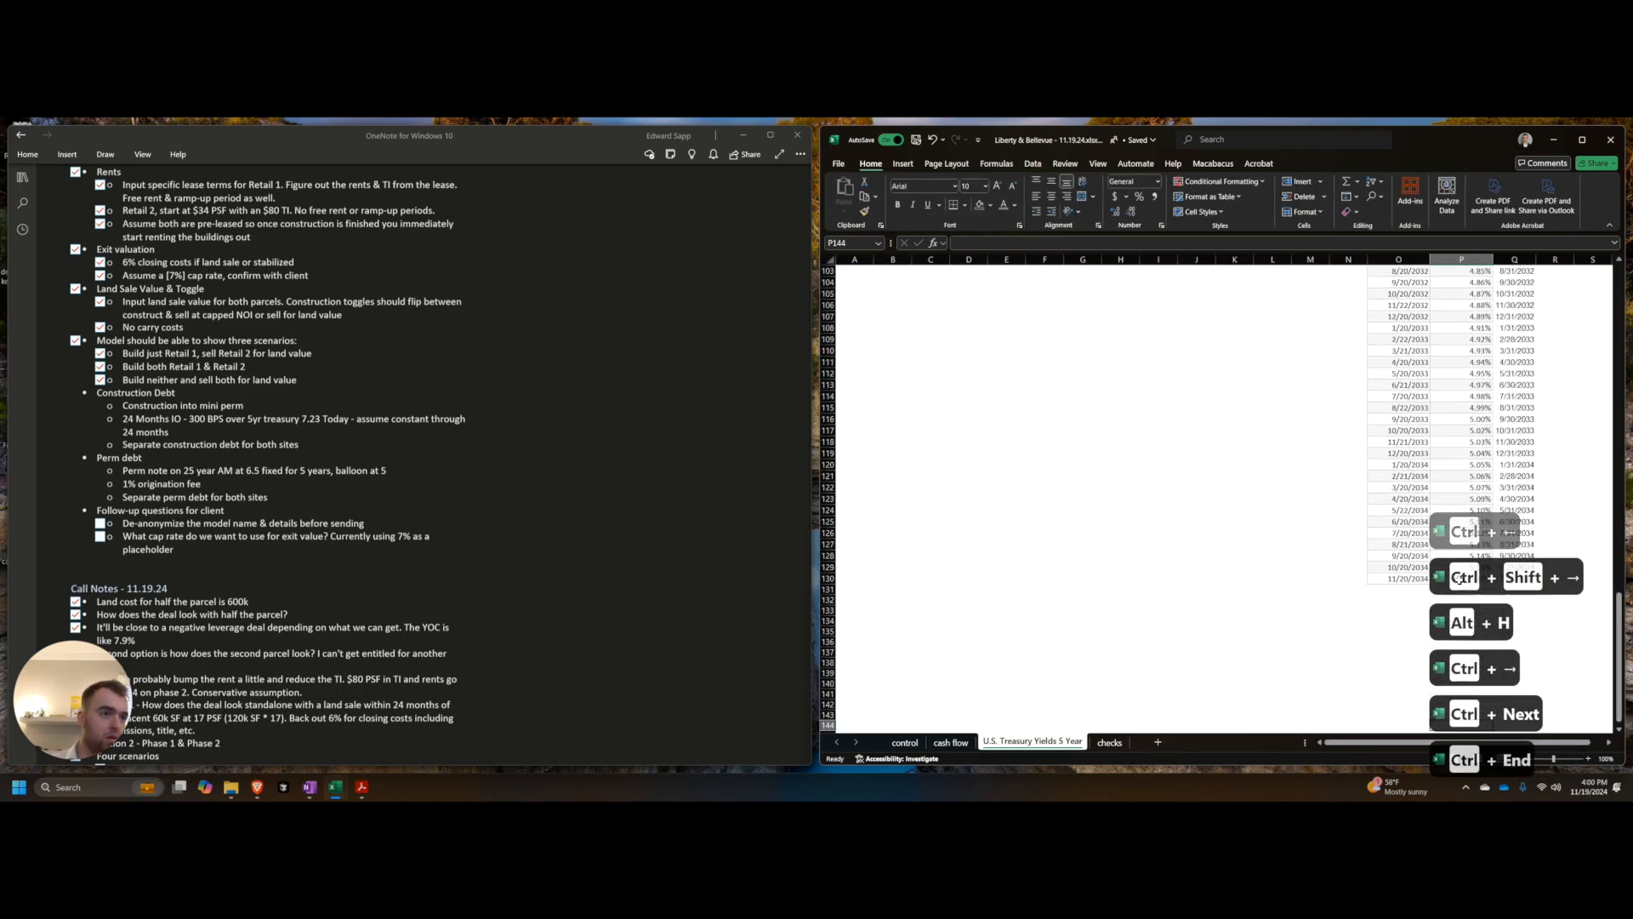
{"action": "key", "text": "ctrl+Up"}
{"action": "key", "text": "ctrl+Page_Up"}
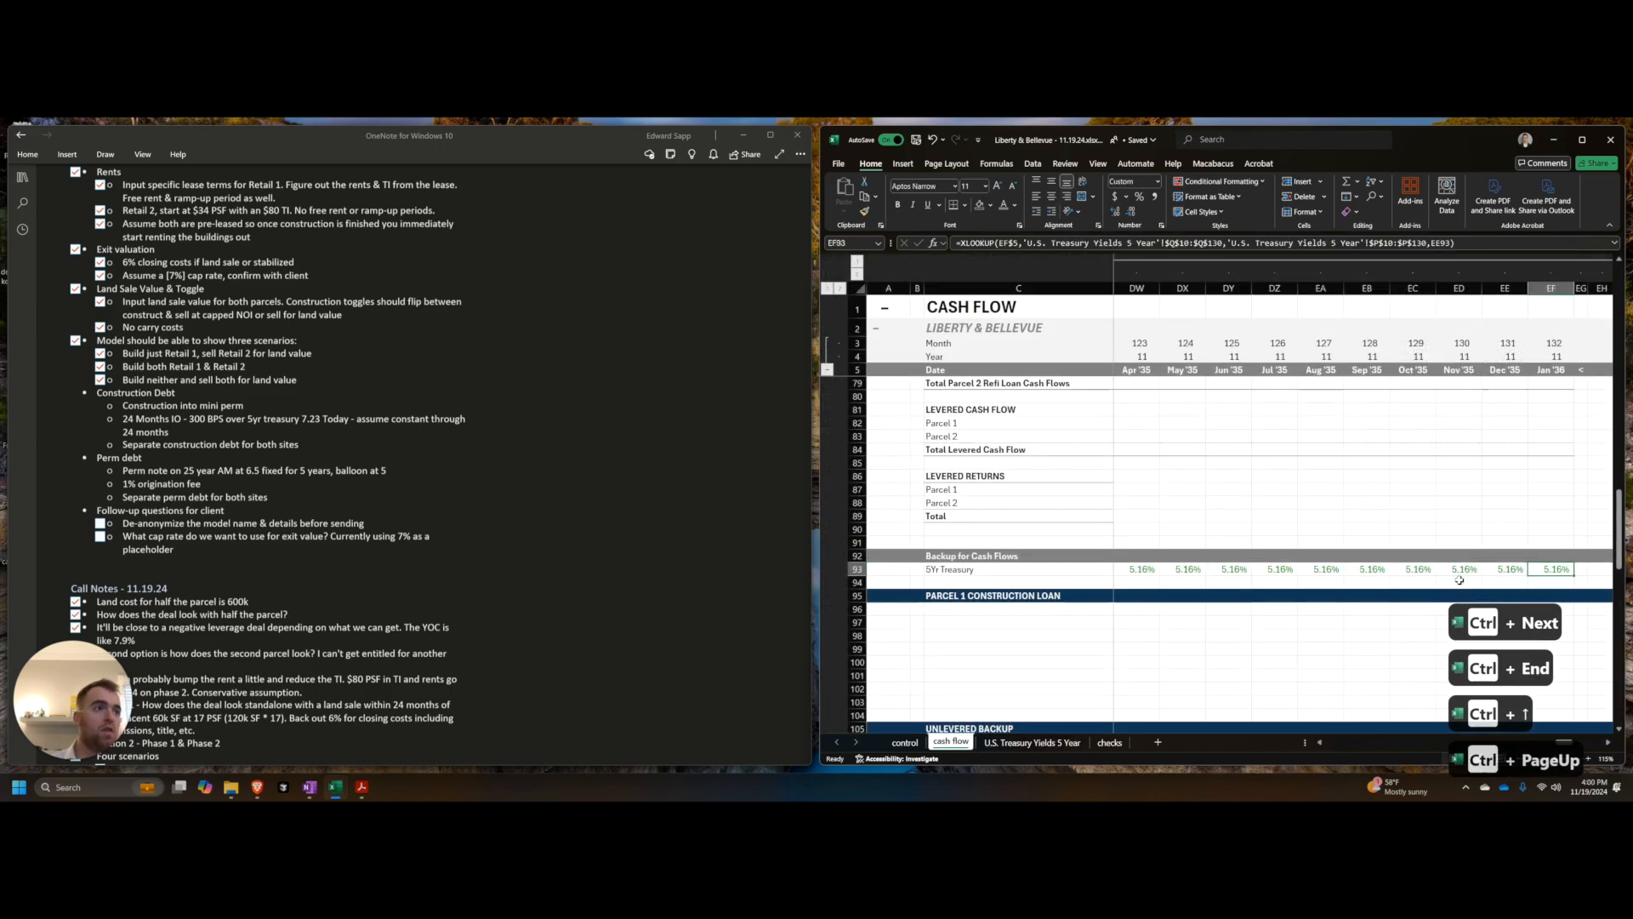
{"action": "key", "text": "F2"}
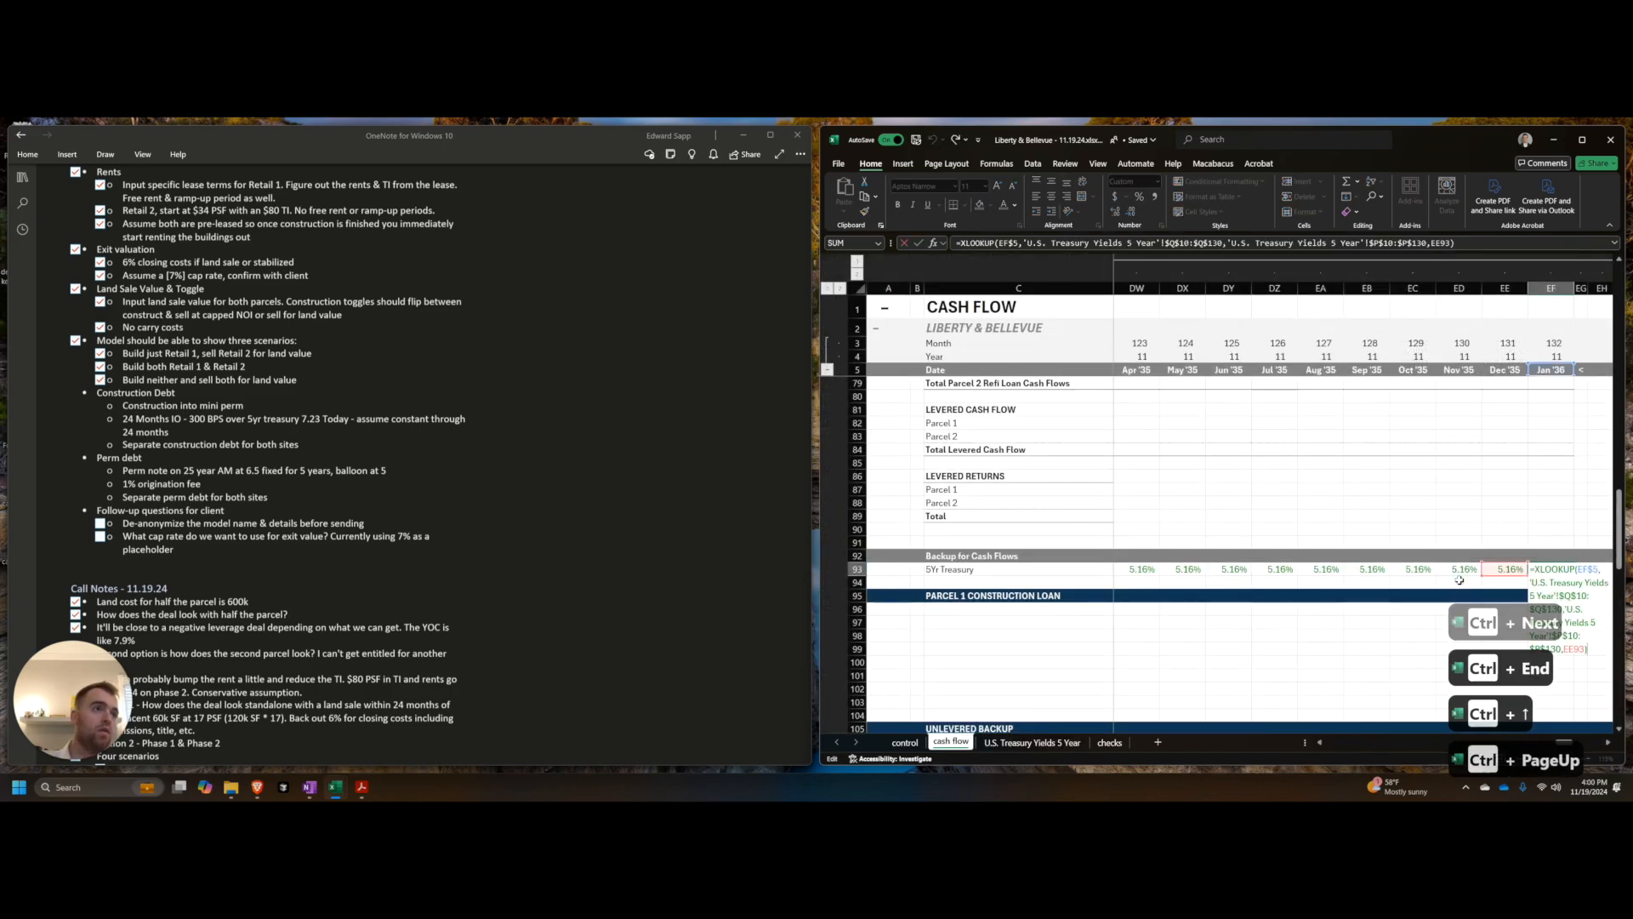
{"action": "double_click", "coordinate": [1576, 649]}
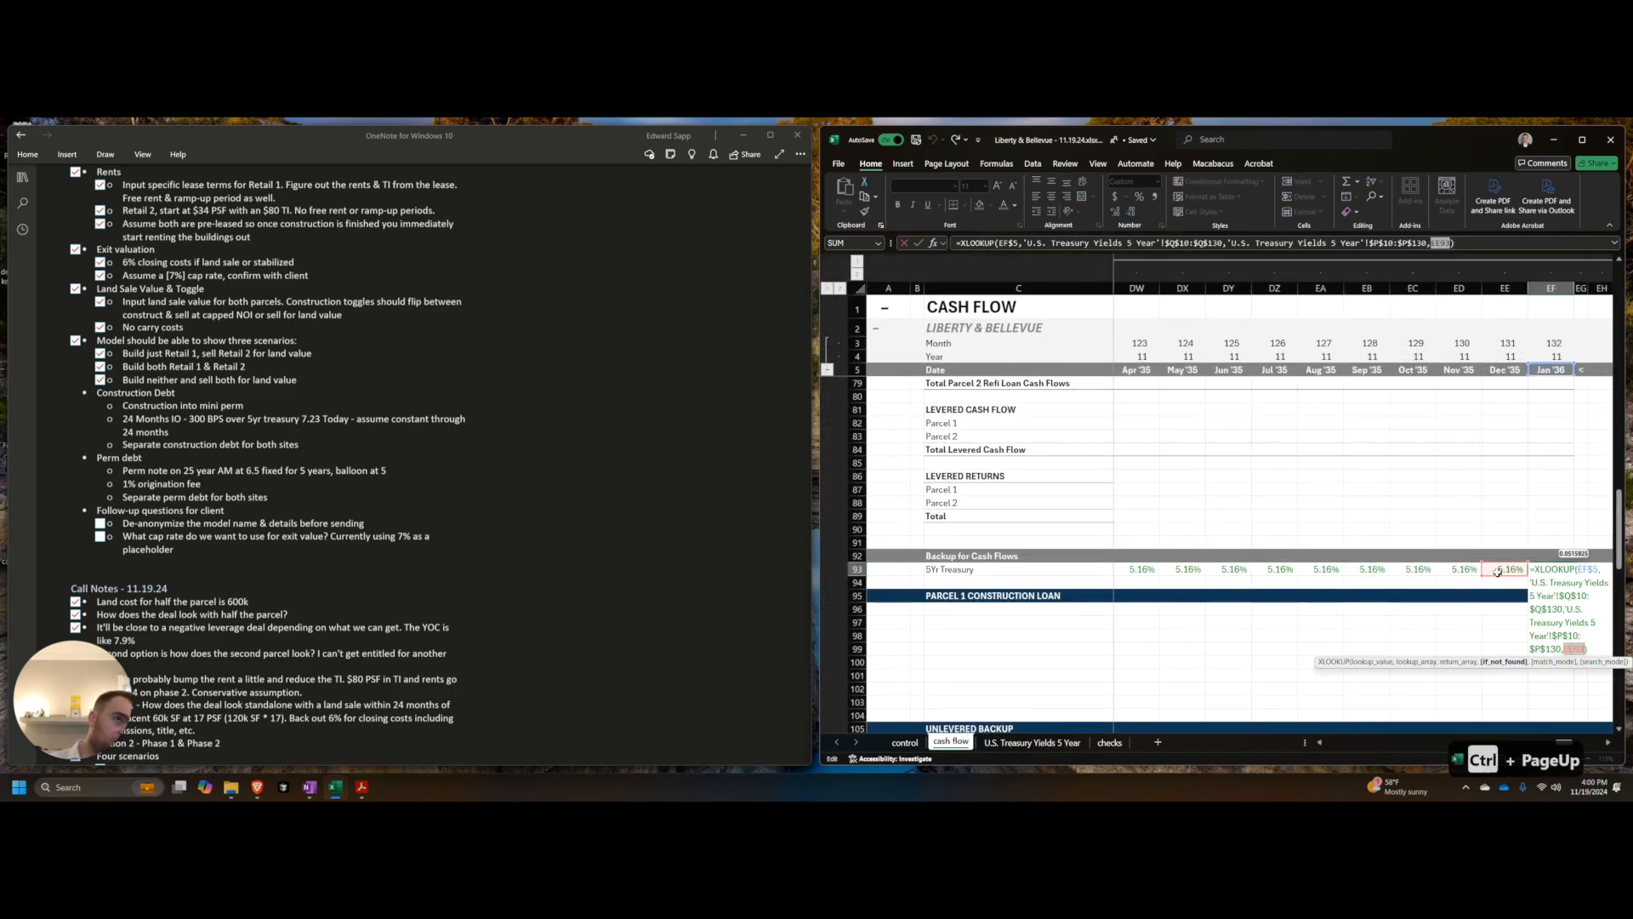
{"action": "key", "text": "Escape"}
{"action": "key", "text": "ctrl+Left"}
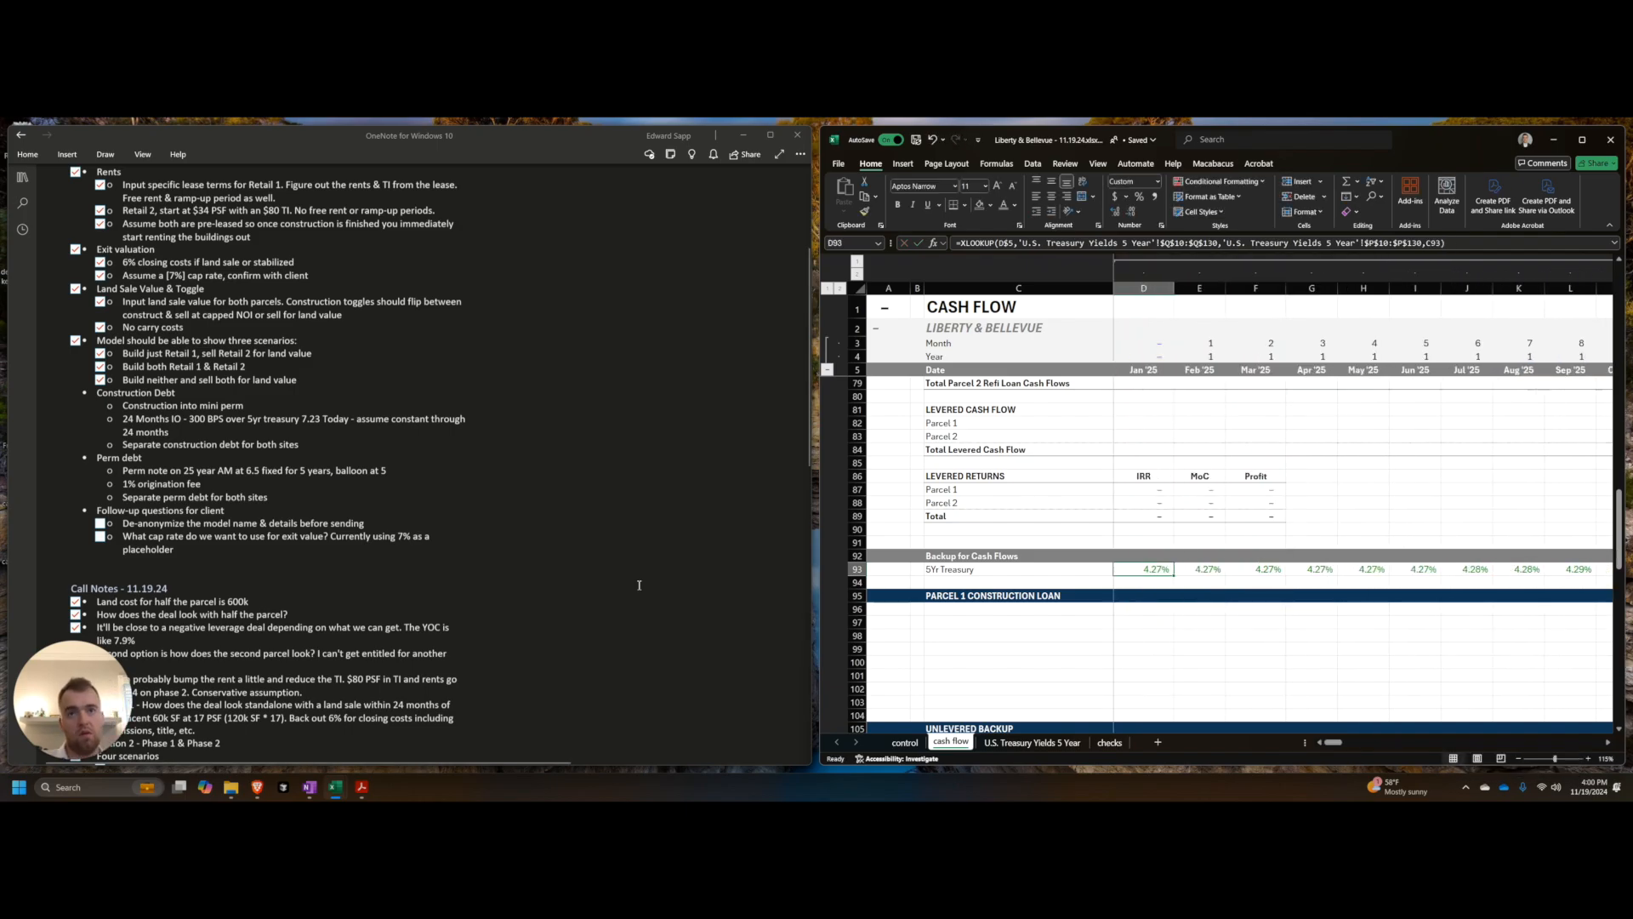
{"action": "key", "text": "alt+Tab"}
{"action": "key", "text": "alt+Tab"}
{"action": "key", "text": "alt+Escape"}
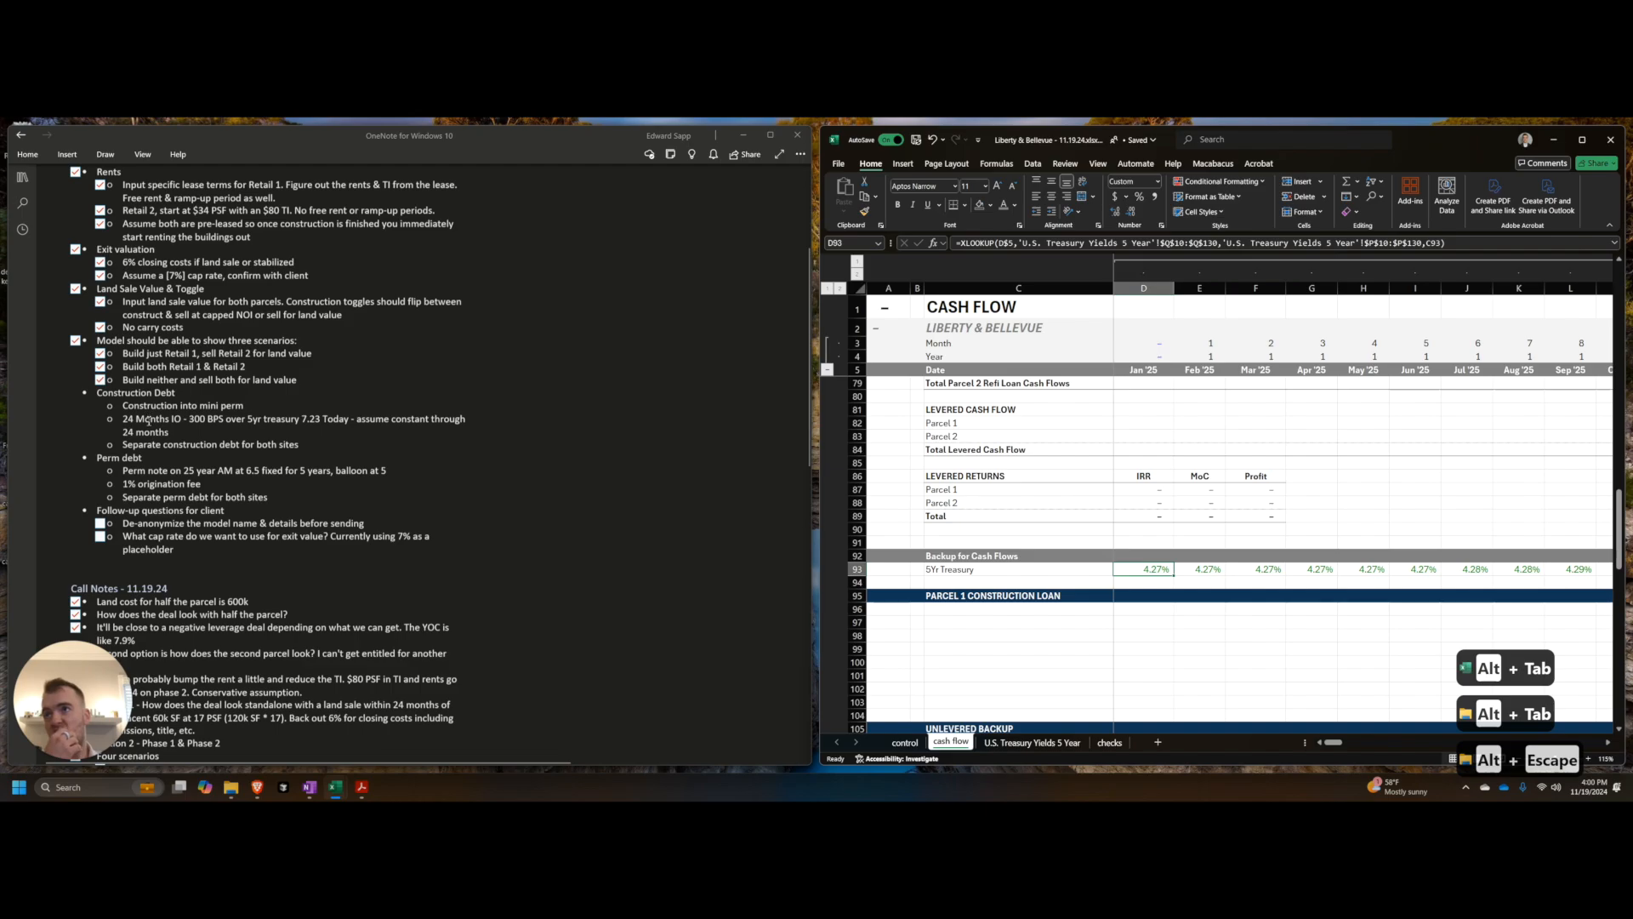
{"action": "left_click", "coordinate": [208, 432]}
{"action": "key", "text": "ctrl+1"}
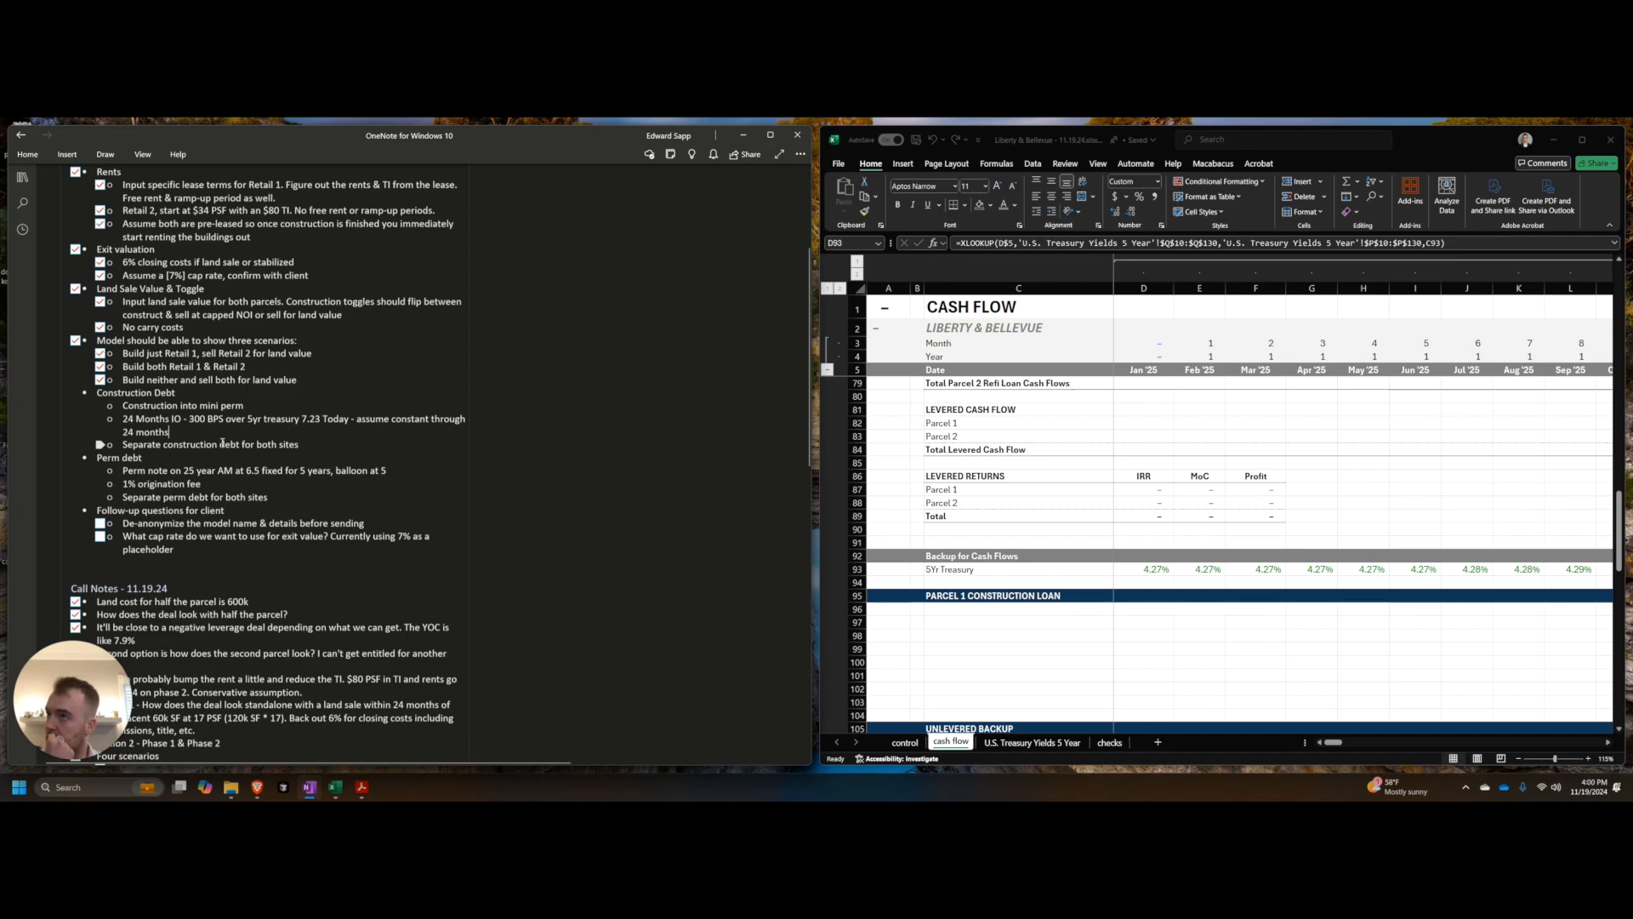
{"action": "left_click", "coordinate": [989, 569]}
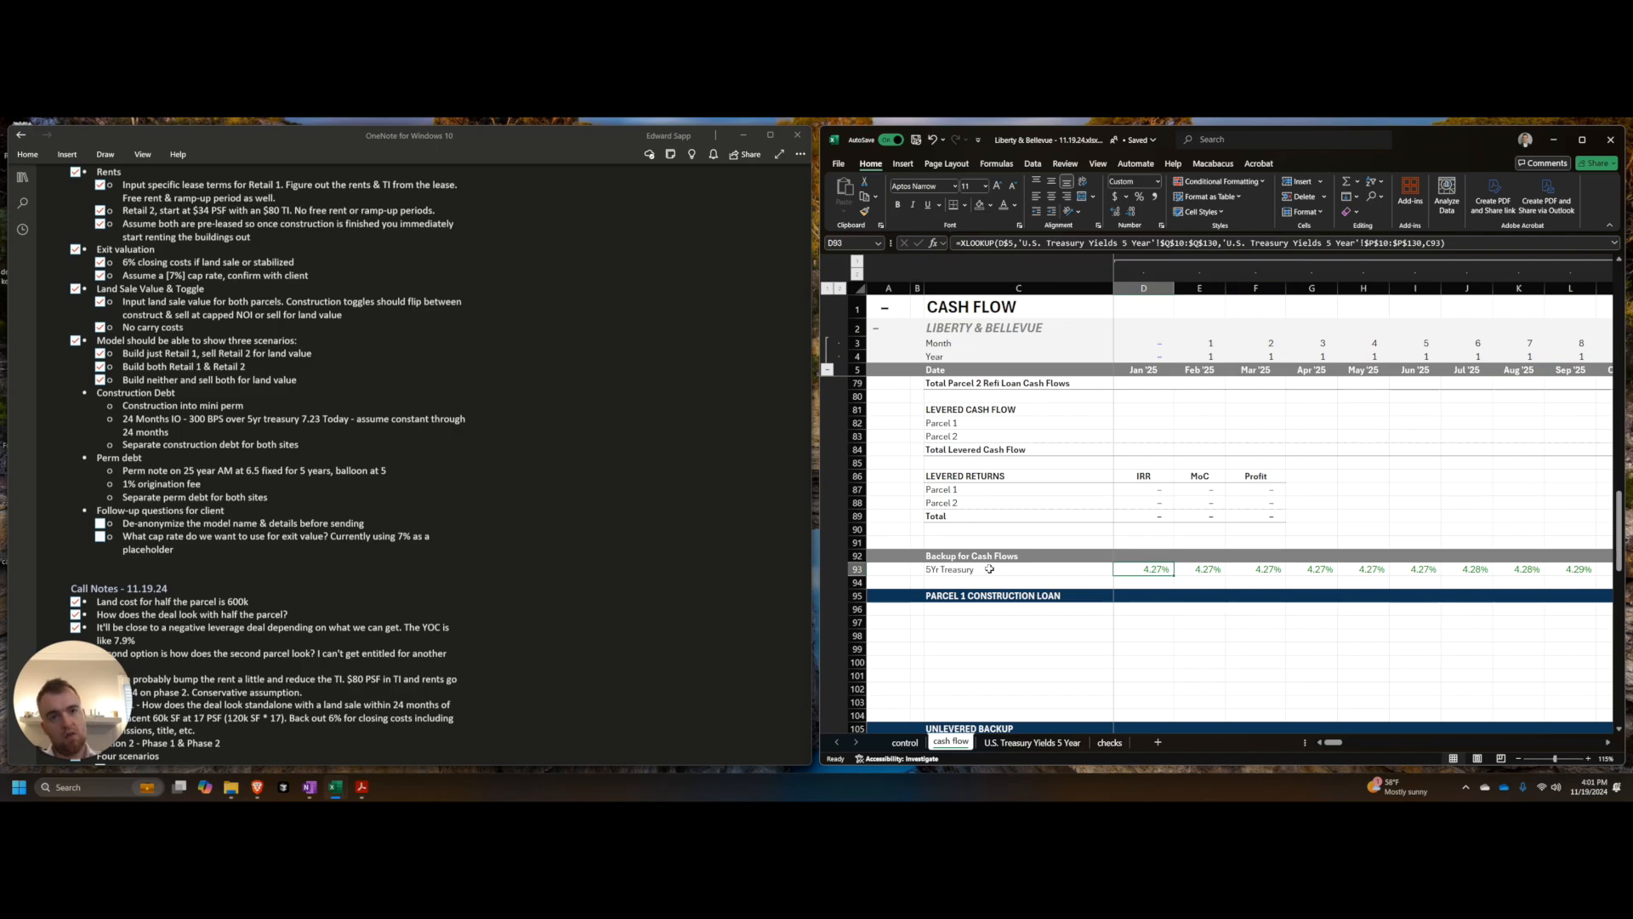
Step: Close the source Chatham treasury yields workbook and open the control sheet of the Liberty & Bellevue model
{"action": "key", "text": "alt+Tab"}
{"action": "key", "text": "alt+Tab"}
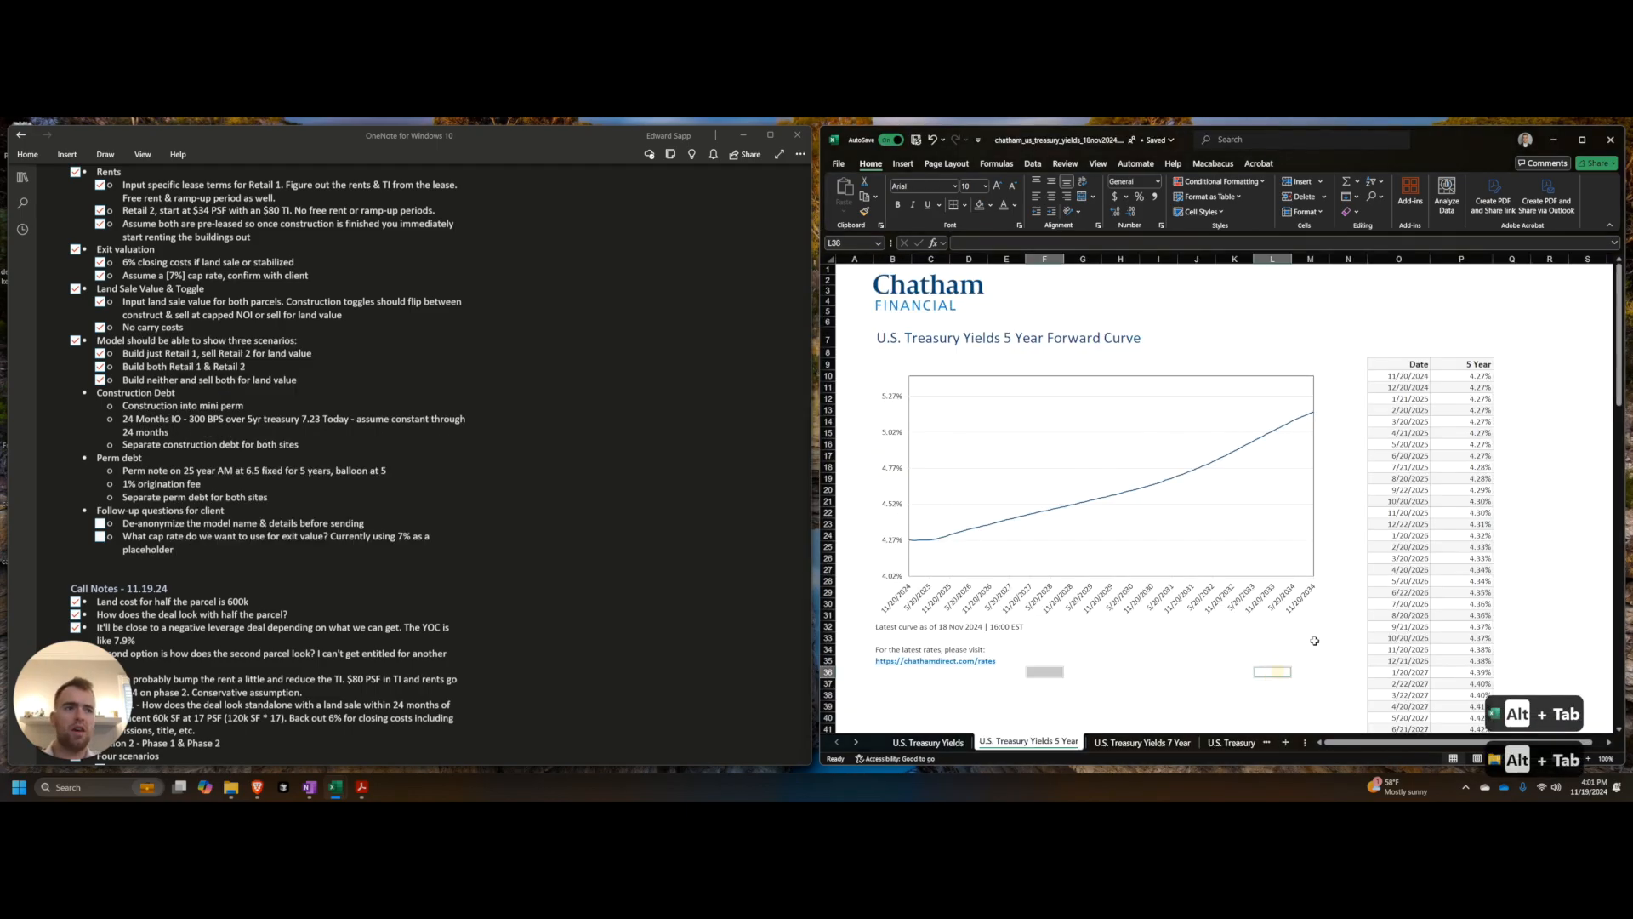
{"action": "key", "text": "ctrl+w"}
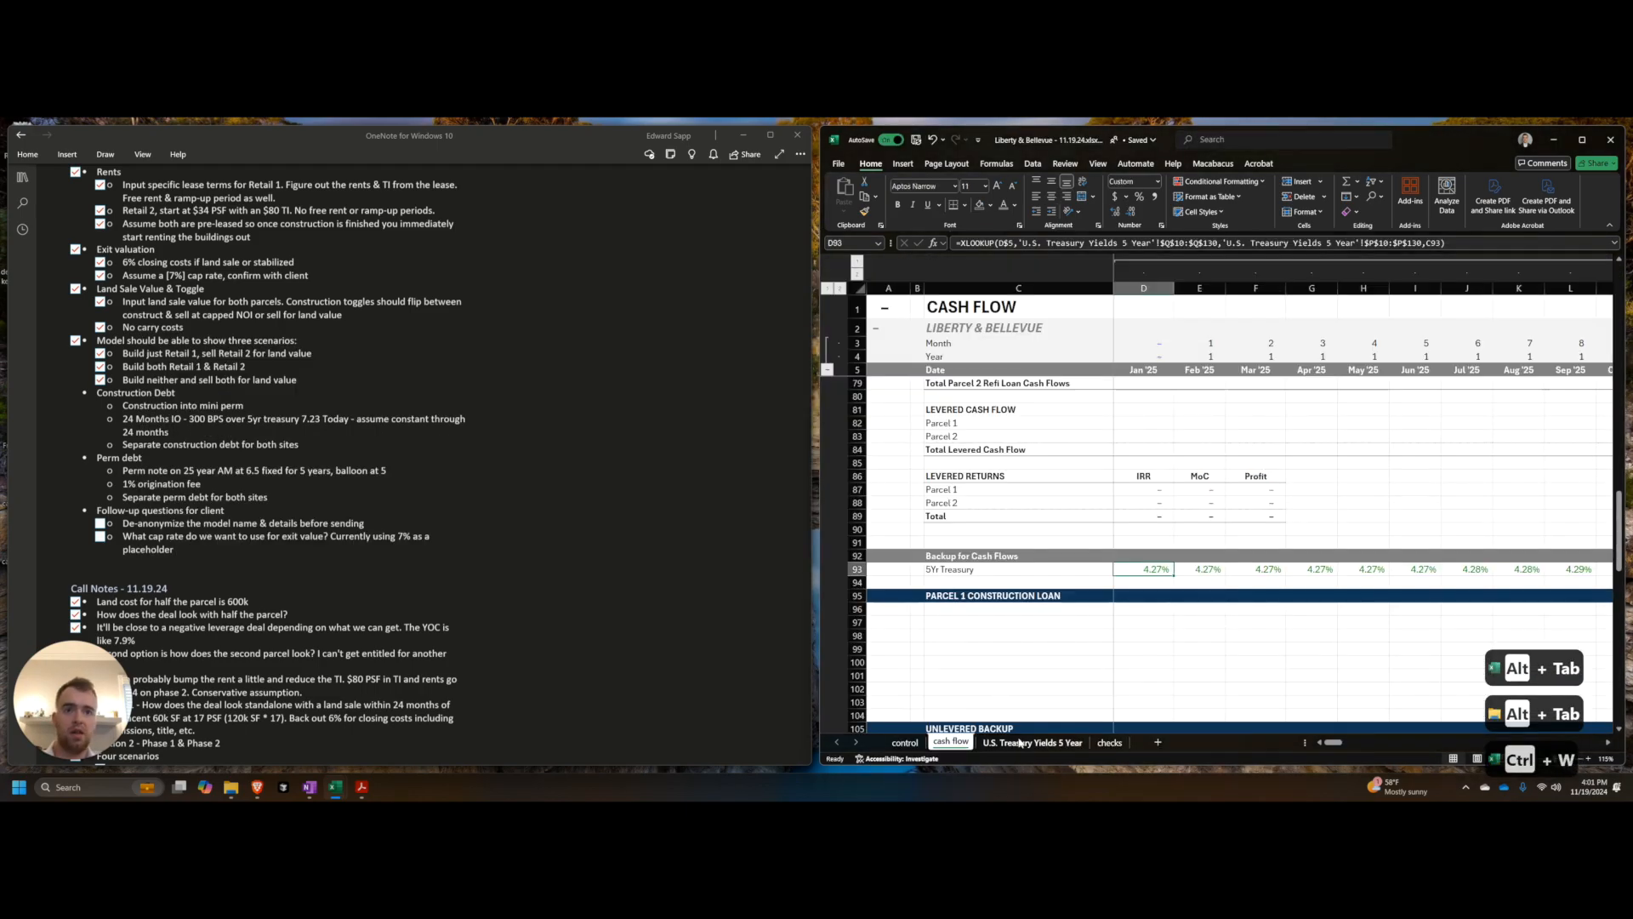
{"action": "left_click", "coordinate": [905, 741]}
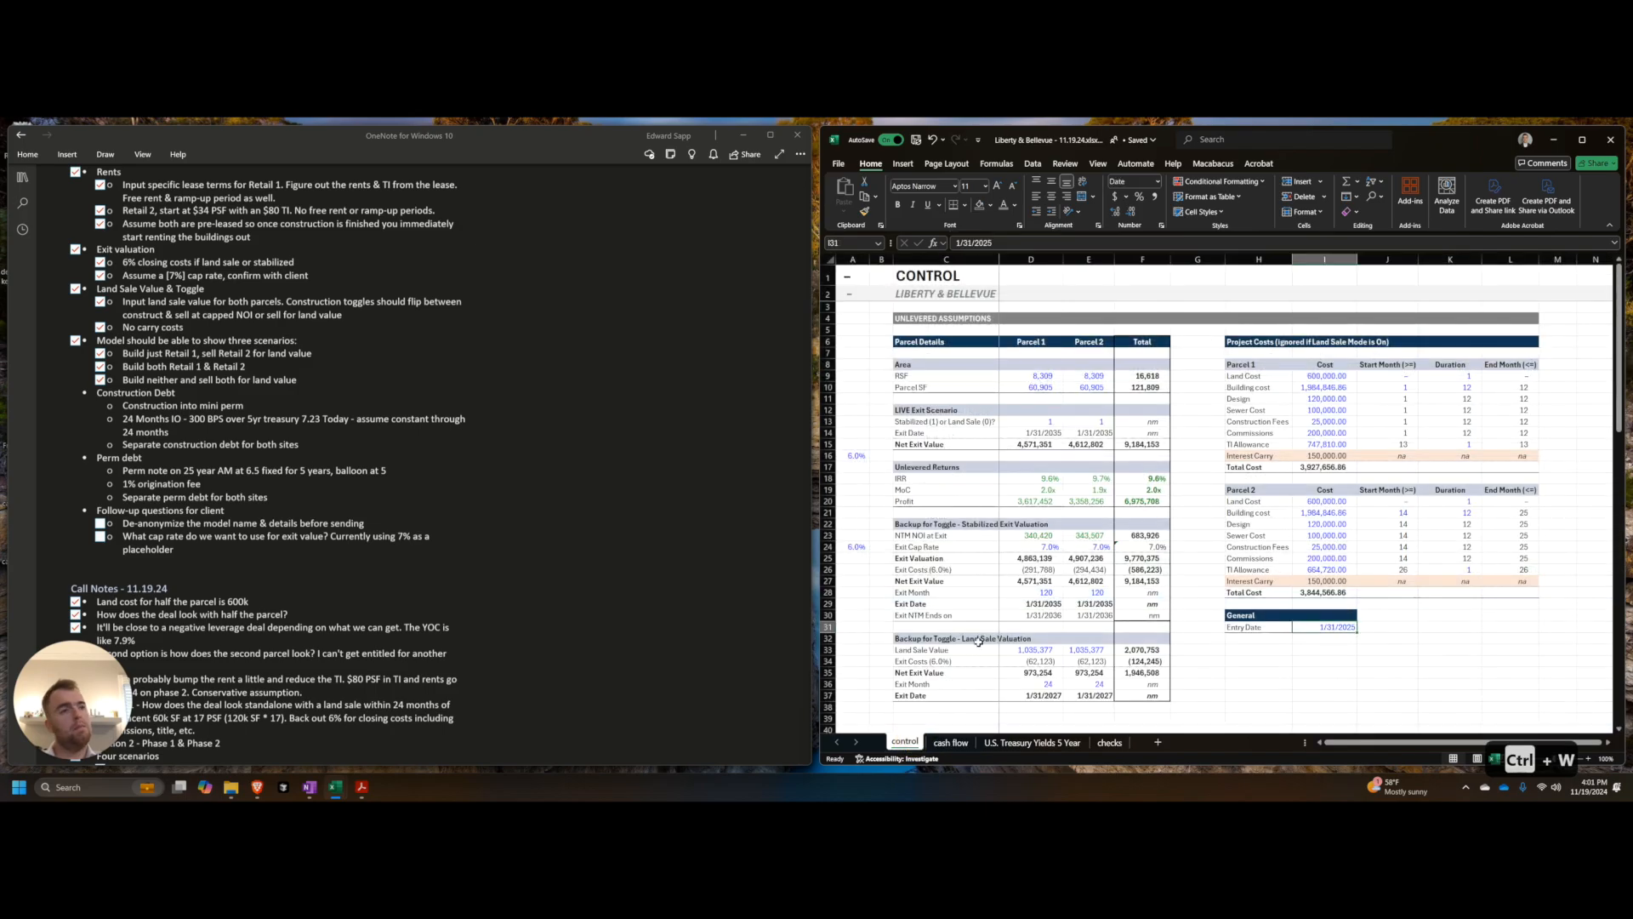
{"action": "scroll", "coordinate": [978, 642], "scroll_direction": "down", "scroll_amount": 1}
{"action": "left_click", "coordinate": [1257, 581]}
{"action": "key", "text": "ctrl+c"}
{"action": "left_click", "coordinate": [1259, 627]}
{"action": "scroll", "coordinate": [1379, 515], "scroll_direction": "up", "scroll_amount": 1}
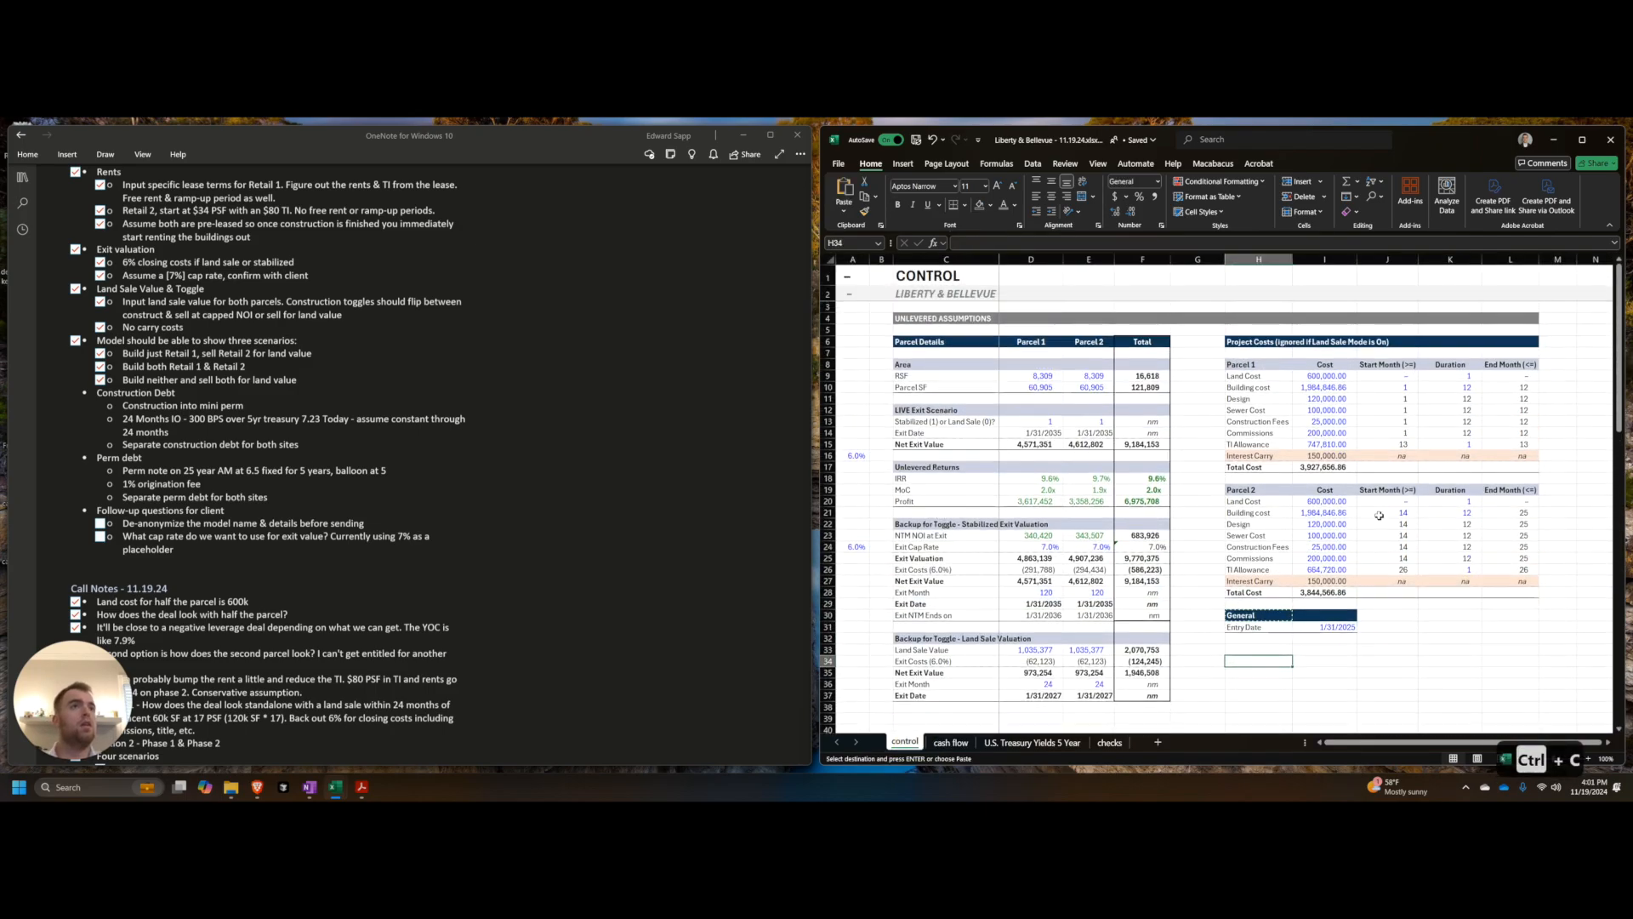
{"action": "left_click", "coordinate": [956, 328]}
{"action": "scroll", "coordinate": [1023, 455], "scroll_direction": "down", "scroll_amount": 19}
{"action": "scroll", "coordinate": [1023, 456], "scroll_direction": "up", "scroll_amount": 19}
Step: Insert a copy of the UNLEVERED ASSUMPTIONS band at row 41, above the Leasing table, and title it LEASING ASSUMPTIONS
{"action": "left_click", "coordinate": [947, 317]}
{"action": "scroll", "coordinate": [961, 379], "scroll_direction": "down", "scroll_amount": 2}
{"action": "key", "text": "shift+space"}
{"action": "key", "text": "ctrl+c"}
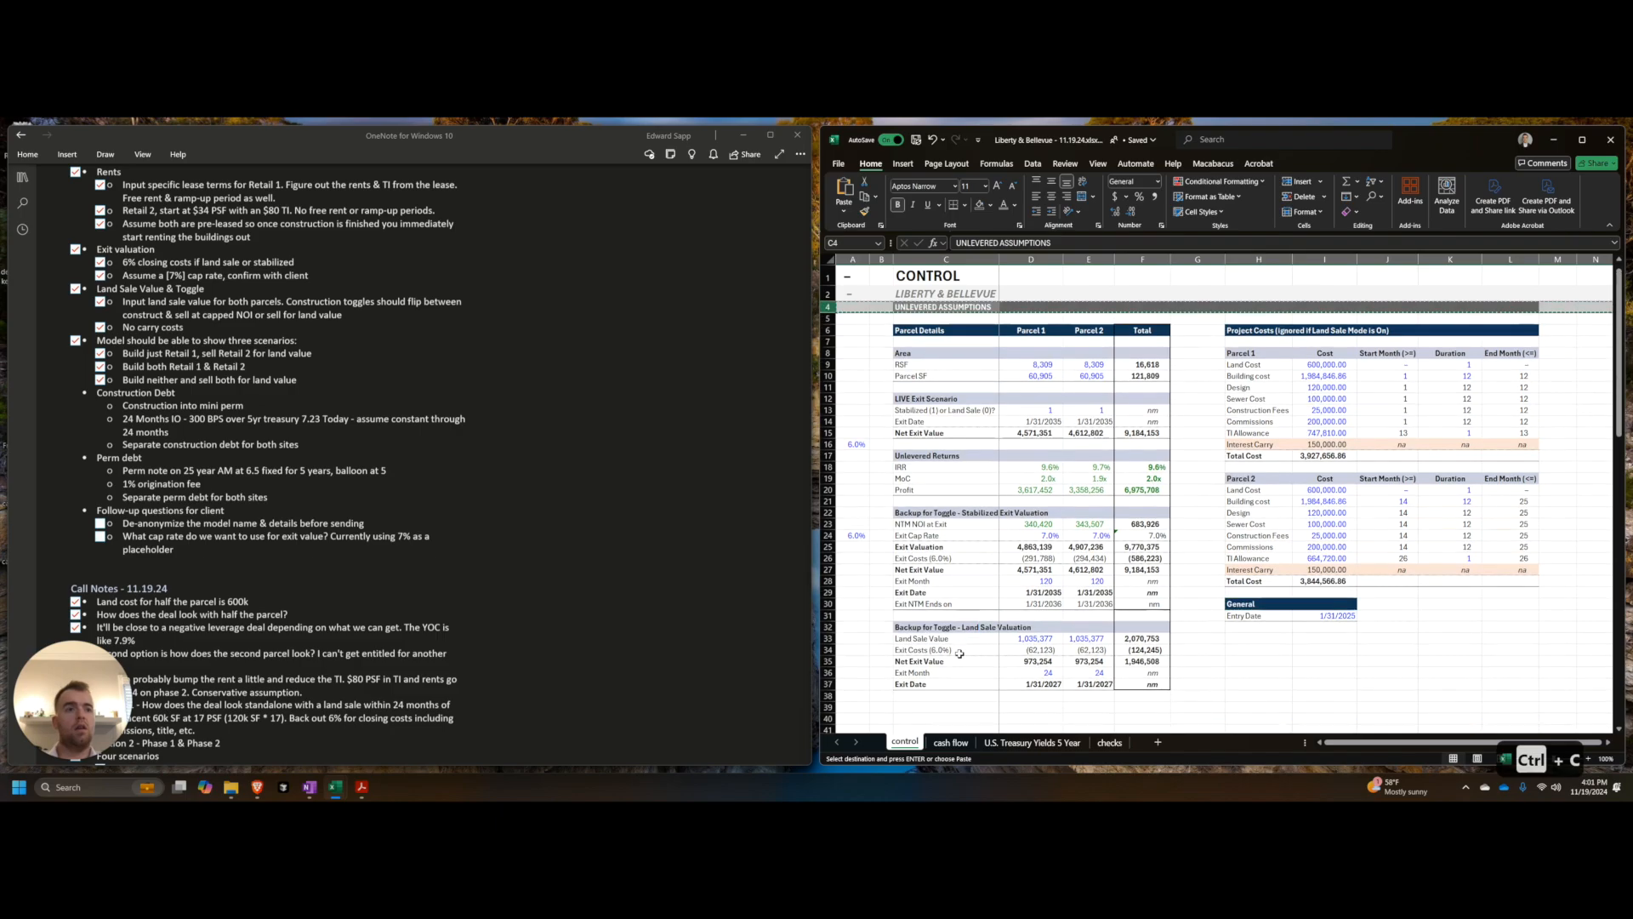
{"action": "scroll", "coordinate": [960, 653], "scroll_direction": "down", "scroll_amount": 3}
{"action": "left_click", "coordinate": [930, 606]}
{"action": "key", "text": "Down"}
{"action": "key", "text": "Down"}
{"action": "key", "text": "shift+space"}
{"action": "key", "text": "ctrl+shift+="}
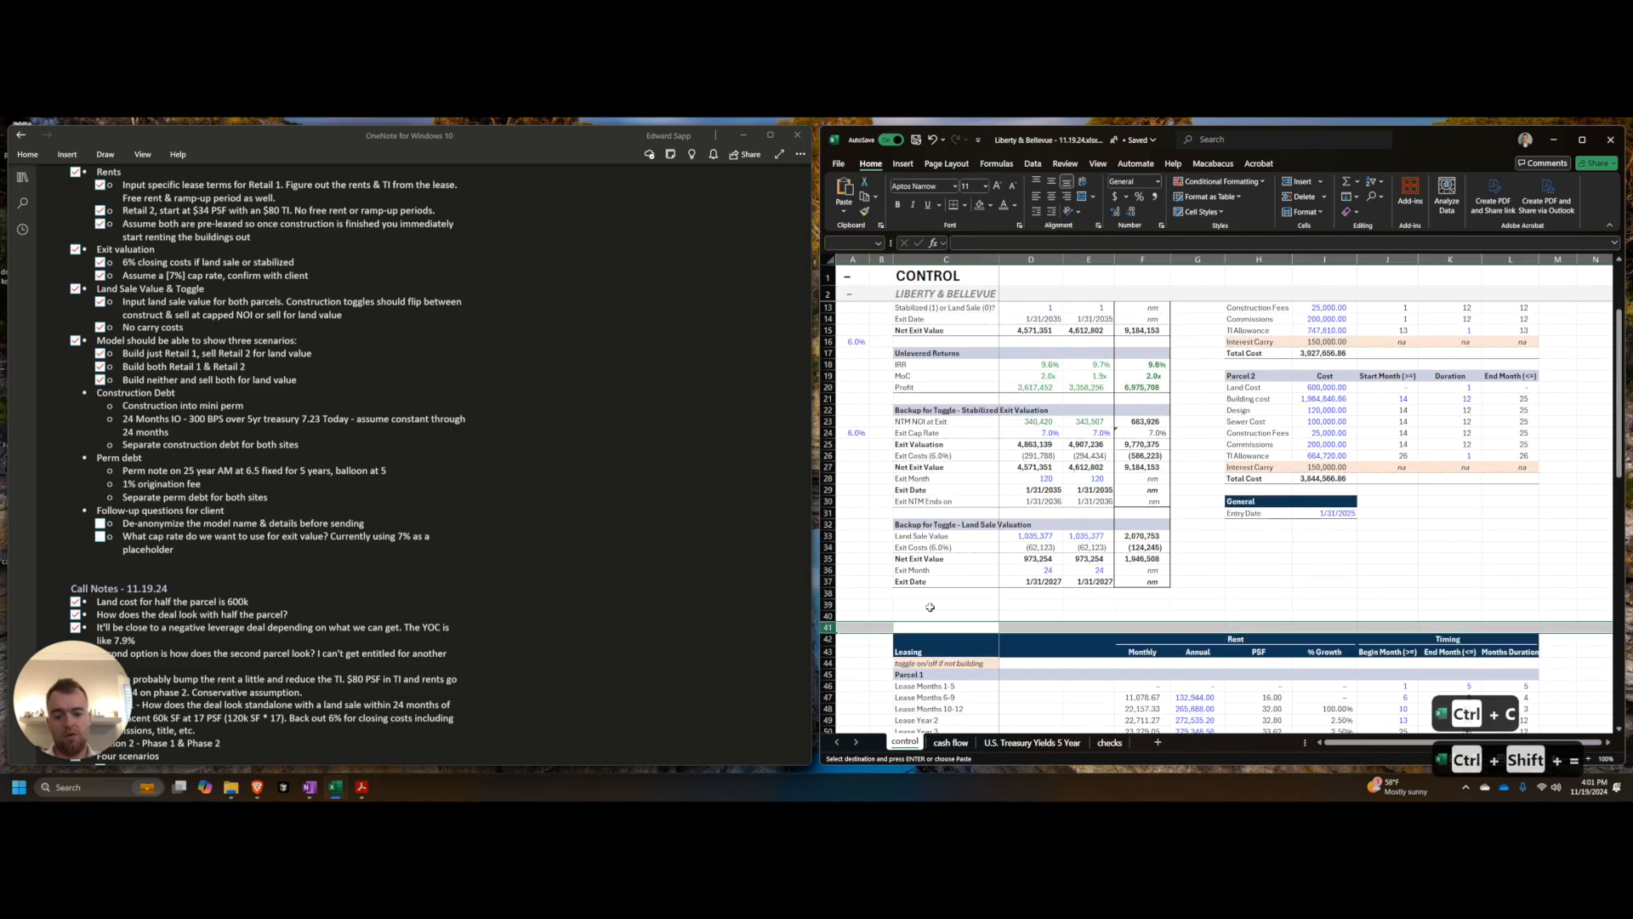
{"action": "type", "text": "LEASING ASSUMPTIONS"}
{"action": "key", "text": "Return"}
Step: Insert seven blank rows at row 40, above the LEASING ASSUMPTIONS band
{"action": "key", "text": "Up"}
{"action": "key", "text": "shift+space"}
{"action": "key", "text": "Up"}
{"action": "key", "text": "shift+space"}
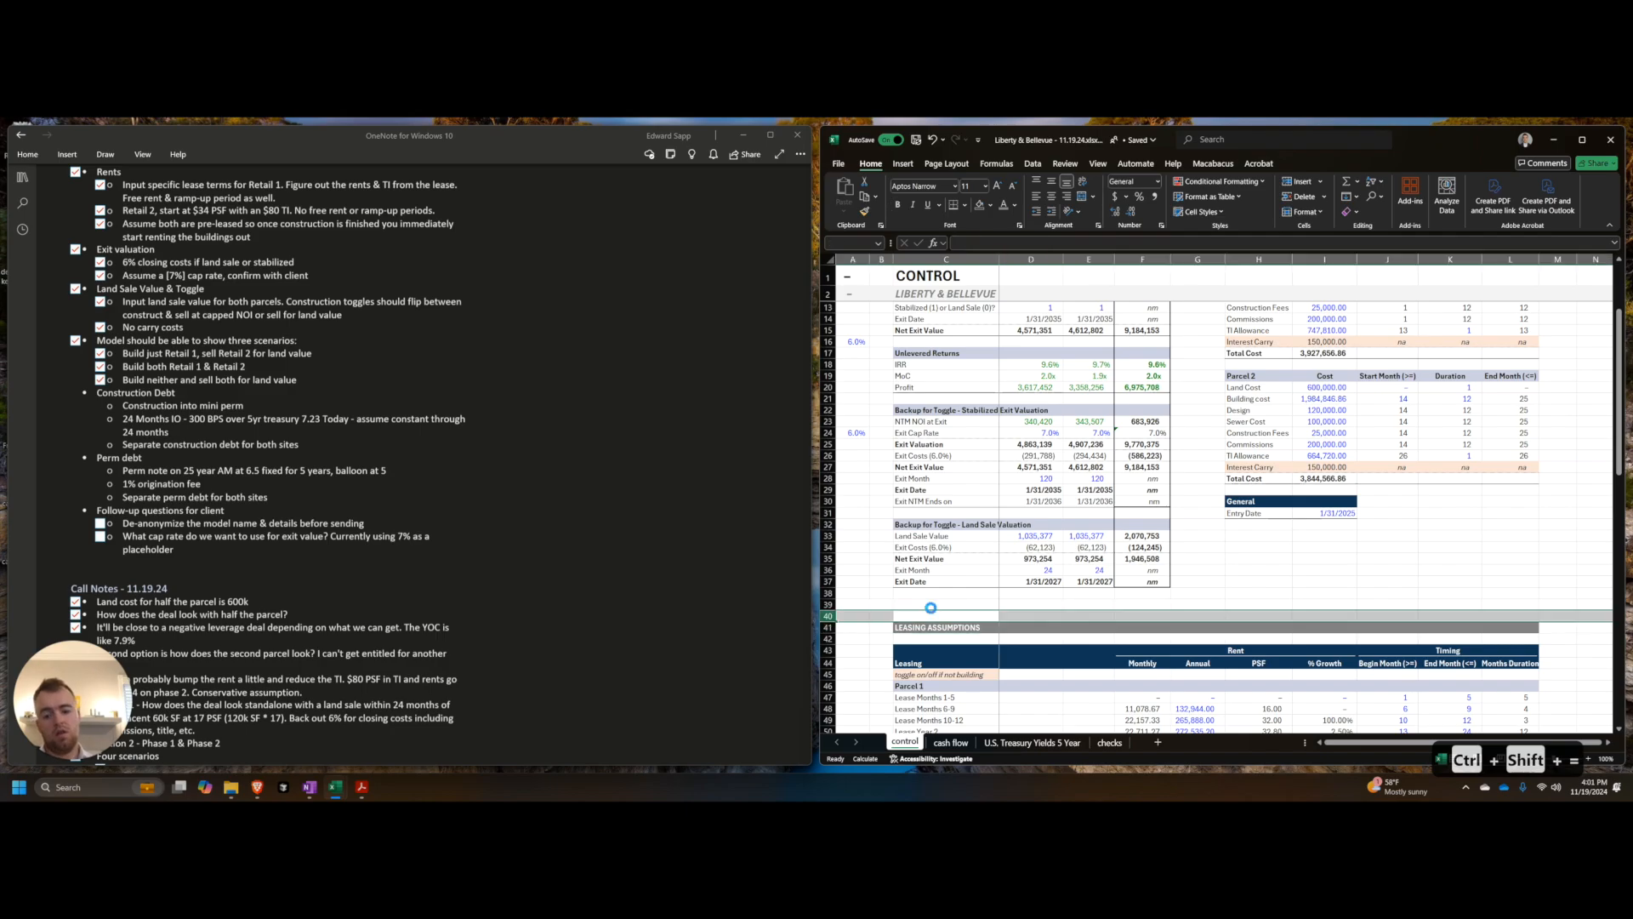
{"action": "key", "text": "ctrl+shift+="}
{"action": "key", "text": "ctrl+shift+="}
{"action": "key", "text": "ctrl+shift+="}
{"action": "key", "text": "ctrl+shift+="}
{"action": "key", "text": "ctrl+shift+="}
{"action": "key", "text": "ctrl+shift+="}
{"action": "key", "text": "ctrl+shift+="}
{"action": "key", "text": "ctrl+shift+="}
{"action": "scroll", "coordinate": [936, 553], "scroll_direction": "down", "scroll_amount": 3}
Step: Copy the LEASING ASSUMPTIONS band from row 48 to row 40
{"action": "left_click", "coordinate": [936, 604]}
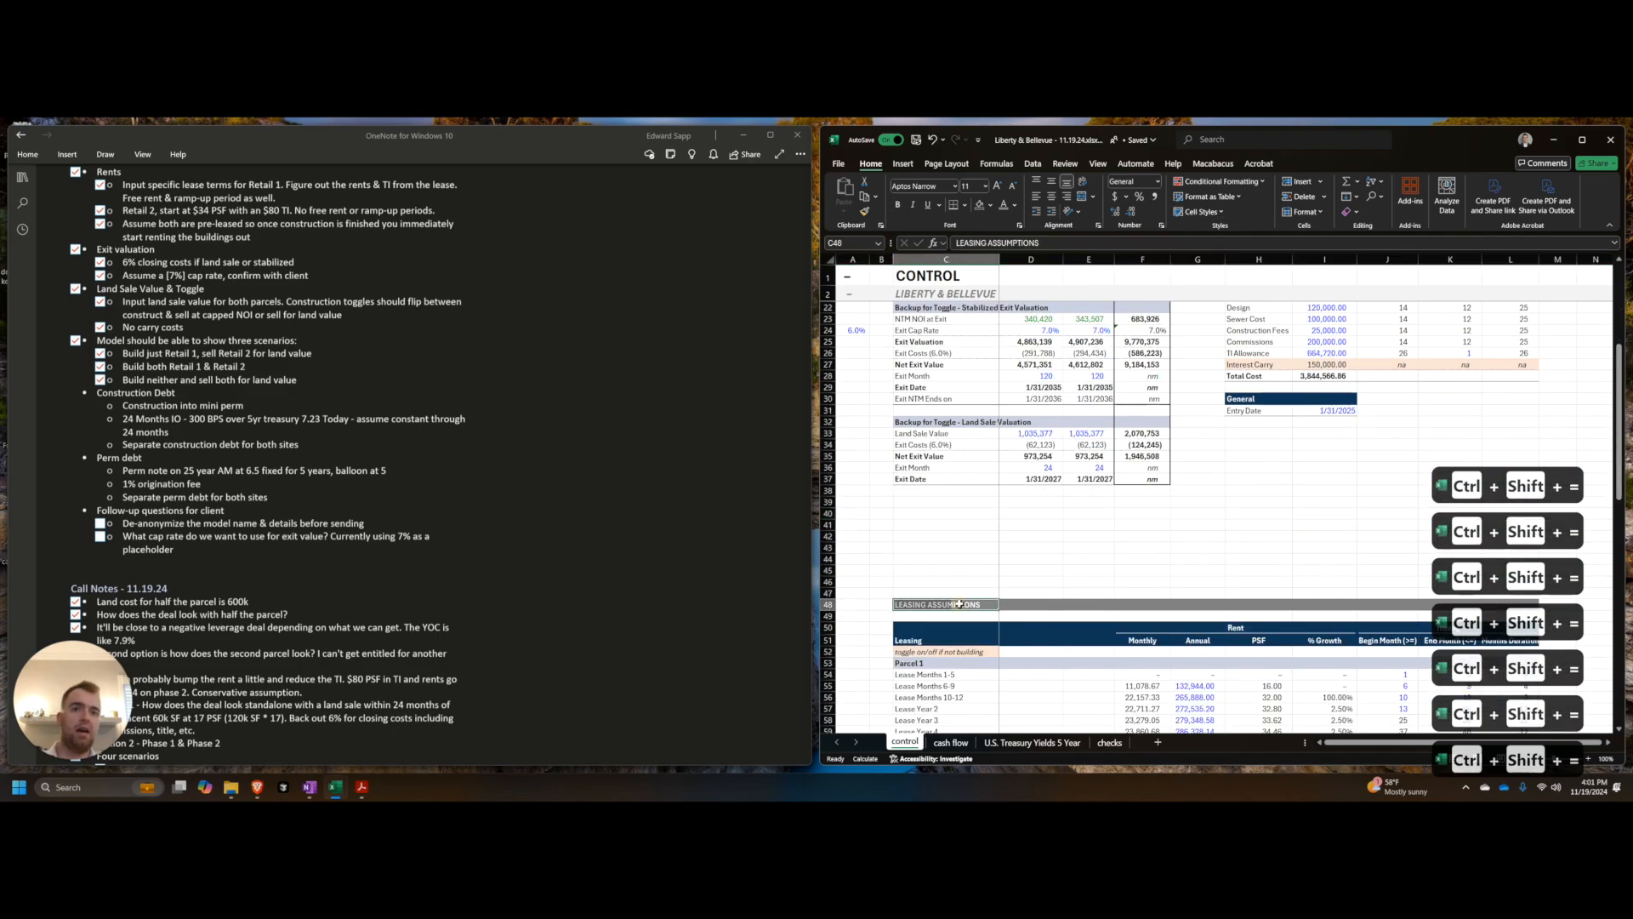
{"action": "key", "text": "ctrl+c"}
{"action": "left_click", "coordinate": [946, 514]}
{"action": "key", "text": "Return"}
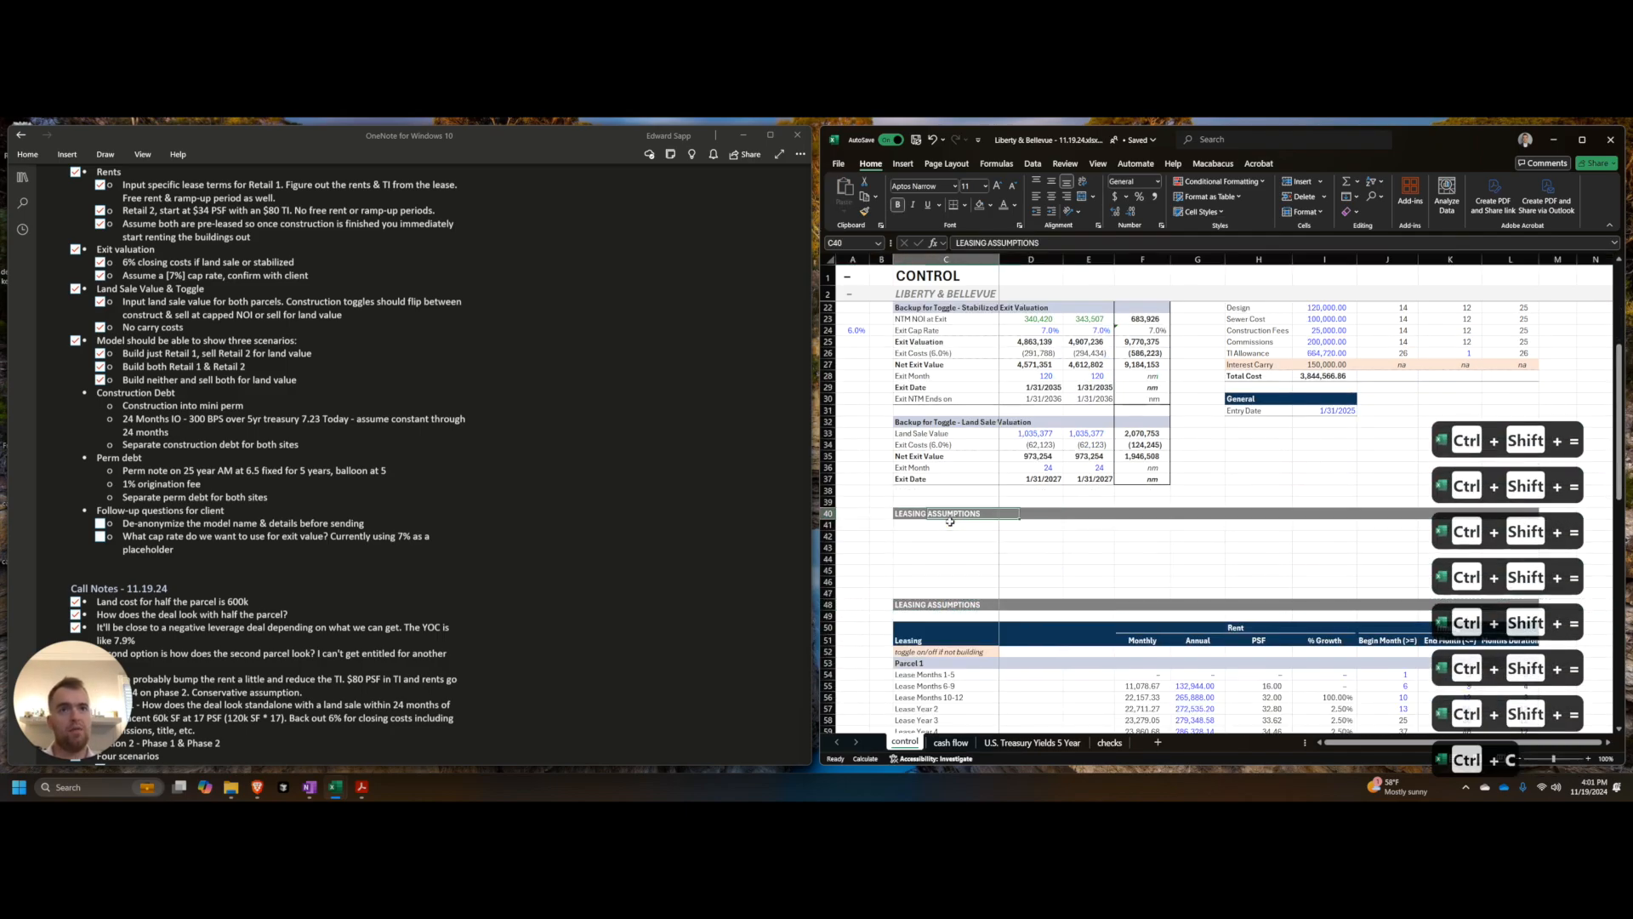
Step: Retitle the band in row 40 FINANCING ASSUMPTIONS, working in the maximized workbook window
{"action": "key", "text": "super+Up"}
{"action": "scroll", "coordinate": [950, 521], "scroll_direction": "up", "scroll_amount": 6}
{"action": "left_click_drag", "start_coordinate": [775, 333], "coordinate": [1279, 621]}
{"action": "scroll", "coordinate": [780, 561], "scroll_direction": "down", "scroll_amount": 7}
{"action": "scroll", "coordinate": [273, 478], "scroll_direction": "up", "scroll_amount": 2}
{"action": "left_click", "coordinate": [154, 536]}
{"action": "left_click", "coordinate": [126, 574]}
{"action": "left_click", "coordinate": [126, 563]}
{"action": "key", "text": "F2"}
{"action": "key", "text": "Escape"}
{"action": "key", "text": "Up"}
{"action": "key", "text": "F2"}
{"action": "key", "text": "Home"}
{"action": "key", "text": "ctrl+shift+Right"}
{"action": "type", "text": "F"}
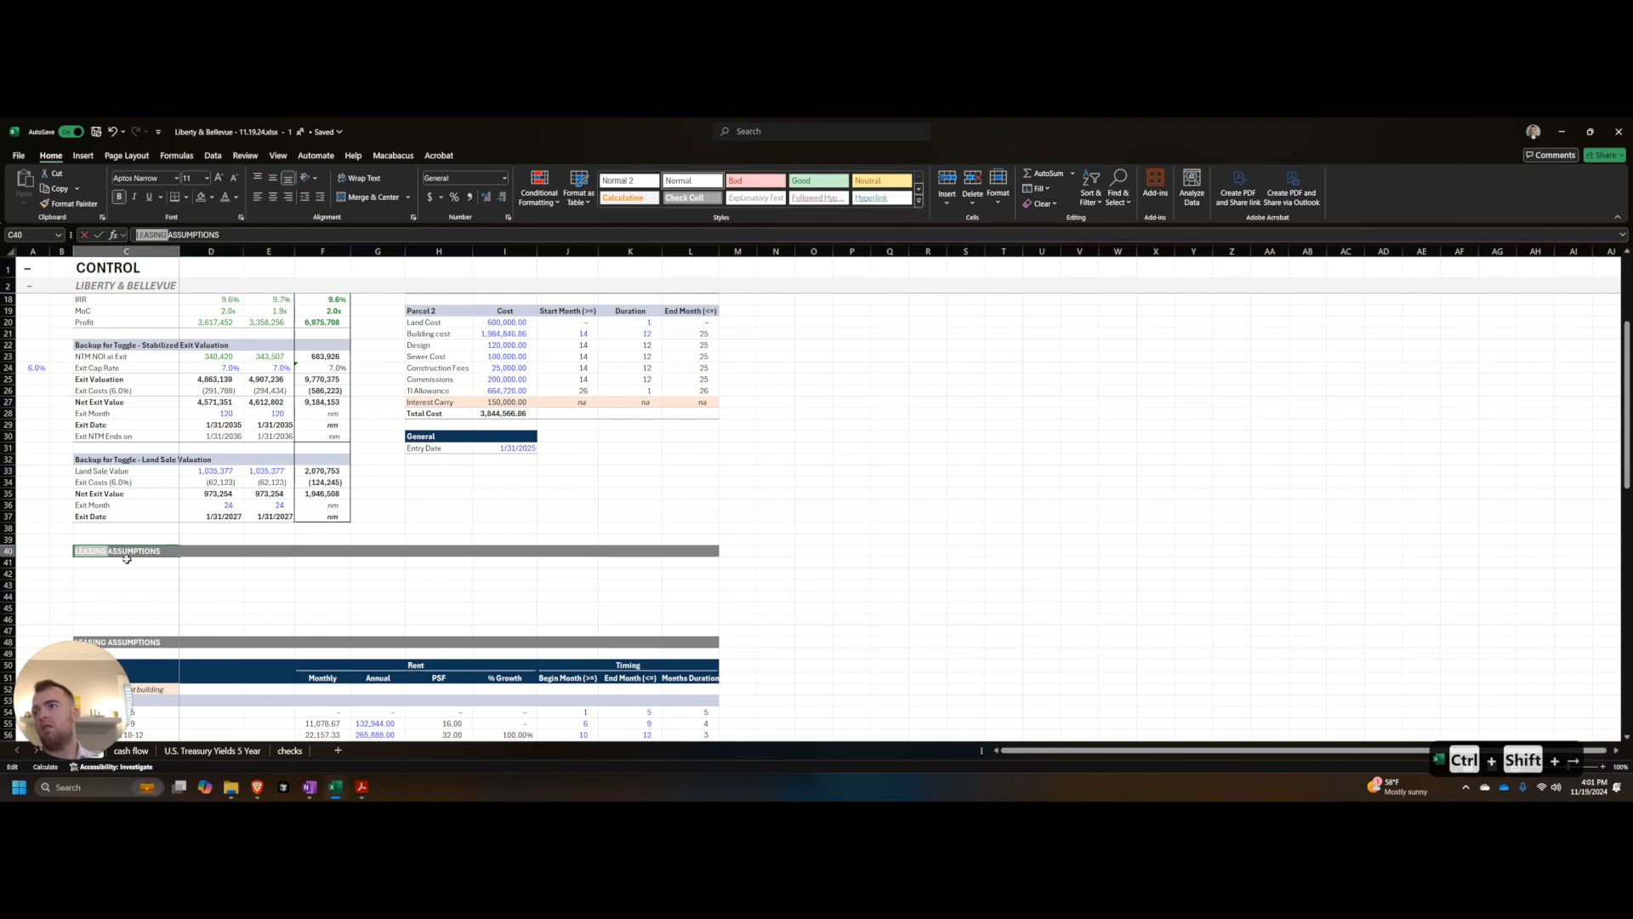
{"action": "type", "text": "INANCING"}
{"action": "key", "text": "Return"}
{"action": "key", "text": "Down"}
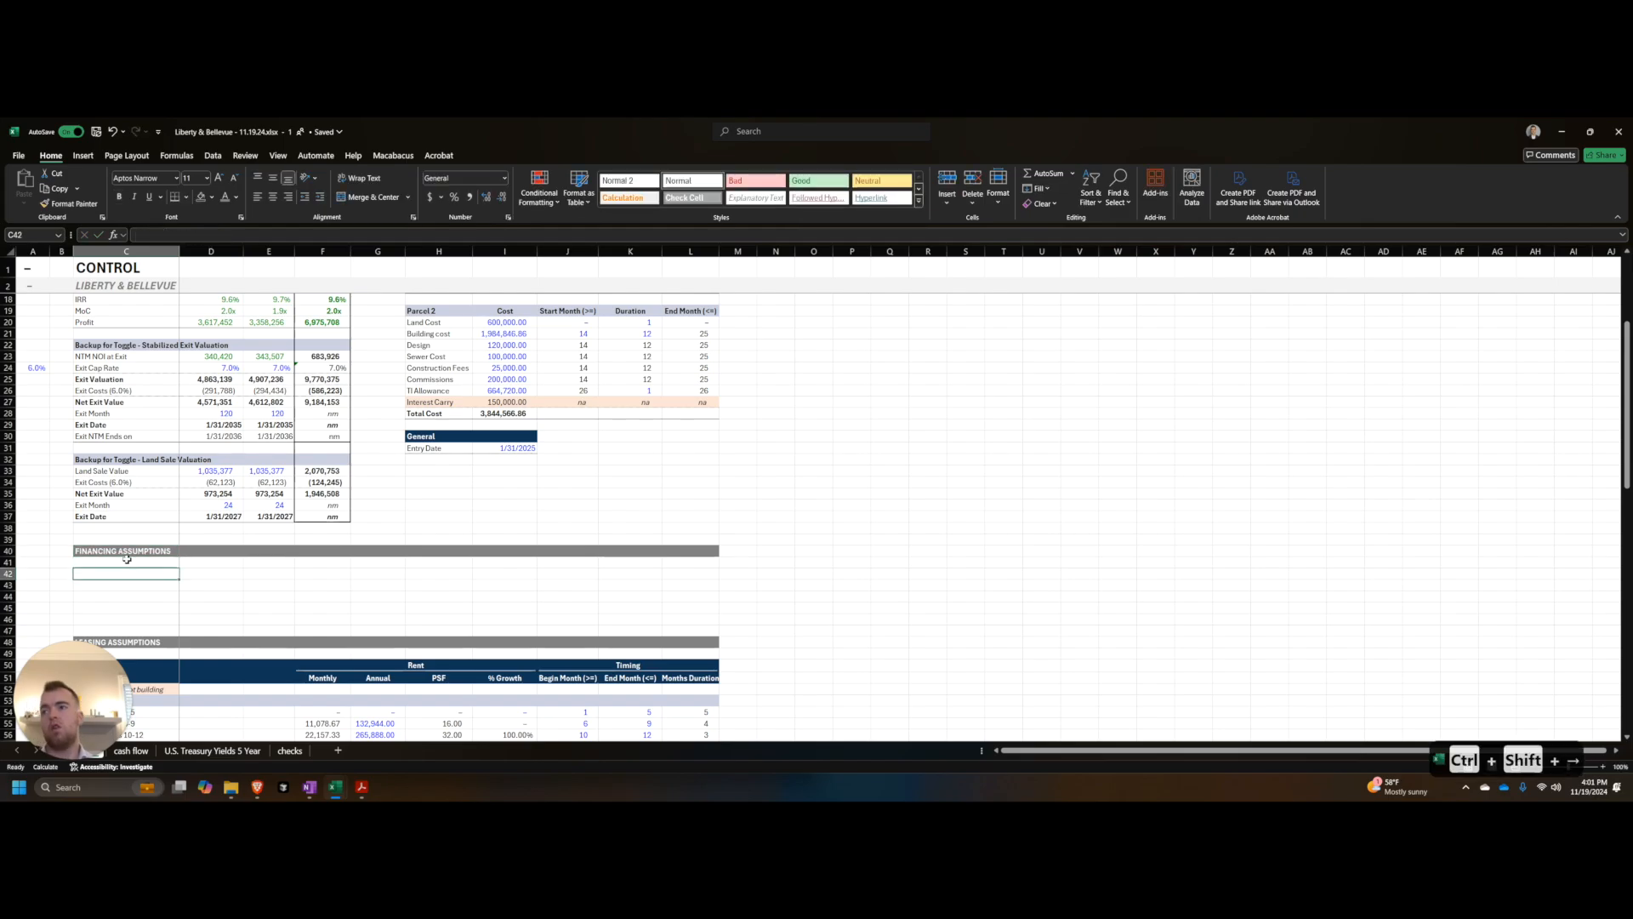
Step: Place the workbook window beside the OneNote page with the construction and perm debt notes
{"action": "left_click_drag", "start_coordinate": [631, 132], "coordinate": [1146, 280]}
{"action": "key", "text": "alt+Tab"}
{"action": "key", "text": "alt+Tab"}
{"action": "key", "text": "alt+Tab"}
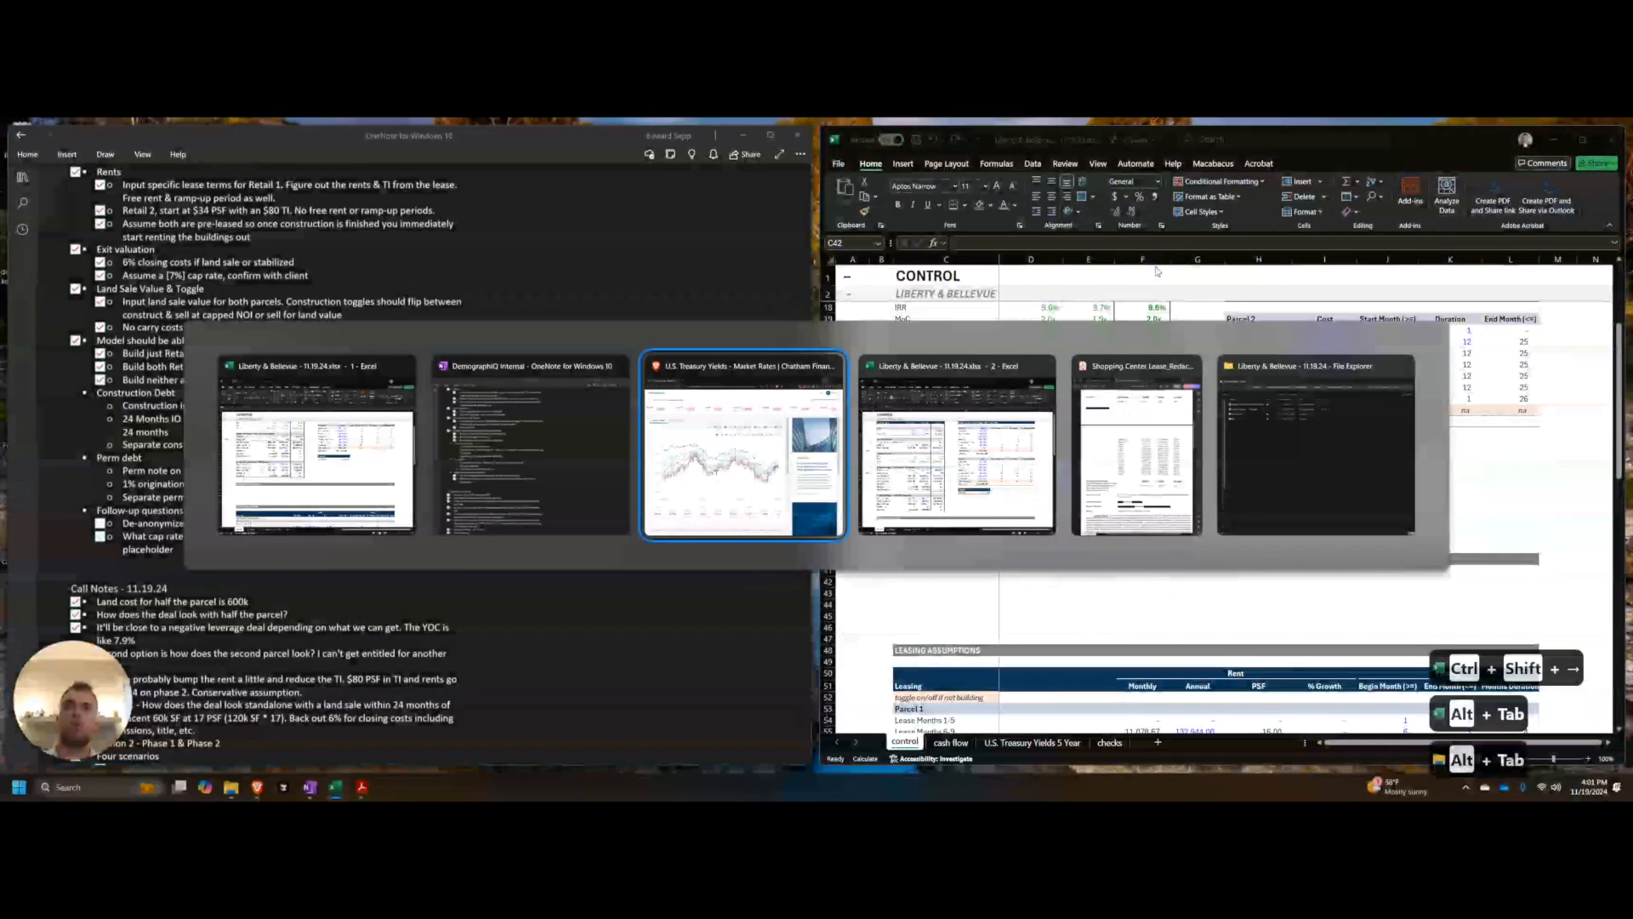
{"action": "scroll", "coordinate": [136, 517], "scroll_direction": "down", "scroll_amount": 5}
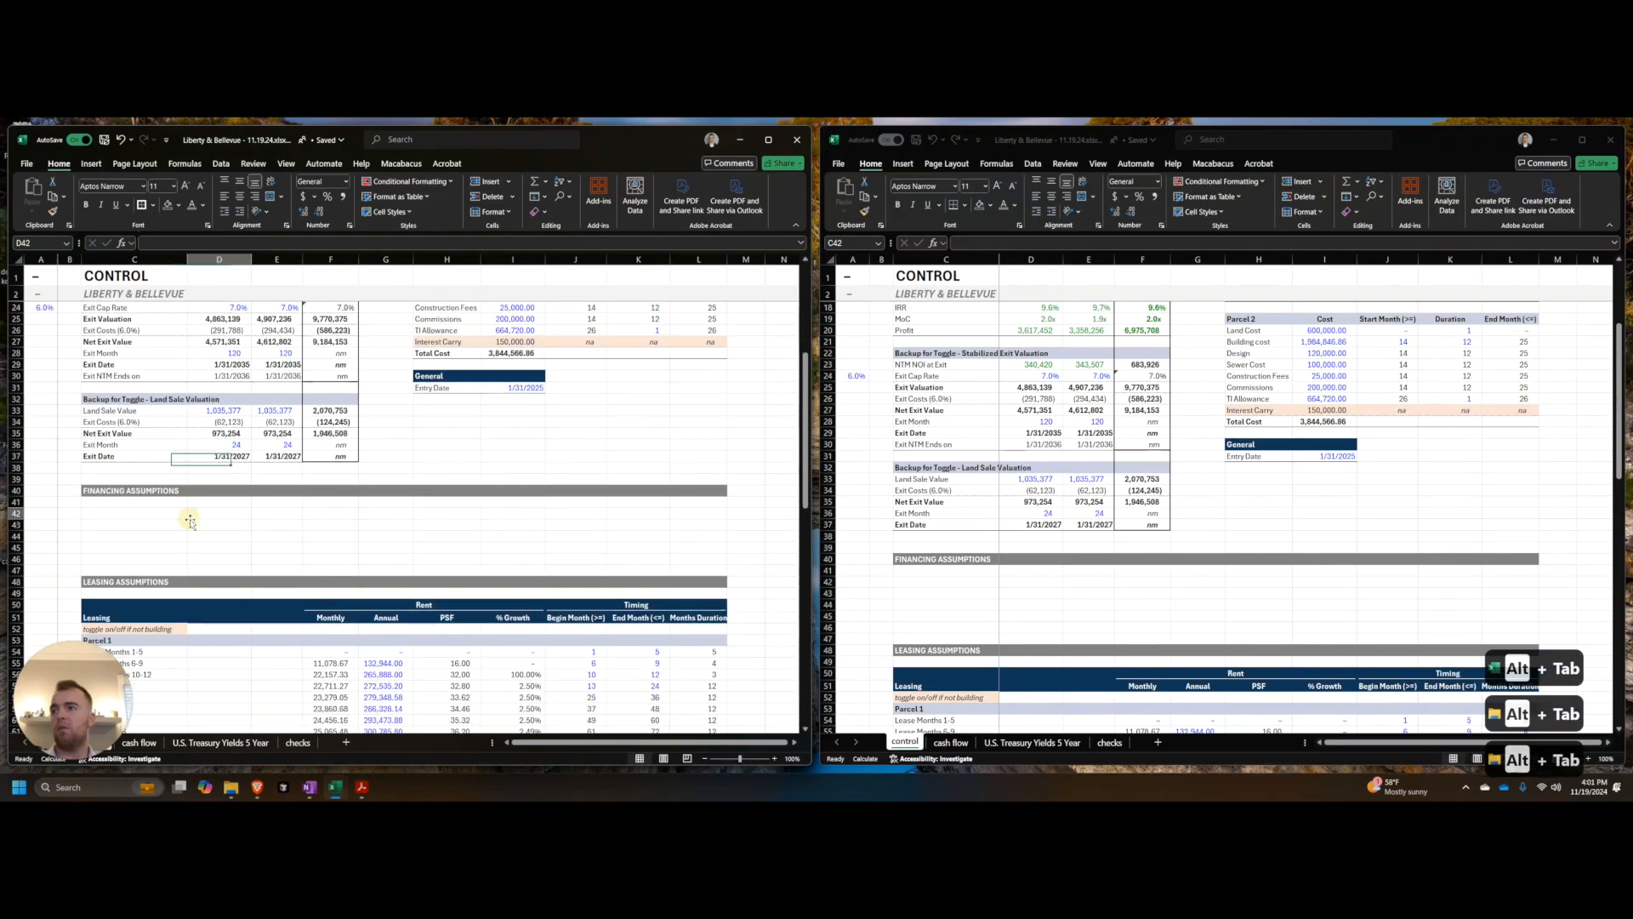
{"action": "left_click", "coordinate": [135, 517]}
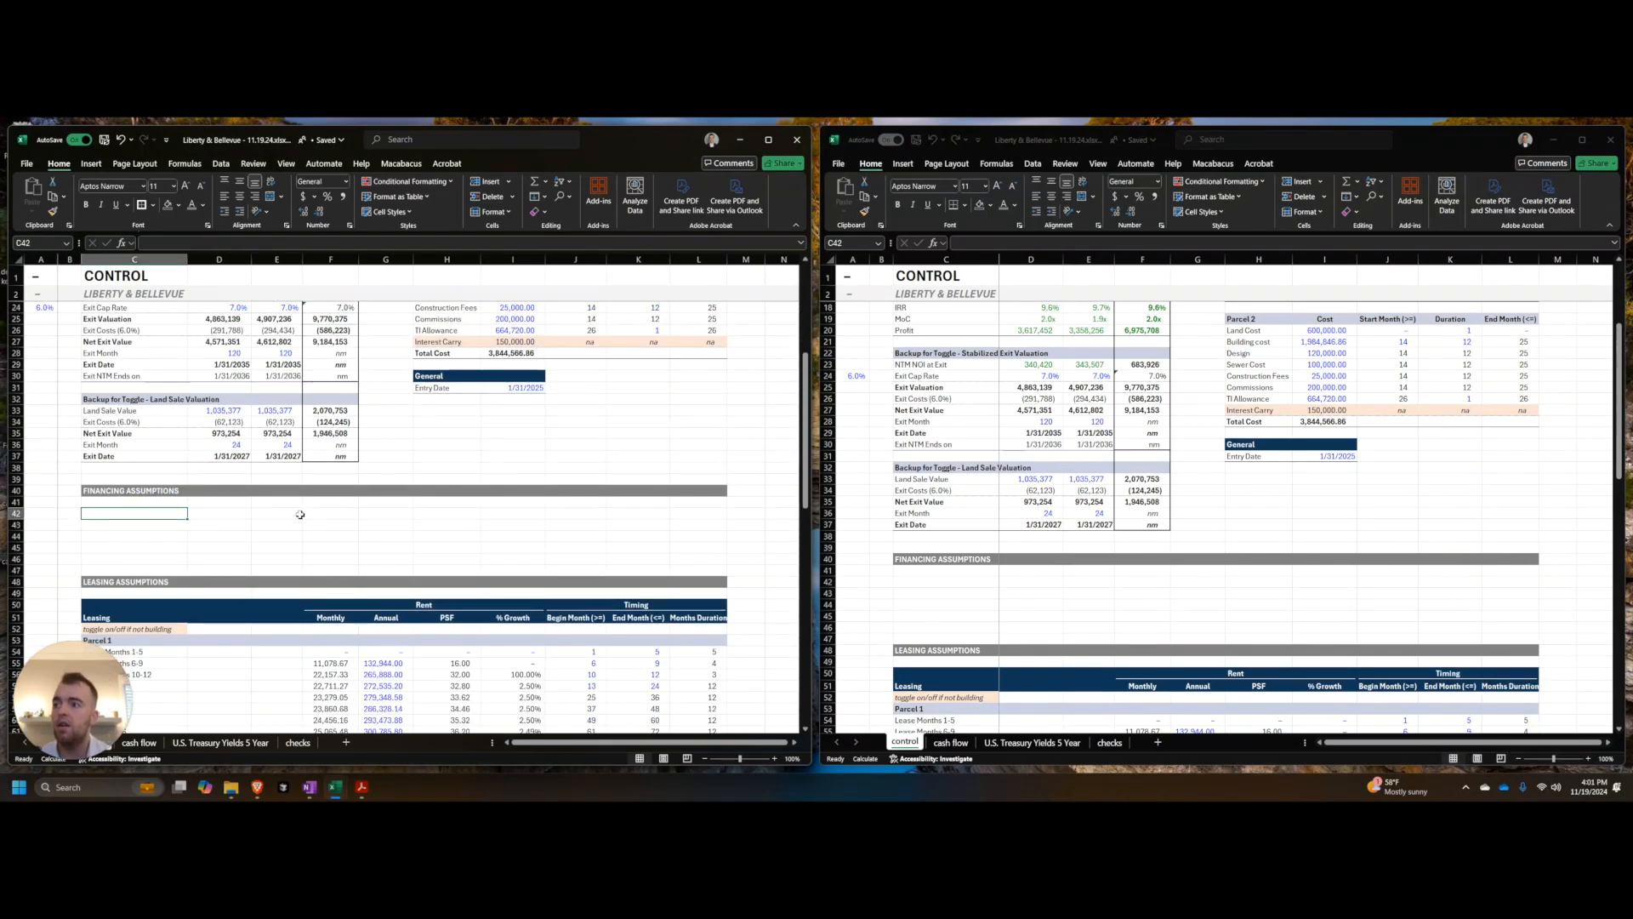
{"action": "key", "text": "alt+Tab"}
{"action": "key", "text": "alt+Tab"}
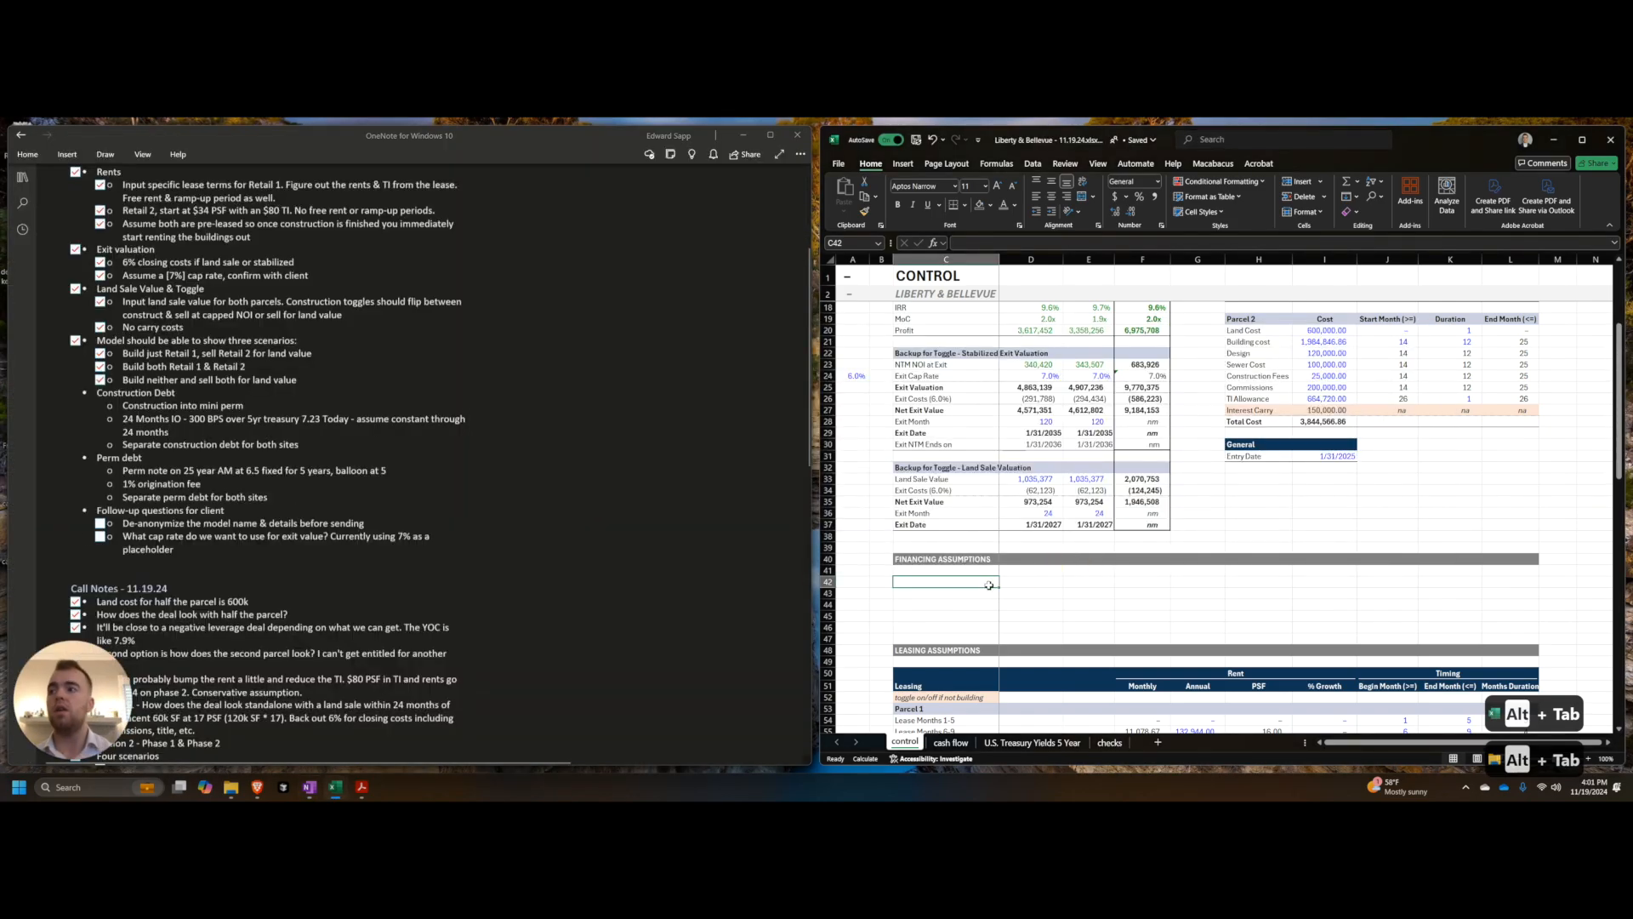
Step: Enter Parcel 1, Parcel 2 and Total as bold, centered column headings in D42:F42 under the FINANCING ASSUMPTIONS band
{"action": "type", "text": "Parc"}
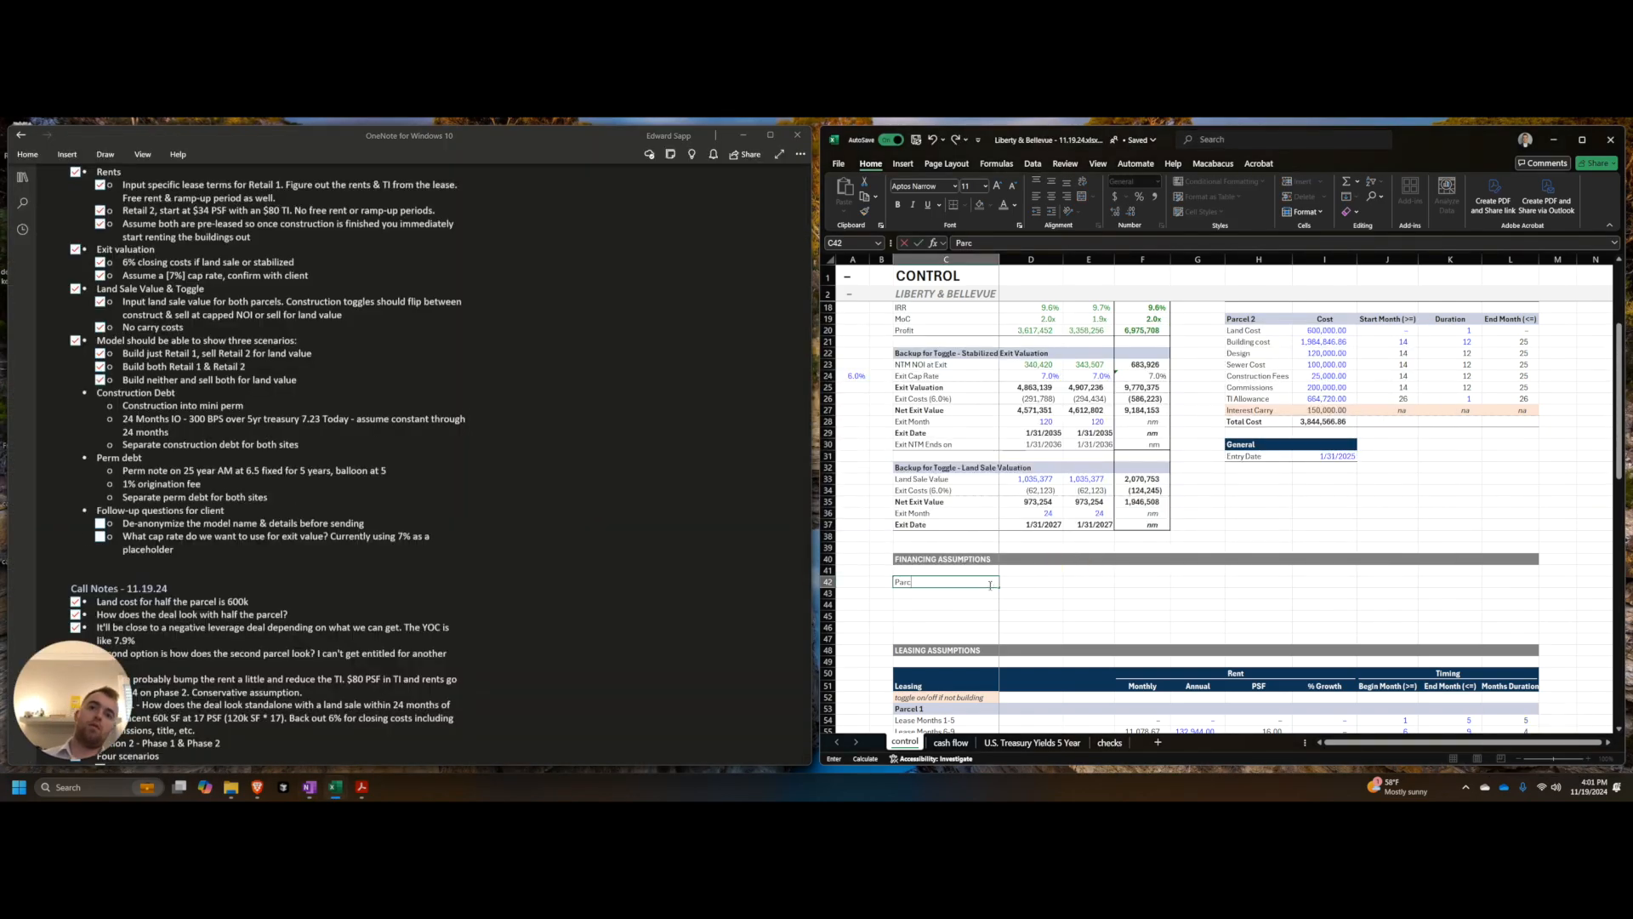
{"action": "key", "text": "Escape"}
{"action": "key", "text": "Right"}
{"action": "type", "text": "Parcel 1"}
{"action": "key", "text": "Right"}
{"action": "type", "text": "Parcel 2"}
{"action": "key", "text": "Right"}
{"action": "type", "text": "Total"}
{"action": "key", "text": "Left"}
{"action": "key", "text": "Left"}
{"action": "key", "text": "shift+Right"}
{"action": "key", "text": "shift+Right"}
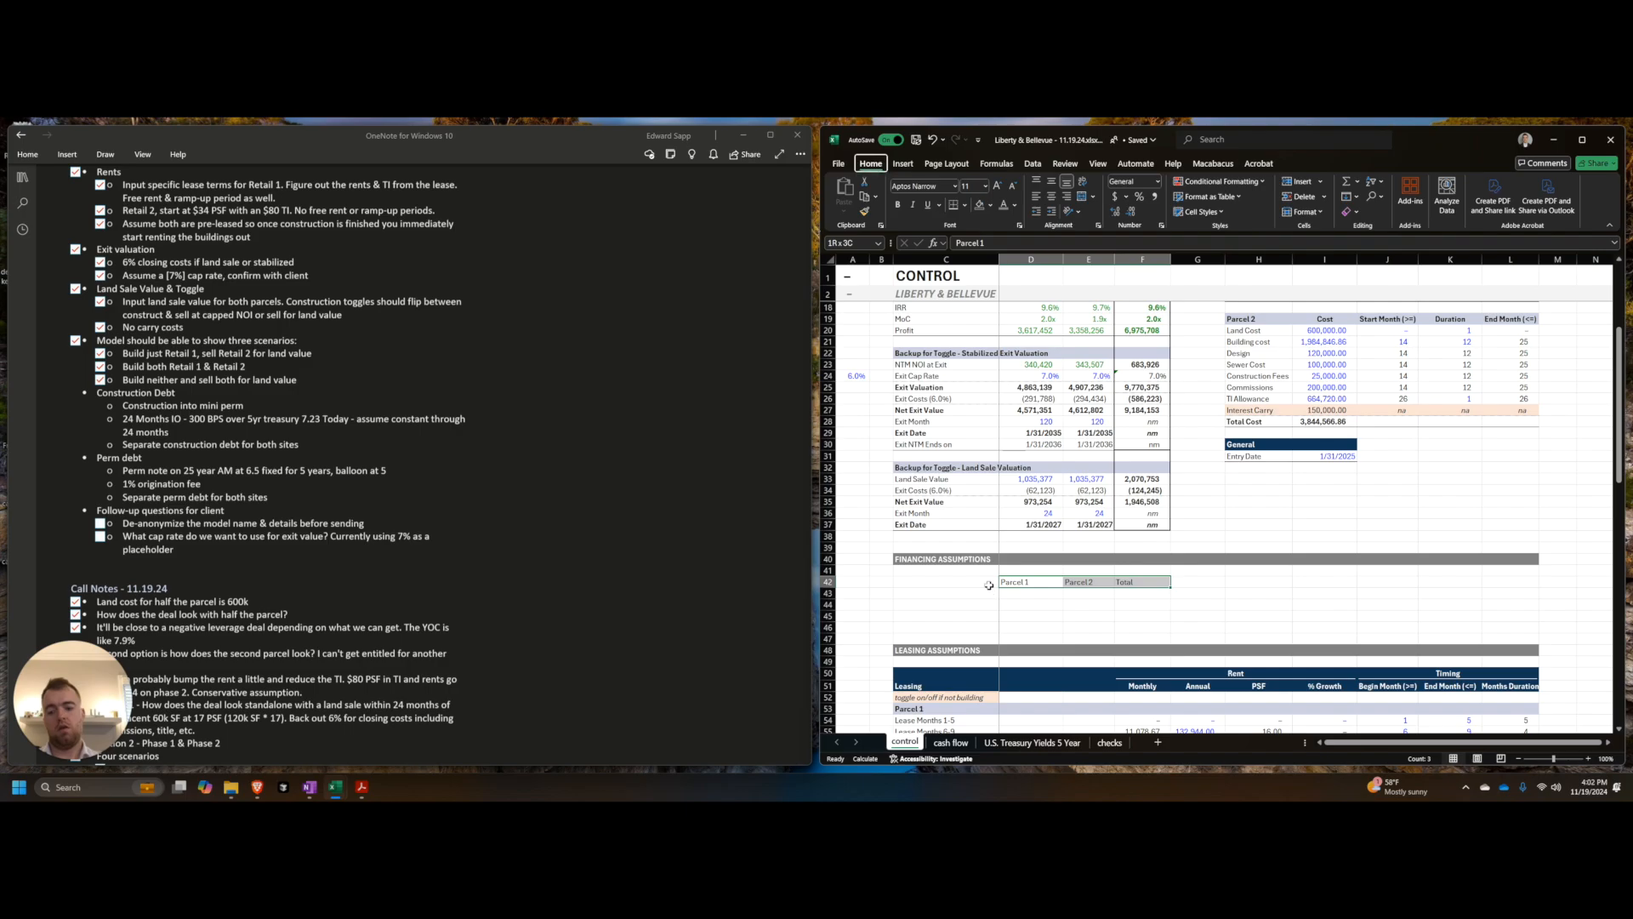
{"action": "key", "text": "ctrl+b"}
{"action": "scroll", "coordinate": [1012, 574], "scroll_direction": "up", "scroll_amount": 5}
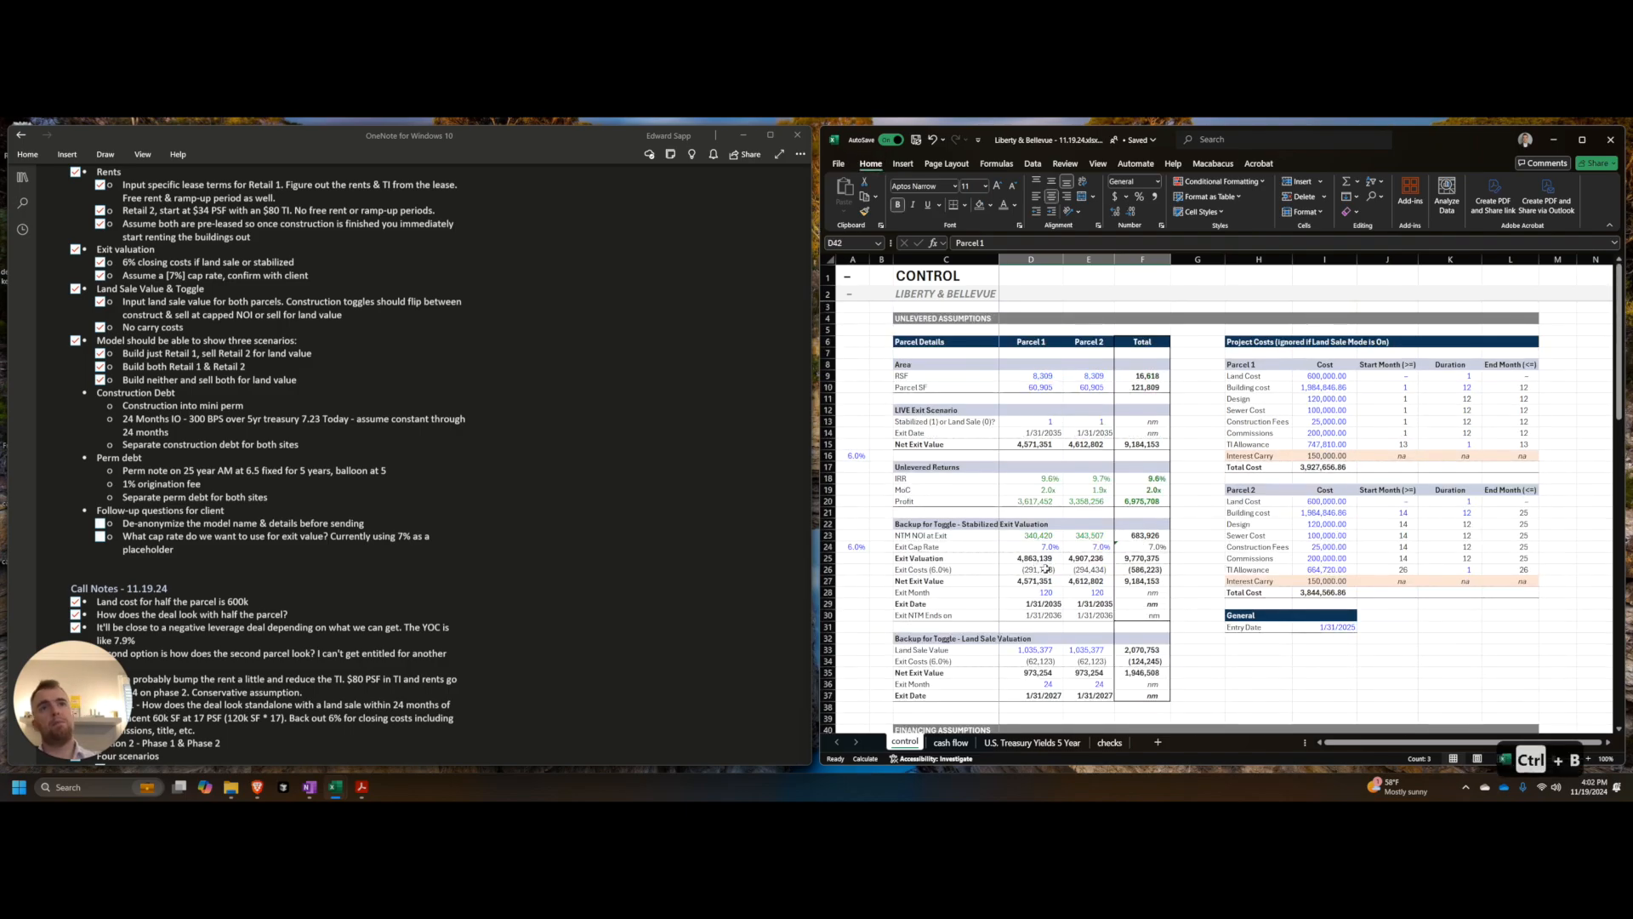
{"action": "scroll", "coordinate": [1047, 569], "scroll_direction": "down", "scroll_amount": 1}
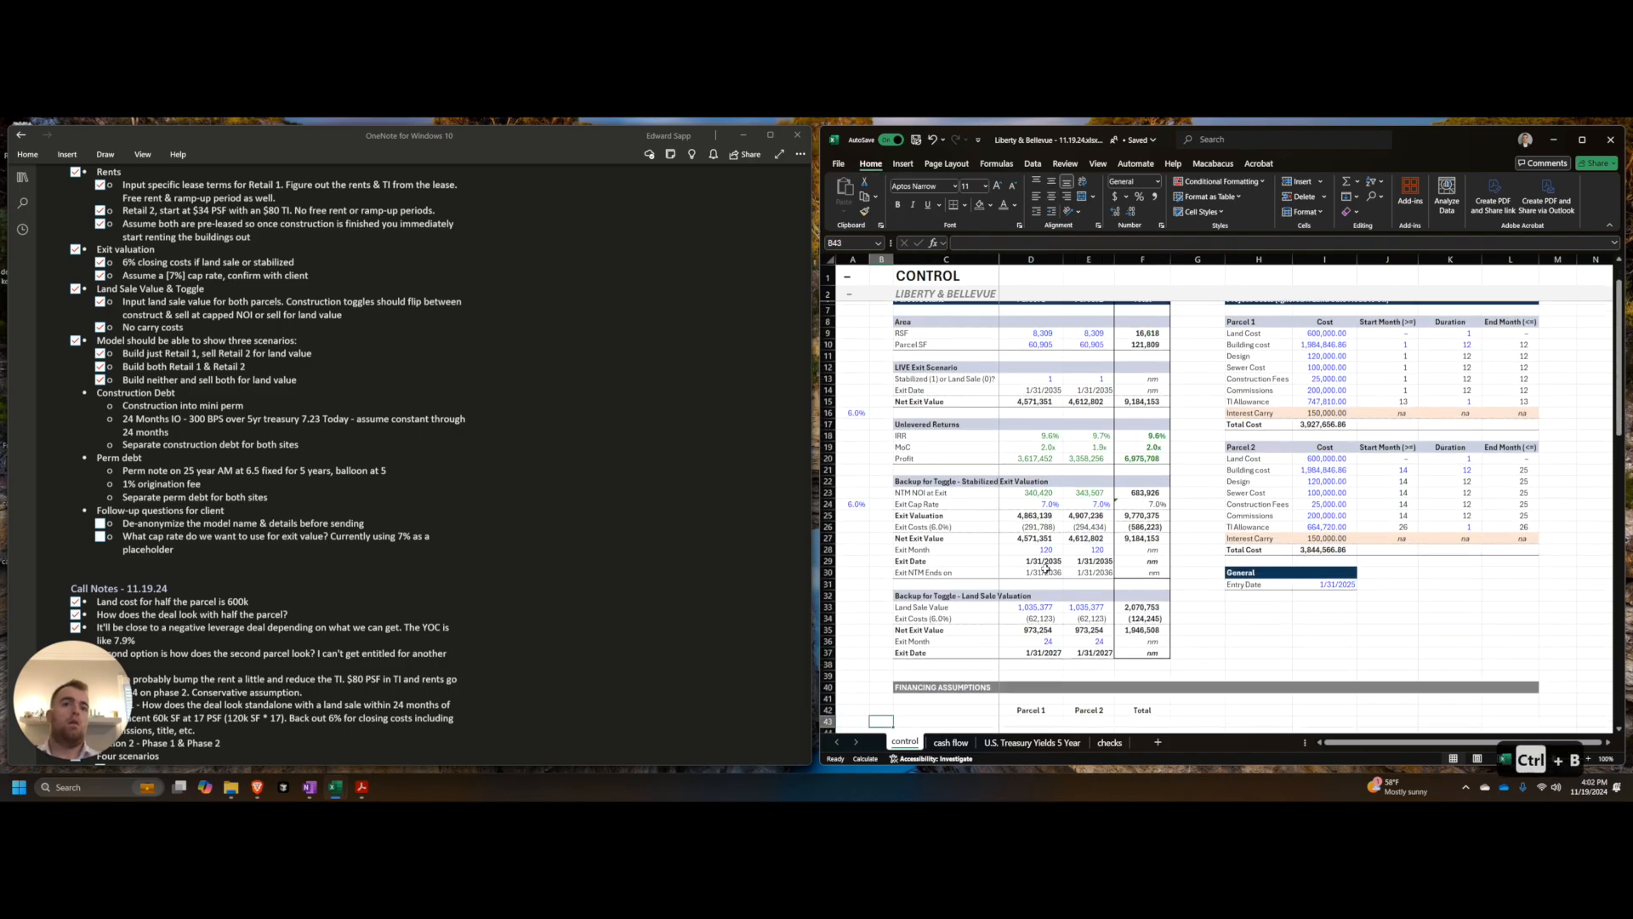
Step: Label C42 Construction Debt and format C42:F42 as a bold table header with navy fill and white text
{"action": "key", "text": "Left"}
{"action": "type", "text": "P"}
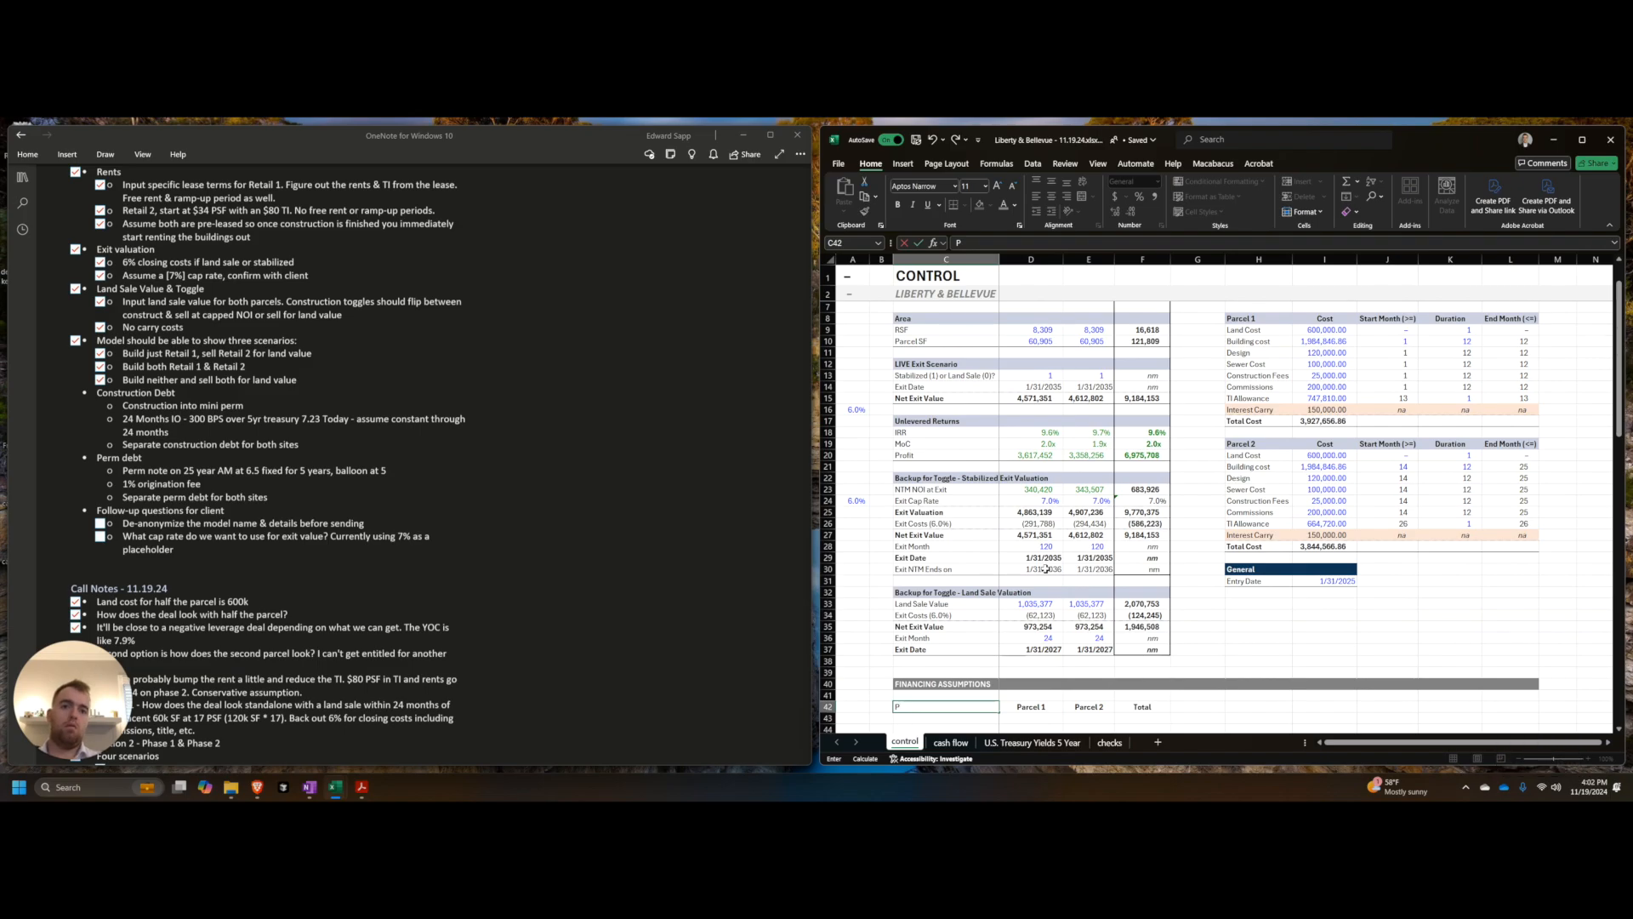
{"action": "type", "text": "onstruction Debt"}
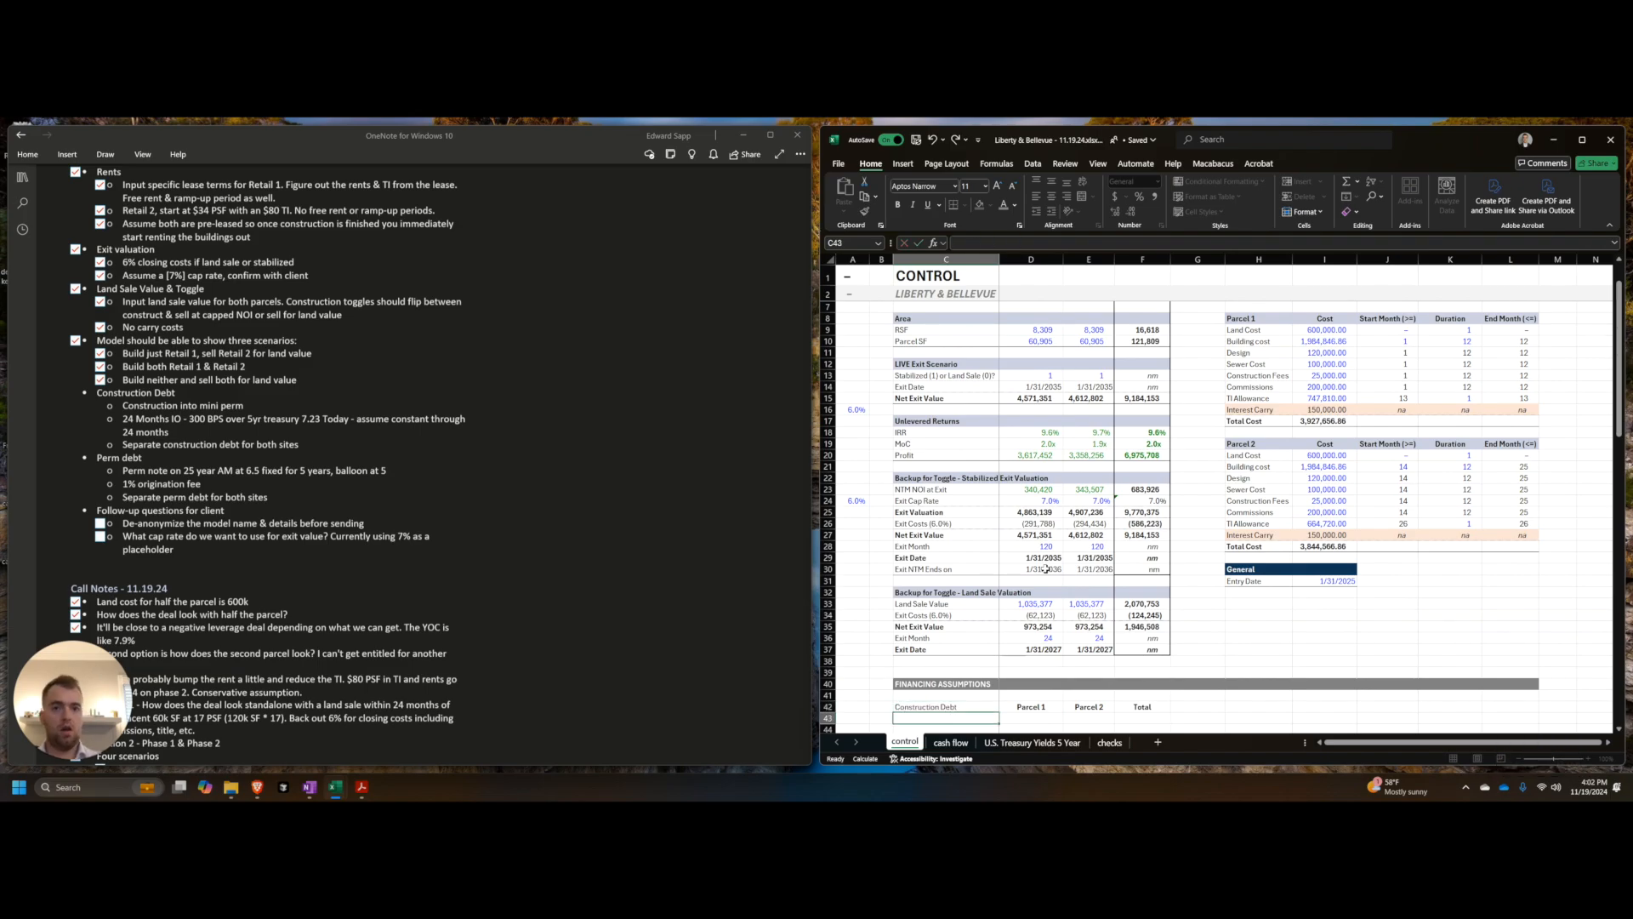
{"action": "key", "text": "Return"}
{"action": "key", "text": "ctrl+b"}
{"action": "key", "text": "ctrl+shift+Right"}
{"action": "key", "text": "ctrl+shift+k"}
{"action": "key", "text": "ctrl+shift+k"}
{"action": "key", "text": "ctrl+apostrophe"}
{"action": "key", "text": "ctrl+apostrophe"}
{"action": "key", "text": "ctrl+apostrophe"}
{"action": "key", "text": "ctrl+apostrophe"}
{"action": "key", "text": "ctrl+apostrophe"}
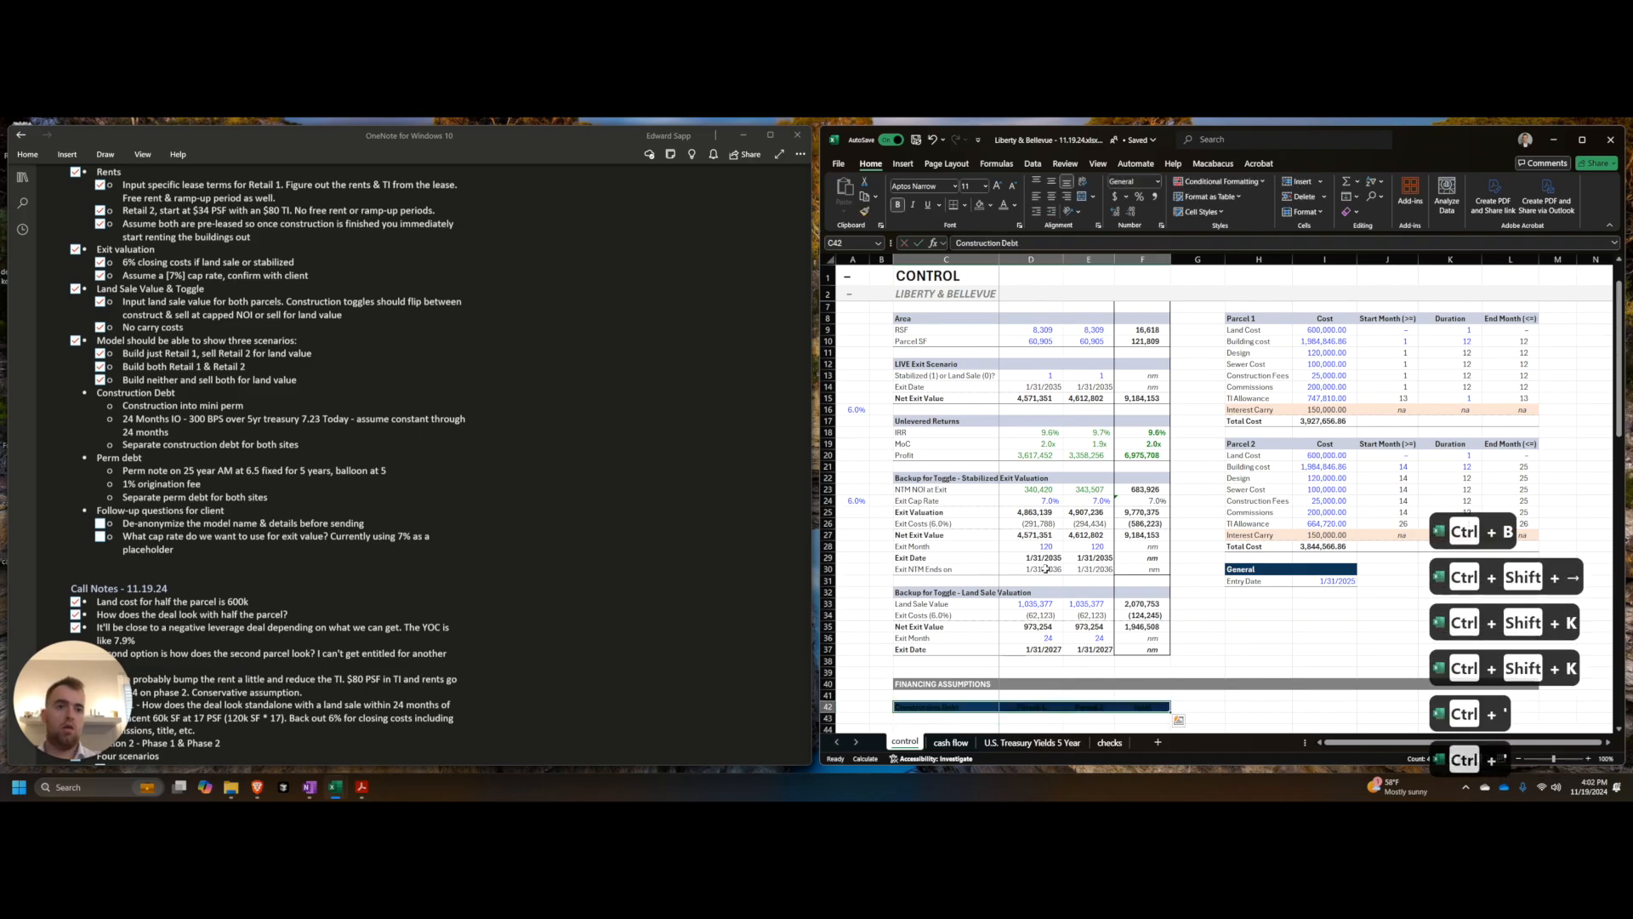
{"action": "key", "text": "Down"}
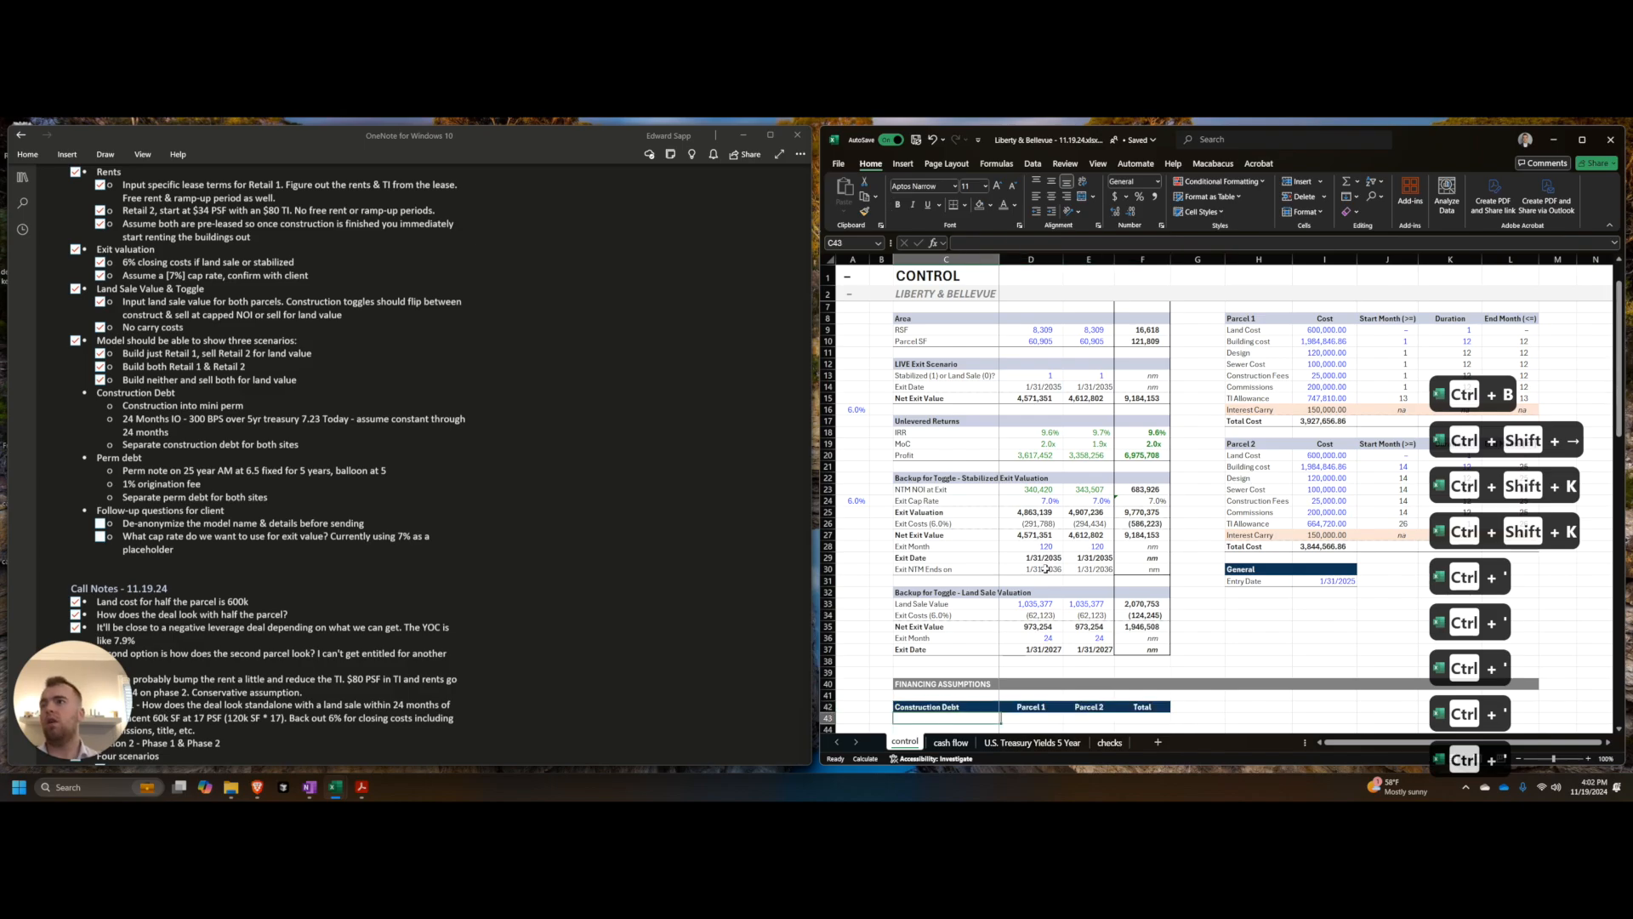
Step: Label C43, the first row under the Construction Debt header, Issuance Begins
{"action": "scroll", "coordinate": [1147, 614], "scroll_direction": "down", "scroll_amount": 2}
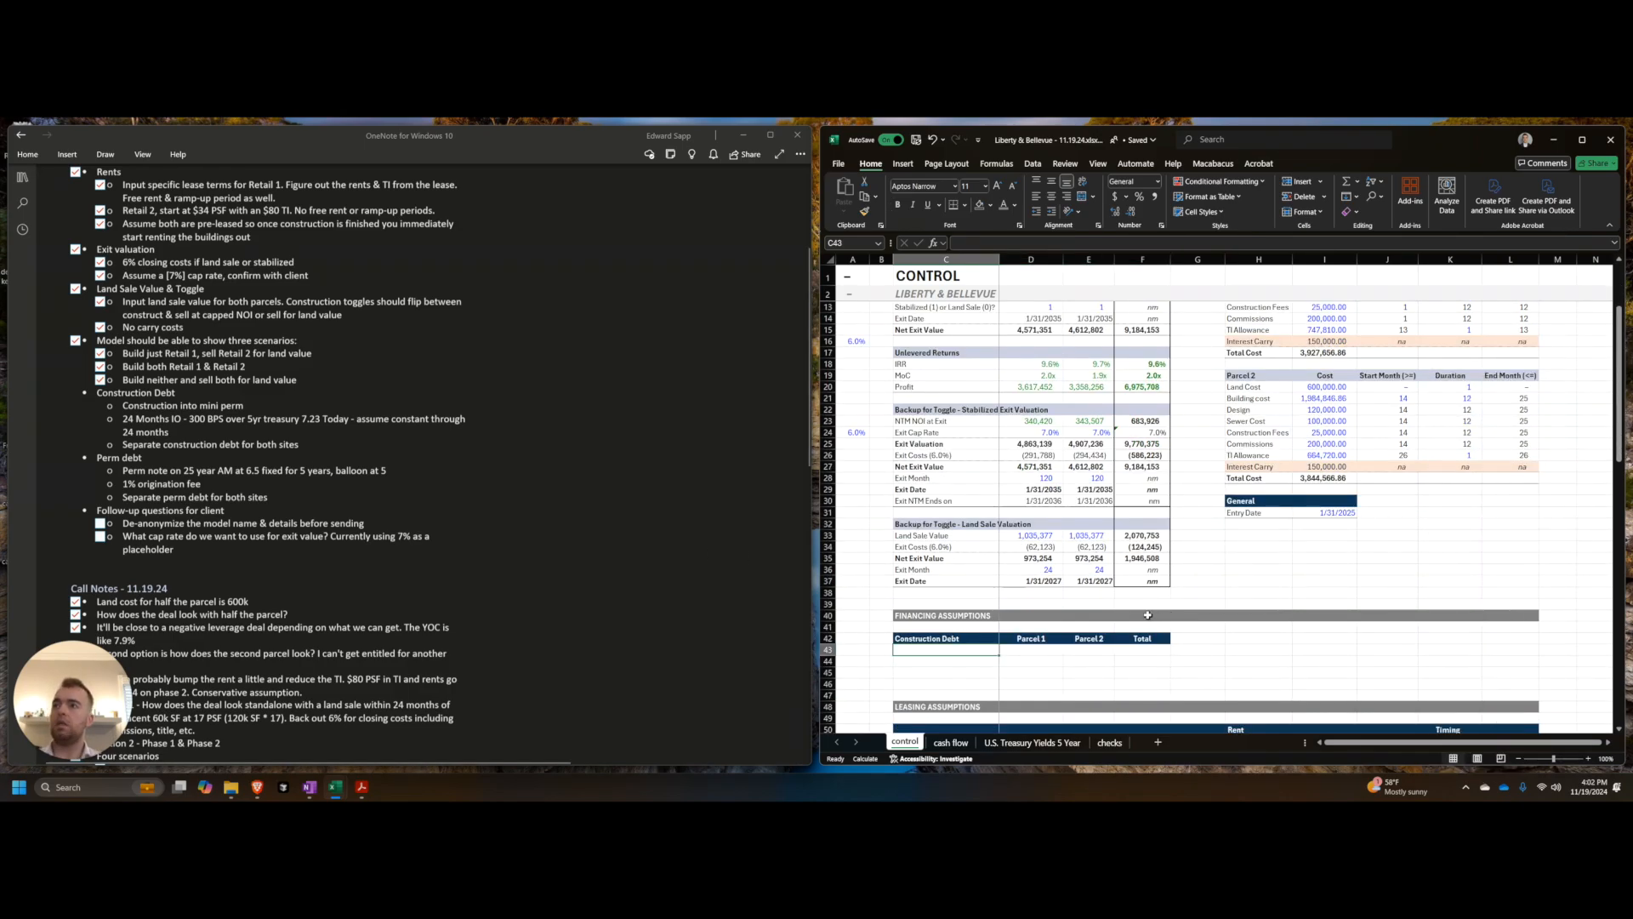
{"action": "type", "text": "I/O Period"}
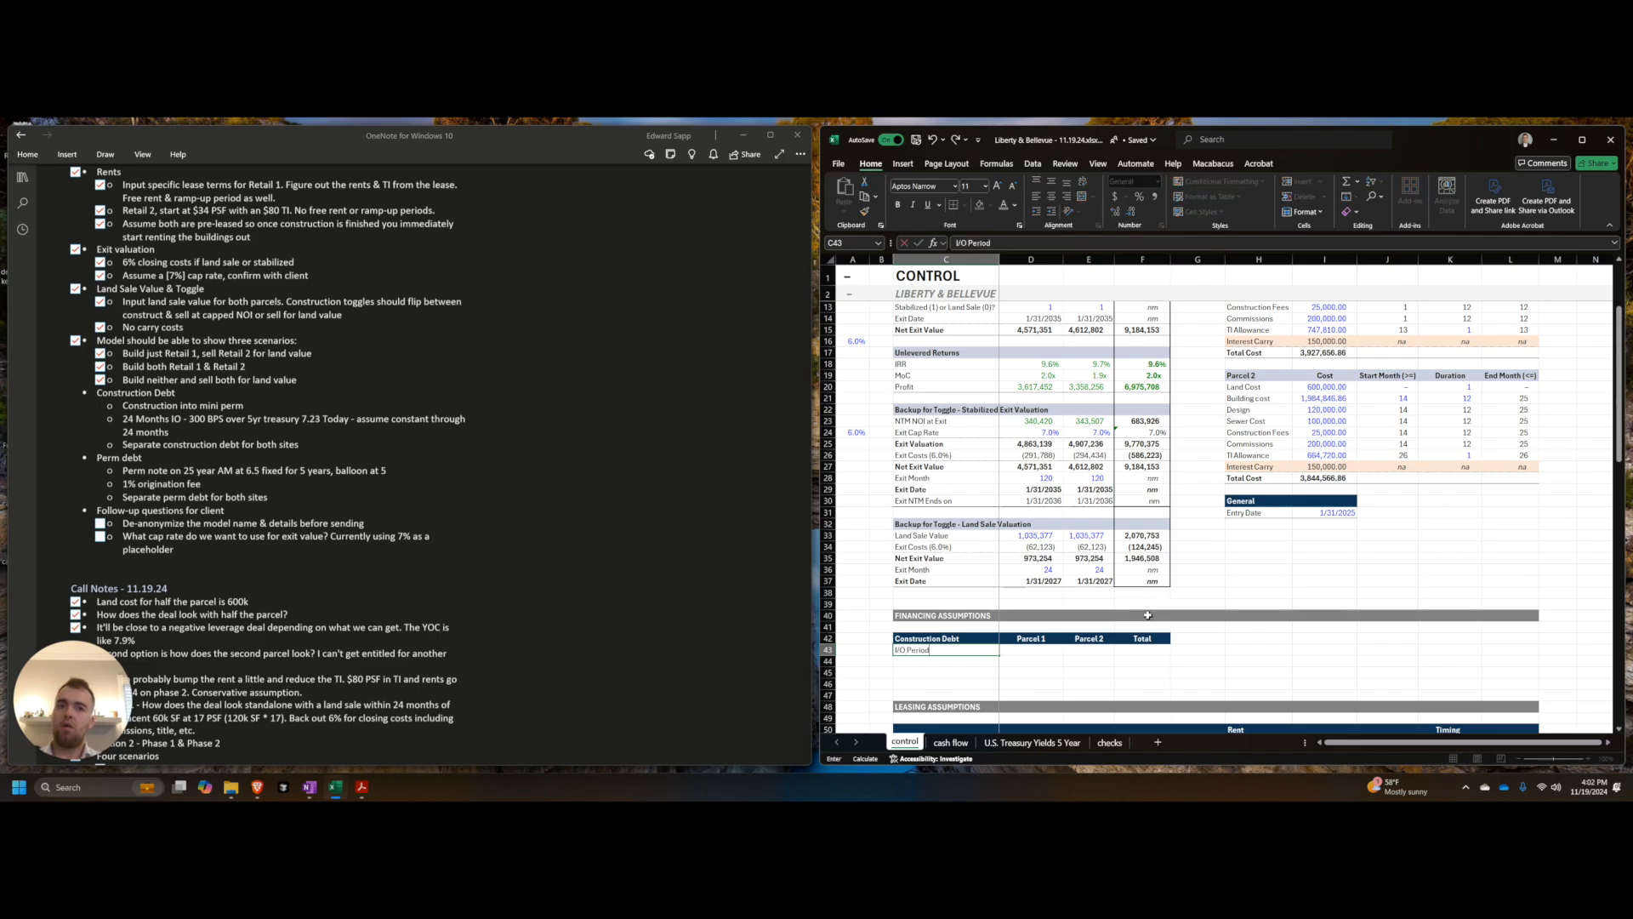
{"action": "key", "text": "BackSpace"}
{"action": "key", "text": "BackSpace"}
{"action": "key", "text": "BackSpace"}
{"action": "key", "text": "BackSpace"}
{"action": "key", "text": "BackSpace"}
{"action": "key", "text": "BackSpace"}
{"action": "key", "text": "BackSpace"}
{"action": "key", "text": "BackSpace"}
{"action": "key", "text": "BackSpace"}
{"action": "key", "text": "BackSpace"}
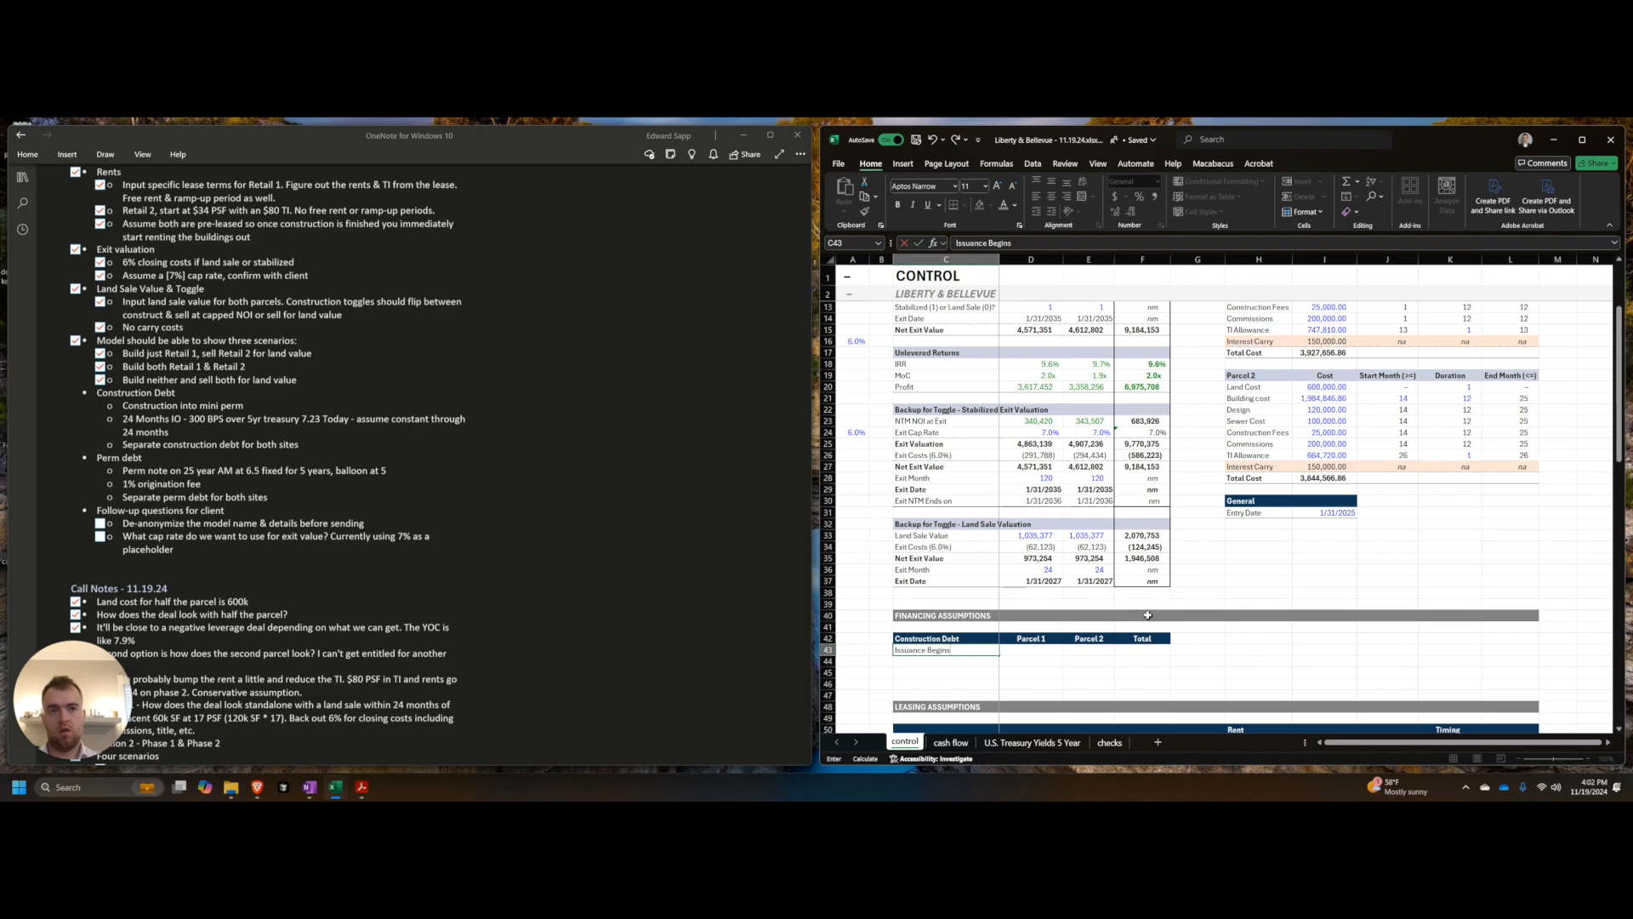
{"action": "key", "text": "Tab"}
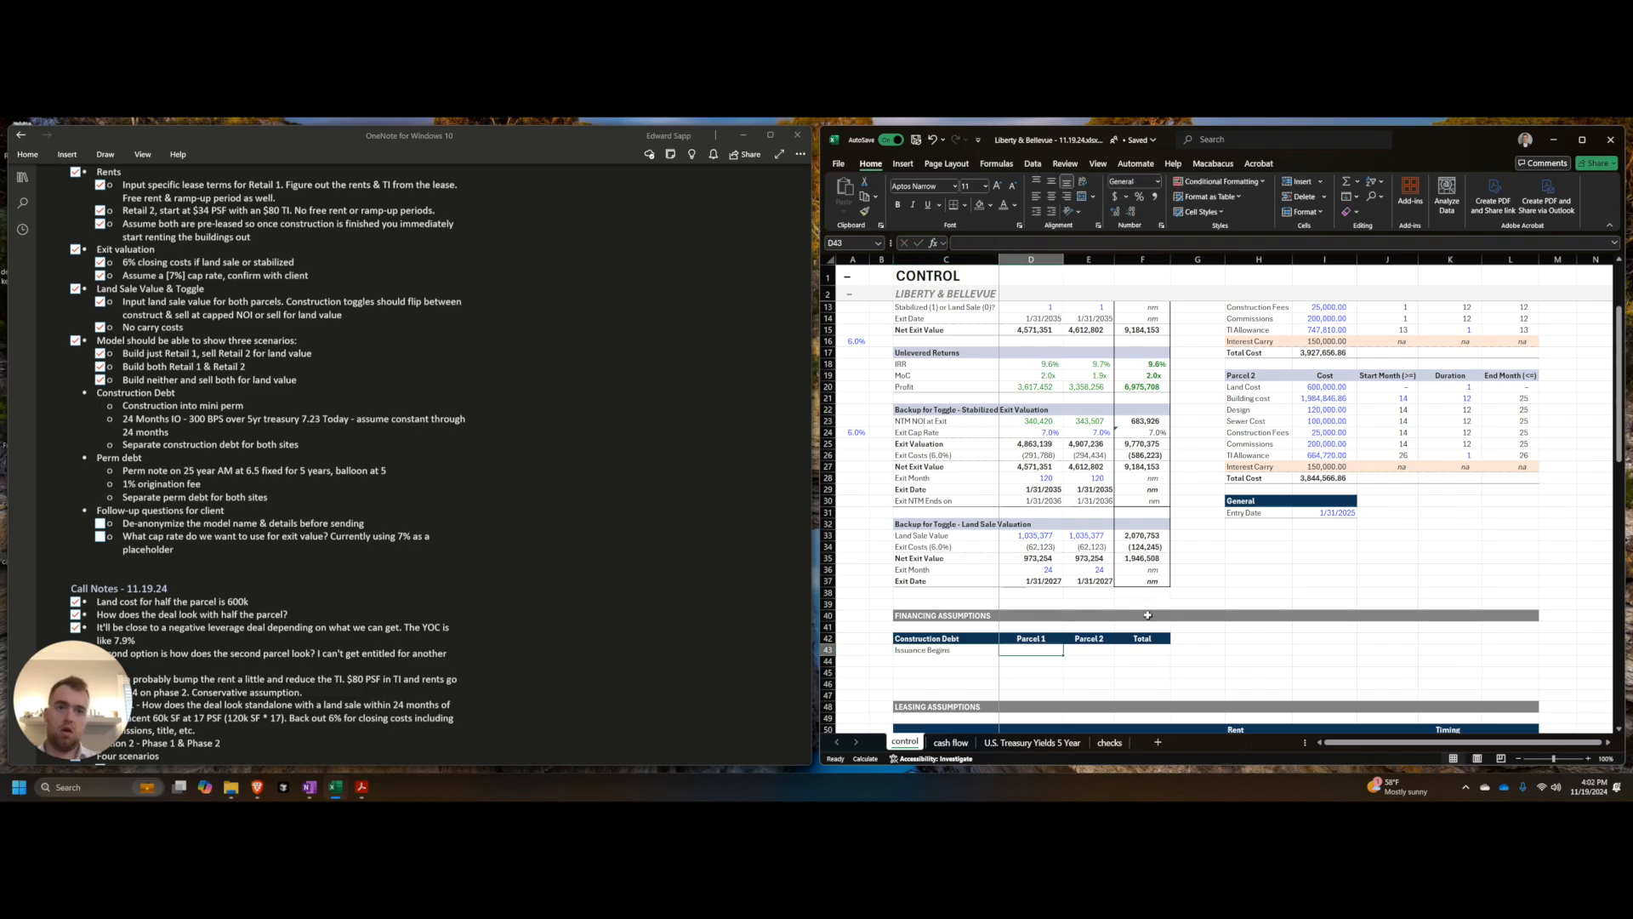
Step: Label C43:C45 under the Construction Debt header I/O Period Begins, I/O Period Duration and I/O Period Ends
{"action": "key", "text": "Left"}
{"action": "type", "text": "I"}
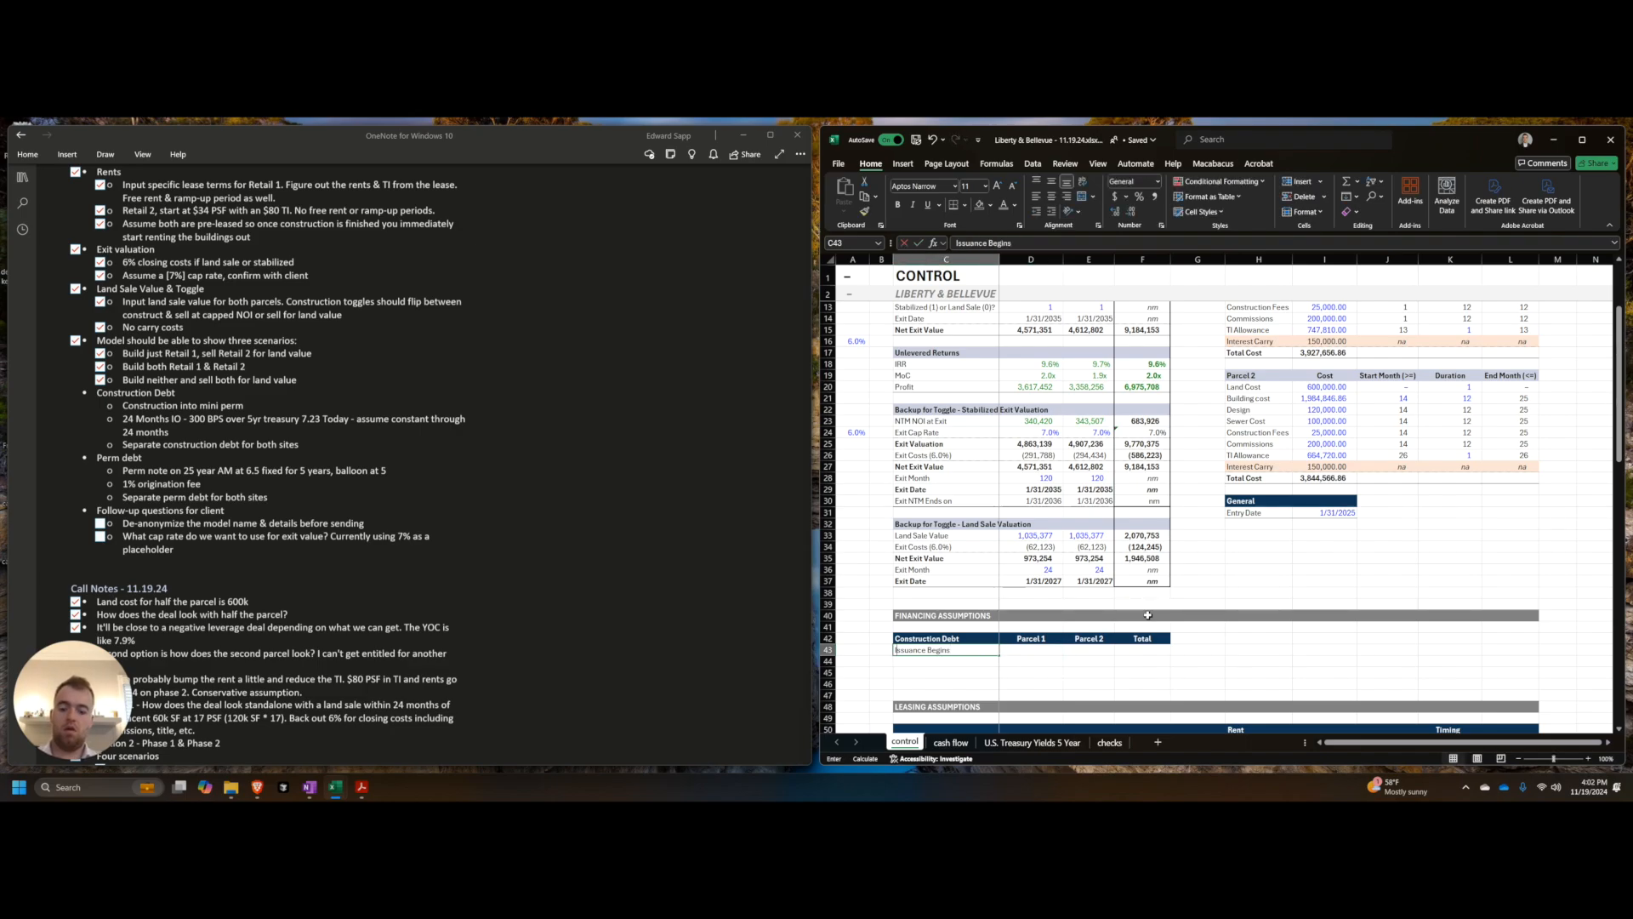
{"action": "type", "text": "/O Period Begins"}
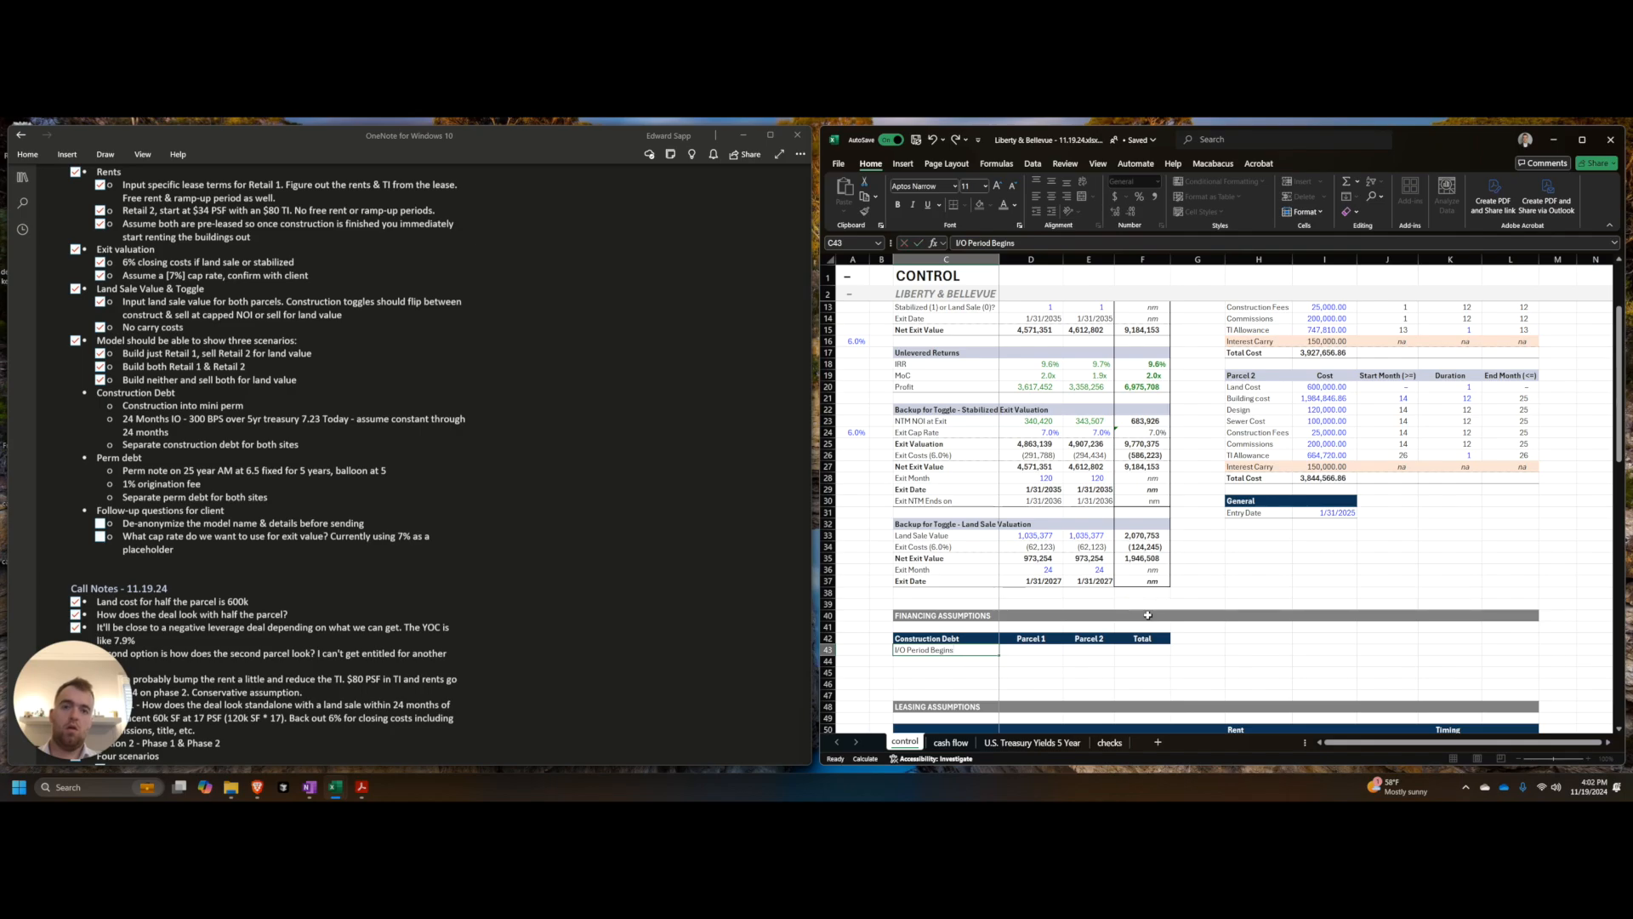
{"action": "key", "text": "Return"}
{"action": "type", "text": "I/O Period Duration"}
{"action": "key", "text": "Return"}
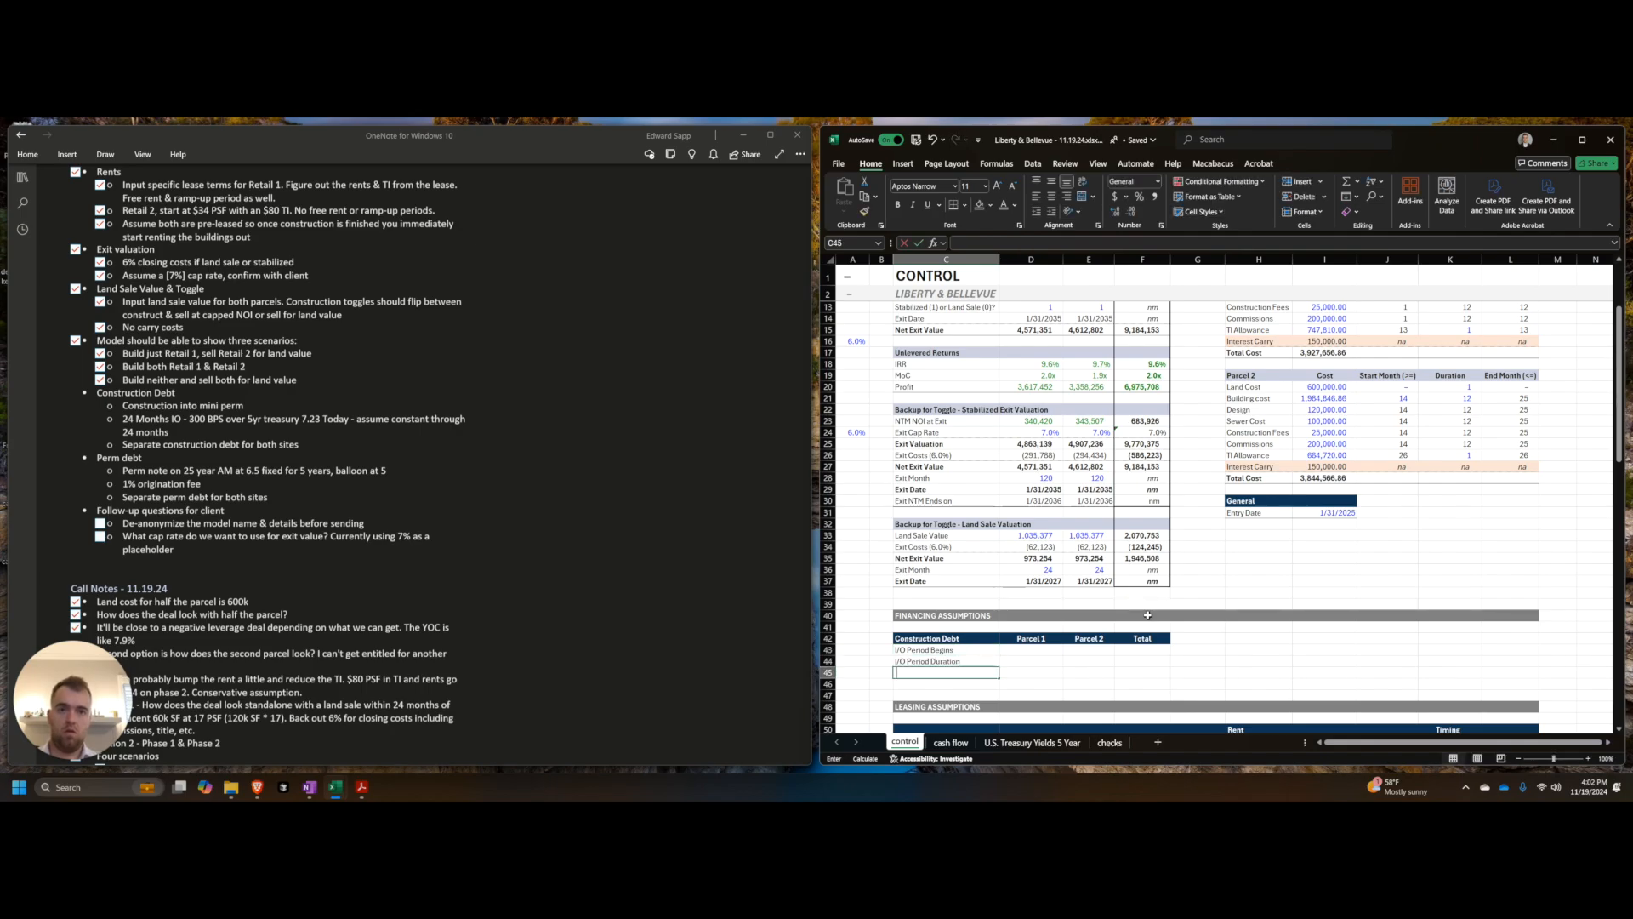
{"action": "type", "text": "I/O Period Ends"}
{"action": "key", "text": "Tab"}
{"action": "key", "text": "Up"}
{"action": "key", "text": "Up"}
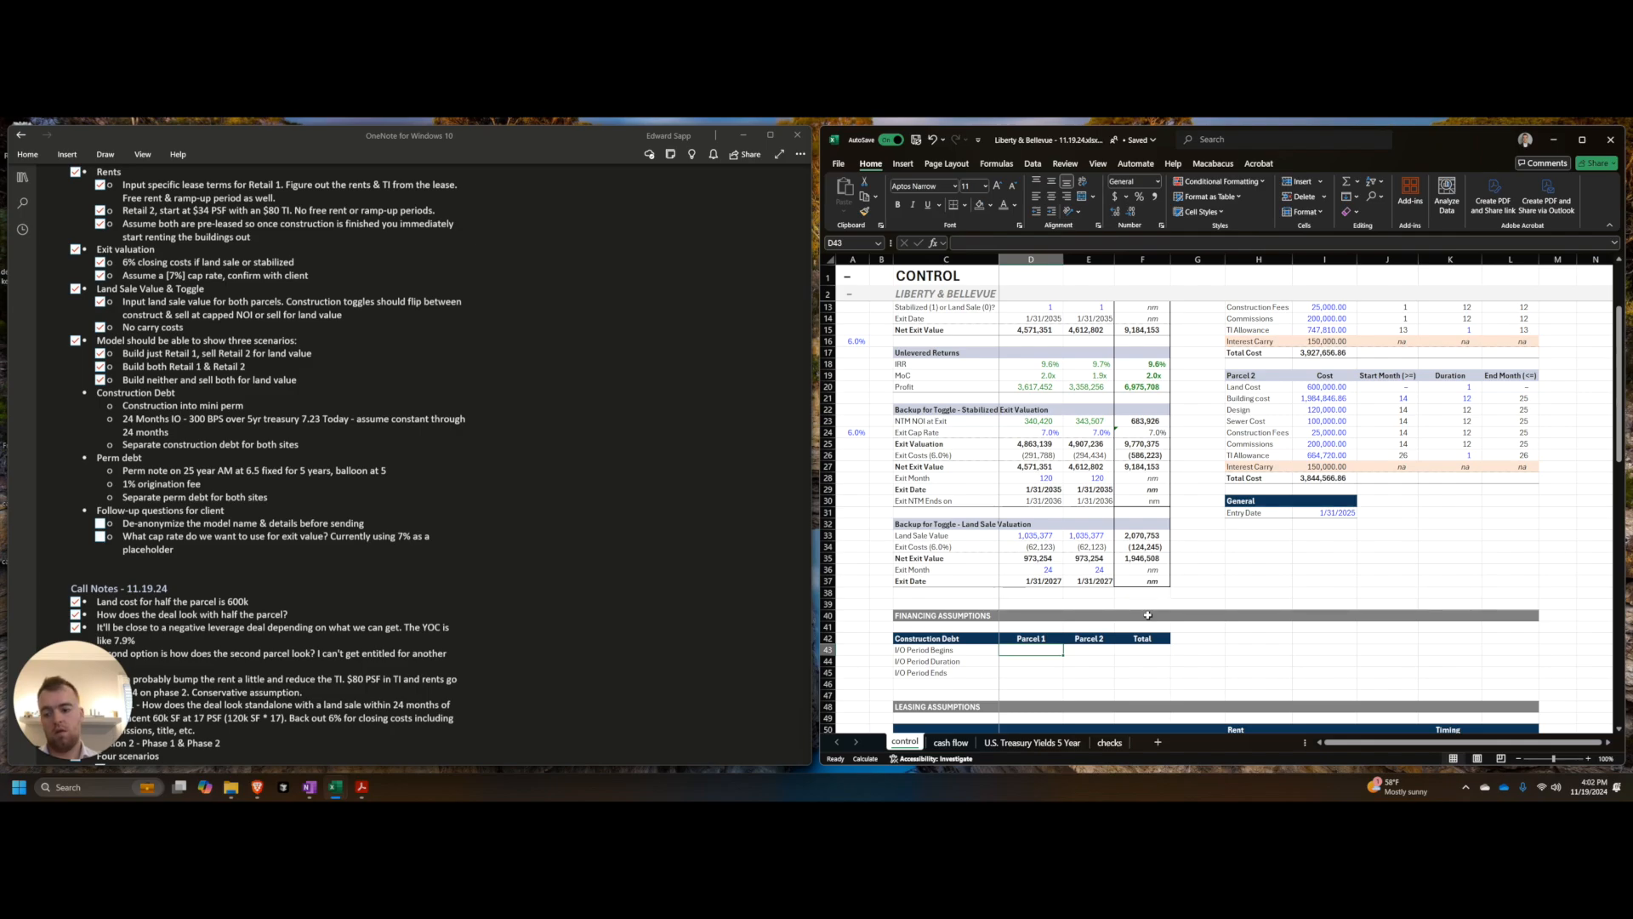
{"action": "type", "text": "="}
{"action": "scroll", "coordinate": [1336, 471], "scroll_direction": "up", "scroll_amount": 3}
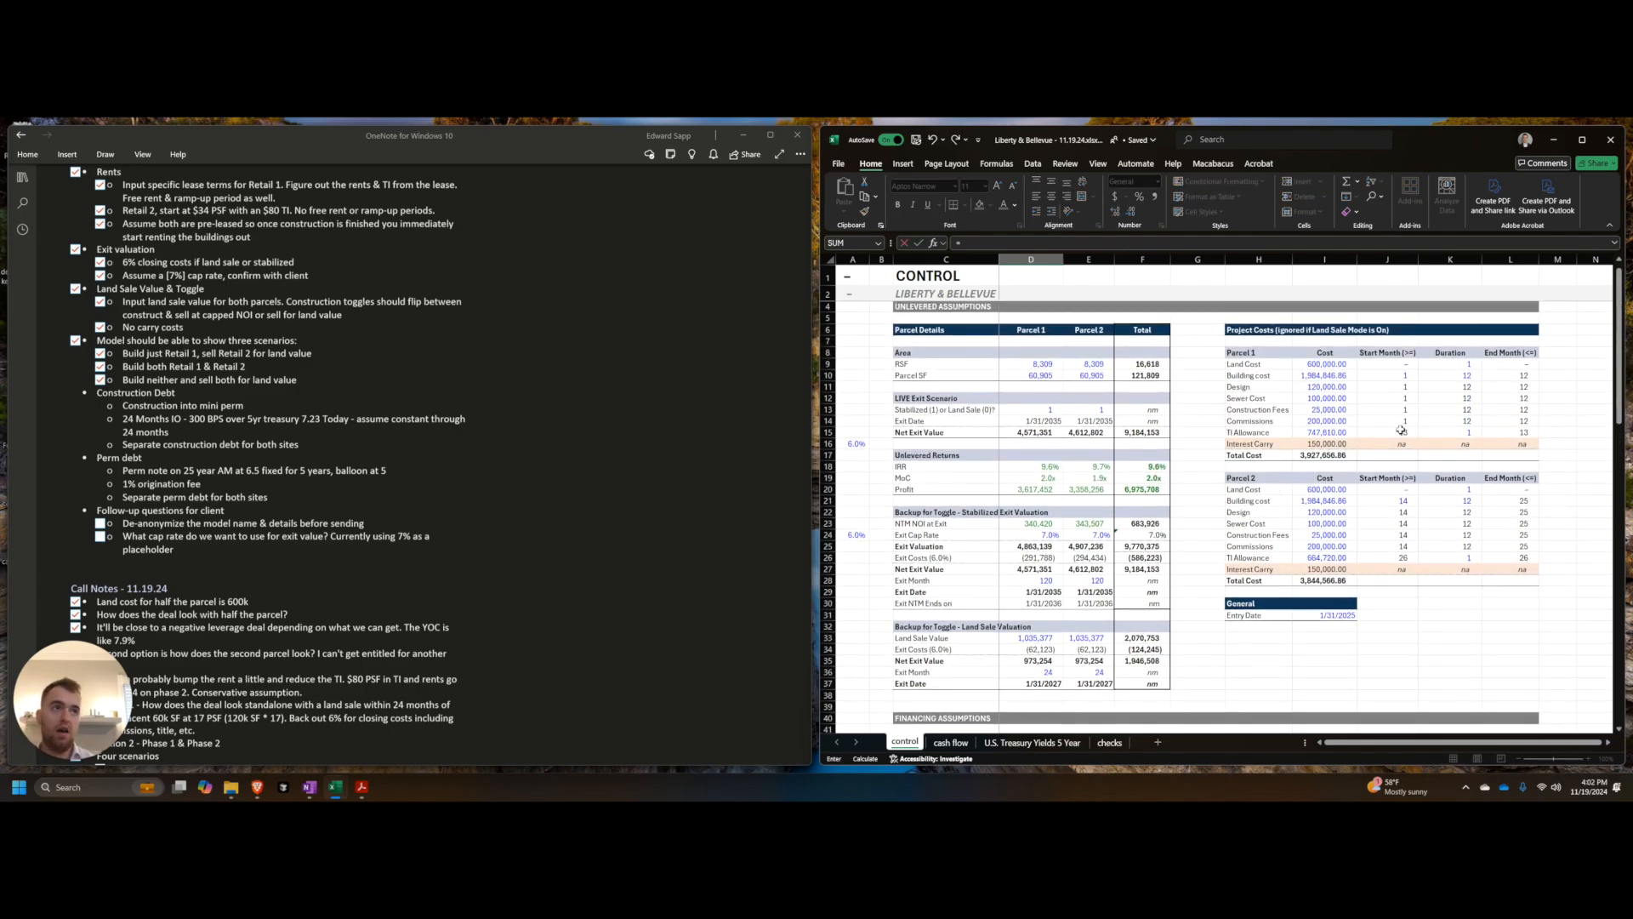
{"action": "scroll", "coordinate": [1399, 433], "scroll_direction": "down", "scroll_amount": 3}
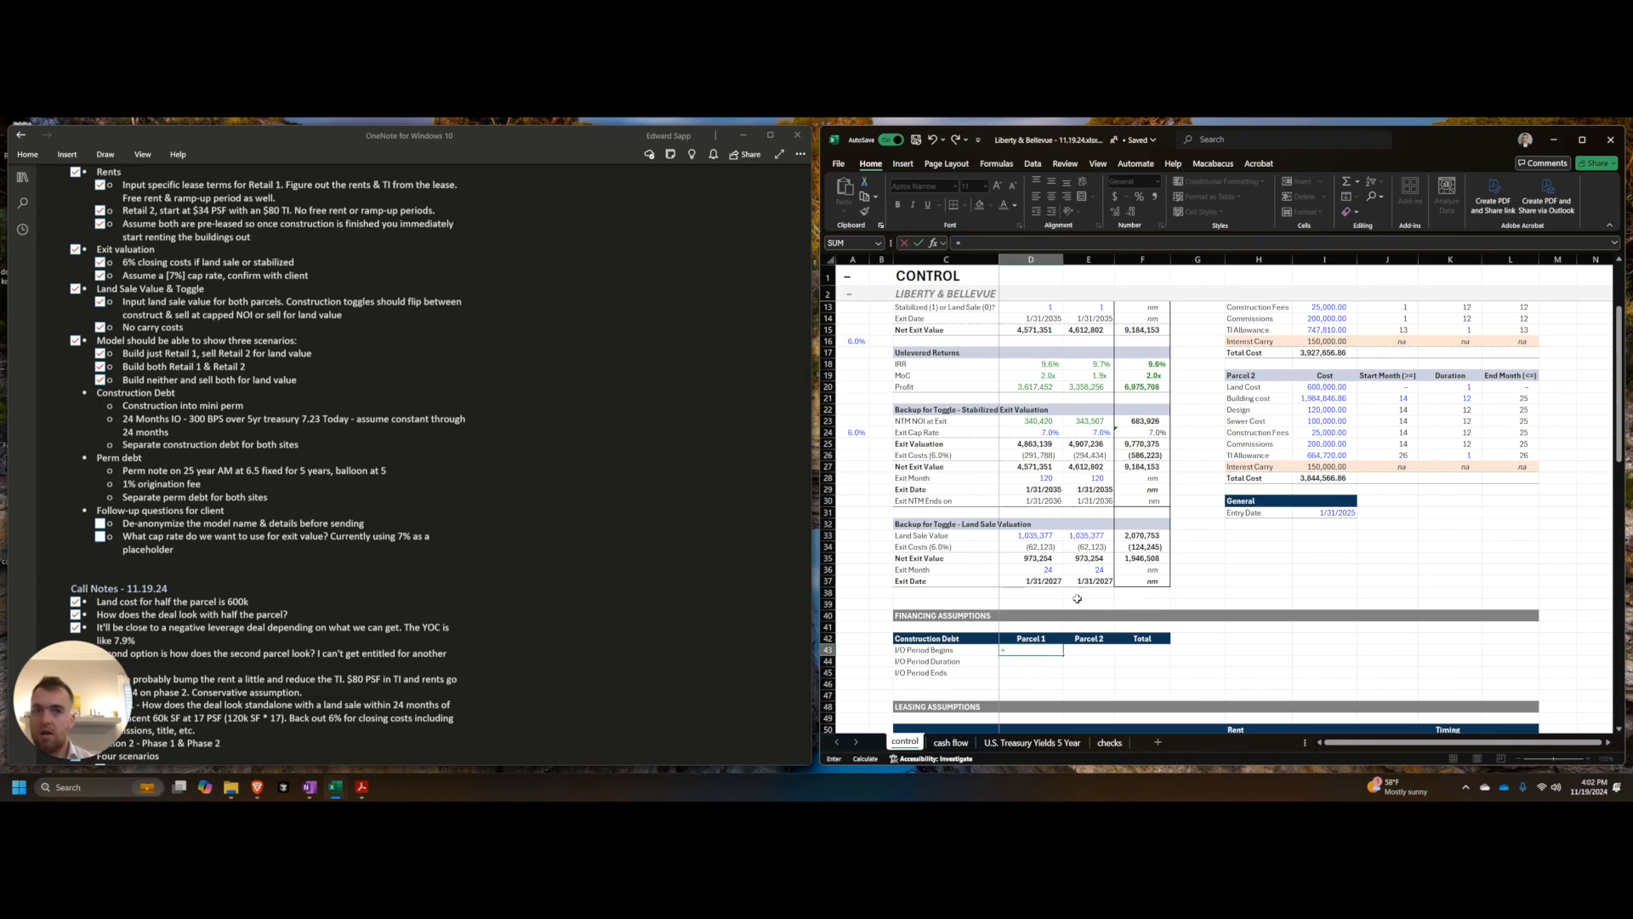
{"action": "key", "text": "Escape"}
Step: Delete the three I/O Period rows, 43 to 45, beneath the Construction Debt header
{"action": "key", "text": "Left"}
{"action": "key", "text": "shift+space"}
{"action": "key", "text": "shift+Down"}
{"action": "key", "text": "shift+Down"}
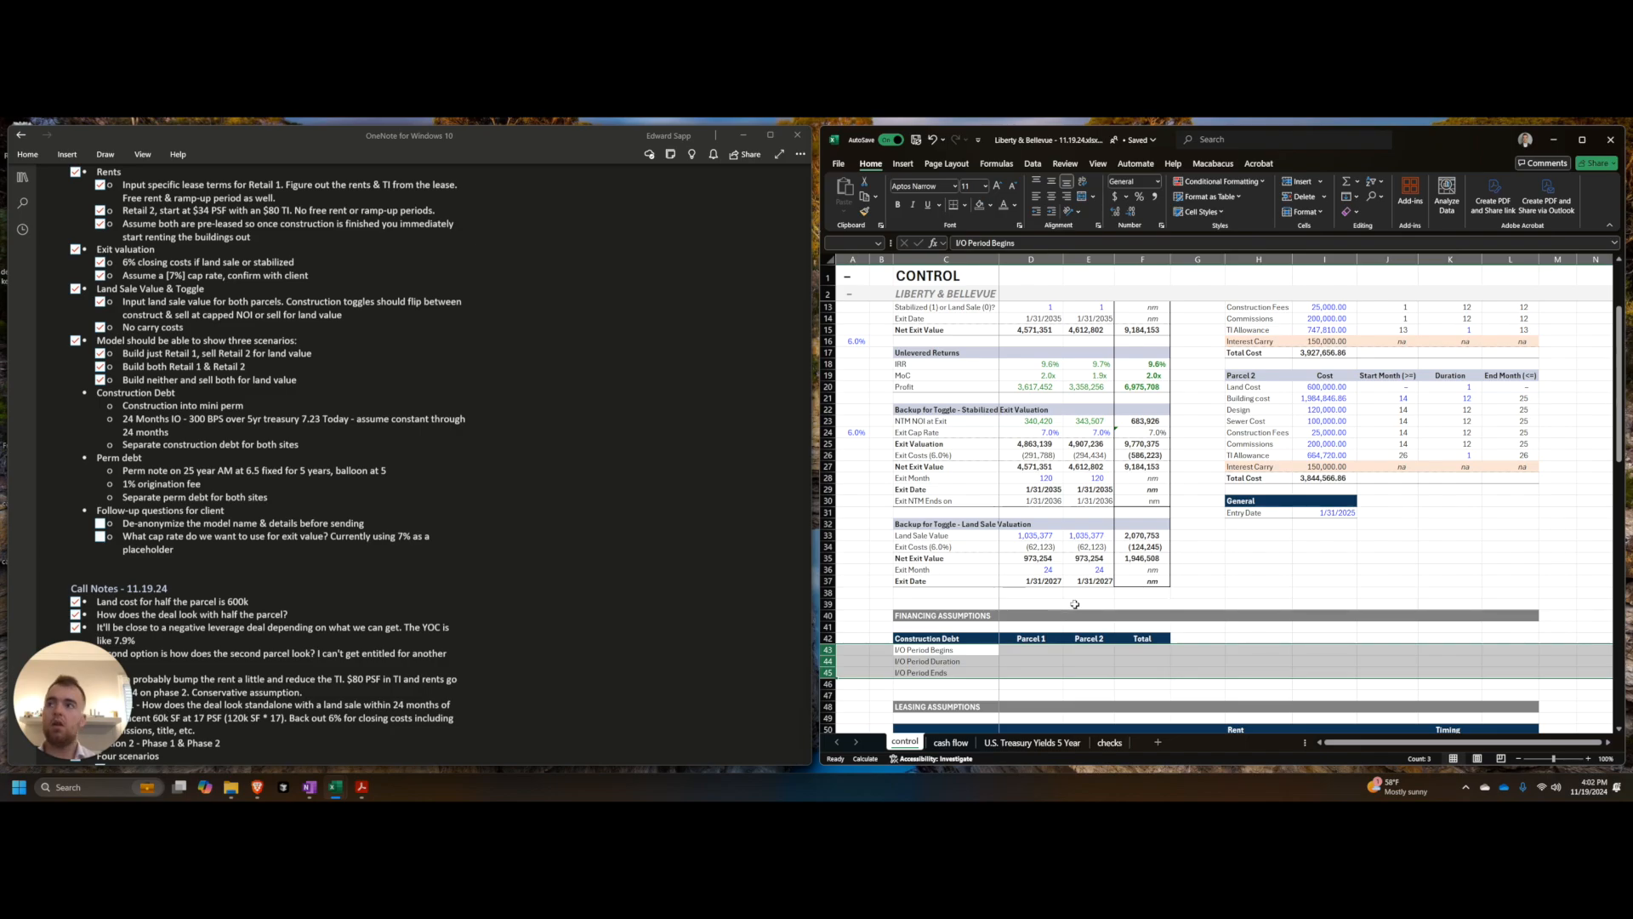
{"action": "left_click", "coordinate": [207, 436]}
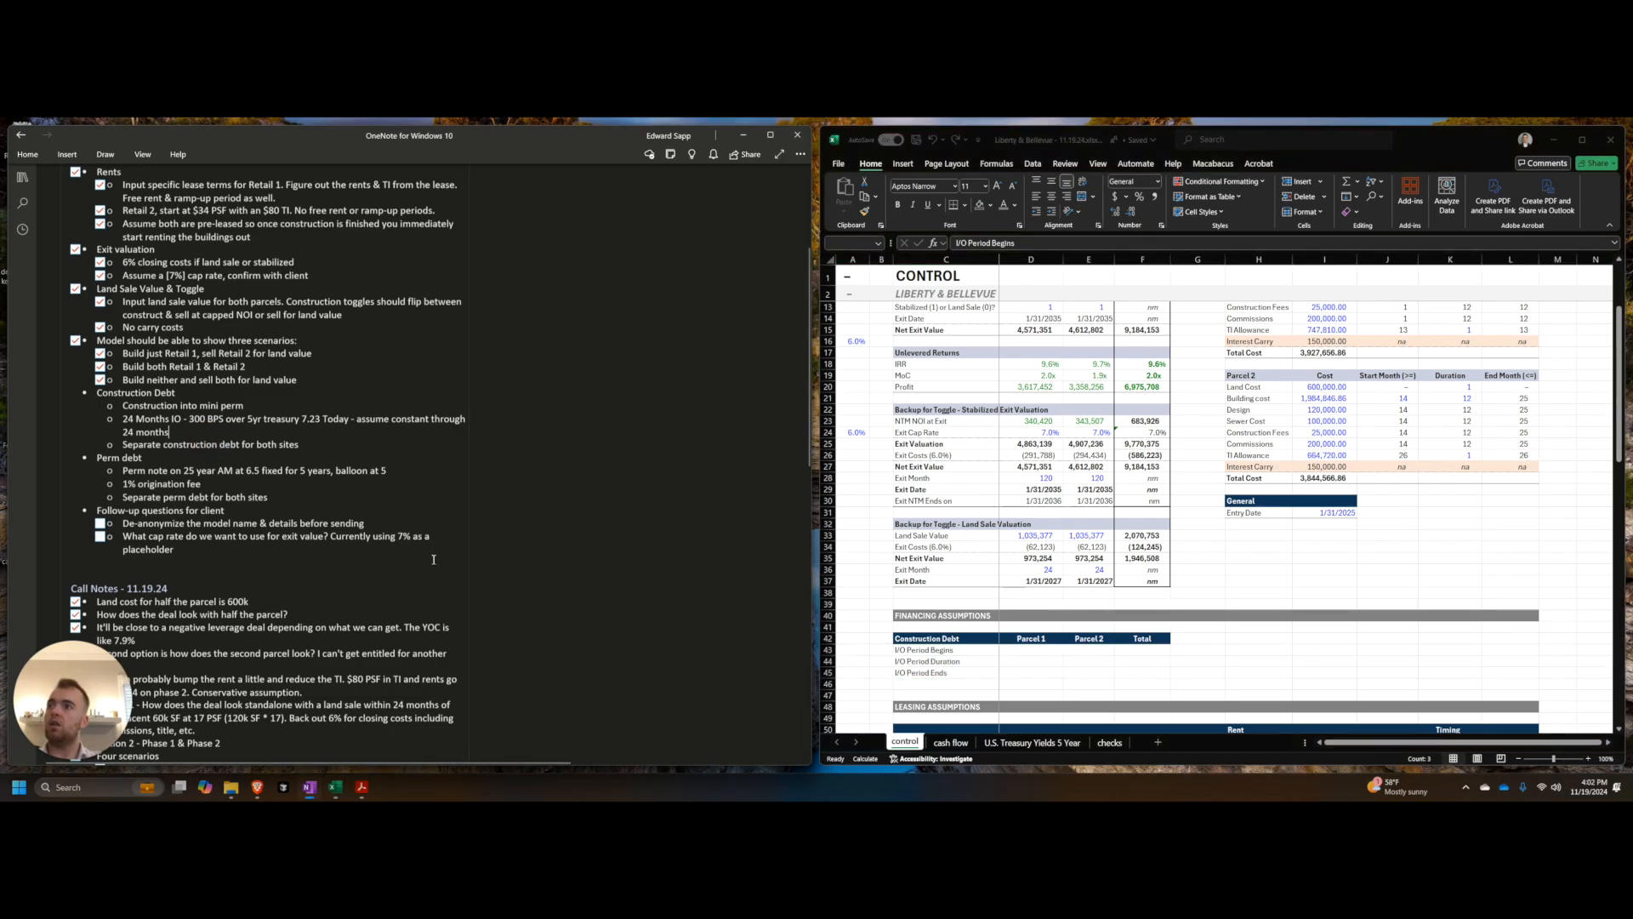
{"action": "left_click", "coordinate": [972, 651]}
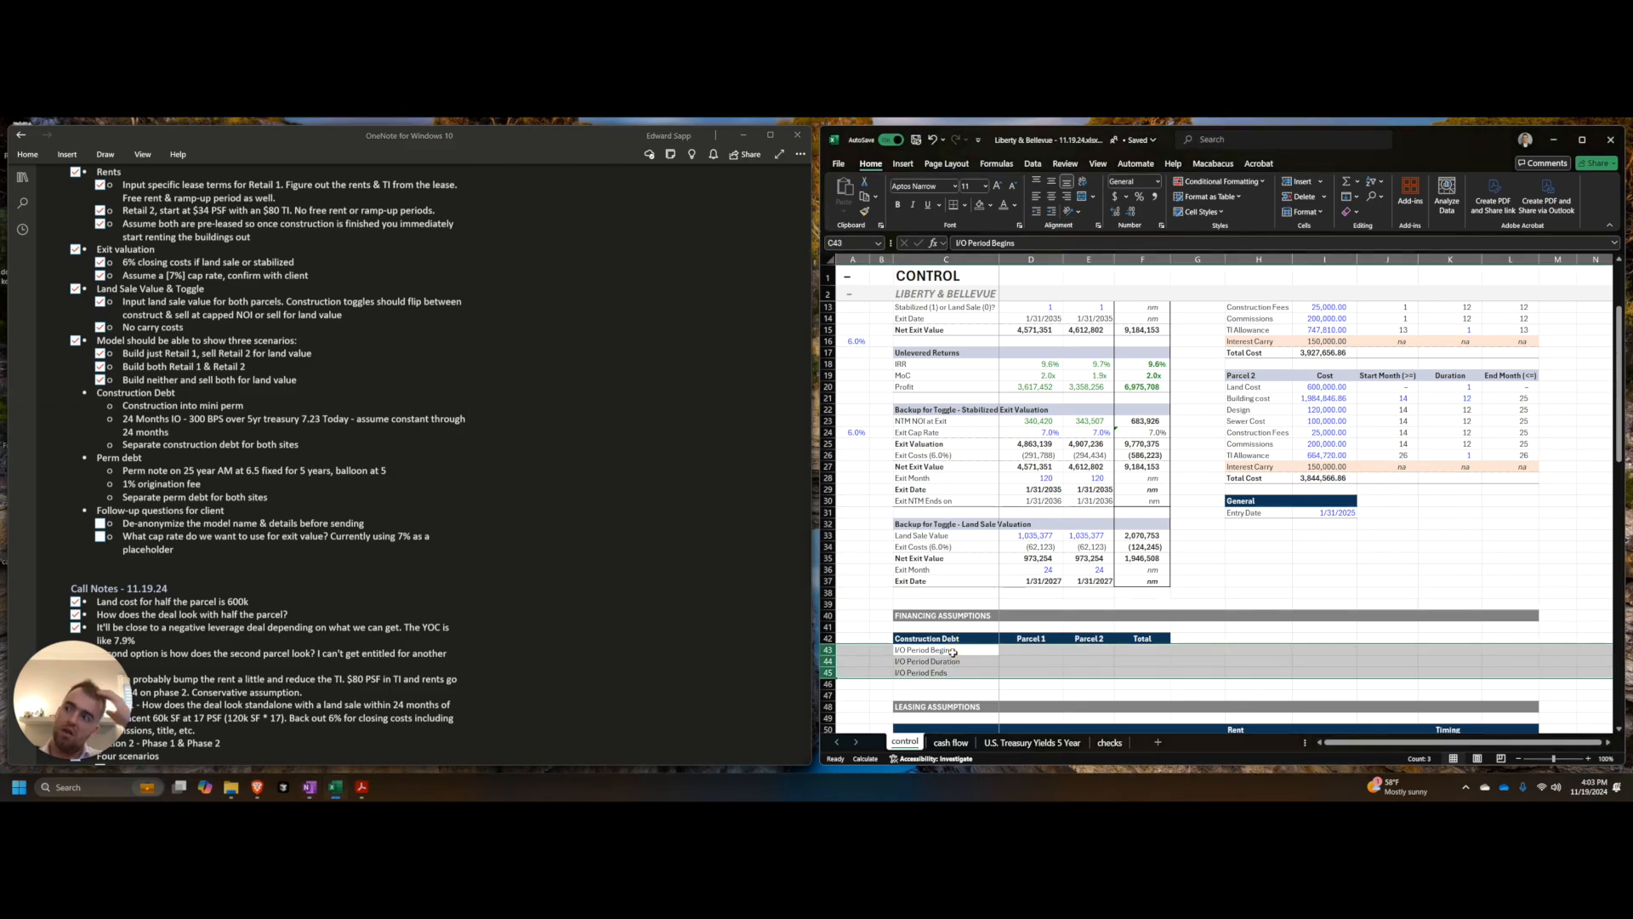
{"action": "key", "text": "Up"}
{"action": "key", "text": "Left"}
{"action": "left_click", "coordinate": [953, 653]}
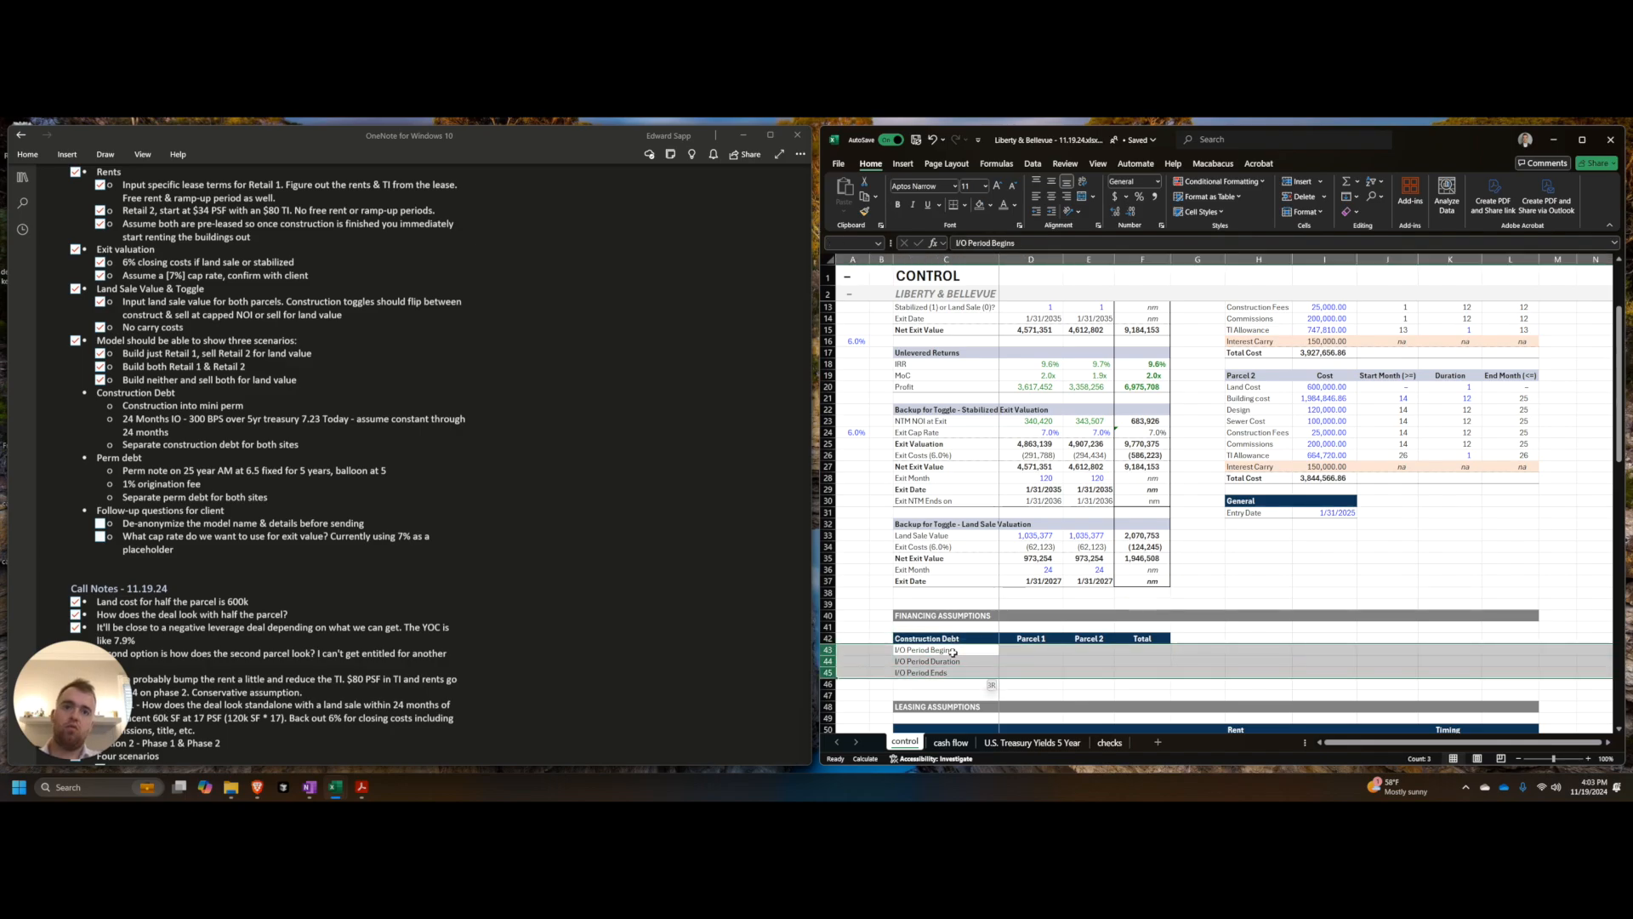
{"action": "key", "text": "ctrl+minus"}
{"action": "type", "text": "5"}
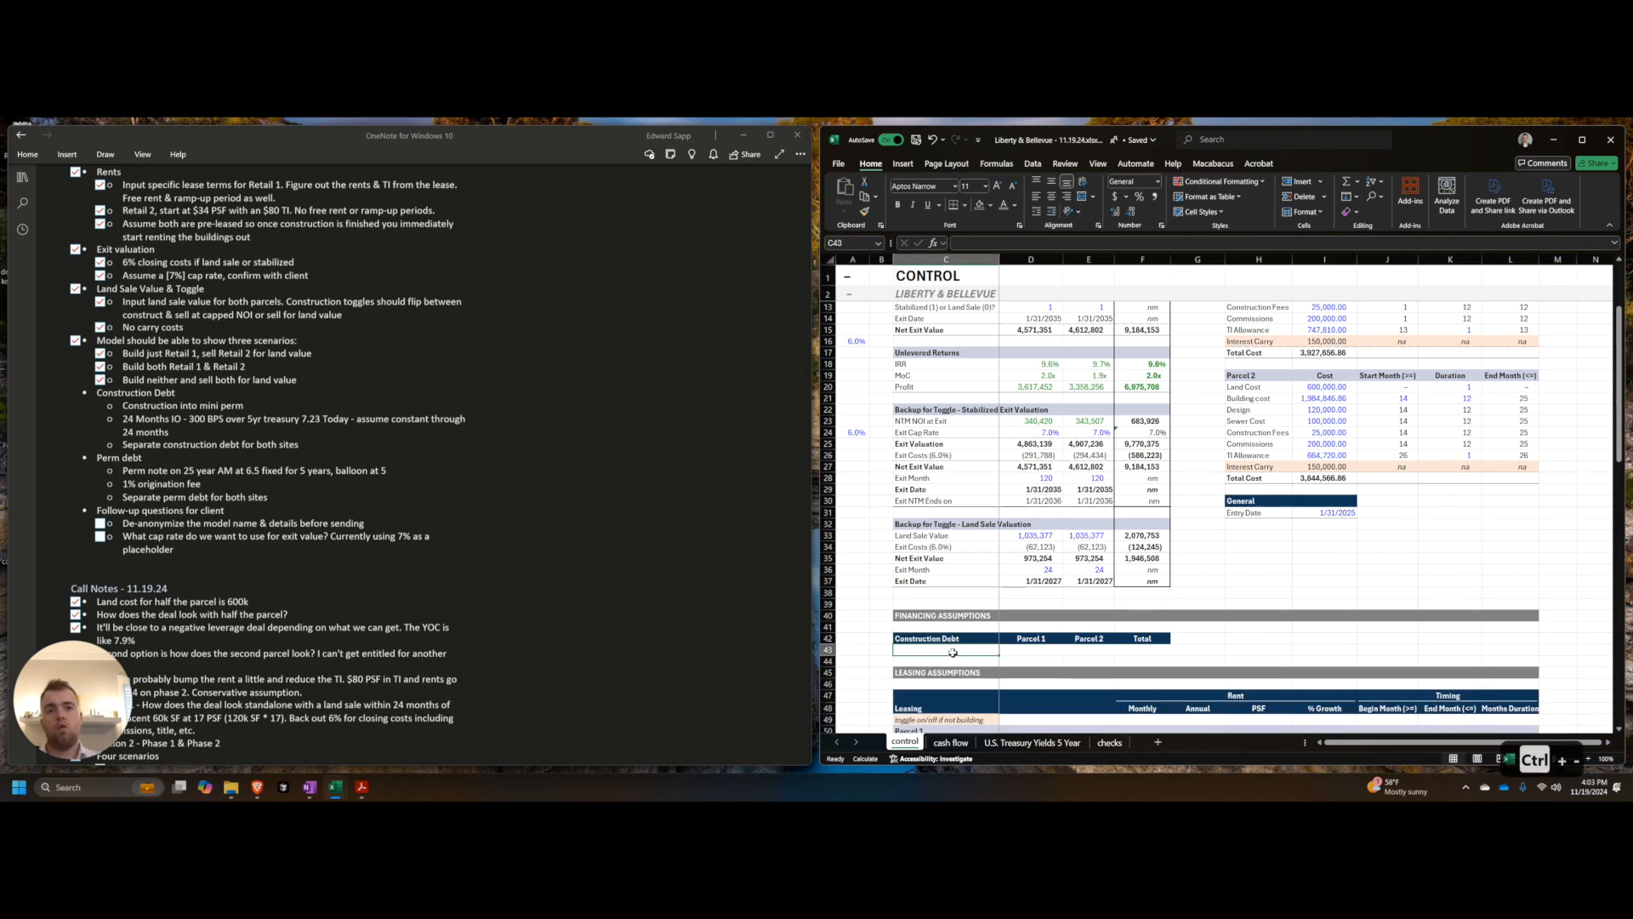
{"action": "type", "text": "Yr Treasury"}
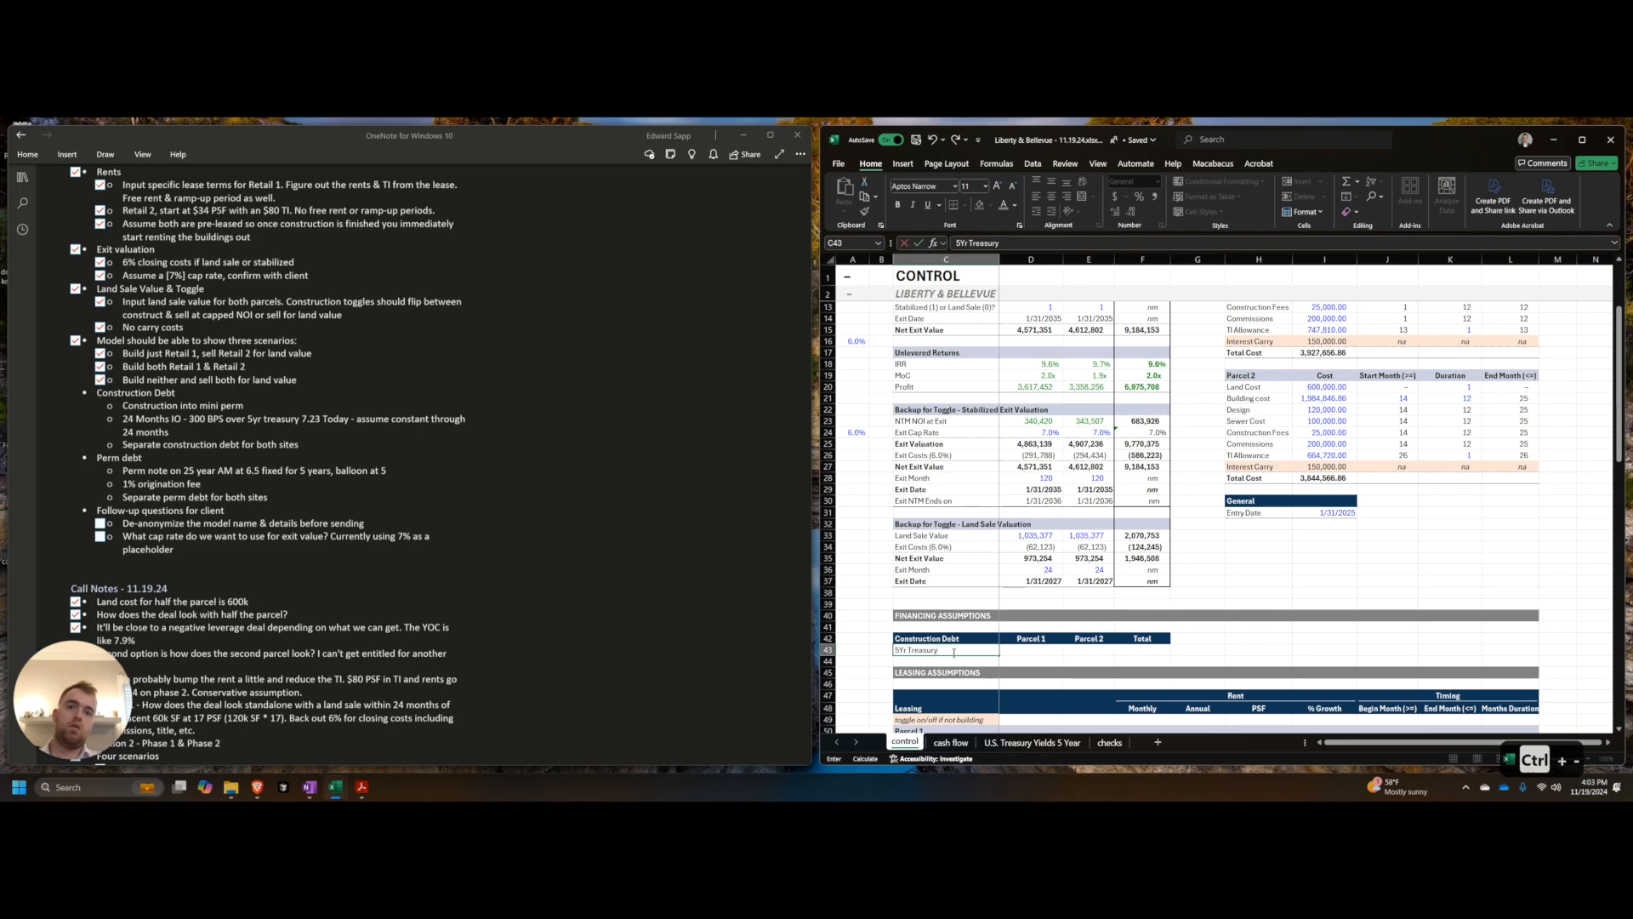
{"action": "key", "text": "Escape"}
Step: Insert one more blank row between the Construction Debt header and the LEASING ASSUMPTIONS band, then return to C43
{"action": "key", "text": "Down"}
{"action": "key", "text": "shift+space"}
{"action": "key", "text": "ctrl+shift+equal"}
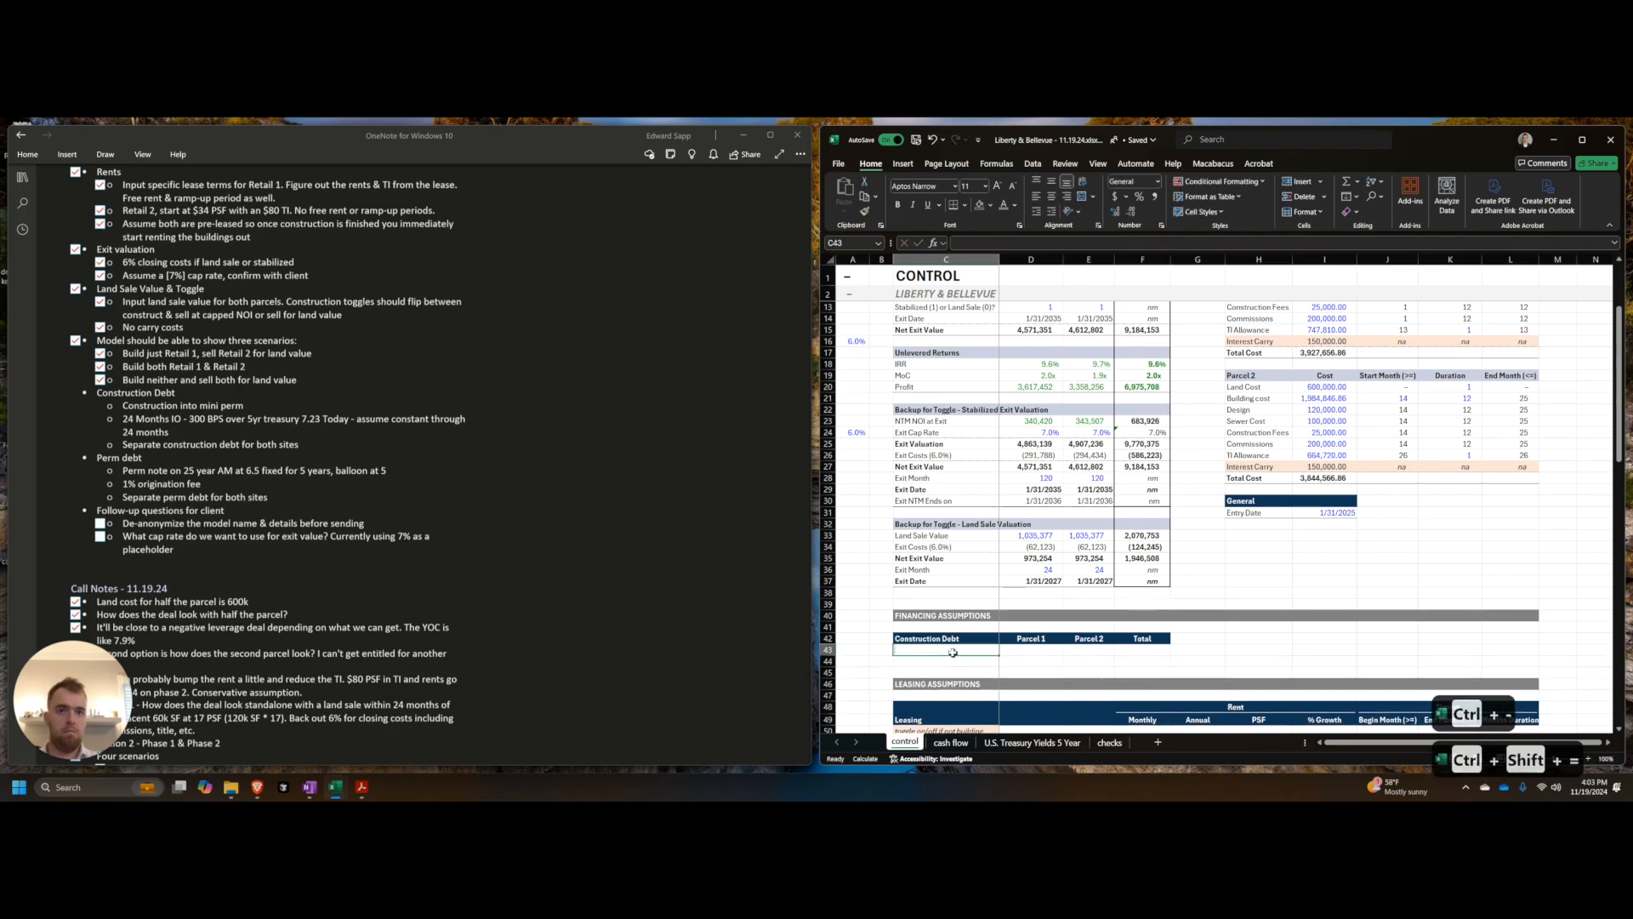
{"action": "left_click", "coordinate": [953, 652]}
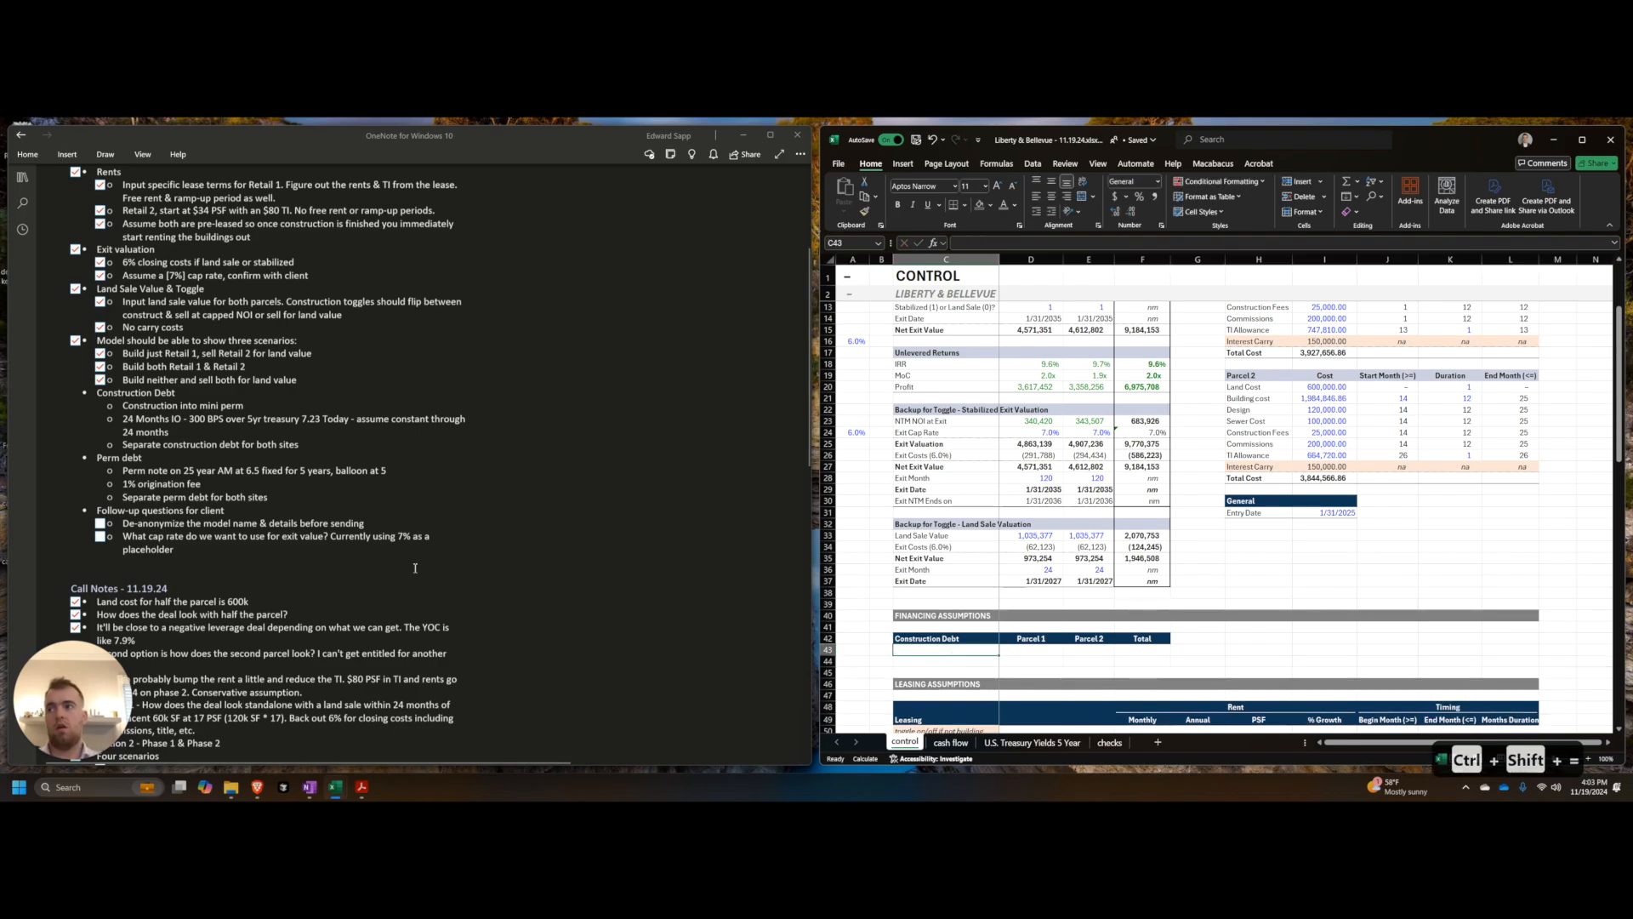
Step: In OneNote, add a follow-up question asking whether to use the actual 5yr treasury curve from Chatham Direct or override it with a fixed 4.23%
{"action": "left_click", "coordinate": [255, 548]}
{"action": "key", "text": "Return"}
{"action": "type", "text": "OK if I use"}
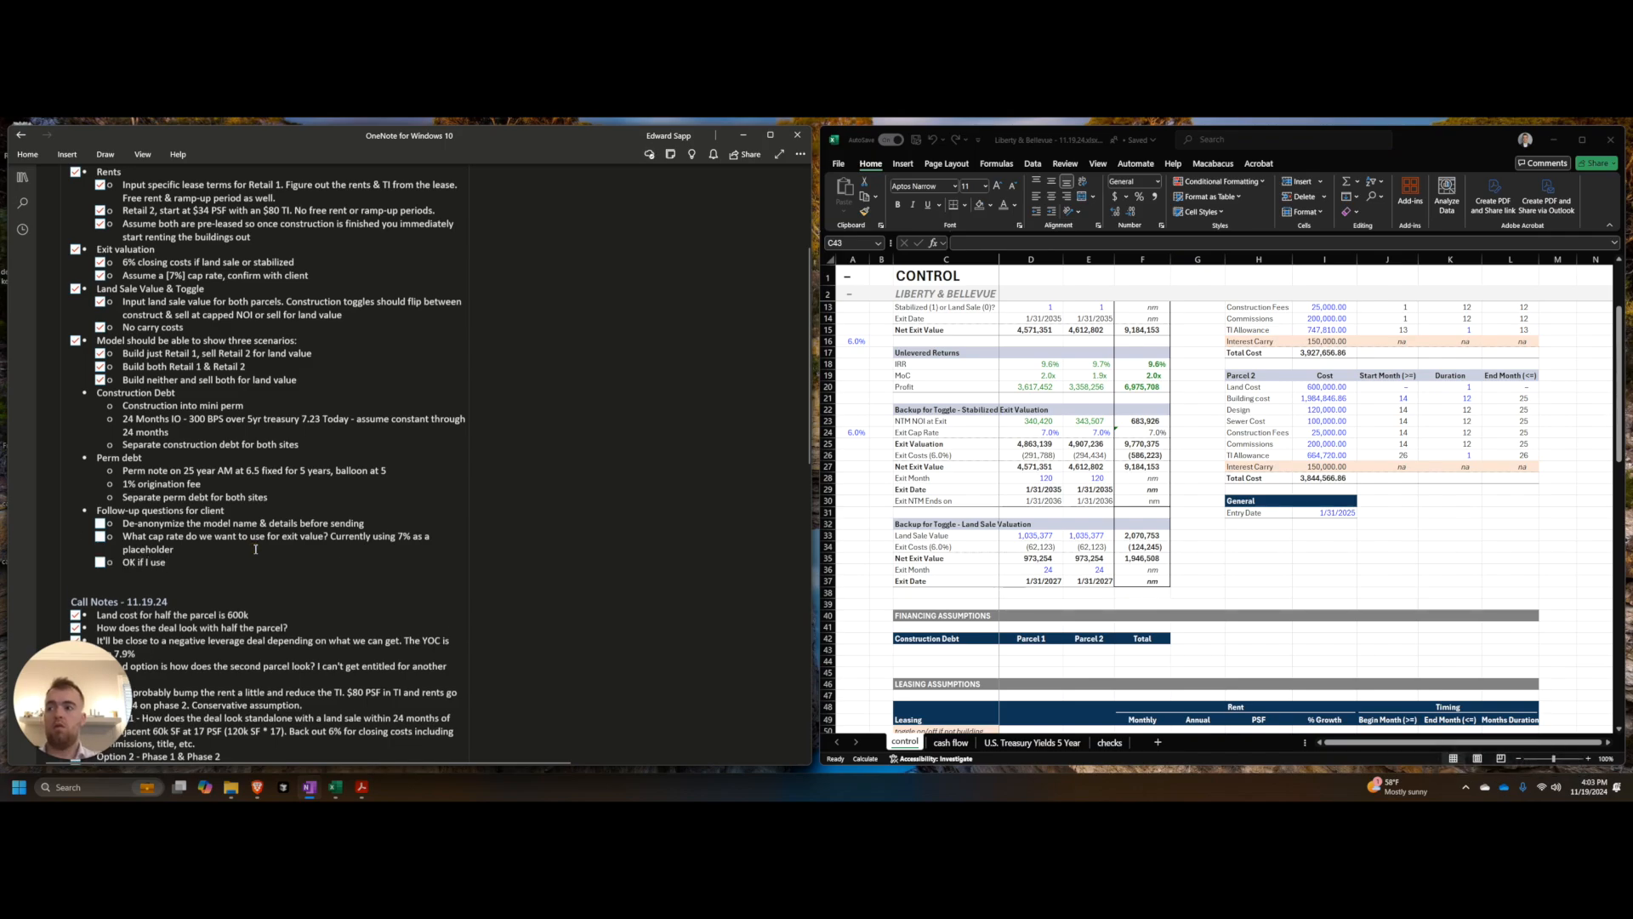
{"action": "key", "text": "shift+Home"}
{"action": "type", "text": "I pulled the 5yr"}
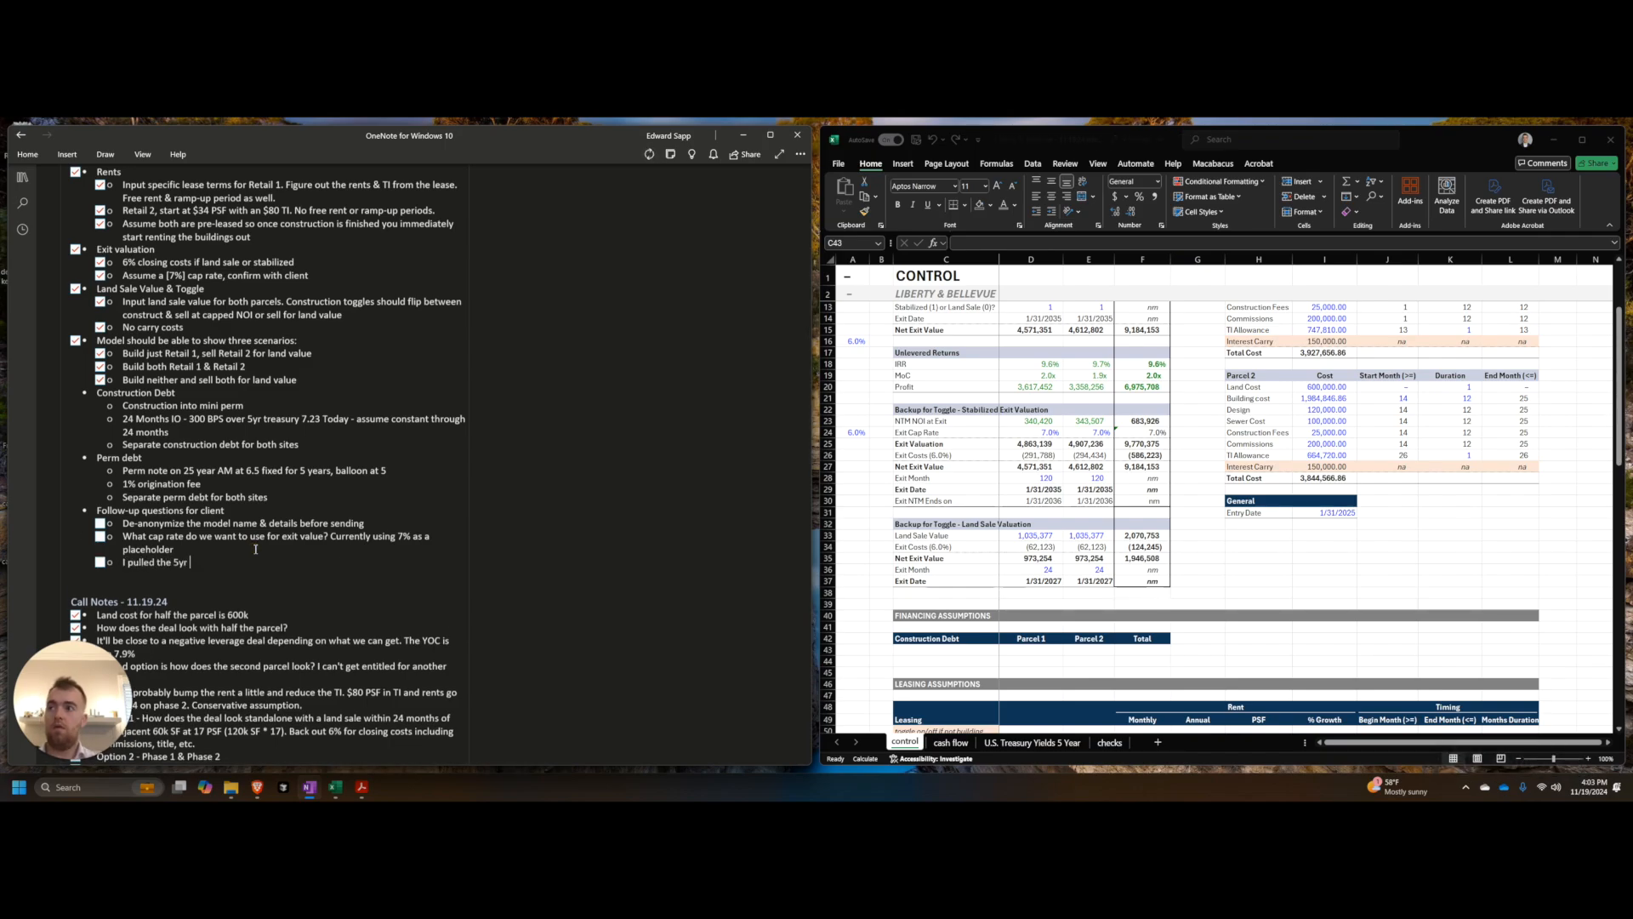
{"action": "type", "text": " treasury vurve from "}
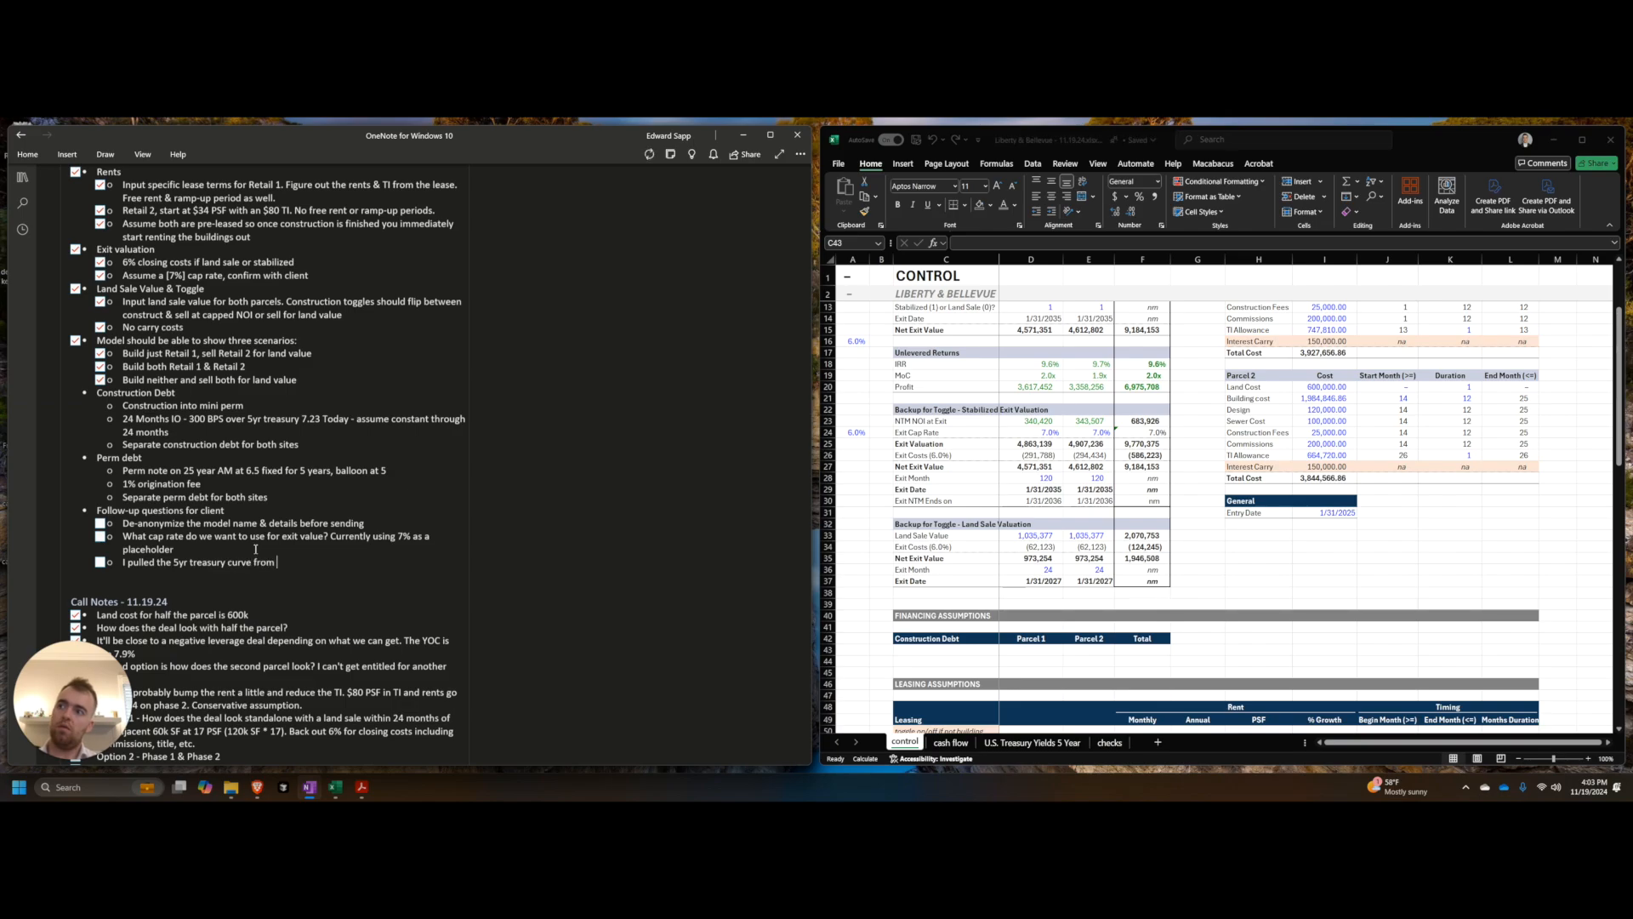
{"action": "type", "text": "Chatham Direct. OK if I use the actual c"}
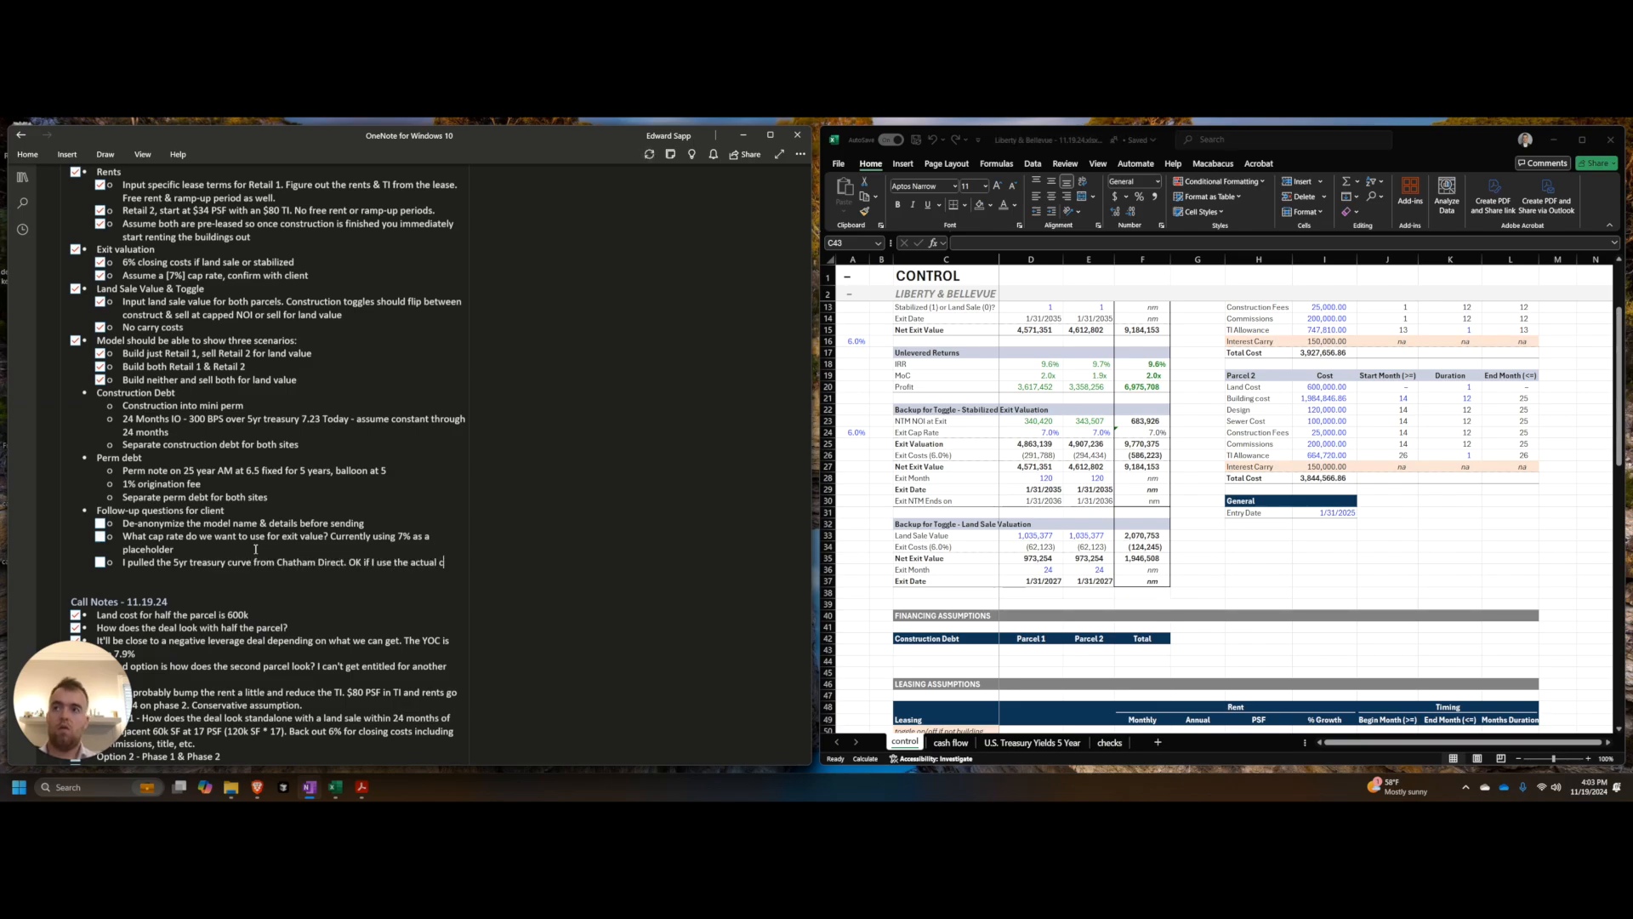
{"action": "type", "text": "urve, or did you want to override it with a fixed 4.23"}
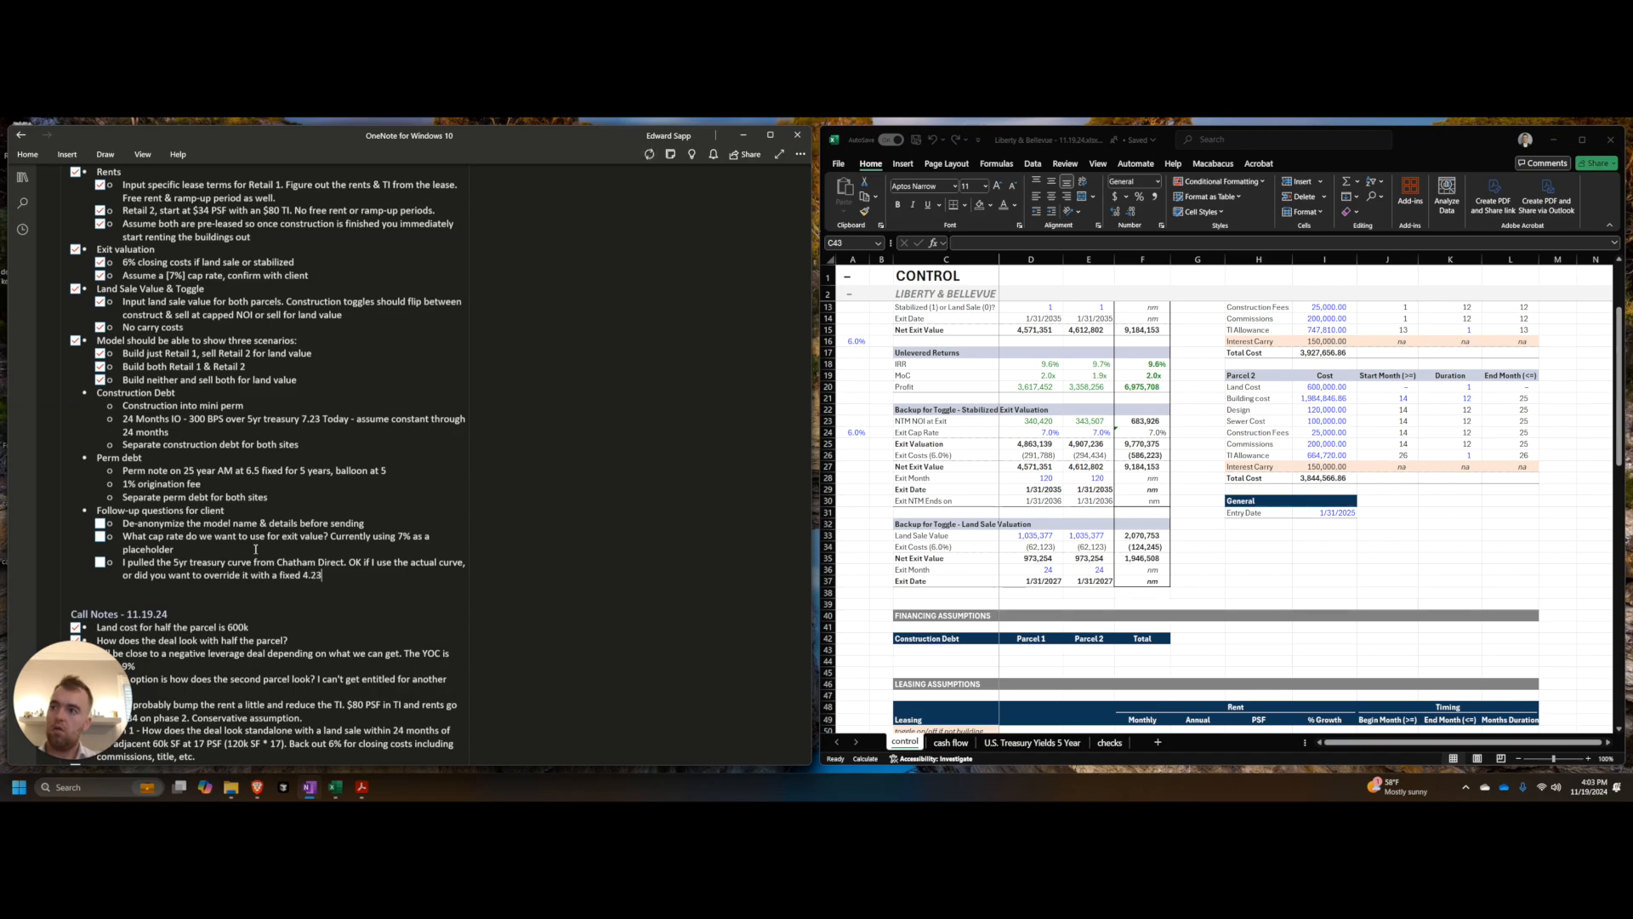
Step: Reword the end of the question to "override it with single fixed number?" and return to the Excel workbook
{"action": "key", "text": "shift+Home"}
{"action": "key", "text": "ctrl+shift+Right"}
{"action": "key", "text": "ctrl+shift+Right"}
{"action": "key", "text": "ctrl+shift+Right"}
{"action": "key", "text": "ctrl+shift+Right"}
{"action": "key", "text": "ctrl+shift+Right"}
{"action": "key", "text": "ctrl+shift+Right"}
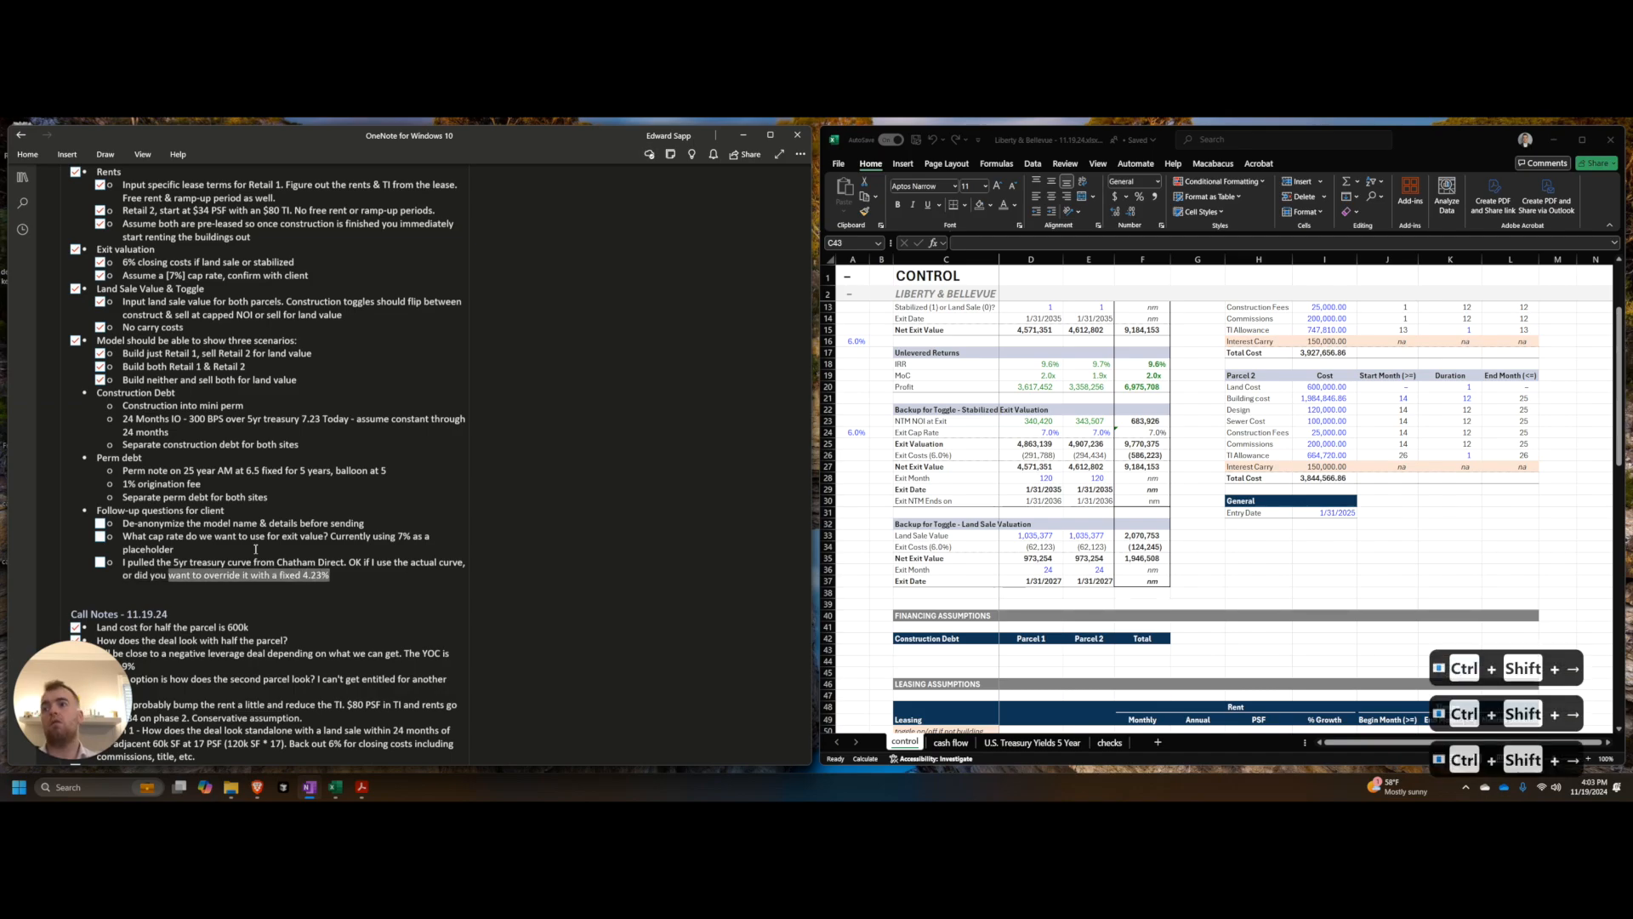
{"action": "key", "text": "ctrl+shift+Right"}
{"action": "key", "text": "ctrl+shift+Right"}
{"action": "type", "text": "single fixed number?"}
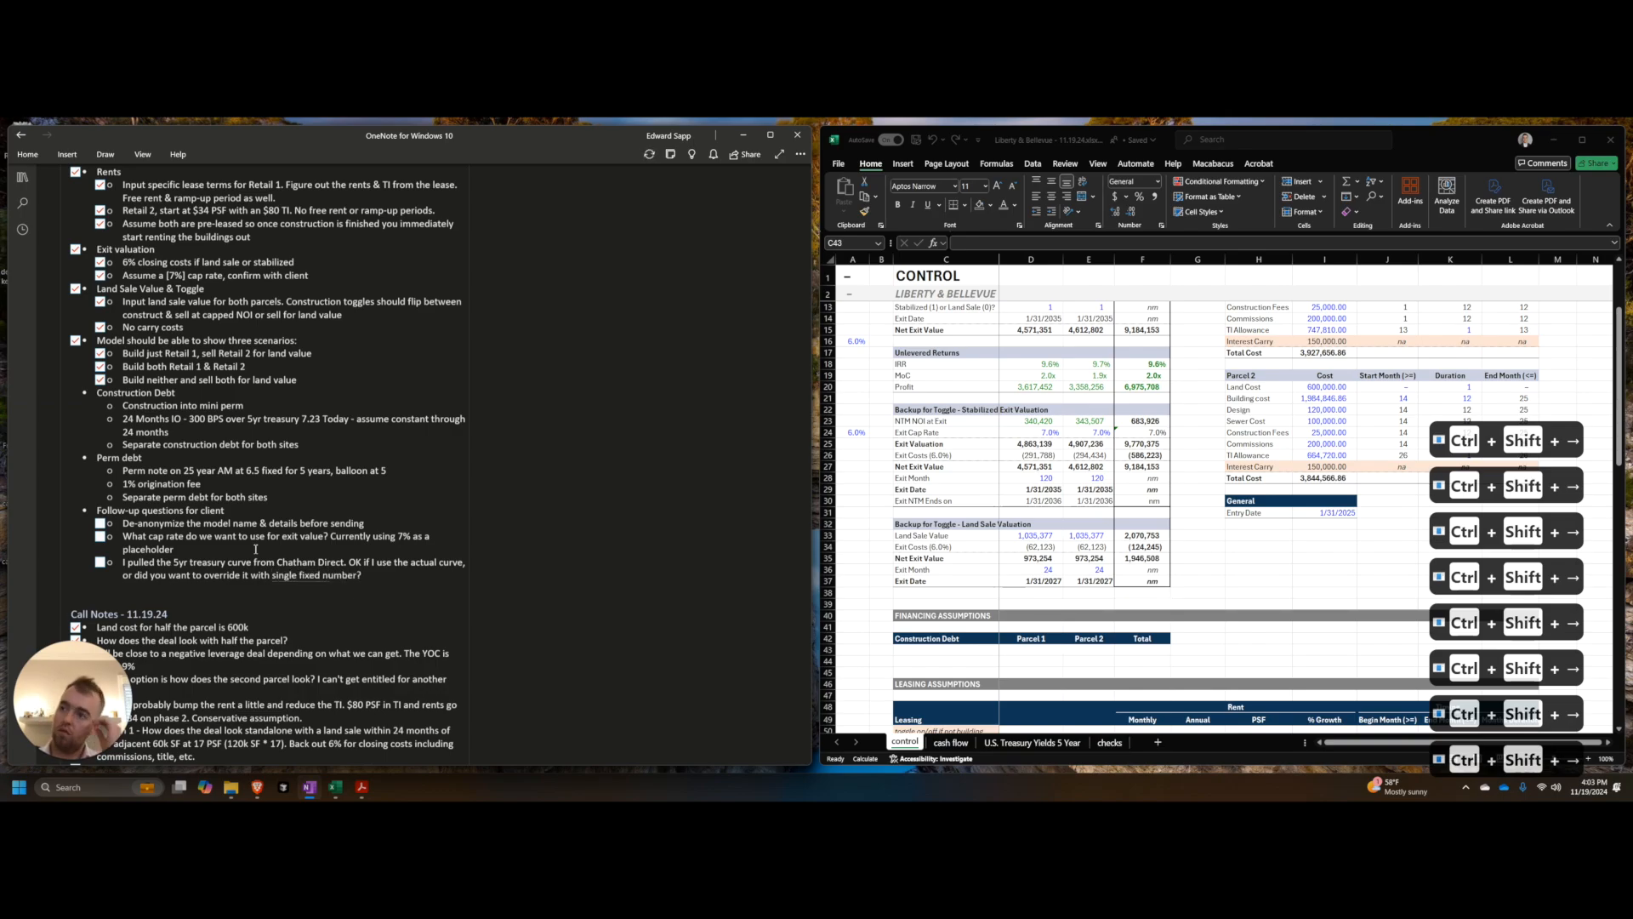
{"action": "key", "text": "alt+Tab"}
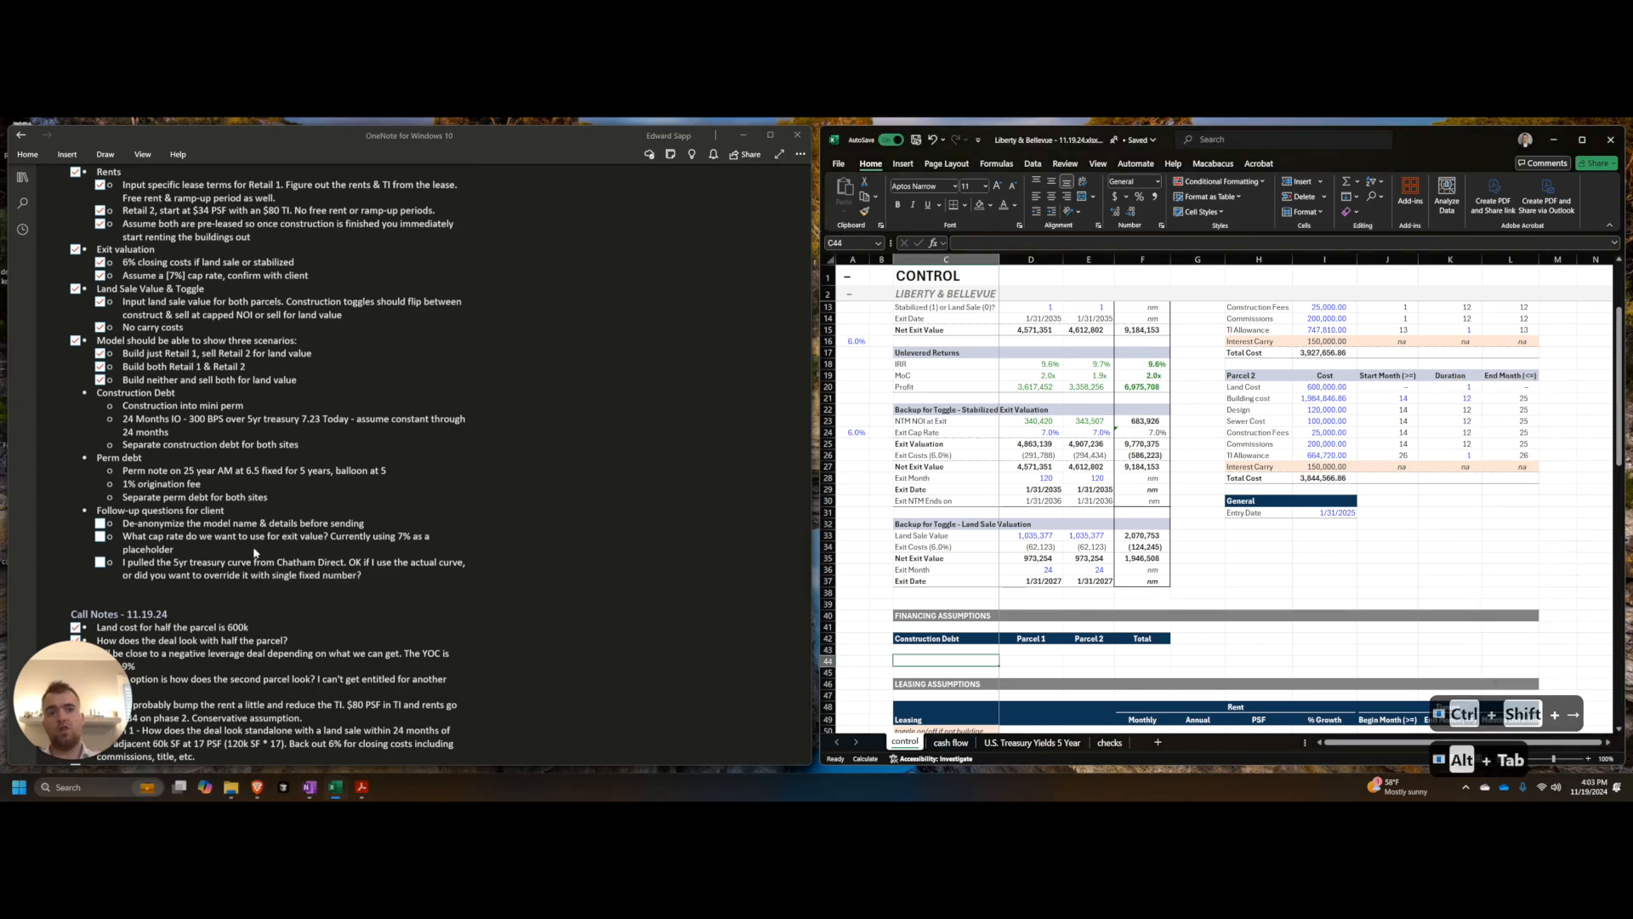
{"action": "type", "text": "Treasury Rate at Entry"}
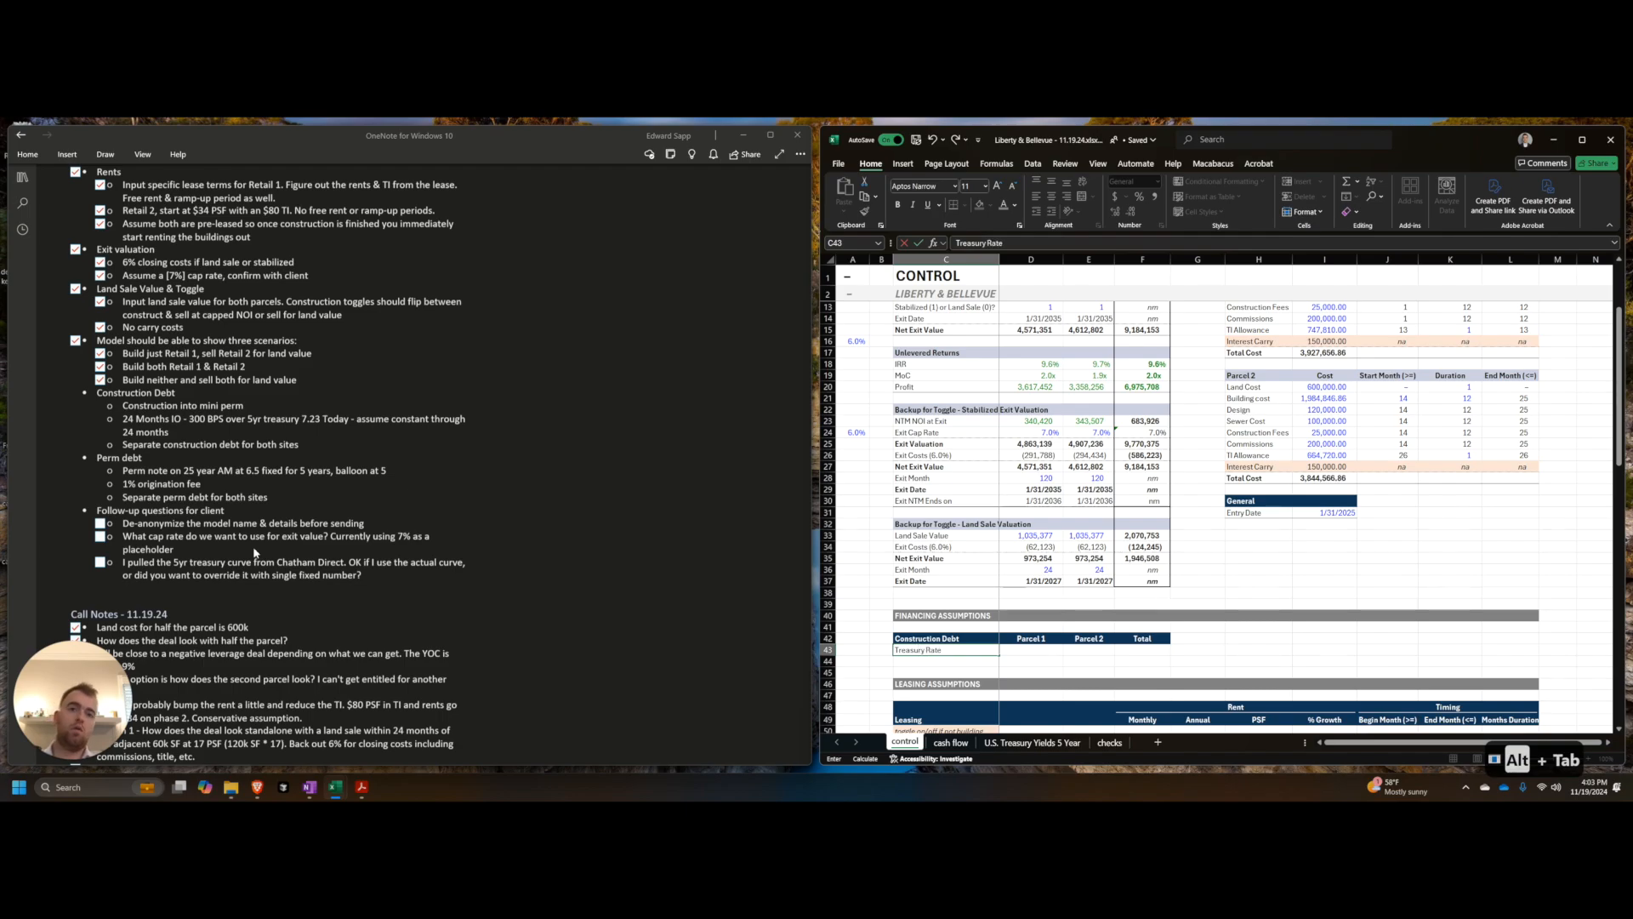
{"action": "key", "text": "Return"}
{"action": "key", "text": "Return"}
{"action": "key", "text": "Up"}
{"action": "key", "text": "Right"}
{"action": "key", "text": "Up"}
{"action": "key", "text": "Left"}
{"action": "key", "text": "Down"}
{"action": "key", "text": "Up"}
{"action": "key", "text": "Delete"}
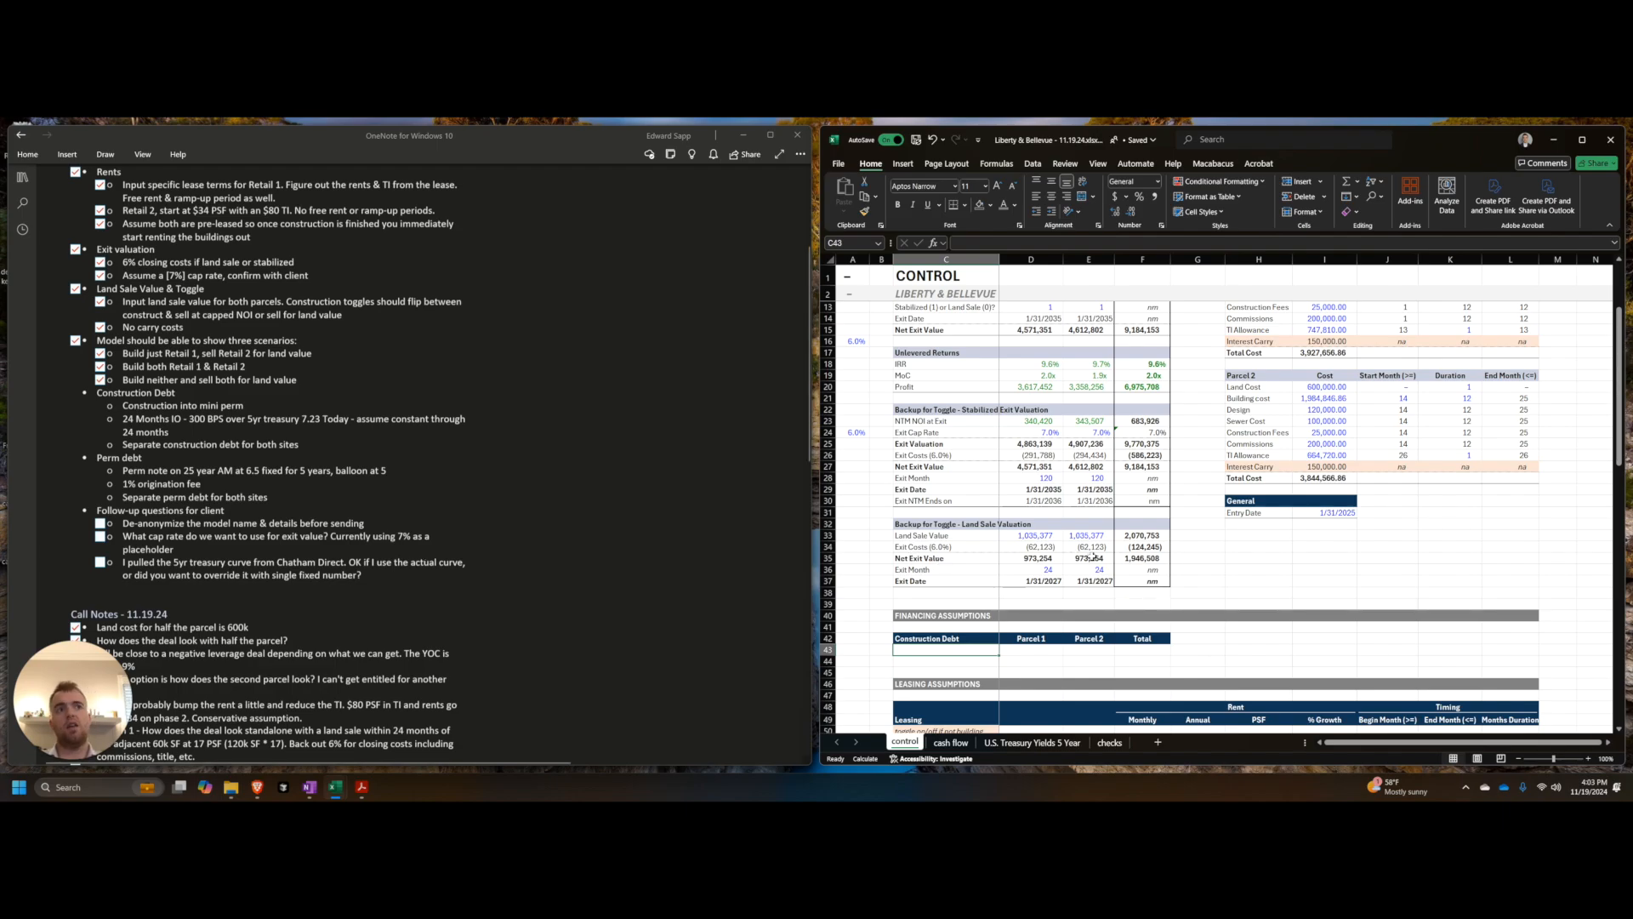
Step: Label C43 under the Construction Debt header 5Yr Treasury Rate at Model Start and autofit column C
{"action": "type", "text": "Treasury"}
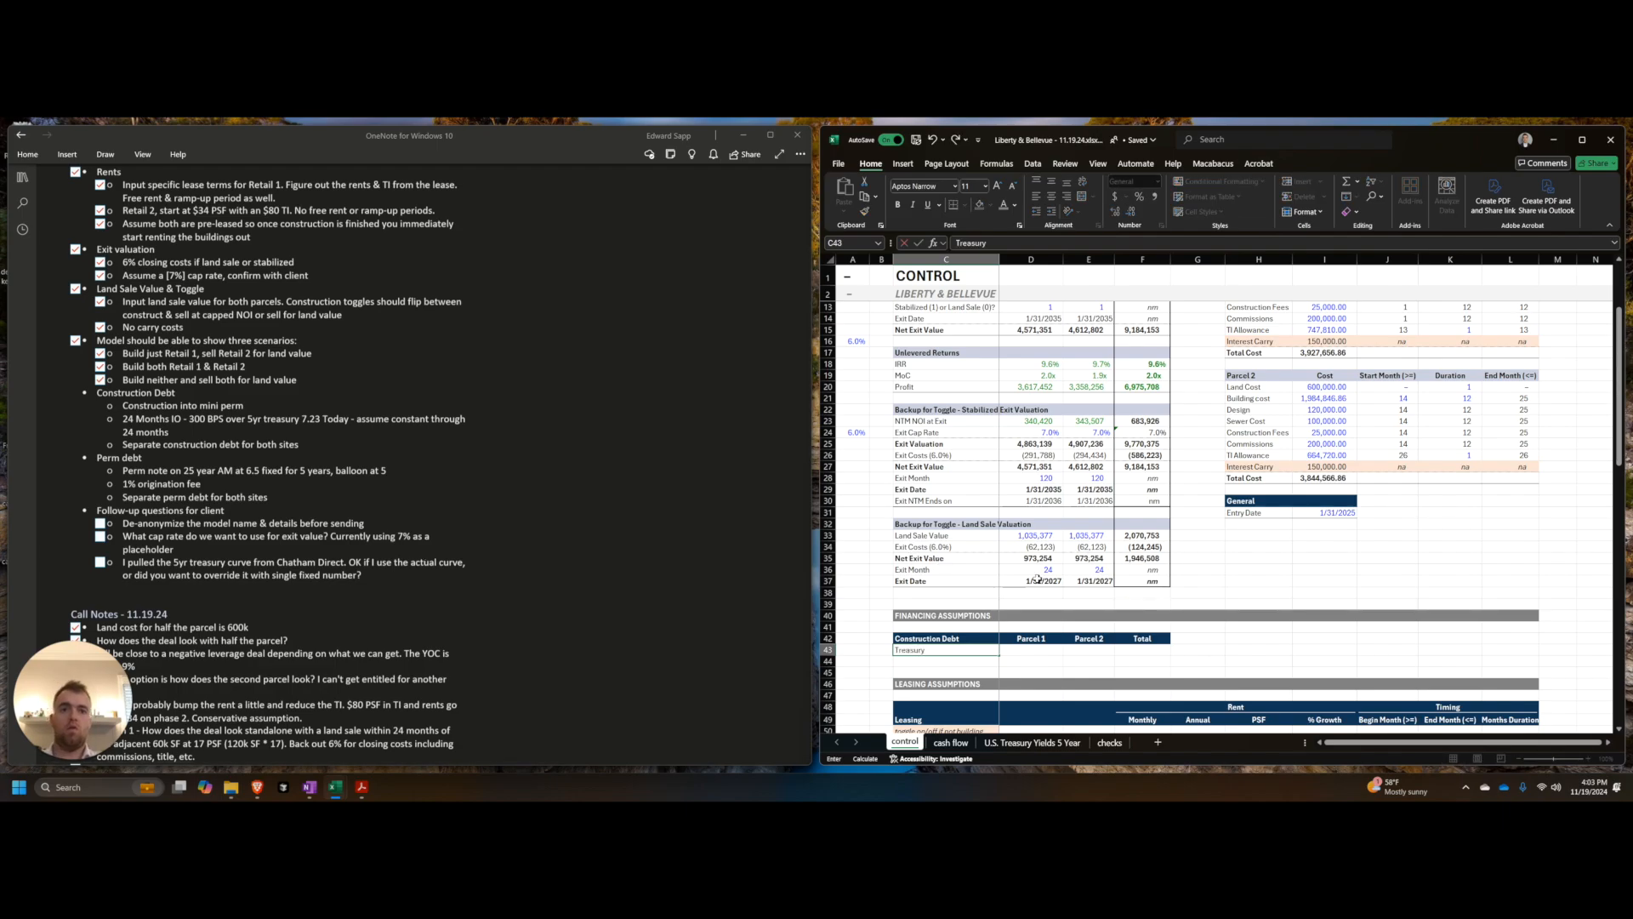
{"action": "type", "text": " at Model STart"}
{"action": "key", "text": "Return"}
{"action": "key", "text": "Up"}
{"action": "key", "text": "F2"}
{"action": "key", "text": "Home"}
{"action": "type", "text": "5Yr"}
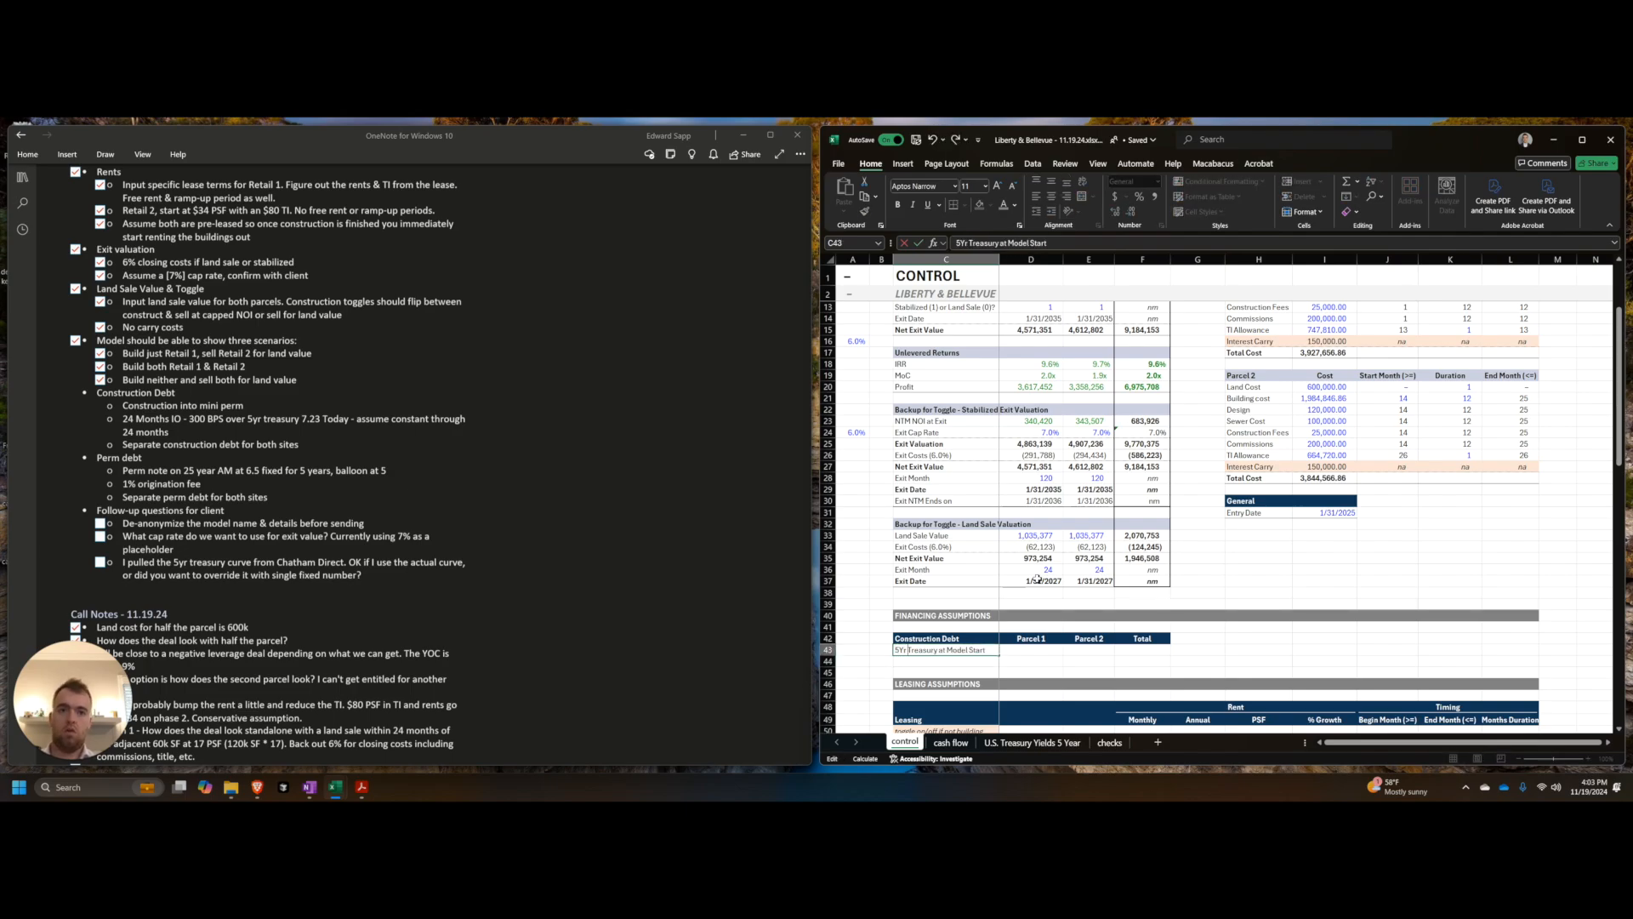
{"action": "key", "text": "ctrl+Right"}
{"action": "type", "text": "Rate"}
{"action": "key", "text": "Return"}
{"action": "key", "text": "Up"}
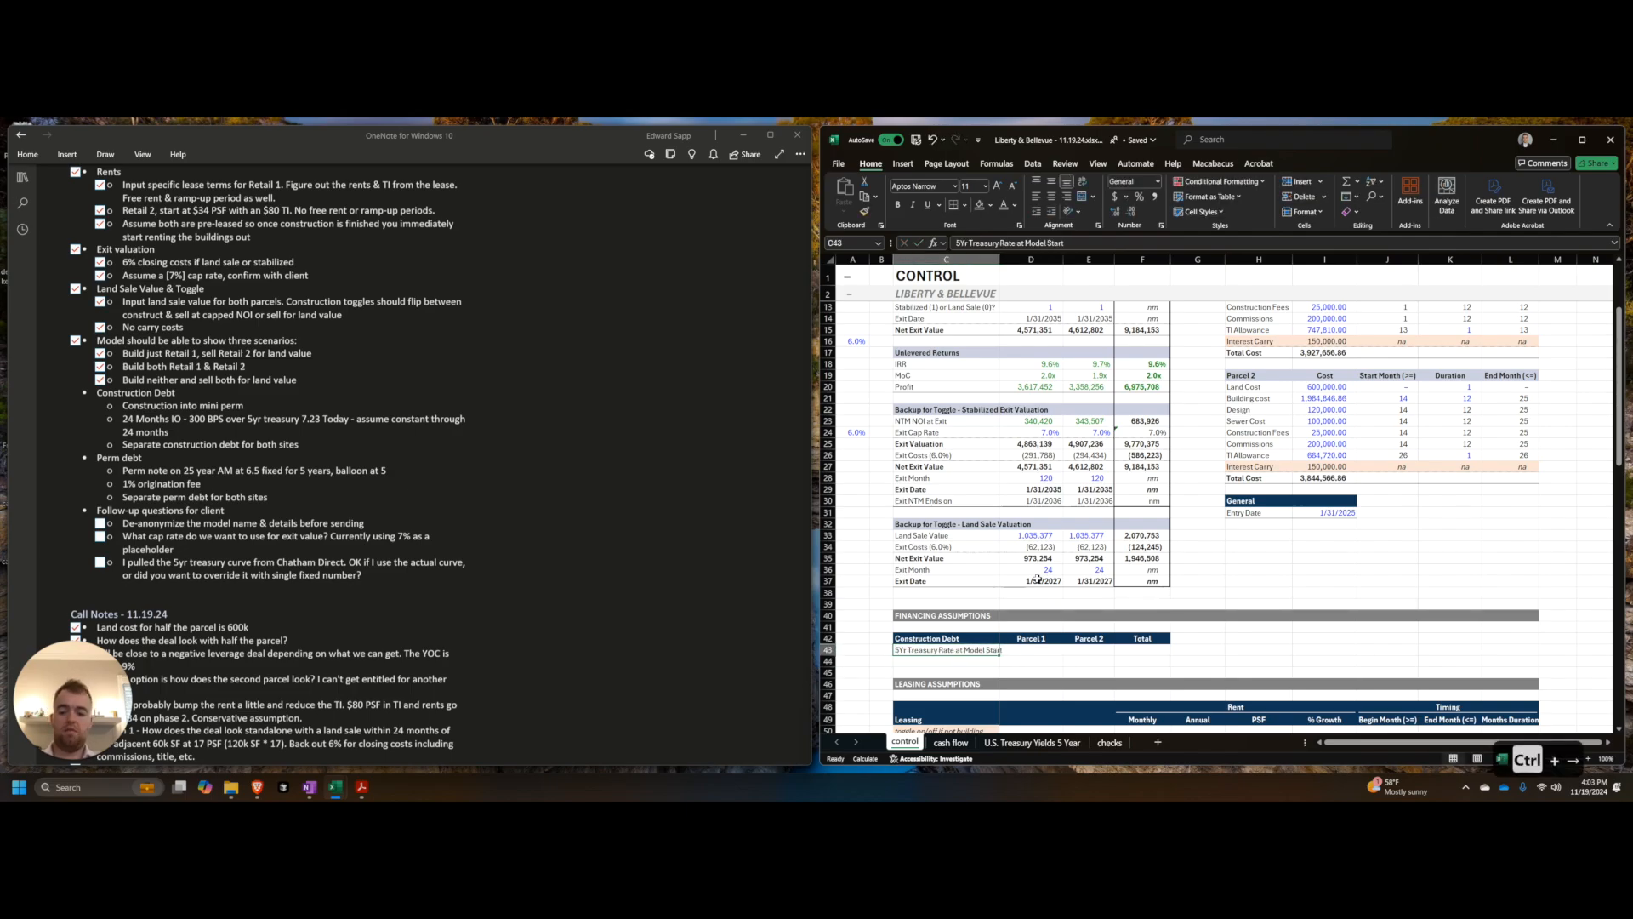
{"action": "key", "text": "alt+h"}
{"action": "key", "text": "o"}
{"action": "key", "text": "i"}
Step: Link D43 to the treasury rate on the cash flow sheet with the absolute reference ='cash flow'!$D$93
{"action": "key", "text": "Right"}
{"action": "type", "text": "=xl"}
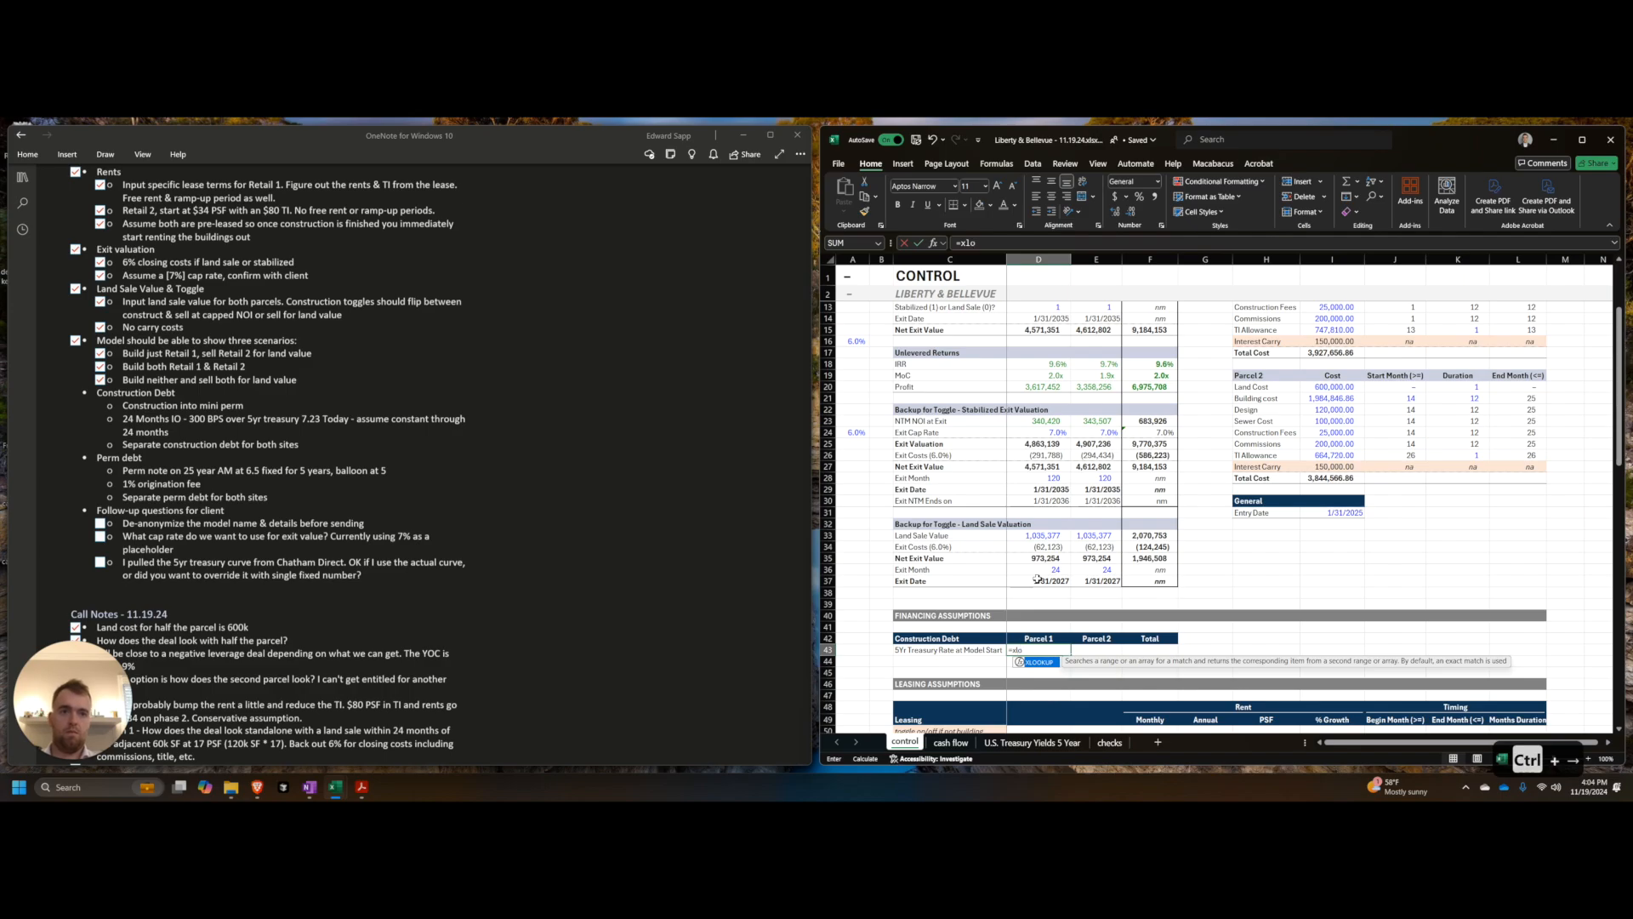
{"action": "key", "text": "BackSpace"}
{"action": "key", "text": "BackSpace"}
{"action": "key", "text": "BackSpace"}
{"action": "key", "text": "ctrl+Page_Down"}
{"action": "left_click", "coordinate": [1138, 571]}
{"action": "key", "text": "F4"}
{"action": "key", "text": "Return"}
{"action": "key", "text": "Up"}
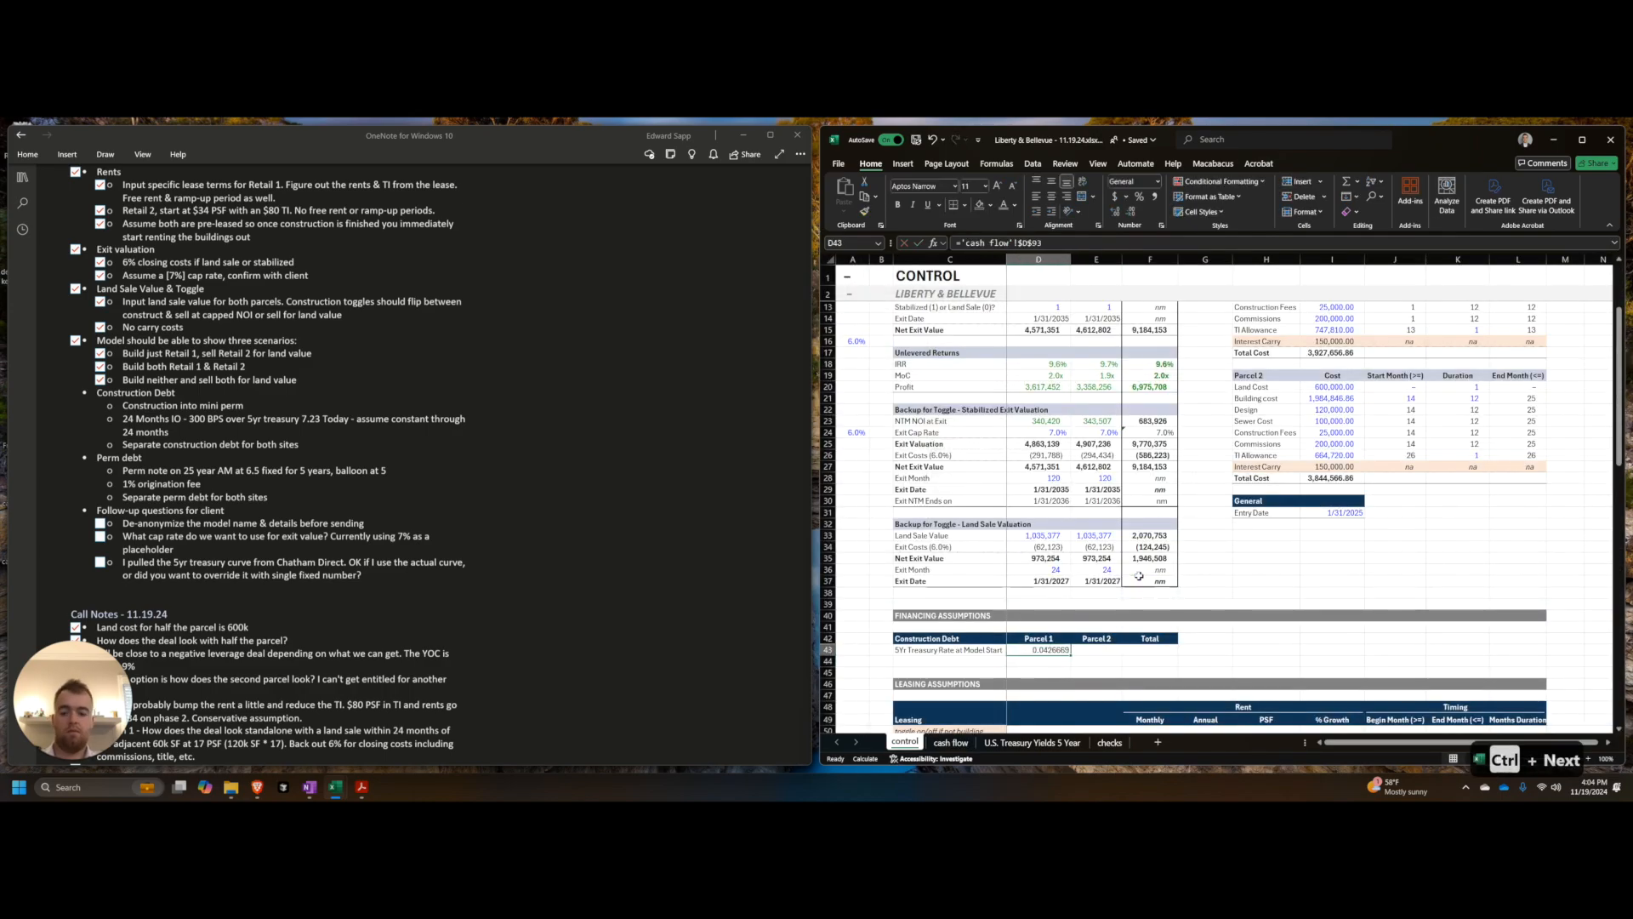
Step: Format the Parcel 1 treasury rate in D43 as a percentage and set E43 equal to it
{"action": "key", "text": "ctrl+shift+5"}
{"action": "key", "text": "Right"}
{"action": "type", "text": "="}
{"action": "key", "text": "Left"}
{"action": "key", "text": "Tab"}
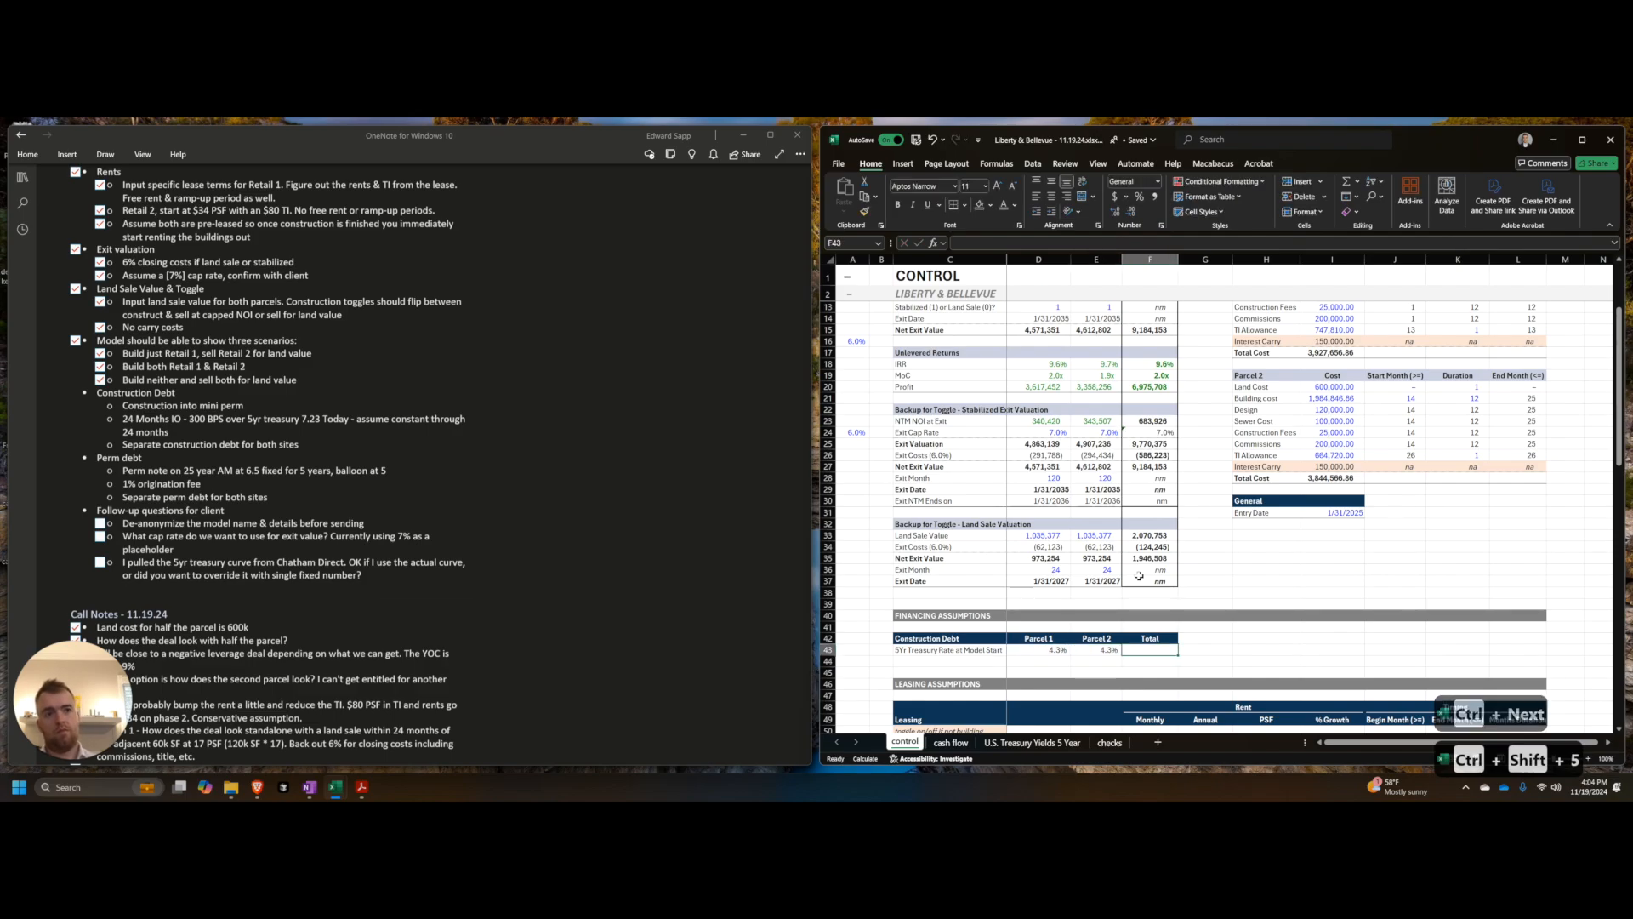
Step: Move the treasury rate link from D43 to F43 in the Total column
{"action": "key", "text": "Left"}
{"action": "key", "text": "Left"}
{"action": "key", "text": "ctrl+x"}
{"action": "key", "text": "Right"}
{"action": "key", "text": "Right"}
{"action": "key", "text": "ctrl+v"}
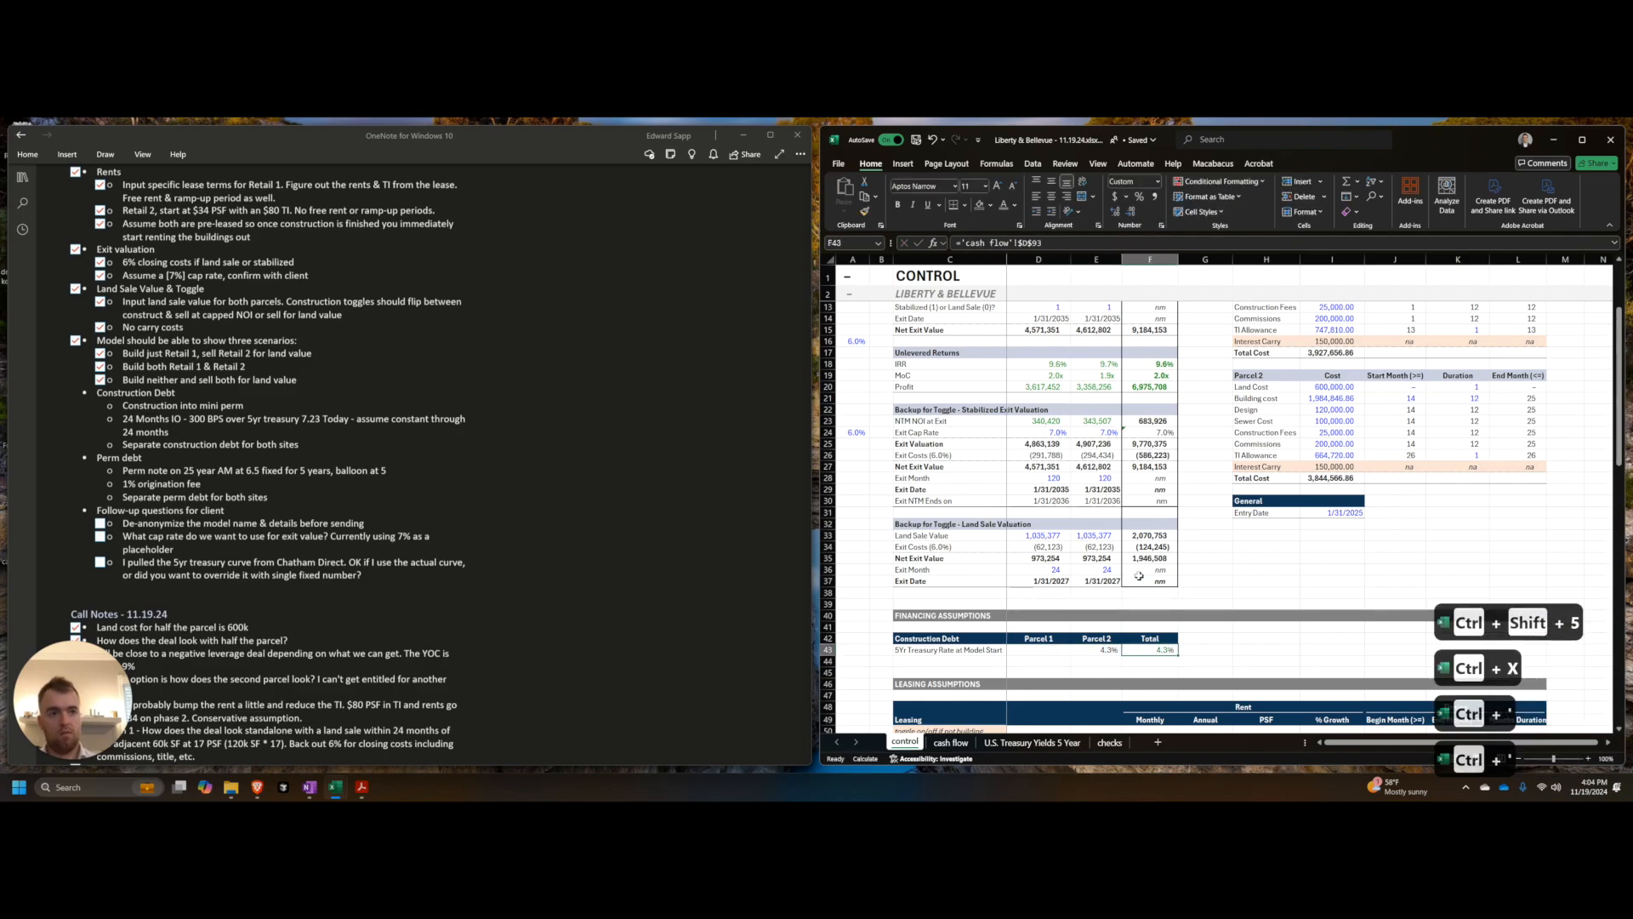
Step: Set the Parcel 1 treasury rate D43 equal to F43 and show D43:F43 with two decimals
{"action": "key", "text": "Left"}
{"action": "key", "text": "Left"}
{"action": "type", "text": "="}
{"action": "key", "text": "Right"}
{"action": "key", "text": "Right"}
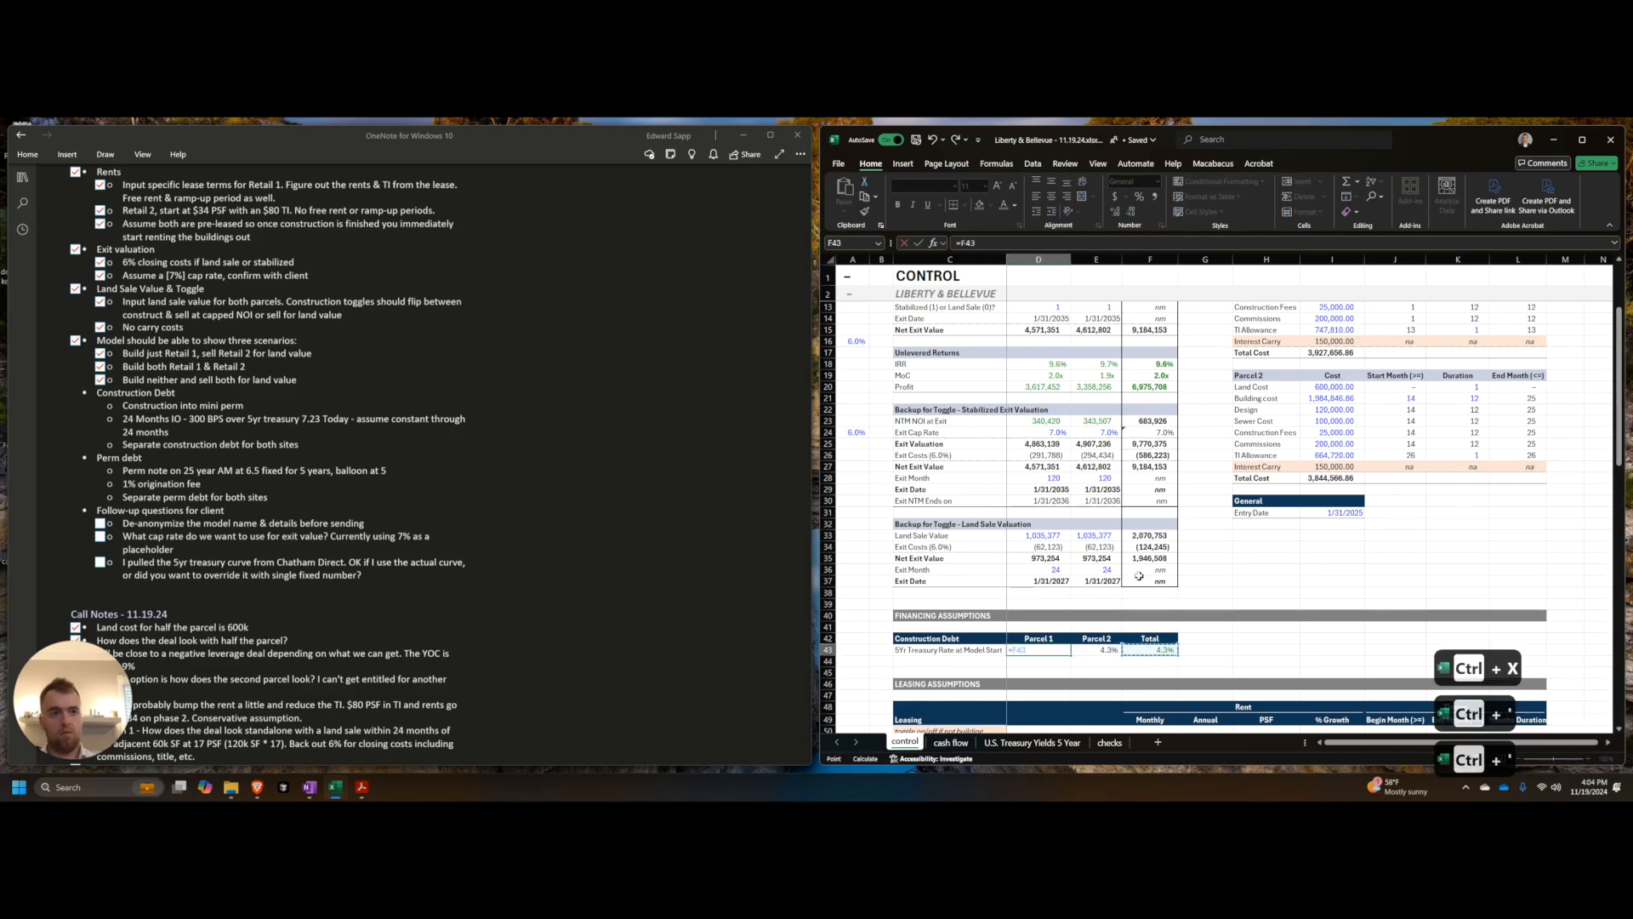
{"action": "key", "text": "Tab"}
{"action": "key", "text": "Left"}
{"action": "key", "text": "shift+Right"}
{"action": "key", "text": "shift+Right"}
{"action": "key", "text": "alt+h"}
{"action": "key", "text": "0"}
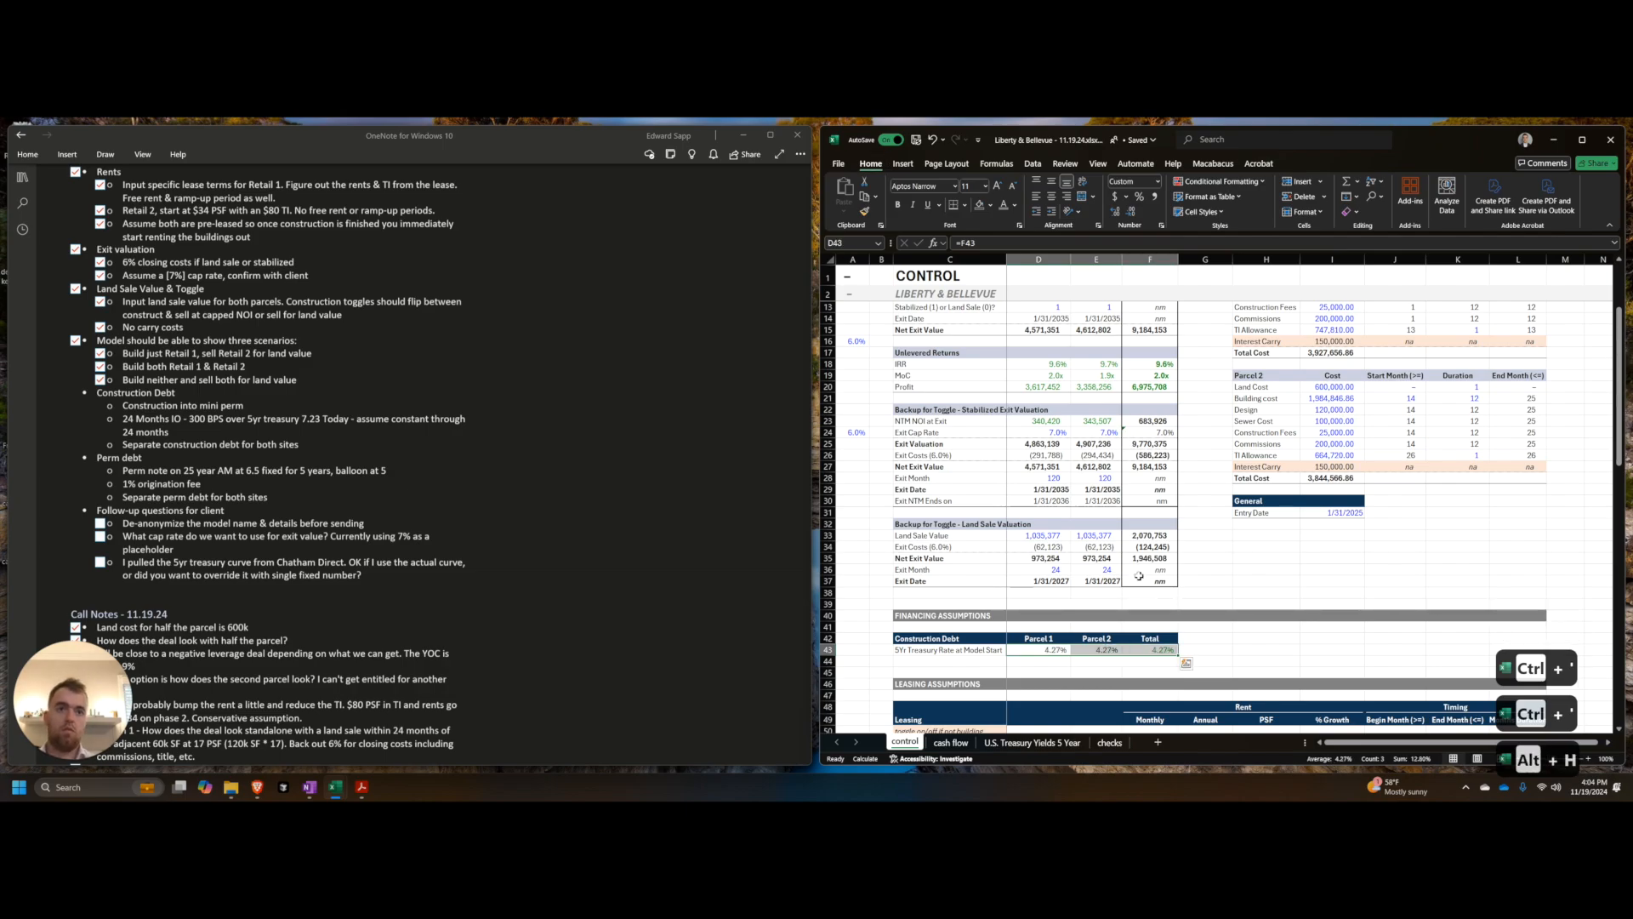
Step: Label C44, below the treasury rate row, Floating Spread
{"action": "key", "text": "Left"}
{"action": "key", "text": "Down"}
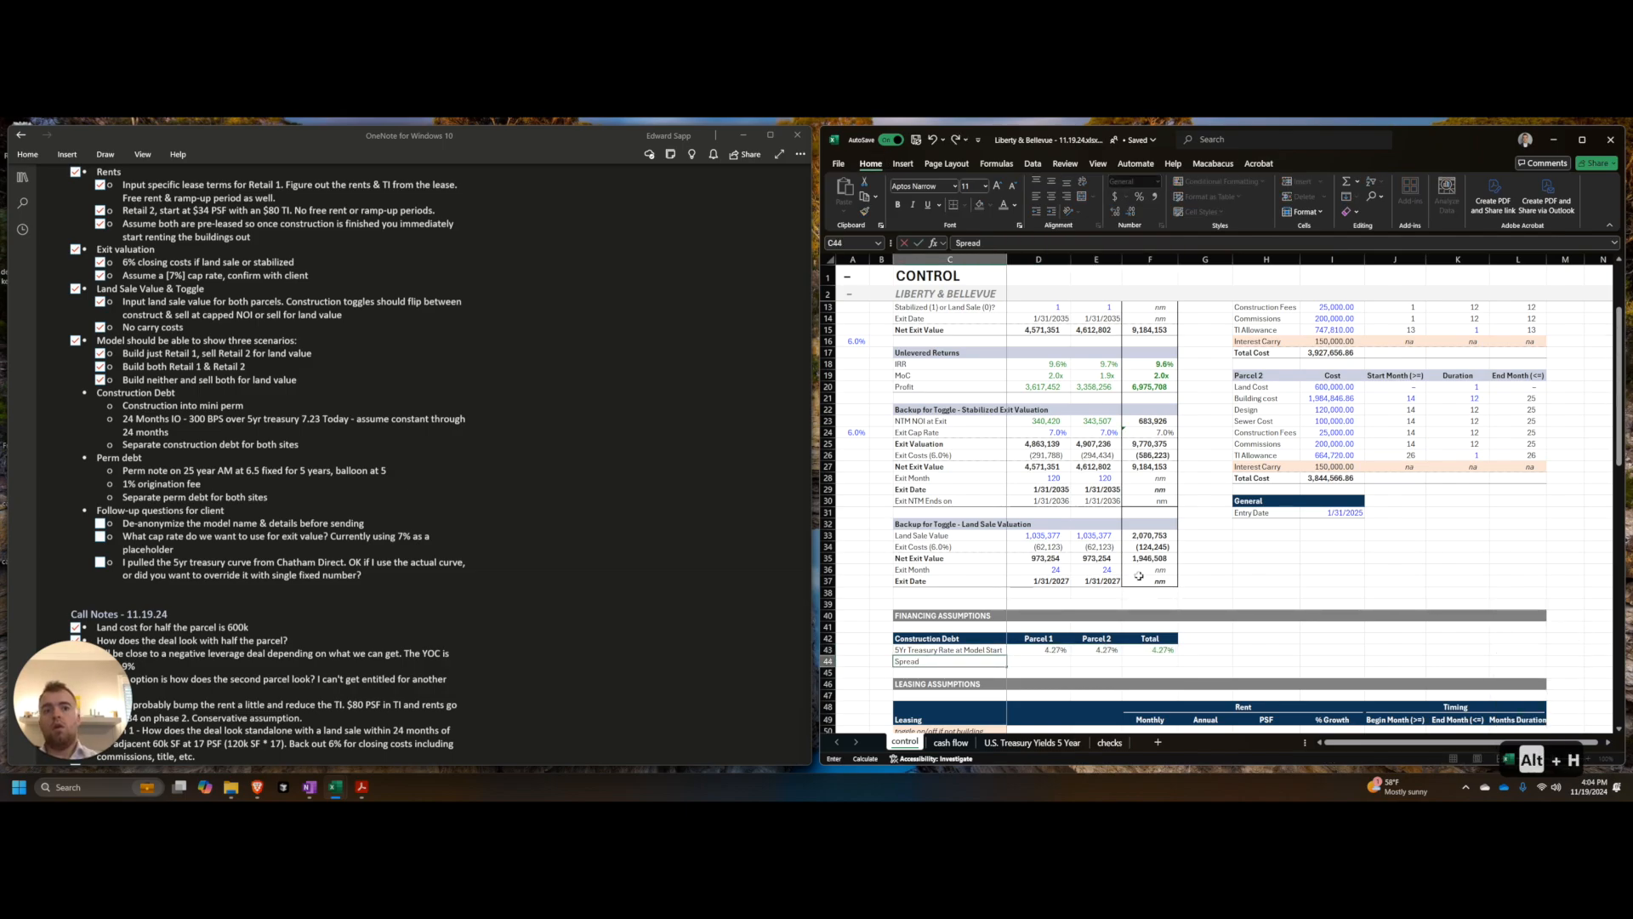
{"action": "type", "text": "Floating Spread"}
{"action": "key", "text": "Tab"}
Step: Enter a 3% floating spread for both parcels in D44:E44, formatted as percentages in the blue input font
{"action": "key", "text": "shift+Right"}
{"action": "key", "text": "shift+Right"}
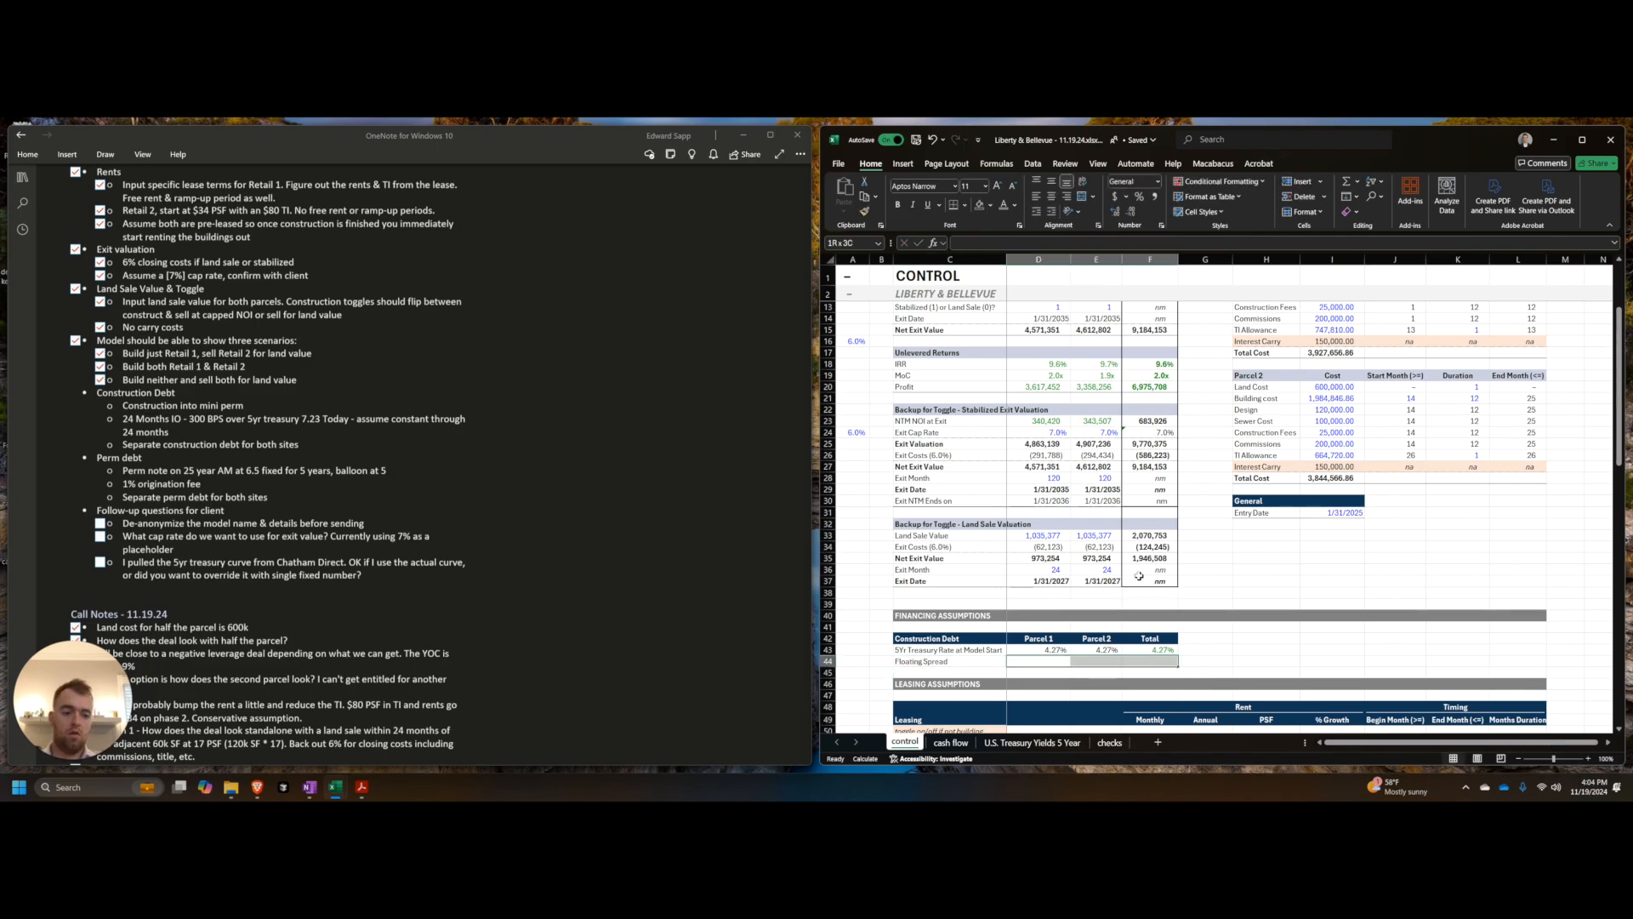
{"action": "key", "text": "shift+Left"}
{"action": "type", "text": "3"}
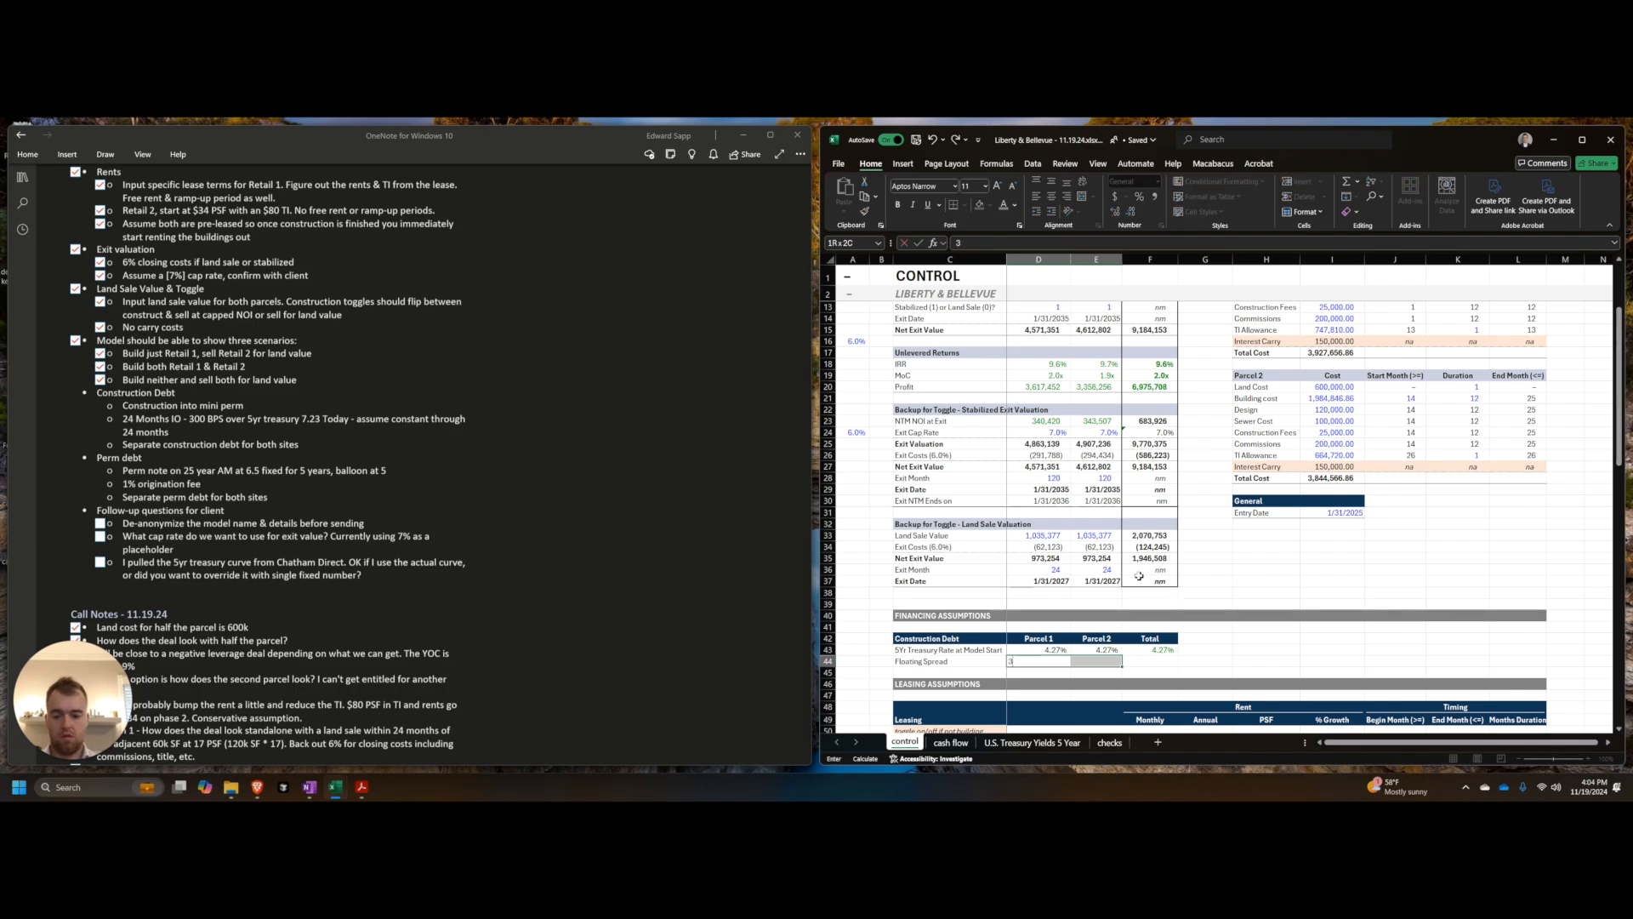
{"action": "key", "text": "ctrl+shift+Return"}
{"action": "key", "text": "ctrl+shift+5"}
{"action": "key", "text": "ctrl+semicolon"}
{"action": "type", "text": "3%"}
{"action": "key", "text": "ctrl+shift+Return"}
Step: Insert three blank rows between the Floating Spread row and the LEASING ASSUMPTIONS band
{"action": "key", "text": "Right"}
{"action": "key", "text": "Down"}
{"action": "key", "text": "Down"}
{"action": "key", "text": "shift+space"}
{"action": "key", "text": "ctrl+shift+equal"}
{"action": "key", "text": "ctrl+shift+equal"}
{"action": "key", "text": "ctrl+shift+equal"}
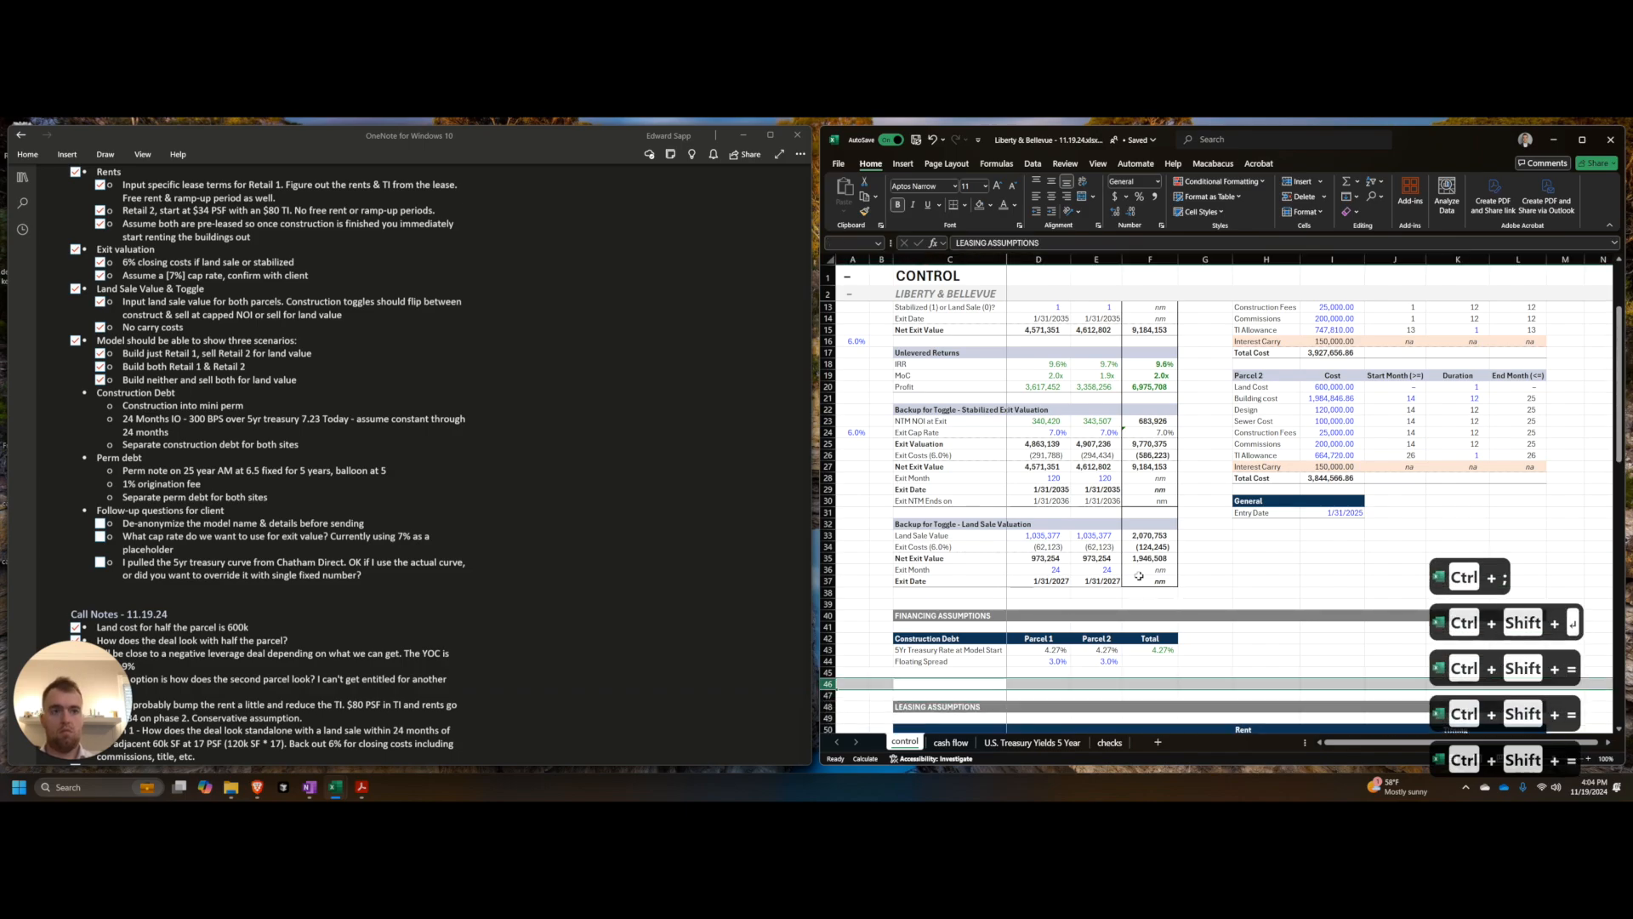
Step: Label C45, below Floating Spread, Entry Rate
{"action": "key", "text": "Up"}
{"action": "key", "text": "Up"}
{"action": "key", "text": "Right"}
{"action": "key", "text": "Right"}
{"action": "key", "text": "Right"}
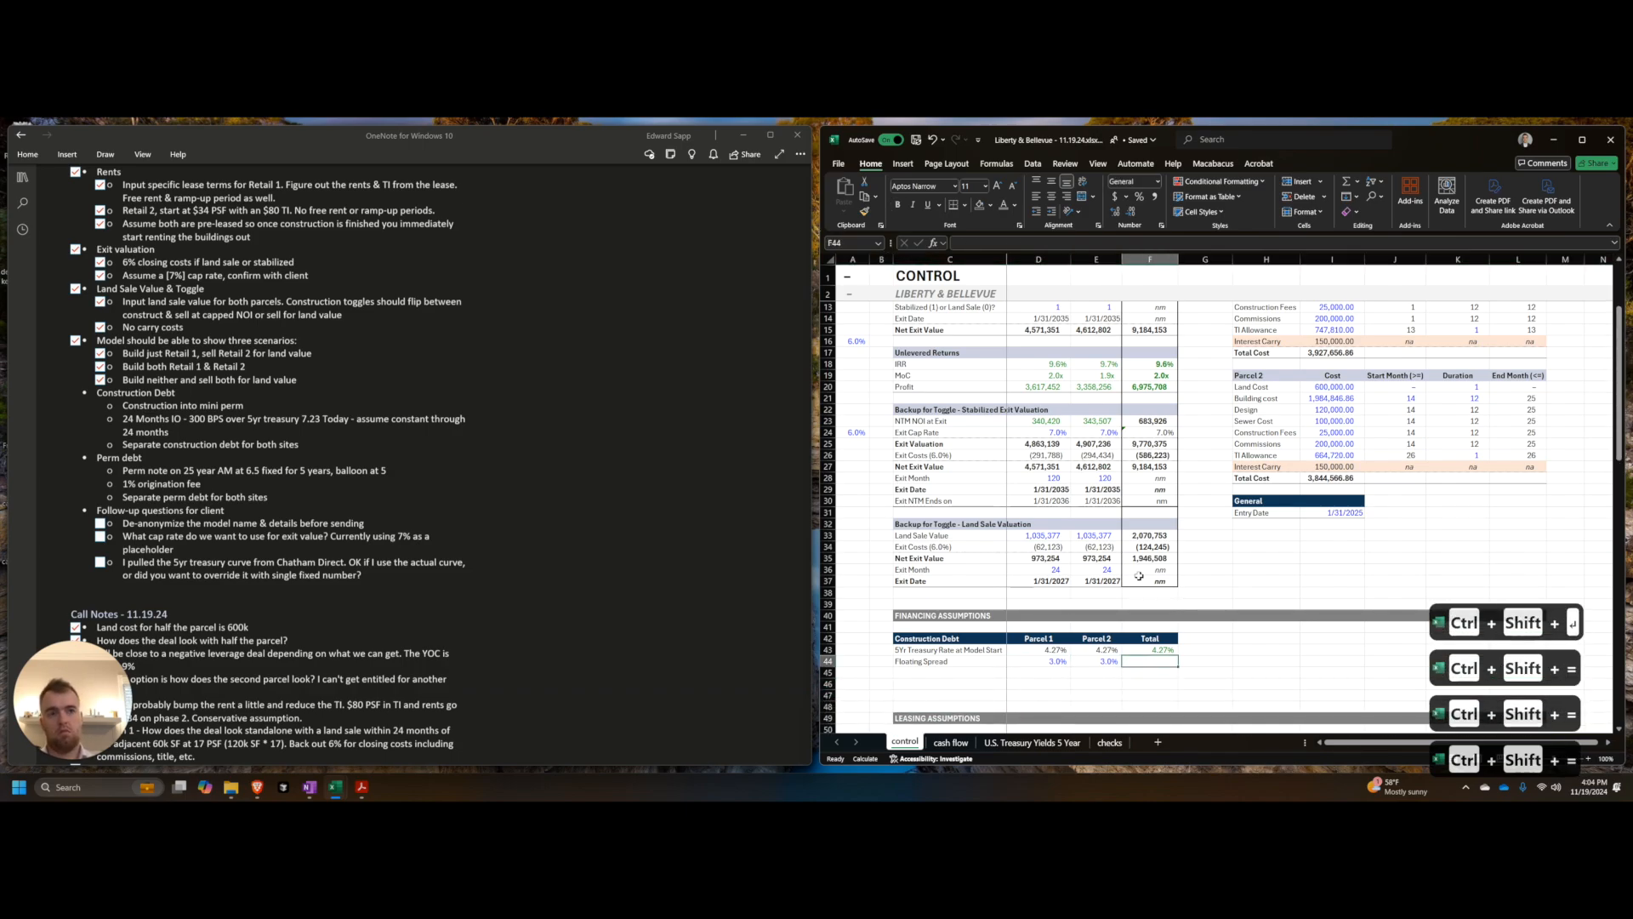
{"action": "scroll", "coordinate": [1144, 578], "scroll_direction": "down", "scroll_amount": 2}
{"action": "key", "text": "Left"}
{"action": "key", "text": "Left"}
{"action": "key", "text": "Left"}
{"action": "key", "text": "Down"}
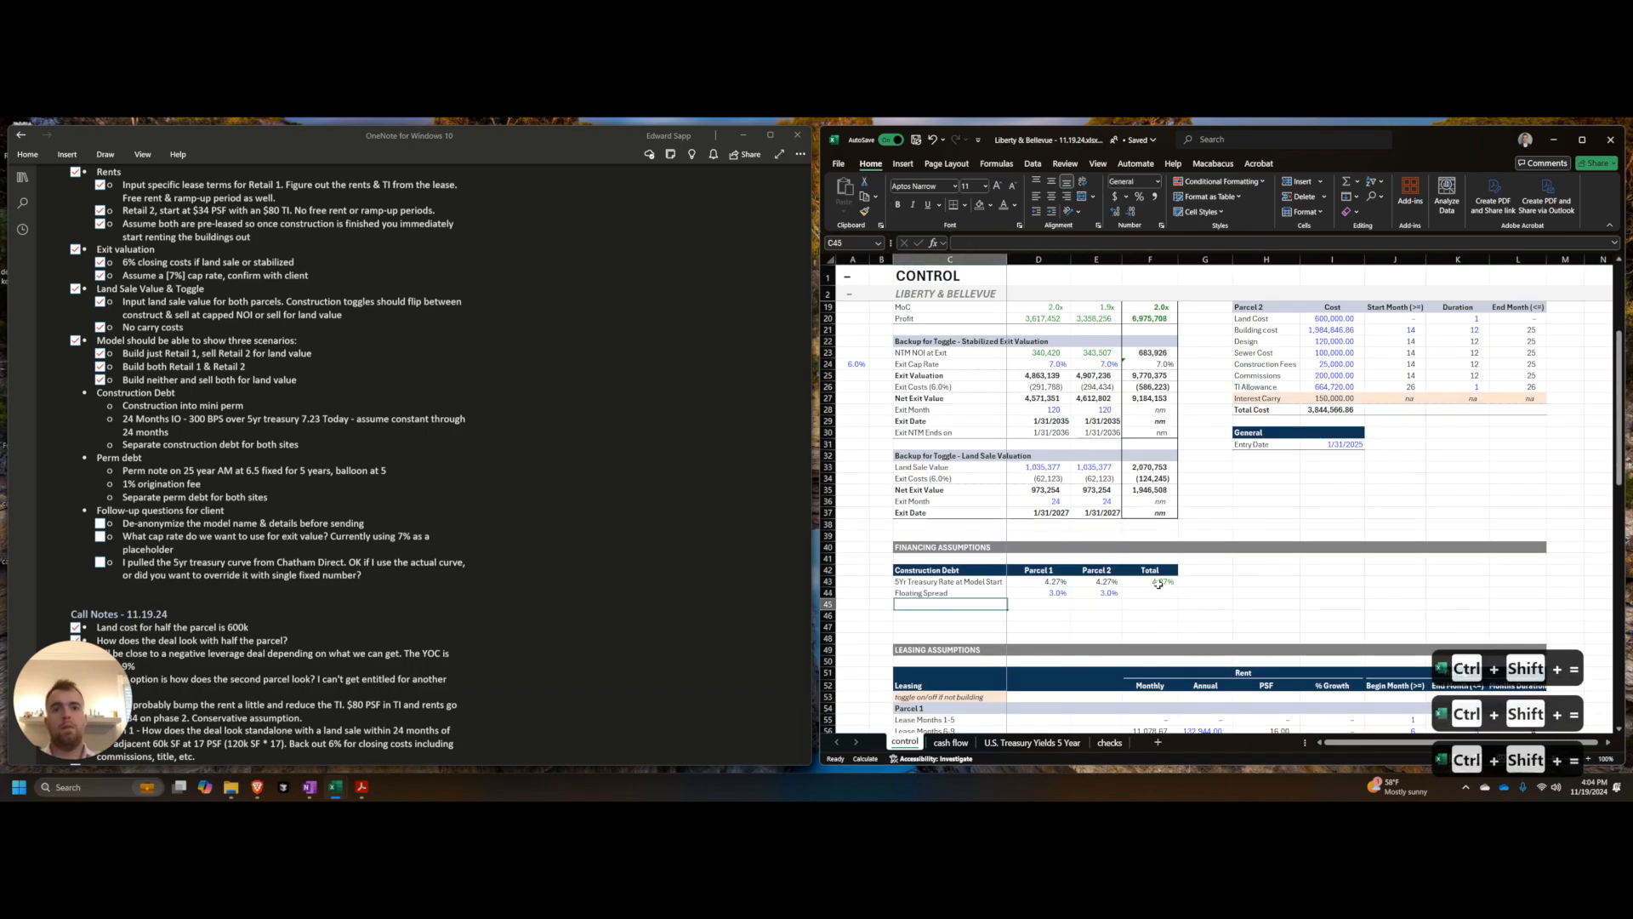
{"action": "type", "text": "All-I"}
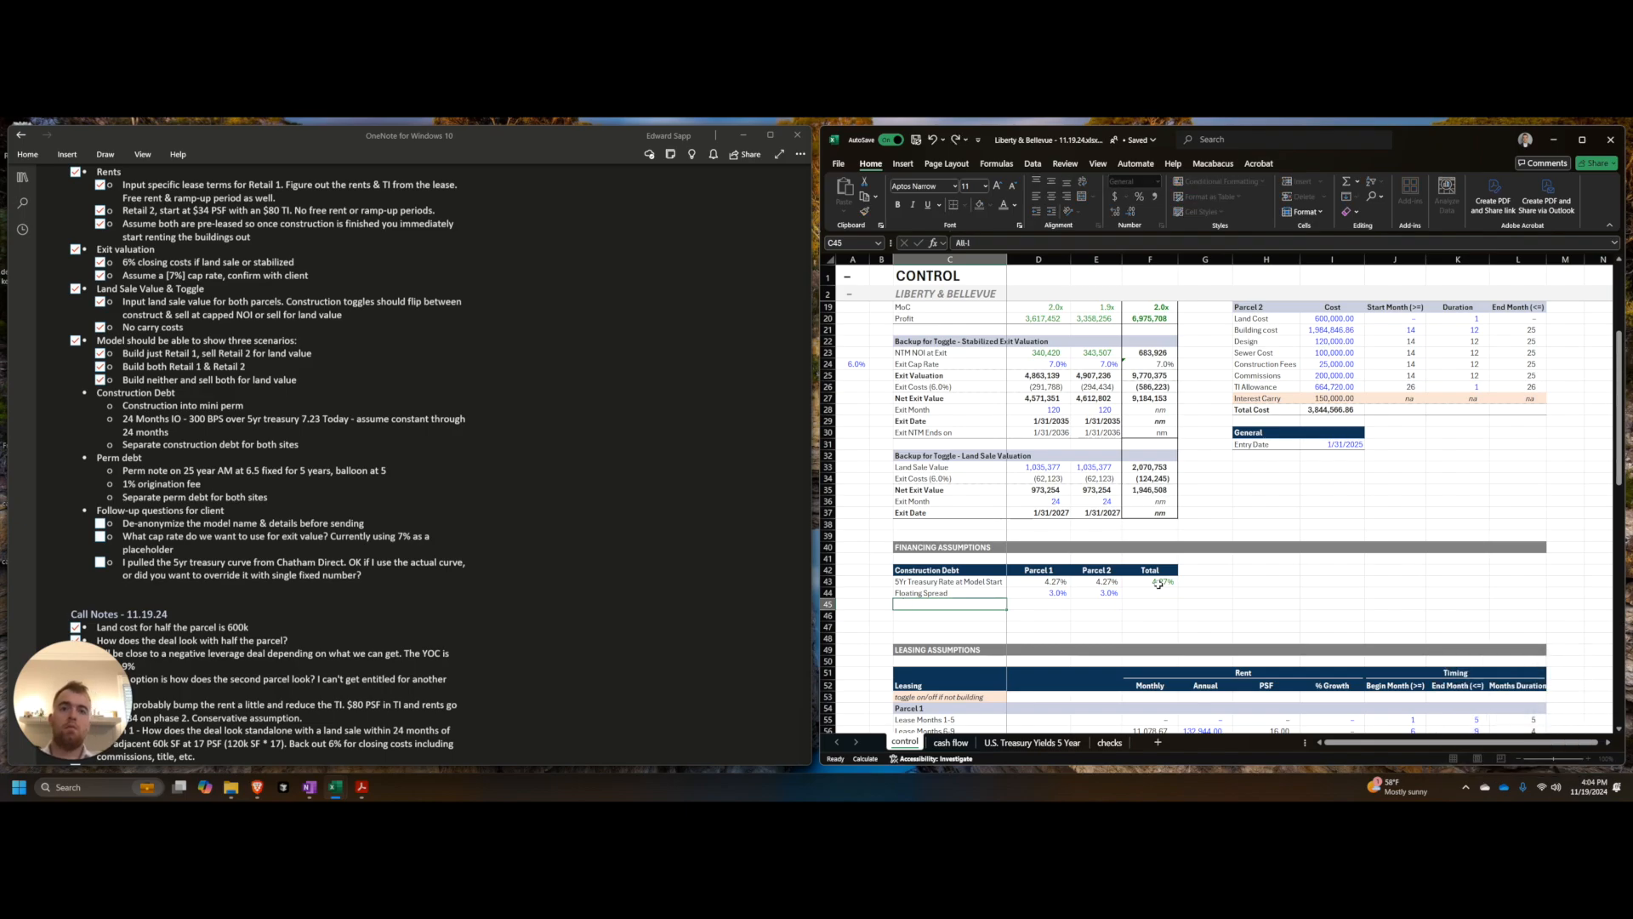
{"action": "key", "text": "Escape"}
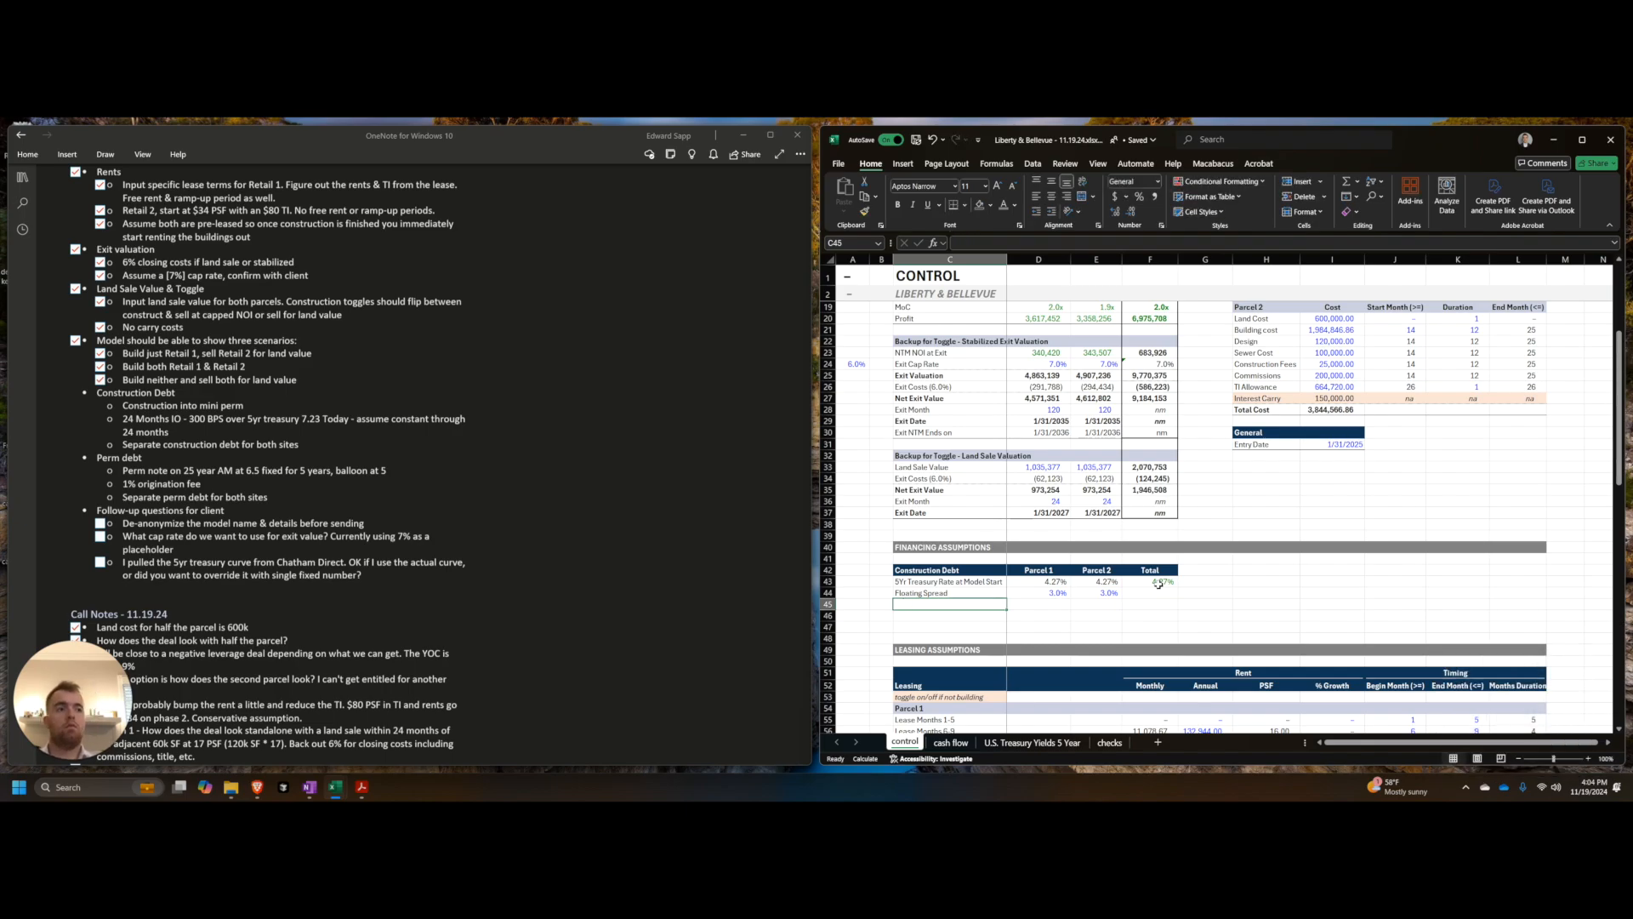
{"action": "type", "text": "Entry Rate"}
{"action": "key", "text": "Tab"}
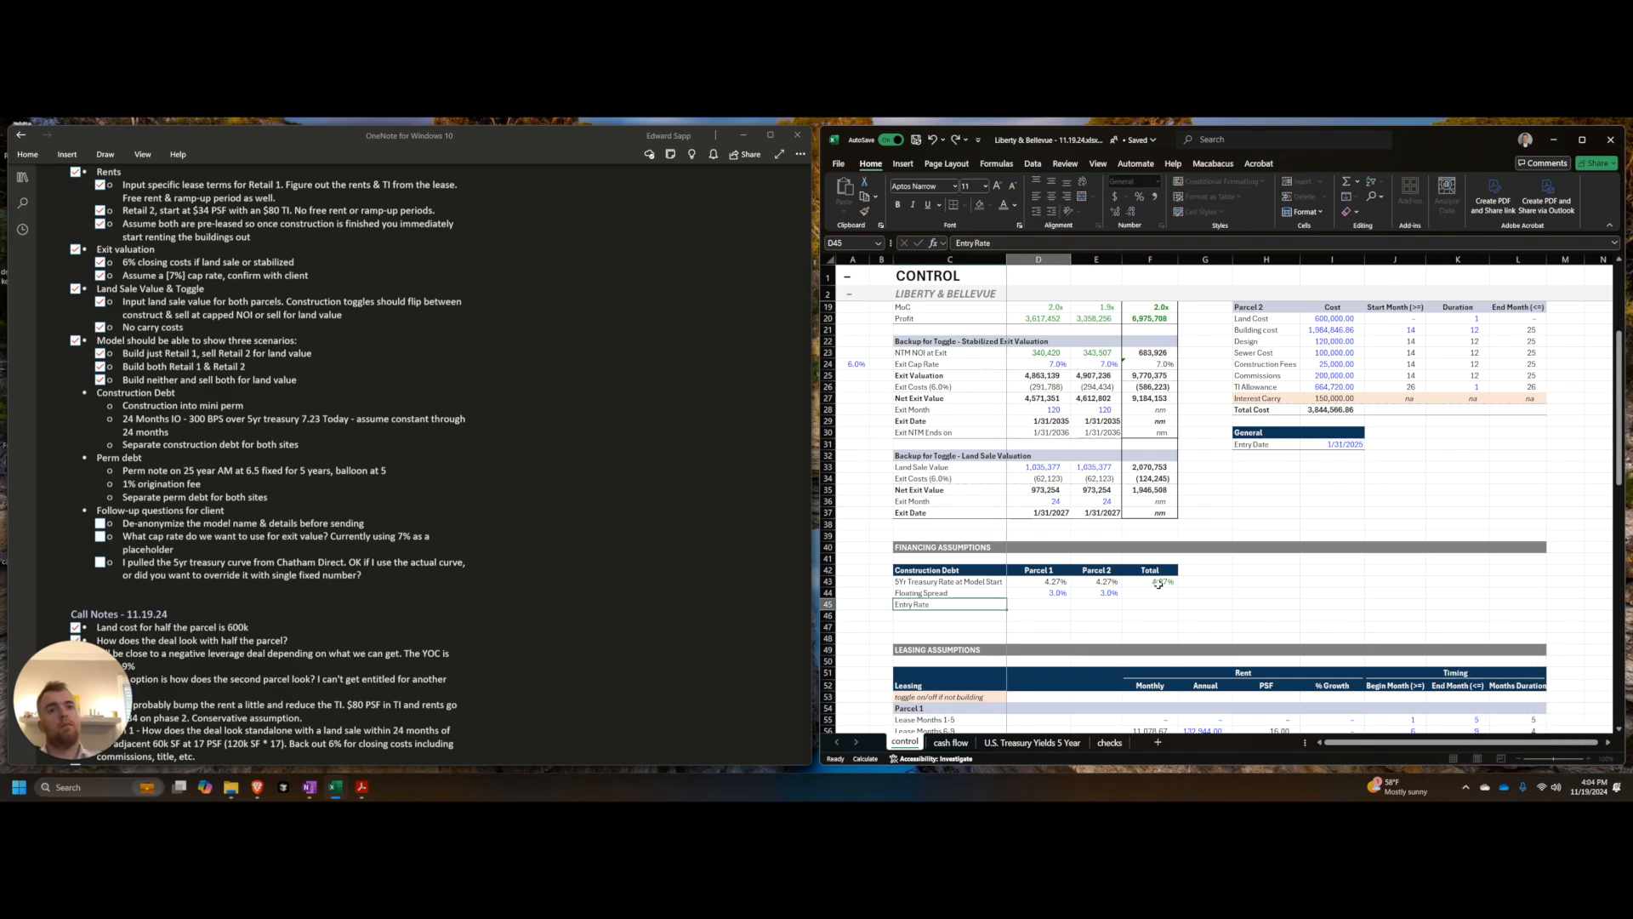
Step: Calculate the Entry Rate in D45 as =D43+D44 and fill the formula across to Parcel 2 in E45
{"action": "type", "text": "="}
{"action": "key", "text": "Up"}
{"action": "key", "text": "Up"}
{"action": "type", "text": "+"}
{"action": "key", "text": "Up"}
{"action": "key", "text": "Return"}
{"action": "key", "text": "Up"}
{"action": "key", "text": "shift+Right"}
{"action": "key", "text": "ctrl+r"}
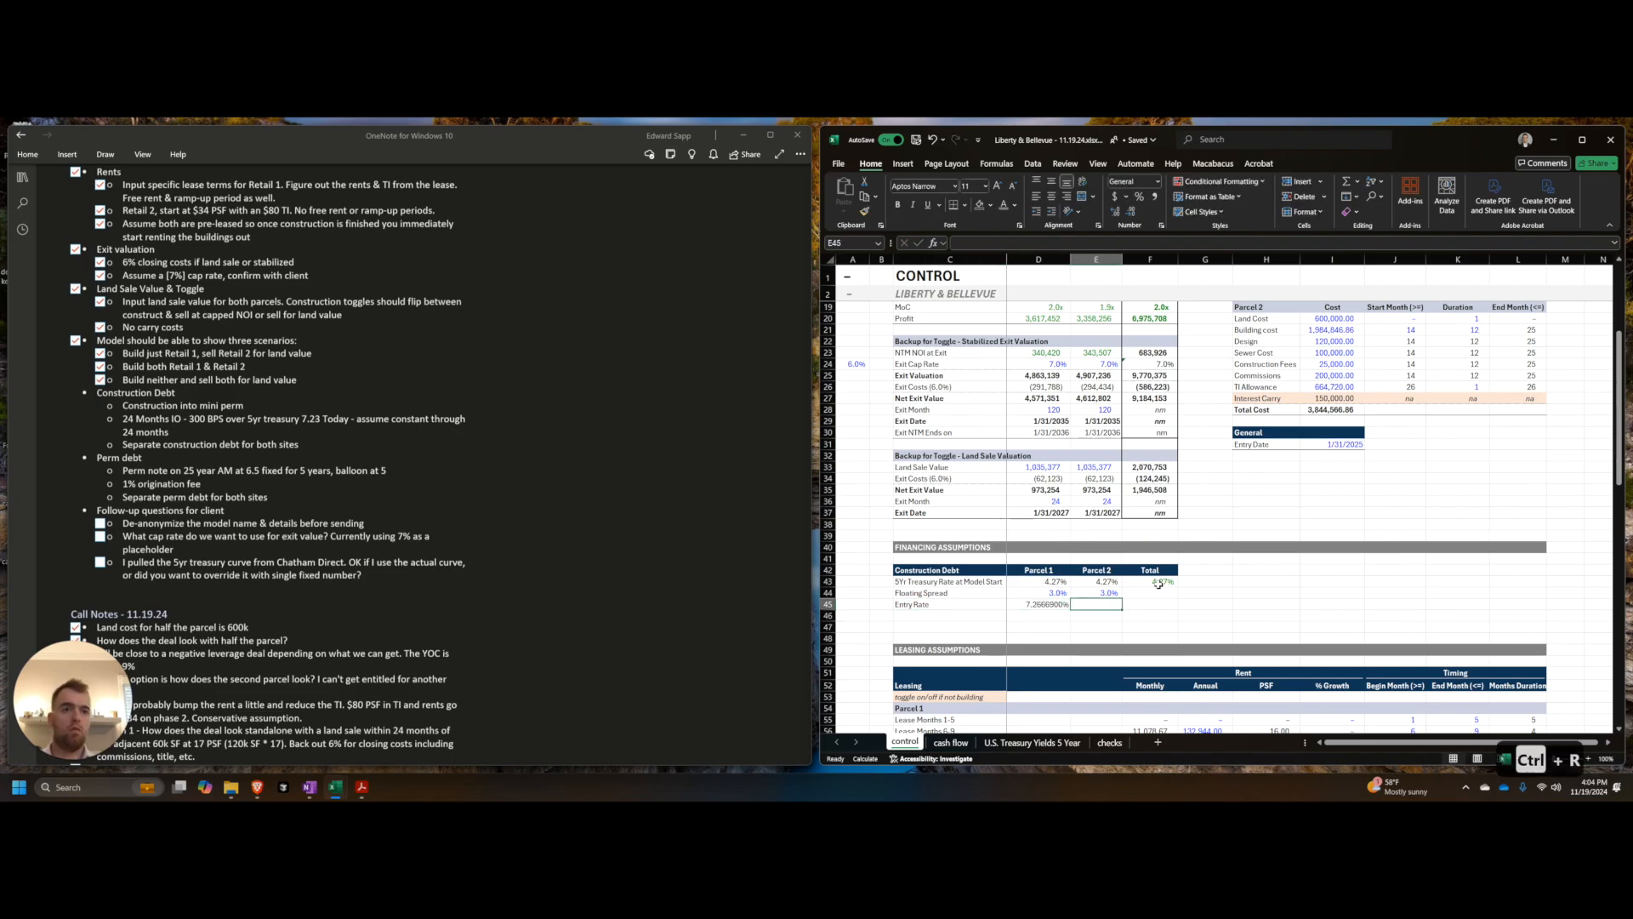
Step: Format the Entry Rate cells as percentages and show D44:E45 with two decimals
{"action": "key", "text": "ctrl+shift+5"}
{"action": "key", "text": "shift+Up"}
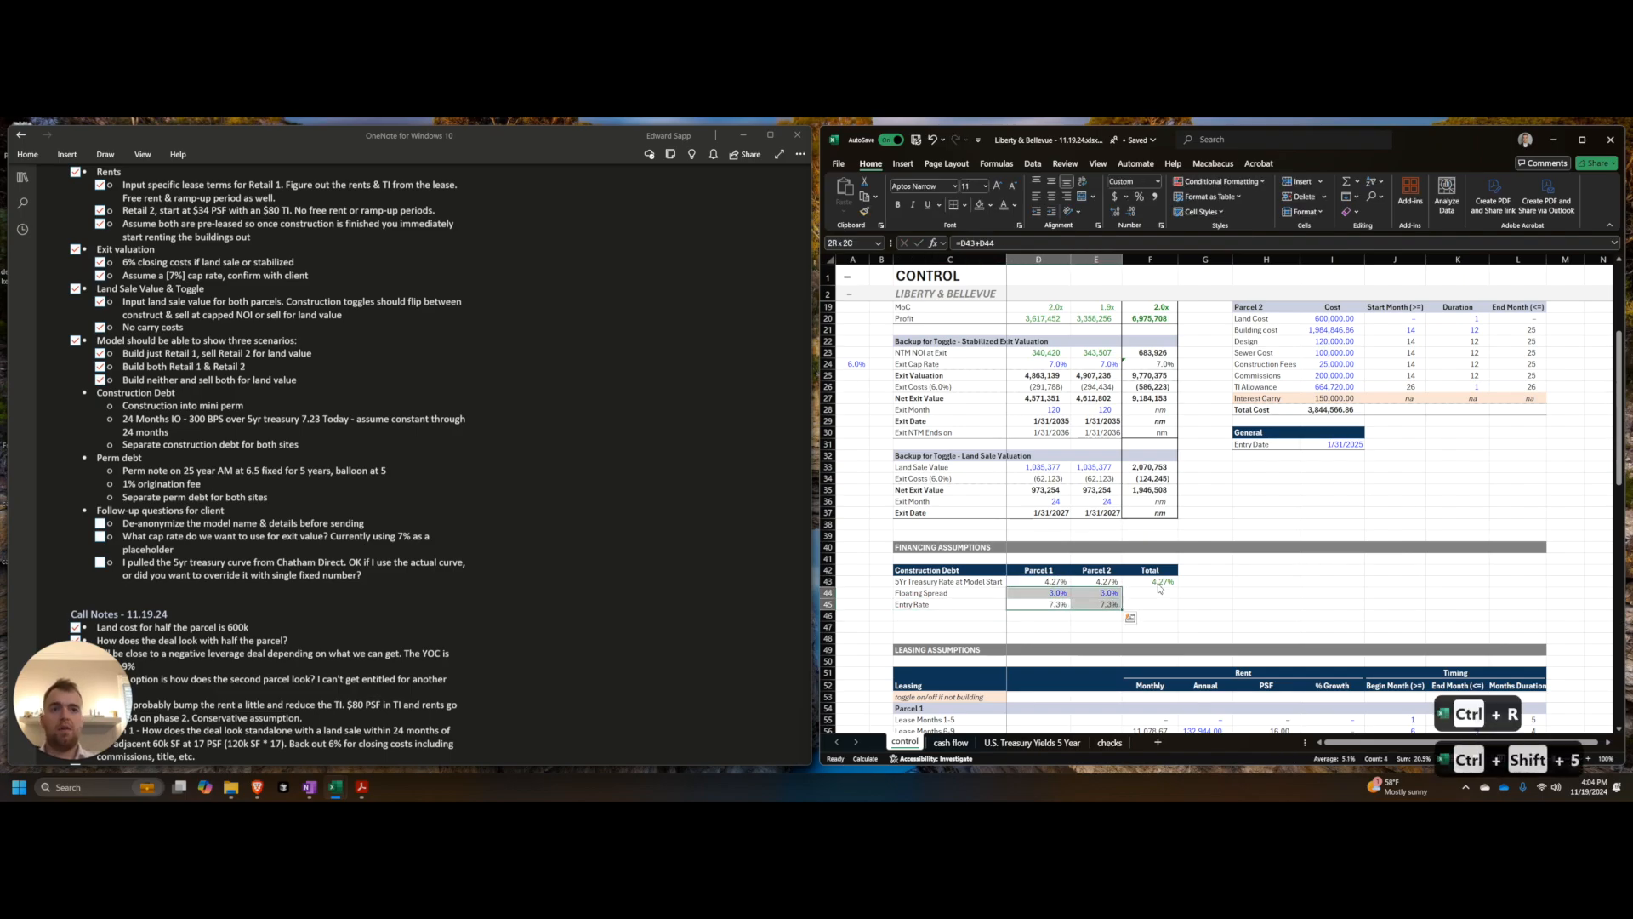
{"action": "key", "text": "alt+h"}
{"action": "key", "text": "0"}
{"action": "key", "text": "Right"}
{"action": "key", "text": "Right"}
{"action": "key", "text": "Up"}
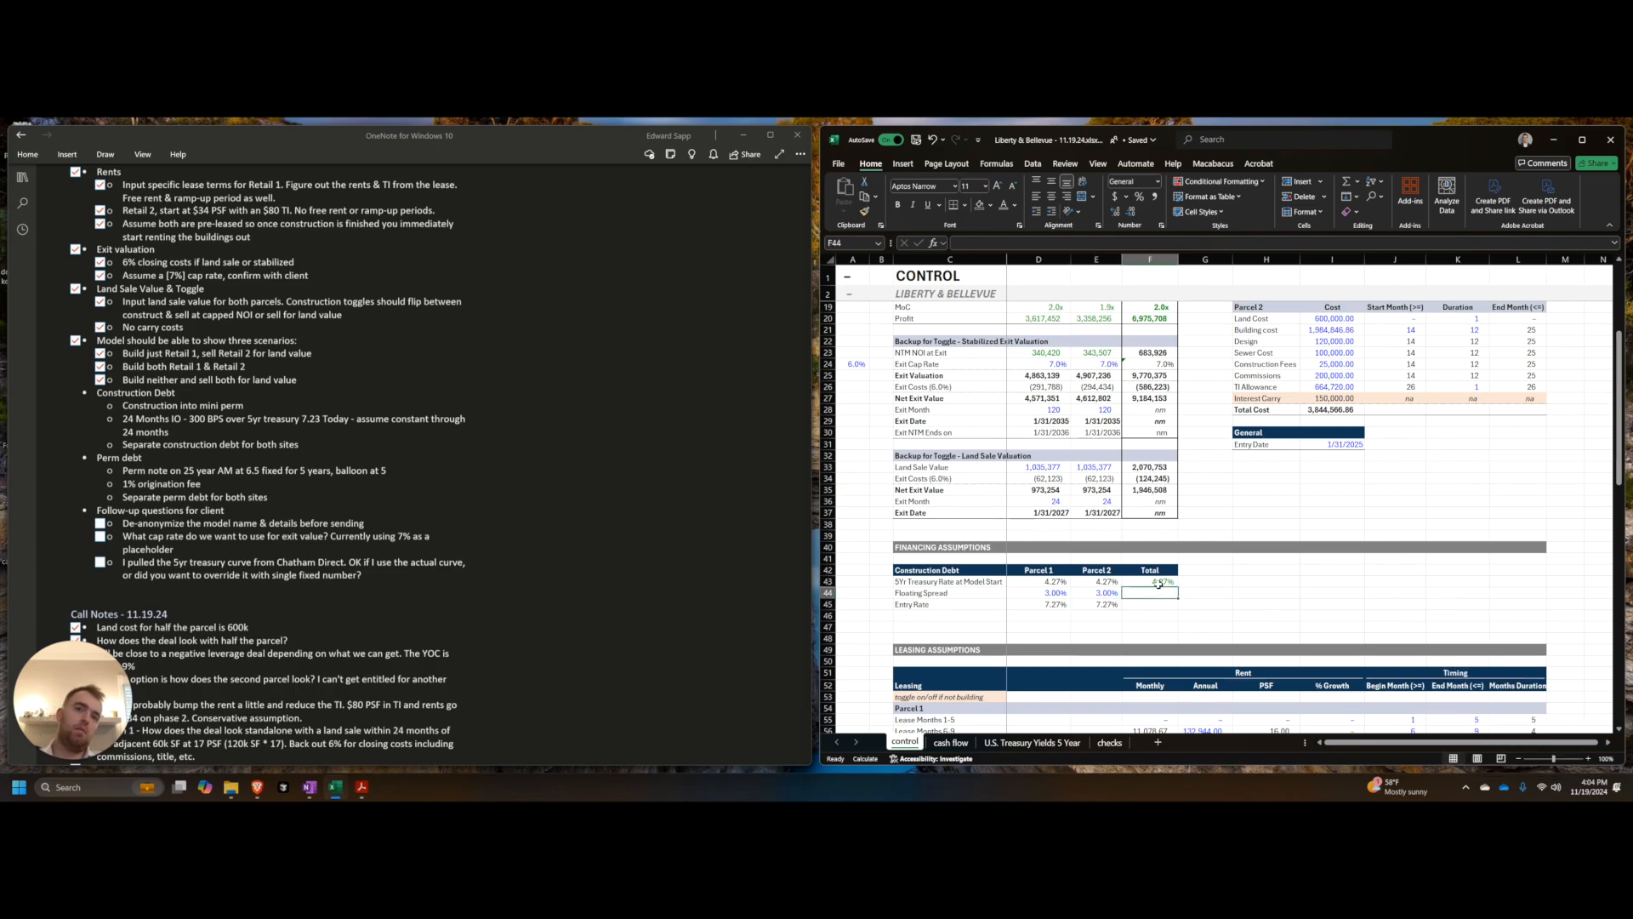
Step: Insert three more blank rows at row 47, between the Entry Rate row and the LEASING ASSUMPTIONS band
{"action": "key", "text": "Left"}
{"action": "key", "text": "Left"}
{"action": "key", "text": "Down"}
{"action": "key", "text": "Down"}
{"action": "key", "text": "Down"}
{"action": "key", "text": "Left"}
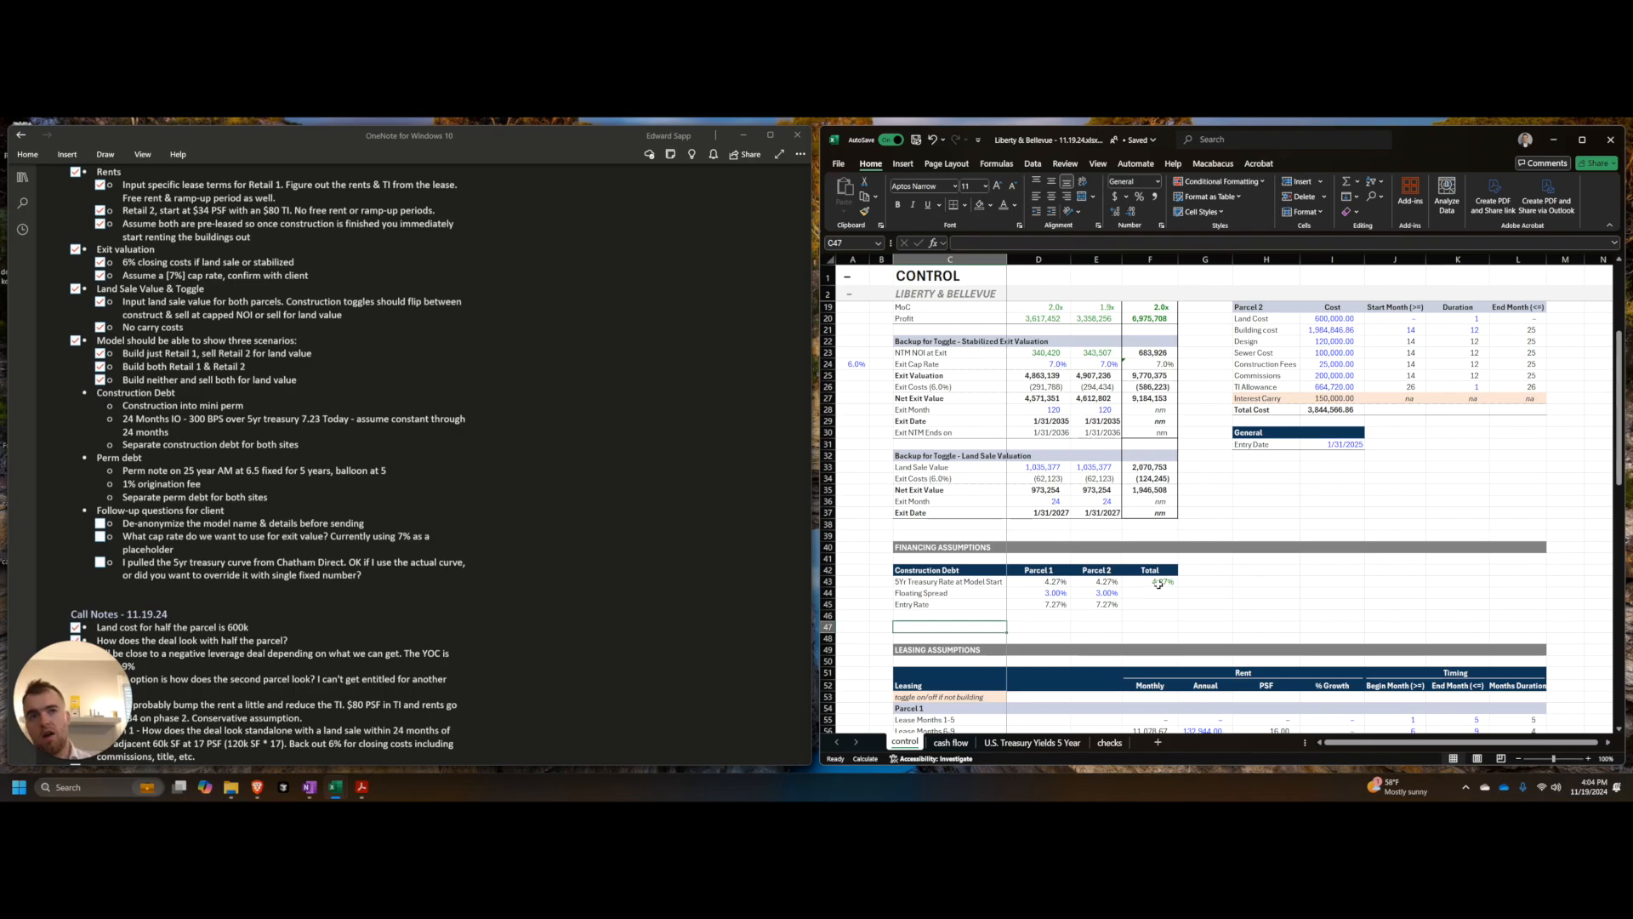
{"action": "key", "text": "shift+space"}
{"action": "key", "text": "ctrl+shift+equal"}
{"action": "key", "text": "ctrl+shift+equal"}
{"action": "key", "text": "ctrl+shift+equal"}
Step: Add a top border to the Entry Rate row C45:F45, make it bold, and move to C47
{"action": "key", "text": "ctrl+Up"}
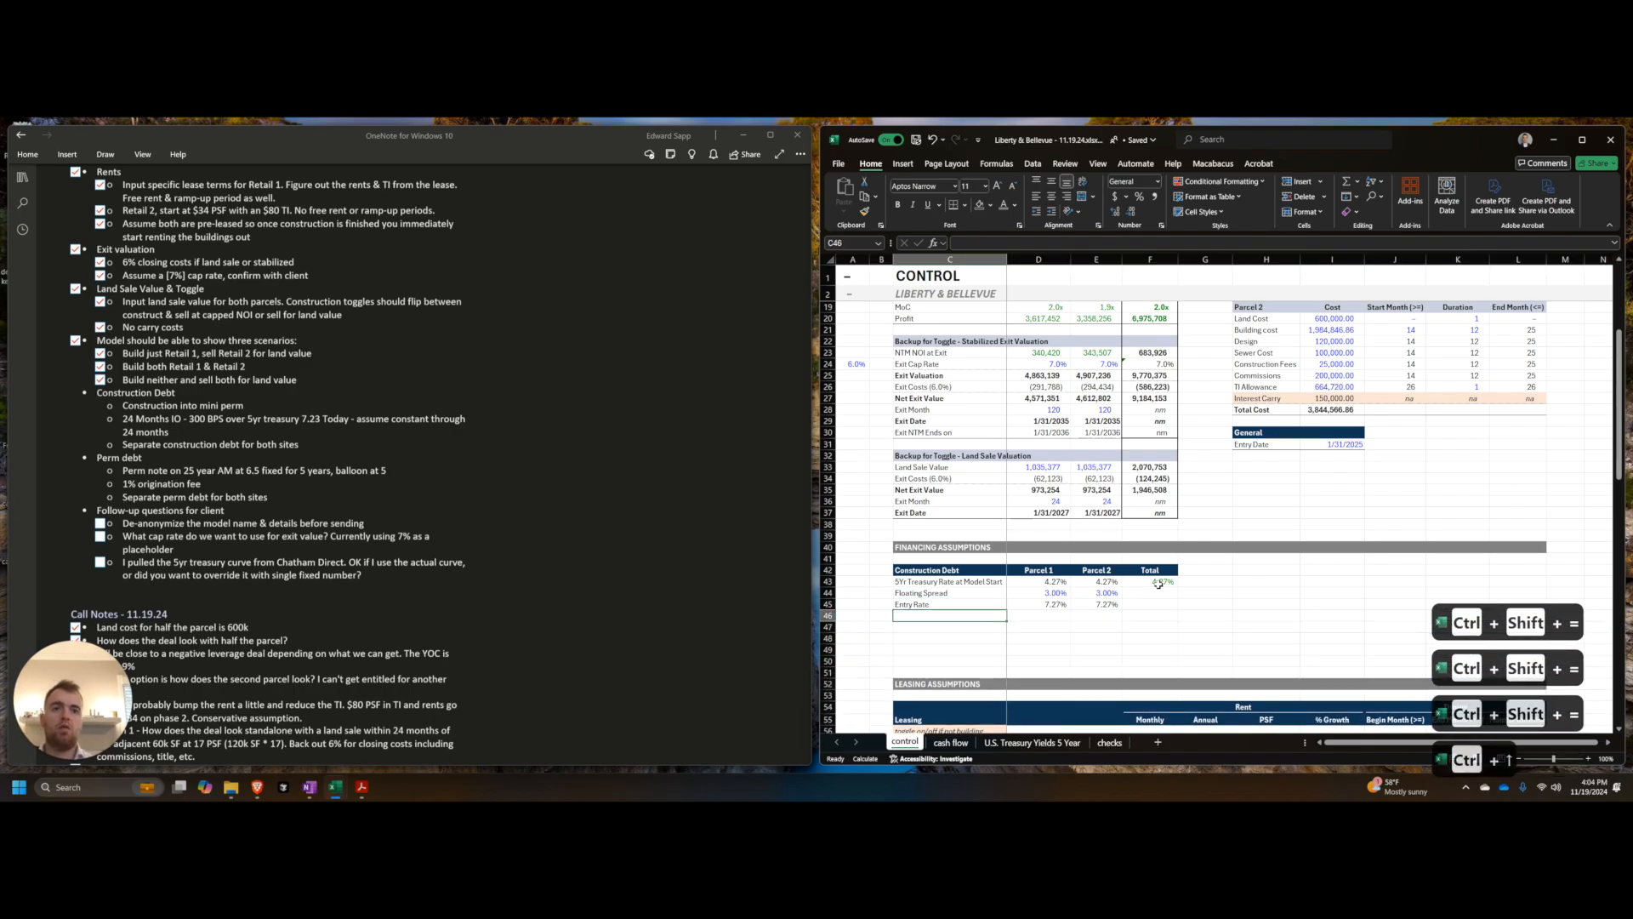
{"action": "key", "text": "ctrl+alt+shift+Up"}
{"action": "key", "text": "ctrl+b"}
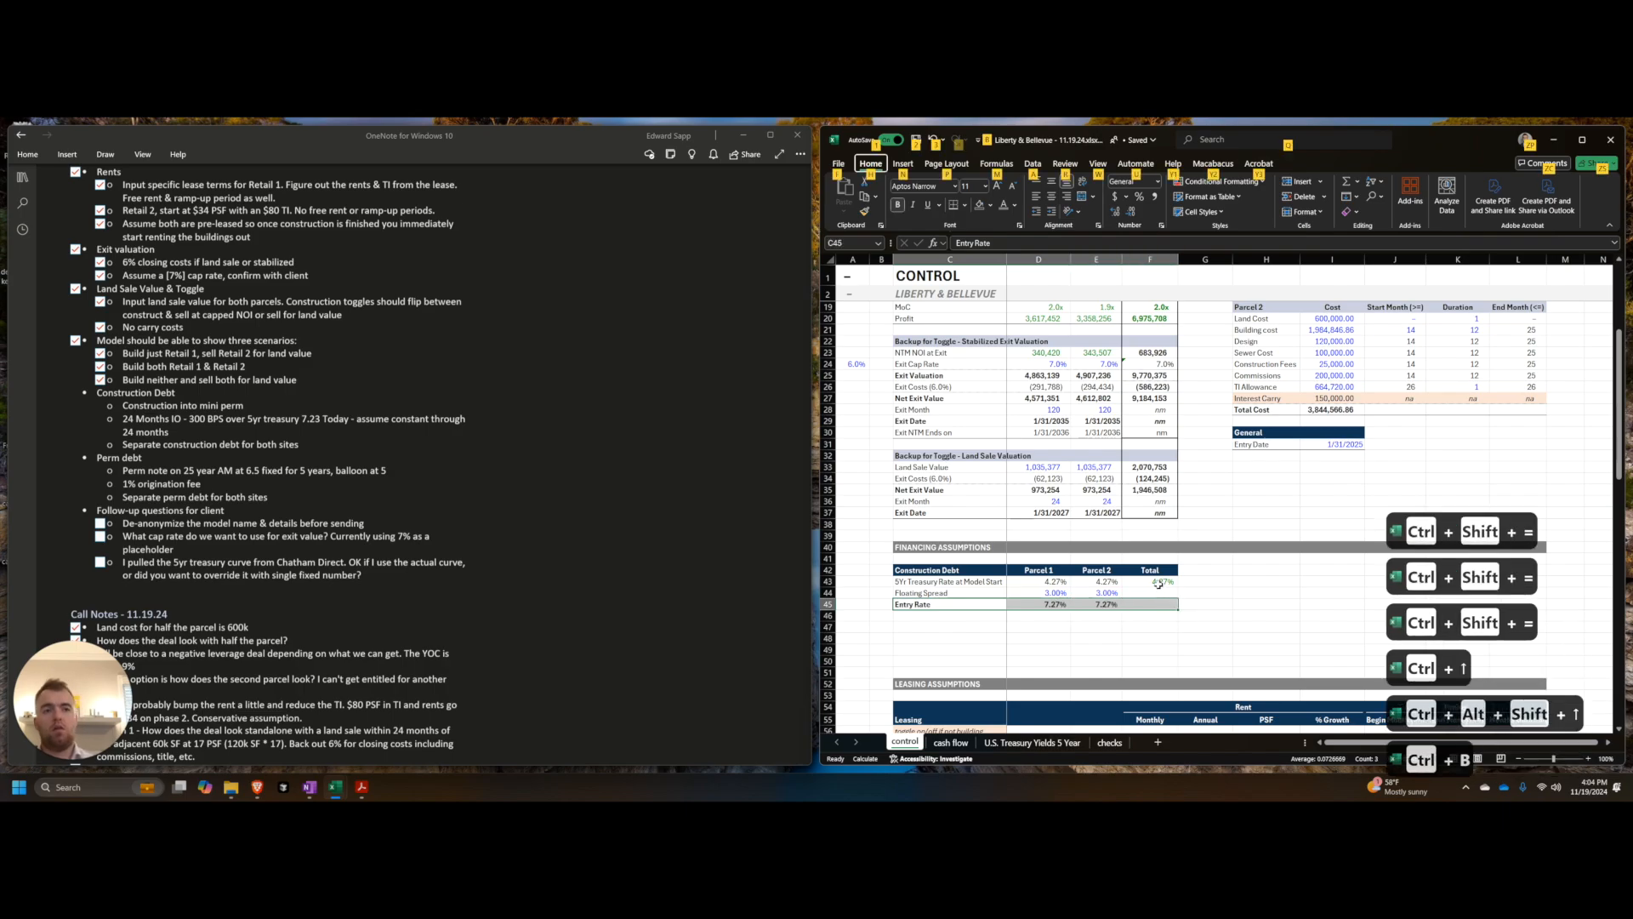
{"action": "key", "text": "Down"}
{"action": "key", "text": "Down"}
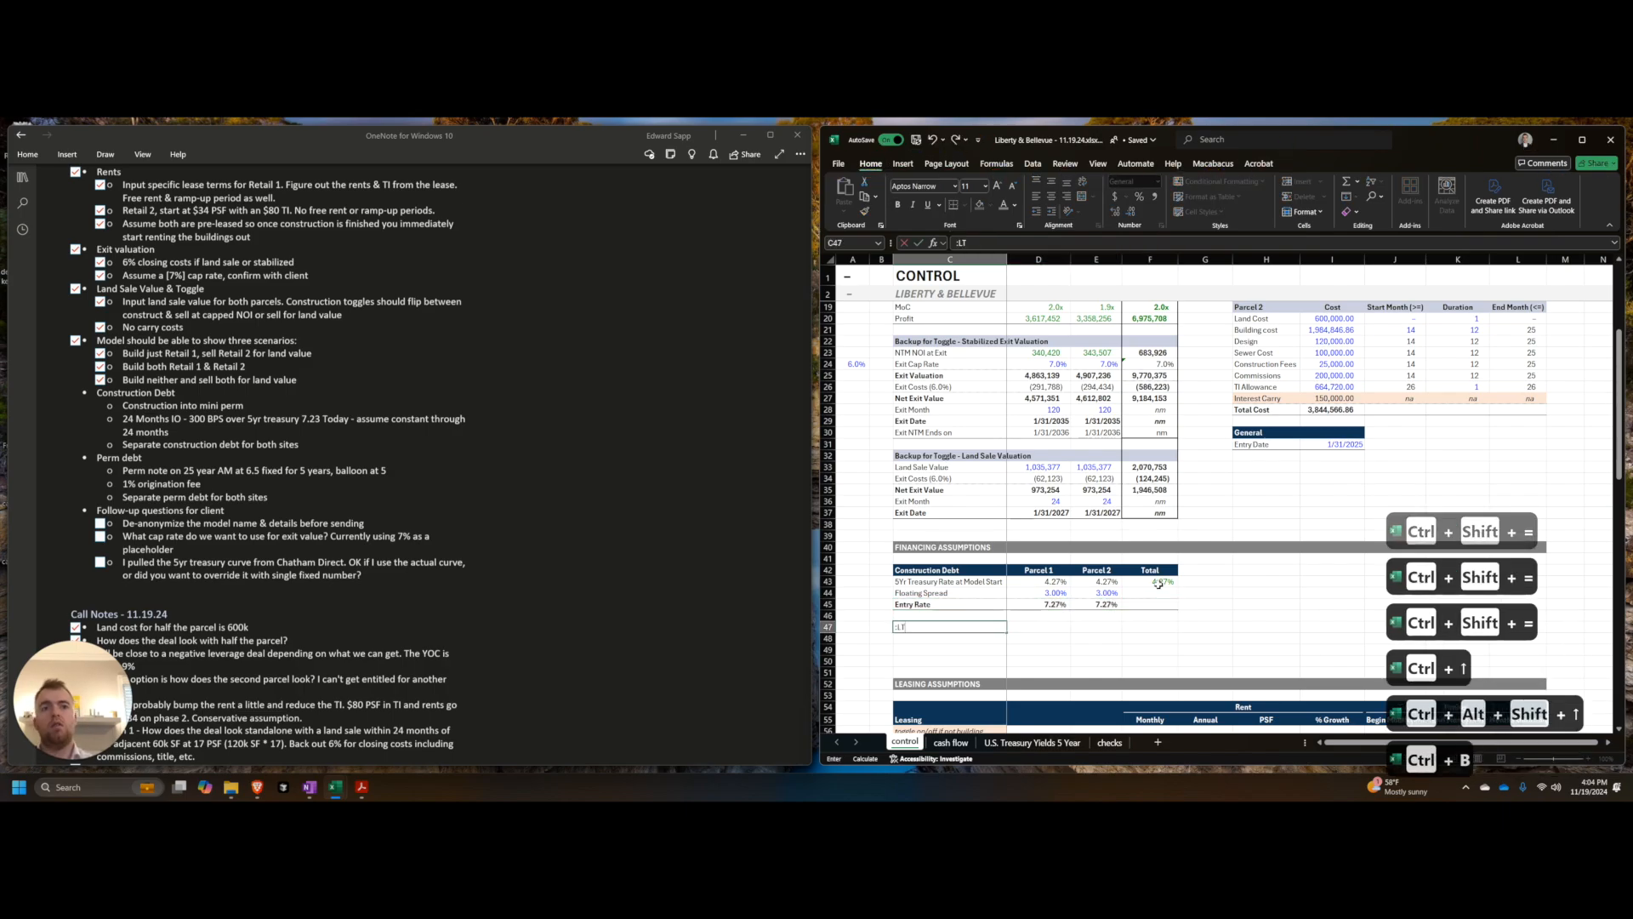
Step: Label C47 LTV, enter 60% for Parcel 1, copy it to Parcel 2, and colour both cells as blue inputs
{"action": "type", "text": "LTV"}
{"action": "key", "text": "Tab"}
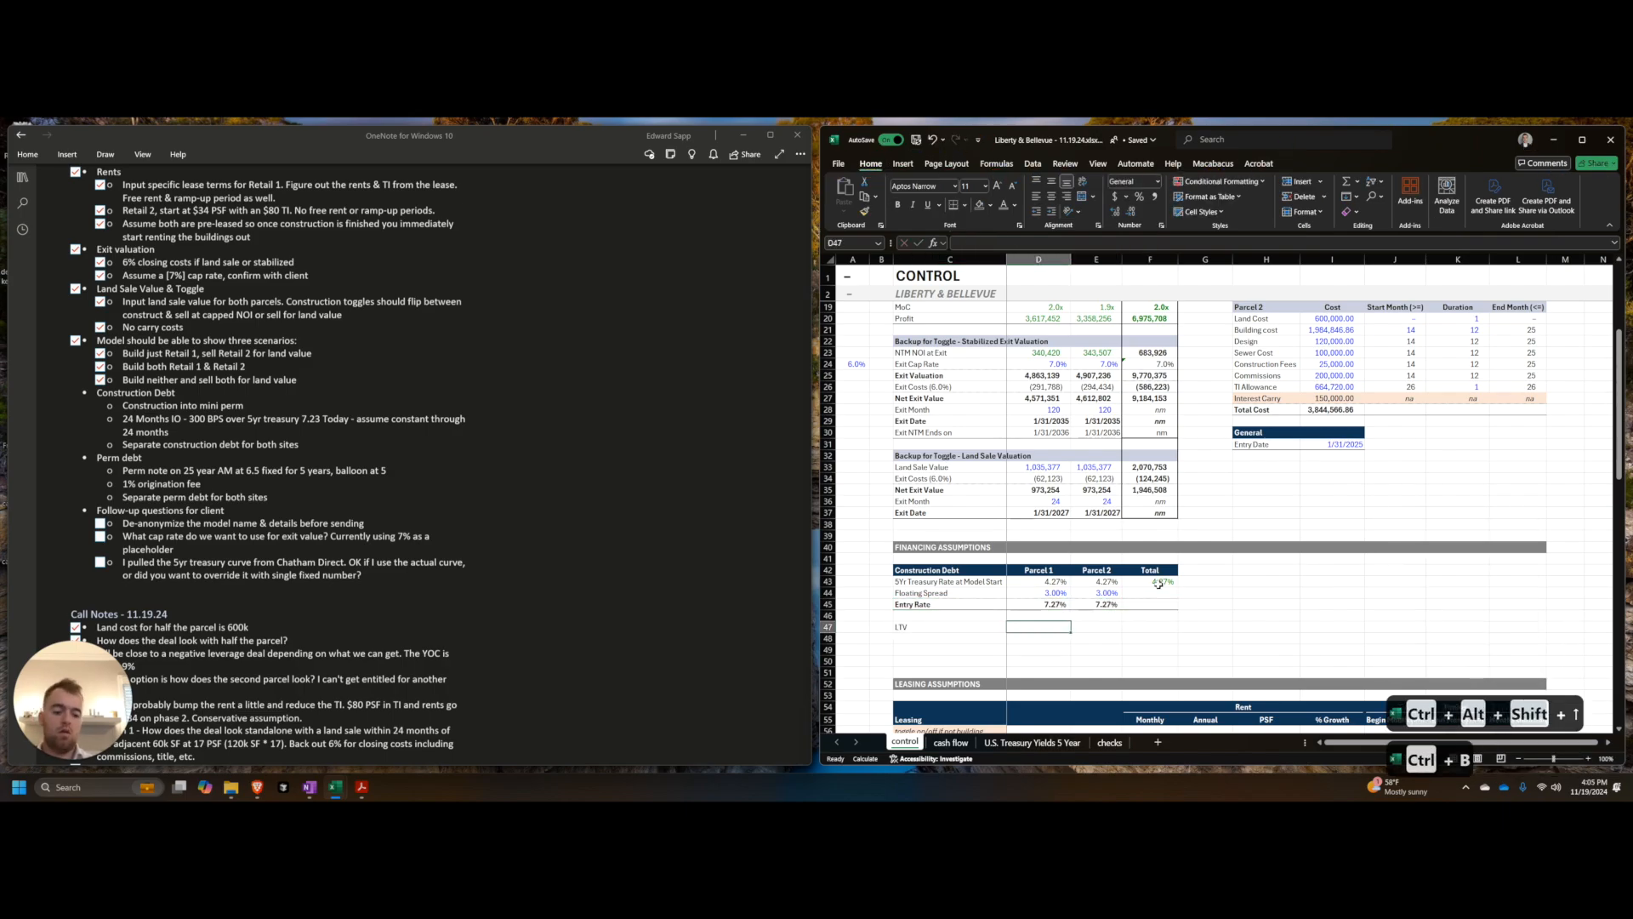
{"action": "type", "text": "60%"}
{"action": "key", "text": "shift+Right"}
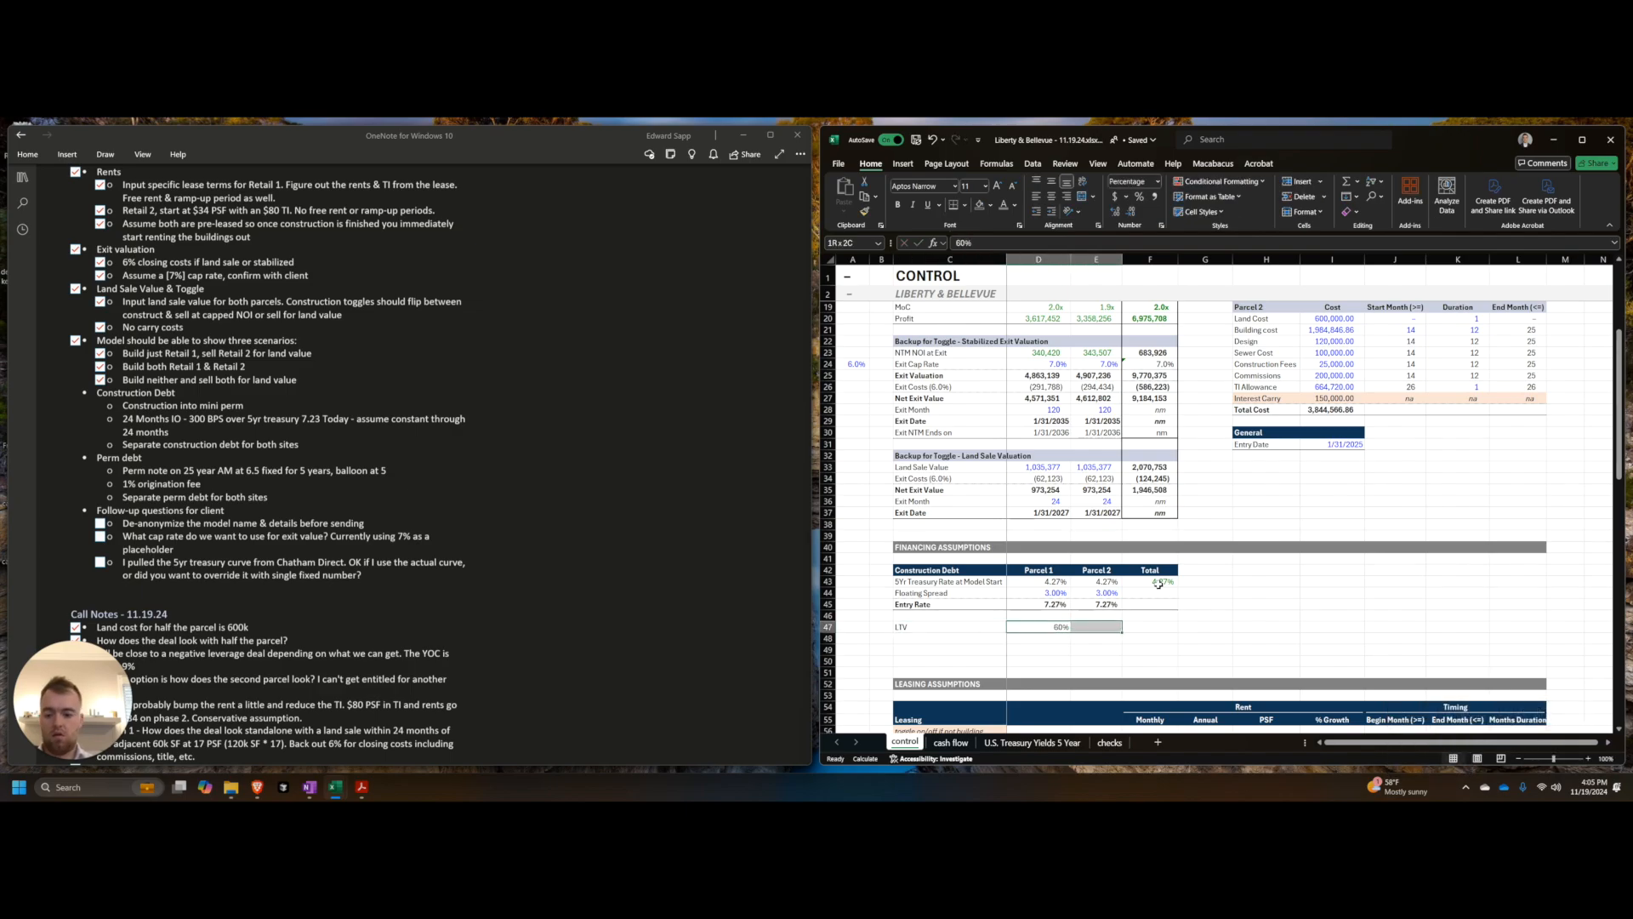
{"action": "key", "text": "ctrl+r"}
{"action": "key", "text": "Left"}
{"action": "key", "text": "shift+Right"}
{"action": "key", "text": "ctrl+;"}
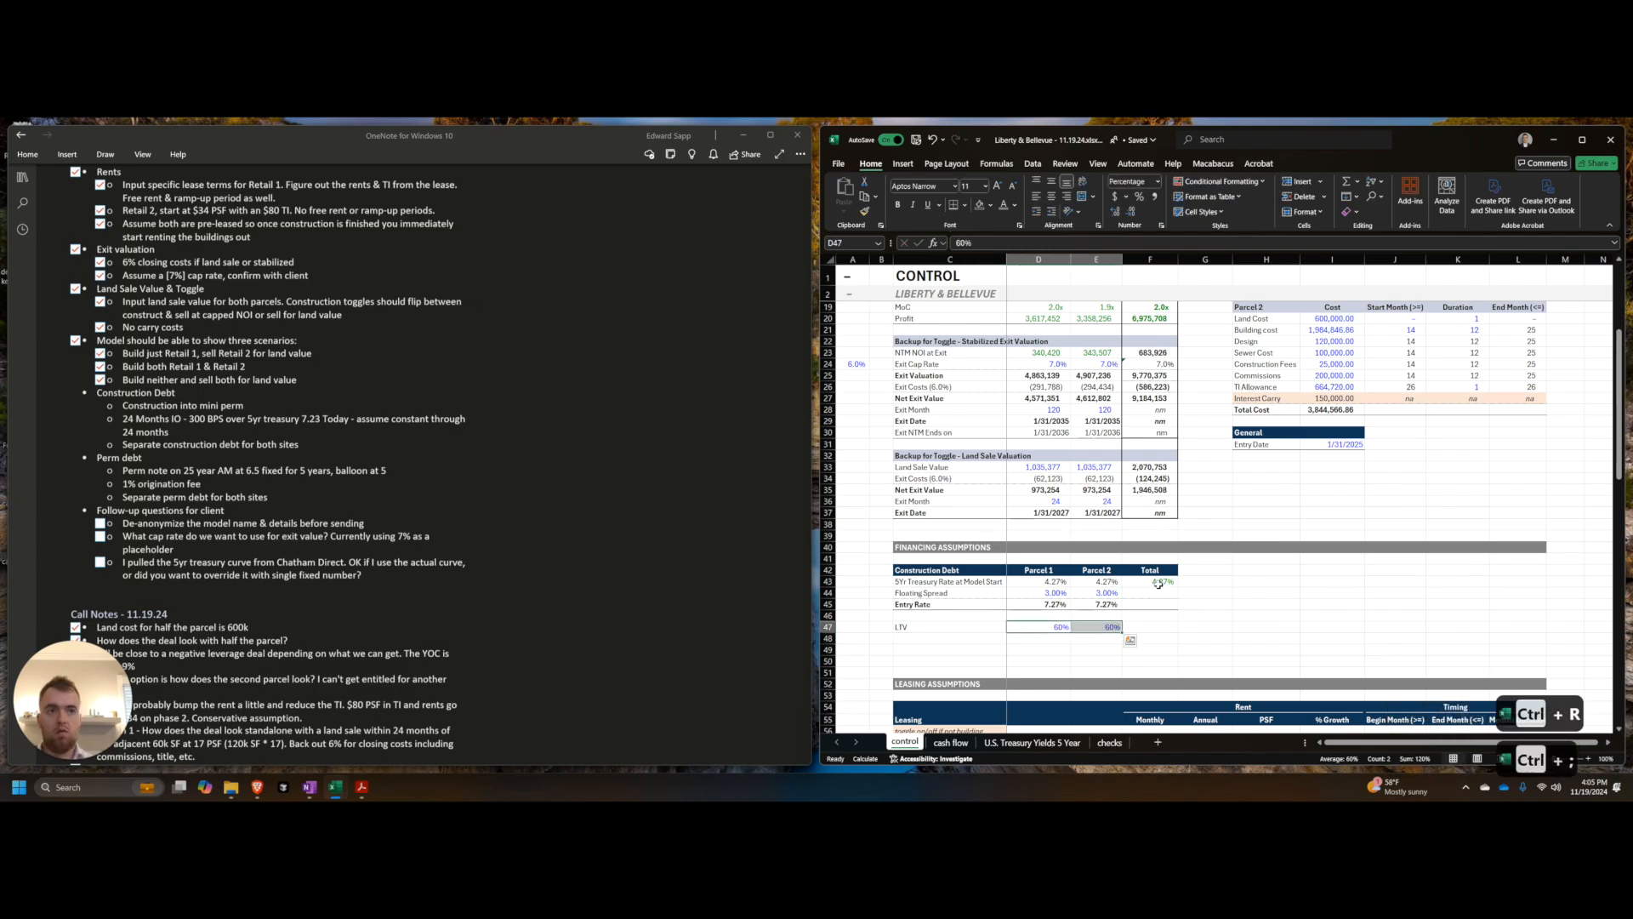
Step: Clear the Total column F42:F45 of the Construction Debt table by filling down the blank cell above, and return to C48
{"action": "key", "text": "Right"}
{"action": "key", "text": "Right"}
{"action": "key", "text": "Up"}
{"action": "key", "text": "Up"}
{"action": "key", "text": "Up"}
{"action": "key", "text": "Right"}
{"action": "key", "text": "Left"}
{"action": "key", "text": "Up"}
{"action": "key", "text": "Up"}
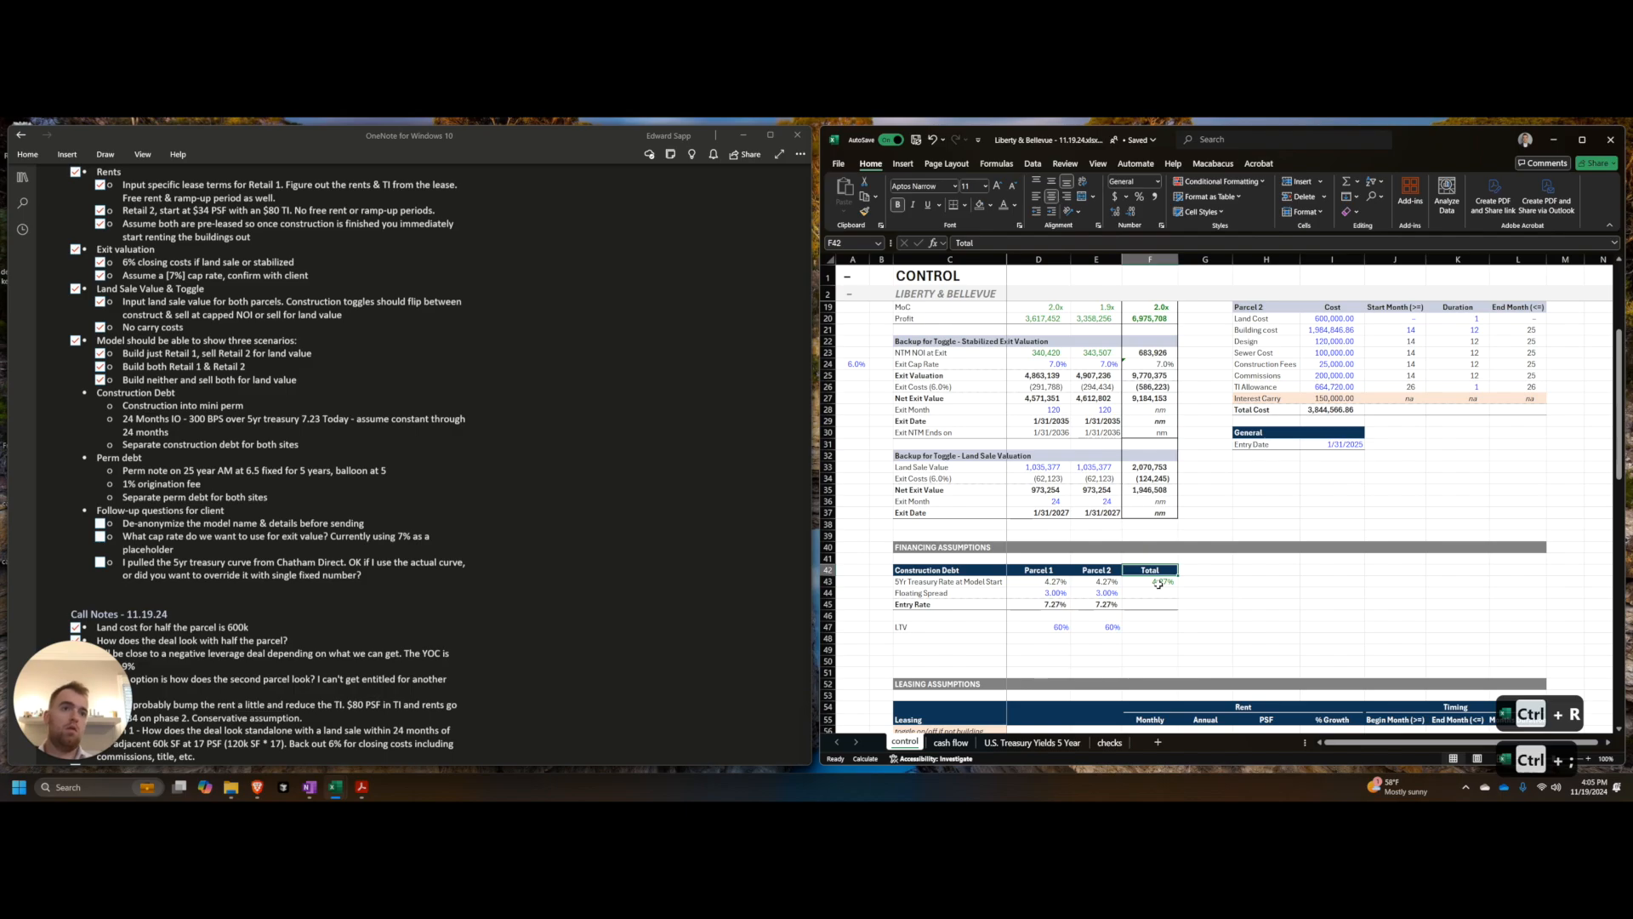
{"action": "key", "text": "ctrl+d"}
{"action": "key", "text": "Down"}
{"action": "key", "text": "ctrl+d"}
{"action": "key", "text": "Down"}
{"action": "key", "text": "ctrl+d"}
{"action": "key", "text": "Down"}
{"action": "key", "text": "ctrl+d"}
{"action": "key", "text": "Right"}
{"action": "key", "text": "Down"}
{"action": "key", "text": "Down"}
{"action": "key", "text": "Left"}
{"action": "key", "text": "Left"}
{"action": "key", "text": "Left"}
{"action": "key", "text": "Left"}
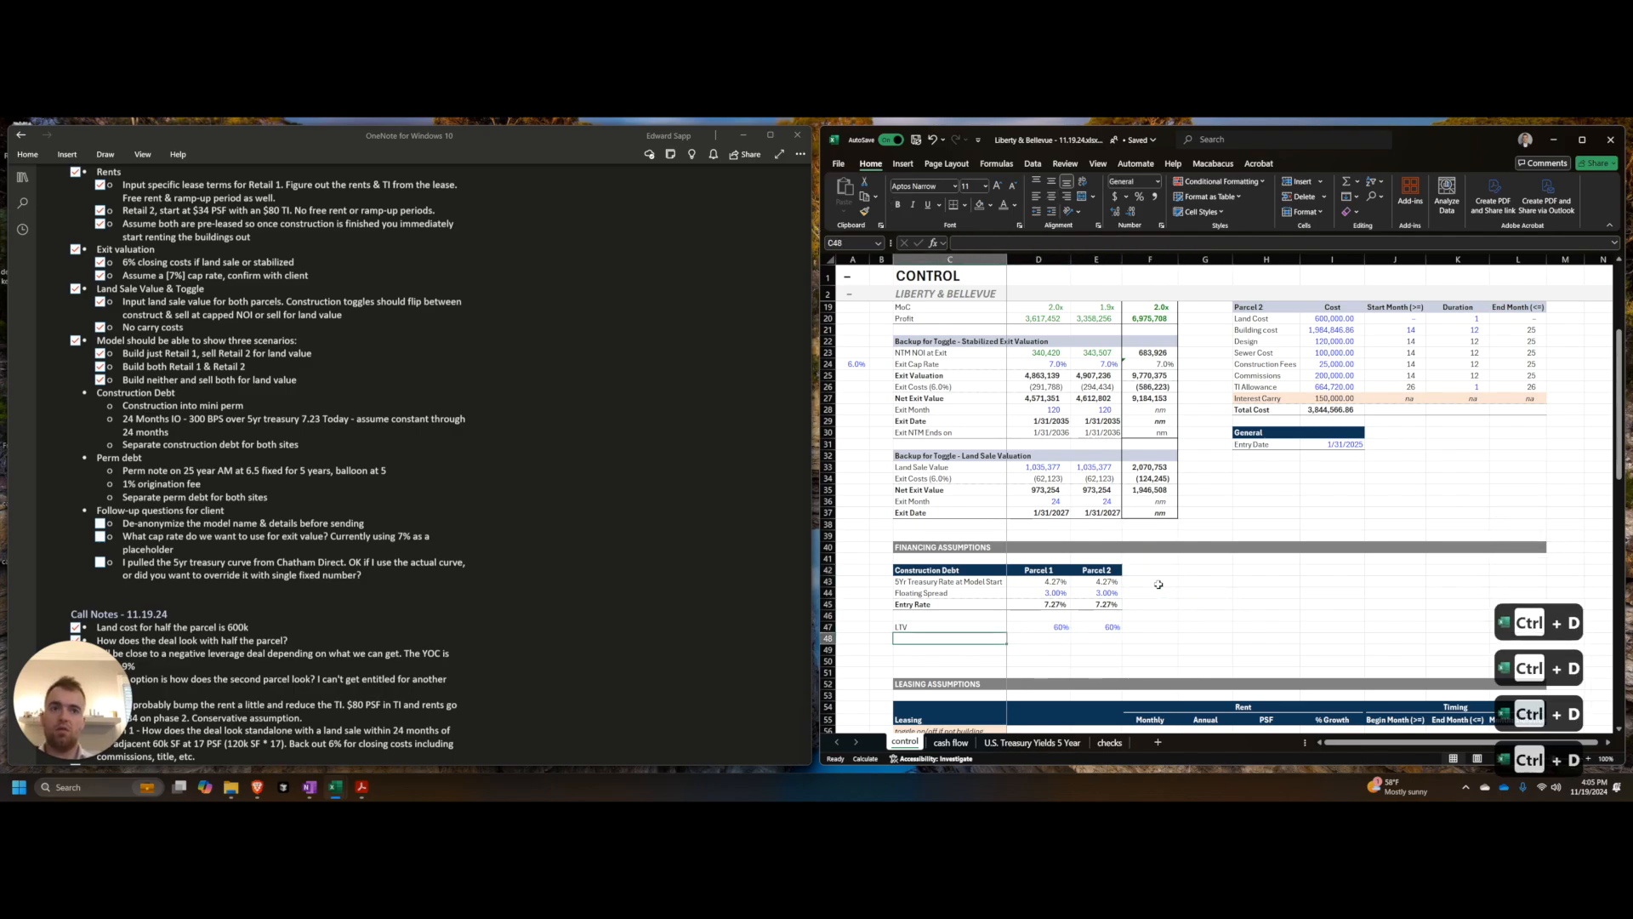
Step: Link Parcel 1's 5Yr Treasury Rate at Model Start in D43 to 'cash flow'!$D$93 with an absolute reference
{"action": "key", "text": "Right"}
{"action": "key", "text": "Up"}
{"action": "key", "text": "Up"}
{"action": "key", "text": "Up"}
{"action": "key", "text": "Up"}
{"action": "type", "text": "="}
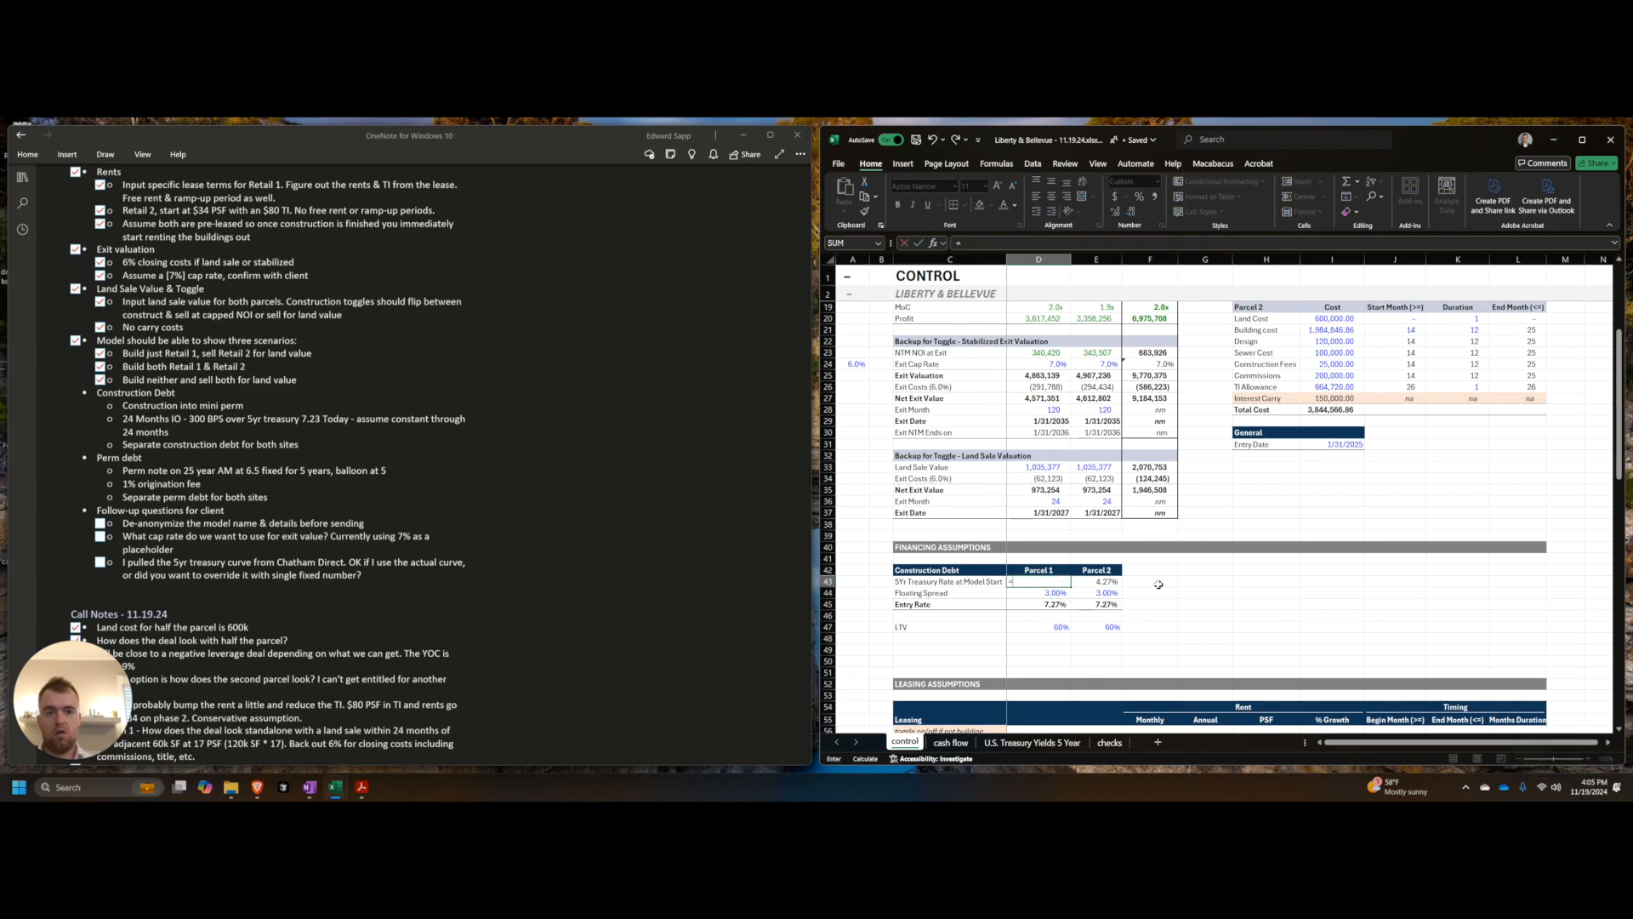
{"action": "key", "text": "ctrl+Page_Down"}
{"action": "key", "text": "ctrl+Down"}
{"action": "key", "text": "F4"}
{"action": "key", "text": "Return"}
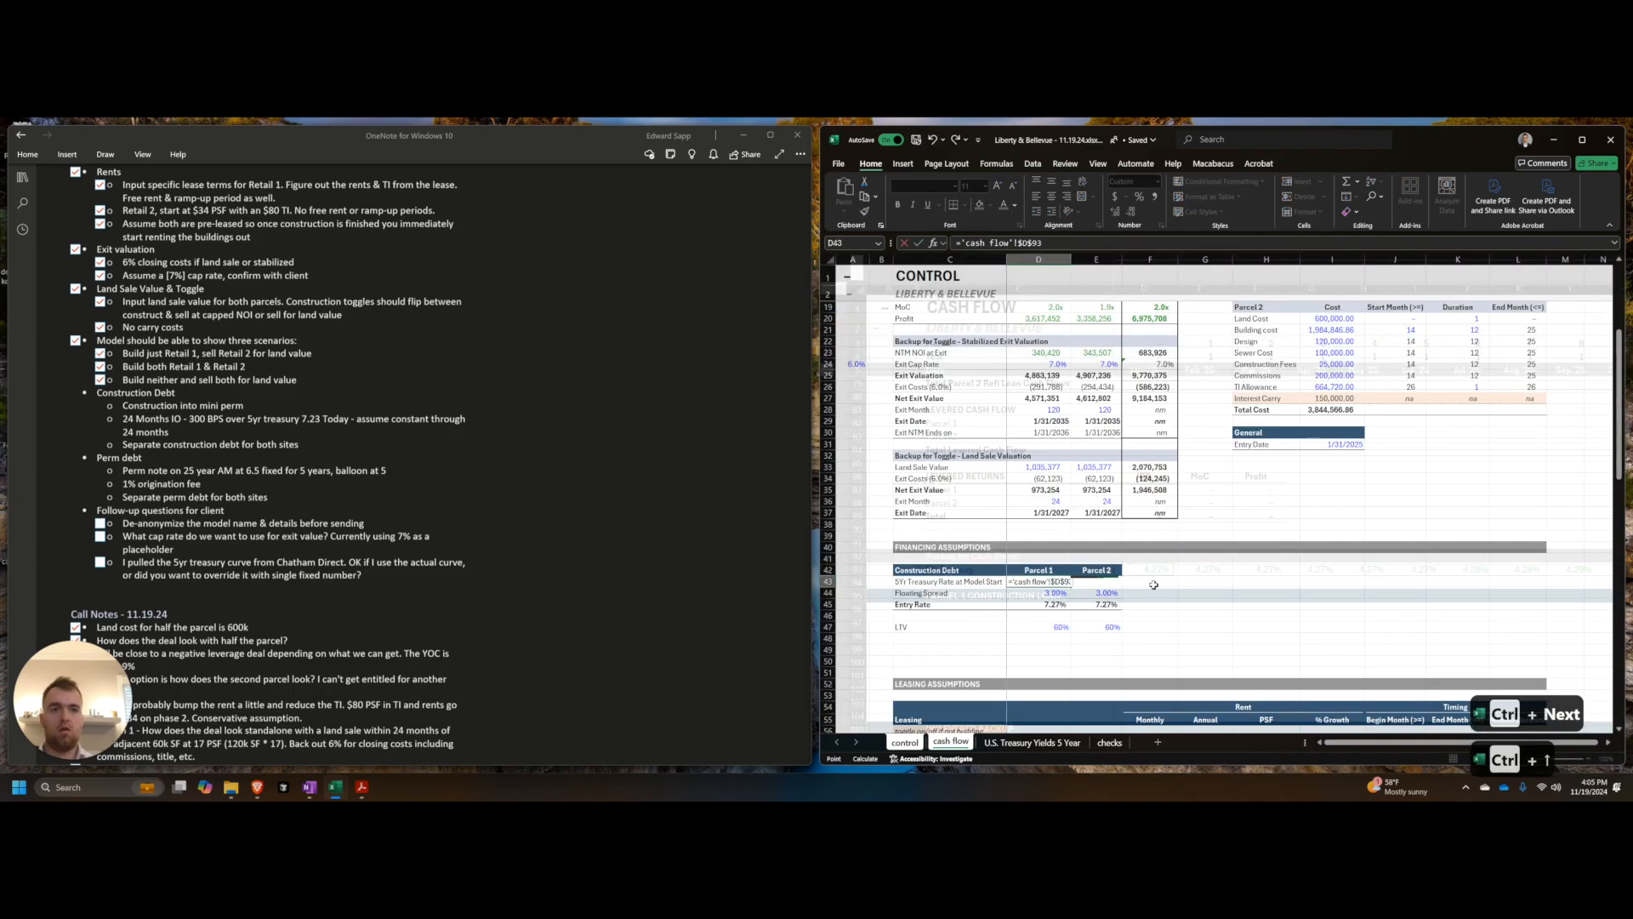
Step: Fill the treasury rate link across to Parcel 2 in E43 and colour D43:E43 green as cross-sheet links
{"action": "key", "text": "shift+Right"}
{"action": "key", "text": "ctrl+r"}
{"action": "key", "text": "ctrl+'"}
{"action": "key", "text": "ctrl+'"}
{"action": "key", "text": "Right"}
{"action": "key", "text": "Down"}
{"action": "key", "text": "Left"}
{"action": "key", "text": "Left"}
{"action": "key", "text": "Down"}
{"action": "key", "text": "Down"}
{"action": "key", "text": "Down"}
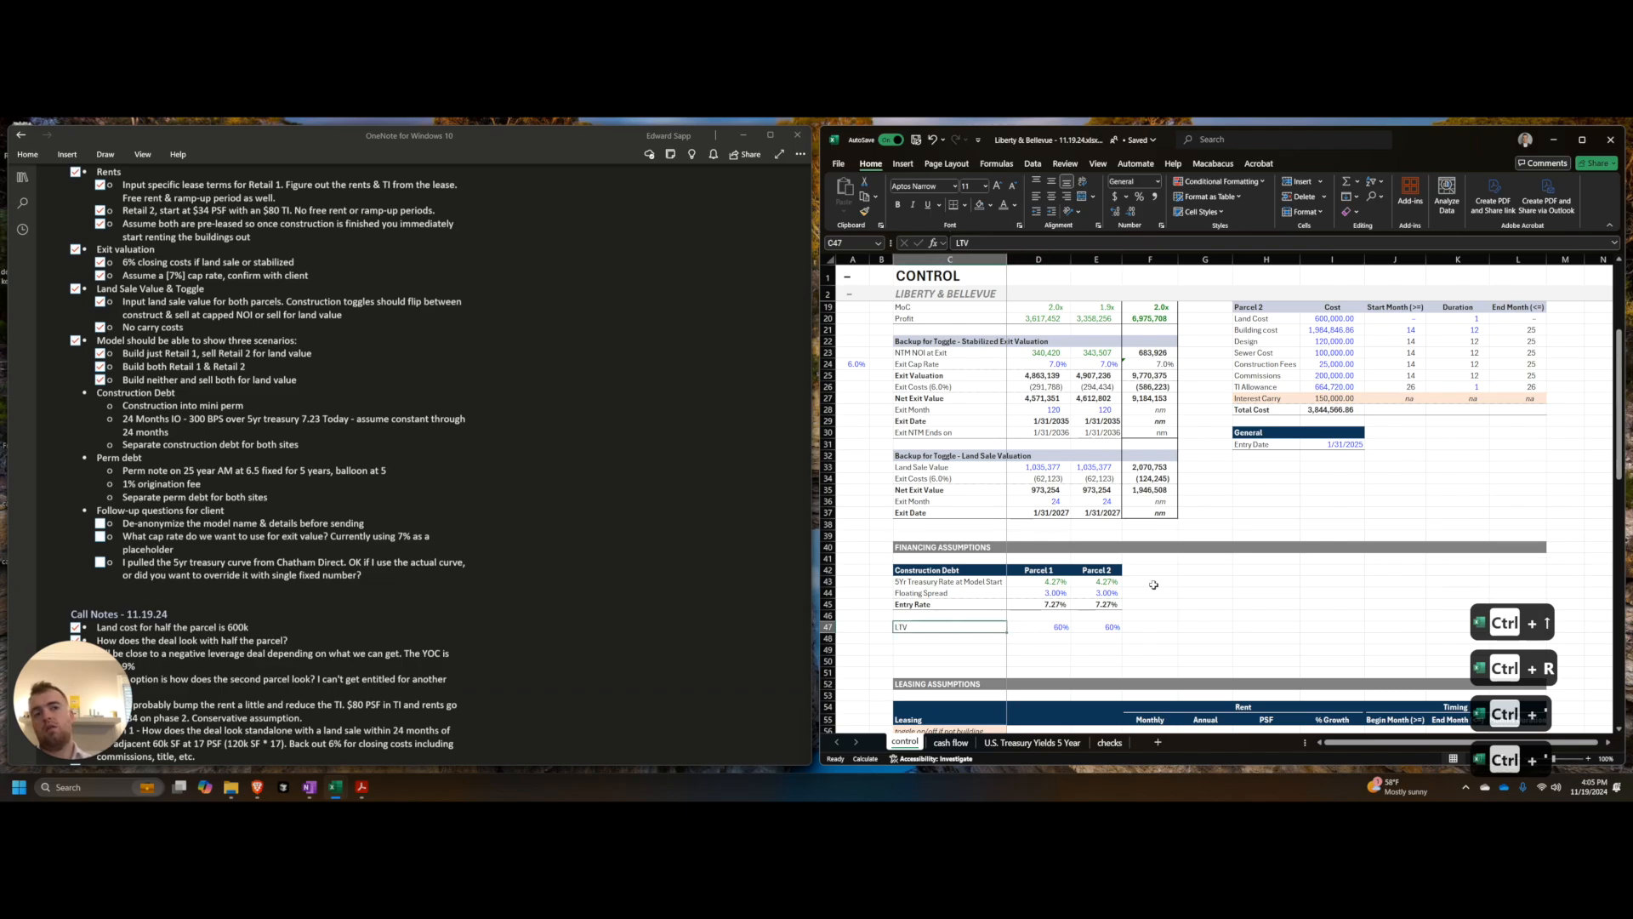
Step: Insert a row above the LTV row and label C47 Total Costs to Finance (incl. Interest)
{"action": "key", "text": "Down"}
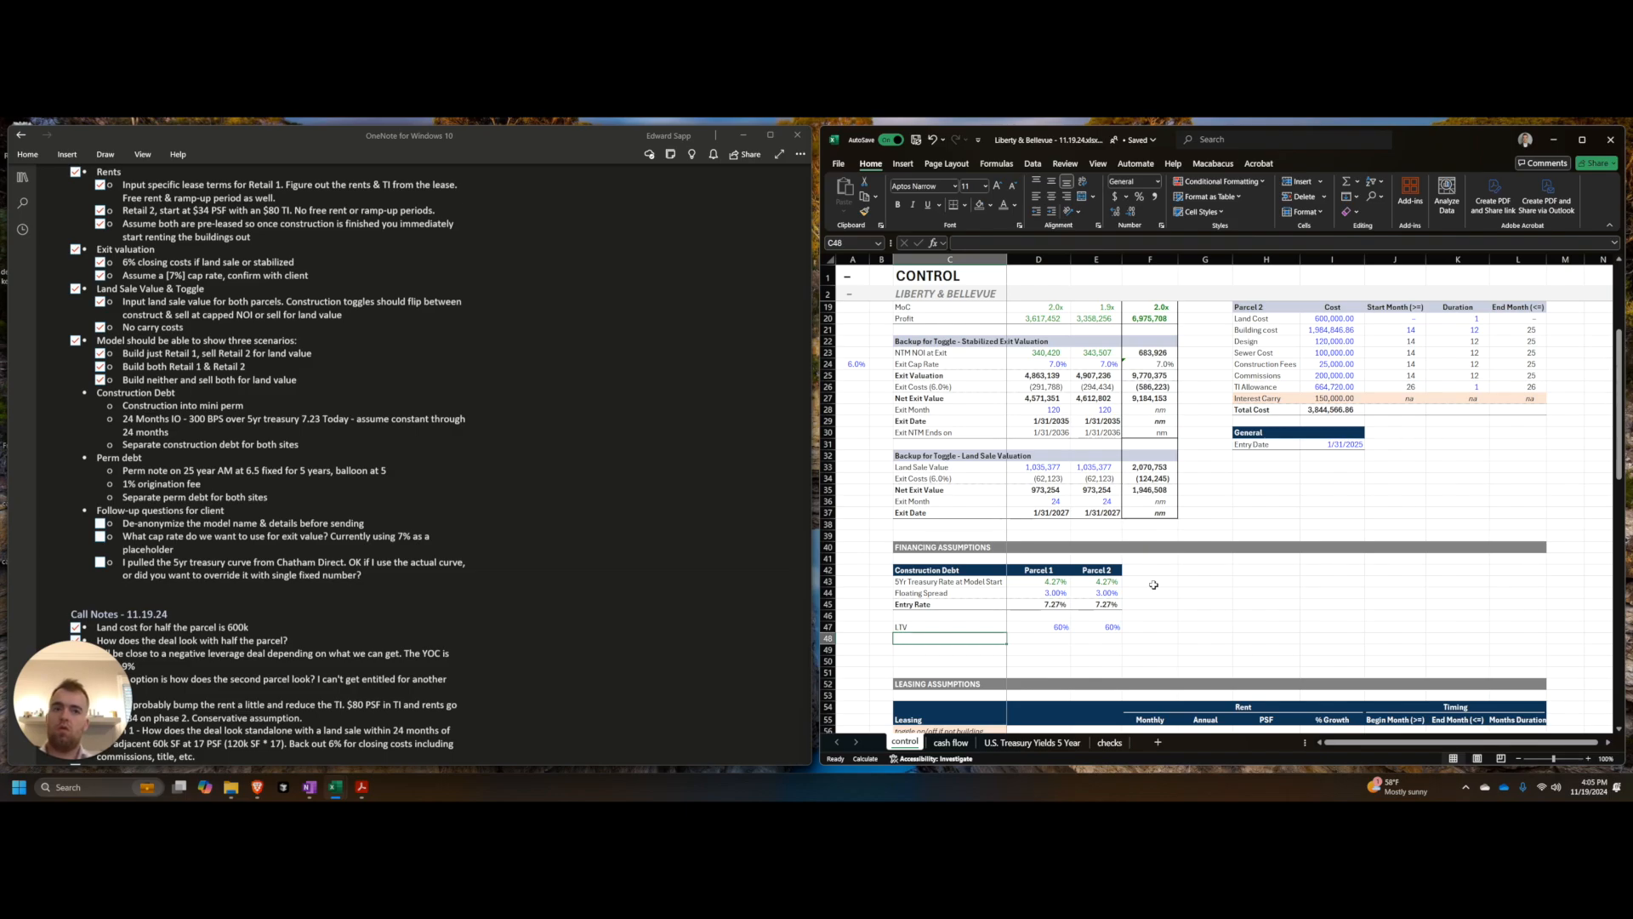
{"action": "key", "text": "Up"}
{"action": "key", "text": "shift+space"}
{"action": "key", "text": "ctrl+shift+equal"}
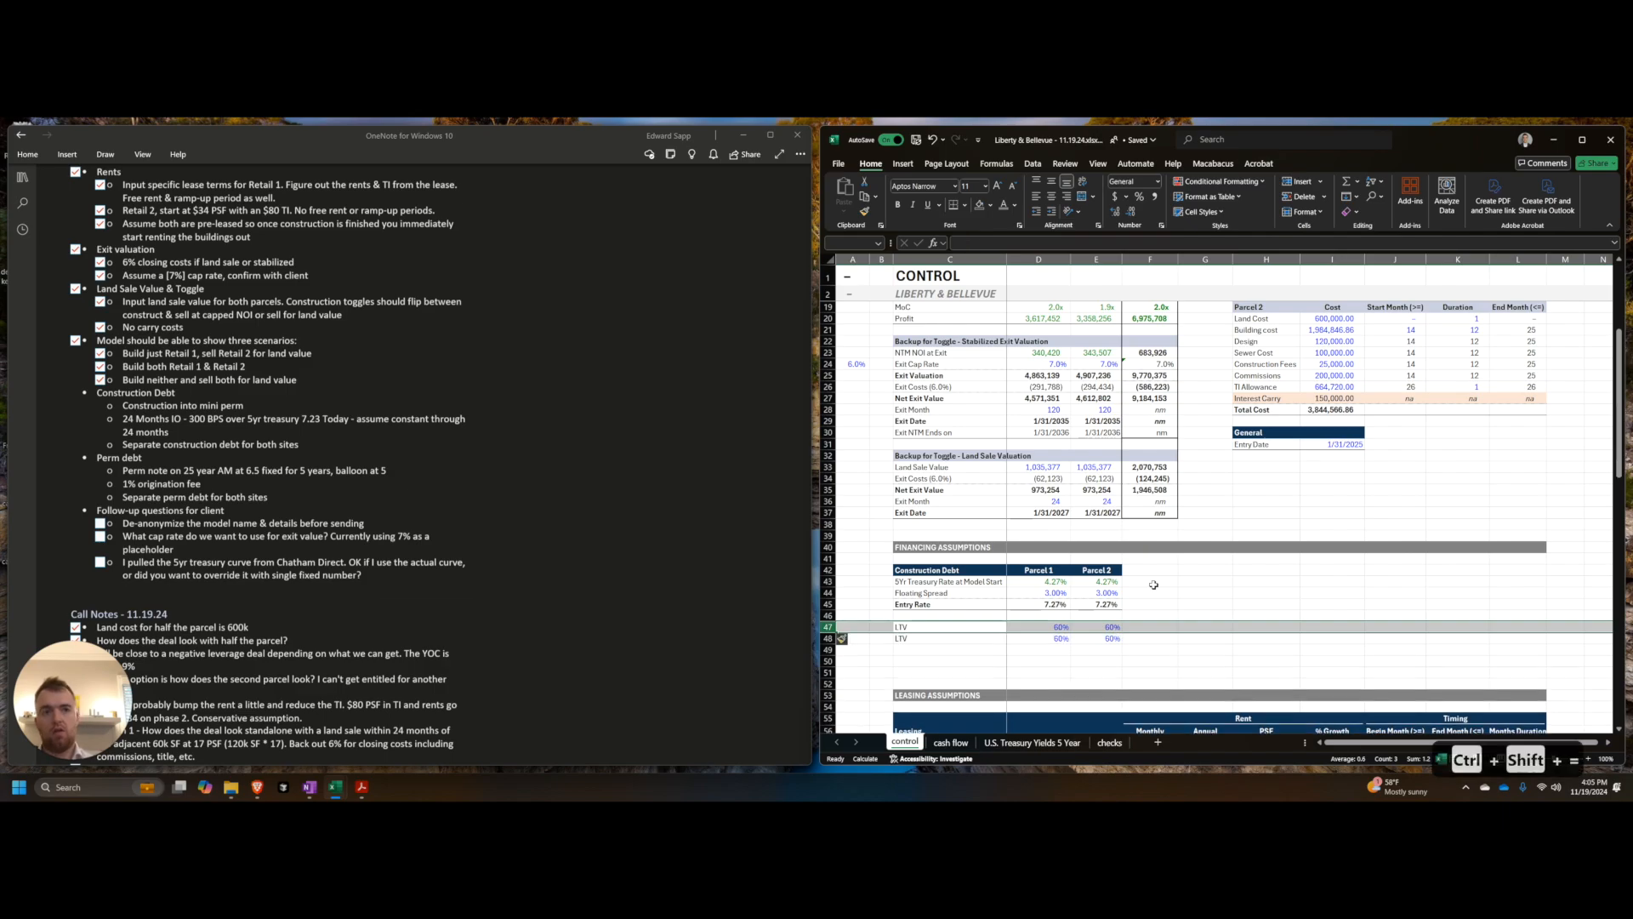
{"action": "type", "text": "Total Costs to Financ"}
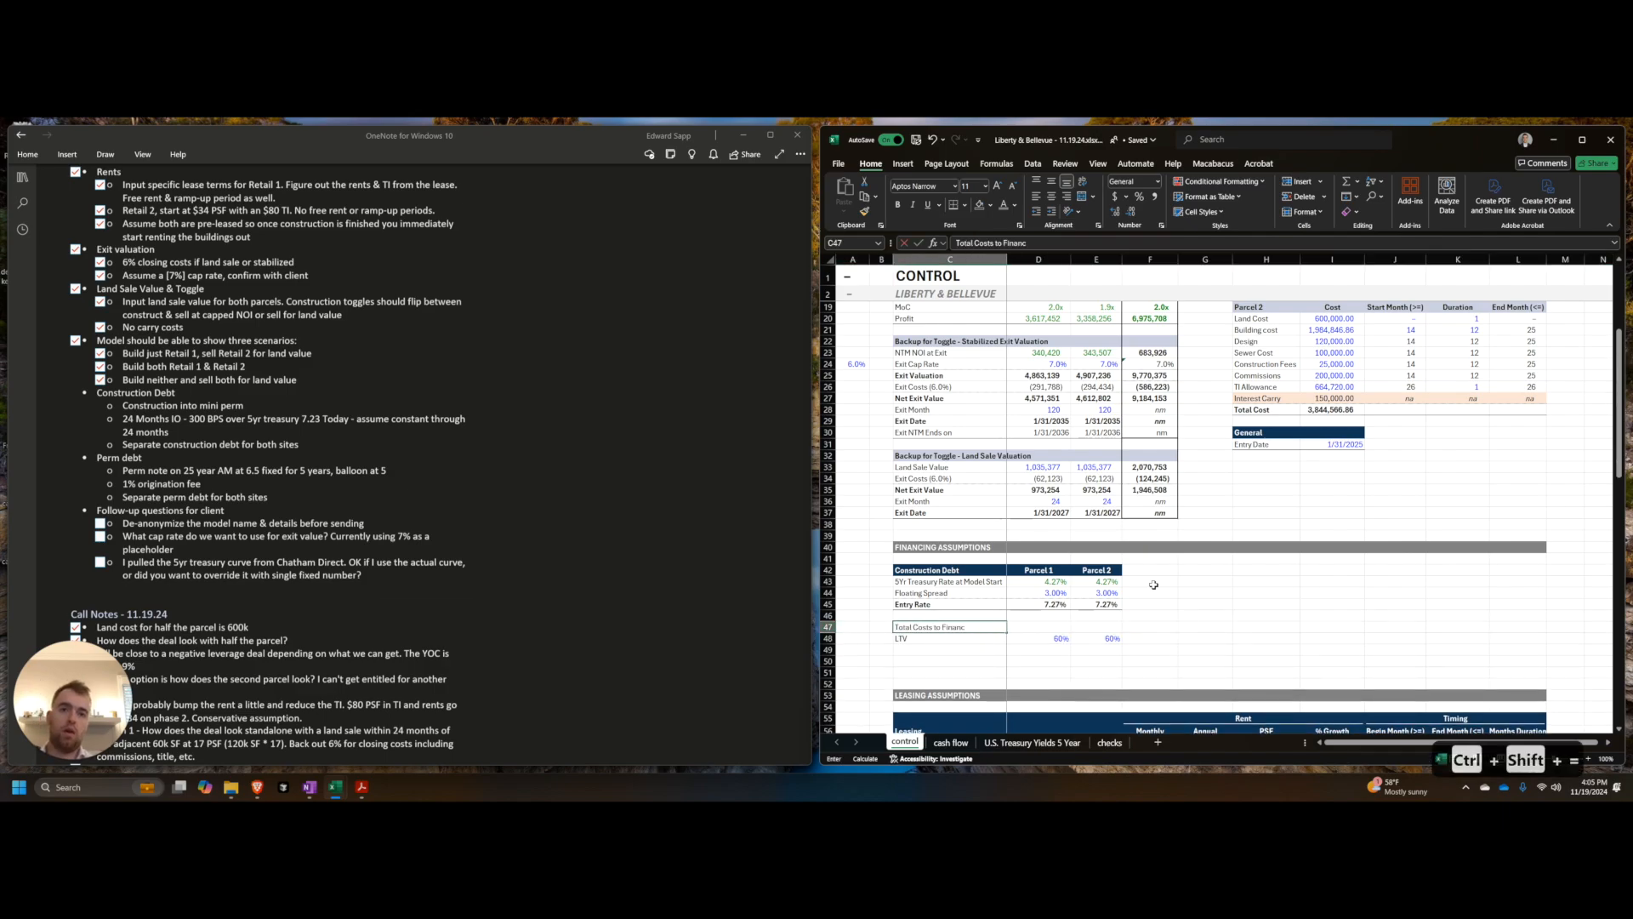
{"action": "type", "text": "e (incl. Interest)"}
{"action": "key", "text": "Return"}
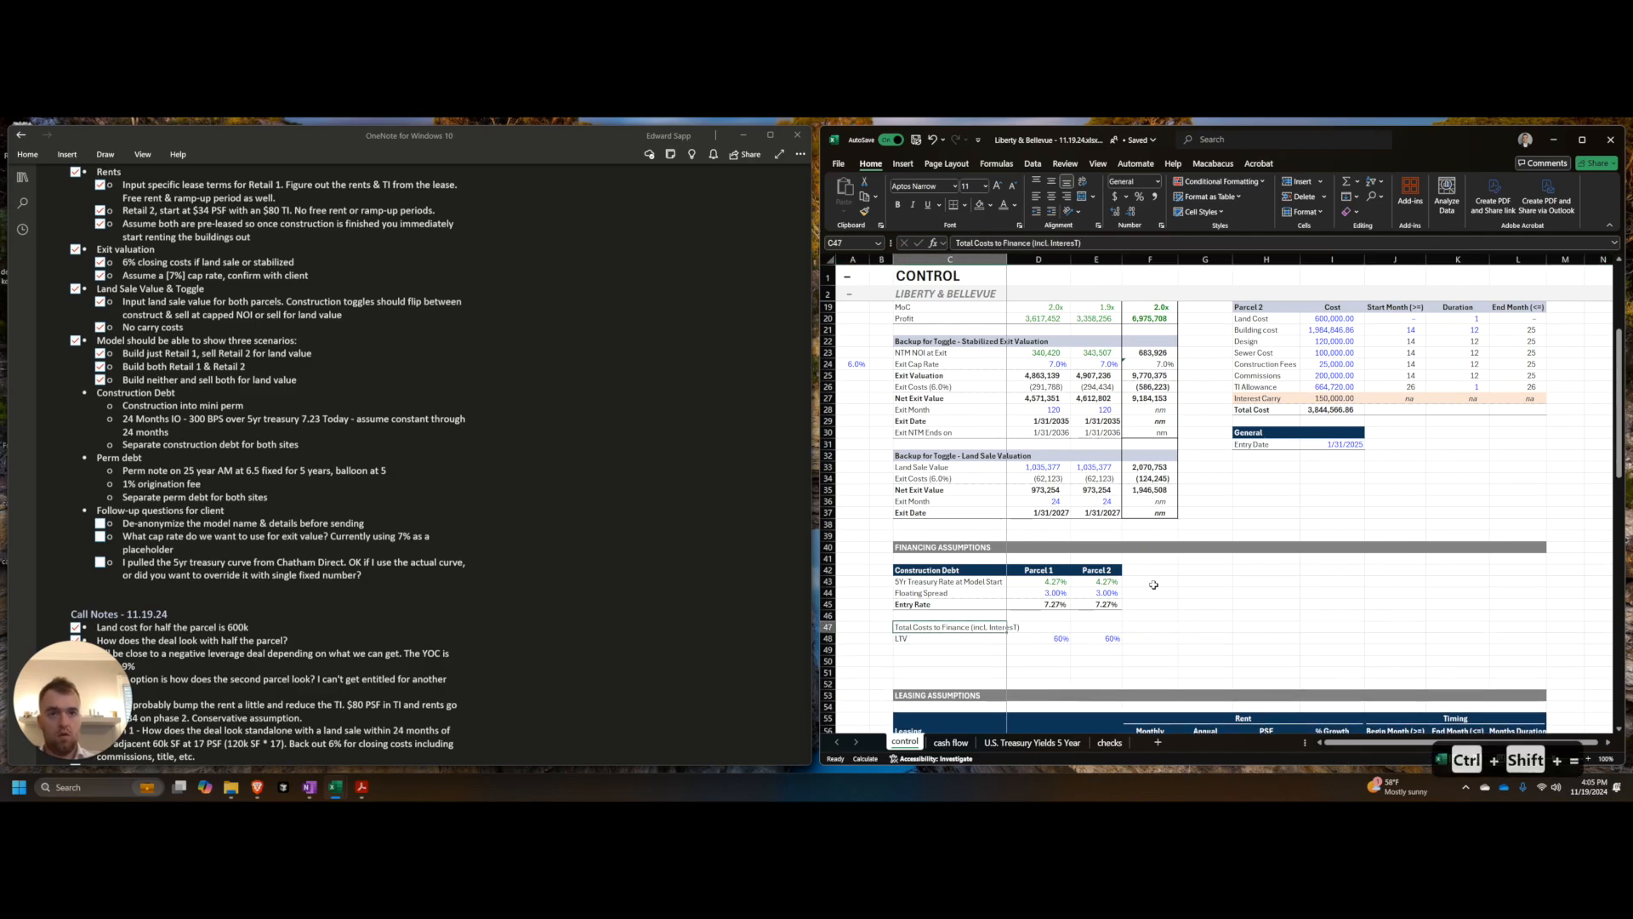
Step: Autofit column C to the new label and save the workbook
{"action": "key", "text": "Up"}
{"action": "key", "text": "alt+h"}
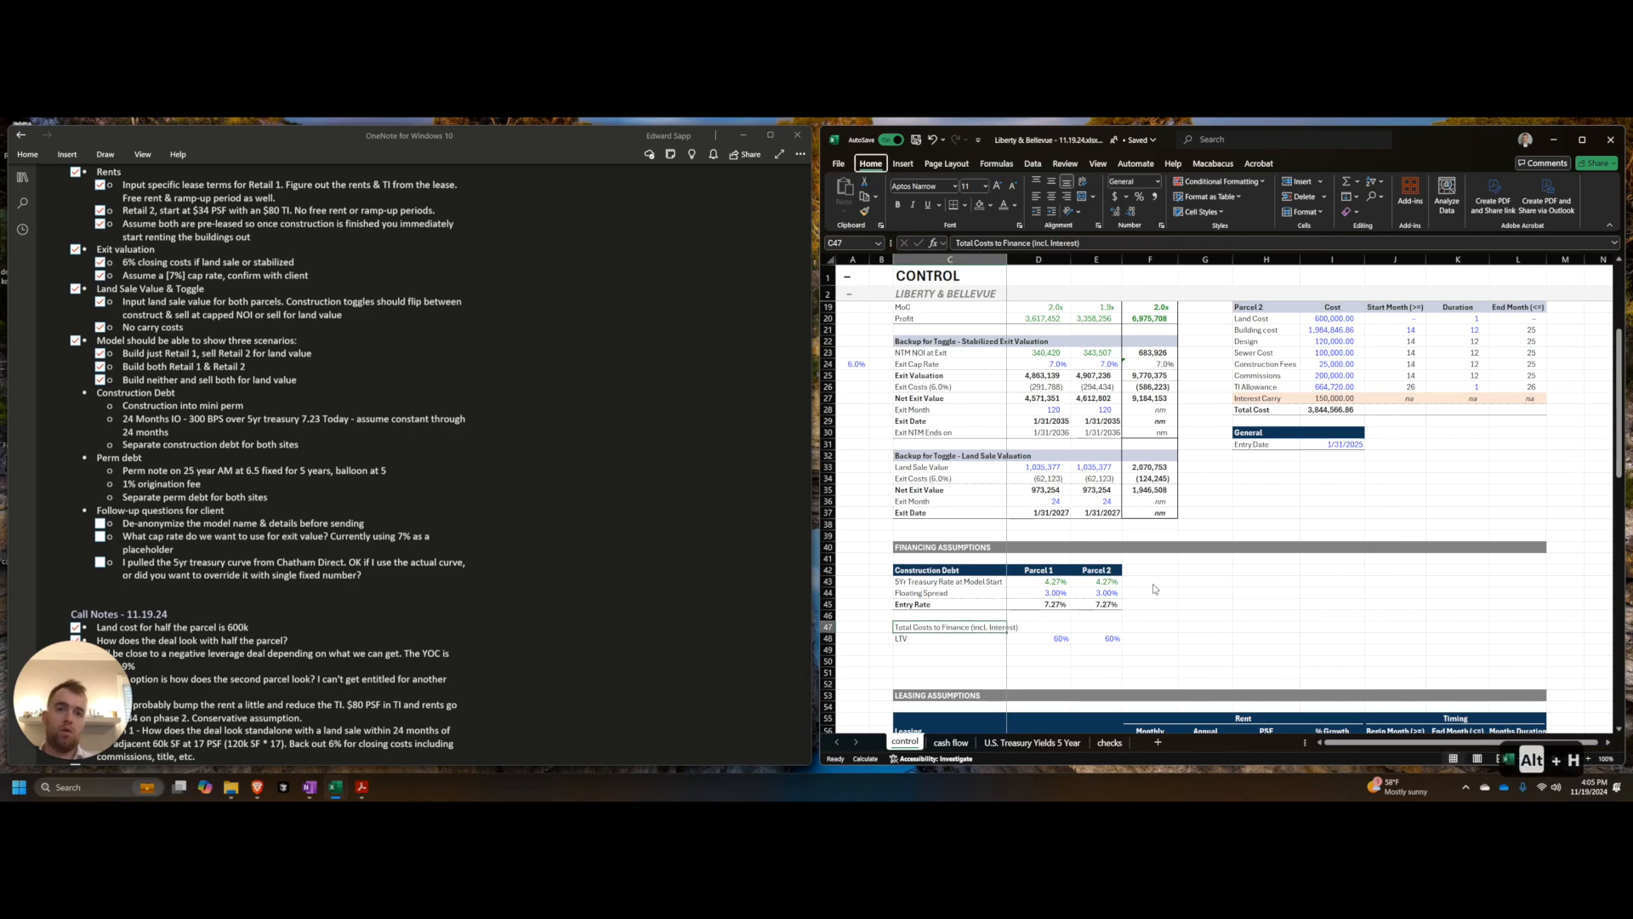
{"action": "key", "text": "o"}
{"action": "key", "text": "i"}
{"action": "key", "text": "Down"}
{"action": "key", "text": "Right"}
{"action": "key", "text": "ctrl+s"}
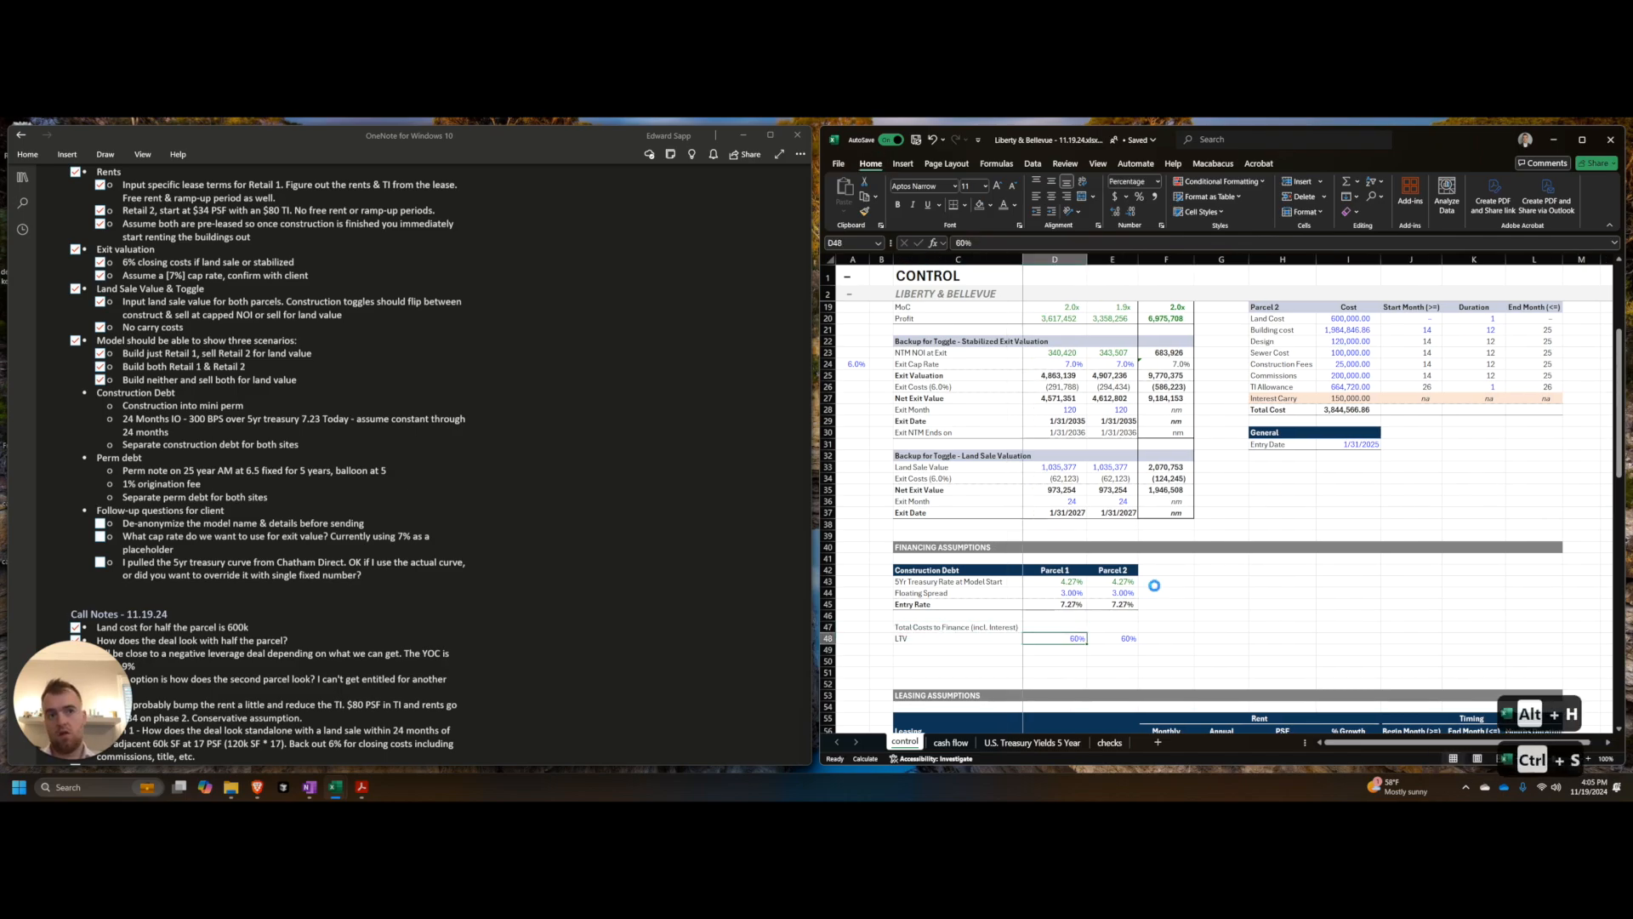
Step: Show the control sheet beside the cash flow sheet in two windows and go to C96 under PARCEL 1 CONSTRUCTION LOAN
{"action": "key", "text": "alt+Tab"}
{"action": "key", "text": "alt+Tab"}
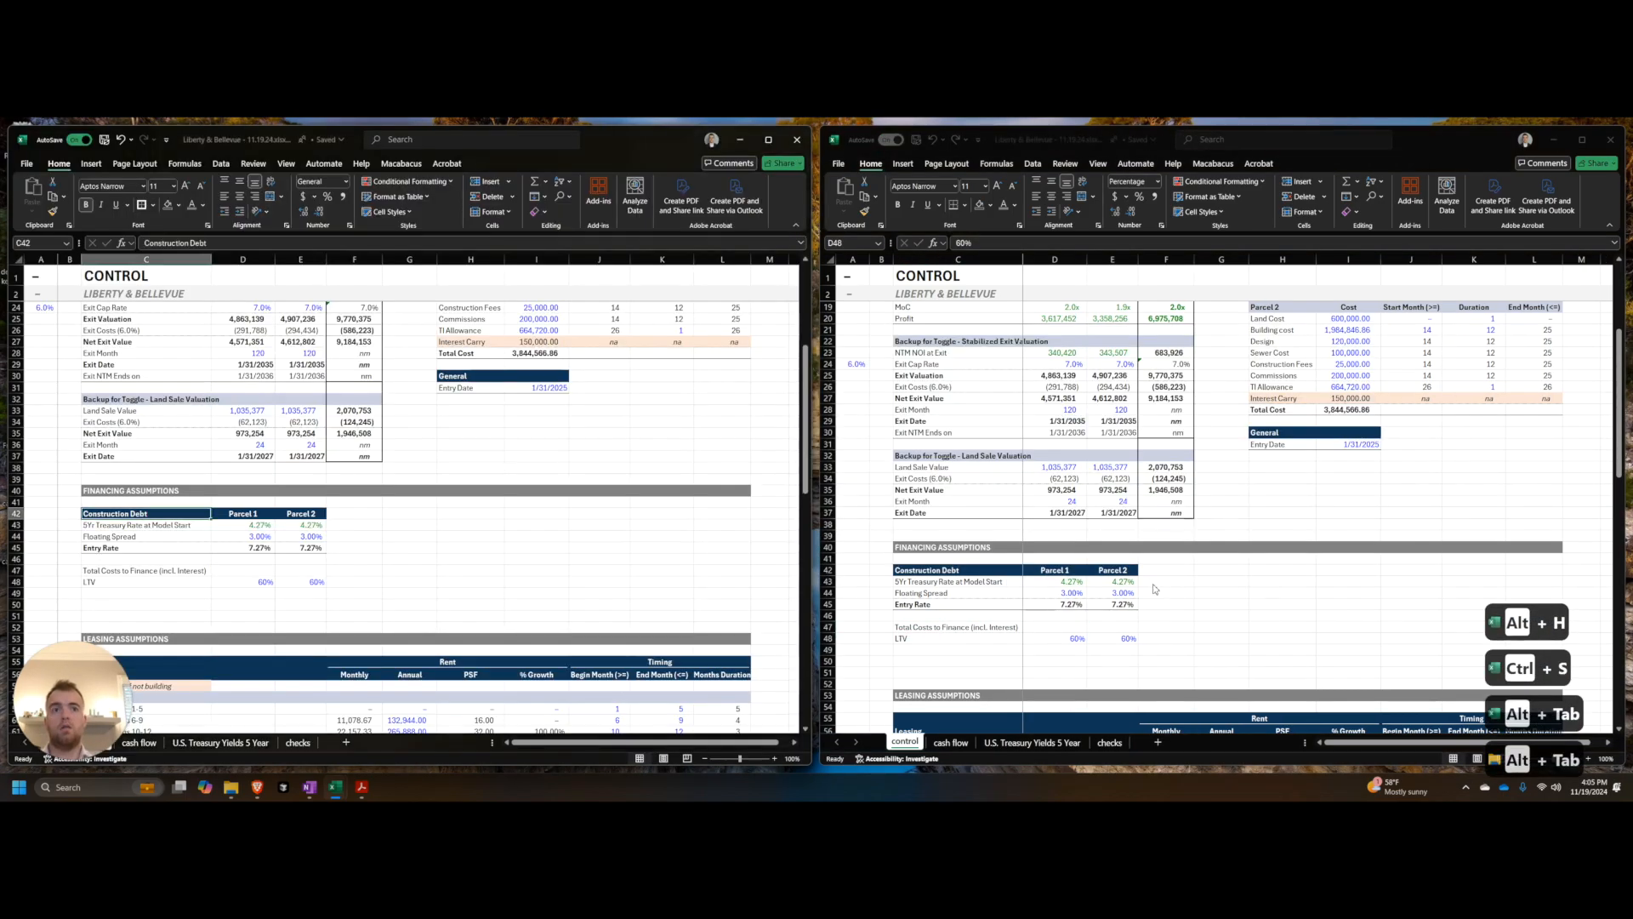
{"action": "left_click", "coordinate": [1150, 583]}
{"action": "left_click", "coordinate": [951, 741]}
{"action": "left_click", "coordinate": [1070, 647]}
{"action": "scroll", "coordinate": [1066, 616], "scroll_direction": "up", "scroll_amount": 2}
{"action": "left_click", "coordinate": [303, 565]}
{"action": "left_click", "coordinate": [247, 569]}
{"action": "scroll", "coordinate": [288, 602], "scroll_direction": "up", "scroll_amount": 1}
{"action": "left_click", "coordinate": [1024, 599]}
{"action": "scroll", "coordinate": [1024, 604], "scroll_direction": "down", "scroll_amount": 1}
{"action": "left_click", "coordinate": [1027, 659]}
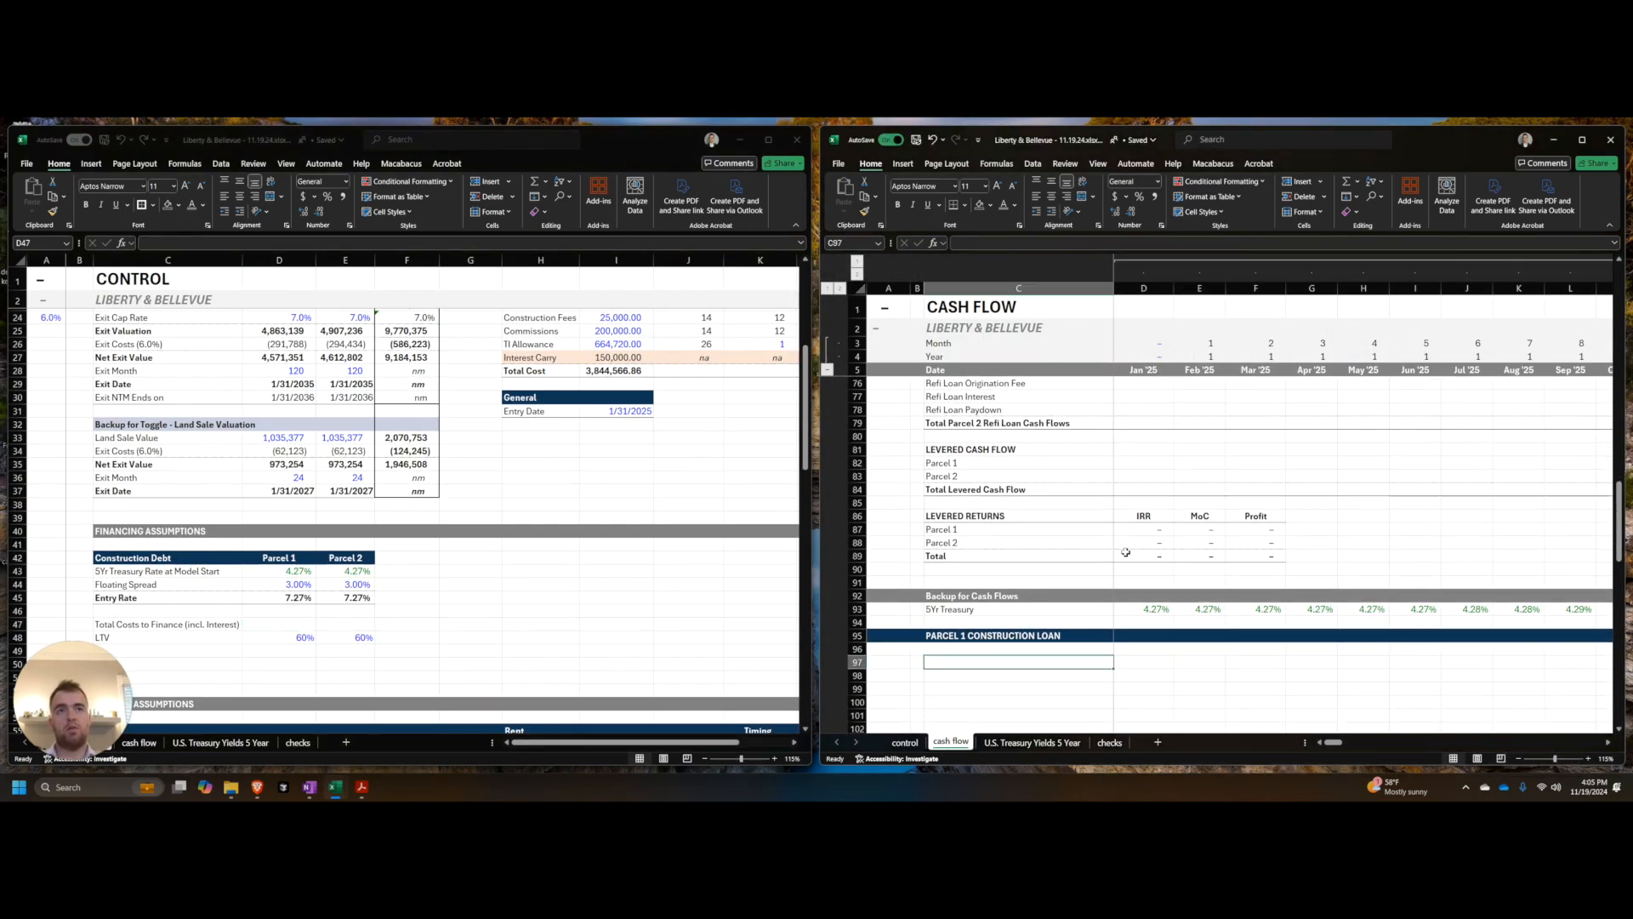
{"action": "scroll", "coordinate": [1123, 552], "scroll_direction": "down", "scroll_amount": 4}
{"action": "key", "text": "Up"}
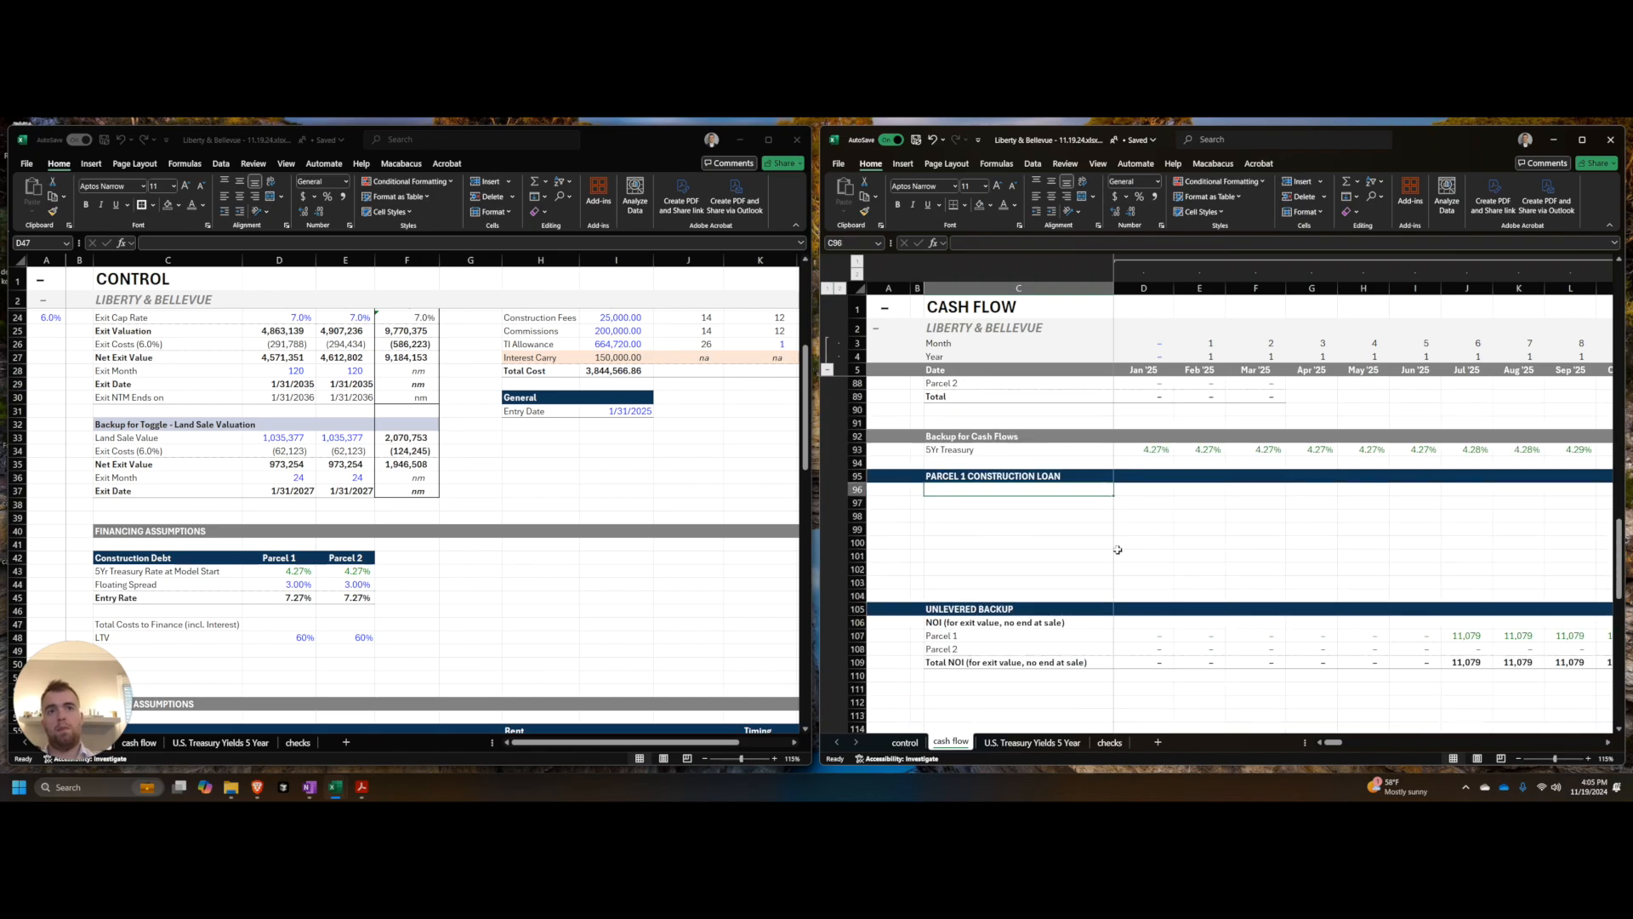
{"action": "type", "text": "Unlevereed CF to Finance"}
{"action": "key", "text": "Return"}
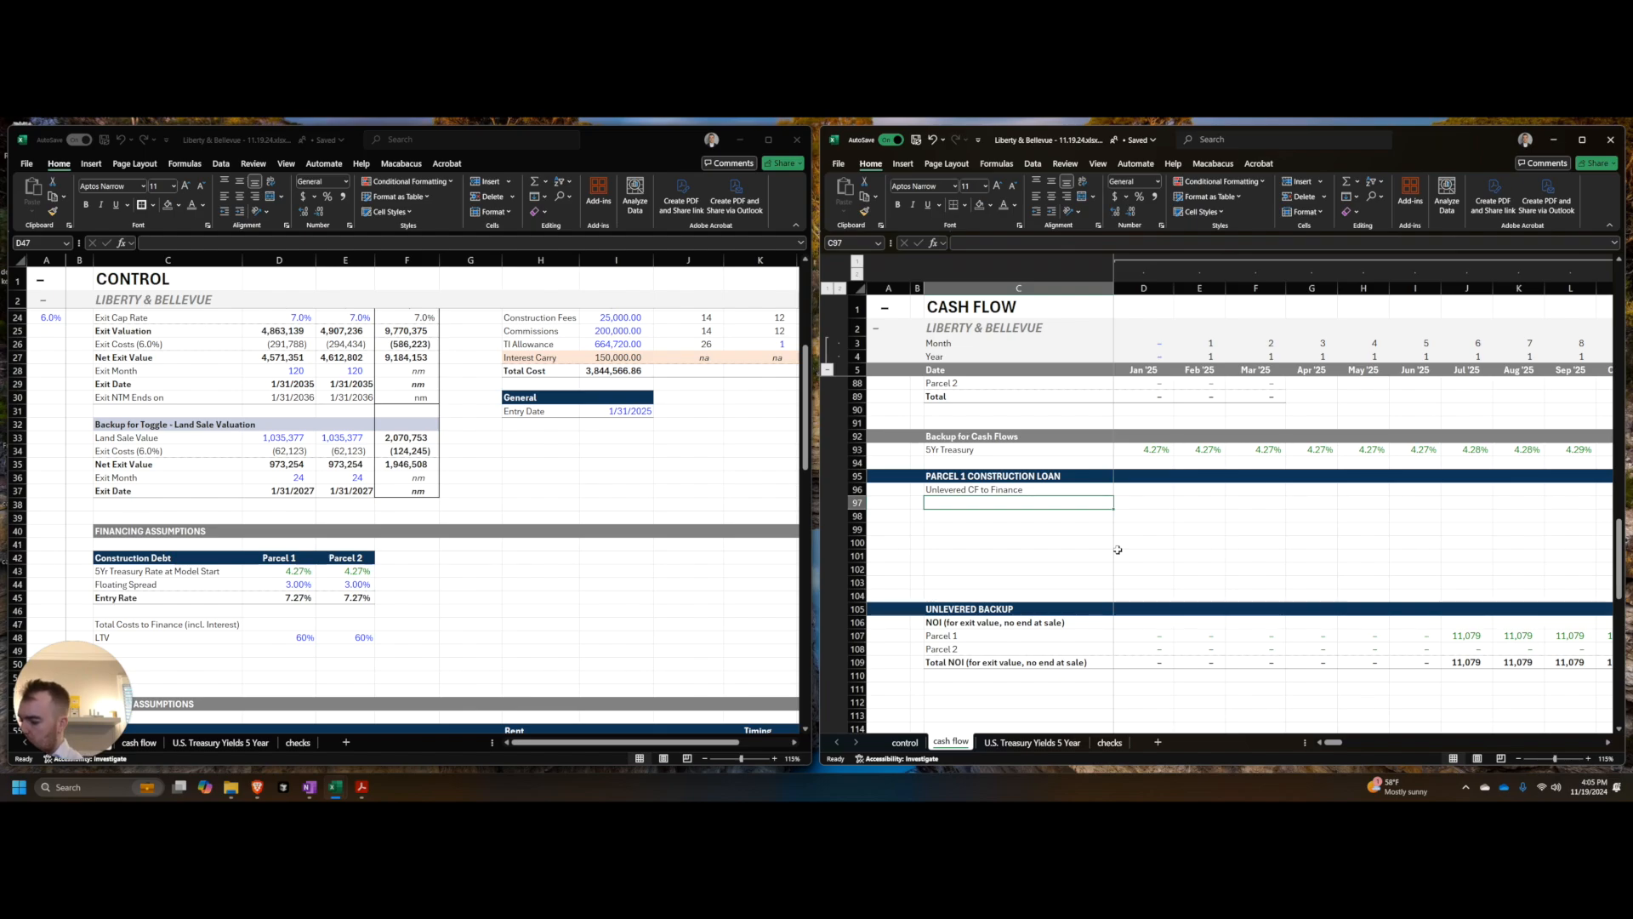
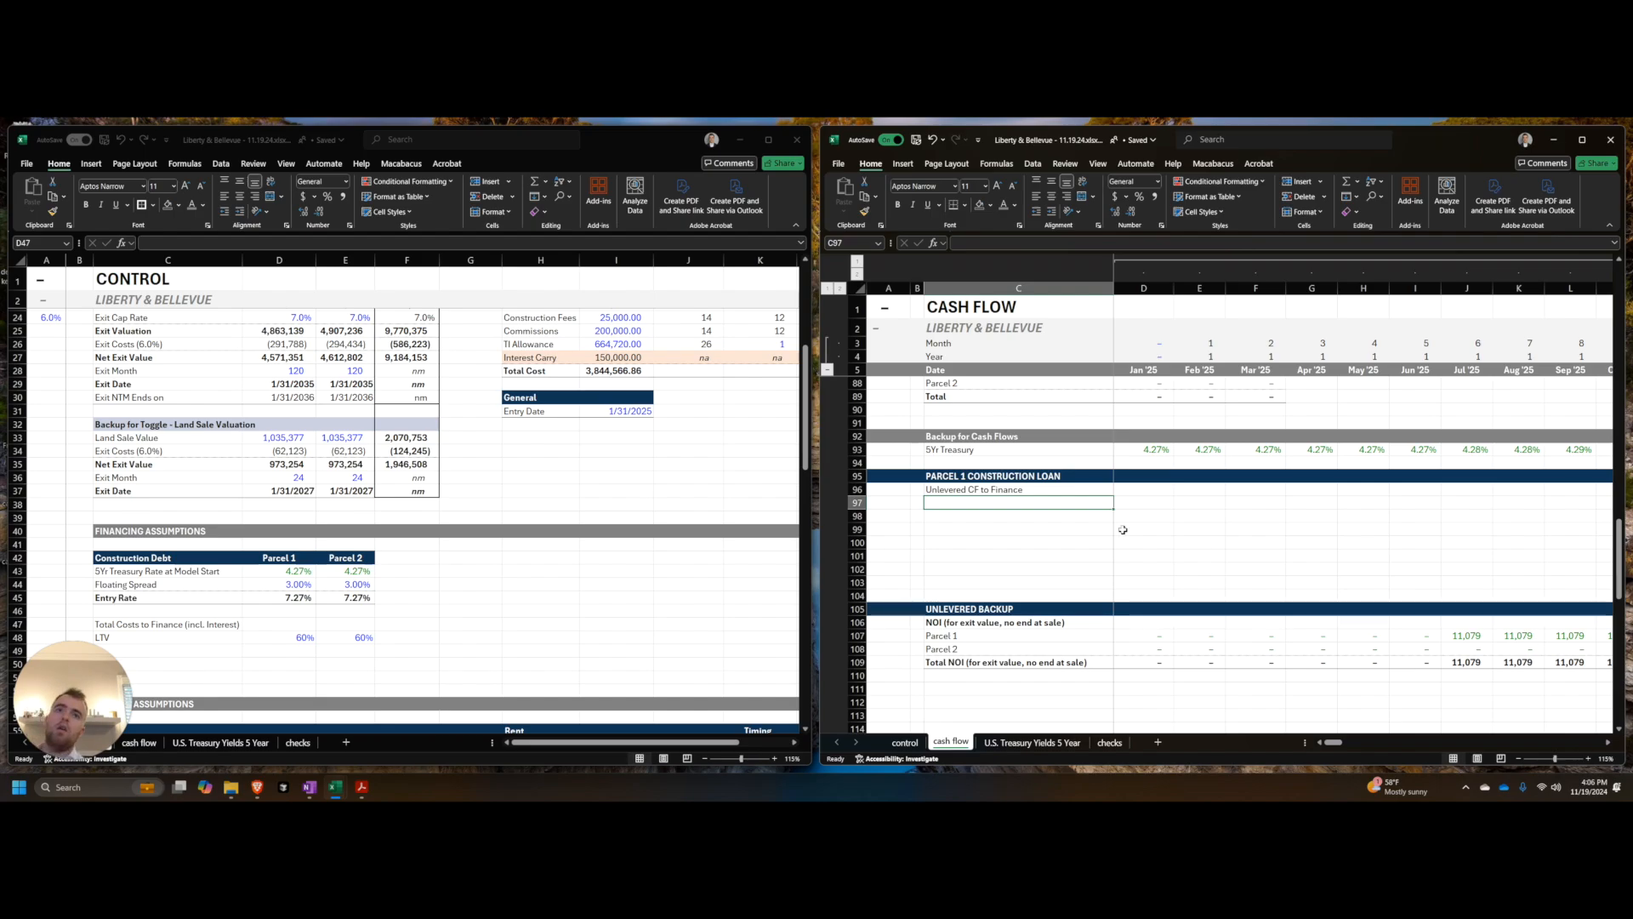
{"action": "key", "text": "Up"}
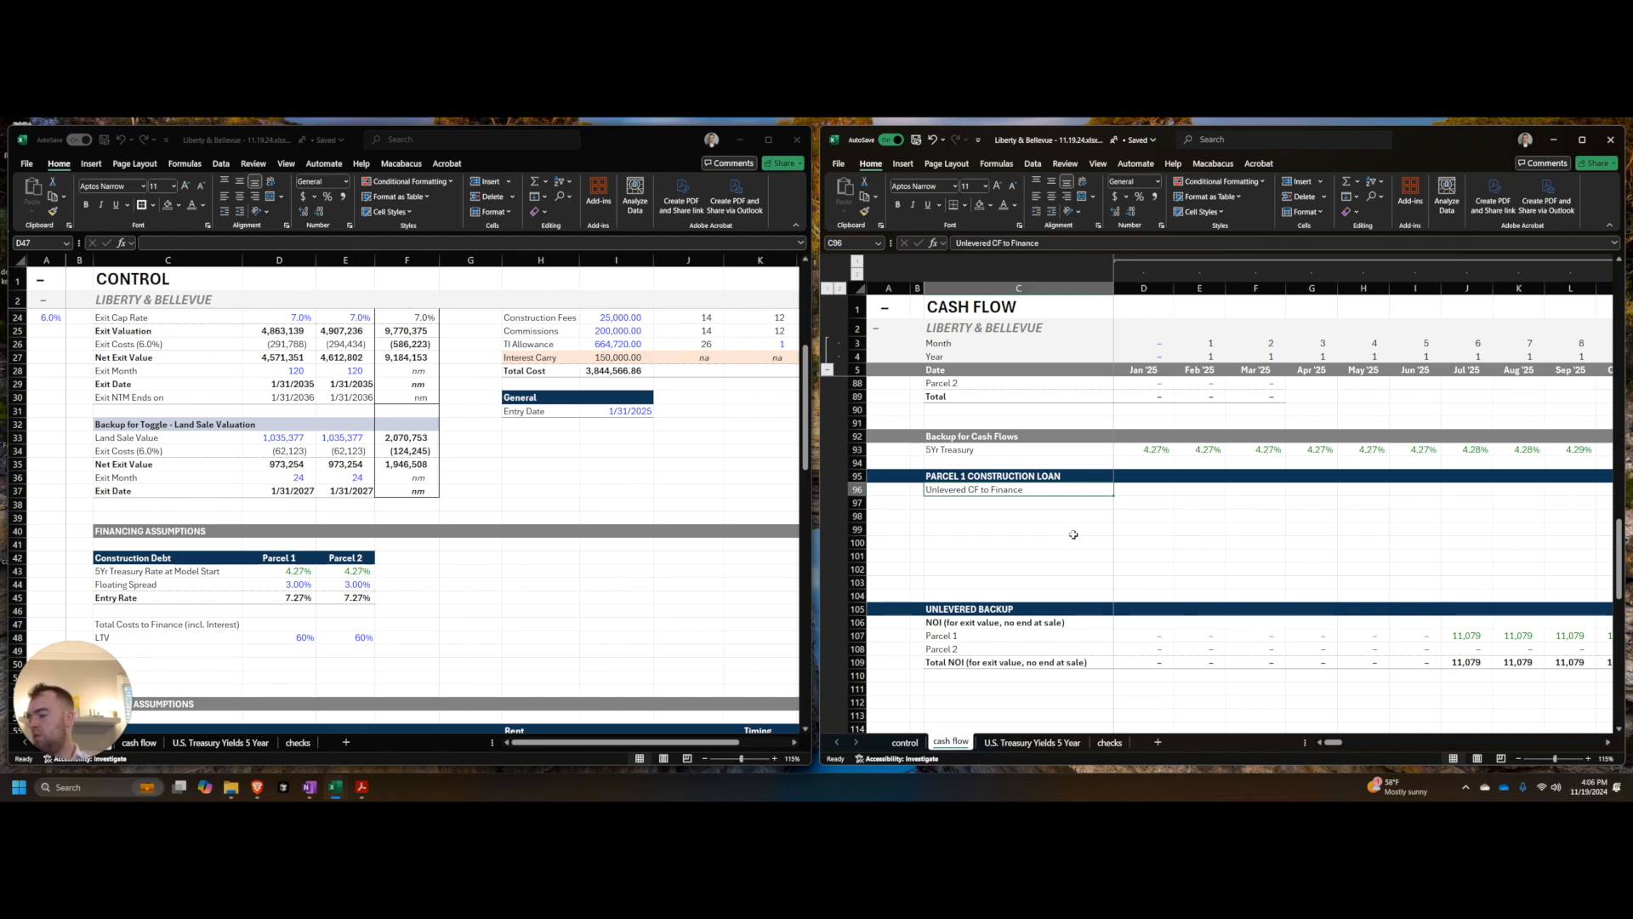
Step: Label C96 Hold Period UCF + Origination Fee and C97 Back Out Irrelevant Items
{"action": "type", "text": "Hold Period UCF +"}
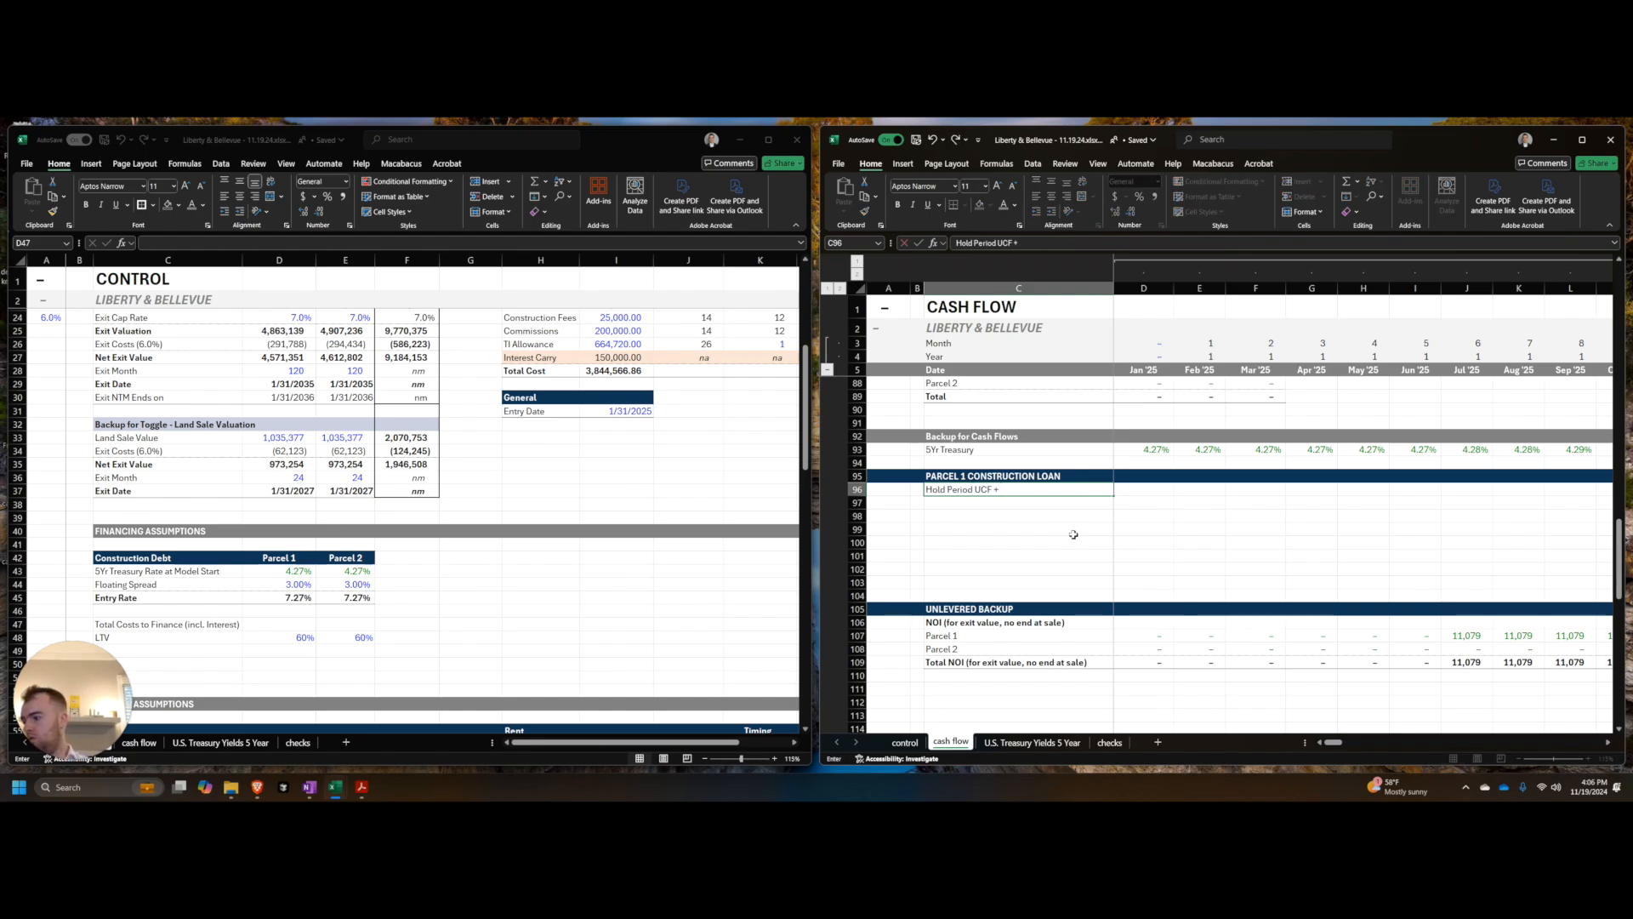
{"action": "type", "text": "Origination Fee"}
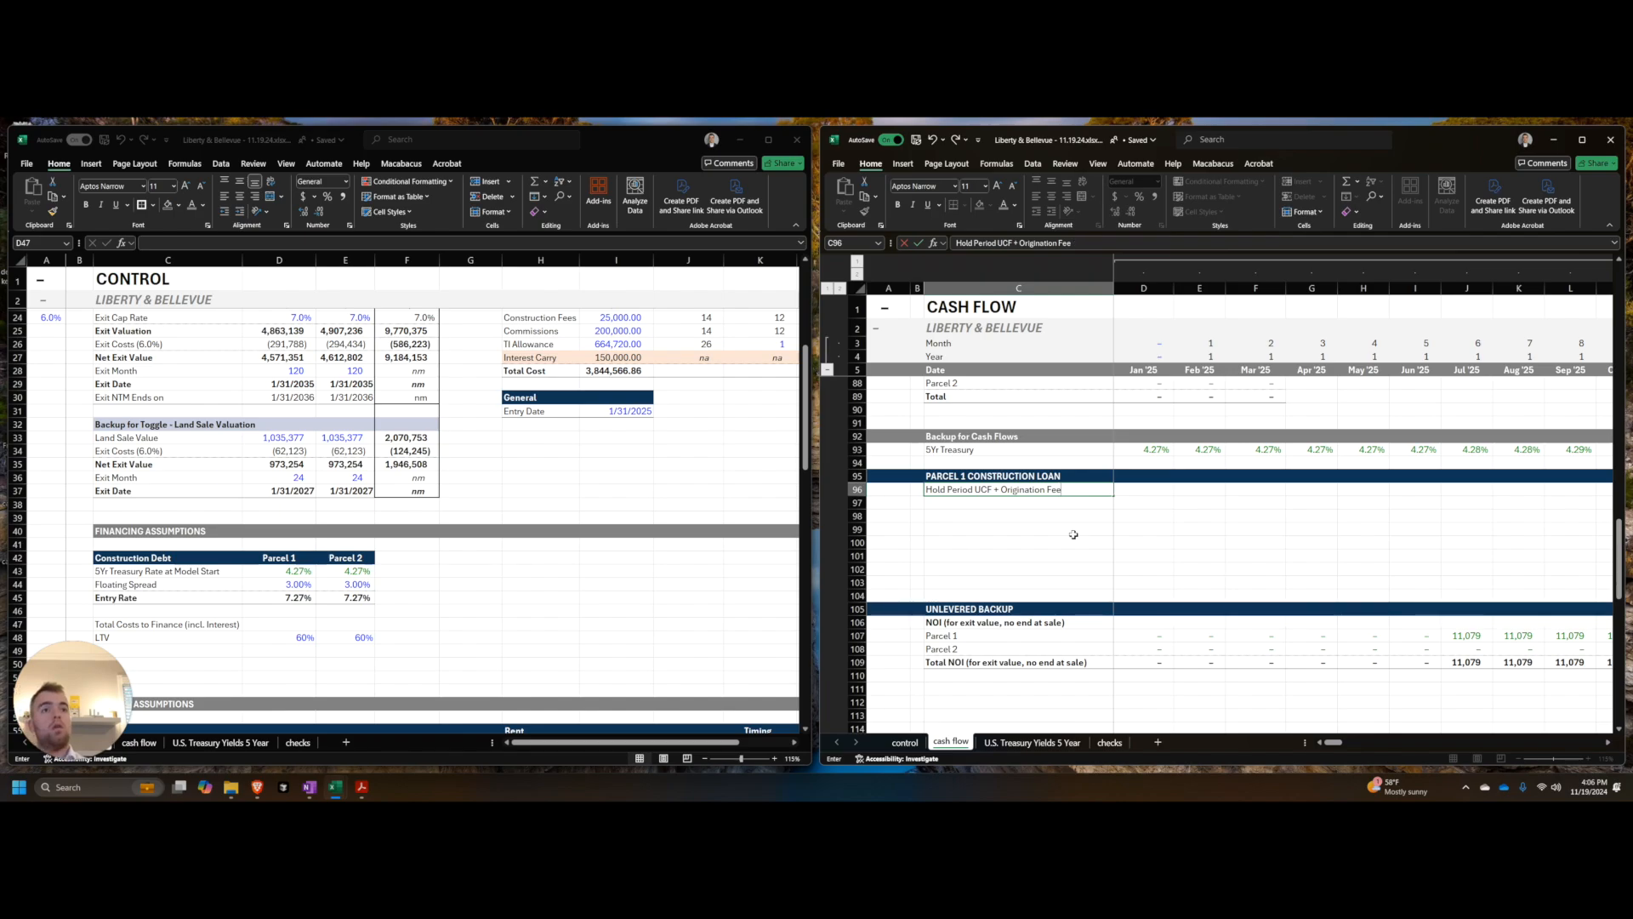
{"action": "key", "text": "Return"}
{"action": "type", "text": "Back Out Ir"}
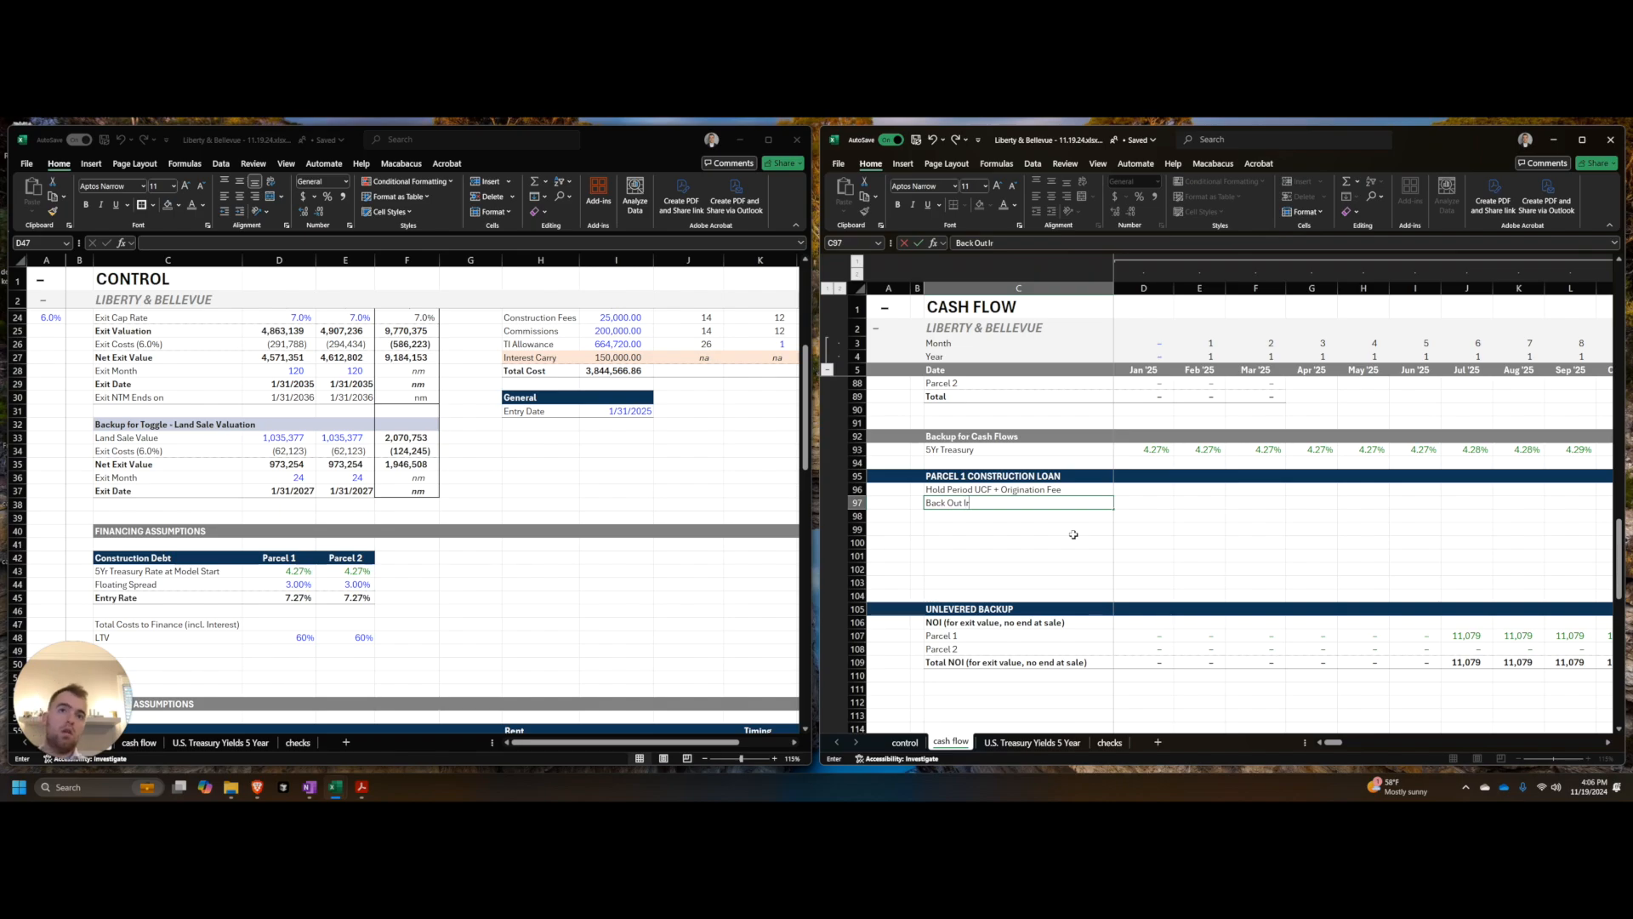
{"action": "type", "text": "relevant Items"}
{"action": "key", "text": "Return"}
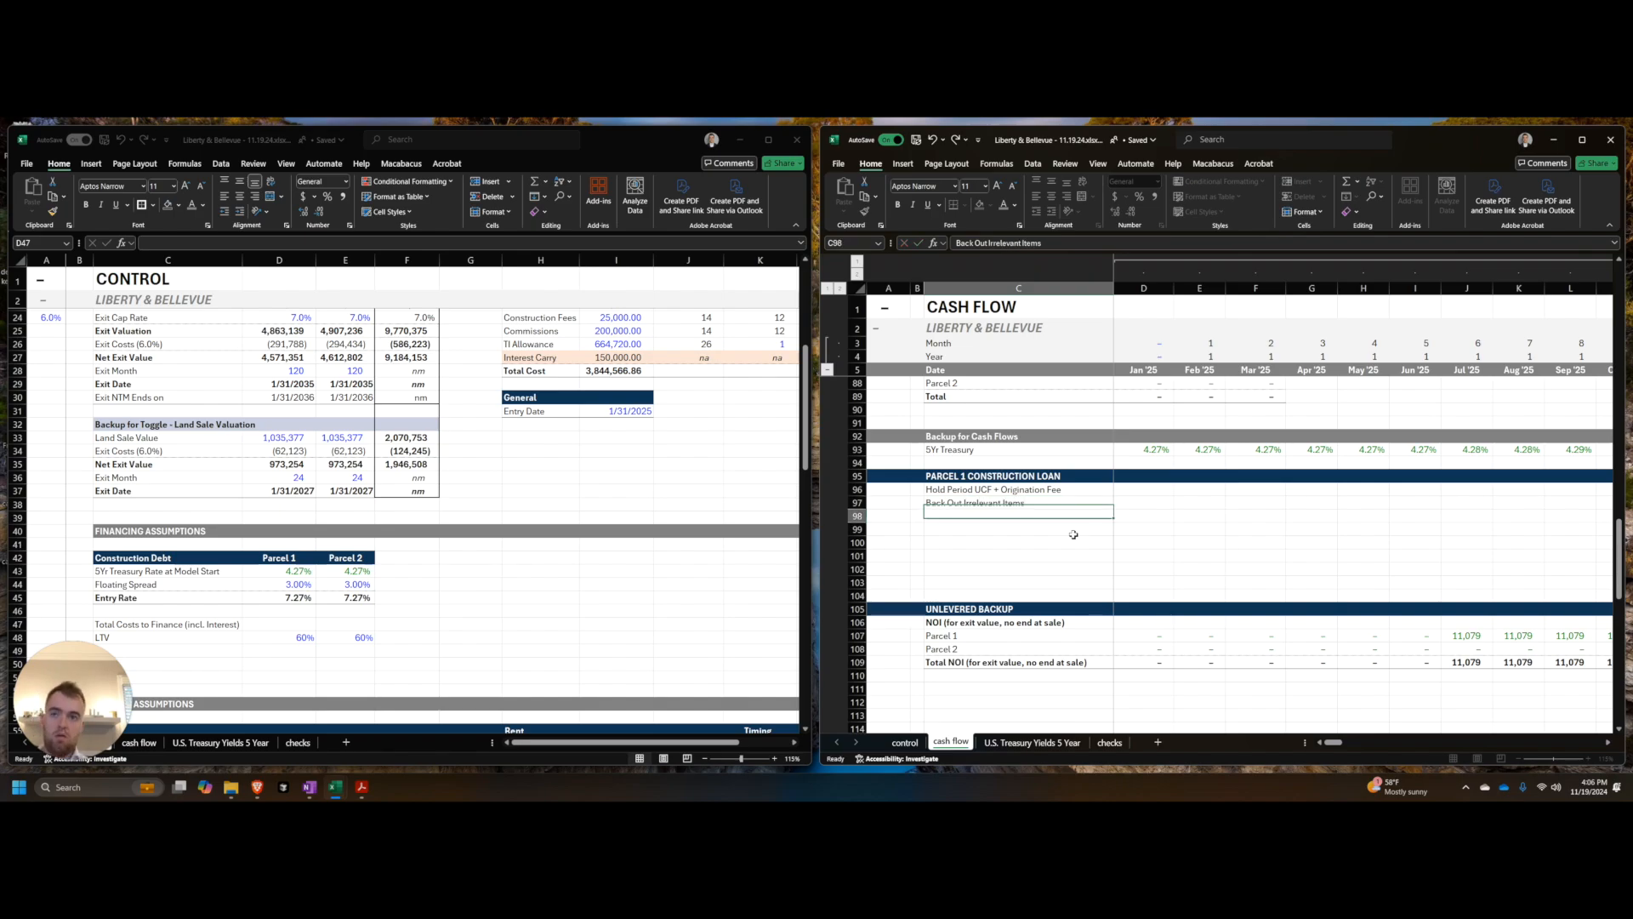
Step: Label C98 UCF to Finance (Negatives Only) and make it bold with a top border
{"action": "type", "text": "UCF to F"}
{"action": "type", "text": "inance (Negative"}
{"action": "type", "text": "s Honly"}
{"action": "key", "text": "BackSpace"}
{"action": "key", "text": "BackSpace"}
{"action": "key", "text": "BackSpace"}
{"action": "key", "text": "BackSpace"}
{"action": "type", "text": "y)"}
{"action": "key", "text": "Return"}
{"action": "key", "text": "Up"}
{"action": "key", "text": "shift+Right"}
{"action": "key", "text": "shift+Right"}
{"action": "key", "text": "shift+Left"}
{"action": "key", "text": "ctrl+alt+shift+Up"}
{"action": "key", "text": "ctrl+b"}
Step: Copy the formatting of the Total NOI row 109 onto the whole UCF to Finance row 98 and go to C99
{"action": "key", "text": "ctrl+Down"}
{"action": "key", "text": "ctrl+Down"}
{"action": "key", "text": "ctrl+Down"}
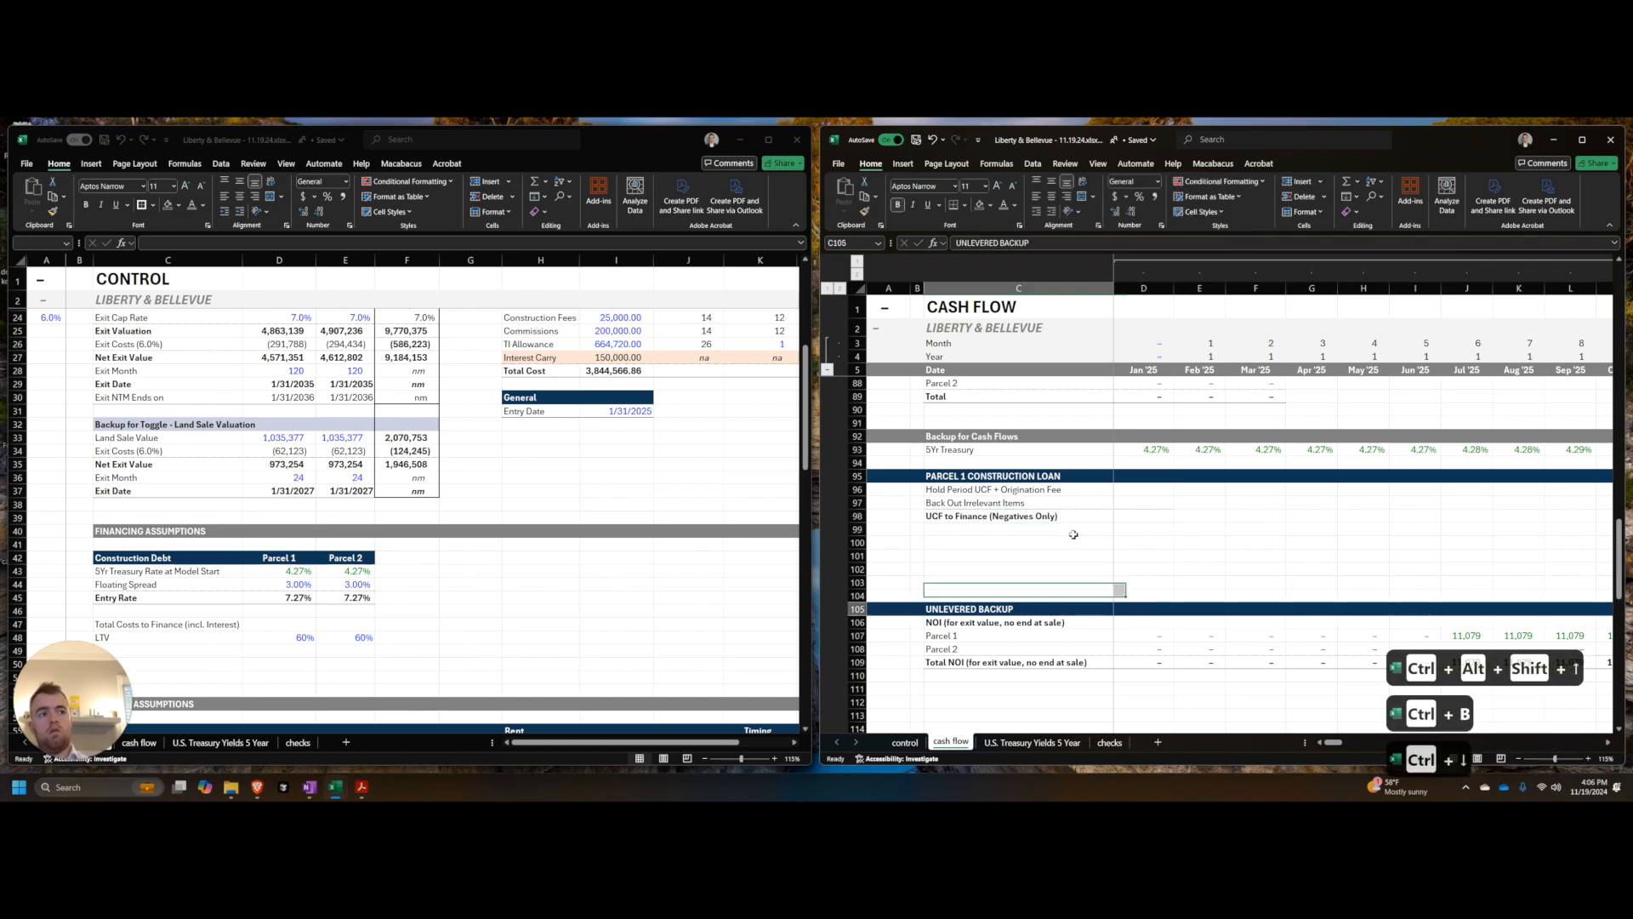
{"action": "key", "text": "ctrl+Up"}
{"action": "key", "text": "ctrl+c"}
{"action": "scroll", "coordinate": [1074, 534], "scroll_direction": "up", "scroll_amount": 8}
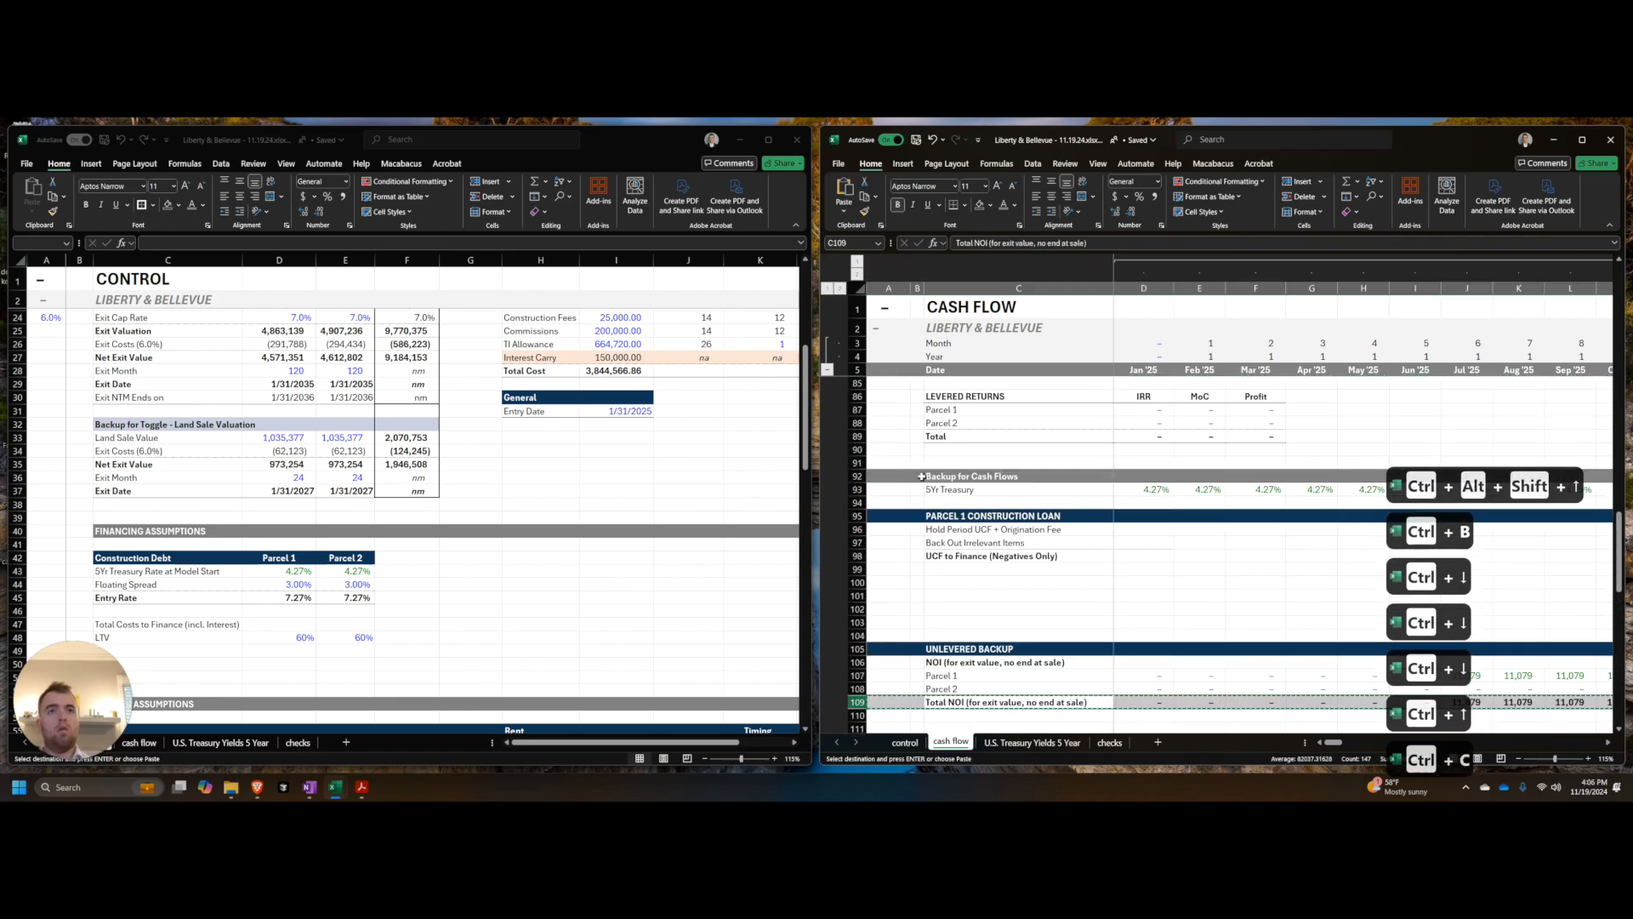
{"action": "left_click", "coordinate": [966, 555]}
{"action": "key", "text": "shift+space"}
{"action": "key", "text": "alt+e"}
{"action": "key", "text": "s"}
{"action": "key", "text": "t"}
{"action": "key", "text": "Return"}
{"action": "key", "text": "Escape"}
{"action": "key", "text": "Down"}
{"action": "key", "text": "Down"}
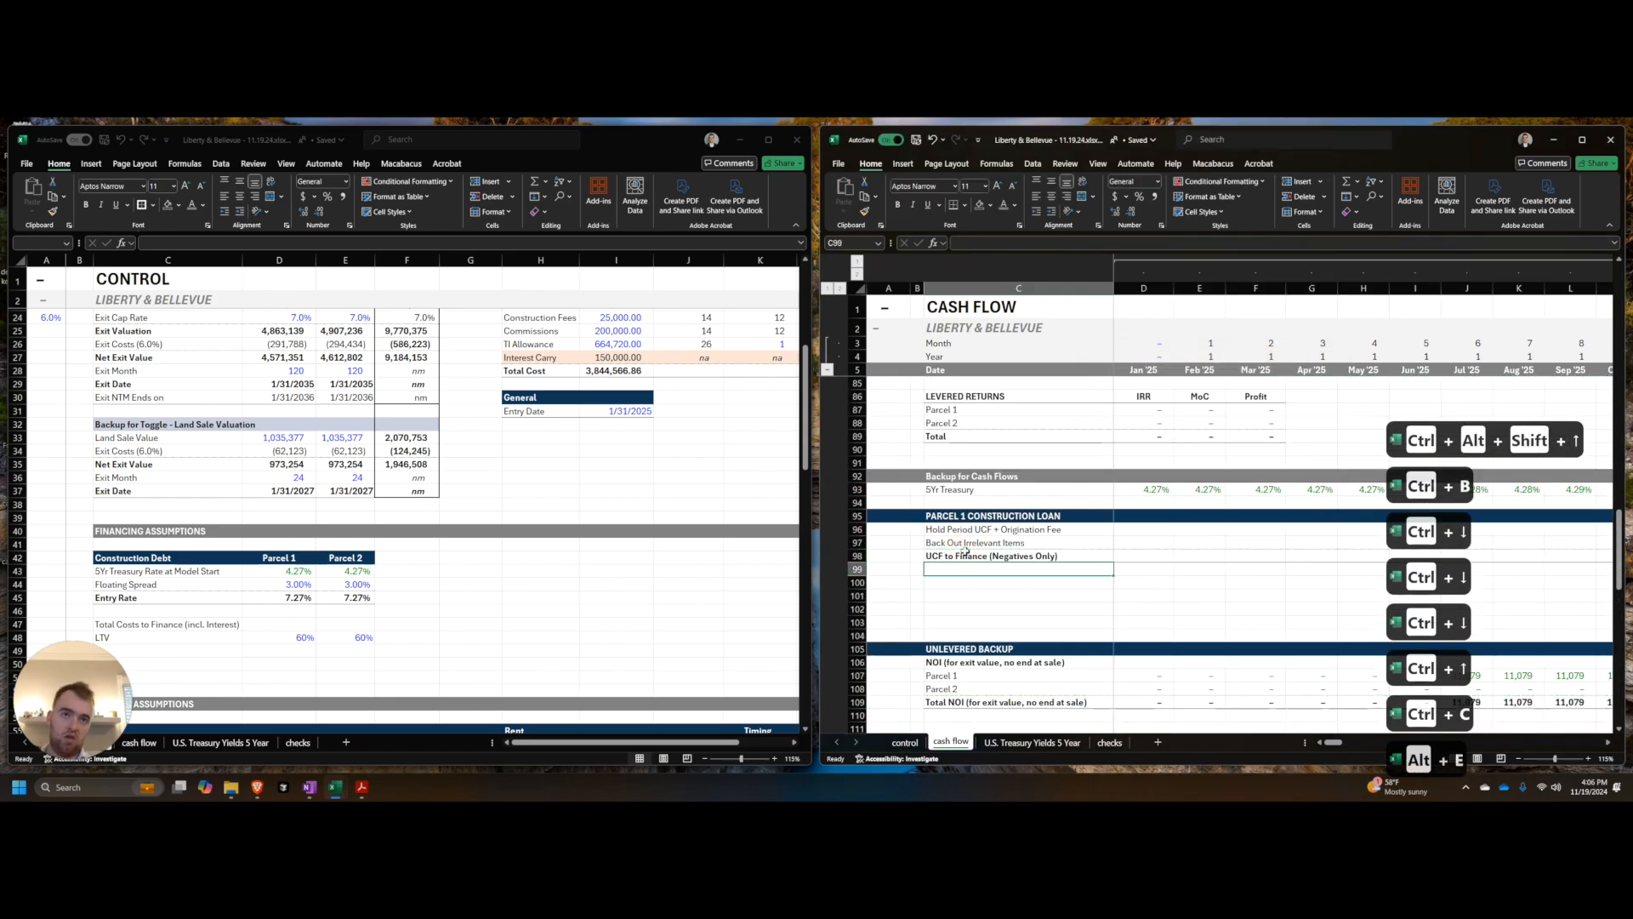
{"action": "key", "text": "Up"}
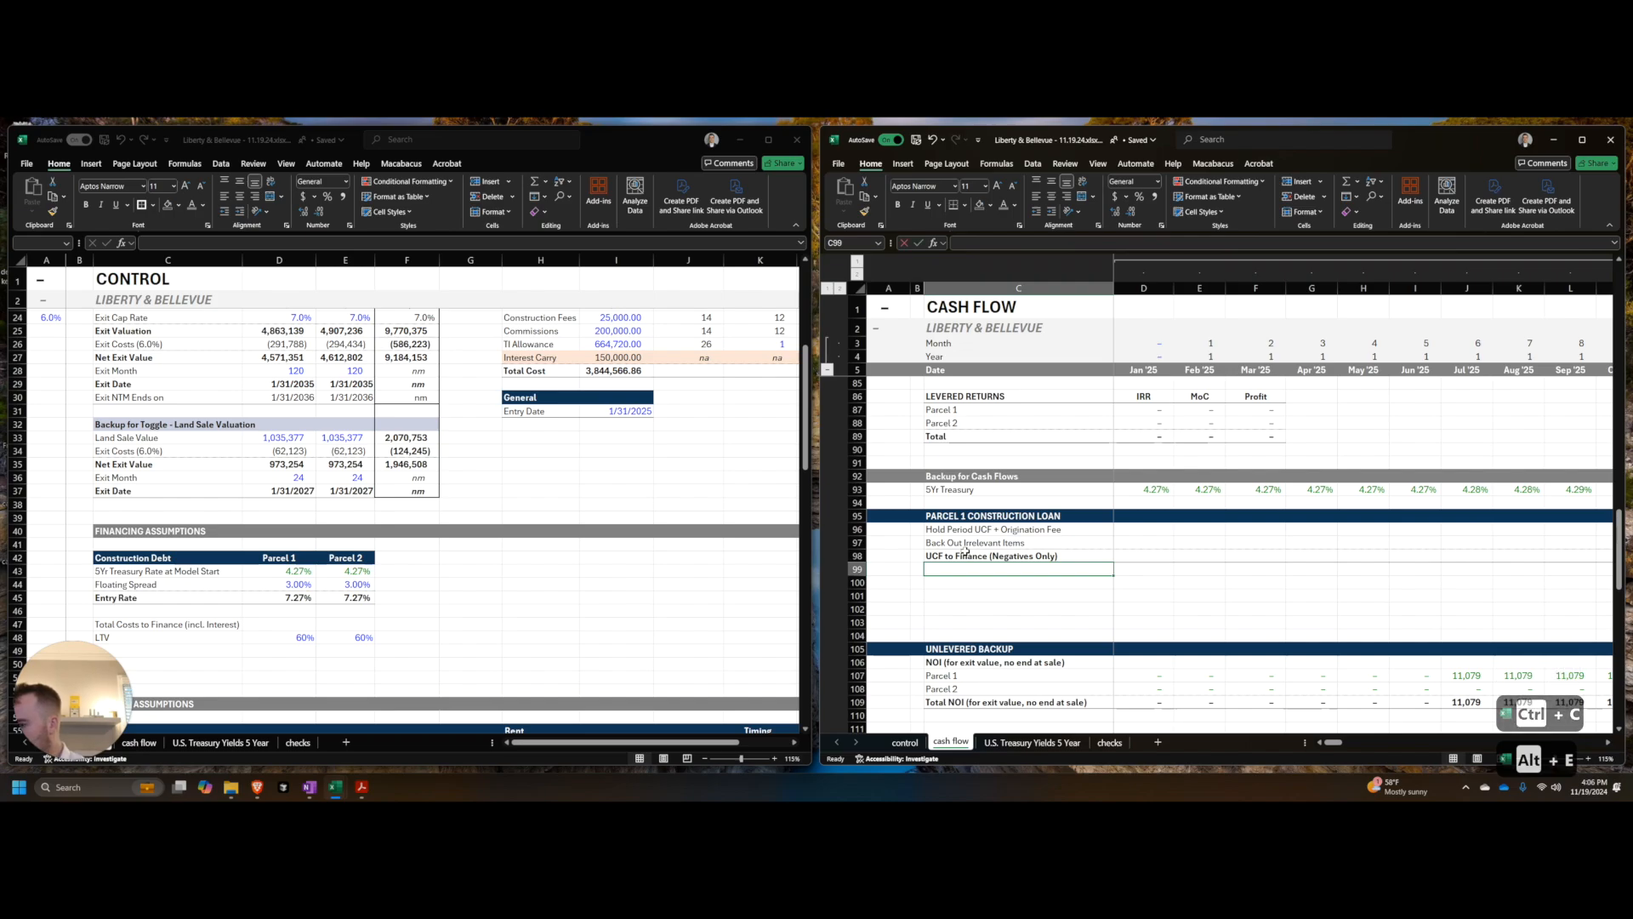
Step: Label C99 surplus CF available for debt service
{"action": "type", "text": "surplus CF available for"}
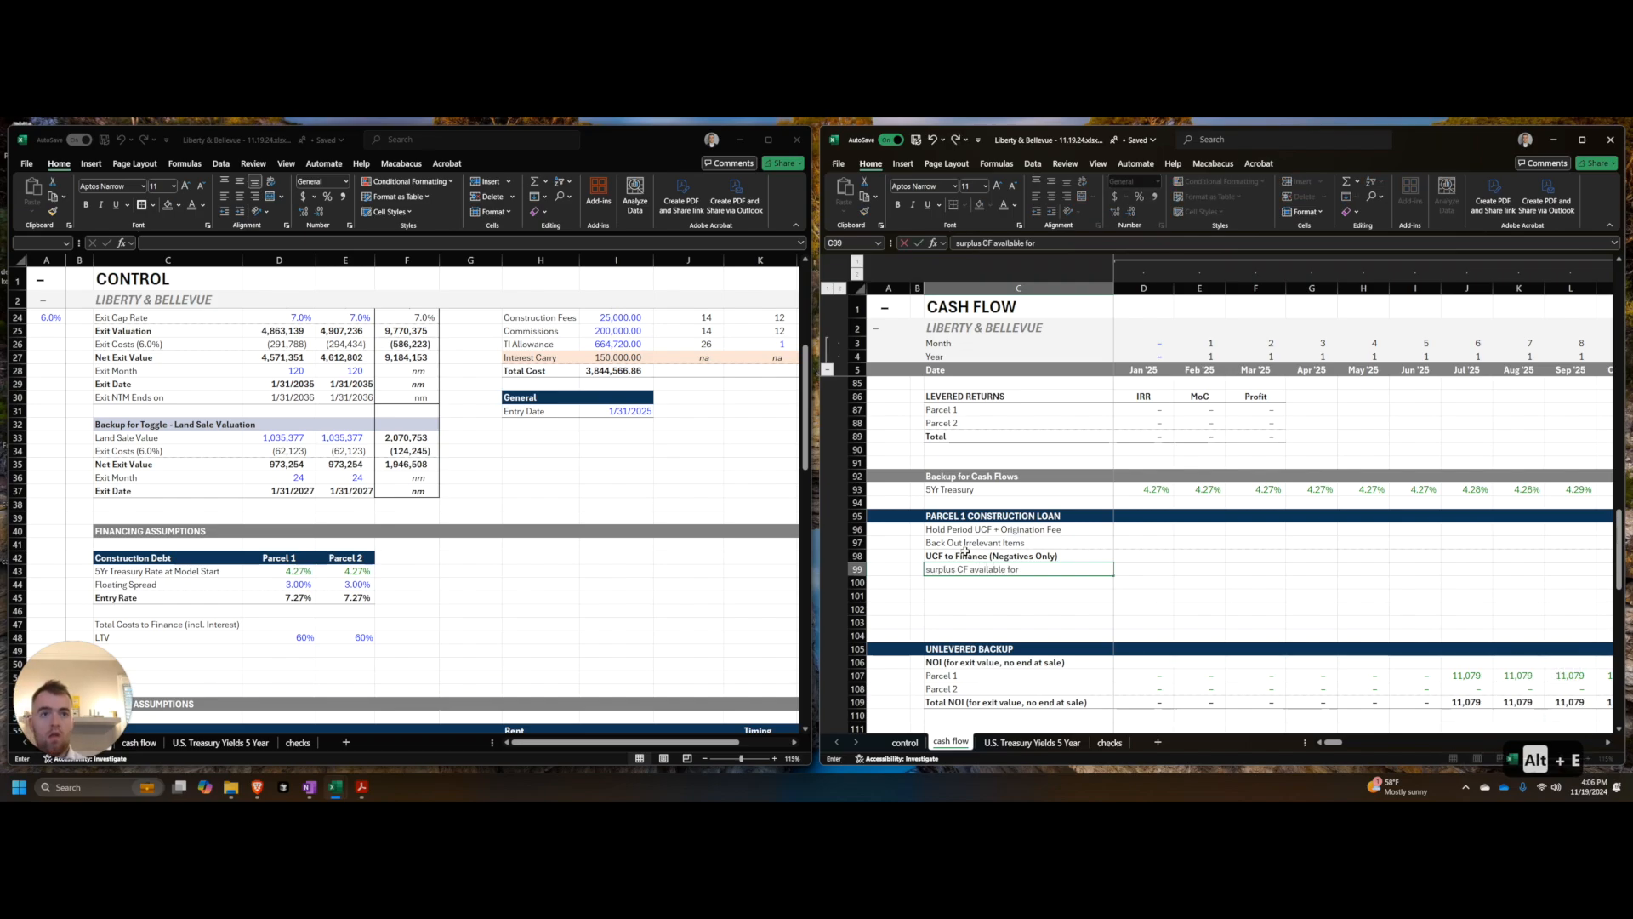
{"action": "type", "text": " debgt service"}
{"action": "key", "text": "Return"}
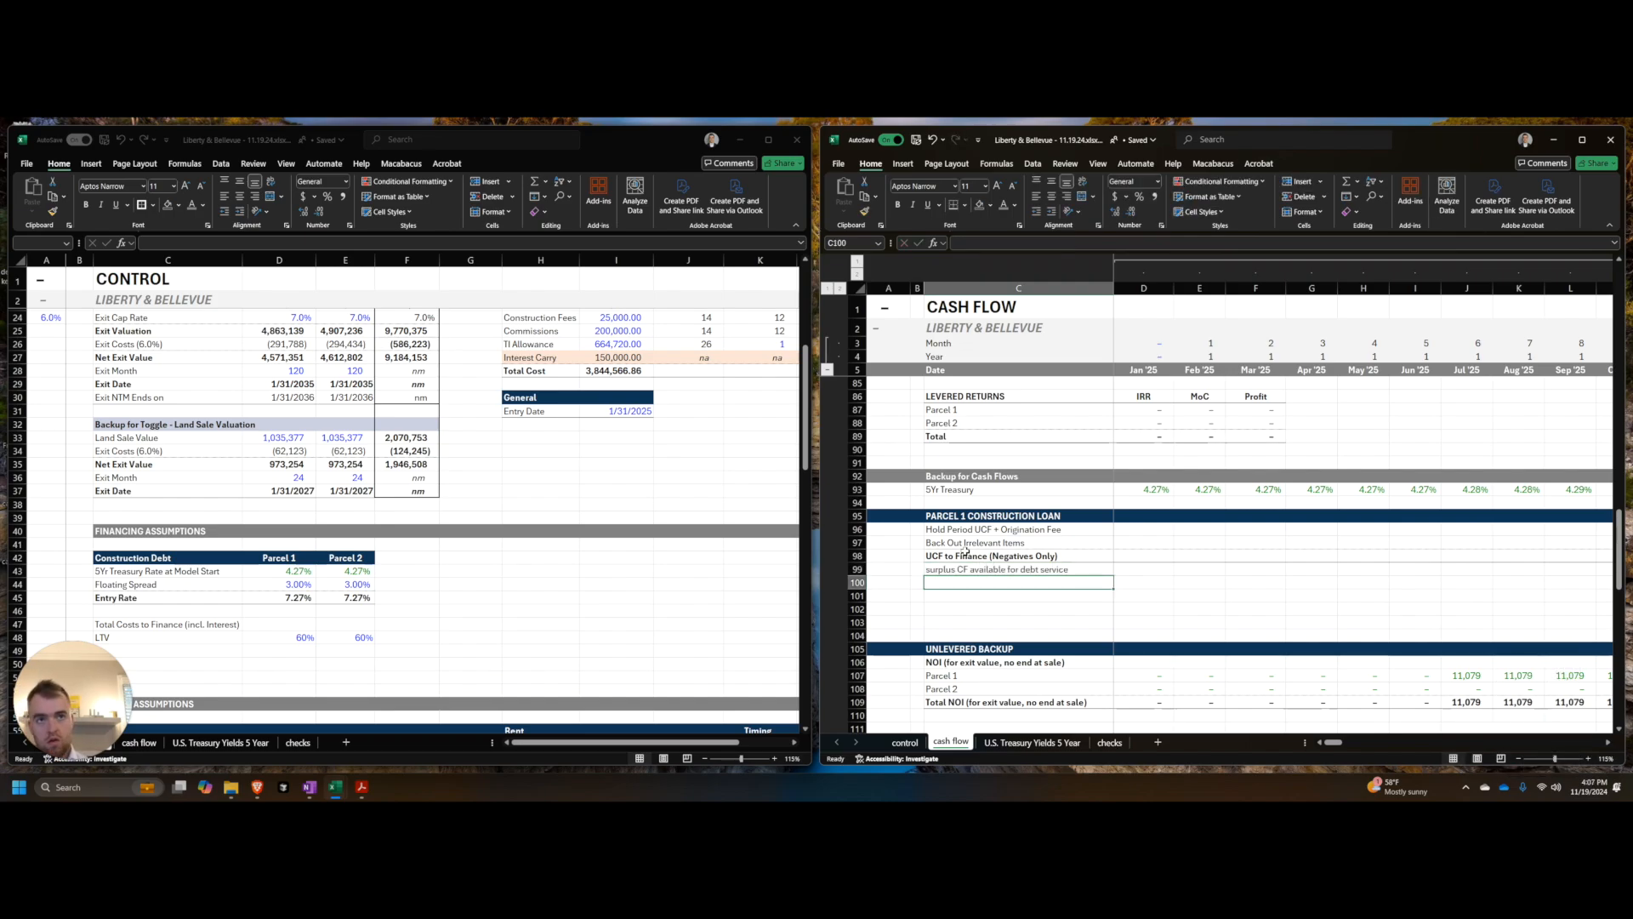
{"action": "type", "text": "cumulative total"}
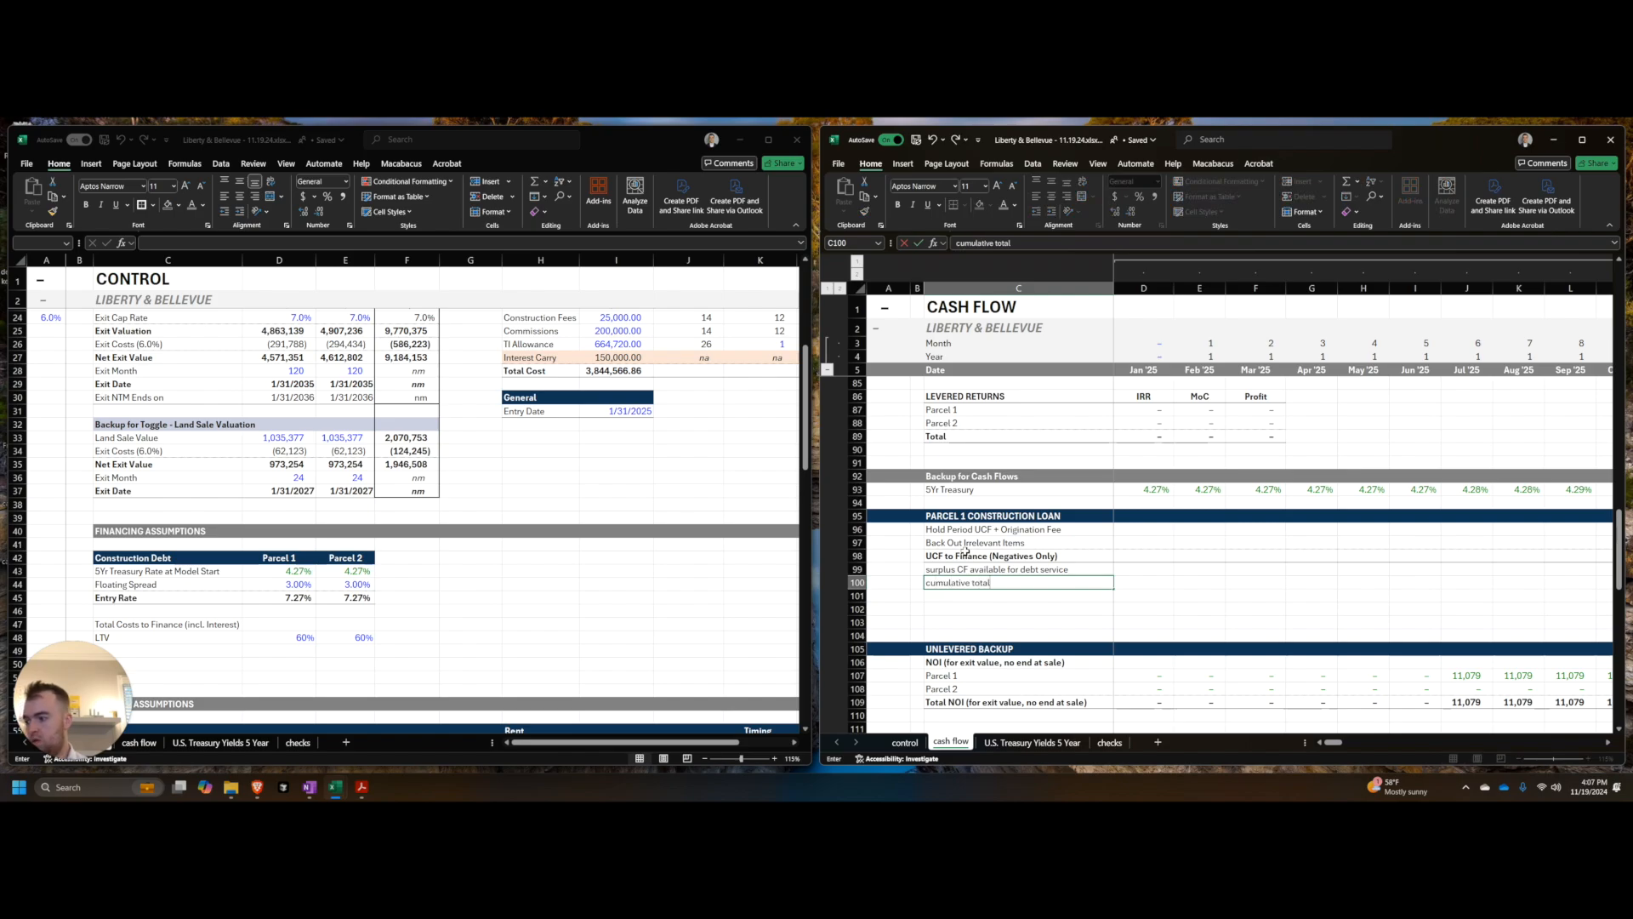
{"action": "key", "text": "Escape"}
{"action": "key", "text": "Up"}
Step: Label C101 Equity Schedule and make the row bold across the timeline
{"action": "key", "text": "Down"}
{"action": "key", "text": "Down"}
{"action": "type", "text": "E"}
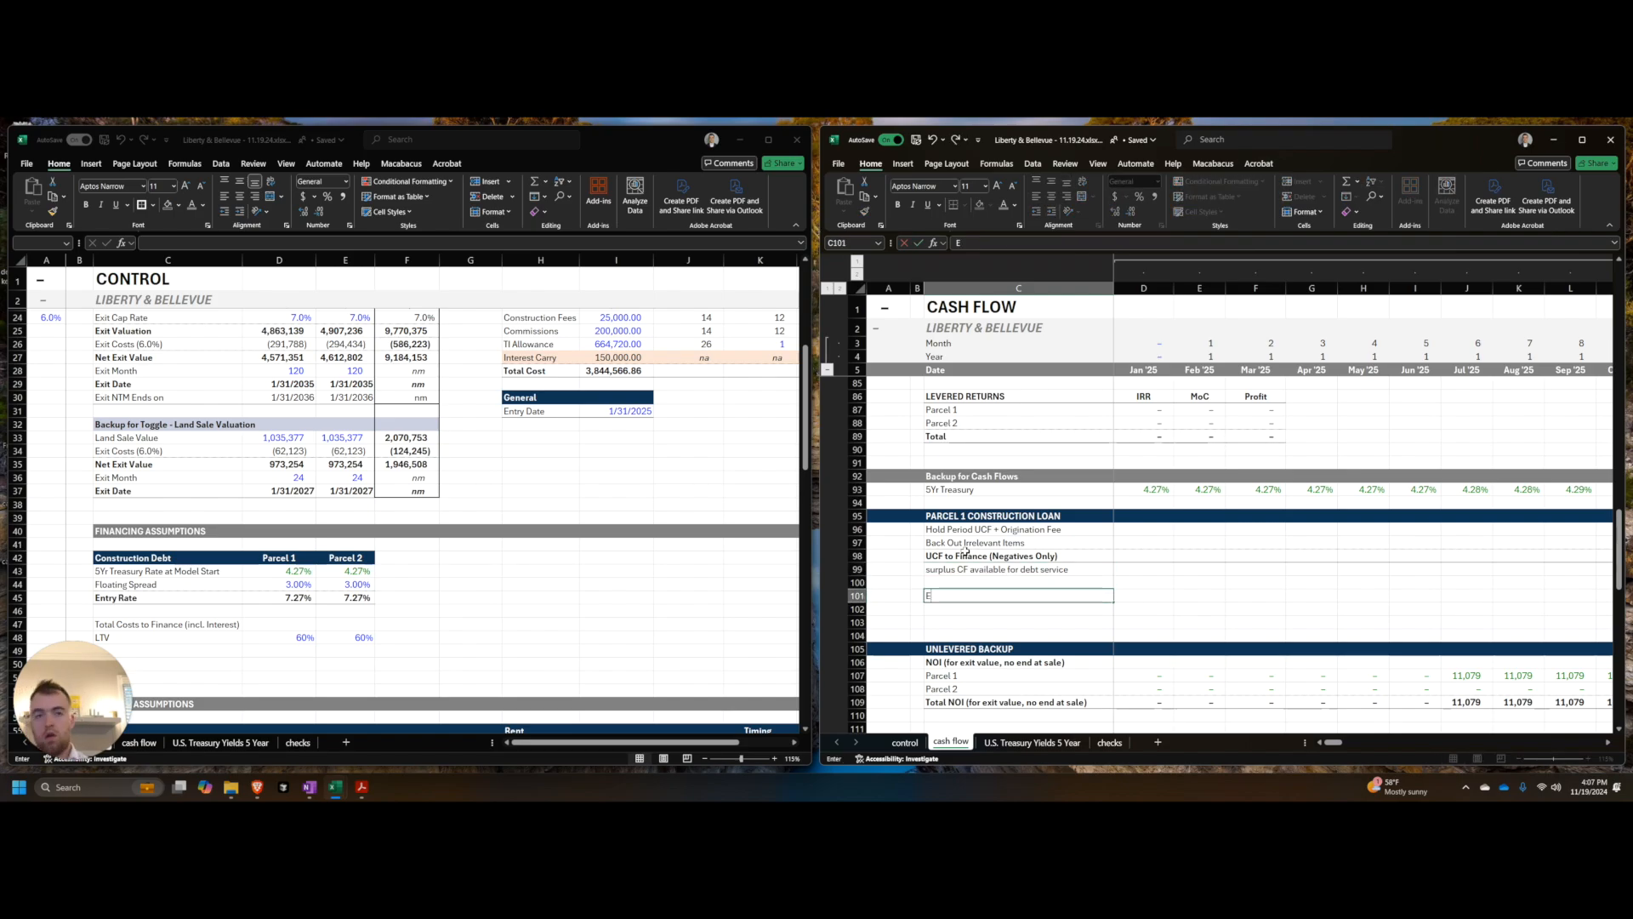
{"action": "type", "text": "quity Schedule"}
{"action": "key", "text": "Return"}
{"action": "key", "text": "Up"}
{"action": "key", "text": "ctrl+shift+Right"}
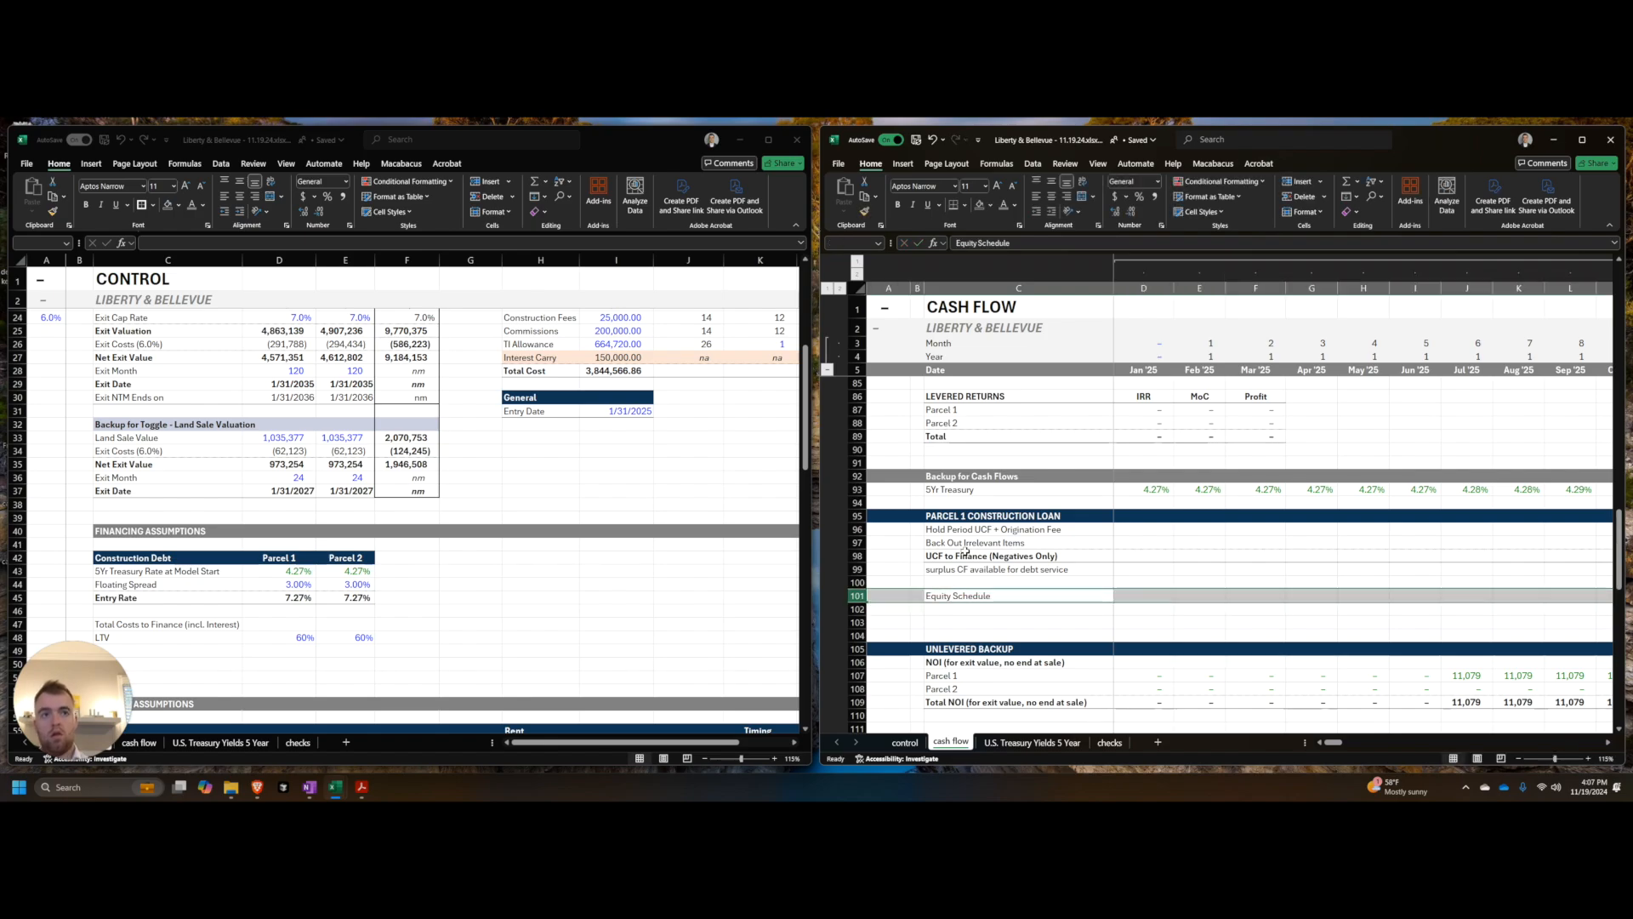
{"action": "key", "text": "ctrl+b"}
Step: Finish the Equity Schedule heading row 101 with bold text and a bottom border across the full timeline
{"action": "key", "text": "Right"}
{"action": "key", "text": "Down"}
{"action": "key", "text": "Left"}
{"action": "left_click_drag", "start_coordinate": [1221, 597], "coordinate": [1282, 597]}
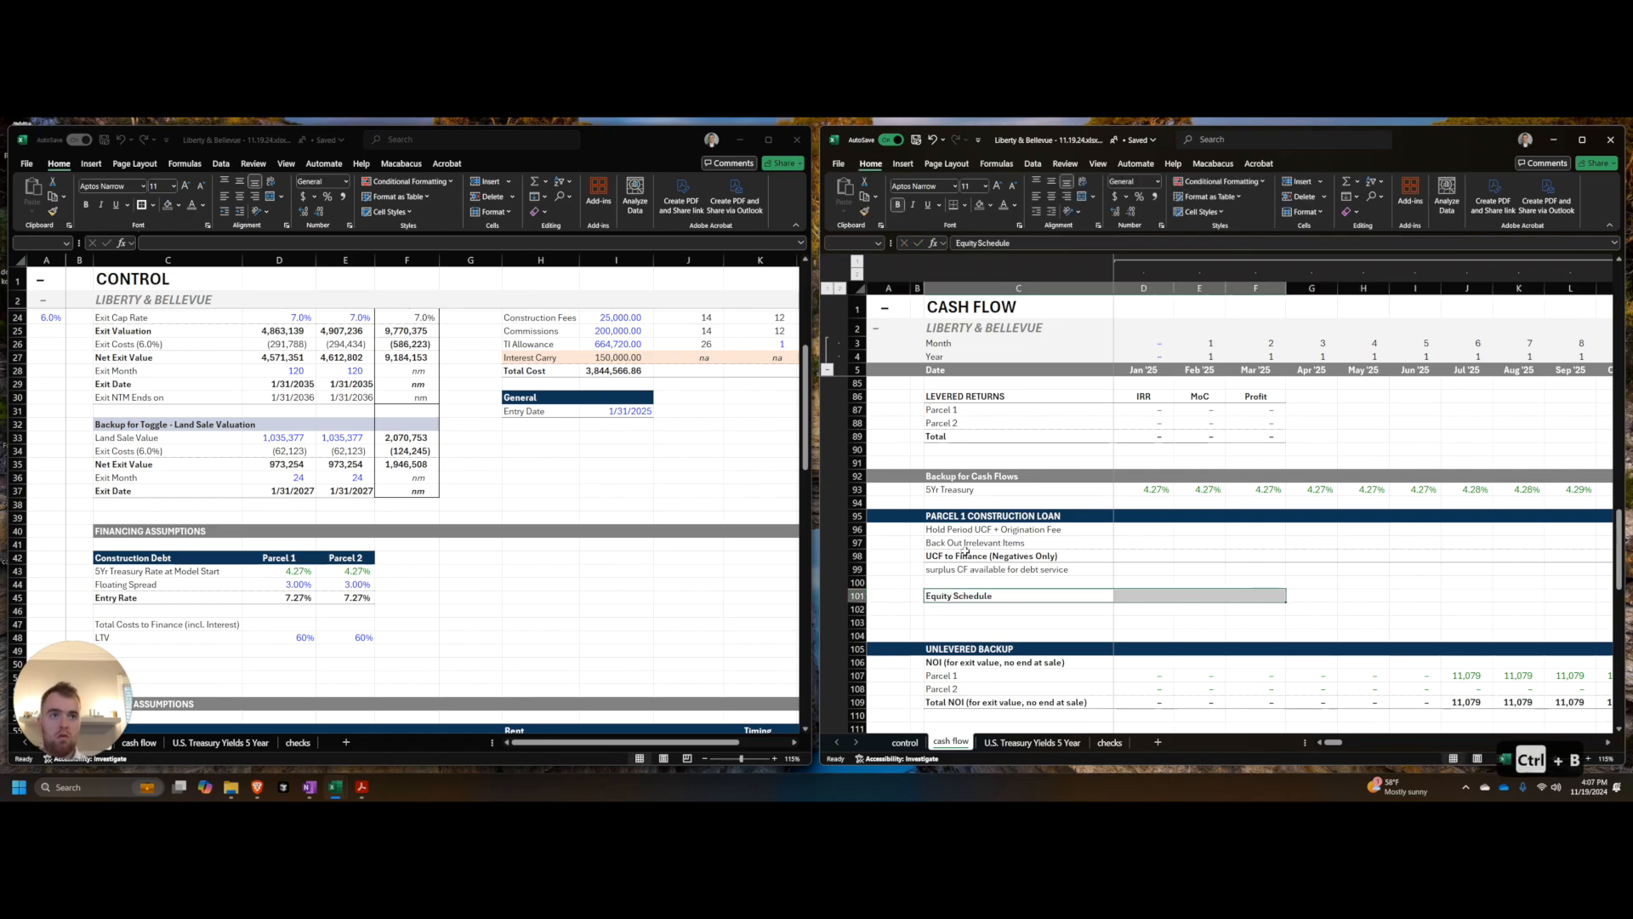
{"action": "key", "text": "ctrl+Right"}
{"action": "key", "text": "ctrl+Up"}
{"action": "key", "text": "Down"}
{"action": "key", "text": "Down"}
{"action": "key", "text": "Down"}
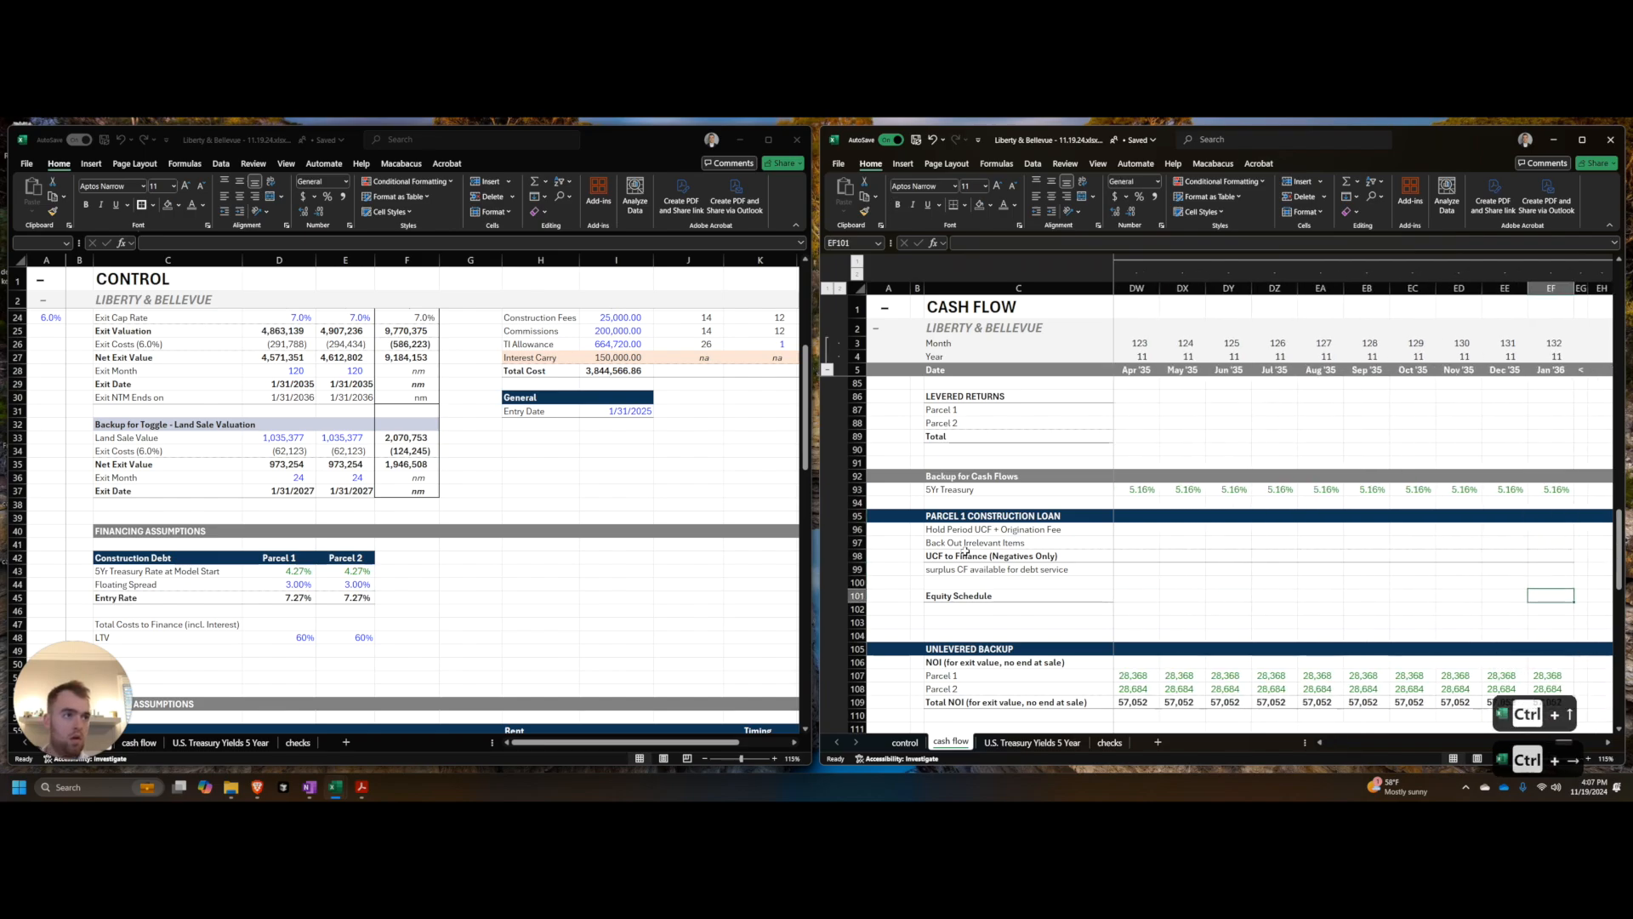
{"action": "key", "text": "ctrl+shift+Left"}
{"action": "key", "text": "Home"}
{"action": "scroll", "coordinate": [966, 551], "scroll_direction": "down", "scroll_amount": 2}
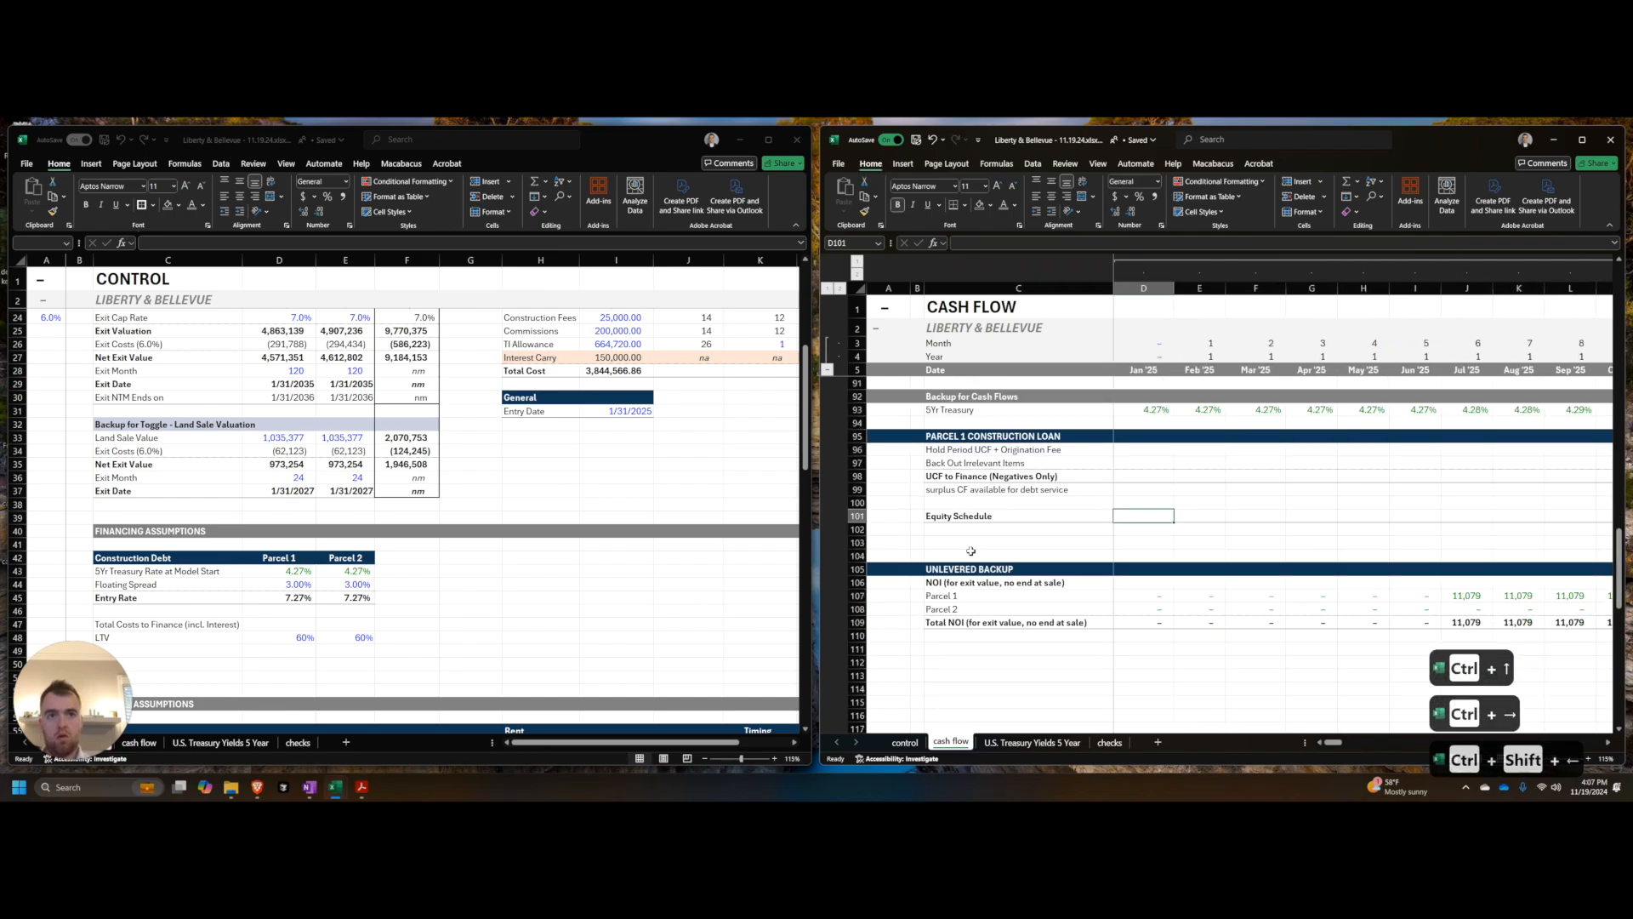
Step: Insert four blank rows below the Equity Schedule heading and go to C102
{"action": "left_click", "coordinate": [971, 553]}
{"action": "key", "text": "shift+space"}
{"action": "key", "text": "ctrl+shift+="}
{"action": "key", "text": "ctrl+shift+="}
{"action": "key", "text": "ctrl+shift+="}
{"action": "key", "text": "ctrl+shift+="}
{"action": "key", "text": "ctrl+Up"}
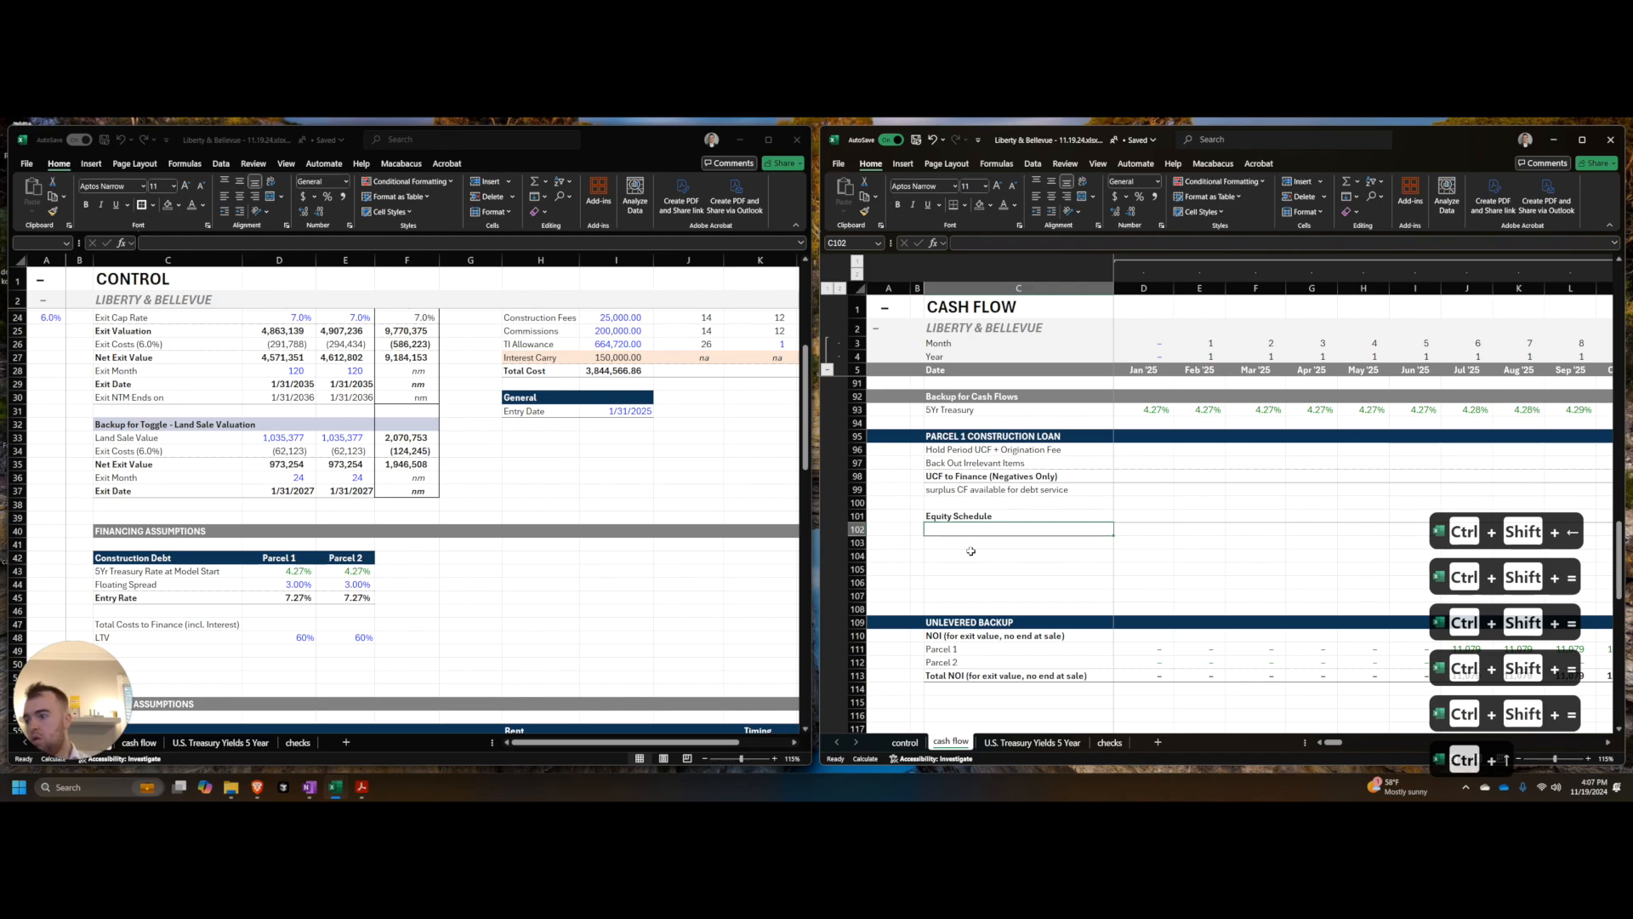
Step: Label C102 Remaining Equity (begin), C103 Equity Draws and C104 Remaining Equity (end)
{"action": "type", "text": "Re"}
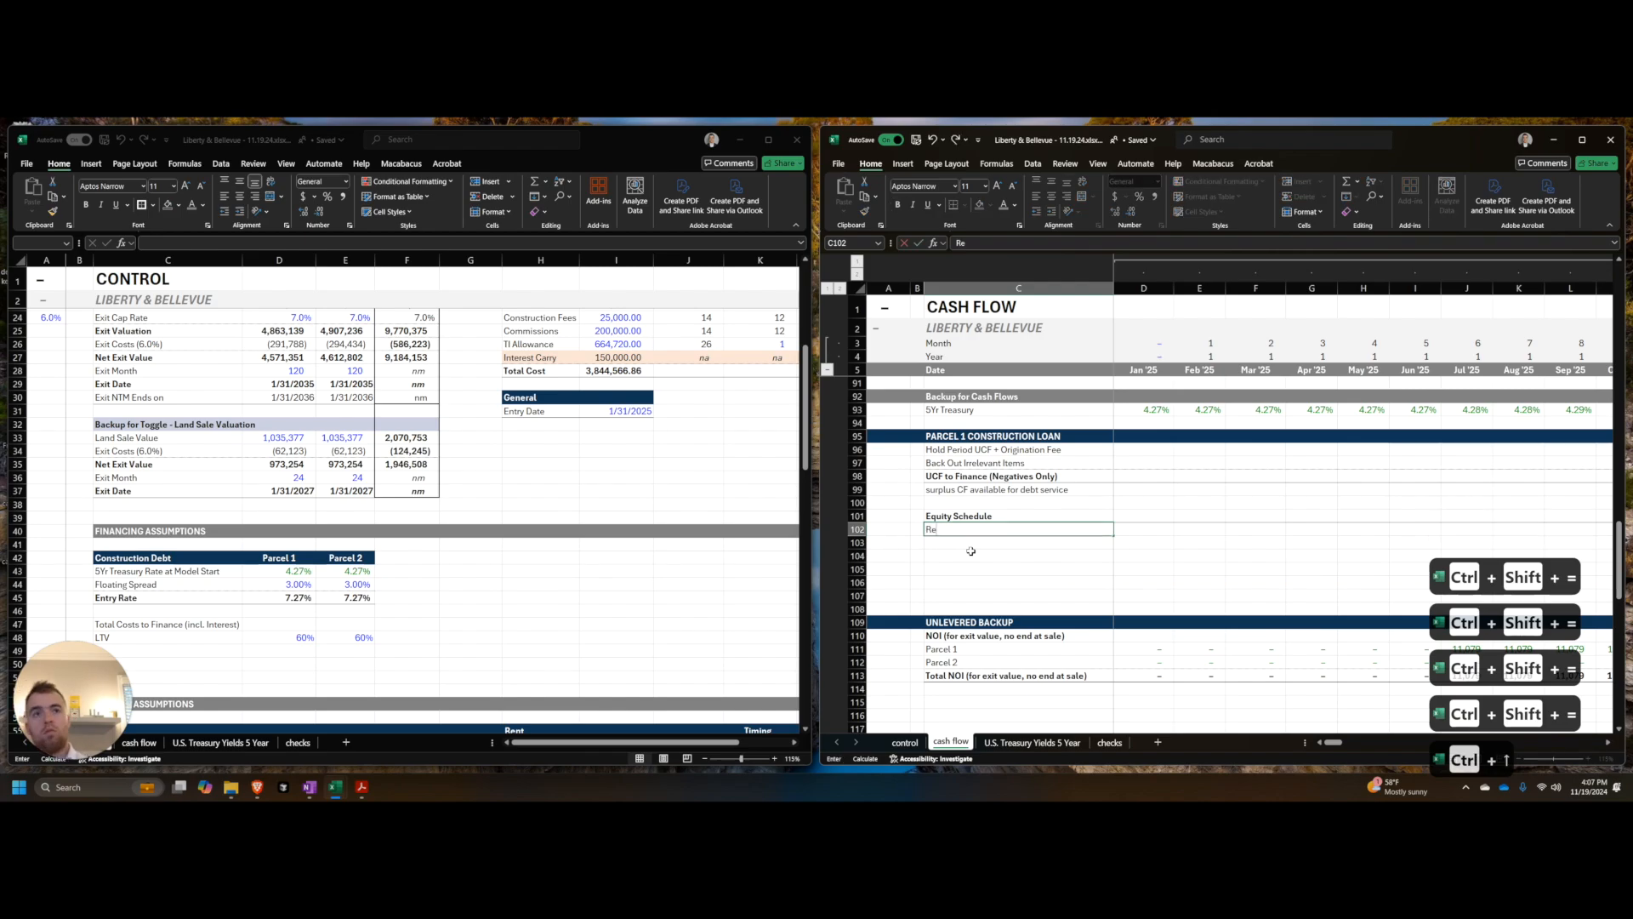
{"action": "type", "text": "maining Equity ("}
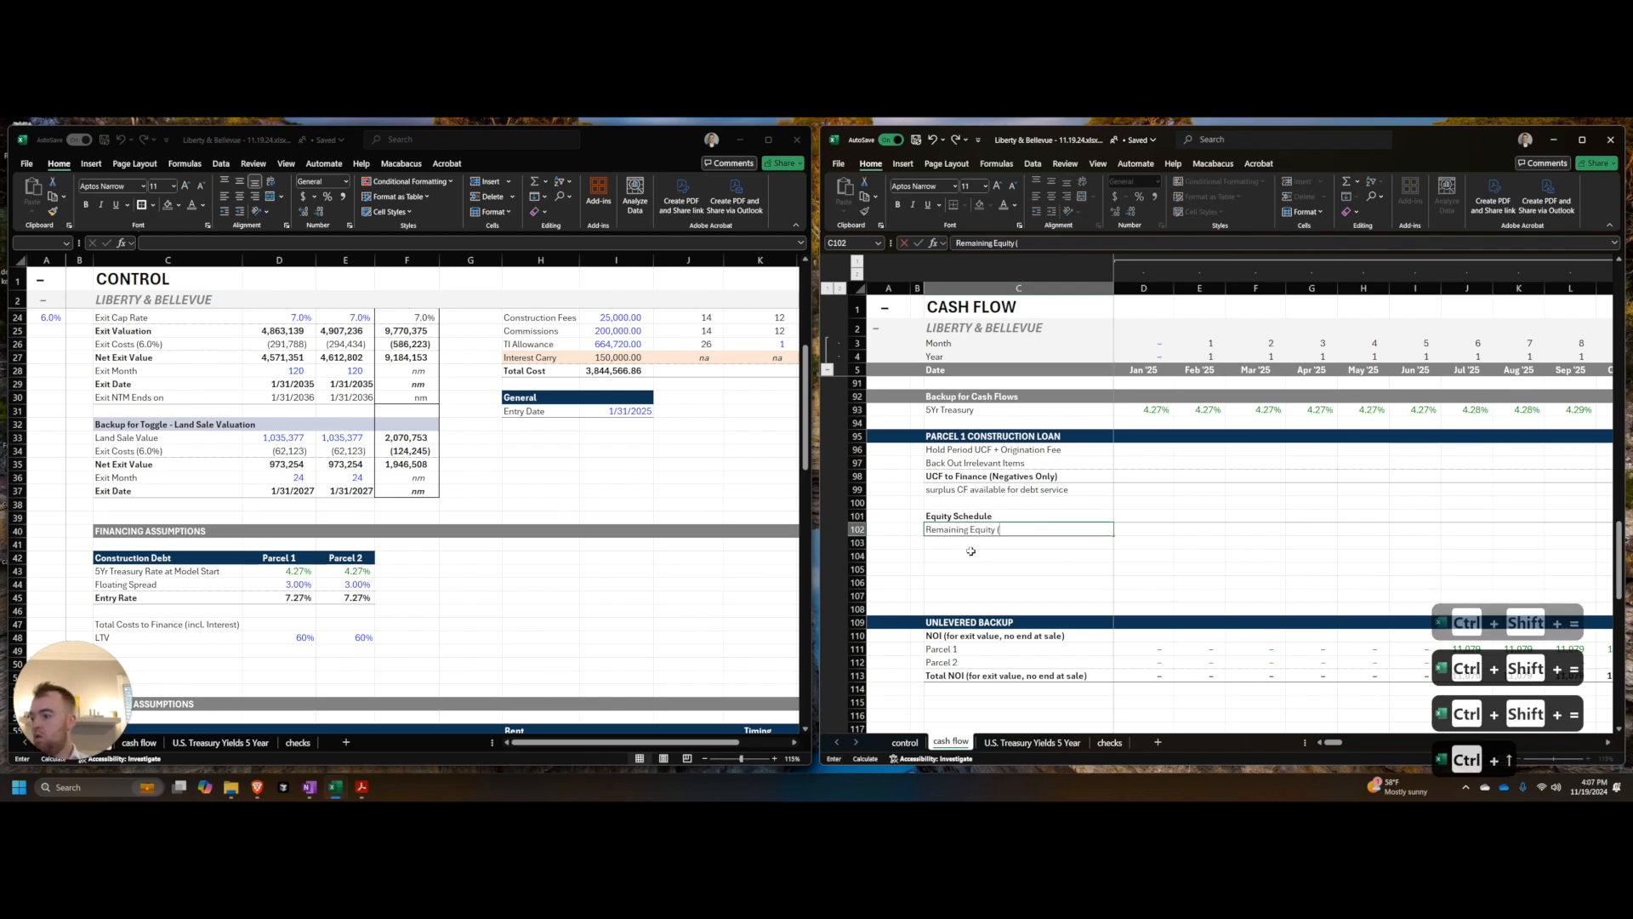
{"action": "type", "text": "begin)"}
{"action": "key", "text": "Return"}
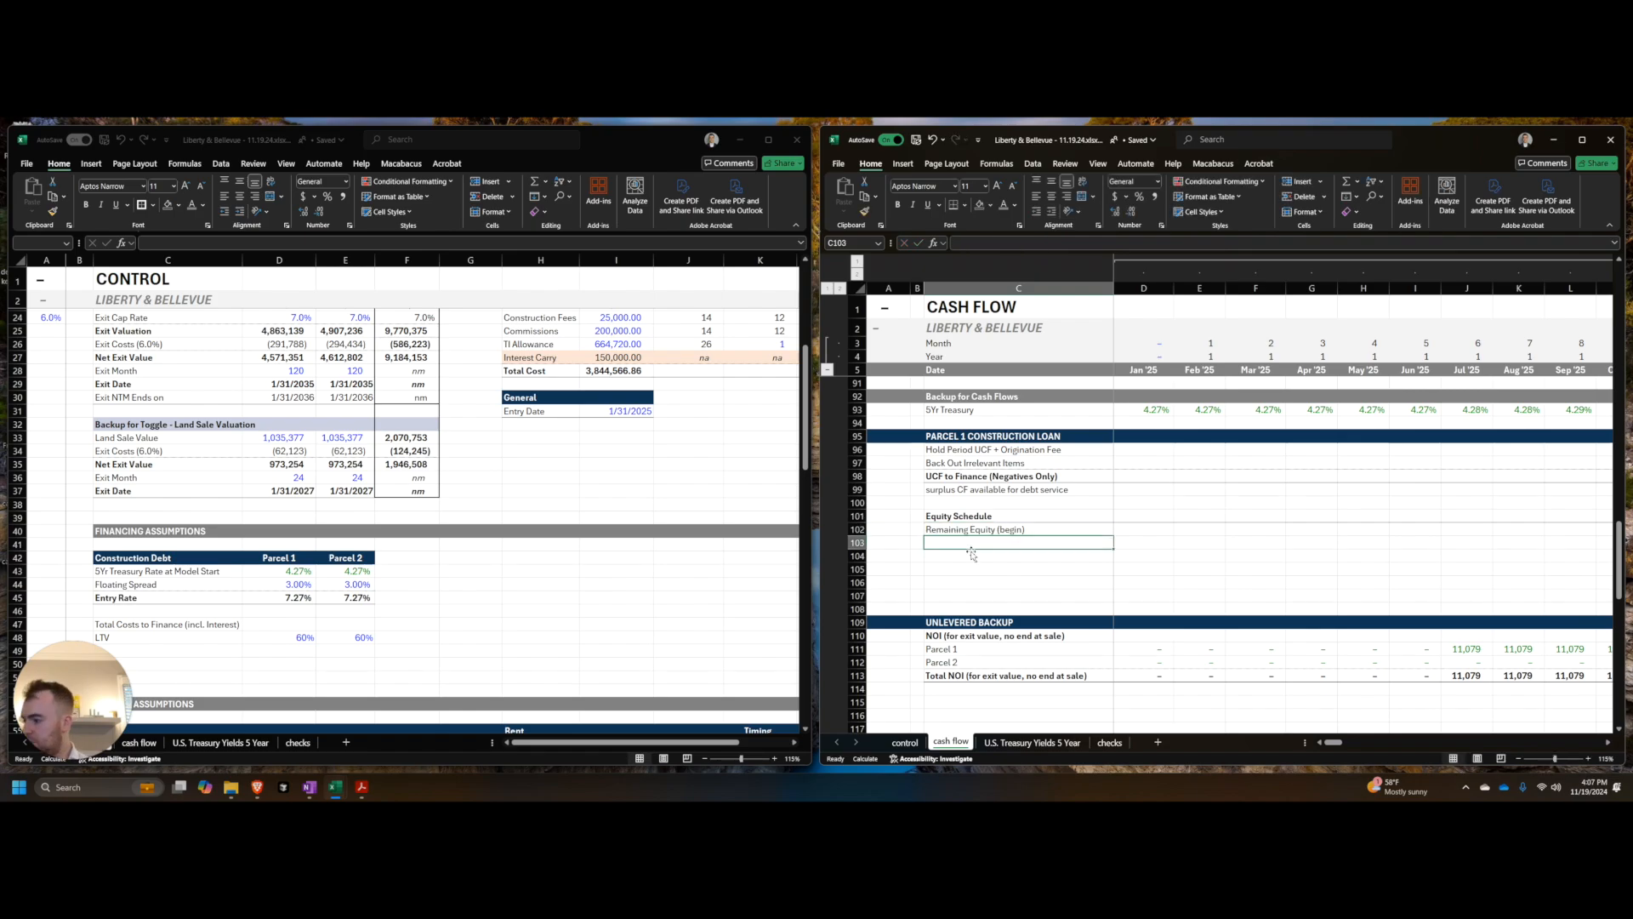
{"action": "type", "text": "Equity Draws"}
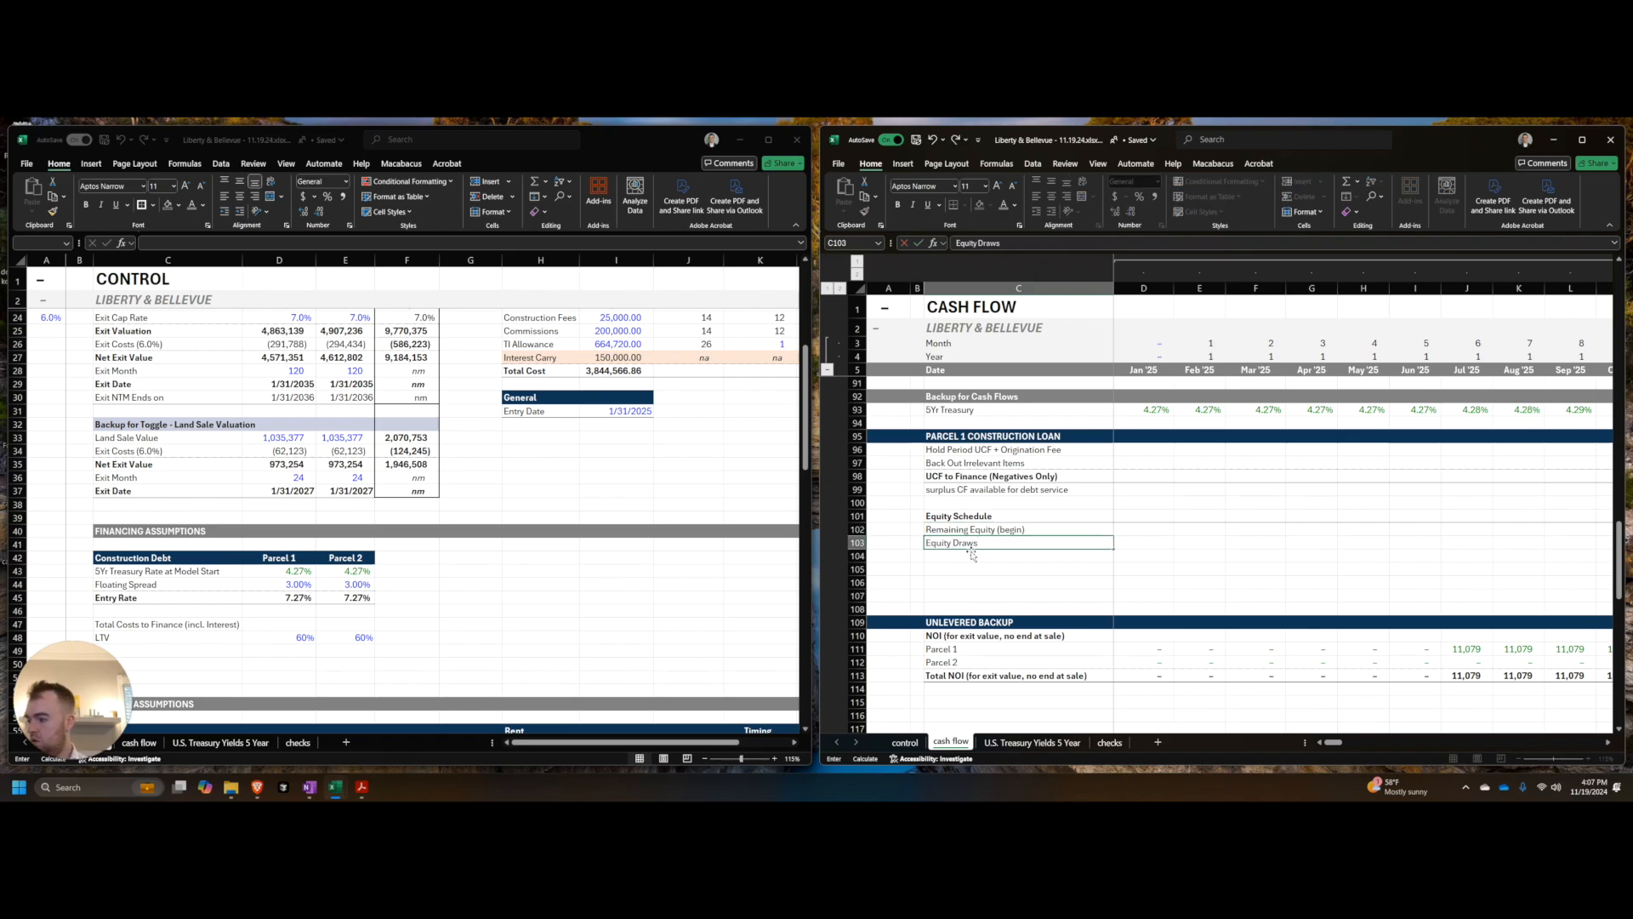
{"action": "key", "text": "Return"}
{"action": "type", "text": "Remaining Equity (end"}
{"action": "key", "text": "ctrl+Return"}
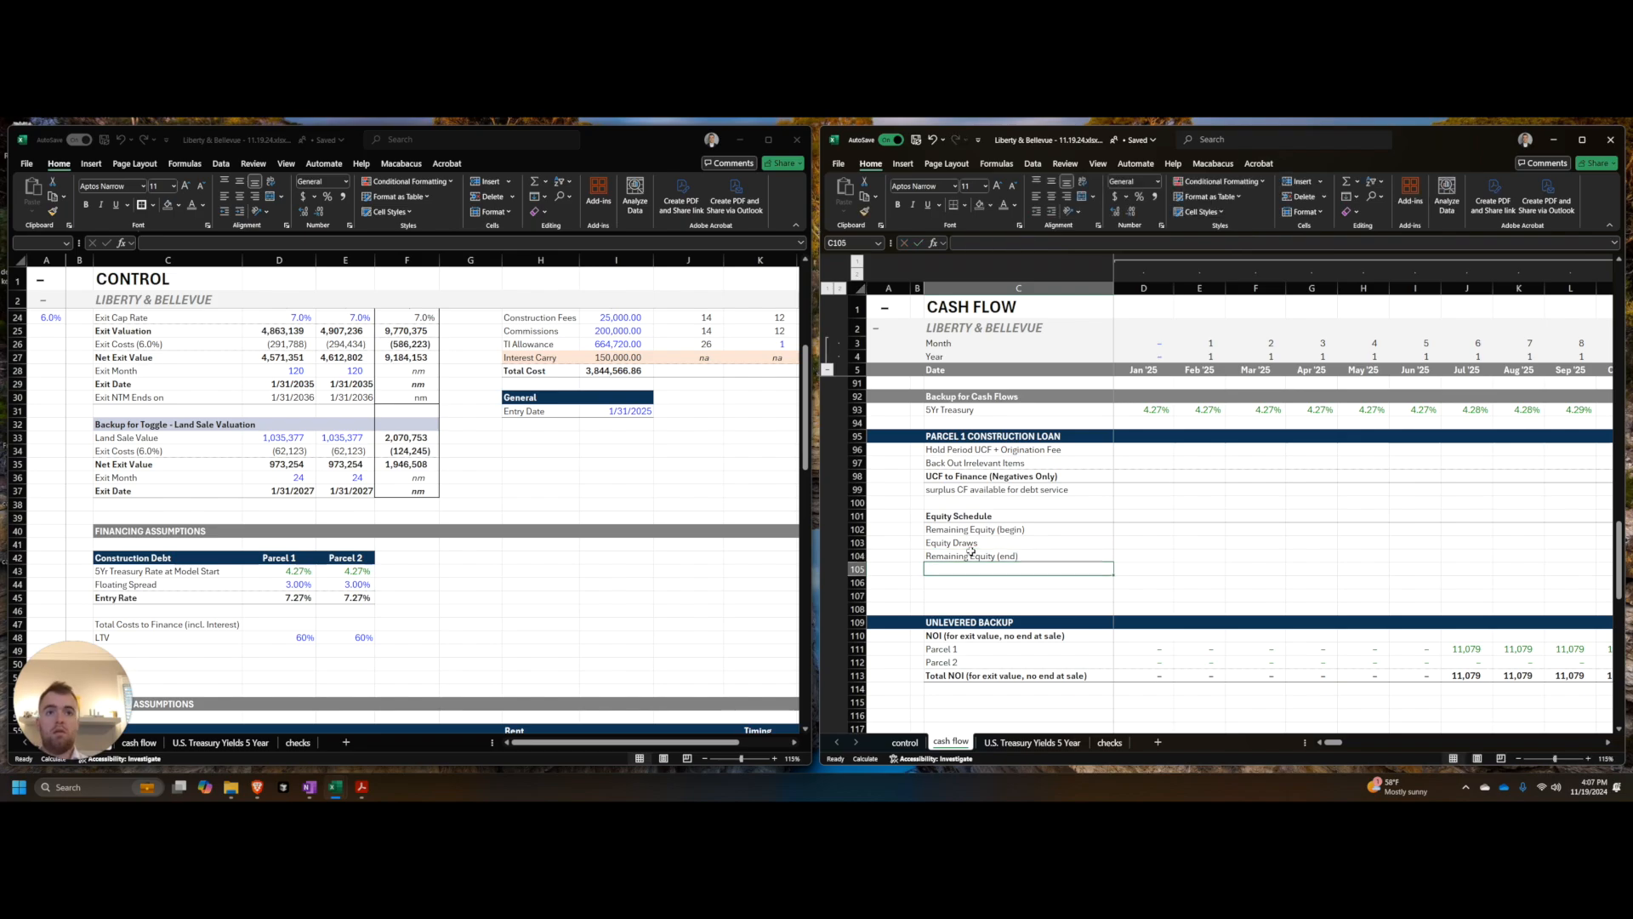
Step: Copy the formatting of the UCF to Finance row onto the Remaining Equity (end) row 104 and go to C106
{"action": "key", "text": "ctrl+Up"}
{"action": "key", "text": "ctrl+Up"}
{"action": "key", "text": "Up"}
{"action": "key", "text": "shift+space"}
{"action": "key", "text": "ctrl+c"}
{"action": "key", "text": "ctrl+Down"}
{"action": "key", "text": "ctrl+Down"}
{"action": "key", "text": "ctrl+Down"}
{"action": "key", "text": "shift+space"}
{"action": "key", "text": "alt+e"}
{"action": "key", "text": "s"}
{"action": "key", "text": "t"}
{"action": "key", "text": "Return"}
{"action": "key", "text": "Escape"}
{"action": "key", "text": "Right"}
{"action": "key", "text": "Left"}
{"action": "key", "text": "Down"}
{"action": "key", "text": "Down"}
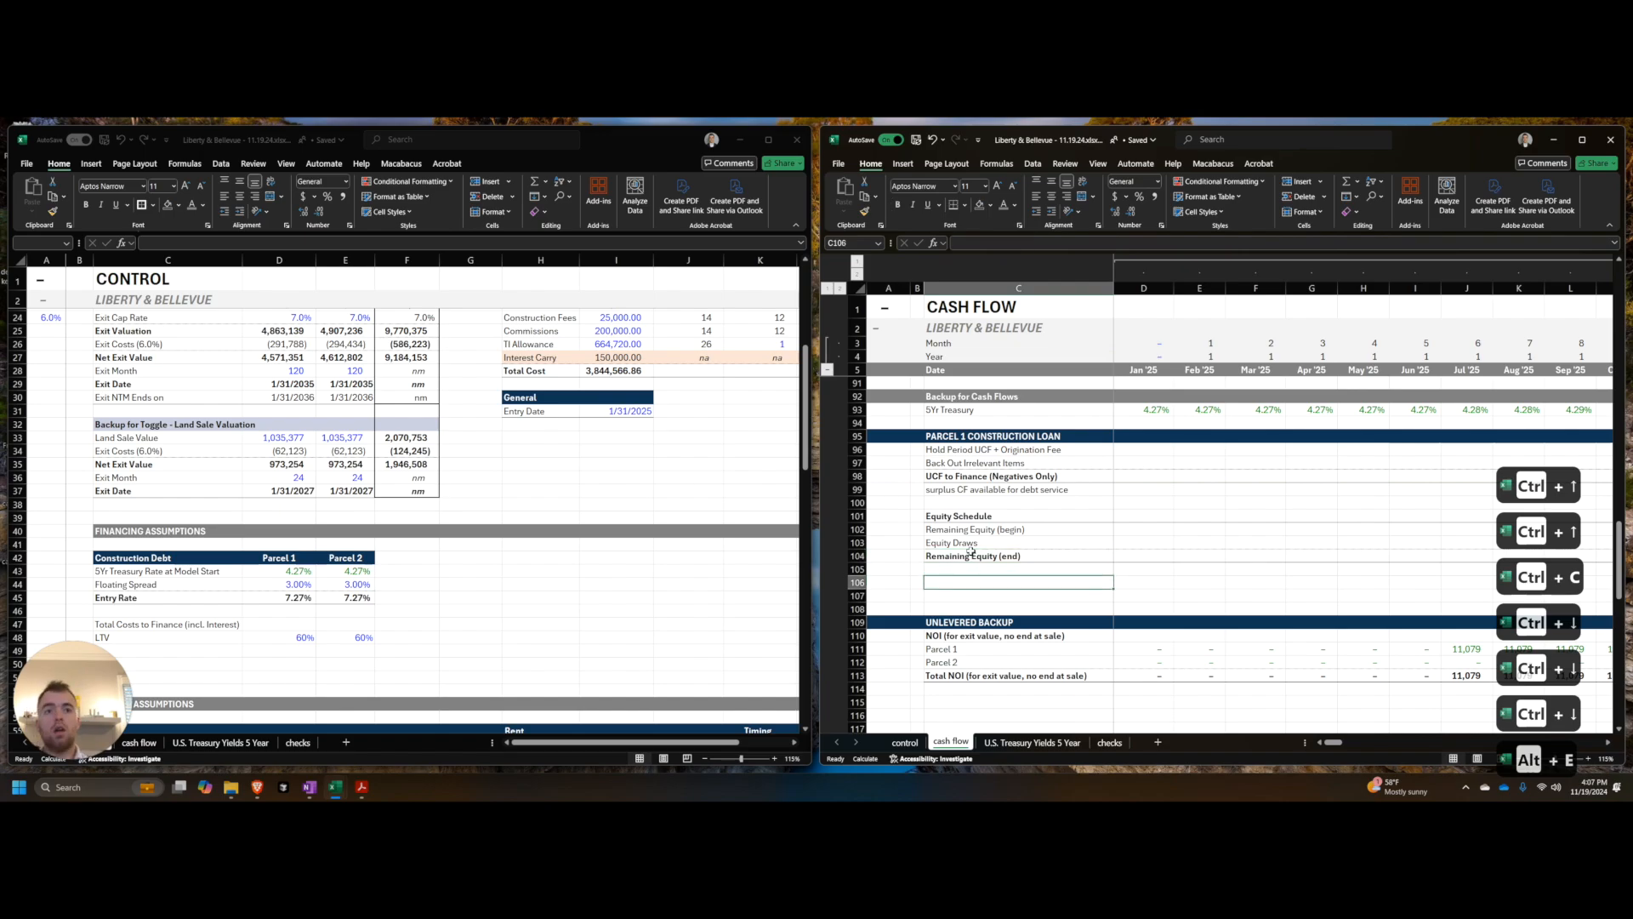
Step: Insert four more blank rows at row 106, above the Unlevered Backup section
{"action": "key", "text": "shift+space"}
{"action": "key", "text": "ctrl+shift+equal"}
{"action": "key", "text": "ctrl+shift+equal"}
{"action": "key", "text": "ctrl+shift+equal"}
{"action": "key", "text": "ctrl+shift+equal"}
{"action": "key", "text": "ctrl+Up"}
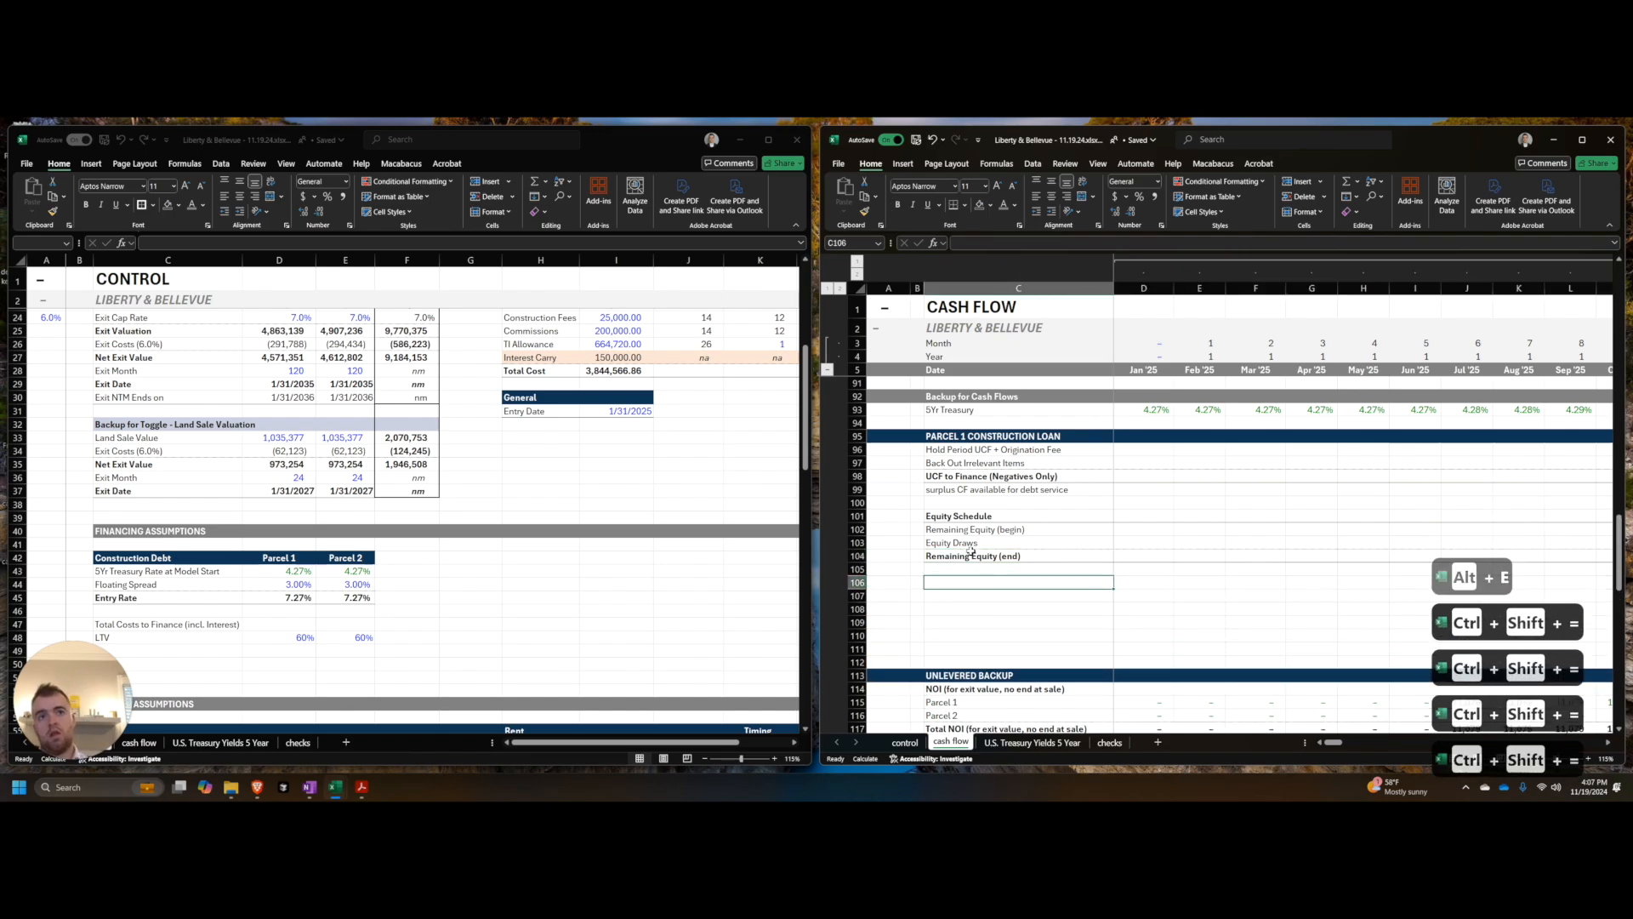
Step: Copy the Equity Schedule block in rows 101 to 104 and insert the copy at row 106
{"action": "key", "text": "ctrl+Up"}
{"action": "key", "text": "shift+space"}
{"action": "key", "text": "shift+Down"}
{"action": "key", "text": "shift+Down"}
{"action": "key", "text": "shift+Down"}
{"action": "key", "text": "ctrl+c"}
{"action": "key", "text": "Down"}
{"action": "key", "text": "Down"}
{"action": "key", "text": "Down"}
{"action": "key", "text": "Down"}
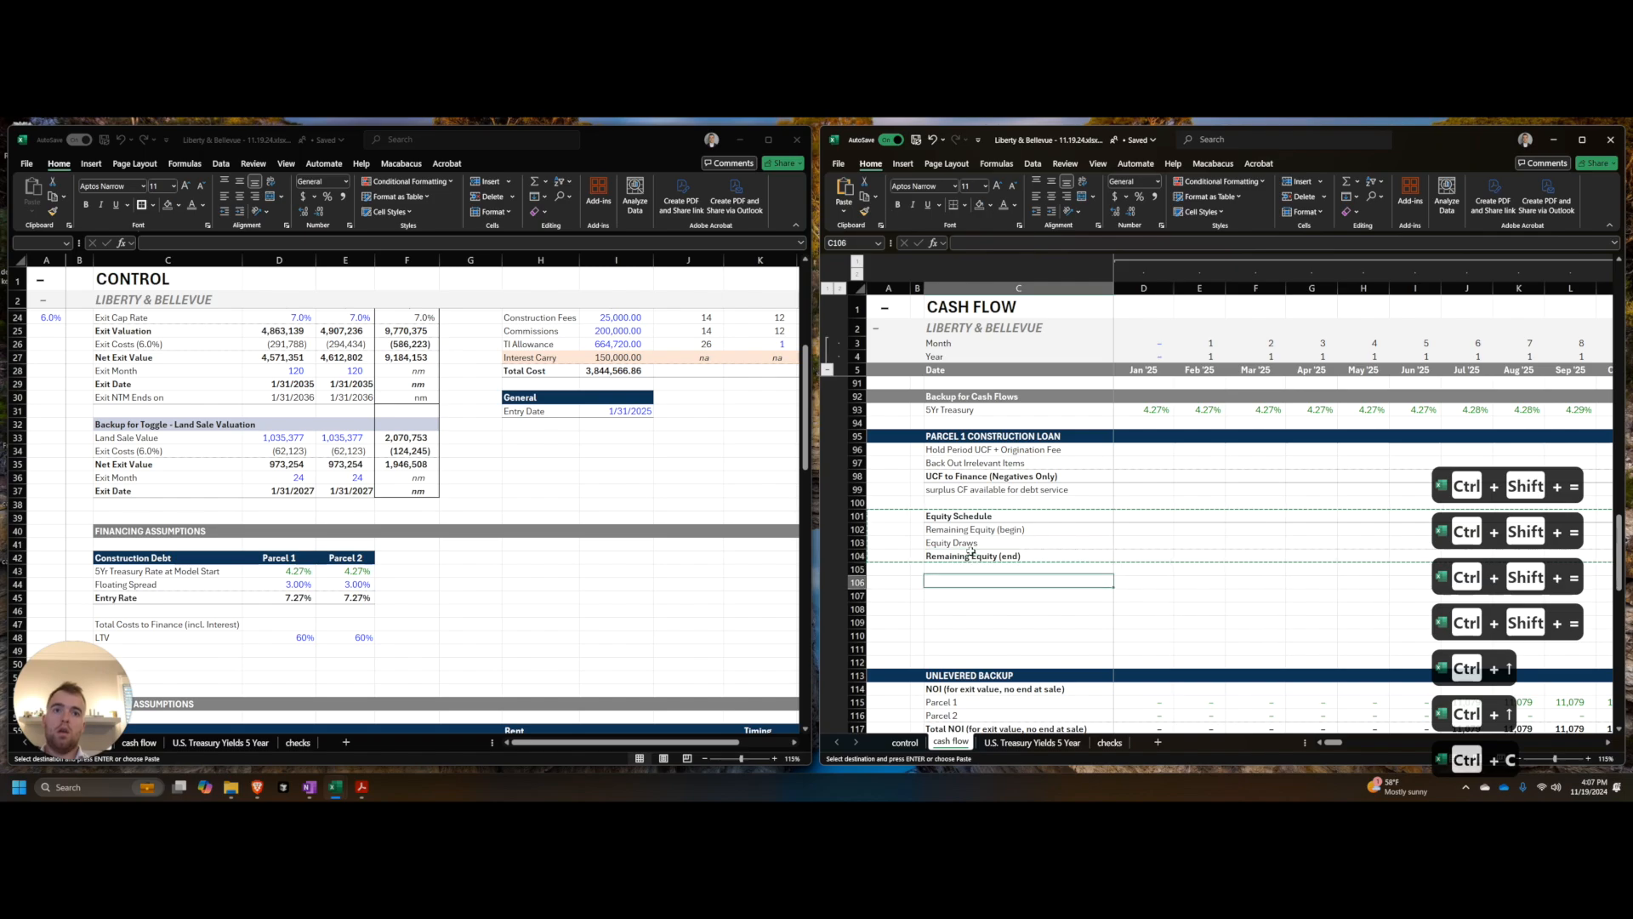
{"action": "key", "text": "ctrl+shift+equal"}
Step: Rename the copied block's heading in C106 to Construction Loan Schedule and C107 to Begin
{"action": "type", "text": "Constru"}
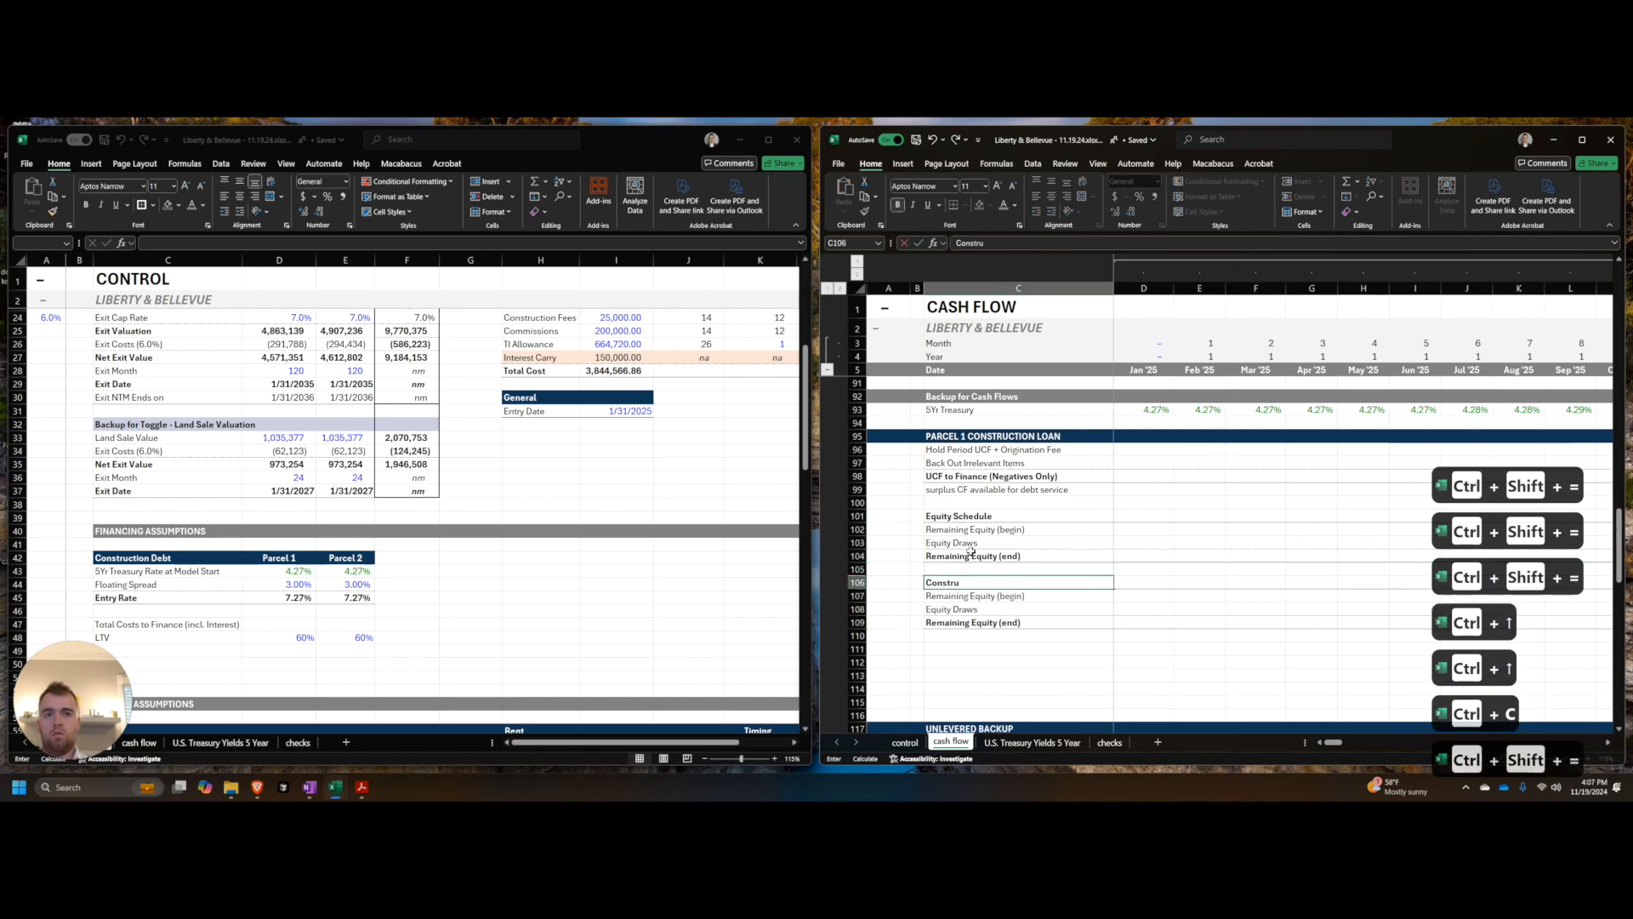
{"action": "type", "text": "ction Loan Schedule"}
{"action": "key", "text": "Return"}
{"action": "type", "text": "Begin"}
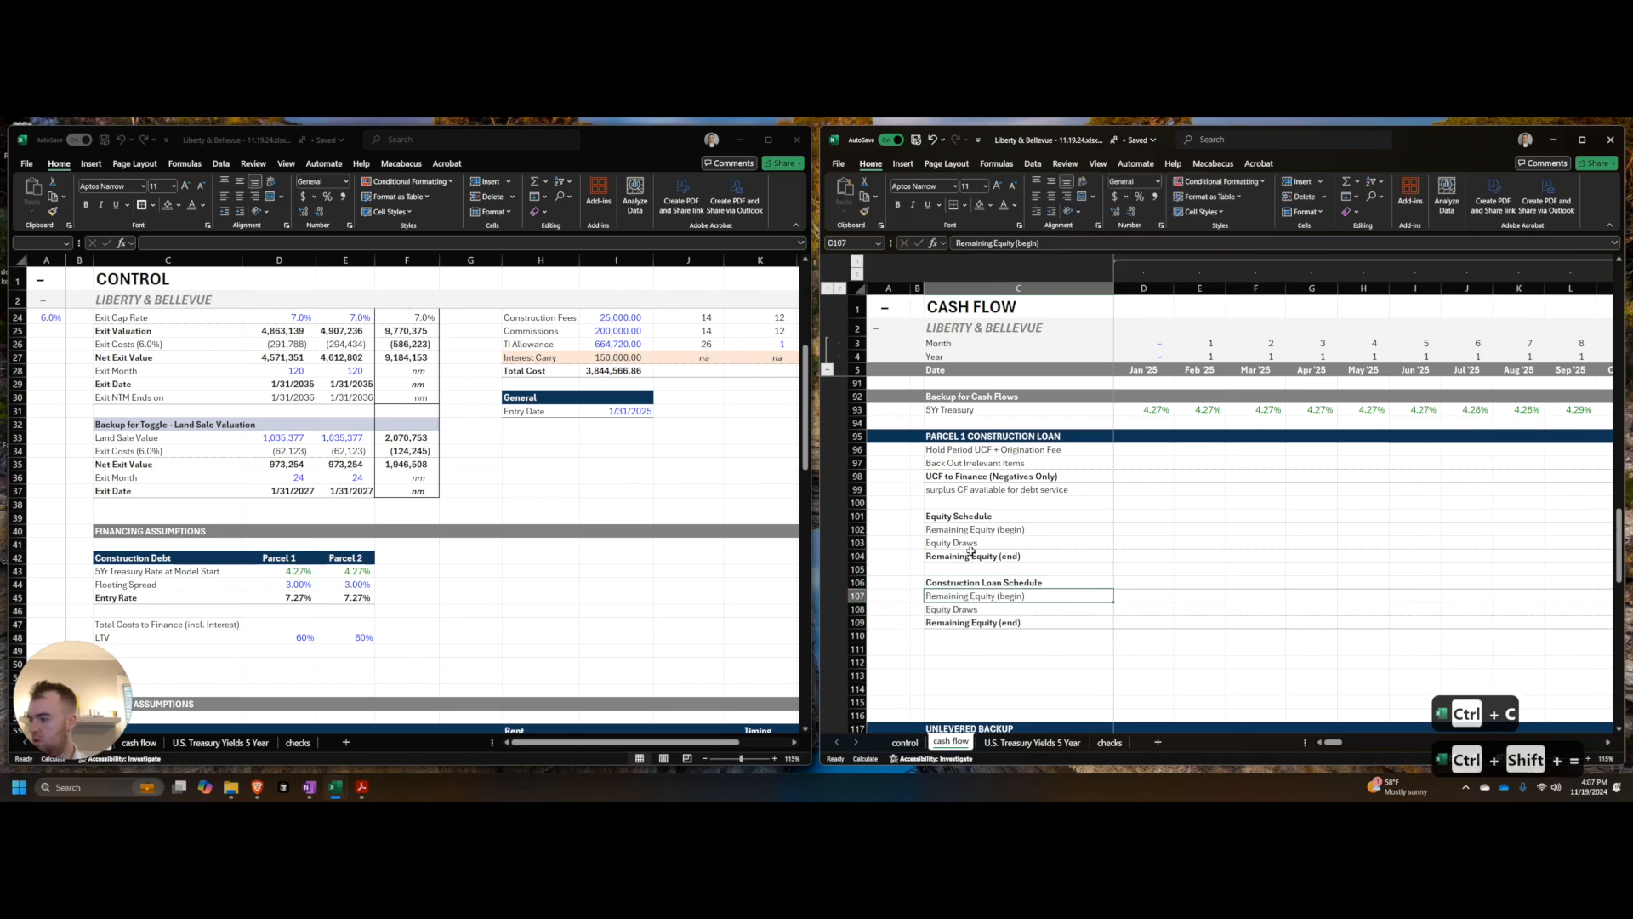
{"action": "key", "text": "Return"}
Step: Insert two rows below Begin and label C108 Loan Draw - Basis
{"action": "key", "text": "shift+space"}
{"action": "key", "text": "ctrl+shift+equal"}
{"action": "key", "text": "ctrl+shift+equal"}
{"action": "key", "text": "Up"}
{"action": "key", "text": "Down"}
{"action": "type", "text": "I"}
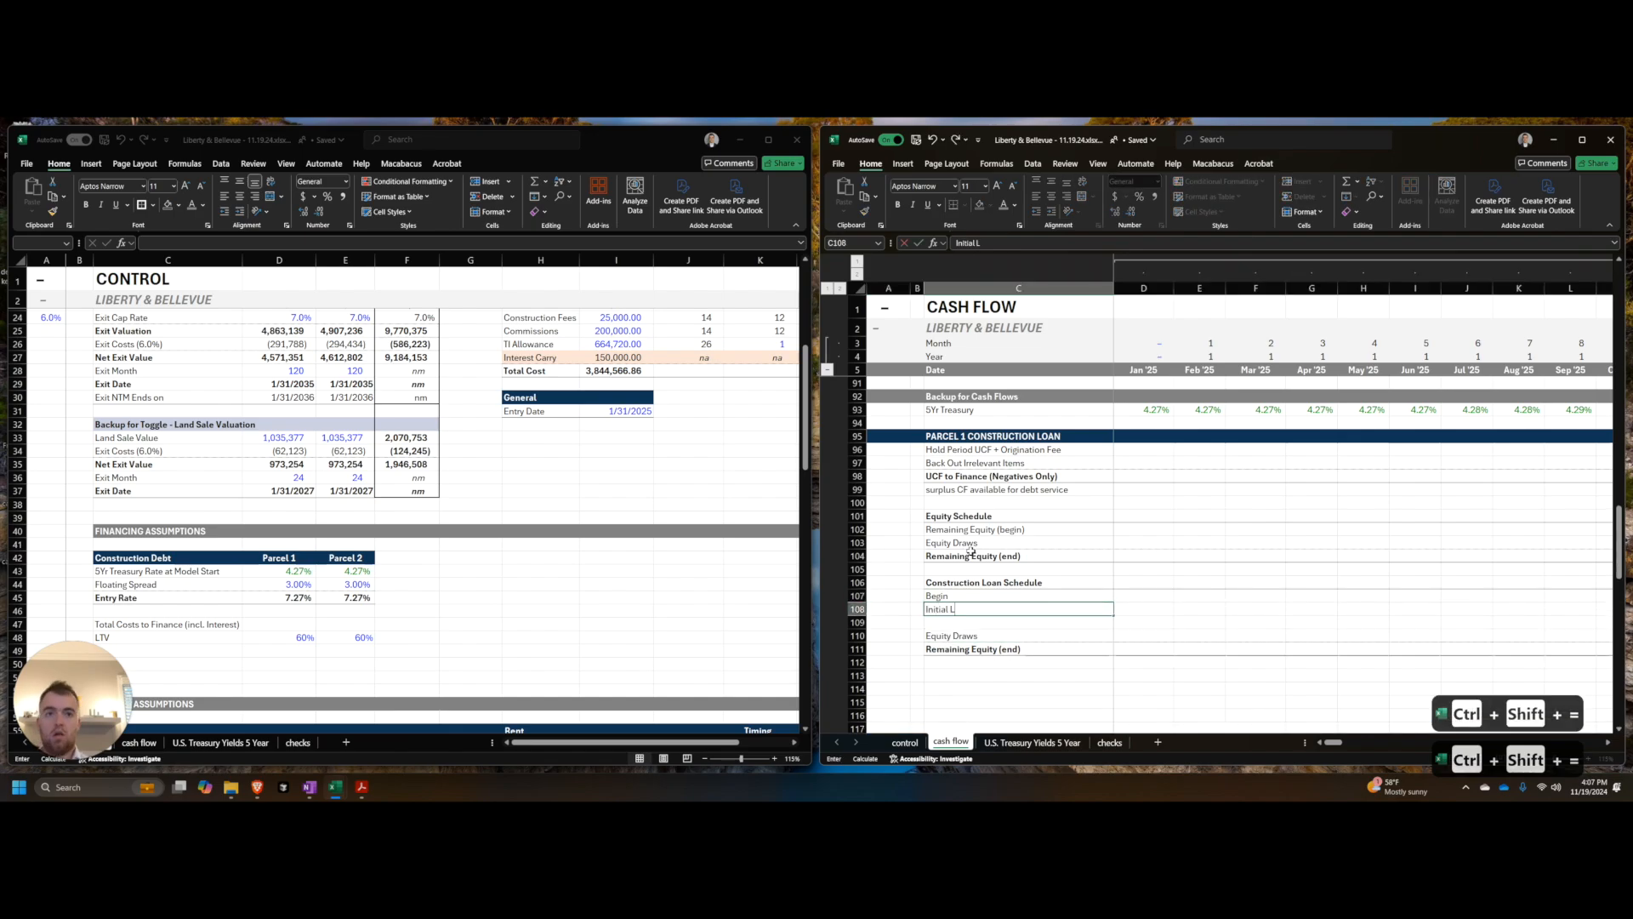
{"action": "type", "text": "oan Draw - "}
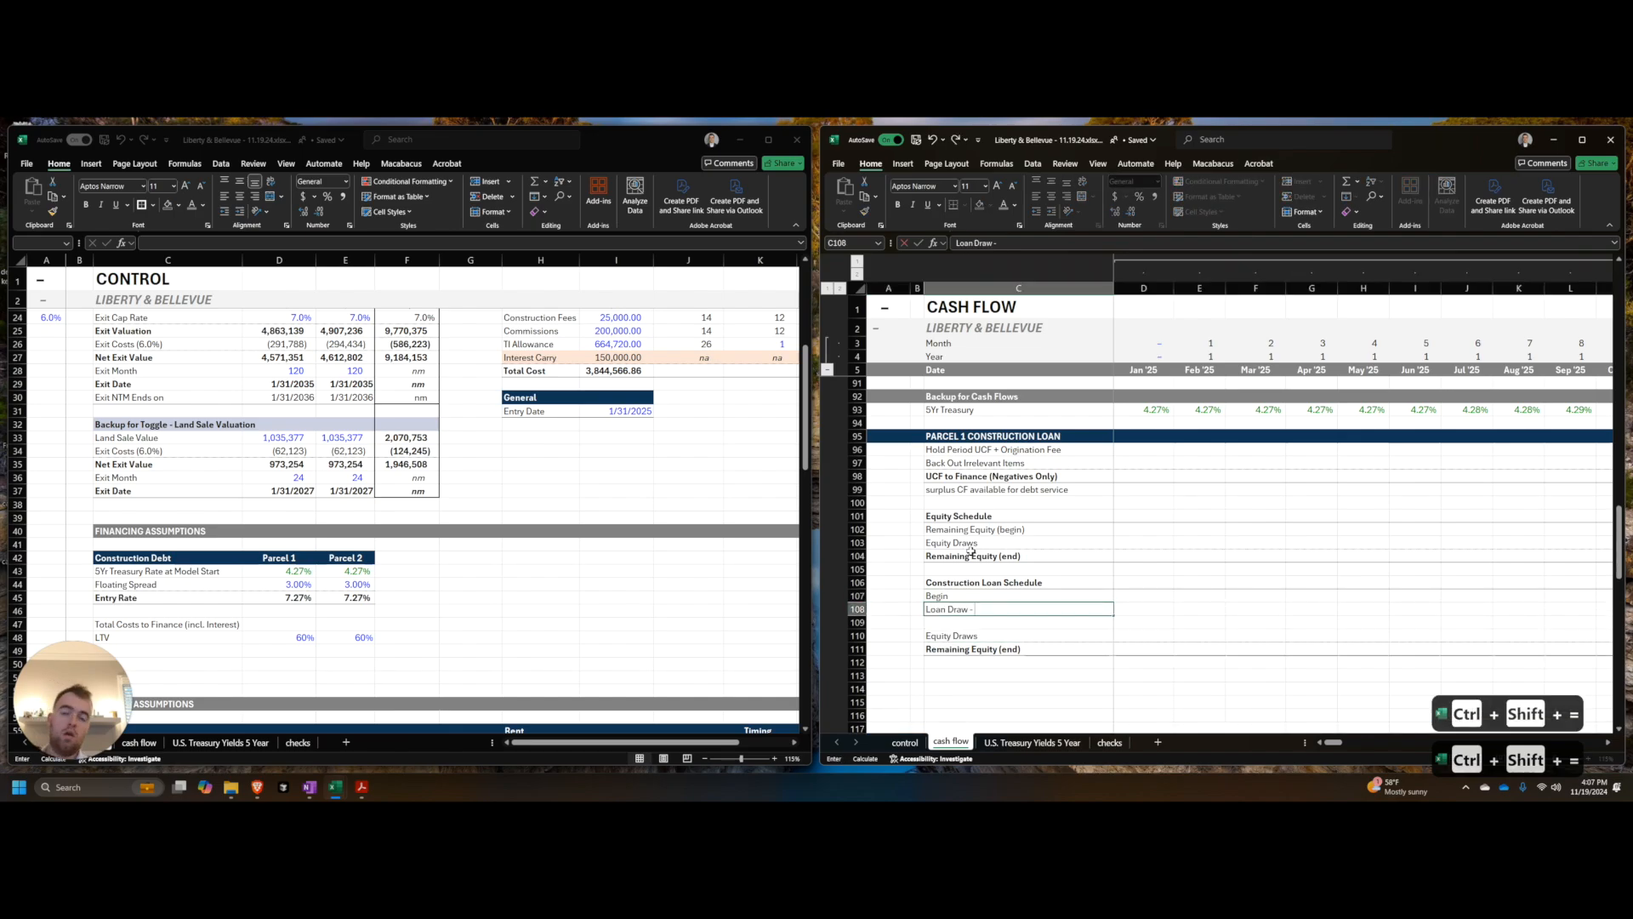
{"action": "type", "text": "P"}
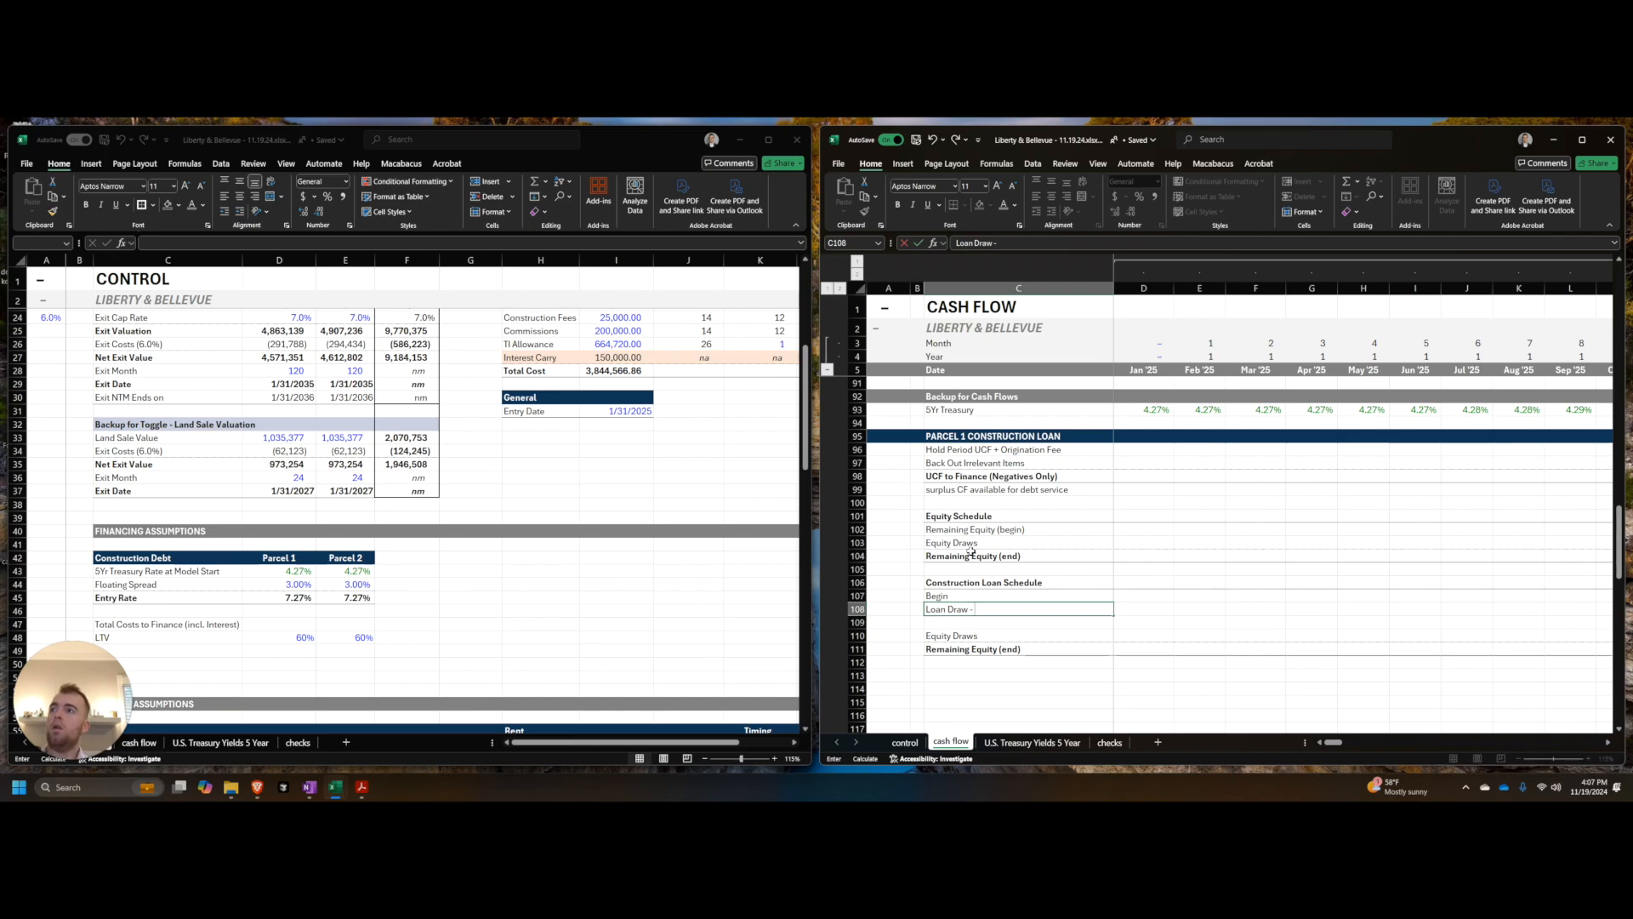
{"action": "type", "text": "is"}
{"action": "key", "text": "Return"}
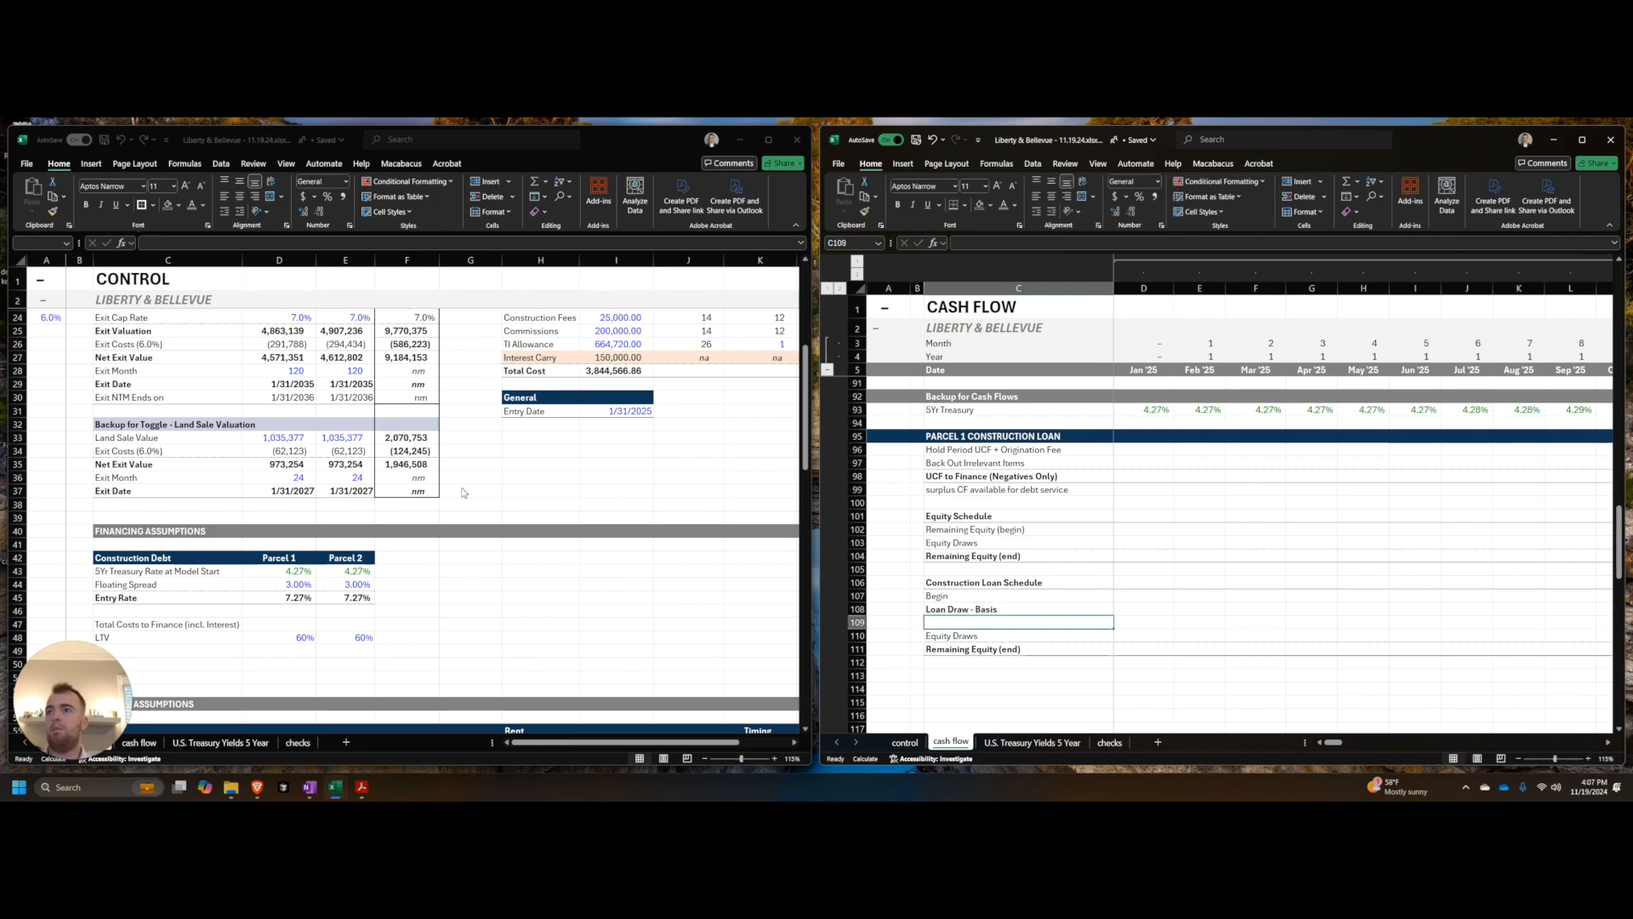
Step: Rename the Parcel 2 label Construction Loan Draw - Costs in C68 to Construction Loan Draw - Basis
{"action": "left_click", "coordinate": [255, 625]}
{"action": "scroll", "coordinate": [251, 559], "scroll_direction": "up", "scroll_amount": 5}
{"action": "scroll", "coordinate": [251, 559], "scroll_direction": "down", "scroll_amount": 3}
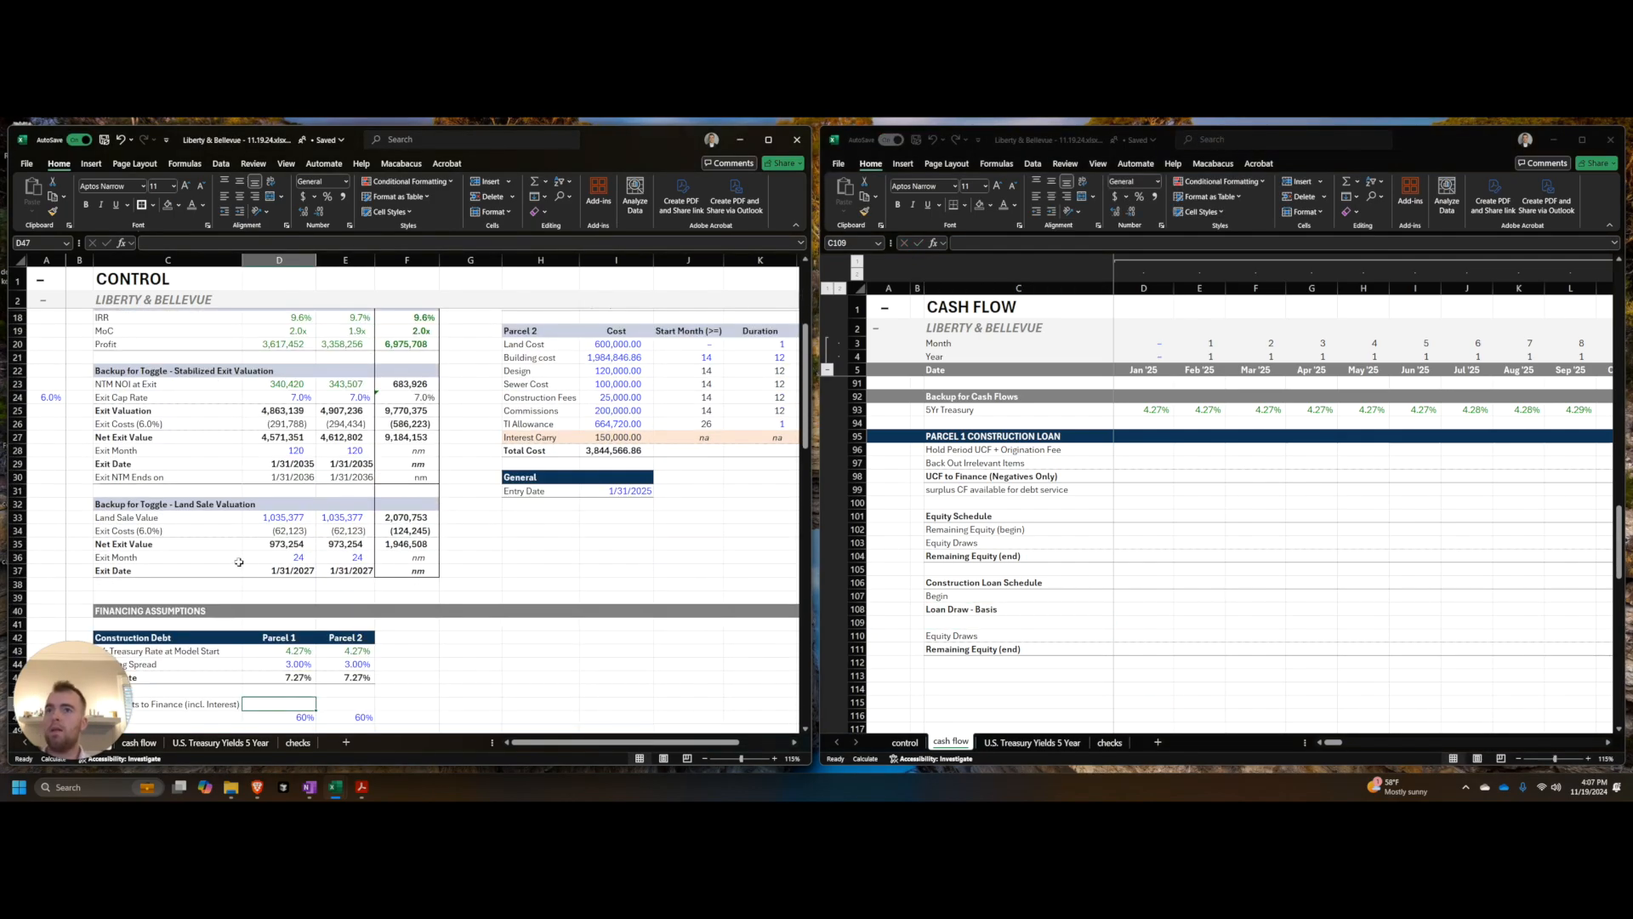
{"action": "left_click", "coordinate": [1003, 519]}
{"action": "scroll", "coordinate": [1011, 517], "scroll_direction": "up", "scroll_amount": 8}
{"action": "scroll", "coordinate": [1009, 496], "scroll_direction": "up", "scroll_amount": 1}
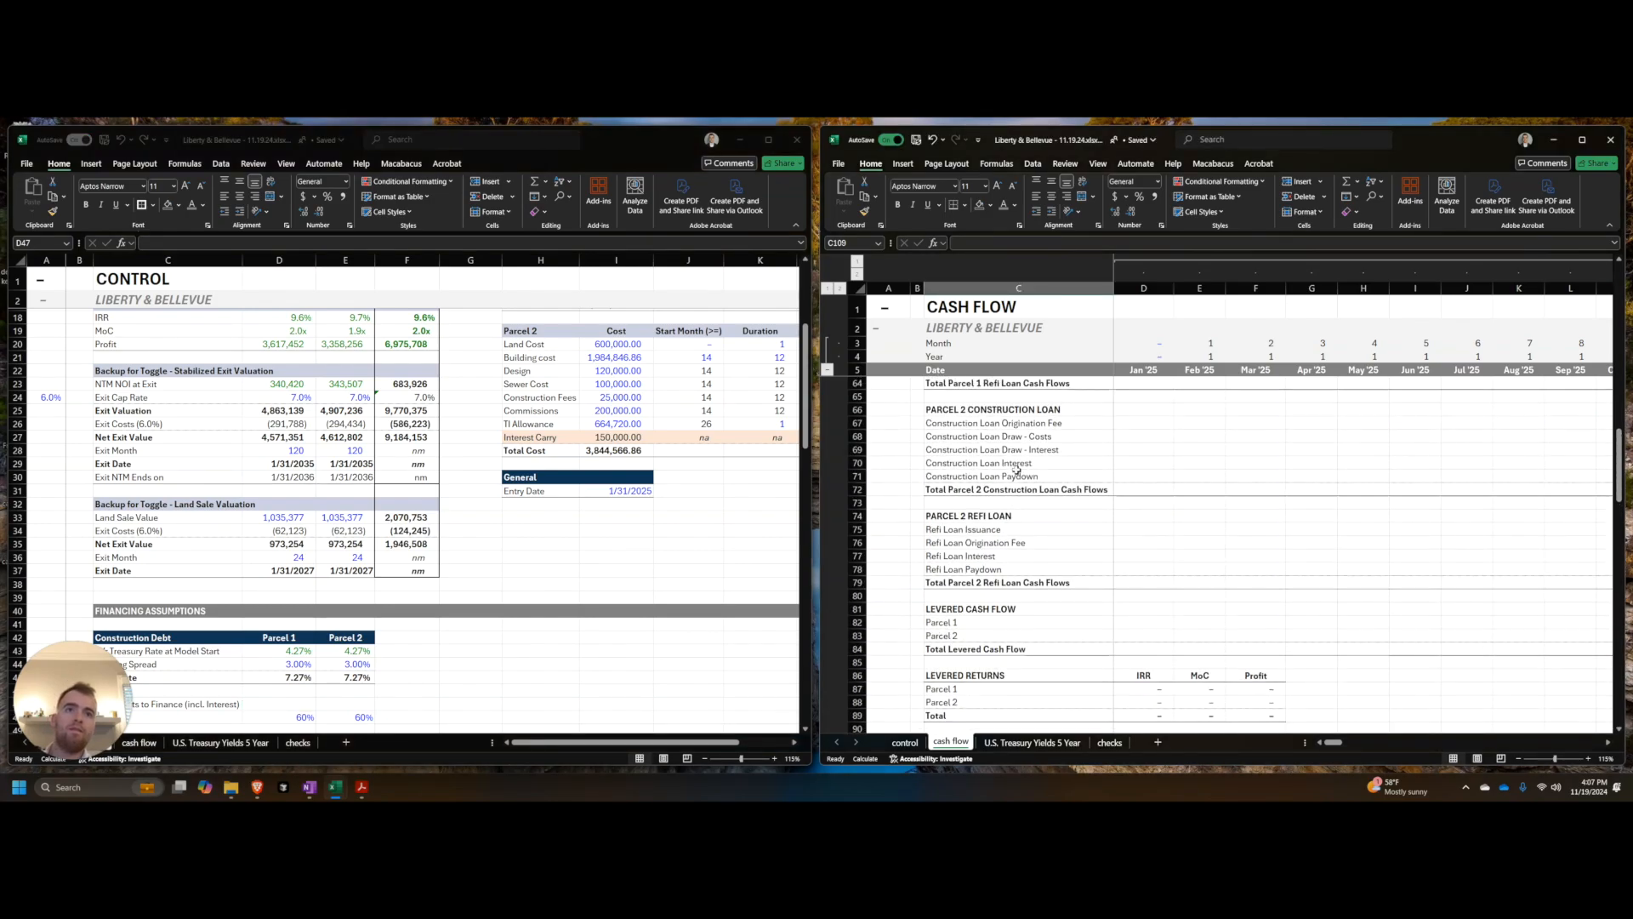
{"action": "left_click", "coordinate": [1026, 439]}
{"action": "key", "text": "F2"}
{"action": "key", "text": "ctrl+shift+Left"}
{"action": "type", "text": "Basis"}
{"action": "key", "text": "Return"}
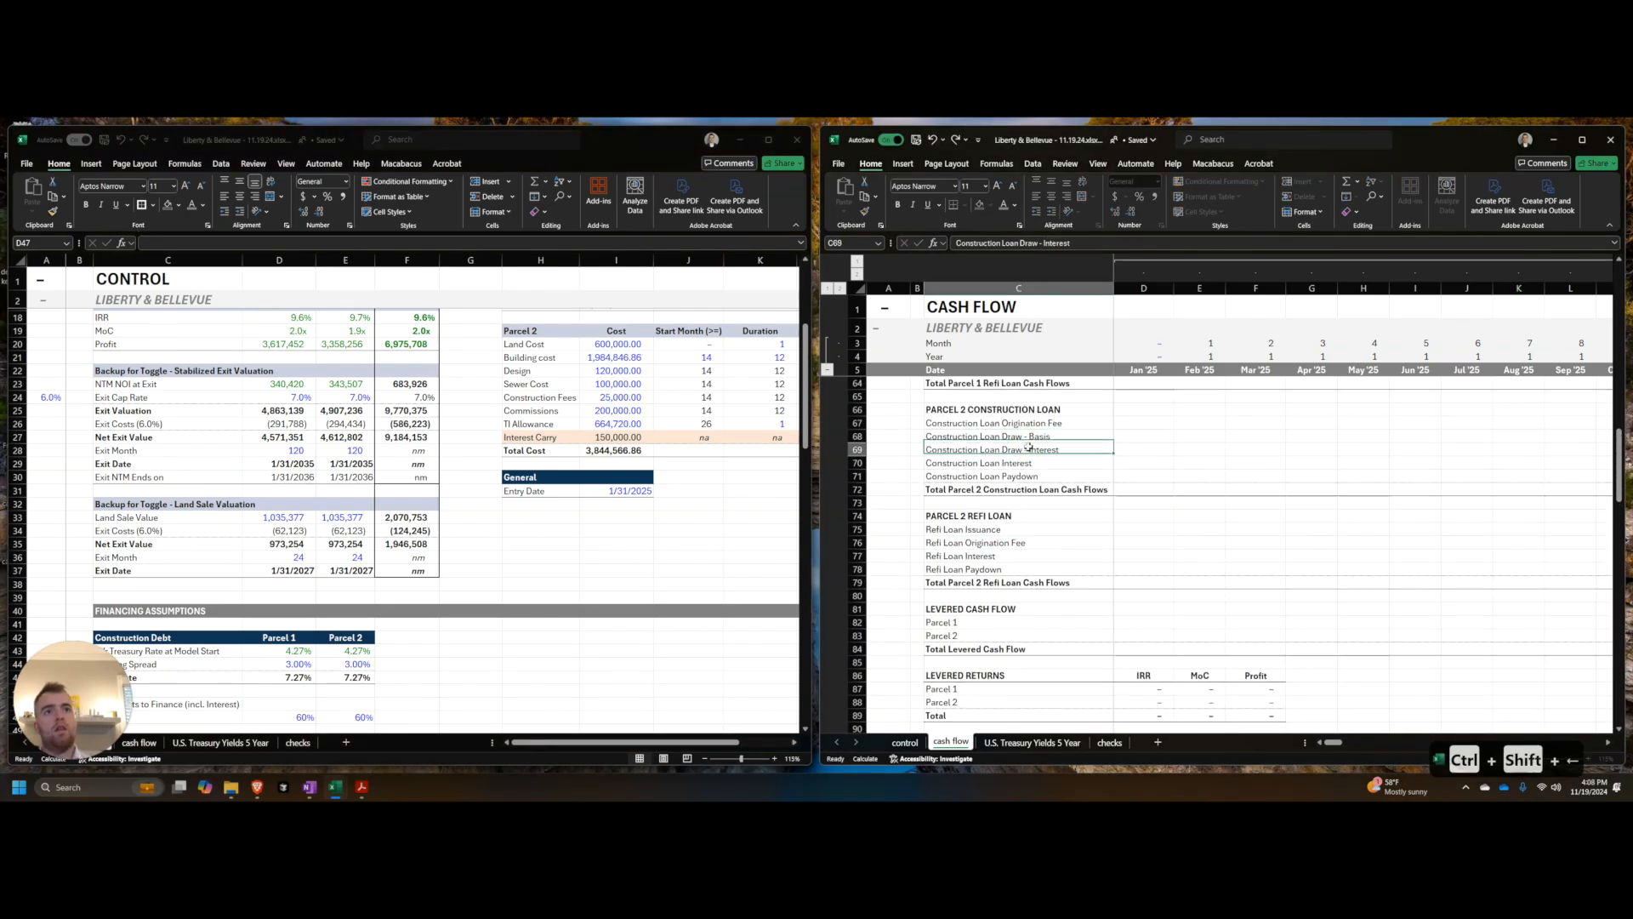
Step: Rename the Parcel 1 label Construction Loan Draw - Costs in C53 to Construction Loan Draw - Basis
{"action": "scroll", "coordinate": [1053, 425], "scroll_direction": "up", "scroll_amount": 4}
{"action": "left_click", "coordinate": [1059, 397]}
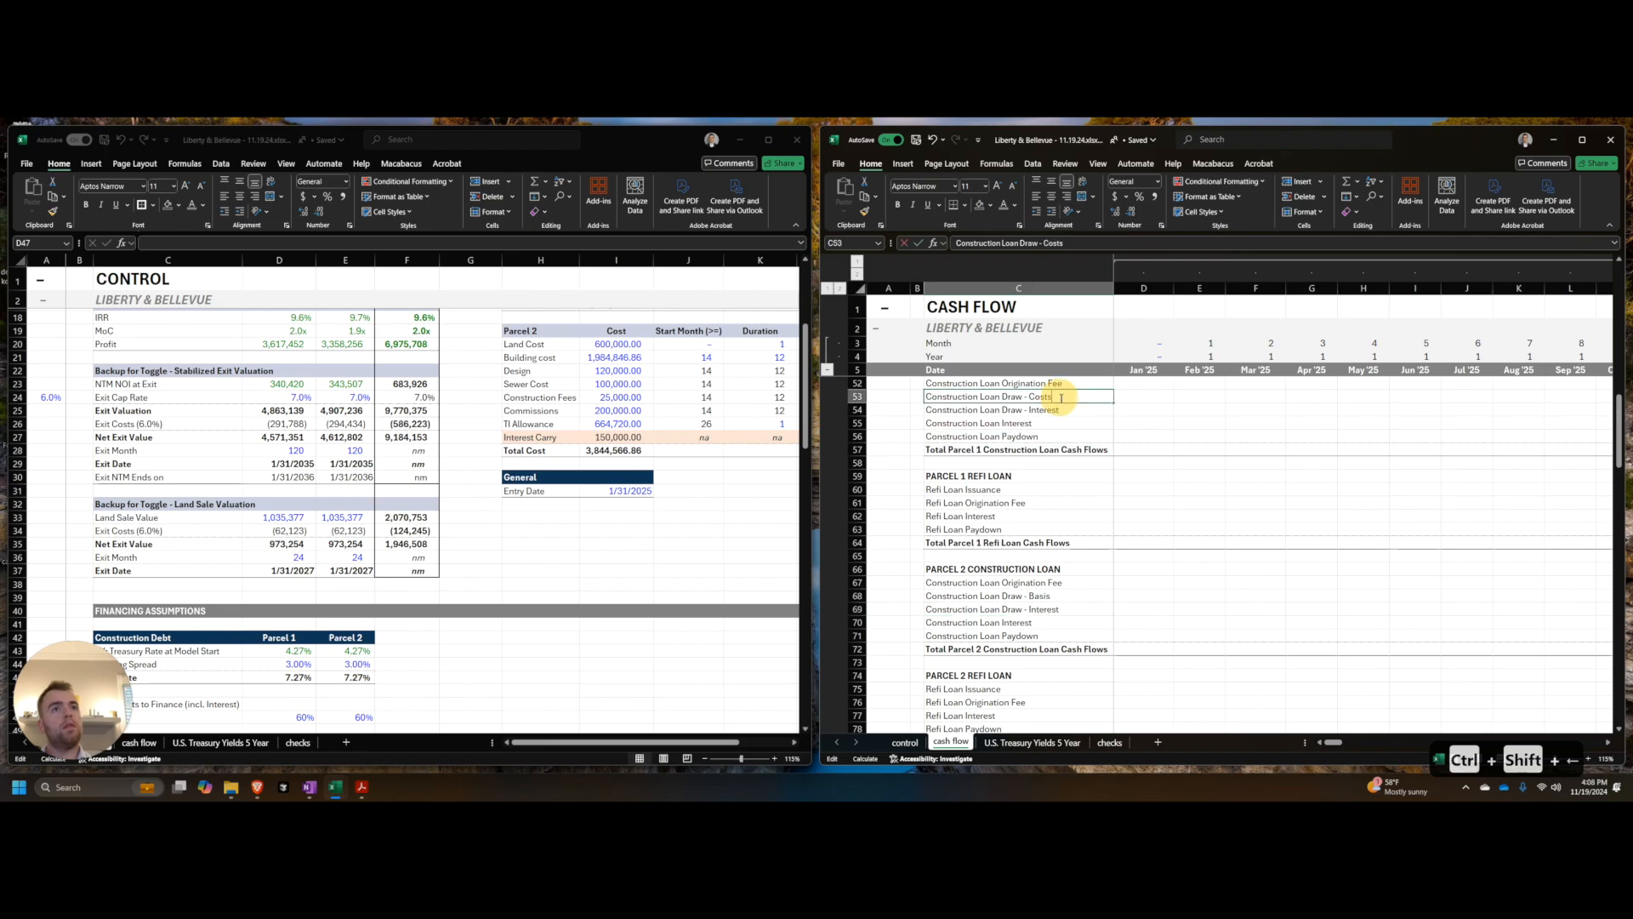
{"action": "key", "text": "F2"}
{"action": "key", "text": "ctrl+shift+Left"}
{"action": "type", "text": "Basis"}
{"action": "key", "text": "Return"}
Step: Remove the bold formatting from the Loan Draw - Basis row 108 in the Construction Loan Schedule
{"action": "scroll", "coordinate": [1059, 396], "scroll_direction": "down", "scroll_amount": 16}
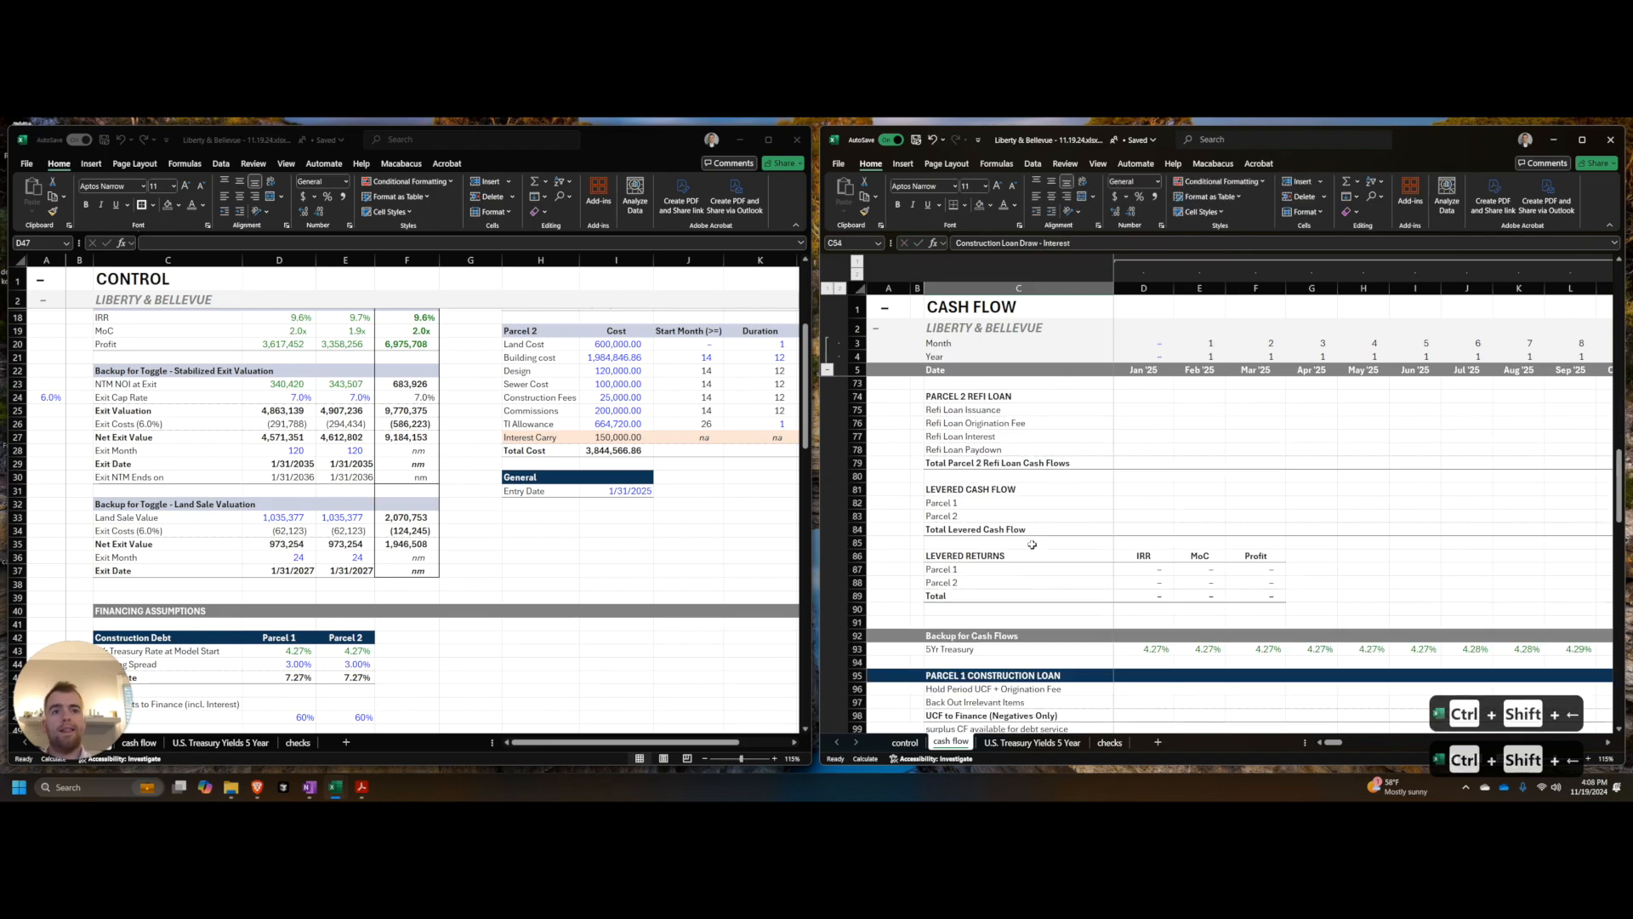
{"action": "left_click", "coordinate": [1017, 515]}
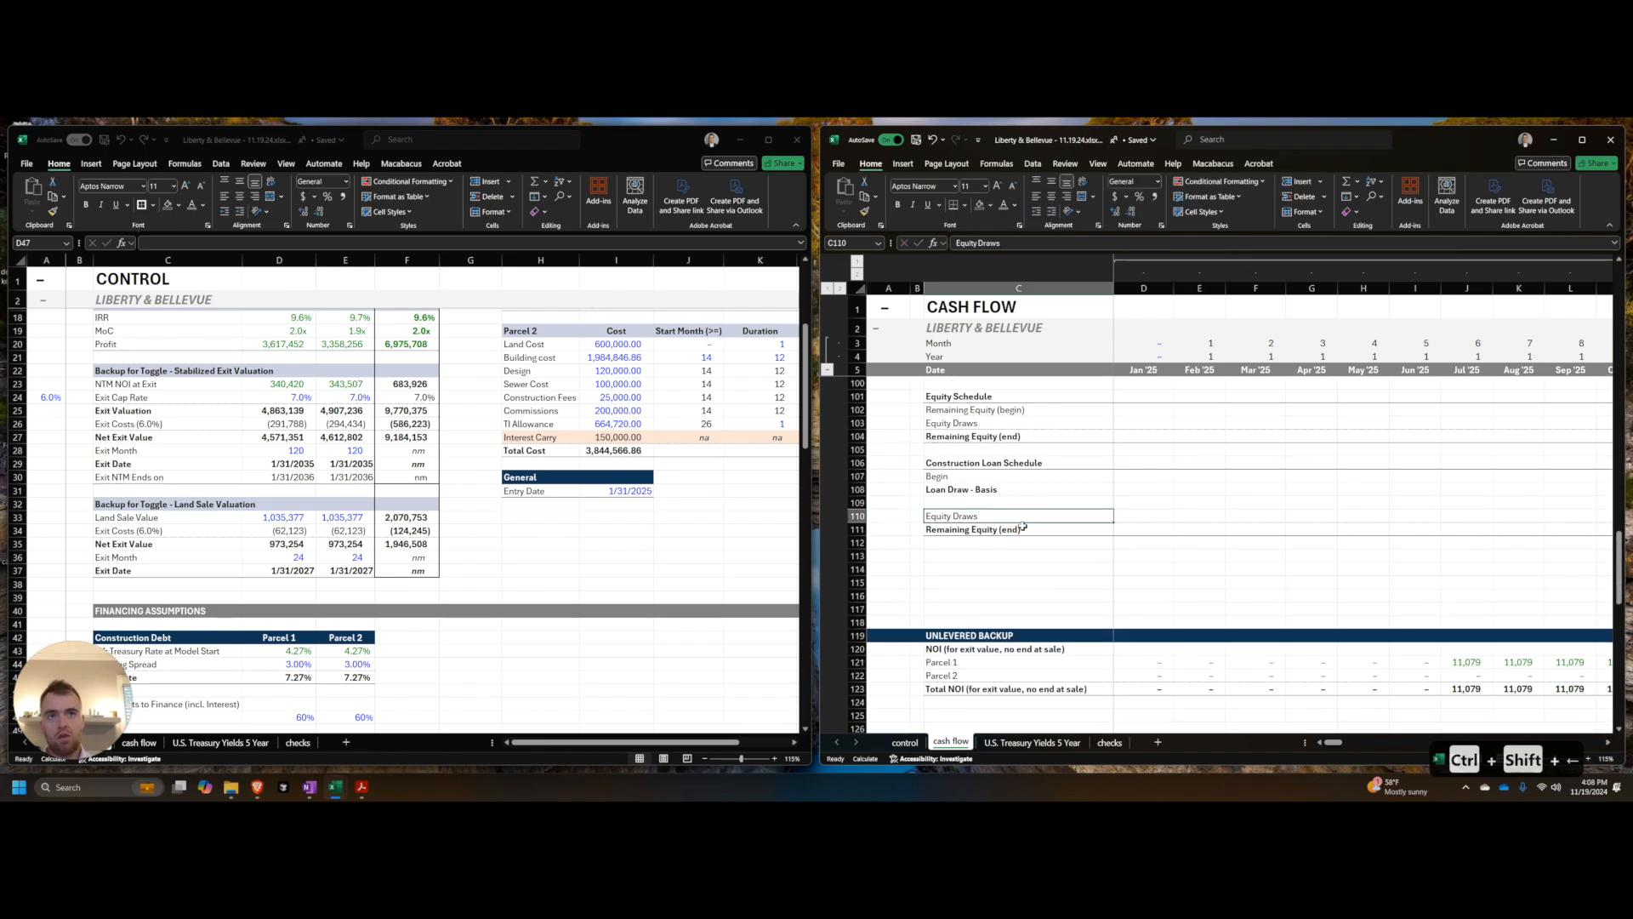
{"action": "key", "text": "Up"}
{"action": "key", "text": "Up"}
{"action": "key", "text": "ctrl+shift+Right"}
{"action": "key", "text": "ctrl+b"}
{"action": "key", "text": "Down"}
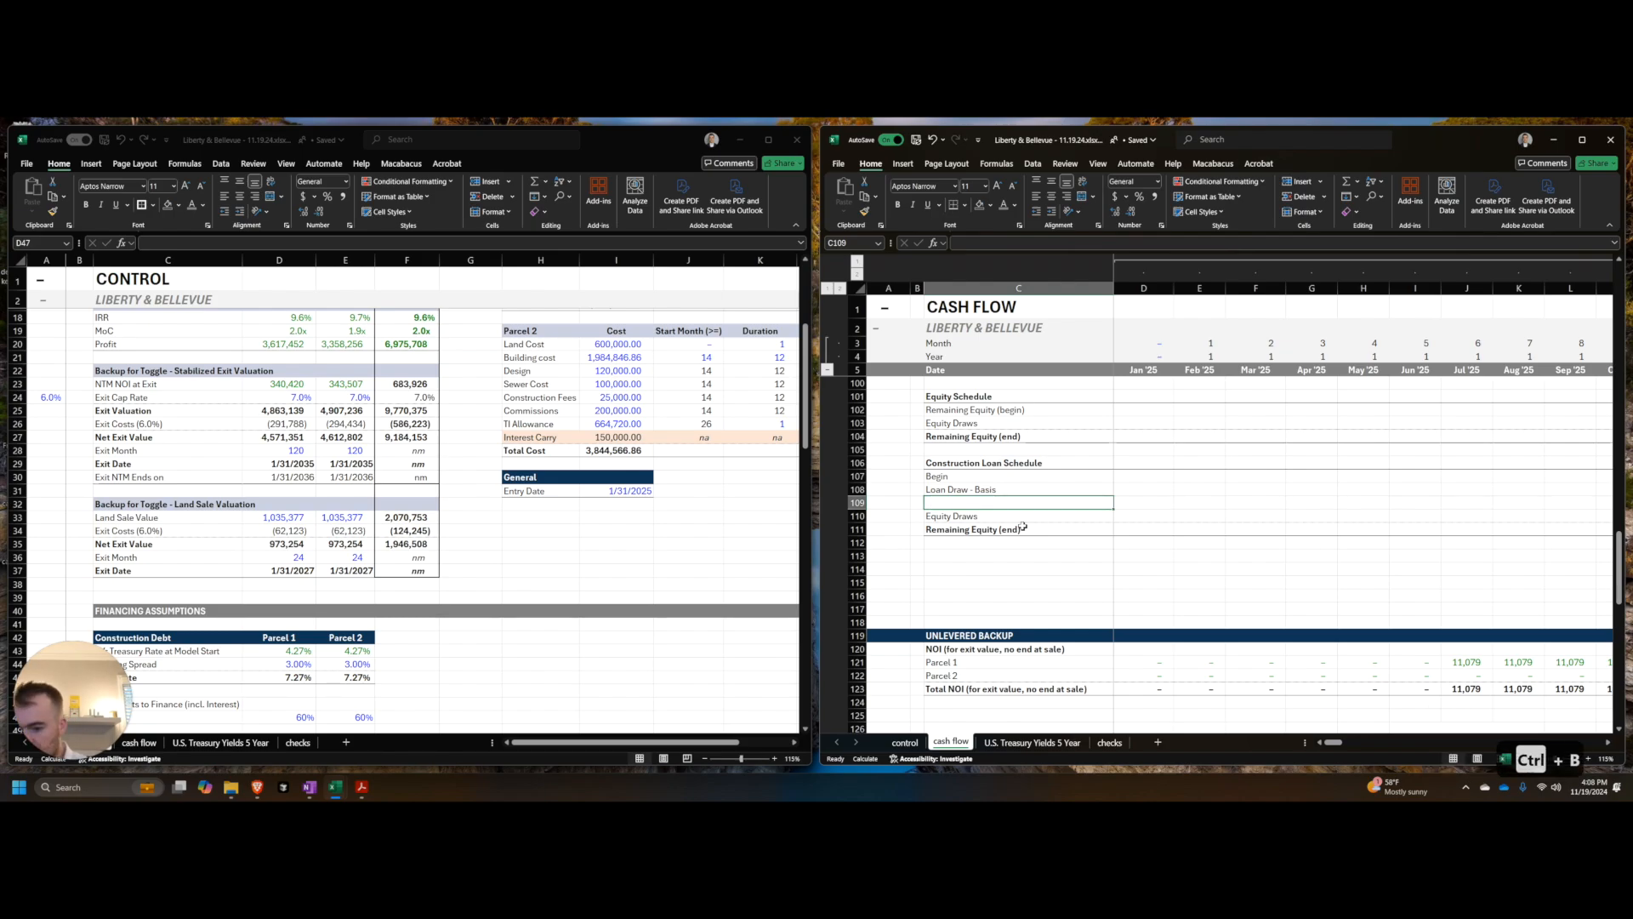
Step: Label C109 Loan Draw - Interest and C110 Loan Paydown
{"action": "type", "text": "Loan Draw - Interest"}
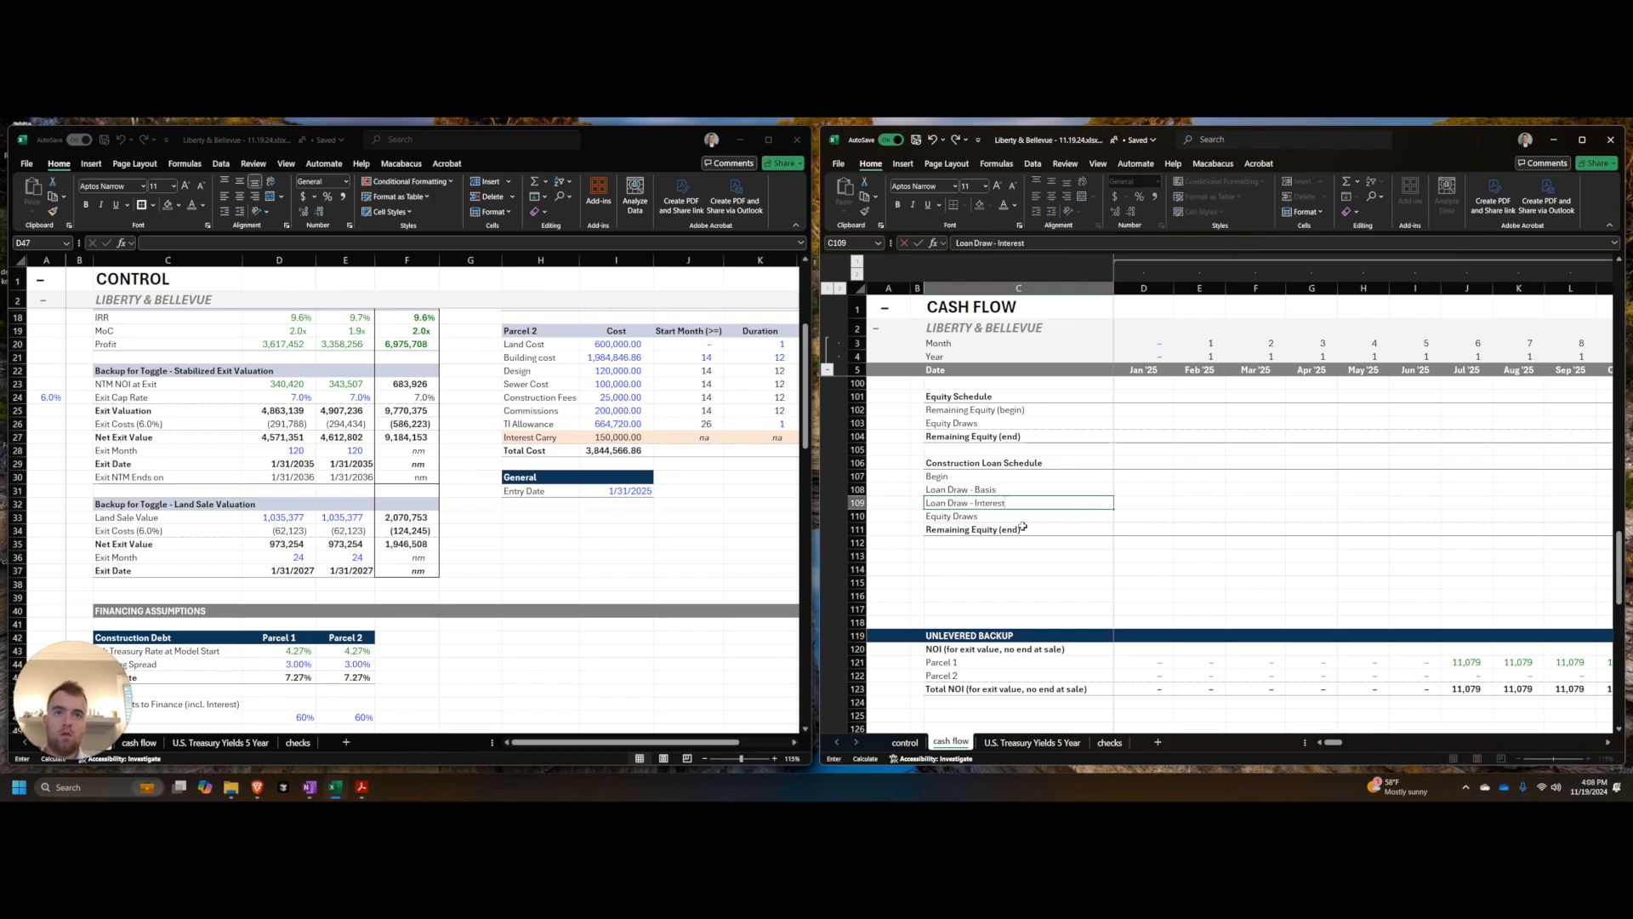
{"action": "key", "text": "Return"}
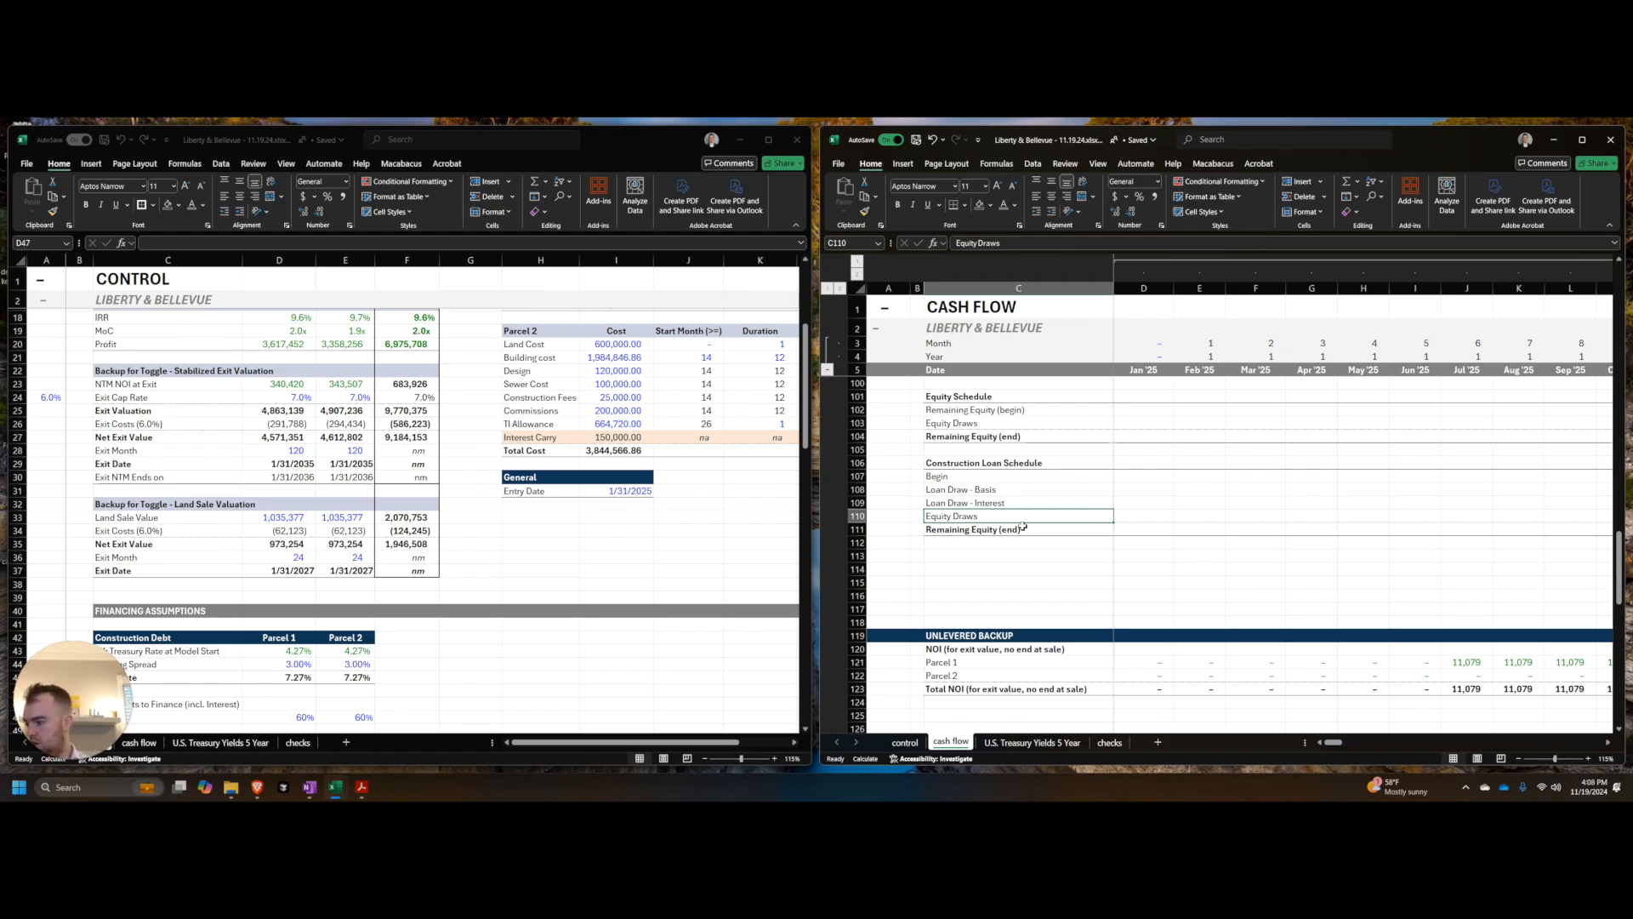
{"action": "type", "text": "Loan Paydown"}
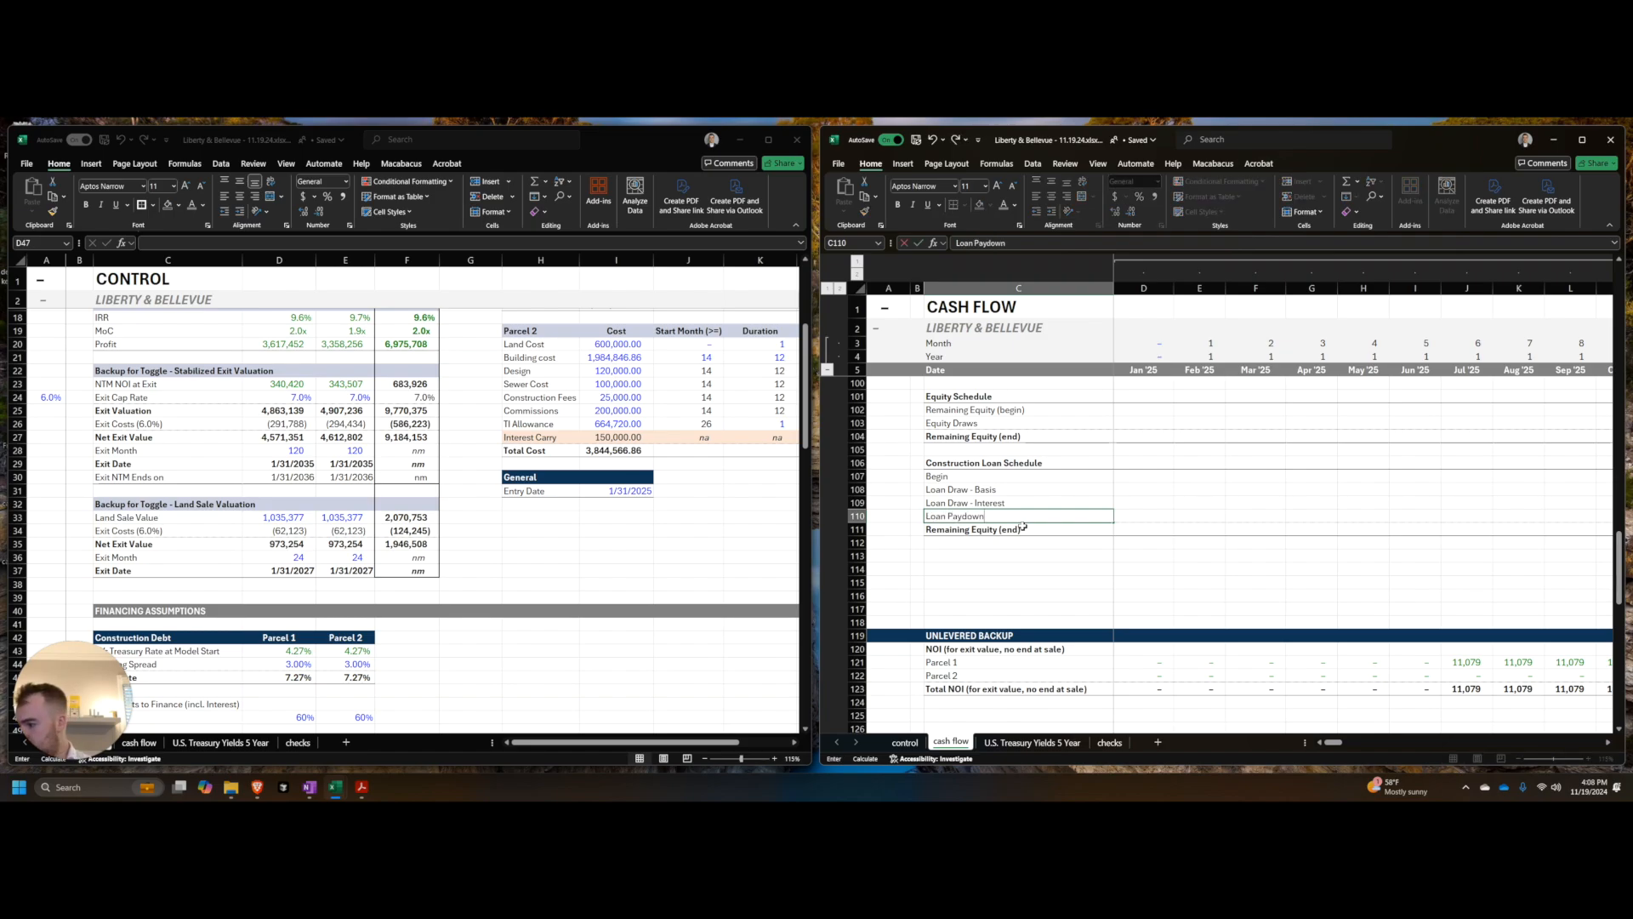
{"action": "key", "text": "Return"}
Step: Enter 0 as the Construction Loan Schedule's beginning balance in D107 and apply the number format
{"action": "key", "text": "Right"}
{"action": "key", "text": "Up"}
{"action": "key", "text": "Up"}
{"action": "key", "text": "Up"}
{"action": "key", "text": "Up"}
{"action": "type", "text": "0"}
{"action": "key", "text": "ctrl+Return"}
{"action": "key", "text": "ctrl+shift+1"}
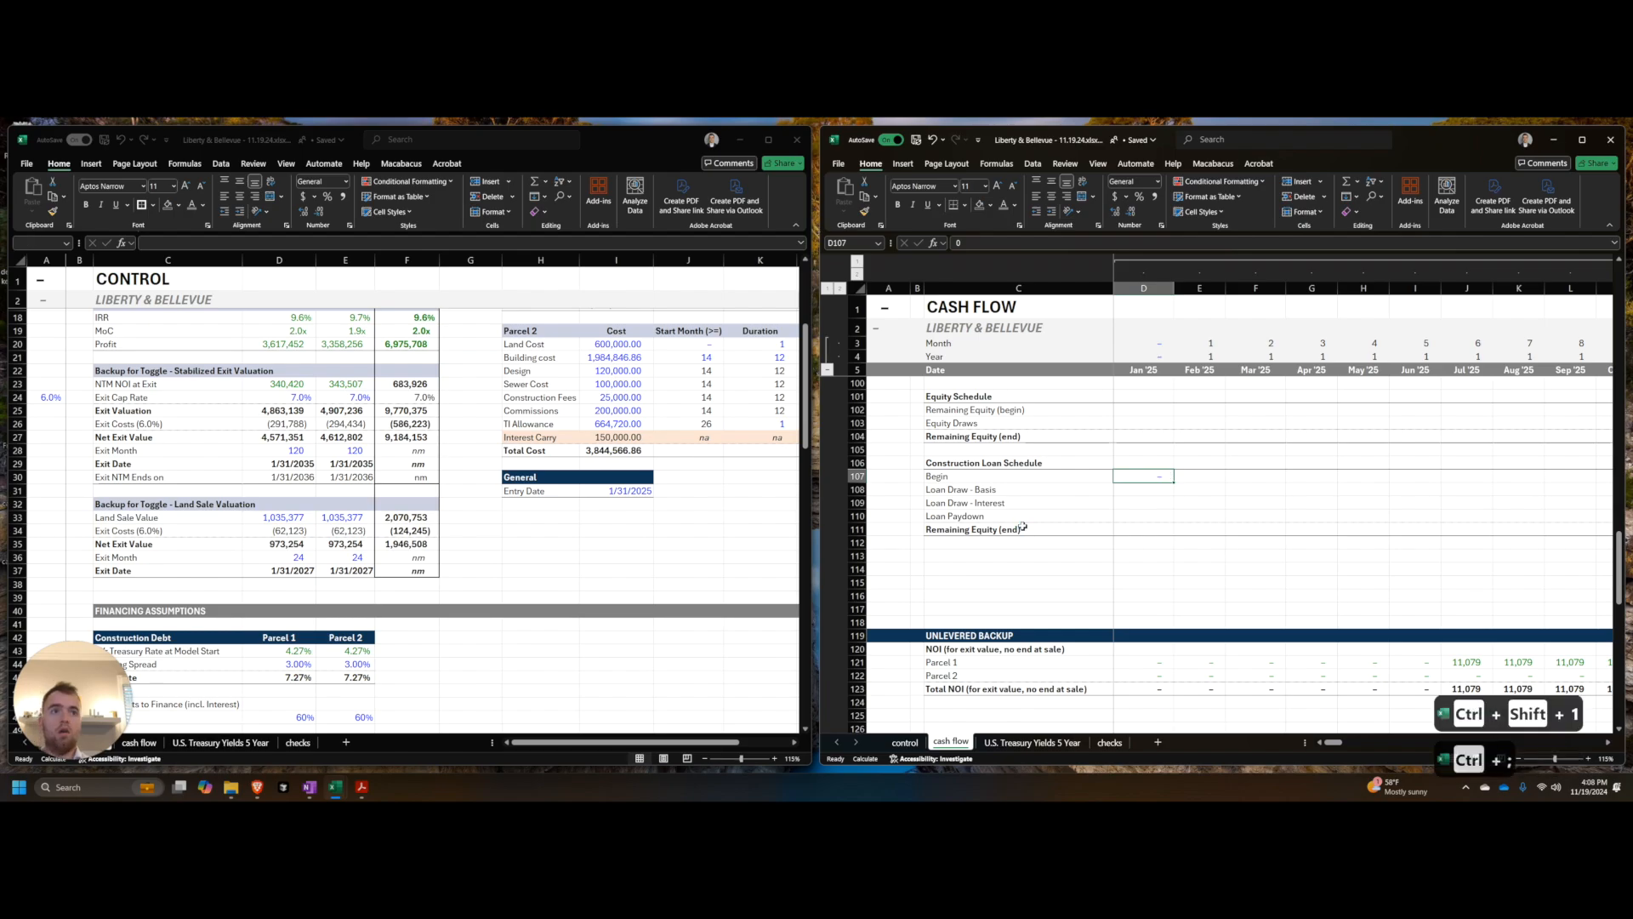
Step: Give the beginning balance cell D107 a light grey pattern fill
{"action": "key", "text": "ctrl+1"}
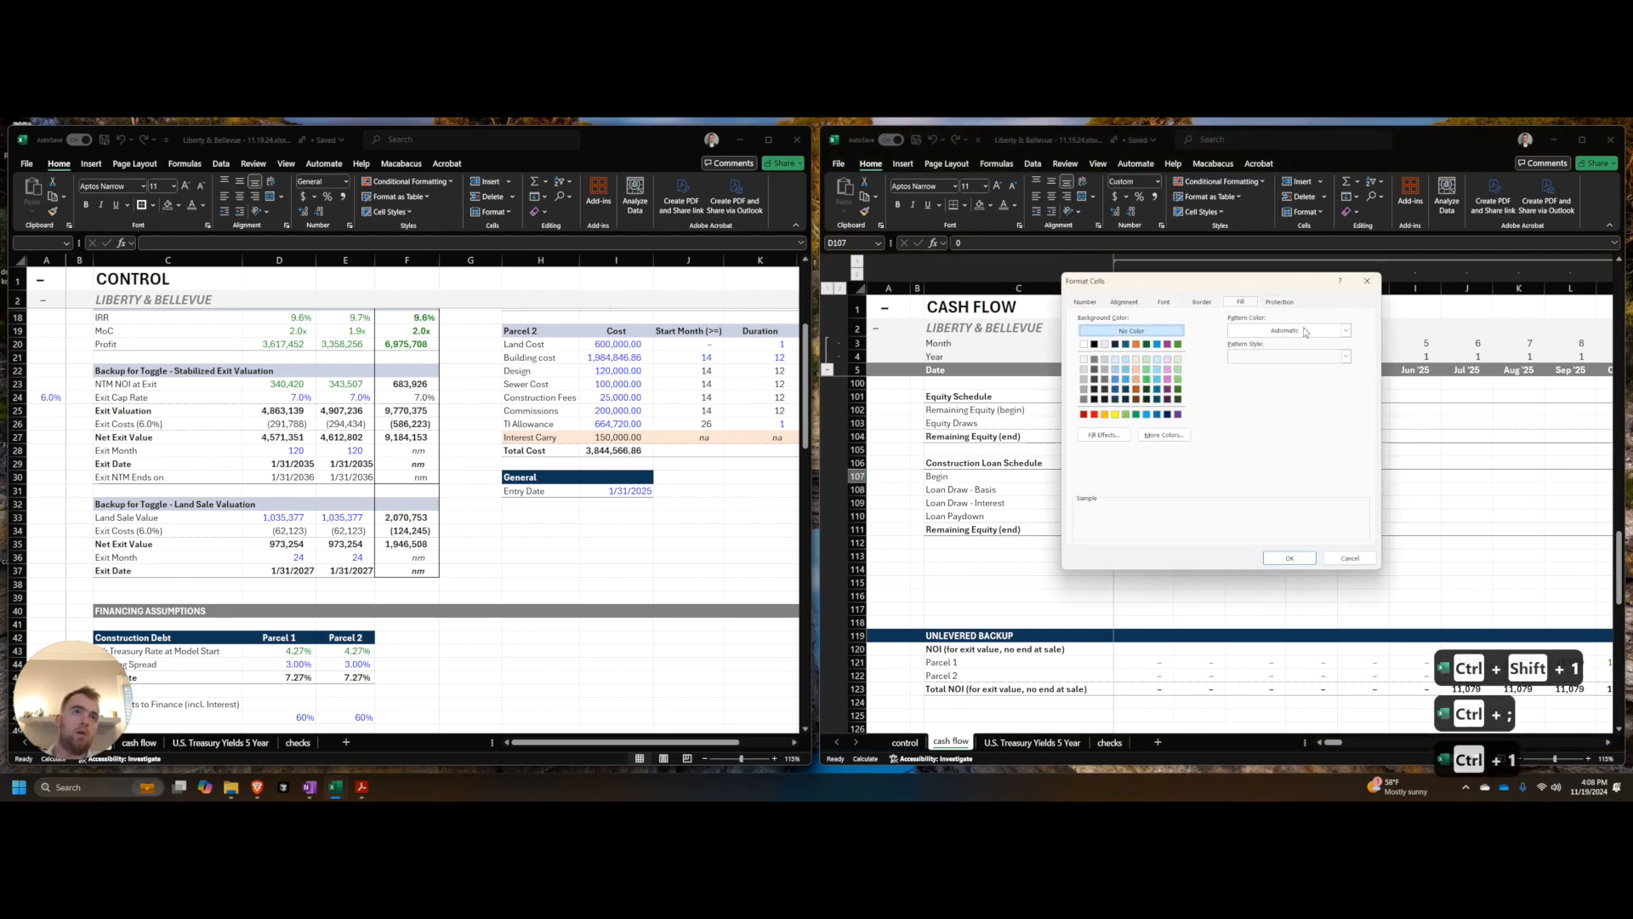
{"action": "left_click", "coordinate": [1346, 356]}
{"action": "left_click", "coordinate": [1293, 403]}
{"action": "left_click", "coordinate": [1291, 558]}
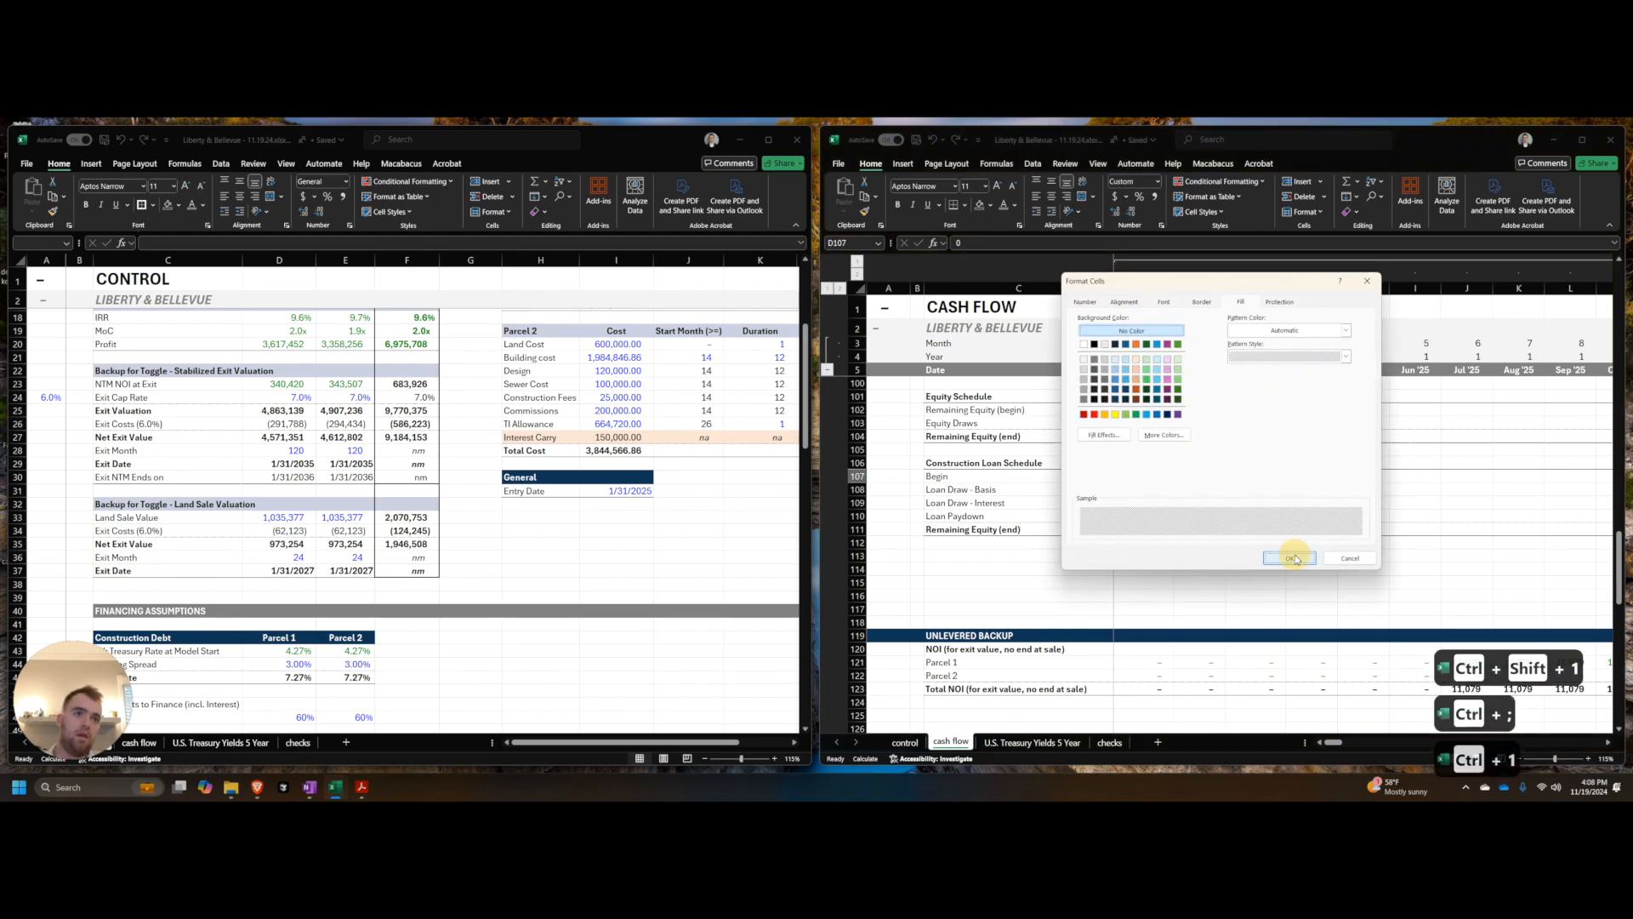
Step: Sum D107 through D110 in D111 as the Construction Loan Schedule's ending balance
{"action": "key", "text": "Down"}
{"action": "key", "text": "Down"}
{"action": "key", "text": "Down"}
{"action": "key", "text": "Down"}
{"action": "type", "text": "=su"}
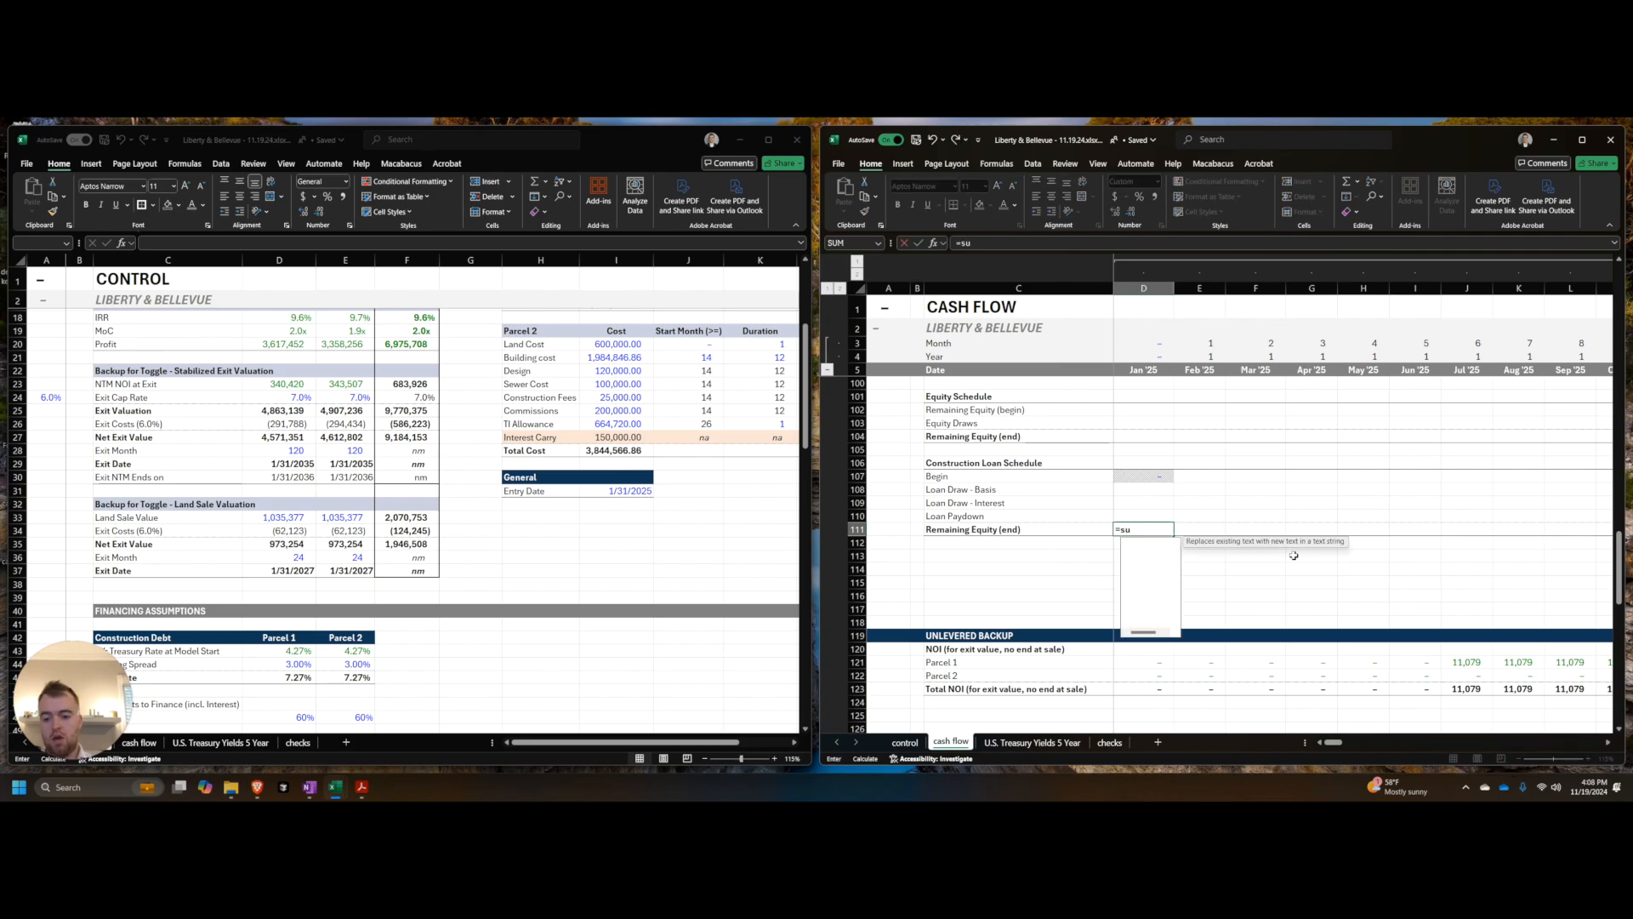
{"action": "type", "text": "m("}
{"action": "key", "text": "Up"}
{"action": "key", "text": "ctrl+shift+Up"}
{"action": "key", "text": "Return"}
{"action": "key", "text": "ctrl+Up"}
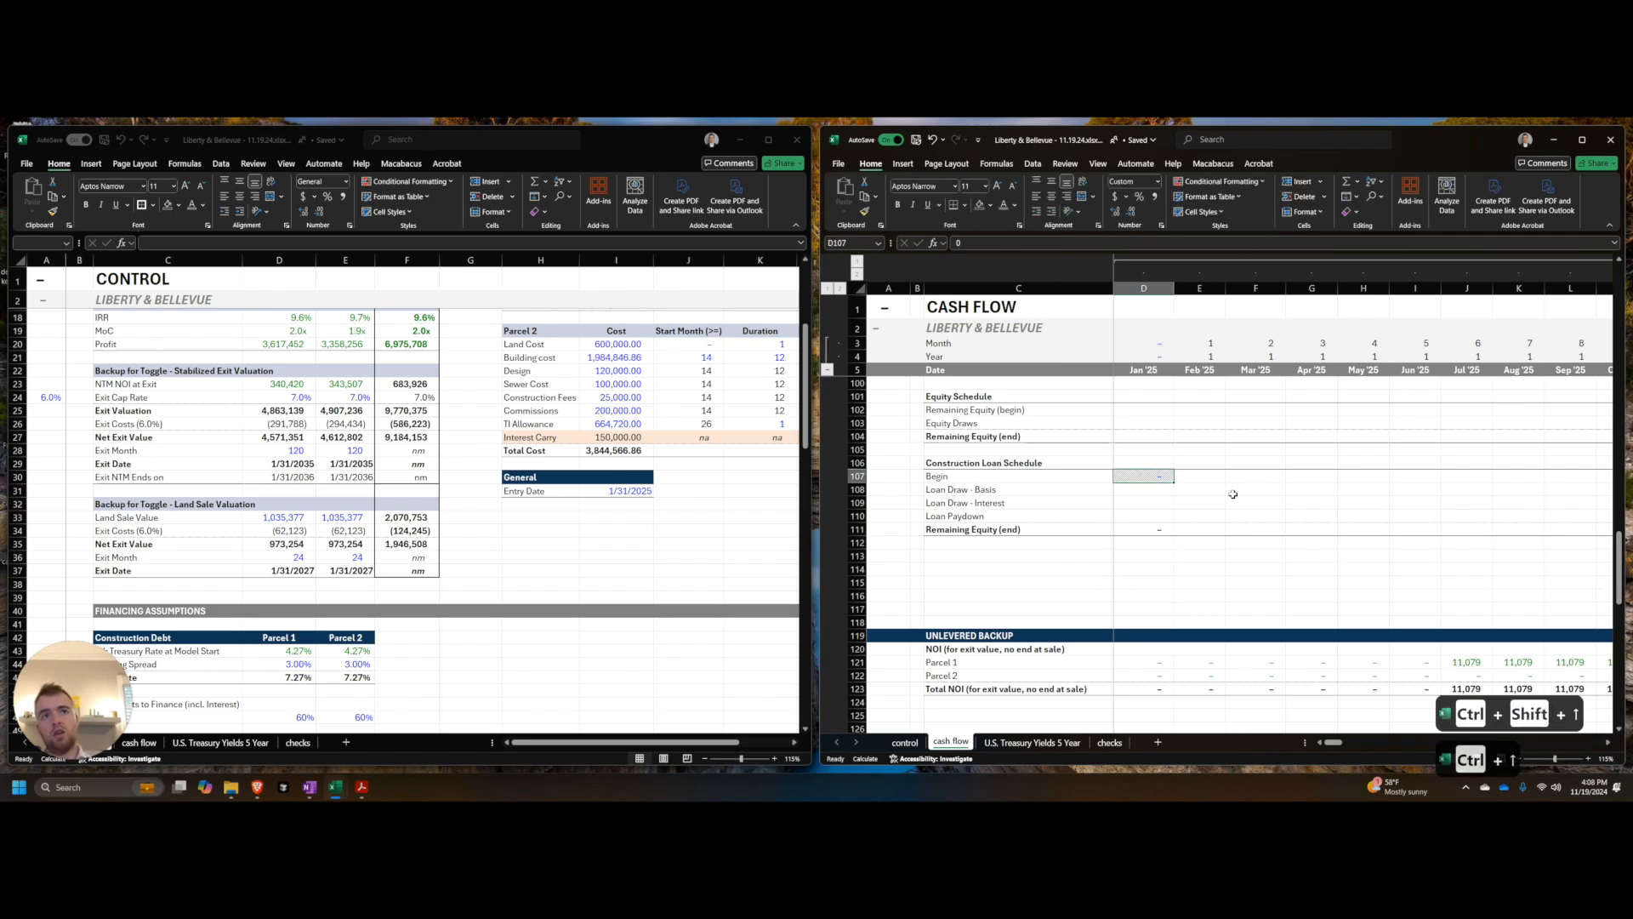
Step: Review the Construction Debt inputs on the control sheet against the Parcel 1 equity and loan schedules
{"action": "scroll", "coordinate": [1208, 494], "scroll_direction": "up", "scroll_amount": 2}
{"action": "left_click", "coordinate": [1163, 491]}
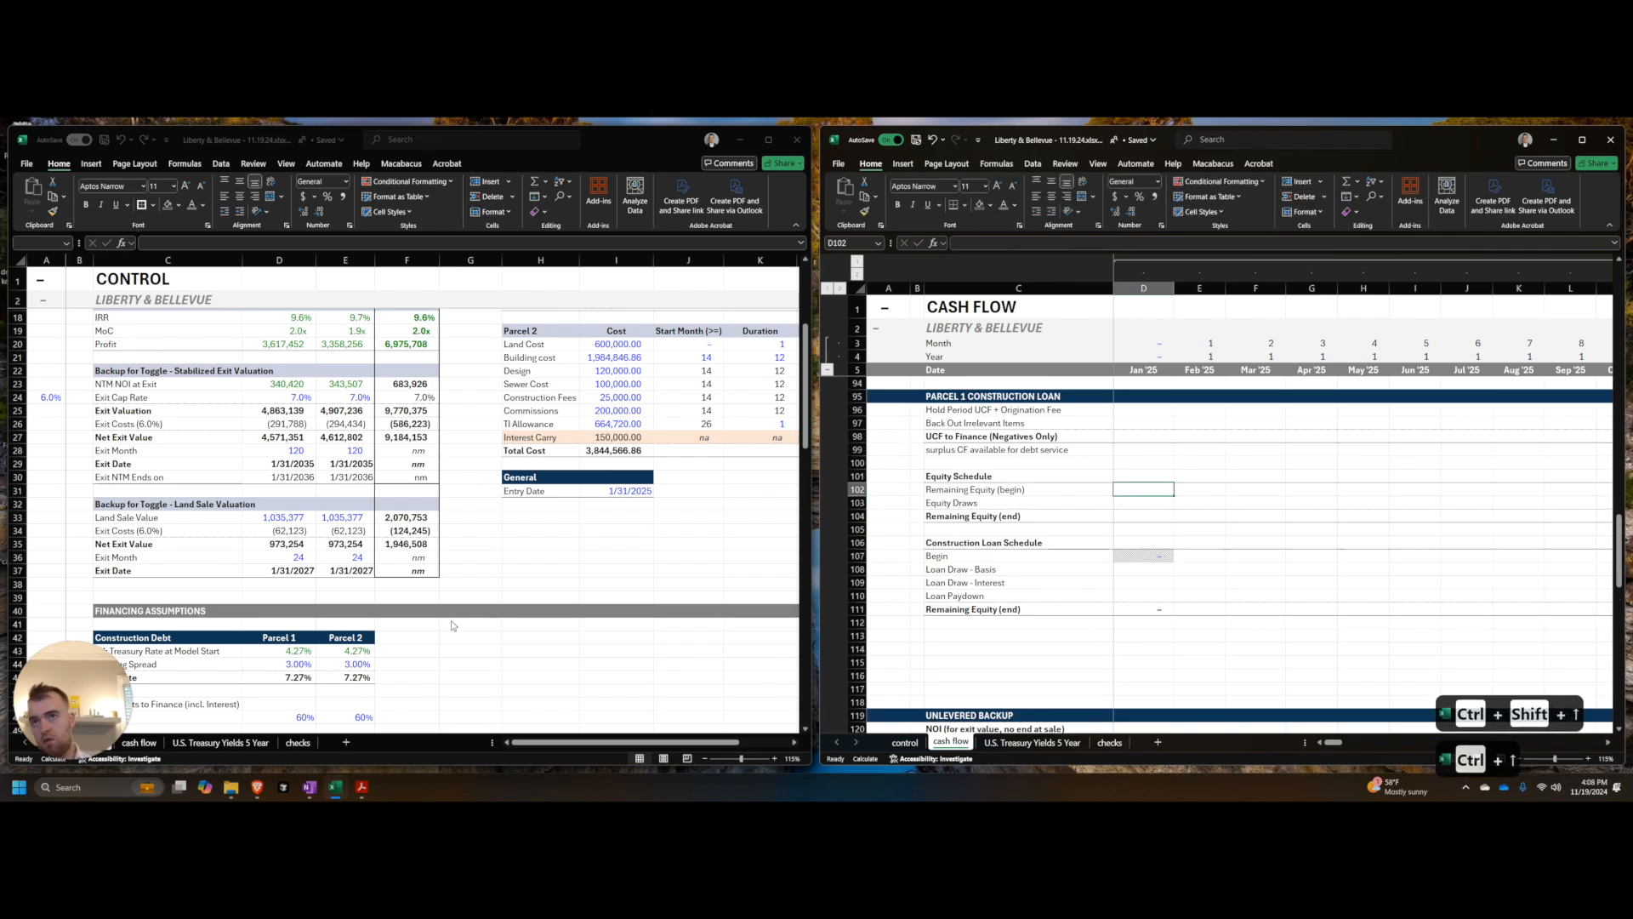
{"action": "left_click", "coordinate": [408, 626]}
{"action": "scroll", "coordinate": [408, 626], "scroll_direction": "down", "scroll_amount": 3}
{"action": "left_click", "coordinate": [200, 620]}
{"action": "left_click", "coordinate": [199, 611]}
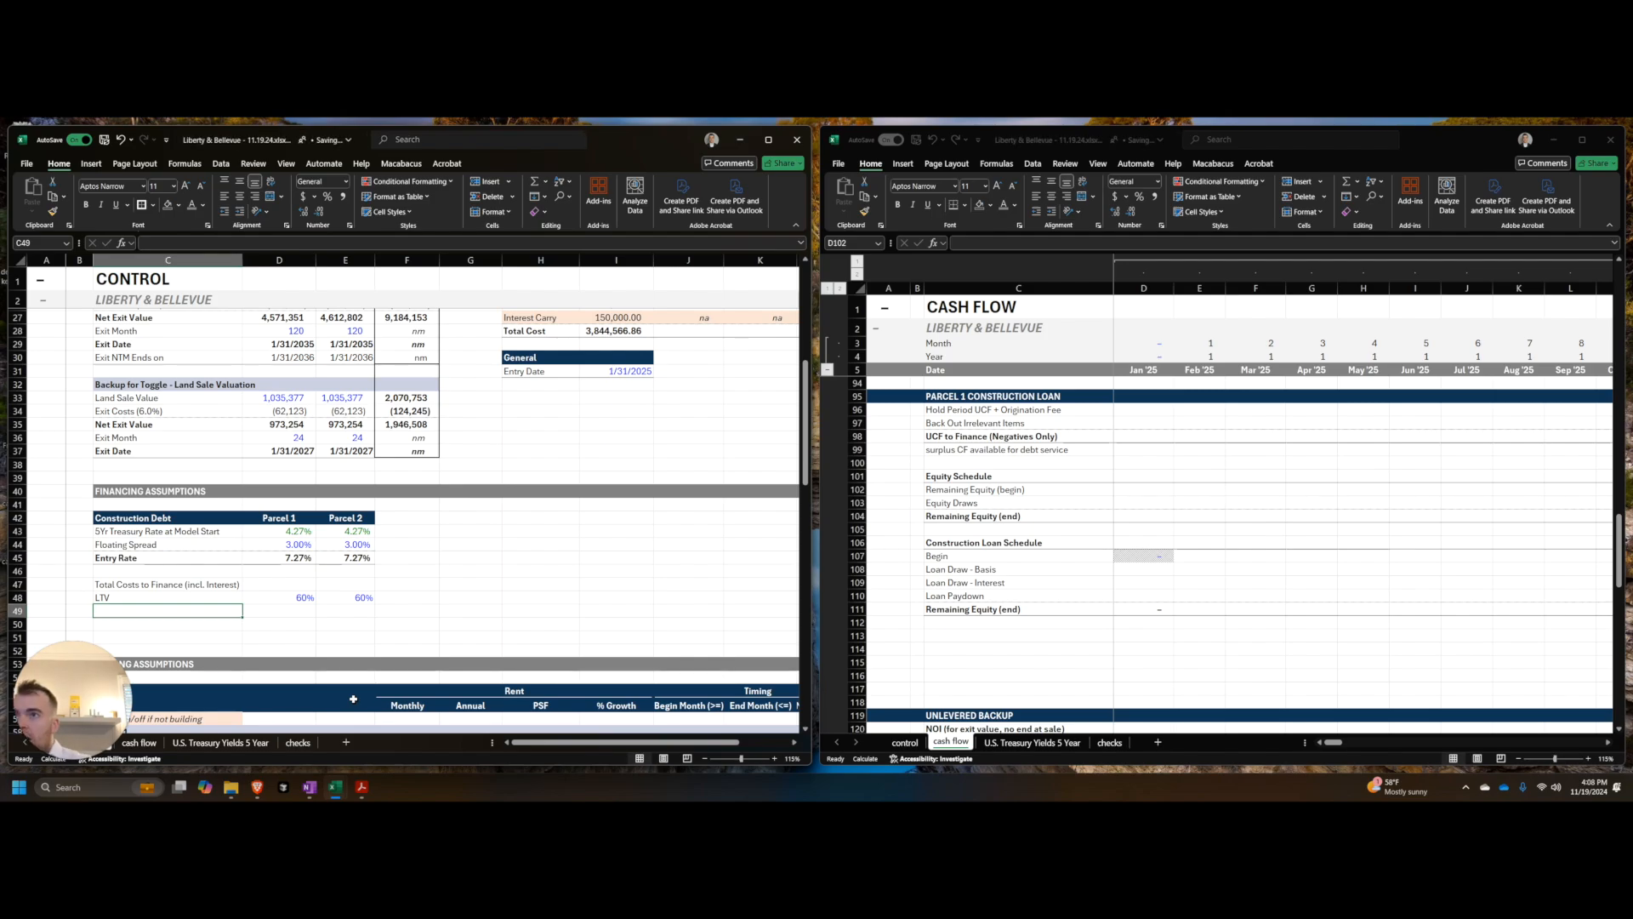
{"action": "left_click", "coordinate": [176, 519]}
{"action": "scroll", "coordinate": [256, 544], "scroll_direction": "up", "scroll_amount": 4}
{"action": "scroll", "coordinate": [278, 557], "scroll_direction": "down", "scroll_amount": 2}
{"action": "scroll", "coordinate": [274, 563], "scroll_direction": "up", "scroll_amount": 6}
{"action": "scroll", "coordinate": [267, 582], "scroll_direction": "down", "scroll_amount": 5}
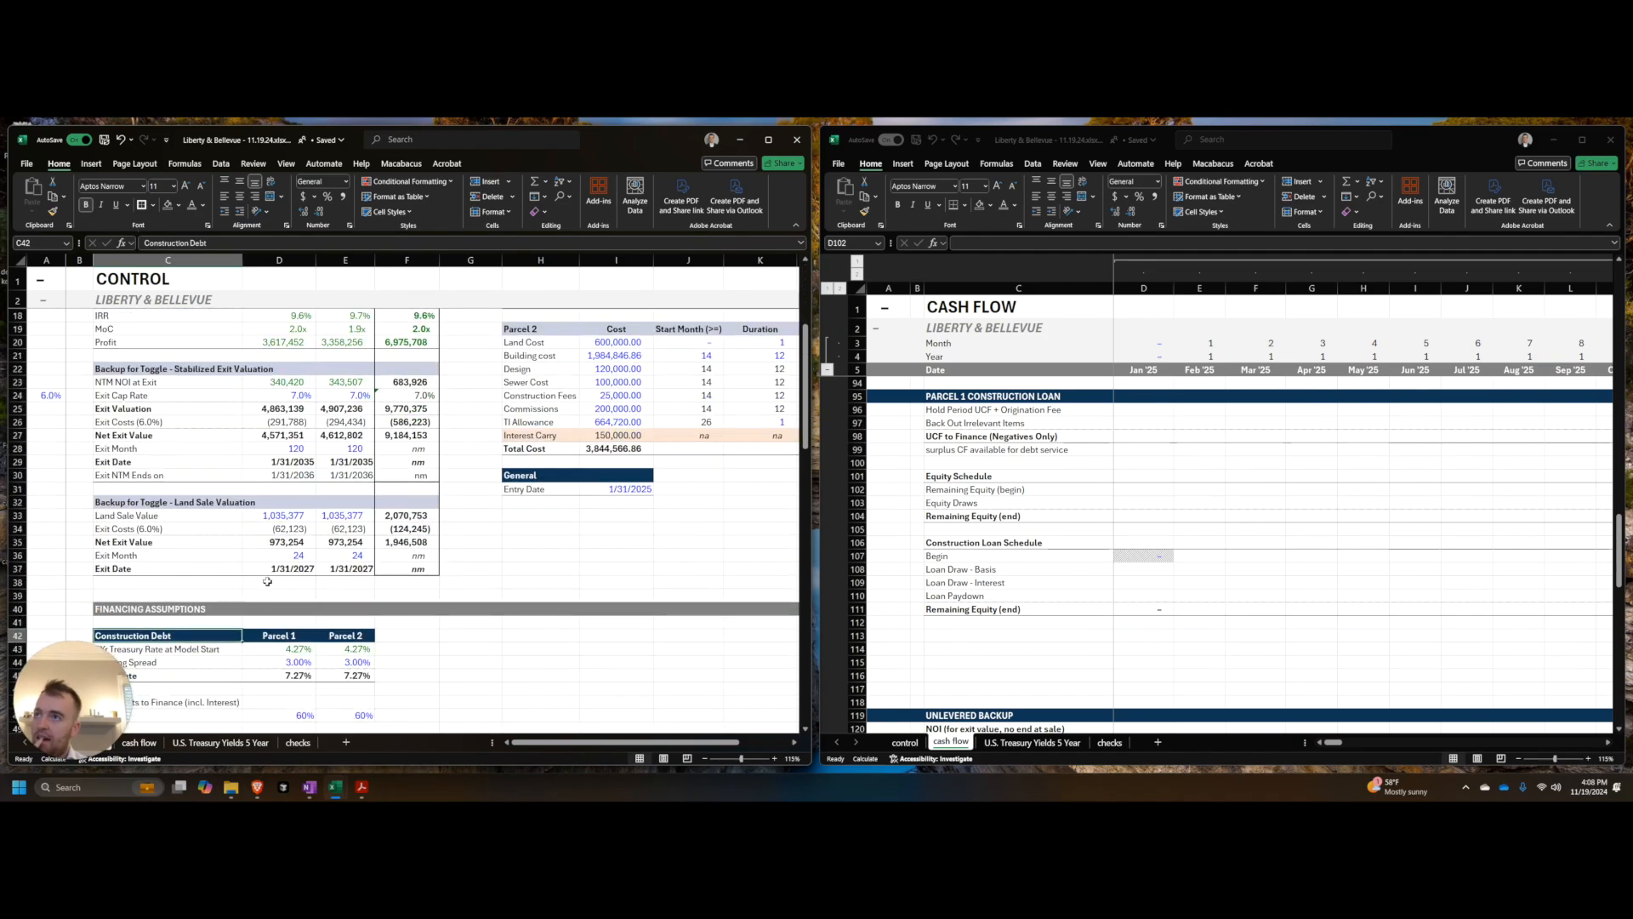
{"action": "scroll", "coordinate": [268, 582], "scroll_direction": "down", "scroll_amount": 5}
{"action": "scroll", "coordinate": [271, 567], "scroll_direction": "up", "scroll_amount": 2}
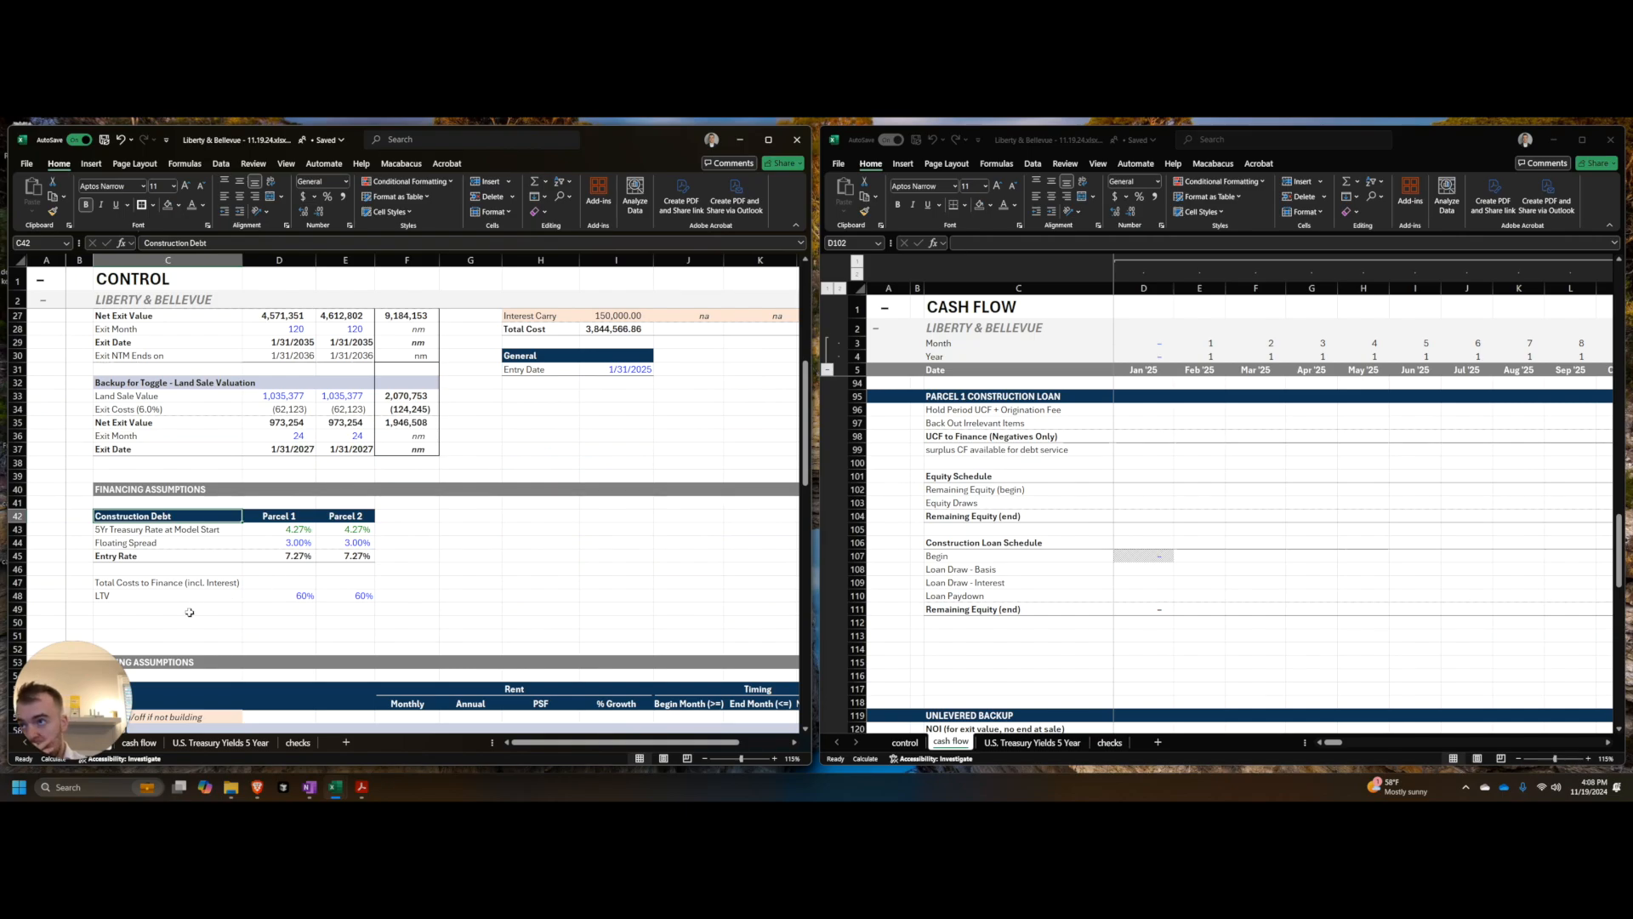
{"action": "left_click", "coordinate": [279, 581]}
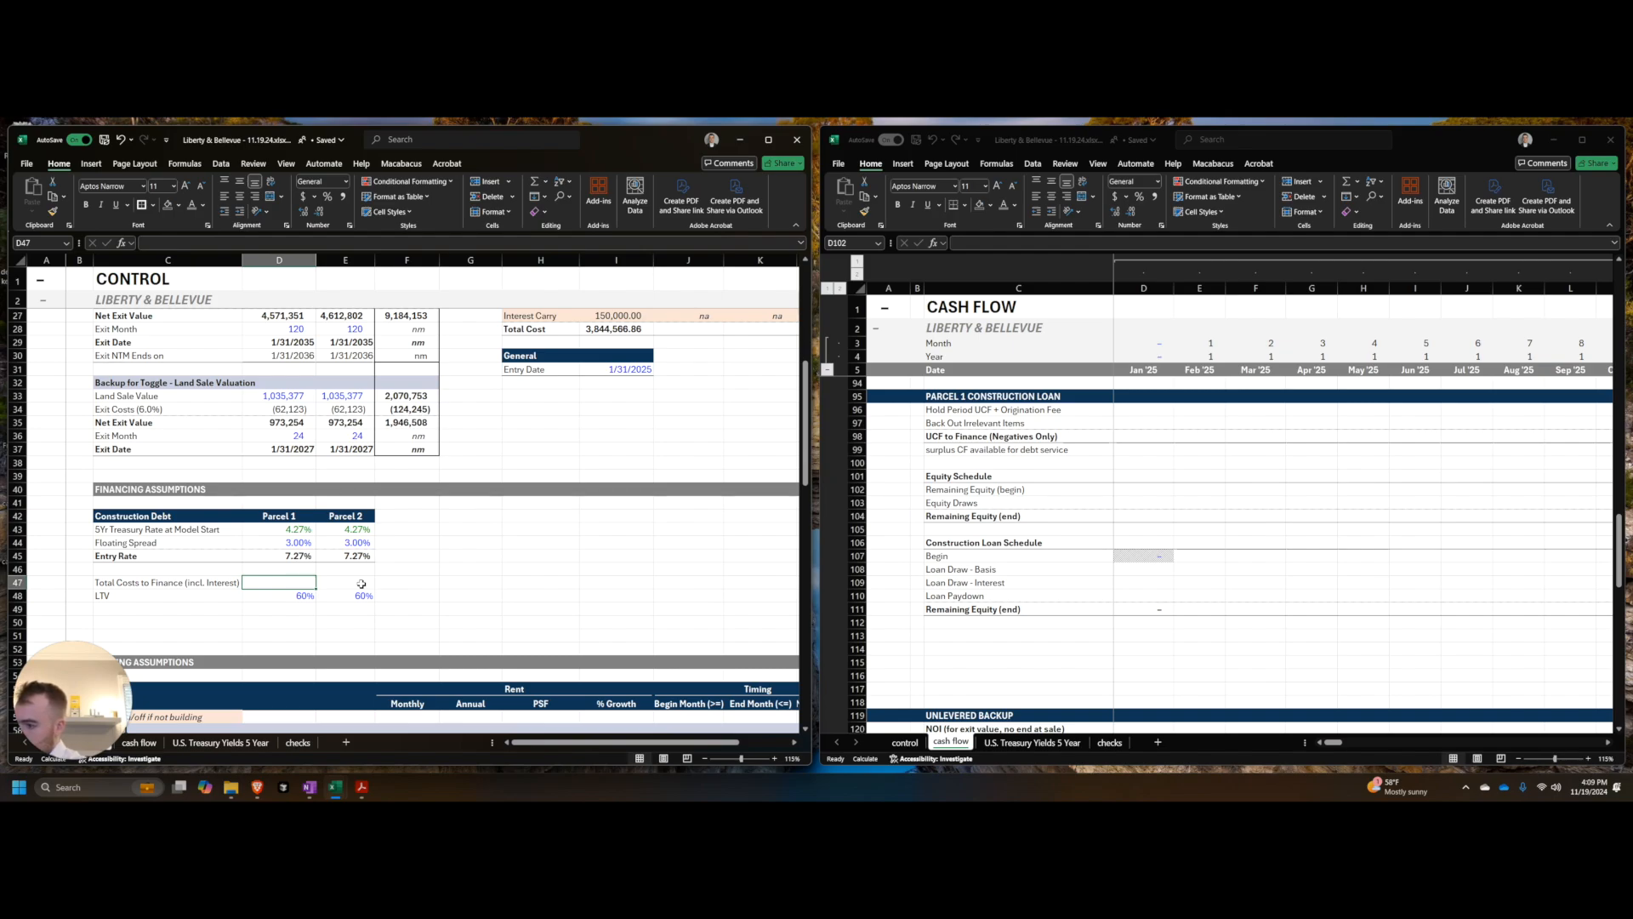
{"action": "left_click", "coordinate": [1186, 551]}
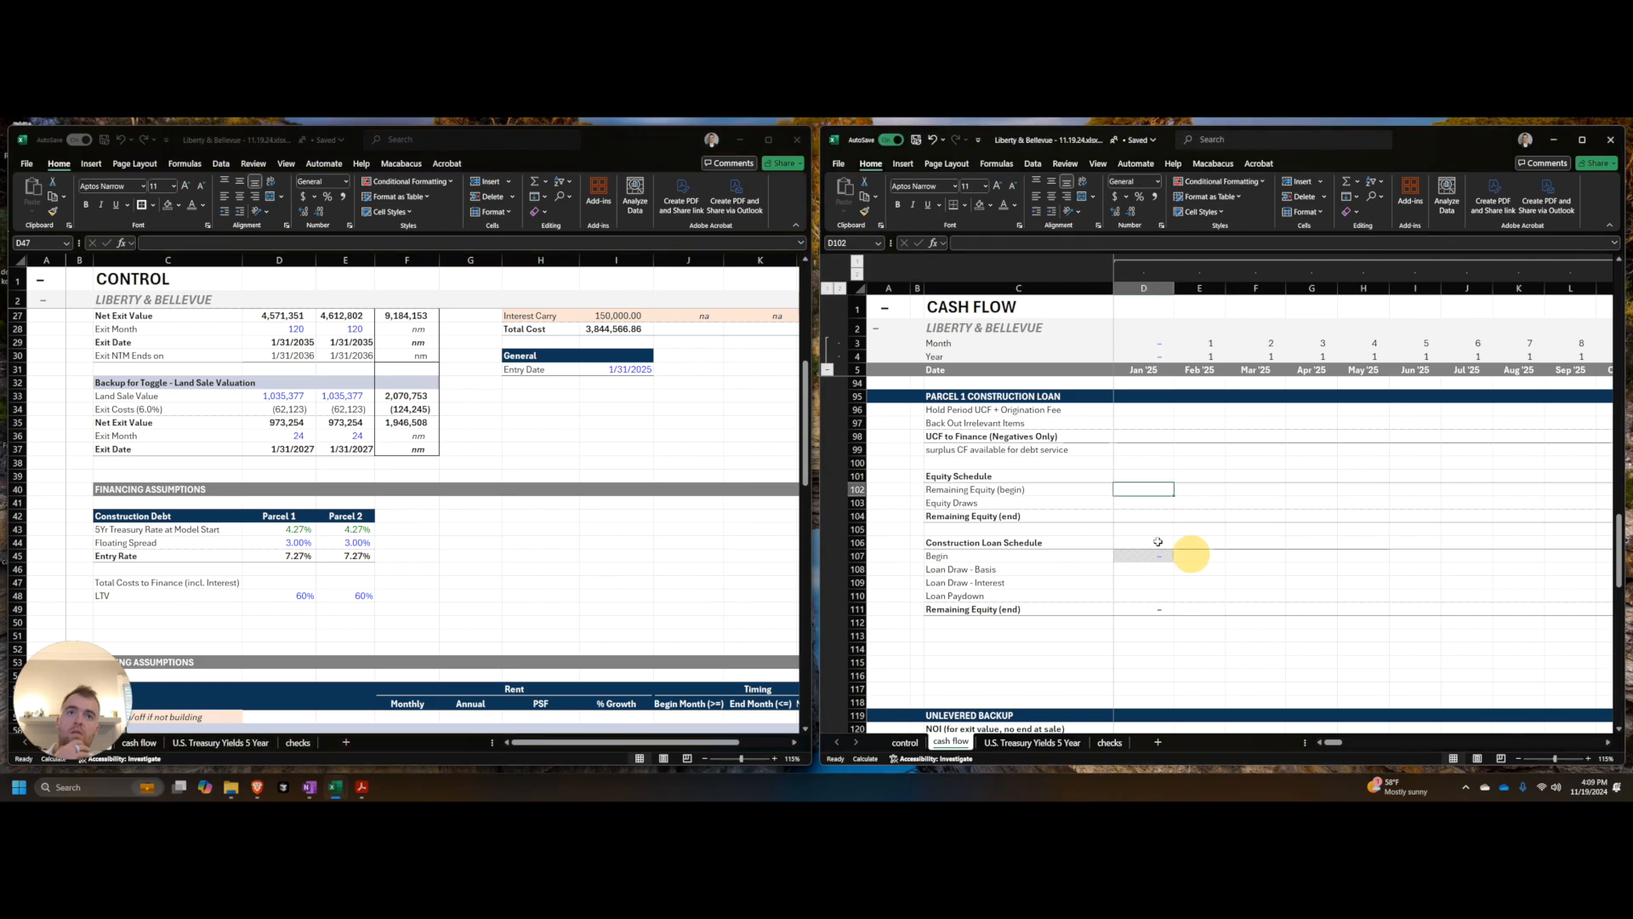
Step: Insert a row above Back Out Irrelevant Items in the Parcel 1 Construction Loan section of the cash flow sheet
{"action": "left_click", "coordinate": [1022, 447]}
{"action": "key", "text": "Up"}
{"action": "key", "text": "Up"}
{"action": "key", "text": "Right"}
{"action": "key", "text": "Up"}
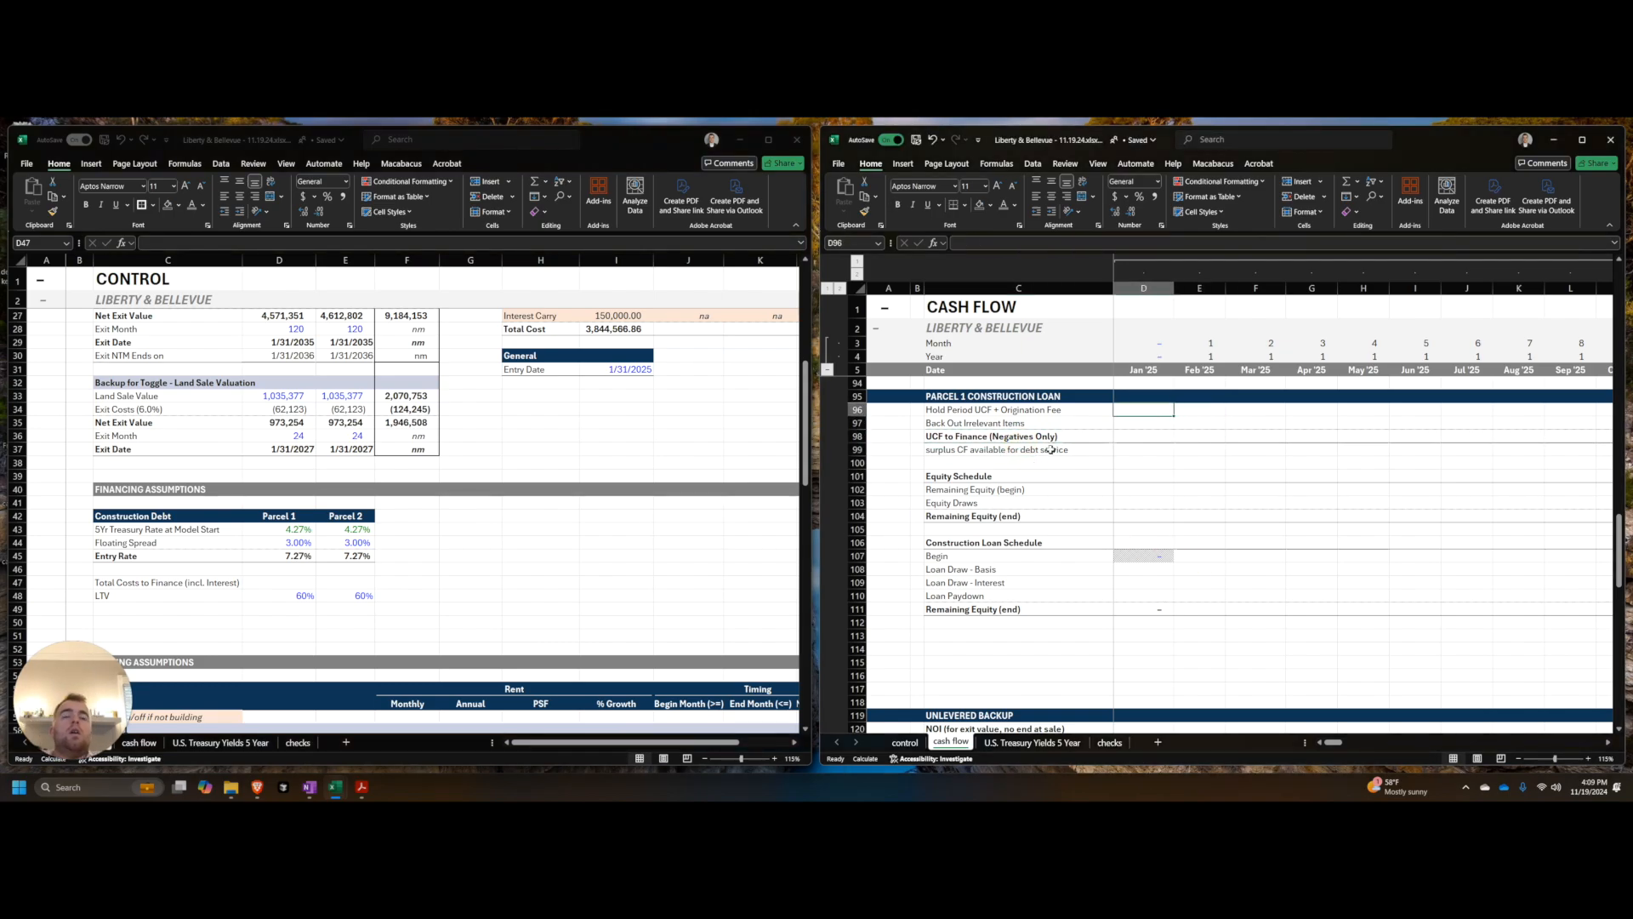
{"action": "scroll", "coordinate": [1107, 508], "scroll_direction": "up", "scroll_amount": 4}
{"action": "key", "text": "Down"}
{"action": "key", "text": "shift+space"}
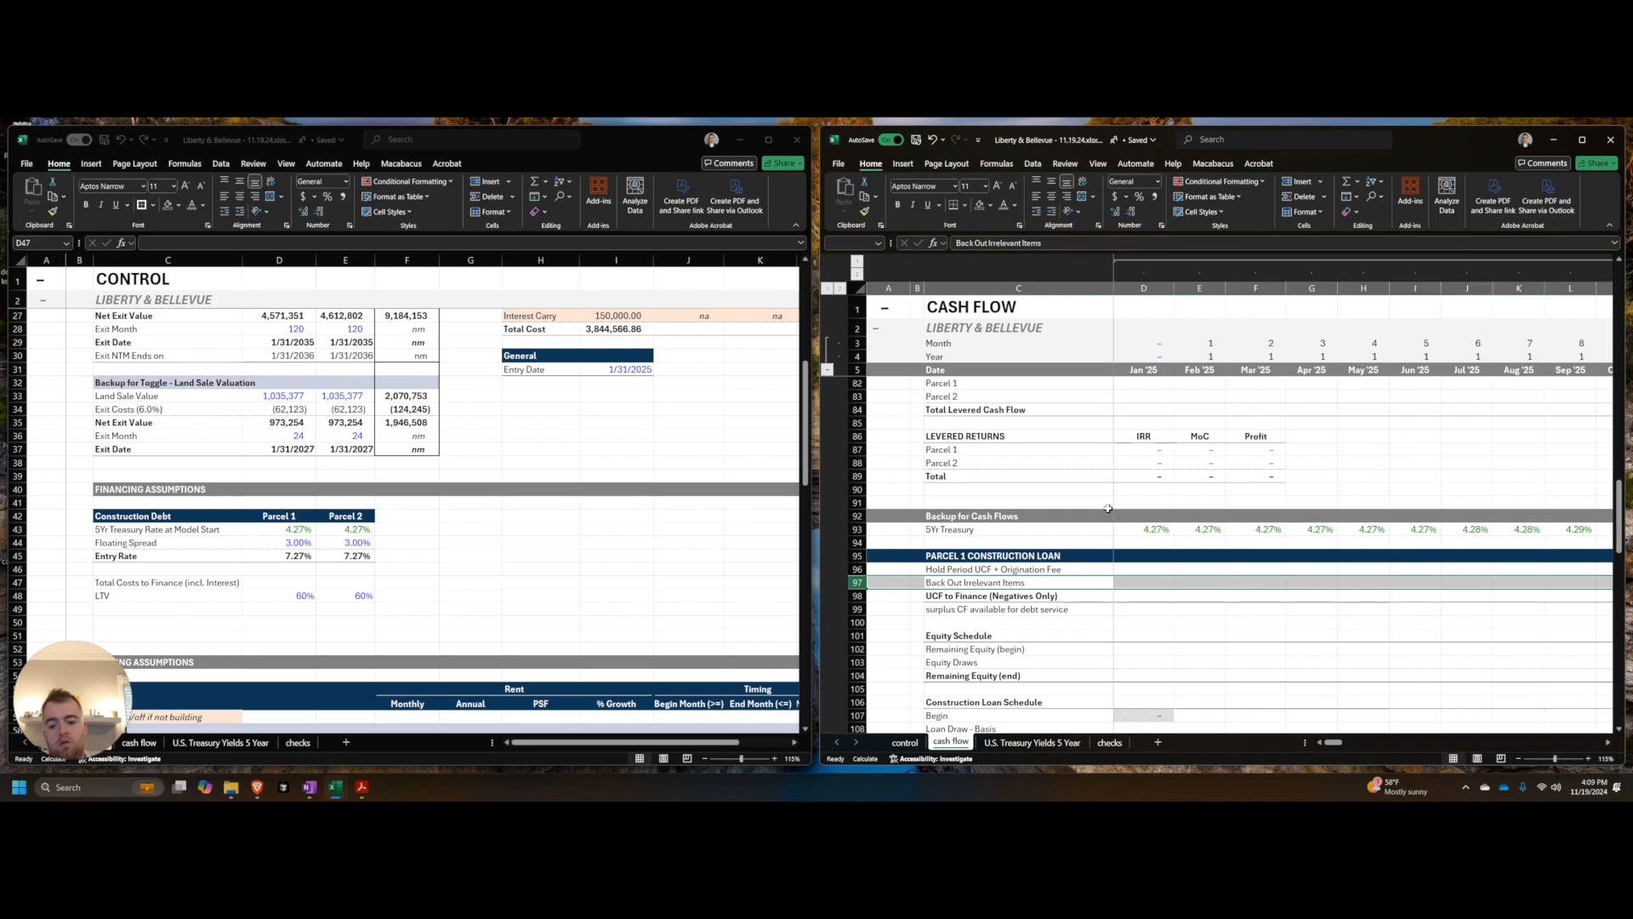
{"action": "key", "text": "ctrl+shift+equal"}
Step: Label the new row's cell C97 Origination Fee
{"action": "key", "text": "Left"}
{"action": "type", "text": "IOr"}
{"action": "key", "text": "BackSpace"}
{"action": "key", "text": "BackSpace"}
{"action": "type", "text": "O"}
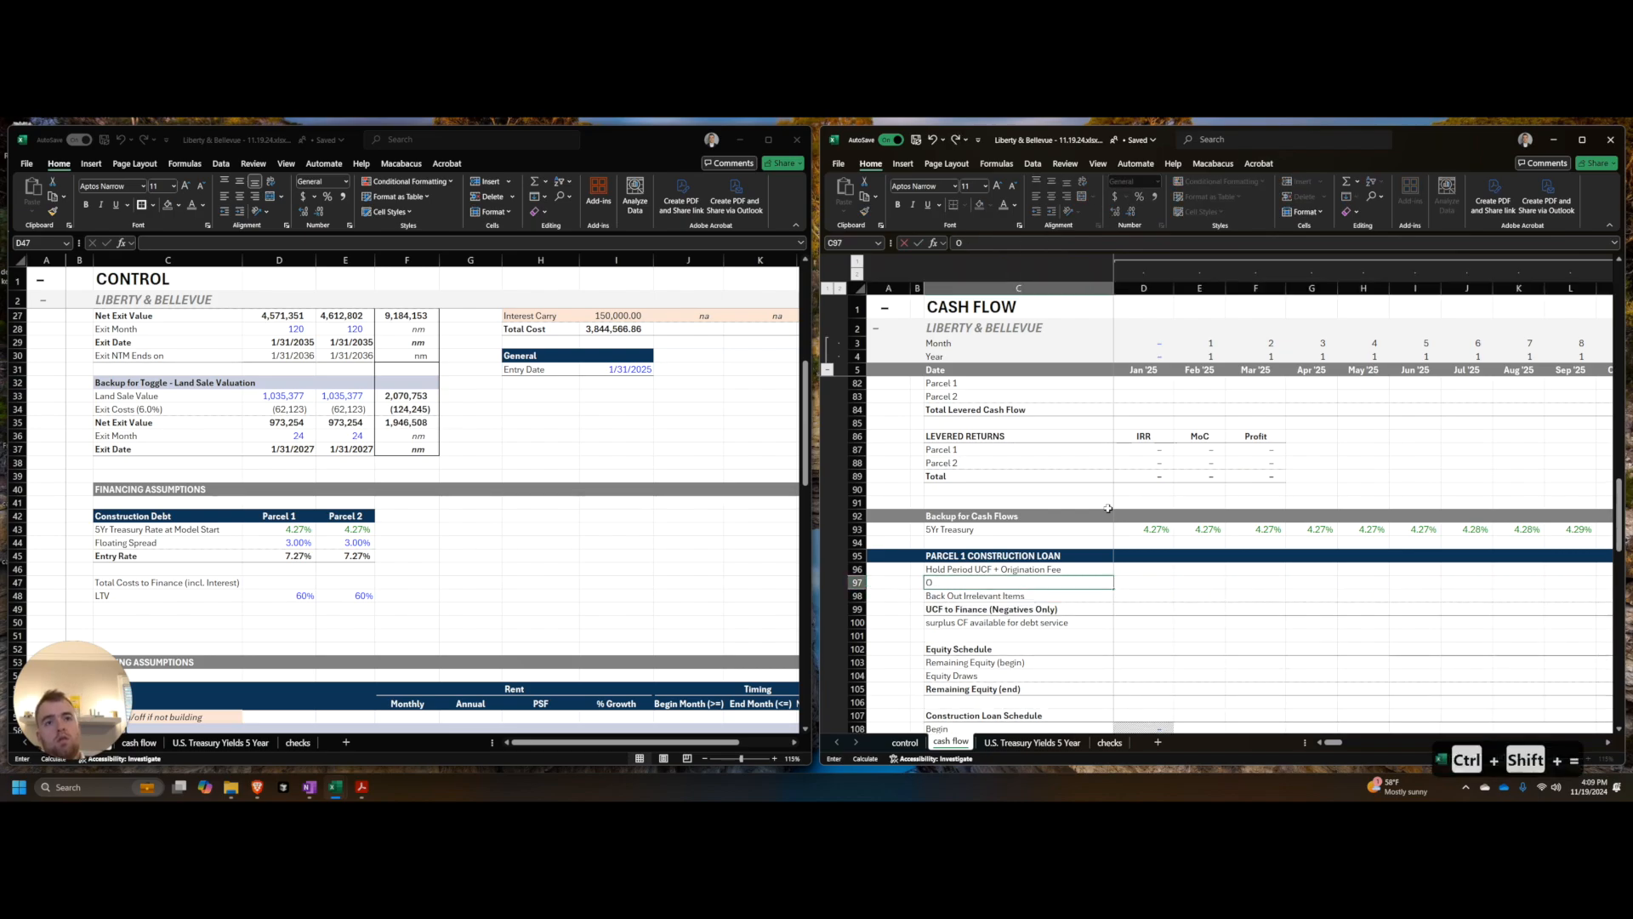
Step: Shorten the label in C96 to Hold Period UCF
{"action": "key", "text": "Up"}
{"action": "key", "text": "F2"}
{"action": "key", "text": "ctrl+shift+Left"}
{"action": "key", "text": "ctrl+shift+Left"}
{"action": "key", "text": "ctrl+shift+Left"}
{"action": "key", "text": "BackSpace"}
{"action": "key", "text": "Return"}
{"action": "key", "text": "Down"}
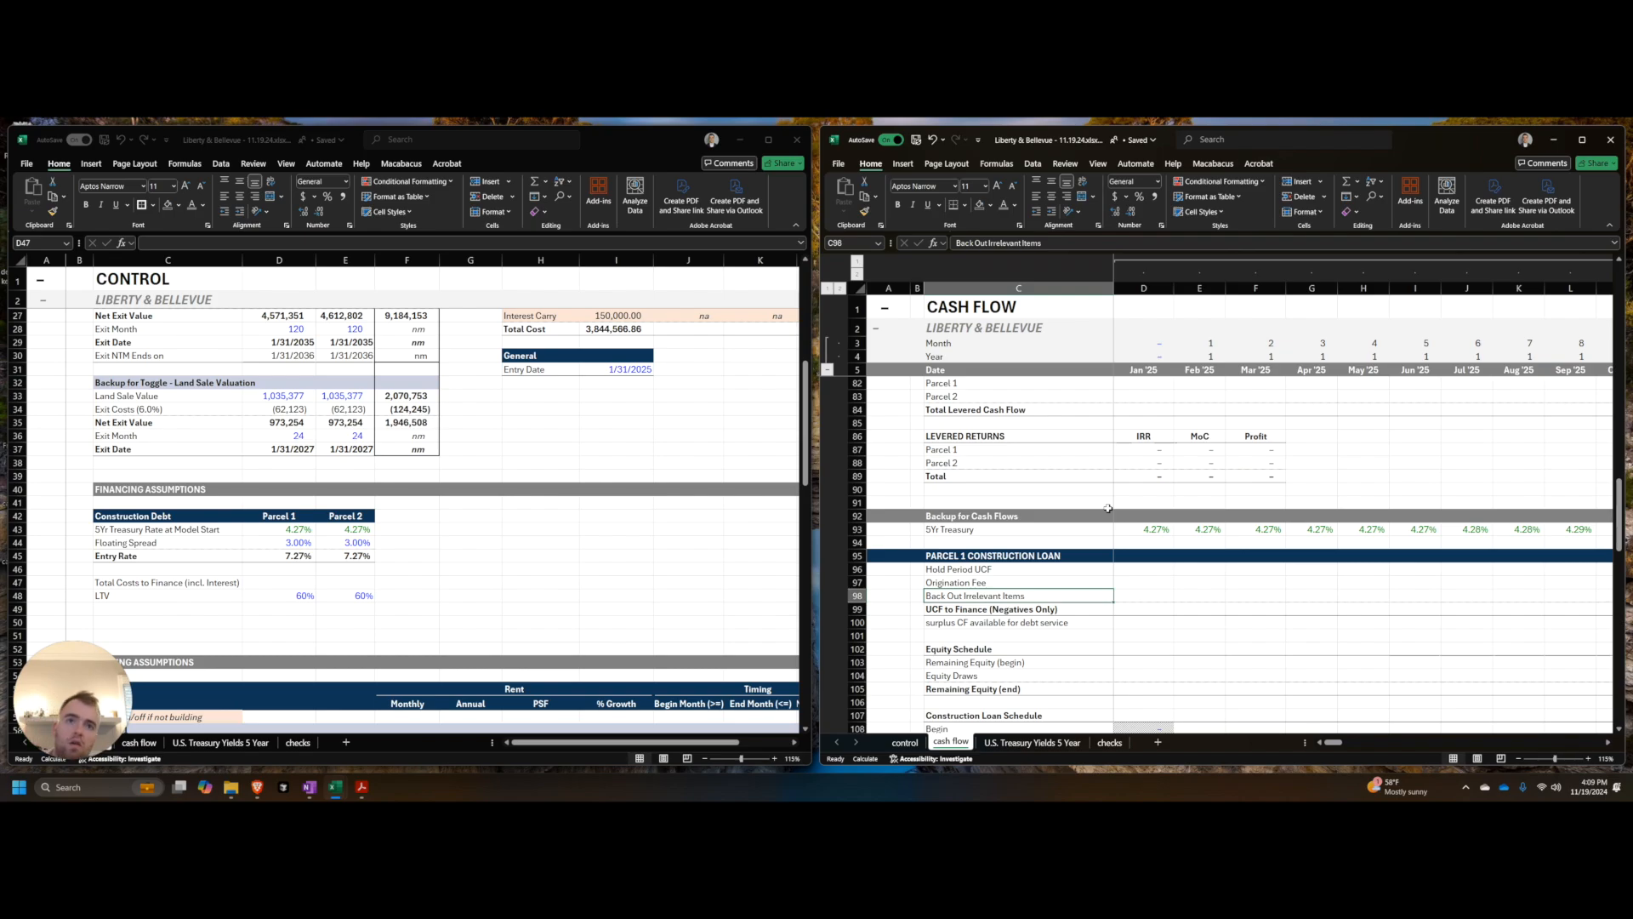
Step: Enter =D35*-1 in D98 to back out Parcel 1's net exit value and apply the number format
{"action": "key", "text": "Right"}
{"action": "type", "text": "=sum("}
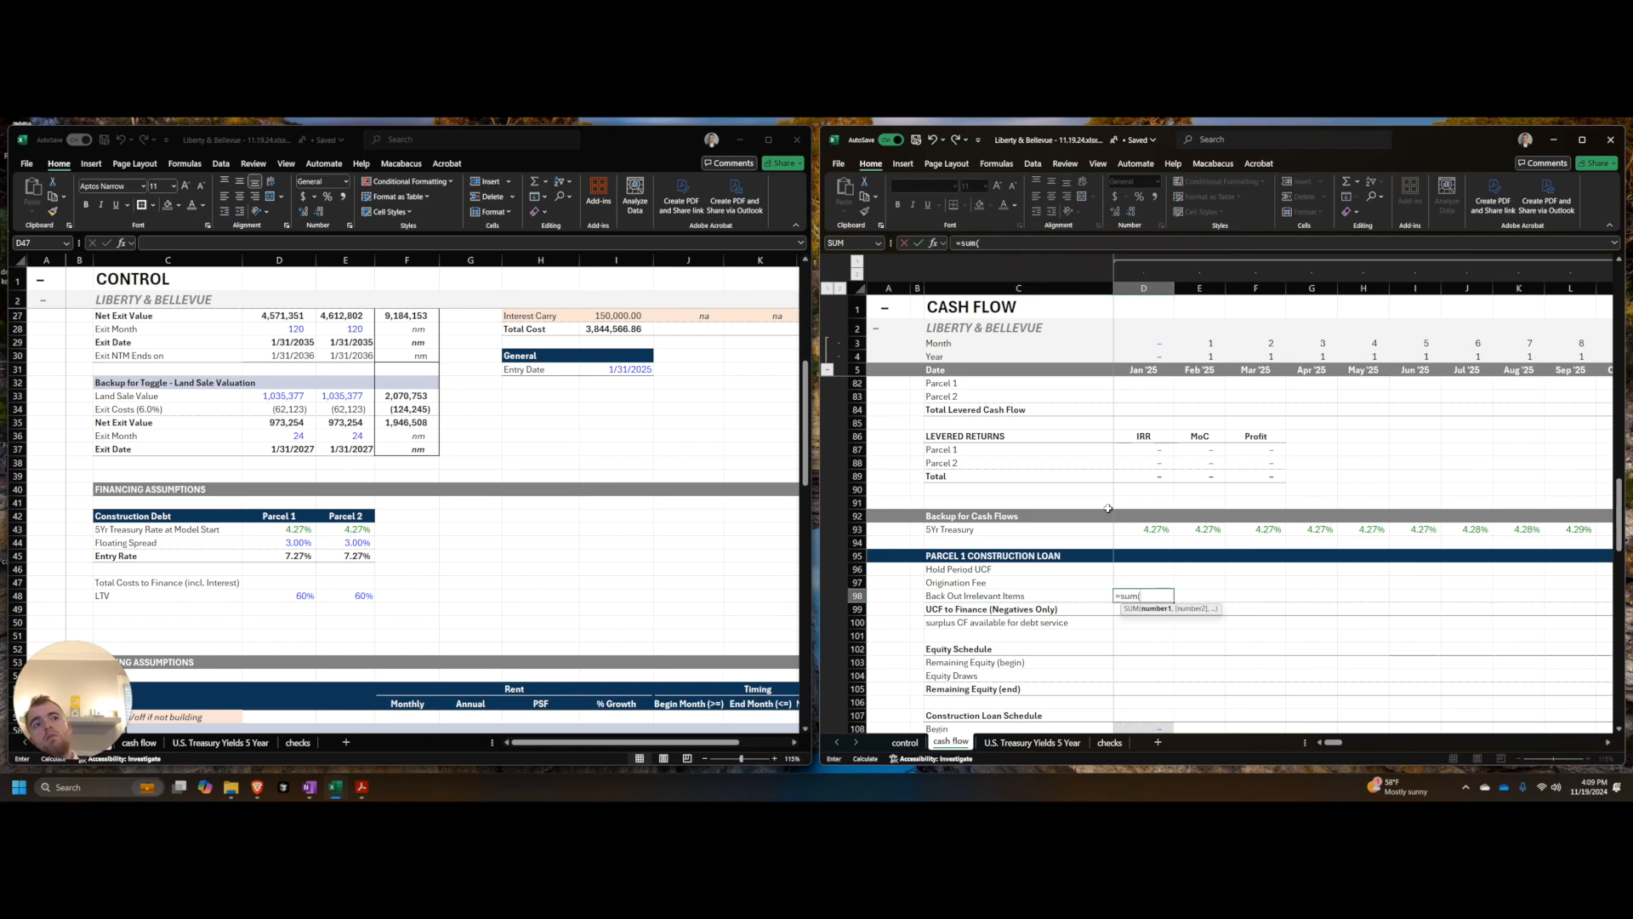
{"action": "scroll", "coordinate": [1109, 507], "scroll_direction": "up", "scroll_amount": 20}
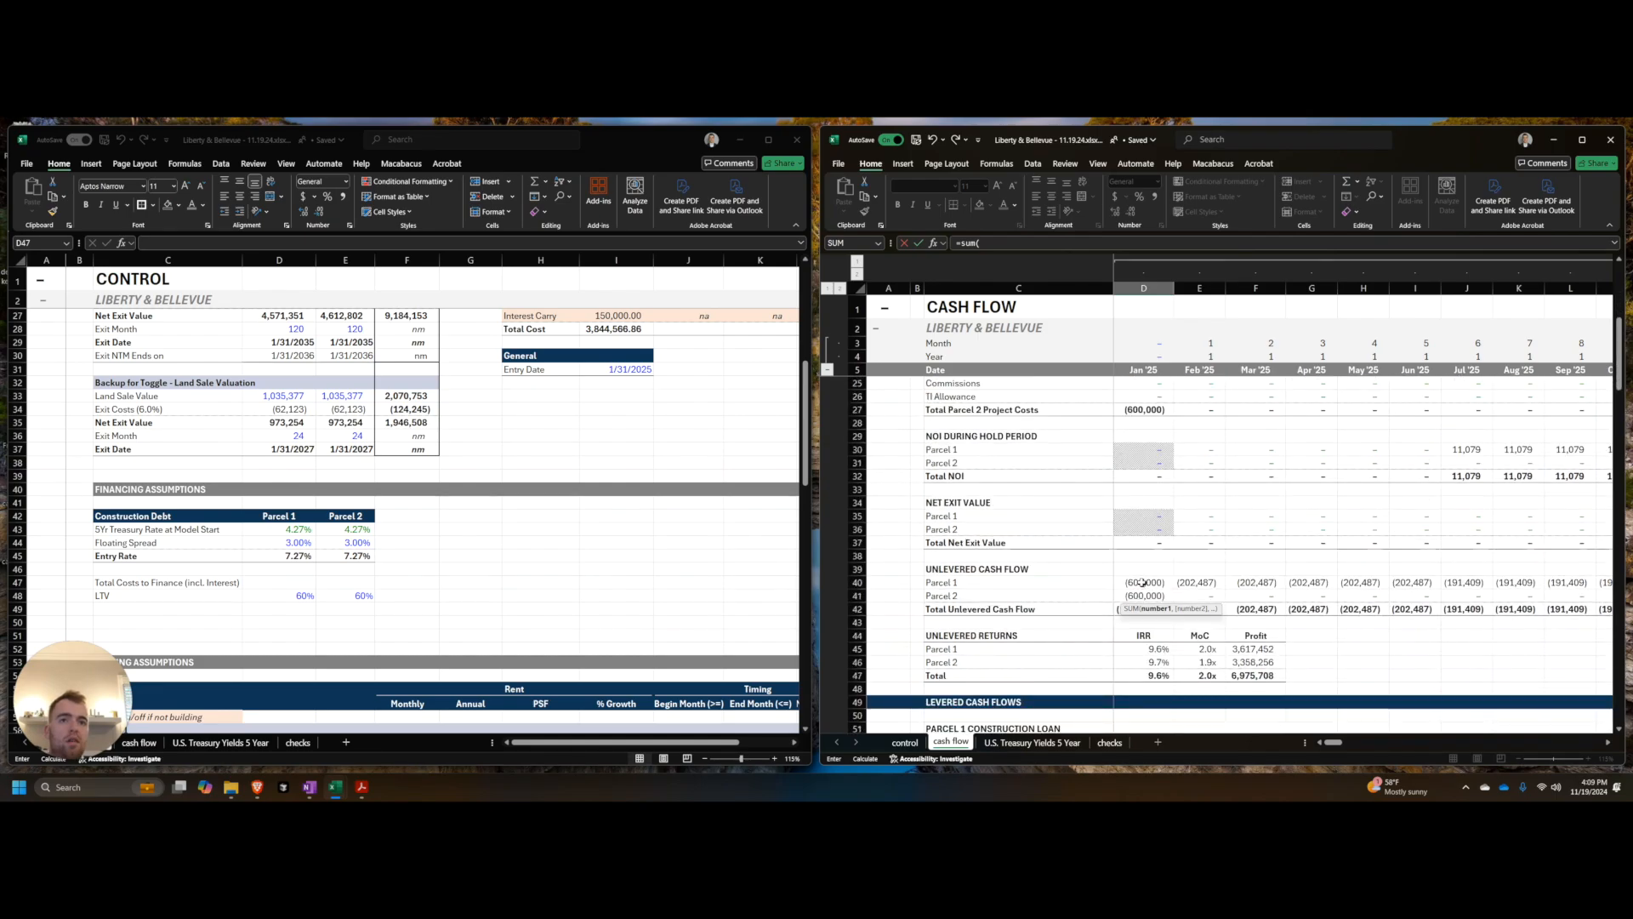
{"action": "key", "text": "BackSpace"}
{"action": "key", "text": "BackSpace"}
{"action": "key", "text": "BackSpace"}
{"action": "key", "text": "BackSpace"}
{"action": "scroll", "coordinate": [1139, 598], "scroll_direction": "down", "scroll_amount": 14}
{"action": "scroll", "coordinate": [1142, 575], "scroll_direction": "up", "scroll_amount": 10}
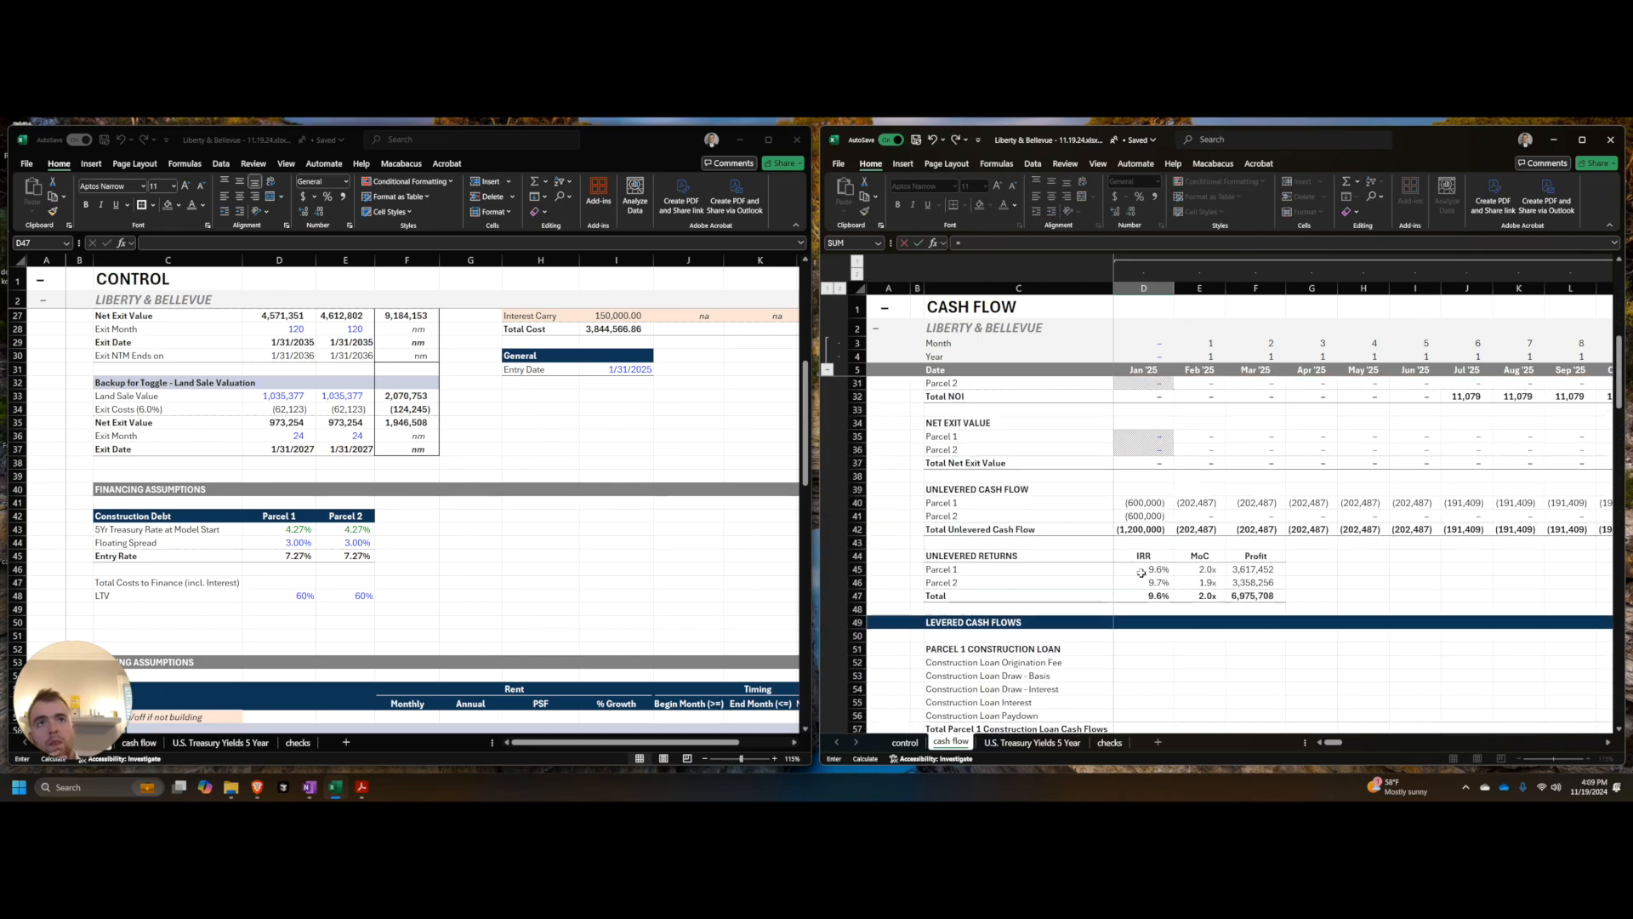
{"action": "scroll", "coordinate": [1140, 572], "scroll_direction": "up", "scroll_amount": 1}
{"action": "left_click", "coordinate": [1147, 517]}
{"action": "type", "text": "*-1"}
{"action": "key", "text": "Return"}
{"action": "key", "text": "Up"}
{"action": "key", "text": "Up"}
{"action": "key", "text": "Down"}
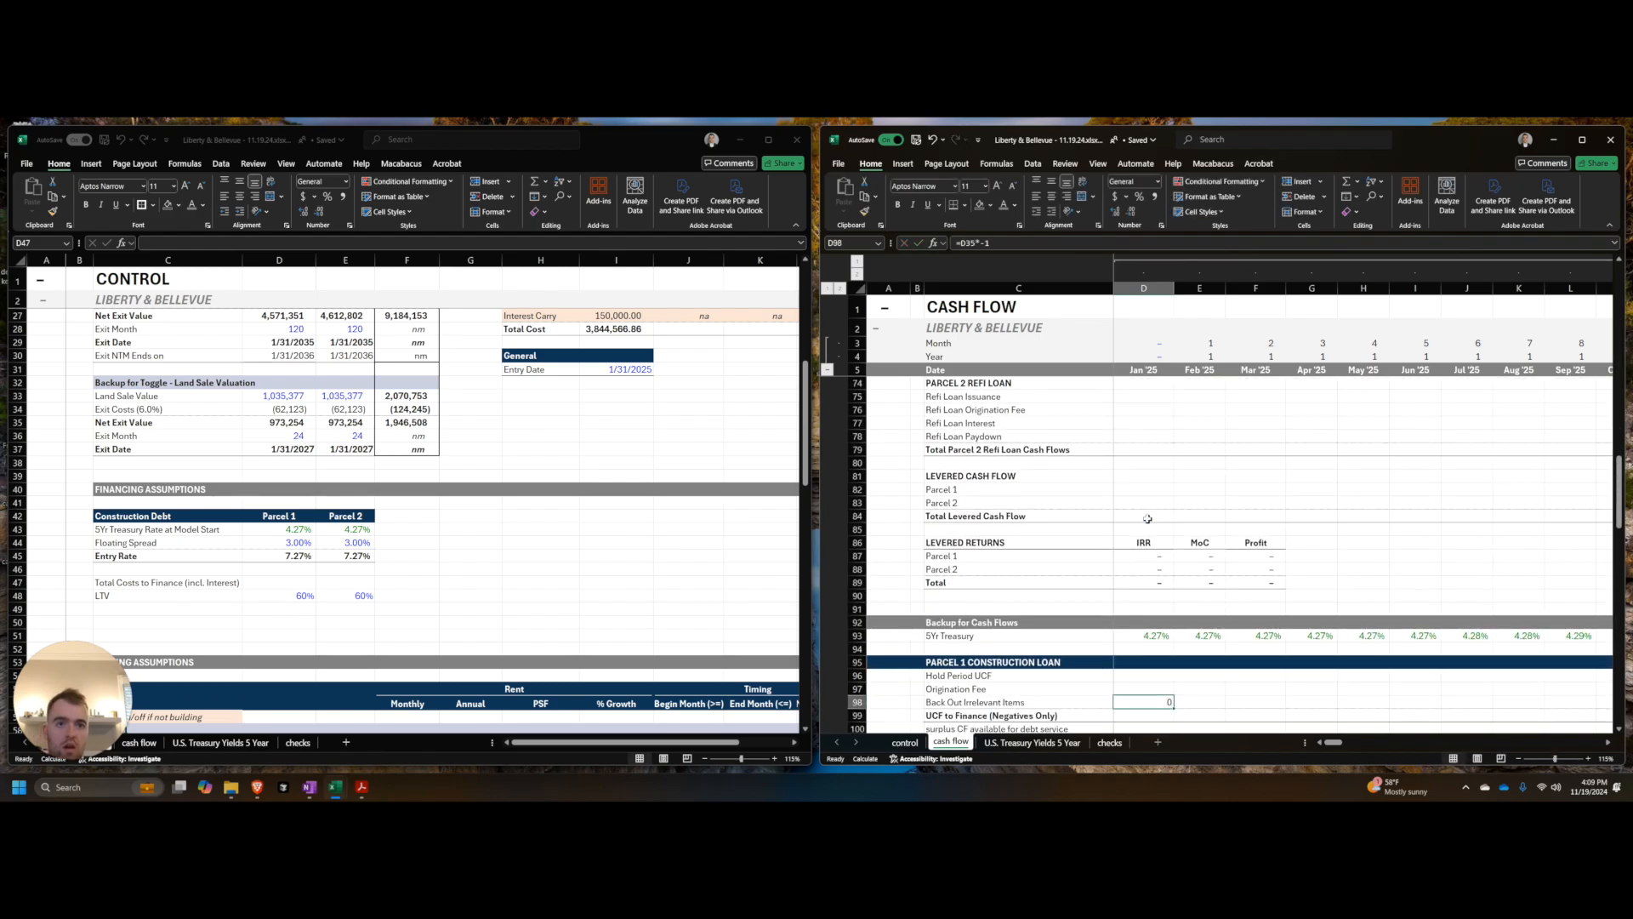
{"action": "key", "text": "ctrl+shift+1"}
Step: Link Hold Period UCF in D96 to Parcel 1's unlevered cash flow in D40
{"action": "key", "text": "Up"}
{"action": "key", "text": "Up"}
{"action": "type", "text": "="}
{"action": "scroll", "coordinate": [1152, 508], "scroll_direction": "up", "scroll_amount": 17}
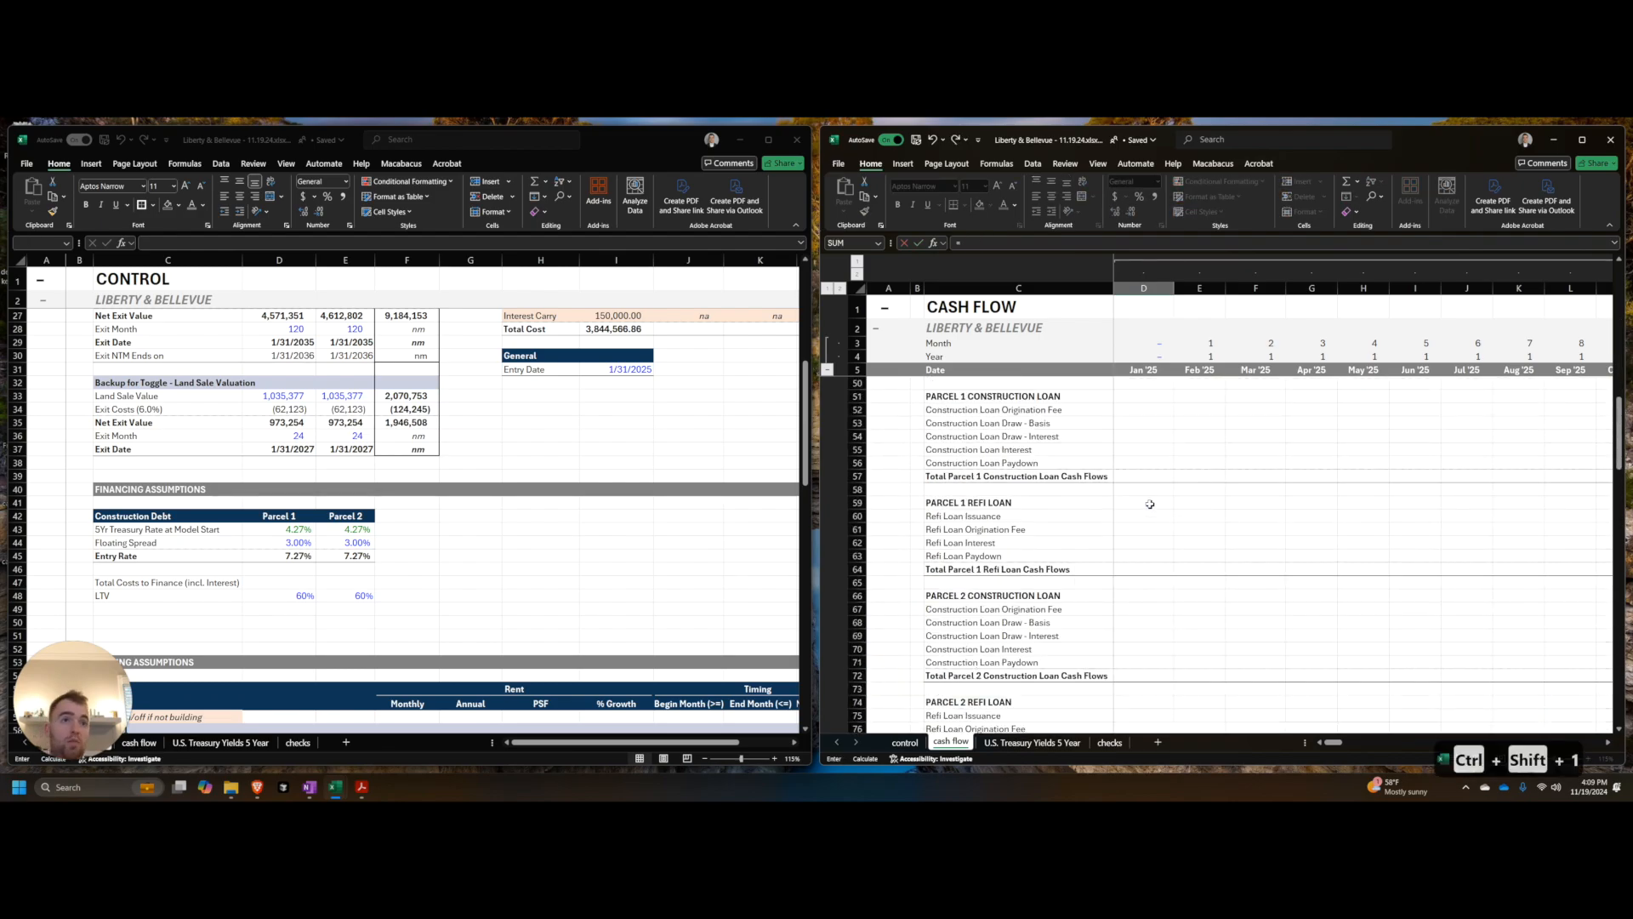
{"action": "left_click", "coordinate": [1146, 609]}
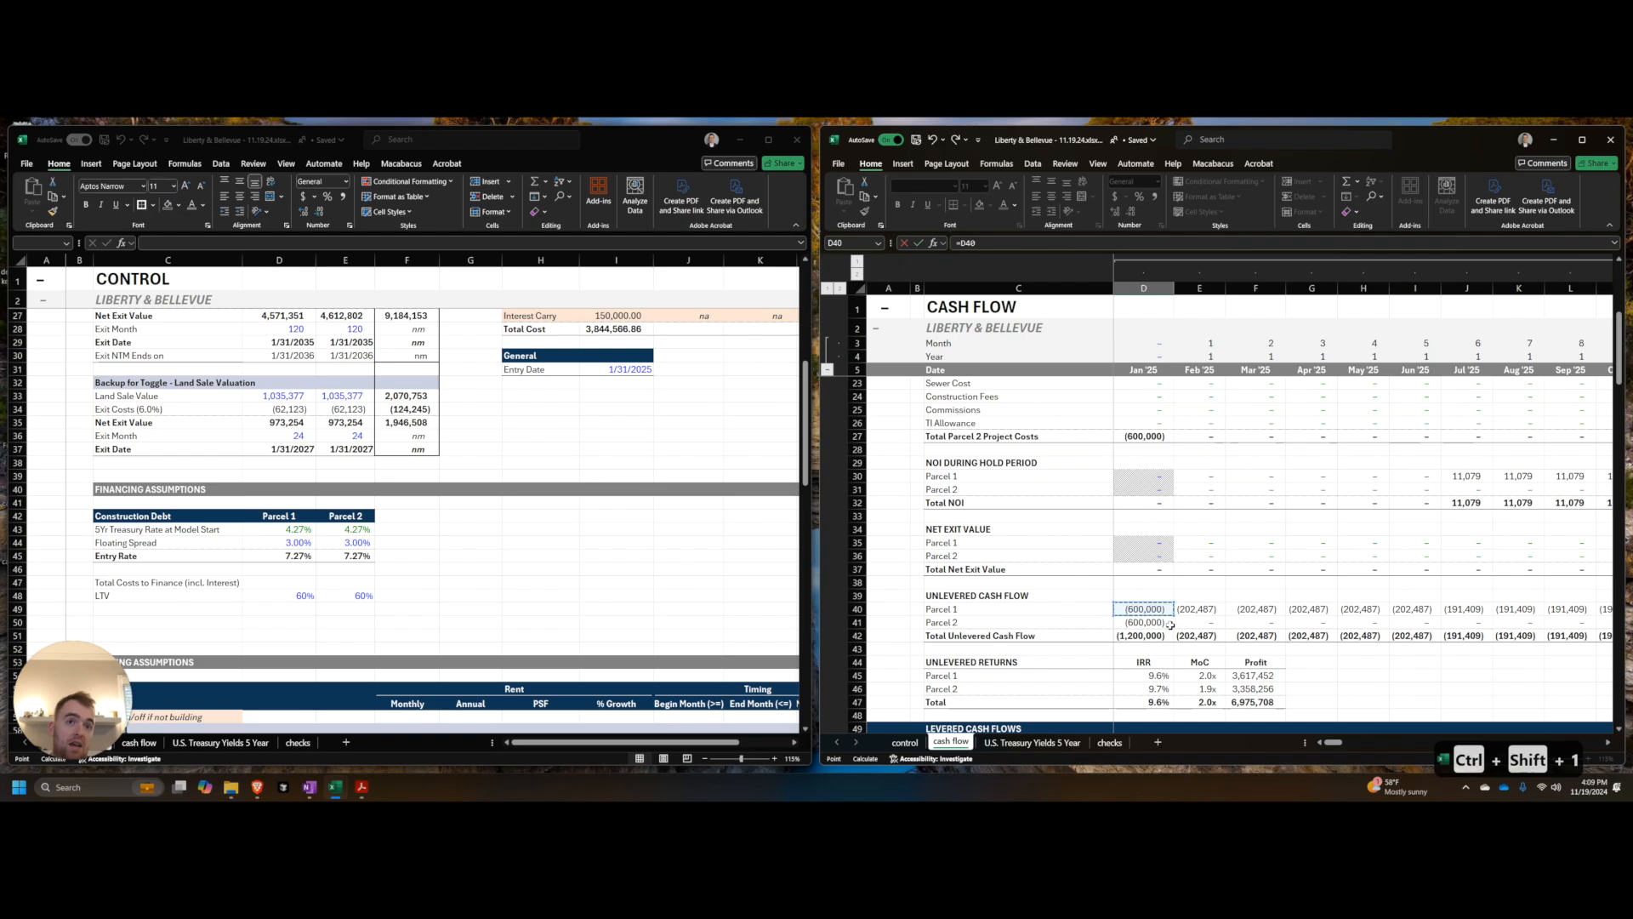
{"action": "scroll", "coordinate": [1165, 616], "scroll_direction": "down", "scroll_amount": 16}
{"action": "key", "text": "Return"}
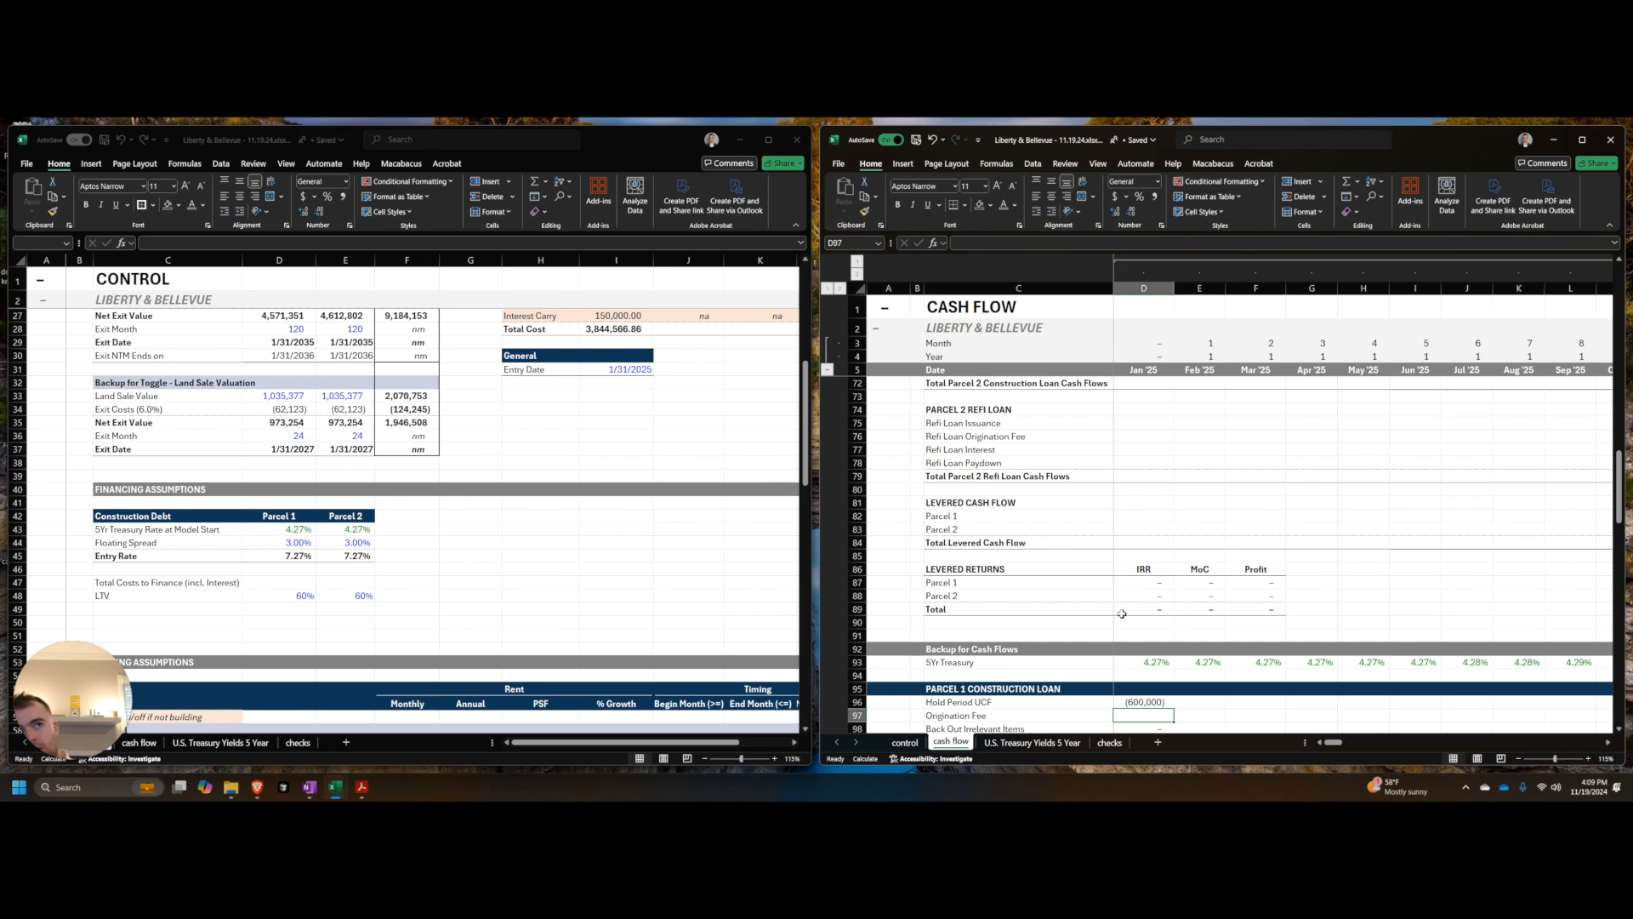
Step: Link Origination Fee in D97 to the Parcel 1 Construction Loan Origination Fee in D52 and apply the number format
{"action": "type", "text": "="}
{"action": "scroll", "coordinate": [1123, 612], "scroll_direction": "up", "scroll_amount": 5}
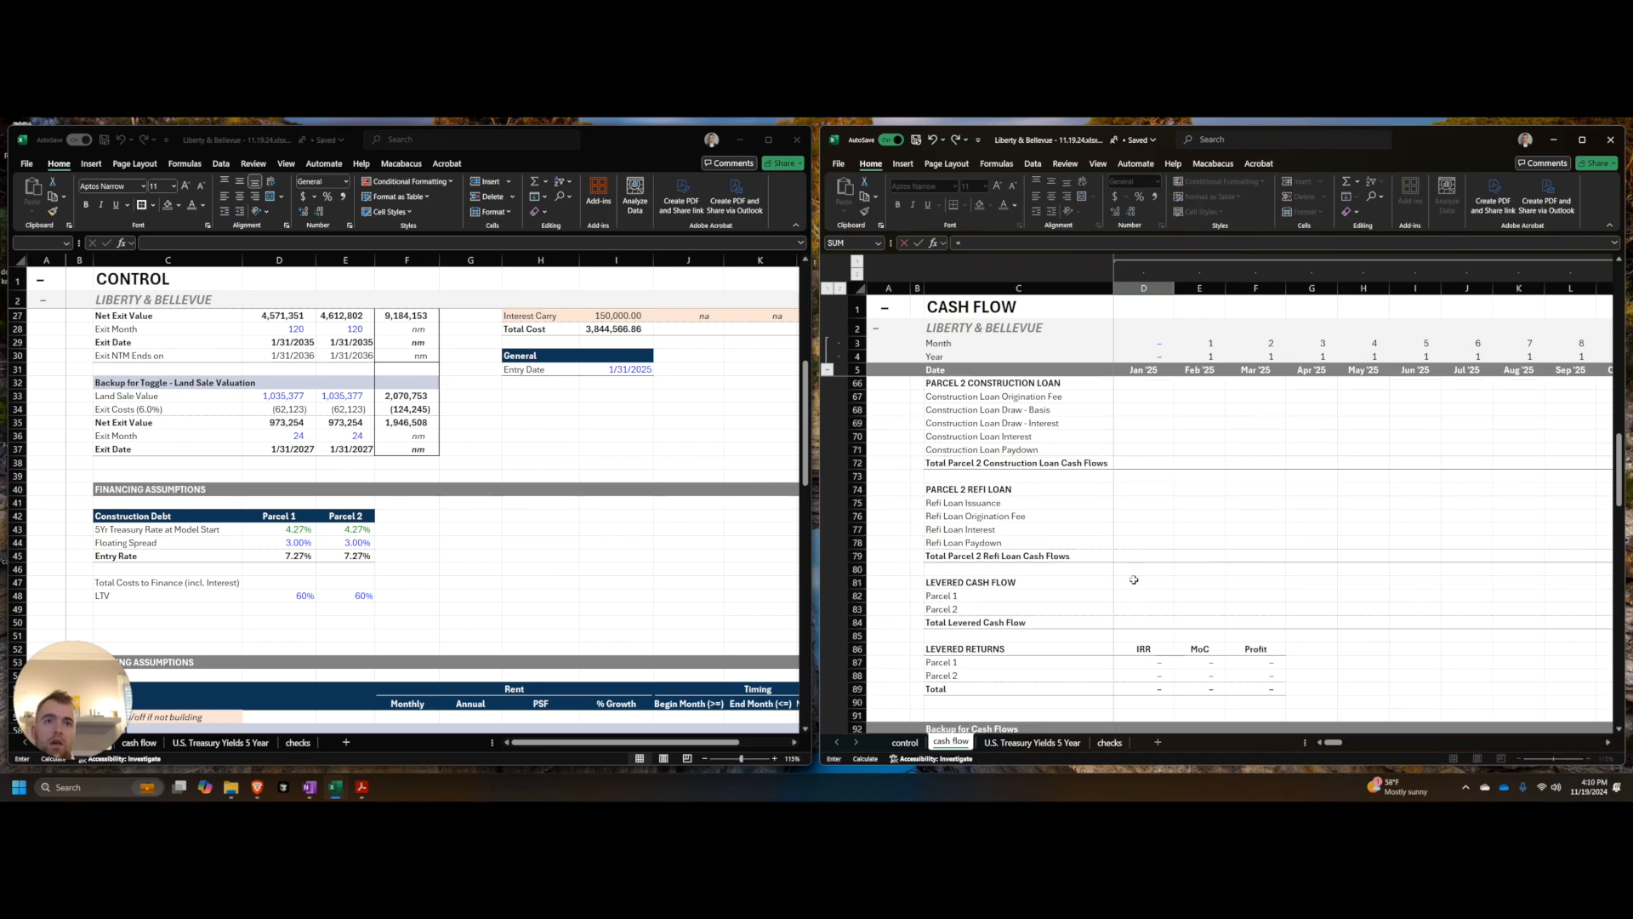
{"action": "scroll", "coordinate": [1137, 554], "scroll_direction": "up", "scroll_amount": 3}
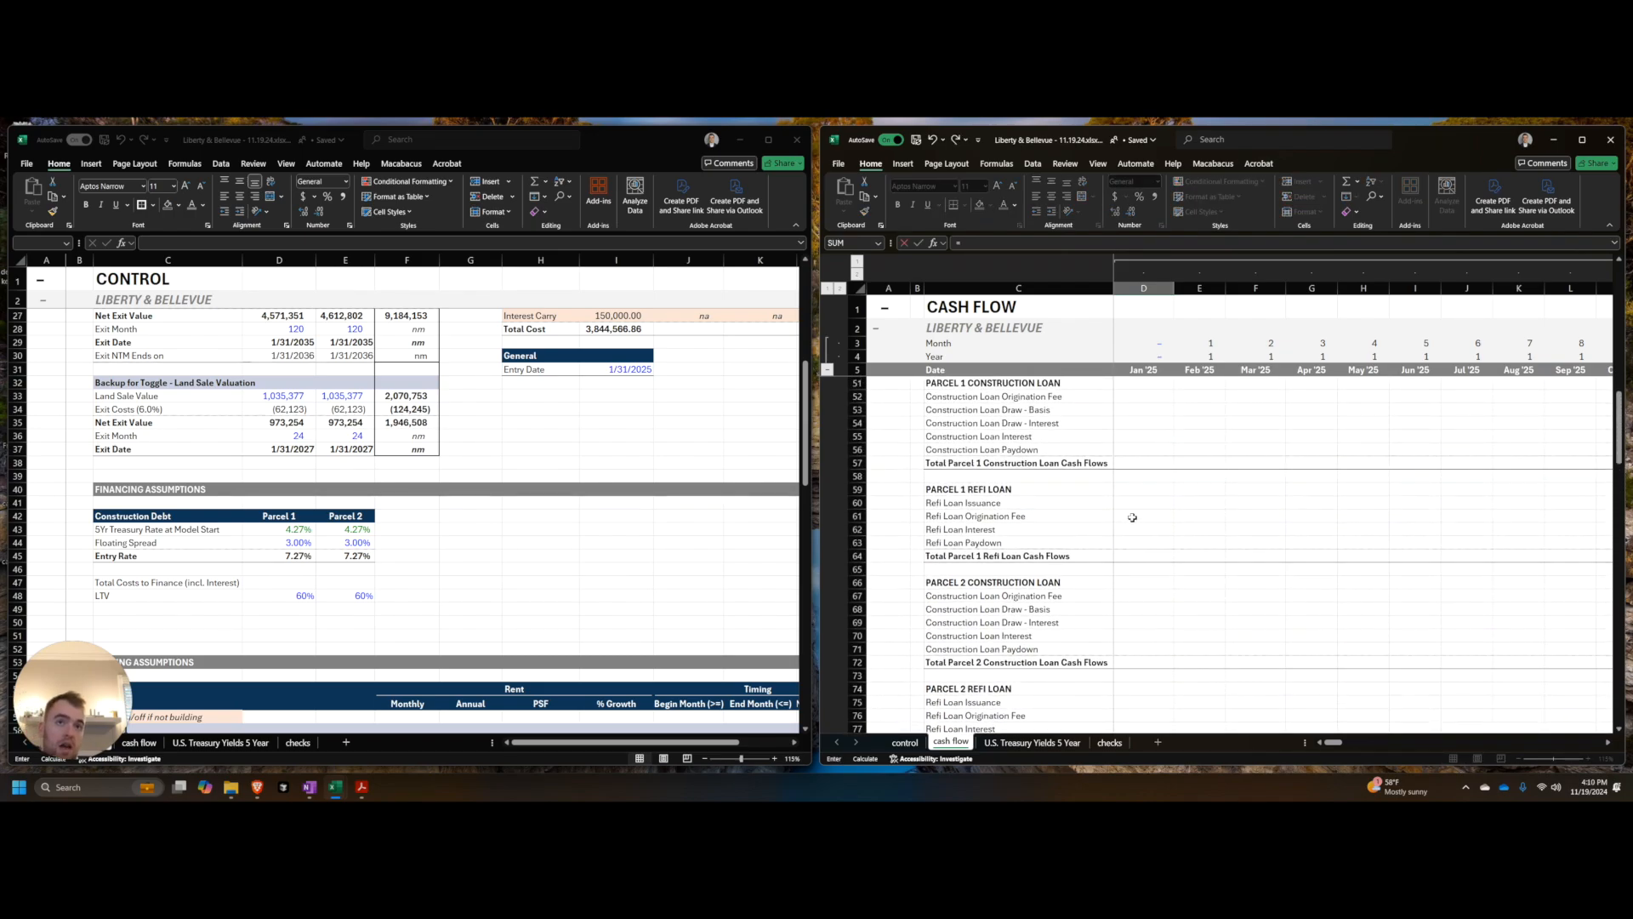
{"action": "scroll", "coordinate": [1133, 517], "scroll_direction": "up", "scroll_amount": 1}
{"action": "left_click", "coordinate": [1135, 435]}
{"action": "scroll", "coordinate": [1125, 501], "scroll_direction": "down", "scroll_amount": 5}
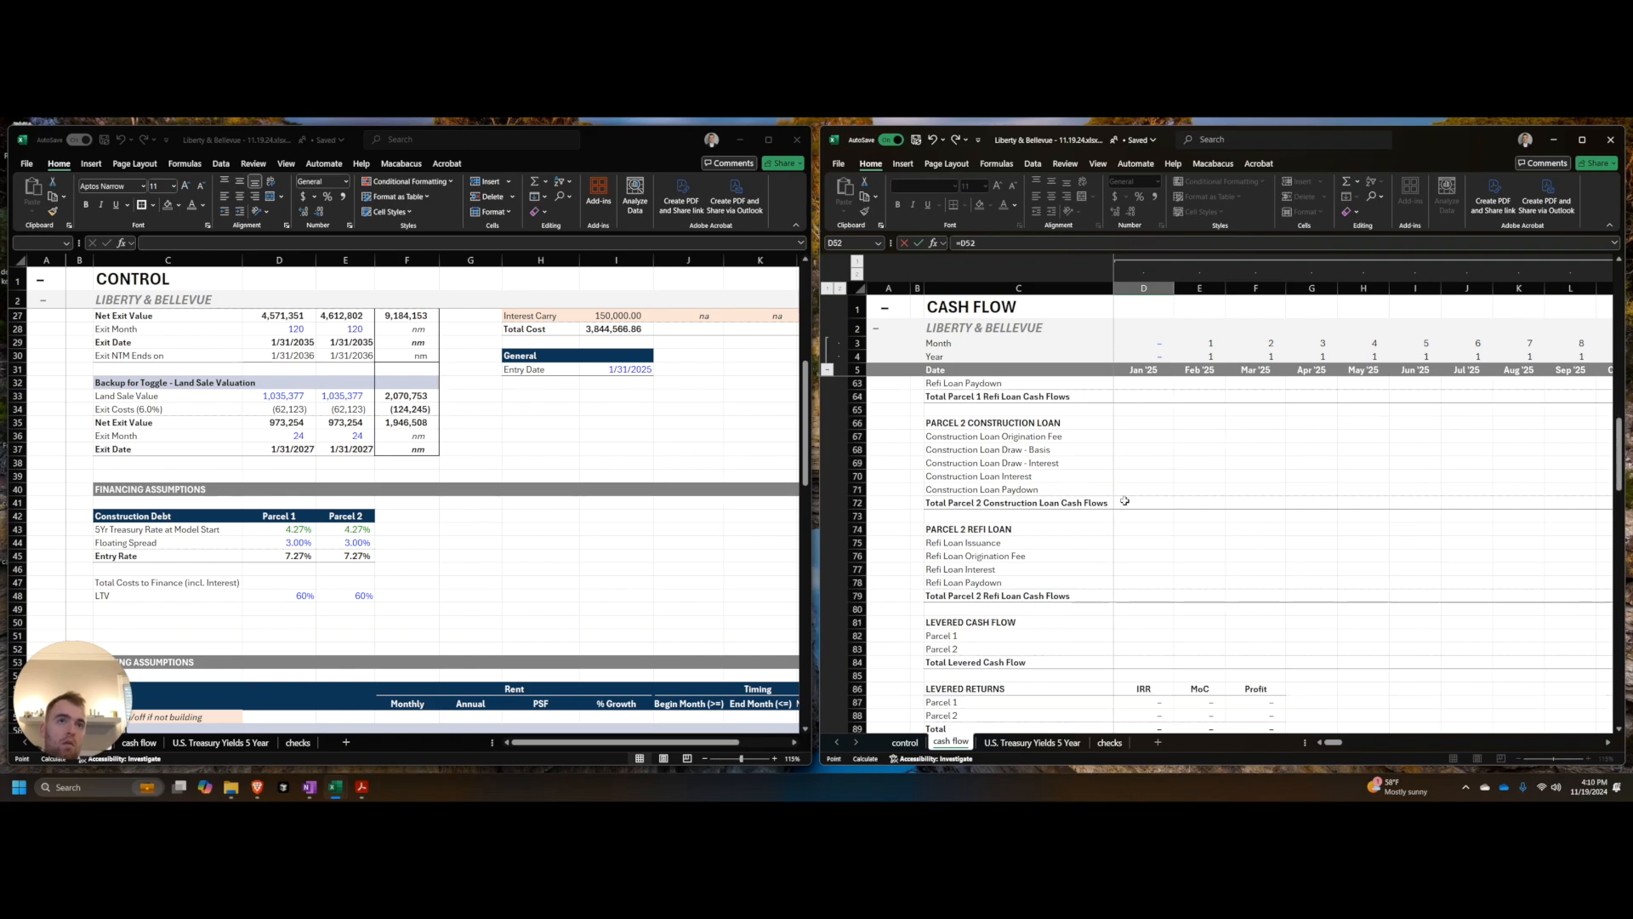
{"action": "scroll", "coordinate": [1125, 501], "scroll_direction": "down", "scroll_amount": 7}
{"action": "key", "text": "ctrl+Return"}
{"action": "key", "text": "ctrl+shift+1"}
Step: Sum D96 through D98 in D99 as UCF to Finance
{"action": "key", "text": "Down"}
{"action": "key", "text": "Down"}
{"action": "type", "text": "=sum("}
{"action": "key", "text": "Up"}
{"action": "key", "text": "shift+Up"}
{"action": "key", "text": "shift+Up"}
{"action": "type", "text": ")"}
{"action": "key", "text": "ctrl+Return"}
Step: Fill the entire Origination Fee row 97 with light orange
{"action": "key", "text": "Up"}
{"action": "key", "text": "Up"}
{"action": "key", "text": "shift+space"}
{"action": "key", "text": "alt+h"}
{"action": "key", "text": "h"}
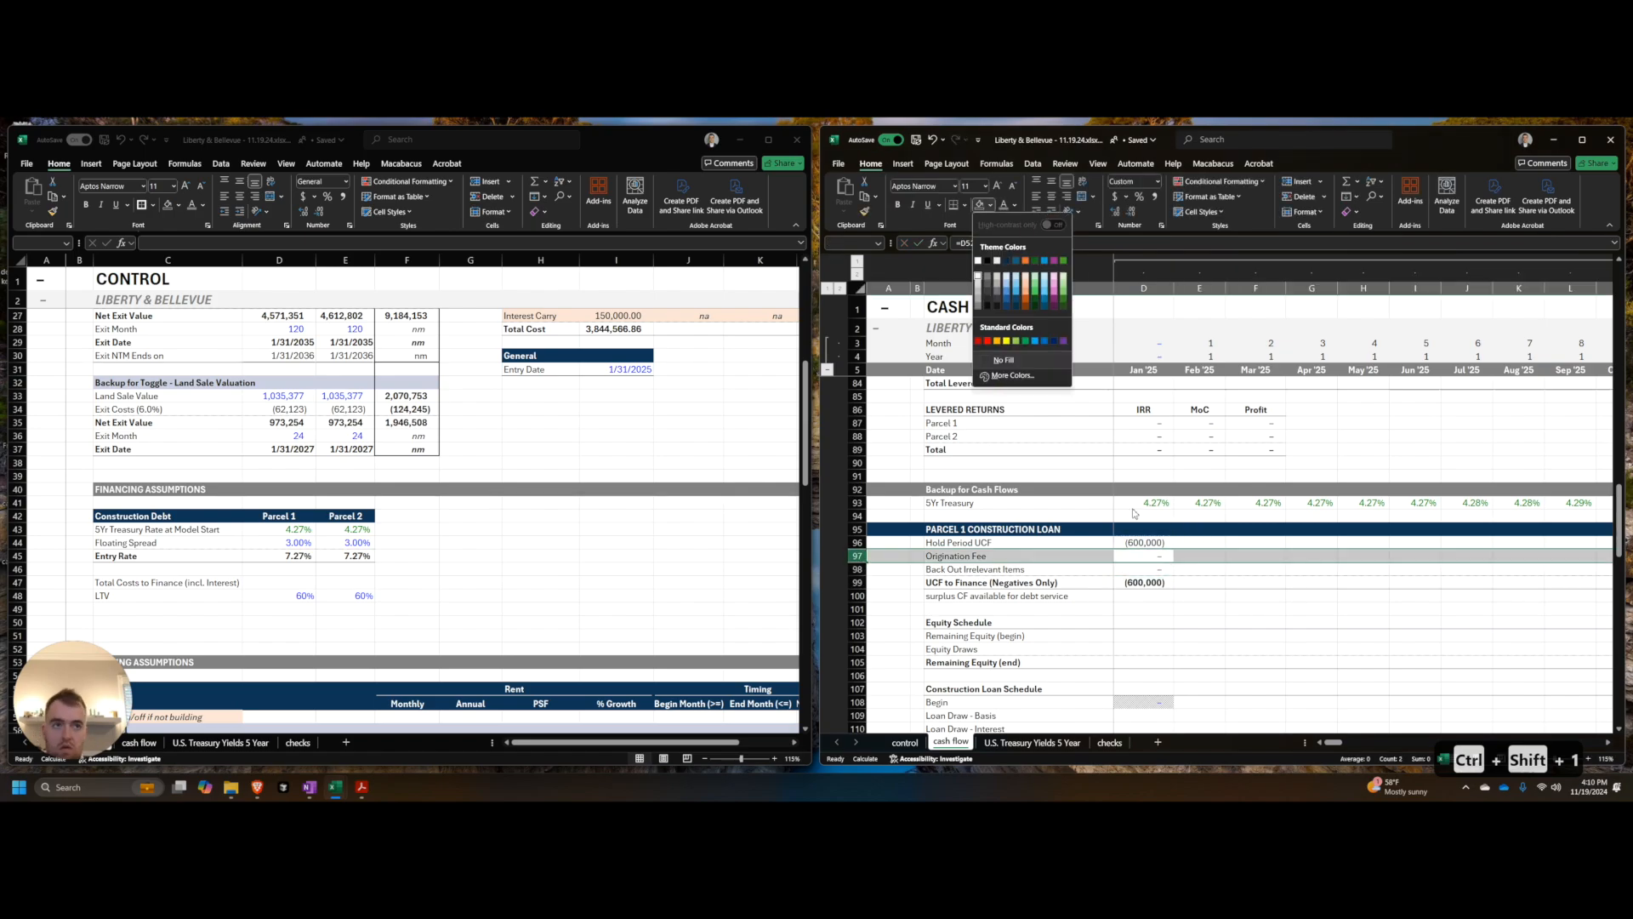
{"action": "key", "text": "Right"}
{"action": "key", "text": "Right"}
{"action": "key", "text": "Right"}
{"action": "key", "text": "Right"}
{"action": "key", "text": "Right"}
{"action": "key", "text": "Return"}
{"action": "key", "text": "Down"}
{"action": "key", "text": "Down"}
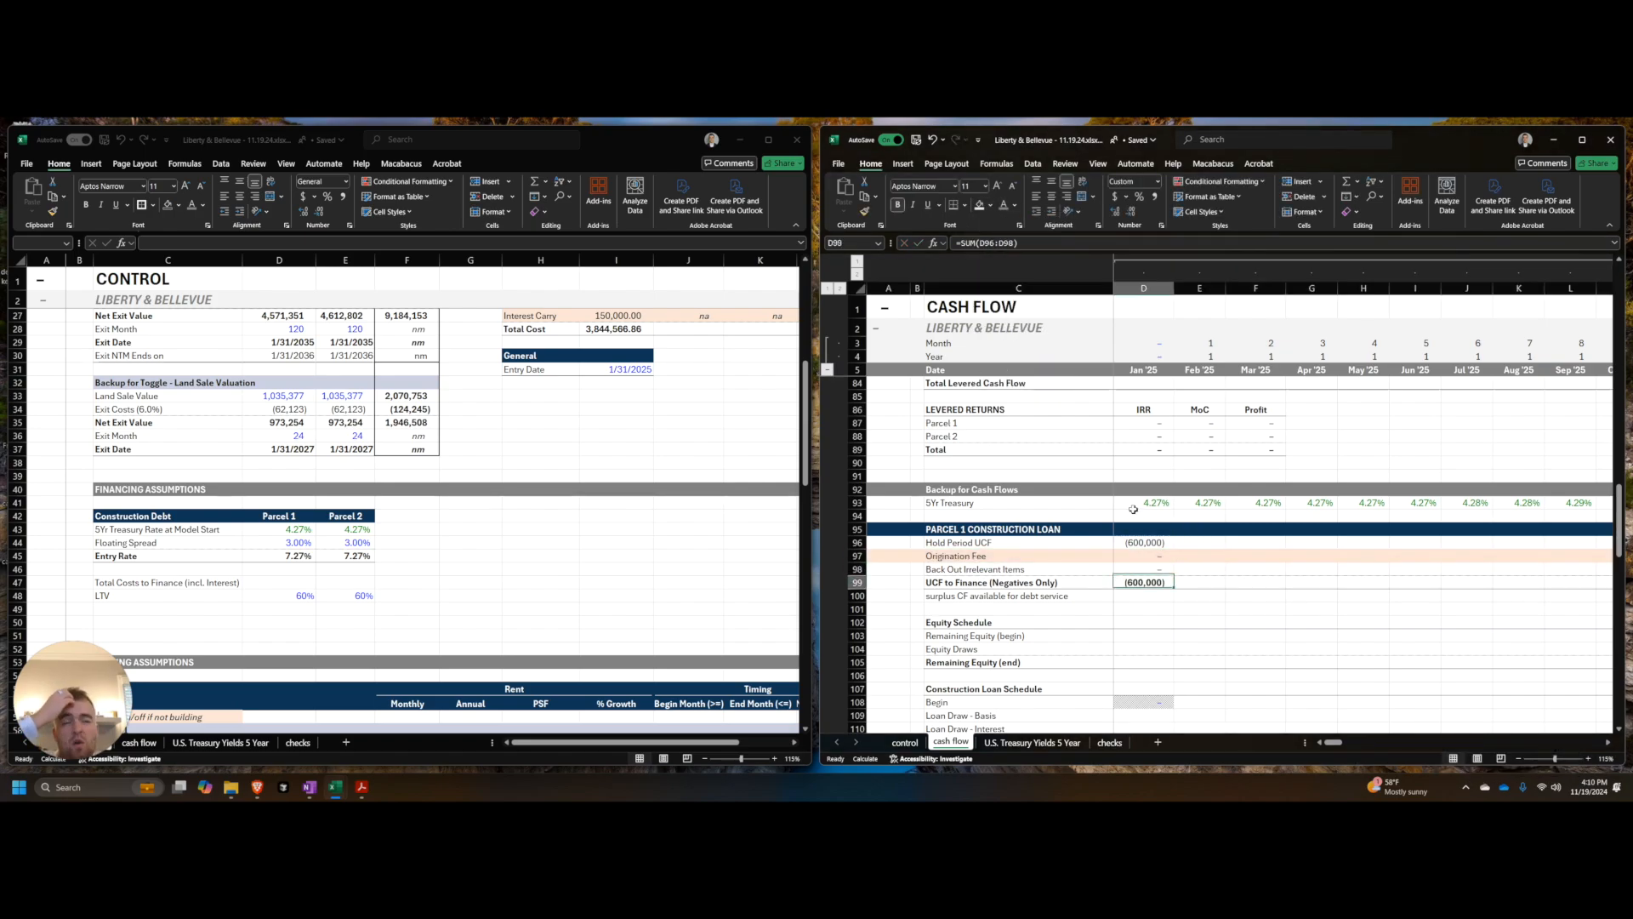
Step: Fill the formulas in D96:D99 across all monthly columns through EF
{"action": "key", "text": "ctrl+Up"}
{"action": "key", "text": "ctrl+shift+Down"}
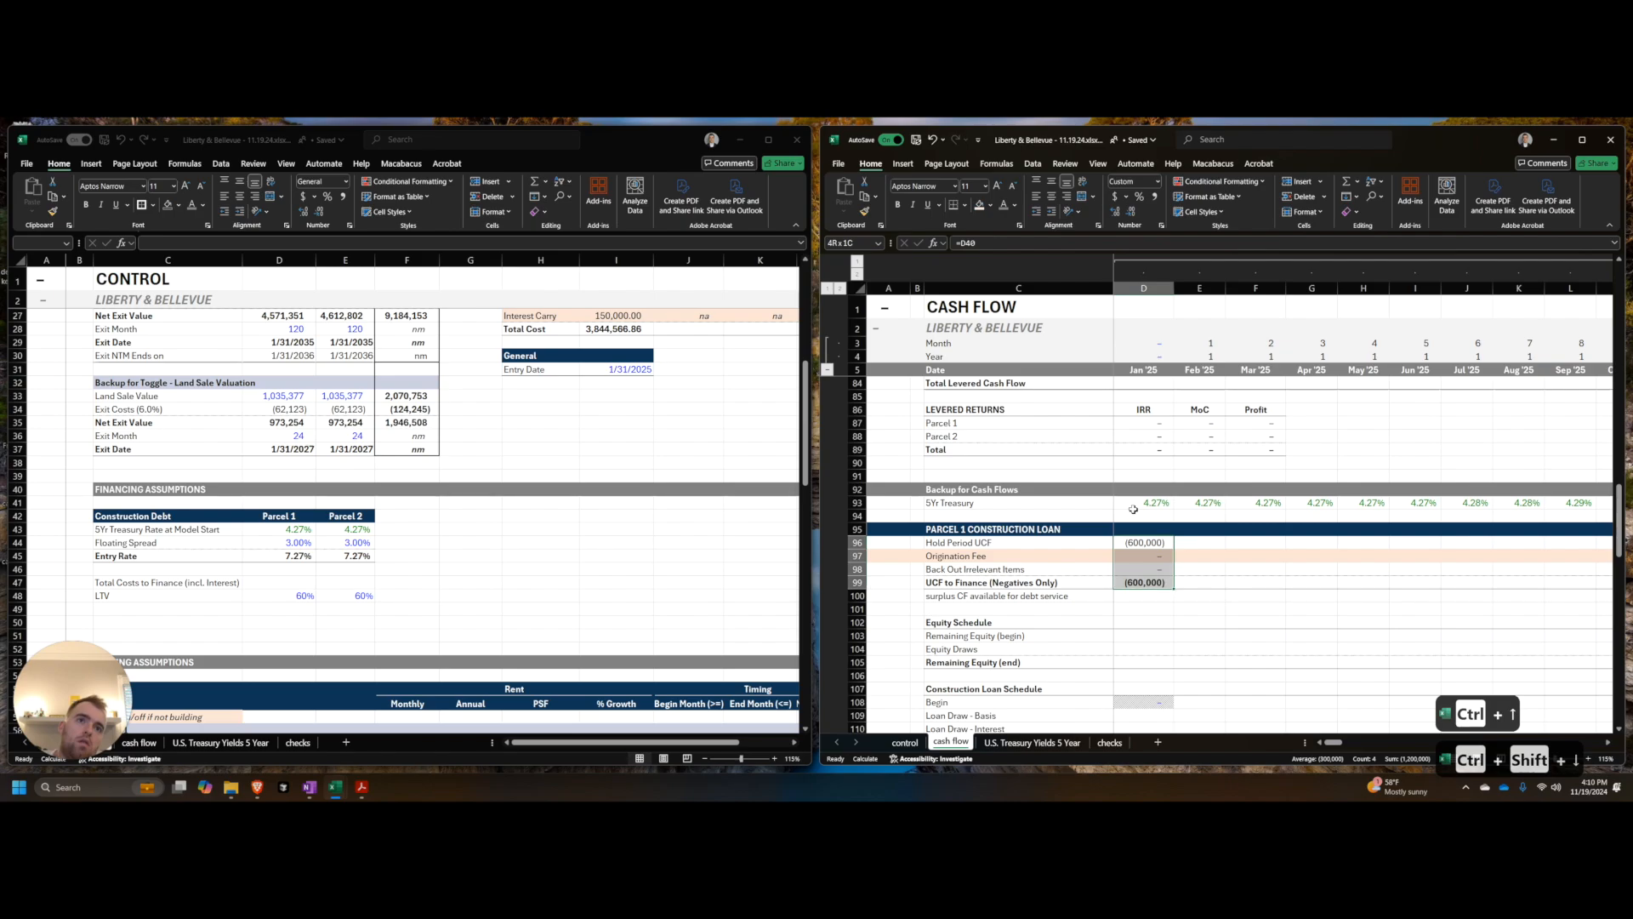
{"action": "key", "text": "ctrl+Up"}
{"action": "key", "text": "ctrl+Right"}
{"action": "key", "text": "Down"}
{"action": "key", "text": "ctrl+shift+Left"}
{"action": "key", "text": "shift+Down"}
{"action": "key", "text": "shift+Down"}
{"action": "key", "text": "shift+Down"}
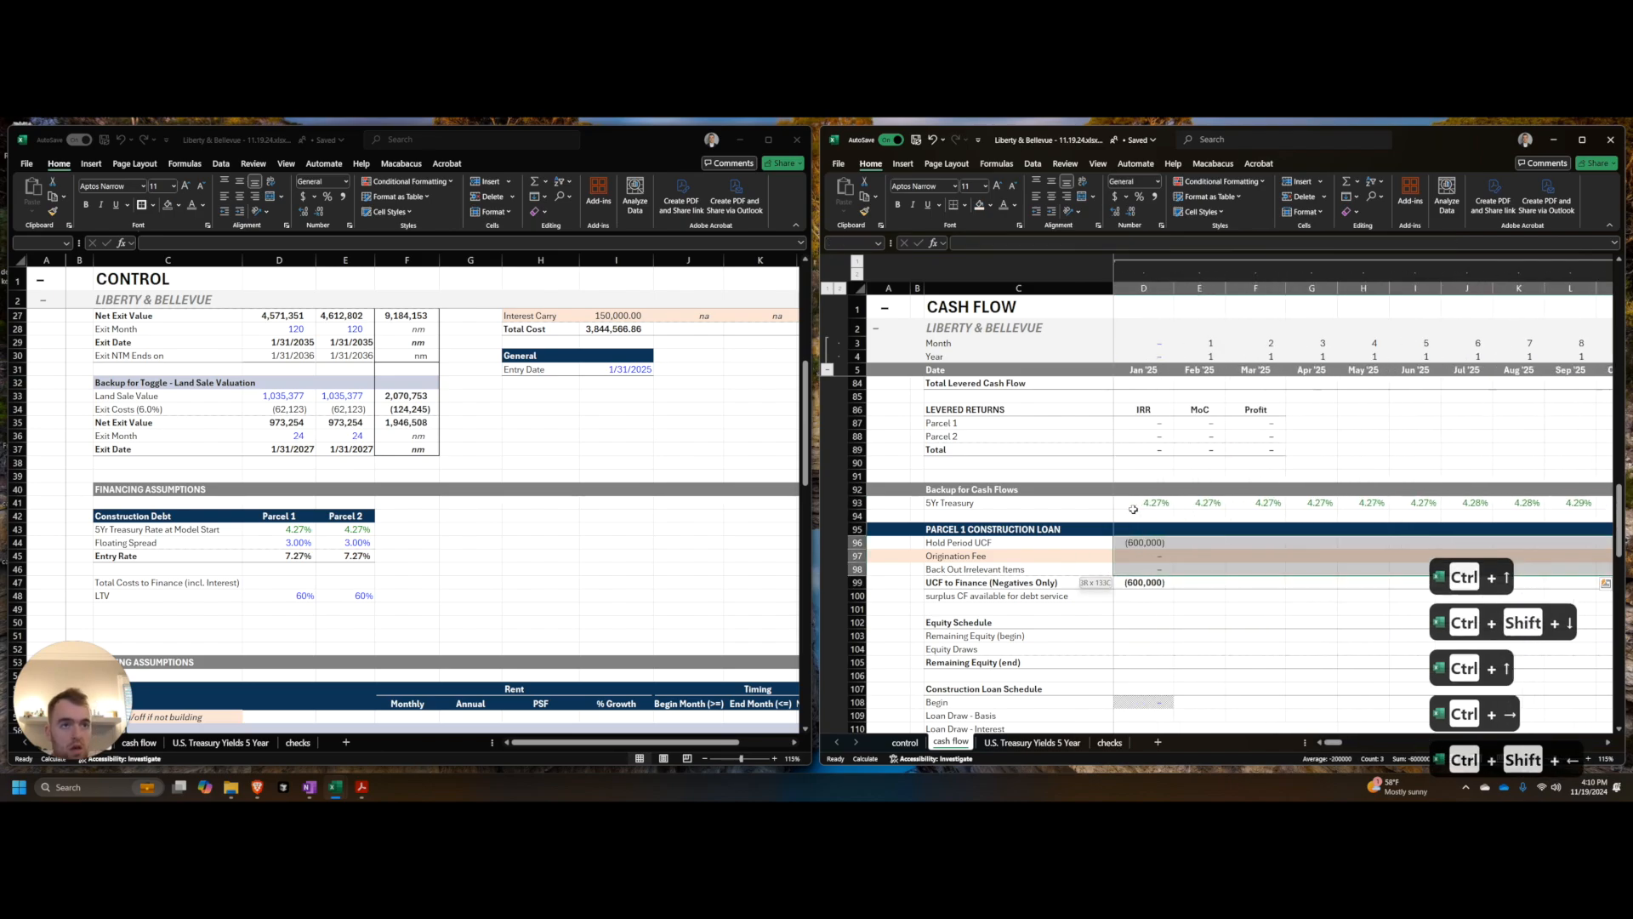
{"action": "key", "text": "ctrl+r"}
Step: Check the Hold Period UCF formulas in row 96 month by month
{"action": "key", "text": "Home"}
{"action": "key", "text": "Right"}
{"action": "key", "text": "Right"}
{"action": "key", "text": "Right"}
{"action": "key", "text": "Right"}
{"action": "key", "text": "Right"}
{"action": "key", "text": "Right"}
{"action": "key", "text": "Right"}
{"action": "key", "text": "Right"}
{"action": "key", "text": "Right"}
{"action": "key", "text": "Right"}
{"action": "key", "text": "Right"}
{"action": "key", "text": "Right"}
{"action": "key", "text": "Right"}
{"action": "key", "text": "Right"}
{"action": "key", "text": "Right"}
{"action": "key", "text": "Right"}
{"action": "key", "text": "Right"}
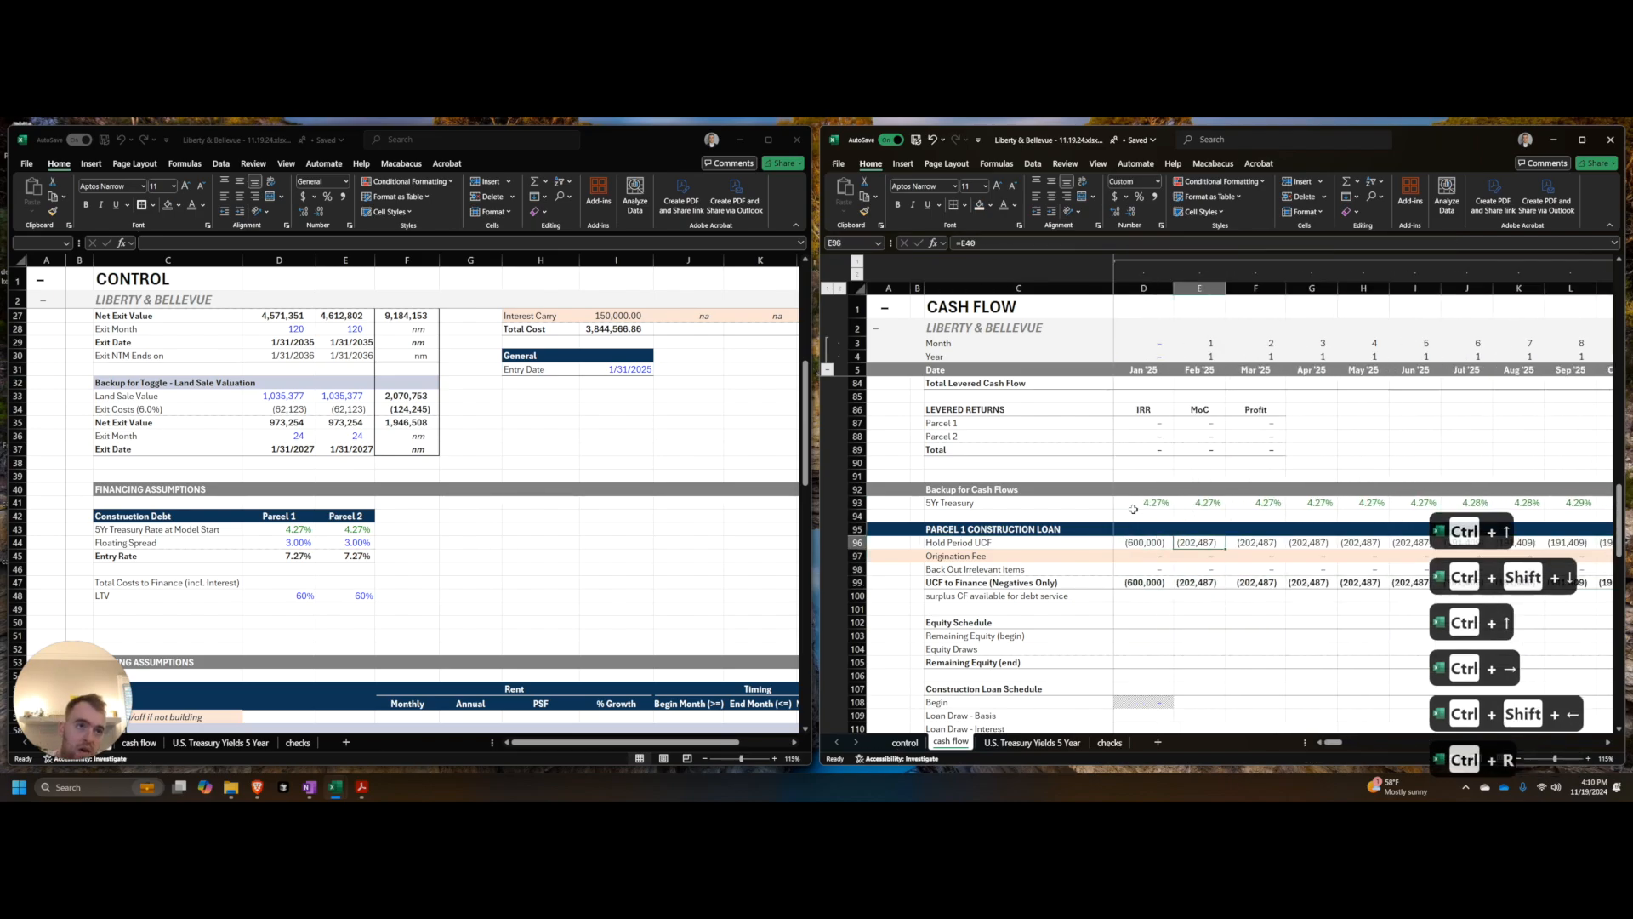
Step: Replace D99 with =MIN(SUM(D96:D98),0) and fill it across the UCF to Finance row through column EF
{"action": "key", "text": "Home"}
{"action": "key", "text": "Down"}
{"action": "key", "text": "Down"}
{"action": "key", "text": "Down"}
{"action": "key", "text": "alt+Tab"}
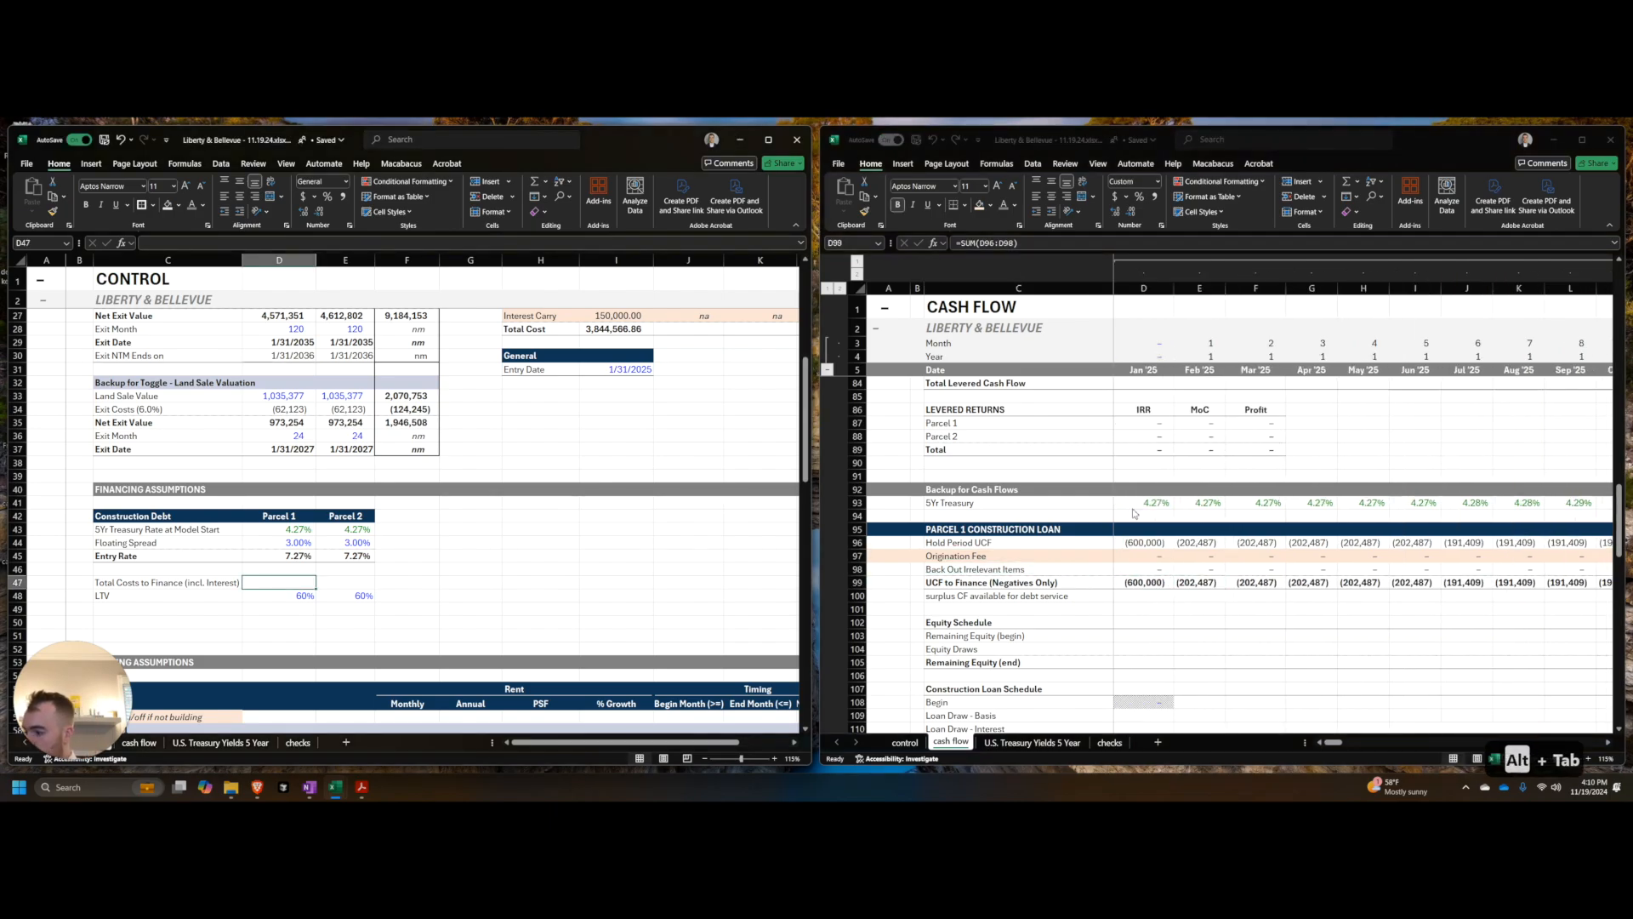
{"action": "key", "text": "alt+Tab"}
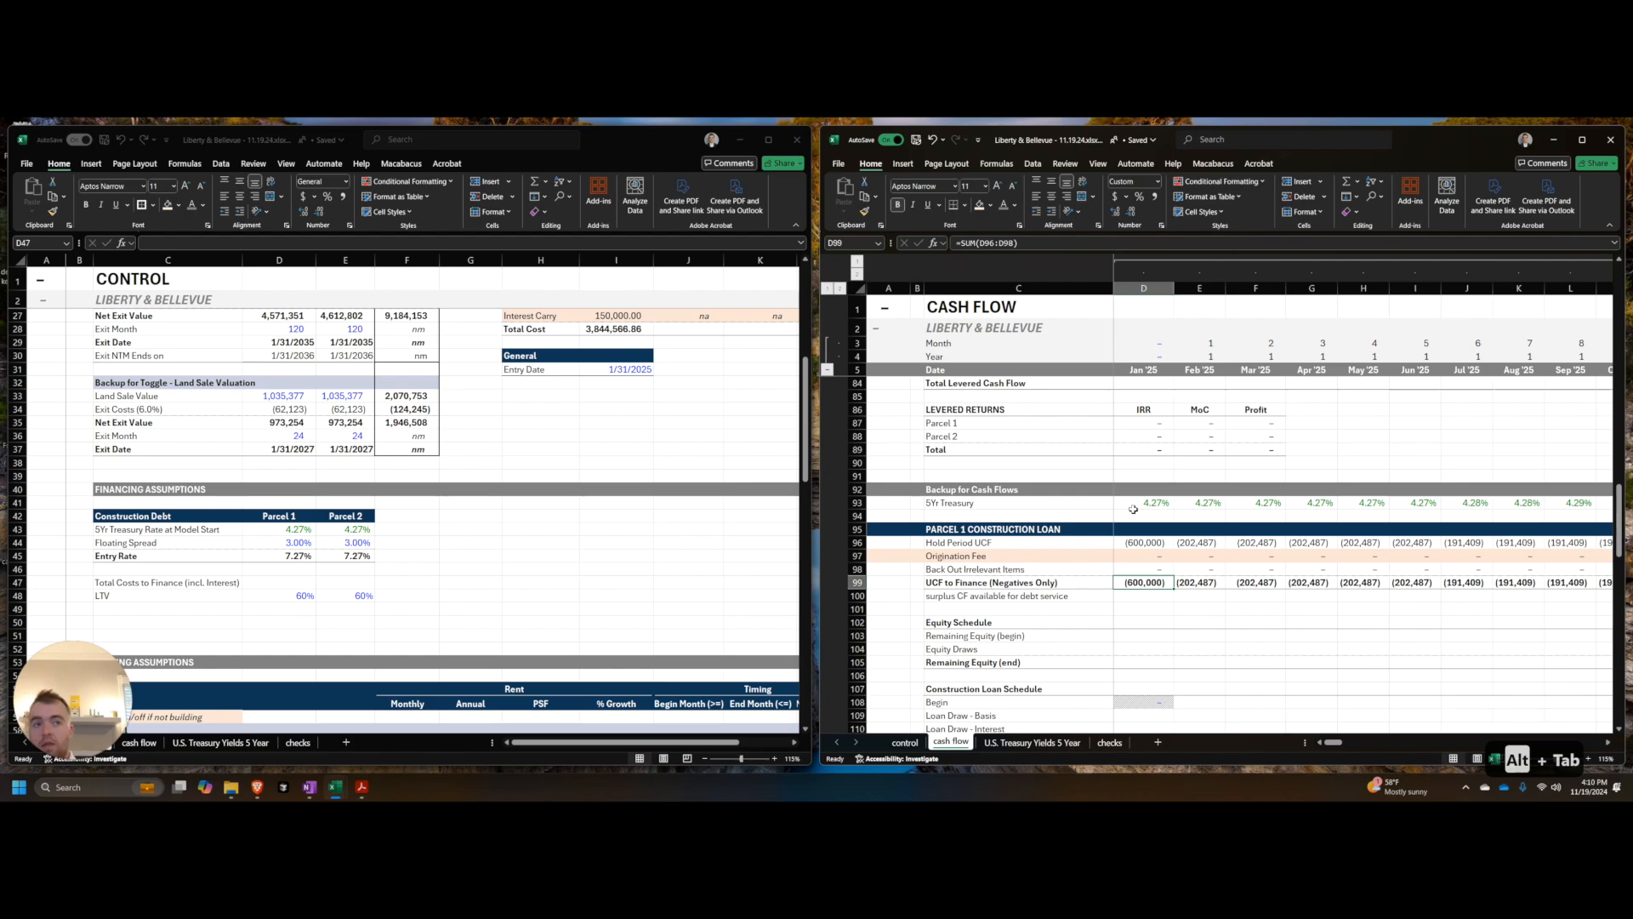
{"action": "type", "text": "="}
{"action": "type", "text": "um("}
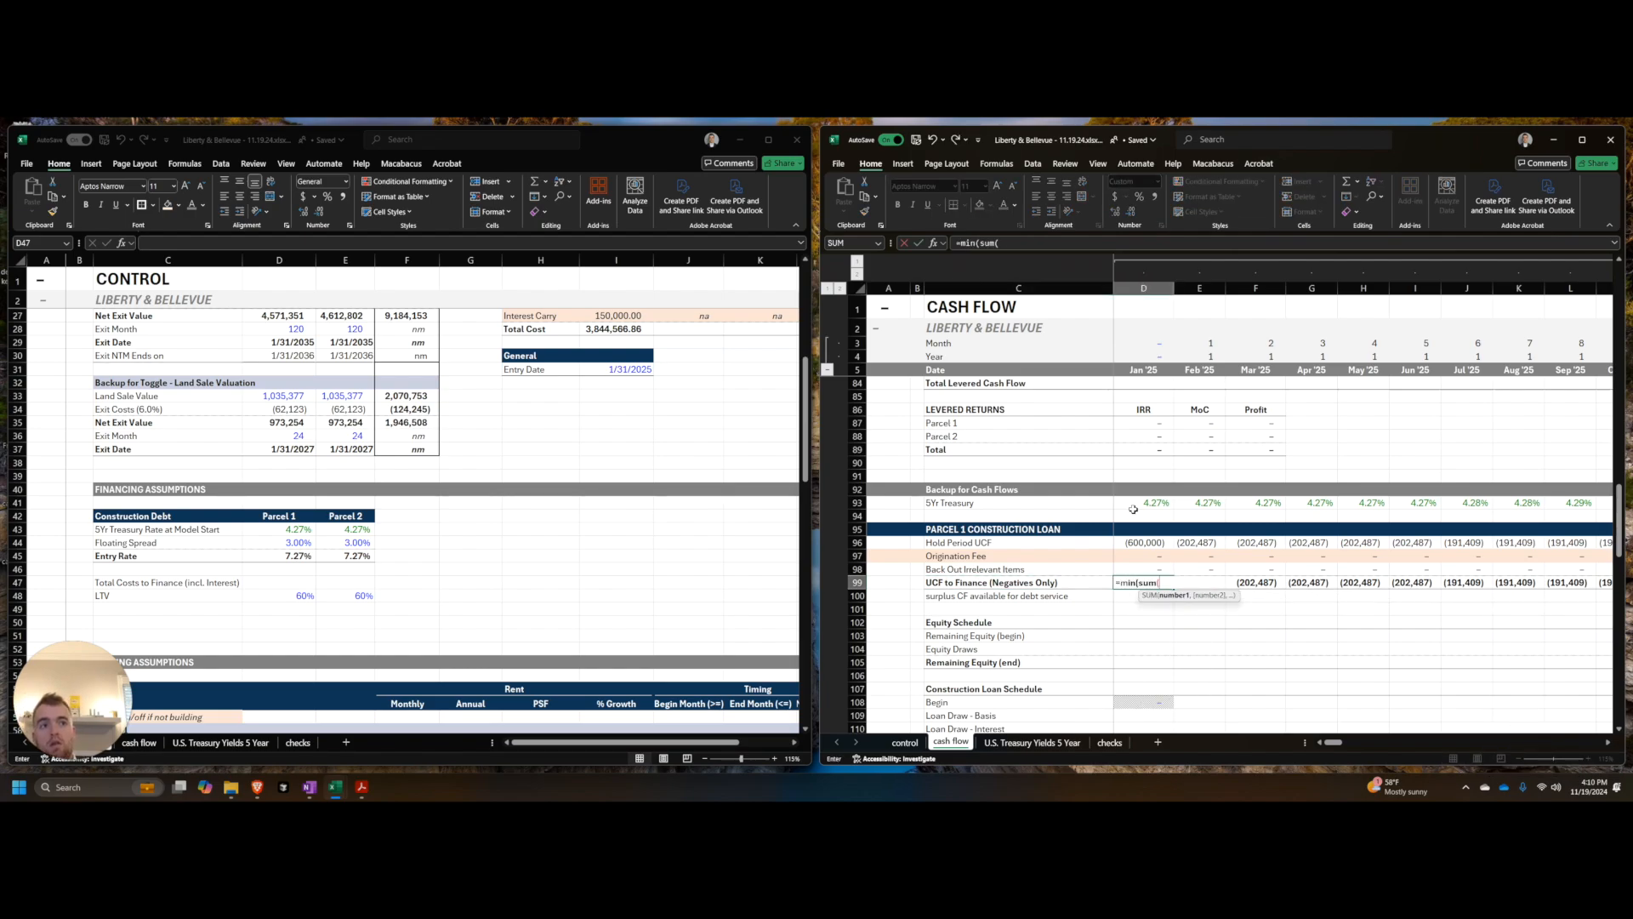
{"action": "key", "text": "Up"}
{"action": "key", "text": "shift+Up"}
{"action": "key", "text": "shift+Up"}
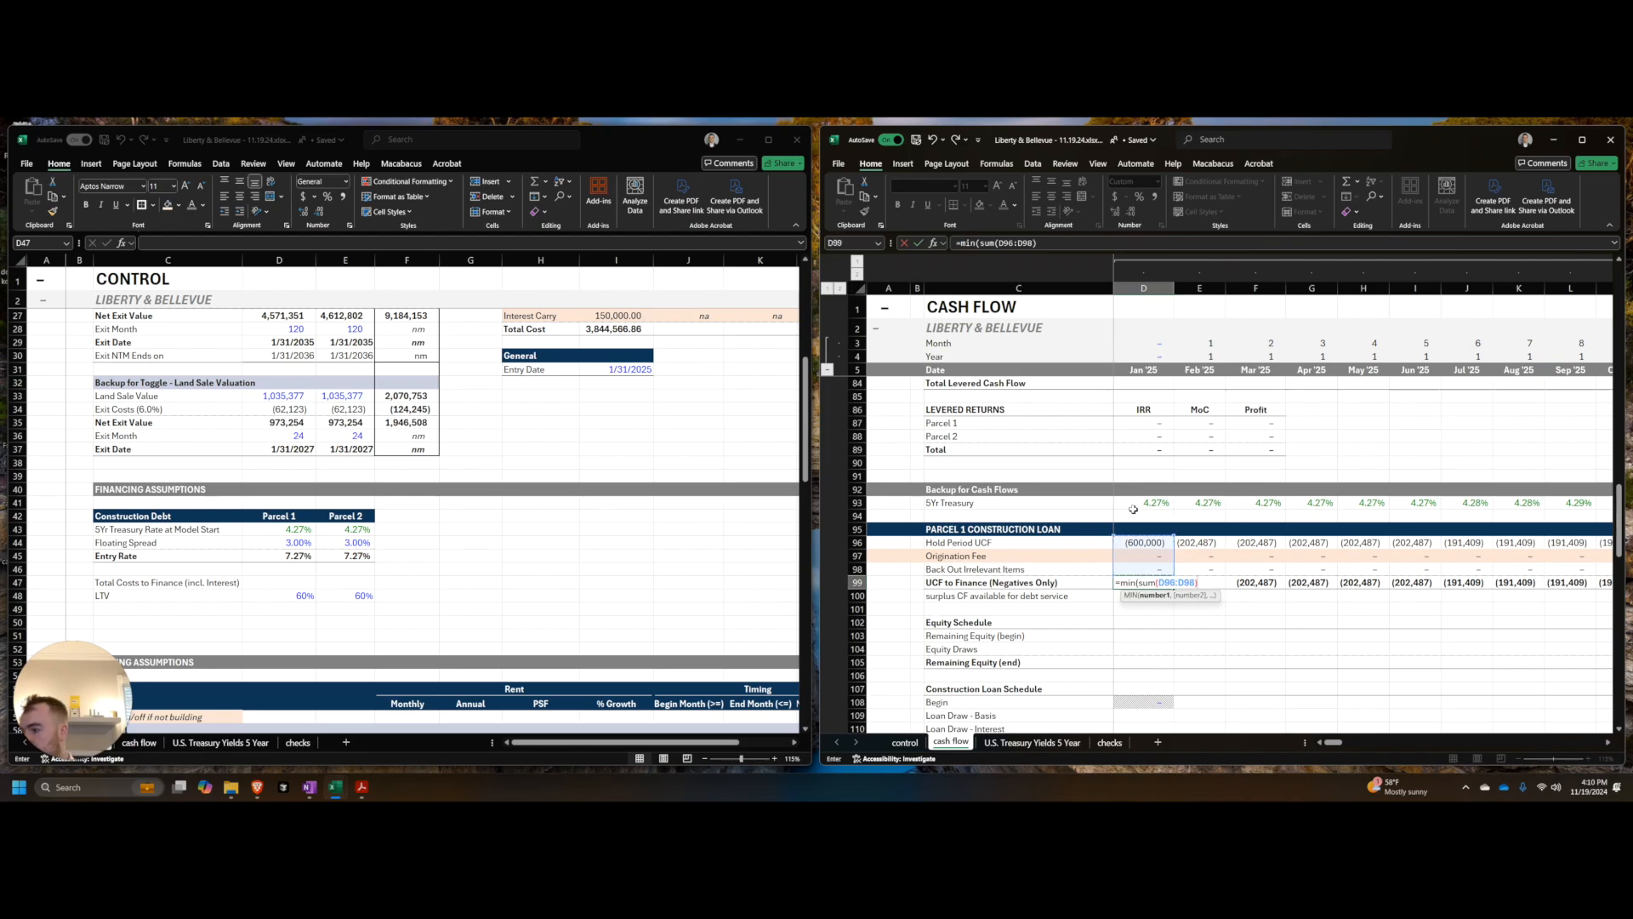
{"action": "key", "text": "Return"}
{"action": "key", "text": "ctrl+shift+Right"}
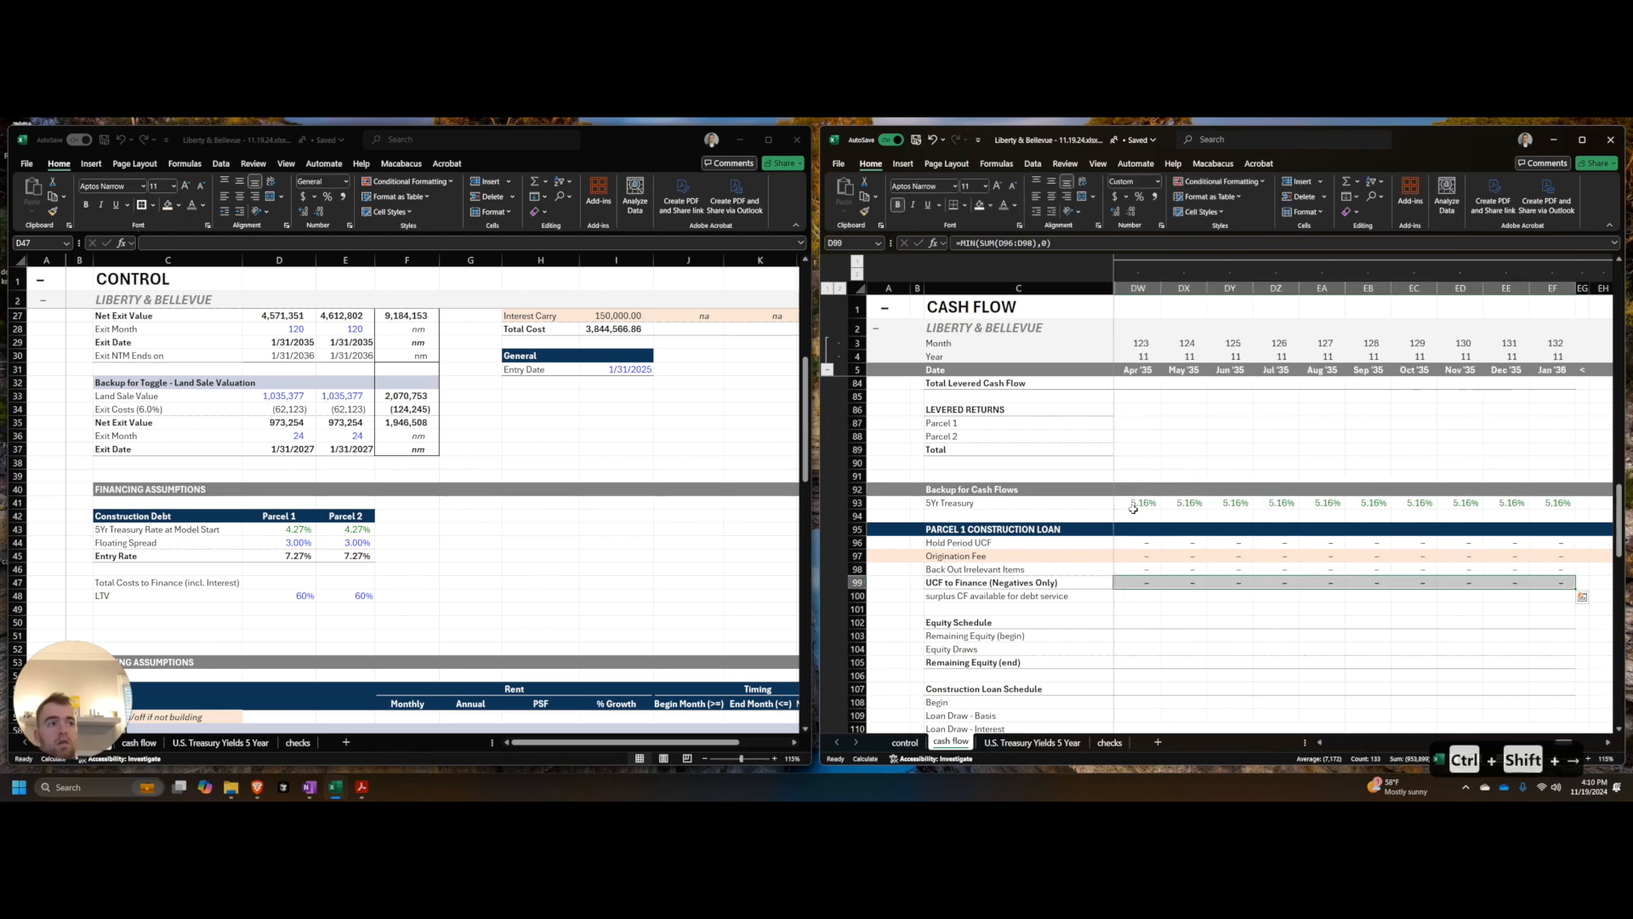
{"action": "key", "text": "ctrl+r"}
Step: Check the UCF to Finance formulas along row 99 month by month
{"action": "key", "text": "Left"}
{"action": "key", "text": "Right"}
{"action": "key", "text": "Right"}
{"action": "key", "text": "Right"}
{"action": "key", "text": "Right"}
{"action": "key", "text": "Right"}
{"action": "key", "text": "Right"}
{"action": "key", "text": "Right"}
{"action": "key", "text": "Right"}
{"action": "key", "text": "Right"}
{"action": "key", "text": "Right"}
{"action": "key", "text": "Right"}
{"action": "key", "text": "Right"}
{"action": "key", "text": "Right"}
{"action": "key", "text": "Right"}
{"action": "key", "text": "Right"}
{"action": "key", "text": "Right"}
{"action": "key", "text": "Right"}
{"action": "key", "text": "Right"}
{"action": "key", "text": "Right"}
{"action": "key", "text": "Right"}
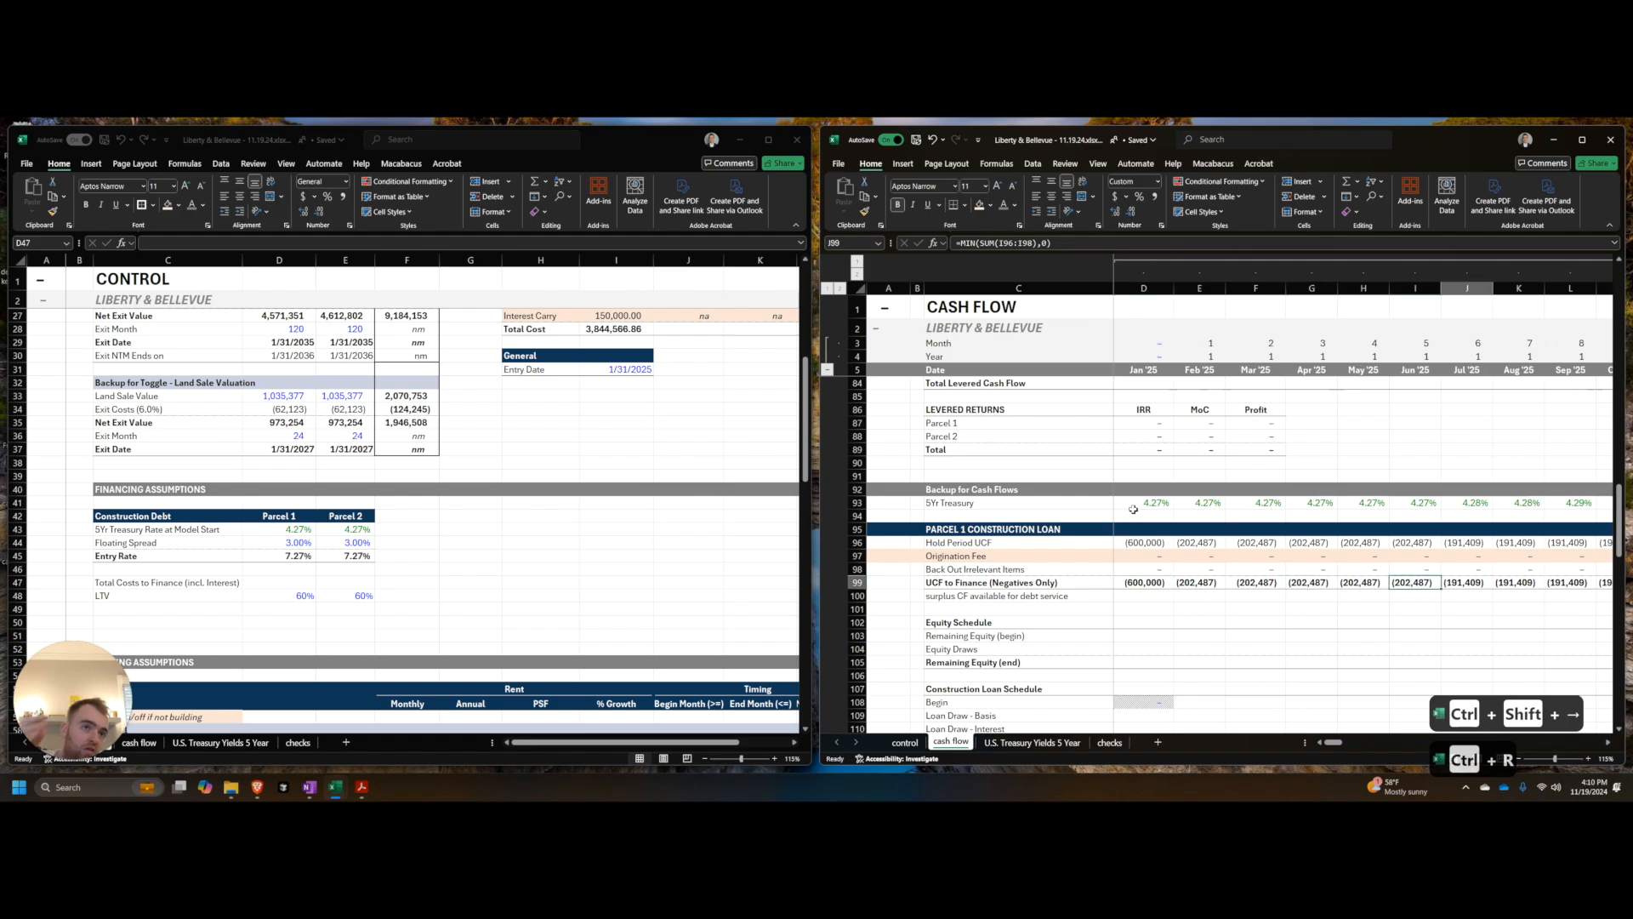
Step: Review the UCF to Finance row of the Parcel 1 construction loan across the monthly columns
{"action": "key", "text": "Left"}
{"action": "key", "text": "Left"}
{"action": "key", "text": "Left"}
{"action": "key", "text": "Left"}
{"action": "key", "text": "Left"}
{"action": "key", "text": "Left"}
{"action": "key", "text": "Left"}
{"action": "key", "text": "Left"}
{"action": "key", "text": "Left"}
{"action": "key", "text": "Left"}
{"action": "key", "text": "Left"}
{"action": "key", "text": "Left"}
{"action": "key", "text": "Left"}
{"action": "key", "text": "Left"}
{"action": "key", "text": "Left"}
{"action": "key", "text": "Left"}
{"action": "key", "text": "Left"}
{"action": "key", "text": "Left"}
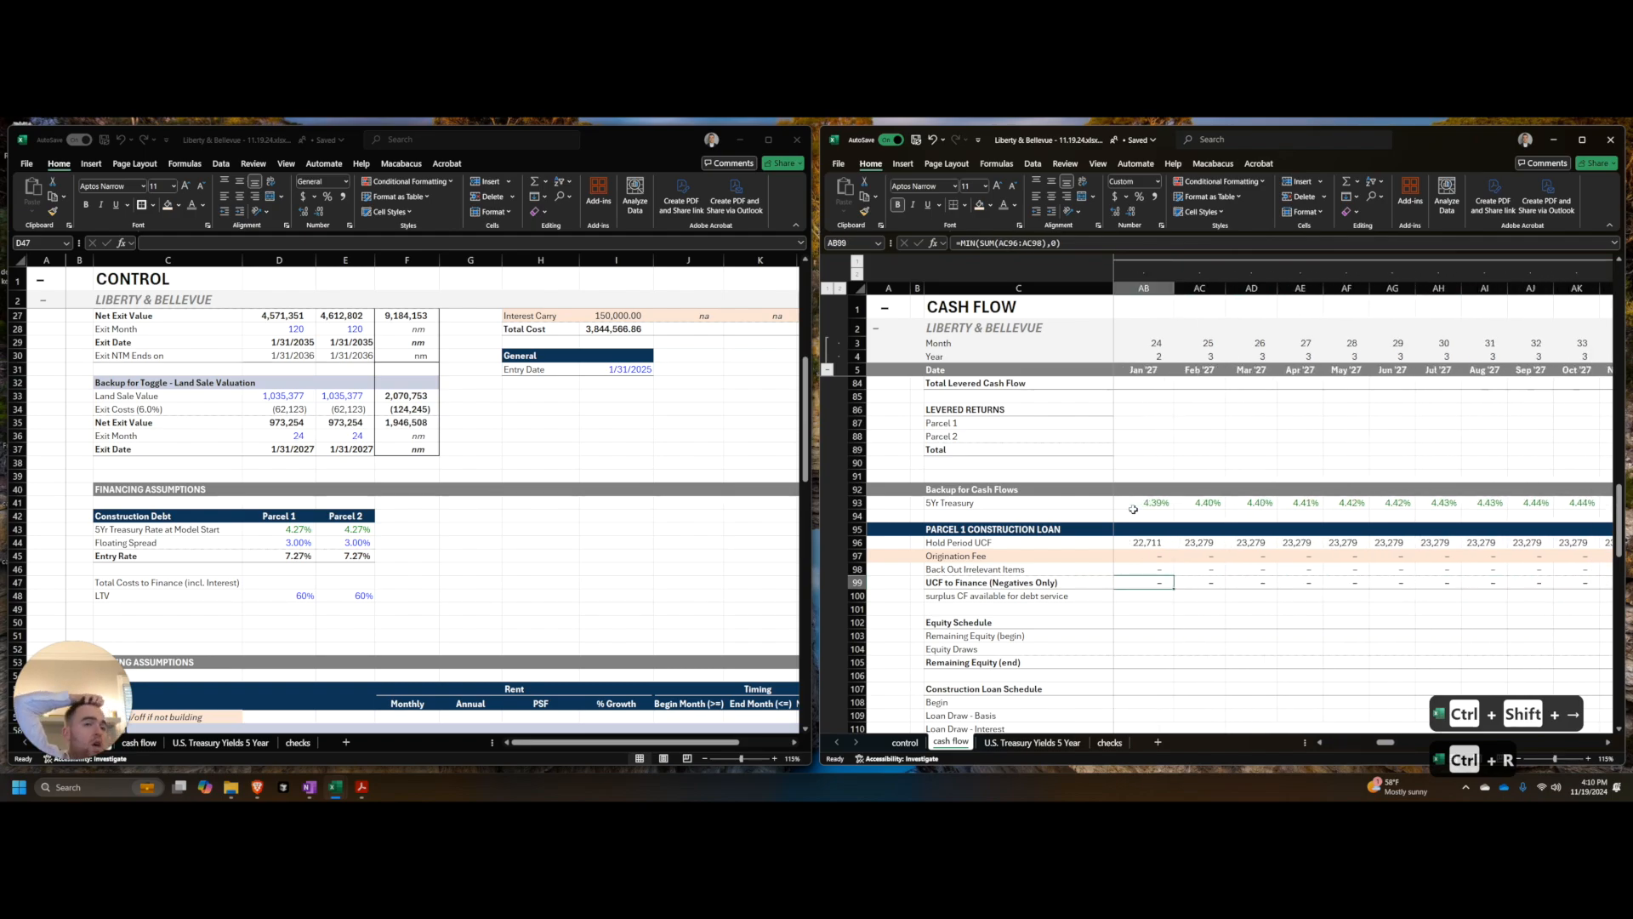
{"action": "key", "text": "Left"}
{"action": "key", "text": "Left"}
{"action": "key", "text": "Left"}
{"action": "key", "text": "Left"}
{"action": "key", "text": "Left"}
{"action": "key", "text": "Left"}
{"action": "key", "text": "Left"}
{"action": "key", "text": "Left"}
{"action": "key", "text": "Left"}
{"action": "key", "text": "Left"}
{"action": "key", "text": "Right"}
{"action": "key", "text": "Right"}
{"action": "key", "text": "Right"}
{"action": "key", "text": "Right"}
{"action": "key", "text": "Right"}
{"action": "key", "text": "Right"}
{"action": "key", "text": "Right"}
{"action": "key", "text": "Right"}
{"action": "key", "text": "Right"}
{"action": "key", "text": "Right"}
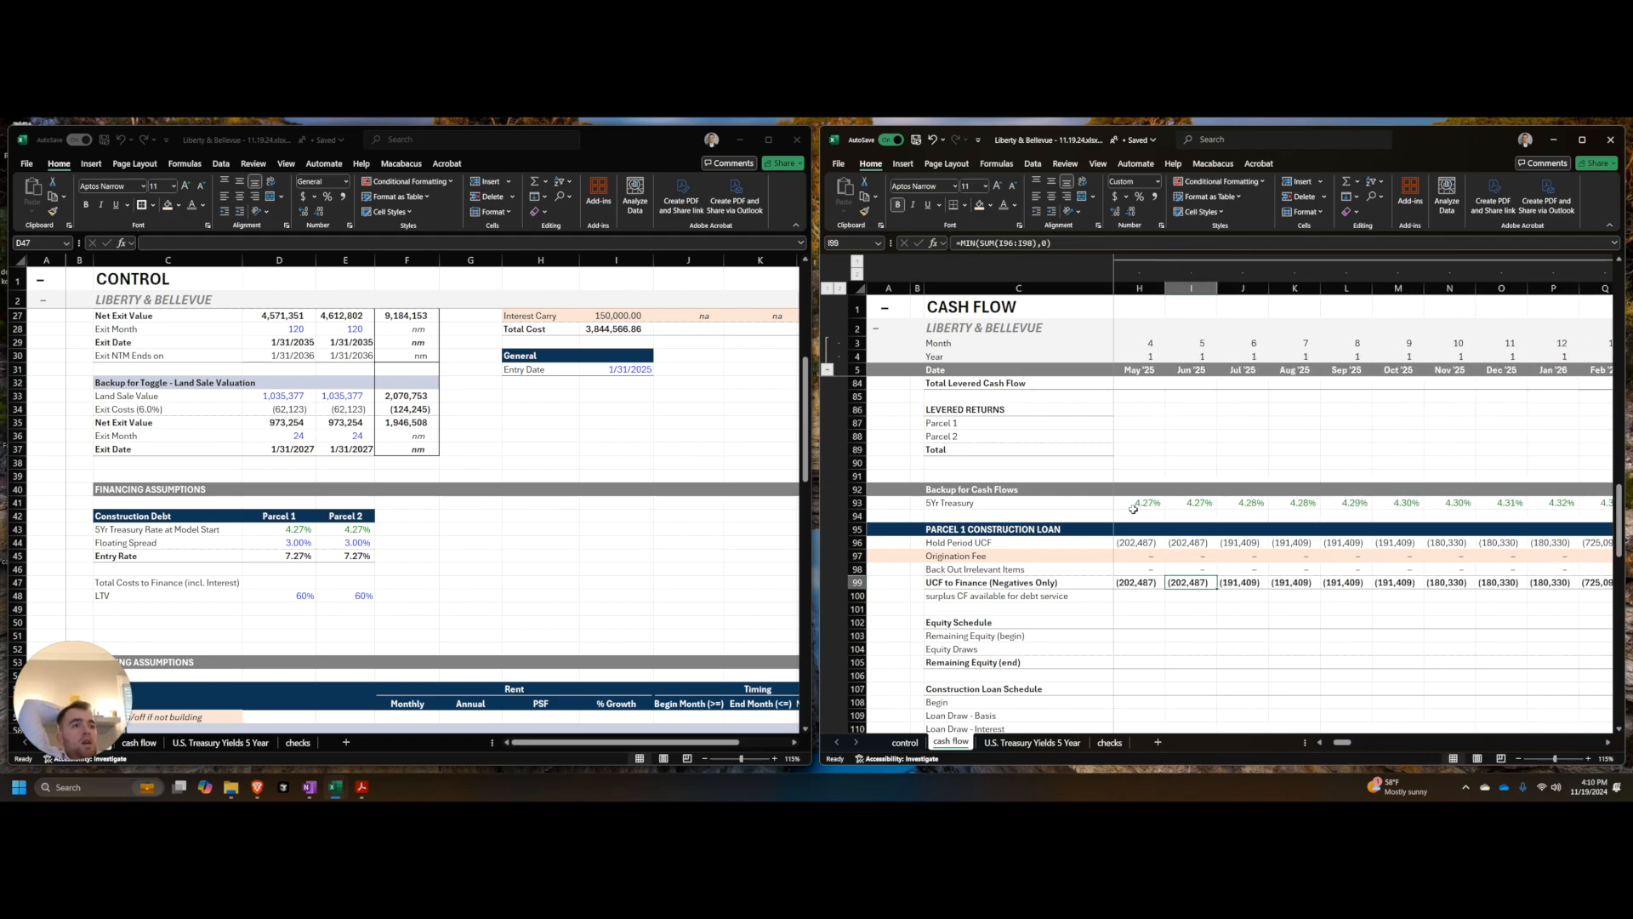
{"action": "key", "text": "Left"}
{"action": "key", "text": "Left"}
{"action": "key", "text": "Left"}
{"action": "key", "text": "Left"}
{"action": "key", "text": "Left"}
{"action": "key", "text": "Left"}
{"action": "key", "text": "Left"}
{"action": "key", "text": "Left"}
{"action": "key", "text": "Left"}
{"action": "key", "text": "Left"}
{"action": "key", "text": "Left"}
{"action": "key", "text": "Left"}
{"action": "key", "text": "Left"}
{"action": "key", "text": "Left"}
{"action": "key", "text": "Left"}
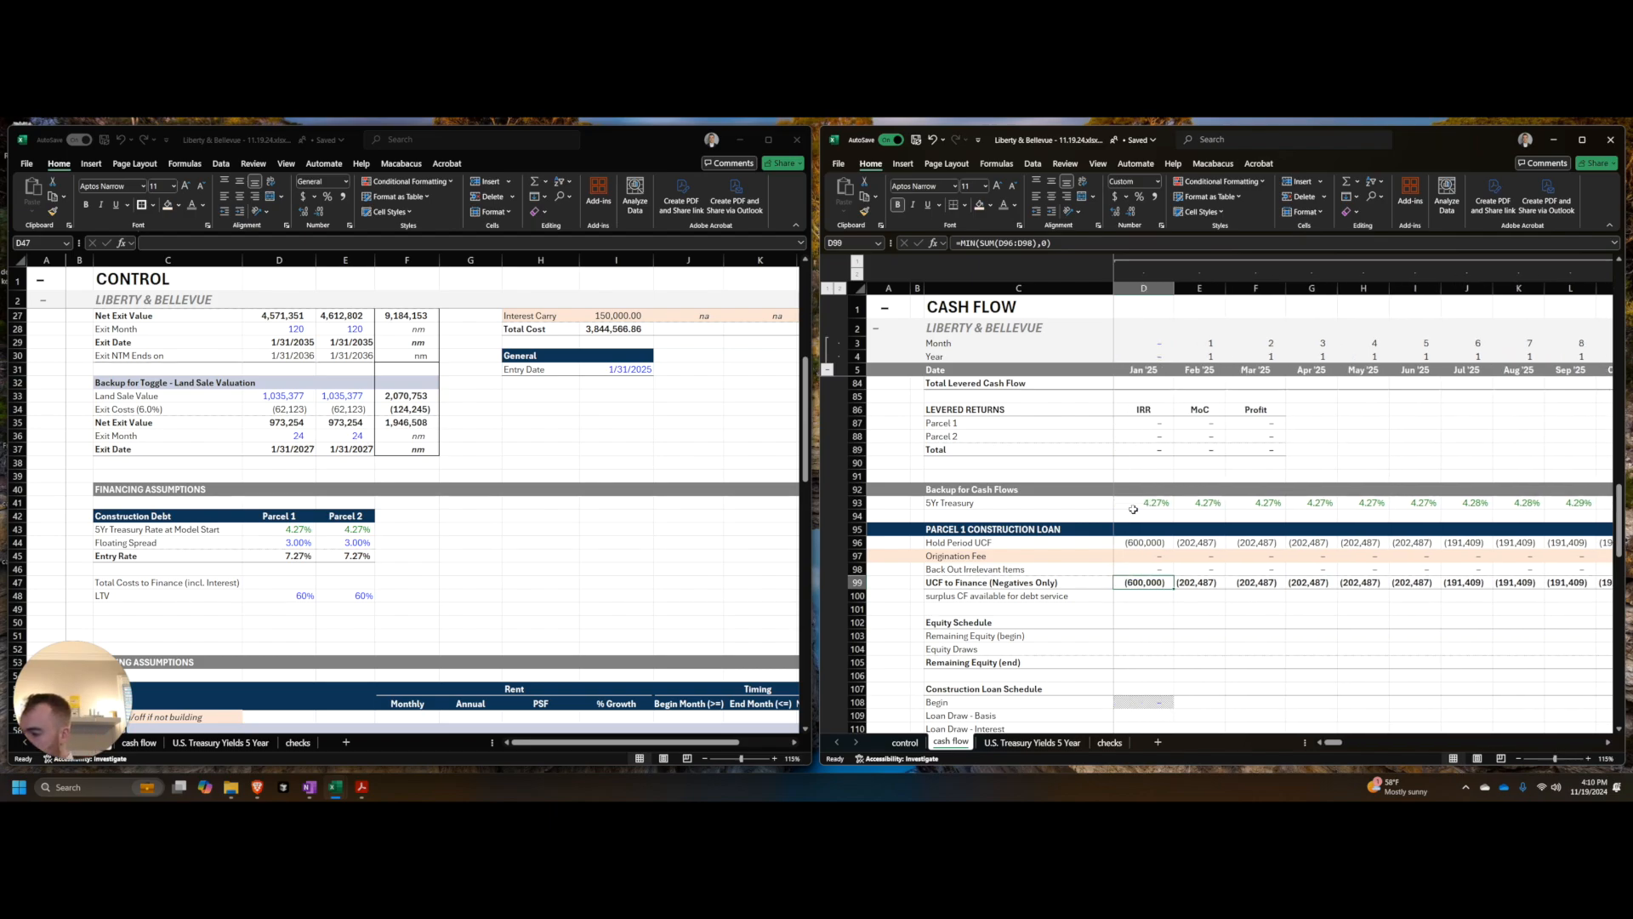
Step: Enter =SUM(D96:D98)-D99 as the Parcel 1 surplus cash flow available for debt service and fill it across all months
{"action": "key", "text": "Down"}
{"action": "type", "text": "=sum("}
{"action": "key", "text": "Up"}
{"action": "key", "text": "Up"}
{"action": "key", "text": "shift+Up"}
{"action": "key", "text": "shift+Up"}
{"action": "key", "text": "ctrl+Return"}
{"action": "key", "text": "ctrl+Right"}
{"action": "key", "text": "ctrl+shift+Left"}
{"action": "key", "text": "ctrl+r"}
Step: Check the surplus cash flow available for debt service row across the monthly columns
{"action": "key", "text": "Right"}
{"action": "key", "text": "Right"}
{"action": "key", "text": "Right"}
{"action": "key", "text": "Right"}
{"action": "key", "text": "Right"}
{"action": "key", "text": "Right"}
{"action": "key", "text": "Right"}
{"action": "key", "text": "Right"}
{"action": "key", "text": "Right"}
{"action": "key", "text": "Right"}
{"action": "key", "text": "Right"}
{"action": "key", "text": "Right"}
{"action": "key", "text": "Right"}
{"action": "key", "text": "Right"}
{"action": "key", "text": "Right"}
{"action": "key", "text": "Right"}
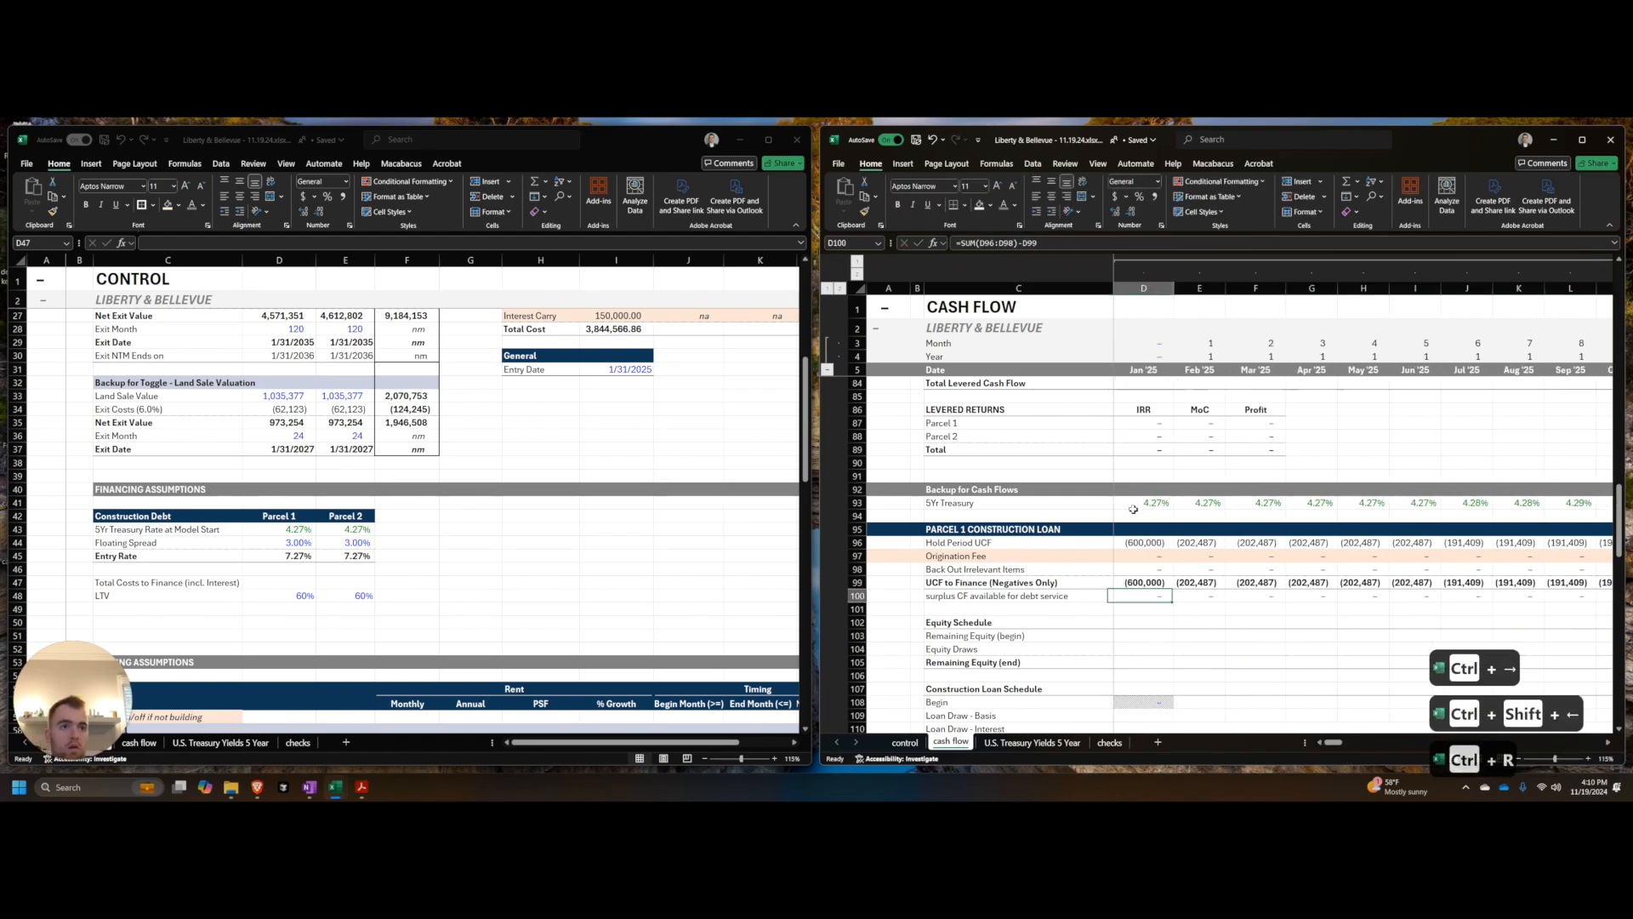
{"action": "key", "text": "Right"}
{"action": "key", "text": "Right"}
{"action": "key", "text": "Right"}
{"action": "key", "text": "Left"}
{"action": "key", "text": "Left"}
{"action": "key", "text": "Left"}
{"action": "key", "text": "Left"}
{"action": "key", "text": "Left"}
{"action": "key", "text": "Left"}
{"action": "key", "text": "Left"}
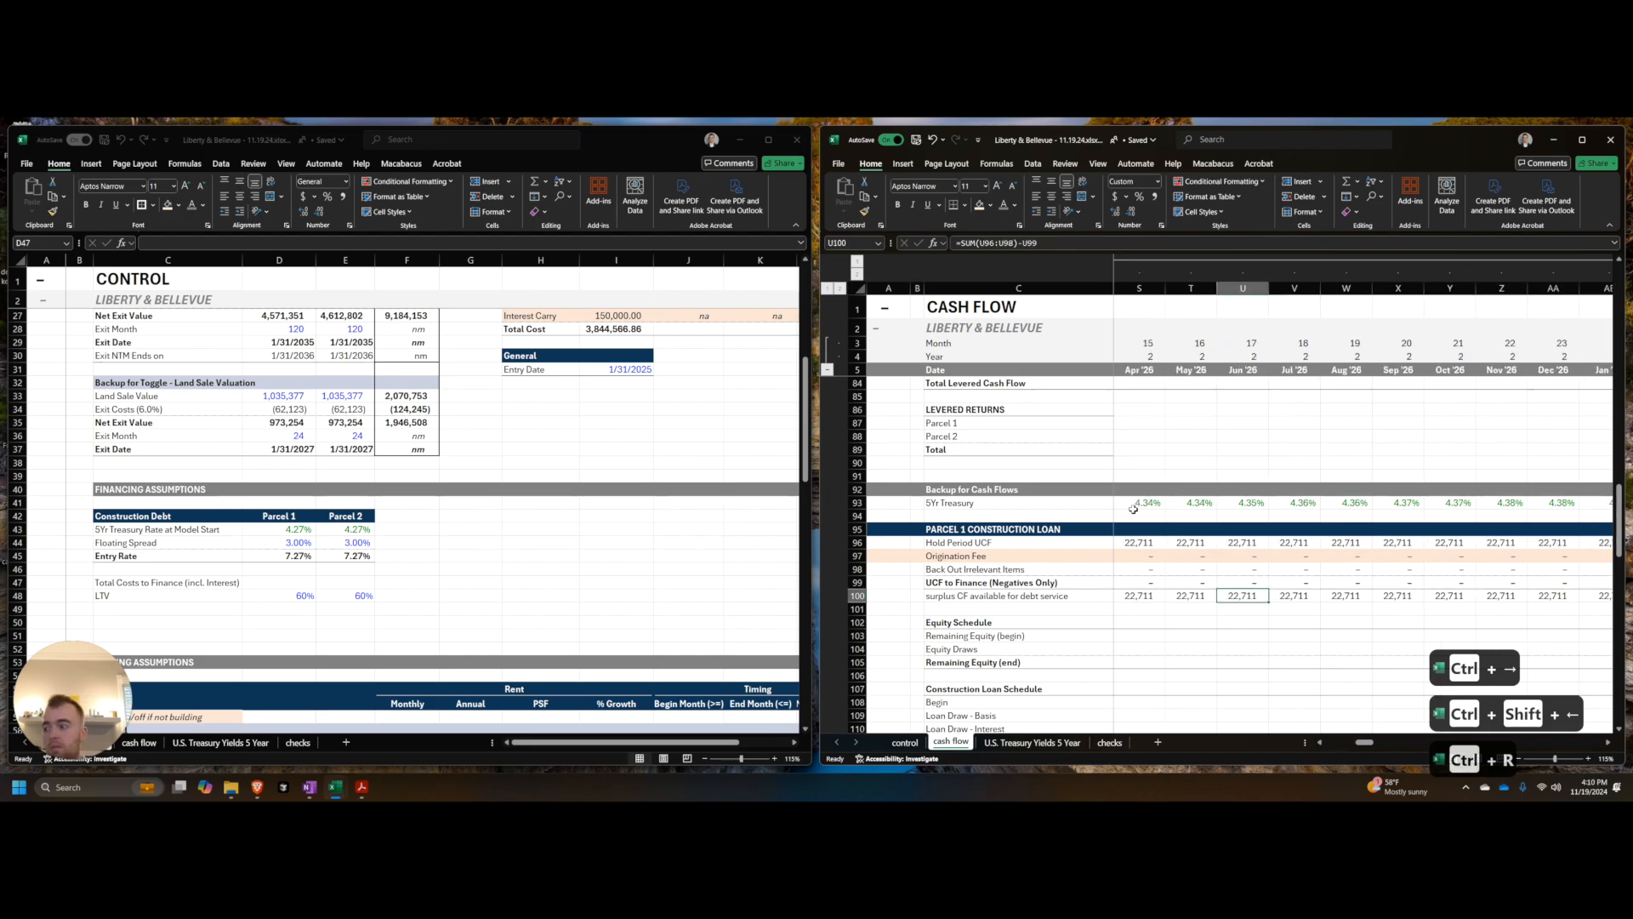
Step: Copy the annual summary's Parcel 2 unlevered cash flow SUMIFS formulas into the five Parcel 1 construction loan rows, 52 to 56
{"action": "key", "text": "ctrl+Right"}
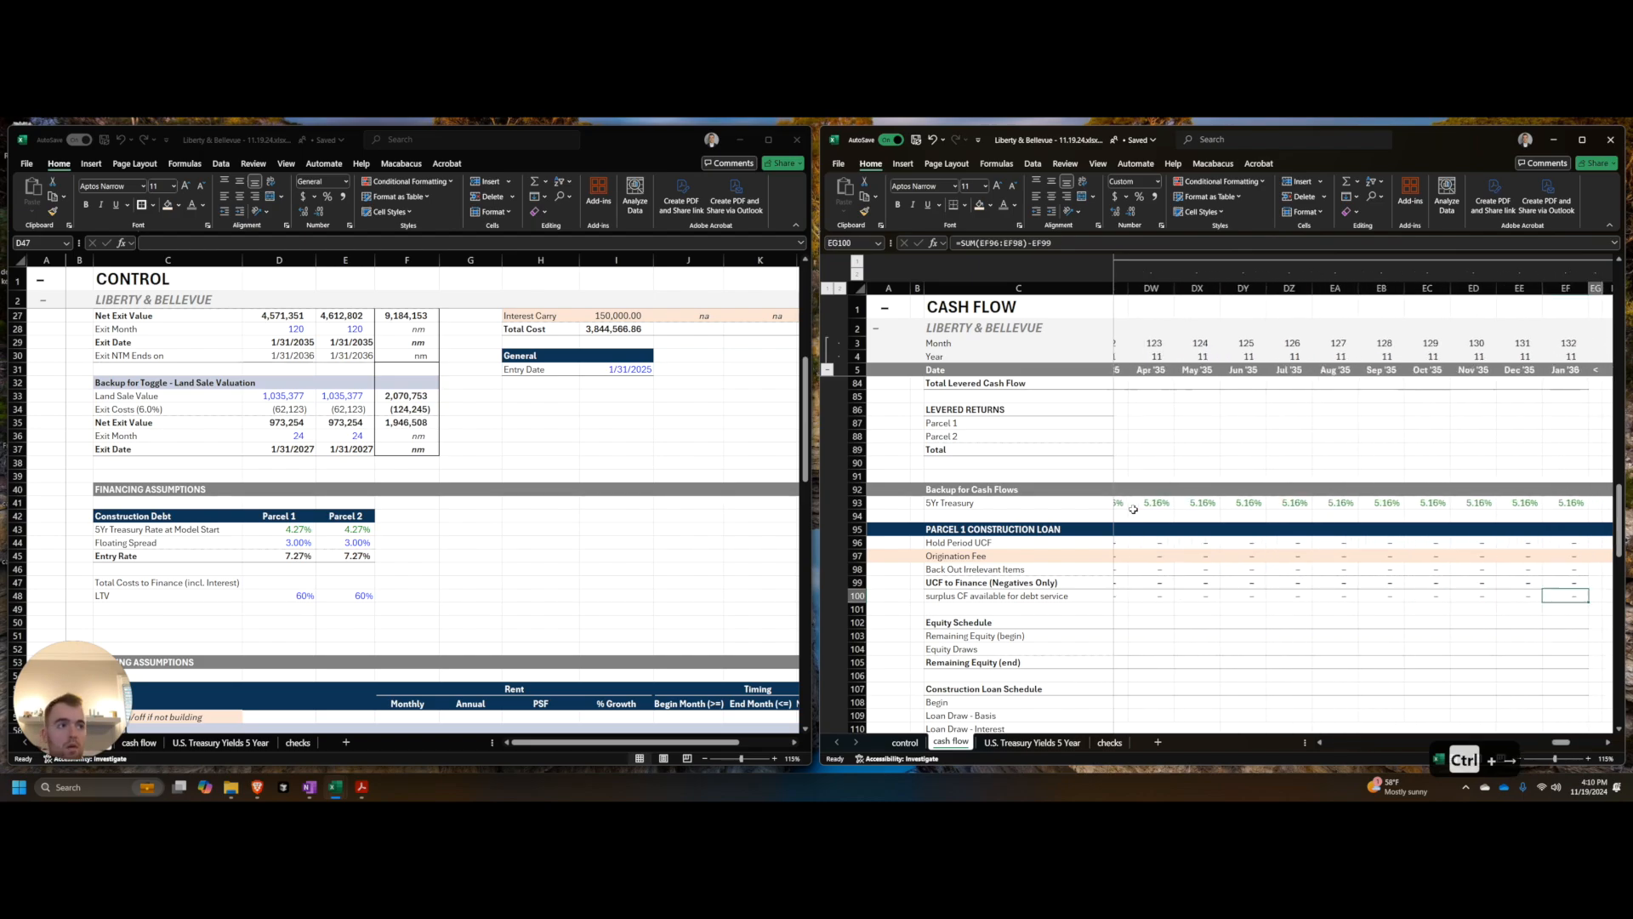
{"action": "key", "text": "ctrl+Right"}
{"action": "key", "text": "Left"}
{"action": "key", "text": "Left"}
{"action": "key", "text": "Left"}
{"action": "key", "text": "Left"}
{"action": "key", "text": "Up"}
{"action": "key", "text": "Up"}
{"action": "key", "text": "Up"}
{"action": "key", "text": "Up"}
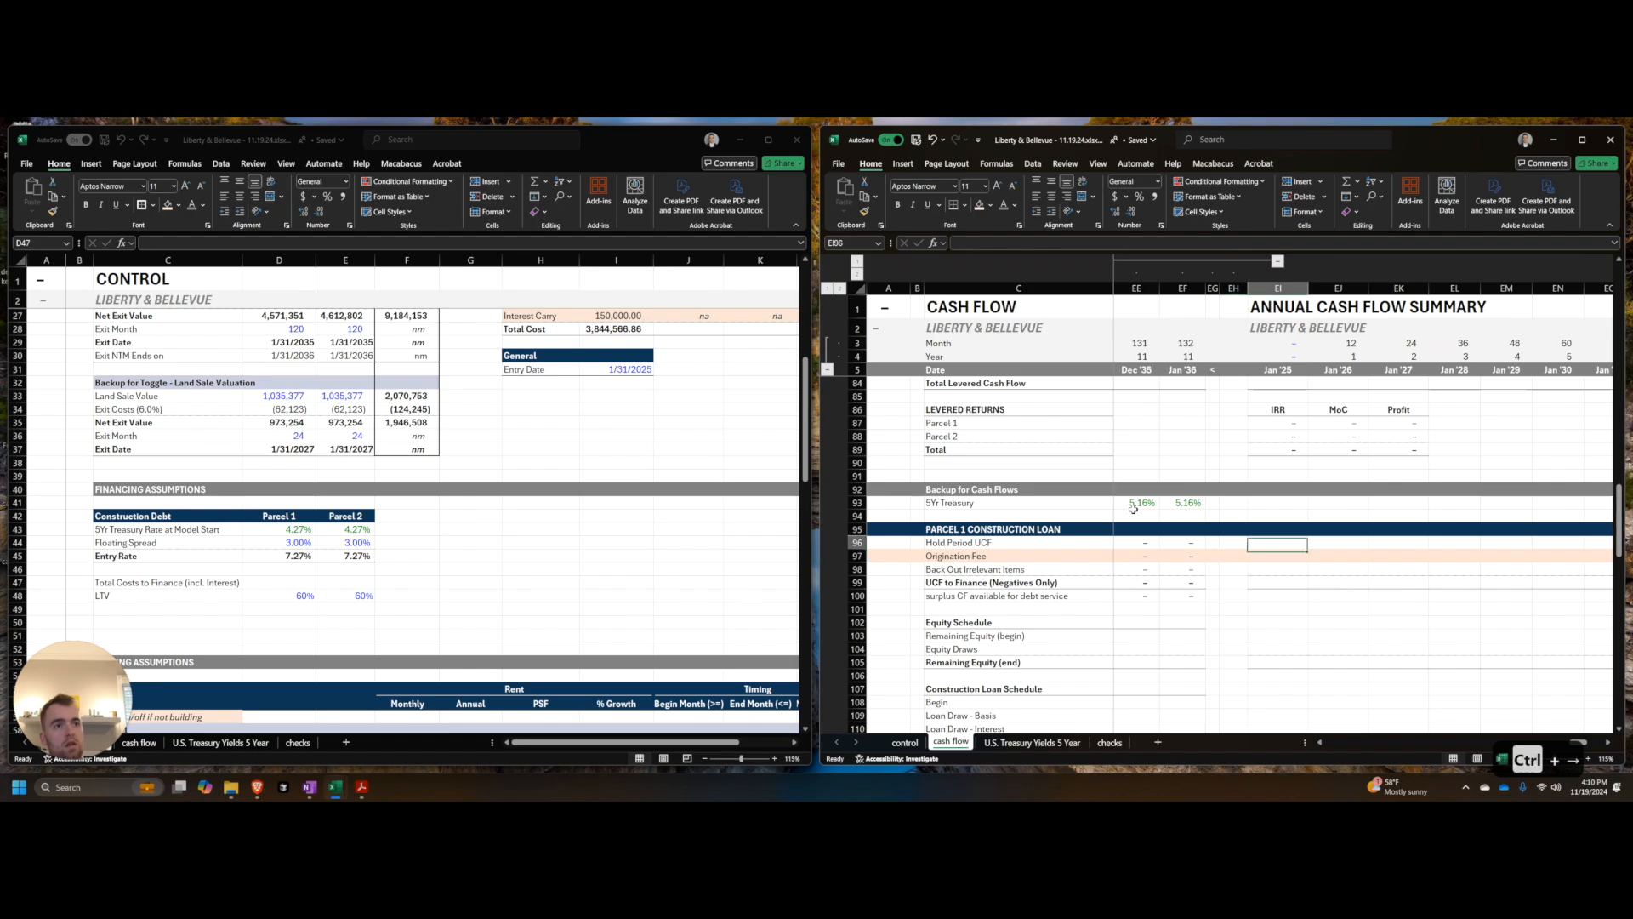
{"action": "key", "text": "ctrl+Up"}
{"action": "key", "text": "ctrl+Up"}
{"action": "key", "text": "ctrl+Up"}
{"action": "key", "text": "ctrl+Up"}
{"action": "key", "text": "ctrl+Up"}
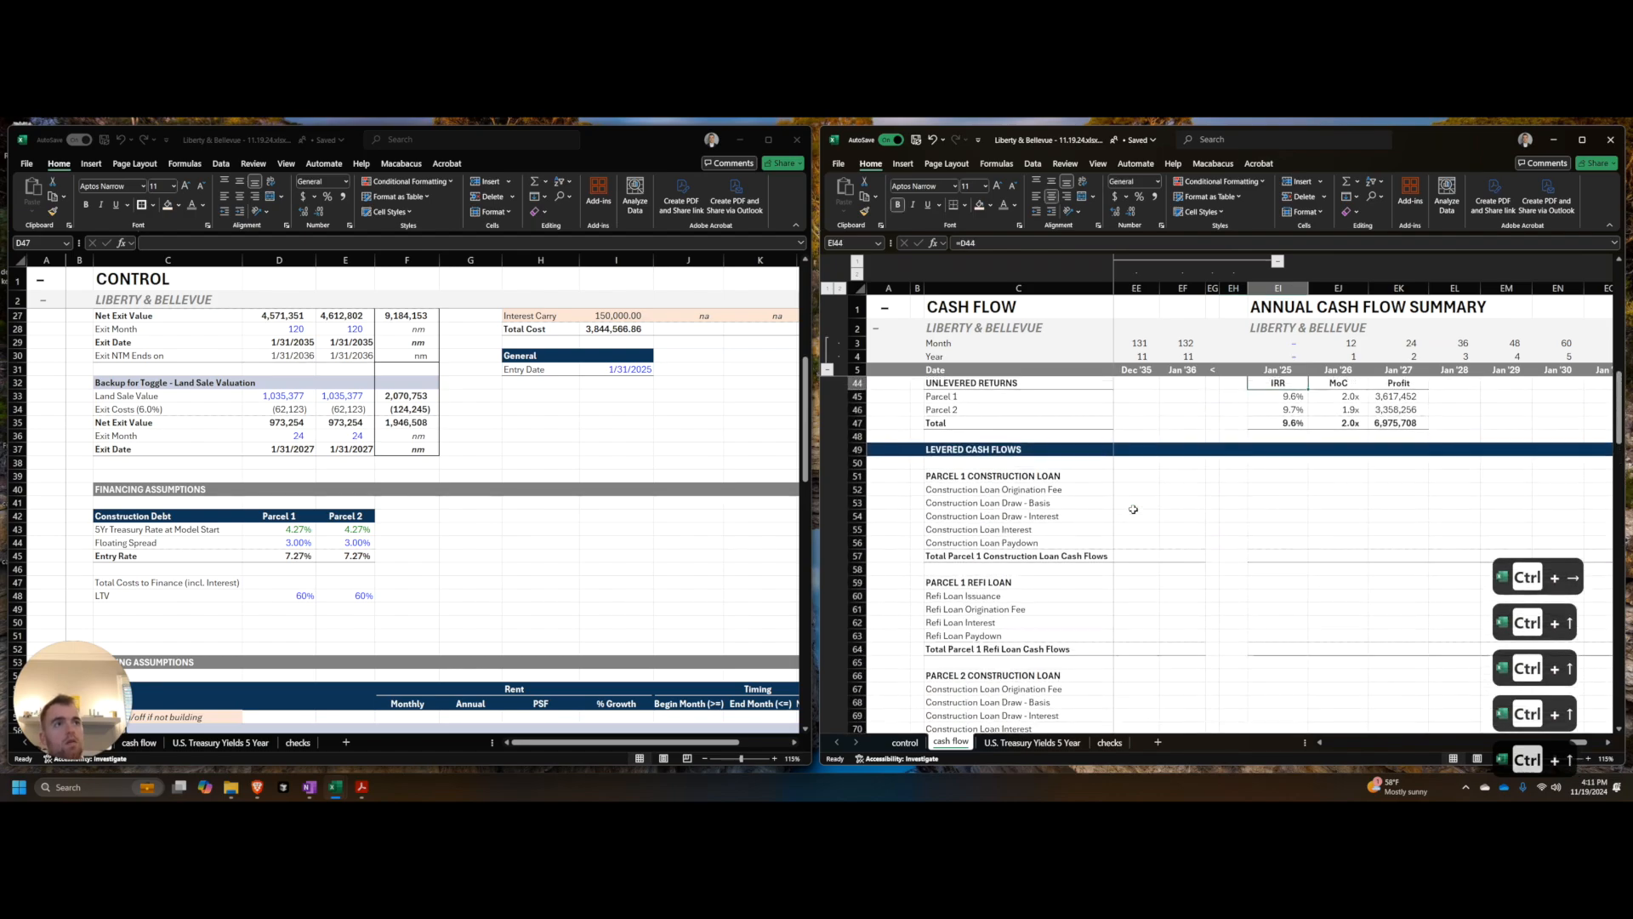
{"action": "key", "text": "ctrl+Up"}
{"action": "key", "text": "ctrl+shift+Right"}
{"action": "key", "text": "ctrl+c"}
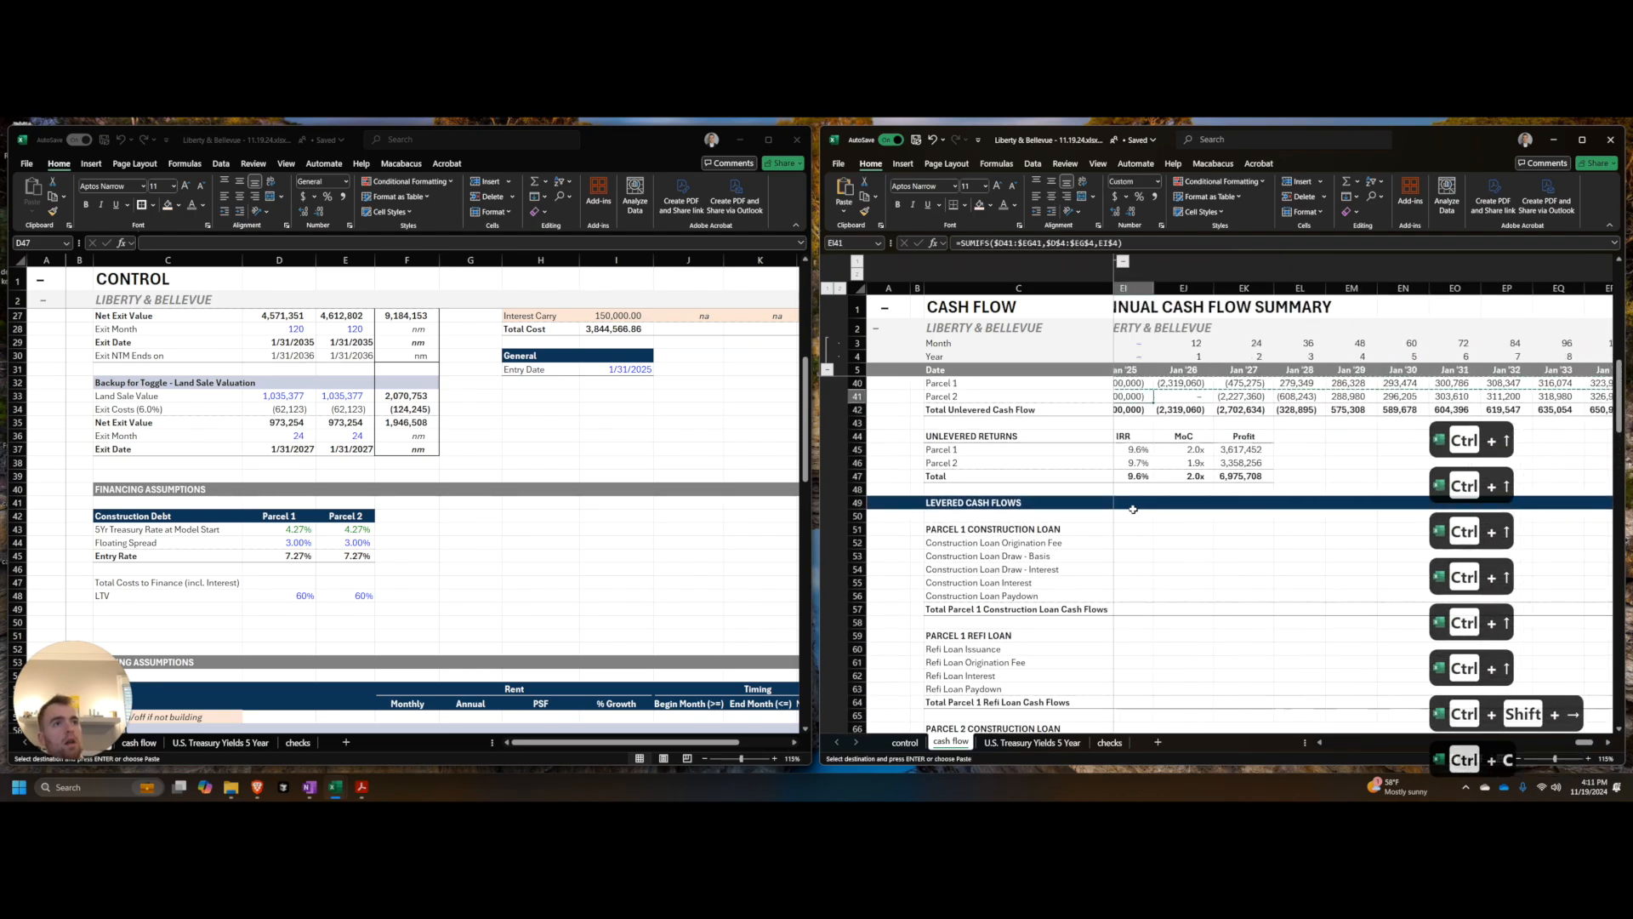
{"action": "key", "text": "Down"}
{"action": "key", "text": "Down"}
{"action": "key", "text": "Down"}
{"action": "key", "text": "Down"}
{"action": "key", "text": "Down"}
{"action": "key", "text": "Down"}
{"action": "key", "text": "Down"}
{"action": "key", "text": "Down"}
{"action": "key", "text": "Down"}
{"action": "key", "text": "Down"}
{"action": "key", "text": "Down"}
{"action": "key", "text": "Down"}
{"action": "key", "text": "Down"}
{"action": "key", "text": "Up"}
{"action": "key", "text": "shift+Down"}
{"action": "key", "text": "shift+Down"}
{"action": "key", "text": "shift+Down"}
{"action": "key", "text": "shift+Down"}
{"action": "key", "text": "ctrl+v"}
{"action": "key", "text": "ctrl+Down"}
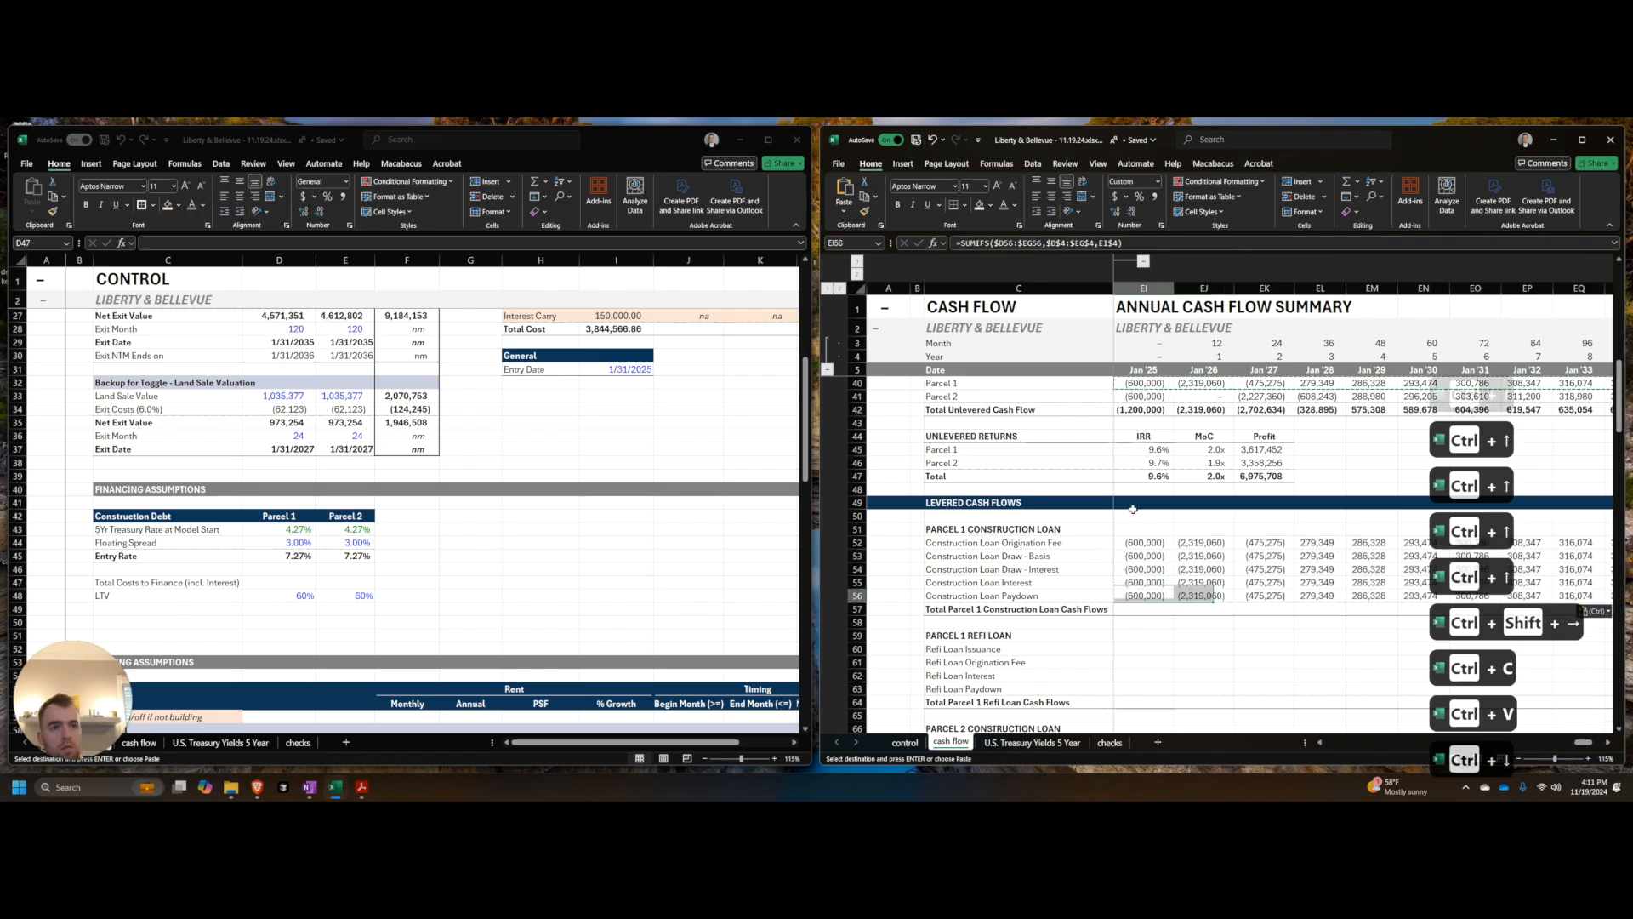
Step: Paste the annual SUMIFS formulas into the four Parcel 1 refi loan rows, 60 to 63
{"action": "key", "text": "Down"}
{"action": "key", "text": "Down"}
{"action": "key", "text": "Down"}
{"action": "key", "text": "Down"}
{"action": "key", "text": "shift+Down"}
{"action": "key", "text": "shift+Down"}
{"action": "key", "text": "shift+Down"}
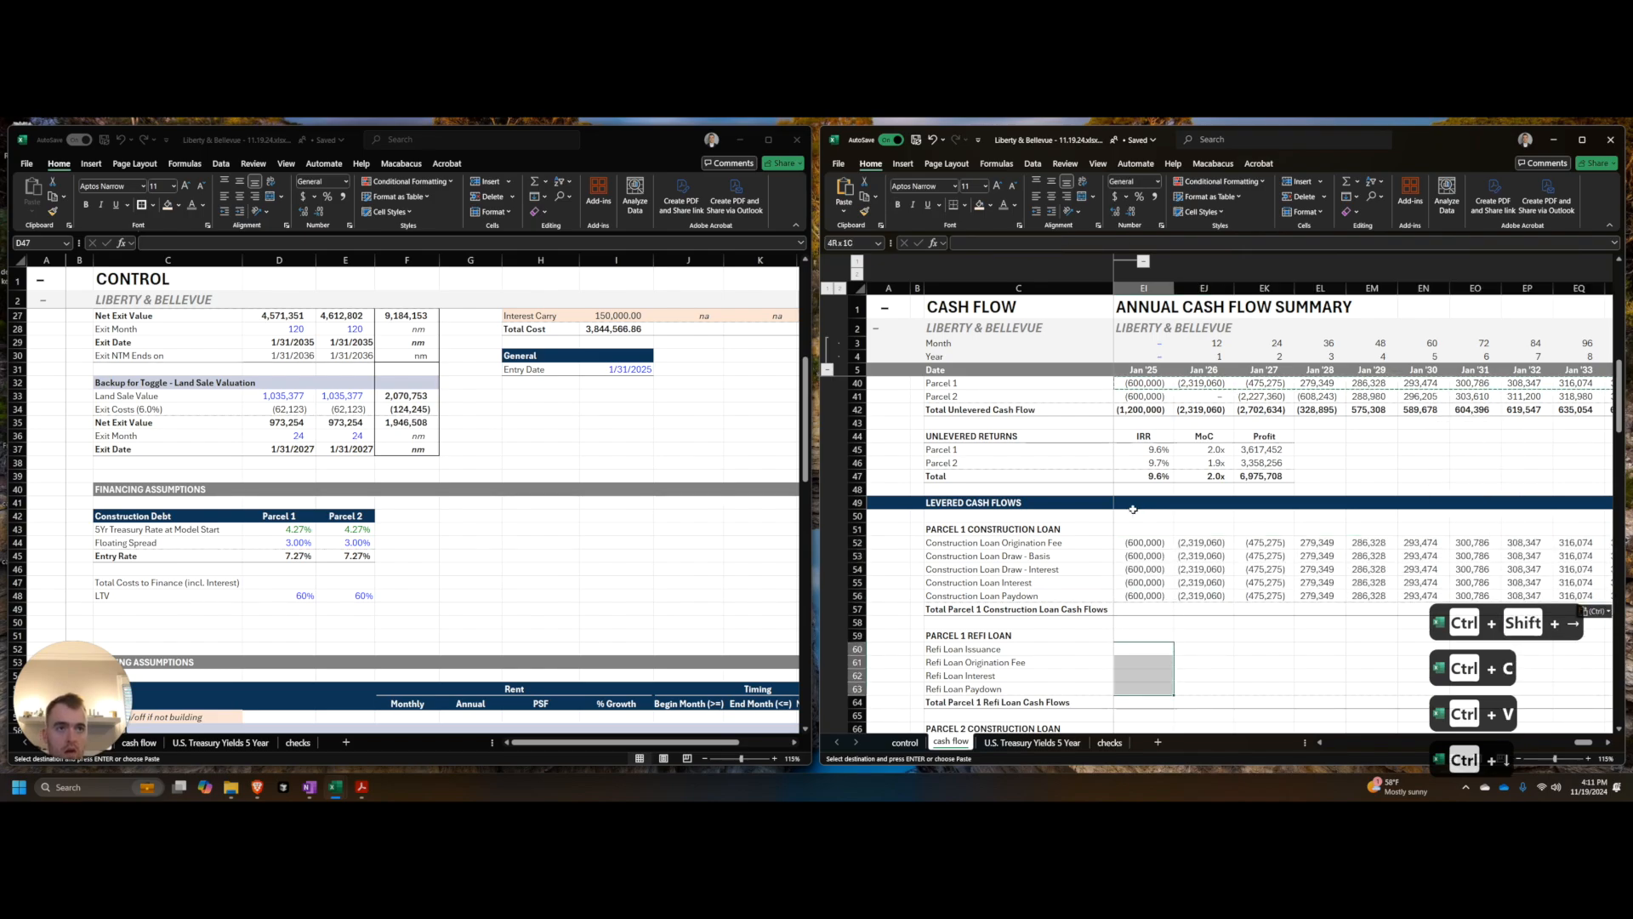
{"action": "key", "text": "ctrl+v"}
Step: Paste the annual SUMIFS formulas into the five Parcel 2 construction loan rows, 67 to 71
{"action": "key", "text": "ctrl+Down"}
{"action": "key", "text": "Down"}
{"action": "key", "text": "Down"}
{"action": "key", "text": "Down"}
{"action": "scroll", "coordinate": [1143, 504], "scroll_direction": "down", "scroll_amount": 3}
{"action": "left_click_drag", "start_coordinate": [1131, 573], "coordinate": [1132, 624]}
{"action": "key", "text": "ctrl+v"}
Step: Paste the annual SUMIFS formulas into the four Parcel 2 refi loan rows, 75 to 78
{"action": "scroll", "coordinate": [1132, 625], "scroll_direction": "down", "scroll_amount": 3}
{"action": "mouse_move", "coordinate": [1136, 557]}
{"action": "left_mouse_down"}
{"action": "mouse_move", "coordinate": [1137, 598]}
{"action": "mouse_move", "coordinate": [1146, 585]}
{"action": "left_mouse_up"}
{"action": "key", "text": "ctrl+v"}
Step: Paste the annual SUMIFS formulas into the Parcel 1 and Parcel 2 levered cash flow rows and review the filled sections
{"action": "scroll", "coordinate": [1144, 587], "scroll_direction": "down", "scroll_amount": 2}
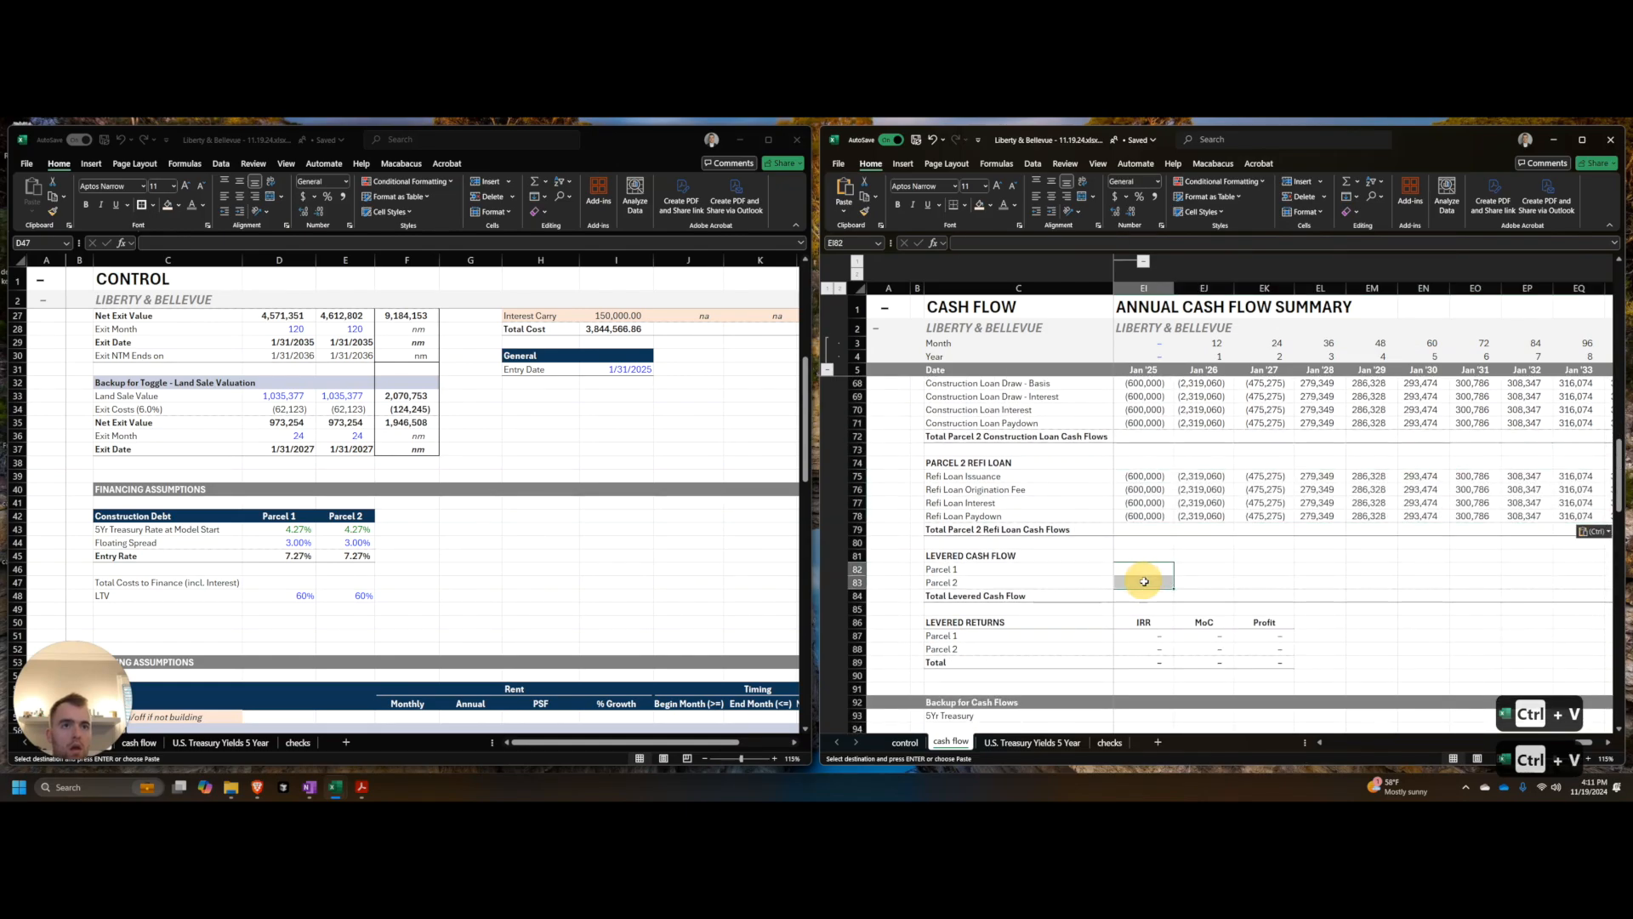
{"action": "key", "text": "ctrl+v"}
{"action": "scroll", "coordinate": [1140, 561], "scroll_direction": "up", "scroll_amount": 8}
{"action": "scroll", "coordinate": [1138, 547], "scroll_direction": "down", "scroll_amount": 12}
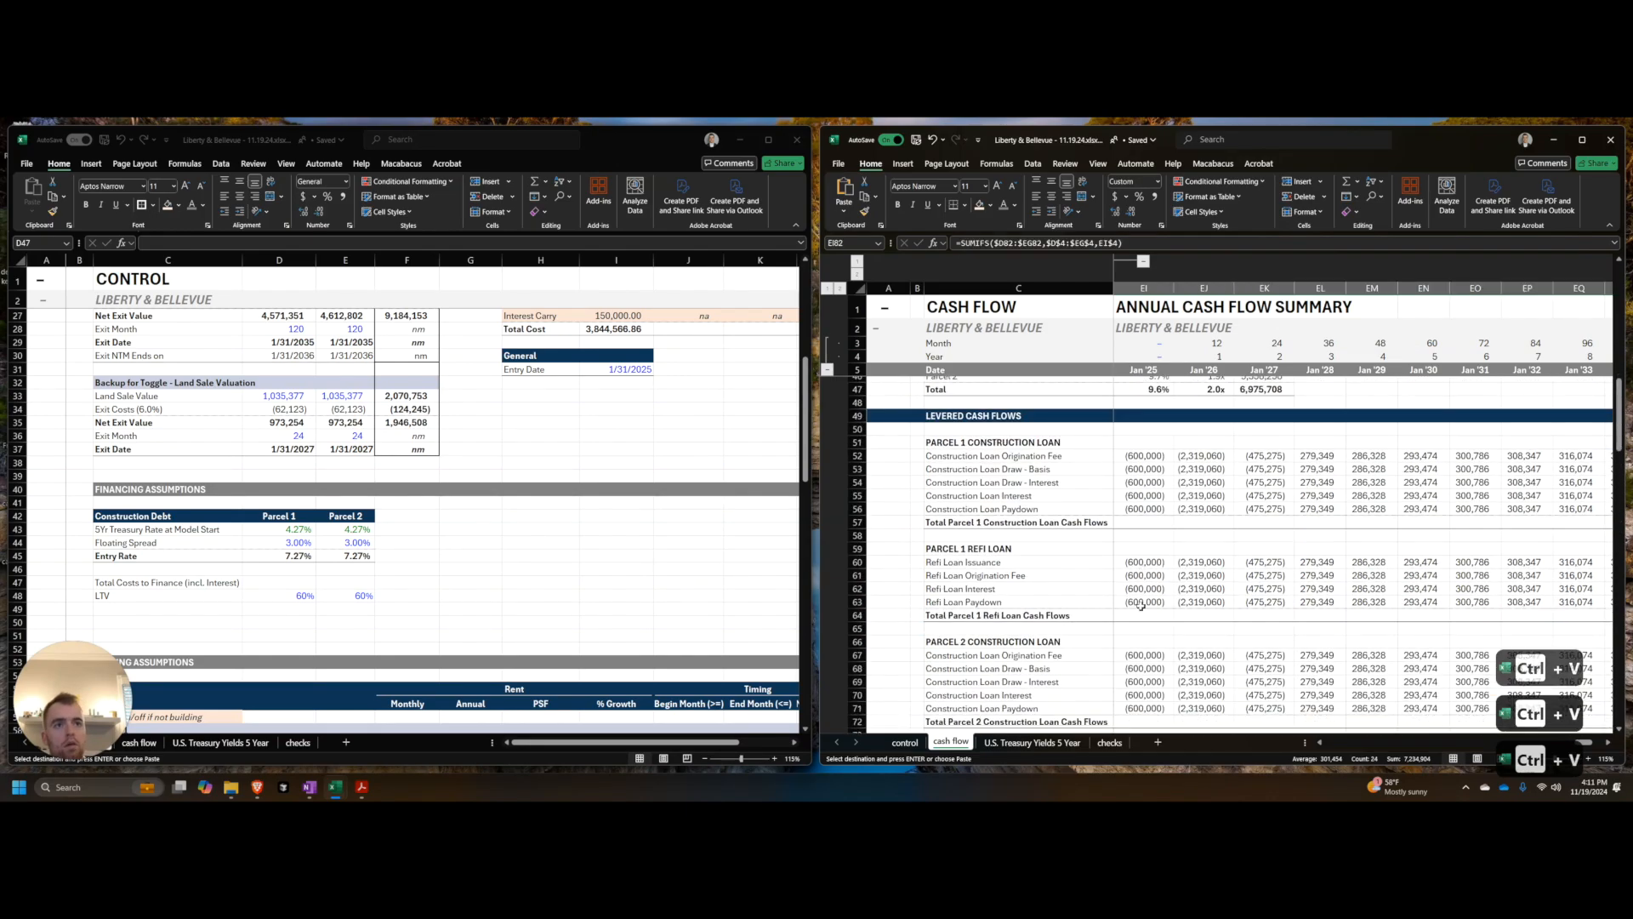
Step: Copy the annual Parcel 2 levered cash flow SUMIFS formulas into Hold Period UCF, Origination Fee and Back Out Irrelevant Items, rows 96 to 98
{"action": "left_click", "coordinate": [1136, 611]}
{"action": "key", "text": "ctrl+v"}
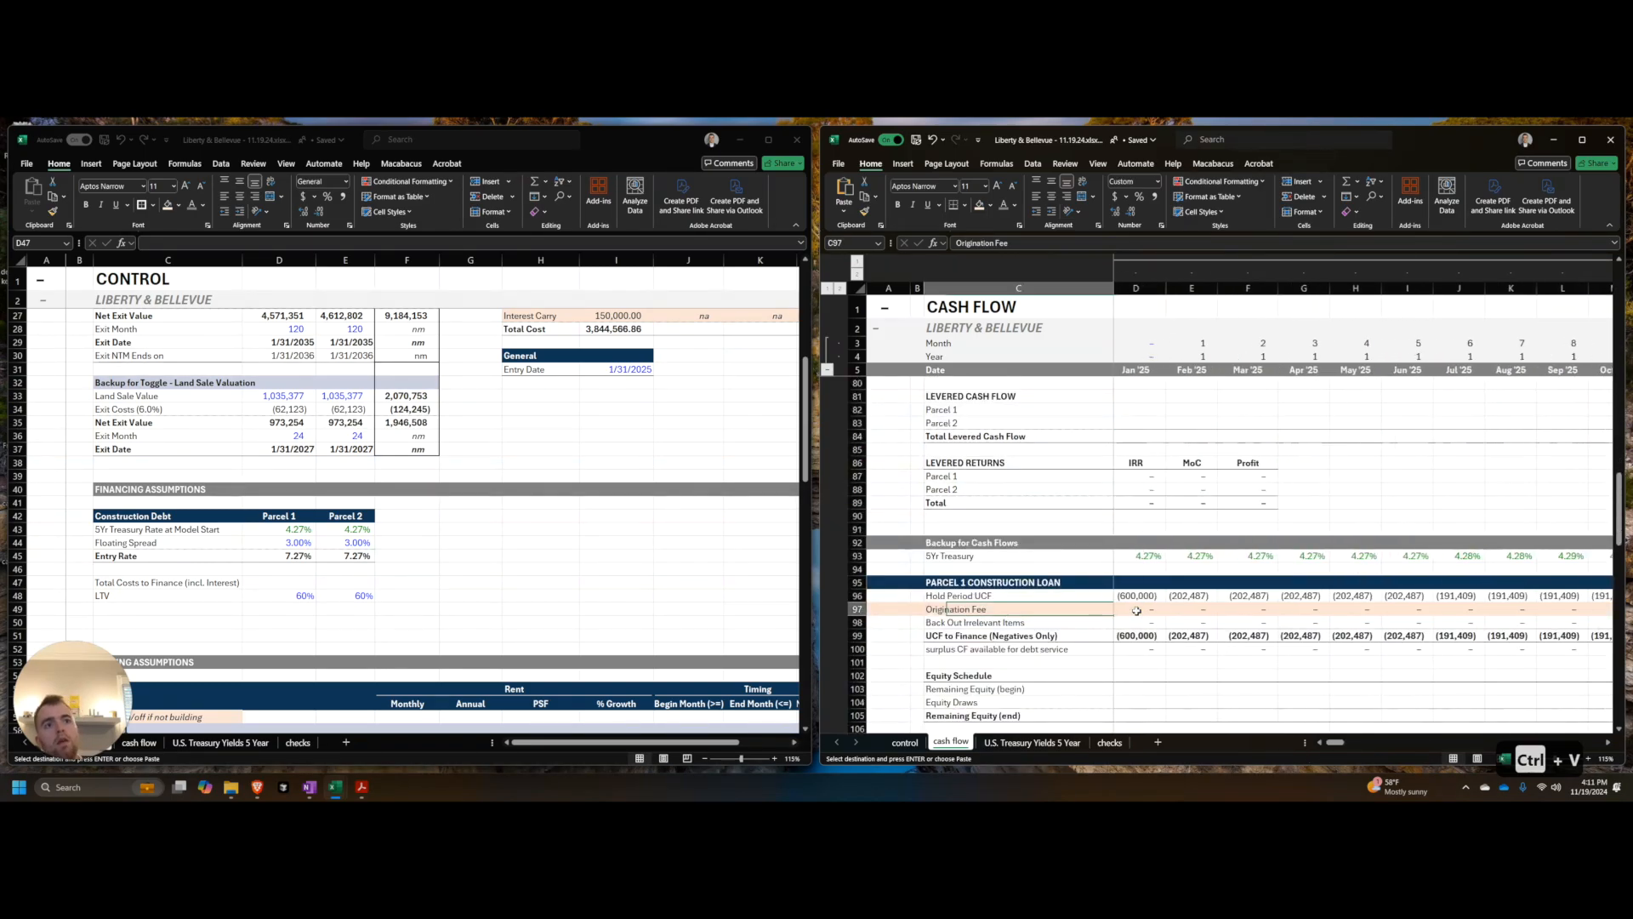
{"action": "key", "text": "ctrl+Right"}
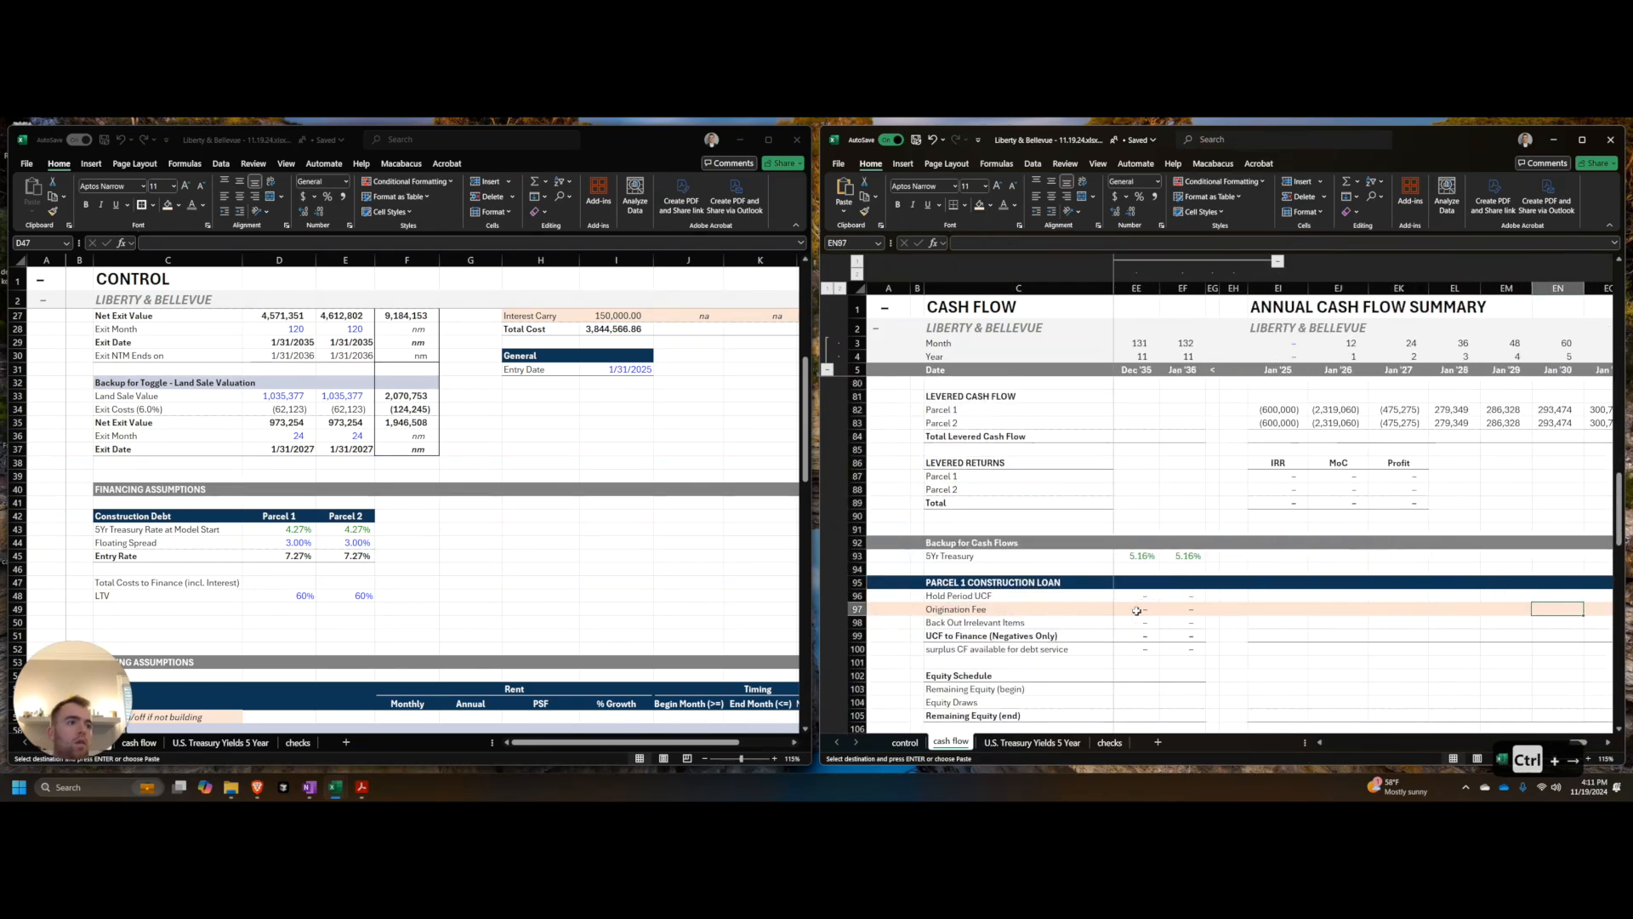
{"action": "left_click", "coordinate": [1301, 422]}
{"action": "key", "text": "ctrl+shift+Right"}
{"action": "key", "text": "ctrl+c"}
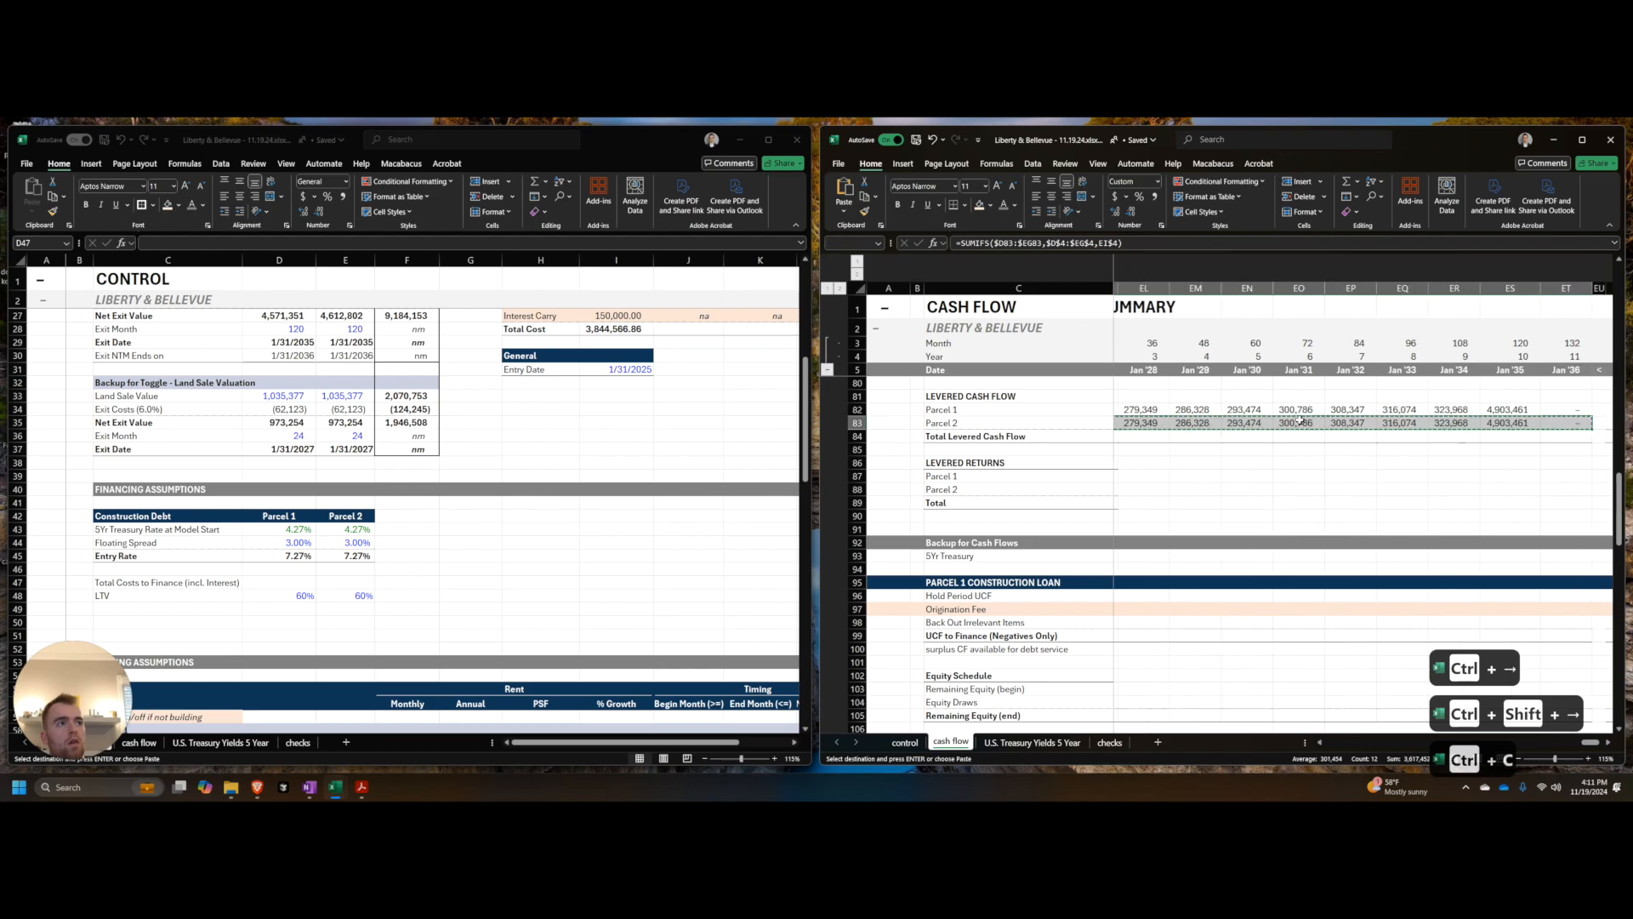
{"action": "key", "text": "Down"}
{"action": "key", "text": "Down"}
{"action": "key", "text": "Down"}
{"action": "key", "text": "Down"}
{"action": "key", "text": "Down"}
{"action": "key", "text": "Down"}
{"action": "key", "text": "Down"}
{"action": "key", "text": "Down"}
{"action": "key", "text": "Down"}
{"action": "key", "text": "Down"}
{"action": "key", "text": "Down"}
{"action": "key", "text": "Down"}
{"action": "key", "text": "Down"}
{"action": "key", "text": "ctrl+v"}
{"action": "key", "text": "Down"}
{"action": "key", "text": "ctrl+v"}
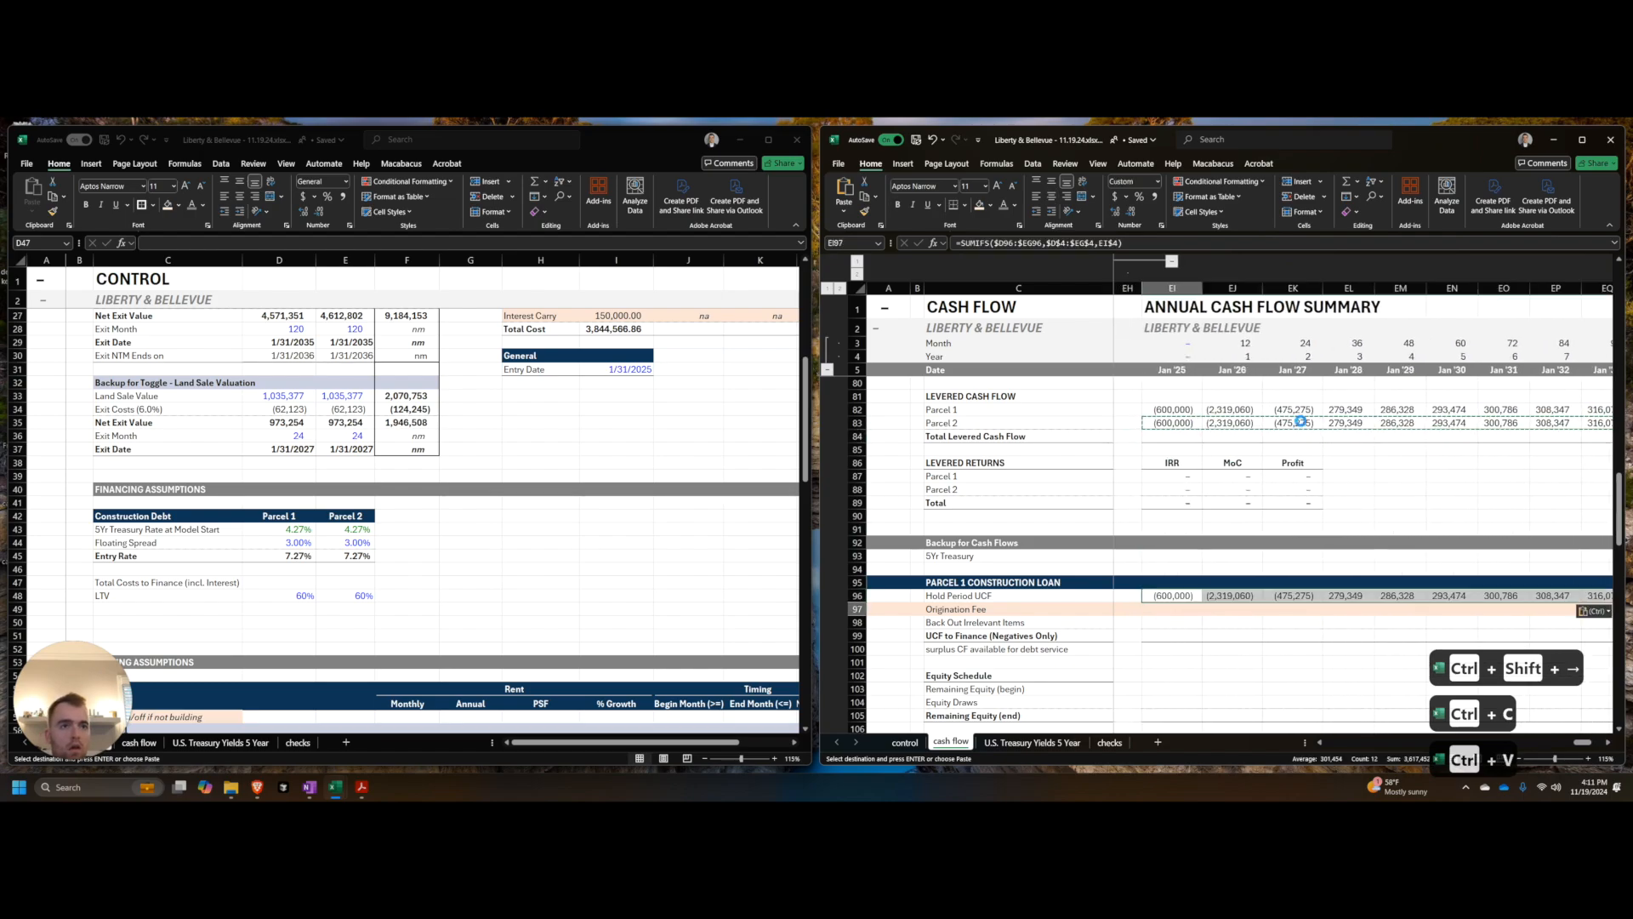
{"action": "key", "text": "Down"}
{"action": "key", "text": "ctrl+v"}
{"action": "key", "text": "Right"}
{"action": "key", "text": "Escape"}
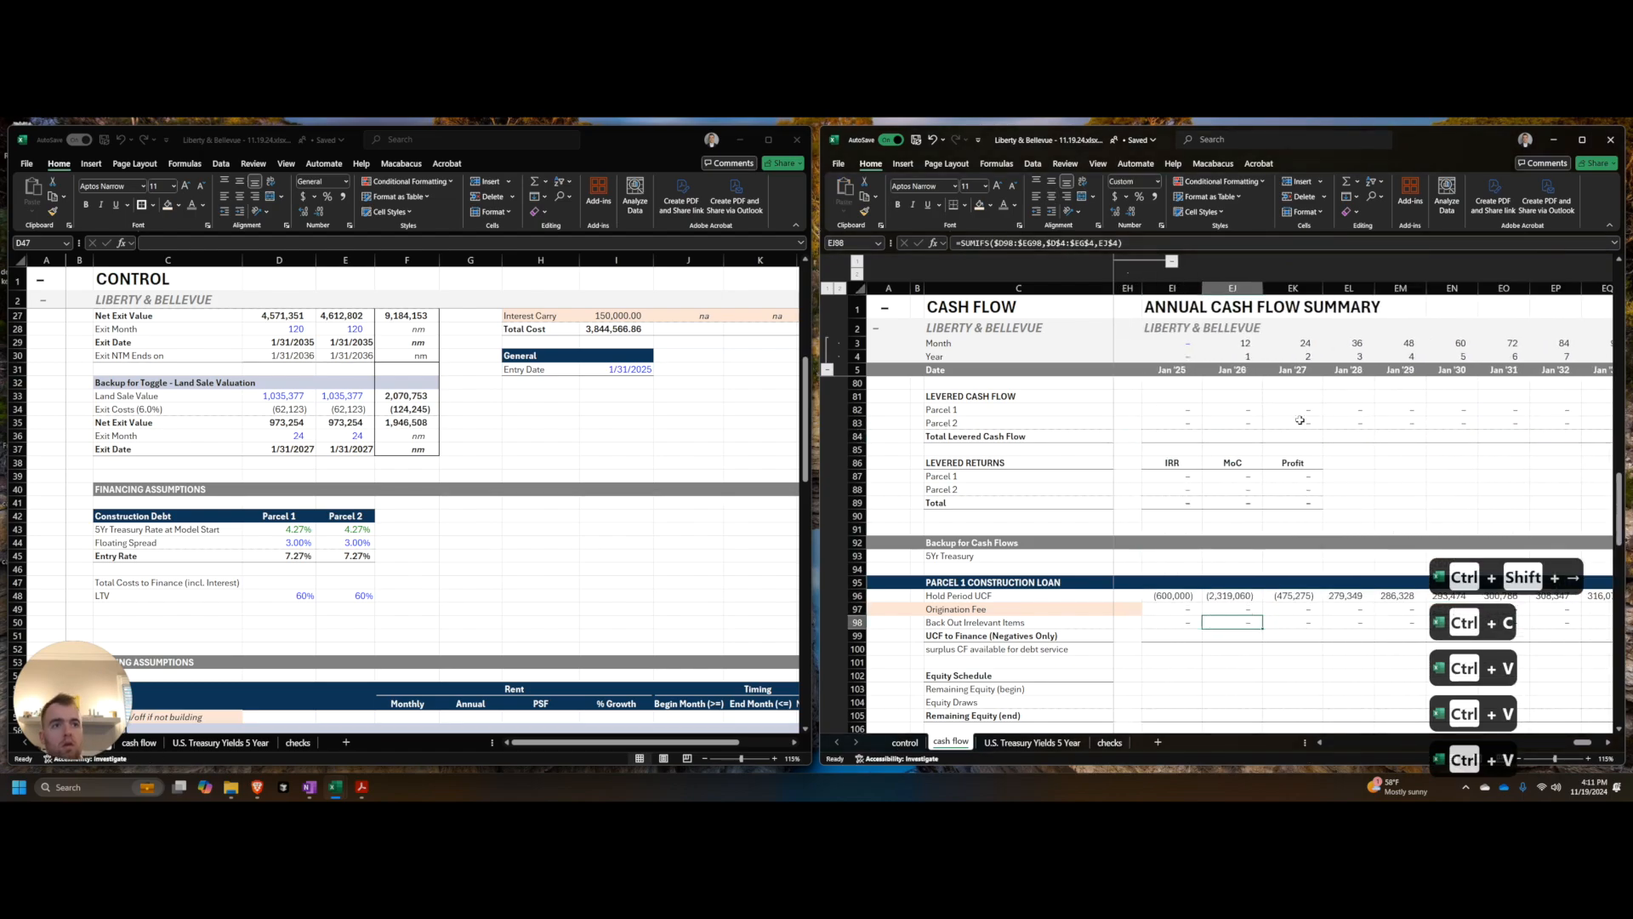
Step: Paste only the annual SUMIFS formulas into the UCF to Finance row, 99, of the Parcel 1 construction loan backup
{"action": "key", "text": "Left"}
{"action": "key", "text": "Down"}
{"action": "key", "text": "ctrl+shift+Right"}
{"action": "key", "text": "ctrl+c"}
{"action": "key", "text": "alt+e"}
{"action": "key", "text": "ctrl+Right"}
{"action": "key", "text": "Right"}
{"action": "key", "text": "Right"}
{"action": "key", "text": "Right"}
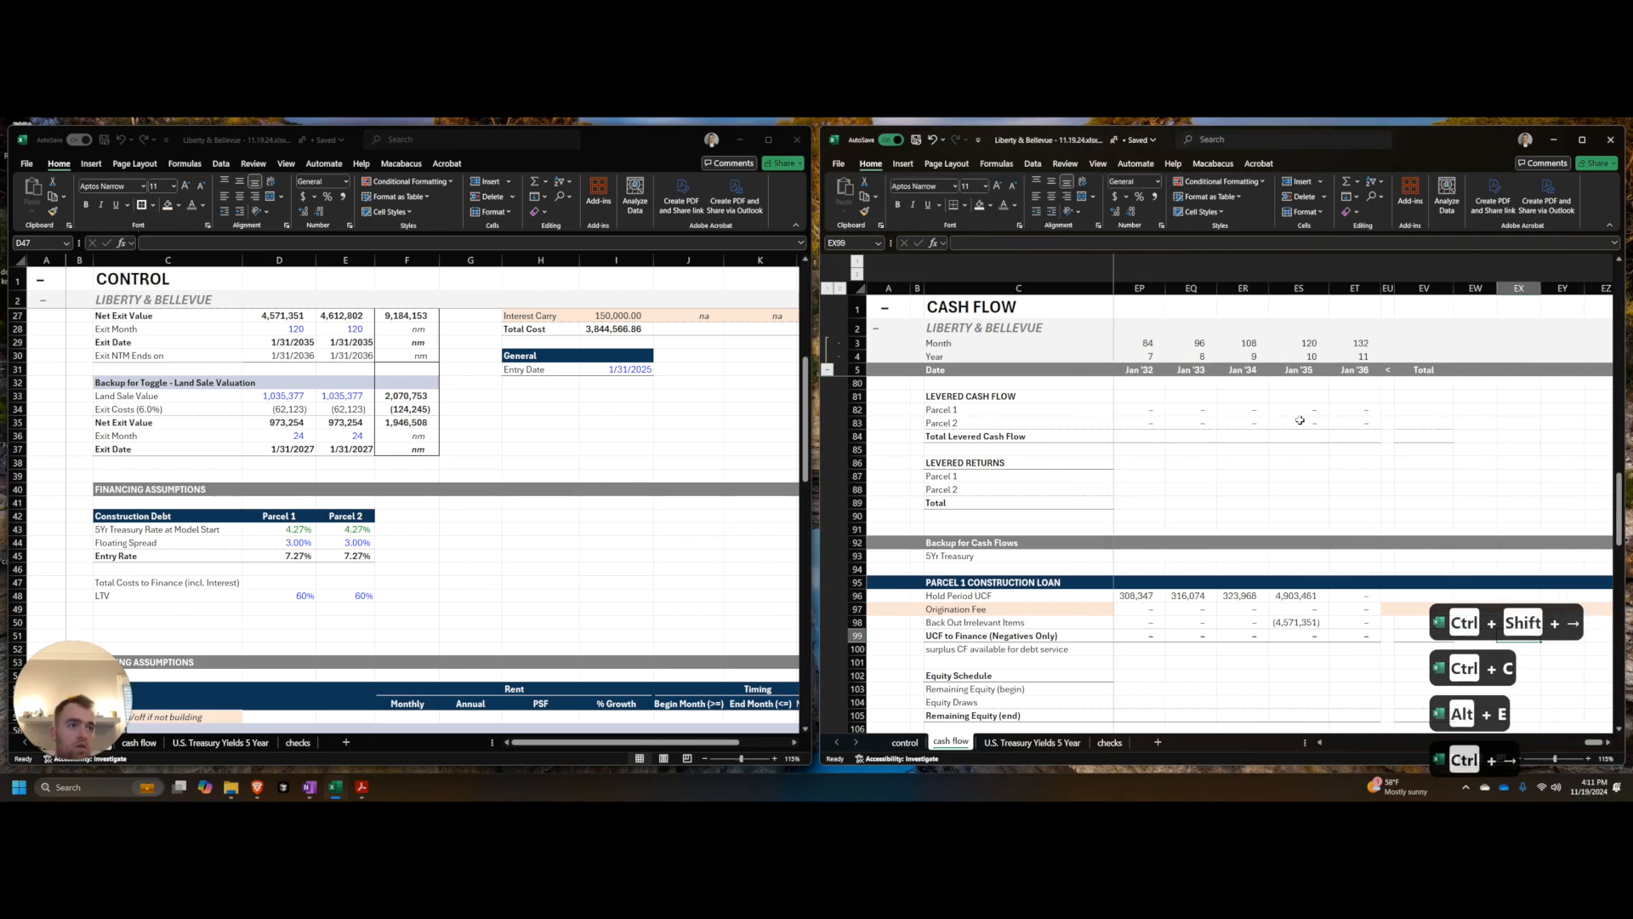
Step: Try to paste the total unlevered cash flow as a value into the Total cells of rows 96 to 98
{"action": "key", "text": "Left"}
{"action": "key", "text": "Left"}
{"action": "key", "text": "Up"}
{"action": "key", "text": "Up"}
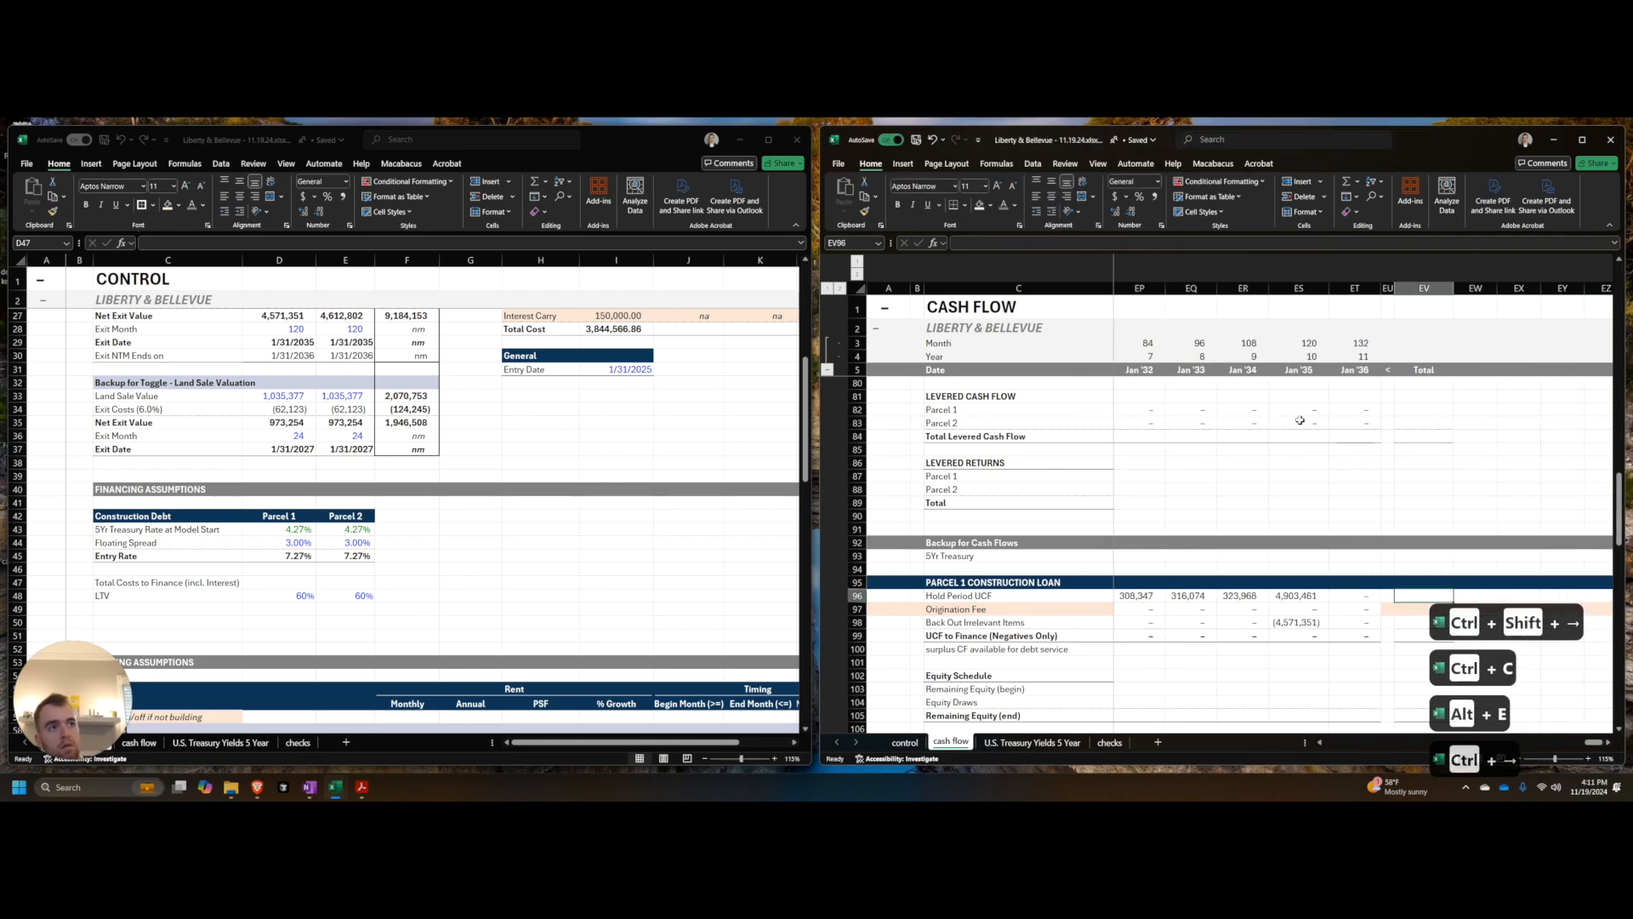
{"action": "type", "text": "x"}
{"action": "key", "text": "Up"}
{"action": "key", "text": "ctrl+Up"}
{"action": "key", "text": "ctrl+c"}
{"action": "key", "text": "ctrl+Down"}
{"action": "key", "text": "shift+Down"}
{"action": "key", "text": "shift+Down"}
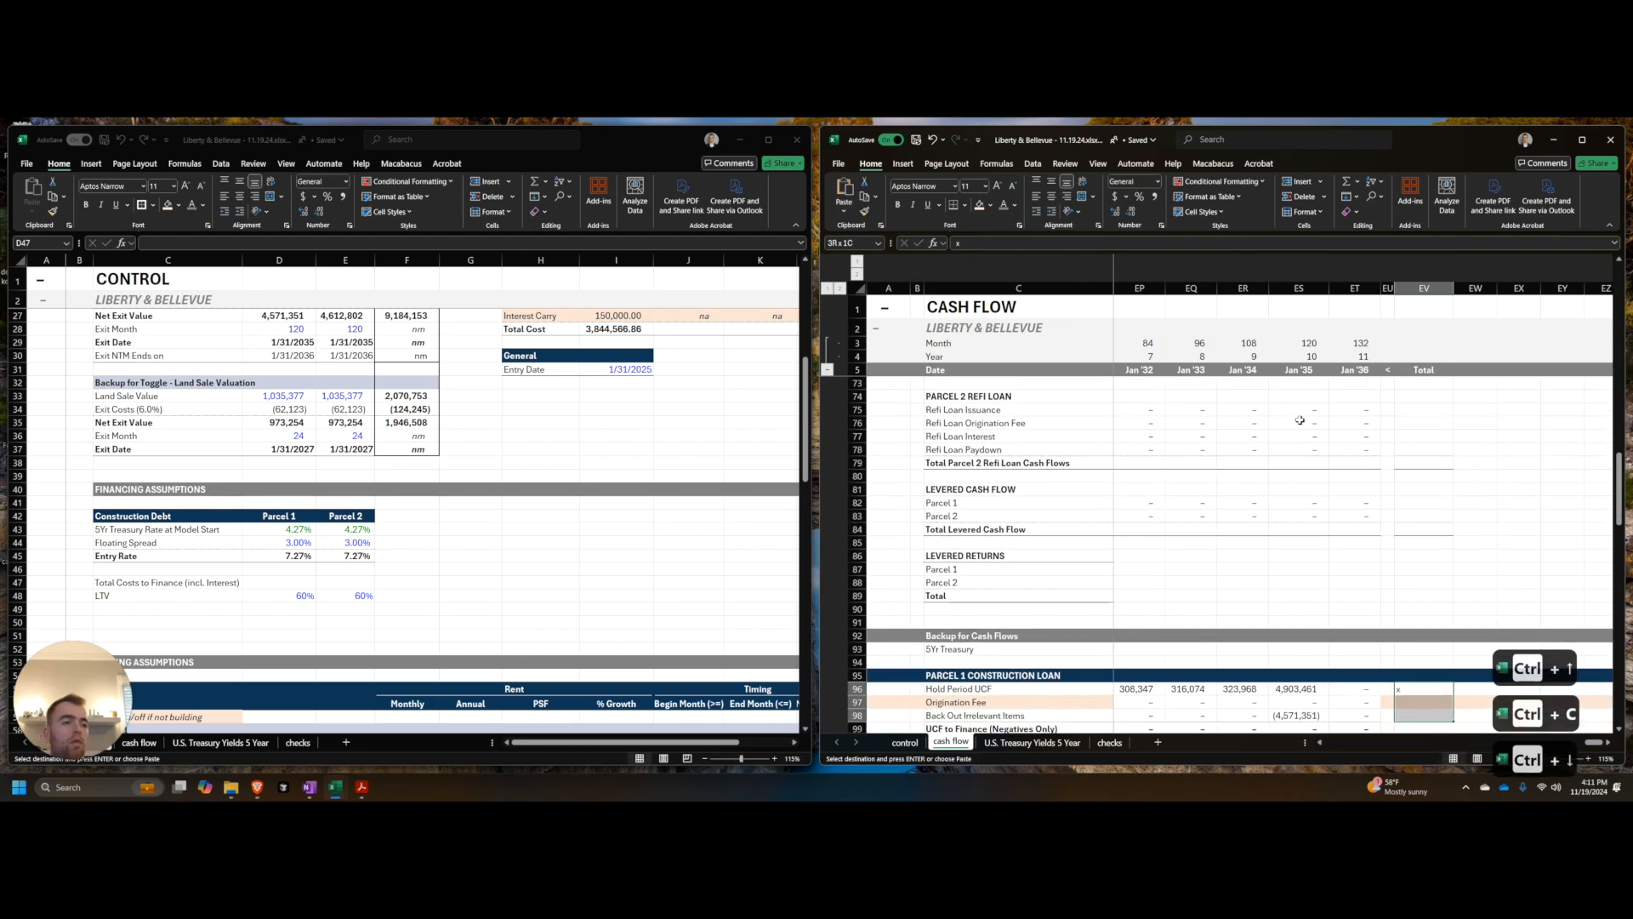
{"action": "key", "text": "alt+e"}
{"action": "key", "text": "s"}
{"action": "key", "text": "v"}
{"action": "key", "text": "Return"}
{"action": "key", "text": "ctrl+Down"}
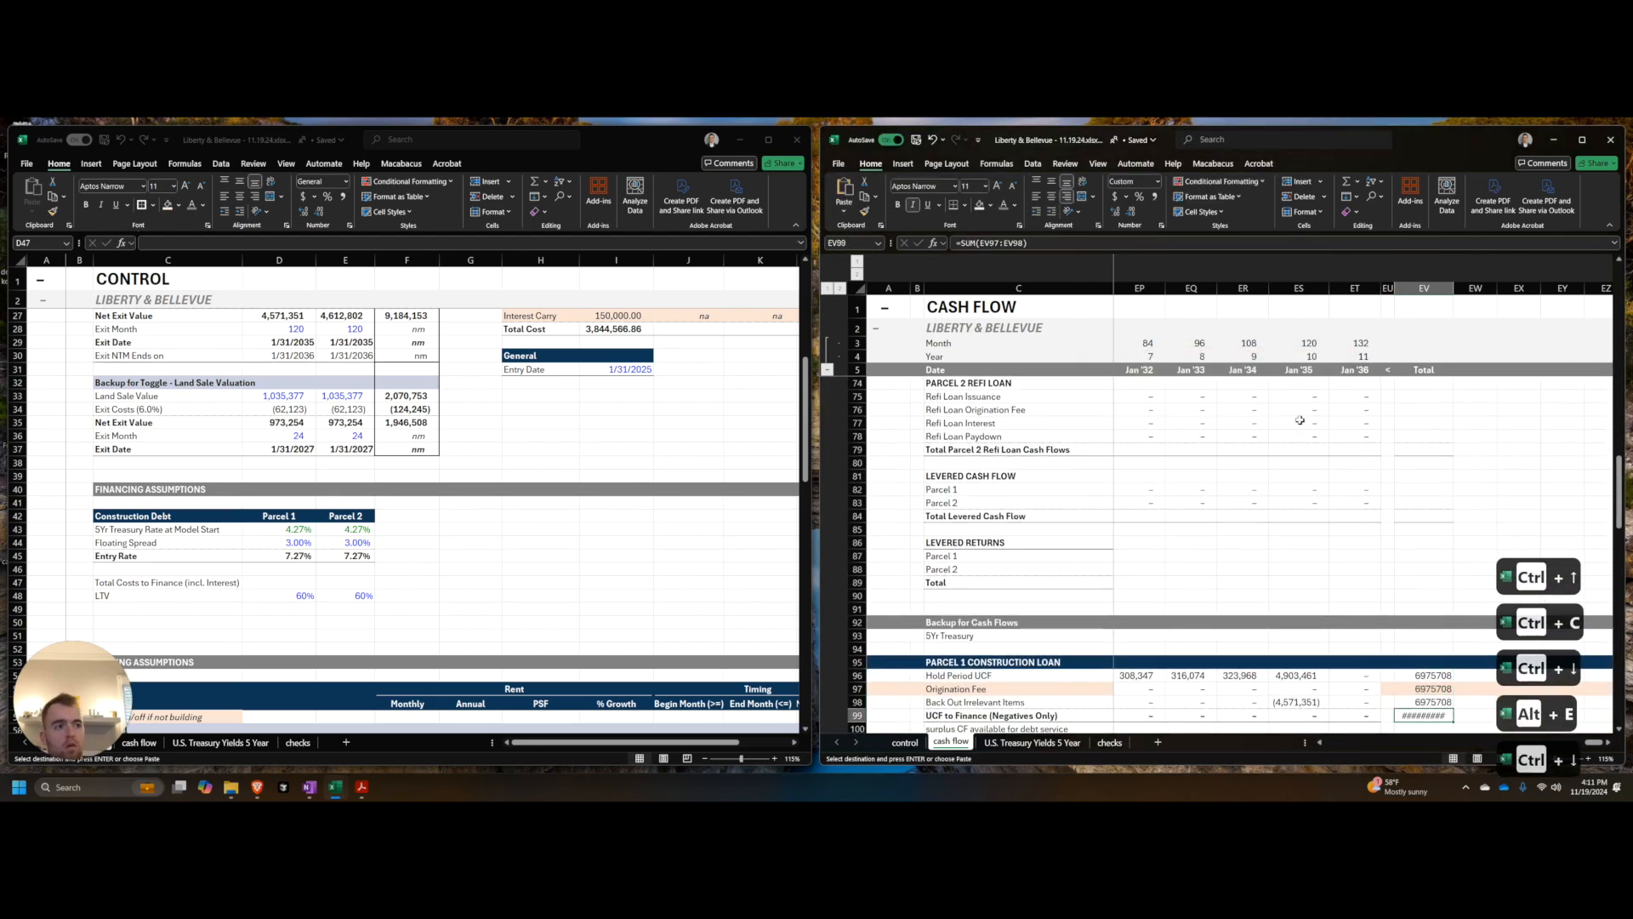
Step: Apply the thousands-separated number format to the Total cells of the Parcel 1 construction loan rows, starting at row 96
{"action": "key", "text": "ctrl+Up"}
{"action": "key", "text": "ctrl+shift+Down"}
{"action": "key", "text": "ctrl+shift+1"}
{"action": "key", "text": "ctrl+Down"}
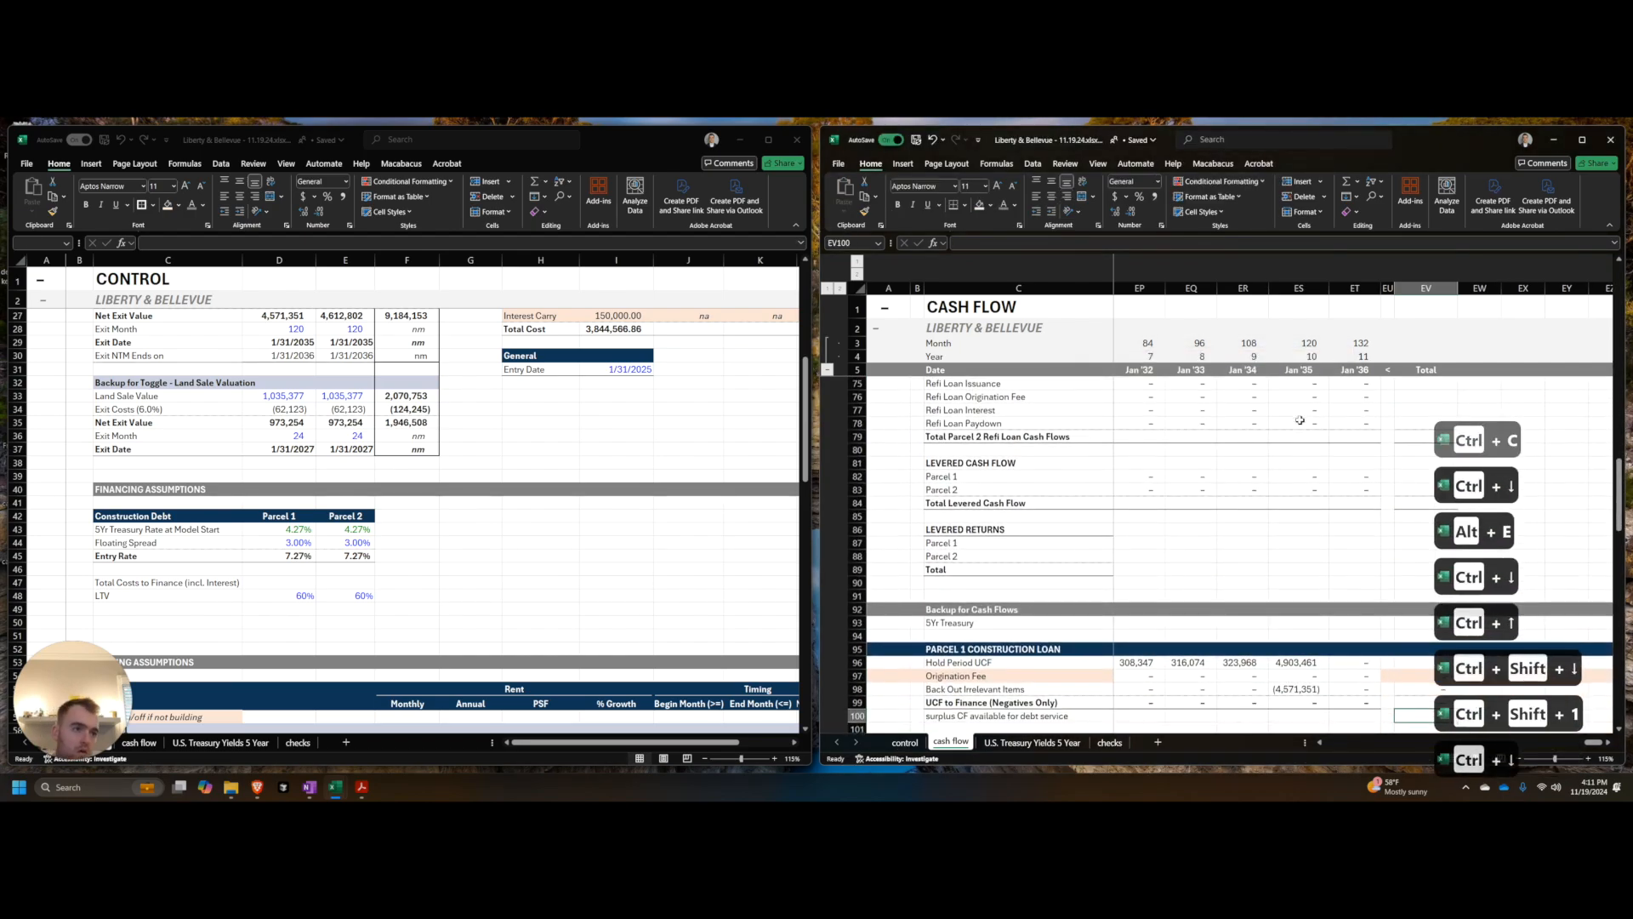
{"action": "key", "text": "Up"}
{"action": "key", "text": "Up"}
{"action": "key", "text": "Up"}
{"action": "key", "text": "Up"}
{"action": "key", "text": "alt+equal"}
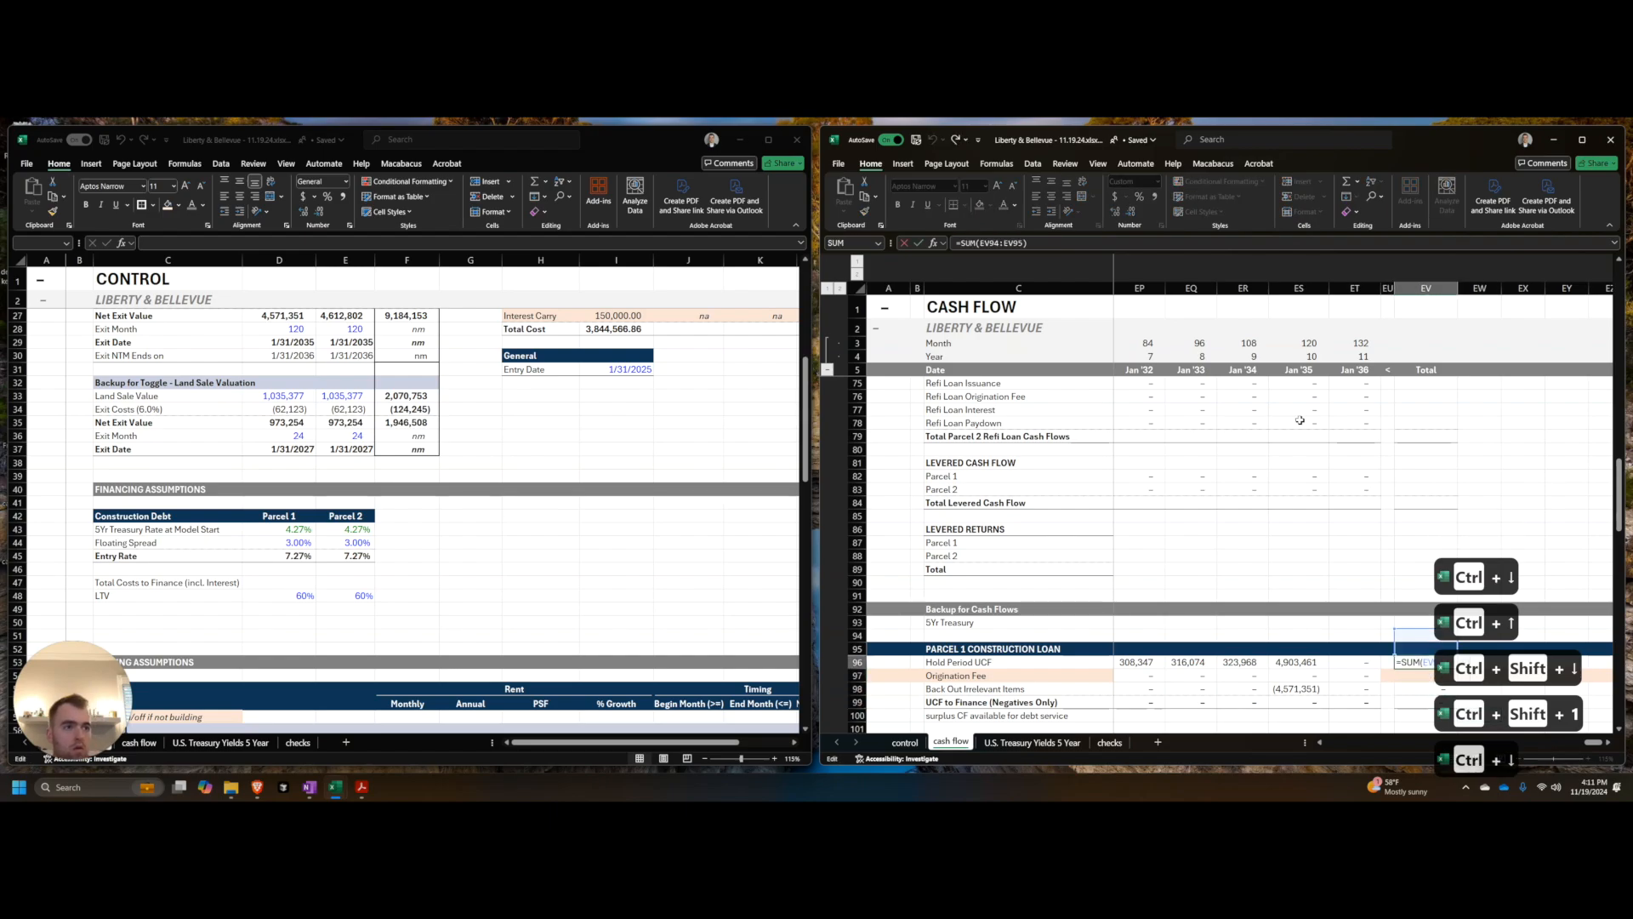
{"action": "key", "text": "Escape"}
Step: Copy the Parcel 1 unlevered cash flow total in EV40 and paste its formula into the Total cells of rows 96 to 99
{"action": "key", "text": "ctrl+Up"}
{"action": "key", "text": "ctrl+Up"}
{"action": "key", "text": "ctrl+Up"}
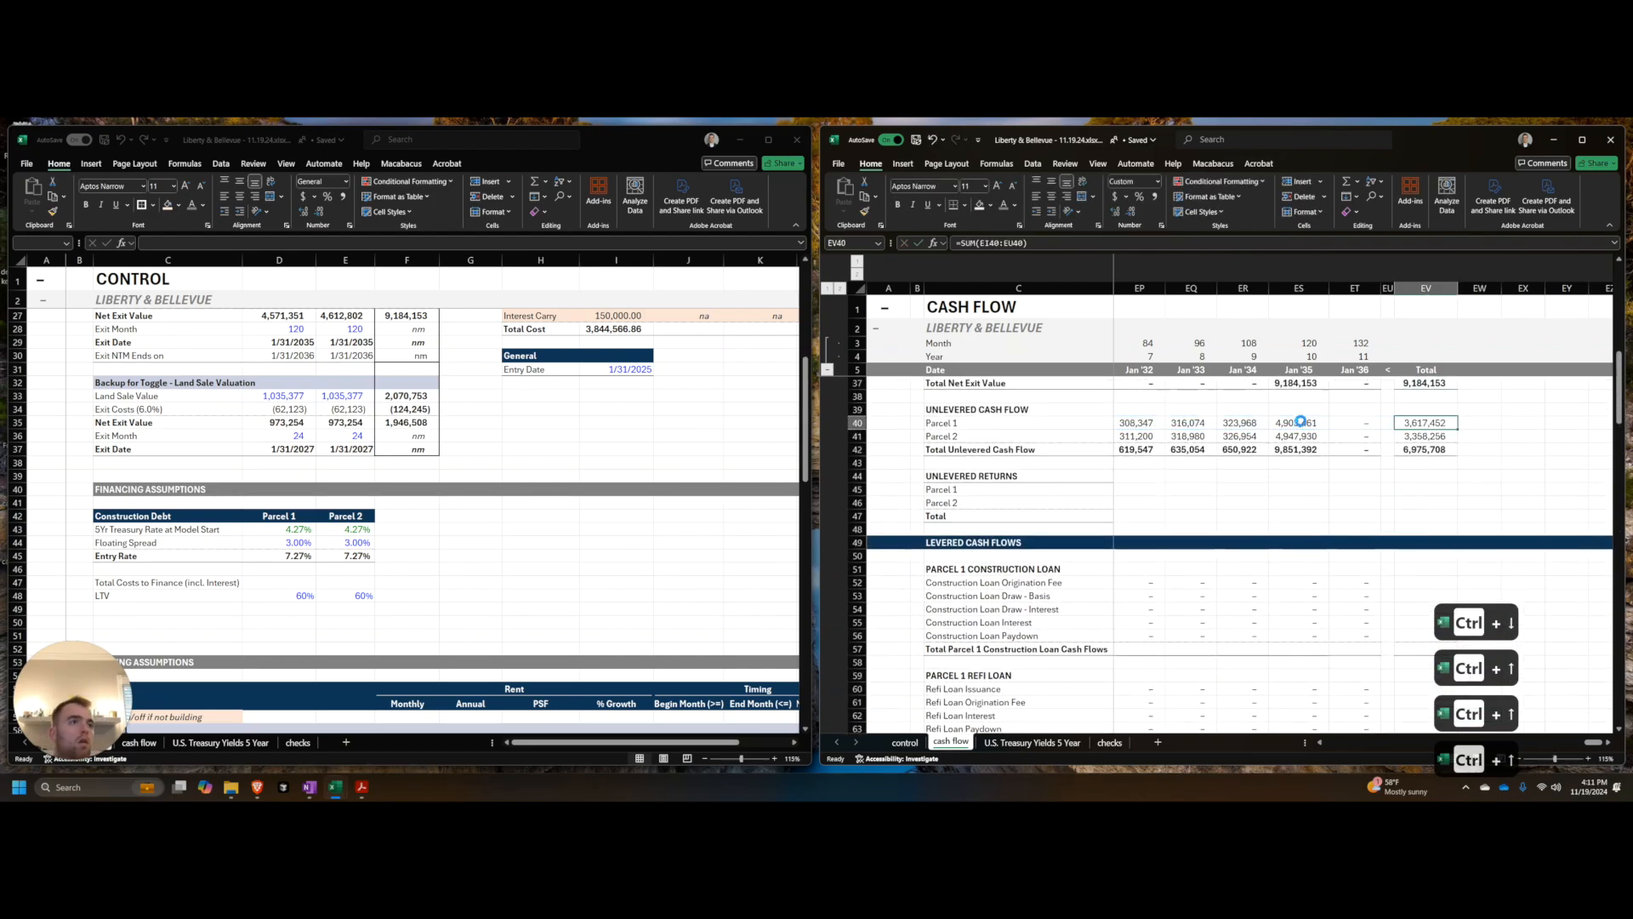
{"action": "key", "text": "ctrl+c"}
{"action": "key", "text": "ctrl+Down"}
{"action": "key", "text": "ctrl+Down"}
{"action": "key", "text": "ctrl+Down"}
{"action": "key", "text": "ctrl+Down"}
{"action": "key", "text": "ctrl+Up"}
{"action": "key", "text": "ctrl+Up"}
{"action": "key", "text": "ctrl+shift+Down"}
{"action": "key", "text": "alt+e"}
{"action": "key", "text": "s"}
{"action": "key", "text": "f"}
{"action": "key", "text": "Return"}
{"action": "key", "text": "ctrl+Left"}
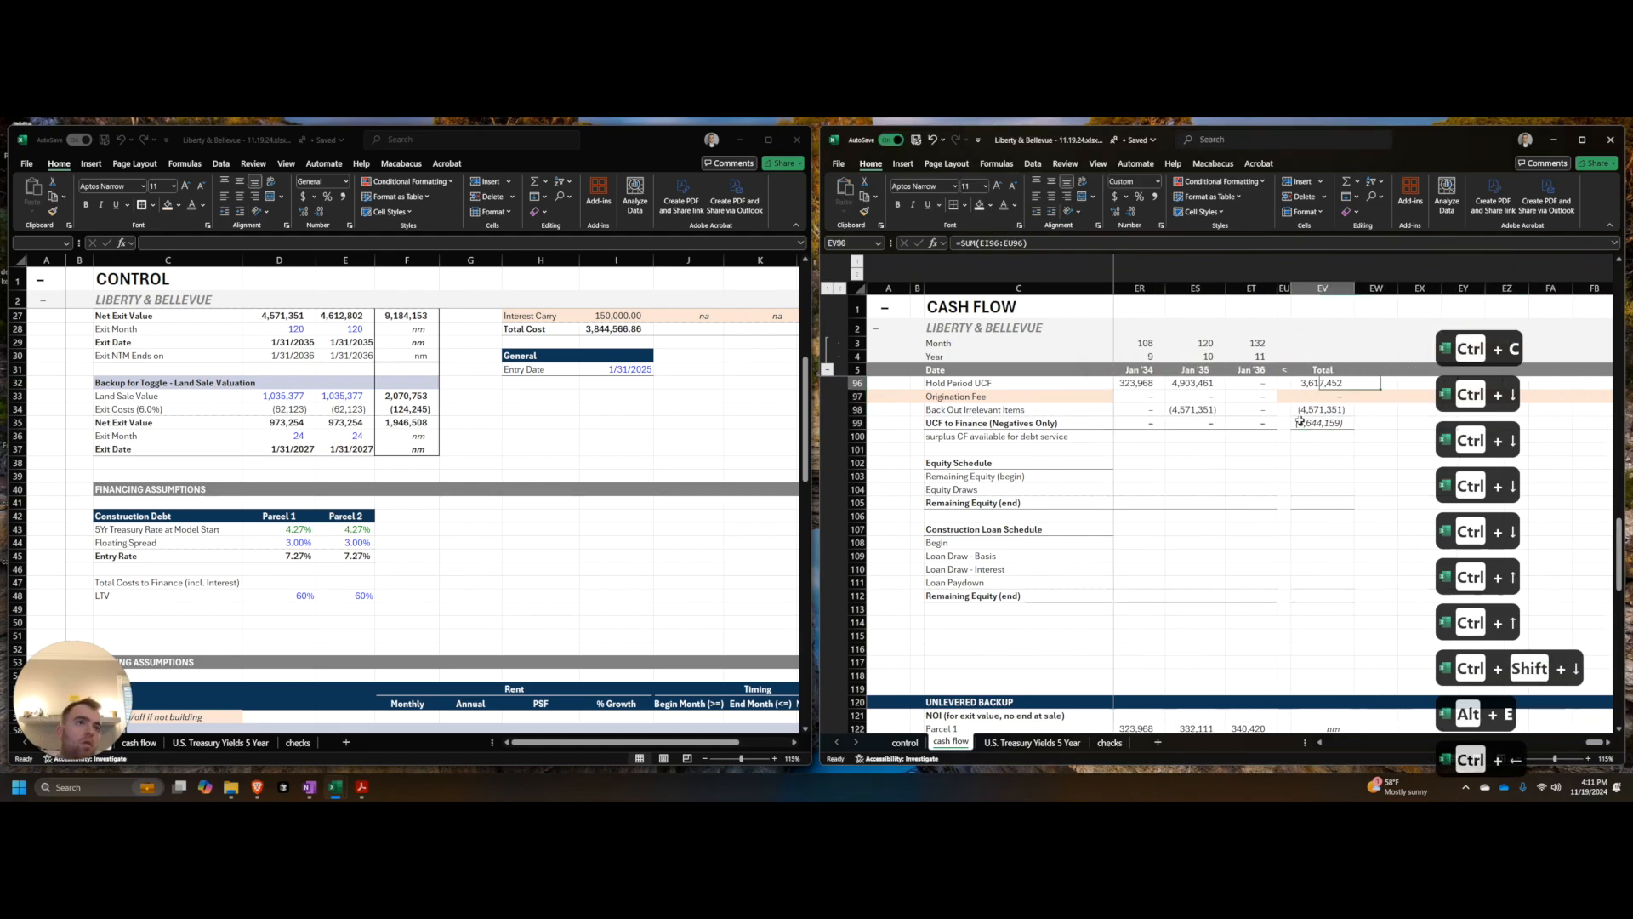
Step: Review the UCF to Finance row across its monthly, annual and total columns
{"action": "scroll", "coordinate": [1306, 434], "scroll_direction": "up", "scroll_amount": 3}
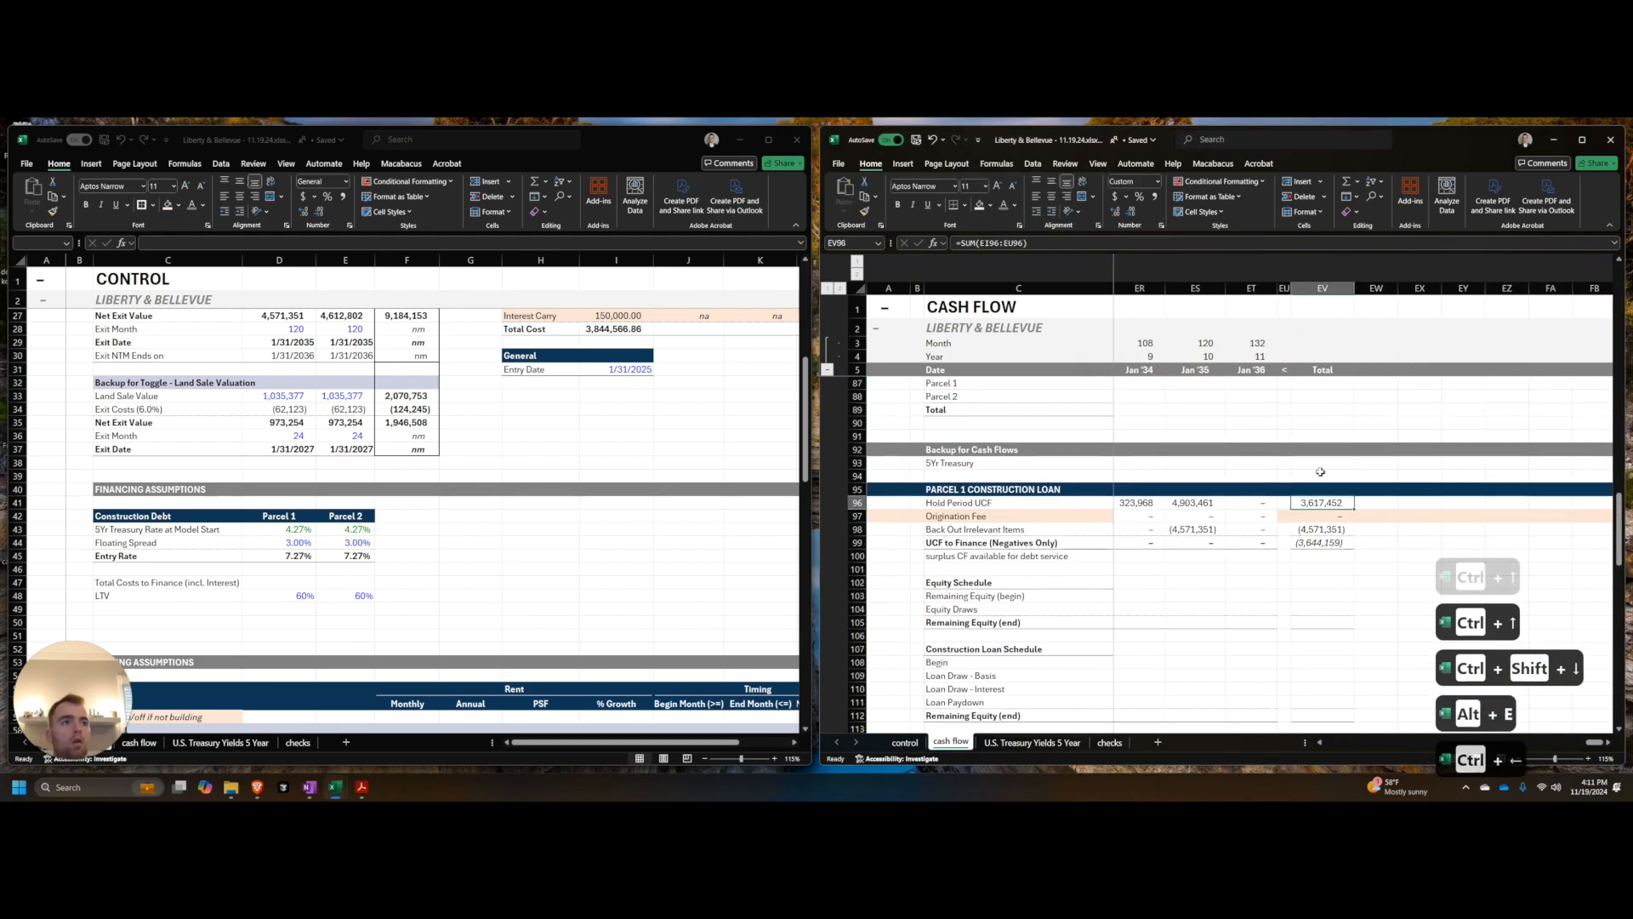
{"action": "key", "text": "ctrl+Down"}
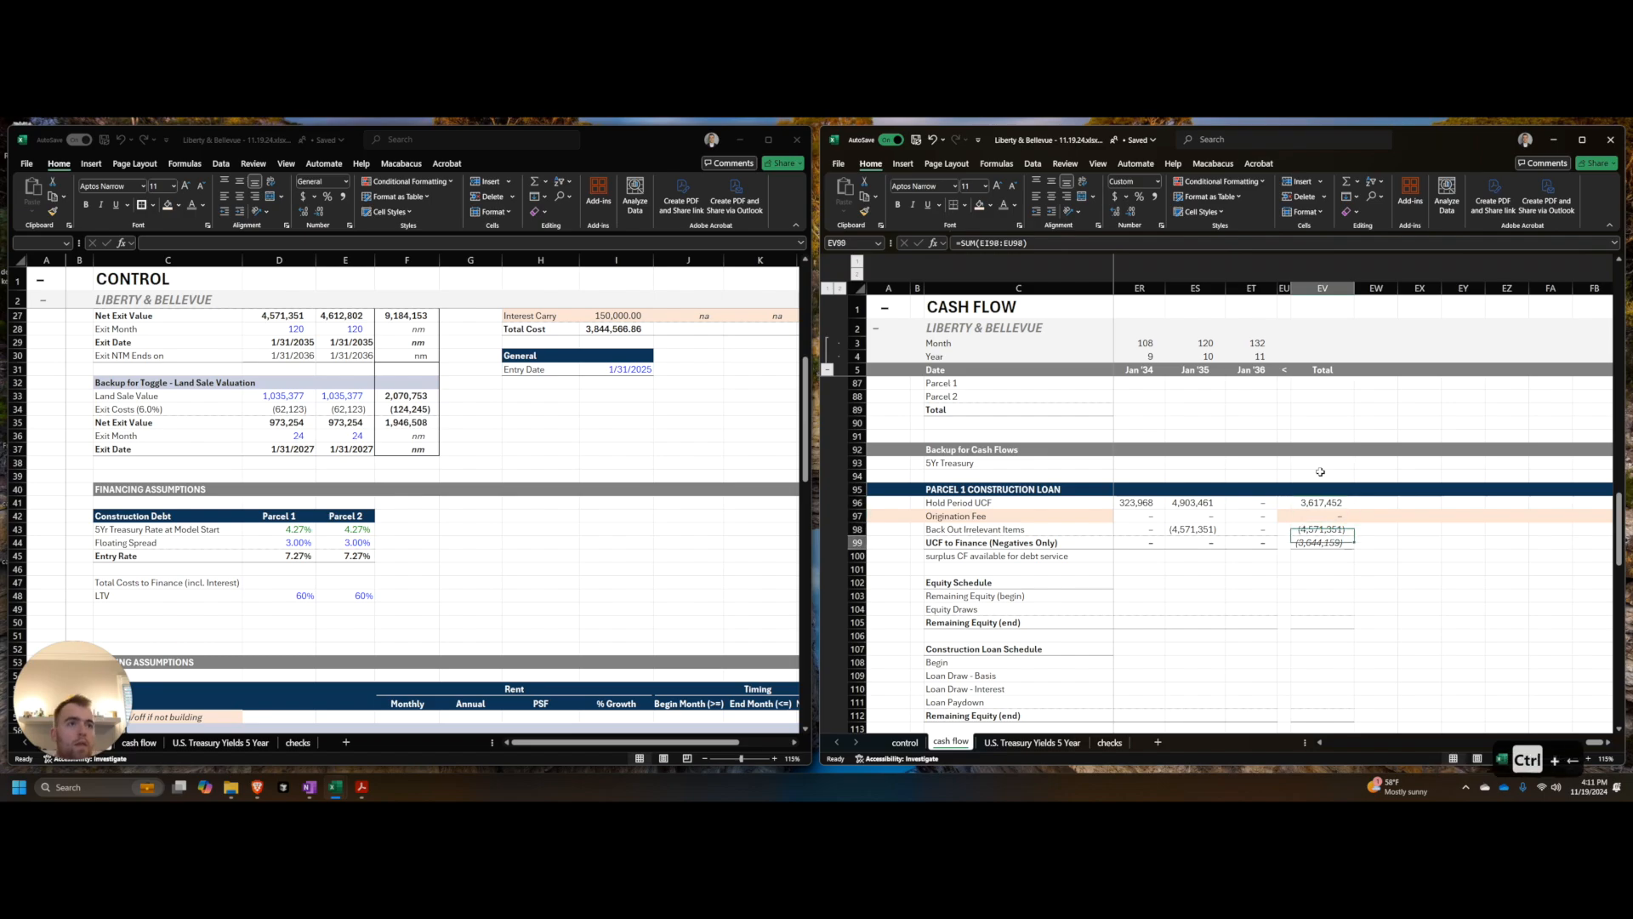
{"action": "key", "text": "ctrl+Left"}
{"action": "key", "text": "ctrl+Right"}
{"action": "key", "text": "ctrl+Right"}
{"action": "key", "text": "ctrl+Right"}
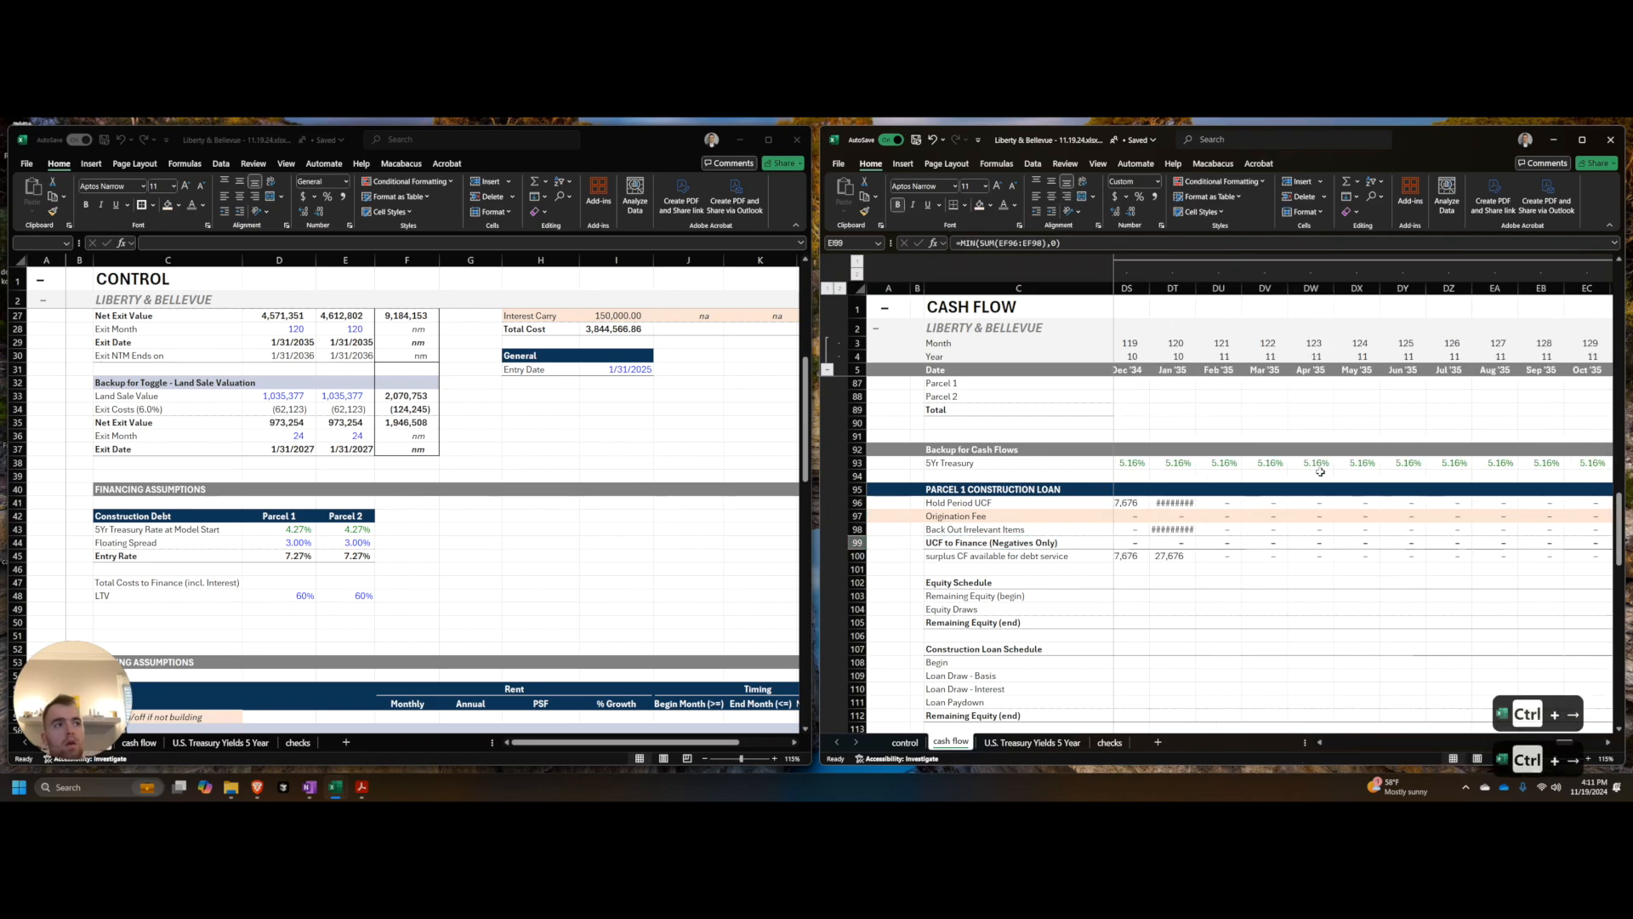
{"action": "key", "text": "ctrl+Right"}
{"action": "key", "text": "ctrl+Right"}
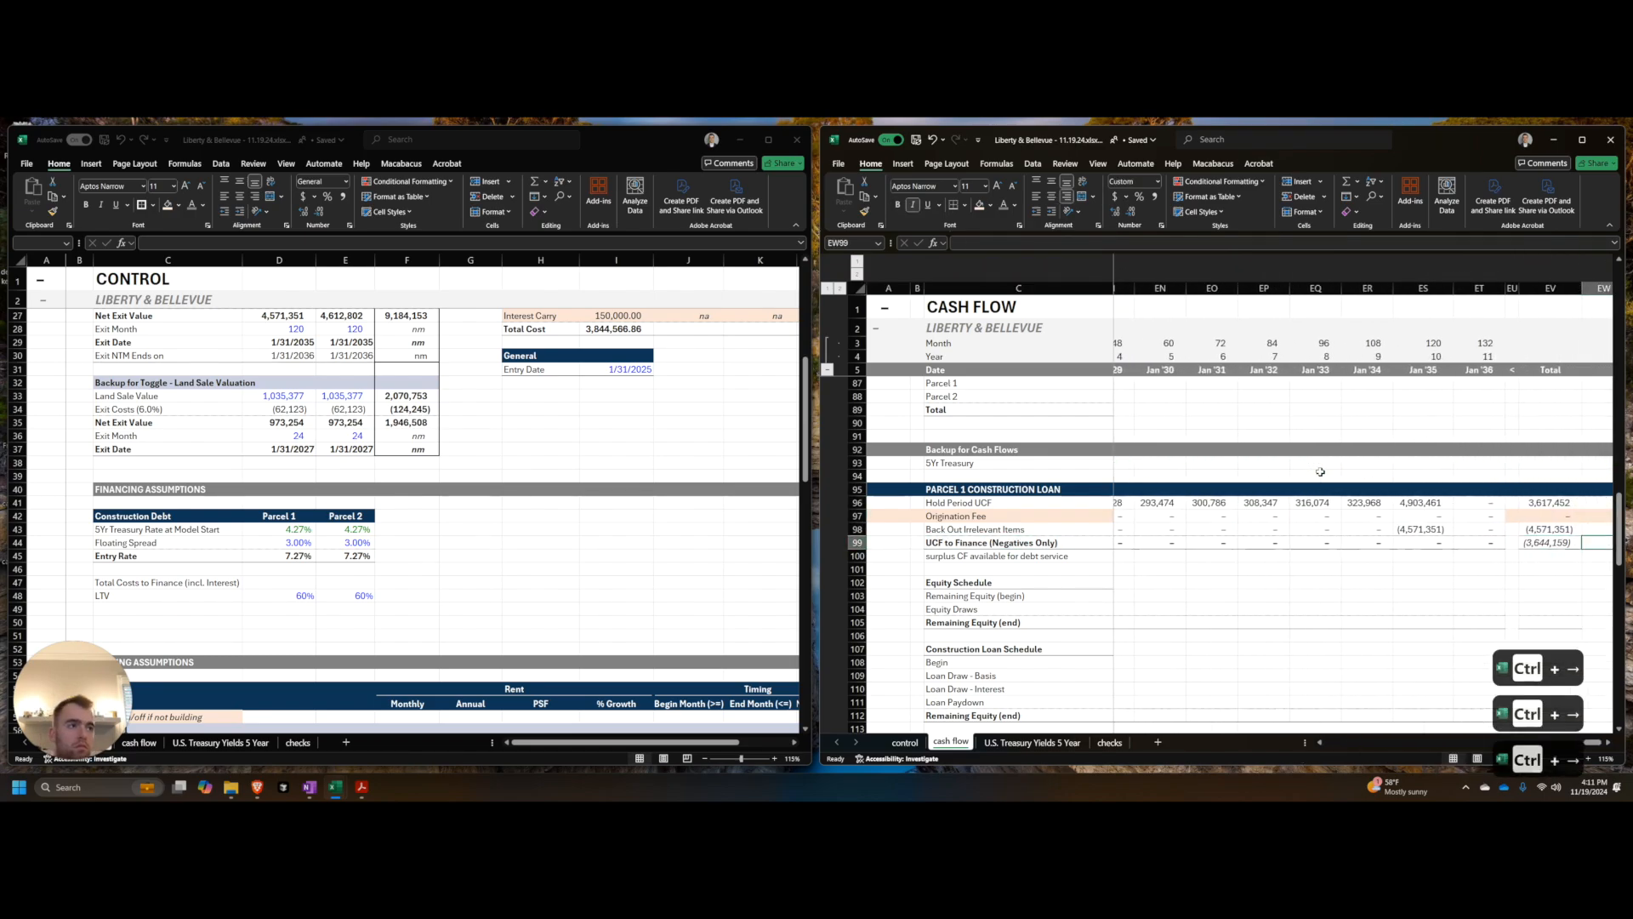
Step: Link Parcel 1's Total Costs to Finance on the control sheet to the UCF to Finance total in EV99, multiplied by -1
{"action": "key", "text": "ctrl+Left"}
{"action": "key", "text": "ctrl+c"}
{"action": "key", "text": "alt+Tab"}
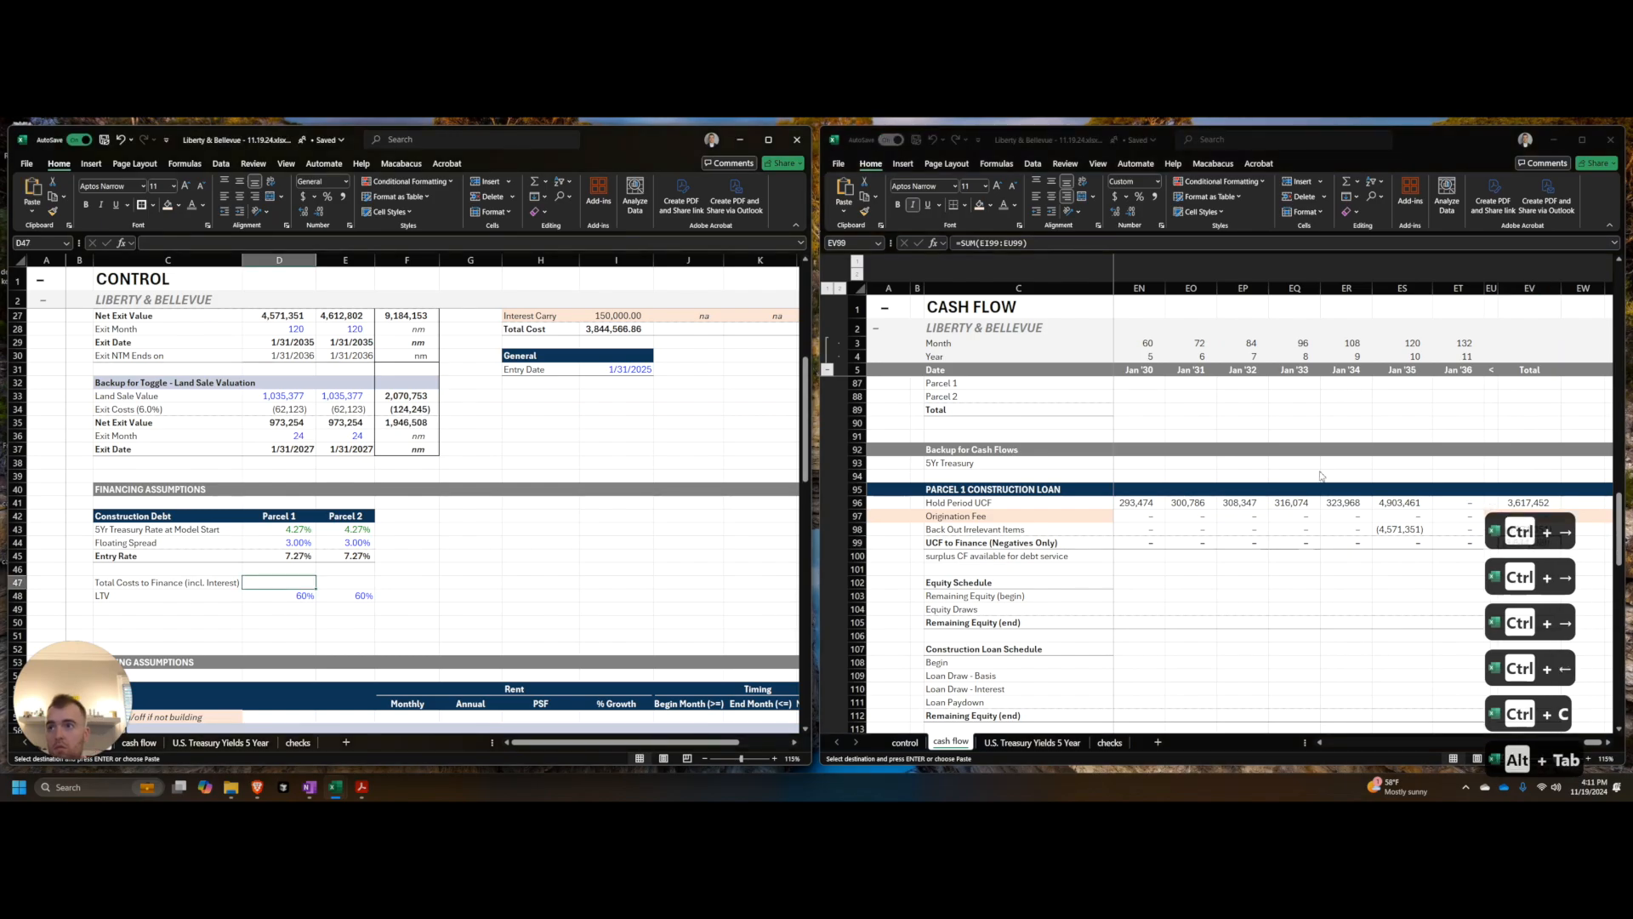
{"action": "key", "text": "alt+e"}
{"action": "key", "text": "s"}
{"action": "key", "text": "l"}
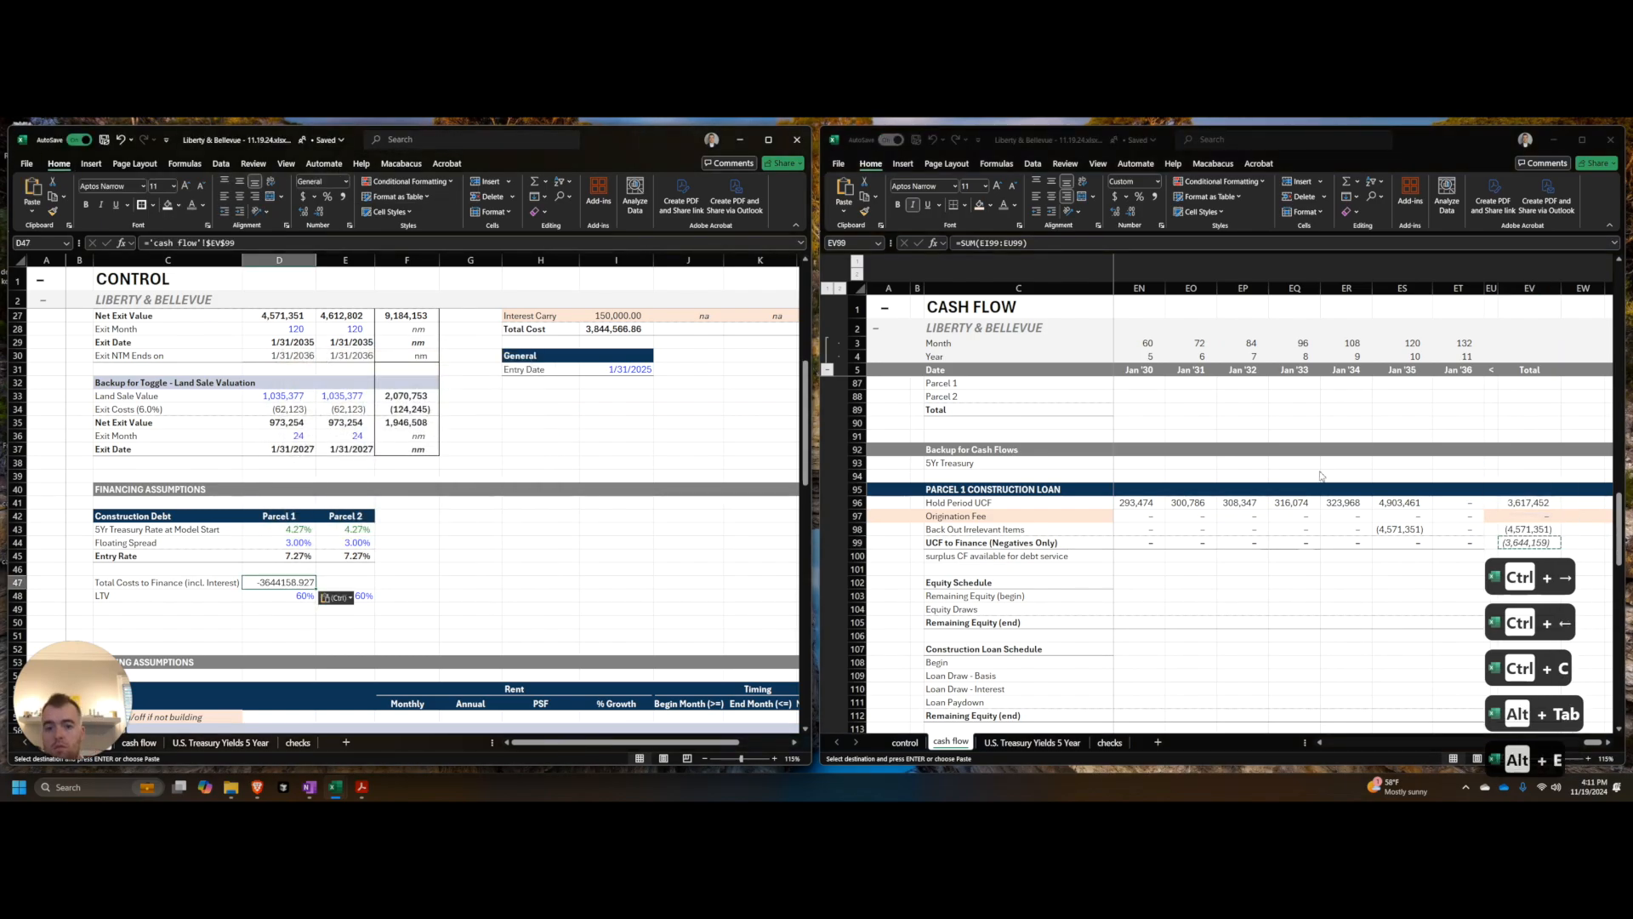
{"action": "key", "text": "F2"}
{"action": "type", "text": "*-1"}
{"action": "key", "text": "Return"}
{"action": "key", "text": "Up"}
{"action": "key", "text": "Left"}
{"action": "key", "text": "F2"}
{"action": "key", "text": "ctrl+shift+Left"}
{"action": "key", "text": "ctrl+shift+Left"}
{"action": "key", "text": "ctrl+shift+Left"}
{"action": "key", "text": "ctrl+shift+Left"}
{"action": "key", "text": "ctrl+shift+Left"}
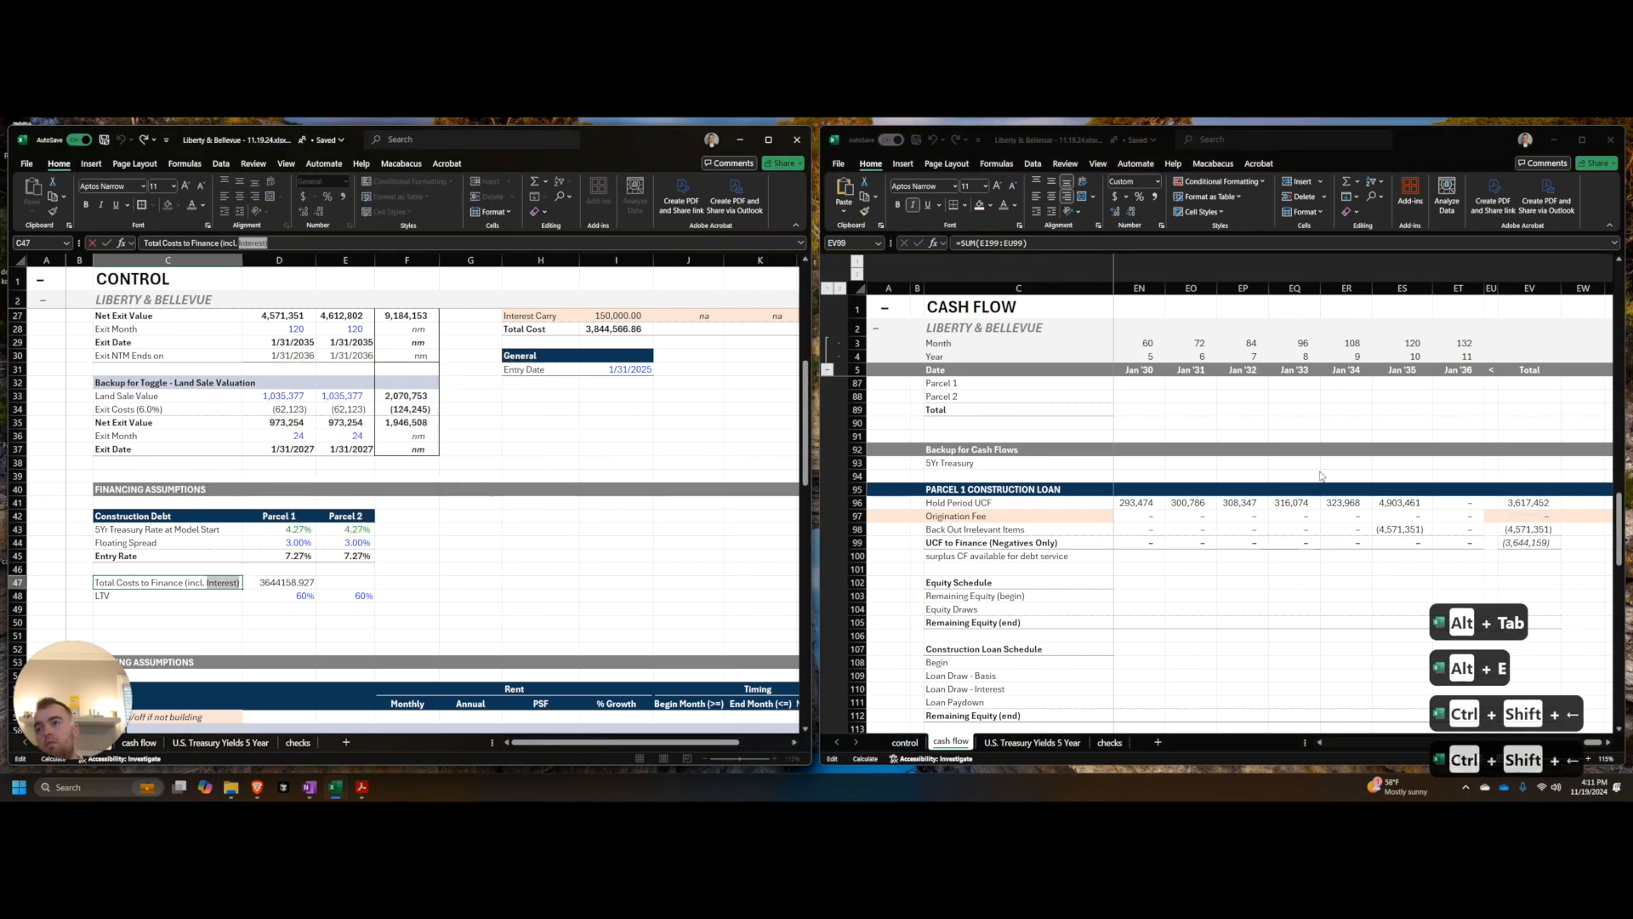
{"action": "key", "text": "BackSpace"}
{"action": "key", "text": "Escape"}
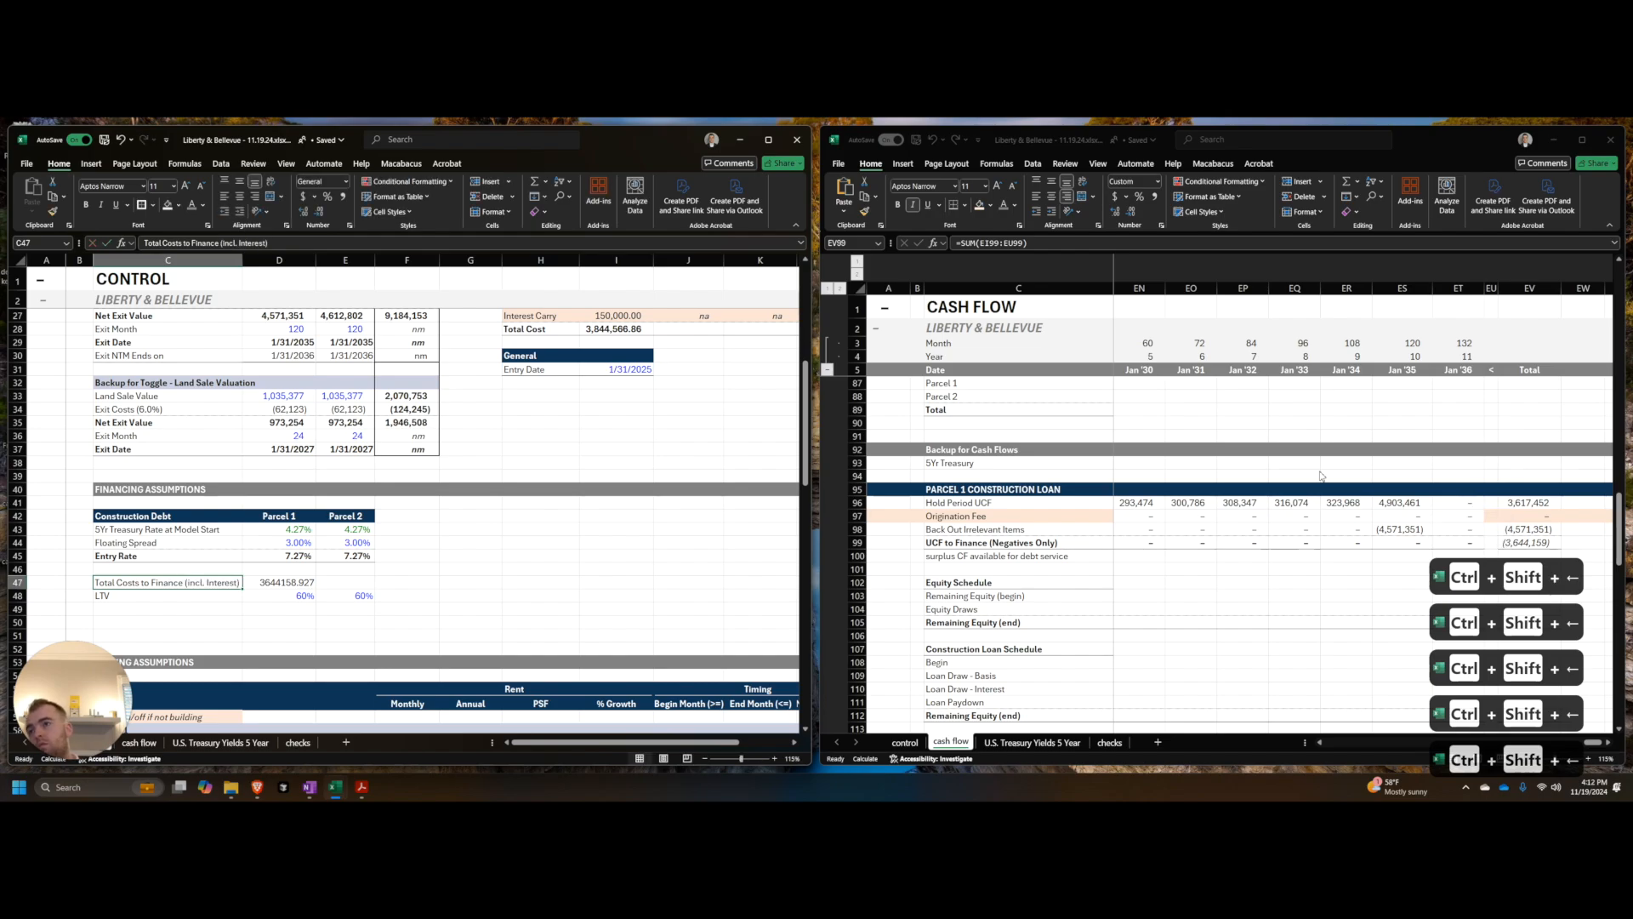
Step: Format Parcel 1's Total Costs to Finance in D47 as a number with thousands separators and no decimals
{"action": "key", "text": "alt+Tab"}
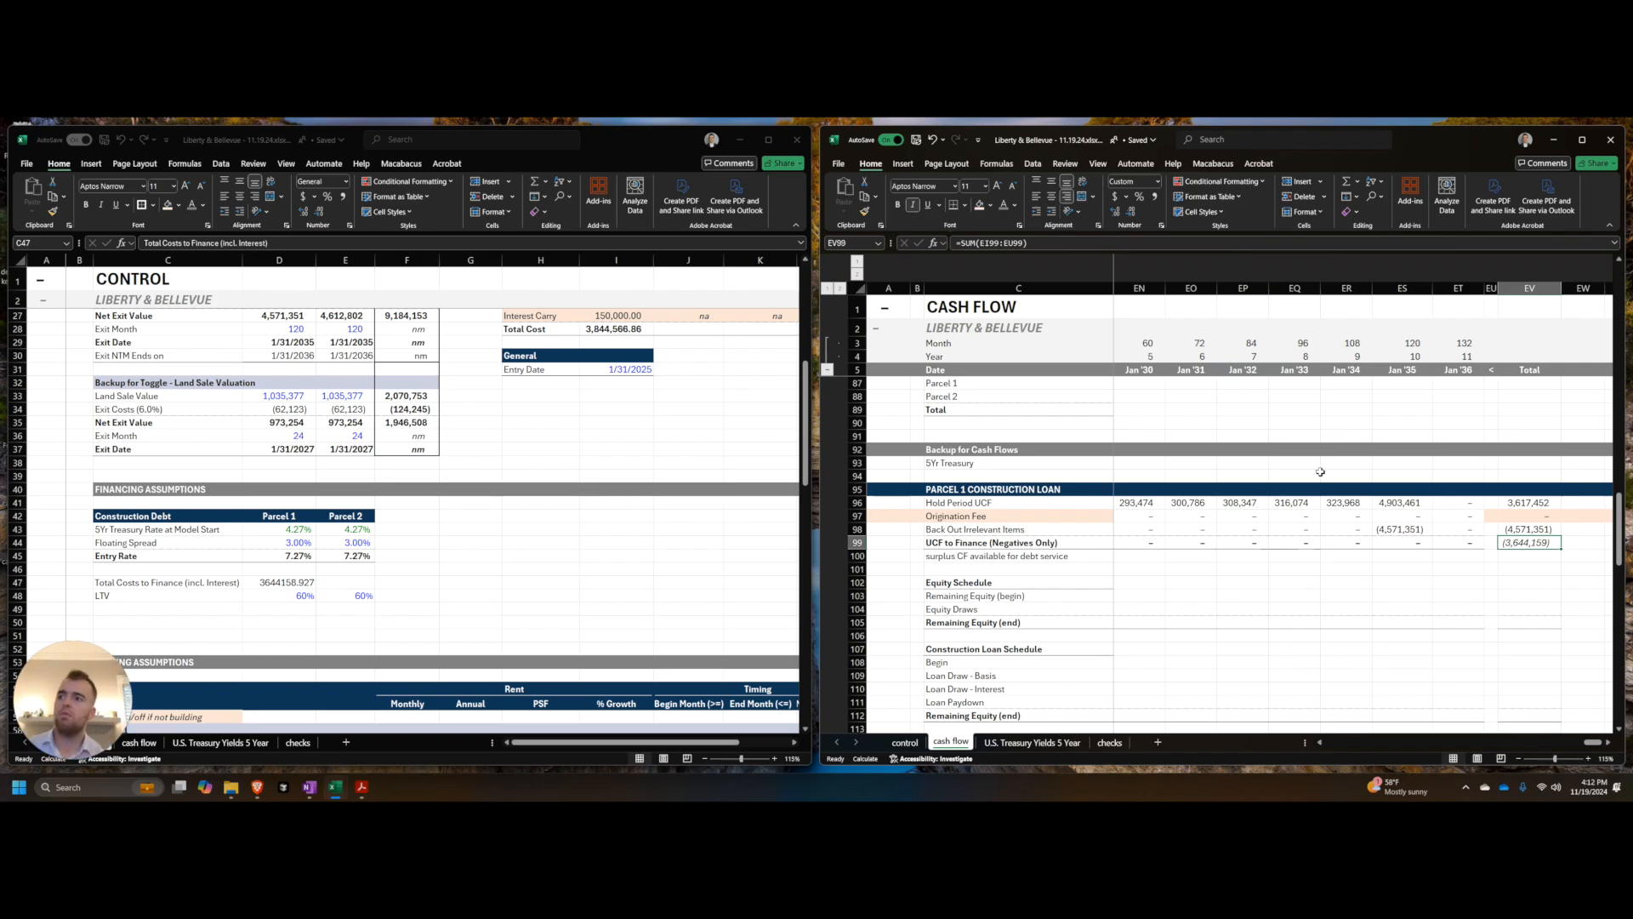
{"action": "left_click", "coordinate": [278, 582]}
{"action": "key", "text": "ctrl+shift+1"}
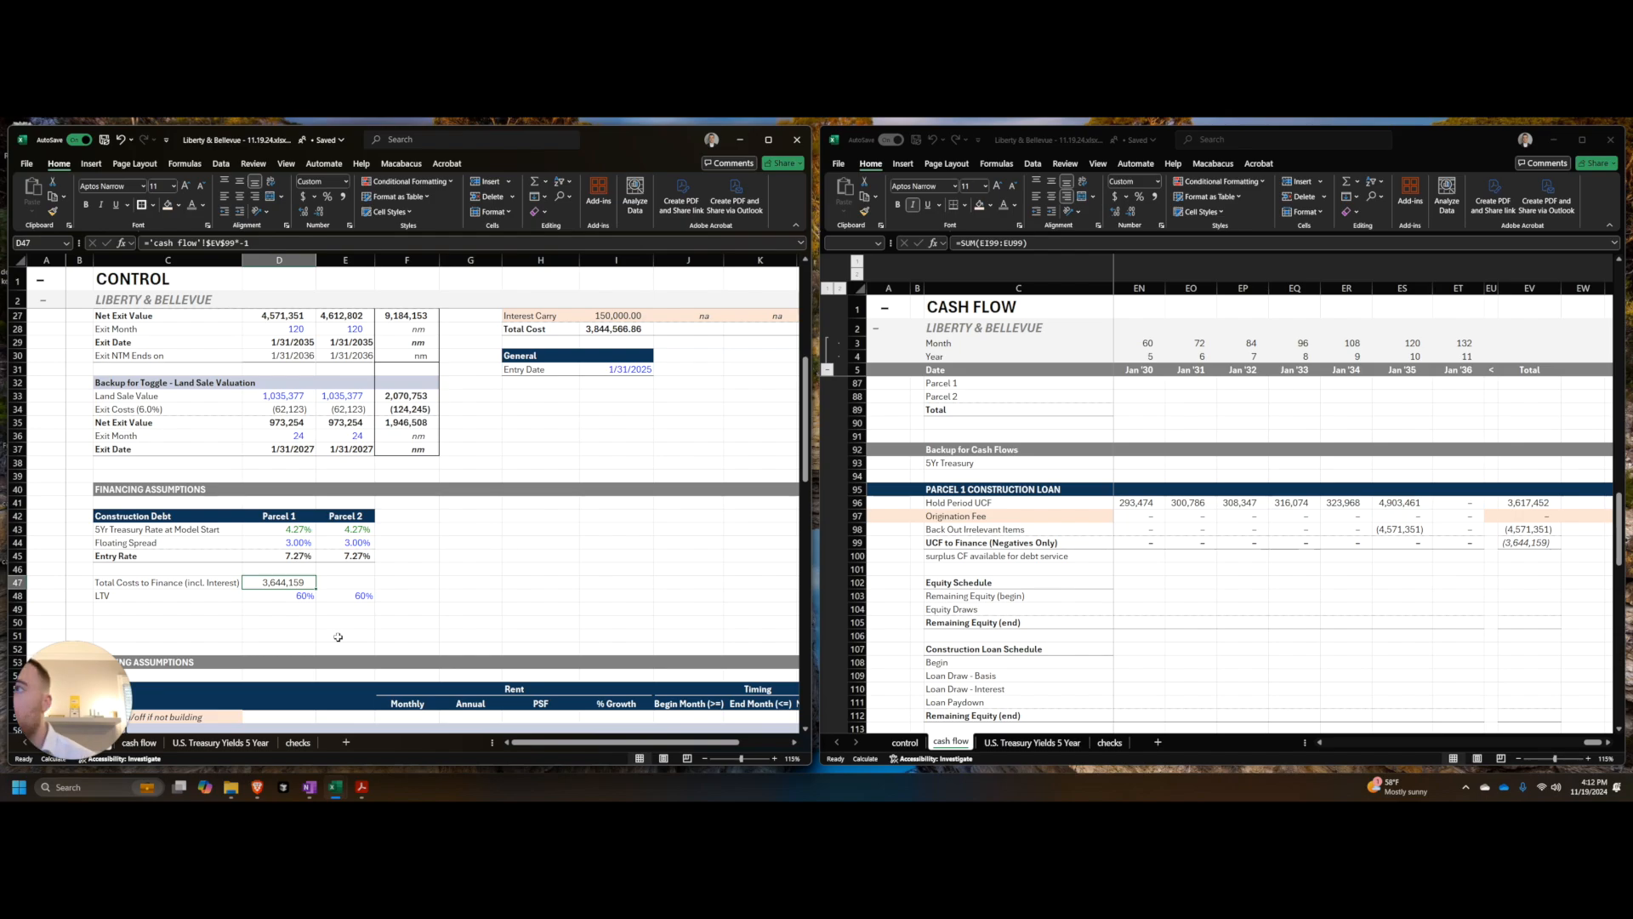
Step: Insert three rows above LTV in the Construction Debt table and label the first two Interest Reserve and Total Uses
{"action": "key", "text": "Down"}
{"action": "key", "text": "Left"}
{"action": "key", "text": "shift+space"}
{"action": "key", "text": "ctrl+shift+equal"}
{"action": "key", "text": "ctrl+shift+equal"}
{"action": "key", "text": "ctrl+shift+equal"}
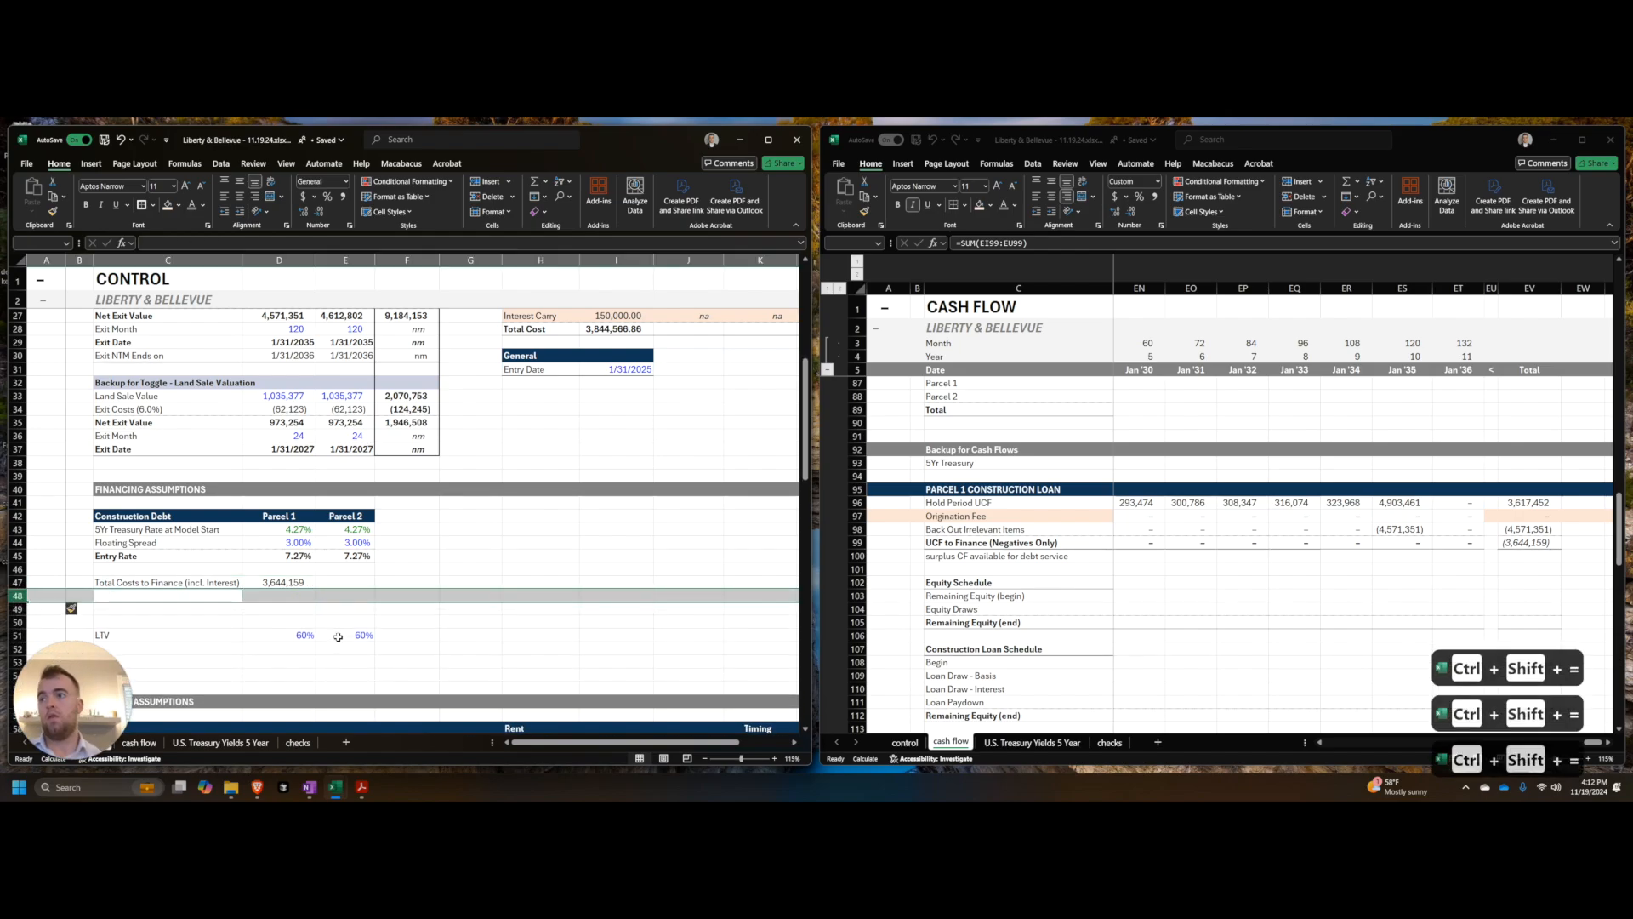
{"action": "type", "text": "Interest Reser"}
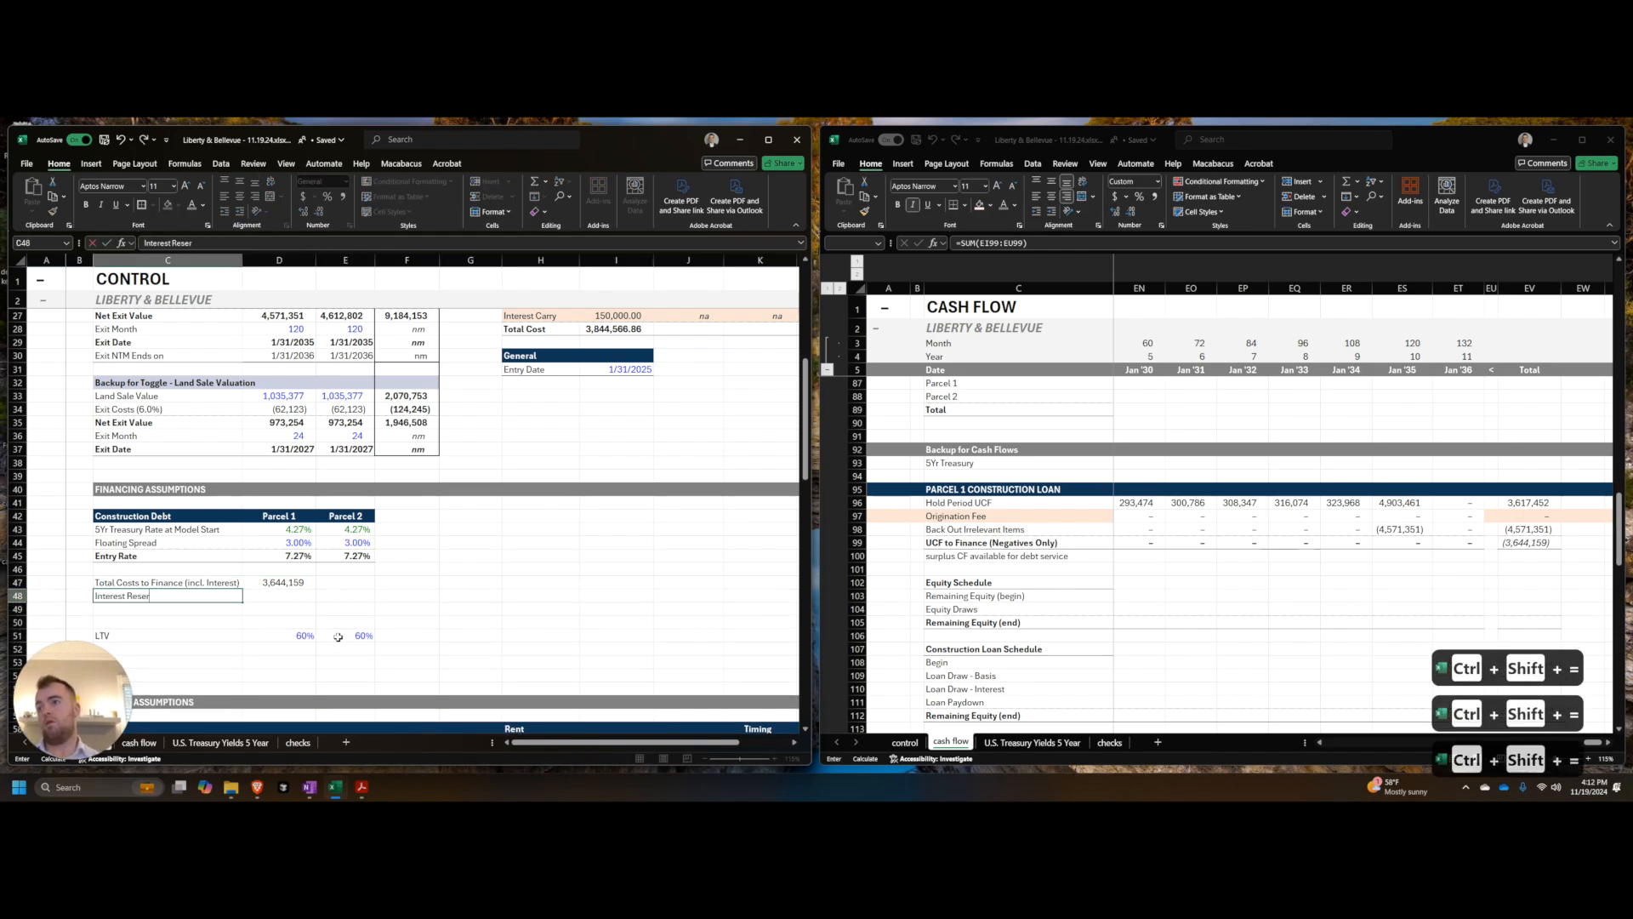
{"action": "type", "text": "ve"}
{"action": "key", "text": "Return"}
{"action": "type", "text": "Total Uses"}
Step: Bold the Total Uses row across its label and both parcel columns and give it a top border
{"action": "key", "text": "shift+Right"}
{"action": "key", "text": "shift+Right"}
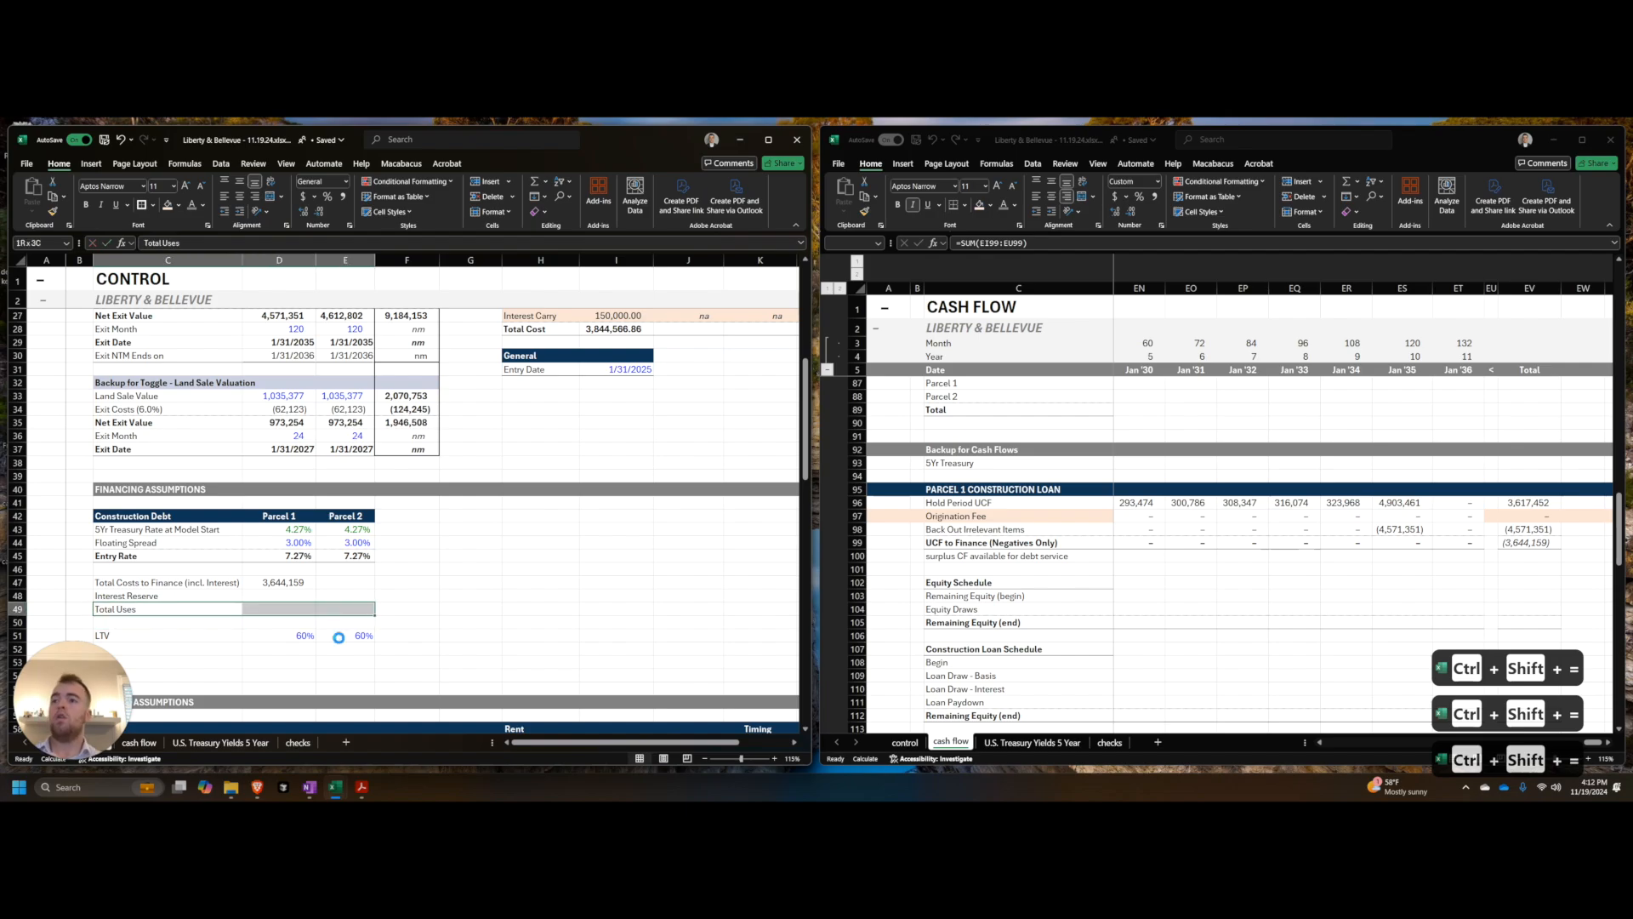
{"action": "key", "text": "ctrl+alt+shift+Up"}
{"action": "key", "text": "ctrl+b"}
{"action": "key", "text": "Up"}
{"action": "key", "text": "Up"}
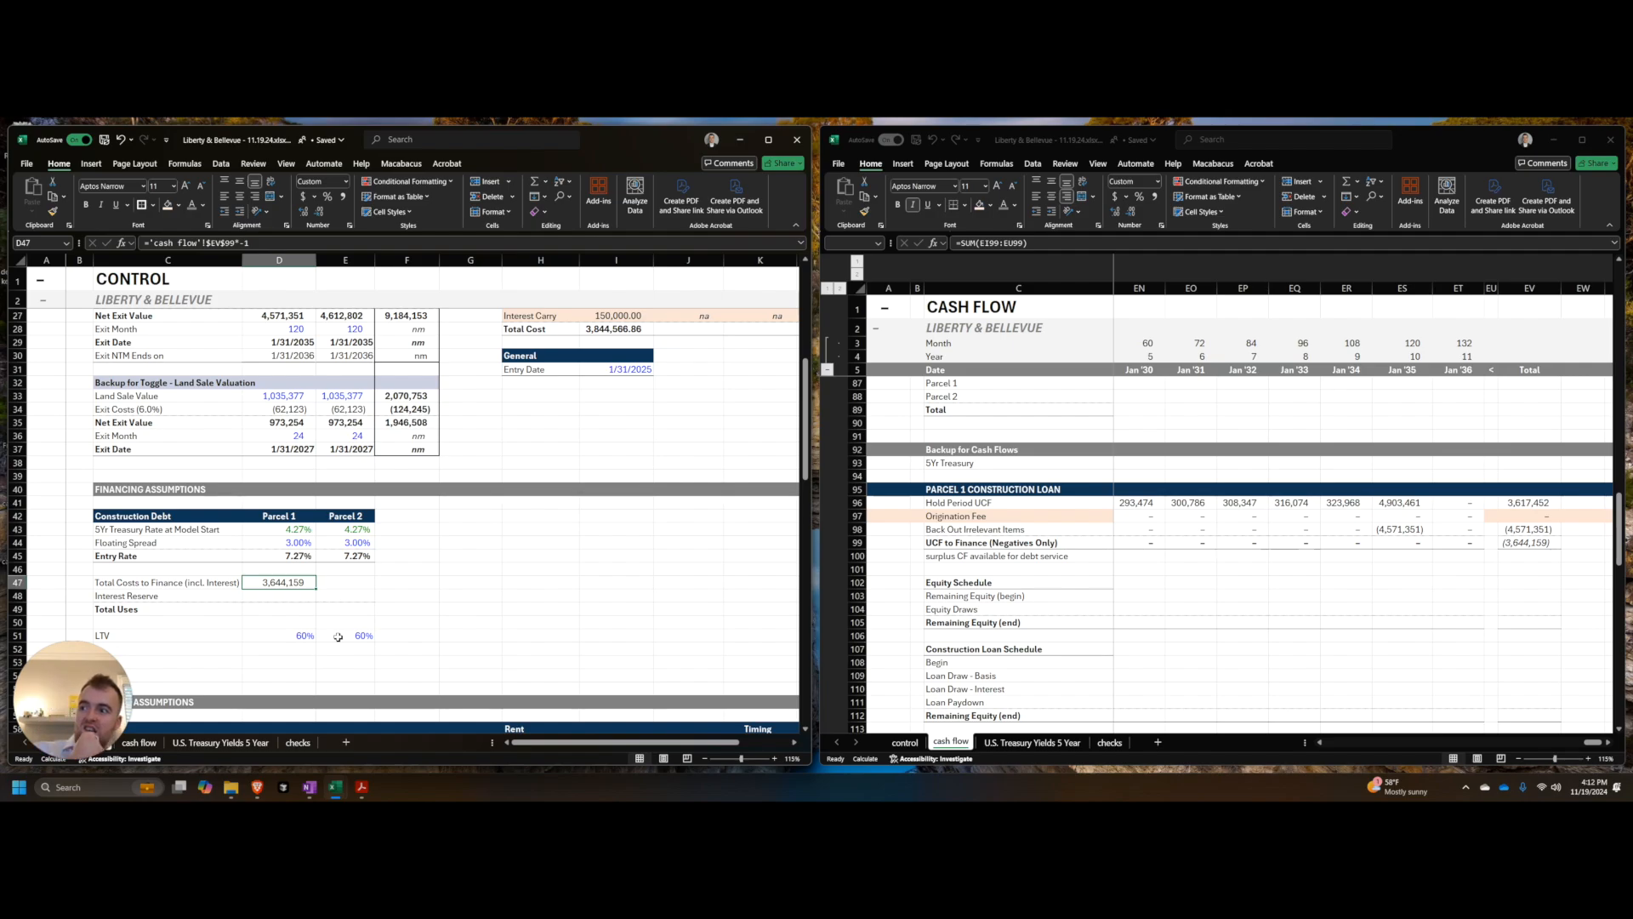
Step: Check the sum of the Parcel 1 cost inputs from Land Cost through TI Allowance, excluding Interest Carry
{"action": "scroll", "coordinate": [337, 638], "scroll_direction": "up", "scroll_amount": 8}
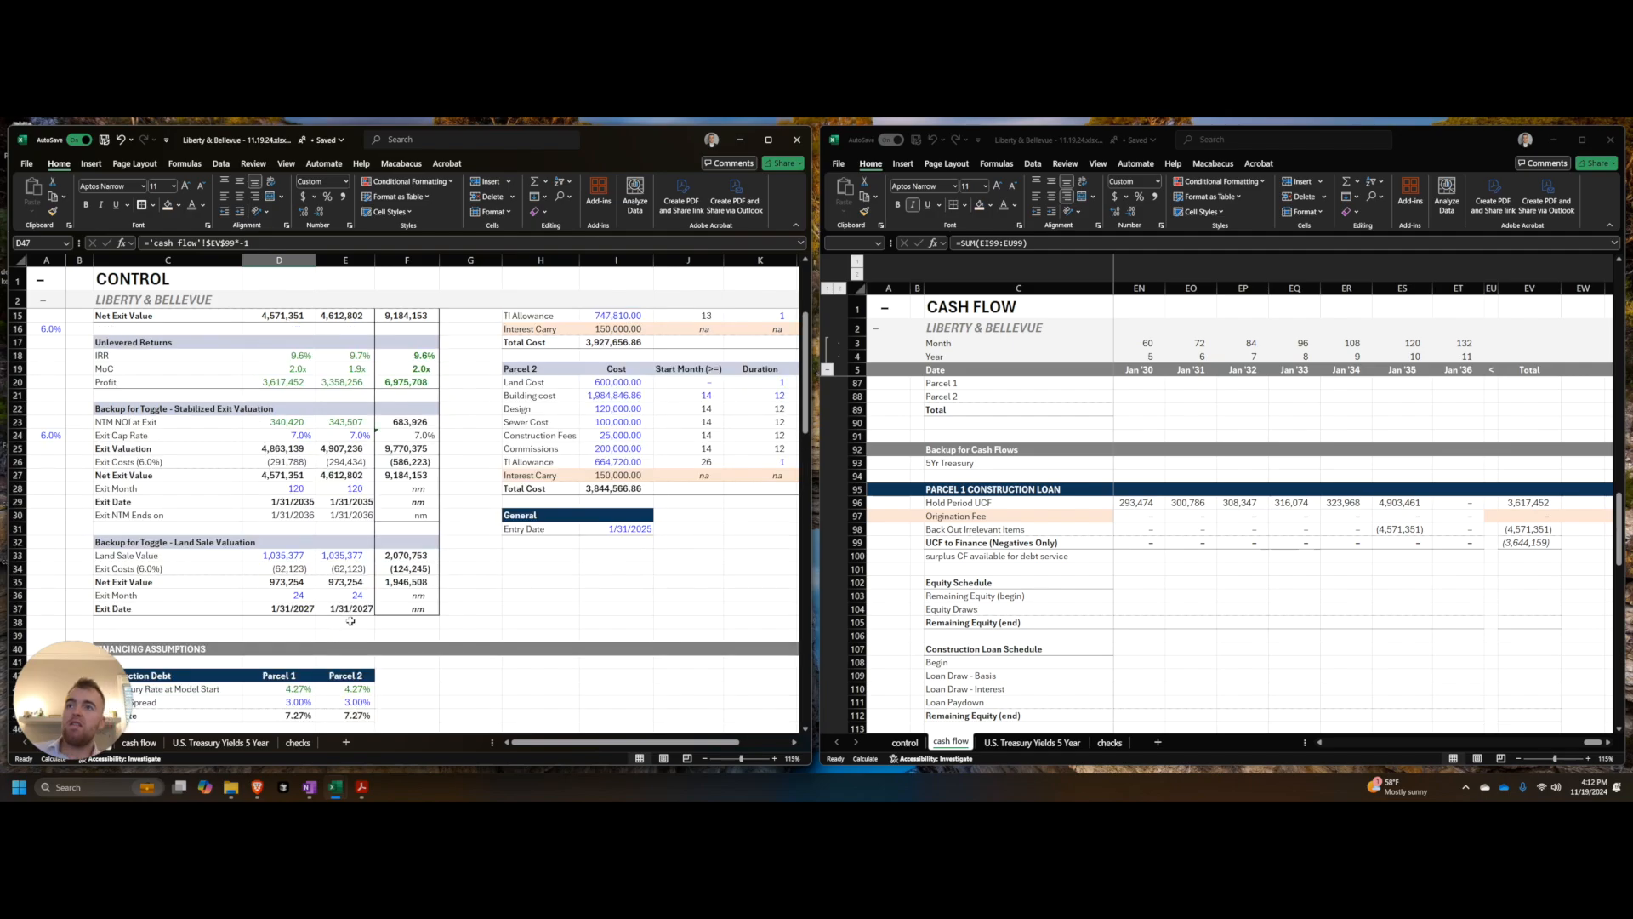
{"action": "scroll", "coordinate": [460, 528], "scroll_direction": "down", "scroll_amount": 2}
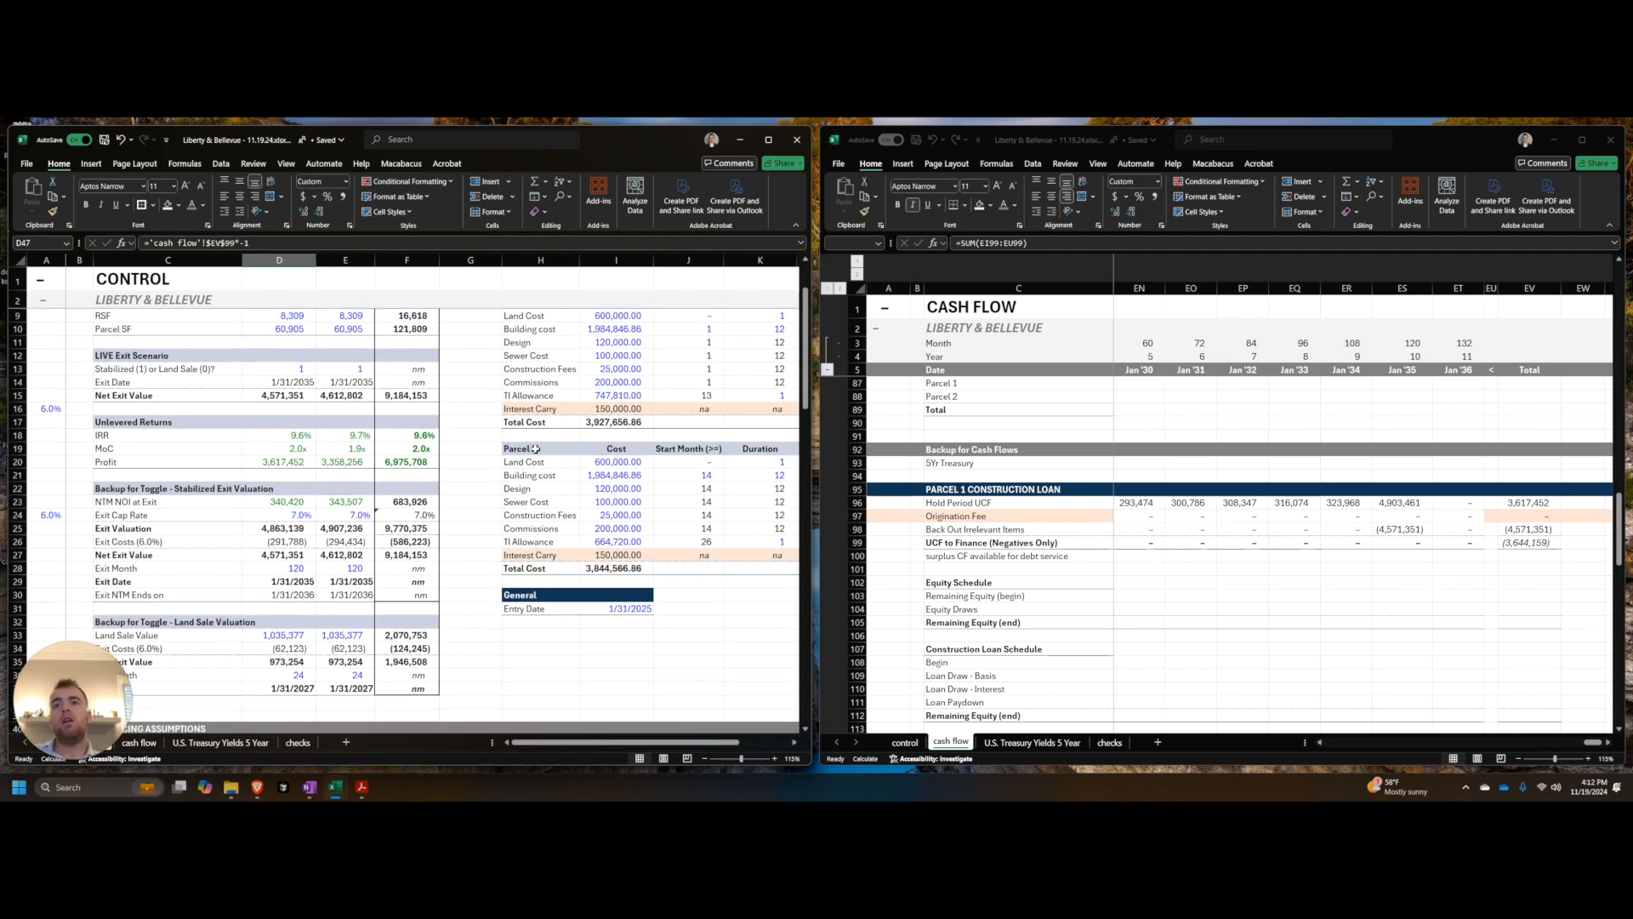
{"action": "scroll", "coordinate": [602, 401], "scroll_direction": "up", "scroll_amount": 1}
{"action": "left_click_drag", "start_coordinate": [602, 402], "coordinate": [624, 335]}
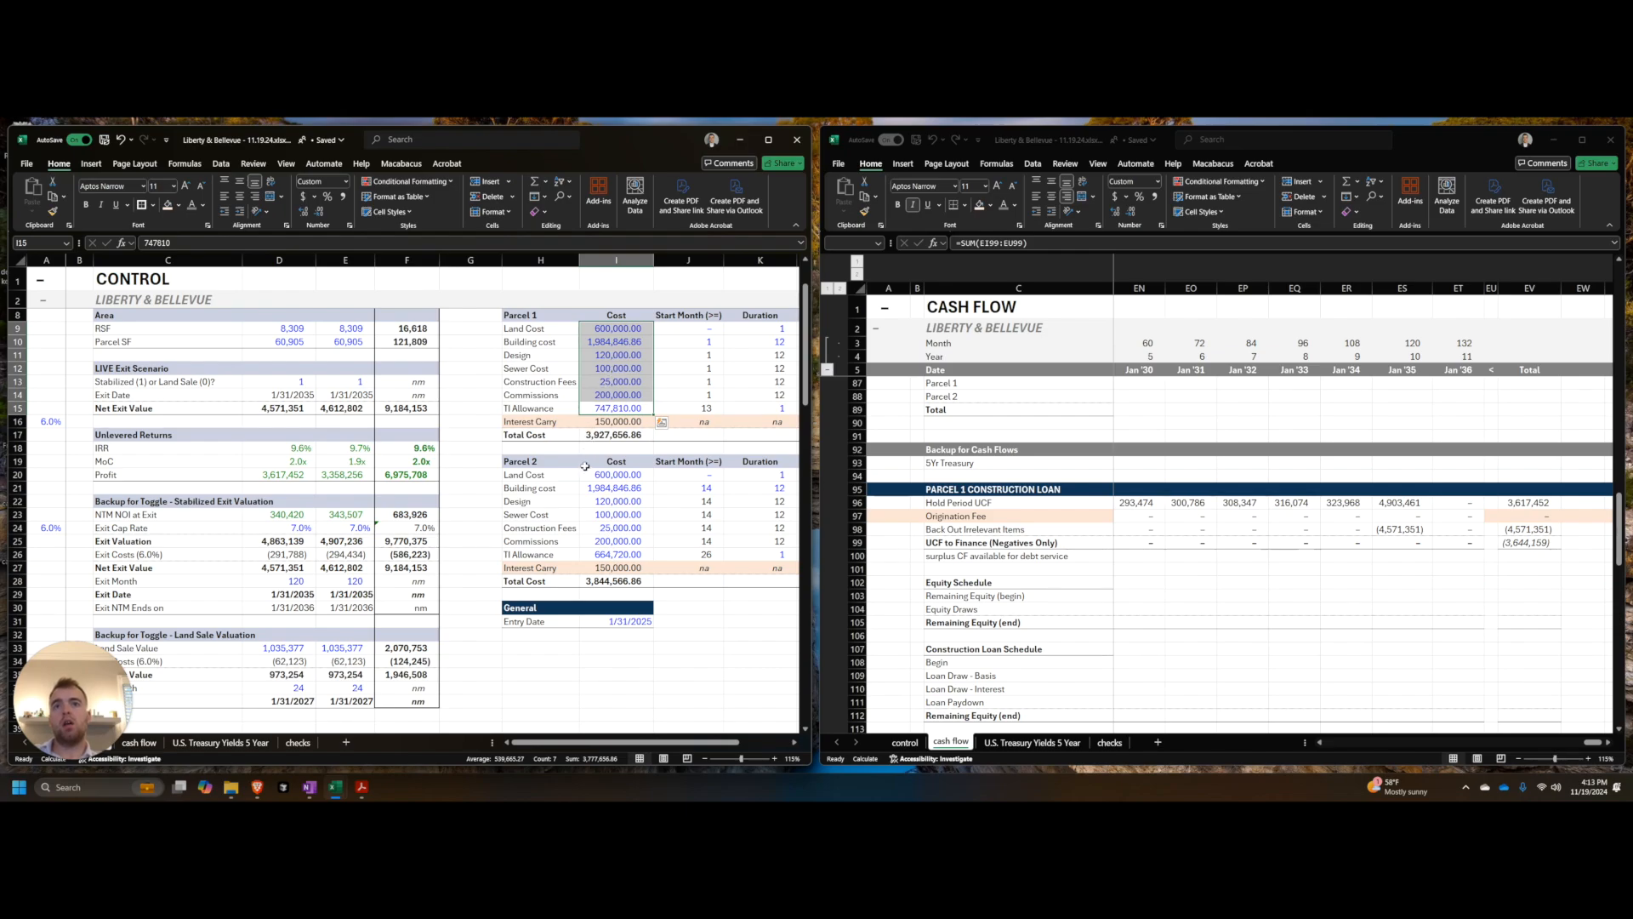
{"action": "scroll", "coordinate": [585, 467], "scroll_direction": "down", "scroll_amount": 4}
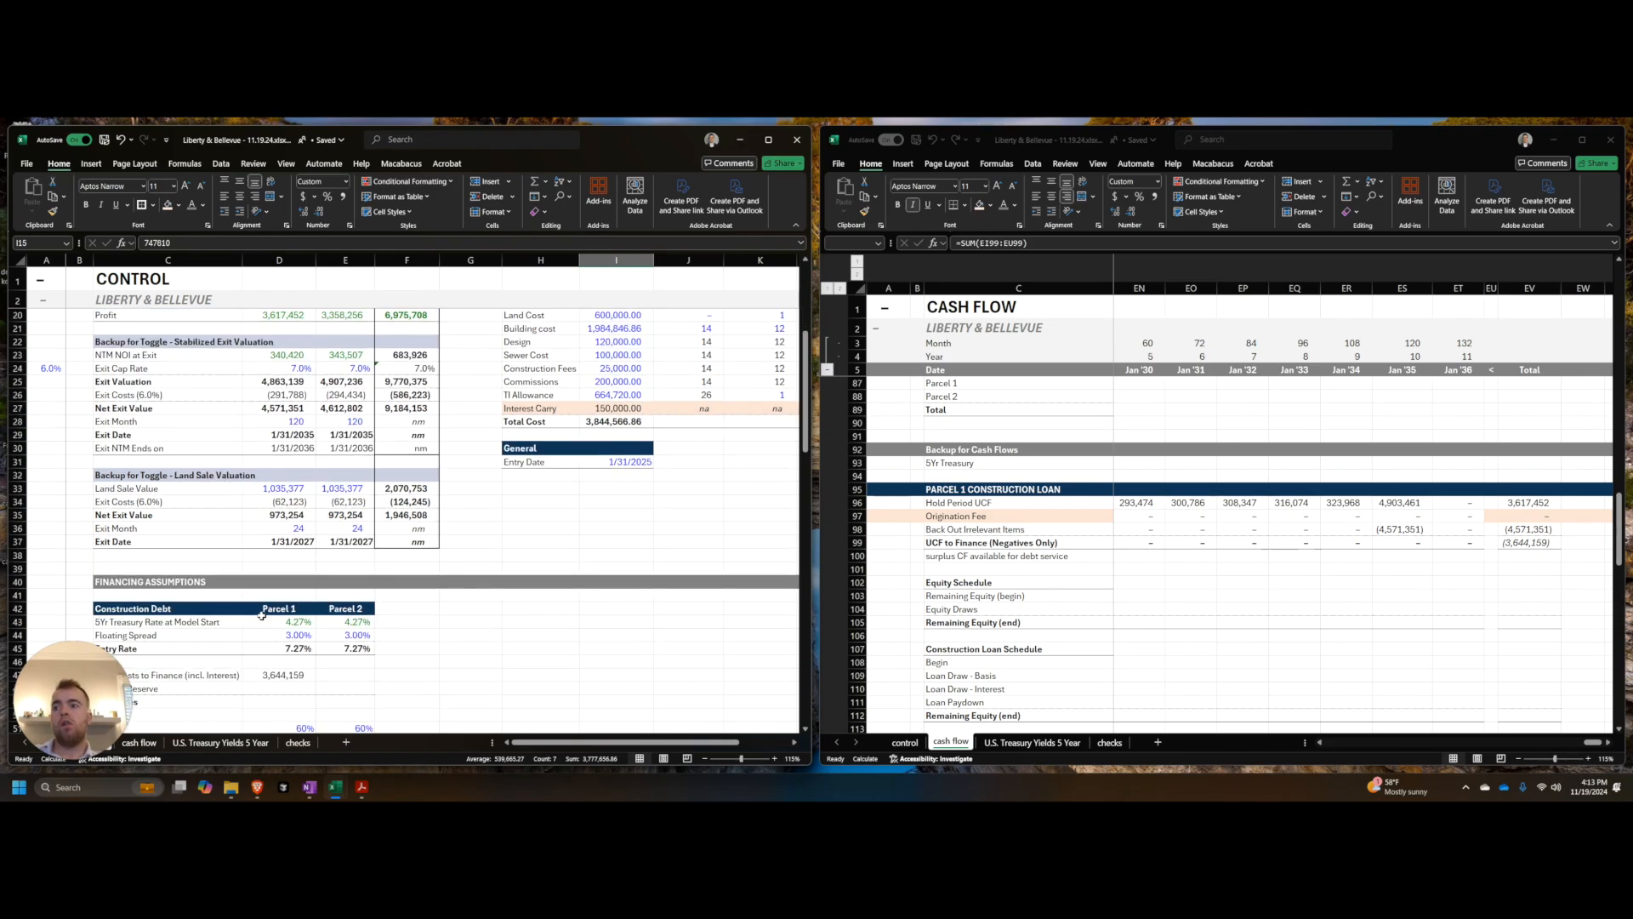
Step: Step through the monthly UCF to Finance row and compare the months around month 13 with the project costs and NOI above
{"action": "left_click", "coordinate": [1108, 528]}
{"action": "key", "text": "ctrl+Left"}
{"action": "key", "text": "ctrl+Left"}
{"action": "key", "text": "Right"}
{"action": "key", "text": "Right"}
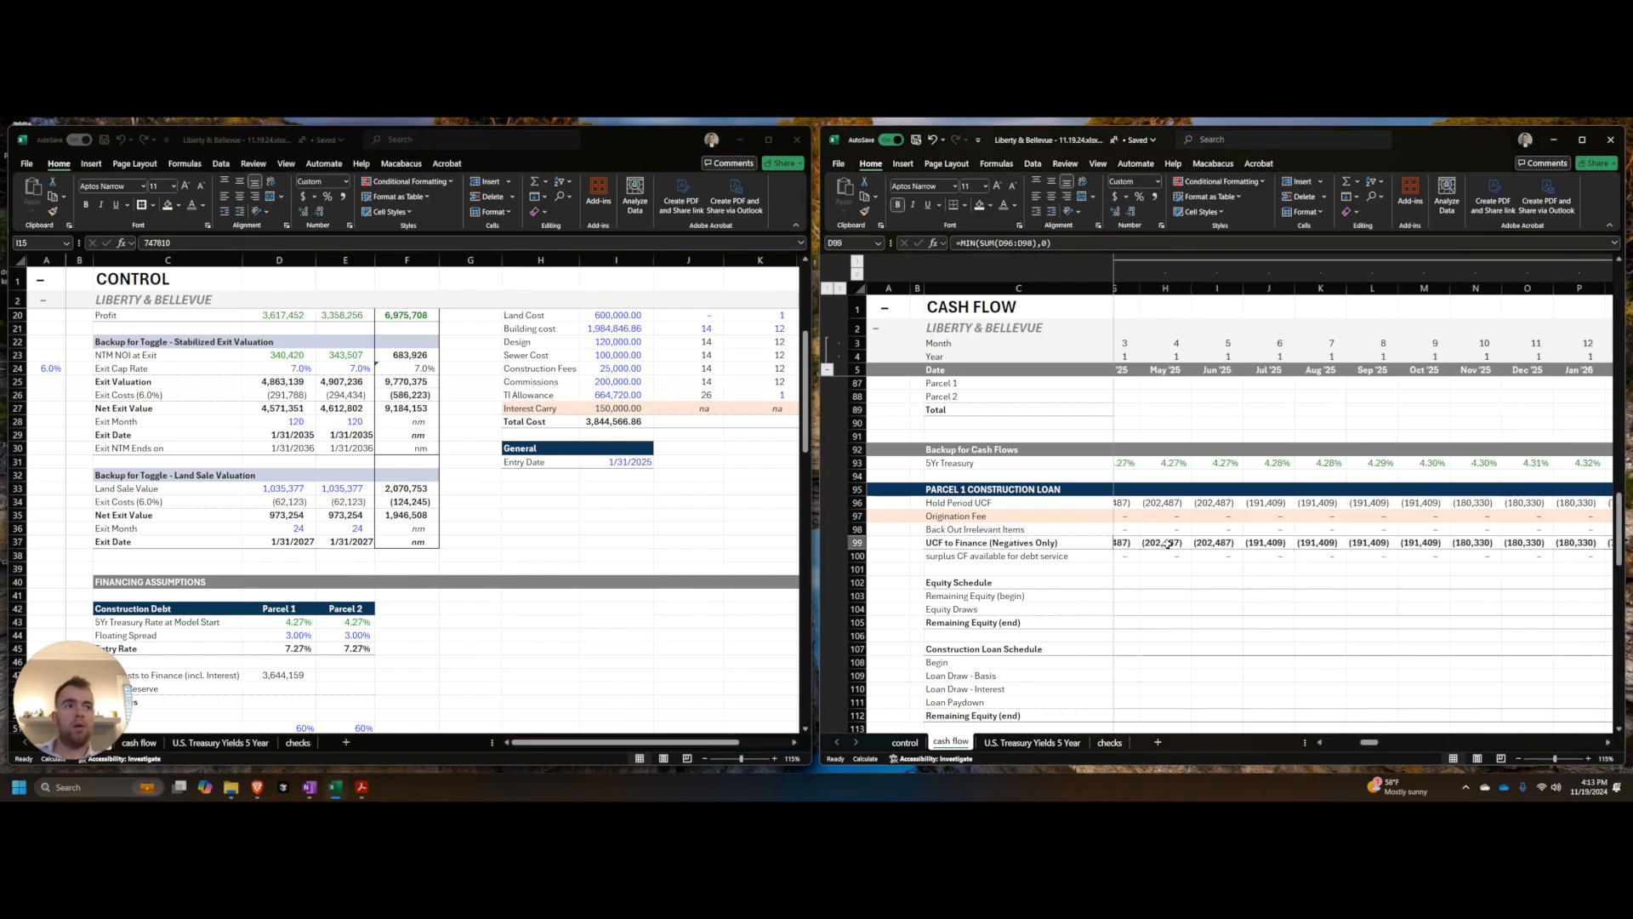
{"action": "key", "text": "Right"}
{"action": "key", "text": "Right"}
{"action": "key", "text": "Right"}
{"action": "key", "text": "Right"}
{"action": "key", "text": "Right"}
{"action": "key", "text": "Right"}
{"action": "key", "text": "Right"}
{"action": "key", "text": "Right"}
{"action": "key", "text": "Right"}
{"action": "key", "text": "Right"}
{"action": "key", "text": "Right"}
{"action": "key", "text": "Right"}
{"action": "key", "text": "Right"}
{"action": "key", "text": "Right"}
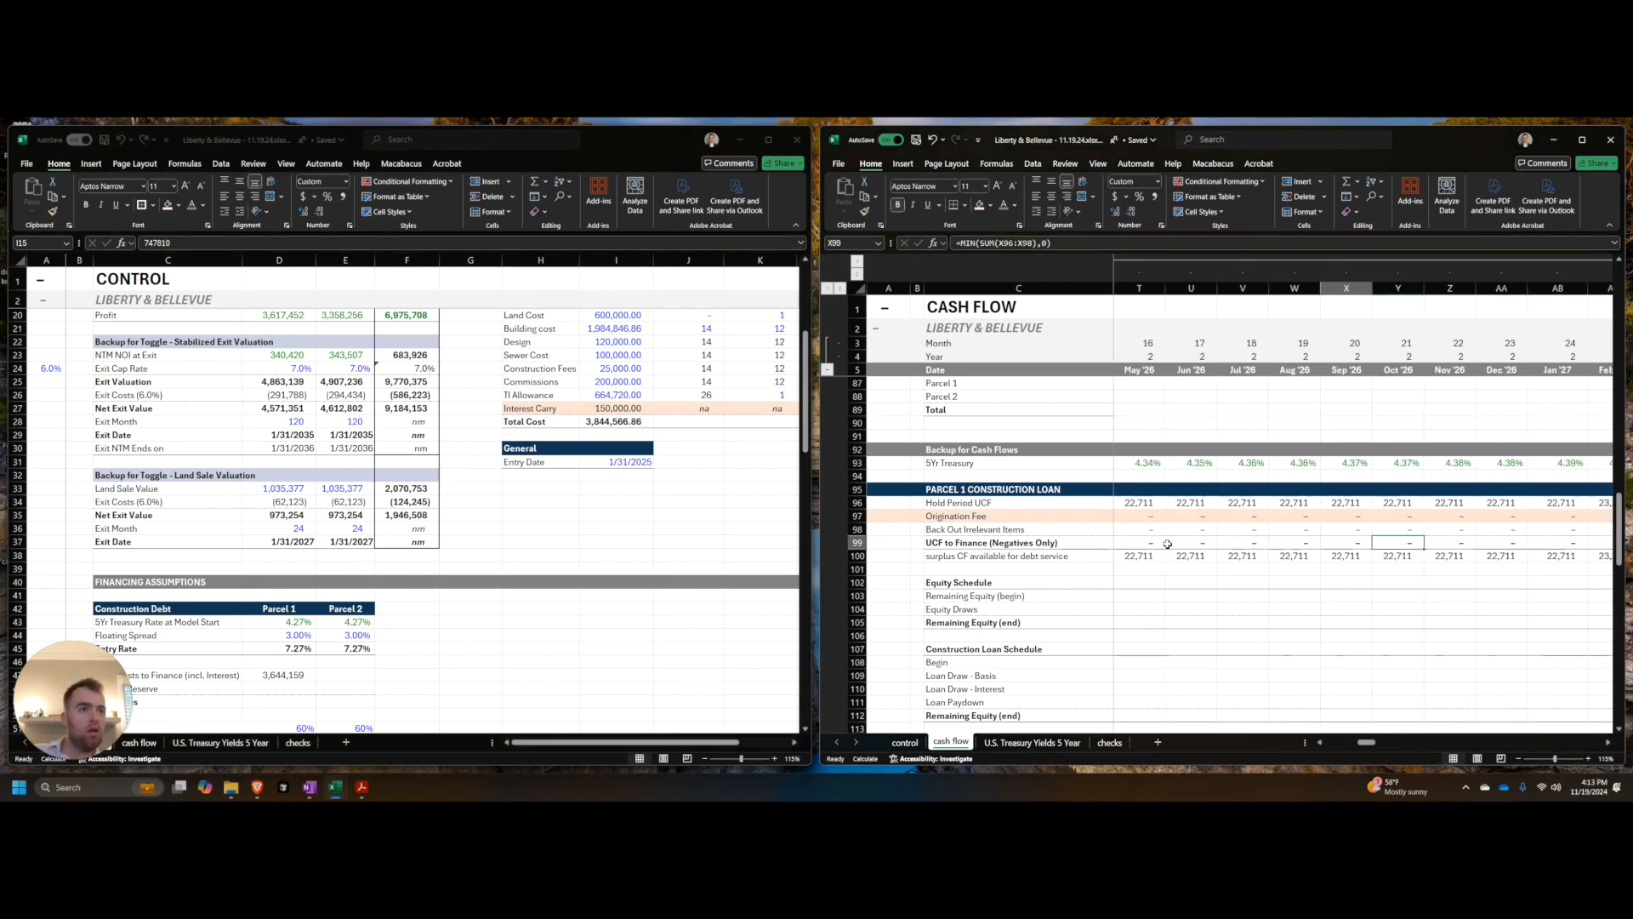
{"action": "key", "text": "Left"}
{"action": "key", "text": "Left"}
{"action": "key", "text": "Left"}
{"action": "key", "text": "Right"}
{"action": "scroll", "coordinate": [1217, 500], "scroll_direction": "up", "scroll_amount": 18}
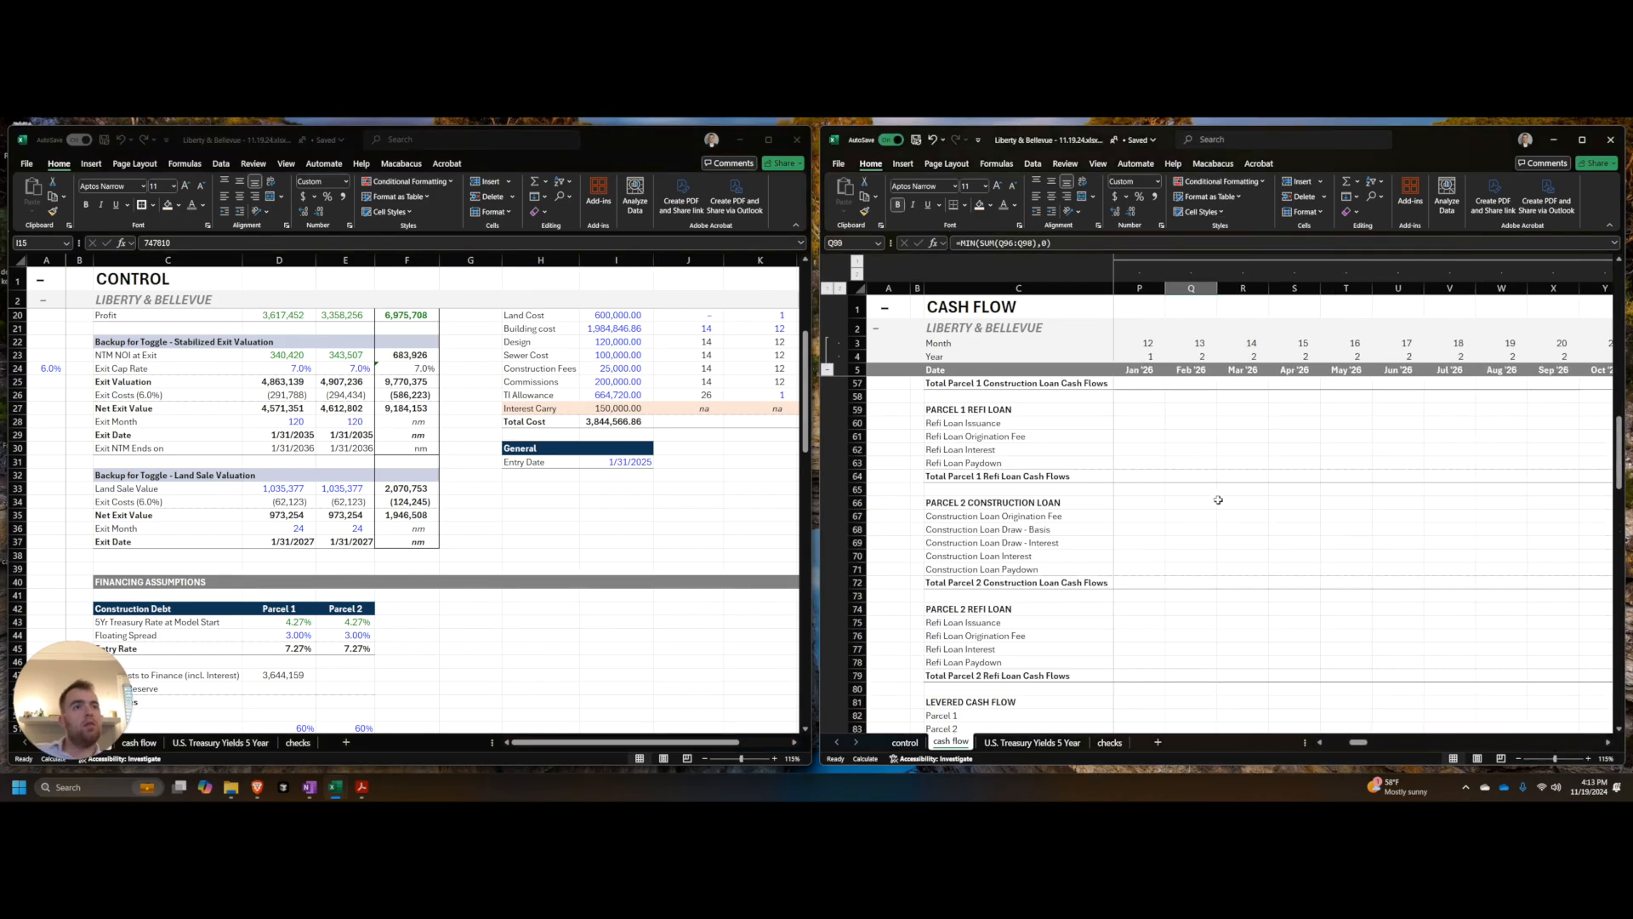
{"action": "scroll", "coordinate": [1198, 513], "scroll_direction": "up", "scroll_amount": 7}
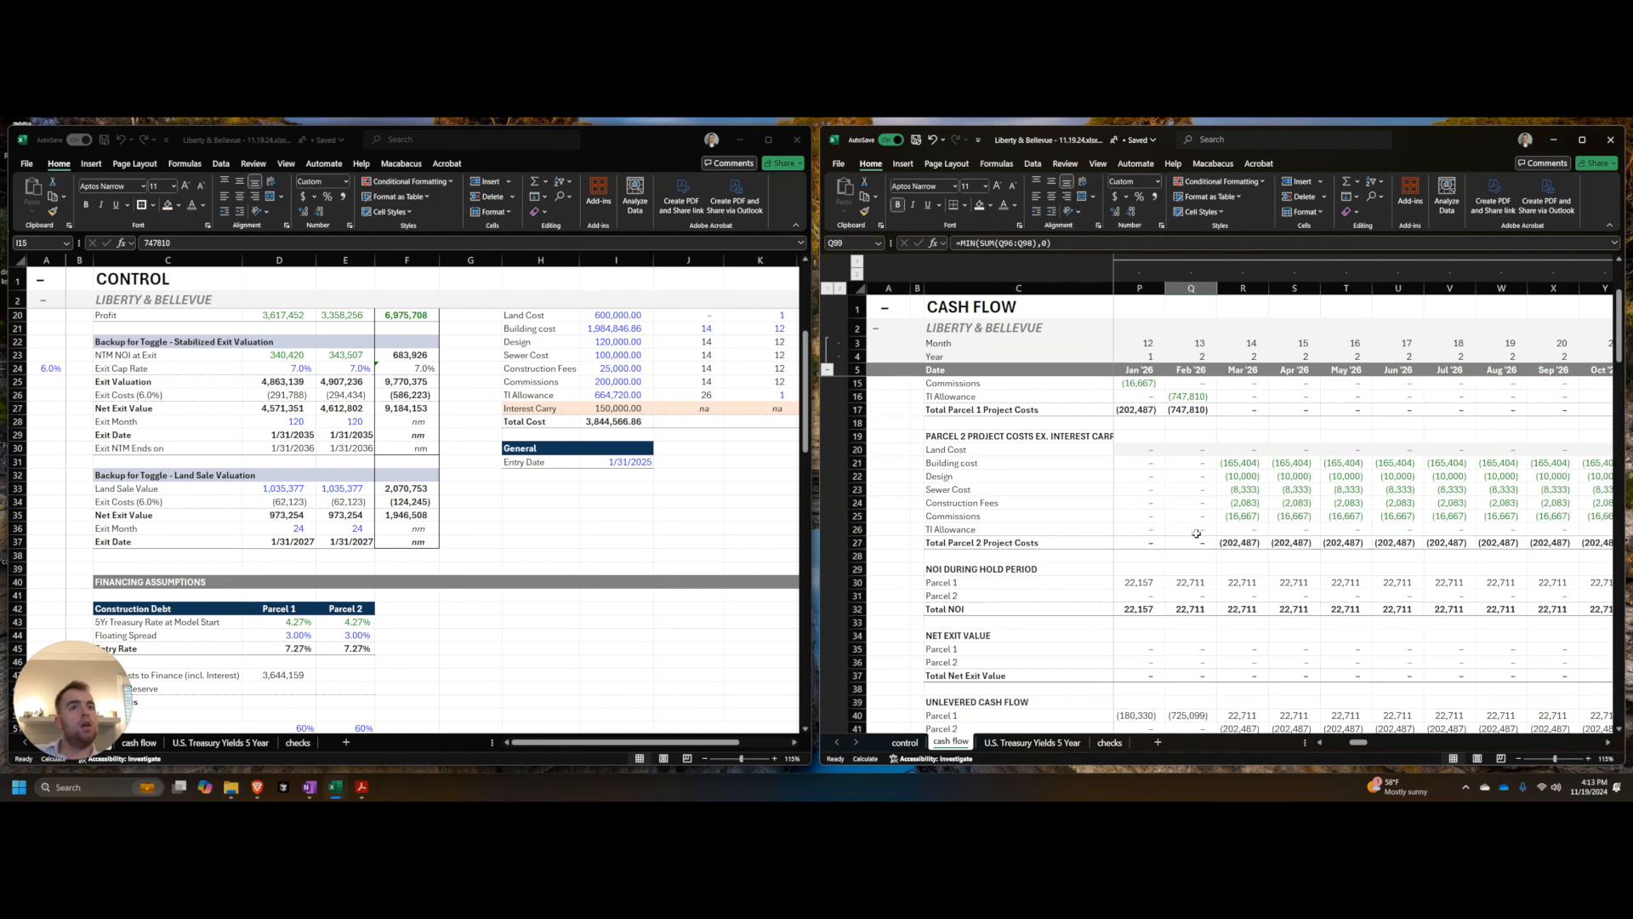
Step: Compare the early monthly Parcel 1 NOI on the cash flow sheet with the Parcel 1 lease begin and end months on the control sheet
{"action": "scroll", "coordinate": [1191, 554], "scroll_direction": "left", "scroll_amount": 5}
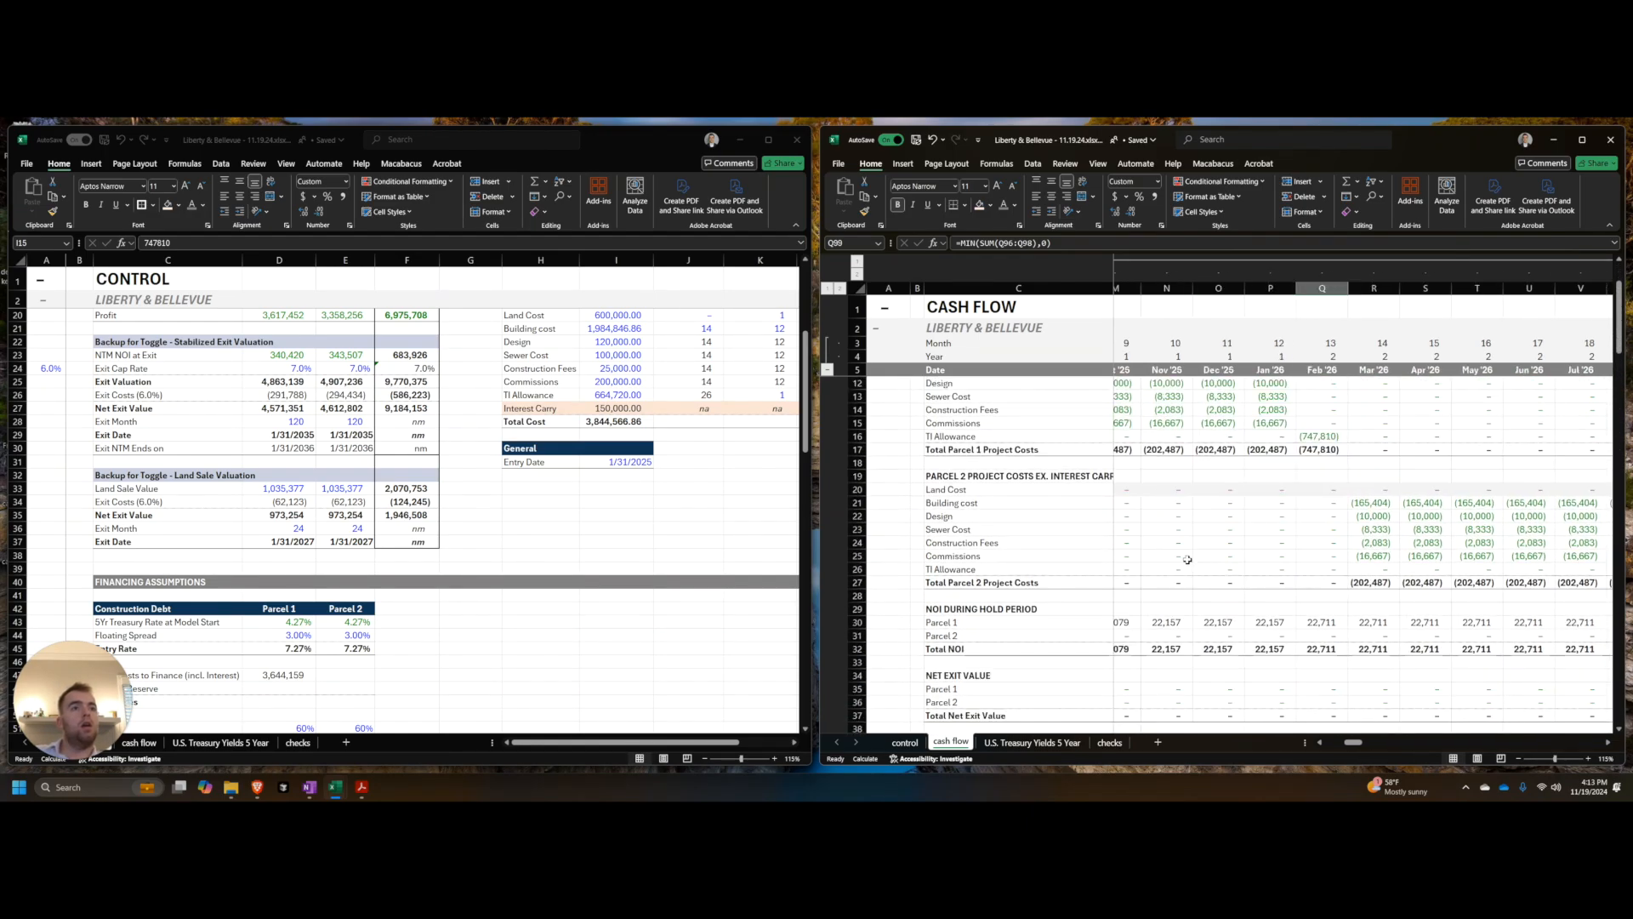
{"action": "scroll", "coordinate": [1187, 559], "scroll_direction": "left", "scroll_amount": 4}
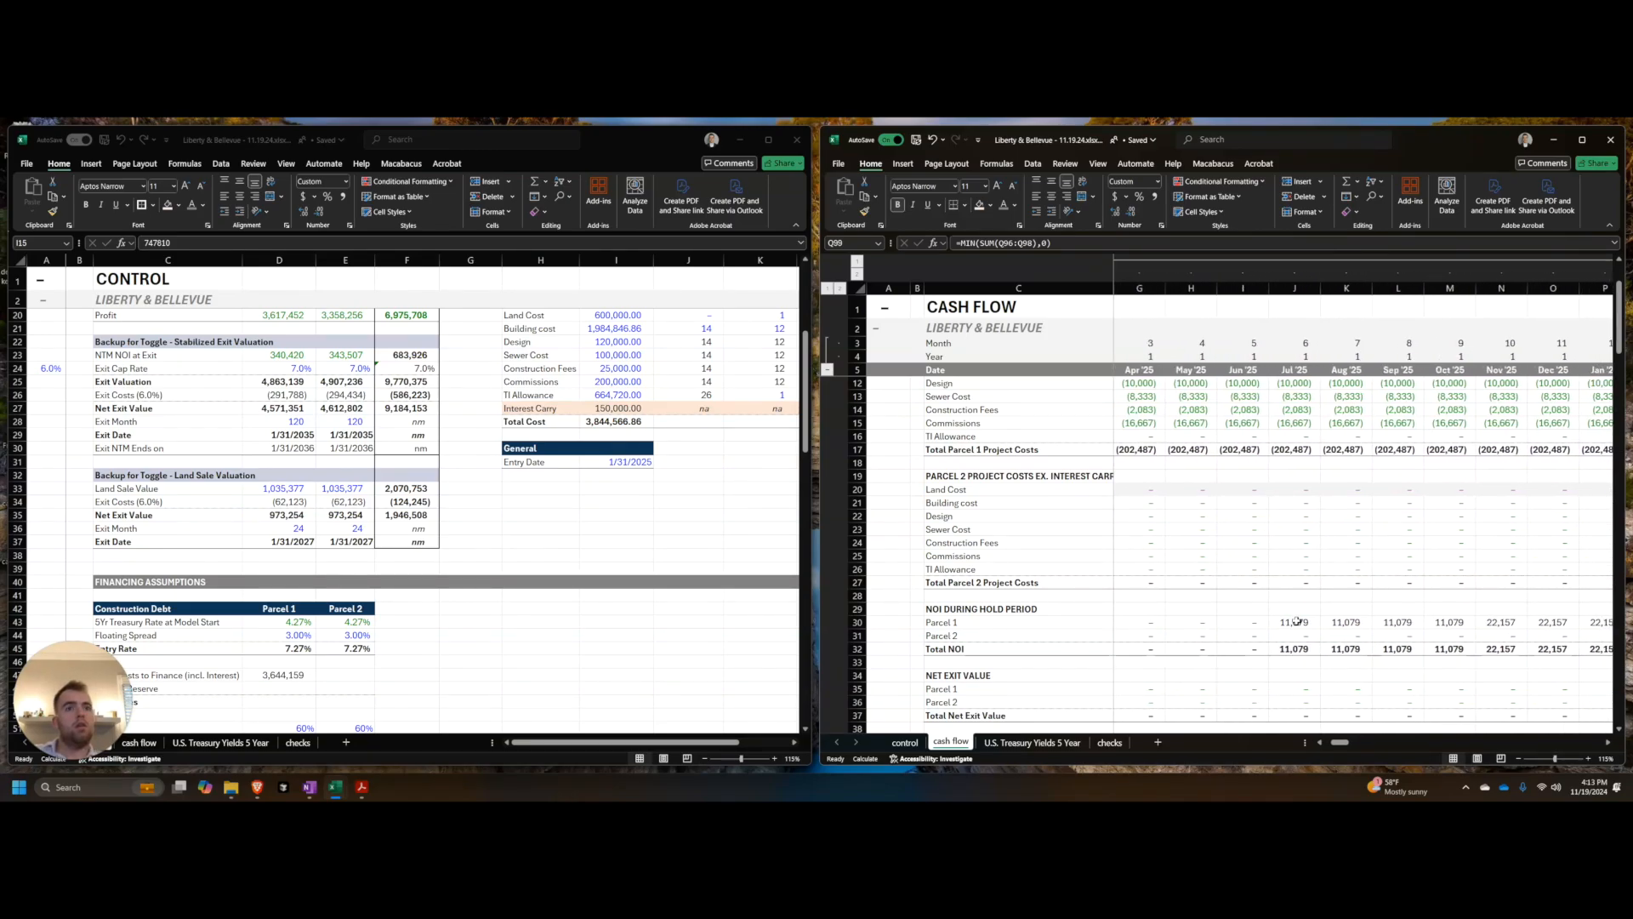
{"action": "left_click", "coordinate": [536, 595]}
{"action": "scroll", "coordinate": [536, 600], "scroll_direction": "down", "scroll_amount": 9}
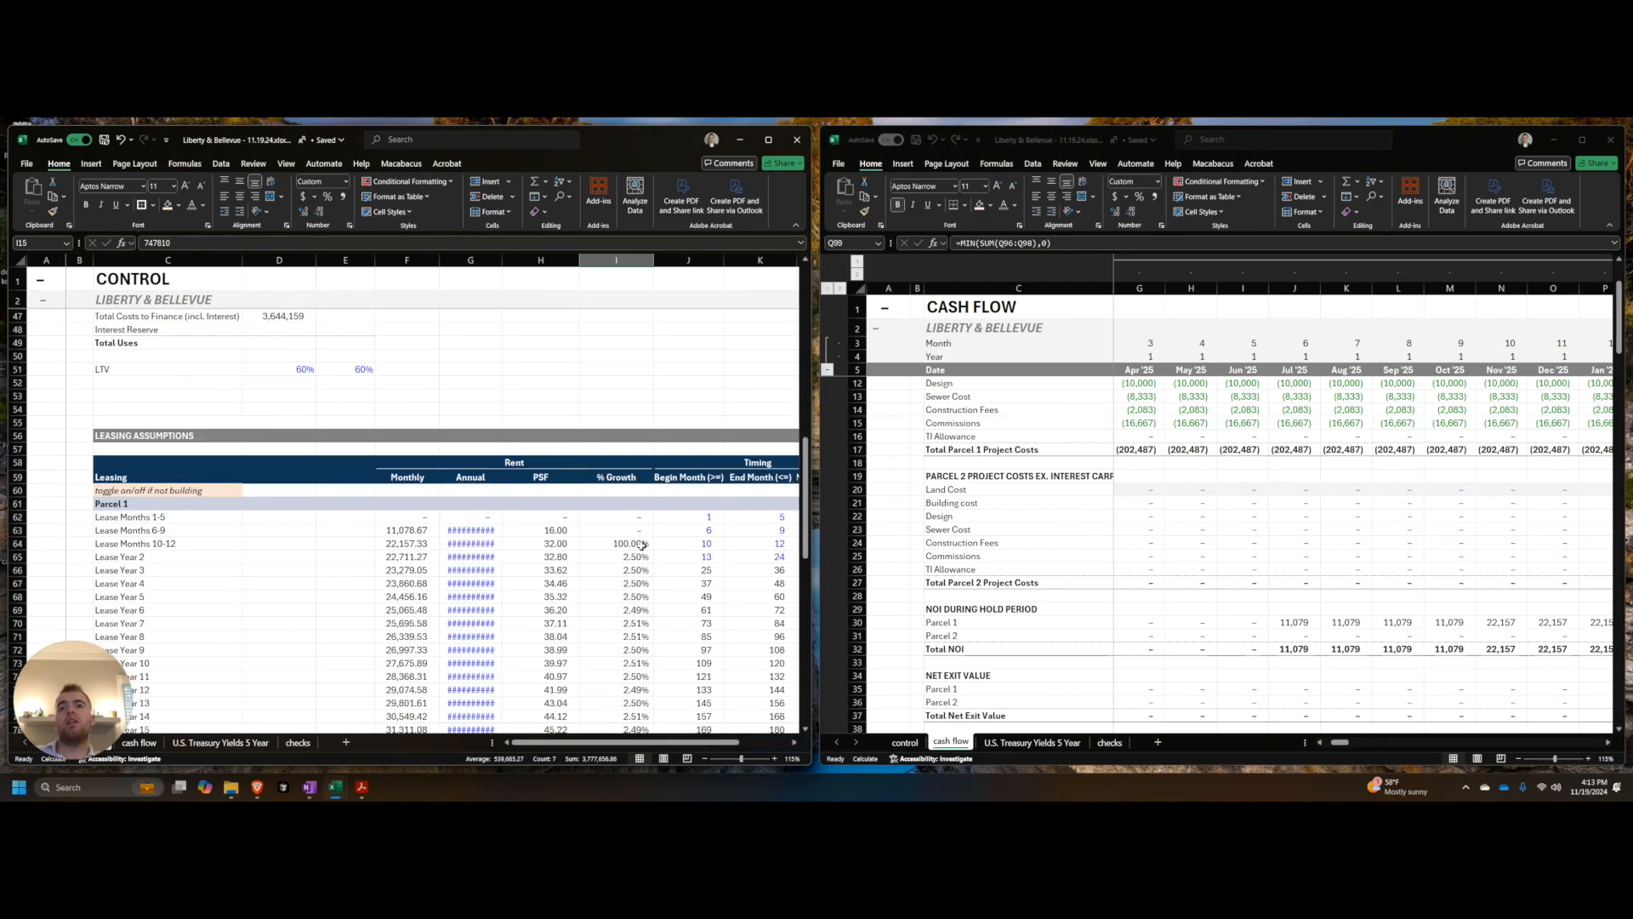
{"action": "left_click", "coordinate": [706, 527]}
{"action": "scroll", "coordinate": [706, 553], "scroll_direction": "up", "scroll_amount": 2}
{"action": "key", "text": "Home"}
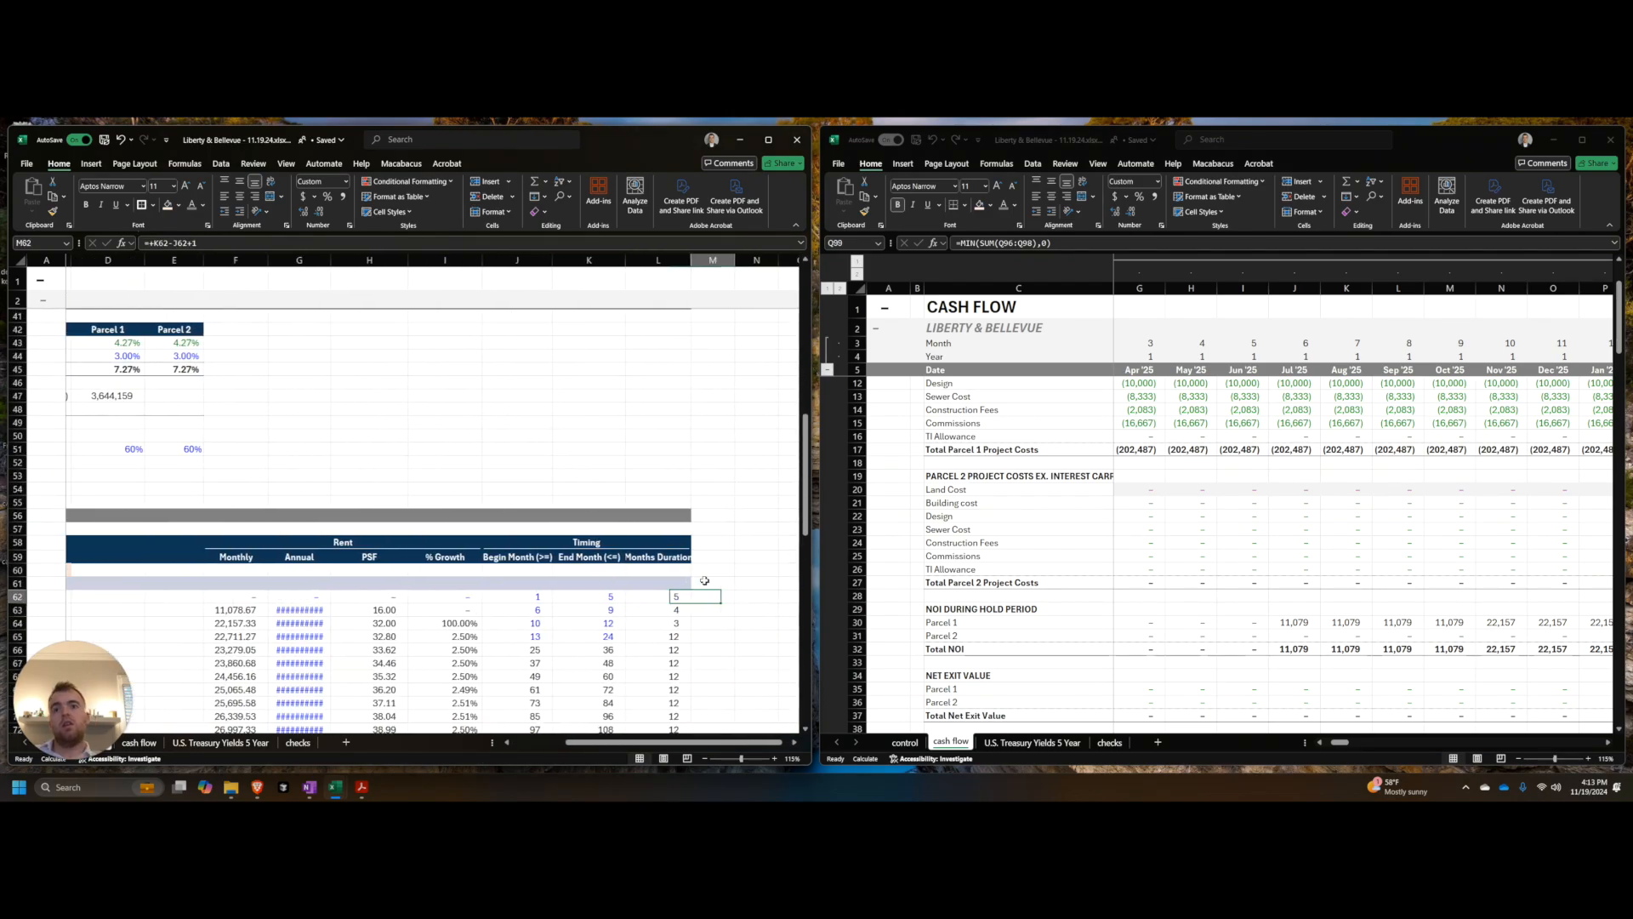
{"action": "scroll", "coordinate": [683, 567], "scroll_direction": "down", "scroll_amount": 1}
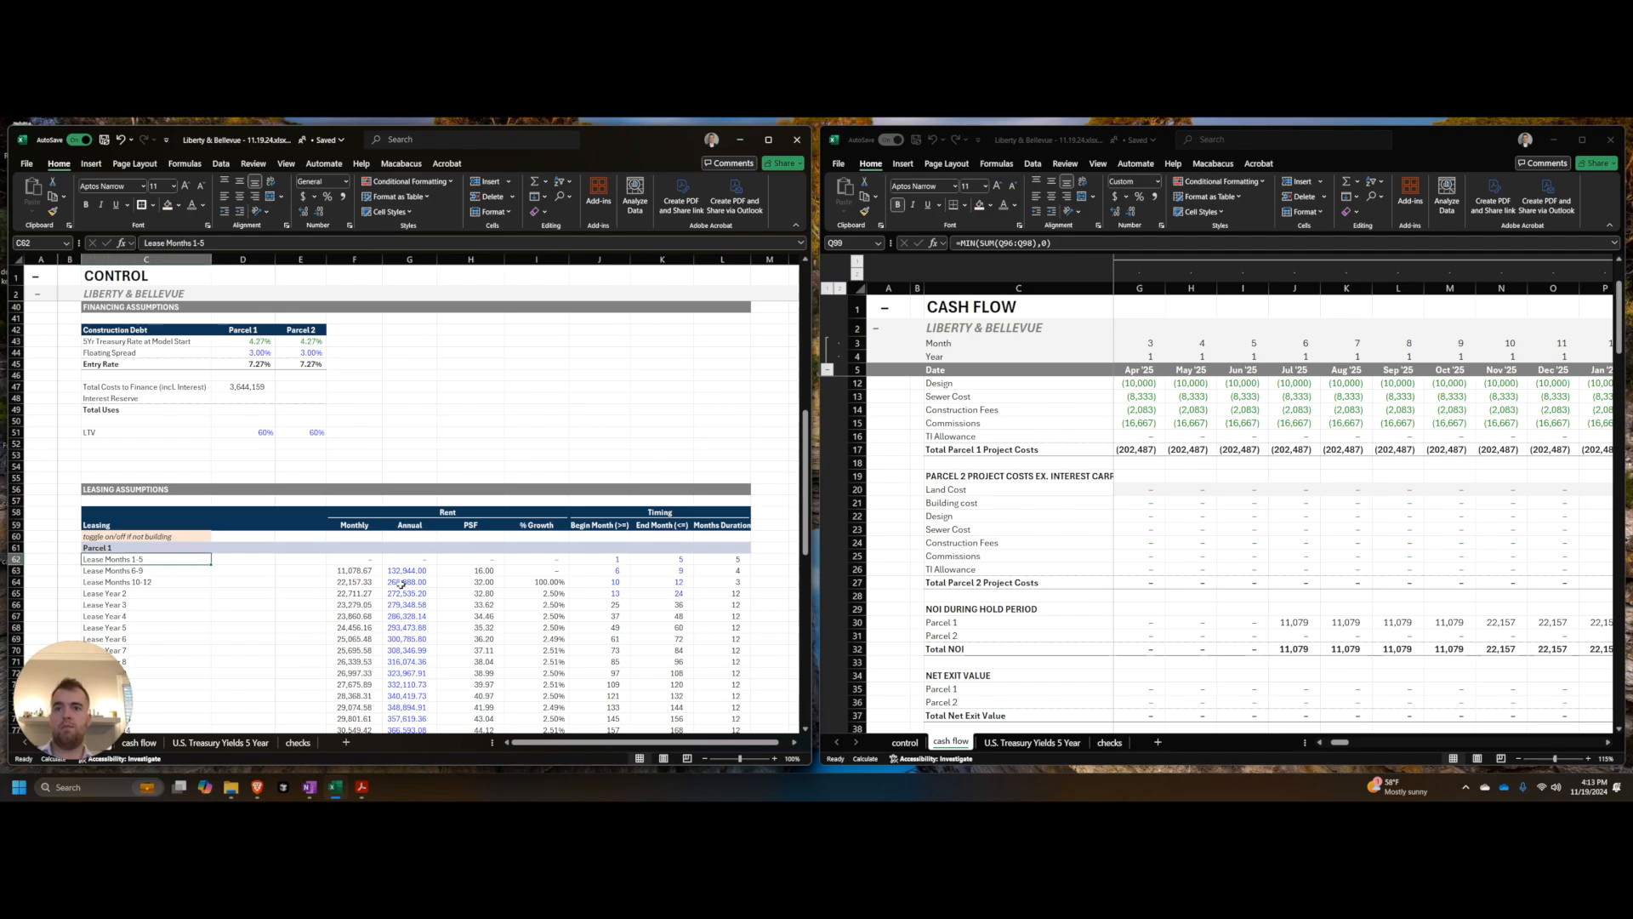
{"action": "scroll", "coordinate": [196, 574], "scroll_direction": "down", "scroll_amount": 1}
{"action": "key", "text": "Right"}
{"action": "key", "text": "Right"}
{"action": "key", "text": "Right"}
{"action": "key", "text": "Right"}
{"action": "key", "text": "Right"}
{"action": "key", "text": "Right"}
{"action": "key", "text": "Right"}
{"action": "key", "text": "Right"}
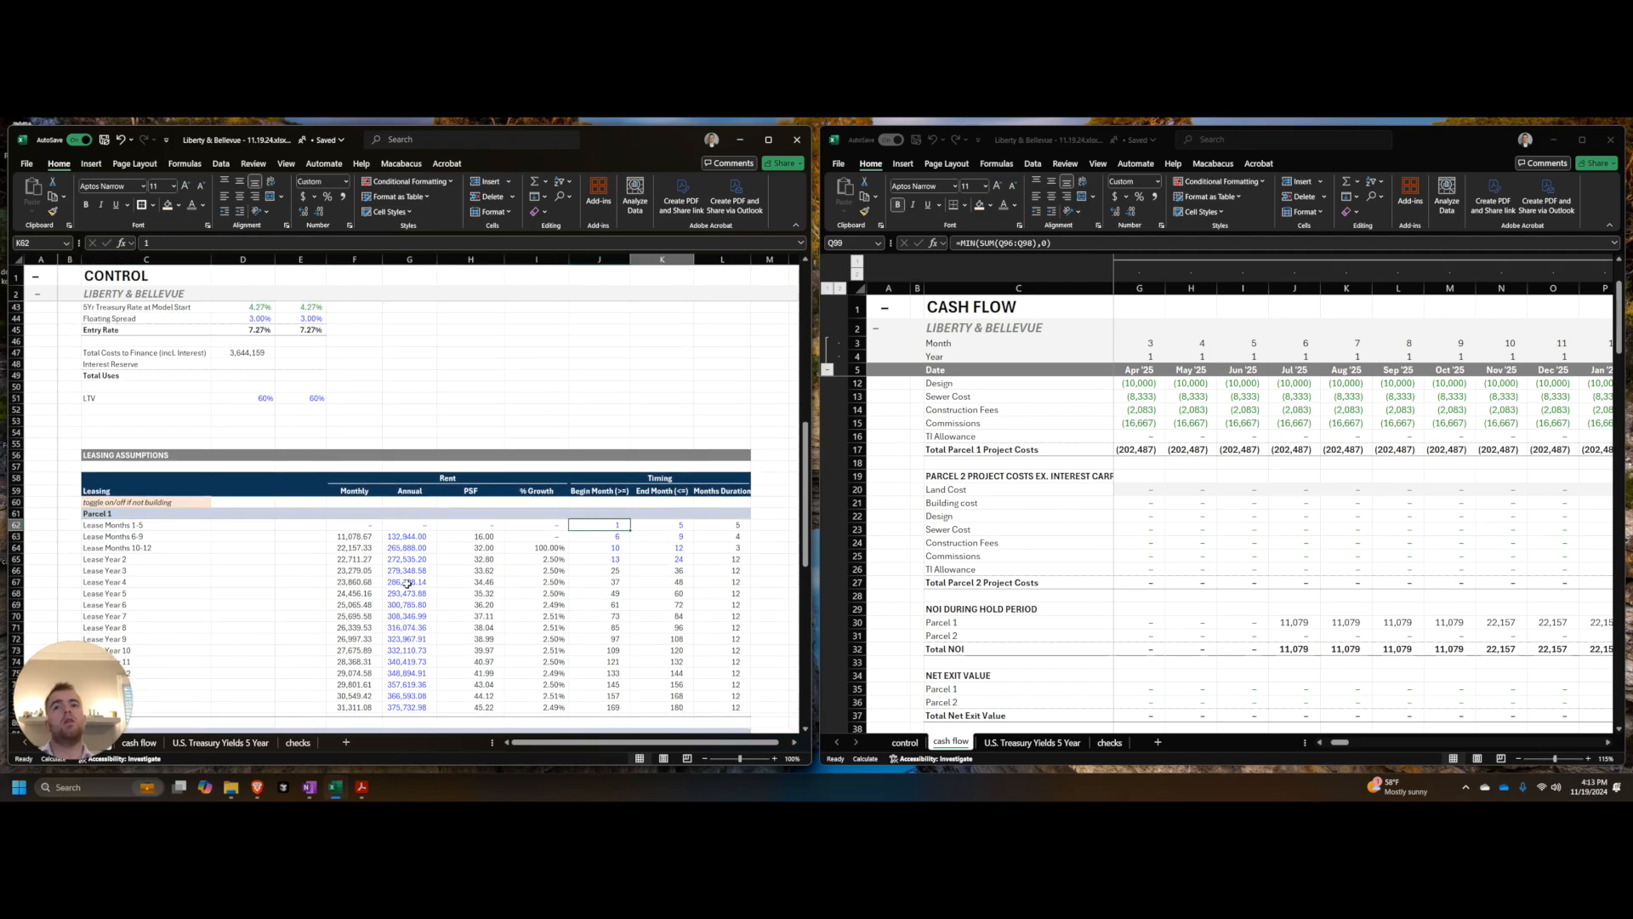
Step: Replace the hardcoded Begin Month of Parcel 1 Lease Months 6-9 with the previous row's End Month plus 1
{"action": "key", "text": "Down"}
{"action": "key", "text": "F2"}
{"action": "key", "text": "Escape"}
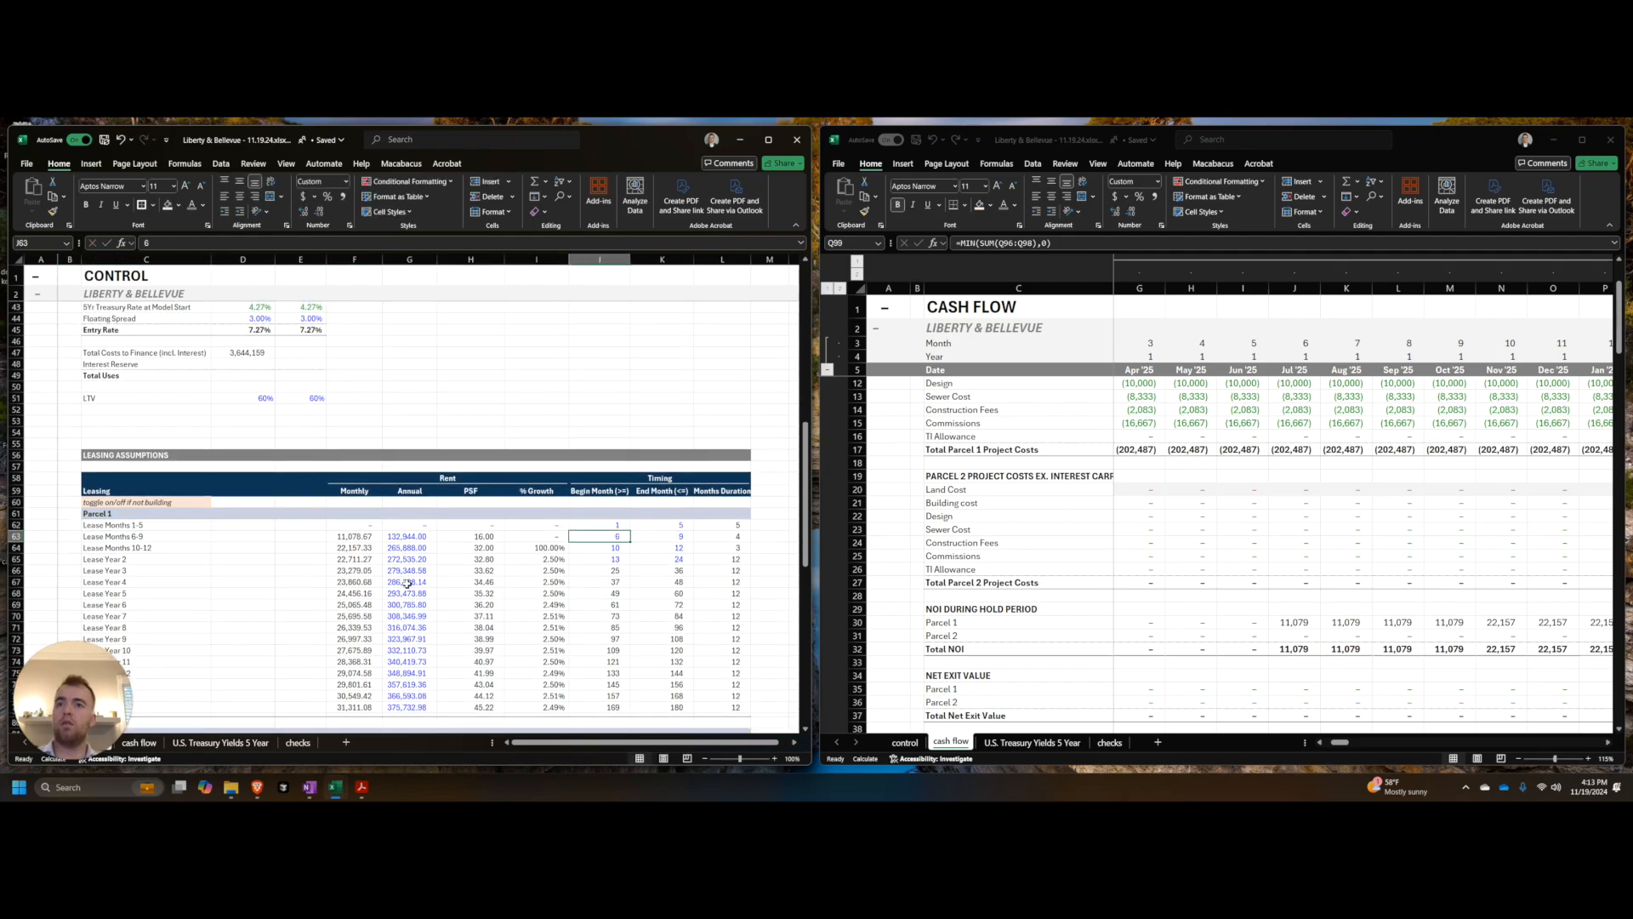
{"action": "type", "text": "+"}
{"action": "key", "text": "Up"}
{"action": "key", "text": "Right"}
{"action": "key", "text": "ctrl+z"}
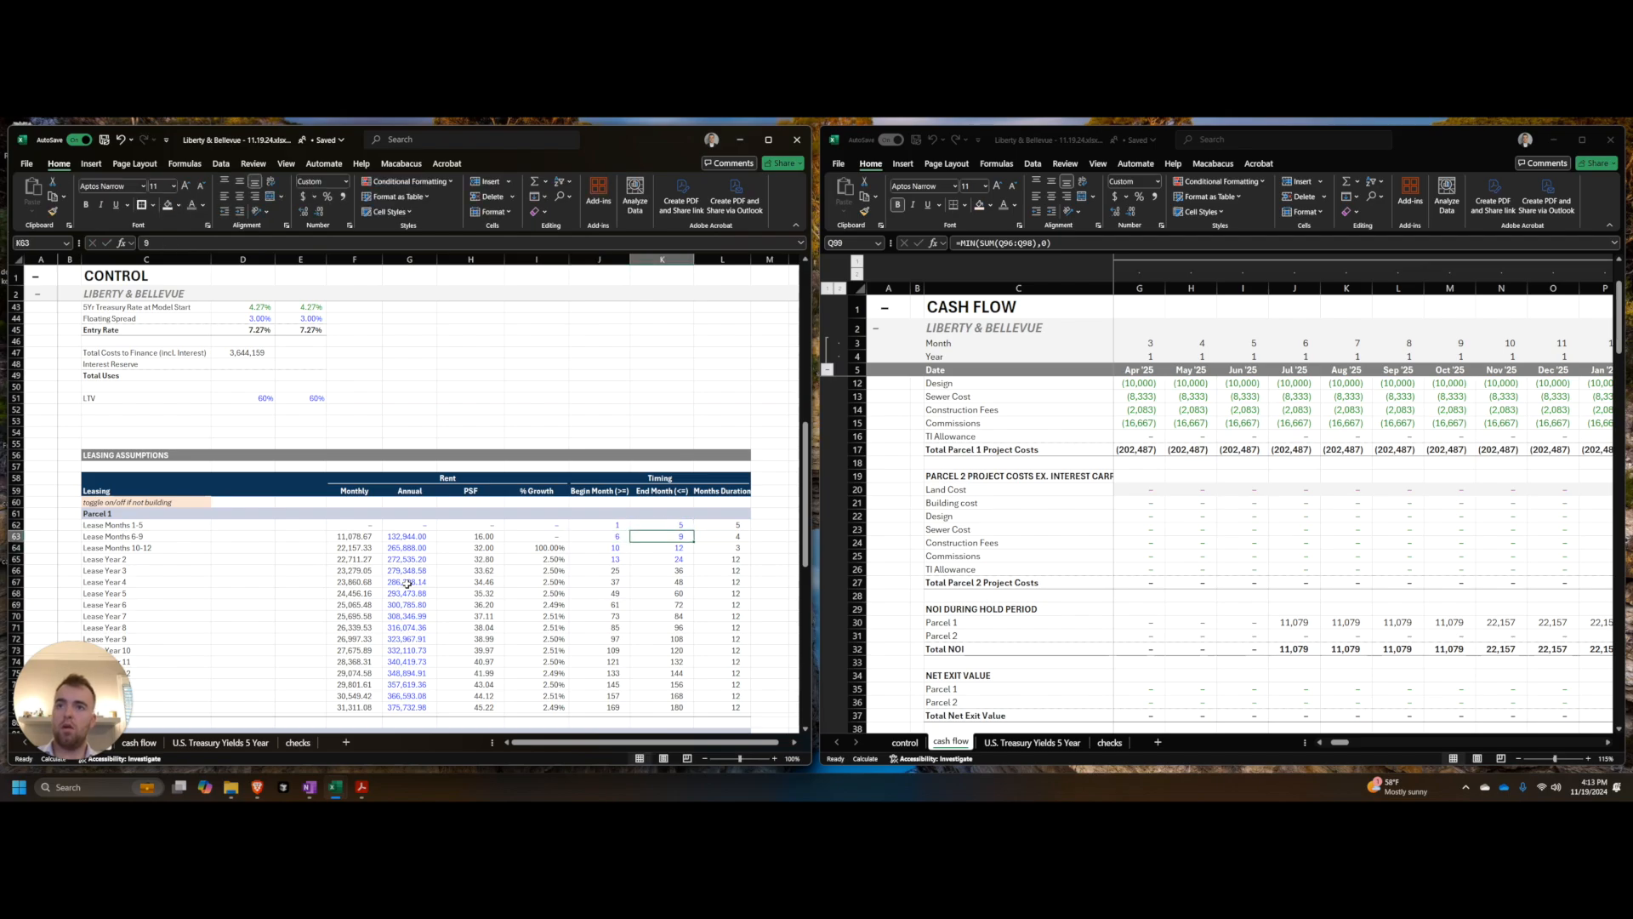
{"action": "type", "text": "+"}
{"action": "key", "text": "Up"}
{"action": "key", "text": "Right"}
{"action": "type", "text": "+"}
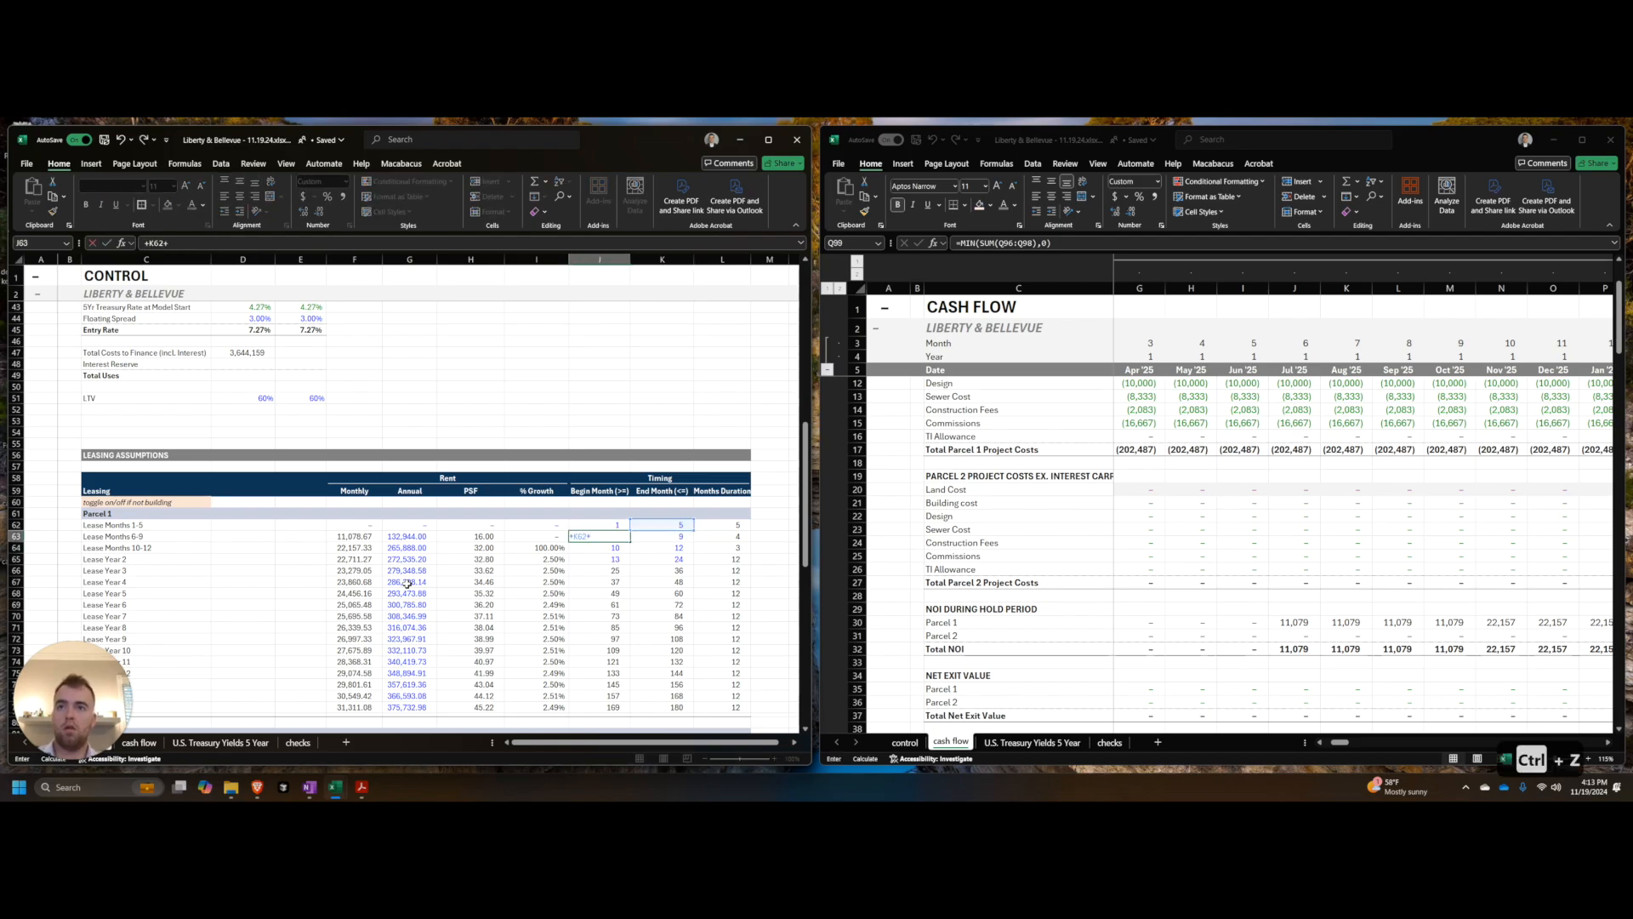
{"action": "type", "text": "1"}
{"action": "key", "text": "Return"}
Step: Make the End Month of Parcel 1 Lease Months 6-9 equal to its own Begin Month plus 3
{"action": "key", "text": "Right"}
{"action": "type", "text": "+"}
{"action": "key", "text": "Left"}
{"action": "type", "text": "+"}
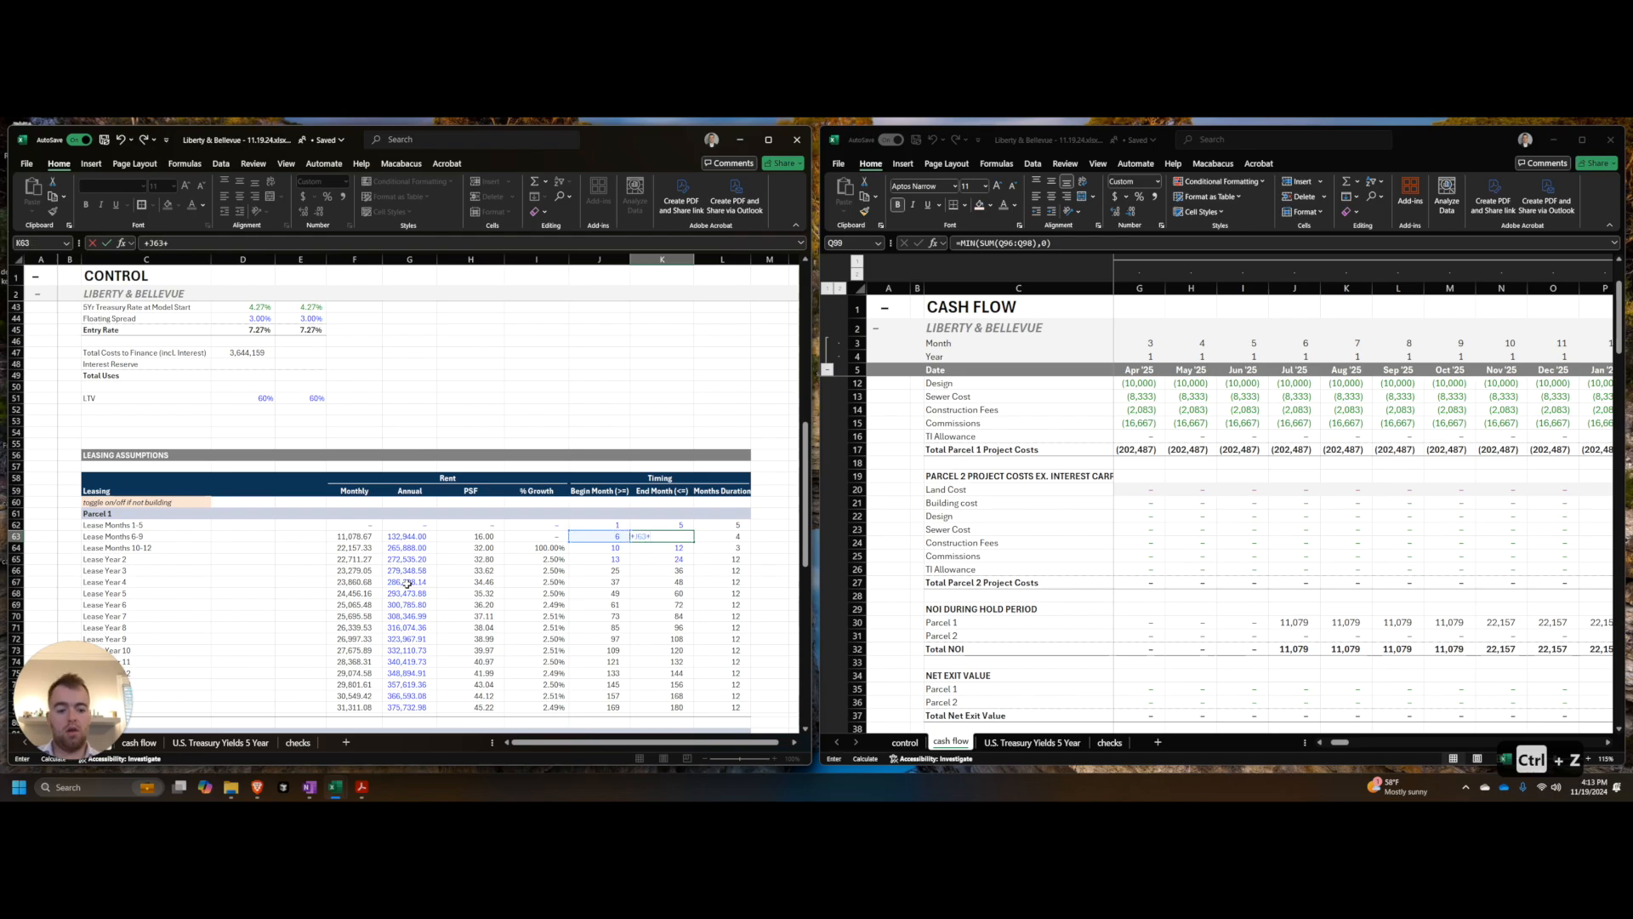
{"action": "key", "text": "Return"}
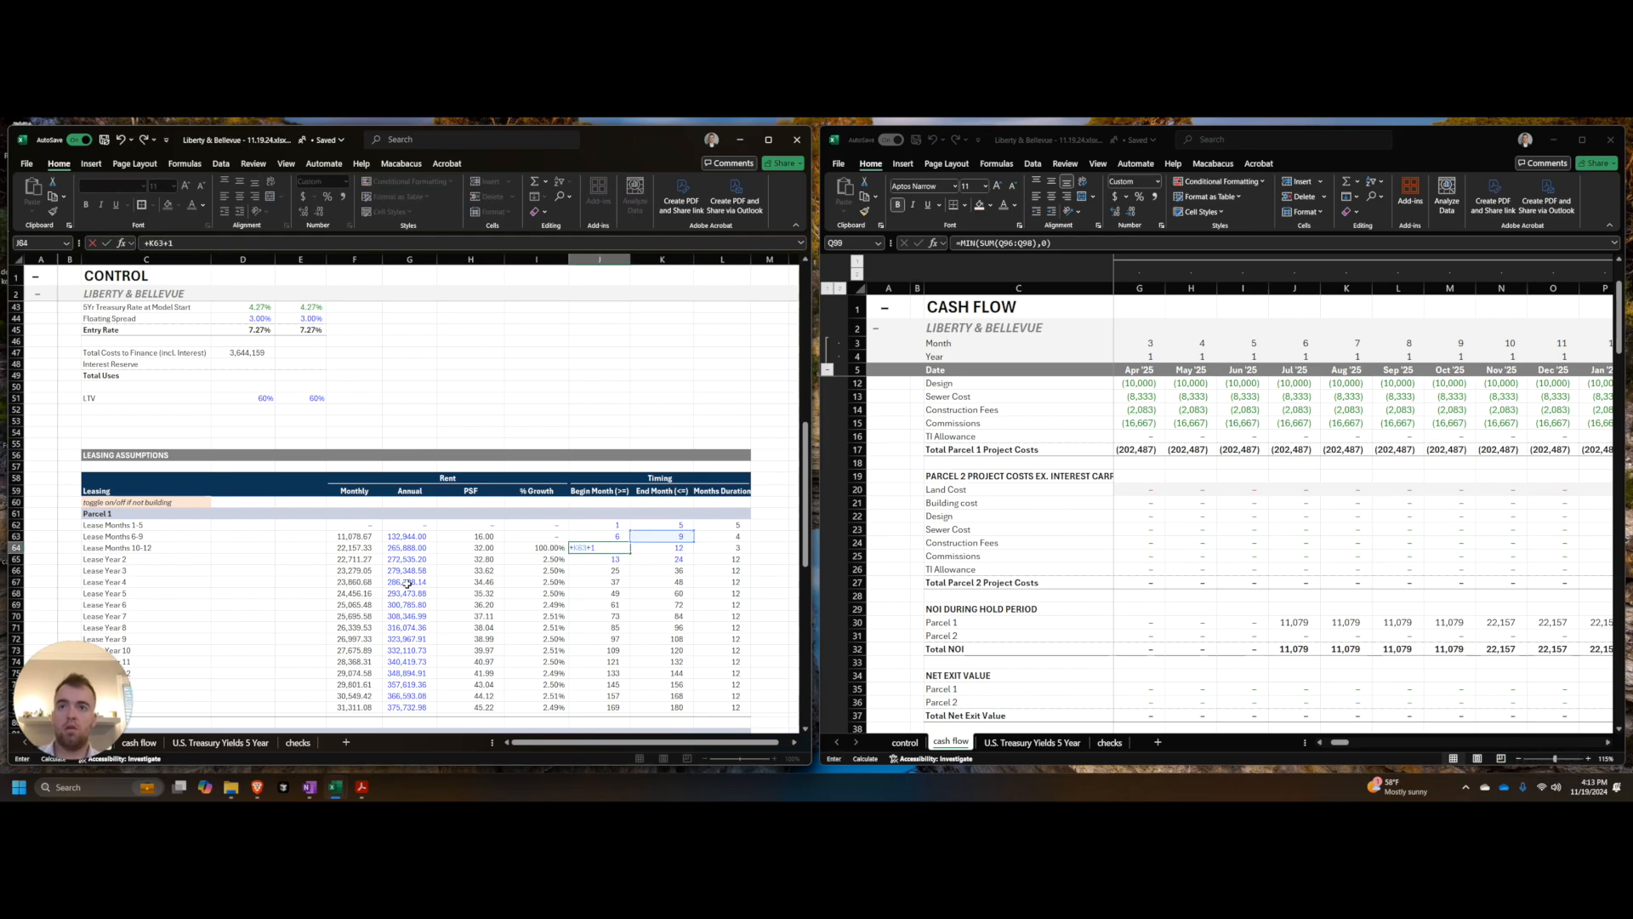
Step: Link the Lease Months 10-12 and Lease Year 2 Begin Months to the prior End Month plus 1, and Year 2's End Month to its Begin Month plus 11
{"action": "type", "text": "+"}
{"action": "key", "text": "Left"}
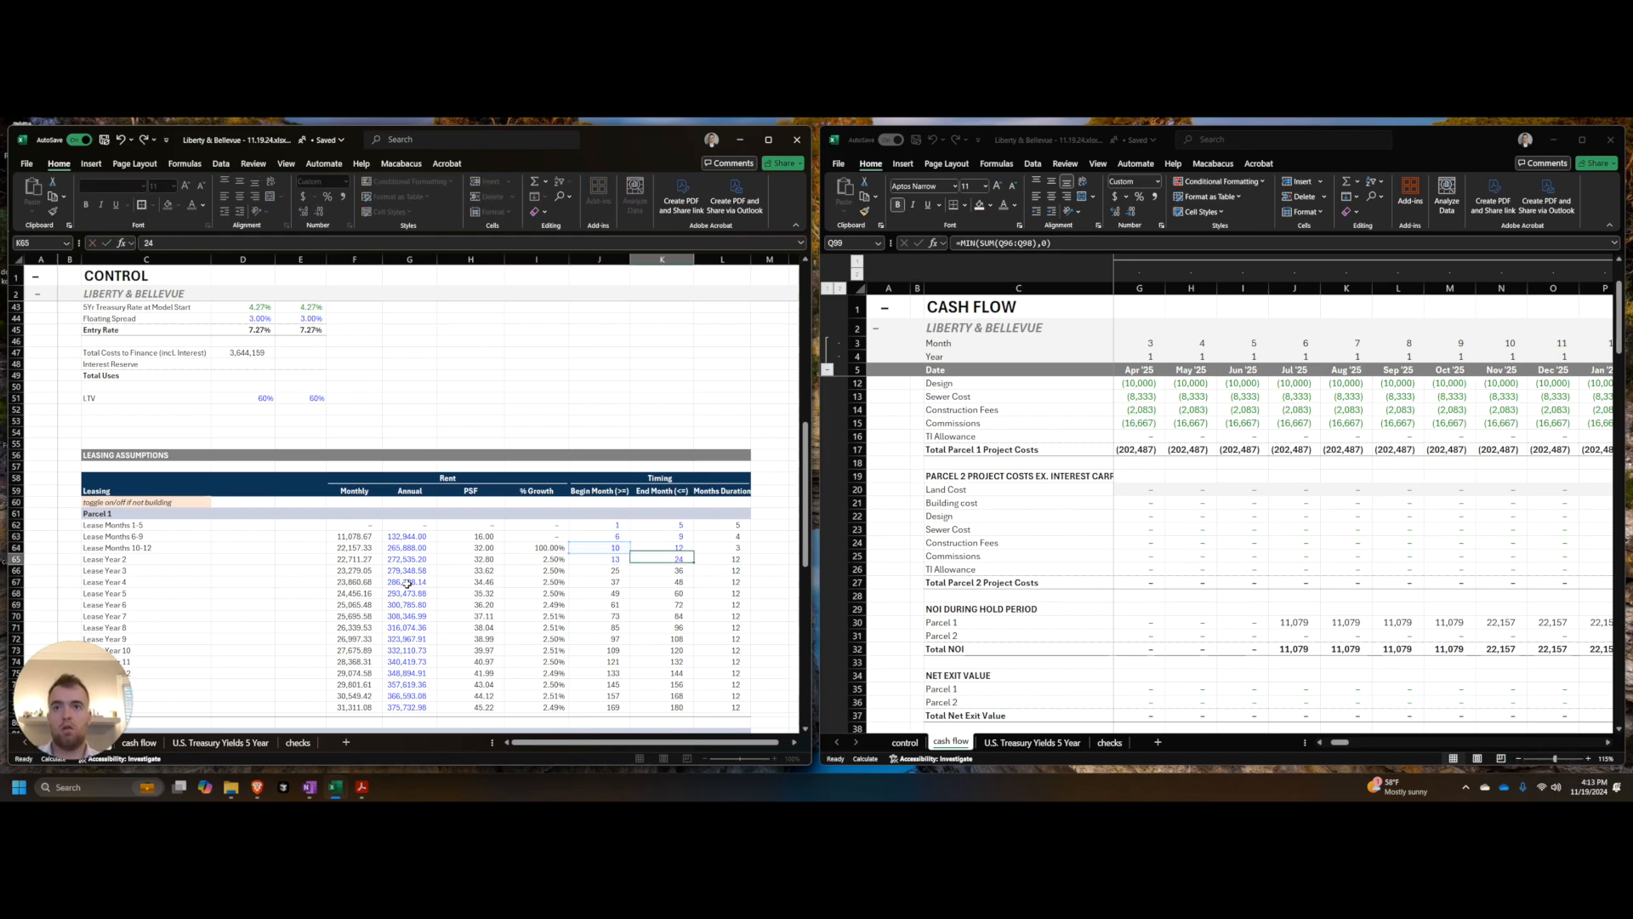
{"action": "key", "text": "Left"}
{"action": "type", "text": "+"}
{"action": "key", "text": "Right"}
{"action": "key", "text": "Up"}
{"action": "type", "text": "1"}
{"action": "key", "text": "Tab"}
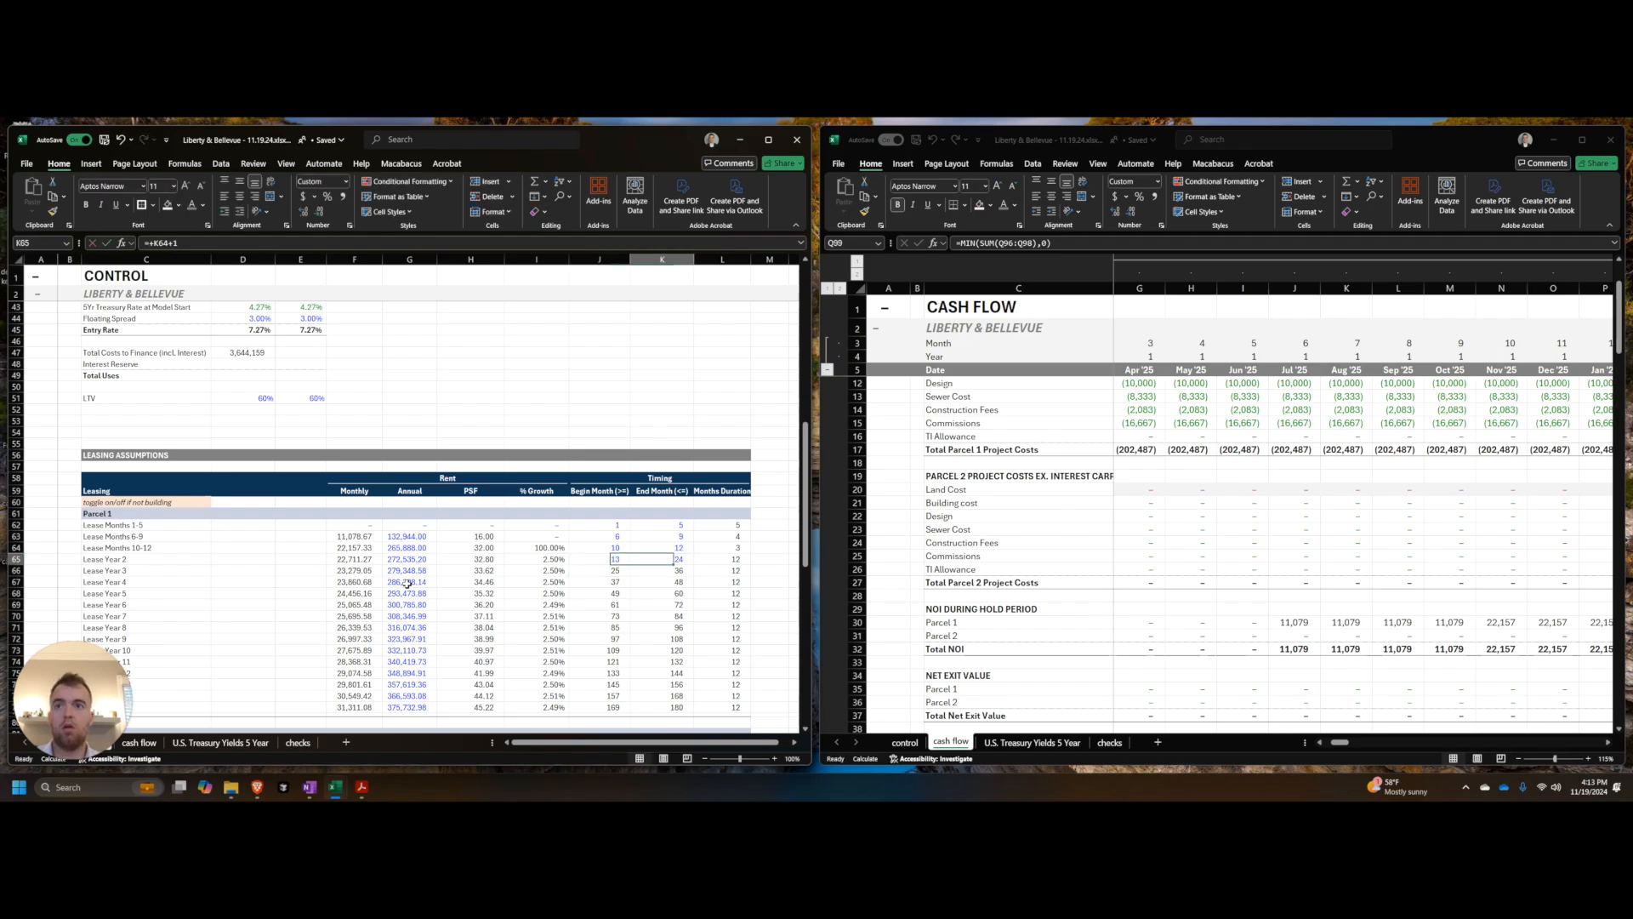
{"action": "type", "text": "+11"}
{"action": "key", "text": "Return"}
{"action": "key", "text": "Up"}
{"action": "key", "text": "Up"}
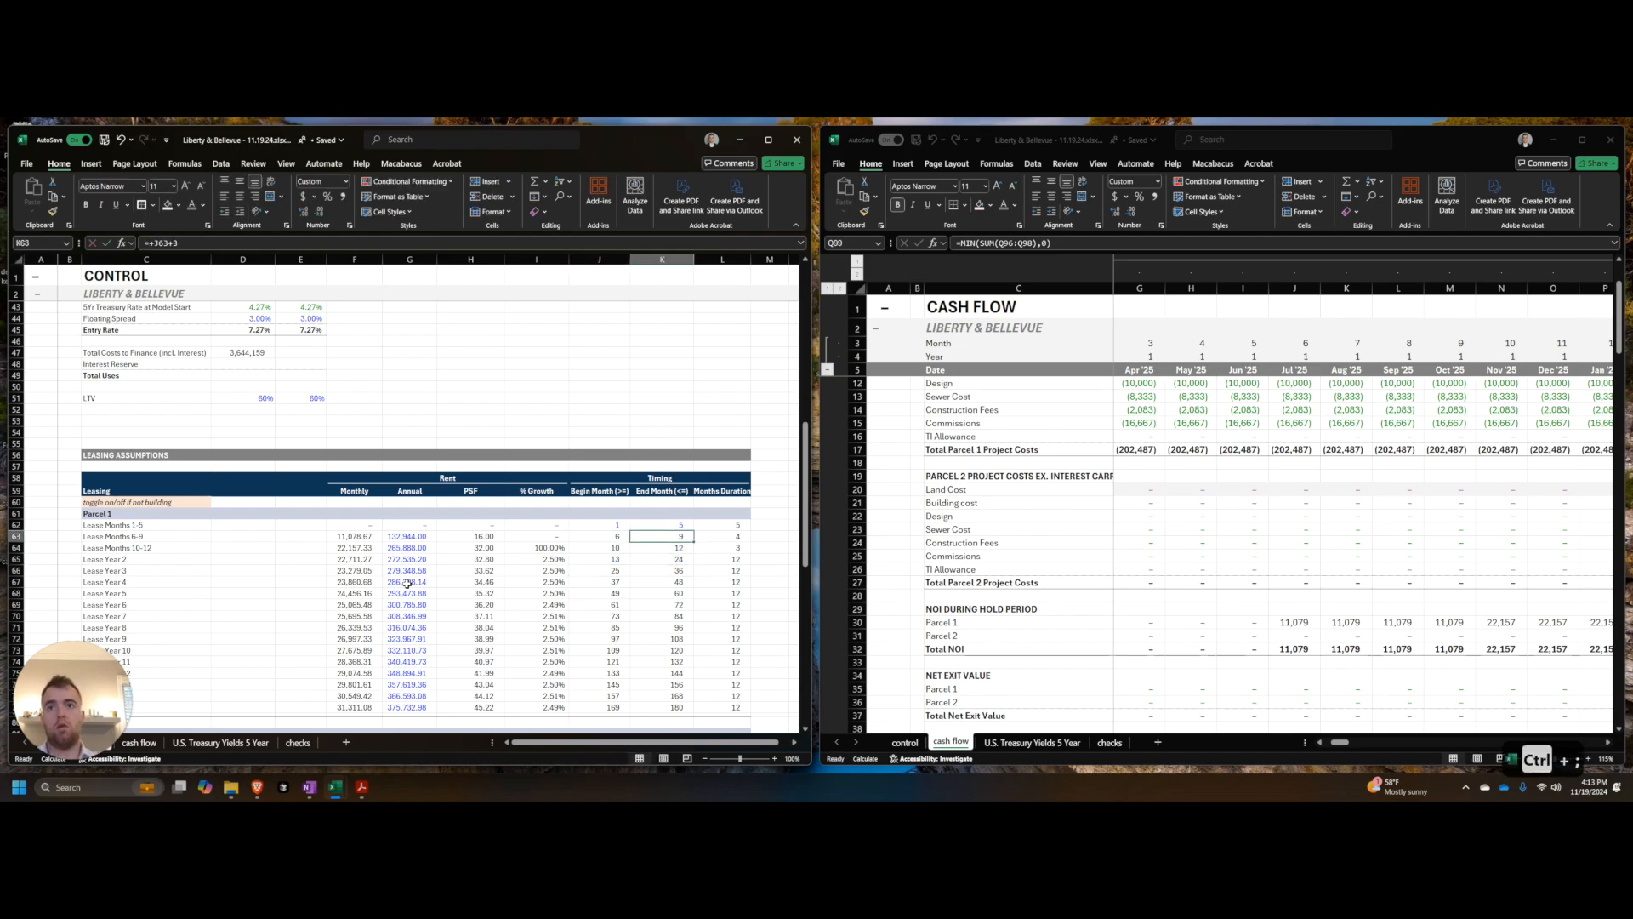
Step: Link the Begin Month of Parcel 1 Lease Months 1-5 to the Parcel 1 TI Allowance End Month with the absolute reference $L$15
{"action": "key", "text": "ctrl+bracketleft"}
{"action": "type", "text": "="}
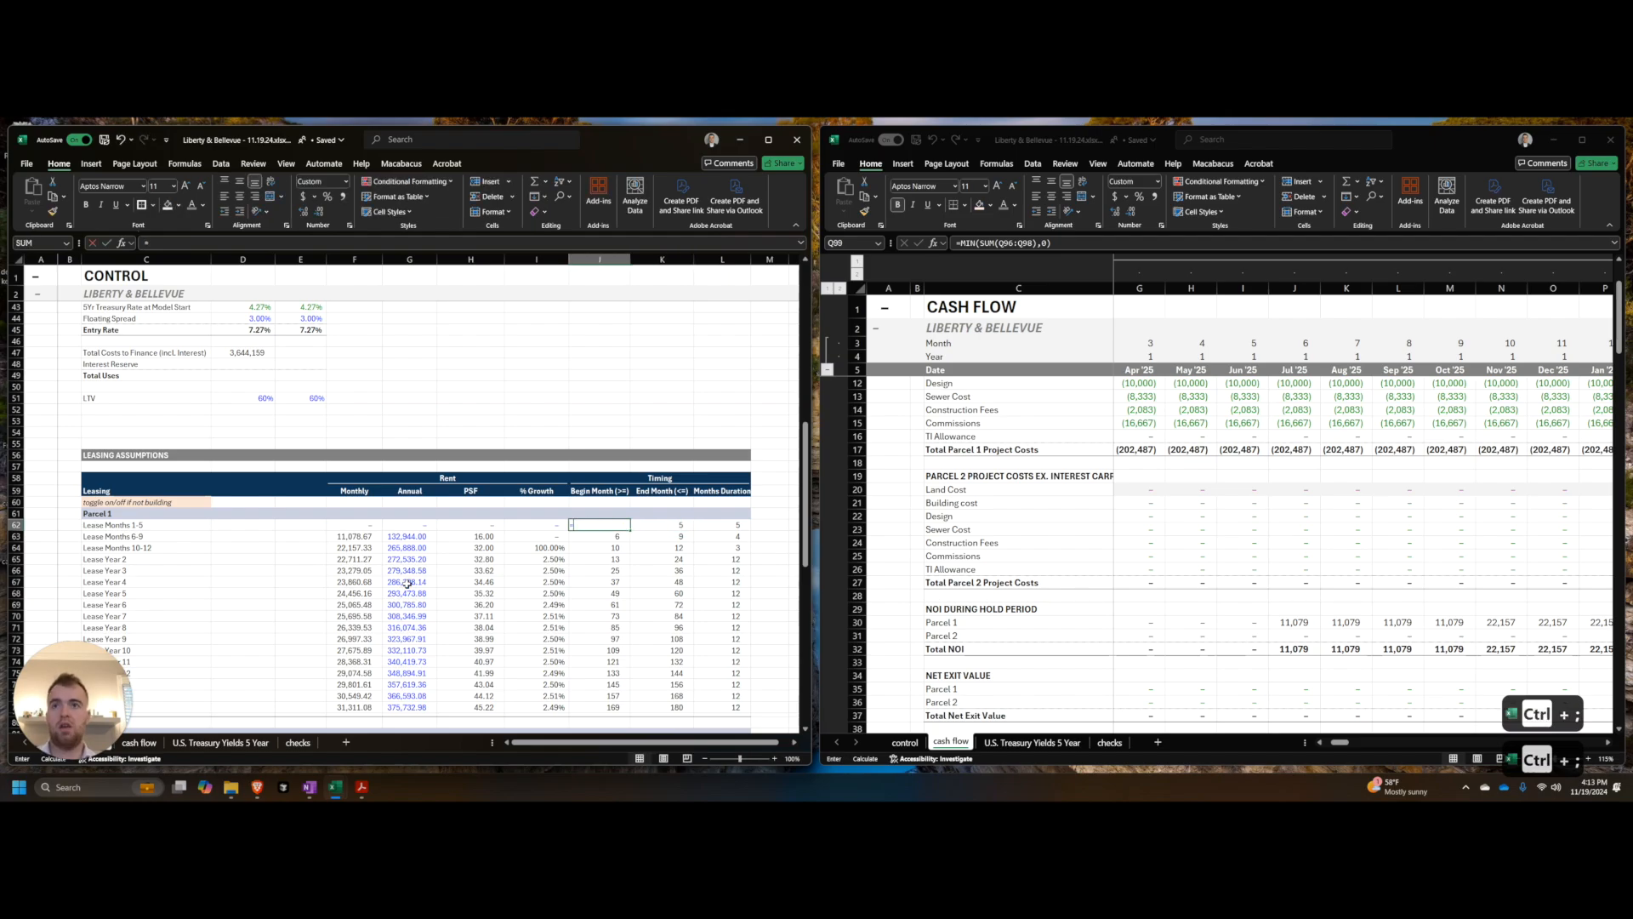
{"action": "key", "text": "ctrl+Home"}
{"action": "left_click", "coordinate": [620, 445]}
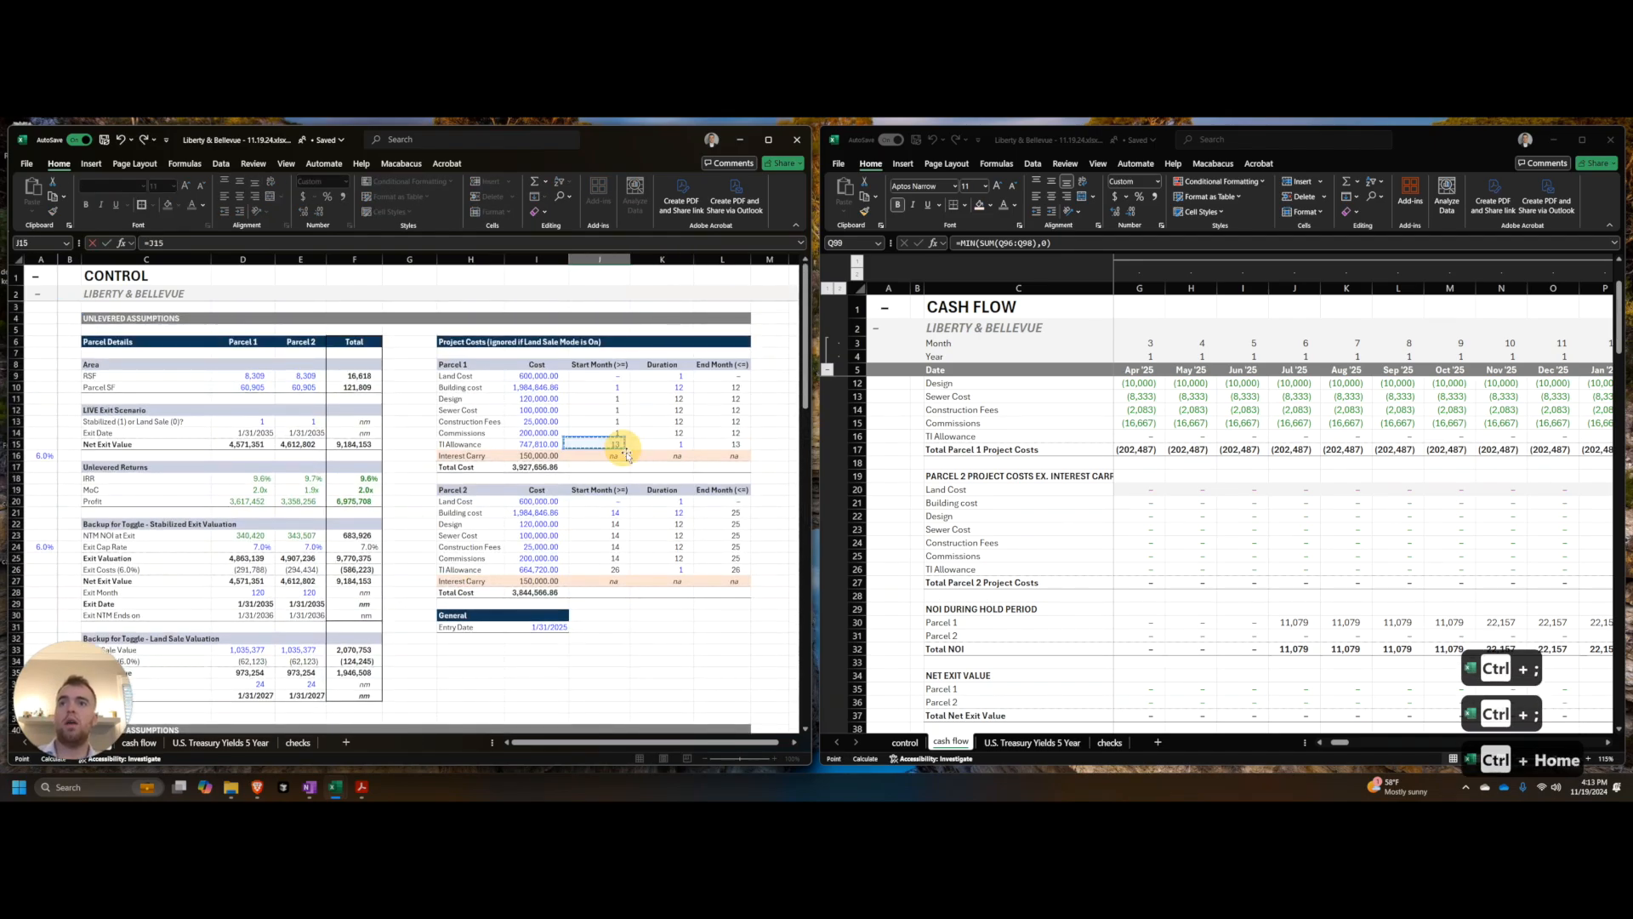
{"action": "key", "text": "Right"}
{"action": "key", "text": "Right"}
{"action": "key", "text": "F4"}
{"action": "key", "text": "Return"}
{"action": "key", "text": "Up"}
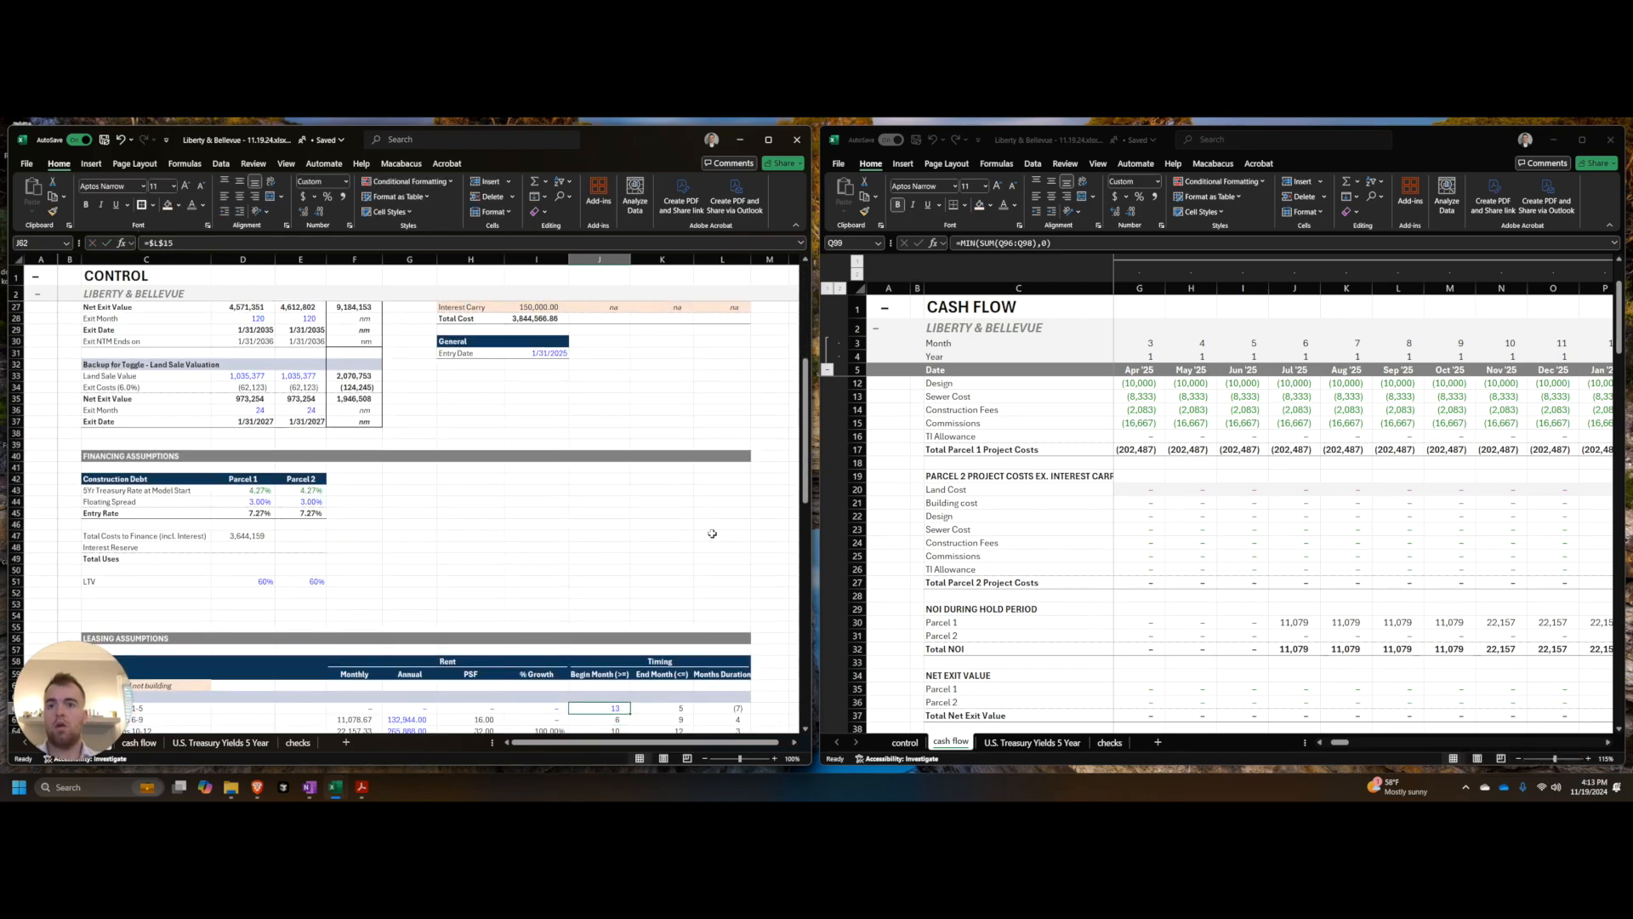
Step: Re-enter the Begin Month formula of Parcel 1 Lease Months 6-9 as the Lease Months 1-5 End Month plus 1
{"action": "scroll", "coordinate": [703, 550], "scroll_direction": "down", "scroll_amount": 4}
{"action": "key", "text": "Down"}
{"action": "type", "text": "=+"}
{"action": "key", "text": "Up"}
{"action": "key", "text": "Right"}
{"action": "type", "text": "+1"}
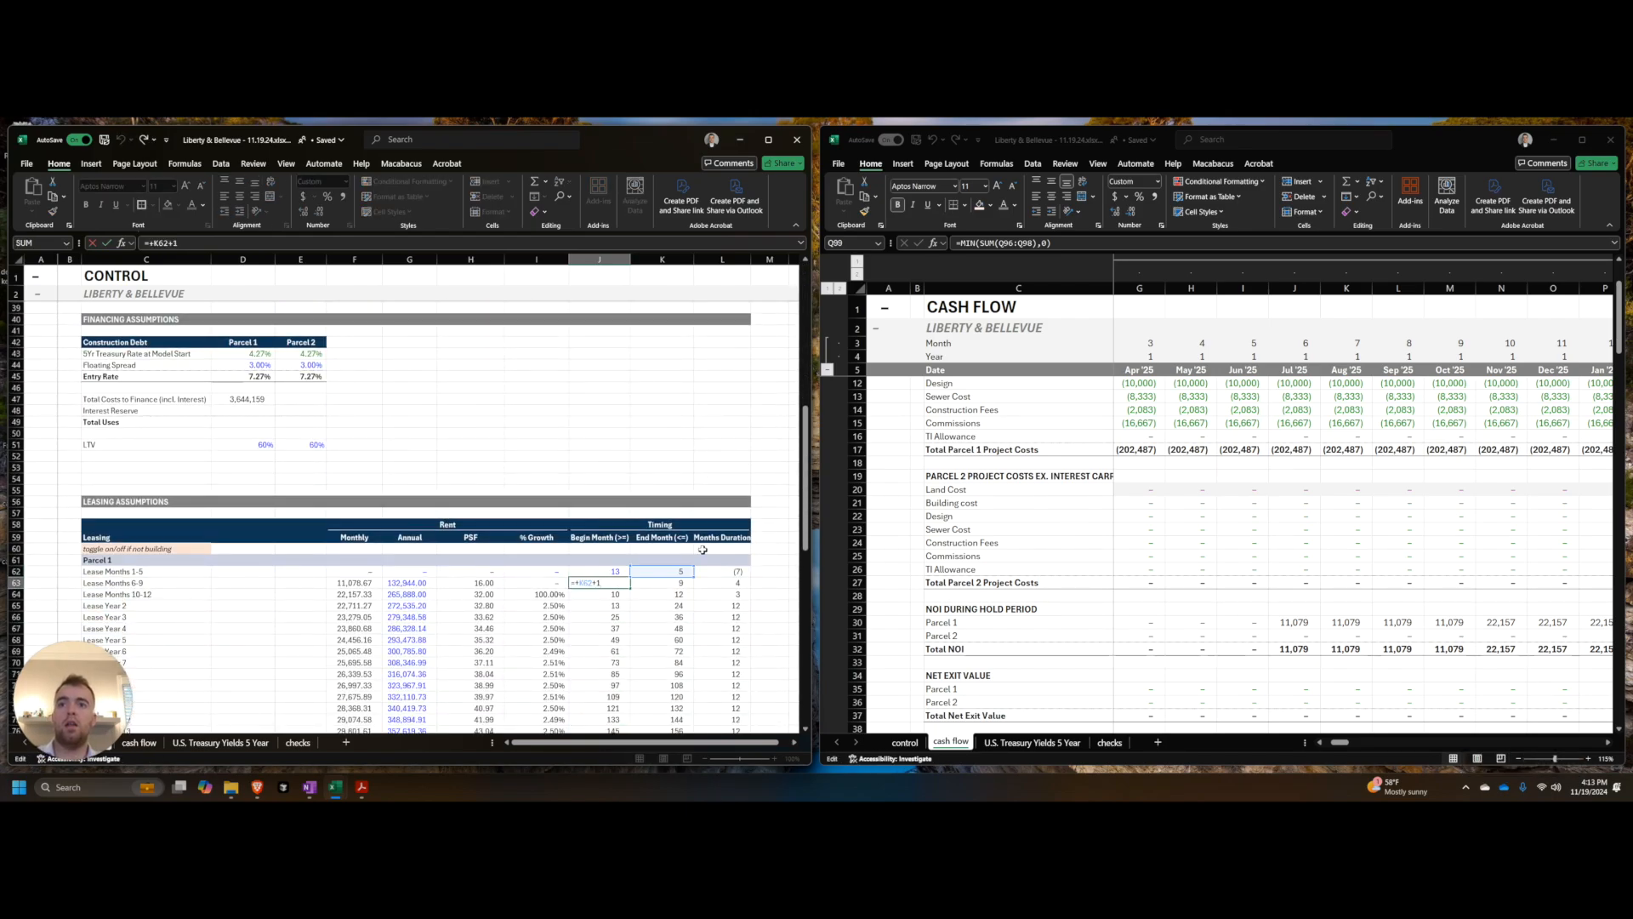
{"action": "key", "text": "Return"}
Step: Make the End Month of Parcel 1 Lease Months 1-5 equal to its Begin Month plus 4
{"action": "key", "text": "Up"}
{"action": "key", "text": "Up"}
{"action": "key", "text": "Right"}
{"action": "type", "text": "+"}
{"action": "key", "text": "Left"}
{"action": "type", "text": "+4"}
{"action": "key", "text": "ctrl+Return"}
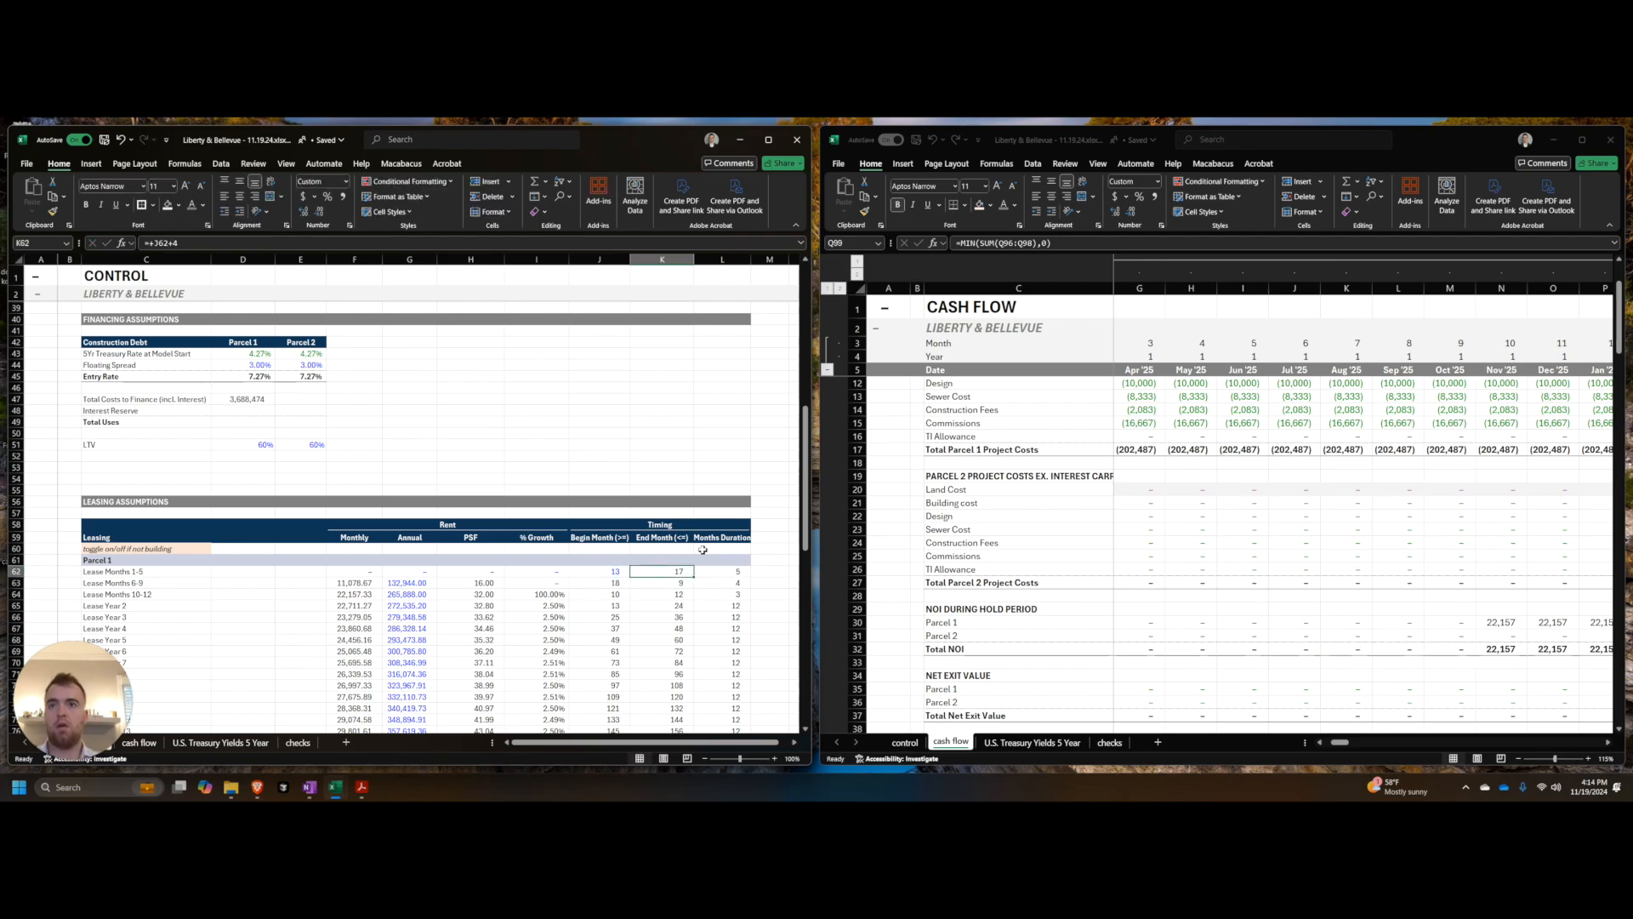
Step: Check the Parcel 1 NOI around month 13 against the project costs on the cash flow sheet and inspect its month 10 formula
{"action": "key", "text": "alt+Tab"}
{"action": "scroll", "coordinate": [1542, 528], "scroll_direction": "up", "scroll_amount": 1}
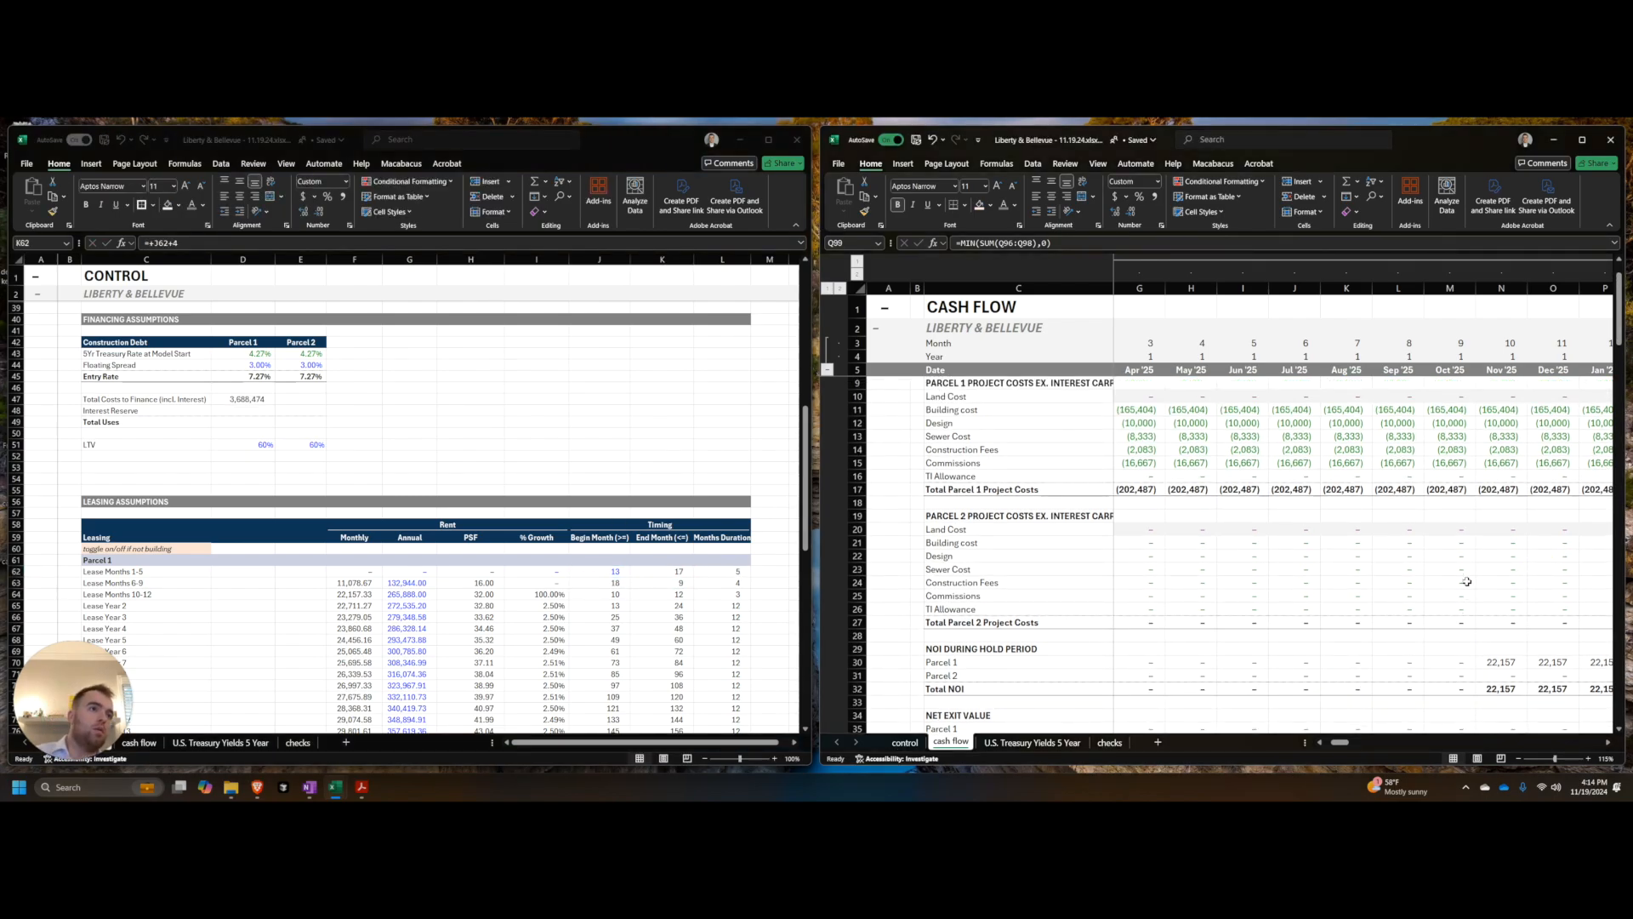
{"action": "left_click", "coordinate": [1523, 632]}
{"action": "key", "text": "Right"}
{"action": "key", "text": "Right"}
{"action": "key", "text": "Right"}
{"action": "key", "text": "Right"}
{"action": "key", "text": "Left"}
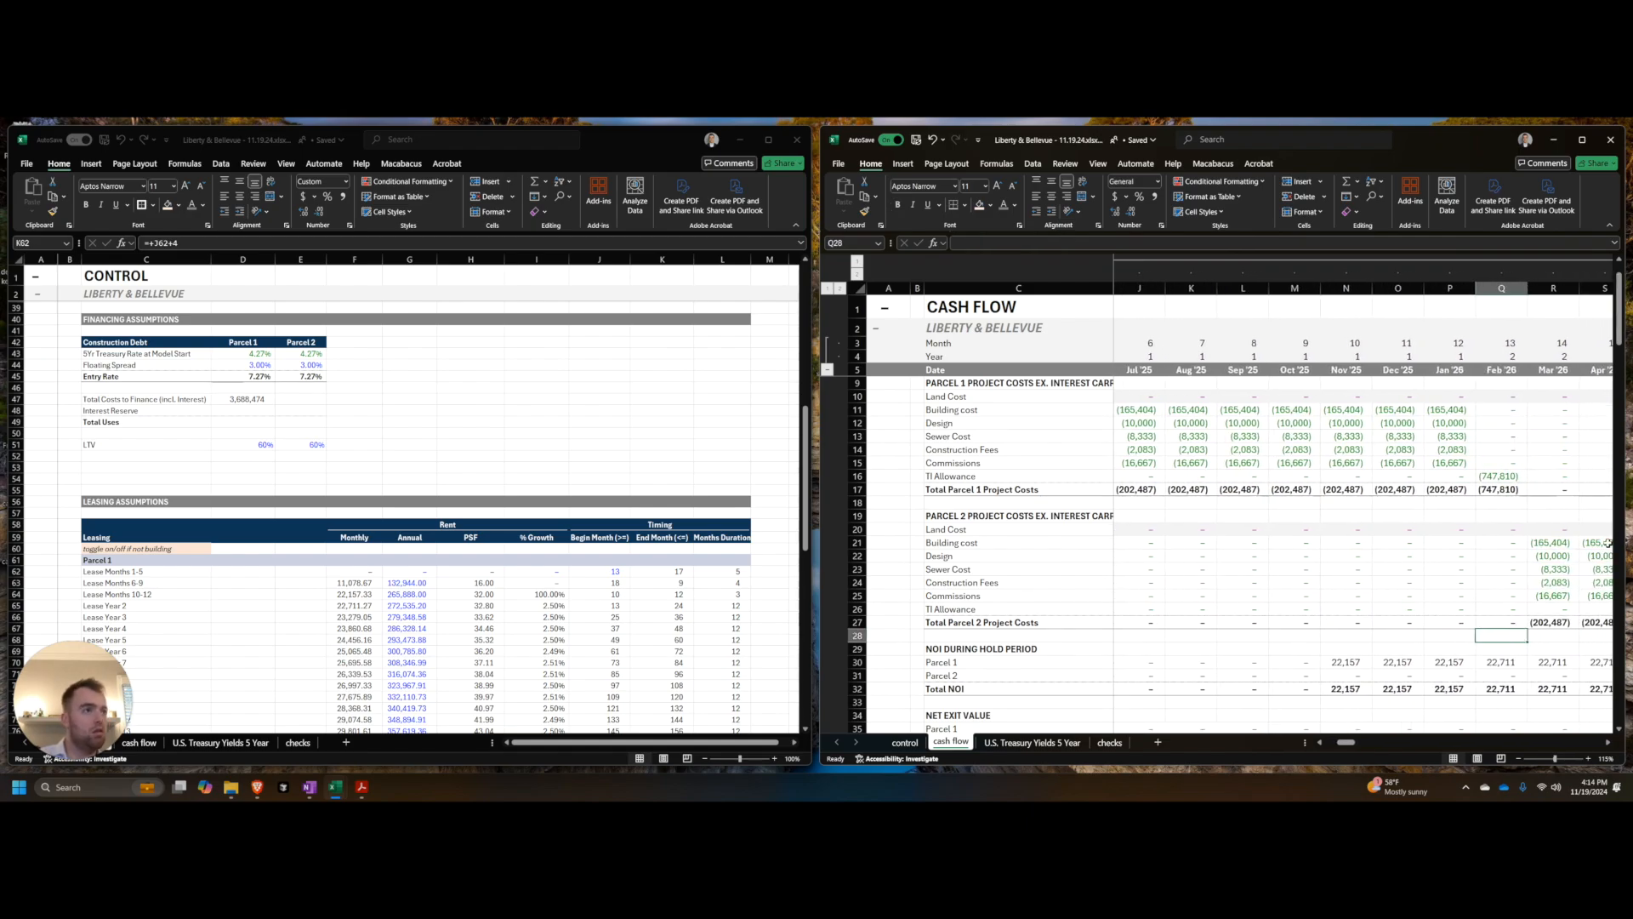
{"action": "key", "text": "alt+Tab"}
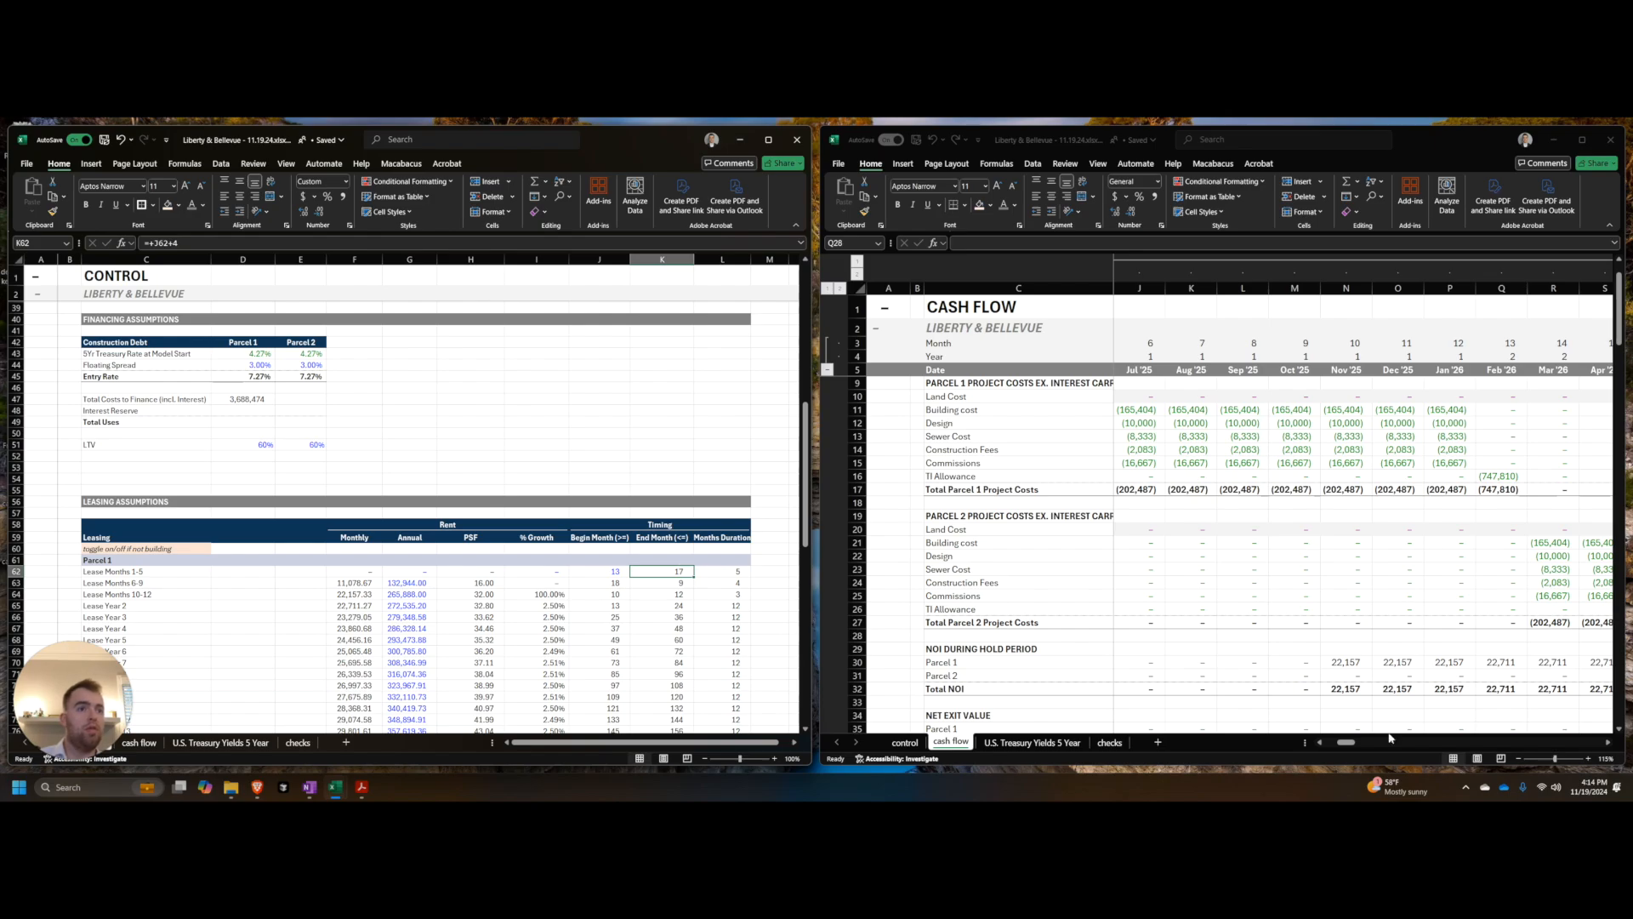
{"action": "left_click", "coordinate": [1485, 660]}
{"action": "left_click", "coordinate": [1345, 662]}
{"action": "key", "text": "F2"}
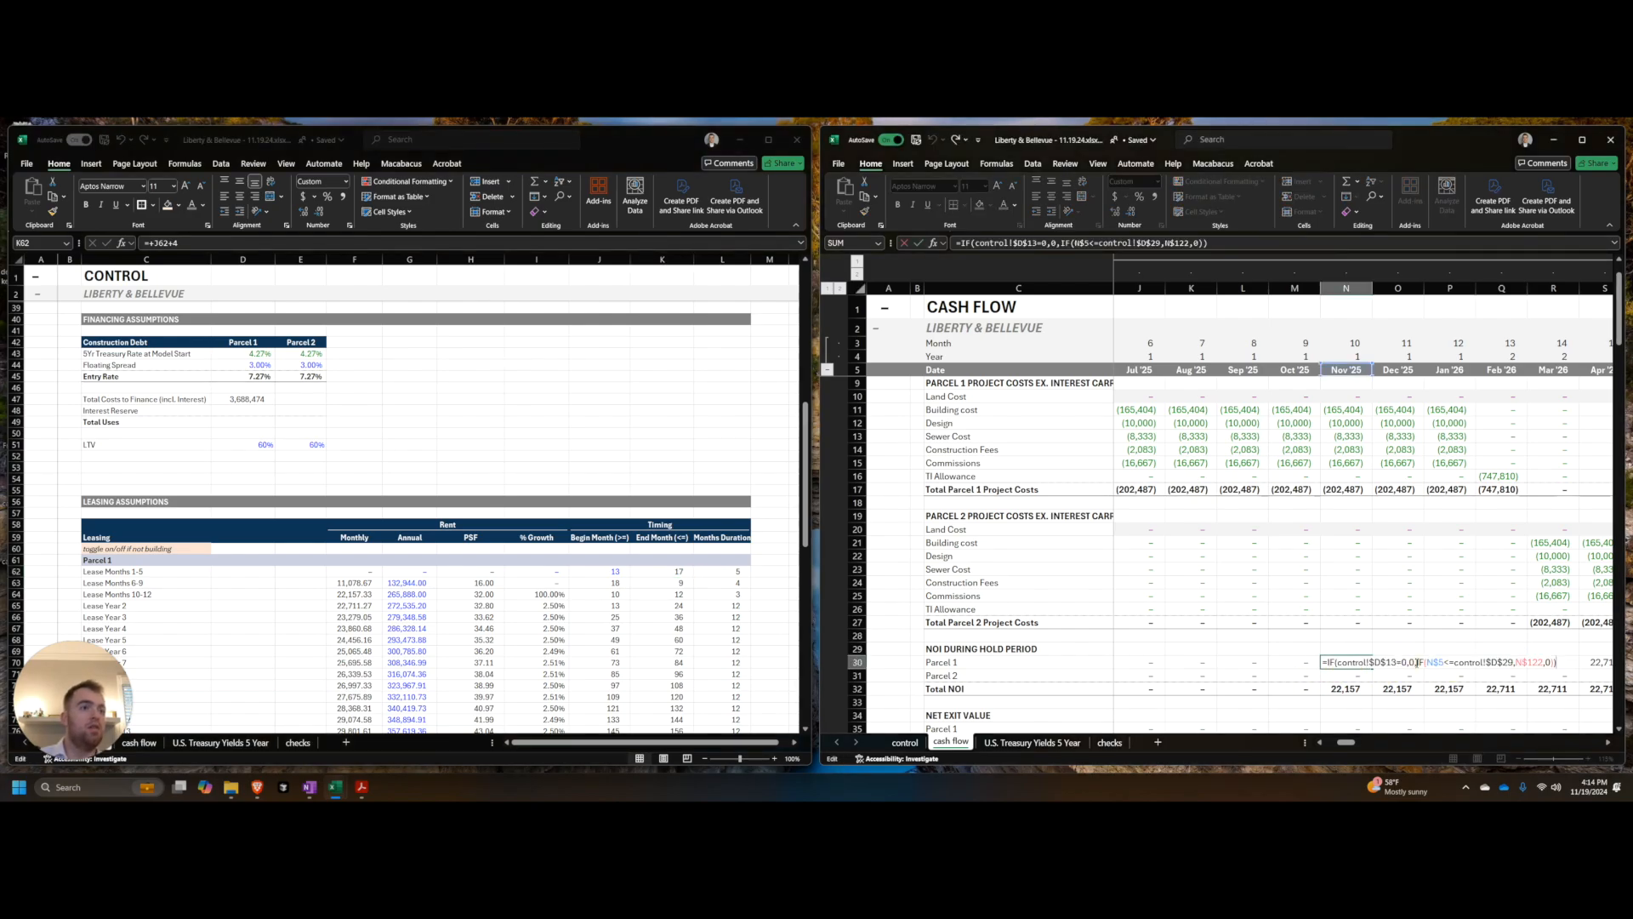
{"action": "key", "text": "Escape"}
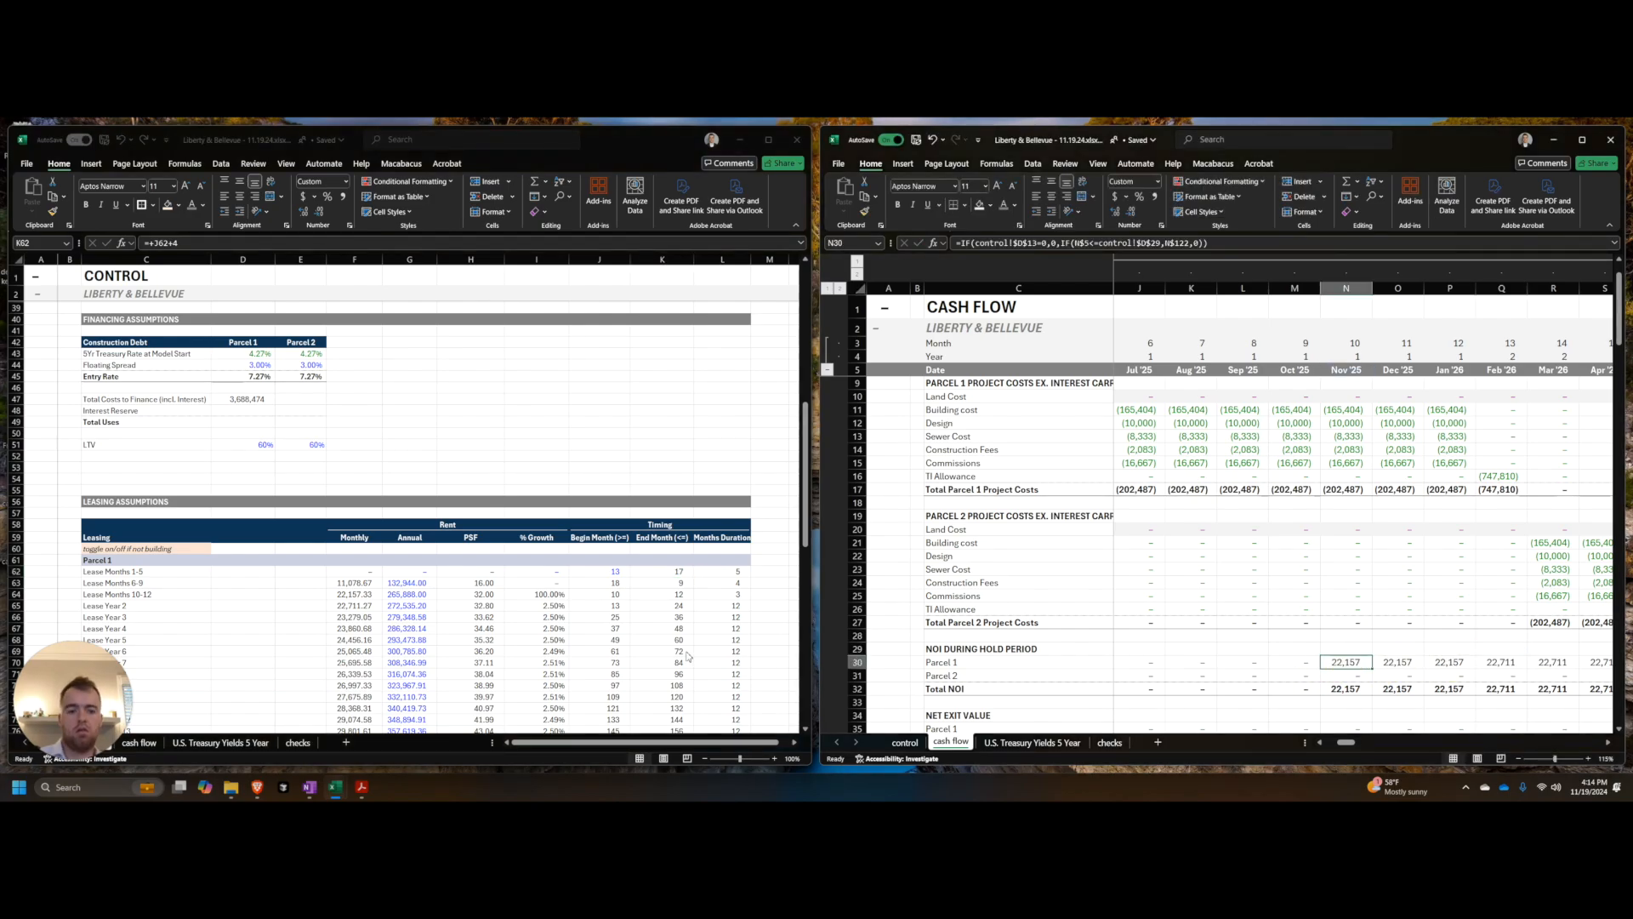
Step: Re-enter the End Month formula of Parcel 1 Lease Months 6-9 on the control sheet as Begin Month plus 3
{"action": "left_click", "coordinate": [661, 583]}
{"action": "type", "text": "=+"}
{"action": "key", "text": "Left"}
{"action": "type", "text": "+3"}
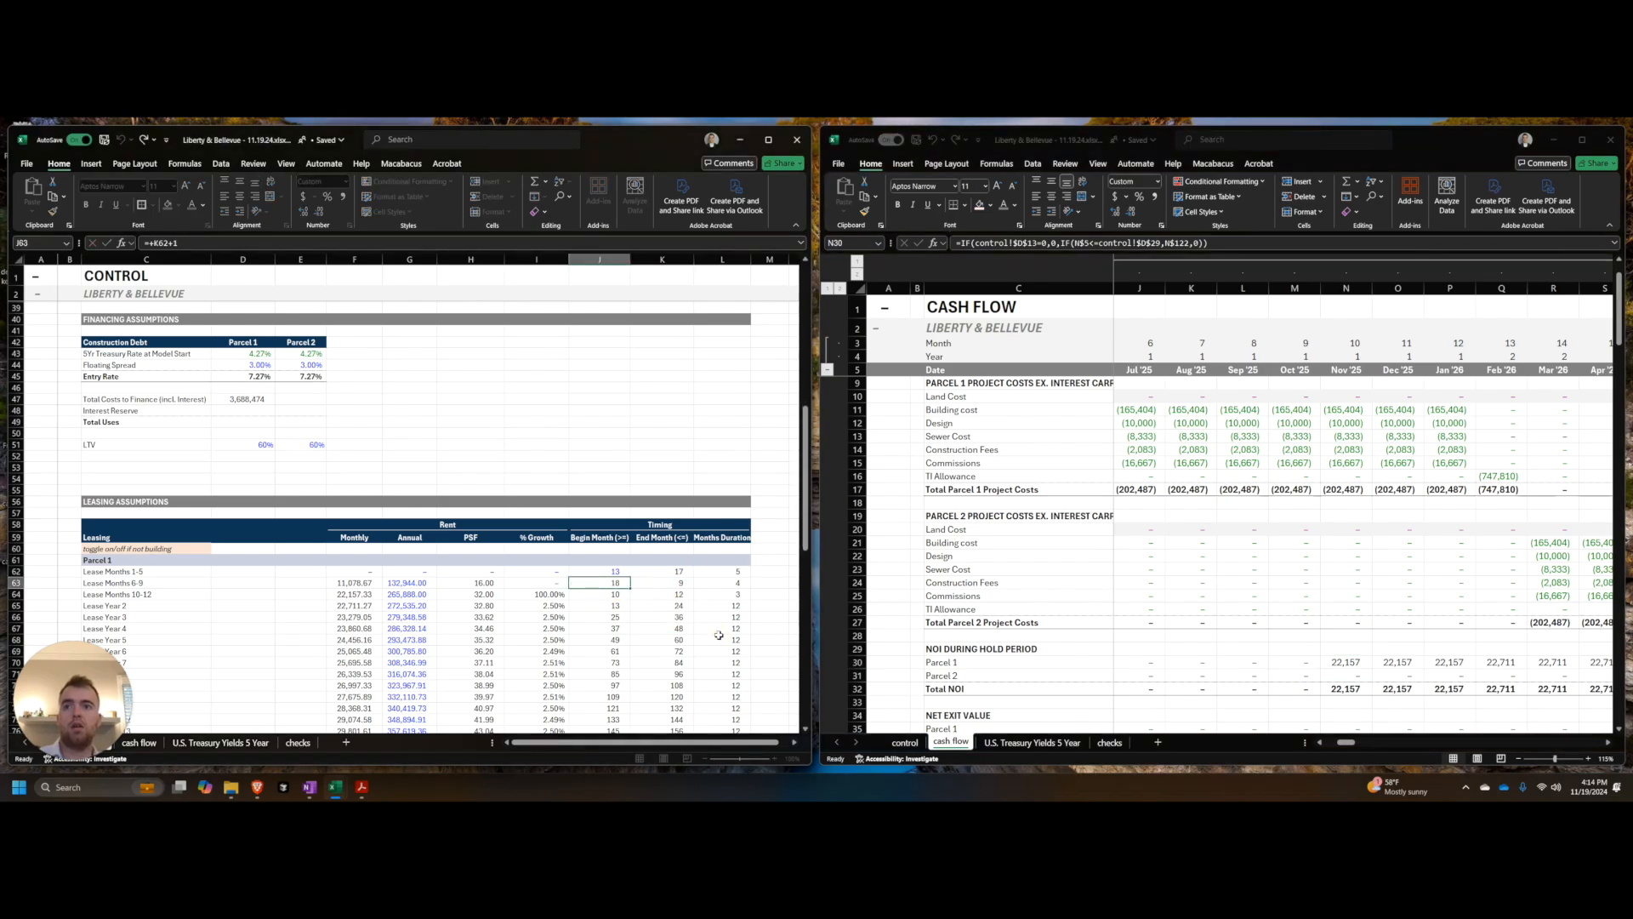
{"action": "key", "text": "ctrl+Return"}
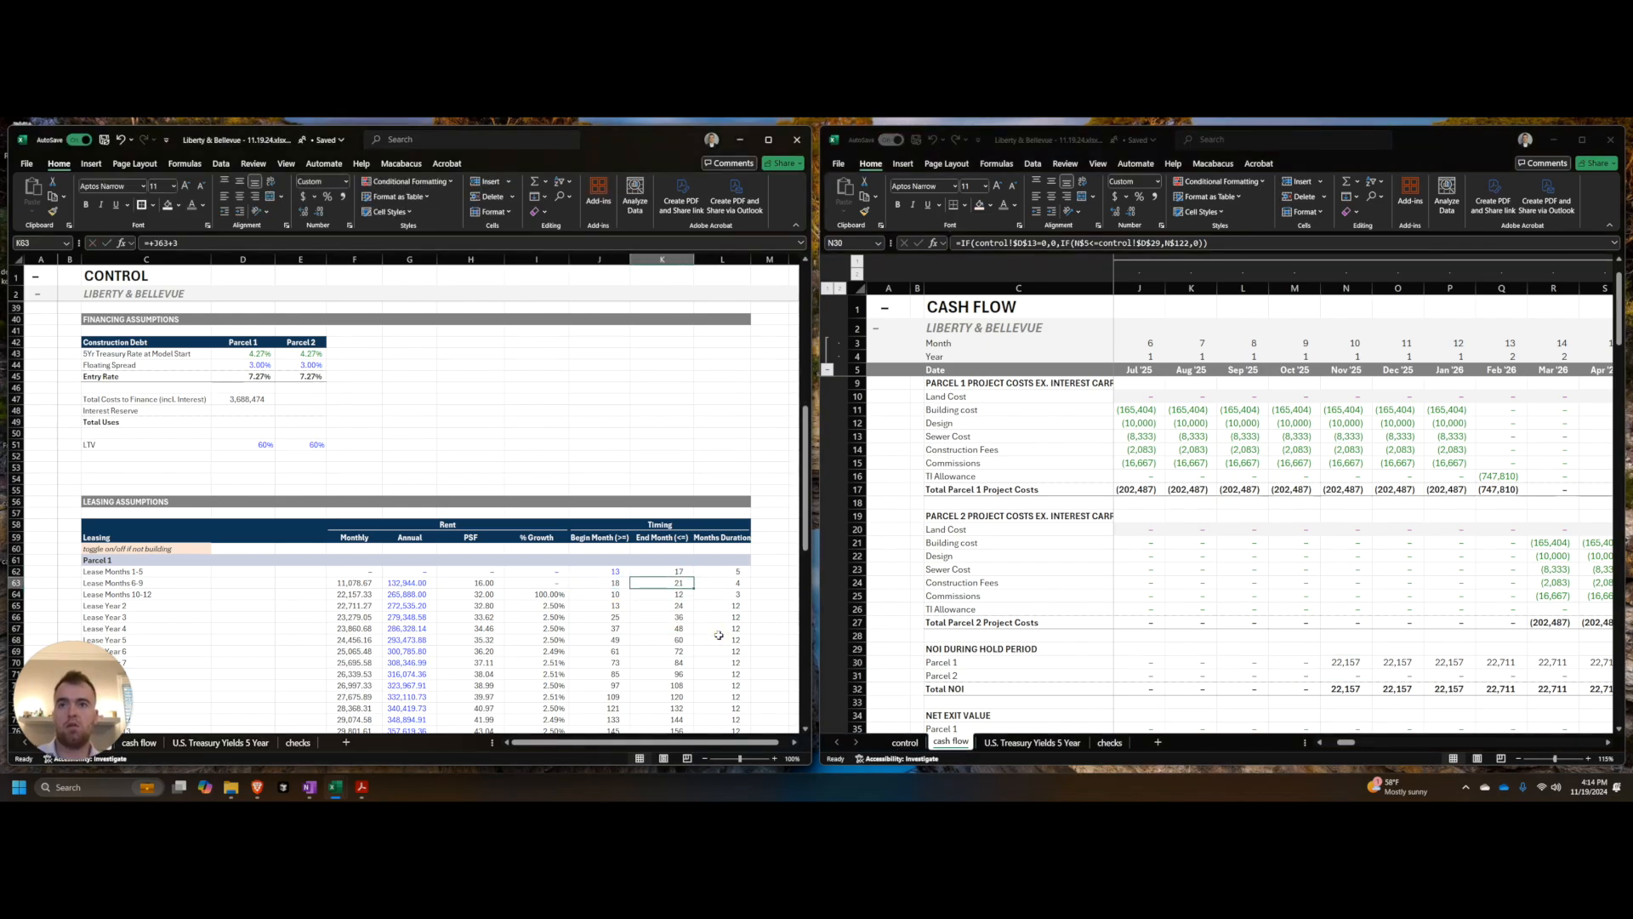
Step: Force a full recalculation of the workbook and save it
{"action": "key", "text": "alt+m"}
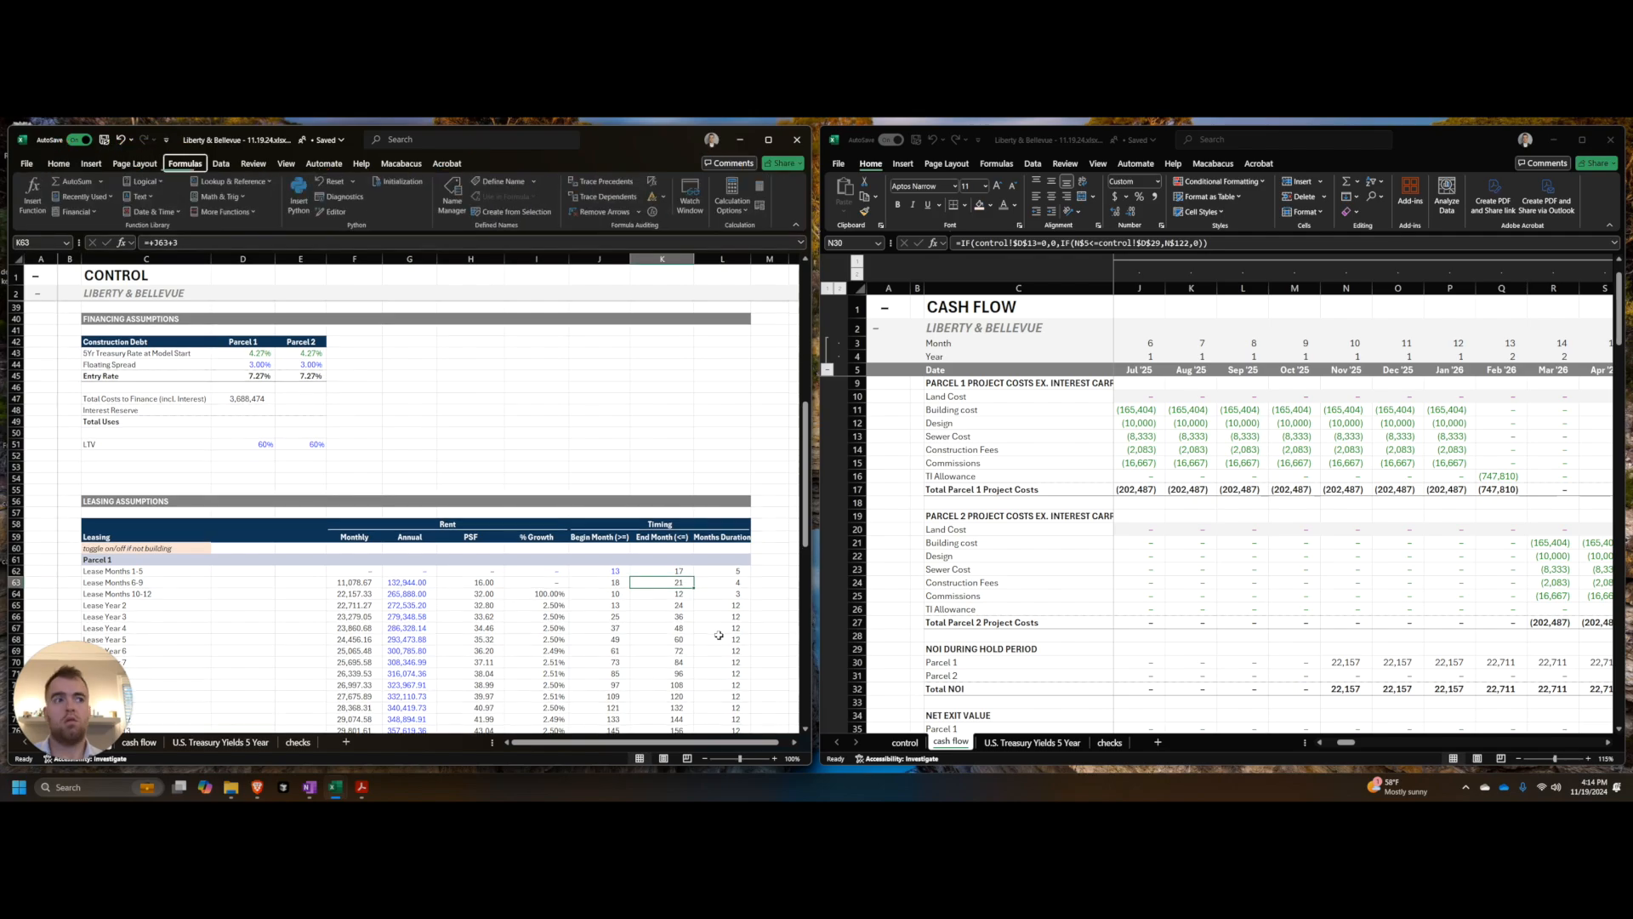
{"action": "key", "text": "alt+m"}
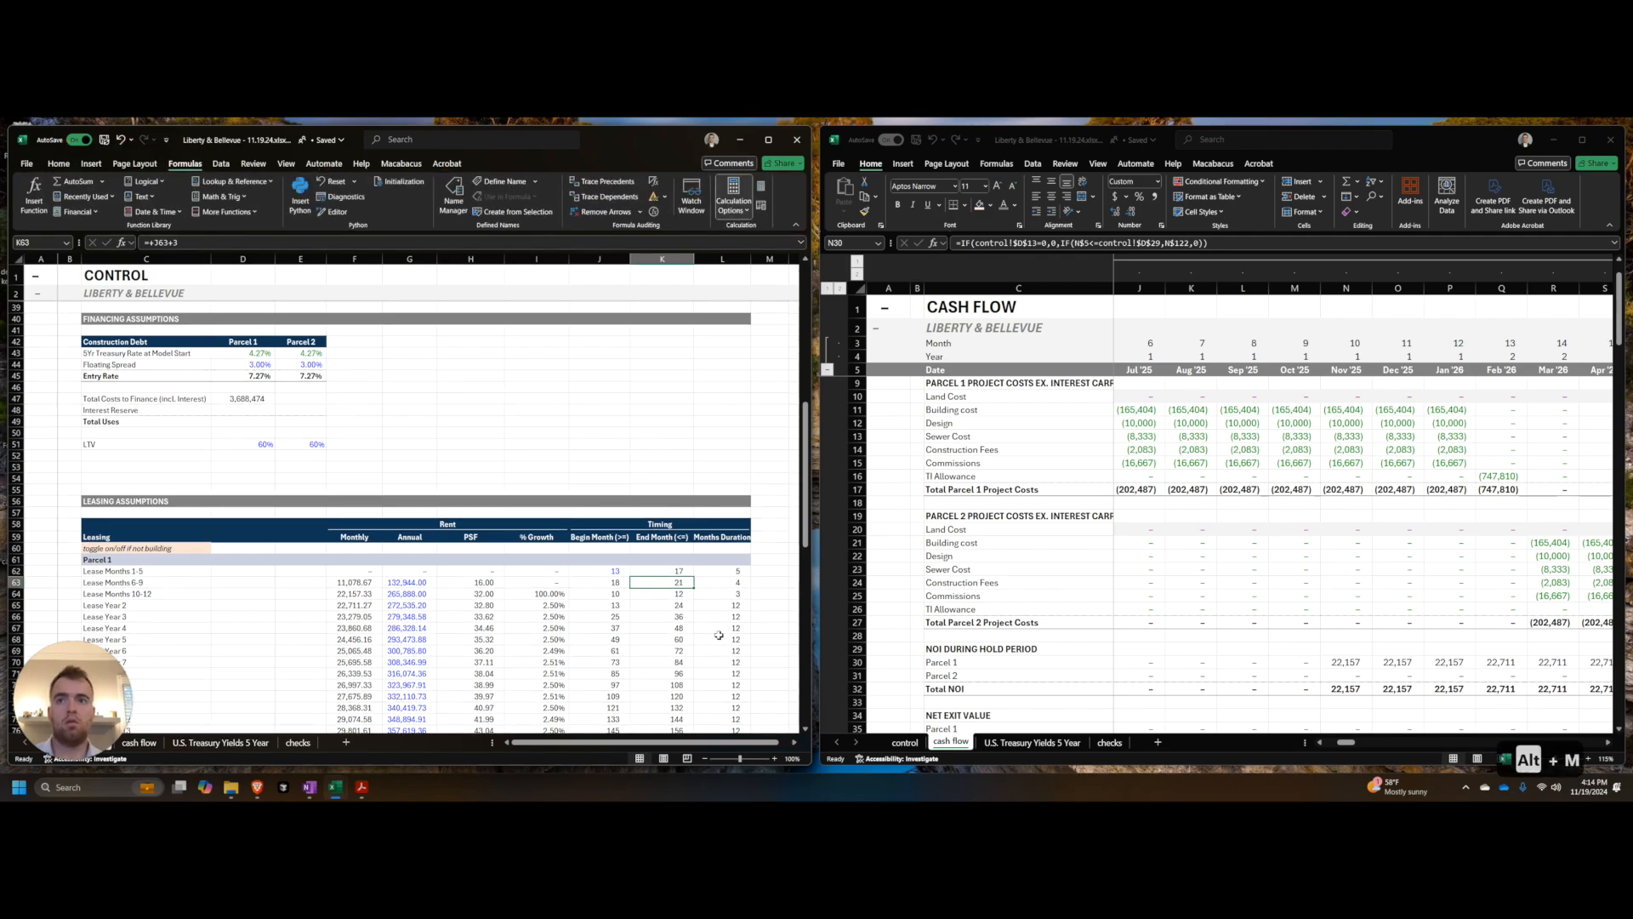
{"action": "key", "text": "ctrl+alt+F9"}
{"action": "key", "text": "ctrl+alt+F9"}
{"action": "key", "text": "ctrl+alt+F9"}
{"action": "key", "text": "ctrl+alt+F9"}
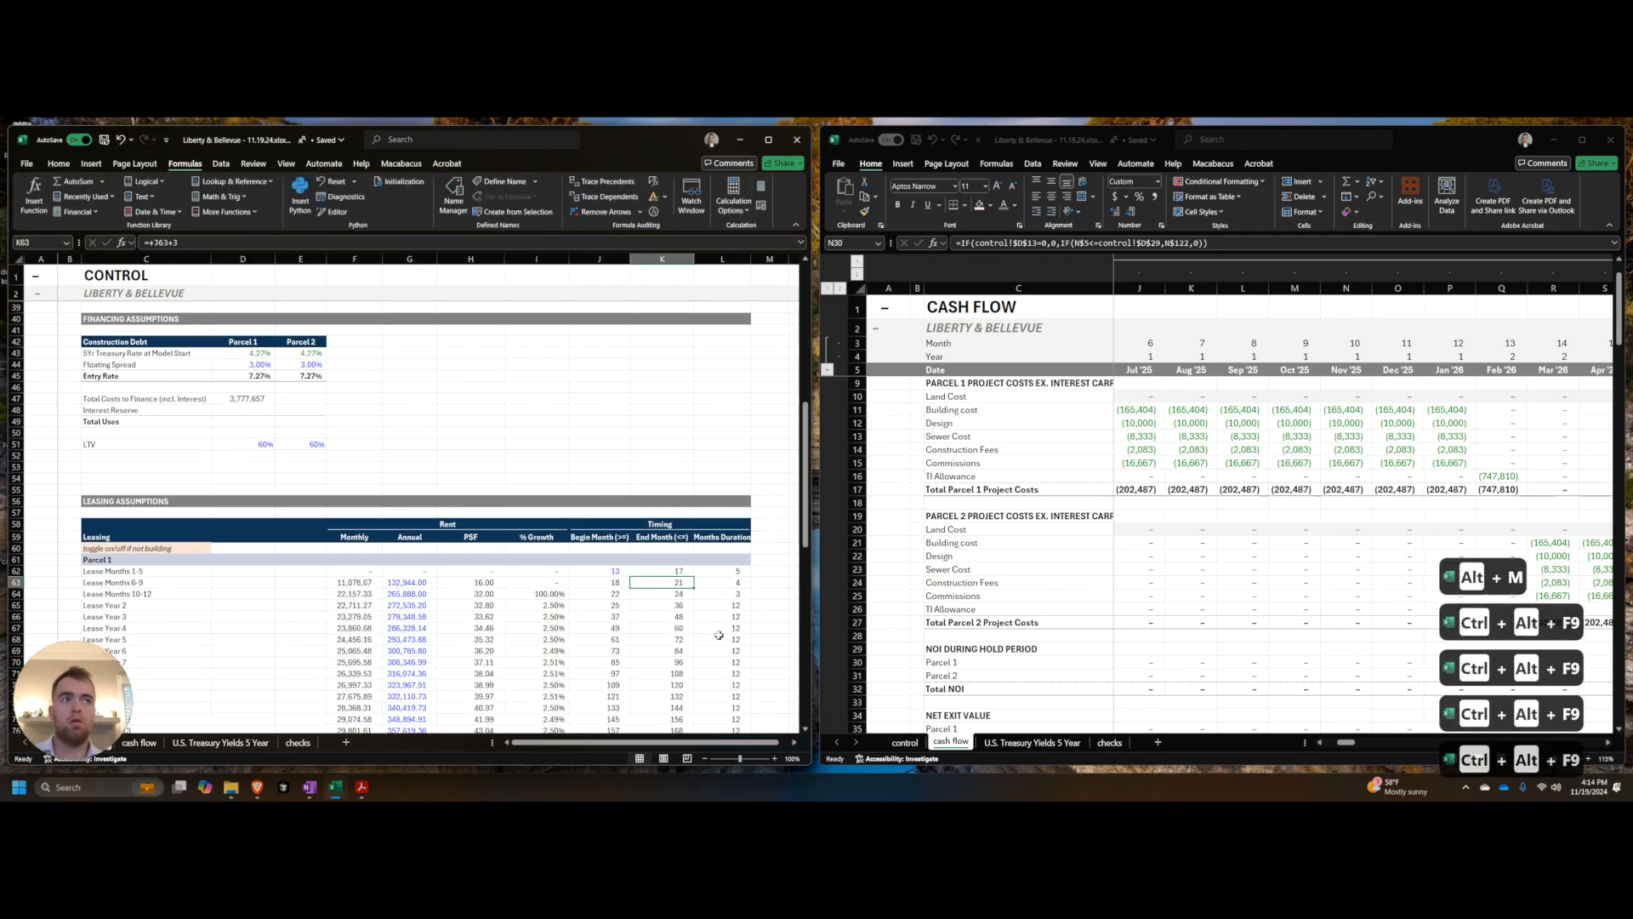
{"action": "key", "text": "alt+m"}
{"action": "key", "text": "ctrl+s"}
Step: Compare the month of the Parcel 1 TI Allowance with the Parcel 2 project costs and hold-period NOI around months 12 to 16
{"action": "scroll", "coordinate": [1361, 586], "scroll_direction": "down", "scroll_amount": 3}
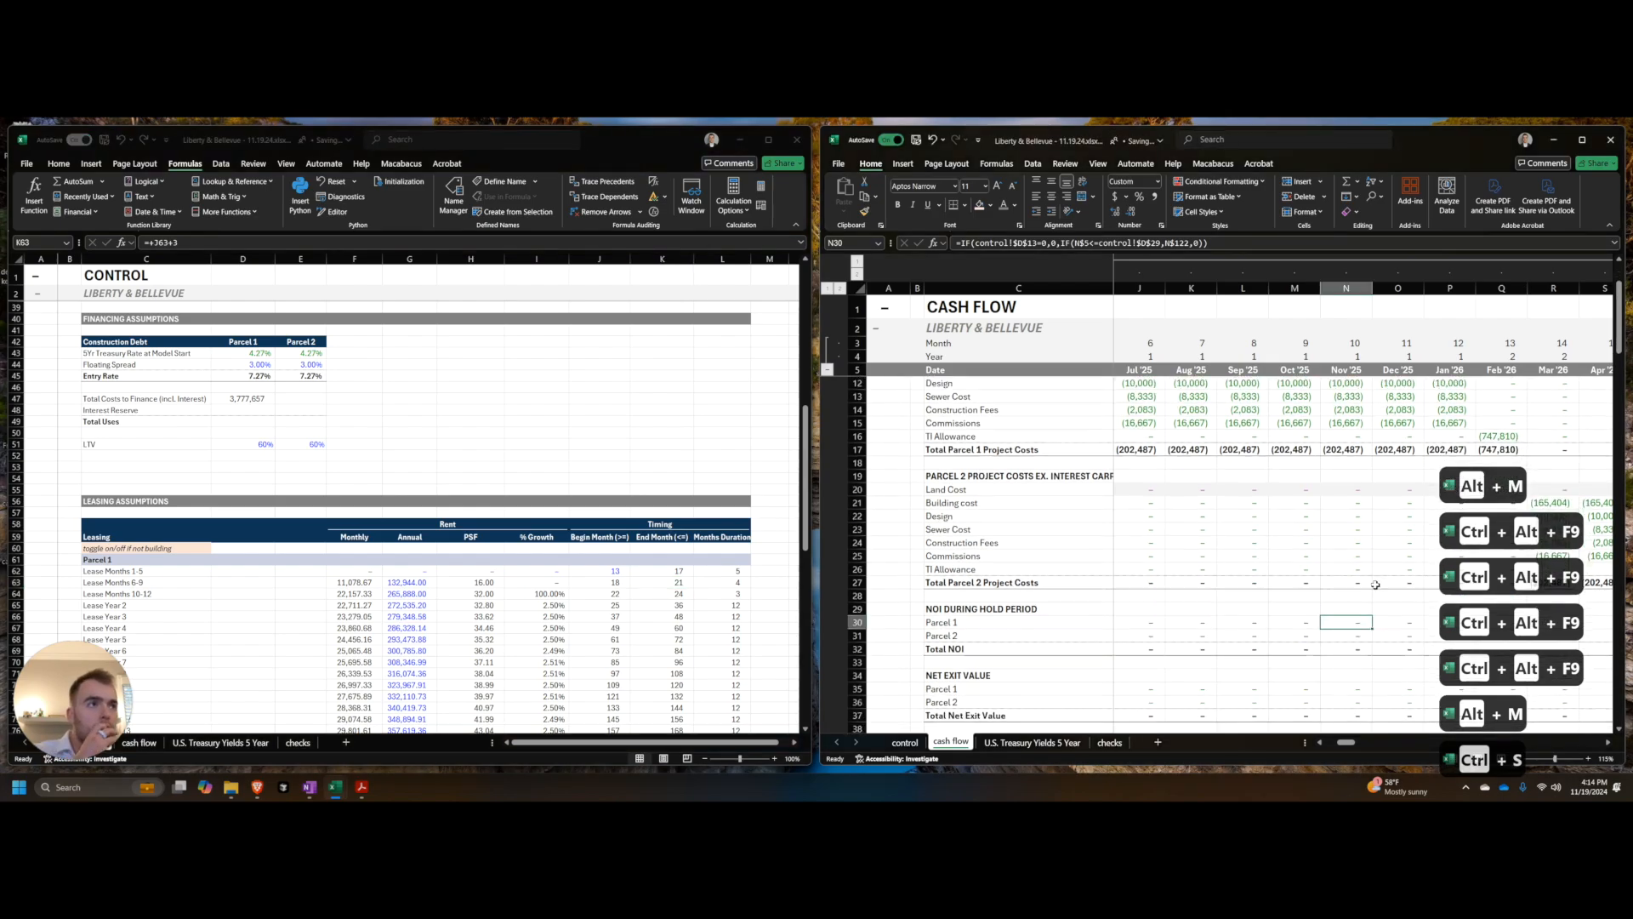
{"action": "scroll", "coordinate": [1378, 580], "scroll_direction": "up", "scroll_amount": 4}
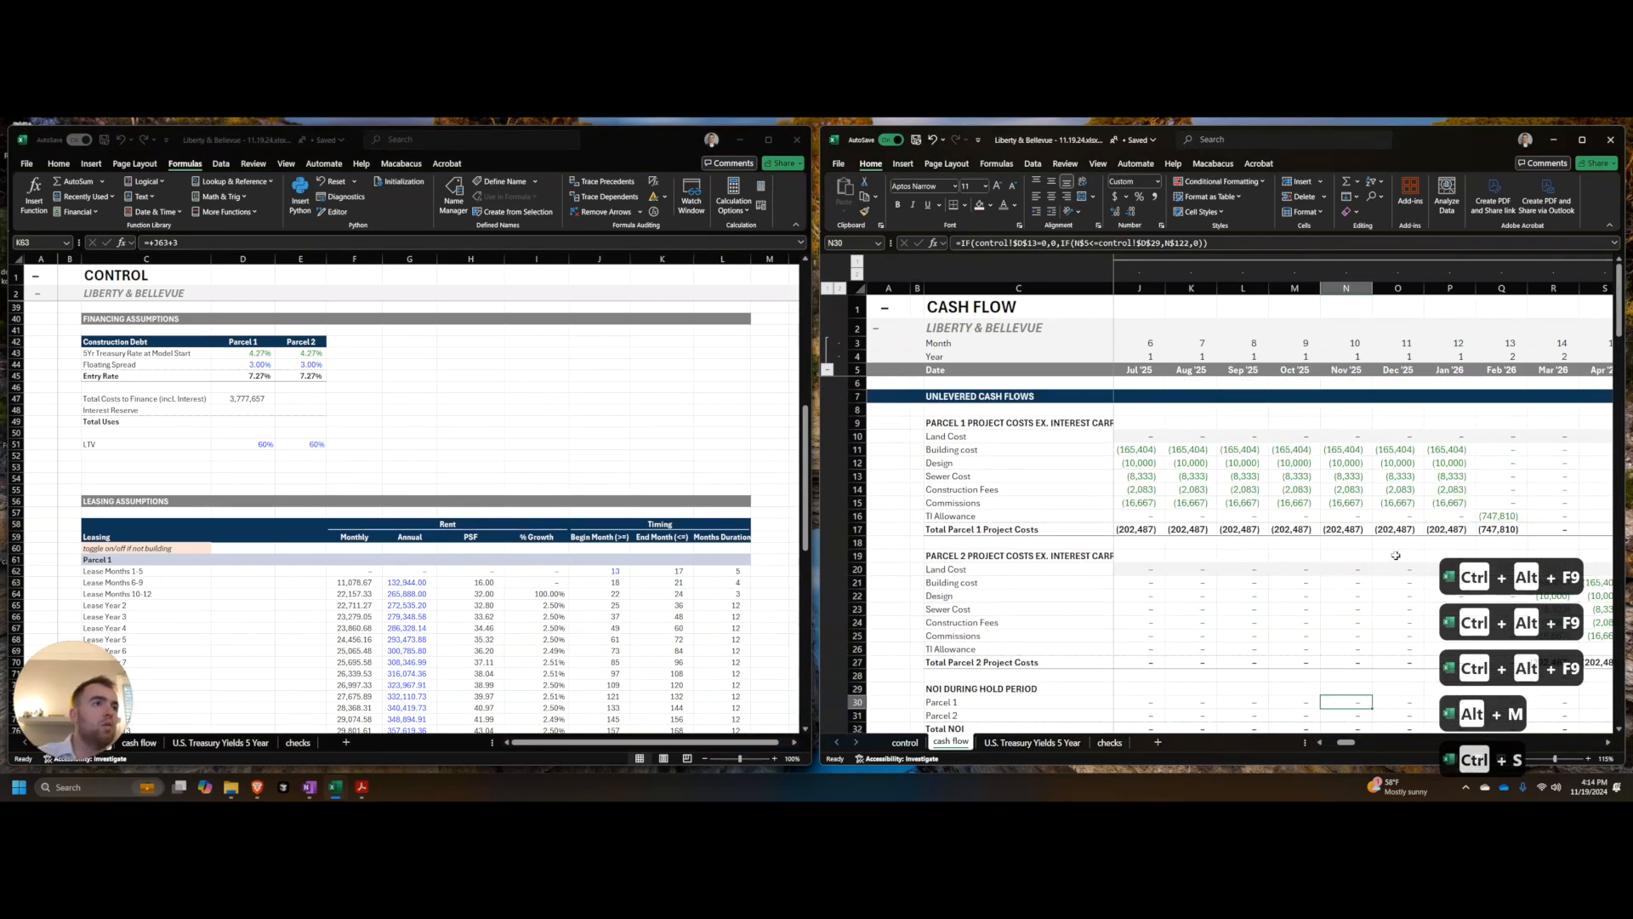
{"action": "scroll", "coordinate": [1396, 556], "scroll_direction": "down", "scroll_amount": 1}
{"action": "left_click", "coordinate": [1396, 556]}
{"action": "key", "text": "Right"}
{"action": "key", "text": "Right"}
{"action": "key", "text": "Right"}
{"action": "key", "text": "Left"}
{"action": "scroll", "coordinate": [1420, 555], "scroll_direction": "down", "scroll_amount": 4}
{"action": "scroll", "coordinate": [1437, 547], "scroll_direction": "down", "scroll_amount": 1}
{"action": "scroll", "coordinate": [1446, 549], "scroll_direction": "up", "scroll_amount": 3}
{"action": "key", "text": "Right"}
{"action": "key", "text": "Right"}
{"action": "key", "text": "Down"}
{"action": "scroll", "coordinate": [1375, 554], "scroll_direction": "down", "scroll_amount": 1}
{"action": "scroll", "coordinate": [1375, 555], "scroll_direction": "up", "scroll_amount": 1}
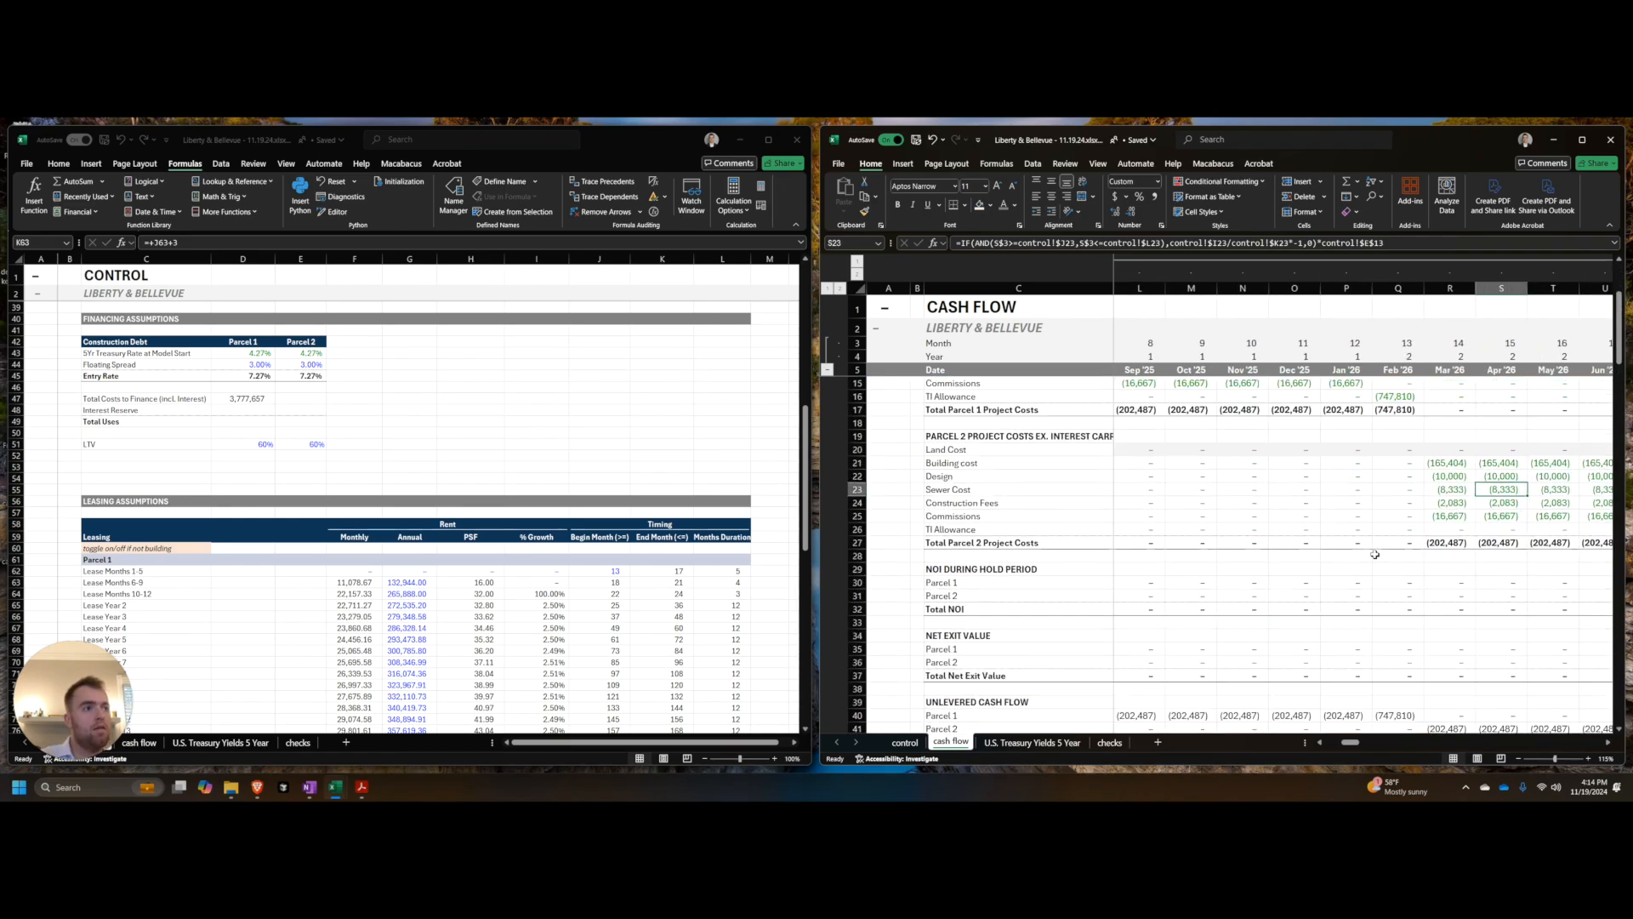
{"action": "scroll", "coordinate": [1375, 555], "scroll_direction": "up", "scroll_amount": 1}
{"action": "scroll", "coordinate": [1375, 555], "scroll_direction": "down", "scroll_amount": 1}
{"action": "left_click", "coordinate": [1400, 580]}
{"action": "key", "text": "Right"}
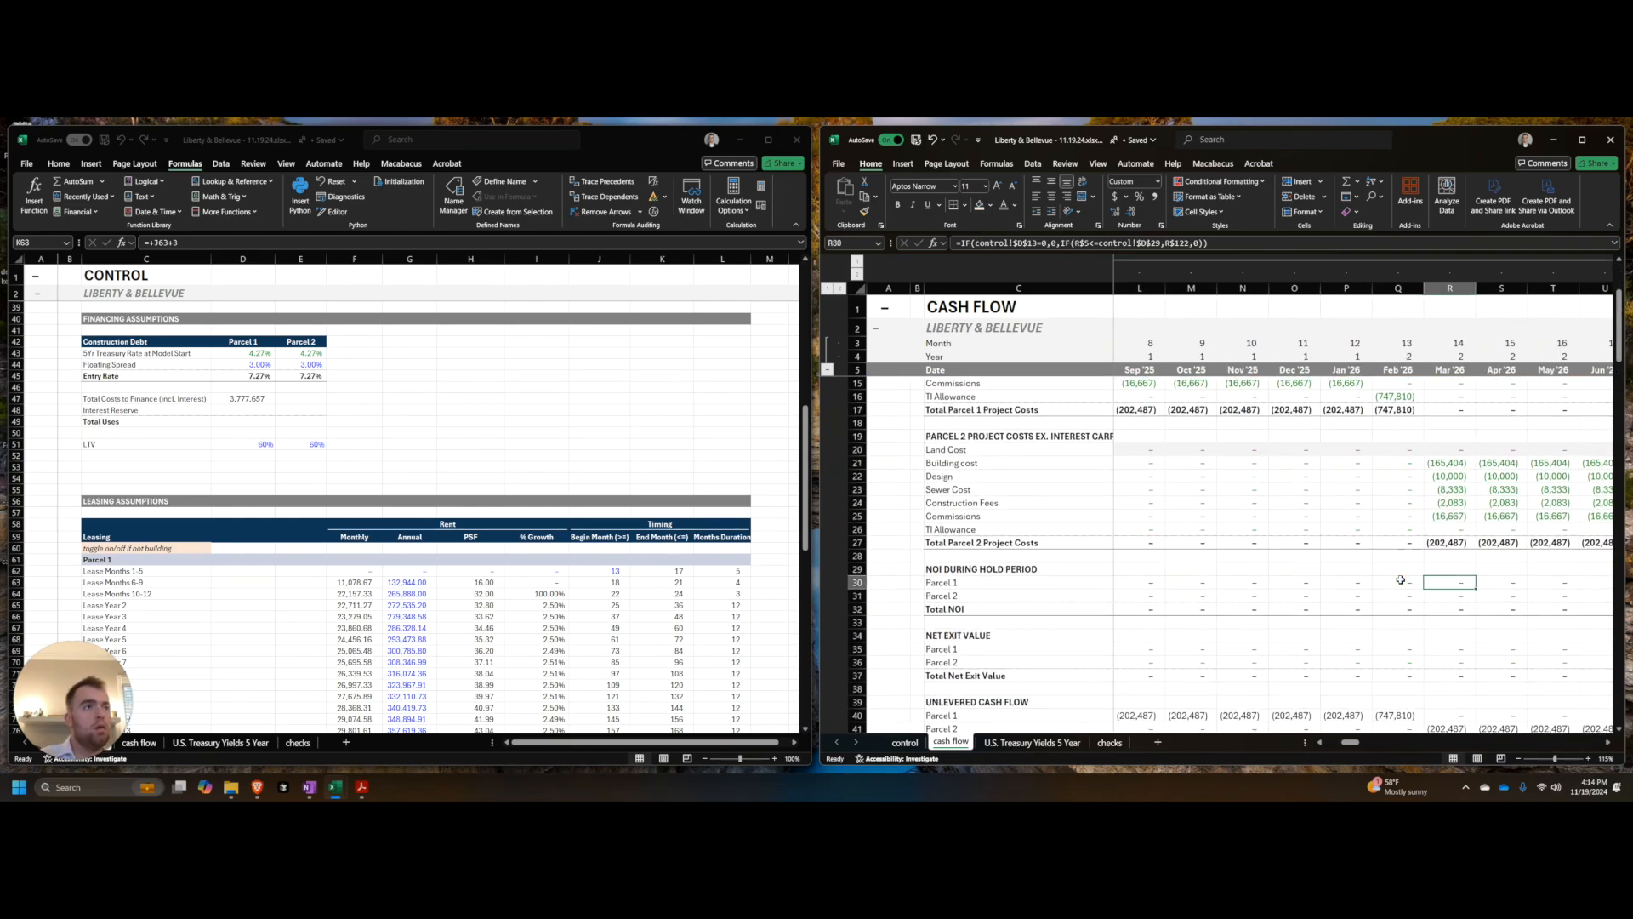
Step: Step through the monthly Parcel 1 NOI row on the cash flow sheet to find the first month with lease income
{"action": "key", "text": "Right"}
{"action": "key", "text": "Right"}
{"action": "key", "text": "Right"}
{"action": "key", "text": "Right"}
{"action": "key", "text": "Right"}
{"action": "key", "text": "Right"}
{"action": "key", "text": "Right"}
{"action": "key", "text": "Right"}
{"action": "key", "text": "Left"}
{"action": "key", "text": "Left"}
{"action": "key", "text": "Left"}
{"action": "key", "text": "Left"}
{"action": "key", "text": "Left"}
{"action": "key", "text": "Left"}
{"action": "key", "text": "Left"}
{"action": "key", "text": "Left"}
{"action": "key", "text": "Left"}
{"action": "key", "text": "Left"}
{"action": "key", "text": "Left"}
{"action": "key", "text": "Left"}
{"action": "key", "text": "Right"}
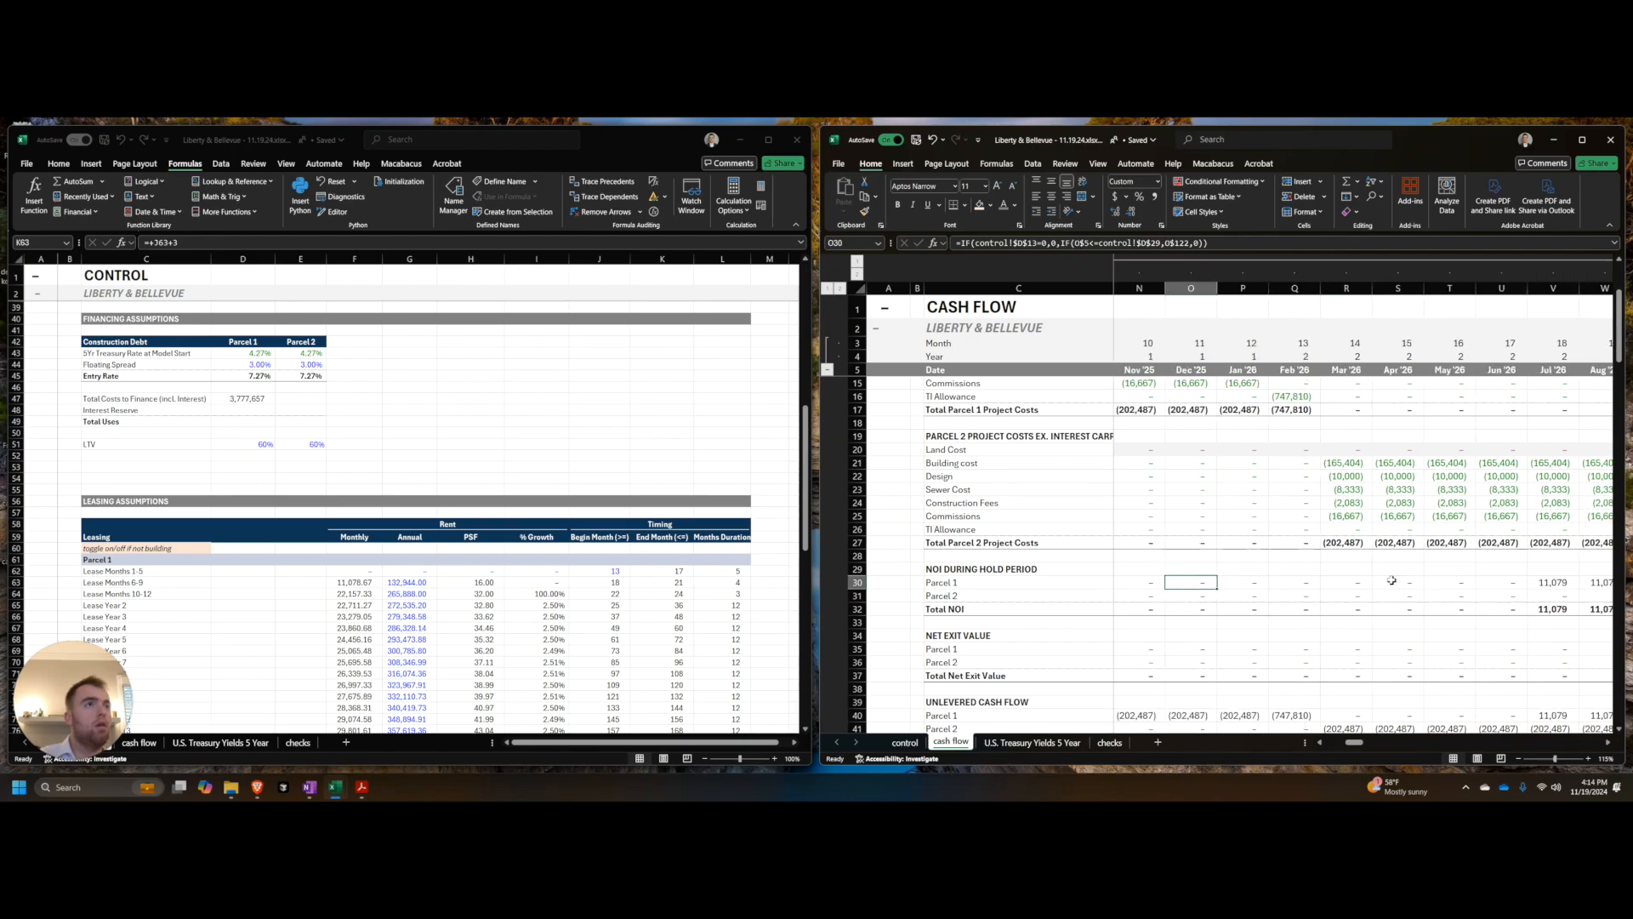
{"action": "key", "text": "Right"}
{"action": "key", "text": "Right"}
{"action": "key", "text": "Right"}
{"action": "key", "text": "Right"}
{"action": "key", "text": "Right"}
{"action": "key", "text": "Right"}
{"action": "key", "text": "Right"}
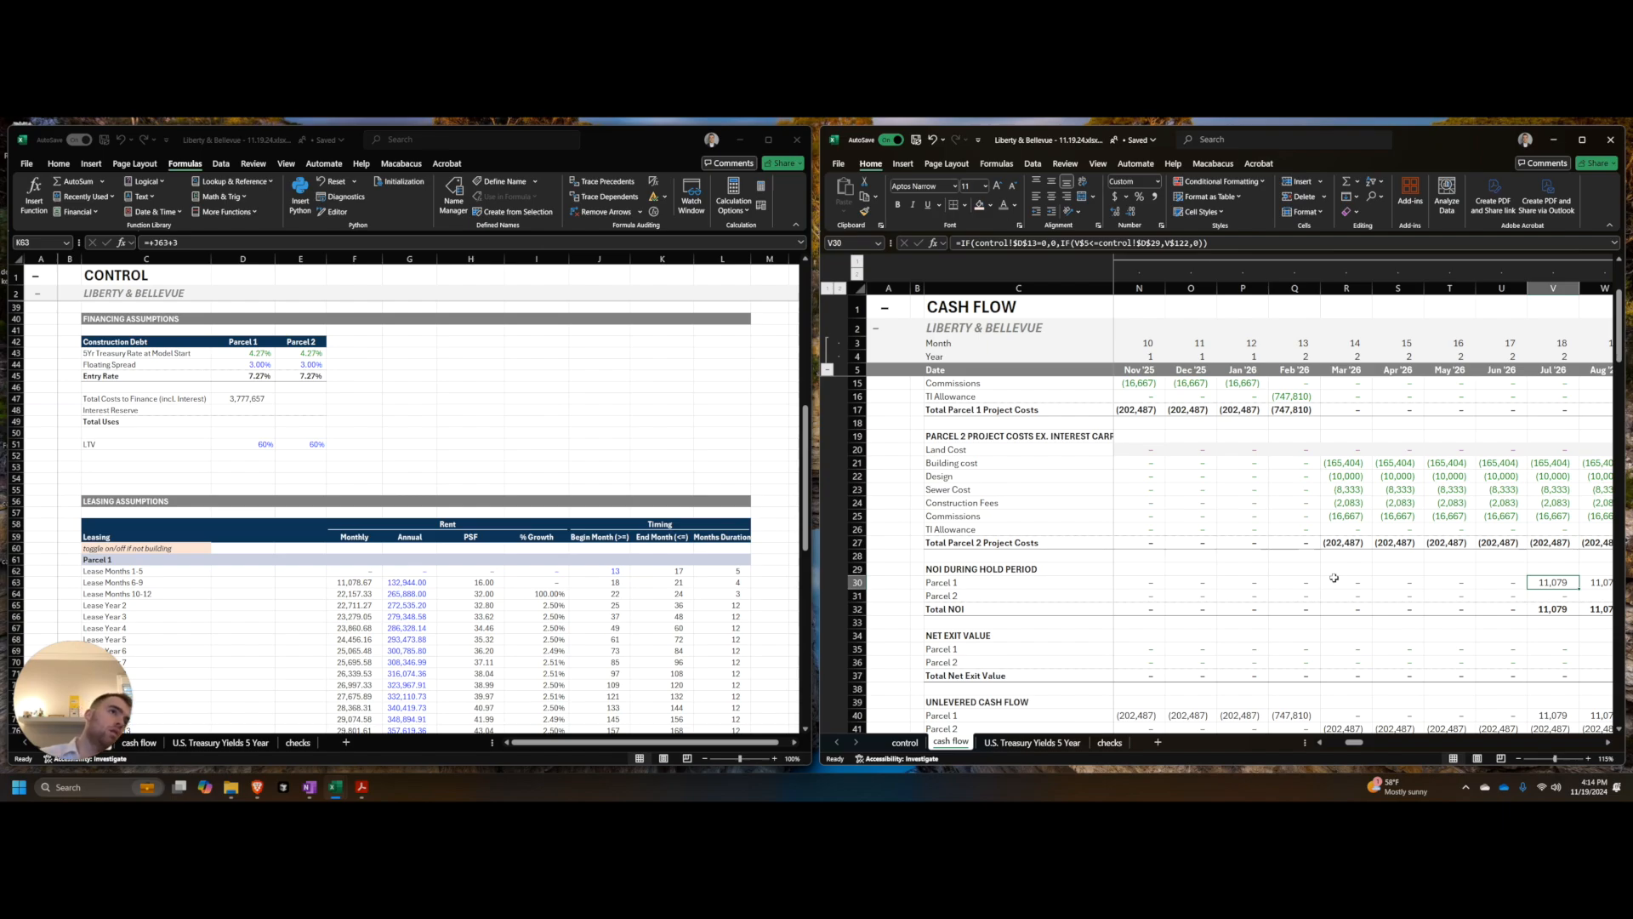
Step: Compare the Begin and End Months of Parcel 1 Lease Months 6-9 with the monthly Parcel 1 hold-period NOI on the cash flow sheet
{"action": "left_click", "coordinate": [603, 635]}
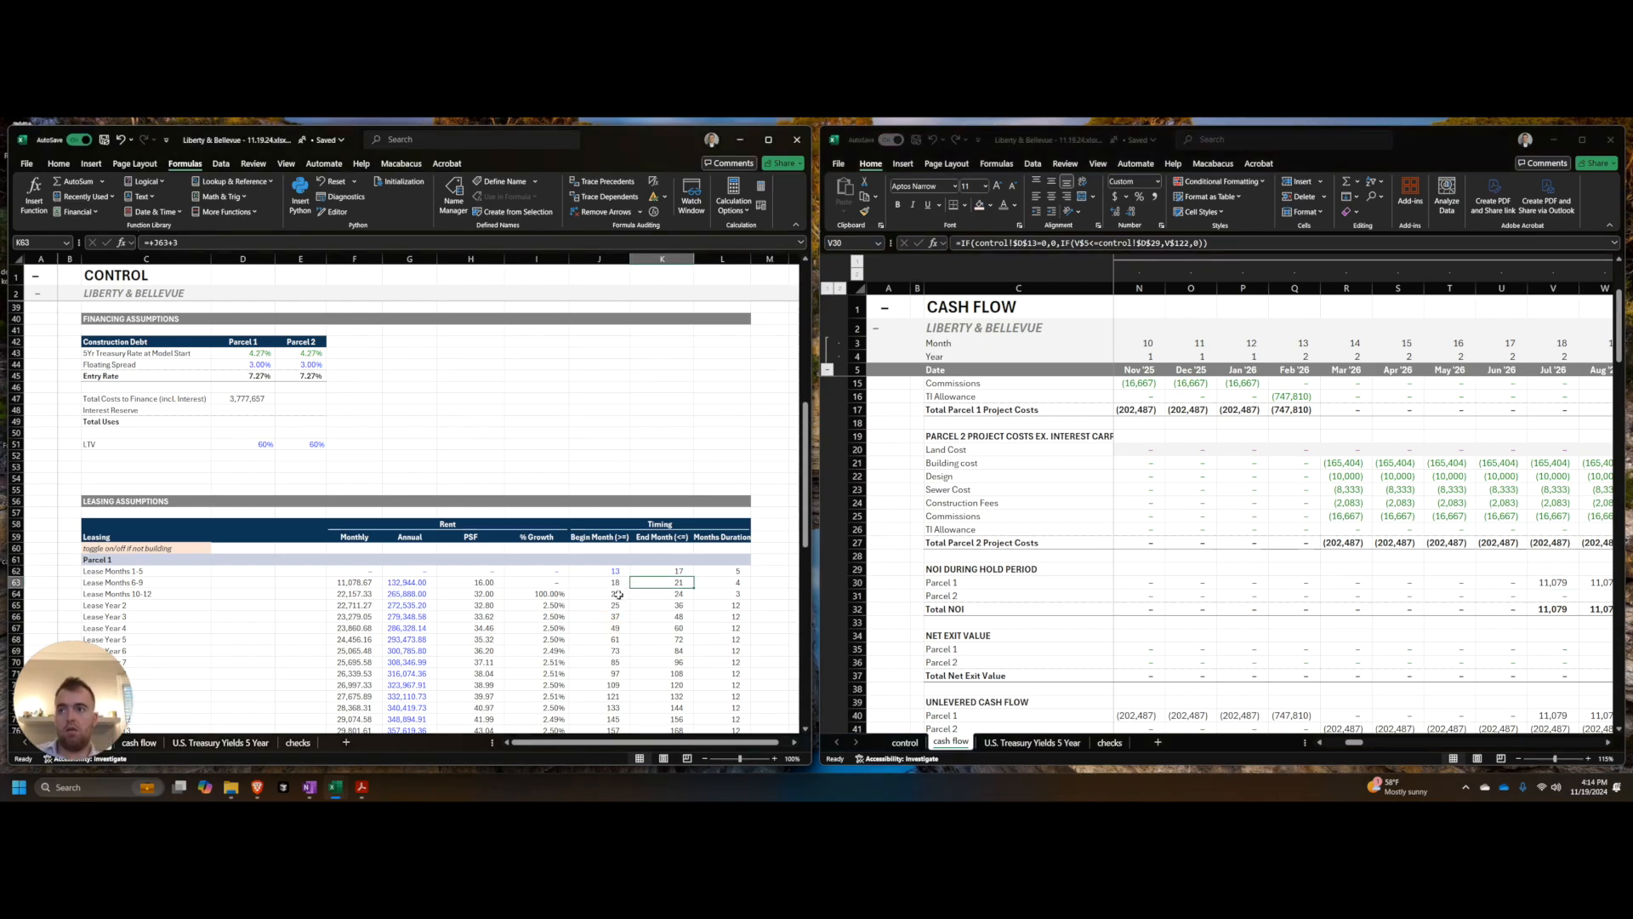
{"action": "left_click", "coordinate": [614, 584]}
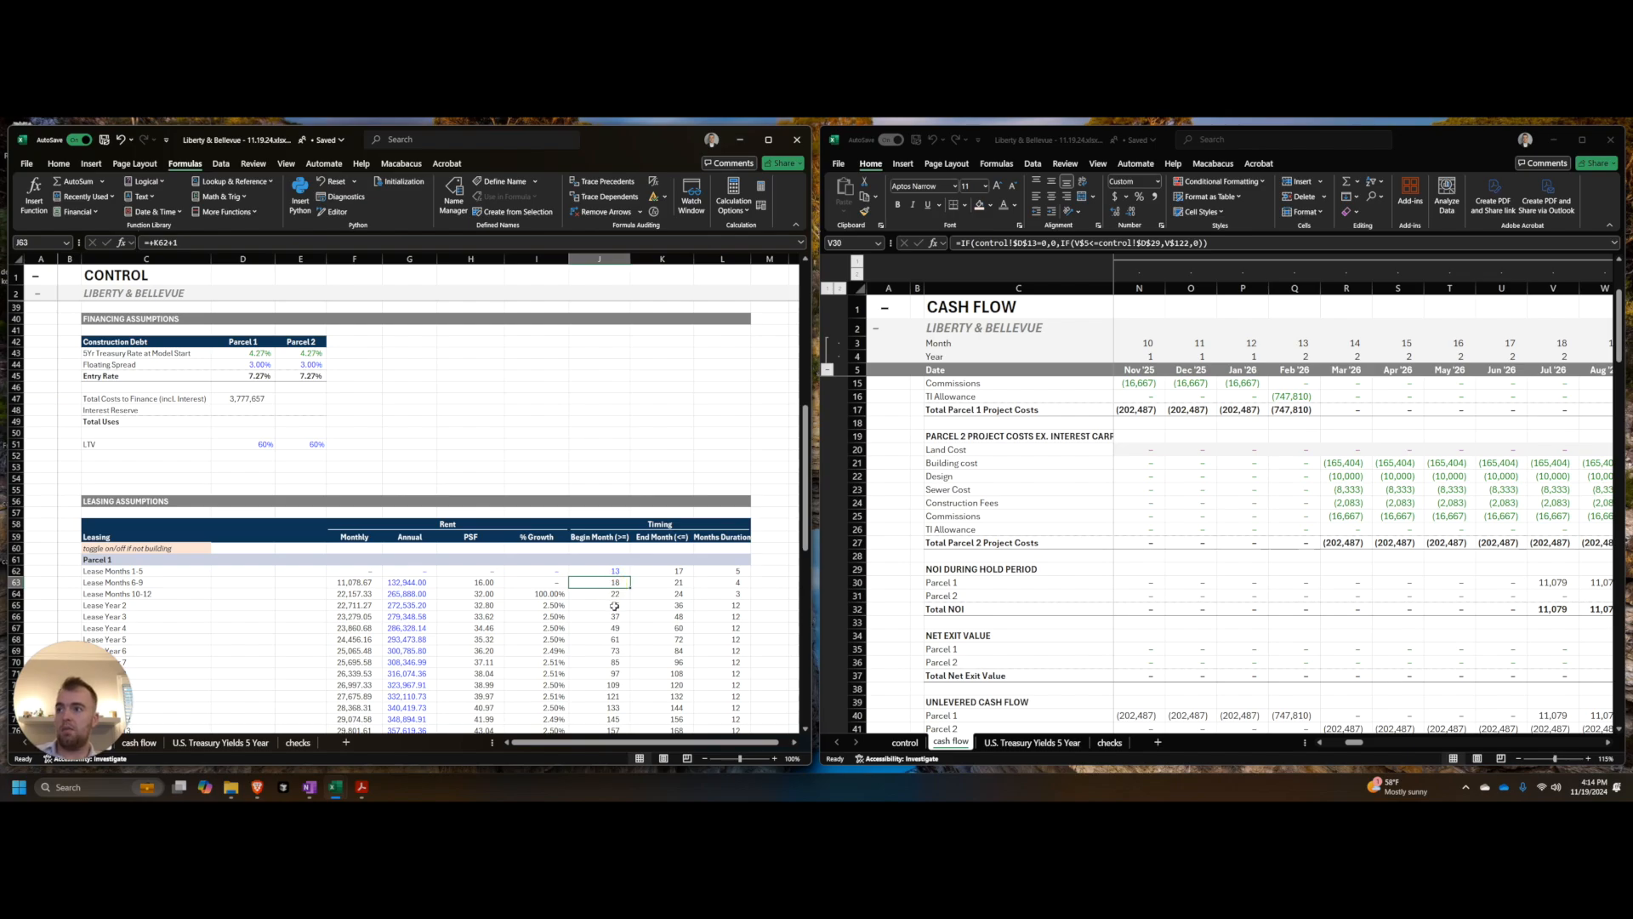
{"action": "left_click", "coordinate": [1427, 595]}
{"action": "key", "text": "Right"}
{"action": "key", "text": "Right"}
{"action": "key", "text": "Right"}
{"action": "key", "text": "Right"}
{"action": "key", "text": "Right"}
{"action": "key", "text": "Right"}
{"action": "key", "text": "Left"}
{"action": "key", "text": "Left"}
{"action": "key", "text": "Left"}
{"action": "key", "text": "Left"}
{"action": "key", "text": "Left"}
{"action": "key", "text": "Left"}
{"action": "key", "text": "Left"}
{"action": "key", "text": "Left"}
{"action": "key", "text": "Left"}
{"action": "key", "text": "Left"}
{"action": "key", "text": "Left"}
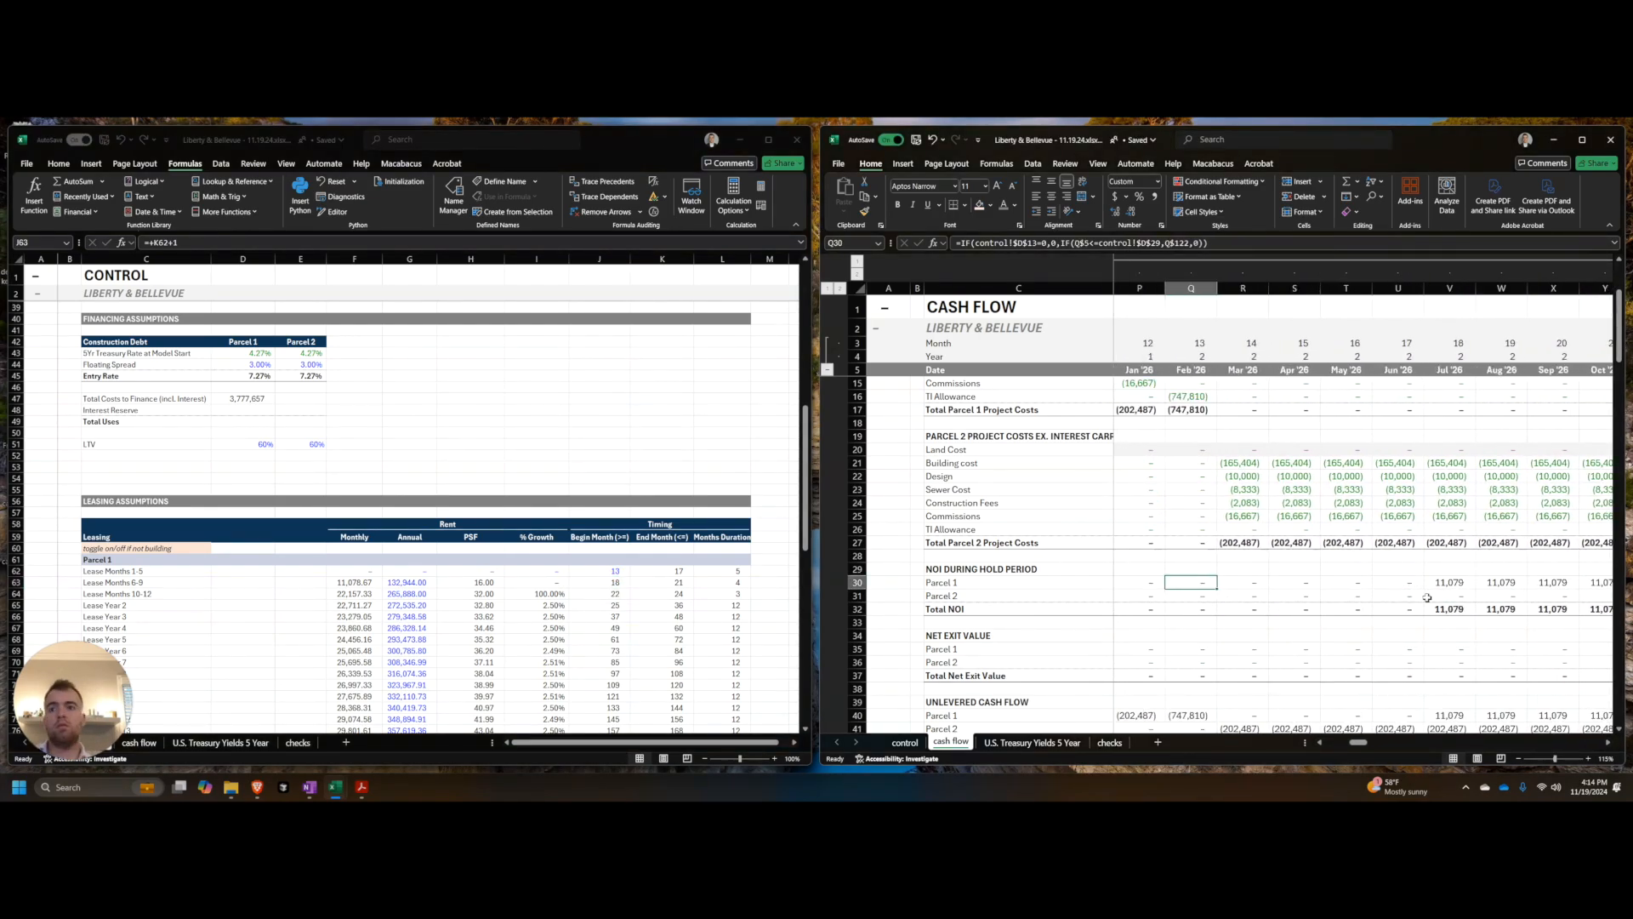
Step: Re-enter the Begin Month formula of Parcel 2 Lease Year 1 on the control sheet as =$J$26
{"action": "left_click", "coordinate": [613, 585]}
{"action": "scroll", "coordinate": [578, 596], "scroll_direction": "down", "scroll_amount": 4}
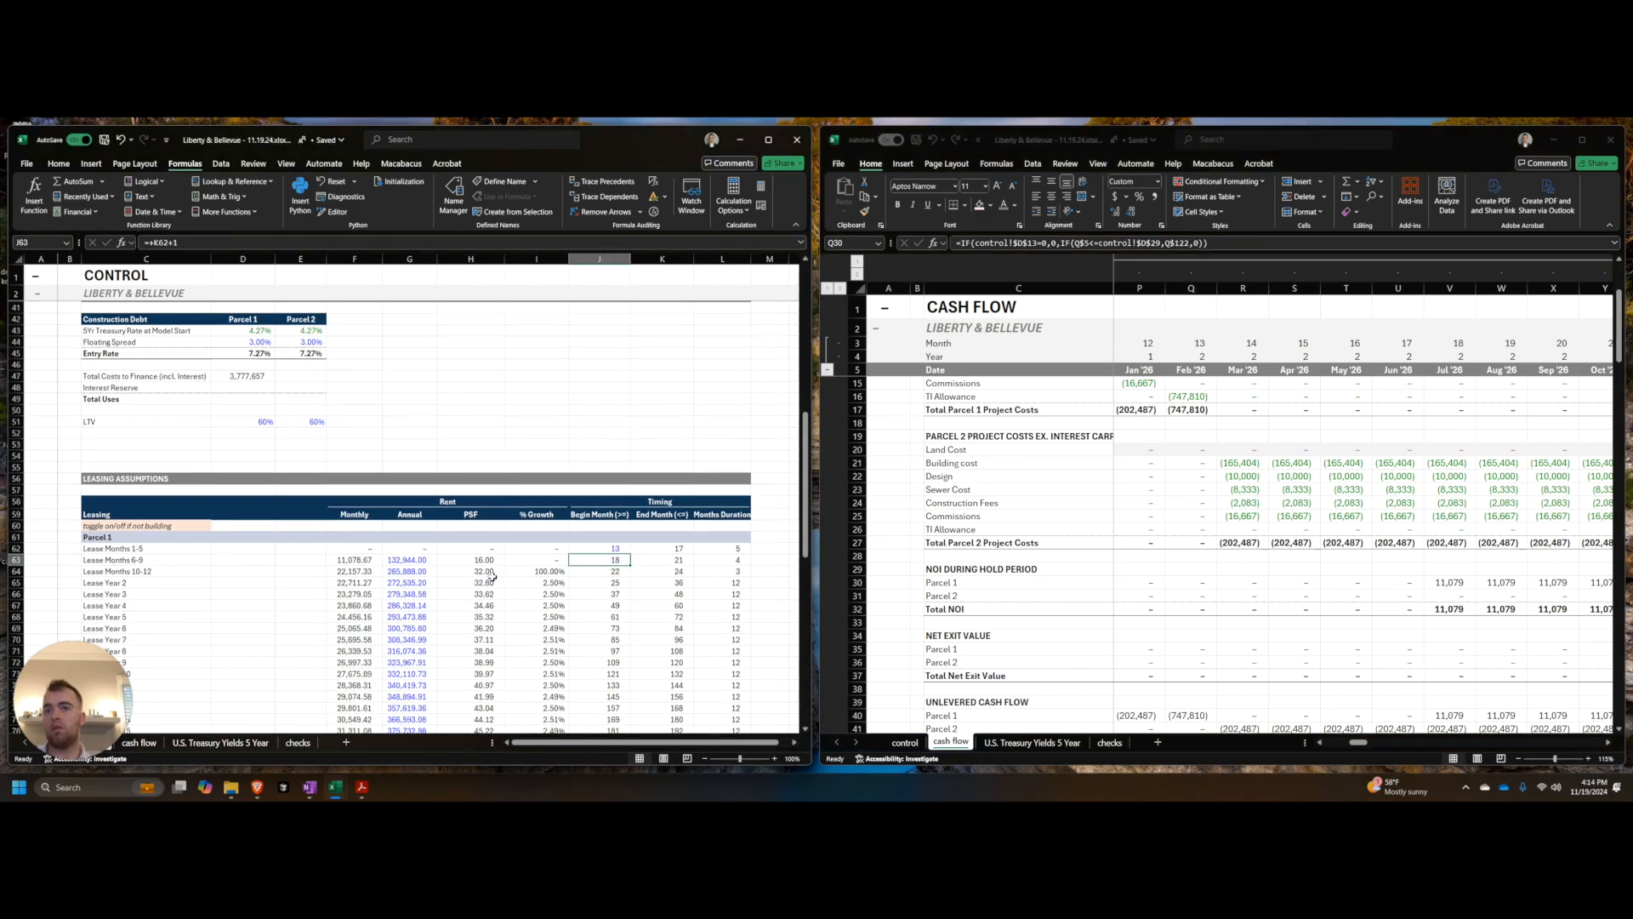
{"action": "scroll", "coordinate": [613, 599], "scroll_direction": "down", "scroll_amount": 3}
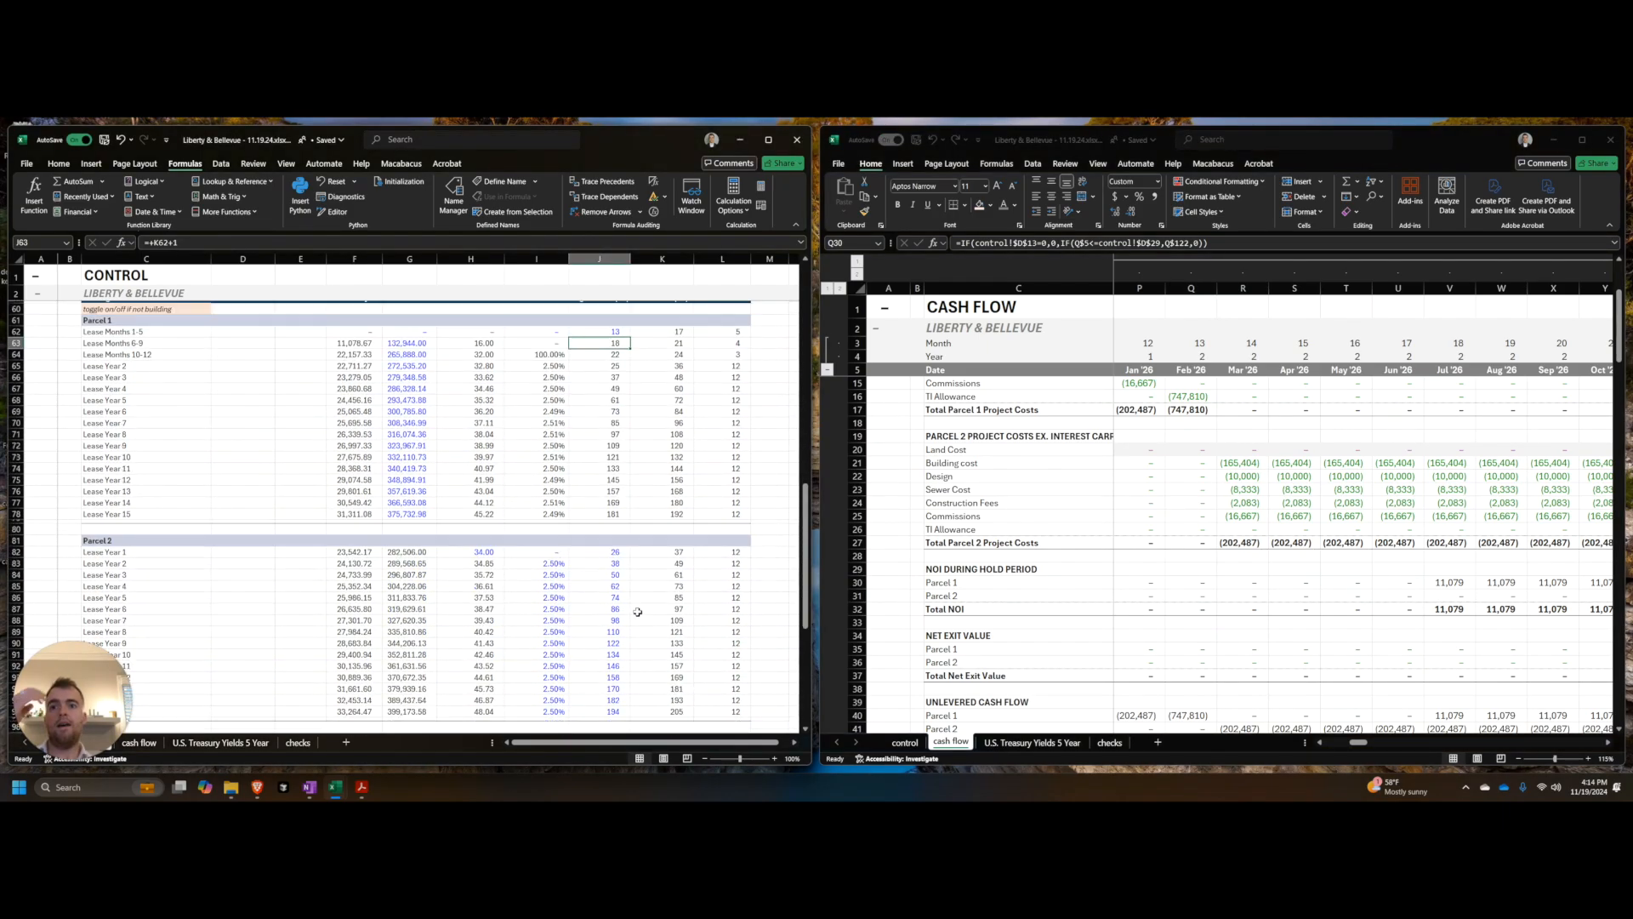
{"action": "left_click", "coordinate": [612, 552]}
{"action": "type", "text": "=$J$26"}
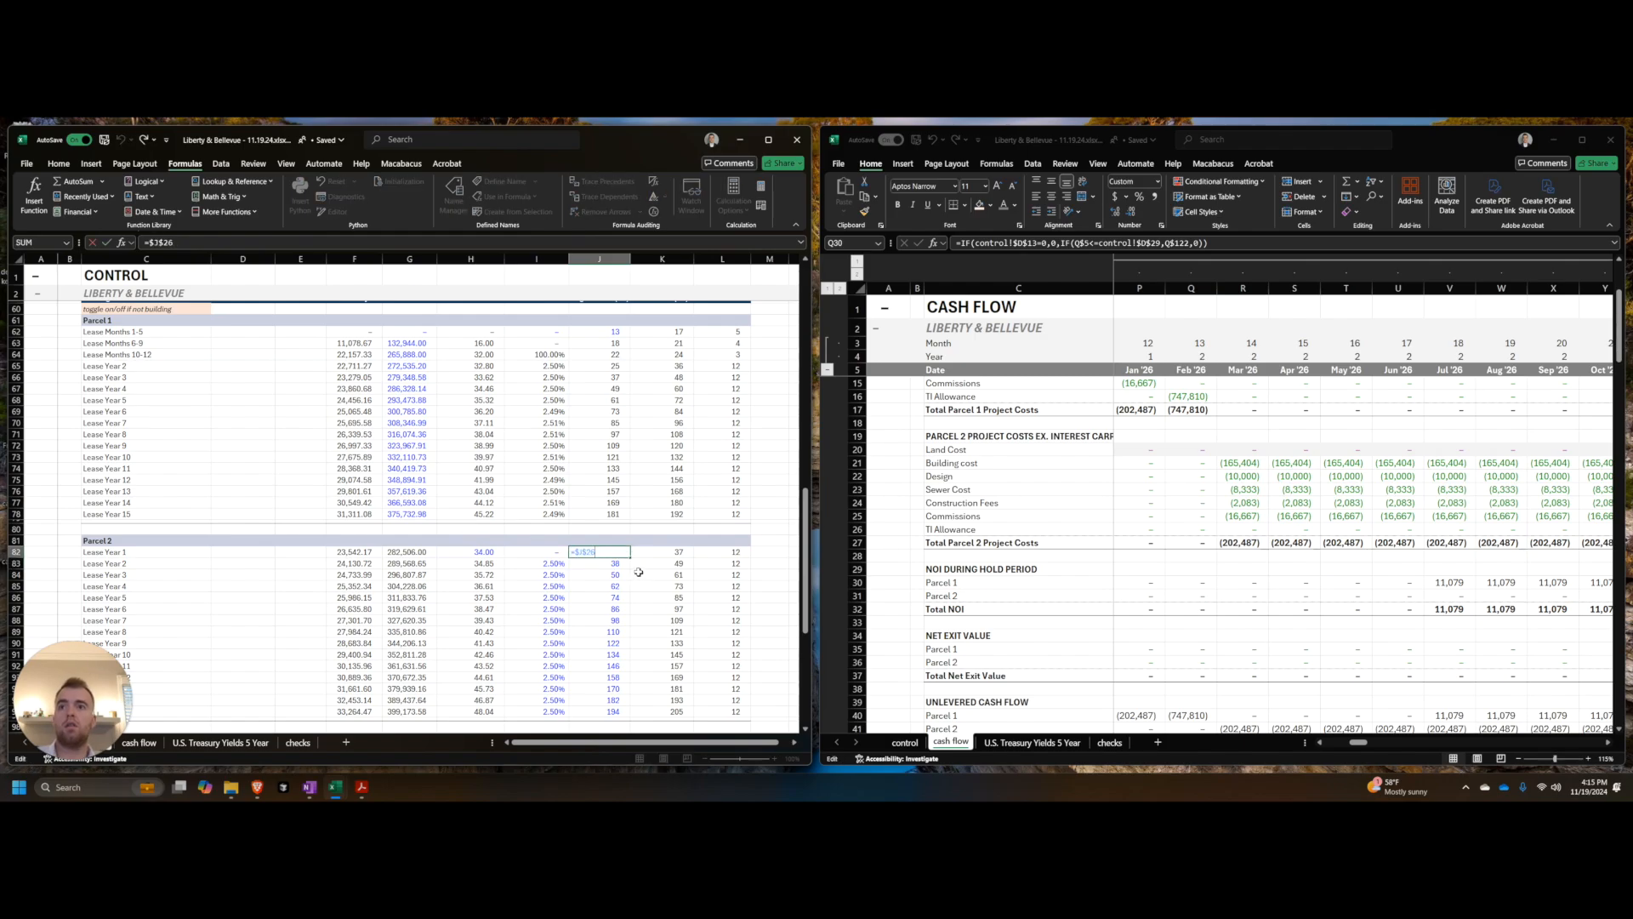
{"action": "scroll", "coordinate": [638, 572], "scroll_direction": "up", "scroll_amount": 15}
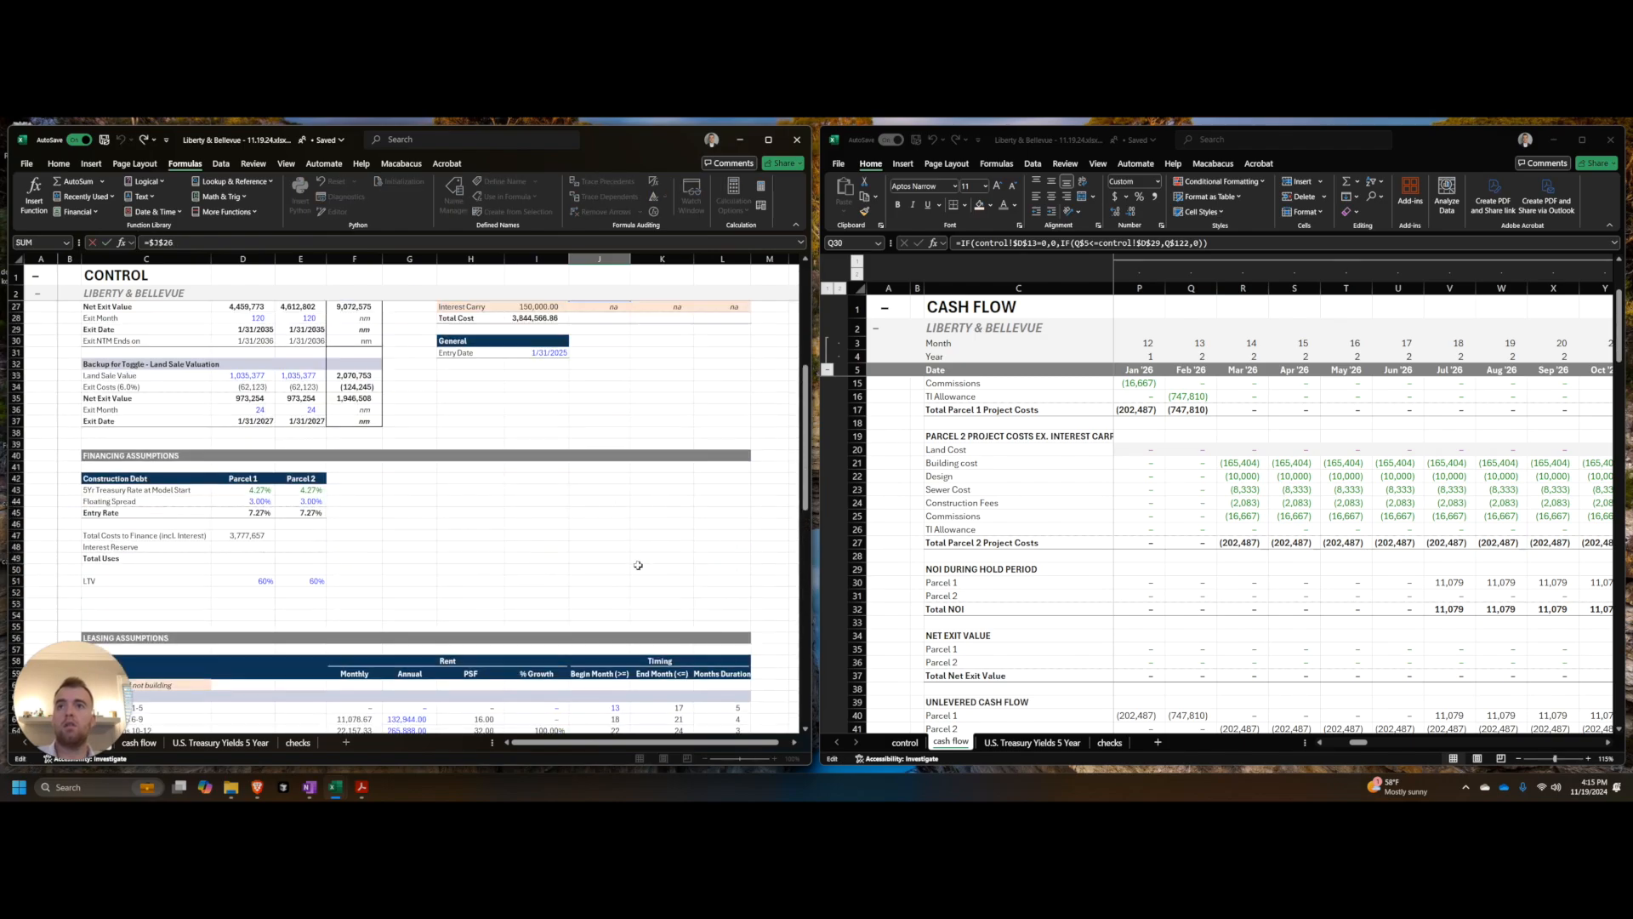
{"action": "key", "text": "ctrl+Return"}
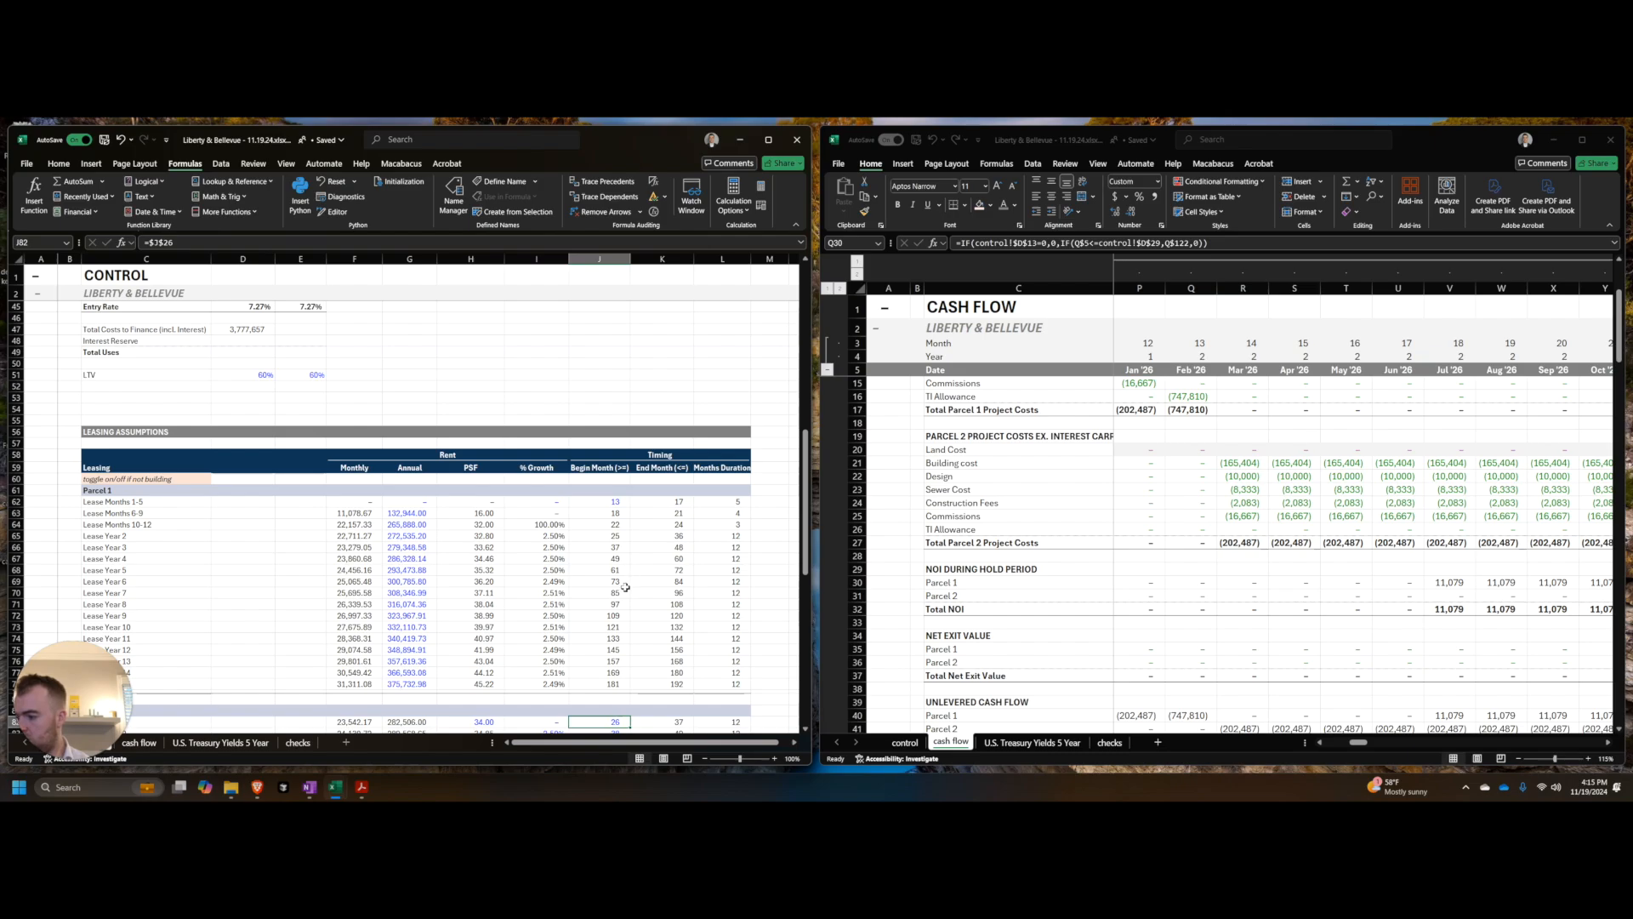
Step: Move the Parcel 1 Total Costs to Finance amount on the control sheet from D47 to H47
{"action": "left_click", "coordinate": [1190, 582]}
{"action": "scroll", "coordinate": [1123, 673], "scroll_direction": "down", "scroll_amount": 5}
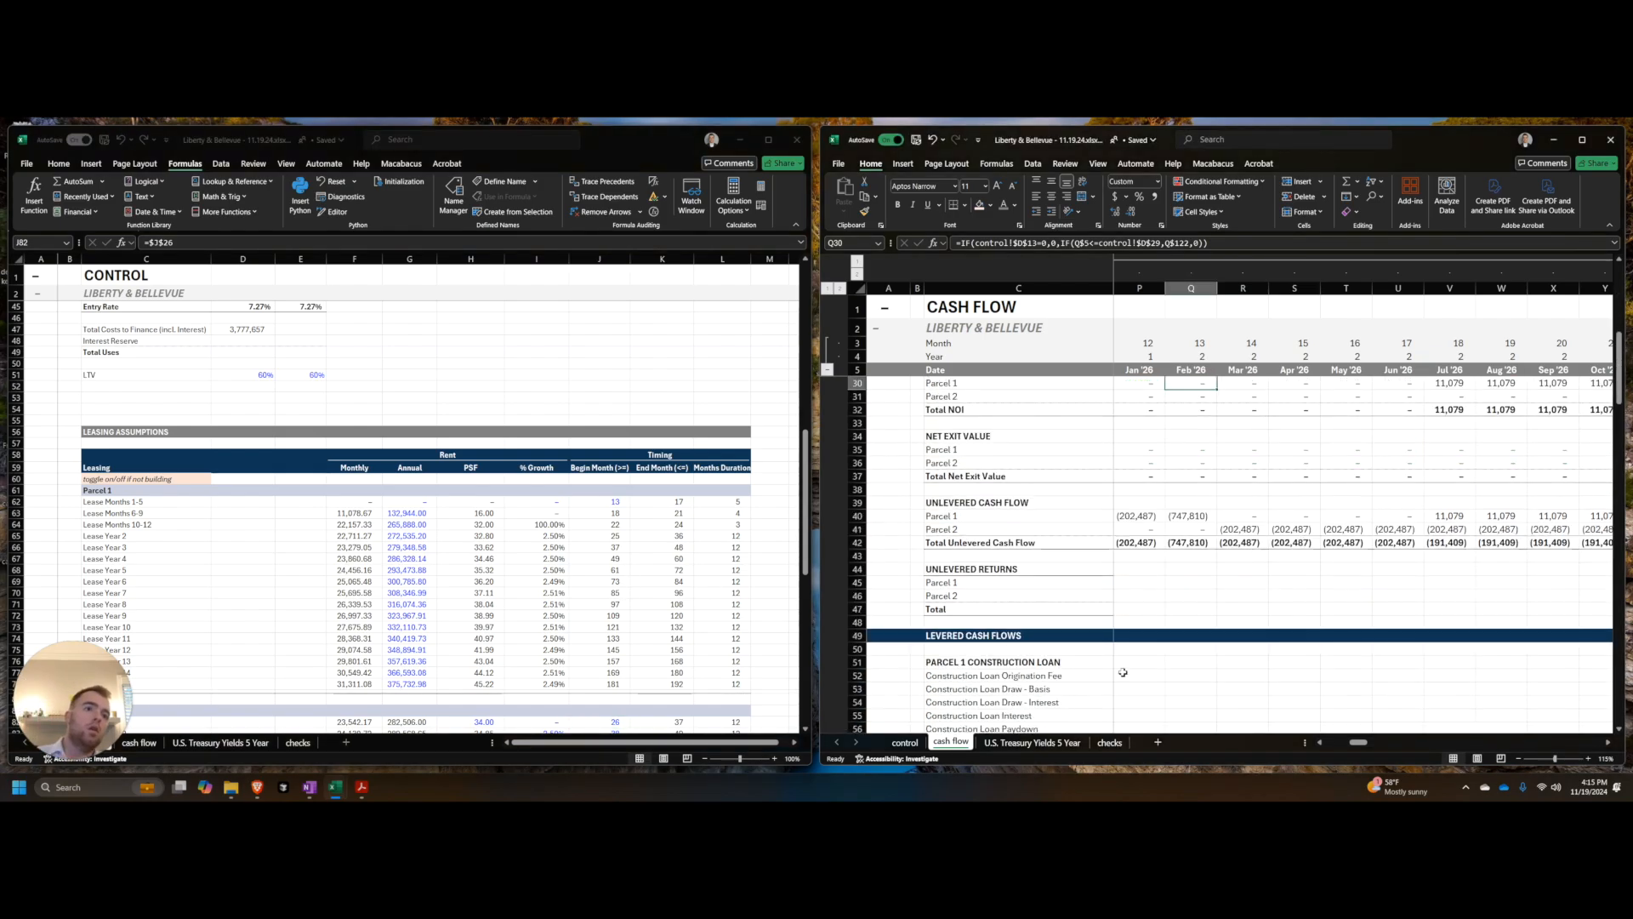
{"action": "left_click", "coordinate": [905, 742]}
{"action": "left_click", "coordinate": [950, 743]}
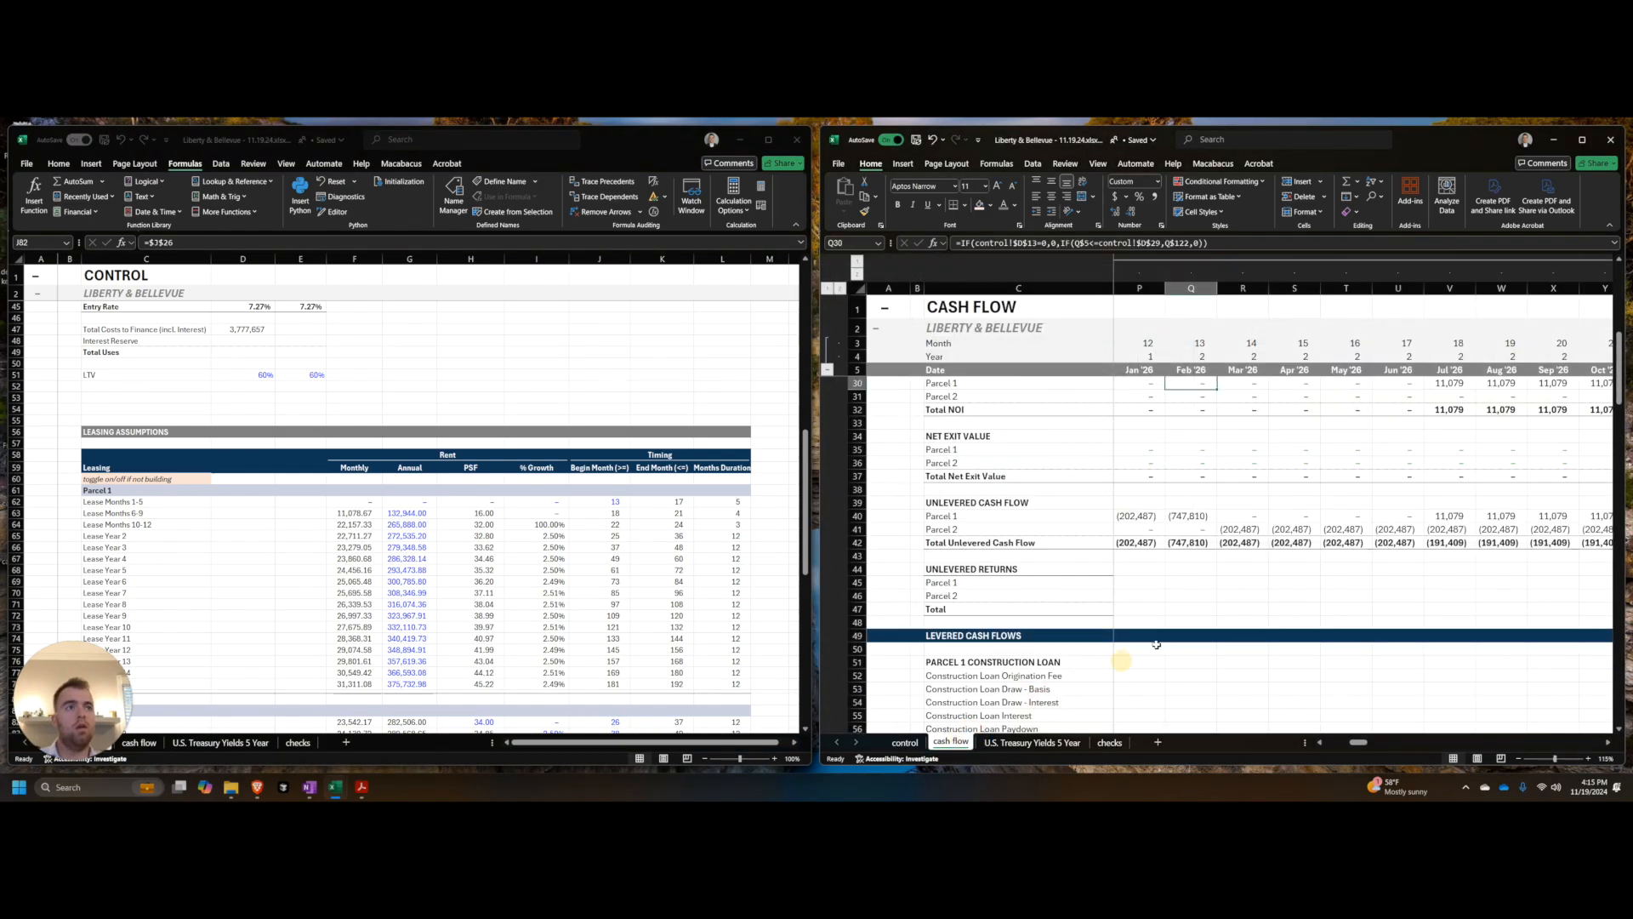
{"action": "scroll", "coordinate": [984, 704], "scroll_direction": "down", "scroll_amount": 2}
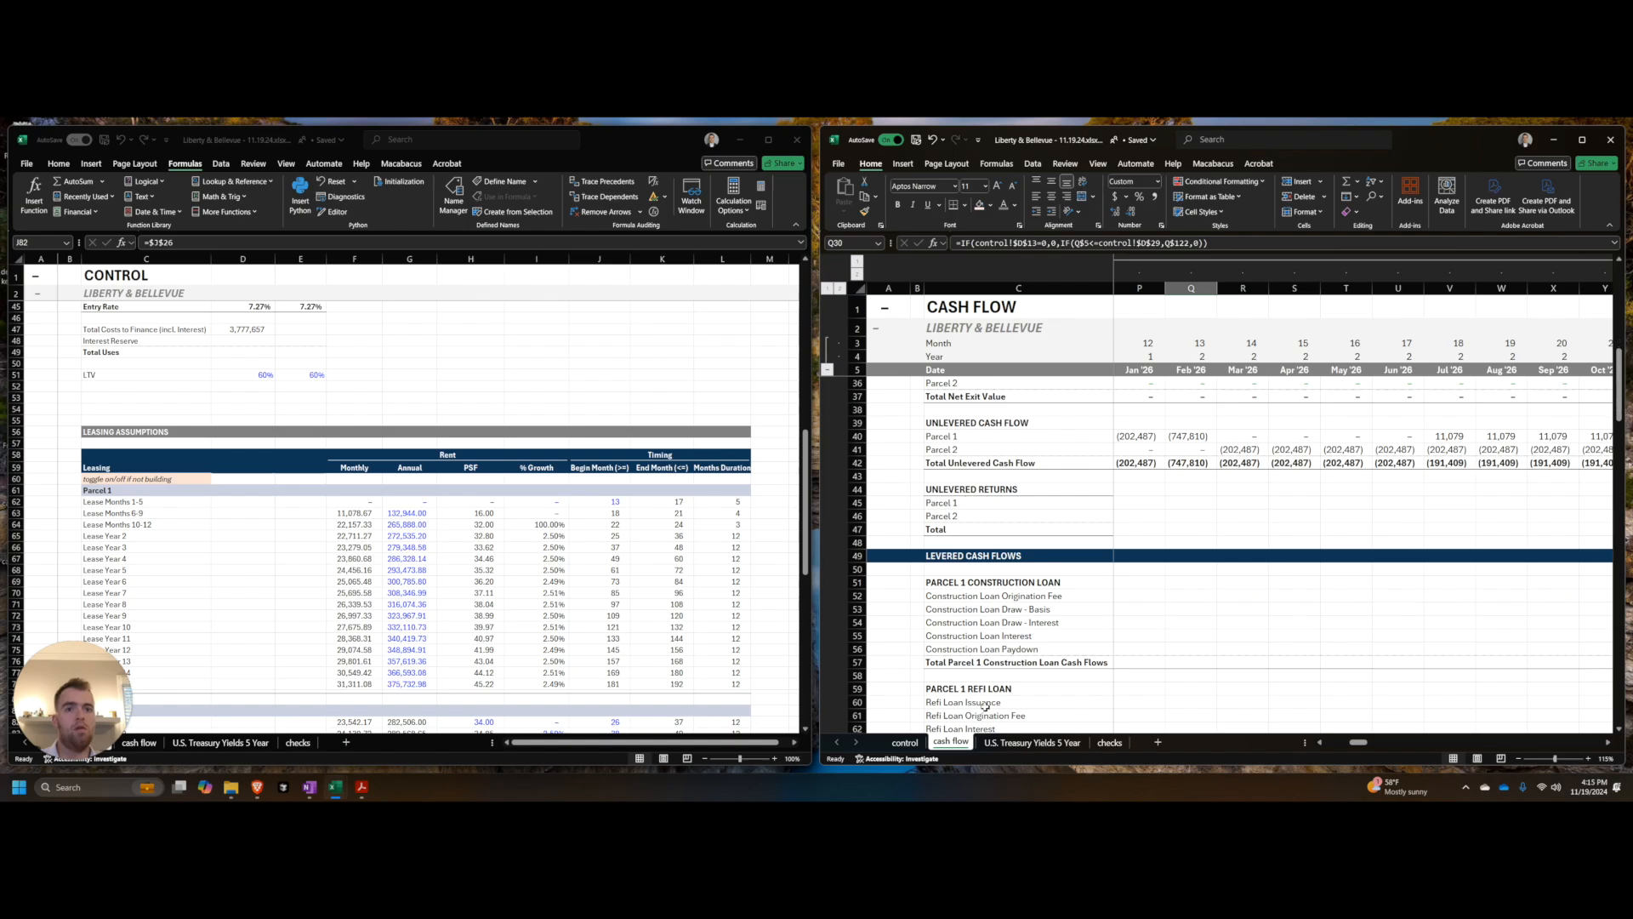
{"action": "left_click", "coordinate": [905, 742]}
{"action": "left_click", "coordinate": [1055, 627]}
{"action": "key", "text": "ctrl+x"}
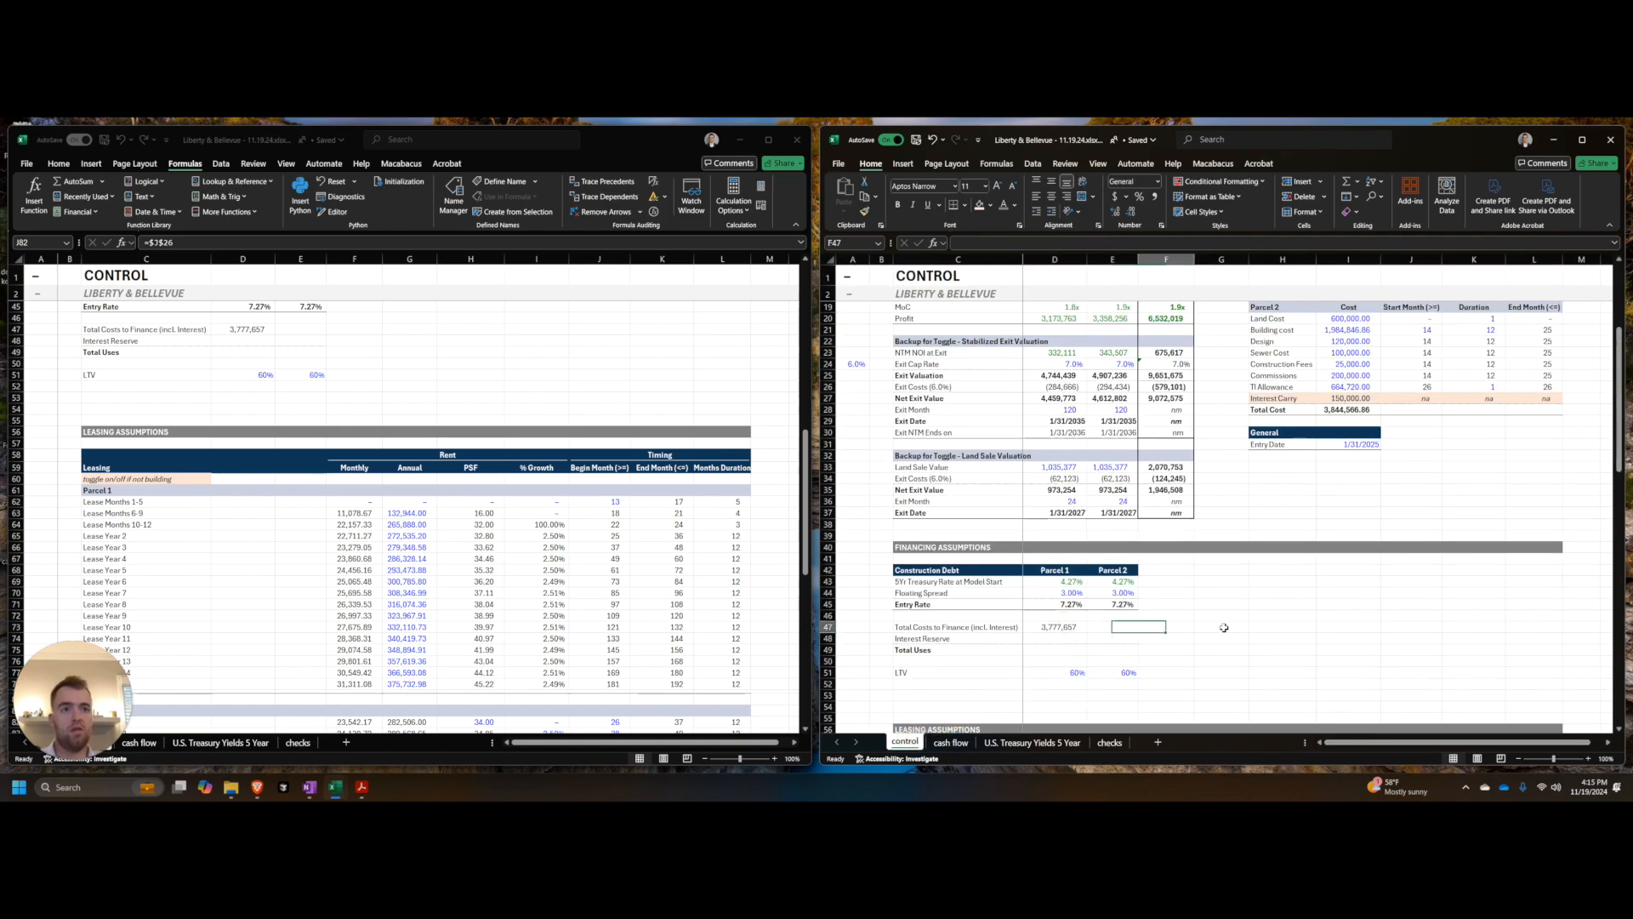
{"action": "key", "text": "Right"}
{"action": "key", "text": "Right"}
{"action": "key", "text": "Right"}
{"action": "key", "text": "Right"}
{"action": "key", "text": "Return"}
{"action": "key", "text": "ctrl+Left"}
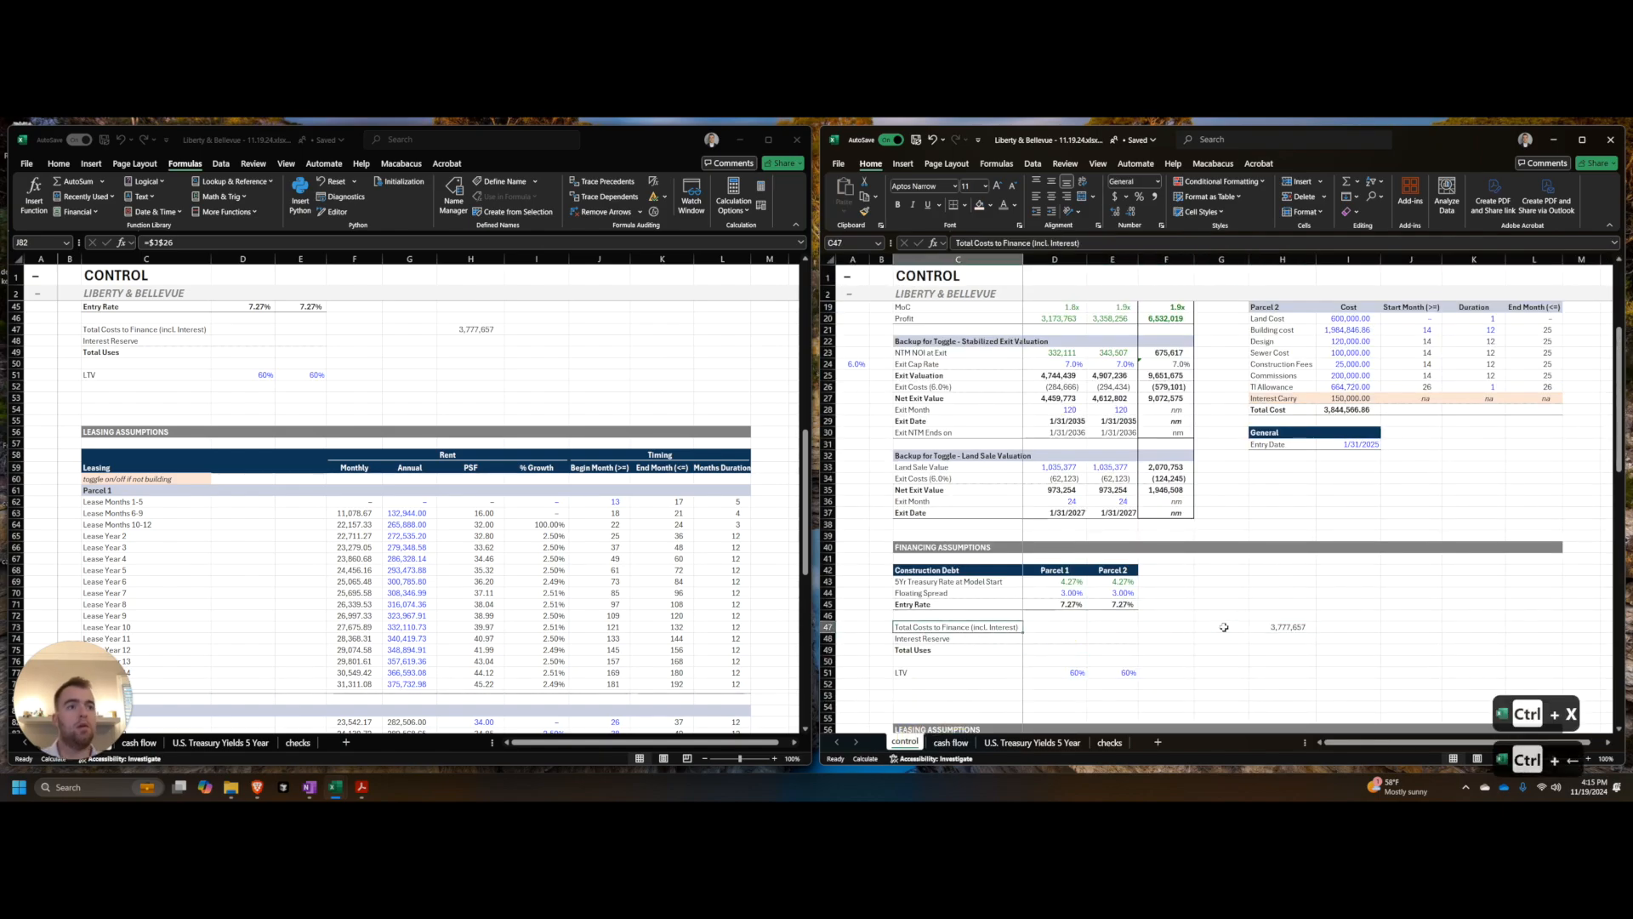
{"action": "key", "text": "shift+space"}
{"action": "key", "text": "ctrl+shift+equal"}
{"action": "key", "text": "ctrl+shift+equal"}
{"action": "key", "text": "ctrl+shift+equal"}
{"action": "key", "text": "ctrl+shift+equal"}
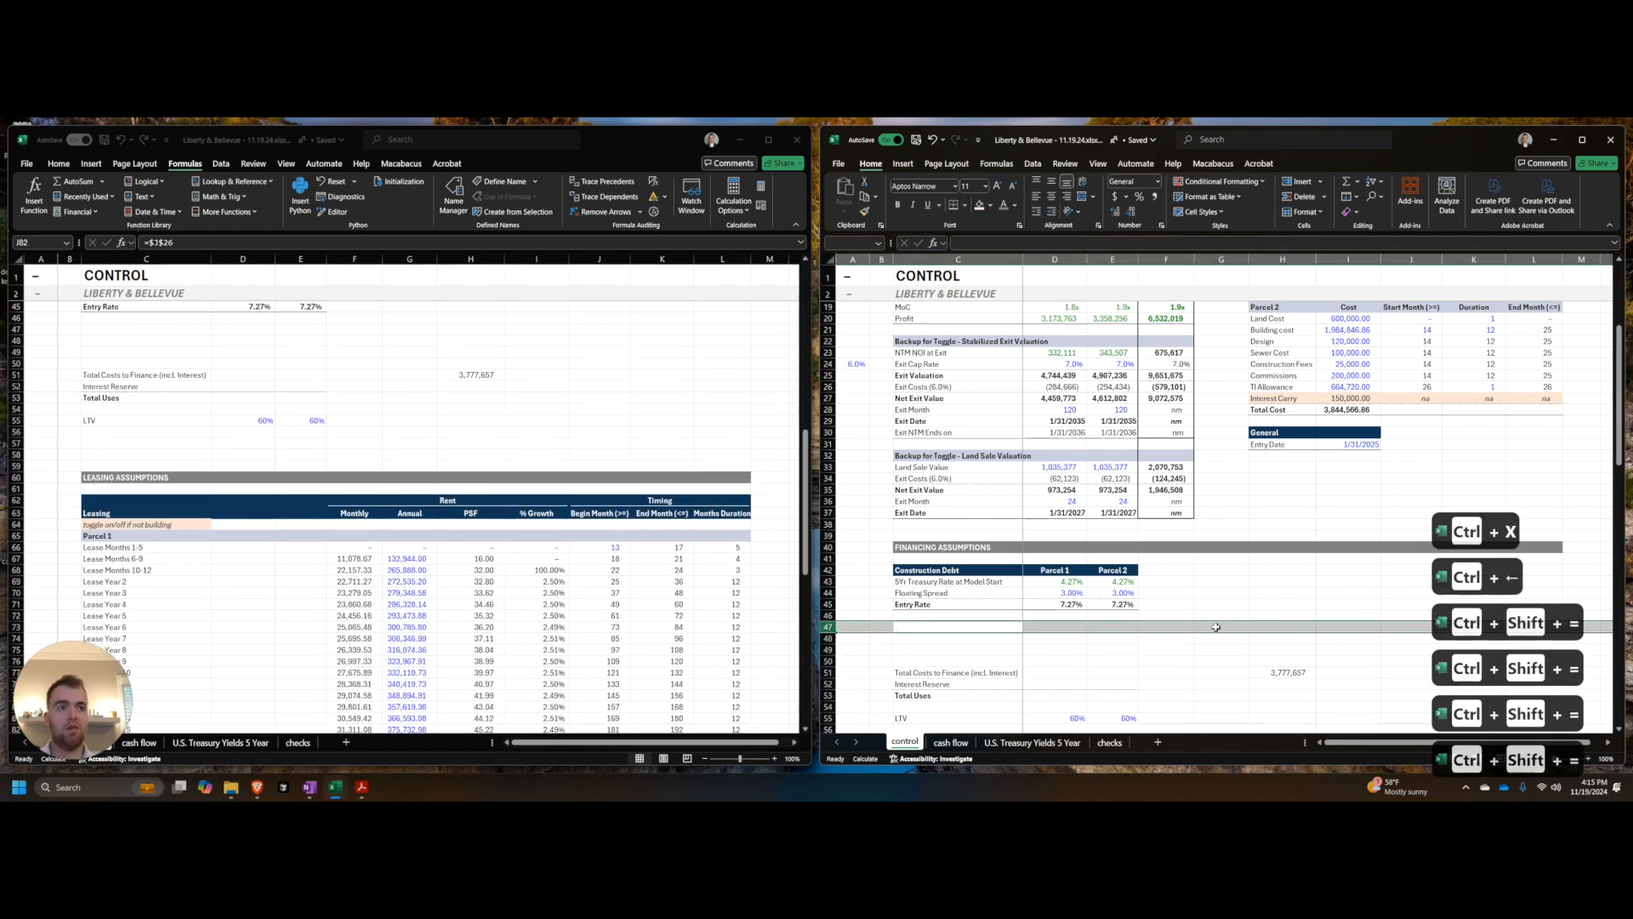
{"action": "key", "text": "shift+Down"}
{"action": "key", "text": "shift+Down"}
{"action": "key", "text": "shift+Down"}
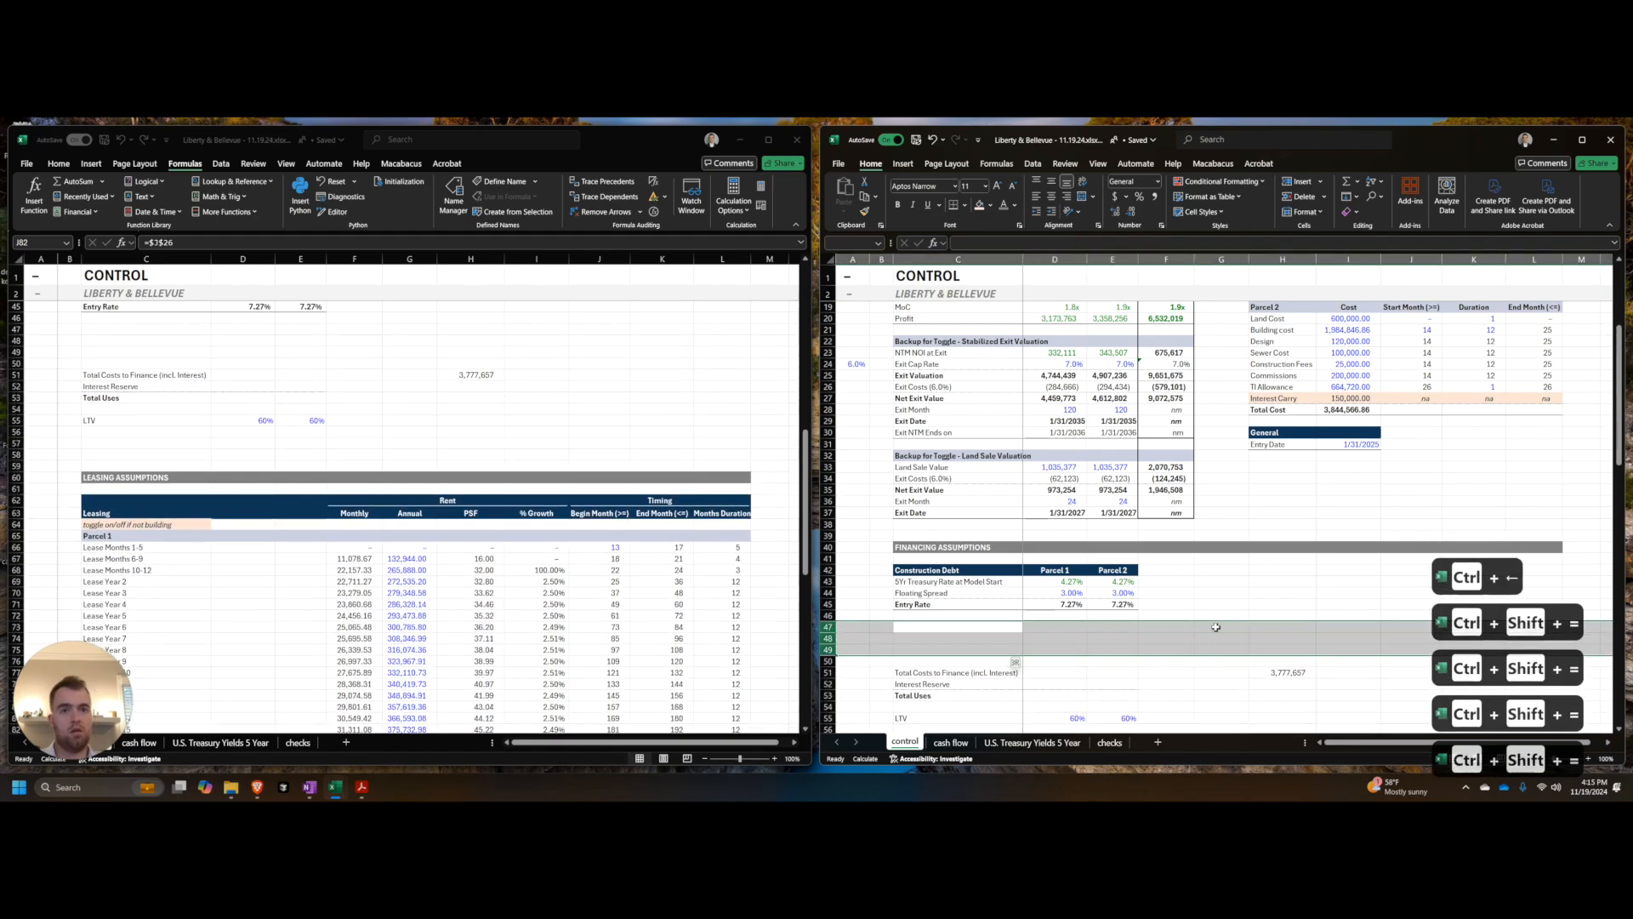
{"action": "key", "text": "ctrl+minus"}
Step: Move the Parcel 1 financing cost amount from H47 back to D47
{"action": "key", "text": "Right"}
{"action": "key", "text": "ctrl+Right"}
{"action": "key", "text": "ctrl+x"}
{"action": "key", "text": "ctrl+Left"}
{"action": "key", "text": "Right"}
{"action": "key", "text": "Return"}
Step: Rename the row label in C47 as "Total Costs to Finance (ex. Interest)"
{"action": "key", "text": "Left"}
{"action": "key", "text": "F2"}
{"action": "key", "text": "ctrl+shift+Left"}
{"action": "key", "text": "ctrl+shift+Left"}
{"action": "key", "text": "ctrl+shift+Left"}
{"action": "key", "text": "ctrl+shift+Left"}
{"action": "type", "text": "ex. Interest)"}
{"action": "key", "text": "Return"}
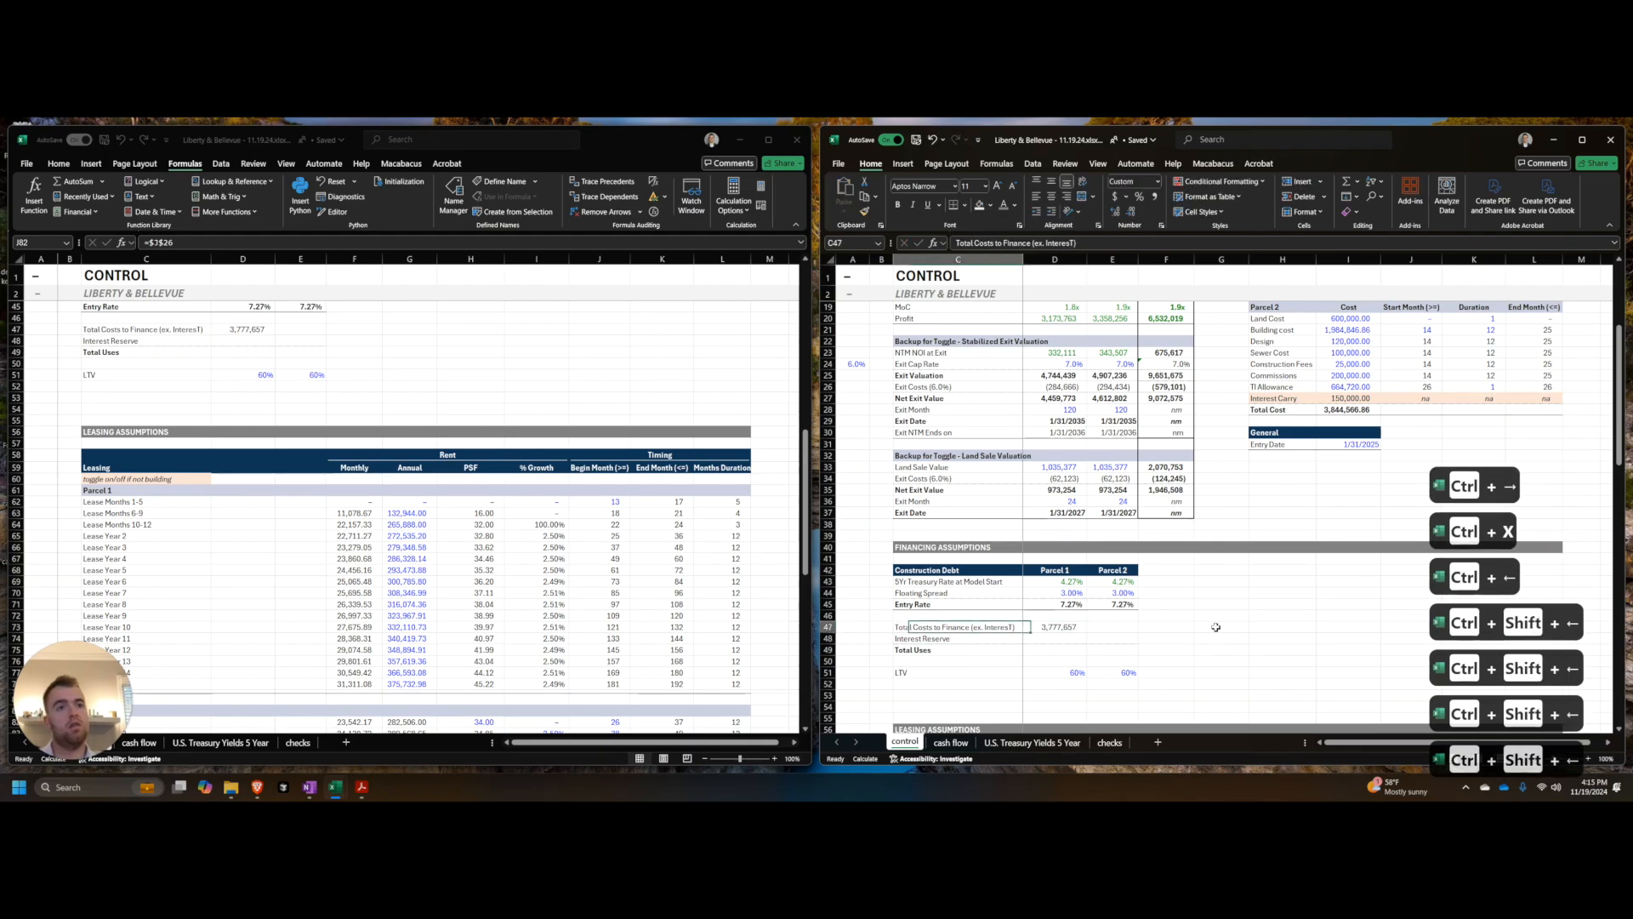
Step: Move the existing Parcel 1 Total Costs to Finance formula from D47 to H47 to serve as a side check
{"action": "key", "text": "Up"}
{"action": "key", "text": "Right"}
{"action": "key", "text": "ctrl+x"}
{"action": "key", "text": "Right"}
{"action": "key", "text": "Right"}
{"action": "key", "text": "Right"}
{"action": "key", "text": "Right"}
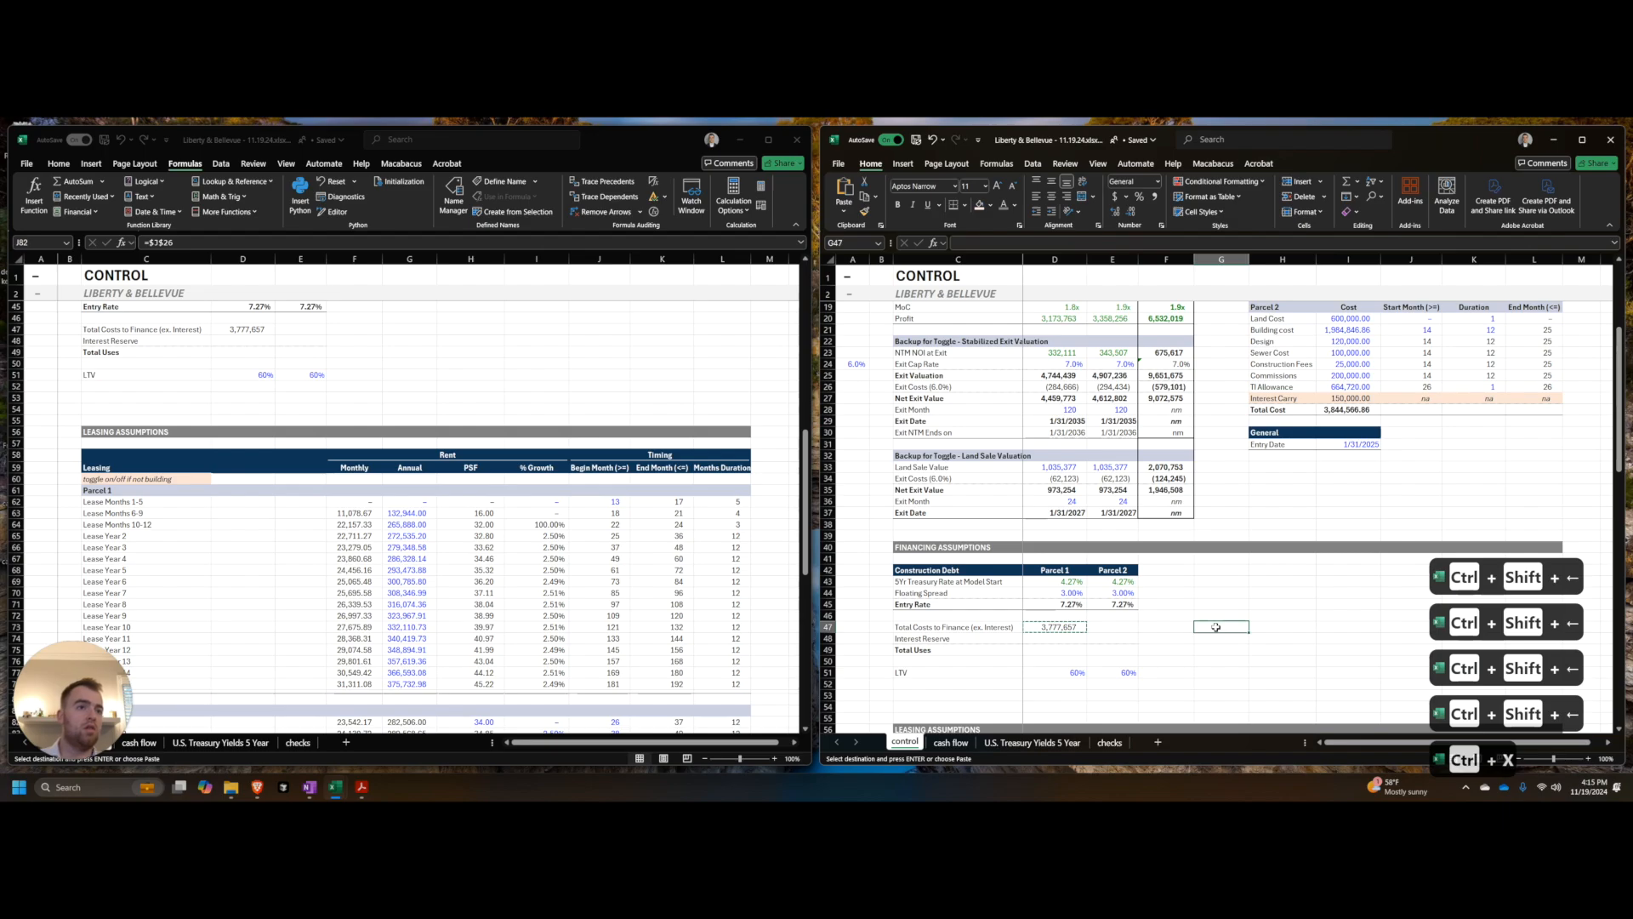
{"action": "key", "text": "Return"}
Step: Add the bold heading "parcel 1 financing costs" in G46 and label the amount in row 47 "negative ucf"
{"action": "key", "text": "Left"}
{"action": "key", "text": "Up"}
{"action": "type", "text": "check"}
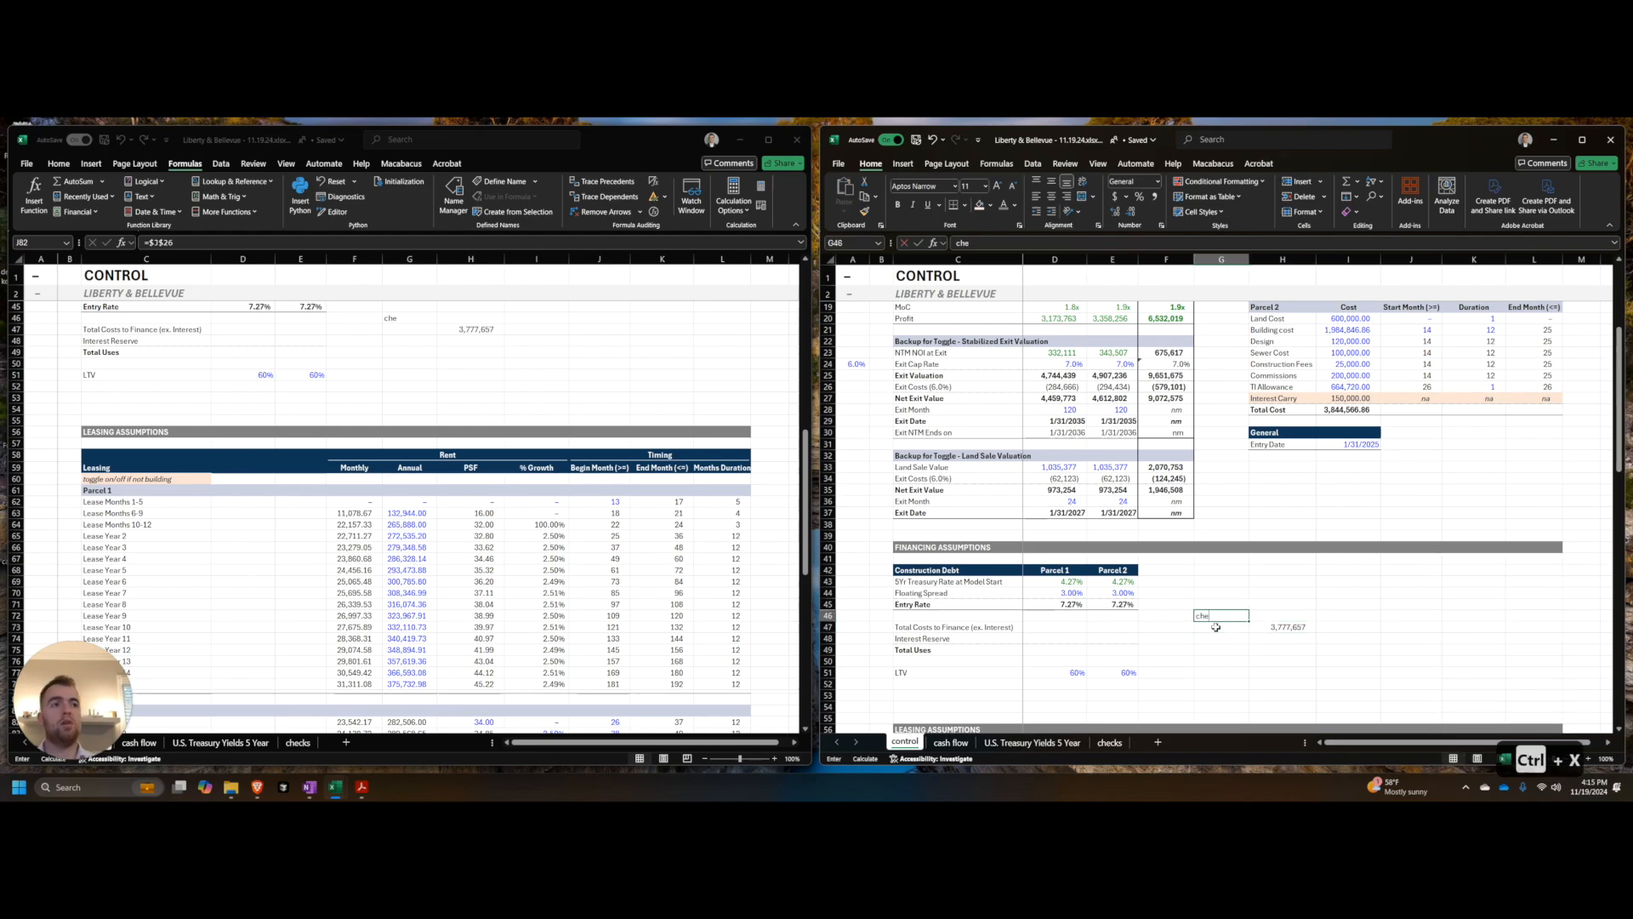
{"action": "key", "text": "Return"}
{"action": "key", "text": "Up"}
{"action": "key", "text": "shift+Right"}
{"action": "key", "text": "ctrl+b"}
{"action": "key", "text": "Down"}
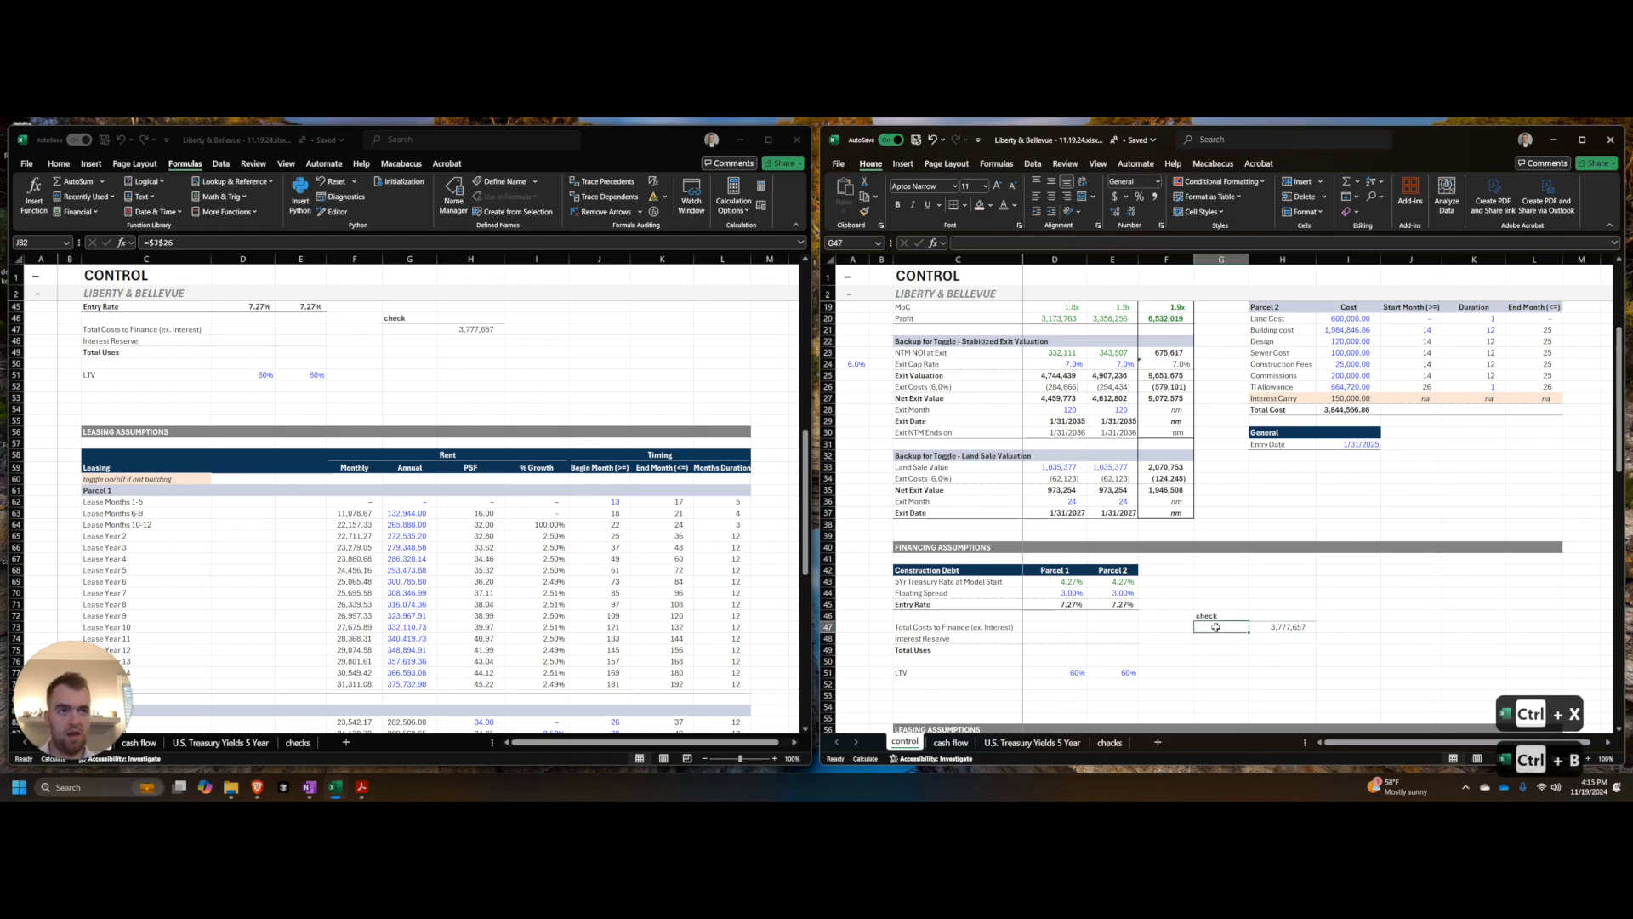
{"action": "type", "text": "par"}
{"action": "key", "text": "Up"}
{"action": "type", "text": "par"}
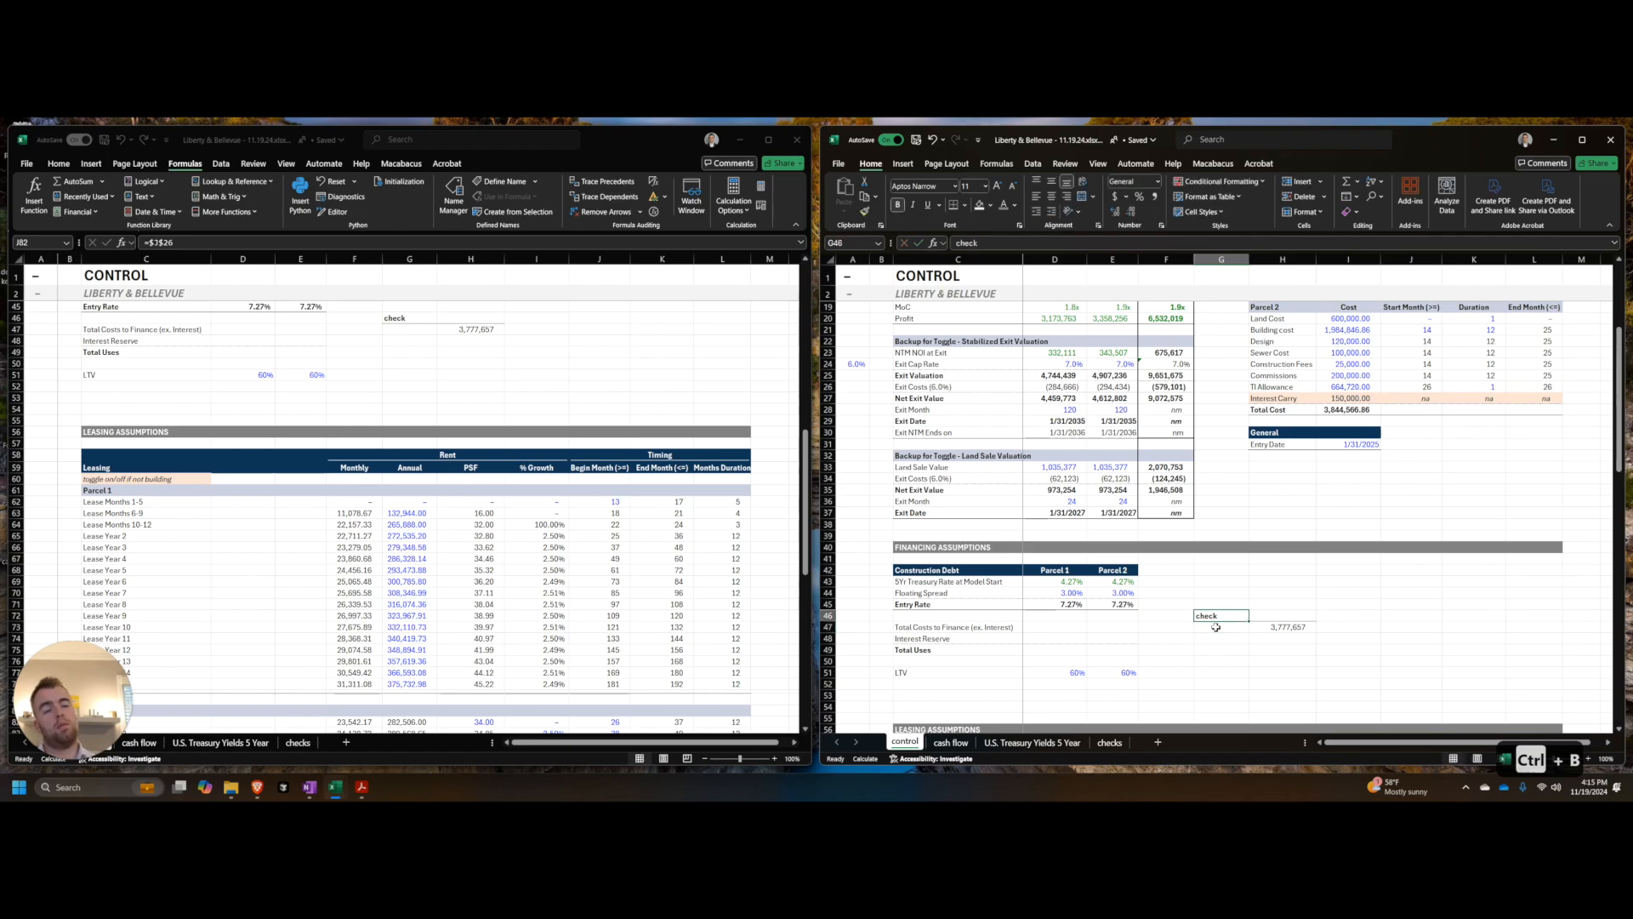
{"action": "type", "text": "cel 1 financing costs"}
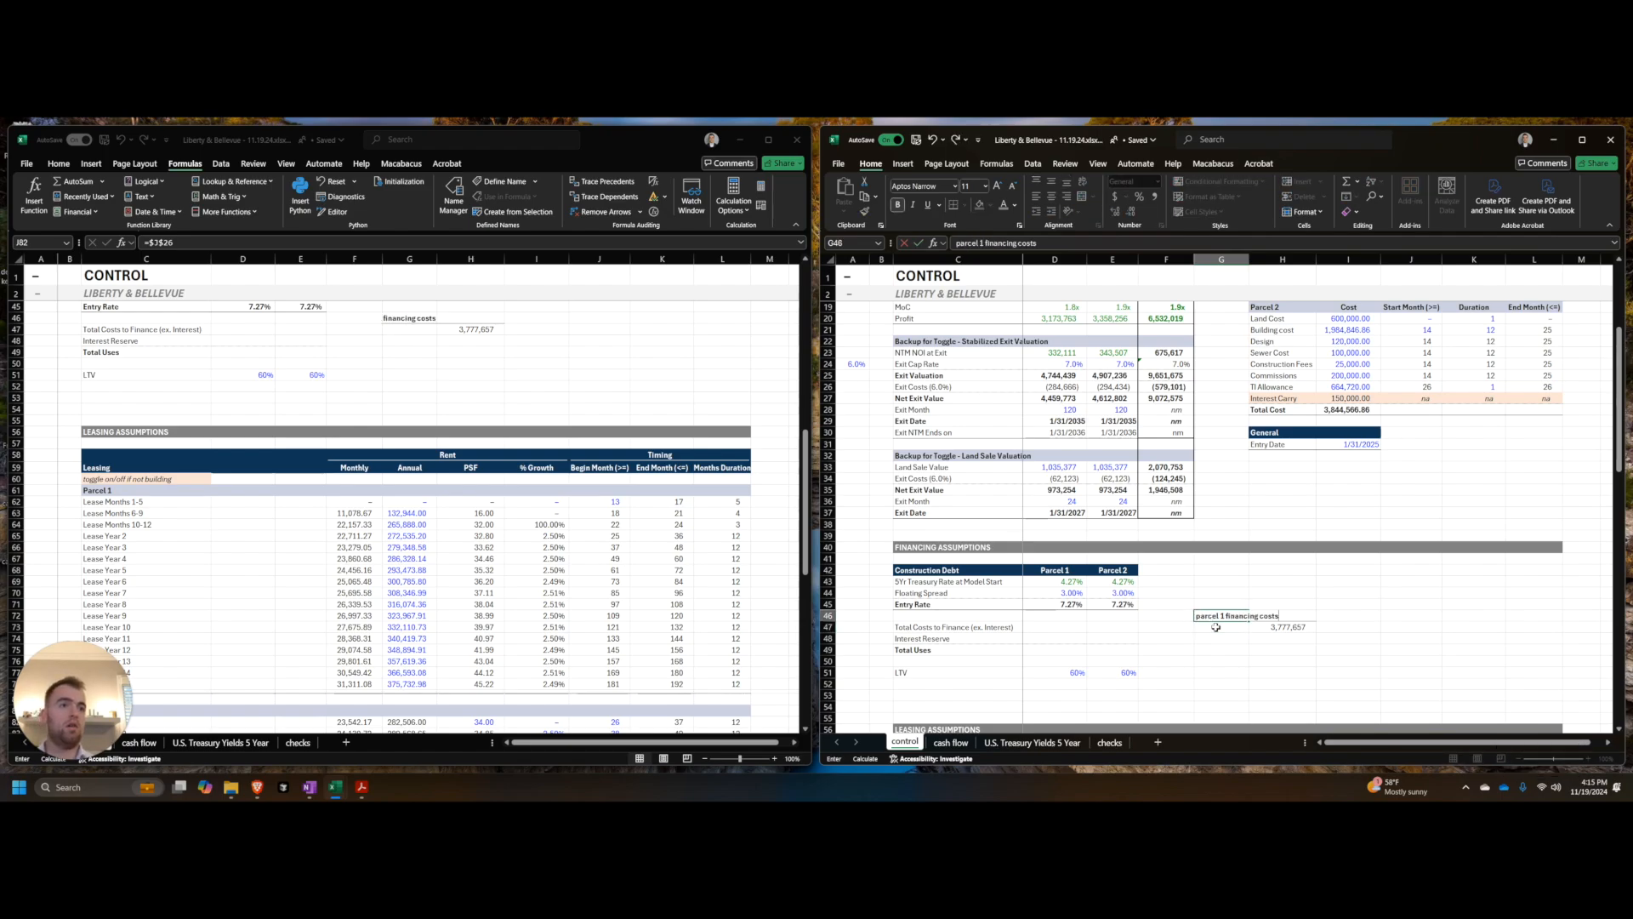
{"action": "key", "text": "Return"}
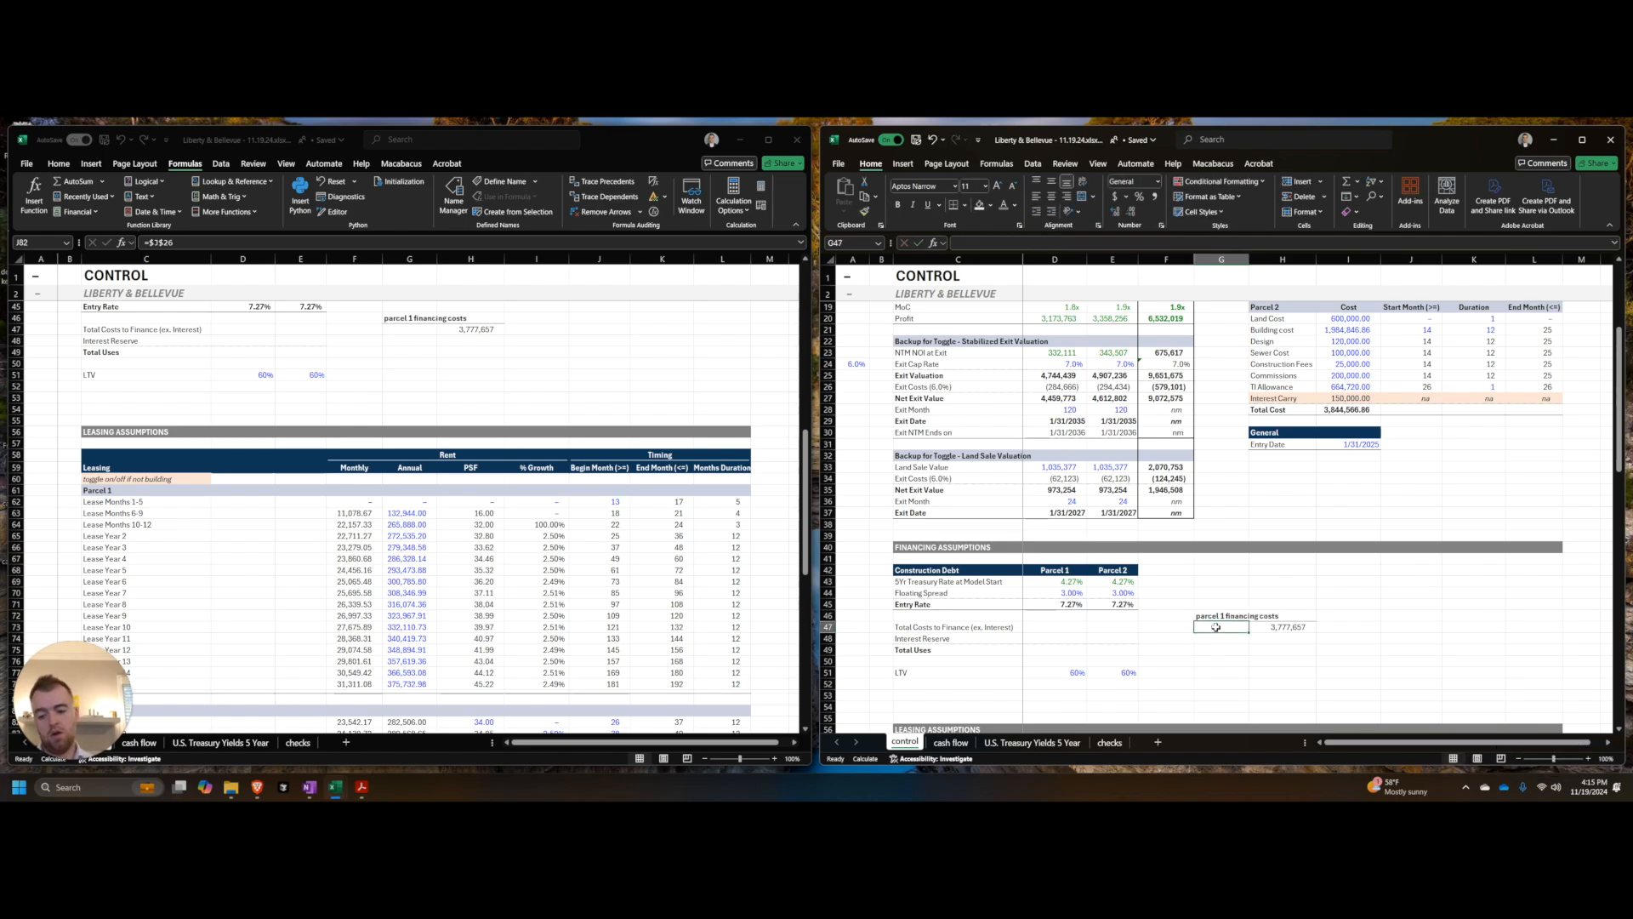
{"action": "type", "text": "negative ucf"}
{"action": "key", "text": "Return"}
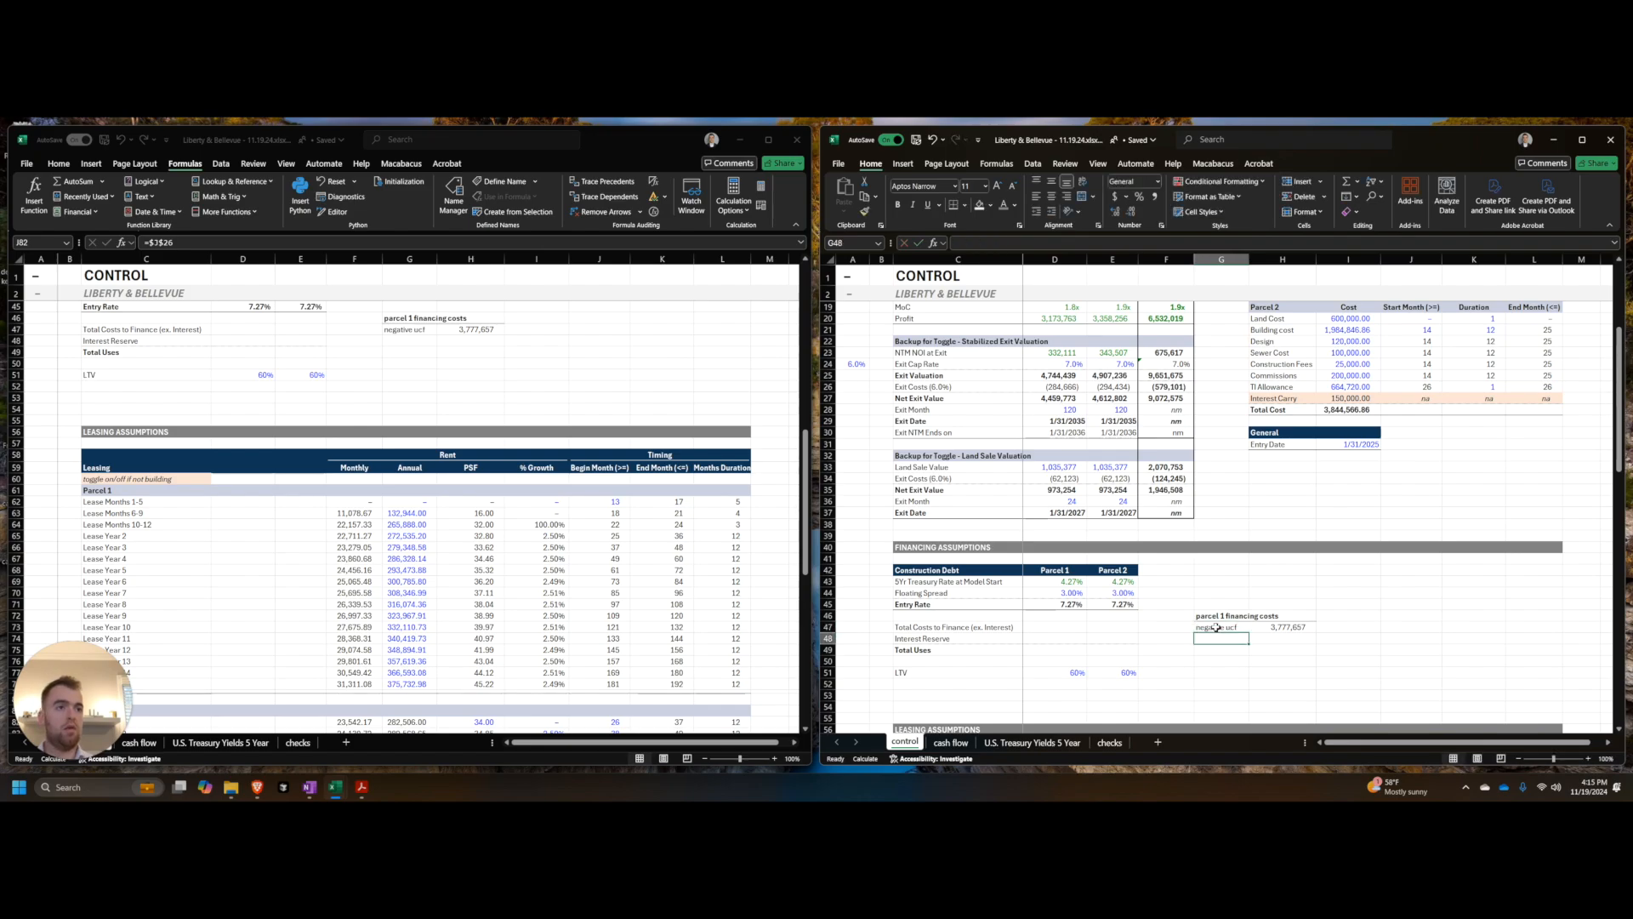
Step: Calculate Parcel 1 Total Costs to Finance in D47 as total cost less interest carry, =I17-I16, and format it without decimals
{"action": "key", "text": "Up"}
{"action": "key", "text": "Left"}
{"action": "key", "text": "Left"}
{"action": "key", "text": "Left"}
{"action": "type", "text": "="}
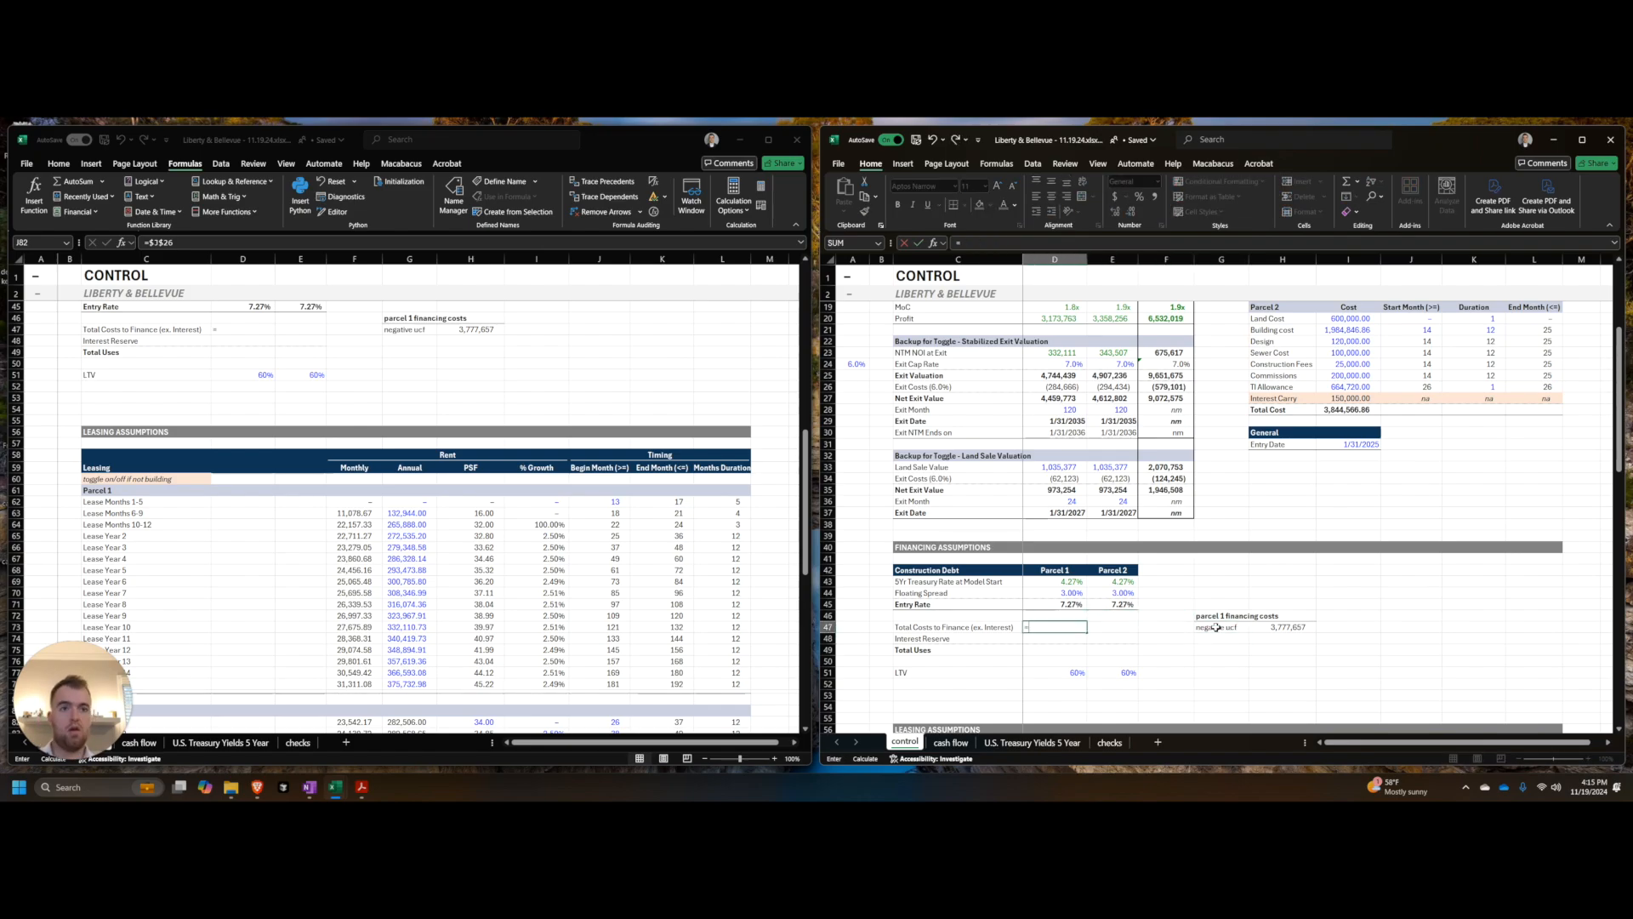
{"action": "scroll", "coordinate": [1267, 534], "scroll_direction": "up", "scroll_amount": 4}
{"action": "left_click", "coordinate": [1349, 421]}
{"action": "left_click", "coordinate": [1355, 411]}
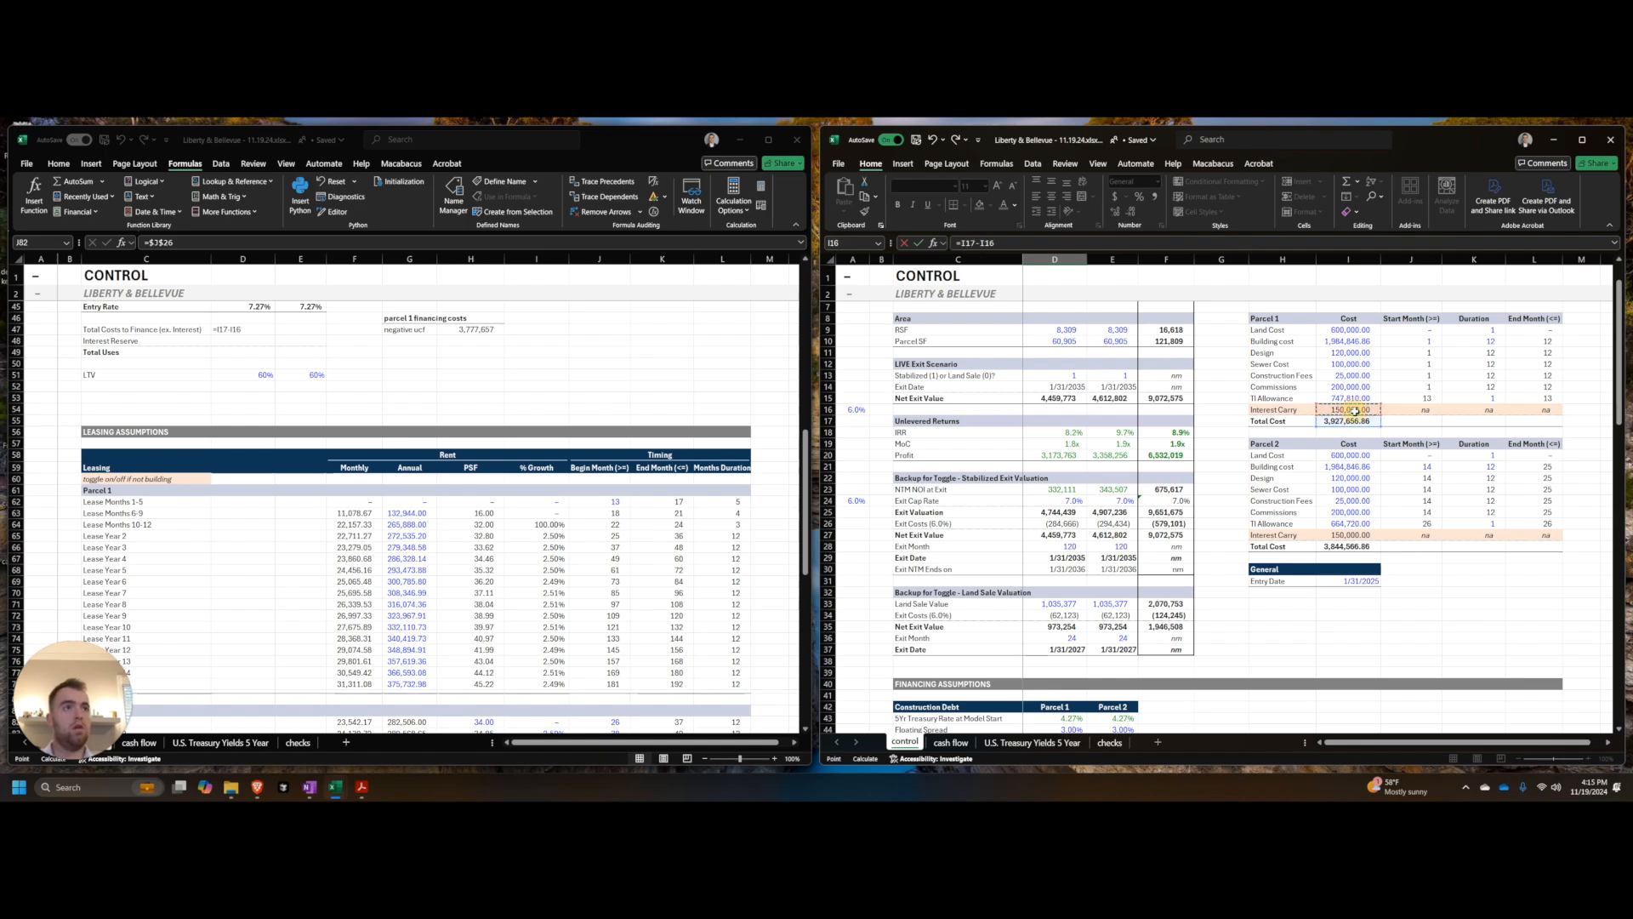
{"action": "key", "text": "Return"}
{"action": "scroll", "coordinate": [1377, 470], "scroll_direction": "up", "scroll_amount": 2}
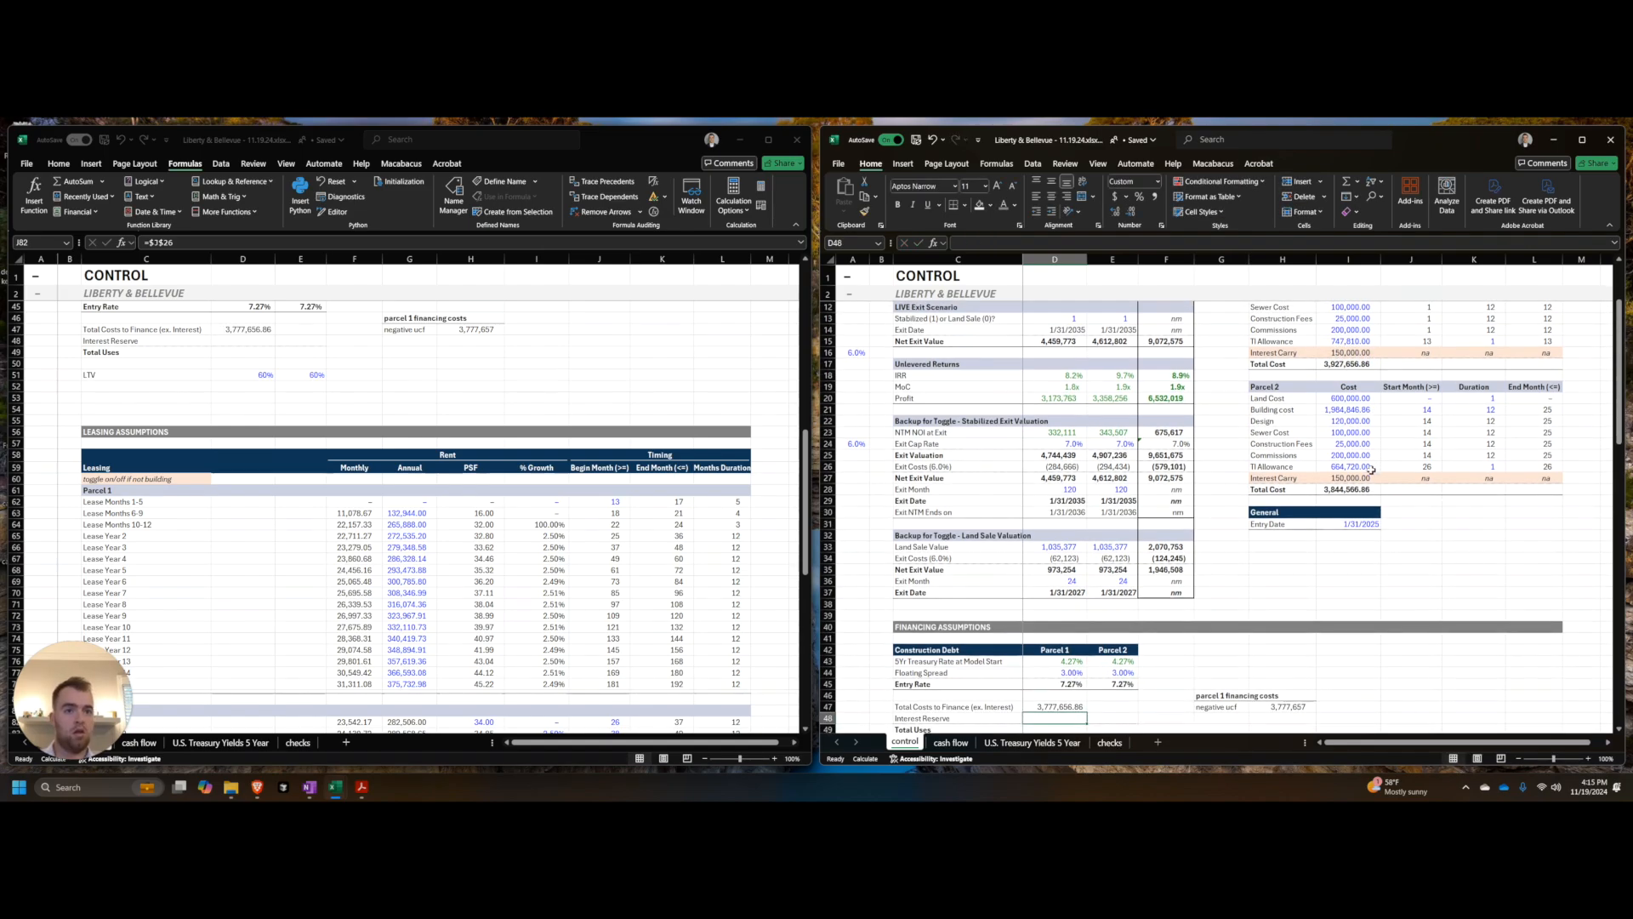
{"action": "scroll", "coordinate": [1318, 442], "scroll_direction": "down", "scroll_amount": 8}
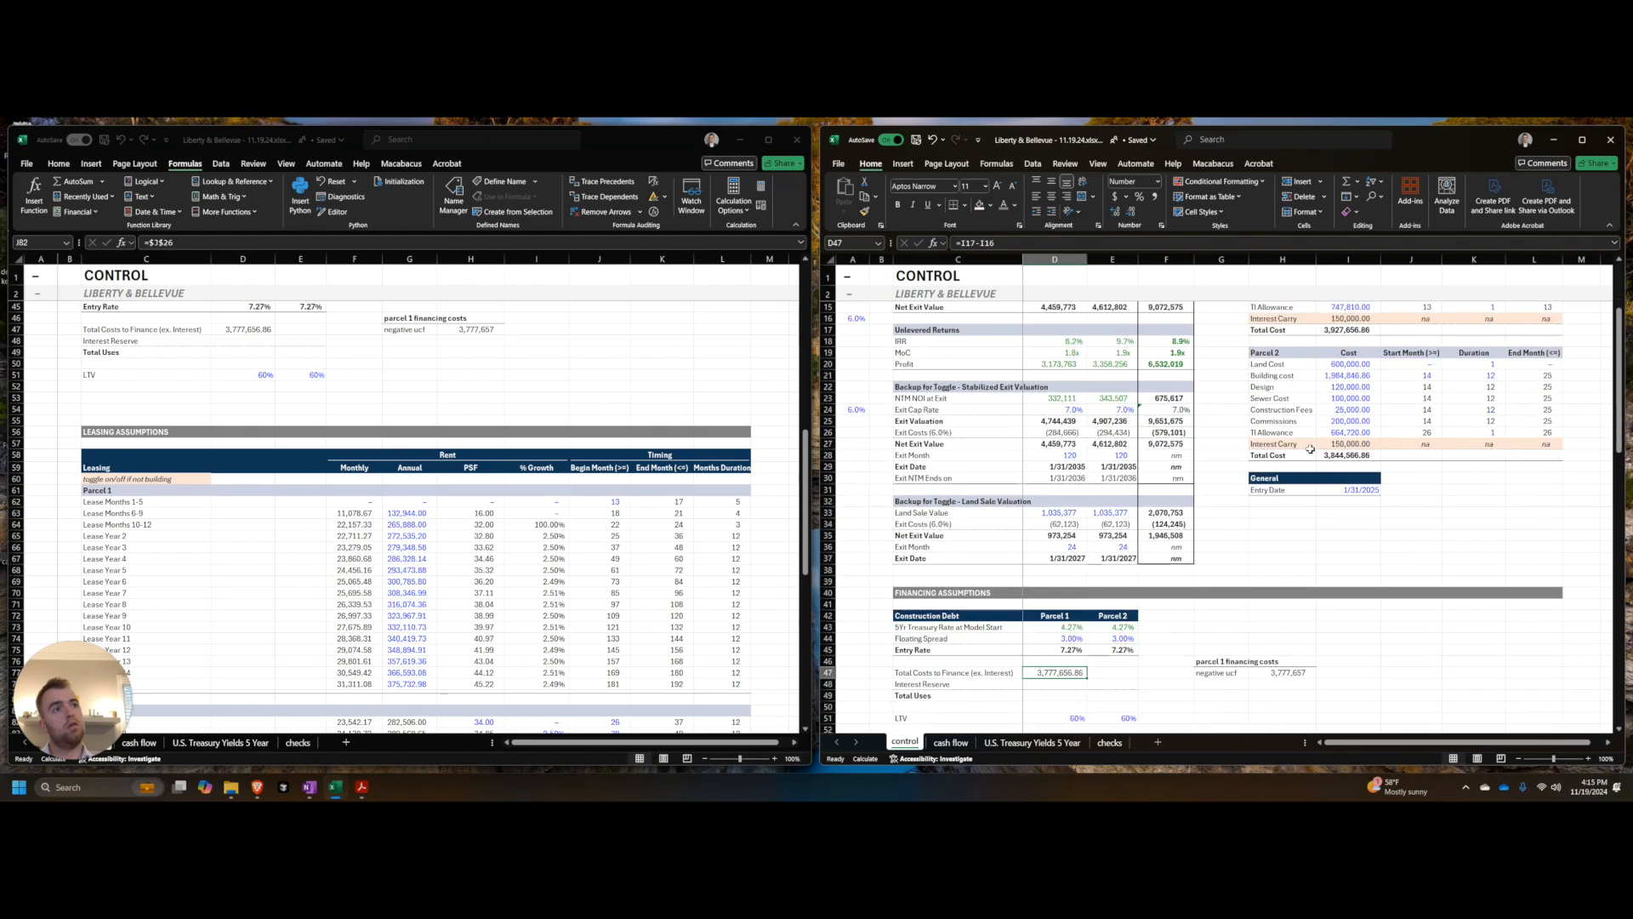
{"action": "key", "text": "ctrl+shift+1"}
{"action": "key", "text": "Down"}
{"action": "key", "text": "Down"}
{"action": "key", "text": "Left"}
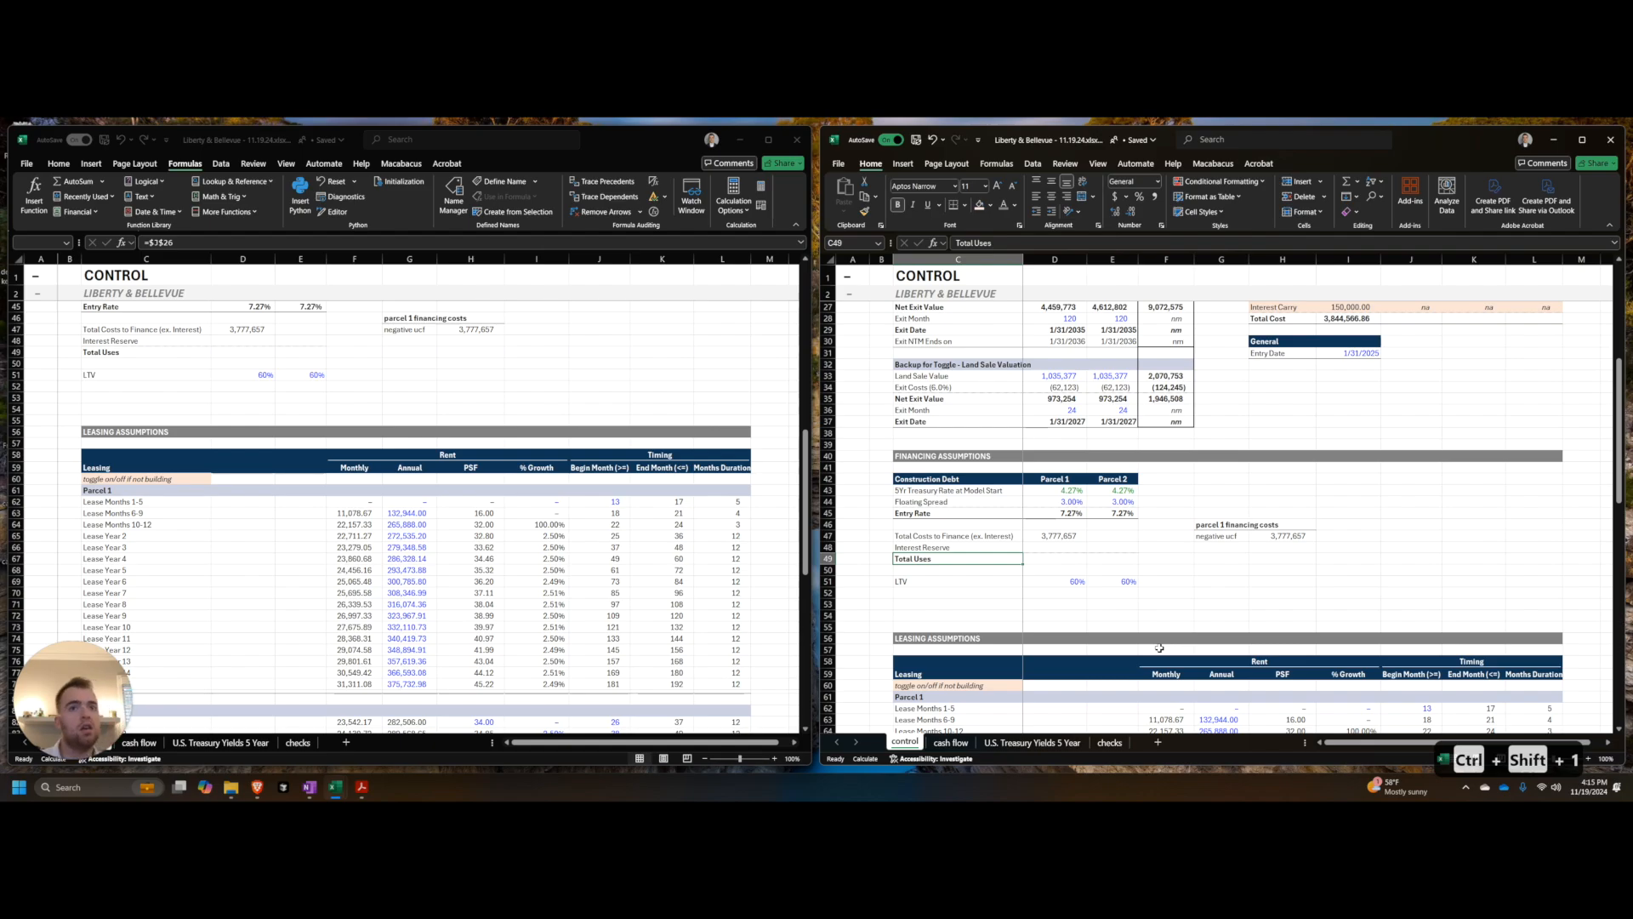
{"action": "key", "text": "F2"}
{"action": "key", "text": "ctrl+shift+Left"}
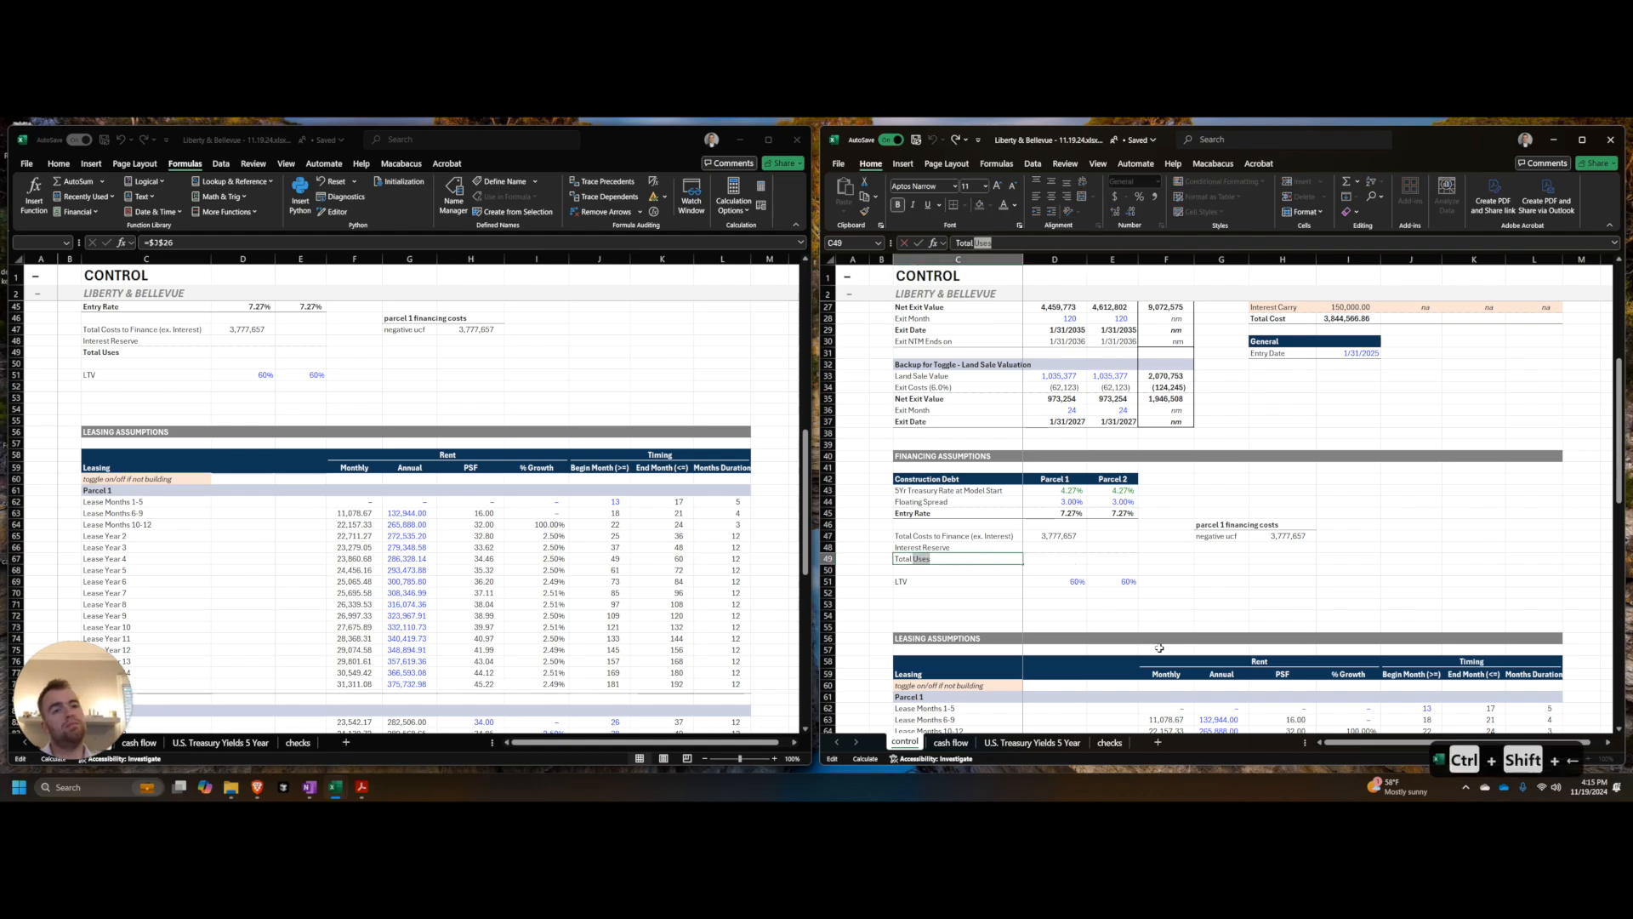
{"action": "key", "text": "ctrl+shift+Left"}
{"action": "key", "text": "Escape"}
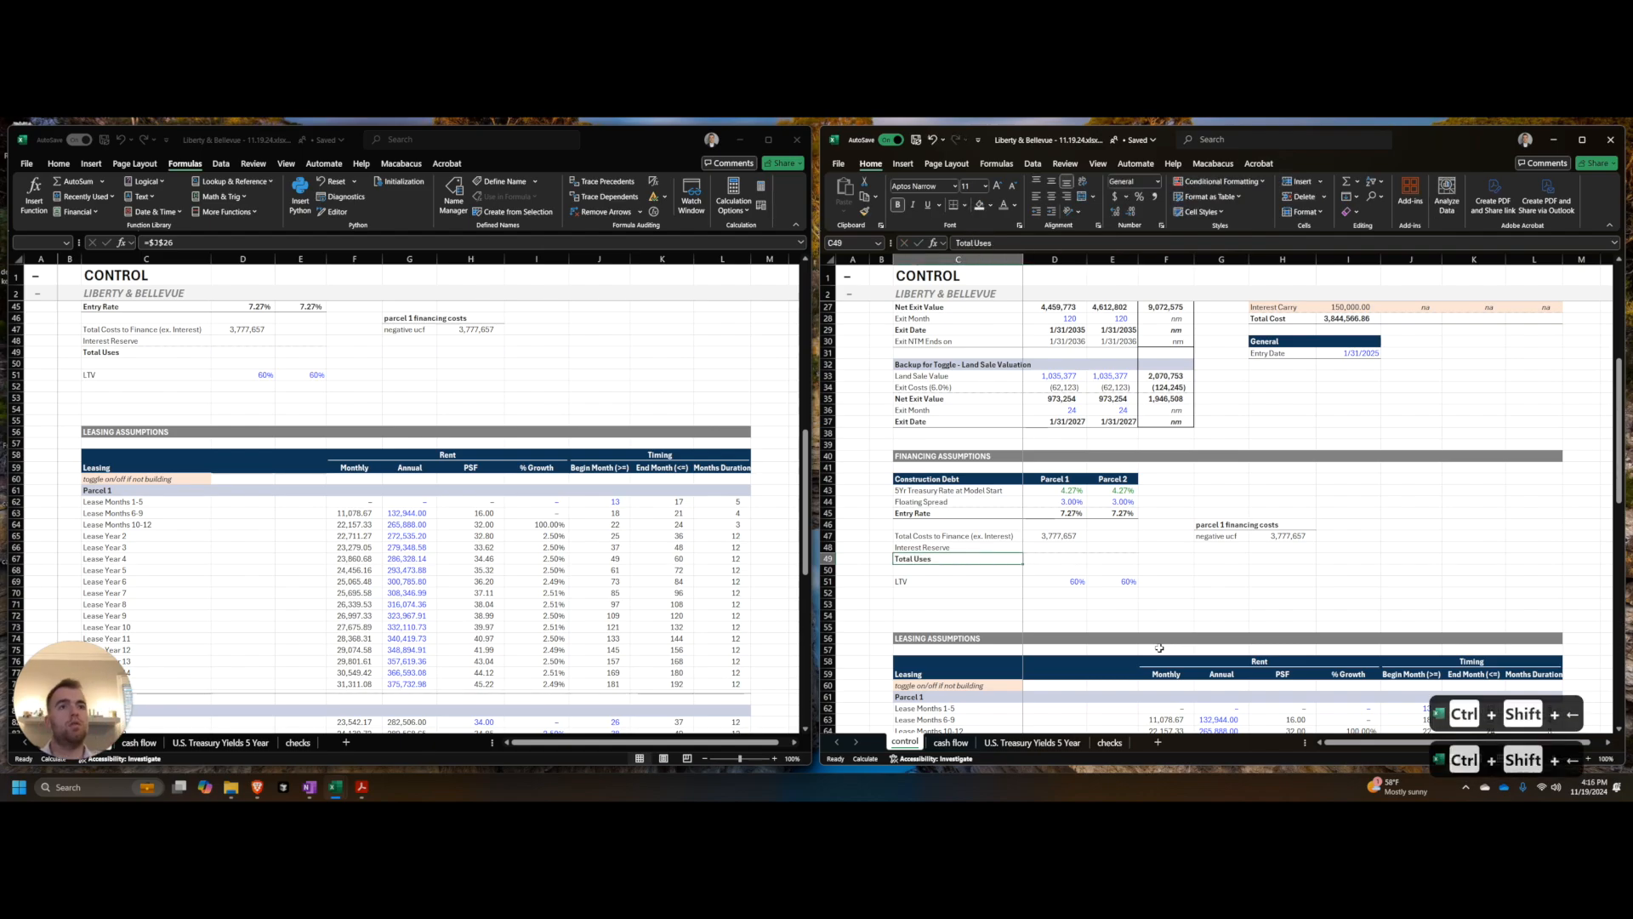
Step: Examine the Parcel 1 construction loan backup on the cash flow sheet, following the Hold Period UCF row out to its total column
{"action": "key", "text": "Up"}
{"action": "key", "text": "Right"}
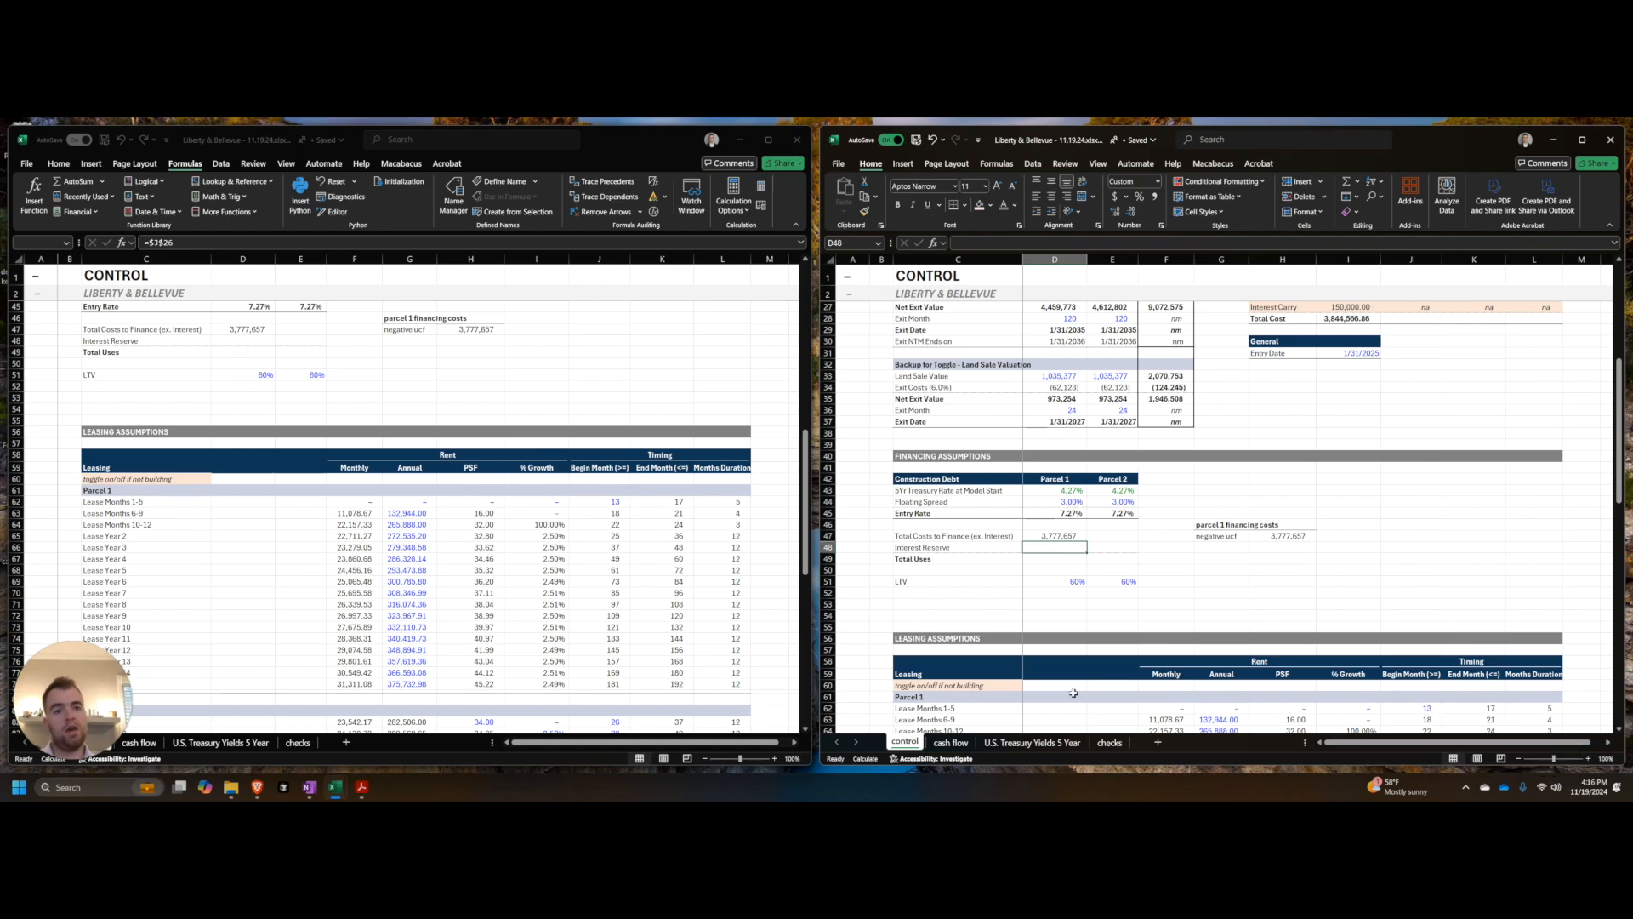
{"action": "key", "text": "ctrl+Page_Down"}
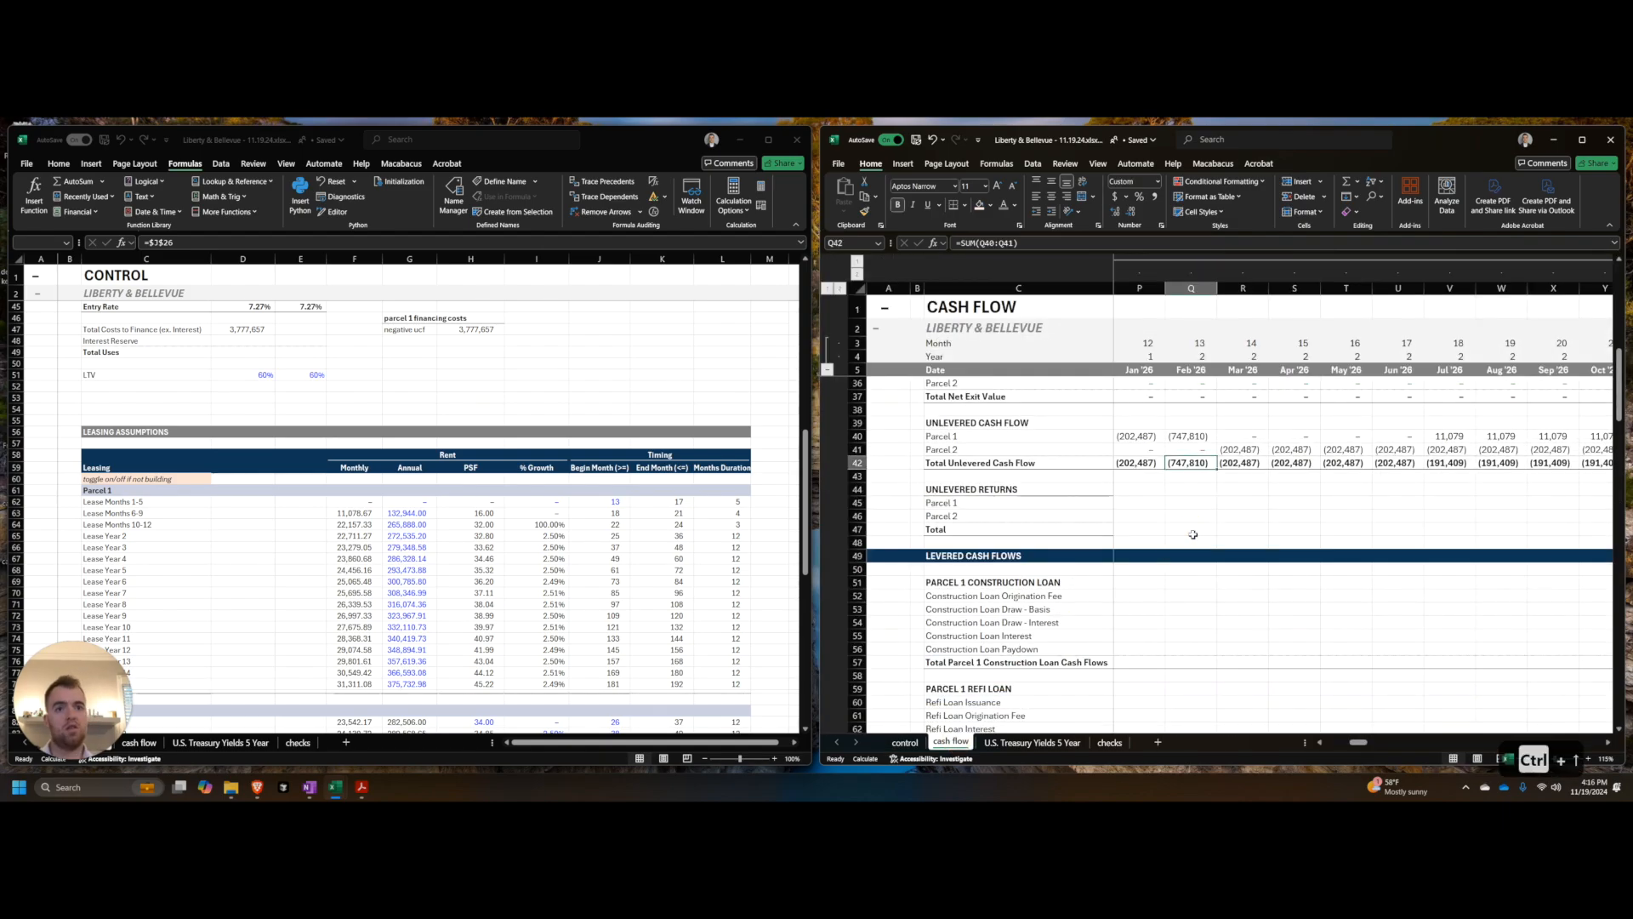
{"action": "key", "text": "ctrl+Left"}
{"action": "scroll", "coordinate": [1202, 544], "scroll_direction": "down", "scroll_amount": 4}
{"action": "scroll", "coordinate": [1202, 544], "scroll_direction": "down", "scroll_amount": 13}
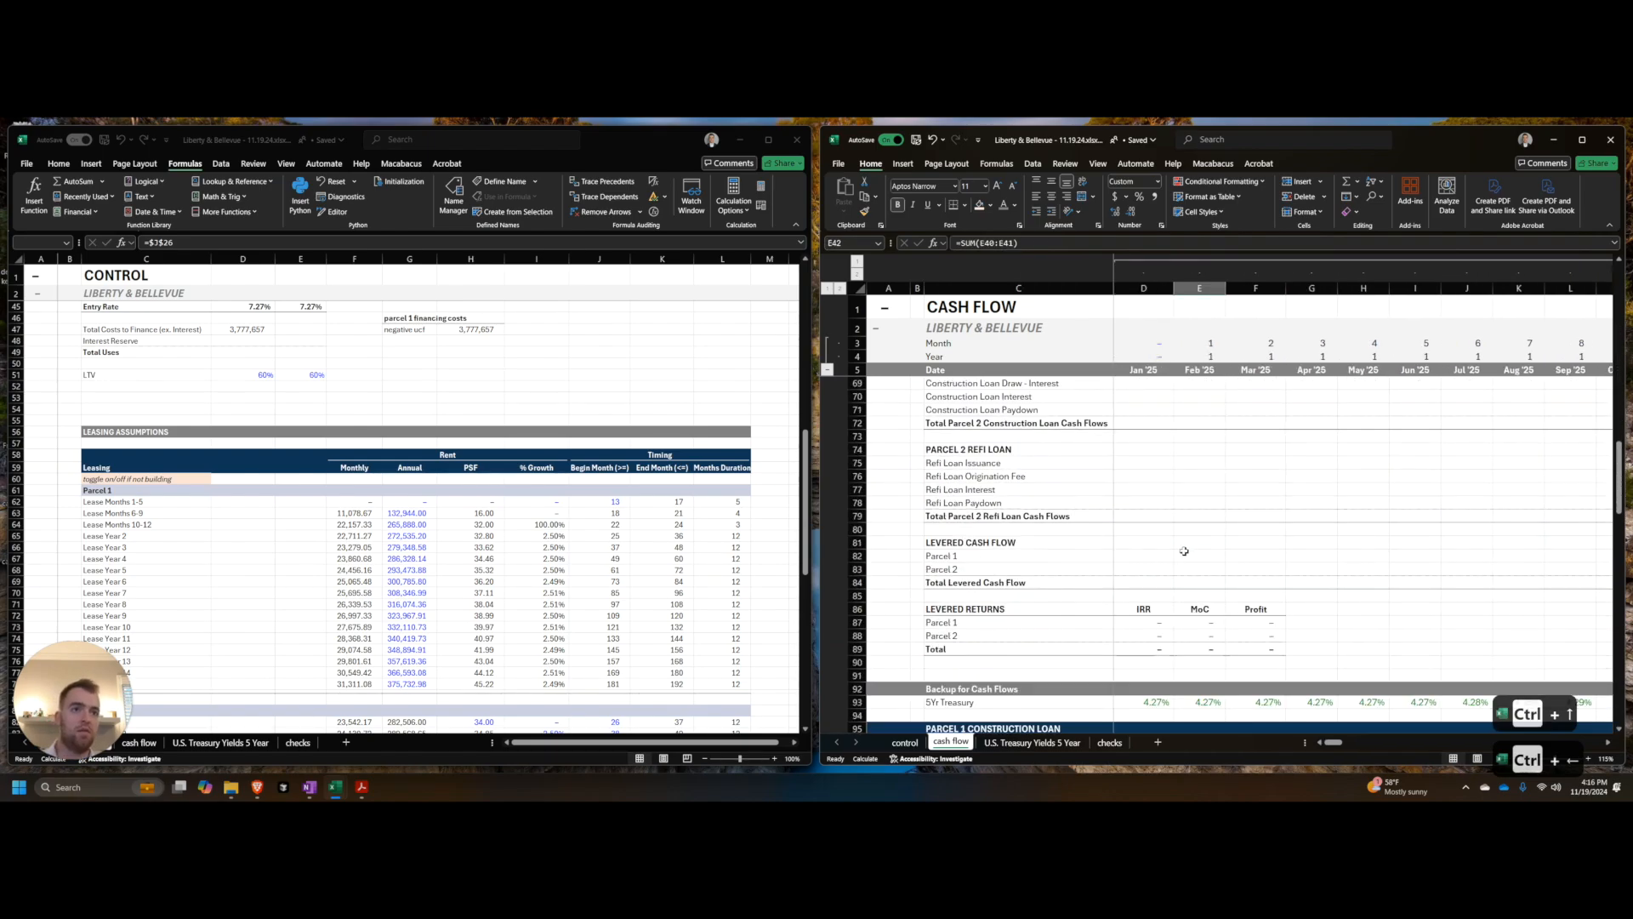
{"action": "left_click", "coordinate": [1179, 517]}
{"action": "key", "text": "Left"}
{"action": "key", "text": "Left"}
{"action": "key", "text": "Up"}
{"action": "key", "text": "ctrl+Right"}
{"action": "key", "text": "ctrl+Right"}
{"action": "key", "text": "ctrl+Right"}
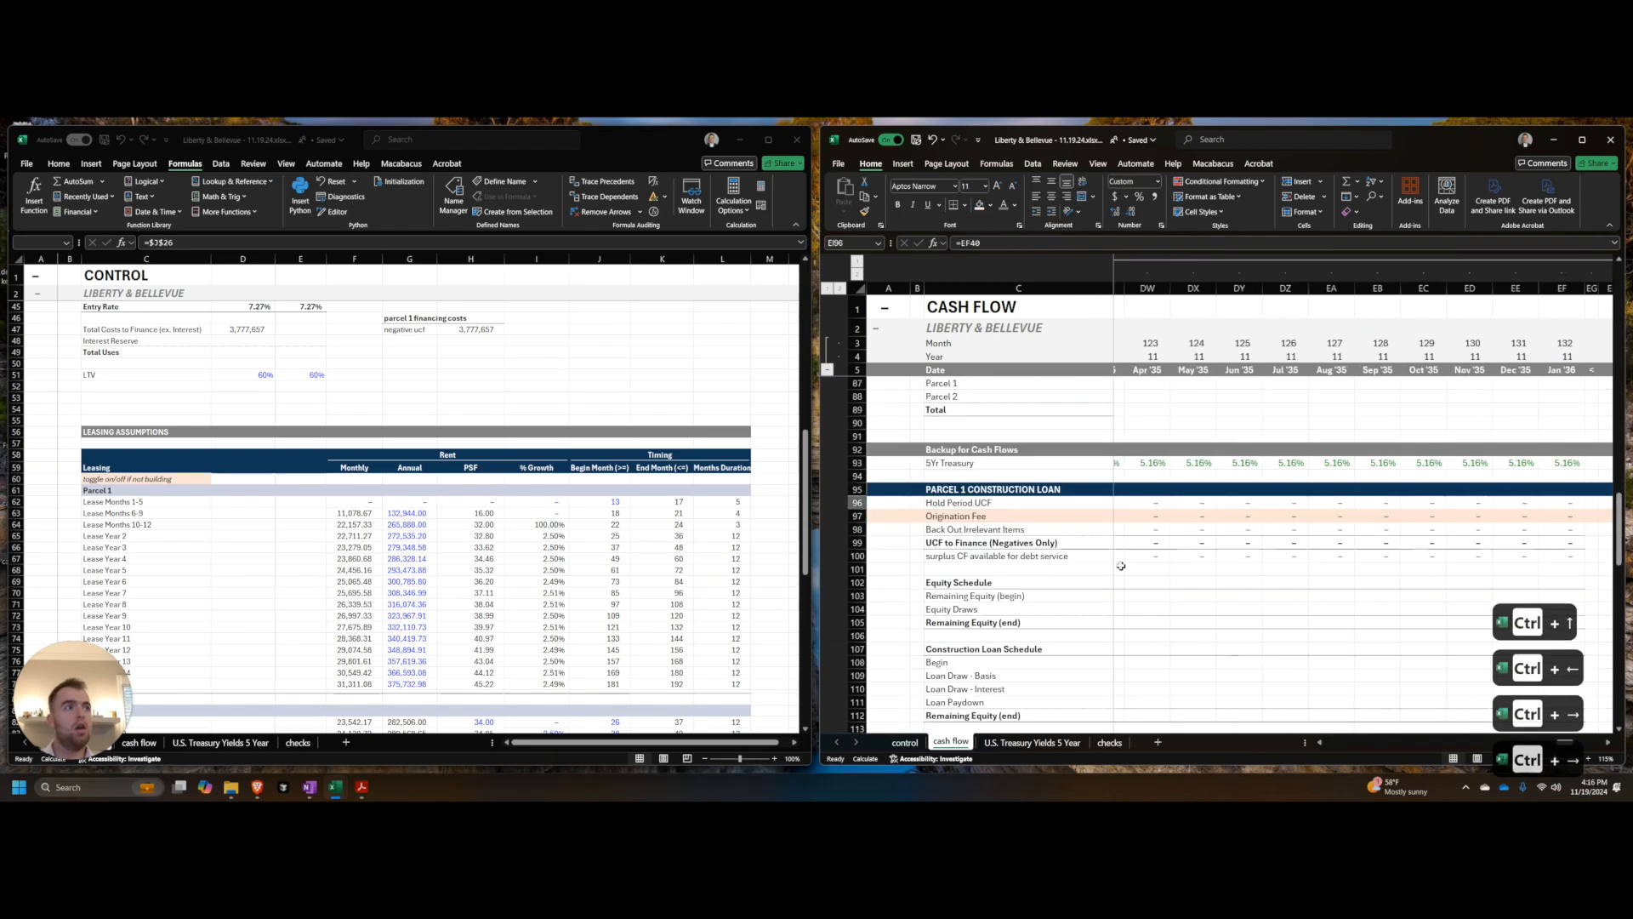
{"action": "key", "text": "Left"}
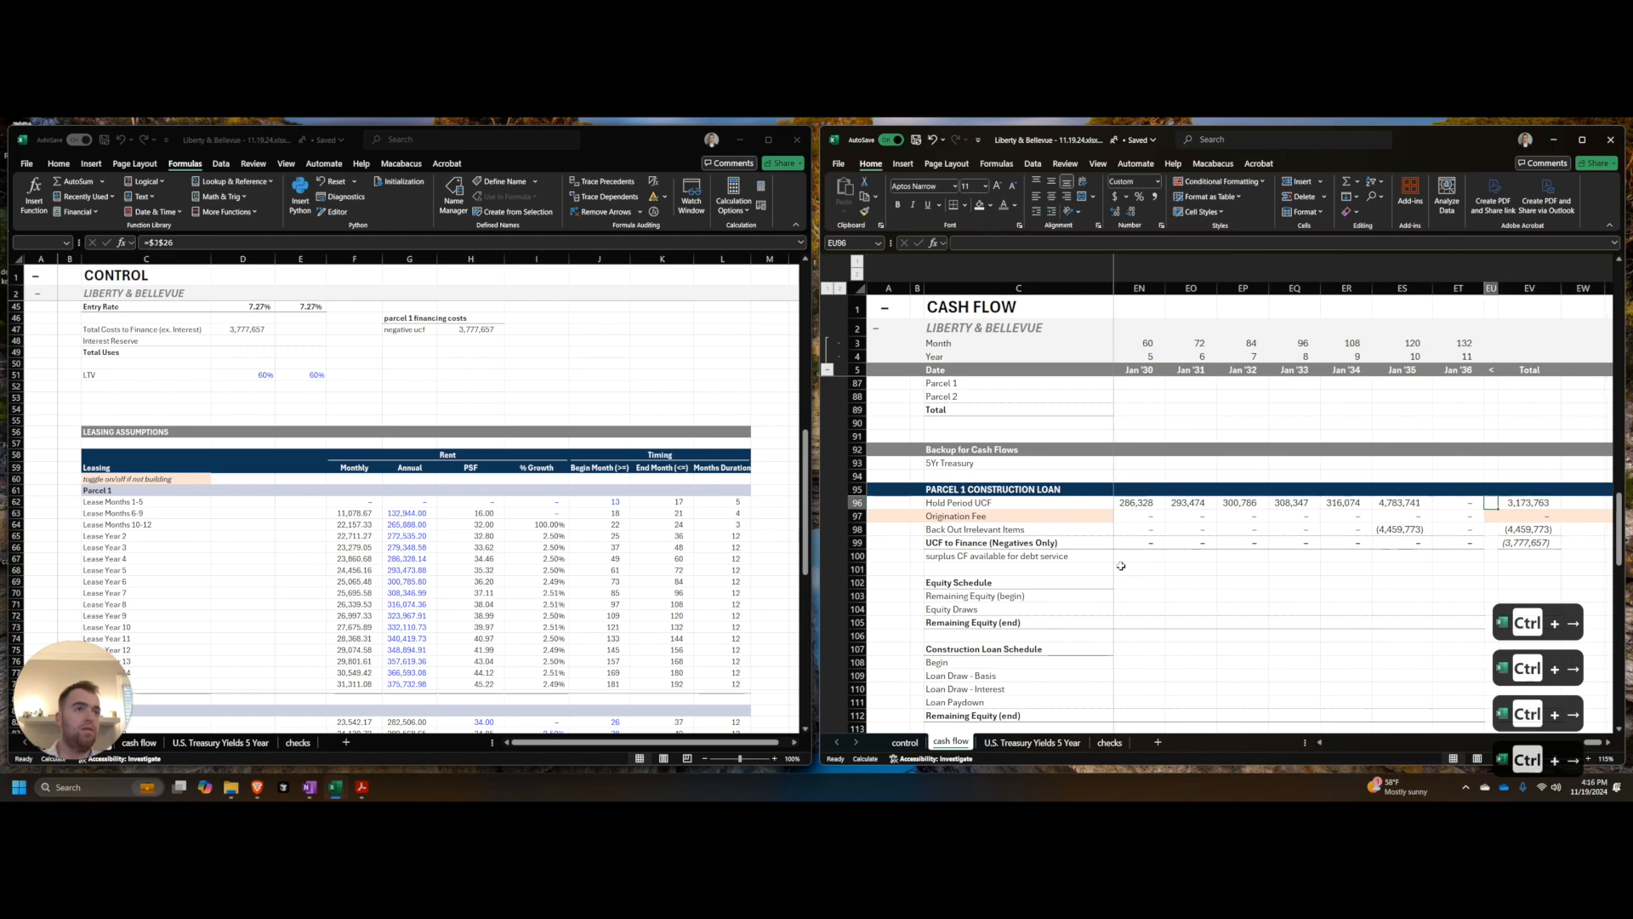
Step: Compare the Parcel 1 UCF to Finance total with the Parcel 1 project costs excluding interest carry on the control sheet
{"action": "key", "text": "Right"}
{"action": "key", "text": "Down"}
{"action": "key", "text": "Down"}
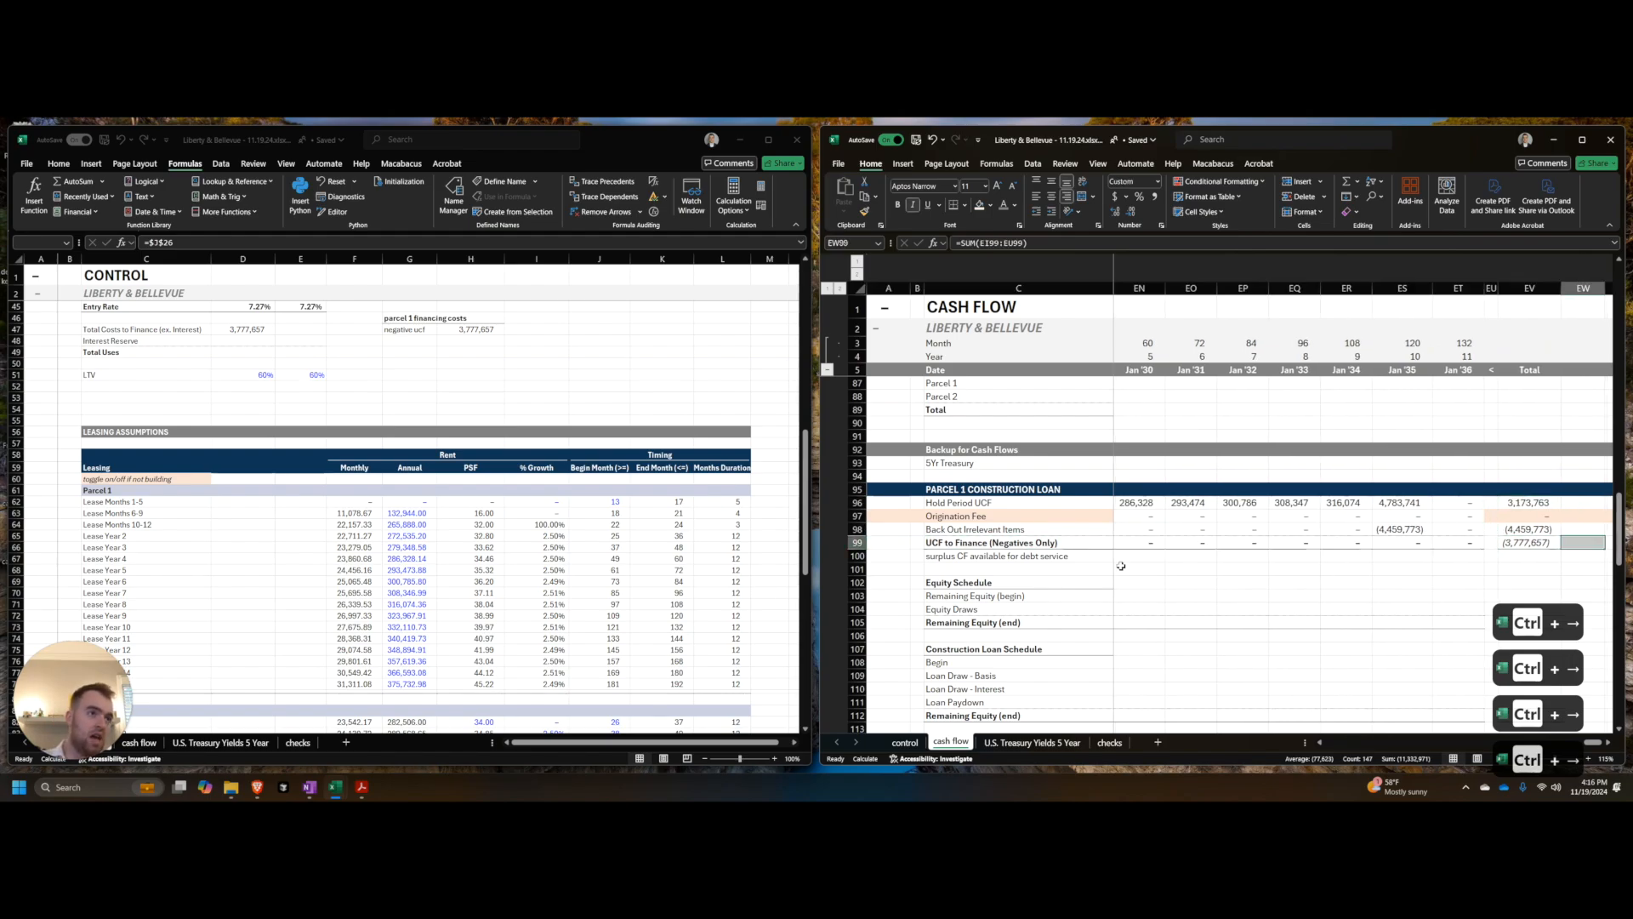
{"action": "key", "text": "ctrl+Page_Up"}
{"action": "left_click_drag", "start_coordinate": [1353, 444], "coordinate": [1353, 375]}
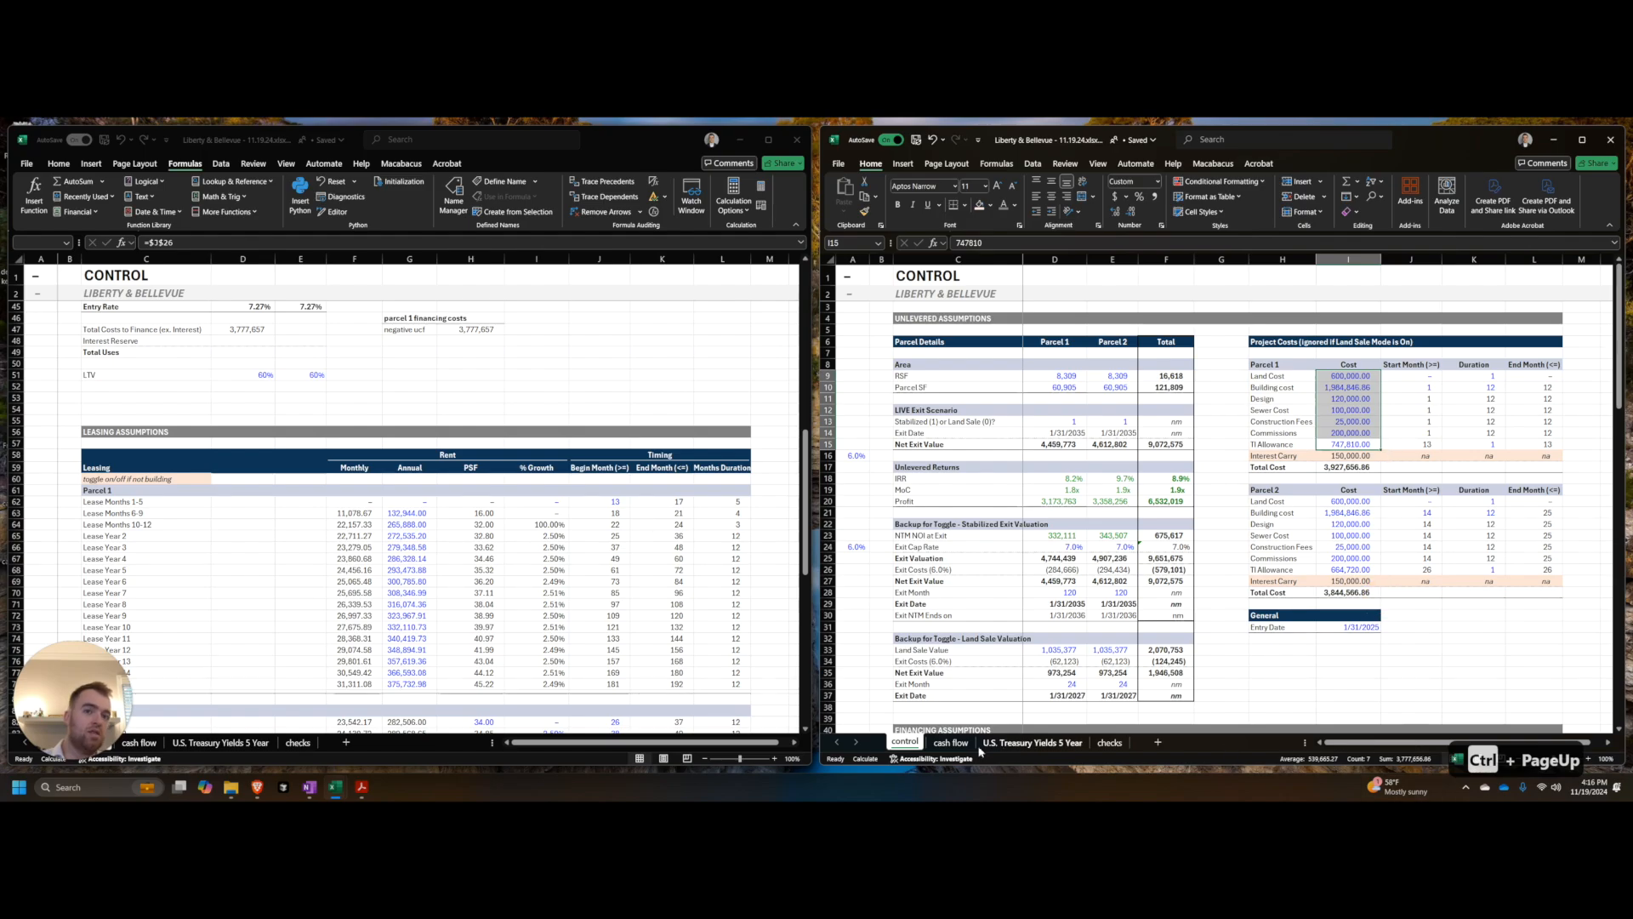
{"action": "left_click", "coordinate": [951, 742]}
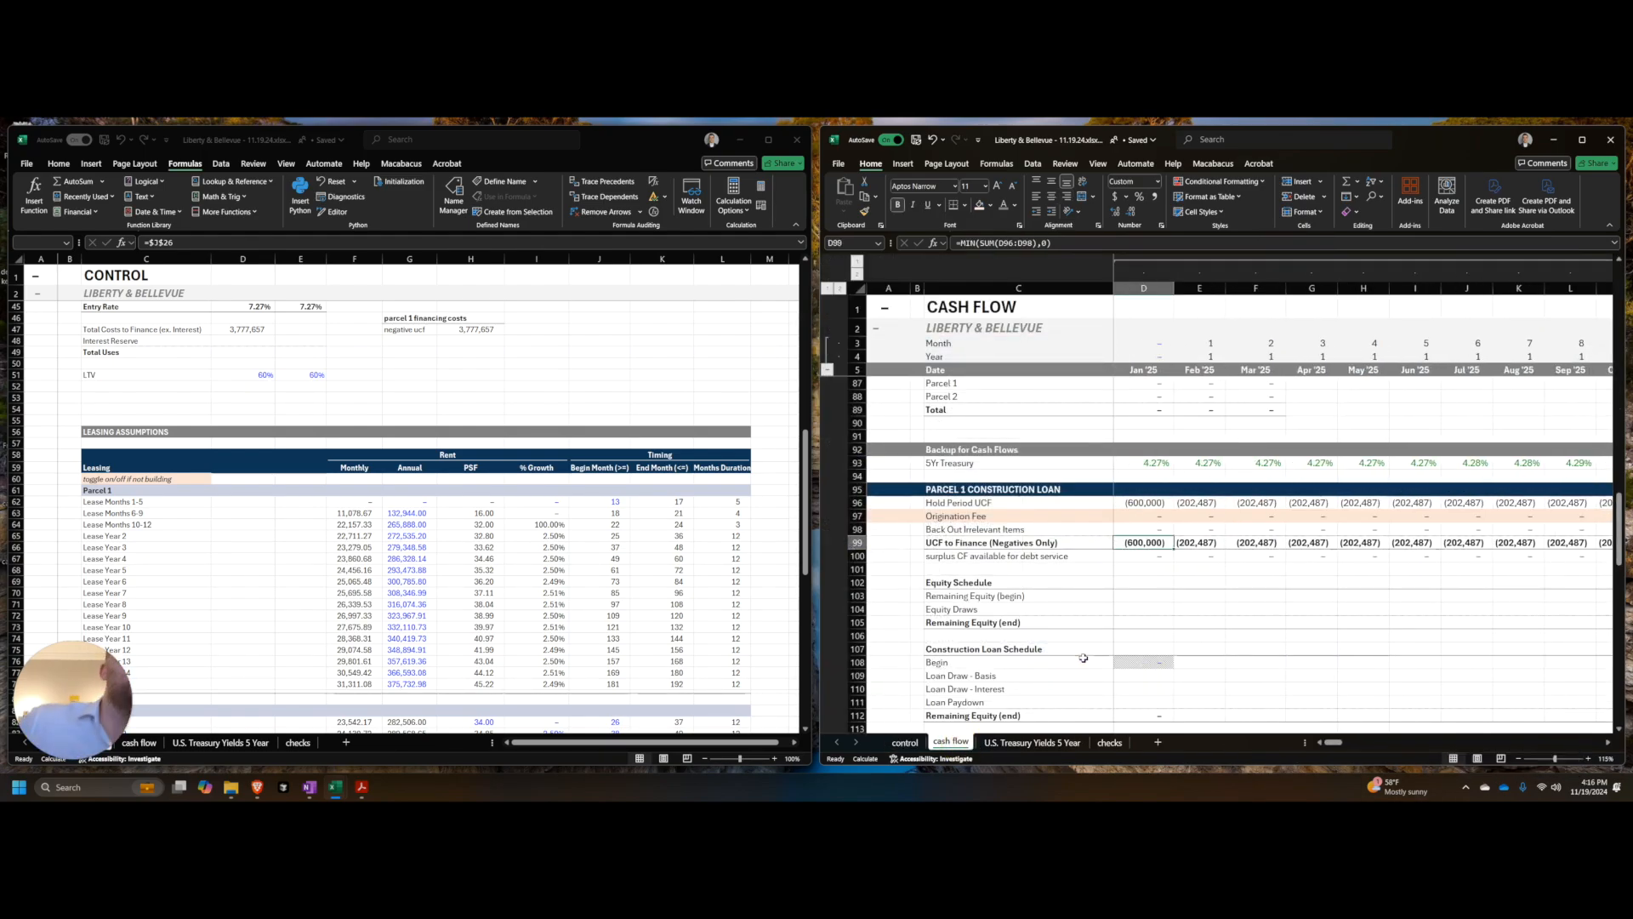
Step: Examine the surplus cash flow and Equity Schedule rows on the cash flow sheet against the control sheet's project costs
{"action": "key", "text": "Down"}
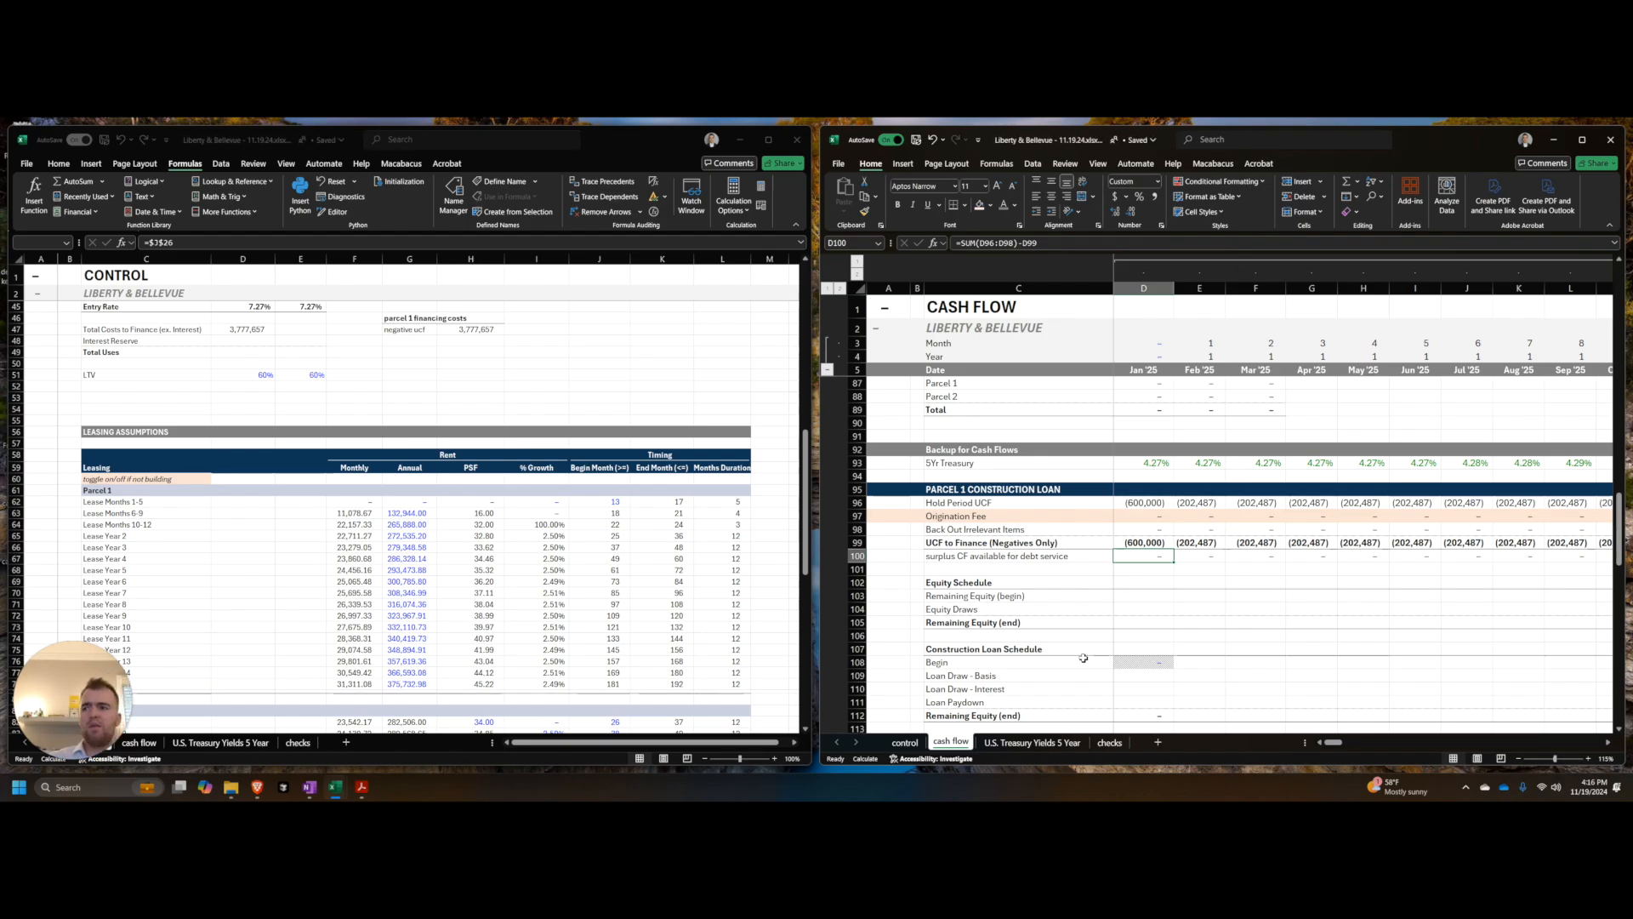
{"action": "key", "text": "Down"}
{"action": "key", "text": "Down"}
{"action": "key", "text": "Down"}
{"action": "key", "text": "Up"}
{"action": "key", "text": "ctrl+Up"}
{"action": "key", "text": "shift+space"}
{"action": "key", "text": "shift+Up"}
{"action": "key", "text": "shift+Up"}
{"action": "key", "text": "shift+Up"}
{"action": "key", "text": "shift+Up"}
{"action": "key", "text": "Down"}
{"action": "key", "text": "Down"}
{"action": "key", "text": "Down"}
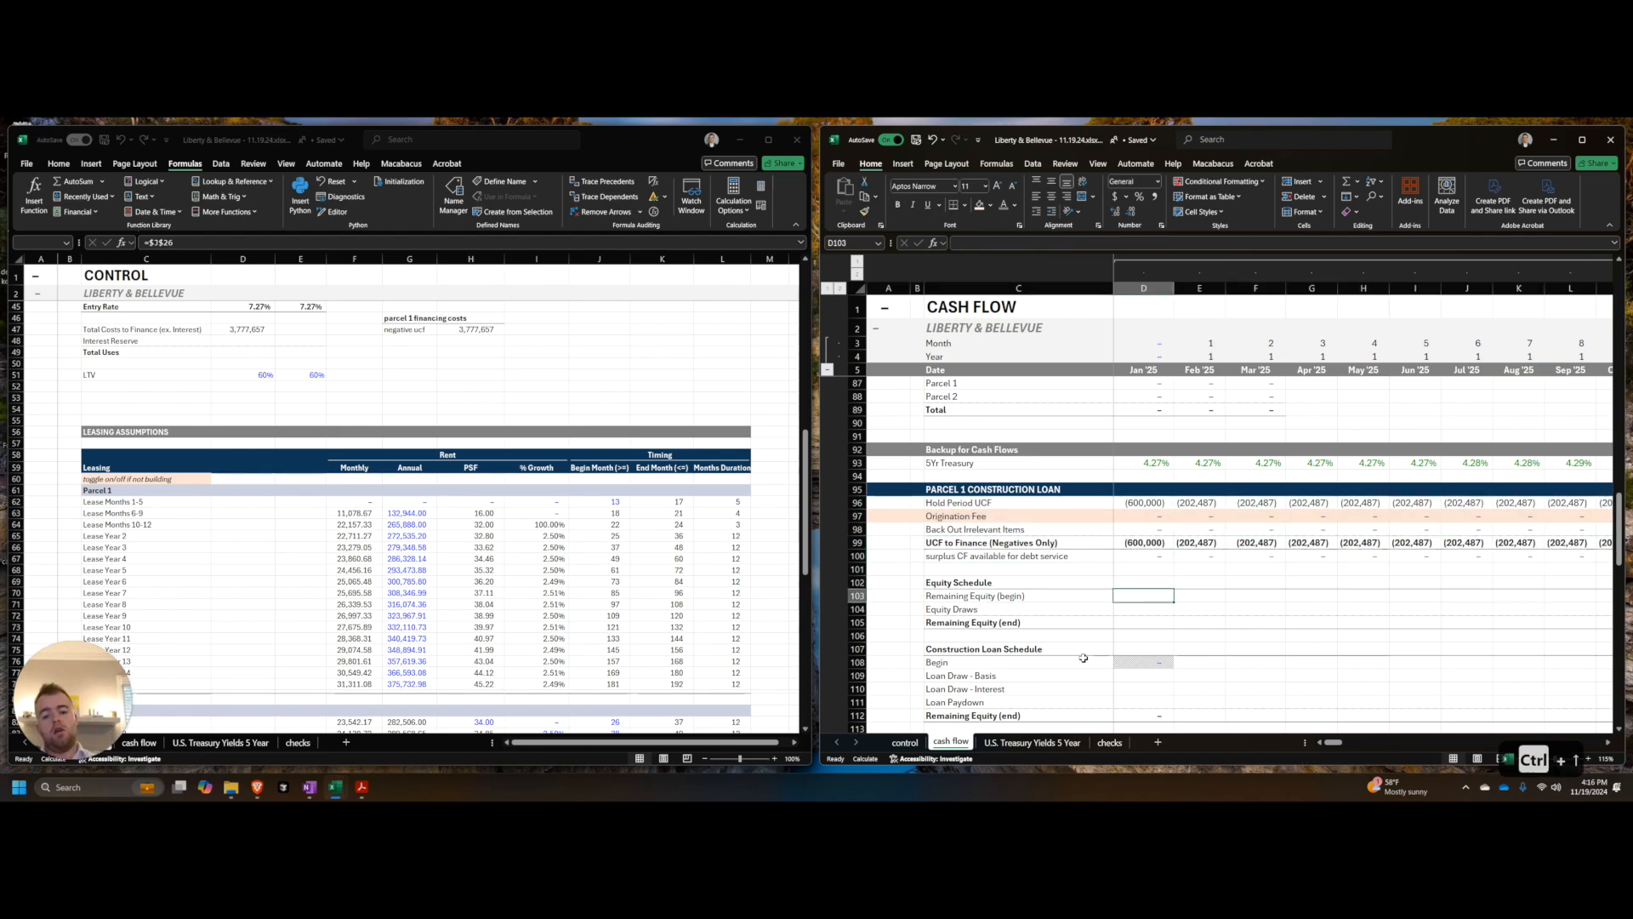
{"action": "key", "text": "ctrl+Page_Up"}
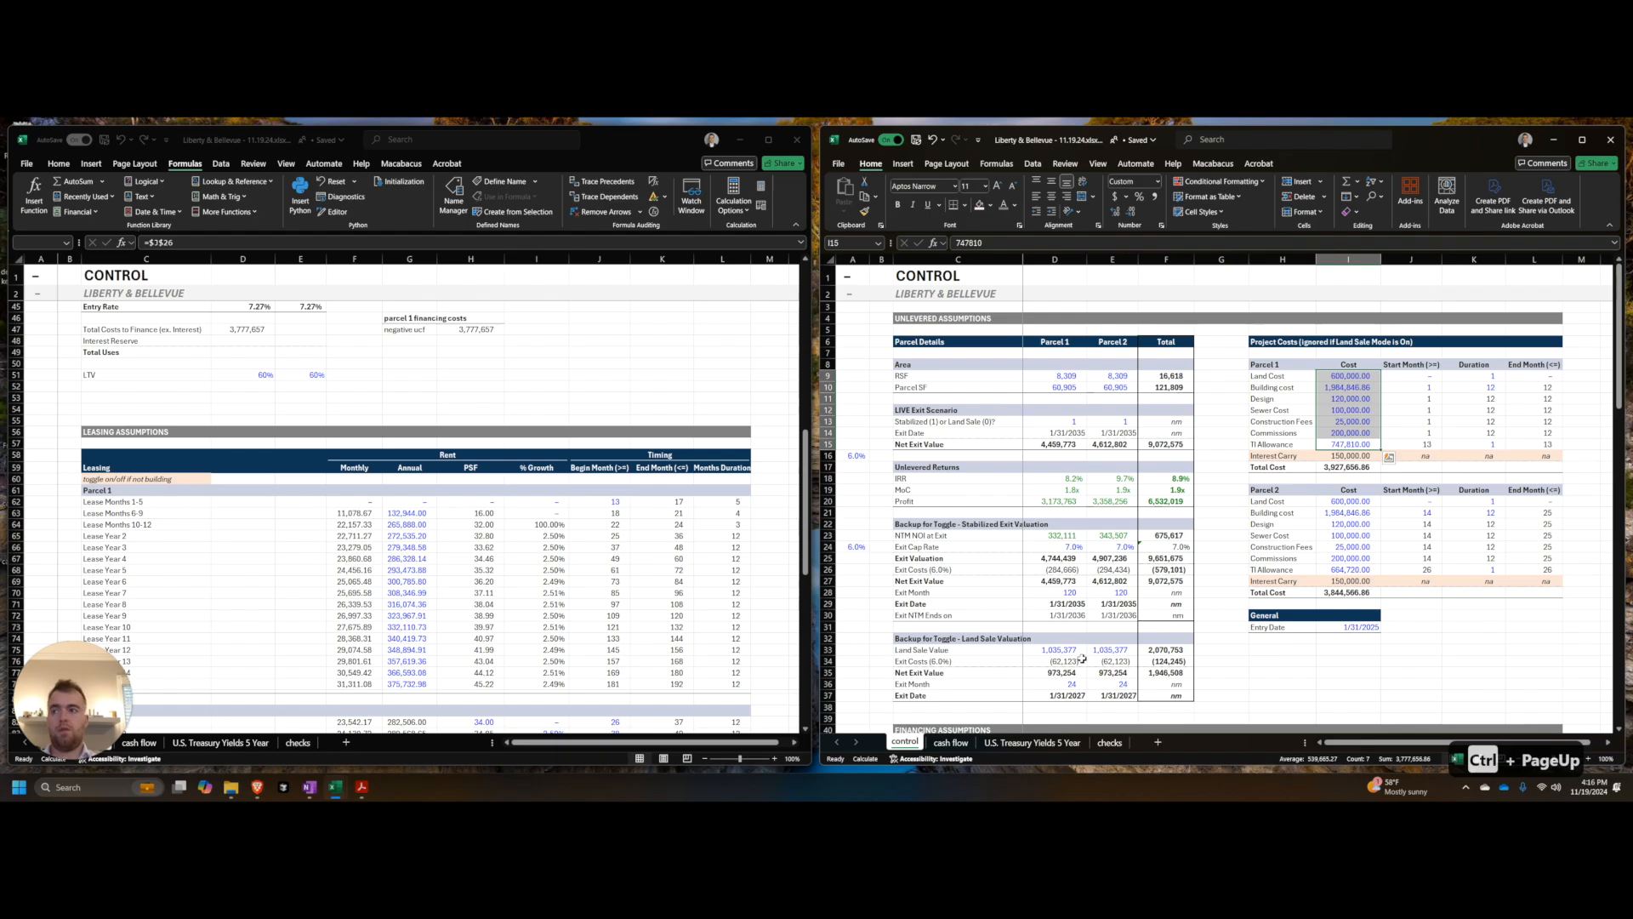
{"action": "key", "text": "ctrl+Page_Down"}
Step: Shade the Interest Reserve row, C48:E48 on the control sheet, with a light orange fill
{"action": "scroll", "coordinate": [388, 486], "scroll_direction": "up", "scroll_amount": 4}
{"action": "left_click_drag", "start_coordinate": [170, 478], "coordinate": [292, 481]}
{"action": "key", "text": "alt+h"}
{"action": "key", "text": "h"}
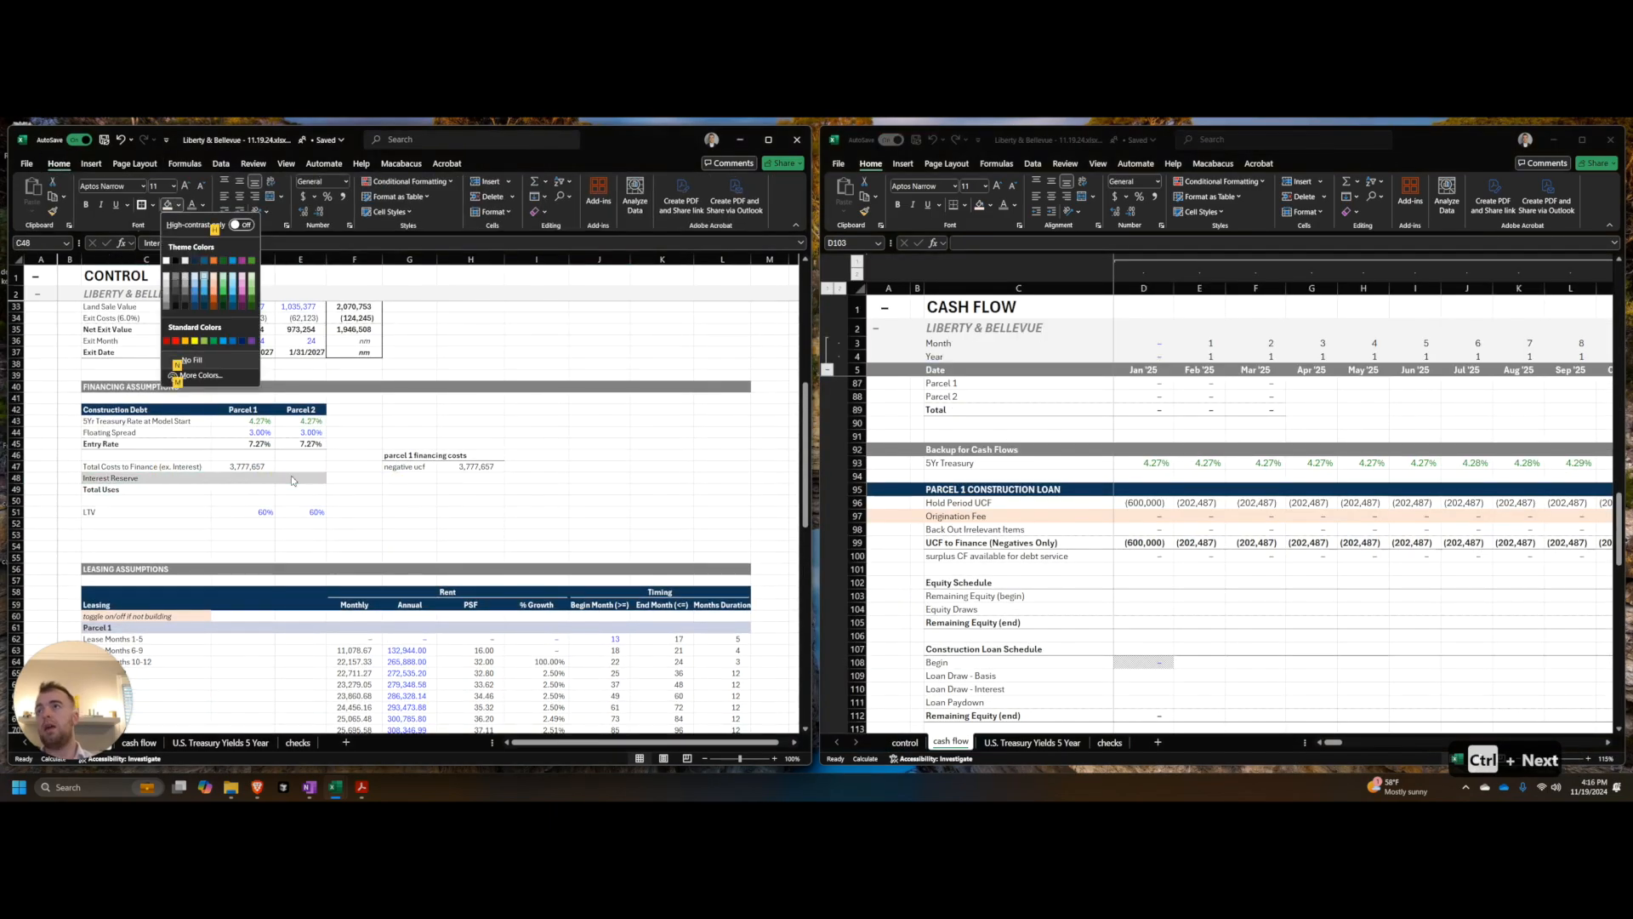
{"action": "key", "text": "Right"}
{"action": "key", "text": "Right"}
{"action": "key", "text": "Right"}
{"action": "key", "text": "Return"}
{"action": "key", "text": "Down"}
{"action": "key", "text": "Down"}
{"action": "key", "text": "Right"}
{"action": "key", "text": "Up"}
{"action": "type", "text": "=s"}
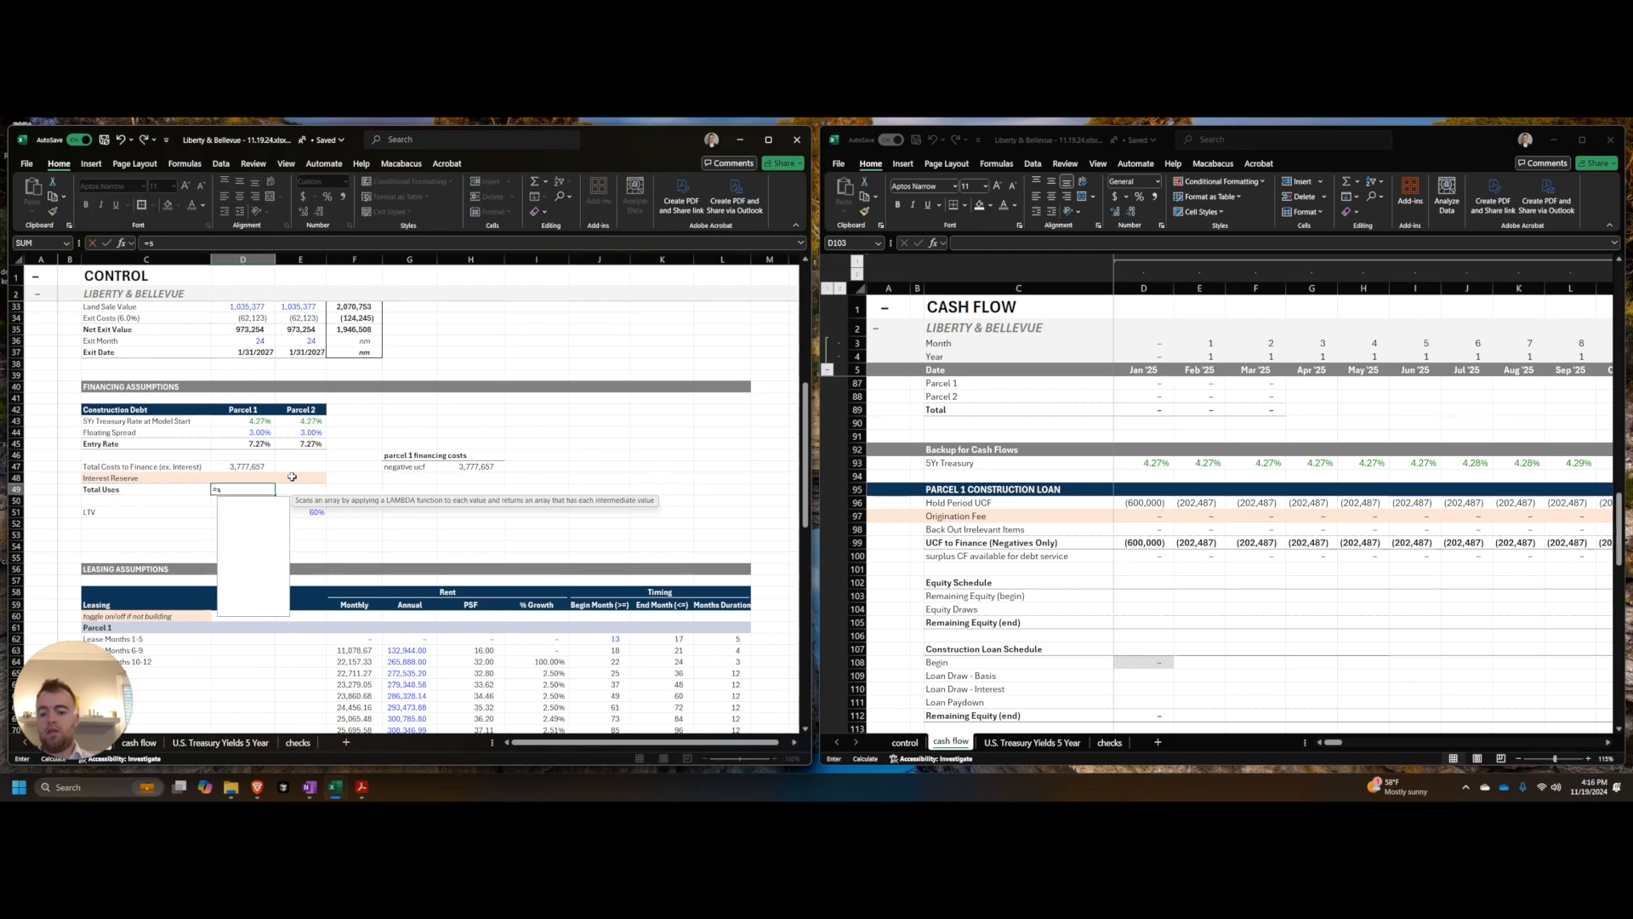
{"action": "type", "text": "um("}
{"action": "key", "text": "Up"}
{"action": "key", "text": "Up"}
{"action": "key", "text": "shift+Down"}
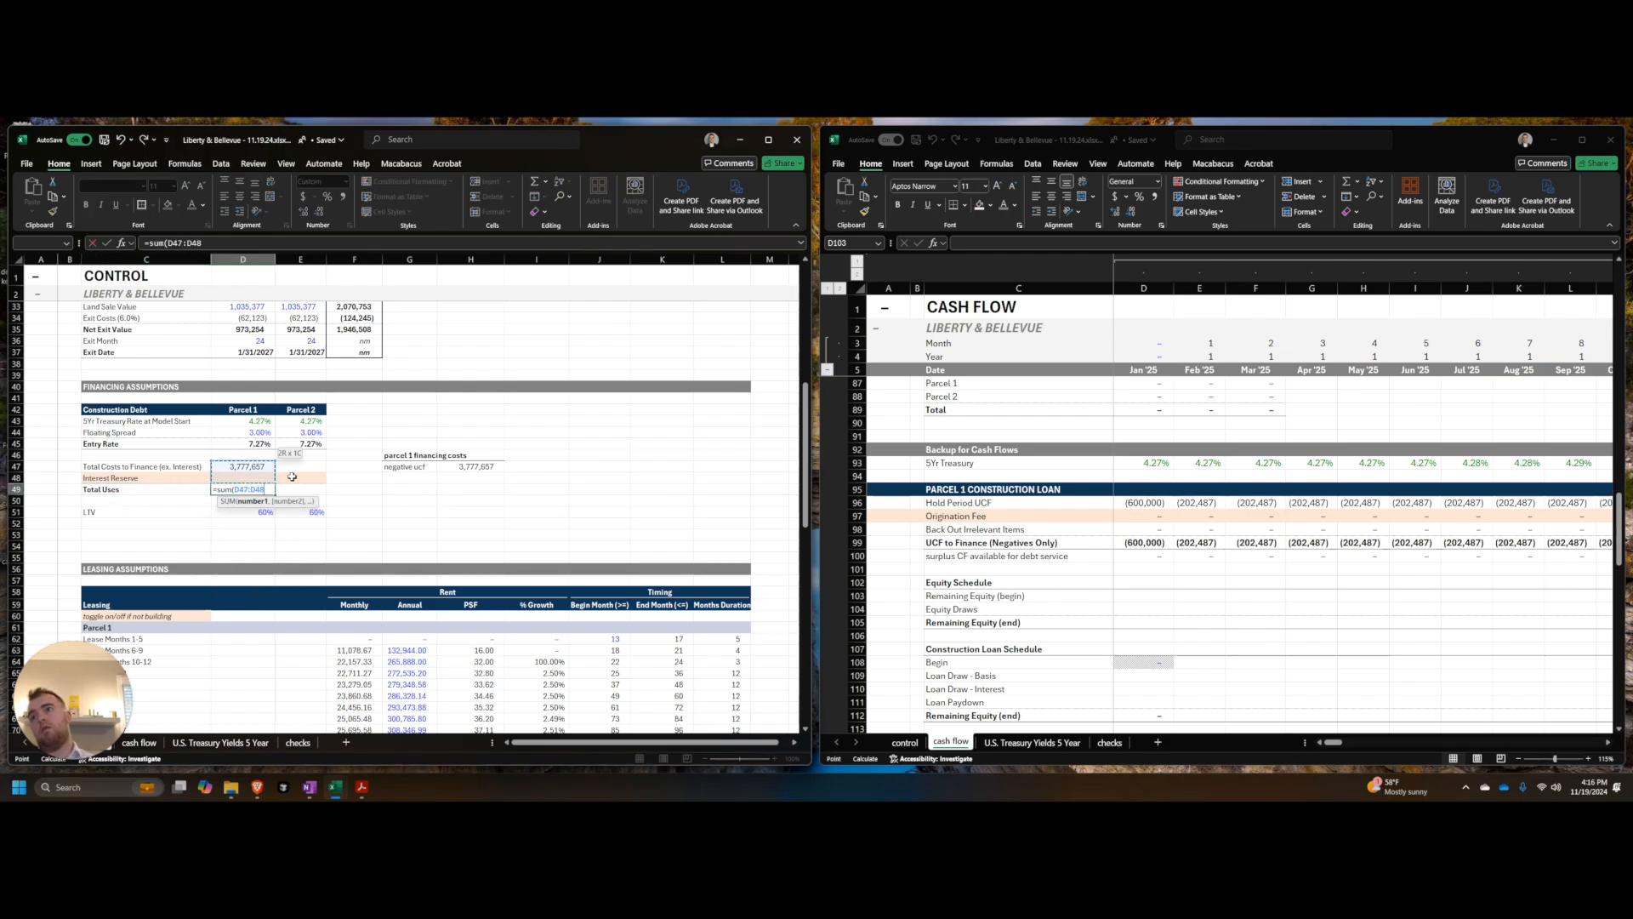
{"action": "key", "text": "Escape"}
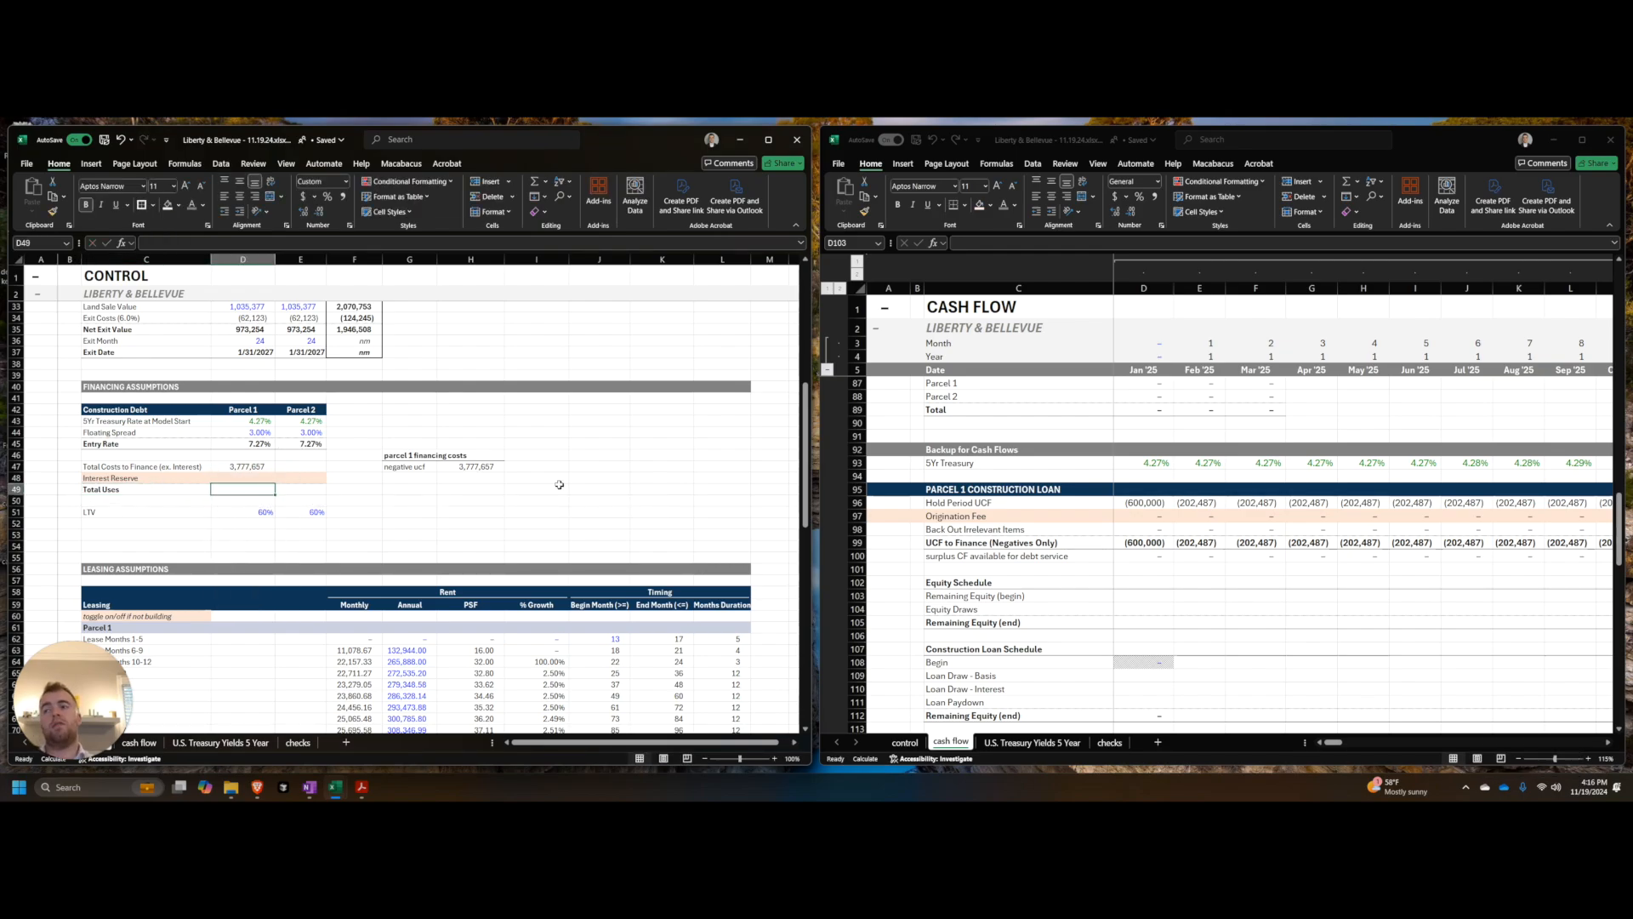
Step: Clear the Total Costs to Finance (ex. Interest) row, C47:E47, in the construction debt assumptions
{"action": "scroll", "coordinate": [631, 422], "scroll_direction": "up", "scroll_amount": 9}
{"action": "scroll", "coordinate": [448, 544], "scroll_direction": "down", "scroll_amount": 5}
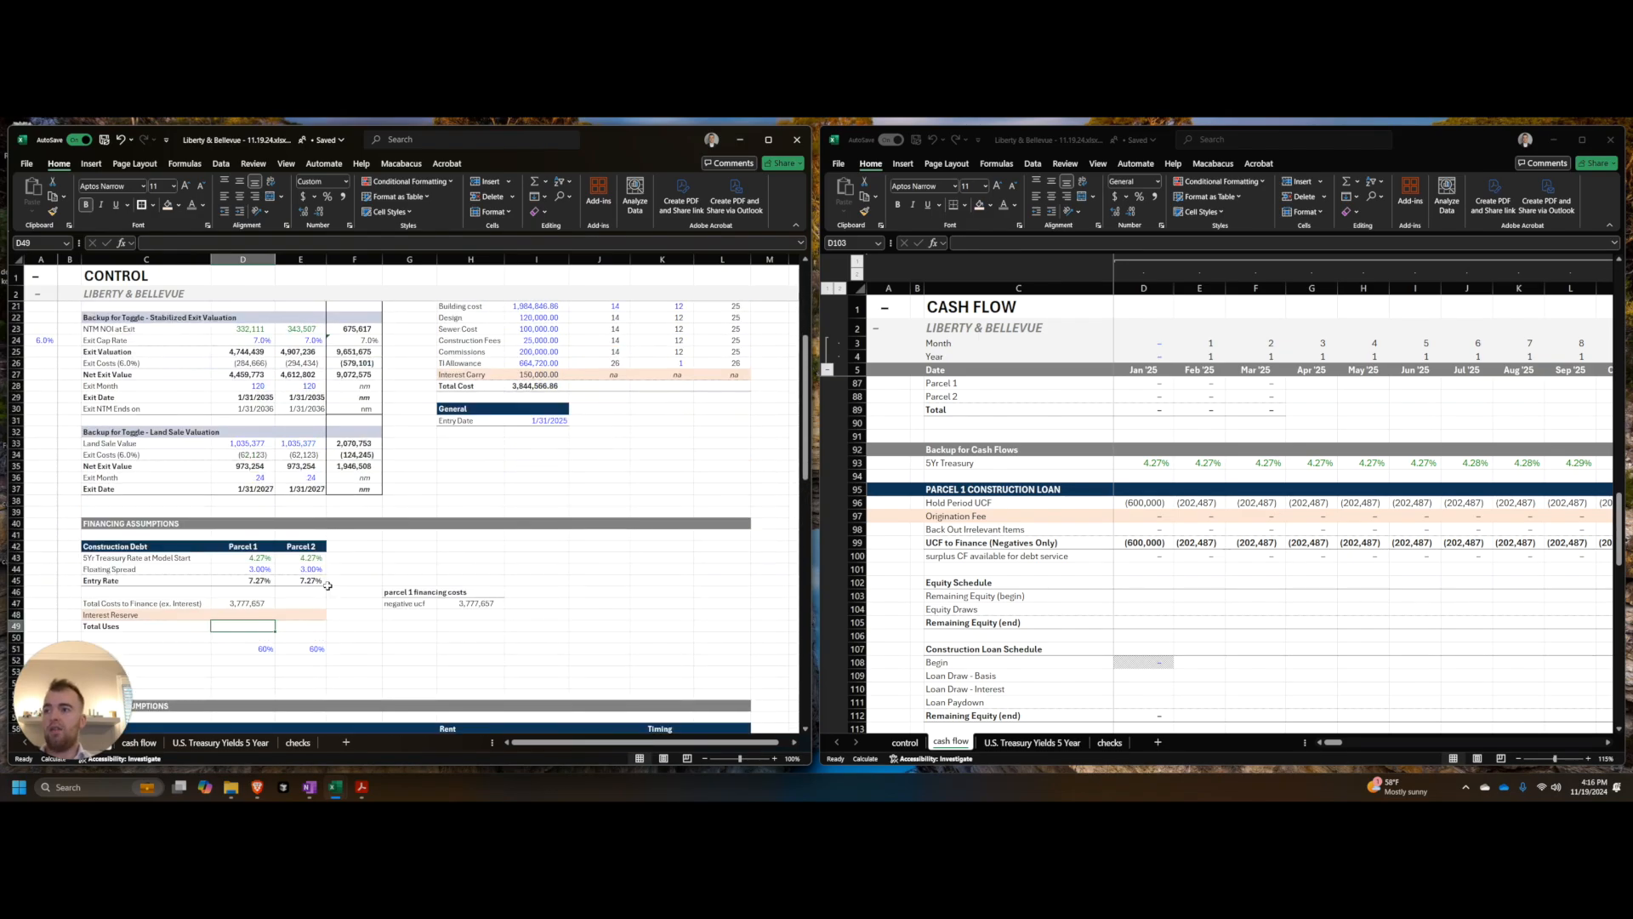
{"action": "key", "text": "Left"}
{"action": "key", "text": "Up"}
{"action": "key", "text": "Up"}
{"action": "key", "text": "shift+Right"}
{"action": "key", "text": "shift+Down"}
{"action": "key", "text": "shift+Right"}
{"action": "key", "text": "shift+Down"}
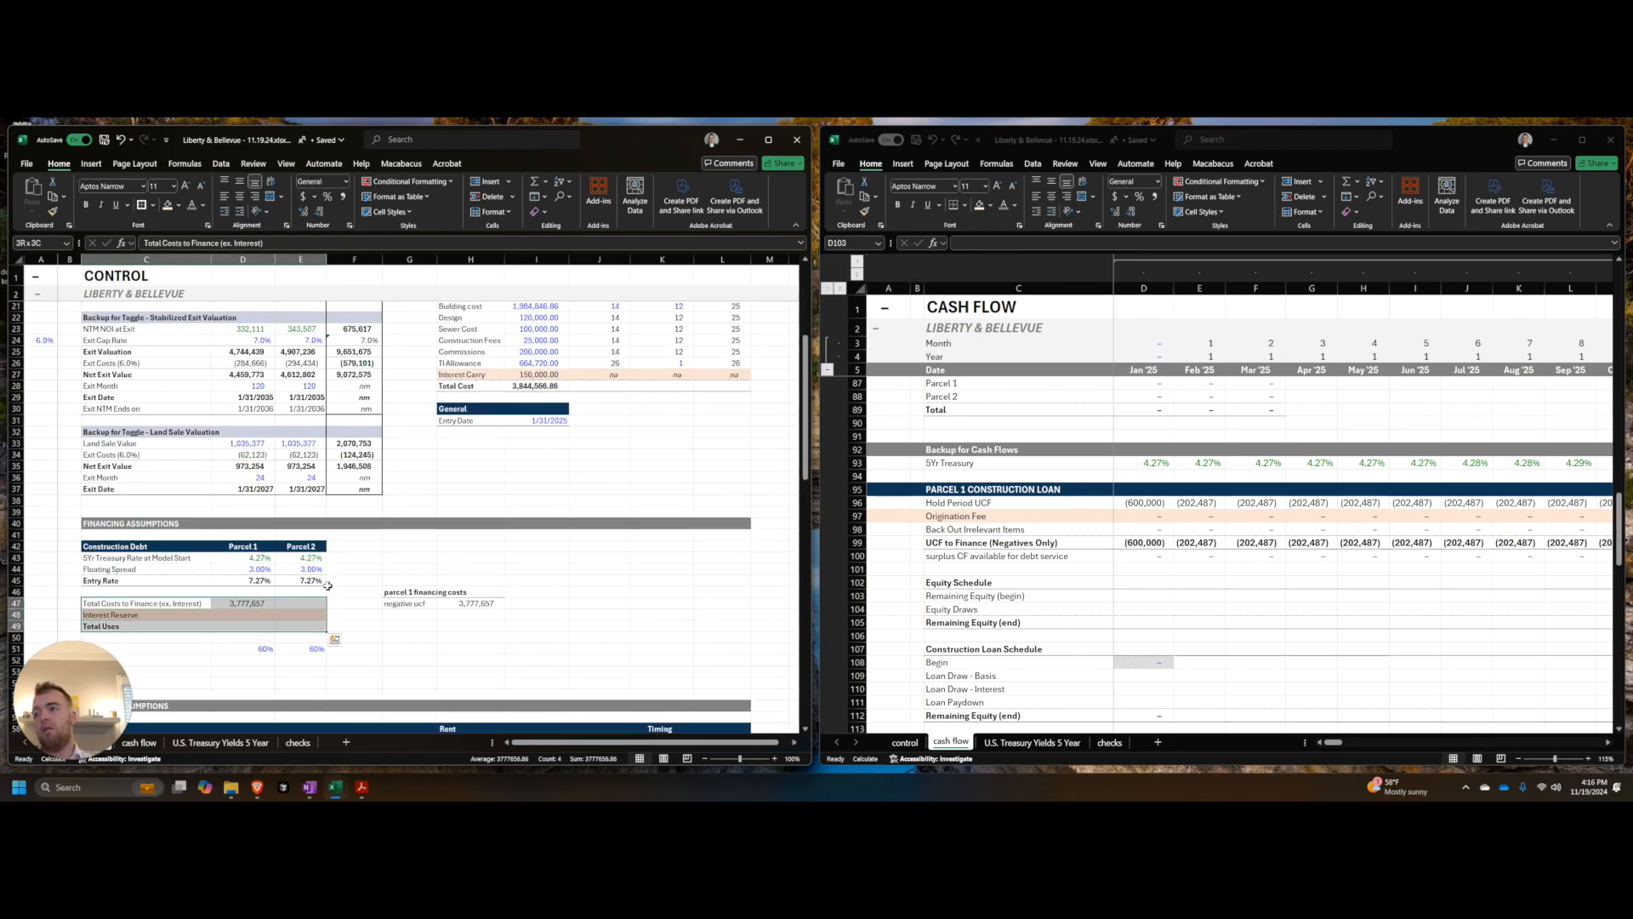
{"action": "key", "text": "Up"}
{"action": "key", "text": "Down"}
{"action": "key", "text": "ctrl+d"}
{"action": "key", "text": "Right"}
{"action": "key", "text": "ctrl+d"}
{"action": "key", "text": "ctrl+d"}
Step: Clear the Interest Reserve label and its shading from C48:E48
{"action": "key", "text": "Left"}
{"action": "key", "text": "Down"}
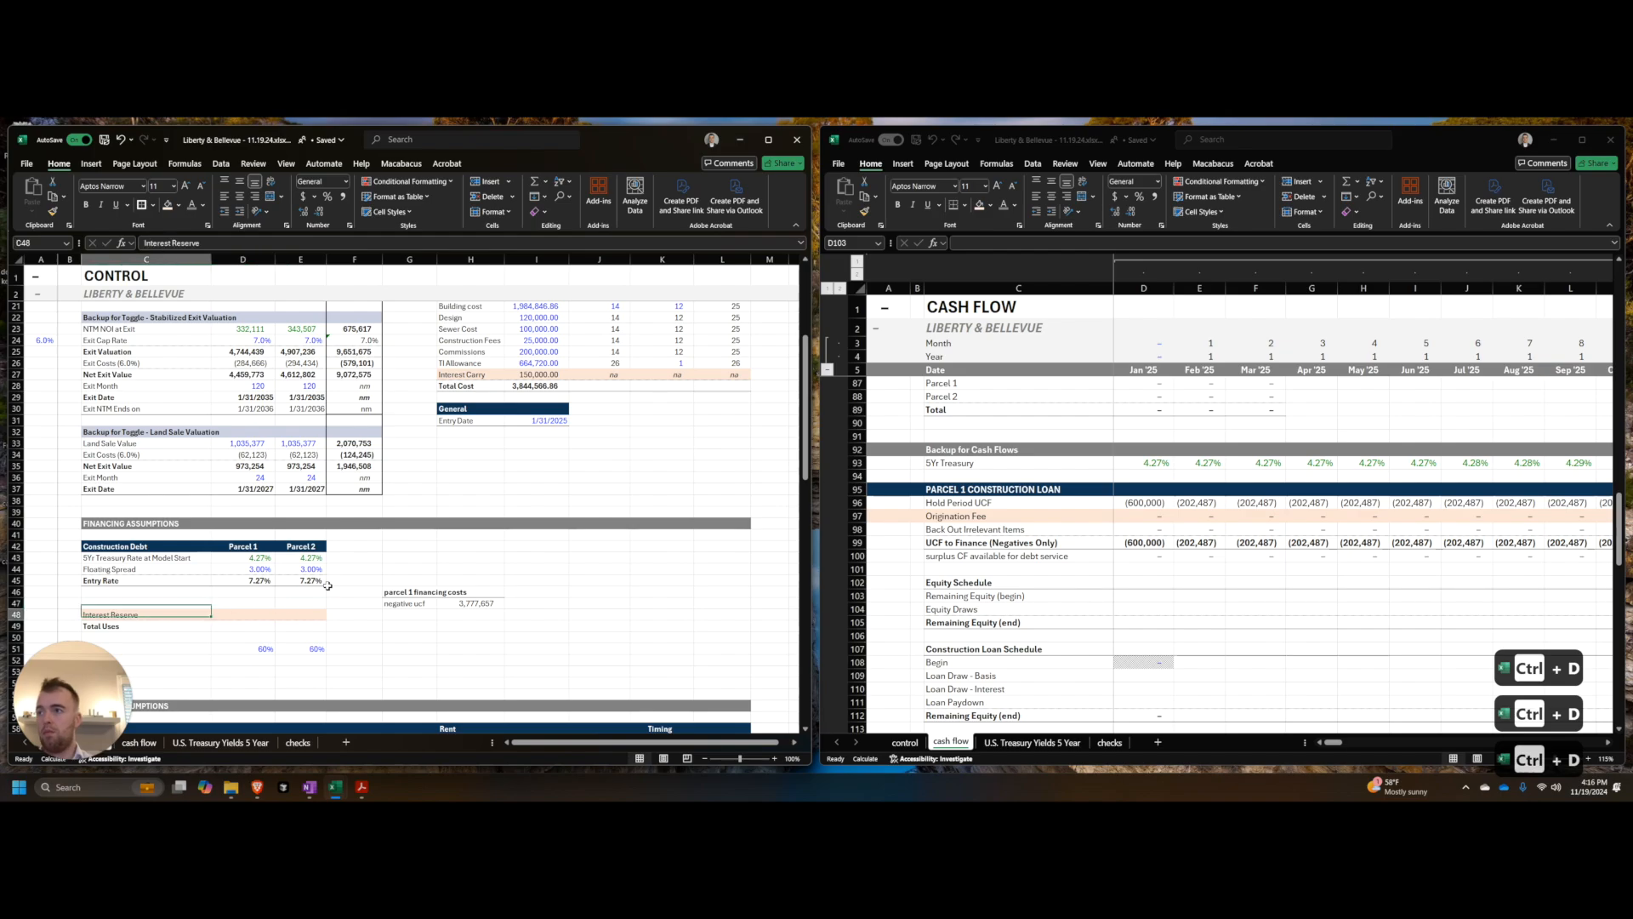
{"action": "key", "text": "ctrl+d"}
{"action": "key", "text": "Right"}
{"action": "key", "text": "ctrl+d"}
{"action": "key", "text": "Right"}
{"action": "key", "text": "ctrl+d"}
{"action": "key", "text": "Left"}
{"action": "key", "text": "Left"}
Step: Move the Total Uses row from C49:E49 up to row 47, directly beneath the Entry Rate block's blank row
{"action": "key", "text": "Down"}
{"action": "key", "text": "shift+Right"}
{"action": "key", "text": "shift+Right"}
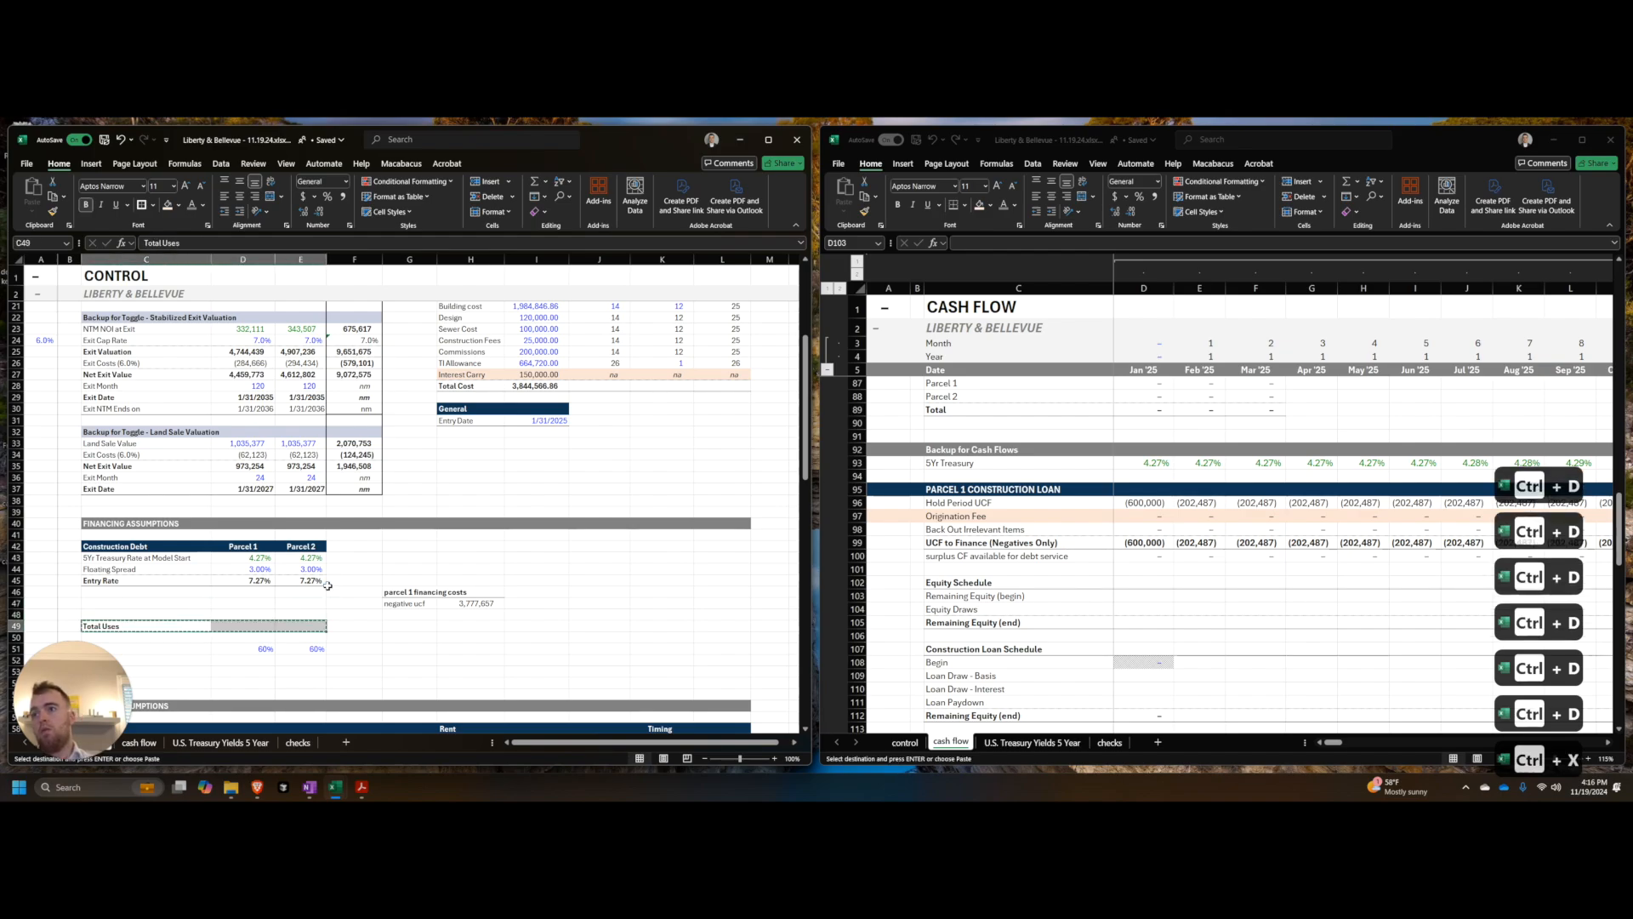
{"action": "key", "text": "ctrl+x"}
{"action": "key", "text": "Up"}
{"action": "key", "text": "Up"}
{"action": "key", "text": "Return"}
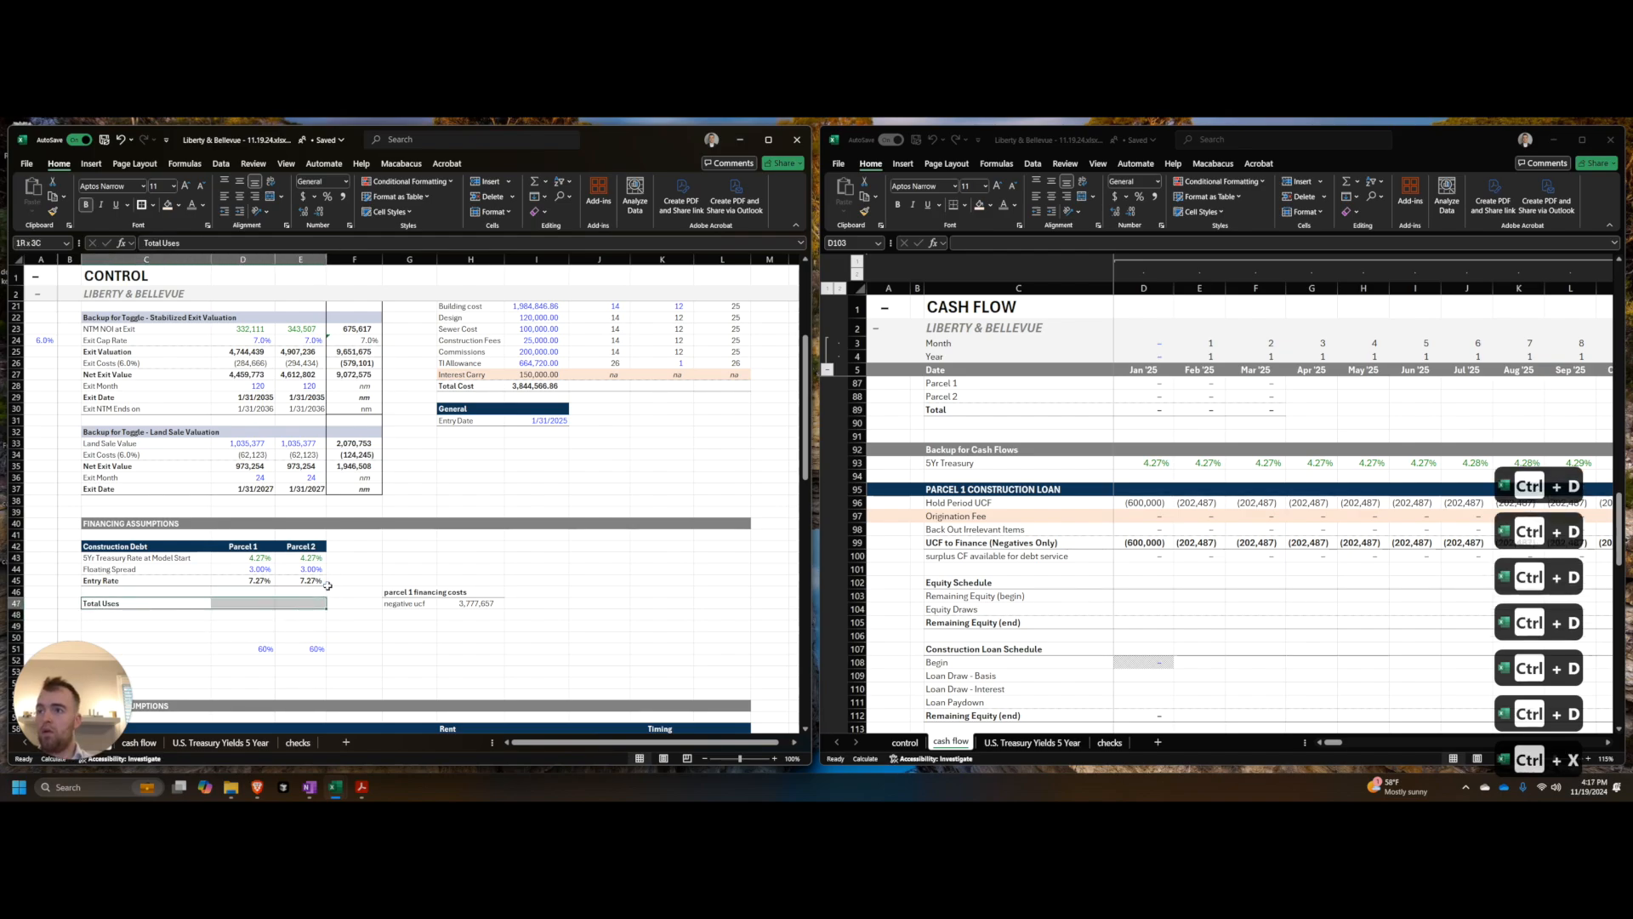
Step: Move the LTV row up to row 48, directly below Total Uses
{"action": "key", "text": "Down"}
{"action": "key", "text": "Down"}
{"action": "key", "text": "Down"}
{"action": "key", "text": "Down"}
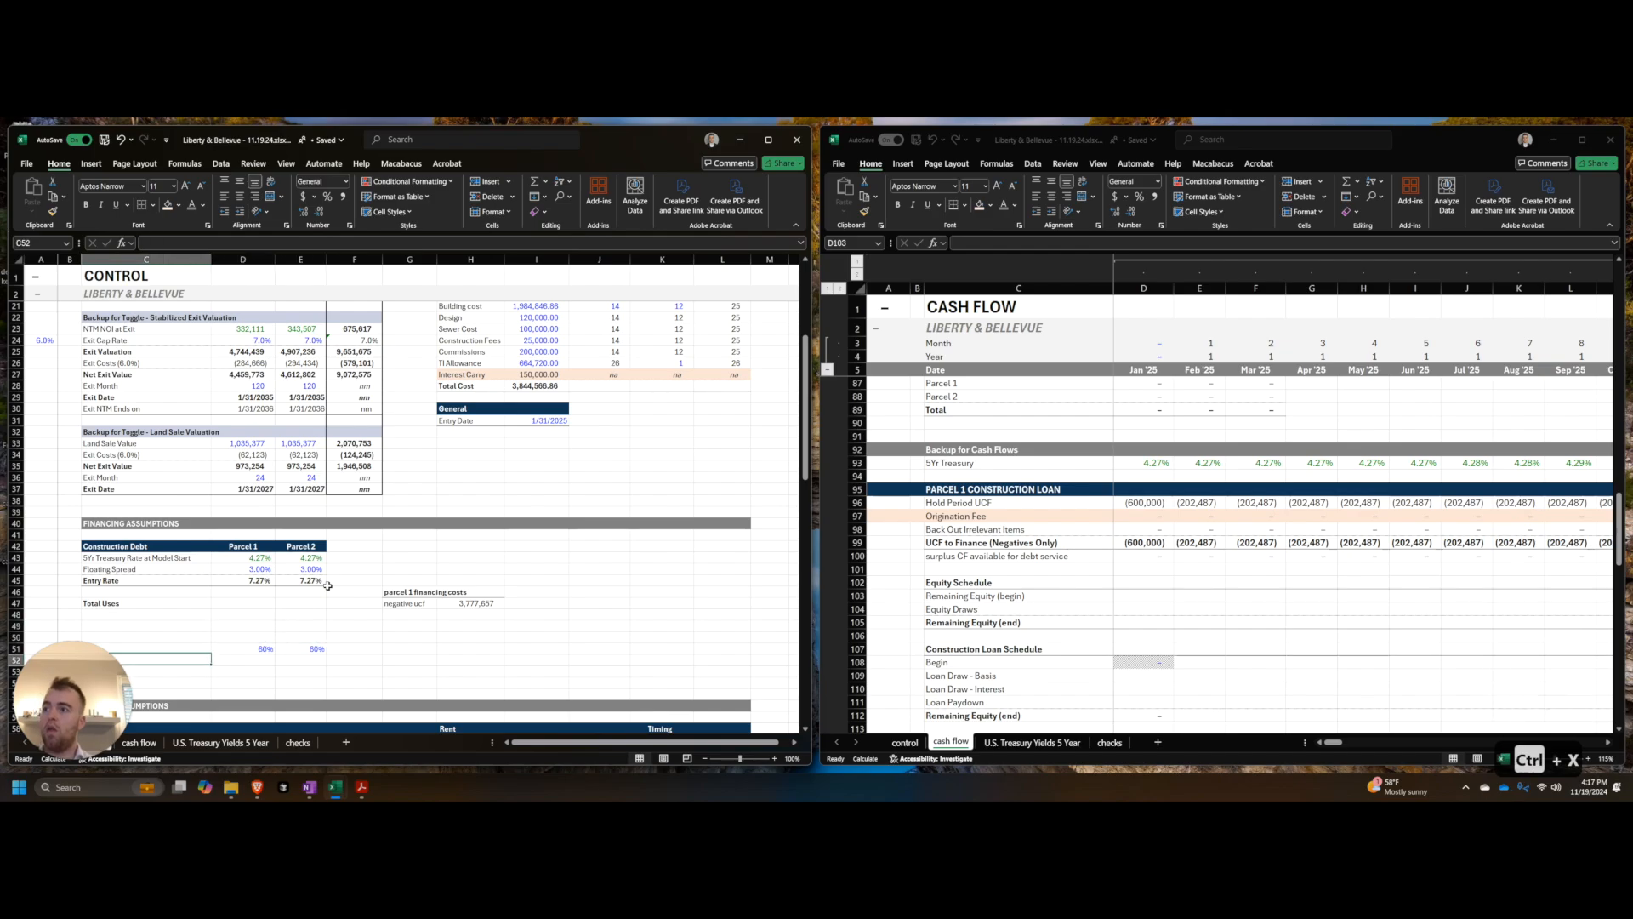
{"action": "key", "text": "ctrl+shift+Right"}
{"action": "key", "text": "ctrl+x"}
{"action": "key", "text": "ctrl+Up"}
{"action": "key", "text": "Down"}
{"action": "key", "text": "Return"}
Step: Remove the bold from Total Uses and link it to each parcel's total cost, I17 in D47 and I28 in E47
{"action": "key", "text": "Up"}
{"action": "key", "text": "shift+Right"}
{"action": "key", "text": "ctrl+b"}
{"action": "key", "text": "Right"}
{"action": "type", "text": "="}
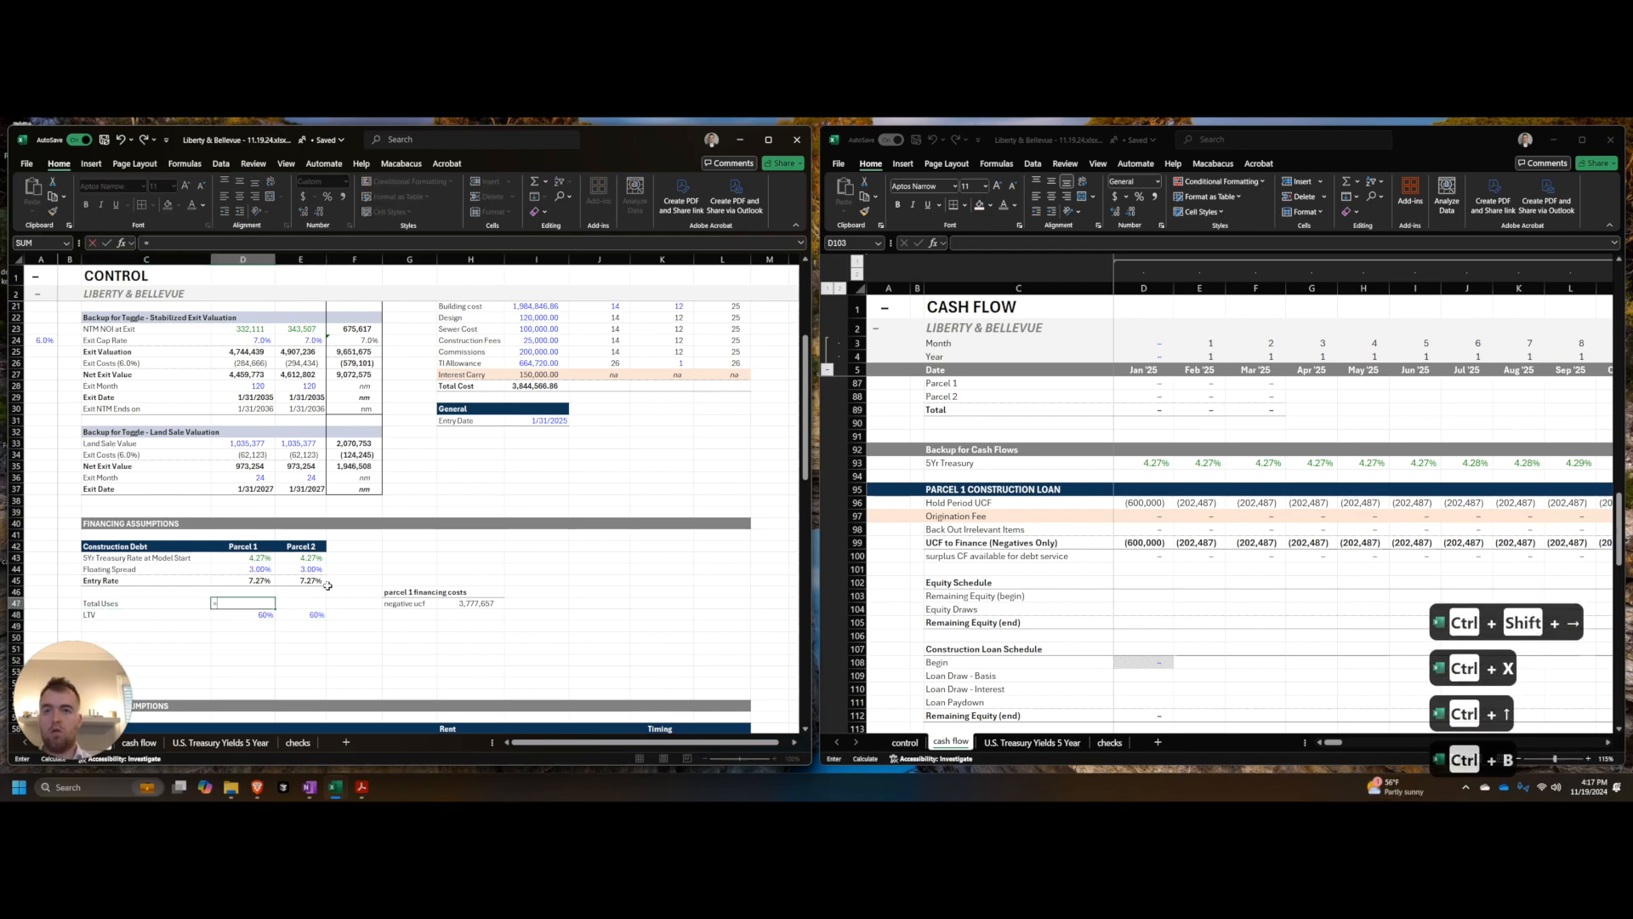
{"action": "scroll", "coordinate": [719, 519], "scroll_direction": "up", "scroll_amount": 3}
{"action": "left_click", "coordinate": [541, 372]}
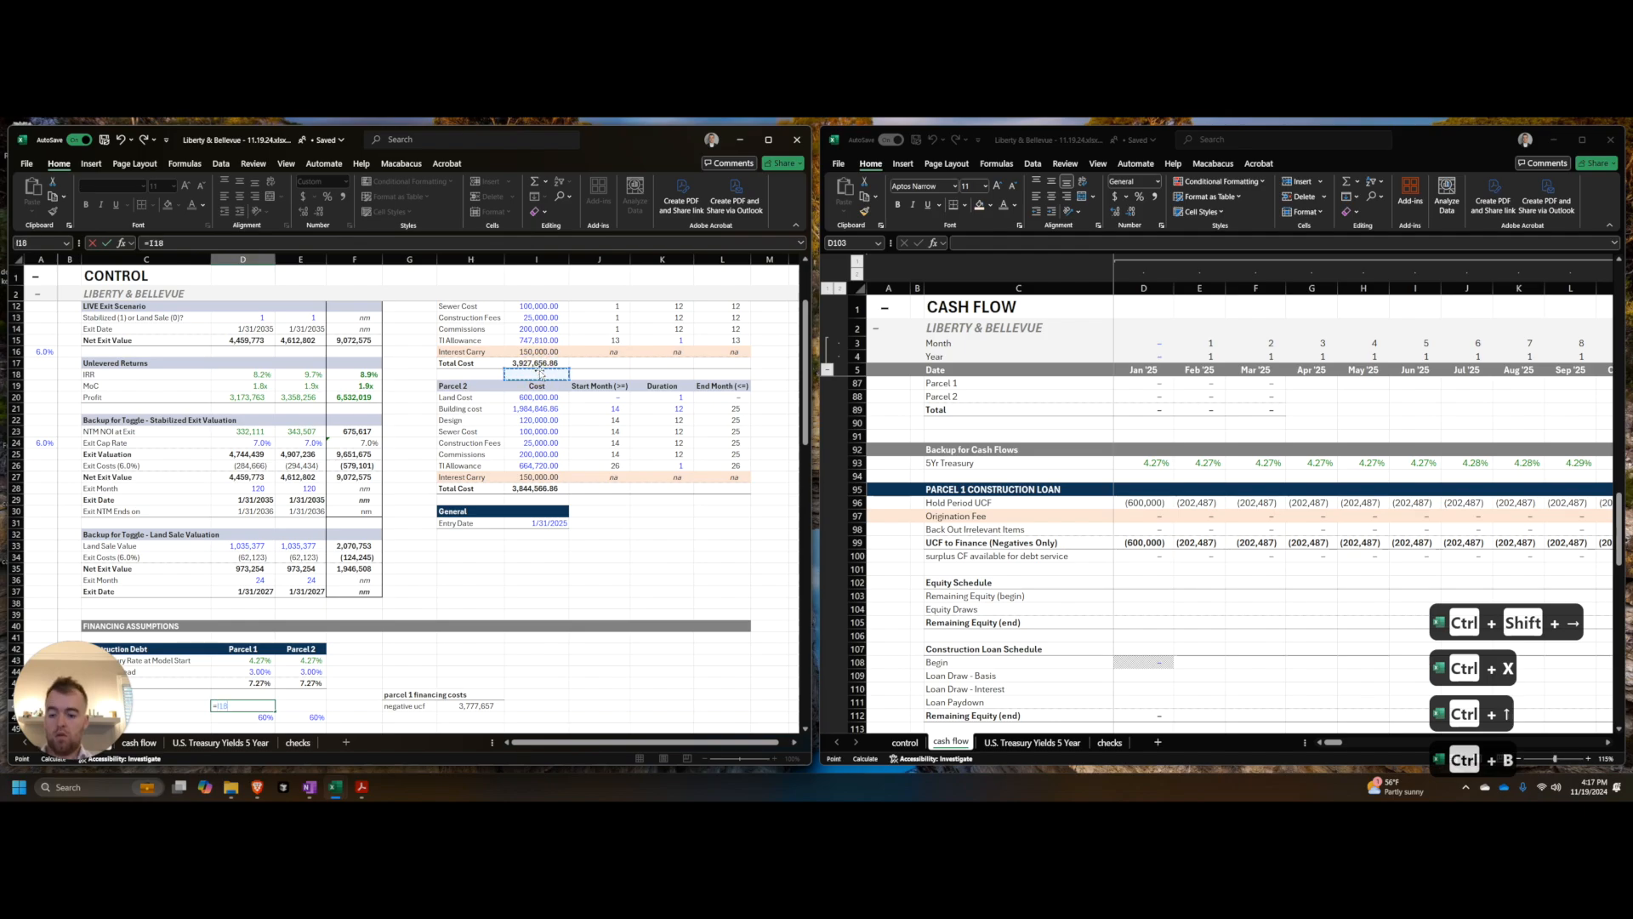
{"action": "key", "text": "Tab"}
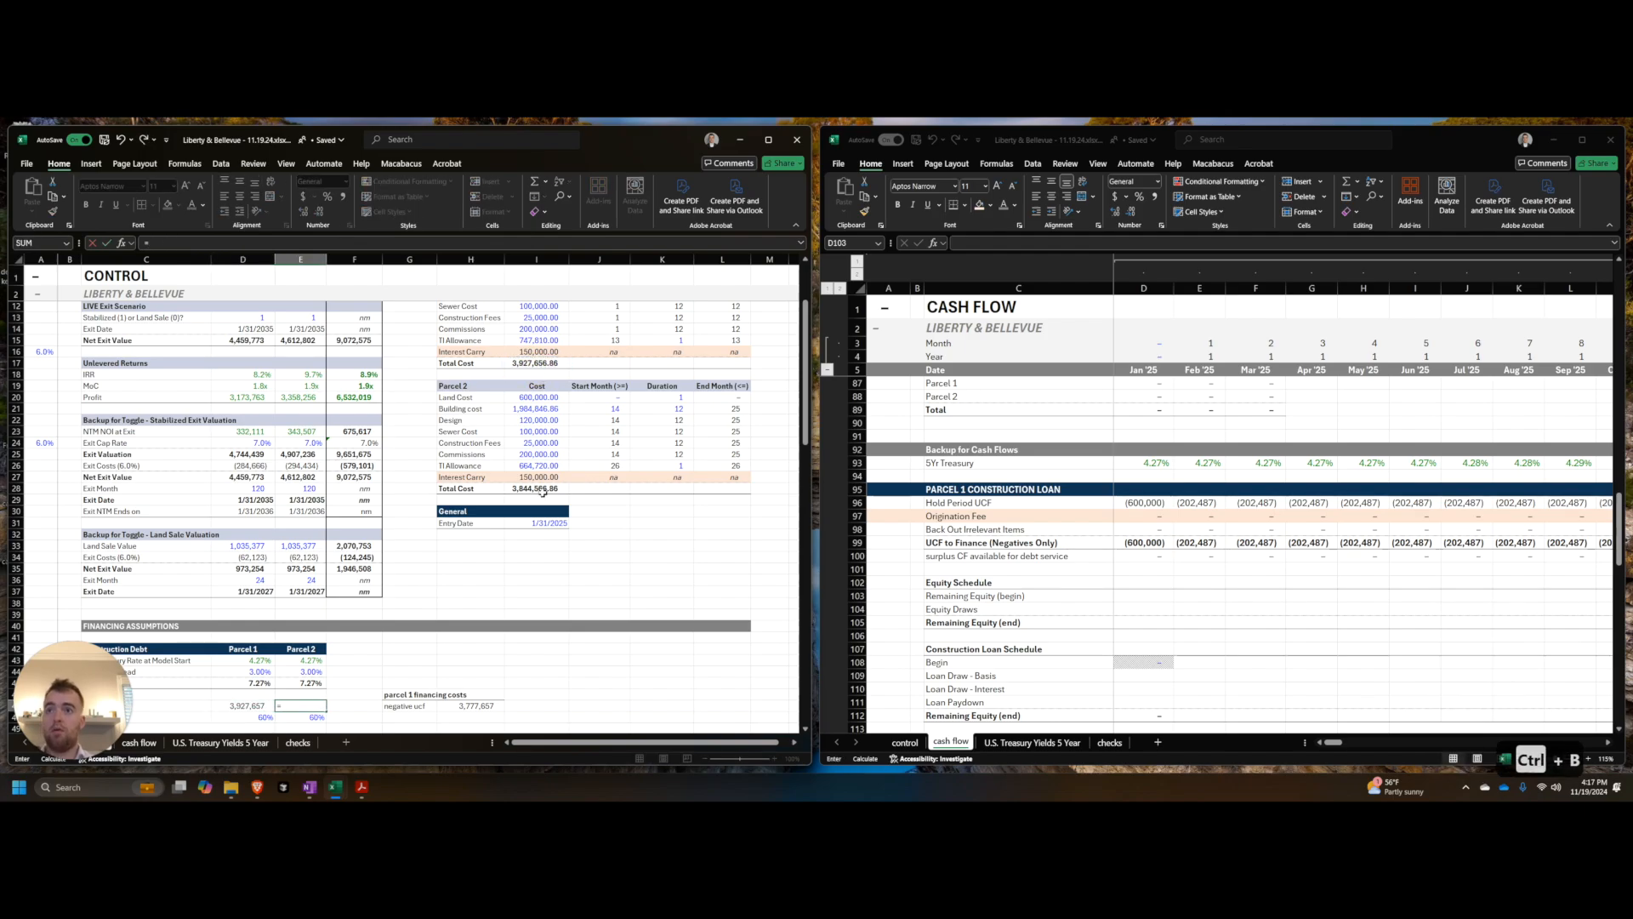
{"action": "left_click", "coordinate": [543, 490]}
{"action": "key", "text": "Return"}
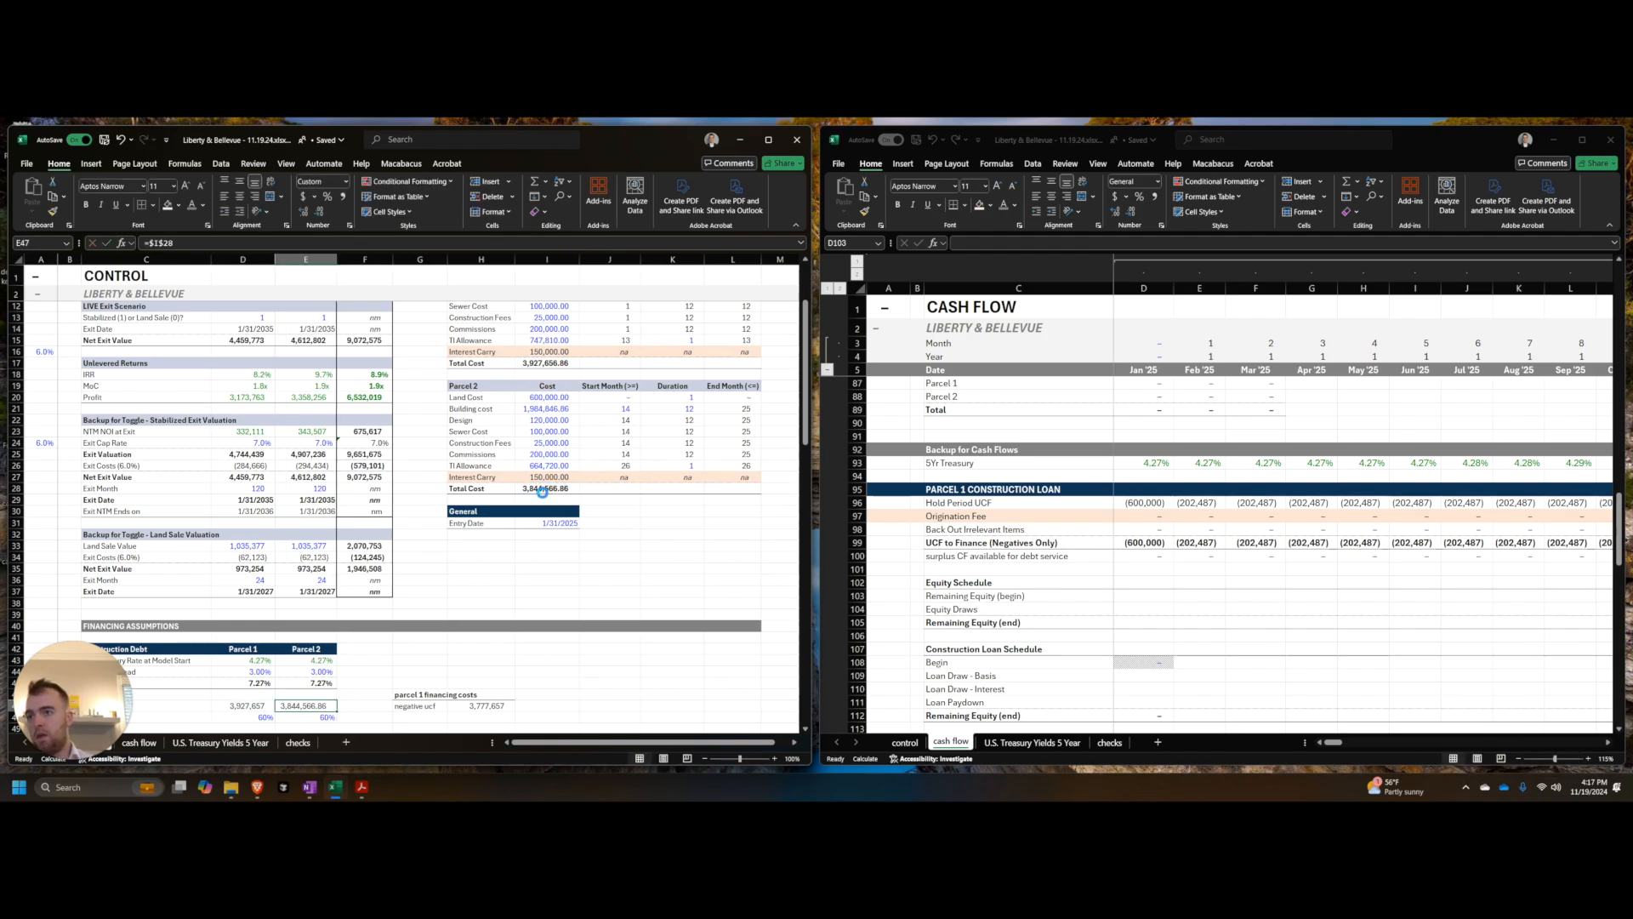
Step: Format Parcel 2's Total Uses in E47 with thousands separators and no decimals, and autofit column E
{"action": "key", "text": "ctrl+shift+1"}
{"action": "scroll", "coordinate": [524, 589], "scroll_direction": "down", "scroll_amount": 1}
{"action": "key", "text": "ctrl+space"}
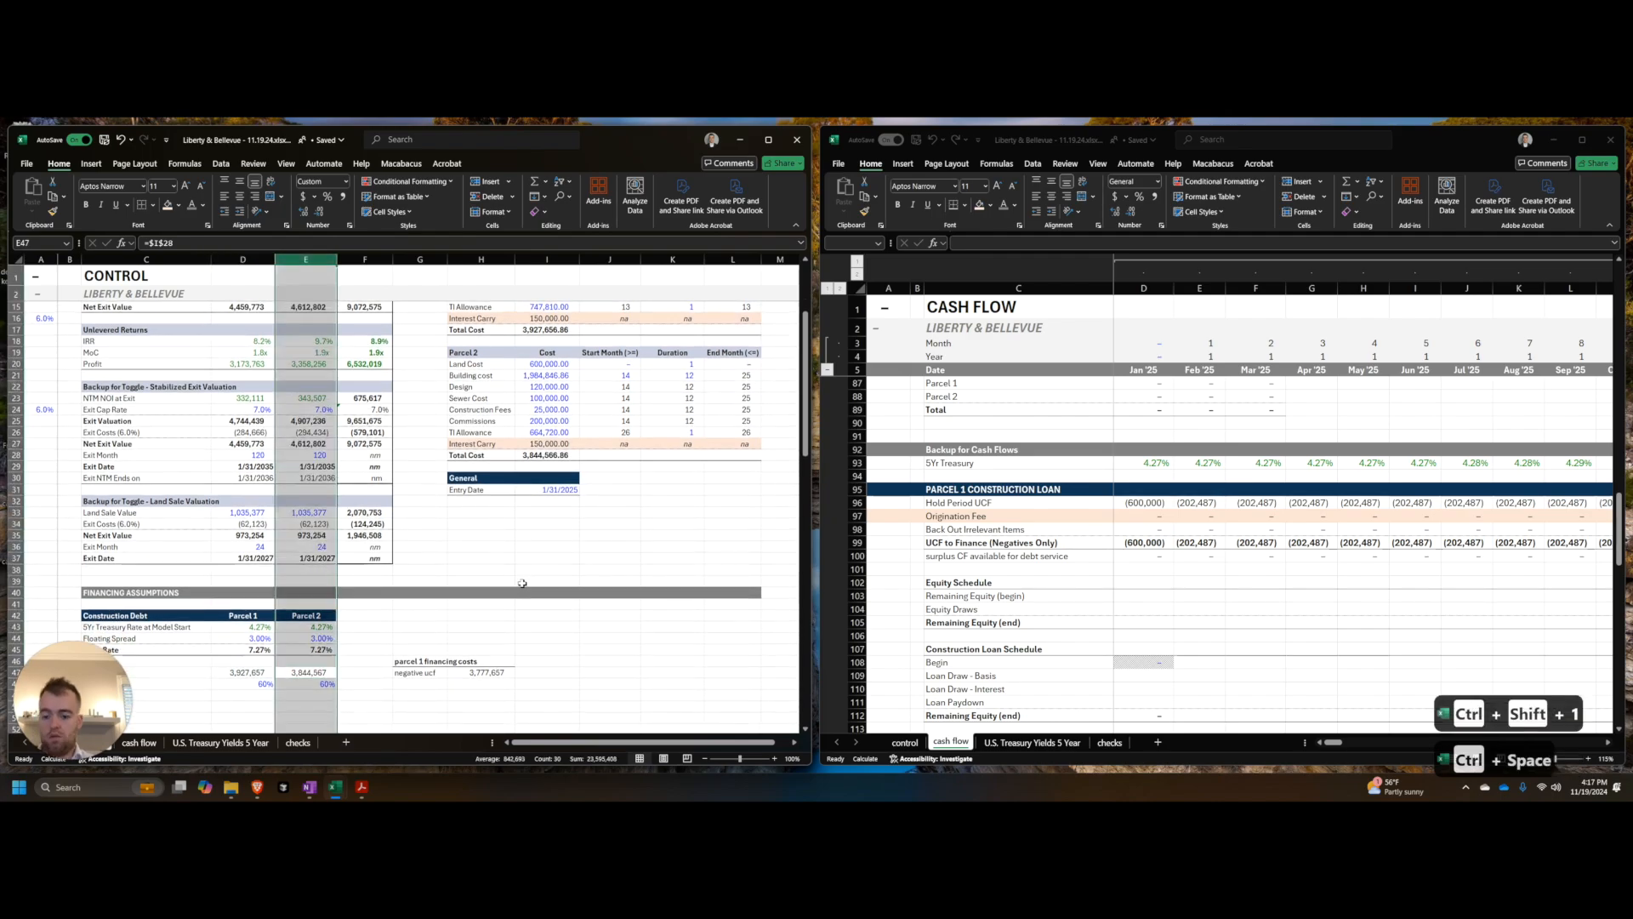
{"action": "key", "text": "alt+h"}
{"action": "key", "text": "alt+o"}
{"action": "key", "text": "i"}
Step: Label the two rows beneath LTV "Construction Loan" in C49 and "Equity" in C50
{"action": "key", "text": "Left"}
{"action": "key", "text": "Left"}
{"action": "scroll", "coordinate": [535, 591], "scroll_direction": "down", "scroll_amount": 4}
{"action": "key", "text": "Down"}
{"action": "key", "text": "Down"}
{"action": "type", "text": "Con"}
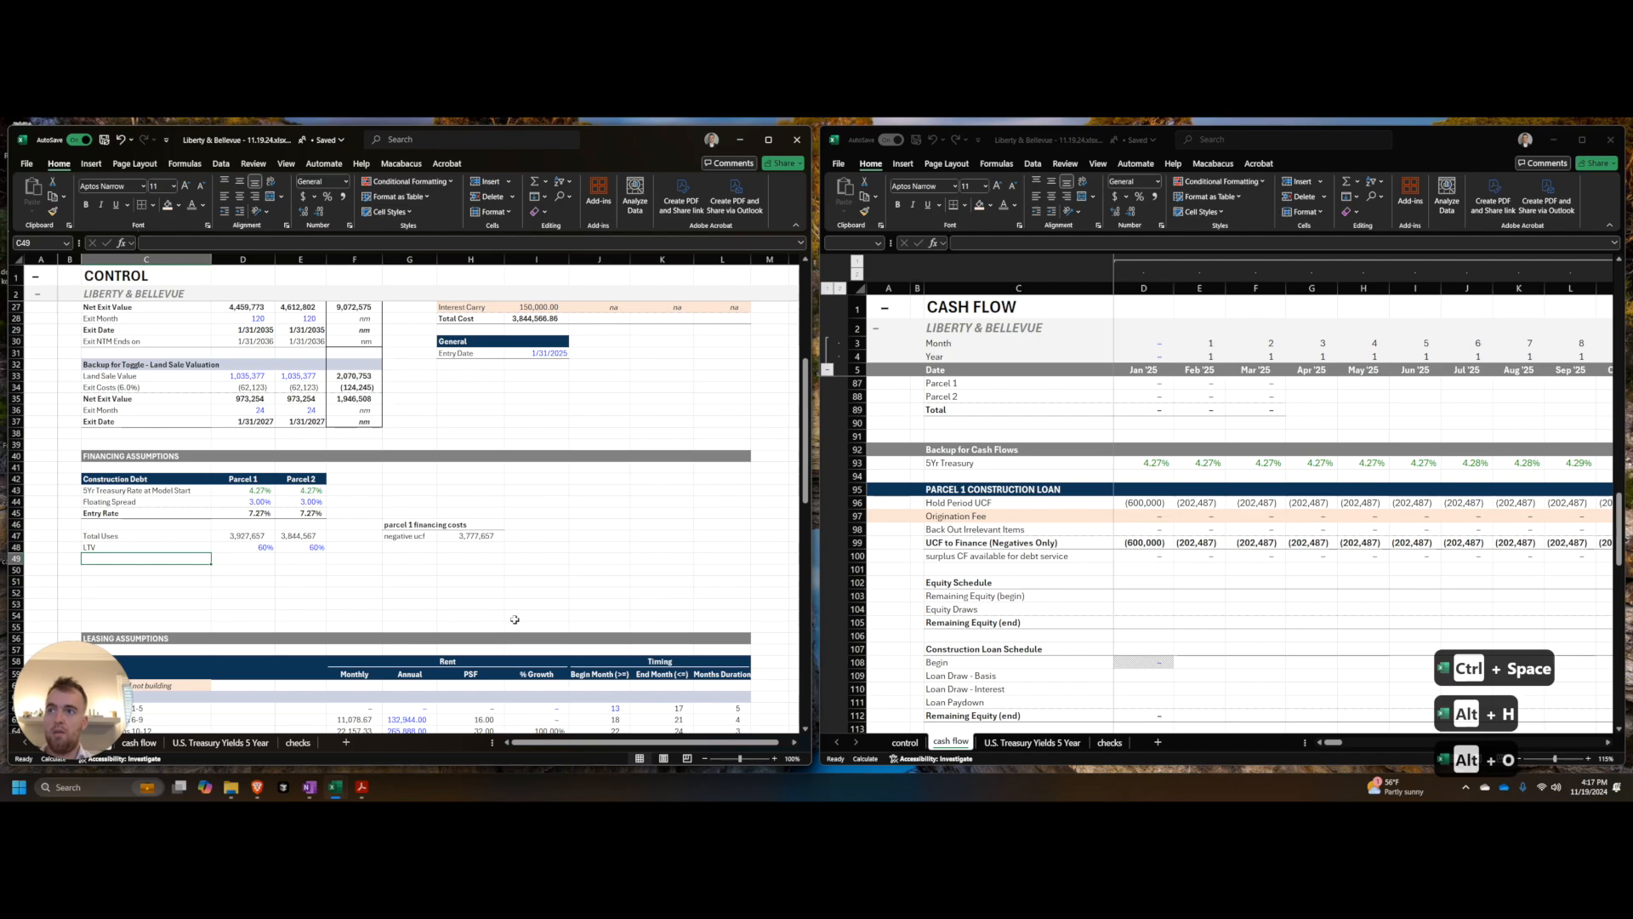
{"action": "type", "text": "struction Loan"}
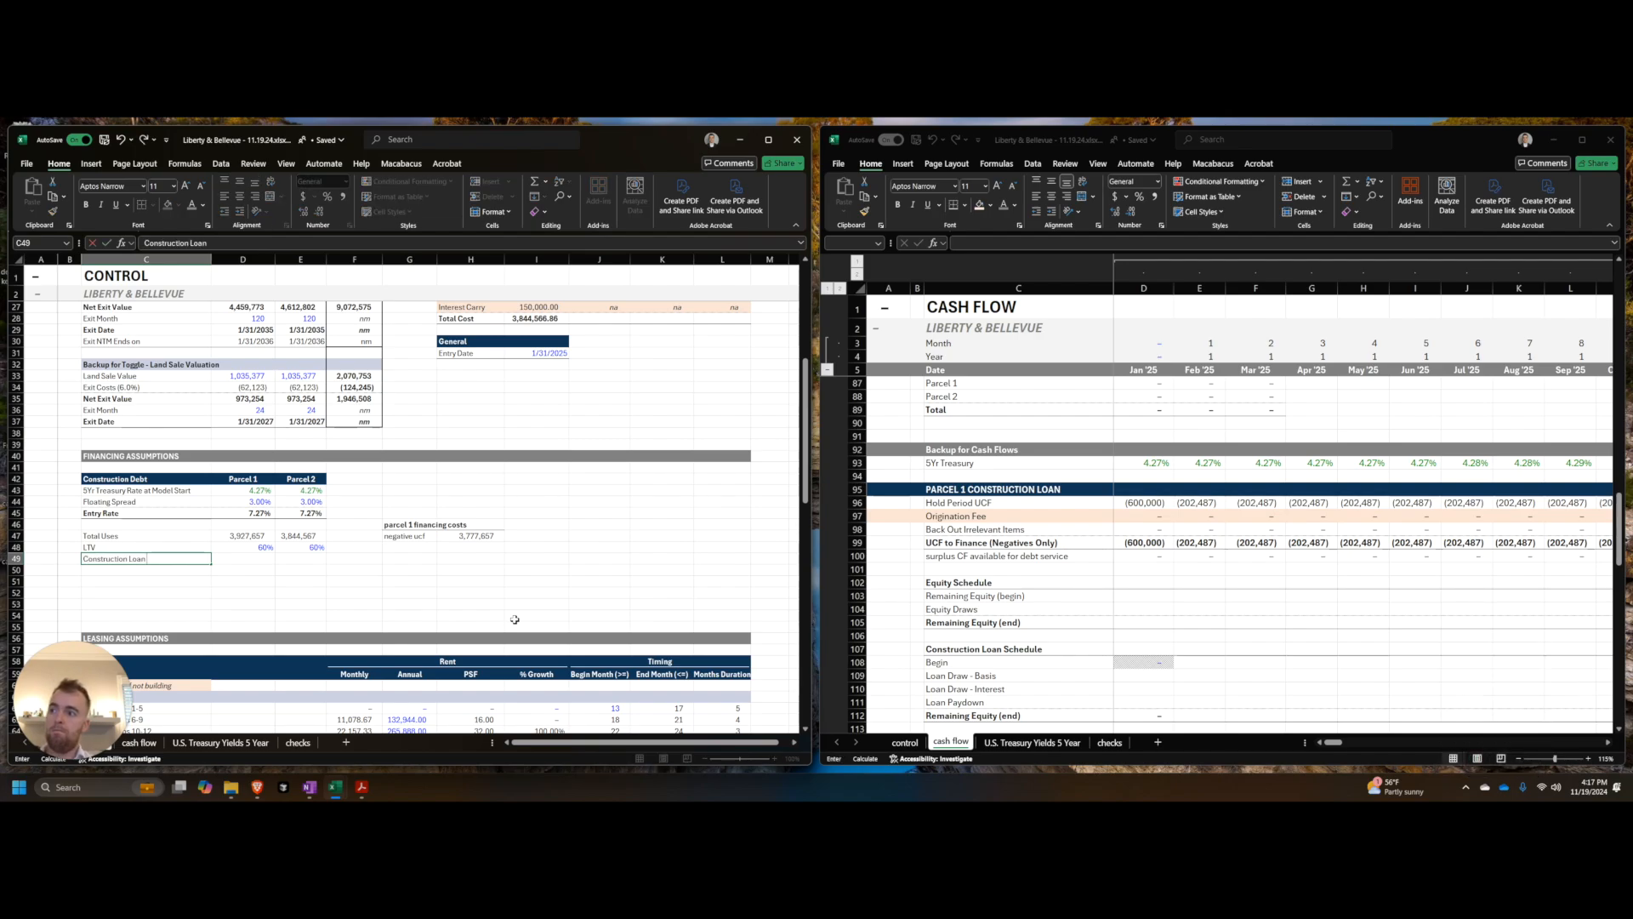
{"action": "key", "text": "Return"}
Step: Make the Construction Loan and Equity rows, C49:E50, bold
{"action": "key", "text": "Up"}
{"action": "key", "text": "Up"}
{"action": "key", "text": "shift+Down"}
{"action": "key", "text": "Down"}
{"action": "key", "text": "shift+Right"}
{"action": "key", "text": "shift+Right"}
{"action": "key", "text": "ctrl+shift+Up"}
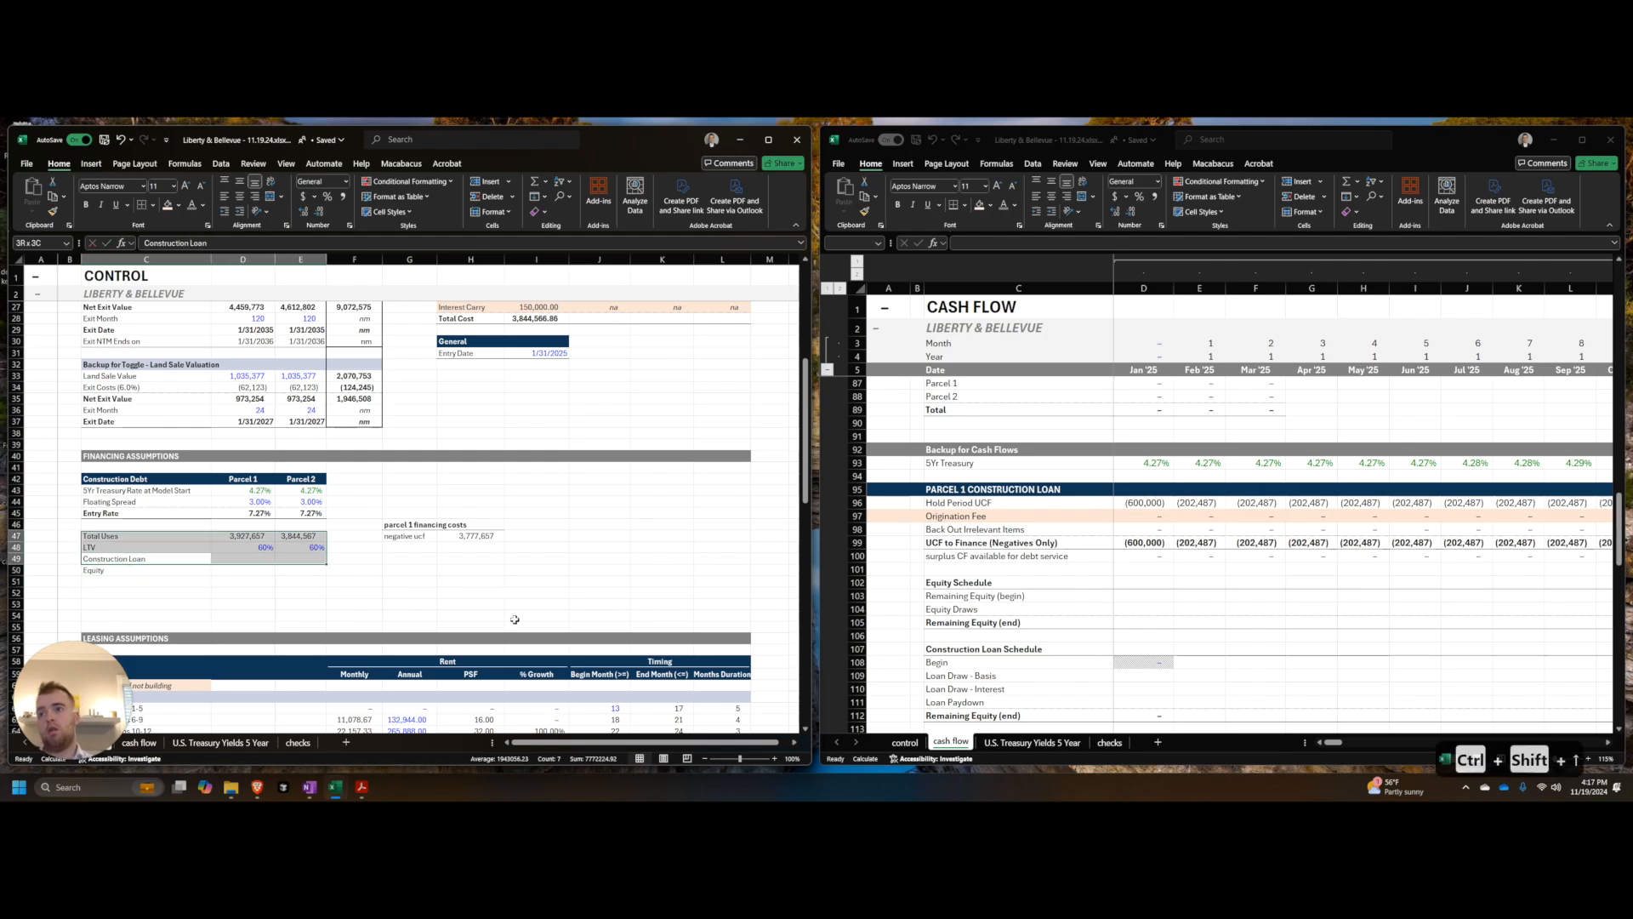
{"action": "key", "text": "ctrl+b"}
{"action": "key", "text": "ctrl+z"}
{"action": "key", "text": "ctrl+alt+shift+Up"}
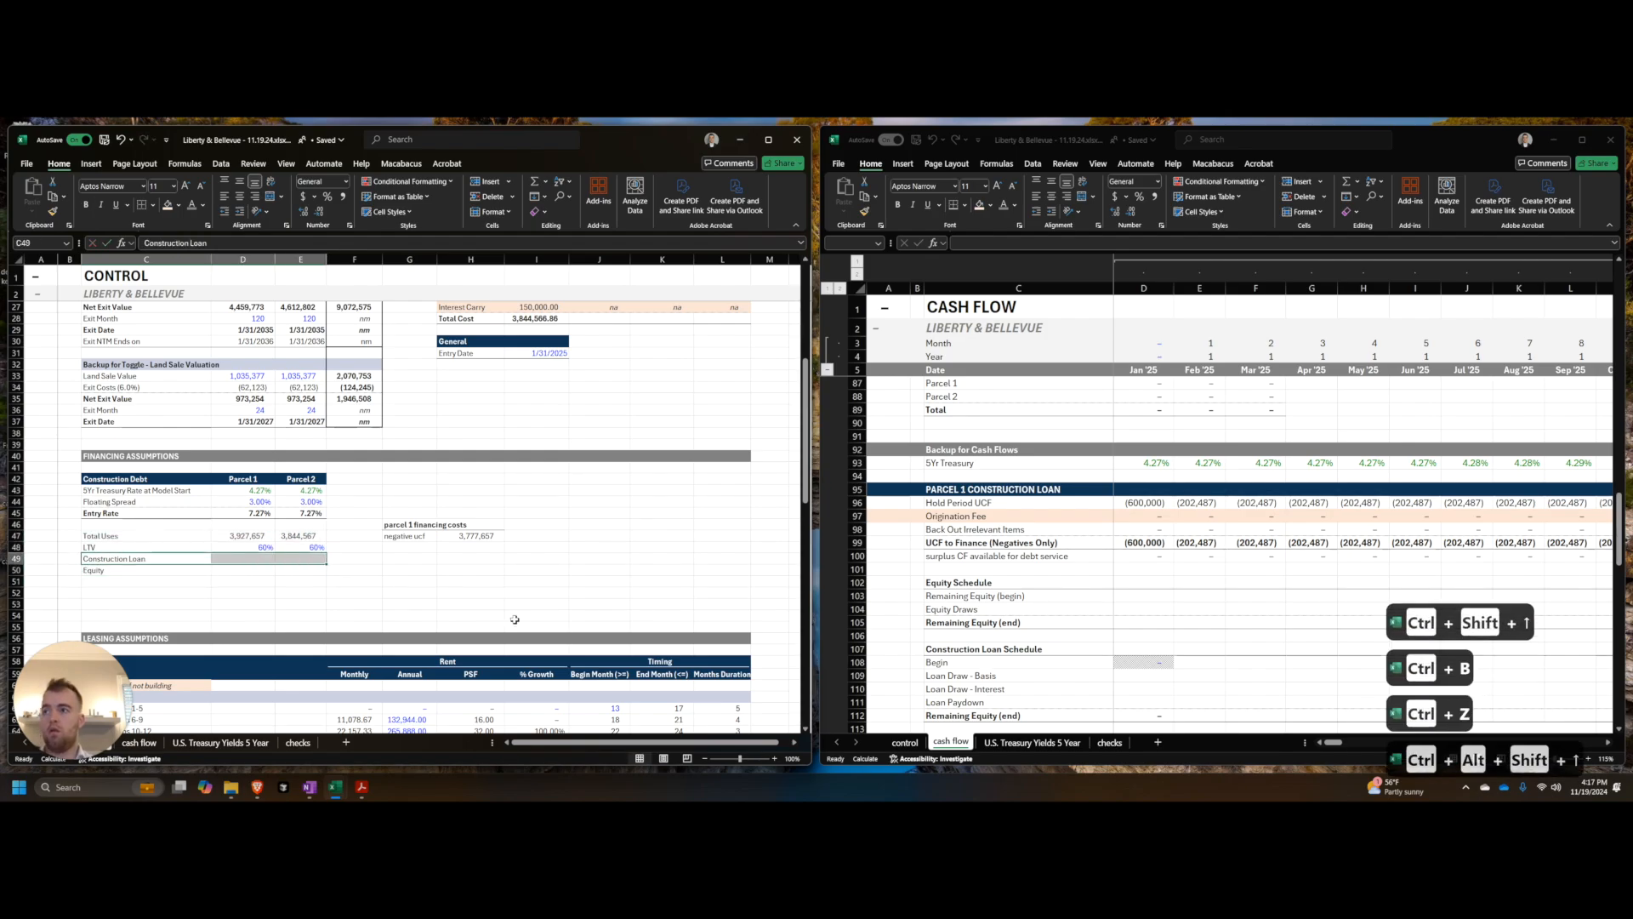
{"action": "key", "text": "ctrl+b"}
{"action": "key", "text": "Down"}
{"action": "key", "text": "shift+Right"}
{"action": "key", "text": "shift+Right"}
{"action": "key", "text": "ctrl+b"}
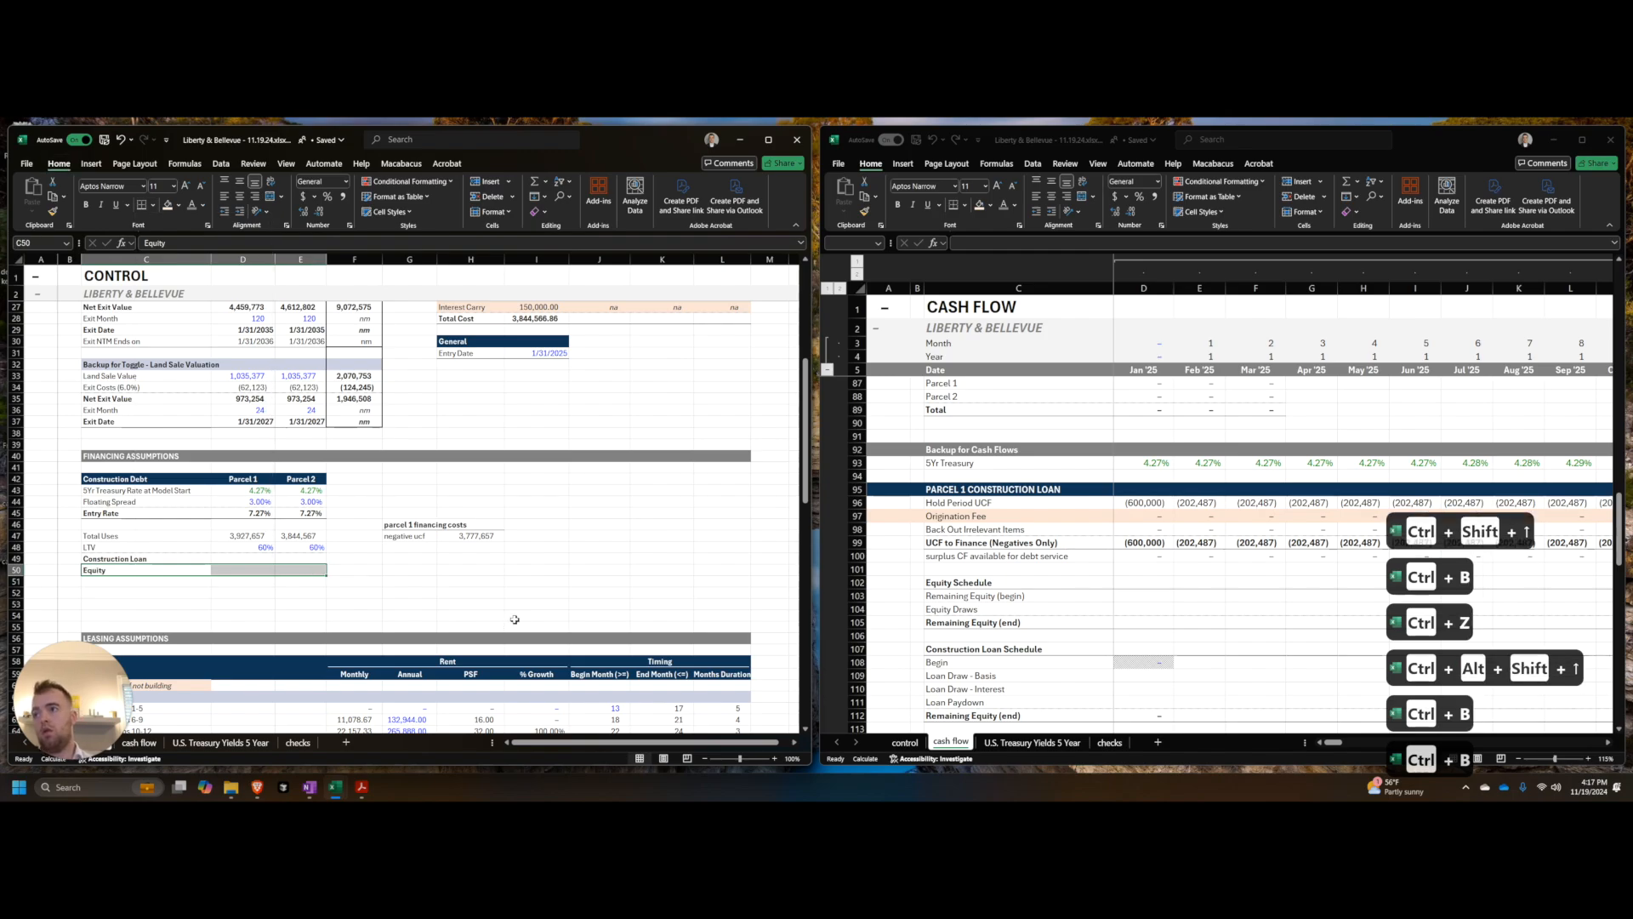
Step: Calculate Construction Loan in D49 as total uses times LTV, =+D47*D48, copy it to Parcel 2, and format without decimals
{"action": "key", "text": "Right"}
{"action": "key", "text": "Up"}
{"action": "type", "text": "+"}
{"action": "key", "text": "Up"}
{"action": "key", "text": "Up"}
{"action": "type", "text": "*"}
{"action": "key", "text": "Up"}
{"action": "key", "text": "Return"}
{"action": "key", "text": "Up"}
{"action": "key", "text": "shift+Right"}
{"action": "key", "text": "ctrl+r"}
{"action": "key", "text": "ctrl+shift+1"}
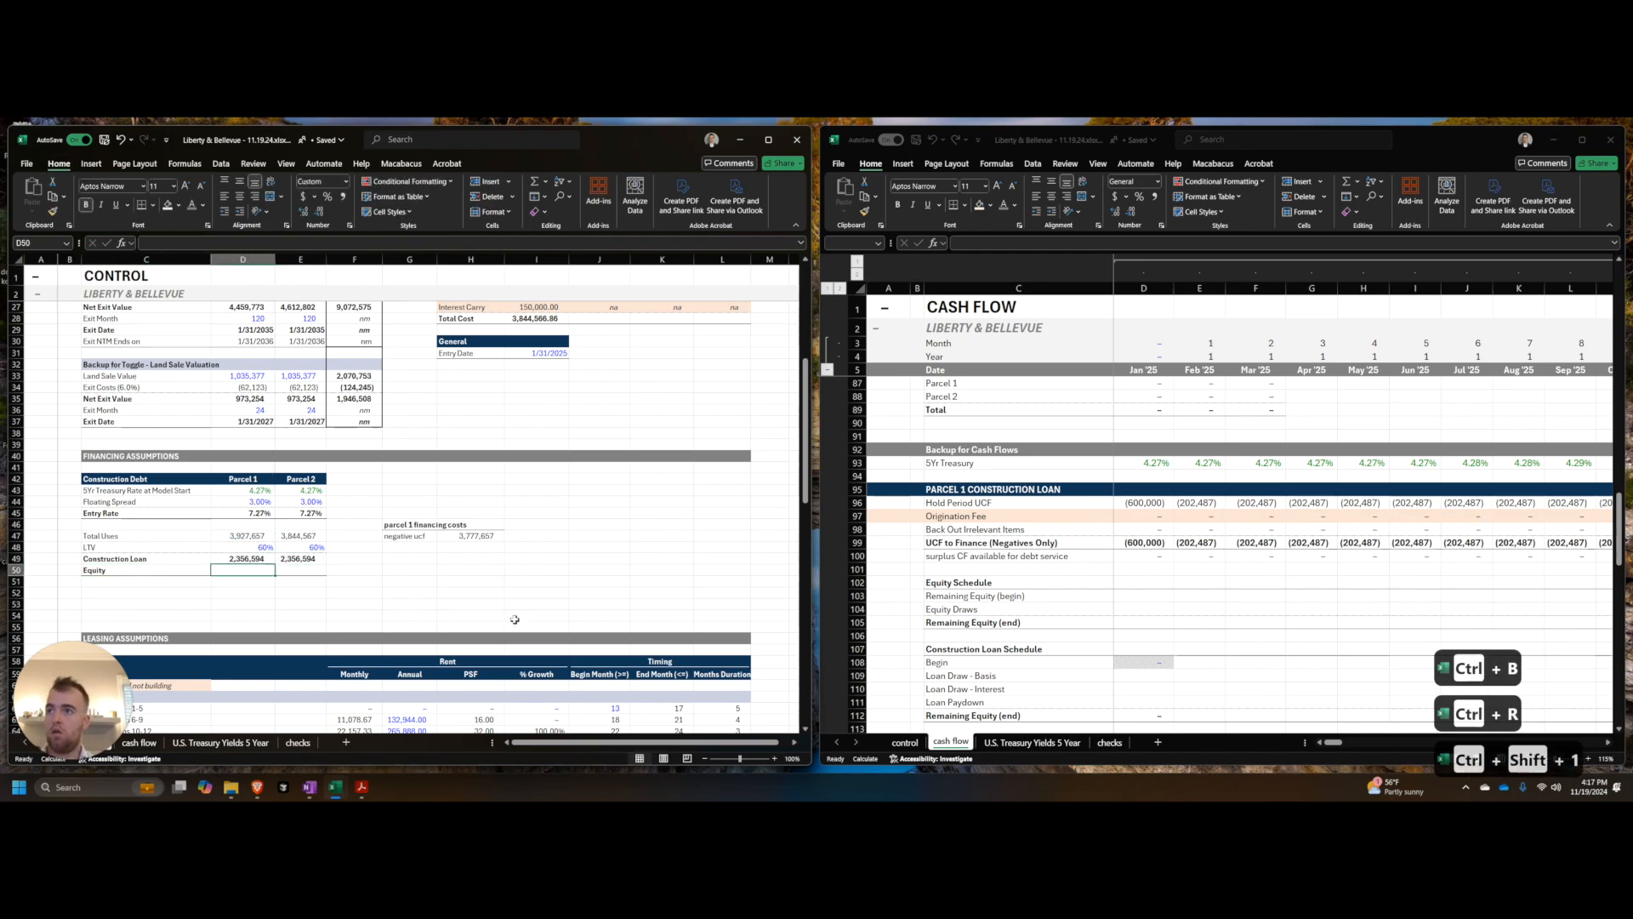
{"action": "key", "text": "Down"}
{"action": "type", "text": "+"}
{"action": "key", "text": "Up"}
{"action": "key", "text": "Up"}
{"action": "type", "text": "-"}
{"action": "key", "text": "Up"}
{"action": "key", "text": "Escape"}
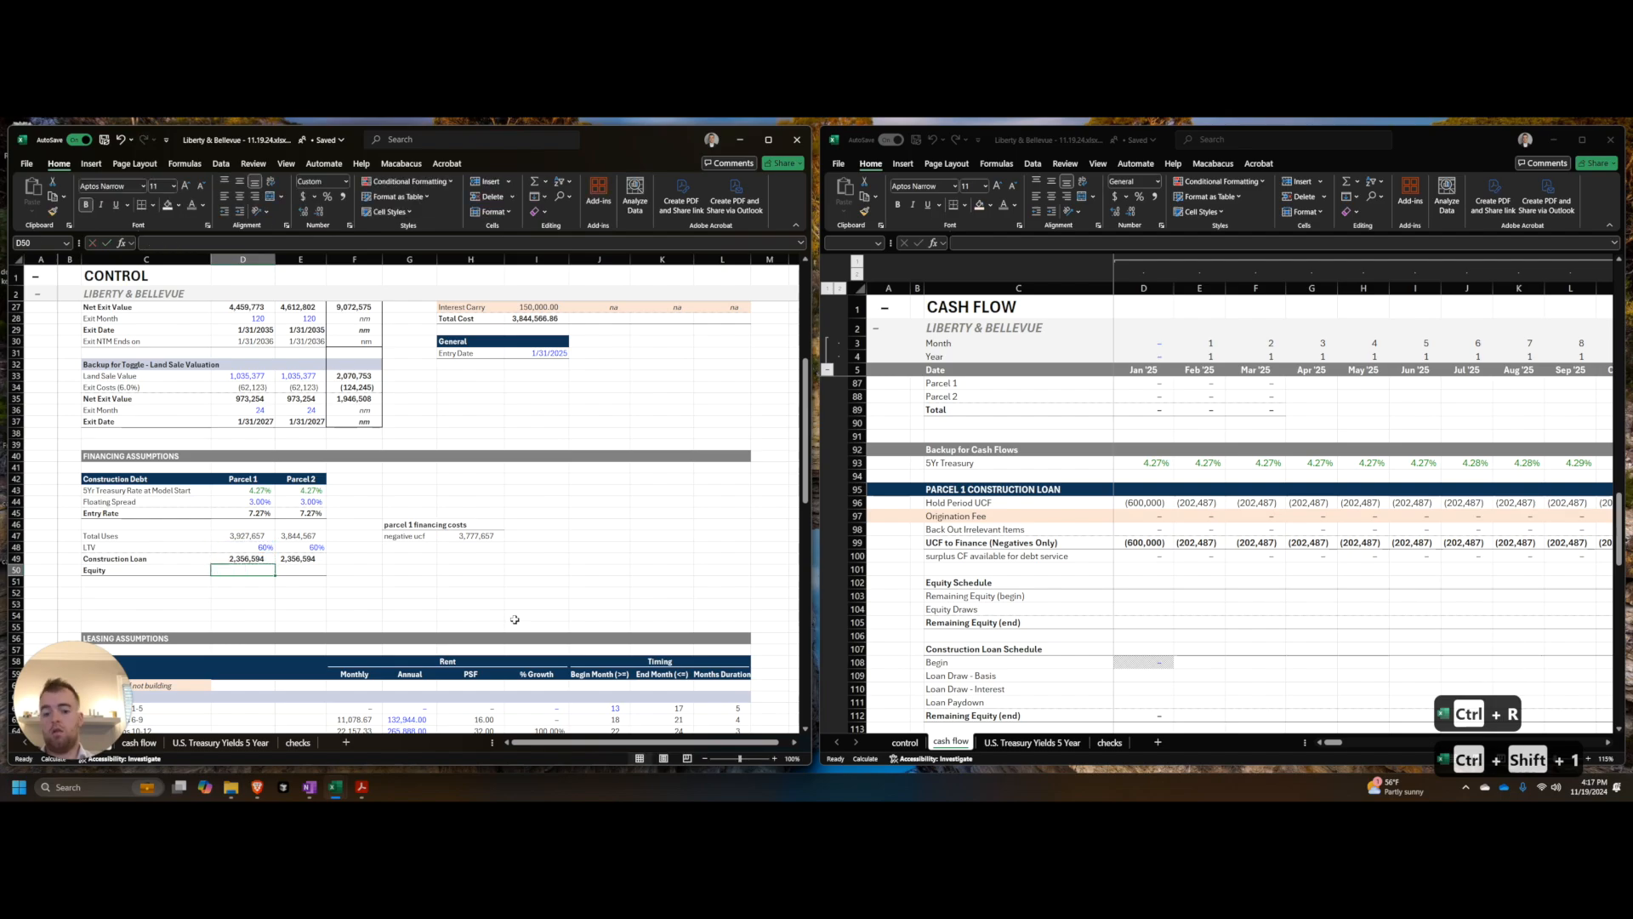
Step: Calculate Equity in D50 as total uses less the construction loan, =+D47-D49, and copy it across to Parcel 2
{"action": "type", "text": "+"}
{"action": "key", "text": "Up"}
{"action": "key", "text": "Up"}
{"action": "key", "text": "Up"}
{"action": "key", "text": "Return"}
{"action": "key", "text": "Up"}
{"action": "key", "text": "shift+Right"}
{"action": "key", "text": "ctrl+r"}
{"action": "key", "text": "shift+Left"}
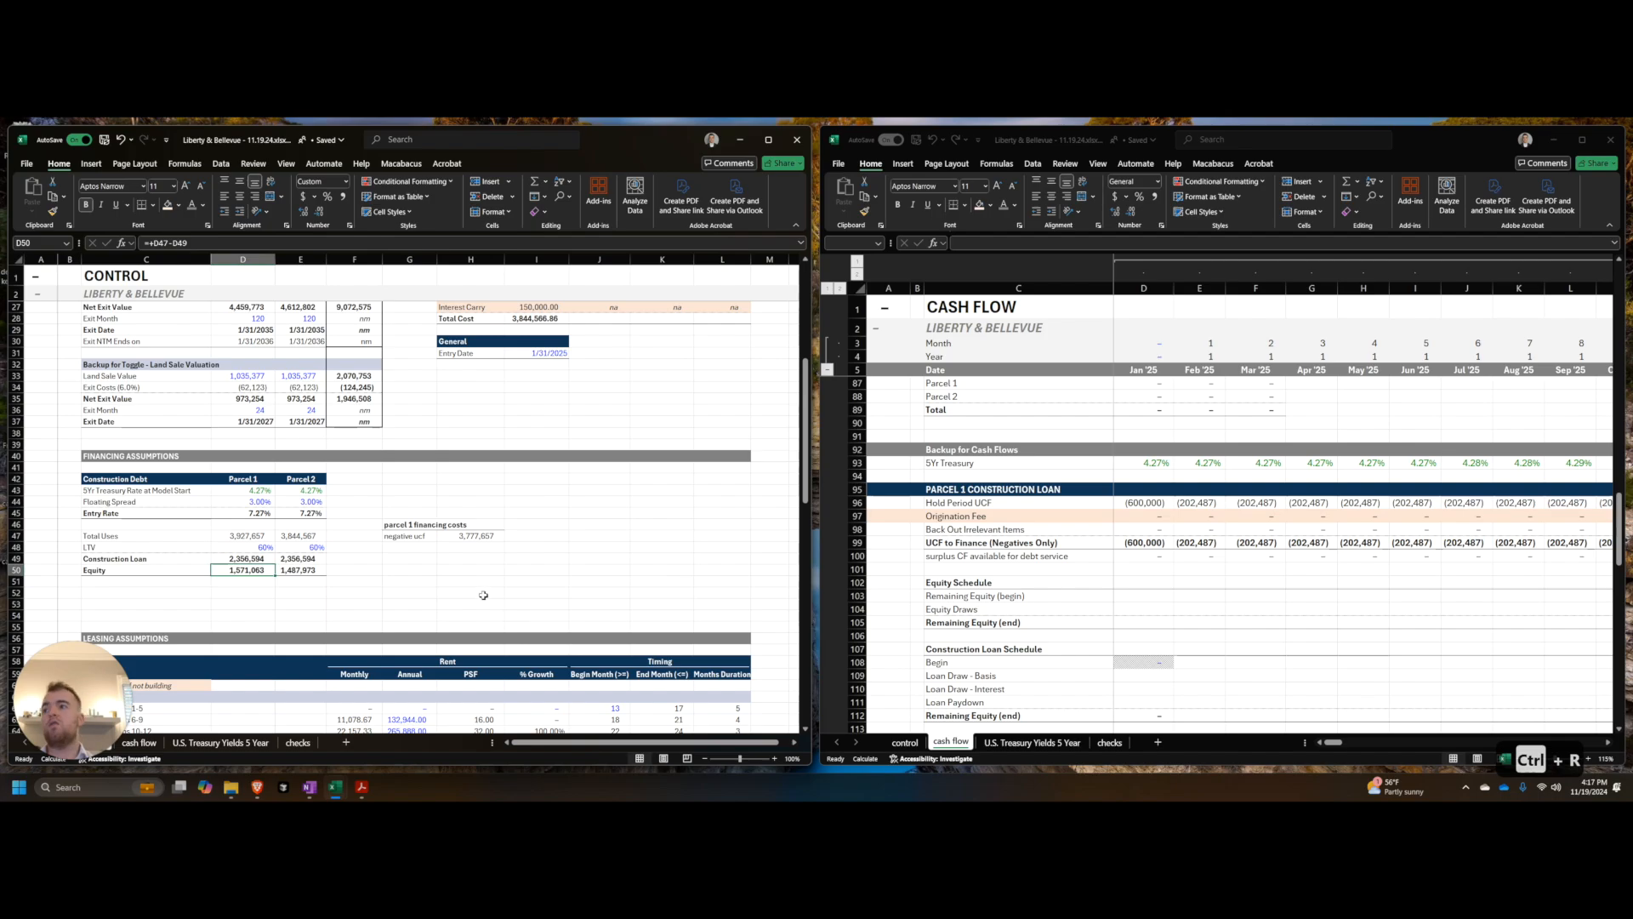
{"action": "key", "text": "Up"}
{"action": "key", "text": "shift+Right"}
{"action": "key", "text": "shift+Down"}
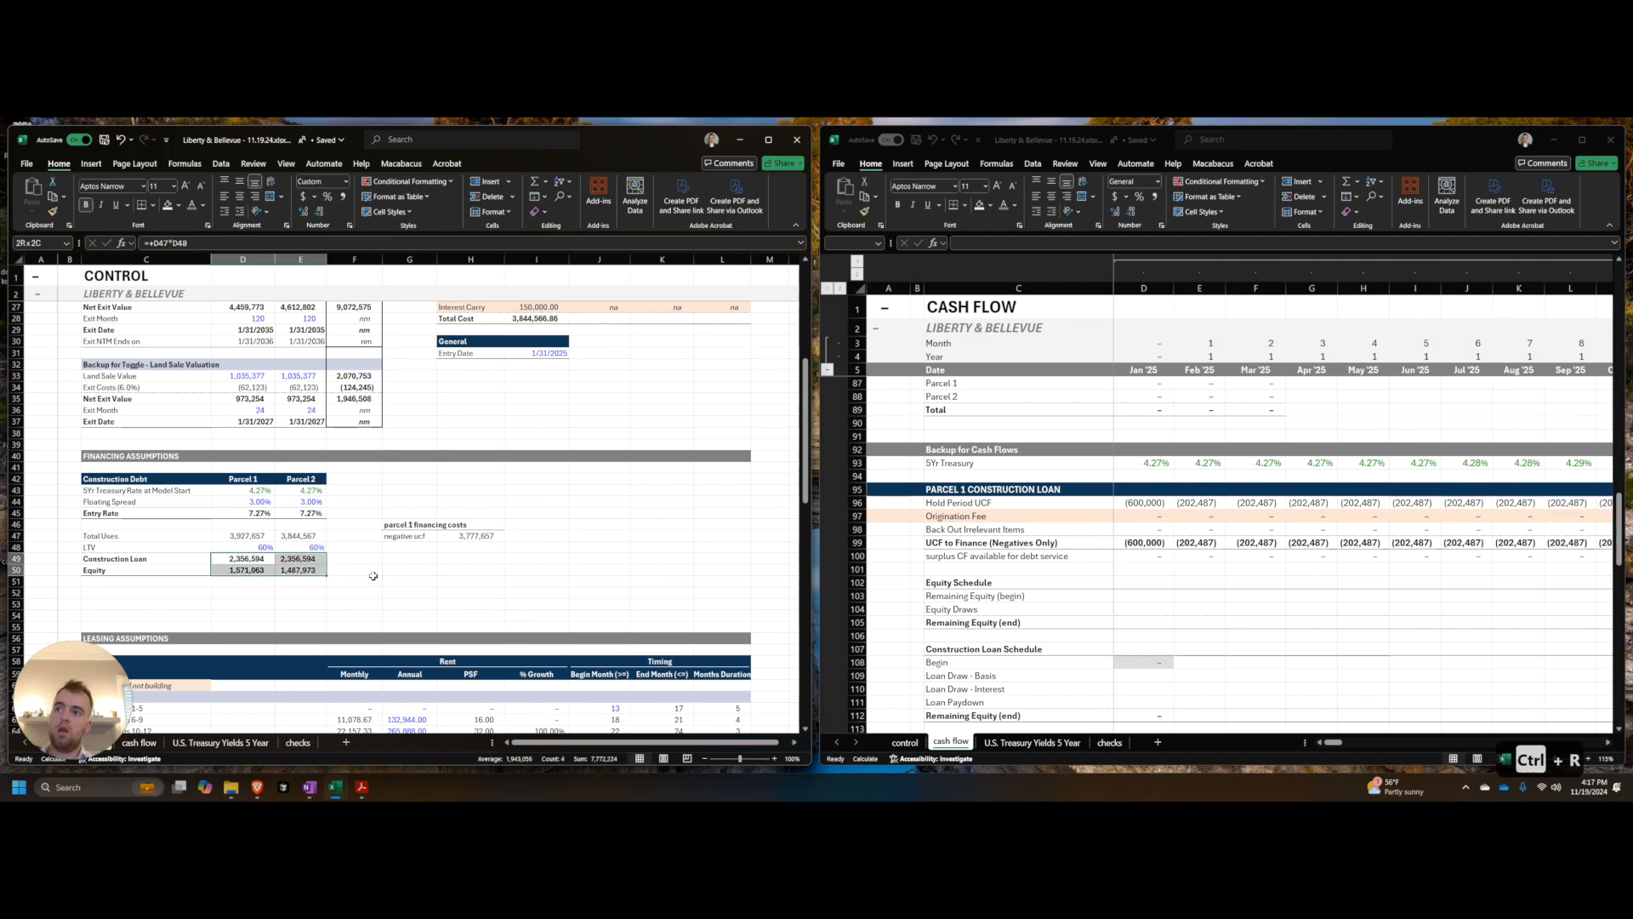
{"action": "key", "text": "Up"}
{"action": "key", "text": "Up"}
{"action": "key", "text": "shift+Right"}
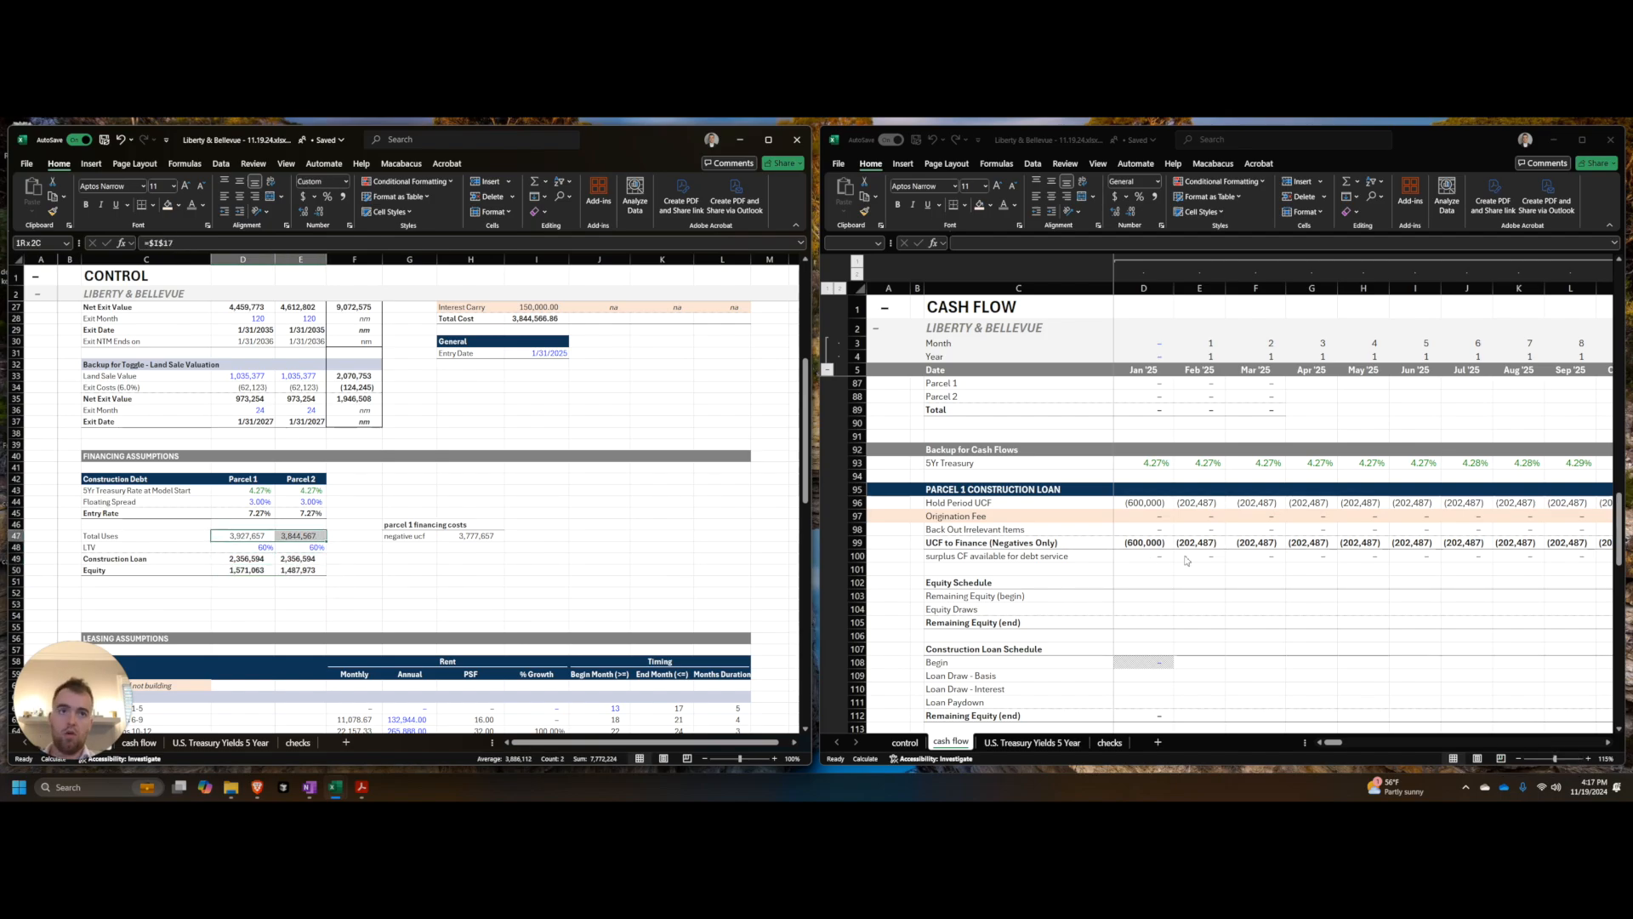
Step: Link the January 2025 Remaining Equity (begin) in D103 of the cash flow sheet to control!$D$50, formatted without decimals
{"action": "left_click", "coordinate": [1141, 595]}
{"action": "type", "text": "="}
{"action": "left_click", "coordinate": [235, 571]}
{"action": "key", "text": "ctrl+Return"}
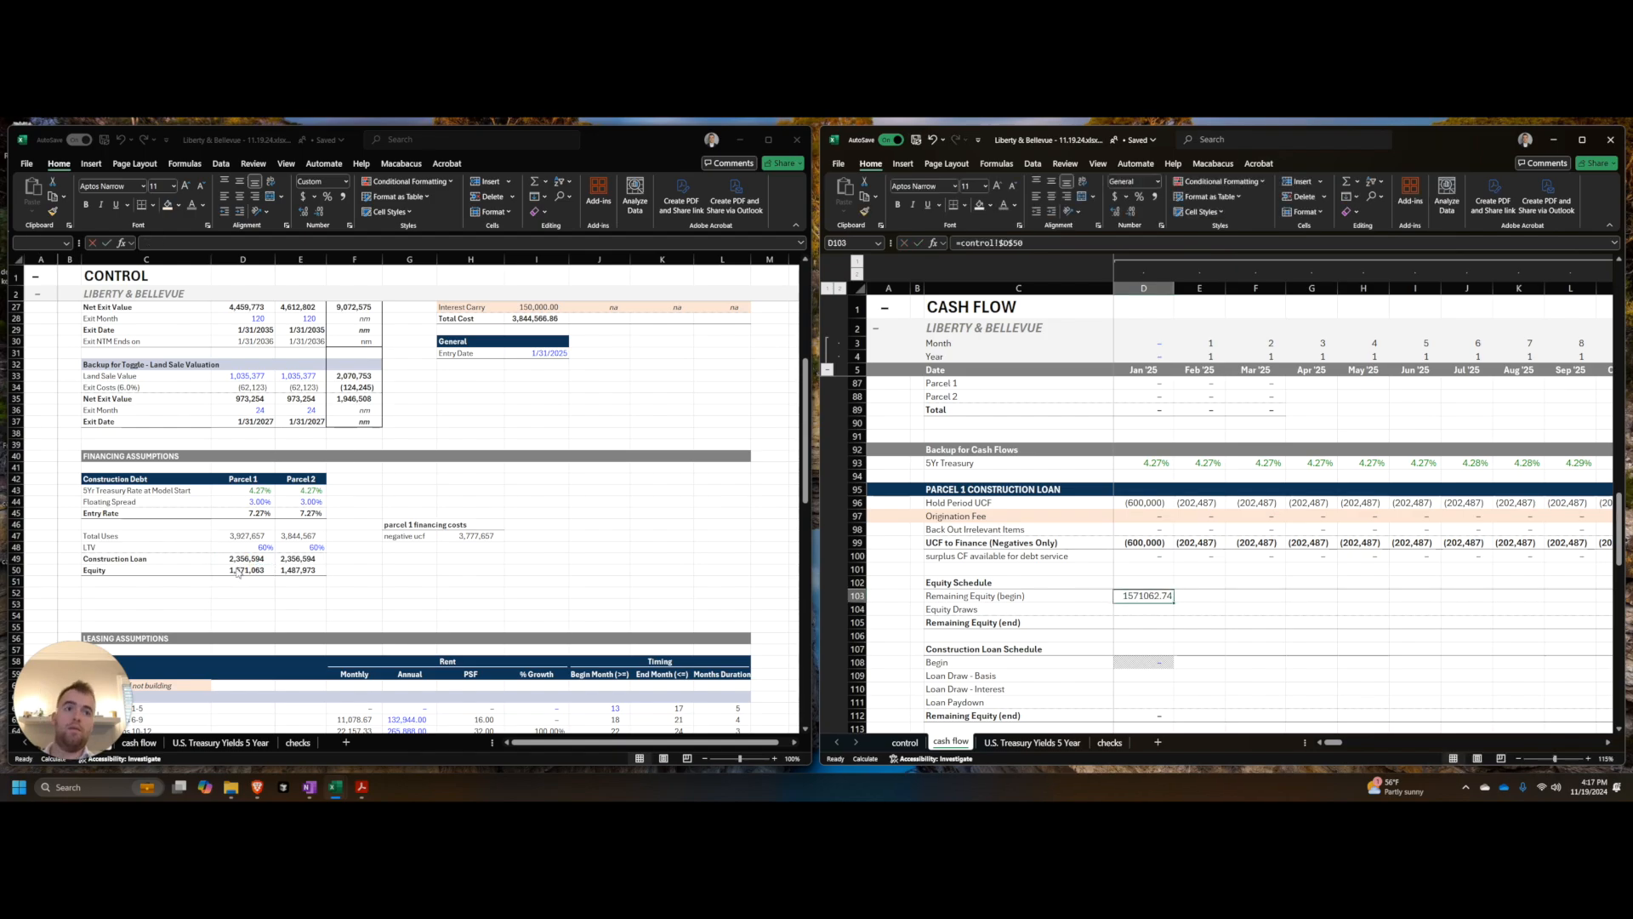
{"action": "key", "text": "ctrl+shift+1"}
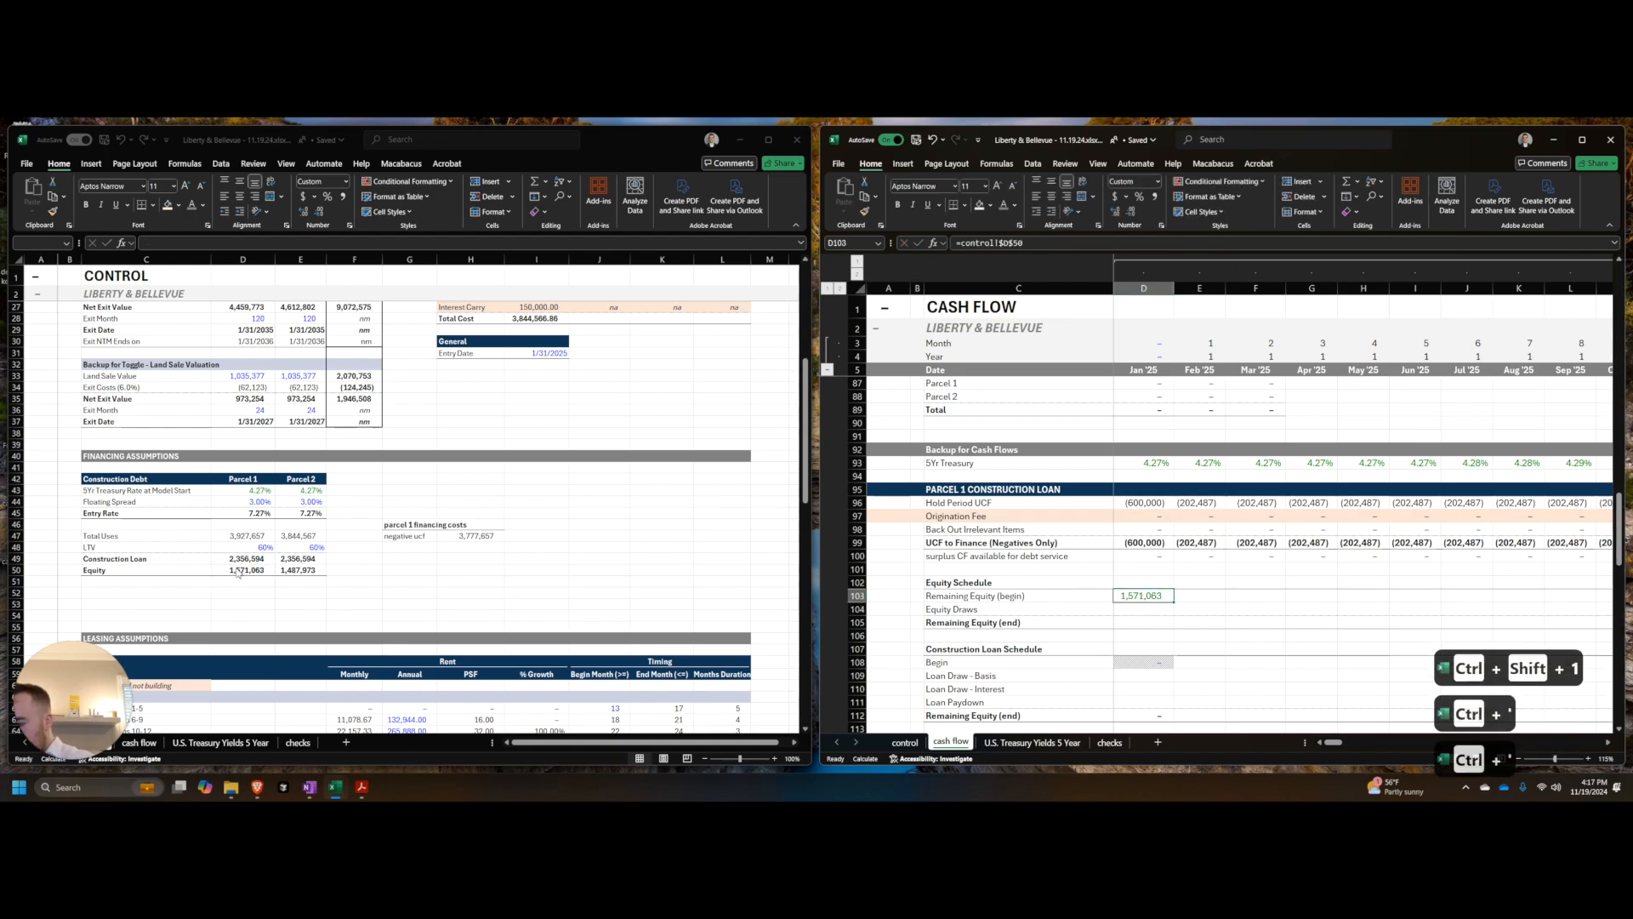
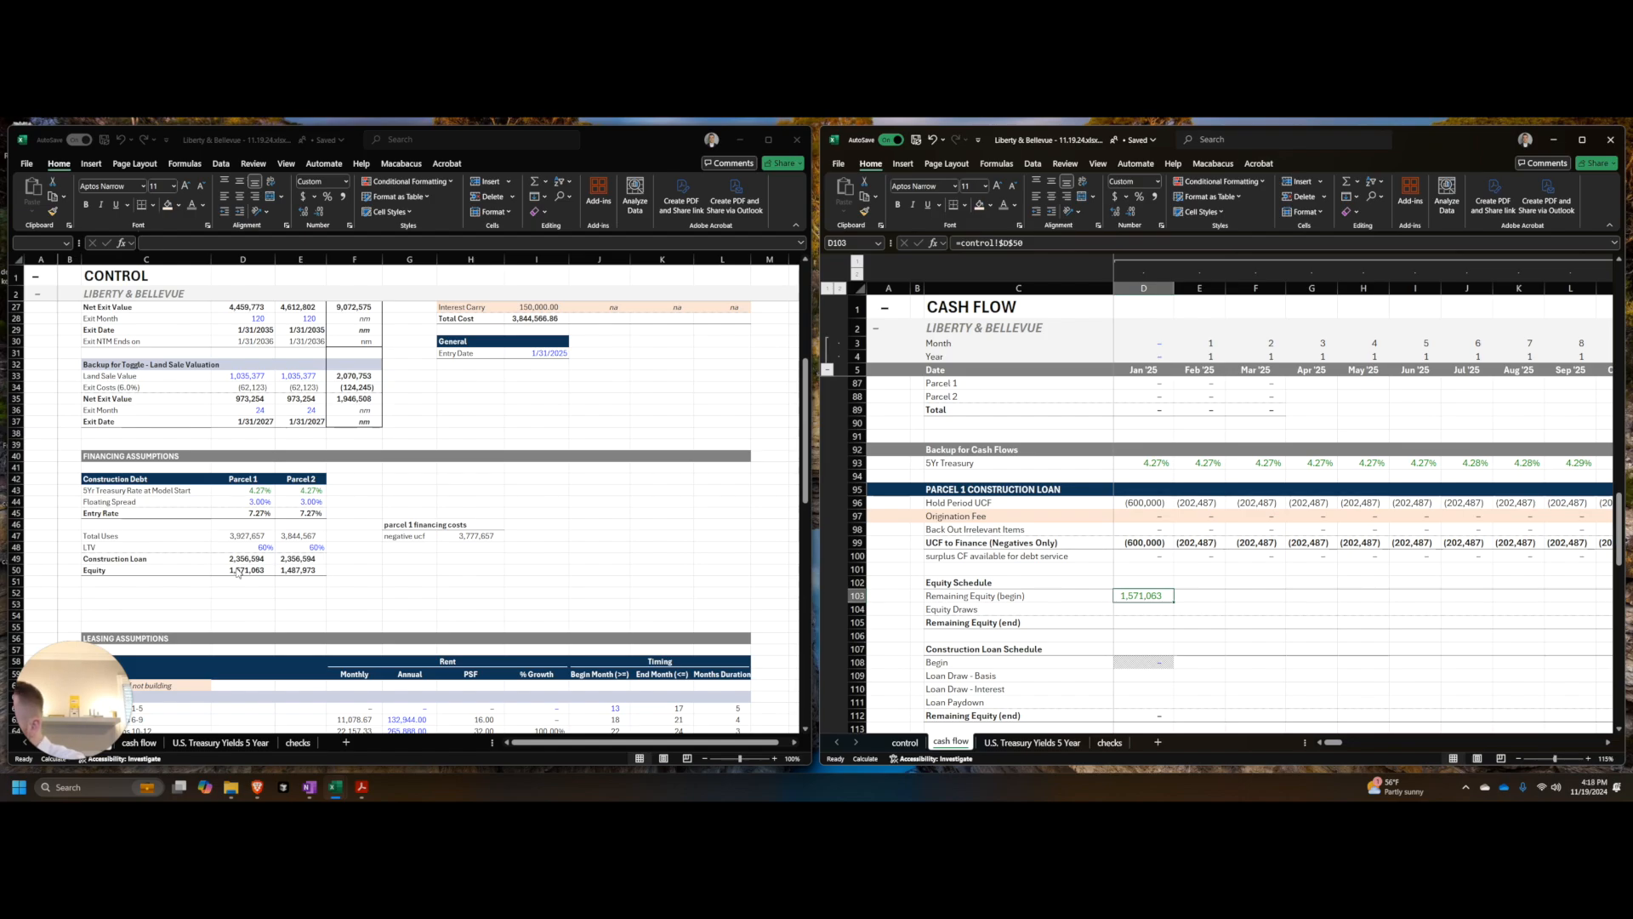
{"action": "left_click", "coordinate": [1151, 609]}
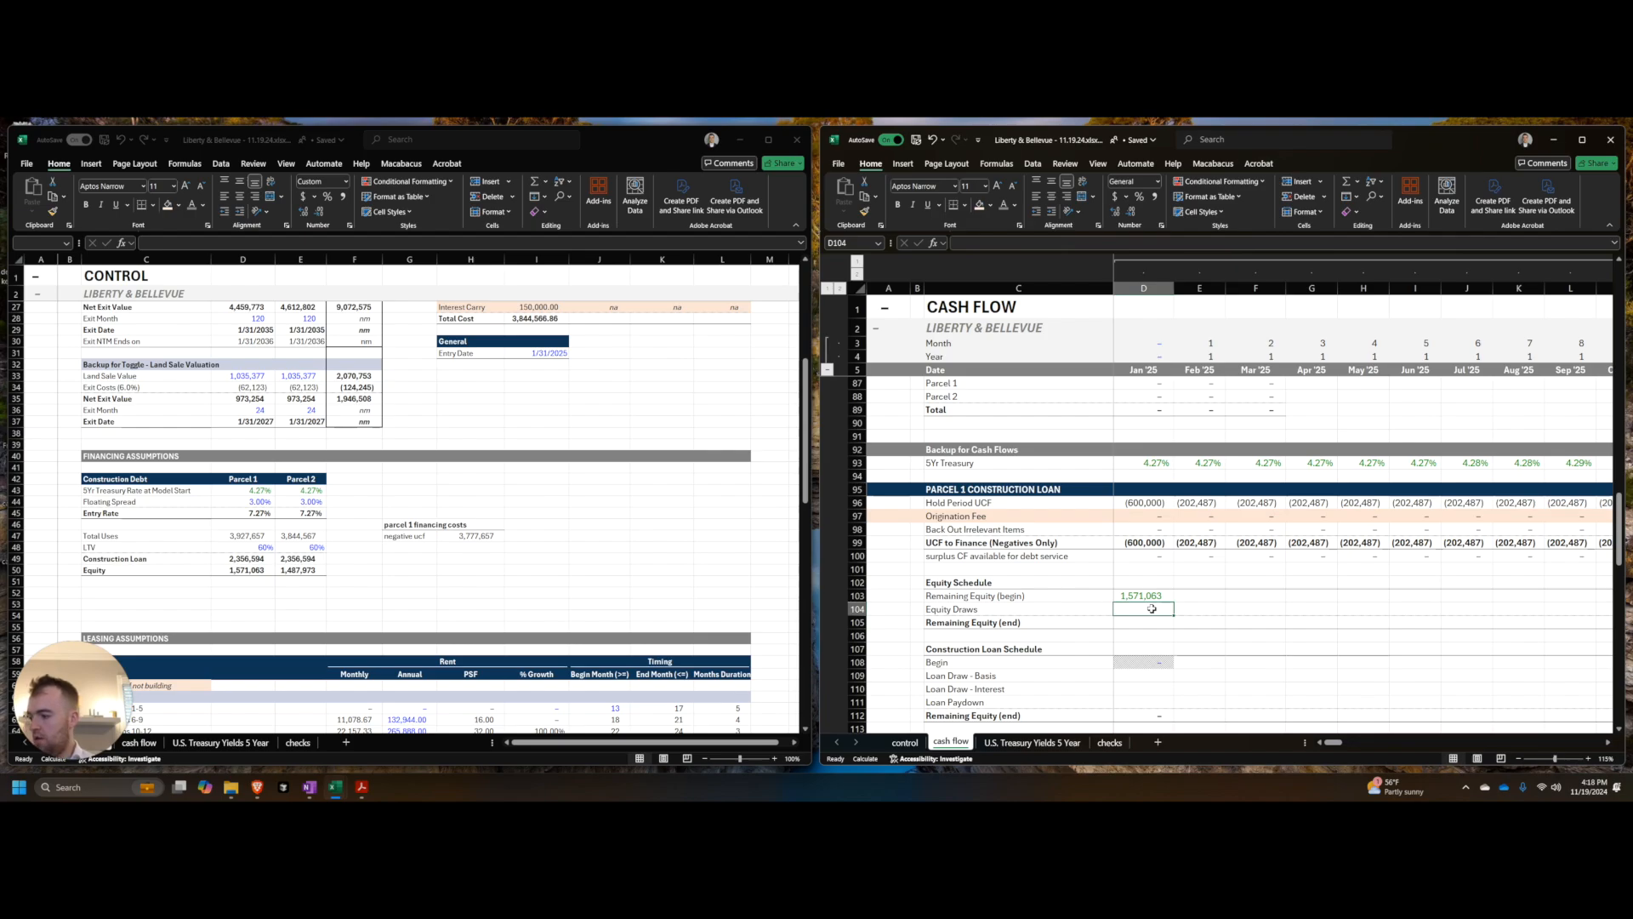
Step: Calculate January 2025 Equity Draws in D104 as =MIN(D99*-1,D103)*-1, formatted without decimals
{"action": "type", "text": "=min("}
{"action": "key", "text": "ctrl+Up"}
{"action": "key", "text": "ctrl+Up"}
{"action": "key", "text": "ctrl+Up"}
{"action": "key", "text": "Down"}
{"action": "key", "text": "Down"}
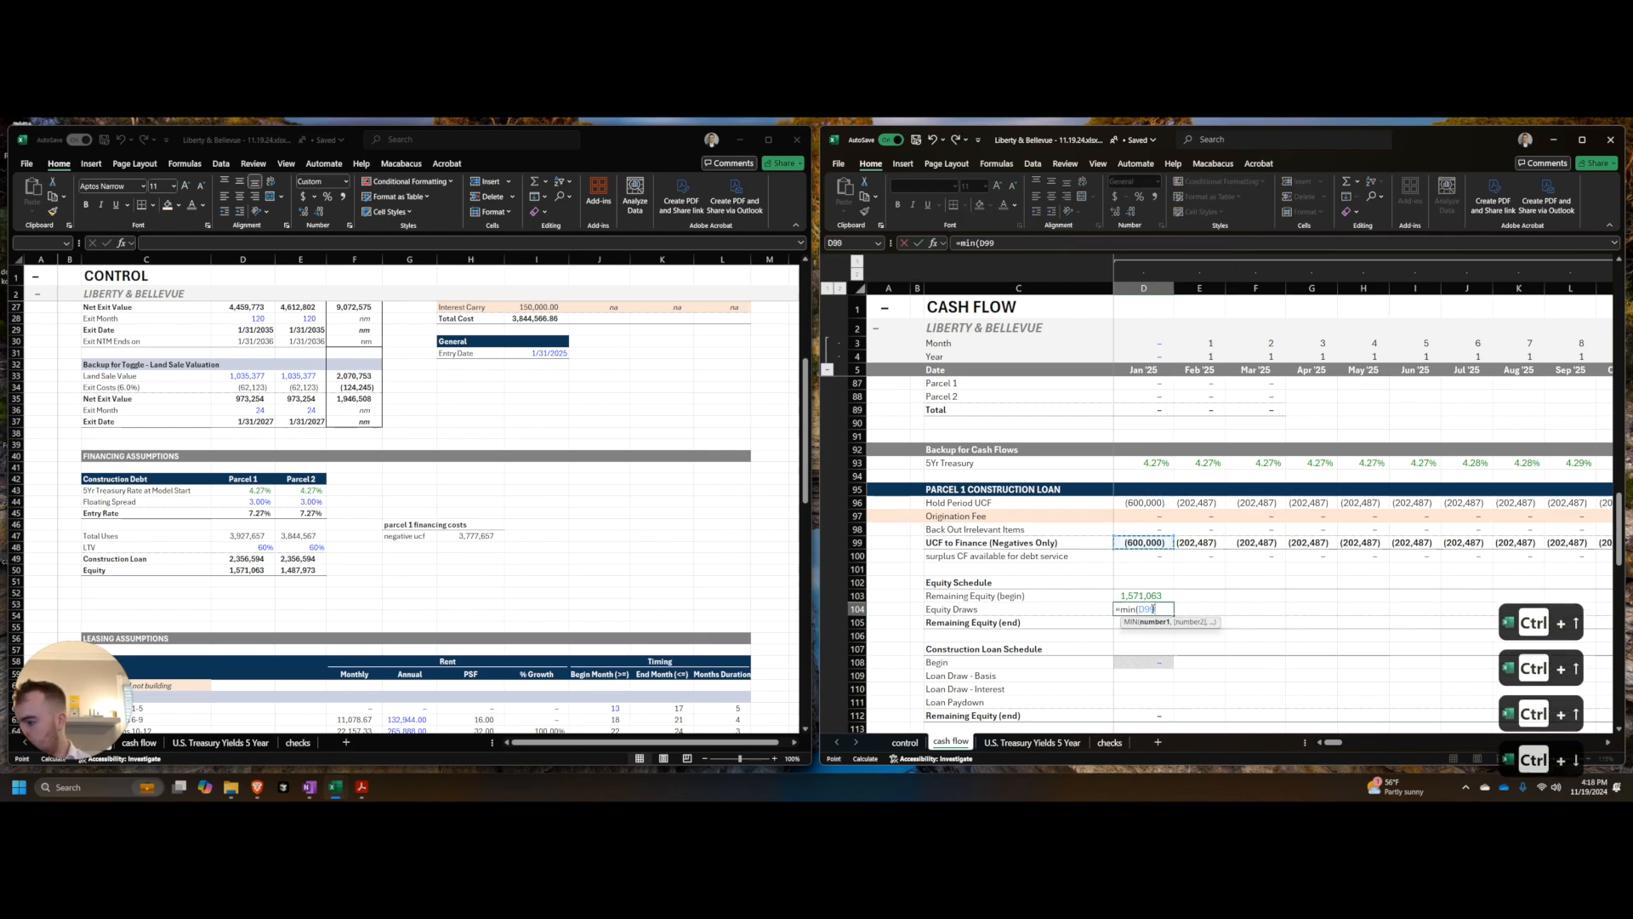
{"action": "type", "text": ","}
{"action": "key", "text": "Up"}
{"action": "type", "text": ")"}
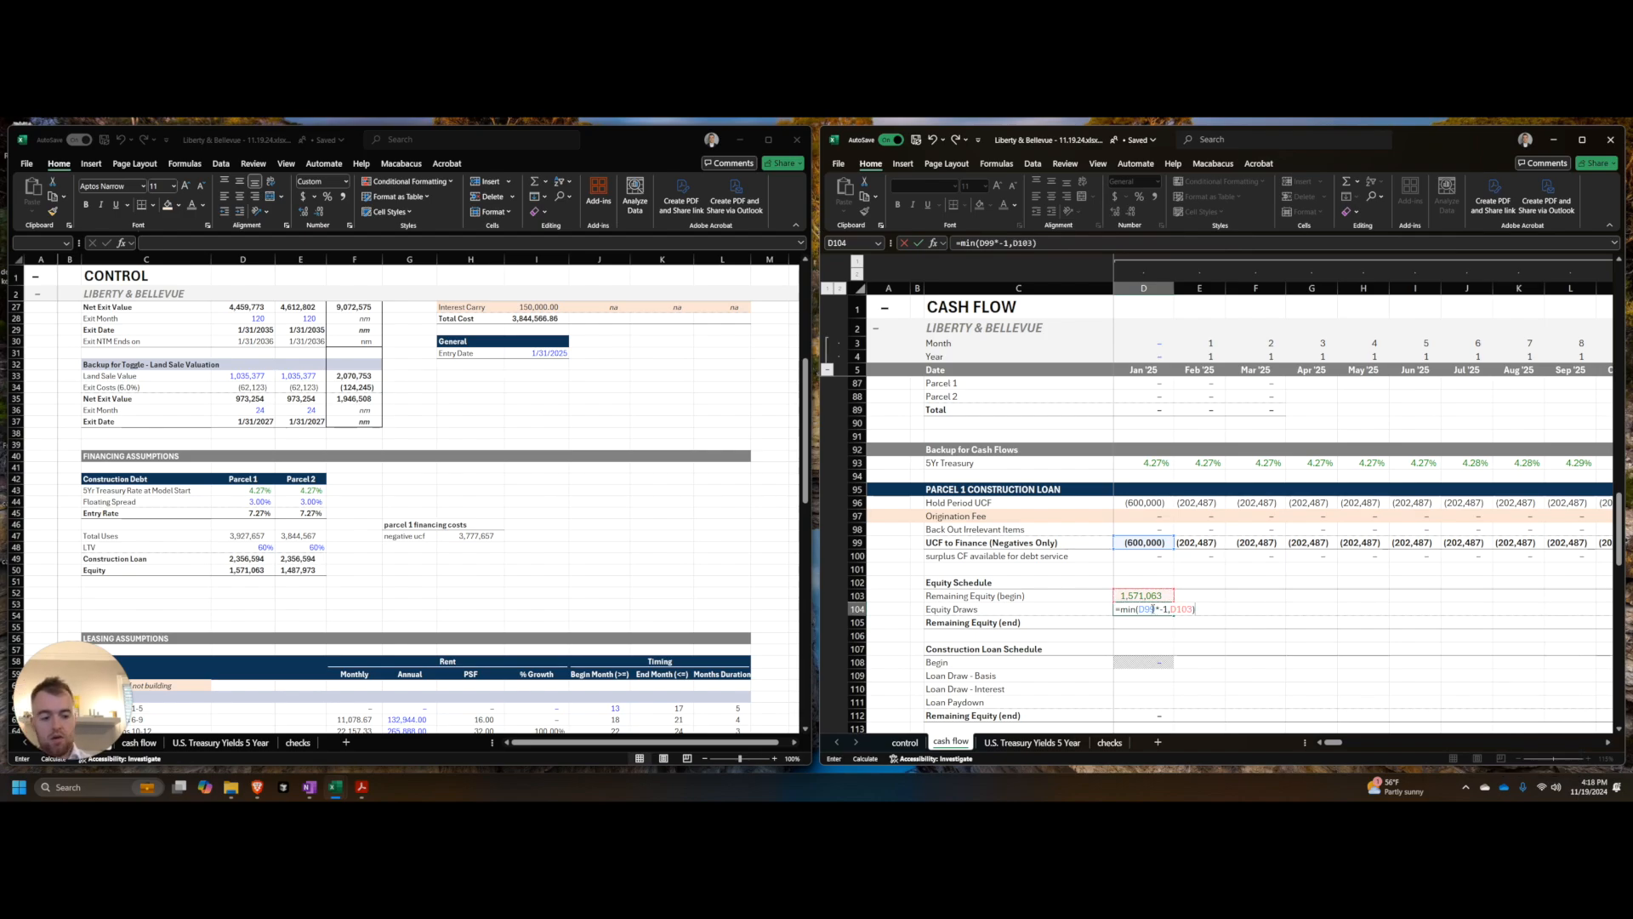
{"action": "type", "text": "*-1"}
{"action": "key", "text": "ctrl+Return"}
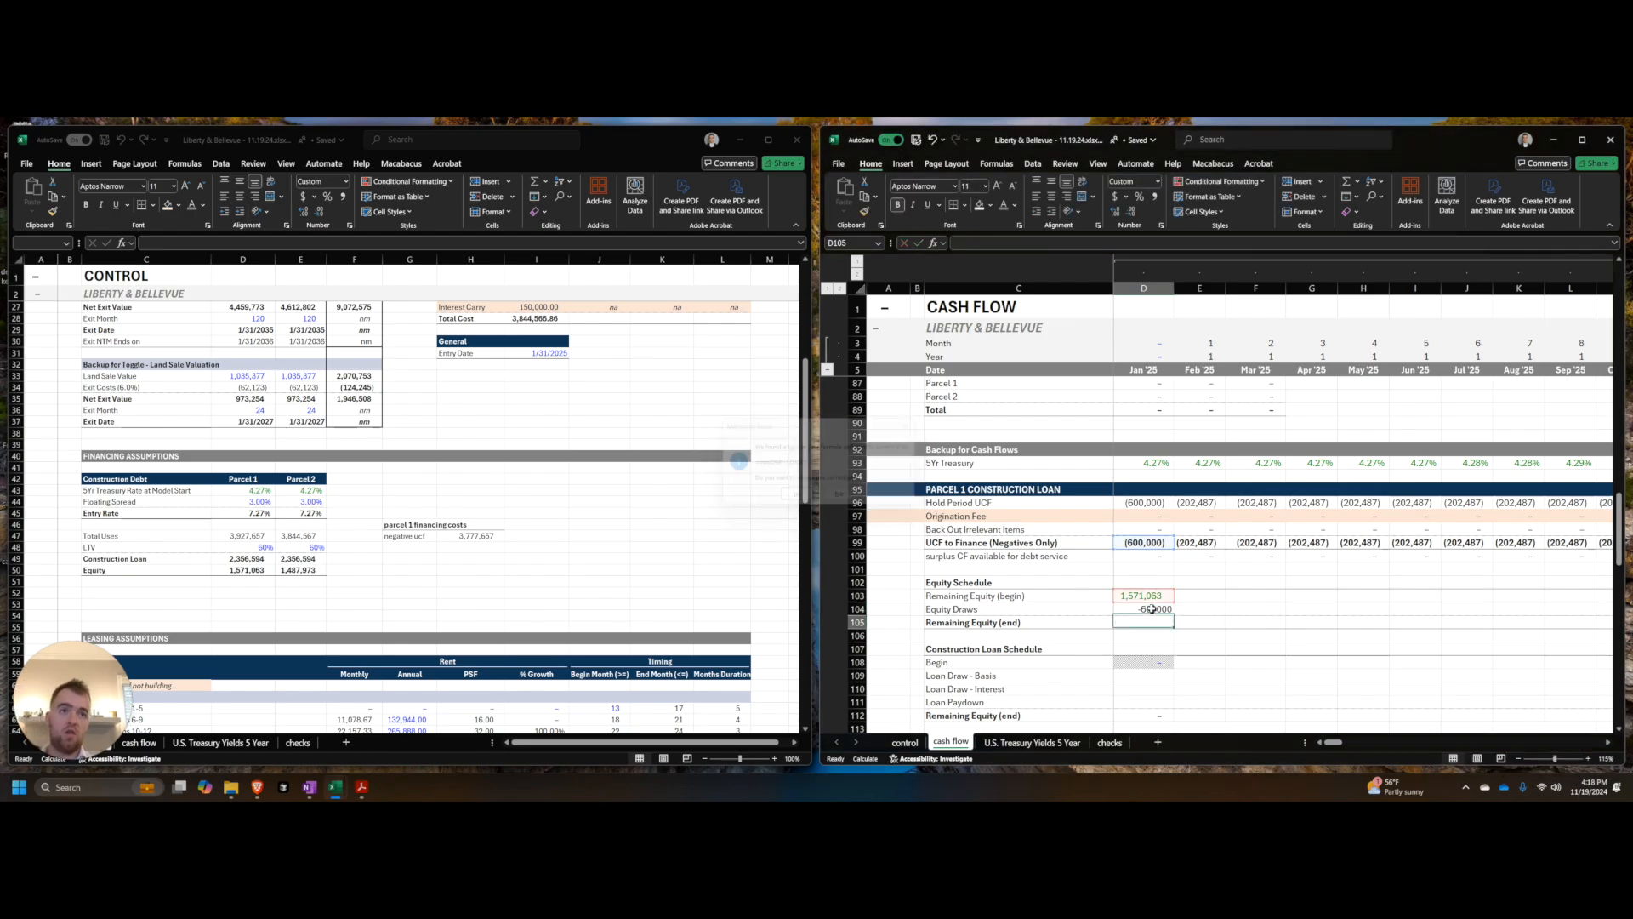
{"action": "key", "text": "ctrl+shift+1"}
Step: Total January's Remaining Equity (end) in D105 as =SUM(D103:D104)
{"action": "key", "text": "Down"}
{"action": "key", "text": "alt+="}
{"action": "key", "text": "Return"}
{"action": "key", "text": "Up"}
{"action": "key", "text": "Up"}
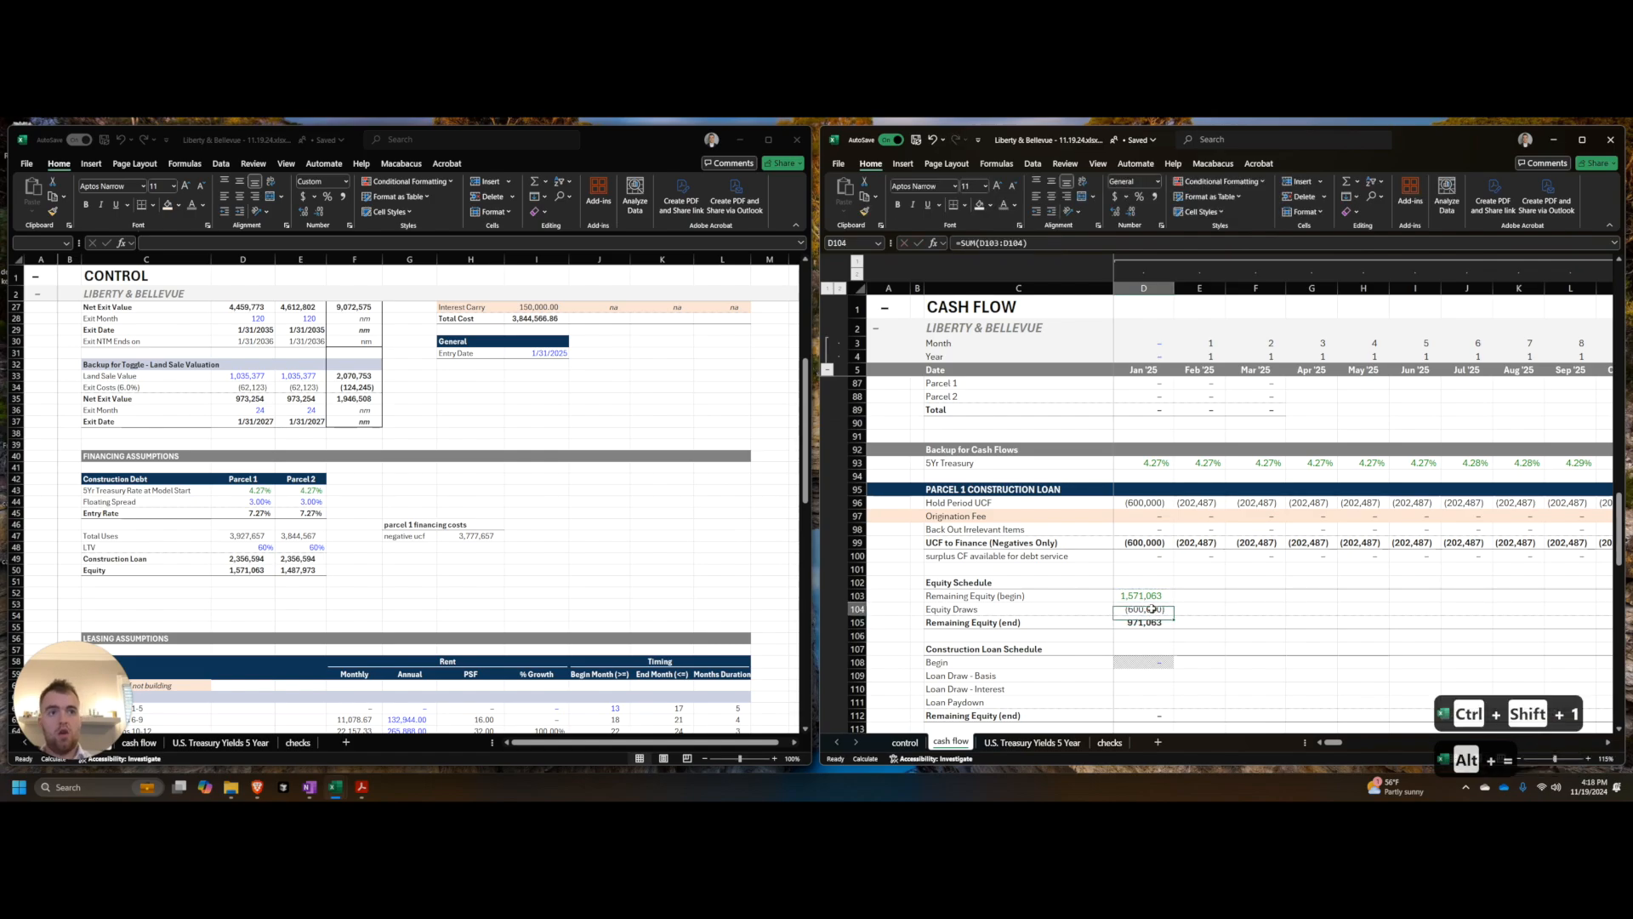
Step: Link February's Remaining Equity (begin) in E103 to D105 and copy the draw and ending balance formulas D104:D105 into February
{"action": "key", "text": "Right"}
{"action": "type", "text": "="}
{"action": "key", "text": "Left"}
{"action": "key", "text": "ctrl+Down"}
{"action": "key", "text": "Return"}
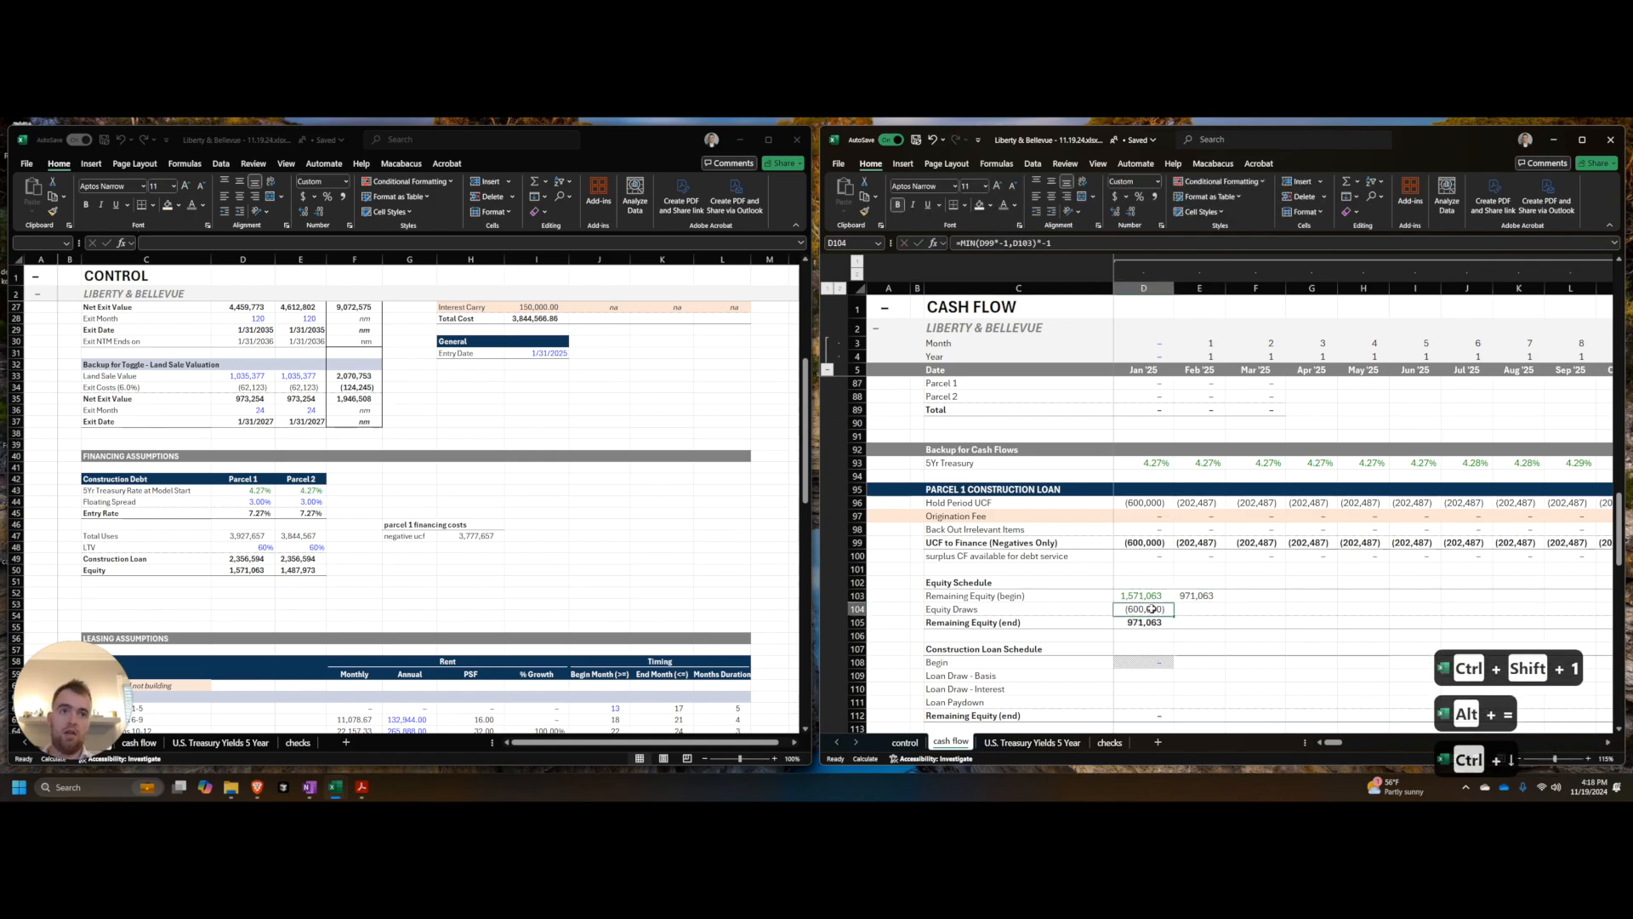
{"action": "key", "text": "Left"}
{"action": "key", "text": "shift+Right"}
{"action": "key", "text": "shift+Down"}
{"action": "key", "text": "ctrl+r"}
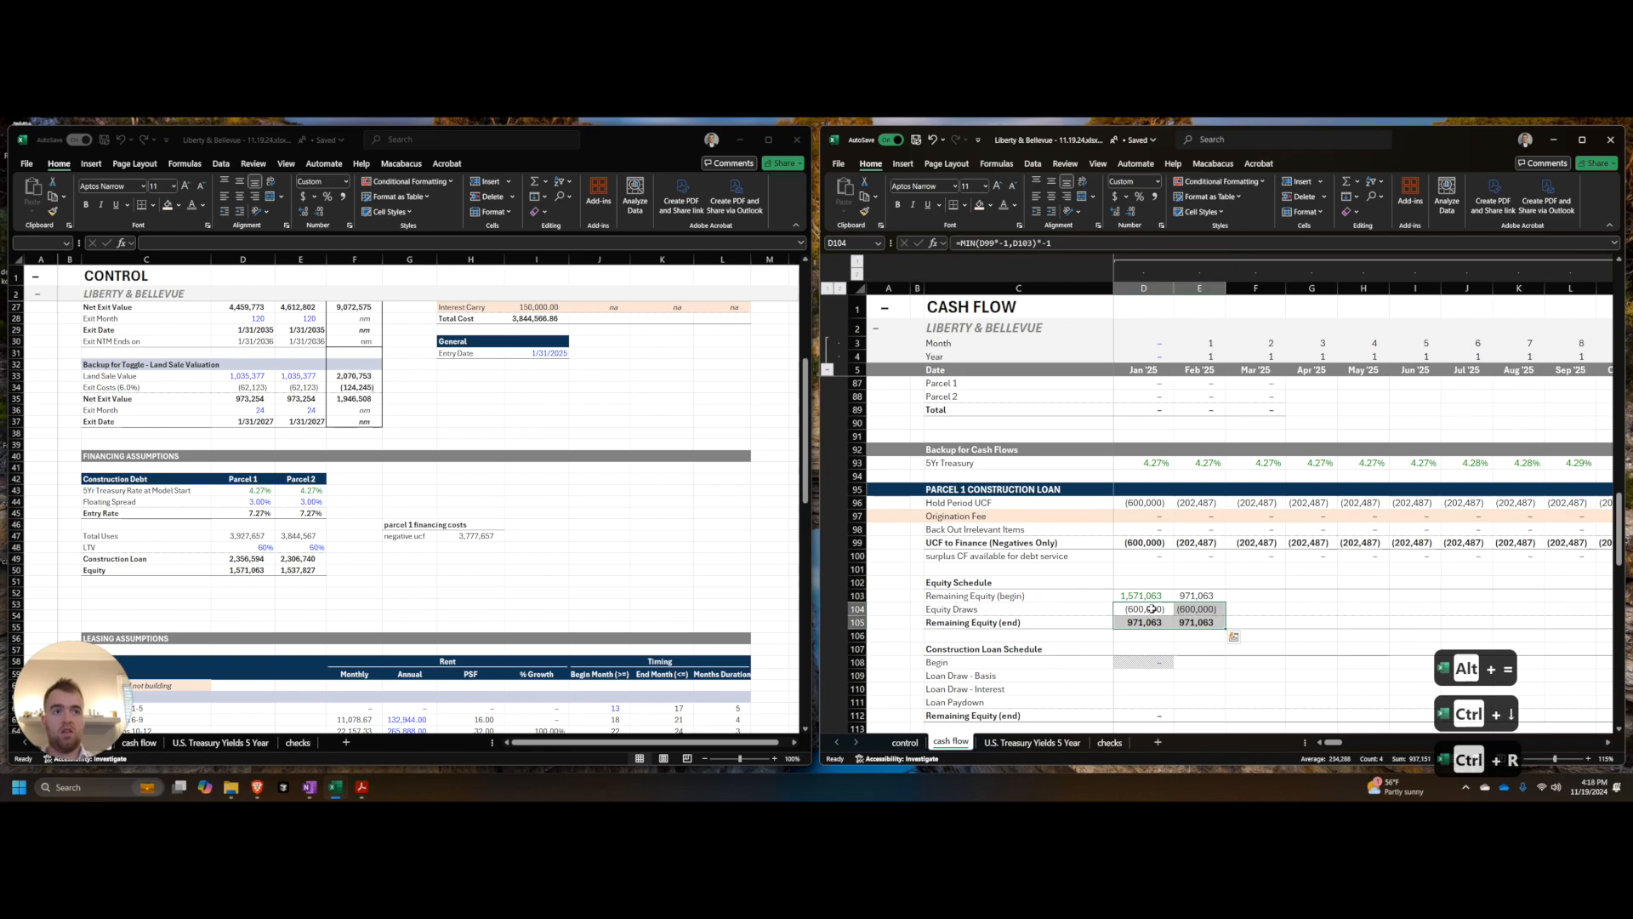
Step: Fill the February equity schedule formulas in rows 103 to 105 across all remaining months
{"action": "key", "text": "ctrl+Up"}
{"action": "key", "text": "ctrl+Up"}
{"action": "key", "text": "ctrl+Right"}
{"action": "key", "text": "ctrl+shift+Left"}
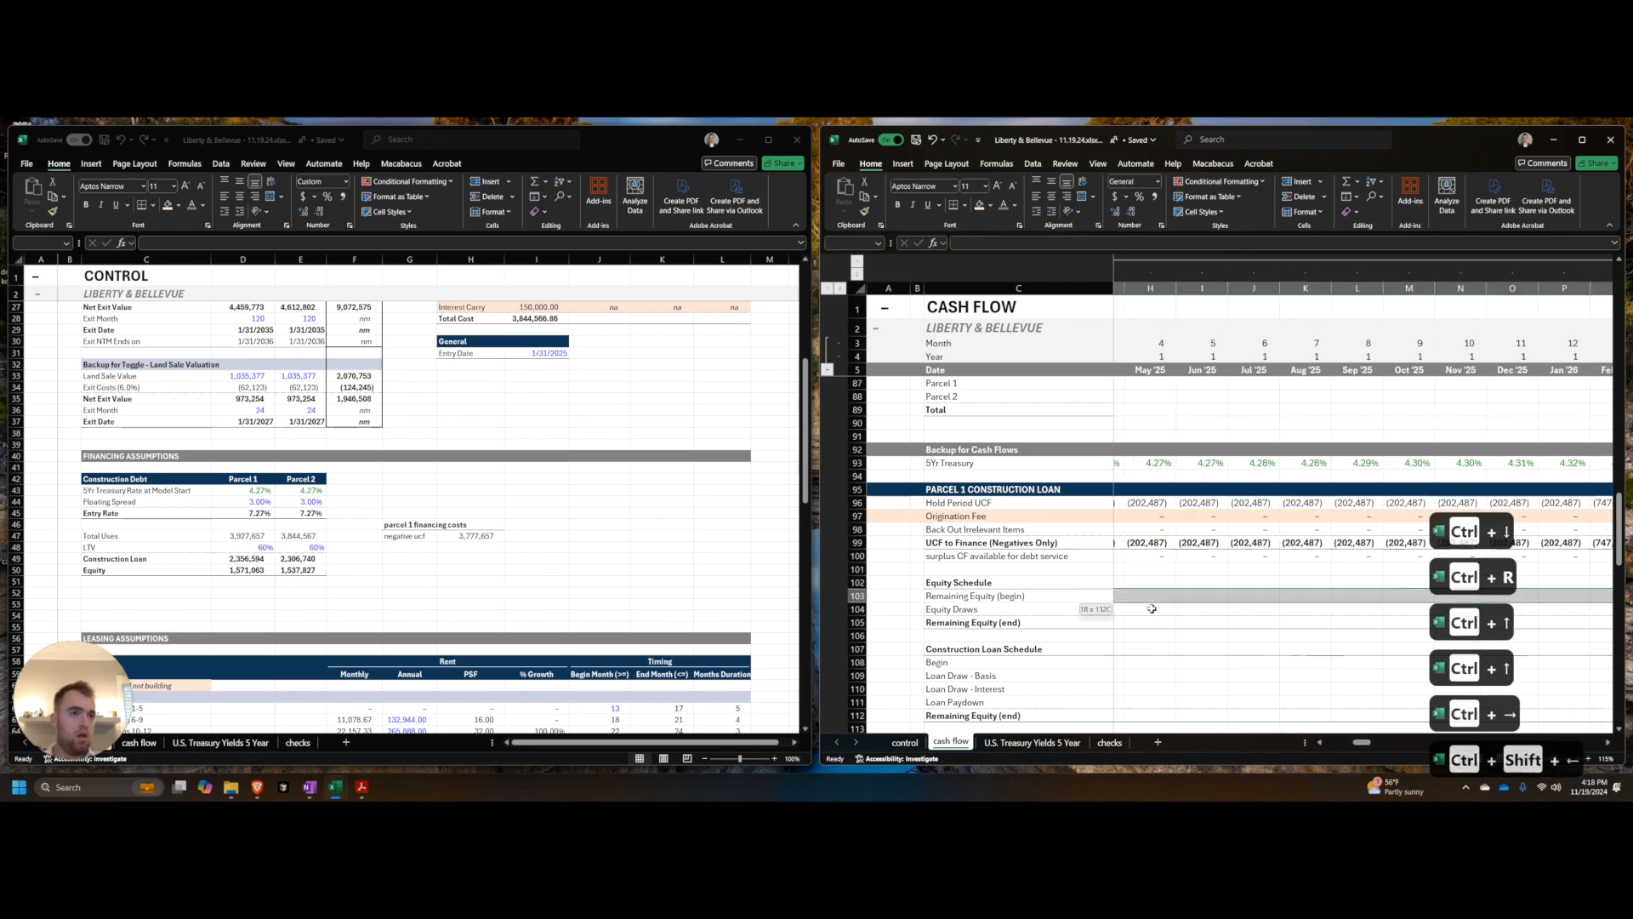
{"action": "key", "text": "shift+Down"}
{"action": "key", "text": "shift+Down"}
{"action": "key", "text": "ctrl+r"}
{"action": "key", "text": "Home"}
{"action": "key", "text": "Right"}
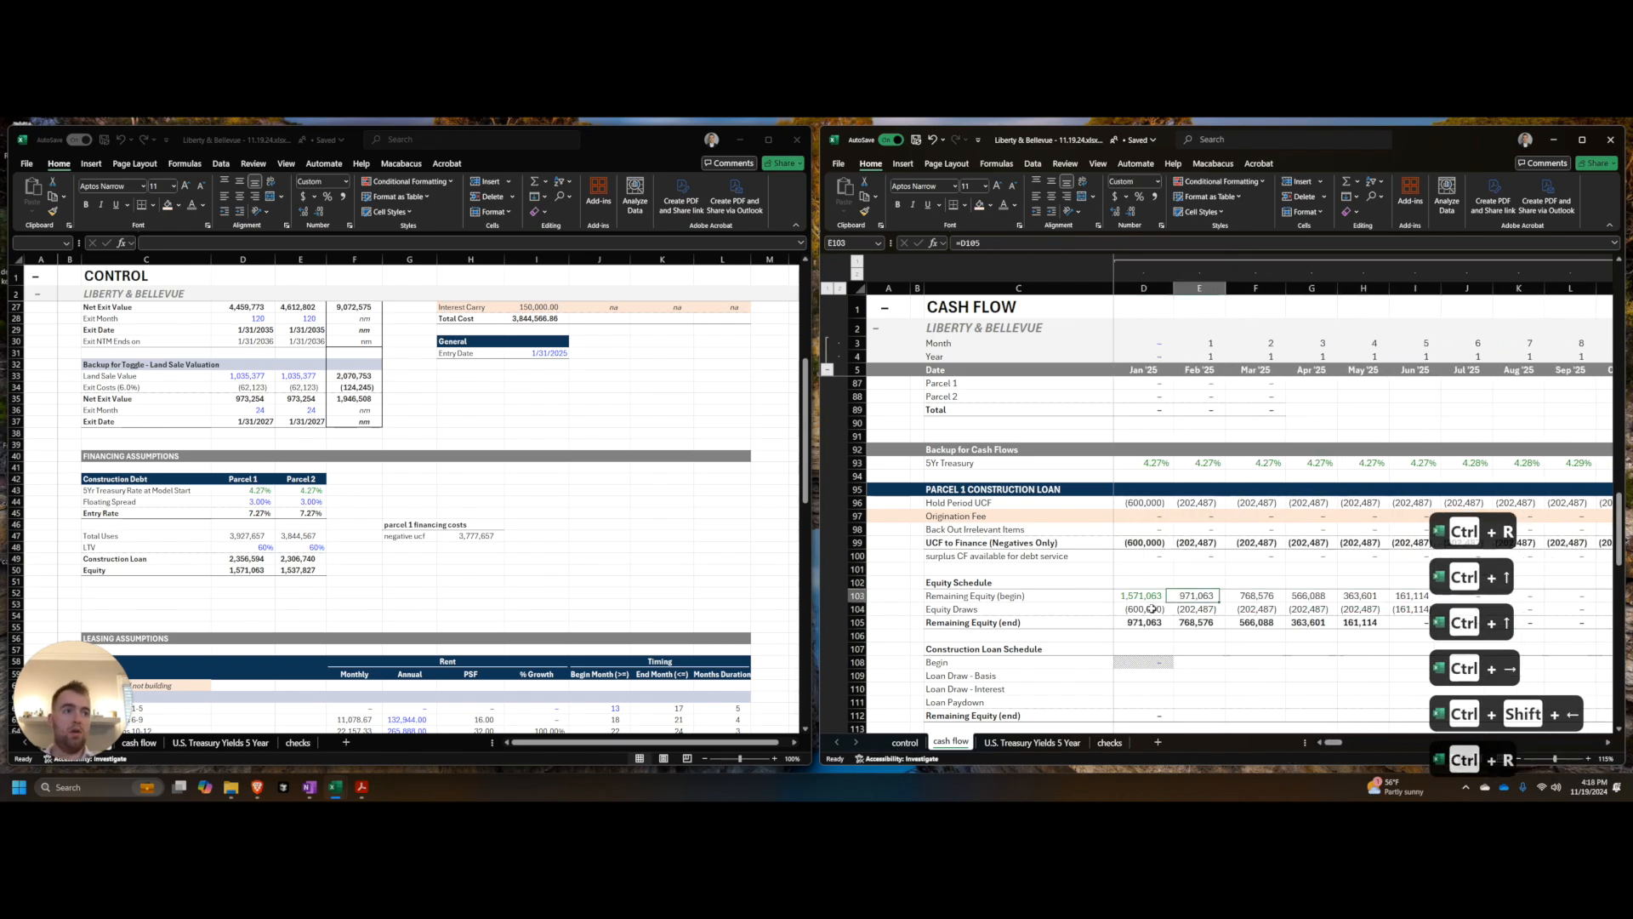
Step: Check the Equity Draws formulas in row 104 for several months, including January, March and June 2025
{"action": "key", "text": "Right"}
{"action": "key", "text": "Right"}
{"action": "key", "text": "Right"}
{"action": "key", "text": "Right"}
{"action": "key", "text": "Down"}
{"action": "key", "text": "F2"}
{"action": "key", "text": "Escape"}
{"action": "key", "text": "Left"}
{"action": "key", "text": "Left"}
{"action": "key", "text": "Left"}
{"action": "key", "text": "Left"}
{"action": "key", "text": "Left"}
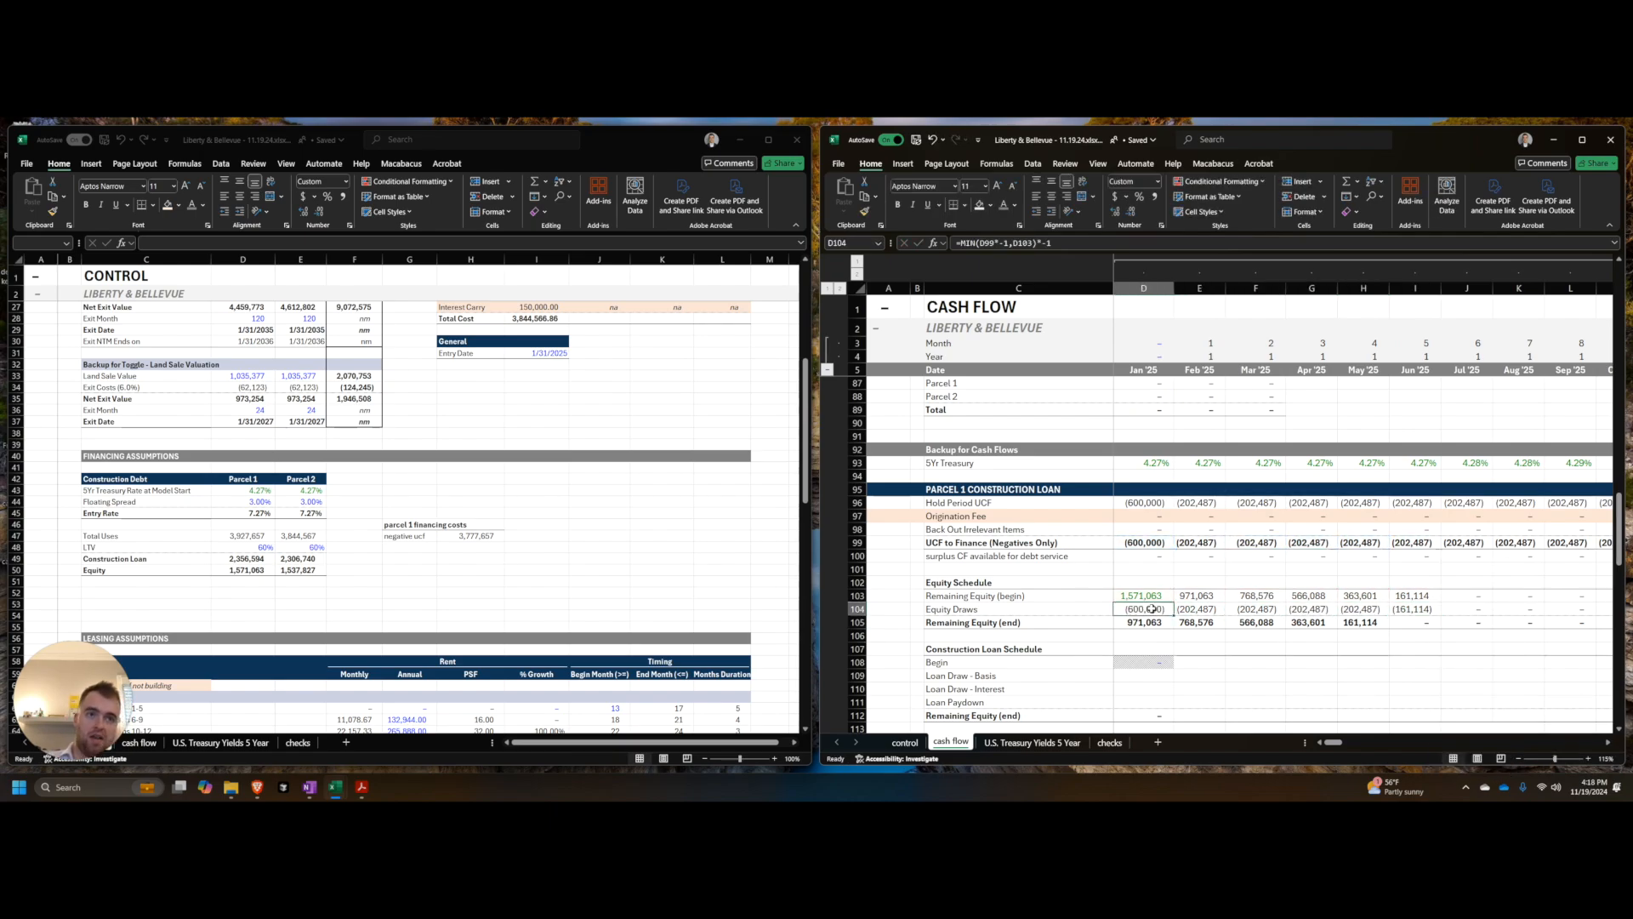
{"action": "key", "text": "F2"}
{"action": "key", "text": "Escape"}
{"action": "key", "text": "Right"}
{"action": "key", "text": "Right"}
{"action": "key", "text": "F2"}
{"action": "key", "text": "Escape"}
{"action": "key", "text": "Down"}
{"action": "key", "text": "Down"}
{"action": "key", "text": "Left"}
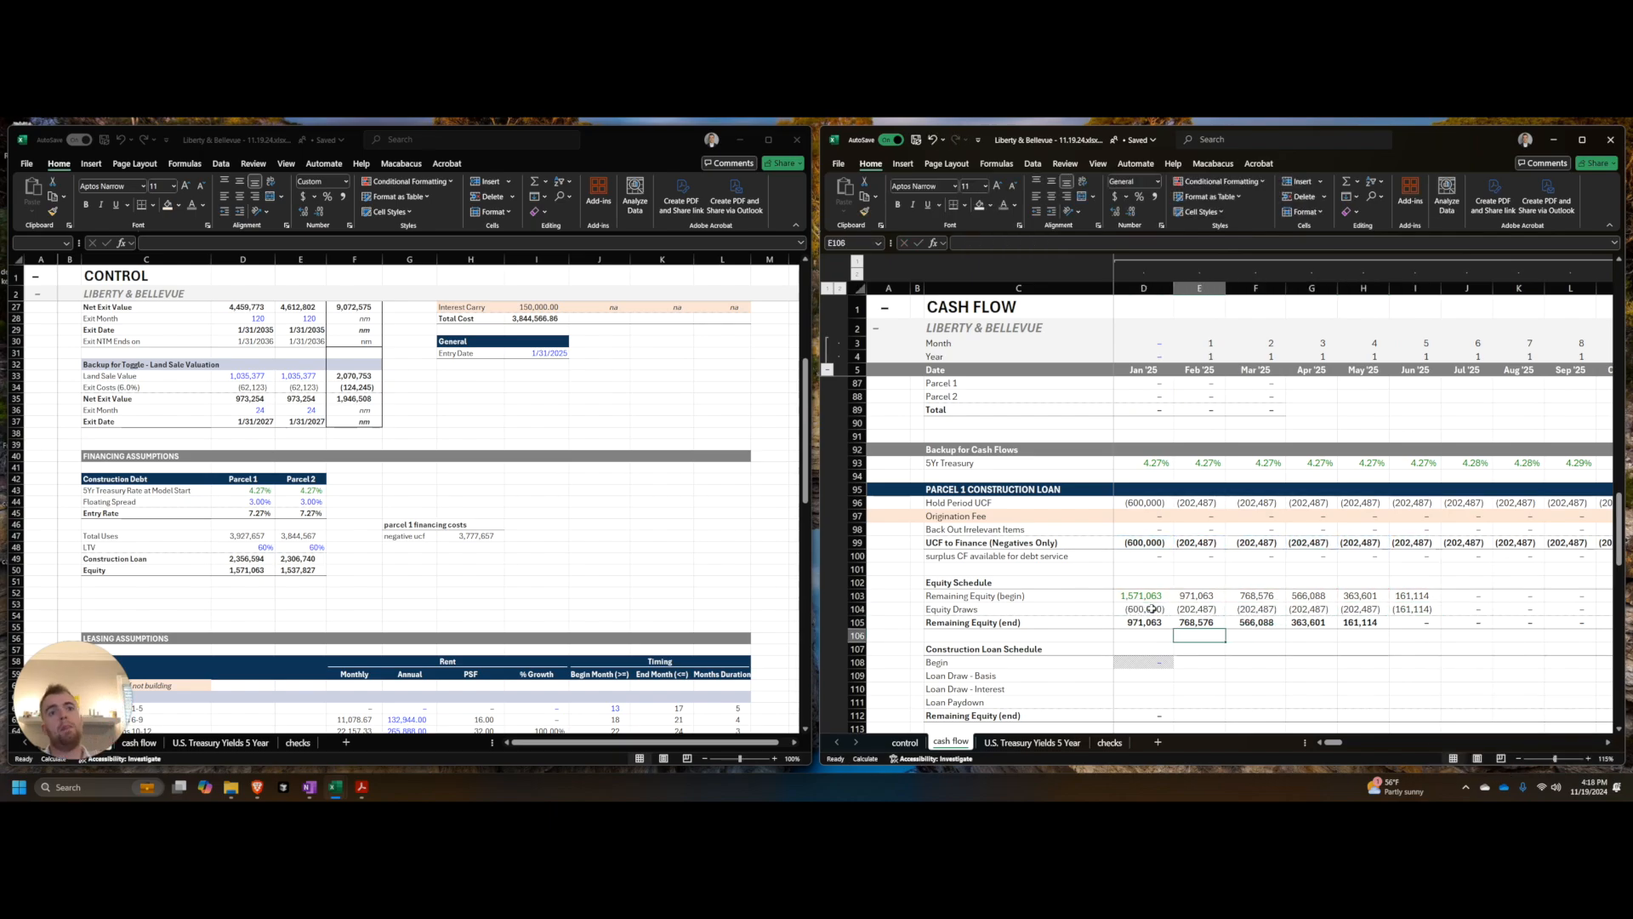
Step: Calculate January's Loan Draw - Basis in D109 as UCF to Finance less Equity Draws, =D99-D104
{"action": "scroll", "coordinate": [1143, 593], "scroll_direction": "down", "scroll_amount": 2}
{"action": "left_click", "coordinate": [1150, 595]}
{"action": "scroll", "coordinate": [1197, 594], "scroll_direction": "up", "scroll_amount": 2}
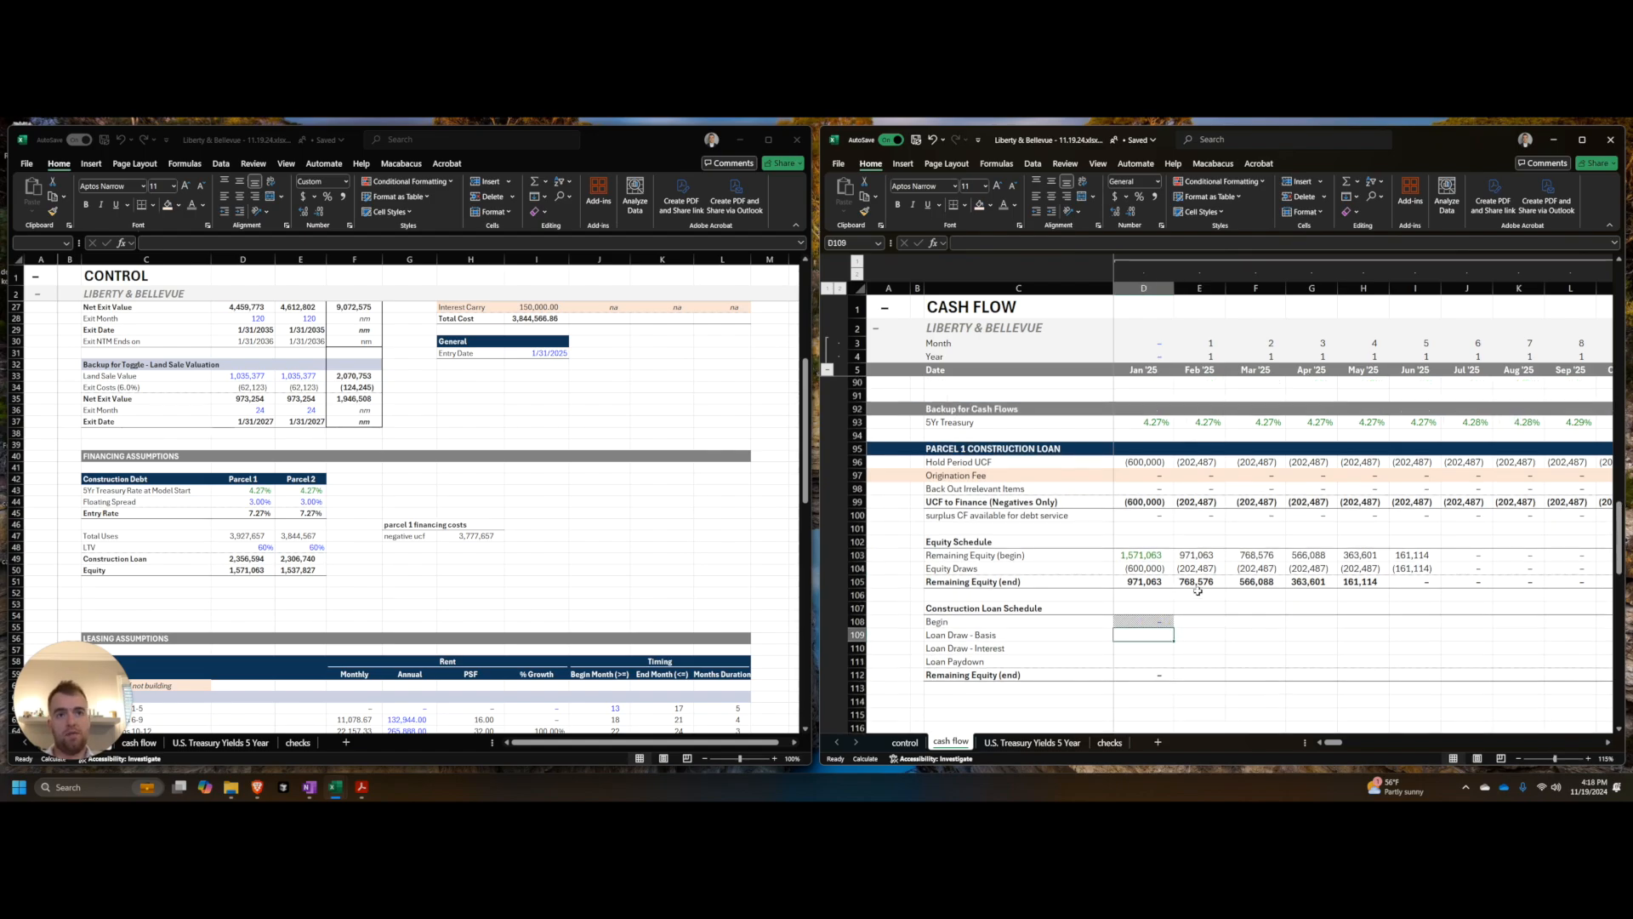
{"action": "scroll", "coordinate": [1198, 594], "scroll_direction": "down", "scroll_amount": 1}
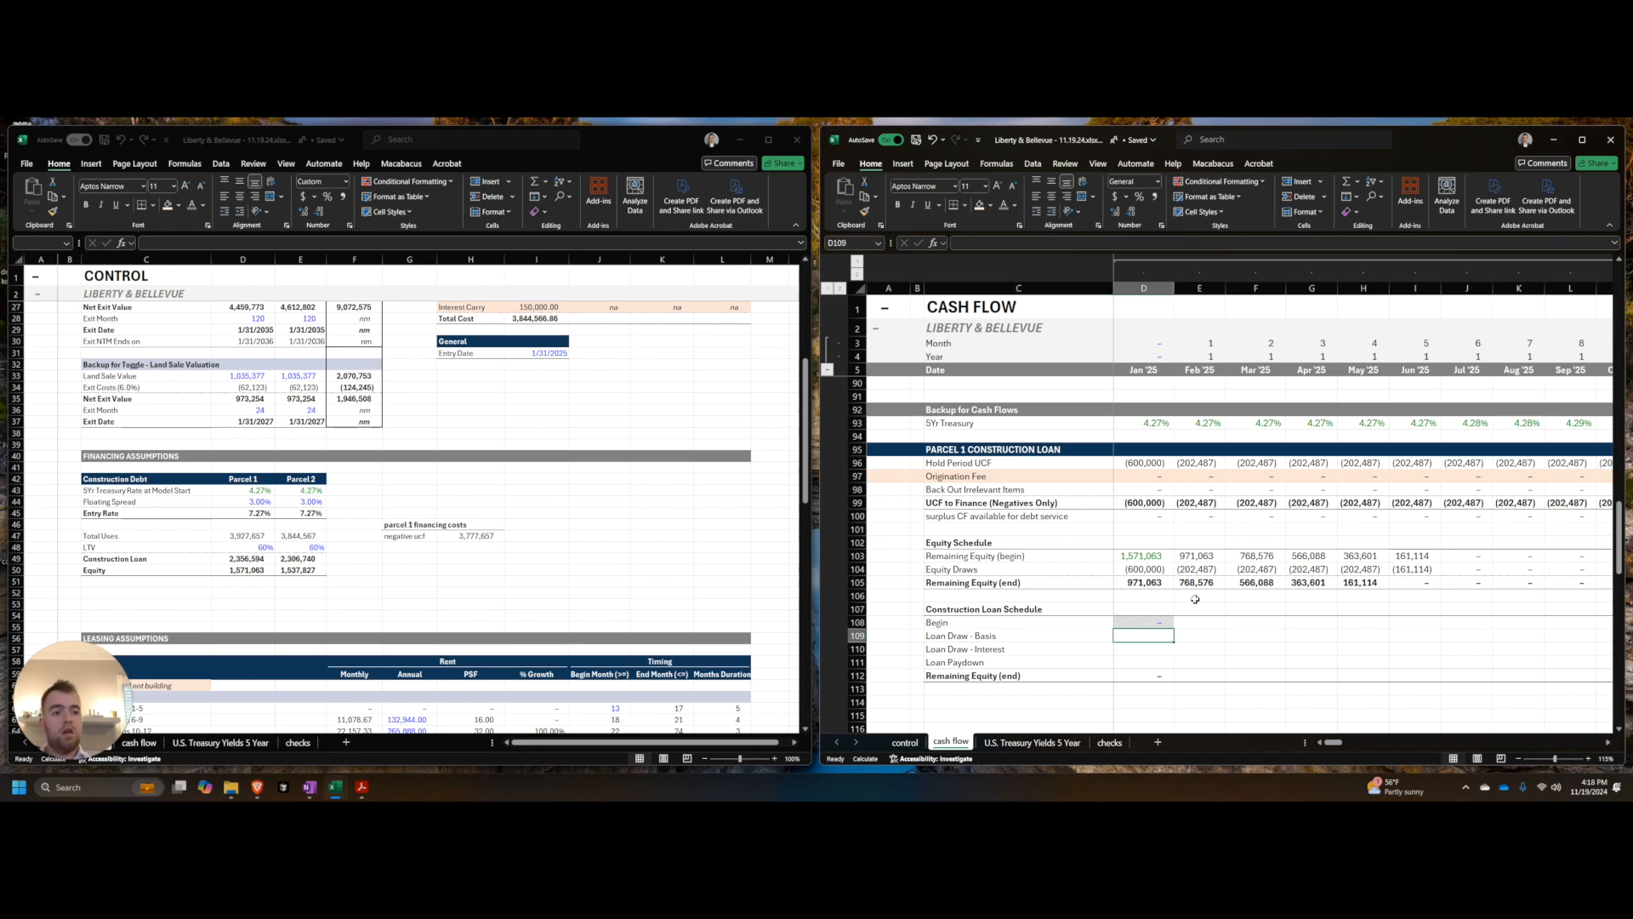
{"action": "type", "text": "="}
{"action": "key", "text": "ctrl+Up"}
{"action": "key", "text": "ctrl+Up"}
{"action": "key", "text": "ctrl+Up"}
{"action": "key", "text": "ctrl+Up"}
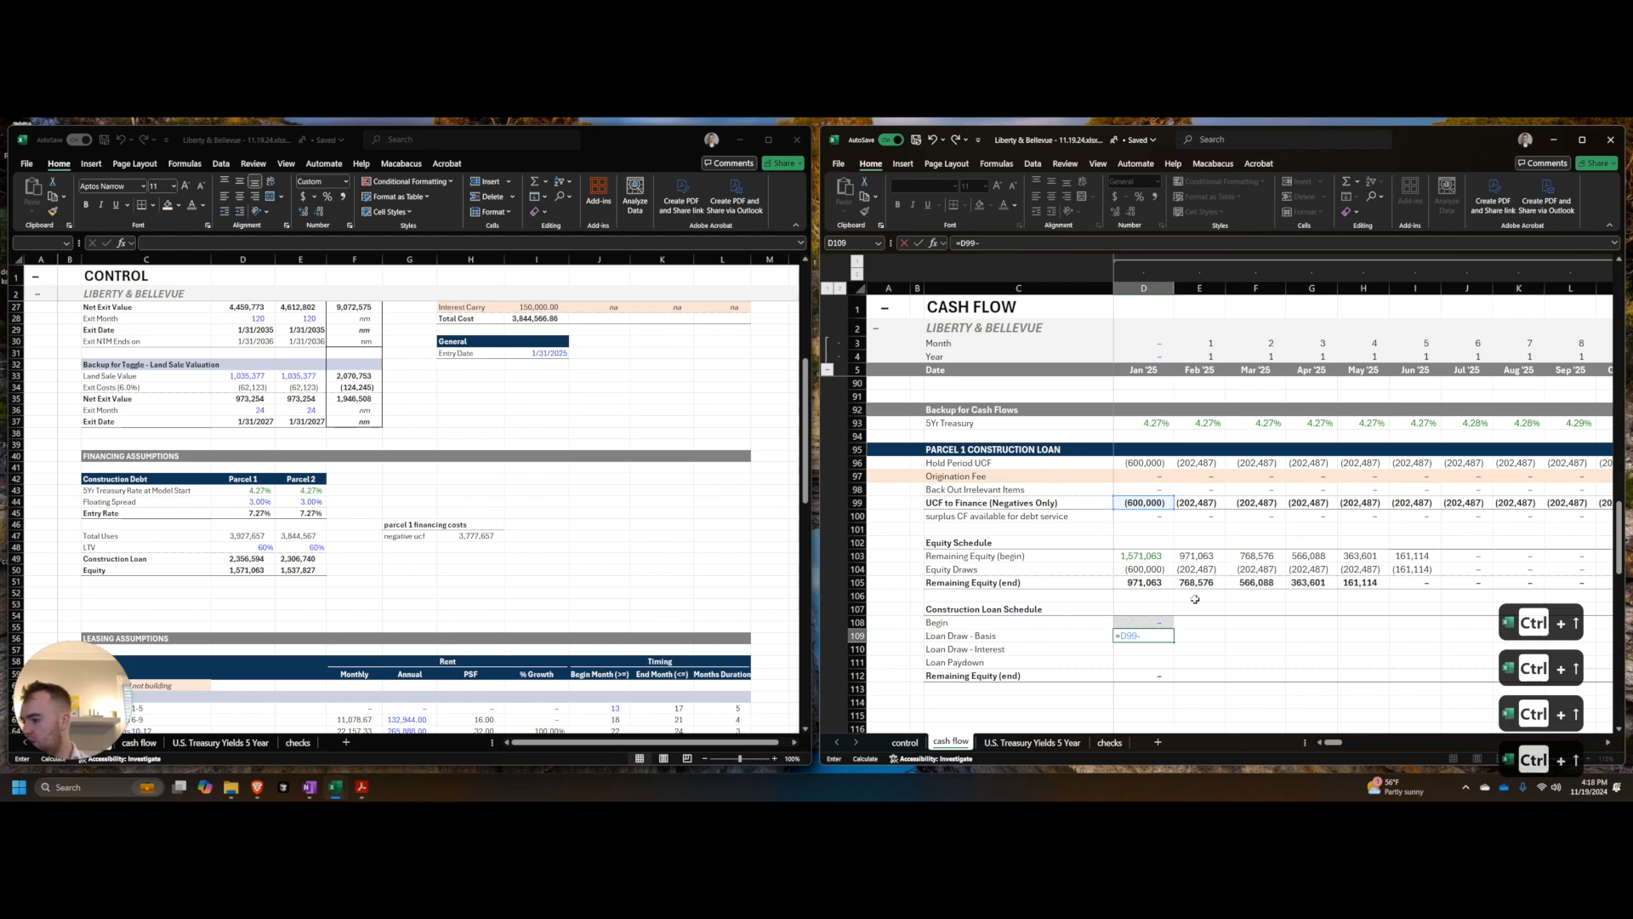
{"action": "key", "text": "Up"}
{"action": "key", "text": "Up"}
{"action": "key", "text": "Return"}
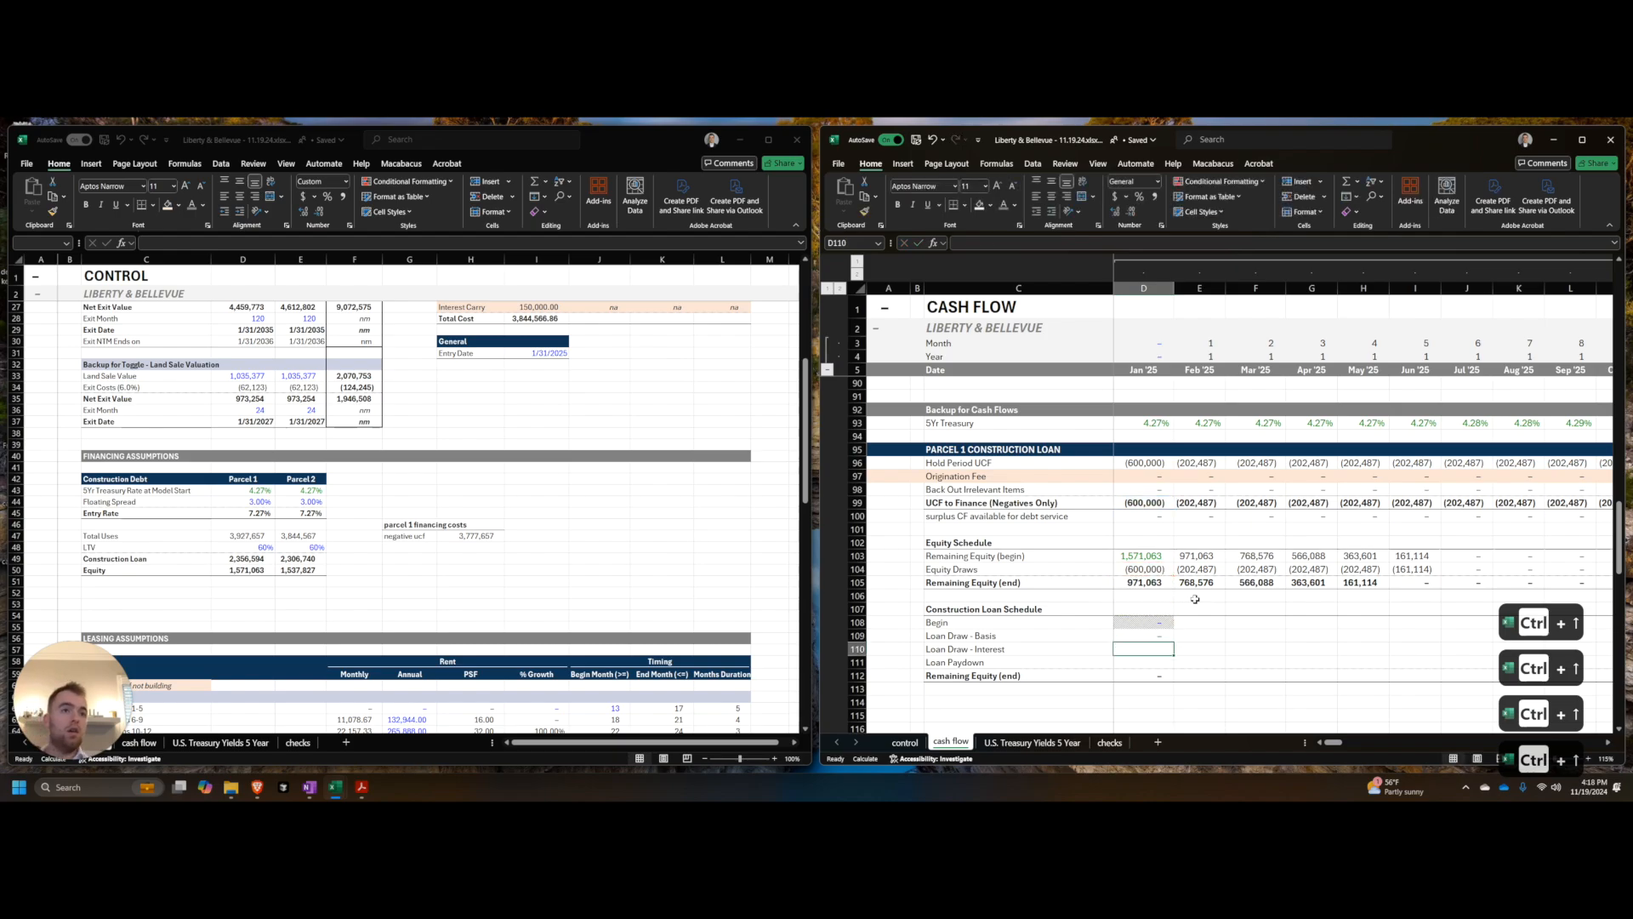
Step: Shade the whole Loan Draw - Interest row 110 with the light orange fill
{"action": "key", "text": "shift+space"}
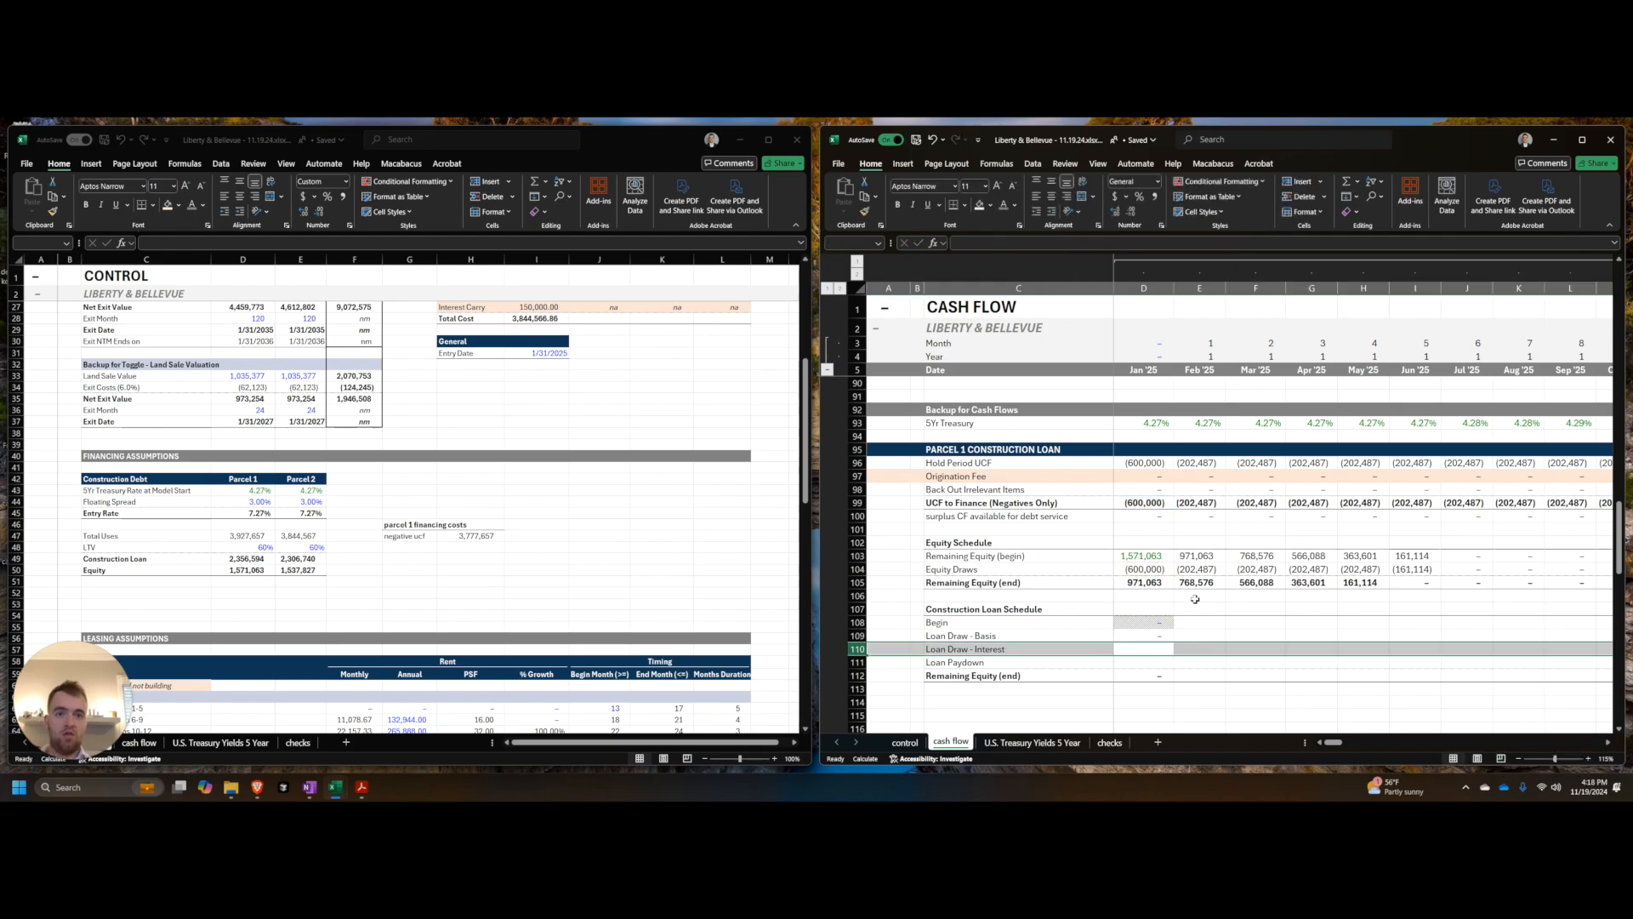
{"action": "key", "text": "alt+h"}
{"action": "key", "text": "h"}
{"action": "key", "text": "Return"}
{"action": "key", "text": "Down"}
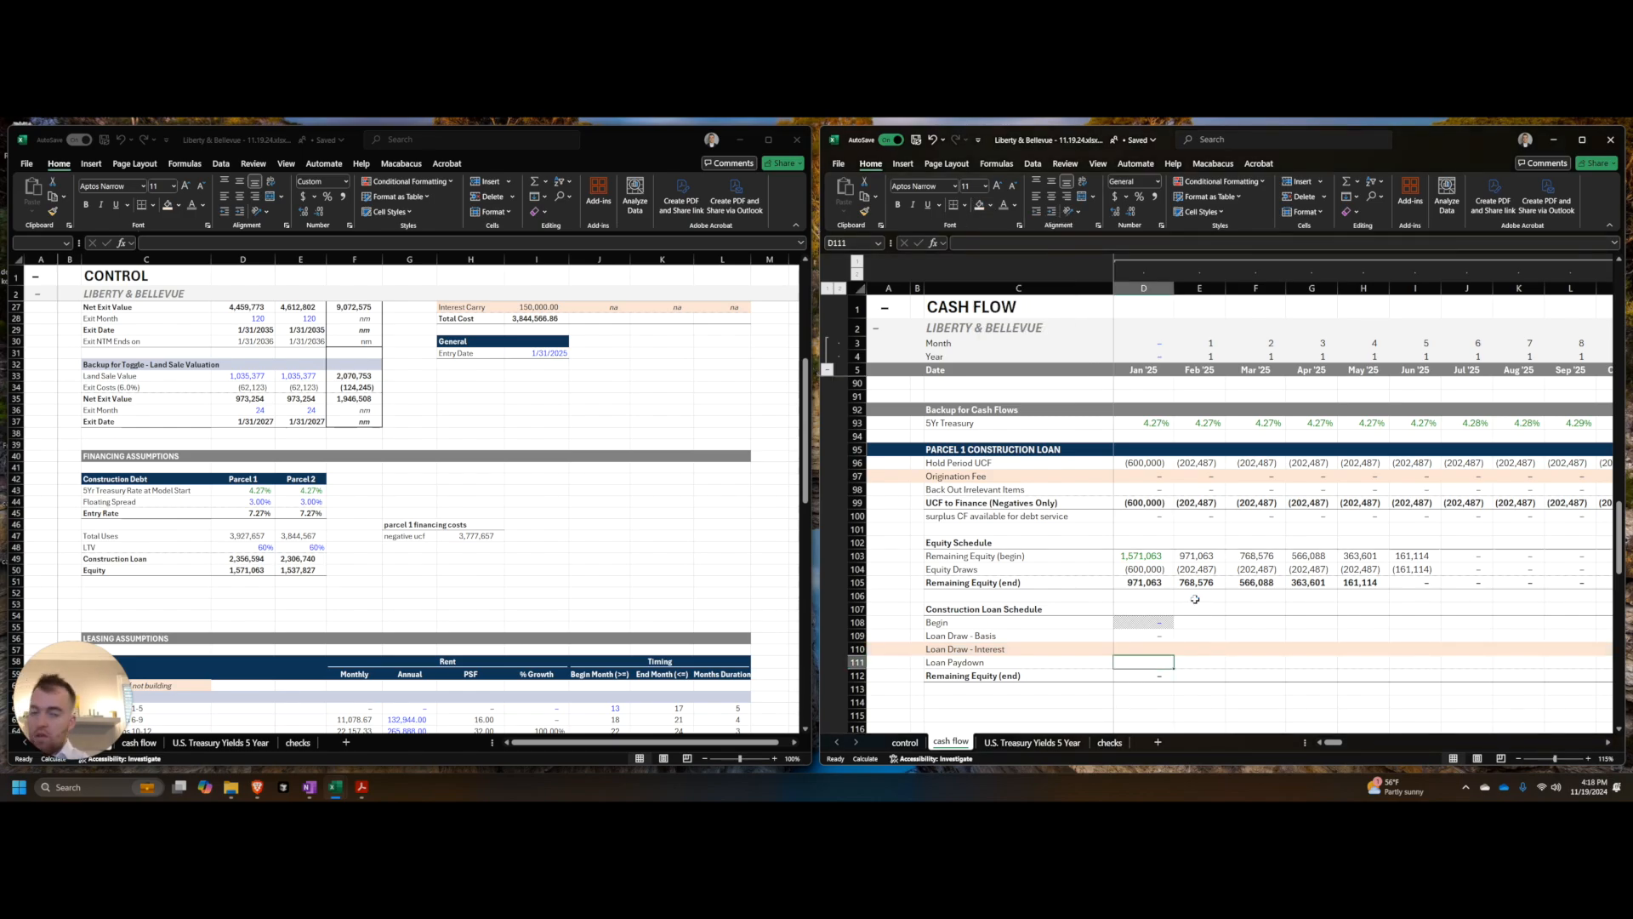
Step: Copy the grey zero Begin cell D108 into January's Loan Draw - Interest and Loan Paydown cells, D110 and D111
{"action": "key", "text": "Up"}
{"action": "key", "text": "Up"}
{"action": "key", "text": "ctrl+c"}
{"action": "key", "text": "Down"}
{"action": "key", "text": "Down"}
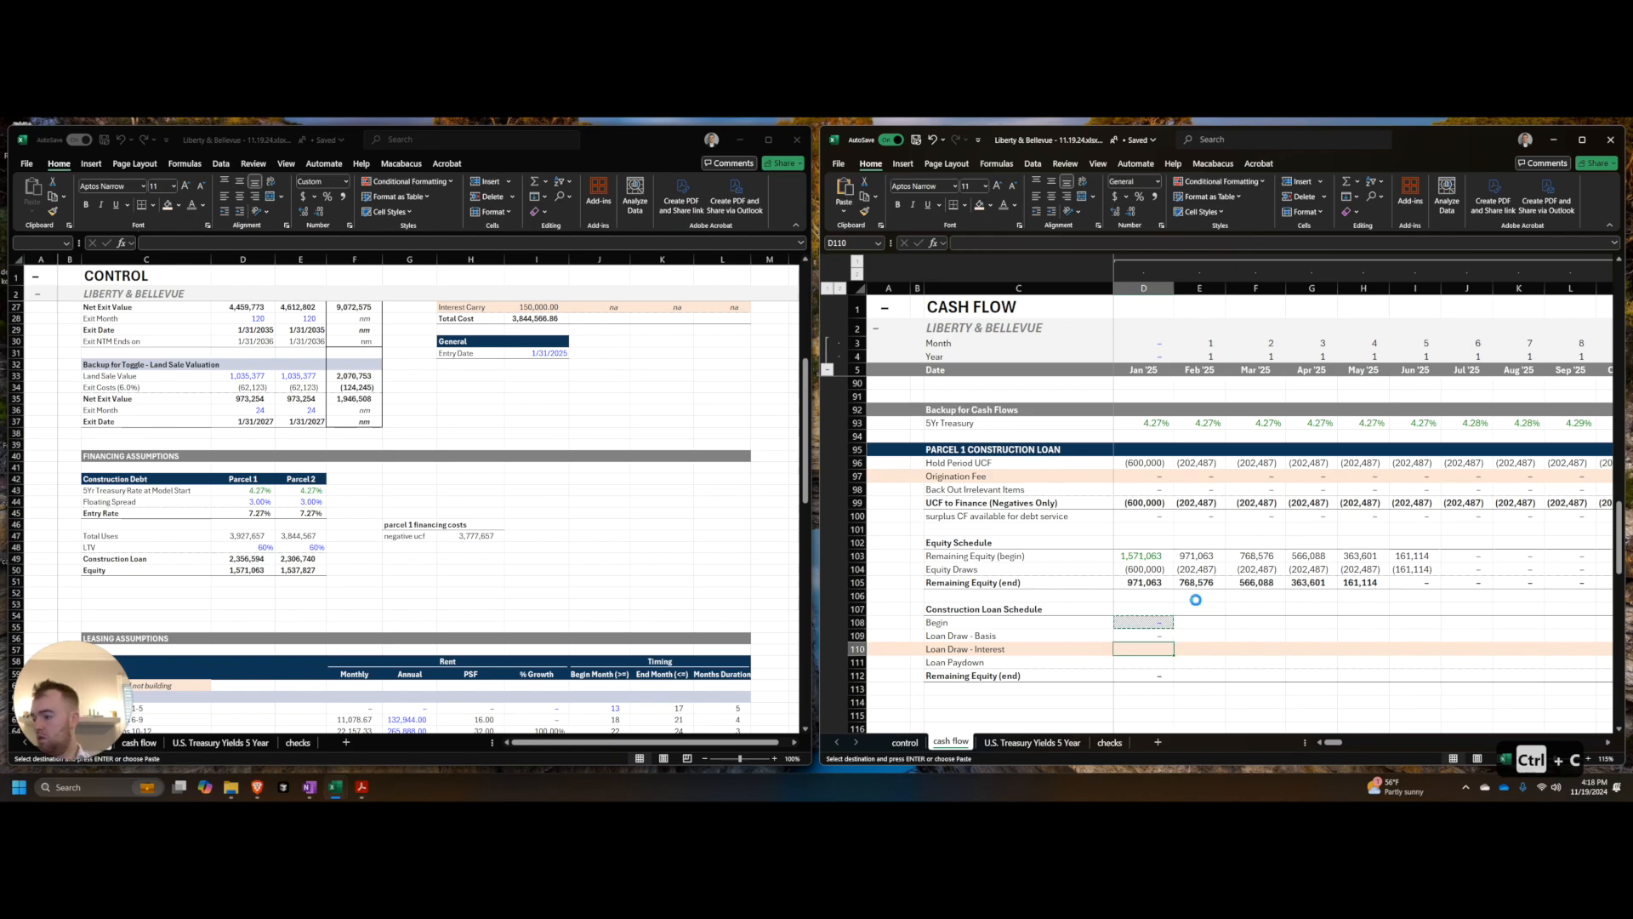
{"action": "key", "text": "ctrl+v"}
{"action": "key", "text": "Down"}
{"action": "key", "text": "ctrl+v"}
{"action": "key", "text": "Escape"}
{"action": "key", "text": "Down"}
{"action": "key", "text": "Up"}
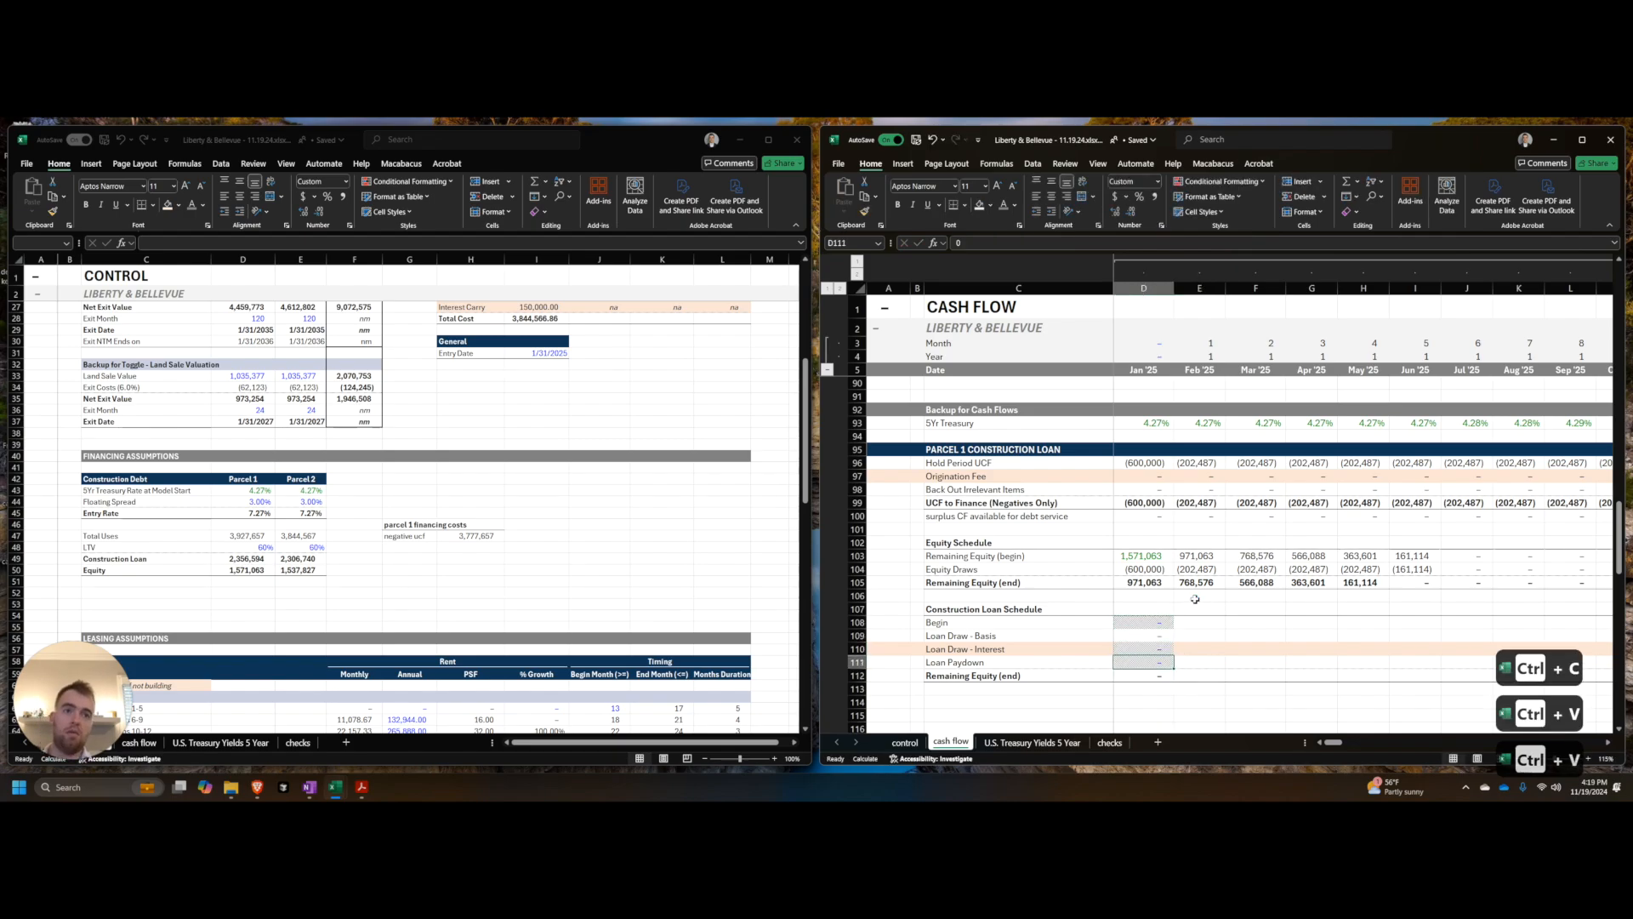
Step: Enter February's Loan Paydown in E111 as =IF(E$5=control!$D$14,SUM(E108:E110)*-1,0), format it without decimals, and copy the ending balance formula into E112
{"action": "key", "text": "Right"}
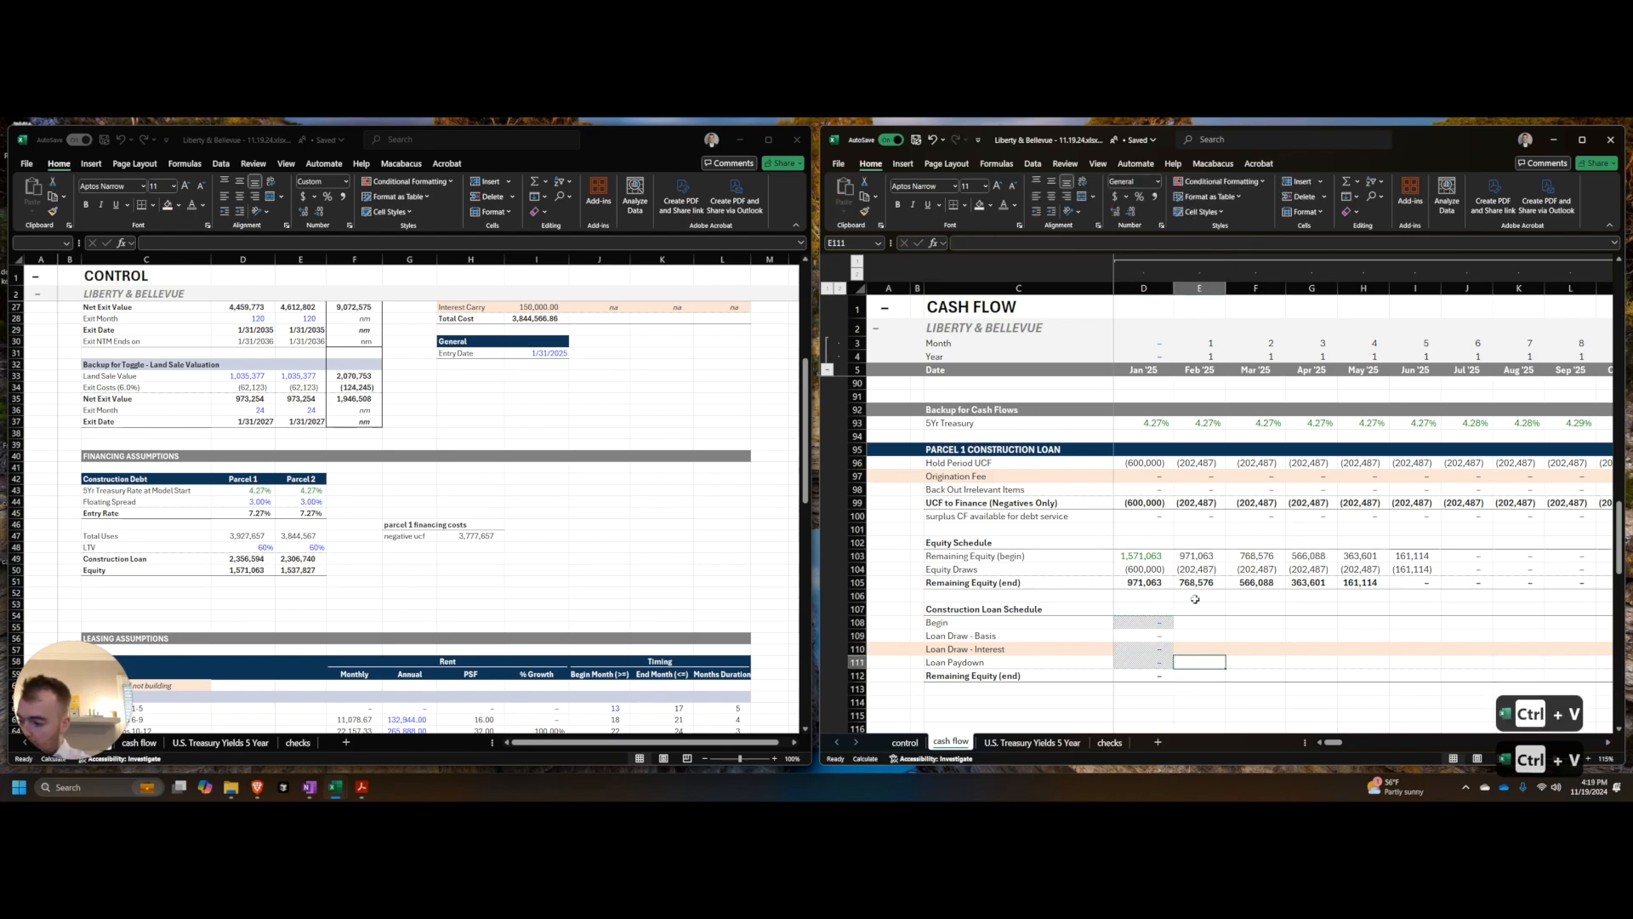
{"action": "type", "text": "=if("}
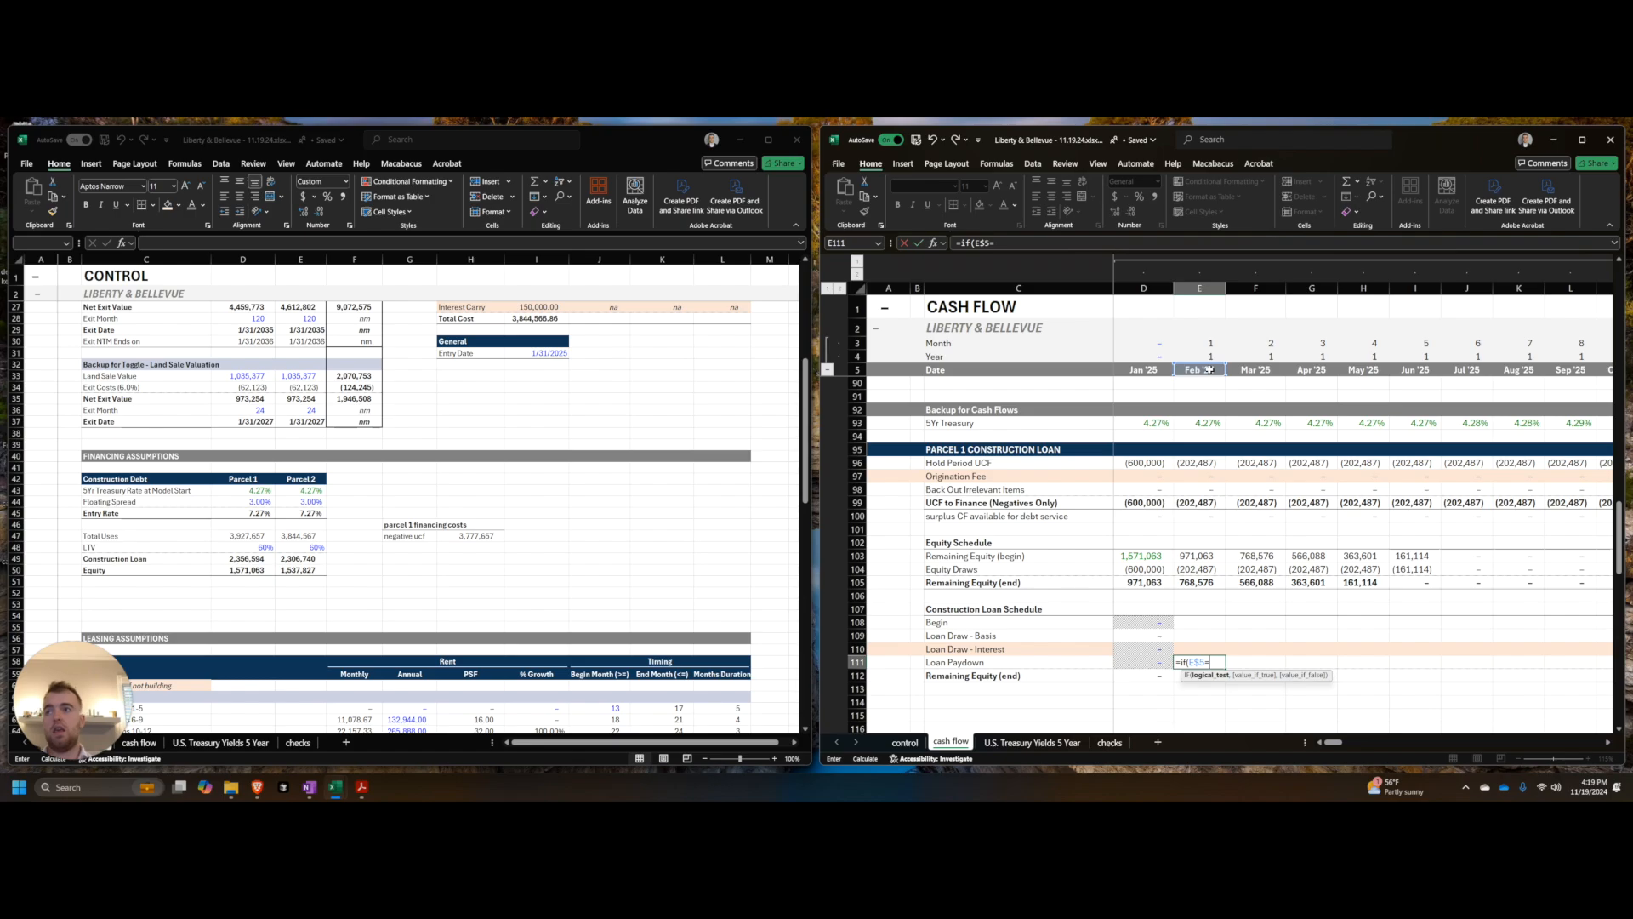
{"action": "scroll", "coordinate": [272, 424], "scroll_direction": "up", "scroll_amount": 8}
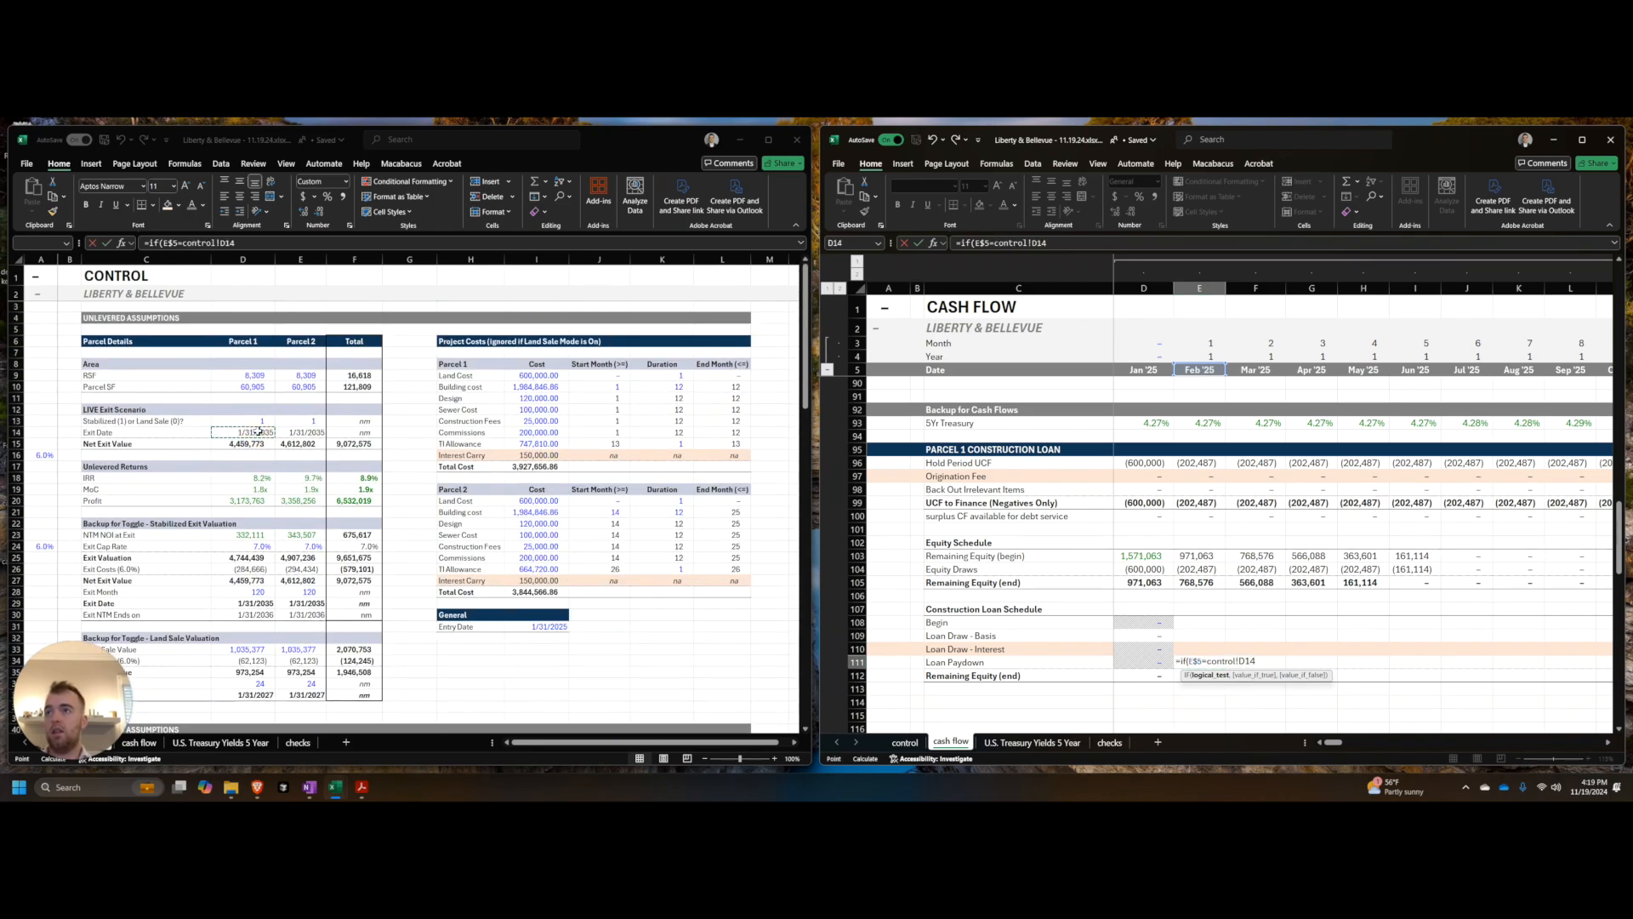
{"action": "type", "text": ",sum("}
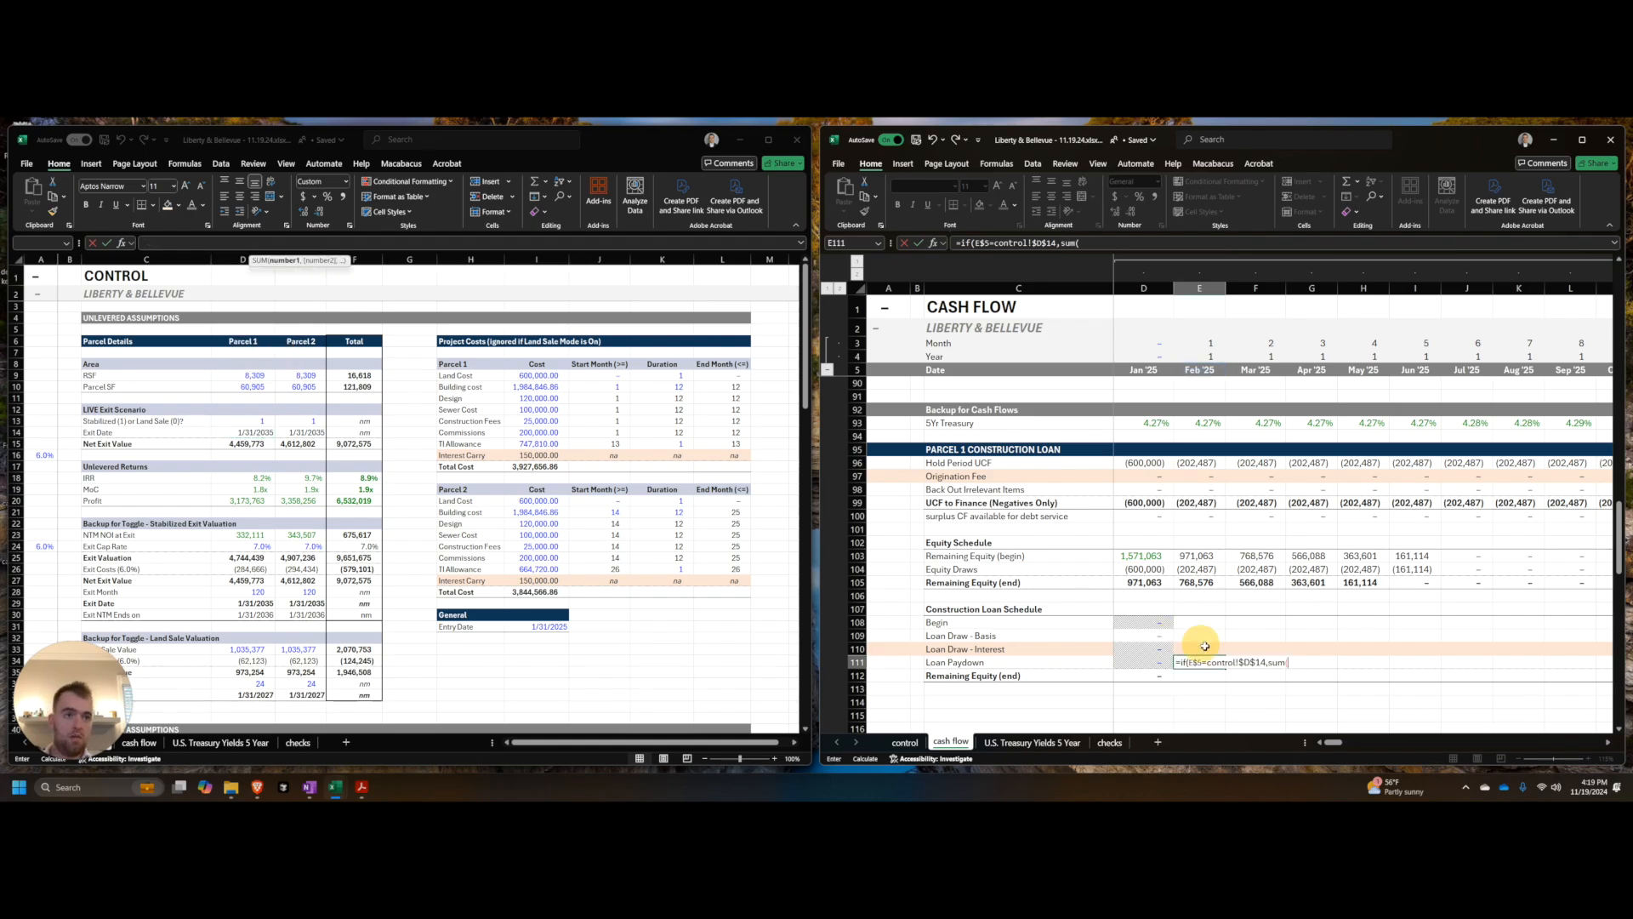
{"action": "left_click_drag", "start_coordinate": [1199, 655], "coordinate": [1197, 626]}
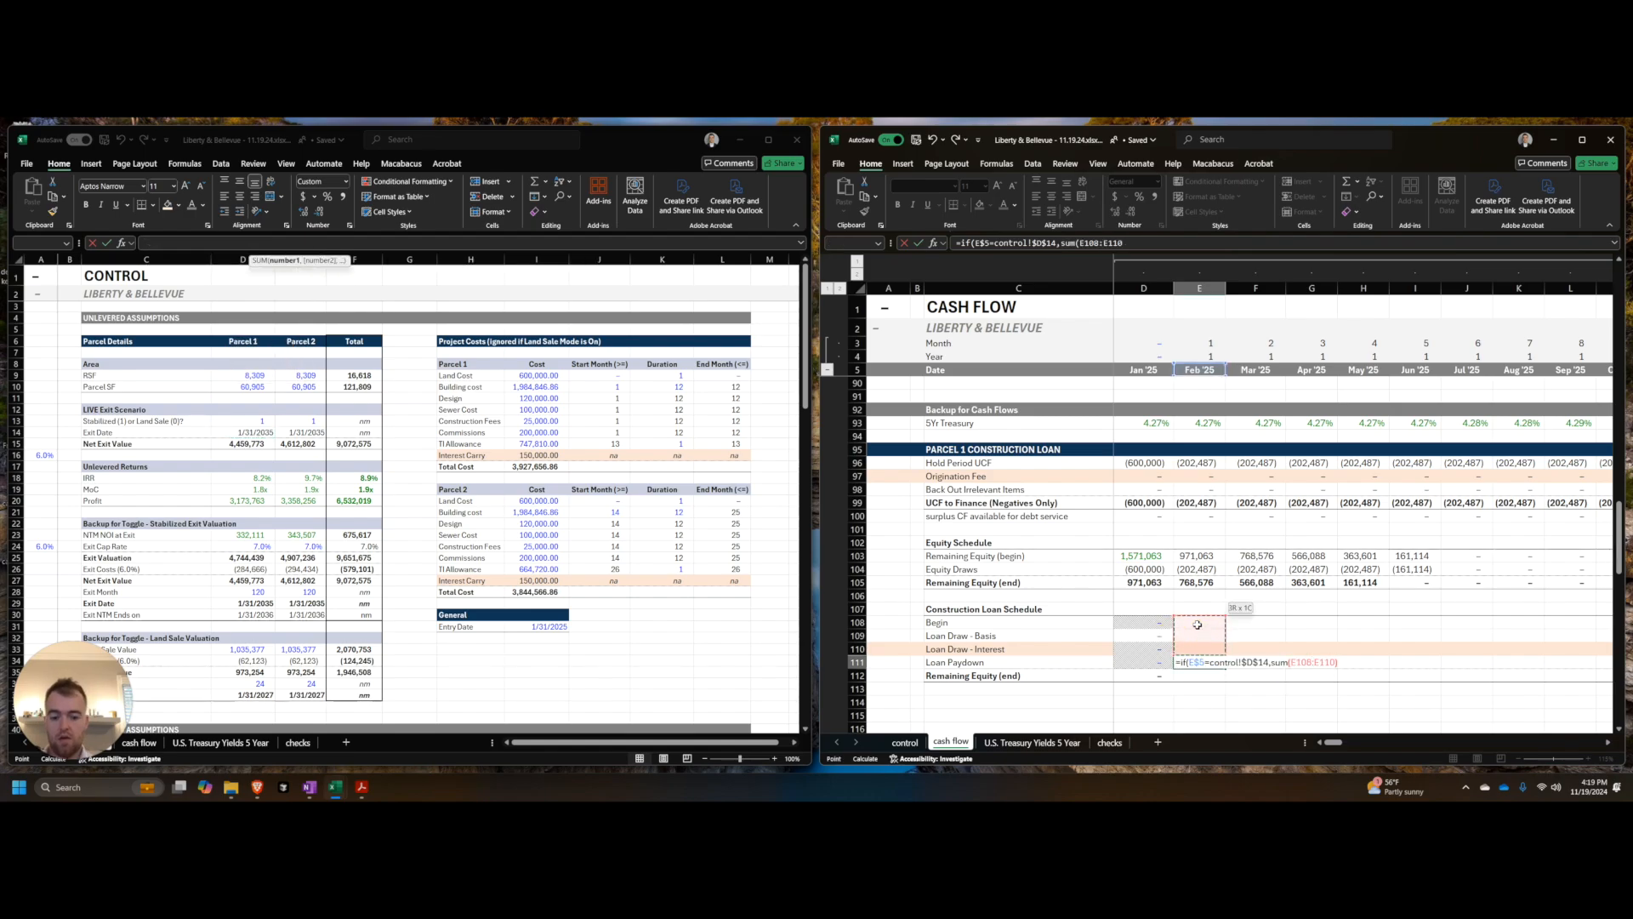
{"action": "type", "text": ")*-1,0"}
{"action": "key", "text": "Return"}
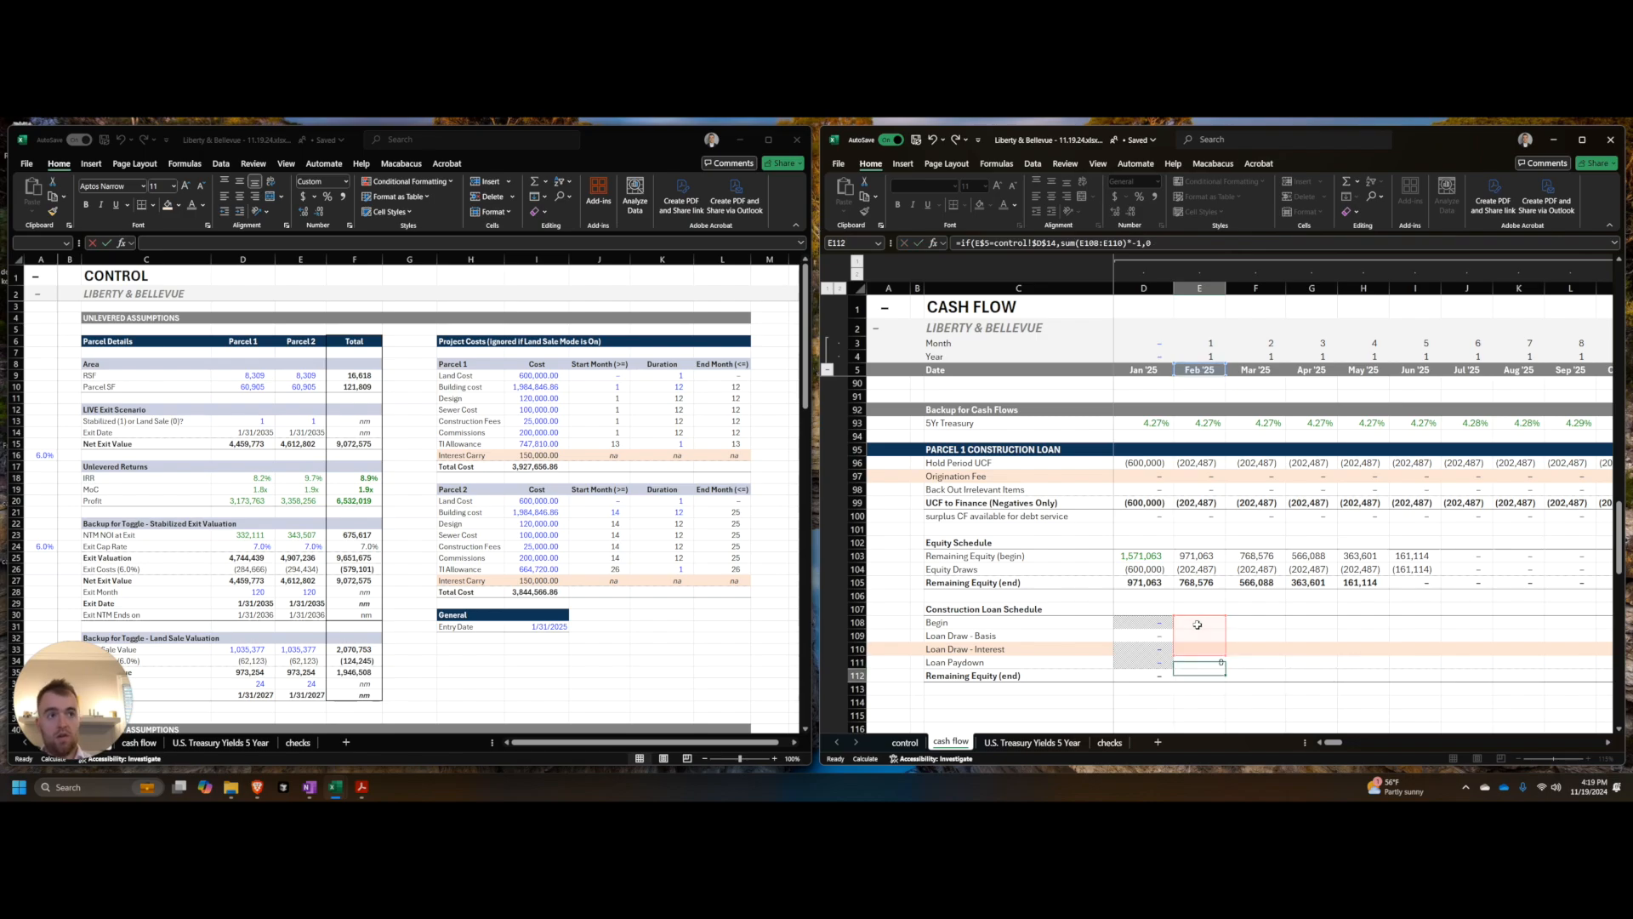
{"action": "key", "text": "ctrl+r"}
{"action": "key", "text": "ctrl+shift+1"}
Step: Link February's loan Begin balance in E108 to D112 and copy the Loan Draw - Basis formula into E109
{"action": "key", "text": "ctrl+Up"}
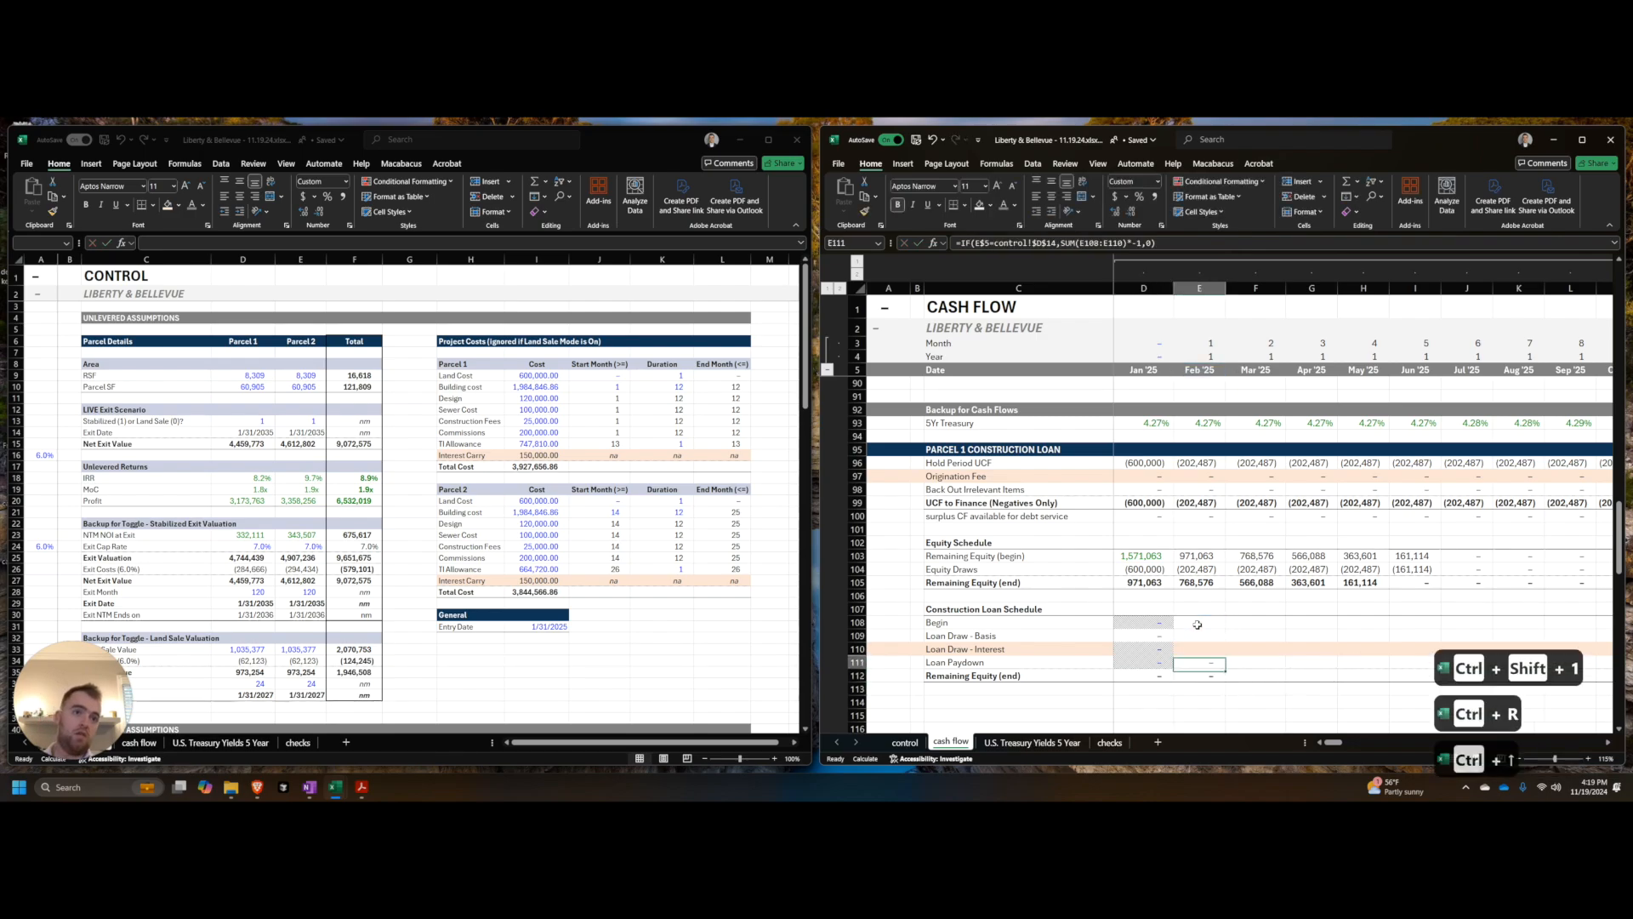
{"action": "type", "text": "="}
{"action": "key", "text": "Left"}
{"action": "key", "text": "ctrl+Down"}
{"action": "key", "text": "Return"}
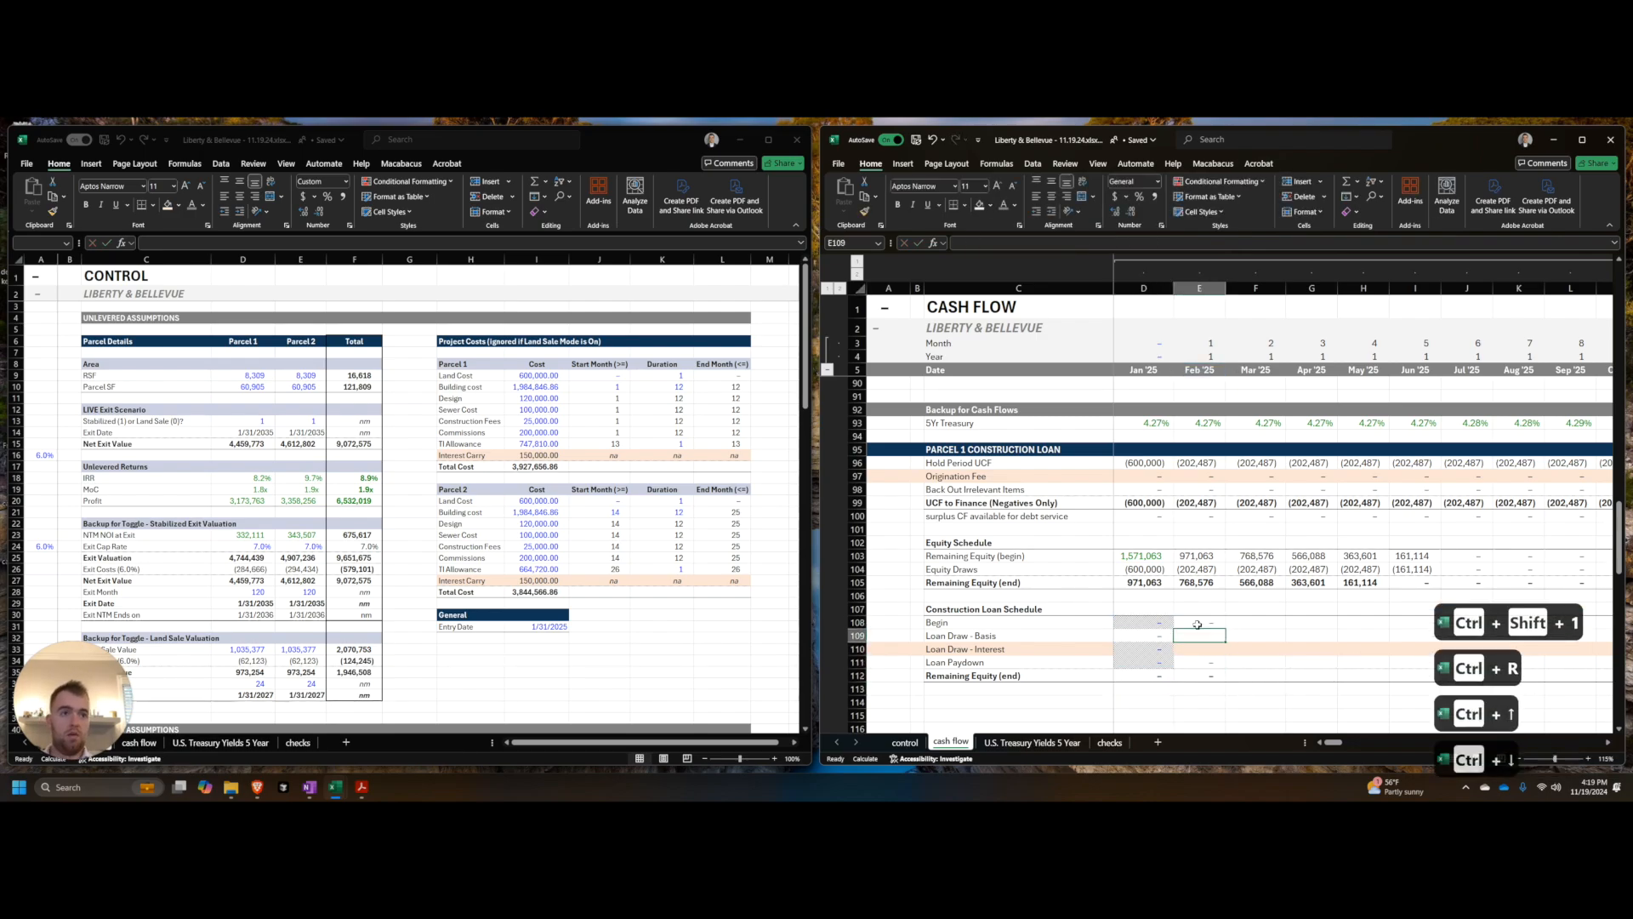
{"action": "key", "text": "ctrl+r"}
{"action": "key", "text": "Down"}
{"action": "key", "text": "Left"}
{"action": "key", "text": "Right"}
{"action": "key", "text": "Up"}
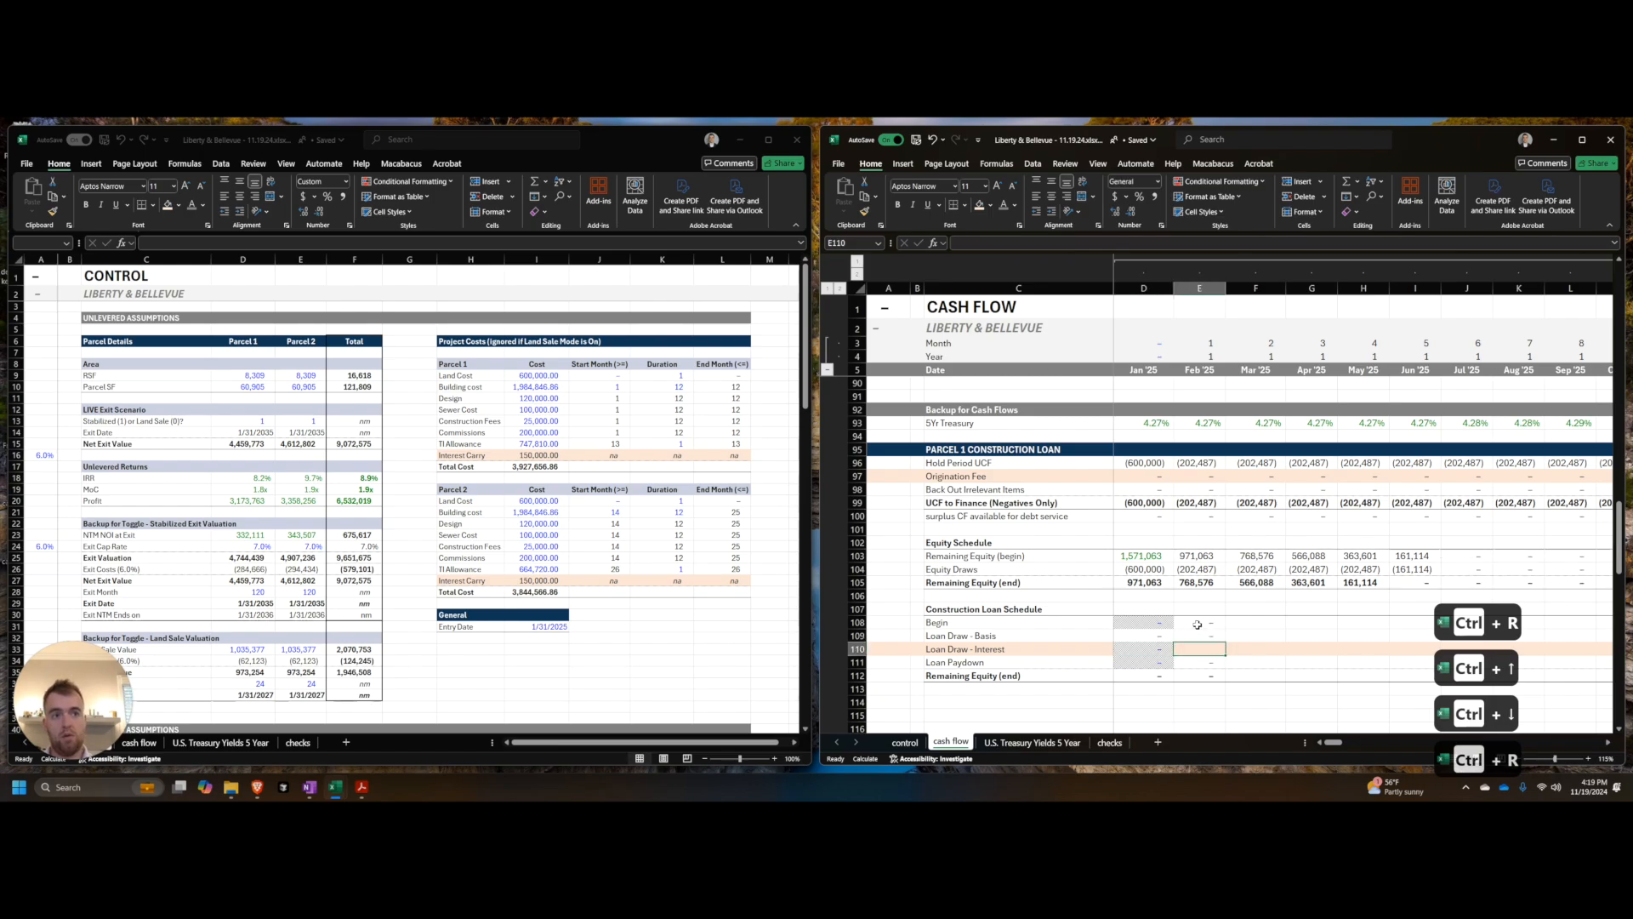
Step: Fill the February construction loan schedule formulas in rows 108 to 112 across all remaining months
{"action": "key", "text": "ctrl+Up"}
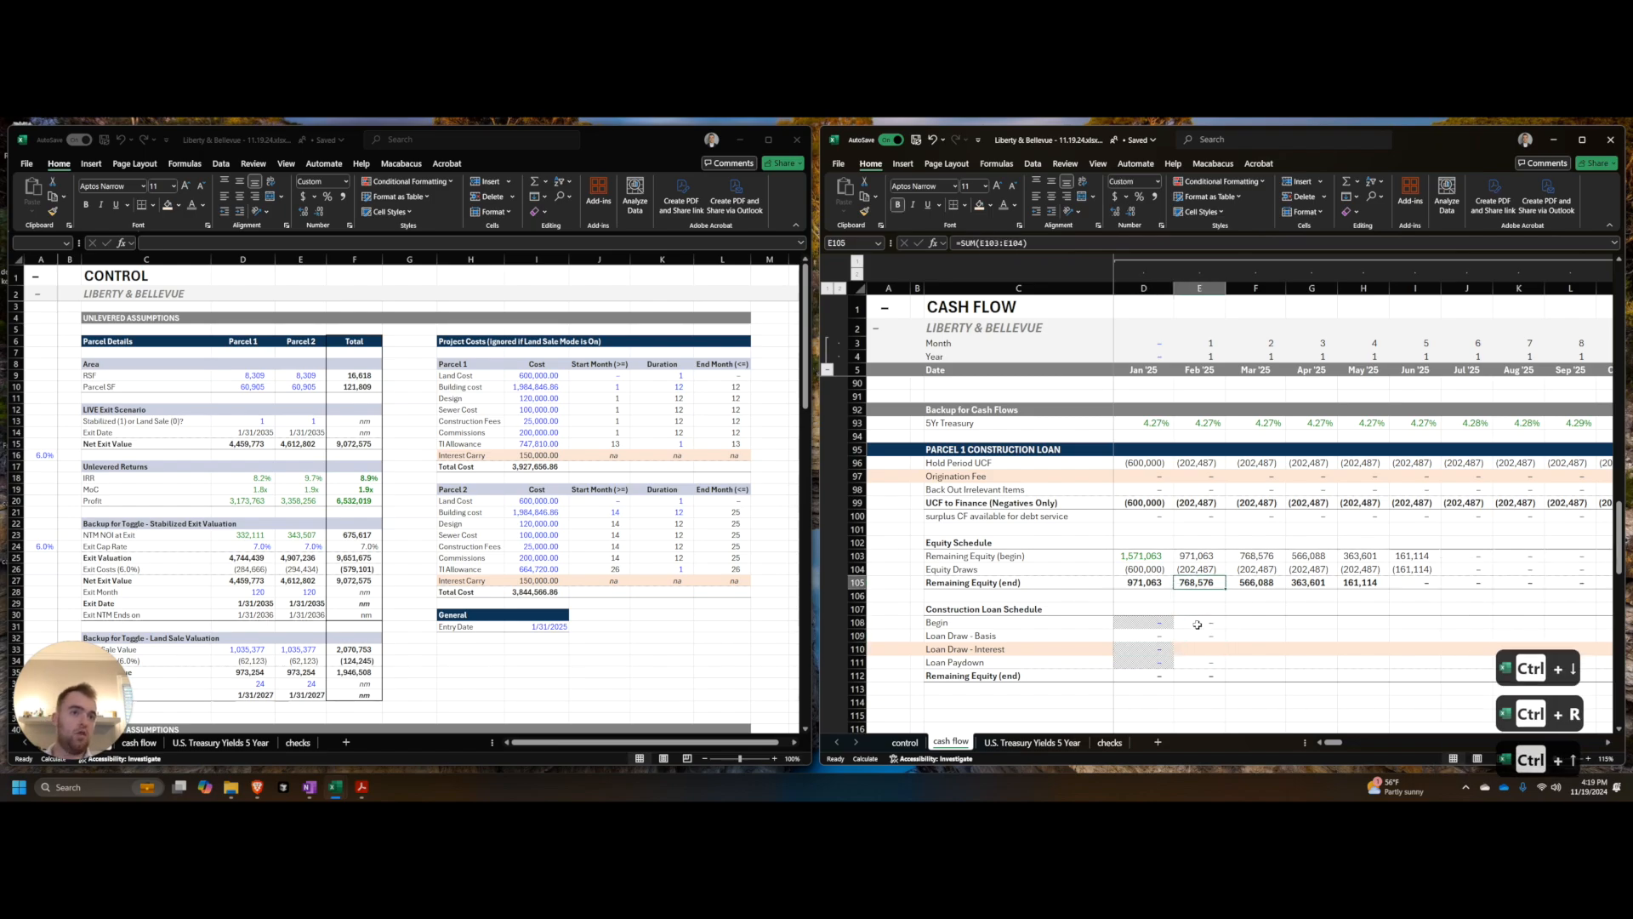
{"action": "key", "text": "ctrl+Right"}
{"action": "key", "text": "shift+Down"}
{"action": "key", "text": "shift+Down"}
{"action": "key", "text": "shift+Down"}
{"action": "key", "text": "shift+Down"}
{"action": "key", "text": "ctrl+shift+Left"}
{"action": "key", "text": "ctrl+r"}
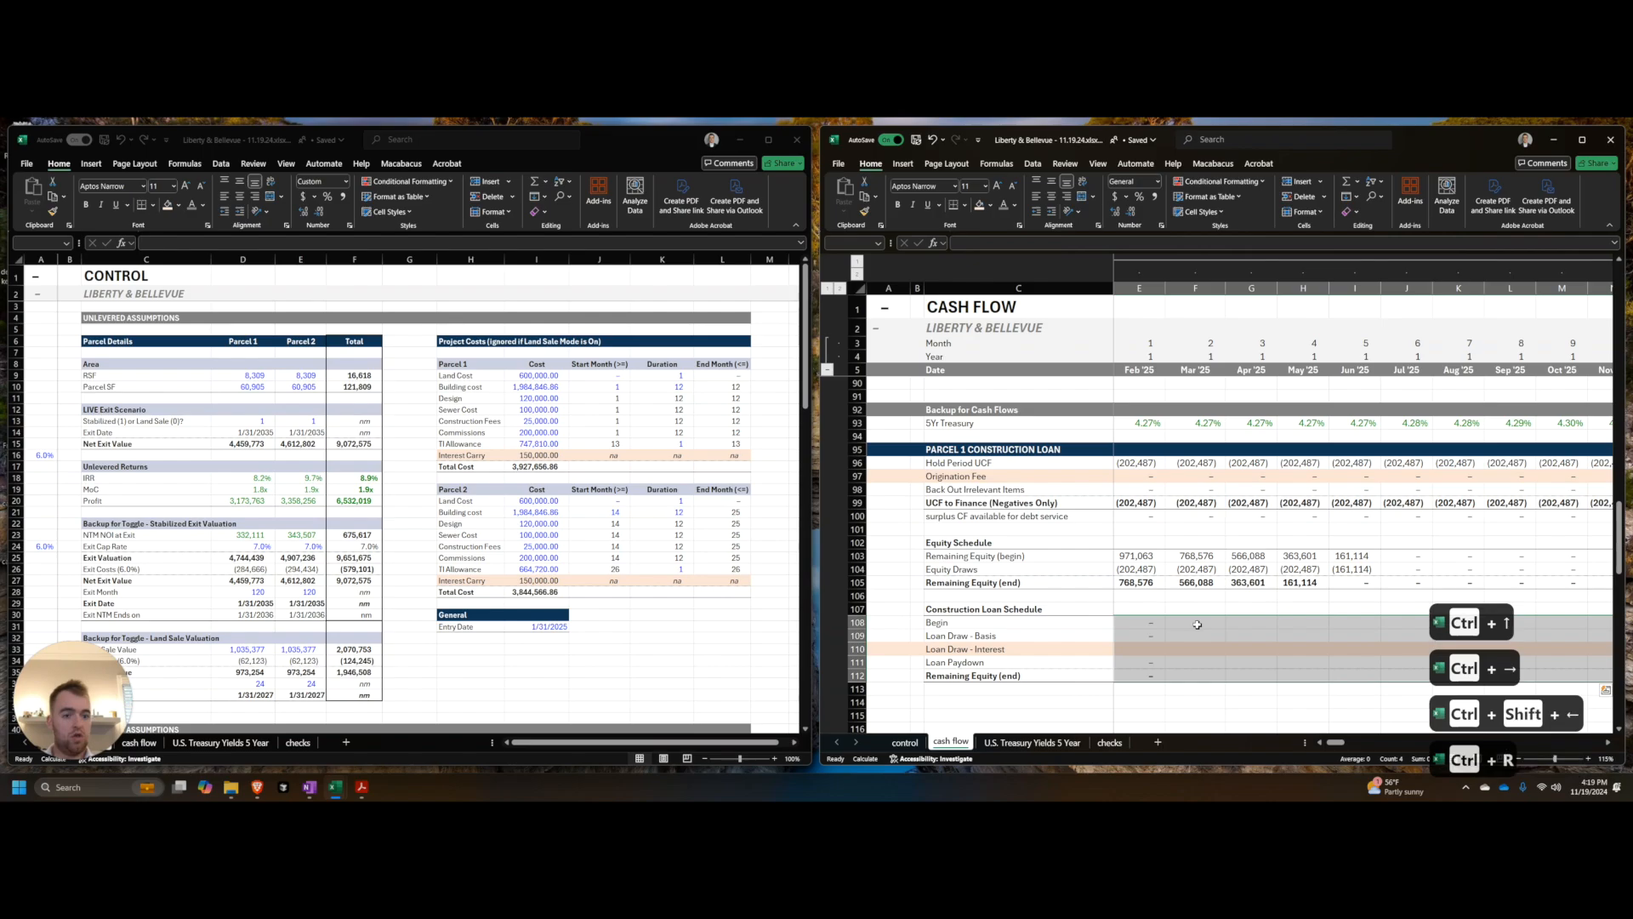
Step: Examine the Begin balances and Loan Draw - Basis values across the 2025 months of the loan schedule
{"action": "left_click", "coordinate": [1198, 624]}
{"action": "key", "text": "Right"}
{"action": "key", "text": "Right"}
{"action": "key", "text": "Right"}
{"action": "key", "text": "Right"}
{"action": "key", "text": "Right"}
{"action": "key", "text": "Right"}
{"action": "key", "text": "Right"}
{"action": "key", "text": "Right"}
{"action": "key", "text": "Right"}
{"action": "key", "text": "Right"}
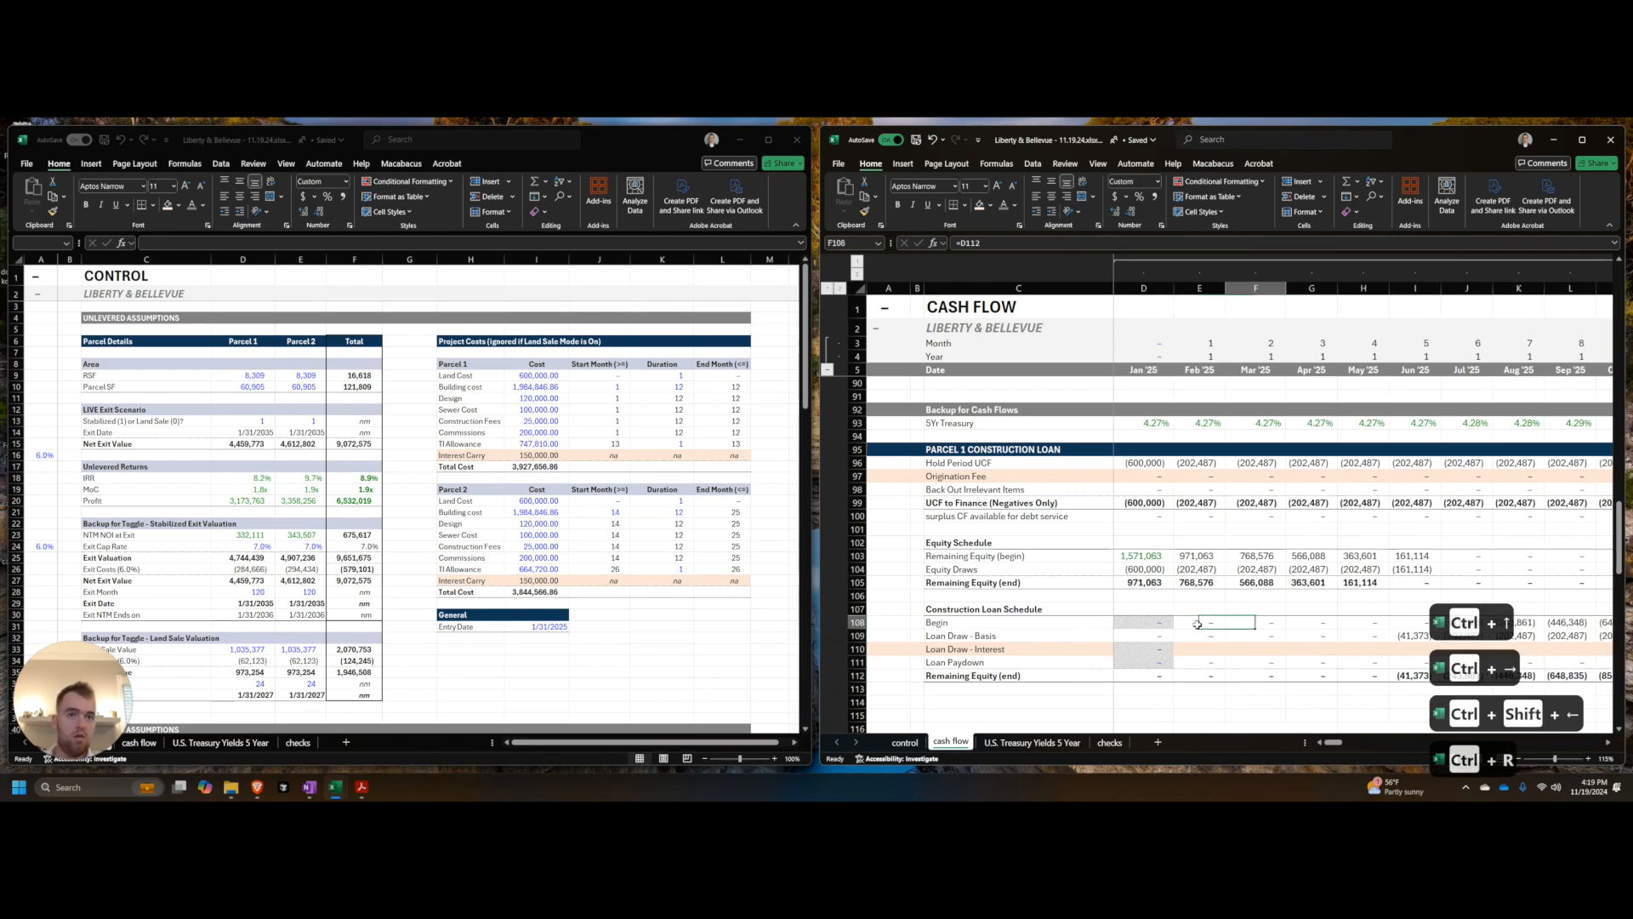
{"action": "key", "text": "Left"}
{"action": "key", "text": "Left"}
{"action": "key", "text": "Down"}
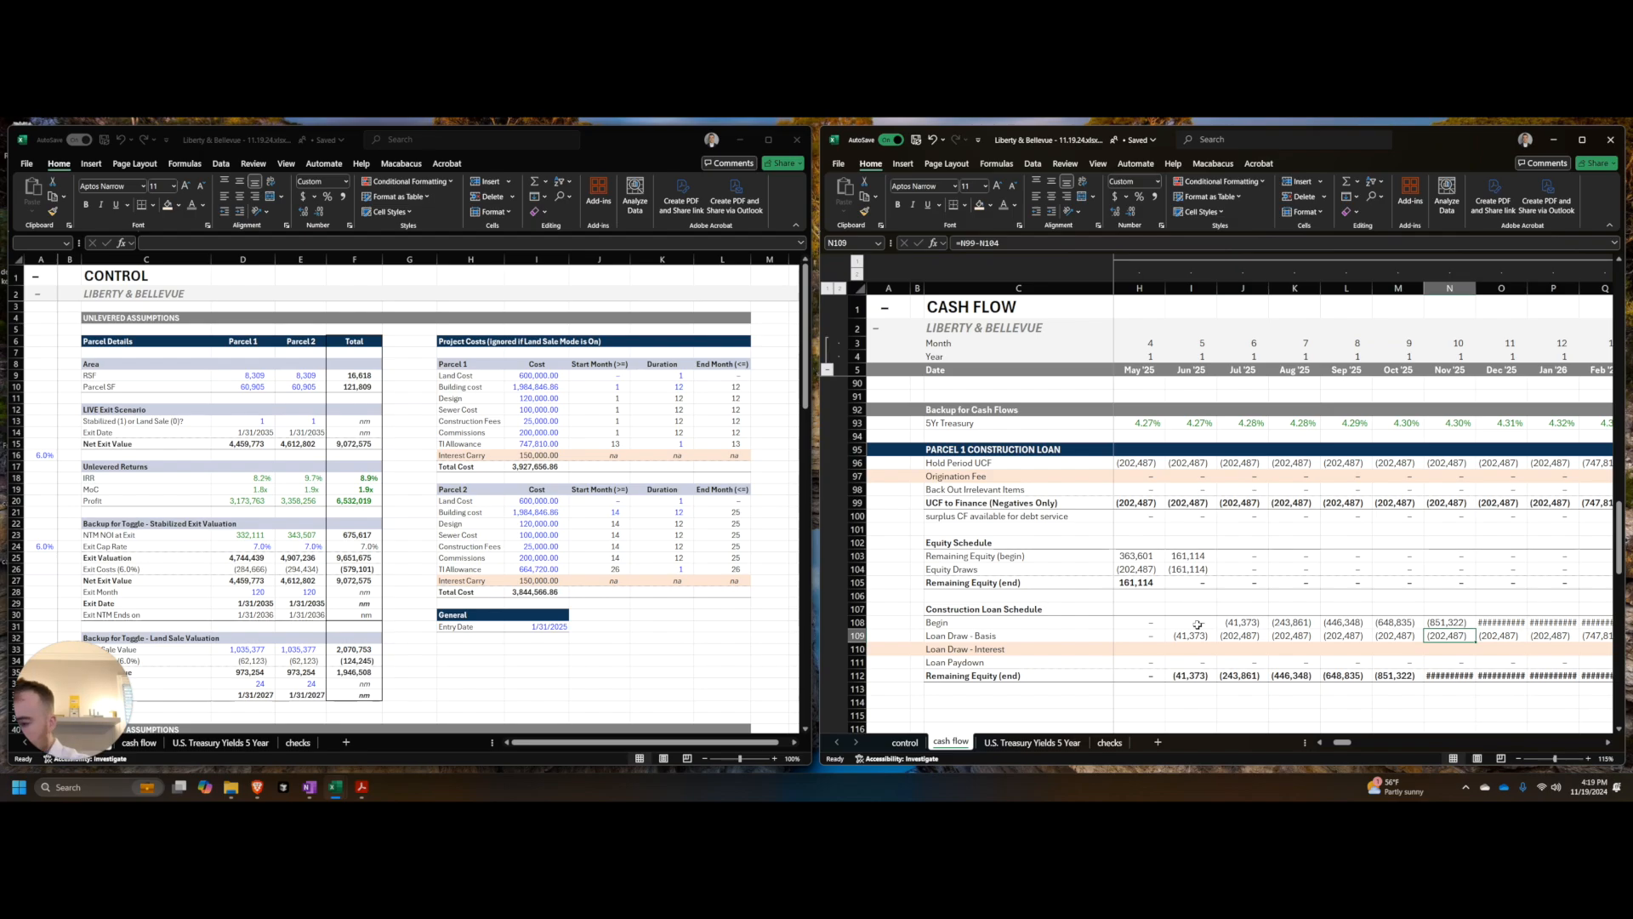
Step: Reverse the sign of January's Loan Draw - Basis by rewriting D109 as =D104-D99
{"action": "key", "text": "Left"}
{"action": "key", "text": "Left"}
{"action": "key", "text": "Left"}
{"action": "key", "text": "Left"}
{"action": "key", "text": "Left"}
{"action": "key", "text": "Left"}
{"action": "key", "text": "Left"}
{"action": "key", "text": "Left"}
{"action": "key", "text": "Left"}
{"action": "key", "text": "Left"}
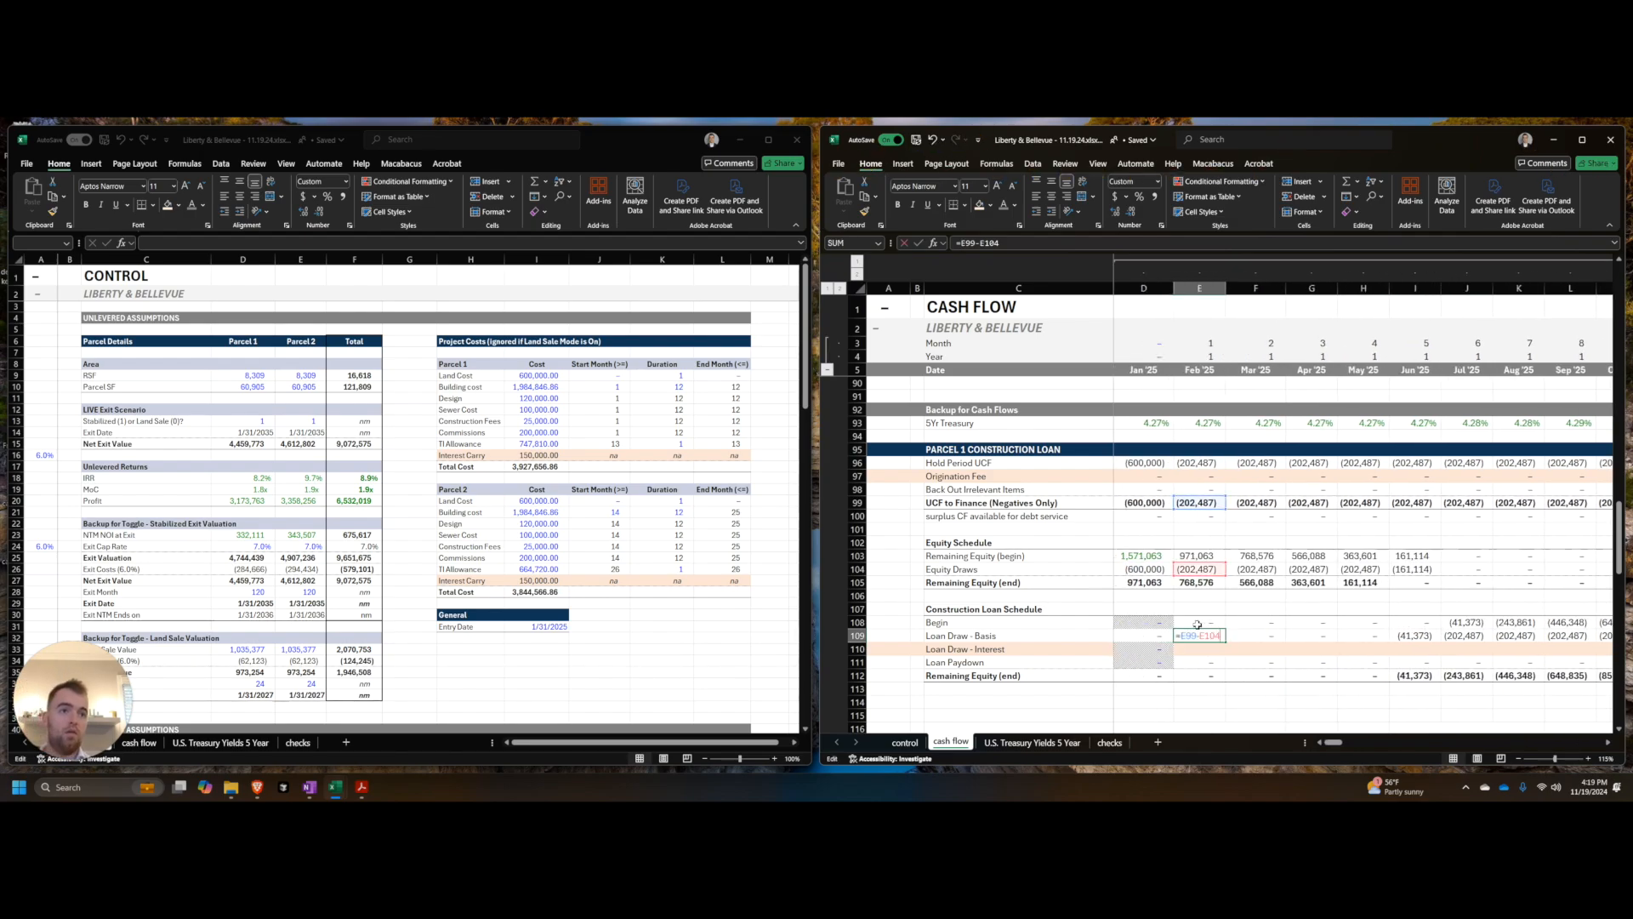
{"action": "key", "text": "F2"}
{"action": "key", "text": "ctrl+shift+Left"}
{"action": "key", "text": "ctrl+x"}
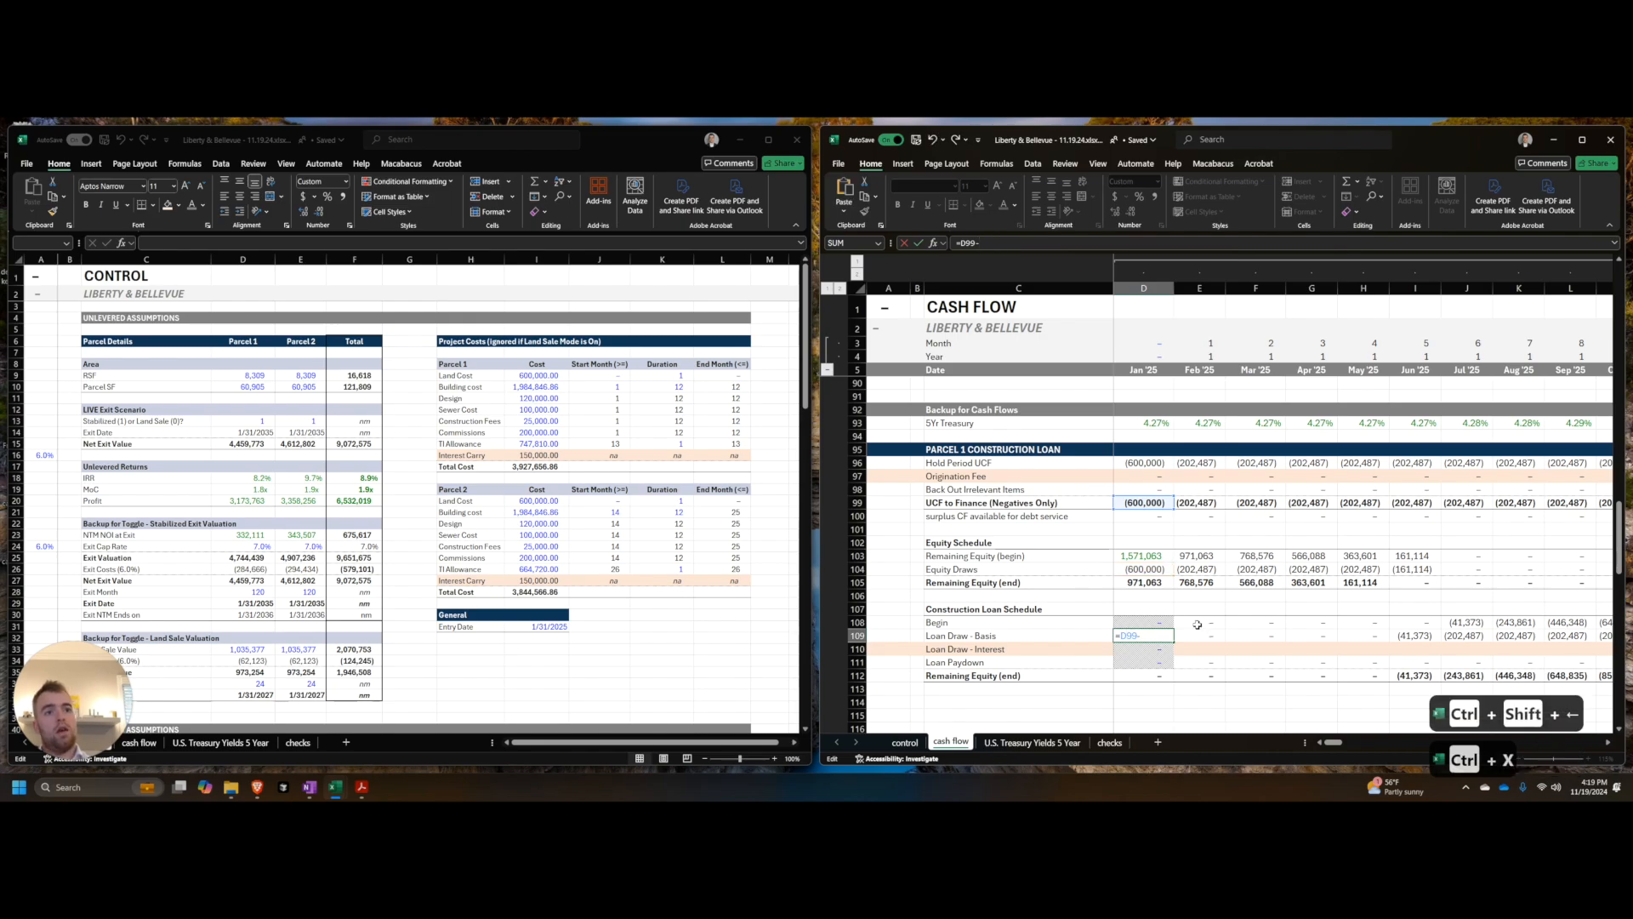
{"action": "key", "text": "ctrl+v"}
{"action": "type", "text": "-"}
{"action": "key", "text": "BackSpace"}
{"action": "key", "text": "Return"}
Step: Fill the revised Loan Draw - Basis formula from D109 across all remaining months
{"action": "key", "text": "Up"}
{"action": "key", "text": "ctrl+shift+Right"}
{"action": "key", "text": "ctrl+r"}
Step: Examine the construction loan schedule's draws and balances from early 2025 through January 2027
{"action": "key", "text": "Right"}
{"action": "key", "text": "Left"}
{"action": "key", "text": "Right"}
{"action": "key", "text": "Right"}
{"action": "key", "text": "Right"}
{"action": "key", "text": "Right"}
{"action": "key", "text": "Right"}
{"action": "key", "text": "Right"}
{"action": "key", "text": "Right"}
{"action": "key", "text": "Right"}
{"action": "key", "text": "Right"}
{"action": "key", "text": "Right"}
{"action": "key", "text": "Right"}
{"action": "key", "text": "Right"}
{"action": "key", "text": "Right"}
{"action": "key", "text": "Right"}
{"action": "key", "text": "Right"}
{"action": "key", "text": "Right"}
{"action": "key", "text": "Right"}
{"action": "key", "text": "Right"}
{"action": "key", "text": "Right"}
{"action": "key", "text": "Right"}
{"action": "key", "text": "Right"}
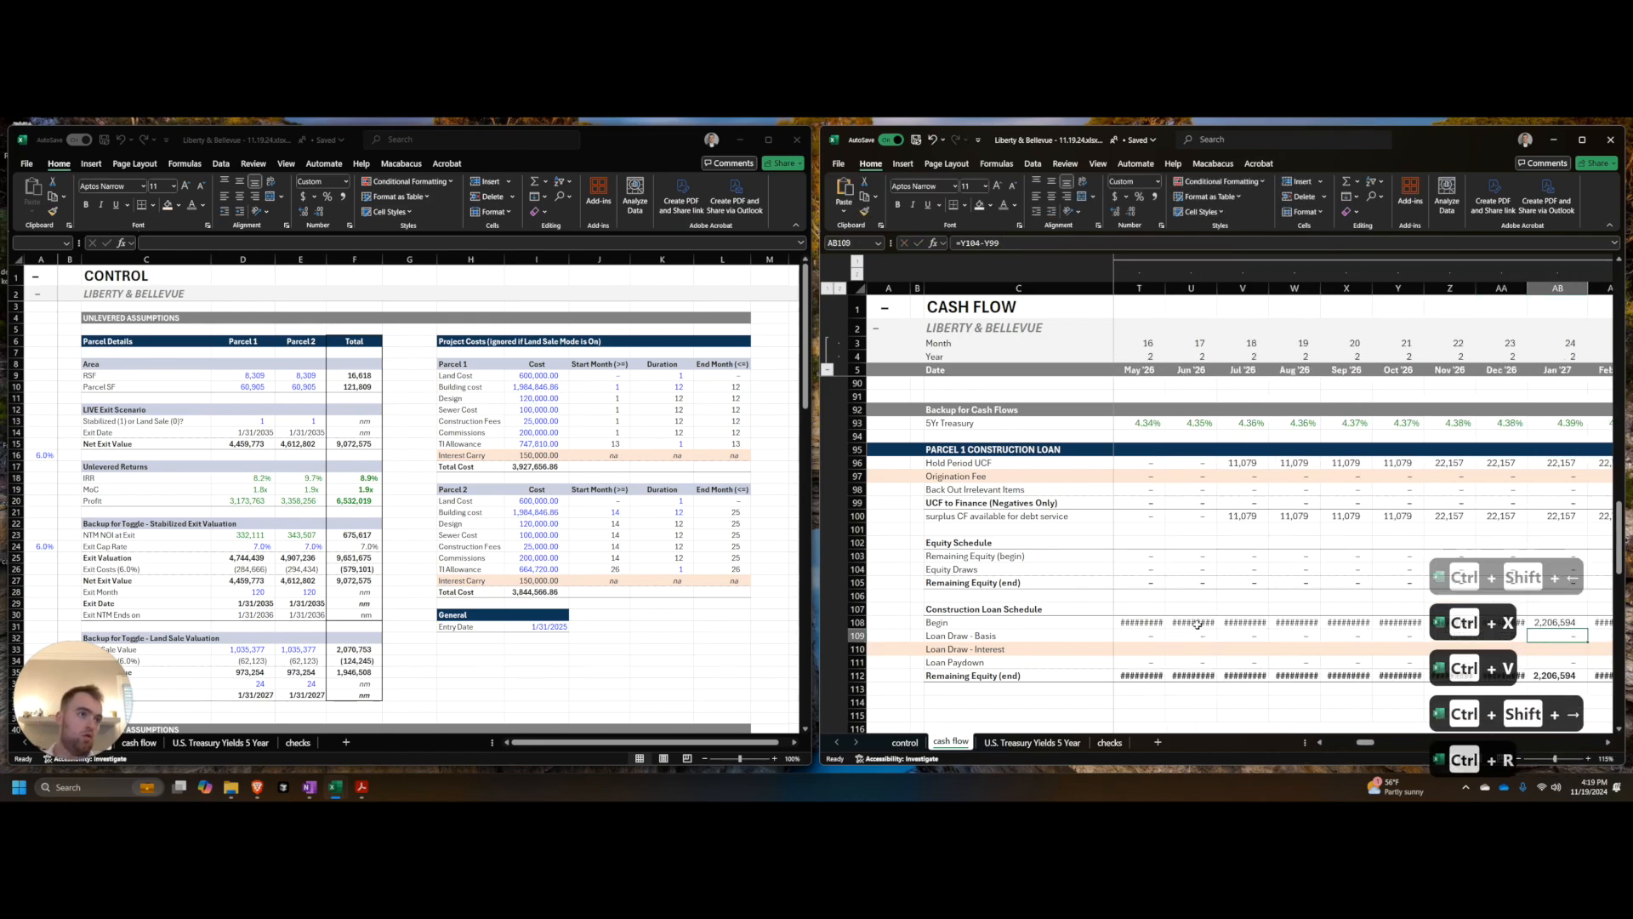
Step: Autofit the widths of the monthly cash flow columns so the loan balances fit
{"action": "key", "text": "ctrl+Left"}
{"action": "key", "text": "Right"}
{"action": "key", "text": "Right"}
{"action": "key", "text": "ctrl+space"}
{"action": "key", "text": "ctrl+shift+Right"}
{"action": "key", "text": "alt+h"}
{"action": "key", "text": "alt+o"}
{"action": "key", "text": "ctrl+Right"}
{"action": "key", "text": "ctrl+Left"}
Step: Examine the resized monthly columns and the Loan Draw - Basis values across the loan schedule
{"action": "key", "text": "Right"}
{"action": "key", "text": "Right"}
{"action": "key", "text": "Right"}
{"action": "key", "text": "Right"}
{"action": "key", "text": "Right"}
{"action": "key", "text": "Right"}
{"action": "key", "text": "Right"}
{"action": "key", "text": "Right"}
{"action": "key", "text": "Right"}
{"action": "key", "text": "Right"}
{"action": "key", "text": "Right"}
{"action": "key", "text": "Right"}
{"action": "key", "text": "Right"}
{"action": "key", "text": "Right"}
{"action": "key", "text": "Right"}
{"action": "key", "text": "Right"}
{"action": "key", "text": "Right"}
{"action": "key", "text": "Right"}
{"action": "key", "text": "Right"}
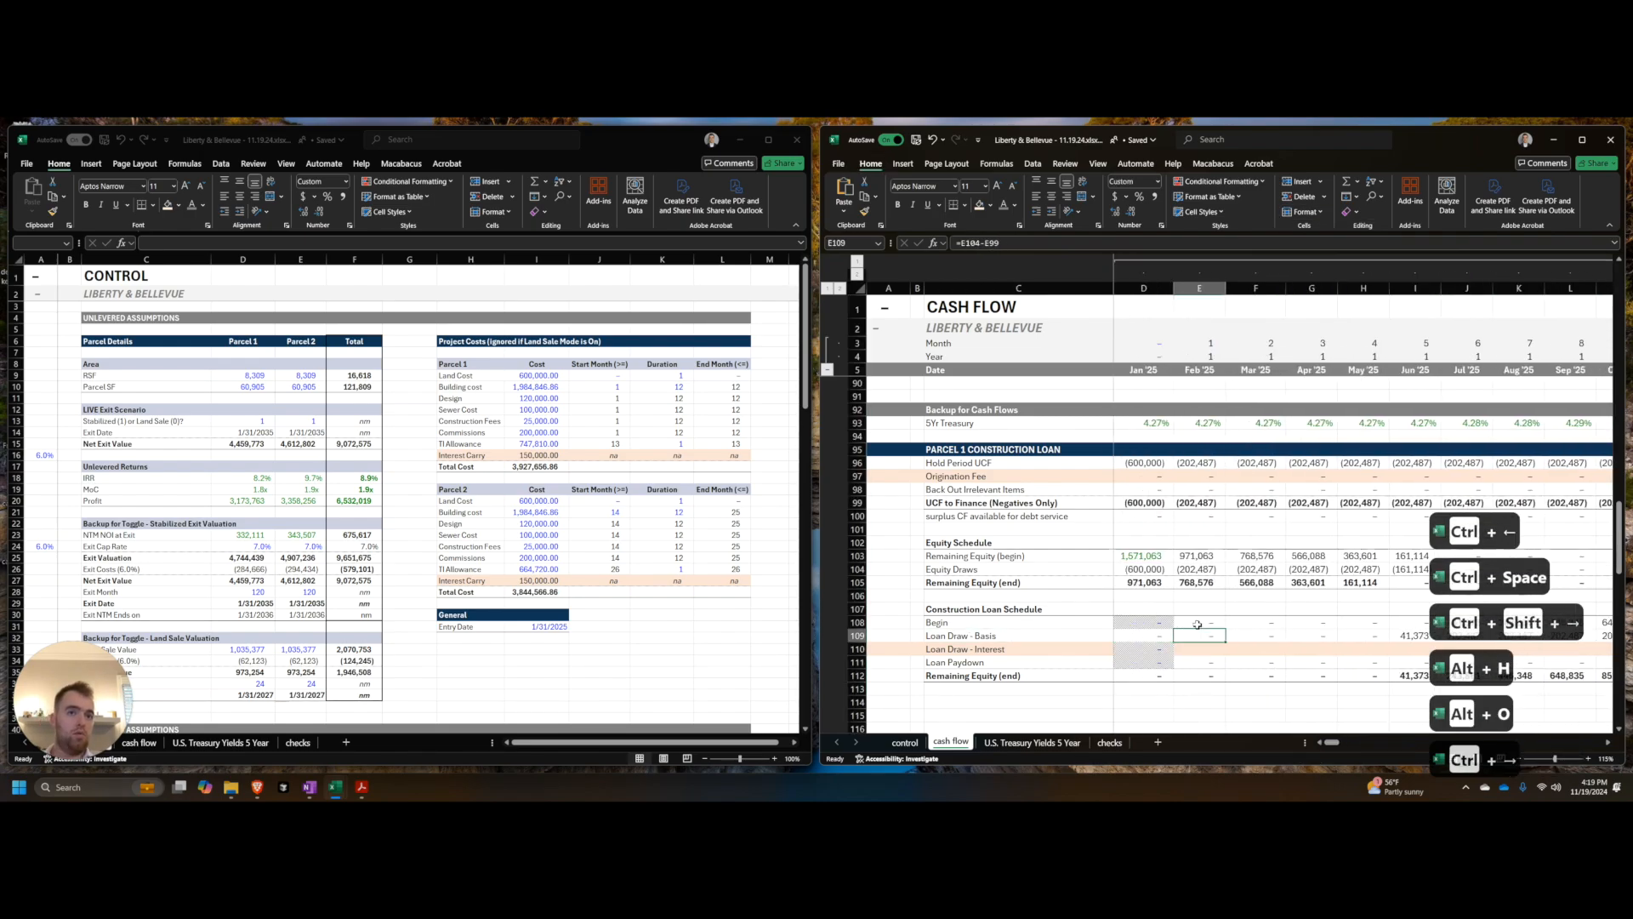
Step: Copy the annual summary formulas from the Hold Period UCF row into the Equity Draws row 104
{"action": "key", "text": "ctrl+Right"}
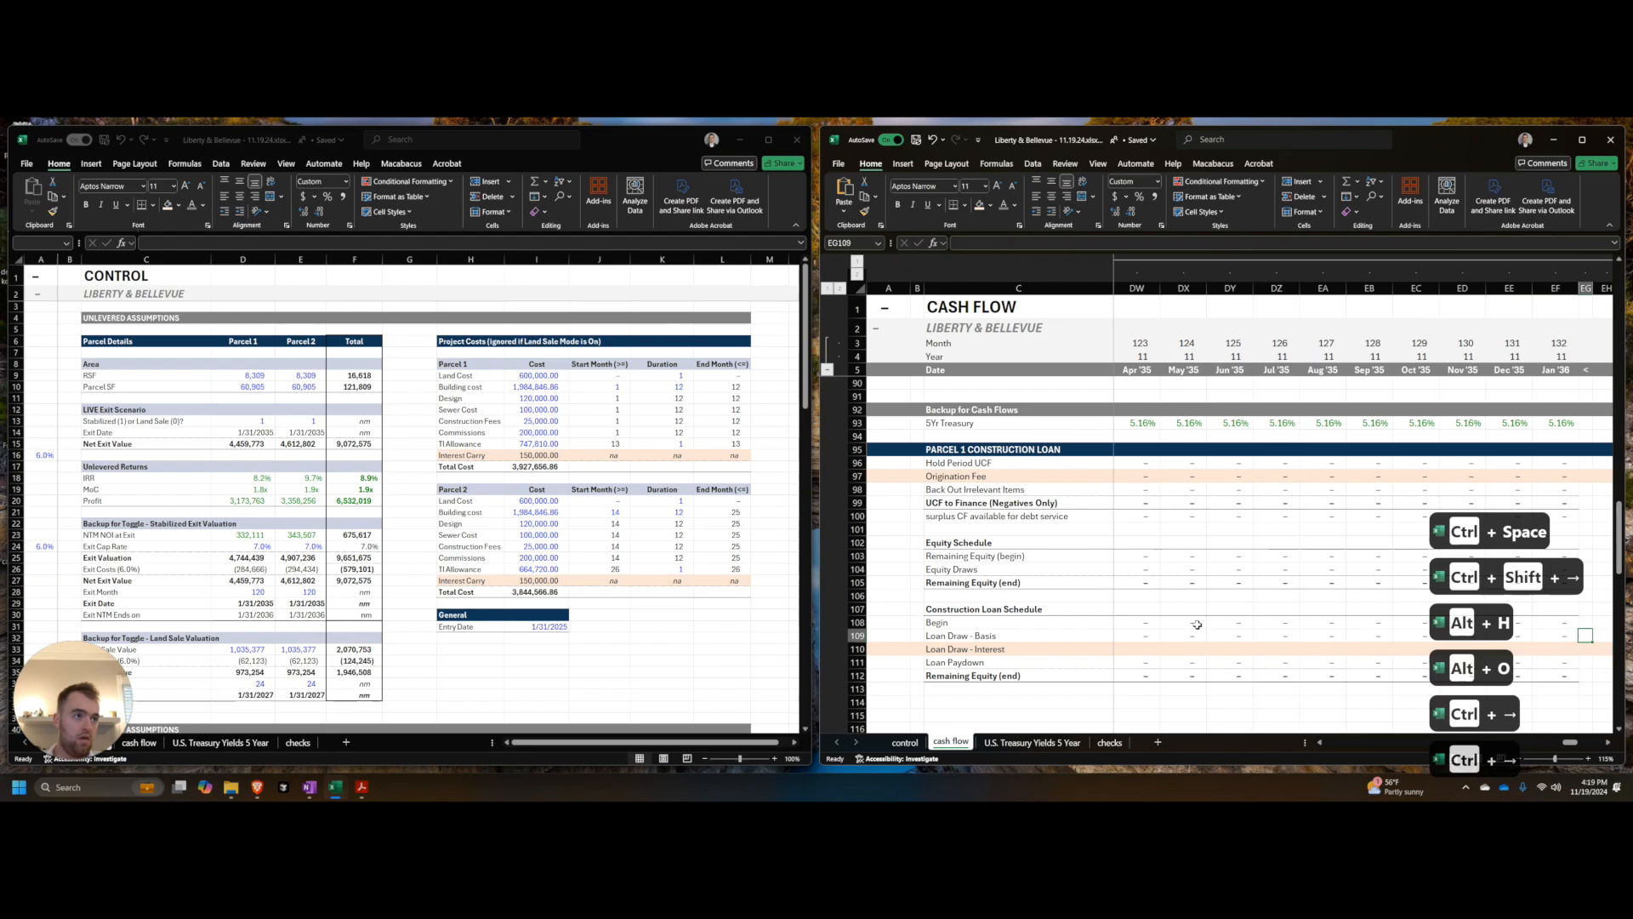
{"action": "key", "text": "ctrl+Left"}
{"action": "key", "text": "ctrl+Up"}
{"action": "key", "text": "ctrl+Up"}
{"action": "key", "text": "ctrl+shift+Right"}
{"action": "key", "text": "ctrl+c"}
{"action": "key", "text": "Down"}
{"action": "key", "text": "Down"}
{"action": "key", "text": "Down"}
{"action": "key", "text": "Down"}
{"action": "key", "text": "Down"}
{"action": "key", "text": "Down"}
{"action": "key", "text": "Down"}
{"action": "key", "text": "Down"}
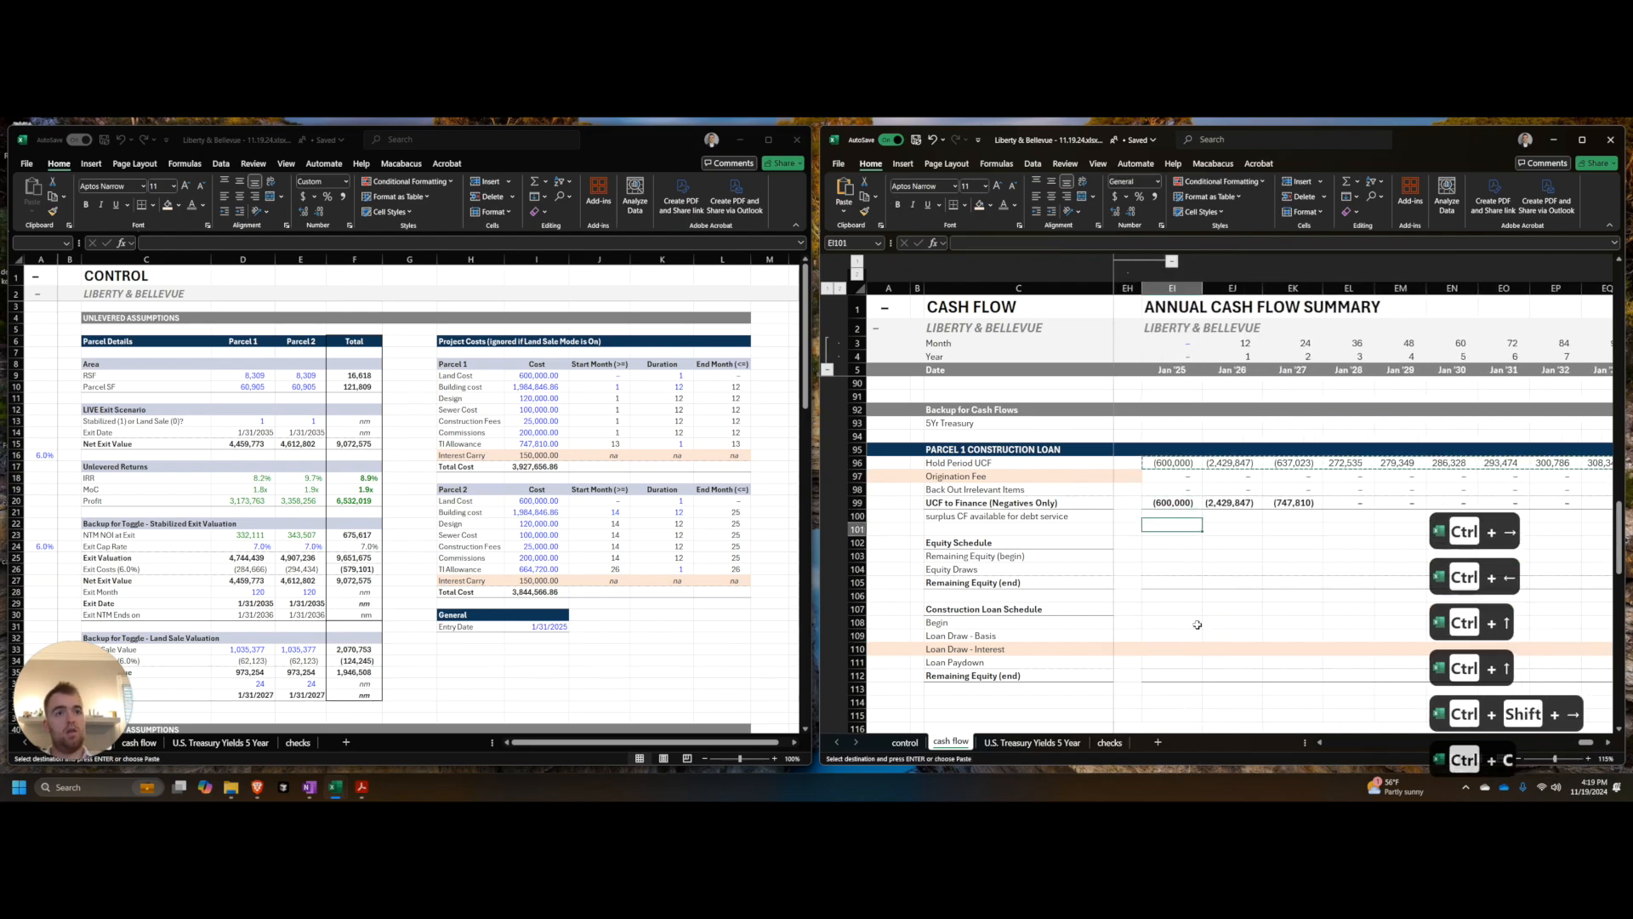
{"action": "key", "text": "ctrl+v"}
Step: Paste the same annual summary formulas into the Loan Draw - Basis, Loan Draw - Interest and Loan Paydown rows 109 to 111
{"action": "key", "text": "Down"}
{"action": "key", "text": "Down"}
{"action": "key", "text": "Down"}
{"action": "key", "text": "Down"}
{"action": "key", "text": "Down"}
{"action": "key", "text": "shift+Down"}
{"action": "key", "text": "shift+Down"}
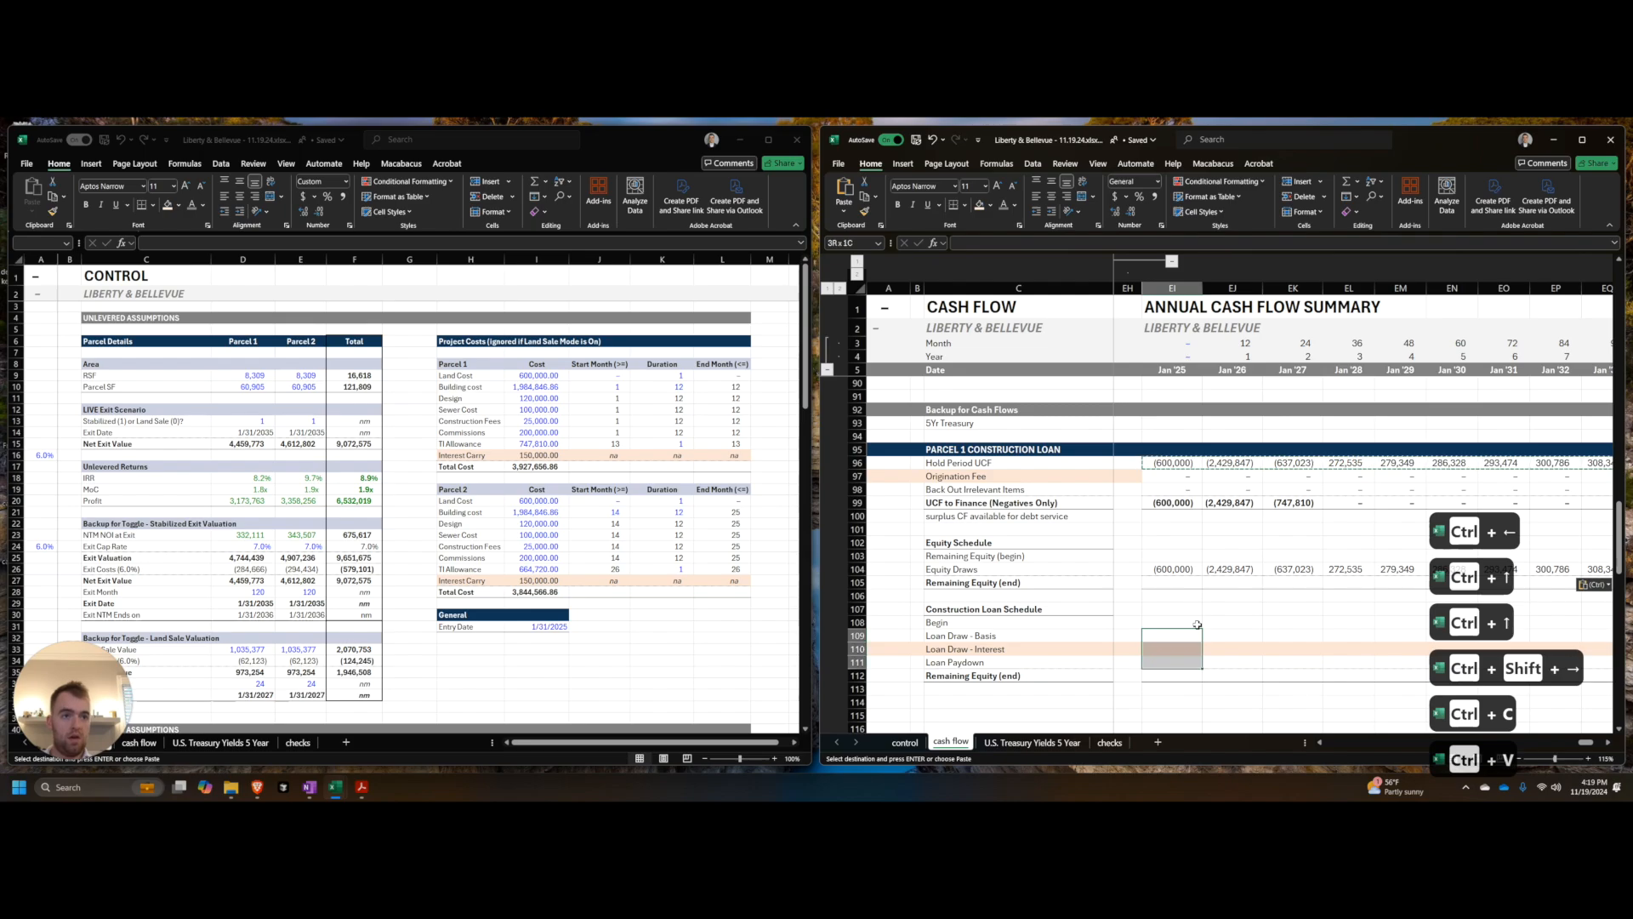
{"action": "key", "text": "ctrl+v"}
{"action": "key", "text": "Escape"}
Step: Copy the annual summary's Total column sum formula from Back Out Irrelevant Items into Equity Draws in EV104
{"action": "key", "text": "ctrl+Right"}
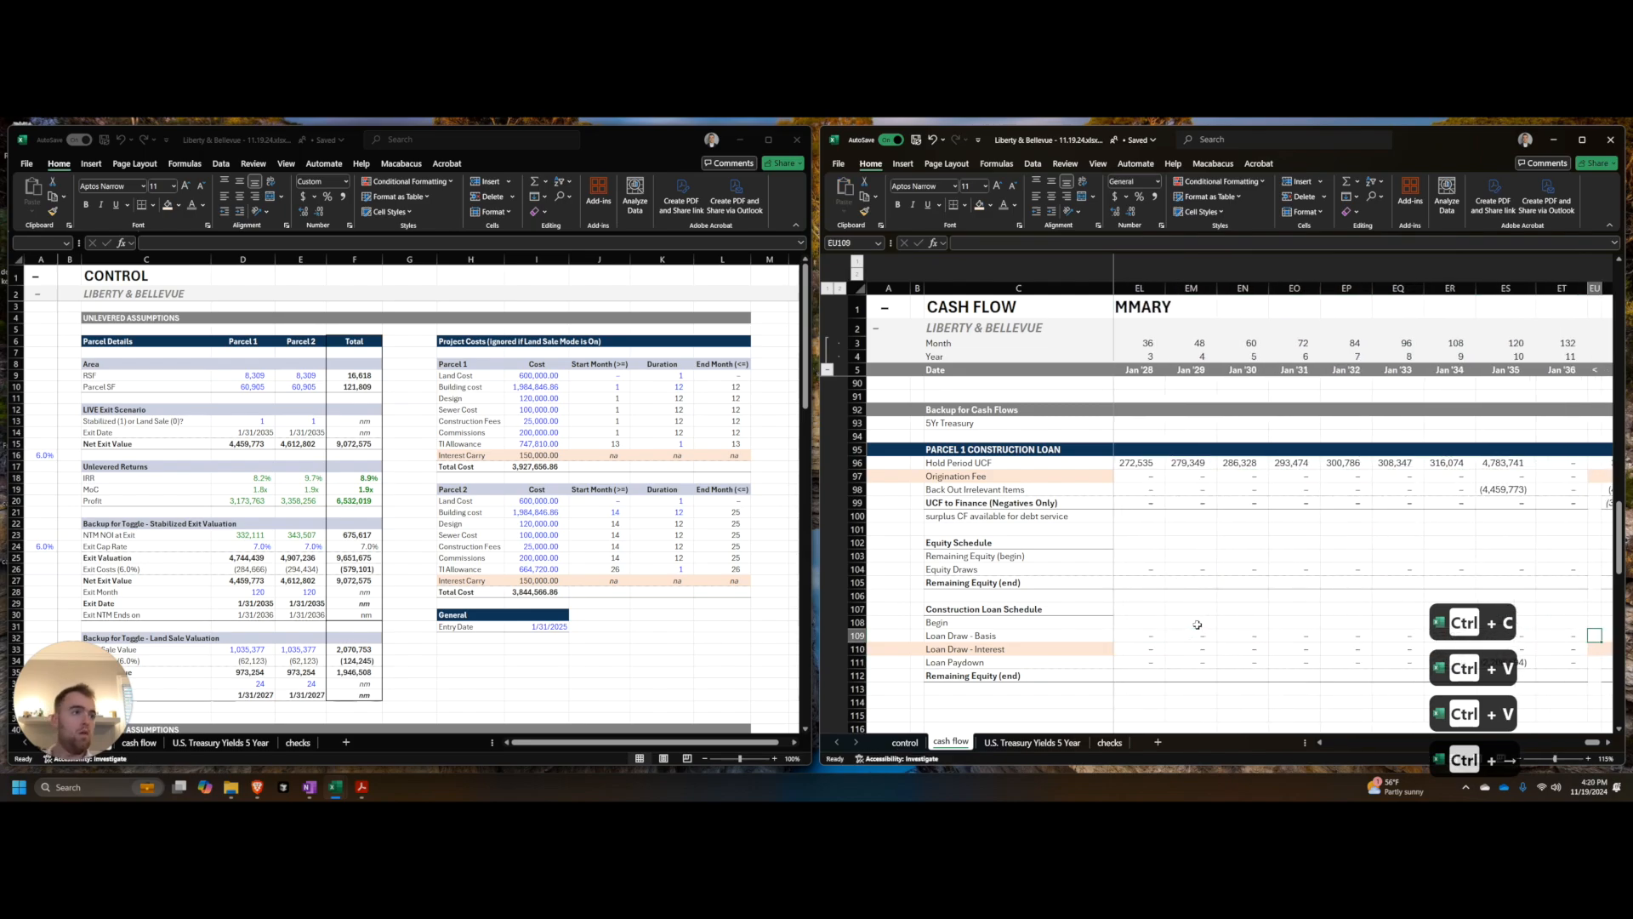
{"action": "key", "text": "ctrl+Up"}
{"action": "key", "text": "Up"}
{"action": "key", "text": "ctrl+c"}
{"action": "key", "text": "Down"}
{"action": "key", "text": "Down"}
{"action": "key", "text": "Down"}
{"action": "key", "text": "Down"}
{"action": "key", "text": "Down"}
{"action": "key", "text": "Down"}
{"action": "key", "text": "ctrl+v"}
Step: Paste the Total sum formula into EV109 to EV111 for the loan draws and Loan Paydown
{"action": "key", "text": "Down"}
{"action": "key", "text": "Down"}
{"action": "key", "text": "Down"}
{"action": "key", "text": "Down"}
{"action": "key", "text": "Down"}
{"action": "key", "text": "shift+Down"}
{"action": "key", "text": "shift+Down"}
{"action": "key", "text": "ctrl+v"}
{"action": "key", "text": "Escape"}
{"action": "key", "text": "Right"}
{"action": "key", "text": "Left"}
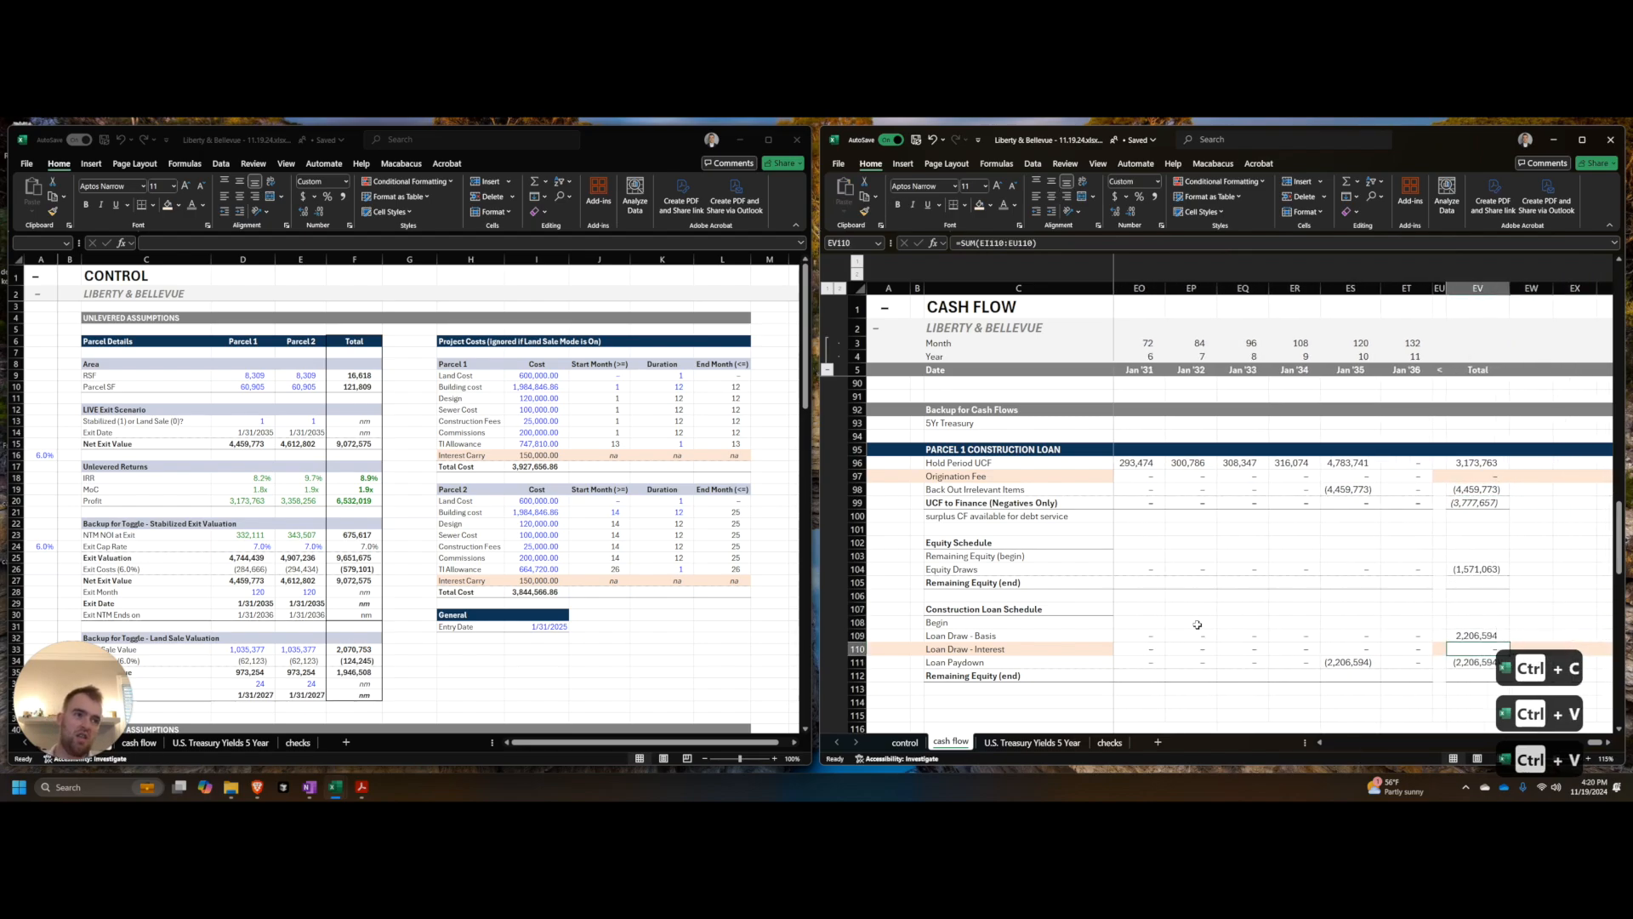
Step: Link D52 on the control sheet to the Loan Draw - Basis total in 'cash flow'!$EV$109 and format it with thousands separators and no decimals
{"action": "key", "text": "ctrl+c"}
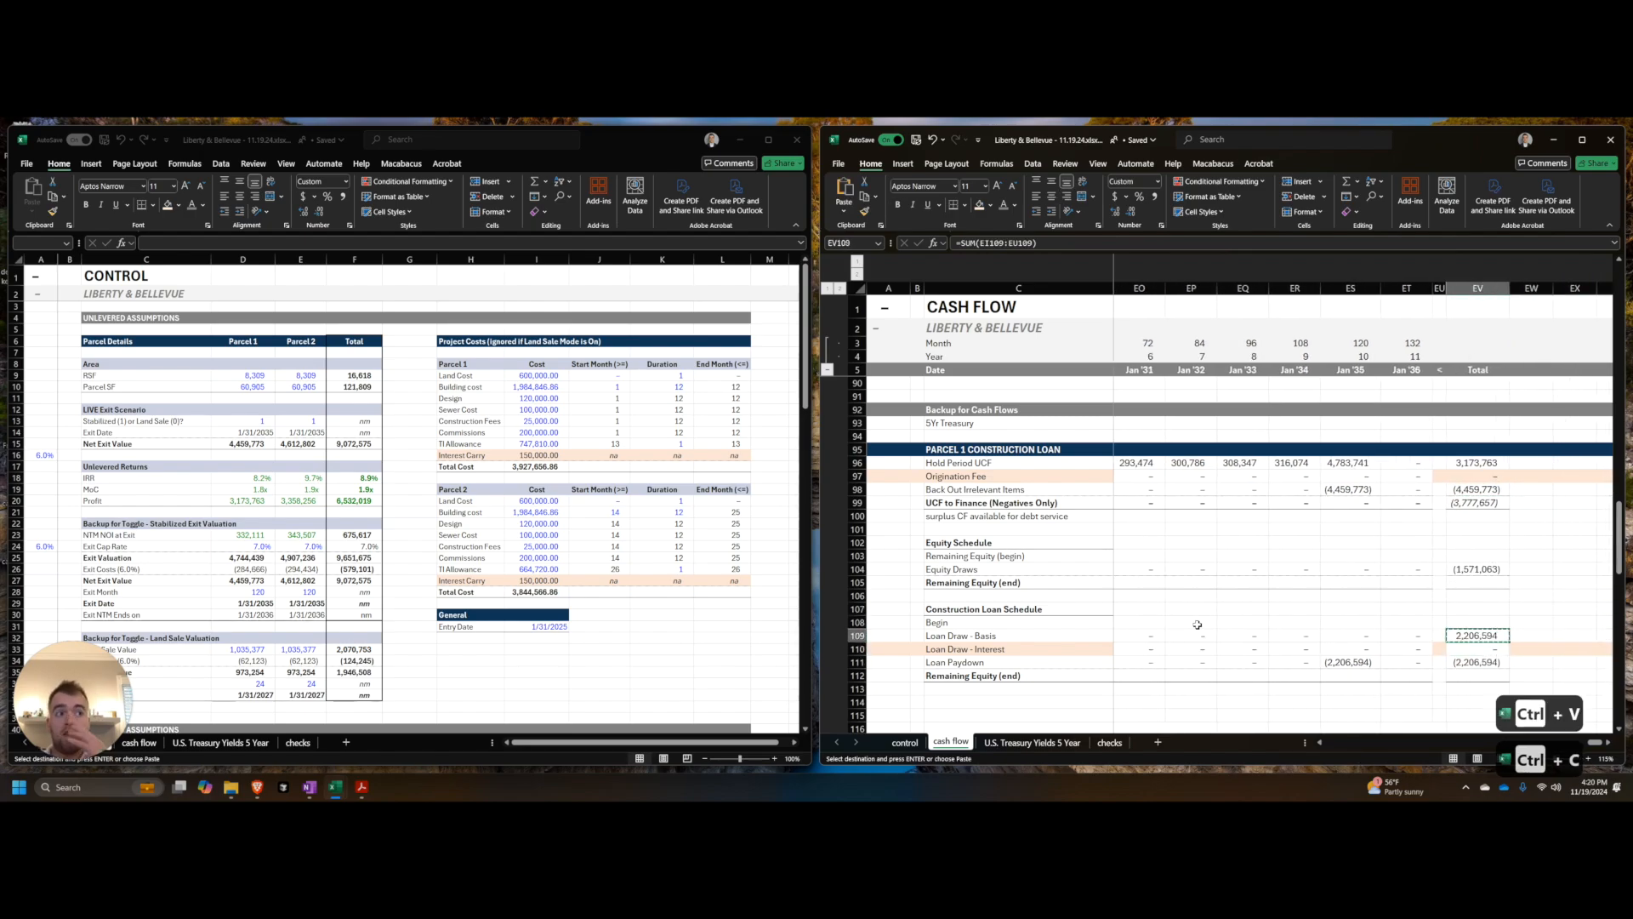
{"action": "left_click", "coordinate": [195, 730]}
{"action": "scroll", "coordinate": [393, 587], "scroll_direction": "down", "scroll_amount": 7}
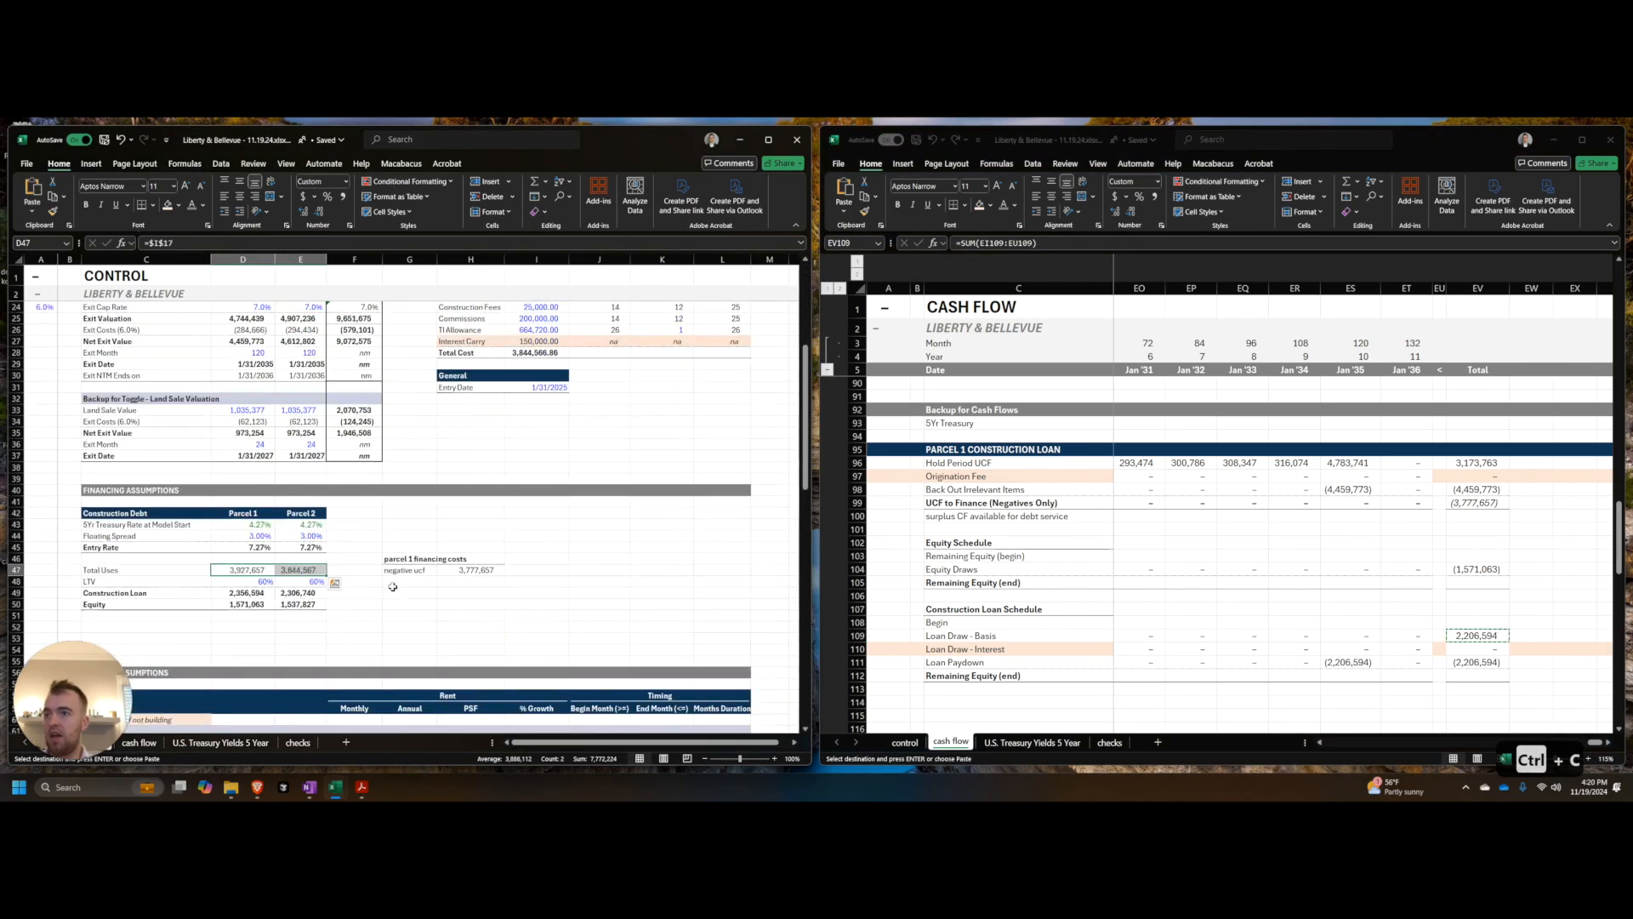
{"action": "left_click", "coordinate": [269, 627]}
{"action": "key", "text": "alt+e"}
{"action": "key", "text": "s"}
{"action": "key", "text": "v"}
{"action": "key", "text": "Return"}
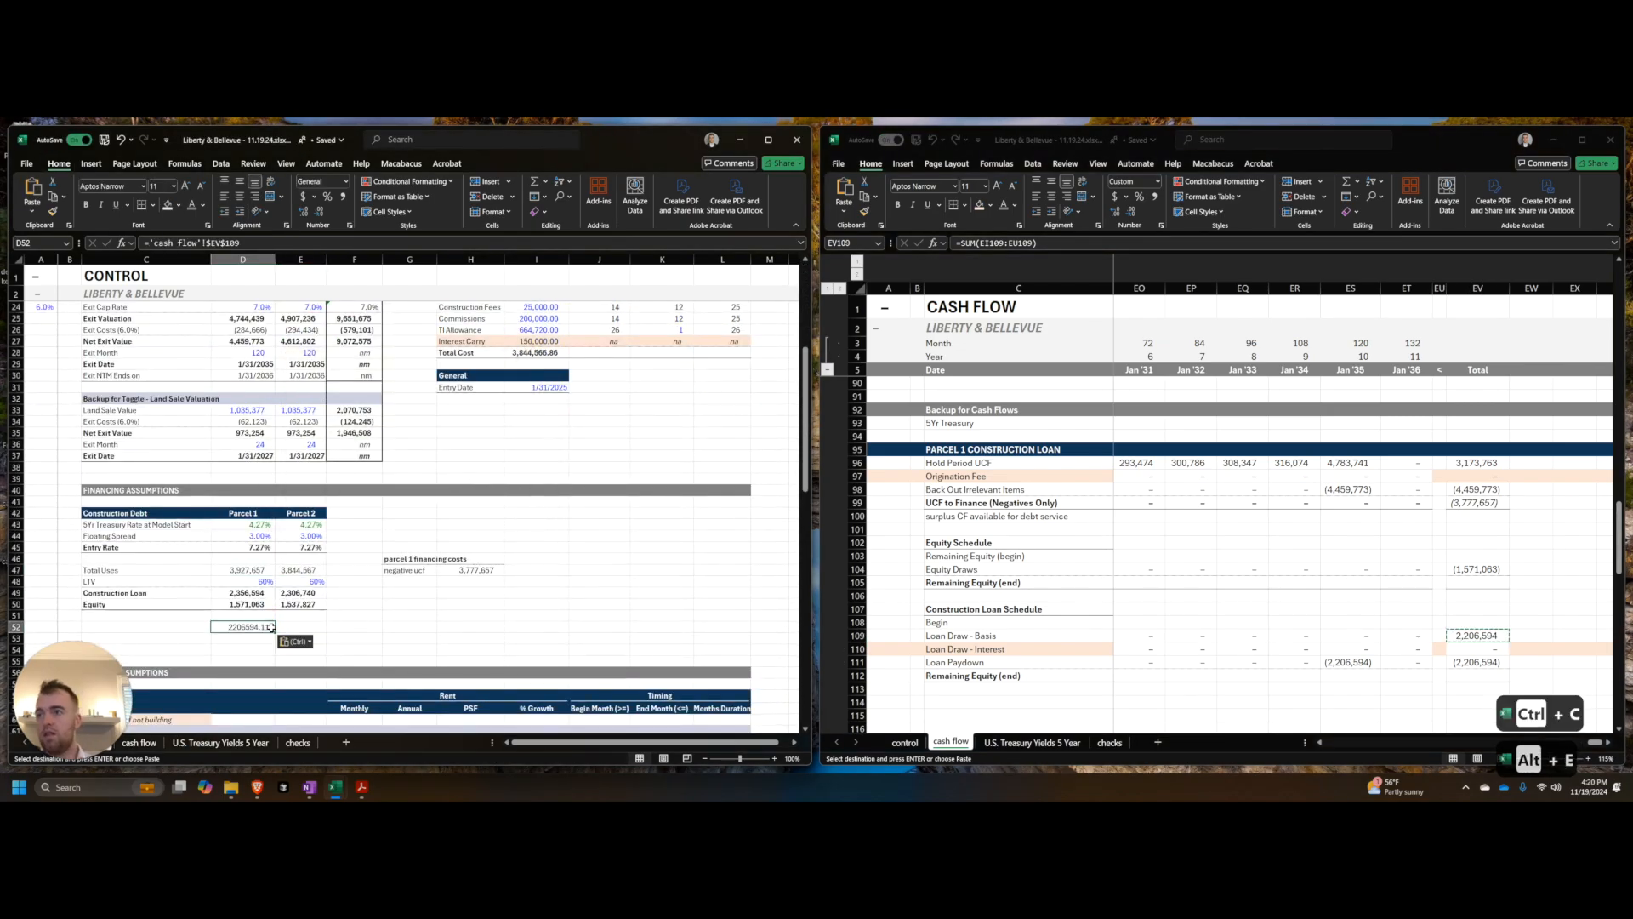
{"action": "key", "text": "ctrl+shift+1"}
Step: Subtract the linked loan draw total from Parcel 1's Construction Loan in D53 with =+D49-D52
{"action": "key", "text": "Down"}
{"action": "type", "text": "+"}
{"action": "key", "text": "ctrl+Up"}
{"action": "key", "text": "Up"}
{"action": "key", "text": "Up"}
{"action": "key", "text": "Up"}
{"action": "type", "text": "-"}
{"action": "key", "text": "ctrl+Up"}
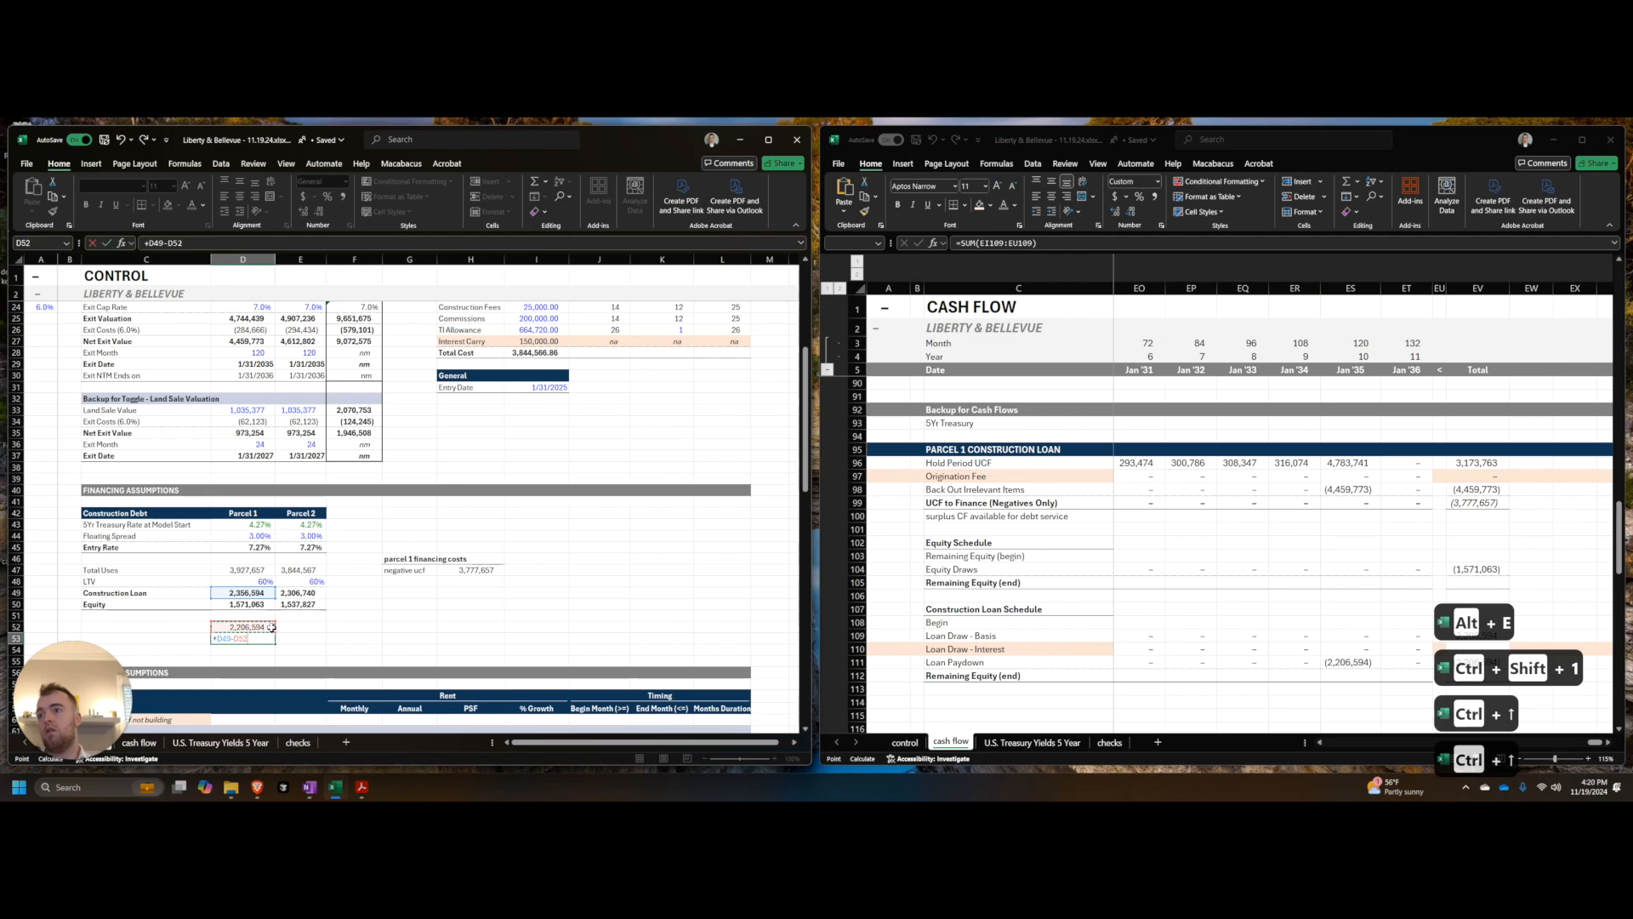
{"action": "key", "text": "Return"}
{"action": "key", "text": "Up"}
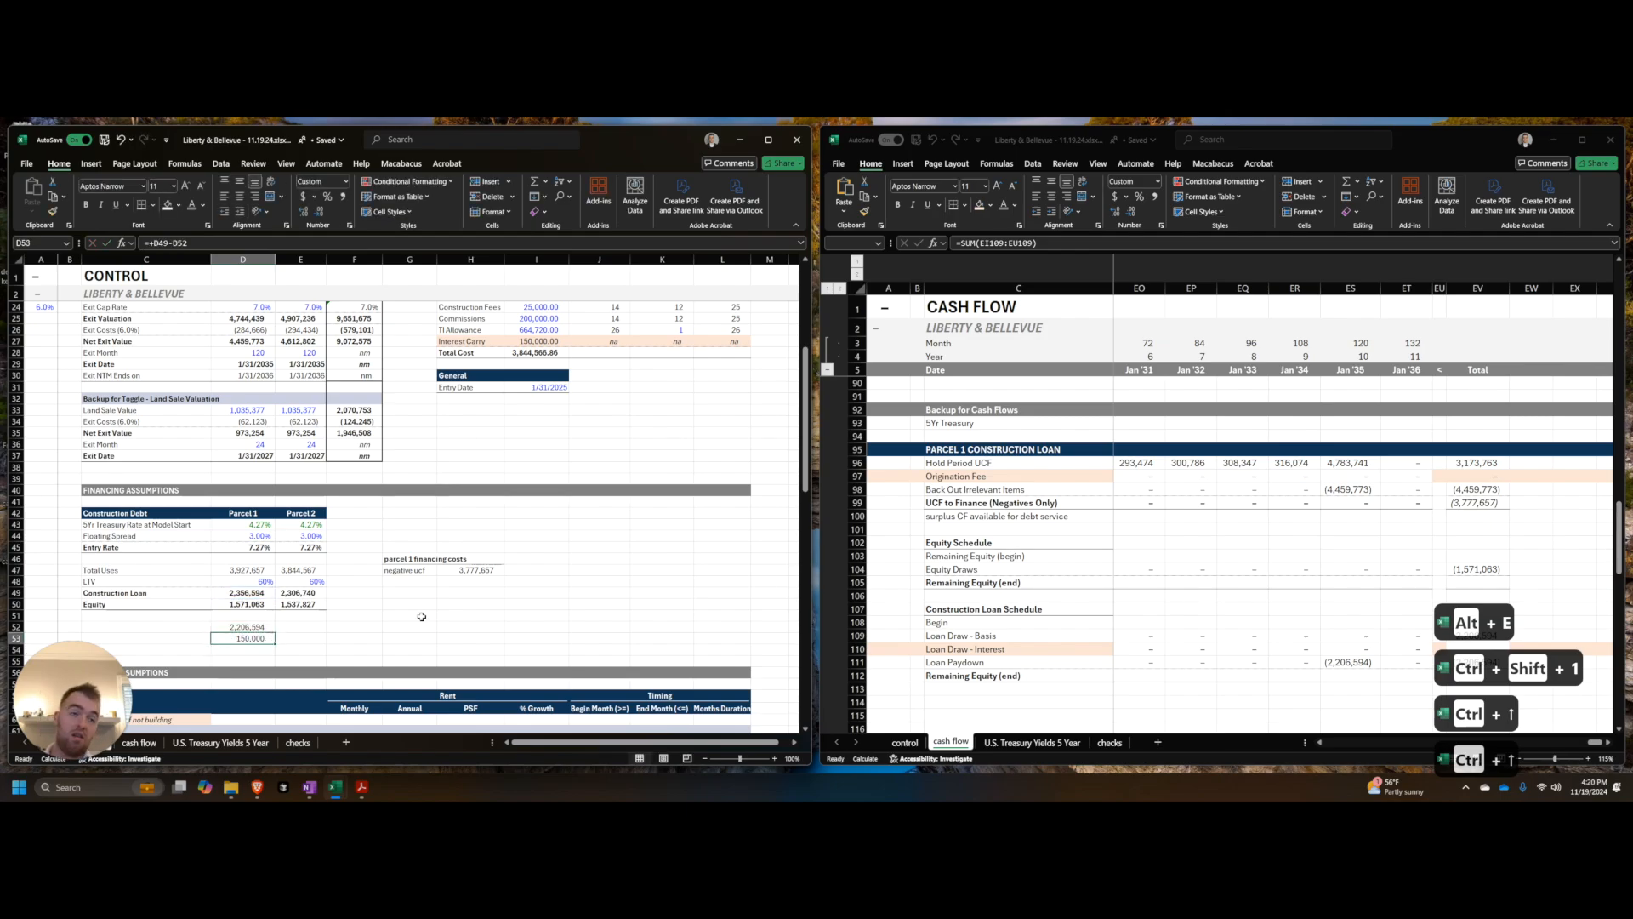
{"action": "left_click", "coordinate": [1009, 650]}
Step: Move the linked loan draw total and its difference from D52:D53 to H51:H52, below the parcel 1 financing costs
{"action": "left_click", "coordinate": [273, 624]}
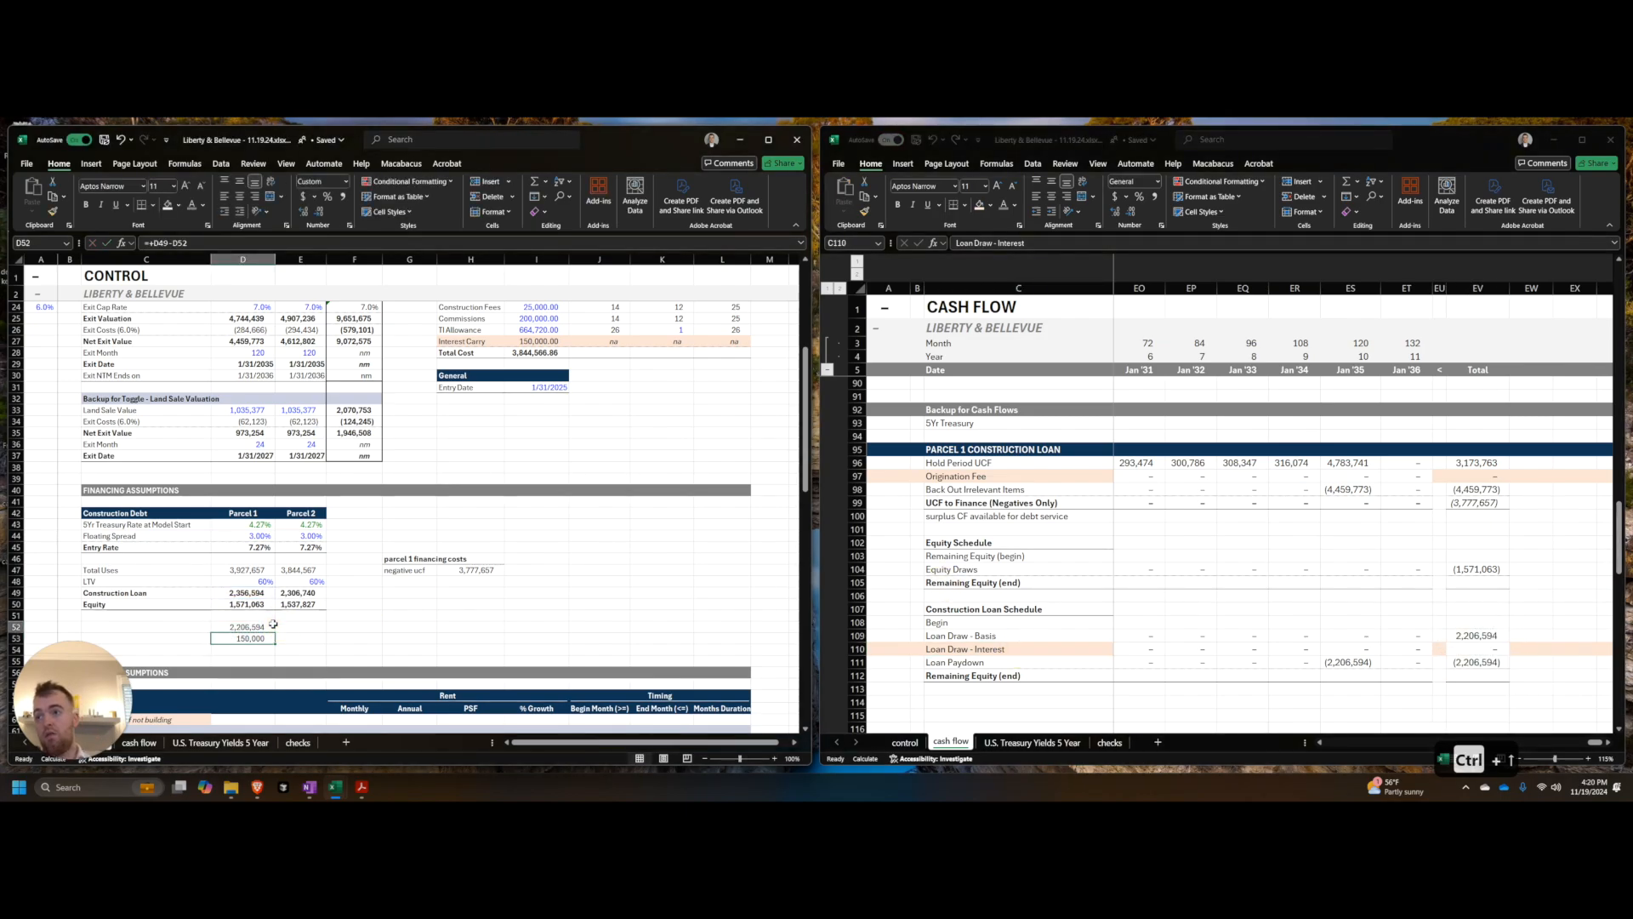
{"action": "key", "text": "shift+Down"}
{"action": "key", "text": "ctrl+x"}
{"action": "key", "text": "Right"}
{"action": "key", "text": "Up"}
{"action": "key", "text": "Right"}
{"action": "key", "text": "Right"}
{"action": "key", "text": "Right"}
{"action": "key", "text": "Up"}
{"action": "key", "text": "ctrl+v"}
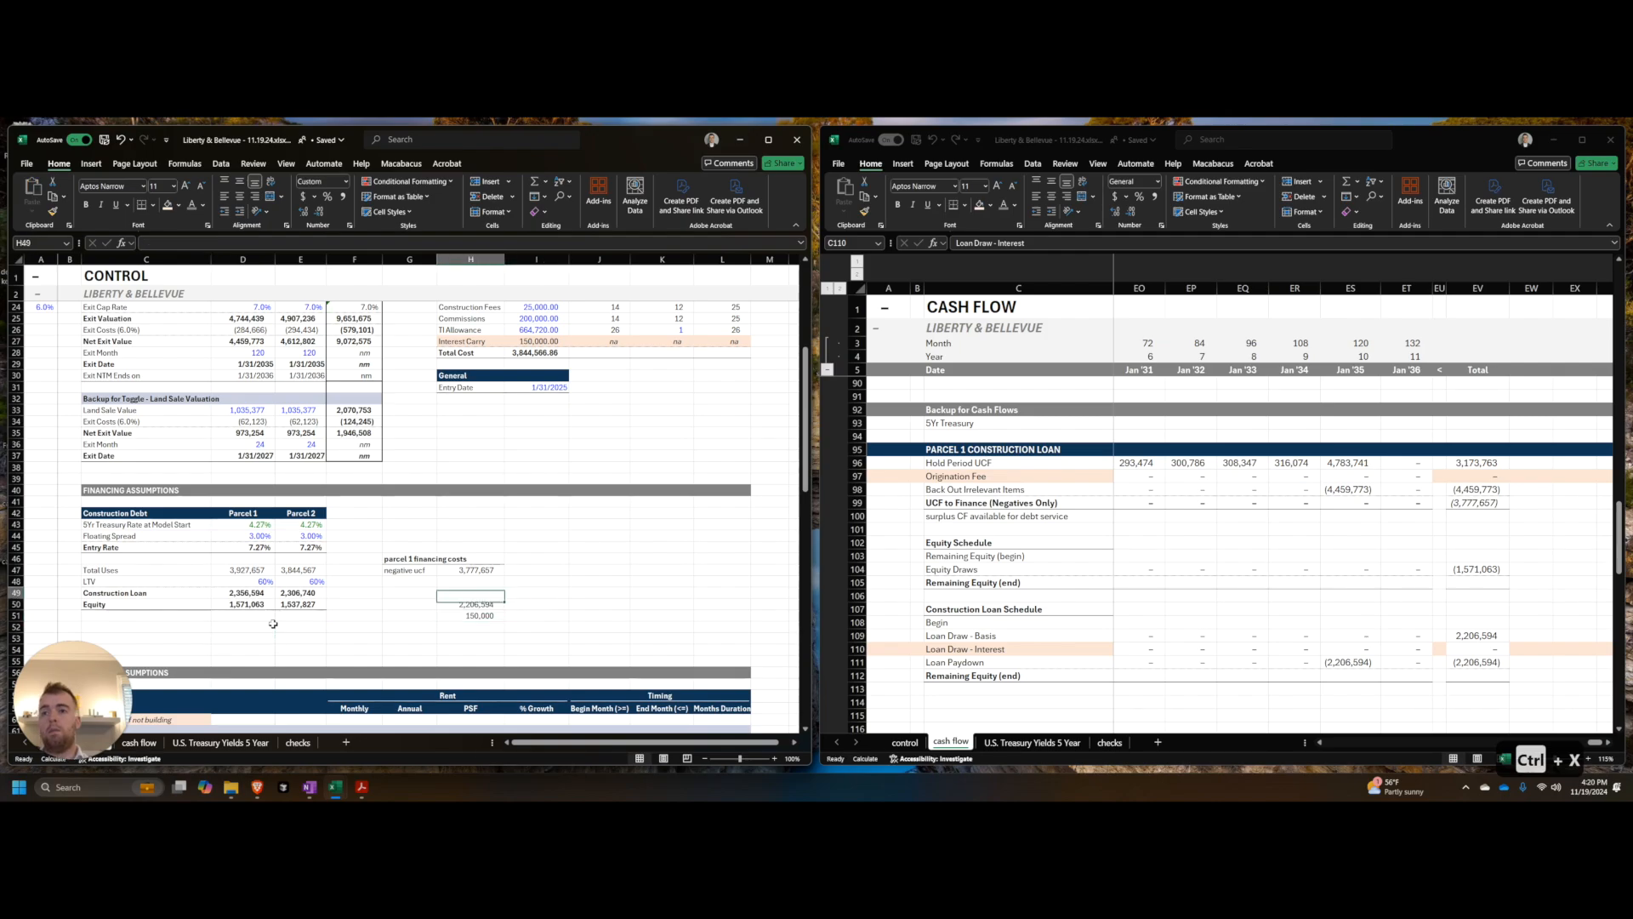
{"action": "key", "text": "shift+Down"}
{"action": "key", "text": "ctrl+x"}
{"action": "key", "text": "Down"}
{"action": "key", "text": "Return"}
Step: Enter the heading "parcel 1 construction loan foots?" in G50 and make G50:H50 bold
{"action": "key", "text": "Up"}
{"action": "key", "text": "Left"}
{"action": "type", "text": "parcel 1"}
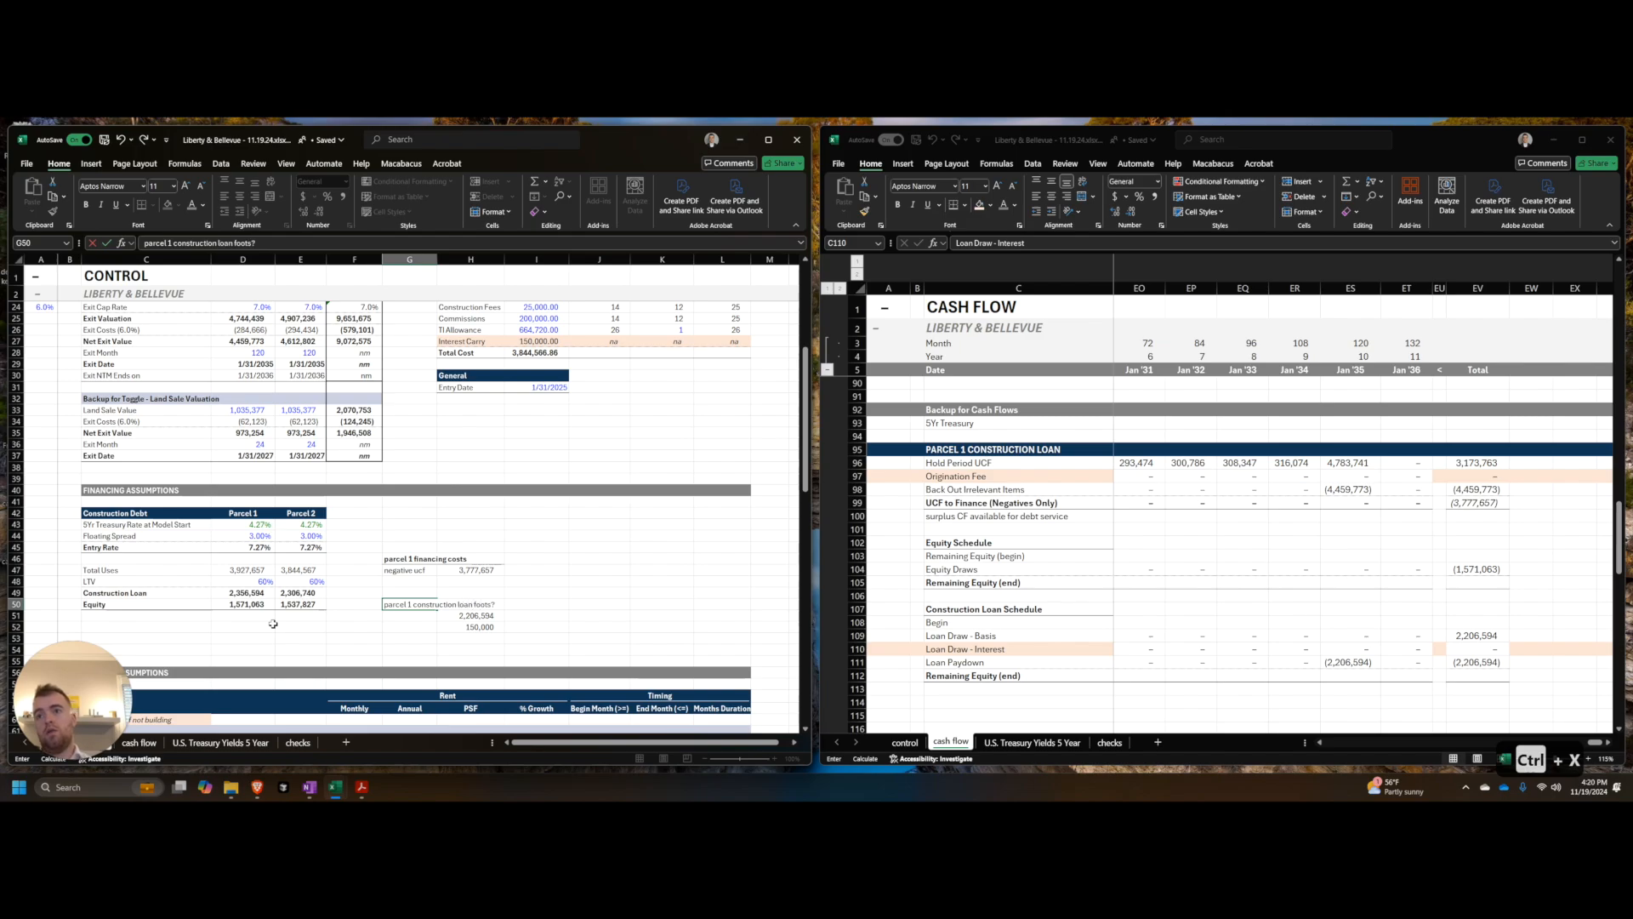
{"action": "key", "text": "Return"}
{"action": "key", "text": "Up"}
{"action": "key", "text": "shift+Right"}
{"action": "key", "text": "ctrl+b"}
Step: Label the loan check rows "per cash flow" in G51 and "delta vs. control" in G52
{"action": "key", "text": "Down"}
{"action": "type", "text": "per"}
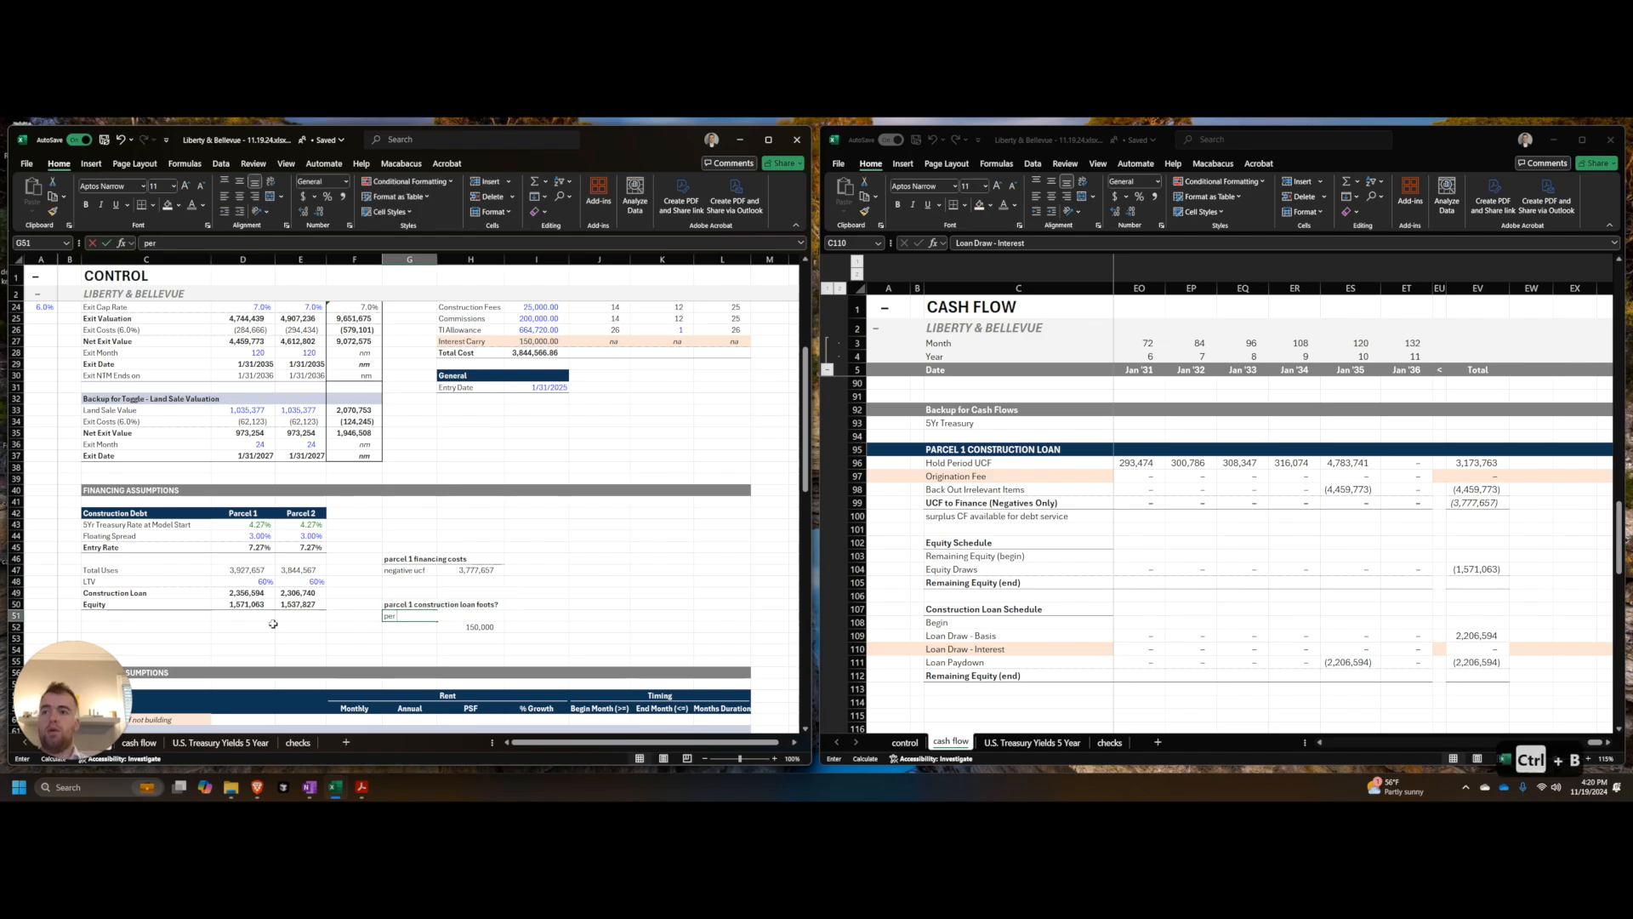
{"action": "type", "text": " cash flow"}
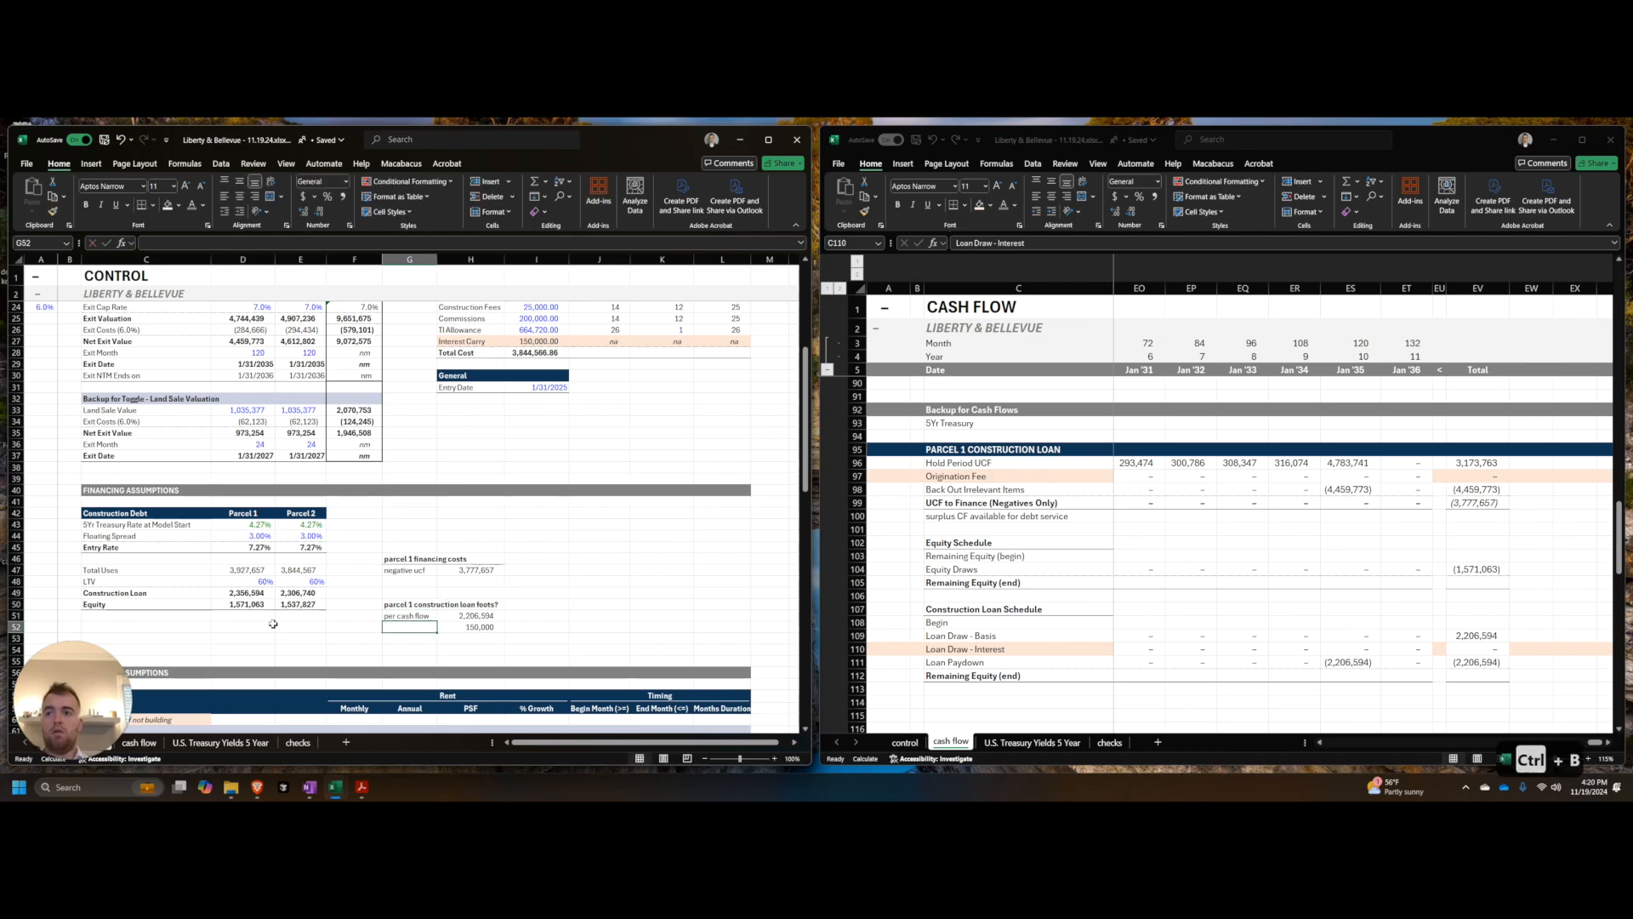
{"action": "type", "text": "delta"}
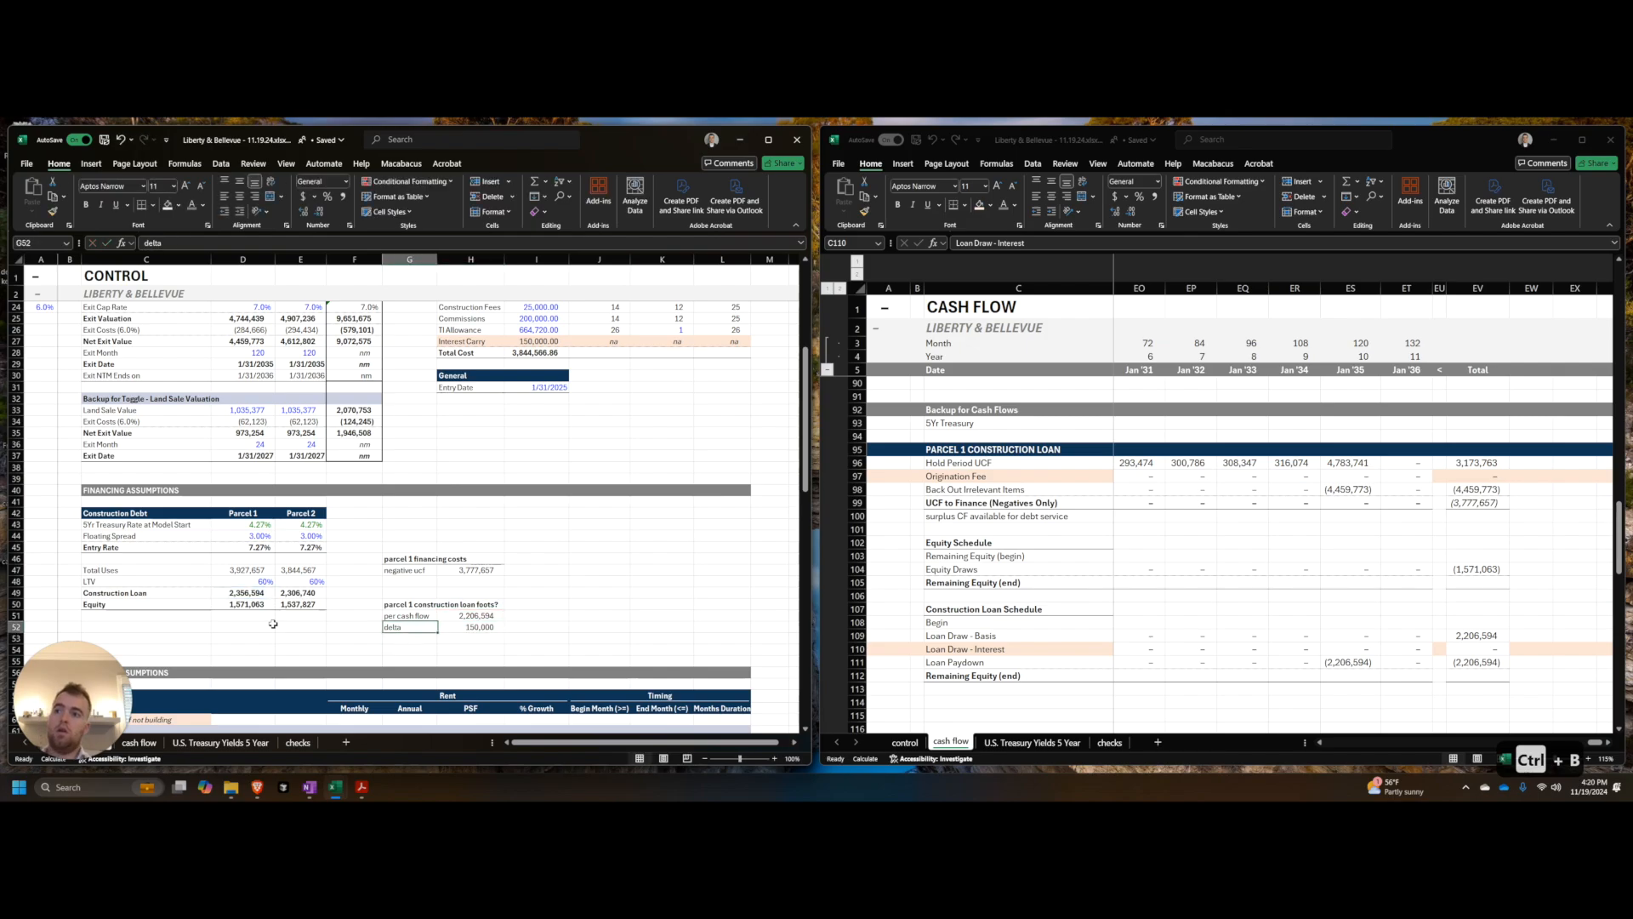
{"action": "key", "text": "F2"}
{"action": "type", "text": "vs. contro"}
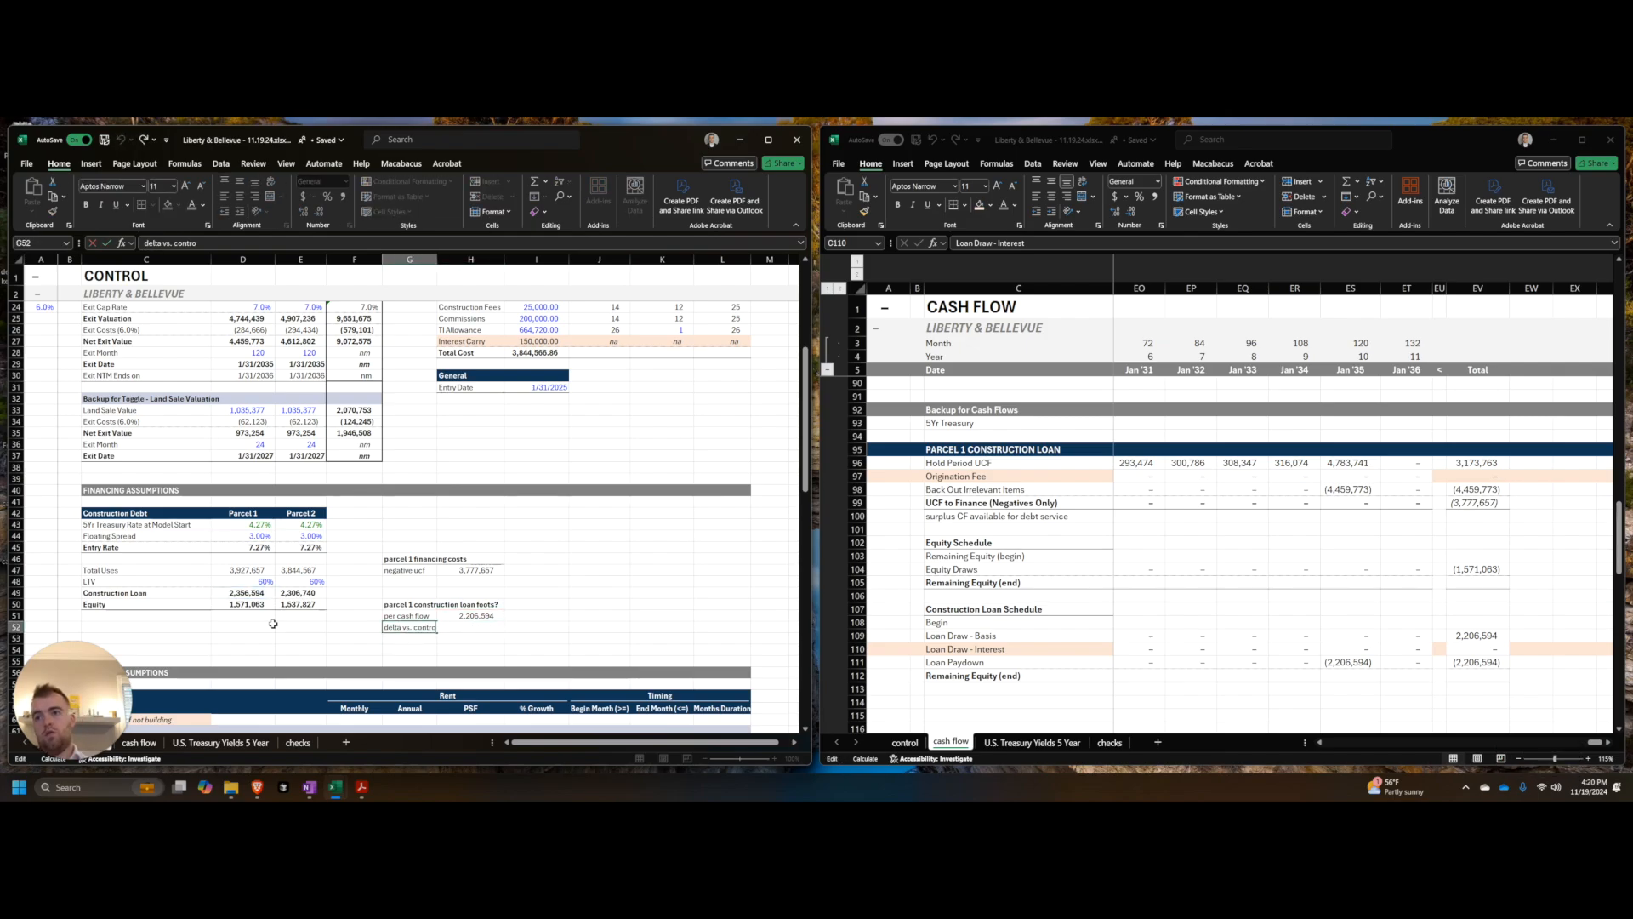
{"action": "type", "text": "l"}
{"action": "key", "text": "Return"}
{"action": "key", "text": "Up"}
{"action": "key", "text": "Up"}
{"action": "key", "text": "Up"}
{"action": "key", "text": "shift+Right"}
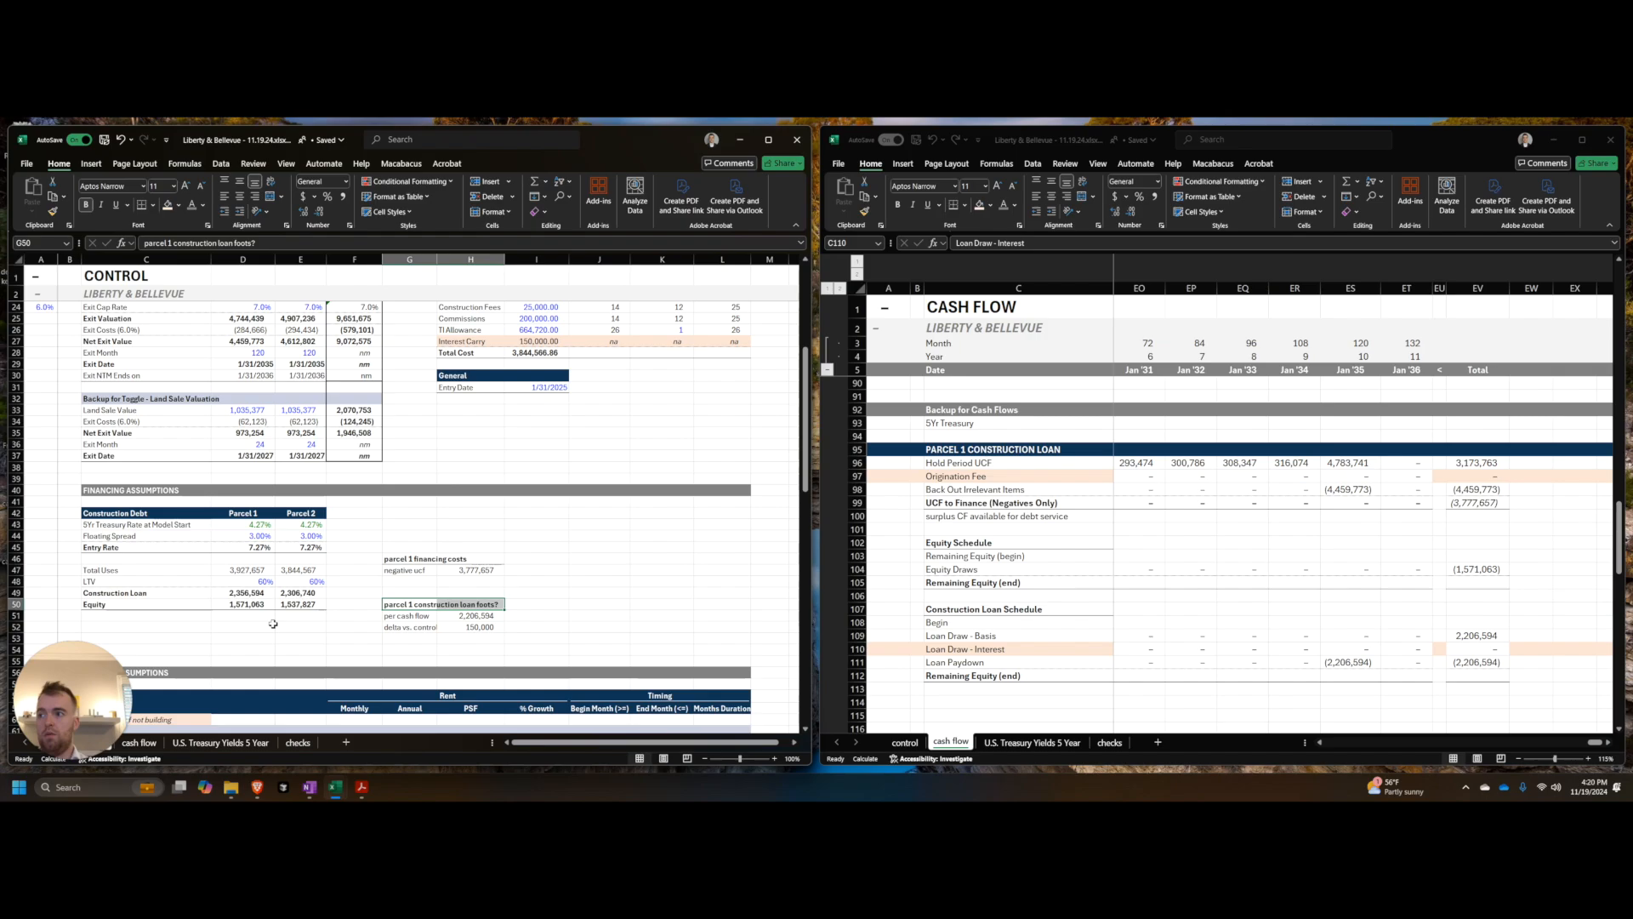
{"action": "key", "text": "Left"}
{"action": "key", "text": "Left"}
{"action": "key", "text": "Left"}
{"action": "key", "text": "Left"}
{"action": "key", "text": "Left"}
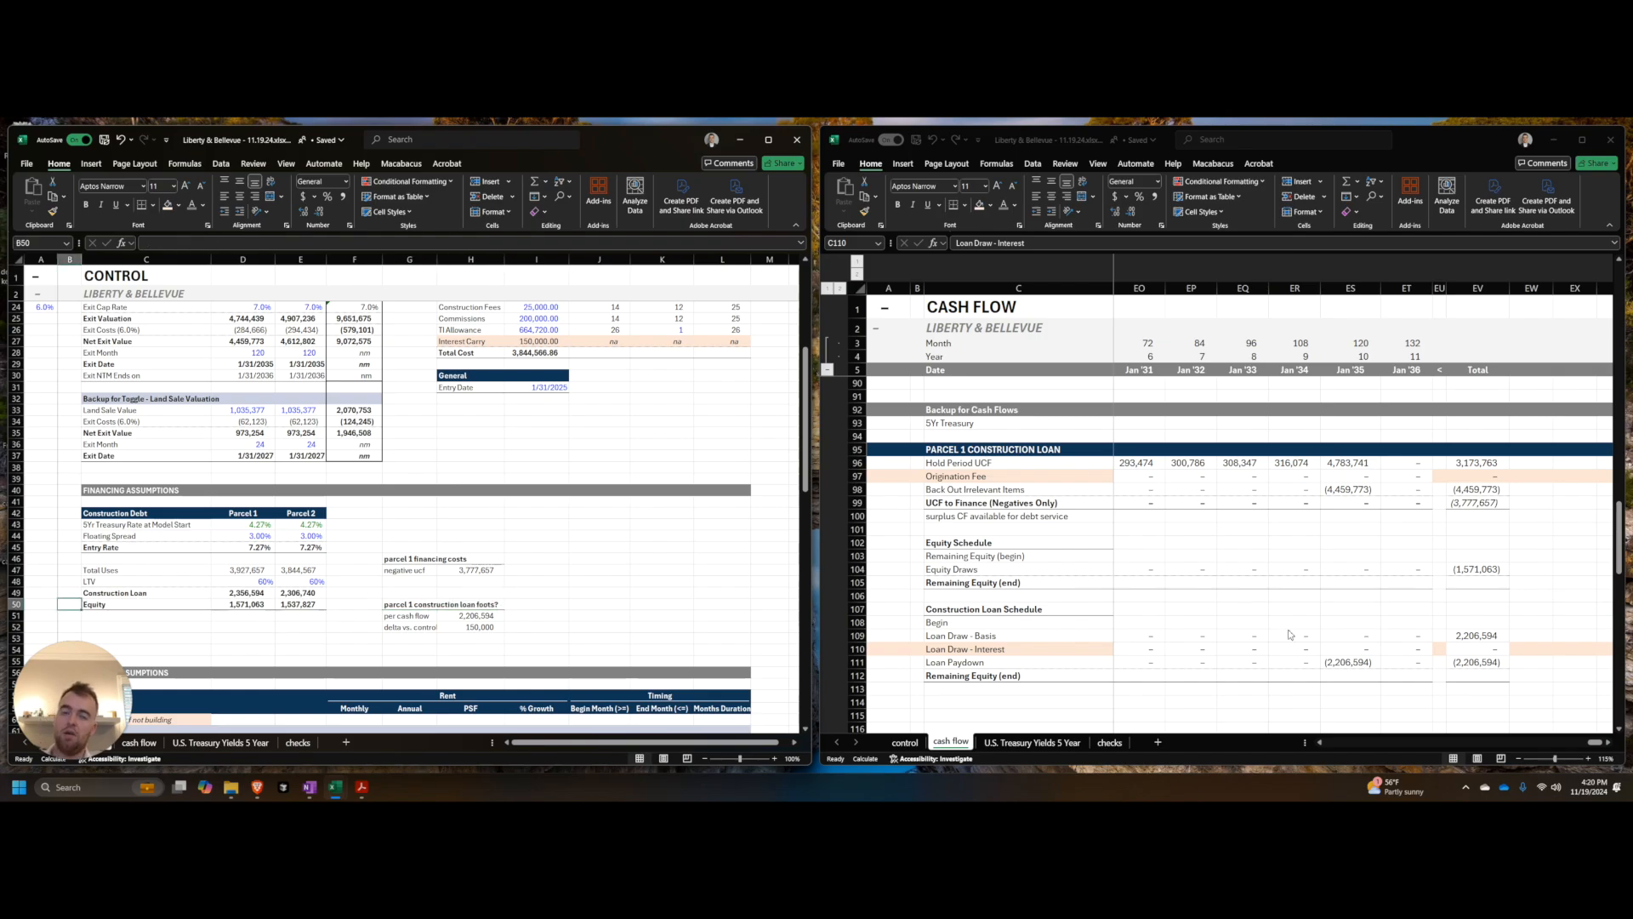
Step: Enter the label "Construction Loan Interest %" in C114 of the cash flow sheet, below the construction loan schedule
{"action": "left_click", "coordinate": [1288, 634]}
{"action": "key", "text": "ctrl+s"}
{"action": "key", "text": "Right"}
{"action": "key", "text": "Right"}
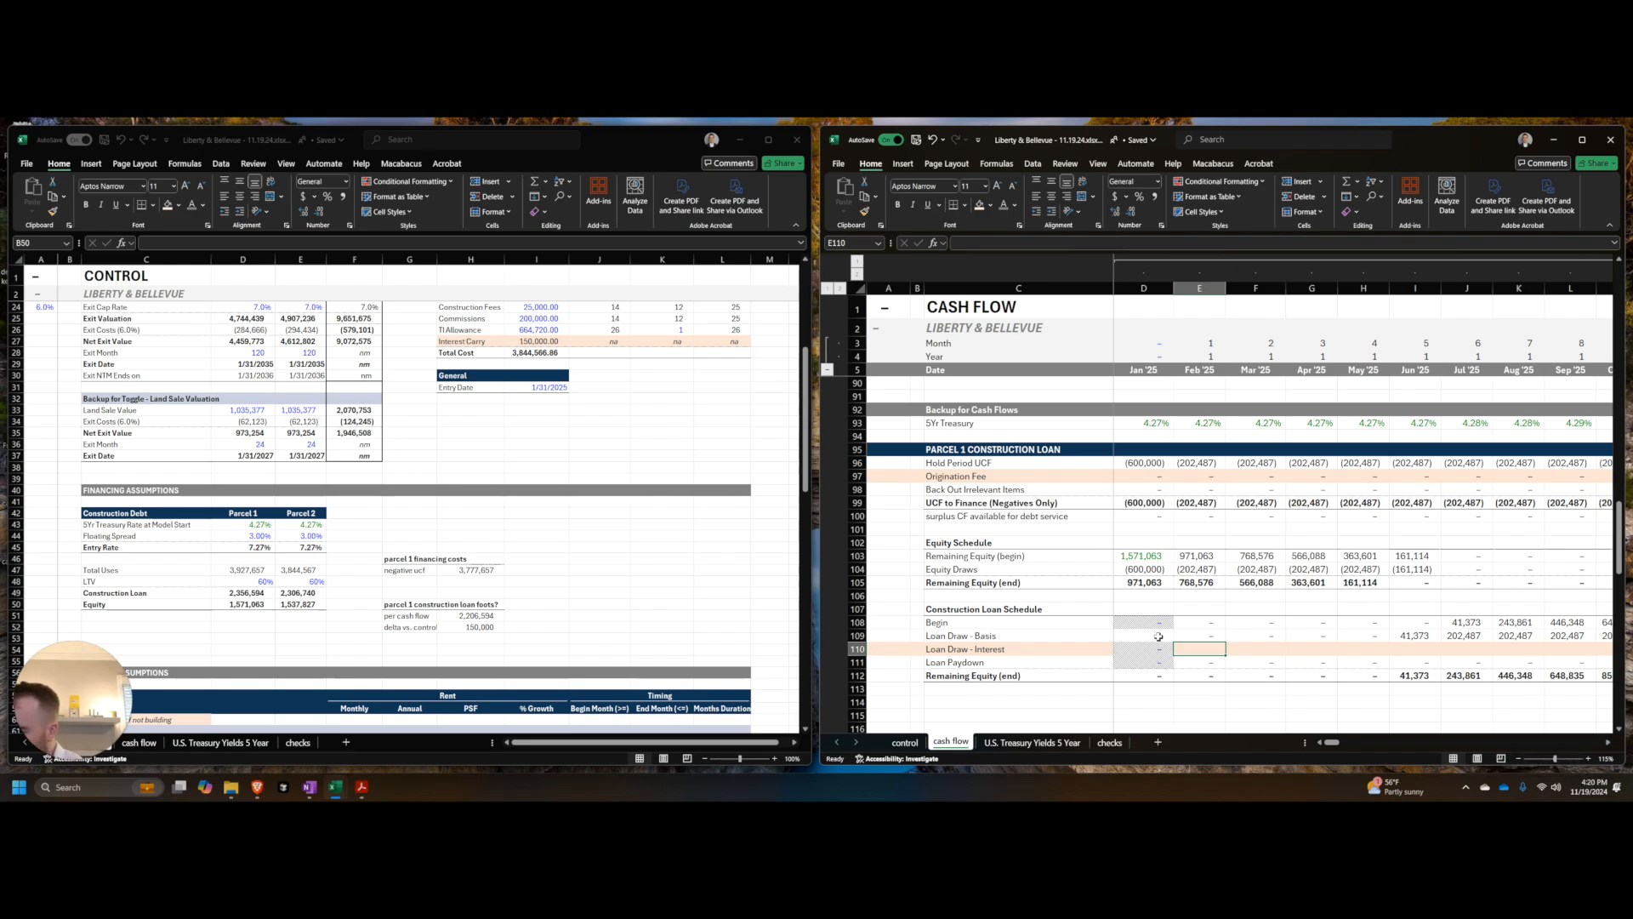
{"action": "left_click", "coordinate": [970, 675]}
{"action": "left_click", "coordinate": [984, 701]}
{"action": "type", "text": "C"}
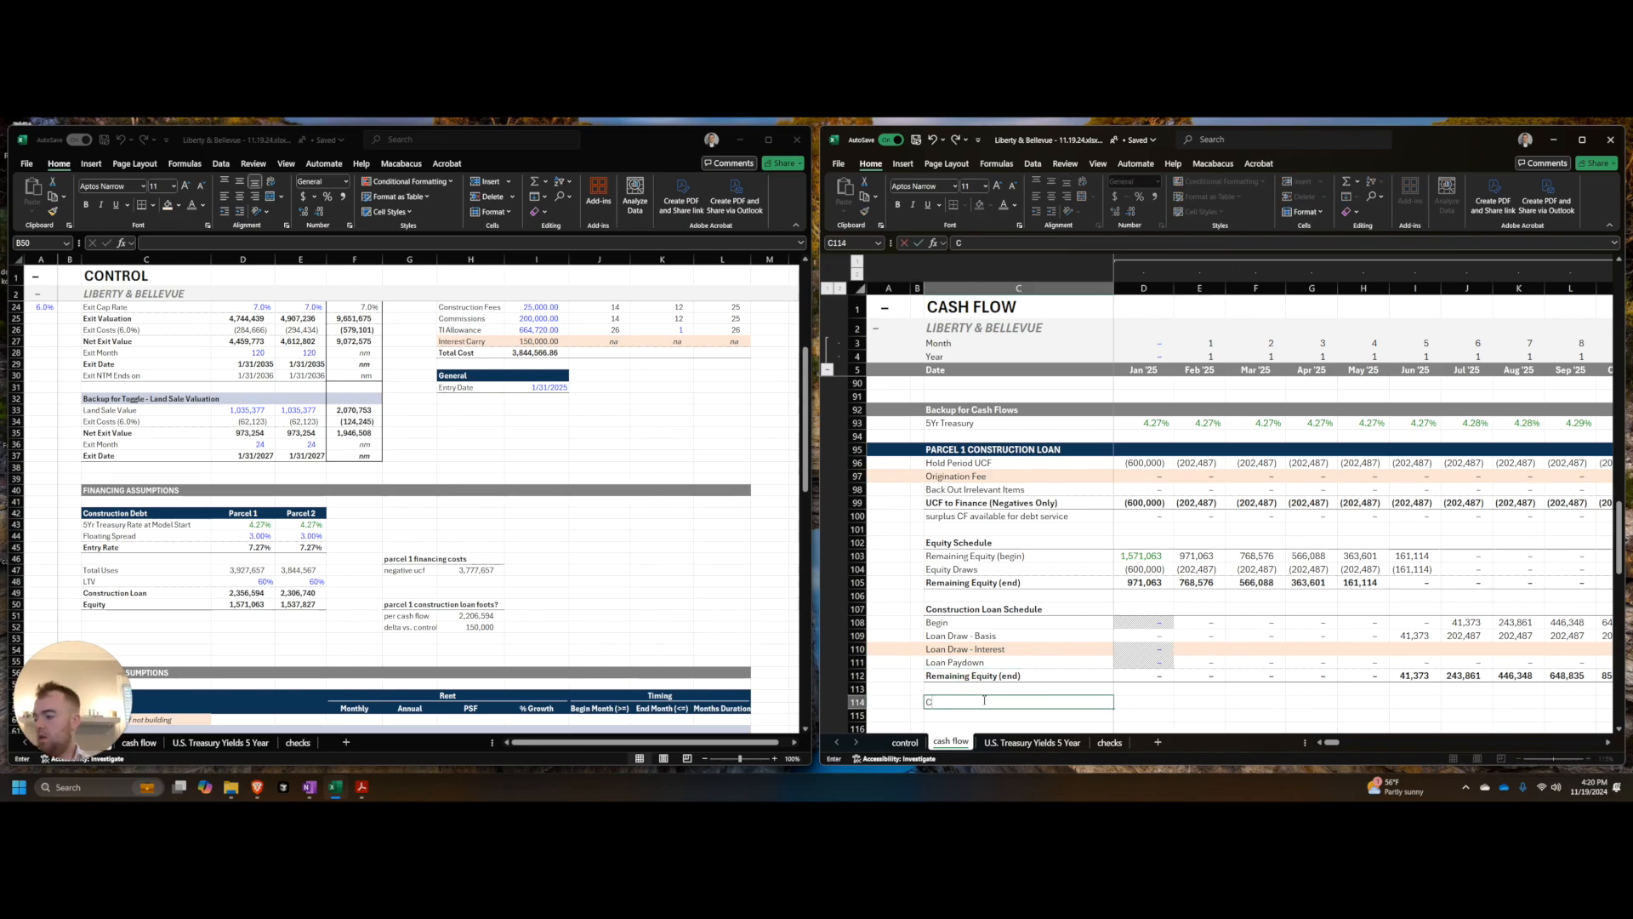
{"action": "type", "text": "onstruction Loan Interest %"}
Step: Calculate the January 2025 loan interest rate in D114 as 5Yr Treasury plus Parcel 1's floating spread with =+D$93+control!$D$44
{"action": "key", "text": "Tab"}
{"action": "type", "text": "+"}
{"action": "key", "text": "ctrl+Up"}
{"action": "key", "text": "ctrl+Up"}
{"action": "key", "text": "ctrl+Up"}
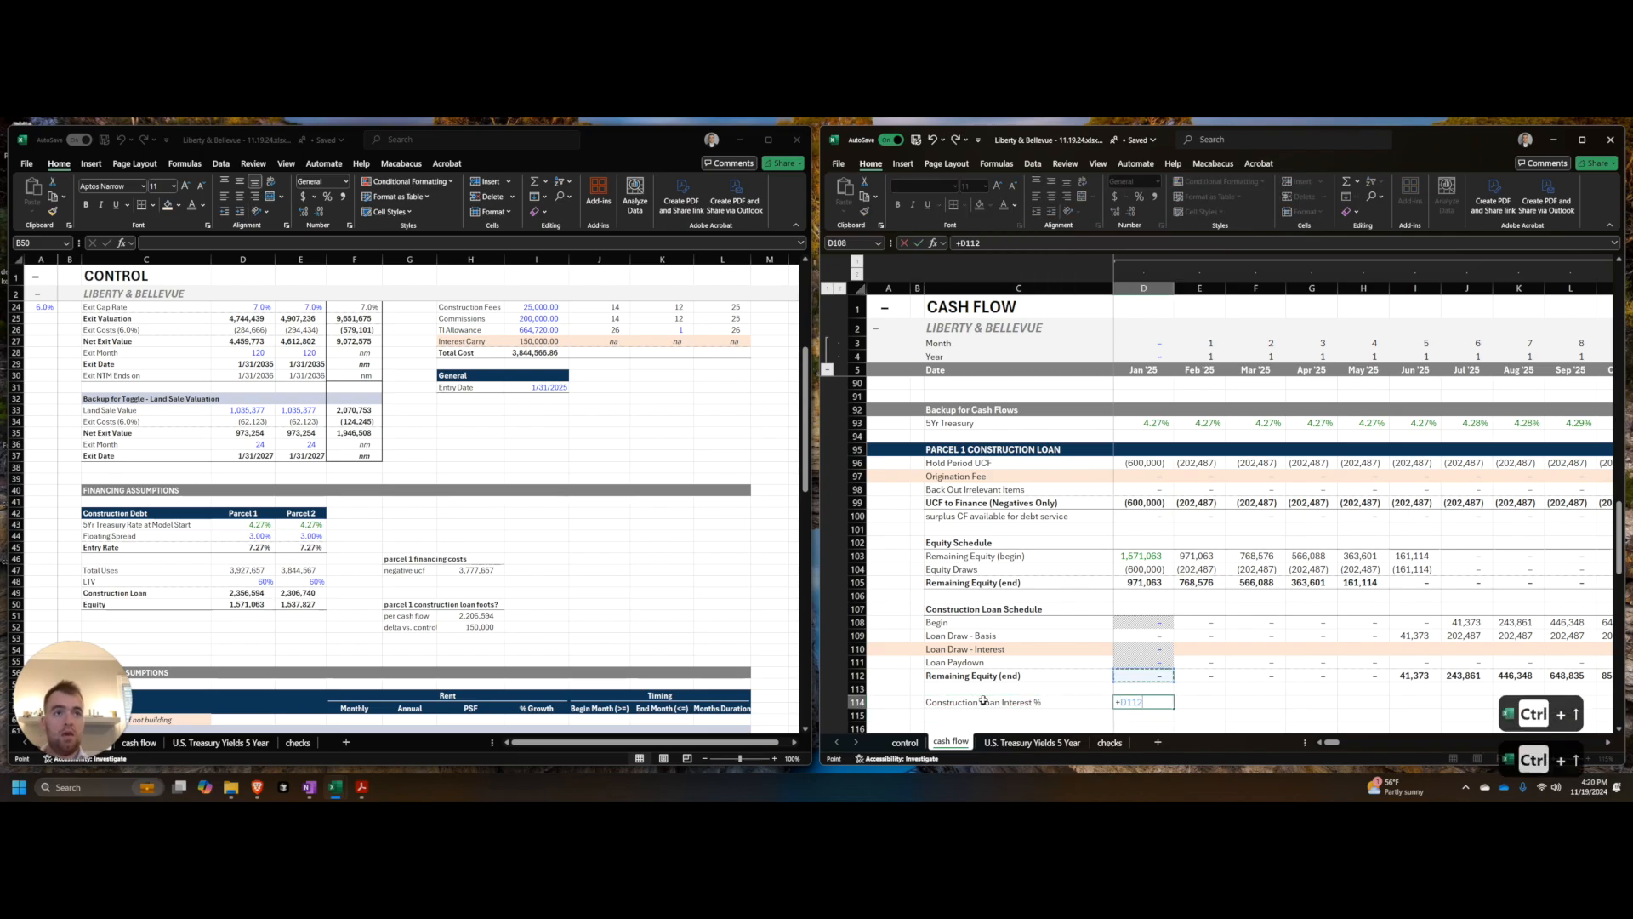
{"action": "key", "text": "ctrl+Up"}
{"action": "key", "text": "ctrl+Up"}
{"action": "key", "text": "ctrl+Up"}
{"action": "key", "text": "ctrl+Up"}
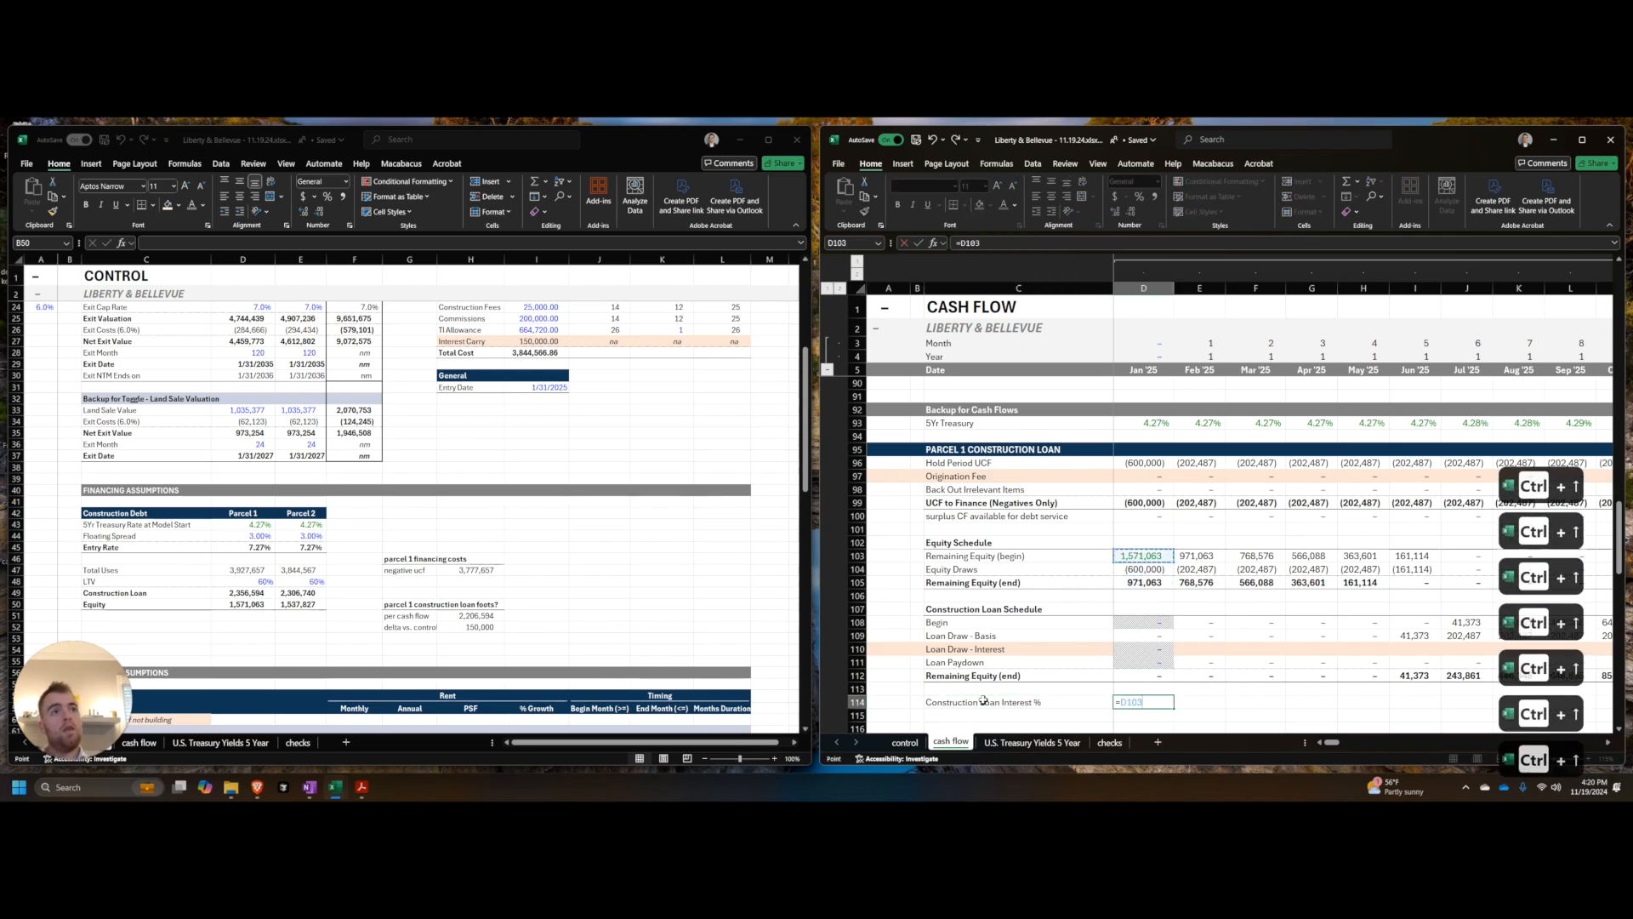
{"action": "key", "text": "F4"}
{"action": "key", "text": "F4"}
{"action": "type", "text": "+"}
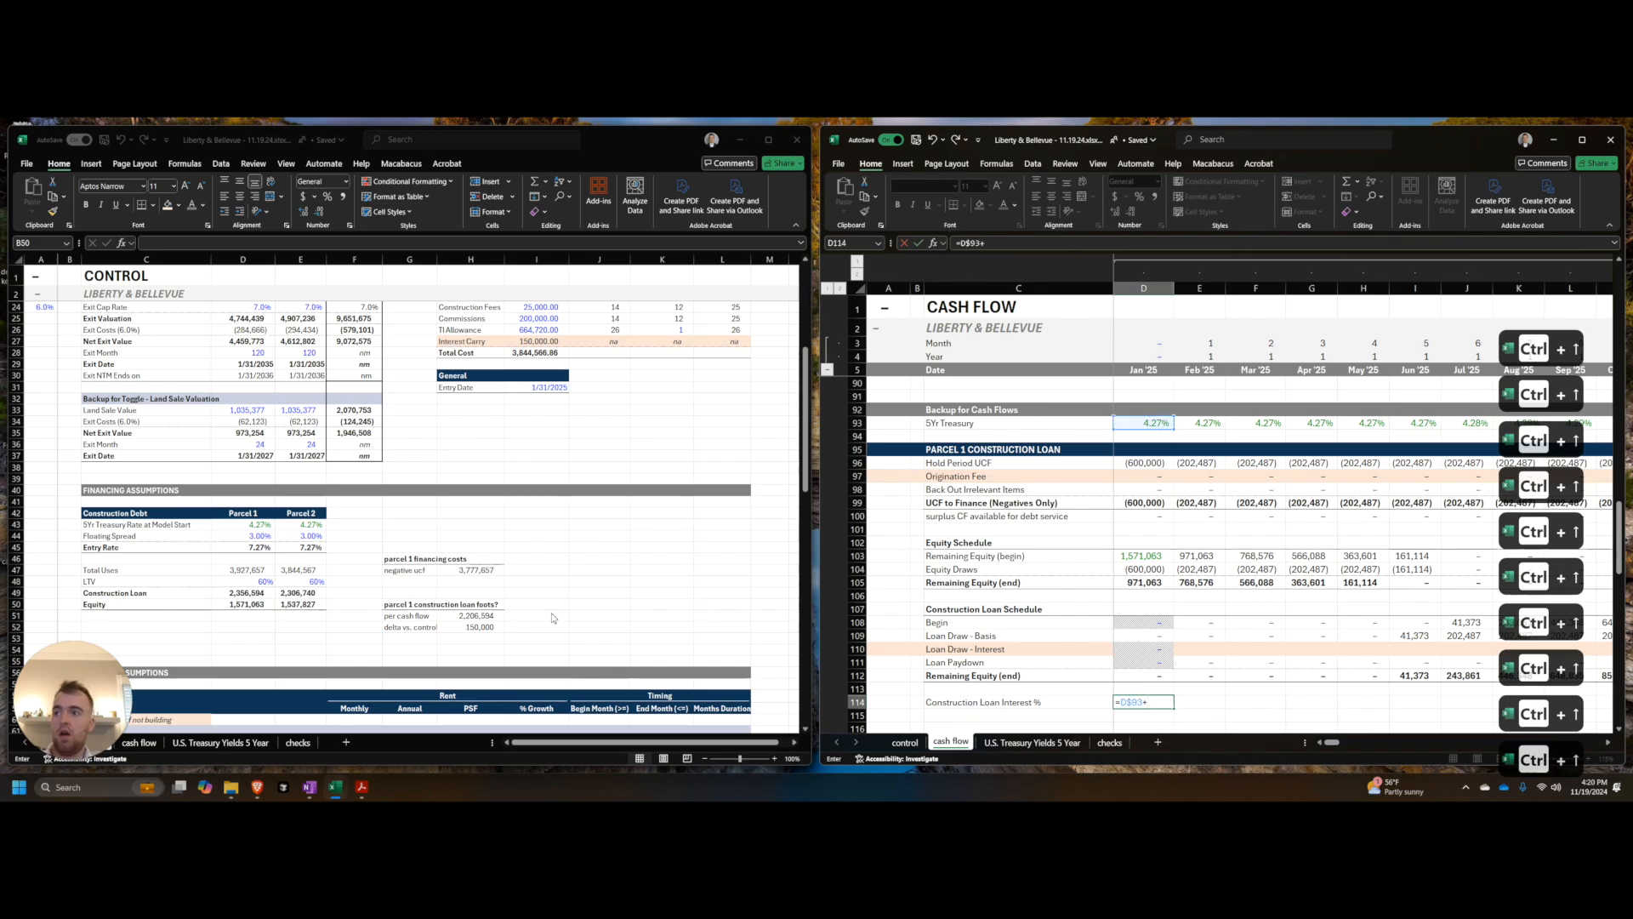
{"action": "left_click", "coordinate": [262, 537]}
{"action": "key", "text": "F4"}
{"action": "key", "text": "Return"}
Step: Format D114 as a green percentage with two decimals and fill it across all monthly columns of row 114
{"action": "key", "text": "ctrl+shift+5"}
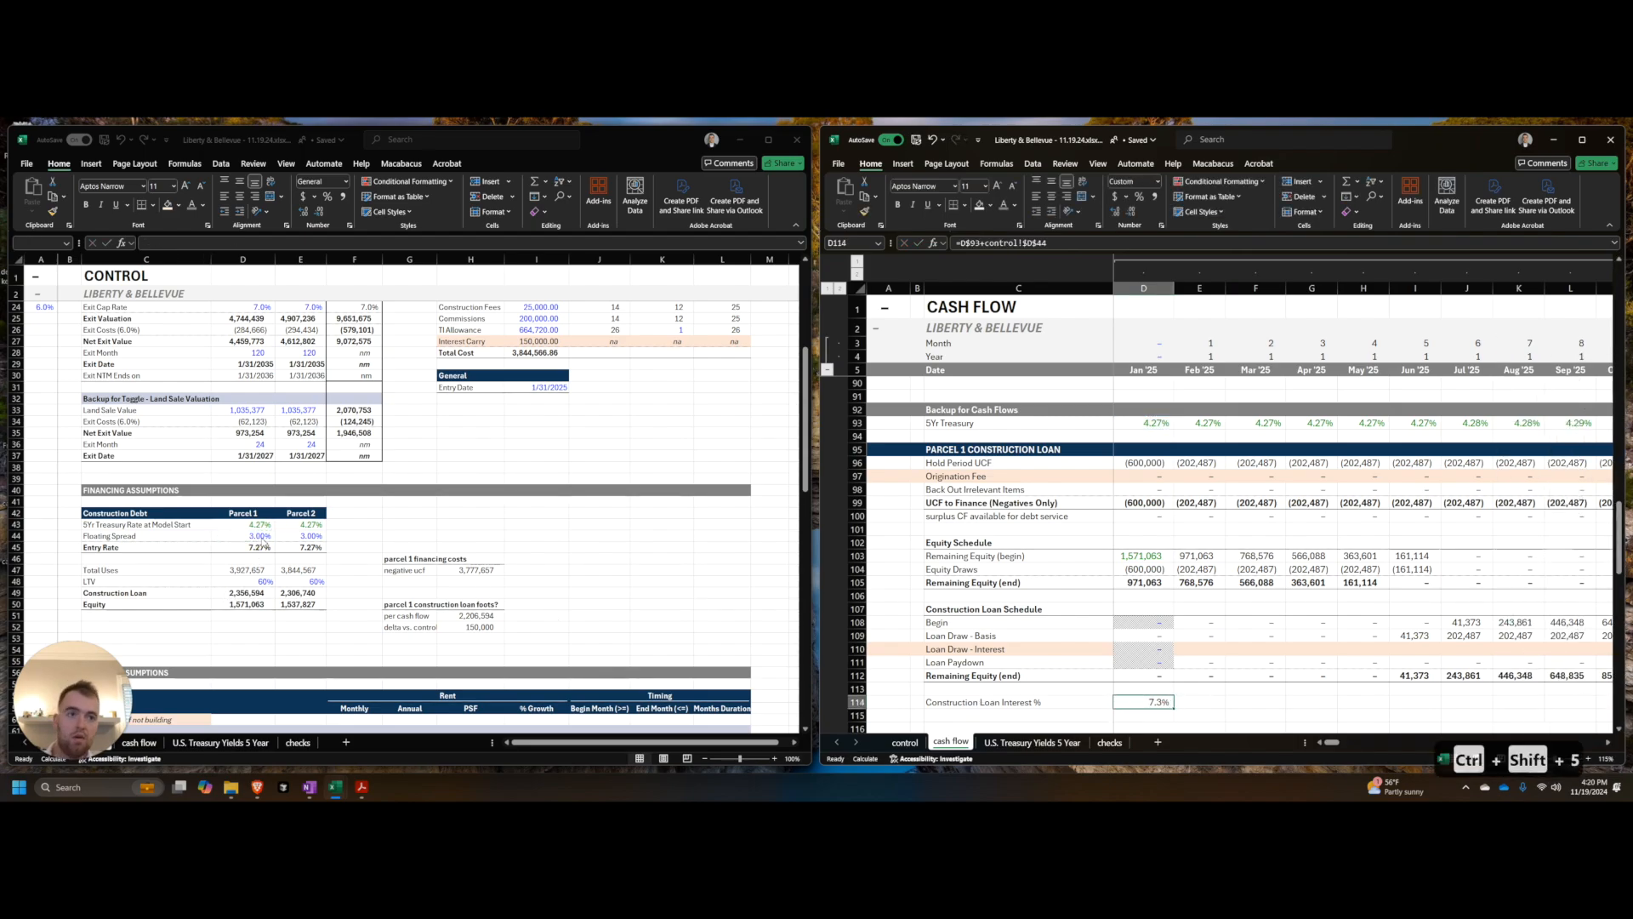
{"action": "key", "text": "alt+h"}
{"action": "key", "text": "0"}
{"action": "key", "text": "ctrl+apostrophe"}
{"action": "key", "text": "ctrl+apostrophe"}
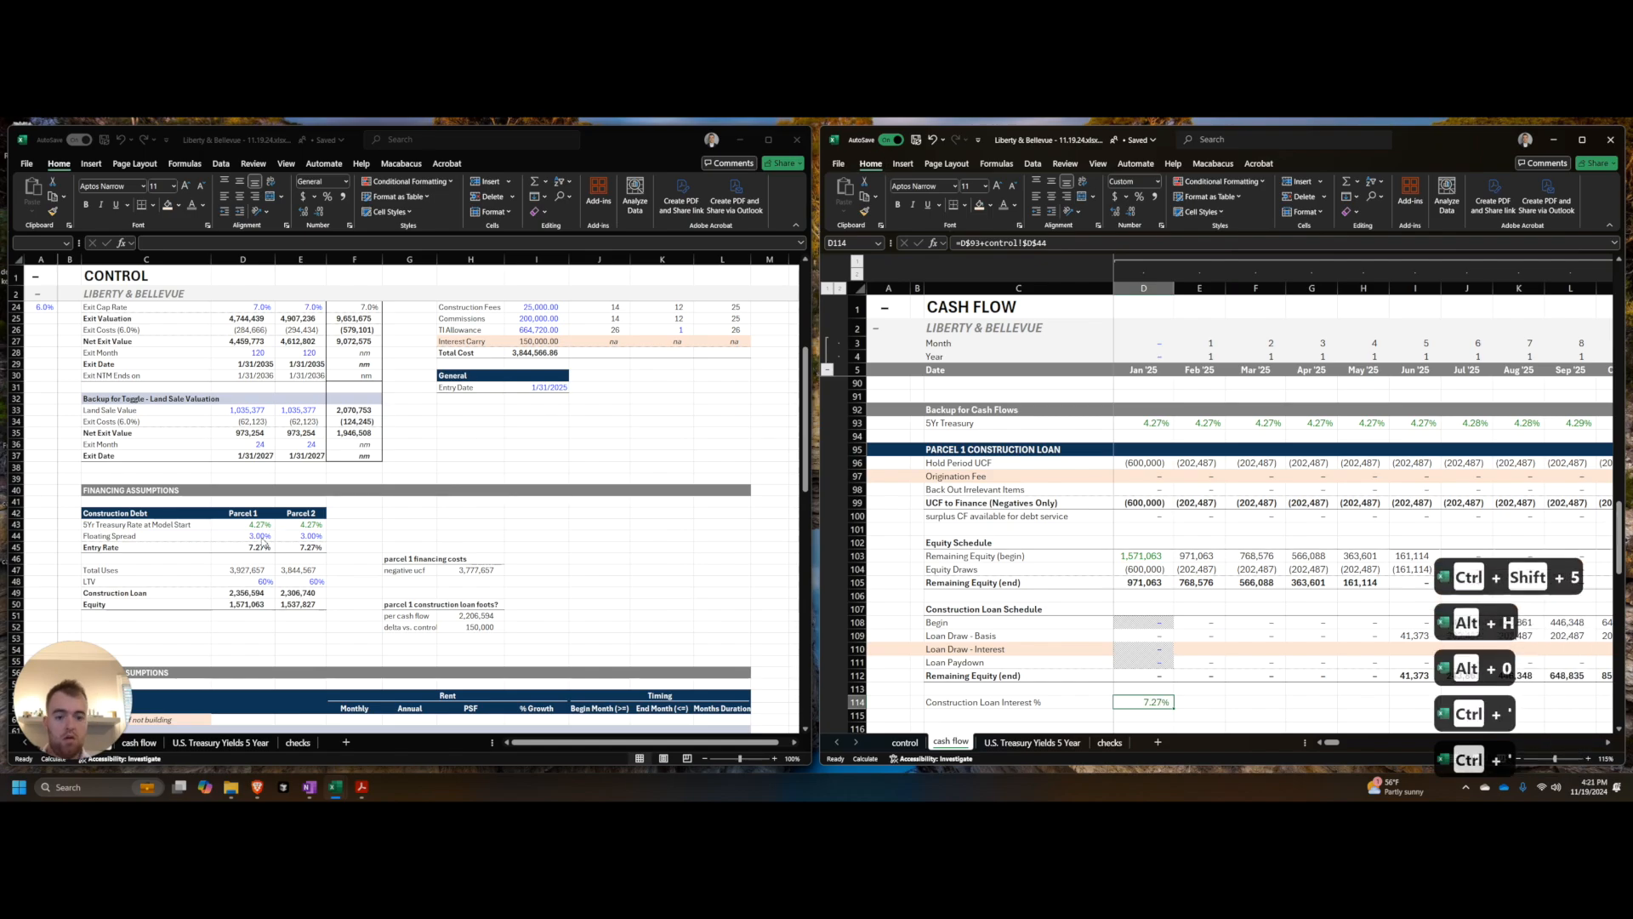
{"action": "key", "text": "ctrl+Up"}
{"action": "key", "text": "ctrl+Right"}
{"action": "key", "text": "ctrl+shift+Left"}
{"action": "key", "text": "ctrl+r"}
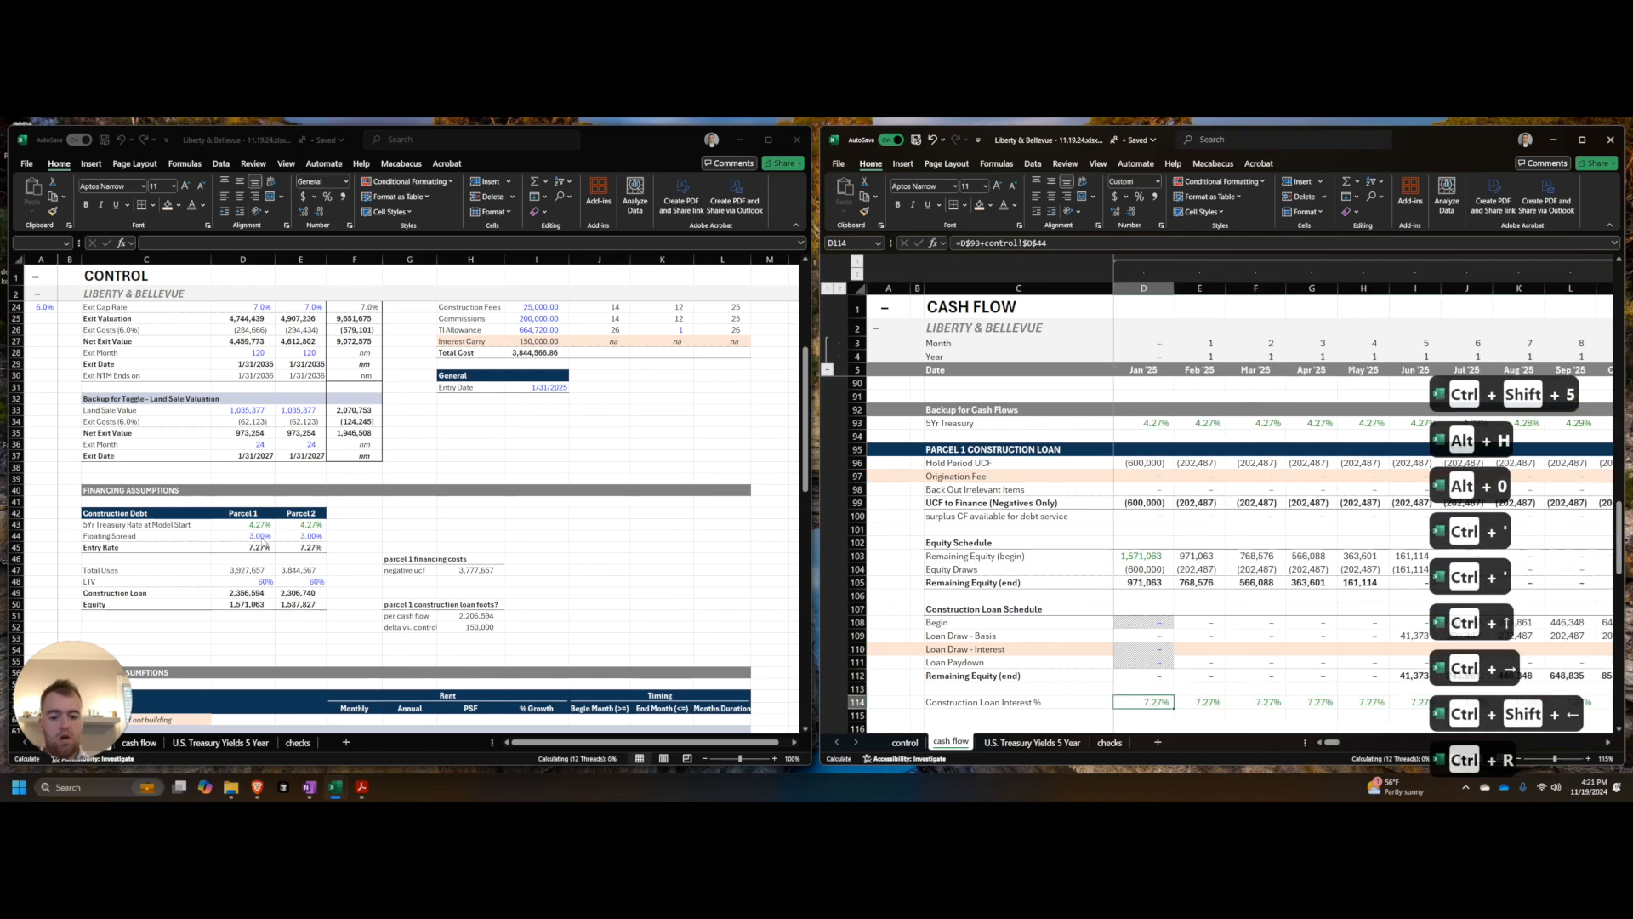
Step: Copy the interest label down to C115 and change it to "Construction Loan Interest $"
{"action": "key", "text": "Down"}
{"action": "key", "text": "Left"}
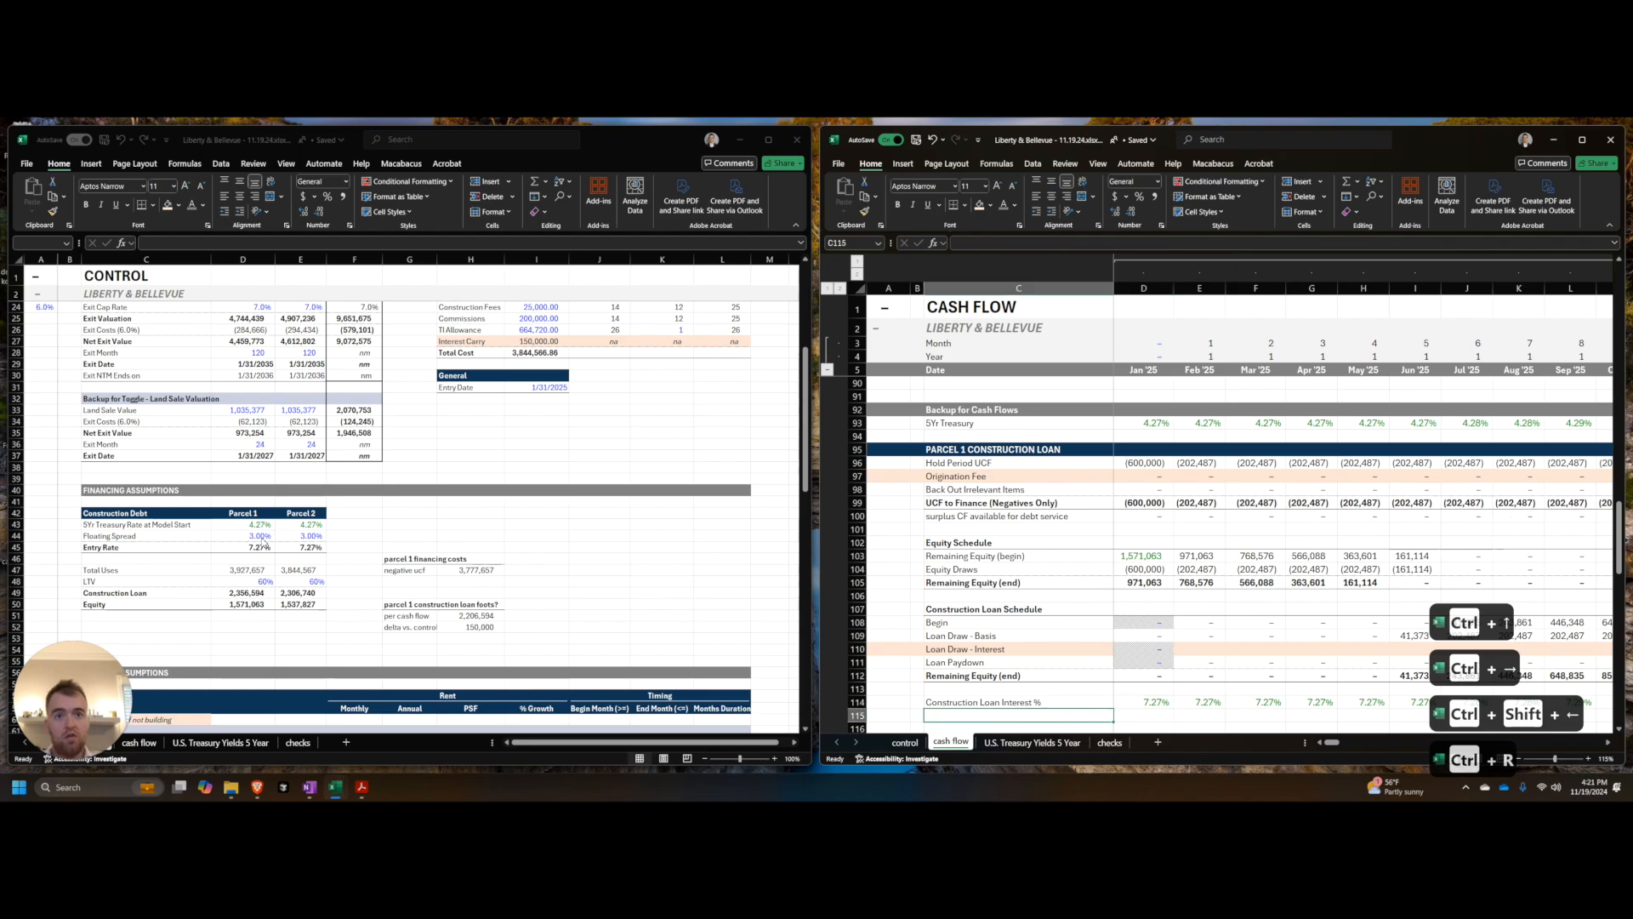
{"action": "key", "text": "ctrl+d"}
{"action": "key", "text": "F2"}
{"action": "key", "text": "BackSpace"}
{"action": "type", "text": "$"}
{"action": "key", "text": "Return"}
{"action": "key", "text": "Up"}
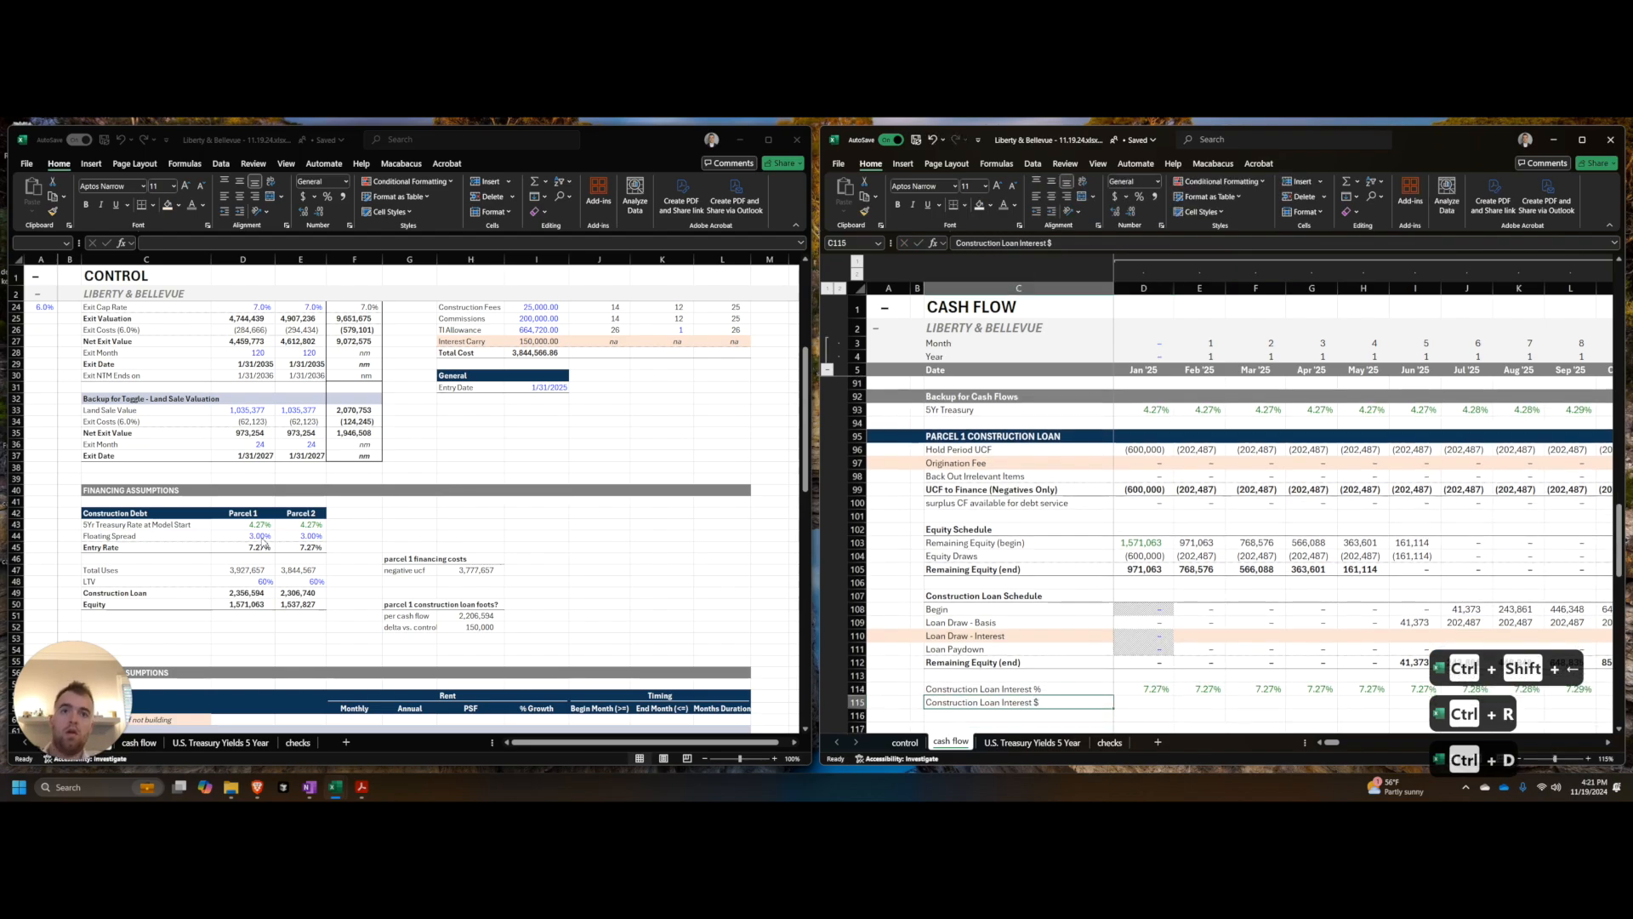
Step: Calculate the monthly interest in D115 from the annual rate and beginning loan balance with =+D114/12*D108
{"action": "key", "text": "Right"}
{"action": "type", "text": "="}
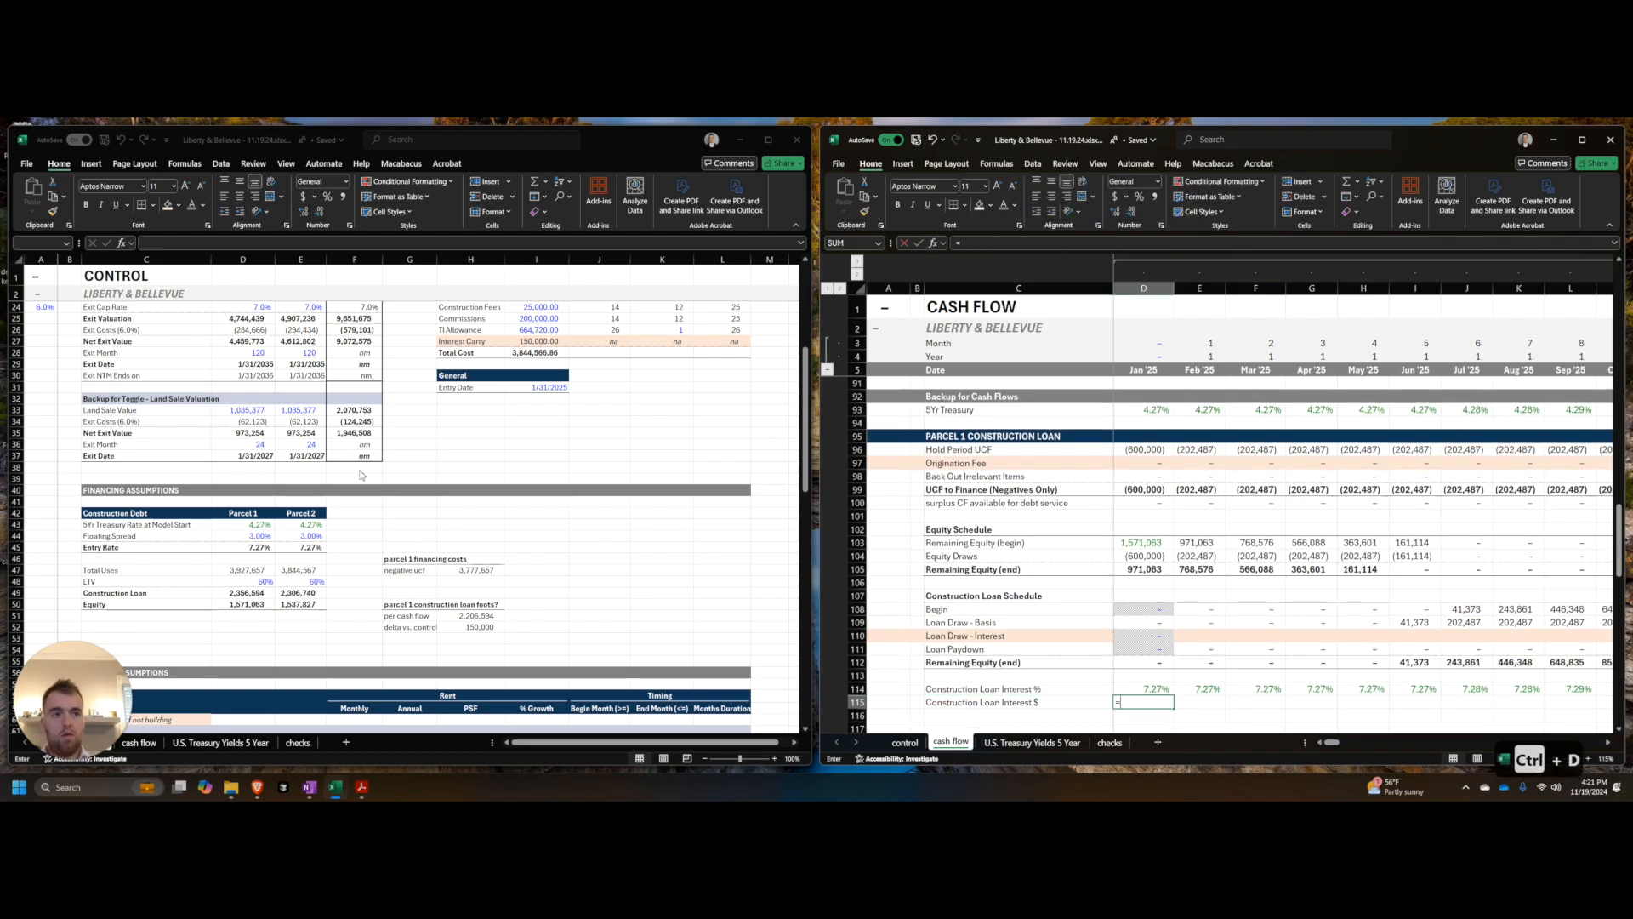
{"action": "key", "text": "Up"}
{"action": "type", "text": "/12*"}
{"action": "key", "text": "ctrl+Up"}
{"action": "key", "text": "ctrl+Up"}
{"action": "key", "text": "ctrl+Up"}
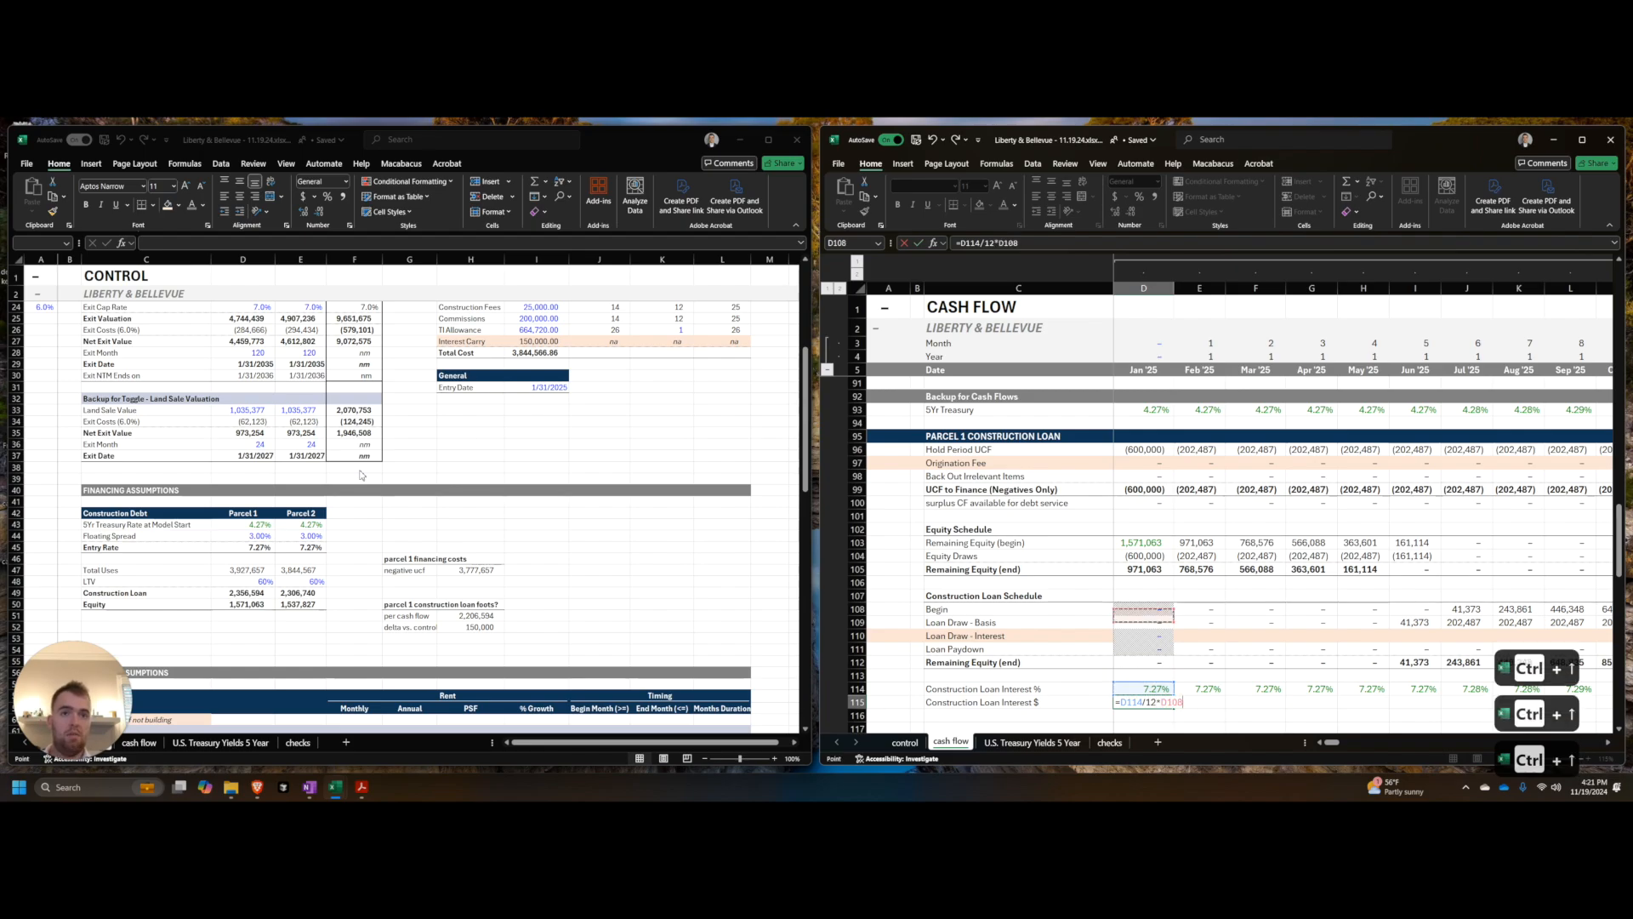
{"action": "key", "text": "Return"}
{"action": "key", "text": "Up"}
Step: Format D115 with thousands separators and no decimals, and fill it across the monthly columns through EF115
{"action": "key", "text": "ctrl+shift+1"}
{"action": "key", "text": "Up"}
{"action": "key", "text": "ctrl+Right"}
{"action": "key", "text": "Down"}
{"action": "key", "text": "ctrl+shift+Left"}
{"action": "key", "text": "ctrl+r"}
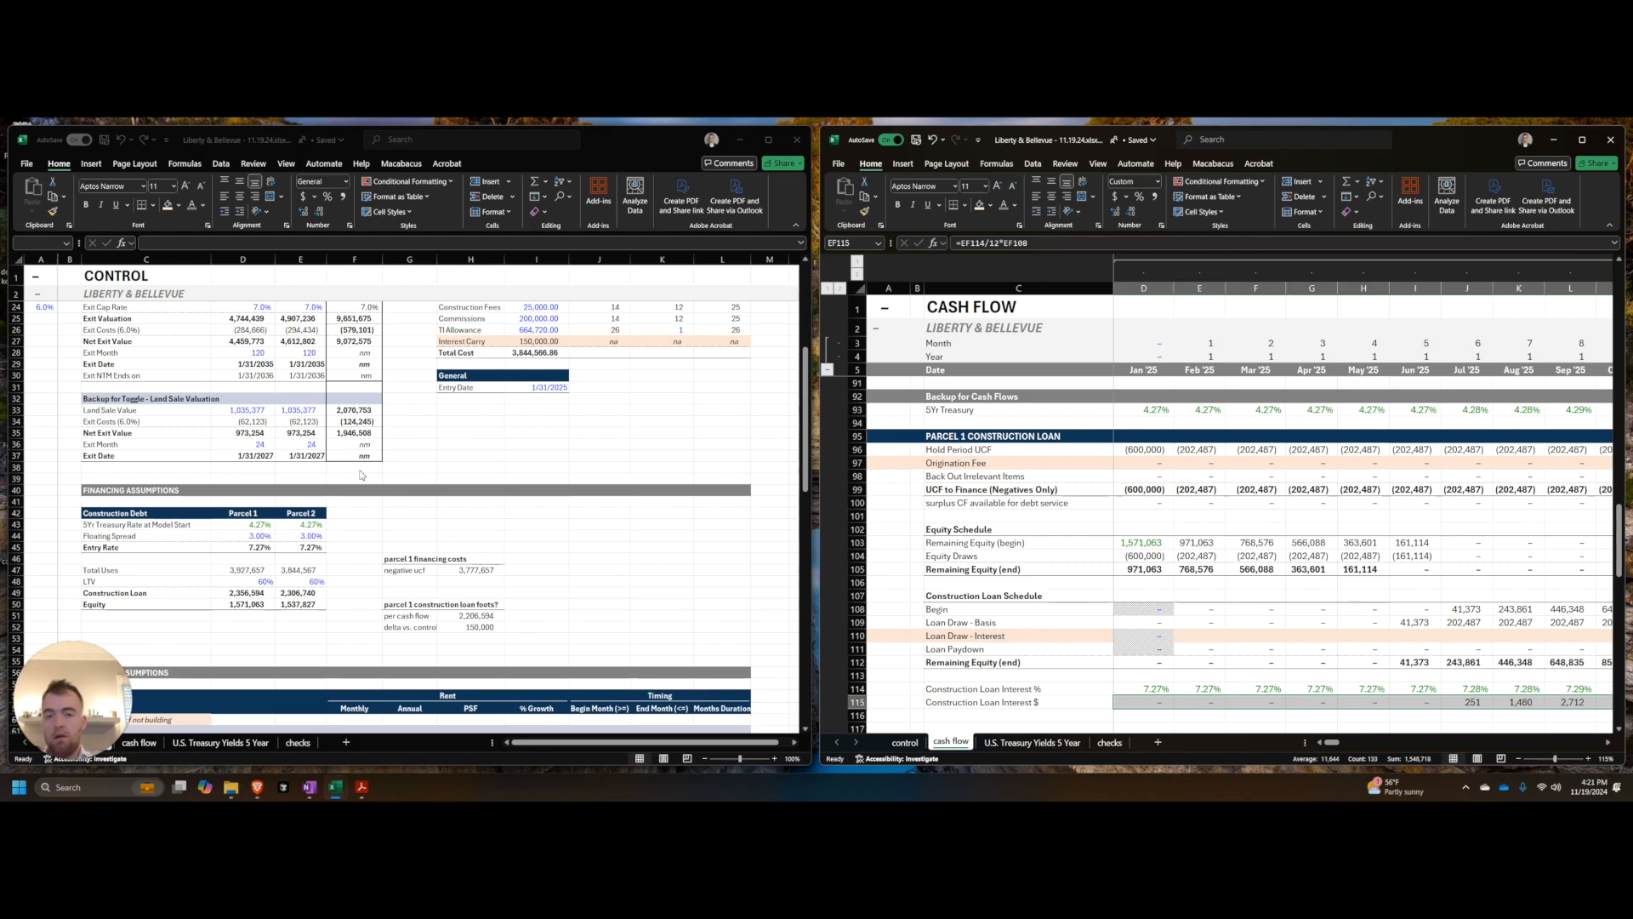
Step: Enter =MAX(MIN(E115,E115-E100),0) in E110 so Loan Draw - Interest covers only interest exceeding the surplus cash flow
{"action": "key", "text": "Left"}
{"action": "key", "text": "Left"}
{"action": "key", "text": "ctrl+Left"}
{"action": "key", "text": "Right"}
{"action": "key", "text": "Right"}
{"action": "key", "text": "Up"}
{"action": "key", "text": "Up"}
{"action": "key", "text": "Up"}
{"action": "key", "text": "Left"}
{"action": "key", "text": "Up"}
{"action": "key", "text": "Right"}
{"action": "key", "text": "Up"}
{"action": "type", "text": "=max(min("}
{"action": "key", "text": "ctrl+Down"}
{"action": "key", "text": "ctrl+Down"}
{"action": "key", "text": "ctrl+Down"}
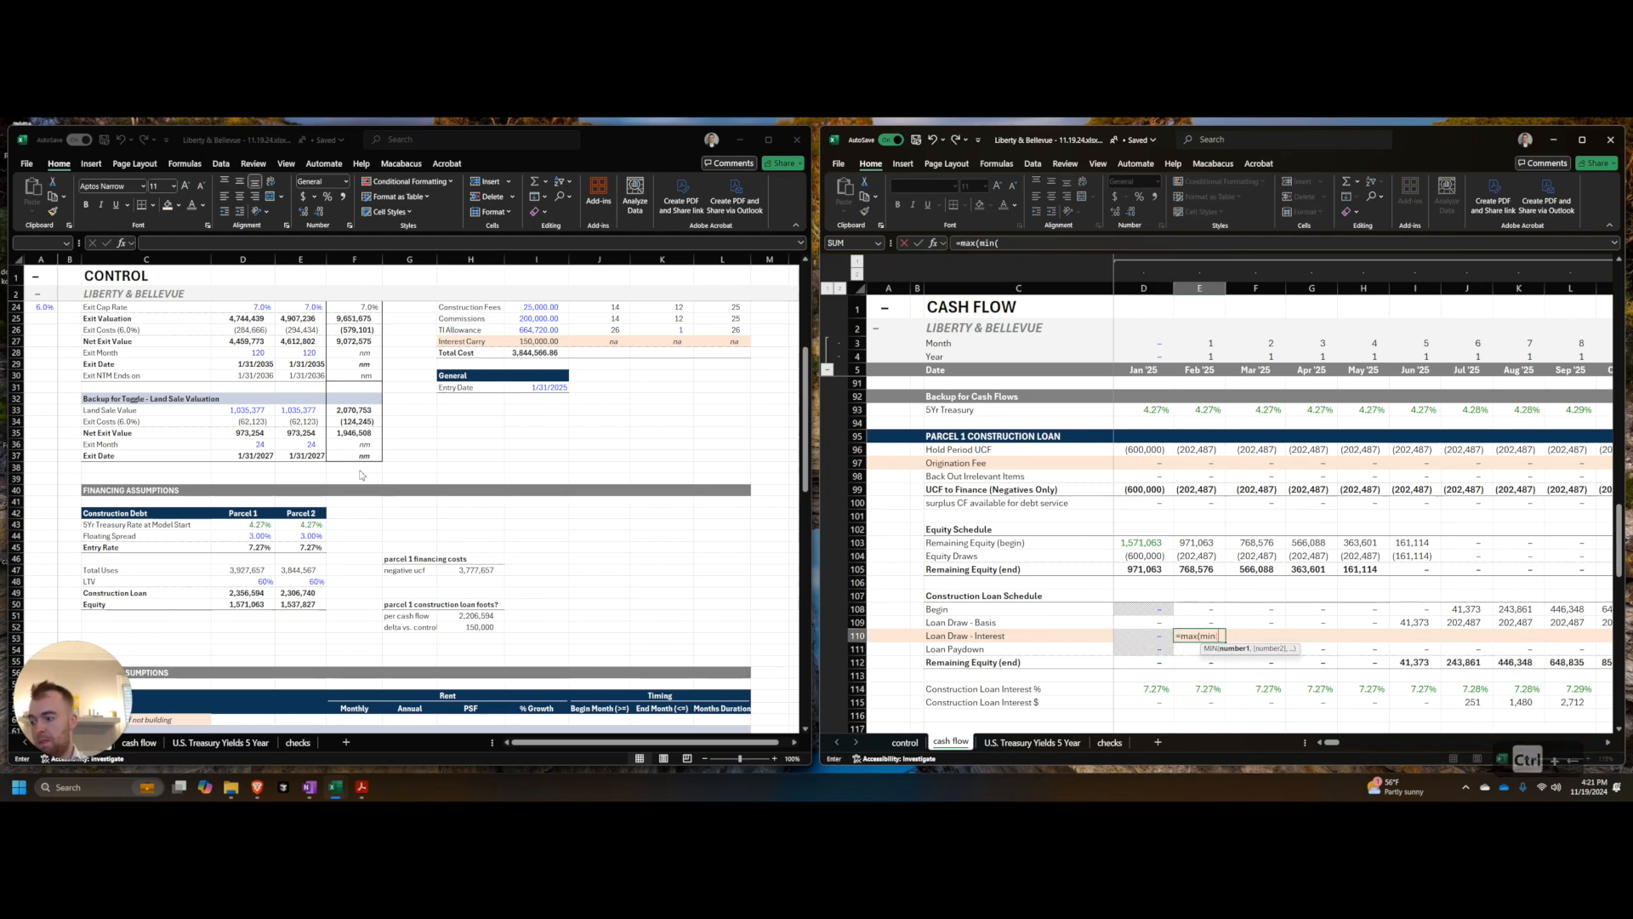
{"action": "key", "text": "ctrl+Down"}
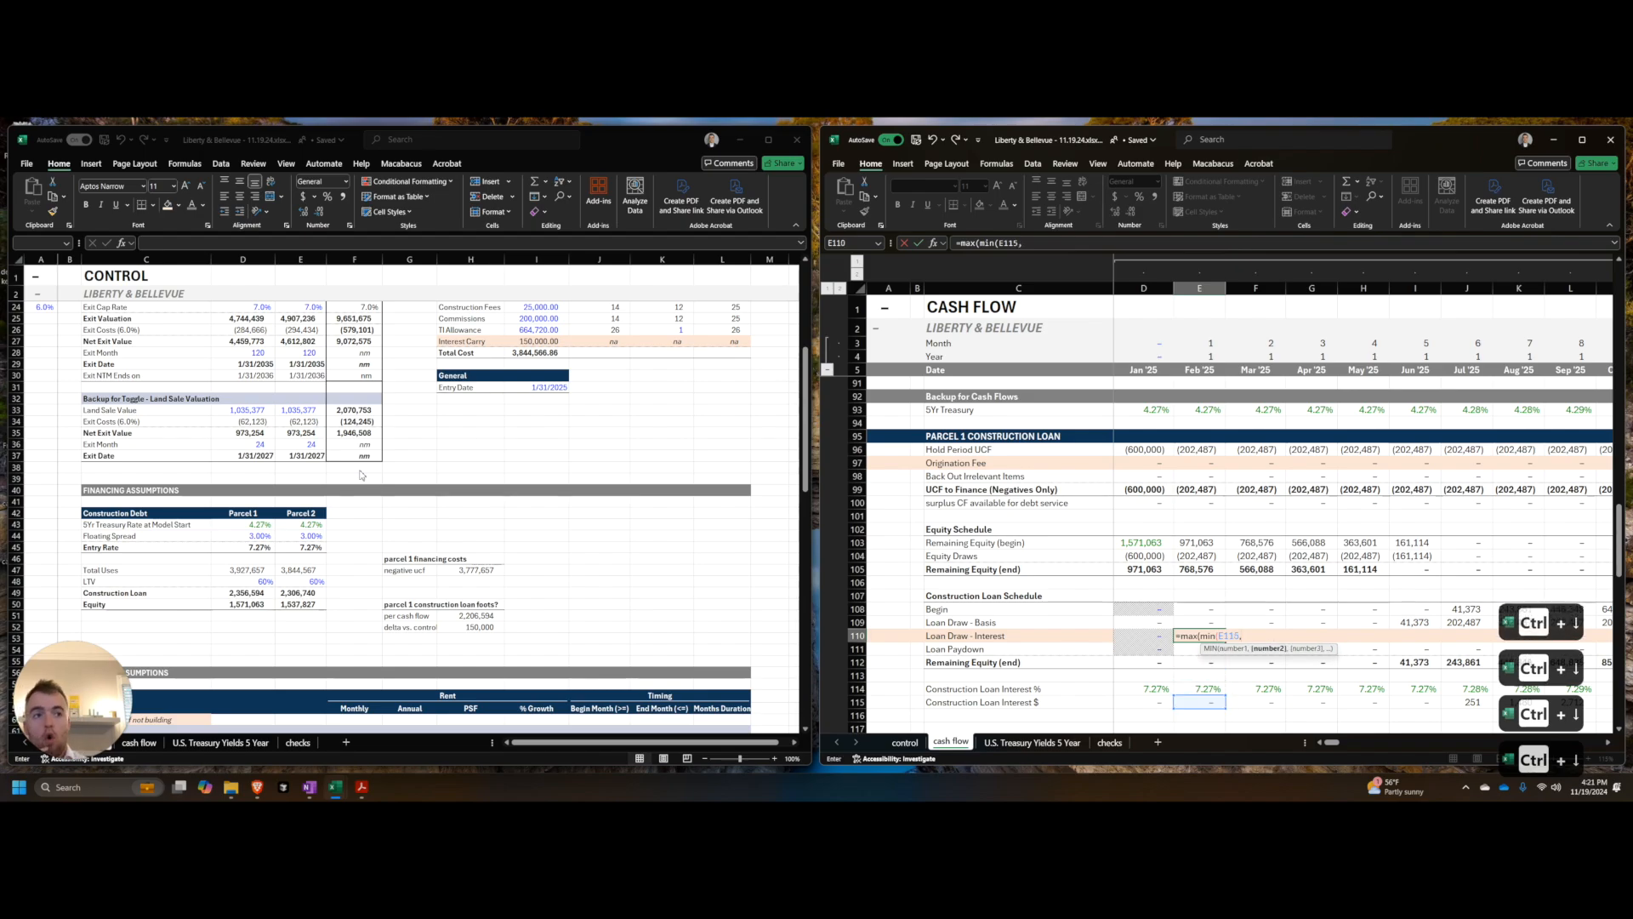
{"action": "type", "text": ","}
{"action": "key", "text": "ctrl+Down"}
{"action": "key", "text": "ctrl+Down"}
{"action": "key", "text": "ctrl+Down"}
{"action": "key", "text": "ctrl+Down"}
{"action": "type", "text": "-"}
{"action": "key", "text": "ctrl+Up"}
{"action": "key", "text": "ctrl+Up"}
{"action": "key", "text": "ctrl+Up"}
{"action": "key", "text": "ctrl+Up"}
{"action": "key", "text": "ctrl+Up"}
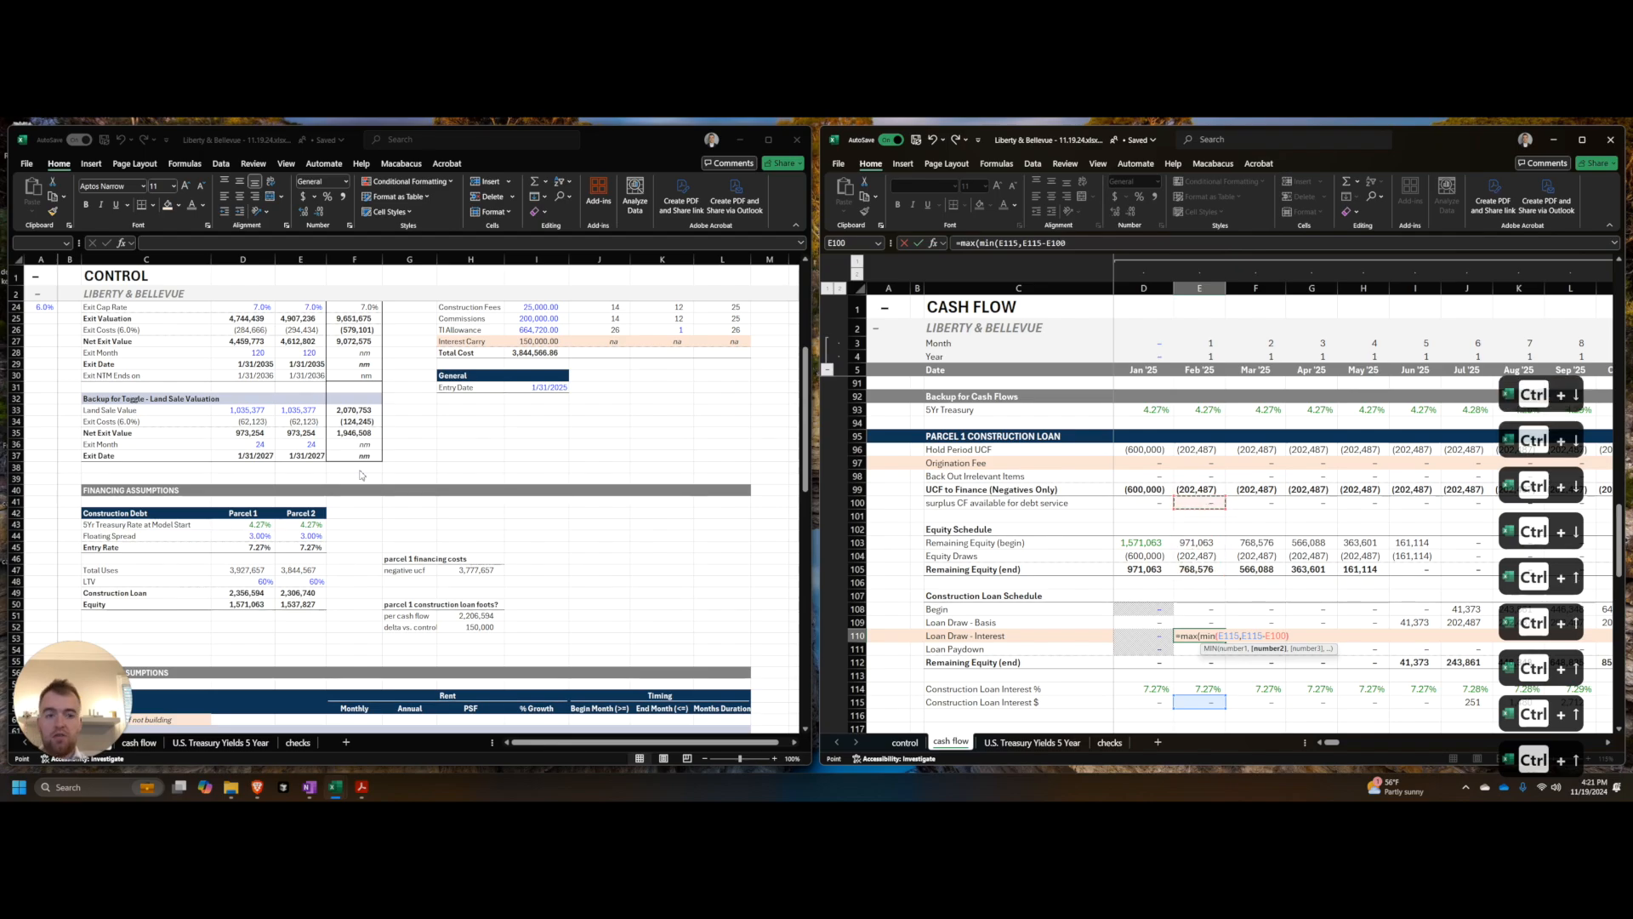
{"action": "type", "text": "),0)"}
{"action": "key", "text": "ctrl+Return"}
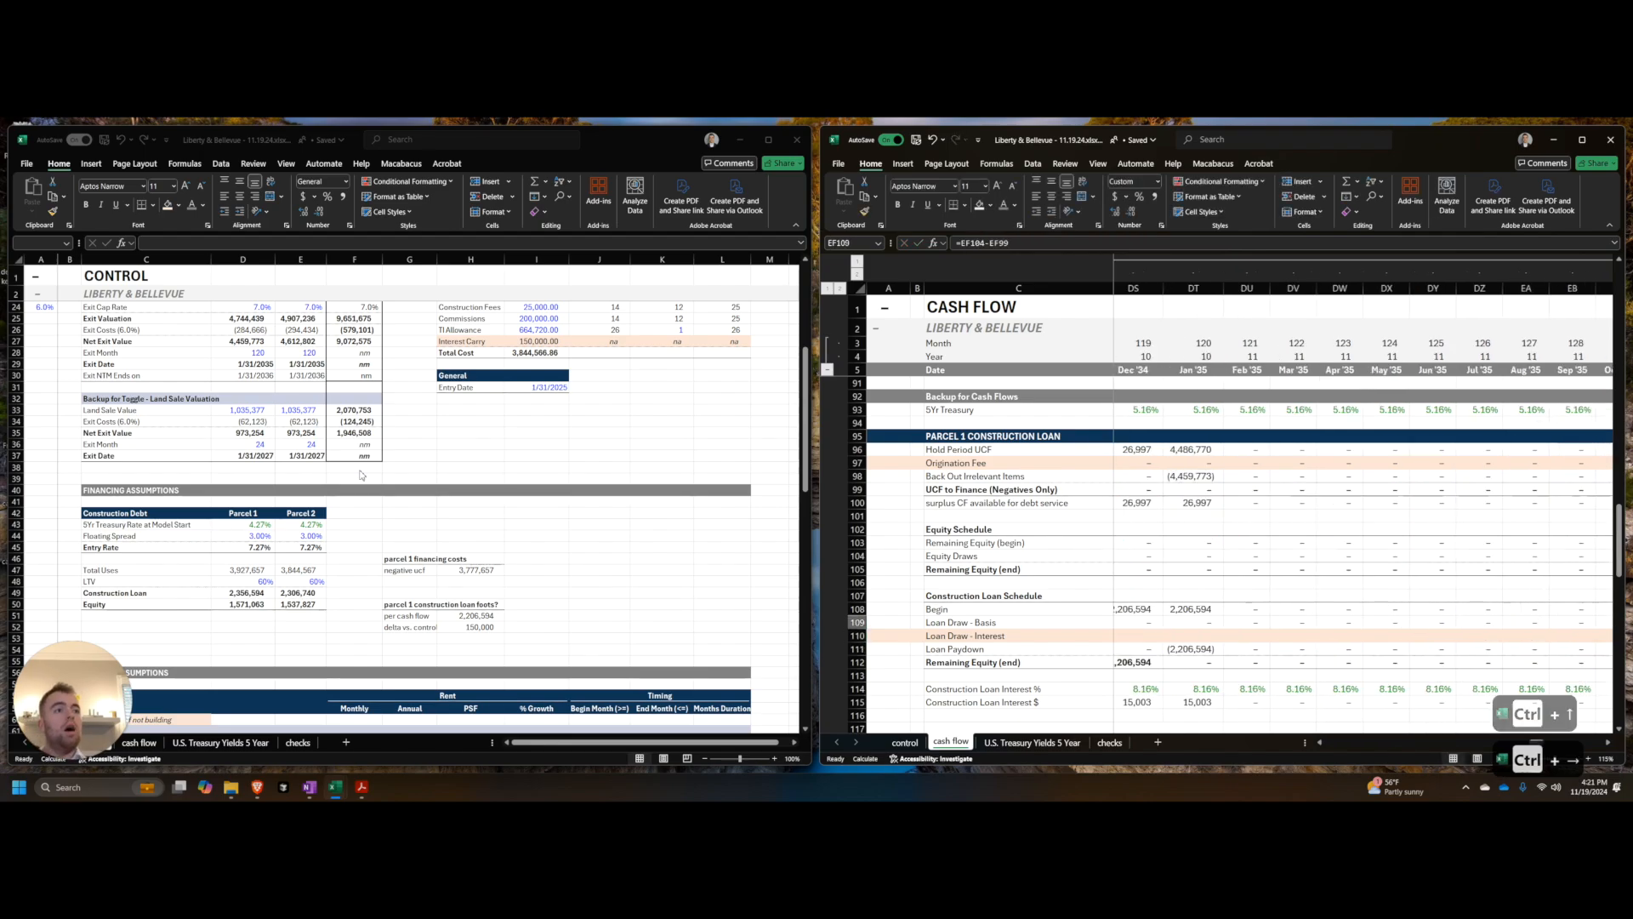
Step: Fill the Loan Draw - Interest formula across the remaining monthly columns of row 110 and recalculate the workbook
{"action": "key", "text": "ctrl+Right"}
{"action": "key", "text": "ctrl+shift+Left"}
{"action": "key", "text": "ctrl+r"}
{"action": "key", "text": "F9"}
Step: Review the first-year Loan Draw - Interest amounts and inspect which cells the July 2025 formula in J110 references
{"action": "key", "text": "Home"}
{"action": "key", "text": "Right"}
{"action": "key", "text": "Right"}
{"action": "key", "text": "Right"}
{"action": "key", "text": "Right"}
{"action": "key", "text": "Right"}
{"action": "key", "text": "Right"}
{"action": "key", "text": "Right"}
{"action": "key", "text": "Right"}
{"action": "key", "text": "Right"}
{"action": "key", "text": "Right"}
{"action": "key", "text": "Right"}
{"action": "key", "text": "Left"}
{"action": "key", "text": "Left"}
{"action": "key", "text": "Left"}
{"action": "key", "text": "Left"}
{"action": "key", "text": "Left"}
{"action": "key", "text": "F2"}
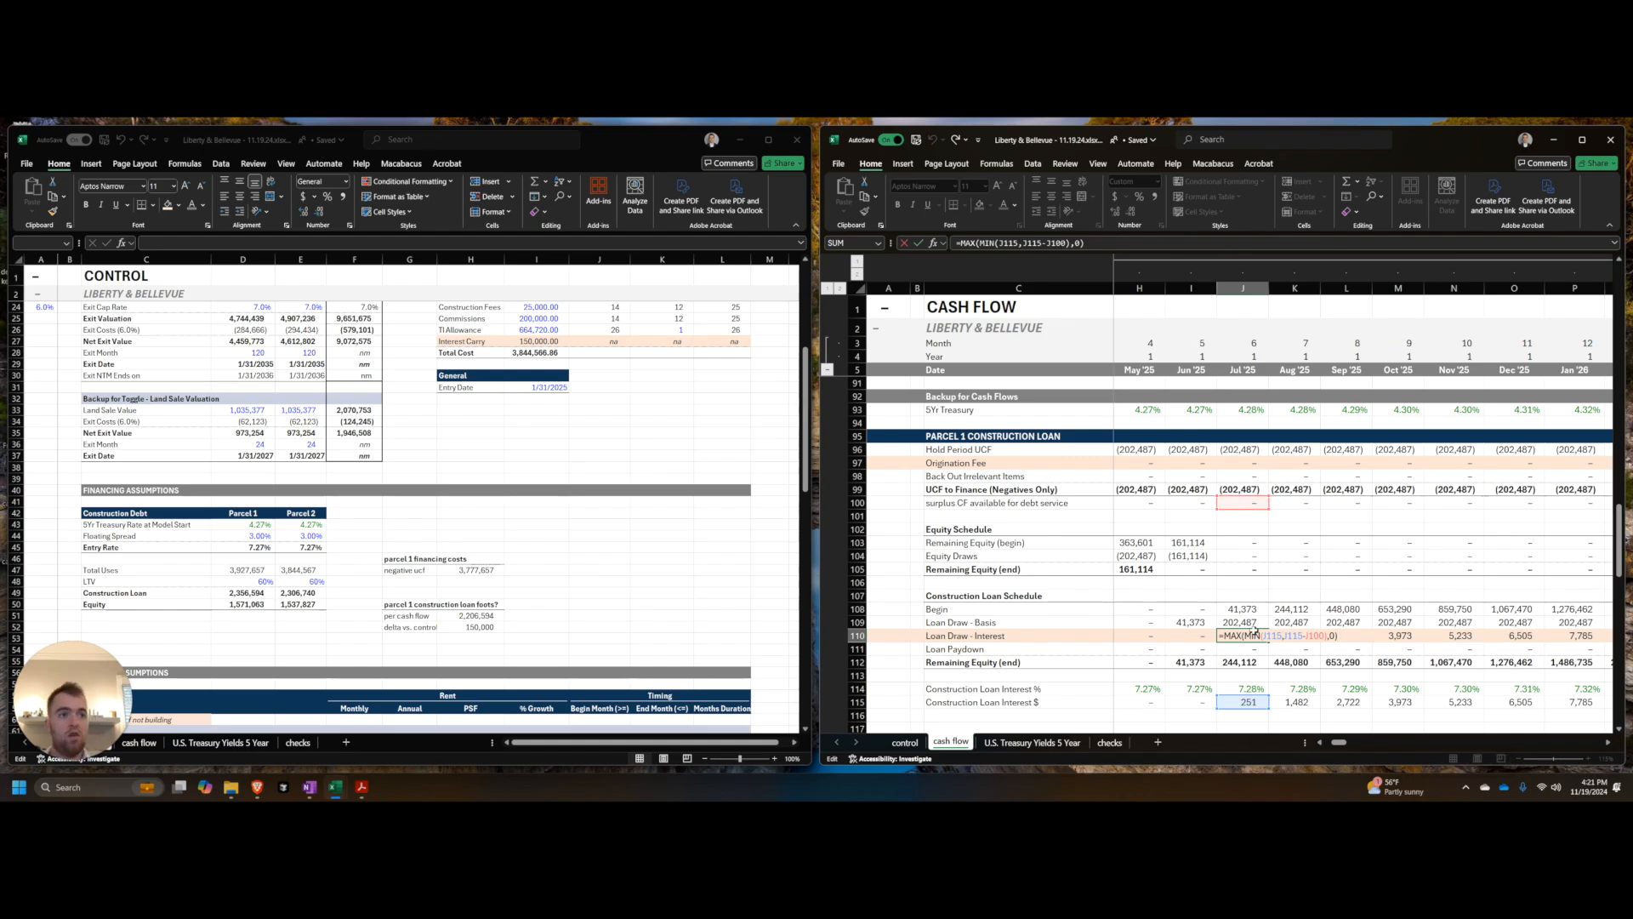
{"action": "key", "text": "Escape"}
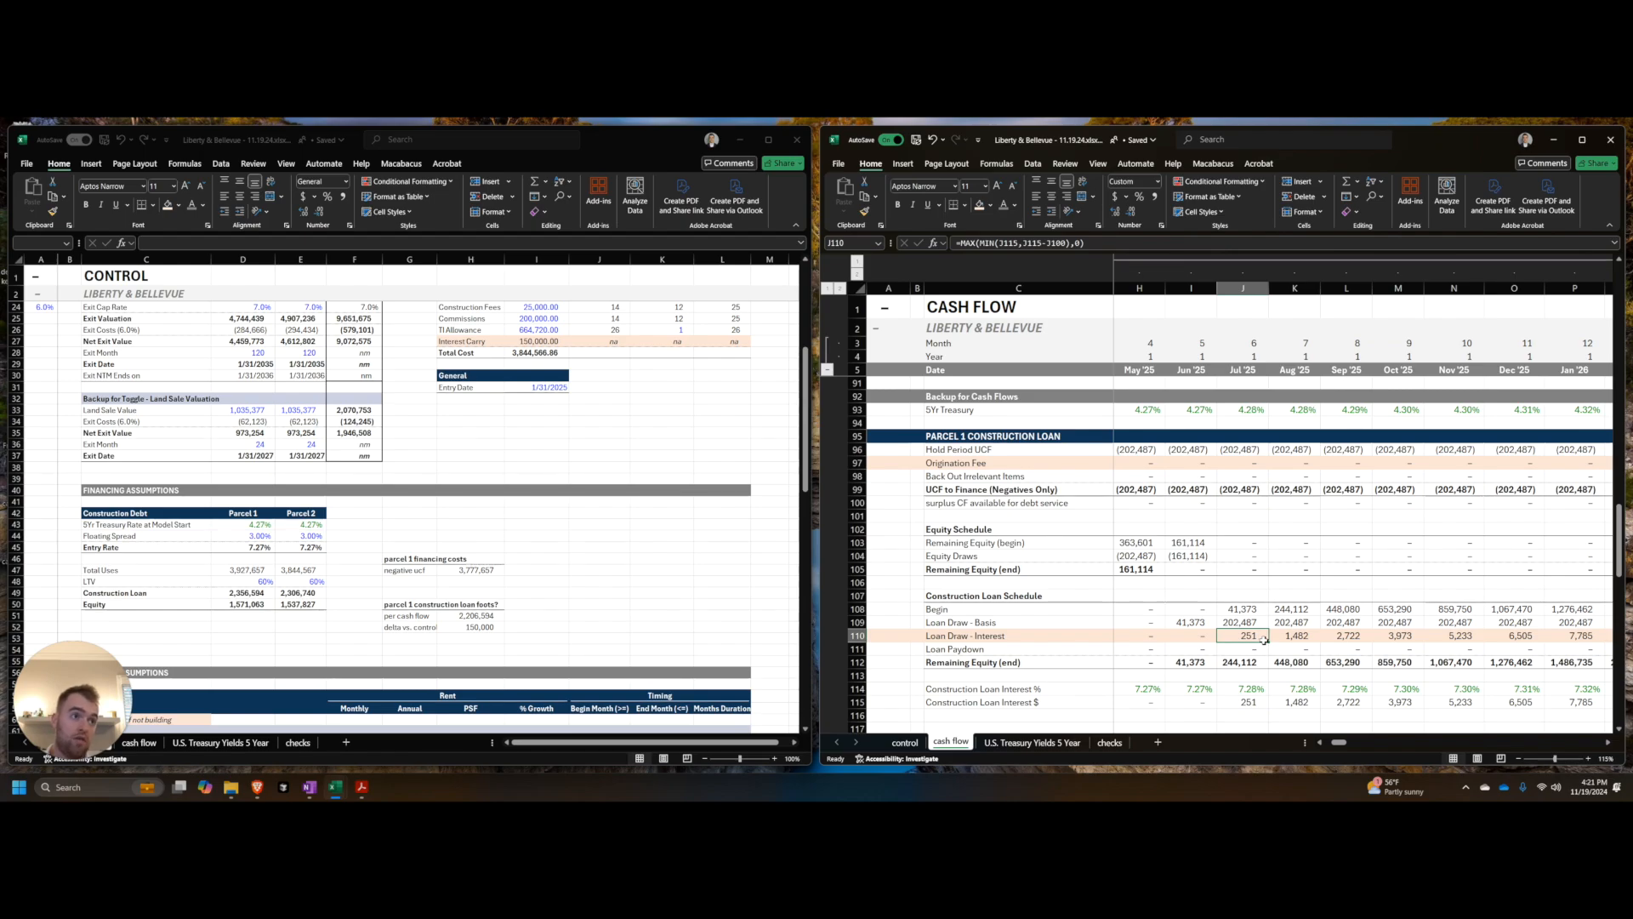
Step: Trace Loan Draw - Interest through 2026 and 2027 and inspect the November 2026 formula in Z110 against surplus cash flow
{"action": "key", "text": "ctrl+shift+Right"}
{"action": "key", "text": "Left"}
{"action": "key", "text": "Right"}
{"action": "key", "text": "Right"}
{"action": "key", "text": "Right"}
{"action": "key", "text": "Right"}
{"action": "key", "text": "Right"}
{"action": "key", "text": "Right"}
{"action": "key", "text": "Right"}
{"action": "key", "text": "Right"}
{"action": "key", "text": "Right"}
{"action": "key", "text": "Right"}
{"action": "key", "text": "Right"}
{"action": "key", "text": "Right"}
{"action": "key", "text": "Right"}
{"action": "key", "text": "Right"}
{"action": "key", "text": "Right"}
{"action": "key", "text": "Right"}
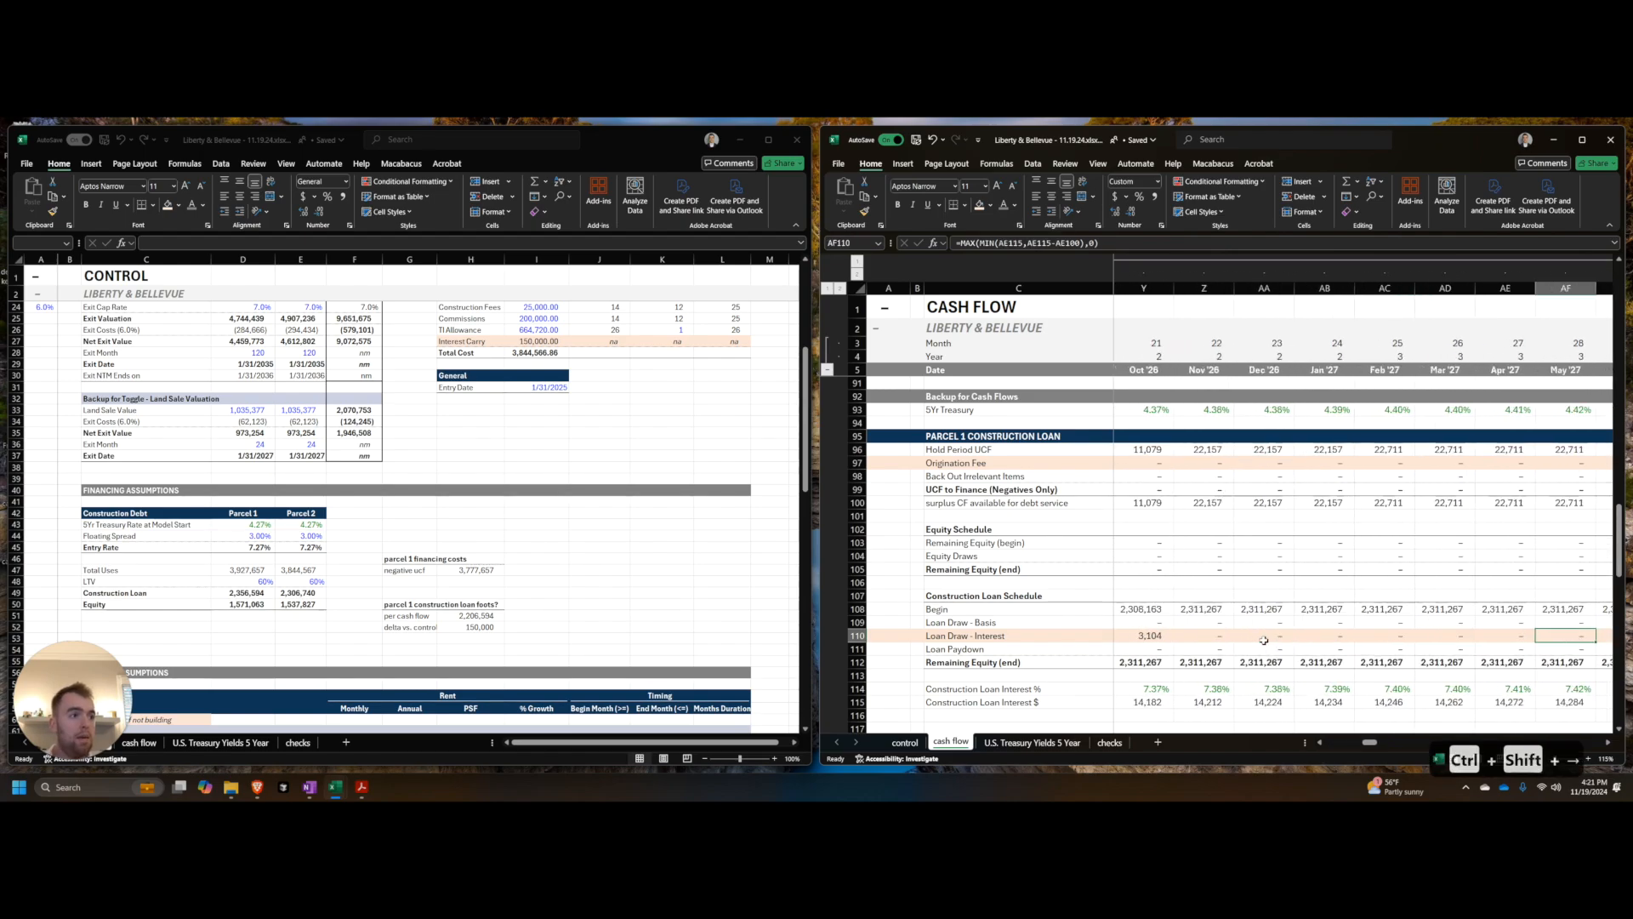
{"action": "key", "text": "Right"}
{"action": "key", "text": "F2"}
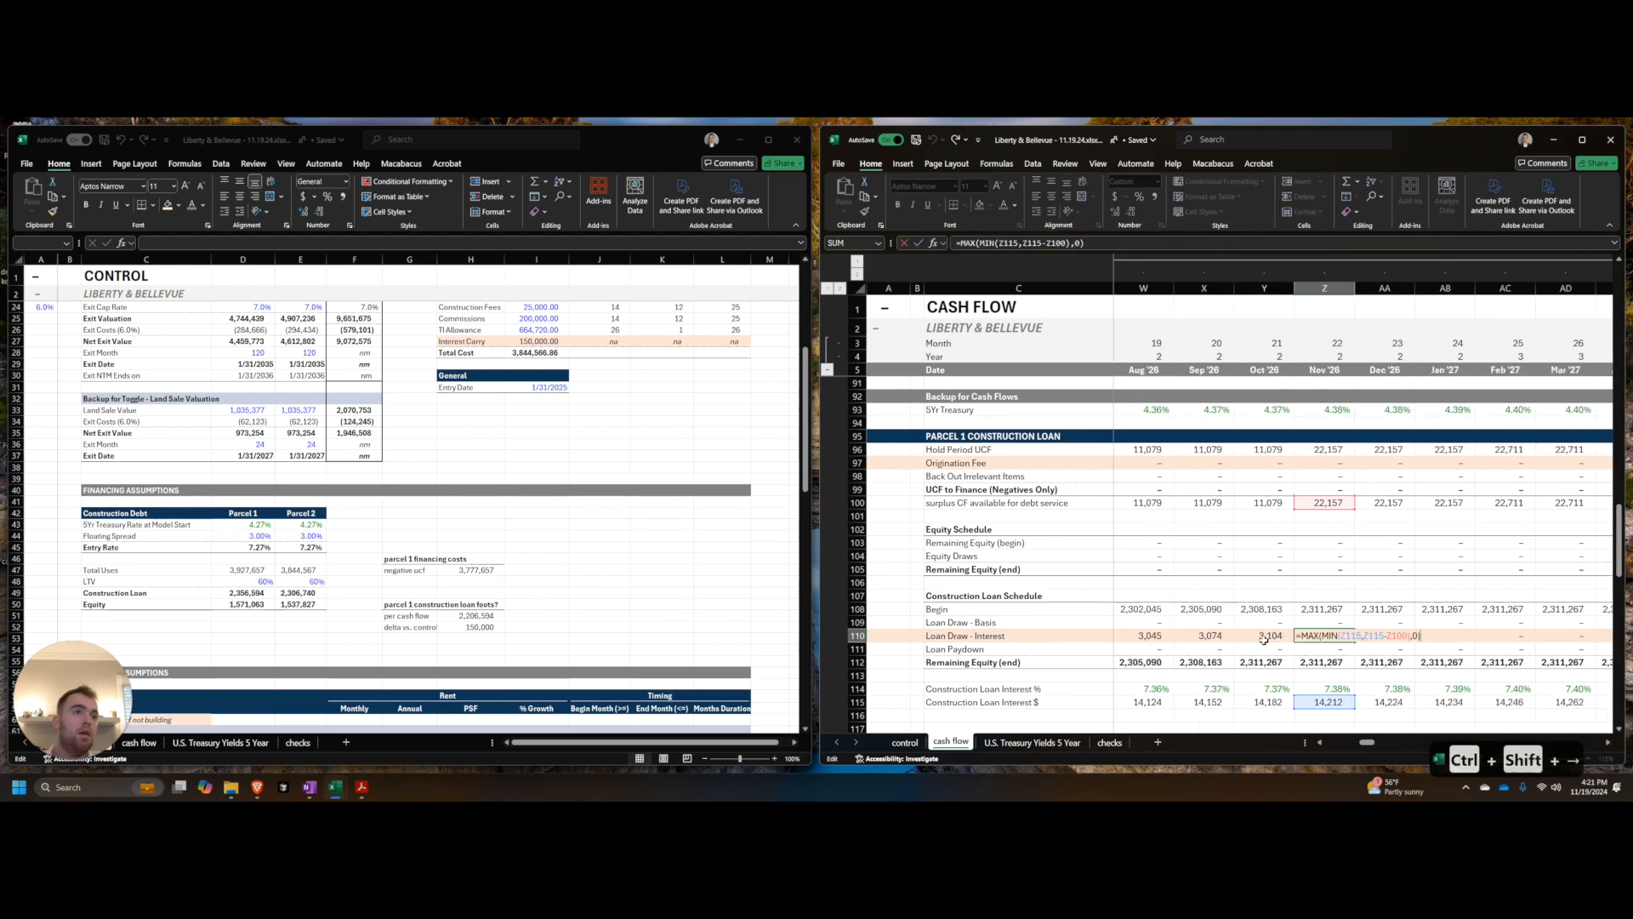
{"action": "key", "text": "Escape"}
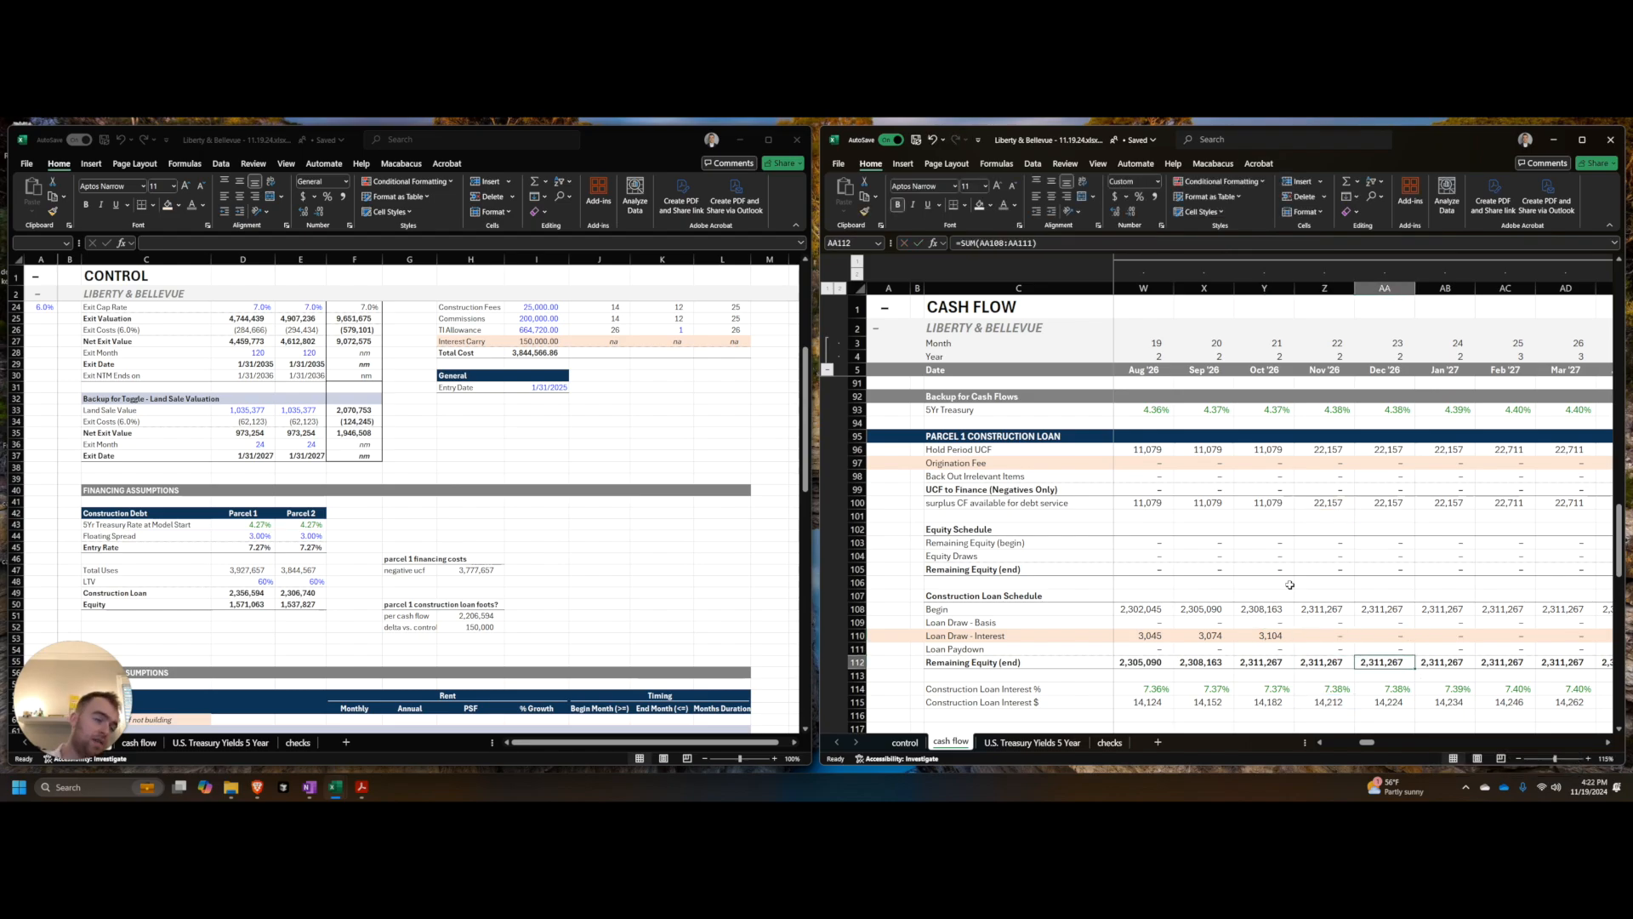
Step: Review Loan Draw - Interest from 2027 through September 2028 and inspect which cells the AV110 formula references
{"action": "key", "text": "Right"}
{"action": "key", "text": "Right"}
{"action": "key", "text": "Right"}
{"action": "key", "text": "Right"}
{"action": "key", "text": "Right"}
{"action": "key", "text": "Right"}
{"action": "key", "text": "Right"}
{"action": "key", "text": "Right"}
{"action": "key", "text": "Right"}
{"action": "key", "text": "Right"}
{"action": "key", "text": "Right"}
{"action": "key", "text": "Right"}
{"action": "key", "text": "Right"}
{"action": "key", "text": "Right"}
{"action": "key", "text": "Right"}
{"action": "key", "text": "Right"}
{"action": "key", "text": "Right"}
{"action": "key", "text": "Right"}
{"action": "key", "text": "Right"}
{"action": "key", "text": "Right"}
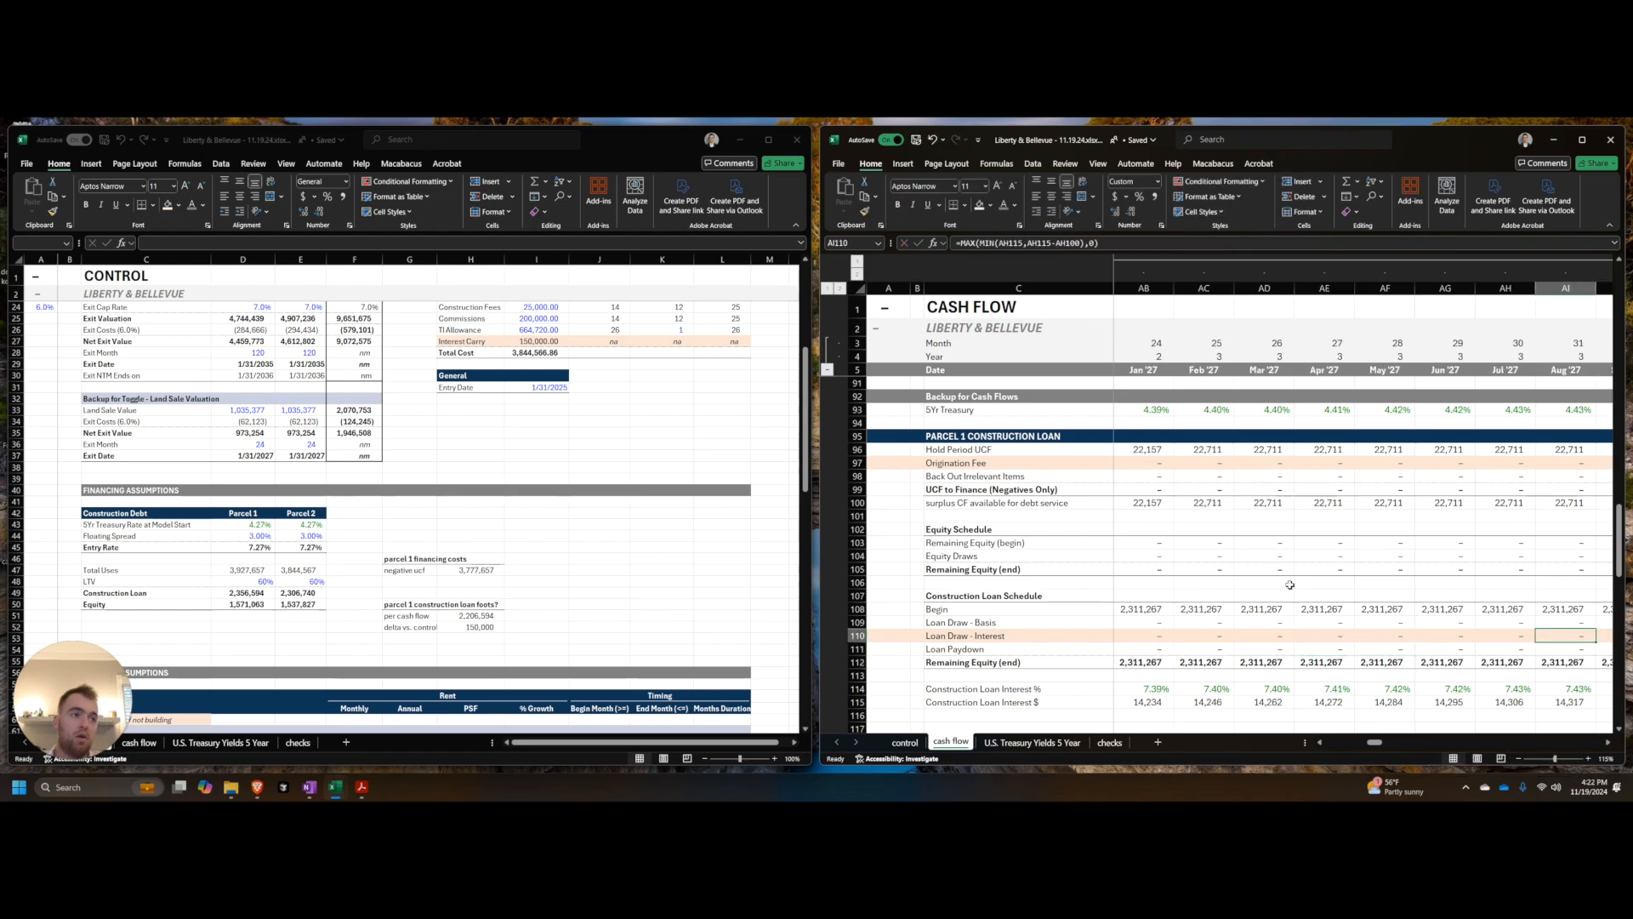
{"action": "key", "text": "Left"}
{"action": "key", "text": "Left"}
{"action": "key", "text": "F2"}
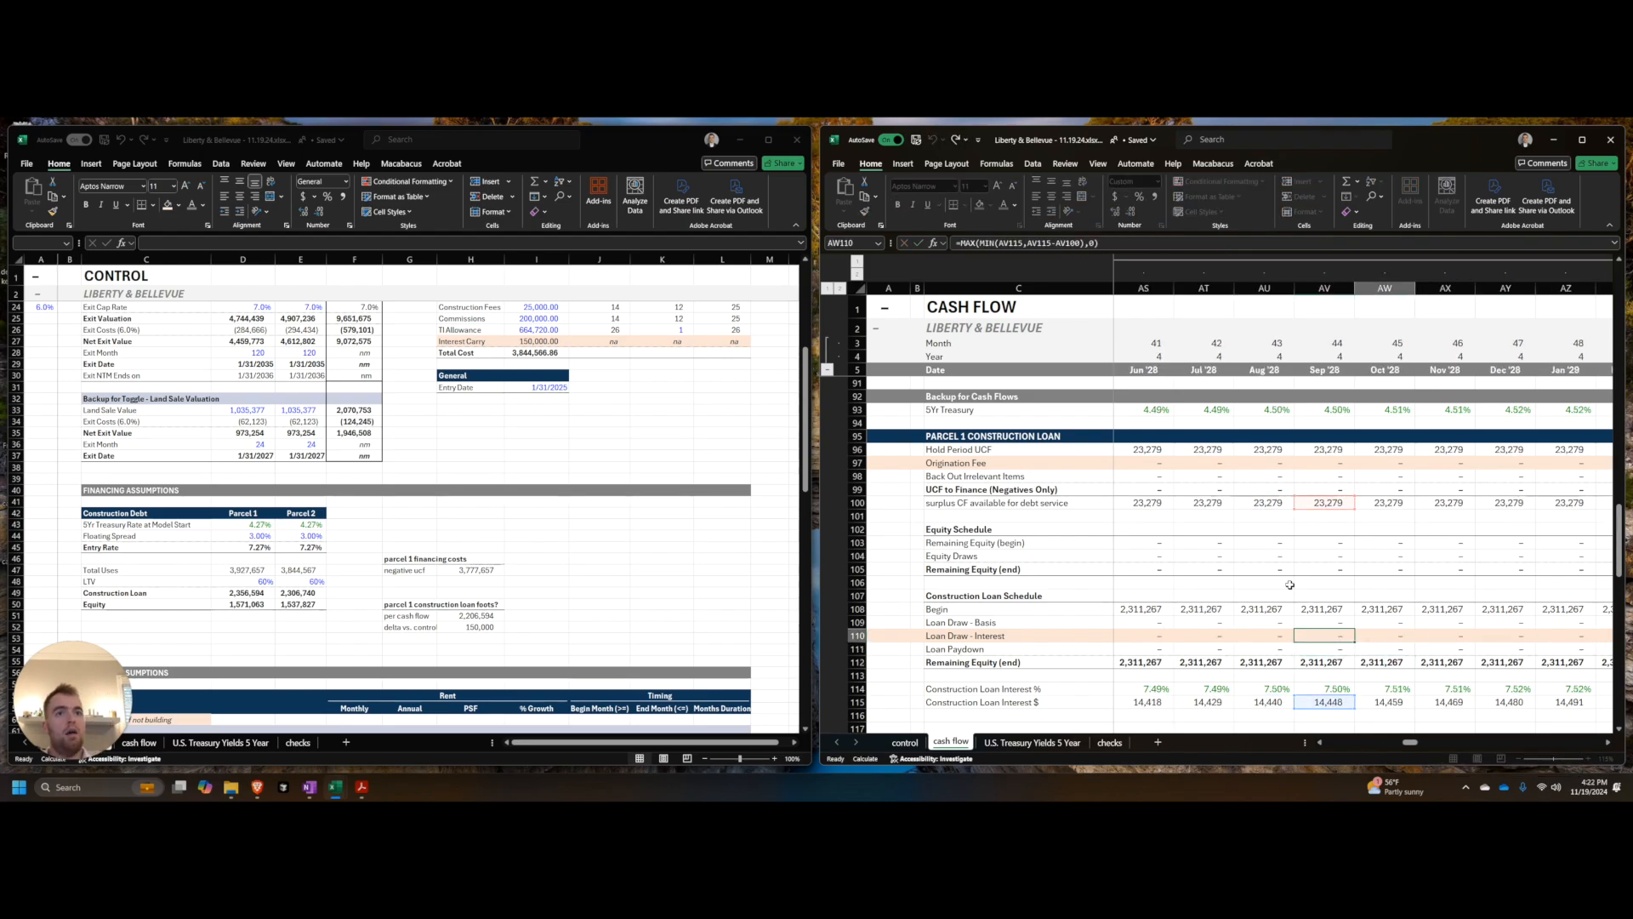
{"action": "key", "text": "Escape"}
Step: Trace Loan Draw - Interest in row 110 from late 2028 through early 2033 against the surplus cash flow
{"action": "key", "text": "Right"}
{"action": "key", "text": "Right"}
{"action": "key", "text": "Right"}
{"action": "key", "text": "Right"}
{"action": "key", "text": "Right"}
{"action": "key", "text": "Right"}
{"action": "key", "text": "Right"}
{"action": "key", "text": "Right"}
{"action": "key", "text": "Right"}
{"action": "key", "text": "Right"}
{"action": "key", "text": "Right"}
{"action": "key", "text": "Right"}
{"action": "key", "text": "Right"}
{"action": "key", "text": "Right"}
{"action": "key", "text": "Right"}
{"action": "key", "text": "Right"}
{"action": "key", "text": "Right"}
{"action": "key", "text": "Right"}
{"action": "key", "text": "Right"}
{"action": "key", "text": "Right"}
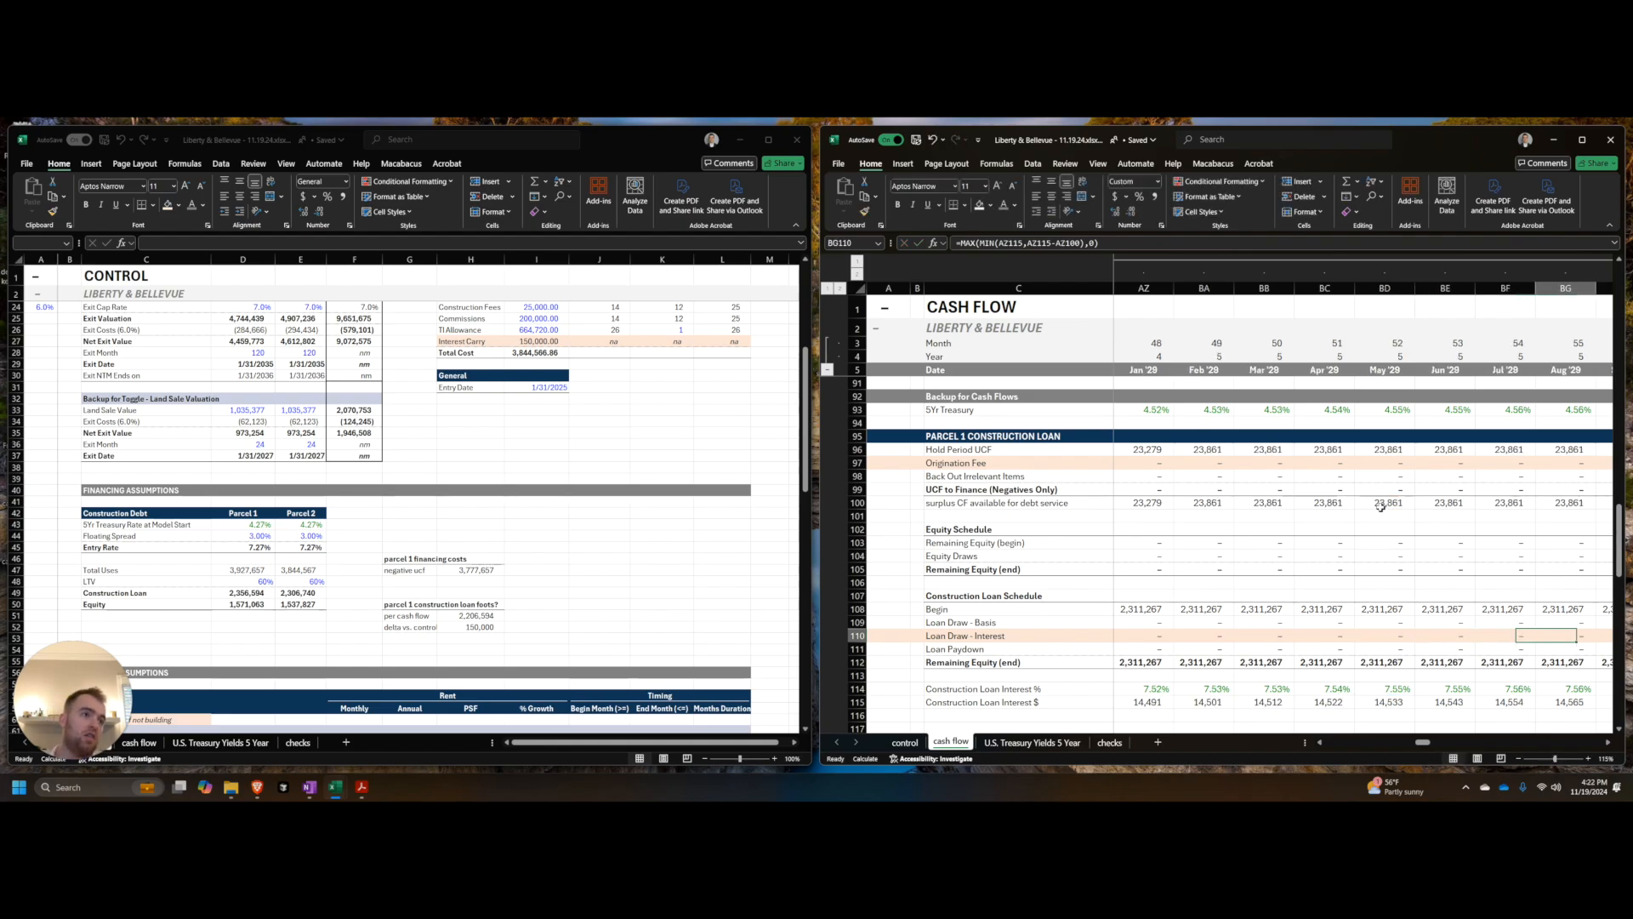
{"action": "key", "text": "Right"}
{"action": "key", "text": "Right"}
{"action": "key", "text": "Right"}
{"action": "key", "text": "Right"}
{"action": "key", "text": "Right"}
{"action": "key", "text": "Right"}
{"action": "key", "text": "Right"}
{"action": "key", "text": "Right"}
{"action": "key", "text": "Right"}
{"action": "key", "text": "Right"}
{"action": "key", "text": "Right"}
{"action": "key", "text": "Right"}
{"action": "key", "text": "Right"}
{"action": "key", "text": "Right"}
{"action": "key", "text": "Right"}
{"action": "key", "text": "Right"}
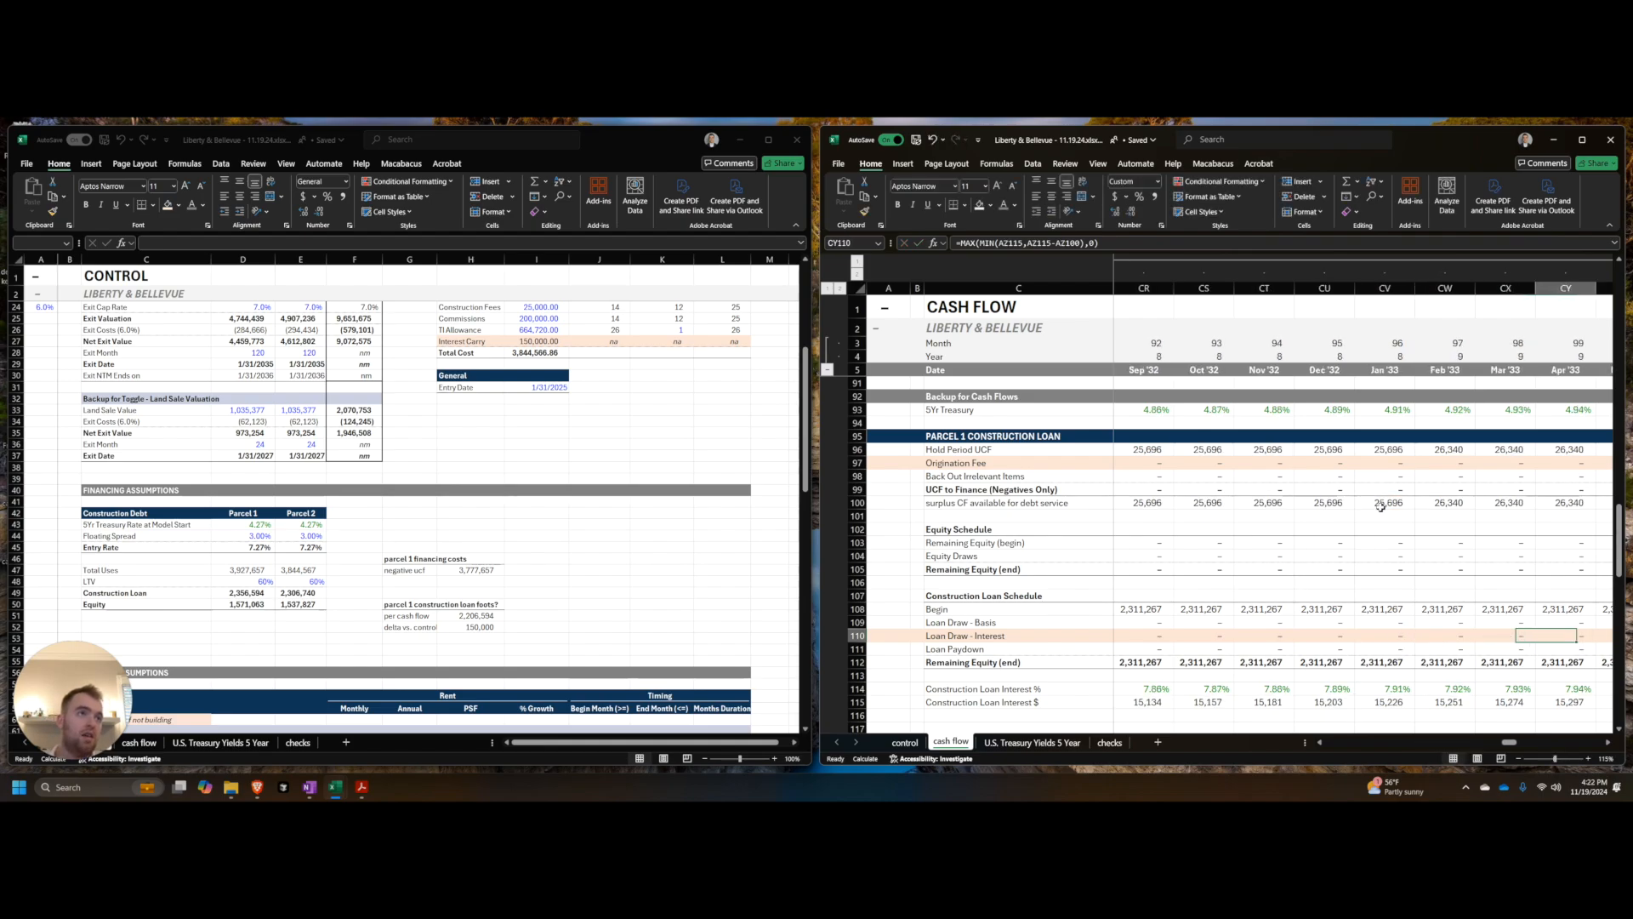
Step: Examine the end of the monthly loan schedule around January 2035, inspecting the Loan Draw - Interest formulas and the Construction Loan Interest $ formula in DU115
{"action": "key", "text": "ctrl+Right"}
{"action": "key", "text": "Left"}
{"action": "key", "text": "Left"}
{"action": "key", "text": "Left"}
{"action": "key", "text": "Left"}
{"action": "key", "text": "Left"}
{"action": "key", "text": "Left"}
{"action": "key", "text": "Left"}
{"action": "key", "text": "Left"}
{"action": "key", "text": "Left"}
{"action": "key", "text": "Left"}
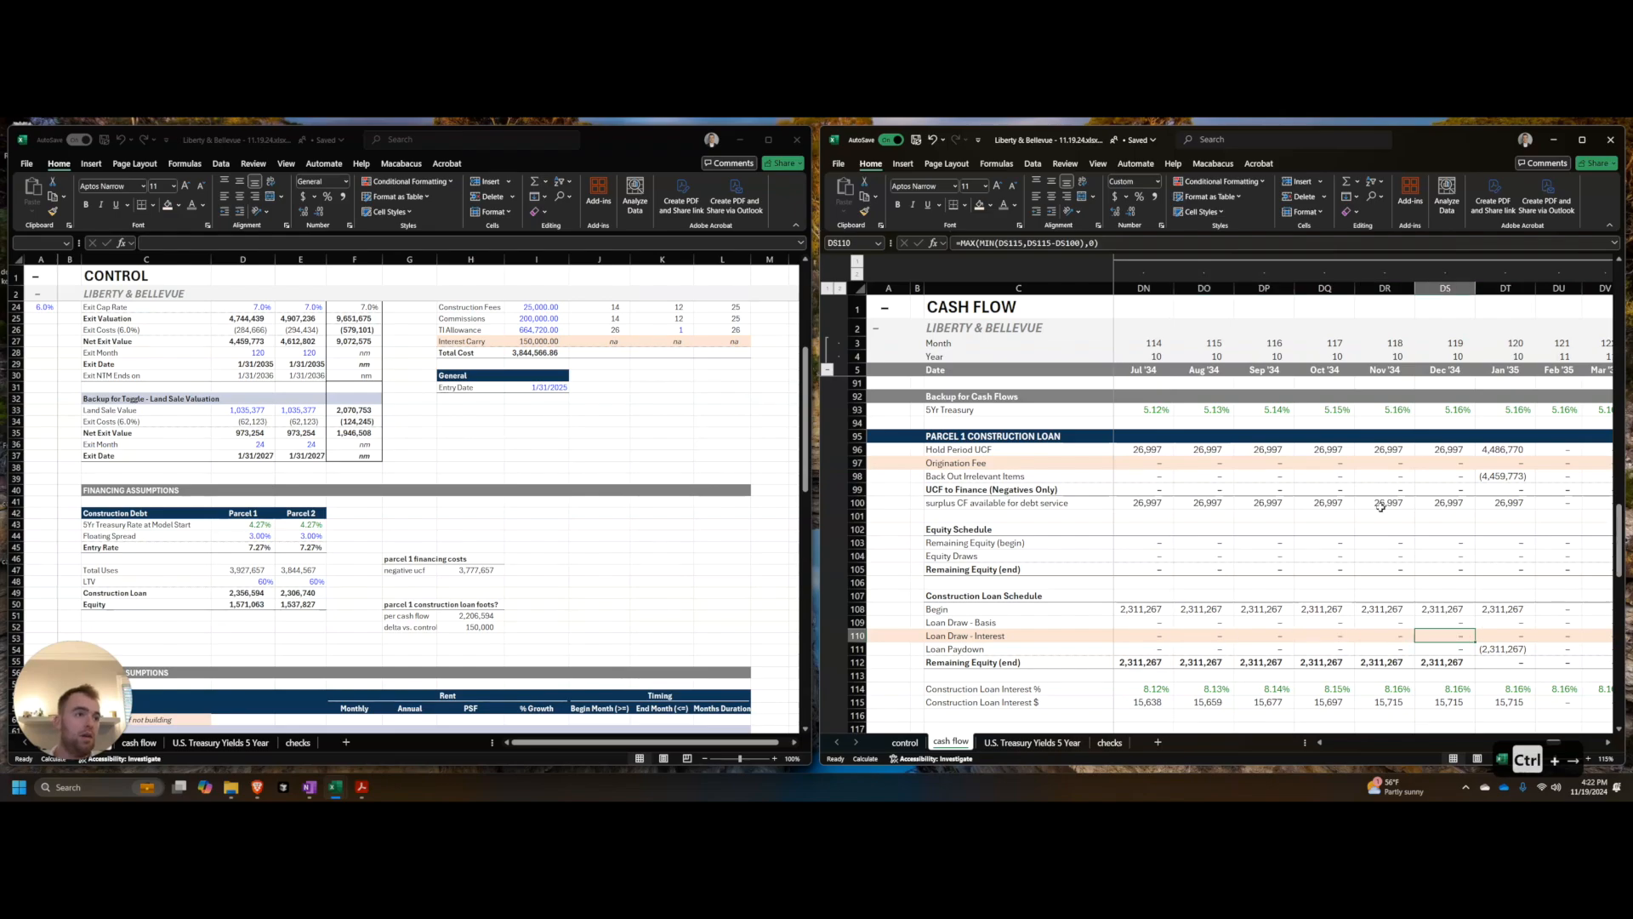
{"action": "key", "text": "Right"}
{"action": "key", "text": "Left"}
{"action": "key", "text": "F2"}
{"action": "key", "text": "Escape"}
{"action": "key", "text": "F2"}
{"action": "key", "text": "Escape"}
{"action": "key", "text": "ctrl+Down"}
{"action": "key", "text": "ctrl+Down"}
{"action": "key", "text": "ctrl+Down"}
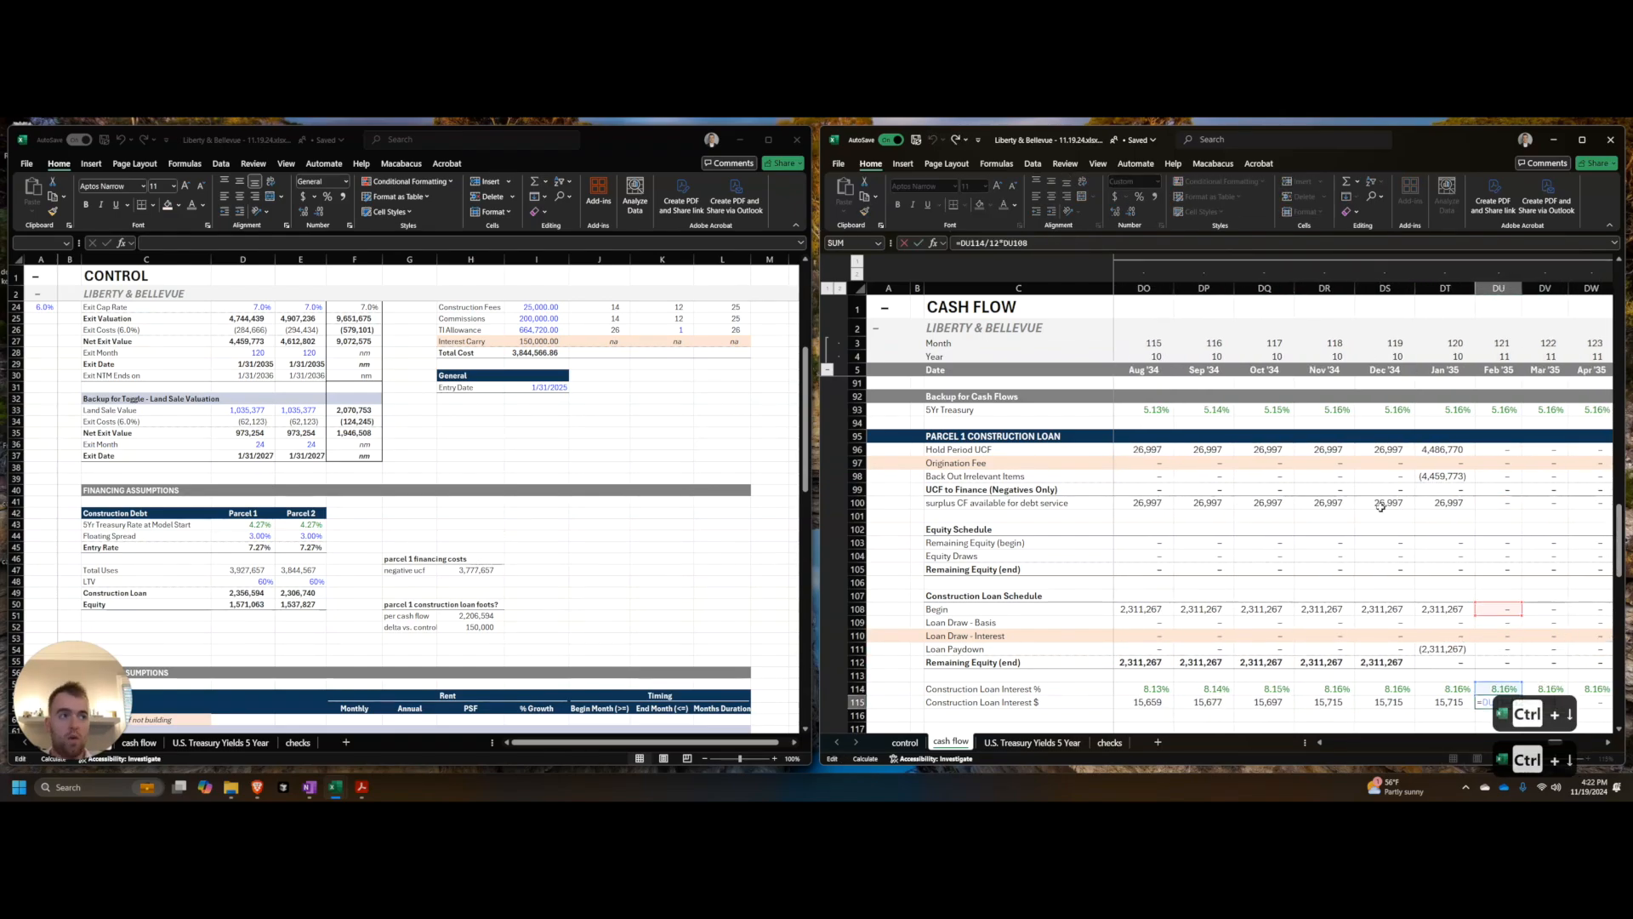
{"action": "key", "text": "Left"}
{"action": "key", "text": "Up"}
{"action": "key", "text": "Up"}
{"action": "key", "text": "Up"}
{"action": "key", "text": "Up"}
{"action": "key", "text": "Up"}
{"action": "key", "text": "F2"}
{"action": "key", "text": "Escape"}
{"action": "key", "text": "Left"}
{"action": "key", "text": "Left"}
{"action": "key", "text": "F2"}
{"action": "key", "text": "Escape"}
Step: Recheck Loan Draw - Interest from the first months of row 110 into 2027 and inspect the October 2026 formula in Y110
{"action": "key", "text": "Home"}
{"action": "key", "text": "Right"}
{"action": "key", "text": "Right"}
{"action": "key", "text": "Right"}
{"action": "key", "text": "Right"}
{"action": "key", "text": "Right"}
{"action": "key", "text": "Right"}
{"action": "key", "text": "Right"}
{"action": "key", "text": "Right"}
{"action": "key", "text": "Right"}
{"action": "key", "text": "Right"}
{"action": "key", "text": "Right"}
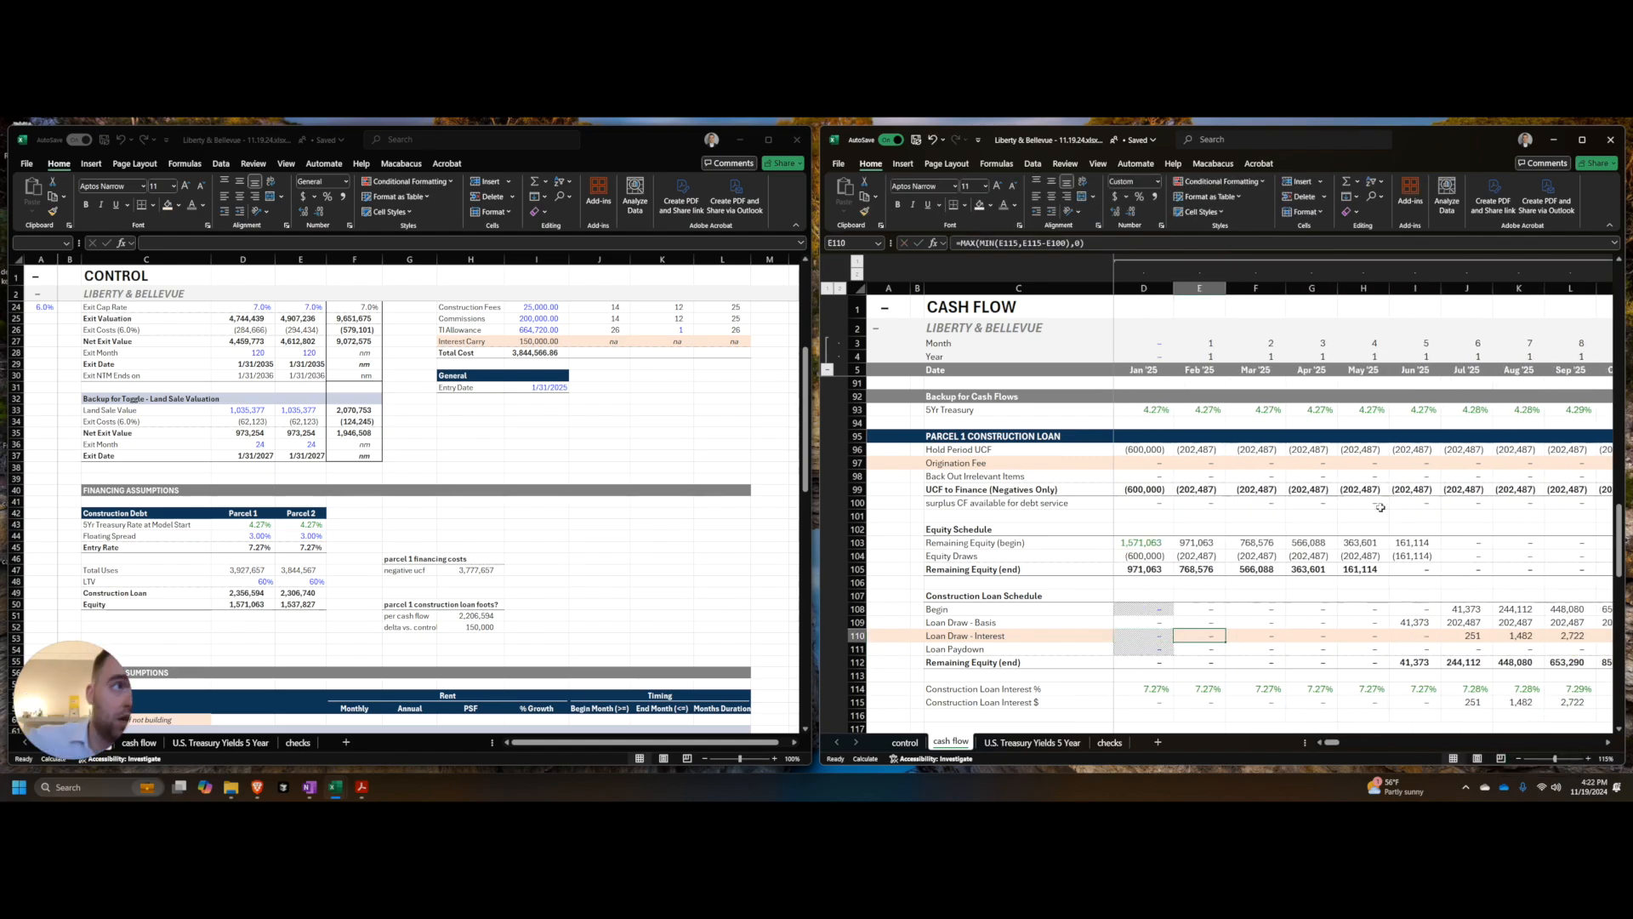
{"action": "key", "text": "Right"}
{"action": "key", "text": "Right"}
{"action": "key", "text": "Right"}
{"action": "key", "text": "Right"}
{"action": "key", "text": "Right"}
{"action": "key", "text": "Right"}
{"action": "key", "text": "Right"}
{"action": "key", "text": "Right"}
{"action": "key", "text": "Right"}
{"action": "key", "text": "Right"}
{"action": "key", "text": "Right"}
{"action": "key", "text": "Right"}
{"action": "key", "text": "Right"}
{"action": "key", "text": "Right"}
{"action": "key", "text": "Right"}
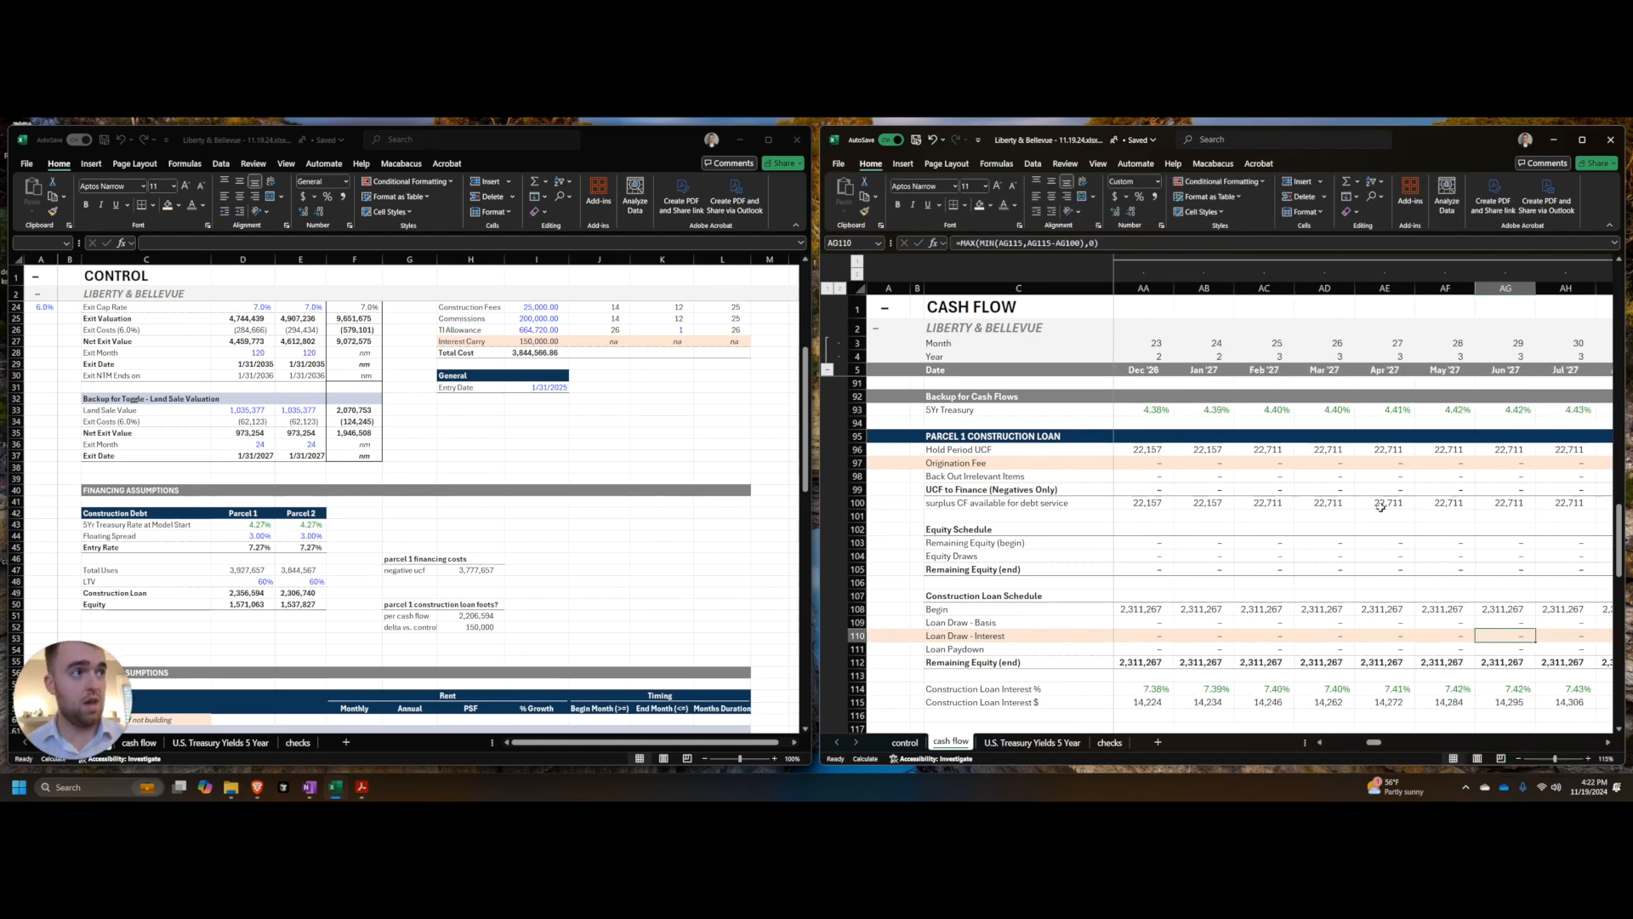
{"action": "key", "text": "Left"}
{"action": "key", "text": "Left"}
{"action": "key", "text": "Left"}
{"action": "key", "text": "Left"}
{"action": "key", "text": "Left"}
{"action": "key", "text": "F2"}
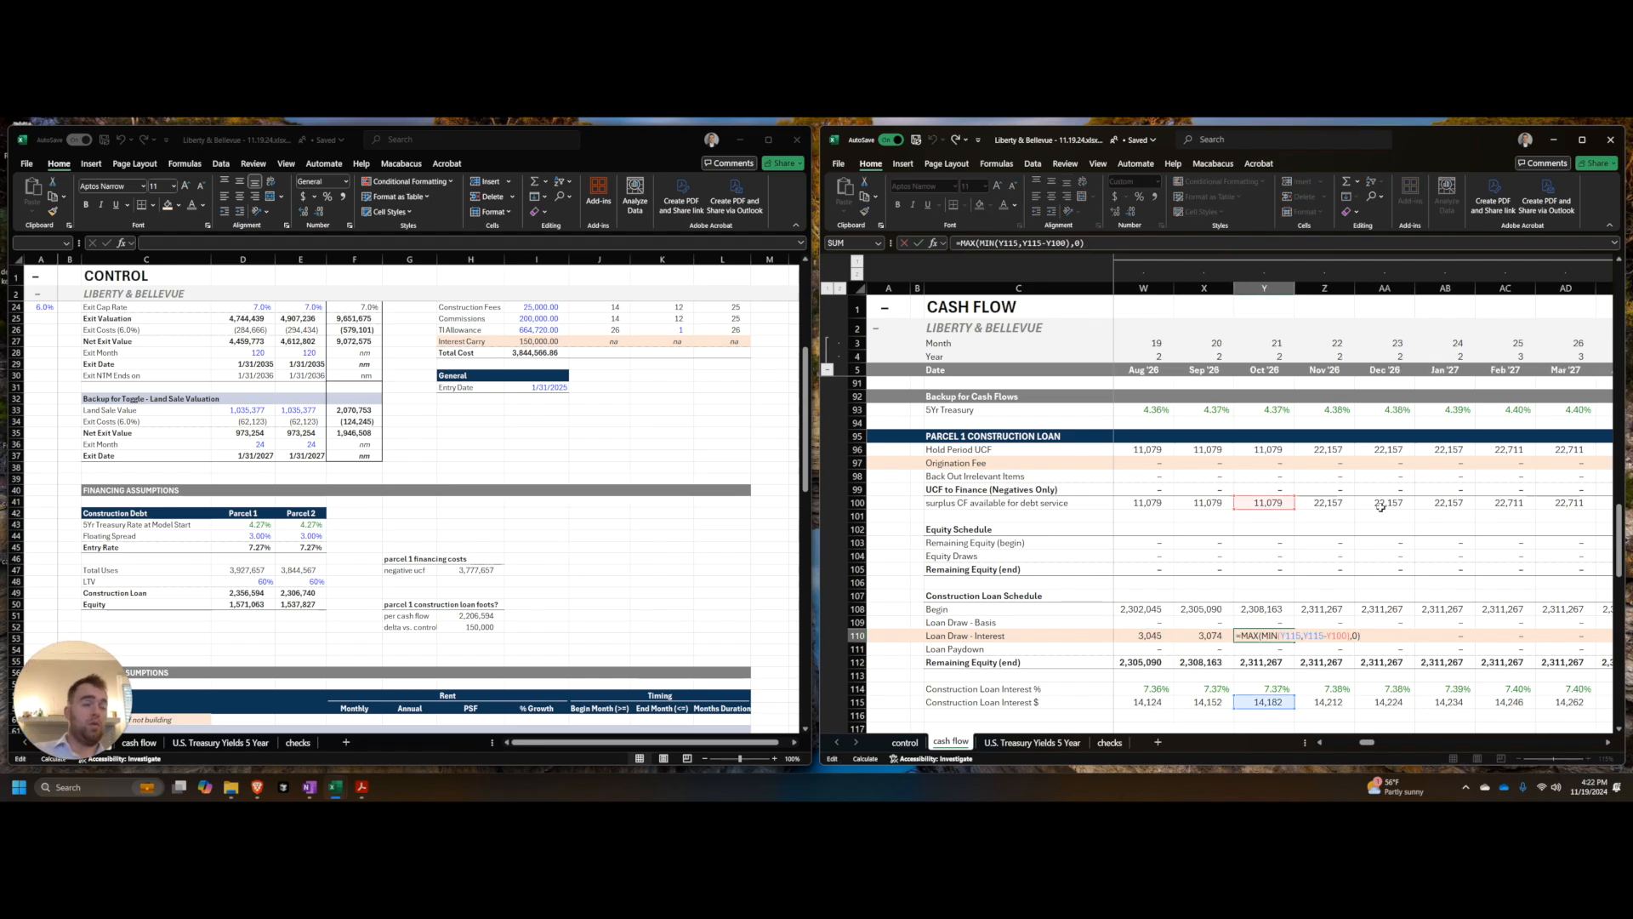
{"action": "key", "text": "Escape"}
{"action": "key", "text": "F2"}
{"action": "key", "text": "Escape"}
Step: Review the monthly Loan Draw - Interest amounts backwards from late 2026 to early 2025
{"action": "key", "text": "Right"}
{"action": "key", "text": "Left"}
{"action": "key", "text": "Left"}
{"action": "key", "text": "Left"}
{"action": "key", "text": "Left"}
{"action": "key", "text": "Left"}
{"action": "key", "text": "Left"}
{"action": "key", "text": "Left"}
{"action": "key", "text": "Left"}
{"action": "key", "text": "Left"}
{"action": "key", "text": "Left"}
{"action": "key", "text": "Left"}
{"action": "key", "text": "Left"}
{"action": "key", "text": "Left"}
{"action": "key", "text": "Left"}
{"action": "key", "text": "Left"}
{"action": "key", "text": "Left"}
{"action": "key", "text": "Left"}
{"action": "key", "text": "Left"}
{"action": "key", "text": "Left"}
{"action": "key", "text": "Left"}
{"action": "key", "text": "Right"}
{"action": "key", "text": "Right"}
{"action": "key", "text": "Right"}
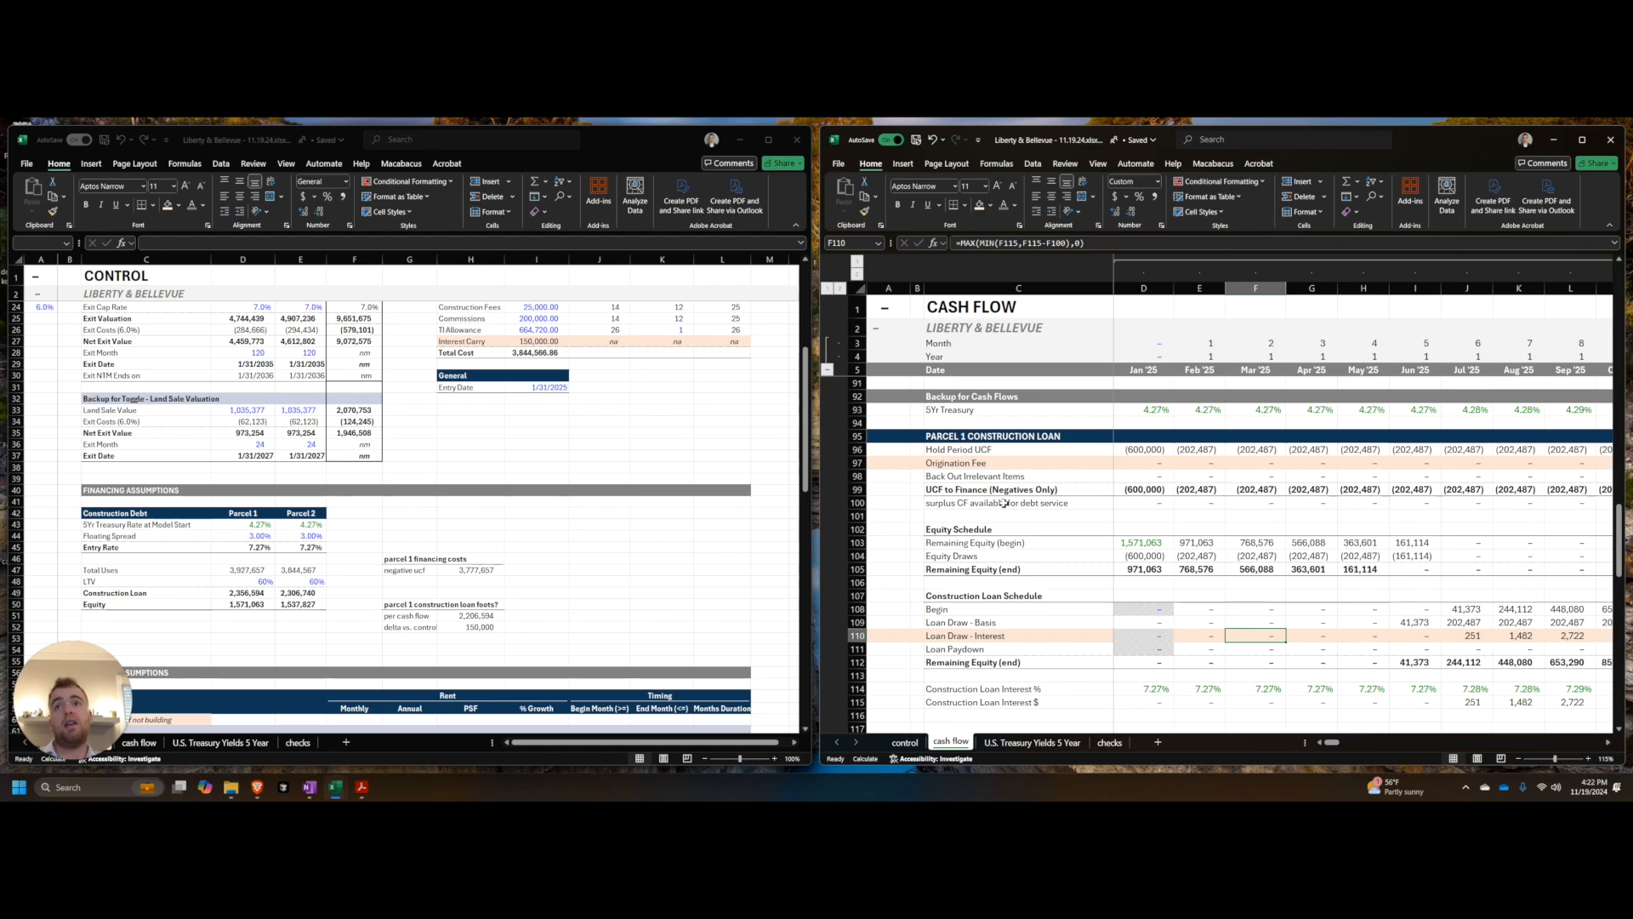
Step: Copy the Loan Draw - Interest total in EV110 from the Total column of the annual summary
{"action": "key", "text": "ctrl+Right"}
{"action": "key", "text": "ctrl+Right"}
{"action": "key", "text": "ctrl+Right"}
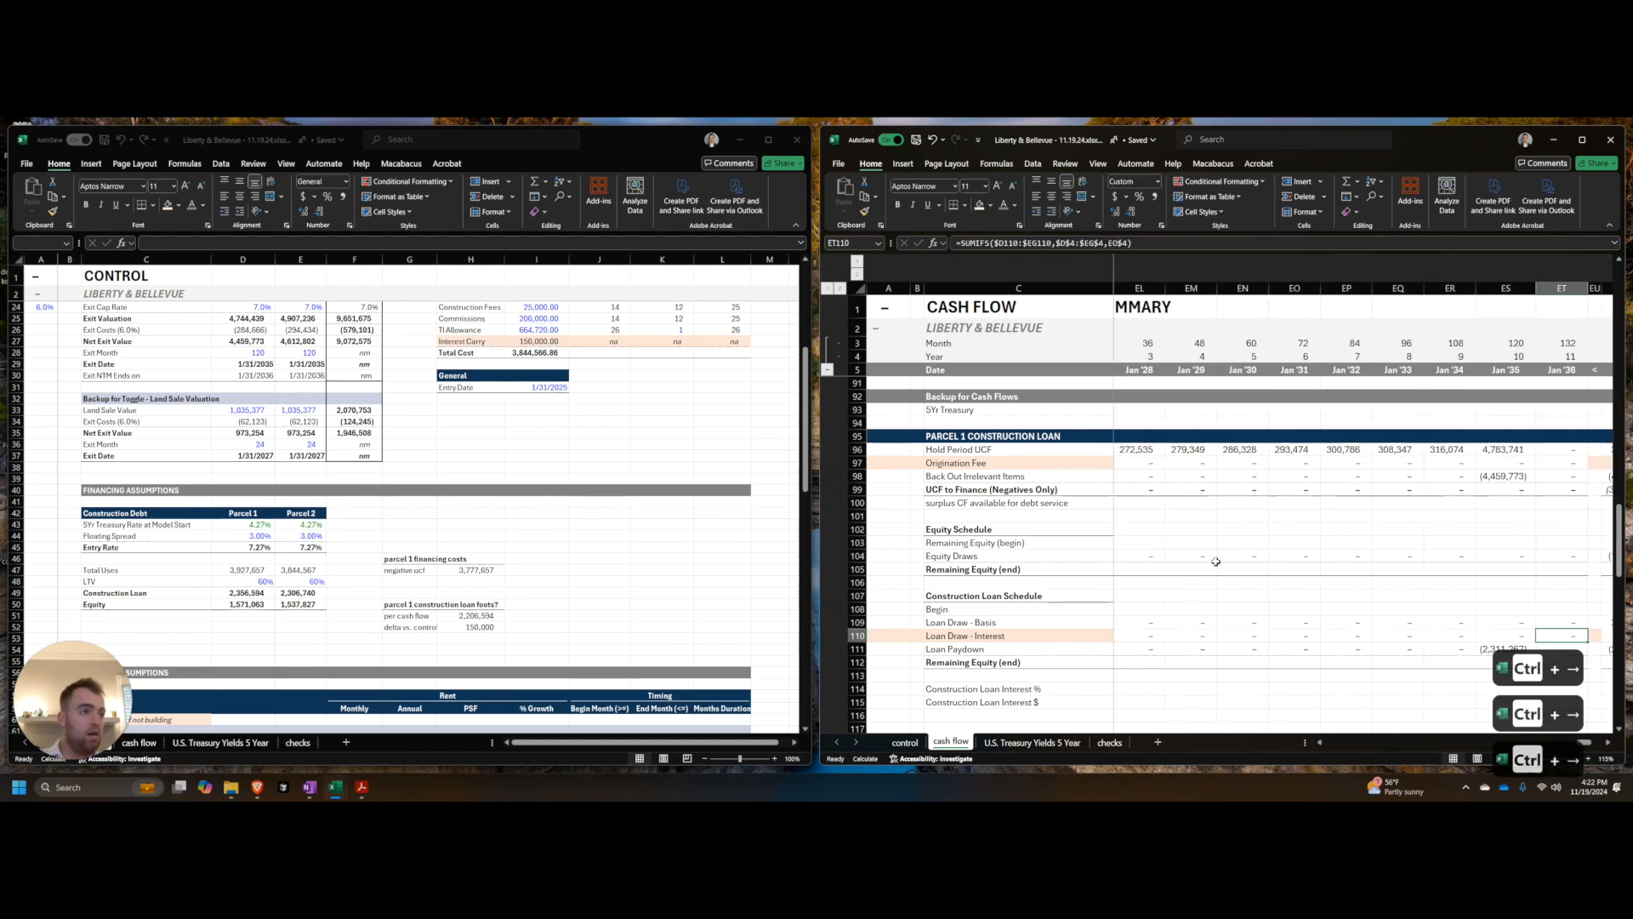
{"action": "key", "text": "ctrl+Right"}
{"action": "key", "text": "ctrl+Right"}
{"action": "key", "text": "ctrl+Left"}
{"action": "key", "text": "ctrl+c"}
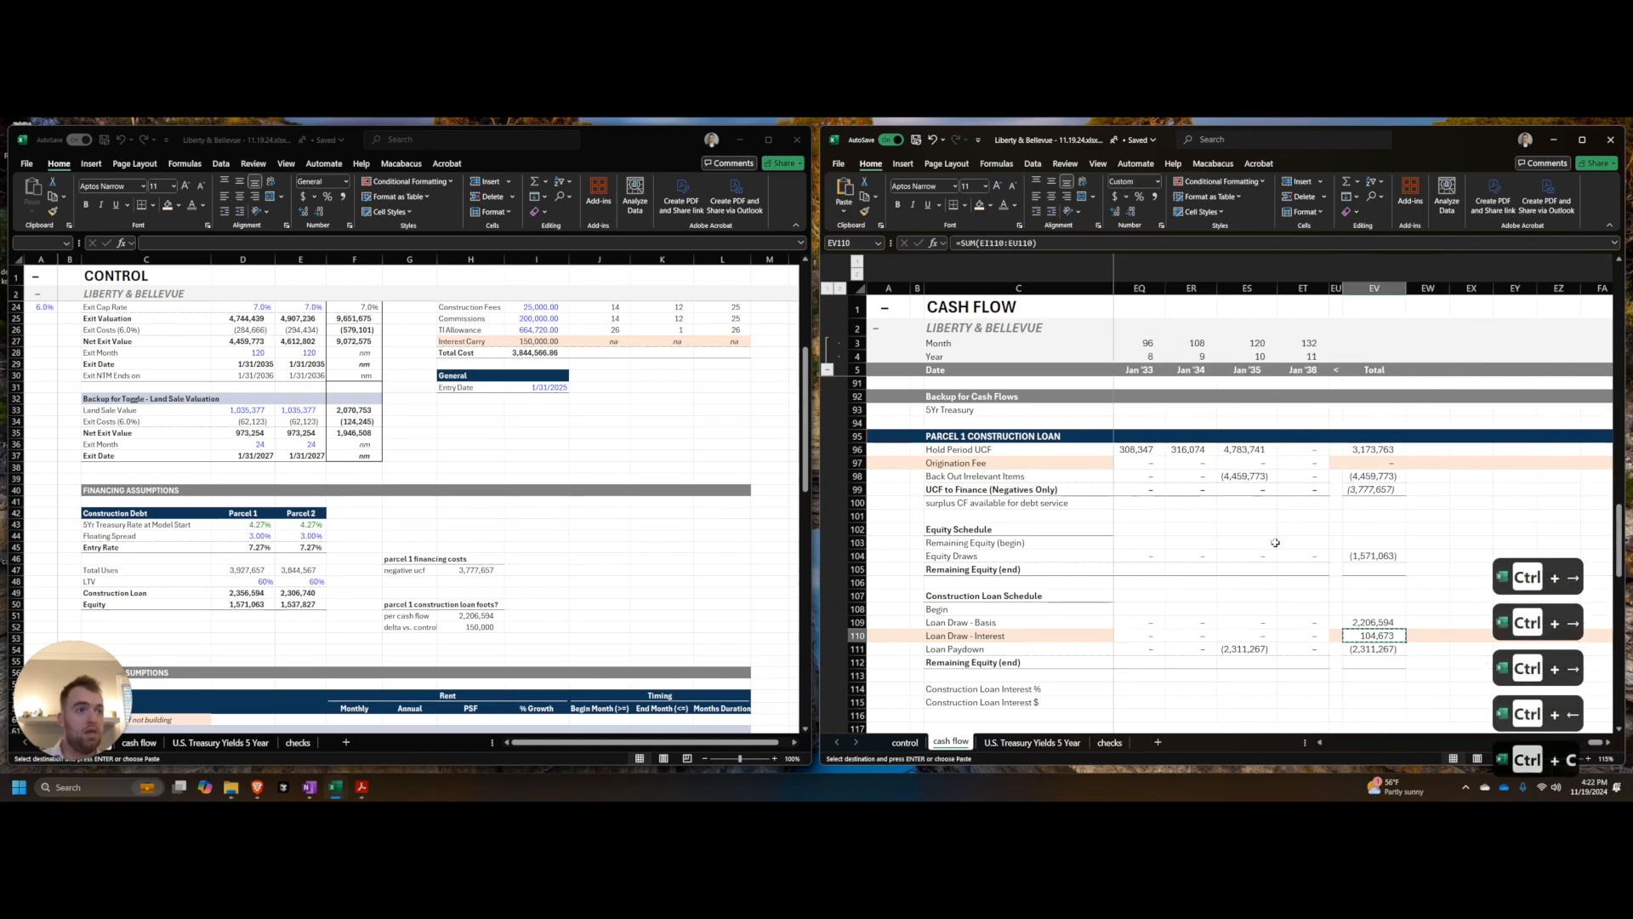
Step: Link the Parcel 1 Interest Carry cost in I16 to the copied Loan Draw - Interest total, 'cash flow'!$EV$110
{"action": "scroll", "coordinate": [537, 407], "scroll_direction": "up", "scroll_amount": 5}
{"action": "left_click", "coordinate": [536, 387]}
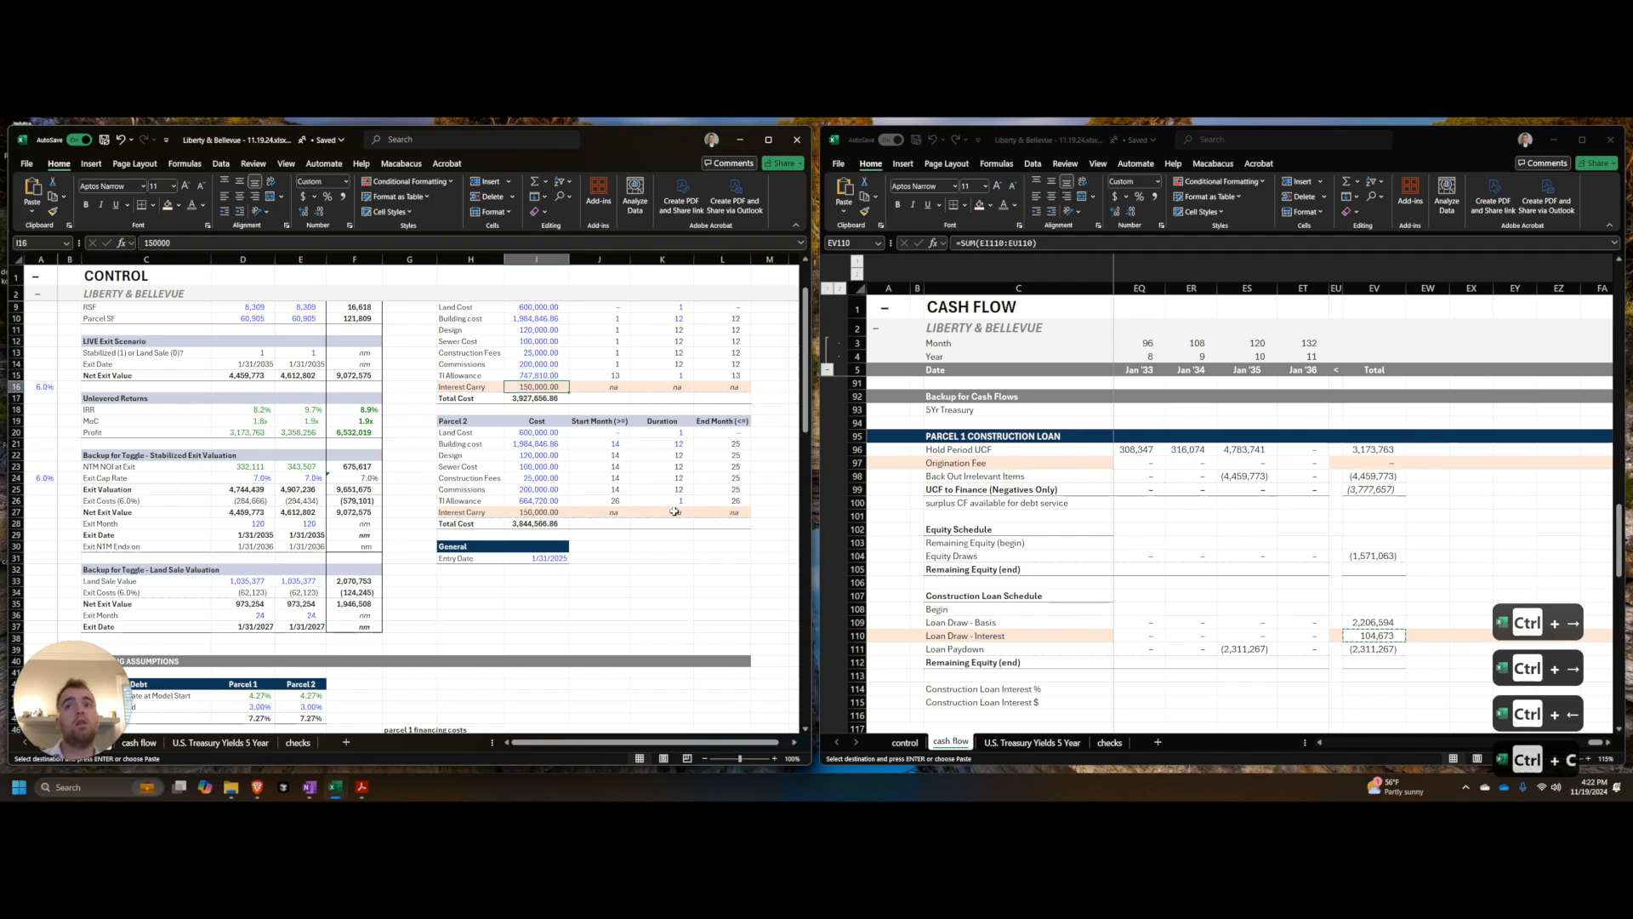
{"action": "key", "text": "alt+e"}
{"action": "key", "text": "s"}
{"action": "key", "text": "v"}
{"action": "key", "text": "Return"}
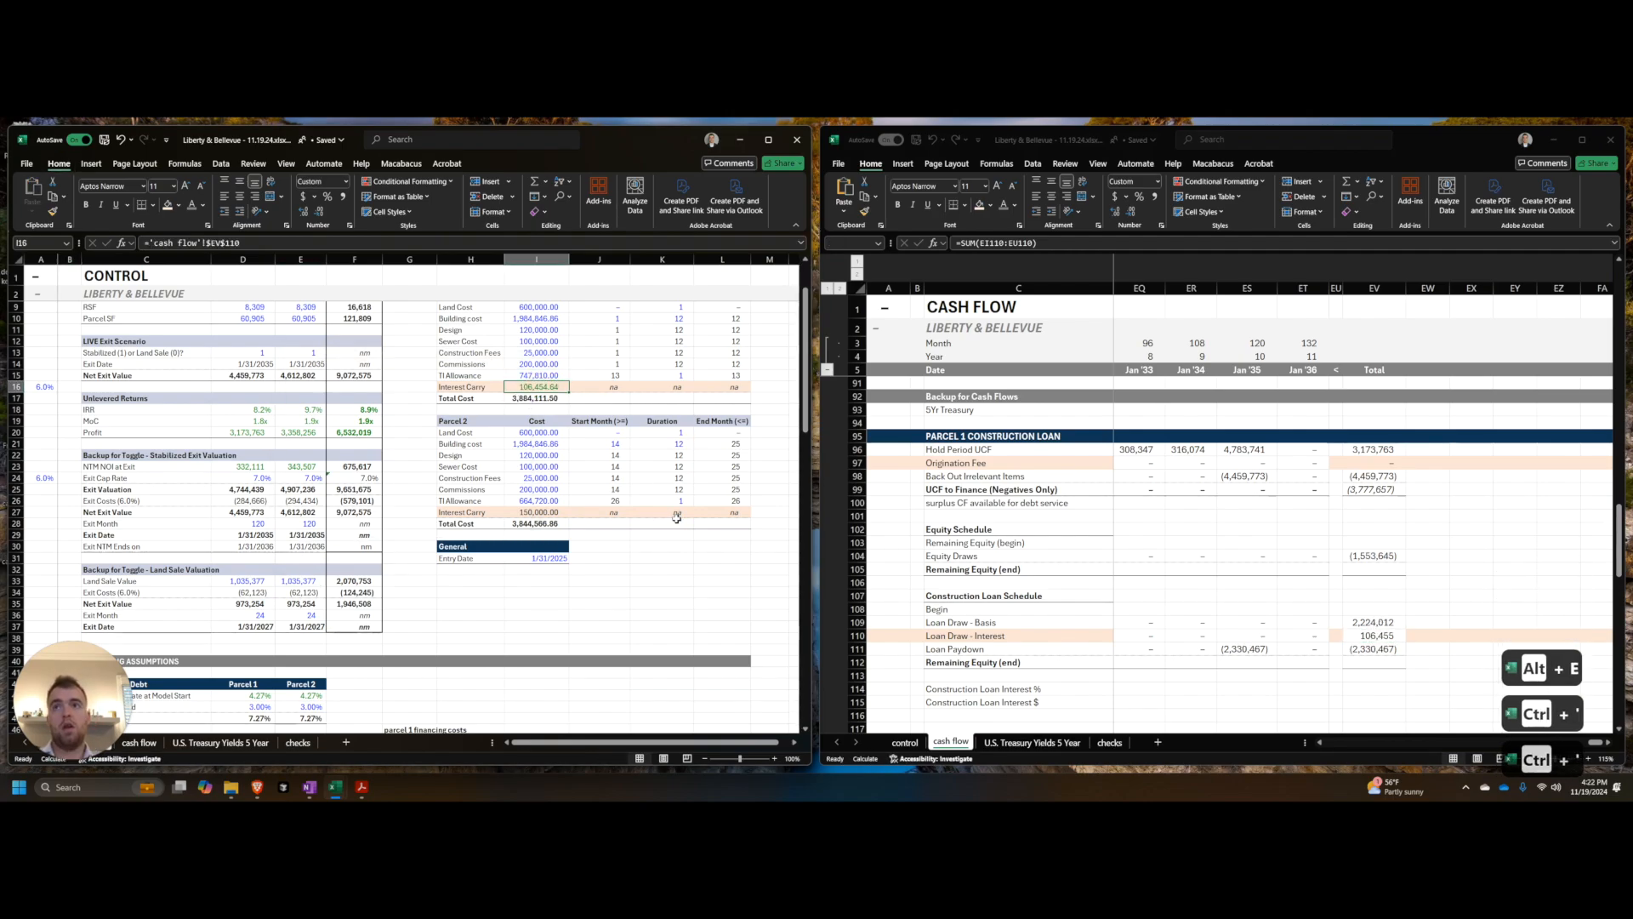
{"action": "left_click", "coordinate": [1258, 585]}
{"action": "key", "text": "Home"}
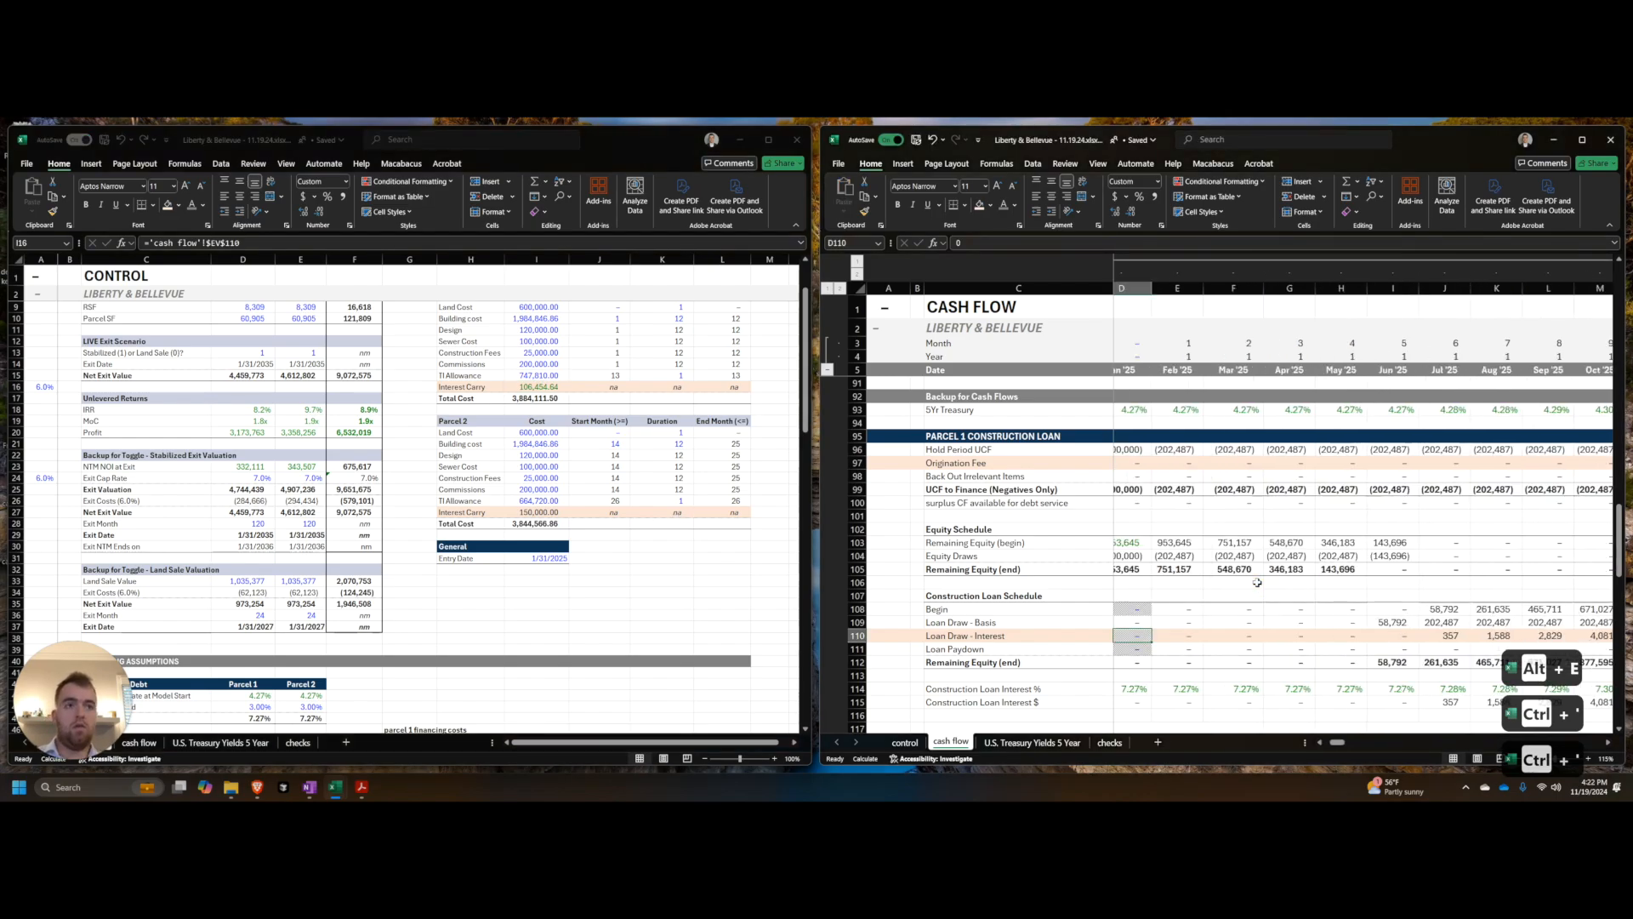
Step: Add an "interest reserve" line under negative ucf in the parcel 1 financing costs, linked to 'cash flow'!EV110 with comma number formatting
{"action": "left_click", "coordinate": [583, 534]}
{"action": "scroll", "coordinate": [583, 534], "scroll_direction": "down", "scroll_amount": 3}
{"action": "scroll", "coordinate": [520, 583], "scroll_direction": "down", "scroll_amount": 2}
{"action": "left_click", "coordinate": [476, 570]}
{"action": "left_click", "coordinate": [408, 583]}
{"action": "type", "text": "interest reserve"}
{"action": "key", "text": "Tab"}
{"action": "type", "text": "="}
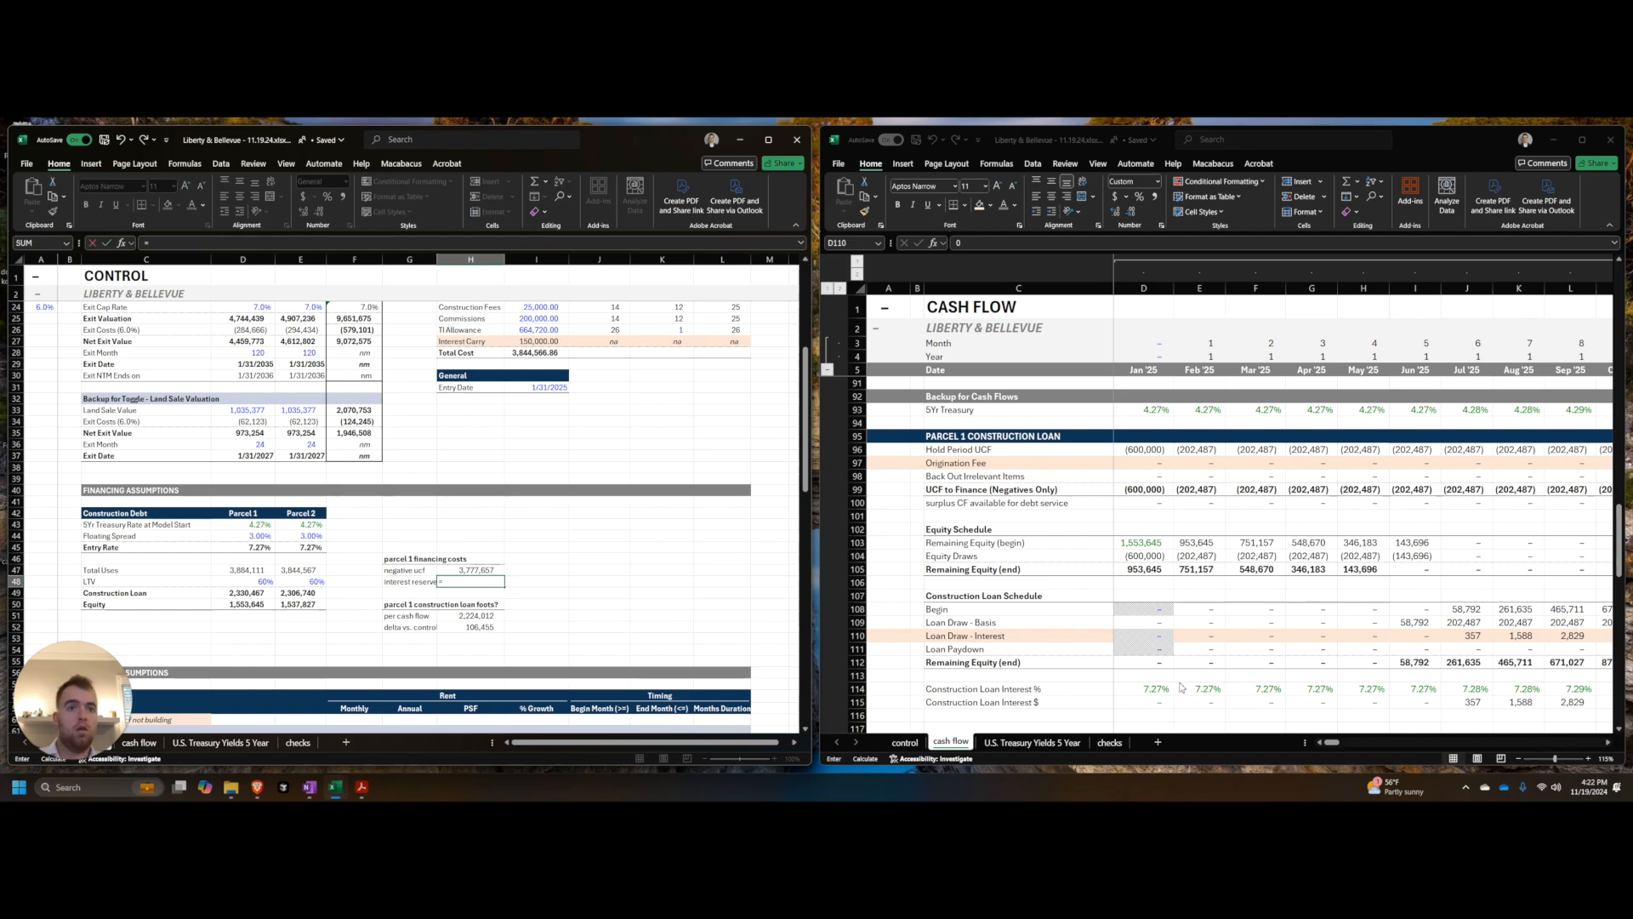
{"action": "left_click", "coordinate": [1206, 635]}
{"action": "key", "text": "ctrl+Right"}
{"action": "key", "text": "ctrl+Right"}
{"action": "key", "text": "ctrl+Right"}
{"action": "key", "text": "ctrl+Right"}
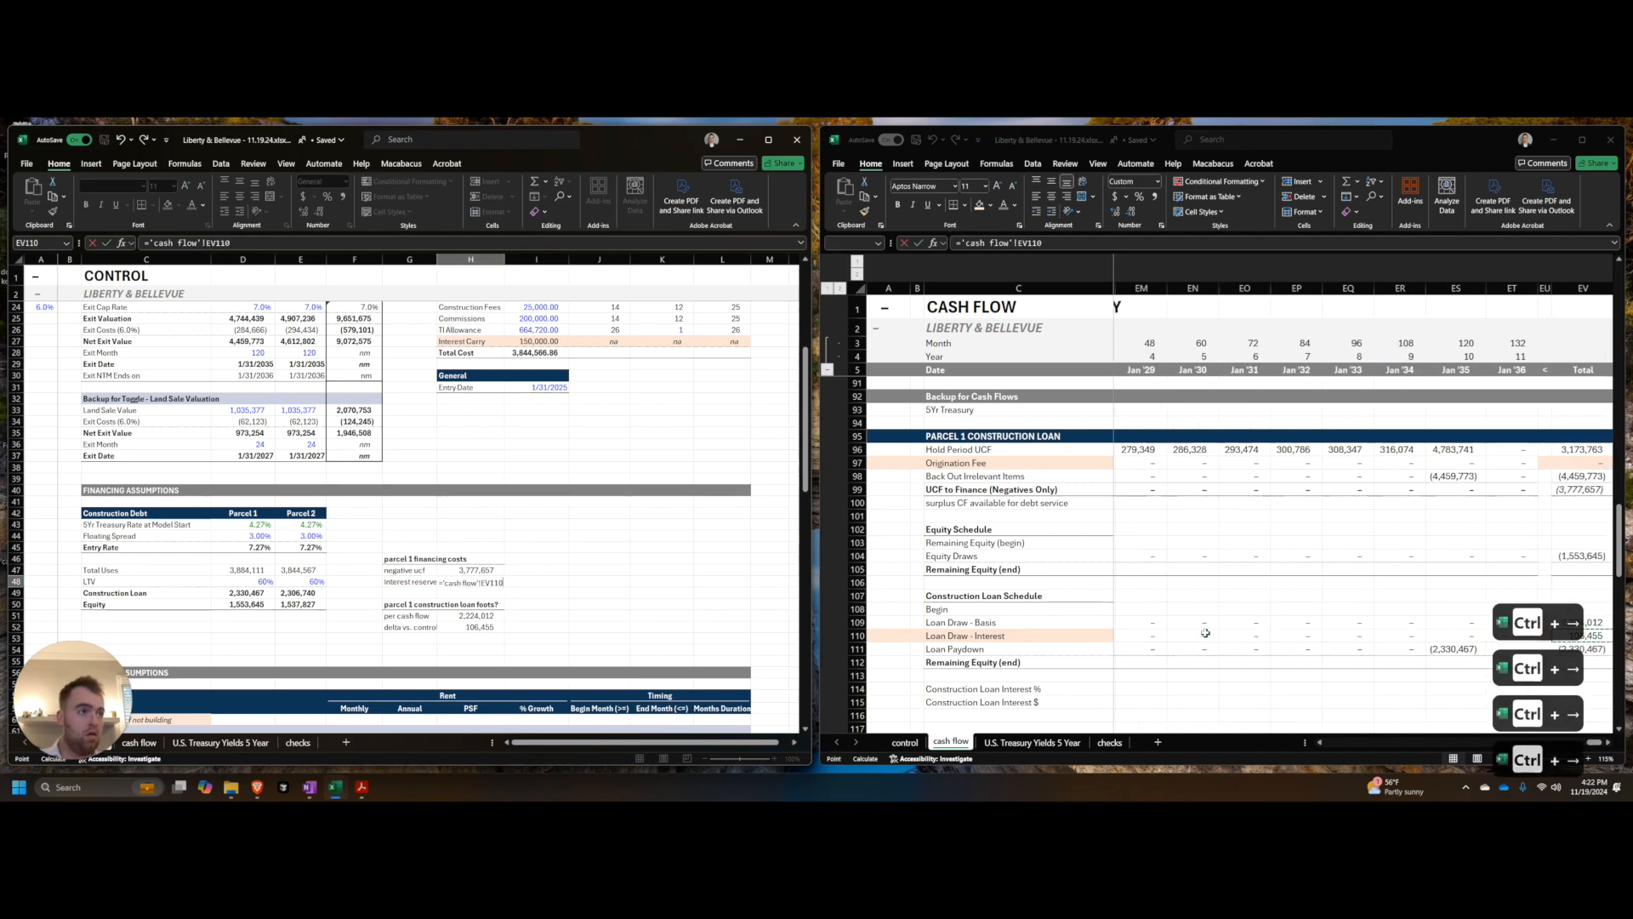
{"action": "key", "text": "Return"}
{"action": "key", "text": "ctrl+shift+1"}
Step: Move the "parcel 1 construction loan foots?" block down so that it starts at row 52
{"action": "key", "text": "Down"}
{"action": "key", "text": "shift+Right"}
{"action": "key", "text": "shift+Down"}
{"action": "key", "text": "shift+Down"}
{"action": "key", "text": "ctrl+x"}
{"action": "key", "text": "Down"}
{"action": "key", "text": "Down"}
{"action": "key", "text": "Return"}
Step: Add a "total uses per cash flow" line in row 49 that sums negative ucf and interest reserve
{"action": "key", "text": "Up"}
{"action": "key", "text": "Up"}
{"action": "key", "text": "Up"}
{"action": "type", "text": "total uses per cash flow"}
{"action": "key", "text": "Tab"}
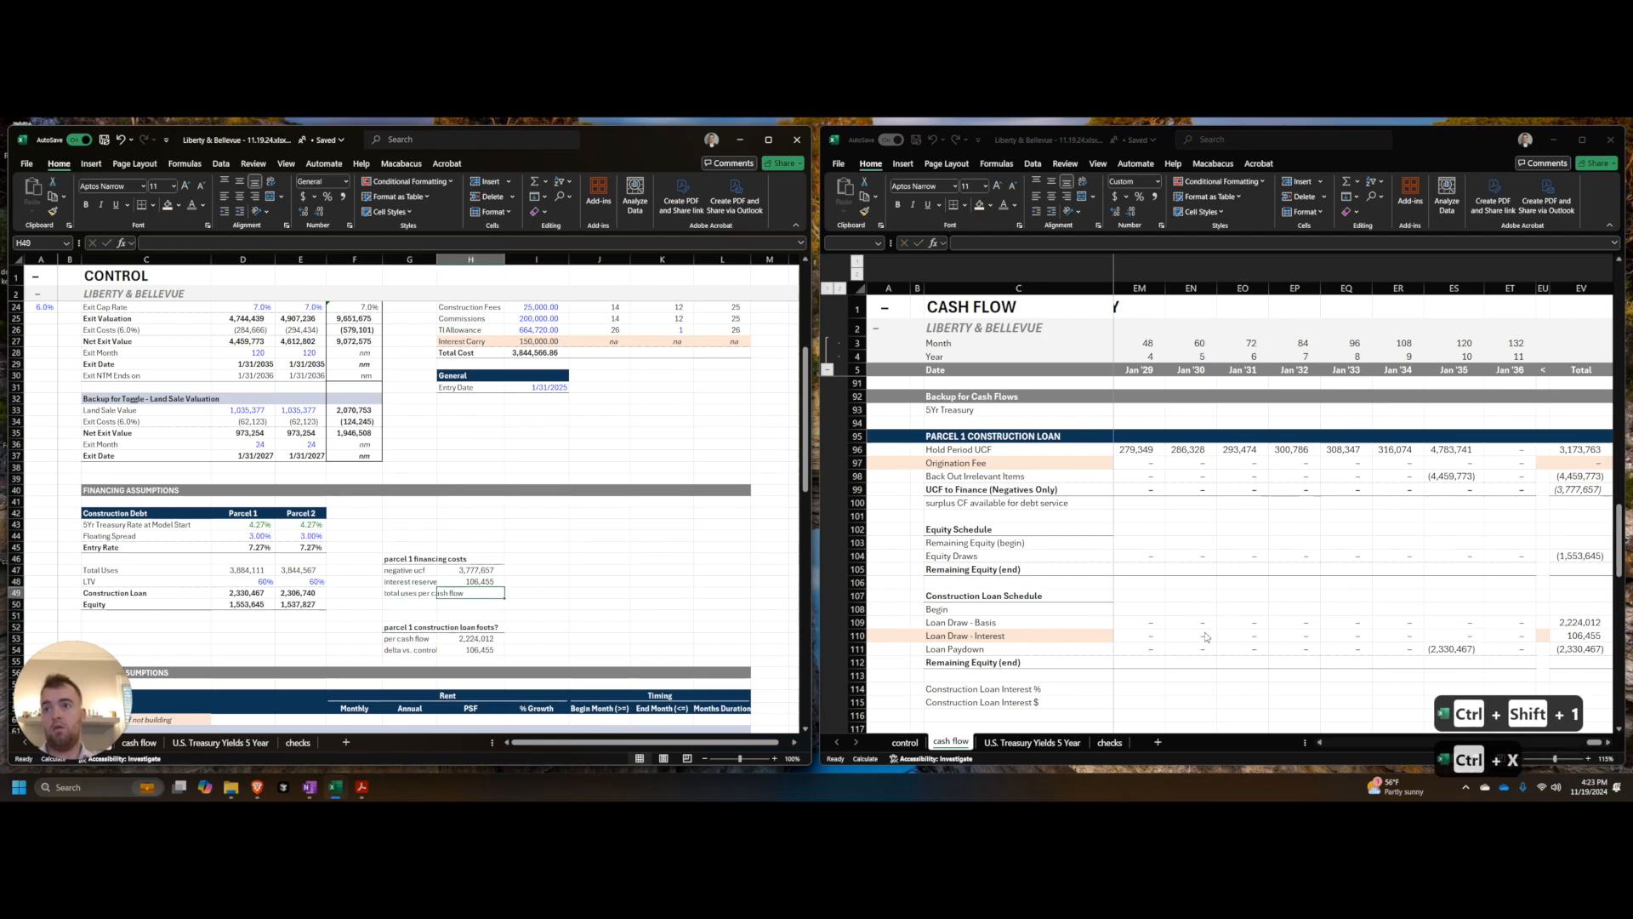
{"action": "type", "text": "=sum("}
{"action": "key", "text": "Up"}
{"action": "key", "text": "shift+Up"}
{"action": "key", "text": "Return"}
Step: Add a "matches control?" line in row 50 that subtracts Parcel 1 Total Uses from the total uses per cash flow
{"action": "key", "text": "Up"}
{"action": "key", "text": "Right"}
{"action": "key", "text": "Left"}
{"action": "key", "text": "Down"}
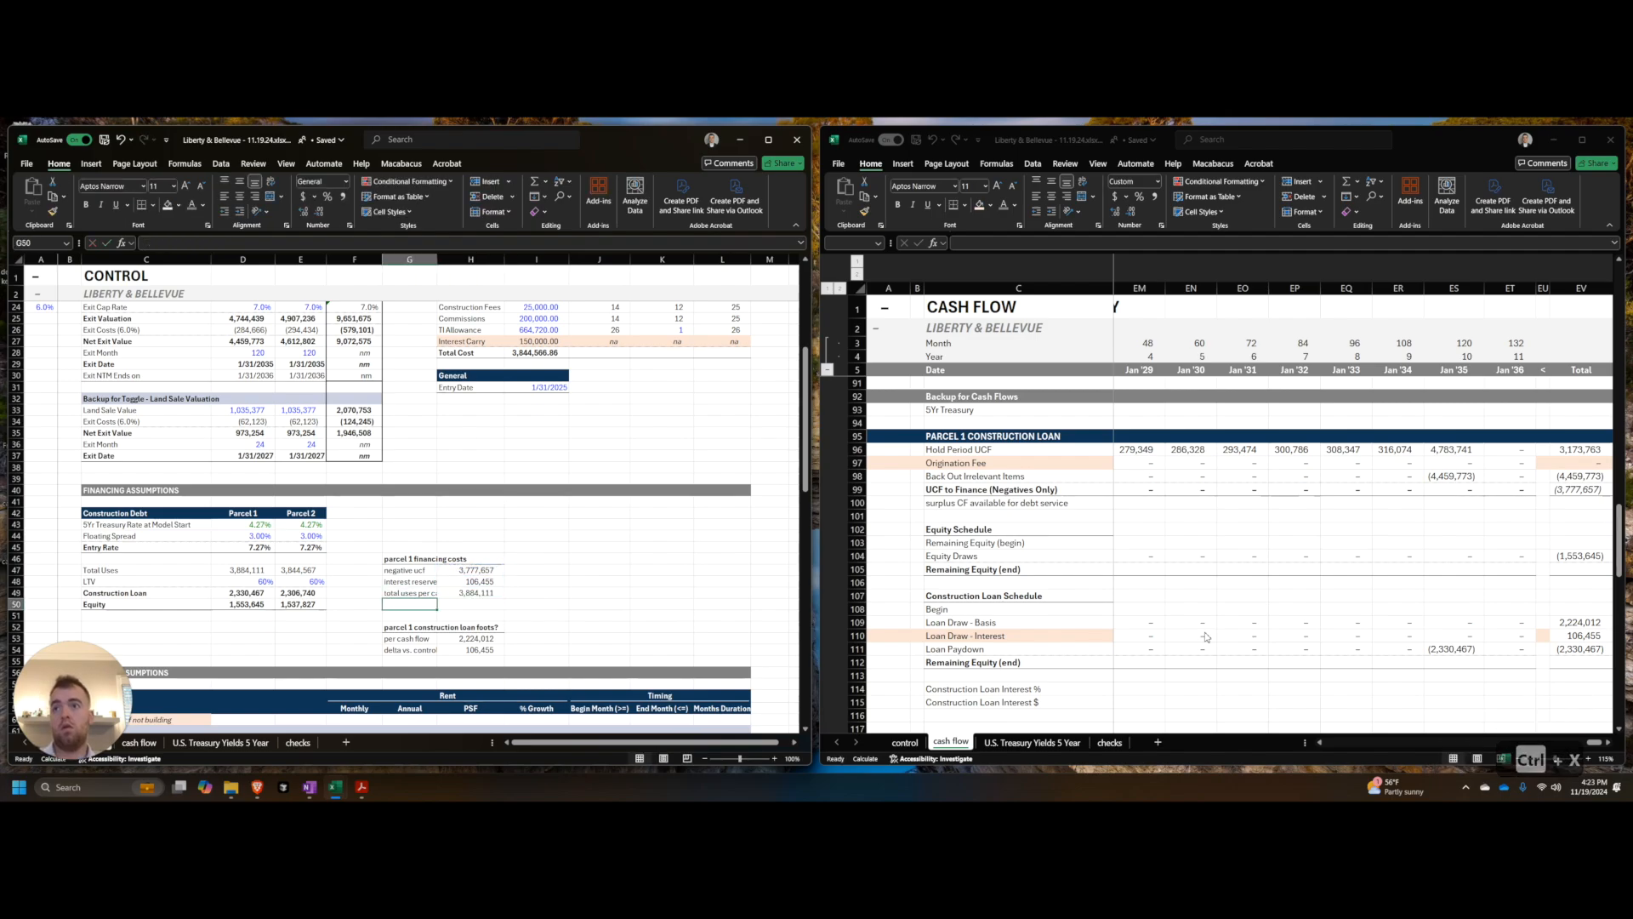
{"action": "type", "text": "matches control"}
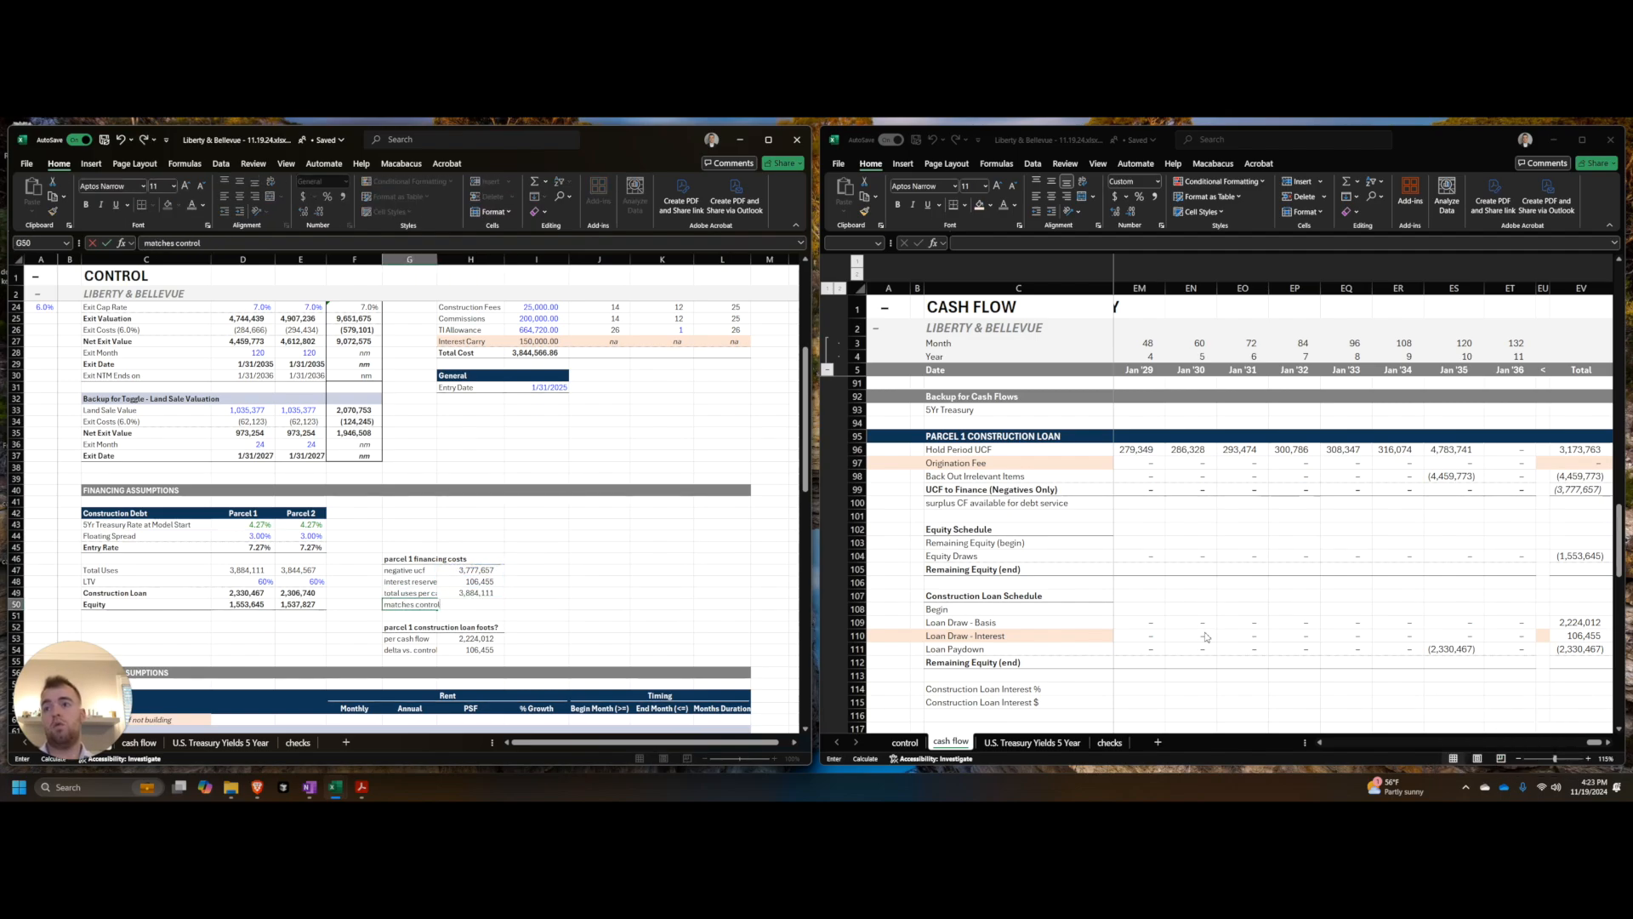
{"action": "key", "text": "Right"}
{"action": "type", "text": "+"}
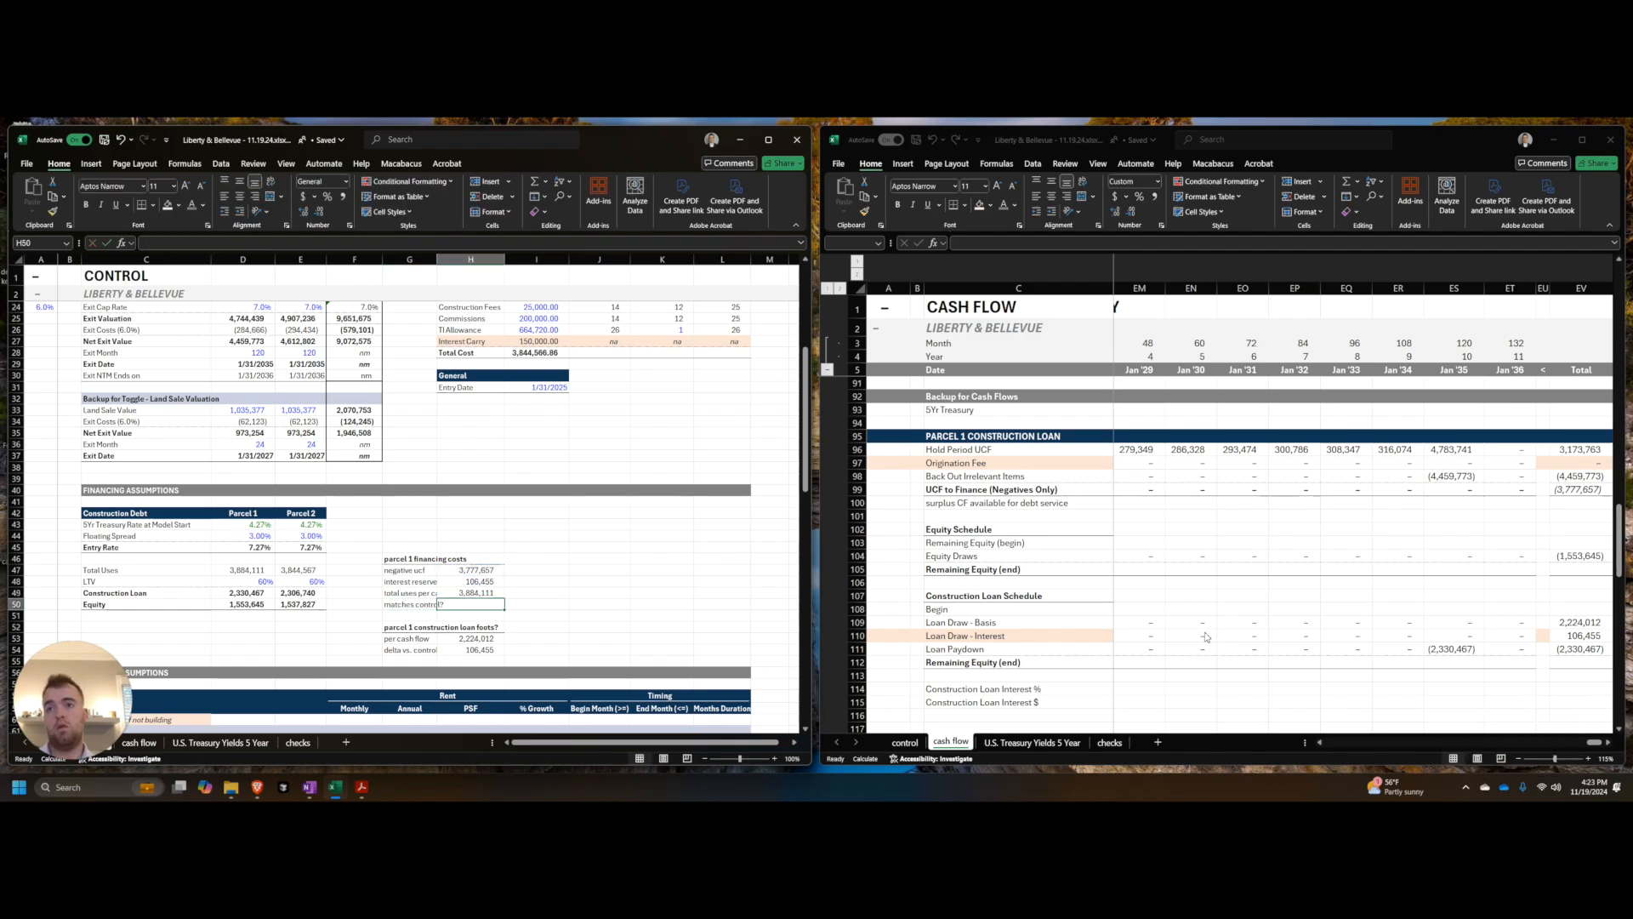
{"action": "key", "text": "Left"}
{"action": "key", "text": "Left"}
{"action": "key", "text": "Left"}
{"action": "key", "text": "Left"}
{"action": "key", "text": "Up"}
{"action": "key", "text": "Up"}
{"action": "key", "text": "Up"}
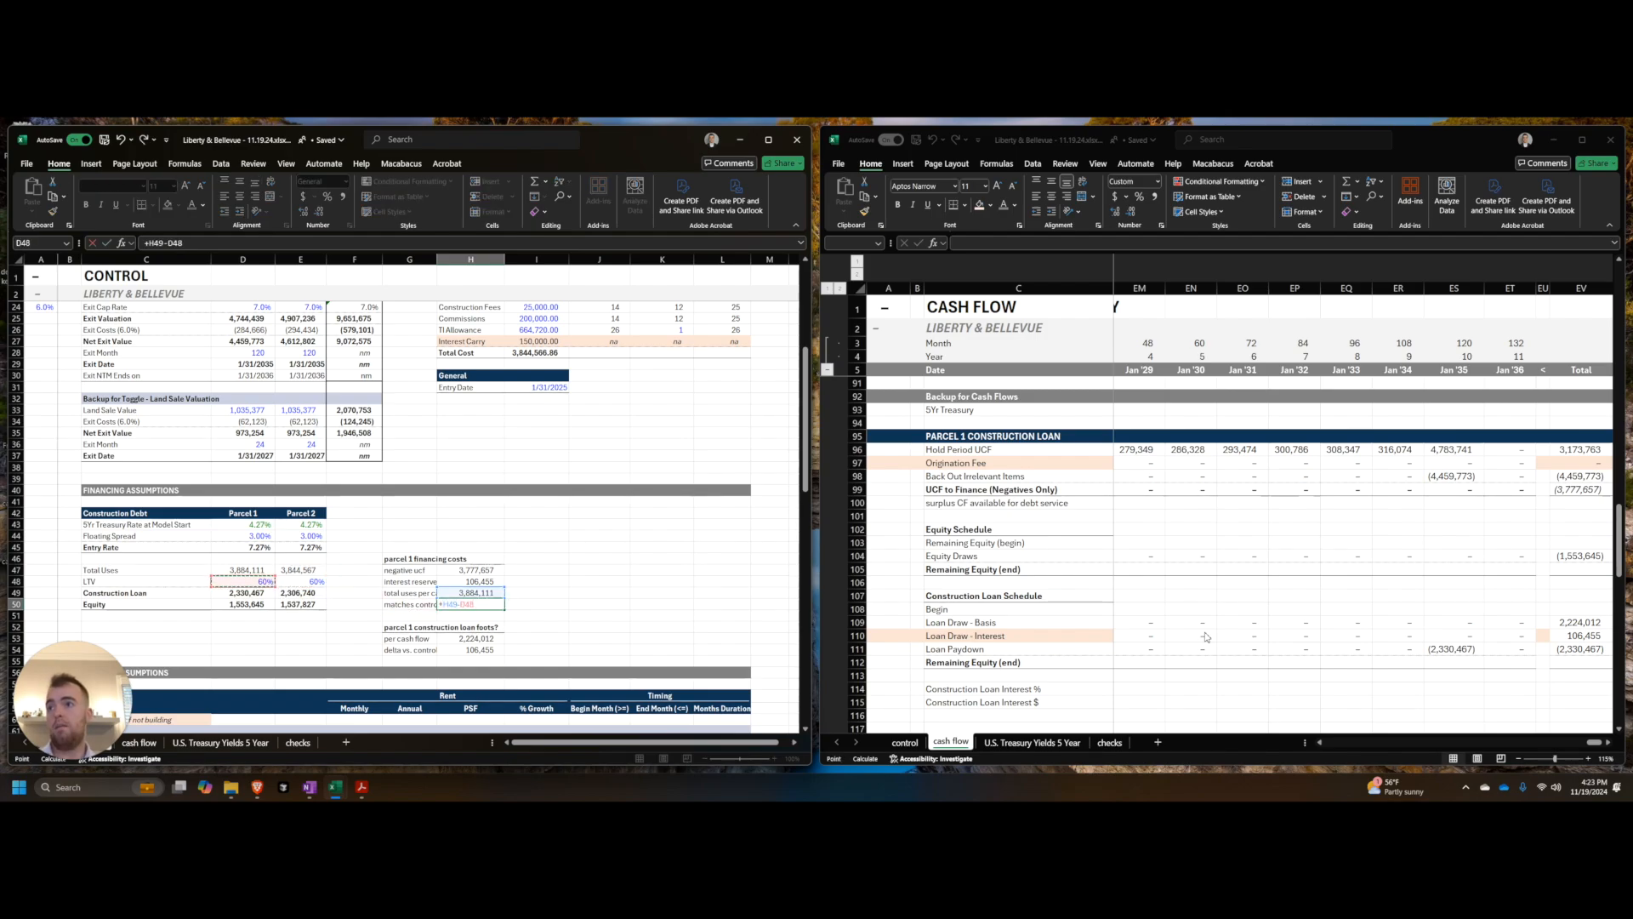
{"action": "key", "text": "Return"}
Step: Inspect the delta vs. control formula in H54 and force a full recalculation of the workbook
{"action": "key", "text": "Left"}
{"action": "key", "text": "Down"}
{"action": "key", "text": "Down"}
{"action": "key", "text": "Down"}
{"action": "key", "text": "Down"}
{"action": "key", "text": "Right"}
{"action": "key", "text": "F2"}
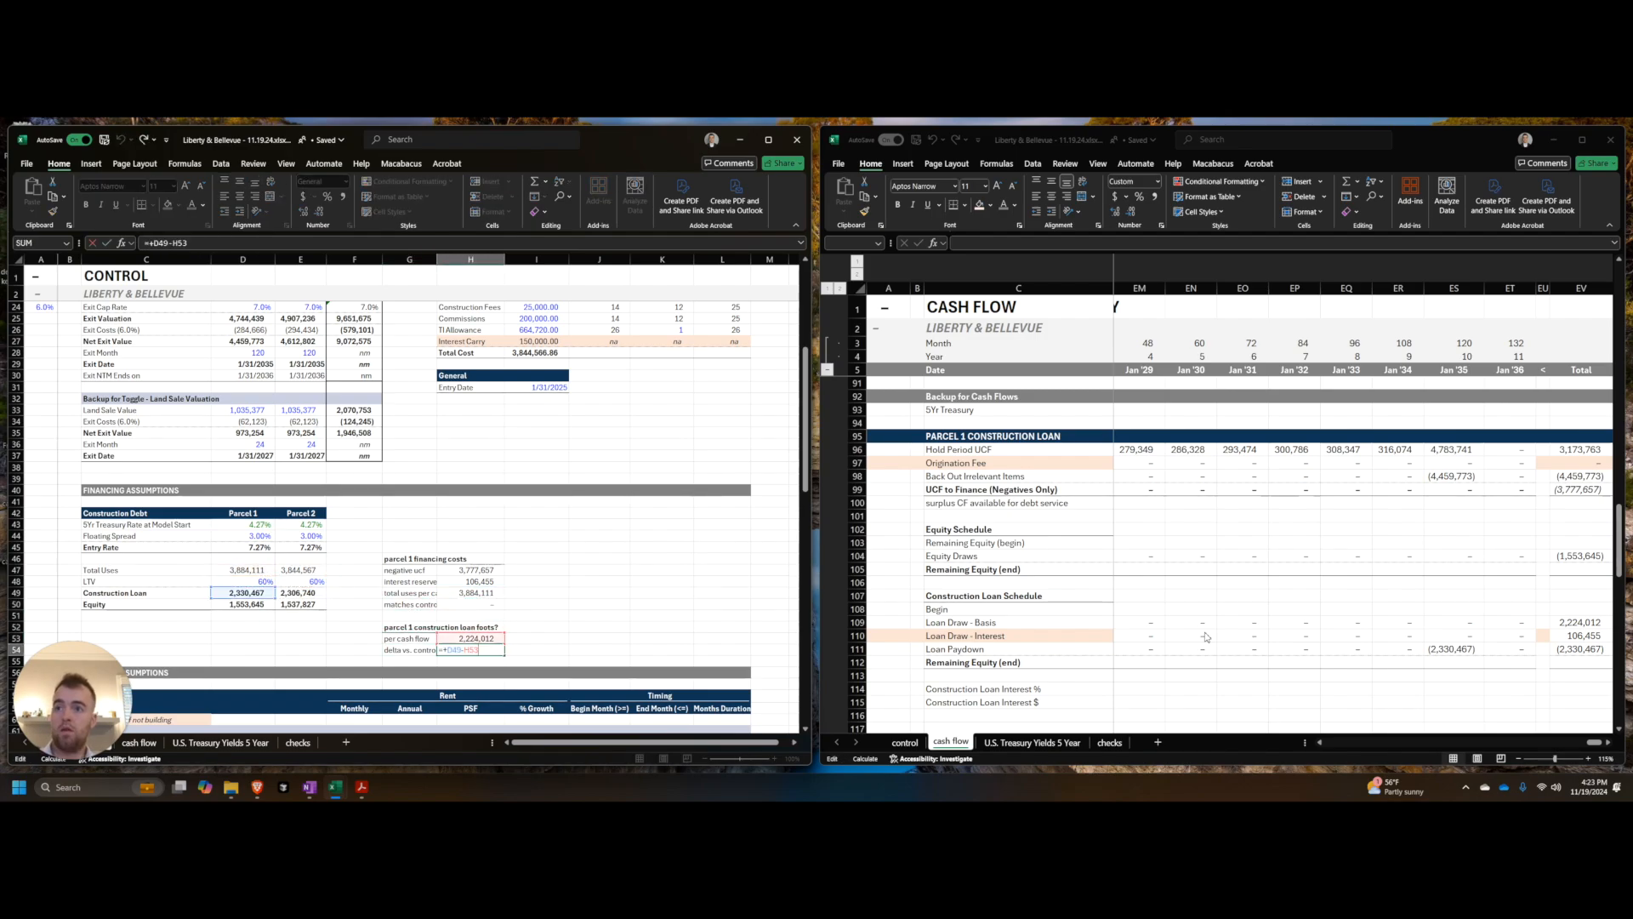
{"action": "key", "text": "Return"}
{"action": "key", "text": "ctrl+alt+F9"}
{"action": "key", "text": "ctrl+alt+F9"}
{"action": "key", "text": "ctrl+alt+F9"}
{"action": "key", "text": "ctrl+alt+F9"}
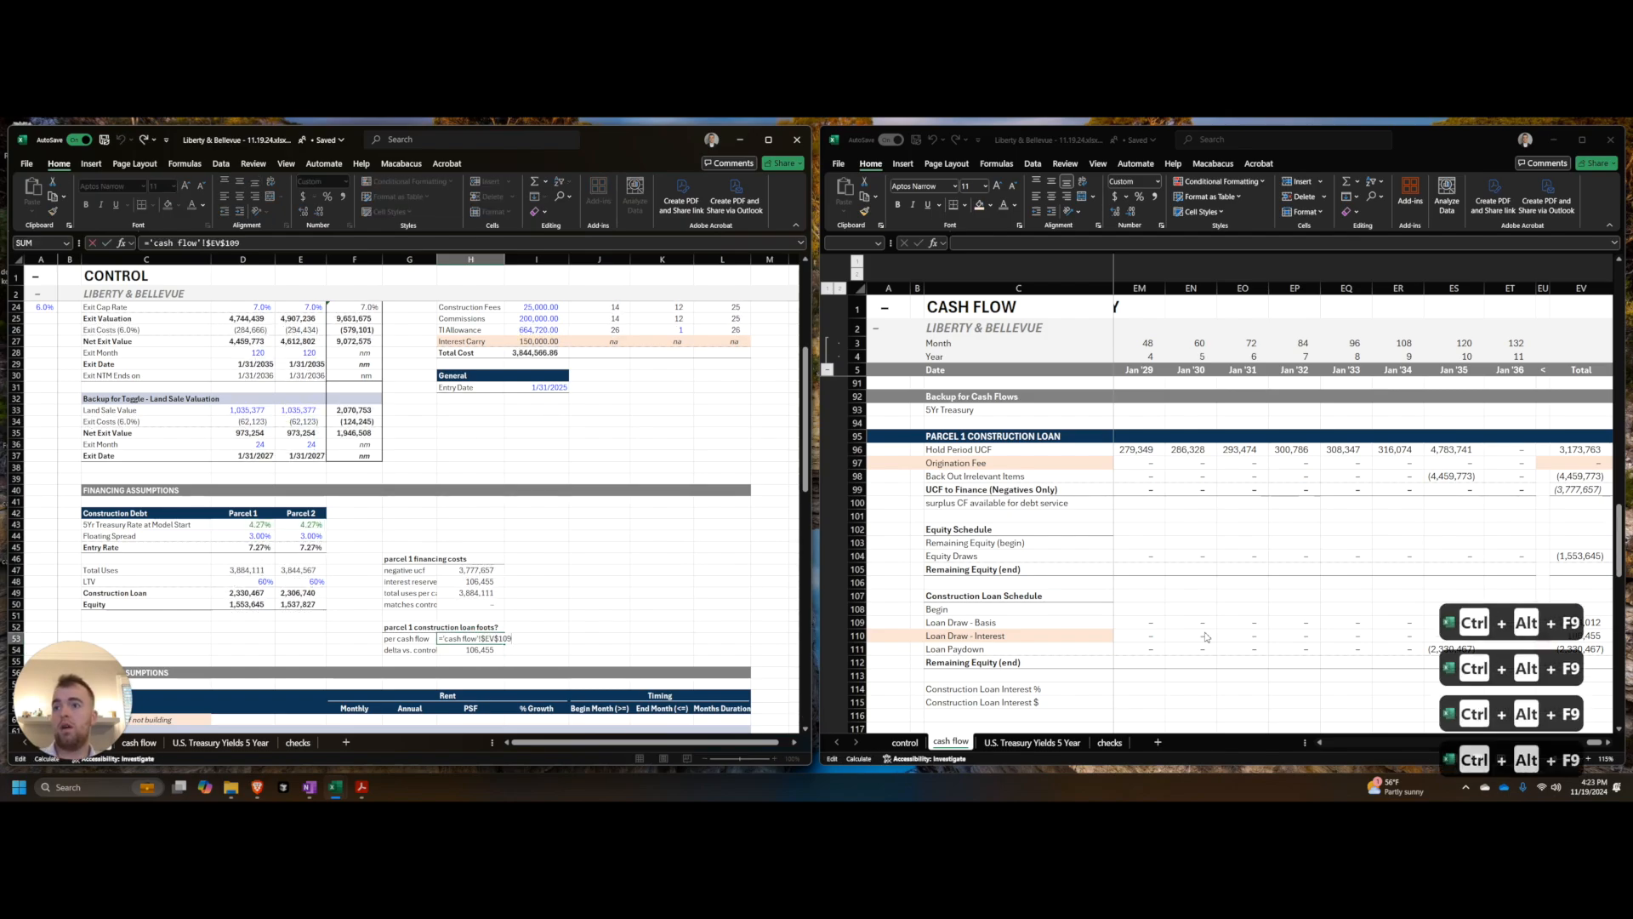
Step: Trace the per cash flow loan amount in H53 and change its formula to =SUM('cash flow'!$EV$109:$EV$110)
{"action": "key", "text": "ctrl+bracketleft"}
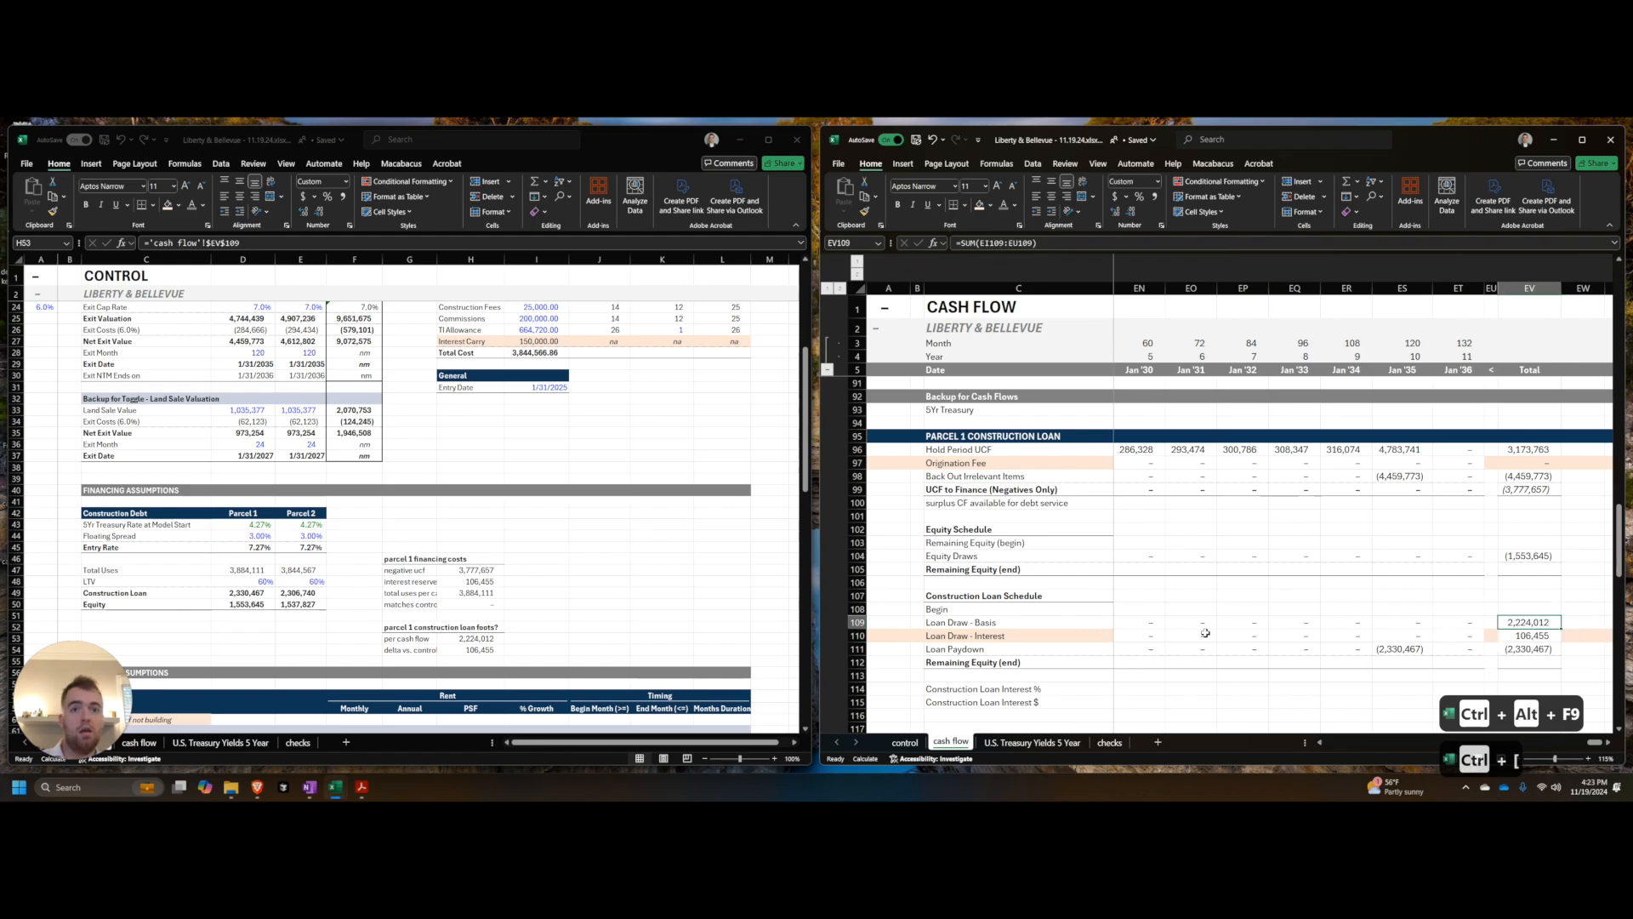
{"action": "key", "text": "Down"}
{"action": "key", "text": "alt+Tab"}
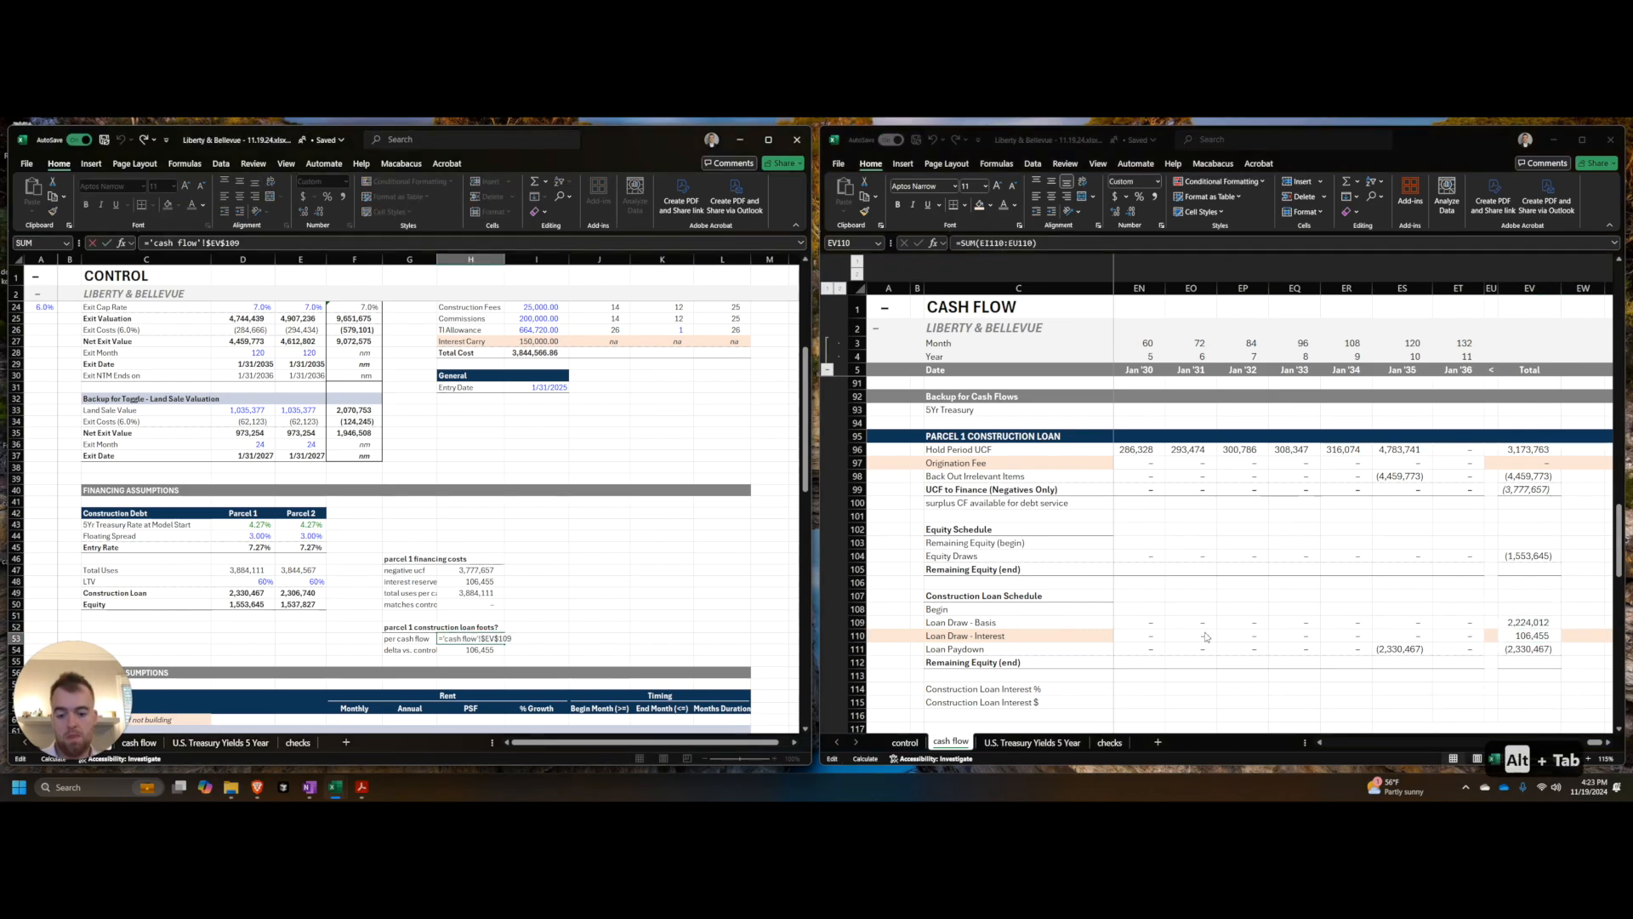
{"action": "type", "text": "ev"}
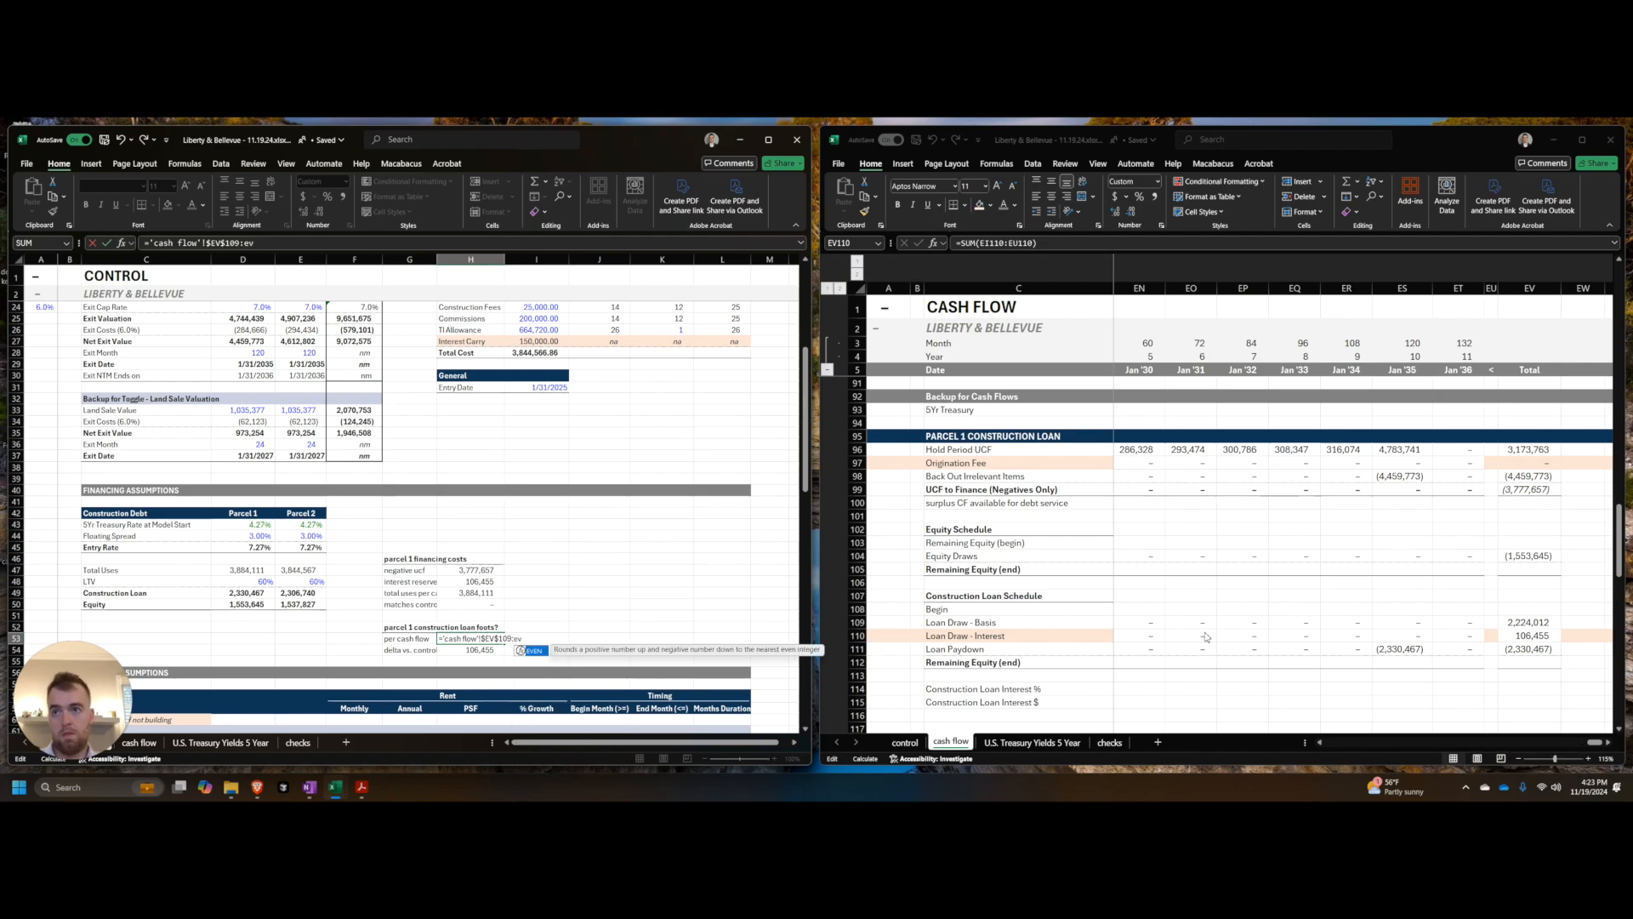
{"action": "type", "text": "110"}
{"action": "key", "text": "F4"}
{"action": "key", "text": "Home"}
{"action": "key", "text": "Right"}
{"action": "type", "text": "sum("}
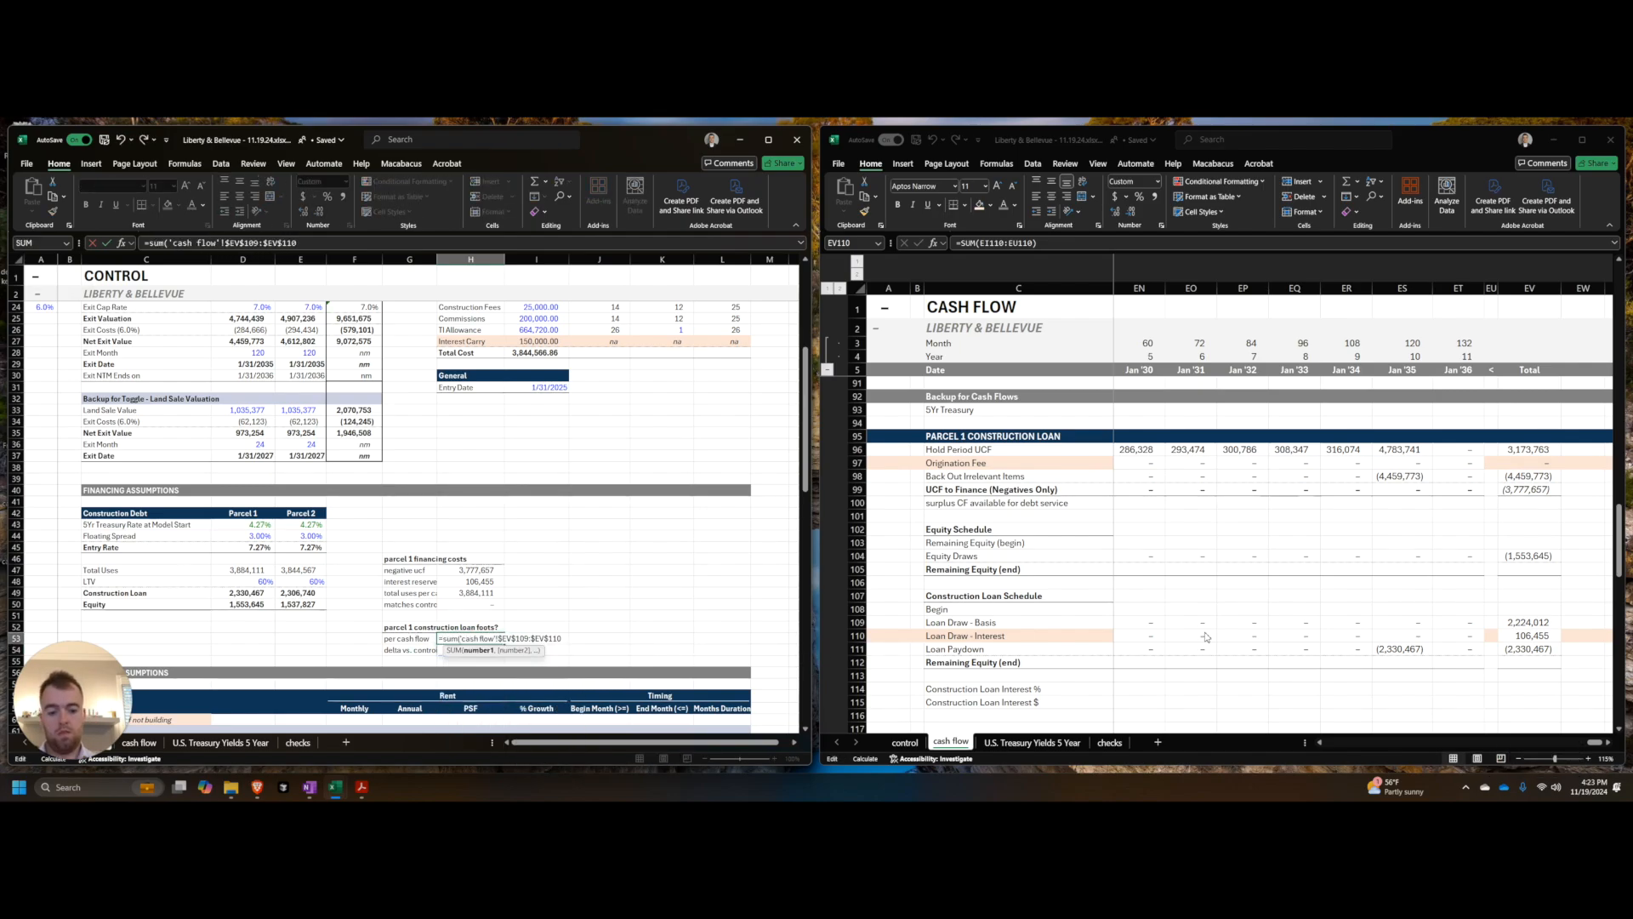
{"action": "key", "text": "ctrl+Return"}
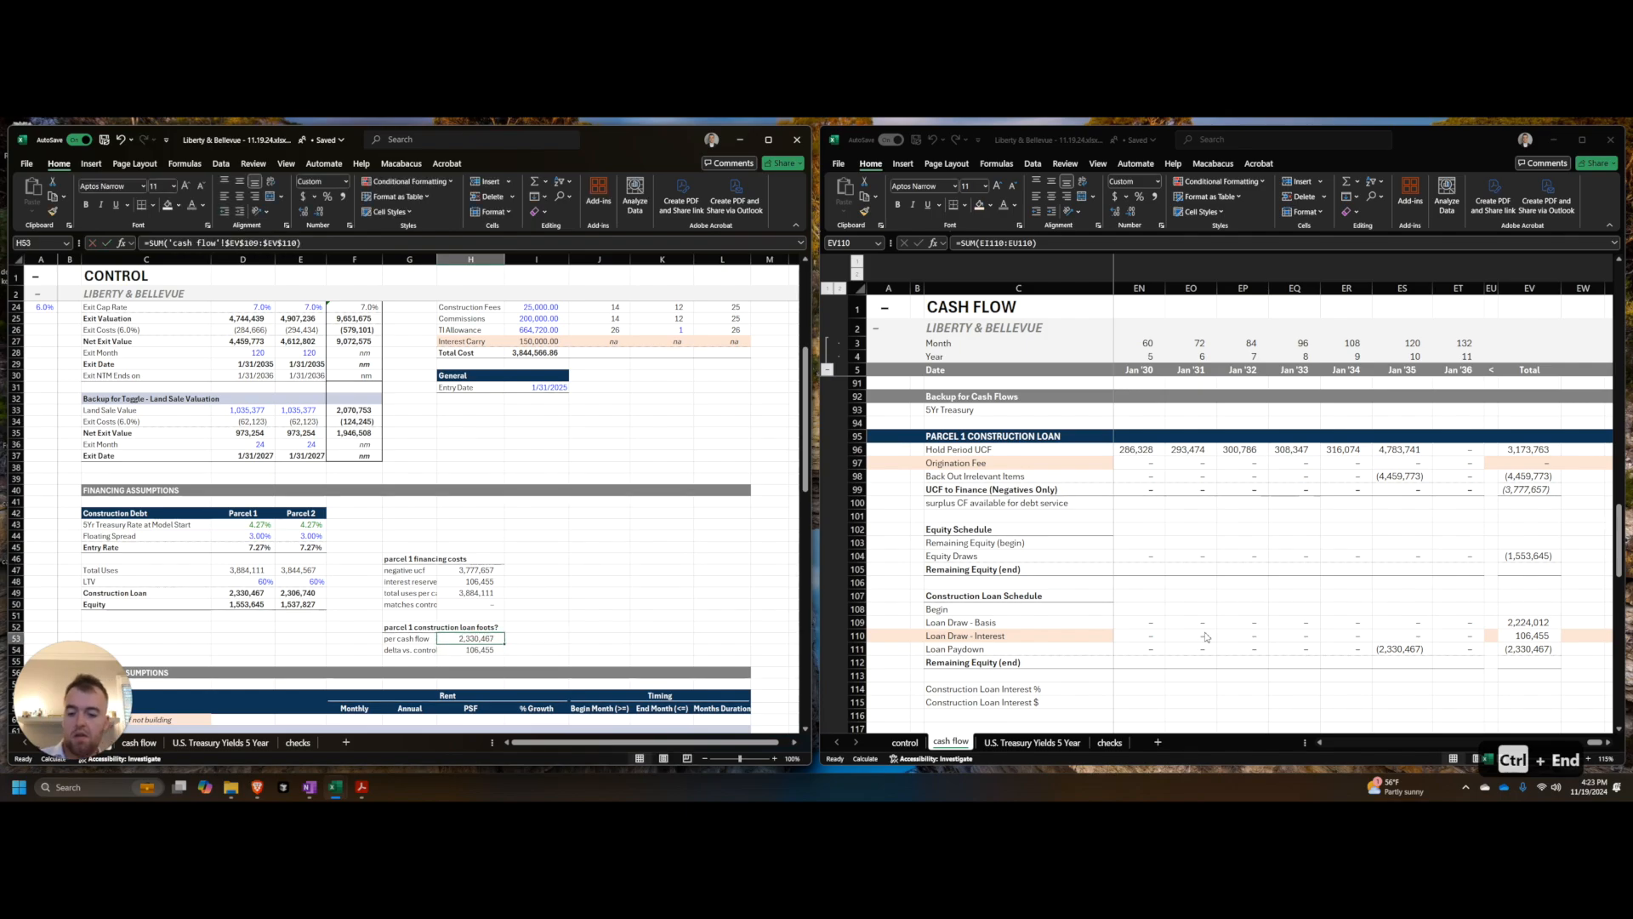
Step: Enter centered "parcel 1" column headers in H46 and H52 above the financing costs and loan foots checks
{"action": "key", "text": "Left"}
{"action": "key", "text": "ctrl+Up"}
{"action": "key", "text": "ctrl+shift+Right"}
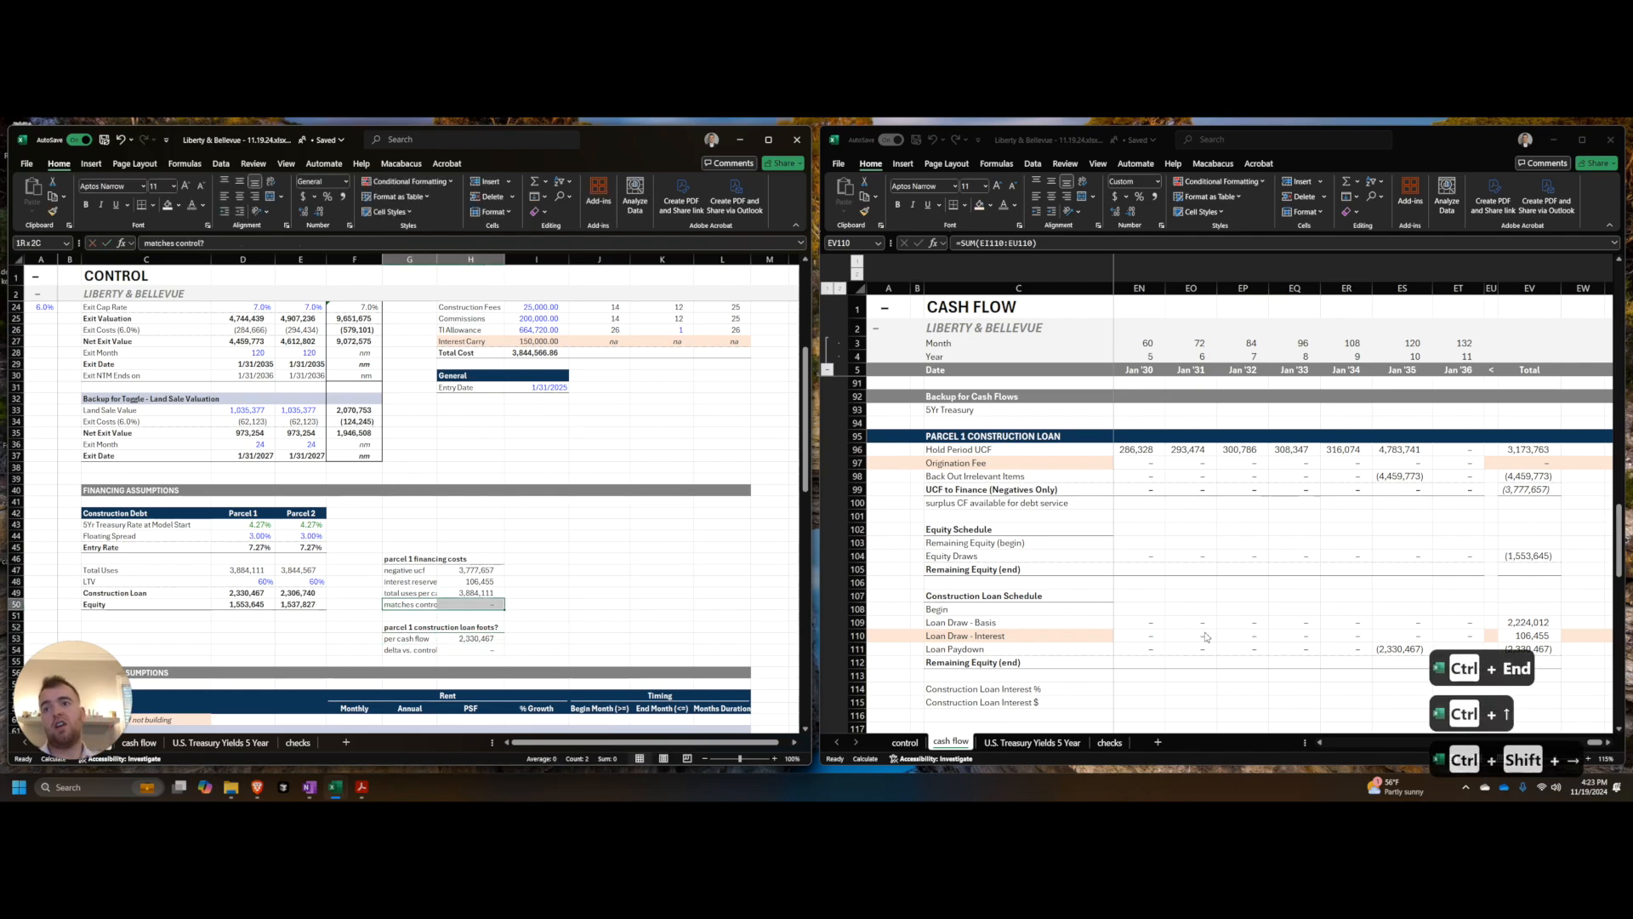
{"action": "key", "text": "Right"}
{"action": "key", "text": "Up"}
{"action": "key", "text": "Up"}
{"action": "key", "text": "Up"}
{"action": "key", "text": "Up"}
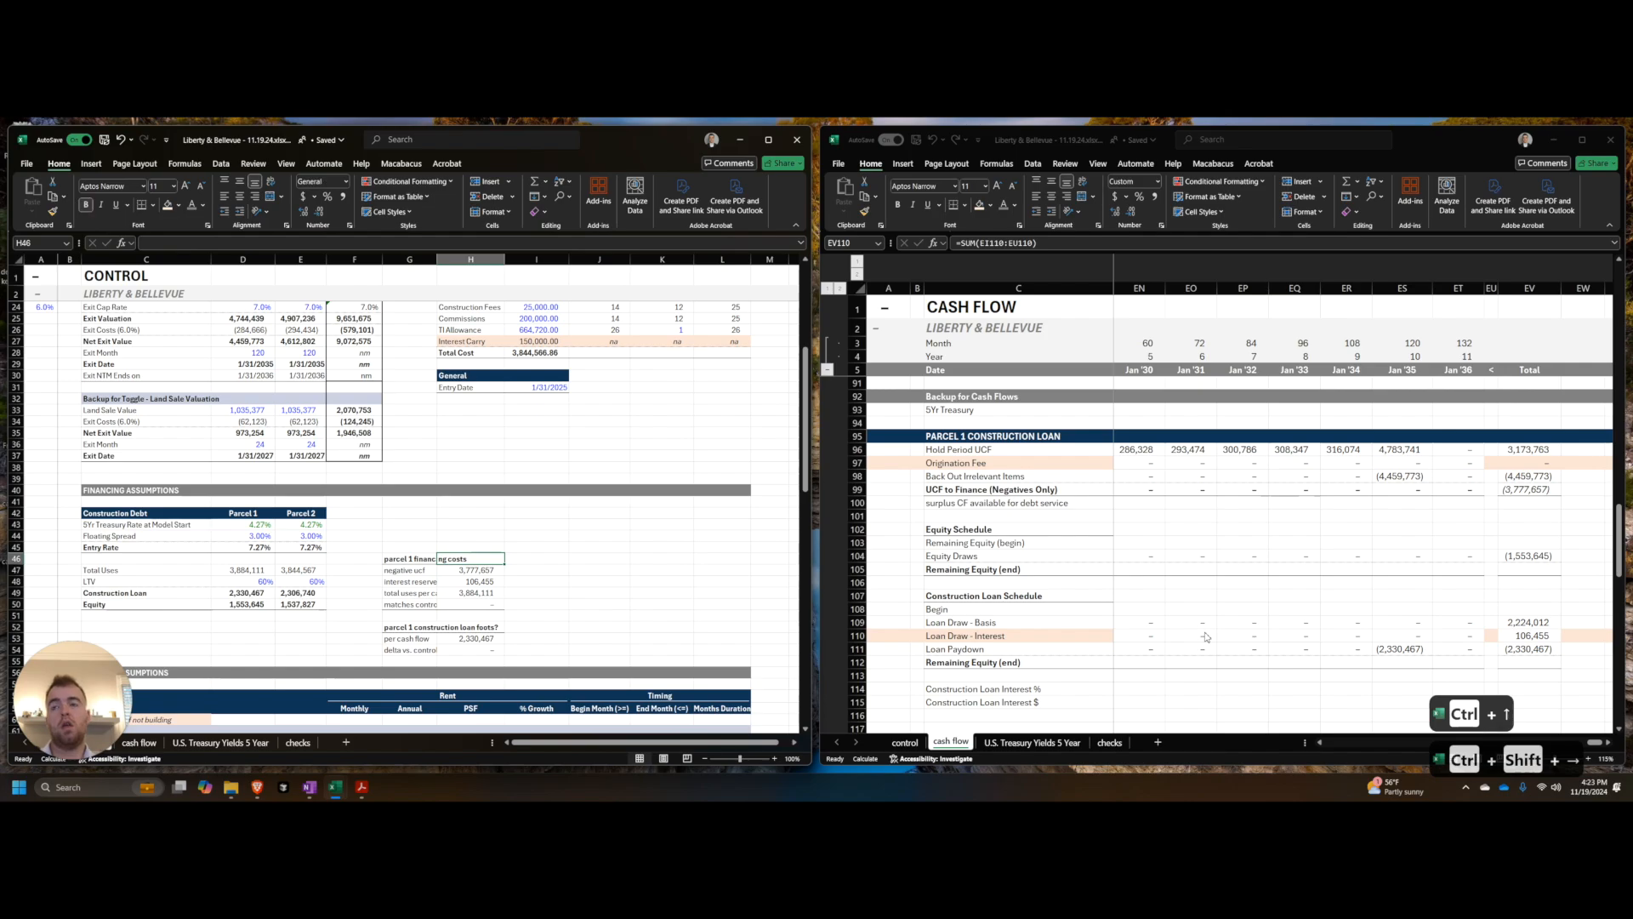
{"action": "type", "text": "parcel 1"}
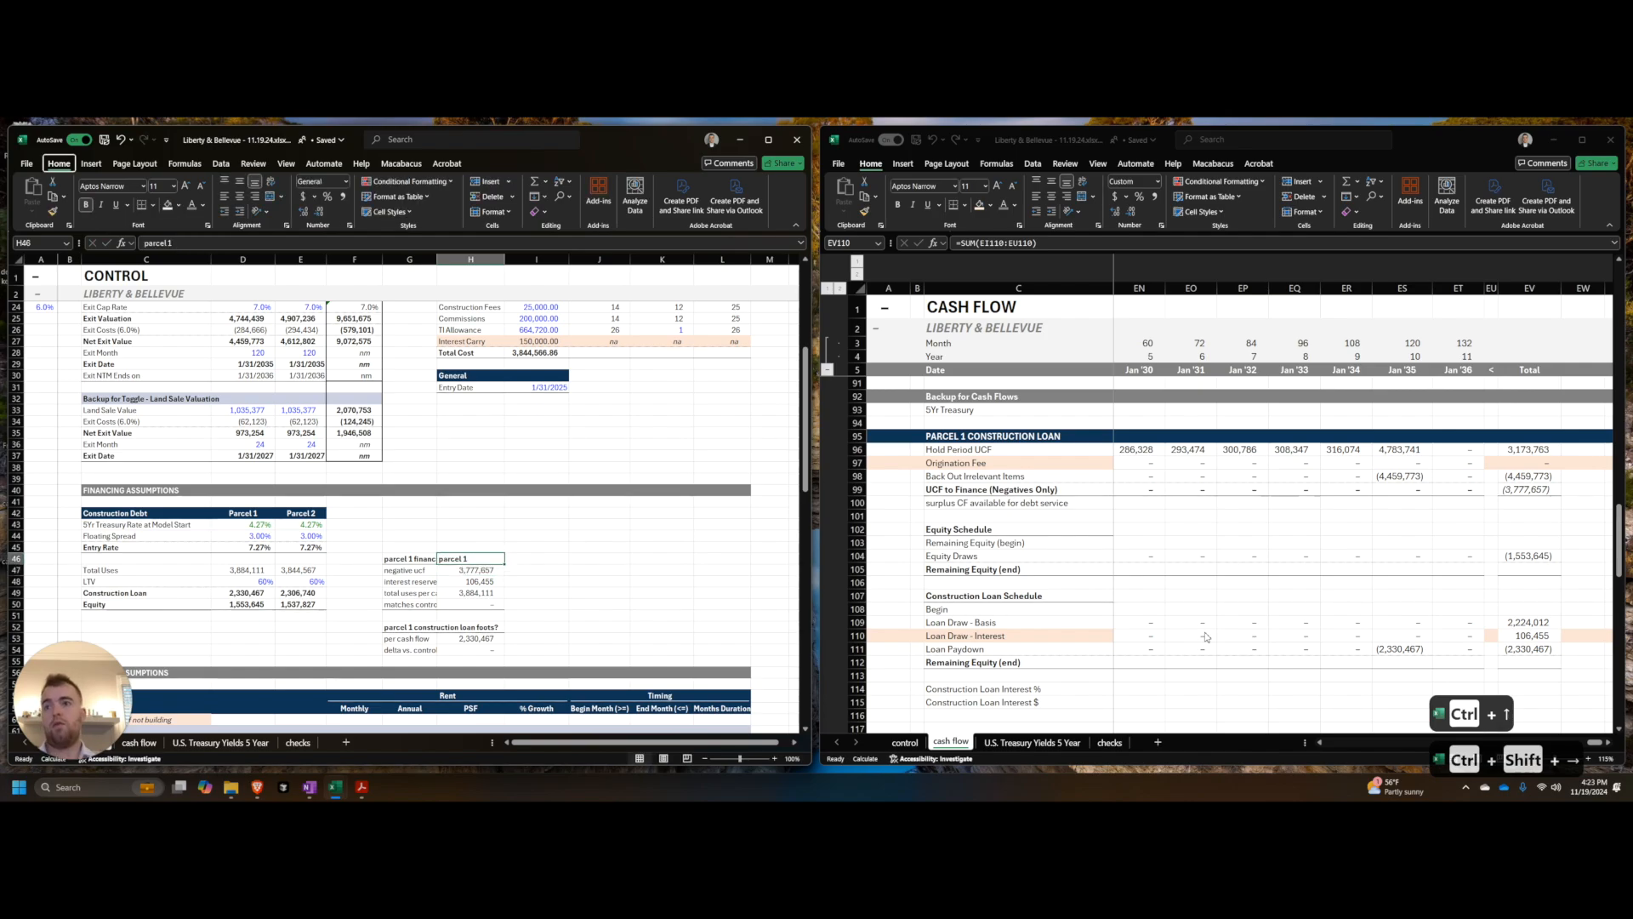
{"action": "type", "text": "hac"}
{"action": "key", "text": "ctrl+Down"}
{"action": "key", "text": "ctrl+Down"}
{"action": "key", "text": "Up"}
{"action": "type", "text": "parcel 1"}
{"action": "key", "text": "ctrl+Return"}
{"action": "key", "text": "a"}
{"action": "key", "text": "c"}
Step: Format the loan foots delta vs. control row, G54:H54, with a top border and bold text
{"action": "key", "text": "ctrl+Down"}
{"action": "key", "text": "Left"}
{"action": "key", "text": "shift+Right"}
{"action": "key", "text": "ctrl+alt+shift+Up"}
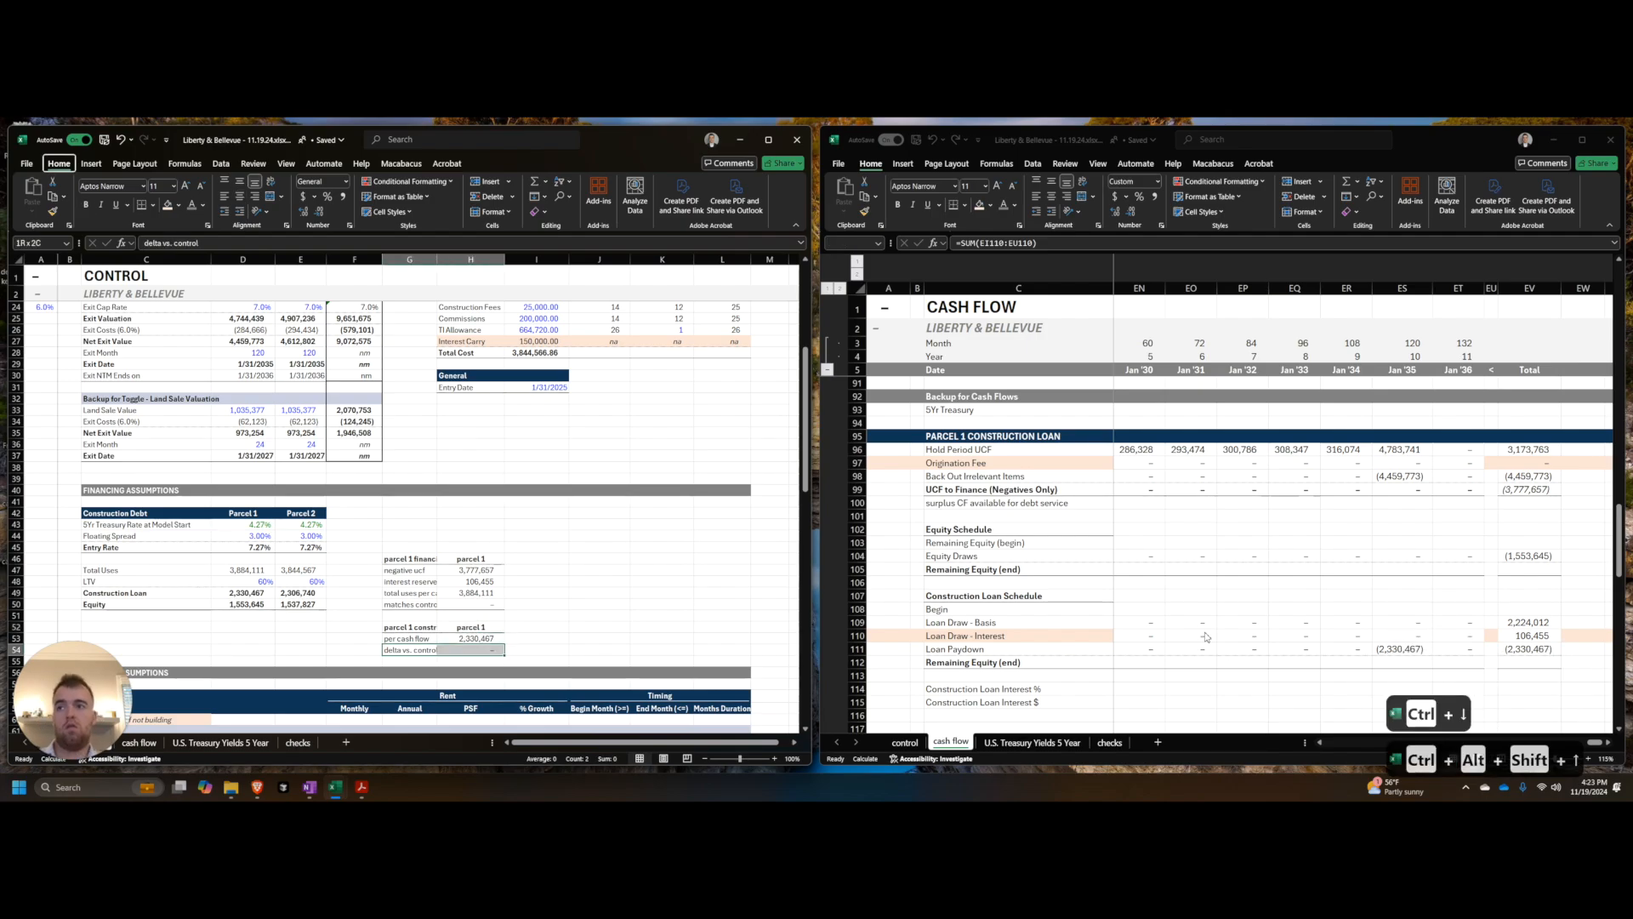
{"action": "key", "text": "ctrl+b"}
Step: Relabel the financing costs check in G50 as "delta vs control" and give its row a top border
{"action": "key", "text": "Up"}
{"action": "key", "text": "Up"}
{"action": "key", "text": "Up"}
{"action": "key", "text": "Up"}
{"action": "type", "text": "delta vs control"}
{"action": "key", "text": "ctrl+Return"}
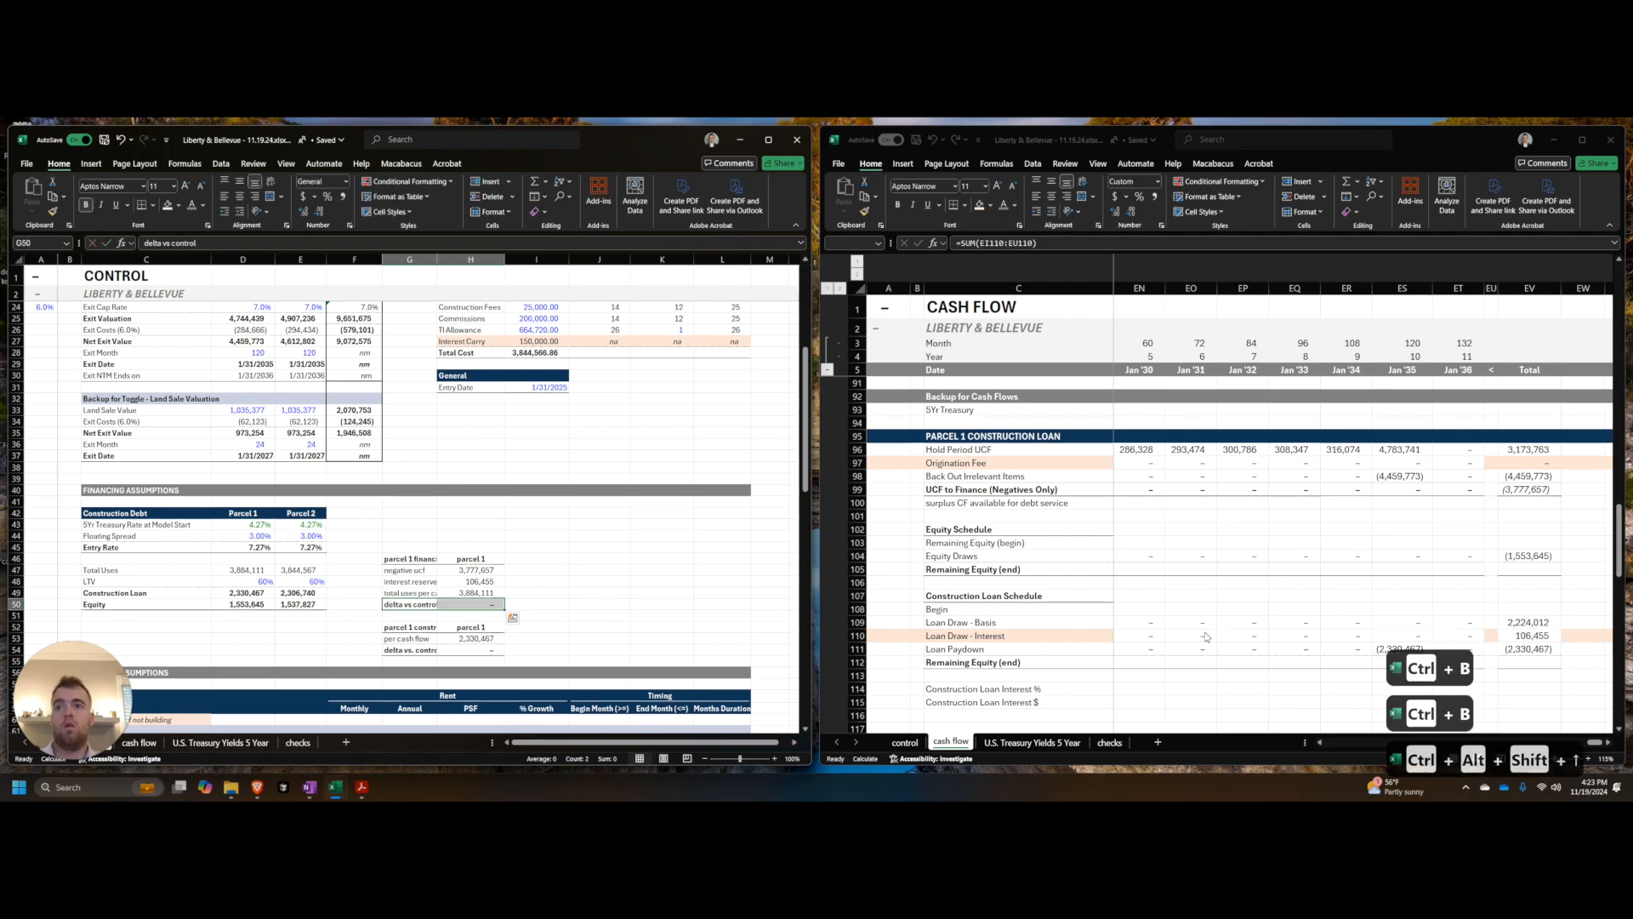
{"action": "key", "text": "ctrl+alt+shift+Up"}
Step: Fill the parcel 1 check column H46:H54 right into column I
{"action": "key", "text": "ctrl+Left"}
{"action": "key", "text": "ctrl+Up"}
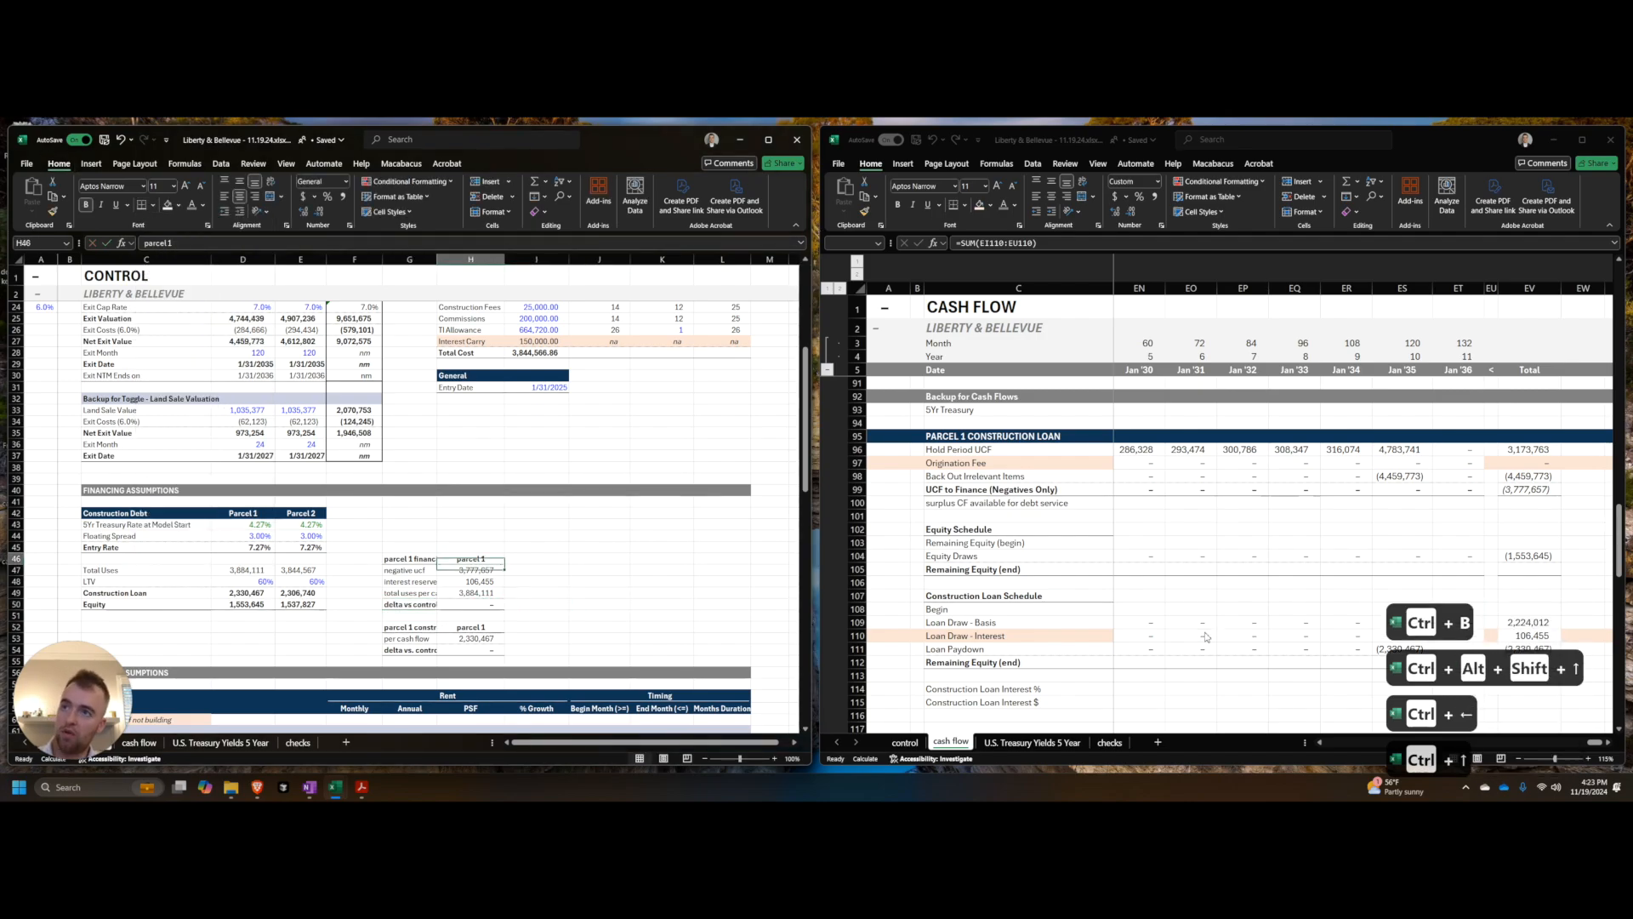
{"action": "key", "text": "ctrl+r"}
{"action": "key", "text": "ctrl+shift+Down"}
{"action": "key", "text": "ctrl+shift+Down"}
{"action": "key", "text": "ctrl+shift+Down"}
{"action": "key", "text": "shift+Right"}
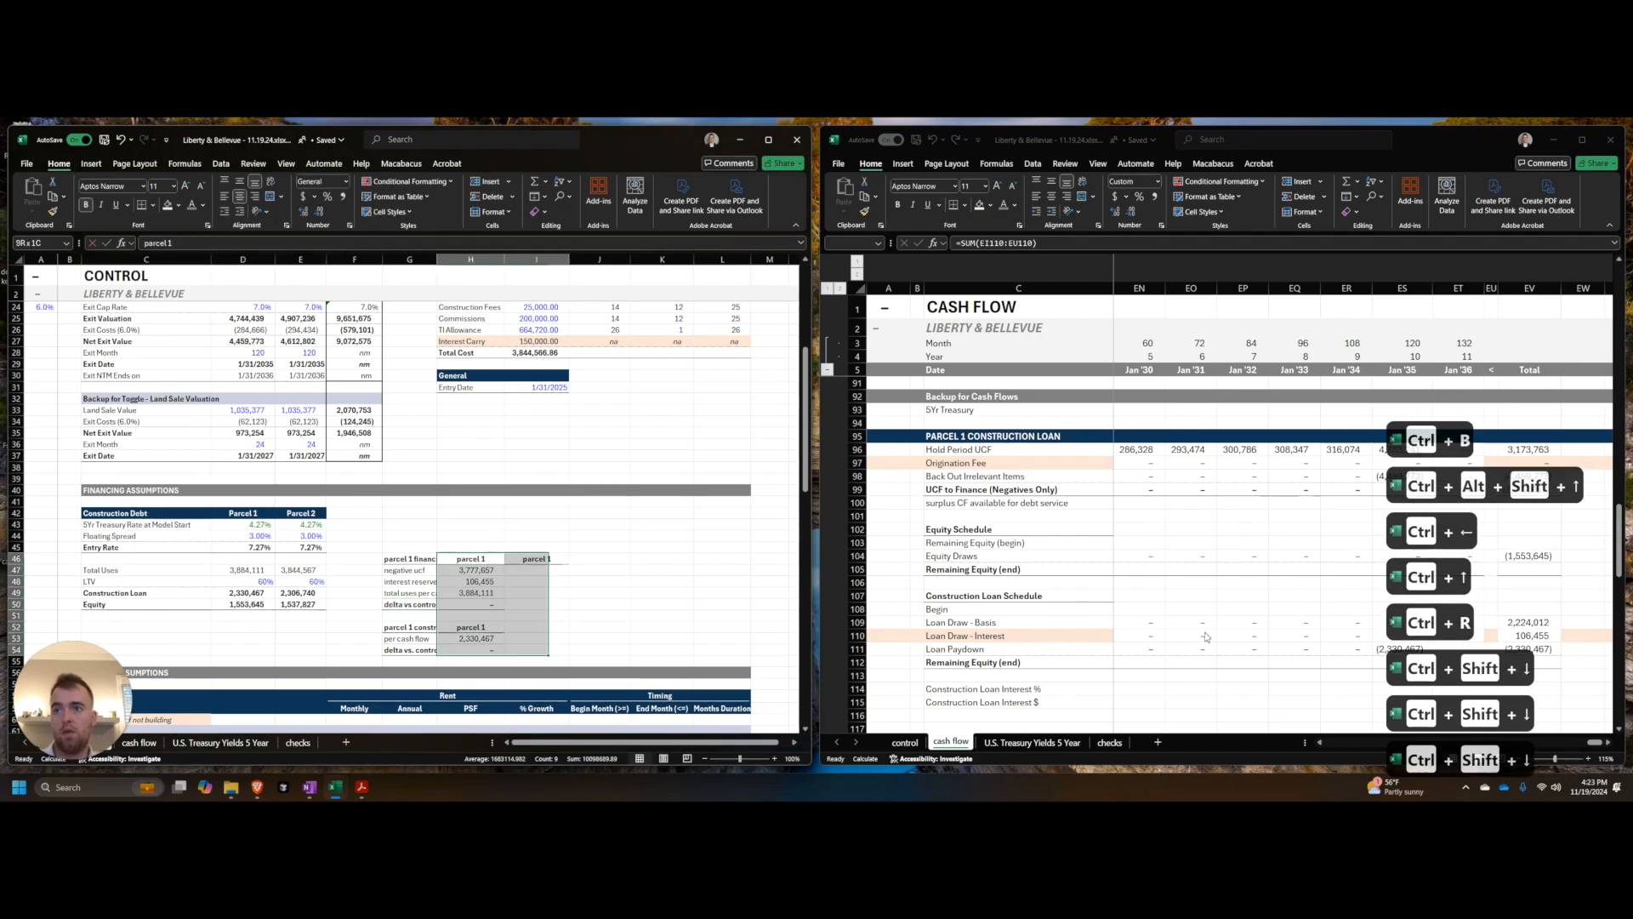
{"action": "key", "text": "ctrl+r"}
Step: Clear the amounts above the deltas in column I and rename the header in I46 to "parcel 2"
{"action": "key", "text": "Right"}
{"action": "key", "text": "Down"}
{"action": "key", "text": "ctrl+shift+Down"}
{"action": "key", "text": "ctrl+Down"}
{"action": "key", "text": "ctrl+Down"}
{"action": "key", "text": "Down"}
{"action": "key", "text": "Delete"}
{"action": "key", "text": "ctrl+Up"}
{"action": "key", "text": "ctrl+Up"}
{"action": "key", "text": "ctrl+Up"}
{"action": "key", "text": "F2"}
{"action": "key", "text": "BackSpace"}
{"action": "type", "text": "2"}
{"action": "key", "text": "shift+Tab"}
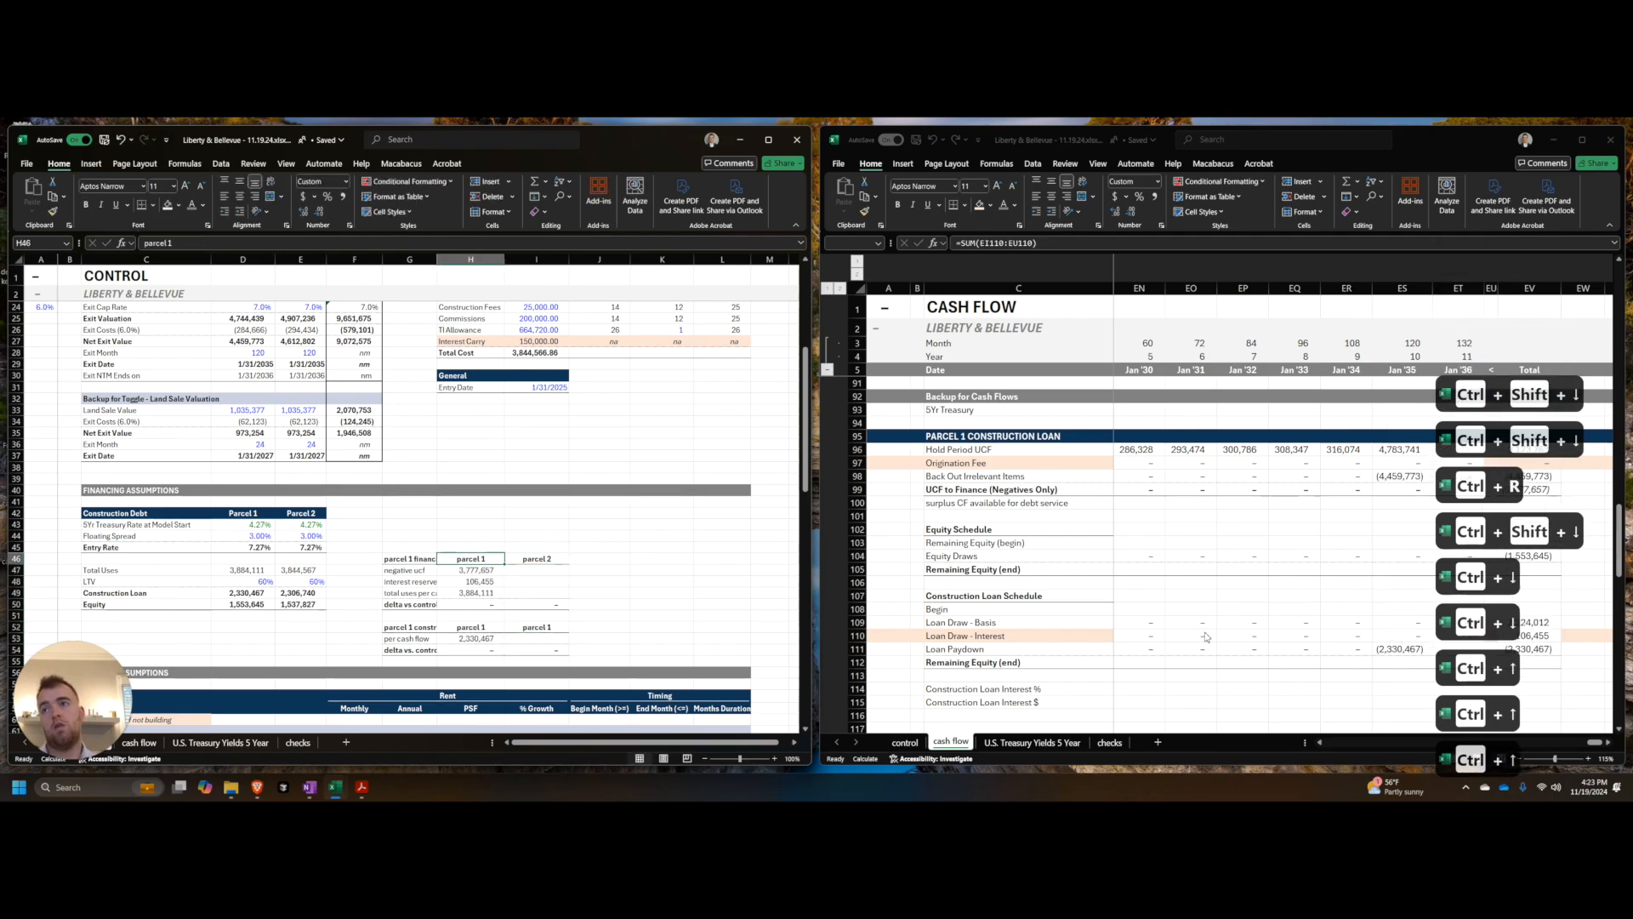
Step: Recalculate the model and save the workbook
{"action": "key", "text": "alt+m"}
{"action": "left_click", "coordinate": [1206, 637]}
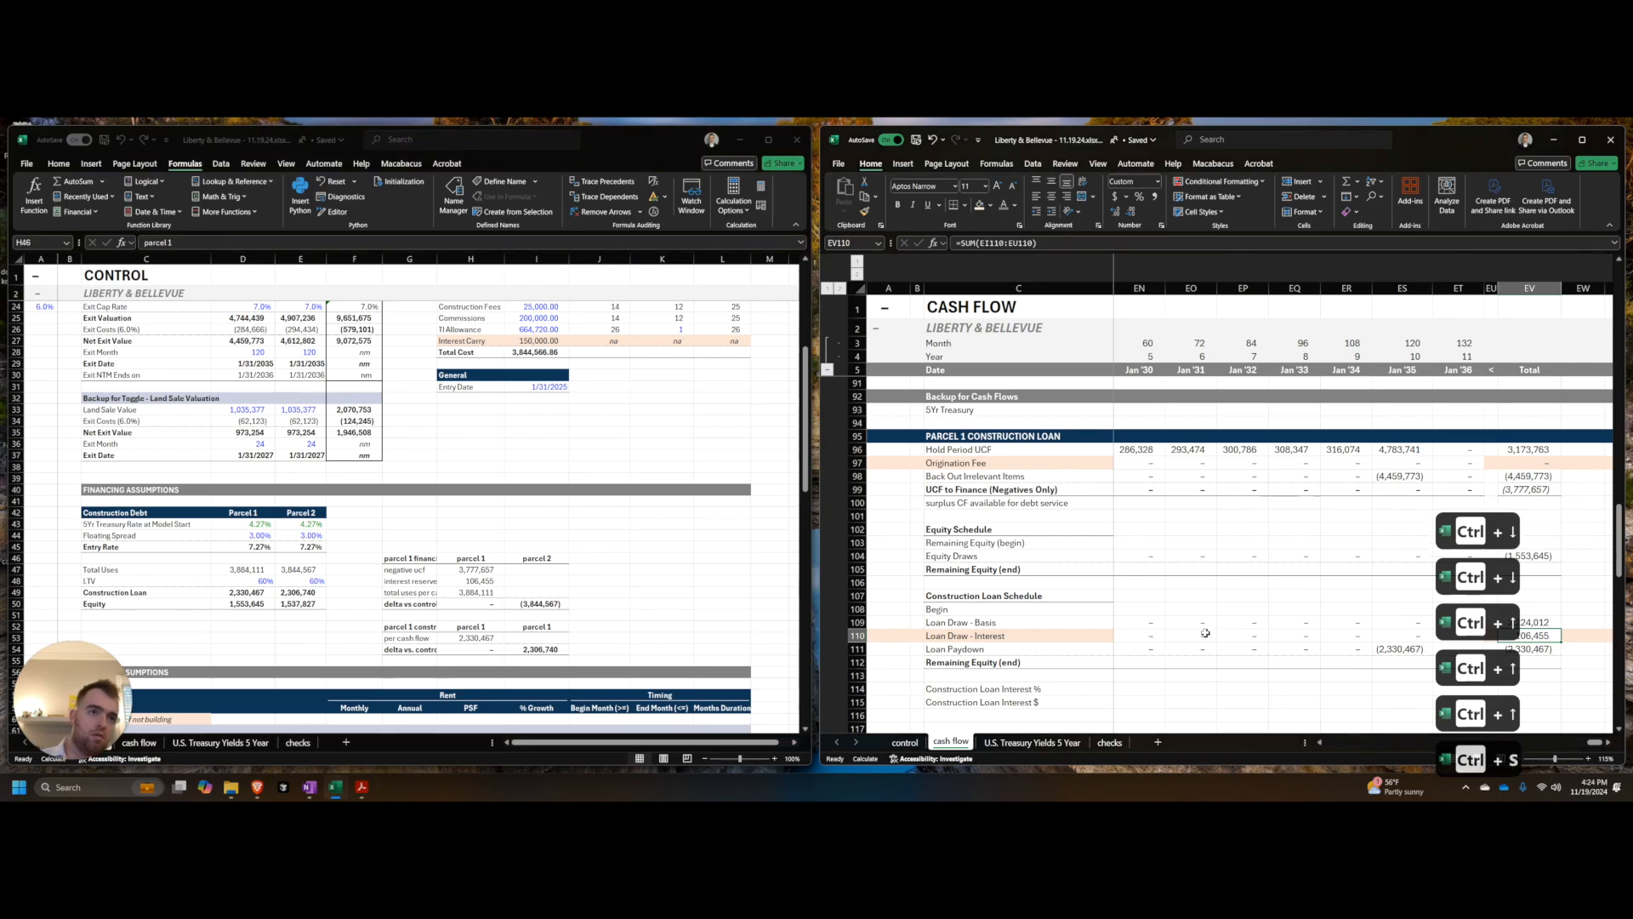
{"action": "key", "text": "ctrl+s"}
Step: Move the financing costs and loan foots check blocks from G46:I54 to column C below the global check
{"action": "left_click", "coordinate": [279, 512]}
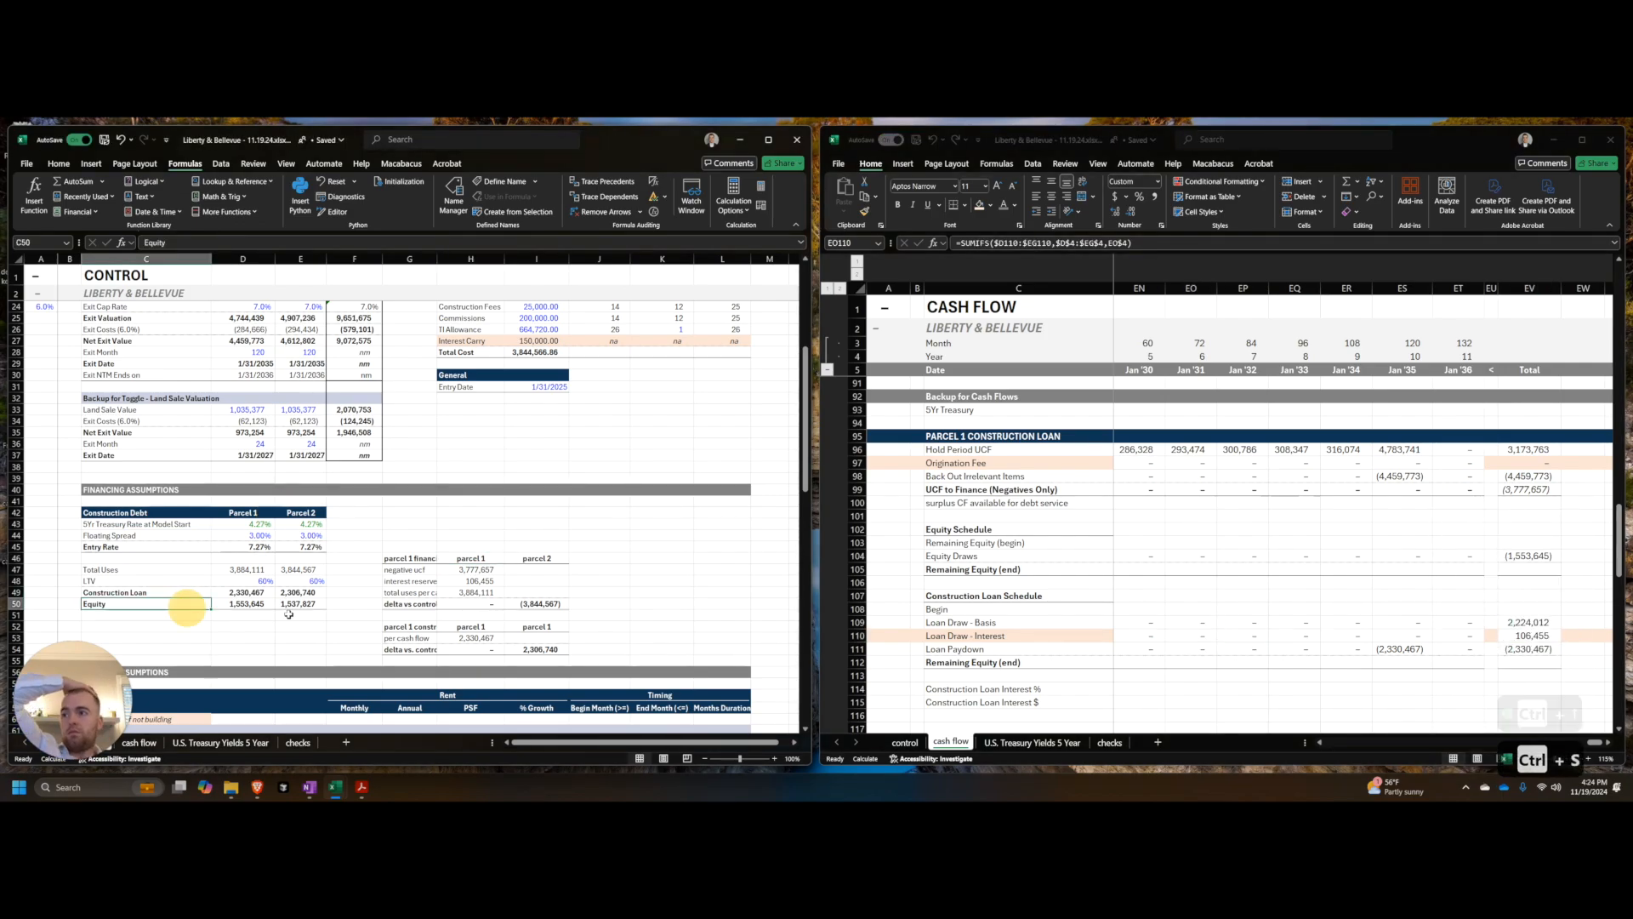
{"action": "left_click", "coordinate": [433, 534]}
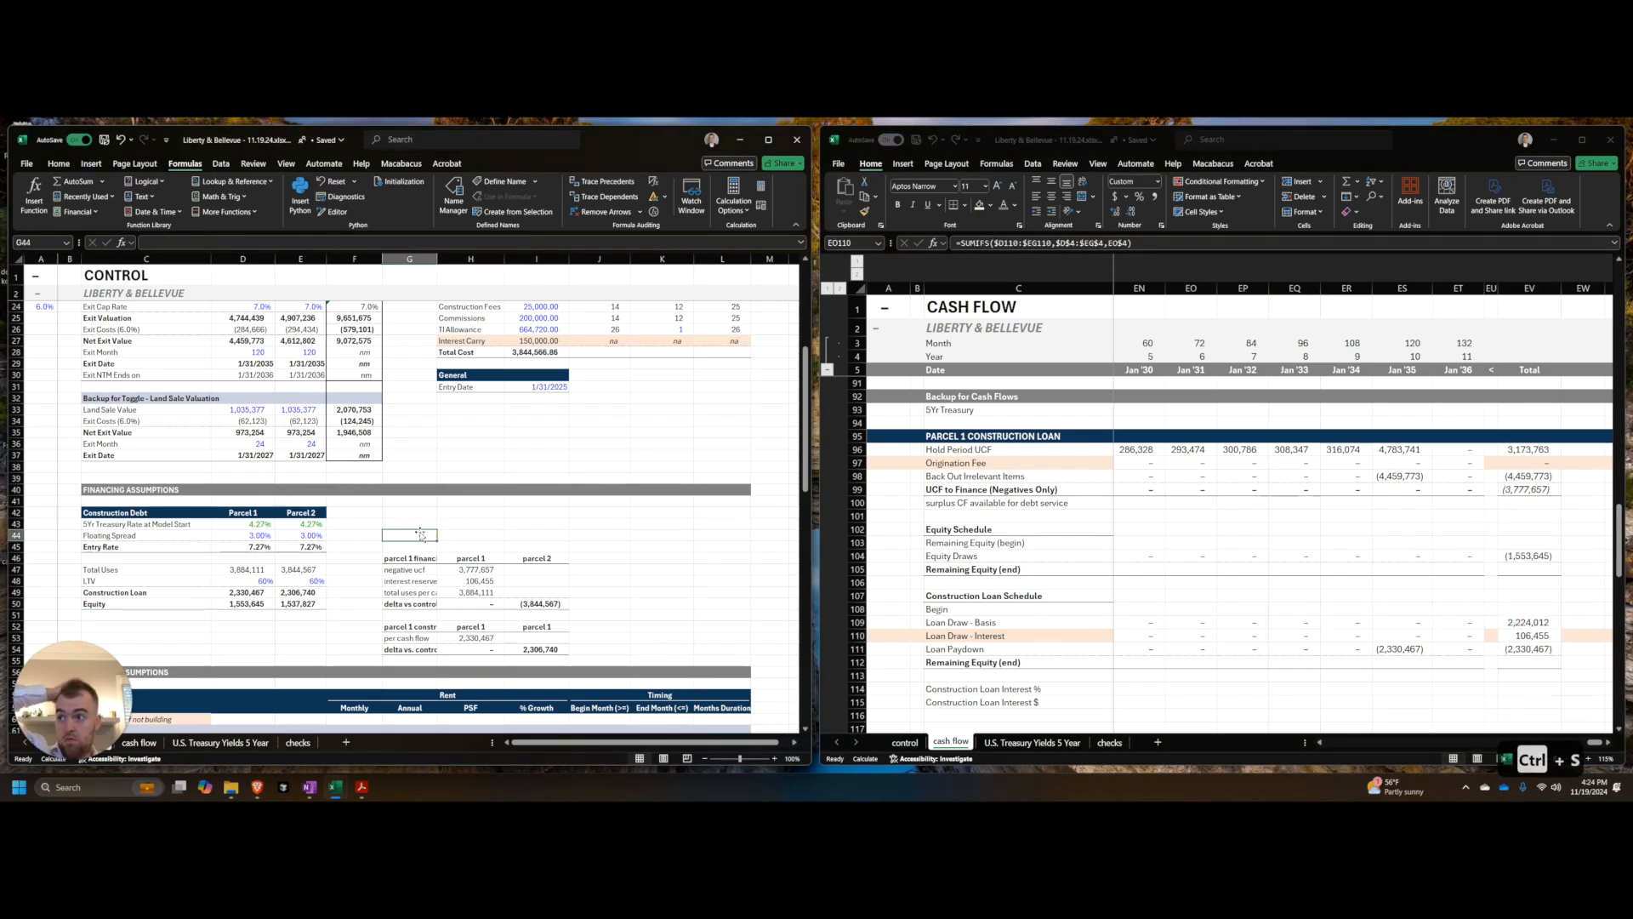
{"action": "left_click", "coordinate": [421, 559]}
{"action": "scroll", "coordinate": [431, 554], "scroll_direction": "down", "scroll_amount": 2}
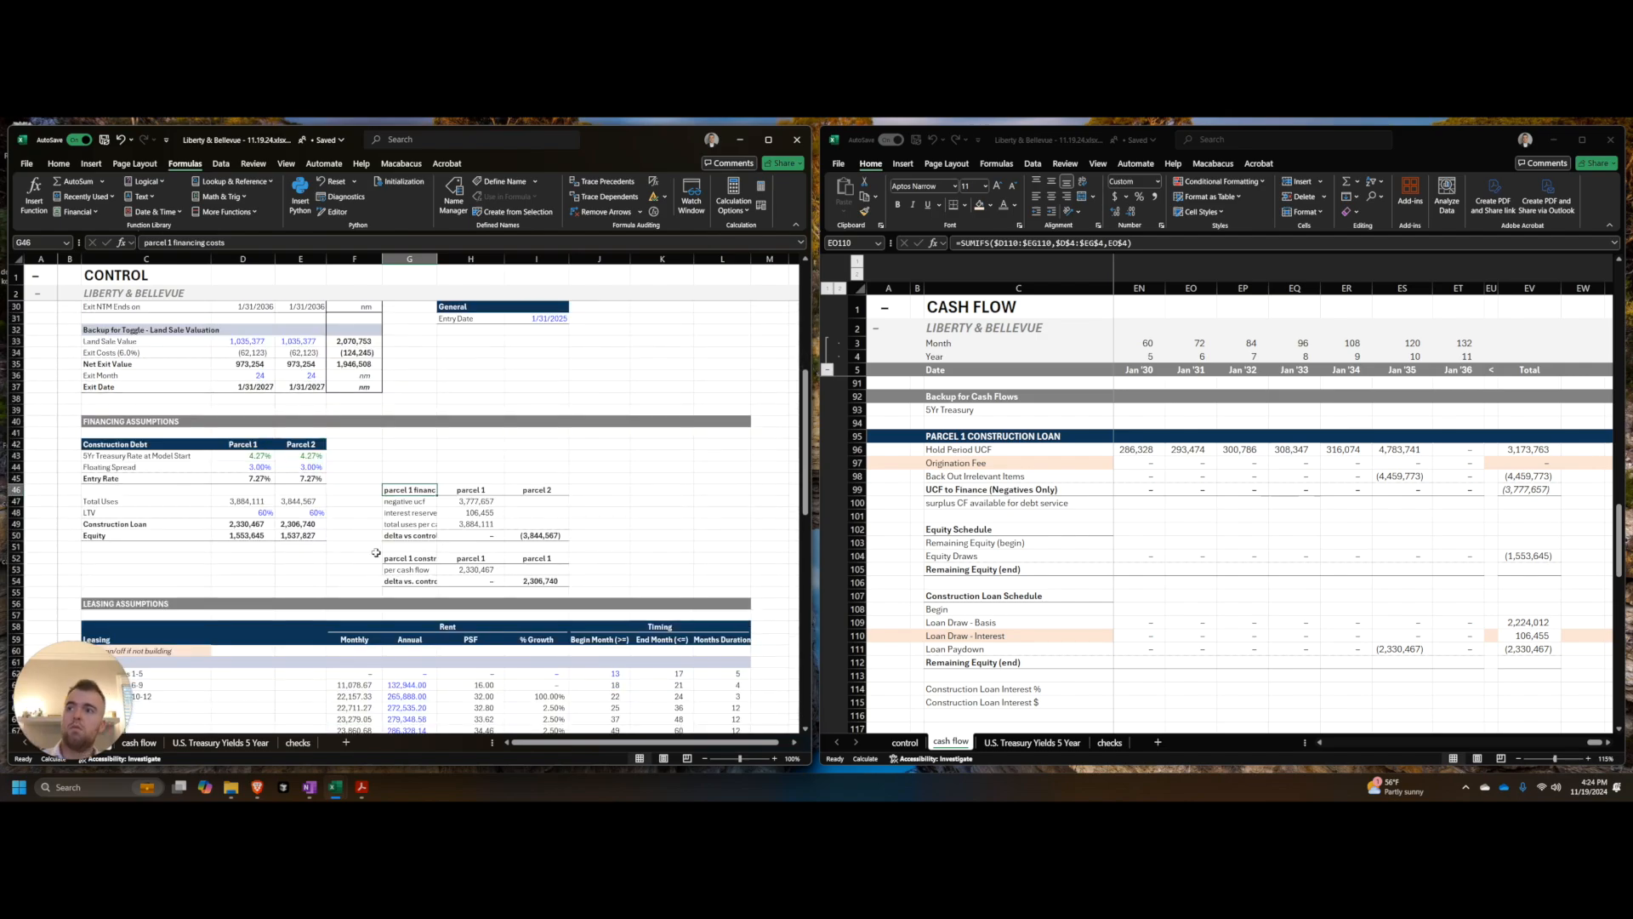
{"action": "left_click", "coordinate": [540, 582], "text": "shift"}
{"action": "key", "text": "ctrl+x"}
{"action": "scroll", "coordinate": [425, 612], "scroll_direction": "down", "scroll_amount": 20}
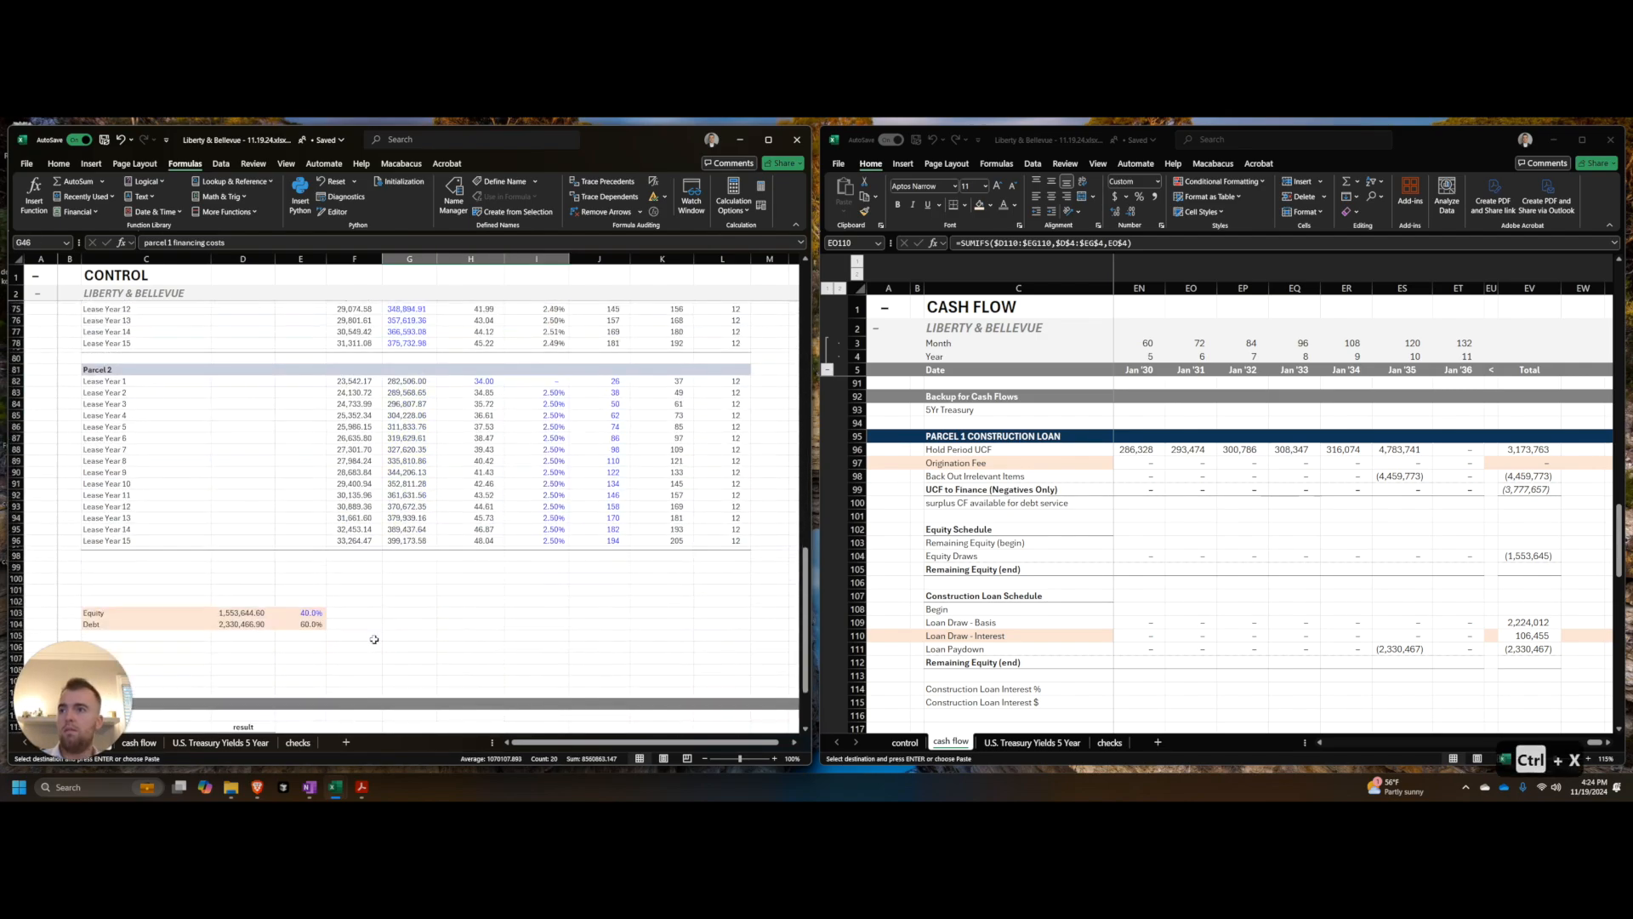
{"action": "left_click", "coordinate": [145, 556]}
{"action": "key", "text": "ctrl+v"}
Step: Insert several blank rows at row 113 under the checks heading
{"action": "left_click", "coordinate": [139, 423]}
{"action": "key", "text": "shift+space"}
{"action": "key", "text": "ctrl+shift+equal"}
{"action": "key", "text": "ctrl+shift+equal"}
{"action": "key", "text": "ctrl+shift+equal"}
{"action": "key", "text": "ctrl+shift+equal"}
{"action": "key", "text": "ctrl+shift+equal"}
{"action": "key", "text": "ctrl+shift+equal"}
{"action": "key", "text": "ctrl+shift+equal"}
{"action": "key", "text": "ctrl+shift+equal"}
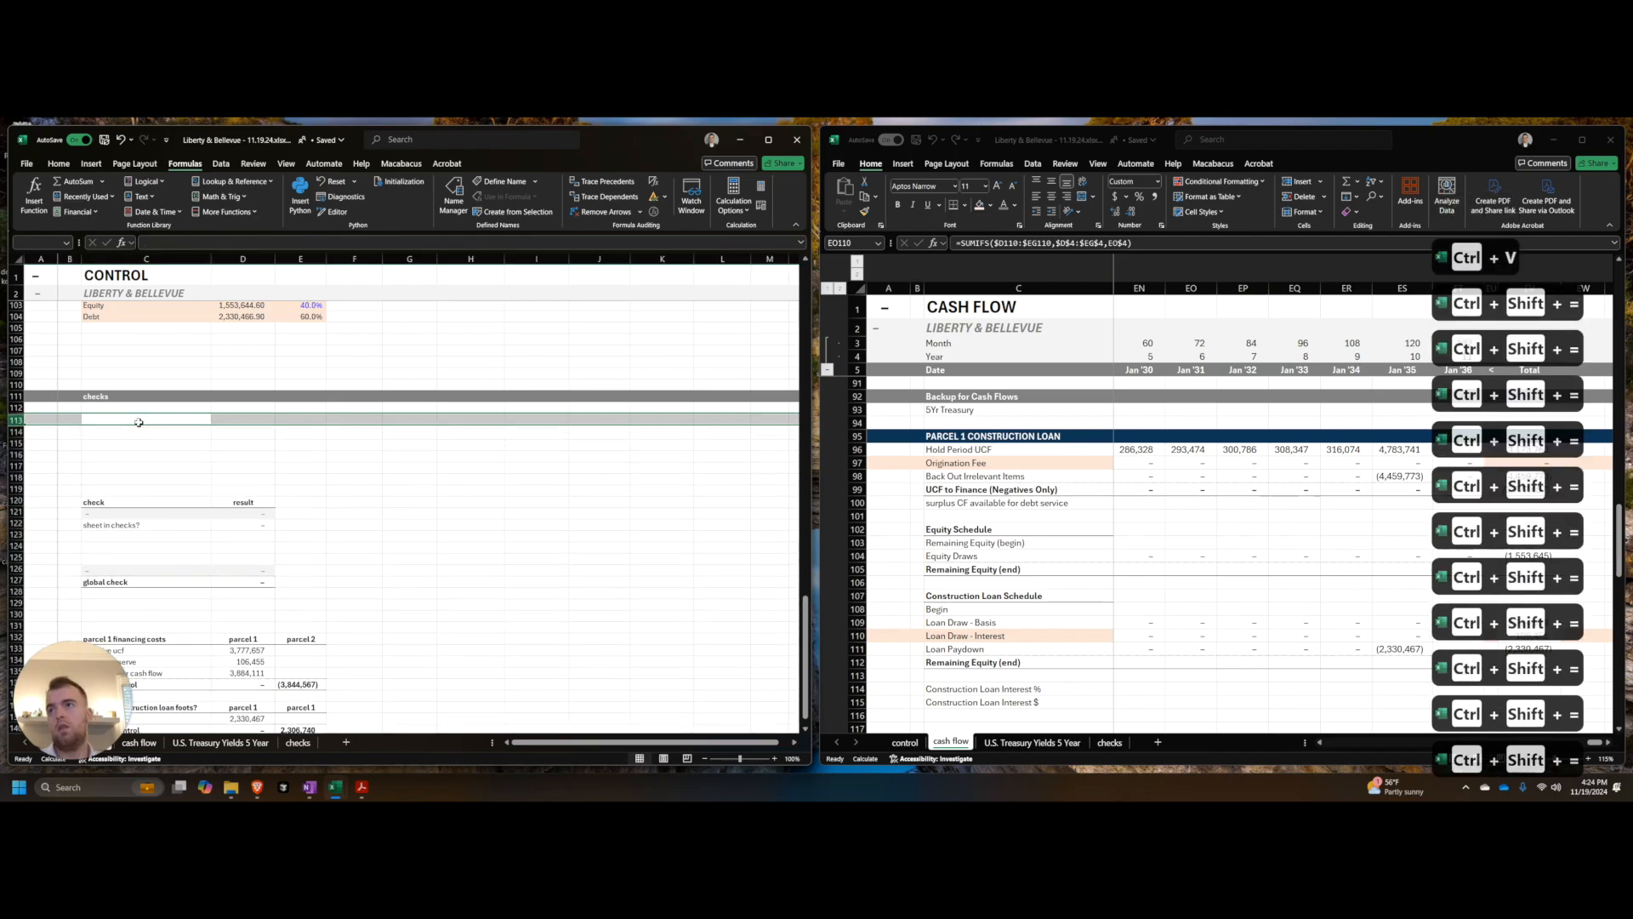
Step: Cut rows 133 to 141 holding the parcel checks and insert them at row 113 under the checks heading
{"action": "scroll", "coordinate": [168, 476], "scroll_direction": "down", "scroll_amount": 4}
{"action": "scroll", "coordinate": [168, 476], "scroll_direction": "up", "scroll_amount": 1}
{"action": "left_click", "coordinate": [145, 544]}
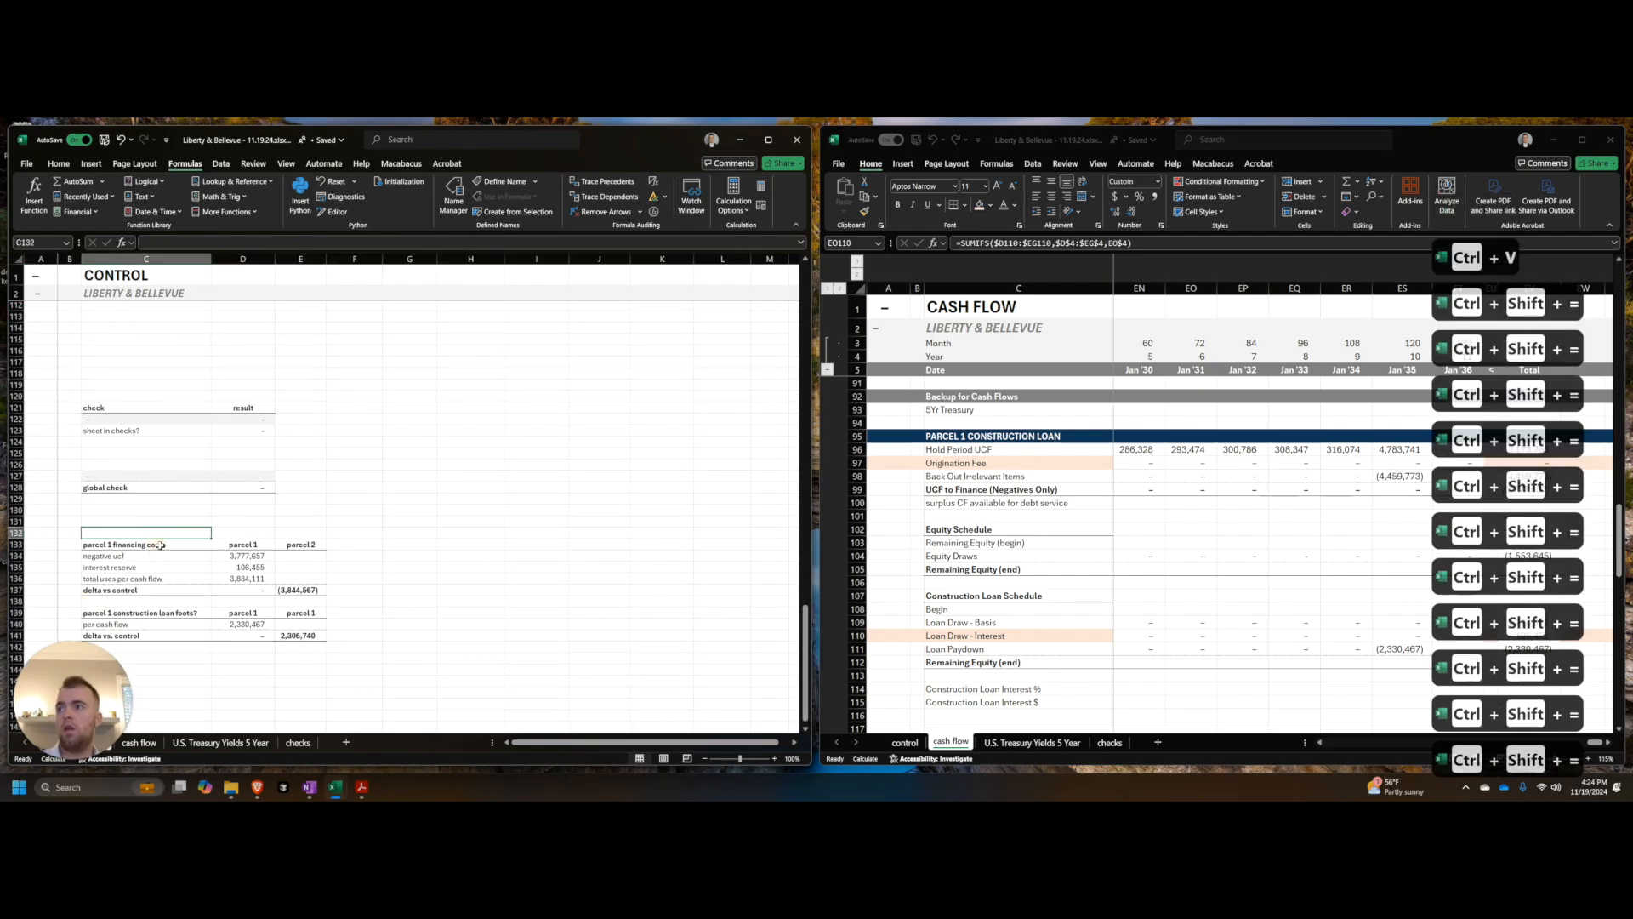
{"action": "left_click", "coordinate": [154, 638], "text": "shift"}
{"action": "key", "text": "shift+space"}
{"action": "key", "text": "ctrl+x"}
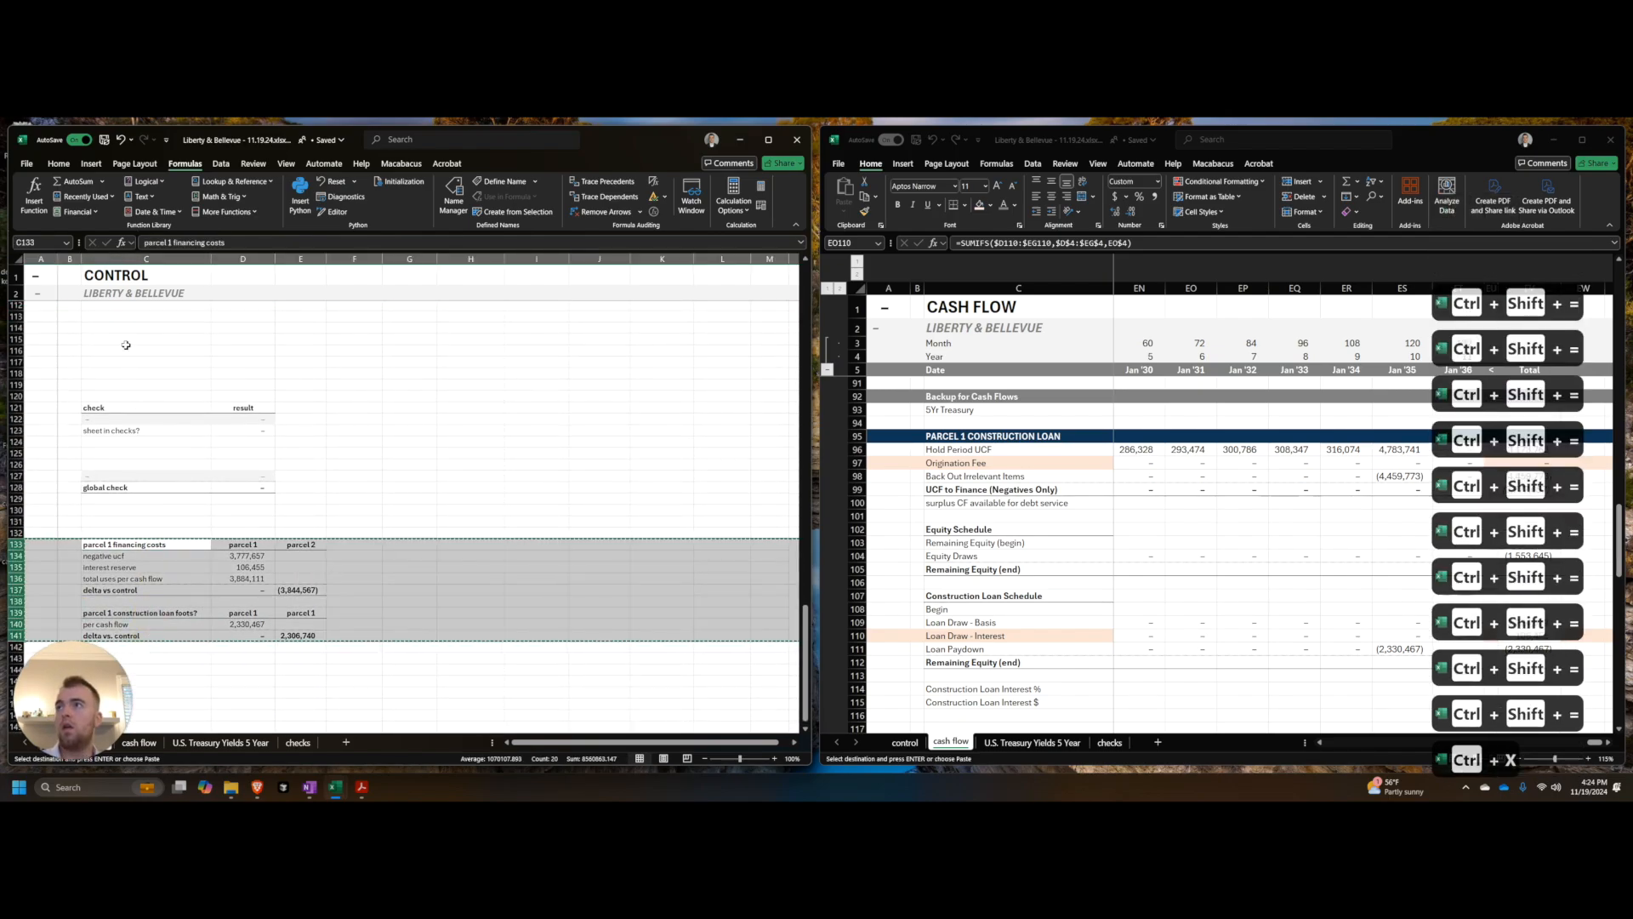
{"action": "scroll", "coordinate": [127, 357], "scroll_direction": "up", "scroll_amount": 2}
{"action": "left_click", "coordinate": [136, 384]}
{"action": "key", "text": "shift+space"}
{"action": "key", "text": "ctrl+shift+equal"}
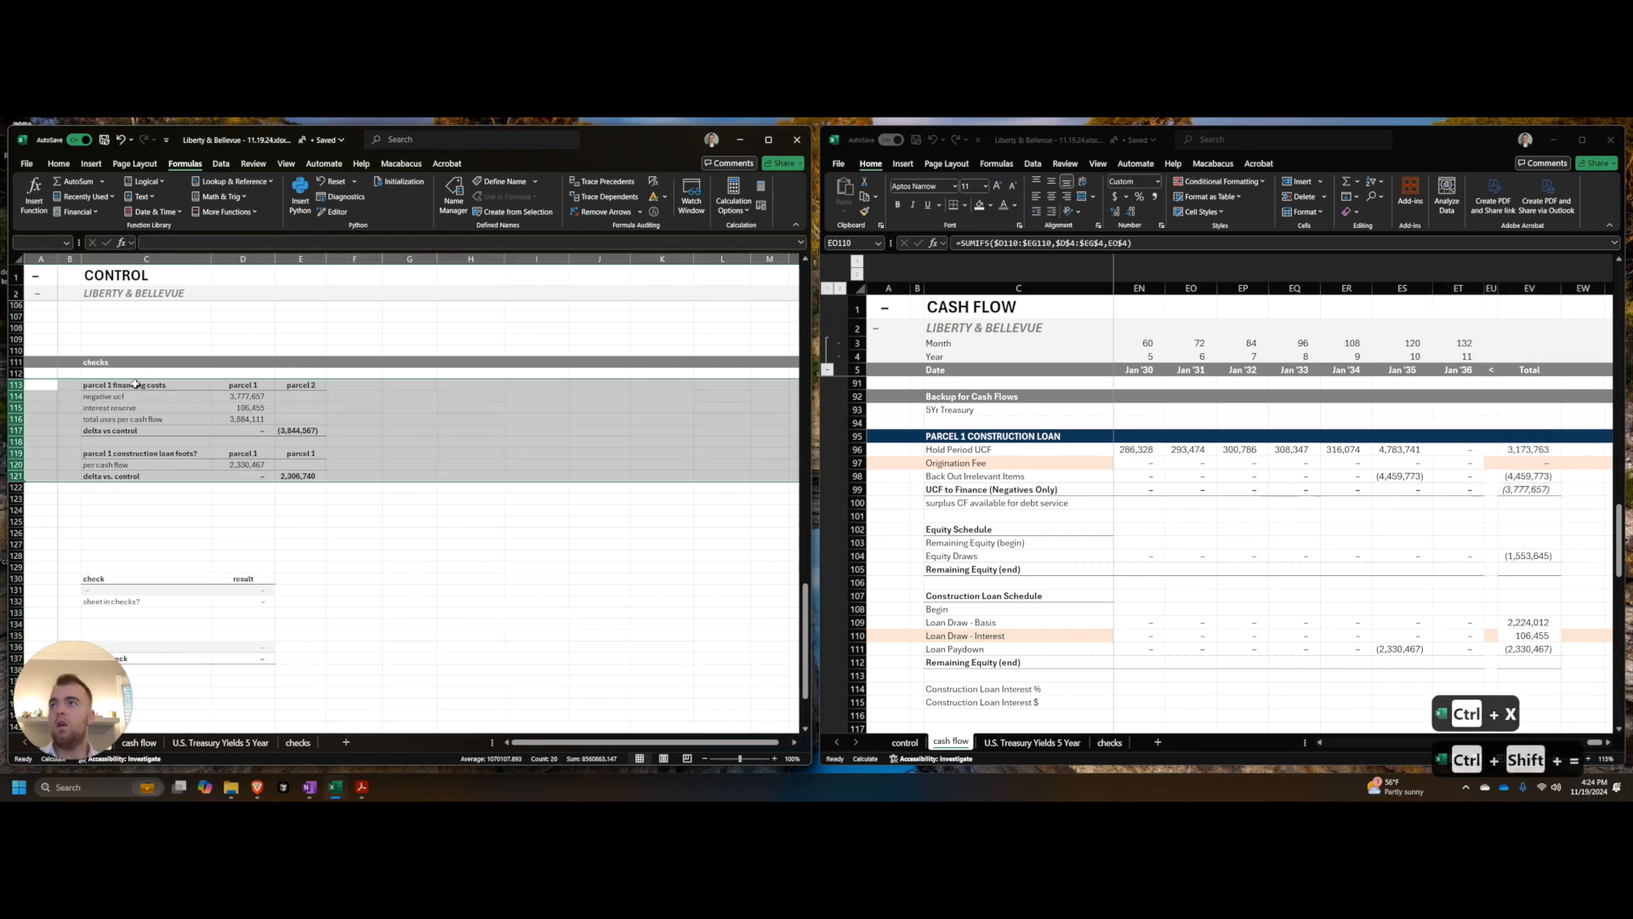
{"action": "left_click", "coordinate": [342, 429]}
{"action": "key", "text": "Left"}
{"action": "key", "text": "Left"}
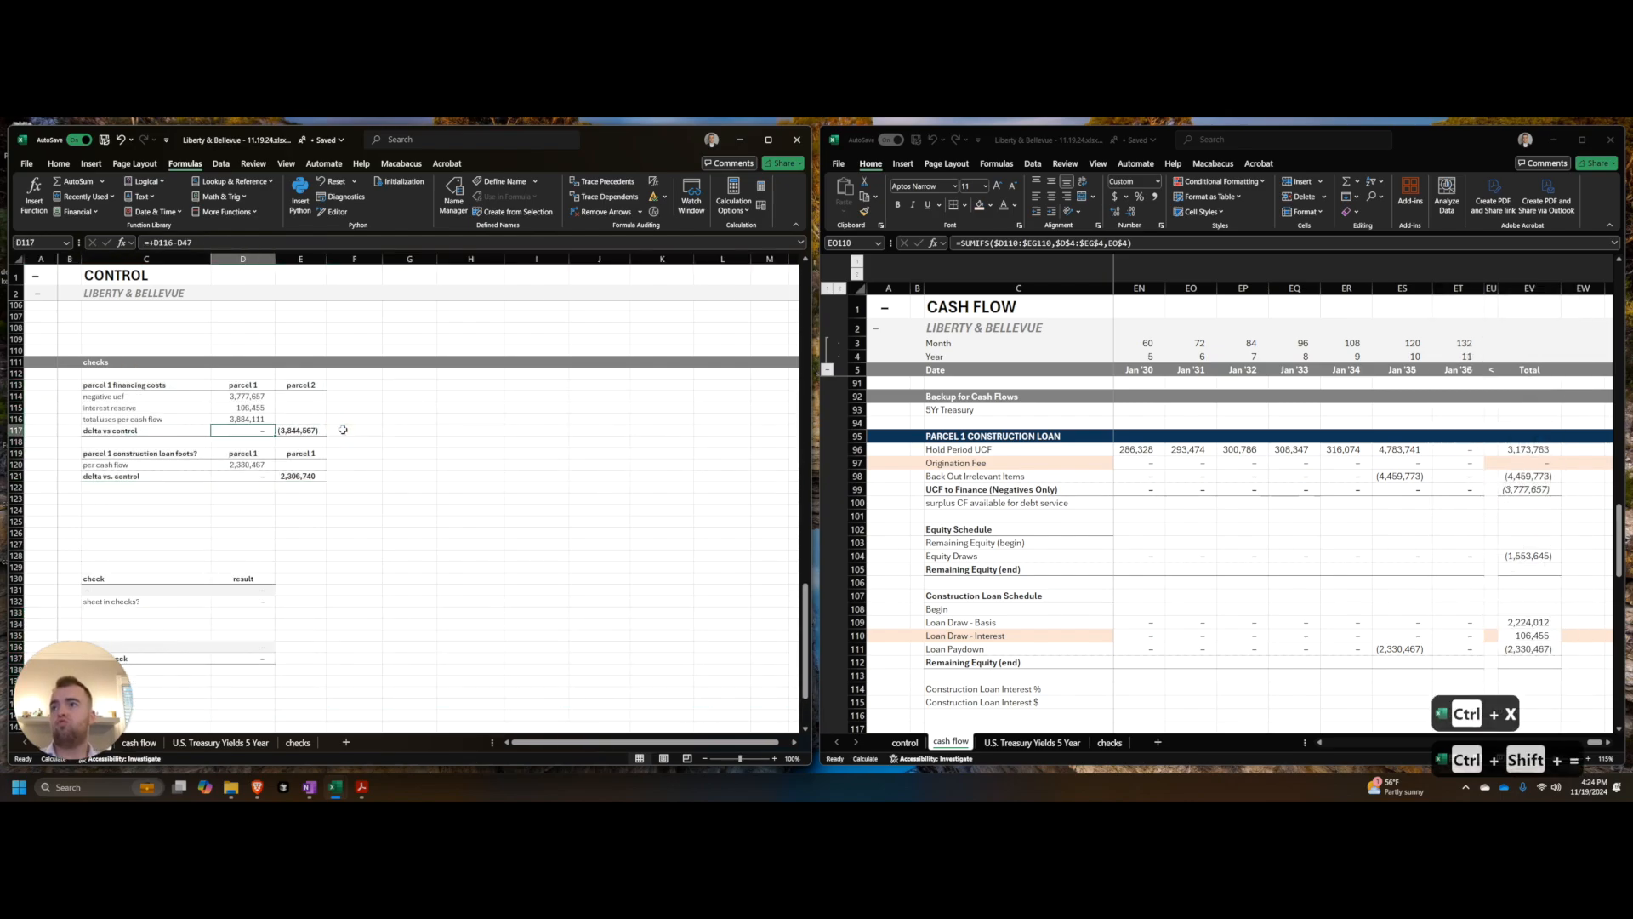
{"action": "left_click", "coordinate": [356, 387]}
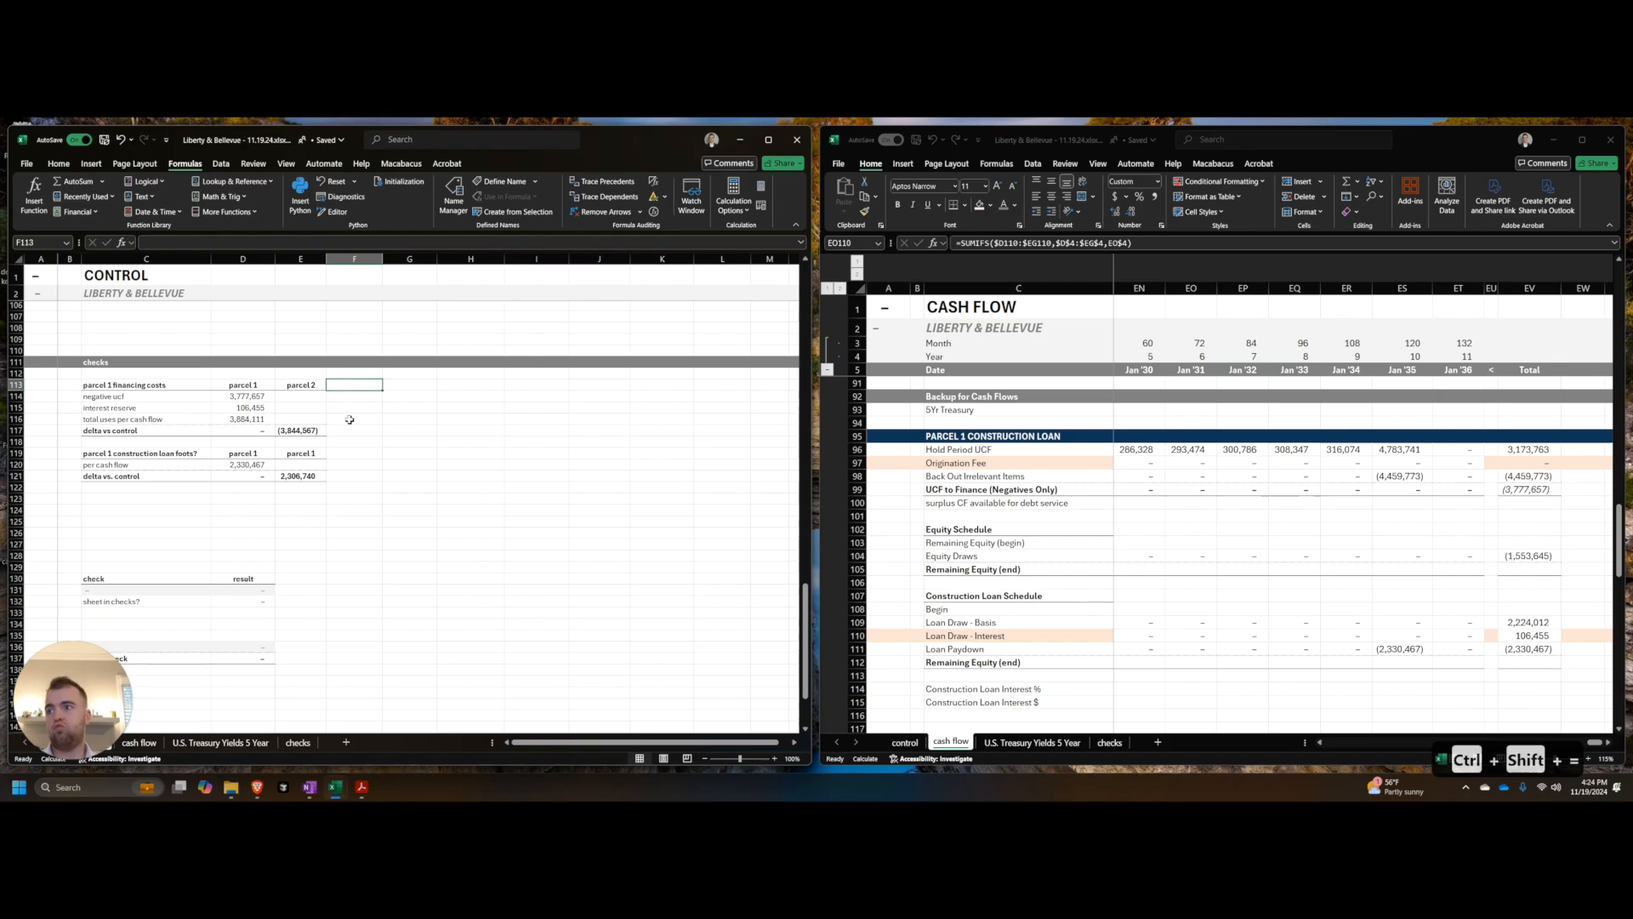
Step: Rename the financing costs check heading in C113 to "total uses matches control vs. cf?"
{"action": "left_click", "coordinate": [185, 603]}
{"action": "key", "text": "Down"}
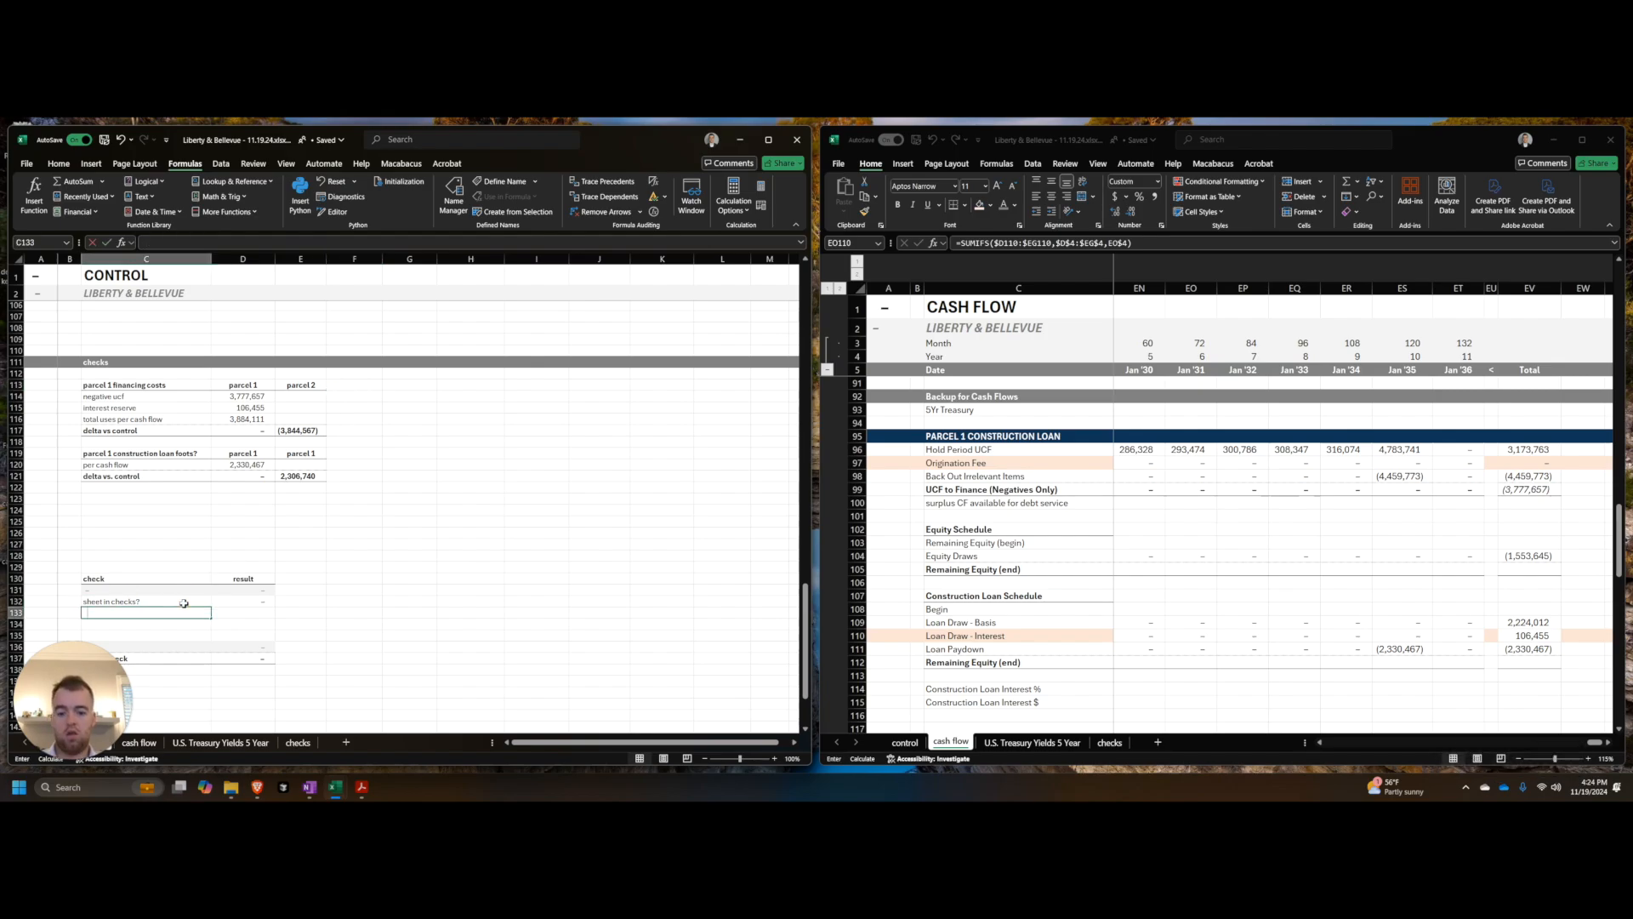
{"action": "key", "text": "ctrl+Up"}
{"action": "key", "text": "ctrl+Up"}
{"action": "key", "text": "ctrl+Up"}
{"action": "key", "text": "ctrl+Up"}
{"action": "key", "text": "ctrl+Up"}
{"action": "key", "text": "ctrl+Up"}
{"action": "key", "text": "ctrl+Up"}
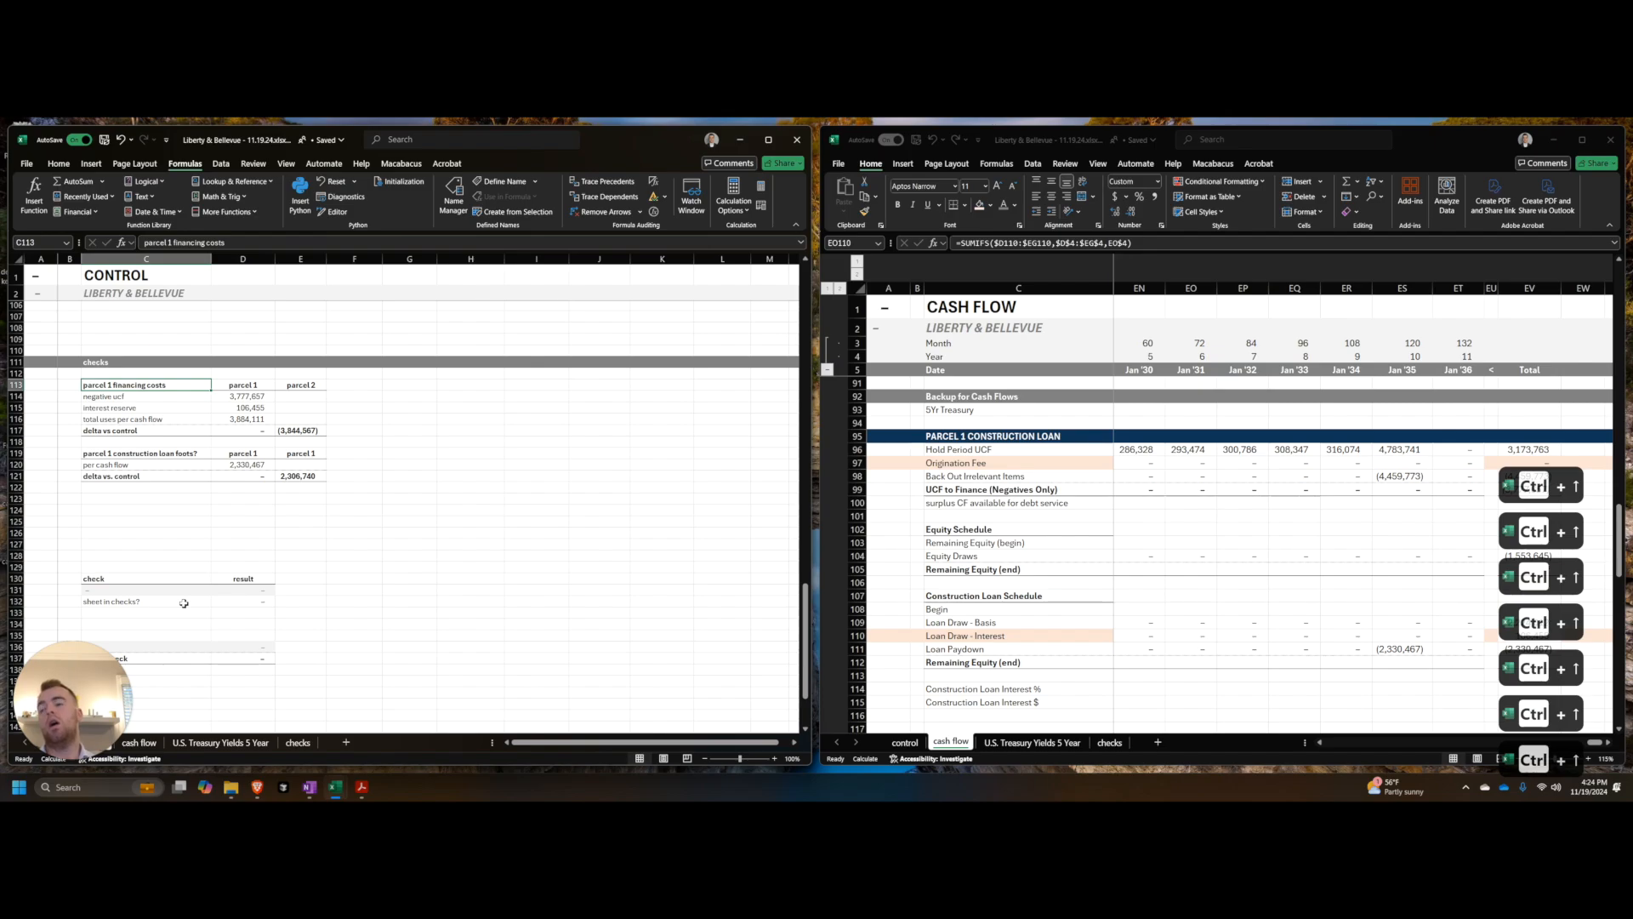
{"action": "type", "text": "total uses matches cf"}
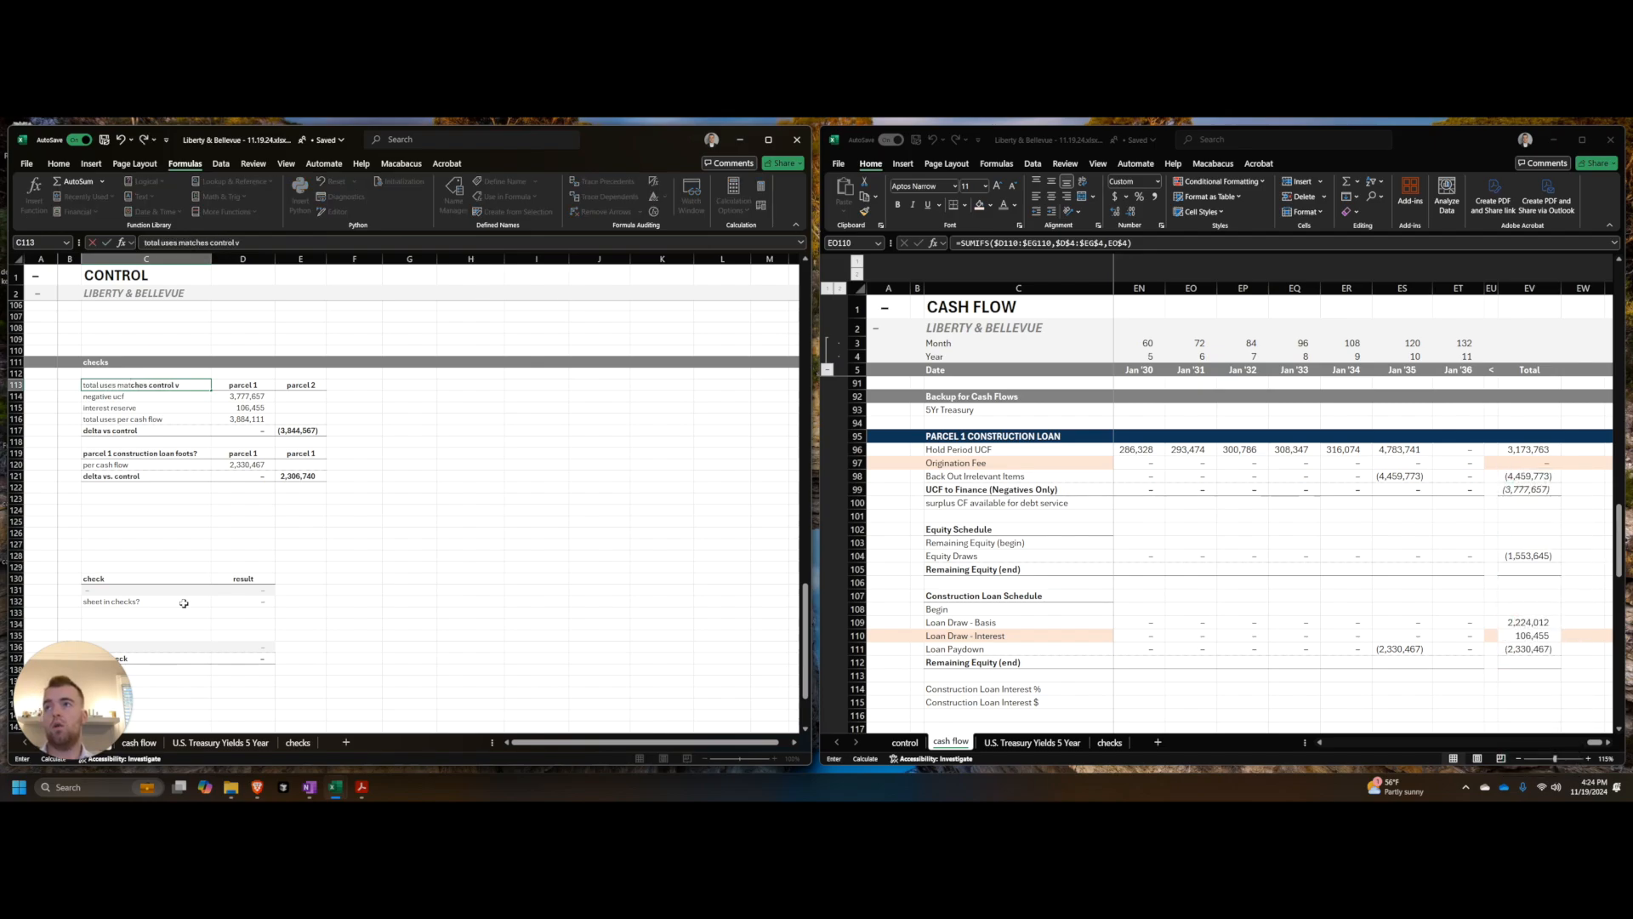
{"action": "key", "text": "Return"}
Step: Rename the construction loan check heading in C119 to "construction loan size matches control vs. cf?"
{"action": "key", "text": "ctrl+Up"}
{"action": "key", "text": "ctrl+c"}
{"action": "key", "text": "ctrl+Down"}
{"action": "key", "text": "ctrl+Down"}
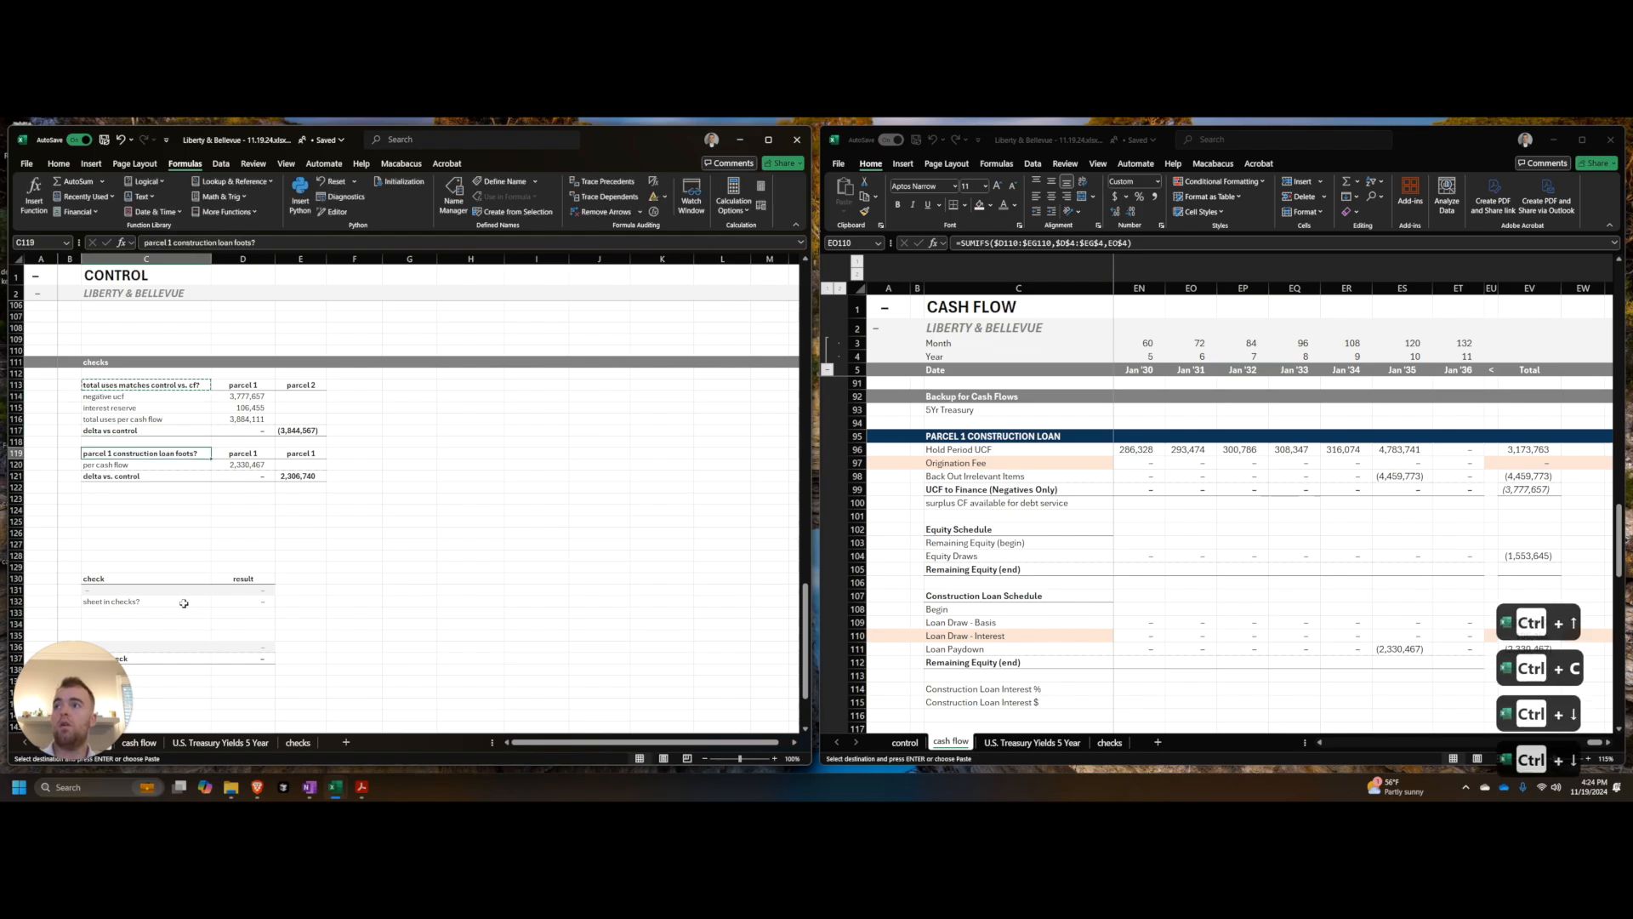
{"action": "type", "text": "construction loan"}
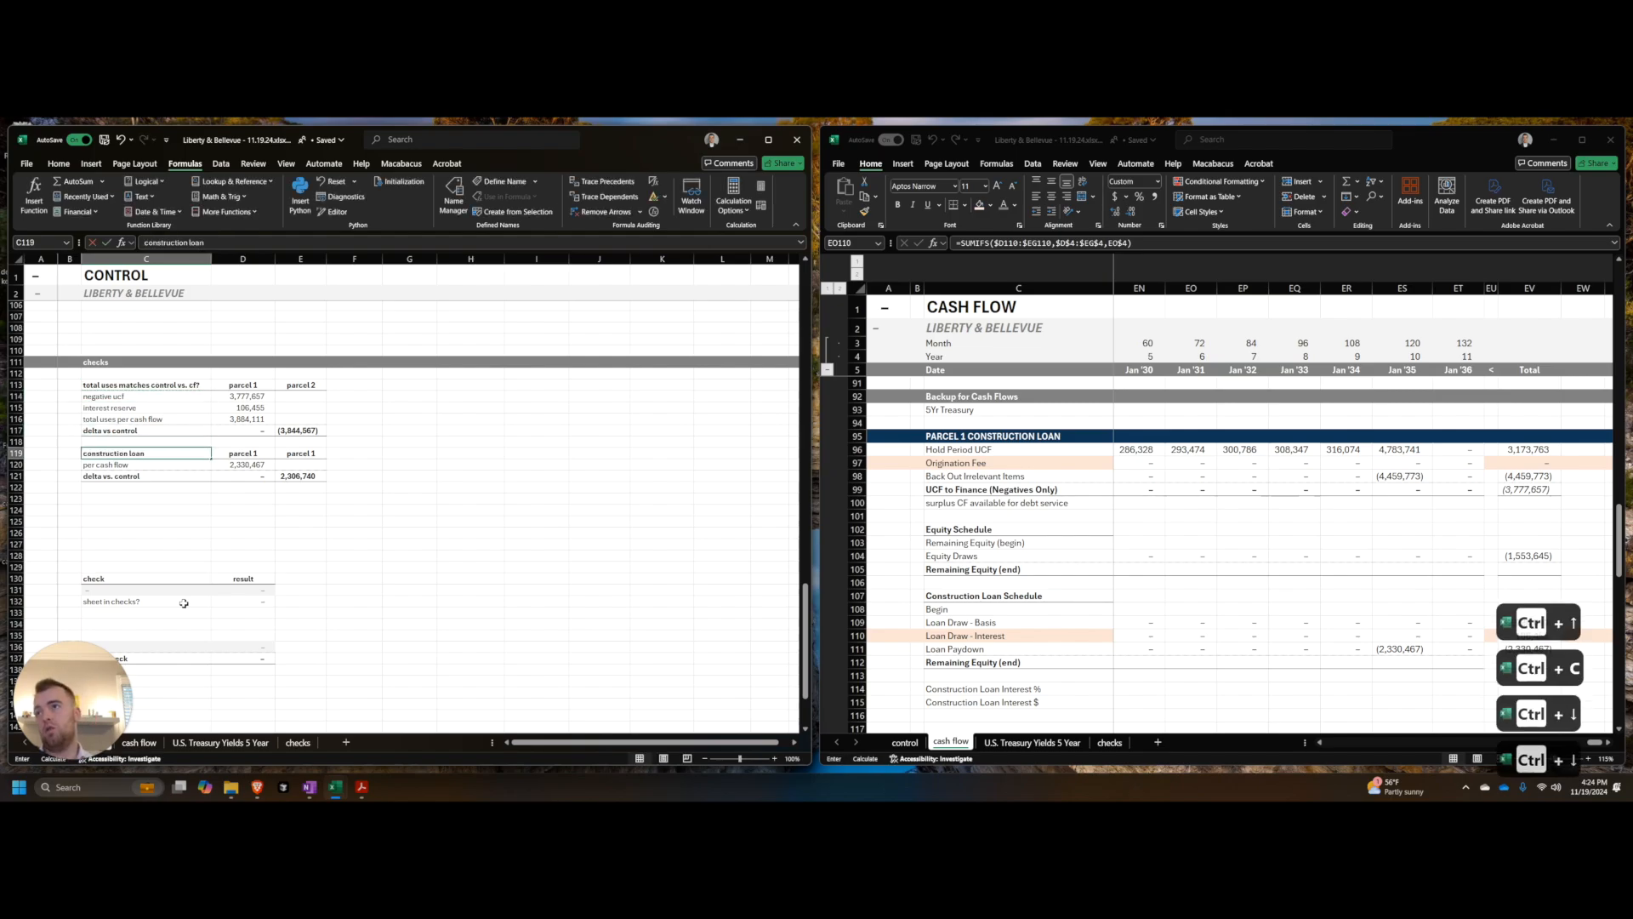
{"action": "type", "text": " size matches vs."}
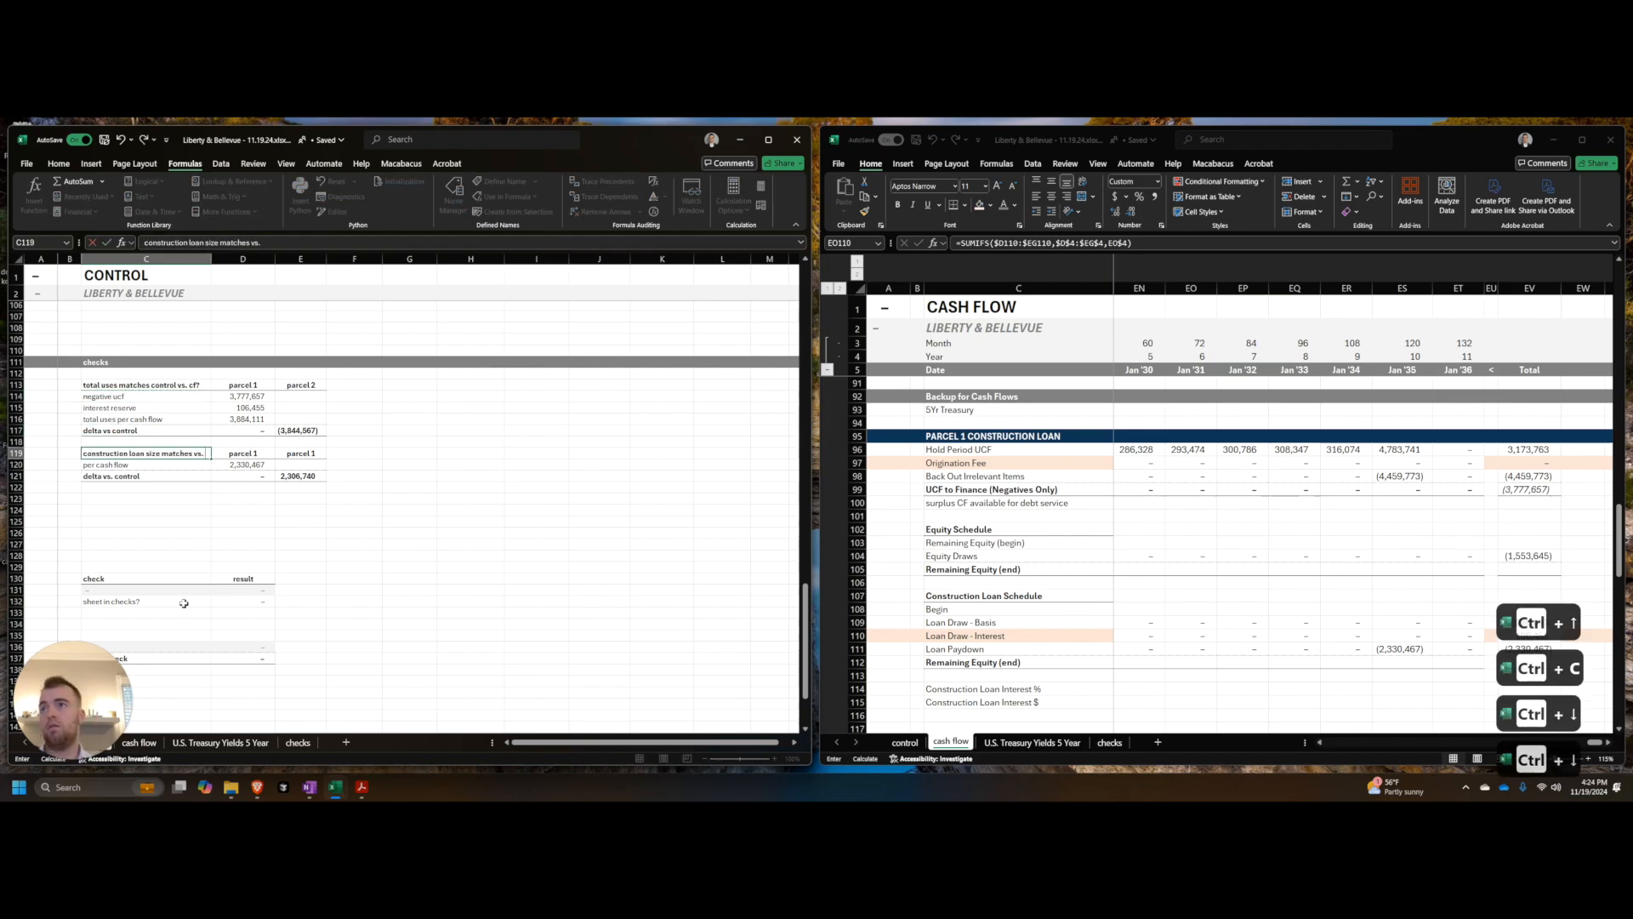
{"action": "key", "text": "BackSpace"}
{"action": "key", "text": "BackSpace"}
{"action": "key", "text": "BackSpace"}
{"action": "type", "text": "control"}
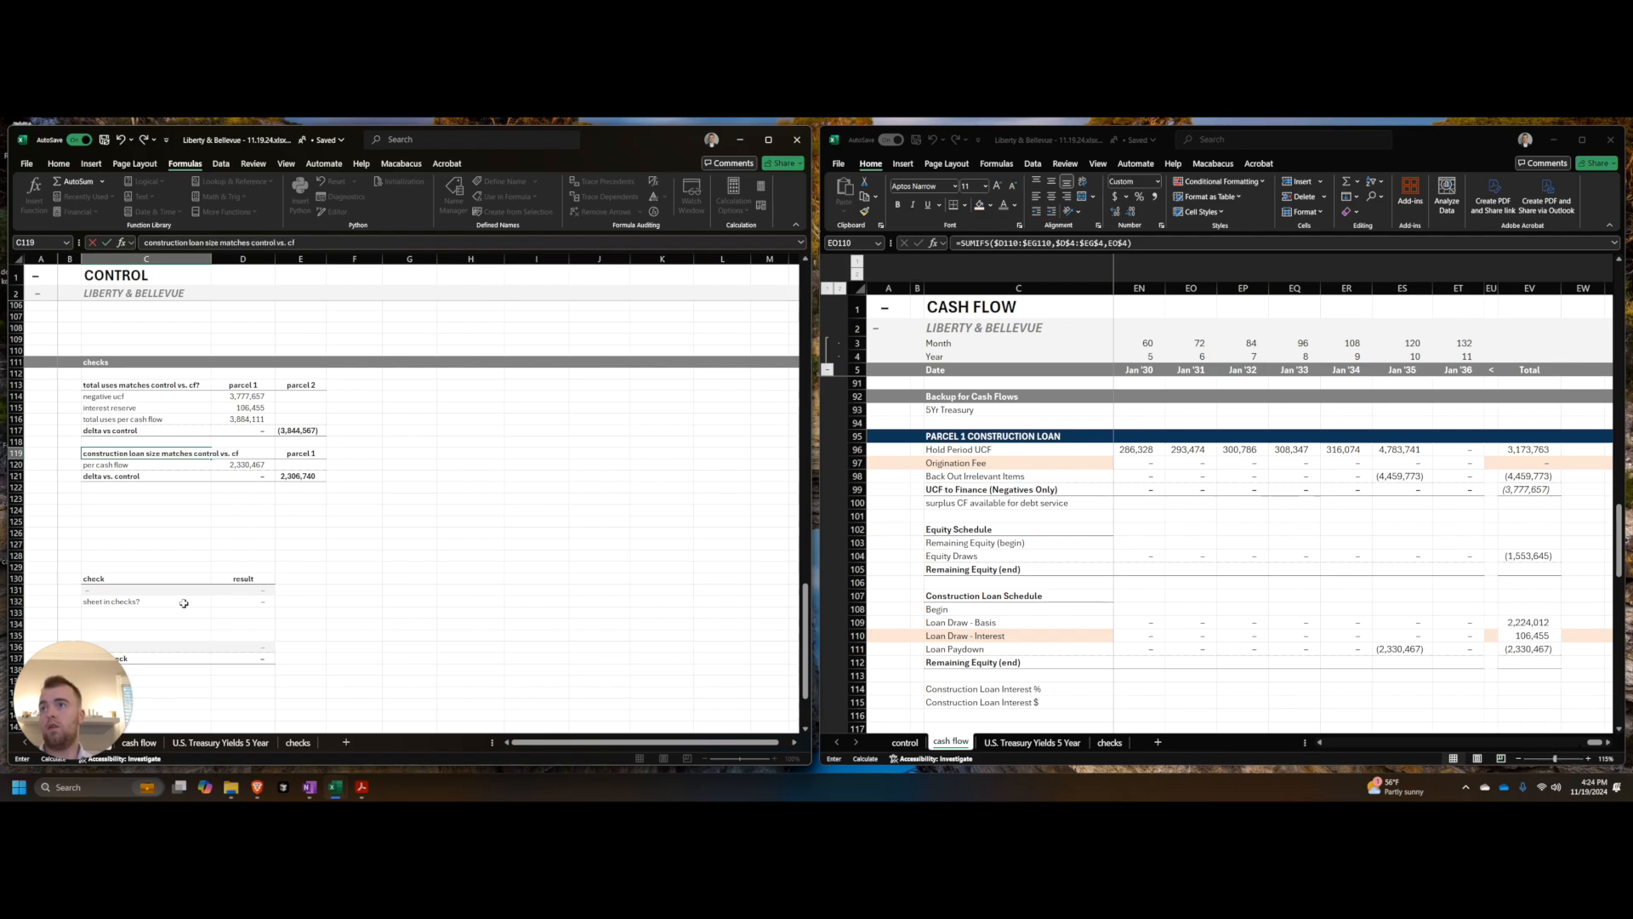
{"action": "type", "text": " vs. cf"}
{"action": "key", "text": "Tab"}
{"action": "key", "text": "ctrl+Up"}
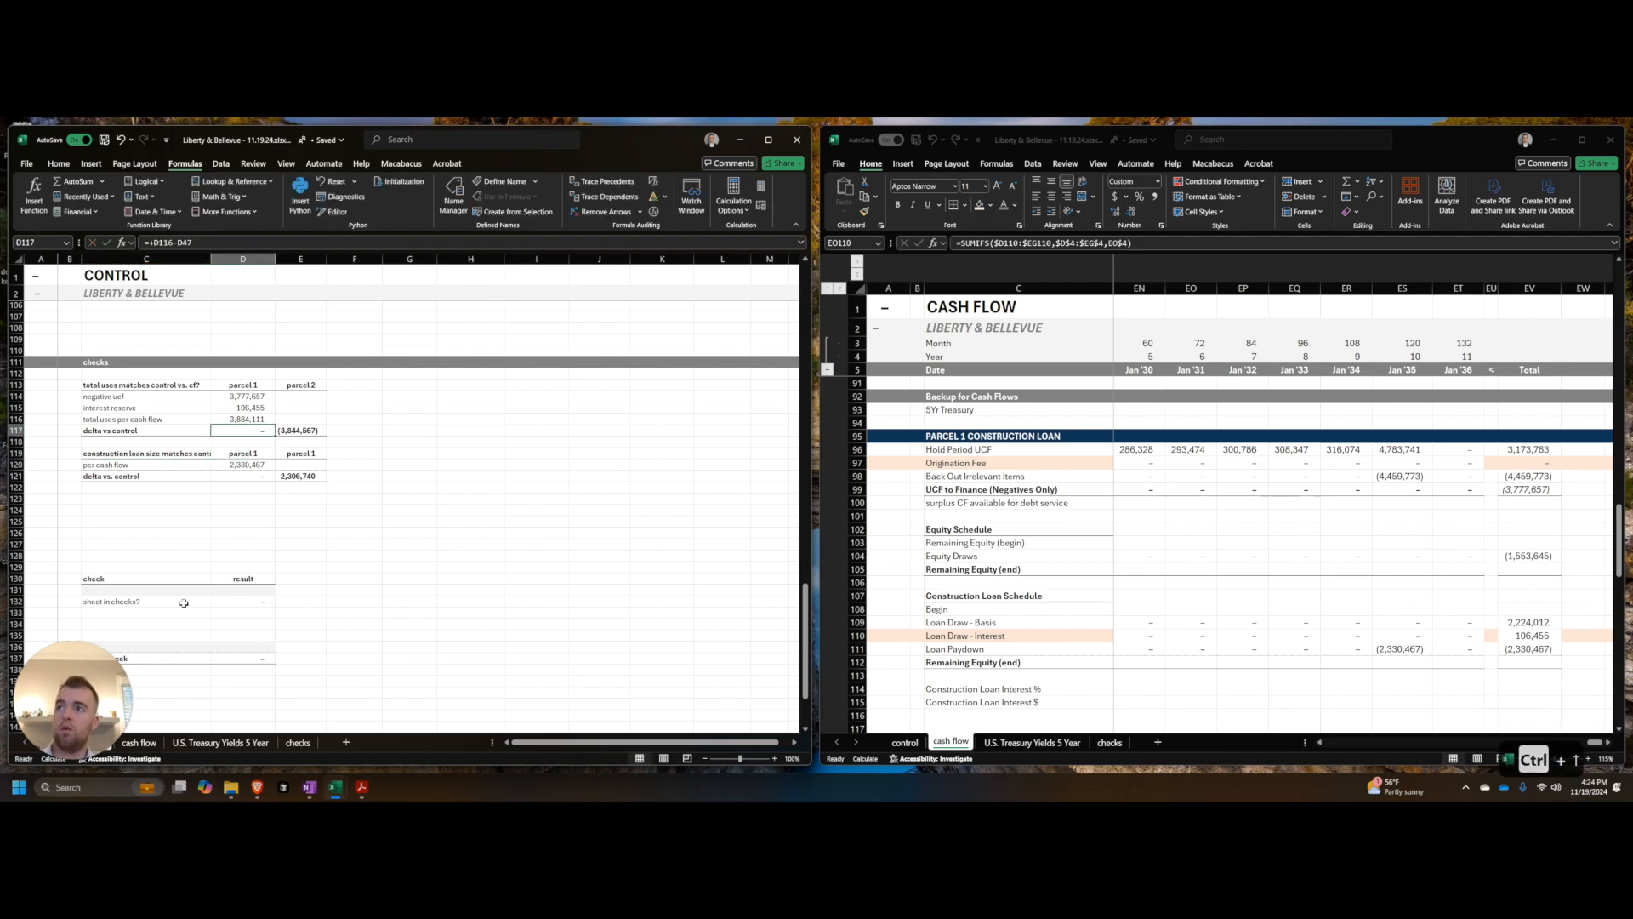
Step: Link C133 in the check summary table to the total uses check heading in C113
{"action": "key", "text": "ctrl+Down"}
{"action": "key", "text": "ctrl+Down"}
{"action": "key", "text": "ctrl+Down"}
{"action": "key", "text": "ctrl+Down"}
{"action": "key", "text": "Down"}
{"action": "key", "text": "Left"}
{"action": "type", "text": "="}
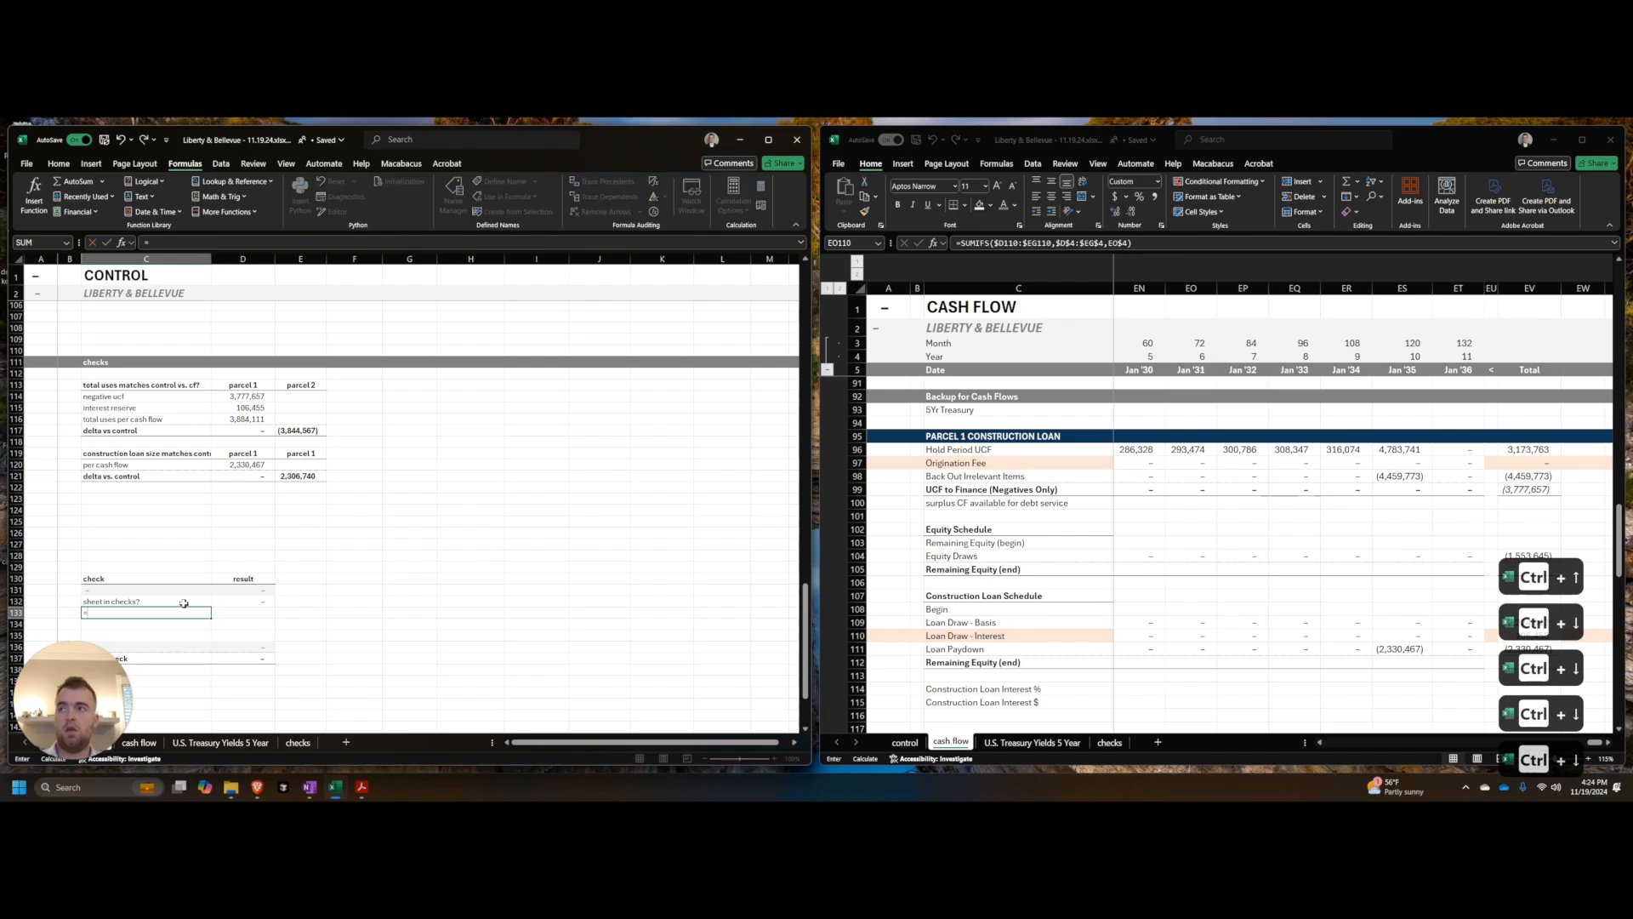
{"action": "key", "text": "ctrl+Up"}
{"action": "key", "text": "ctrl+Up"}
{"action": "key", "text": "ctrl+Up"}
{"action": "key", "text": "ctrl+Up"}
{"action": "key", "text": "ctrl+Up"}
{"action": "key", "text": "ctrl+Up"}
{"action": "key", "text": "Return"}
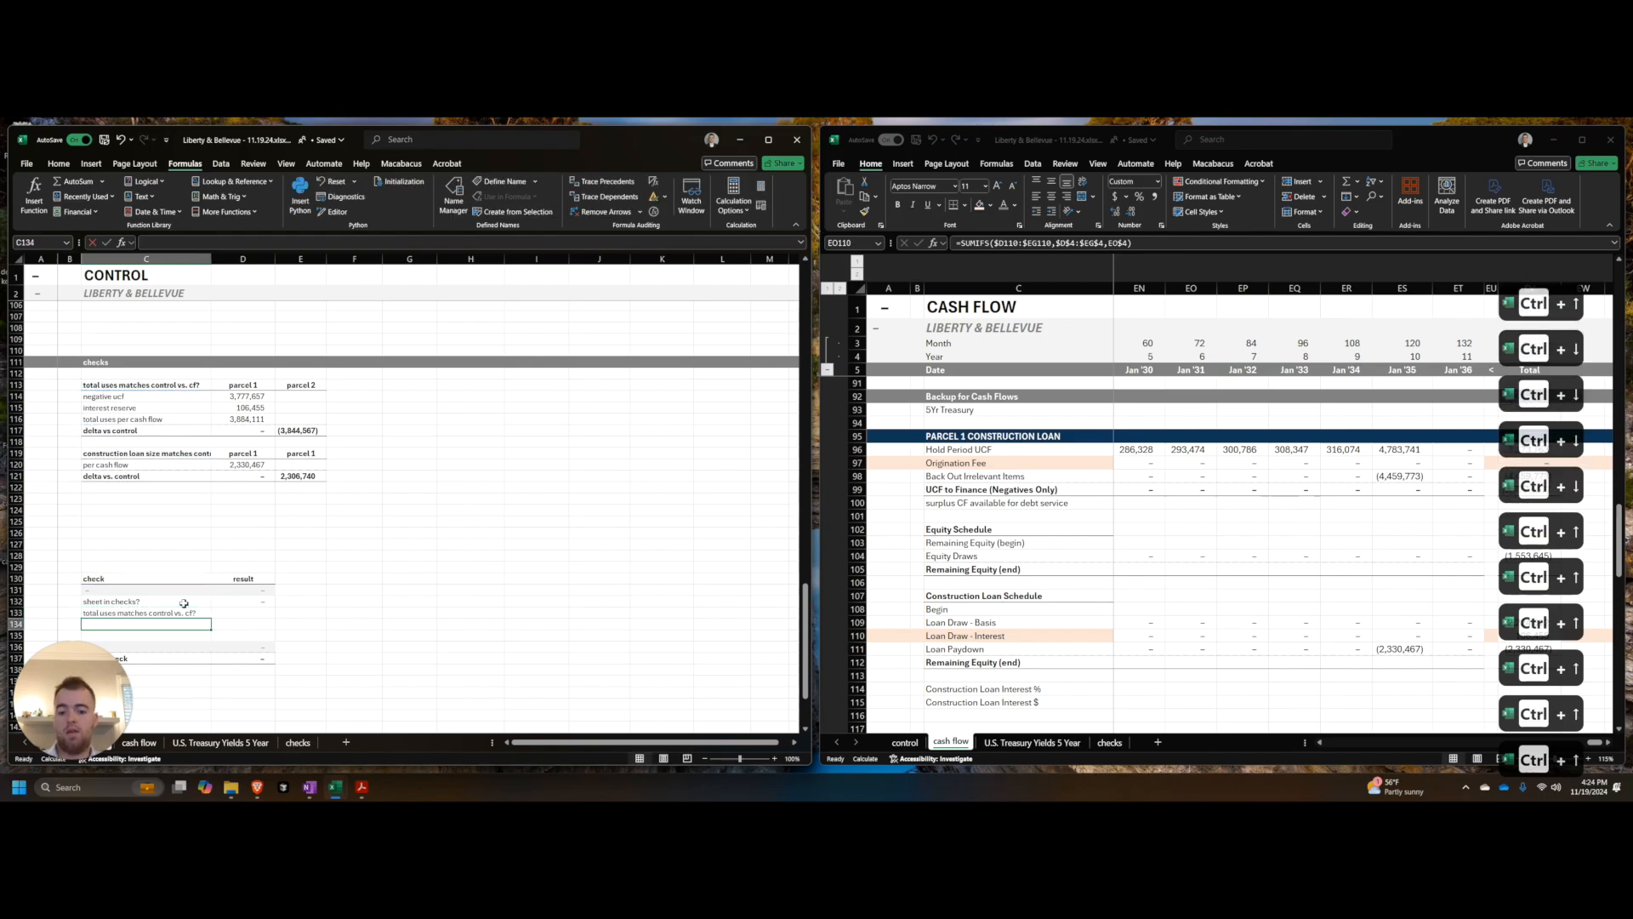
Step: Link C134 in the check summary table to the construction loan size check heading in C119
{"action": "type", "text": "="}
{"action": "key", "text": "ctrl+Up"}
{"action": "key", "text": "ctrl+Up"}
{"action": "key", "text": "ctrl+Up"}
{"action": "key", "text": "ctrl+Up"}
{"action": "key", "text": "ctrl+Up"}
{"action": "key", "text": "ctrl+Down"}
{"action": "key", "text": "Return"}
Step: Enter =COUNTIFS(D117:E117,"<>0") as the total uses check result in D133 and apply the comma number format
{"action": "key", "text": "Up"}
{"action": "key", "text": "Up"}
{"action": "key", "text": "Right"}
{"action": "type", "text": "="}
{"action": "key", "text": "BackSpace"}
{"action": "type", "text": "countifs("}
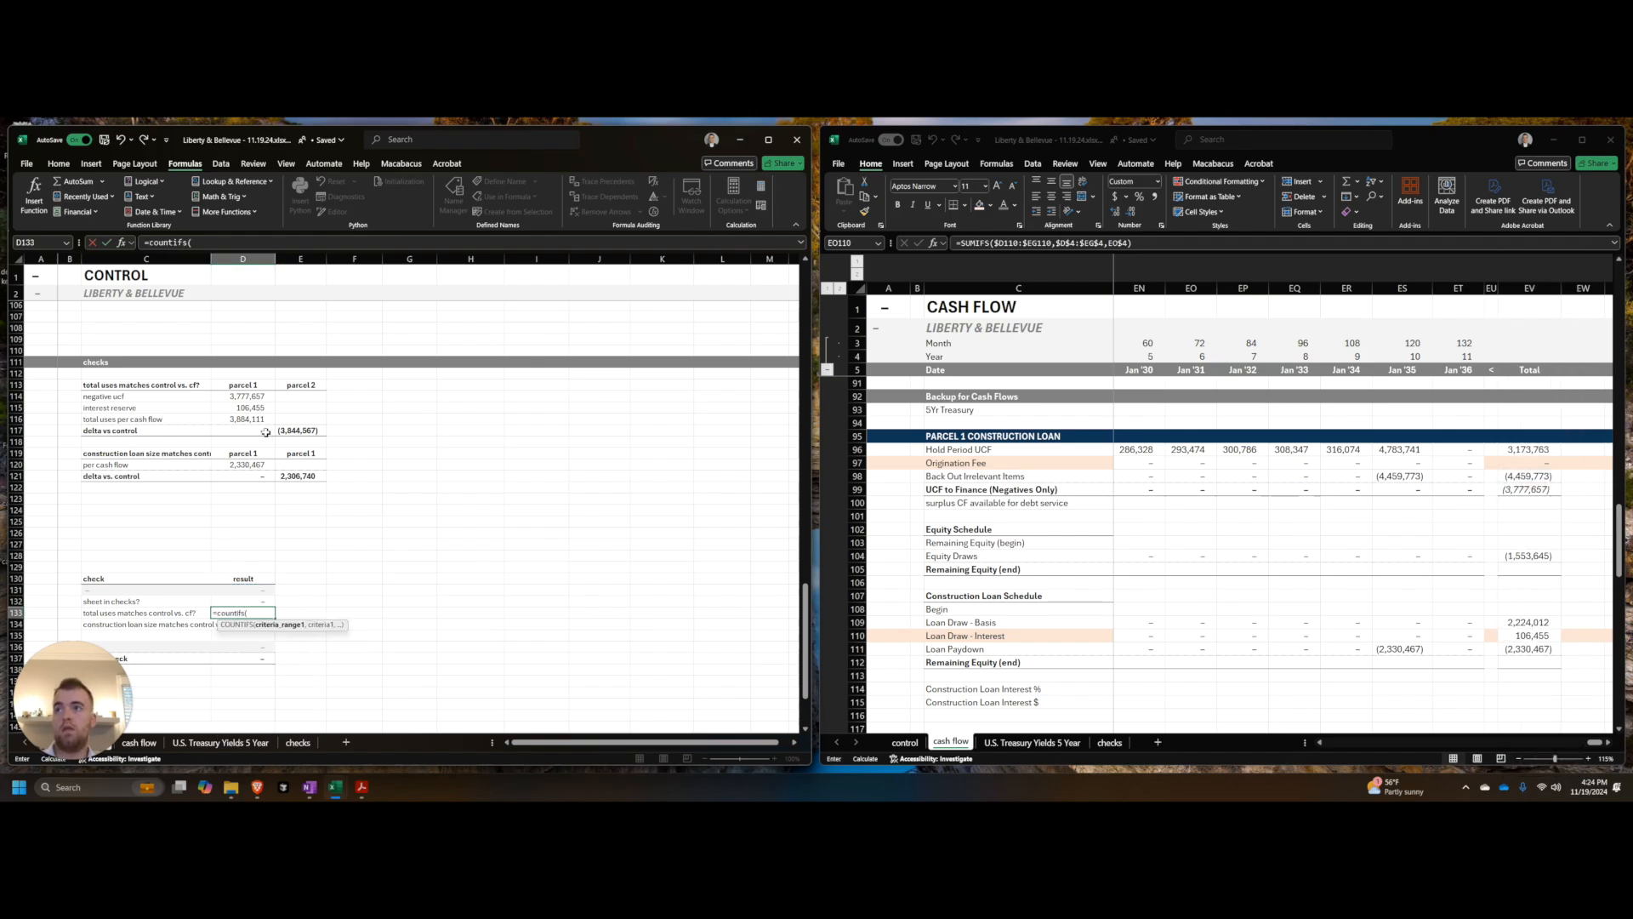
{"action": "type", "text": ",\"<>"}
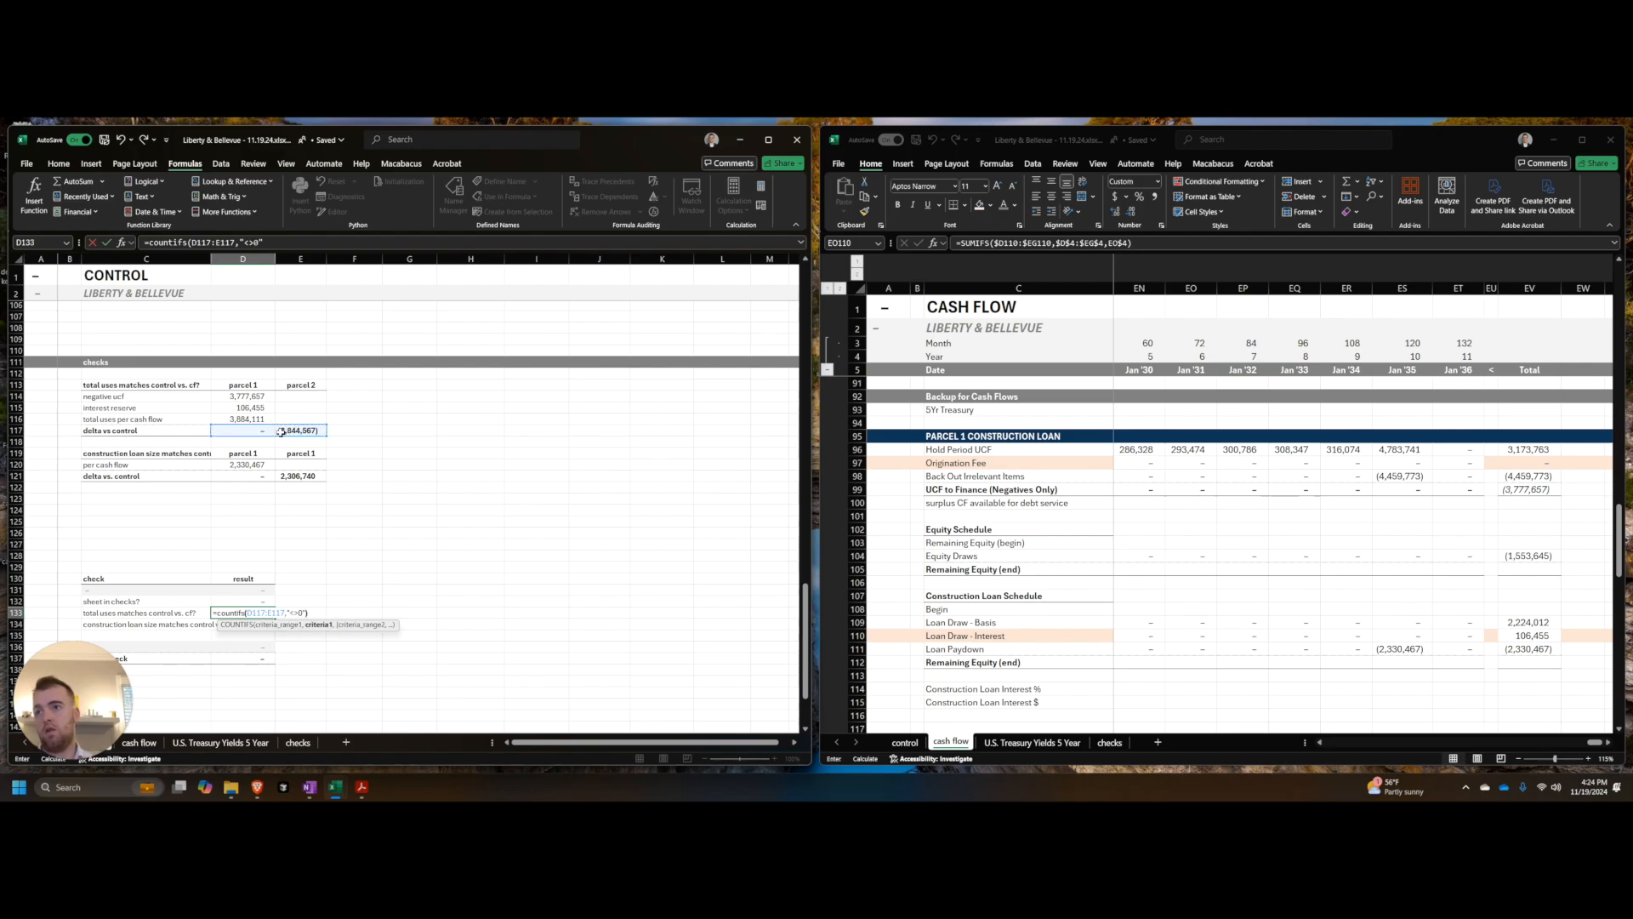
{"action": "type", "text": "0\")"}
{"action": "key", "text": "ctrl+Return"}
{"action": "key", "text": "ctrl+shift+1"}
{"action": "key", "text": "Down"}
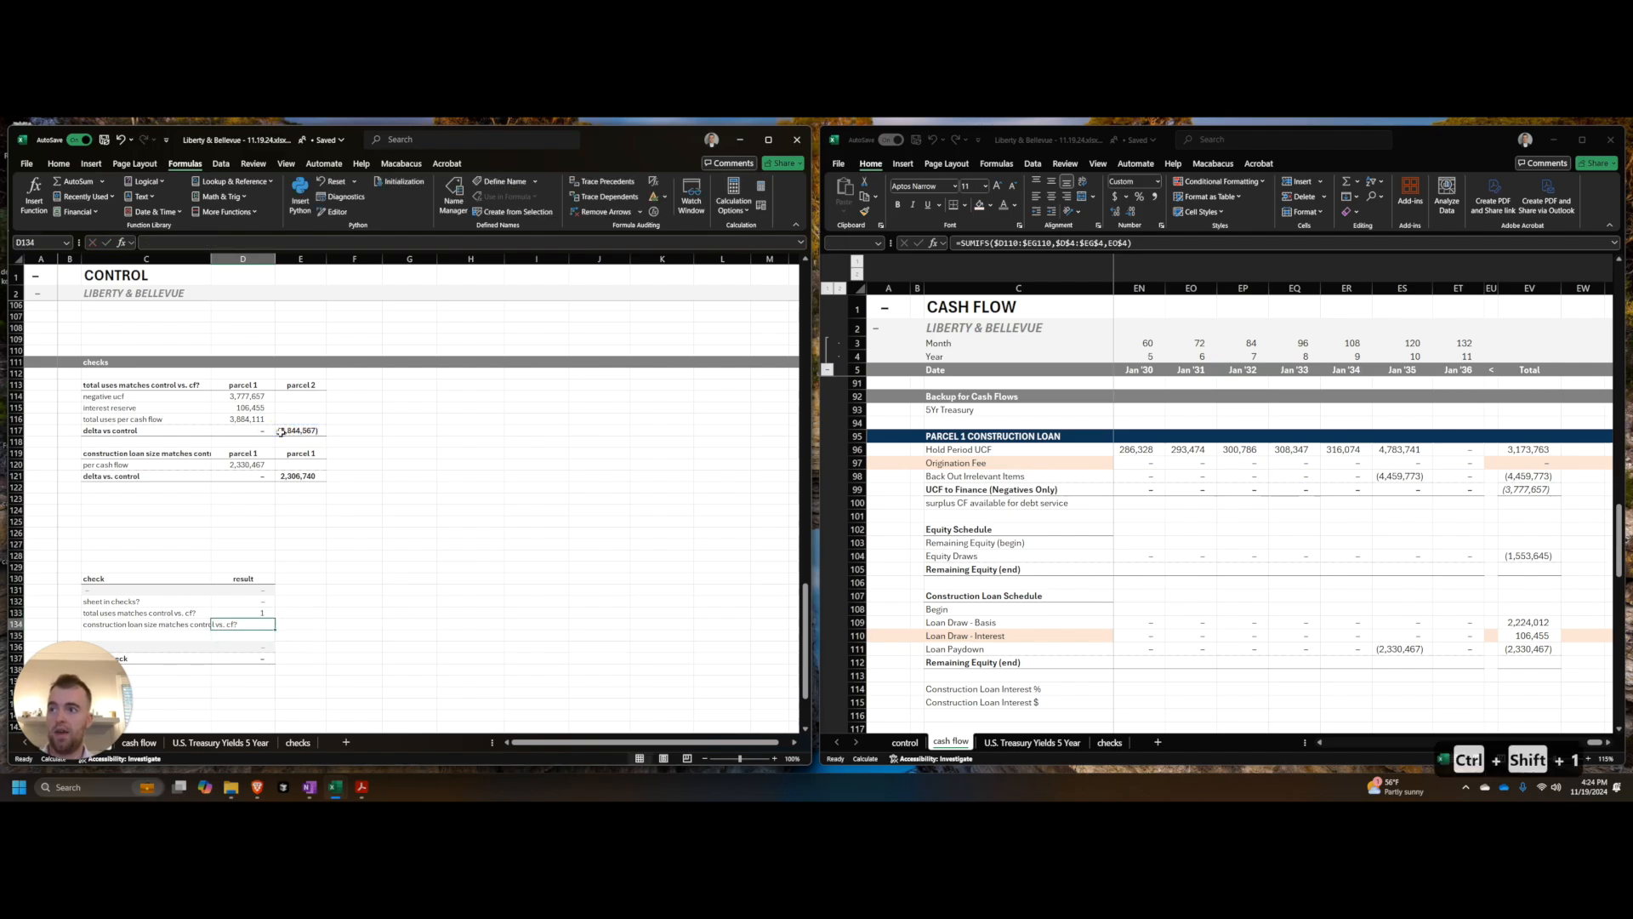
Step: Enter =COUNTIFS(D121:E121,"<>0") as the construction loan size check result in D134
{"action": "type", "text": "=countifs("}
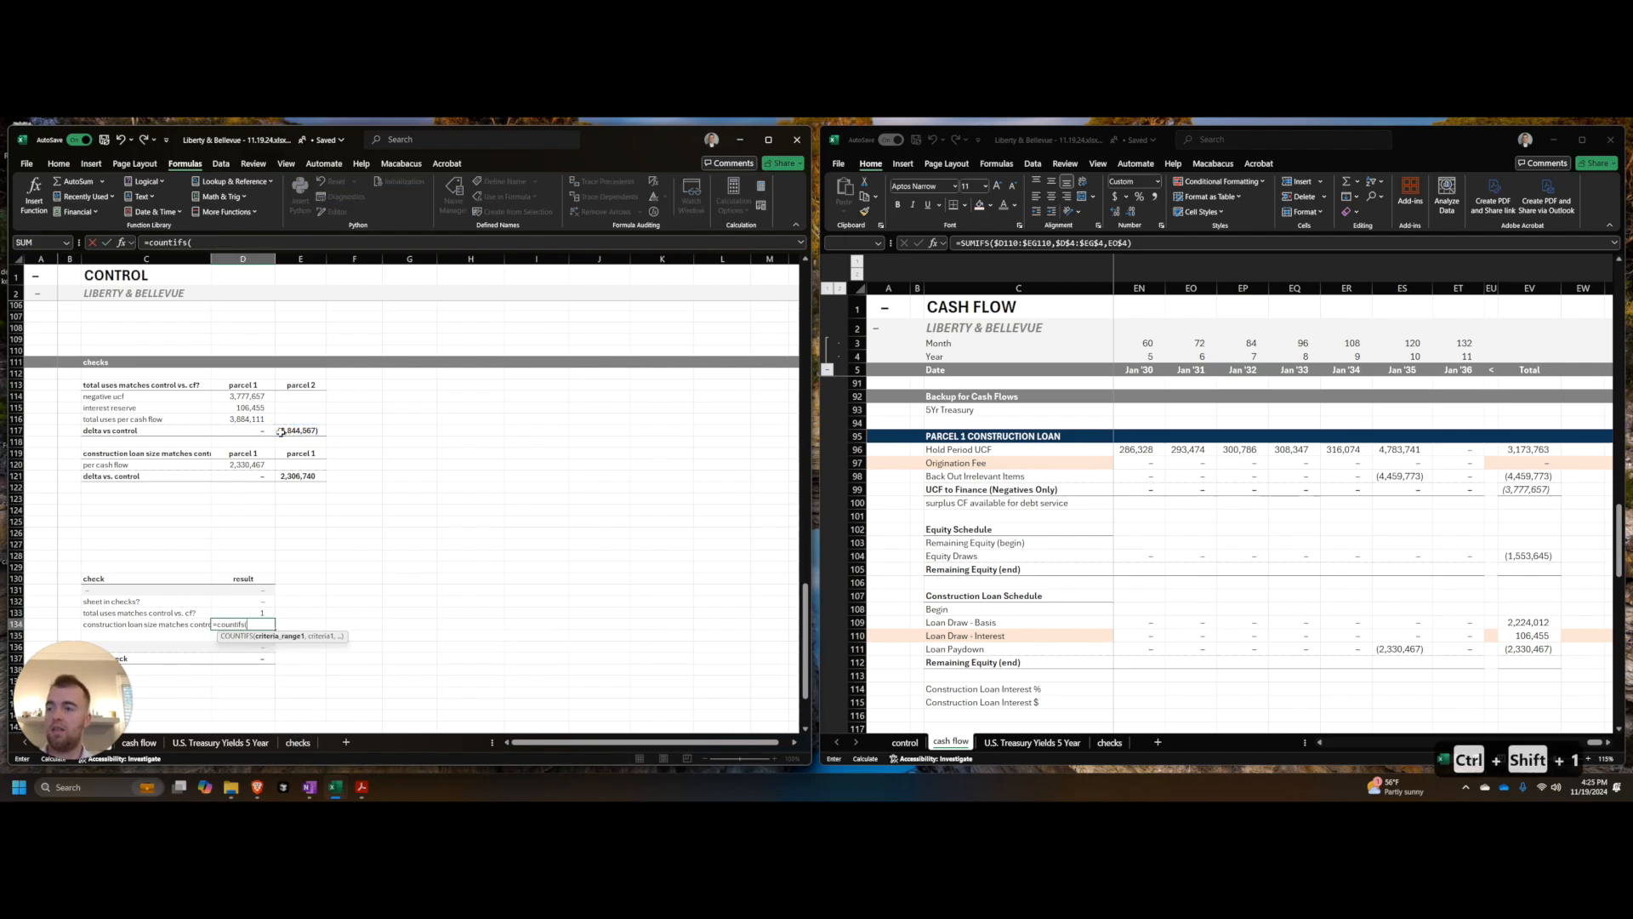
{"action": "key", "text": "Up"}
{"action": "key", "text": "shift+Right"}
{"action": "type", "text": ",\""}
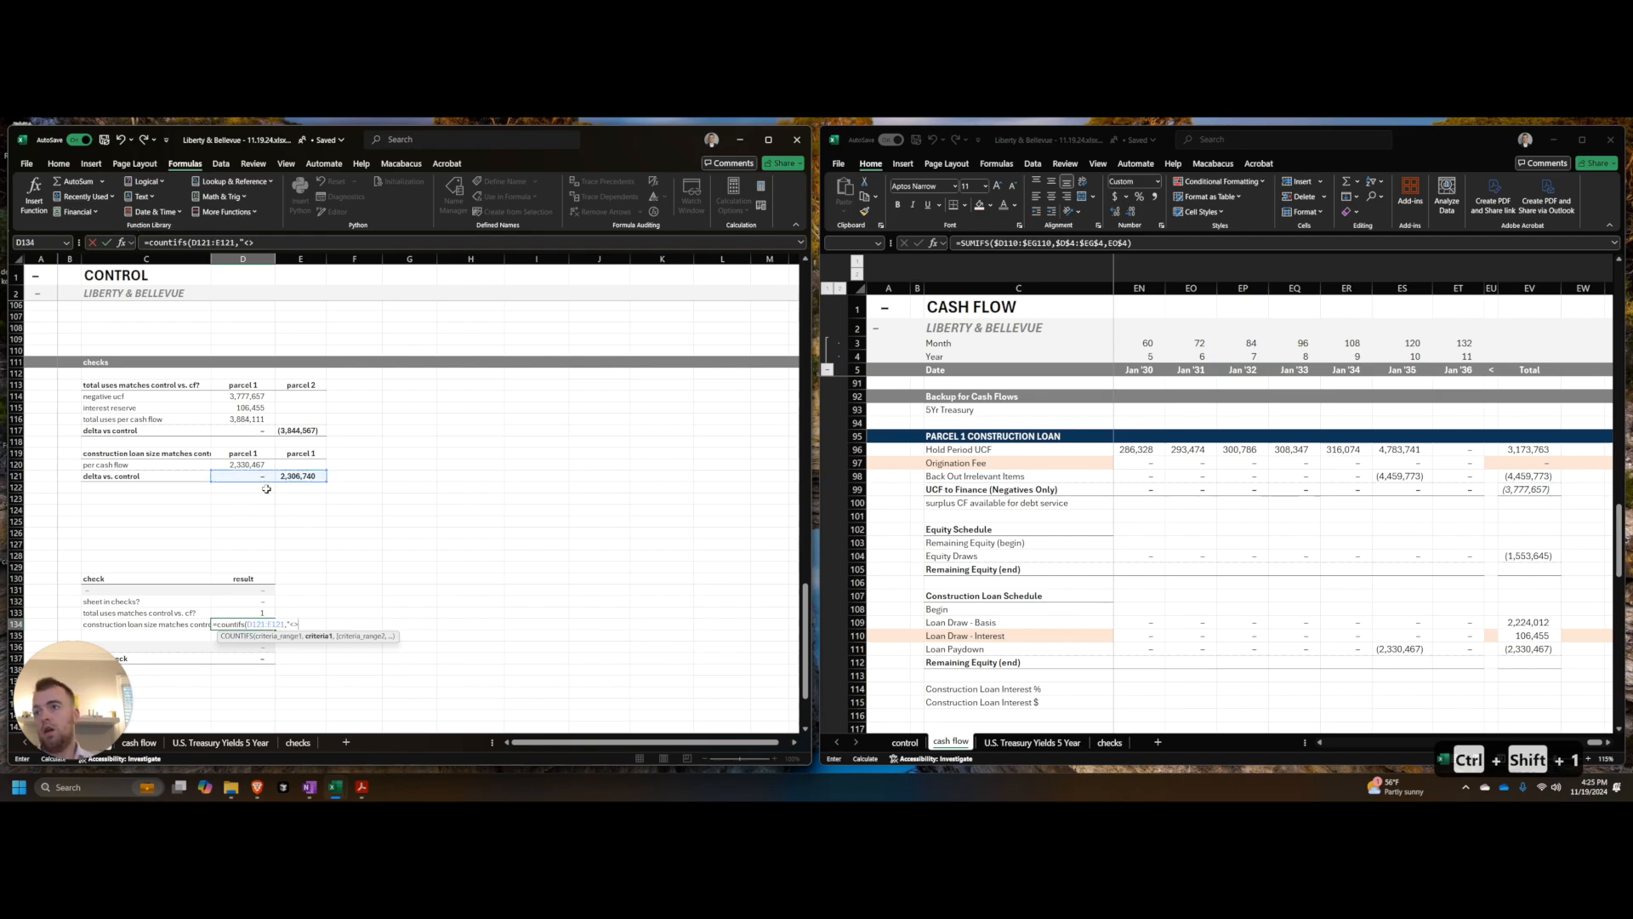
{"action": "type", "text": "<>0\""}
{"action": "key", "text": "Return"}
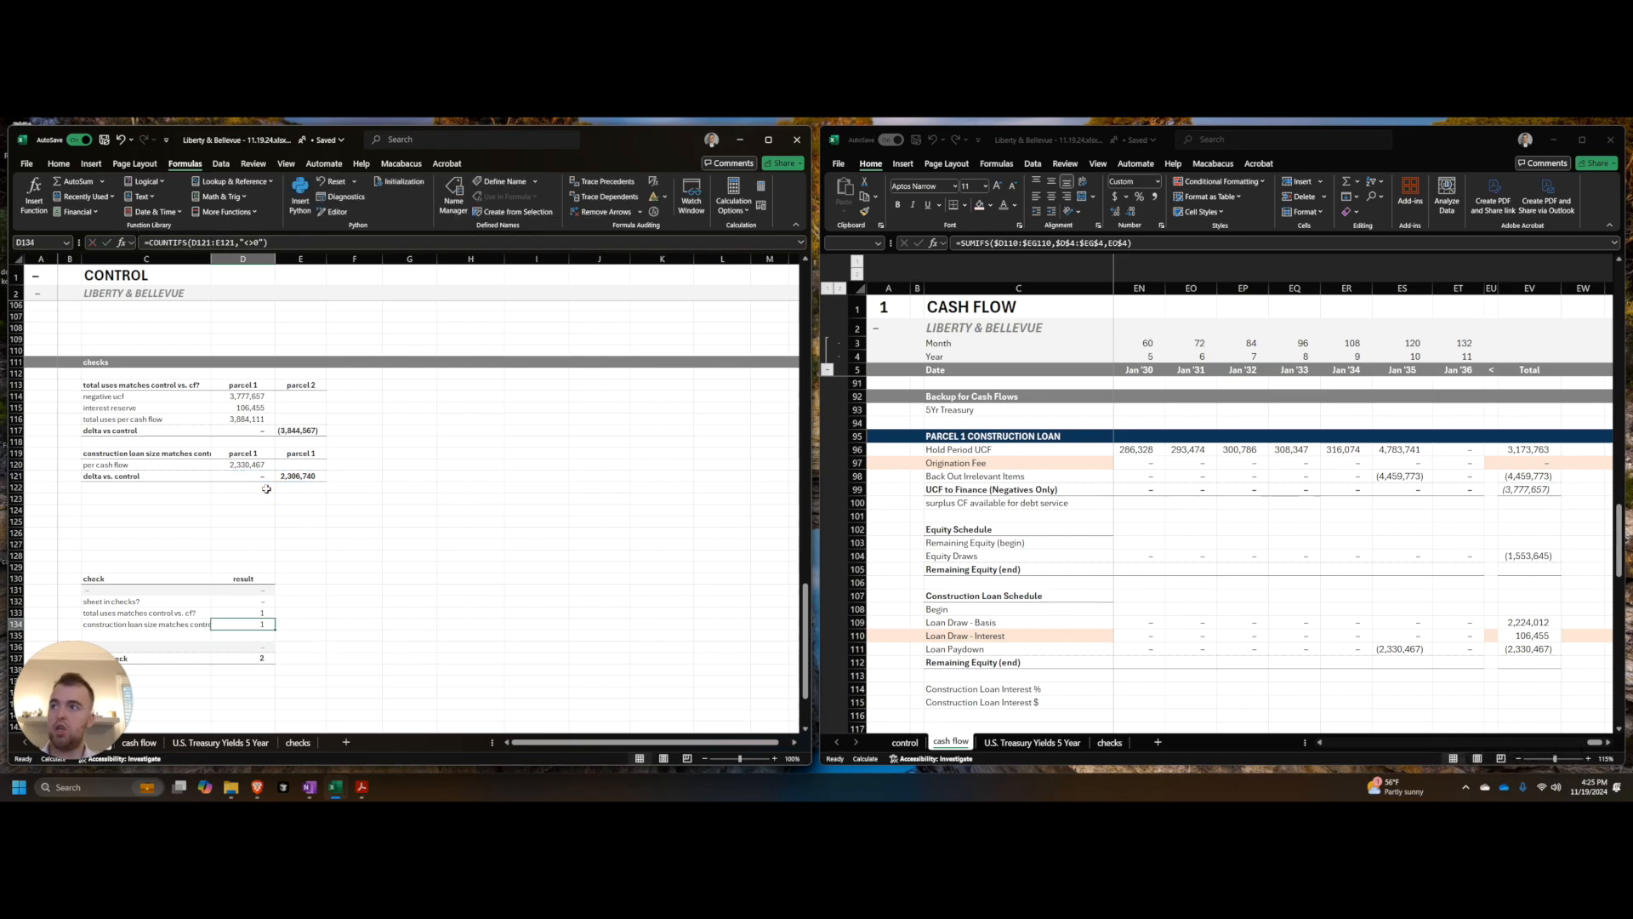
Step: Save the workbook and autofit column A to the check indicator in A1
{"action": "left_click", "coordinate": [470, 431]}
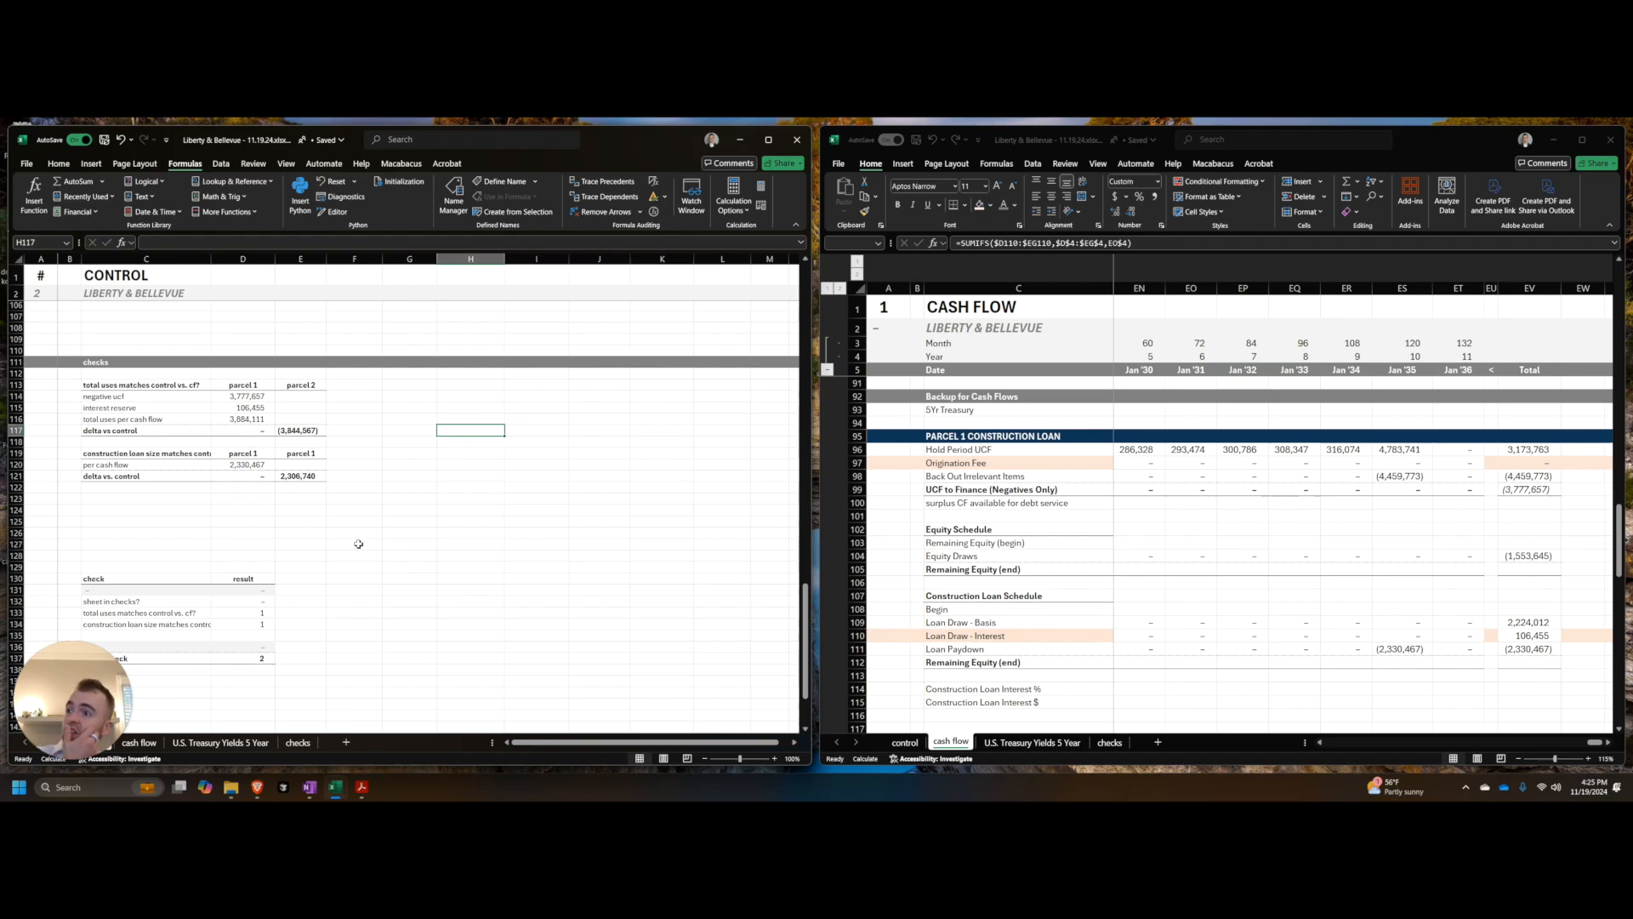
{"action": "left_click", "coordinate": [280, 565]}
{"action": "key", "text": "ctrl+s"}
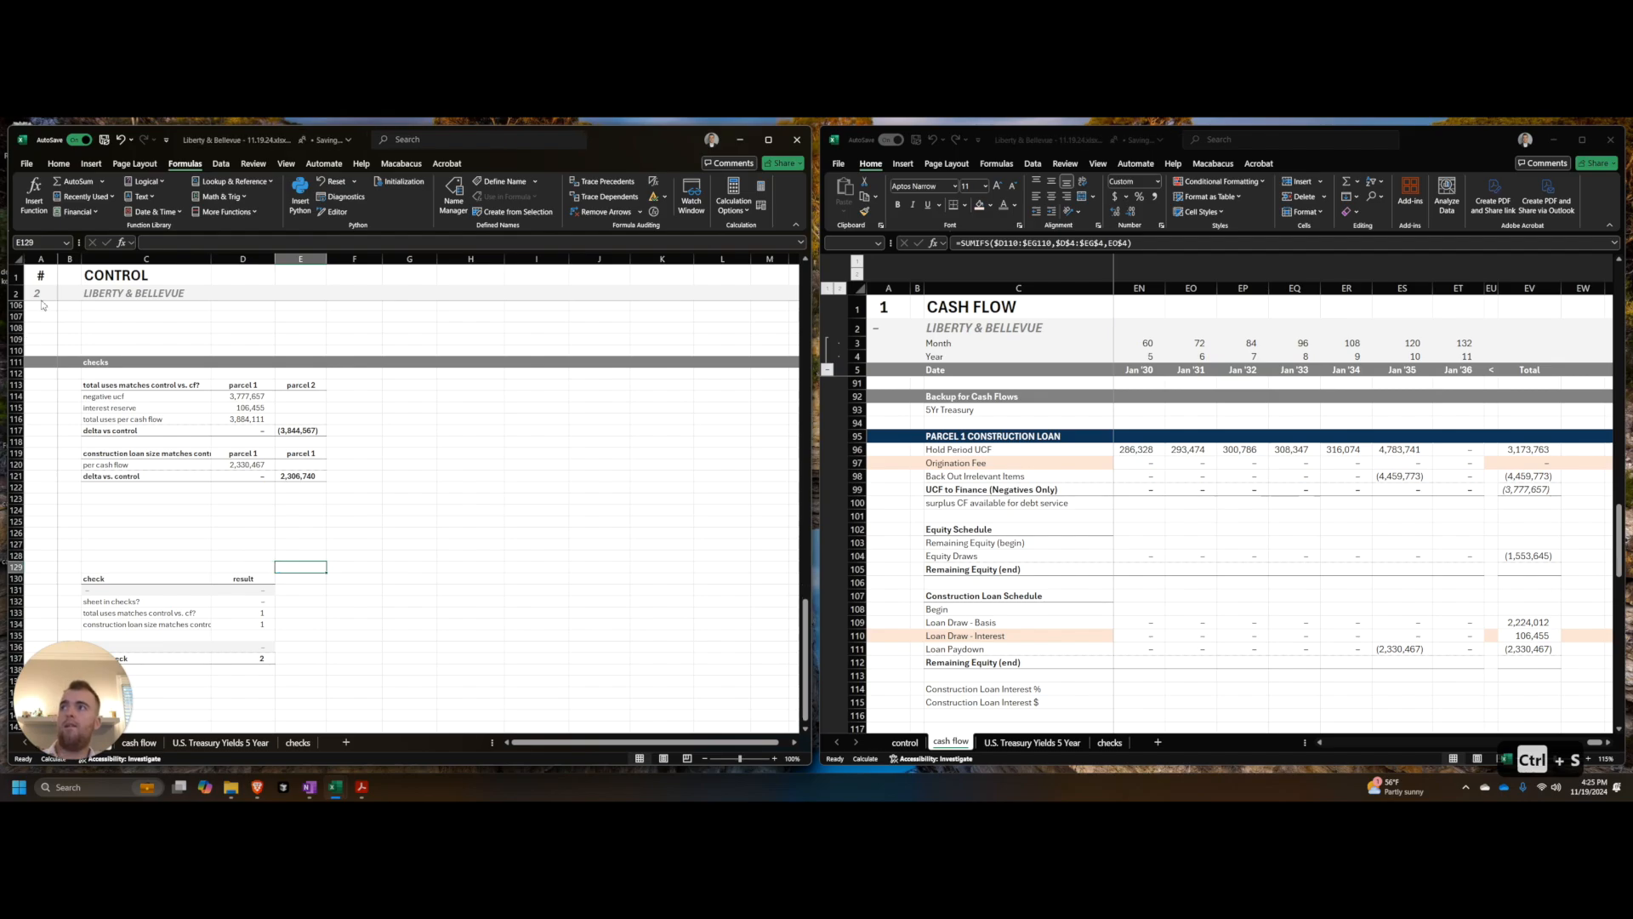
{"action": "left_click", "coordinate": [45, 277]}
{"action": "key", "text": "h"}
{"action": "key", "text": "o"}
{"action": "key", "text": "i"}
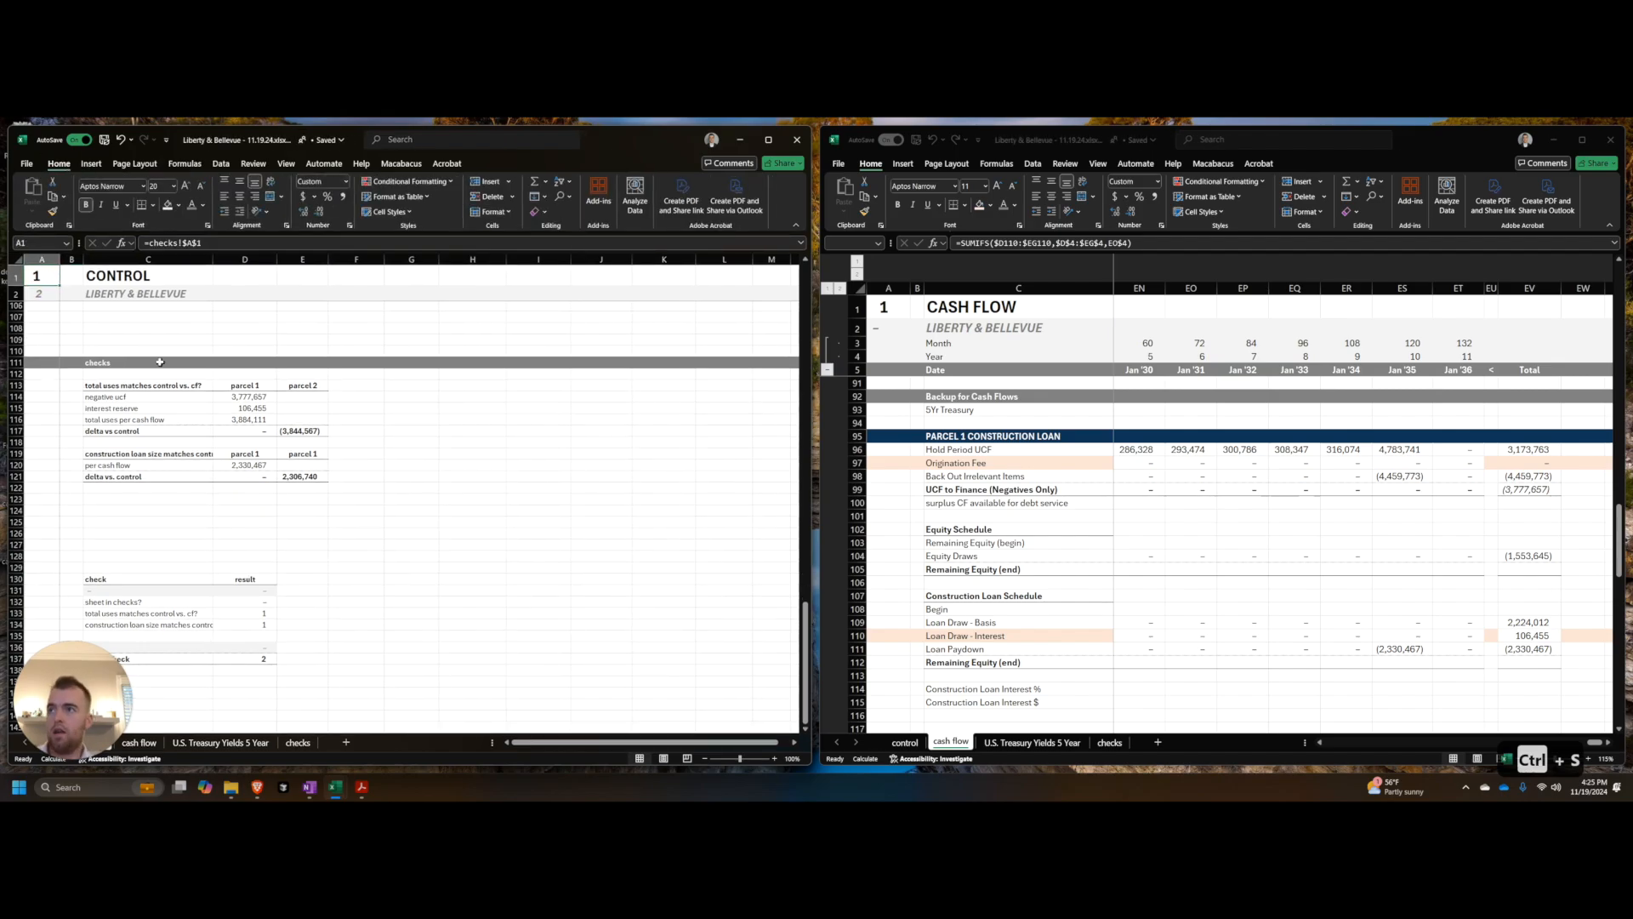
Step: Delete the surplus blank rows between the construction loan check and the check summary table, and save the workbook
{"action": "left_click_drag", "start_coordinate": [146, 506], "coordinate": [144, 552]}
{"action": "key", "text": "shift+space"}
{"action": "key", "text": "ctrl+minus"}
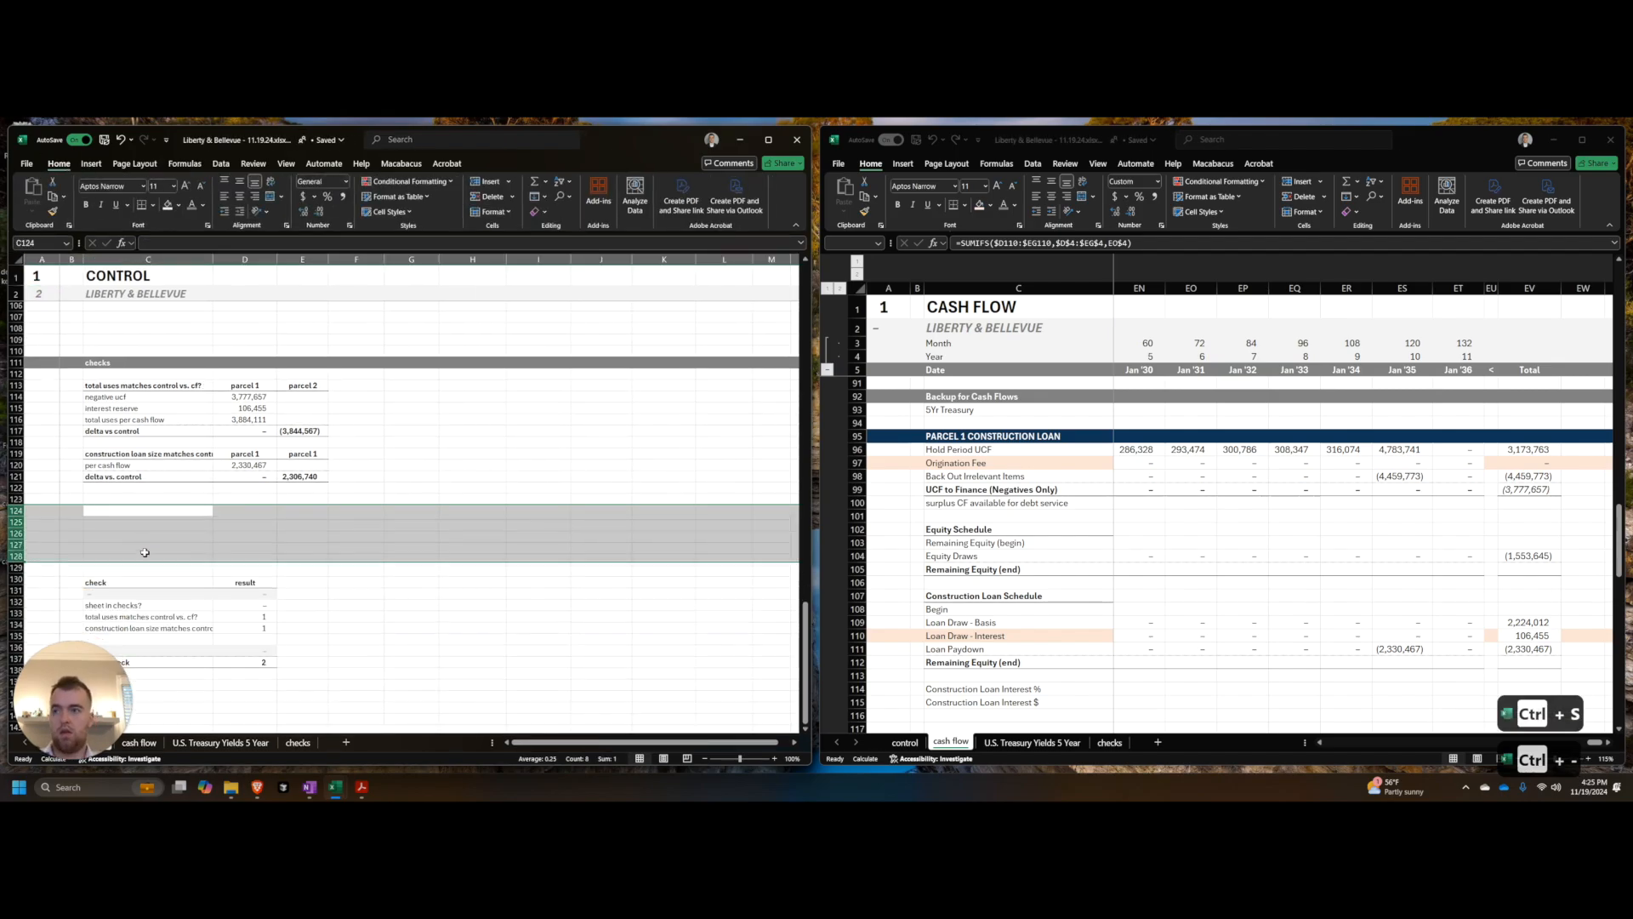
{"action": "key", "text": "shift+space"}
{"action": "key", "text": "ctrl+minus"}
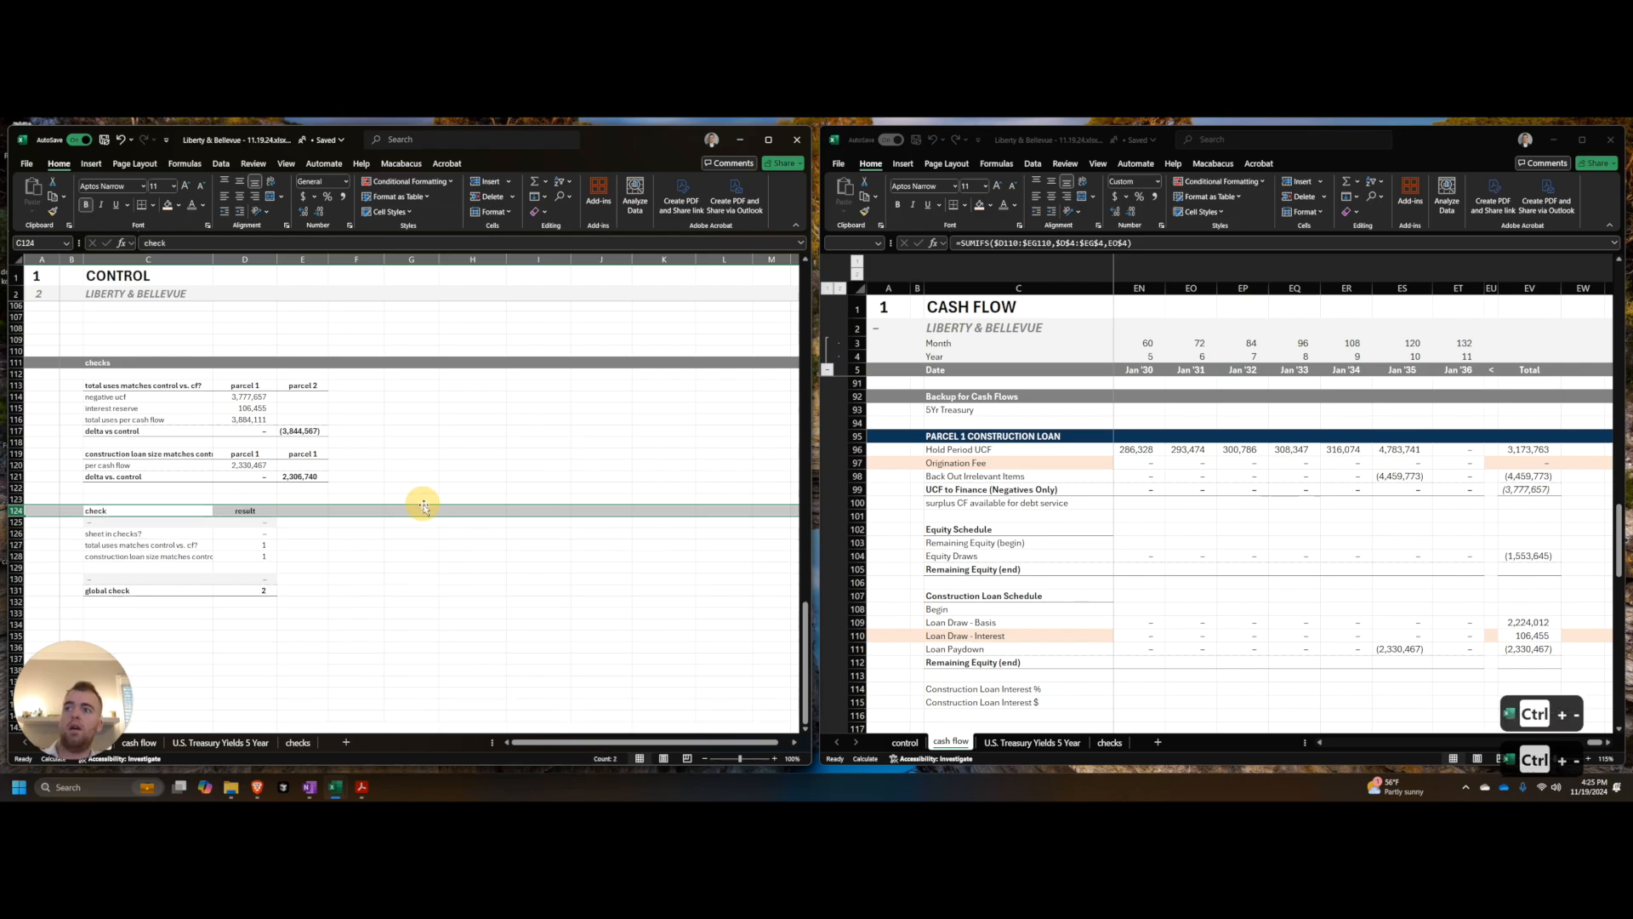
{"action": "left_click", "coordinate": [423, 477]}
{"action": "key", "text": "ctrl+s"}
Step: Correct the second column heading of the construction loan size check in E119 to "parcel 2" and save the workbook
{"action": "scroll", "coordinate": [327, 541], "scroll_direction": "up", "scroll_amount": 3}
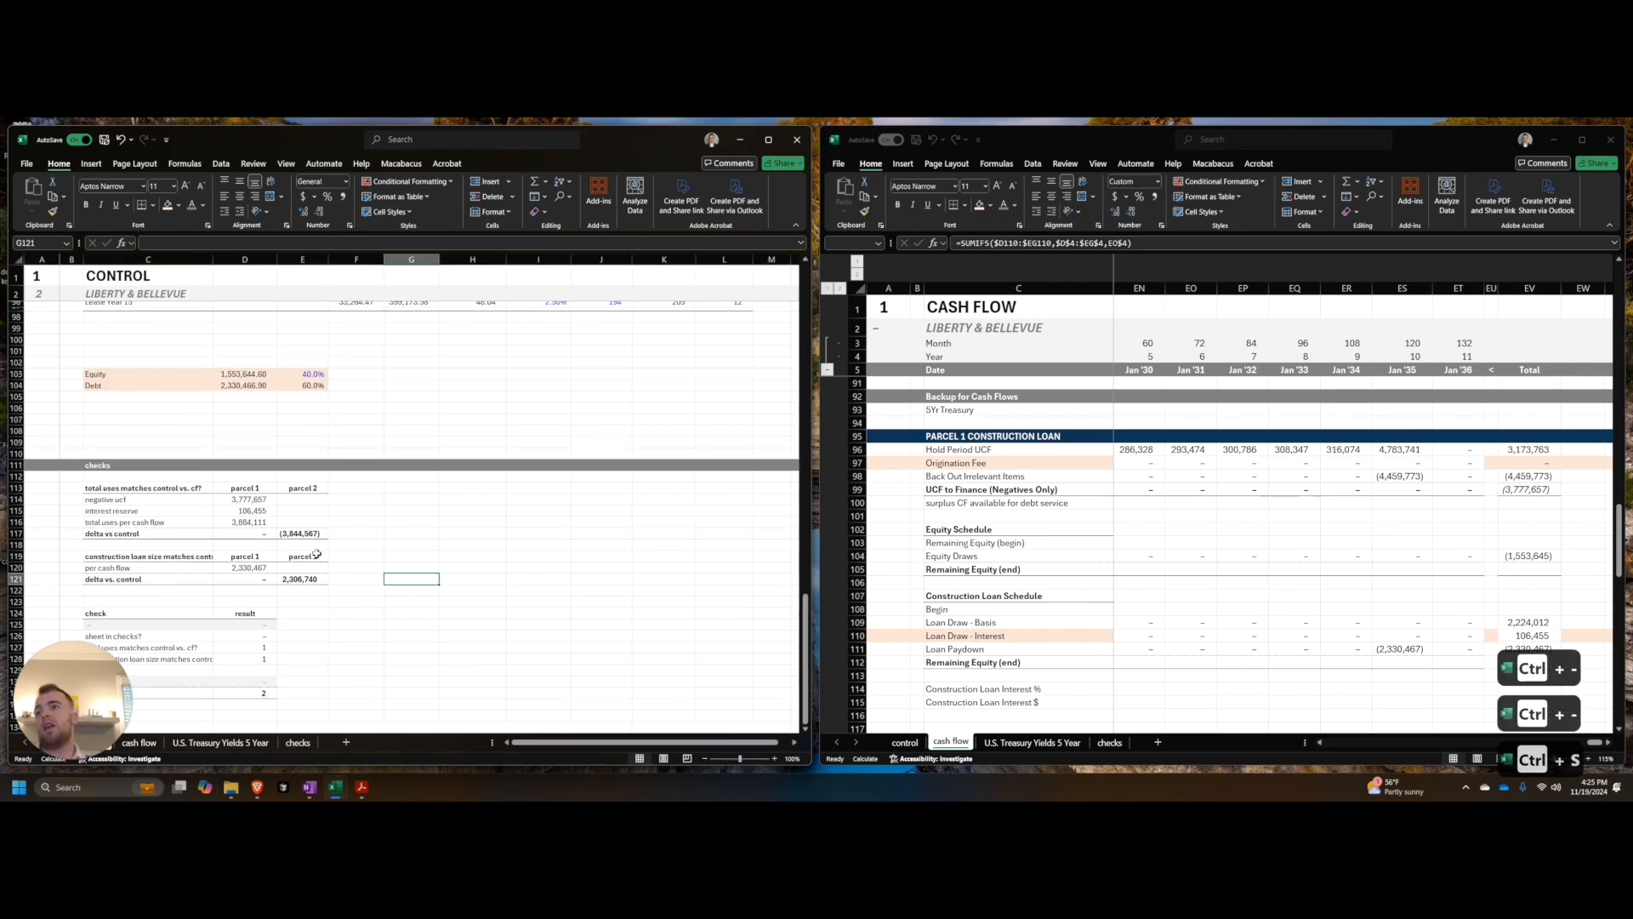
{"action": "left_click", "coordinate": [306, 559]}
{"action": "key", "text": "F2"}
{"action": "key", "text": "BackSpace"}
{"action": "type", "text": "2"}
{"action": "key", "text": "ctrl+s"}
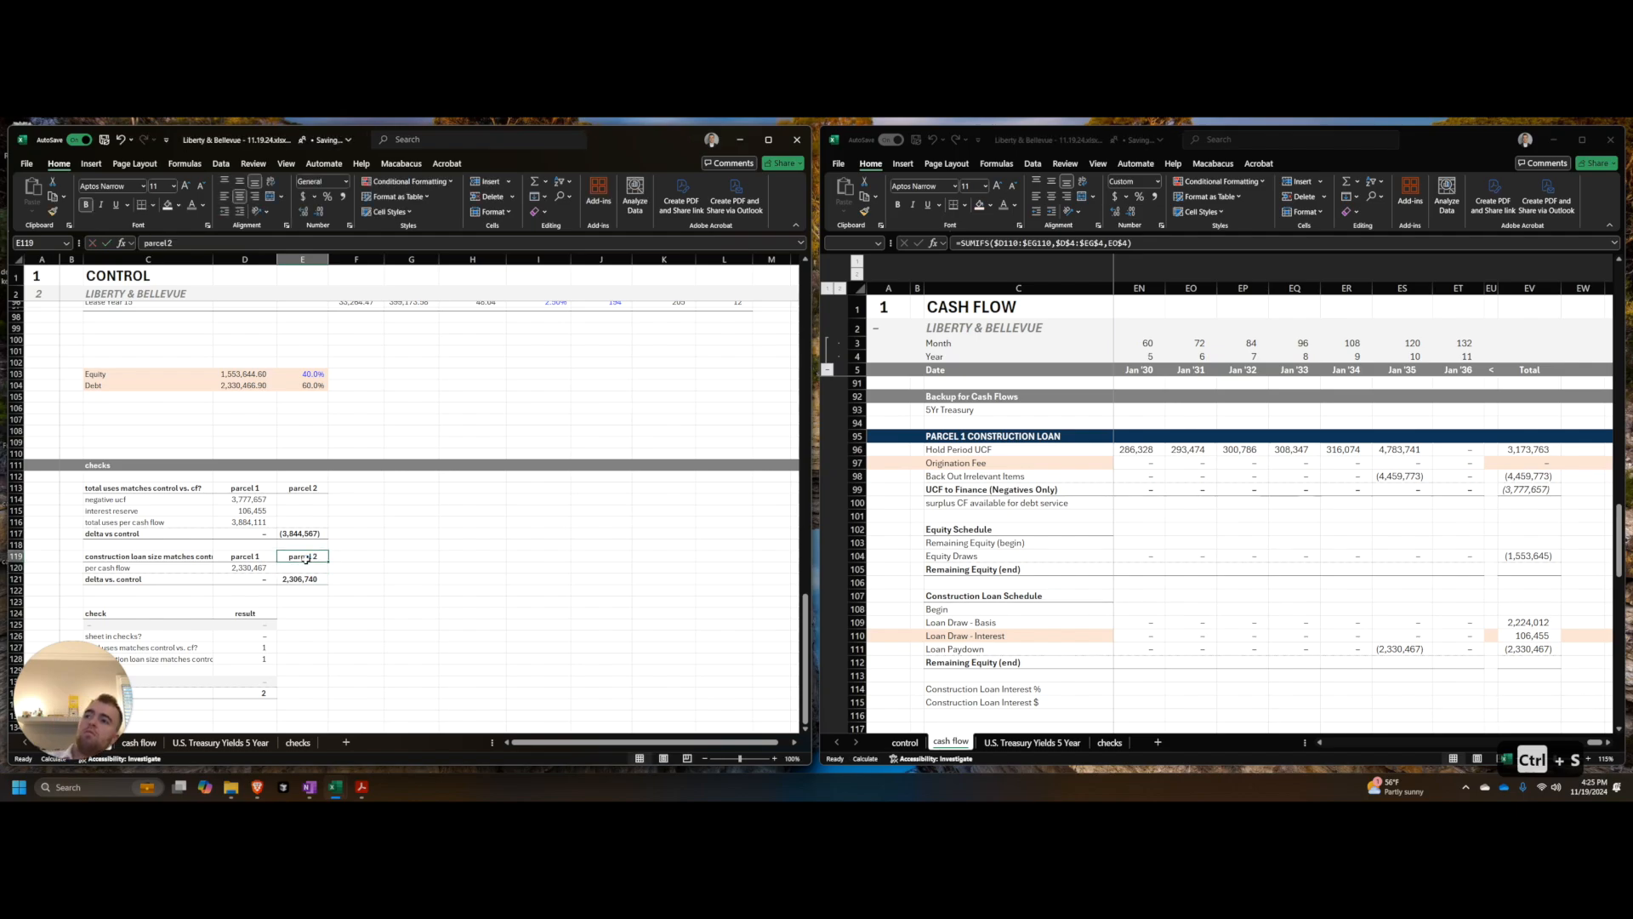
Step: Enter the label "Refi Debt" in C52 below the construction debt block of the financing assumptions
{"action": "scroll", "coordinate": [319, 547], "scroll_direction": "up", "scroll_amount": 9}
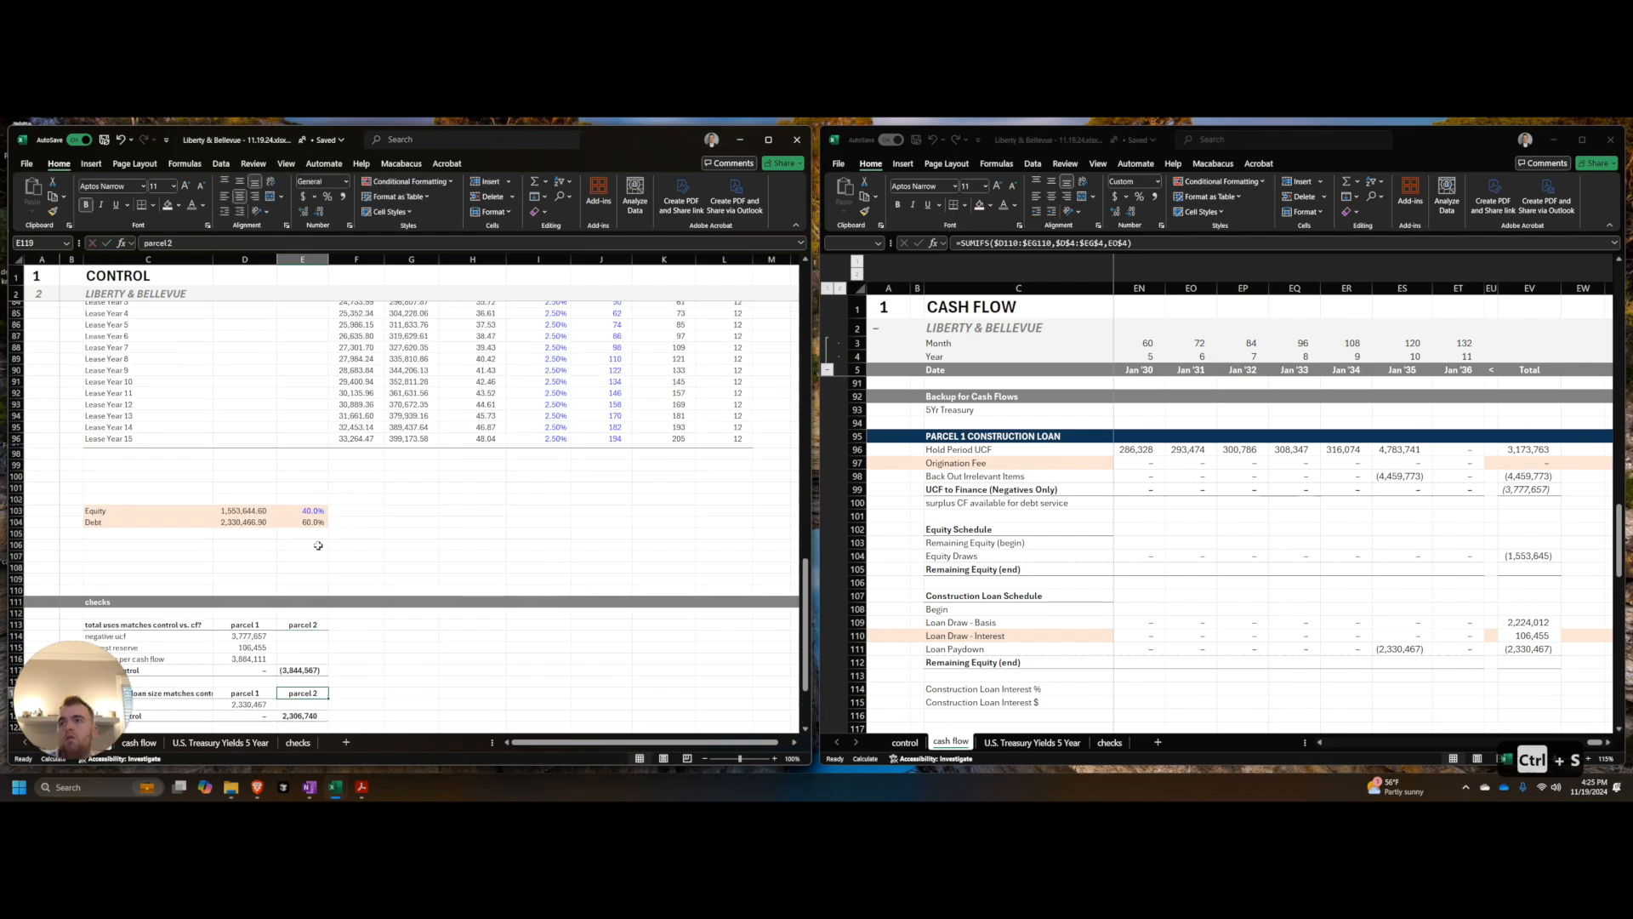
{"action": "left_click", "coordinate": [1118, 526]}
{"action": "scroll", "coordinate": [1117, 526], "scroll_direction": "up", "scroll_amount": 1}
{"action": "scroll", "coordinate": [500, 495], "scroll_direction": "up", "scroll_amount": 3}
{"action": "left_click", "coordinate": [490, 491]}
{"action": "left_click", "coordinate": [963, 559]}
{"action": "scroll", "coordinate": [964, 559], "scroll_direction": "down", "scroll_amount": 4}
{"action": "left_click", "coordinate": [486, 537]}
{"action": "scroll", "coordinate": [420, 539], "scroll_direction": "up", "scroll_amount": 5}
{"action": "scroll", "coordinate": [420, 539], "scroll_direction": "up", "scroll_amount": 7}
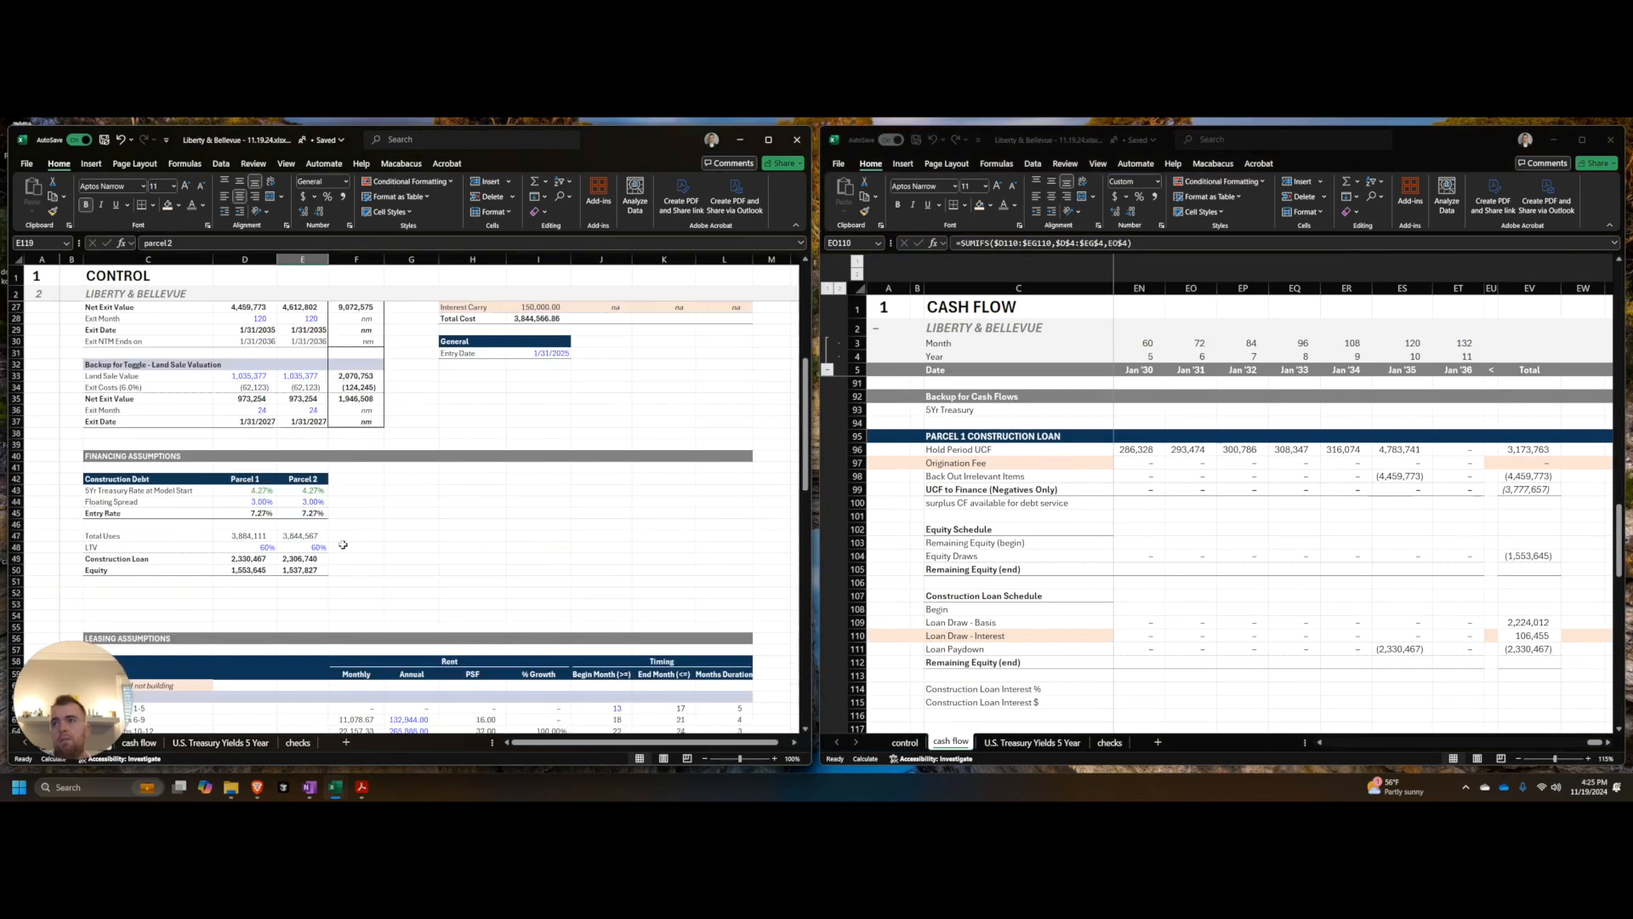
{"action": "left_click", "coordinate": [135, 512]}
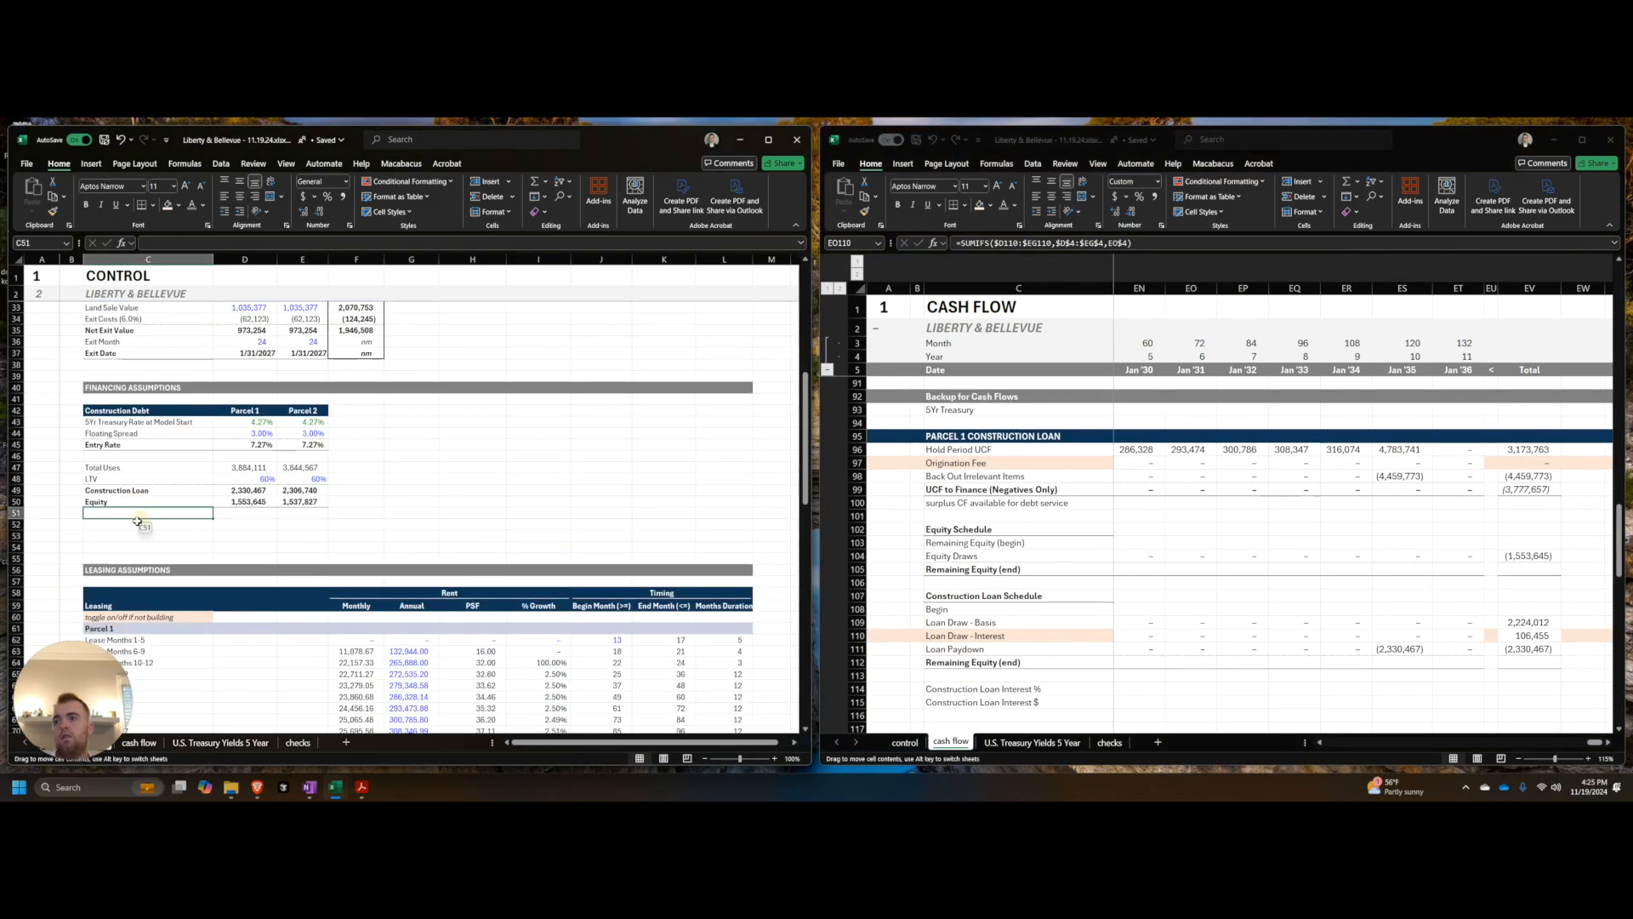
{"action": "left_click", "coordinate": [137, 520]}
{"action": "type", "text": "Refi Debt"}
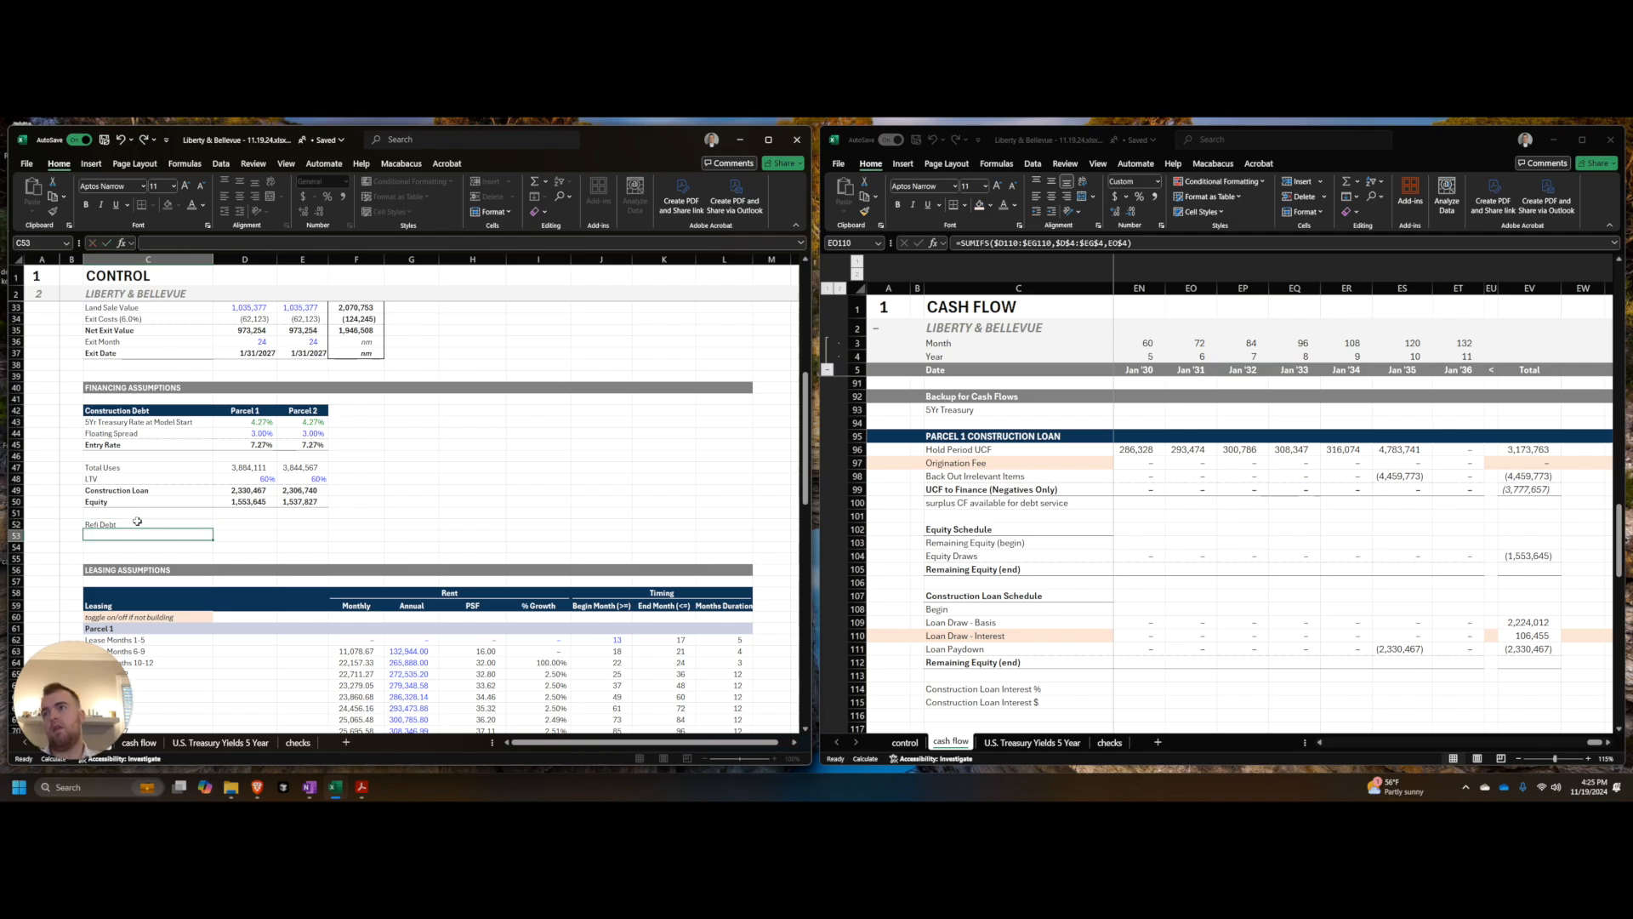
{"action": "key", "text": "Return"}
Step: Format C52:E52 as a section header with bold white text on a dark blue fill
{"action": "left_click", "coordinate": [137, 520]}
{"action": "key", "text": "super+Right"}
{"action": "key", "text": "super+Right"}
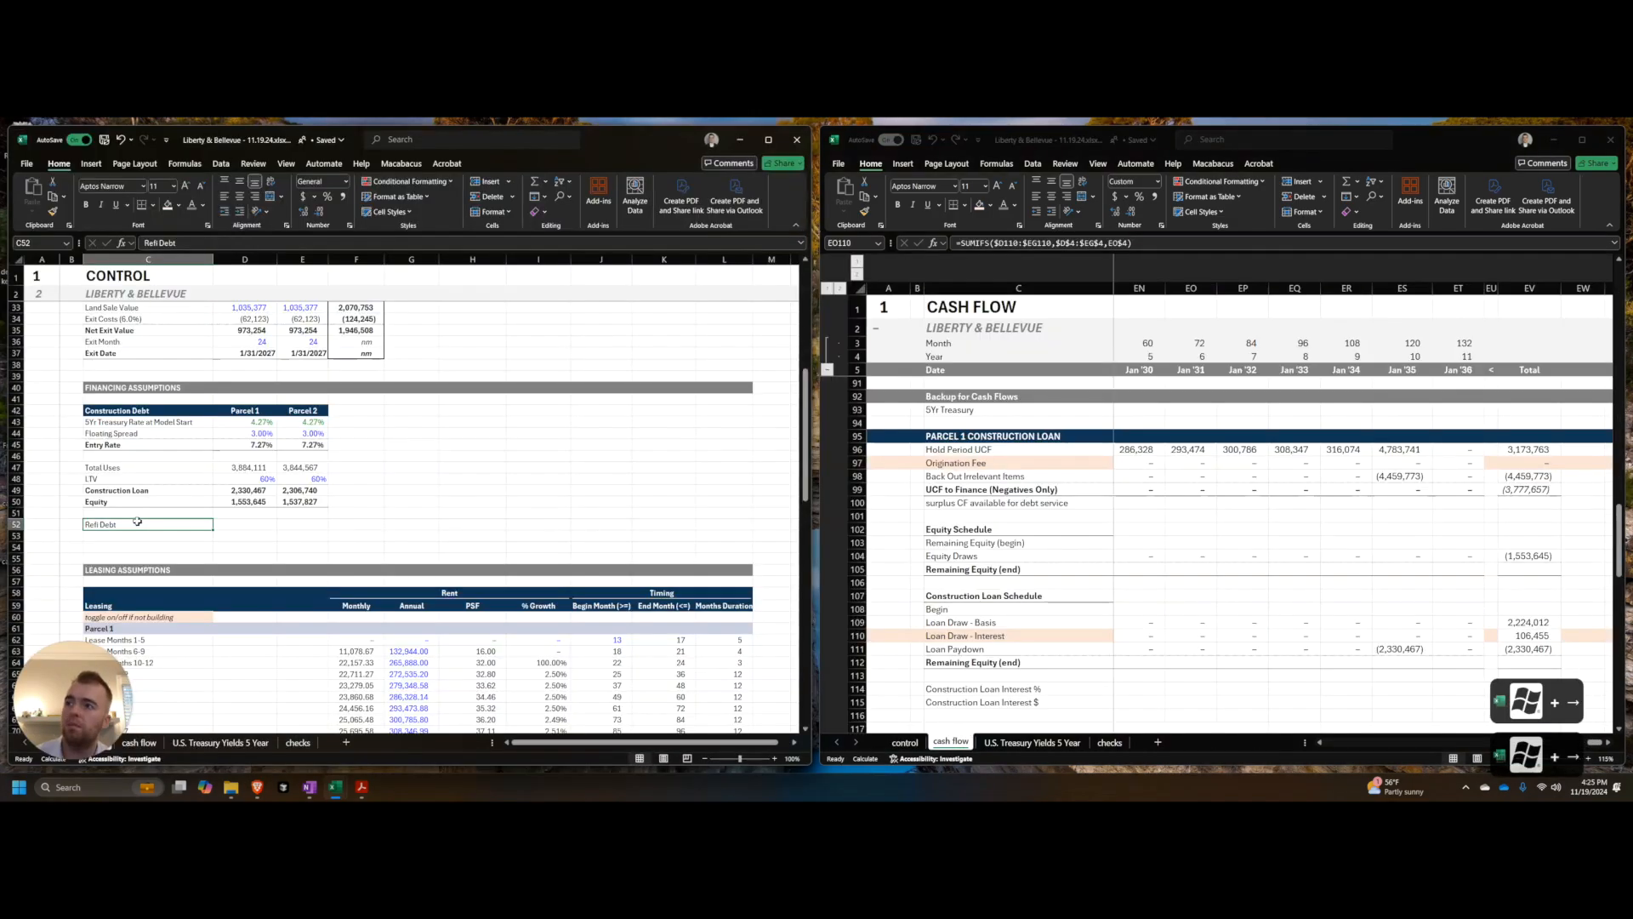
{"action": "key", "text": "super+Left"}
{"action": "key", "text": "super+Left"}
{"action": "key", "text": "shift+Right"}
{"action": "key", "text": "shift+Right"}
{"action": "key", "text": "ctrl+b"}
{"action": "key", "text": "ctrl+shift+k"}
{"action": "key", "text": "ctrl+shift+k"}
{"action": "key", "text": "ctrl+apostrophe"}
{"action": "key", "text": "ctrl+apostrophe"}
{"action": "key", "text": "ctrl+apostrophe"}
{"action": "key", "text": "ctrl+apostrophe"}
{"action": "key", "text": "ctrl+apostrophe"}
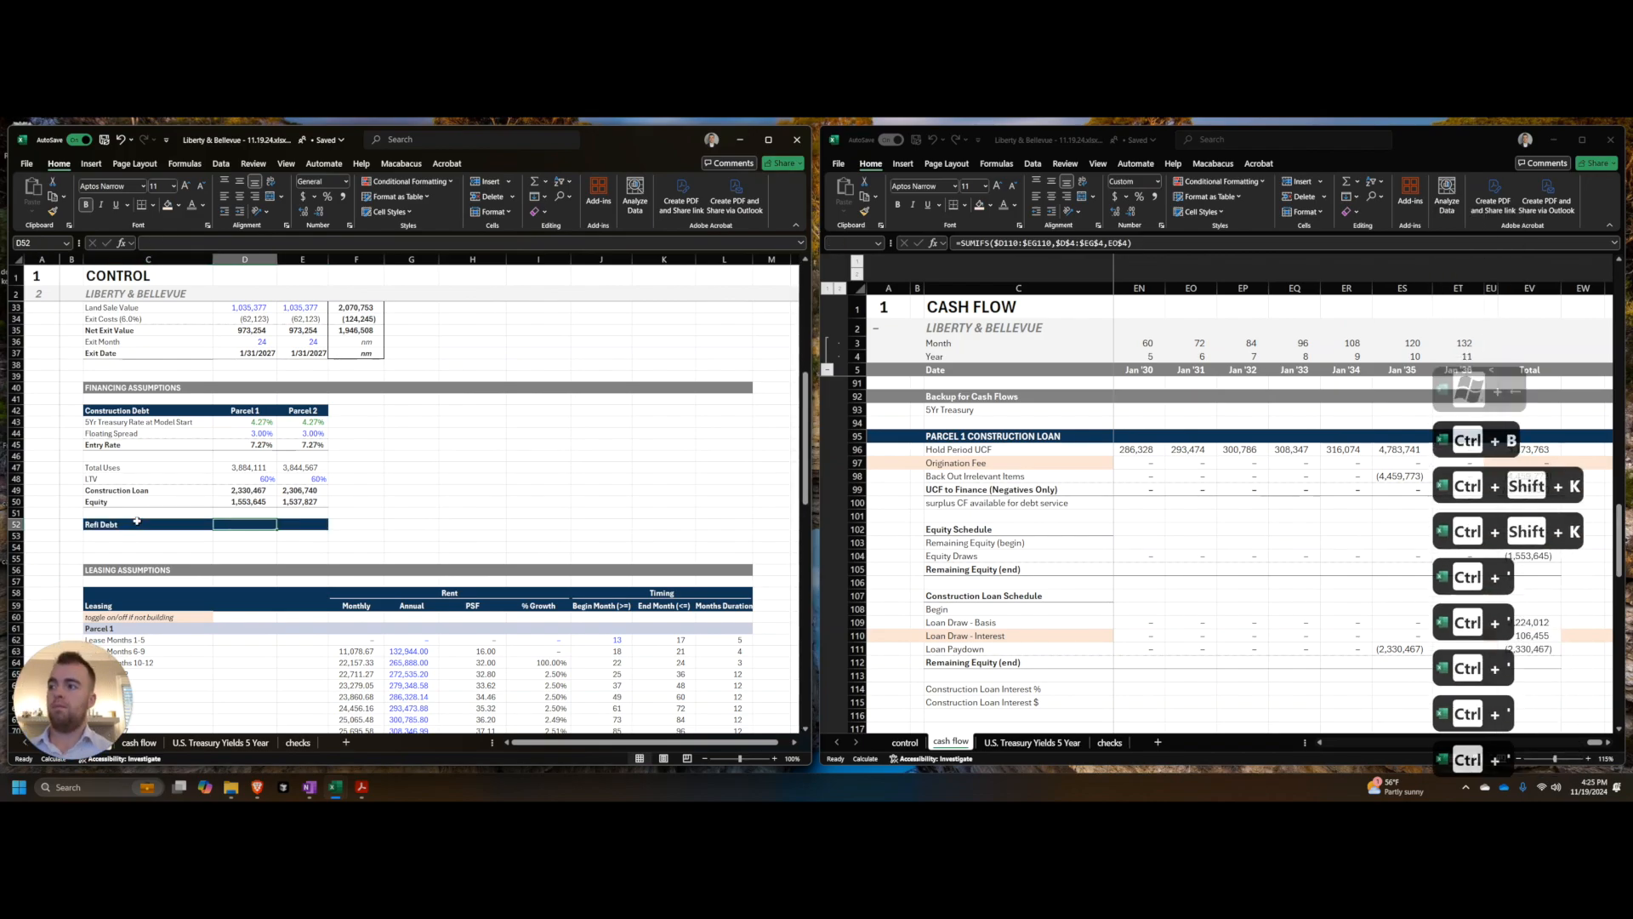
Step: Copy the Parcel 1 and Parcel 2 headings from D42:E42 into the Refi Debt header row at D52:E52
{"action": "key", "text": "ctrl+Up"}
{"action": "key", "text": "ctrl+Up"}
{"action": "key", "text": "ctrl+Up"}
{"action": "key", "text": "ctrl+Up"}
{"action": "key", "text": "ctrl+shift+Right"}
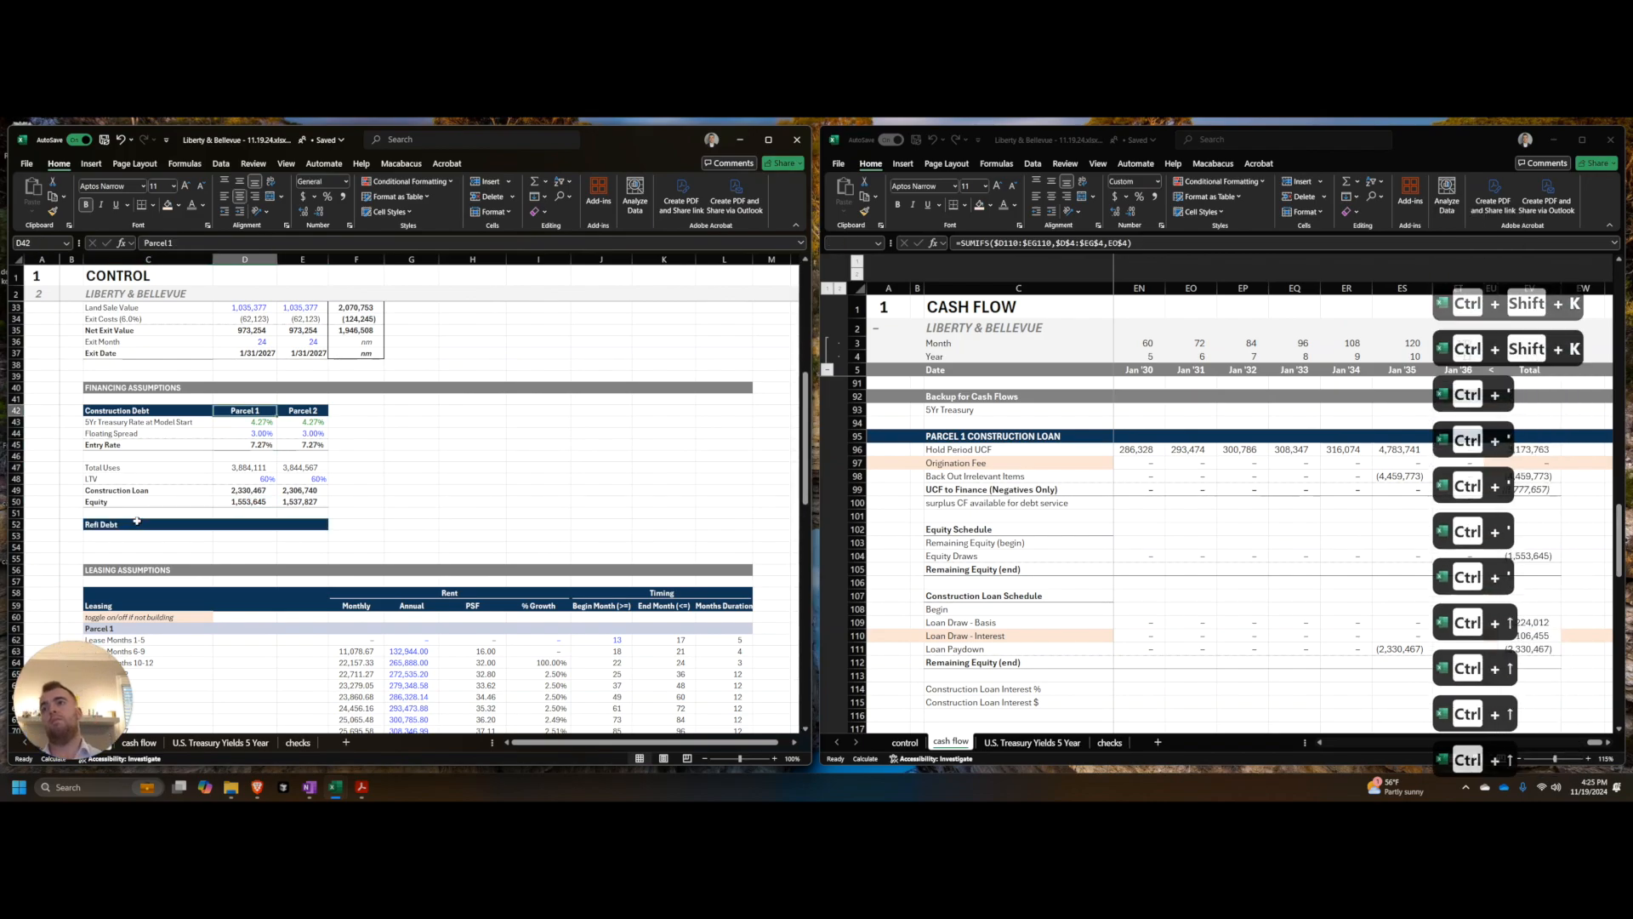
{"action": "key", "text": "ctrl+c"}
{"action": "key", "text": "ctrl+Down"}
{"action": "key", "text": "ctrl+Down"}
{"action": "key", "text": "ctrl+v"}
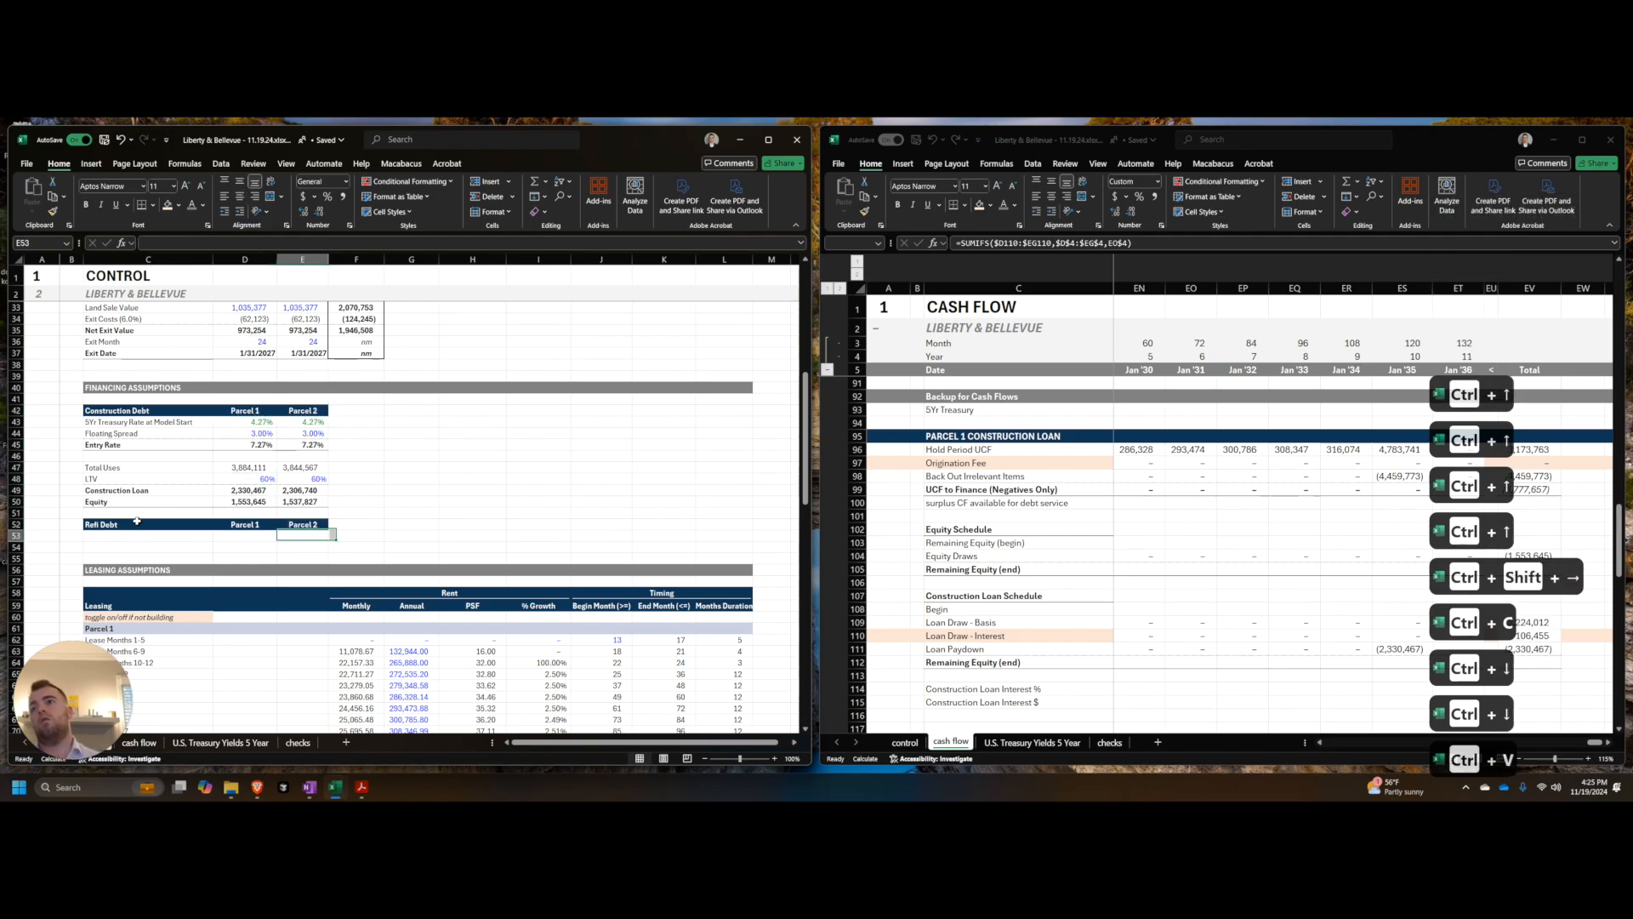
Step: Insert four blank rows at row 53 beneath the Refi Debt header
{"action": "key", "text": "ctrl+shift+equal"}
{"action": "key", "text": "ctrl+shift+equal"}
{"action": "key", "text": "ctrl+shift+equal"}
{"action": "key", "text": "ctrl+shift+equal"}
{"action": "key", "text": "ctrl+Up"}
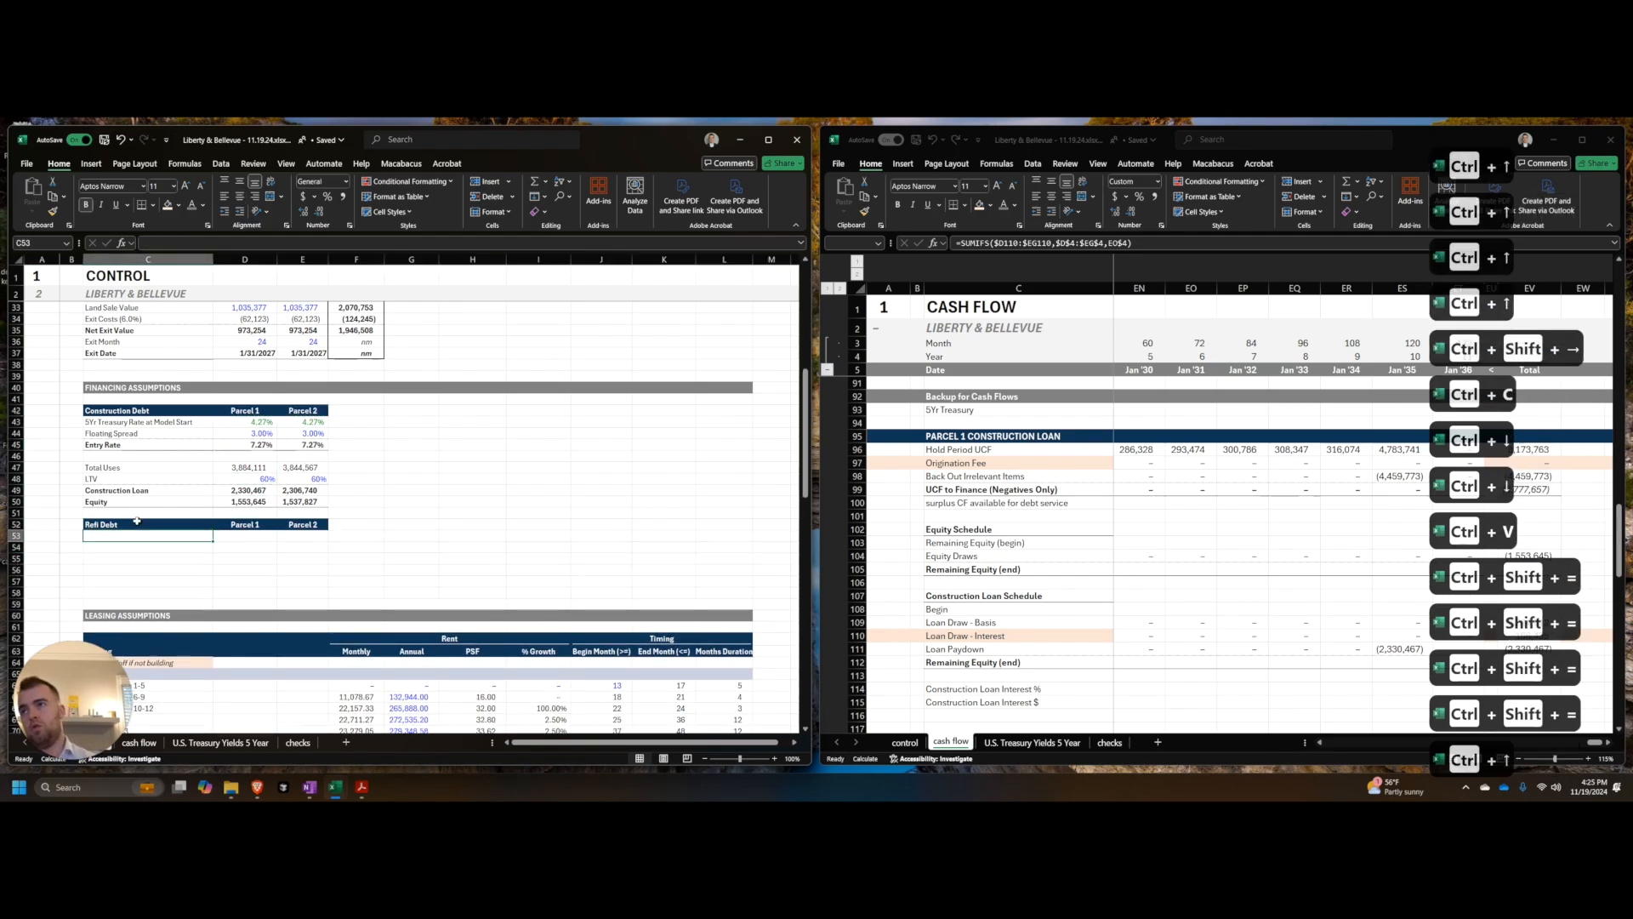
{"action": "key", "text": "alt+m"}
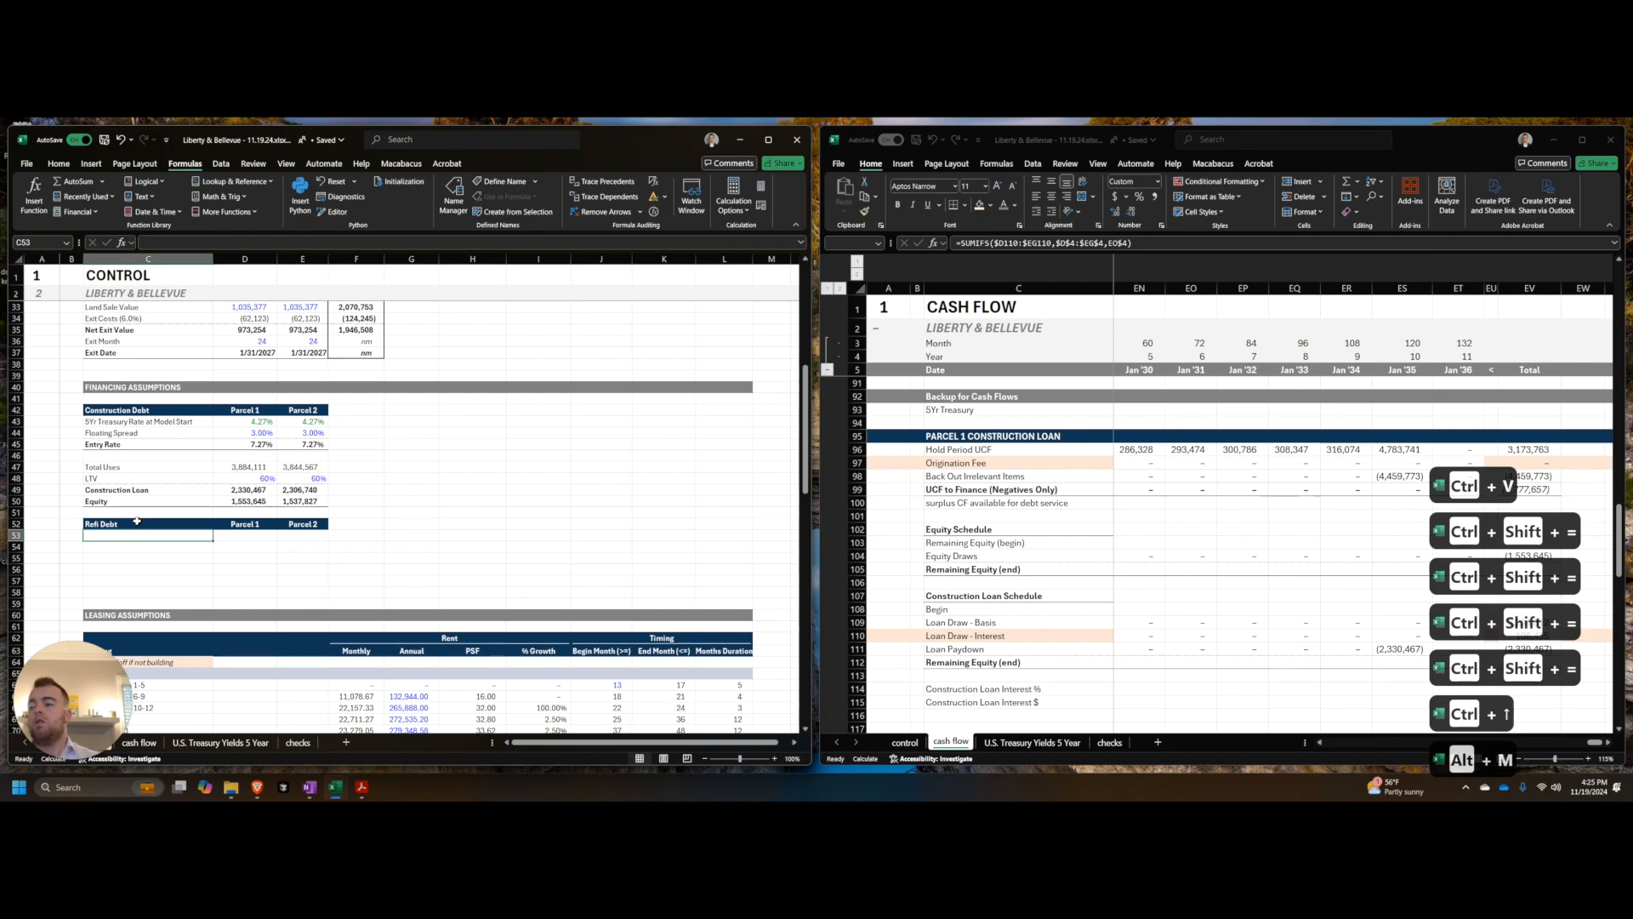
Step: Retitle the project costs header in H6 as "Uses"
{"action": "key", "text": "ctrl+Home"}
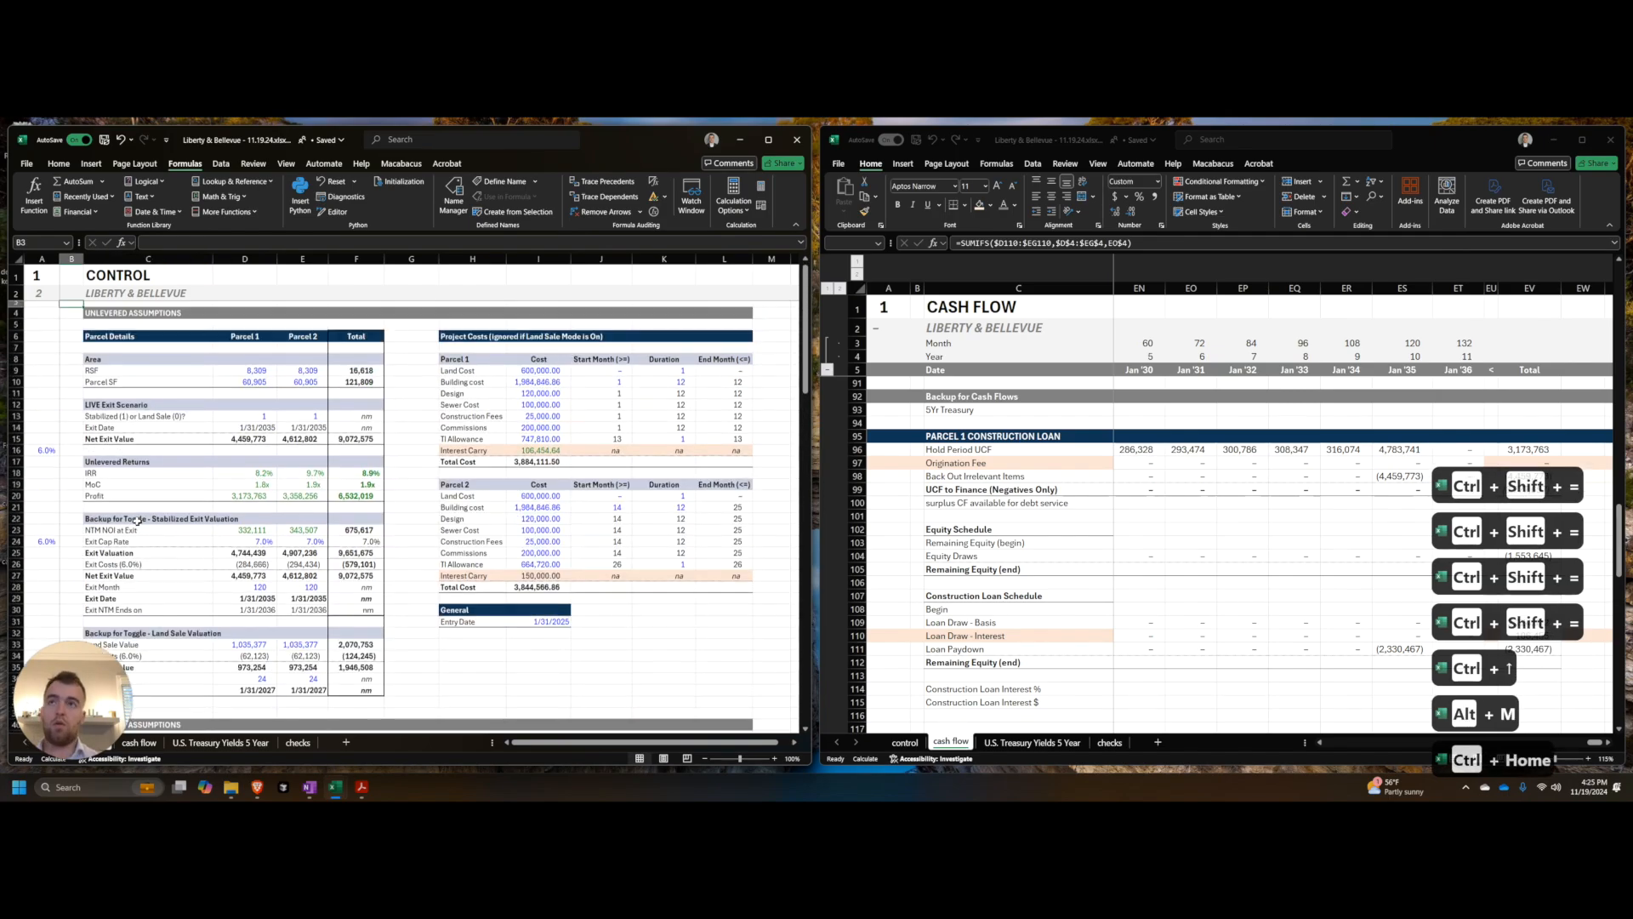
{"action": "left_click", "coordinate": [476, 342]}
{"action": "type", "text": "Sources &"}
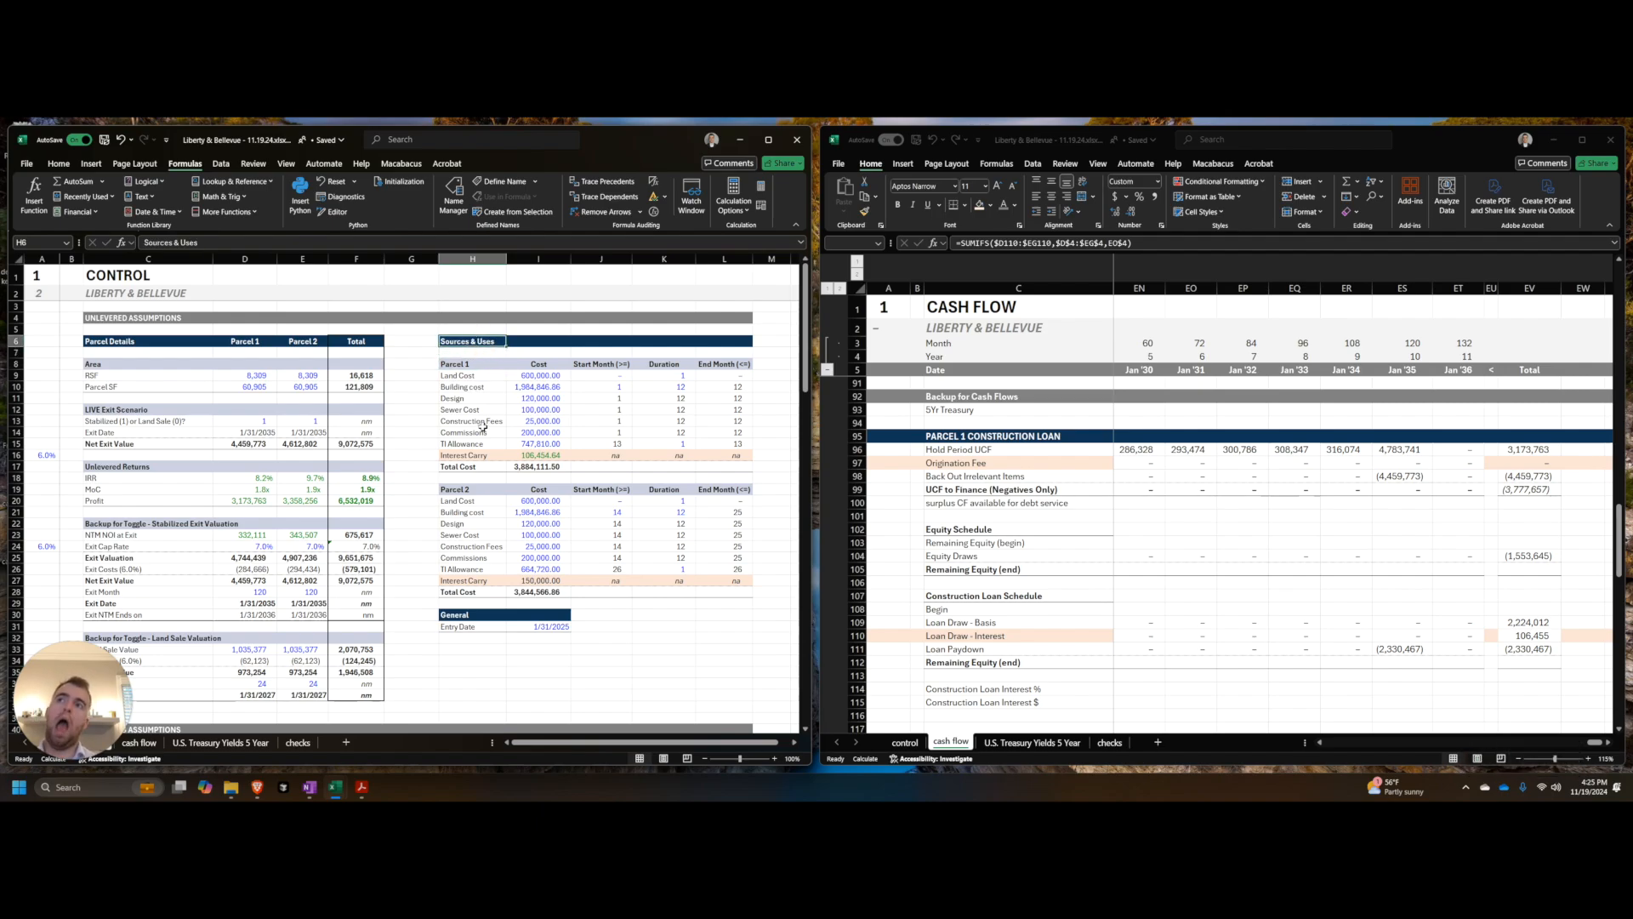
{"action": "type", "text": "Uses"}
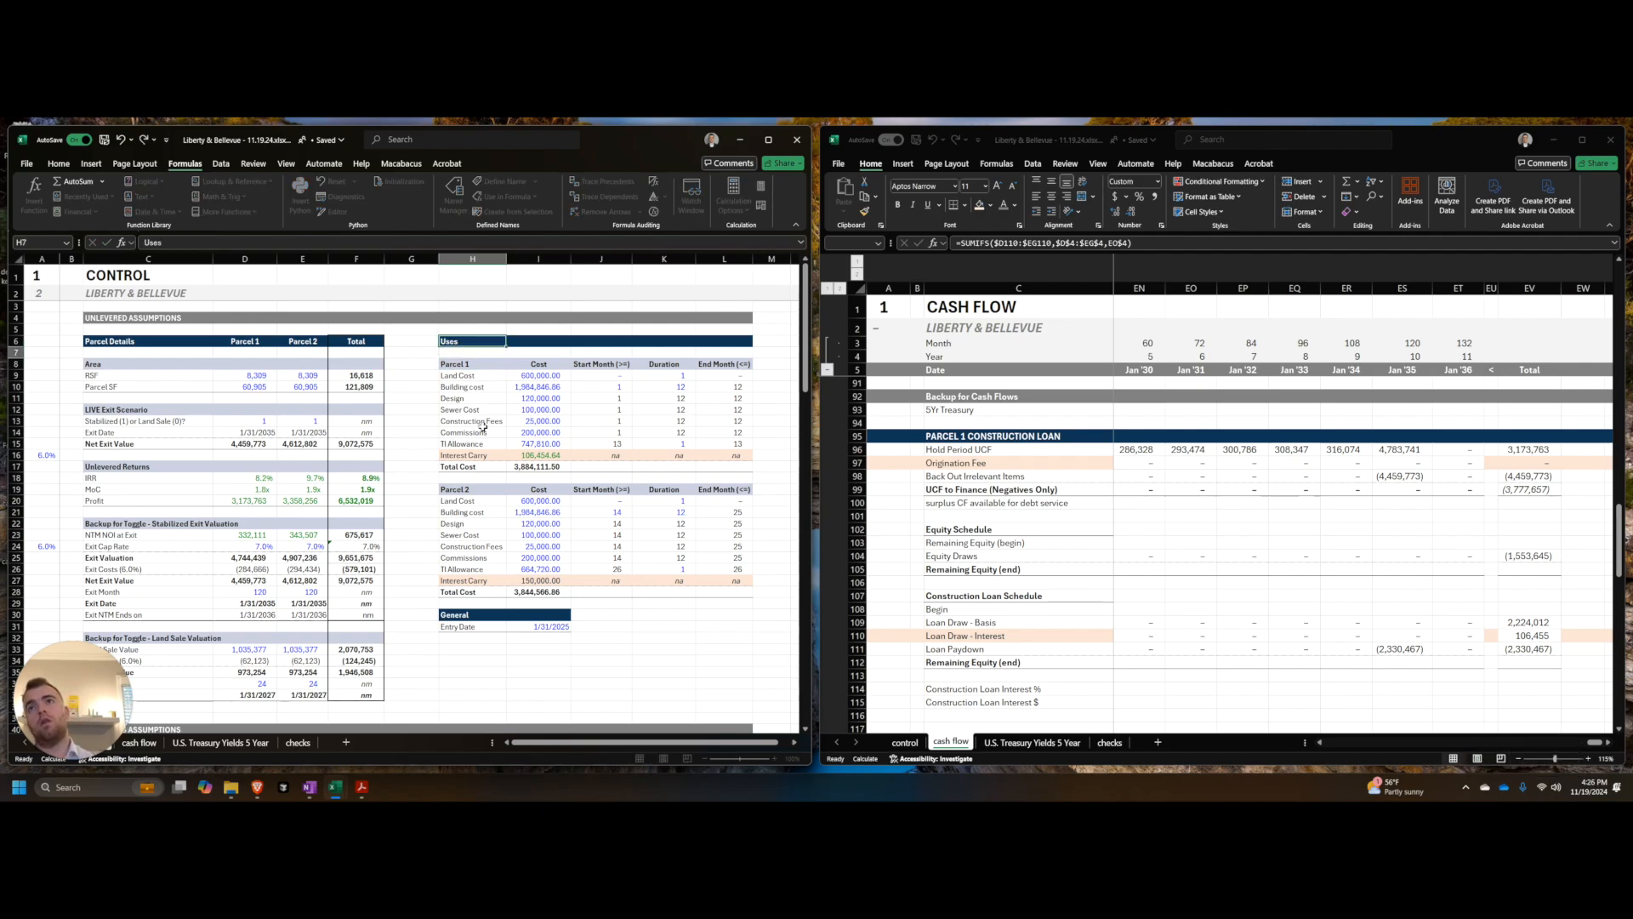
{"action": "key", "text": "Return"}
Step: Relabel the Parcel 1 total in H17 as "Total Uses" and clear the orange fill from the Interest Carry row above it
{"action": "key", "text": "ctrl+Down"}
{"action": "key", "text": "F2"}
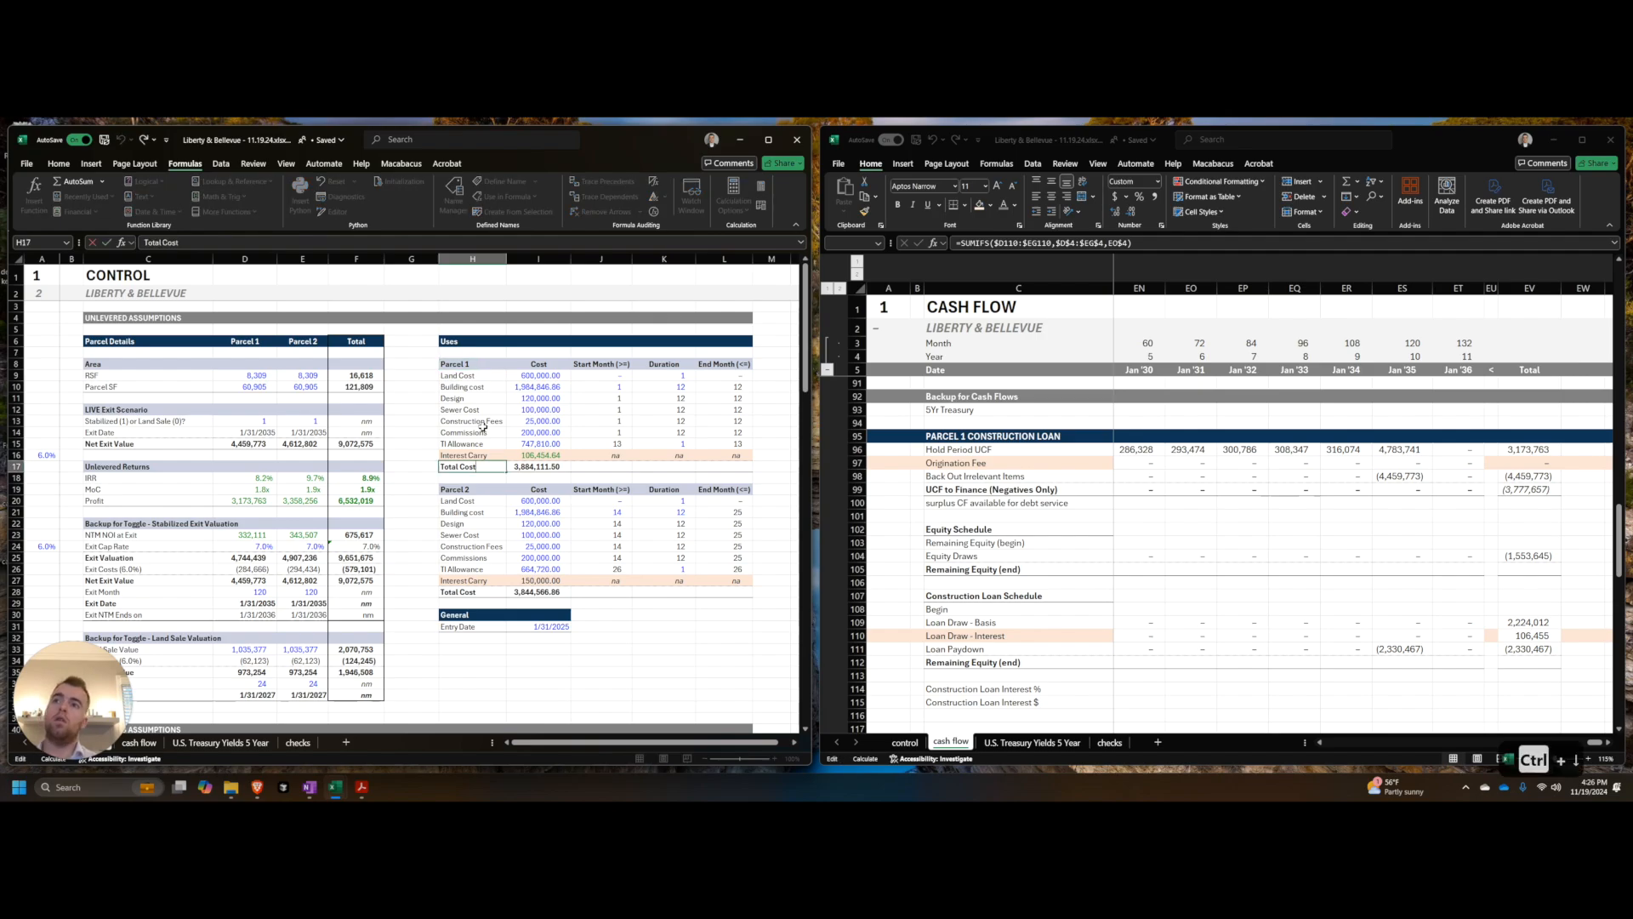
{"action": "key", "text": "ctrl+shift+Left"}
{"action": "type", "text": "Uses"}
{"action": "key", "text": "shift+Return"}
{"action": "key", "text": "ctrl+shift+Right"}
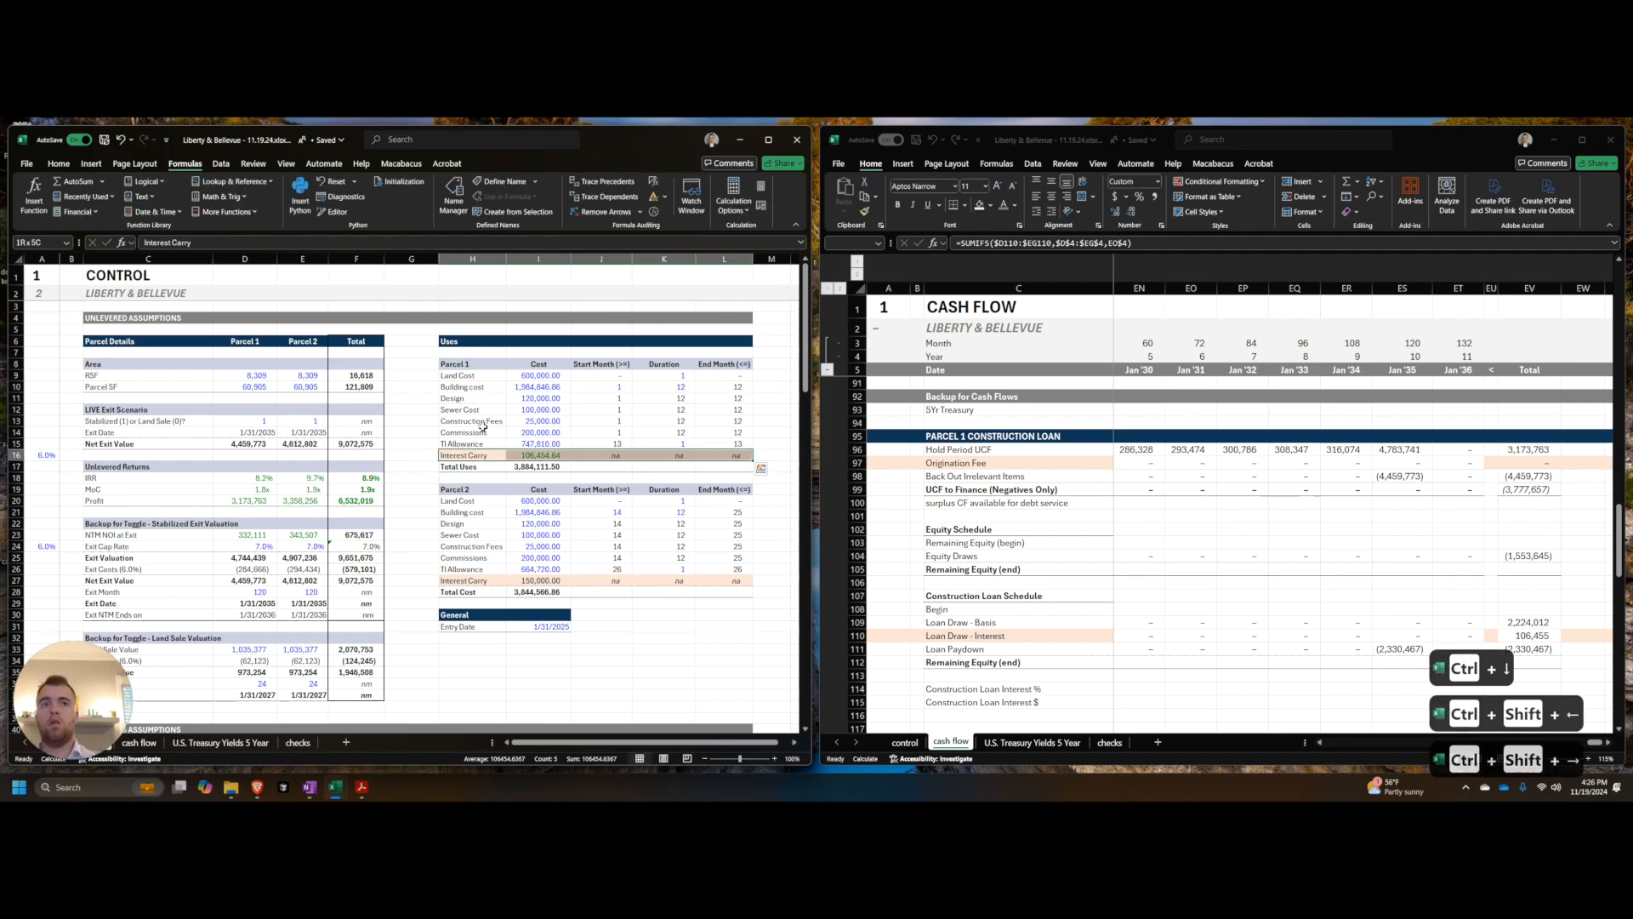
{"action": "key", "text": "alt+h"}
{"action": "scroll", "coordinate": [458, 443], "scroll_direction": "down", "scroll_amount": 8}
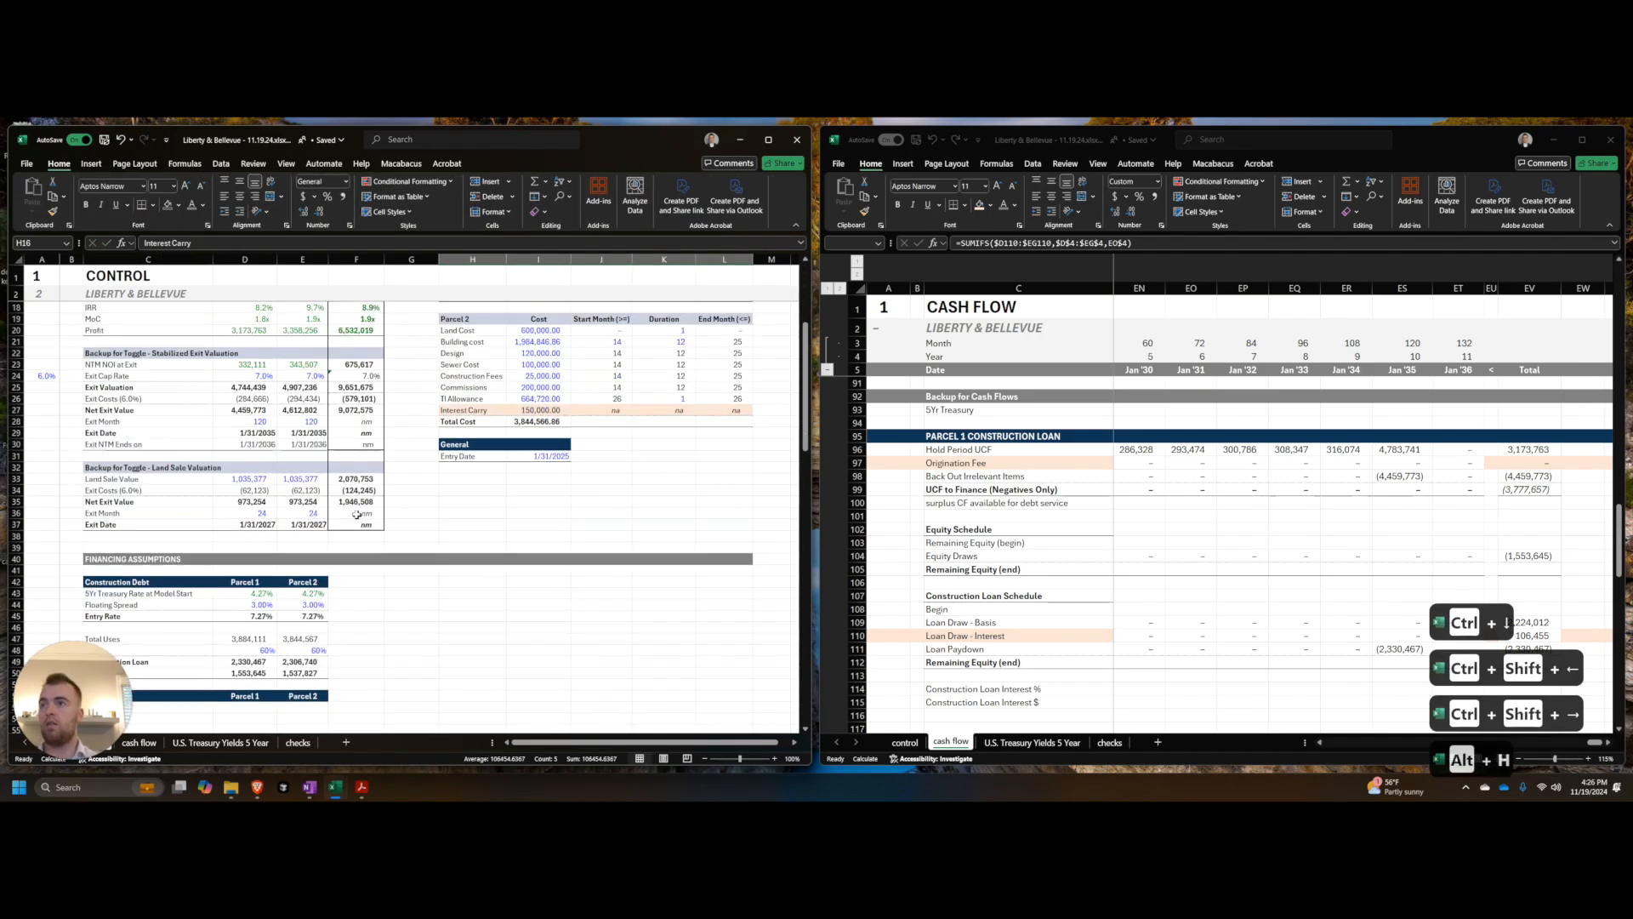
{"action": "left_click", "coordinate": [159, 537]}
{"action": "left_click", "coordinate": [174, 584]}
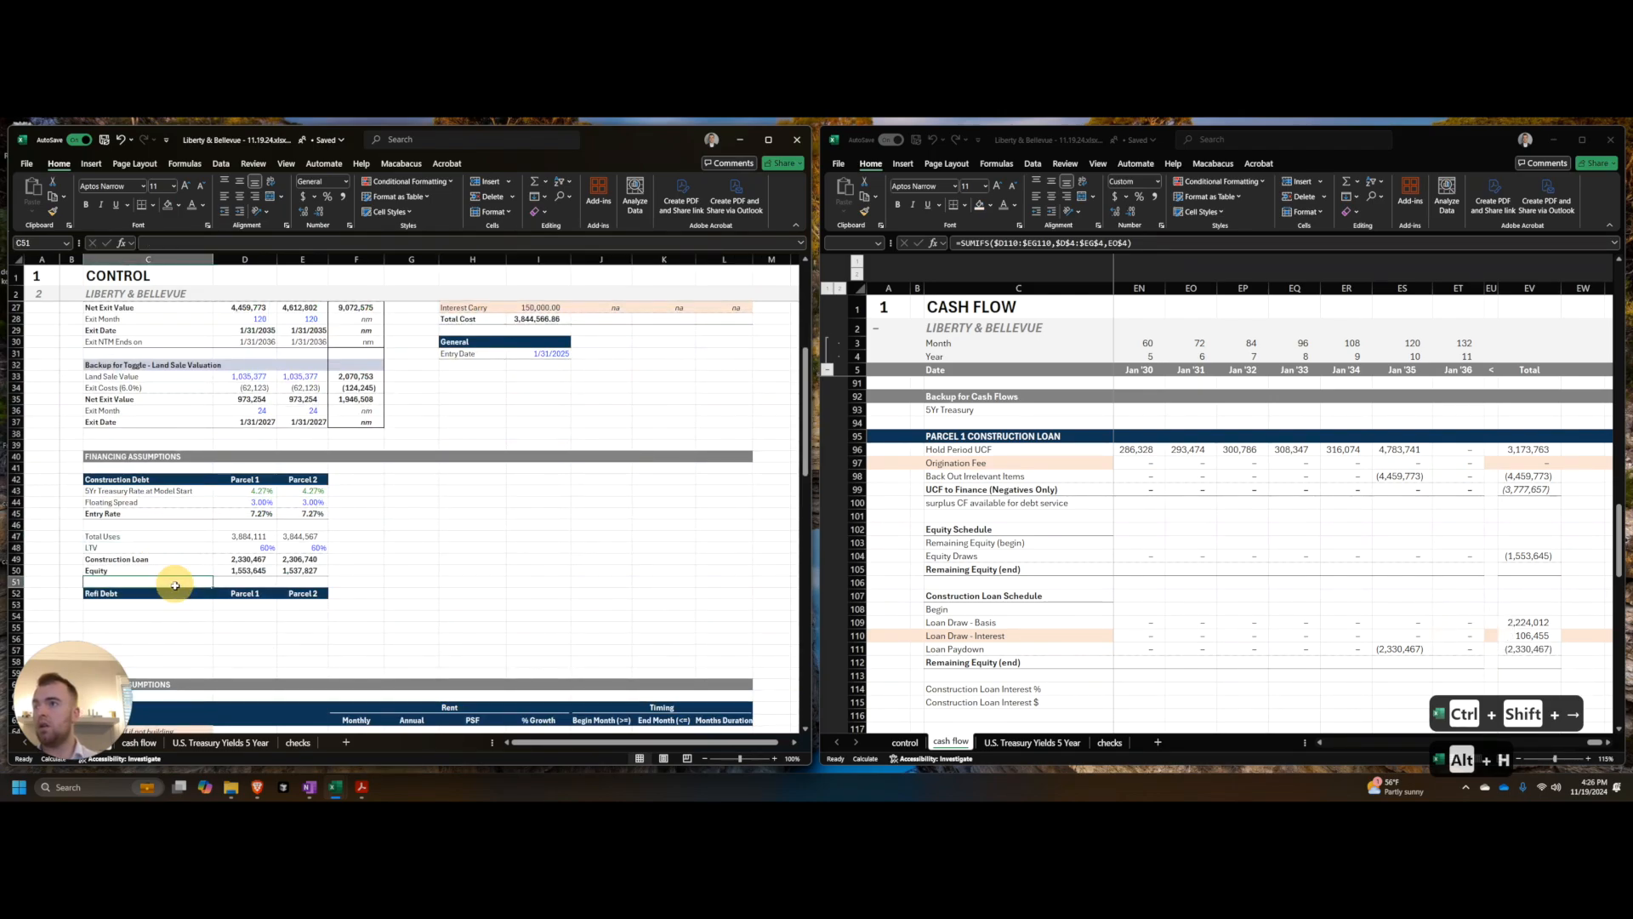
{"action": "left_click", "coordinate": [157, 549]}
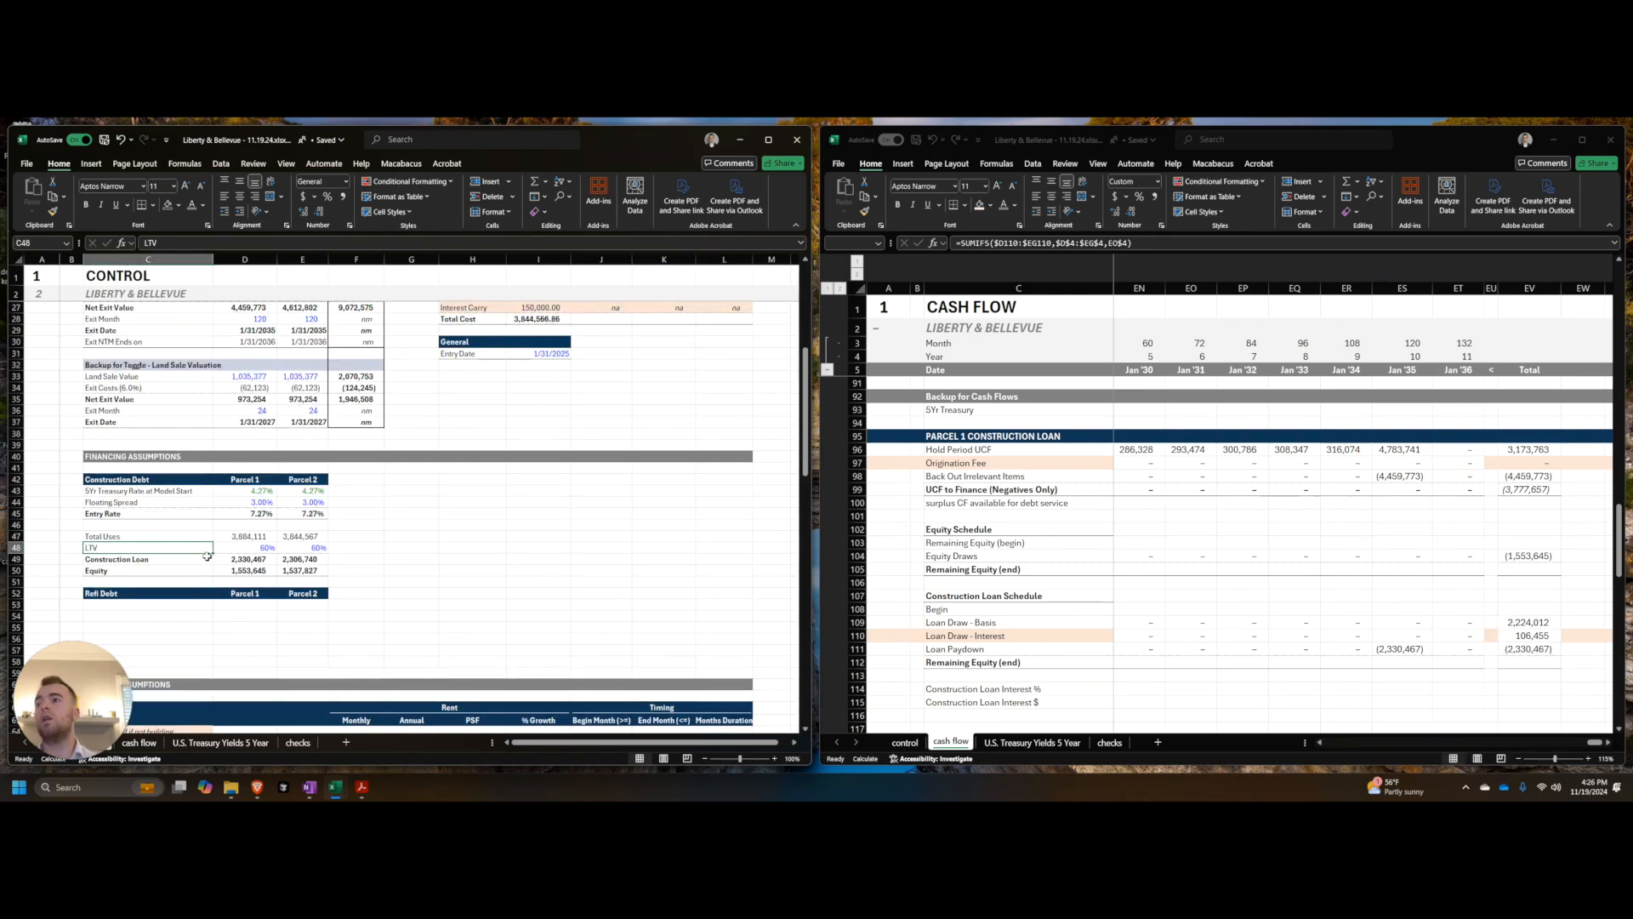
{"action": "scroll", "coordinate": [455, 522], "scroll_direction": "up", "scroll_amount": 4}
{"action": "scroll", "coordinate": [455, 522], "scroll_direction": "up", "scroll_amount": 4}
Step: Move the Parcel 2 cost table and the General block beneath it down two rows, so Parcel 2 starts at H21
{"action": "left_click", "coordinate": [477, 466]}
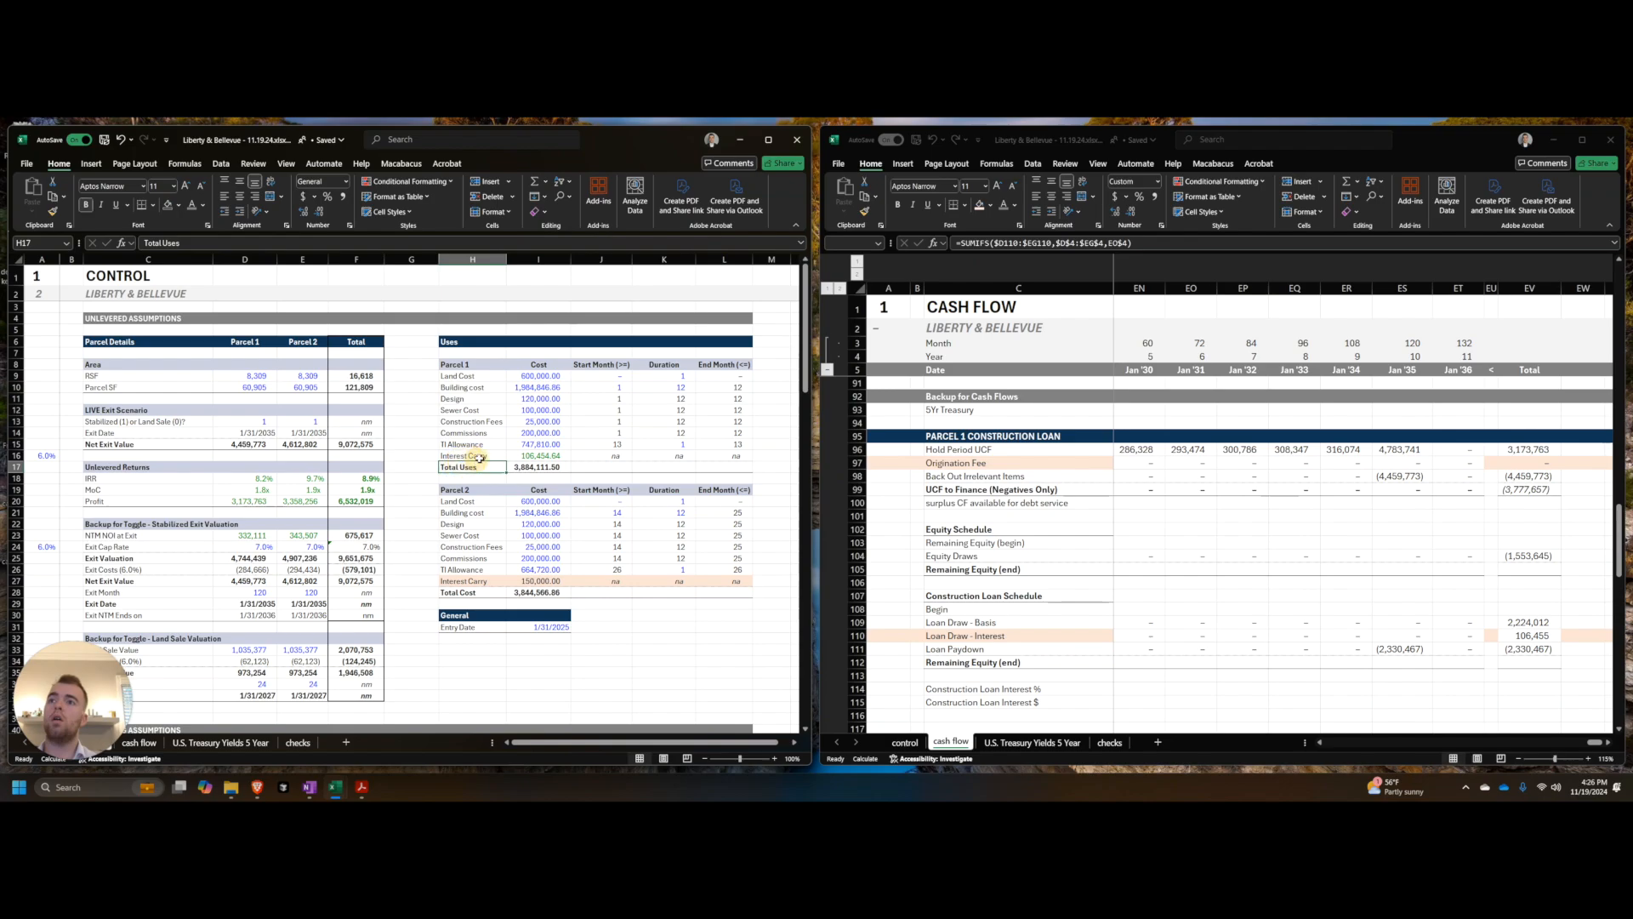
{"action": "key", "text": "ctrl+shift+Right"}
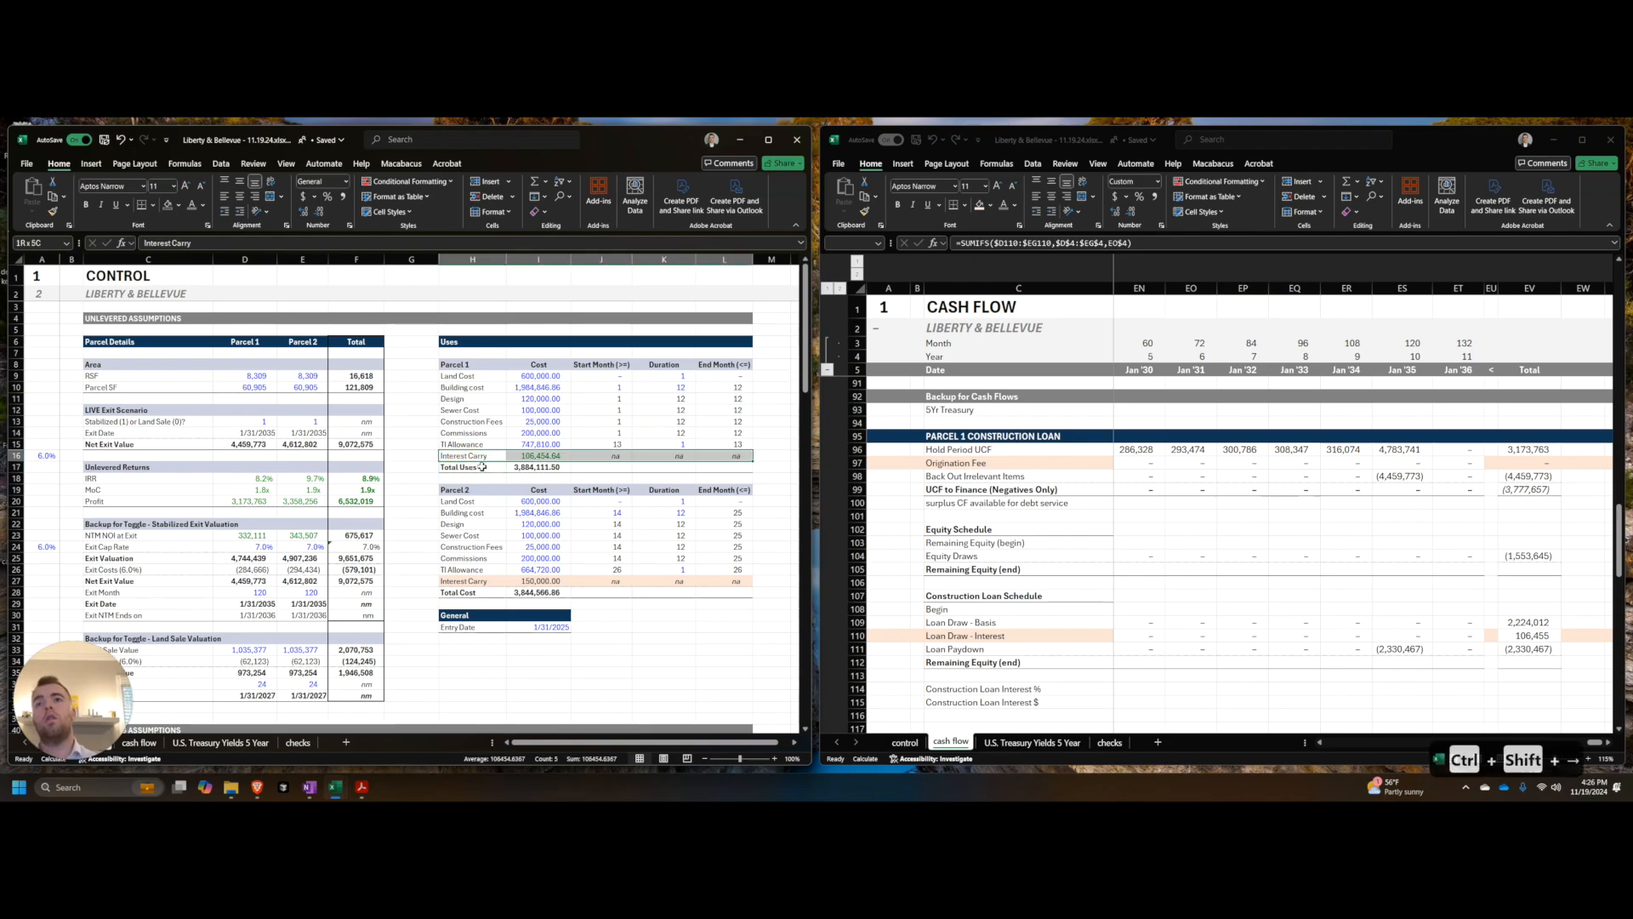
{"action": "key", "text": "shift+Down"}
{"action": "key", "text": "shift+Down"}
{"action": "key", "text": "shift+Up"}
{"action": "key", "text": "Down"}
{"action": "key", "text": "ctrl+shift+Right"}
{"action": "key", "text": "Down"}
{"action": "key", "text": "Down"}
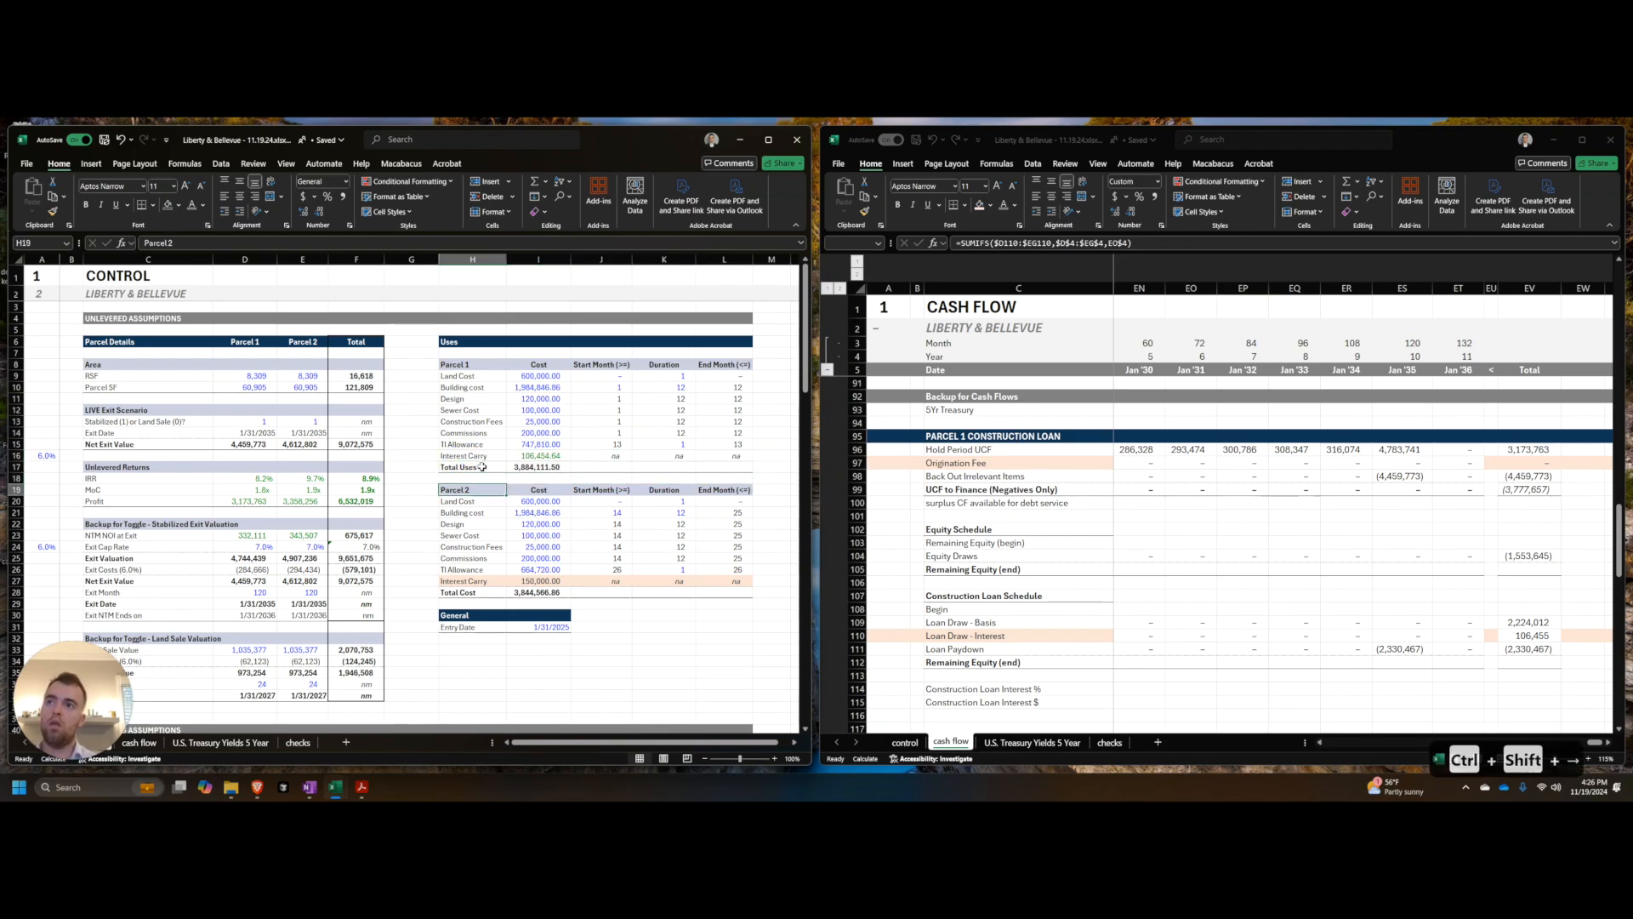
{"action": "key", "text": "ctrl+shift+Right"}
{"action": "key", "text": "ctrl+shift+Down"}
{"action": "key", "text": "ctrl+shift+Down"}
{"action": "key", "text": "ctrl+shift+Down"}
{"action": "key", "text": "ctrl+x"}
{"action": "key", "text": "Down"}
{"action": "key", "text": "Down"}
{"action": "key", "text": "ctrl+v"}
Step: Move the Parcel 1 Interest Carry and Total Uses rows down one row to H17:L18, leaving row 16 of the table blank
{"action": "key", "text": "Up"}
{"action": "key", "text": "Up"}
{"action": "key", "text": "Up"}
{"action": "key", "text": "Up"}
{"action": "key", "text": "Up"}
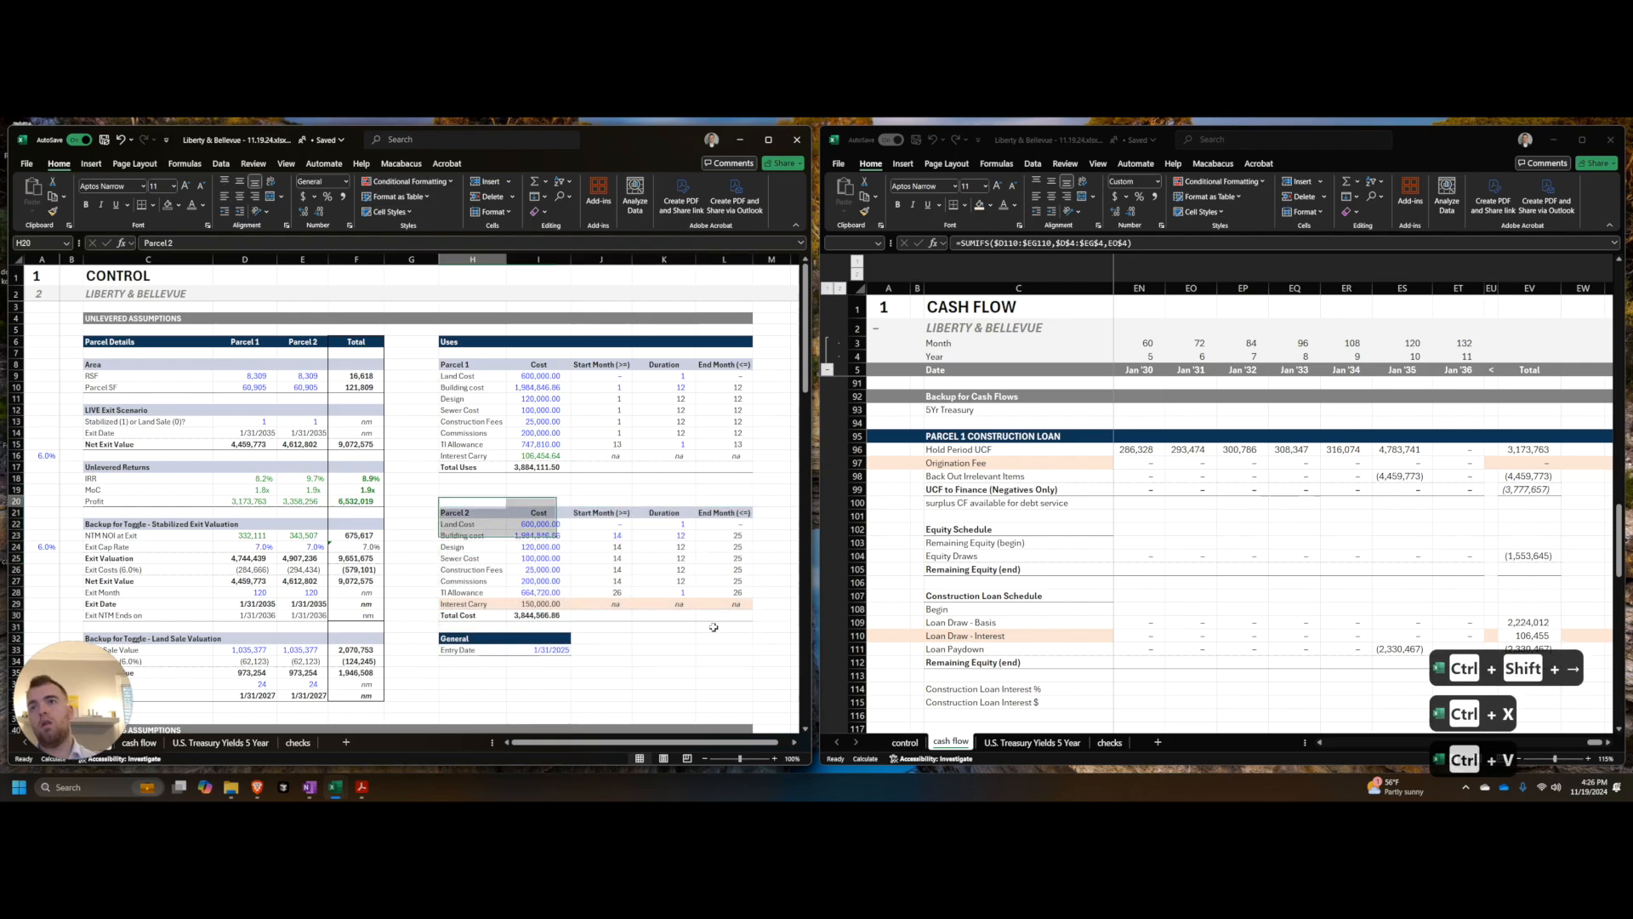
{"action": "key", "text": "ctrl+shift+Right"}
{"action": "key", "text": "shift+Down"}
{"action": "key", "text": "ctrl+x"}
{"action": "key", "text": "Down"}
{"action": "key", "text": "Return"}
Step: Move the Parcel 2 rows from its header through TI Allowance up one row to H20, leaving a gap above Interest Carry
{"action": "key", "text": "Down"}
{"action": "key", "text": "Down"}
{"action": "key", "text": "ctrl+Down"}
{"action": "key", "text": "Down"}
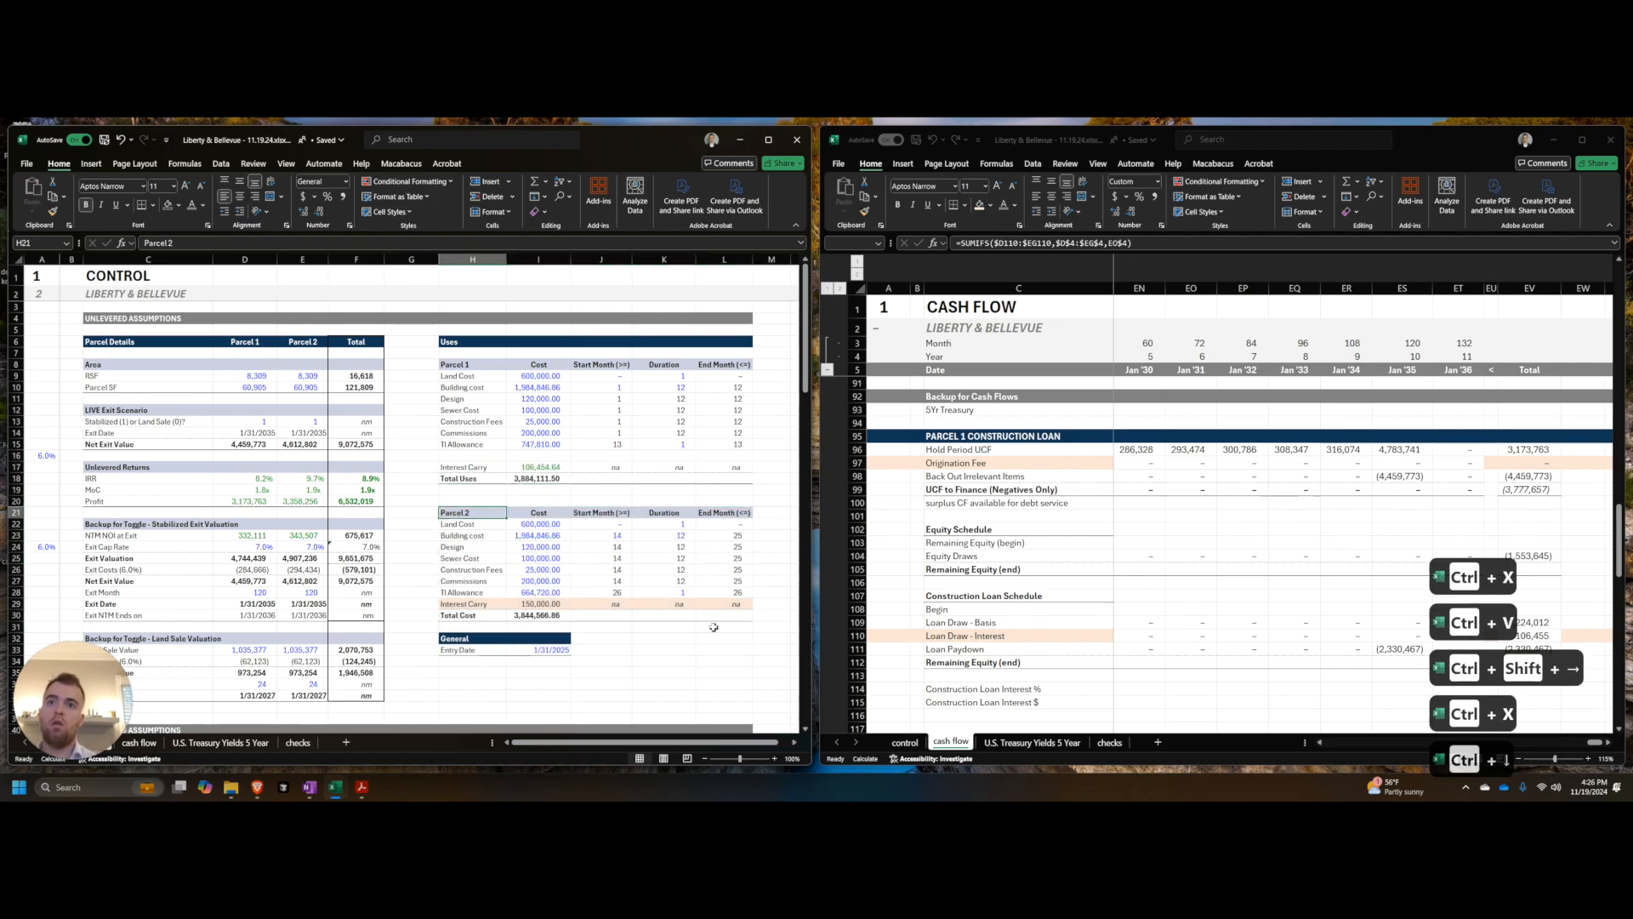
{"action": "key", "text": "ctrl+shift+Right"}
{"action": "key", "text": "ctrl+shift+Down"}
{"action": "key", "text": "ctrl+x"}
{"action": "key", "text": "Up"}
{"action": "key", "text": "ctrl+v"}
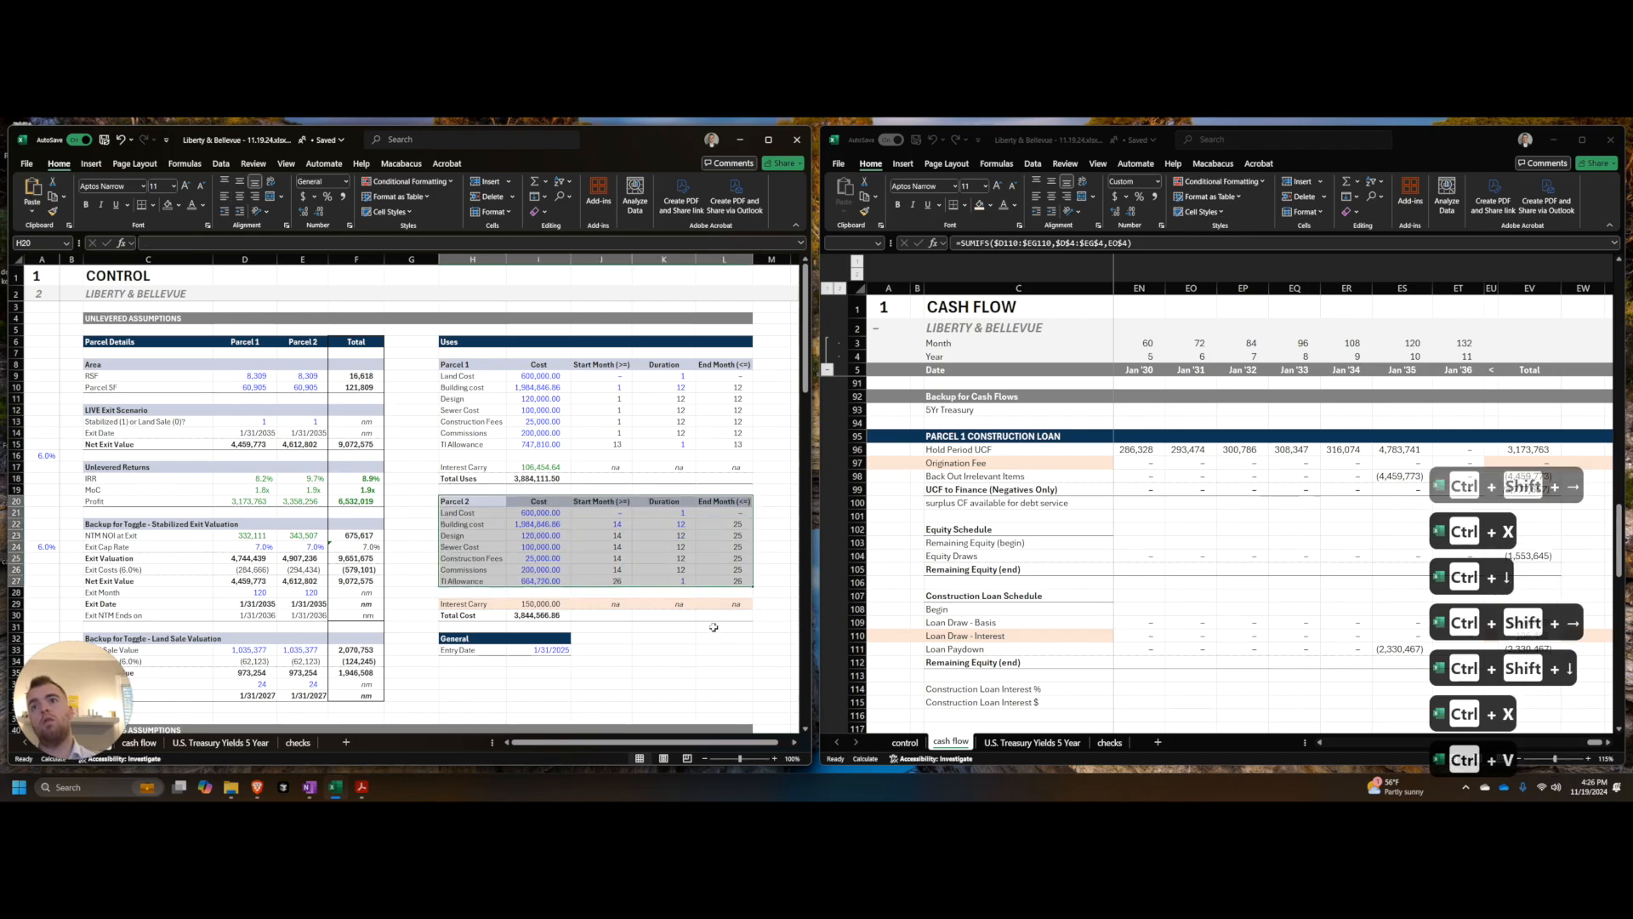
Step: Label the blank Parcel 1 row in H16 "Origination Fee"
{"action": "key", "text": "ctrl+Up"}
{"action": "key", "text": "ctrl+Up"}
{"action": "type", "text": "Origination Fee"}
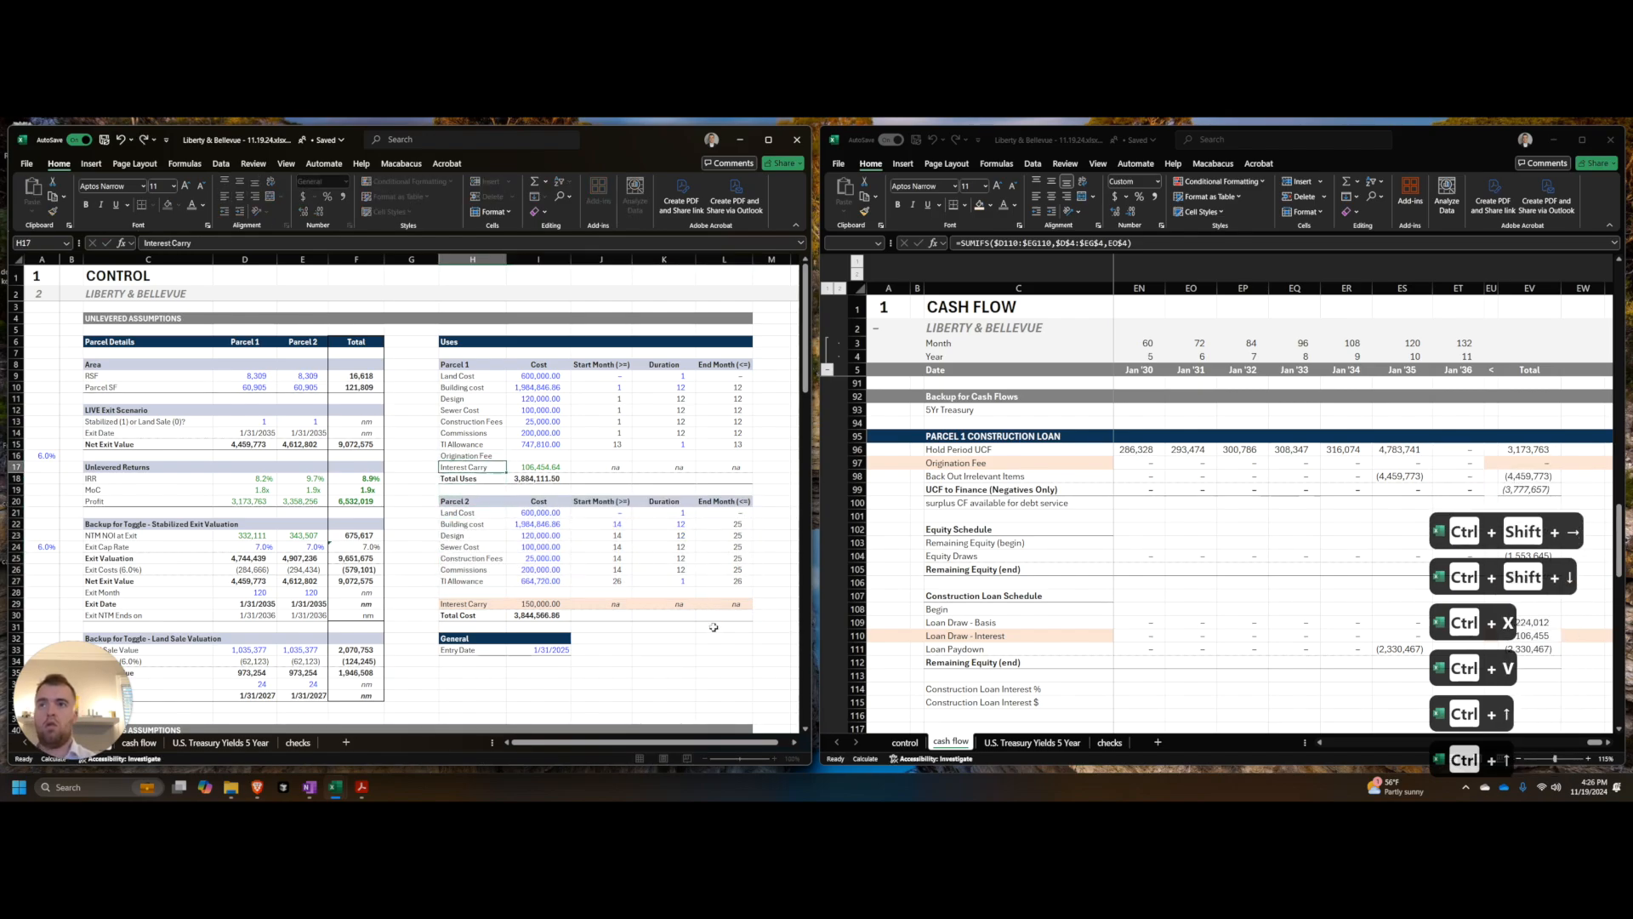
{"action": "key", "text": "Up"}
{"action": "key", "text": "F2"}
{"action": "type", "text": "Const"}
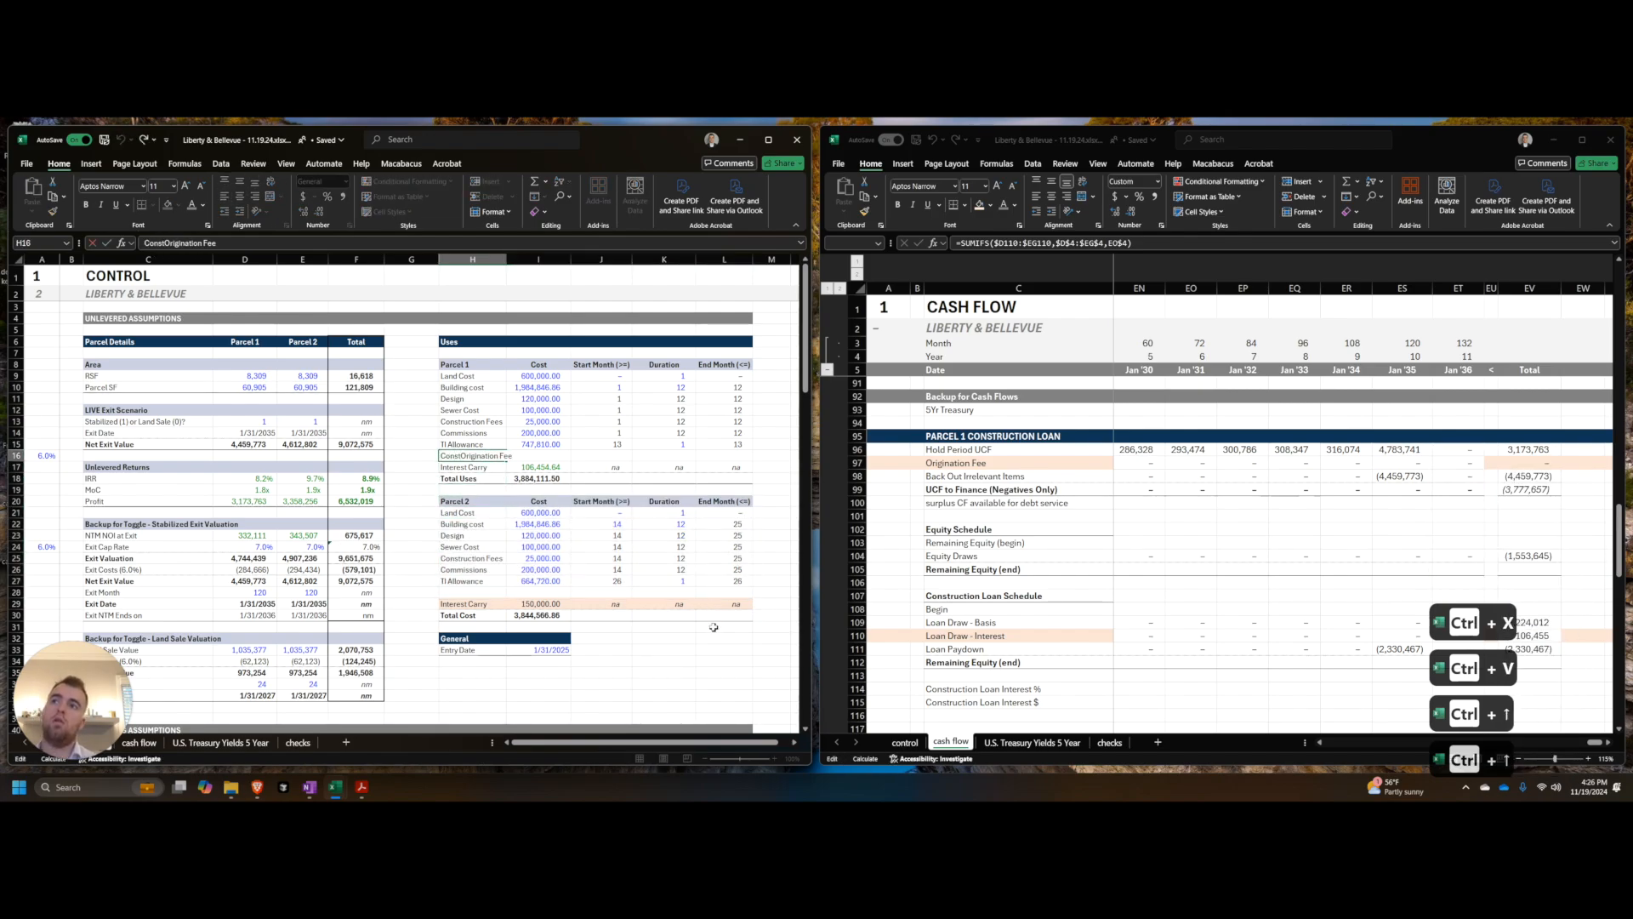
{"action": "type", "text": "ruction"}
{"action": "key", "text": "Escape"}
{"action": "key", "text": "F2"}
{"action": "key", "text": "Tab"}
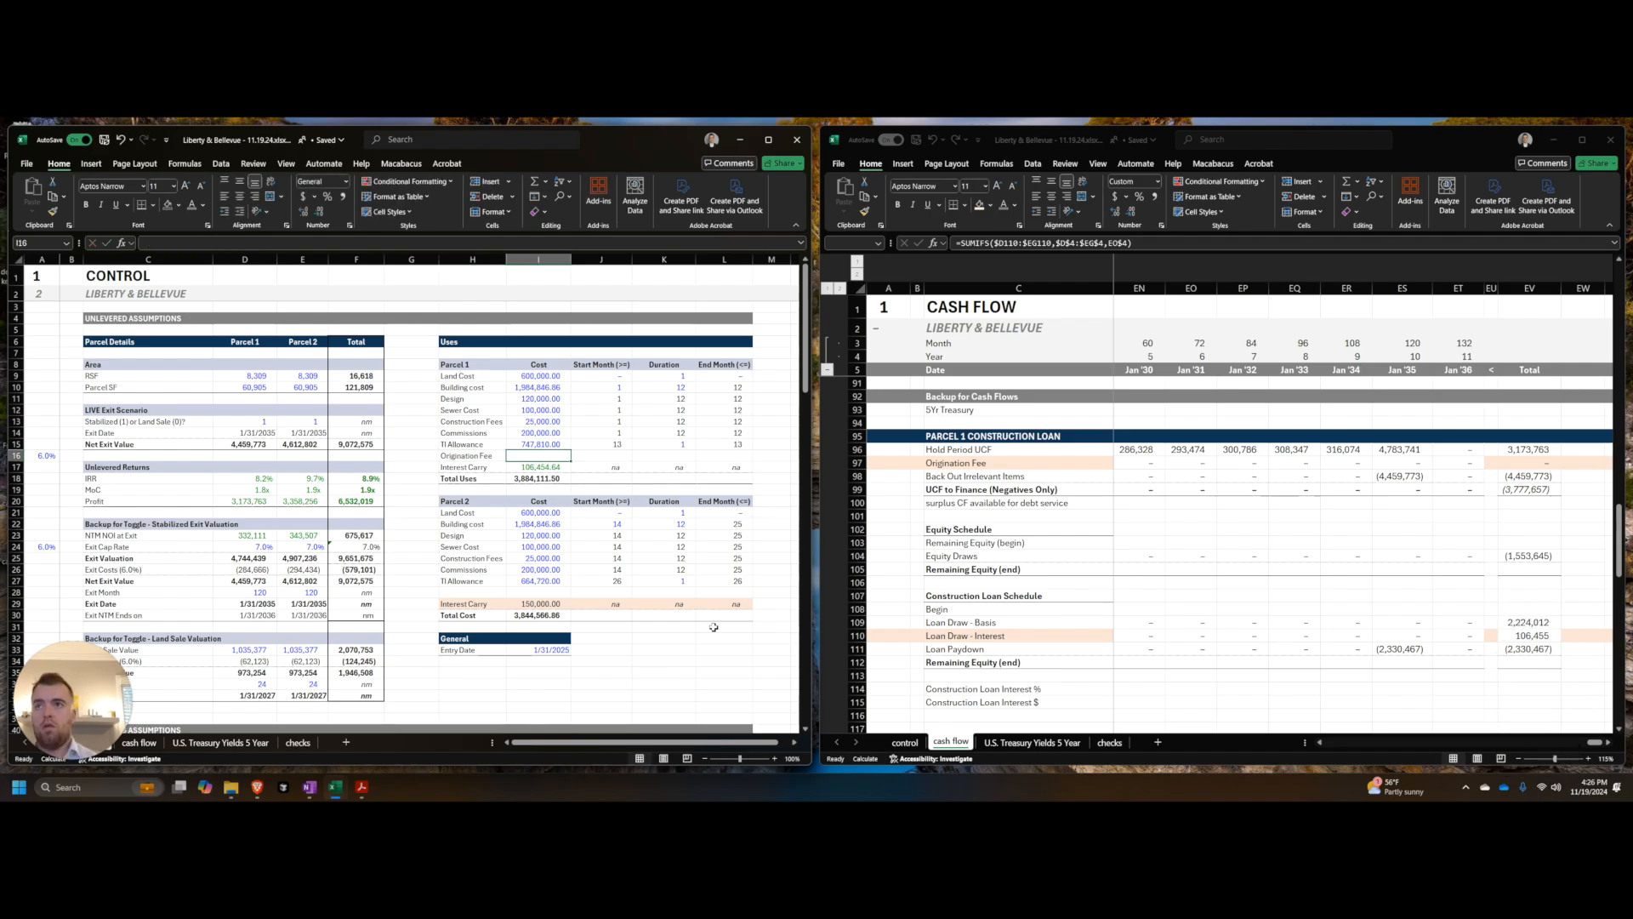
Step: Label the blank Parcel 2 row in H28 "Origination Fee"
{"action": "left_click", "coordinate": [472, 591]}
{"action": "type", "text": "Origination Fee"}
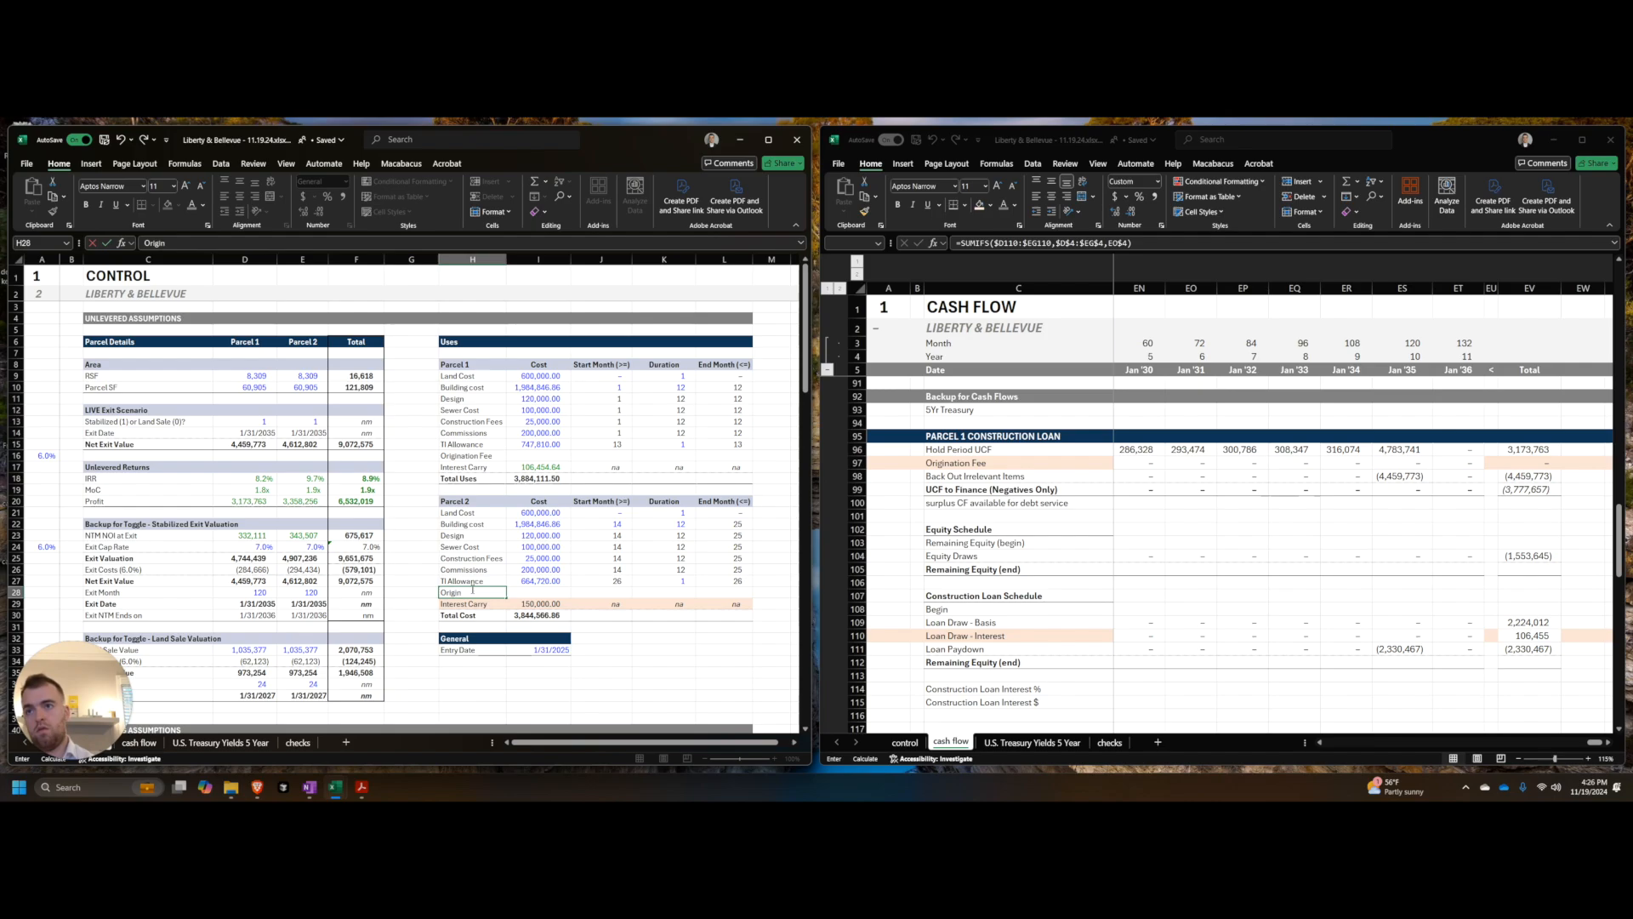
{"action": "key", "text": "Return"}
{"action": "key", "text": "ctrl+Up"}
{"action": "key", "text": "Down"}
{"action": "key", "text": "Down"}
{"action": "key", "text": "Right"}
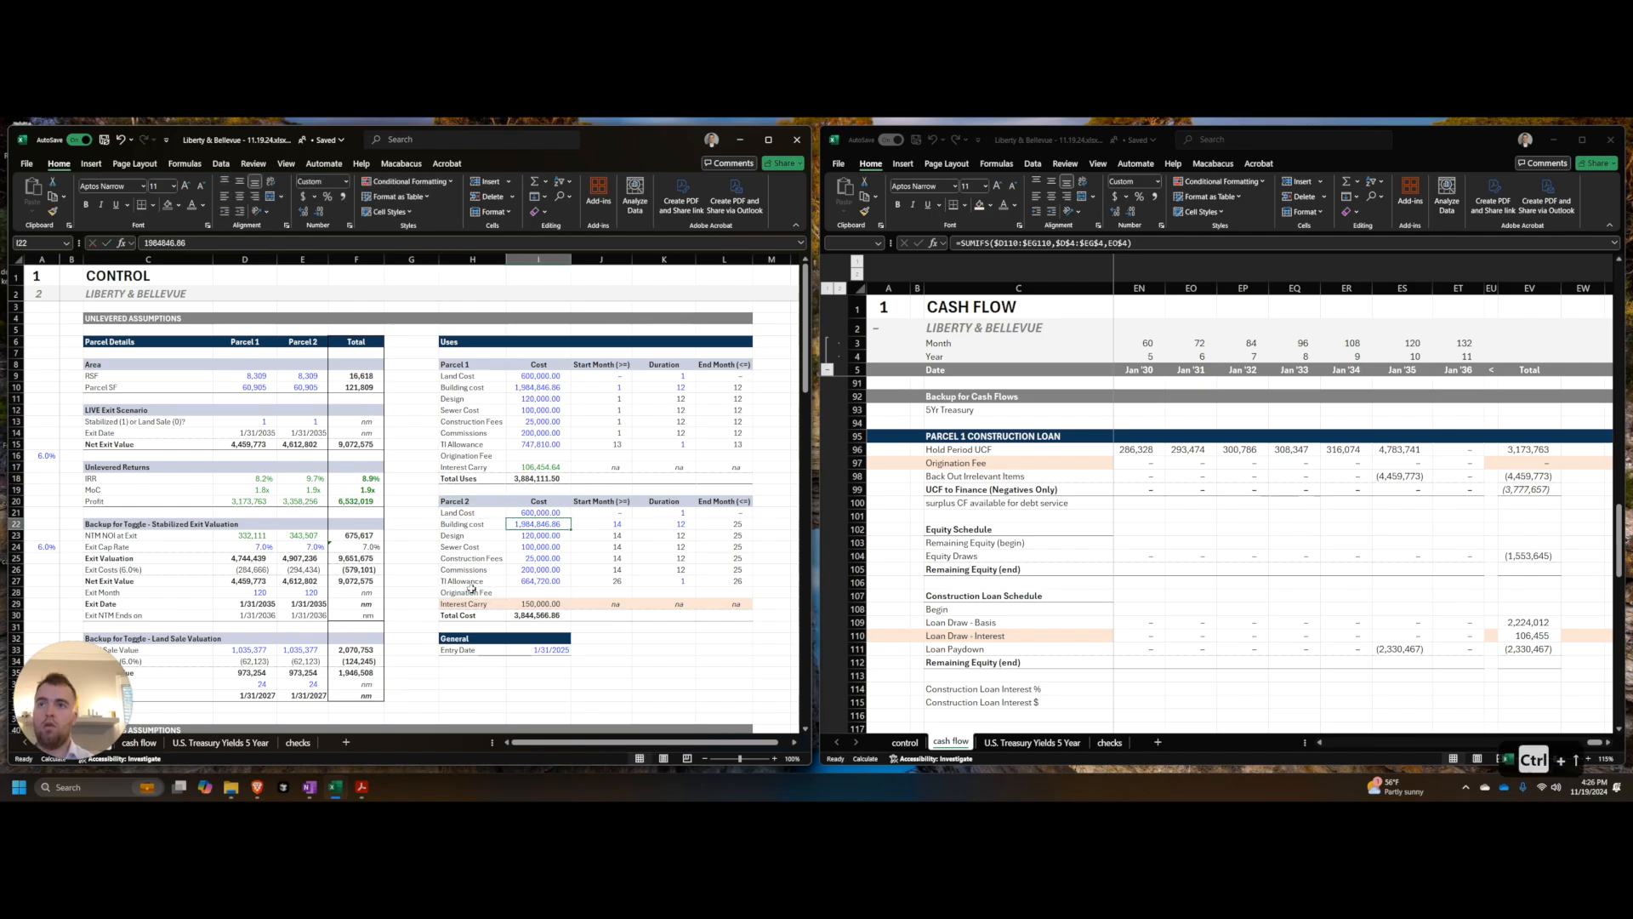
{"action": "key", "text": "ctrl+Up"}
{"action": "key", "text": "Left"}
{"action": "key", "text": "Up"}
{"action": "key", "text": "Up"}
{"action": "key", "text": "Up"}
{"action": "key", "text": "Right"}
{"action": "key", "text": "Up"}
Step: Move the Refi Debt header row from C52:E52 down two rows to C54:E54 in the financing assumptions
{"action": "scroll", "coordinate": [472, 587], "scroll_direction": "down", "scroll_amount": 11}
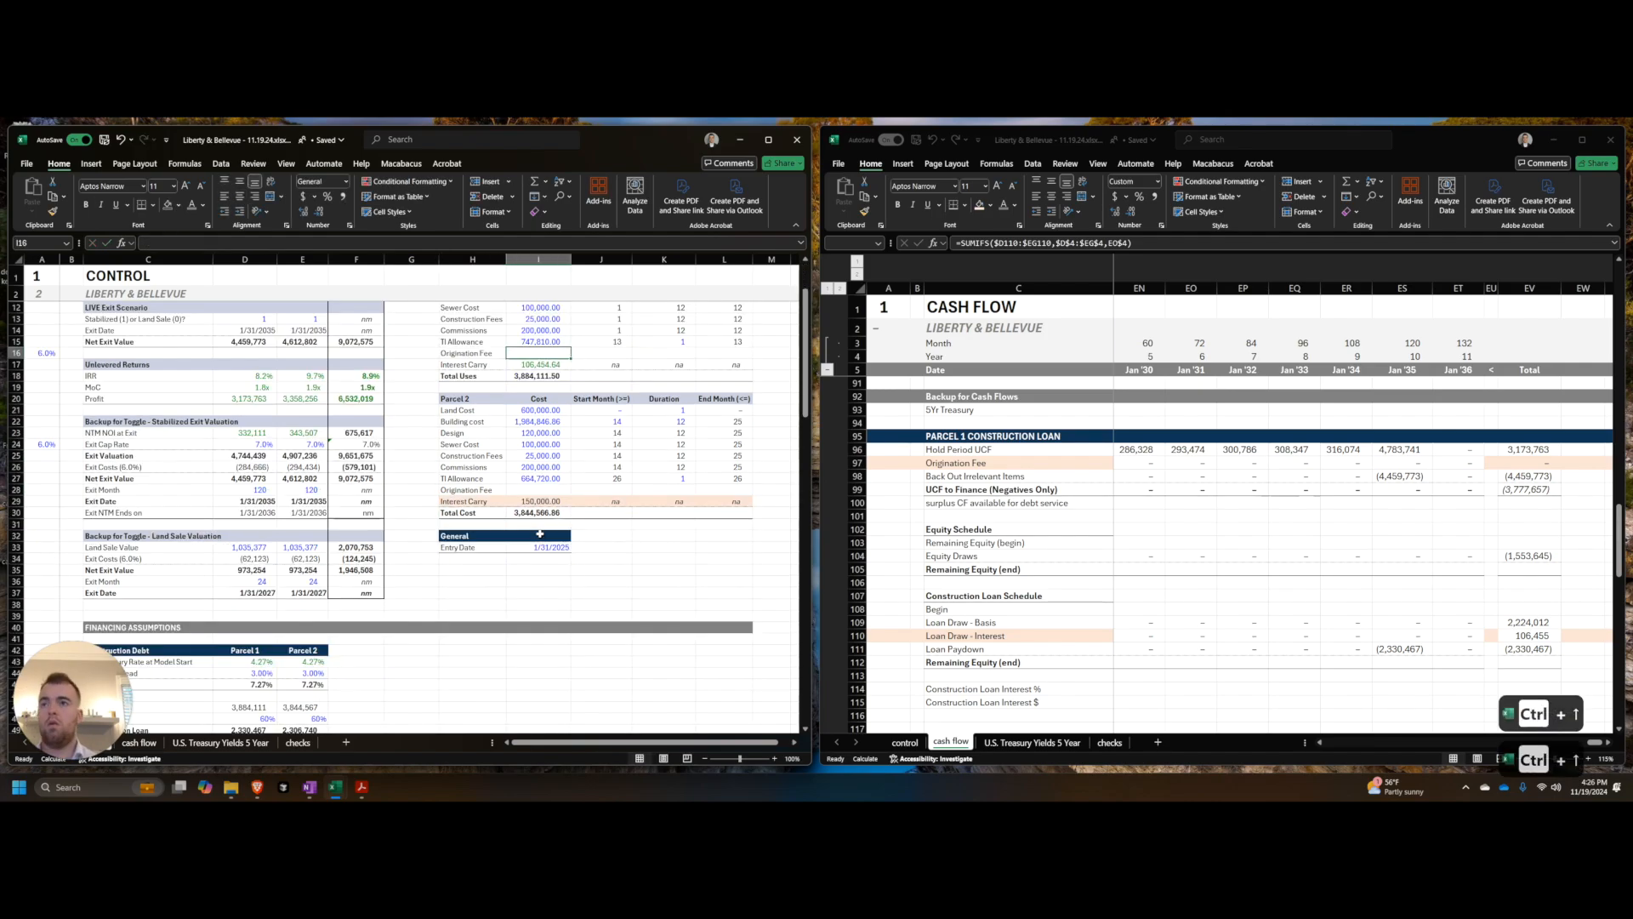
{"action": "left_click", "coordinate": [171, 458]}
{"action": "left_click", "coordinate": [170, 491]}
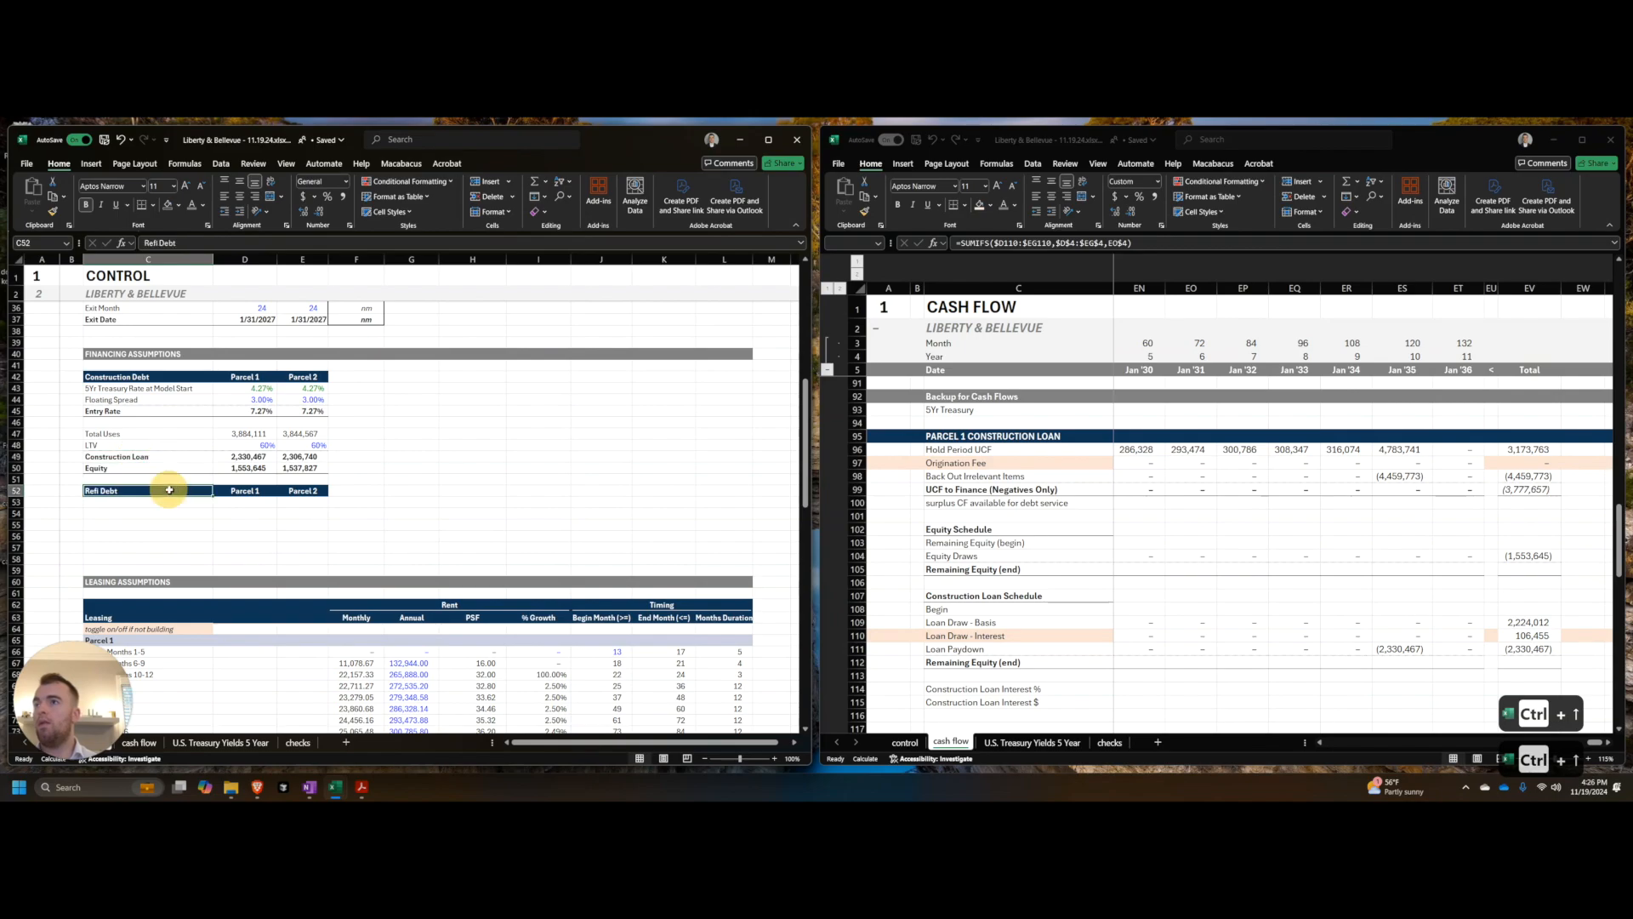
{"action": "key", "text": "shift+Right"}
{"action": "key", "text": "shift+Right"}
{"action": "key", "text": "ctrl+x"}
{"action": "key", "text": "Down"}
{"action": "key", "text": "Down"}
{"action": "key", "text": "Return"}
Step: Enter the labels "Origination Fee %" in C51 and "Origination Fee $" in C52 below the construction debt's Equity row
{"action": "key", "text": "Up"}
{"action": "key", "text": "Up"}
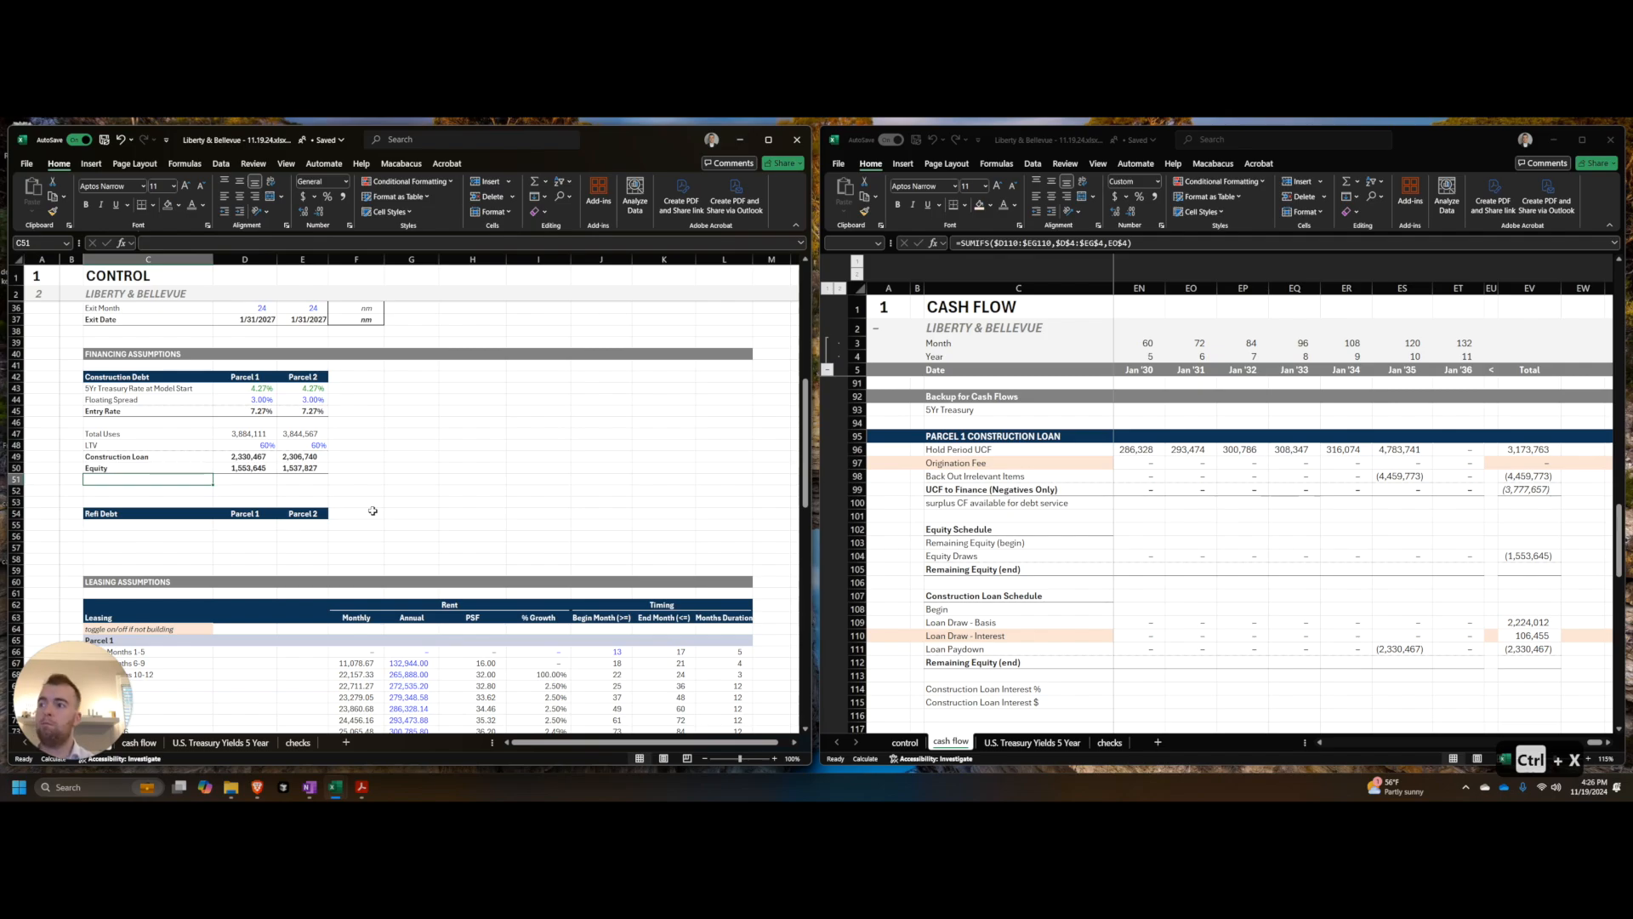
{"action": "type", "text": "Origination Fee %"}
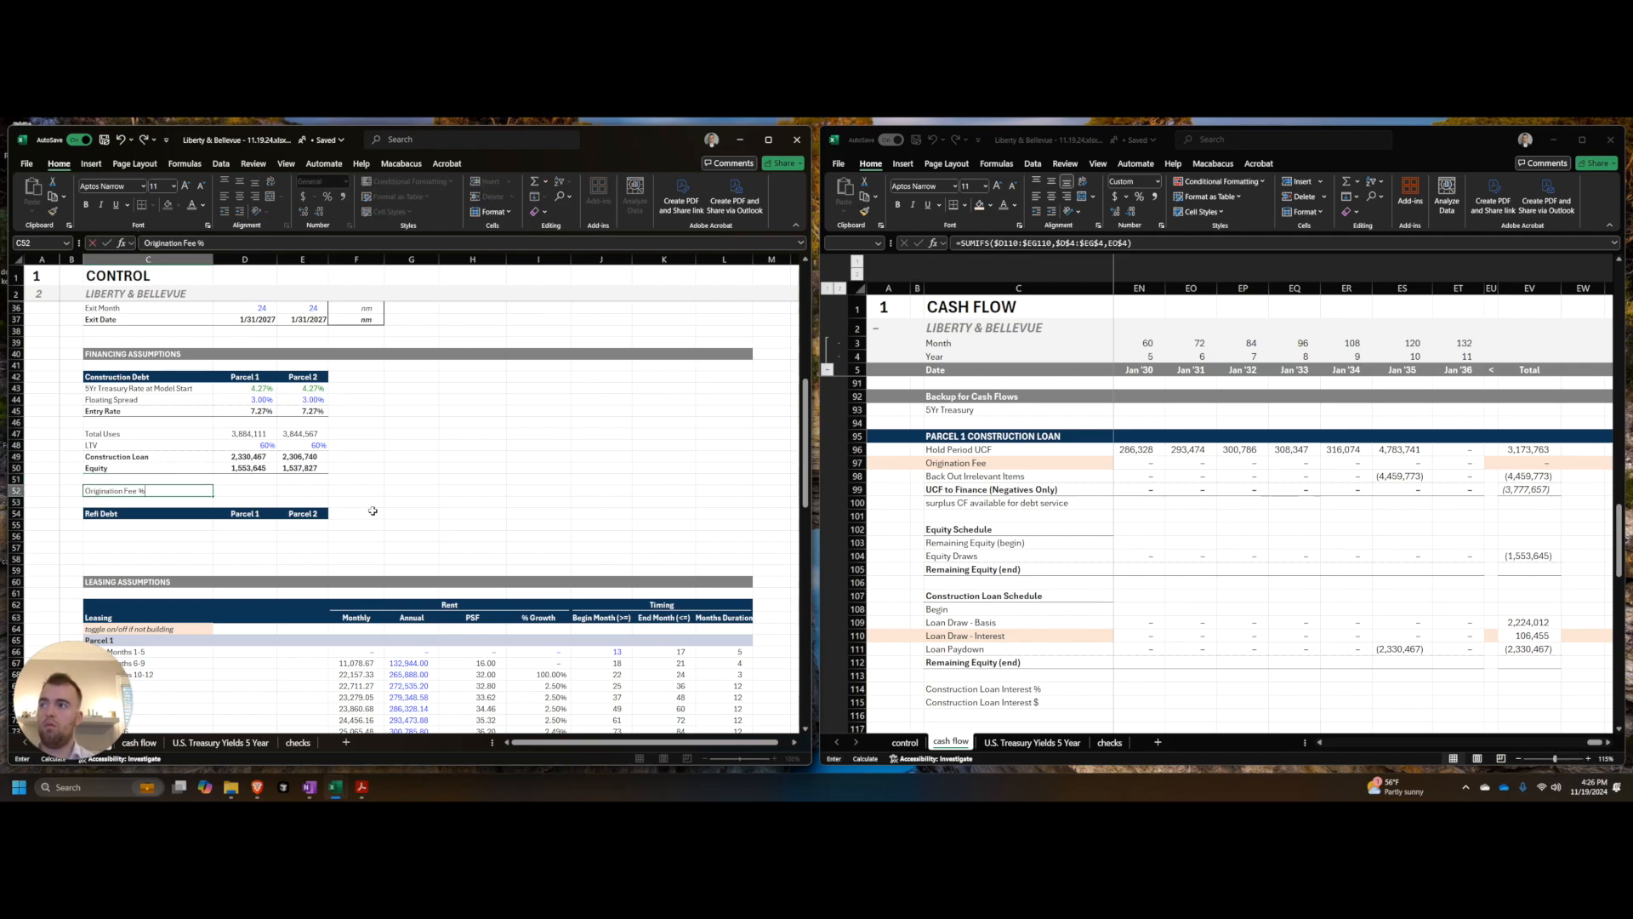
{"action": "key", "text": "Escape"}
{"action": "key", "text": "Up"}
{"action": "type", "text": "Or"}
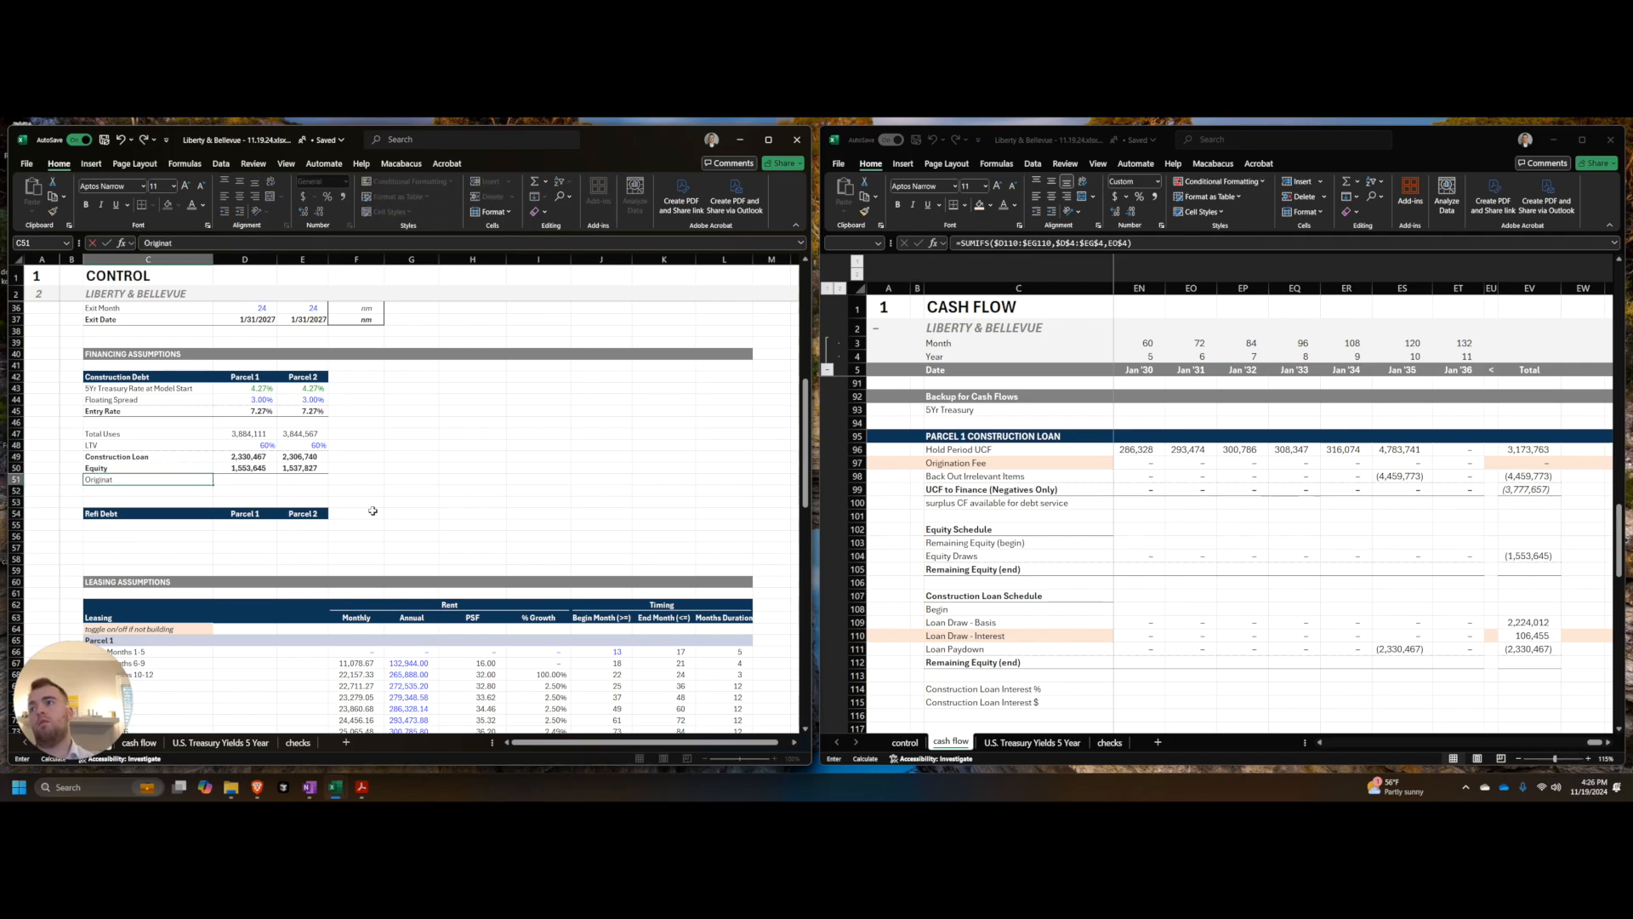
{"action": "key", "text": "Return"}
{"action": "type", "text": "Origination Fee $"}
Step: Set the origination fee percentage to 1% for both parcels in D51:E51, formatted as a blue percentage input
{"action": "key", "text": "shift+Right"}
{"action": "key", "text": "shift+Right"}
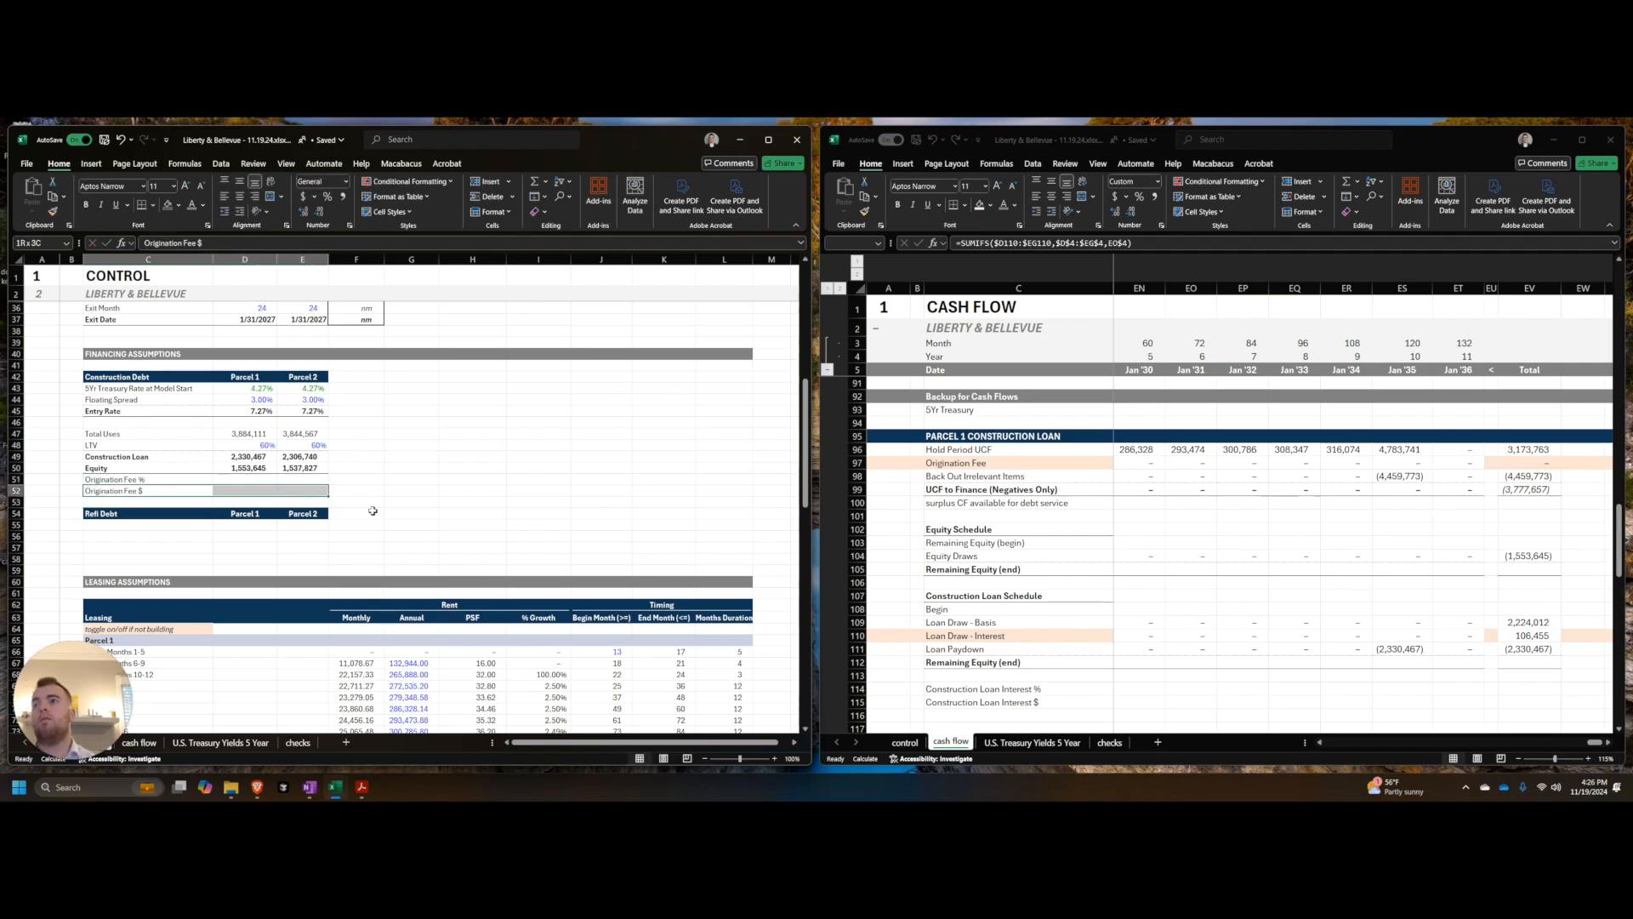
{"action": "key", "text": "Right"}
{"action": "key", "text": "Up"}
{"action": "type", "text": "1"}
{"action": "key", "text": "ctrl+shift+5"}
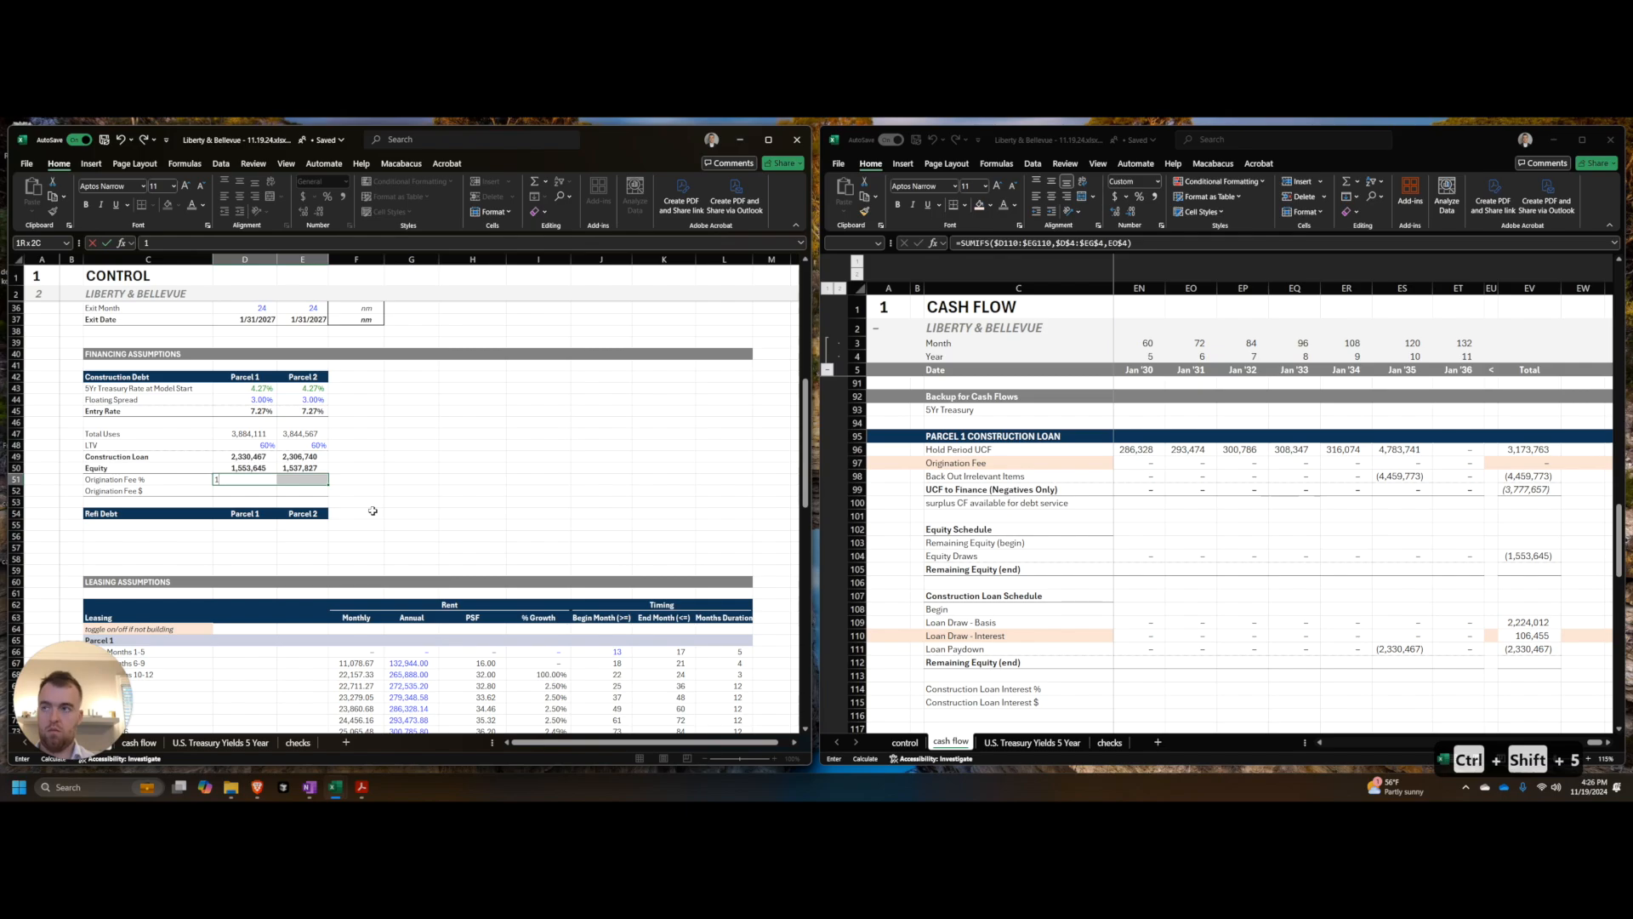
{"action": "key", "text": "ctrl+shift+Return"}
{"action": "key", "text": "ctrl+shift+5"}
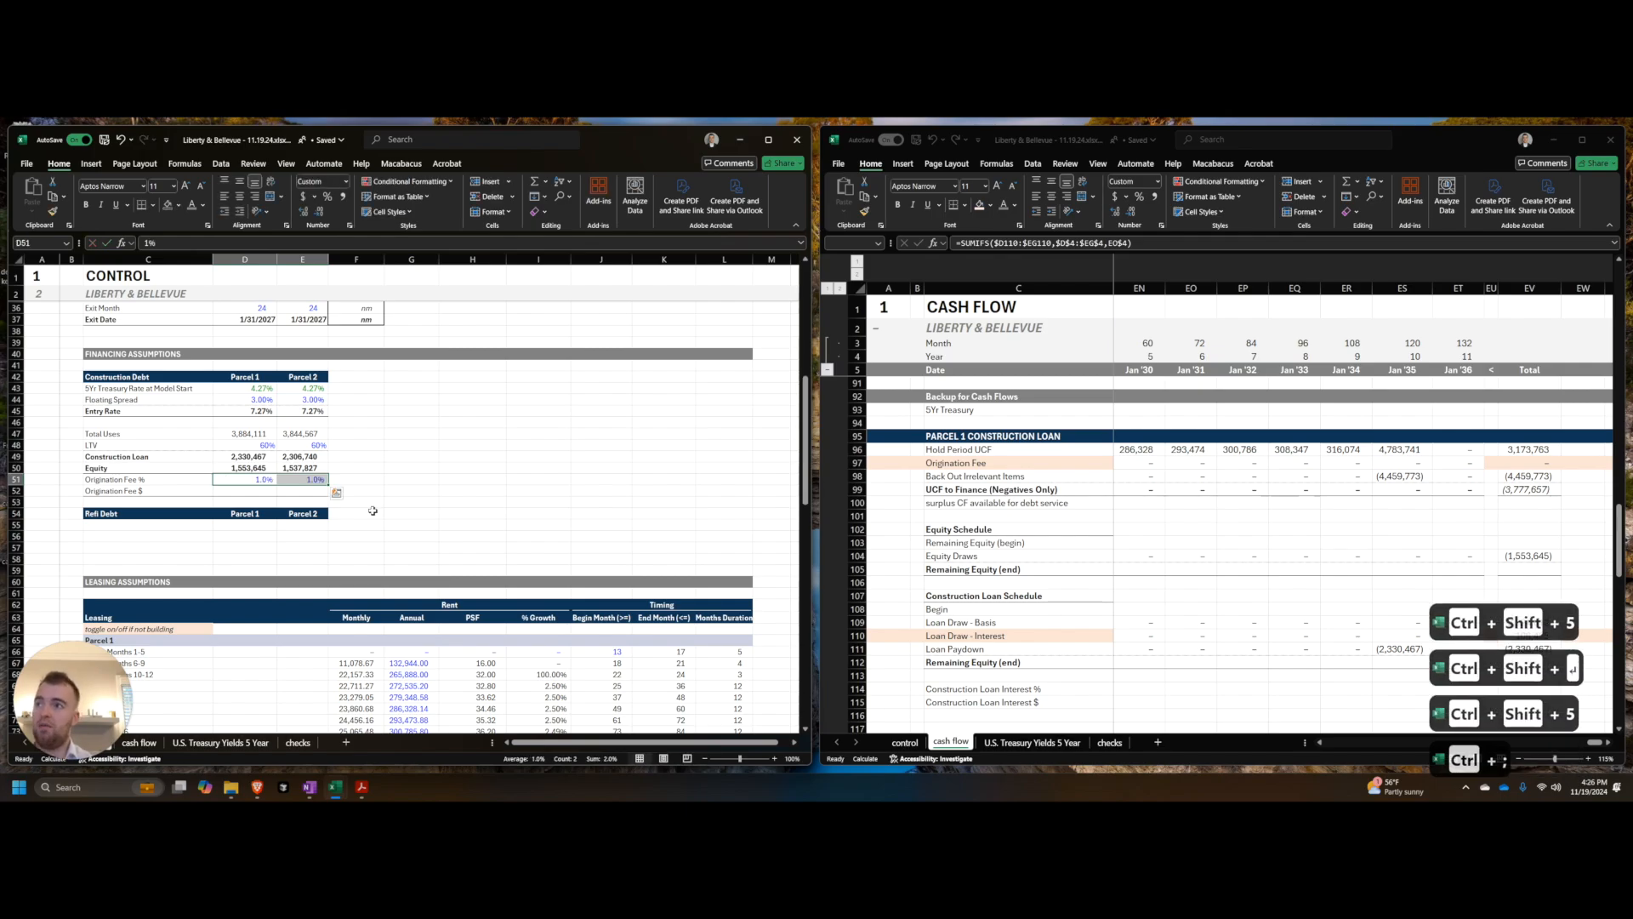
Step: Calculate Parcel 1's Origination Fee $ as construction loan times origination fee %, copy it to Parcel 2, and apply thousands-separated number formatting
{"action": "key", "text": "Down"}
{"action": "type", "text": "="}
{"action": "key", "text": "Up"}
{"action": "key", "text": "Up"}
{"action": "key", "text": "Up"}
{"action": "type", "text": "*"}
{"action": "key", "text": "Up"}
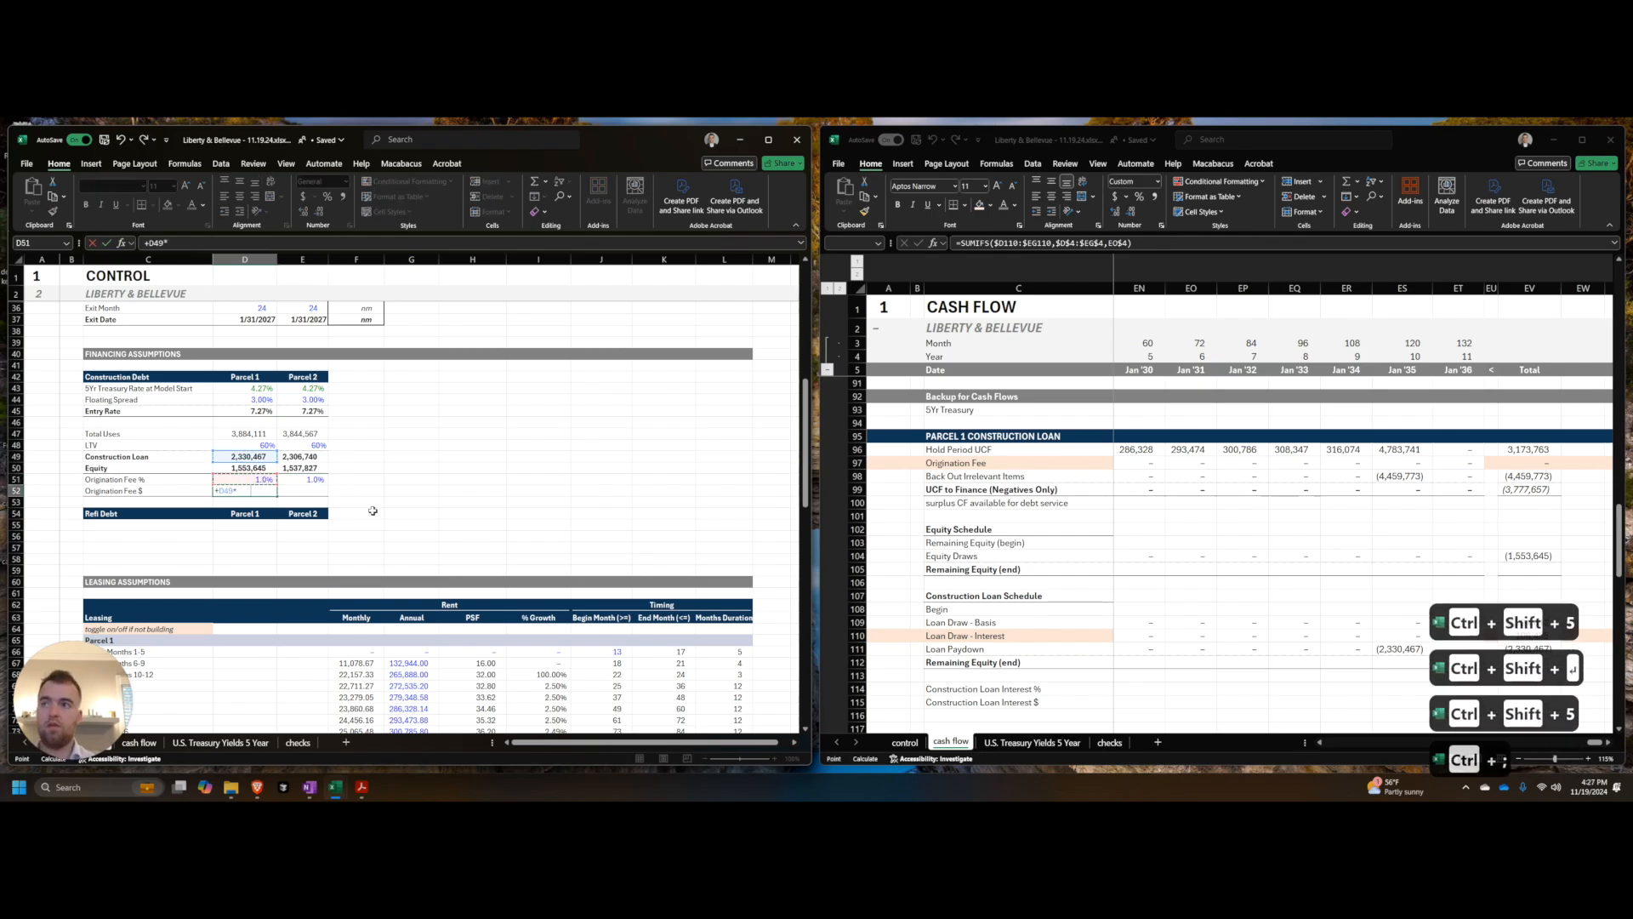
{"action": "key", "text": "Return"}
{"action": "key", "text": "Up"}
{"action": "key", "text": "Right"}
{"action": "key", "text": "Left"}
{"action": "key", "text": "shift+Right"}
{"action": "key", "text": "ctrl+r"}
{"action": "key", "text": "ctrl+shift+1"}
Step: Check the origination fee row in the cash flow sheet and the Origination Fee $ formulas for both parcels
{"action": "left_click", "coordinate": [1456, 448]}
{"action": "left_click", "coordinate": [463, 478]}
{"action": "left_click", "coordinate": [1106, 451]}
{"action": "left_click", "coordinate": [1108, 451]}
{"action": "left_click", "coordinate": [1147, 463]}
{"action": "left_click", "coordinate": [985, 461]}
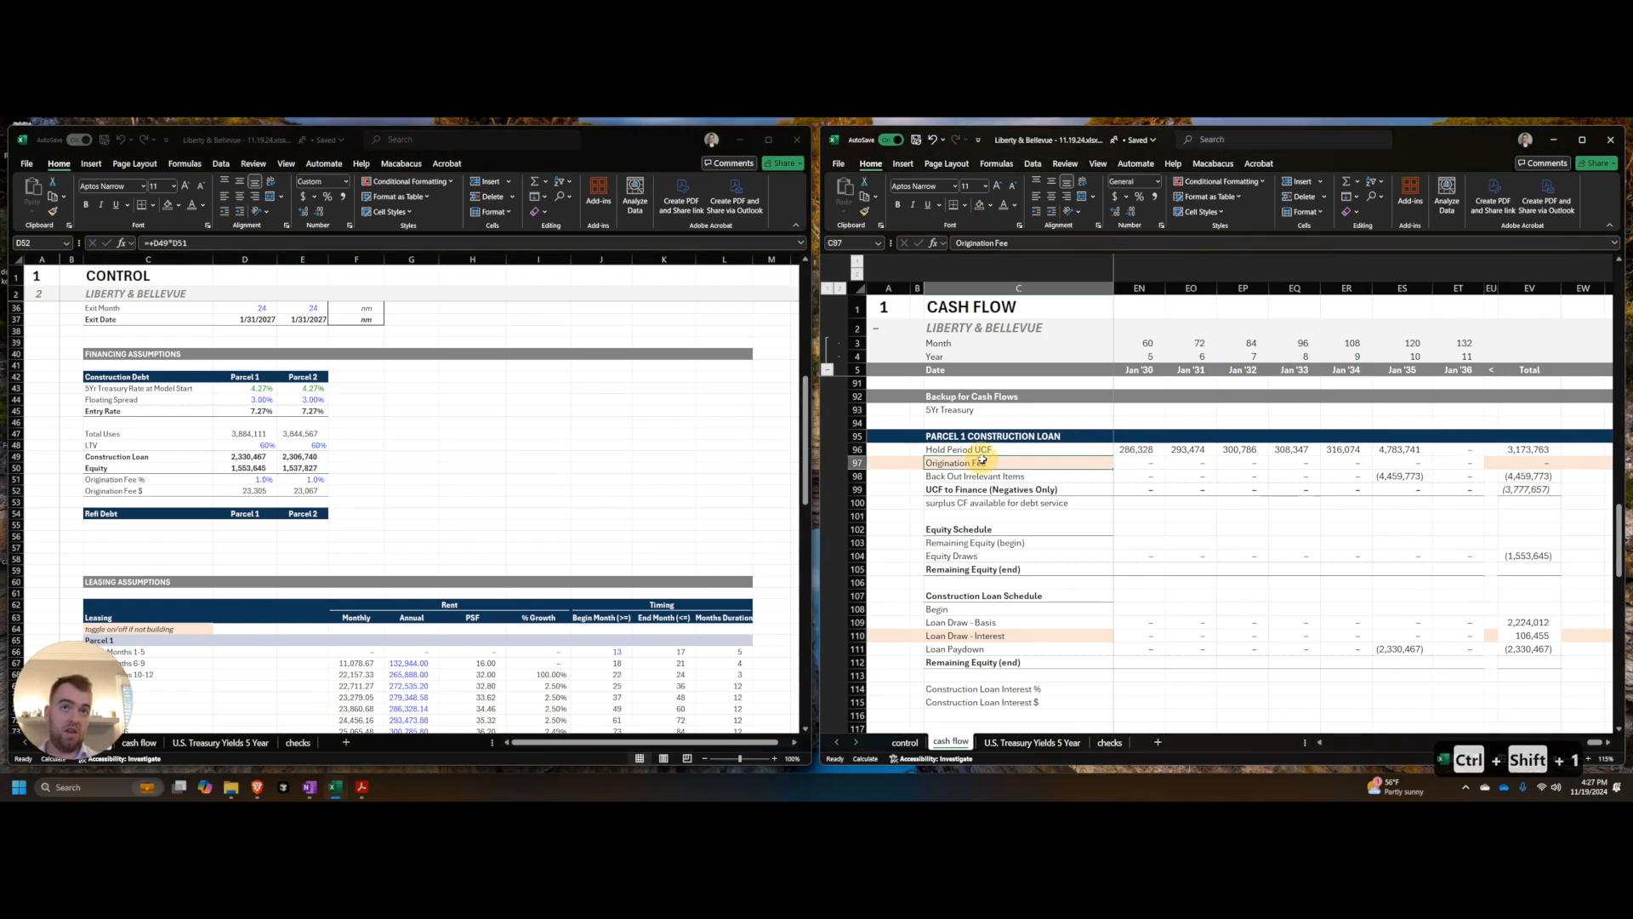
{"action": "left_click", "coordinate": [286, 502]}
{"action": "key", "text": "F2"}
{"action": "key", "text": "Escape"}
{"action": "key", "text": "Right"}
{"action": "key", "text": "F2"}
{"action": "key", "text": "Escape"}
{"action": "key", "text": "Left"}
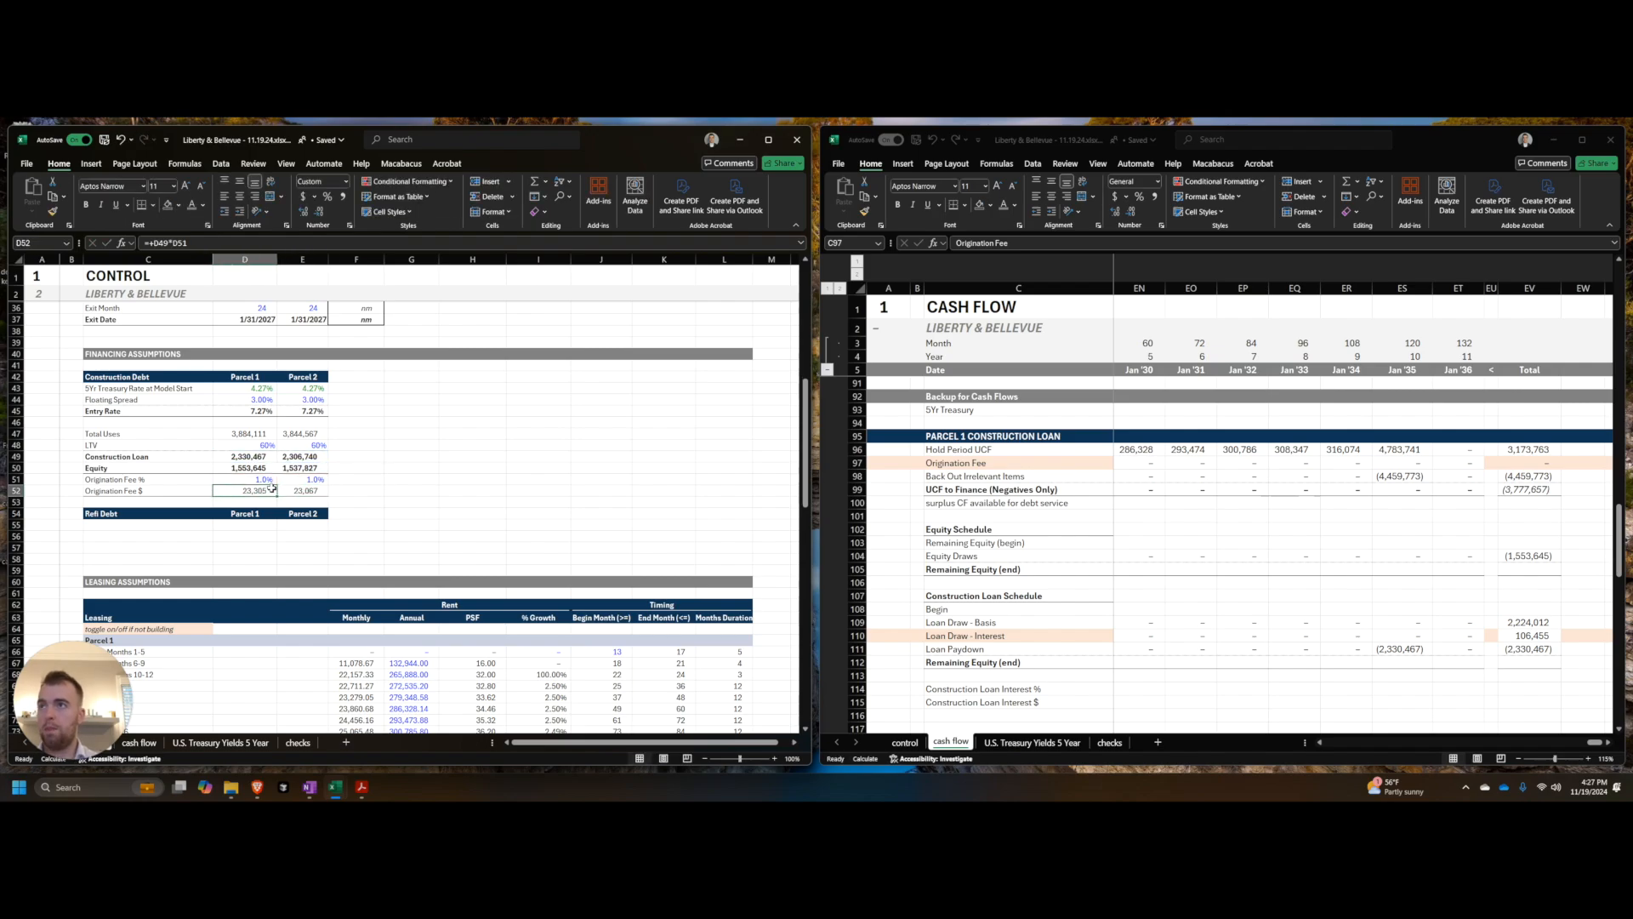
Step: Link Parcel 1's Jan '25 Construction Loan Origination Fee to control!$D$52, multiply it by -1, and format it as a number
{"action": "key", "text": "ctrl+c"}
{"action": "left_click", "coordinate": [1122, 491]}
{"action": "scroll", "coordinate": [1132, 514], "scroll_direction": "up", "scroll_amount": 5}
{"action": "left_click", "coordinate": [1137, 518]}
{"action": "key", "text": "ctrl+Left"}
{"action": "key", "text": "ctrl+Left"}
{"action": "key", "text": "Right"}
{"action": "scroll", "coordinate": [1158, 537], "scroll_direction": "up", "scroll_amount": 7}
{"action": "scroll", "coordinate": [1159, 537], "scroll_direction": "up", "scroll_amount": 5}
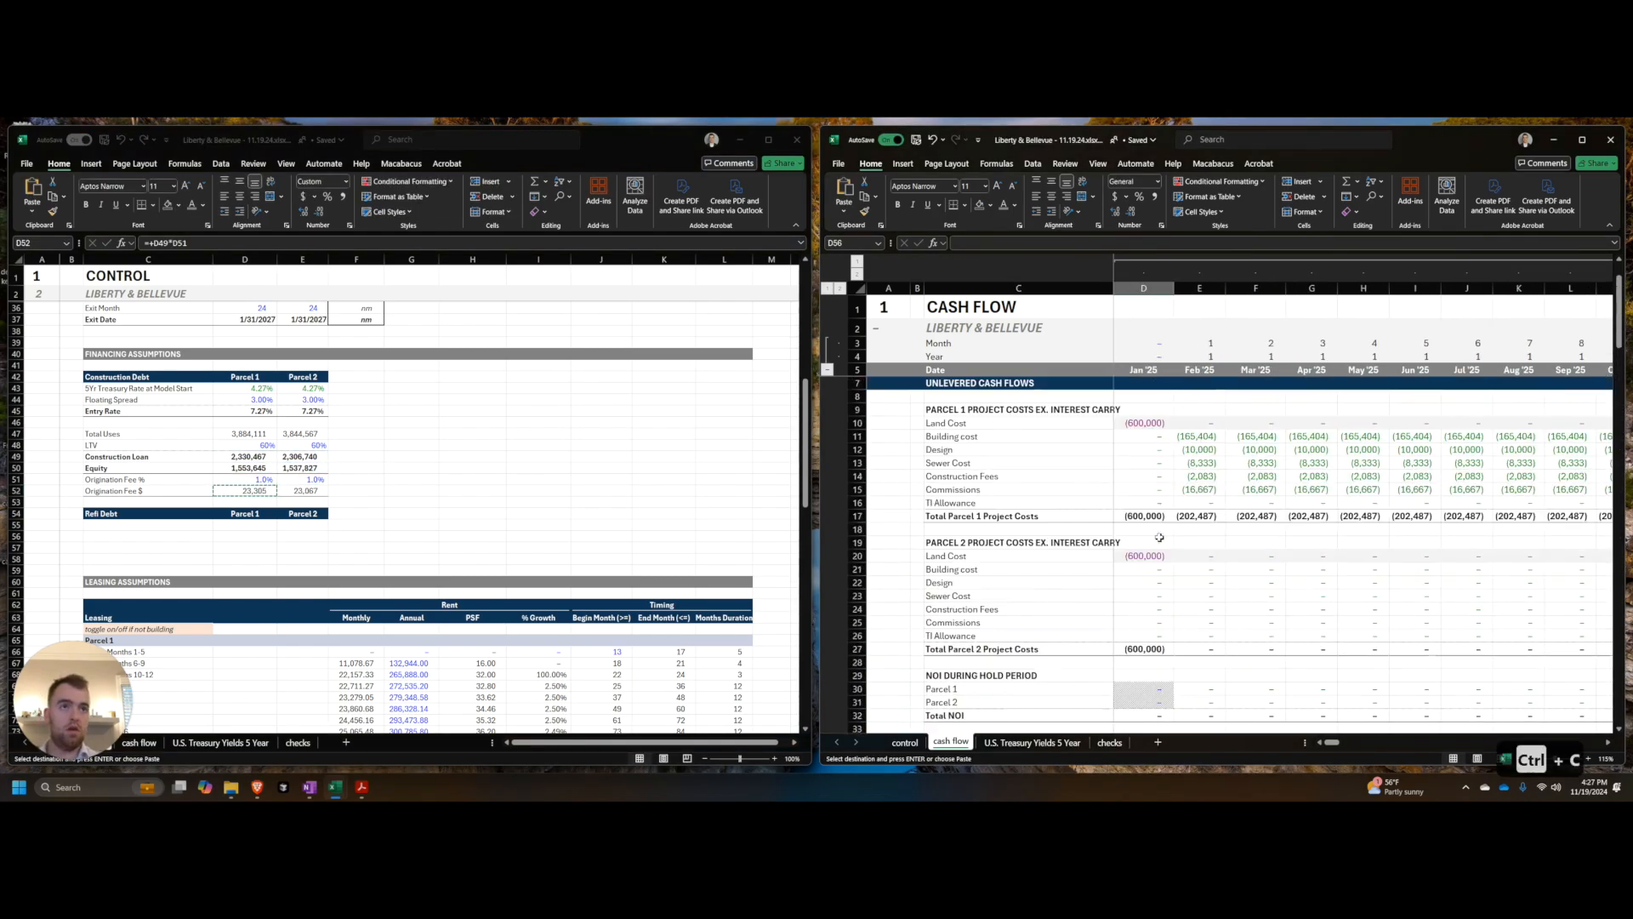
{"action": "scroll", "coordinate": [1157, 544], "scroll_direction": "down", "scroll_amount": 7}
{"action": "scroll", "coordinate": [1154, 554], "scroll_direction": "down", "scroll_amount": 4}
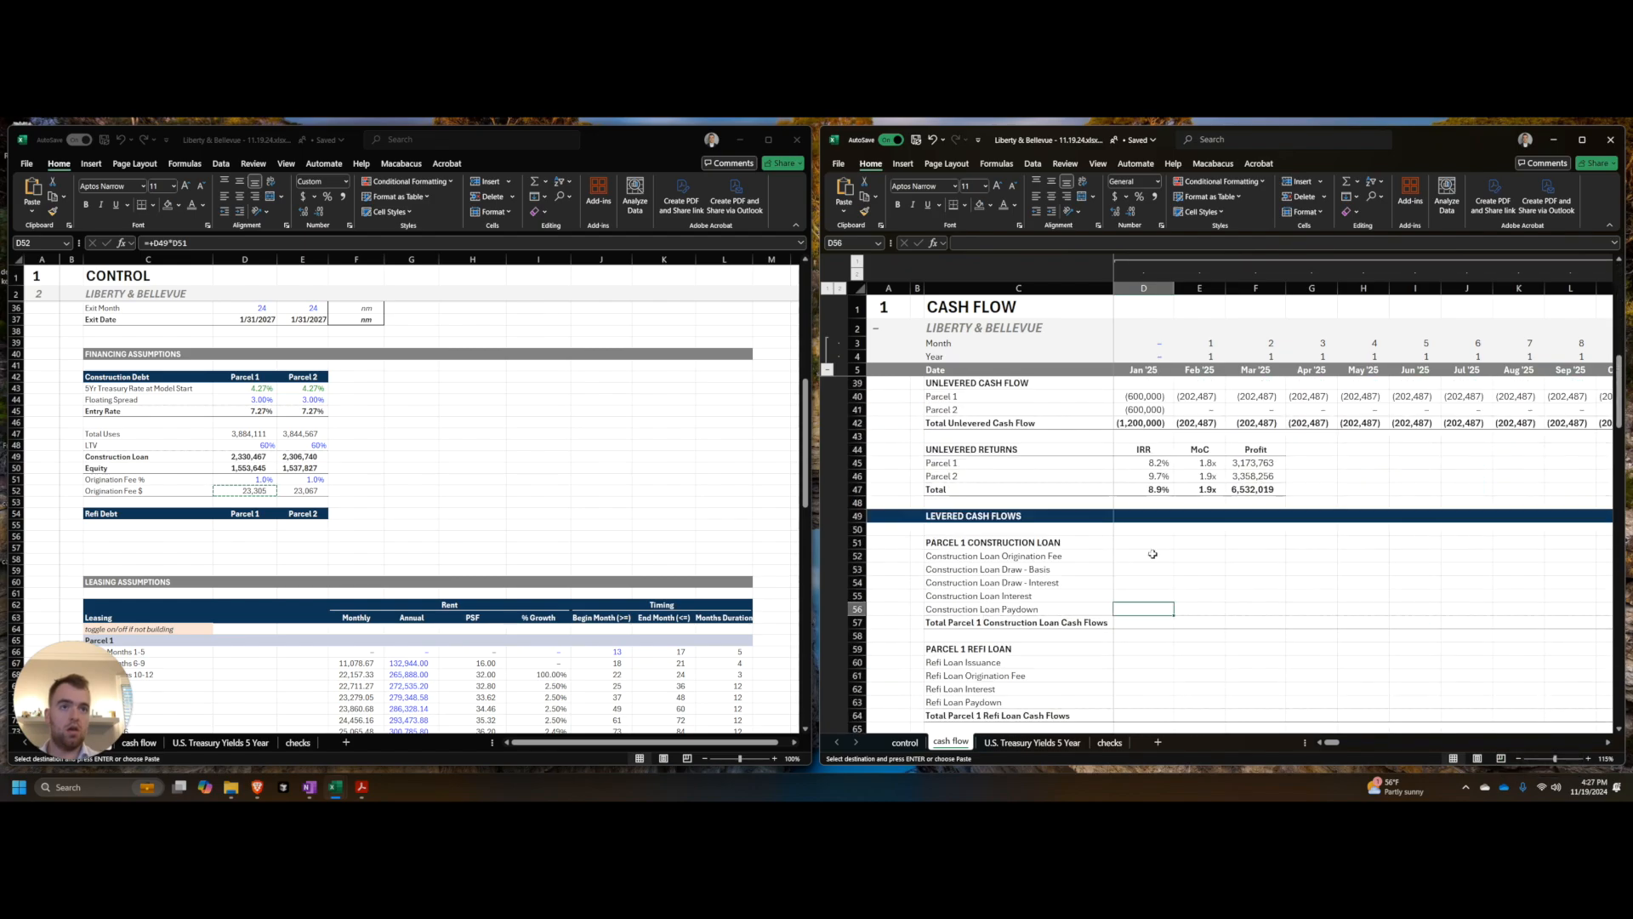
{"action": "left_click", "coordinate": [1149, 568]}
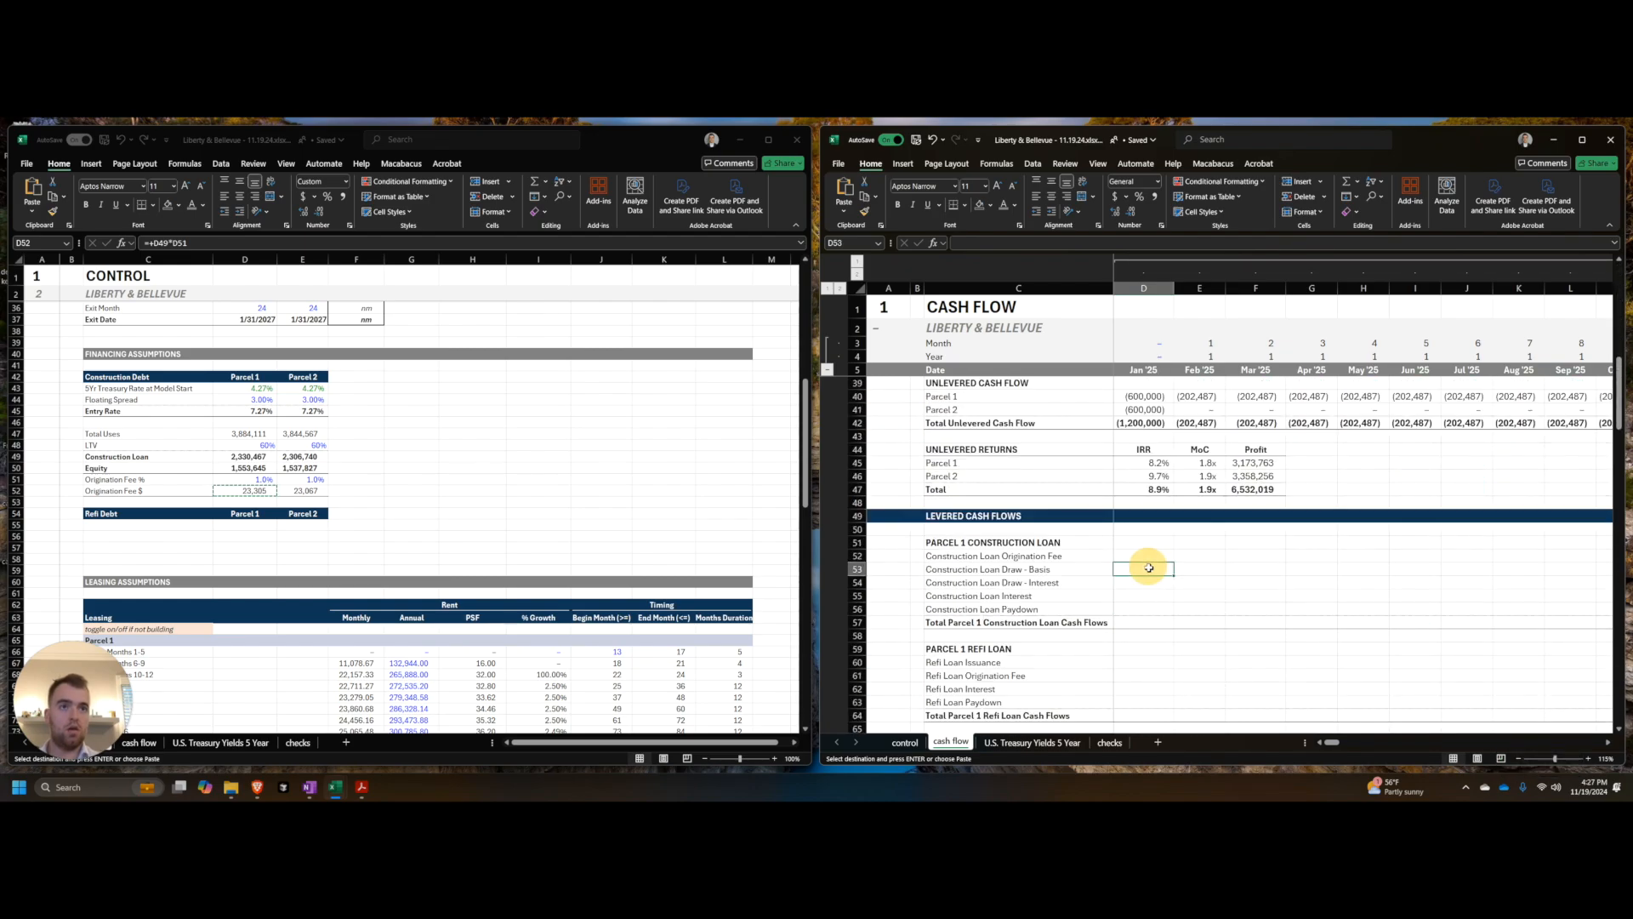
{"action": "key", "text": "alt+e"}
{"action": "key", "text": "ctrl+shift+1"}
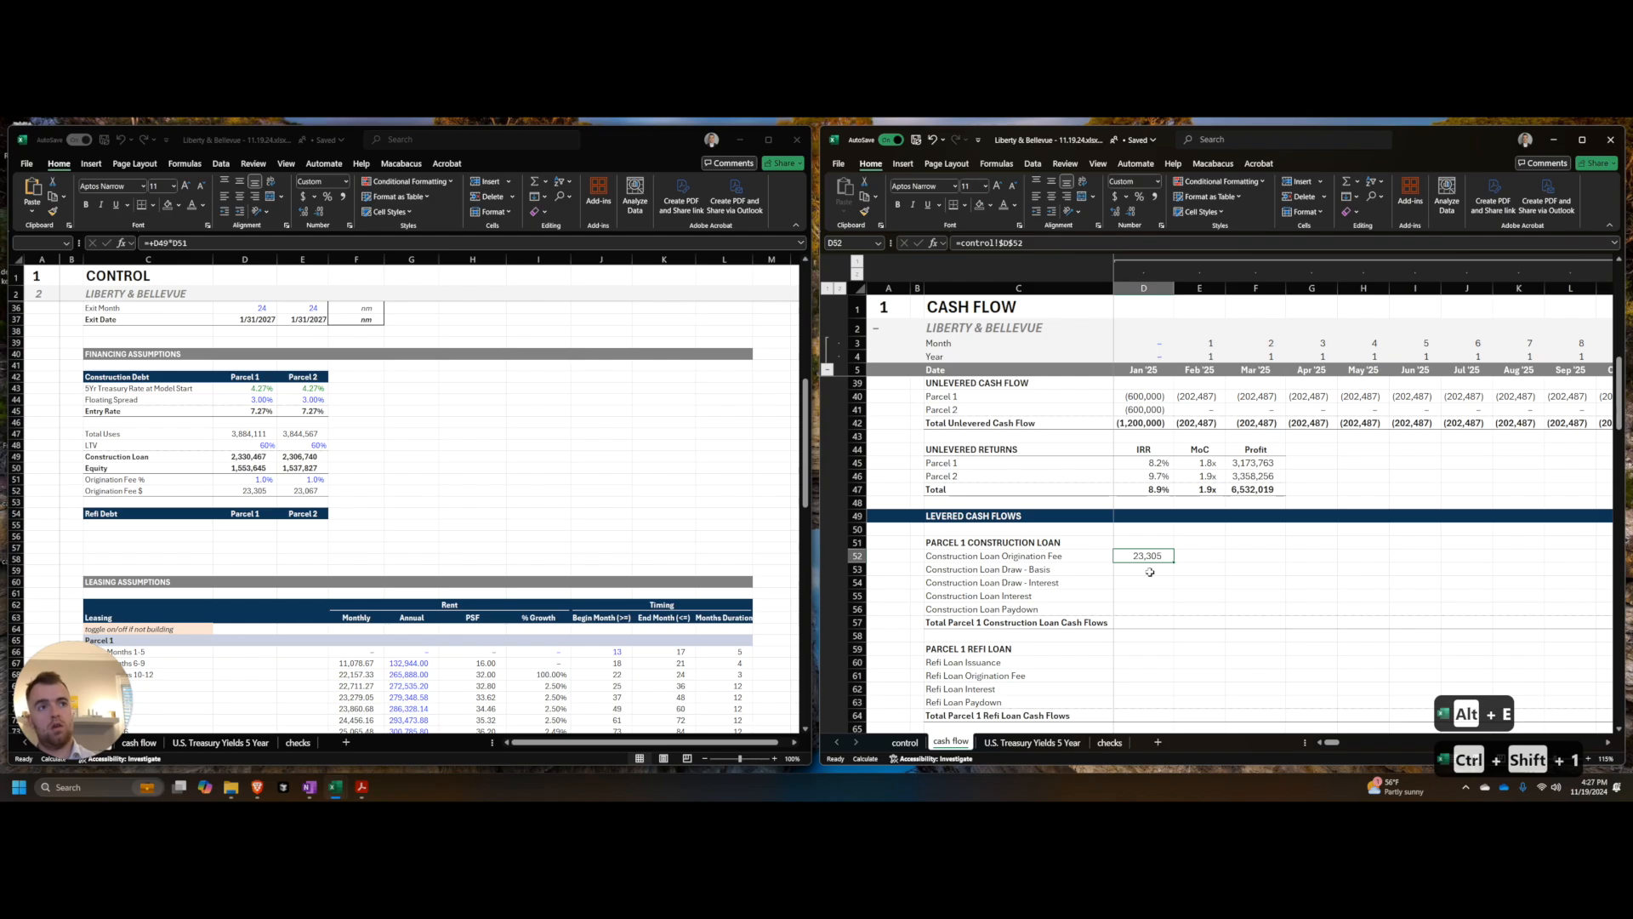
{"action": "type", "text": "-1"}
{"action": "key", "text": "Return"}
Step: Enter 0 as Parcel 1's Feb '25 Construction Loan Origination Fee, with number formatting and a grey patterned fill
{"action": "key", "text": "Right"}
{"action": "type", "text": "0"}
{"action": "key", "text": "Return"}
{"action": "key", "text": "ctrl+shift+1"}
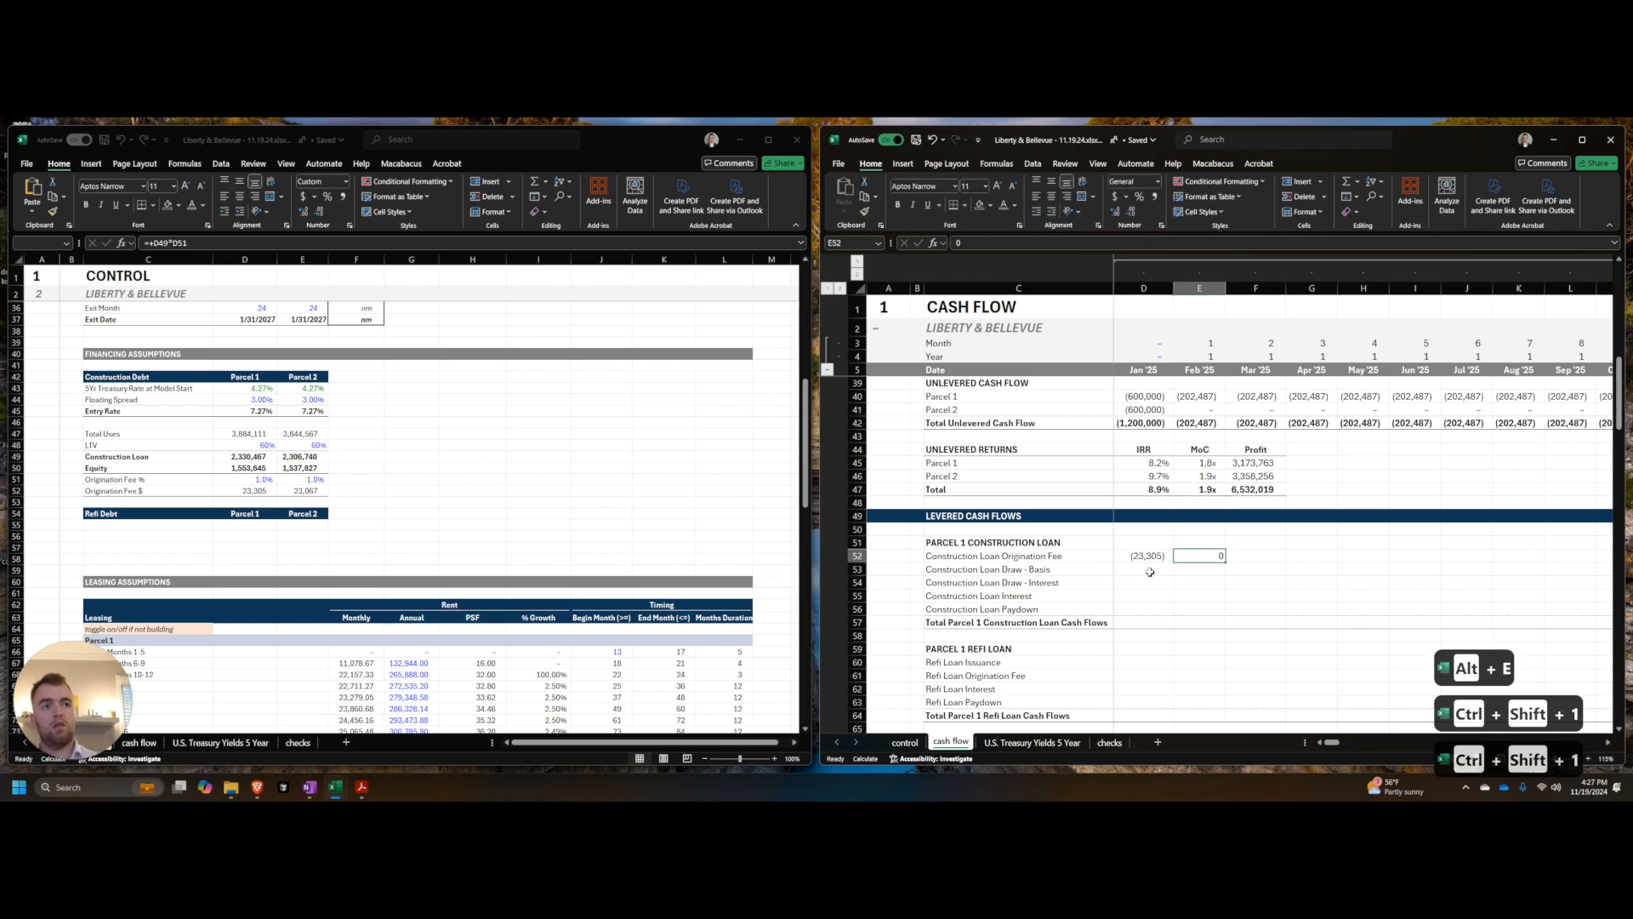
{"action": "key", "text": "ctrl+1"}
{"action": "left_click", "coordinate": [1290, 357]}
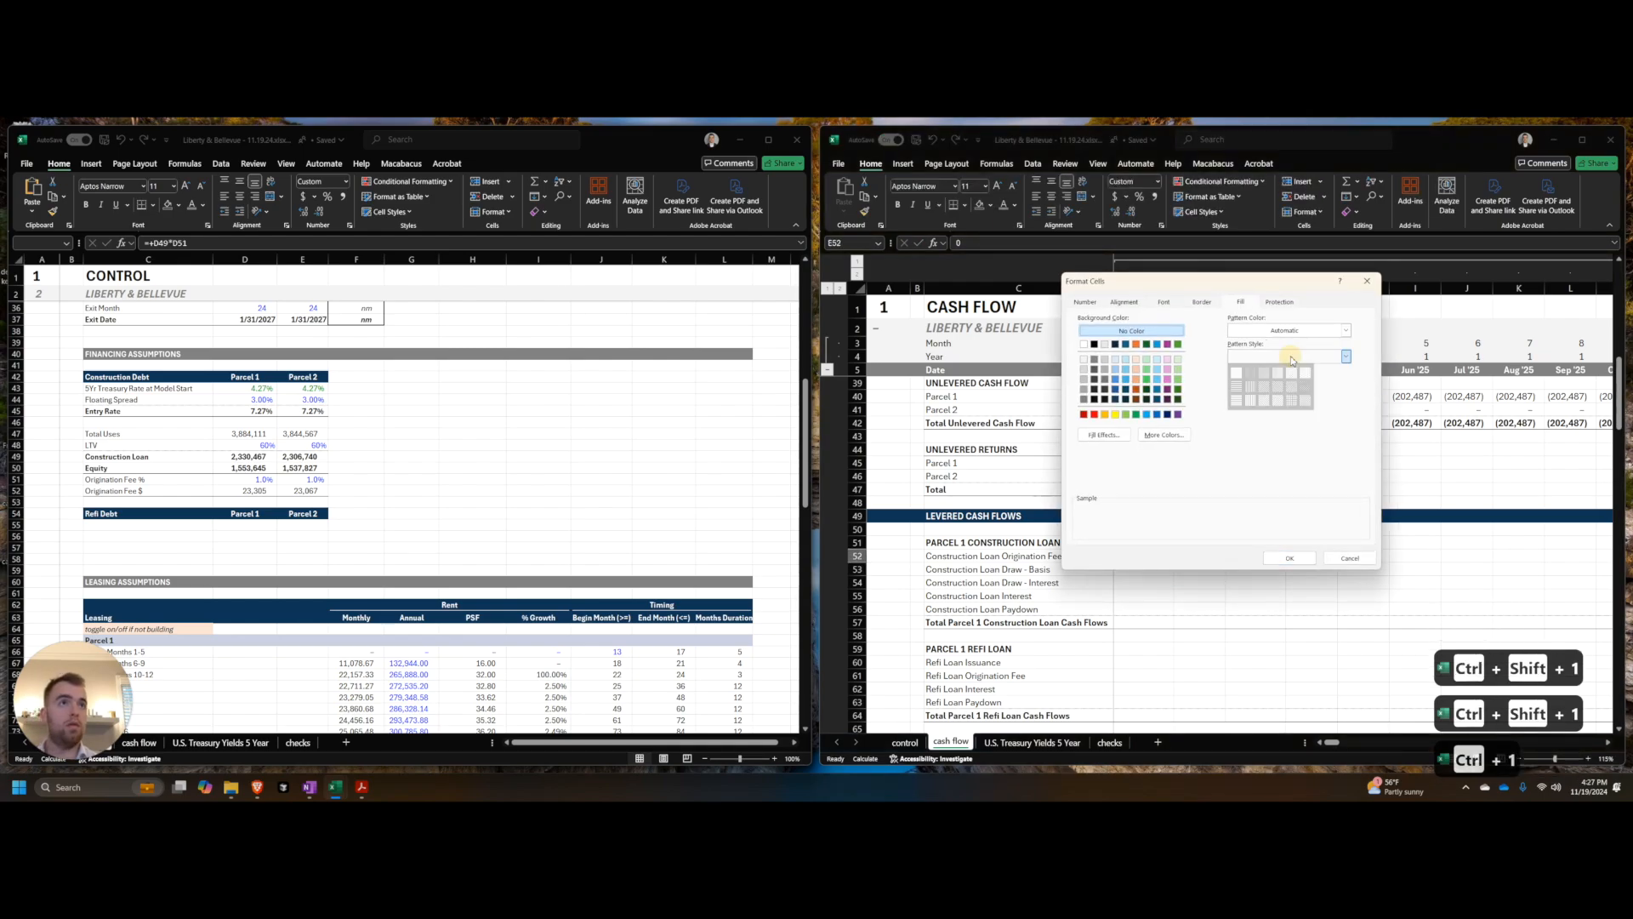
{"action": "left_click", "coordinate": [1284, 395]}
{"action": "left_click", "coordinate": [1289, 557]}
{"action": "key", "text": "Down"}
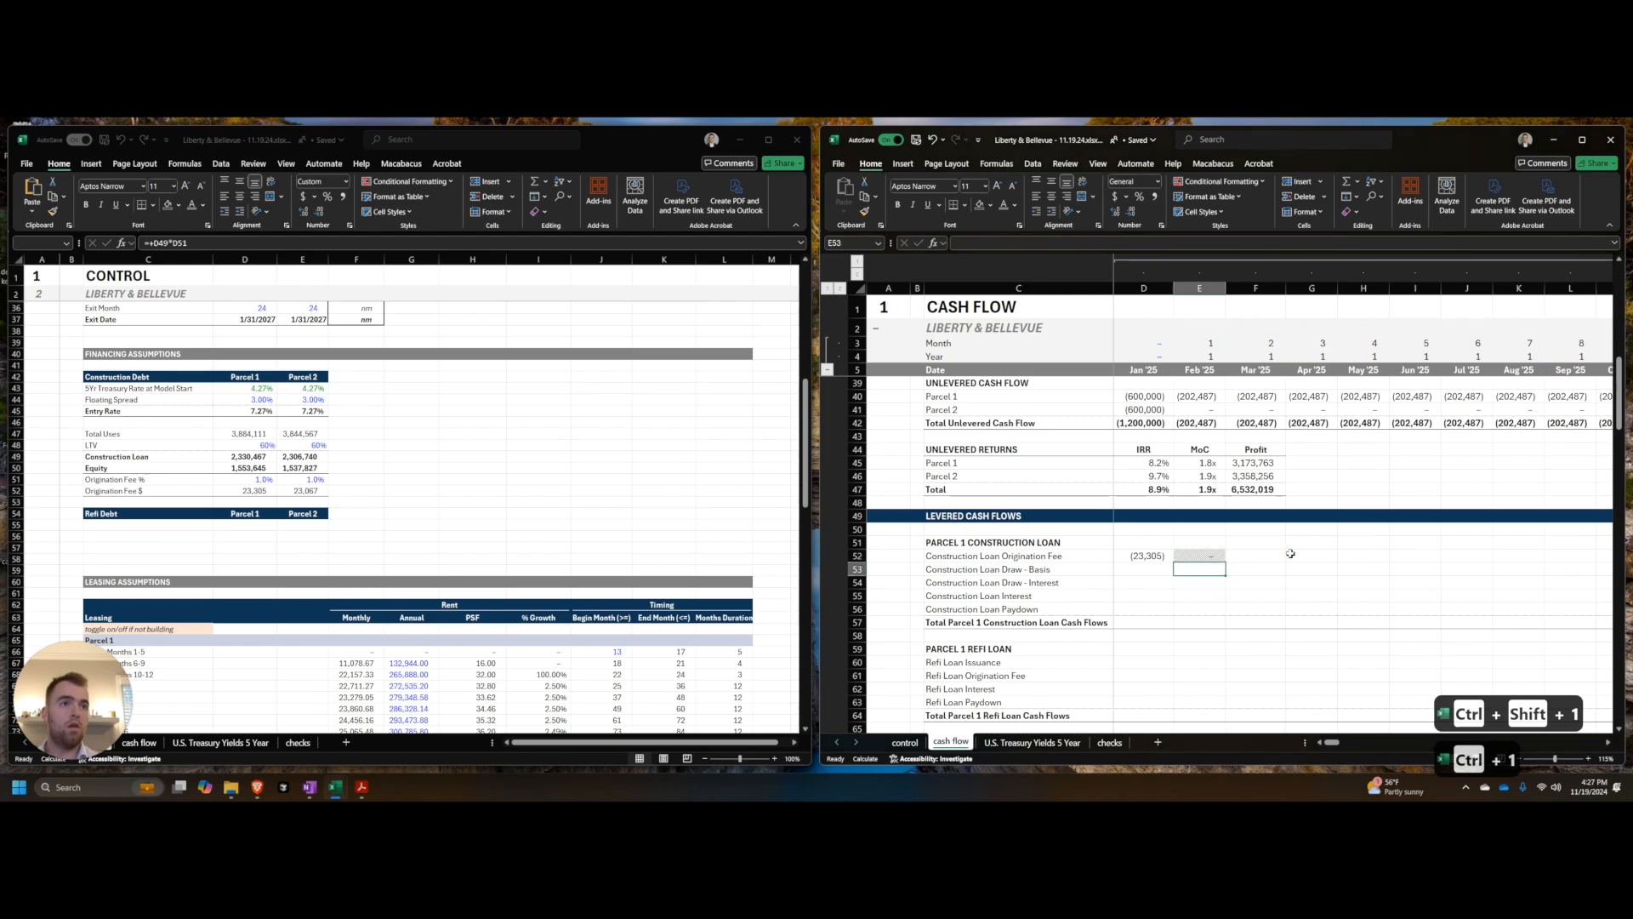
Step: Fill Parcel 1's shaded zero origination fee from Feb '25 across the monthly columns through Jan '36
{"action": "key", "text": "ctrl+semicolon"}
{"action": "key", "text": "ctrl+Up"}
{"action": "key", "text": "ctrl+Up"}
{"action": "key", "text": "ctrl+Up"}
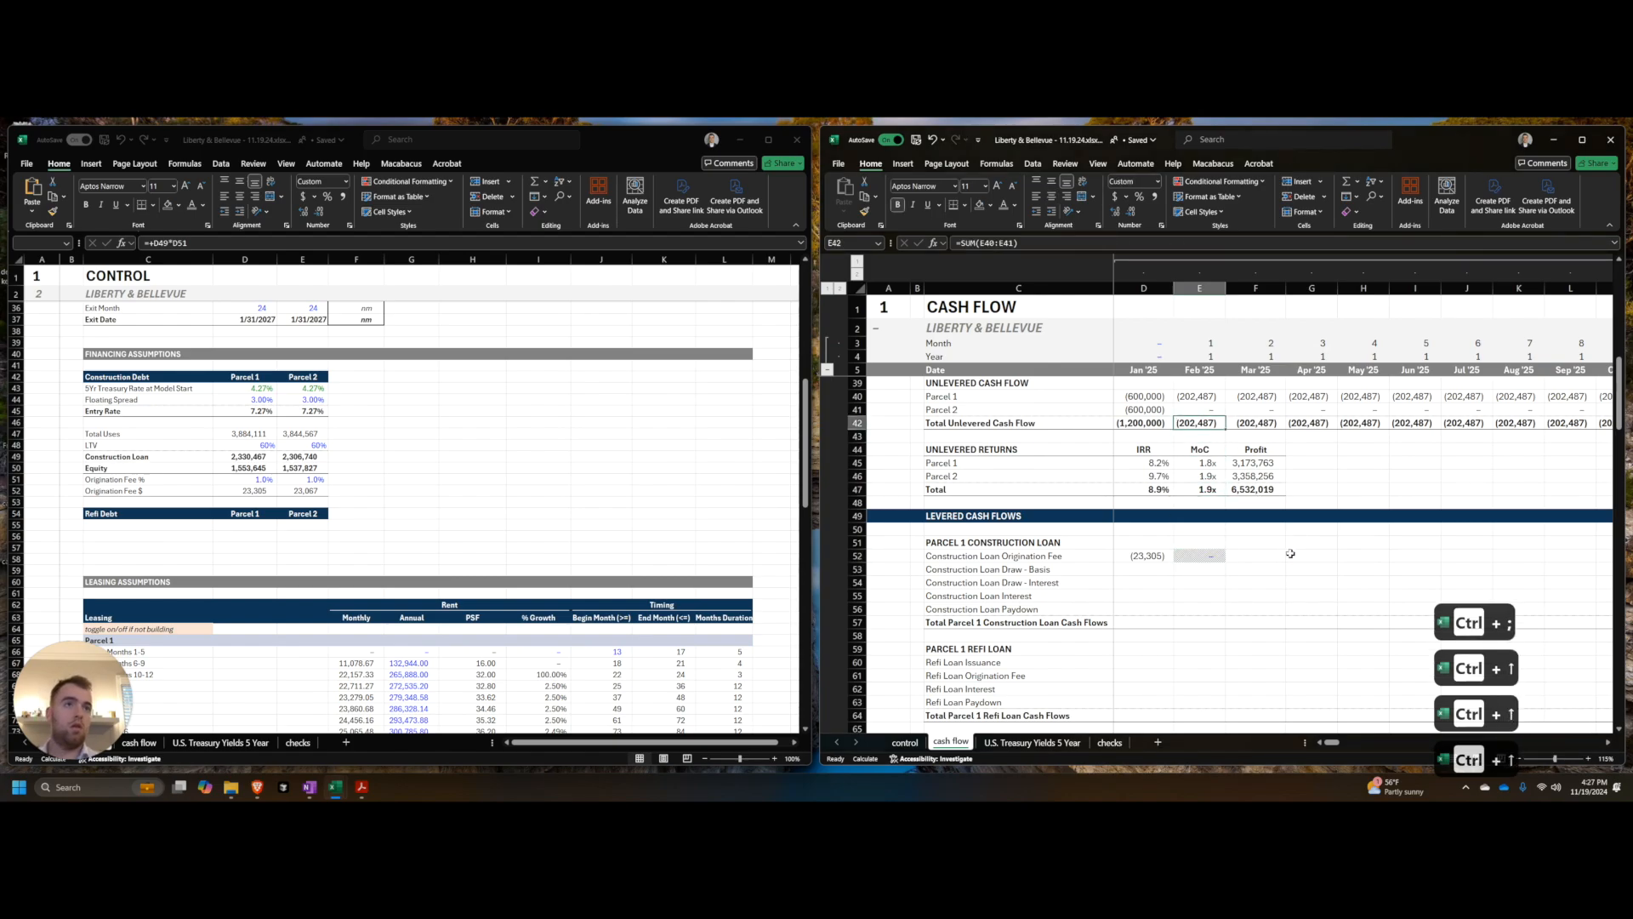
{"action": "key", "text": "ctrl+Right"}
{"action": "key", "text": "Down"}
{"action": "key", "text": "Down"}
{"action": "key", "text": "Down"}
{"action": "key", "text": "Down"}
{"action": "key", "text": "Up"}
{"action": "key", "text": "ctrl+shift+Left"}
{"action": "key", "text": "ctrl+r"}
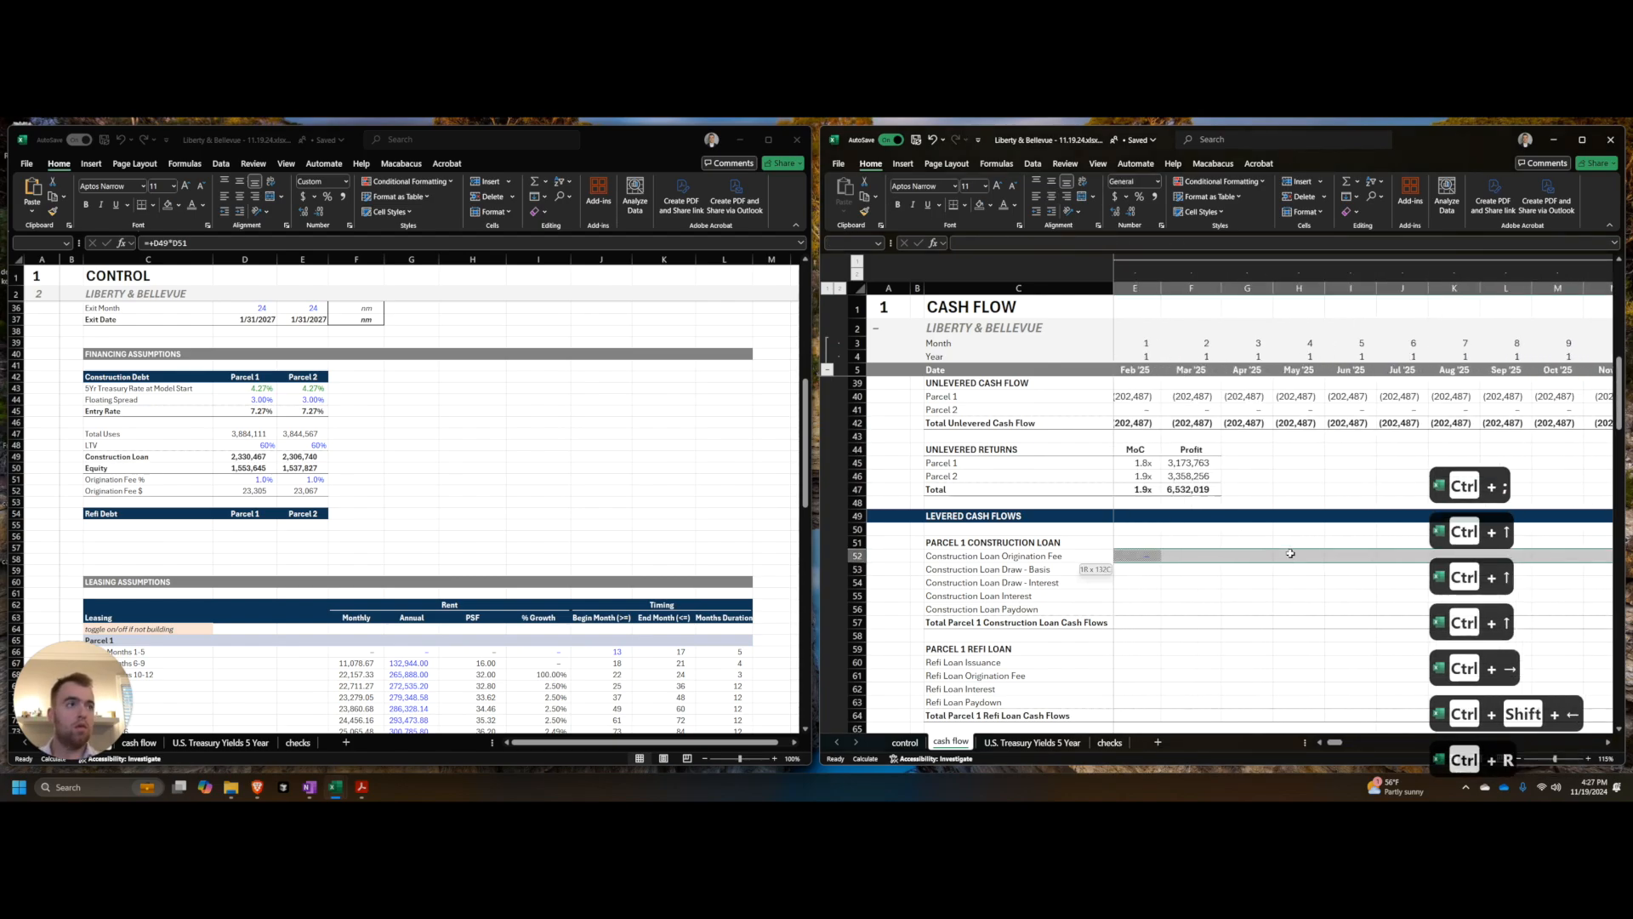
Step: Recalculate the workbook and check the origination fee row in the annual cash flow summary
{"action": "key", "text": "Right"}
{"action": "key", "text": "Right"}
{"action": "key", "text": "Right"}
{"action": "key", "text": "Right"}
{"action": "key", "text": "Right"}
{"action": "key", "text": "Right"}
{"action": "key", "text": "Right"}
{"action": "key", "text": "Right"}
{"action": "key", "text": "F9"}
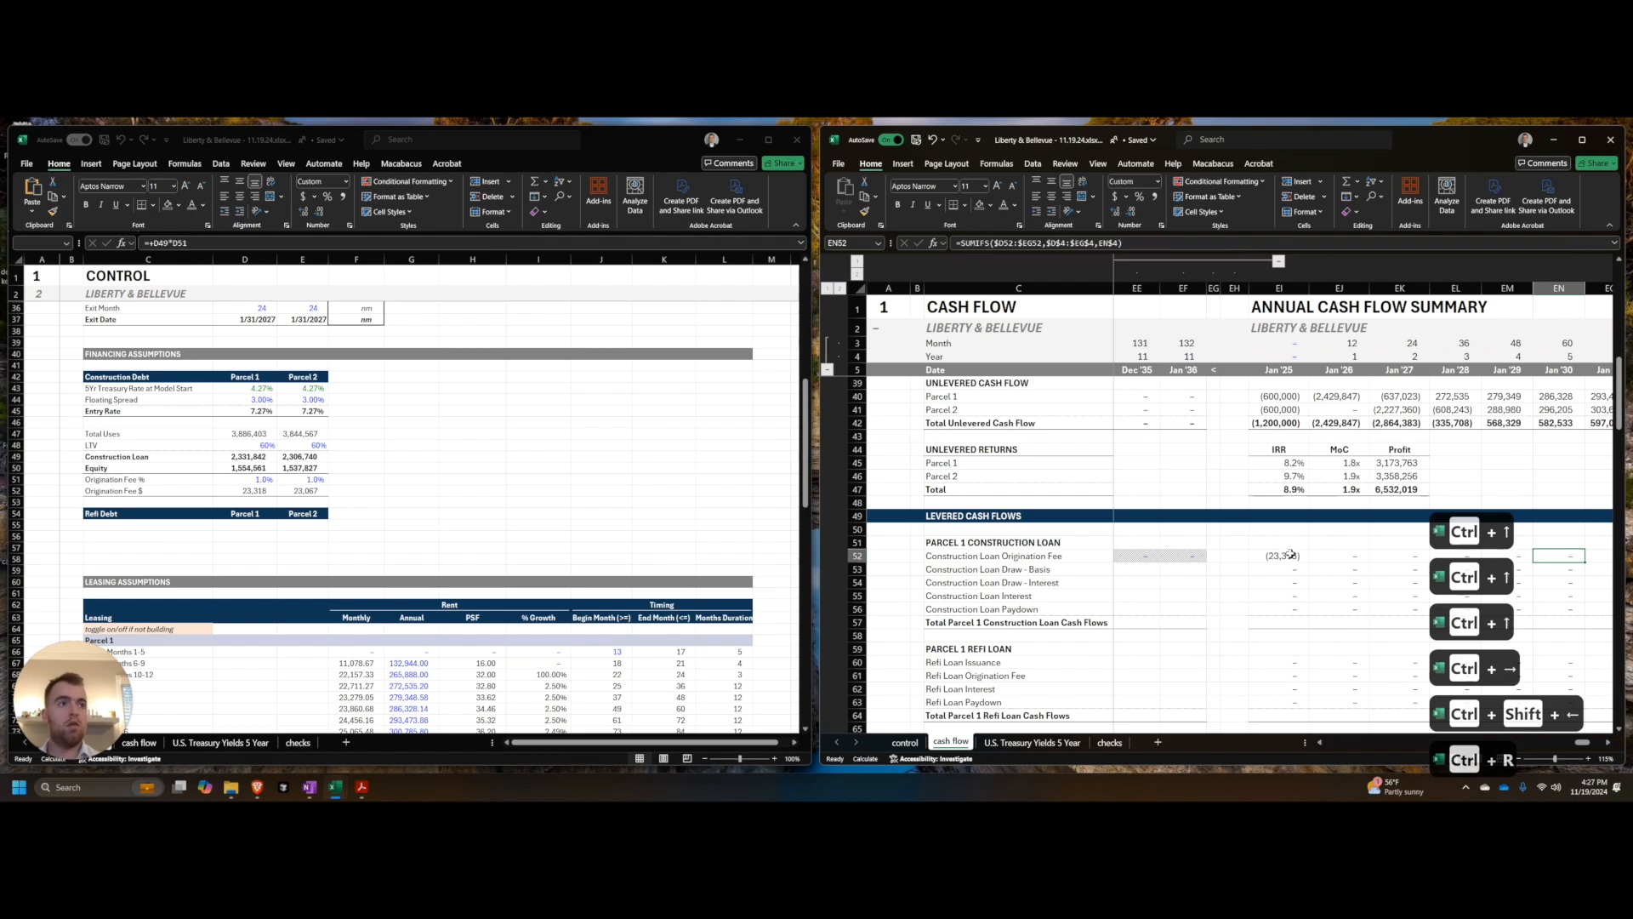
Step: Link Parcel 1's Jan '25 Construction Loan Draw - Basis to the loan schedule's basis draw and copy it down to Draw - Interest
{"action": "key", "text": "Home"}
{"action": "key", "text": "Down"}
{"action": "key", "text": "Left"}
{"action": "key", "text": "Right"}
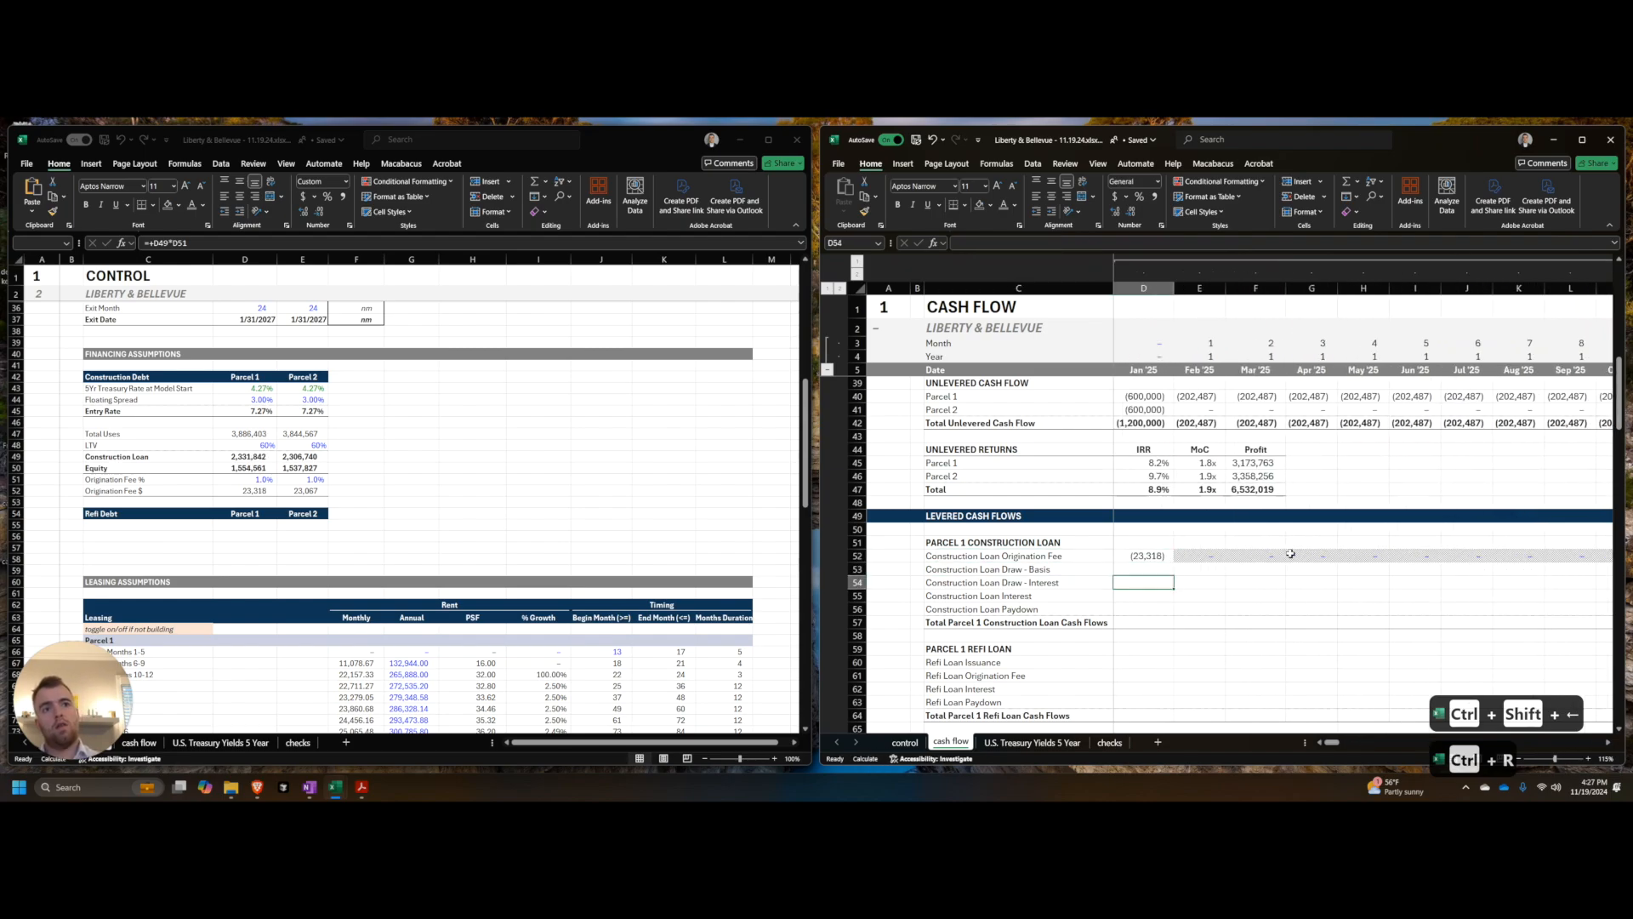
{"action": "type", "text": "="}
{"action": "scroll", "coordinate": [1159, 721], "scroll_direction": "down", "scroll_amount": 14}
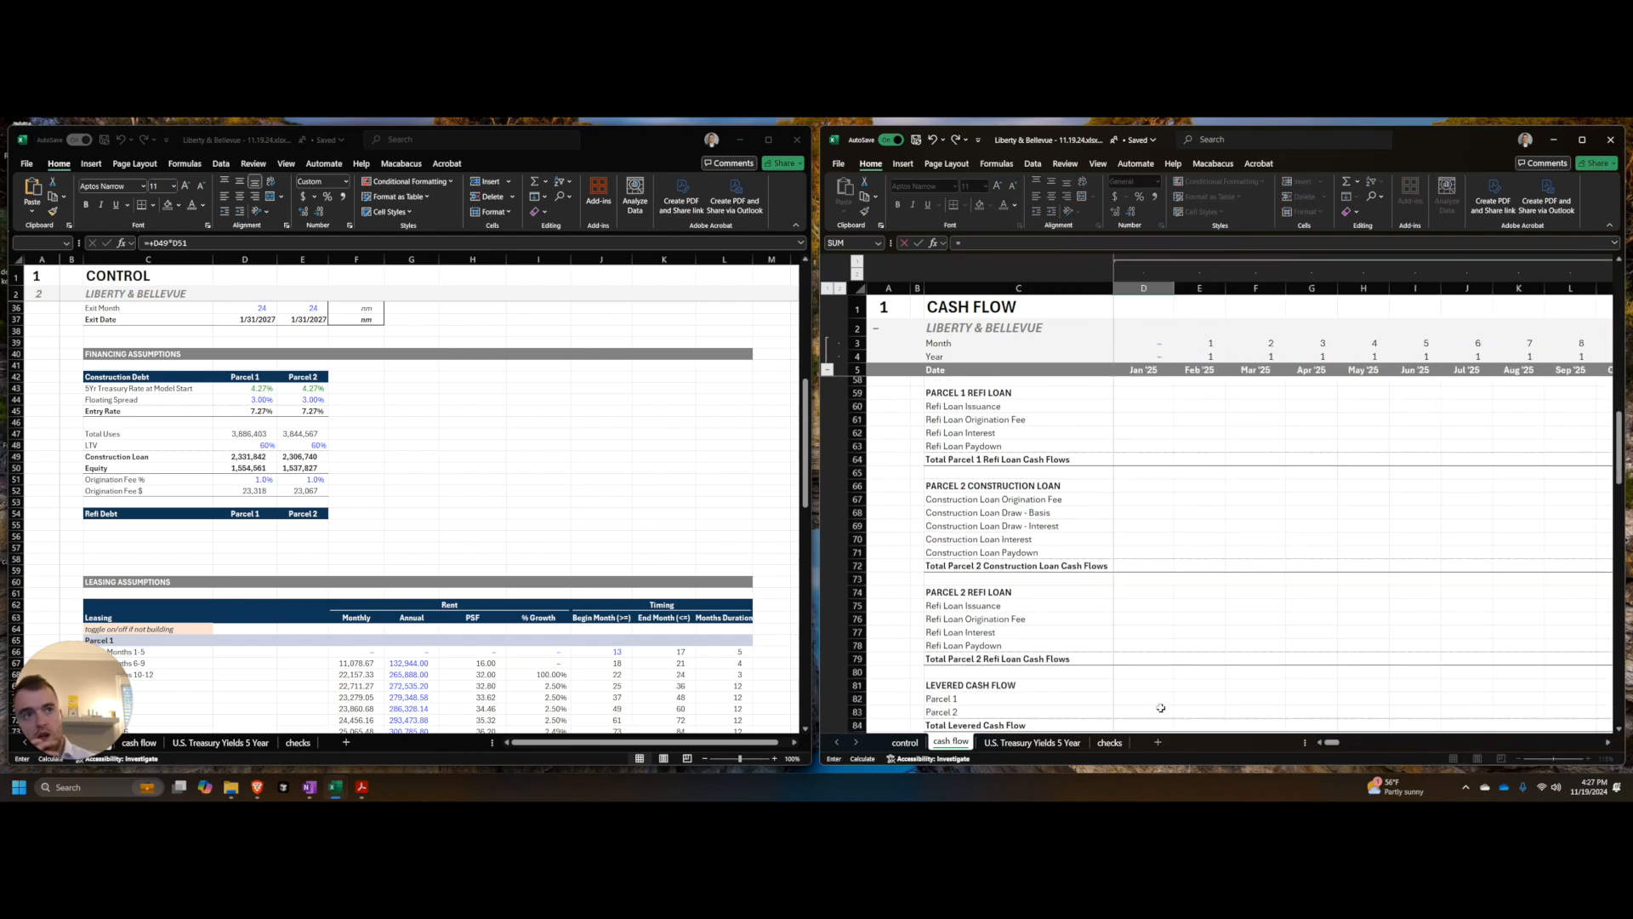
{"action": "scroll", "coordinate": [1140, 655], "scroll_direction": "down", "scroll_amount": 3}
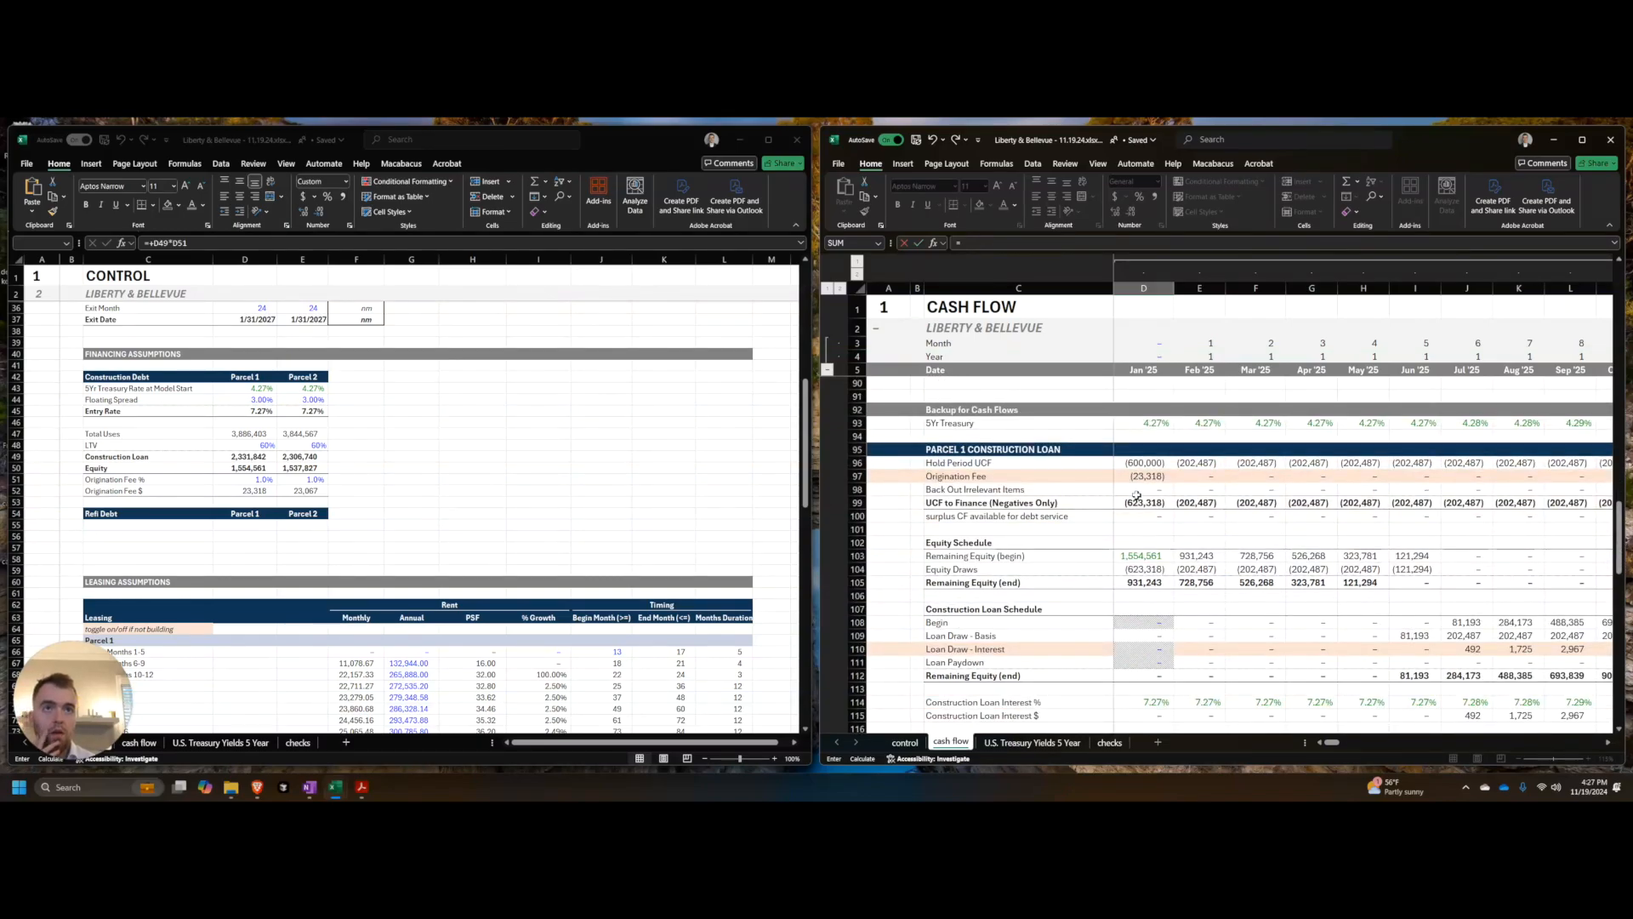
{"action": "scroll", "coordinate": [1136, 496], "scroll_direction": "down", "scroll_amount": 1}
{"action": "left_click", "coordinate": [1143, 597]}
{"action": "scroll", "coordinate": [1105, 544], "scroll_direction": "up", "scroll_amount": 14}
{"action": "key", "text": "Return"}
{"action": "key", "text": "ctrl+d"}
Step: Fill Parcel 1's basis and interest loan draw formulas across all monthly columns through Jan '36
{"action": "key", "text": "Up"}
{"action": "key", "text": "Up"}
{"action": "key", "text": "ctrl+Right"}
{"action": "key", "text": "Down"}
{"action": "key", "text": "shift+Down"}
{"action": "key", "text": "ctrl+shift+Left"}
{"action": "key", "text": "ctrl+r"}
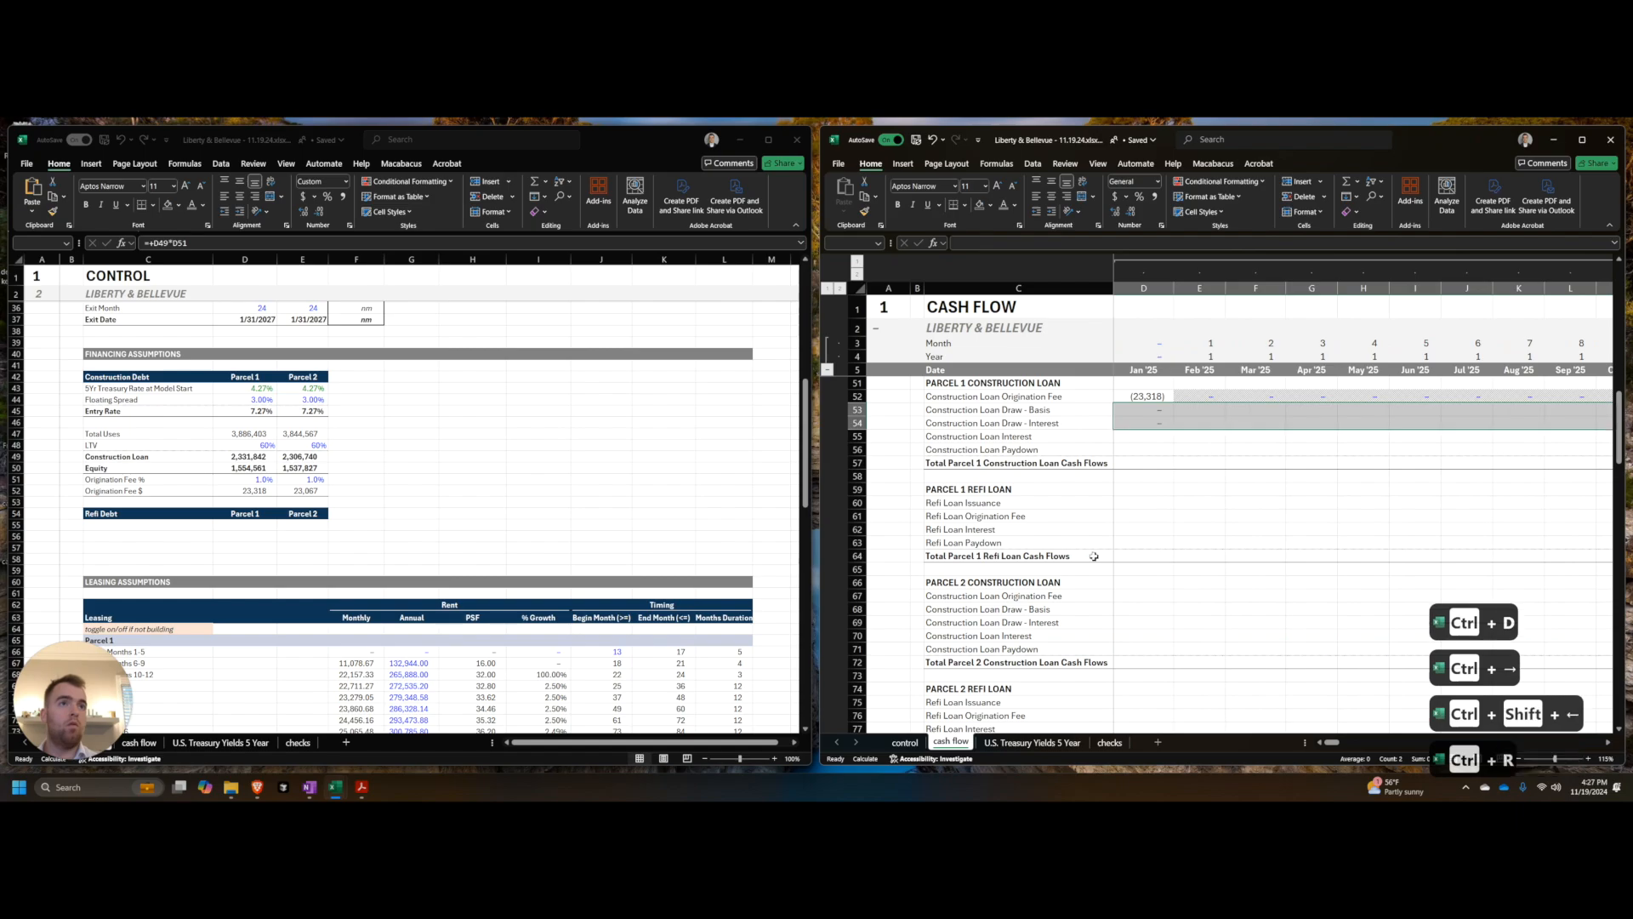
Step: Set Parcel 1's Jan '25 Construction Loan Interest to the negative of the loan schedule's Construction Loan Interest $ with =D115*-1
{"action": "key", "text": "Home"}
{"action": "key", "text": "Left"}
{"action": "key", "text": "Right"}
{"action": "key", "text": "Down"}
{"action": "key", "text": "Left"}
{"action": "key", "text": "Right"}
{"action": "key", "text": "Down"}
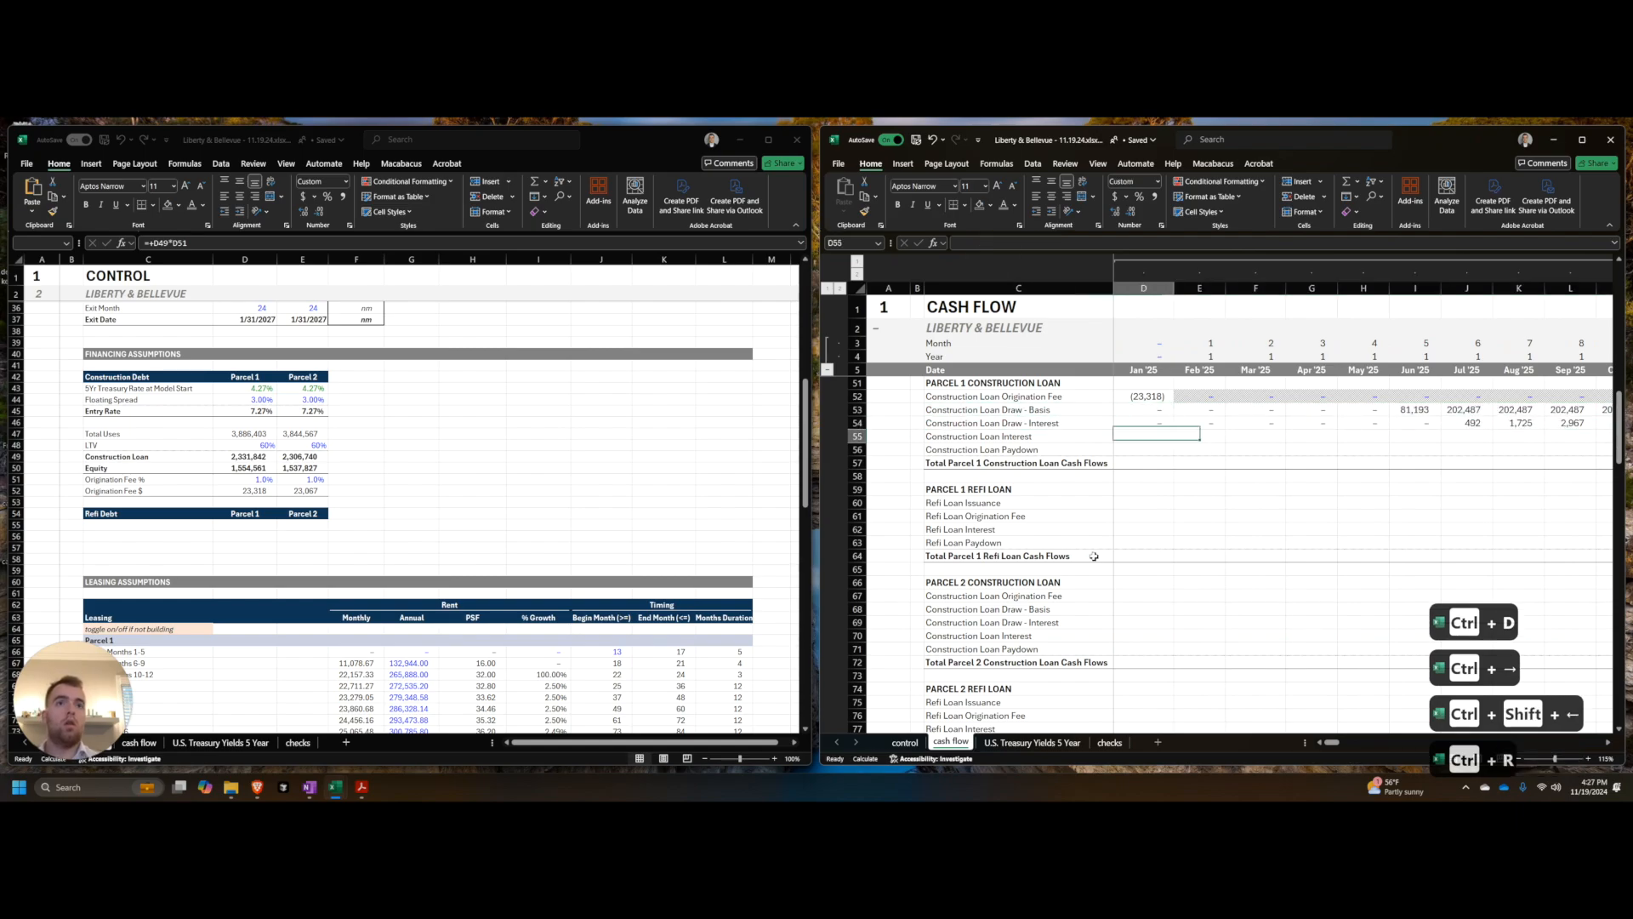
{"action": "type", "text": "="}
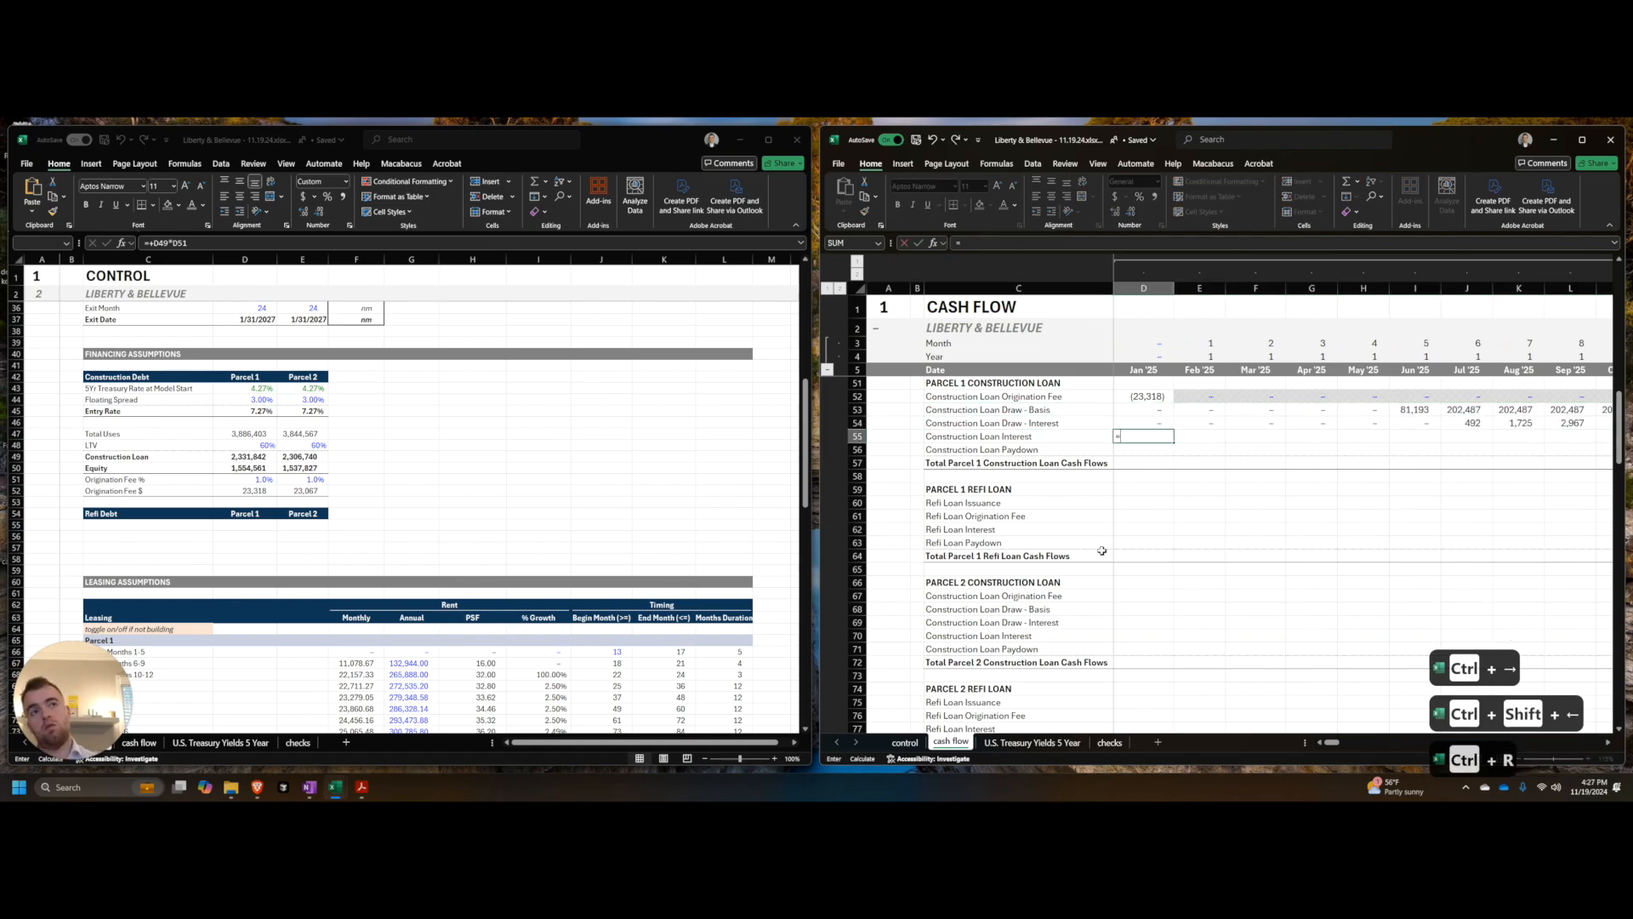
{"action": "scroll", "coordinate": [1123, 570], "scroll_direction": "down", "scroll_amount": 16}
{"action": "left_click", "coordinate": [1141, 596]}
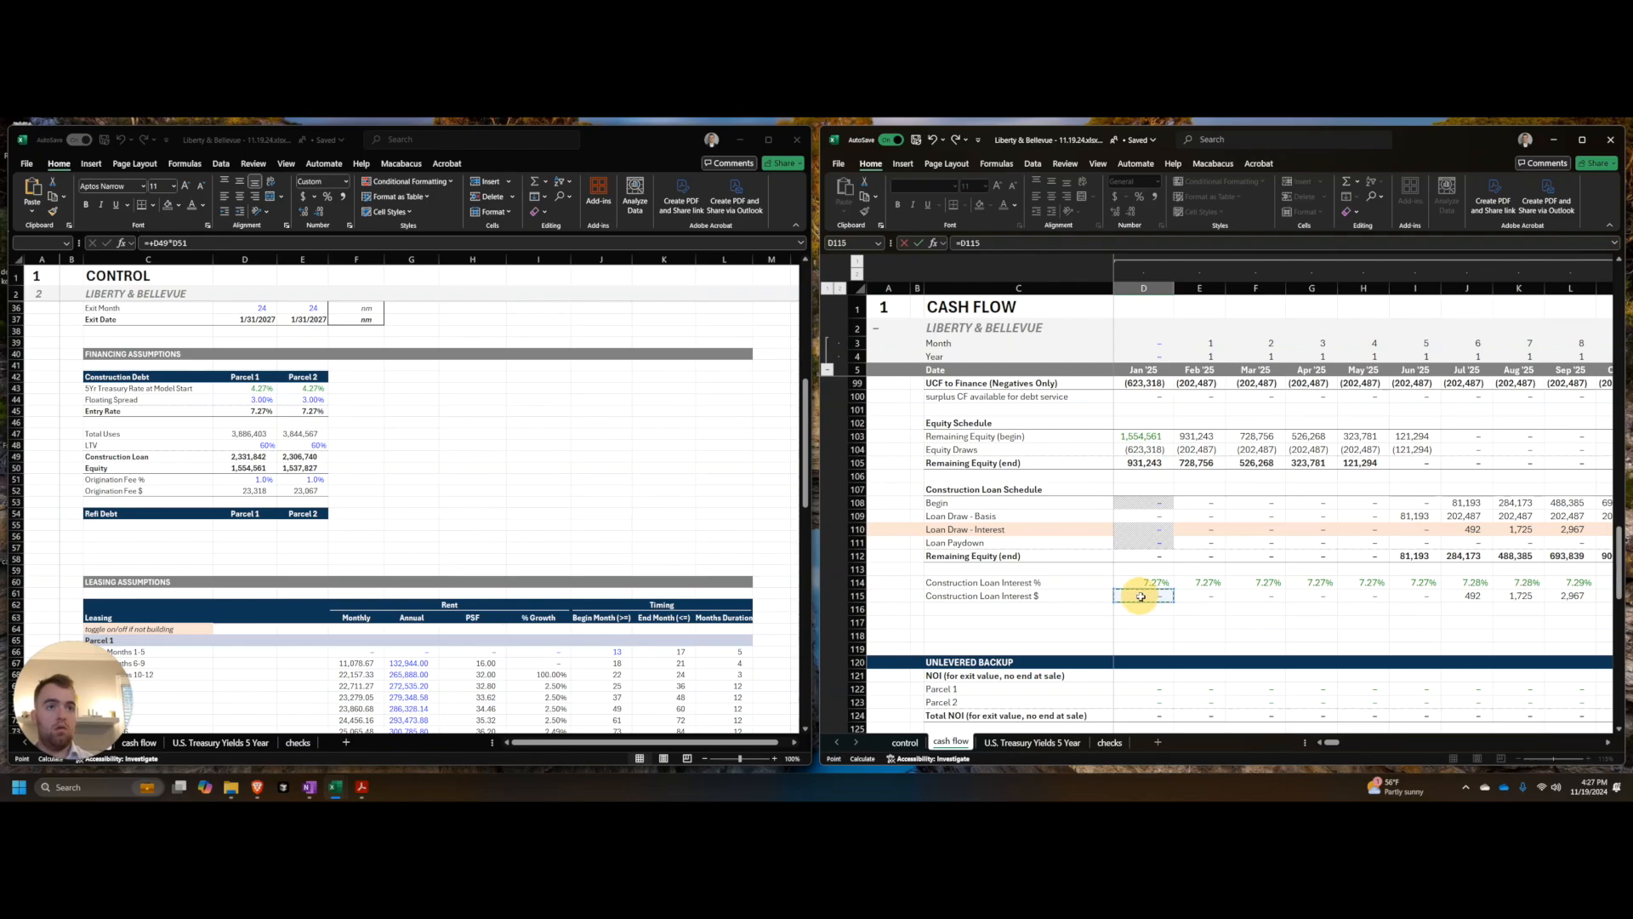
{"action": "key", "text": "ctrl+Return"}
Step: Fill Parcel 1's Construction Loan Interest formula across all monthly columns and apply thousands-separated number formatting
{"action": "key", "text": "ctrl+Right"}
{"action": "key", "text": "ctrl+shift+Left"}
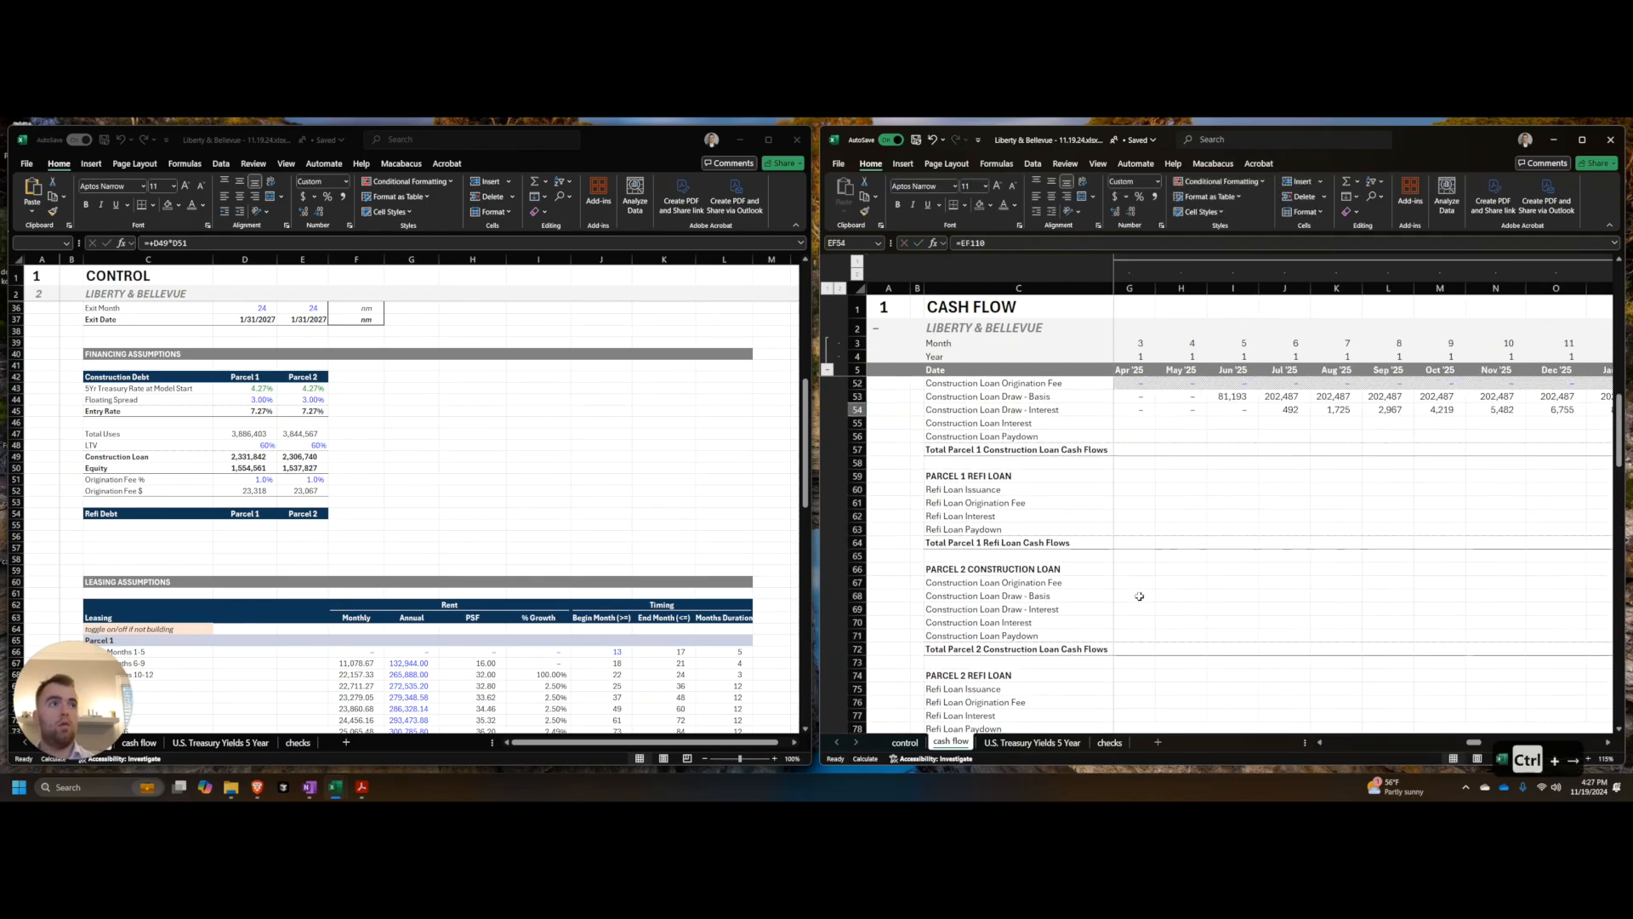
{"action": "key", "text": "ctrl+r"}
{"action": "key", "text": "ctrl+shift+1"}
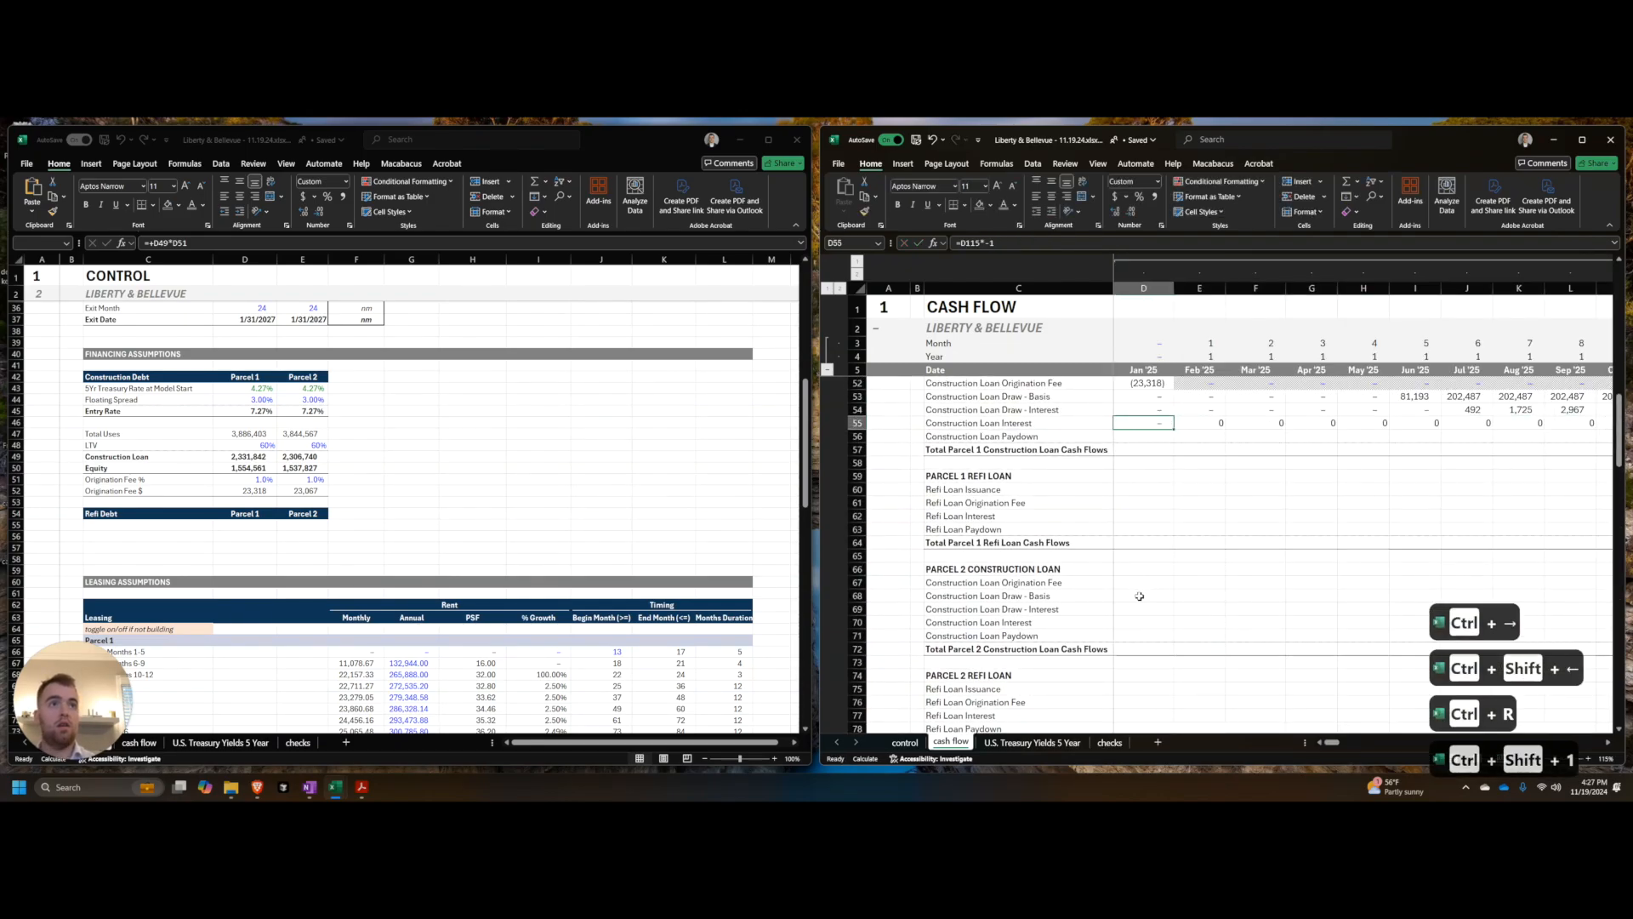
{"action": "key", "text": "ctrl+shift+Right"}
{"action": "key", "text": "ctrl+r"}
{"action": "key", "text": "ctrl+shift+1"}
Step: Examine Parcel 1's monthly Construction Loan Interest against the interest draws across the timeline
{"action": "key", "text": "Right"}
{"action": "key", "text": "Right"}
{"action": "key", "text": "Right"}
{"action": "key", "text": "Right"}
{"action": "key", "text": "Right"}
{"action": "key", "text": "Right"}
{"action": "key", "text": "Right"}
{"action": "key", "text": "Right"}
{"action": "key", "text": "Right"}
{"action": "key", "text": "Right"}
{"action": "key", "text": "Right"}
{"action": "key", "text": "Right"}
{"action": "key", "text": "Right"}
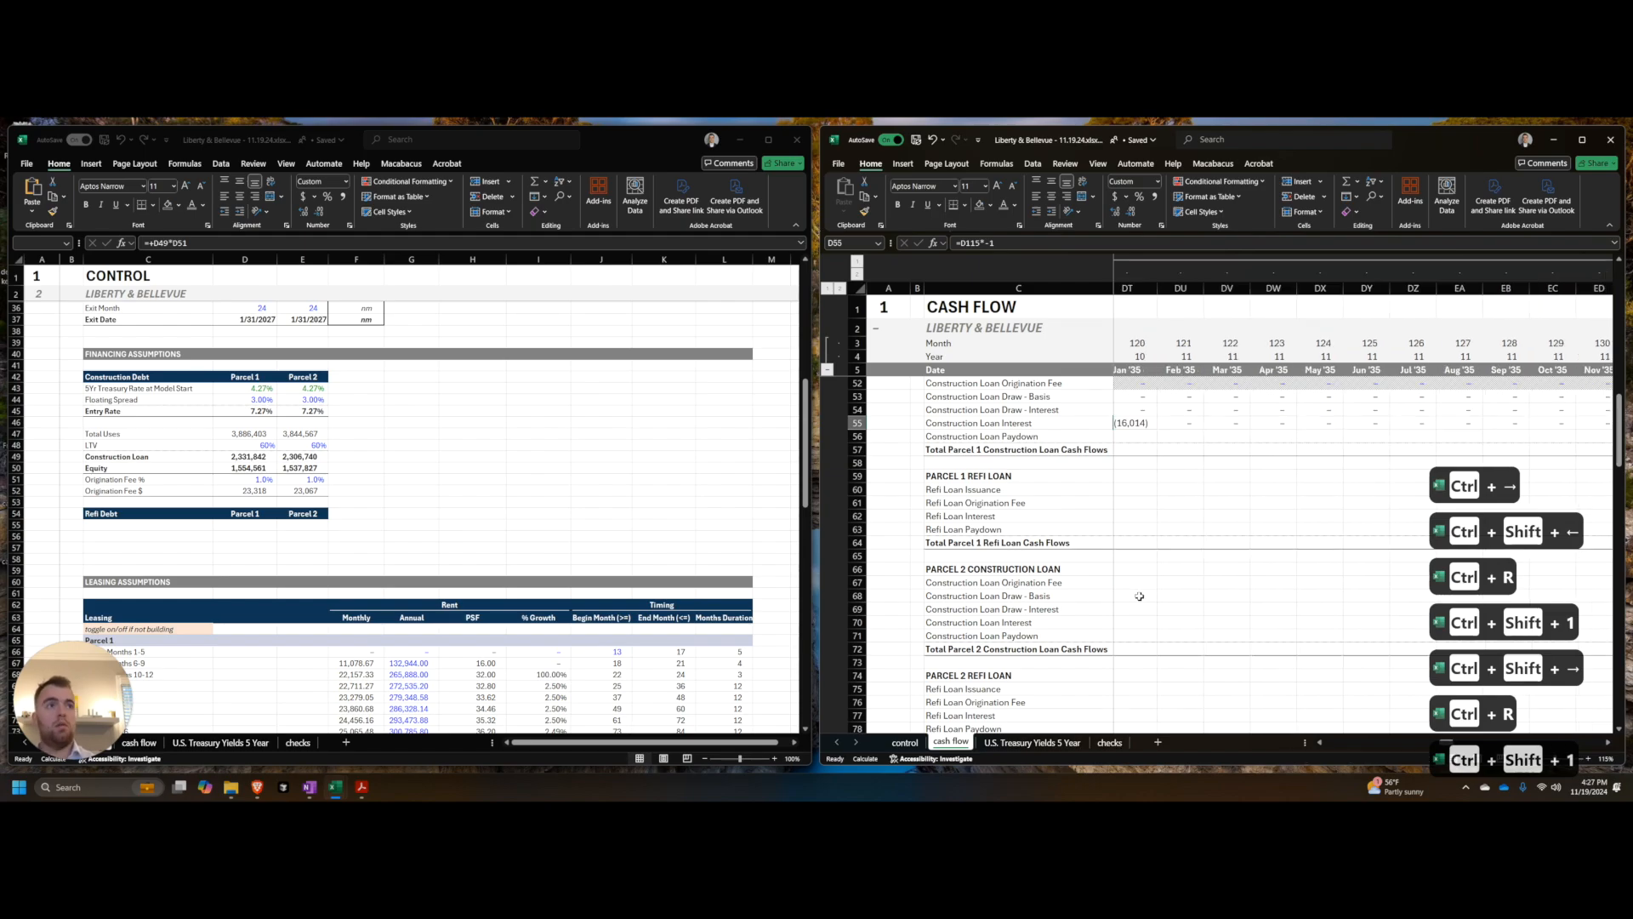
{"action": "key", "text": "Right"}
{"action": "key", "text": "Right"}
{"action": "key", "text": "Right"}
{"action": "key", "text": "Right"}
{"action": "key", "text": "Right"}
{"action": "key", "text": "Right"}
{"action": "key", "text": "Right"}
{"action": "key", "text": "Right"}
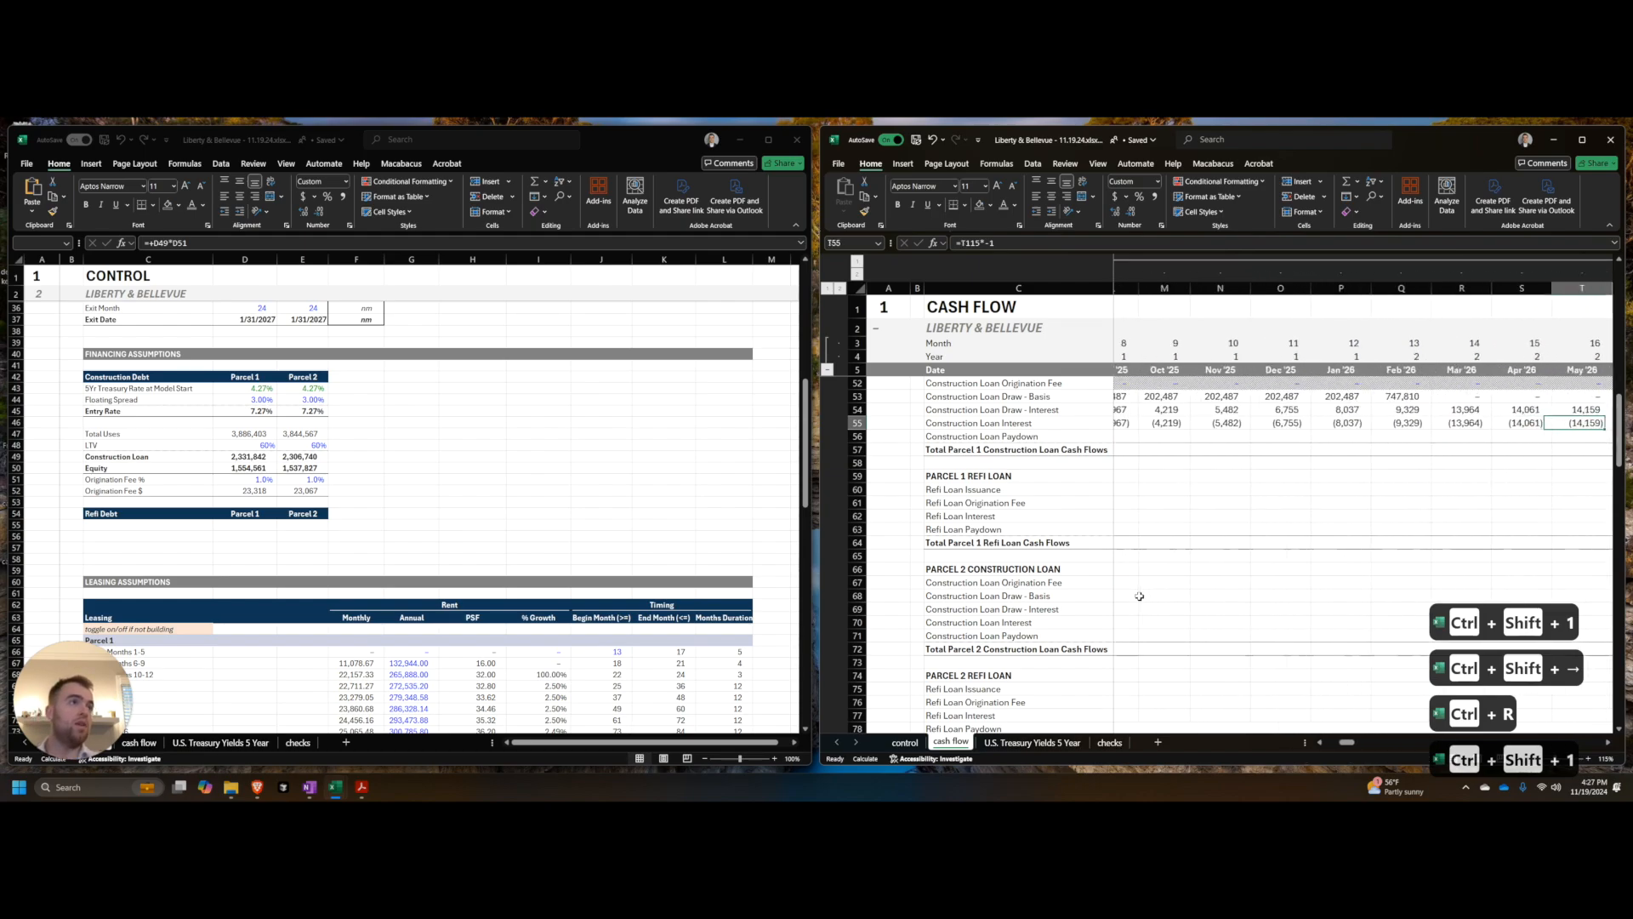
Step: Compare the sum of Parcel 1's Oct '26 interest draw and loan interest with that month's NOI
{"action": "key", "text": "shift+Up"}
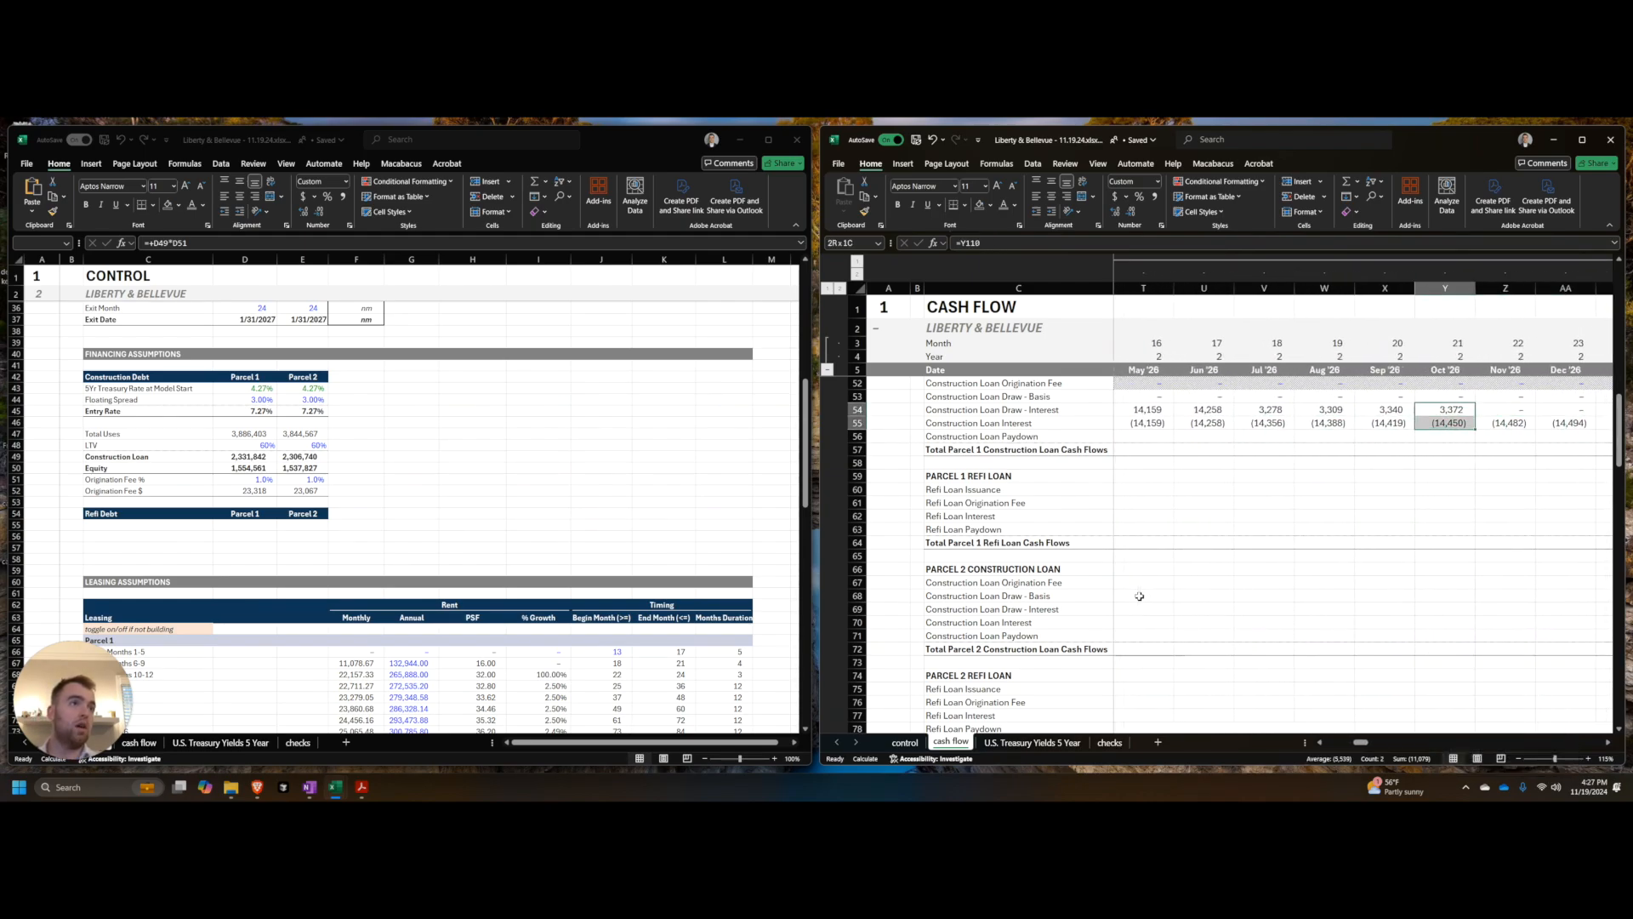
{"action": "scroll", "coordinate": [1140, 595], "scroll_direction": "up", "scroll_amount": 5}
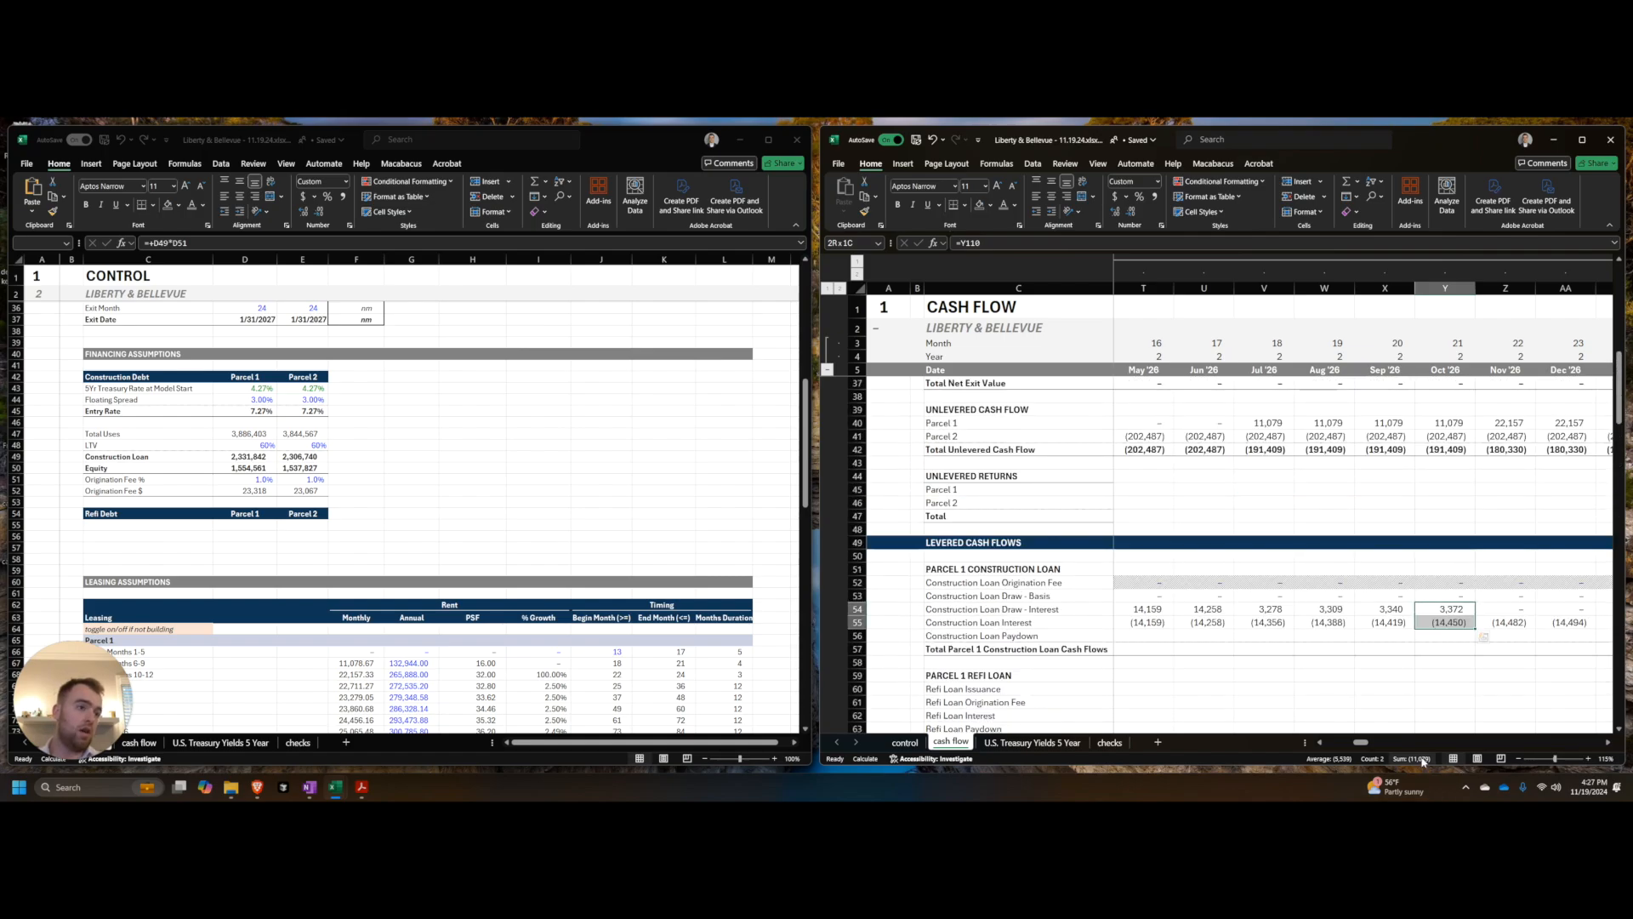
{"action": "scroll", "coordinate": [1453, 503], "scroll_direction": "up", "scroll_amount": 4}
{"action": "left_click", "coordinate": [1451, 477]}
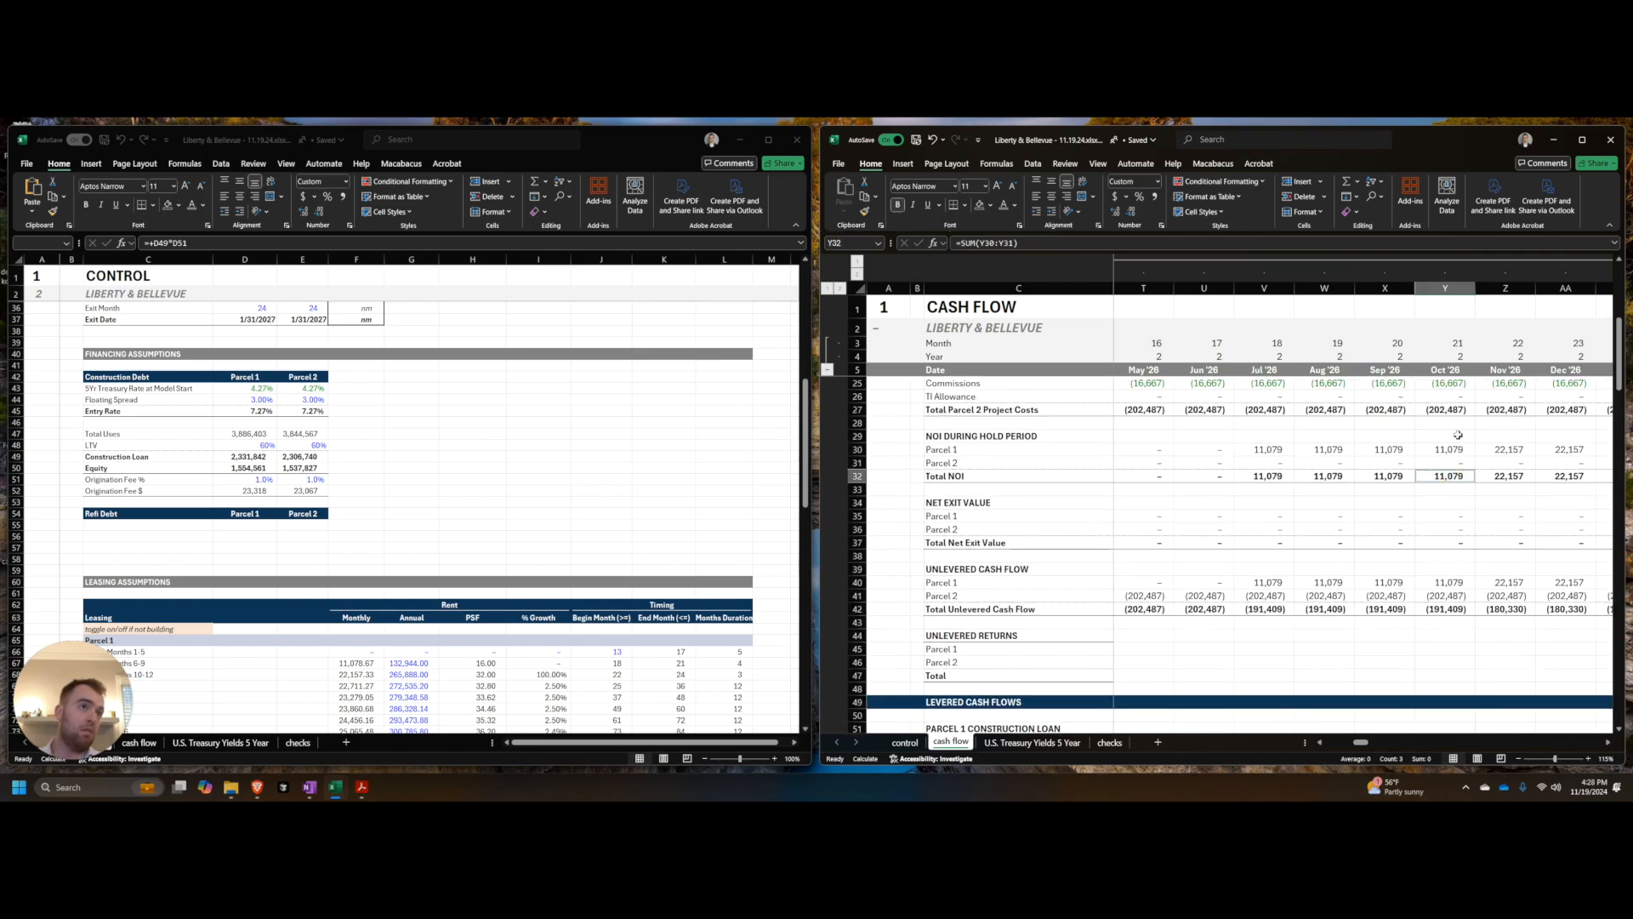
{"action": "scroll", "coordinate": [1459, 510], "scroll_direction": "down", "scroll_amount": 5}
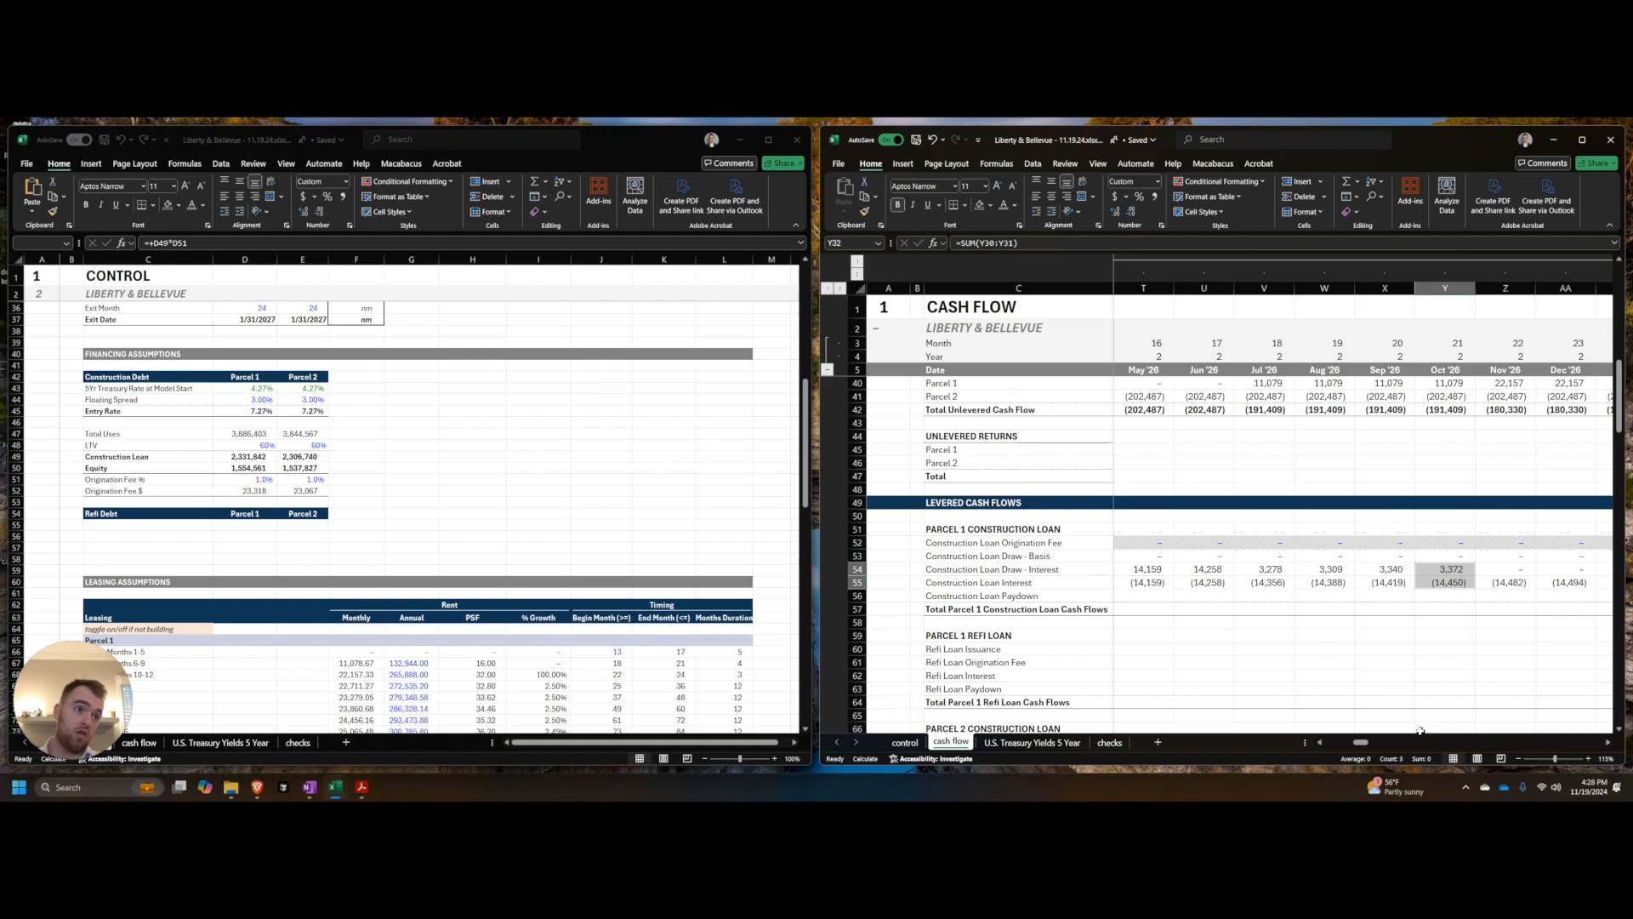
{"action": "left_click", "coordinate": [1422, 759]}
{"action": "left_click", "coordinate": [1483, 733]}
{"action": "left_click", "coordinate": [1463, 634]}
Step: Compare Parcel 1's Dec '26 Construction Loan Interest with its NOI for the same month
{"action": "left_click", "coordinate": [1512, 586]}
{"action": "key", "text": "Right"}
{"action": "scroll", "coordinate": [1543, 609], "scroll_direction": "right", "scroll_amount": 2}
{"action": "scroll", "coordinate": [1448, 441], "scroll_direction": "up", "scroll_amount": 5}
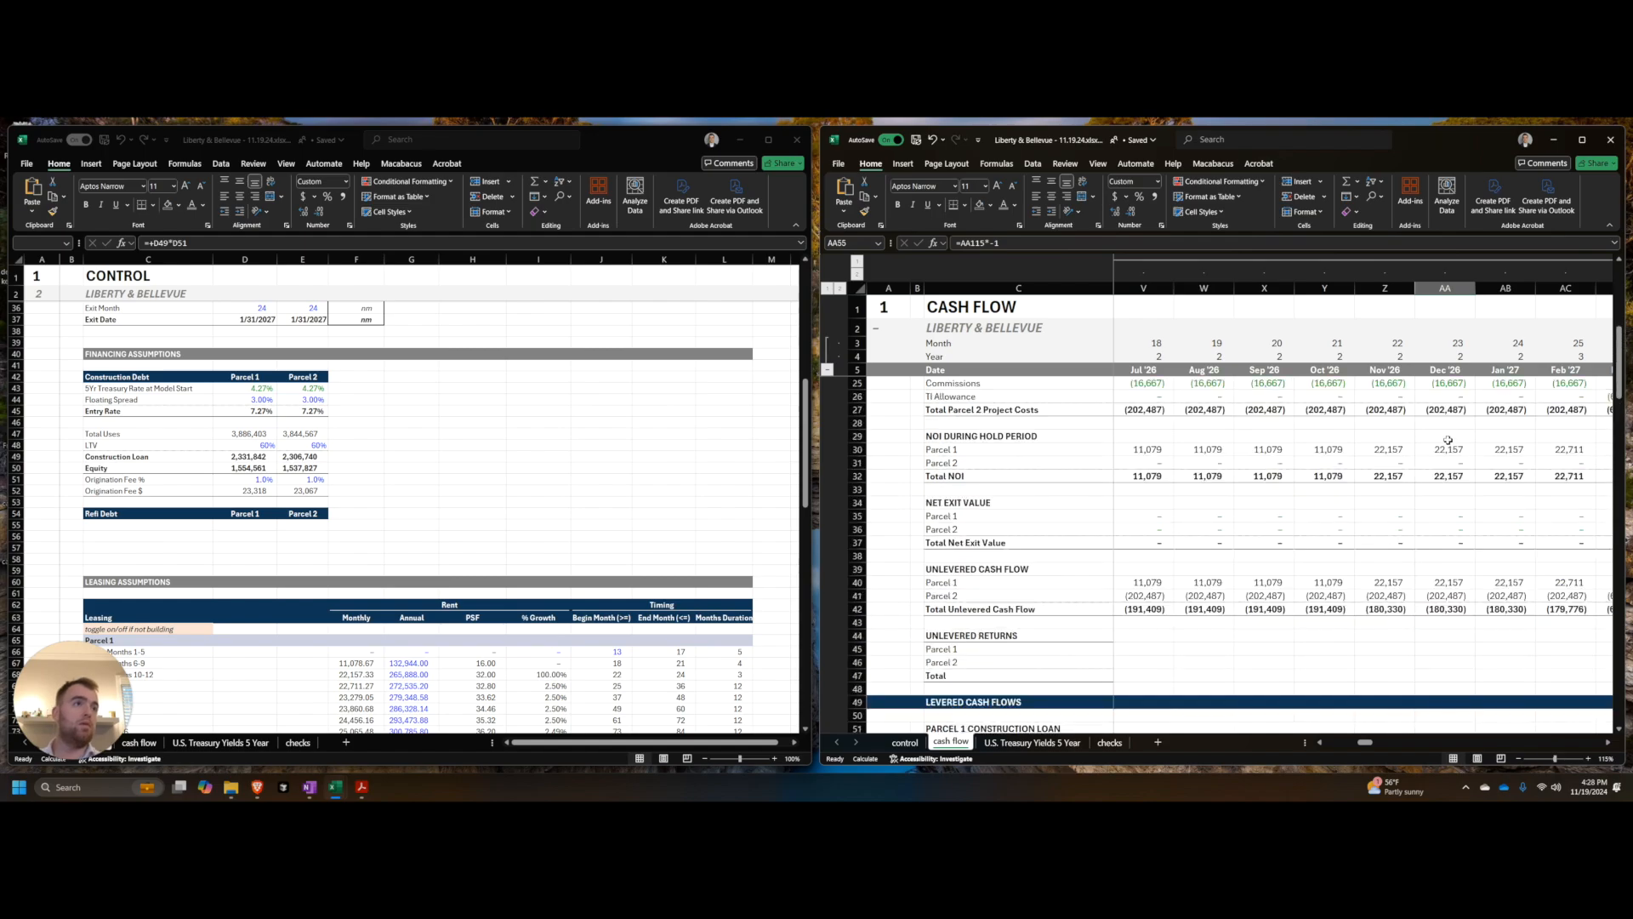
{"action": "left_click", "coordinate": [1457, 449], "text": "ctrl"}
{"action": "scroll", "coordinate": [1460, 584], "scroll_direction": "down", "scroll_amount": 4}
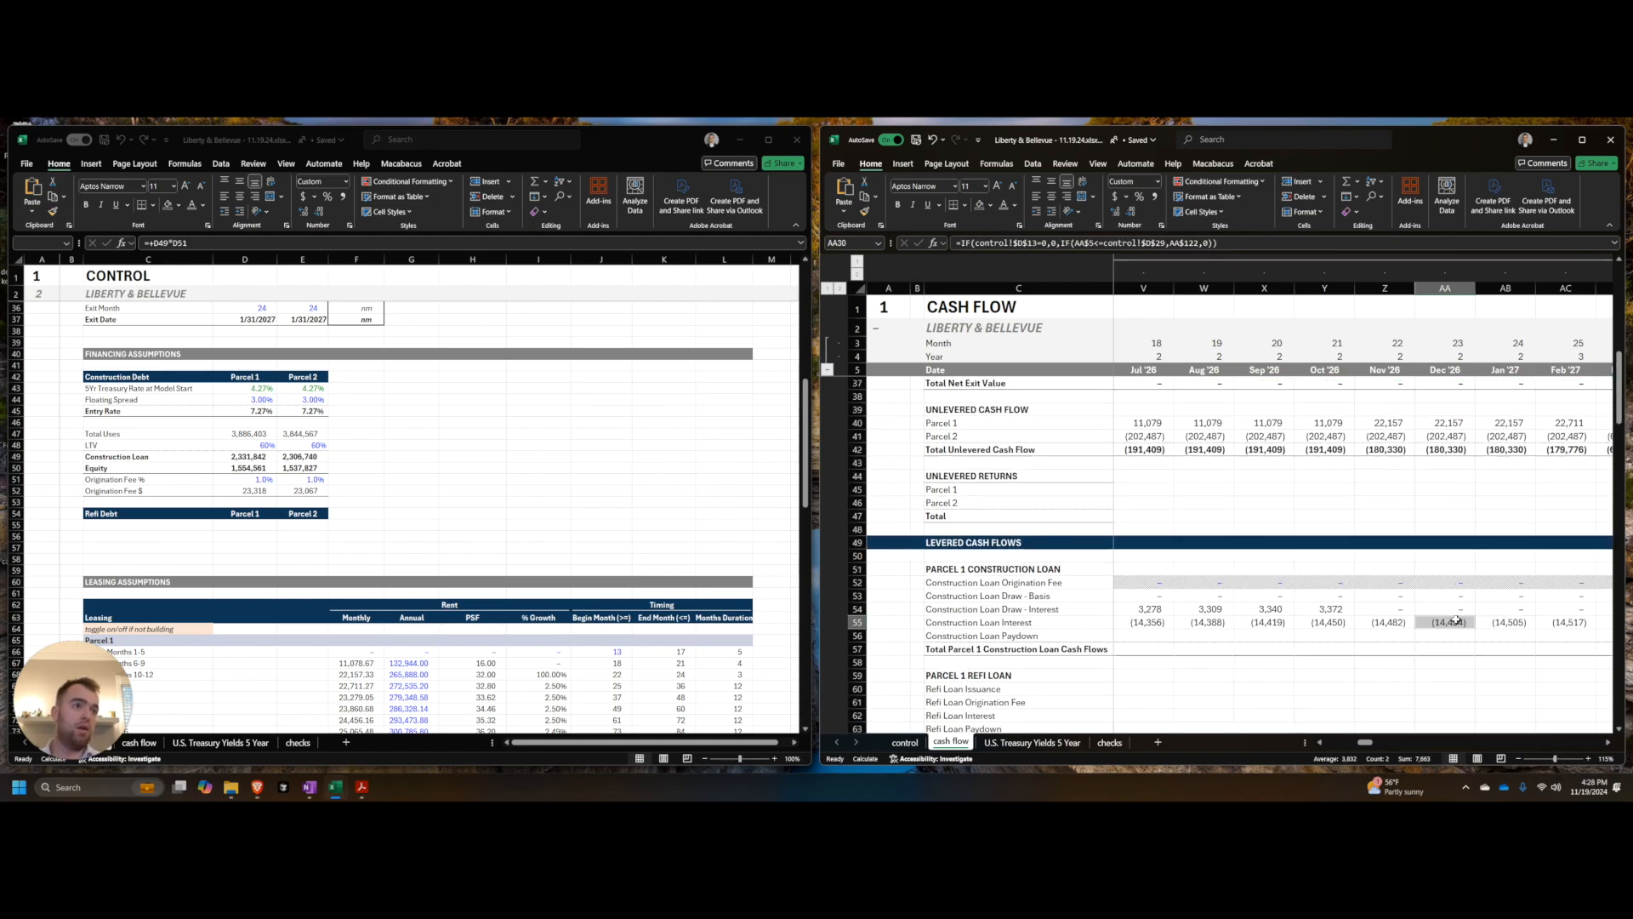
Step: Examine Parcel 1's Construction Loan Draw - Interest row from Nov '26 through the annual summary columns
{"action": "left_click", "coordinate": [1385, 609]}
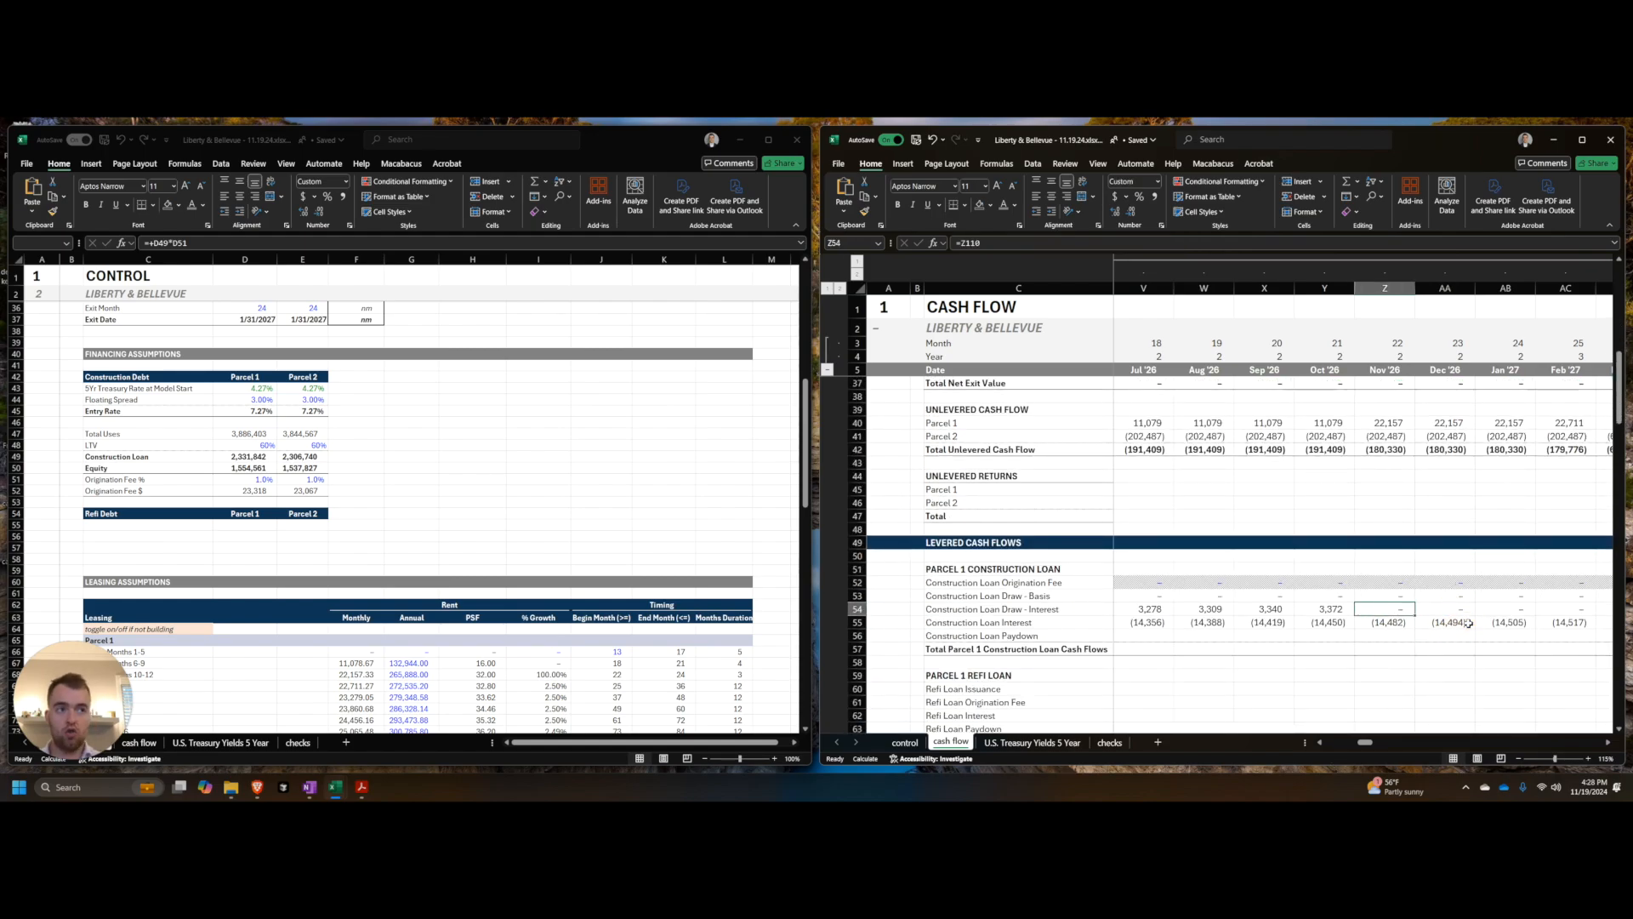
{"action": "key", "text": "ctrl+Right"}
{"action": "key", "text": "ctrl+Right"}
{"action": "key", "text": "ctrl+Right"}
{"action": "key", "text": "ctrl+Right"}
{"action": "key", "text": "ctrl+Left"}
{"action": "key", "text": "ctrl+Right"}
{"action": "key", "text": "ctrl+Left"}
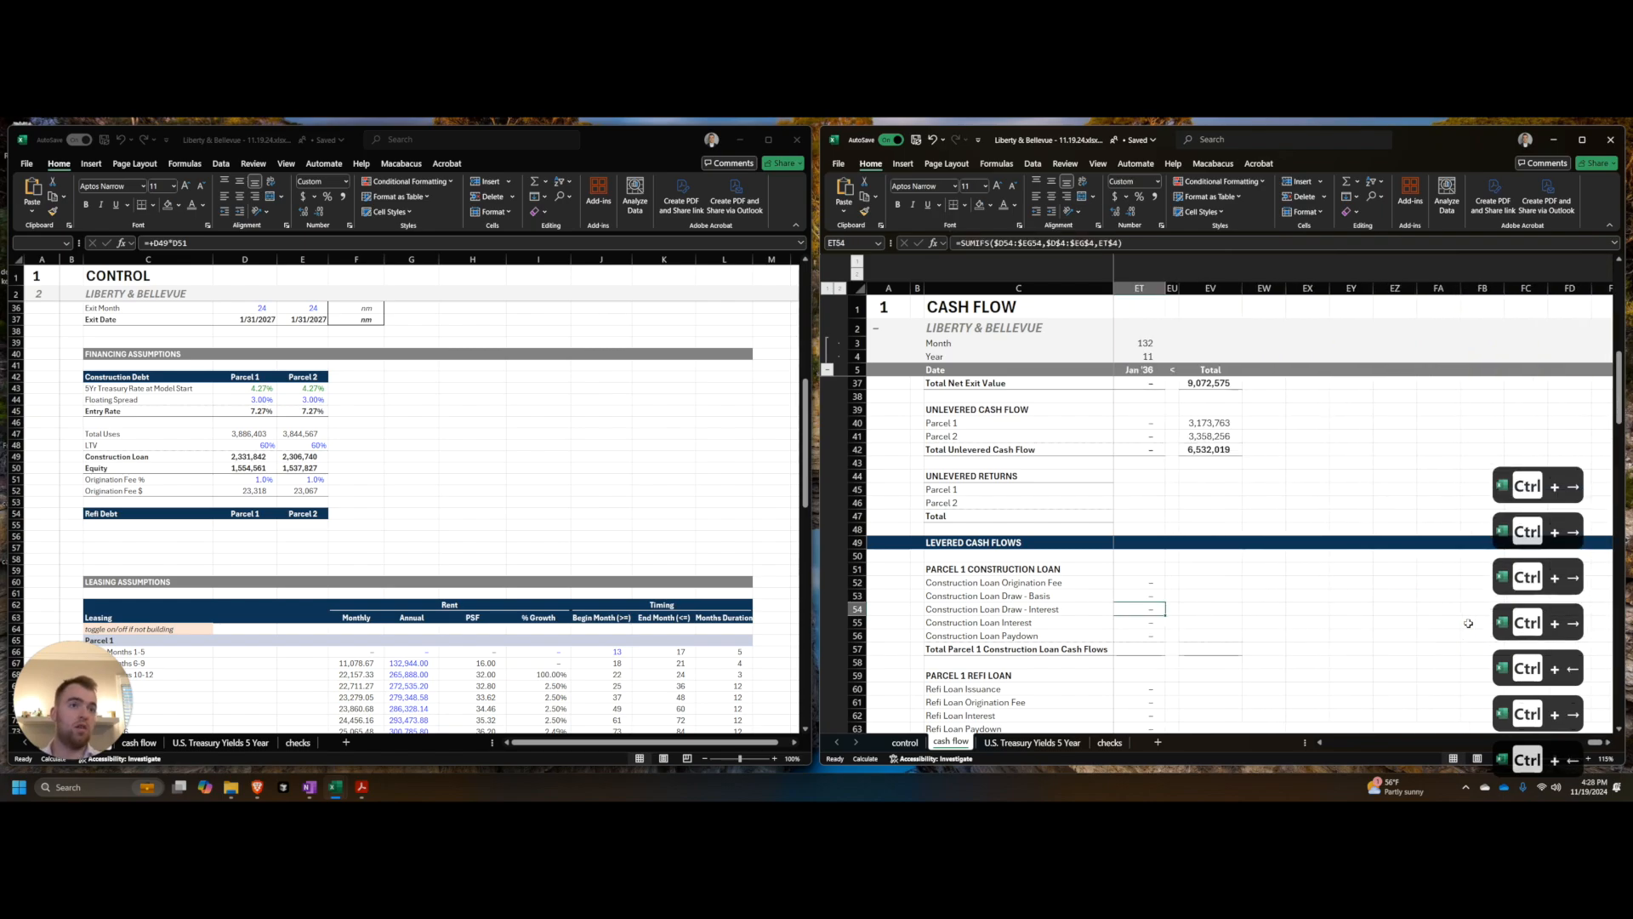
Step: Copy Parcel 1's unlevered cash flow Total formula into the Total column of the five Parcel 1 Construction Loan rows
{"action": "key", "text": "Right"}
{"action": "key", "text": "Right"}
{"action": "key", "text": "Up"}
{"action": "key", "text": "Up"}
{"action": "key", "text": "ctrl+Up"}
{"action": "key", "text": "ctrl+Up"}
{"action": "key", "text": "ctrl+c"}
{"action": "key", "text": "ctrl+Down"}
{"action": "key", "text": "Down"}
{"action": "key", "text": "Down"}
{"action": "key", "text": "Down"}
{"action": "key", "text": "Down"}
{"action": "key", "text": "Down"}
{"action": "key", "text": "Down"}
{"action": "key", "text": "Down"}
{"action": "key", "text": "Down"}
{"action": "key", "text": "Down"}
{"action": "key", "text": "Down"}
{"action": "key", "text": "shift+Down"}
{"action": "key", "text": "shift+Down"}
{"action": "key", "text": "shift+Down"}
{"action": "key", "text": "shift+Down"}
{"action": "key", "text": "ctrl+v"}
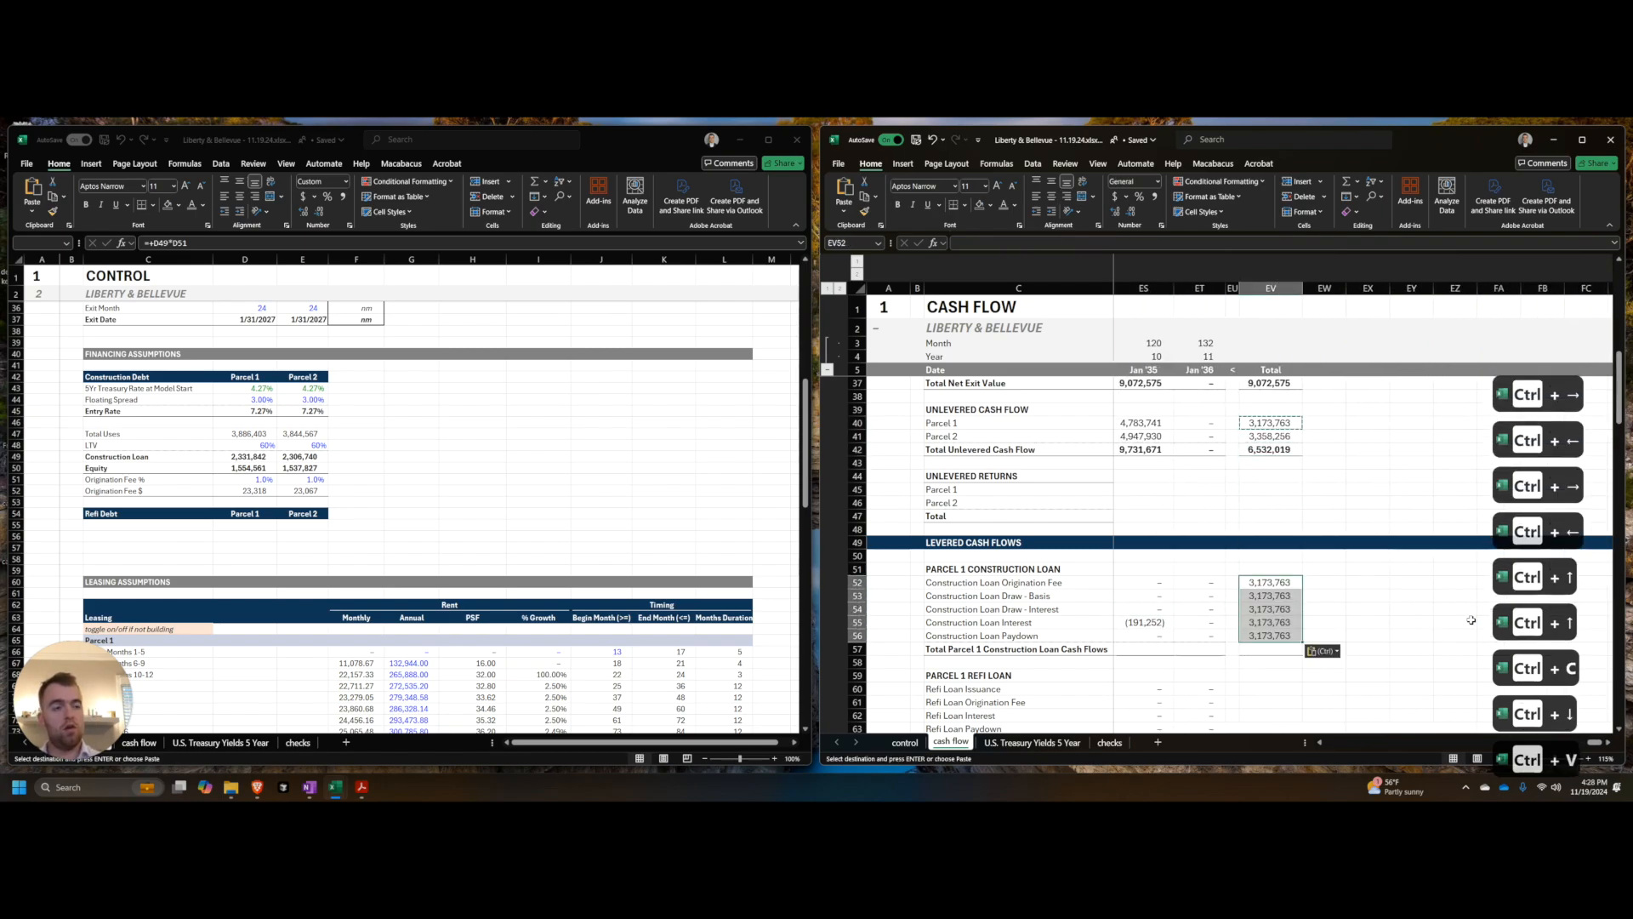
Step: Paste the copied Total formula into the Total column of the Parcel 1 Refi Loan and Parcel 2 Construction Loan rows
{"action": "scroll", "coordinate": [1471, 621], "scroll_direction": "down", "scroll_amount": 3}
{"action": "left_click_drag", "start_coordinate": [1265, 569], "coordinate": [1257, 644]}
{"action": "key", "text": "ctrl+v"}
{"action": "left_click", "coordinate": [1257, 661]}
{"action": "scroll", "coordinate": [1257, 650], "scroll_direction": "down", "scroll_amount": 2}
{"action": "scroll", "coordinate": [1259, 630], "scroll_direction": "down", "scroll_amount": 3}
{"action": "key", "text": "ctrl+v"}
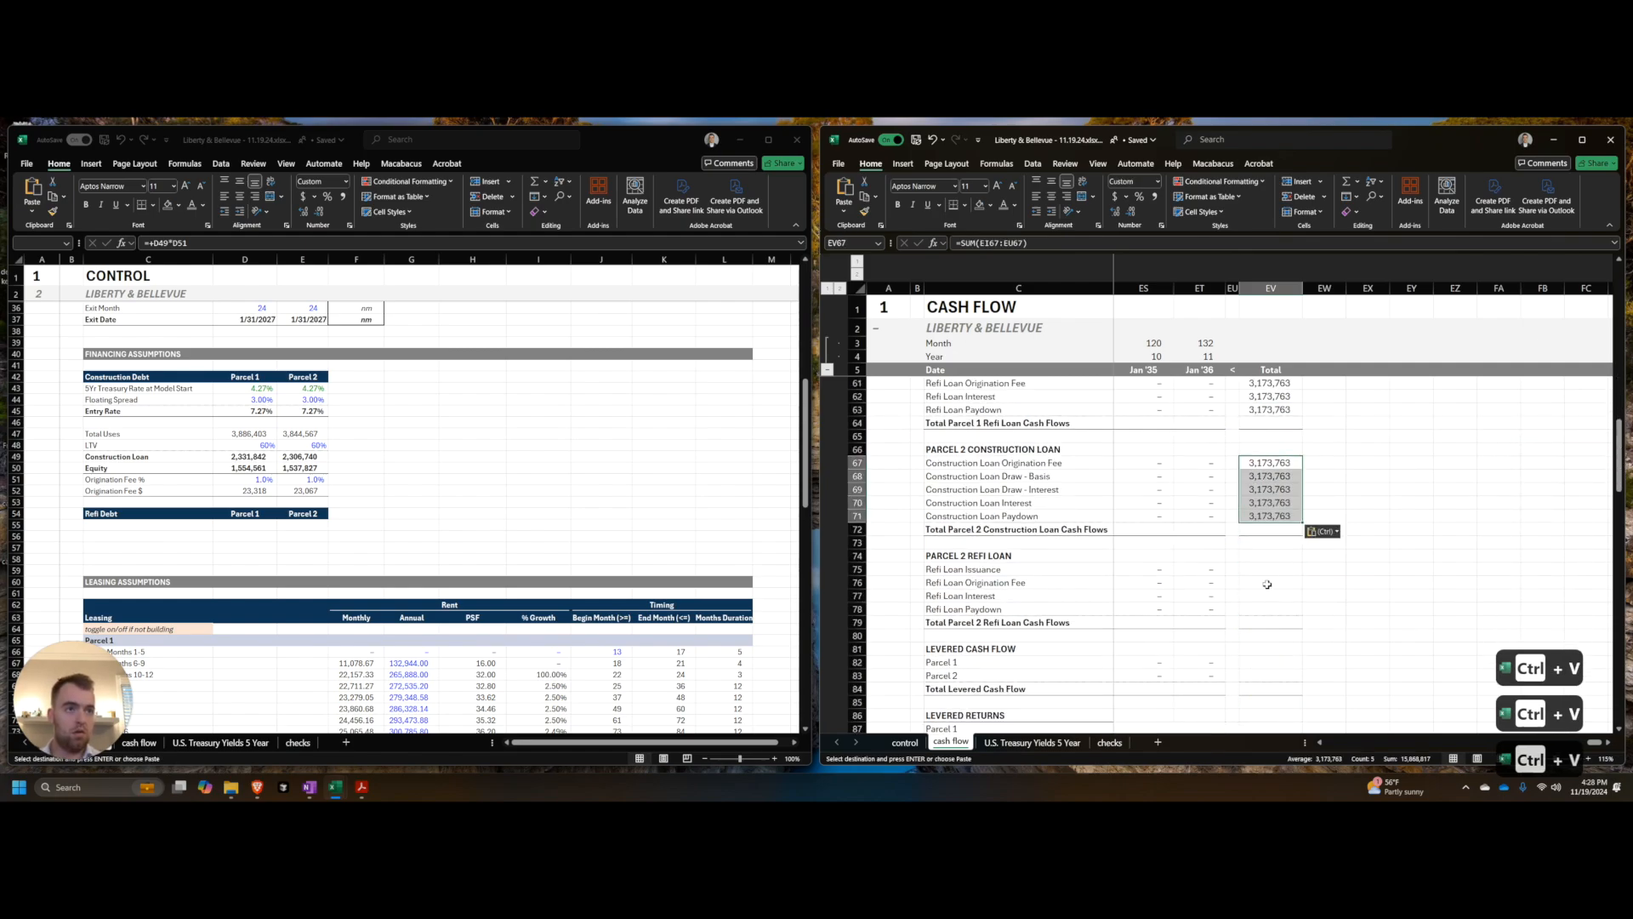
Step: Paste the same Total formula for the Parcel 2 Refi Loan and Levered Cash Flow rows
{"action": "left_click_drag", "start_coordinate": [1268, 569], "coordinate": [1268, 671]}
{"action": "key", "text": "ctrl+v"}
{"action": "key", "text": "ctrl+v"}
{"action": "key", "text": "Escape"}
{"action": "key", "text": "Home"}
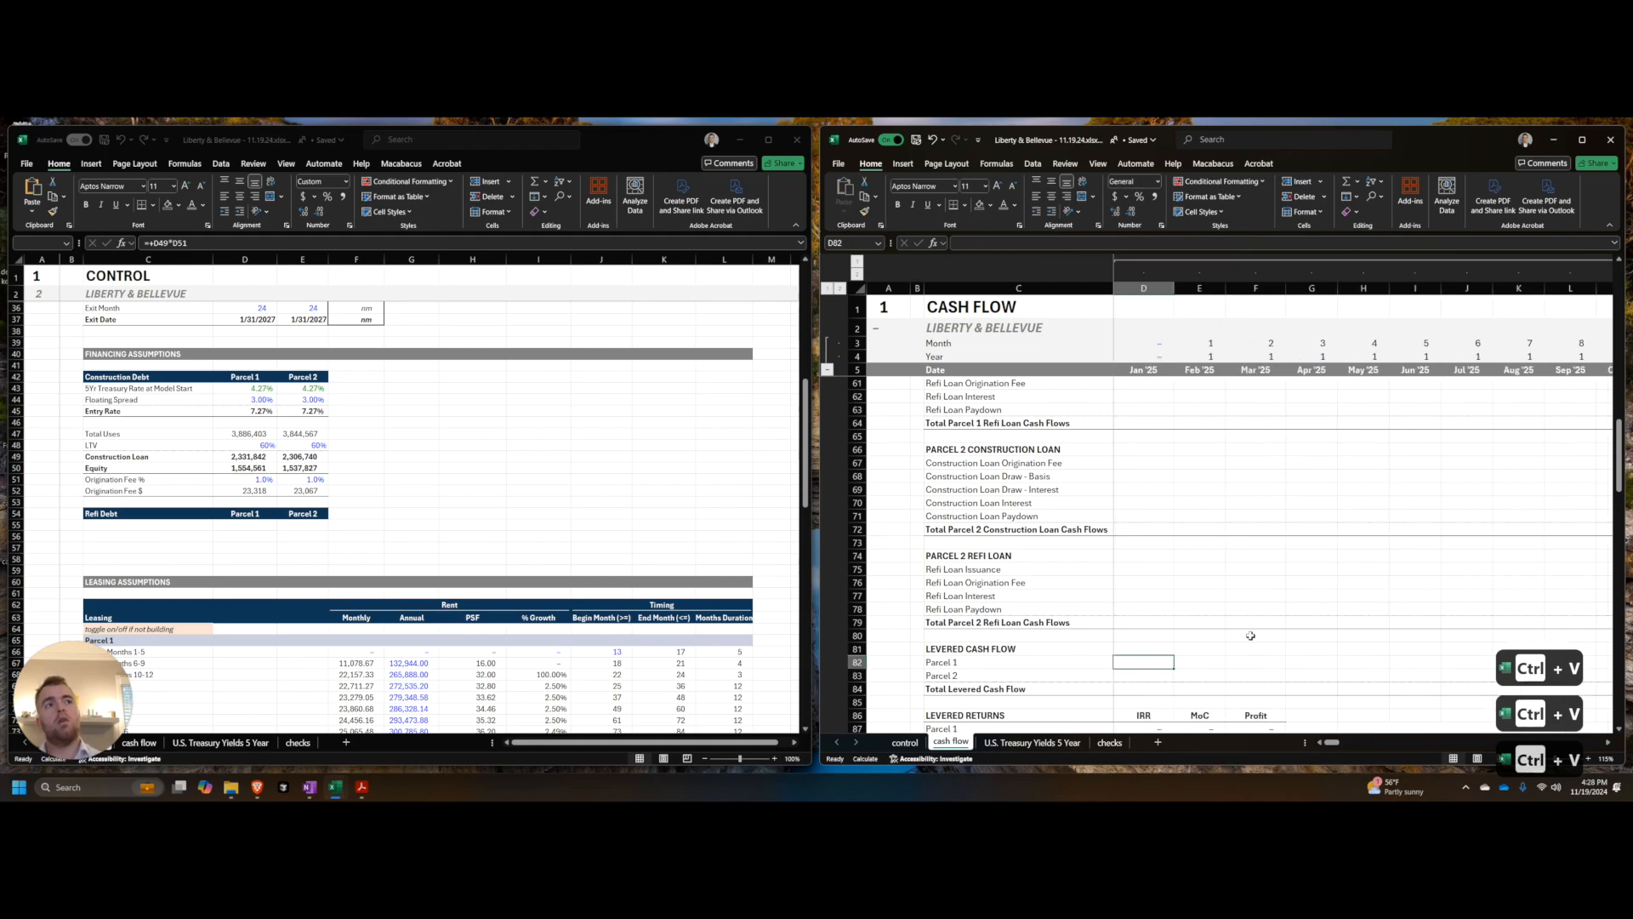
Step: Link Parcel 1's Origination Fee cost in the control sheet's Uses table to its Origination Fee $ under Construction Debt
{"action": "scroll", "coordinate": [1191, 584], "scroll_direction": "up", "scroll_amount": 9}
{"action": "scroll", "coordinate": [1182, 570], "scroll_direction": "down", "scroll_amount": 3}
{"action": "left_click", "coordinate": [1155, 542]}
{"action": "scroll", "coordinate": [1153, 557], "scroll_direction": "down", "scroll_amount": 11}
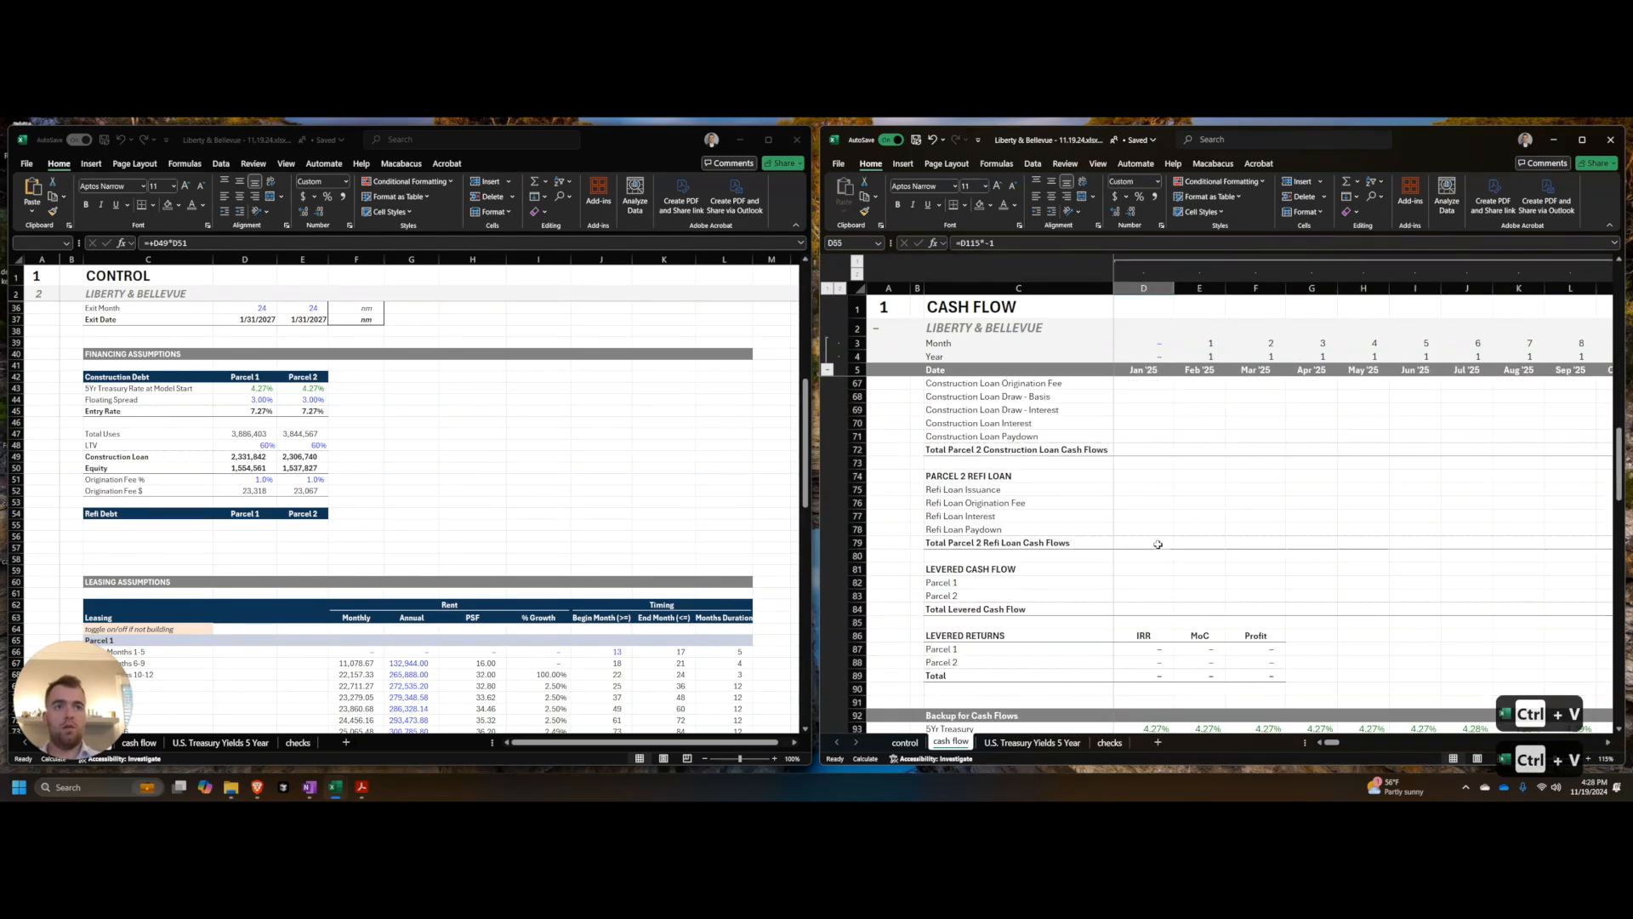
{"action": "scroll", "coordinate": [1152, 563], "scroll_direction": "down", "scroll_amount": 4}
{"action": "left_click", "coordinate": [1149, 503]}
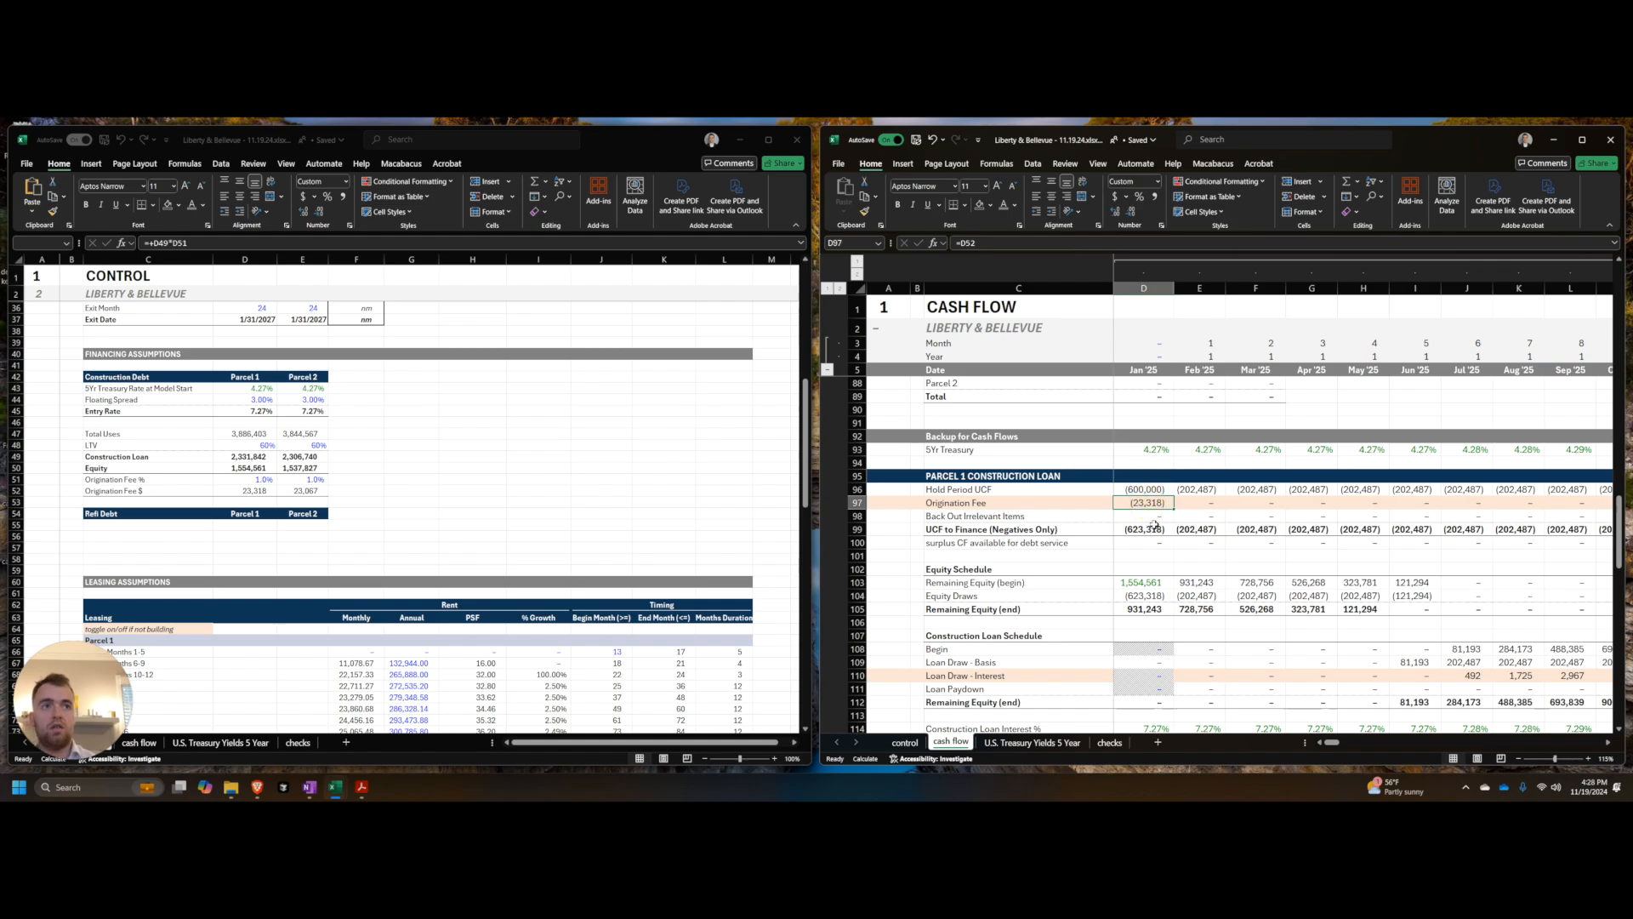
{"action": "left_click", "coordinate": [540, 491]}
{"action": "scroll", "coordinate": [557, 474], "scroll_direction": "up", "scroll_amount": 11}
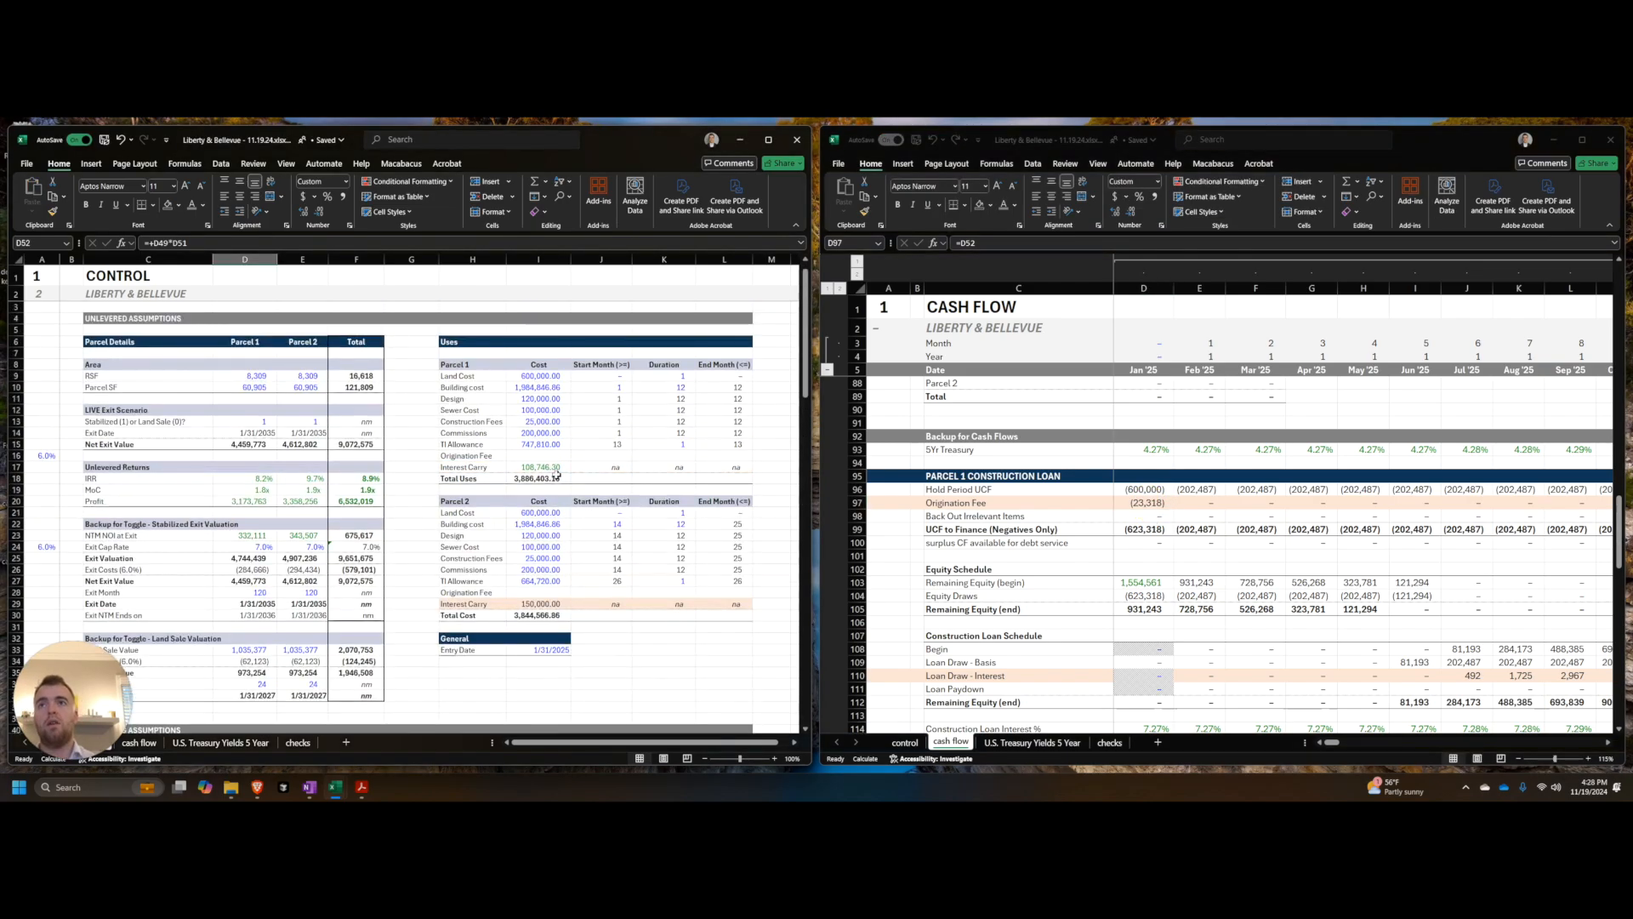
{"action": "left_click", "coordinate": [558, 457]}
{"action": "type", "text": "="}
{"action": "scroll", "coordinate": [278, 589], "scroll_direction": "down", "scroll_amount": 8}
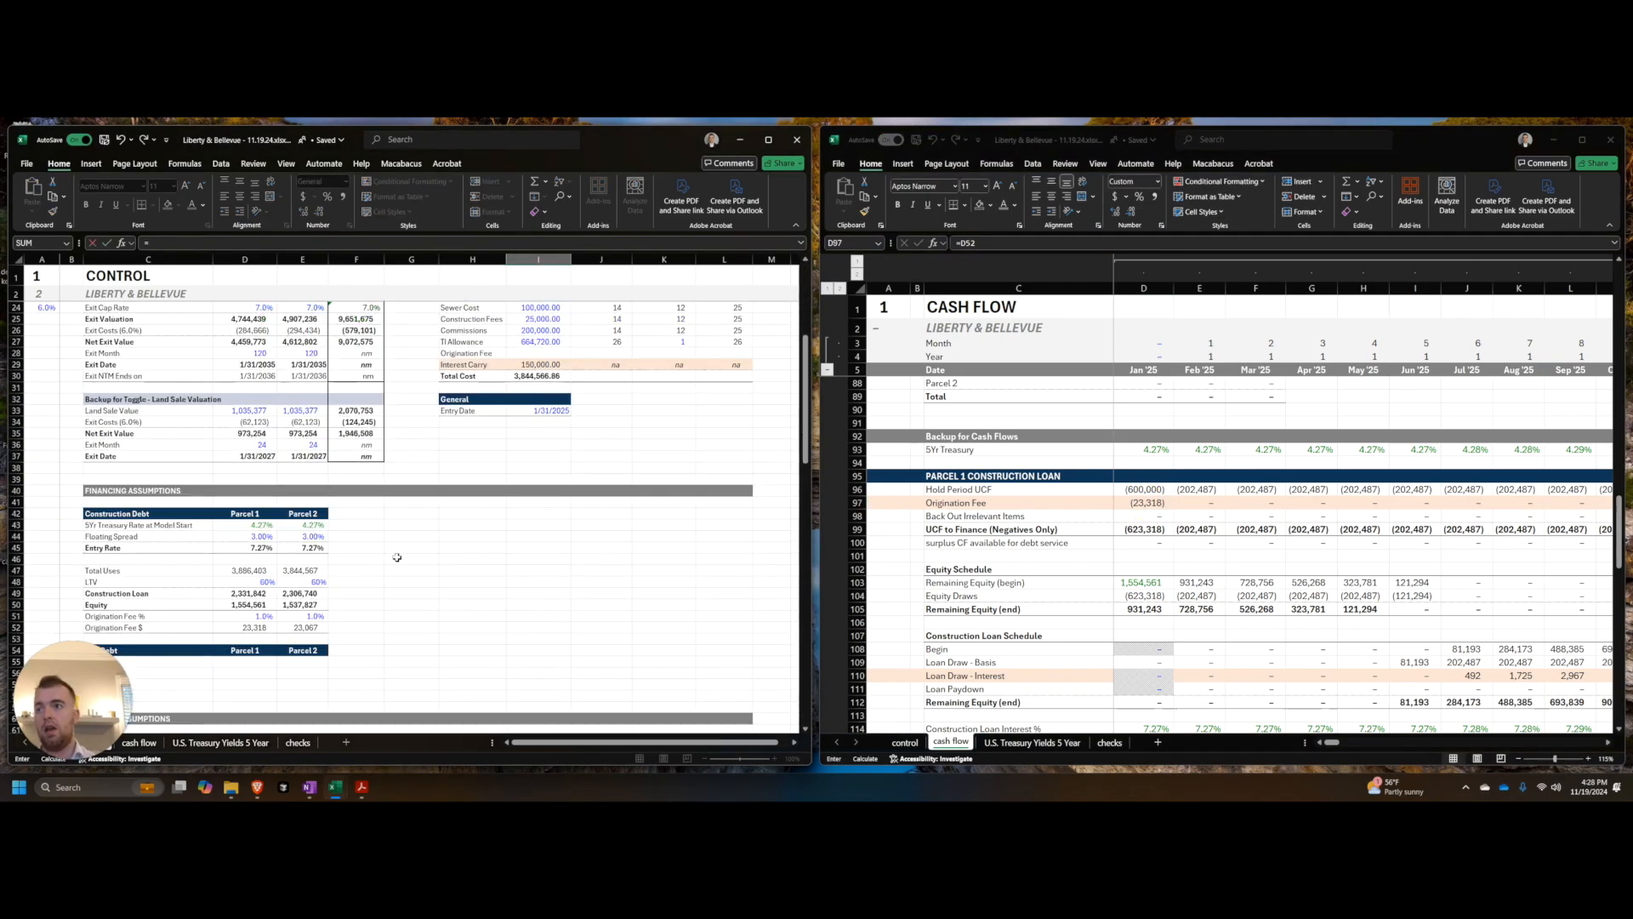
{"action": "left_click", "coordinate": [260, 593]}
{"action": "key", "text": "Return"}
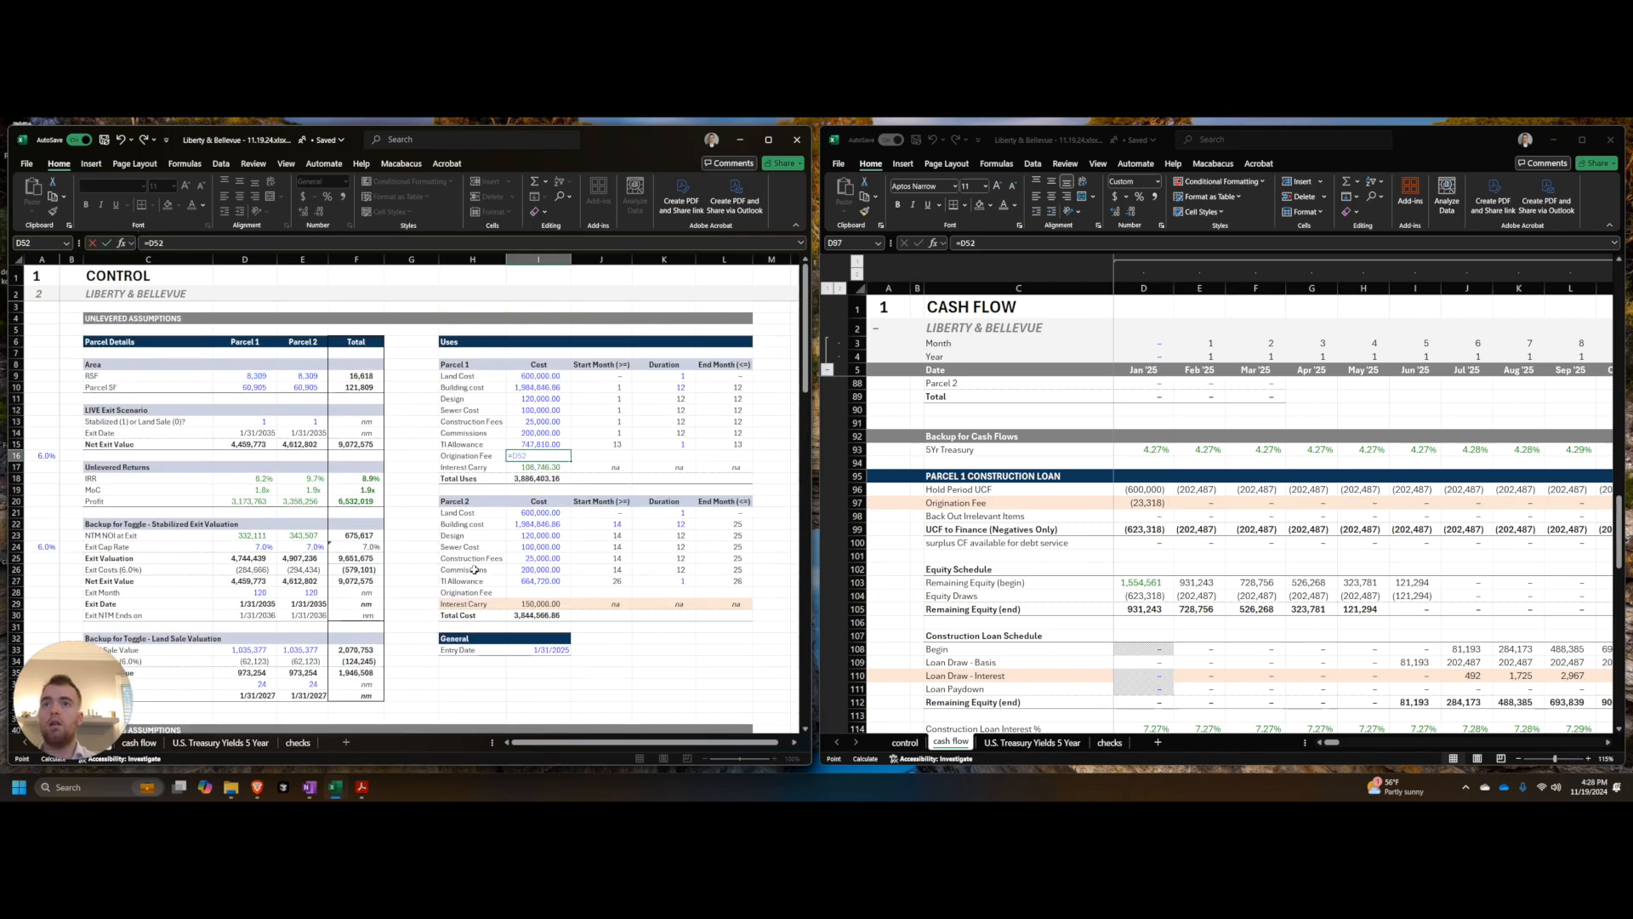
Step: Copy Parcel 1's Land Cost start month, duration and end month into its Origination Fee row
{"action": "key", "text": "Right"}
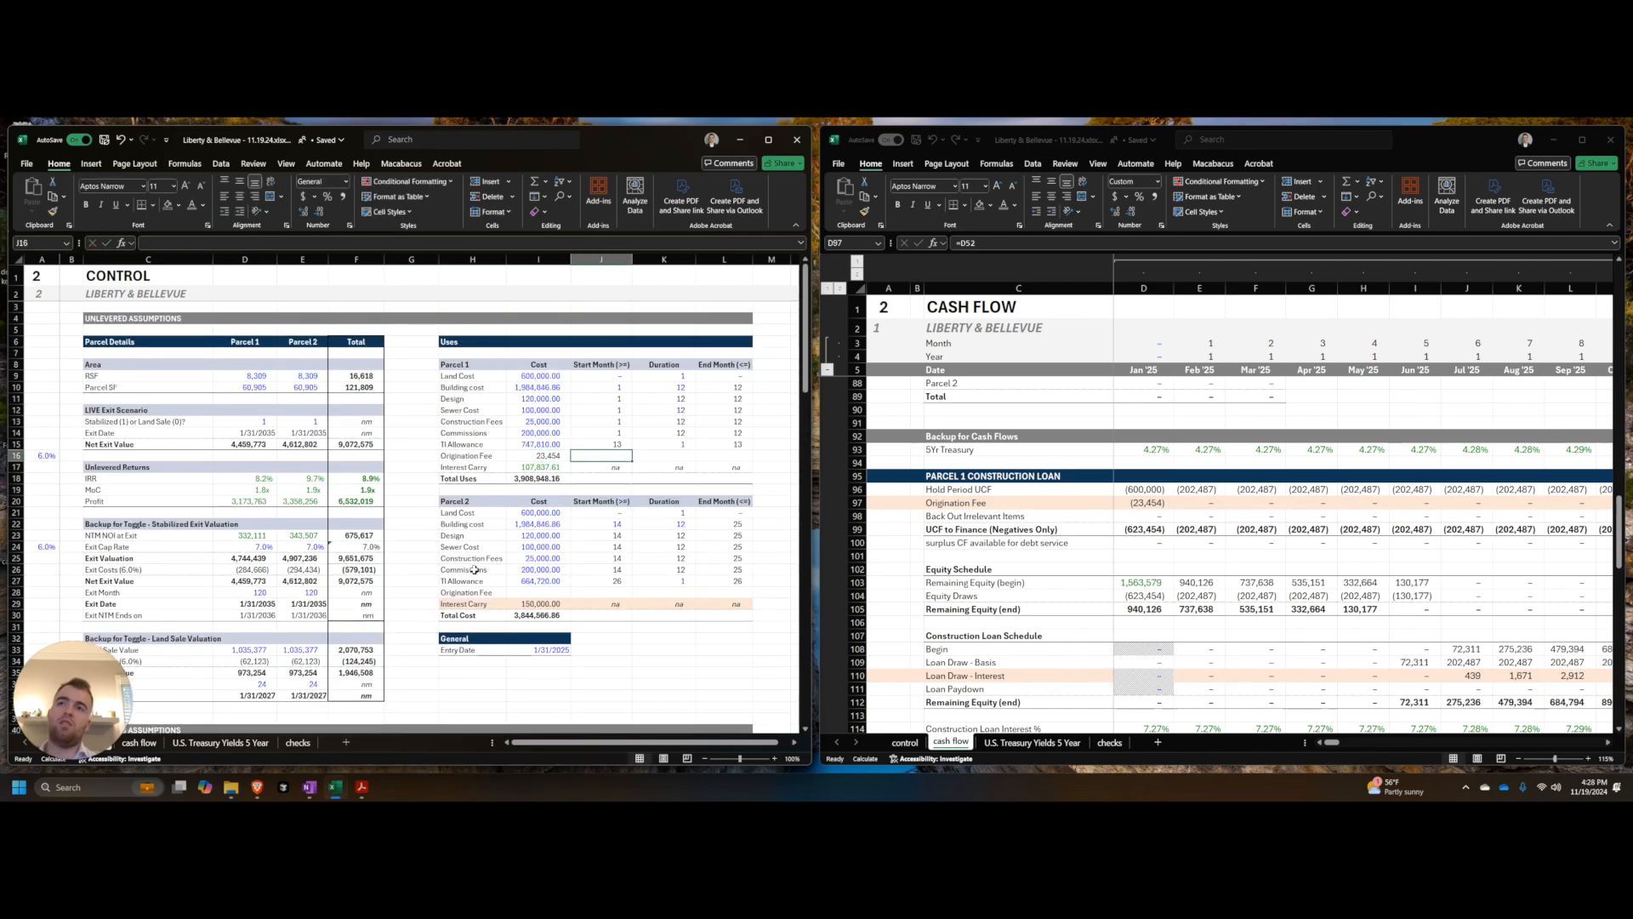
{"action": "key", "text": "ctrl+Up"}
{"action": "key", "text": "ctrl+shift+Right"}
{"action": "key", "text": "ctrl+c"}
{"action": "key", "text": "ctrl+Down"}
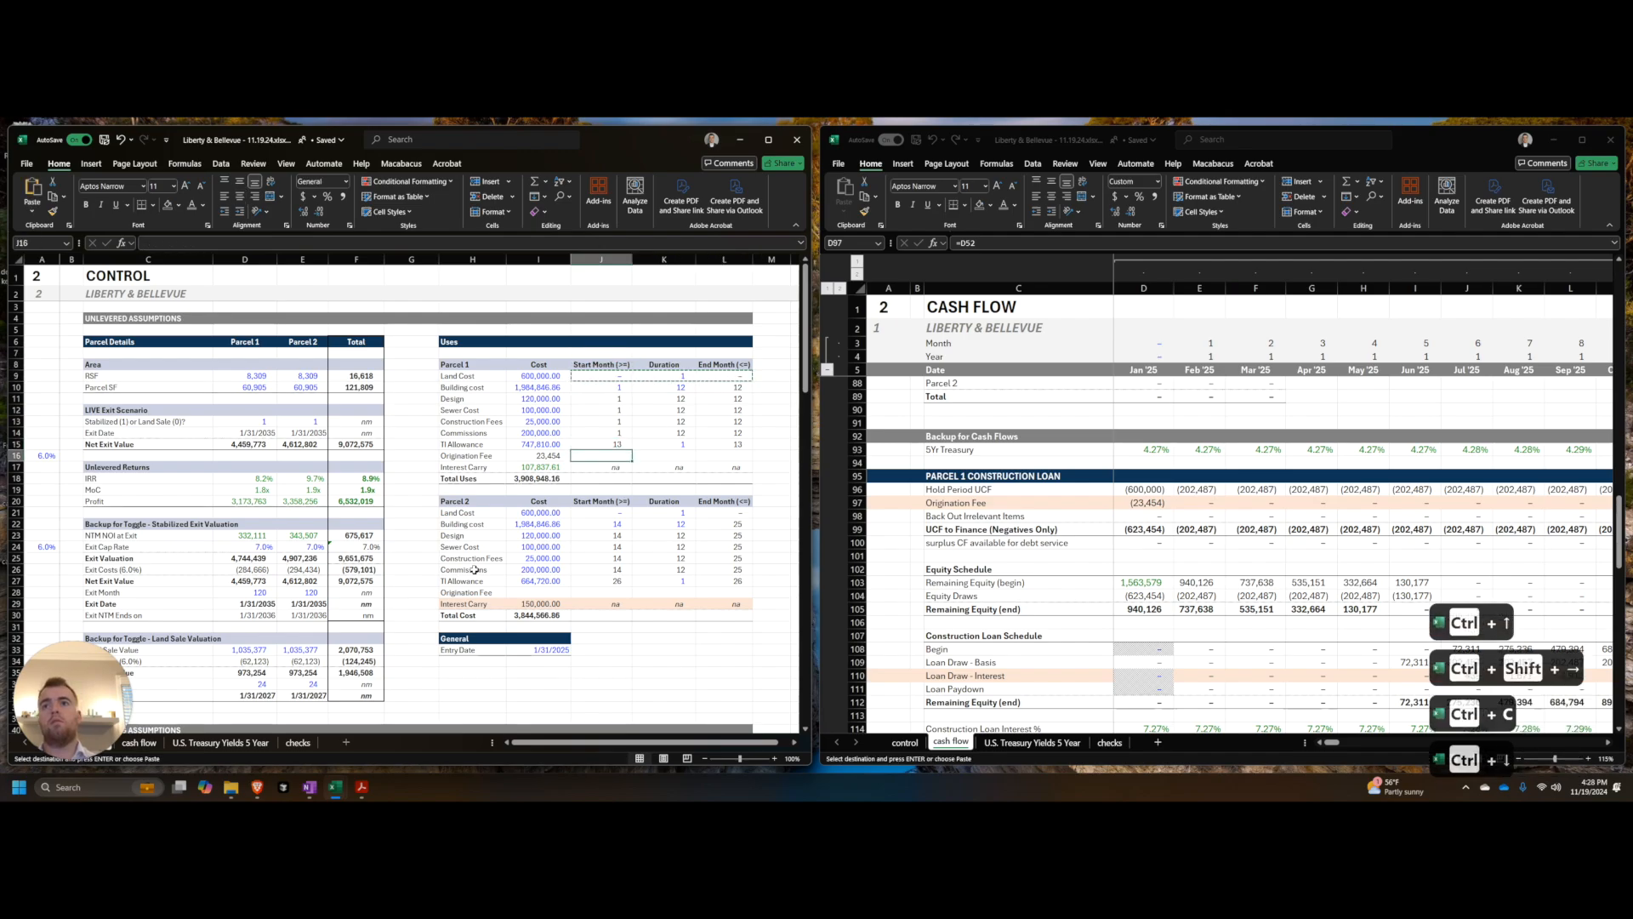
{"action": "key", "text": "ctrl+v"}
{"action": "key", "text": "Right"}
{"action": "key", "text": "Left"}
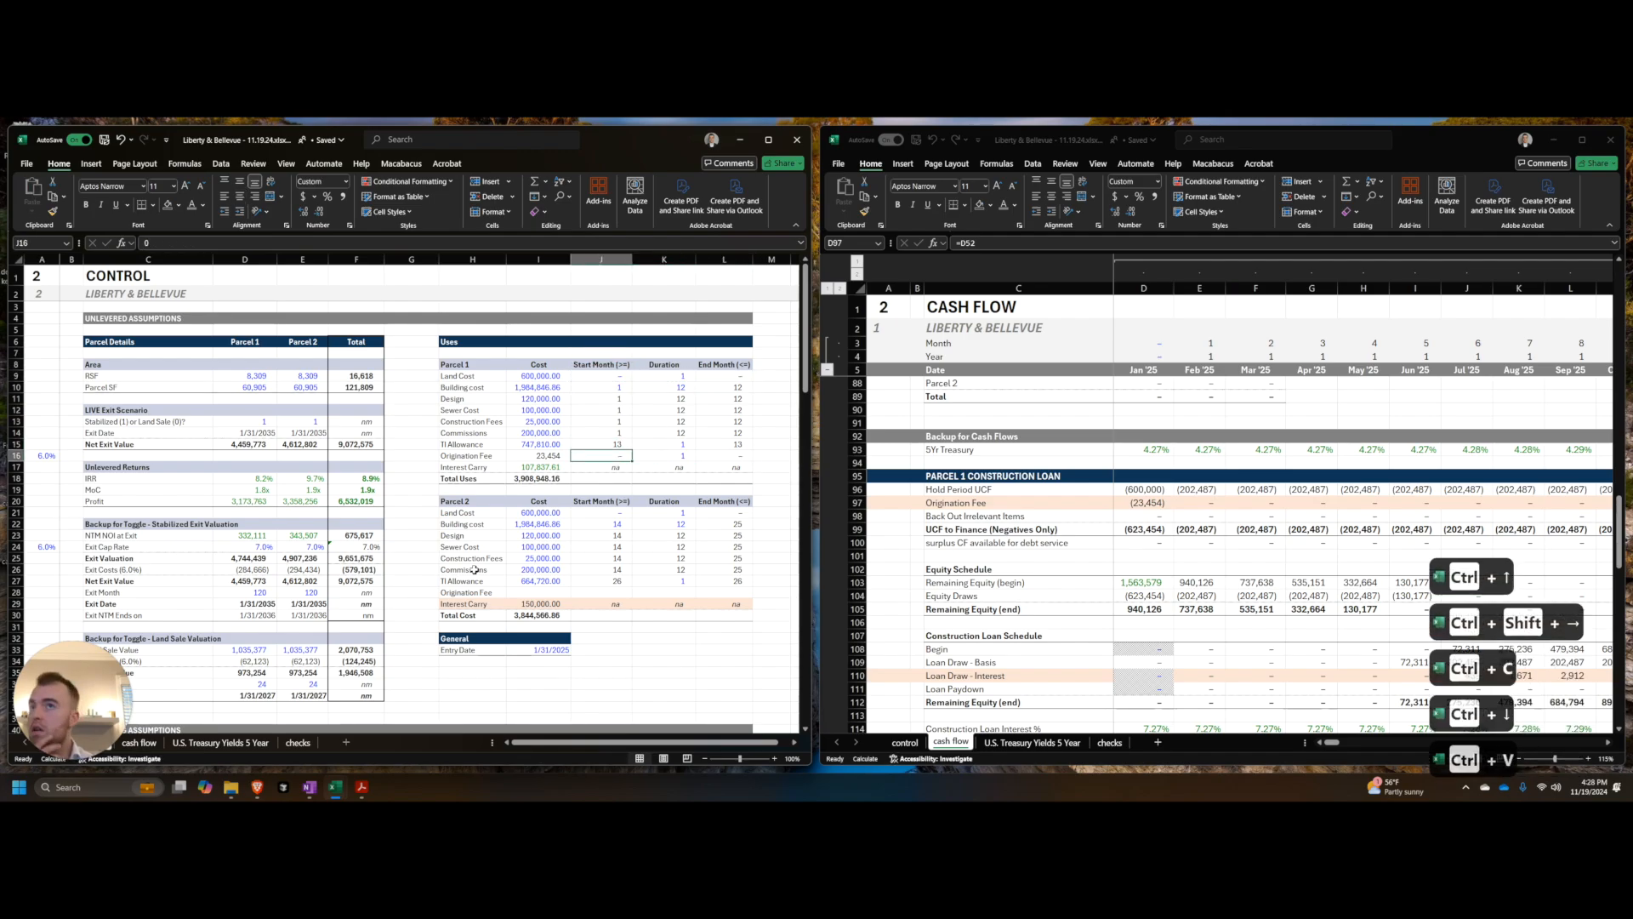
Step: Copy the na timing entries from Parcel 1's Interest Carry row over its Origination Fee row
{"action": "key", "text": "ctrl+shift+Right"}
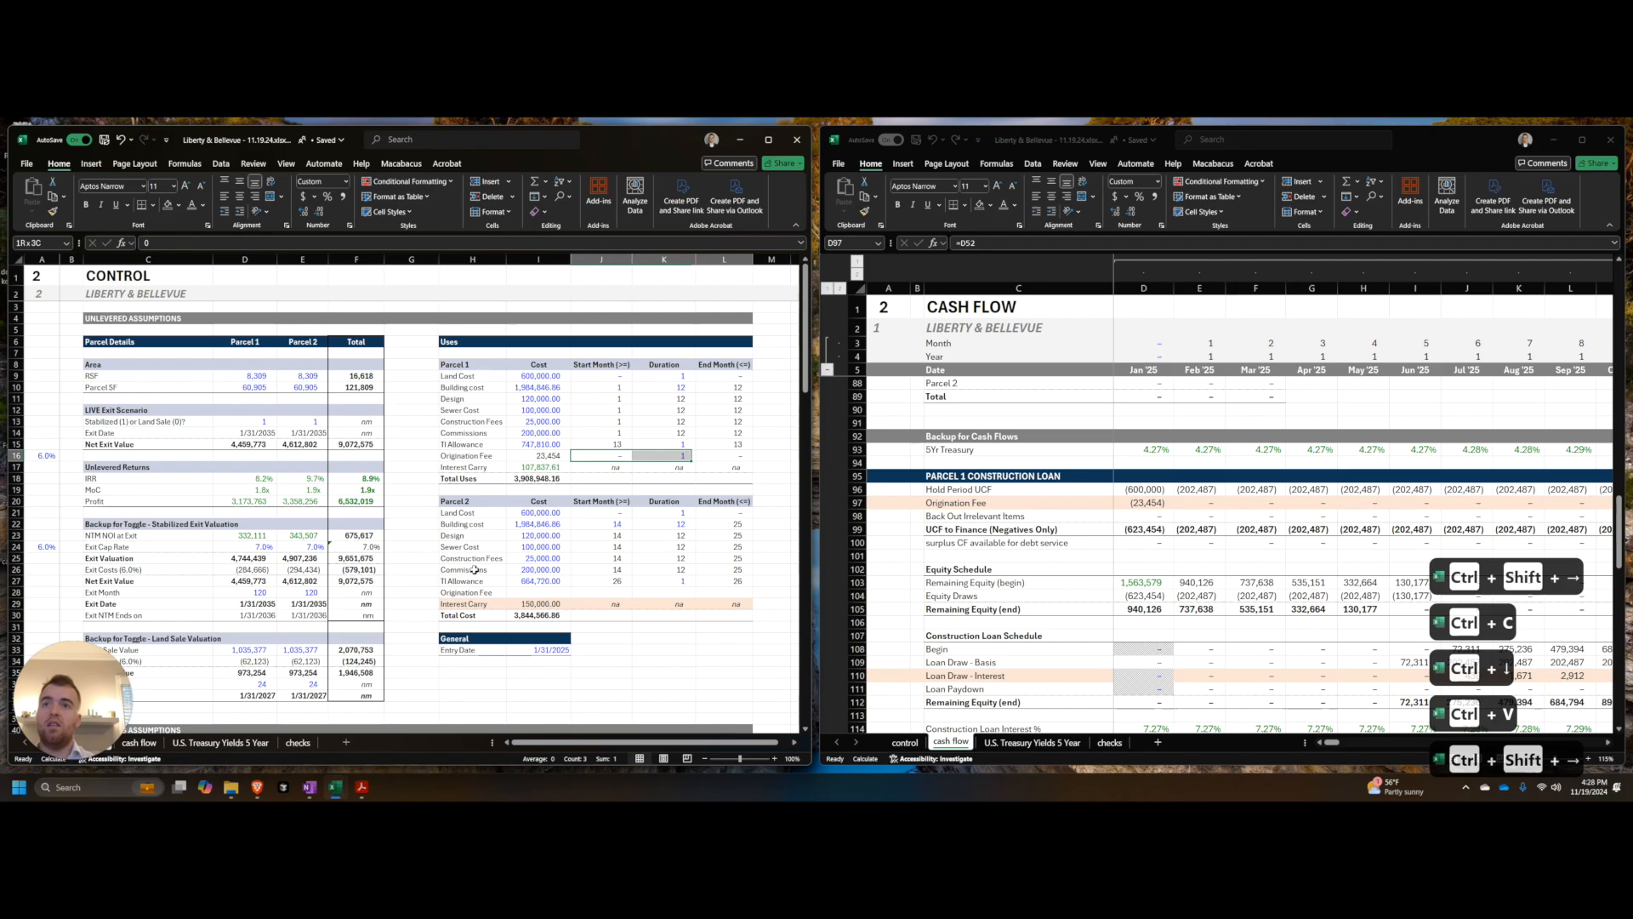
{"action": "key", "text": "Down"}
{"action": "key", "text": "ctrl+shift+Right"}
{"action": "key", "text": "ctrl+c"}
{"action": "key", "text": "Up"}
{"action": "key", "text": "ctrl+v"}
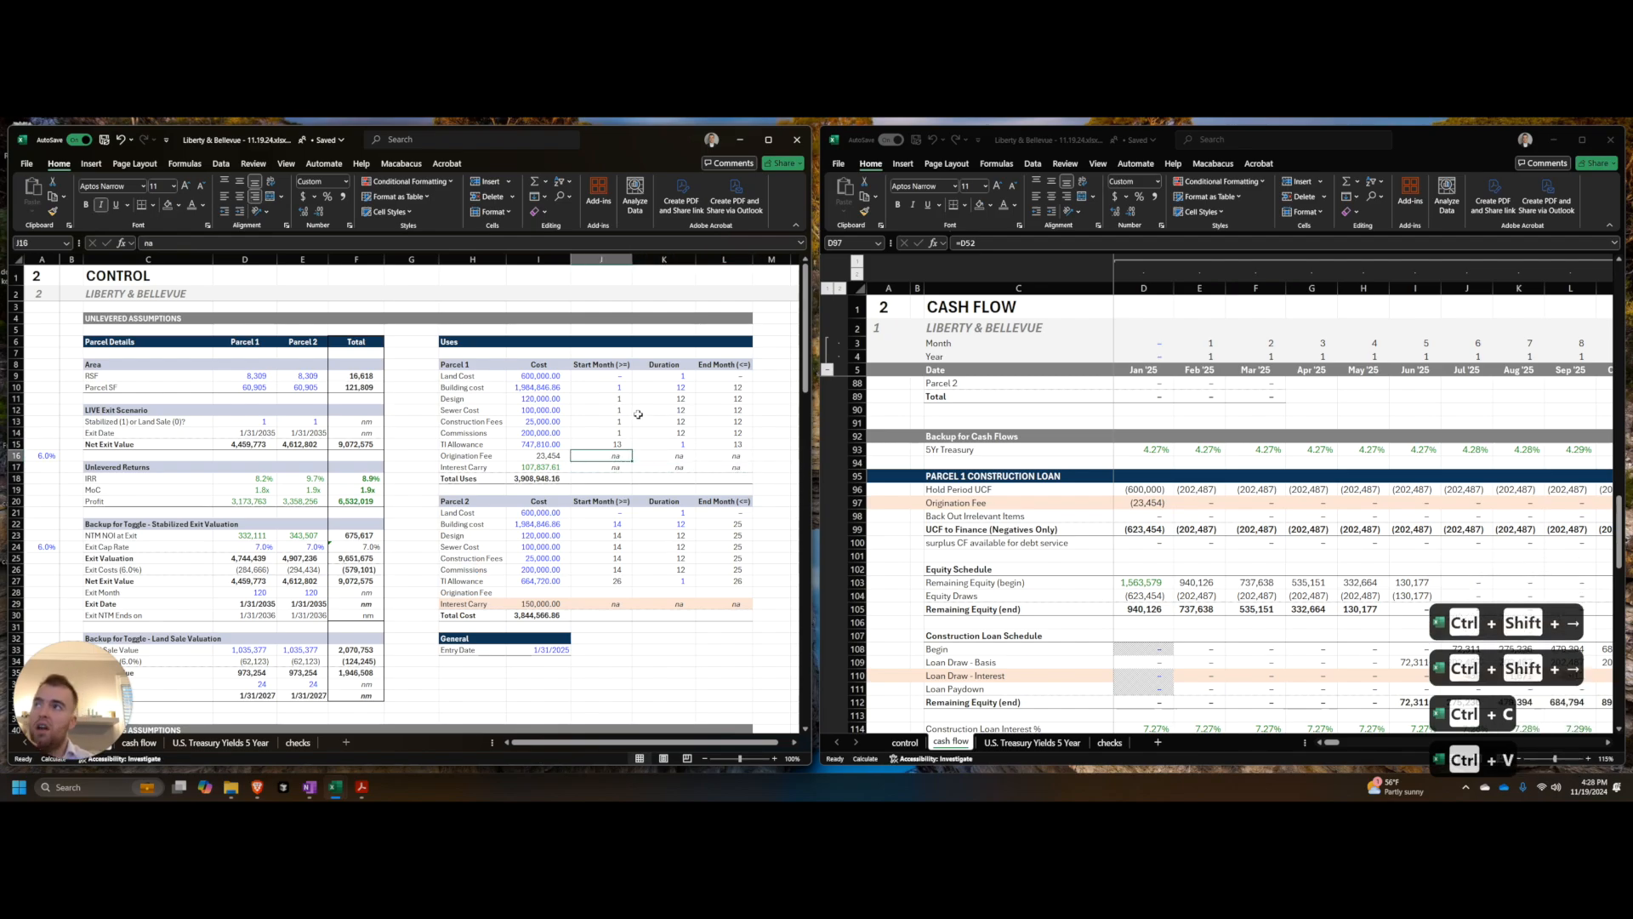
Step: Examine the control sheet's total uses check and the parcel 1 costs foot check on the cash flow sheet
{"action": "scroll", "coordinate": [638, 414], "scroll_direction": "down", "scroll_amount": 20}
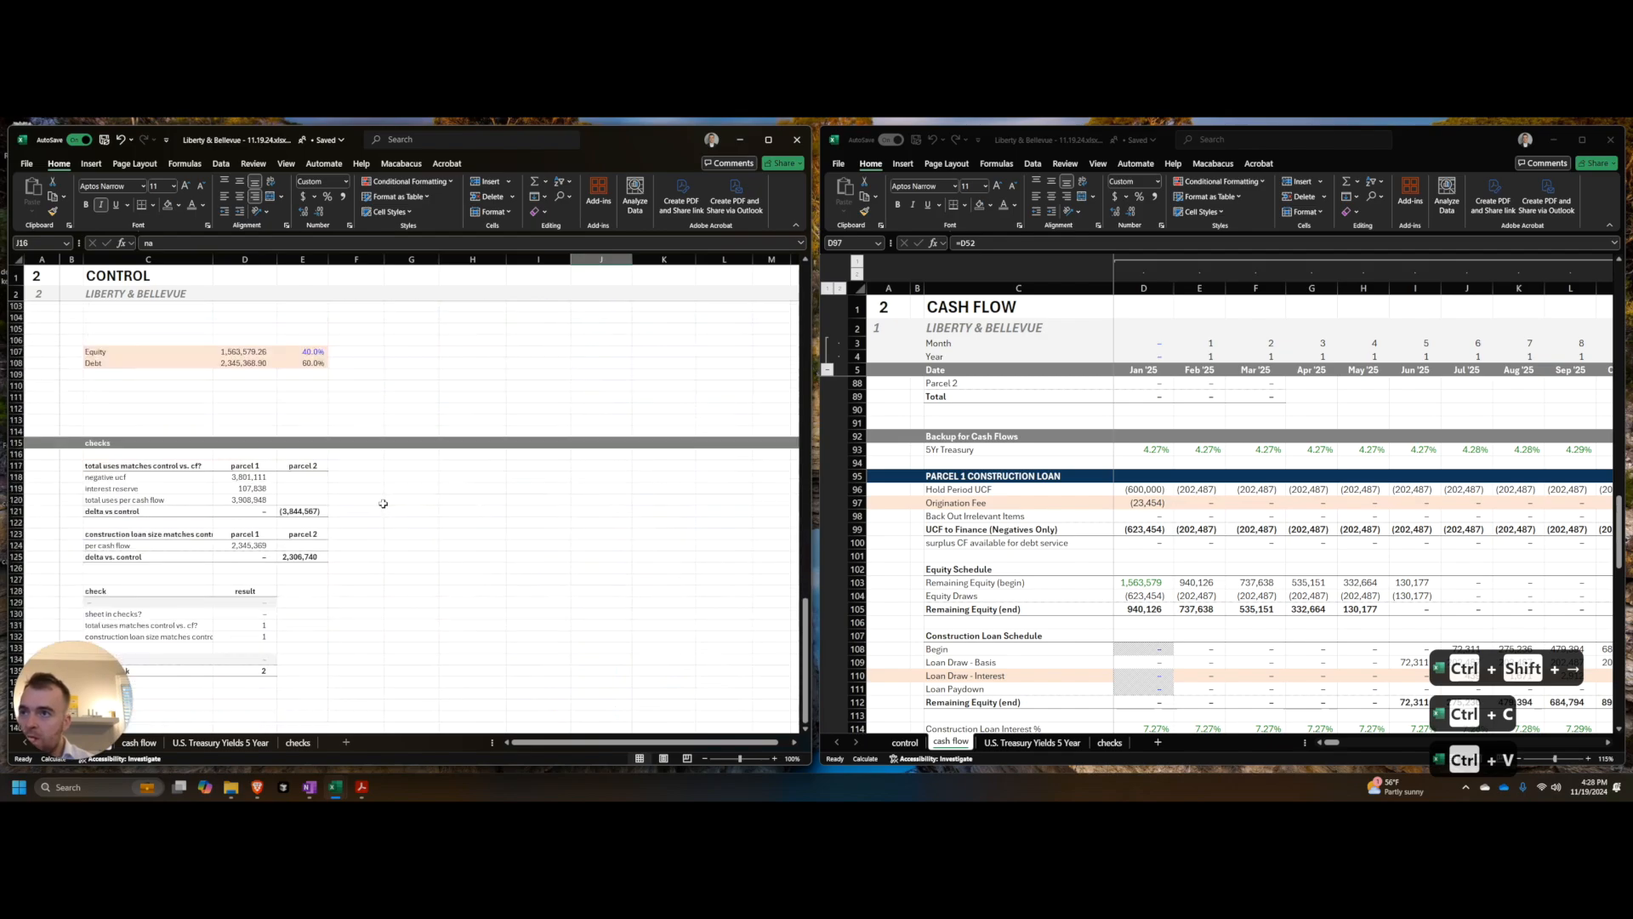
{"action": "left_click", "coordinate": [310, 510]}
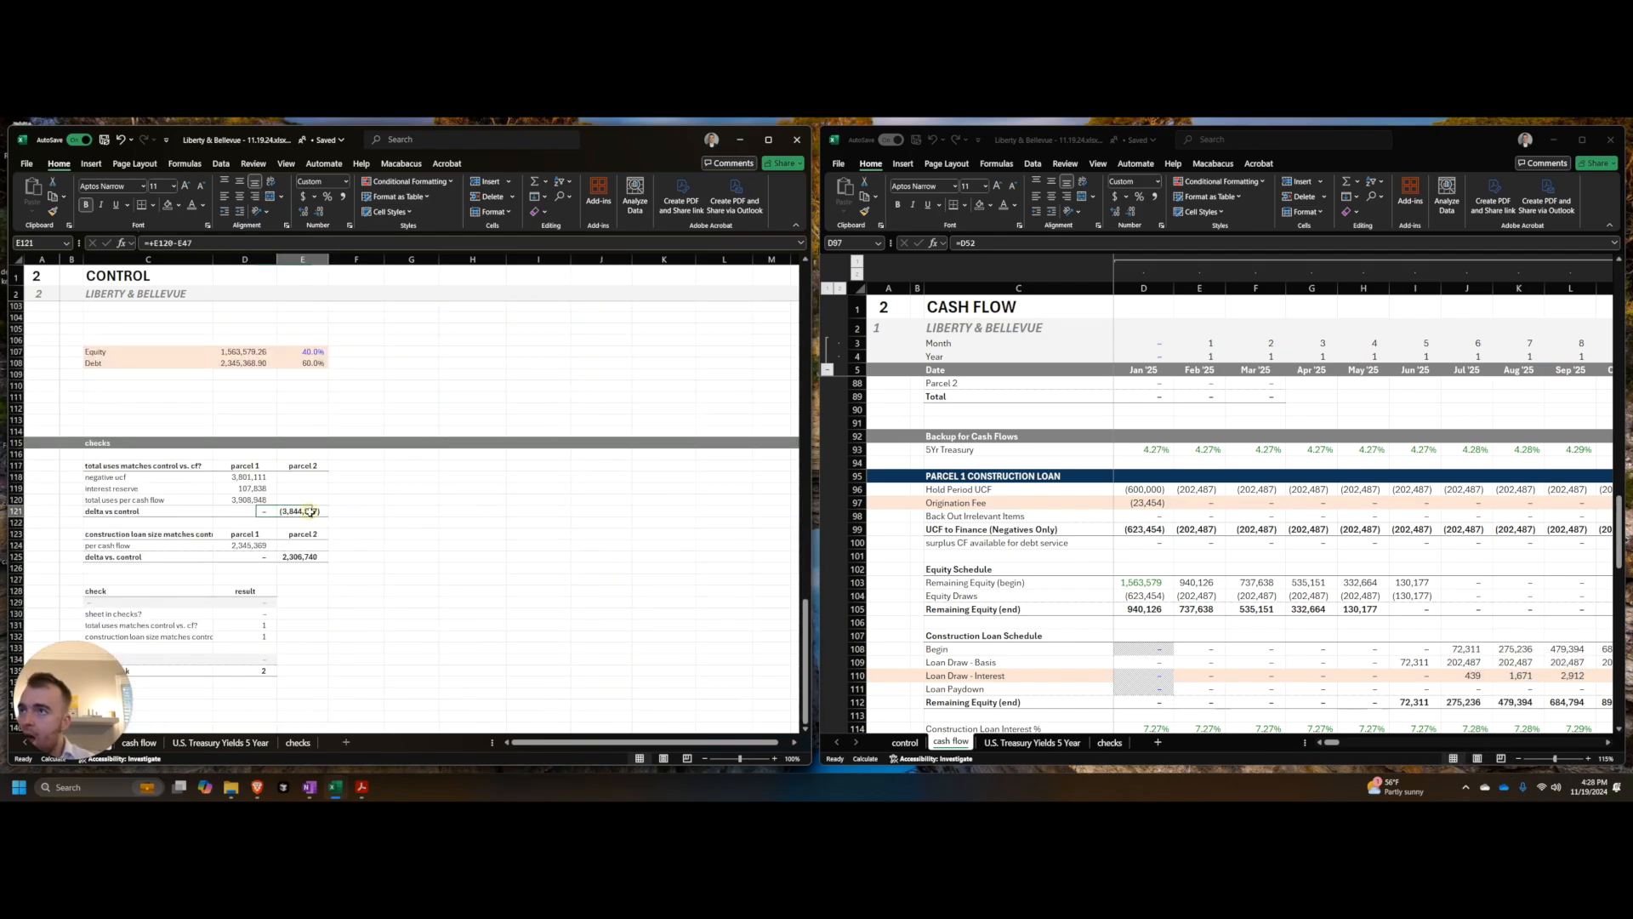
{"action": "scroll", "coordinate": [350, 539], "scroll_direction": "up", "scroll_amount": 20}
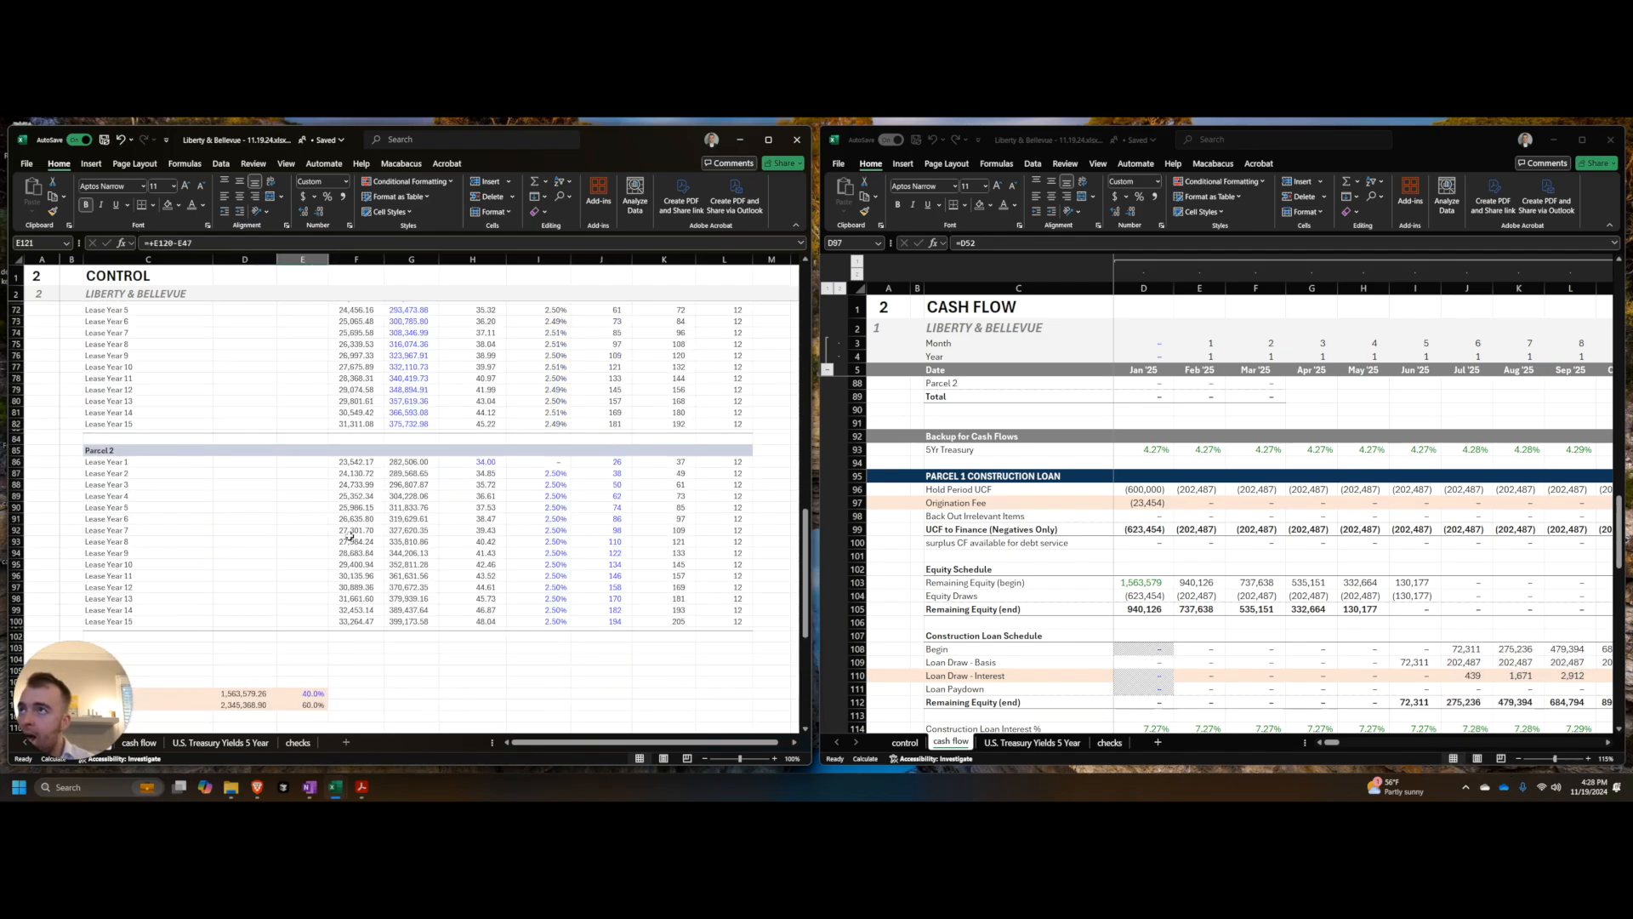
{"action": "left_click", "coordinate": [1067, 525]}
{"action": "key", "text": "ctrl+End"}
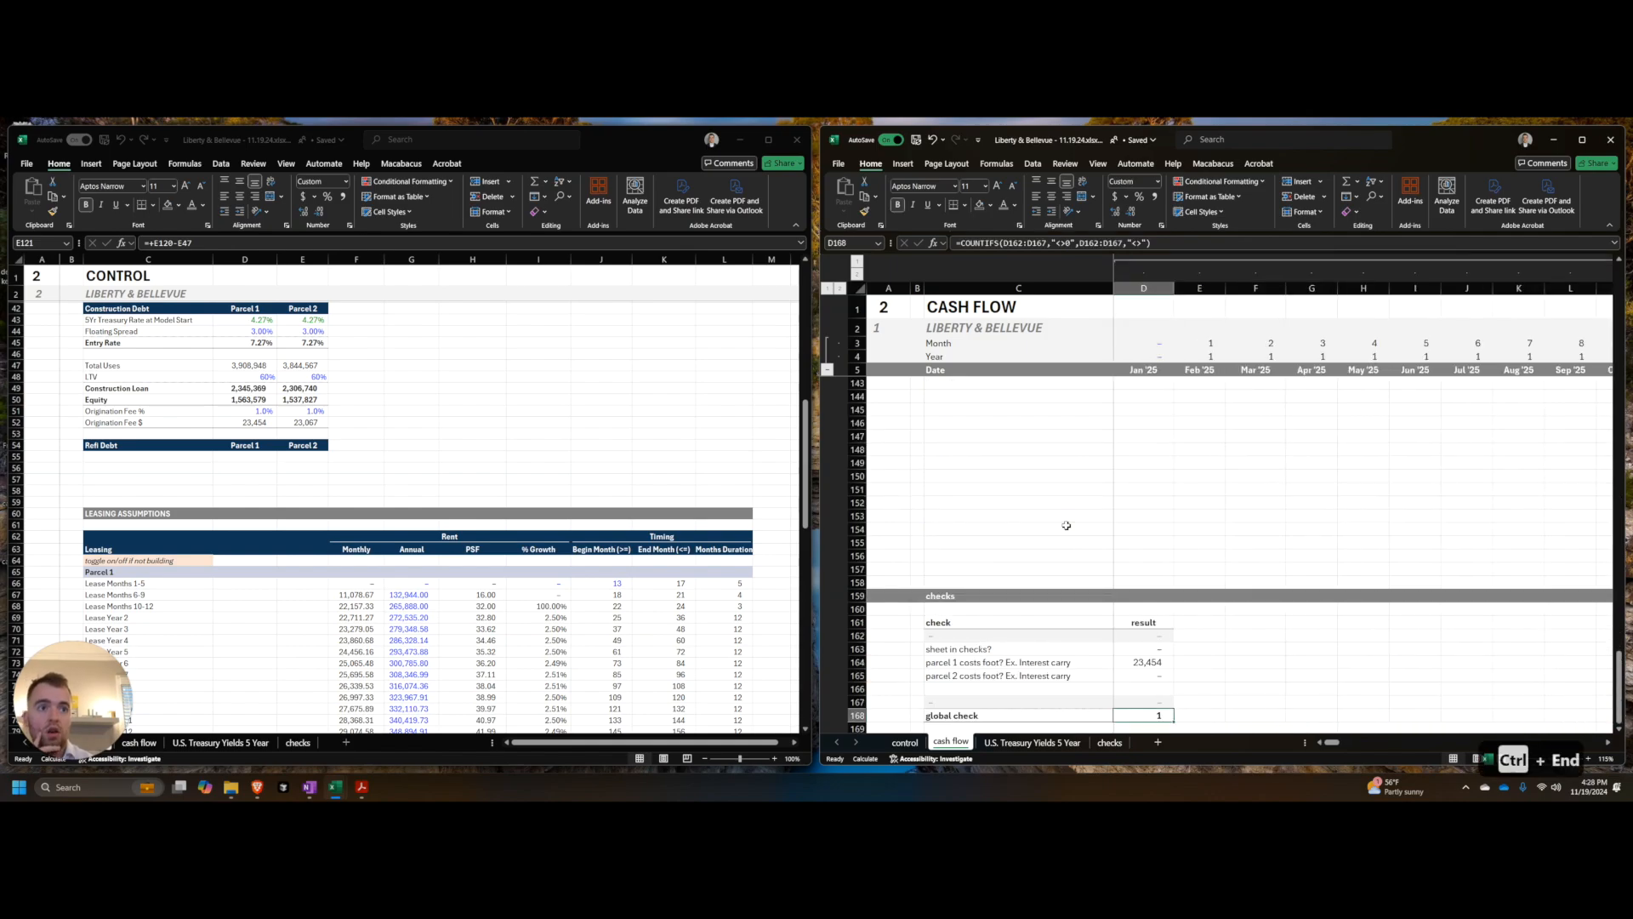
{"action": "key", "text": "ctrl+Up"}
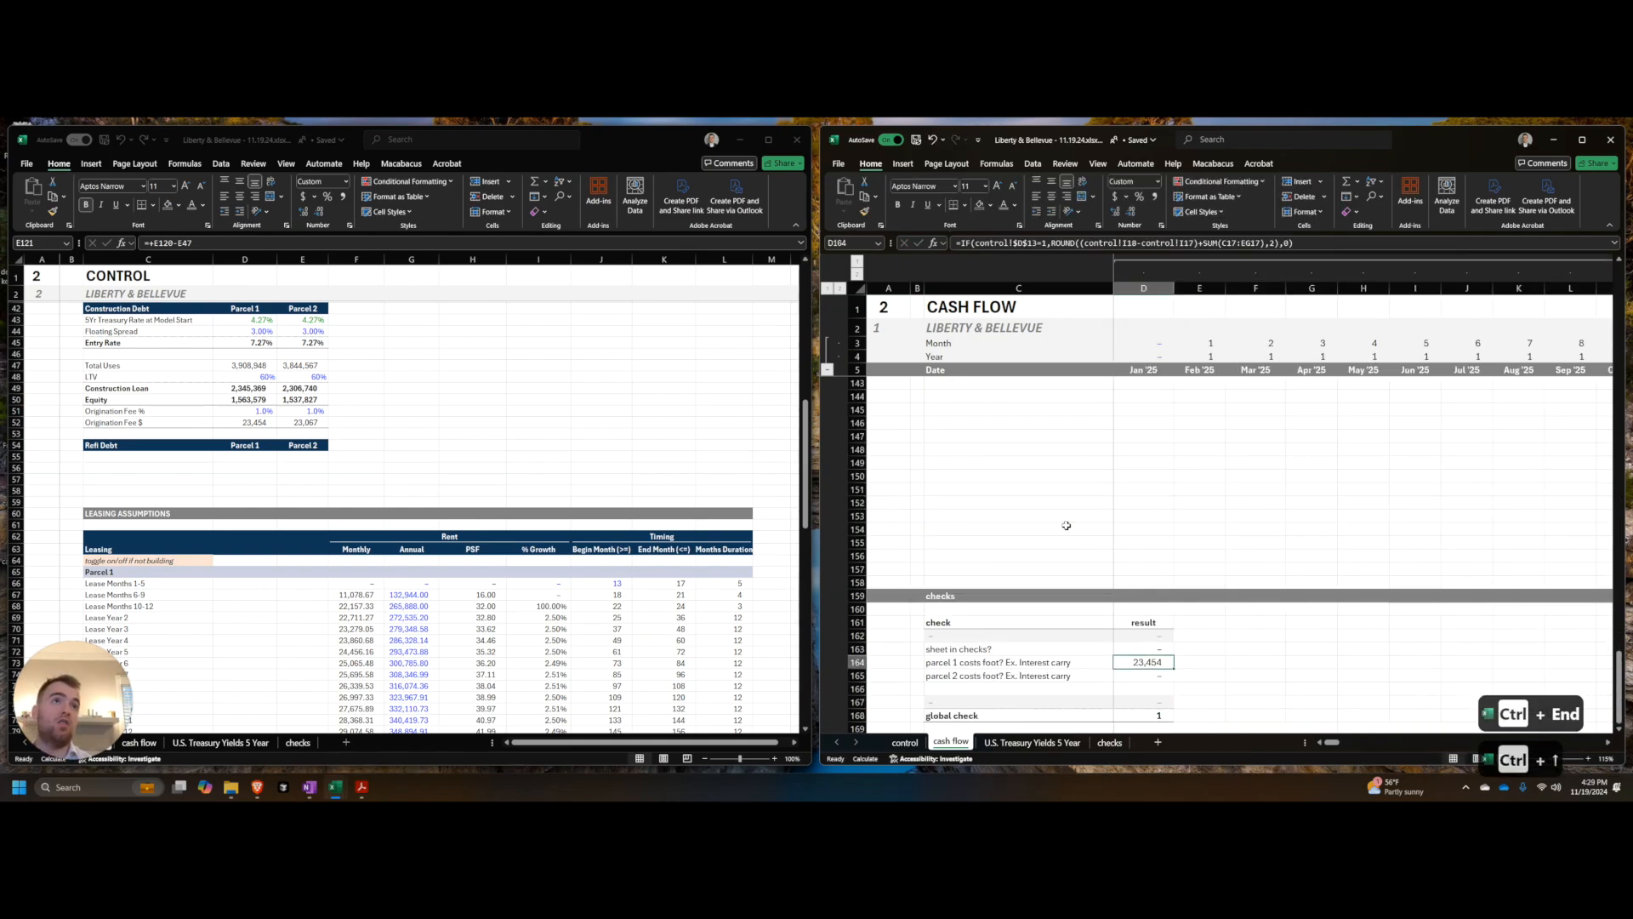
{"action": "left_click", "coordinate": [1191, 245]}
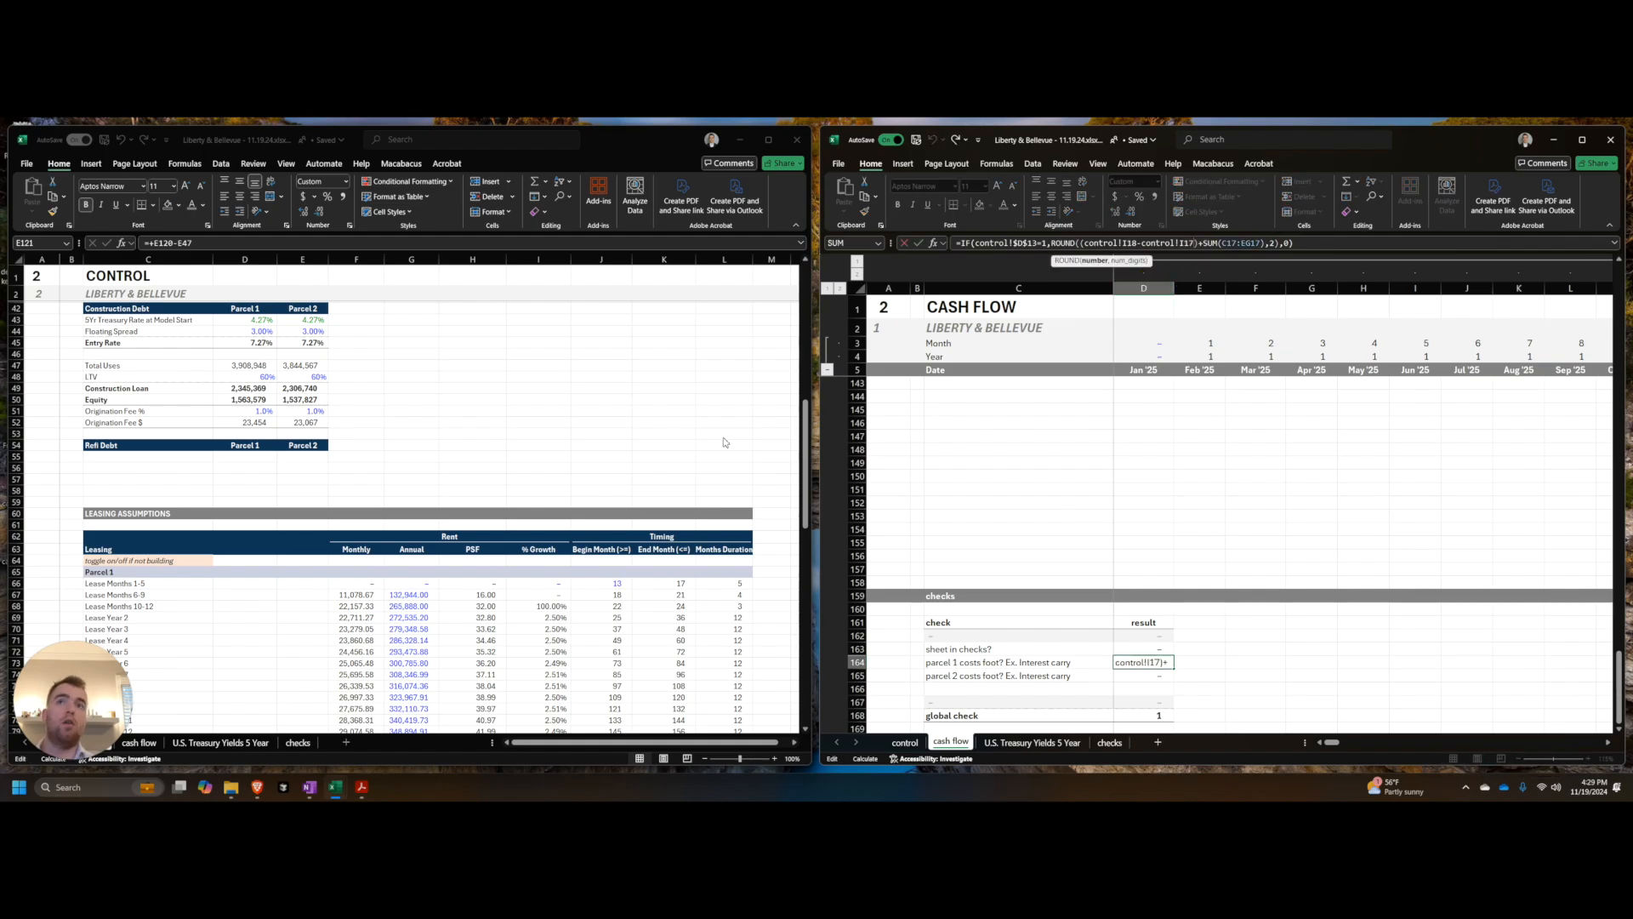
{"action": "scroll", "coordinate": [726, 443], "scroll_direction": "up", "scroll_amount": 8}
{"action": "key", "text": "Escape"}
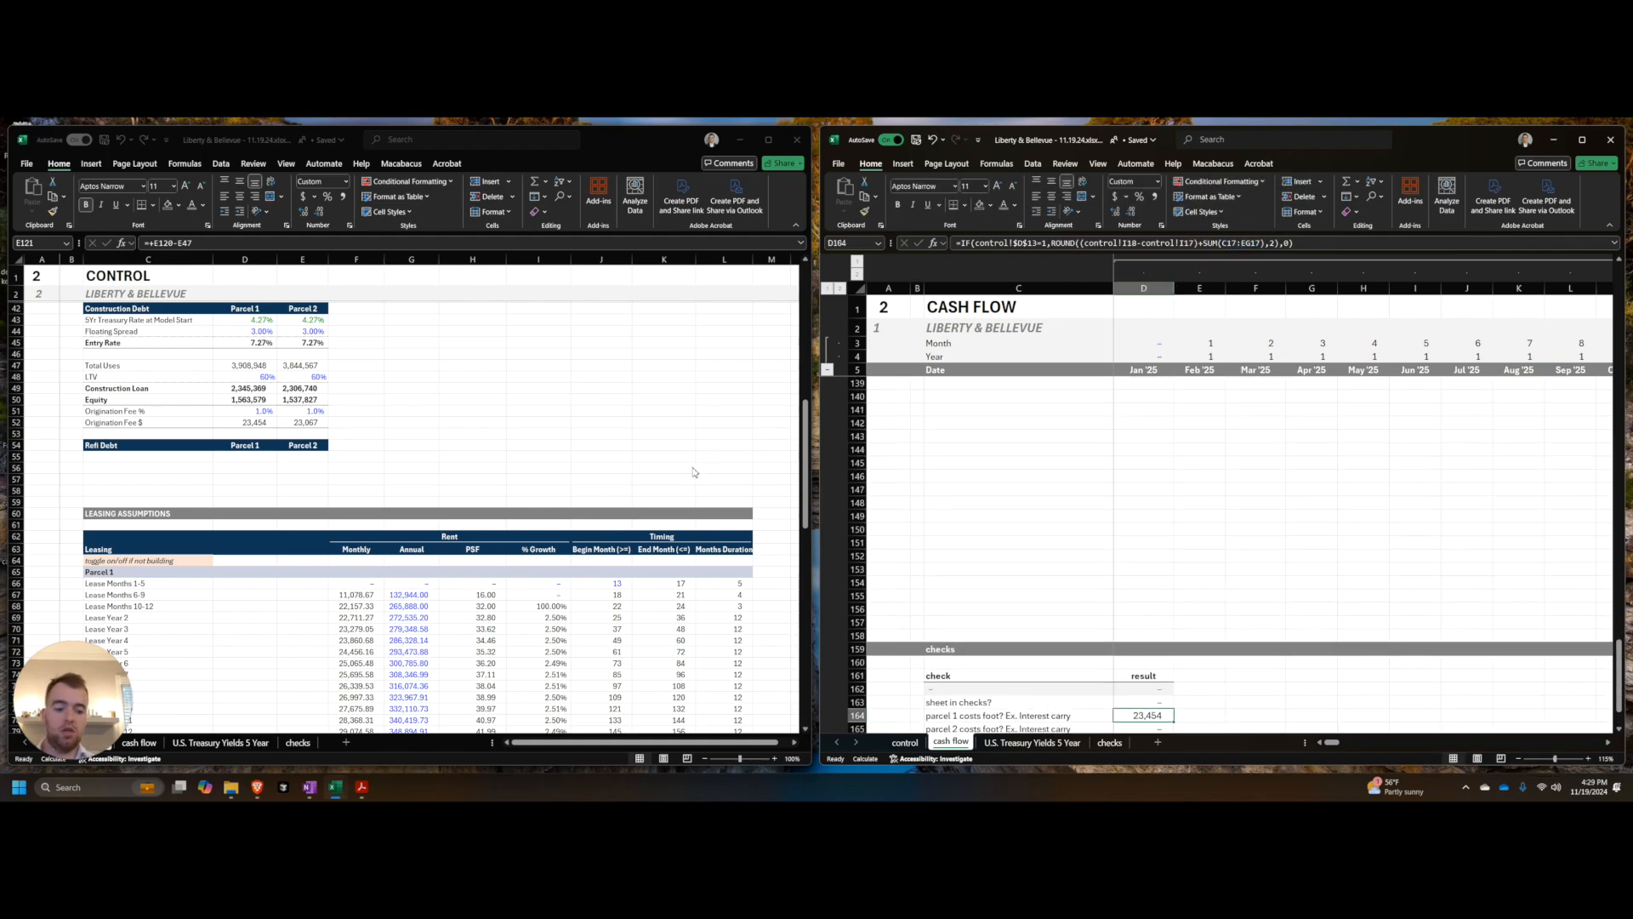
Step: Subtract Parcel 1's Origination Fee on the control sheet in the parcel 1 costs foot check formula
{"action": "scroll", "coordinate": [693, 473], "scroll_direction": "up", "scroll_amount": 13}
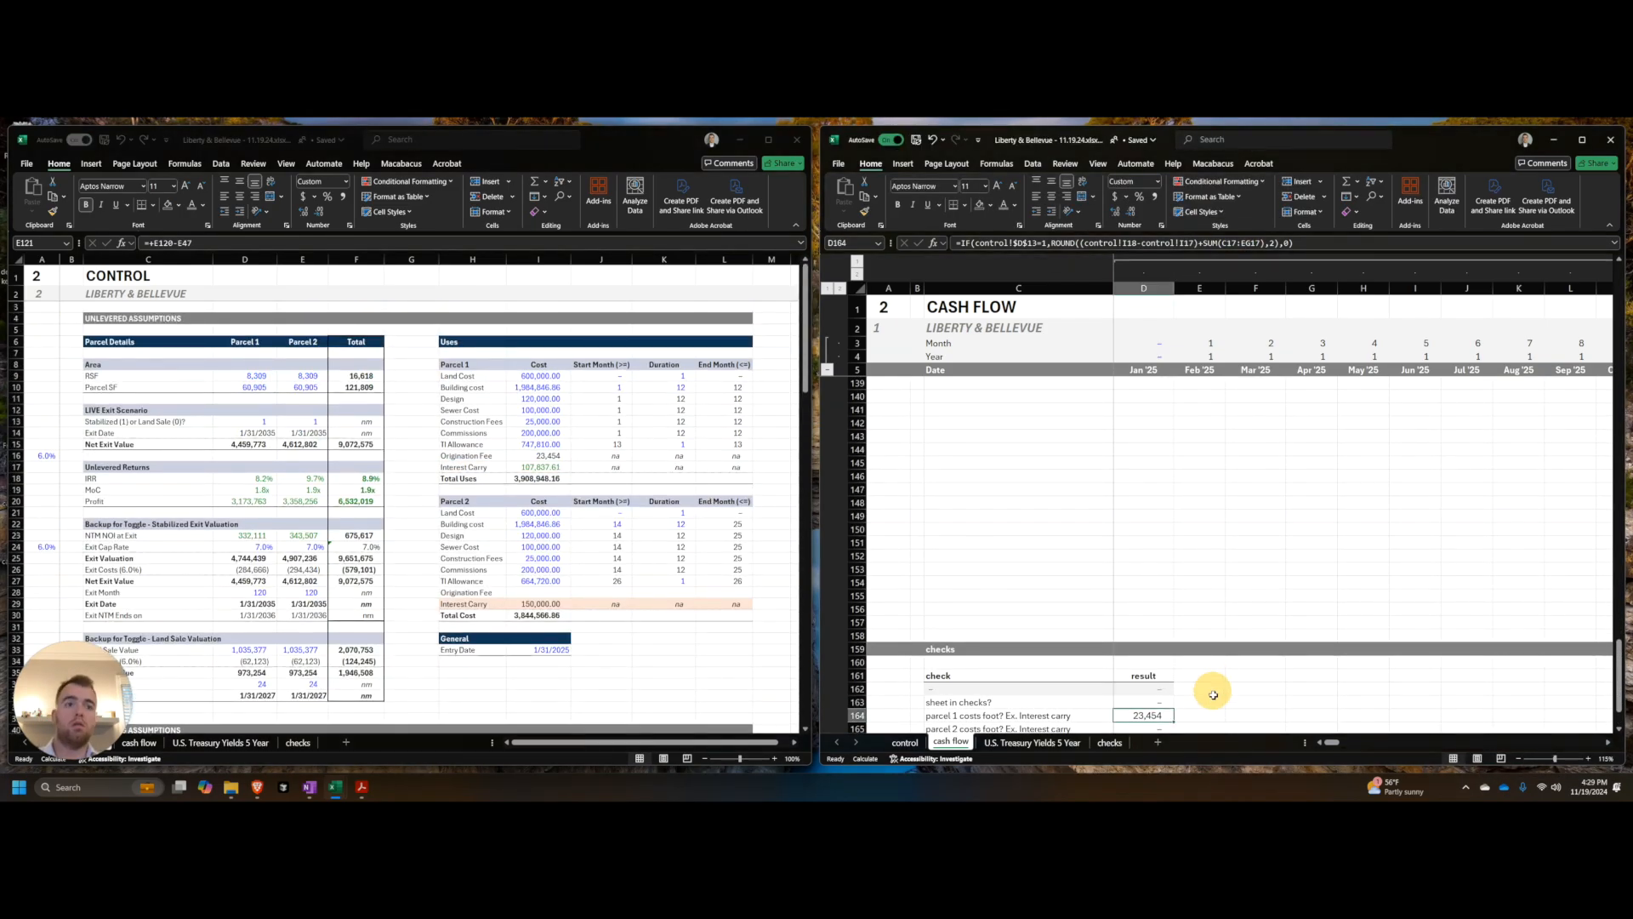
{"action": "type", "text": "-"}
{"action": "key", "text": "Escape"}
{"action": "double_click", "coordinate": [1142, 715]}
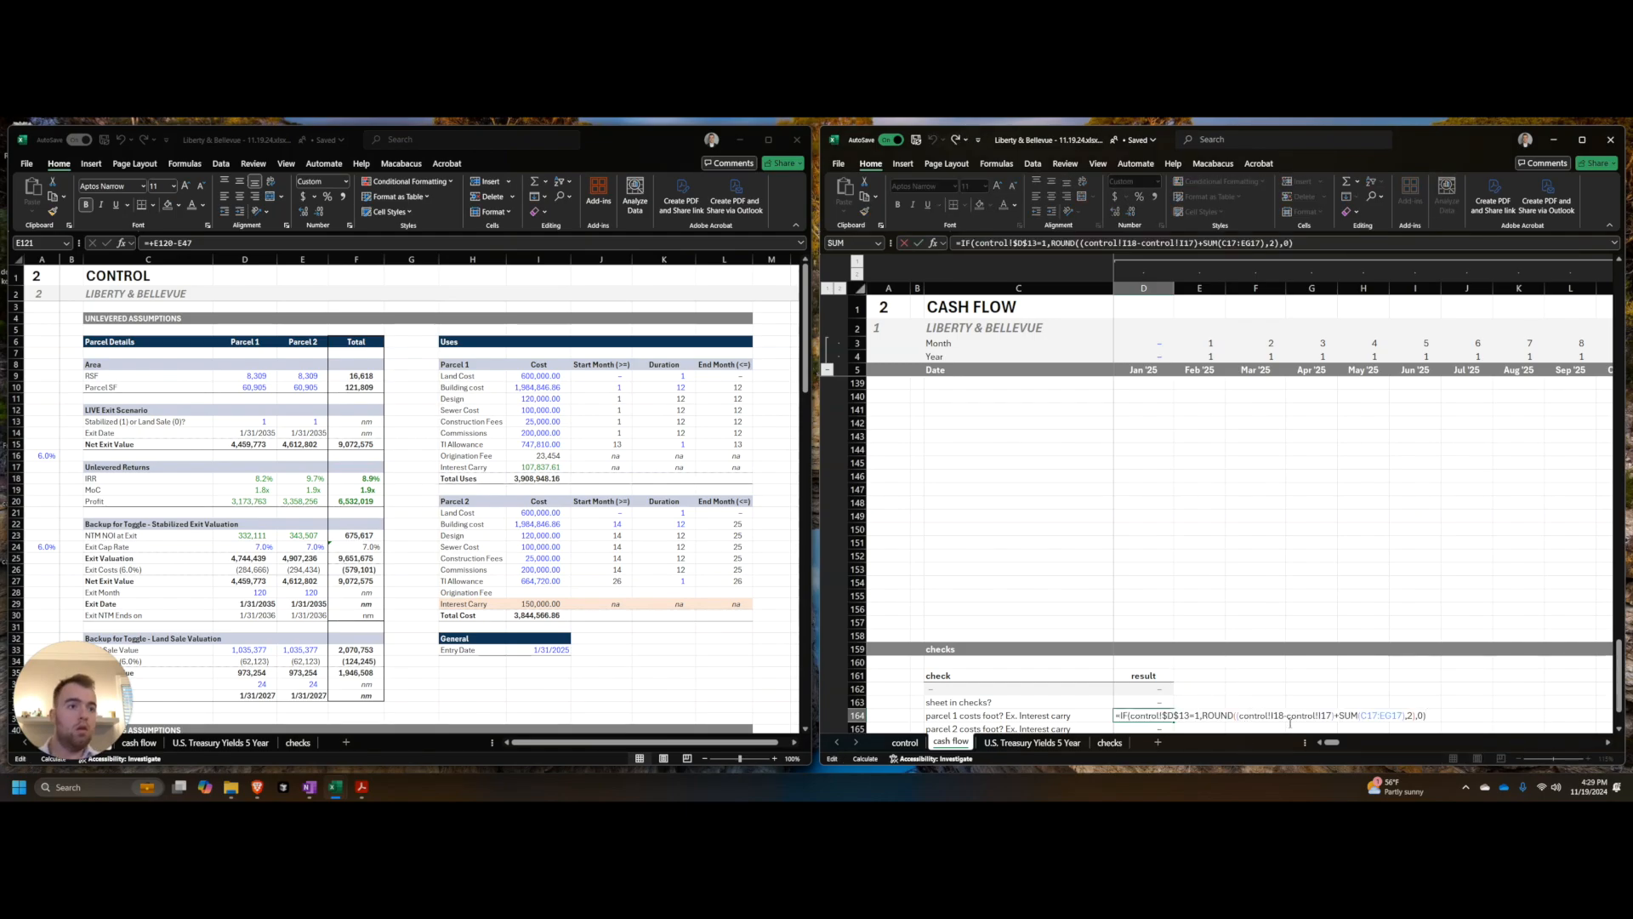
{"action": "left_click", "coordinate": [1332, 717]}
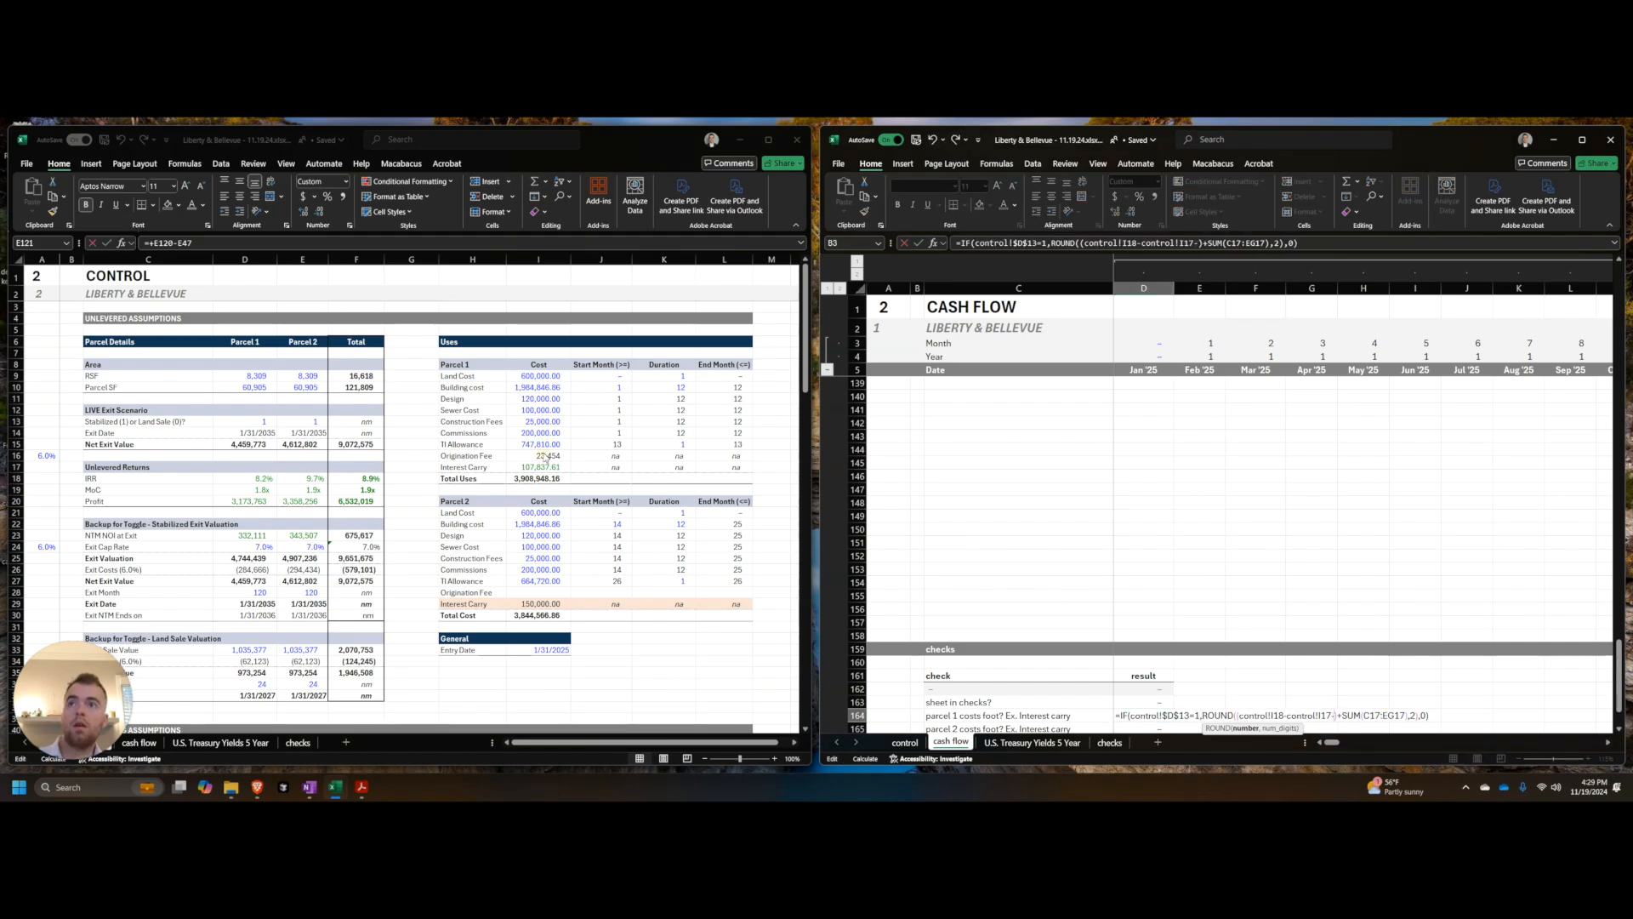
{"action": "key", "text": "Return"}
Step: Subtract Parcel 2's Origination Fee (control!I28) in the parcel 2 costs foot check formula
{"action": "key", "text": "F2"}
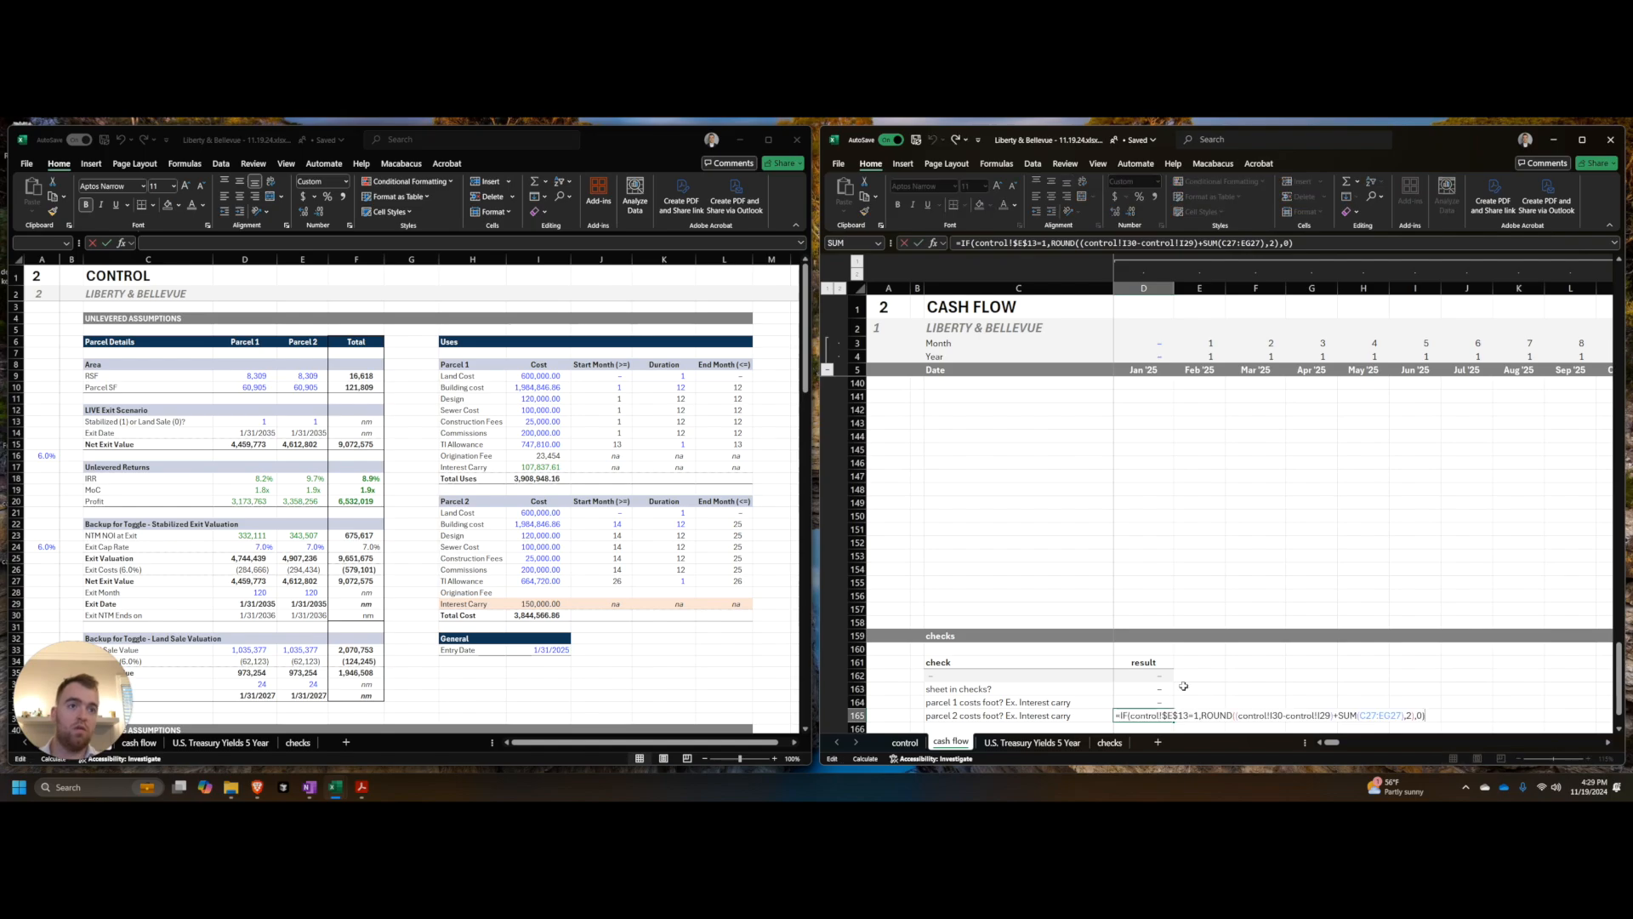
{"action": "left_click", "coordinate": [1330, 716]}
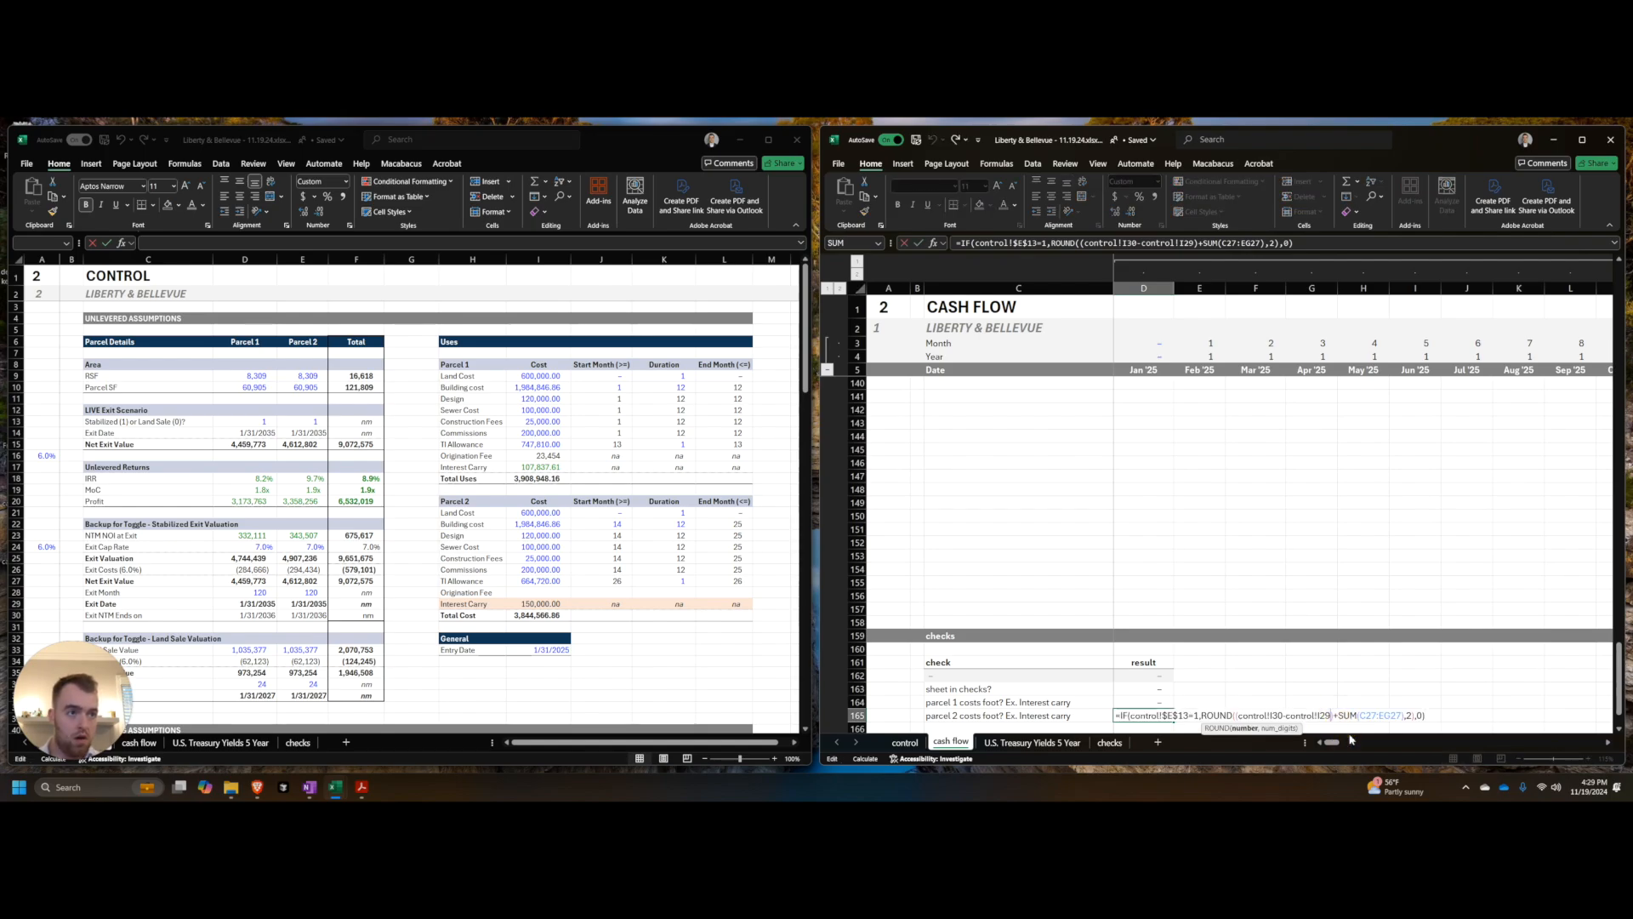
{"action": "type", "text": "-"}
{"action": "left_click", "coordinate": [649, 590]}
{"action": "left_click", "coordinate": [614, 580]}
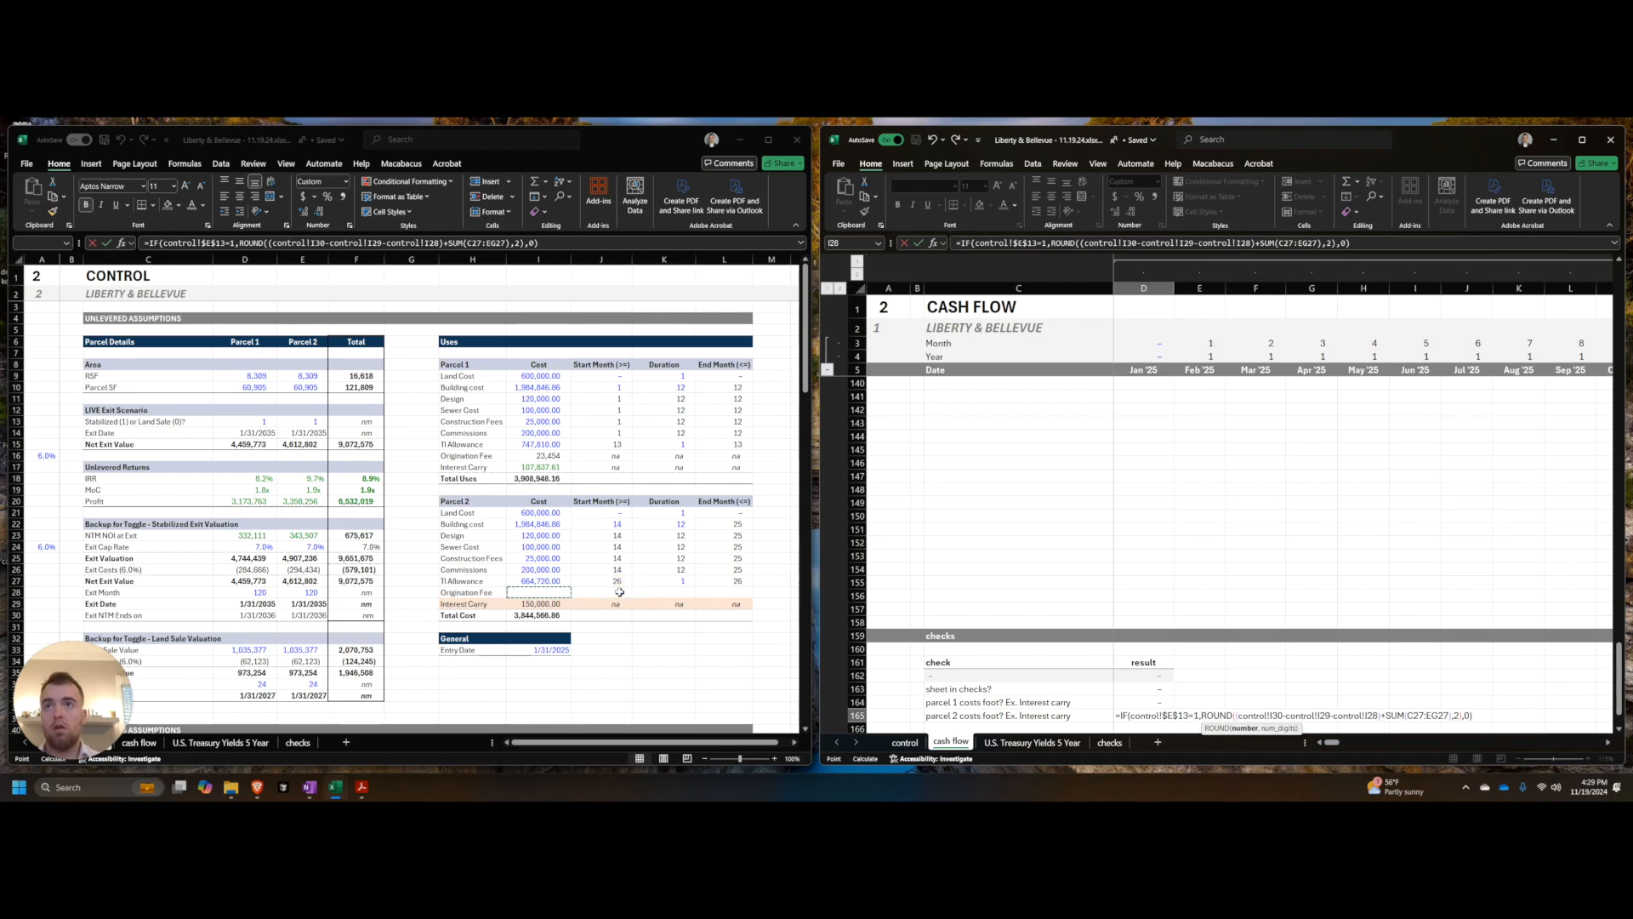
{"action": "key", "text": "Return"}
Step: Fill the start month, duration and end month of Parcel 2's Origination Fee with na, formatted in italics like the row below
{"action": "left_click", "coordinate": [618, 585]}
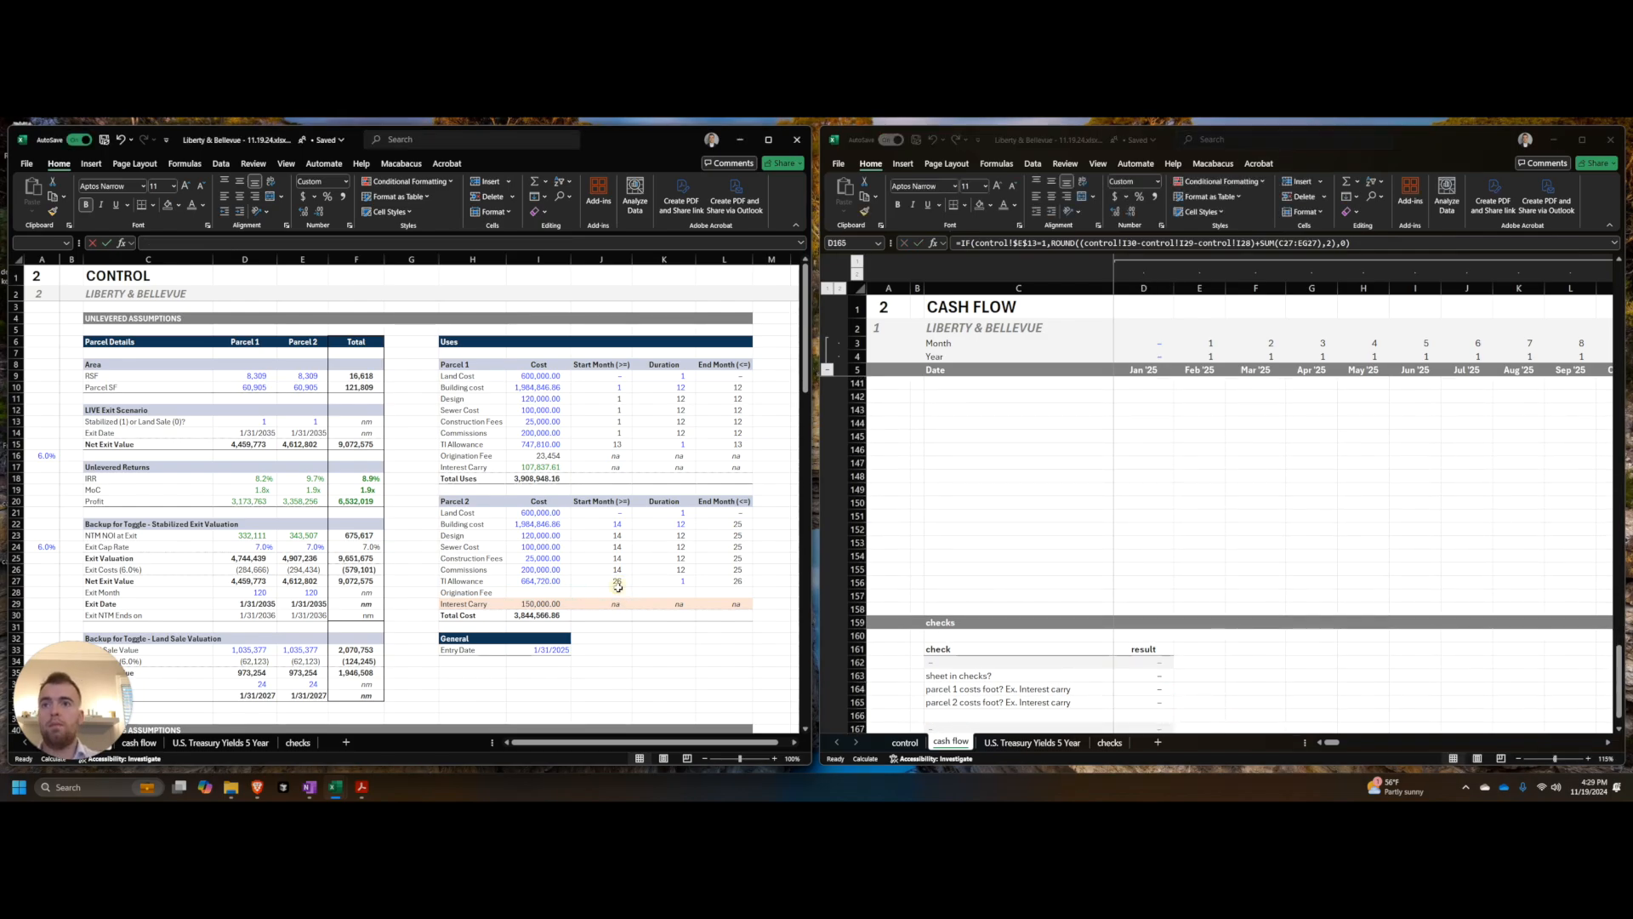
{"action": "left_click", "coordinate": [618, 603]}
{"action": "key", "text": "shift+Right"}
{"action": "key", "text": "Up"}
{"action": "key", "text": "shift+Right"}
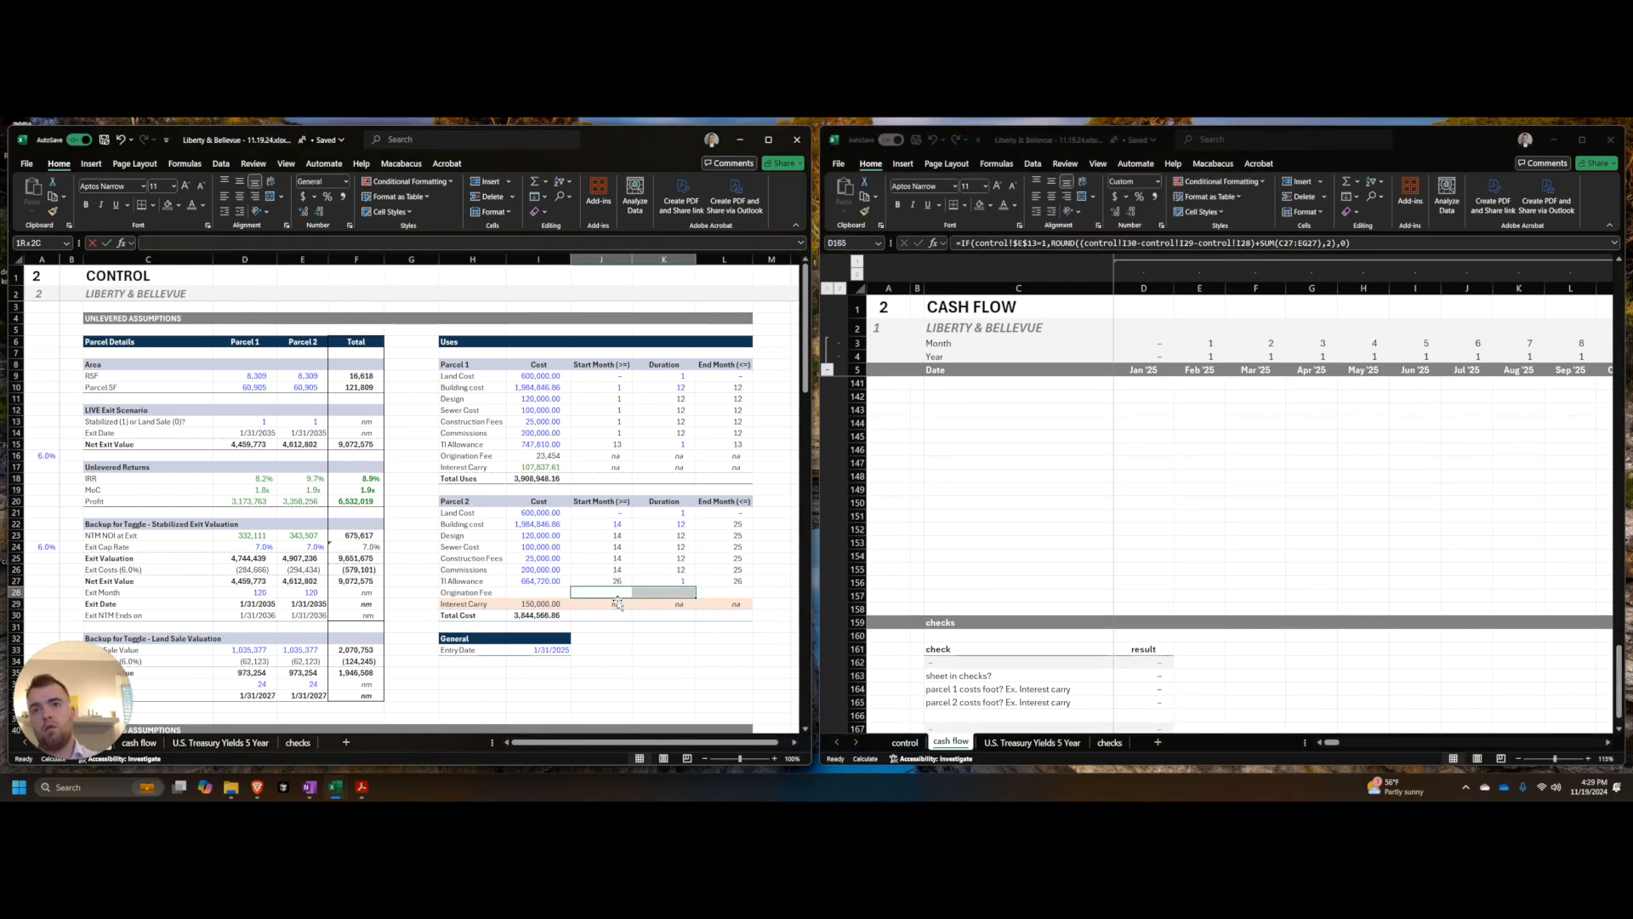
{"action": "key", "text": "shift+Right"}
{"action": "type", "text": "na"}
{"action": "key", "text": "ctrl+shift+Return"}
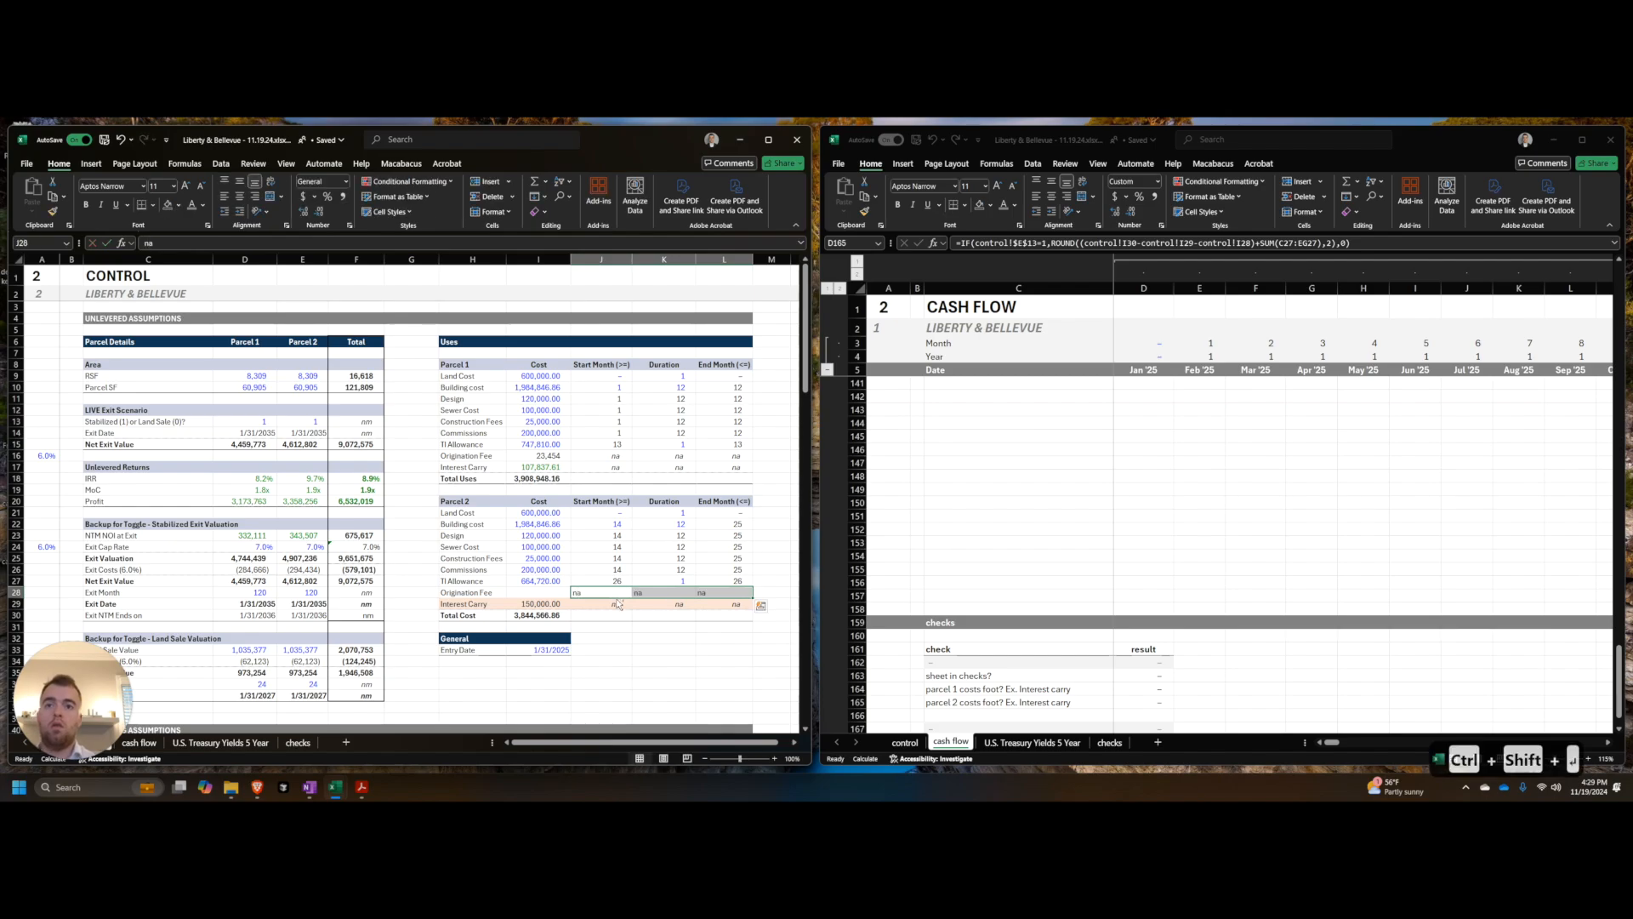
{"action": "key", "text": "ctrl+i"}
{"action": "key", "text": "ctrl+shift+1"}
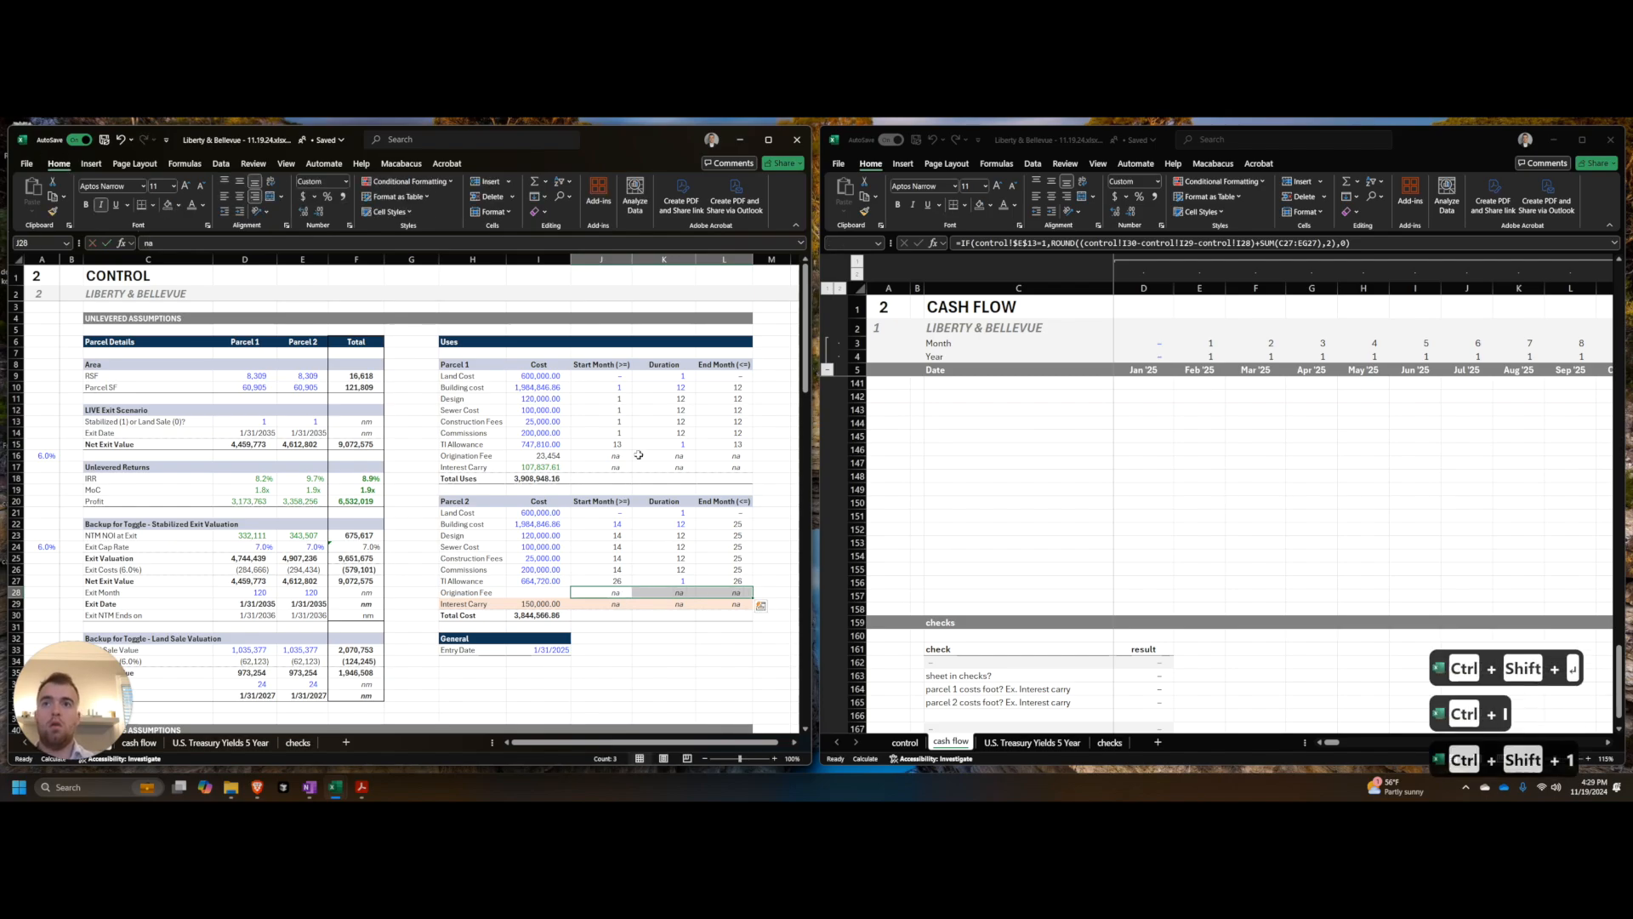
Step: Link Parcel 2's Origination Fee cost in the Uses table to its Origination Fee $ under Construction Debt
{"action": "left_click", "coordinate": [569, 456]}
{"action": "key", "text": "ctrl+["}
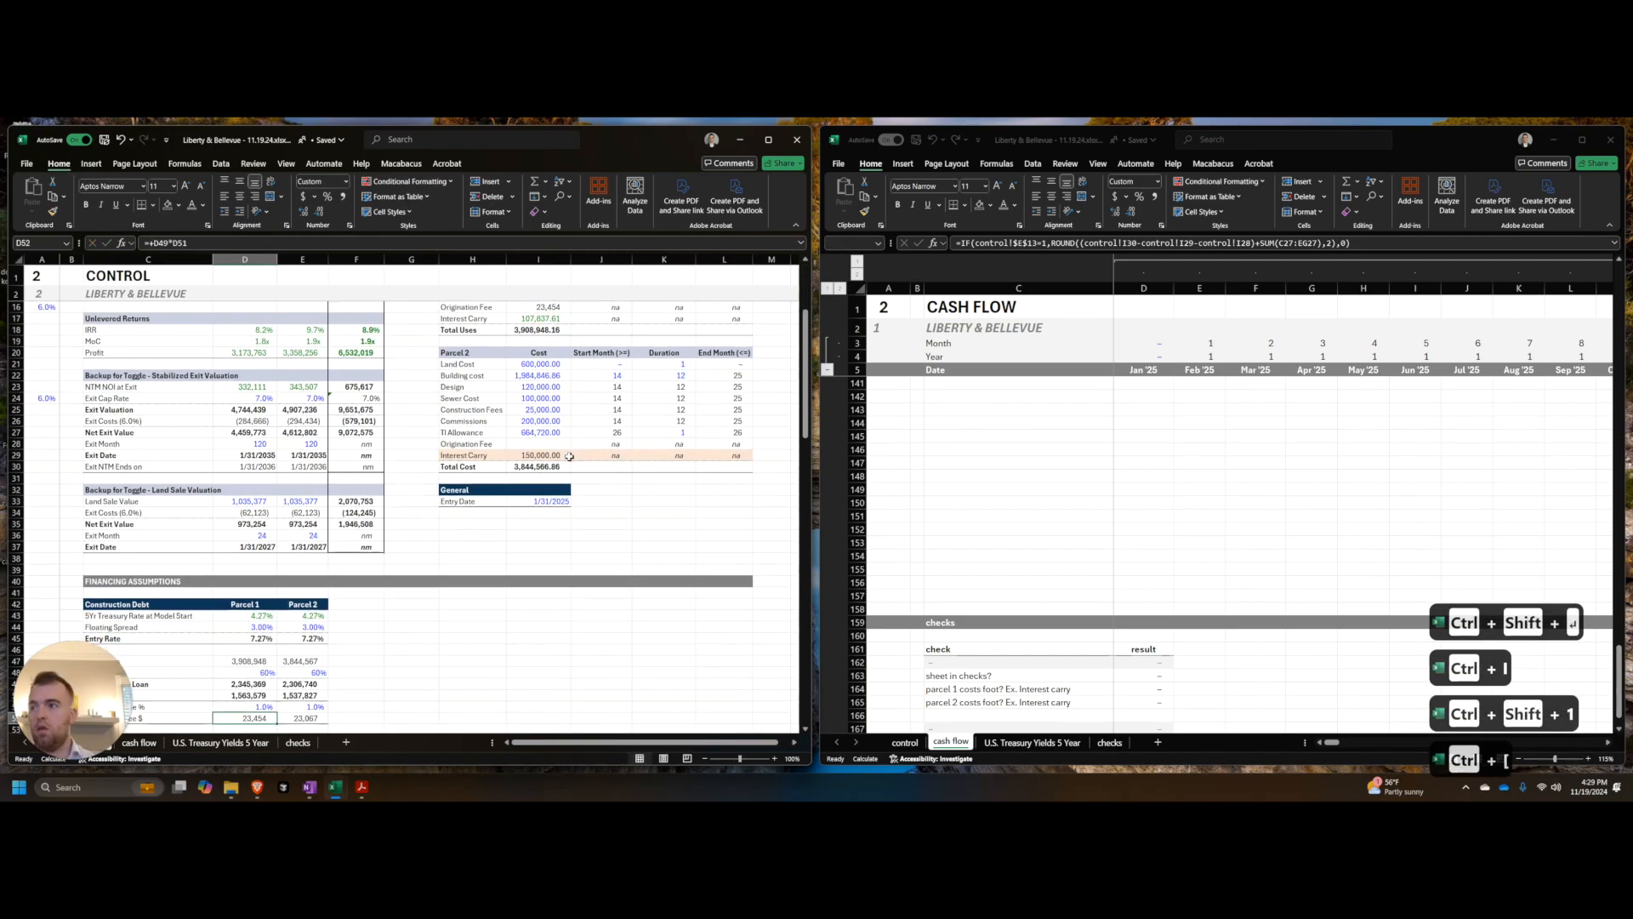
{"action": "key", "text": "Right"}
{"action": "key", "text": "ctrl+c"}
{"action": "left_click", "coordinate": [563, 443]}
{"action": "key", "text": "alt+e"}
{"action": "key", "text": "s"}
{"action": "key", "text": "v"}
{"action": "key", "text": "Return"}
{"action": "key", "text": "Return"}
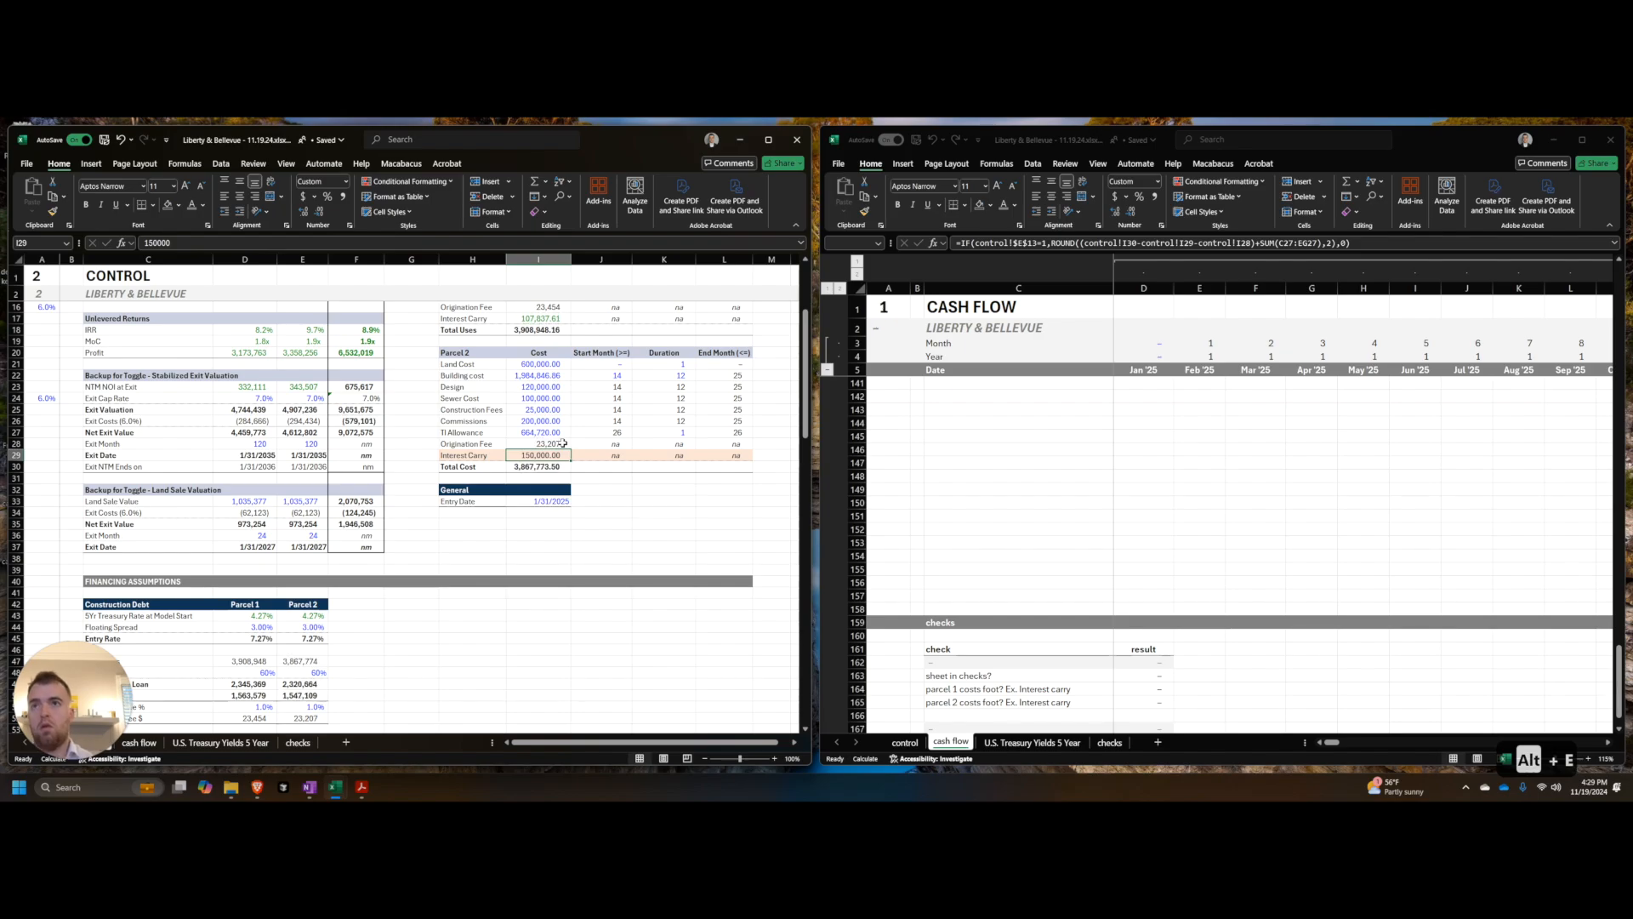
Step: Examine Parcel 2's Construction Loan formula on the control sheet and the construction loan schedule on the cash flow sheet
{"action": "scroll", "coordinate": [490, 559], "scroll_direction": "down", "scroll_amount": 3}
{"action": "left_click", "coordinate": [329, 582]}
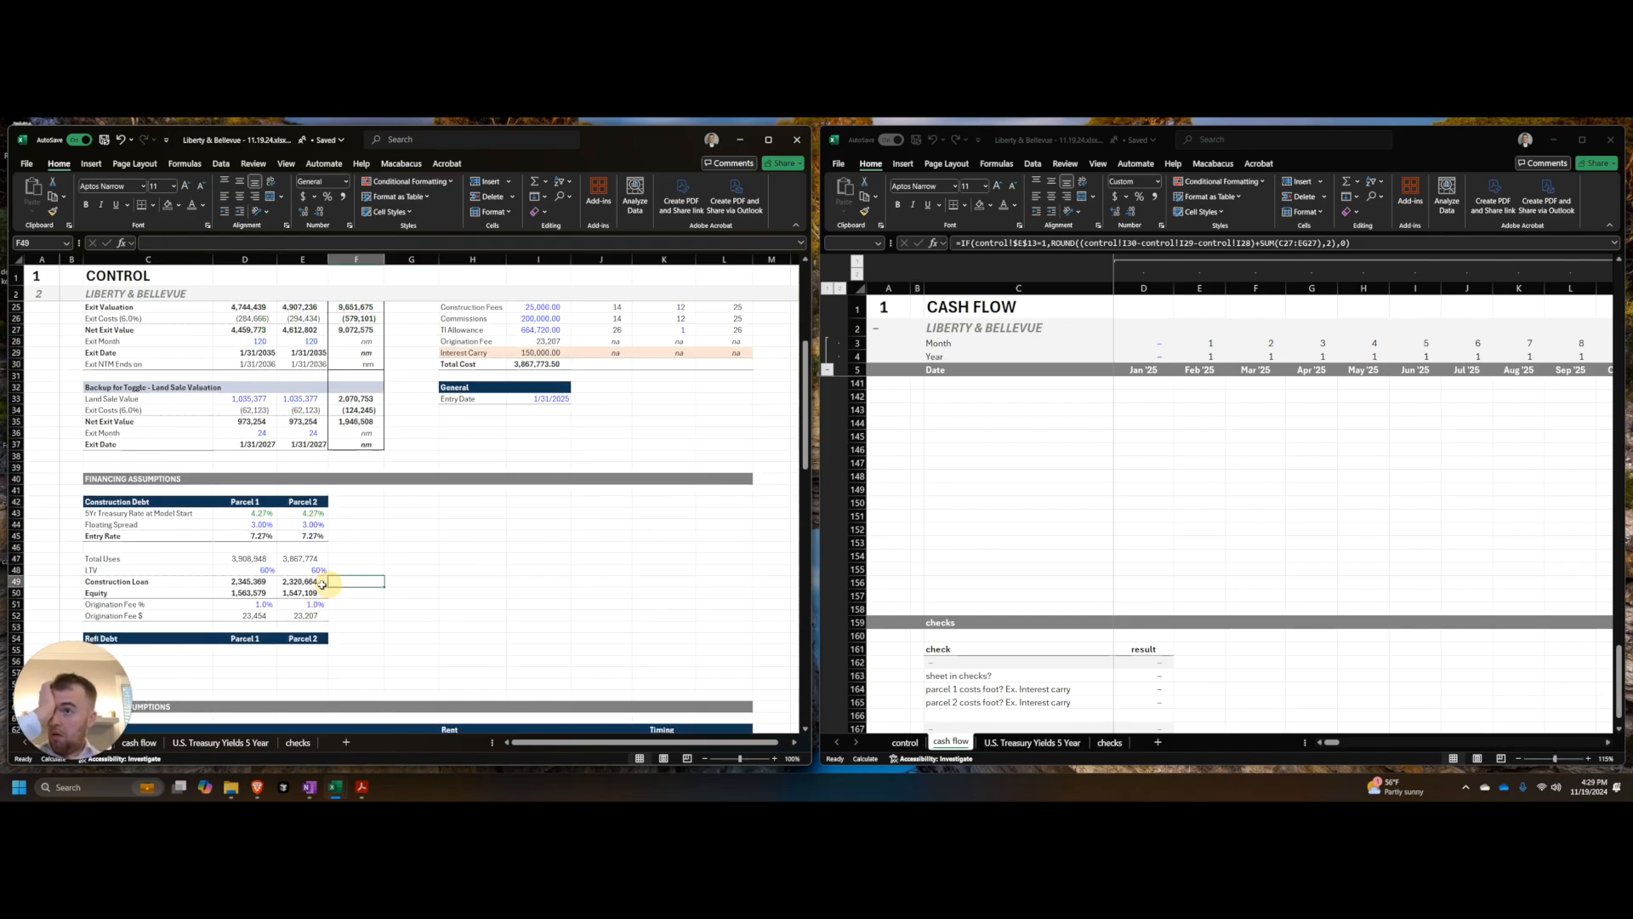
{"action": "left_click", "coordinate": [305, 582]}
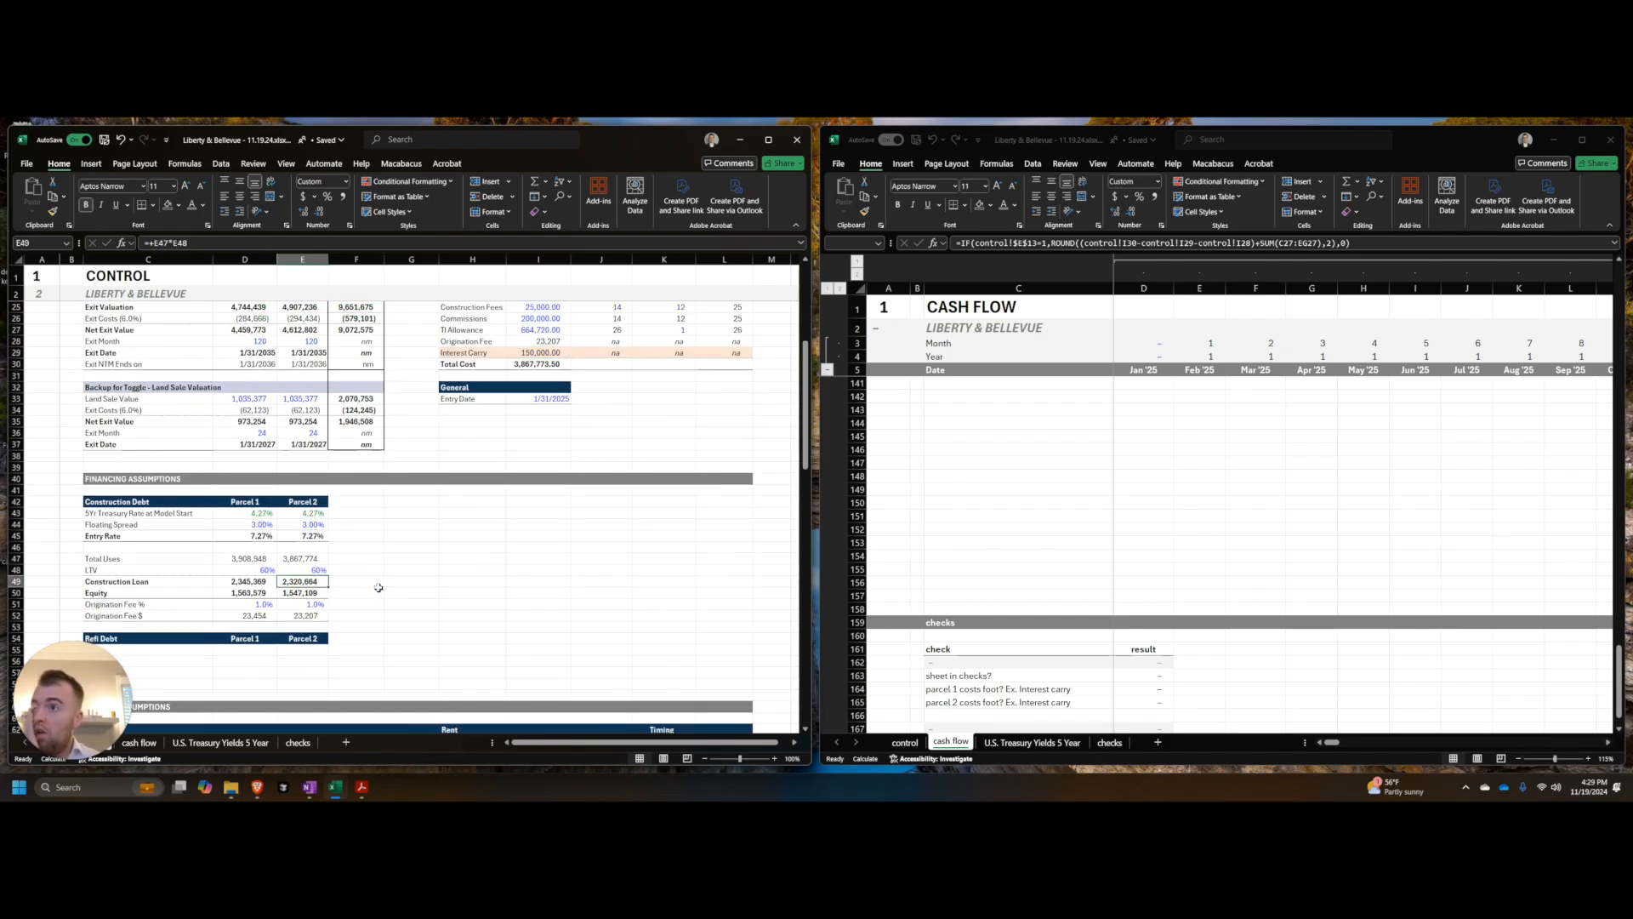
{"action": "left_click", "coordinate": [1003, 535]}
{"action": "scroll", "coordinate": [1028, 540], "scroll_direction": "up", "scroll_amount": 14}
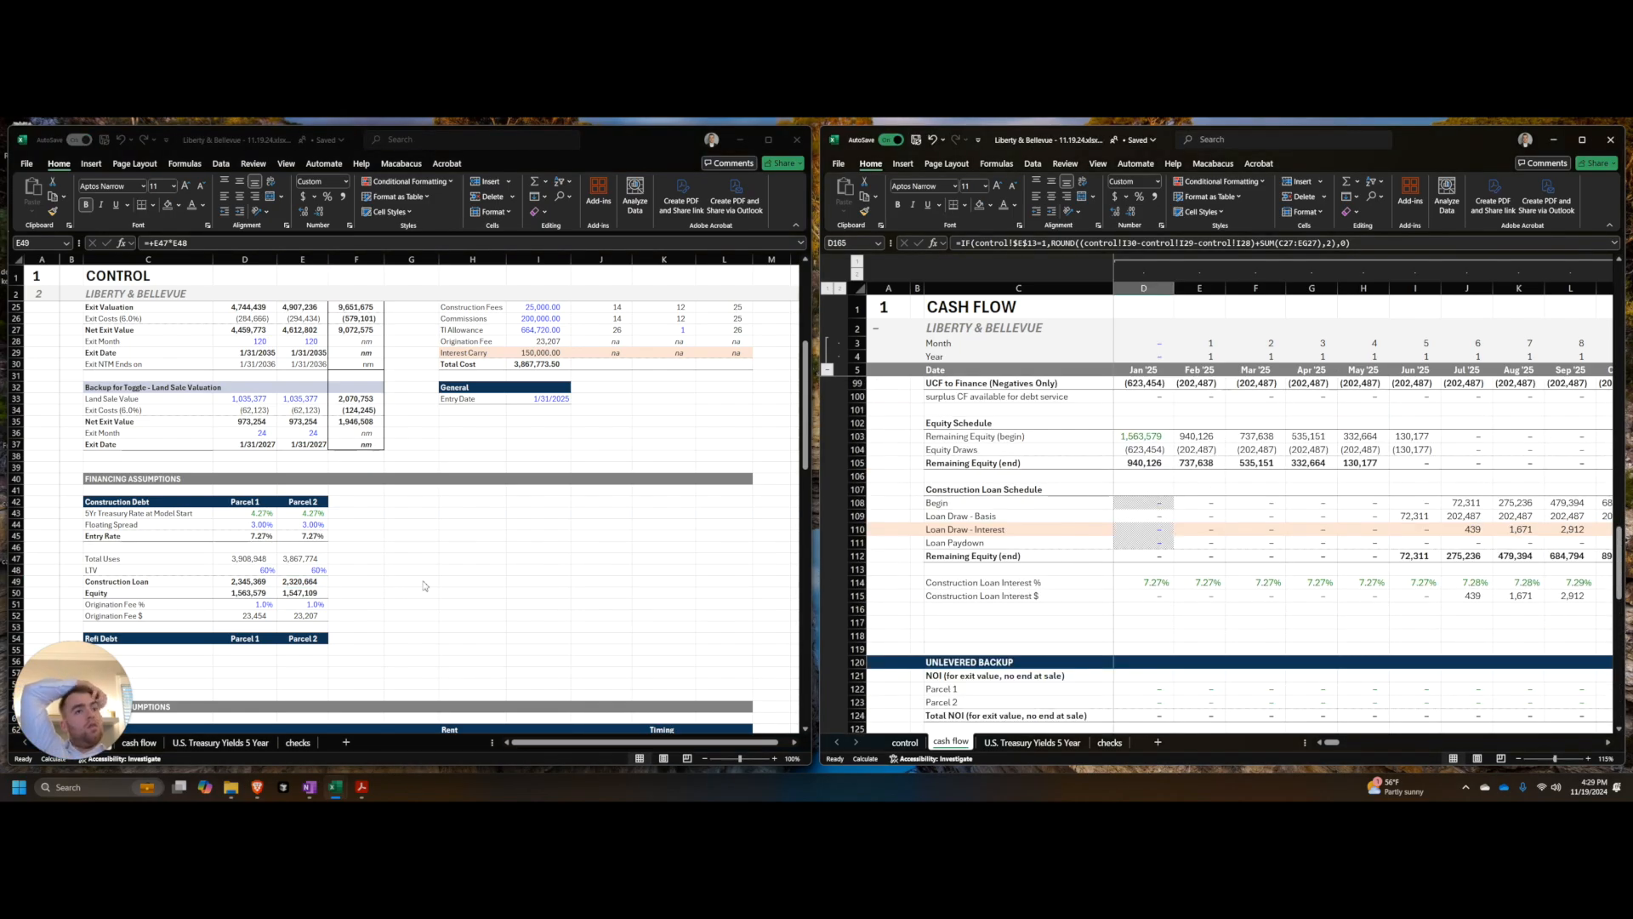
Step: Examine the parcel 2 total uses and construction loan size checks below the assumptions on the control sheet
{"action": "scroll", "coordinate": [490, 588], "scroll_direction": "up", "scroll_amount": 1}
{"action": "left_click", "coordinate": [1070, 556]}
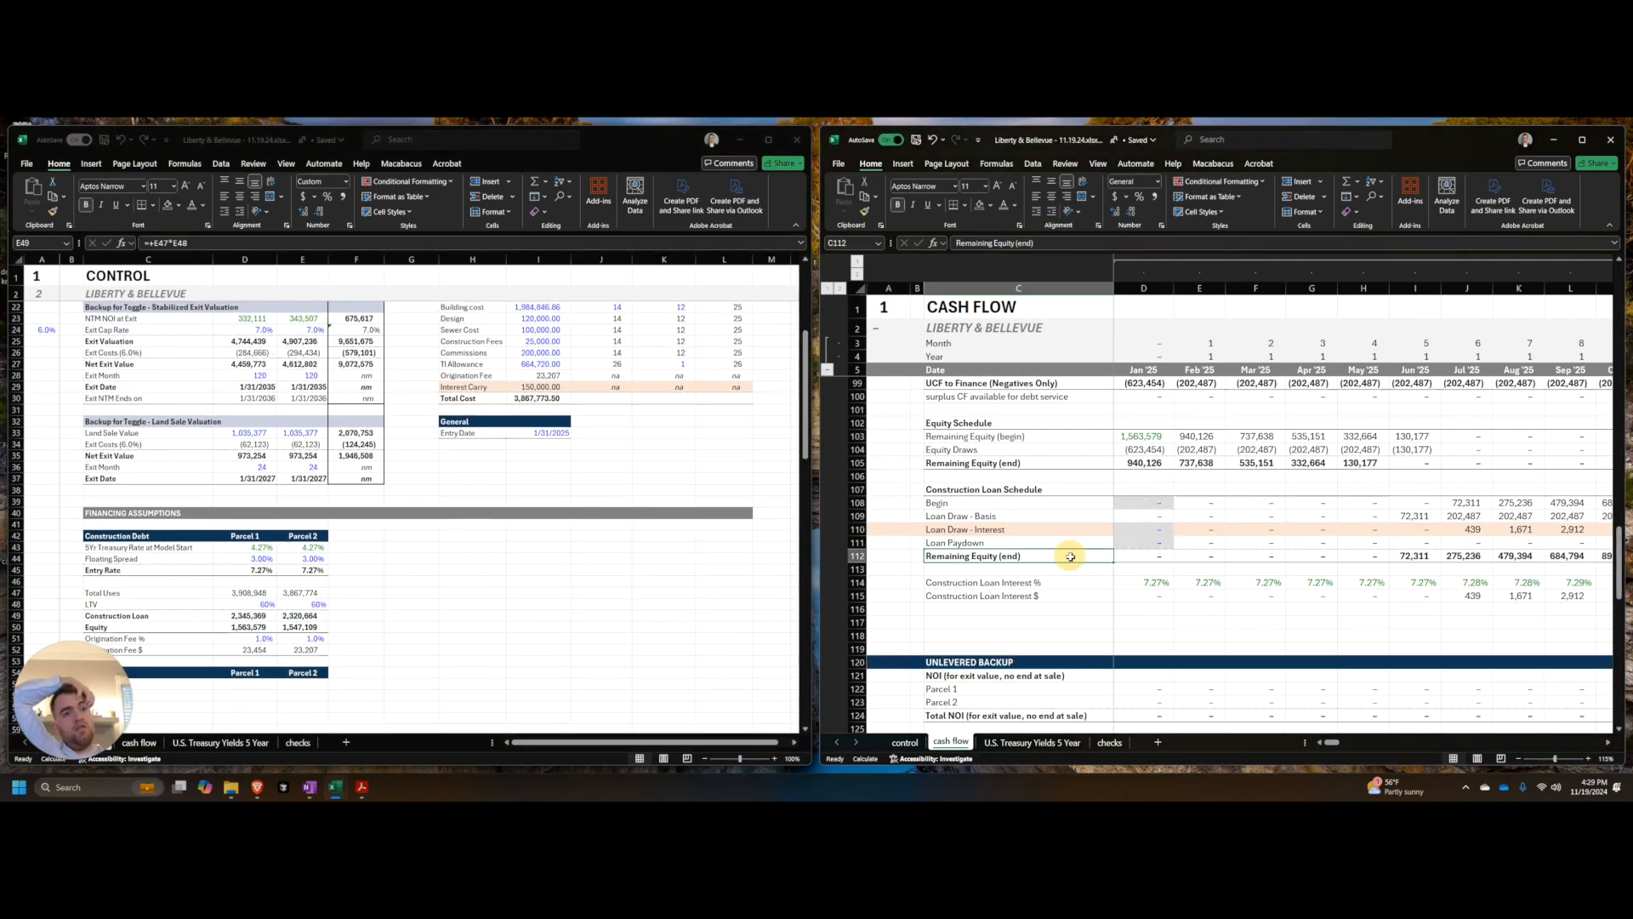
{"action": "scroll", "coordinate": [583, 609], "scroll_direction": "down", "scroll_amount": 20}
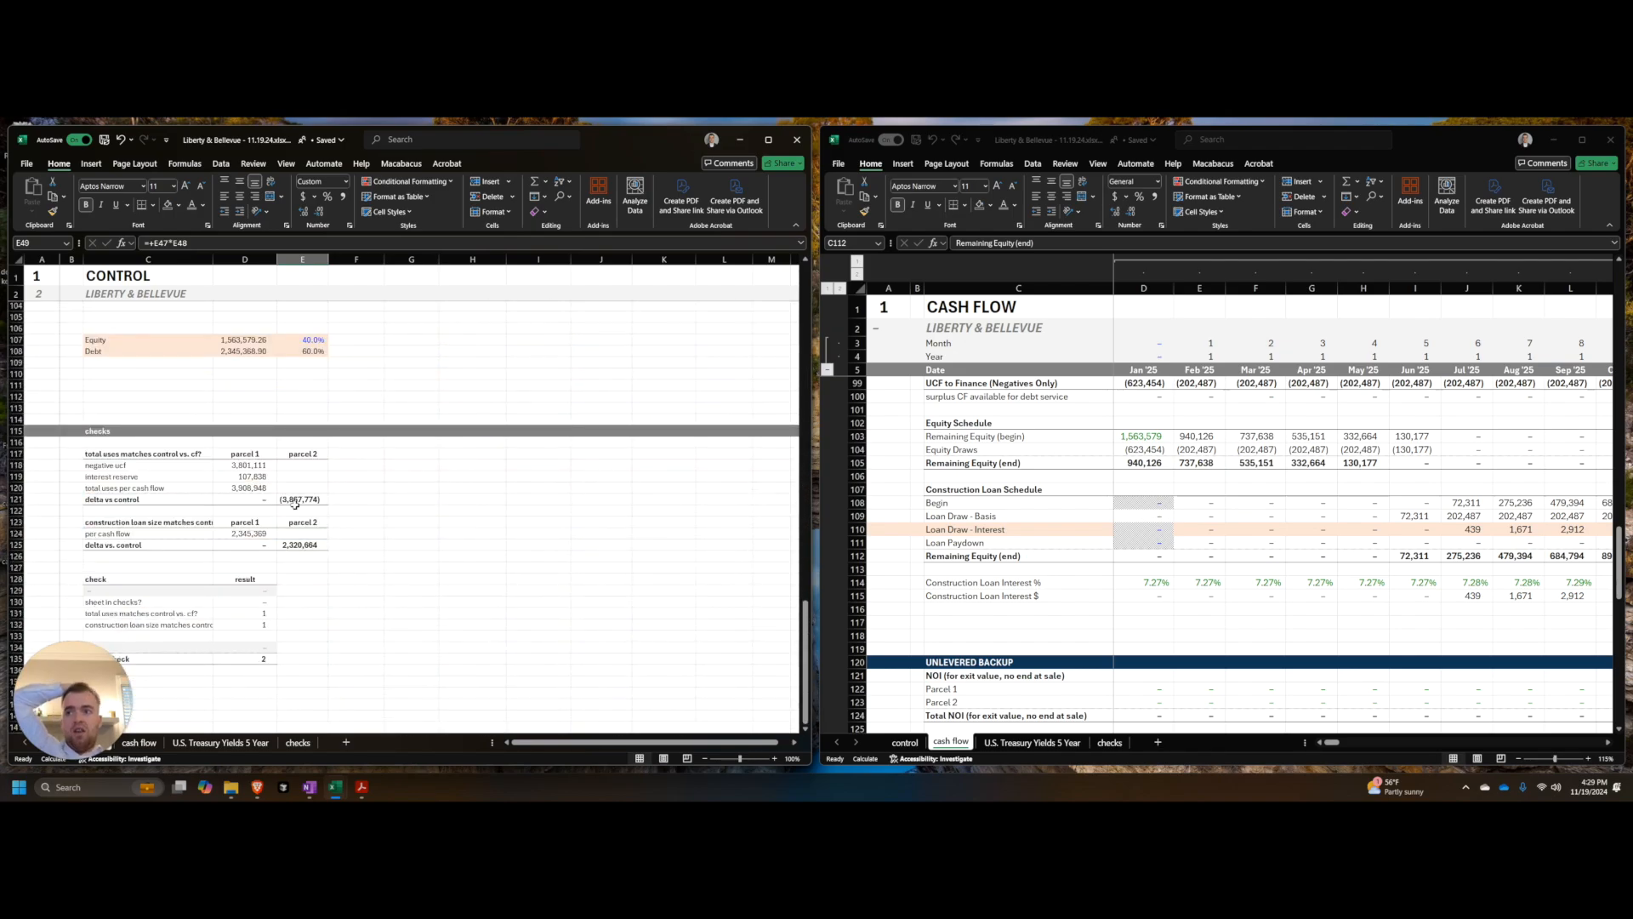
{"action": "left_click_drag", "start_coordinate": [307, 455], "coordinate": [302, 546]}
{"action": "left_click", "coordinate": [44, 276]}
{"action": "left_click", "coordinate": [442, 443]}
{"action": "scroll", "coordinate": [495, 516], "scroll_direction": "up", "scroll_amount": 20}
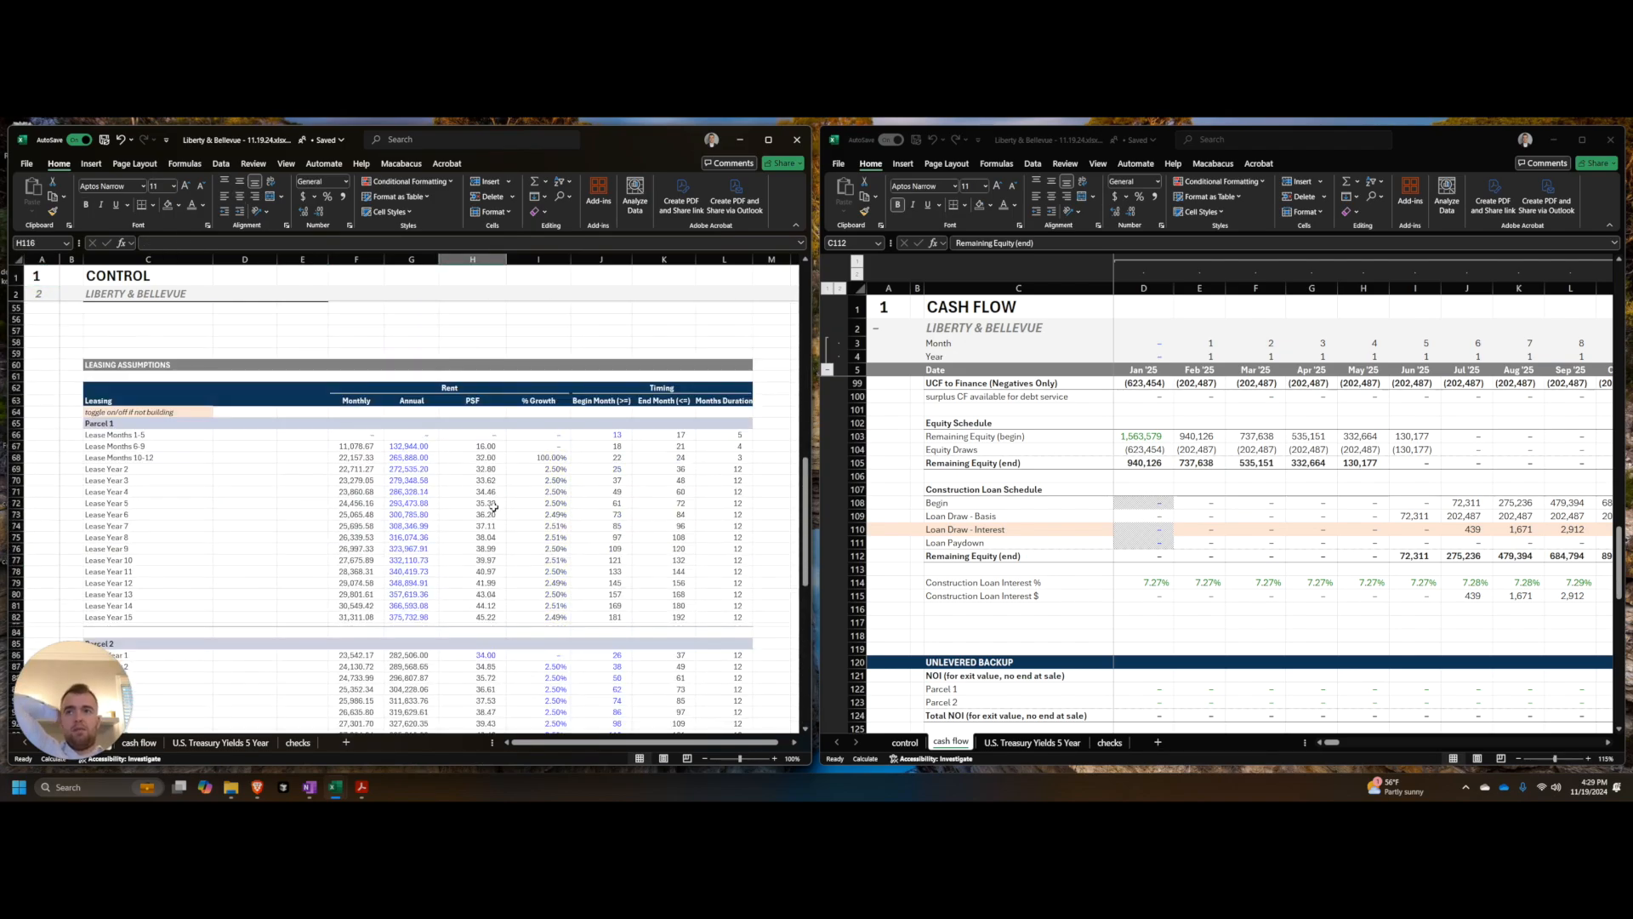
Step: Delete the rows holding the standalone Equity and Debt split between the leasing assumptions and the checks, and save the workbook
{"action": "scroll", "coordinate": [495, 517], "scroll_direction": "down", "scroll_amount": 14}
{"action": "left_click_drag", "start_coordinate": [144, 557], "coordinate": [160, 606]}
{"action": "scroll", "coordinate": [387, 513], "scroll_direction": "up", "scroll_amount": 16}
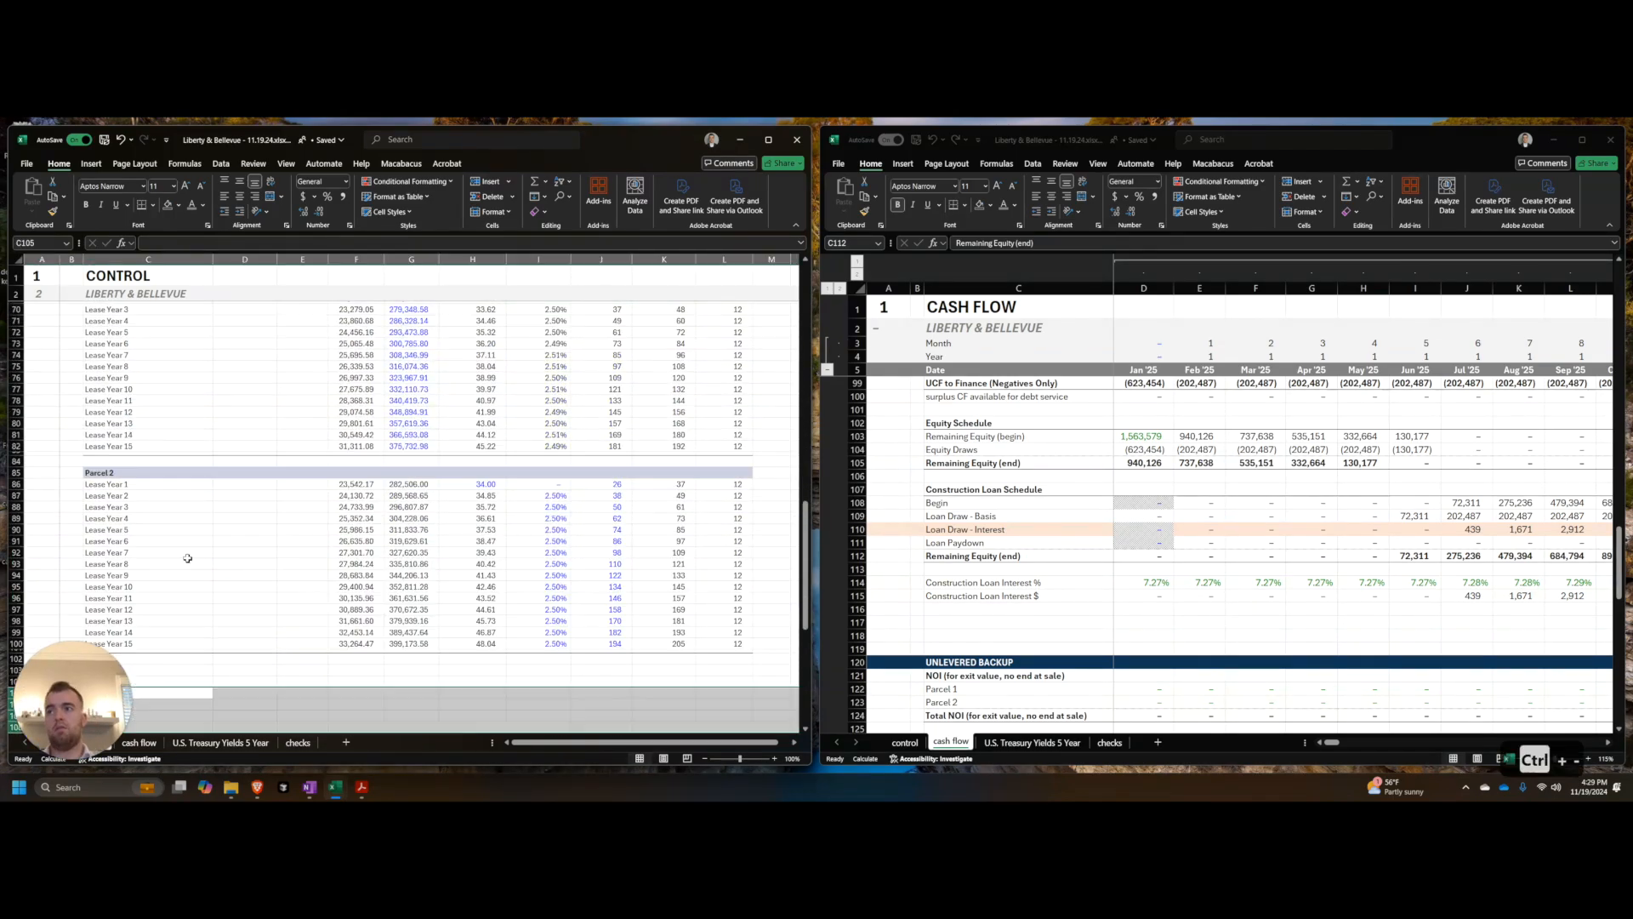
{"action": "left_click", "coordinate": [387, 513]}
{"action": "key", "text": "ctrl+s"}
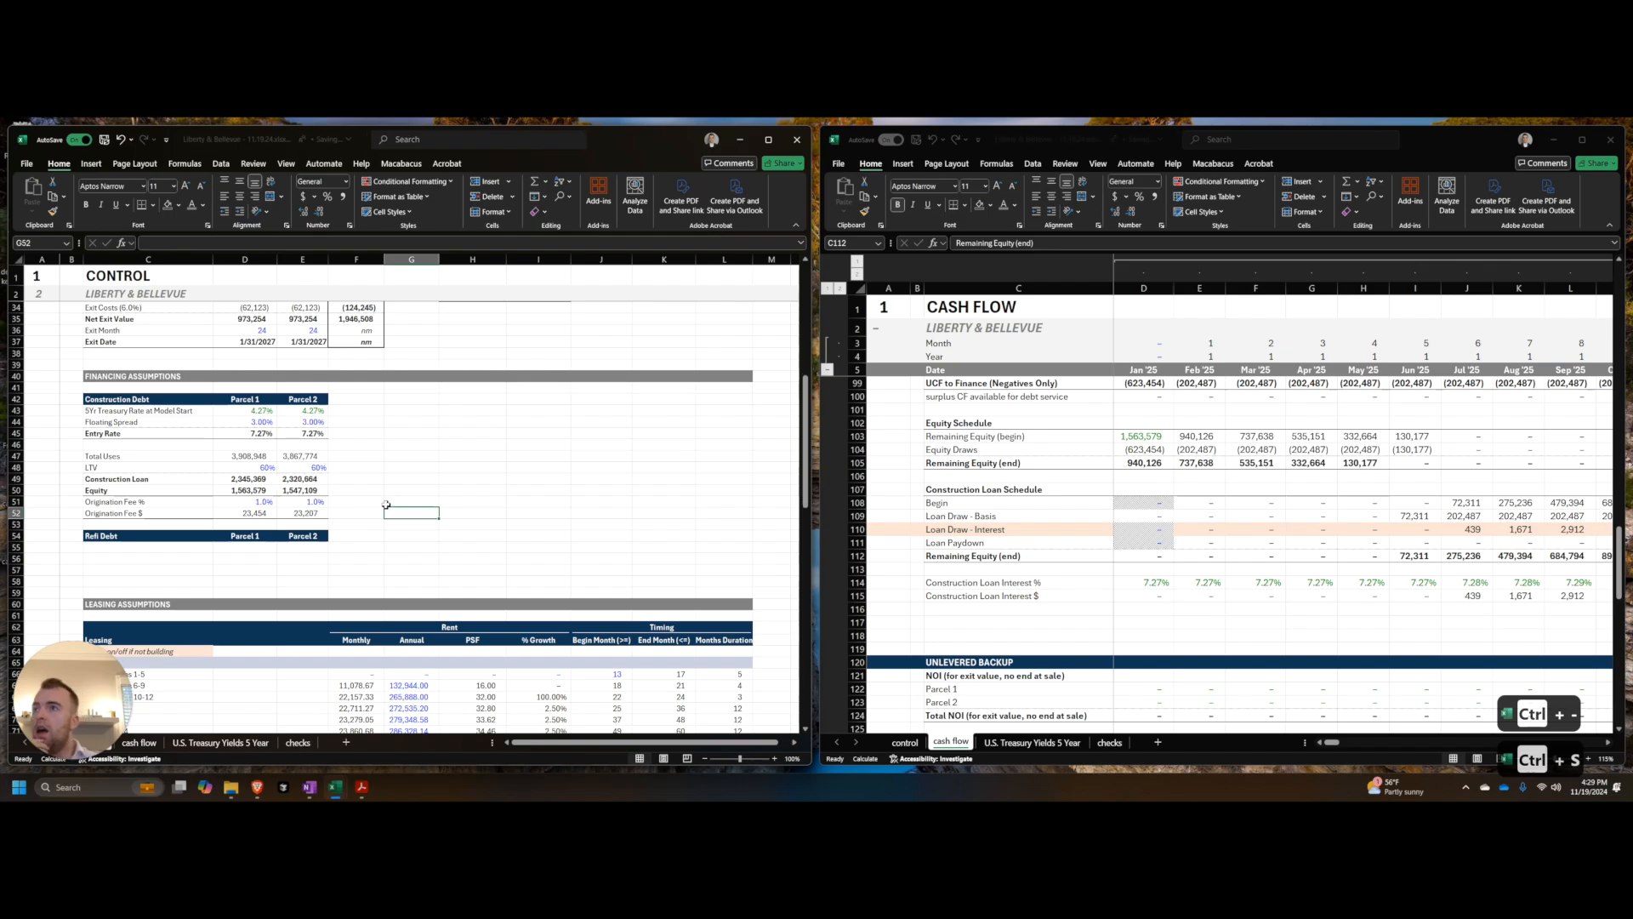
Step: Insert two rows above the Refi Debt header and label the new row 54 Construction Loan Paydown Month
{"action": "left_click", "coordinate": [388, 477]}
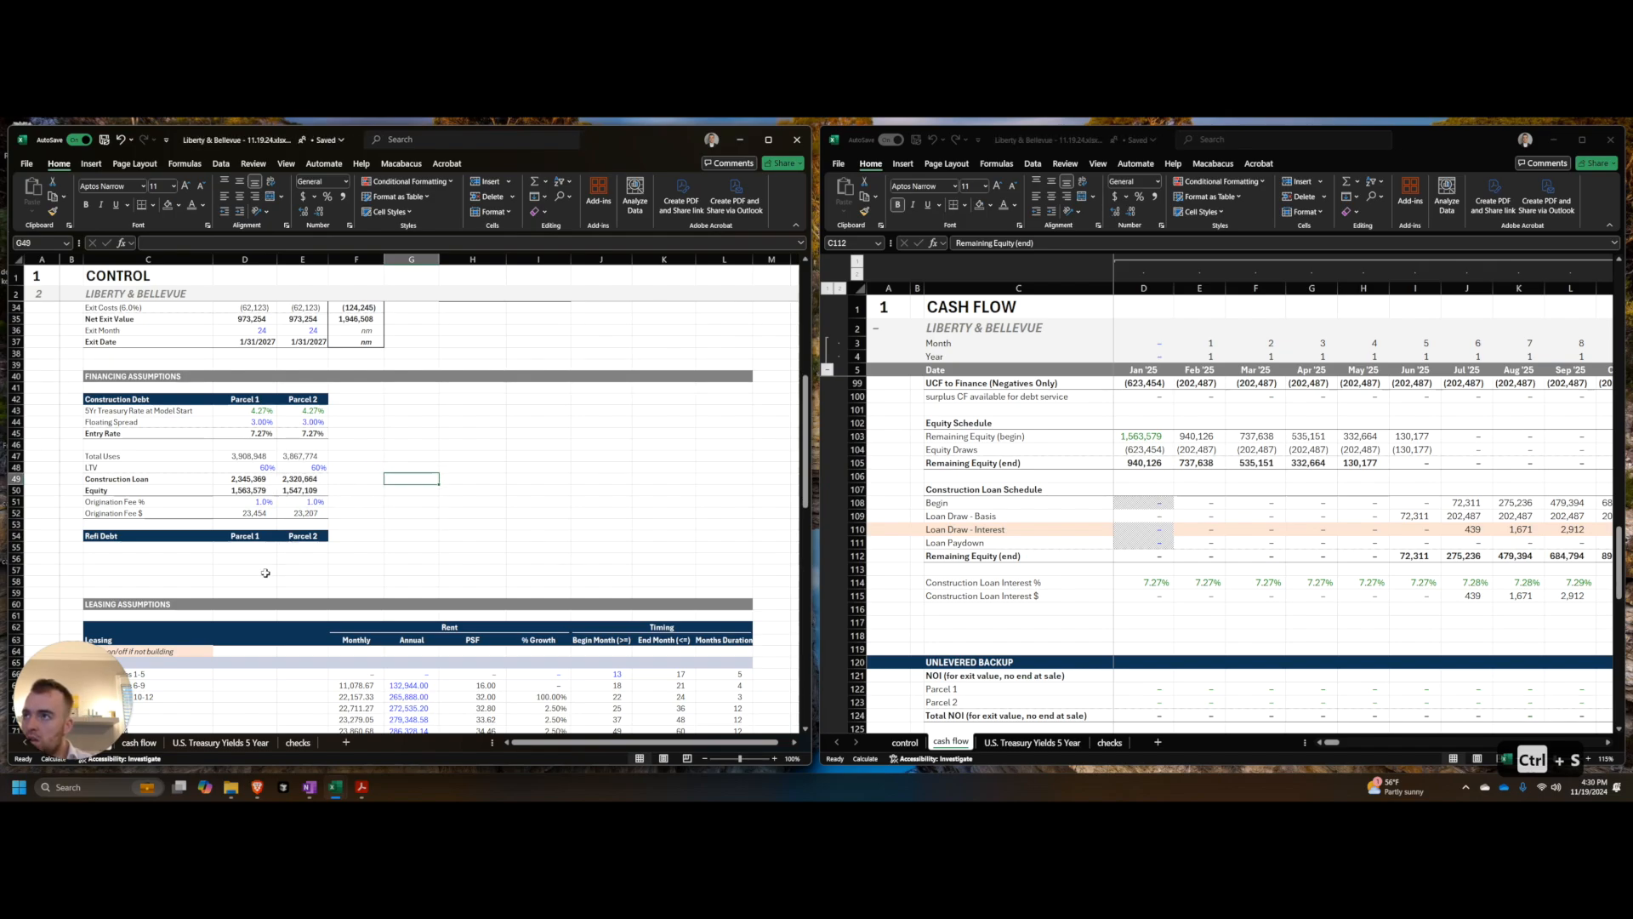
{"action": "left_click", "coordinate": [183, 534]}
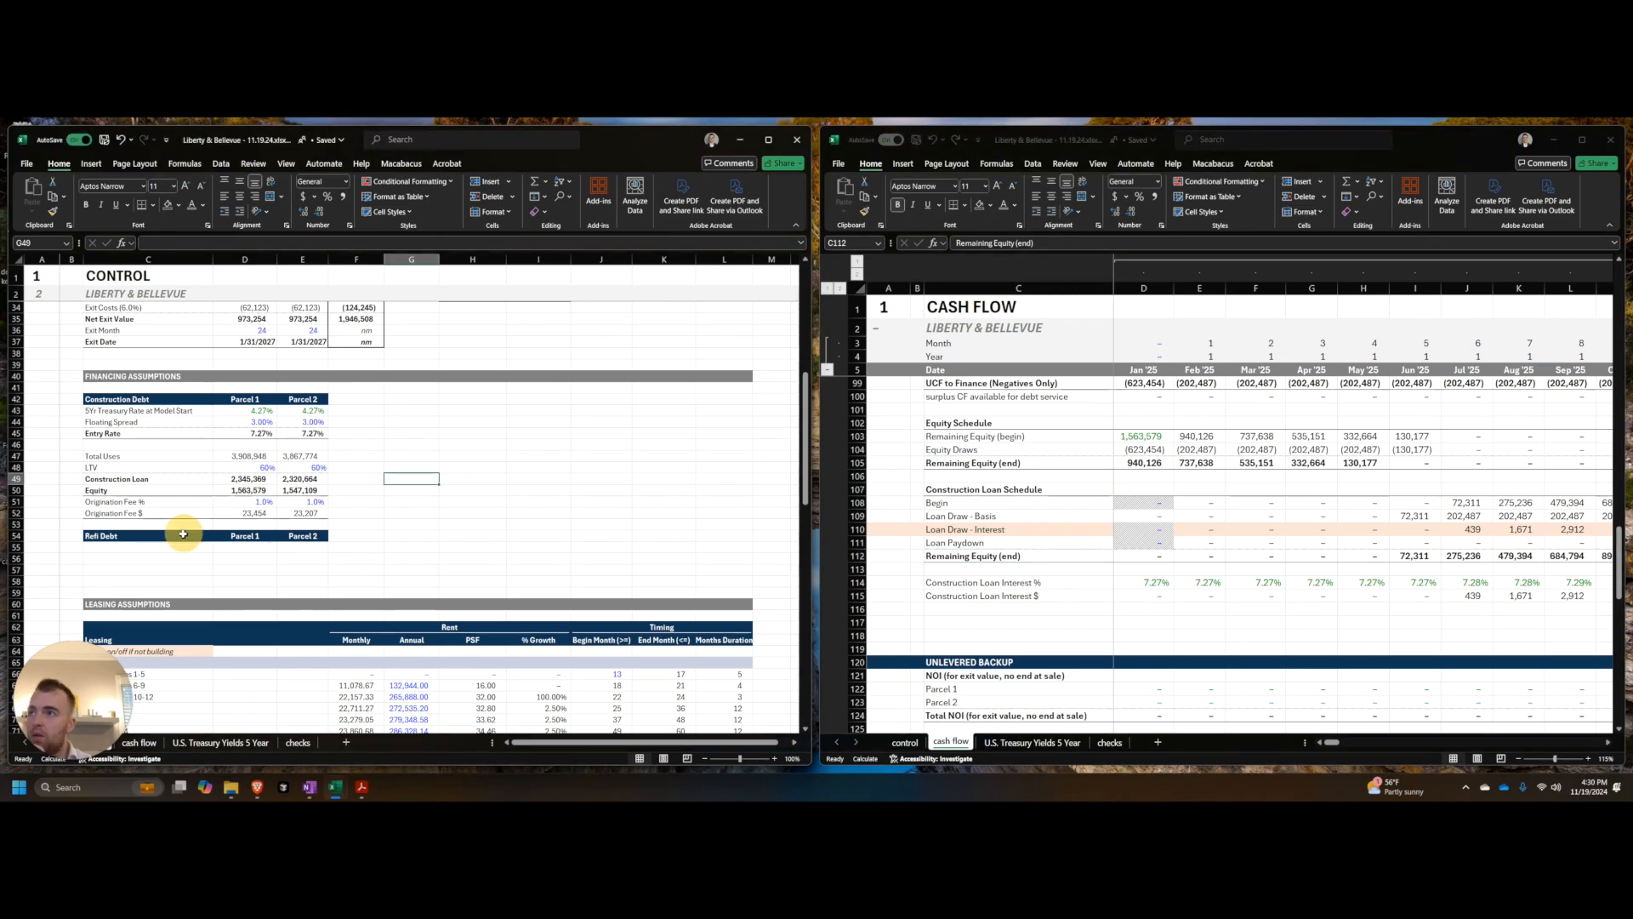
{"action": "key", "text": "shift+space"}
{"action": "key", "text": "ctrl+shift+equal"}
{"action": "key", "text": "ctrl+shift+equal"}
{"action": "left_click", "coordinate": [183, 534]}
{"action": "type", "text": "Construction Loan Paydo"}
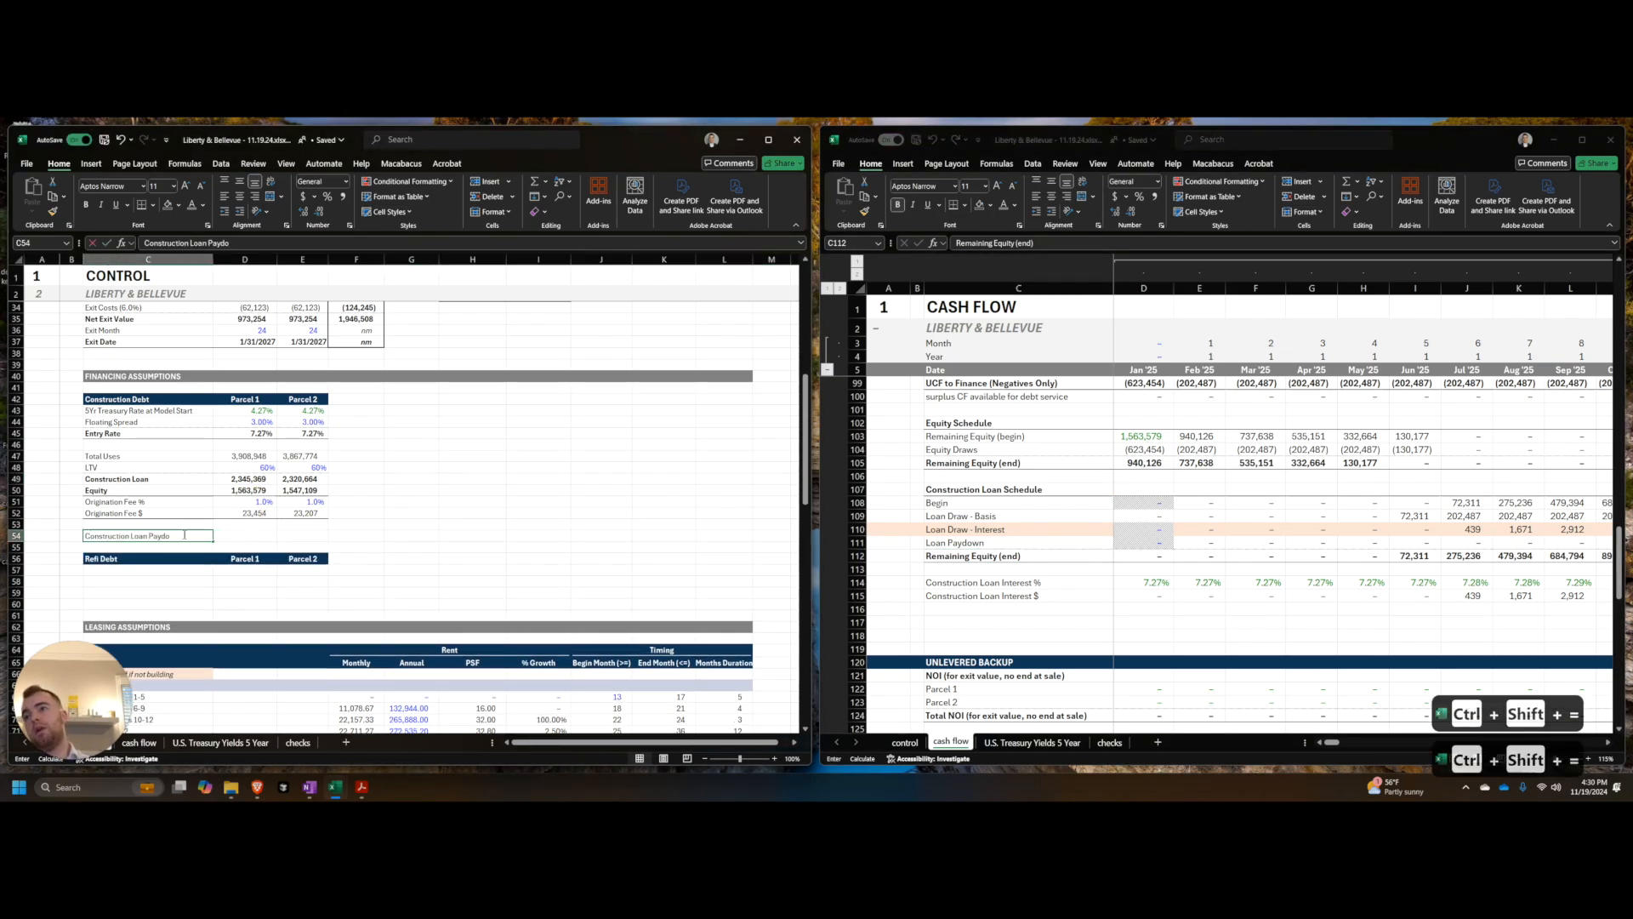
{"action": "key", "text": "Tab"}
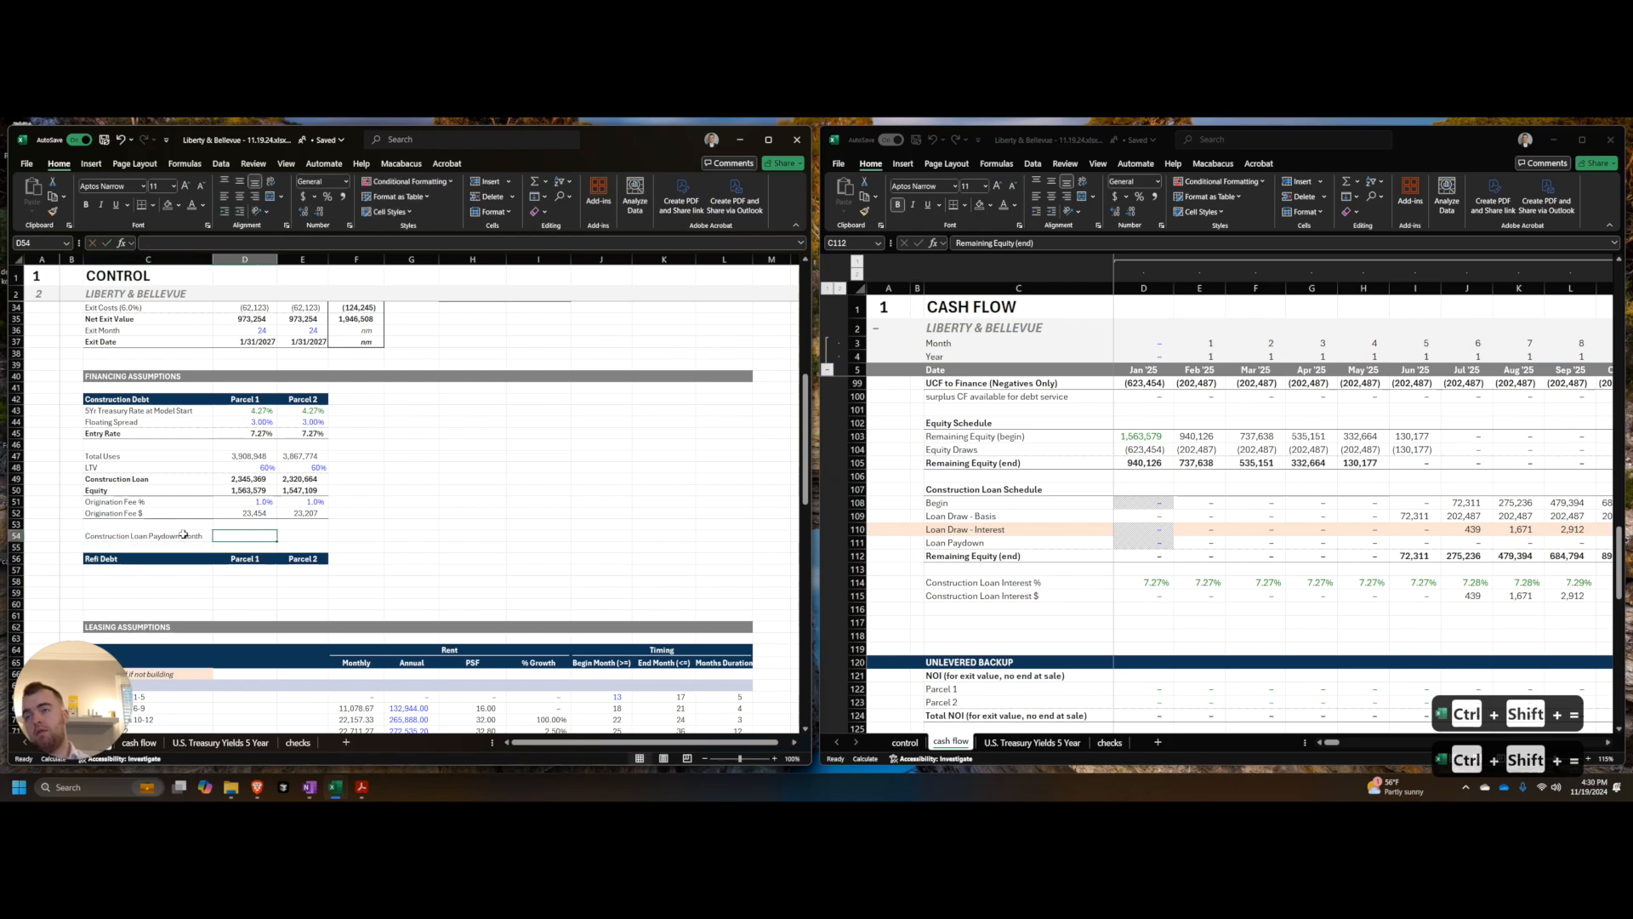
Step: Link Parcel 1's Construction Loan Paydown Month to the end month of its Lease Months 10-12 row with =$K$70
{"action": "key", "text": "shift+Right"}
{"action": "key", "text": "shift+Right"}
{"action": "key", "text": "shift+Left"}
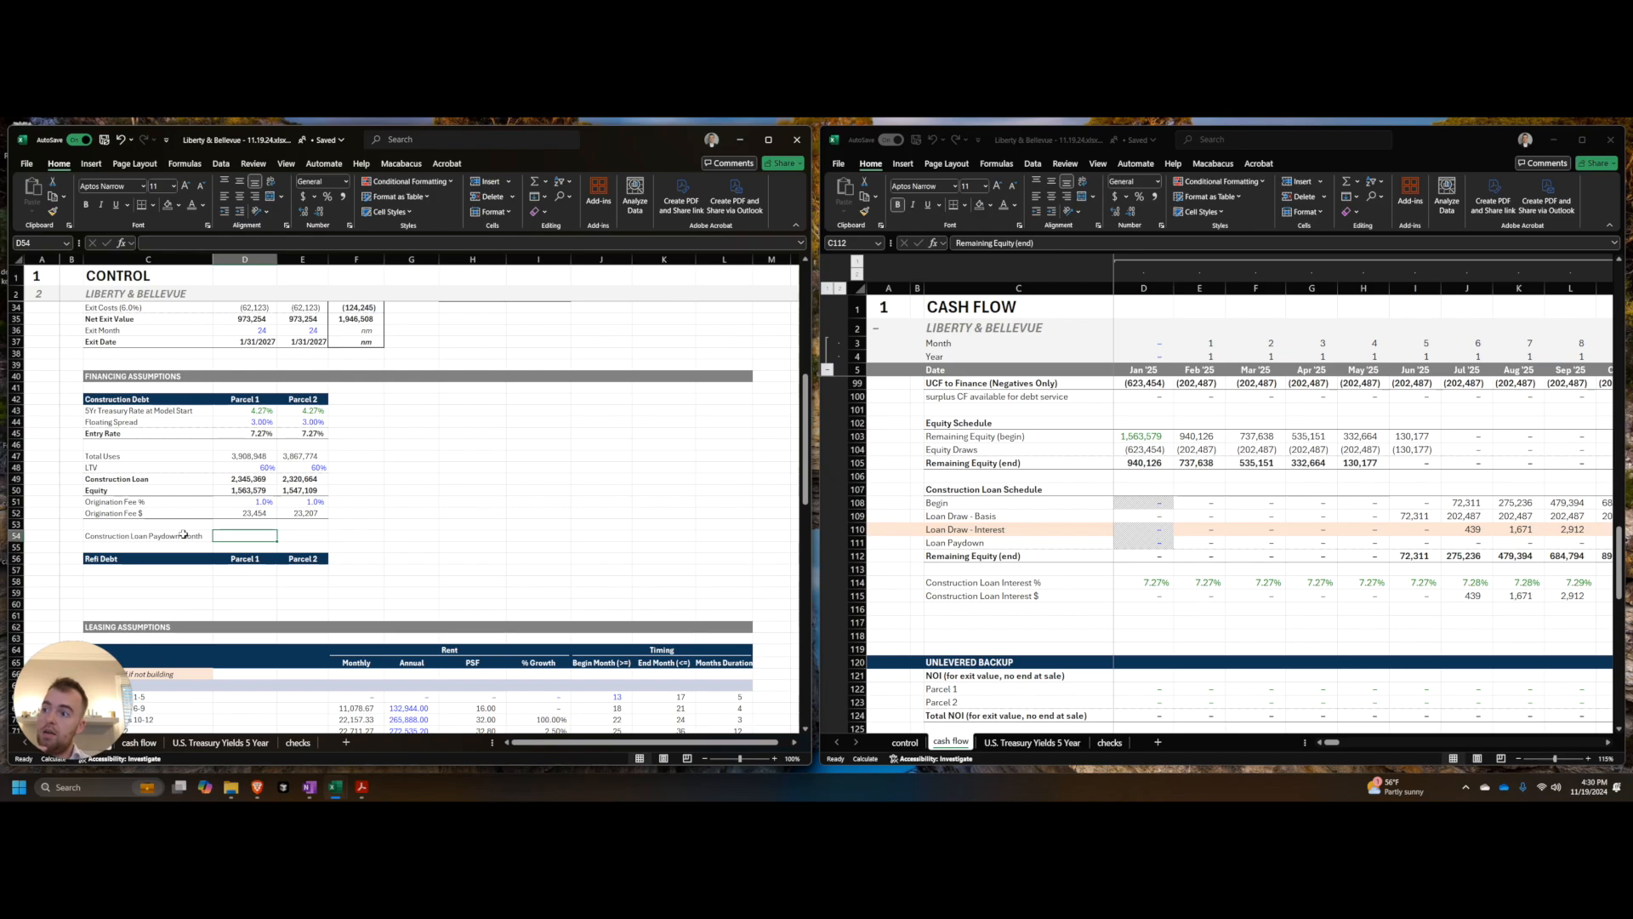
{"action": "type", "text": "="}
{"action": "scroll", "coordinate": [280, 509], "scroll_direction": "up", "scroll_amount": 5}
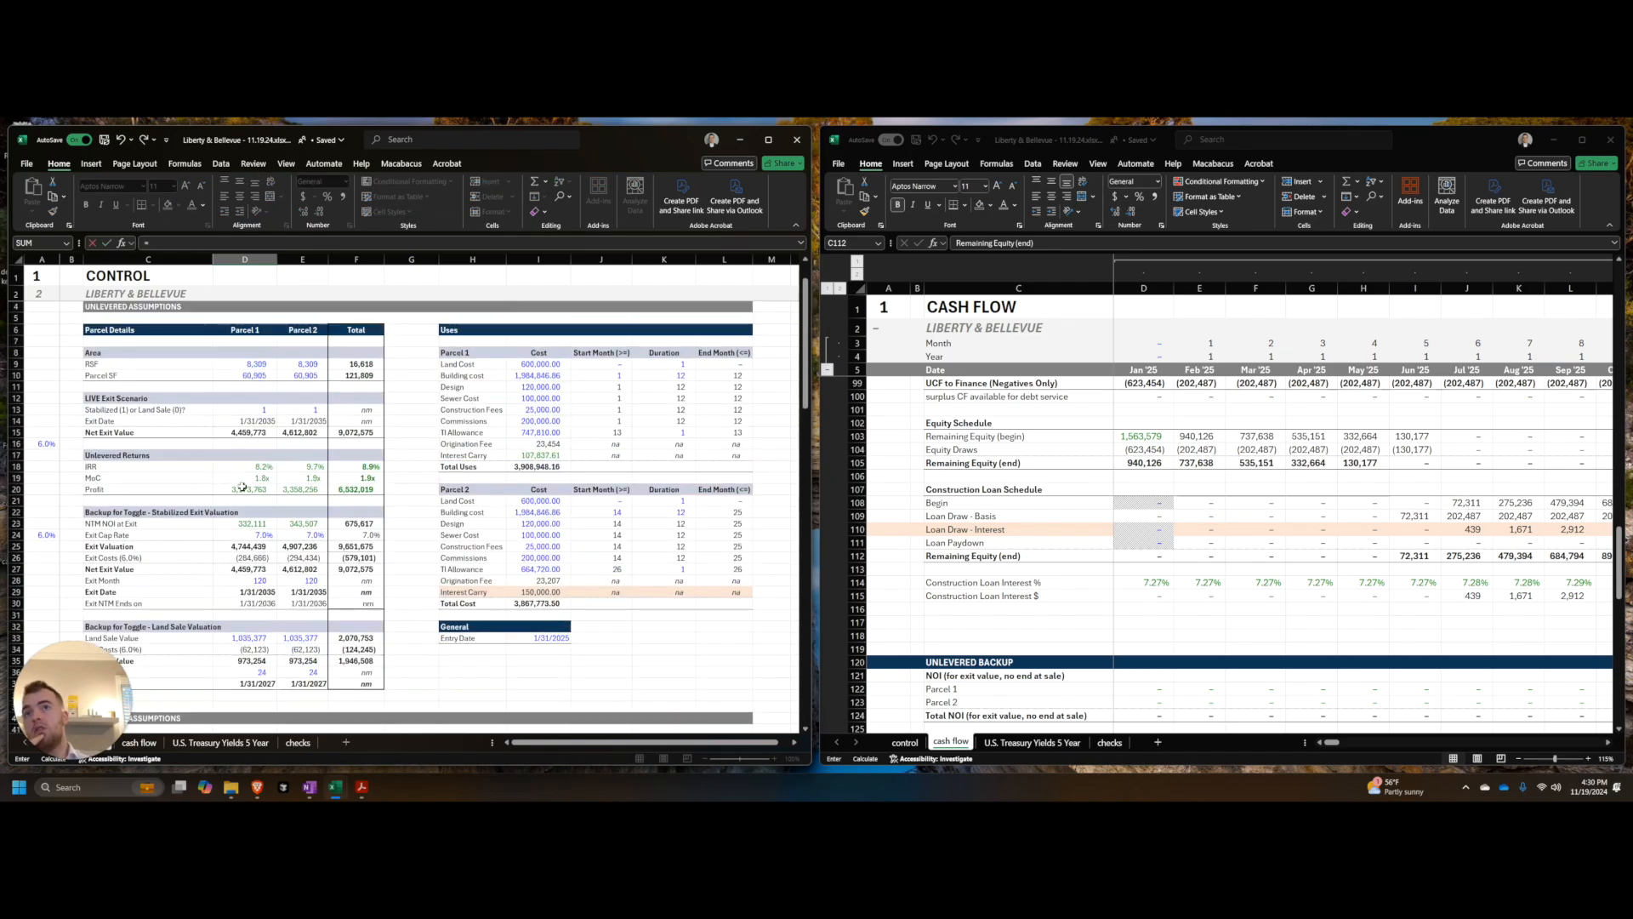
{"action": "scroll", "coordinate": [300, 513], "scroll_direction": "down", "scroll_amount": 11}
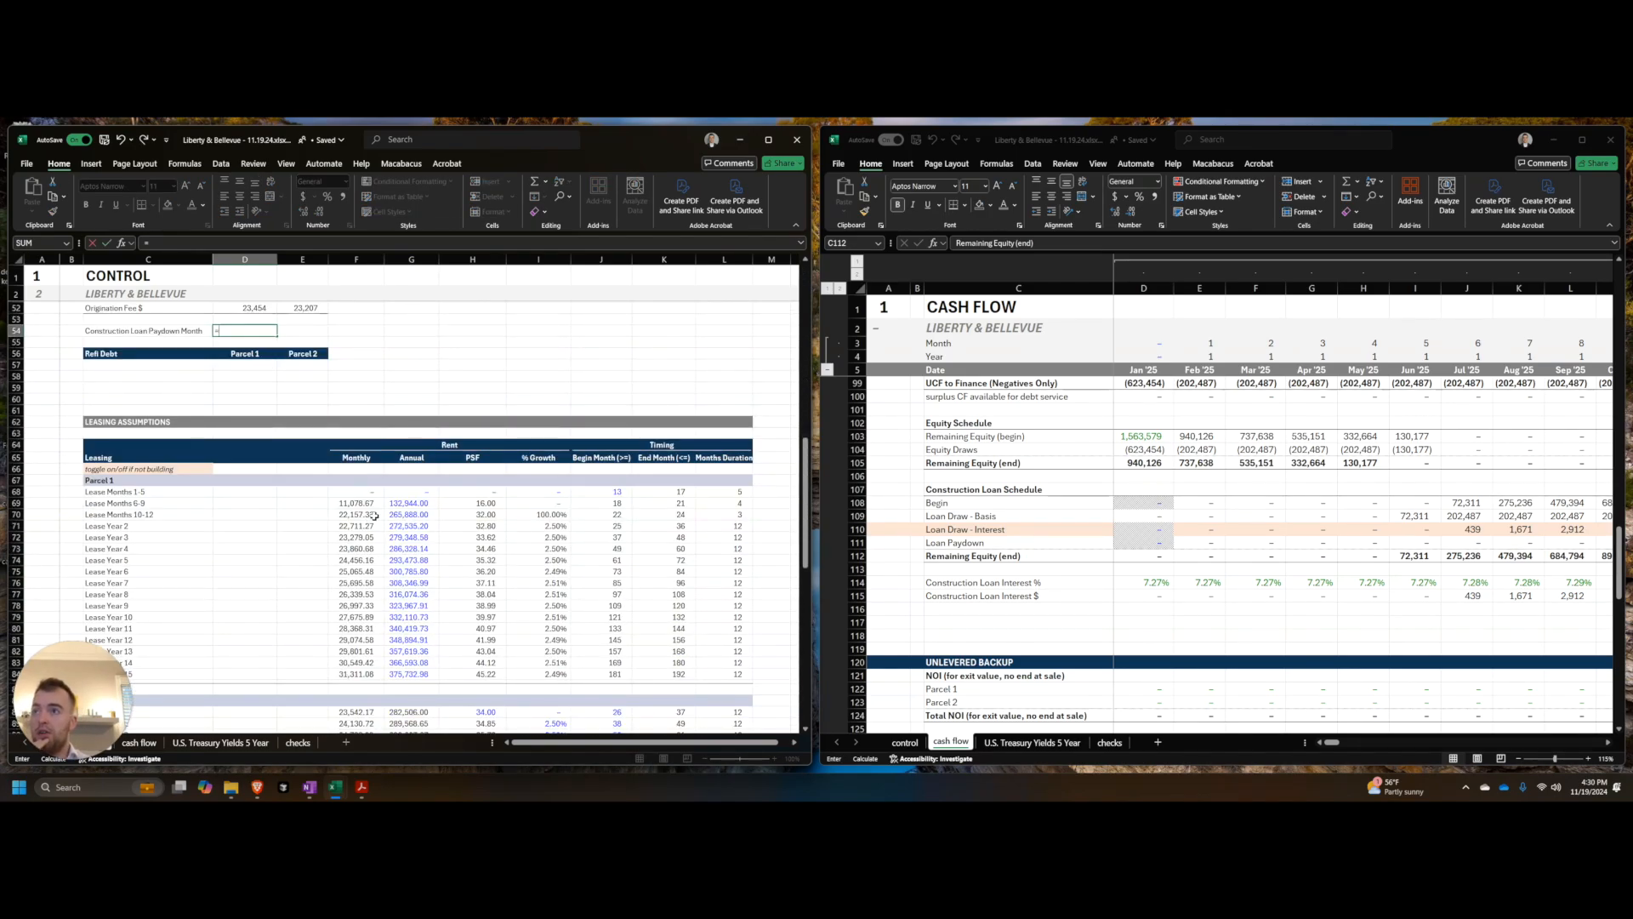
{"action": "left_click", "coordinate": [675, 516]}
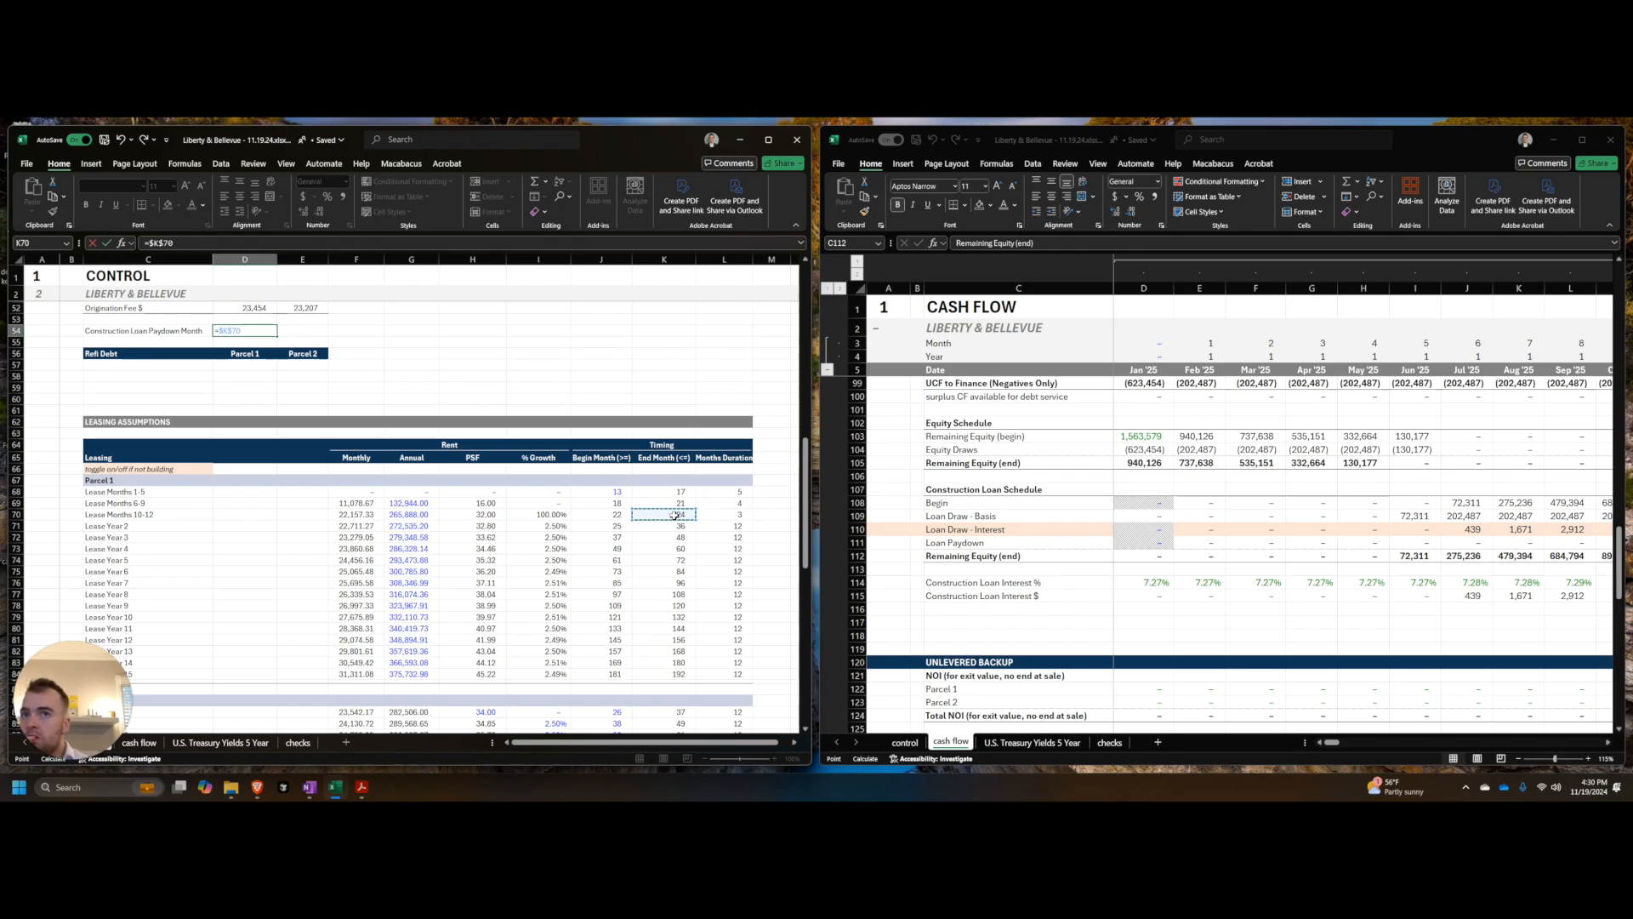
{"action": "key", "text": "ctrl+Return"}
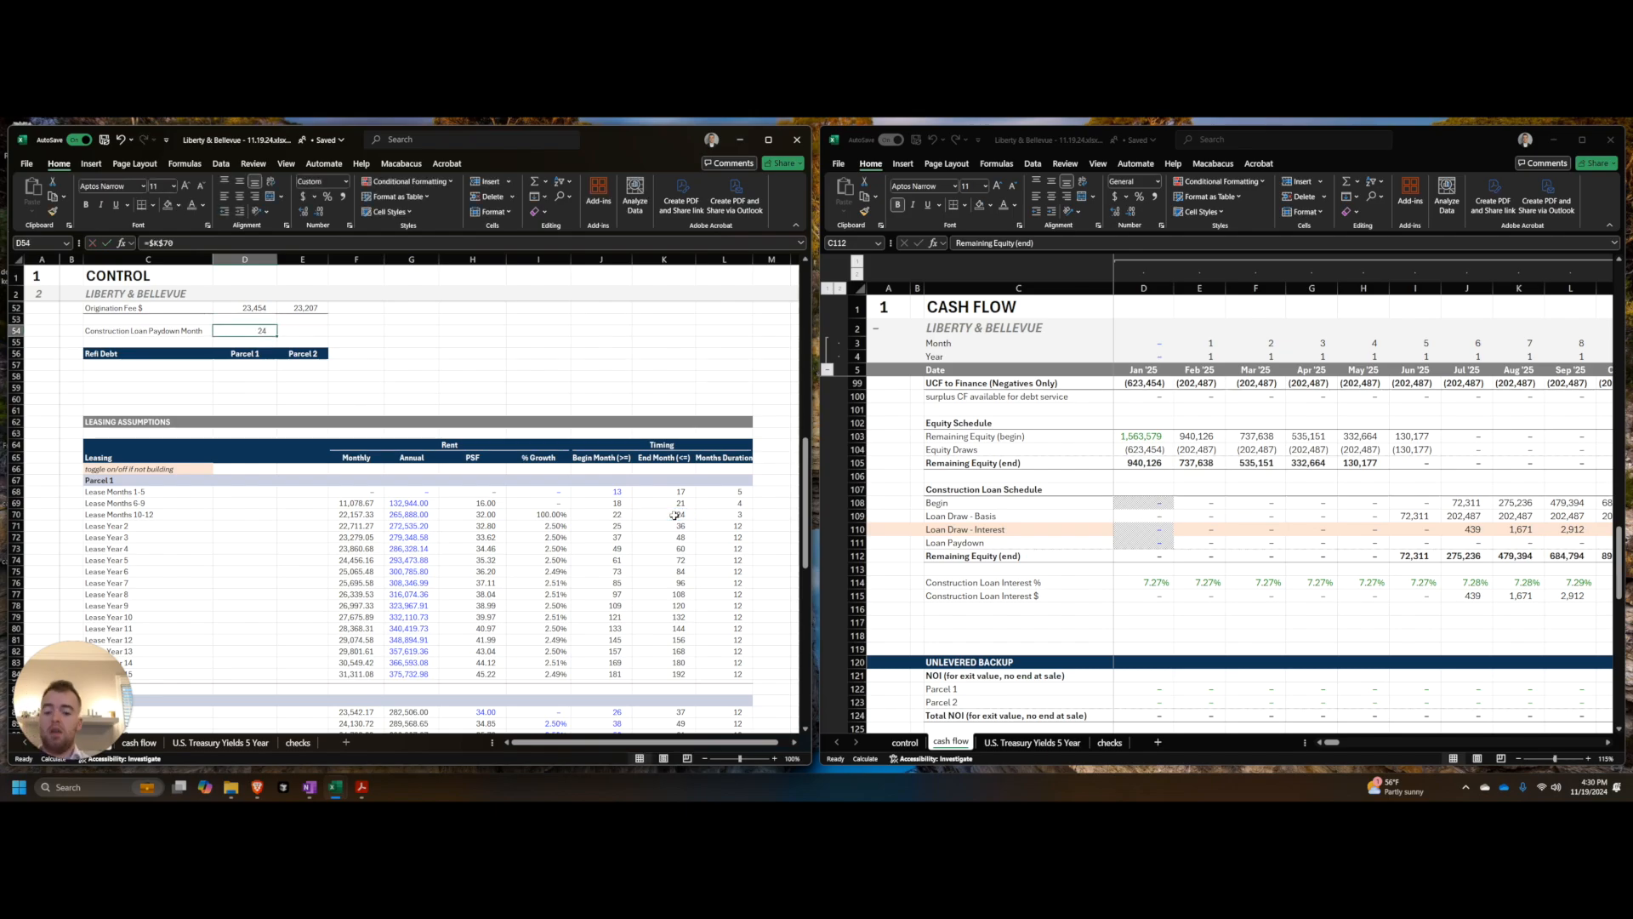
Step: Link Parcel 2's Construction Loan Paydown Month to the begin month of its Lease Year 1 row with =$J$88
{"action": "key", "text": "Right"}
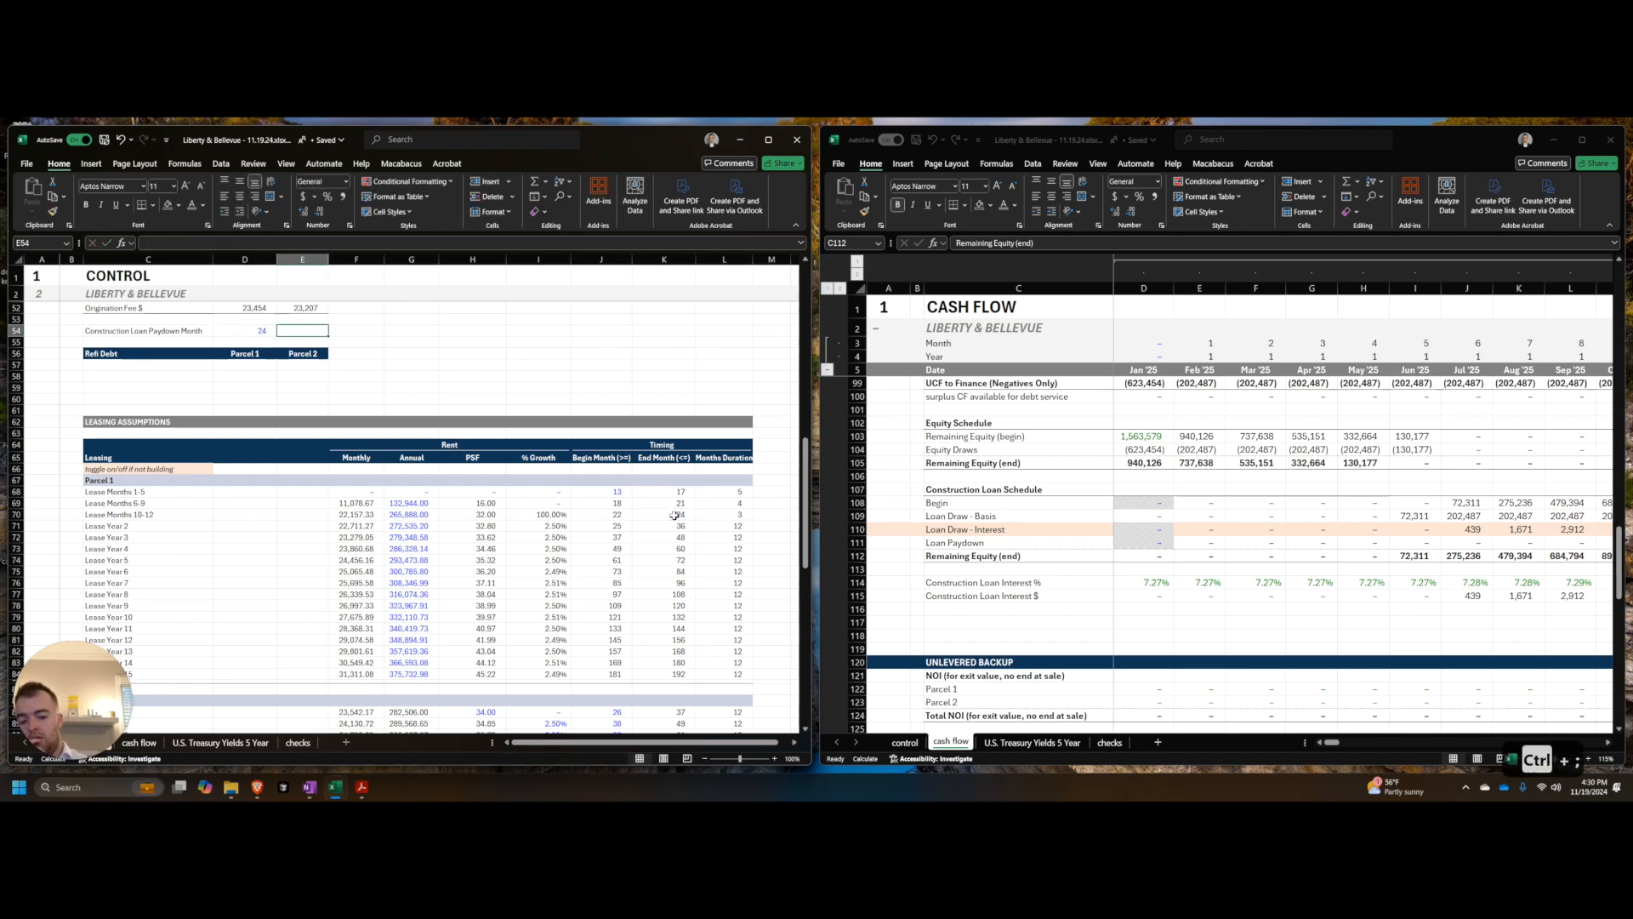
{"action": "type", "text": "="}
{"action": "scroll", "coordinate": [601, 530], "scroll_direction": "down", "scroll_amount": 2}
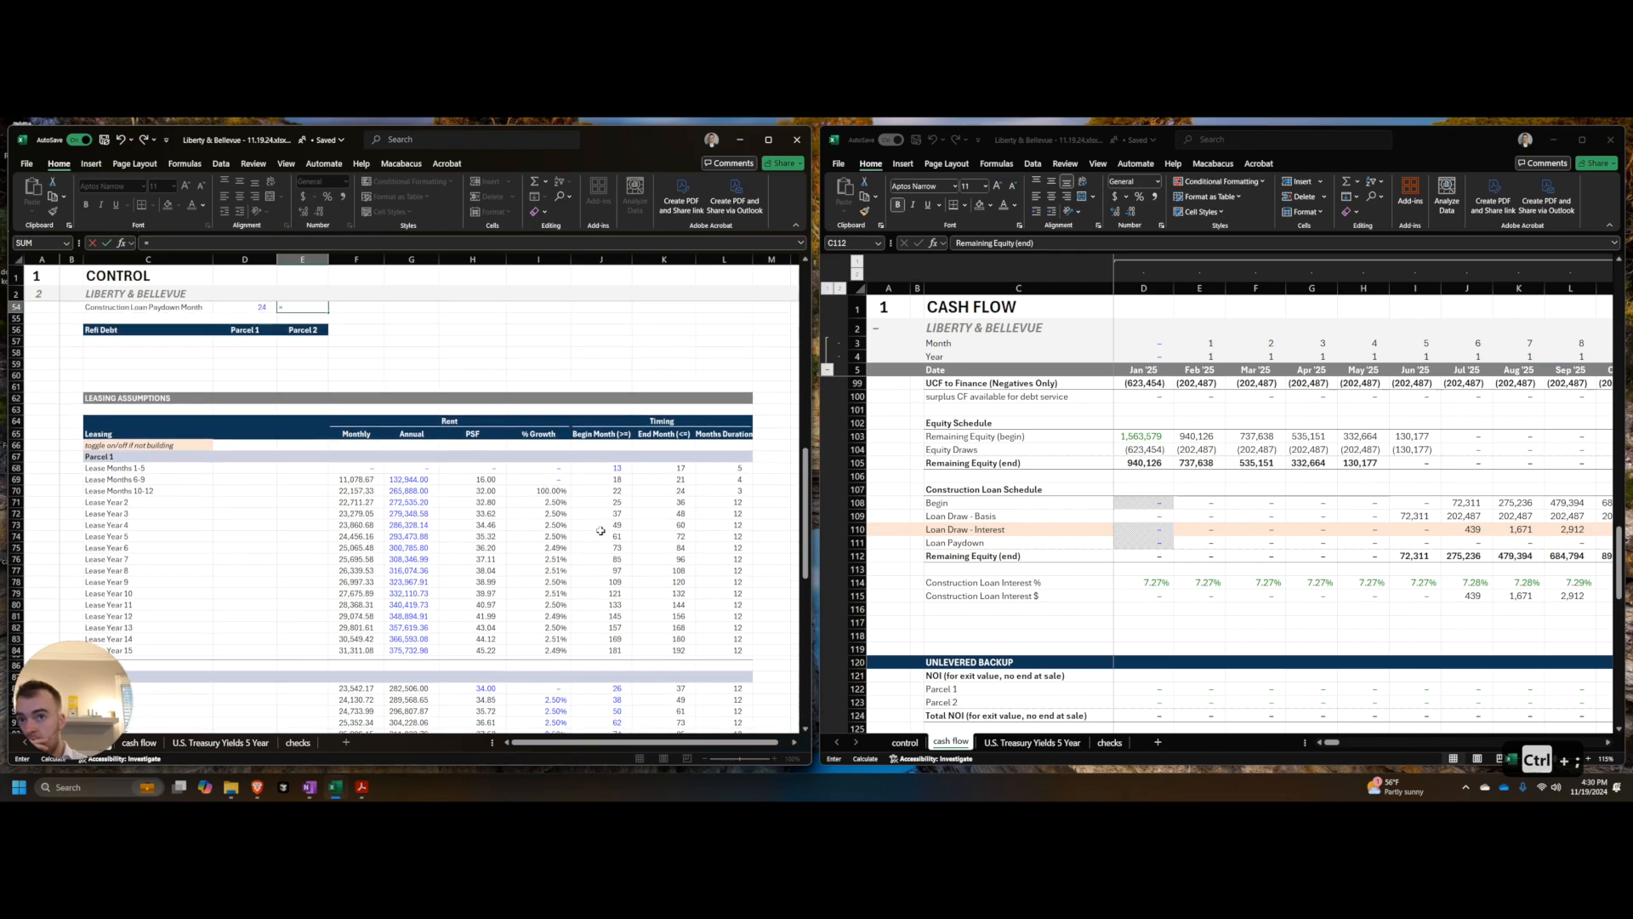
{"action": "scroll", "coordinate": [656, 639], "scroll_direction": "down", "scroll_amount": 2}
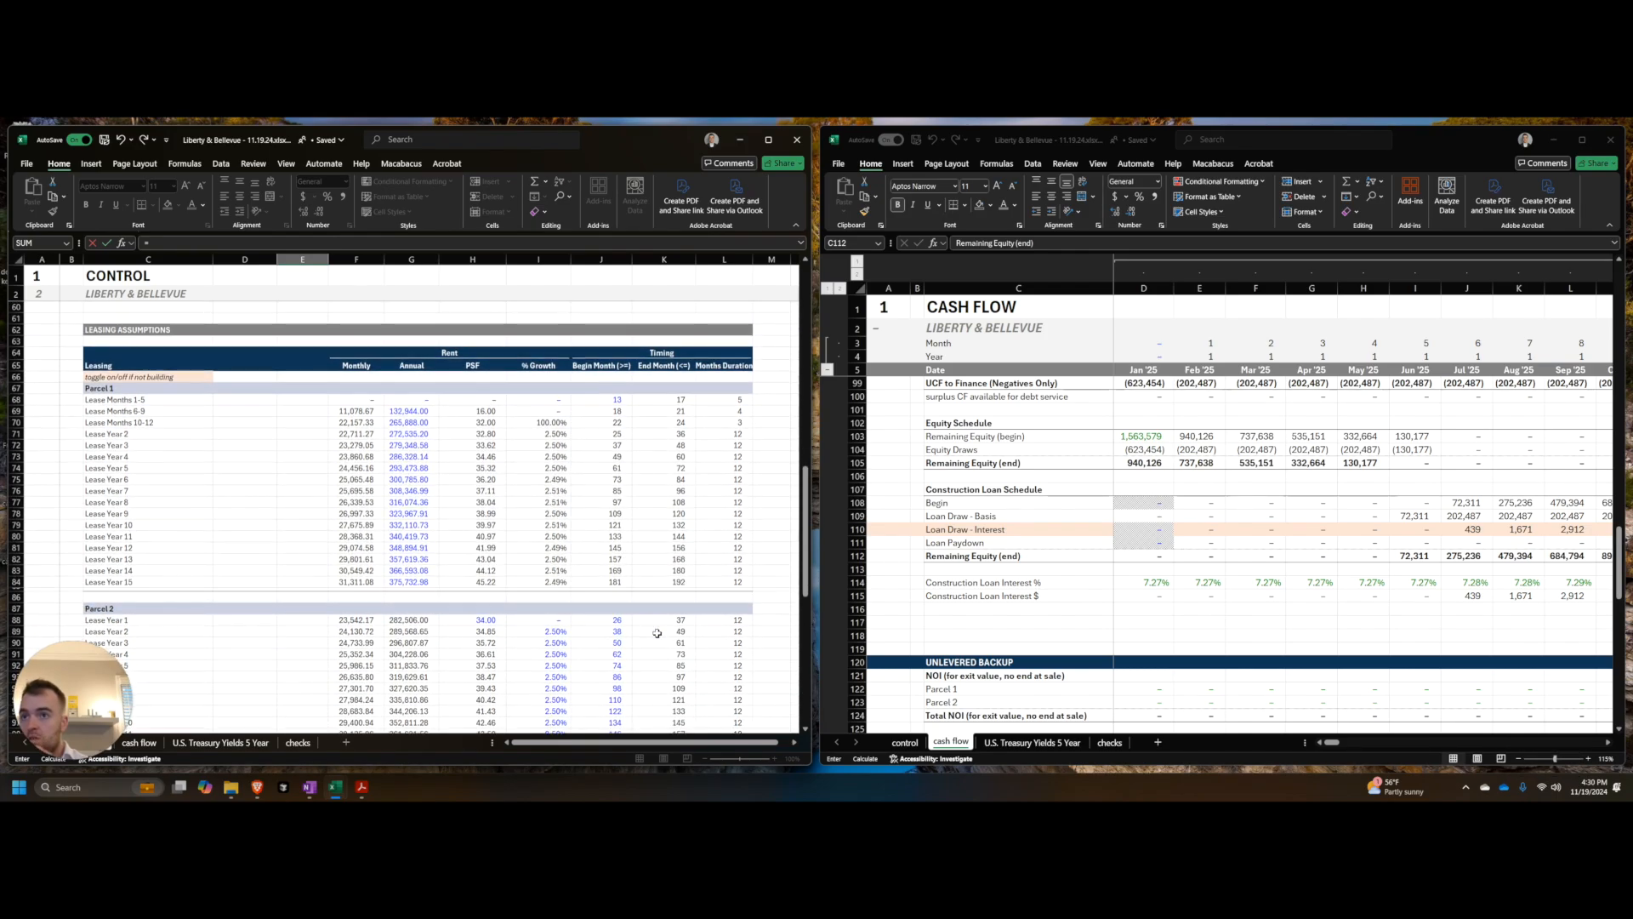
{"action": "left_click", "coordinate": [666, 595]}
{"action": "left_click", "coordinate": [614, 586]}
{"action": "key", "text": "F4"}
{"action": "scroll", "coordinate": [648, 600], "scroll_direction": "up", "scroll_amount": 1}
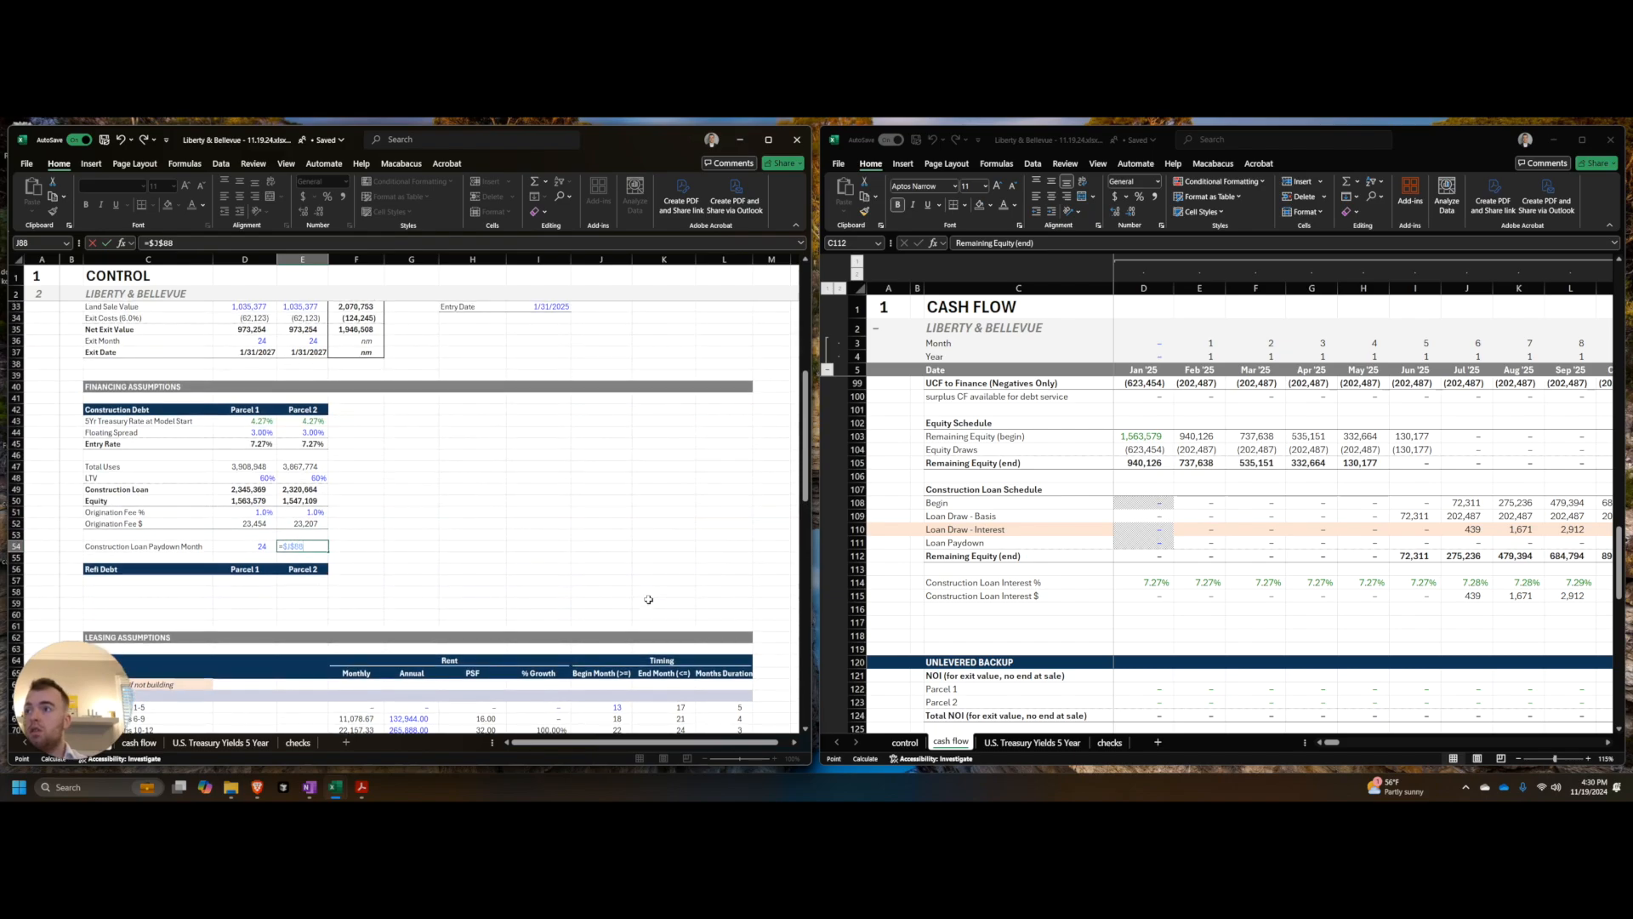
{"action": "scroll", "coordinate": [644, 602], "scroll_direction": "down", "scroll_amount": 11}
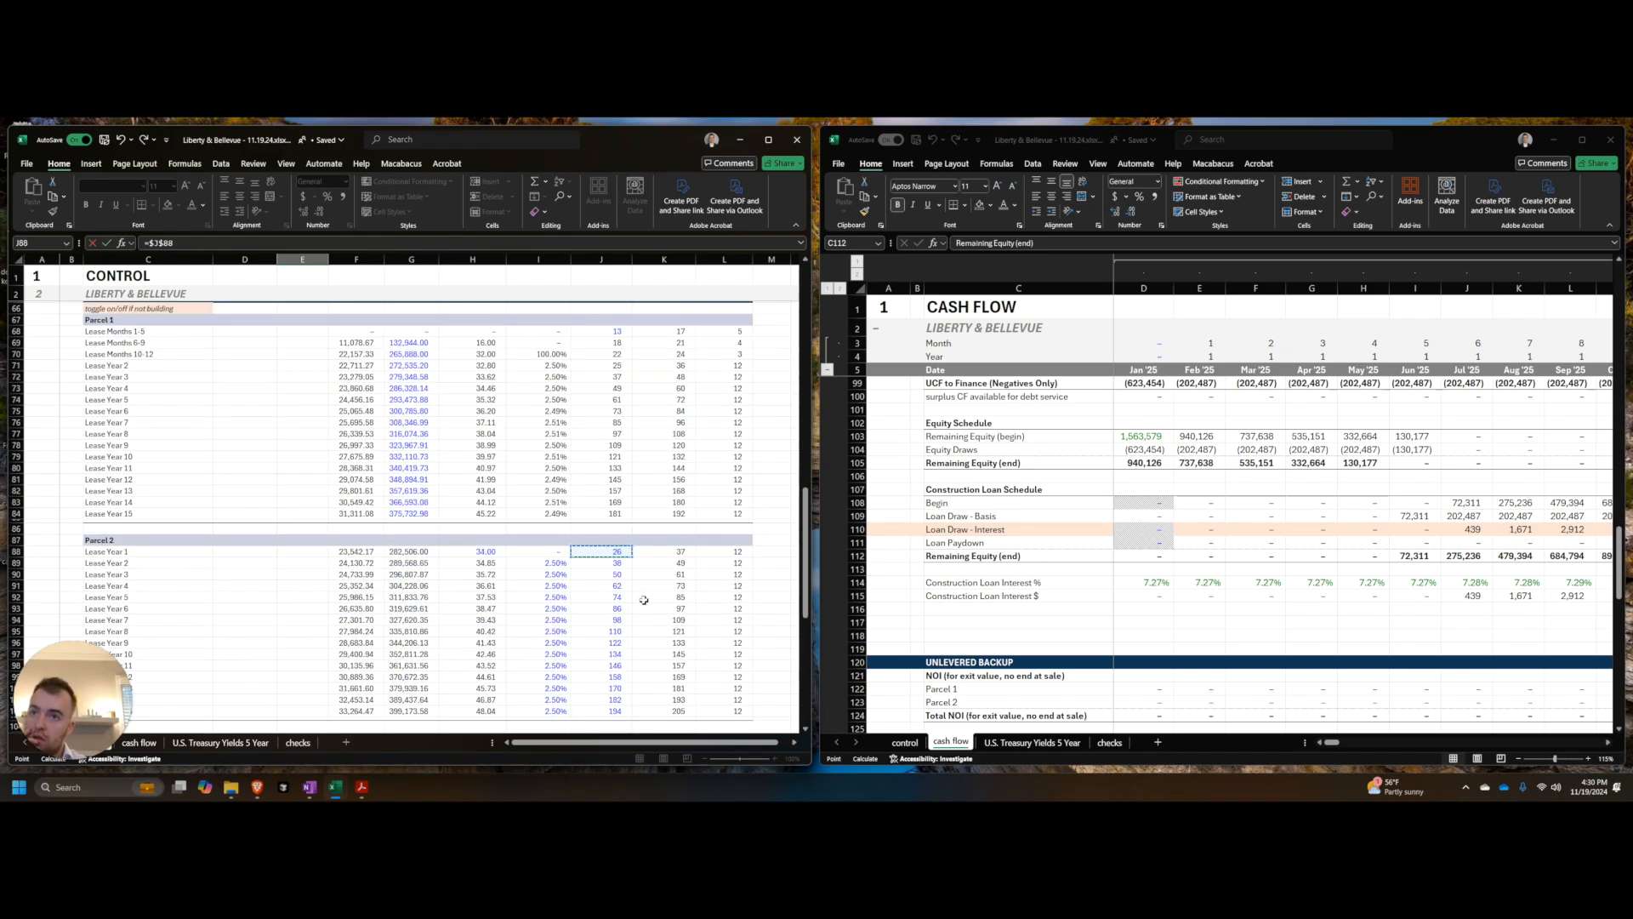
{"action": "scroll", "coordinate": [644, 600], "scroll_direction": "up", "scroll_amount": 4}
{"action": "key", "text": "Return"}
Step: Examine the monthly Total Parcel 2 Project Costs on the cash flow sheet, with its window enlarged to full screen
{"action": "left_click", "coordinate": [1311, 518]}
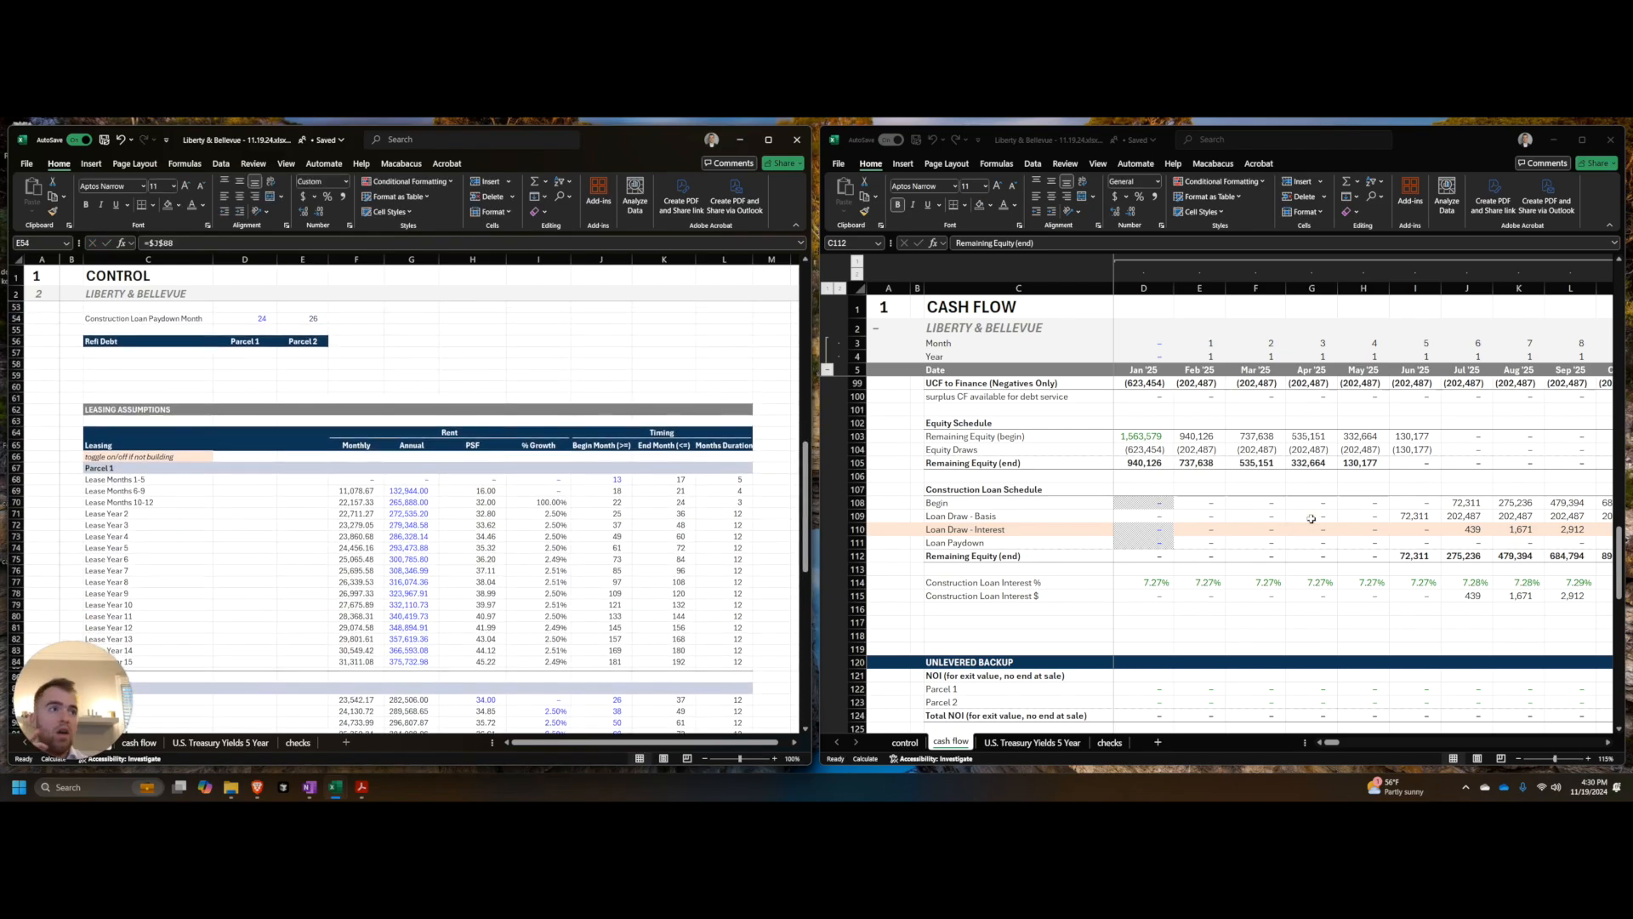
{"action": "scroll", "coordinate": [1310, 517], "scroll_direction": "up", "scroll_amount": 4}
{"action": "key", "text": "super+Up"}
{"action": "scroll", "coordinate": [977, 565], "scroll_direction": "up", "scroll_amount": 8}
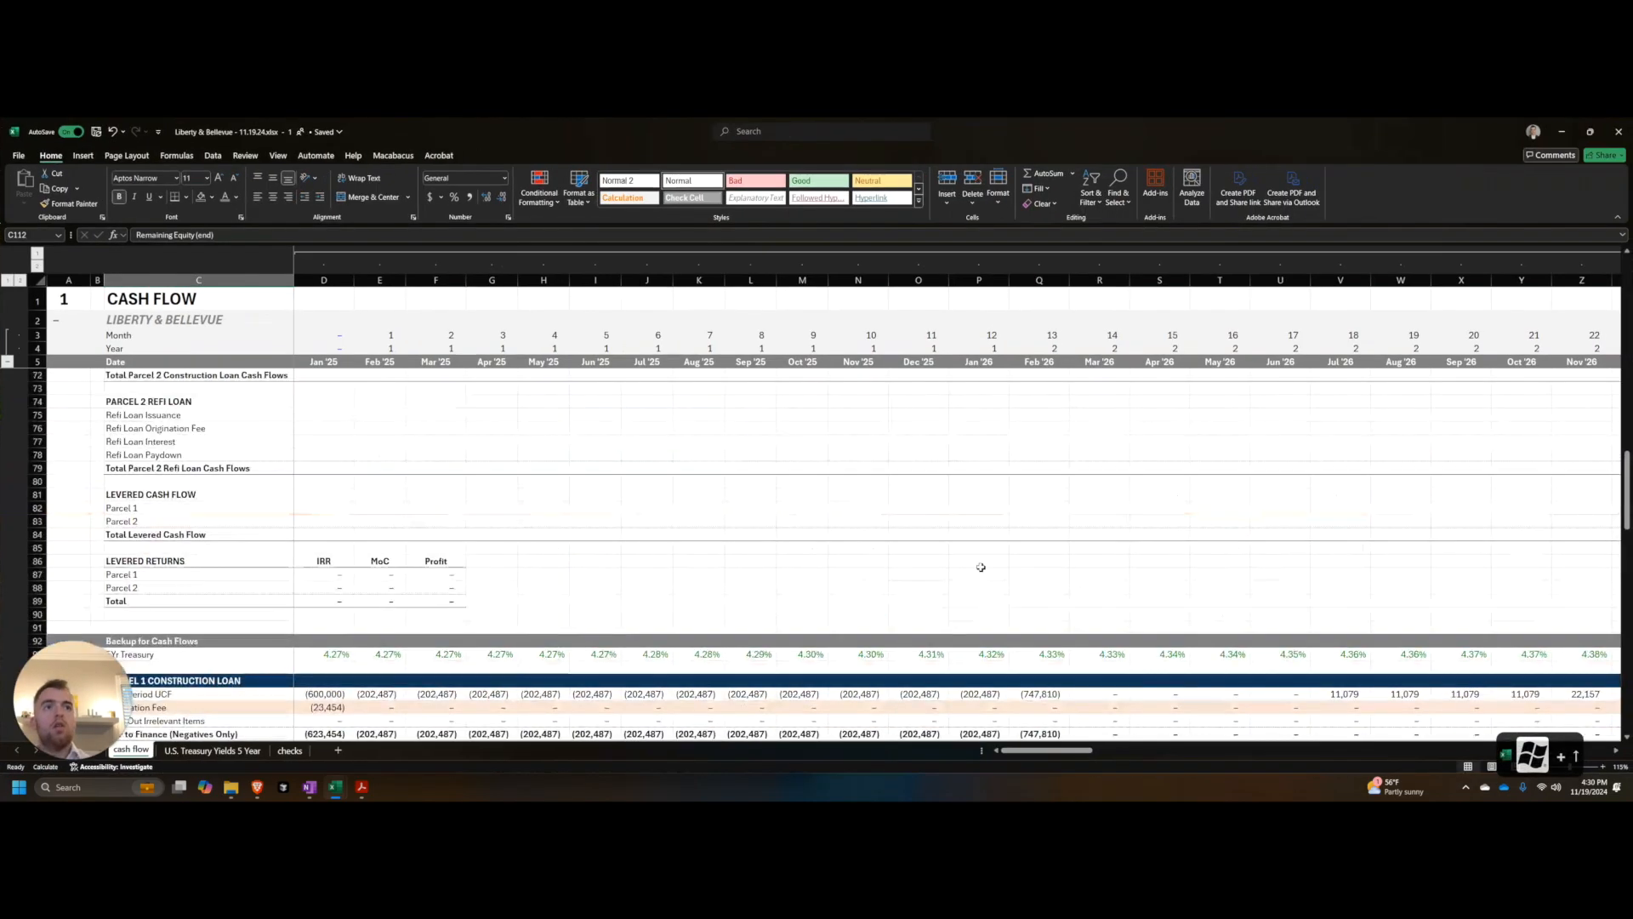
{"action": "scroll", "coordinate": [491, 519], "scroll_direction": "up", "scroll_amount": 12}
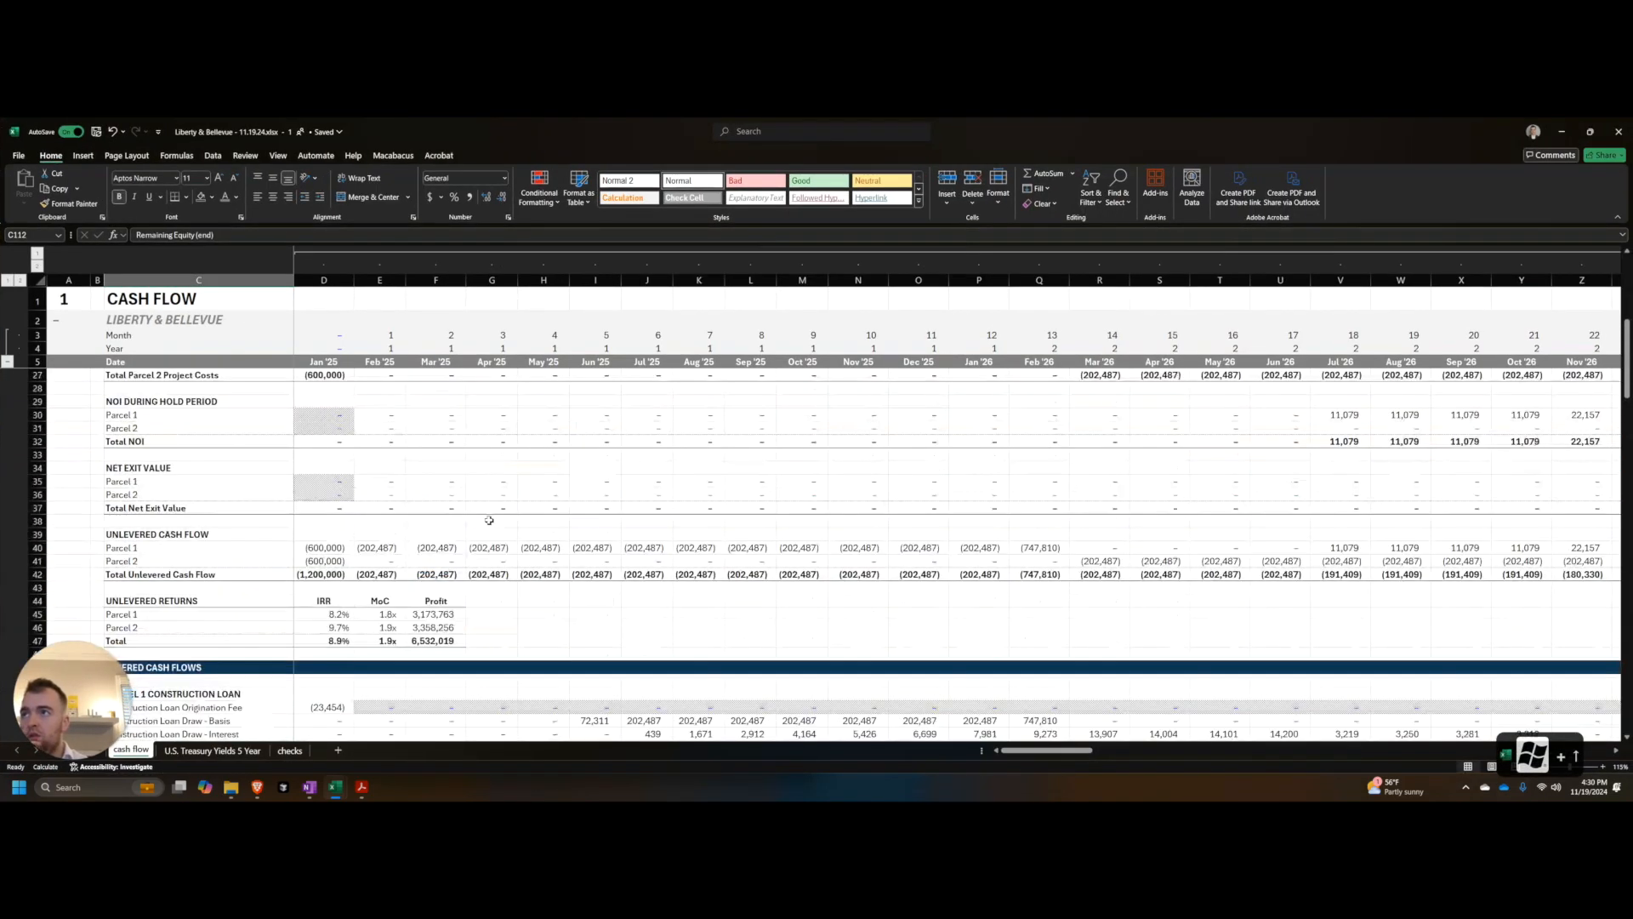
{"action": "scroll", "coordinate": [612, 546], "scroll_direction": "up", "scroll_amount": 3}
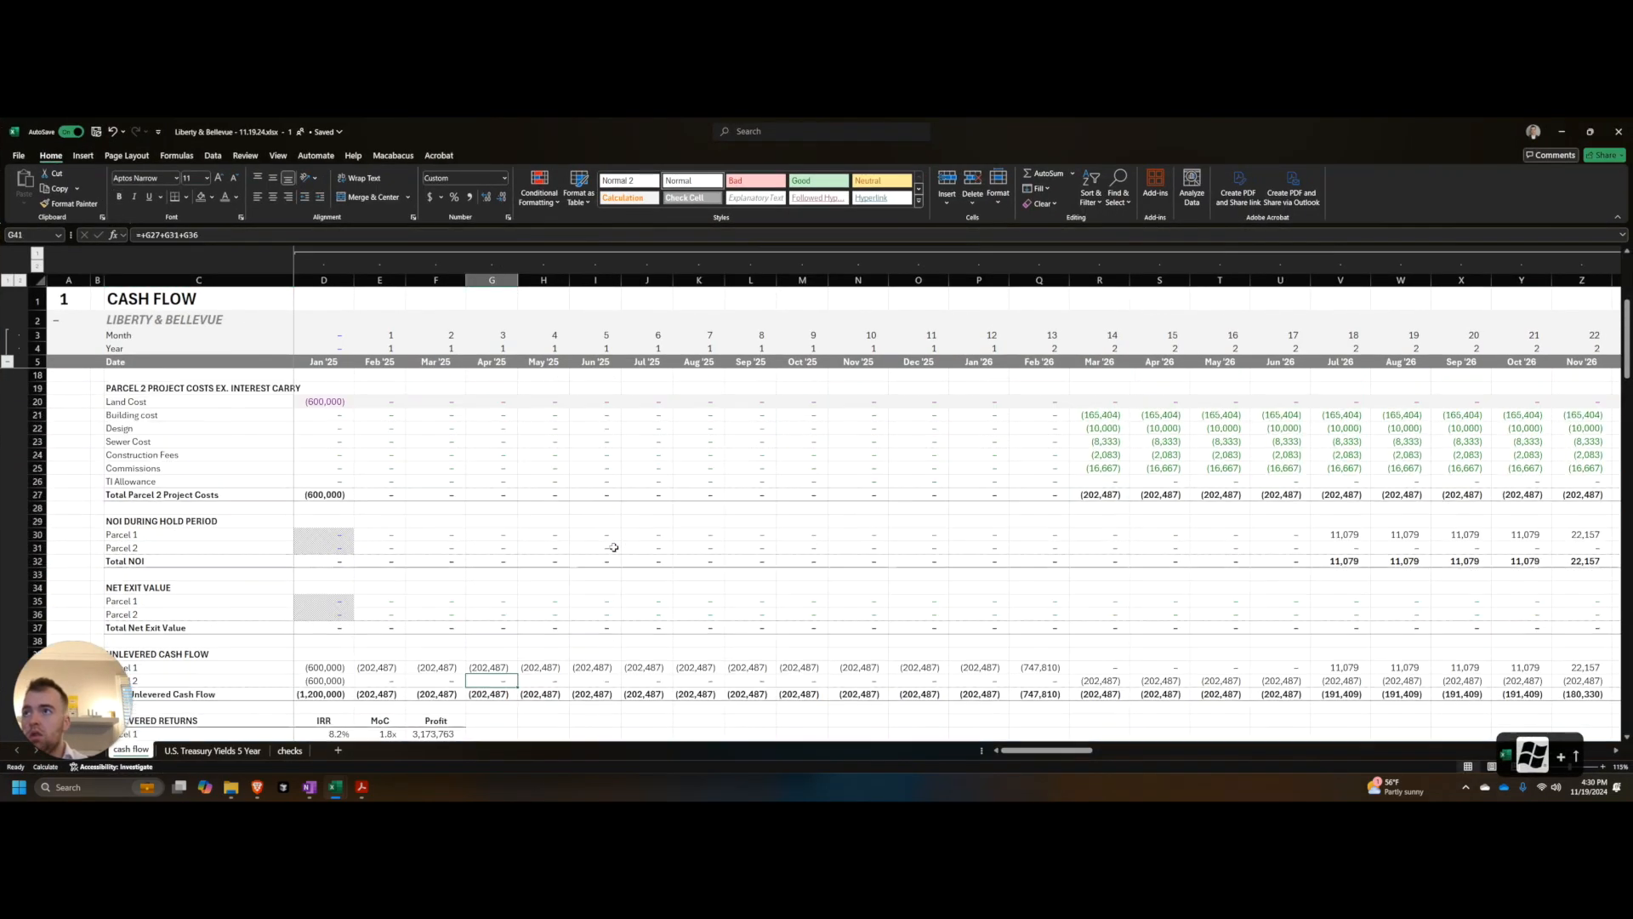
{"action": "left_click", "coordinate": [1004, 497]}
{"action": "key", "text": "Right"}
{"action": "key", "text": "Right"}
{"action": "key", "text": "Right"}
{"action": "key", "text": "Right"}
{"action": "key", "text": "Right"}
{"action": "key", "text": "Right"}
{"action": "key", "text": "Right"}
{"action": "key", "text": "Right"}
{"action": "key", "text": "Right"}
{"action": "key", "text": "Right"}
{"action": "key", "text": "Right"}
{"action": "key", "text": "Right"}
{"action": "key", "text": "Right"}
{"action": "key", "text": "Right"}
{"action": "key", "text": "Right"}
{"action": "key", "text": "Right"}
{"action": "key", "text": "Right"}
{"action": "key", "text": "Right"}
{"action": "key", "text": "Right"}
{"action": "key", "text": "Right"}
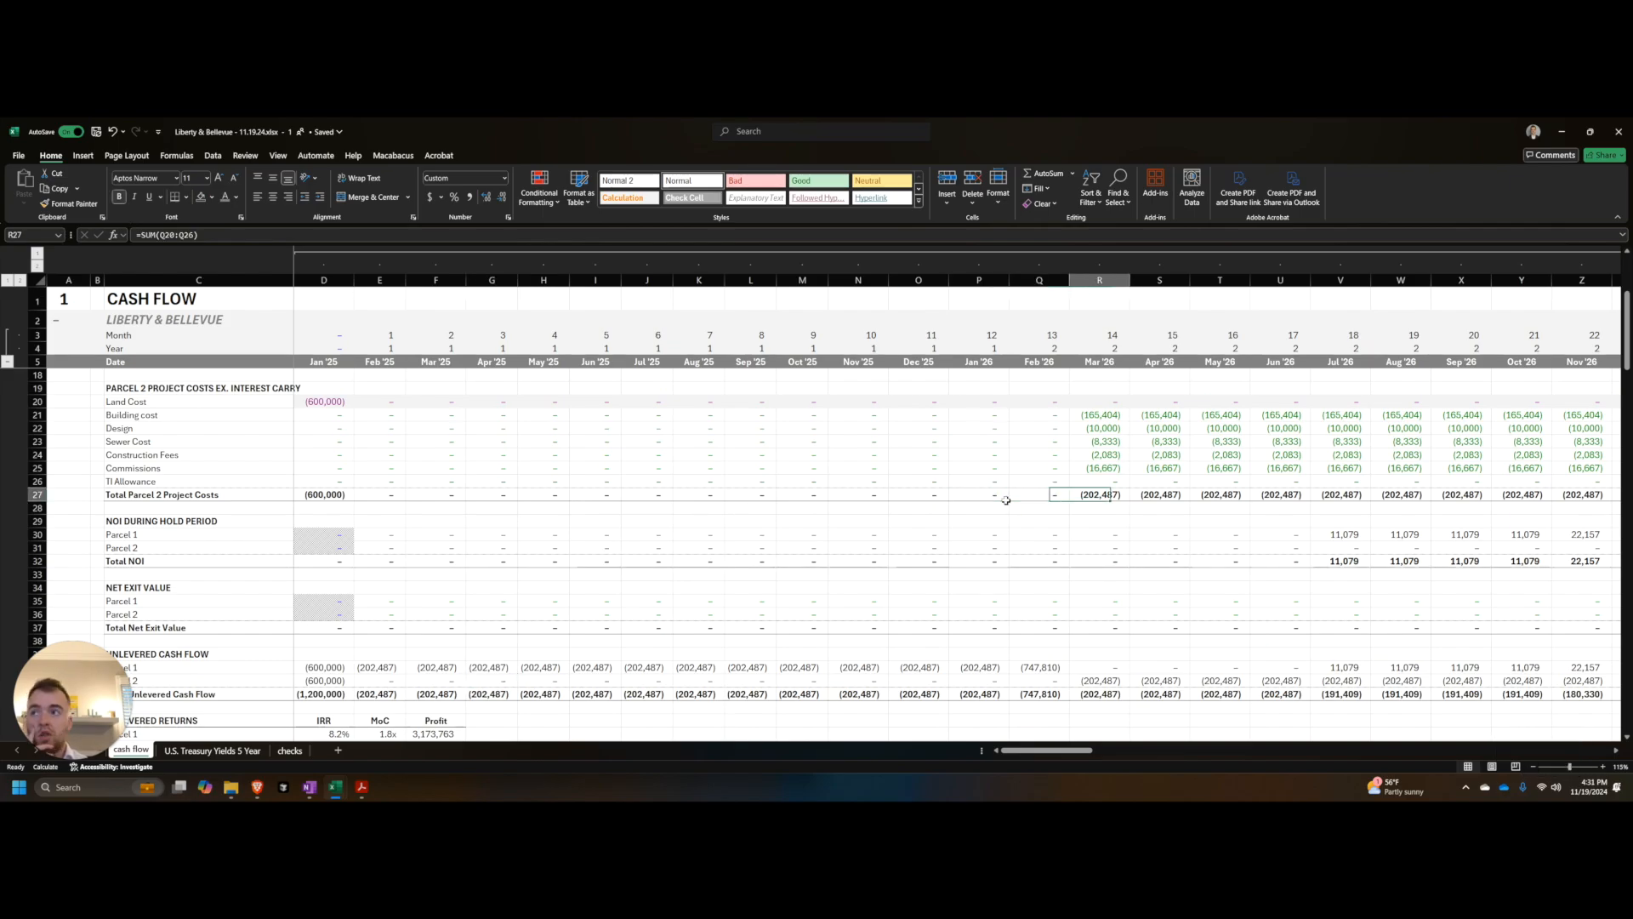
{"action": "key", "text": "Left"}
{"action": "key", "text": "Left"}
{"action": "key", "text": "Left"}
{"action": "key", "text": "Left"}
{"action": "key", "text": "Left"}
{"action": "key", "text": "Left"}
{"action": "key", "text": "Left"}
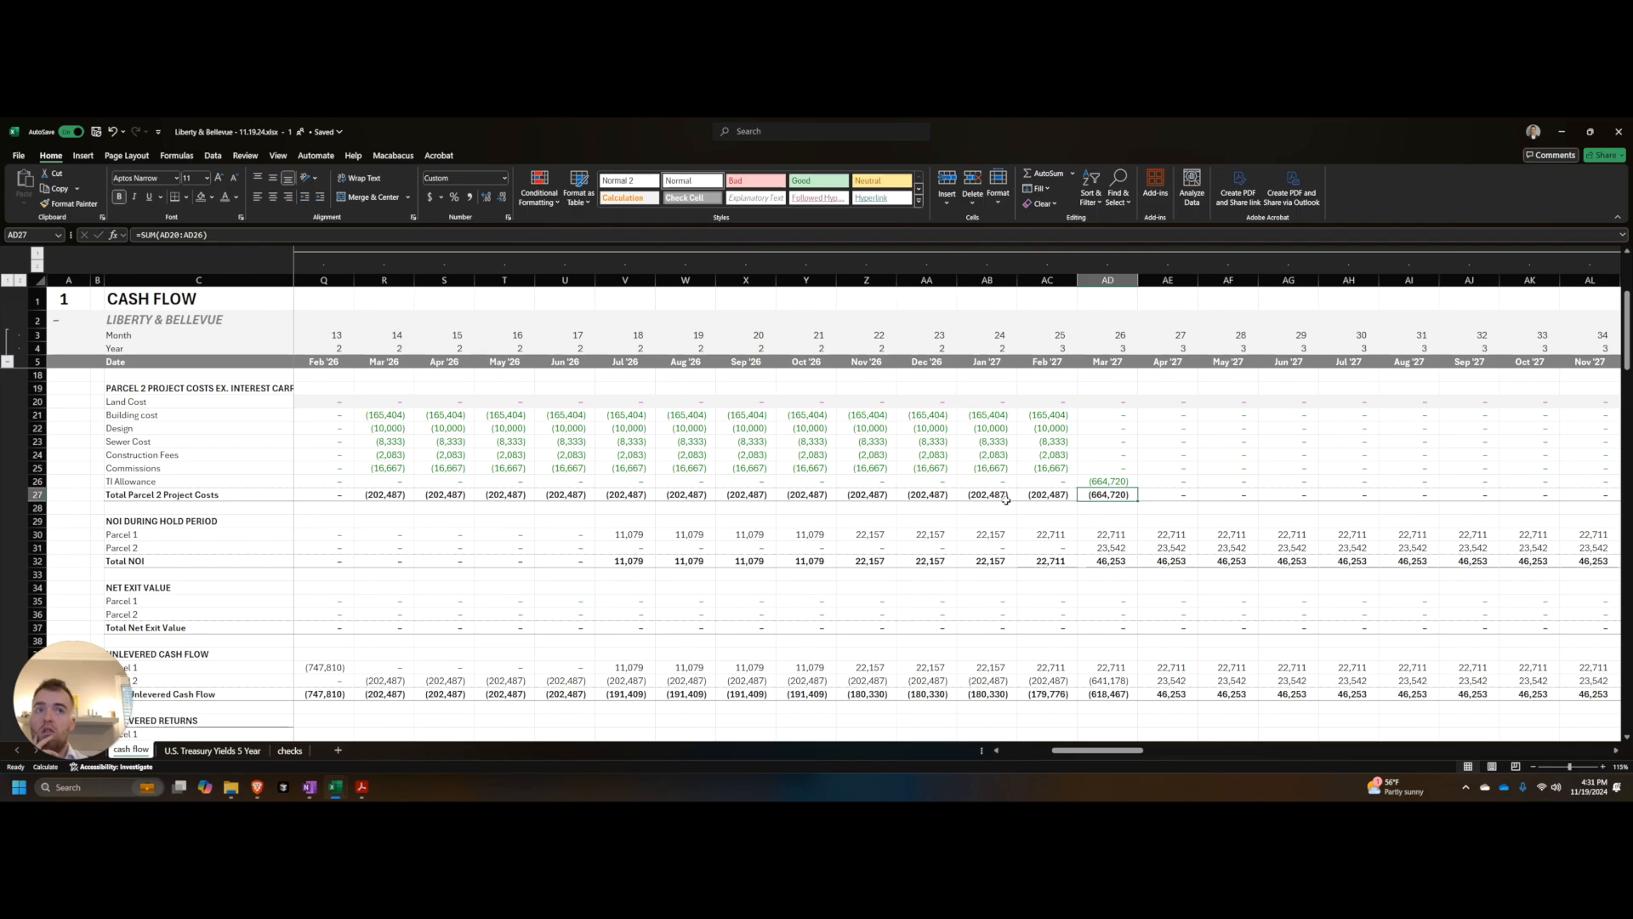
Step: Examine the monthly Parcel 1 and Parcel 2 NOI during the hold period around the end of construction
{"action": "key", "text": "ctrl+Down"}
{"action": "key", "text": "ctrl+Down"}
{"action": "key", "text": "Up"}
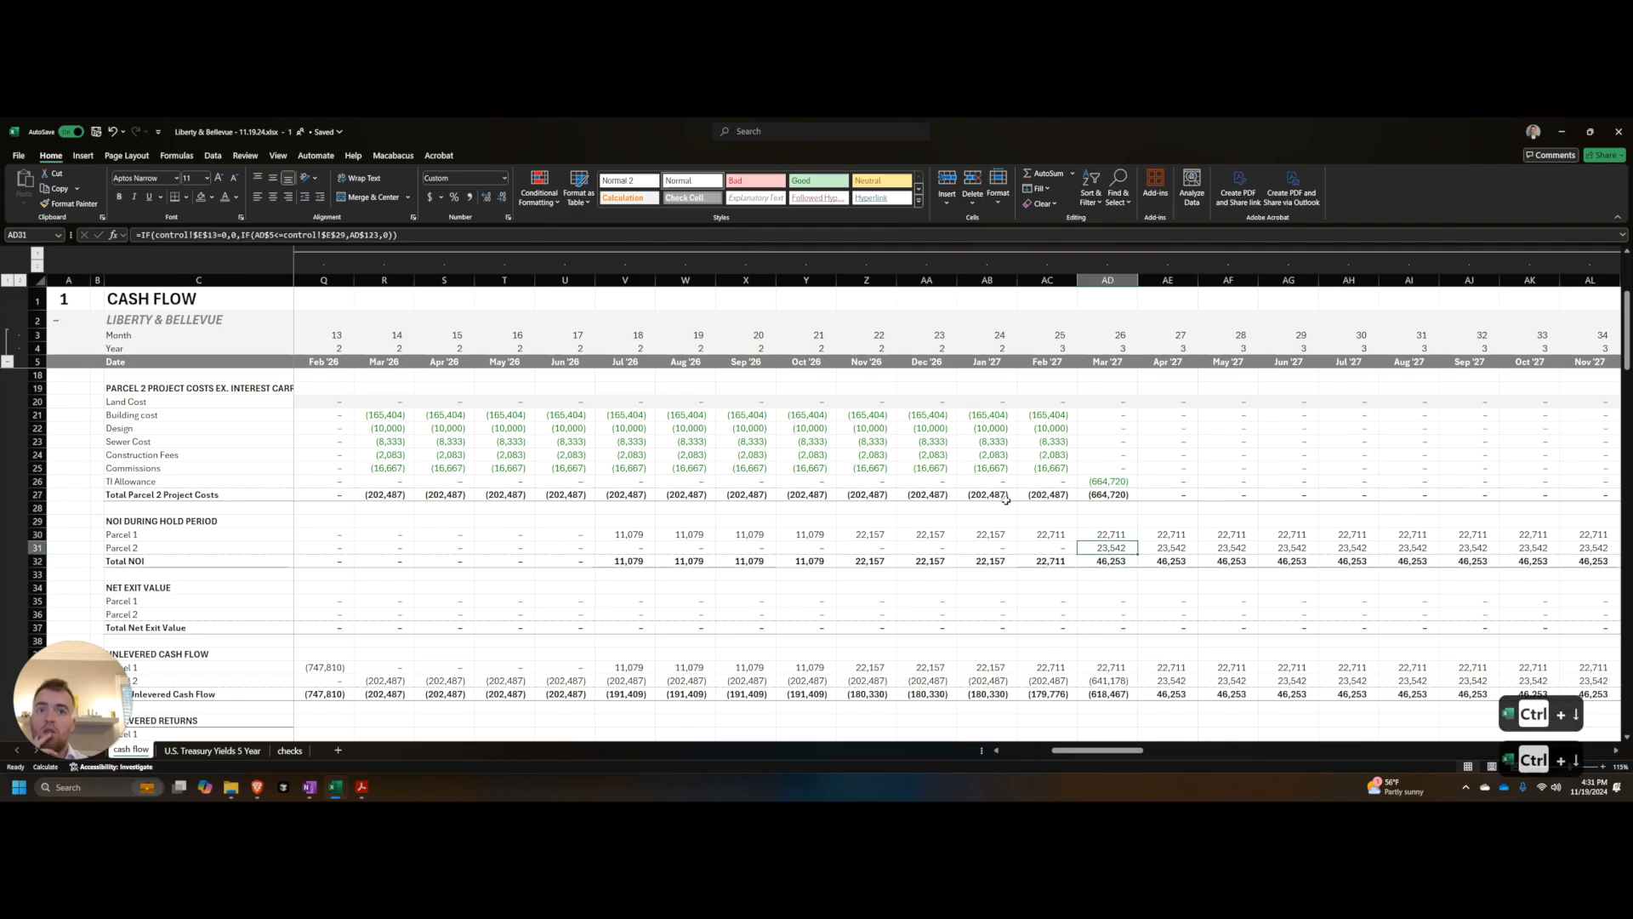
{"action": "key", "text": "Left"}
{"action": "key", "text": "super"}
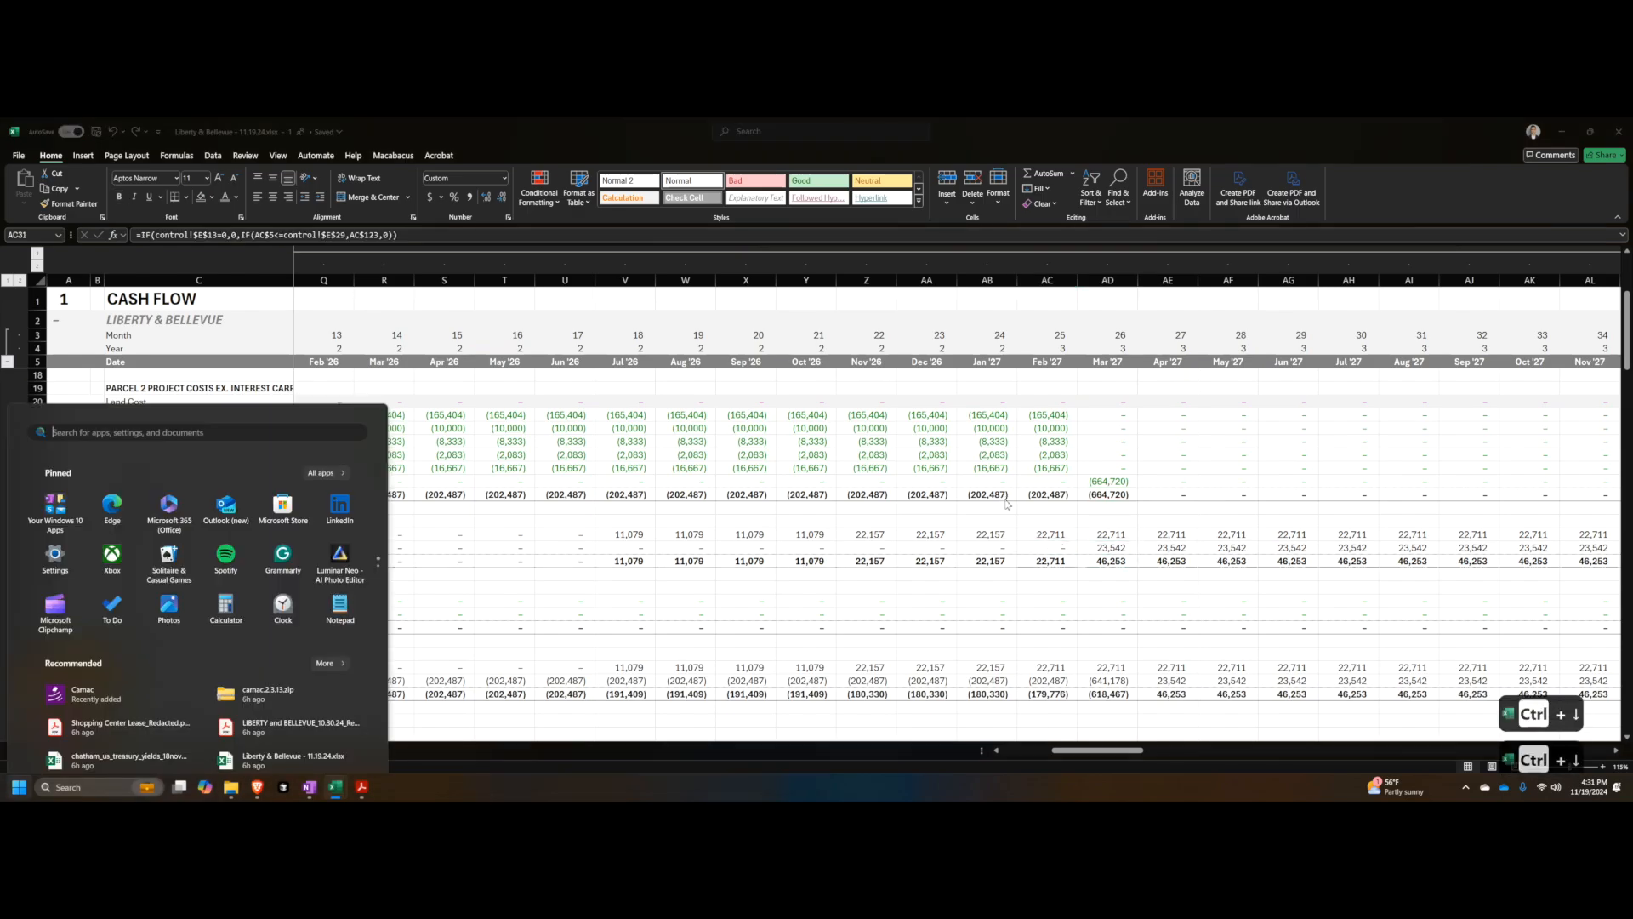
{"action": "key", "text": "super"}
{"action": "key", "text": "shift+Left"}
{"action": "key", "text": "shift+Left"}
{"action": "key", "text": "shift+Left"}
{"action": "key", "text": "shift+Left"}
{"action": "key", "text": "shift+Left"}
{"action": "key", "text": "shift+Left"}
{"action": "key", "text": "shift+Left"}
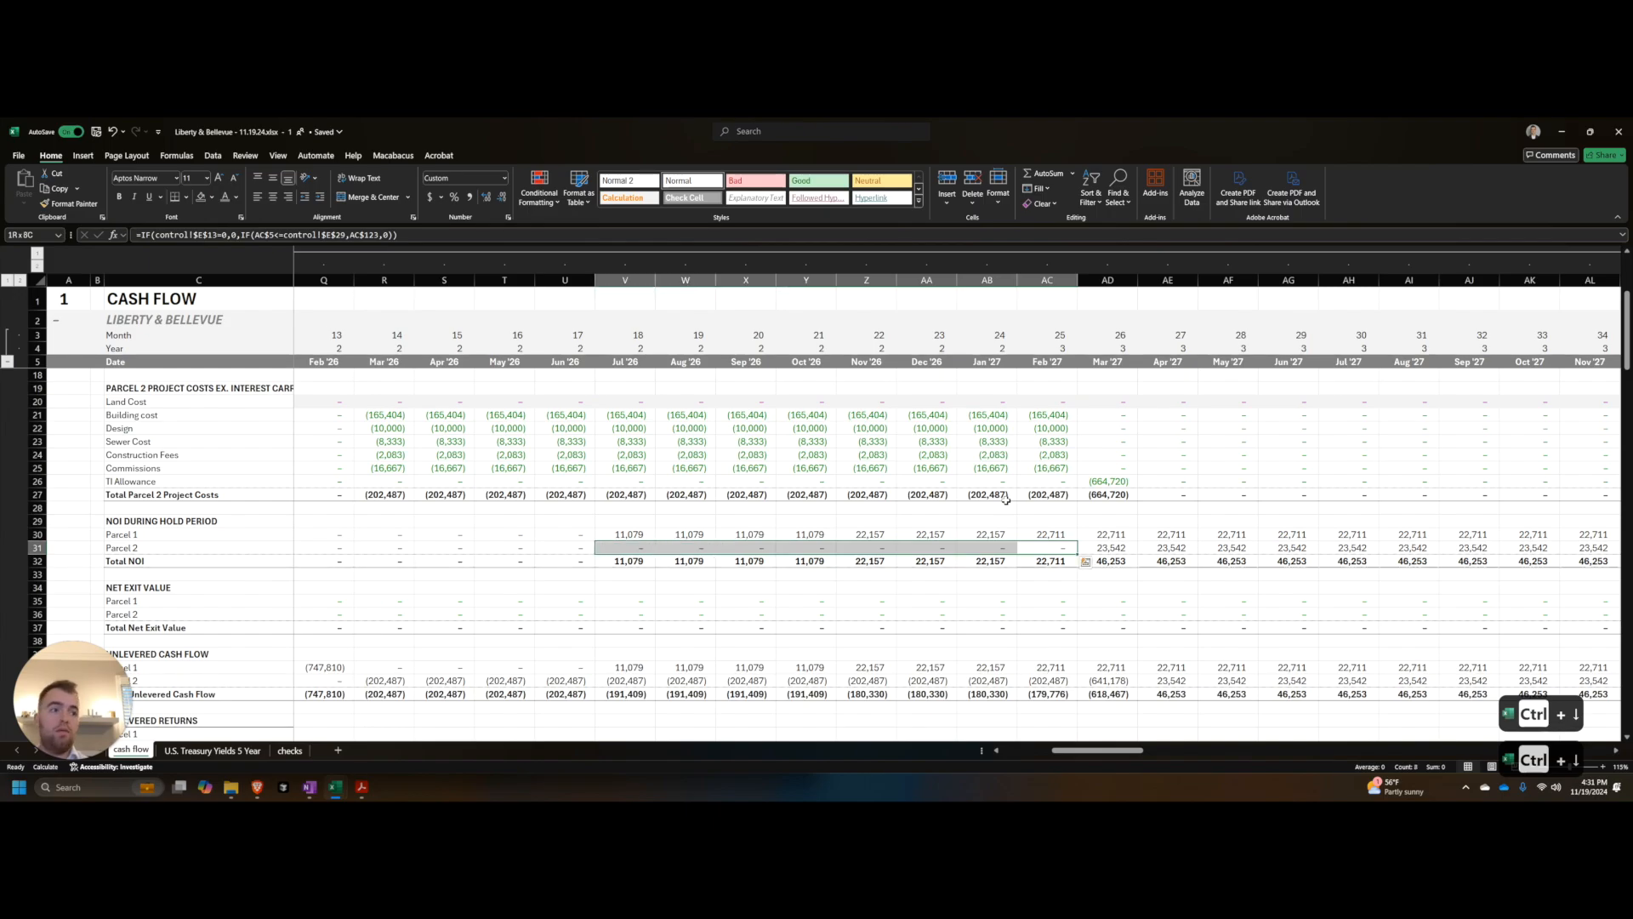
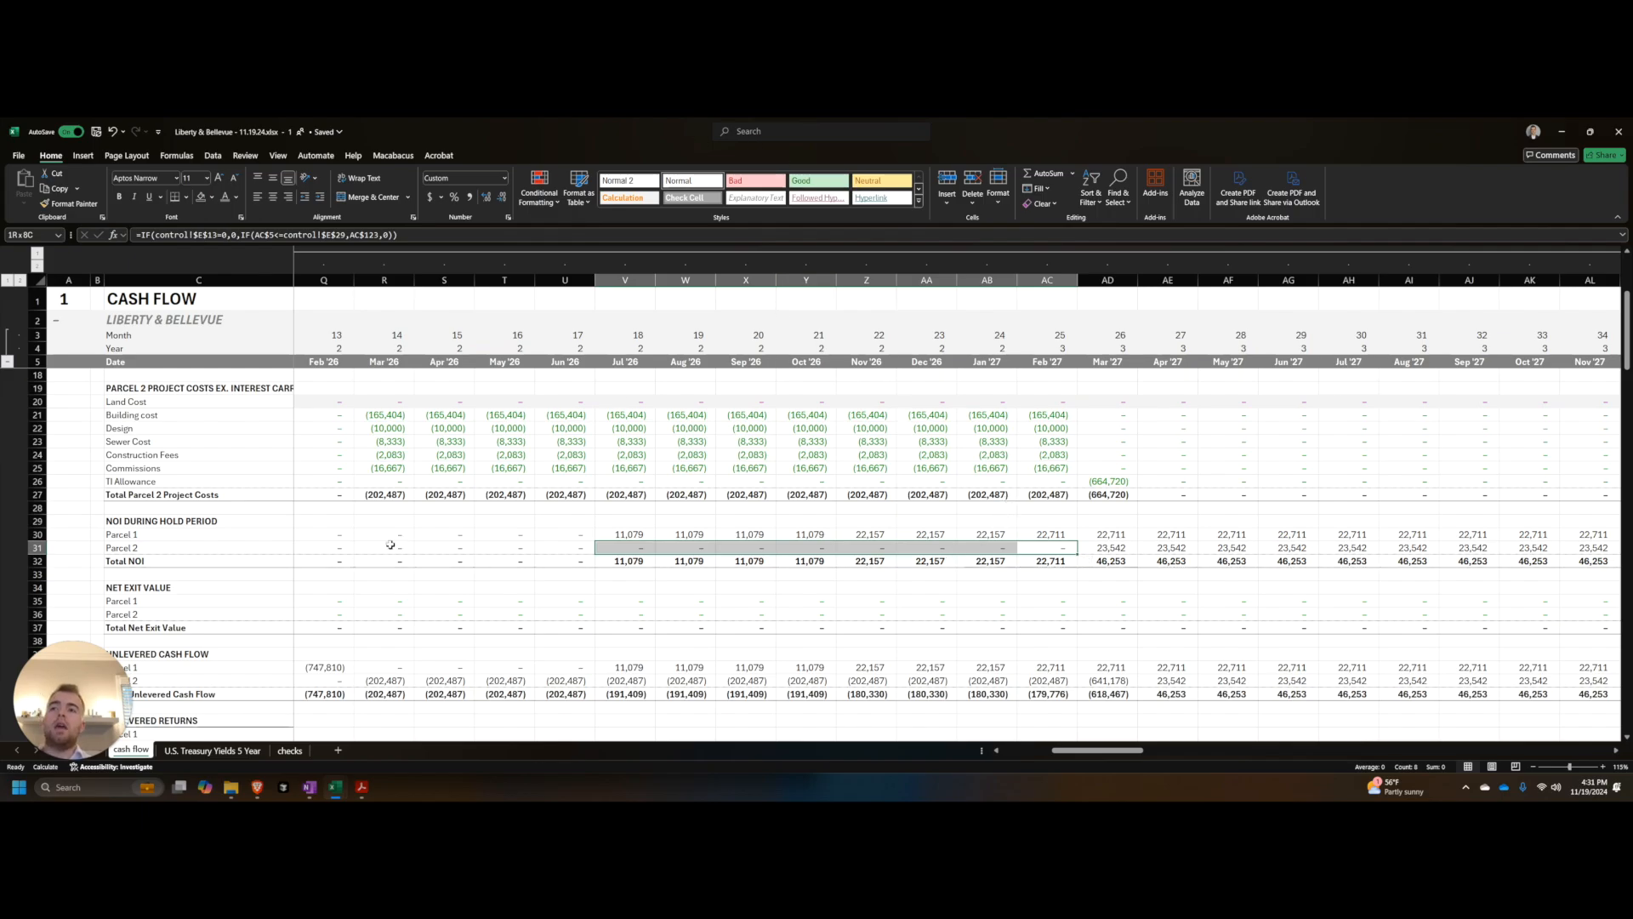
{"action": "left_click", "coordinate": [351, 551], "text": "shift"}
{"action": "left_click_drag", "start_coordinate": [340, 535], "coordinate": [578, 534]}
Step: Compare Parcel 1's first lease begin and end months with the start months of both parcels' costs in the control sheet's Uses tables
{"action": "left_click_drag", "start_coordinate": [639, 125], "coordinate": [1007, 346]}
{"action": "left_click", "coordinate": [532, 485]}
{"action": "left_click_drag", "start_coordinate": [492, 482], "coordinate": [531, 482]}
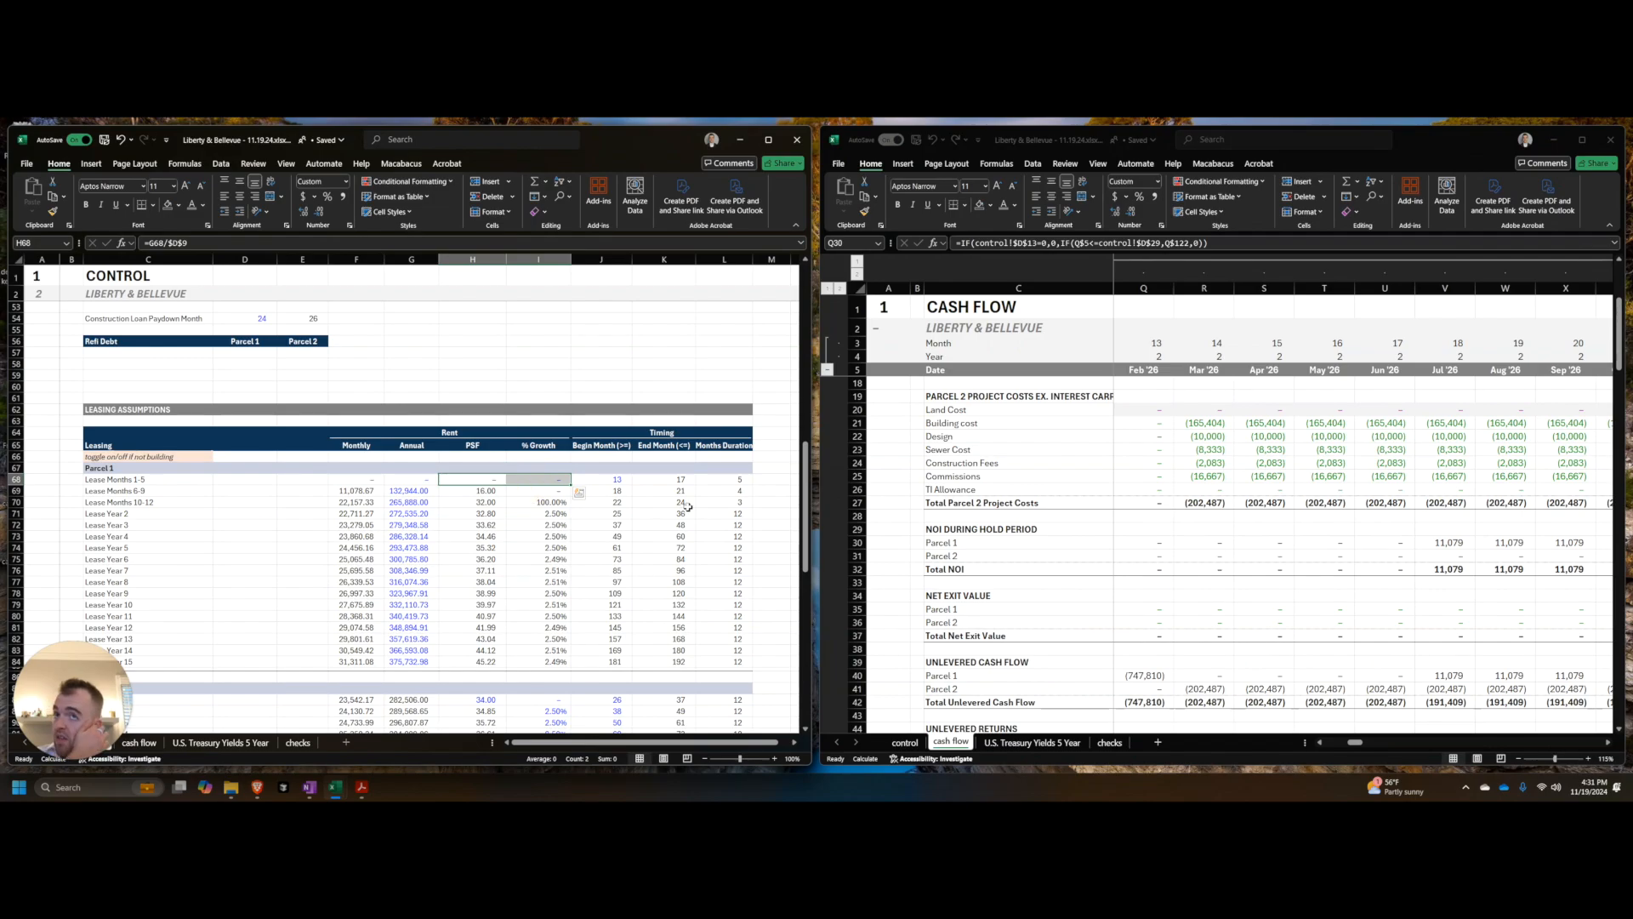
{"action": "left_click", "coordinate": [613, 479]}
{"action": "left_click", "coordinate": [659, 480]}
{"action": "scroll", "coordinate": [655, 514], "scroll_direction": "up", "scroll_amount": 17}
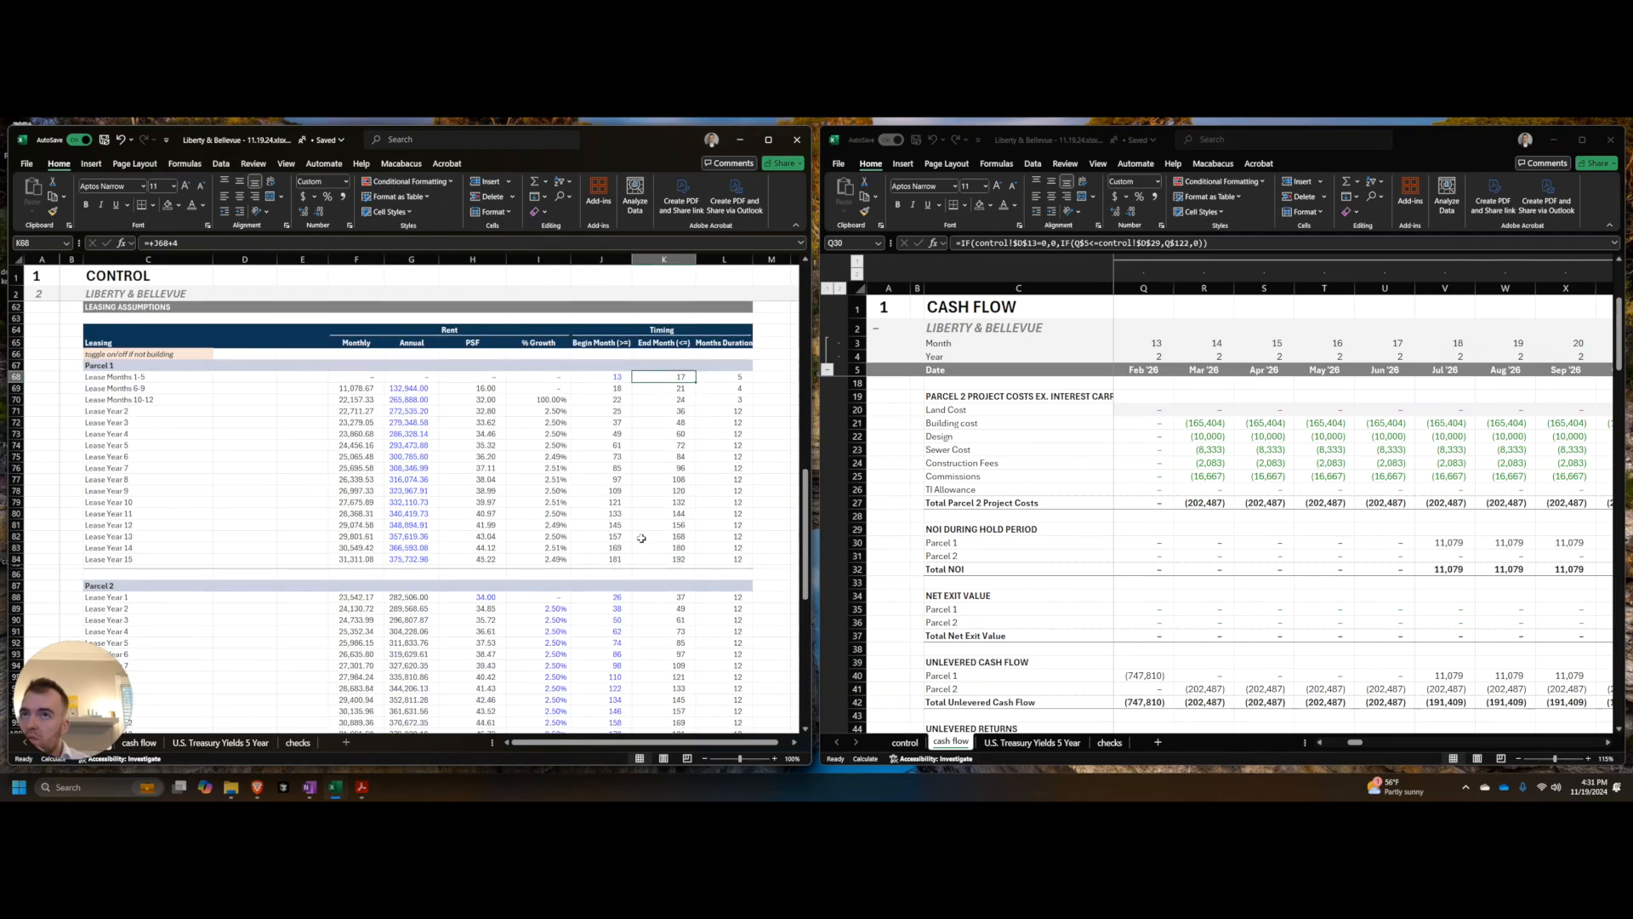
{"action": "left_click", "coordinate": [601, 513]}
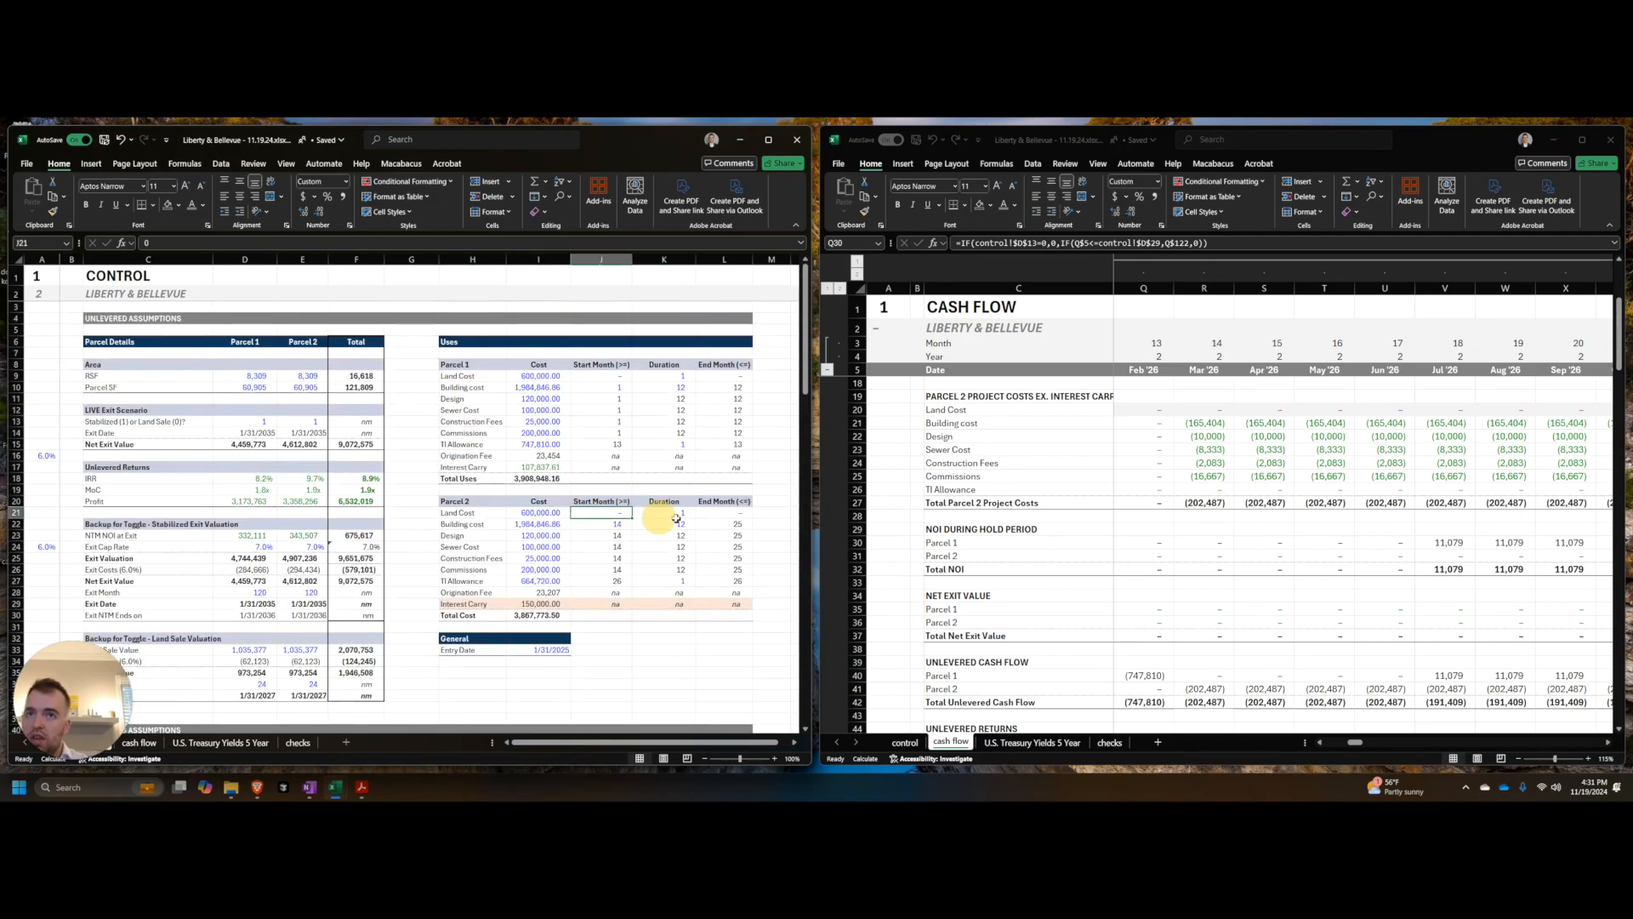
{"action": "left_click", "coordinate": [608, 523]}
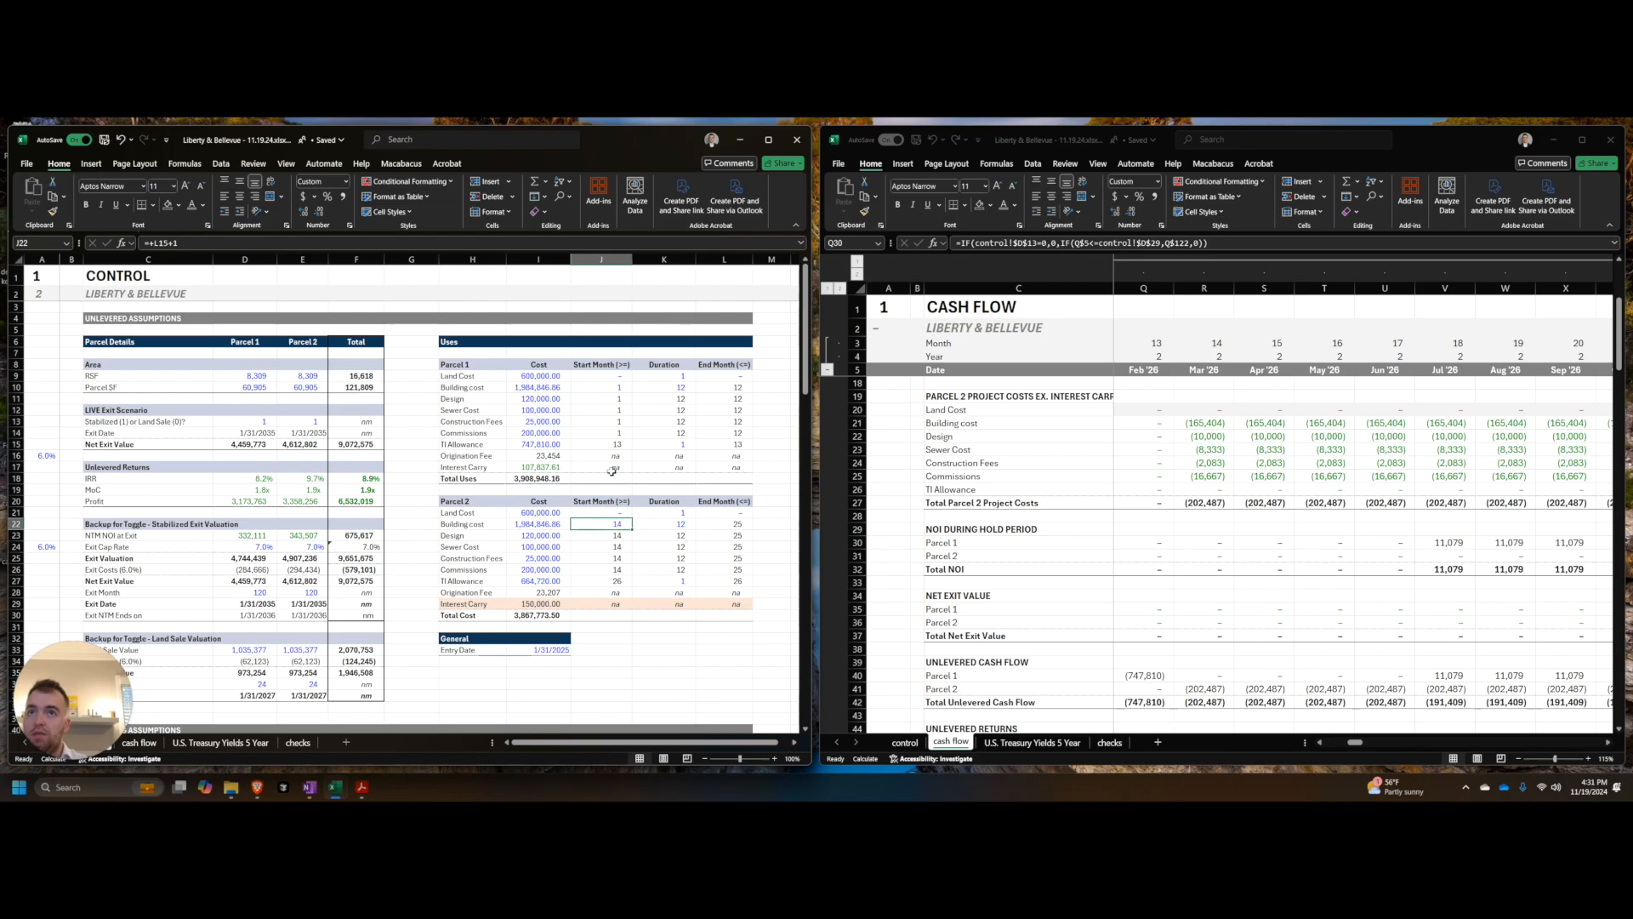
{"action": "left_click_drag", "start_coordinate": [615, 453], "coordinate": [617, 445]}
{"action": "left_click", "coordinate": [617, 582]}
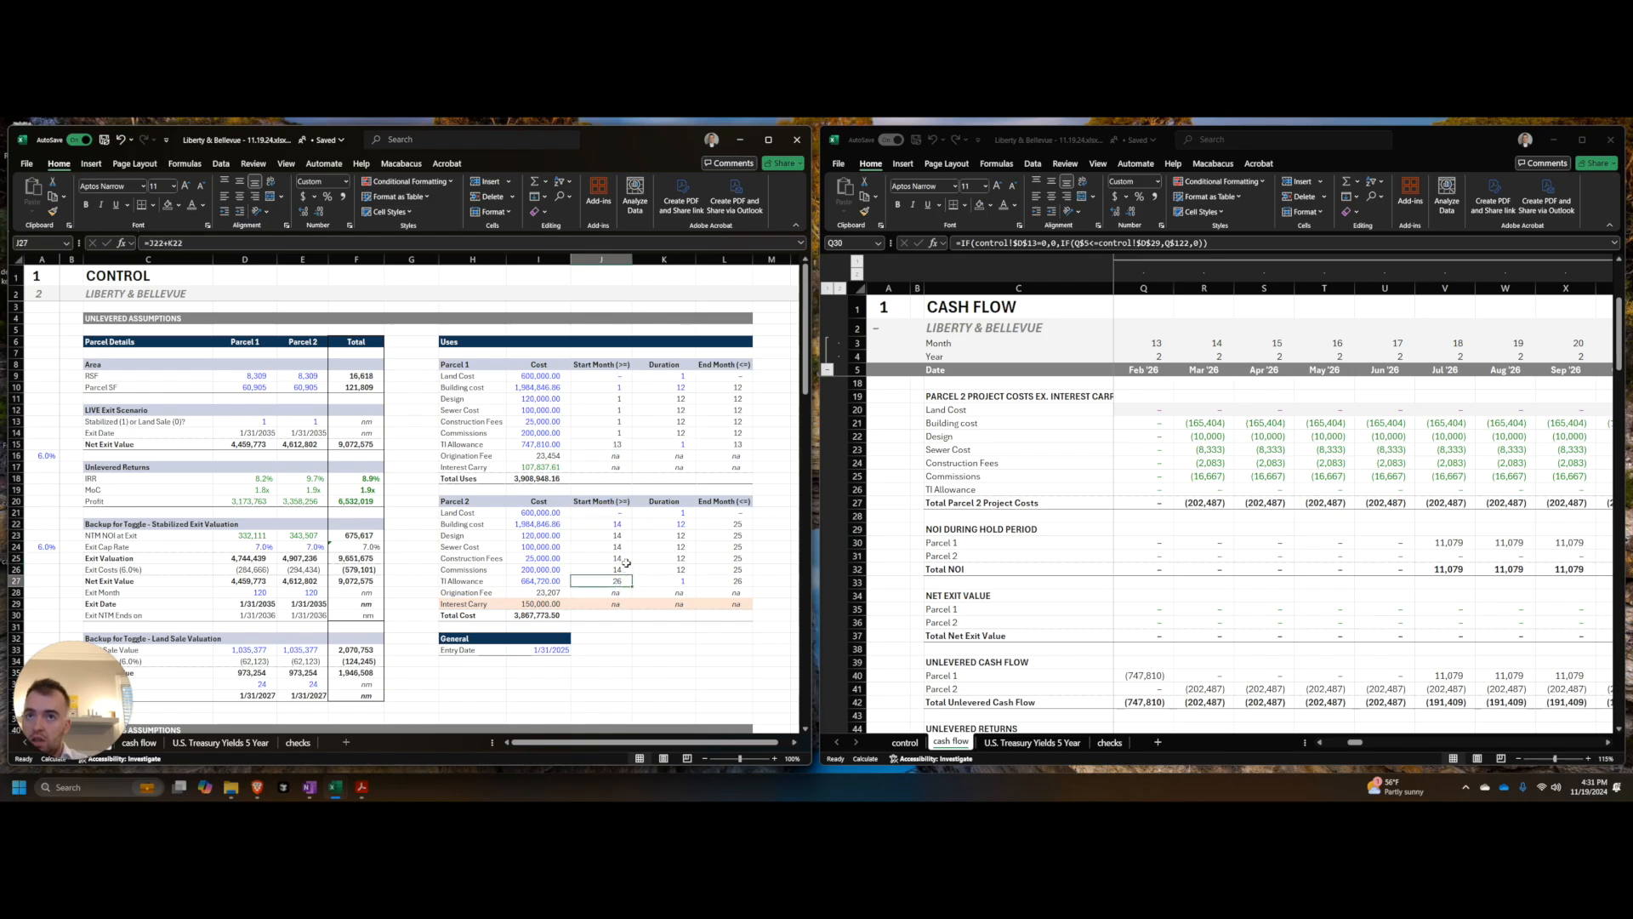
{"action": "scroll", "coordinate": [451, 593], "scroll_direction": "down", "scroll_amount": 1}
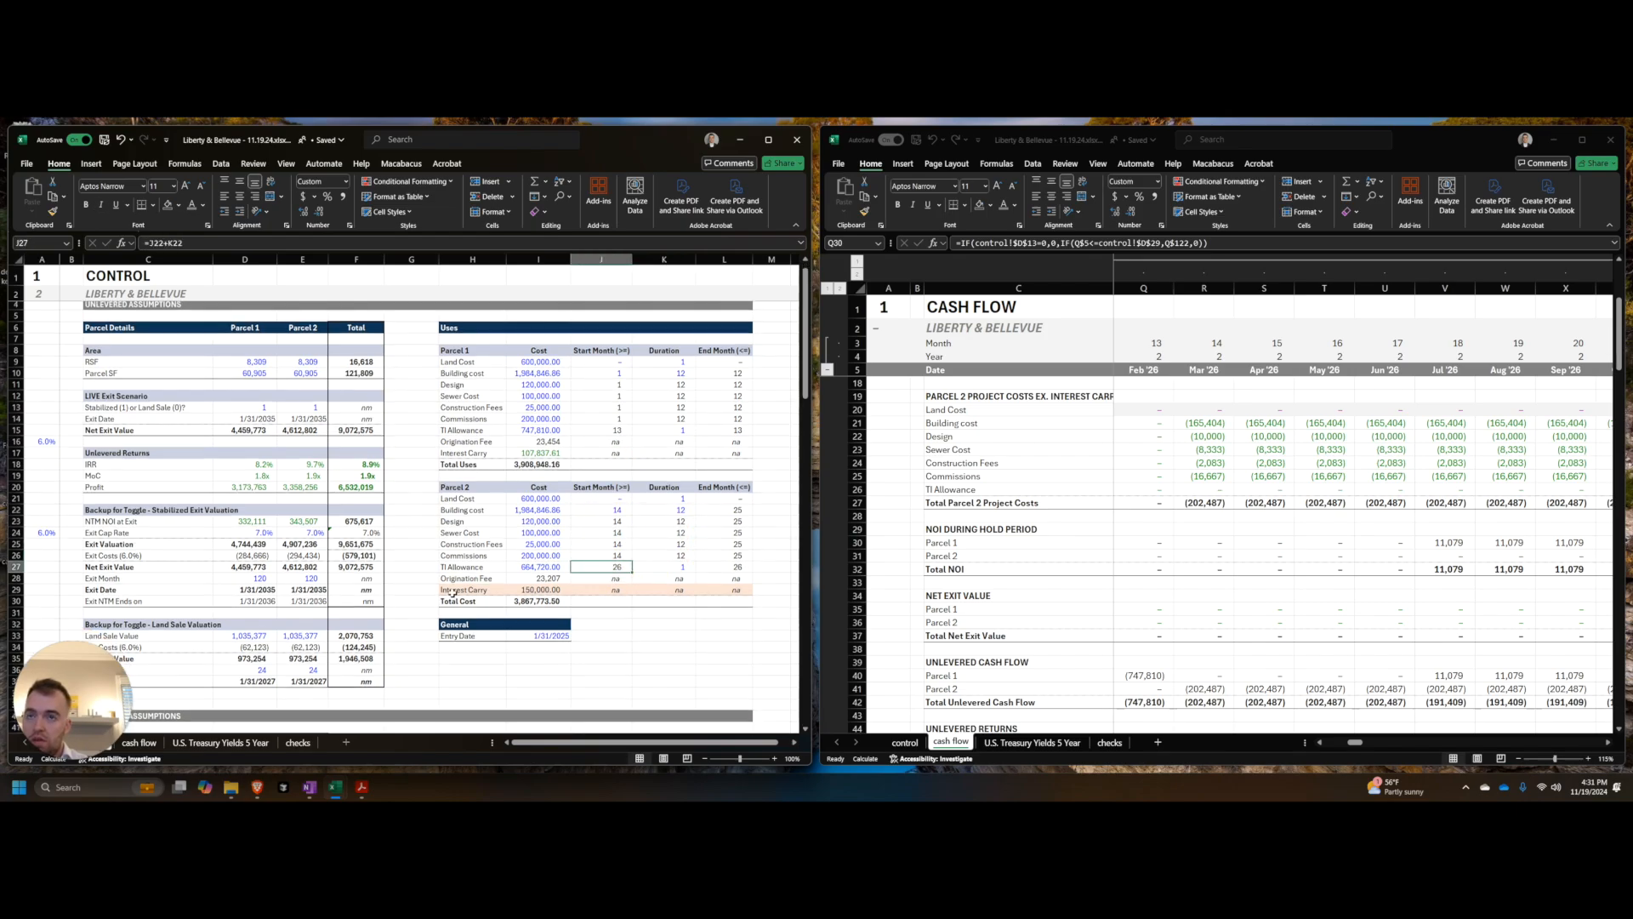
Step: Review both parcels' Construction Loan Paydown Month formulas and the empty Refi Debt section on the control sheet
{"action": "scroll", "coordinate": [452, 592], "scroll_direction": "down", "scroll_amount": 9}
{"action": "left_click", "coordinate": [309, 582]}
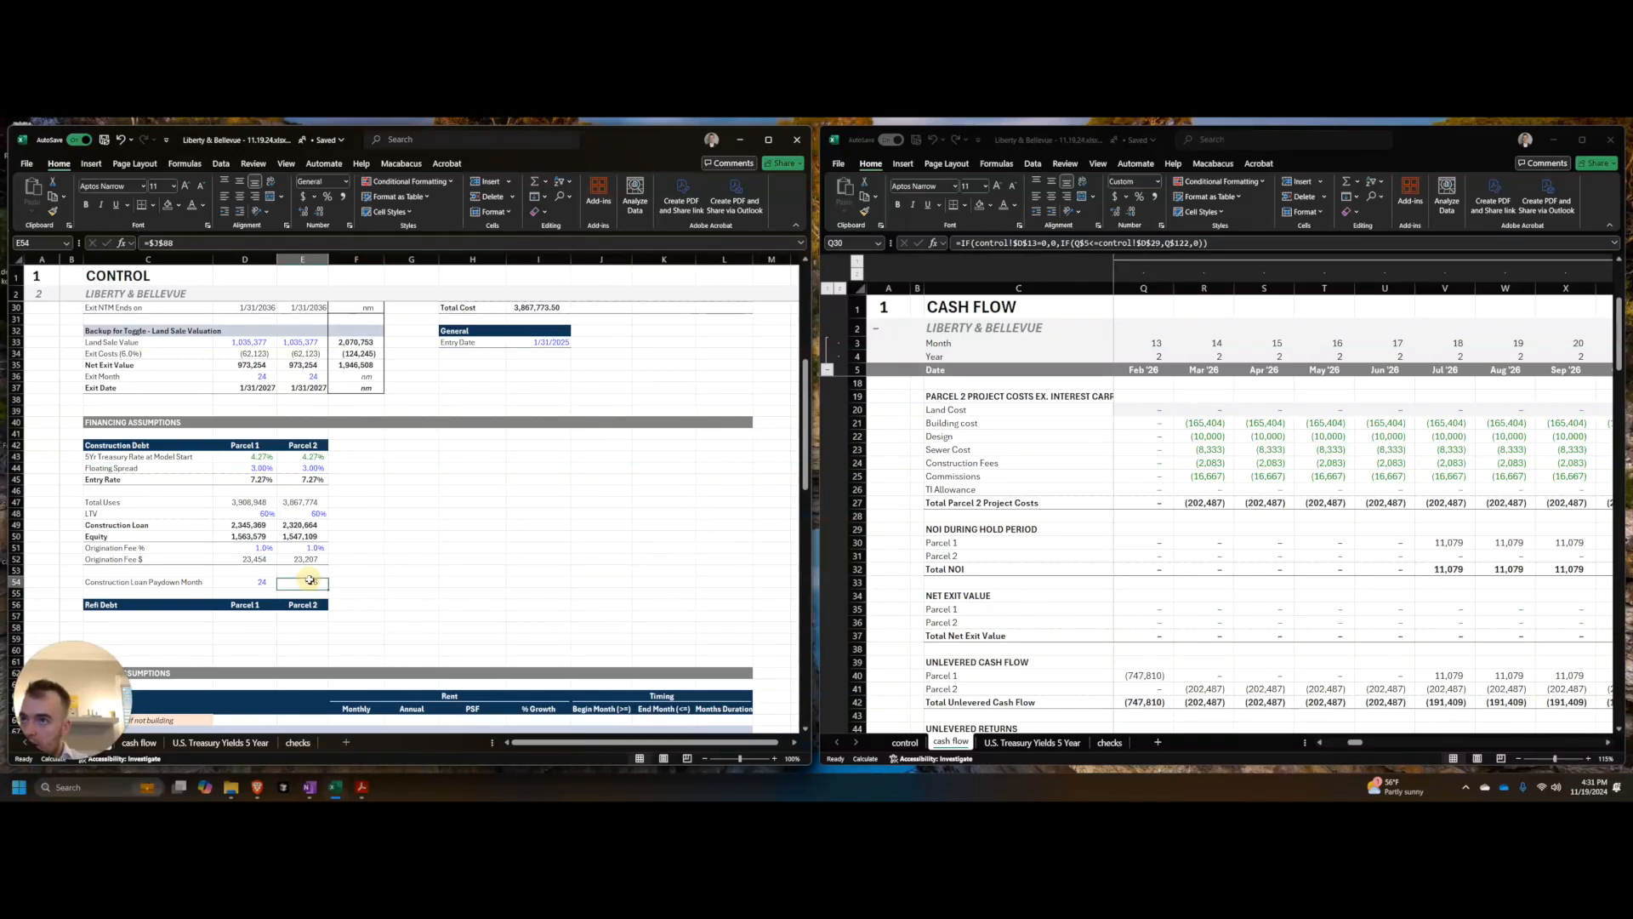
{"action": "left_click", "coordinate": [260, 582]}
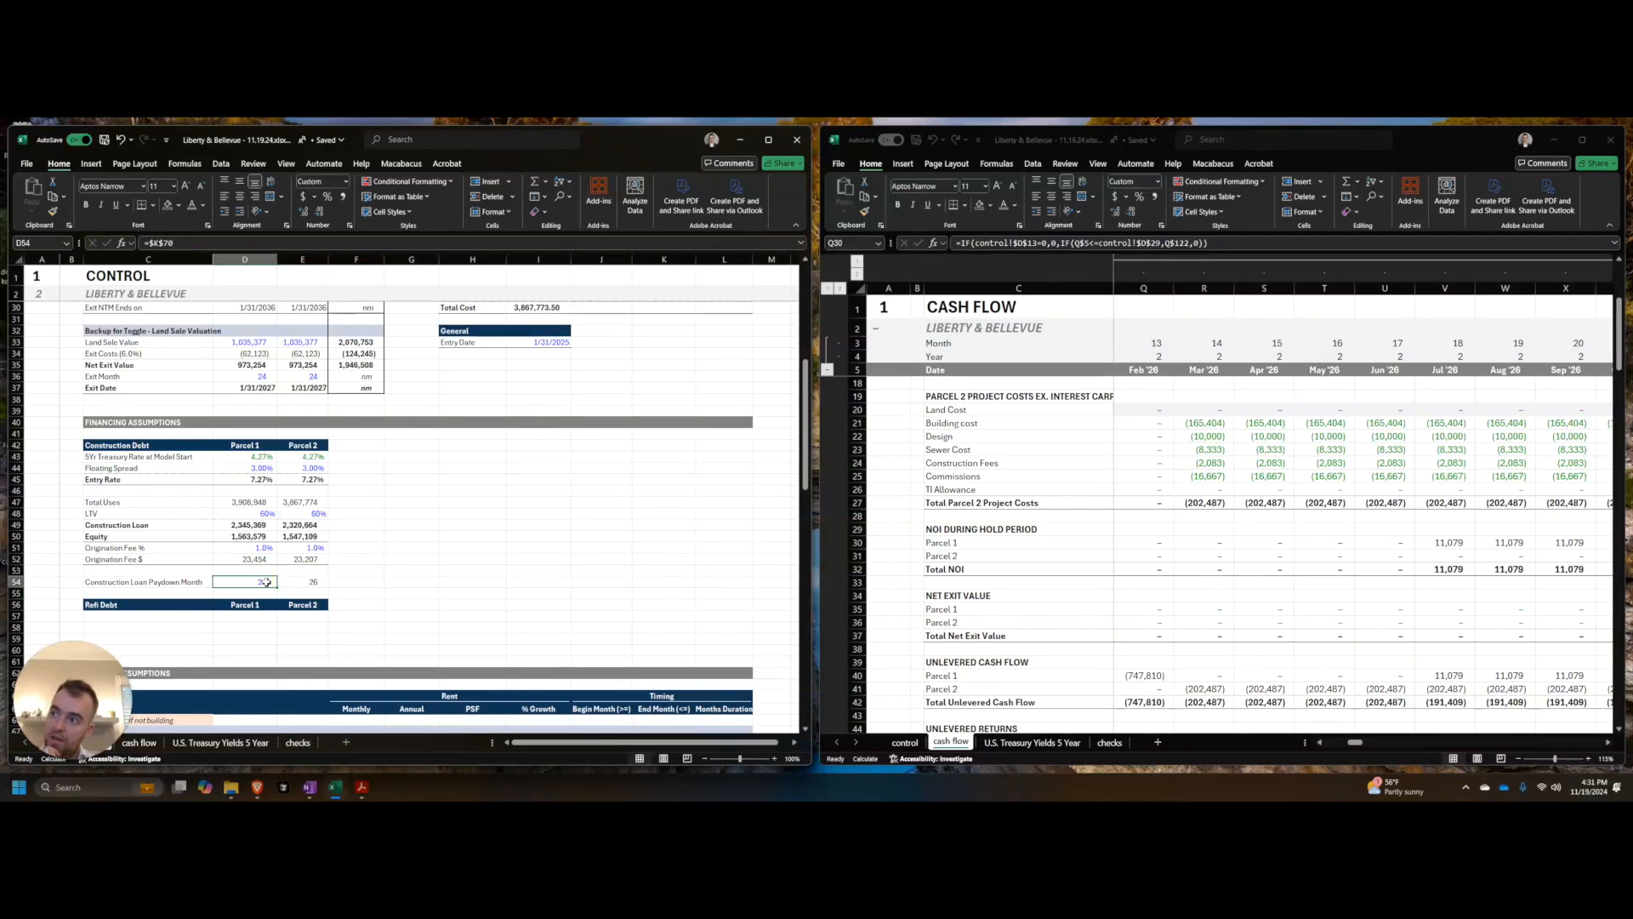
{"action": "scroll", "coordinate": [475, 584], "scroll_direction": "down", "scroll_amount": 4}
{"action": "left_click_drag", "start_coordinate": [474, 605], "coordinate": [473, 630]}
{"action": "left_click", "coordinate": [209, 479]}
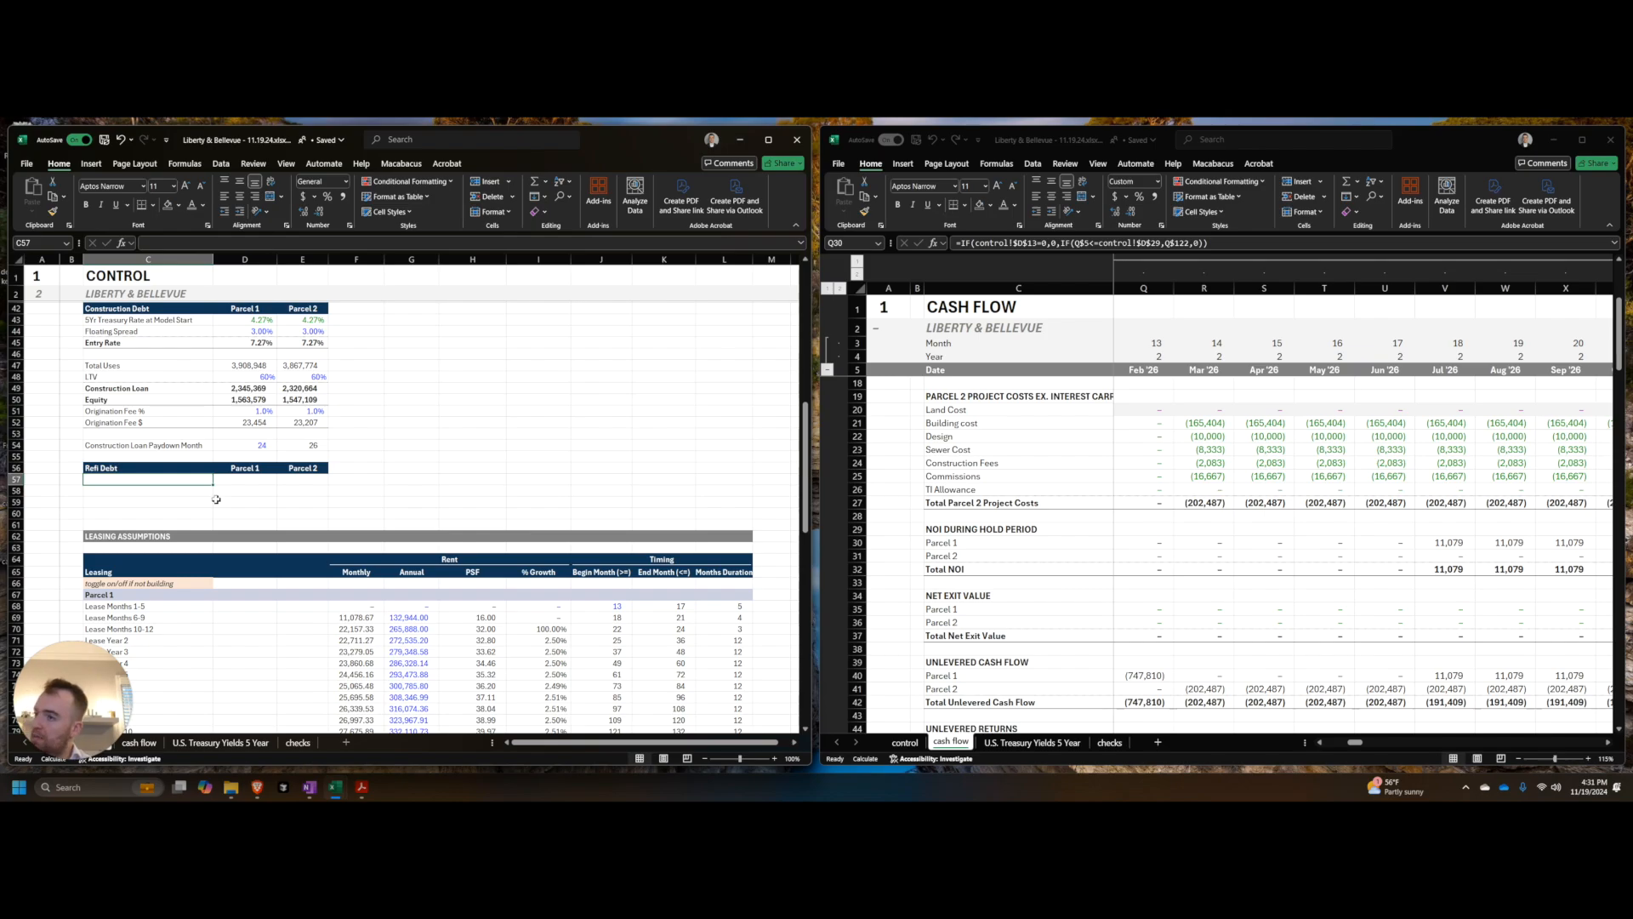
Step: Switch to the OneNote project notes and turn the Construction Debt sub-bullets into to-do checkboxes
{"action": "left_click", "coordinate": [309, 787]}
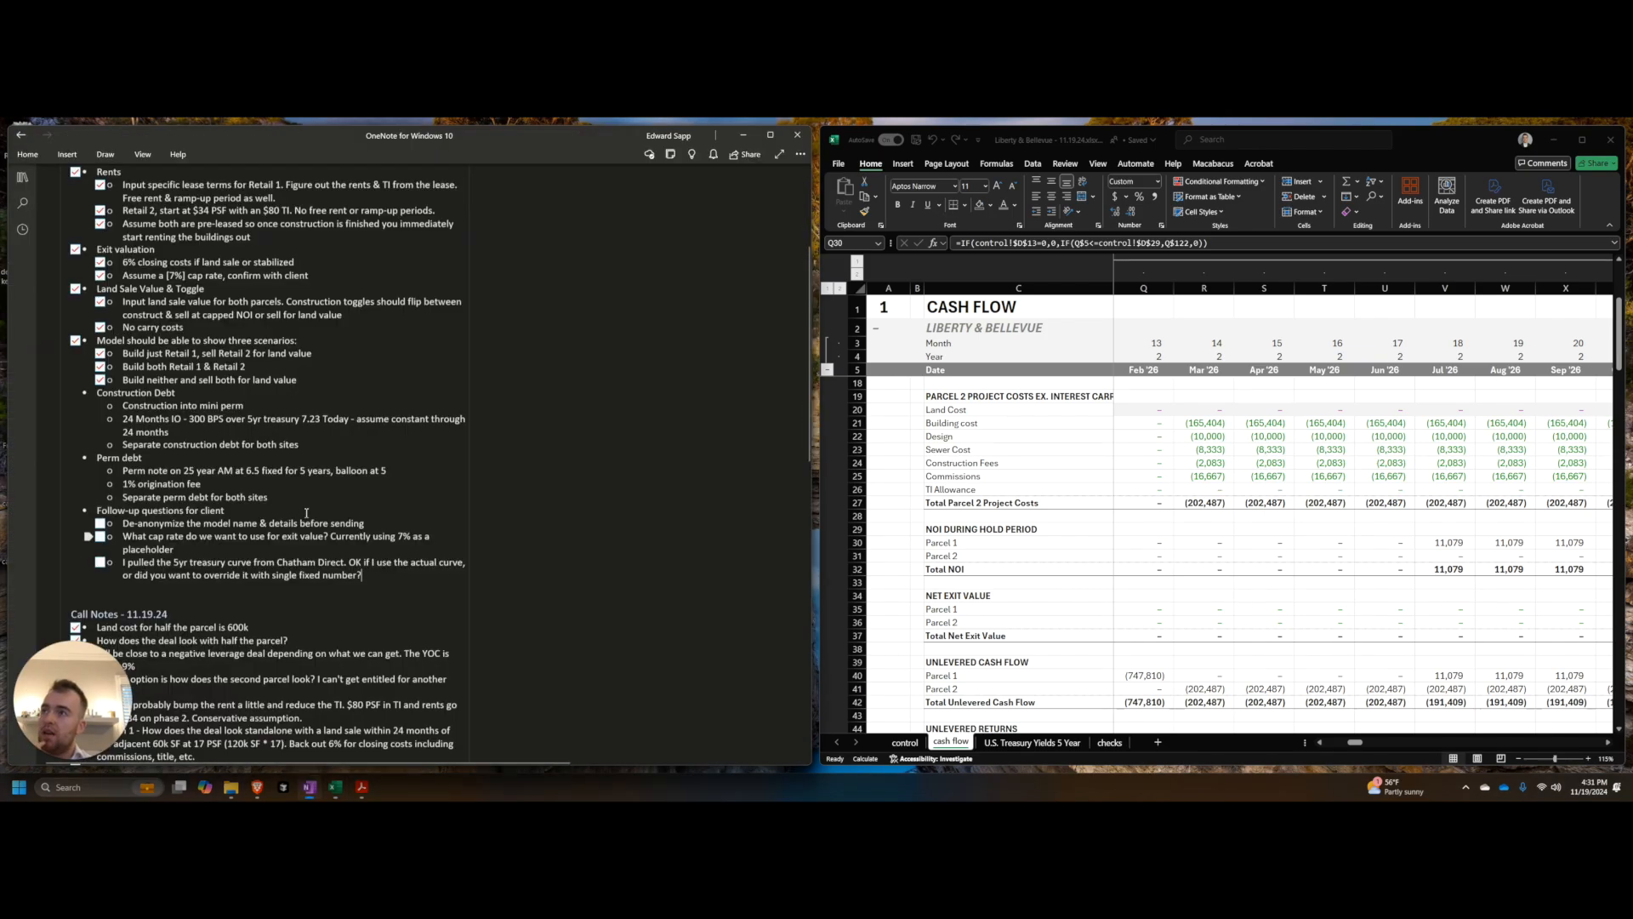
{"action": "left_click_drag", "start_coordinate": [163, 407], "coordinate": [218, 446]}
{"action": "key", "text": "ctrl+1"}
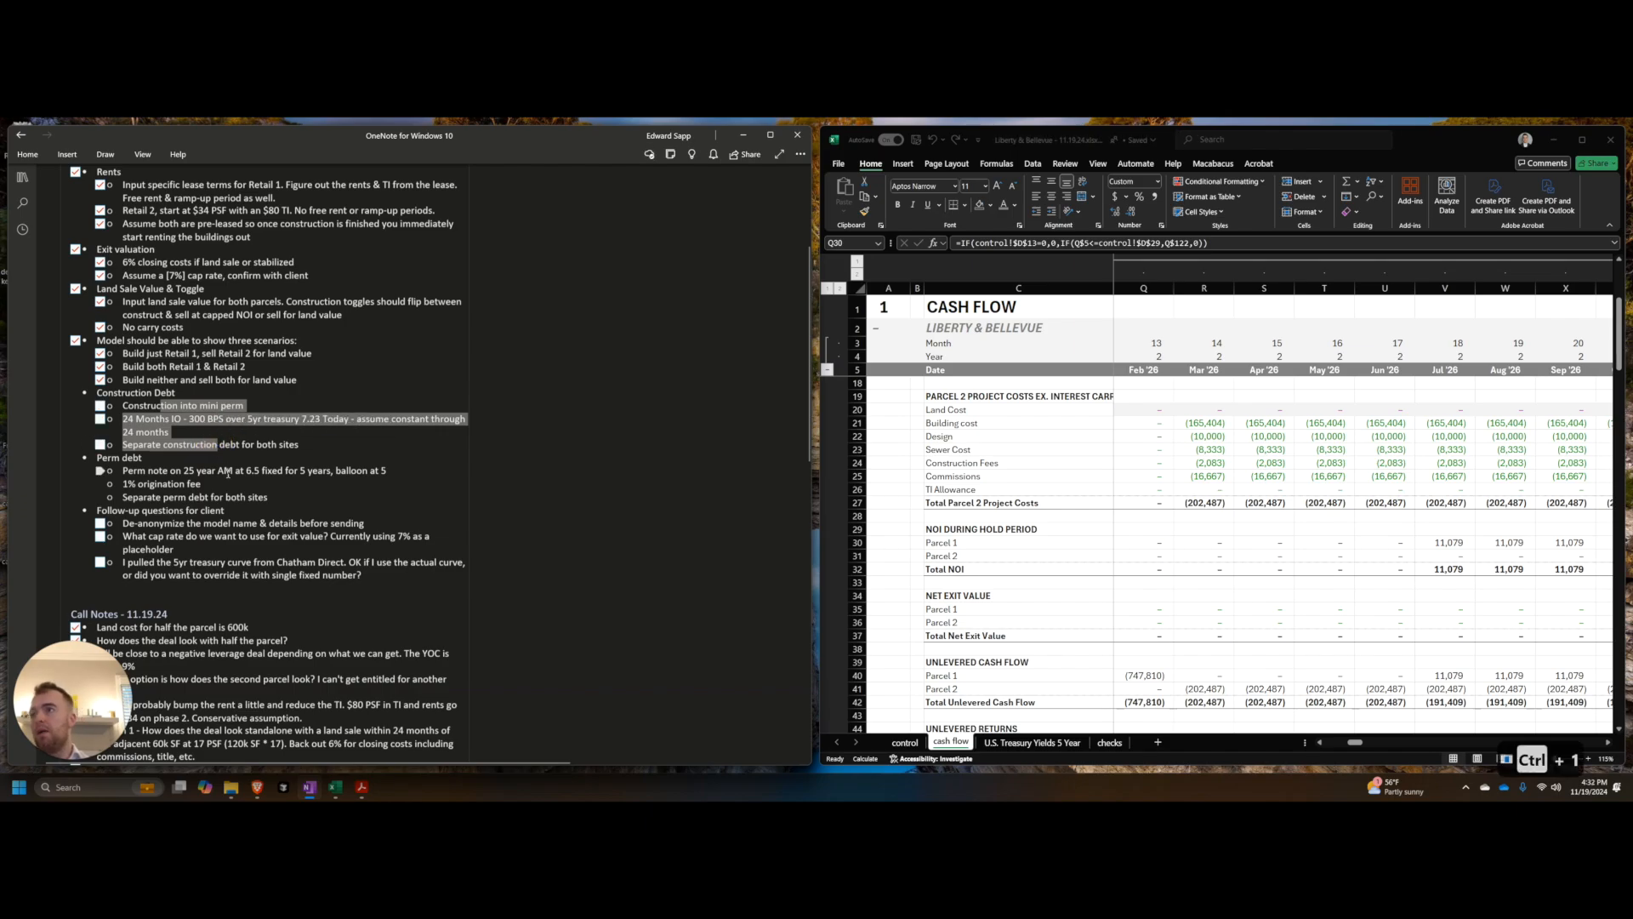
Step: Add a client follow-up item noting the 5yr refi balloon versus the 10yr hold, with refi debt currently modeled through the exit date
{"action": "left_click", "coordinate": [195, 476]}
{"action": "left_click_drag", "start_coordinate": [136, 470], "coordinate": [341, 495]}
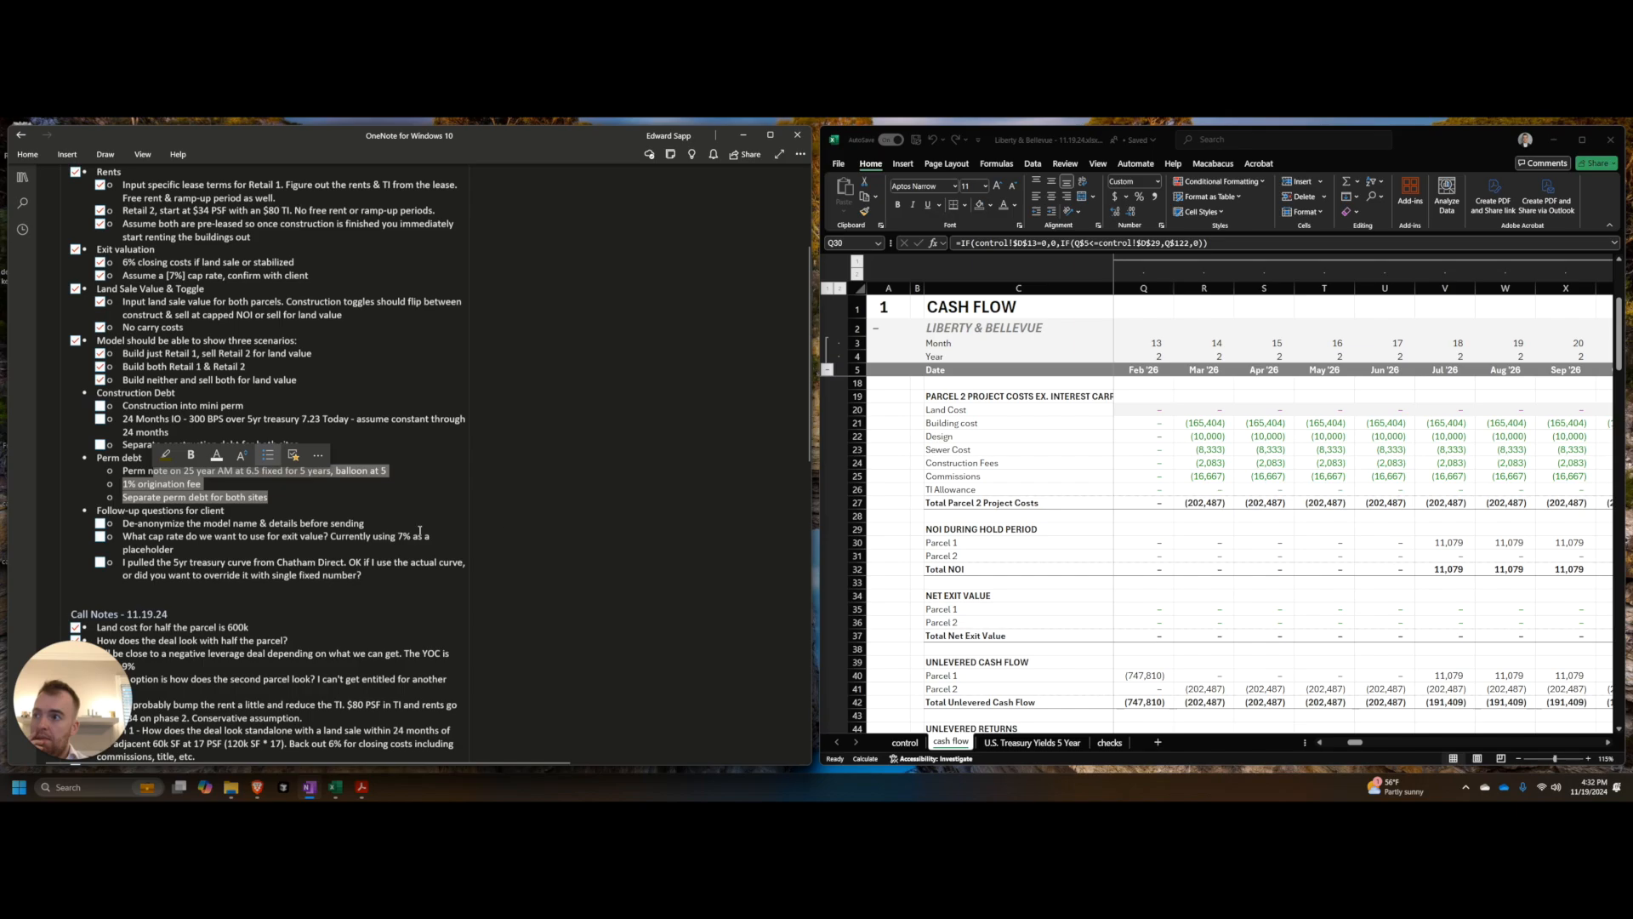
{"action": "left_click", "coordinate": [375, 575]}
{"action": "key", "text": "Return"}
{"action": "type", "text": "Yo"}
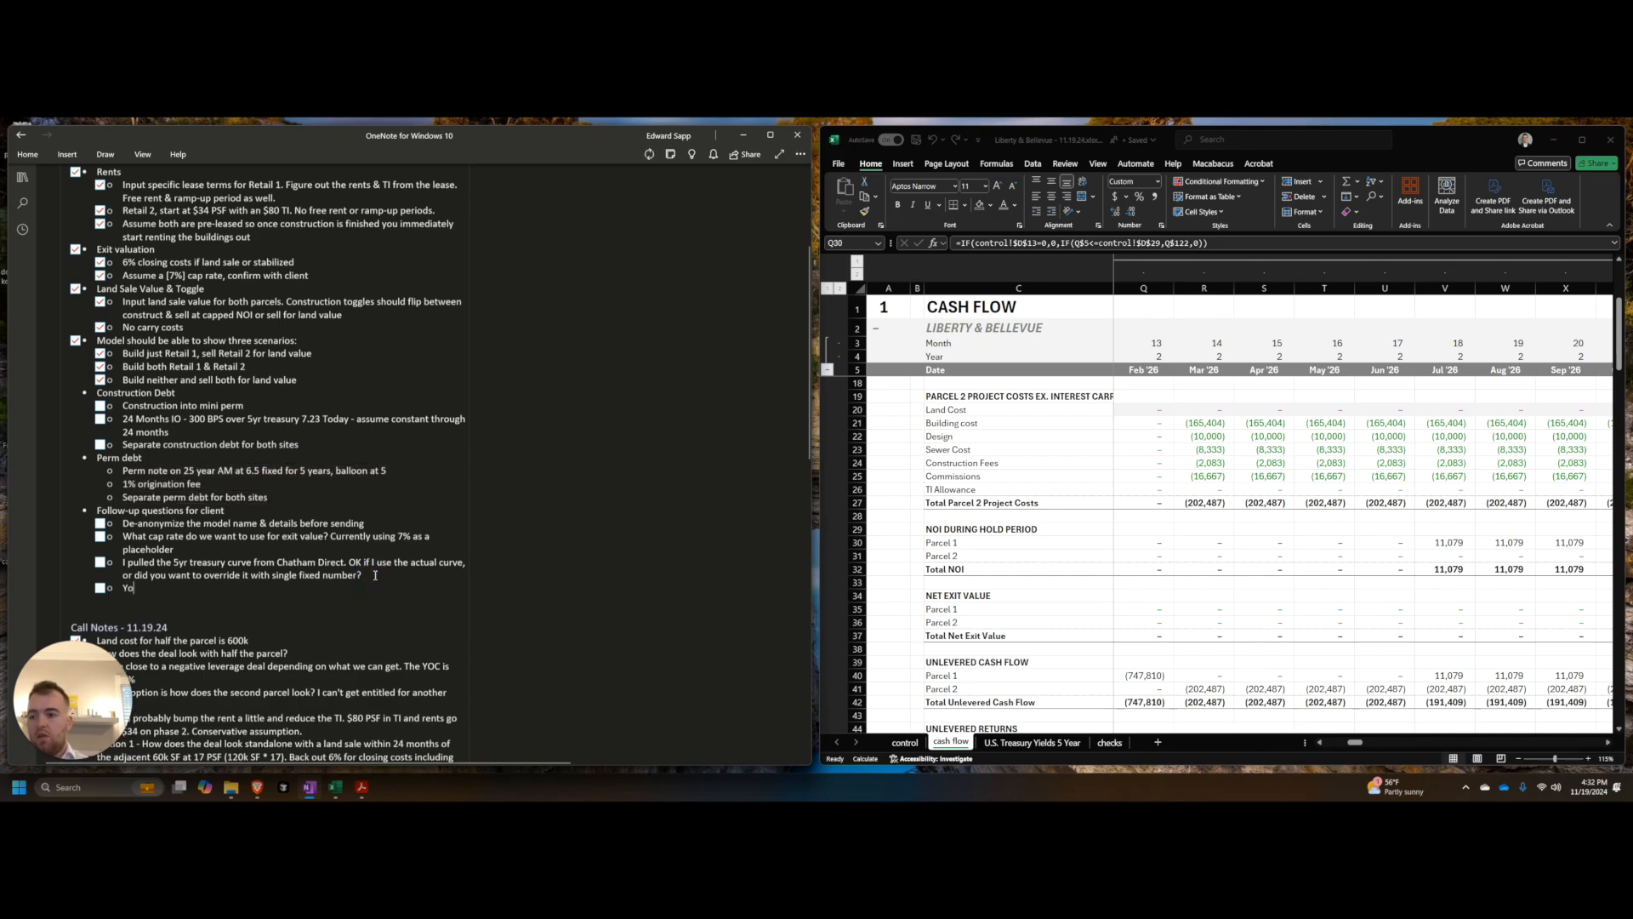
{"action": "type", "text": "u had mentioned a 5yr bal"}
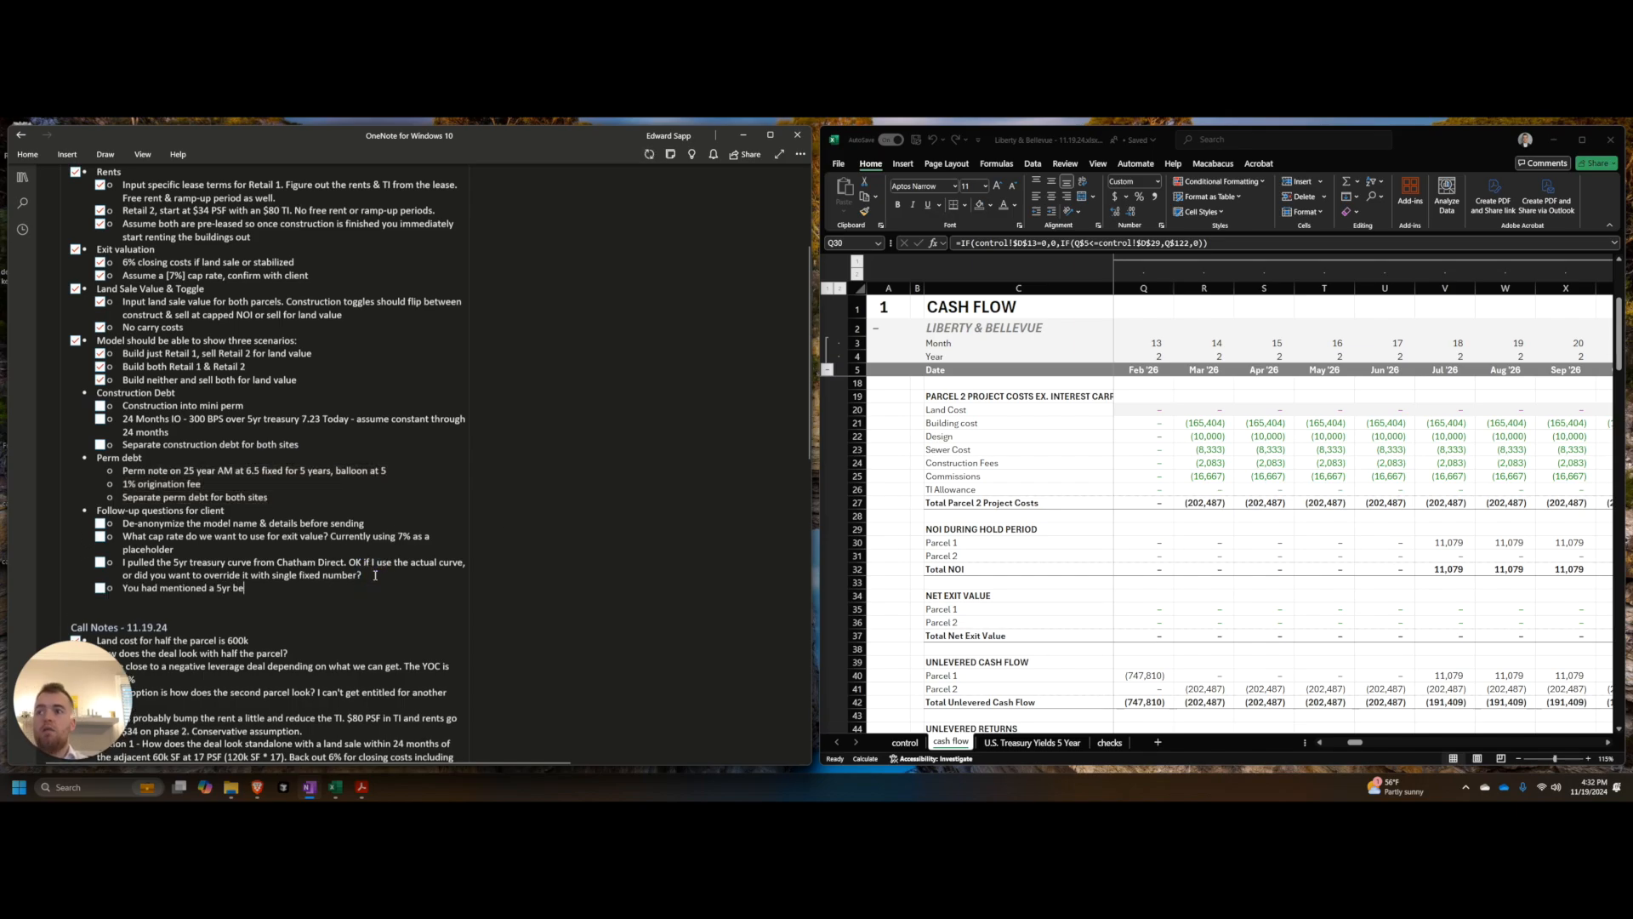
{"action": "type", "text": "loon on the refi de"}
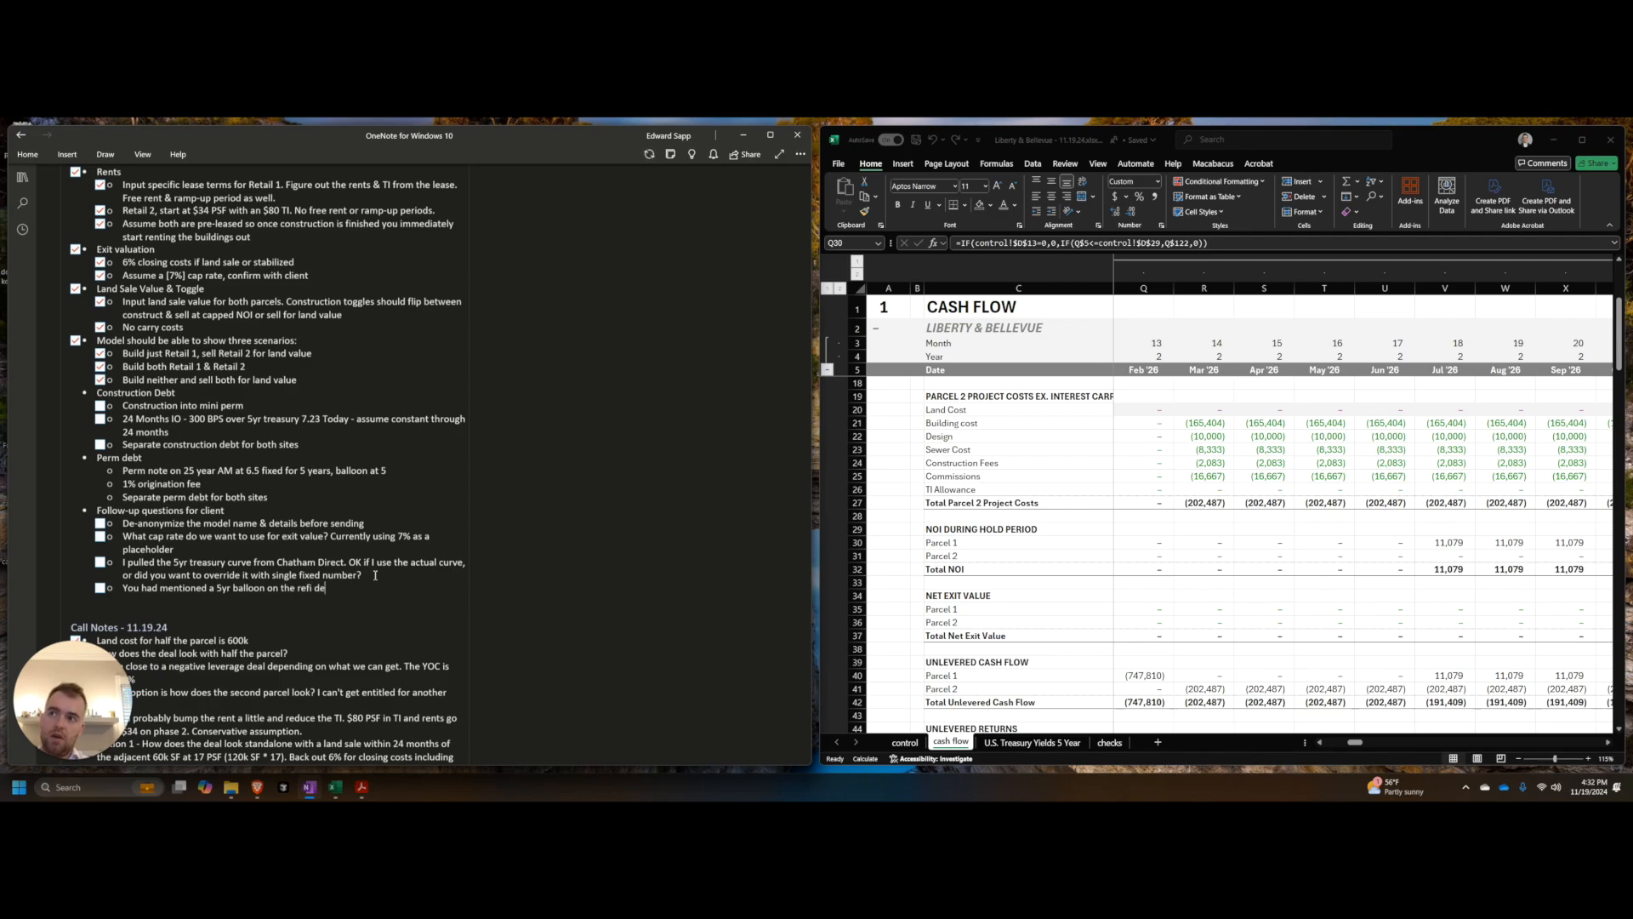
{"action": "type", "text": "bt, but a 10yr hold per"}
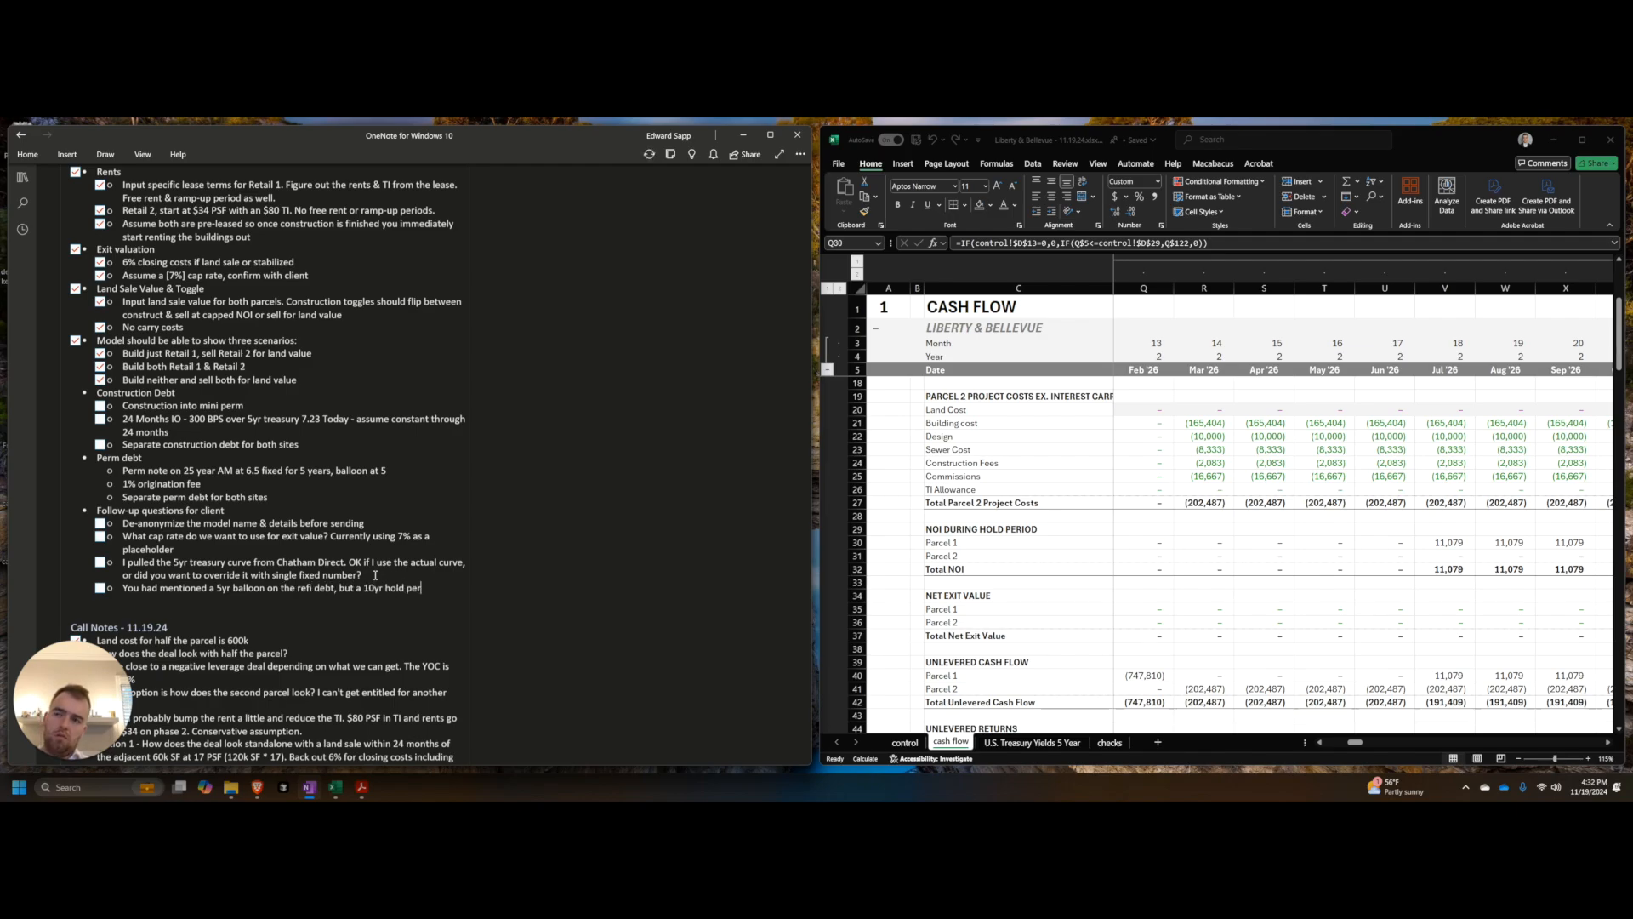
{"action": "type", "text": "iod. Right now I Just mod"}
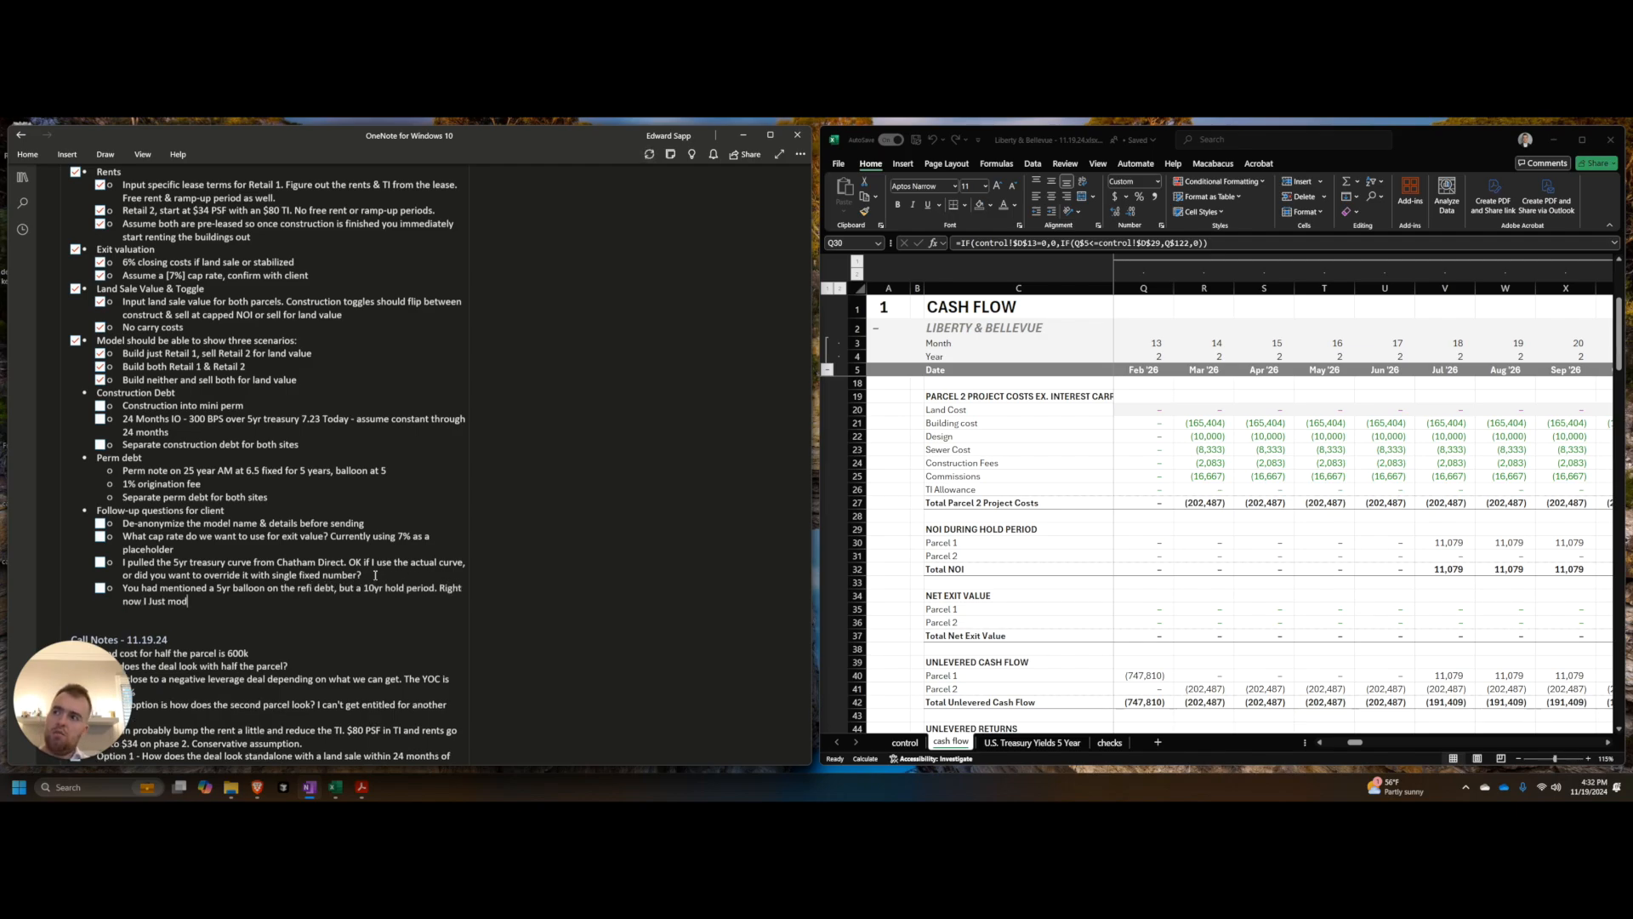
{"action": "key", "text": "ctrl+BackSpace"}
{"action": "key", "text": "ctrl+BackSpace"}
{"action": "type", "text": "just mo"}
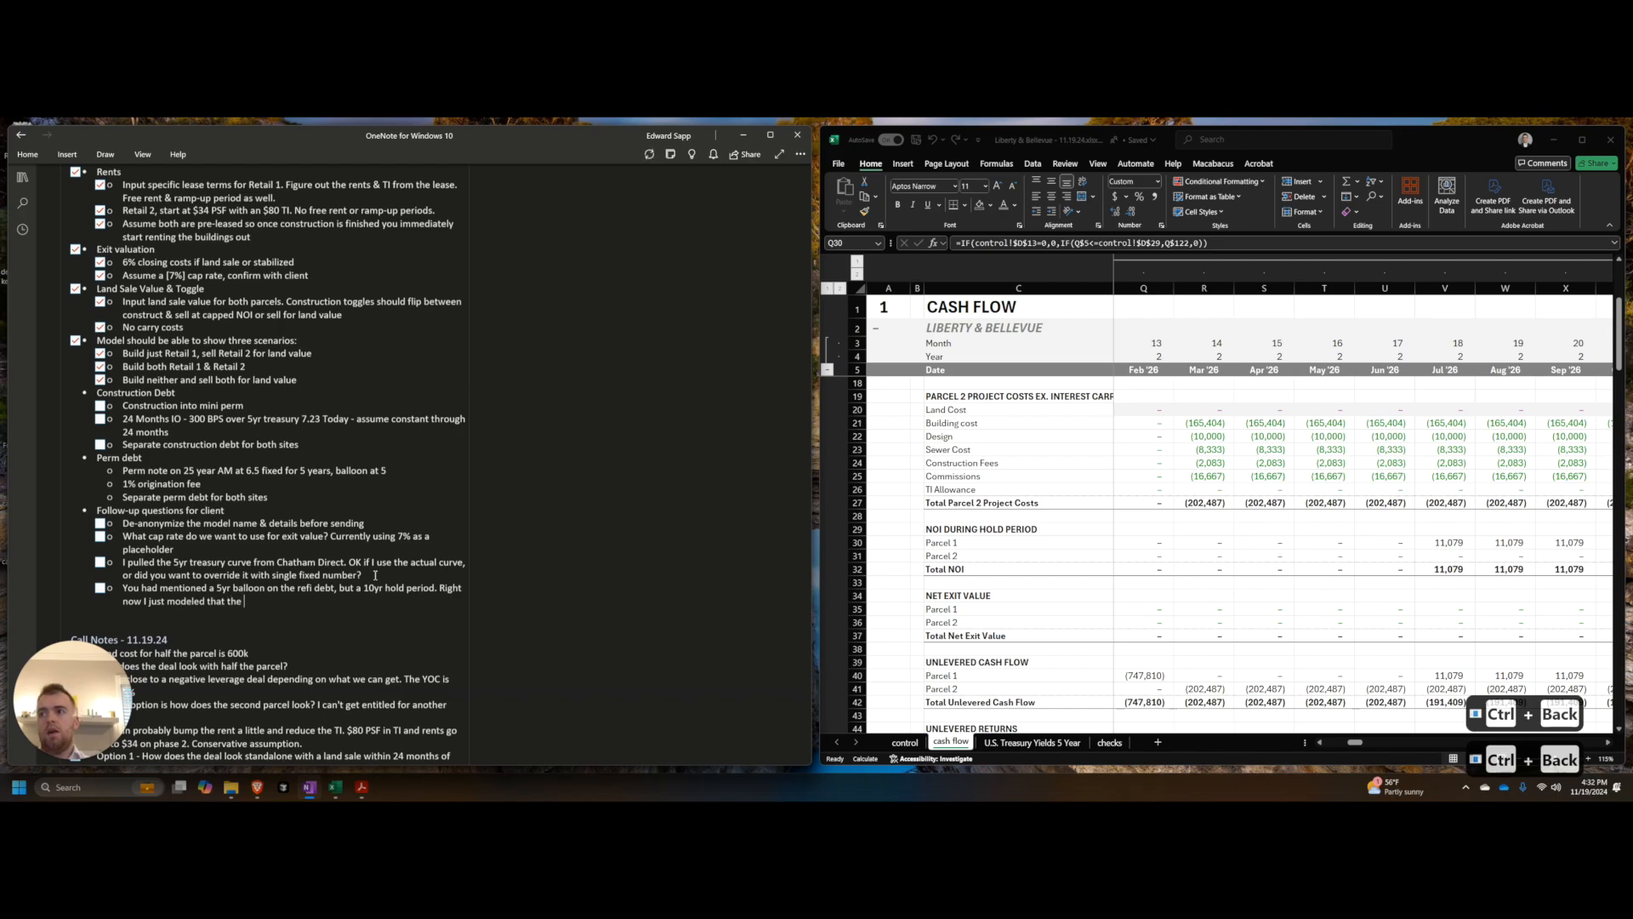
{"action": "type", "text": "deled that the refi debt continues to exist through the"}
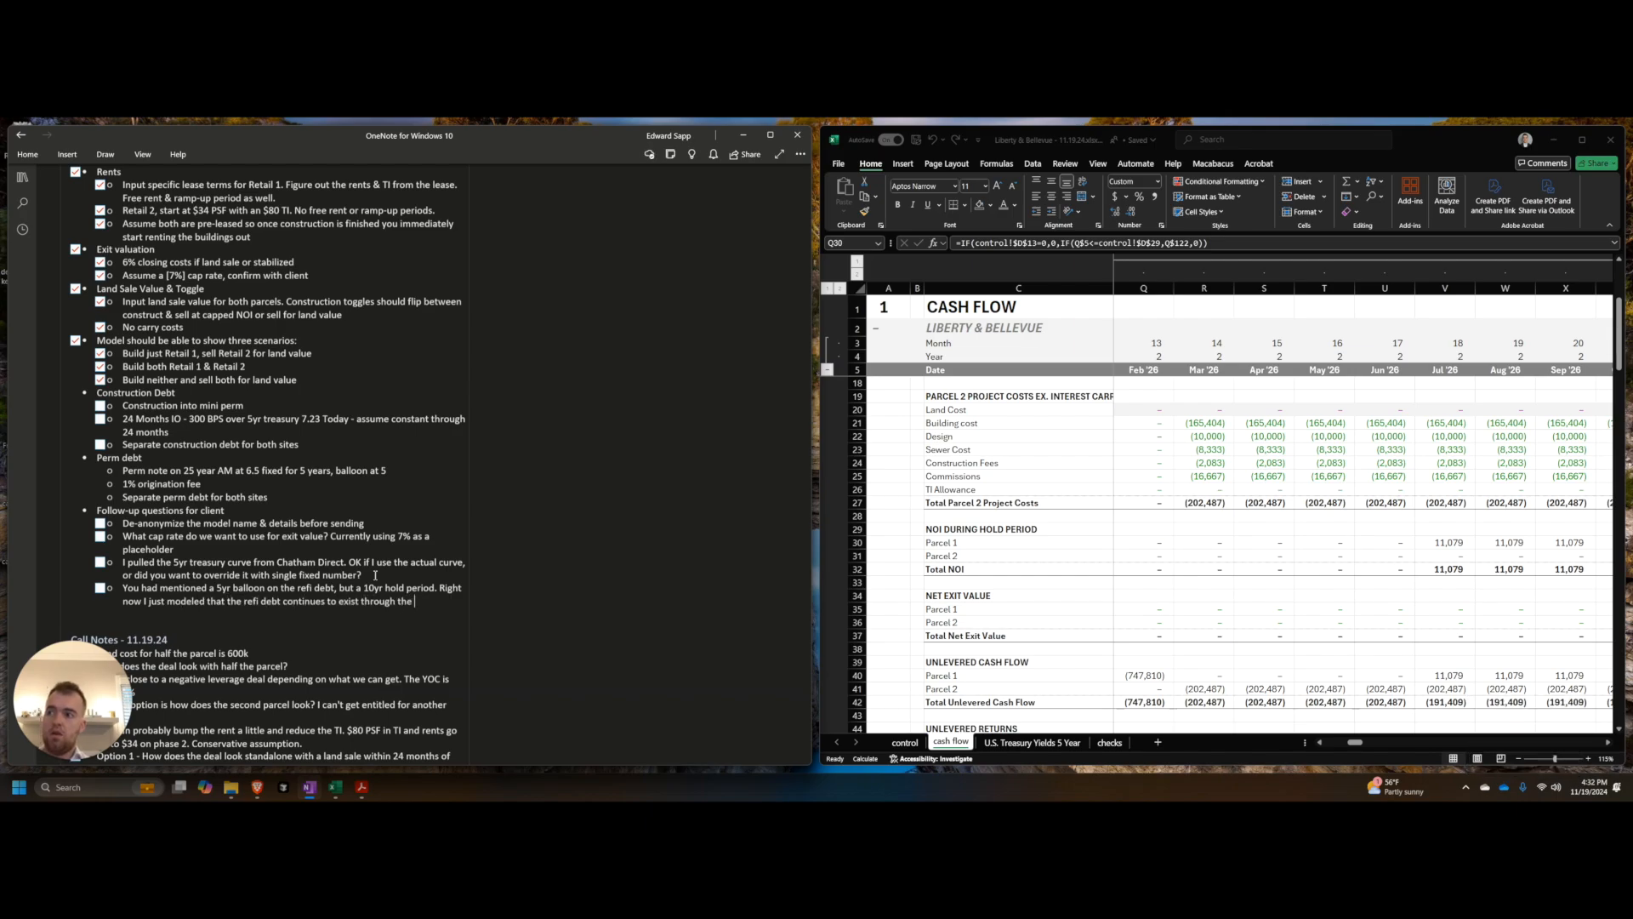
{"action": "type", "text": " exit date"}
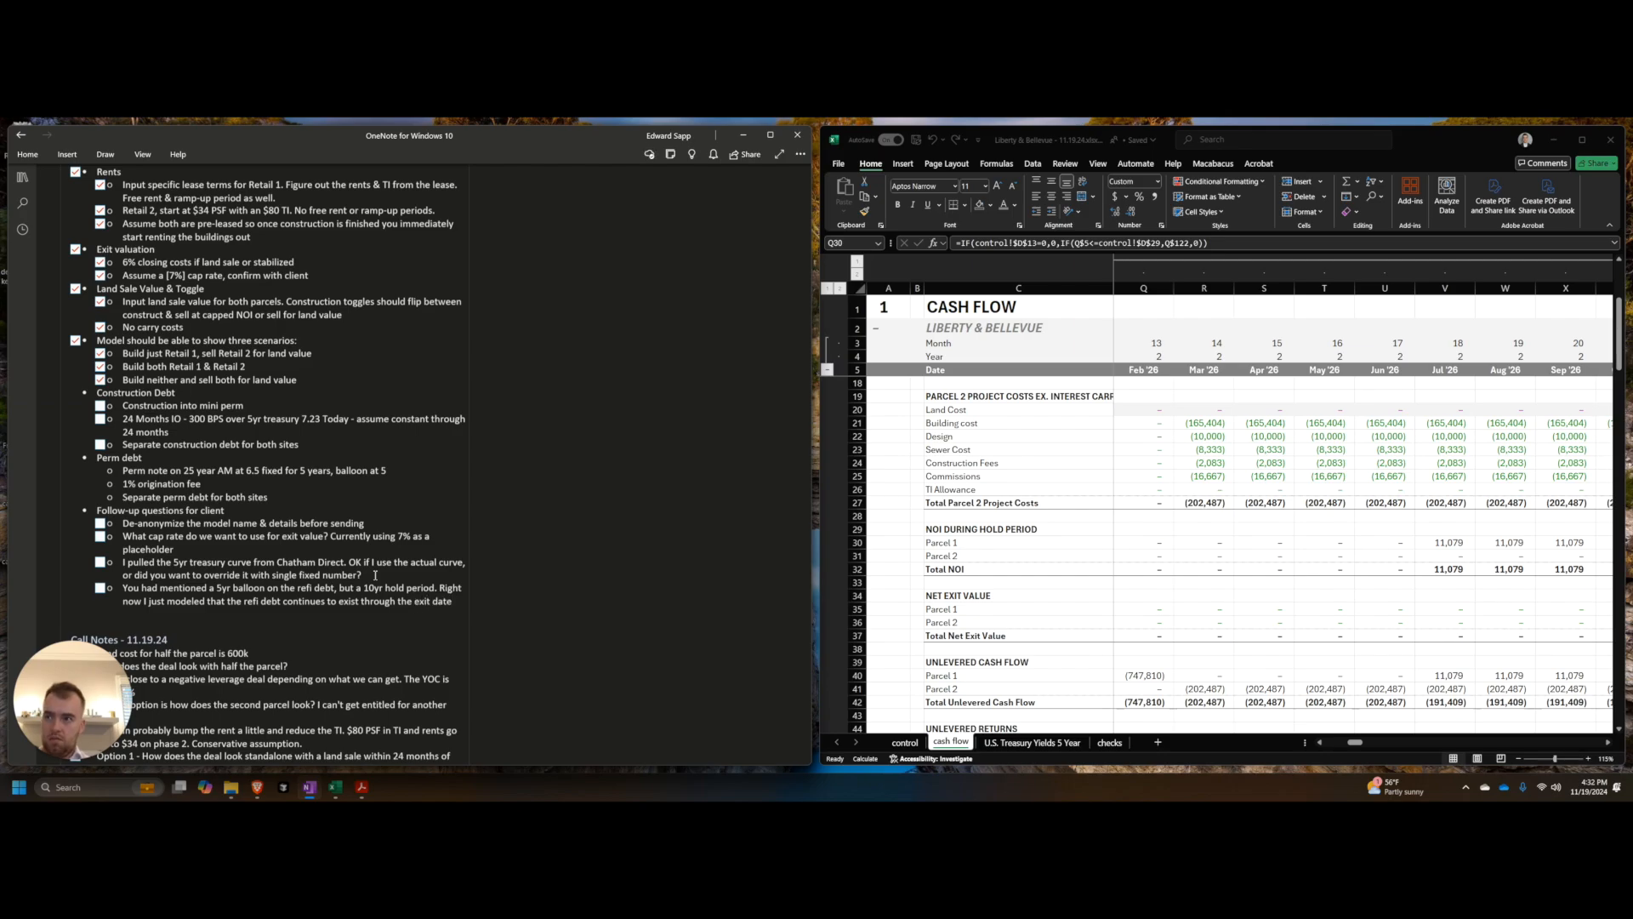
{"action": "type", "text": "."}
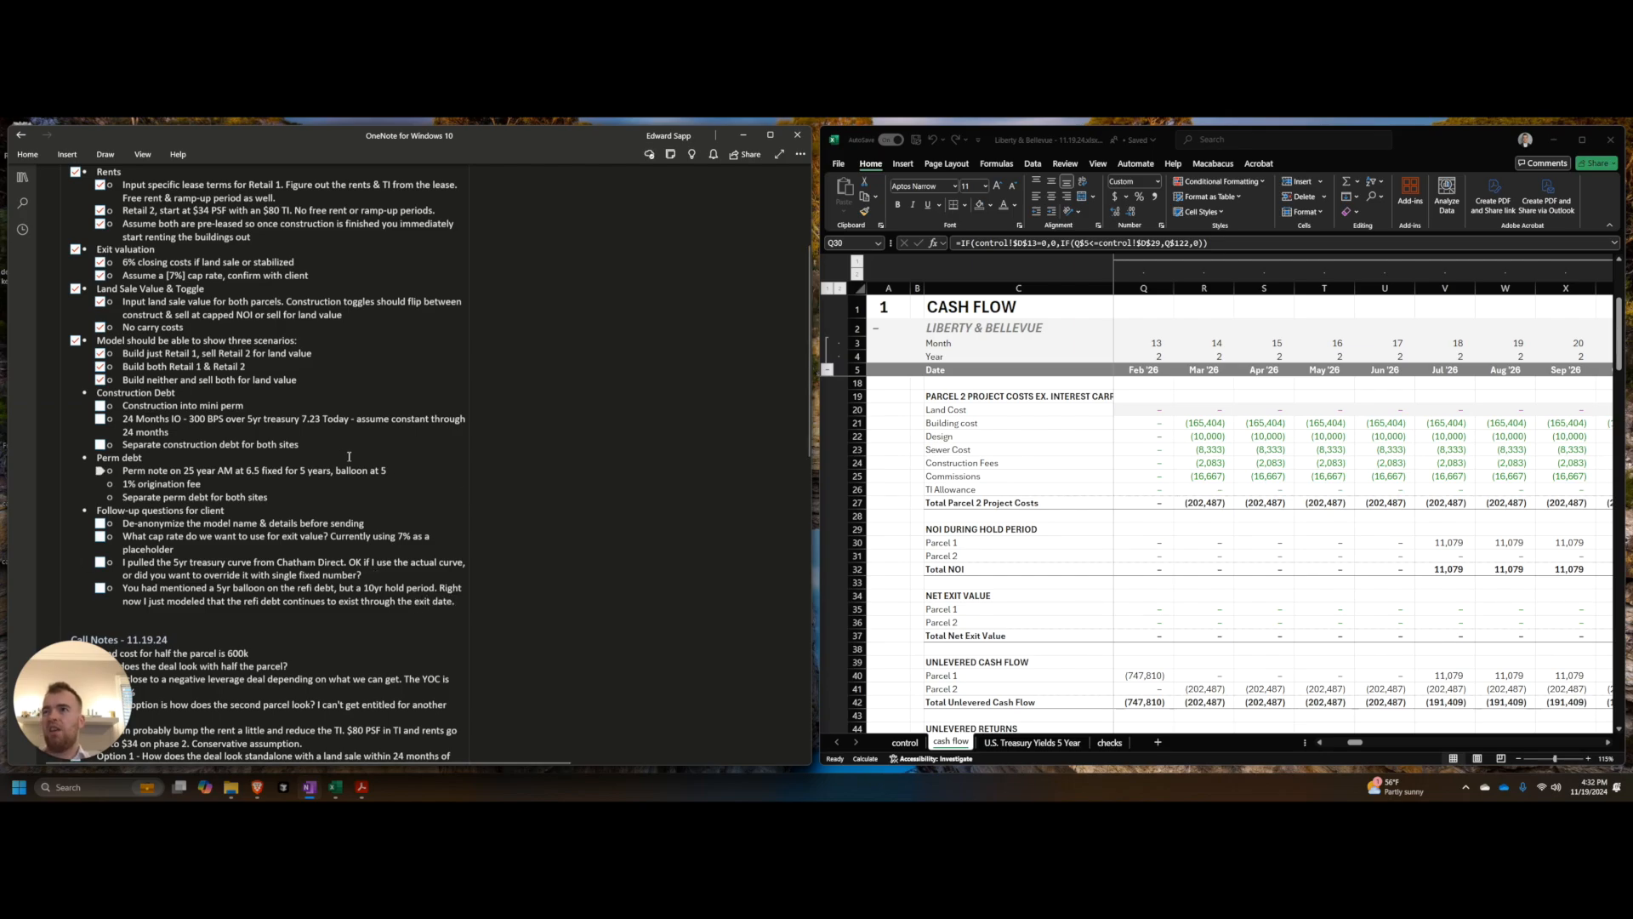
Step: Delete ", balloon at 5" from the end of the perm note bullet under Perm debt
{"action": "left_click", "coordinate": [384, 469]}
{"action": "key", "text": "ctrl+shift+Left"}
{"action": "key", "text": "ctrl+shift+Left"}
{"action": "key", "text": "ctrl+shift+Left"}
{"action": "key", "text": "BackSpace"}
{"action": "key", "text": "BackSpace"}
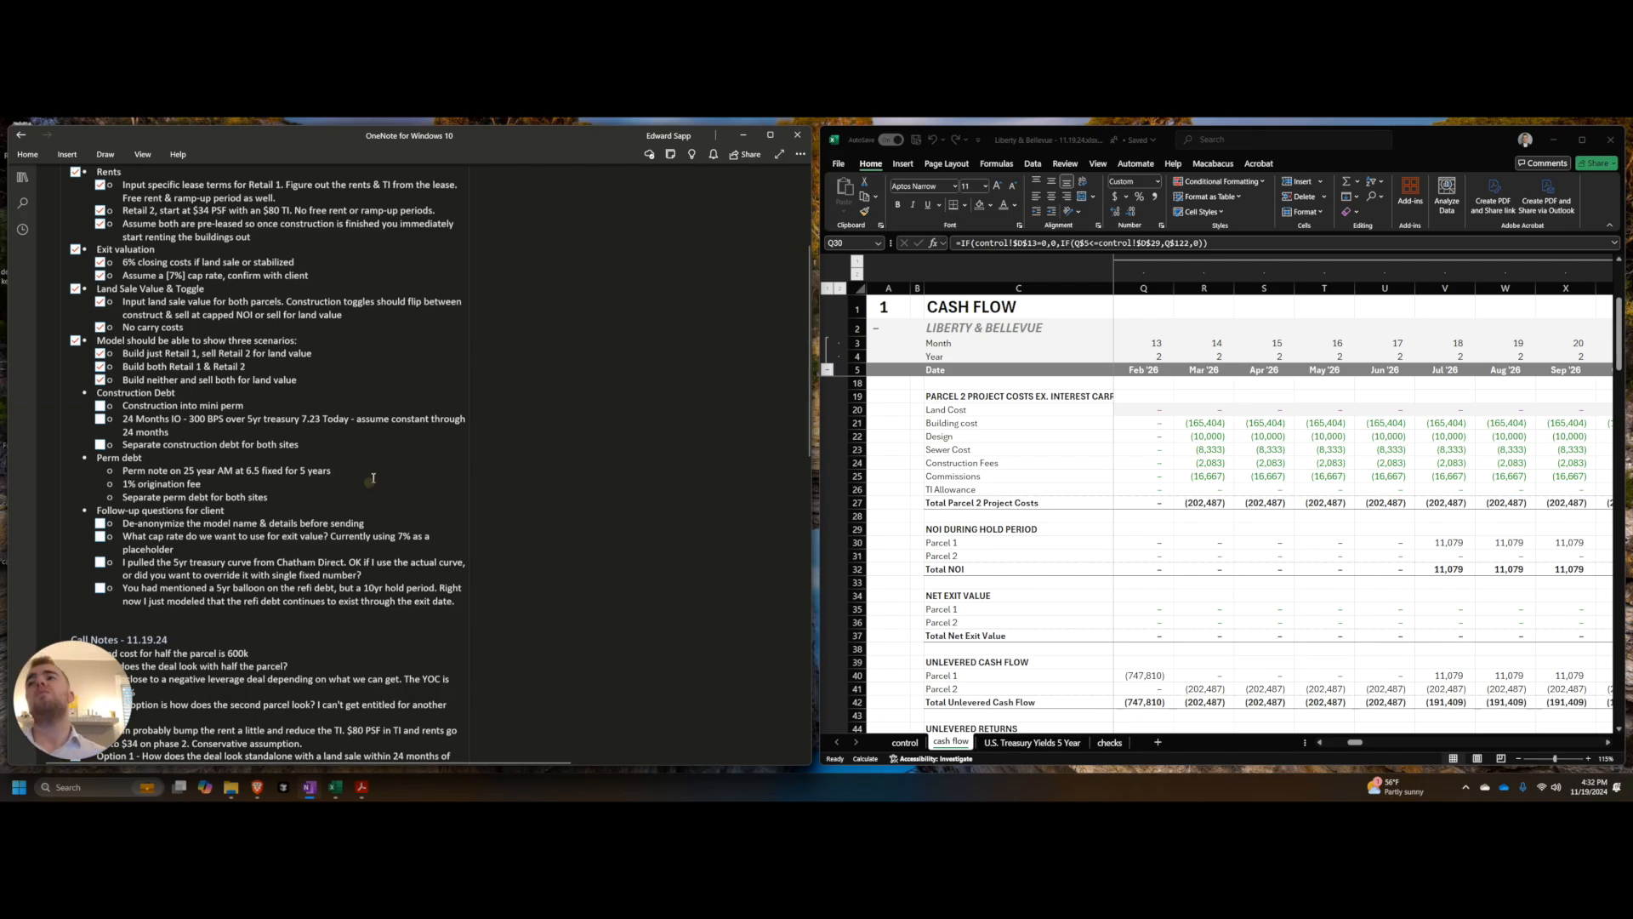
{"action": "left_click", "coordinate": [1086, 469]}
{"action": "left_click", "coordinate": [1205, 465]}
{"action": "left_click", "coordinate": [1202, 517]}
{"action": "left_click", "coordinate": [1232, 553]}
{"action": "left_click", "coordinate": [1268, 544]}
{"action": "left_click", "coordinate": [1386, 545]}
{"action": "key", "text": "alt+Tab"}
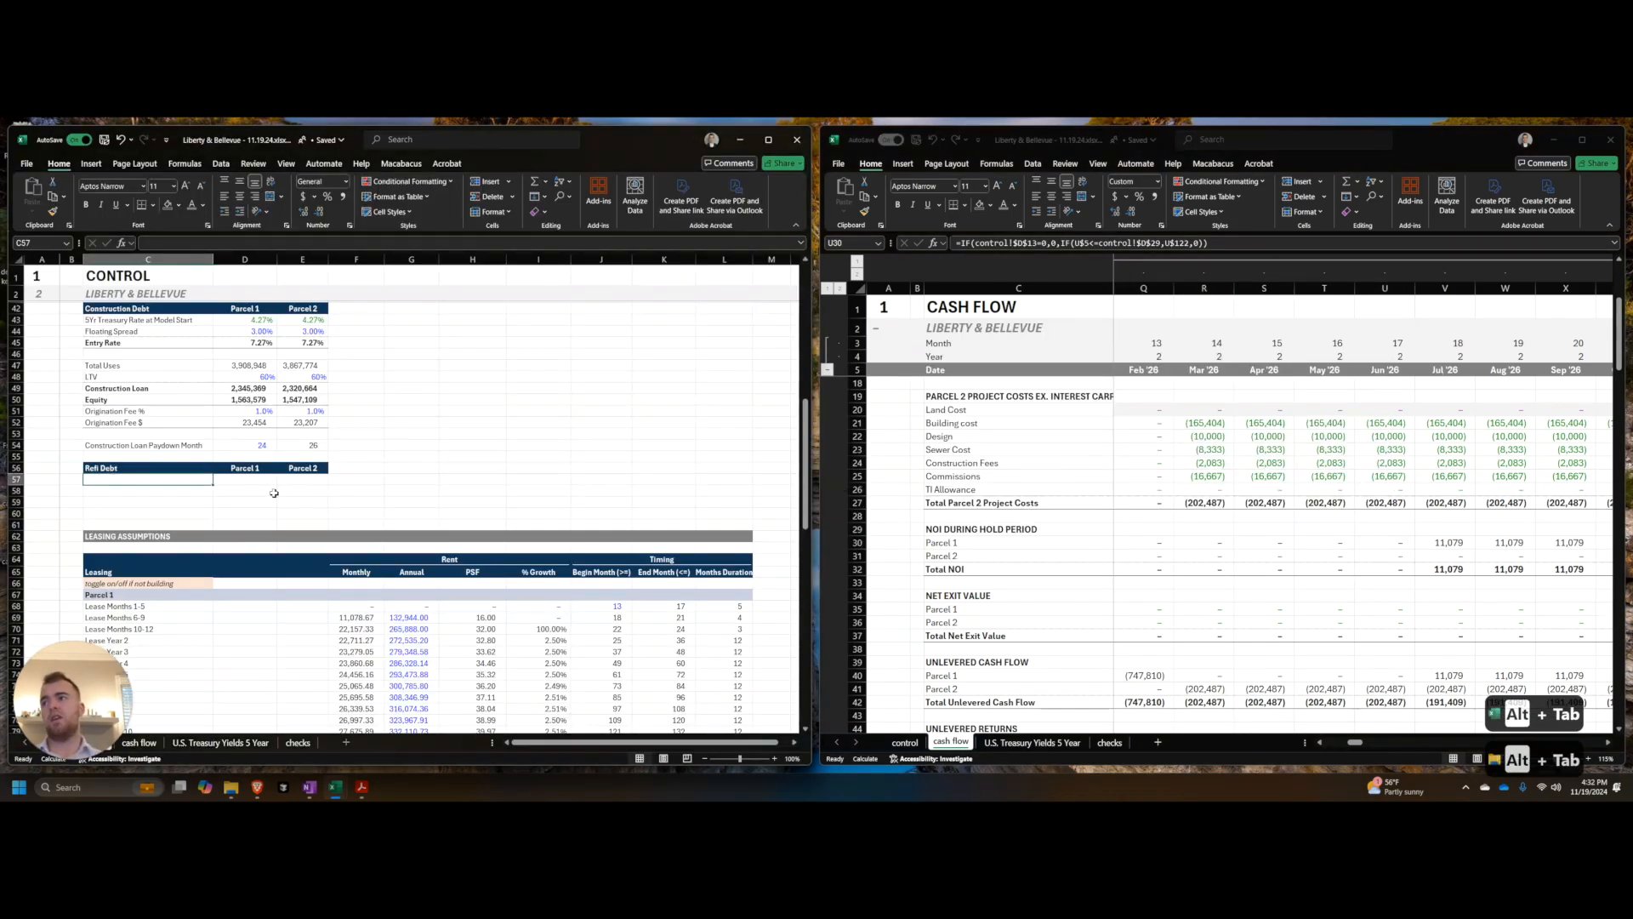
{"action": "key", "text": "alt+Tab"}
{"action": "key", "text": "alt+Tab"}
{"action": "key", "text": "alt+Tab"}
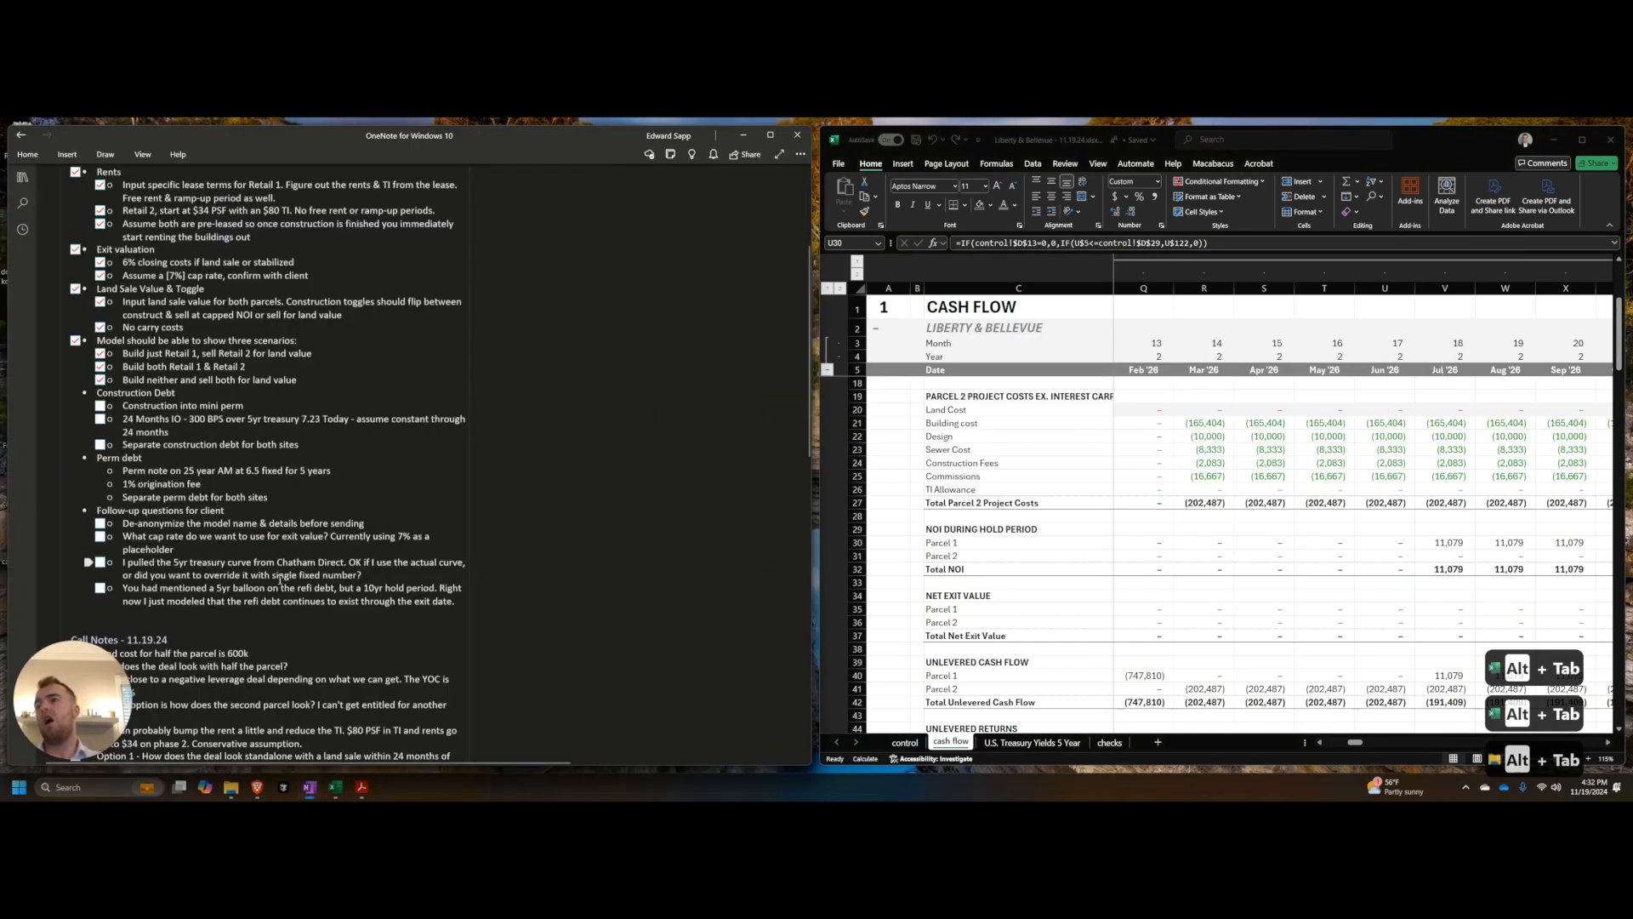
{"action": "key", "text": "alt+Tab"}
{"action": "key", "text": "alt+Tab"}
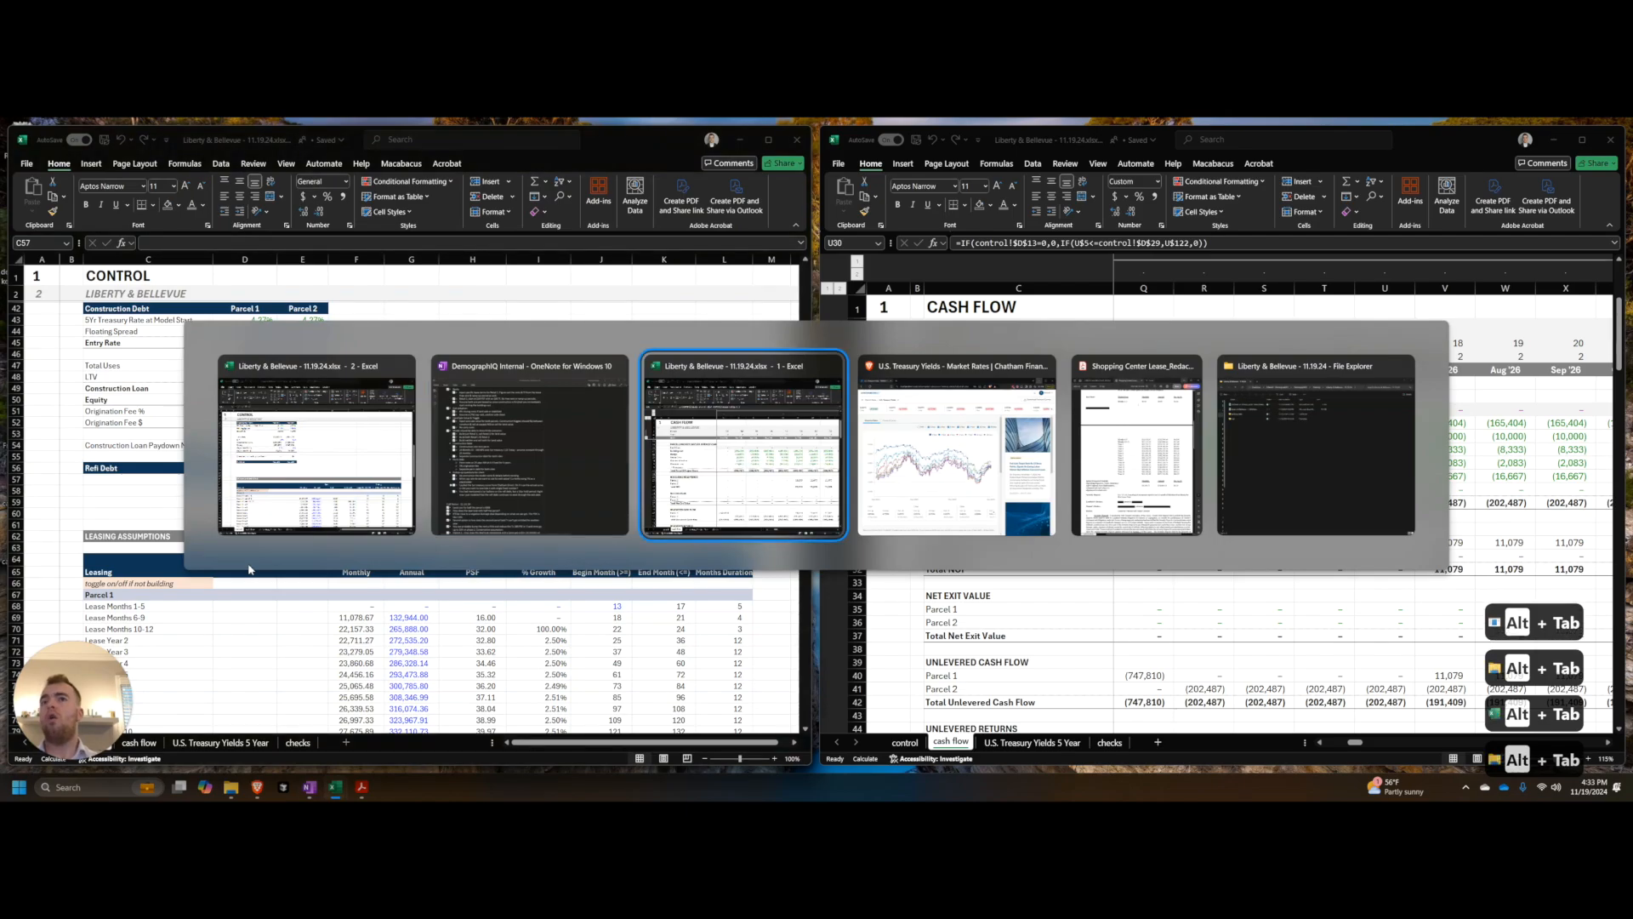
Step: Add a client follow-up question in OneNote on how to size the refi, noting the current lesser of 1.25x DSCR or 80% LTV assumption
{"action": "key", "text": "alt+shift+Tab"}
{"action": "left_click", "coordinate": [341, 603]}
{"action": "key", "text": "Return"}
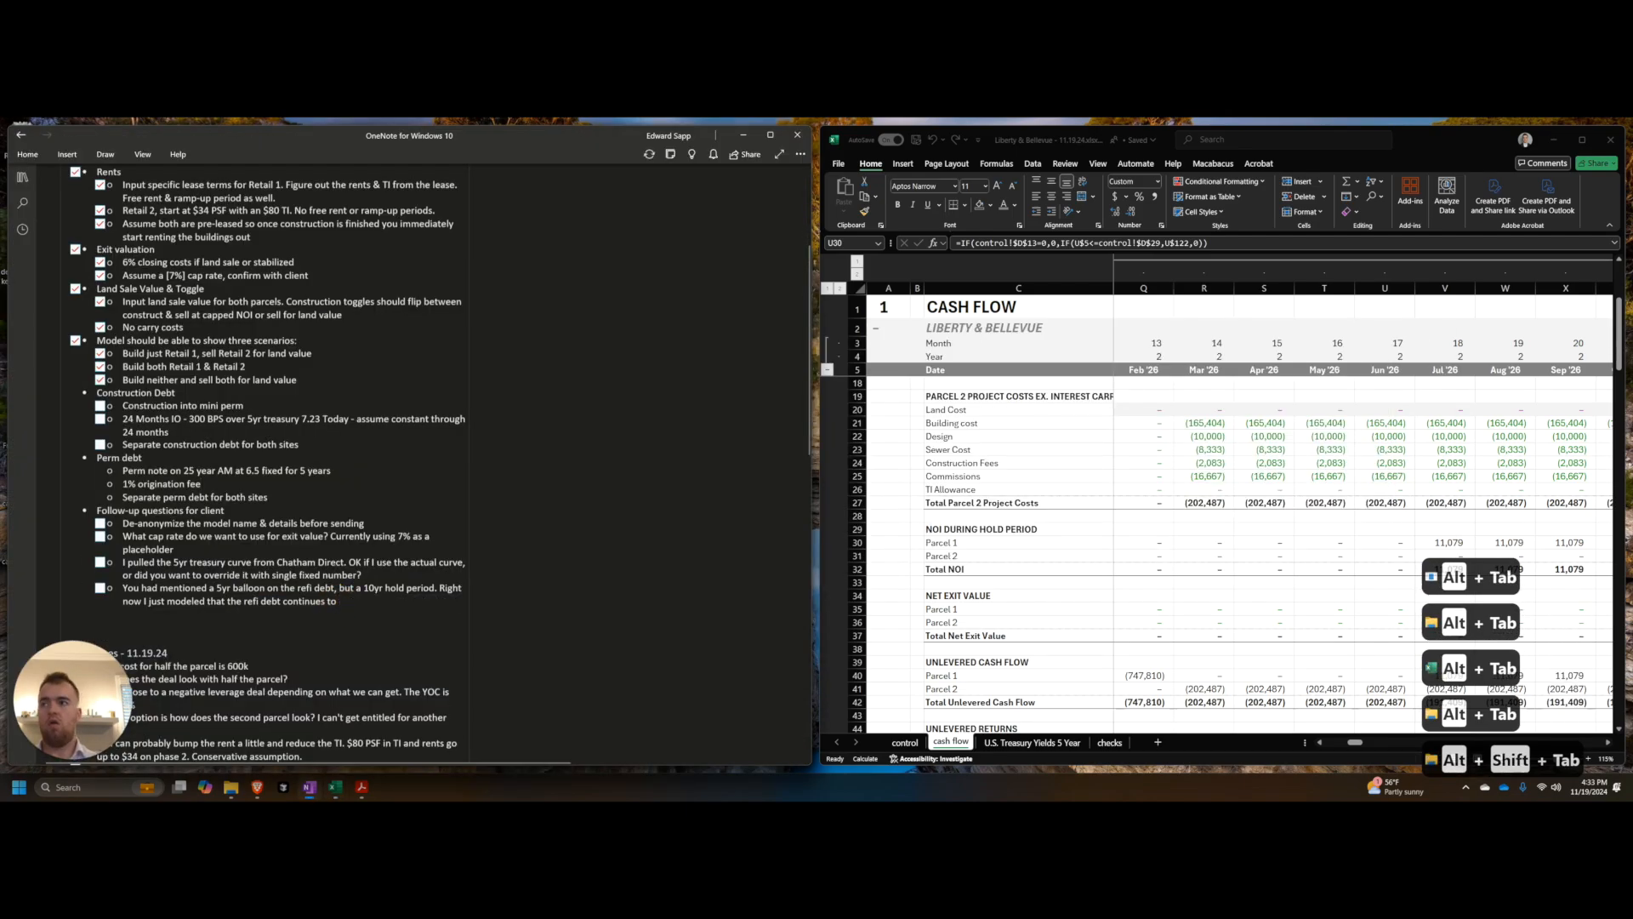
{"action": "key", "text": "ctrl+z"}
{"action": "key", "text": "End"}
{"action": "key", "text": "Return"}
{"action": "type", "text": "How did you want to size t"}
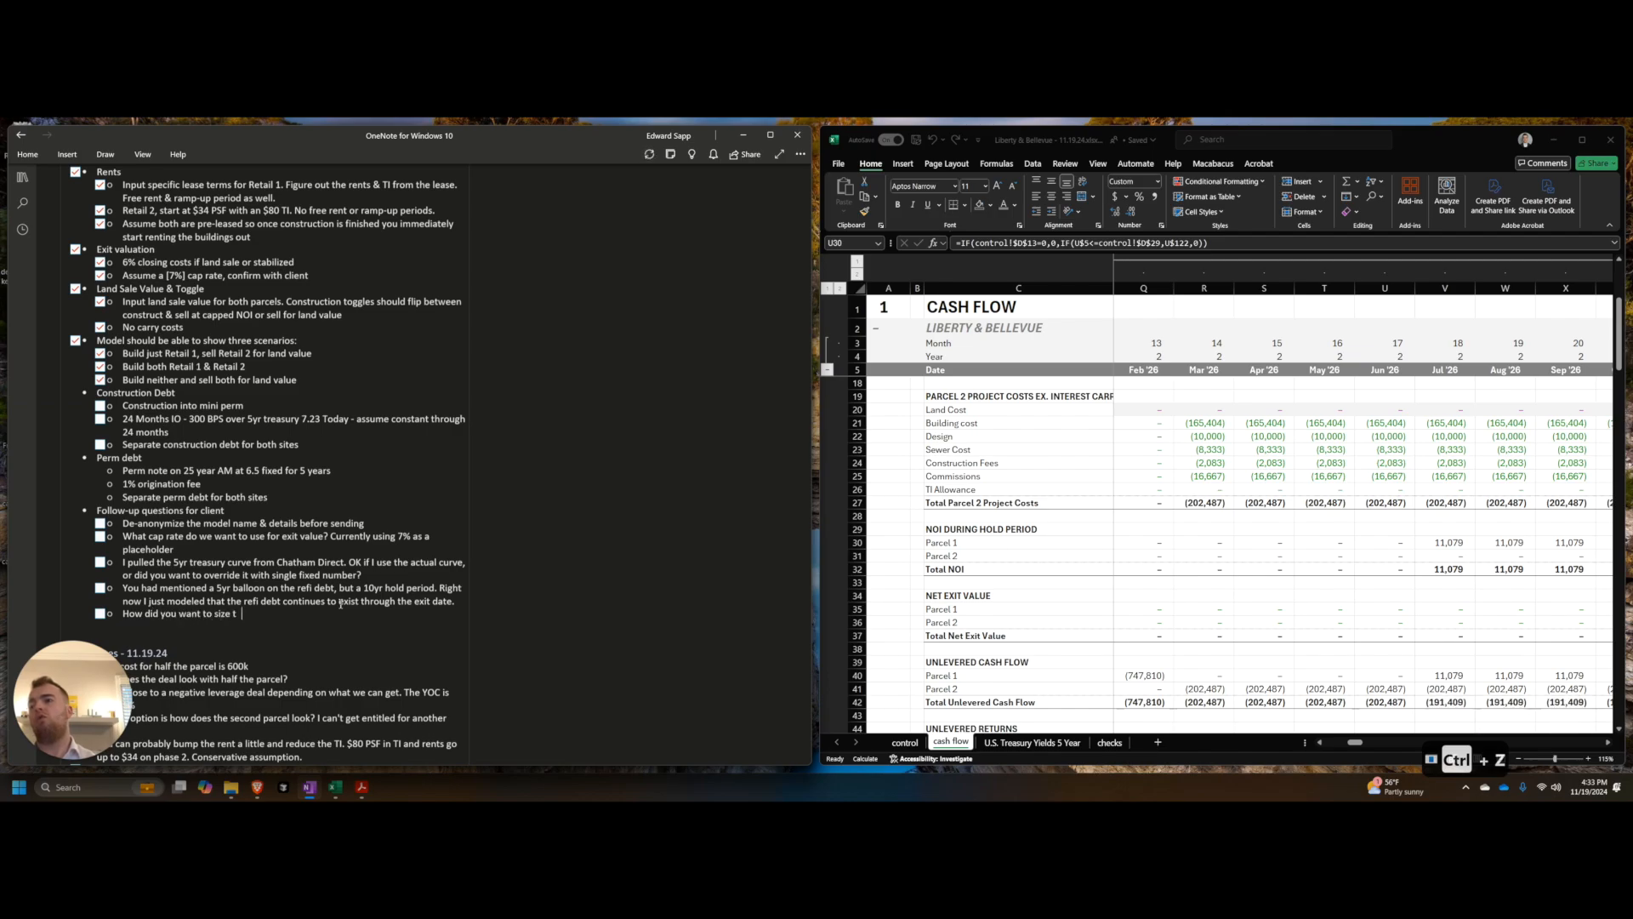
{"action": "type", "text": "he refi? Curren"}
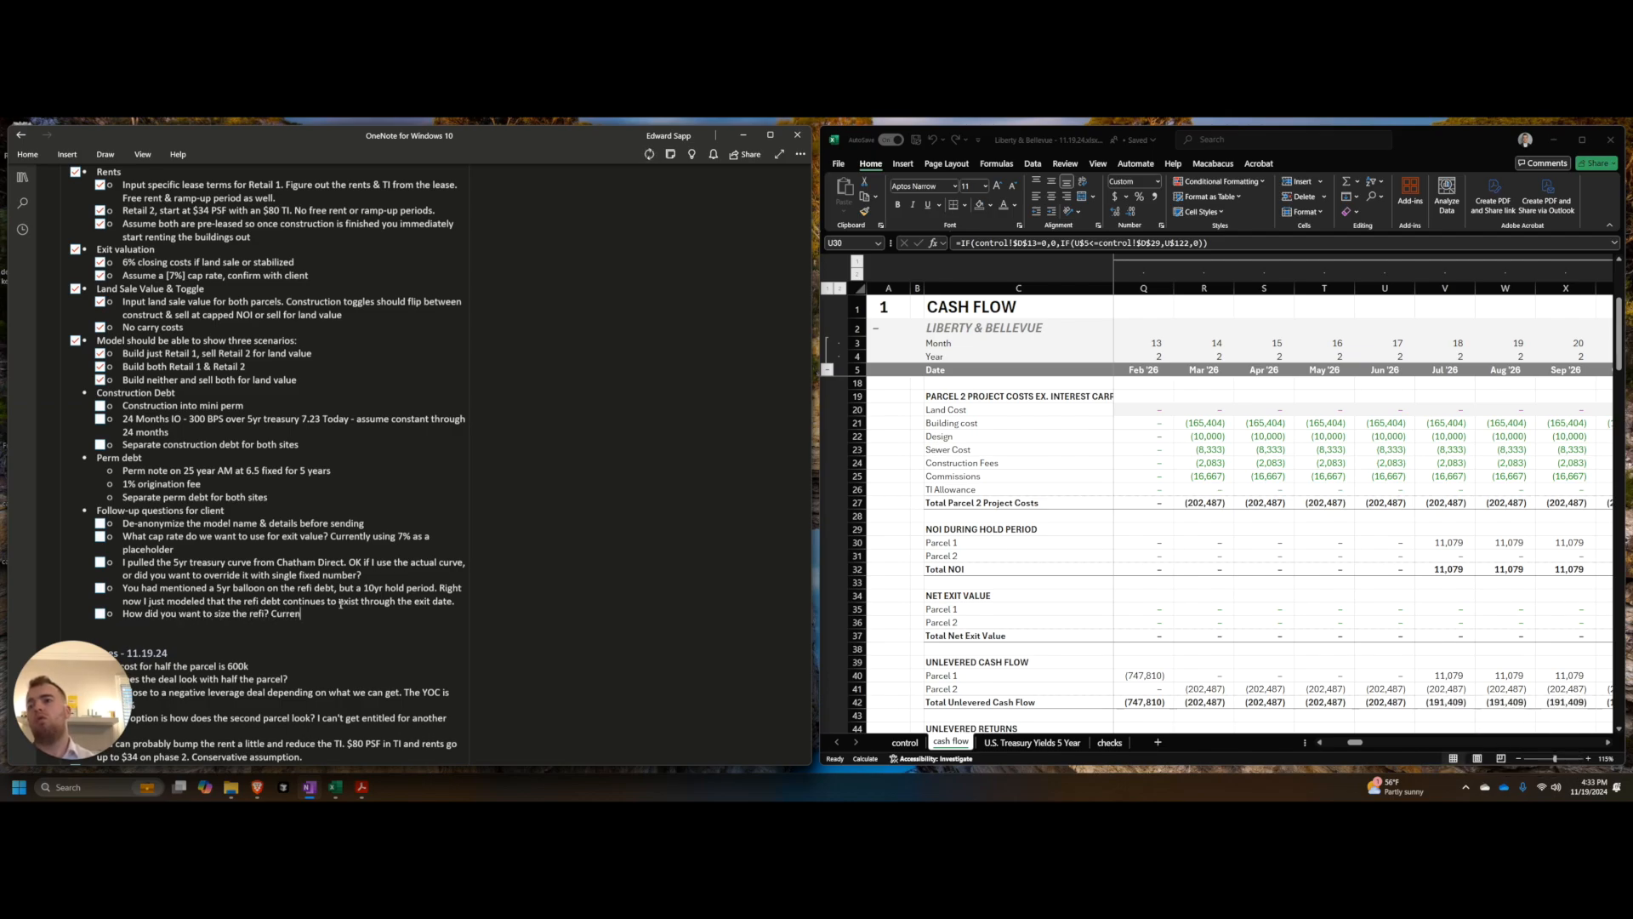
{"action": "type", "text": "tly running lesser "}
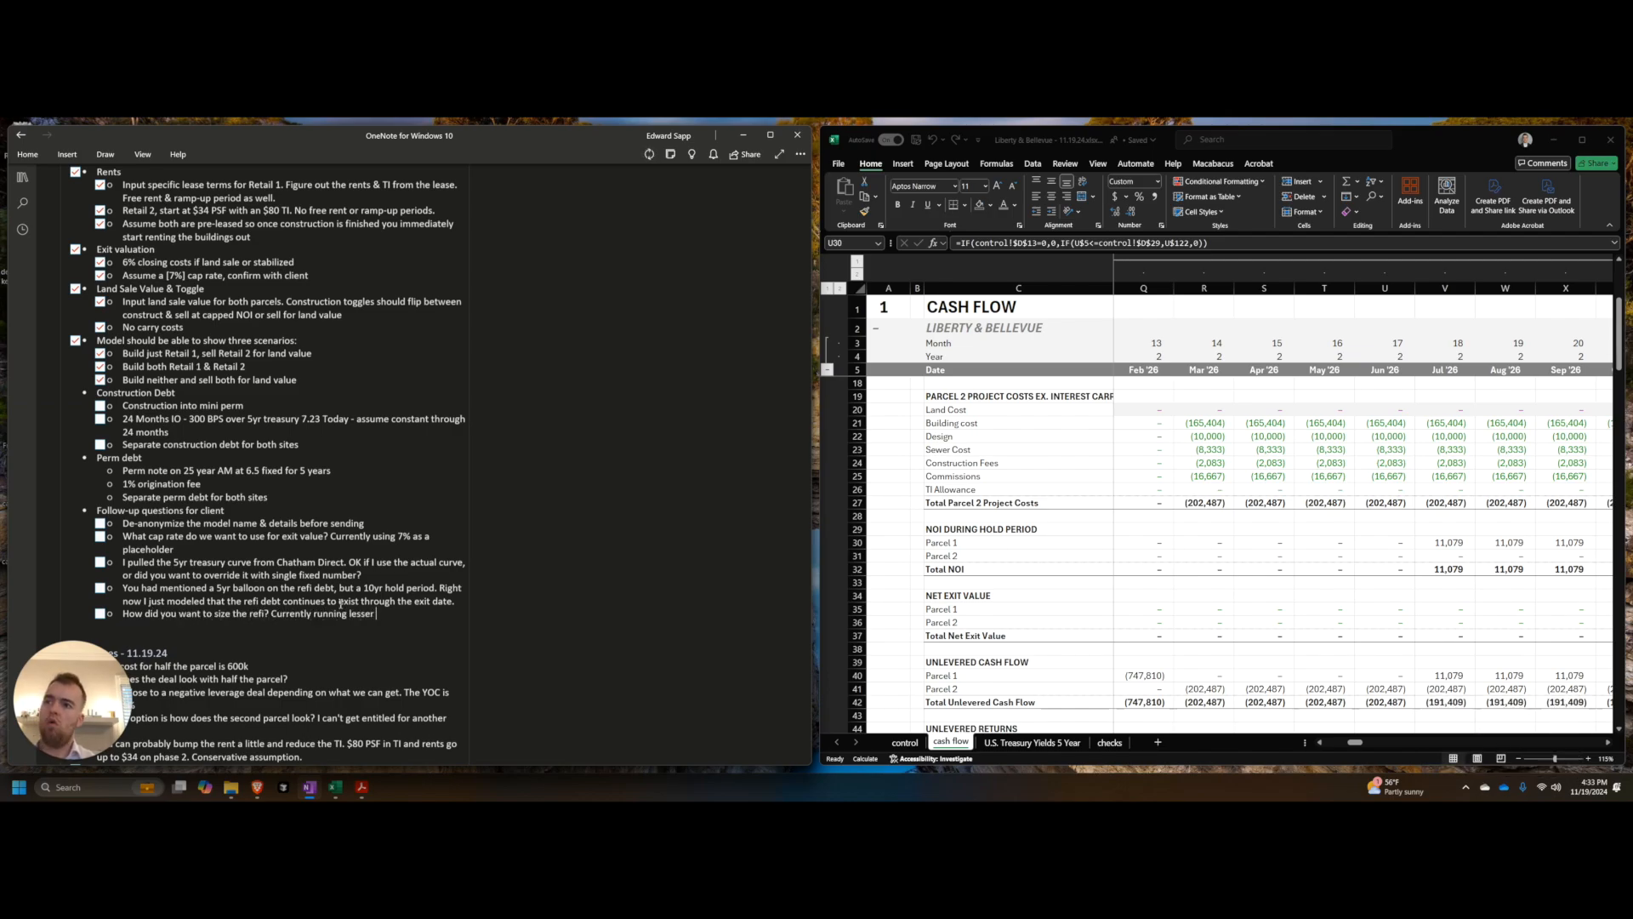
{"action": "type", "text": "of 1.25x DSC"}
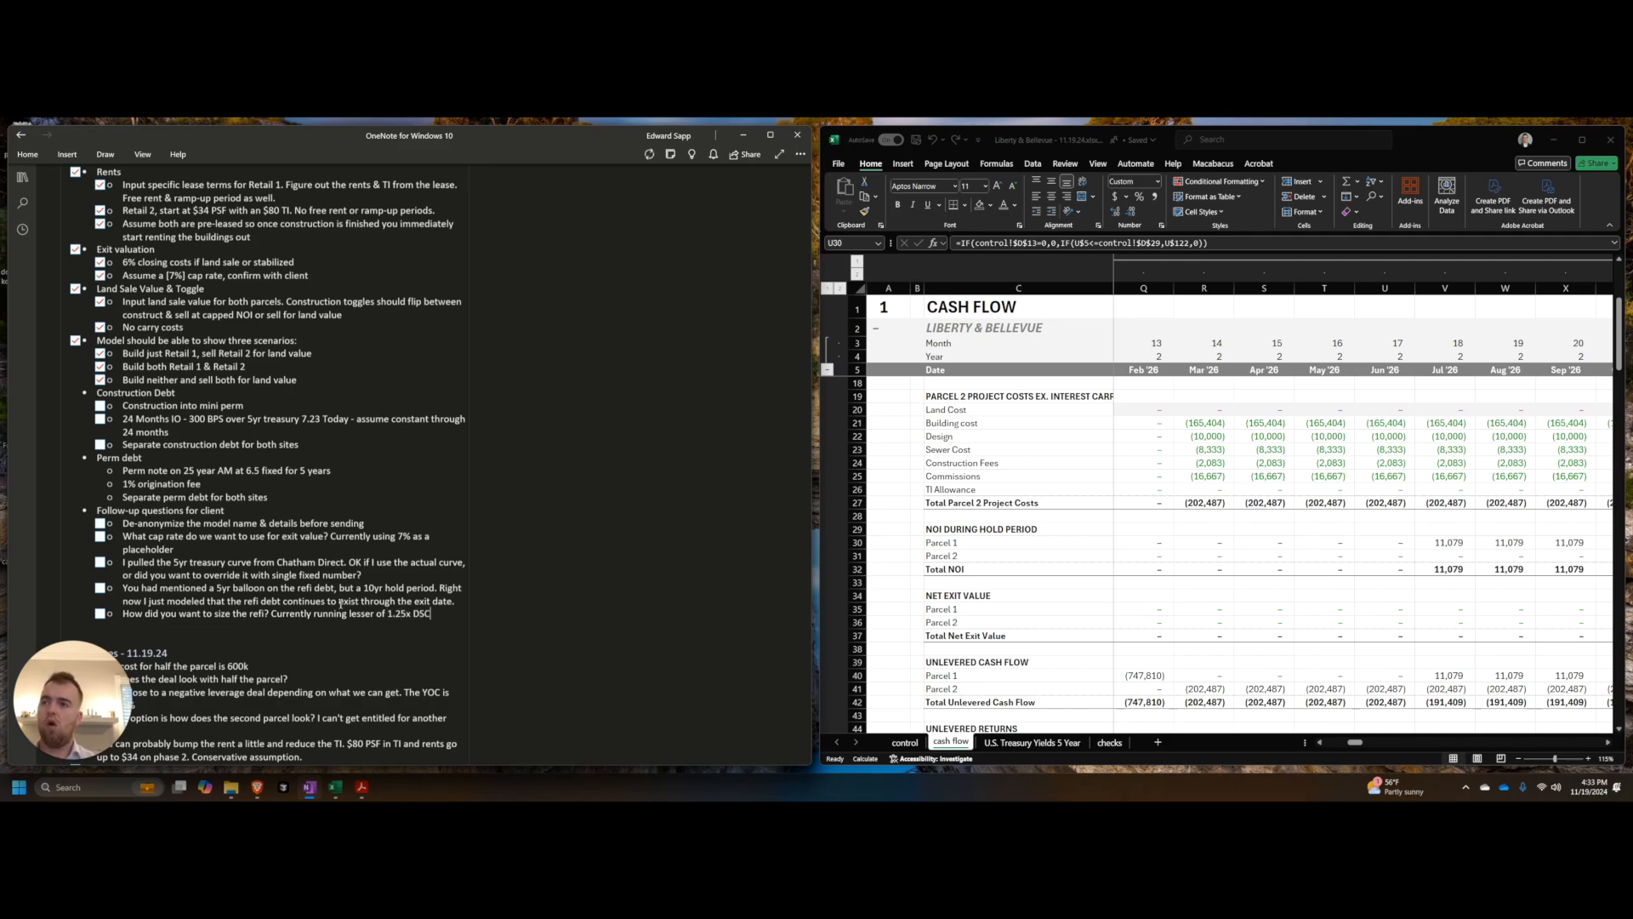
{"action": "type", "text": "R or 80% LTV. Wasn't"}
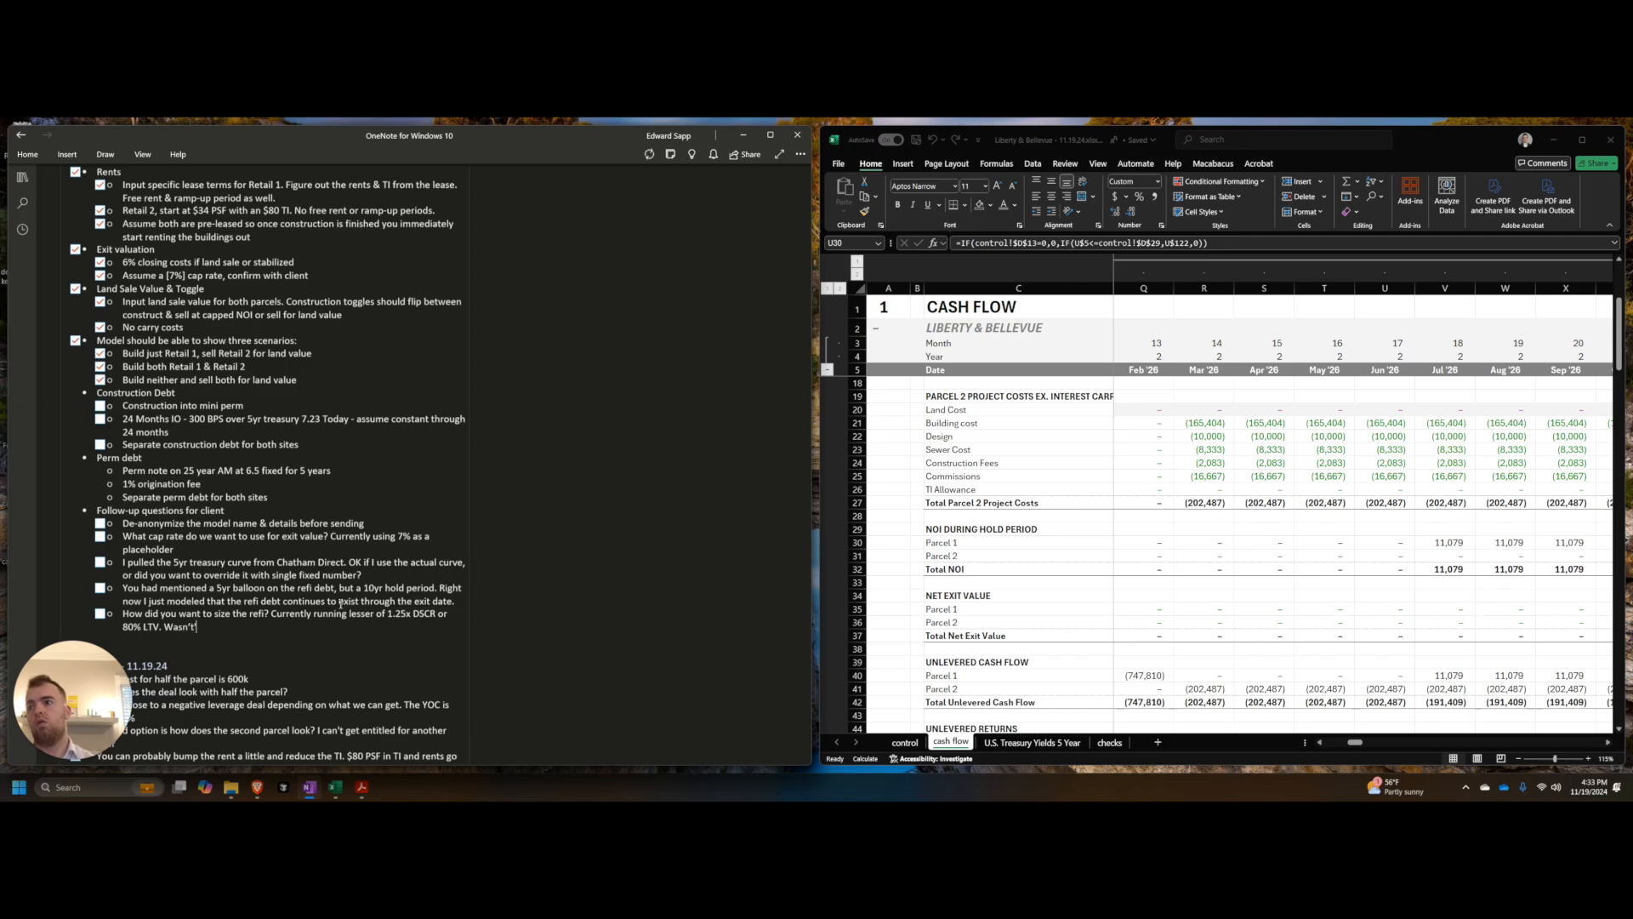
{"action": "type", "text": " sure if you had something else in"}
Step: Add the bullet "Toggle off the land sale and confirm the debt that I built also goes away" above Follow-up questions for client
{"action": "key", "text": "alt+Tab"}
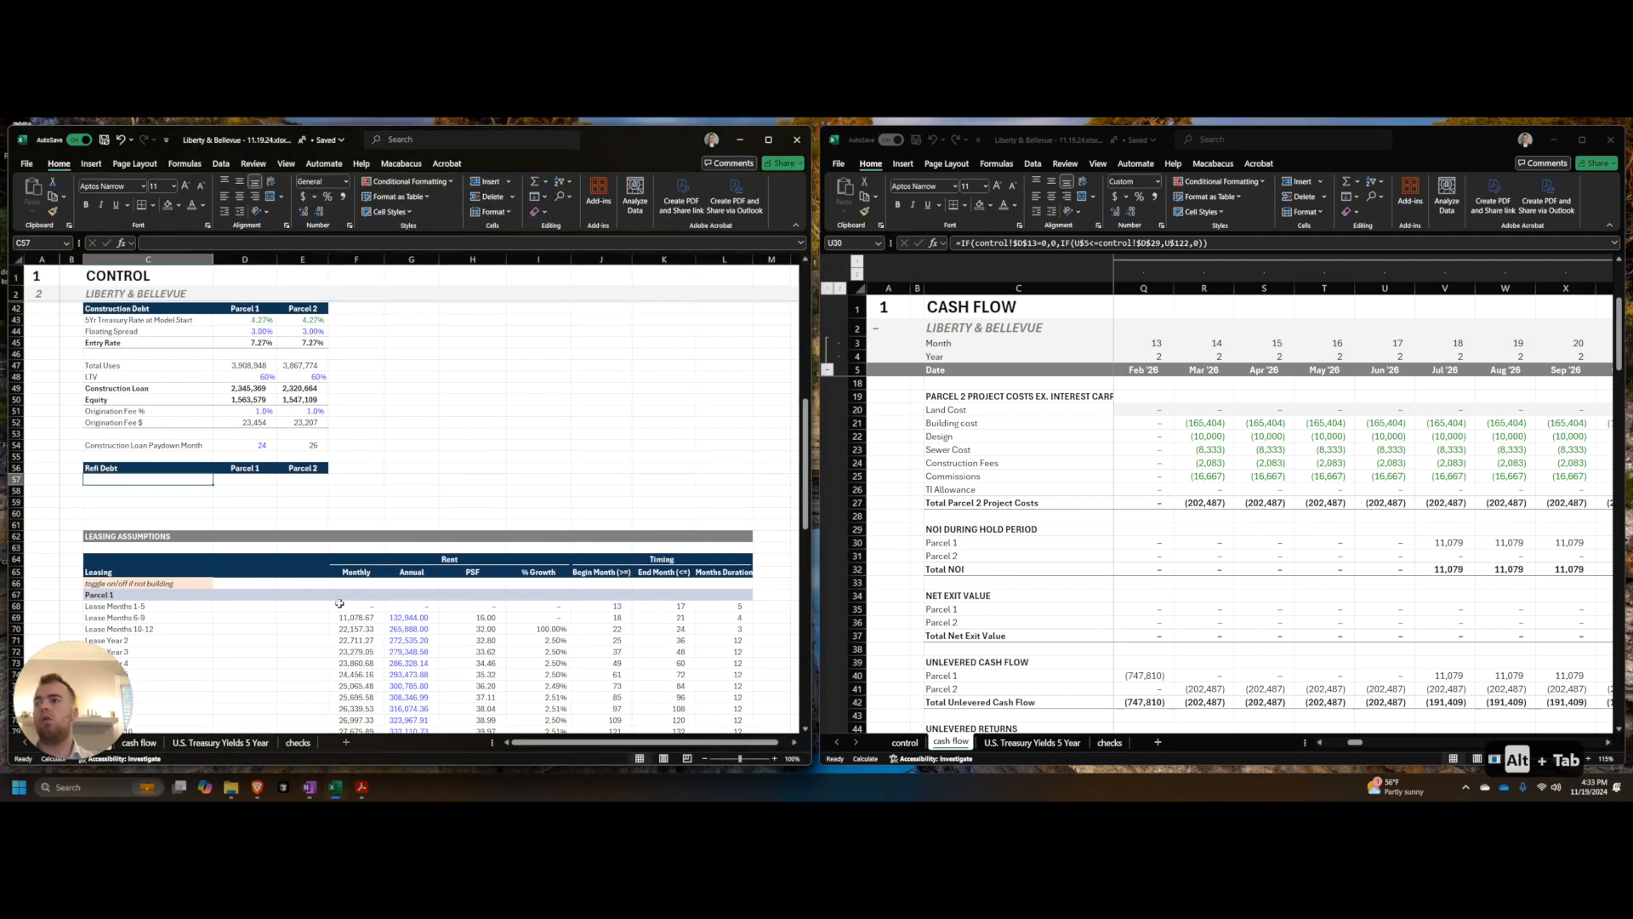
{"action": "key", "text": "alt+Tab"}
{"action": "key", "text": "alt+Escape"}
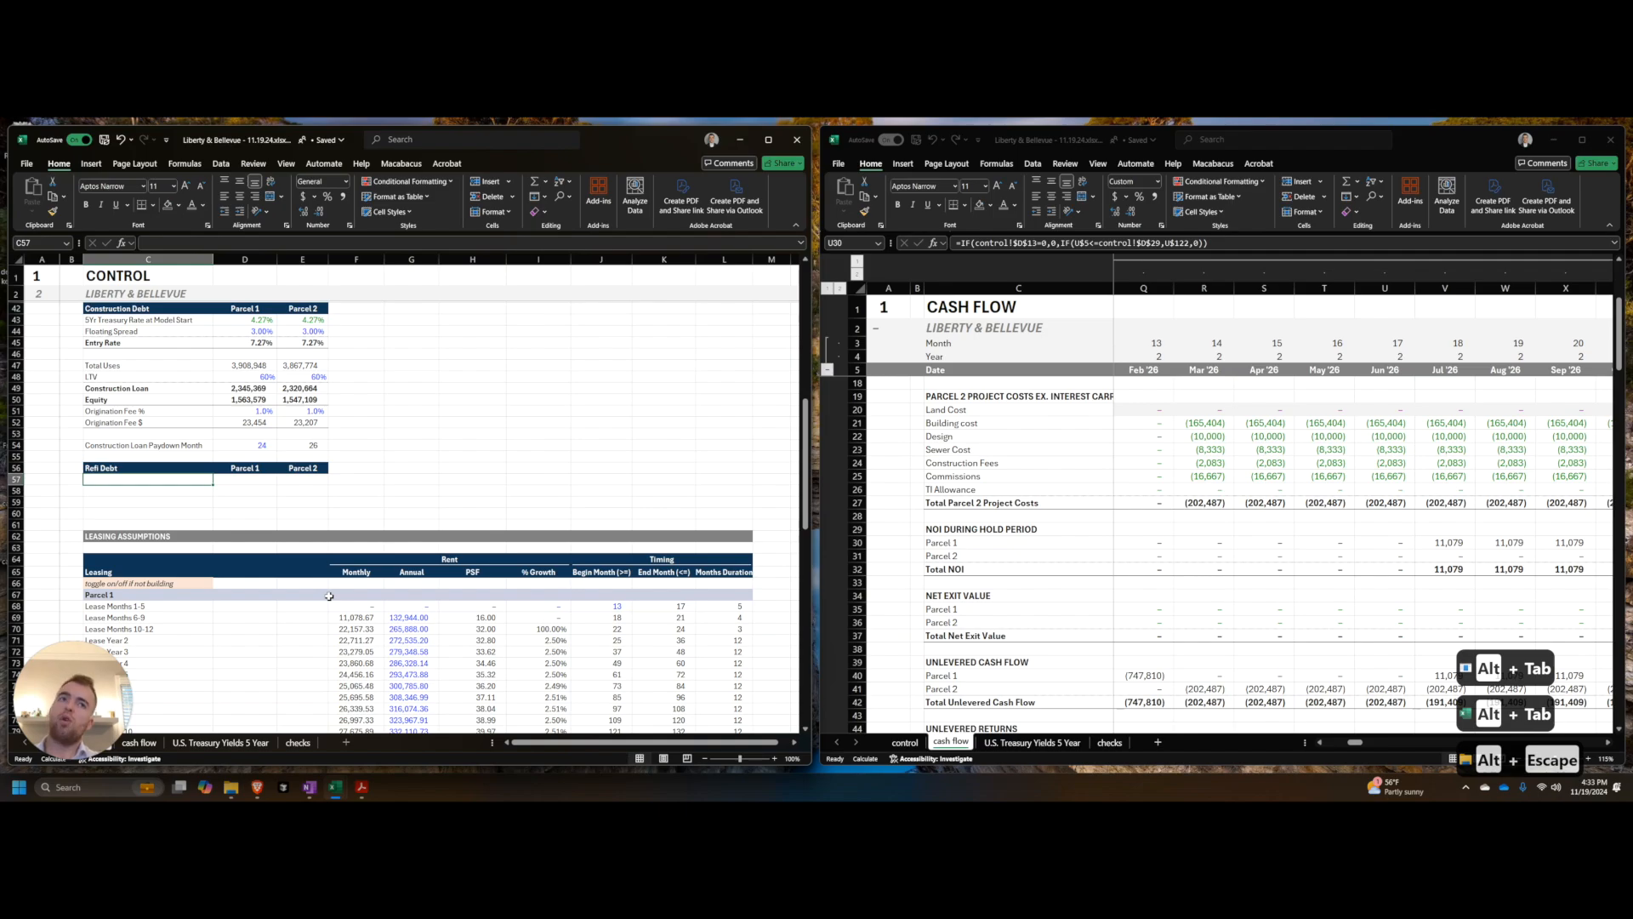
{"action": "key", "text": "alt+Tab"}
{"action": "key", "text": "Up"}
{"action": "key", "text": "Up"}
{"action": "key", "text": "End"}
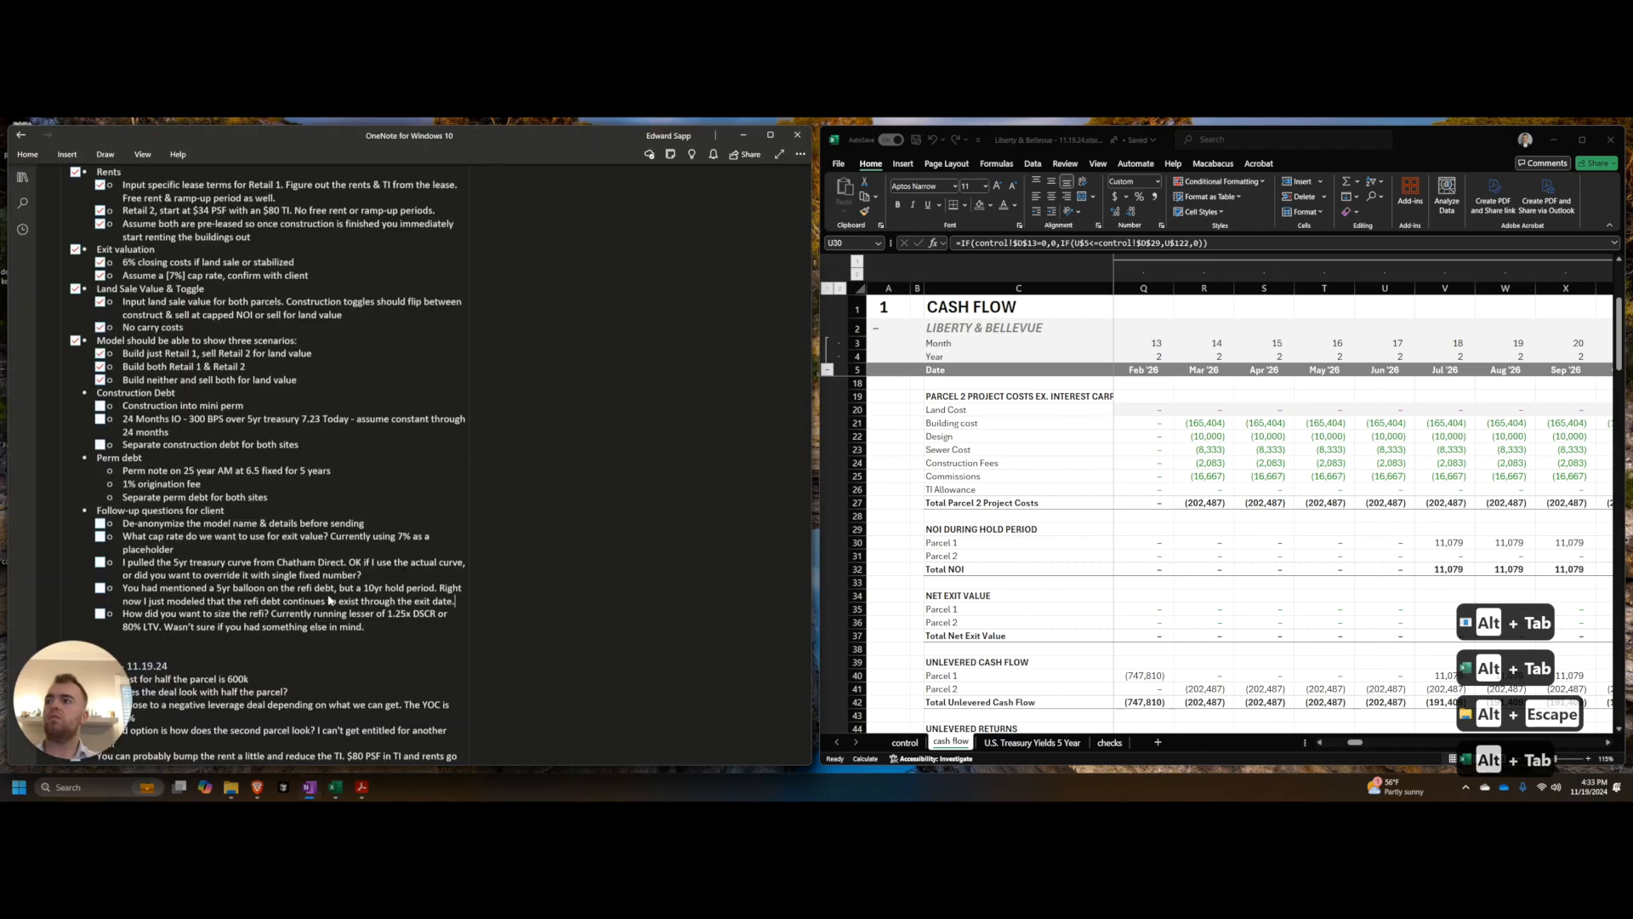
{"action": "key", "text": "Return"}
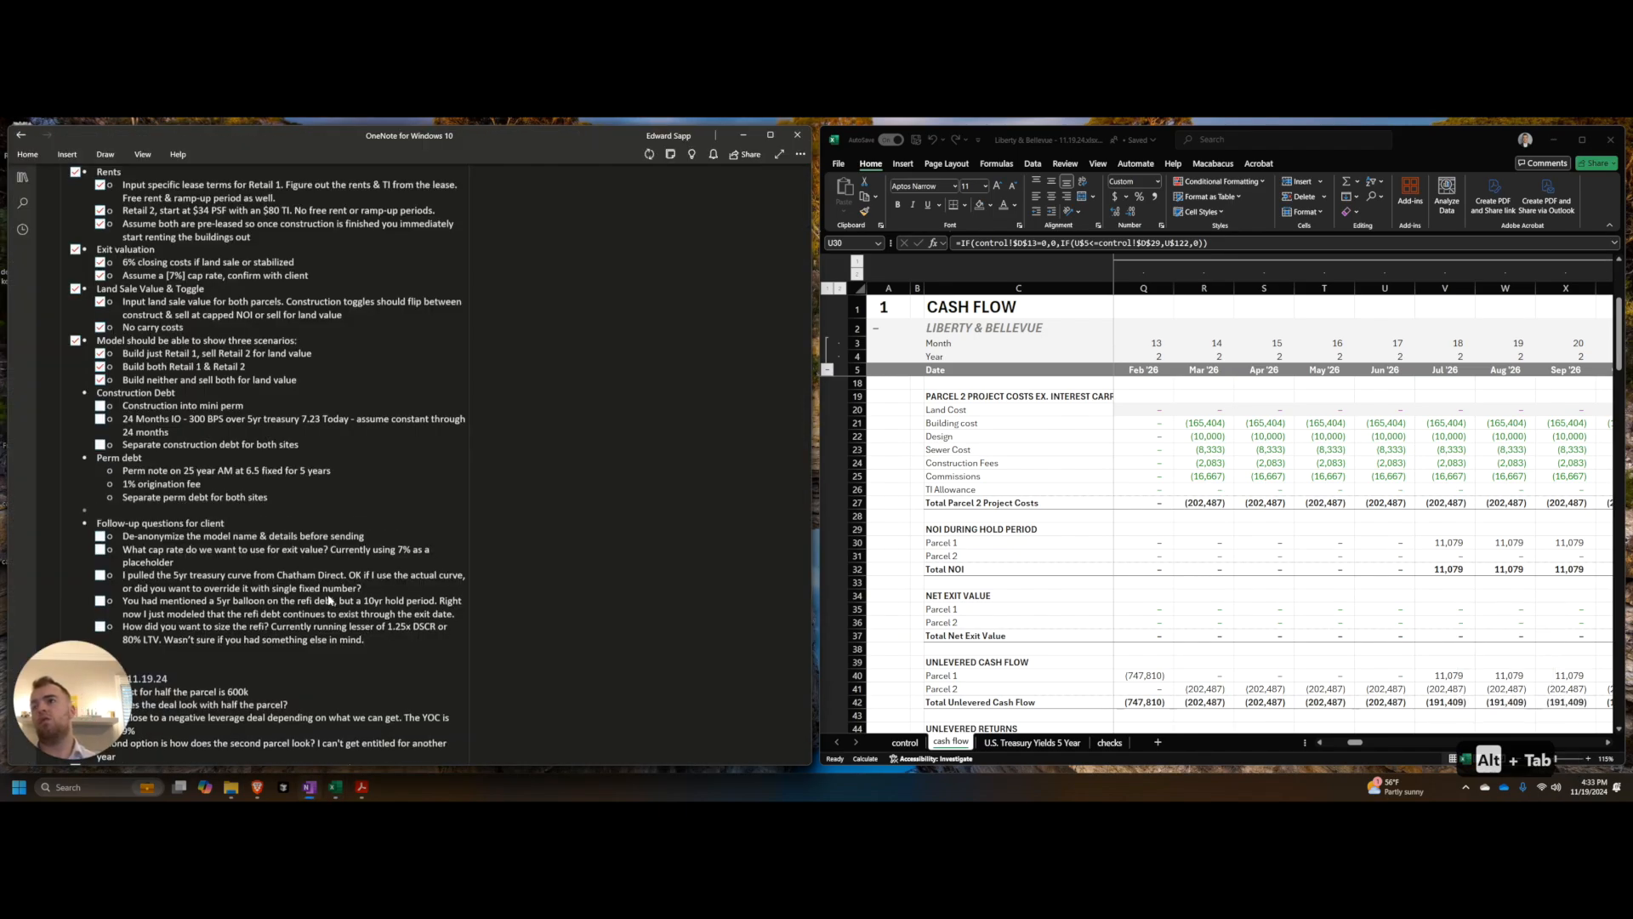
{"action": "type", "text": "Toggle off the land sal"}
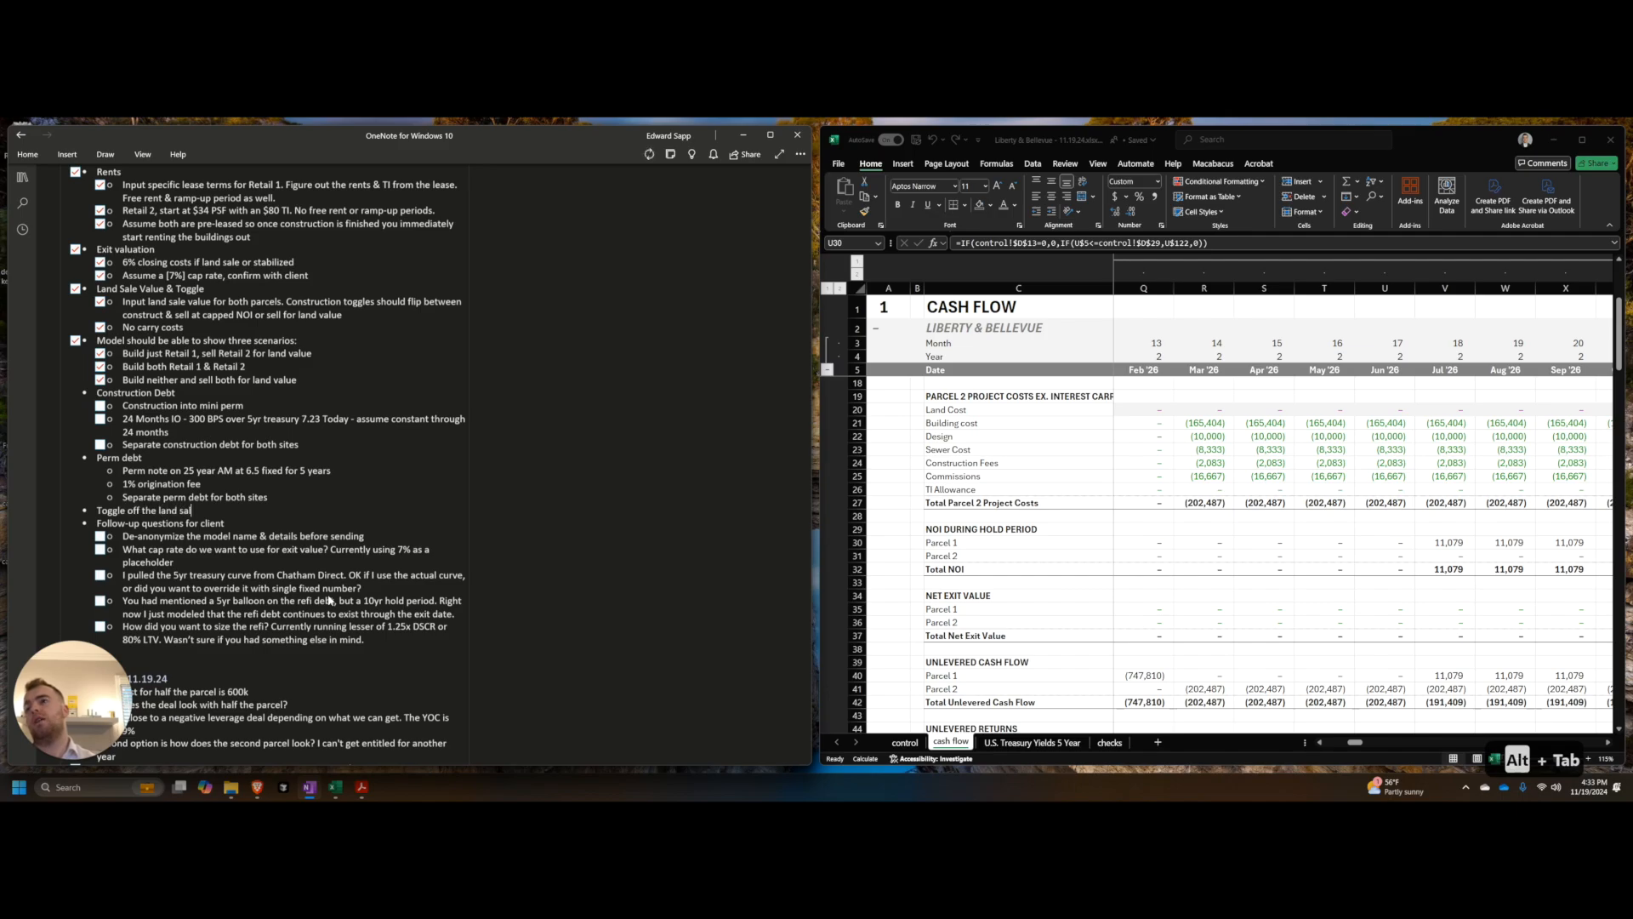
{"action": "type", "text": "e and confirm the debt that I built also goes awa"}
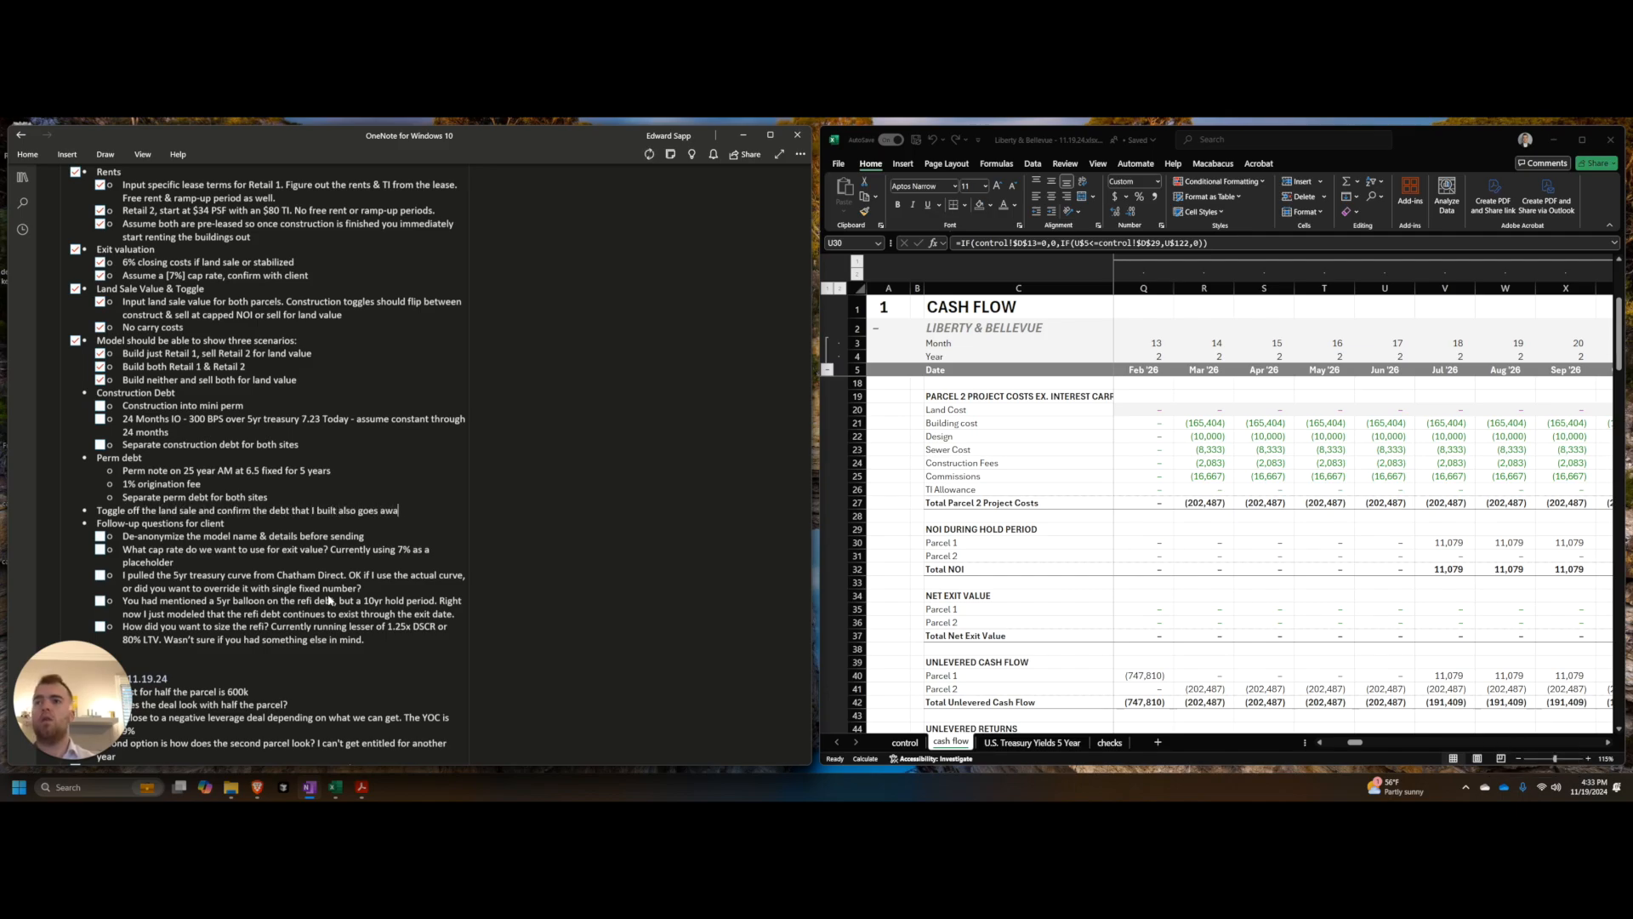
{"action": "key", "text": "alt+Tab"}
{"action": "key", "text": "alt+Tab"}
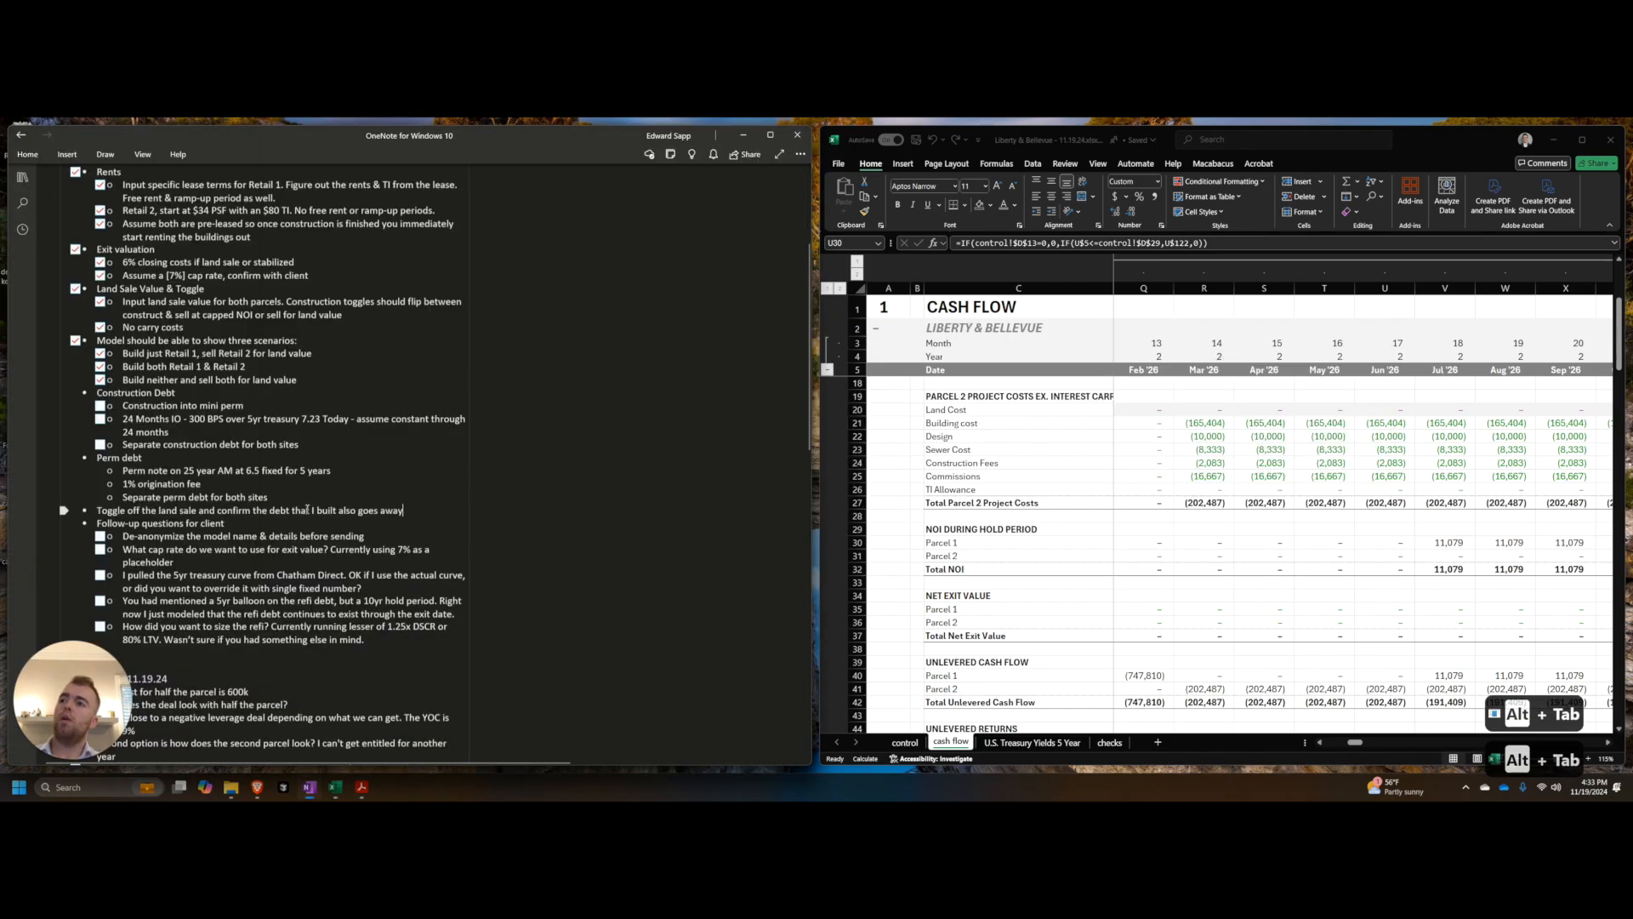
Step: Switch to the control sheet in Excel and insert a blank row above the Refi Debt header
{"action": "key", "text": "alt+Tab"}
{"action": "key", "text": "Up"}
{"action": "key", "text": "Up"}
{"action": "key", "text": "Up"}
{"action": "key", "text": "Right"}
{"action": "key", "text": "Down"}
{"action": "key", "text": "Up"}
{"action": "key", "text": "Left"}
{"action": "key", "text": "Down"}
{"action": "key", "text": "Down"}
{"action": "key", "text": "shift+space"}
{"action": "key", "text": "ctrl+shift+equal"}
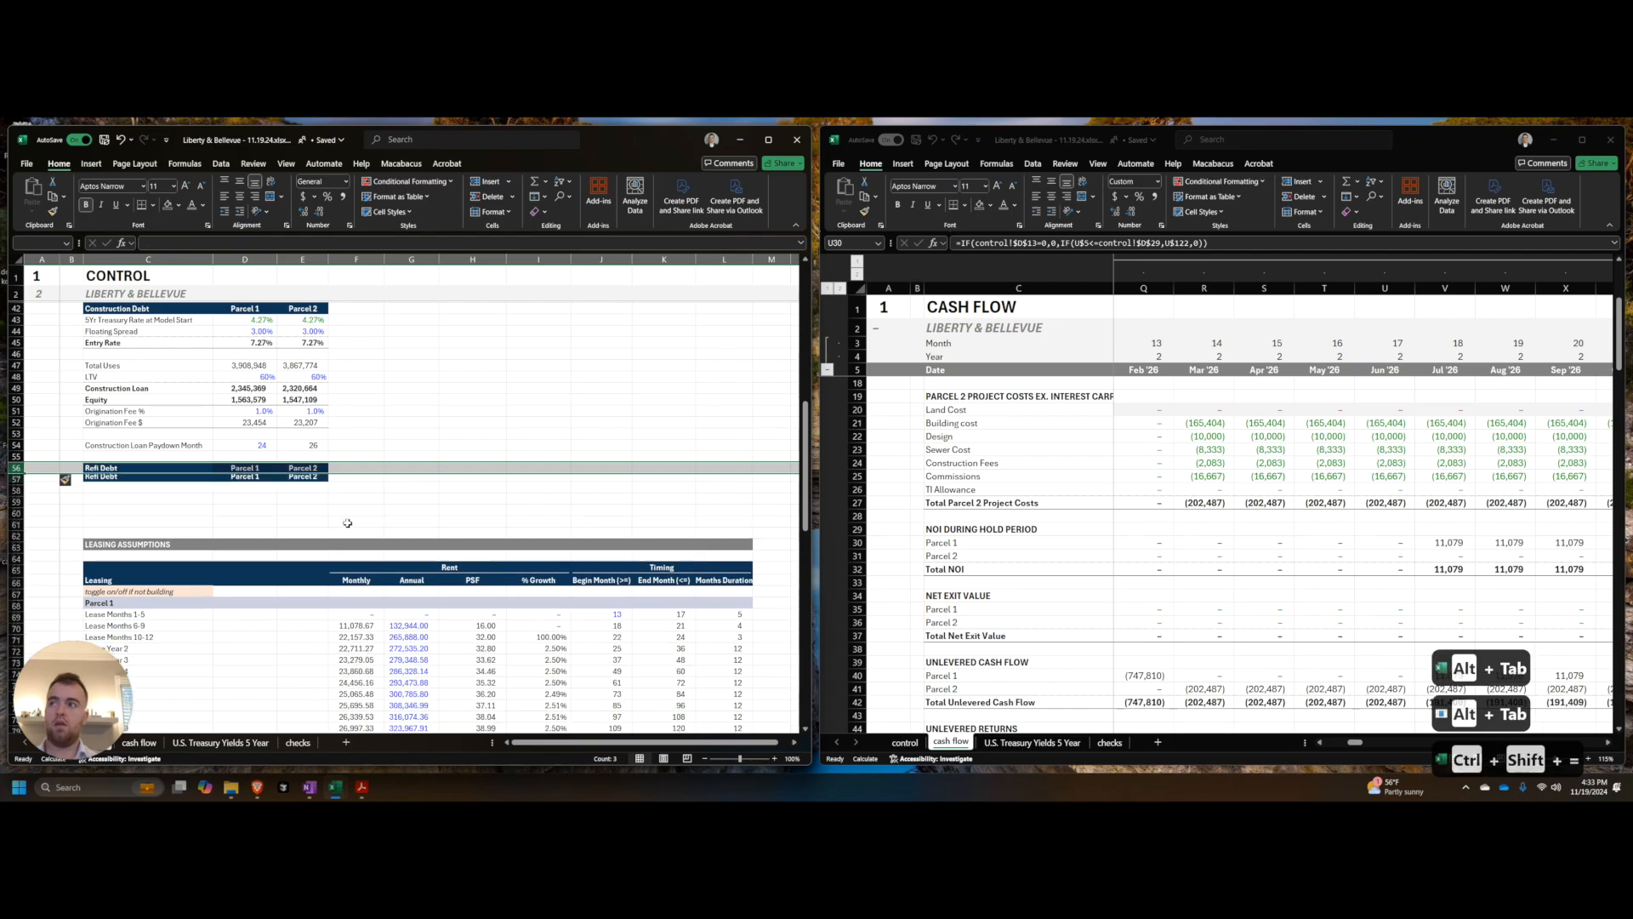
Step: Copy the Construction Loan Paydown Month label to the row below and change it to "Construction Loan Paydown Date"
{"action": "key", "text": "Up"}
{"action": "key", "text": "ctrl+d"}
{"action": "key", "text": "F2"}
{"action": "key", "text": "ctrl+shift+Left"}
{"action": "type", "text": "Date"}
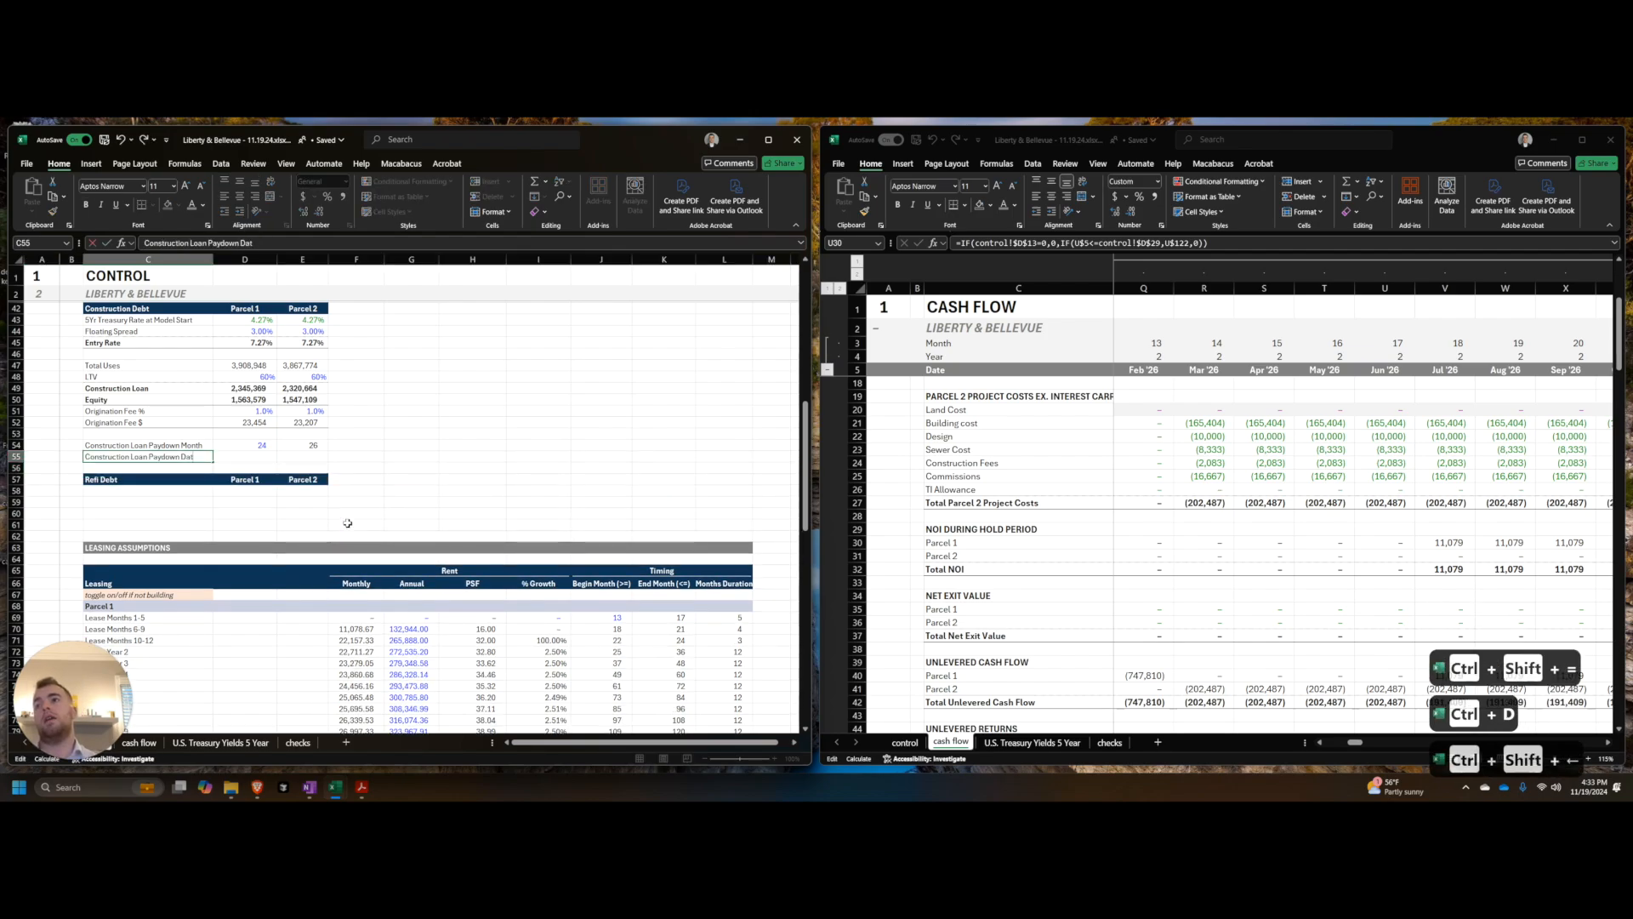
Step: Calculate the Construction Loan Paydown Date with EOMONTH($I$33,D54), fill it across to Parcel 2 with date formatting, and save the workbook
{"action": "key", "text": "Tab"}
{"action": "type", "text": "=eomonth("}
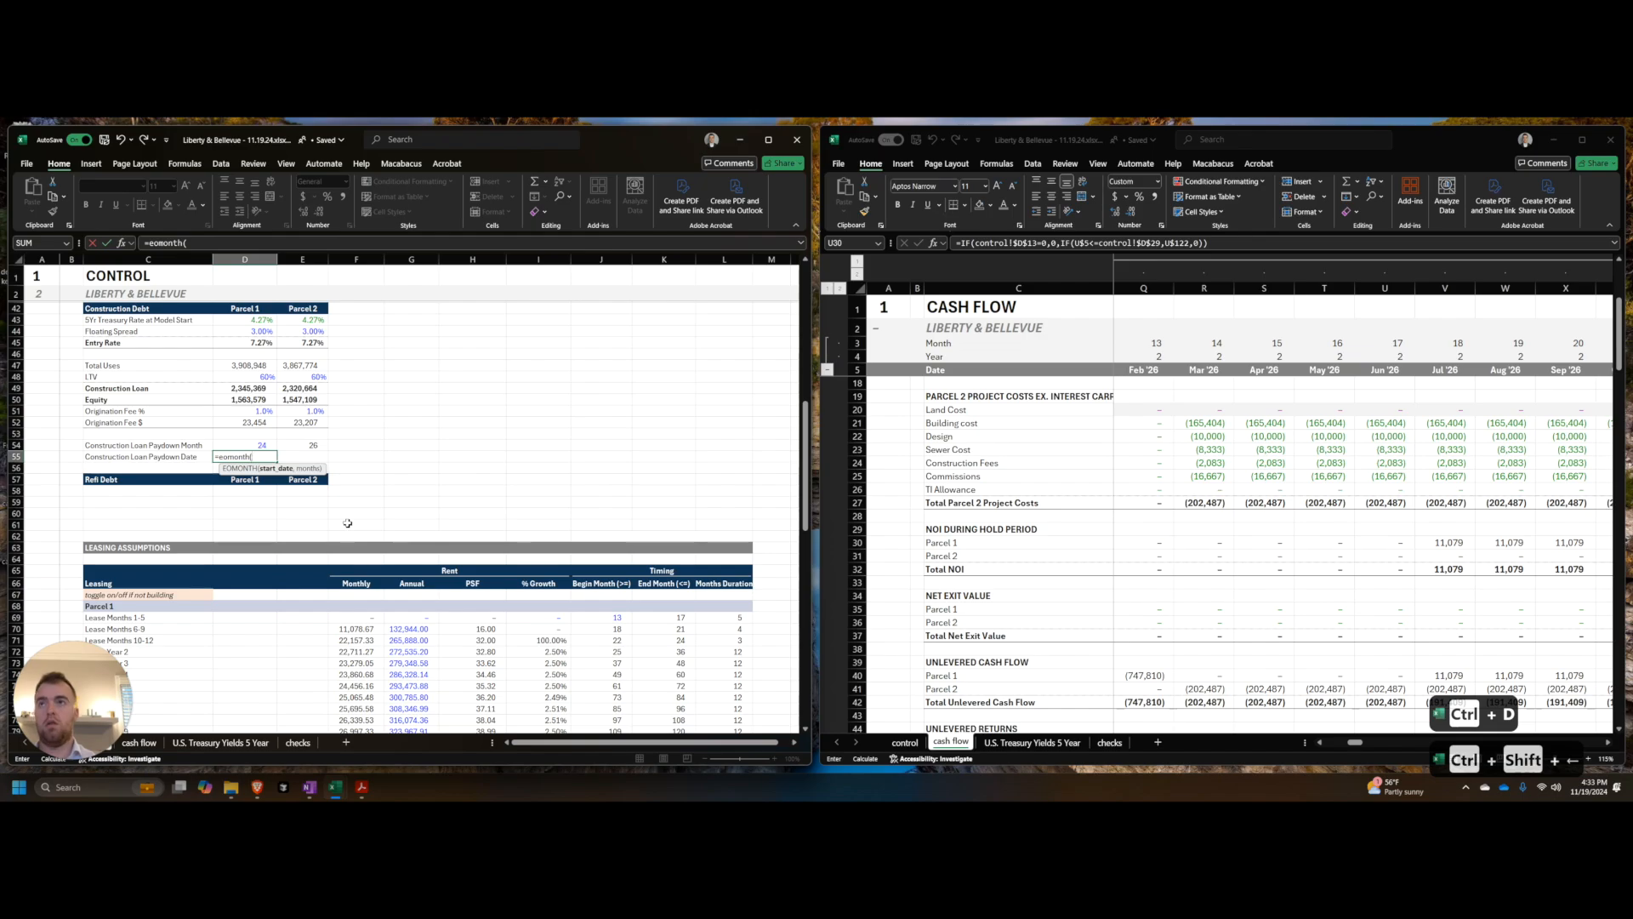
{"action": "scroll", "coordinate": [348, 524], "scroll_direction": "up", "scroll_amount": 4}
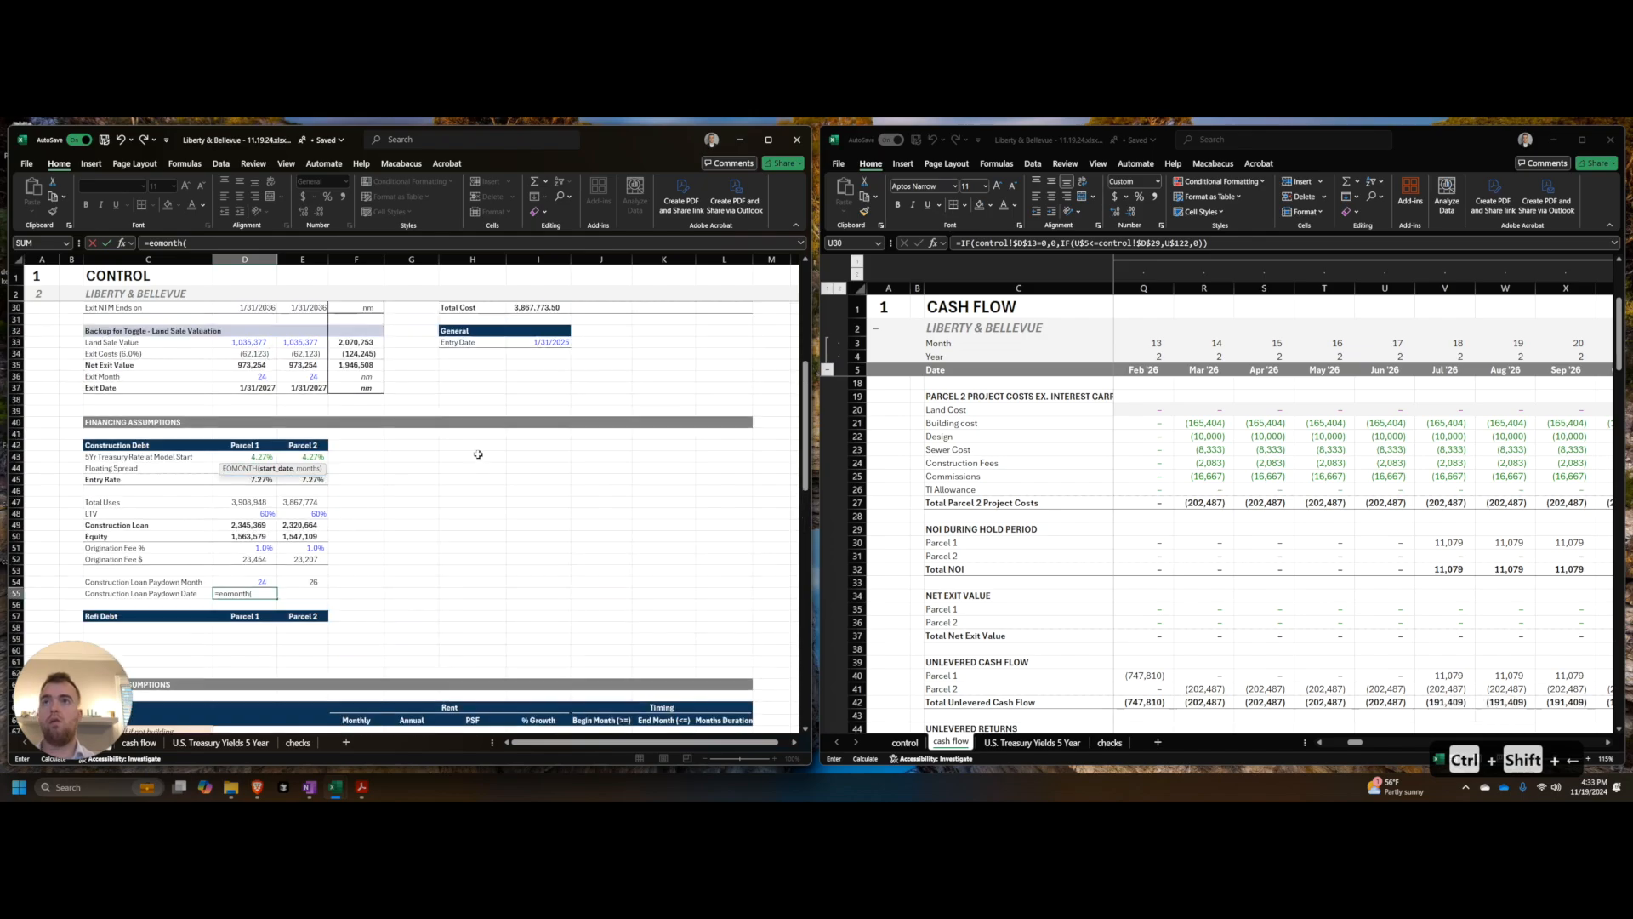
{"action": "left_click", "coordinate": [537, 342]}
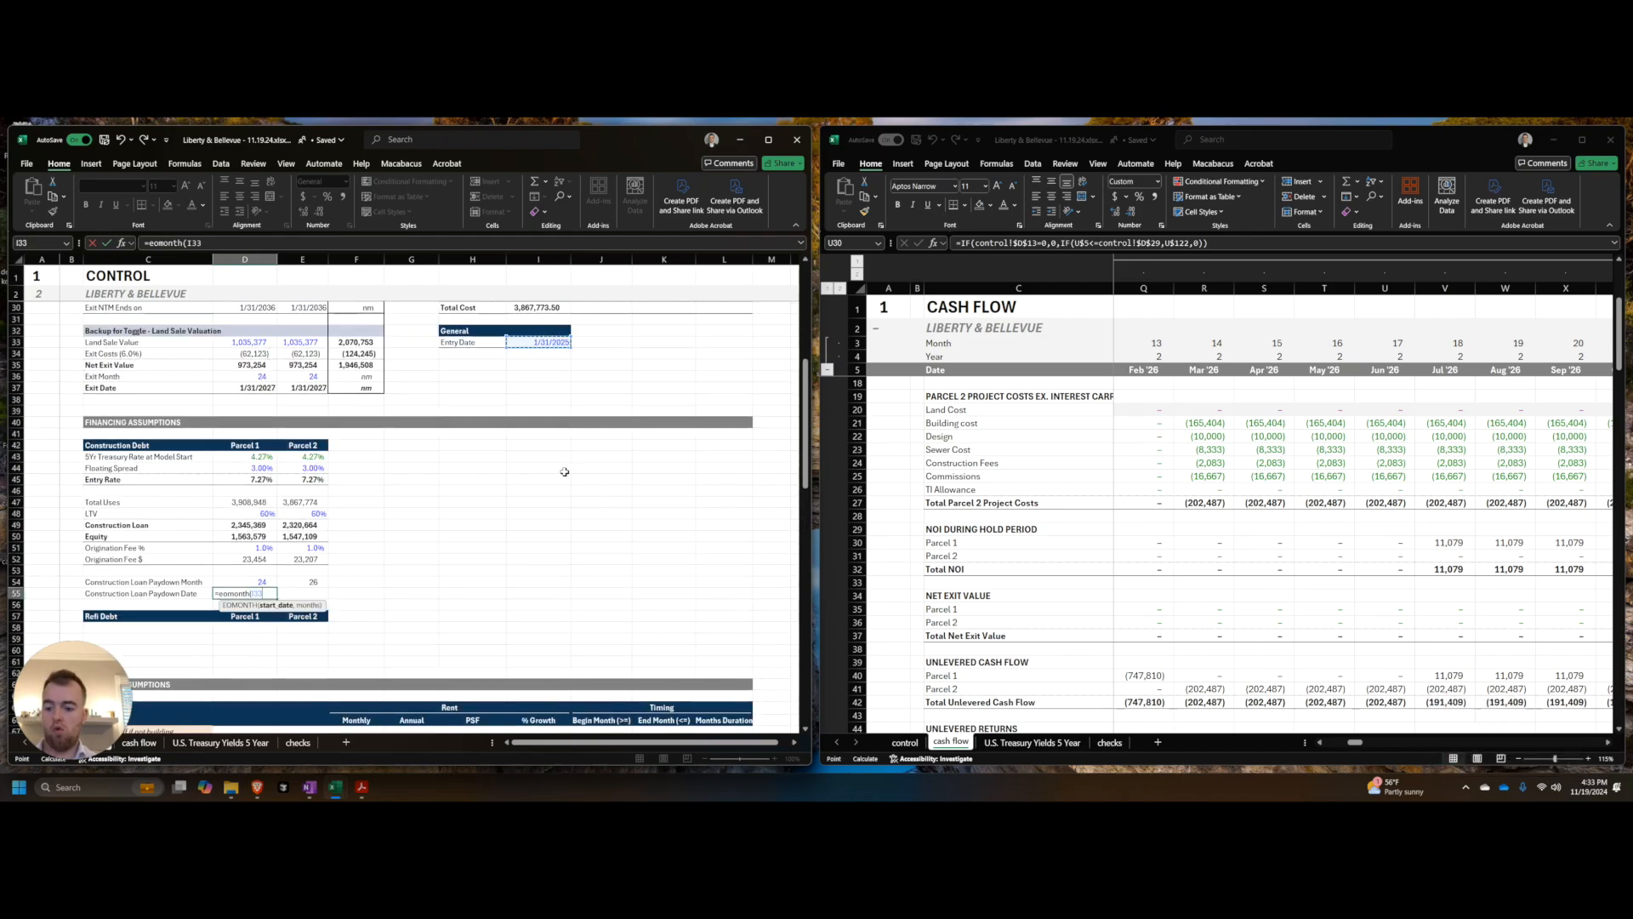
{"action": "type", "text": ","}
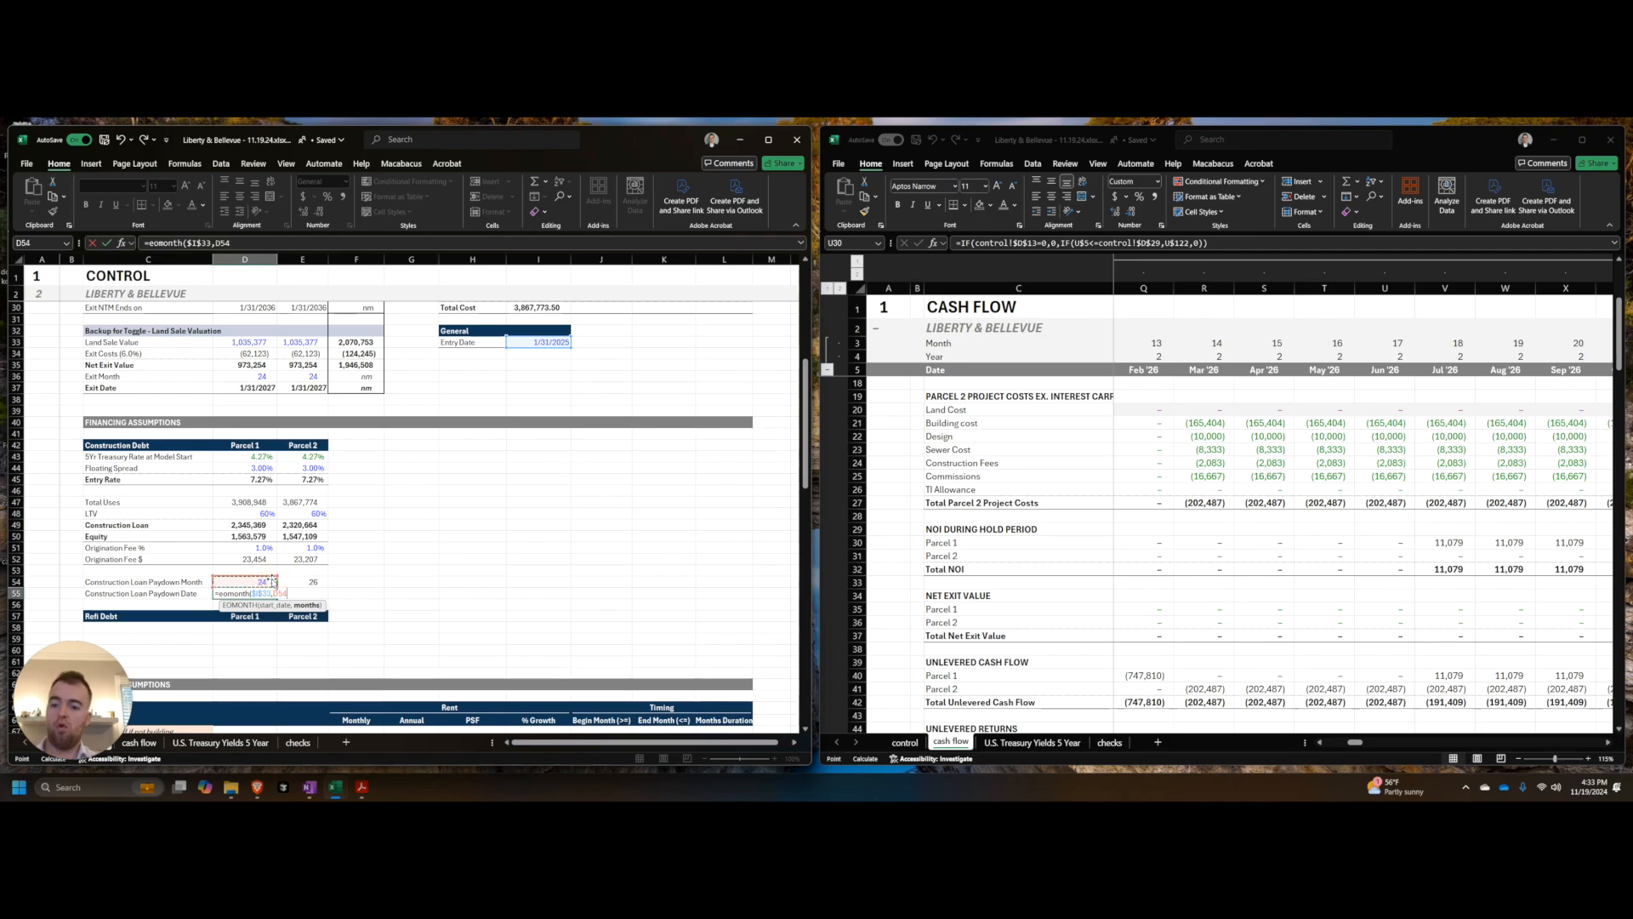
{"action": "key", "text": "Tab"}
{"action": "key", "text": "ctrl+r"}
{"action": "key", "text": "ctrl+shift+2"}
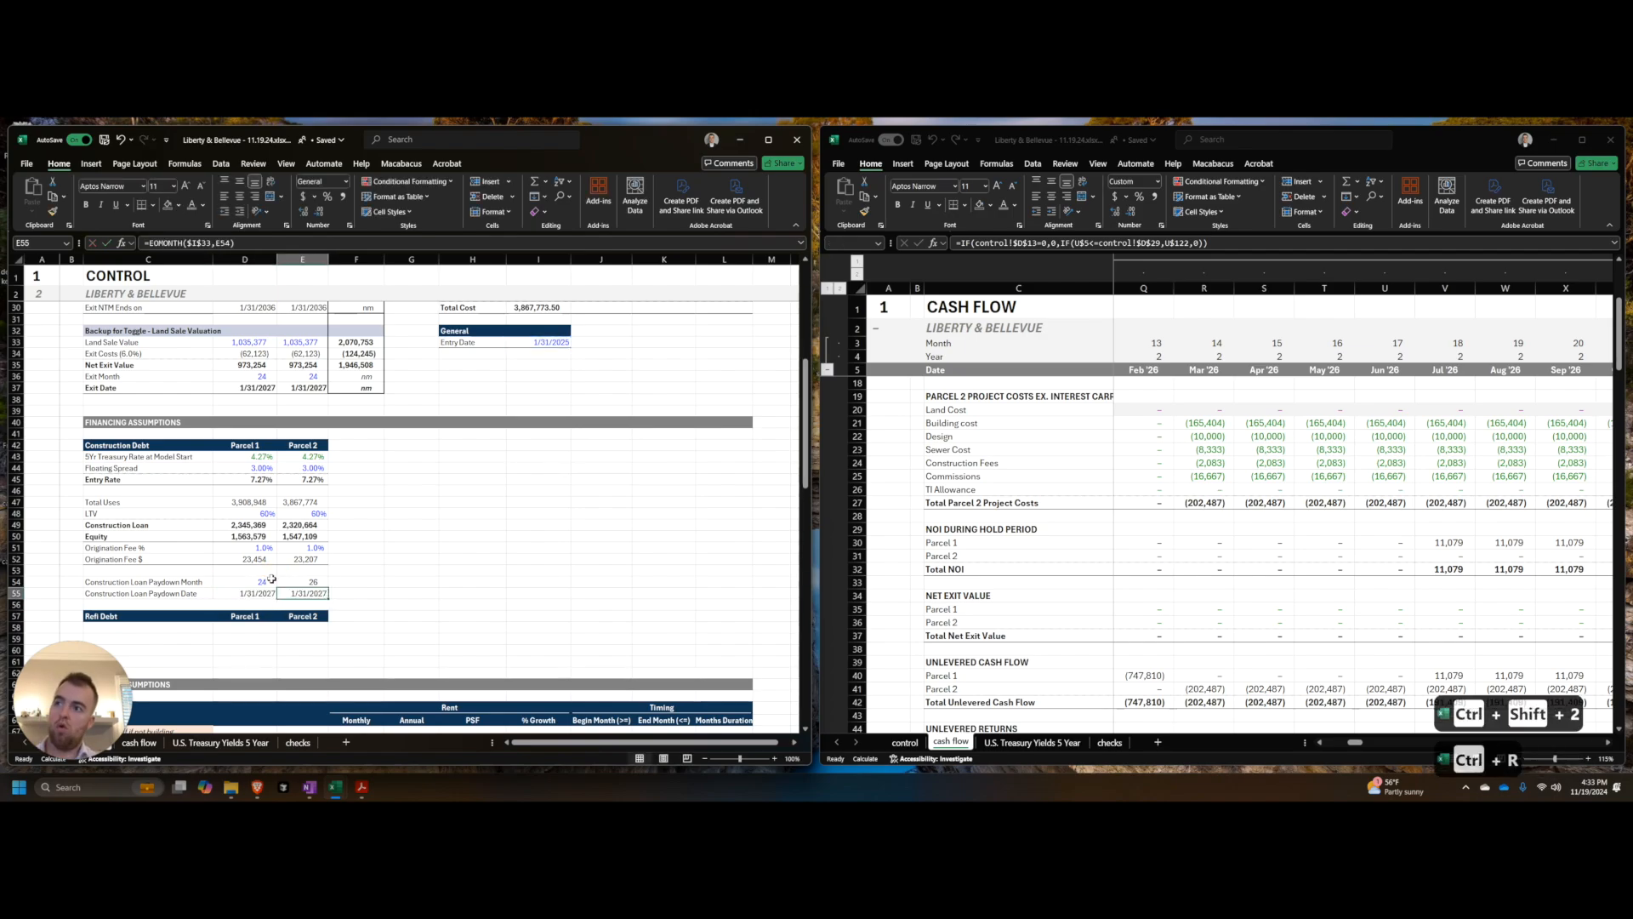
{"action": "key", "text": "alt+m"}
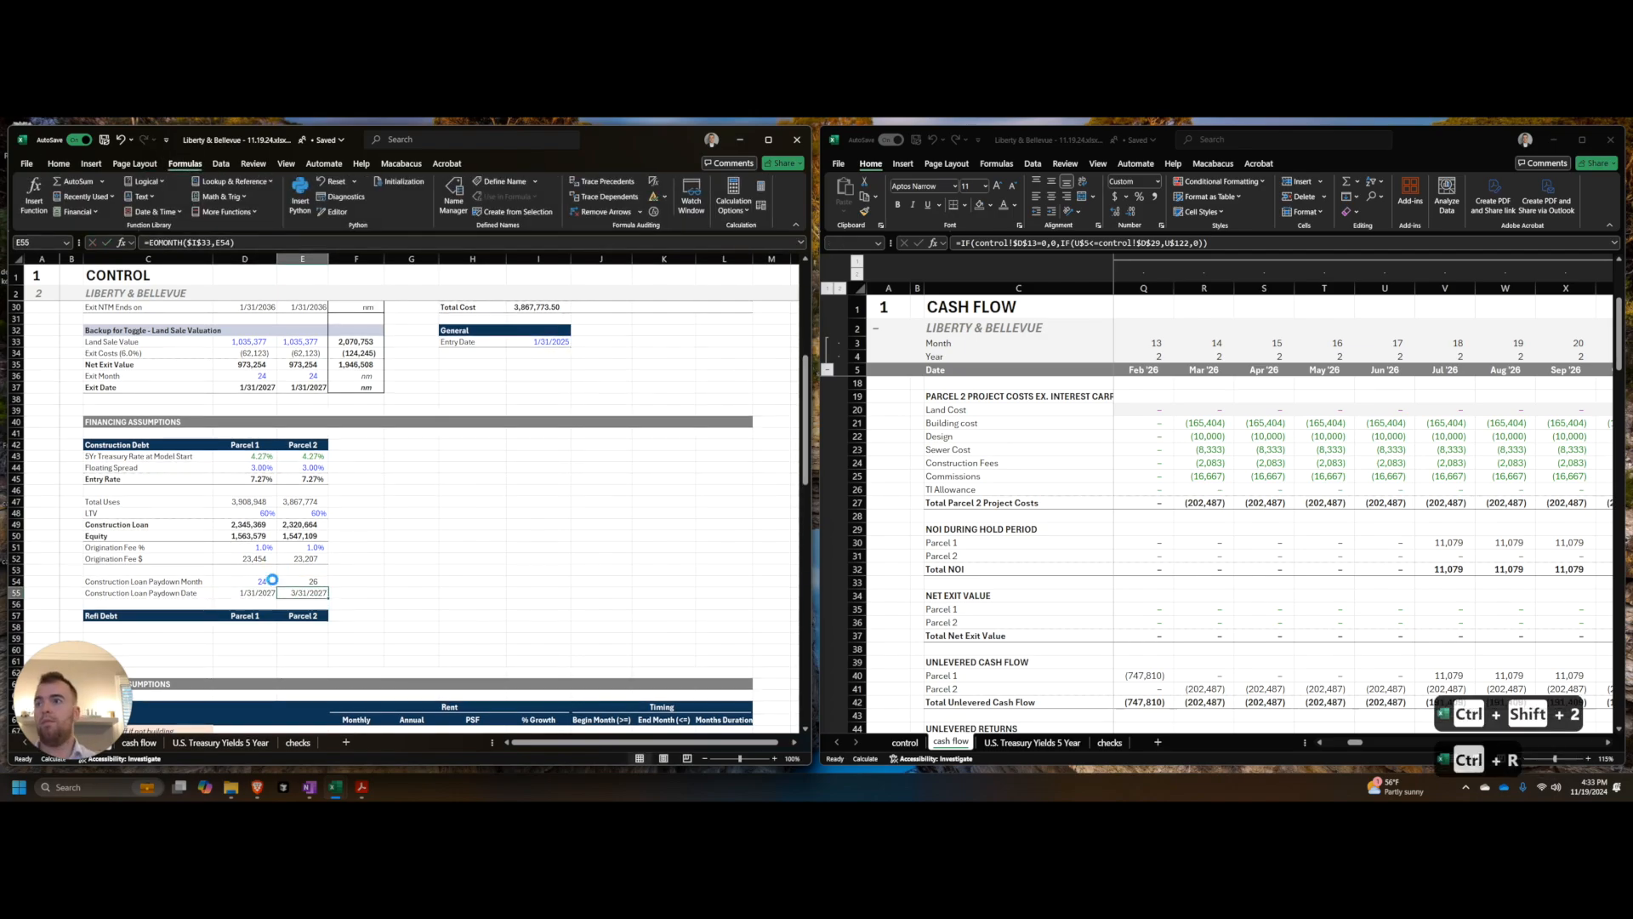
{"action": "key", "text": "ctrl+s"}
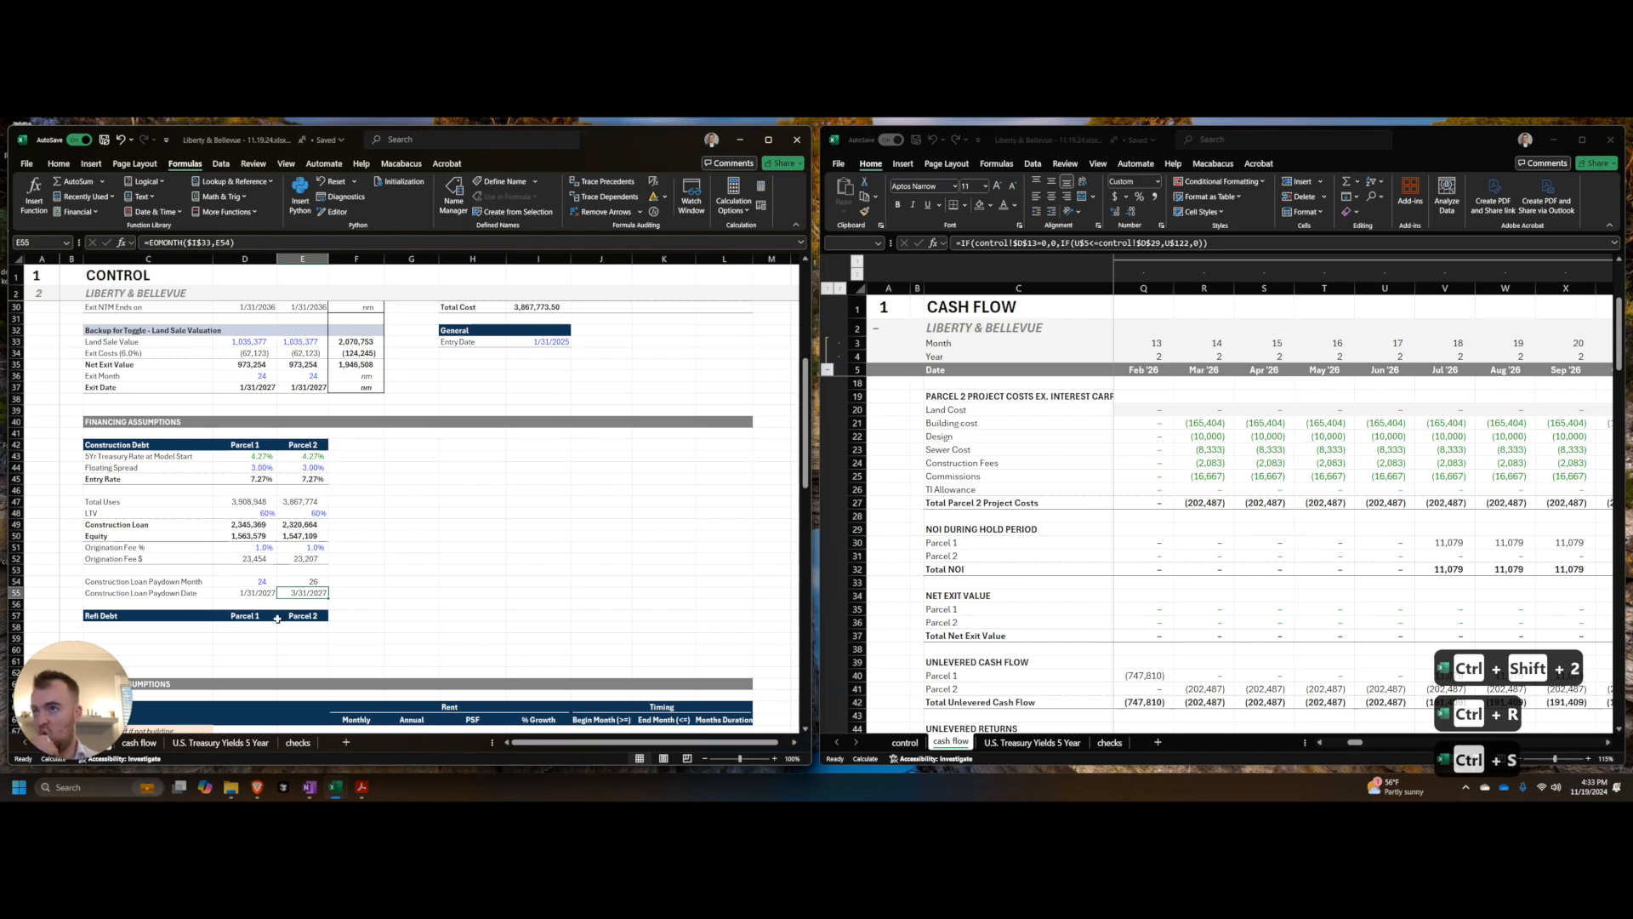
Step: Add a "Refi Issuance Month" row under the Refi Debt header, linked to the Construction Loan Paydown Month for both parcels
{"action": "left_click", "coordinate": [162, 639]}
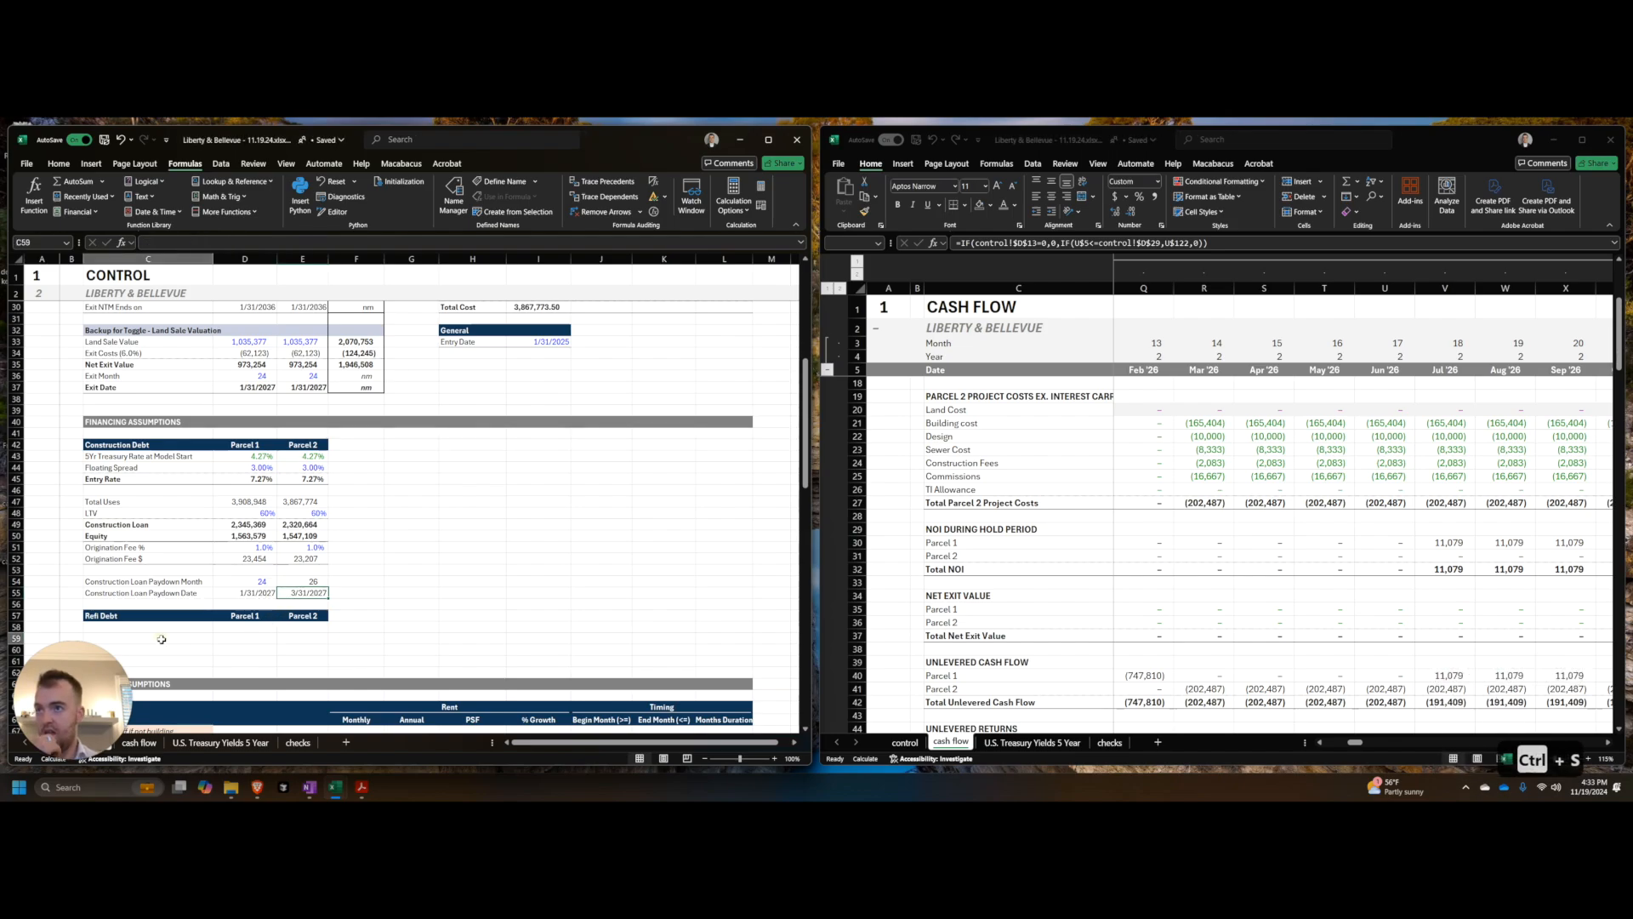
{"action": "scroll", "coordinate": [277, 624], "scroll_direction": "down", "scroll_amount": 1}
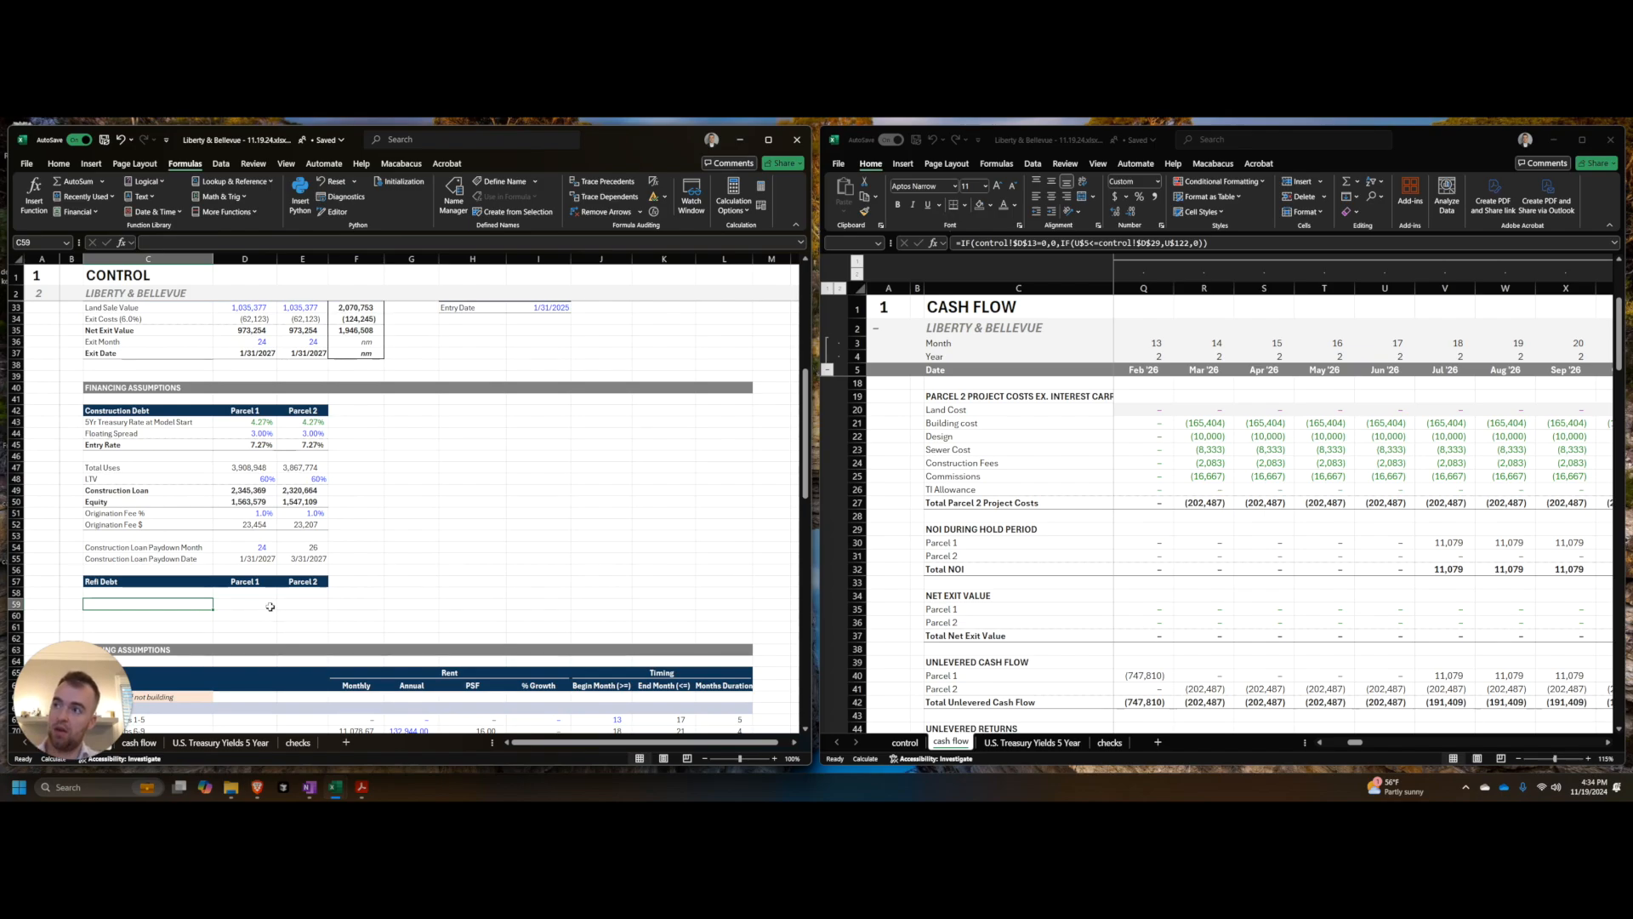
{"action": "key", "text": "Up"}
{"action": "type", "text": "Re"}
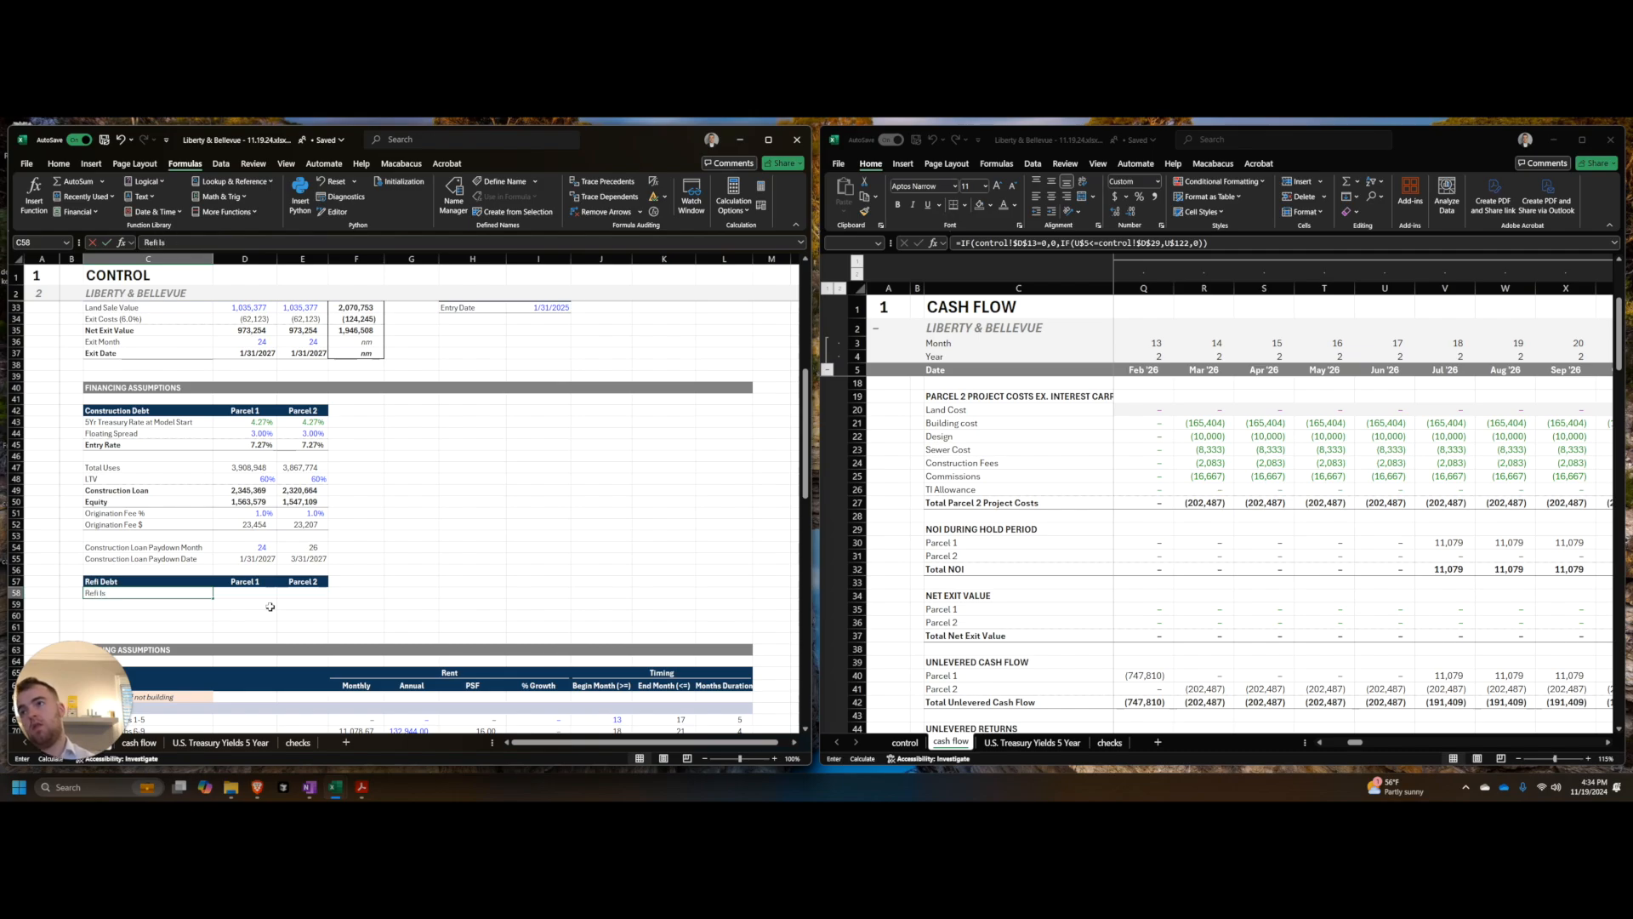
{"action": "type", "text": "fi Issuance Month"}
{"action": "key", "text": "Tab"}
{"action": "type", "text": "="}
{"action": "key", "text": "ctrl+Up"}
{"action": "key", "text": "ctrl+Up"}
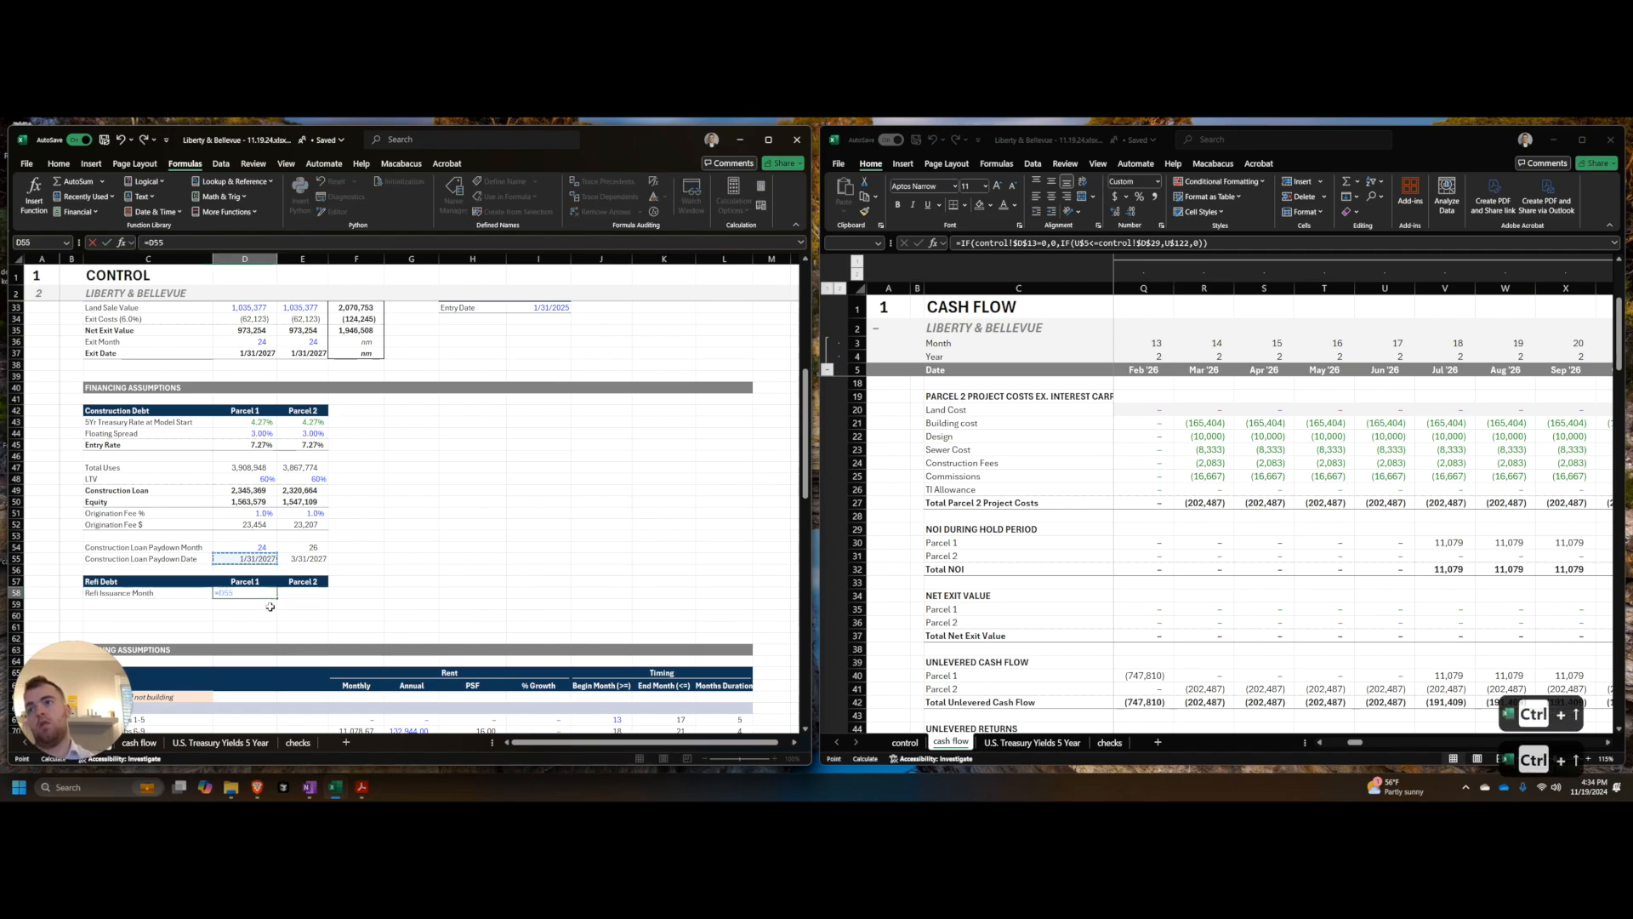
{"action": "key", "text": "Up"}
{"action": "key", "text": "Return"}
{"action": "key", "text": "Up"}
{"action": "key", "text": "Right"}
{"action": "key", "text": "shift+Right"}
{"action": "key", "text": "ctrl+r"}
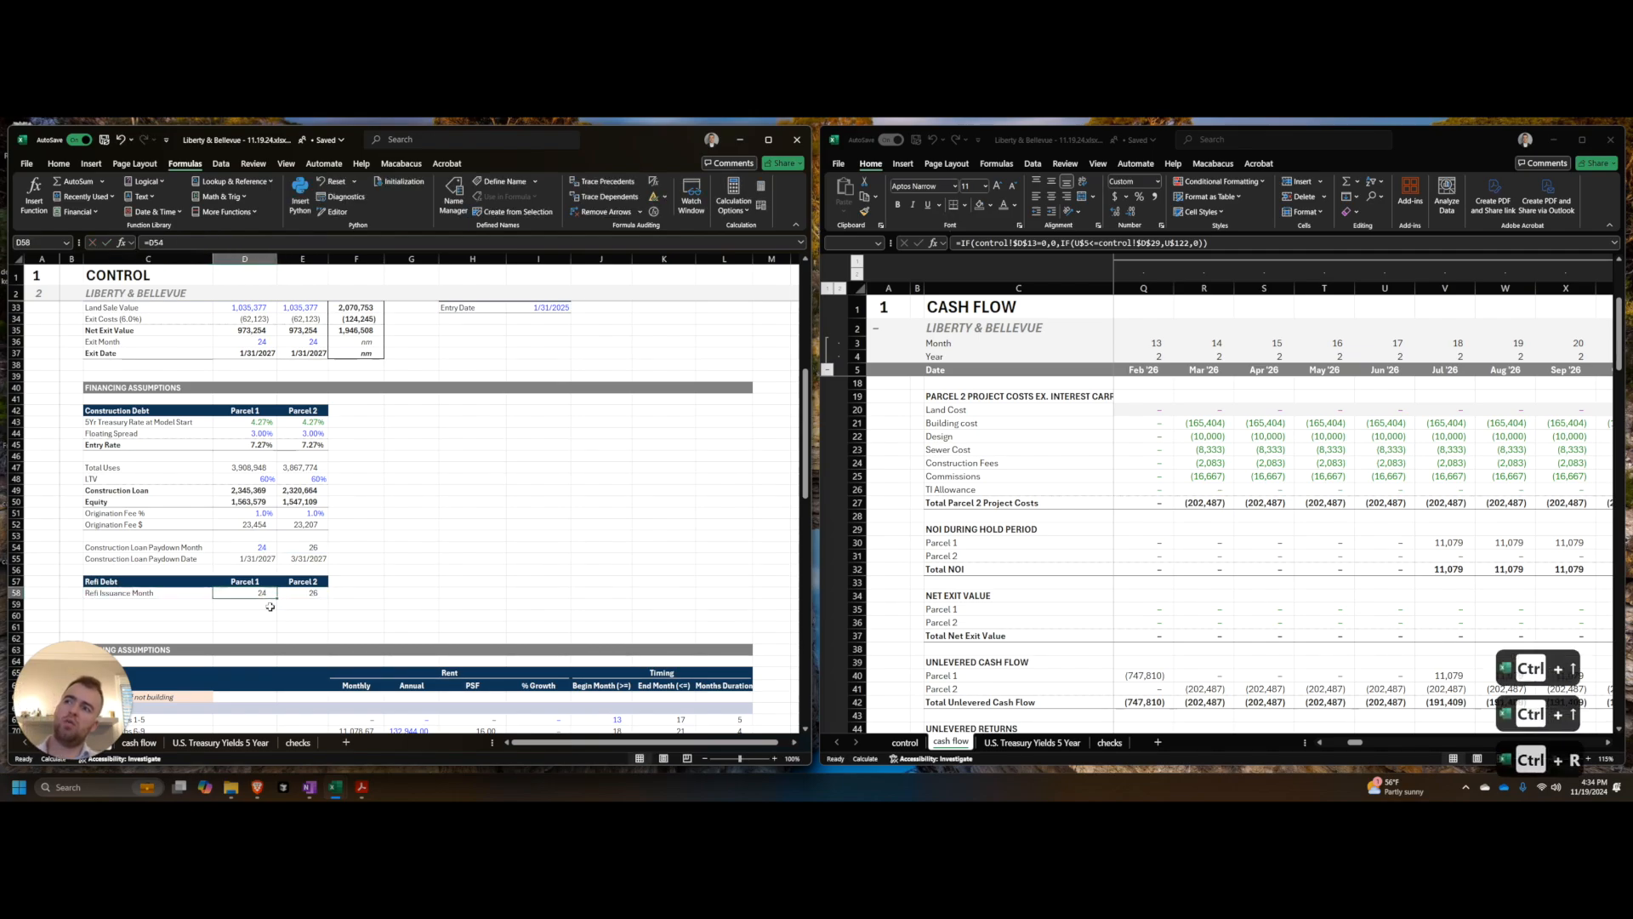
Step: Add the label "Refi Issuance Date" below Refi Issuance Month
{"action": "key", "text": "Down"}
{"action": "key", "text": "Left"}
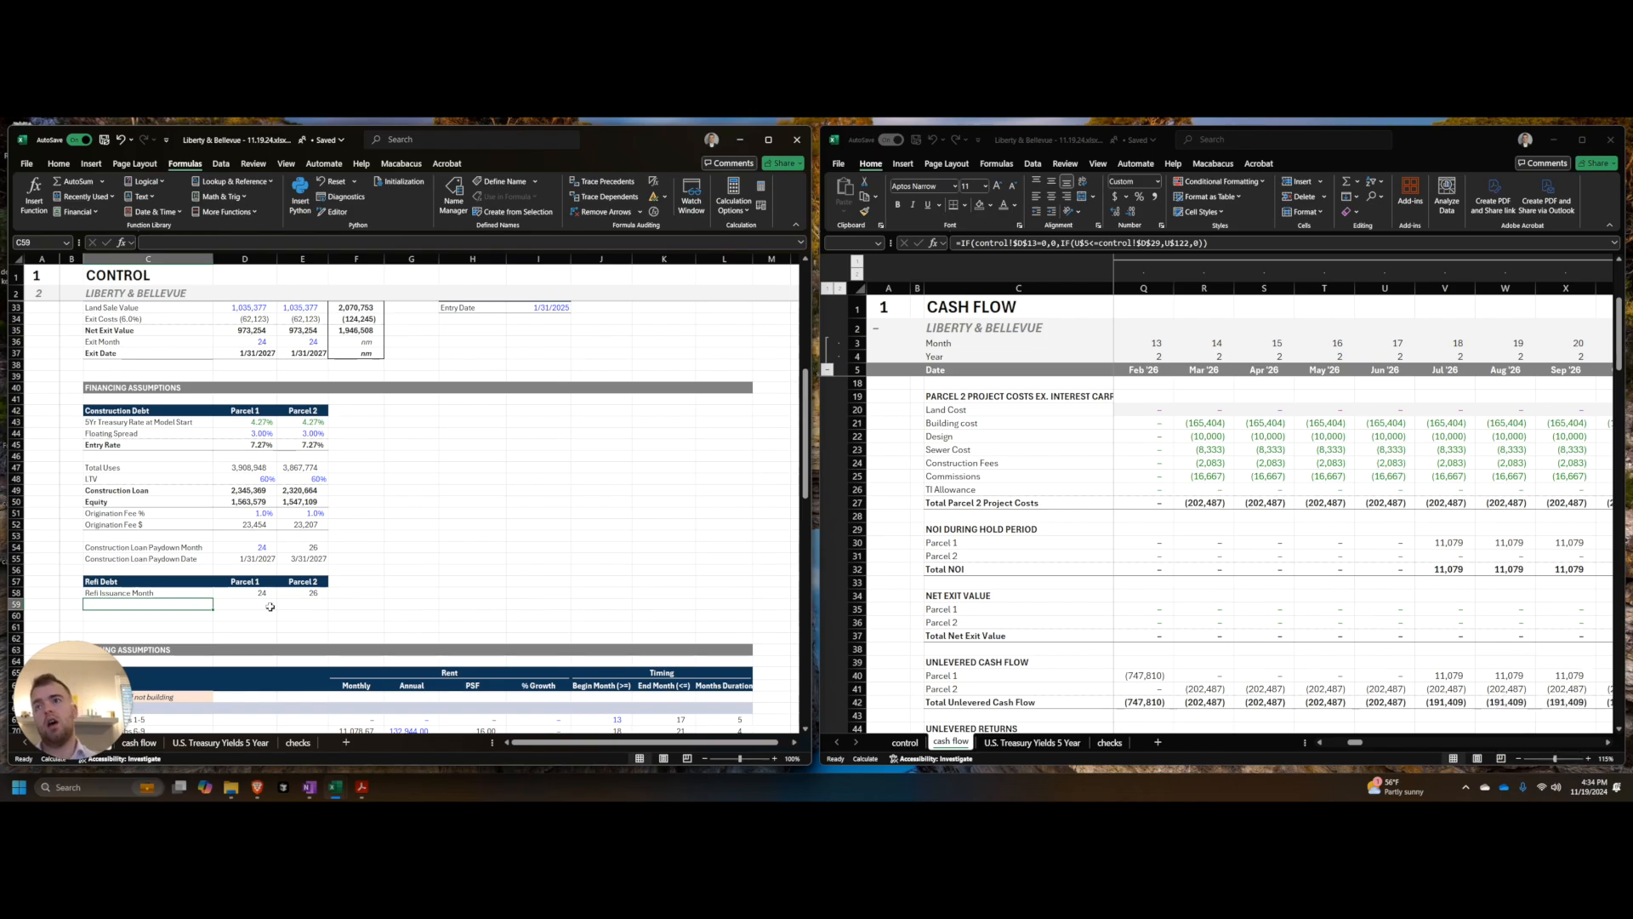
{"action": "type", "text": "Refi "}
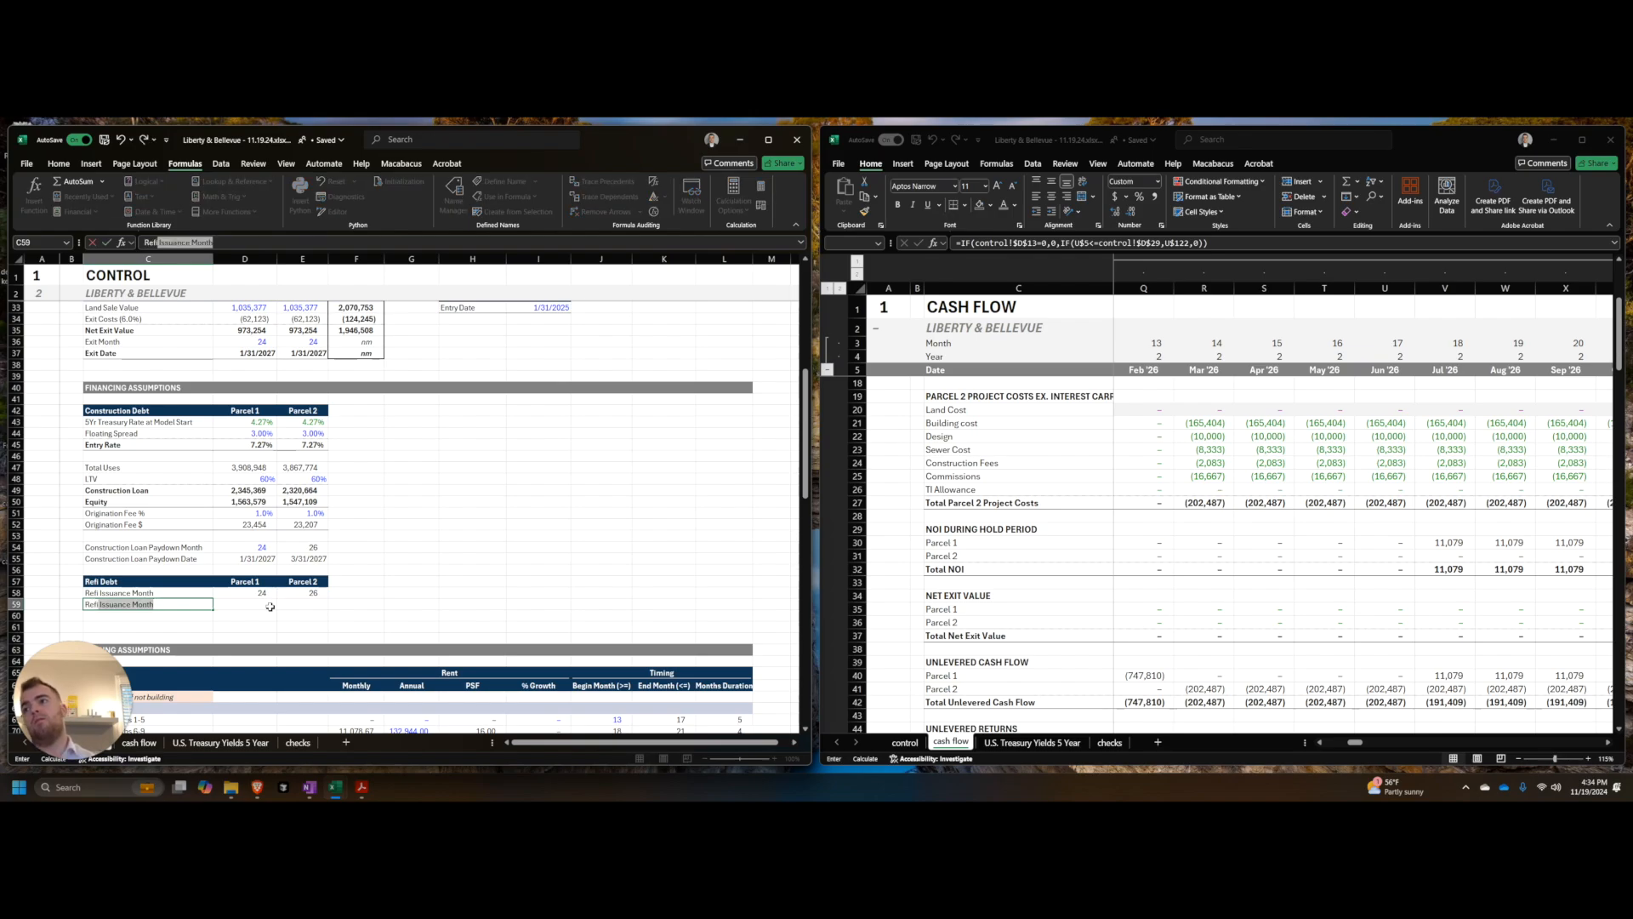
{"action": "type", "text": "Issuance Date"}
{"action": "key", "text": "Tab"}
{"action": "type", "text": "="}
{"action": "key", "text": "Escape"}
Step: Copy both parcels' Construction Loan Paydown Date formulas into the Refi Issuance Date row
{"action": "key", "text": "ctrl+Up"}
{"action": "key", "text": "ctrl+Up"}
{"action": "key", "text": "Up"}
{"action": "key", "text": "Up"}
{"action": "key", "text": "F2"}
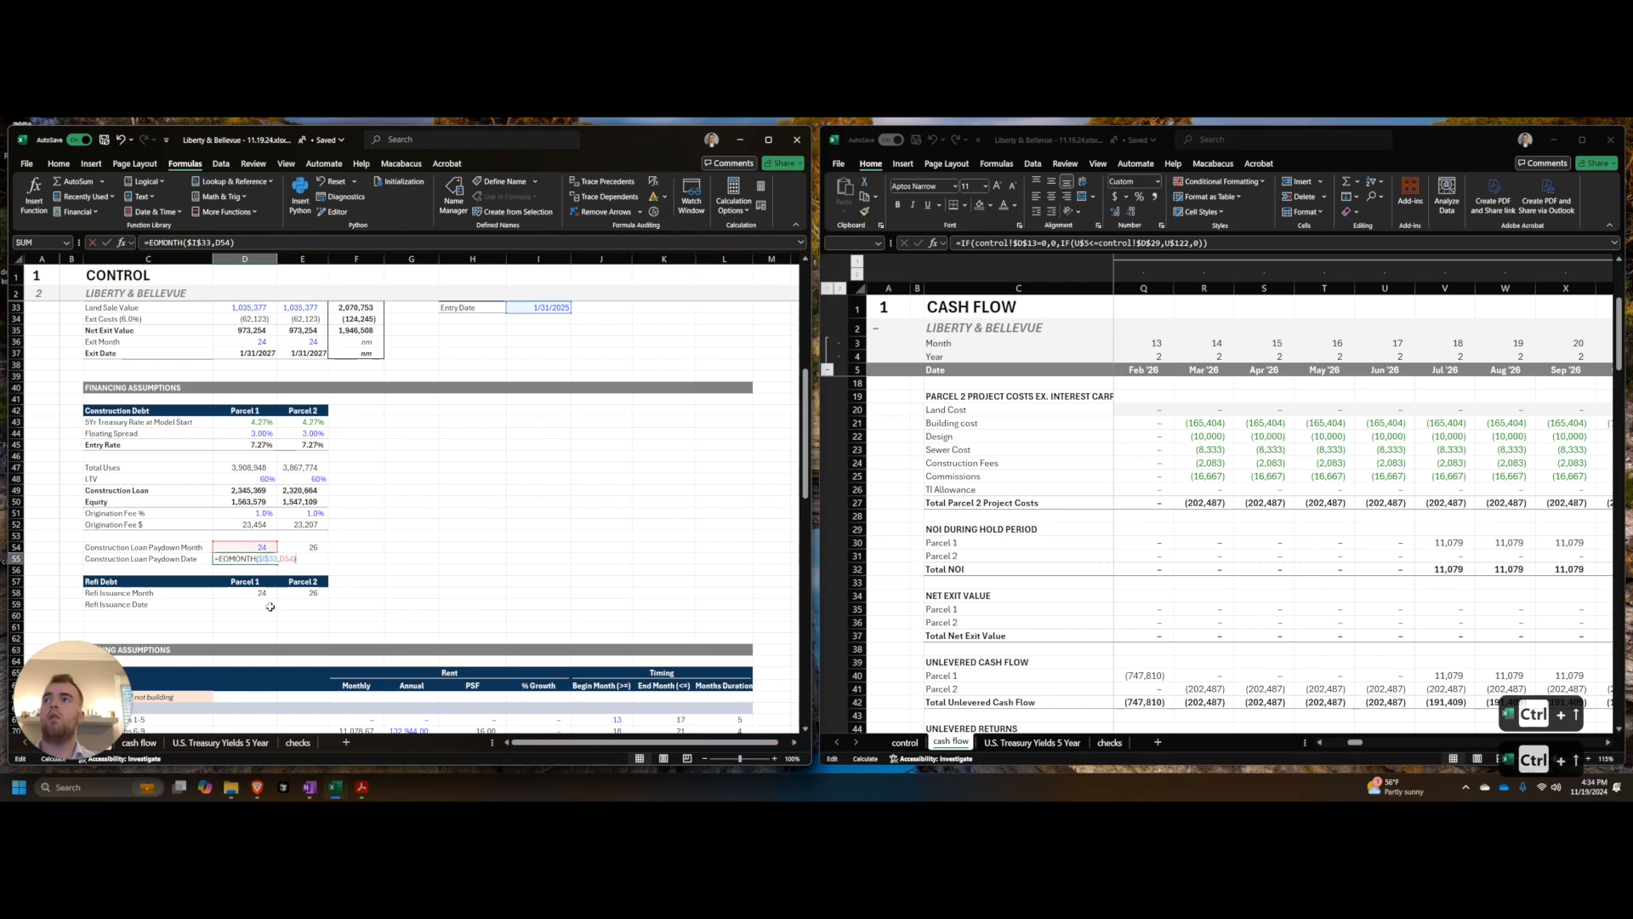
{"action": "key", "text": "Escape"}
{"action": "key", "text": "shift+Right"}
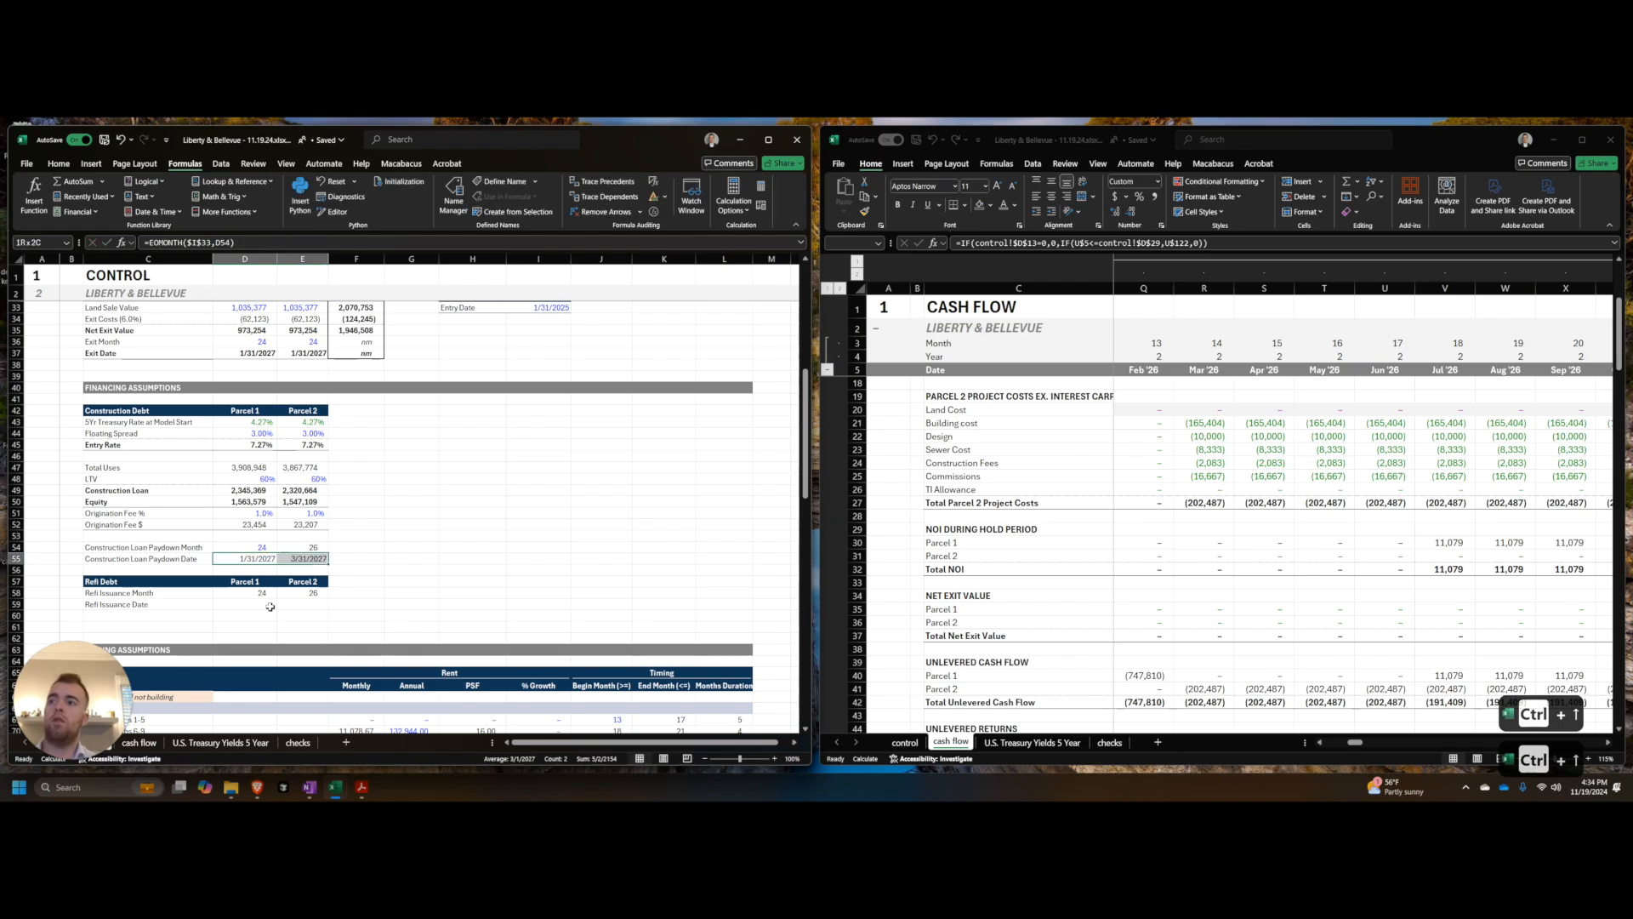
{"action": "key", "text": "ctrl+c"}
{"action": "key", "text": "ctrl+Down"}
{"action": "key", "text": "ctrl+Down"}
{"action": "key", "text": "Down"}
{"action": "key", "text": "shift+Right"}
{"action": "key", "text": "ctrl+v"}
{"action": "key", "text": "Down"}
Step: Add a "Refi NTM Ends on" row calculated as EOMONTH of the Refi Issuance Date plus 12 months, date-formatted for both parcels
{"action": "key", "text": "Left"}
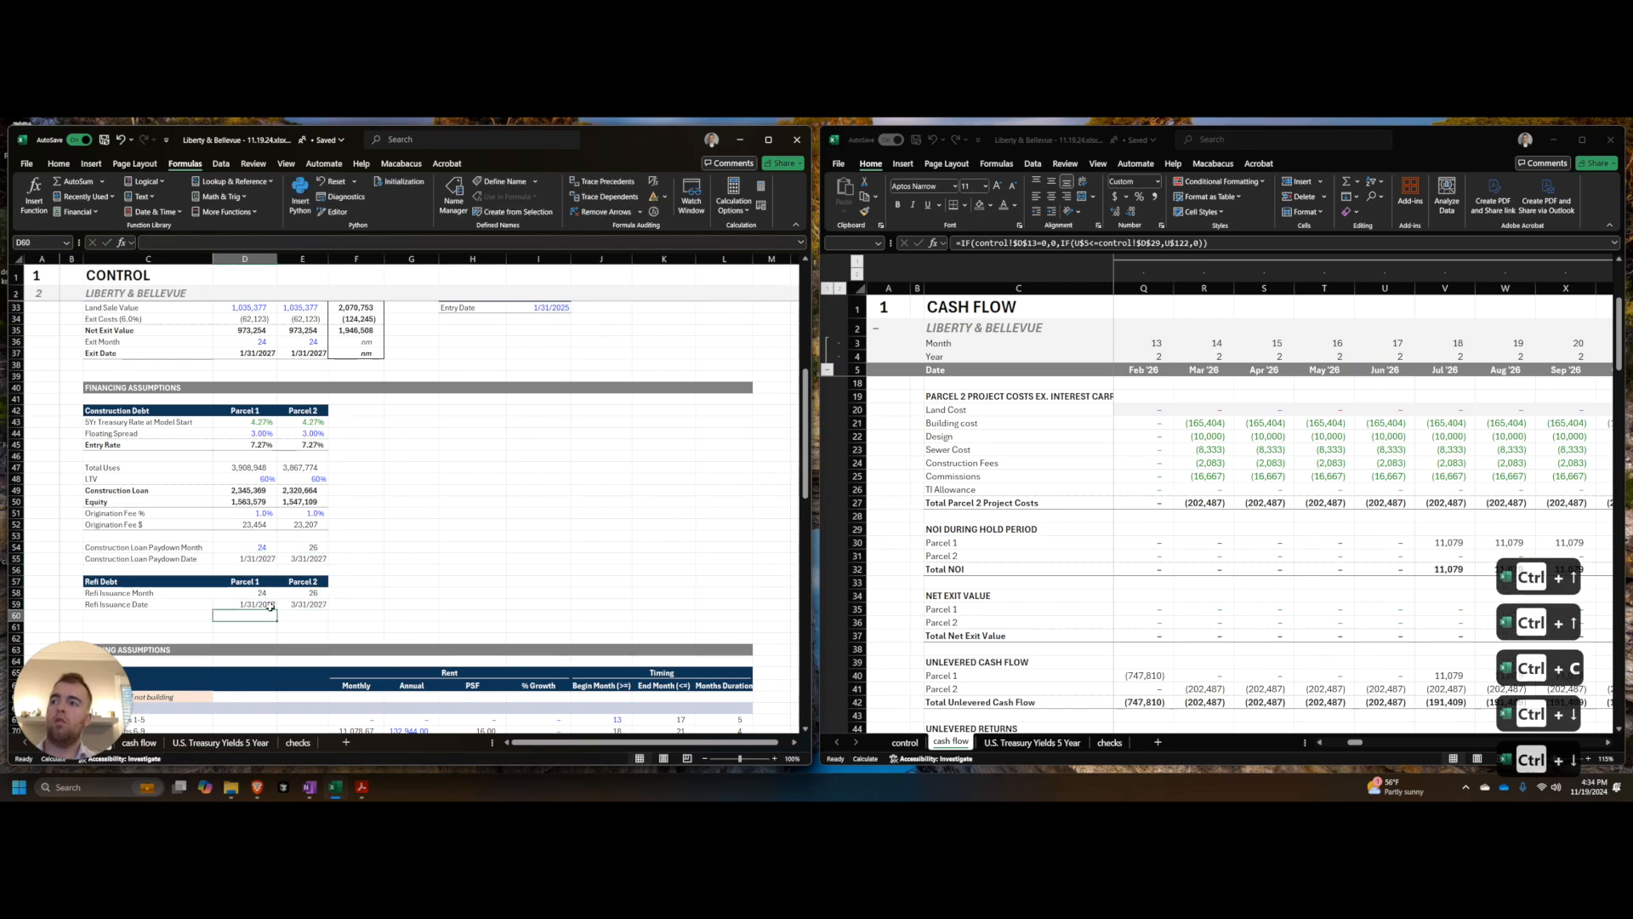
{"action": "type", "text": "Refi NTM Ends o"}
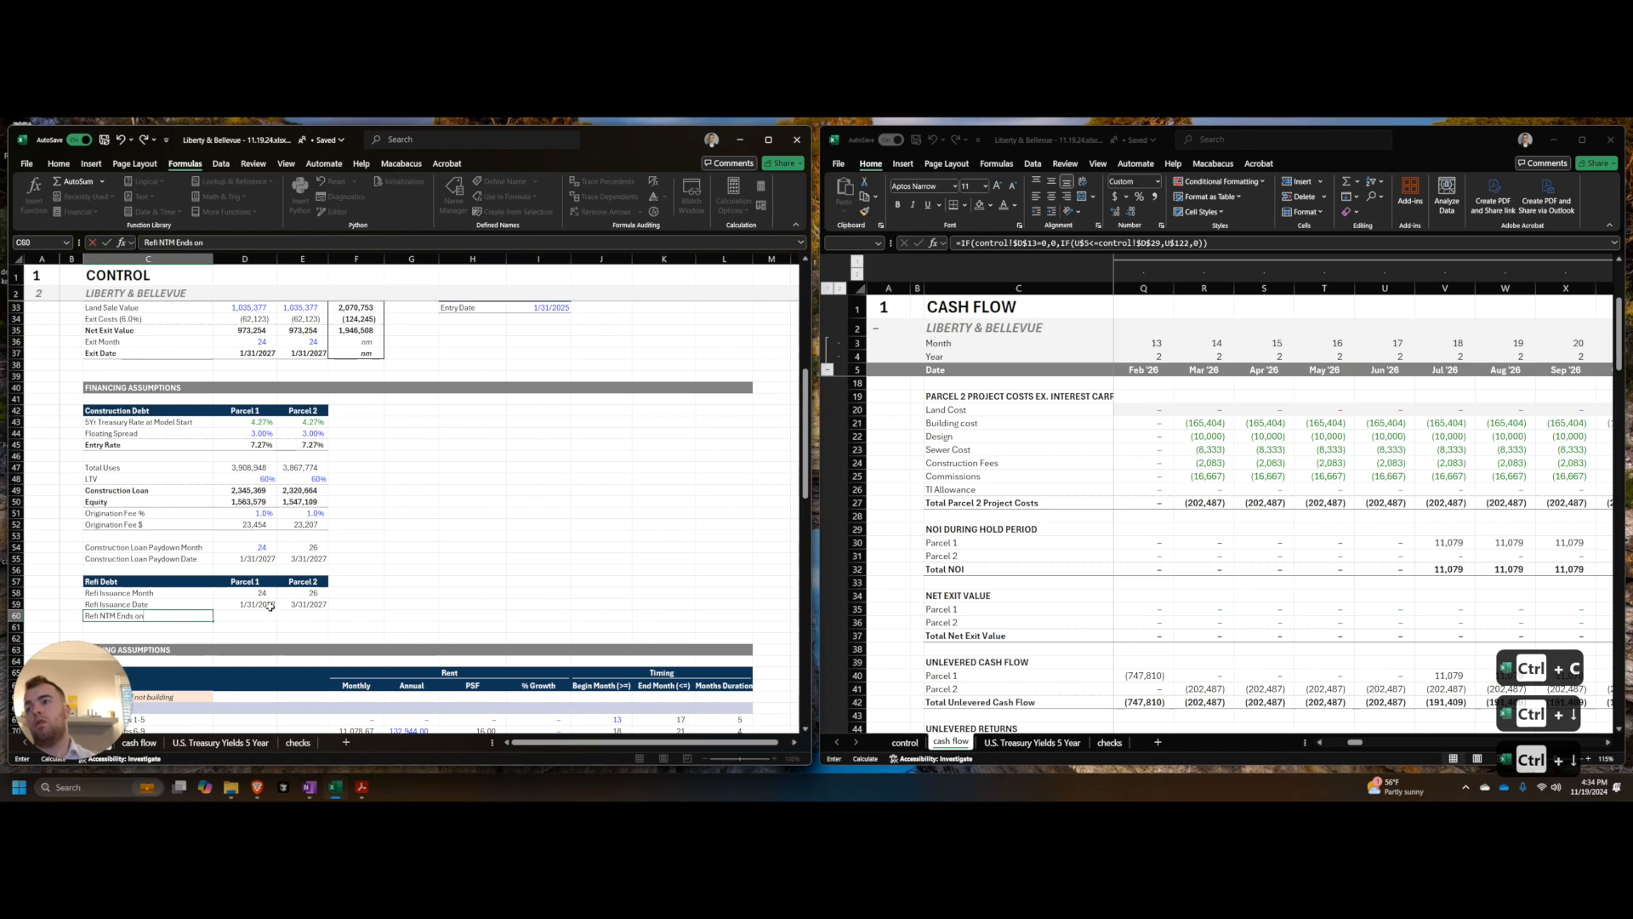
{"action": "type", "text": "n"}
{"action": "key", "text": "Tab"}
{"action": "type", "text": "=eomonth("}
{"action": "key", "text": "Up"}
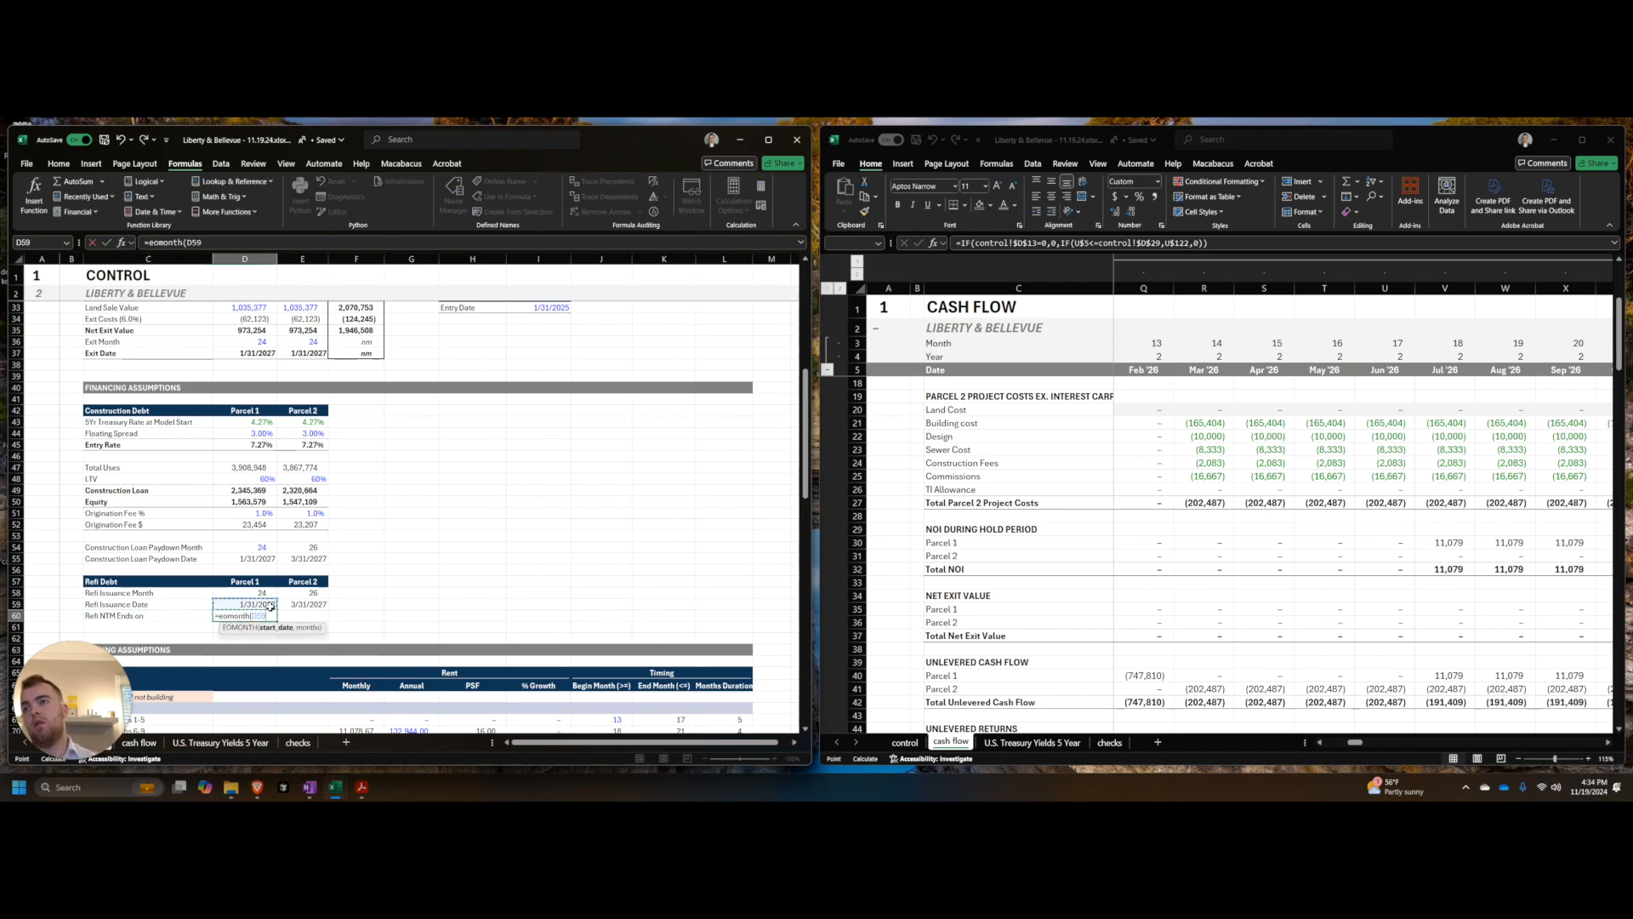
{"action": "type", "text": ",12"}
{"action": "key", "text": "ctrl+Return"}
{"action": "key", "text": "shift+Right"}
{"action": "key", "text": "ctrl+r"}
{"action": "key", "text": "ctrl+shift+2"}
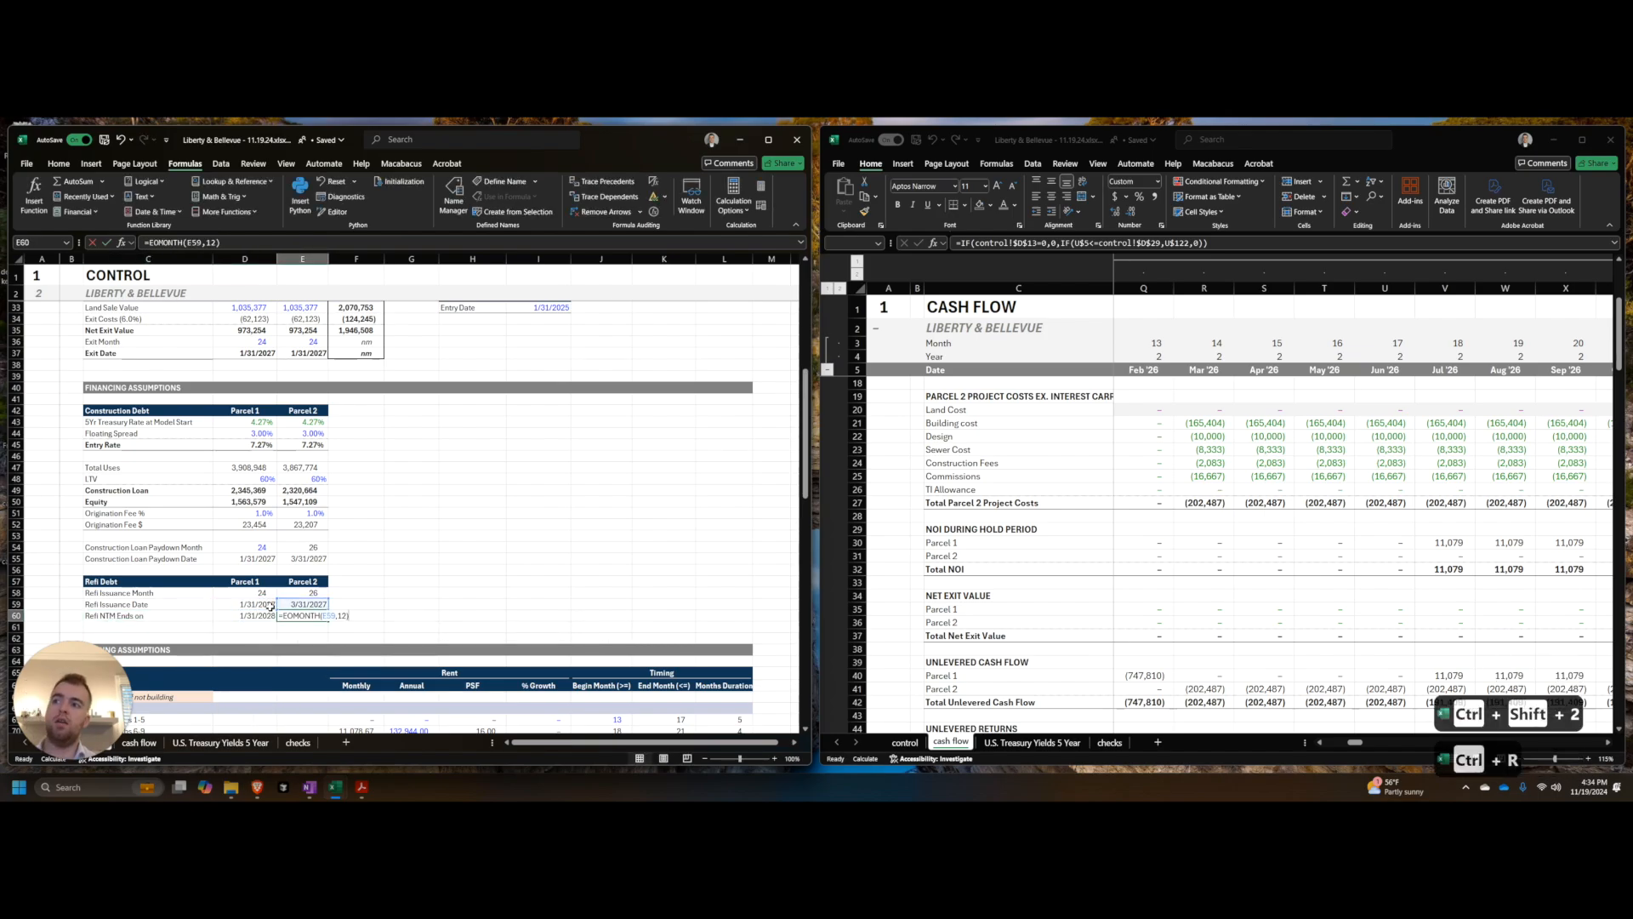
Step: Copy both parcels' NTM NOI at Exit formulas from the stabilized exit valuation into the row below Refi NTM Ends on
{"action": "key", "text": "ctrl+Up"}
{"action": "key", "text": "ctrl+Up"}
{"action": "key", "text": "ctrl+Up"}
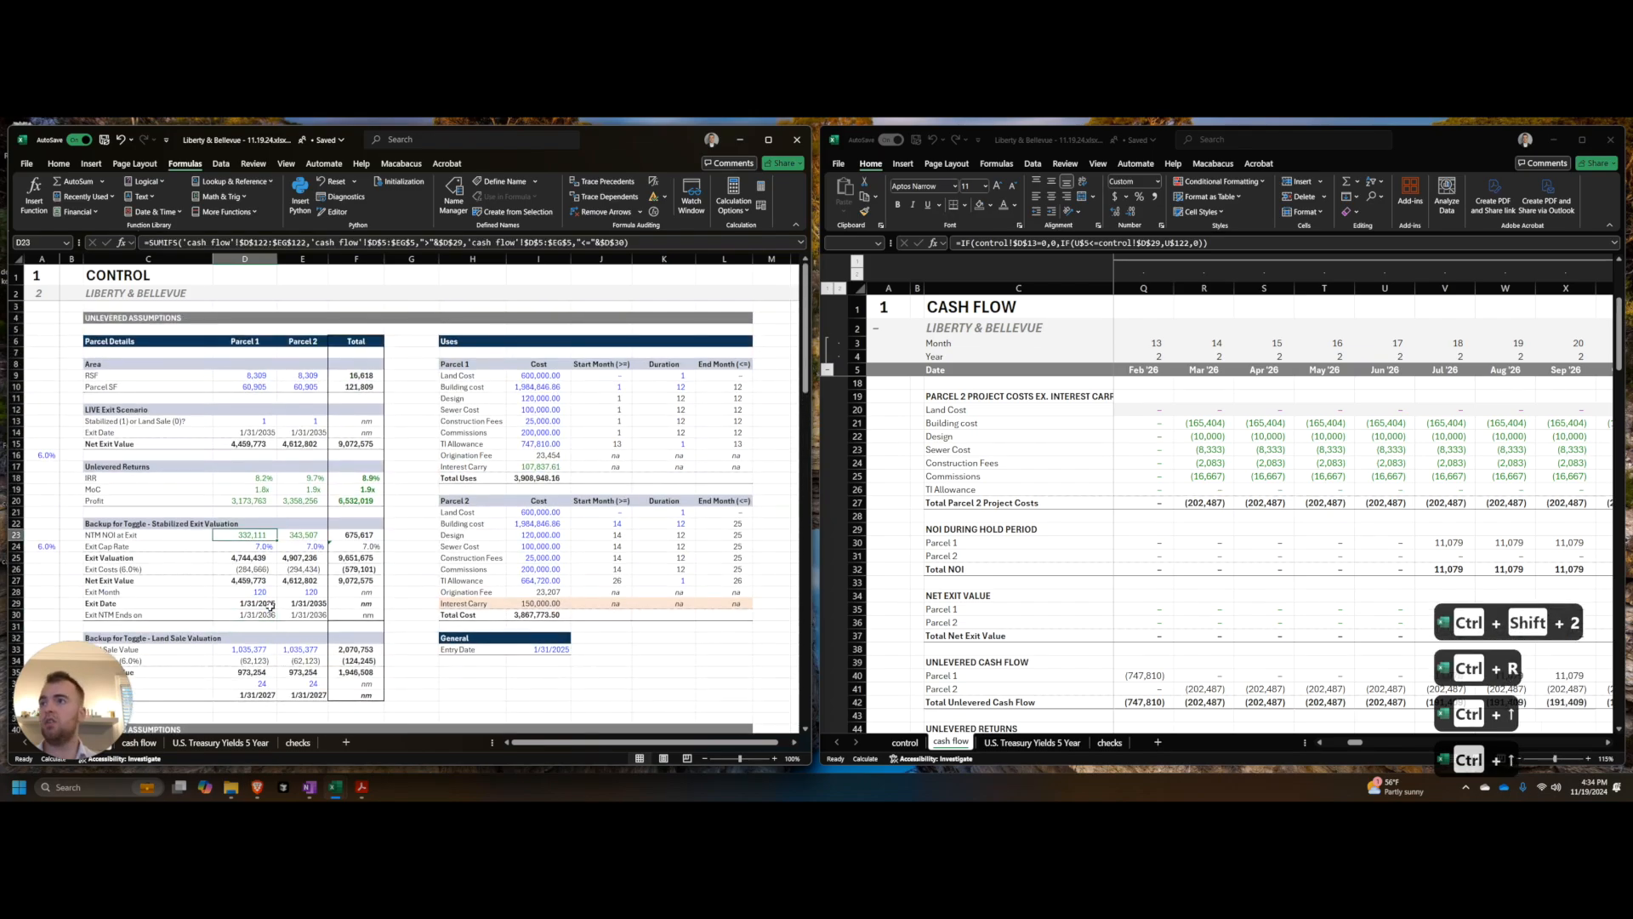
{"action": "key", "text": "ctrl+Down"}
{"action": "key", "text": "shift+Right"}
{"action": "key", "text": "ctrl+c"}
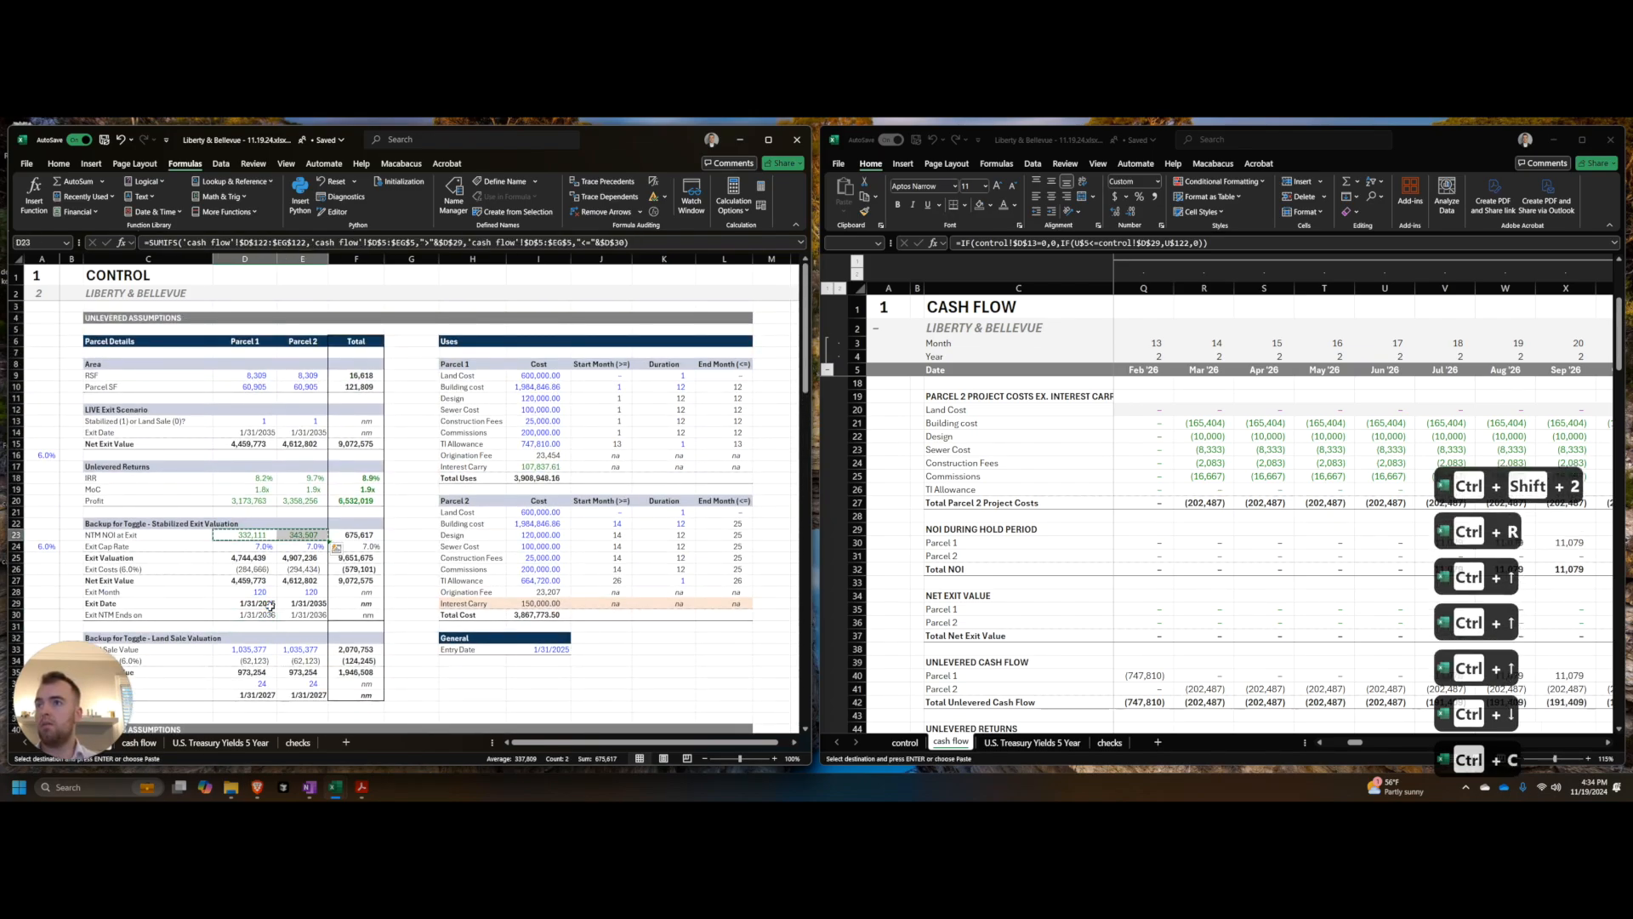
{"action": "scroll", "coordinate": [271, 608], "scroll_direction": "down", "scroll_amount": 11}
{"action": "left_click", "coordinate": [247, 594]}
{"action": "key", "text": "ctrl+v"}
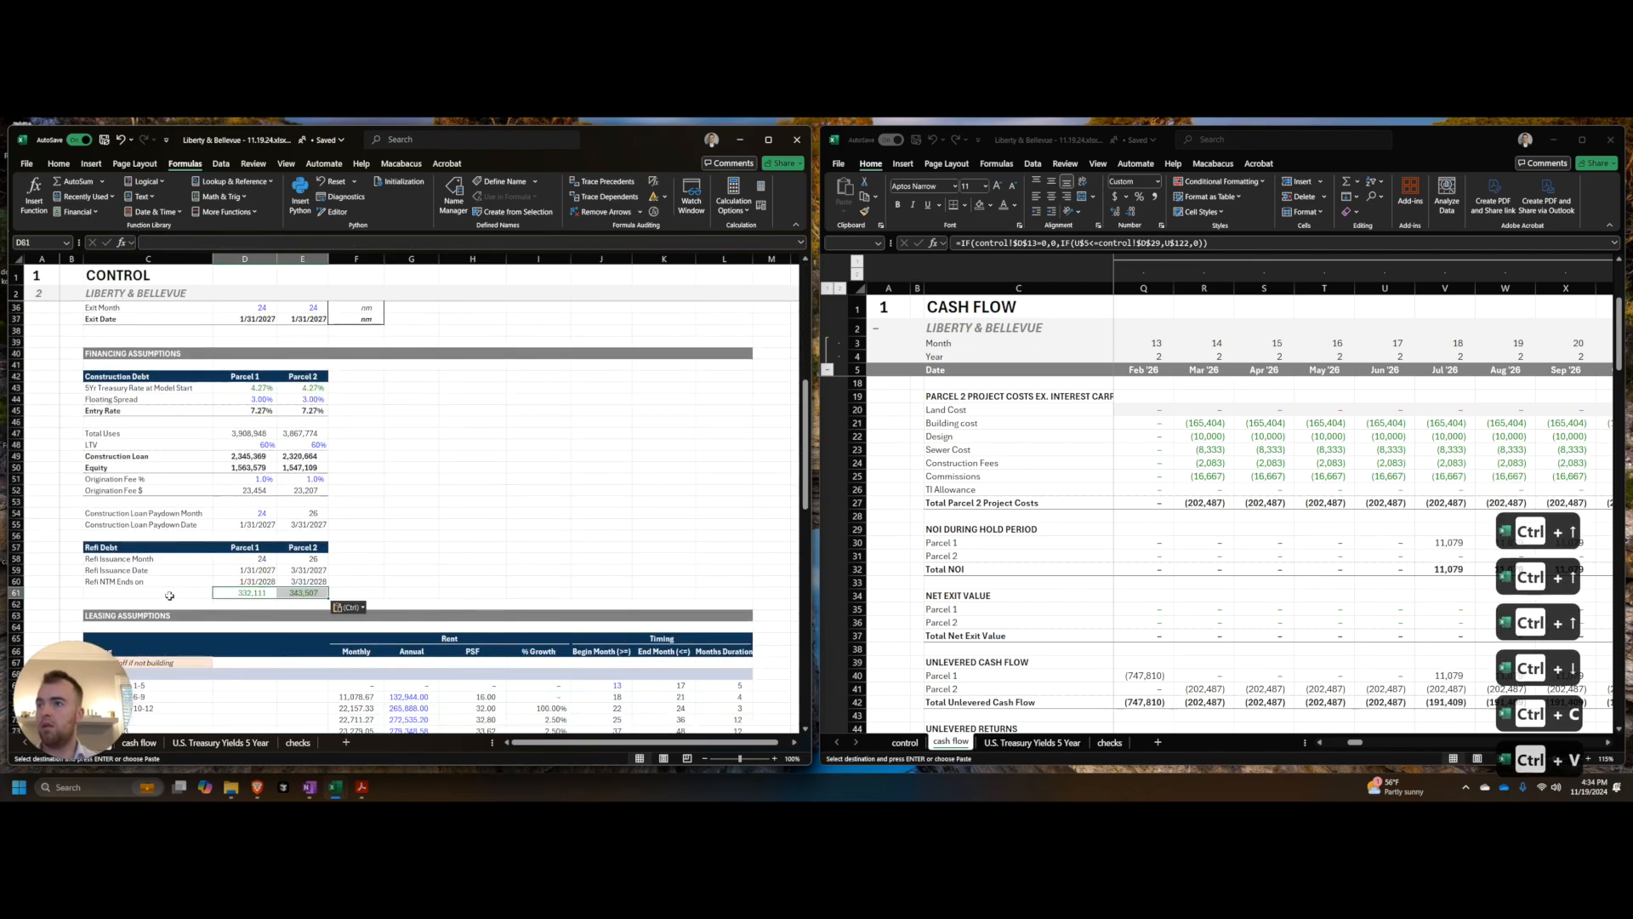
Step: Label the copied NOI row "NTM NOI at Refi" and insert three blank rows below it, above Leasing Assumptions
{"action": "left_click", "coordinate": [166, 594]}
{"action": "type", "text": "NTM NOI at Refi"}
{"action": "key", "text": "Tab"}
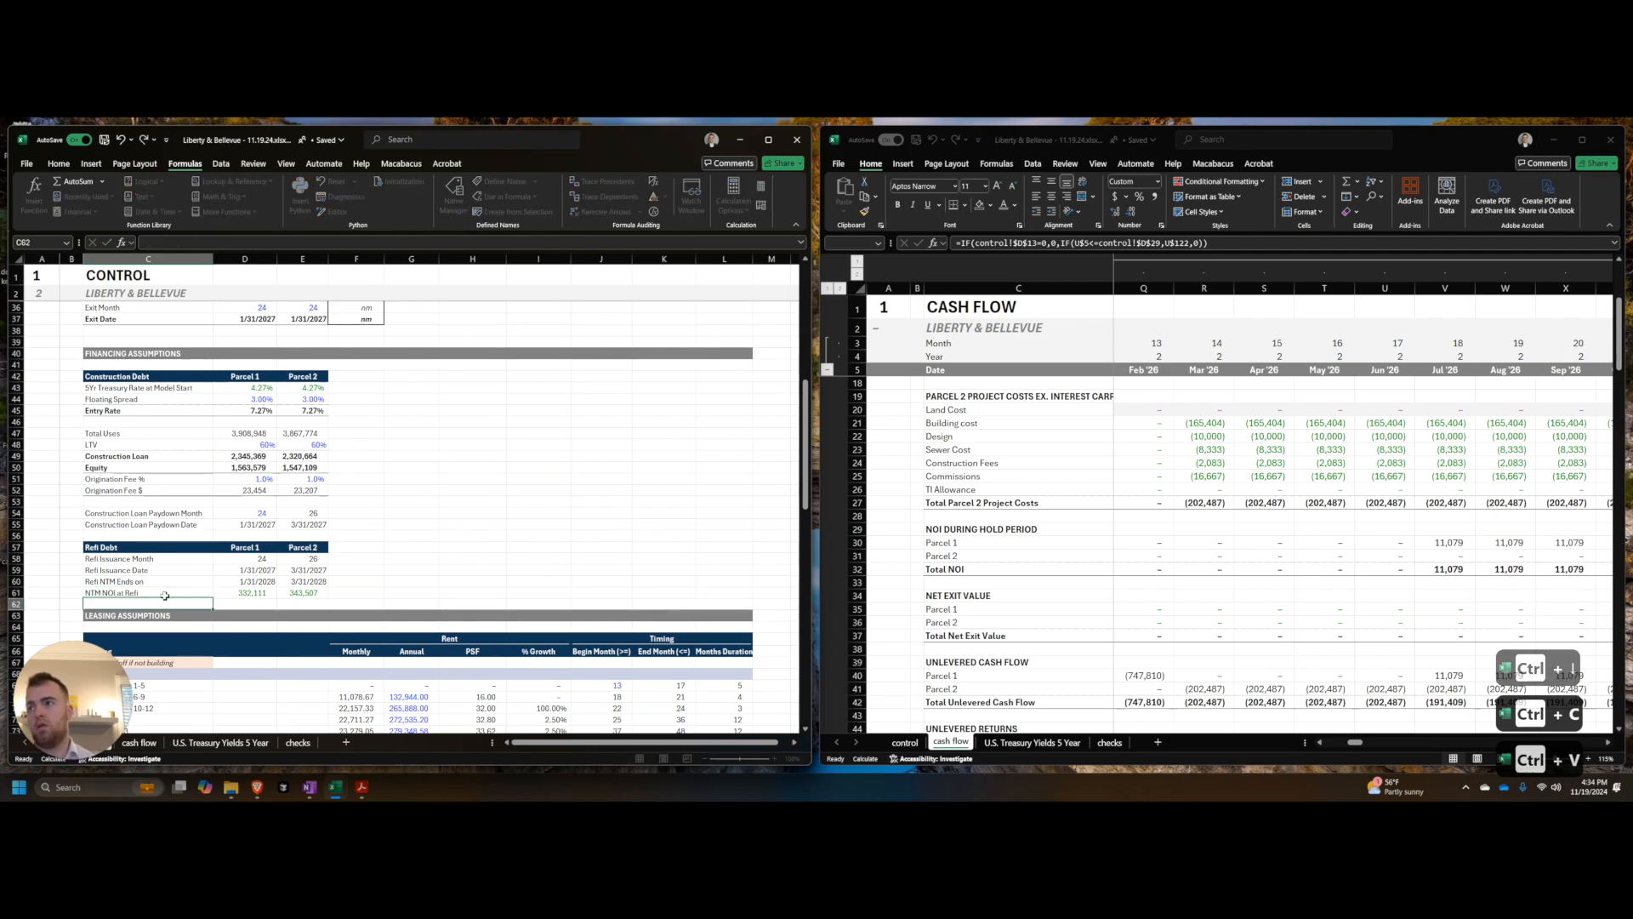
{"action": "key", "text": "ctrl+shift+equal"}
{"action": "key", "text": "ctrl+shift+equal"}
{"action": "key", "text": "ctrl+shift+equal"}
Step: Repoint Parcel 1's NTM NOI at Refi date criteria to $D$59 and $D$60, fill across, and point Parcel 2's formula at its own refi dates
{"action": "key", "text": "F2"}
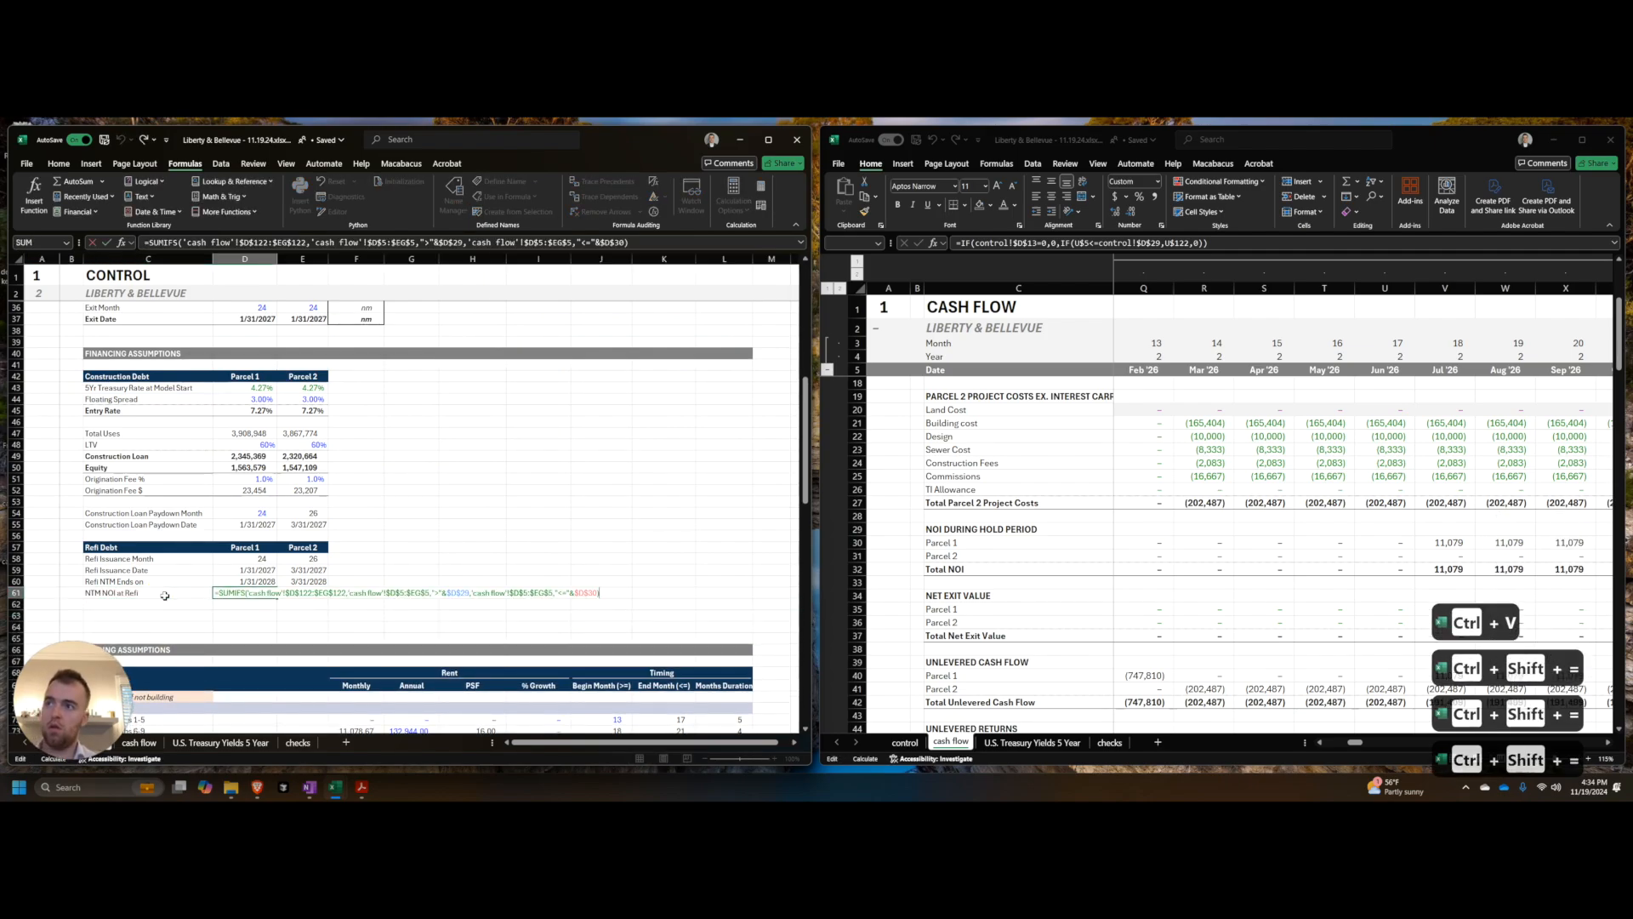
{"action": "left_click", "coordinate": [466, 593]}
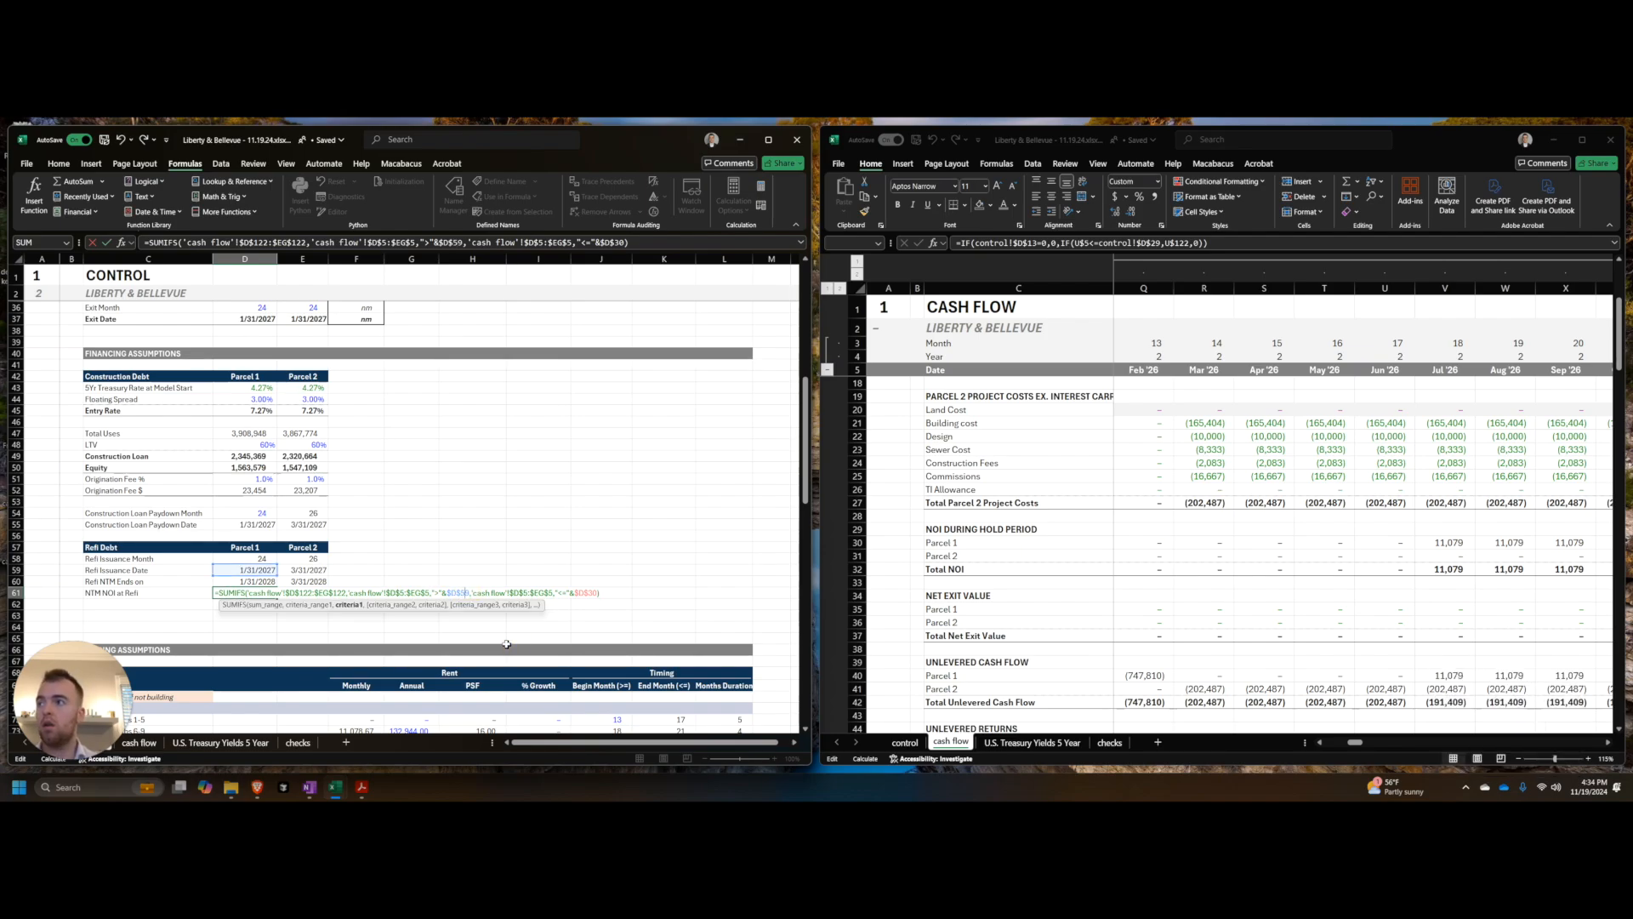
{"action": "key", "text": "ctrl+Right"}
{"action": "key", "text": "ctrl+Right"}
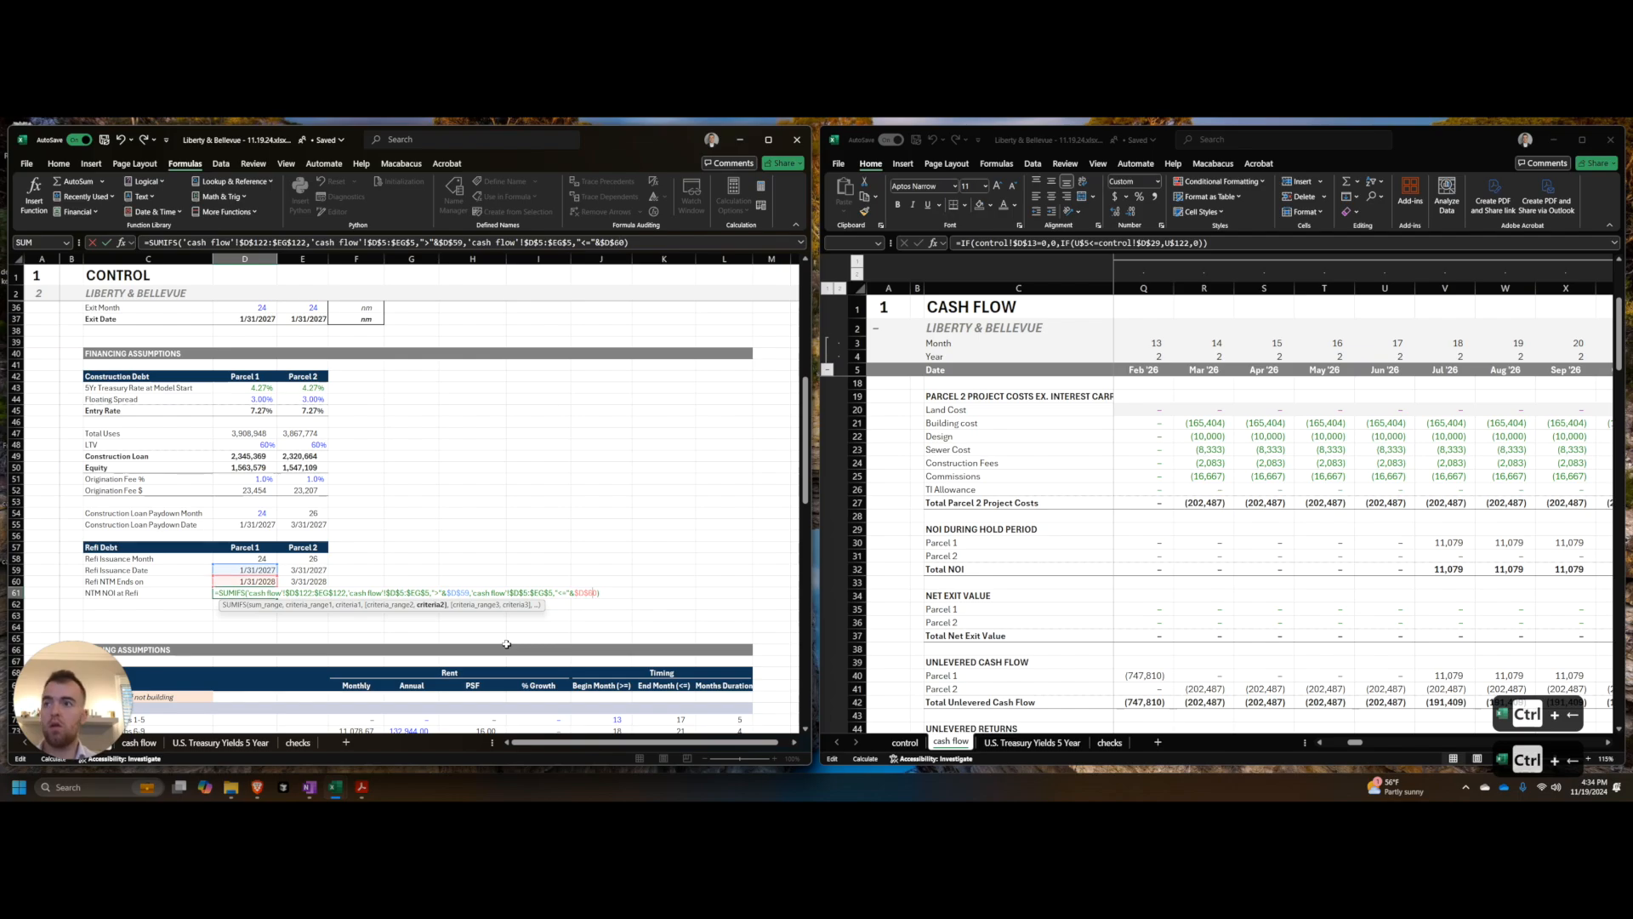
{"action": "key", "text": "Tab"}
{"action": "key", "text": "ctrl+r"}
{"action": "key", "text": "F2"}
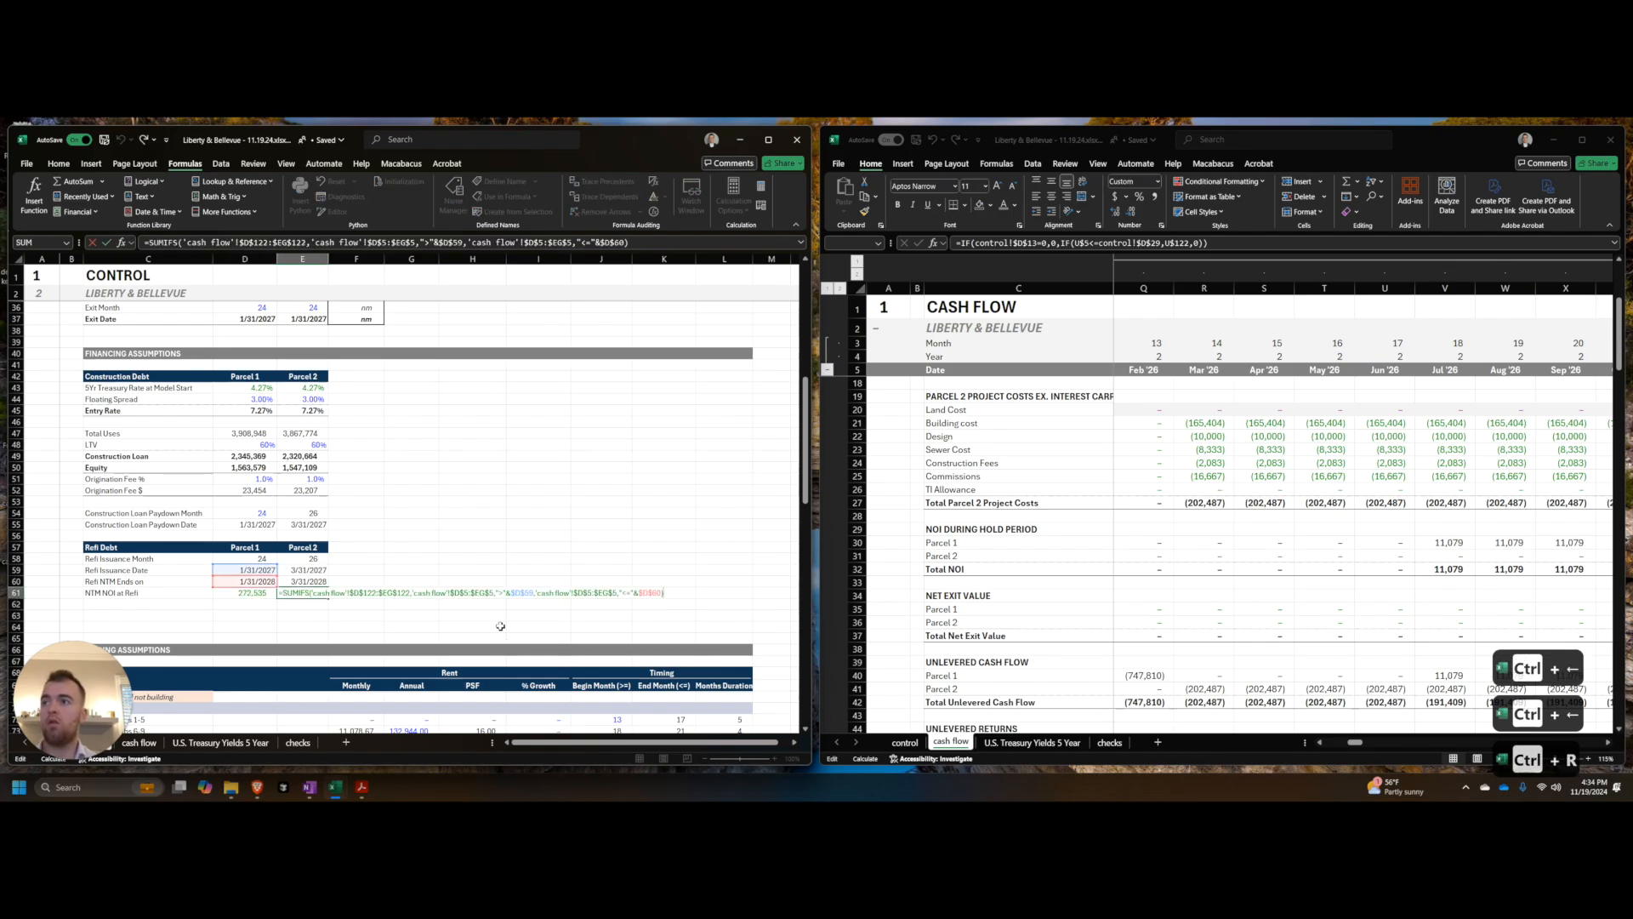
{"action": "left_click_drag", "start_coordinate": [248, 587], "coordinate": [304, 567]}
{"action": "key", "text": "Return"}
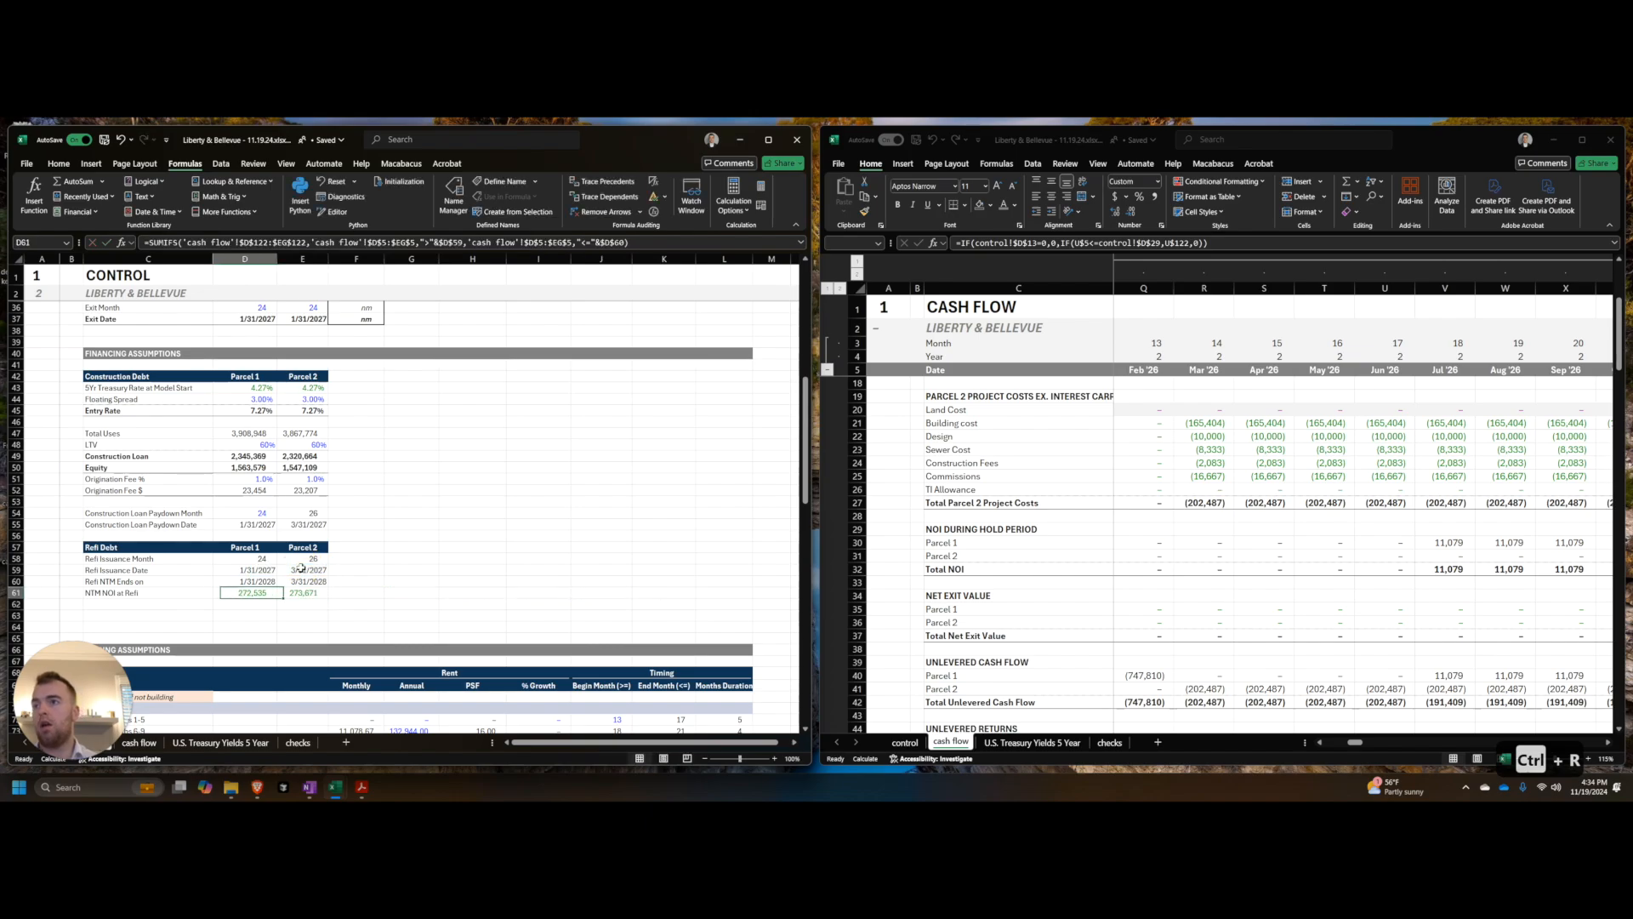
Step: Add the label "Refi Valuation Cap Rate" below NTM NOI at Refi
{"action": "key", "text": "Left"}
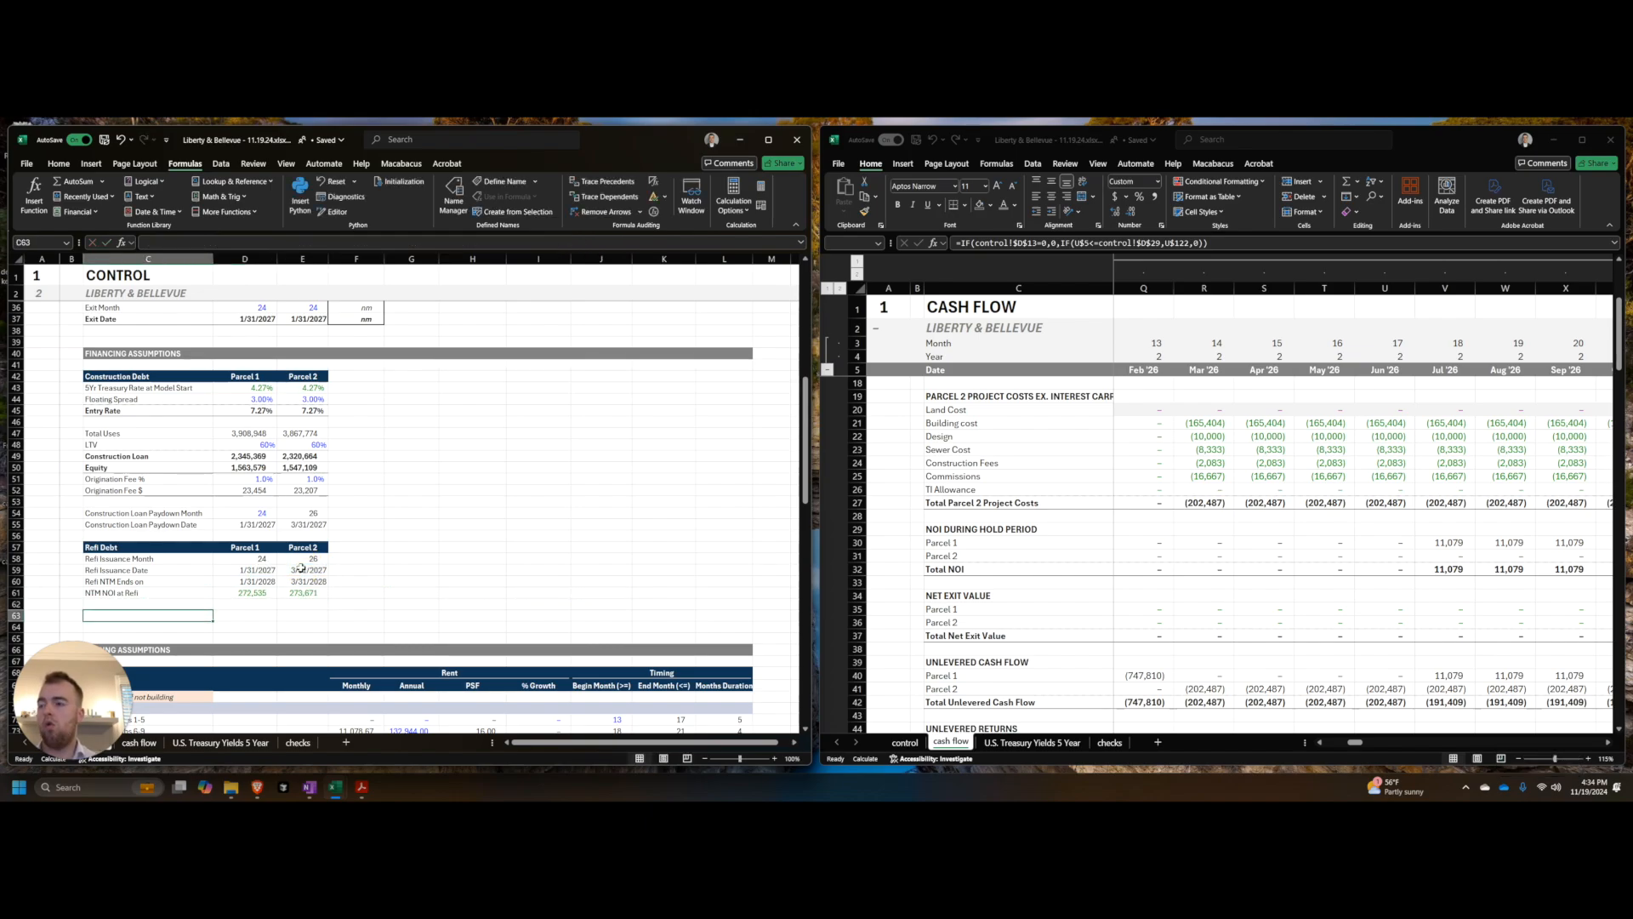
{"action": "type", "text": "Valuation"}
{"action": "key", "text": "Escape"}
{"action": "type", "text": "Refi Valuatio"}
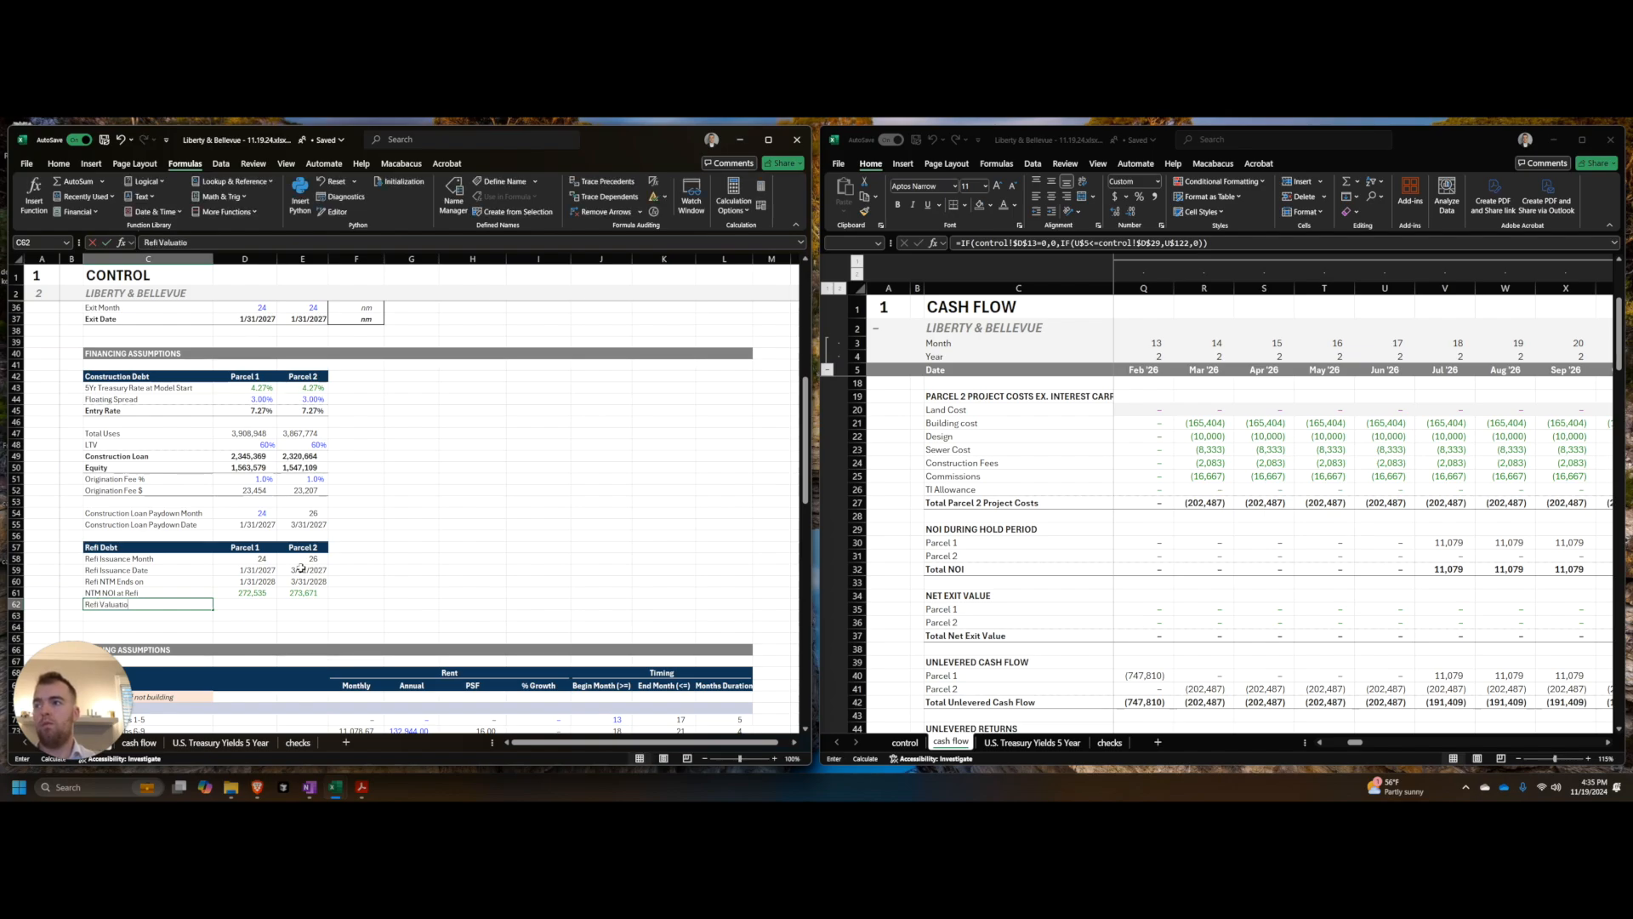
{"action": "type", "text": "n Cap Rate"}
{"action": "key", "text": "Tab"}
Step: Link the Refi Valuation Cap Rate to the Exit Cap Rate in D24, fill it across to Parcel 2, and format both cells as black percentages
{"action": "type", "text": "="}
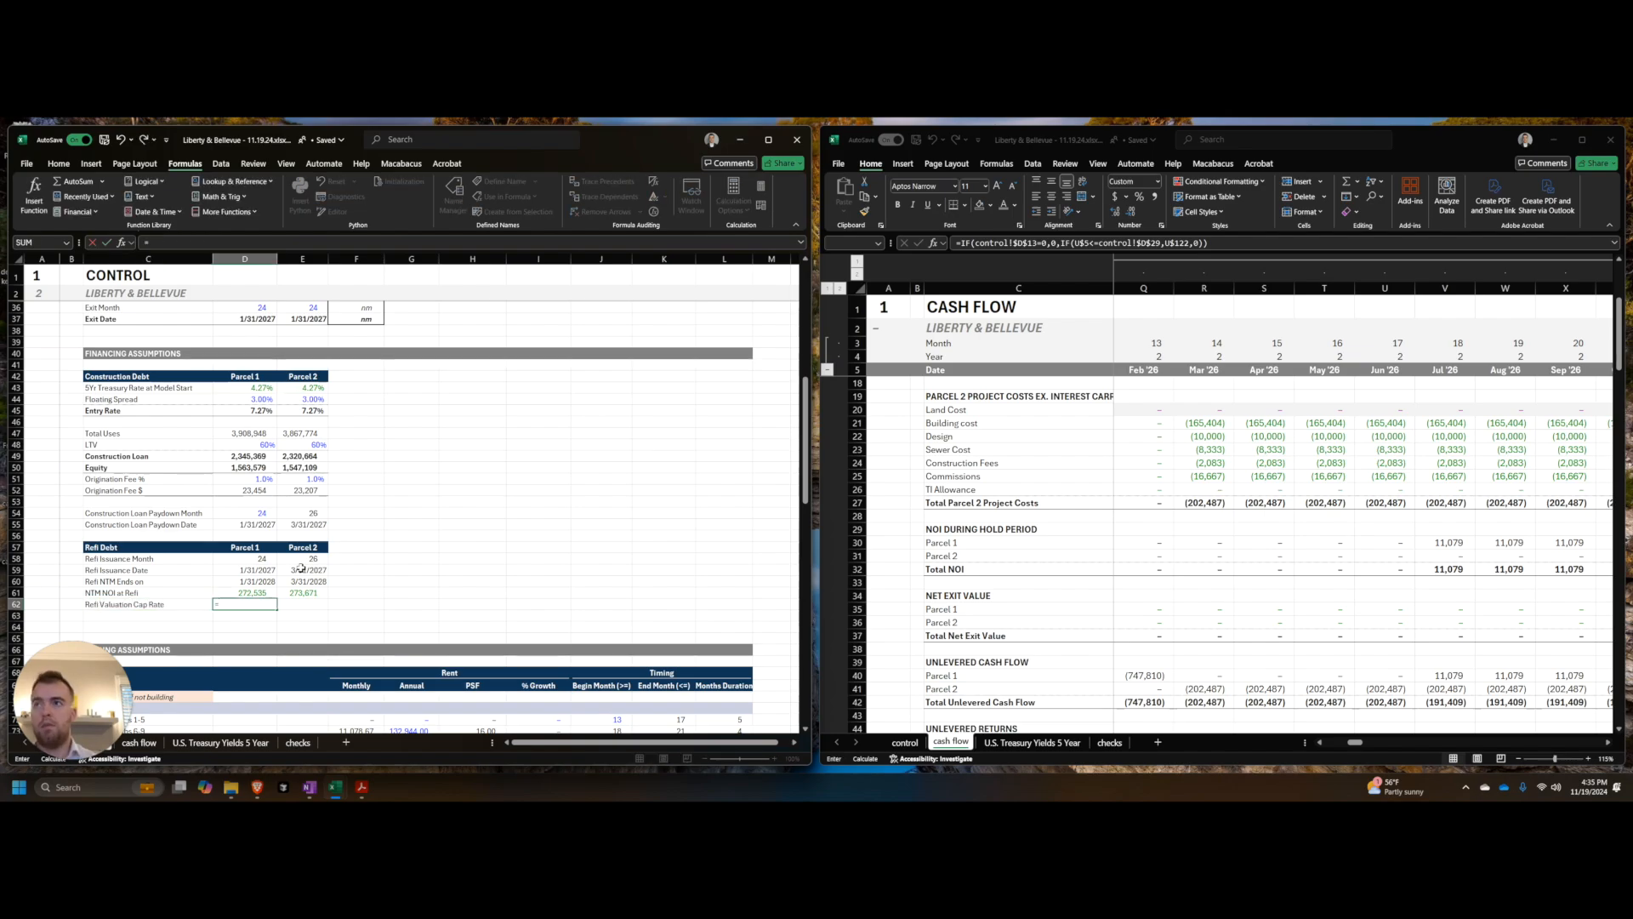
{"action": "key", "text": "Page_Up"}
{"action": "key", "text": "ctrl+Up"}
{"action": "key", "text": "Down"}
{"action": "key", "text": "Down"}
{"action": "key", "text": "Return"}
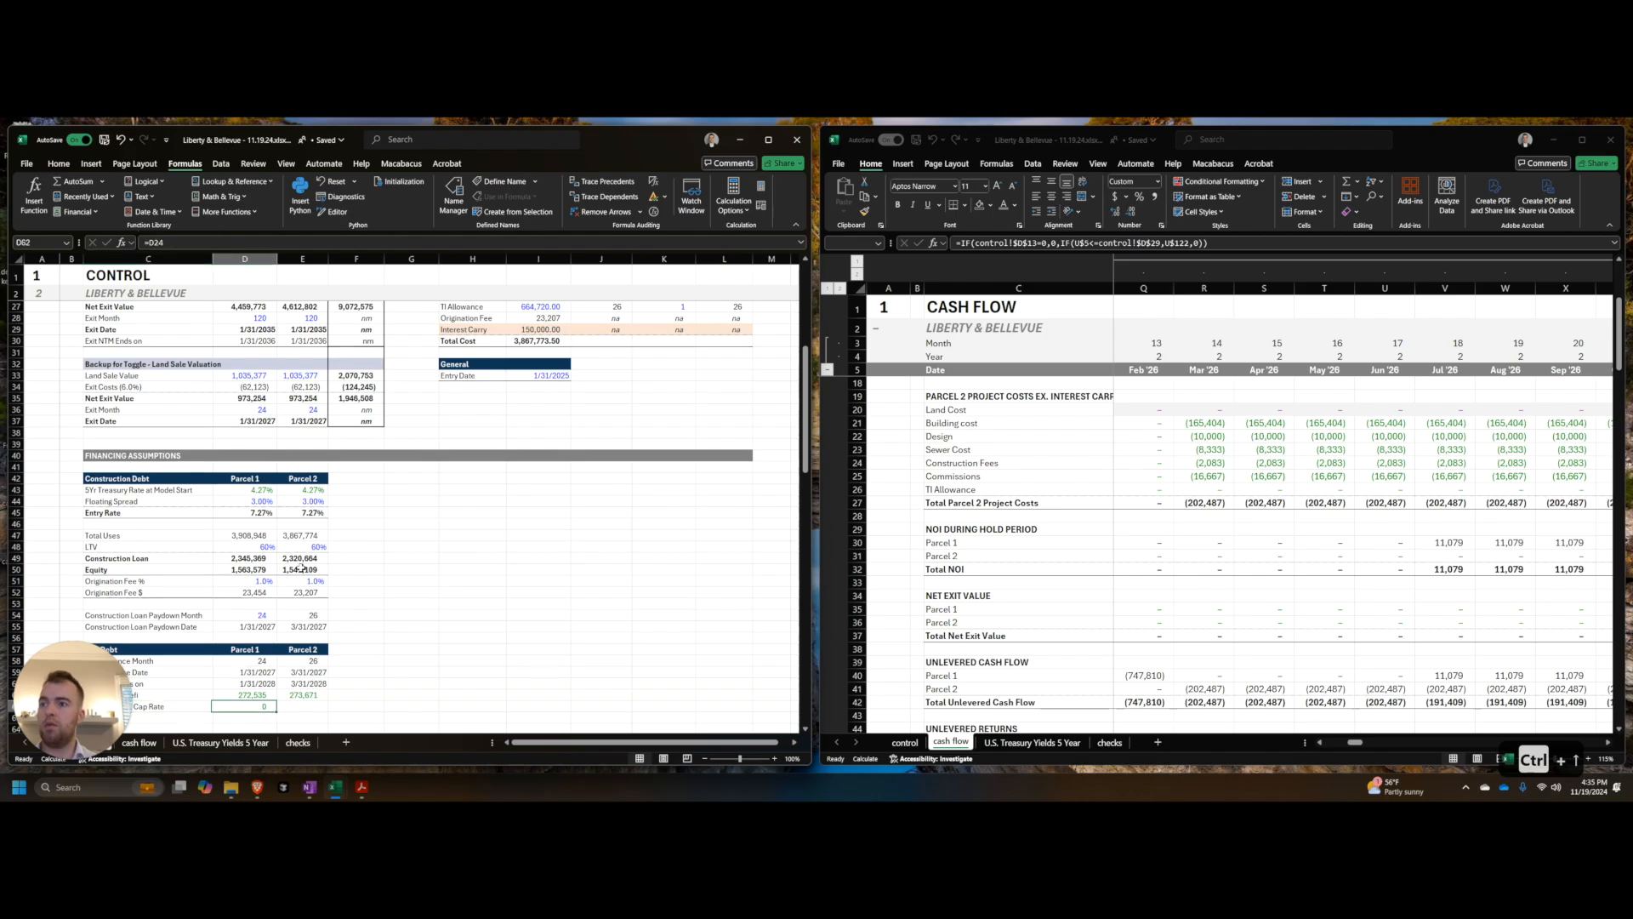
{"action": "key", "text": "Right"}
{"action": "key", "text": "shift+Right"}
{"action": "key", "text": "ctrl+r"}
{"action": "key", "text": "ctrl+shift+5"}
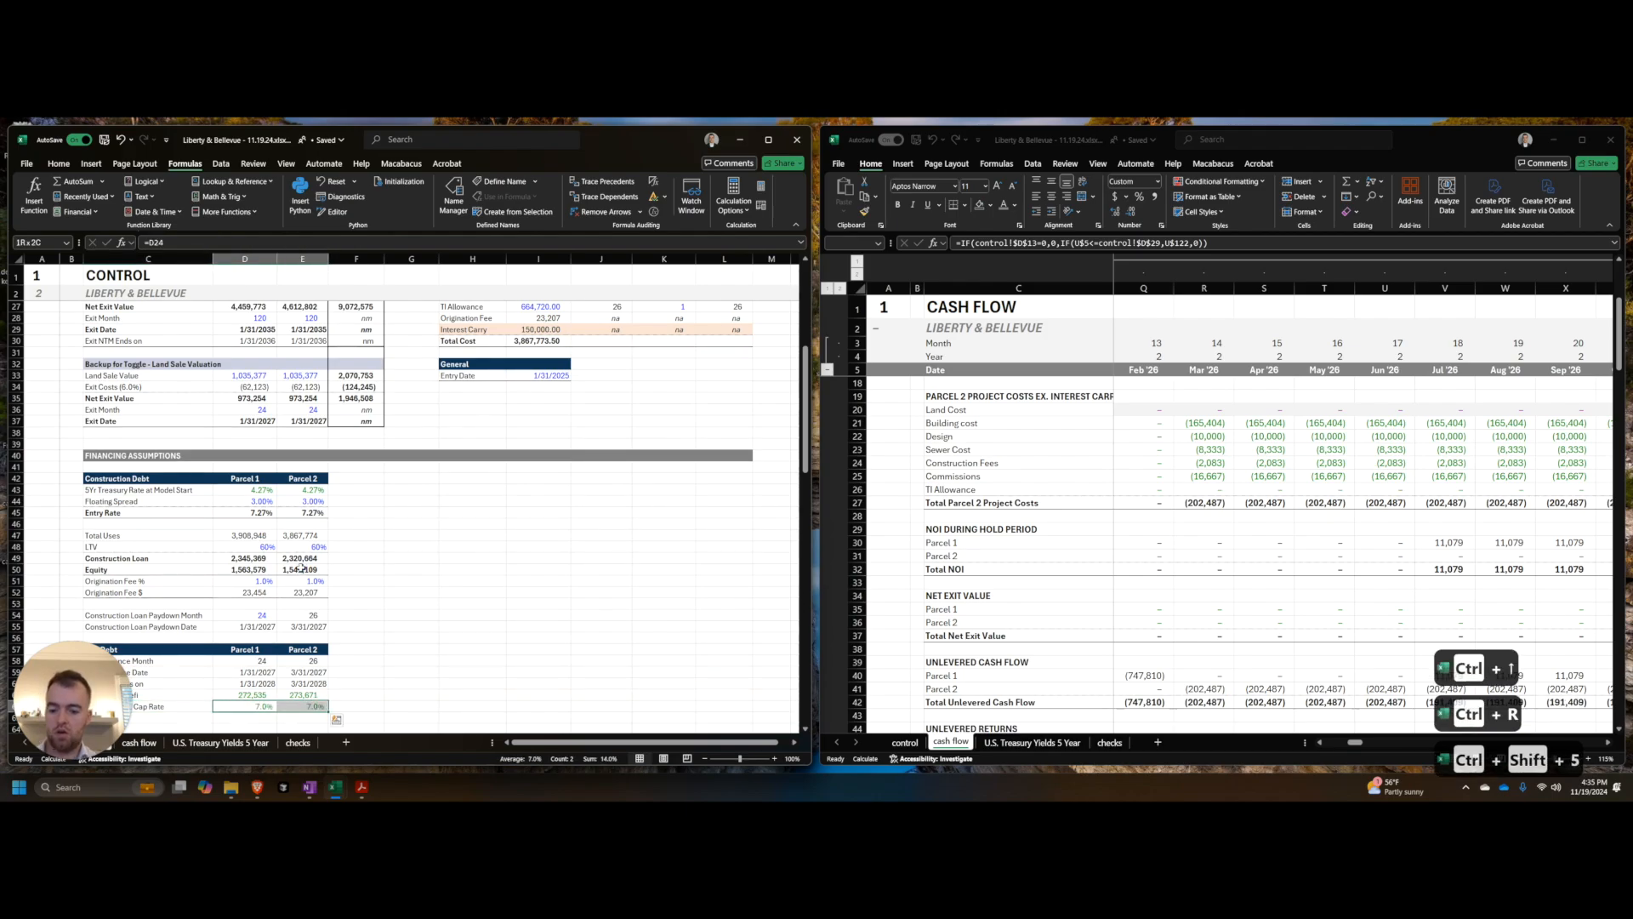
{"action": "key", "text": "ctrl+semicolon"}
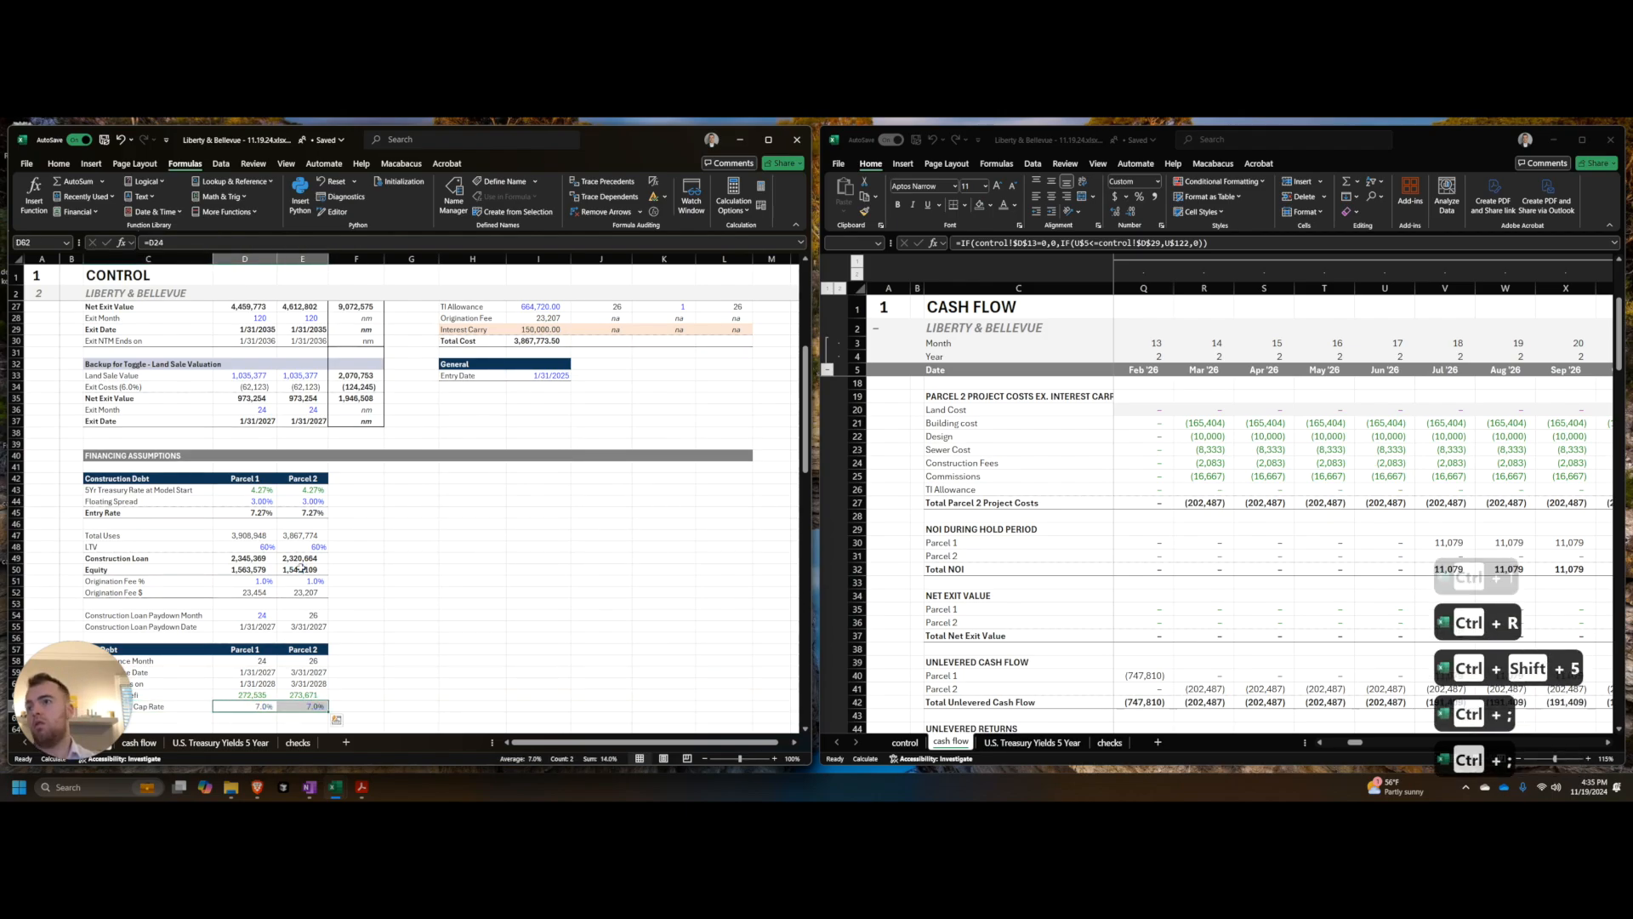
Step: Add a "Valuation at Refi" row below Refi Valuation Cap Rate, calculated as D61/D62 and filled across to Parcel 2 in black
{"action": "scroll", "coordinate": [290, 587], "scroll_direction": "down", "scroll_amount": 2}
{"action": "scroll", "coordinate": [272, 612], "scroll_direction": "down", "scroll_amount": 1}
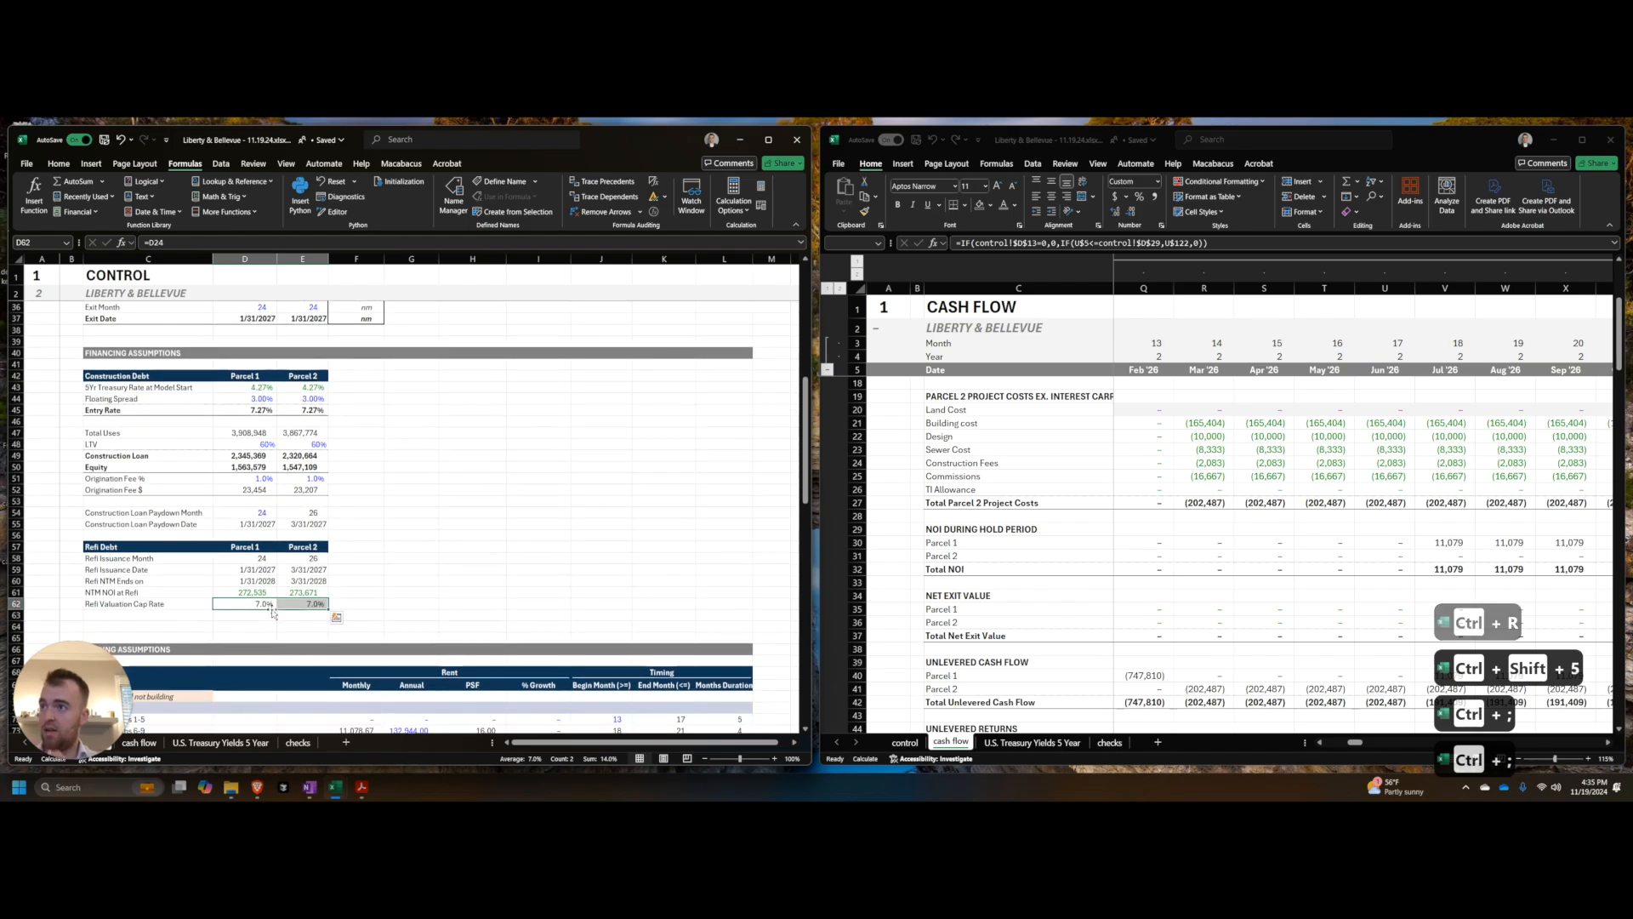
{"action": "key", "text": "Down"}
{"action": "key", "text": "Left"}
{"action": "type", "text": "Valuation at REfi"}
{"action": "key", "text": "Tab"}
{"action": "type", "text": "="}
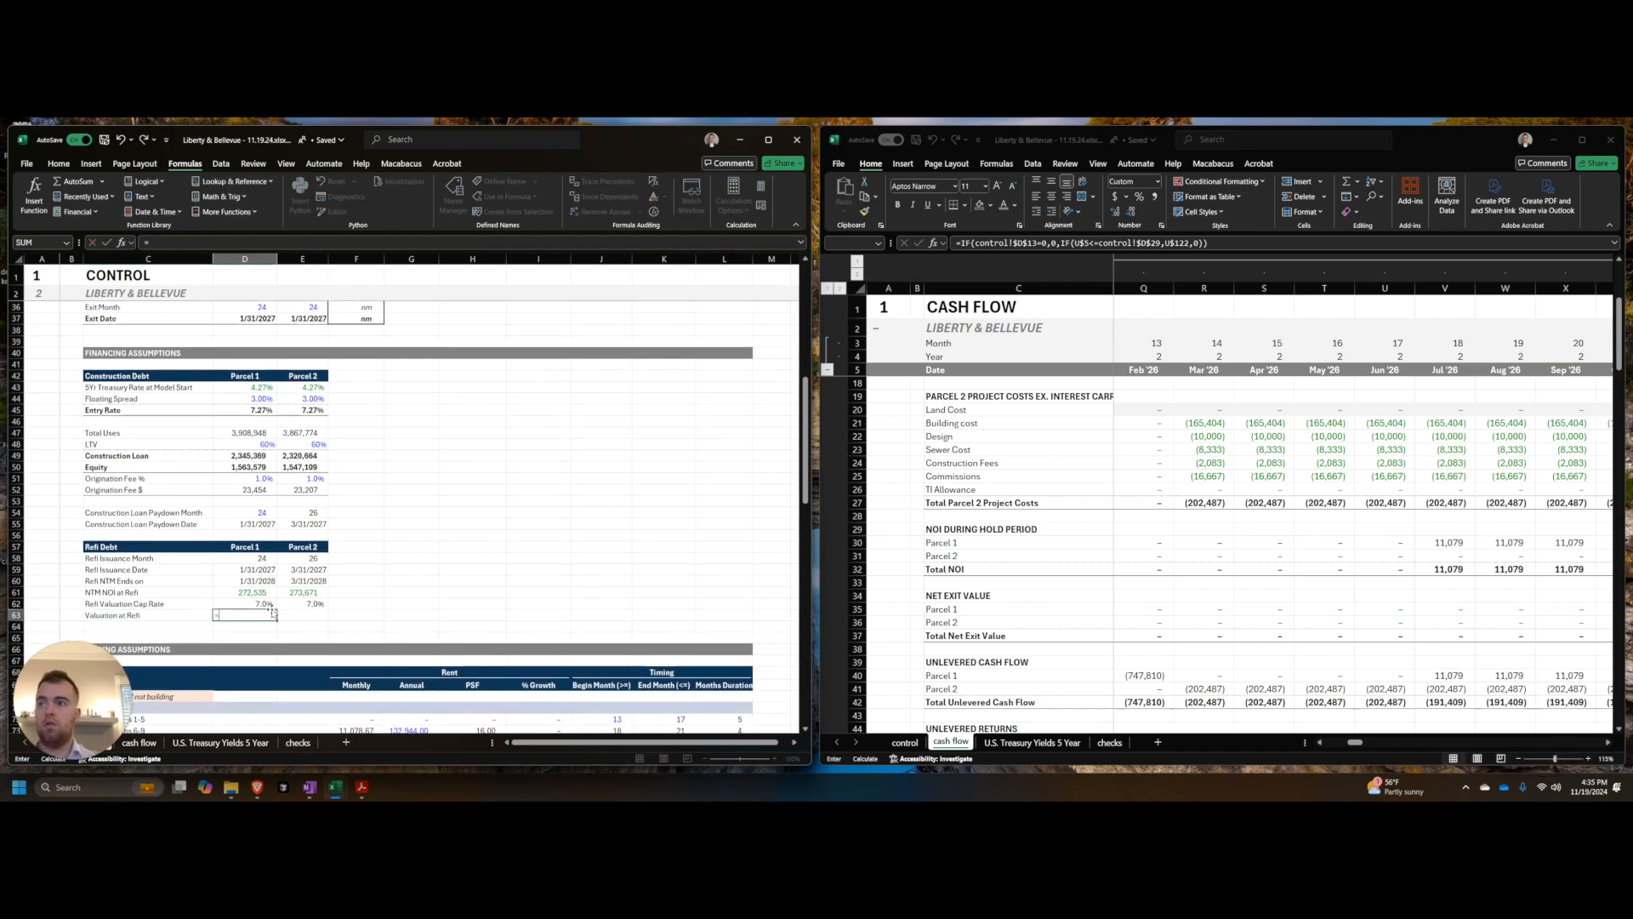
{"action": "key", "text": "Up"}
{"action": "key", "text": "Up"}
{"action": "key", "text": "ctrl+Return"}
{"action": "key", "text": "shift+Right"}
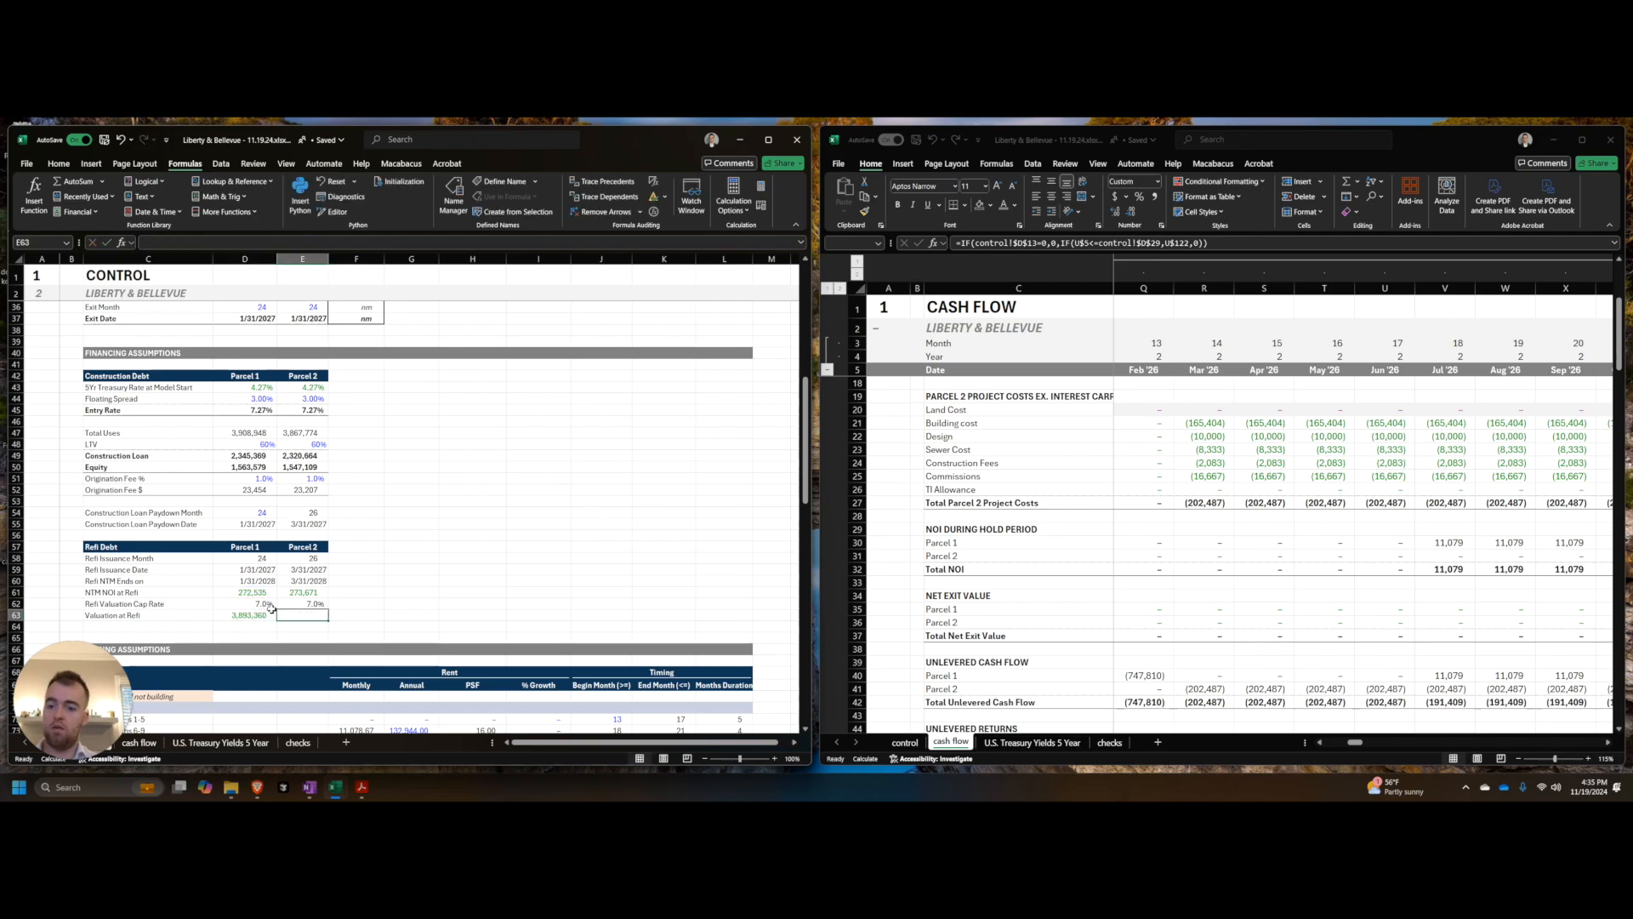
{"action": "key", "text": "ctrl+r"}
{"action": "key", "text": "ctrl+semicolon"}
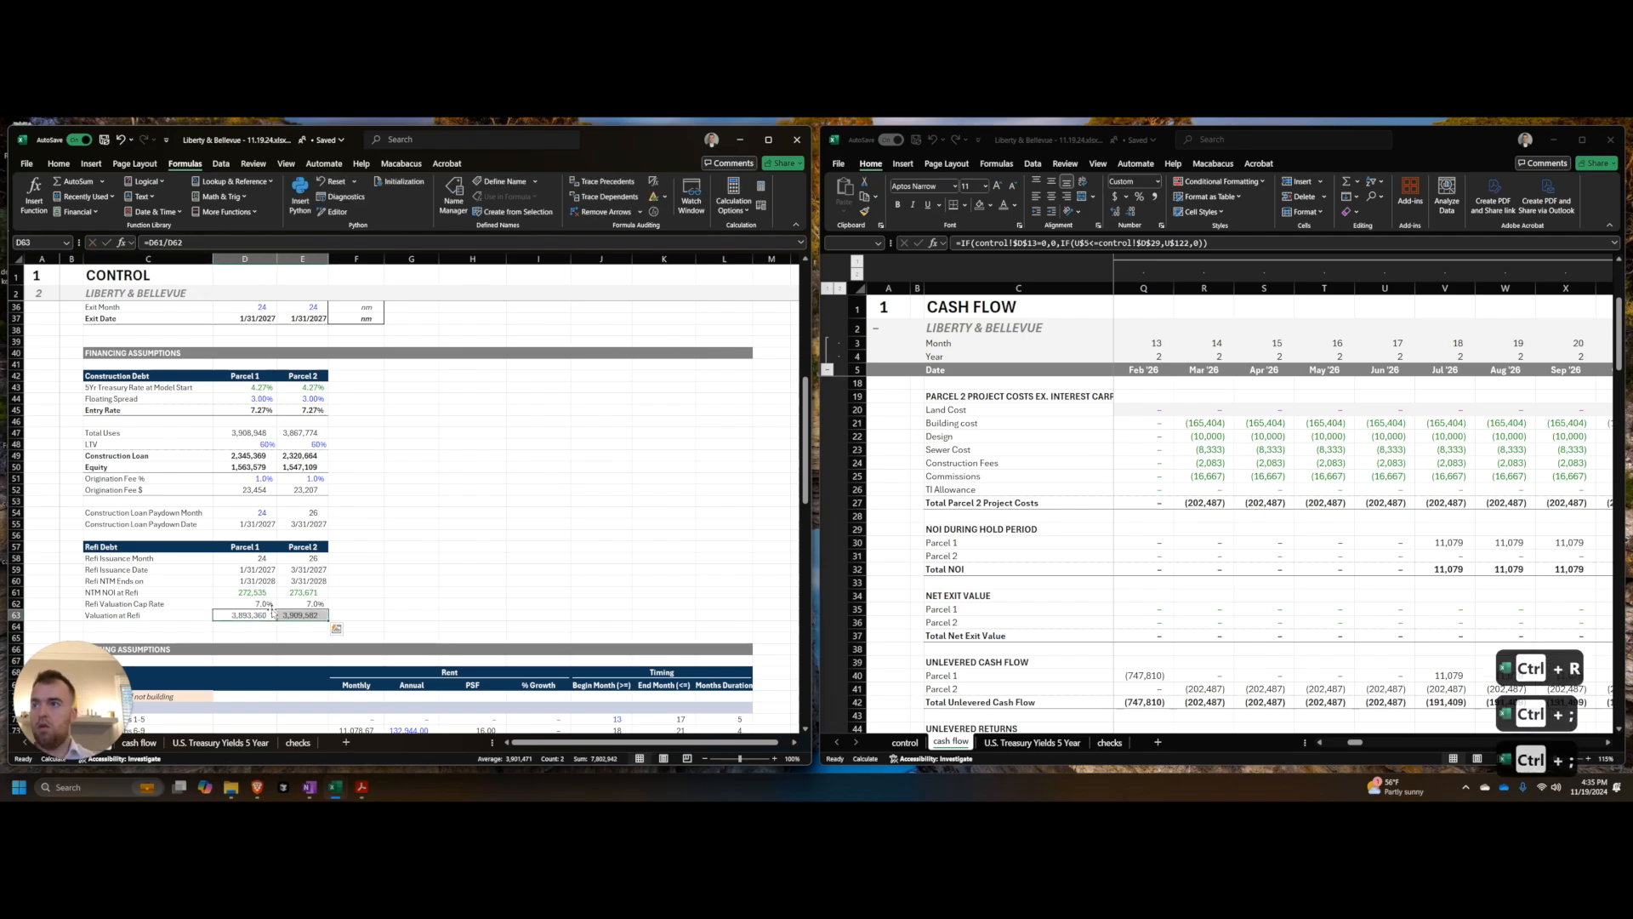
Step: Insert a row above Leasing Assumptions and add "Refi LTV" below Valuation at Refi, set to 80% for both parcels as blue percentages
{"action": "scroll", "coordinate": [276, 616], "scroll_direction": "down", "scroll_amount": 2}
{"action": "key", "text": "Down"}
{"action": "key", "text": "Down"}
{"action": "key", "text": "shift+space"}
{"action": "key", "text": "ctrl+shift+equal"}
{"action": "key", "text": "Up"}
{"action": "type", "text": "Refi LTV"}
{"action": "key", "text": "Tab"}
{"action": "type", "text": "0.65"}
{"action": "key", "text": "Return"}
{"action": "key", "text": "shift+Right"}
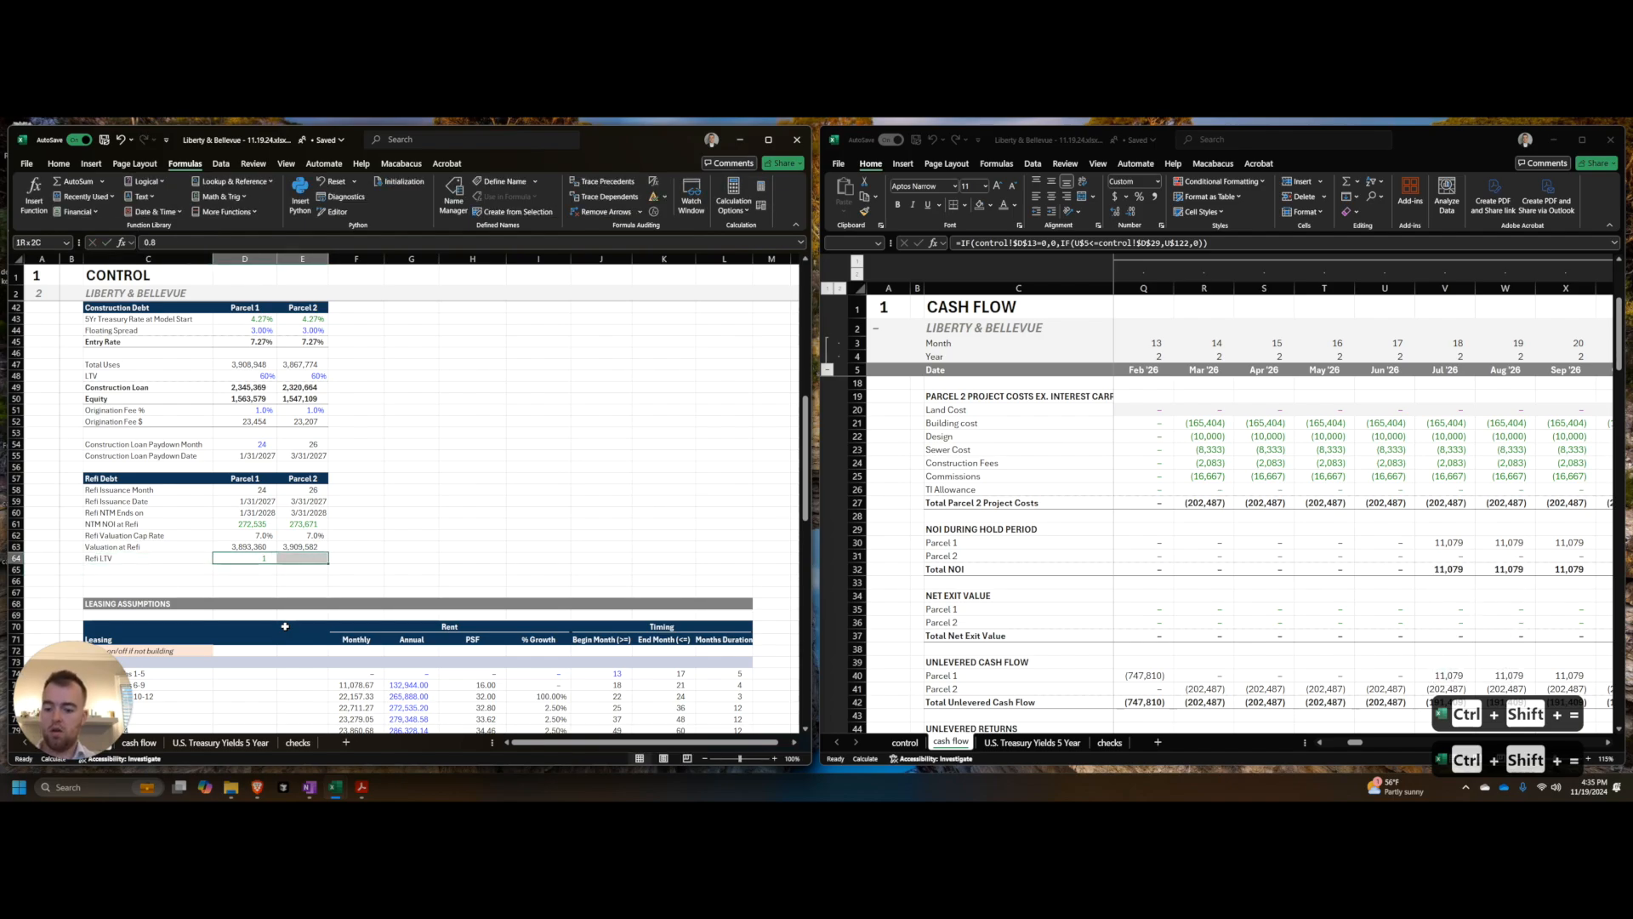
{"action": "key", "text": "ctrl+r"}
{"action": "key", "text": "ctrl+shift+5"}
{"action": "key", "text": "Down"}
{"action": "key", "text": "Left"}
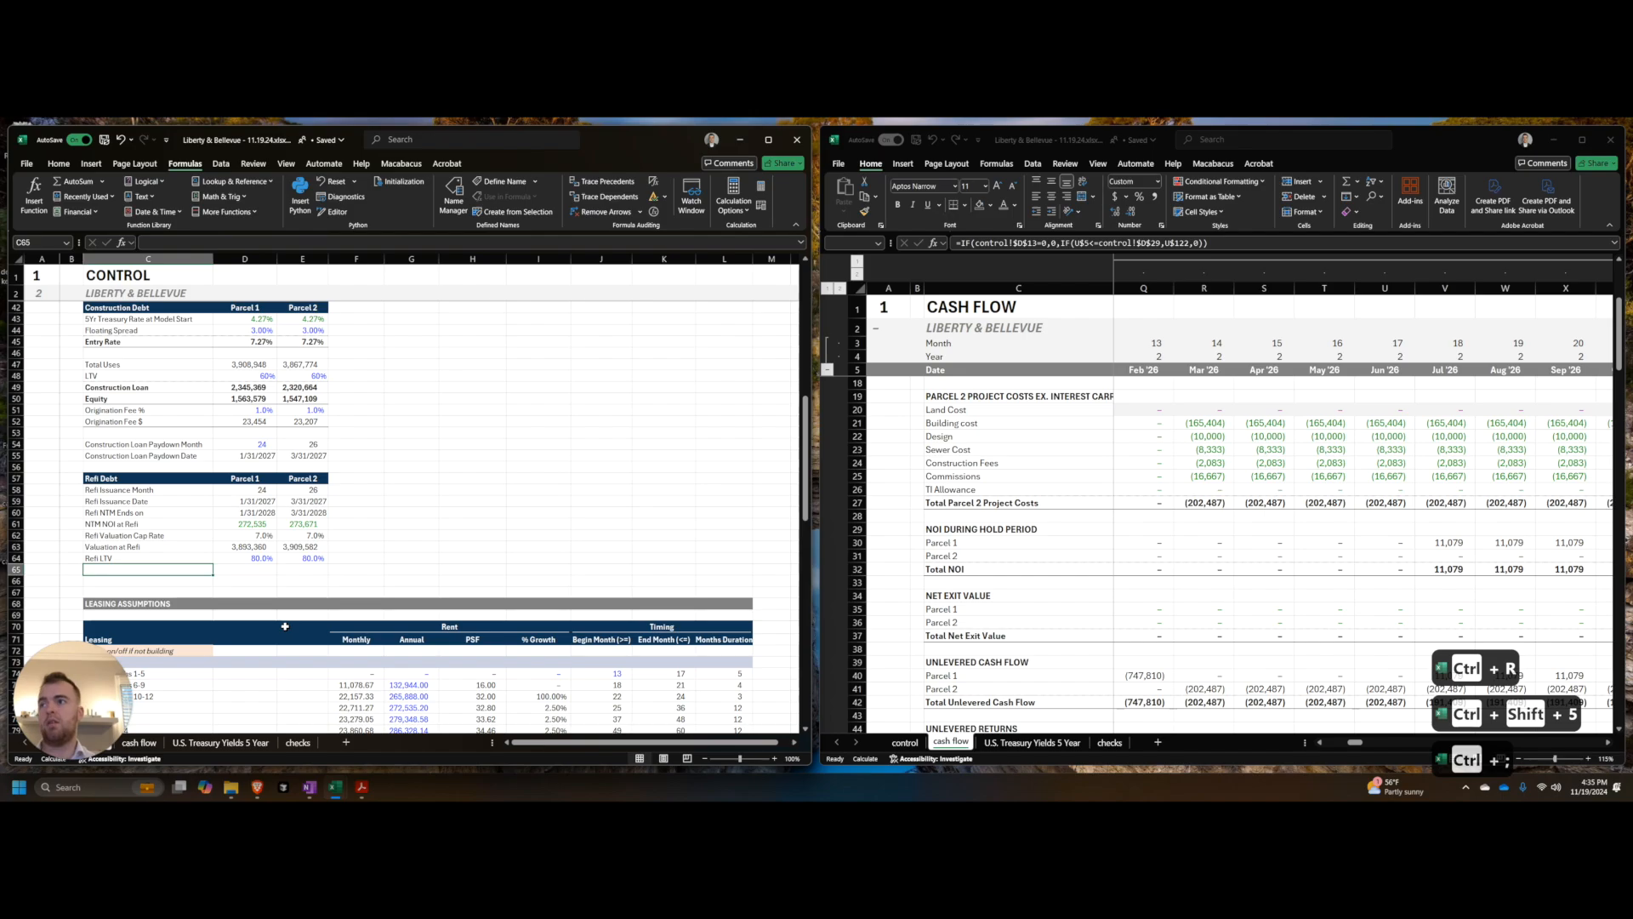
Step: Add a "Proceeds from LTV" row calculated as D63*D64, format it as a whole number, and fill it across to Parcel 2
{"action": "type", "text": "Refi Pro"}
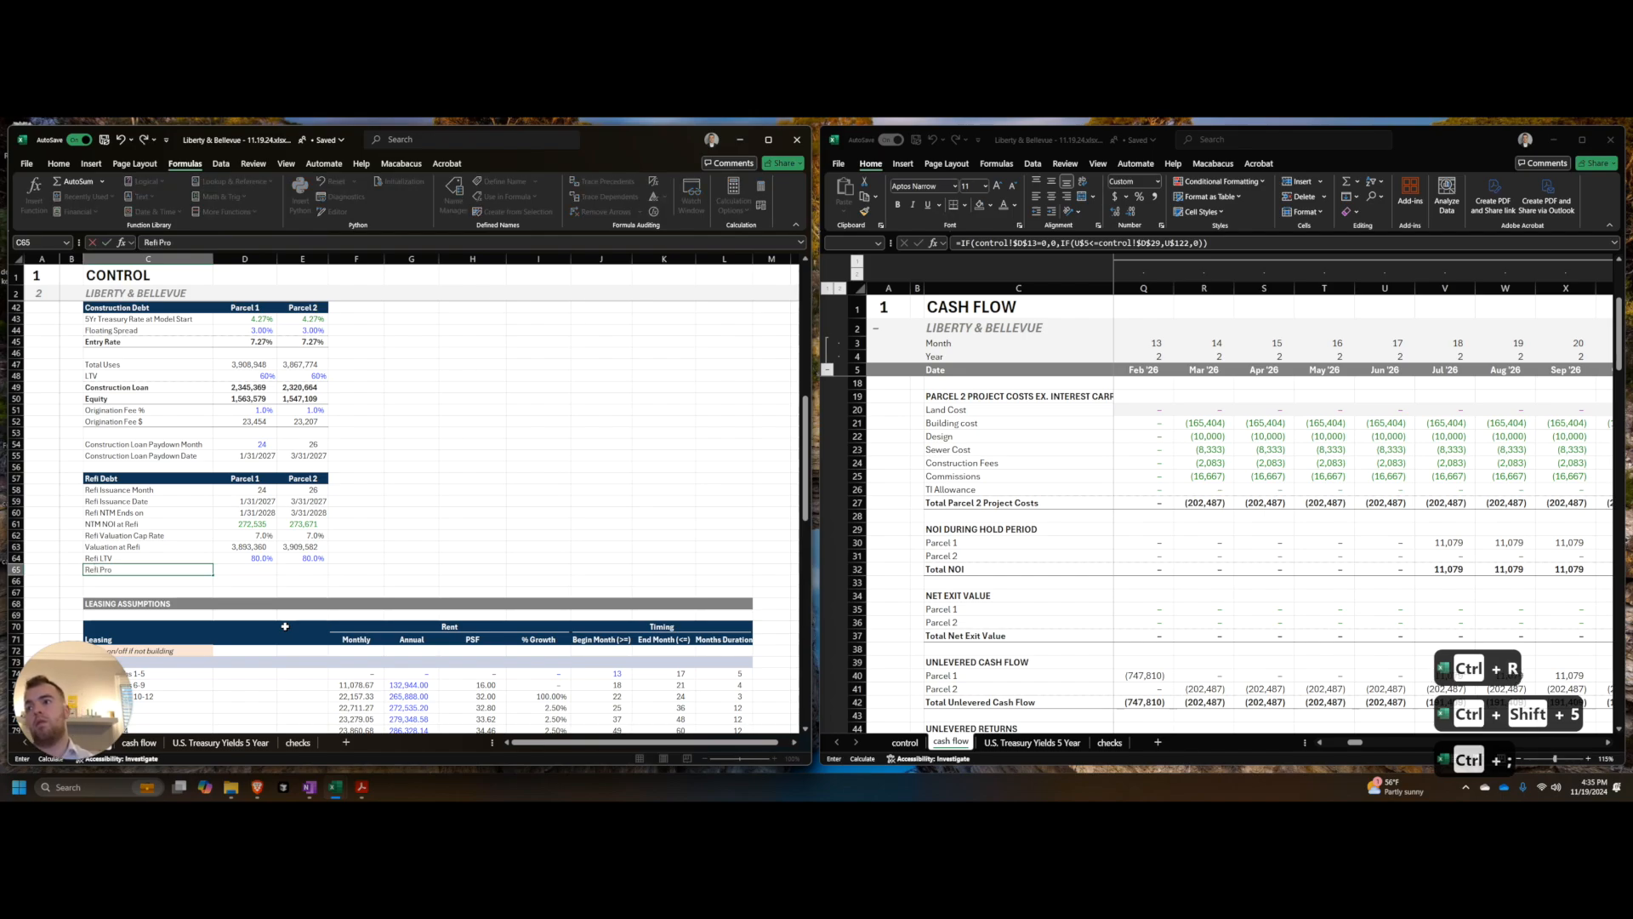
{"action": "key", "text": "Escape"}
{"action": "type", "text": "Proceeds from LTV"}
{"action": "key", "text": "Tab"}
{"action": "type", "text": "="}
{"action": "key", "text": "Up"}
{"action": "key", "text": "Up"}
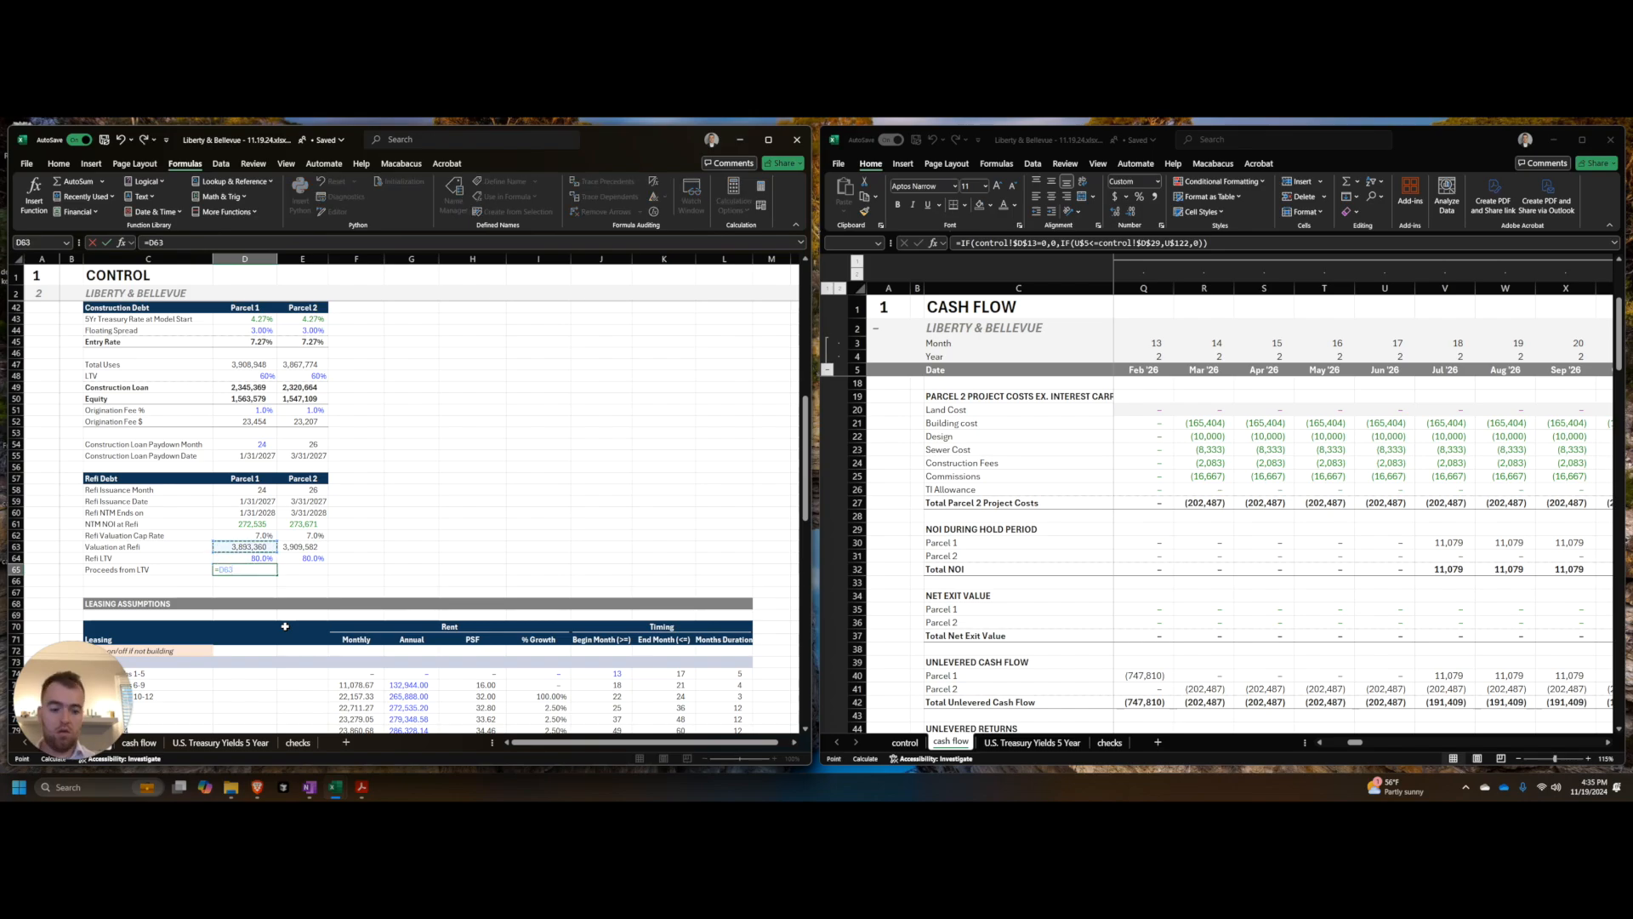
{"action": "key", "text": "ctrl+Return"}
{"action": "key", "text": "ctrl+shift+1"}
{"action": "key", "text": "shift+Right"}
{"action": "key", "text": "ctrl+r"}
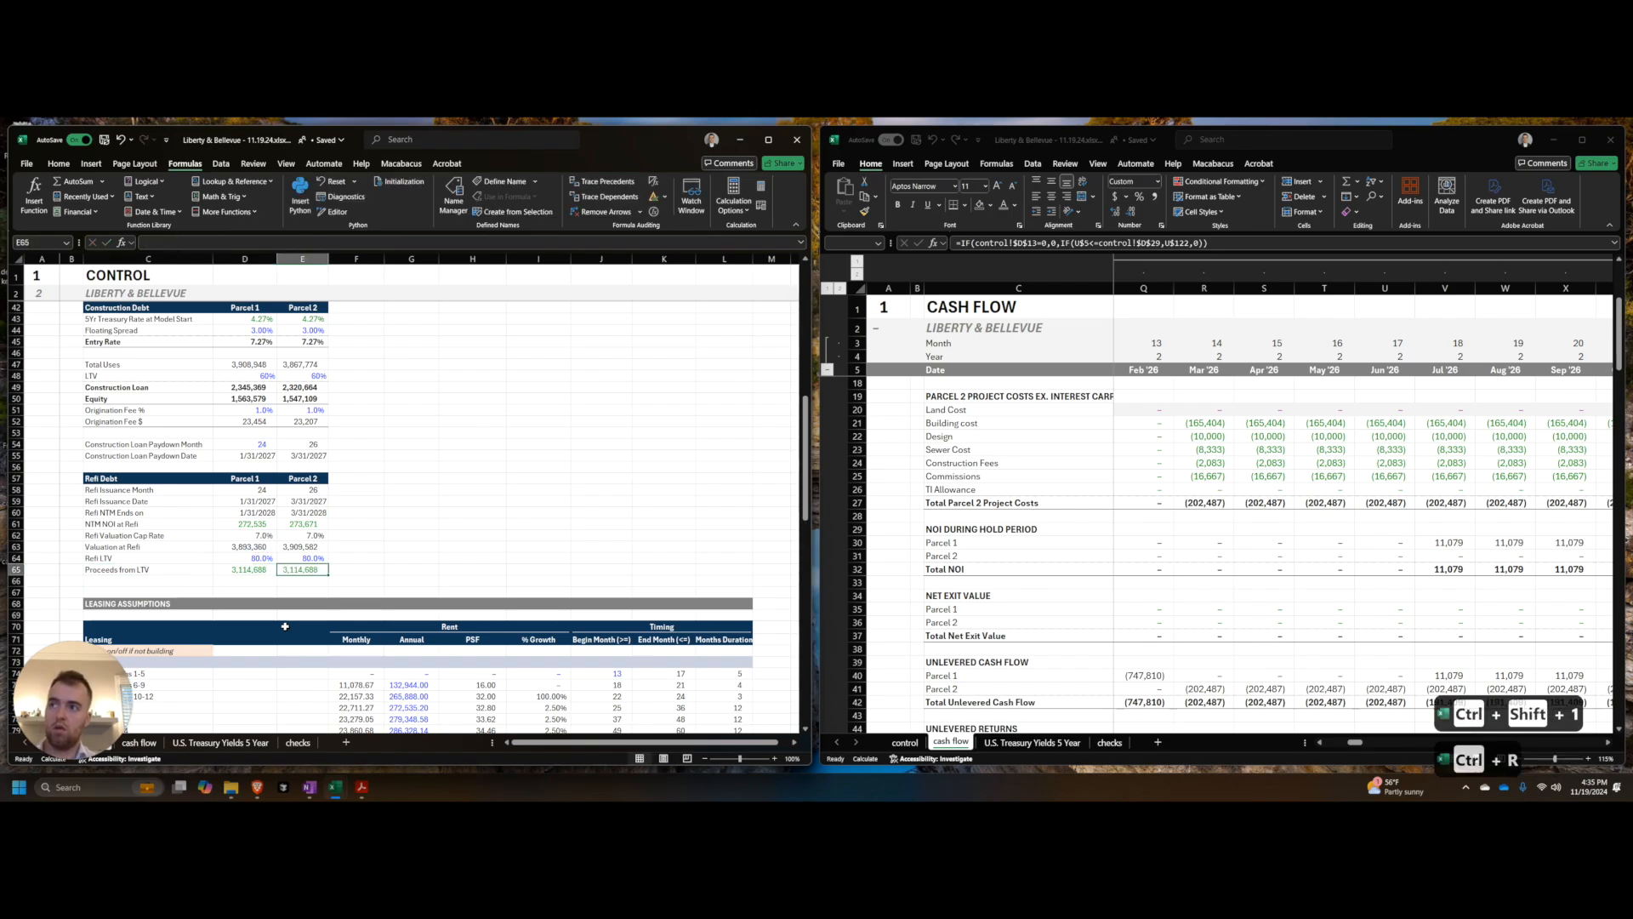
{"action": "key", "text": "shift+Down"}
{"action": "key", "text": "shift+Down"}
{"action": "key", "text": "ctrl+d"}
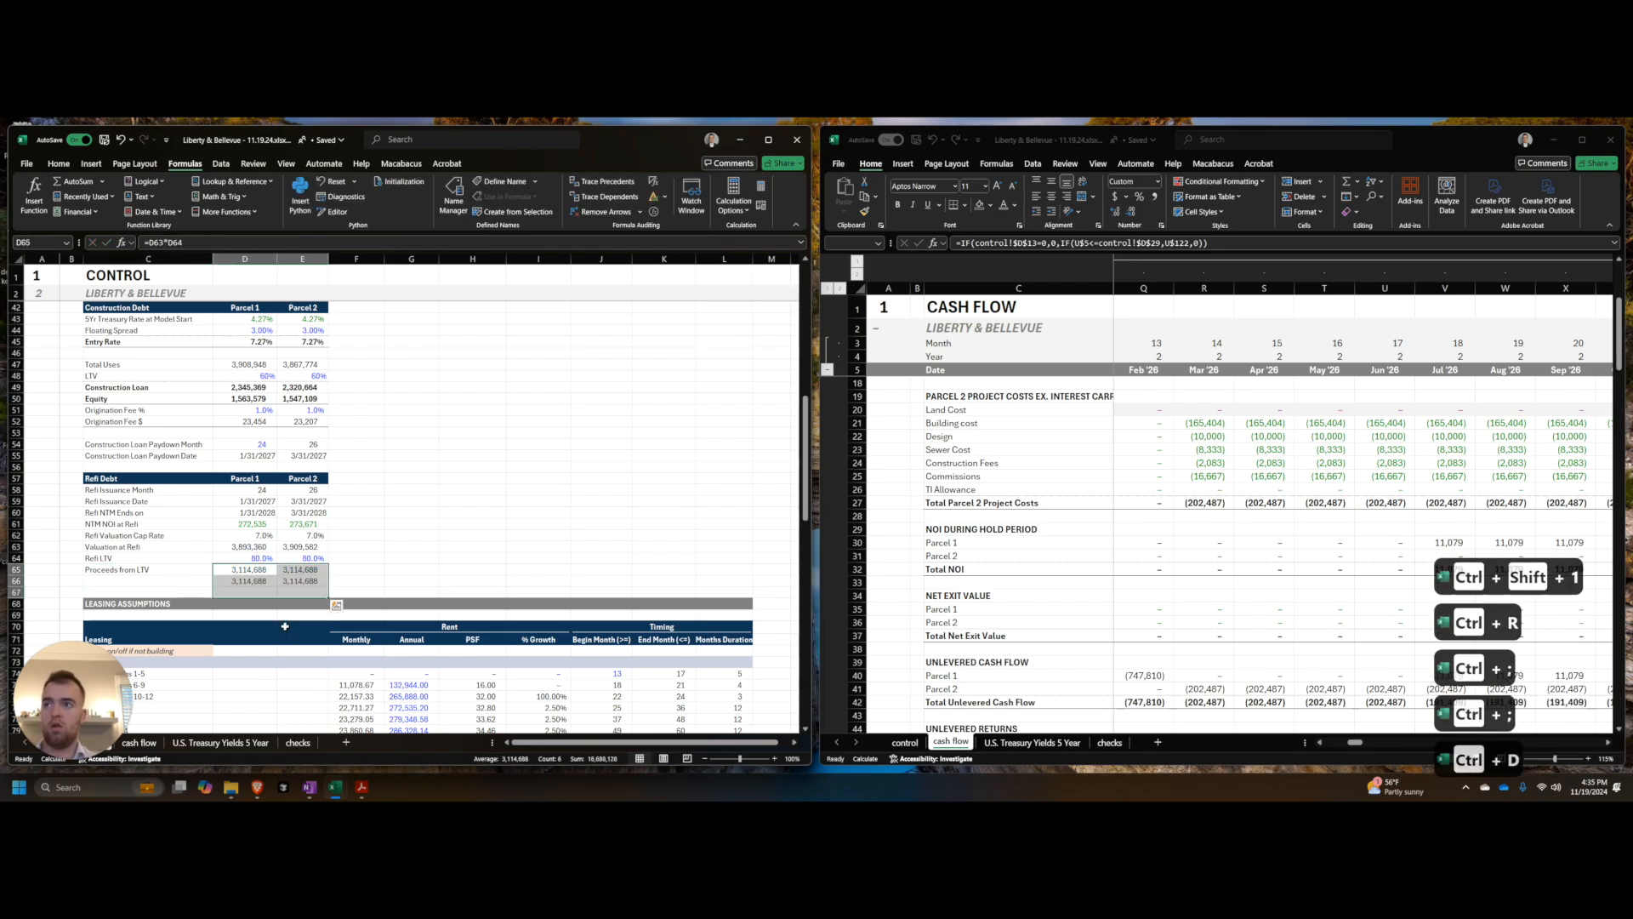
{"action": "key", "text": "ctrl+shift+Right"}
{"action": "key", "text": "ctrl+shift+Down"}
{"action": "key", "text": "Up"}
{"action": "key", "text": "Left"}
{"action": "key", "text": "Down"}
{"action": "key", "text": "Down"}
{"action": "key", "text": "Down"}
{"action": "key", "text": "Right"}
{"action": "key", "text": "Up"}
{"action": "key", "text": "shift+Right"}
{"action": "key", "text": "shift+Down"}
{"action": "key", "text": "Delete"}
{"action": "key", "text": "Left"}
{"action": "key", "text": "Left"}
{"action": "scroll", "coordinate": [263, 620], "scroll_direction": "up", "scroll_amount": 5}
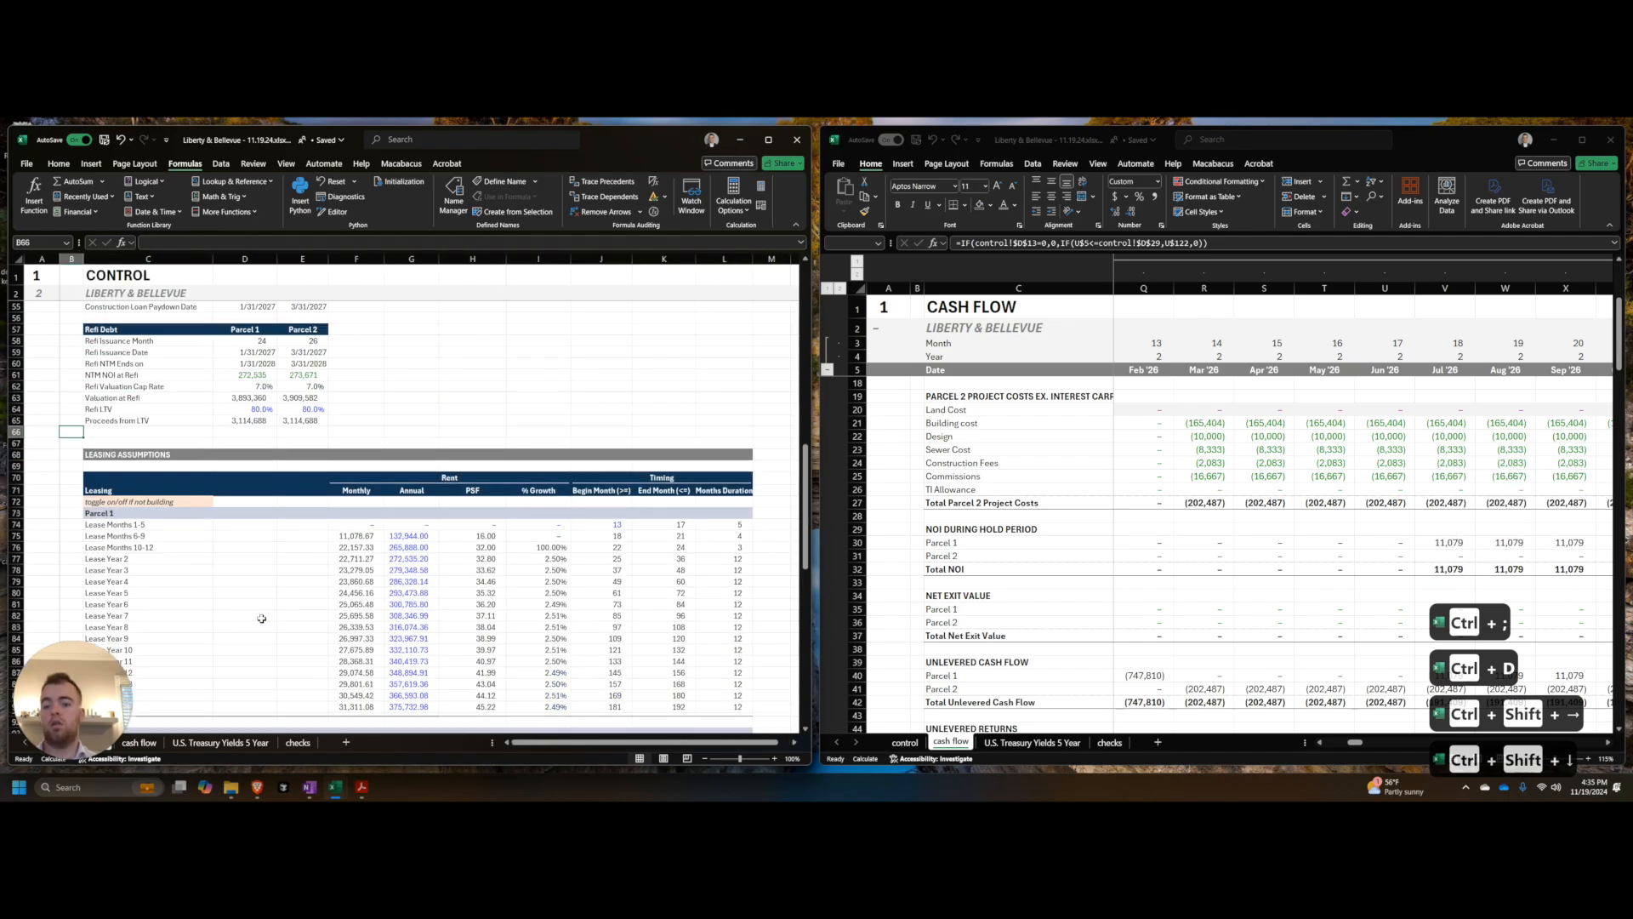
Step: Recalculate the Proceeds from LTV row for both parcels and insert a blank row above Leasing Assumptions
{"action": "left_click", "coordinate": [294, 490]}
{"action": "key", "text": "Left"}
{"action": "key", "text": "Left"}
{"action": "key", "text": "Up"}
{"action": "key", "text": "Up"}
{"action": "key", "text": "Up"}
{"action": "key", "text": "Down"}
{"action": "key", "text": "Down"}
{"action": "key", "text": "Down"}
{"action": "key", "text": "ctrl+shift+Right"}
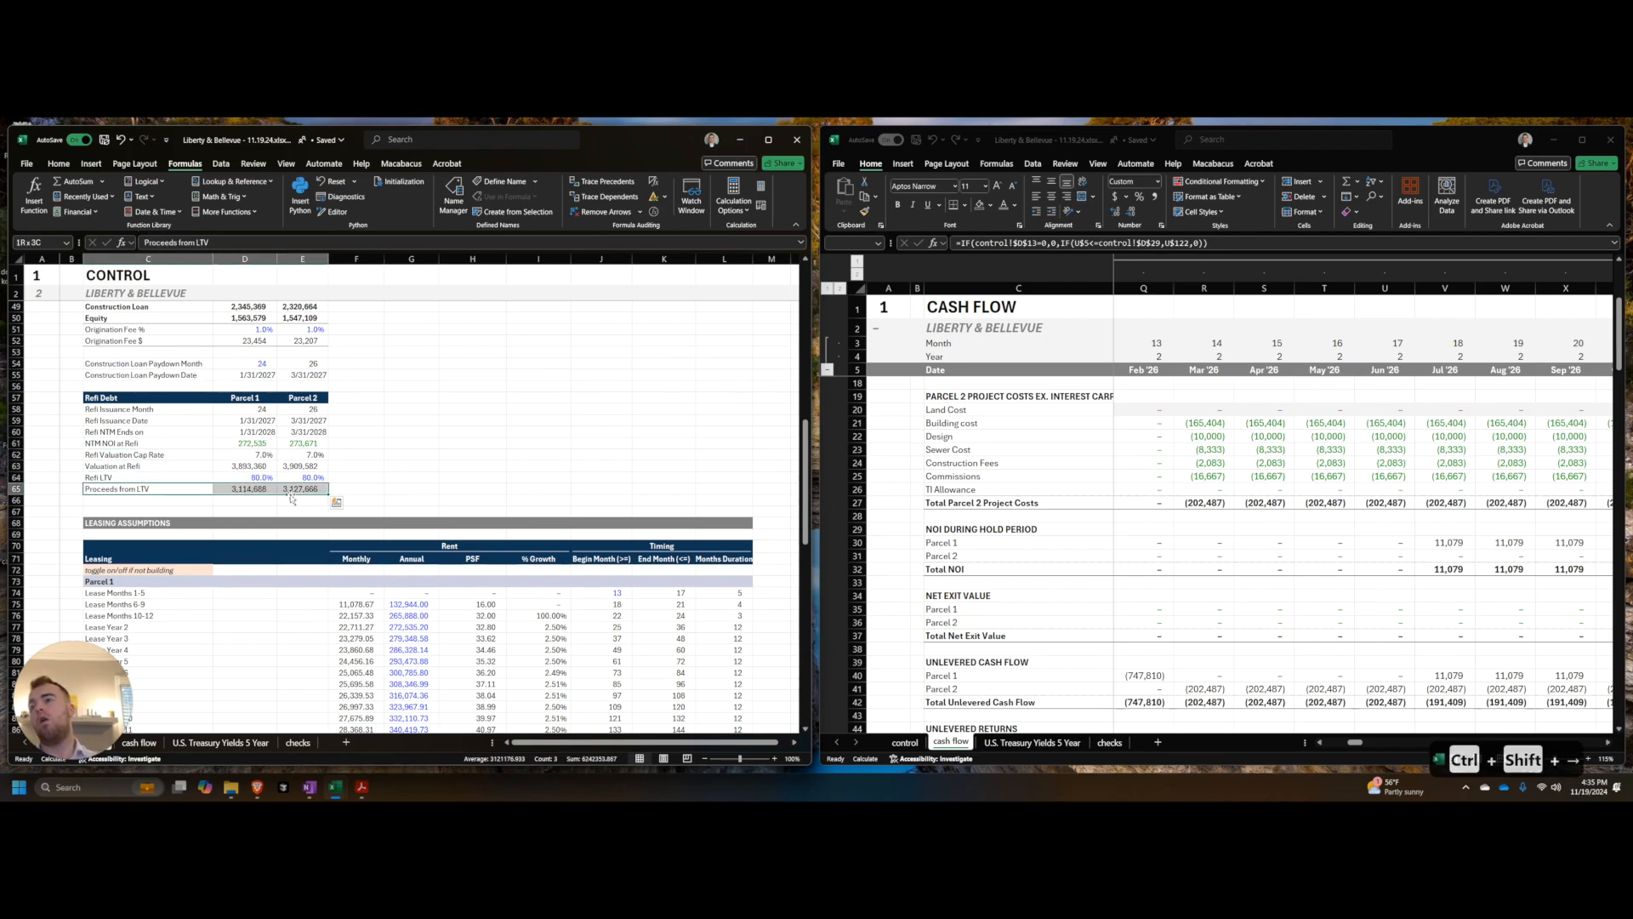
{"action": "key", "text": "Down"}
{"action": "key", "text": "Down"}
{"action": "key", "text": "shift+space"}
{"action": "key", "text": "ctrl+shift+equal"}
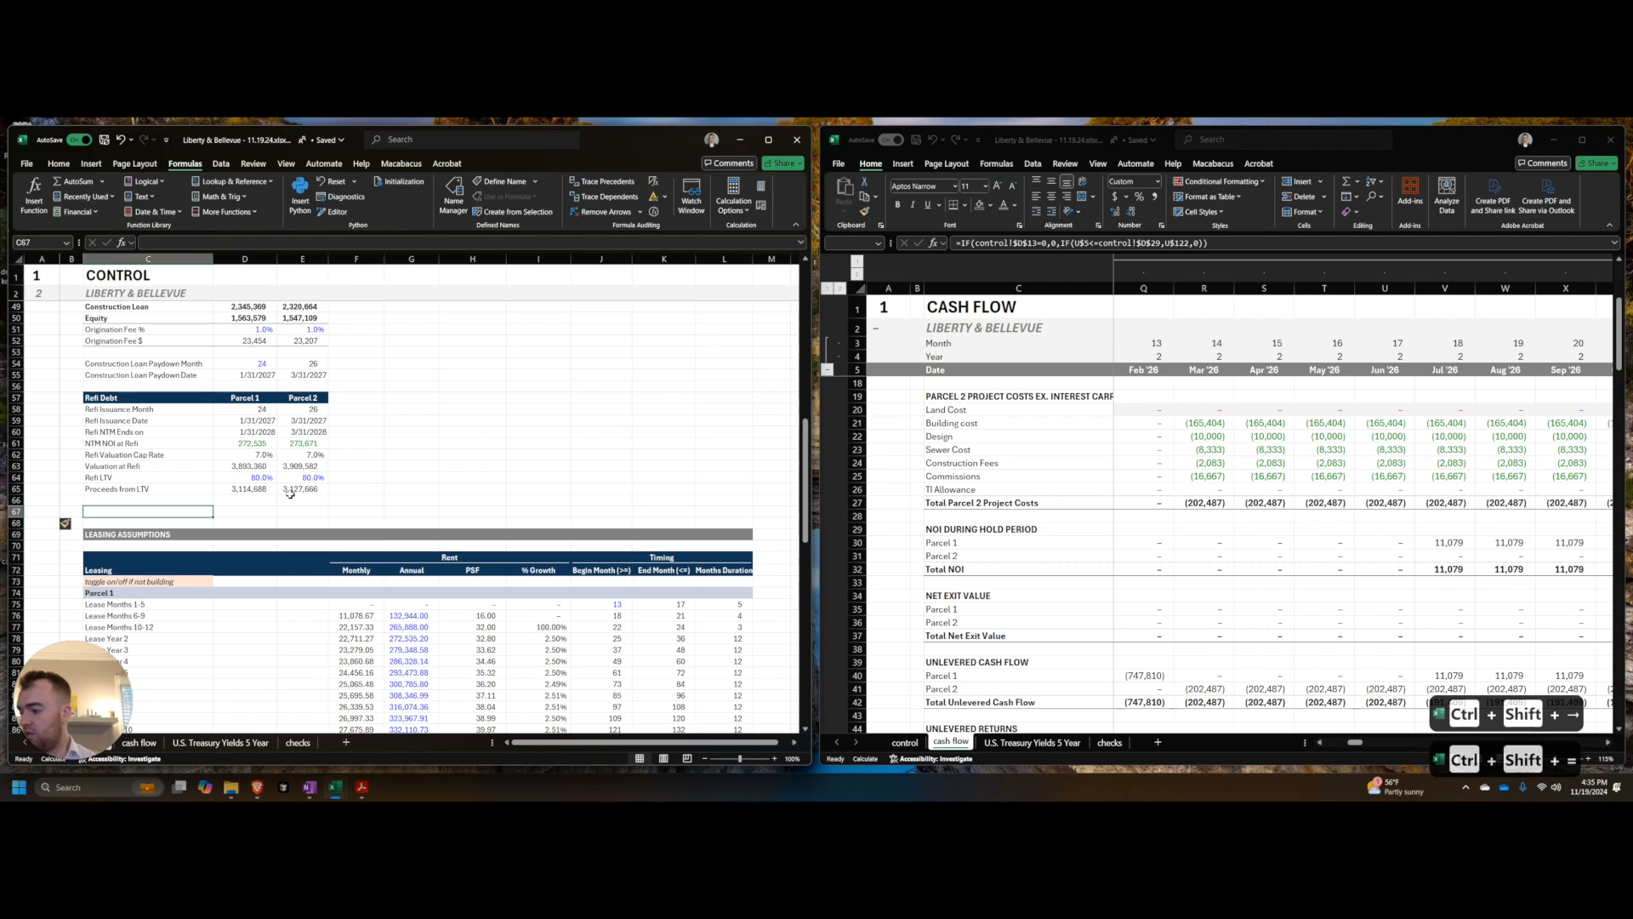
Step: Add "Refi Interest Rate (FXD)" in row 67 at 6.5% for both parcels, formatted as blue percentages with two decimals
{"action": "type", "text": "Ref"}
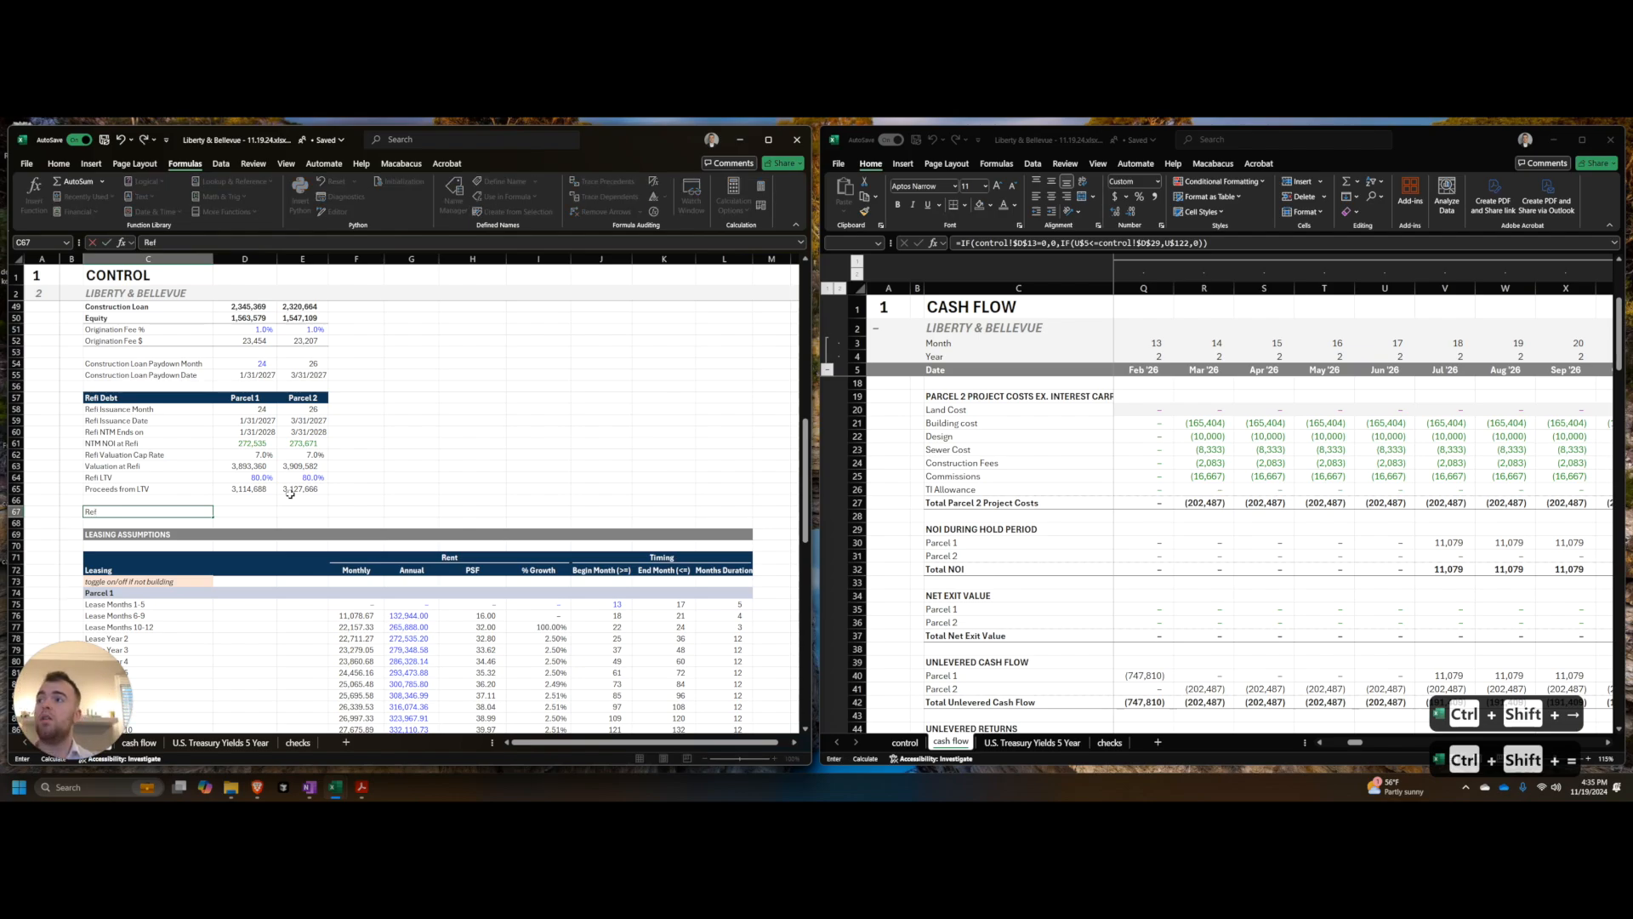
{"action": "type", "text": "i Interest Rate (FXD)"}
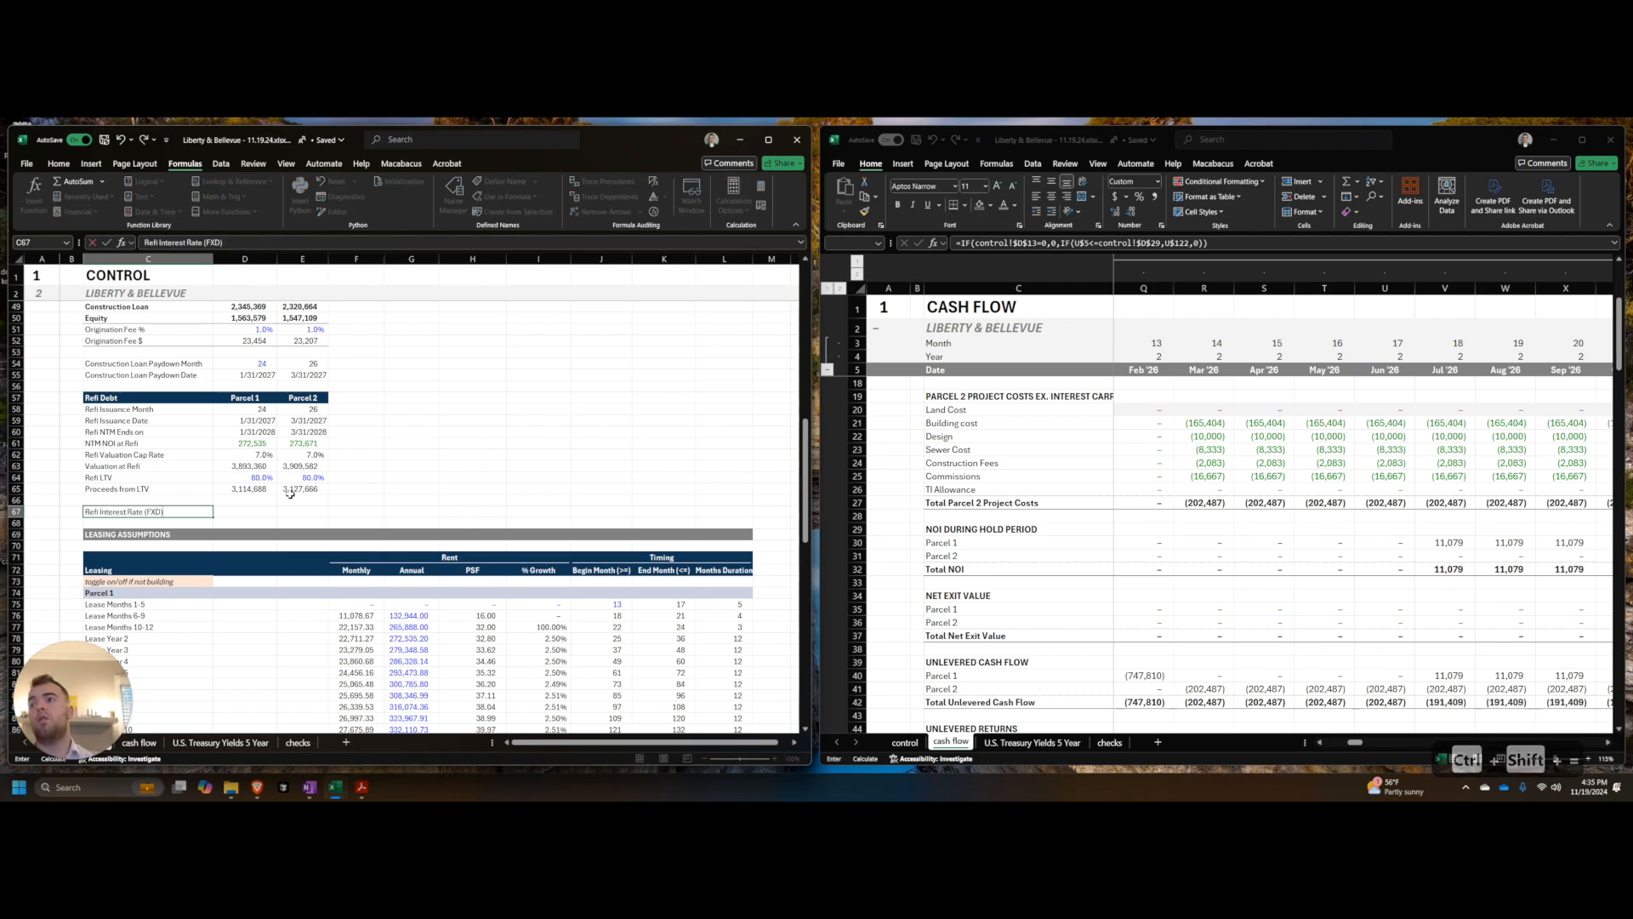
{"action": "key", "text": "Tab"}
{"action": "type", "text": "6.5%"}
{"action": "key", "text": "Up"}
{"action": "key", "text": "Right"}
{"action": "key", "text": "Left"}
{"action": "key", "text": "Down"}
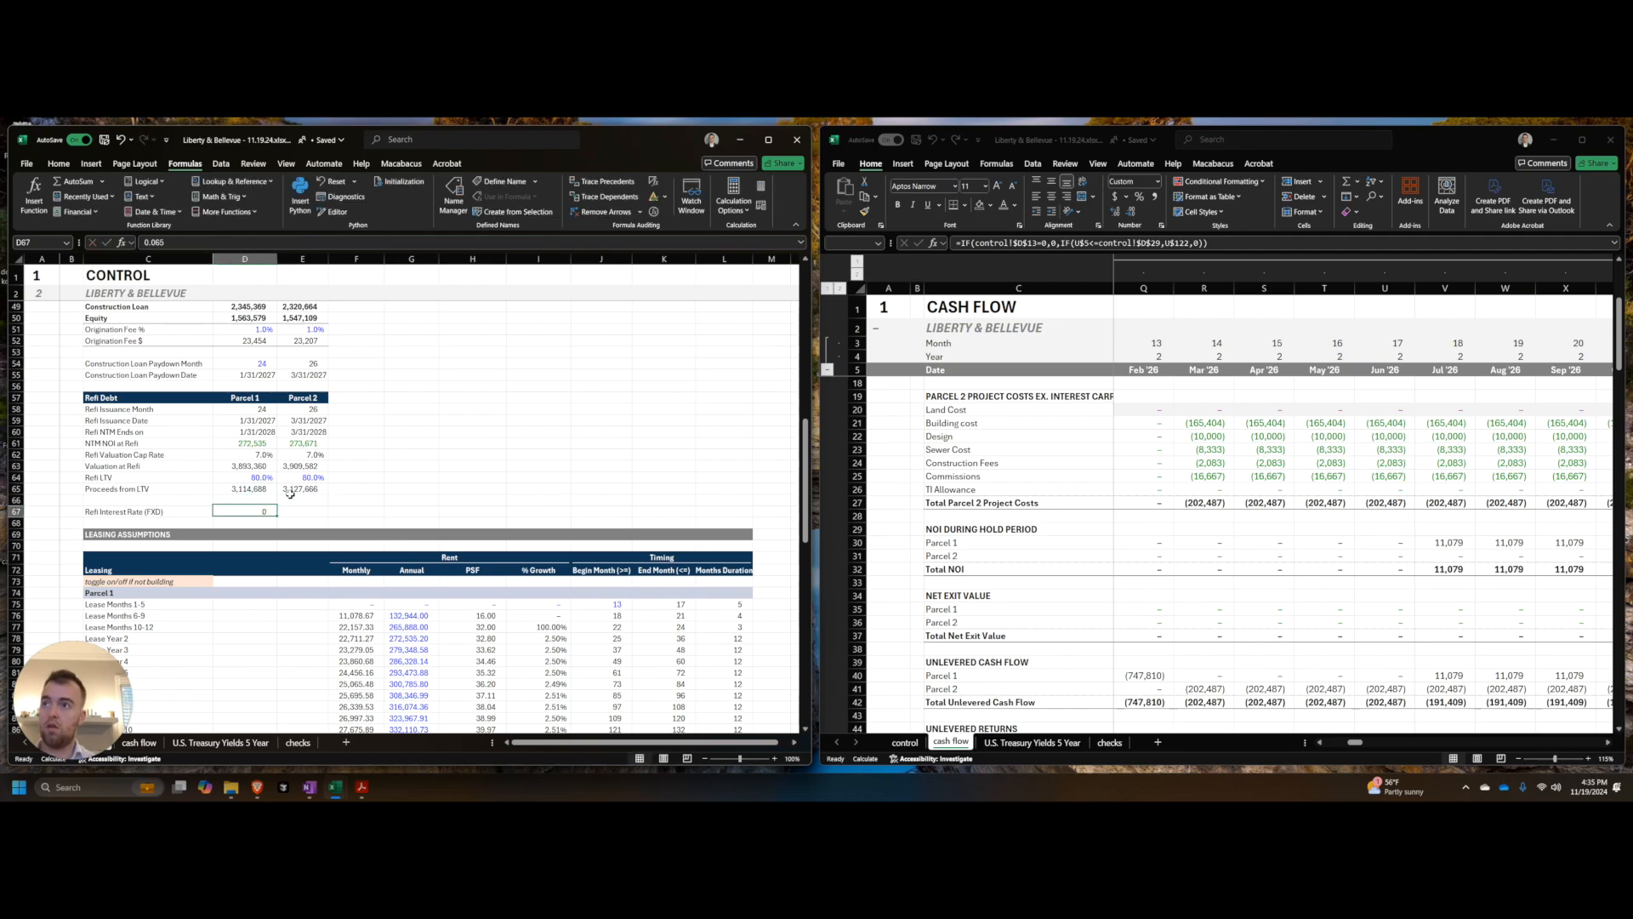
{"action": "key", "text": "shift+Right"}
{"action": "key", "text": "ctrl+r"}
{"action": "key", "text": "ctrl+semicolon"}
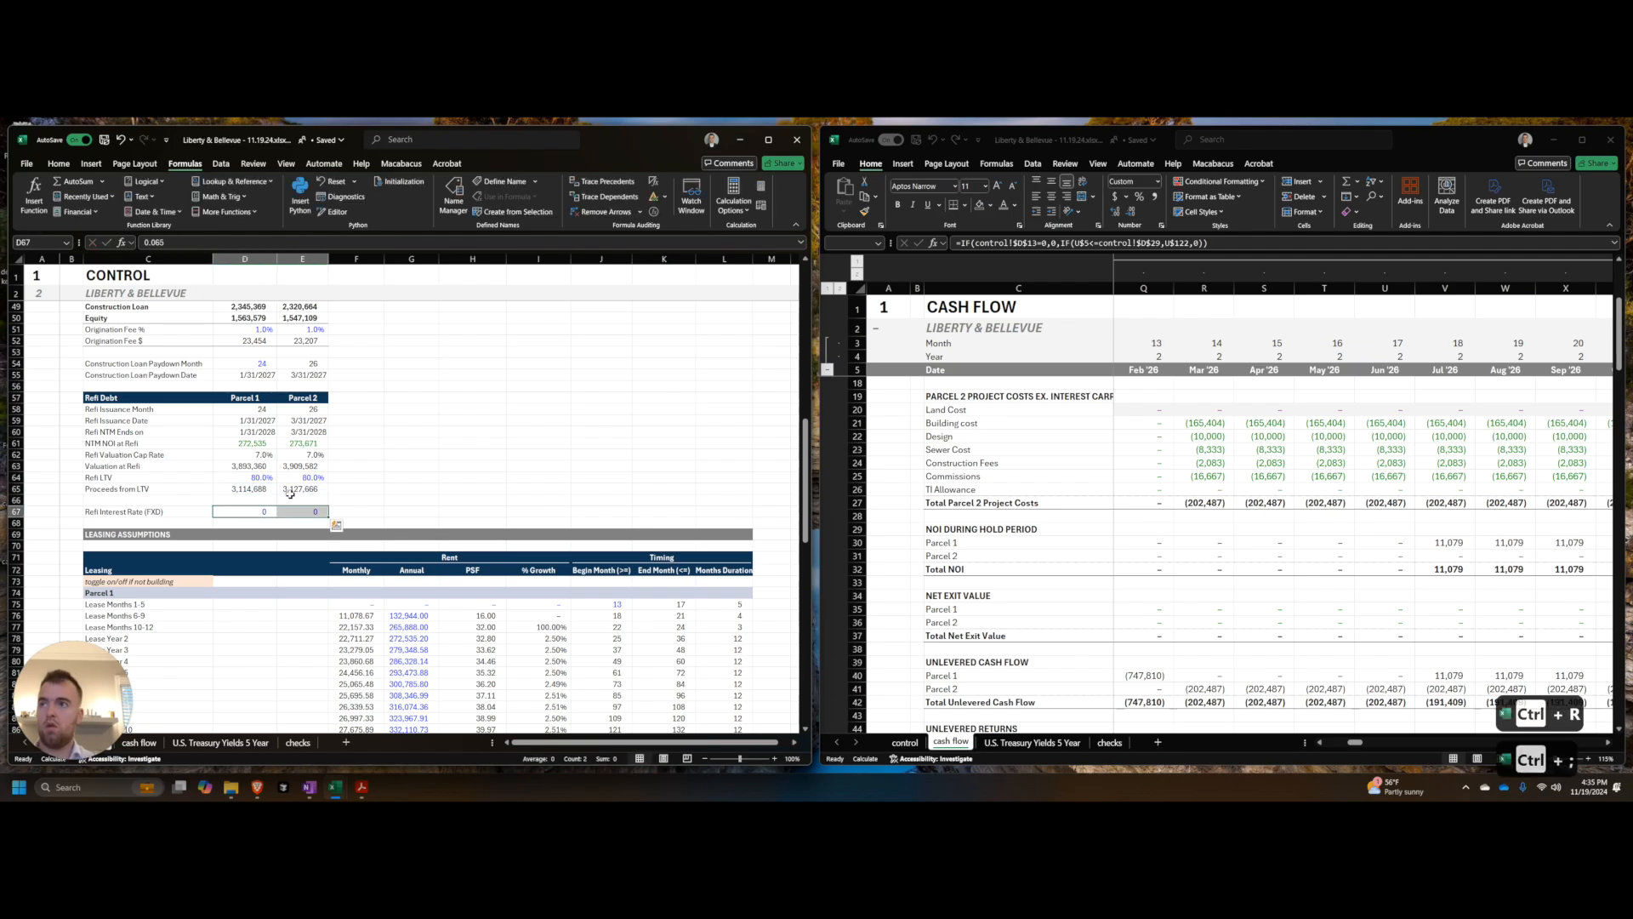
{"action": "key", "text": "ctrl+shift+5"}
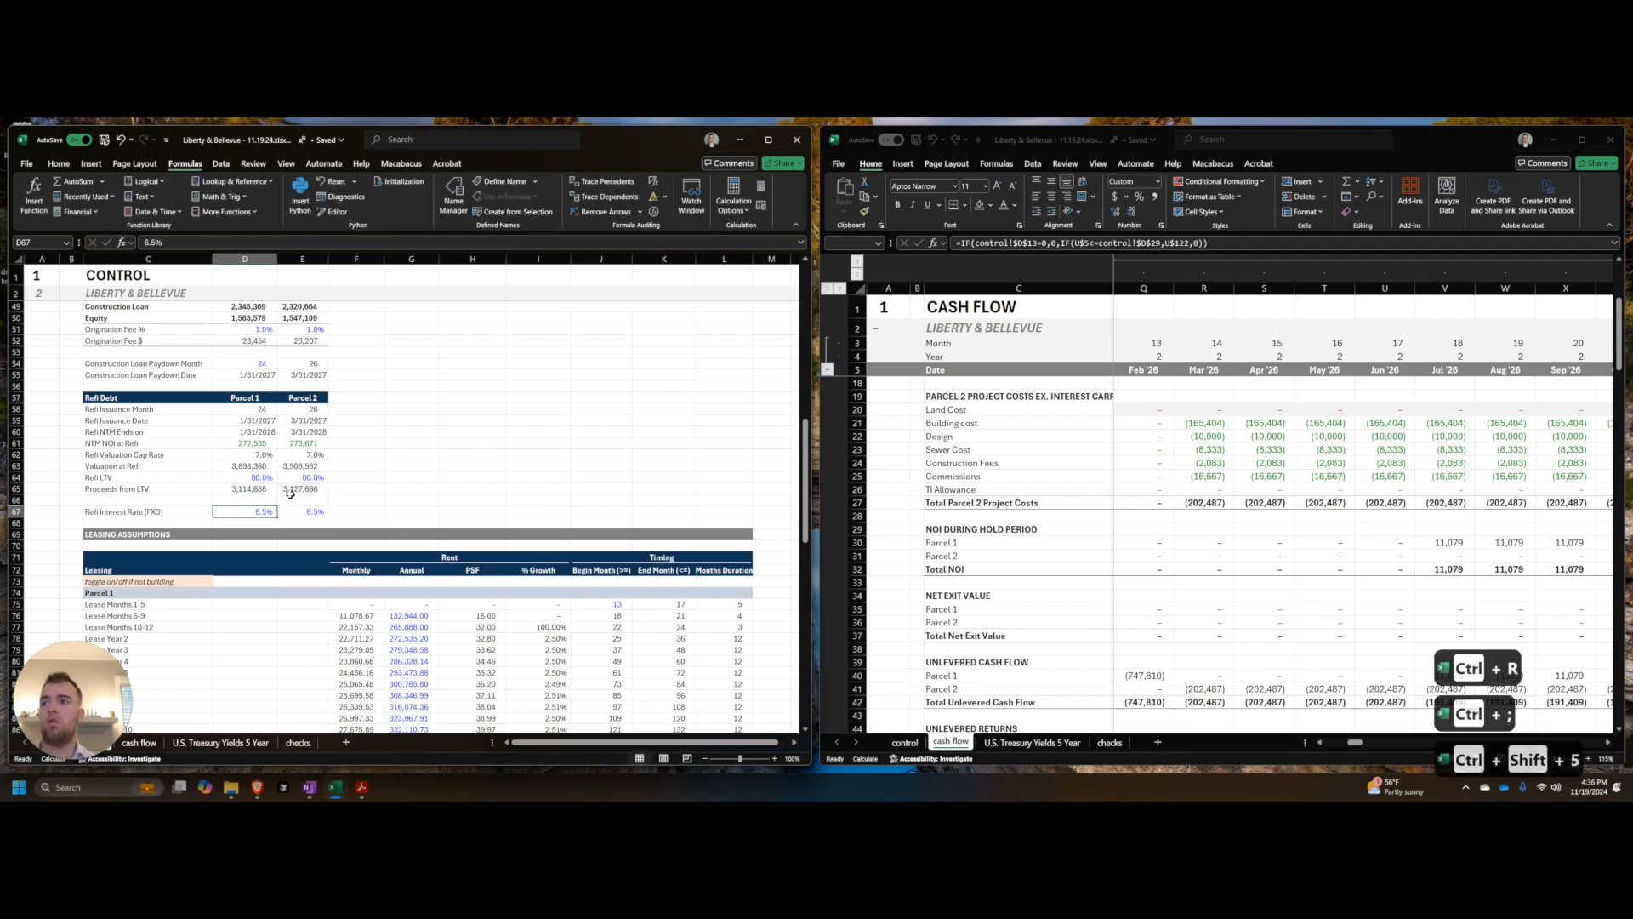
{"action": "key", "text": "alt+h"}
{"action": "key", "text": "alt+0"}
Step: Insert two blank rows above the Leasing Assumptions header
{"action": "key", "text": "Down"}
{"action": "key", "text": "Down"}
{"action": "key", "text": "shift+space"}
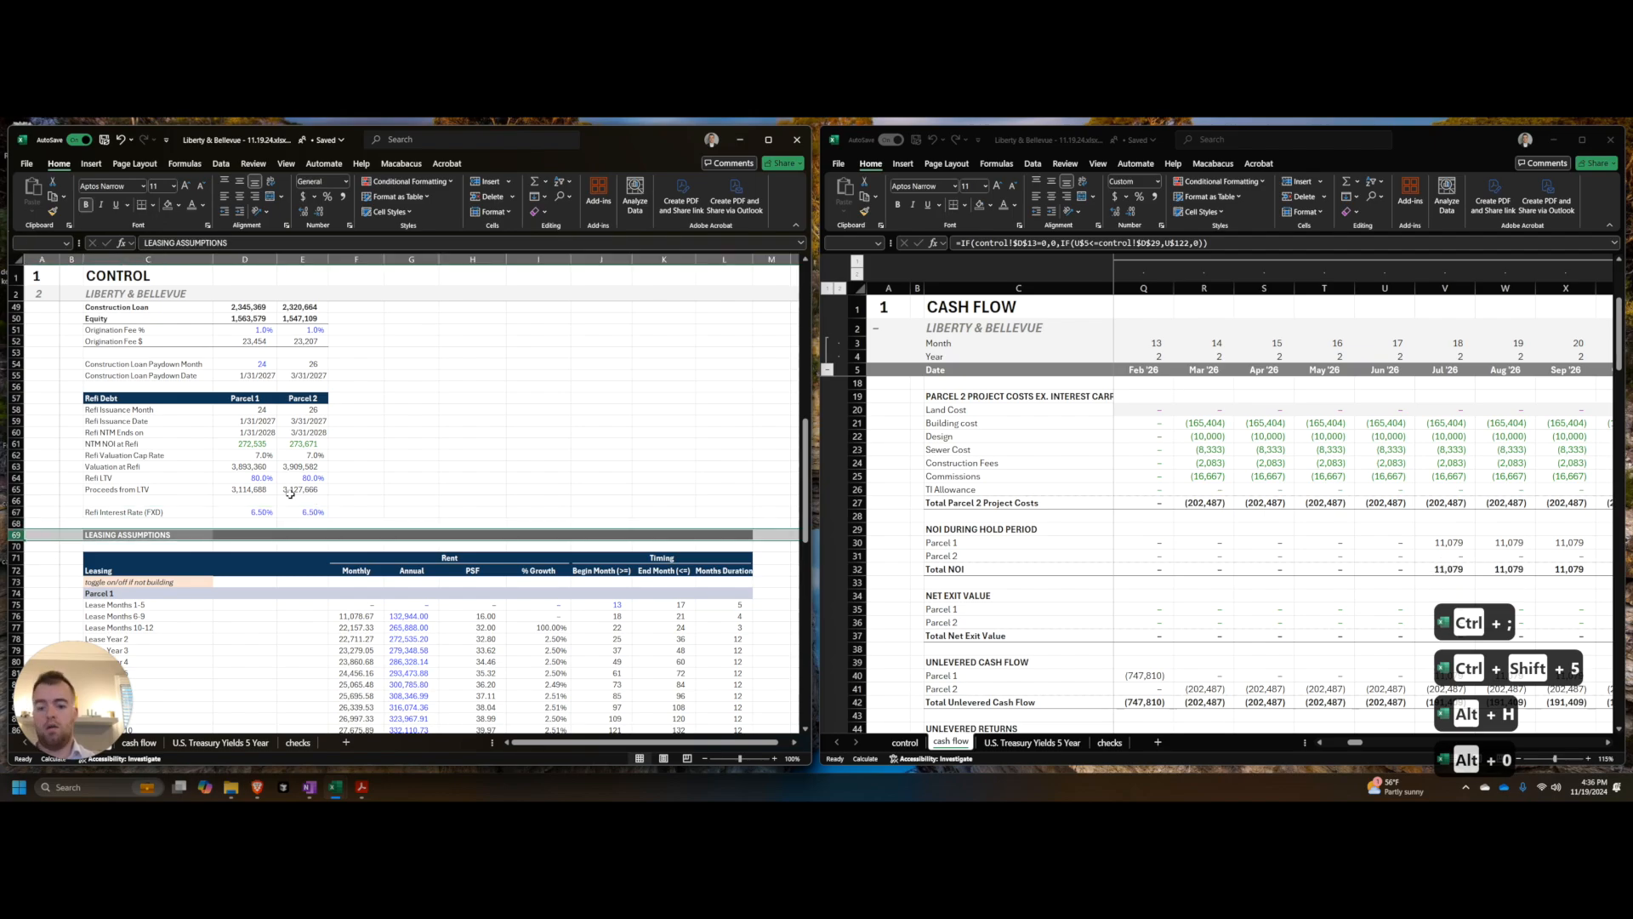
{"action": "key", "text": "ctrl+shift+equal"}
{"action": "key", "text": "ctrl+shift+equal"}
Step: Insert two blank rows above NTM NOI at Refi to make room for a sizing subheader
{"action": "key", "text": "Up"}
{"action": "key", "text": "Up"}
{"action": "key", "text": "Up"}
{"action": "key", "text": "Up"}
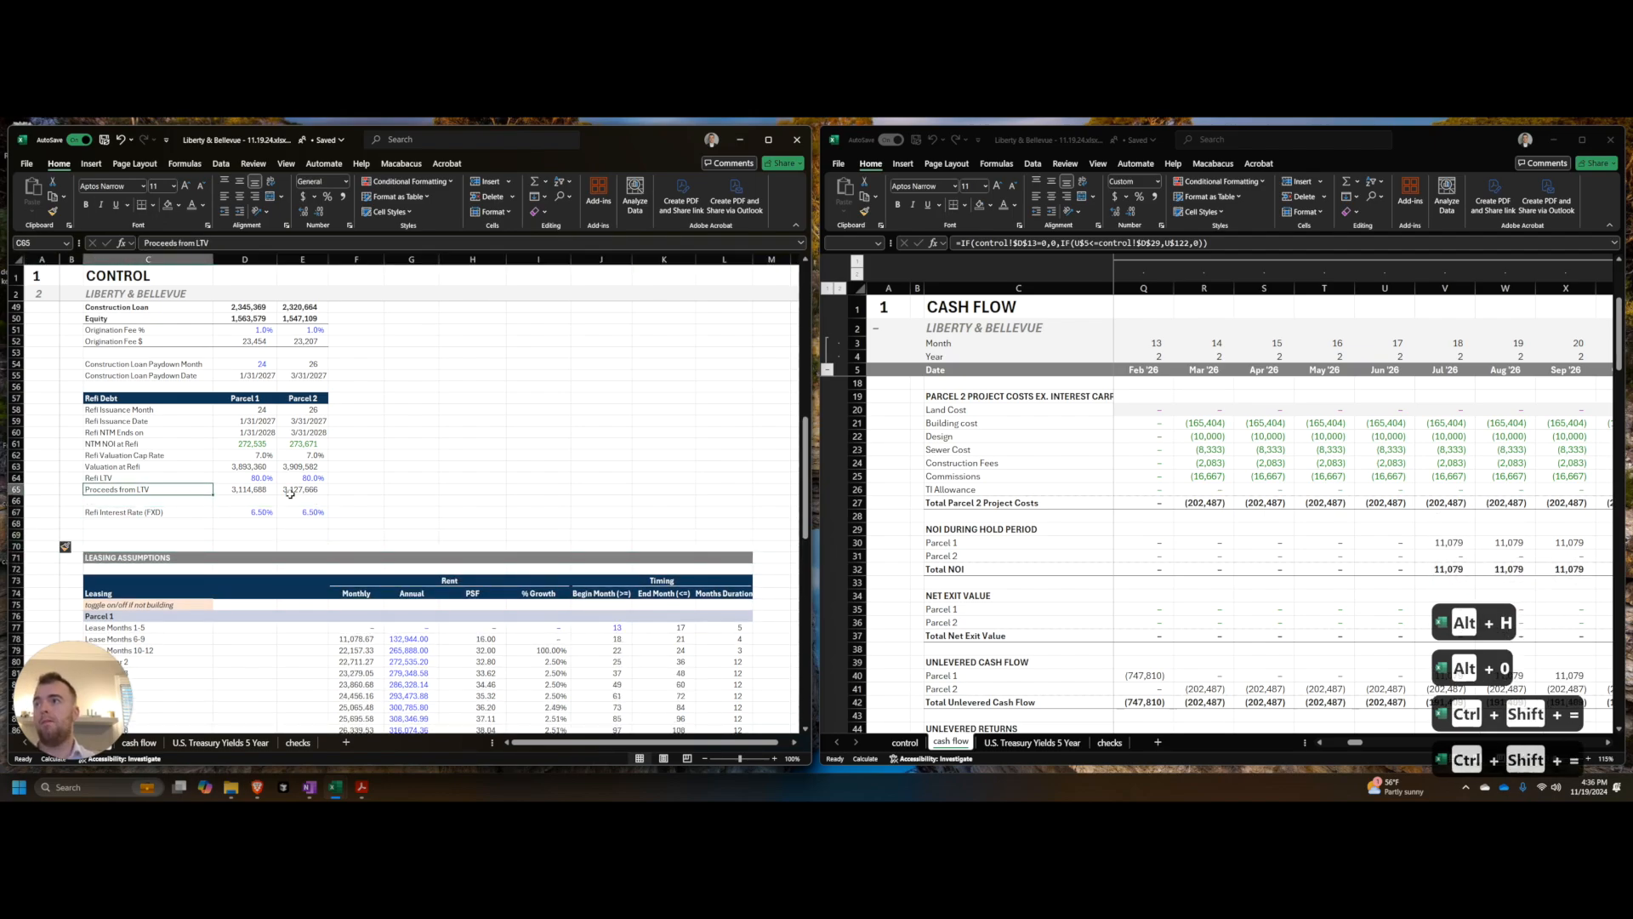
{"action": "key", "text": "Up"}
{"action": "key", "text": "Up"}
{"action": "key", "text": "Up"}
{"action": "key", "text": "Up"}
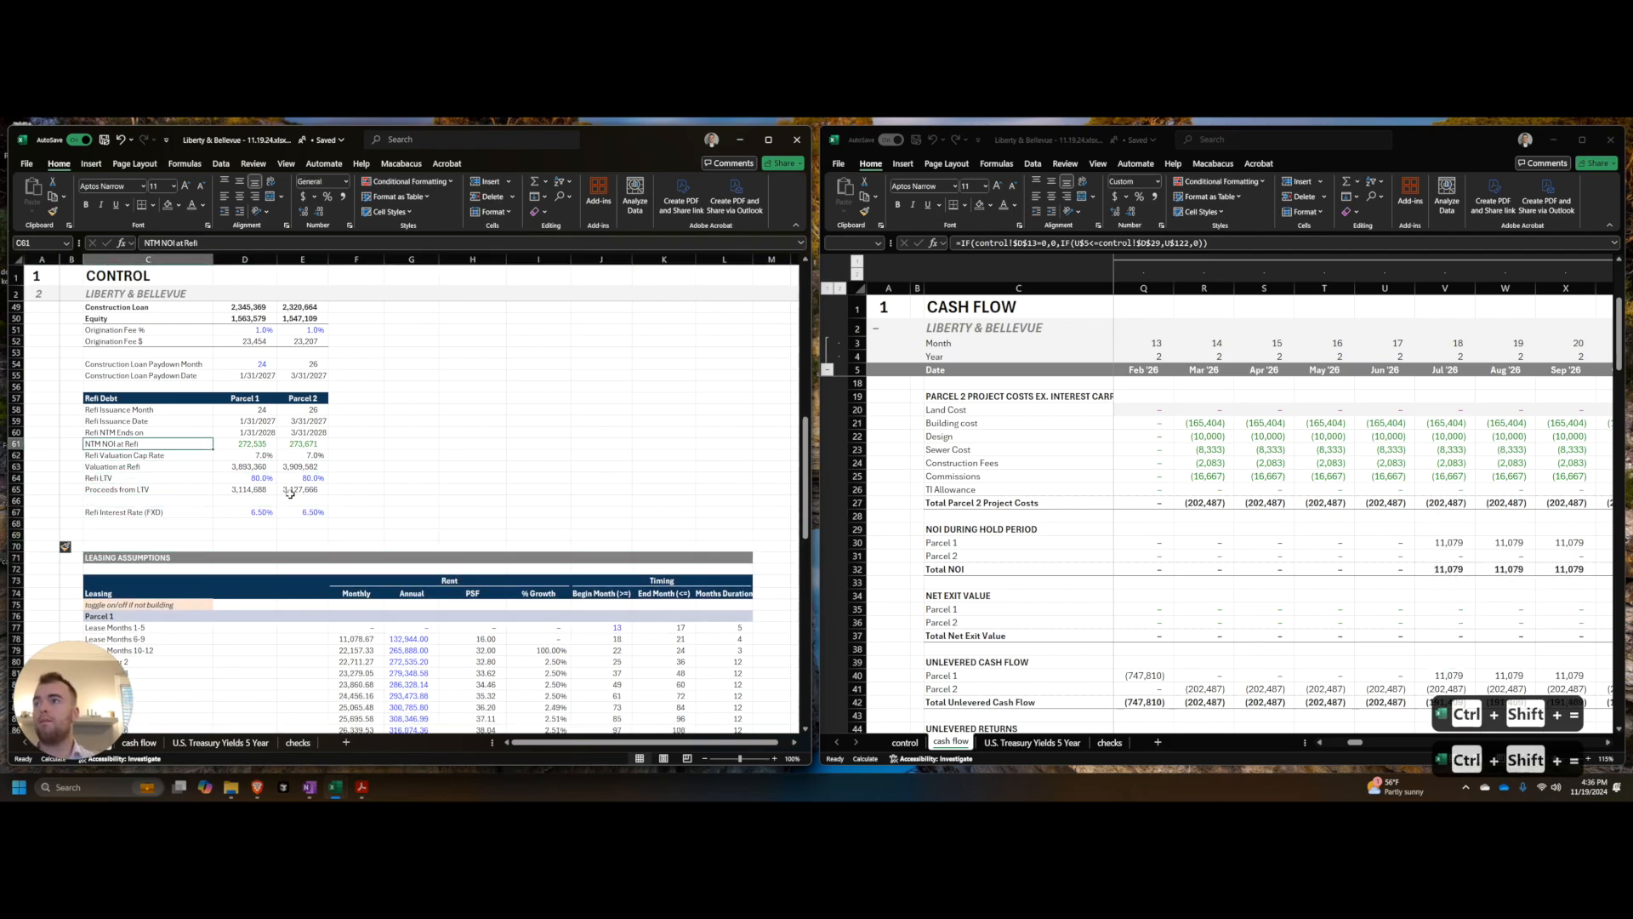
{"action": "key", "text": "shift+space"}
{"action": "key", "text": "ctrl+shift+equal"}
{"action": "key", "text": "ctrl+shift+equal"}
{"action": "key", "text": "Down"}
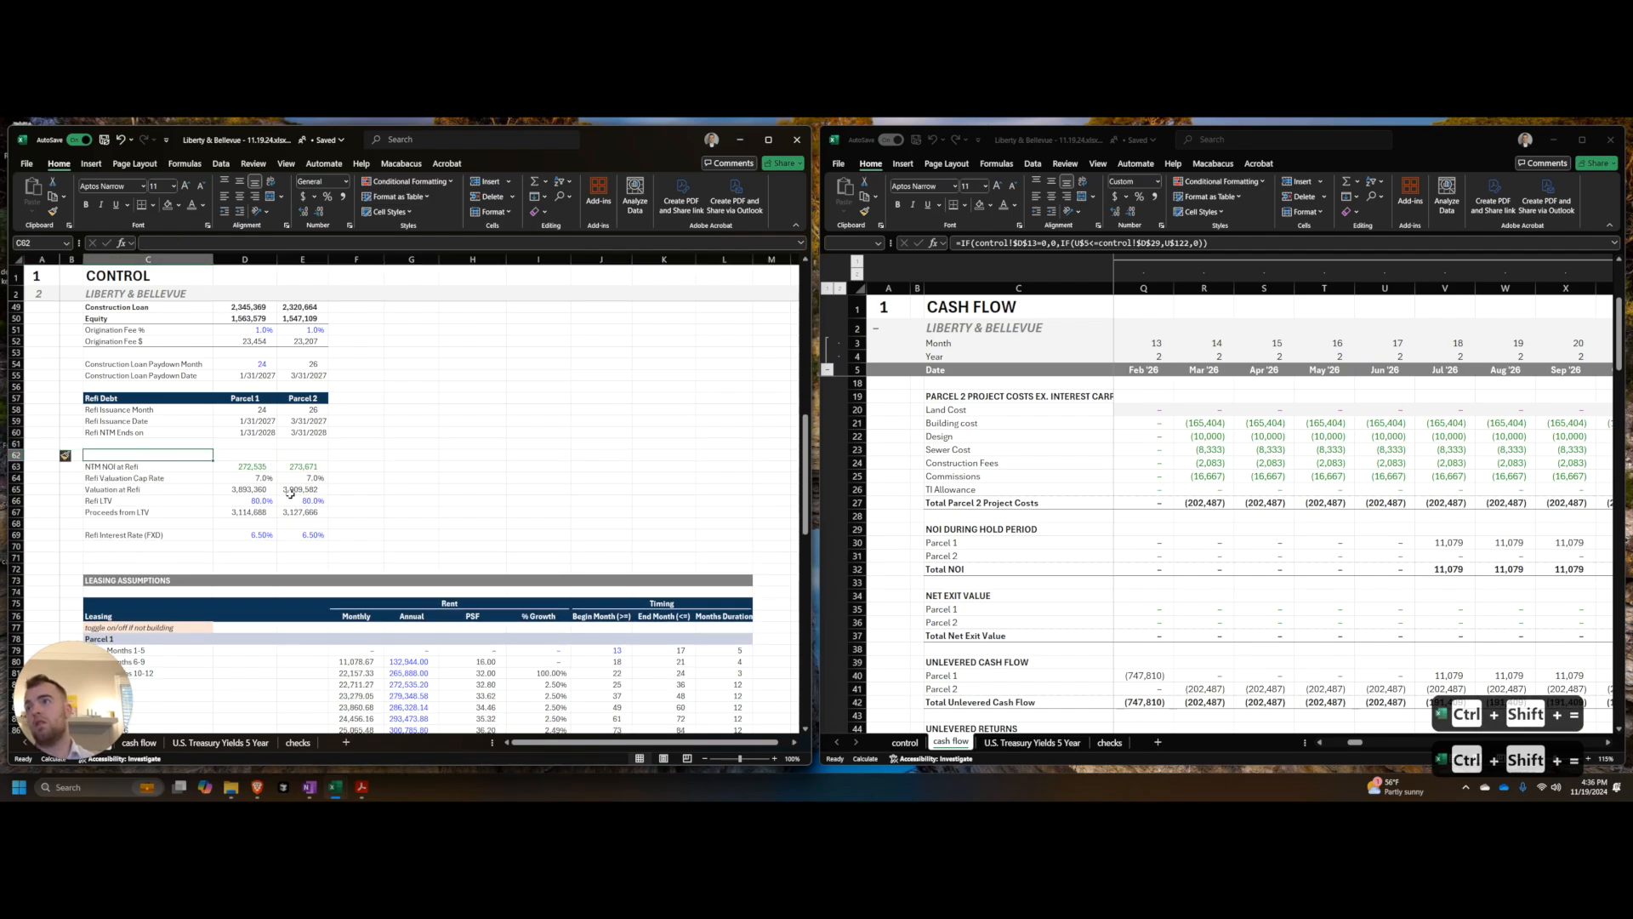
Step: Add the bold subheader "Refi Sizing via LTV" directly above NTM NOI at Refi
{"action": "type", "text": "Sizing via LTV"}
{"action": "key", "text": "shift+Right"}
{"action": "key", "text": "shift+Right"}
{"action": "key", "text": "ctrl+b"}
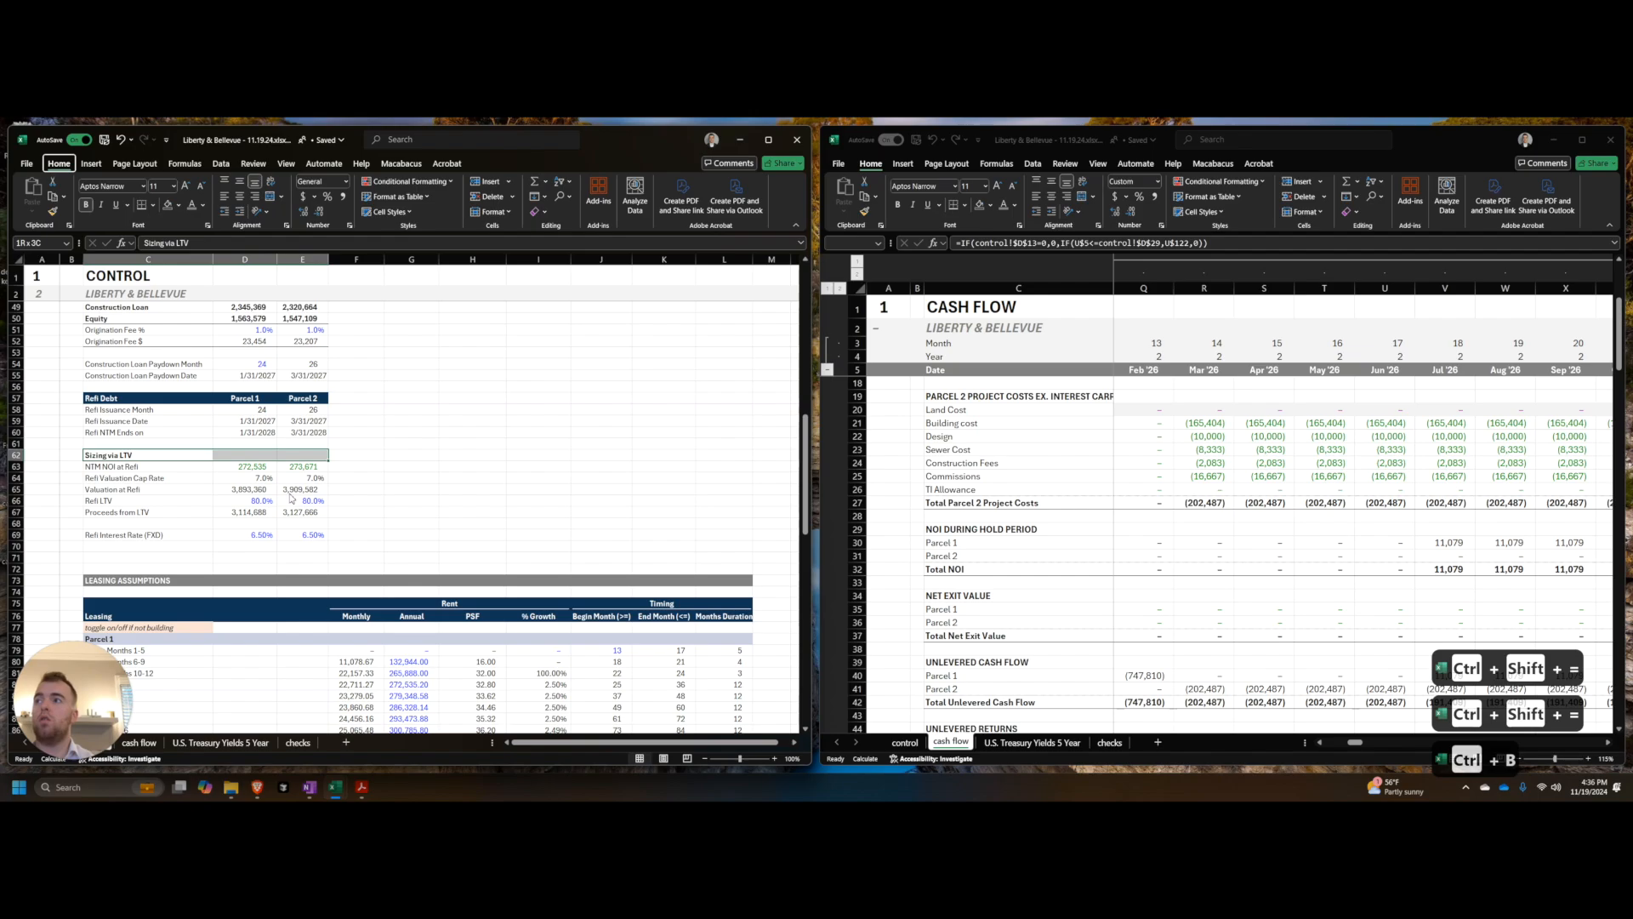
{"action": "key", "text": "F2"}
{"action": "key", "text": "Home"}
{"action": "type", "text": "Refi"}
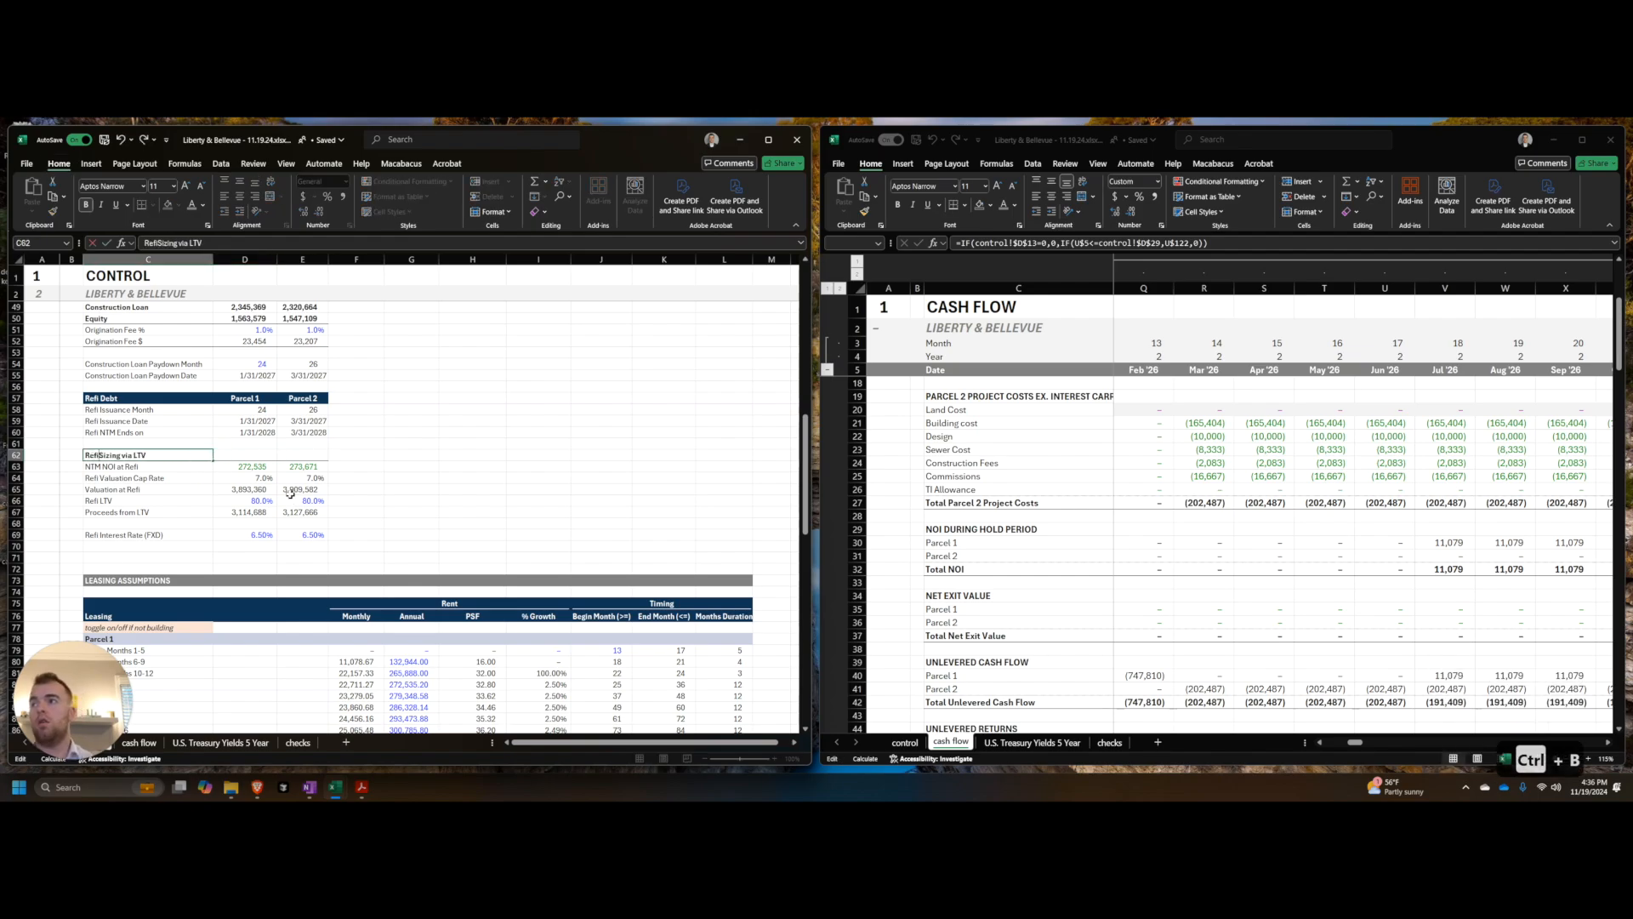
{"action": "key", "text": "Return"}
Step: Insert three blank rows between Proceeds from LTV and Refi Interest Rate (FXD)
{"action": "key", "text": "ctrl+Down"}
{"action": "key", "text": "ctrl+shift+Right"}
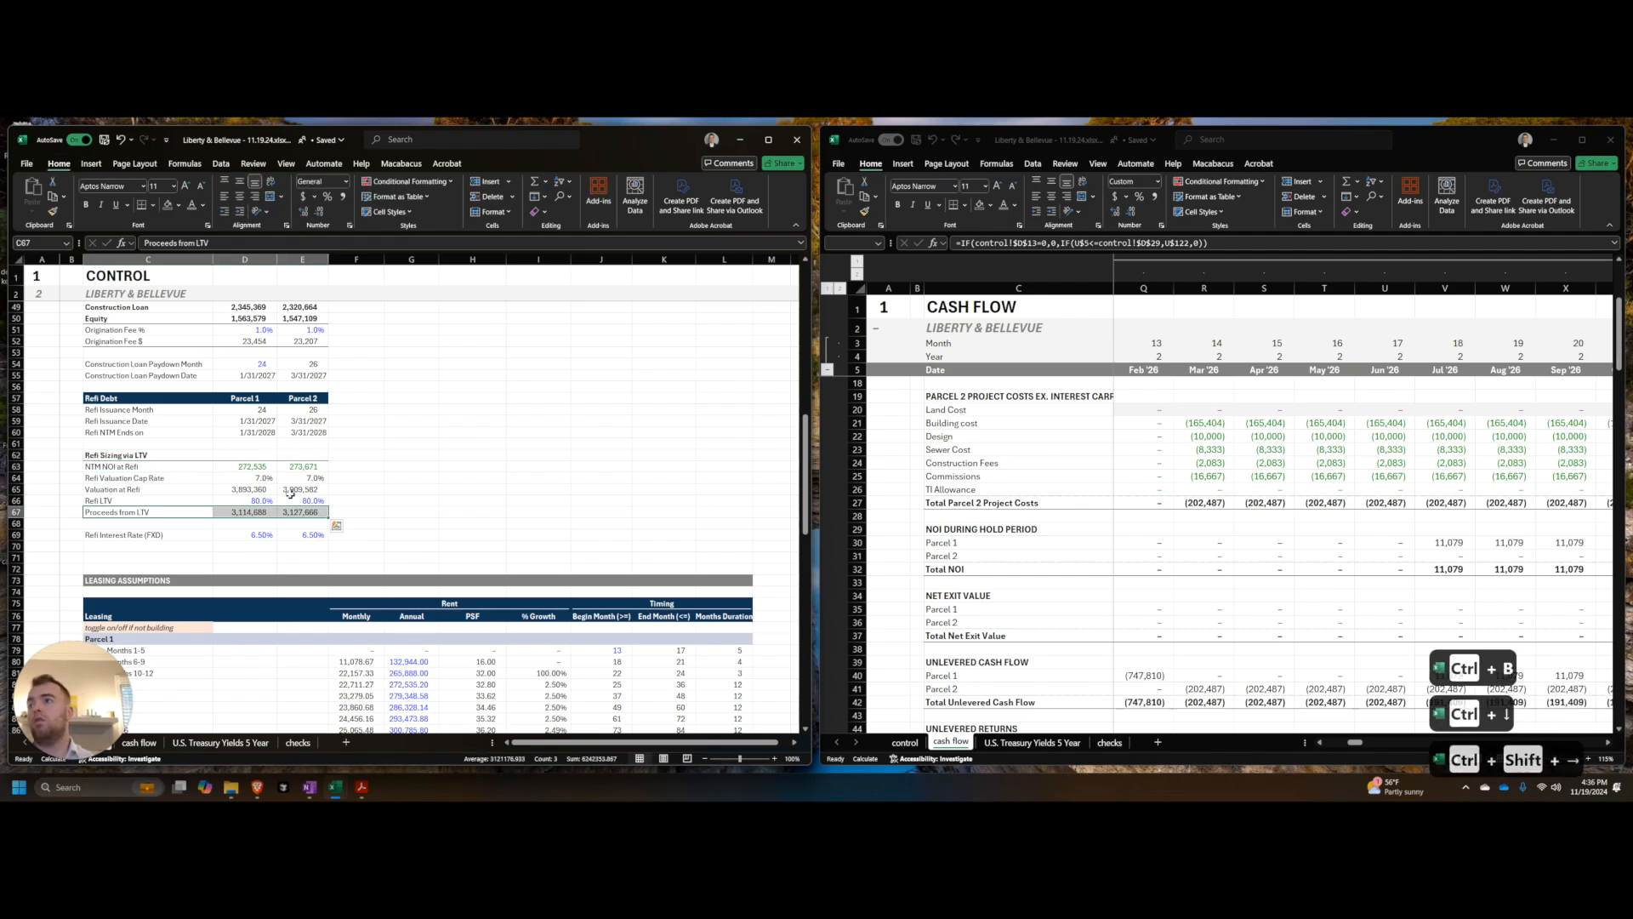
{"action": "key", "text": "ctrl+Down"}
{"action": "key", "text": "shift+space"}
{"action": "key", "text": "ctrl+shift+equal"}
{"action": "key", "text": "ctrl+shift+equal"}
{"action": "key", "text": "ctrl+shift+equal"}
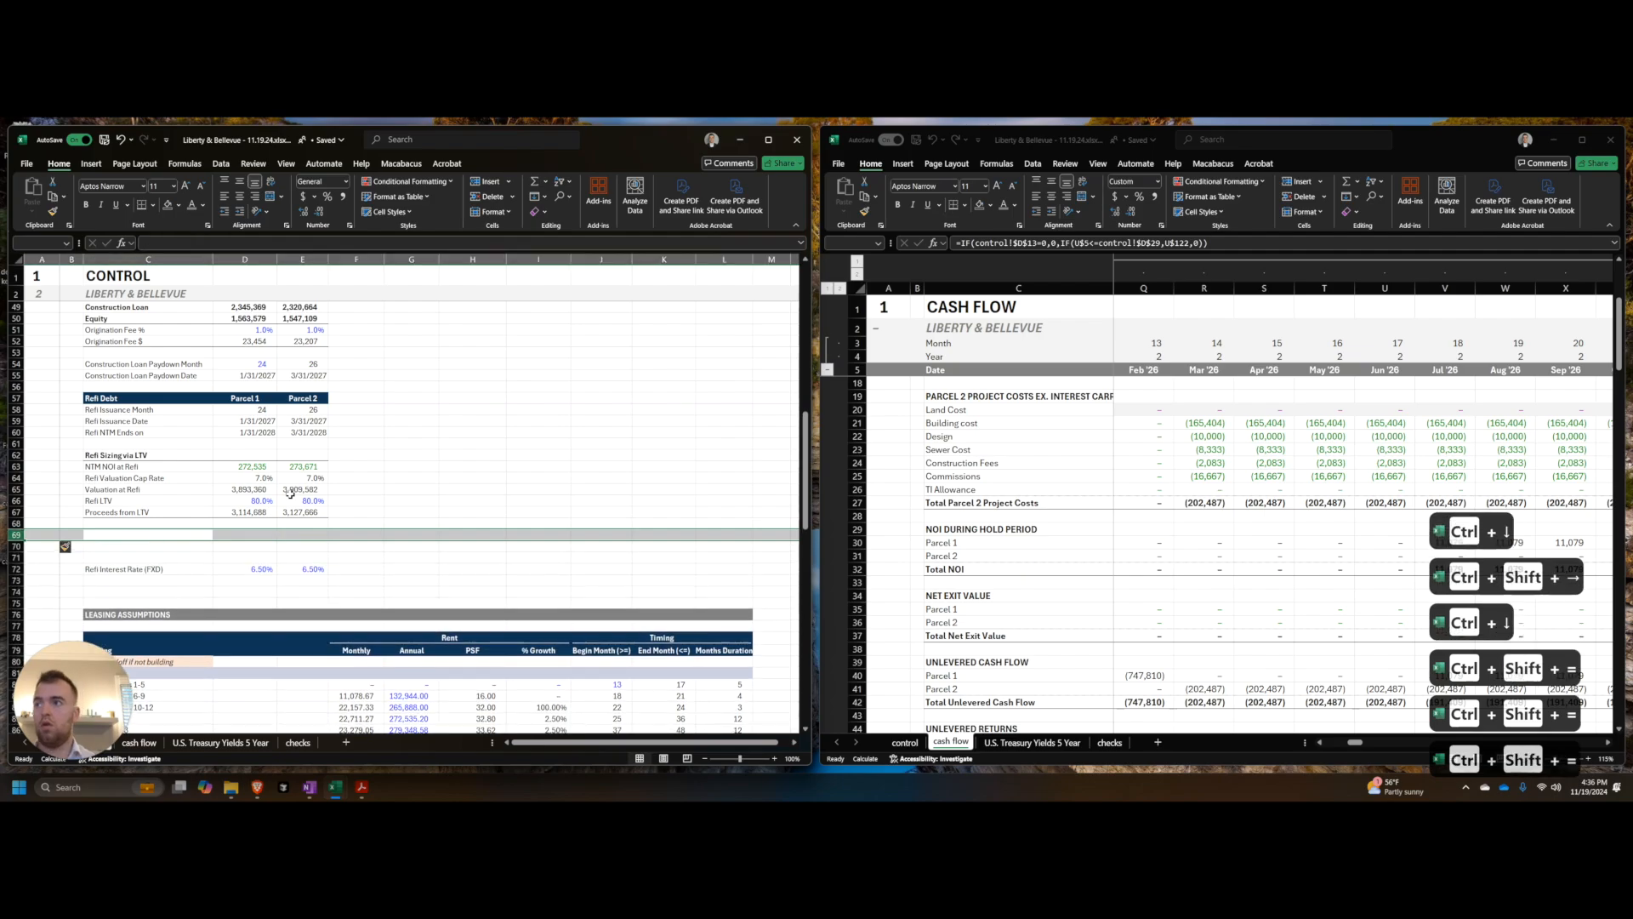
Step: Add the bold subheader "Cost of Debt" directly above Refi Interest Rate (FXD)
{"action": "key", "text": "Down"}
{"action": "key", "text": "Down"}
{"action": "type", "text": "Cost of Debt"}
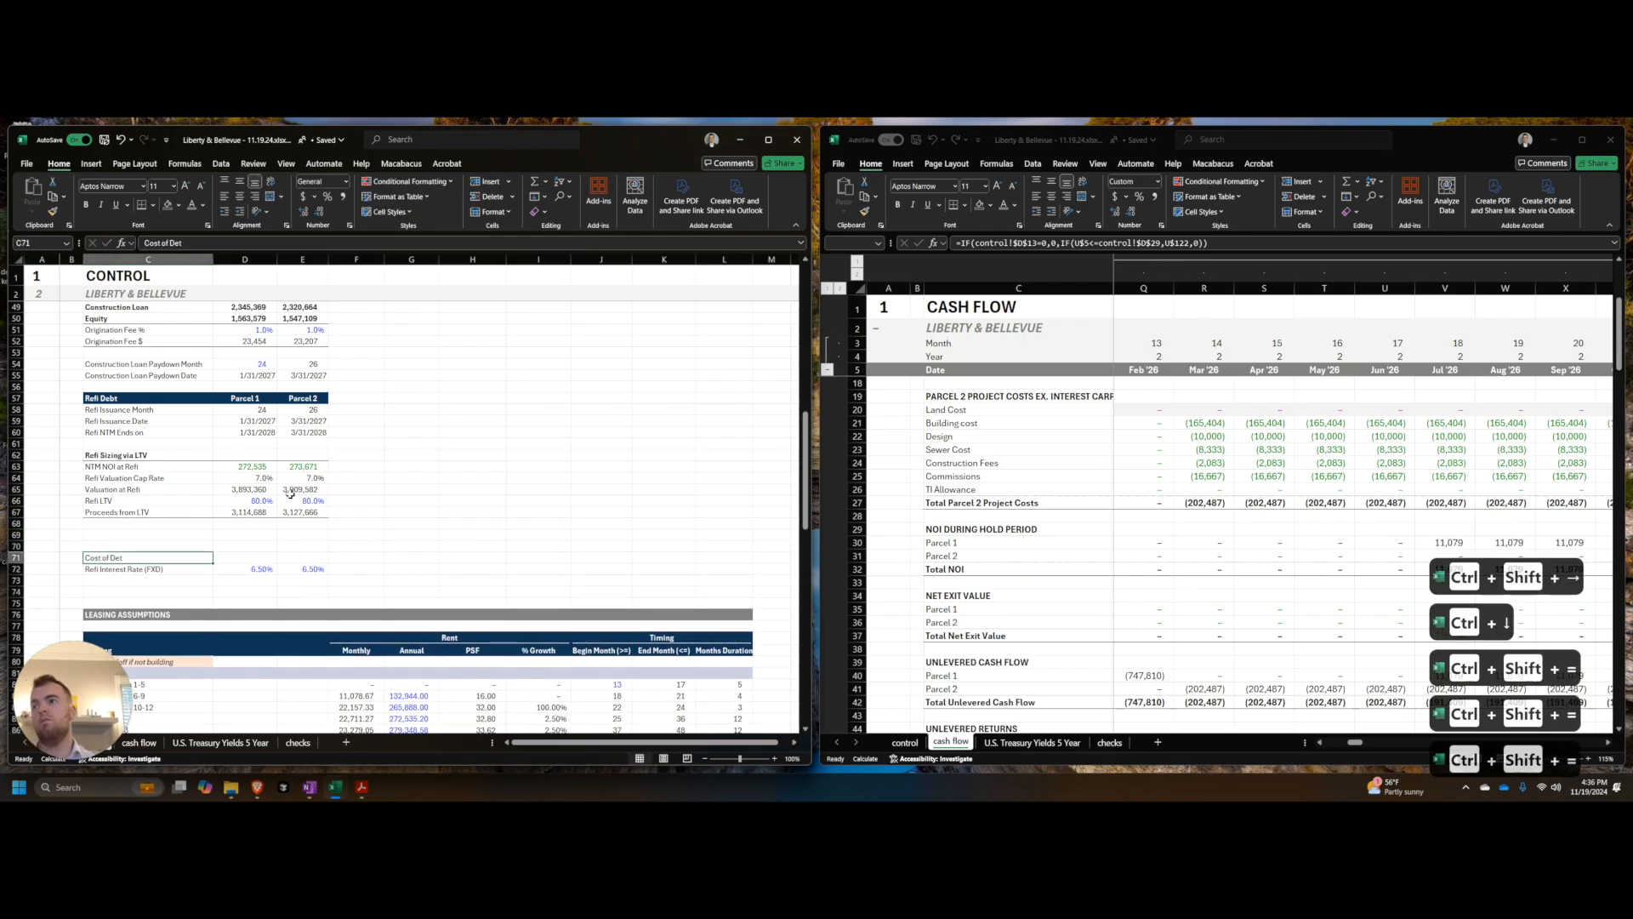
{"action": "key", "text": "ctrl+Return"}
{"action": "key", "text": "shift+Right"}
{"action": "key", "text": "shift+Right"}
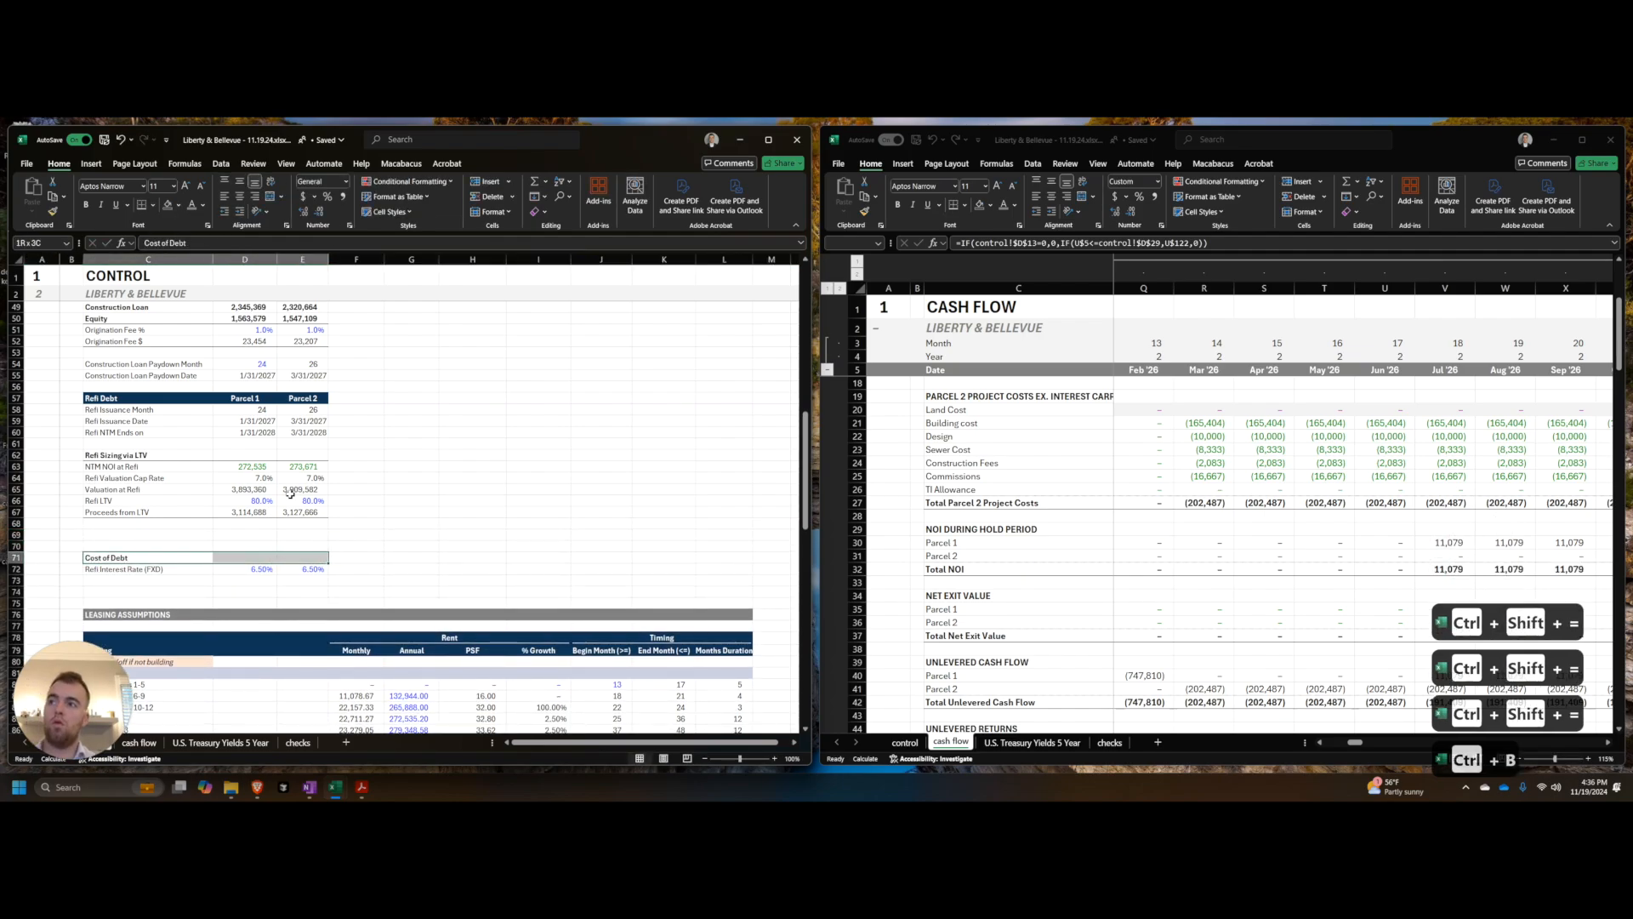
{"action": "key", "text": "ctrl+b"}
Step: Add the subheader "Refi Sizing via DSCR" in row 69, in bold with a bottom border across columns C to E
{"action": "key", "text": "Up"}
{"action": "key", "text": "Up"}
{"action": "type", "text": "REfi Sizing viaDSCR"}
{"action": "key", "text": "ctrl+Return"}
{"action": "key", "text": "shift+Right"}
{"action": "key", "text": "shift+Right"}
{"action": "key", "text": "ctrl+b"}
{"action": "key", "text": "alt+h"}
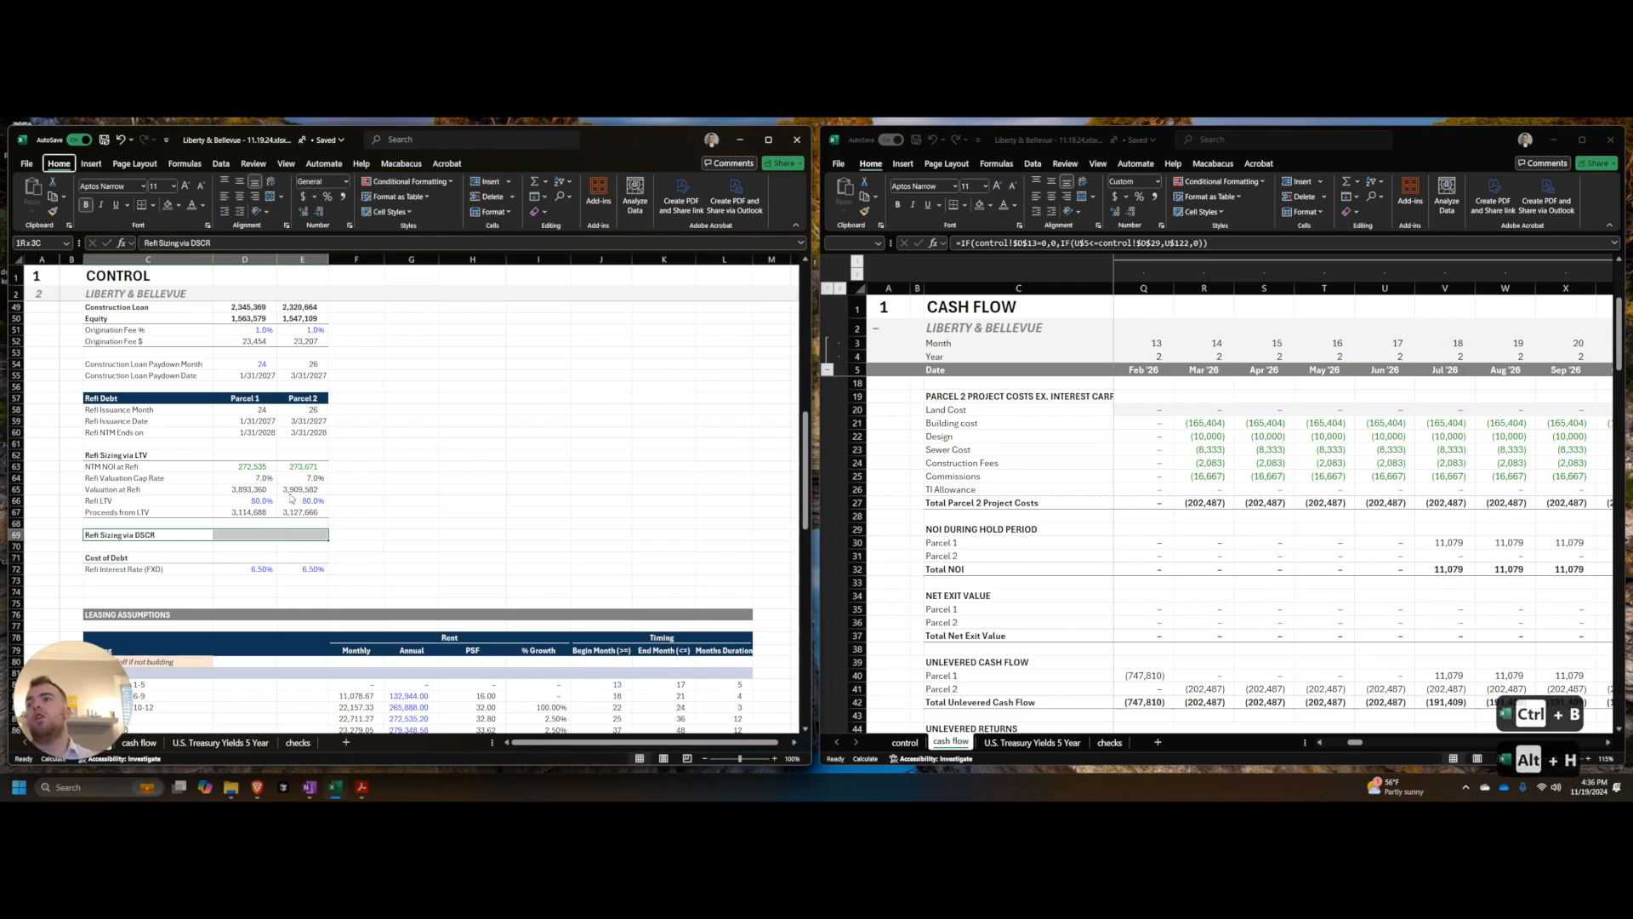
{"action": "key", "text": "b"}
{"action": "key", "text": "o"}
Step: Insert five blank rows between the Refi Sizing via DSCR subheader and Cost of Debt
{"action": "key", "text": "Down"}
{"action": "key", "text": "Down"}
{"action": "key", "text": "shift+space"}
{"action": "key", "text": "ctrl+shift+equal"}
{"action": "key", "text": "ctrl+shift+equal"}
{"action": "key", "text": "ctrl+shift+equal"}
{"action": "key", "text": "ctrl+shift+equal"}
{"action": "key", "text": "ctrl+shift+equal"}
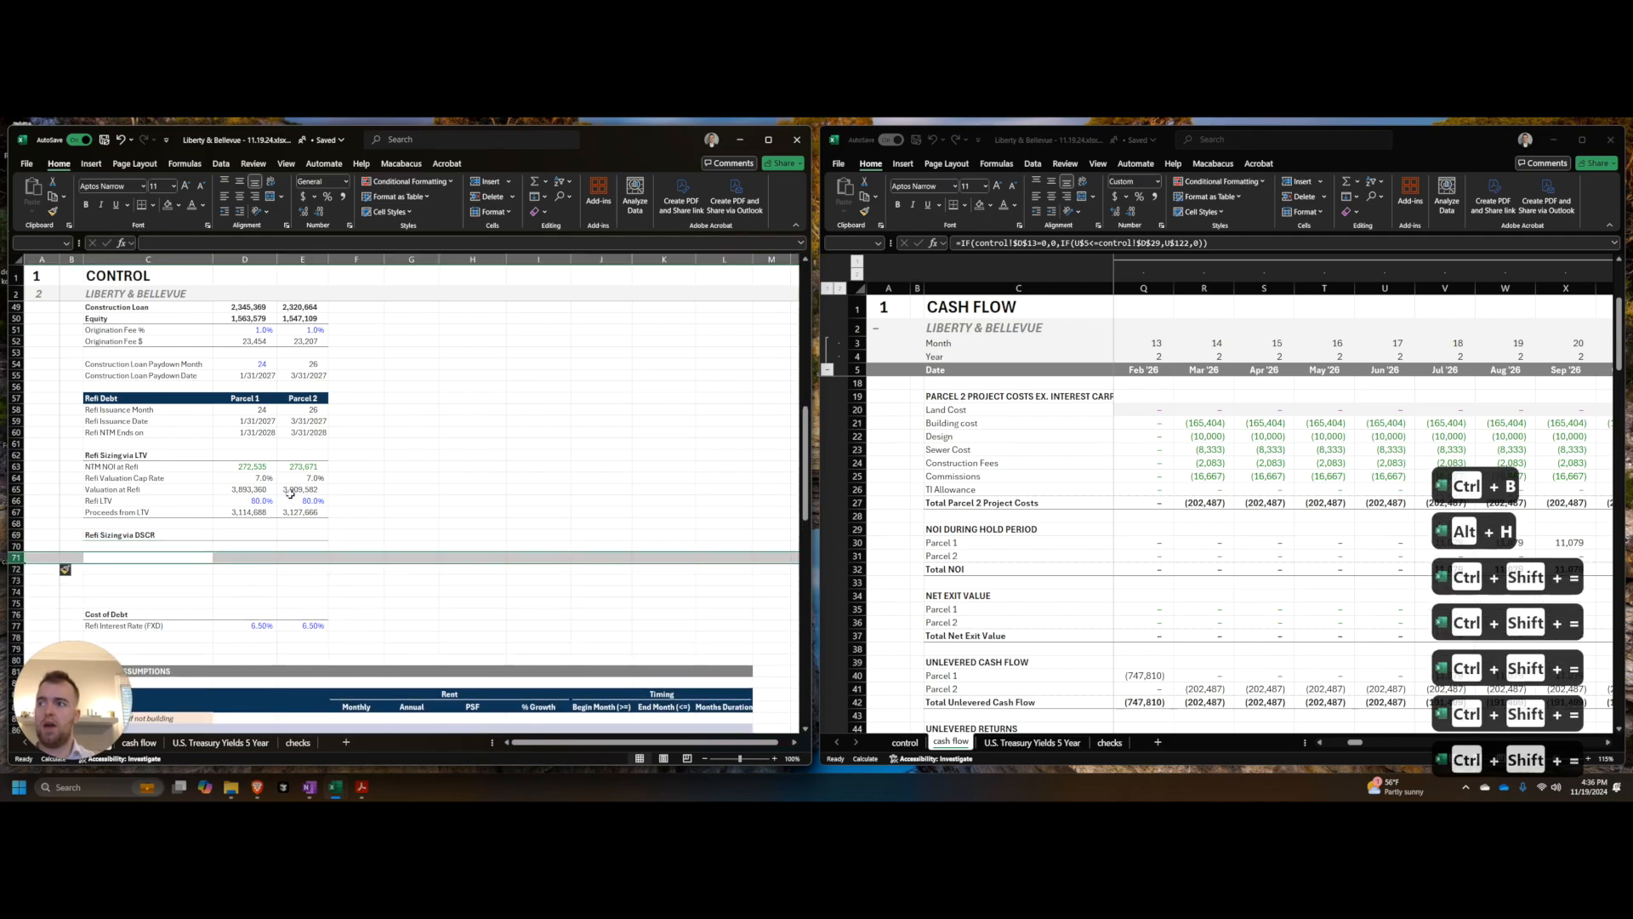
Step: Add a bottom border across C73:E73 to close off the DSCR sizing section
{"action": "key", "text": "Down"}
{"action": "key", "text": "Down"}
{"action": "key", "text": "shift+Right"}
{"action": "key", "text": "shift+Right"}
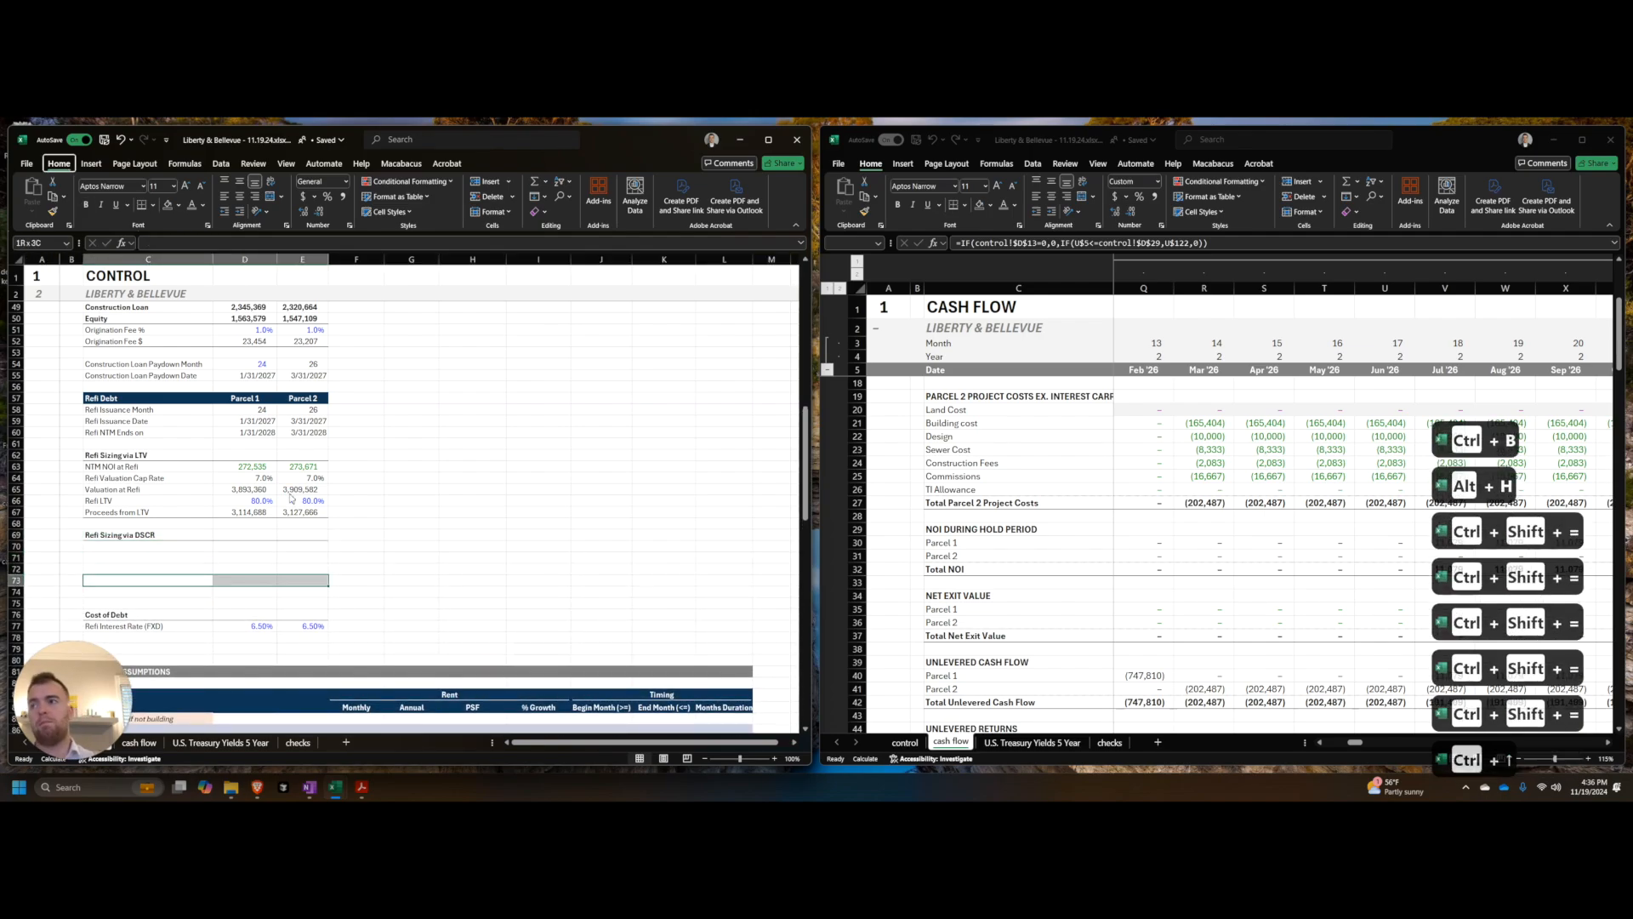
{"action": "key", "text": "b"}
{"action": "key", "text": "o"}
Step: Add a "DSCR Constraint" row directly below the Refi Sizing via DSCR subheader and enter 1.25 for Parcel 1
{"action": "key", "text": "Up"}
{"action": "key", "text": "Up"}
{"action": "key", "text": "Up"}
{"action": "type", "text": "DSCR"}
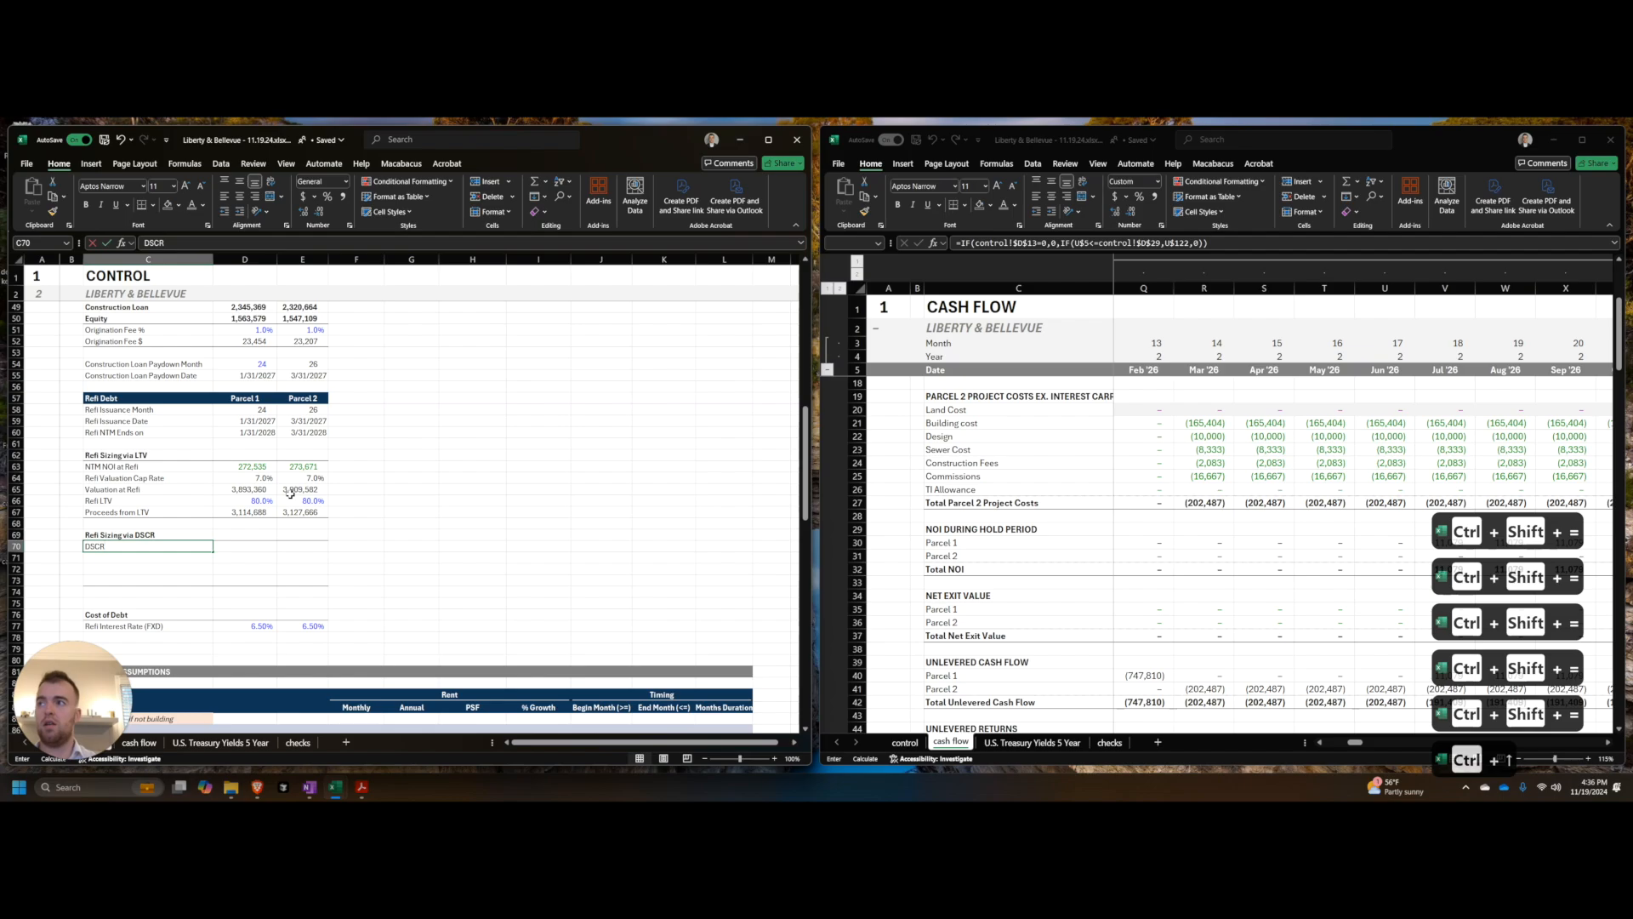
{"action": "type", "text": " Constraint"}
{"action": "key", "text": "Tab"}
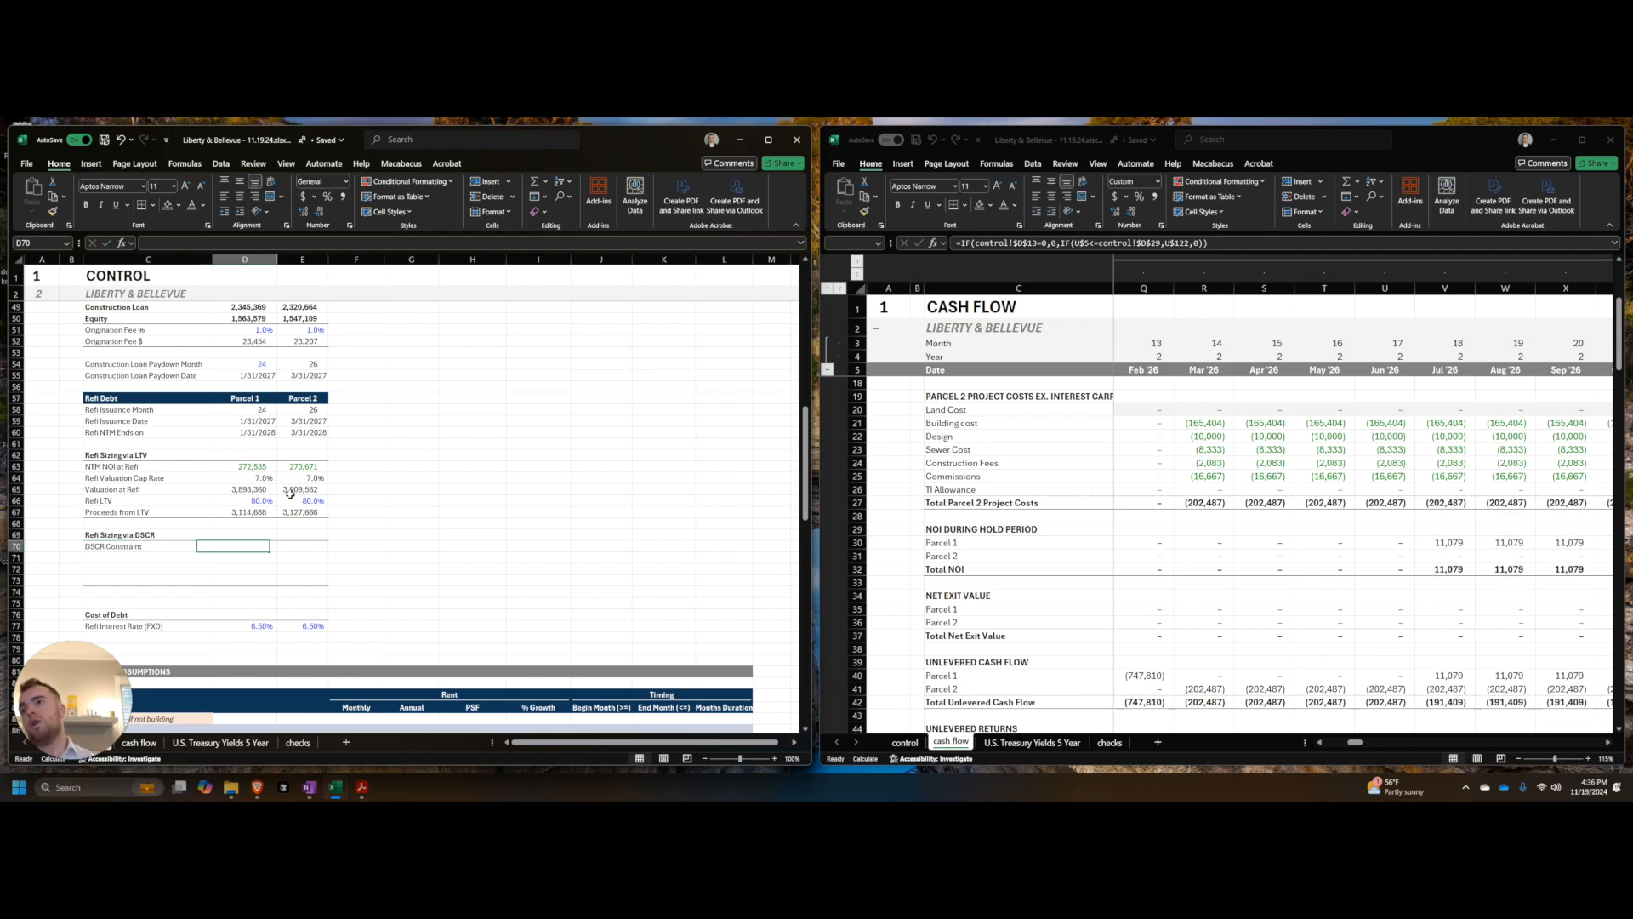
{"action": "type", "text": "1.25%"}
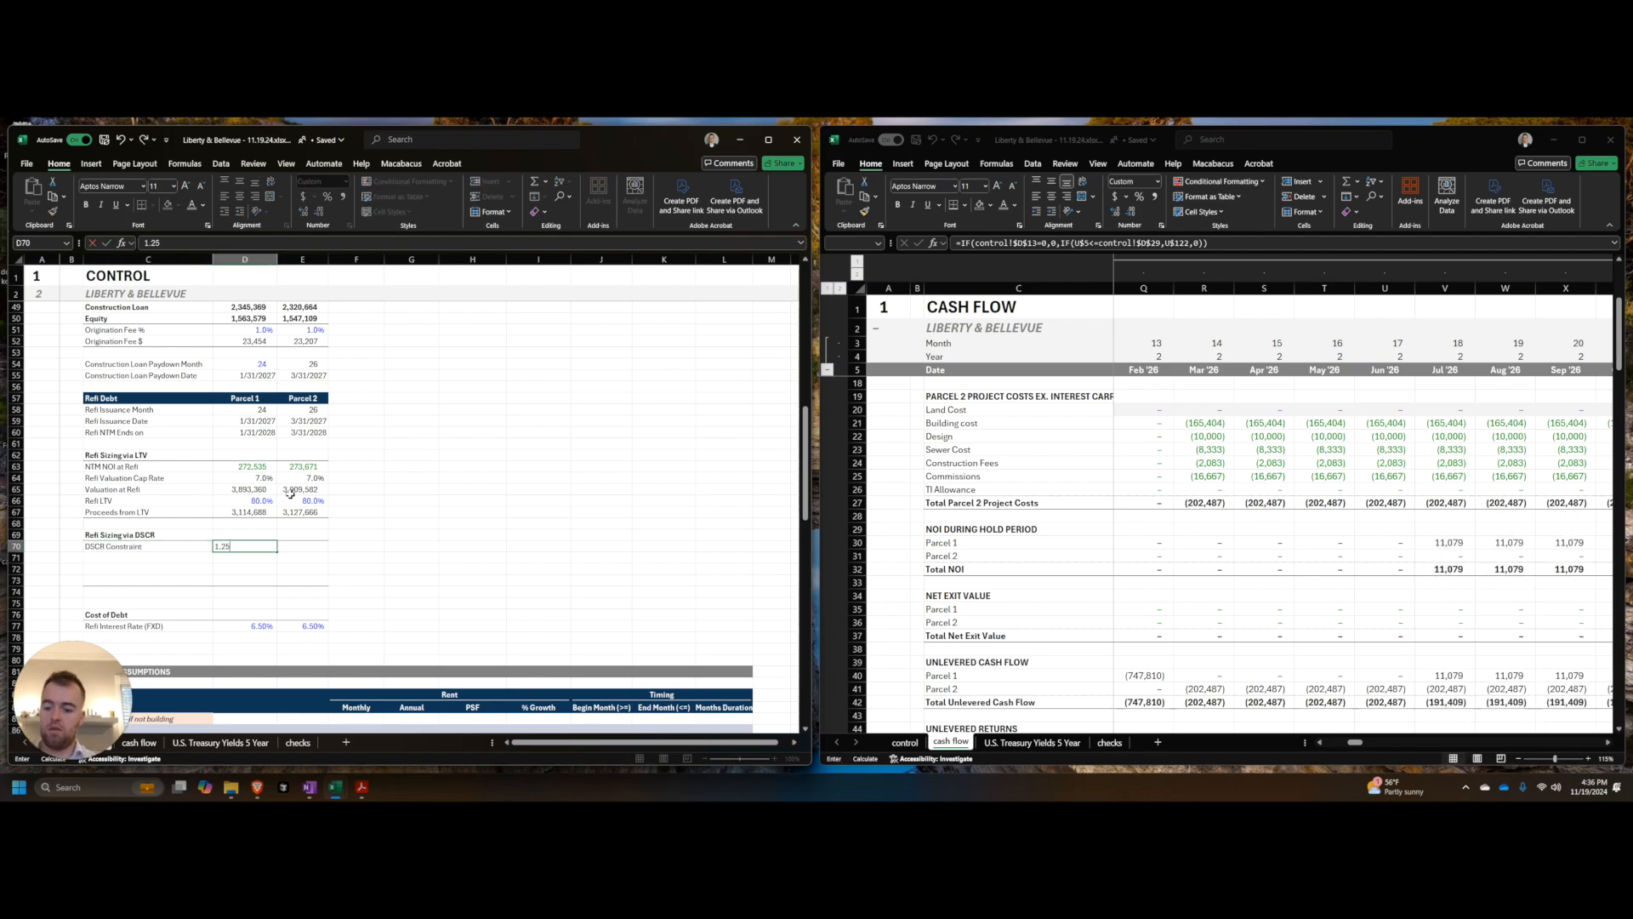
{"action": "key", "text": "Return"}
Step: Format the DSCR Constraint as a multiple with two decimals in blue input colour, and copy it to Parcel 2
{"action": "key", "text": "Up"}
{"action": "key", "text": "Right"}
{"action": "key", "text": "shift+Right"}
{"action": "key", "text": "ctrl+shift+8"}
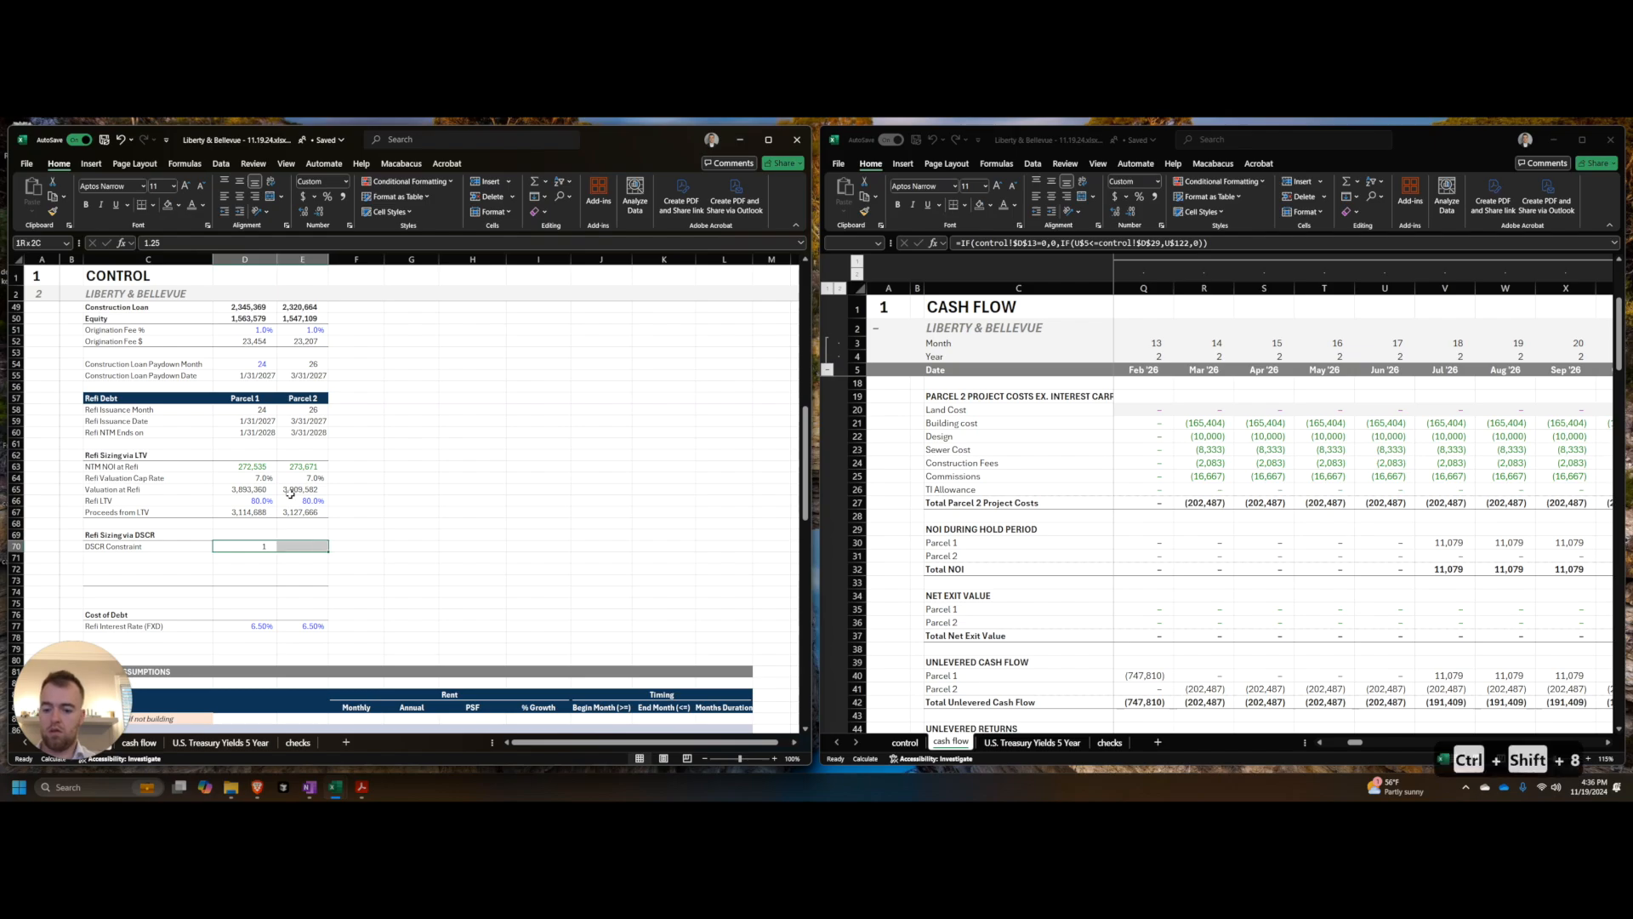
{"action": "key", "text": "ctrl+;"}
{"action": "key", "text": "alt+h"}
{"action": "key", "text": "0"}
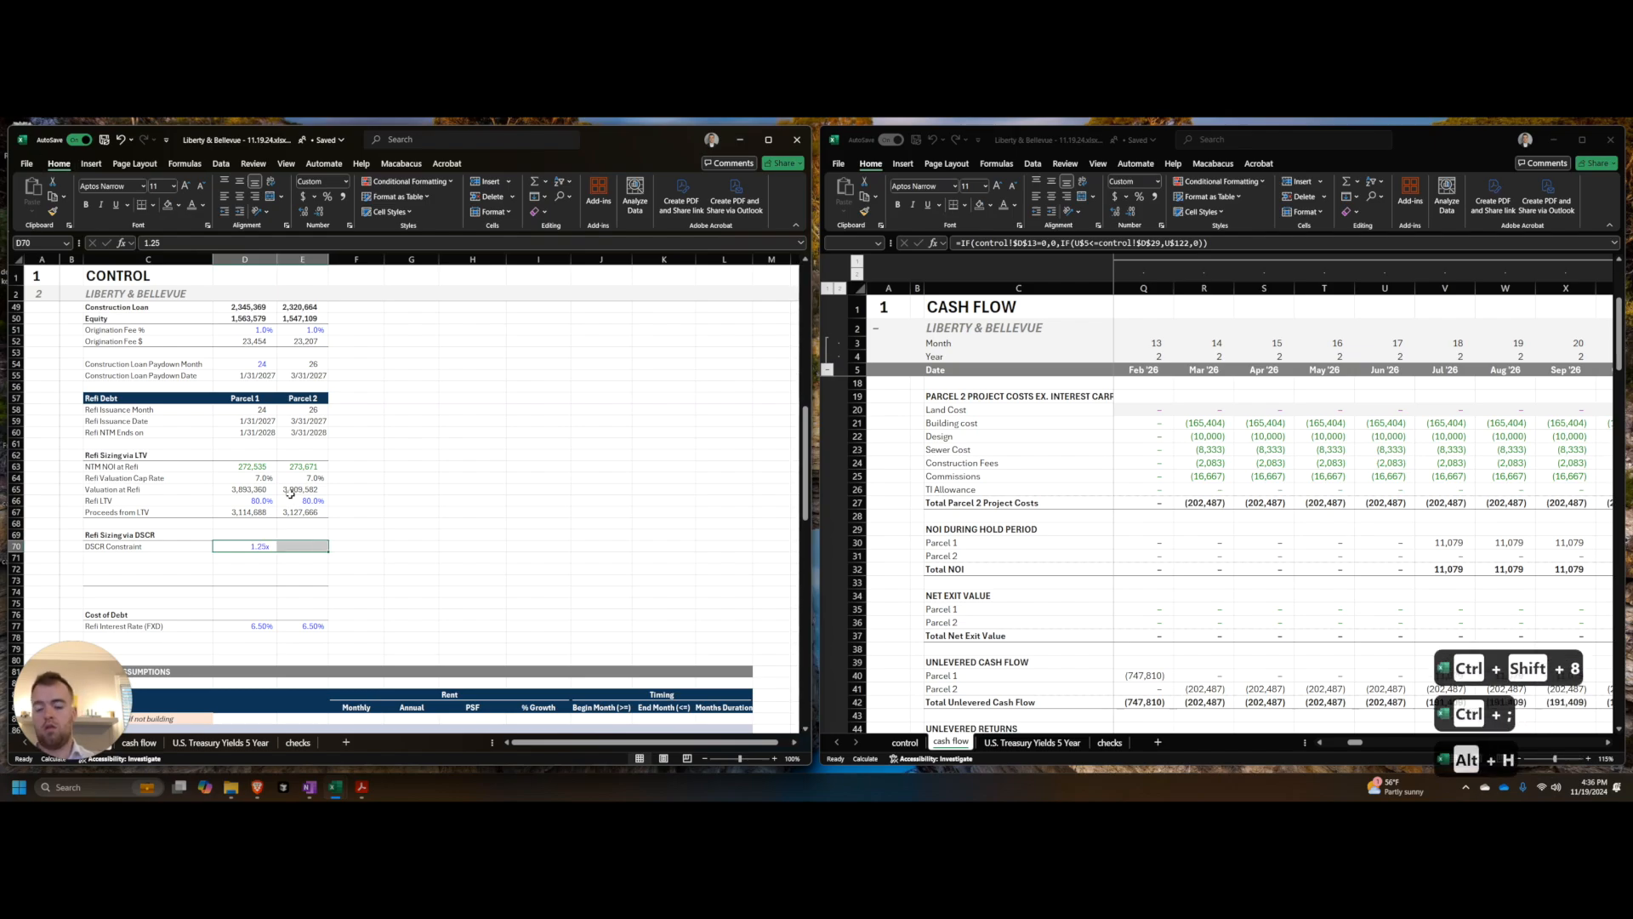
{"action": "key", "text": "ctrl+r"}
{"action": "key", "text": "Down"}
{"action": "key", "text": "Left"}
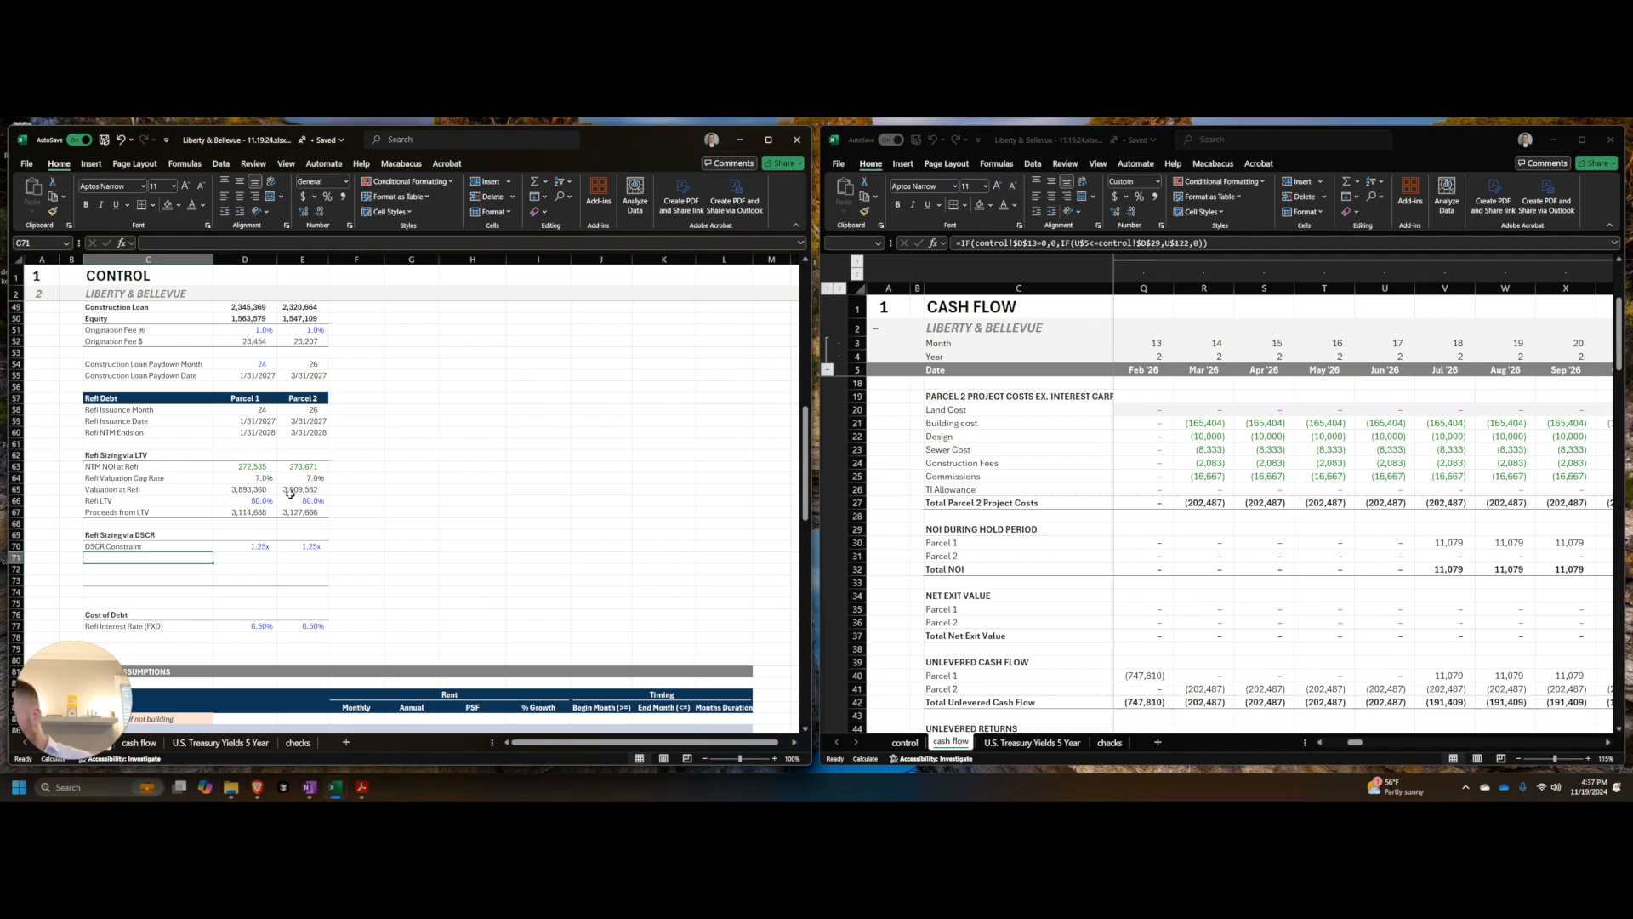
Step: Delete the whole Refi Sizing via DSCR section, leaving a single blank row above the Cost of Debt subheader
{"action": "key", "text": "Up"}
{"action": "key", "text": "Up"}
{"action": "key", "text": "shift+space"}
{"action": "key", "text": "shift+Down"}
{"action": "key", "text": "shift+Down"}
{"action": "key", "text": "shift+Down"}
{"action": "key", "text": "shift+Down"}
{"action": "key", "text": "shift+Down"}
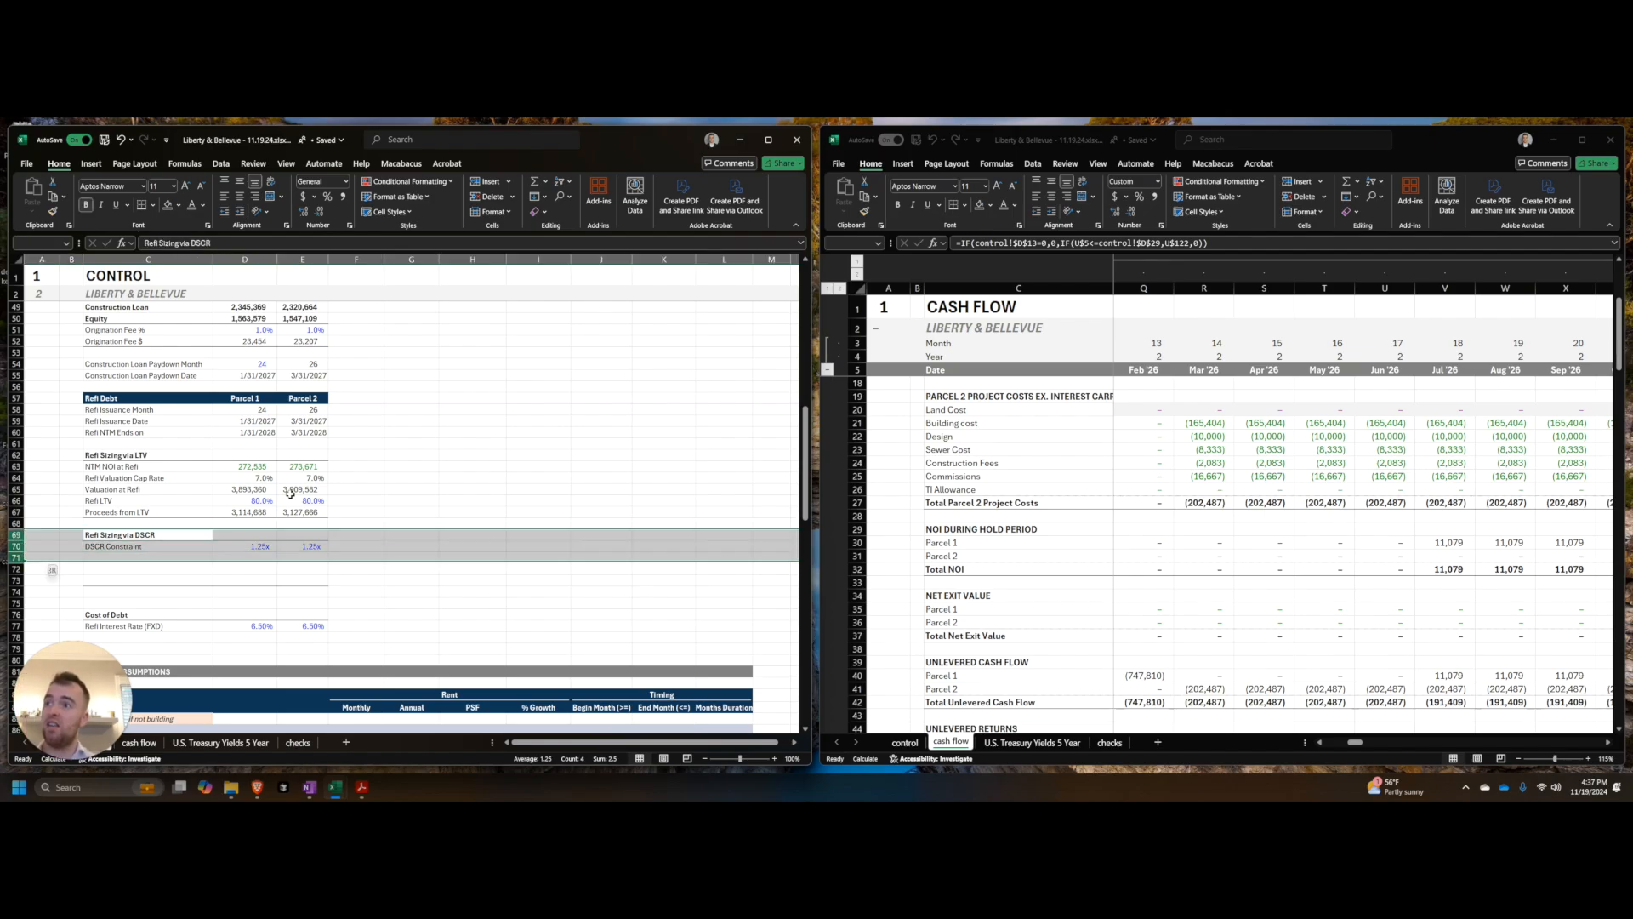
{"action": "key", "text": "ctrl+minus"}
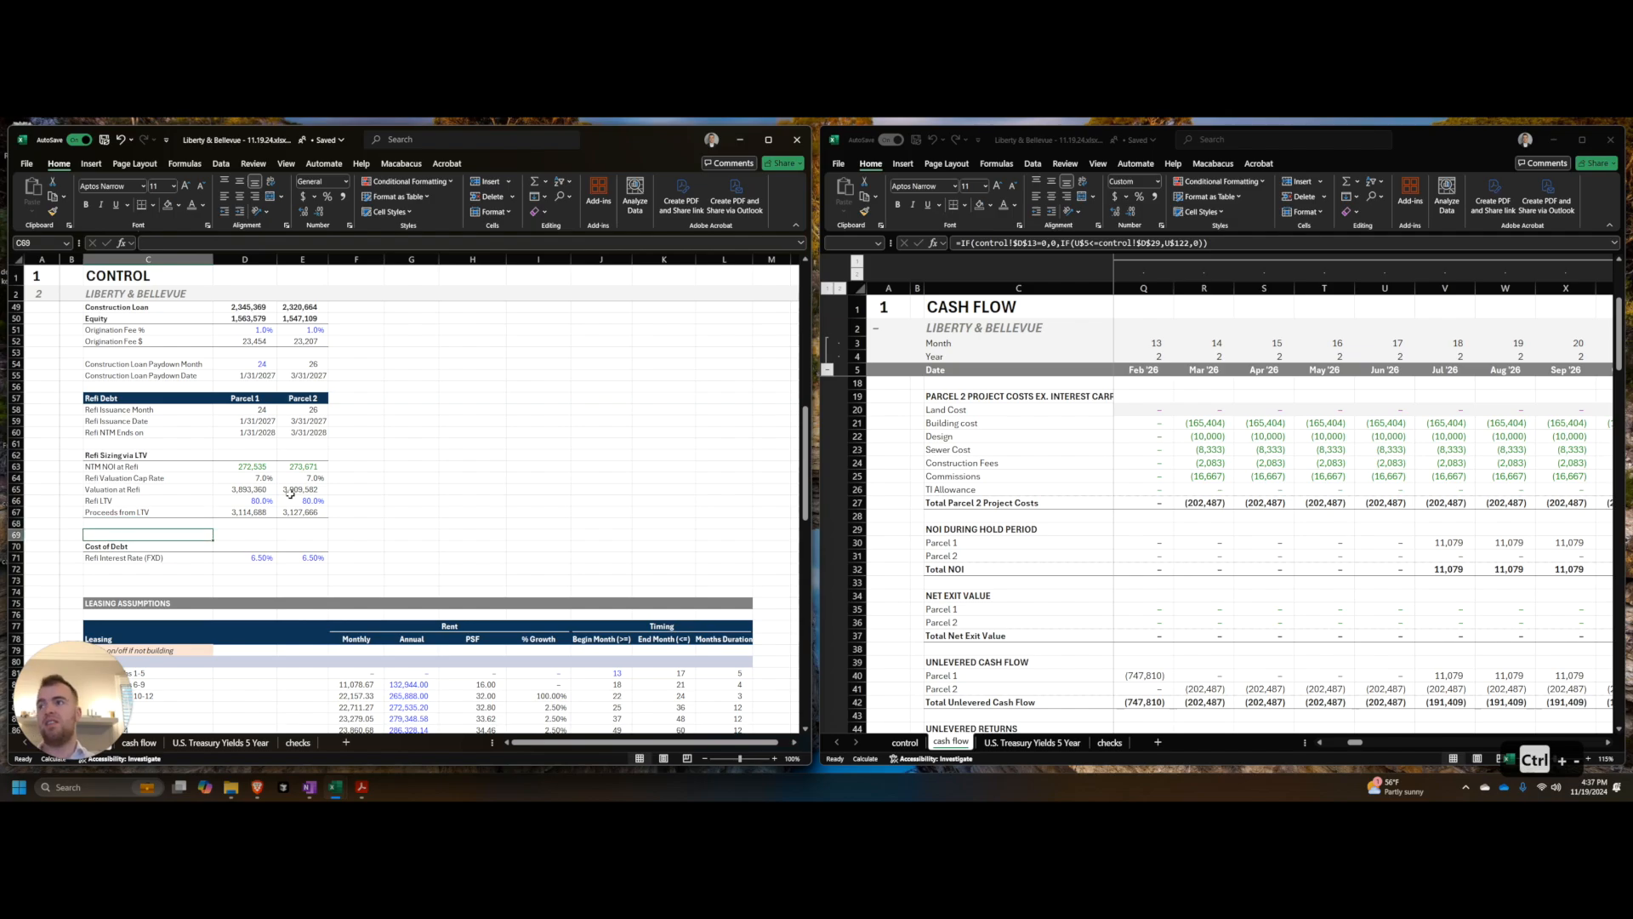
{"action": "key", "text": "shift+space"}
{"action": "key", "text": "ctrl+minus"}
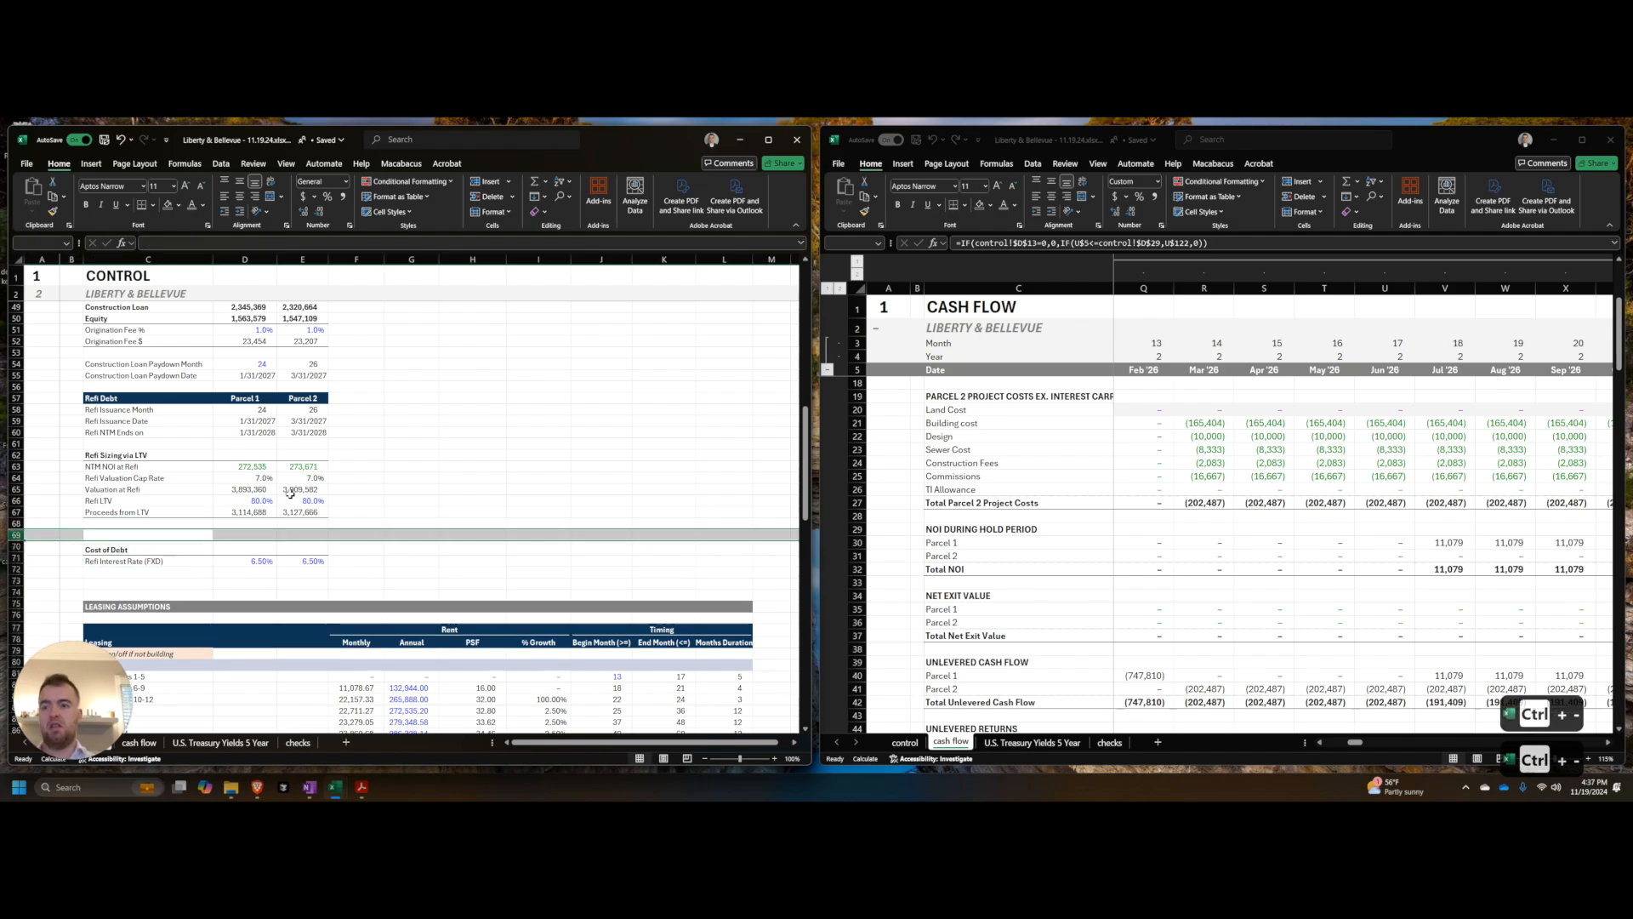
Step: Add the labels "Origination Fee %" and "Origination Fee $" below Refi Interest Rate (FXD), with a bottom border across C72:E72
{"action": "key", "text": "Down"}
{"action": "key", "text": "Down"}
{"action": "type", "text": "Originatio"}
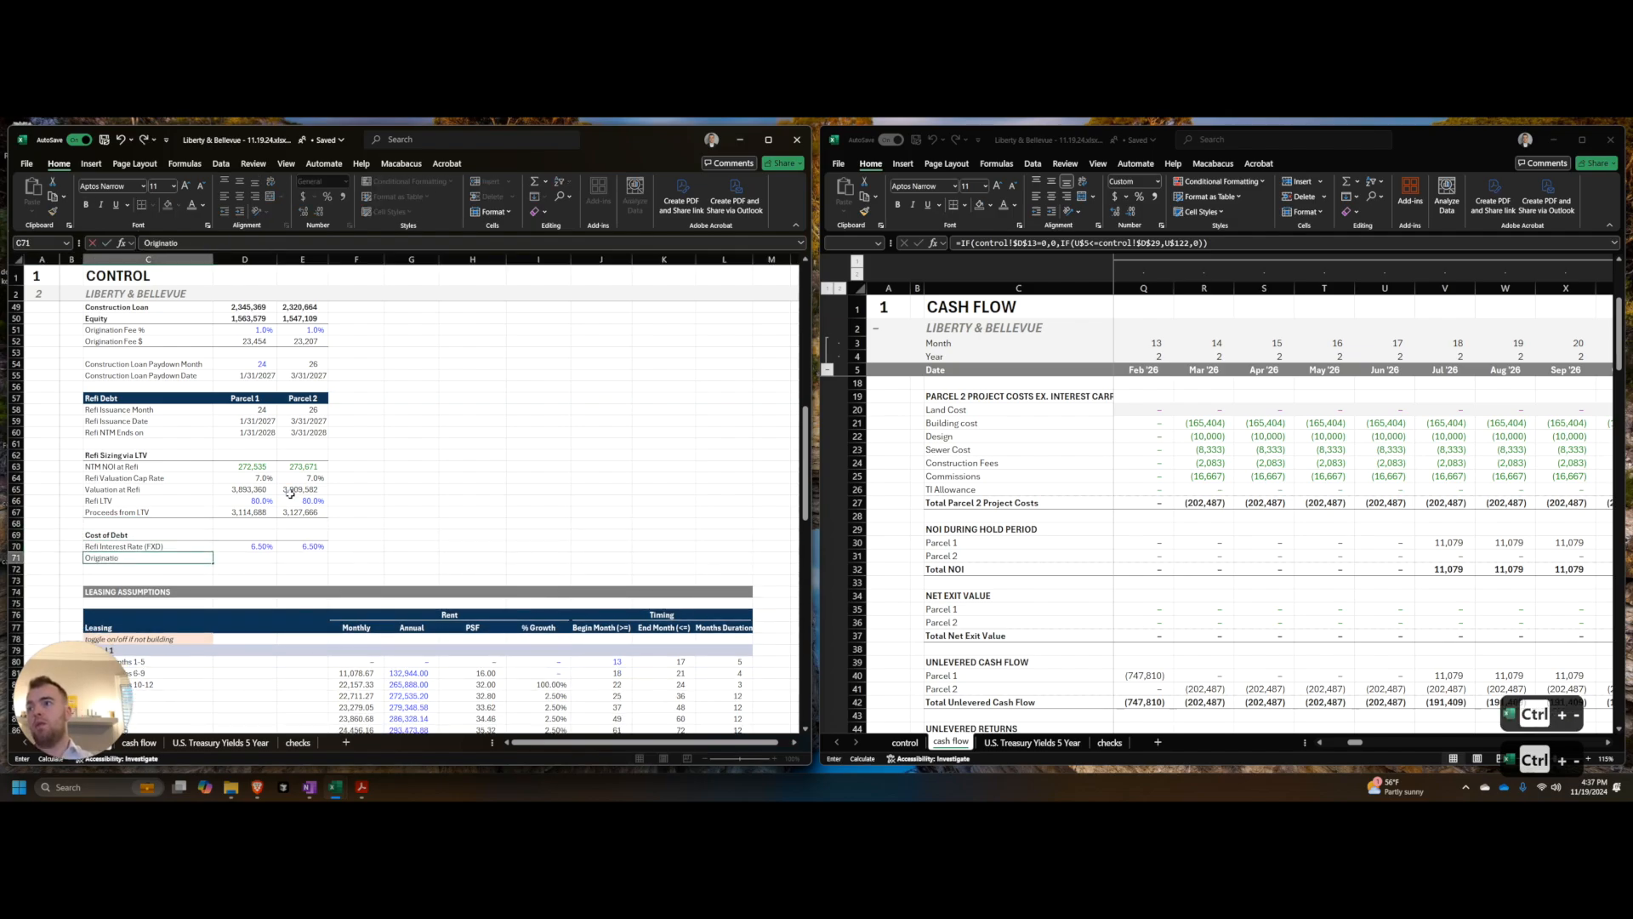
{"action": "type", "text": "n Fee %"}
{"action": "key", "text": "Return"}
{"action": "type", "text": "Origination Fee $"}
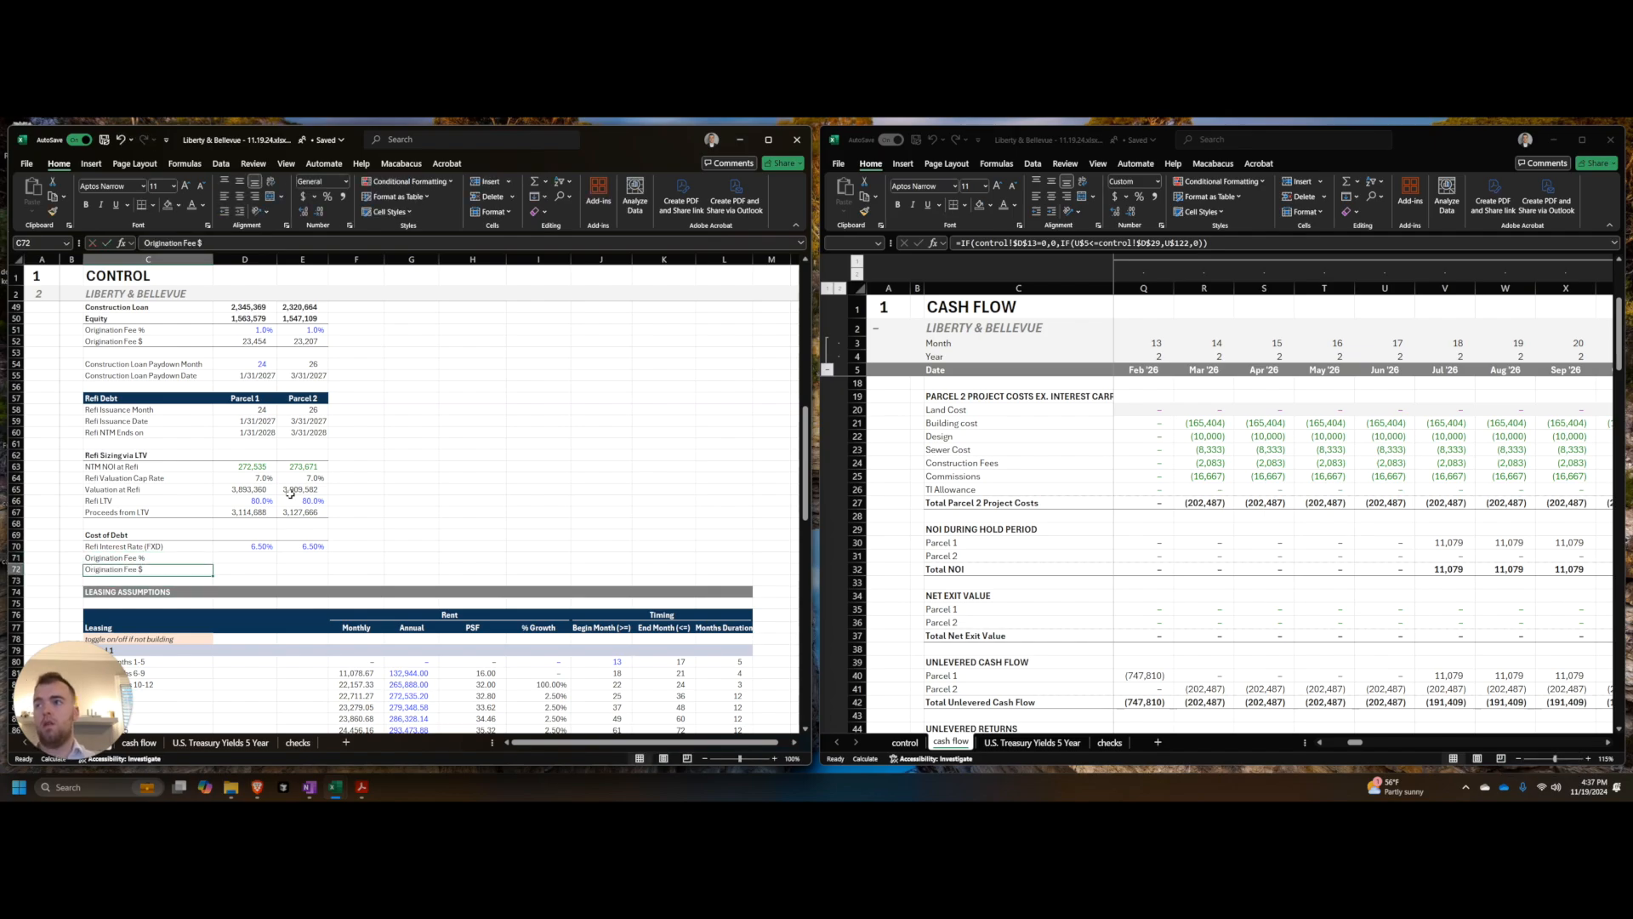
{"action": "key", "text": "shift+Right"}
{"action": "key", "text": "shift+Right"}
{"action": "key", "text": "ctrl+b"}
{"action": "key", "text": "alt+h"}
{"action": "key", "text": "ctrl+b"}
Step: Enter an Origination Fee % of 1% for Parcel 1 in the Cost of Debt section
{"action": "key", "text": "Up"}
{"action": "key", "text": "Right"}
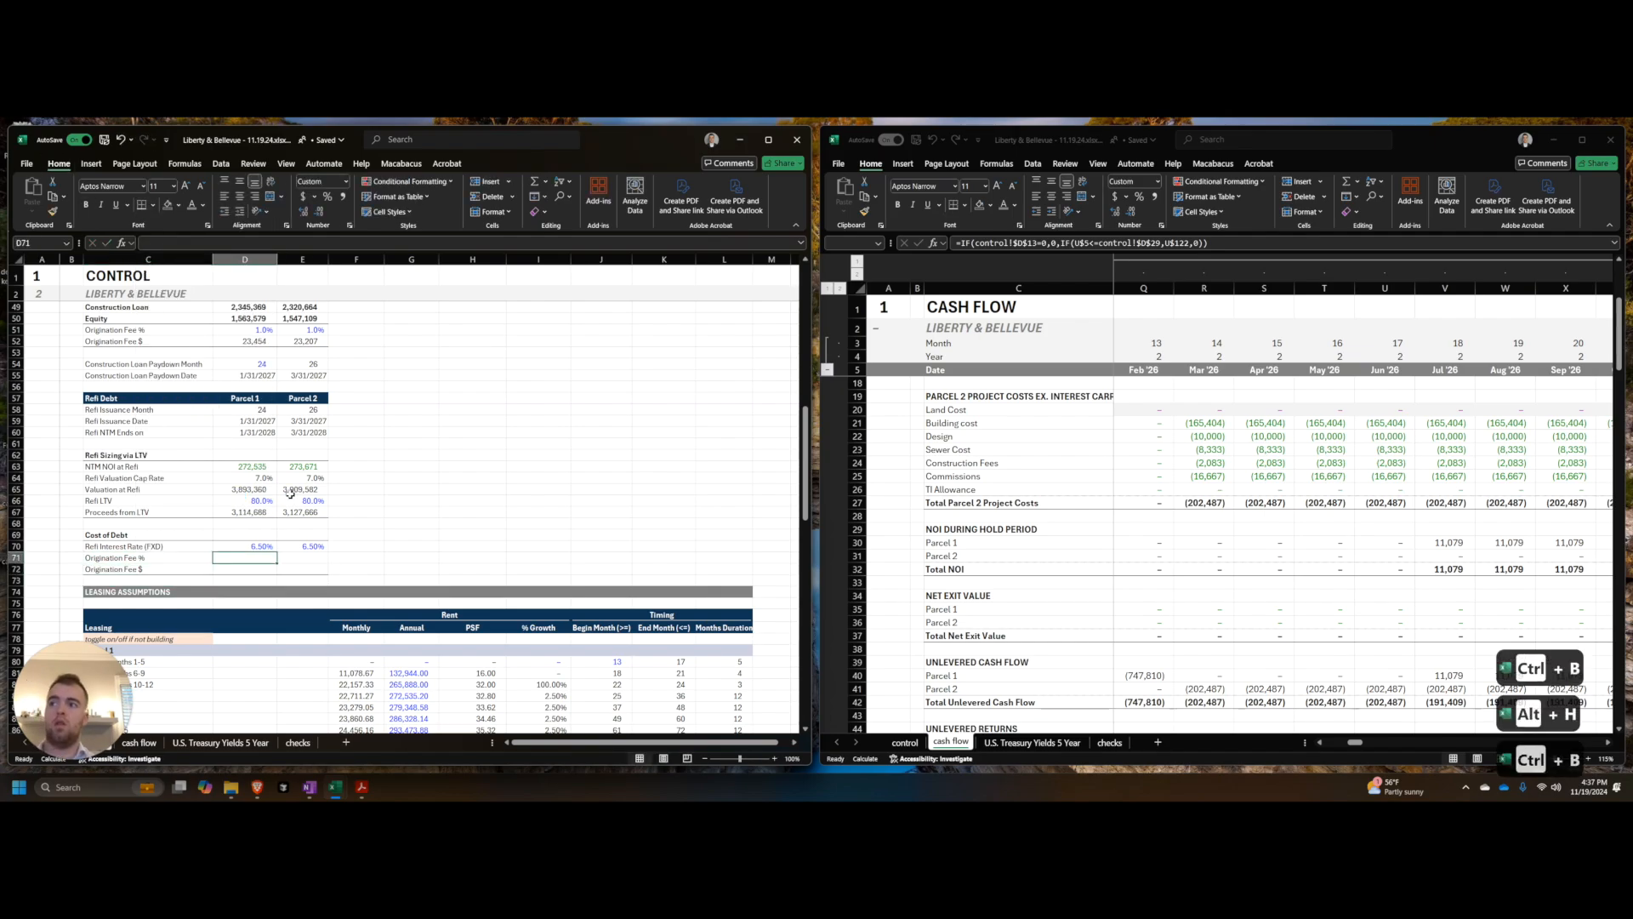
{"action": "type", "text": "0"}
{"action": "key", "text": "Up"}
{"action": "key", "text": "ctrl+Up"}
{"action": "key", "text": "ctrl+Up"}
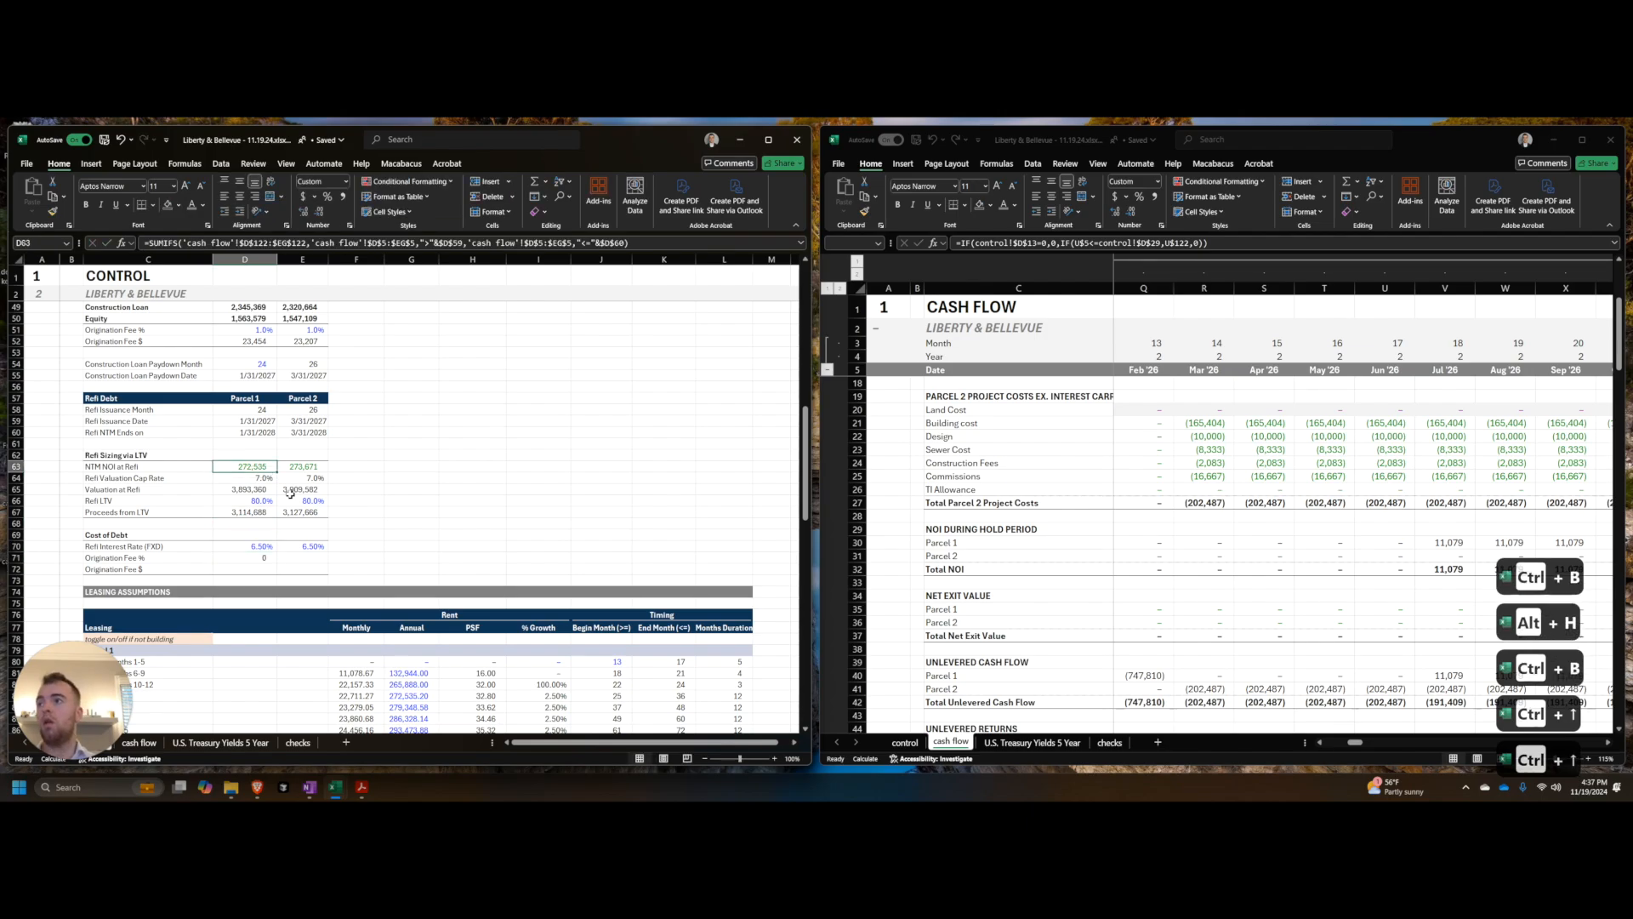
{"action": "key", "text": "Up"}
{"action": "key", "text": "Left"}
{"action": "key", "text": "Down"}
{"action": "key", "text": "ctrl+Down"}
{"action": "key", "text": "Down"}
{"action": "key", "text": "Right"}
{"action": "key", "text": "Down"}
{"action": "key", "text": "Down"}
{"action": "key", "text": "Down"}
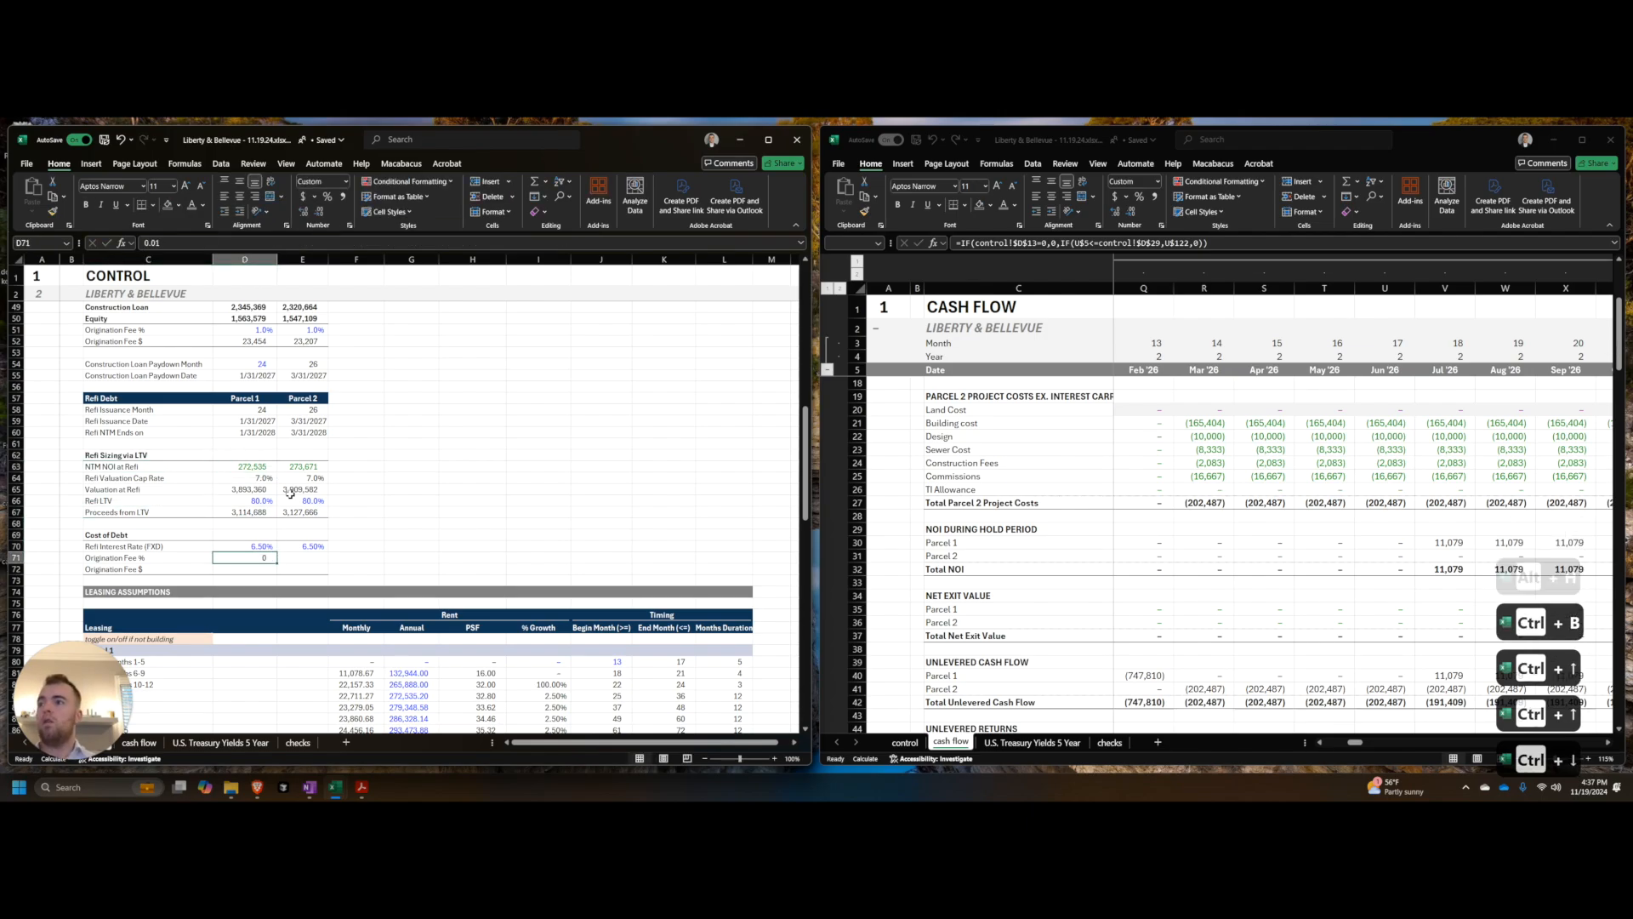
Step: Format the refi Origination Fee % as a one-decimal percentage in blue and copy it to Parcel 2
{"action": "key", "text": "shift+Right"}
{"action": "key", "text": "ctrl+shift+5"}
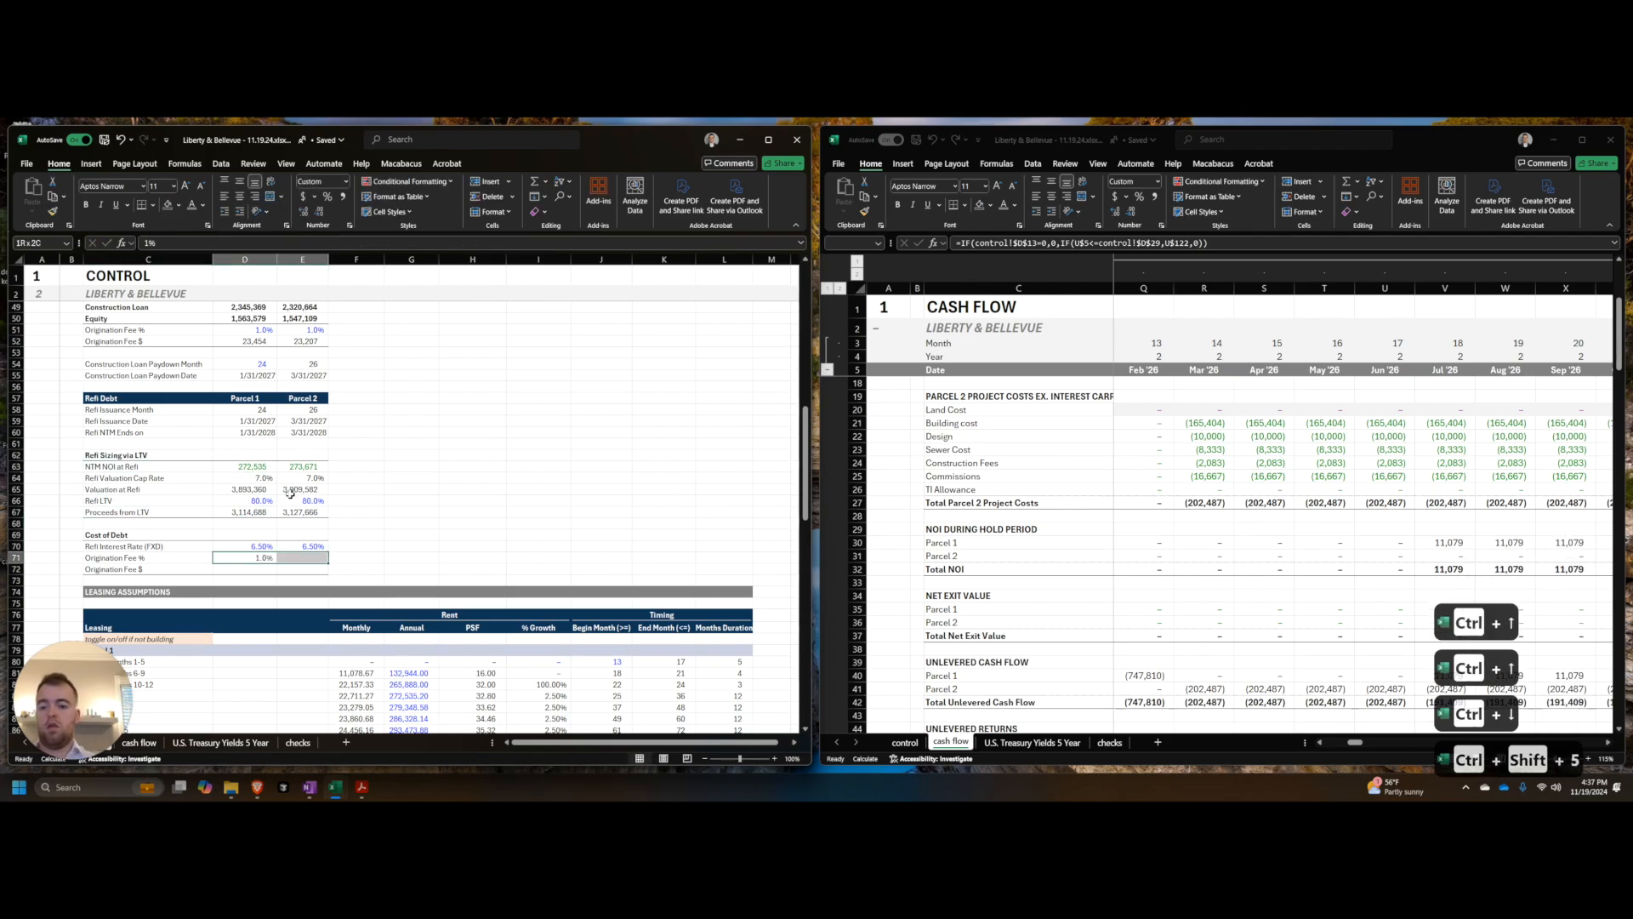
{"action": "key", "text": "ctrl+r"}
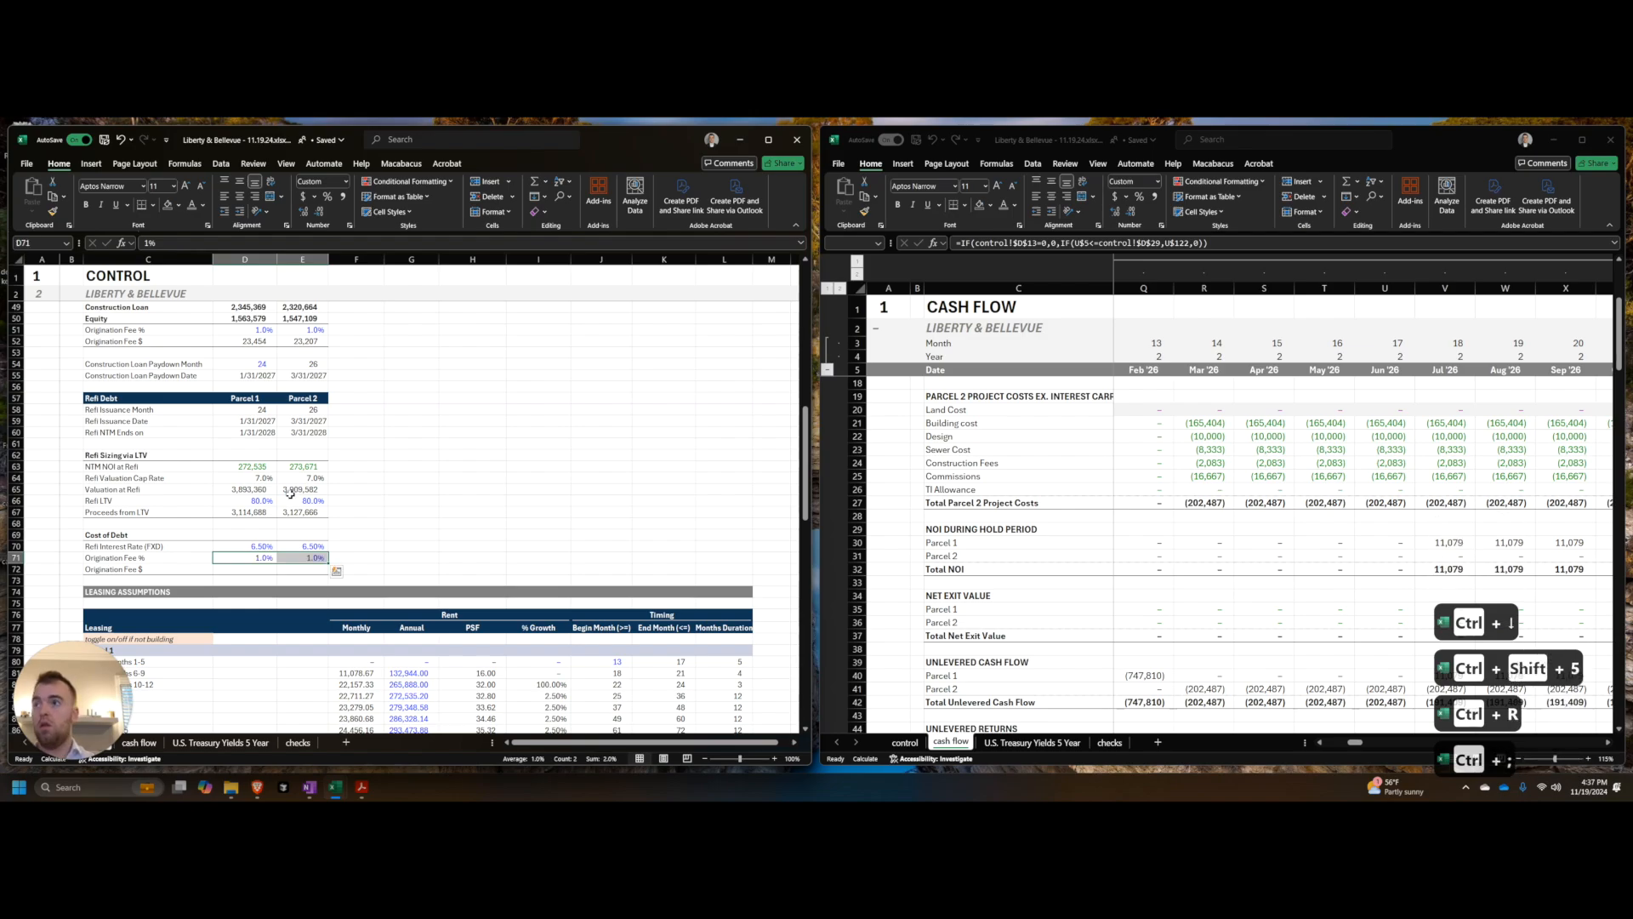
Step: Calculate the refi Origination Fee $ for both parcels as Origination Fee % times Proceeds from LTV, formatted as whole numbers
{"action": "key", "text": "Down"}
{"action": "type", "text": "="}
{"action": "key", "text": "Up"}
{"action": "type", "text": "*"}
{"action": "key", "text": "ctrl+Up"}
{"action": "key", "text": "ctrl+Up"}
{"action": "key", "text": "ctrl+Up"}
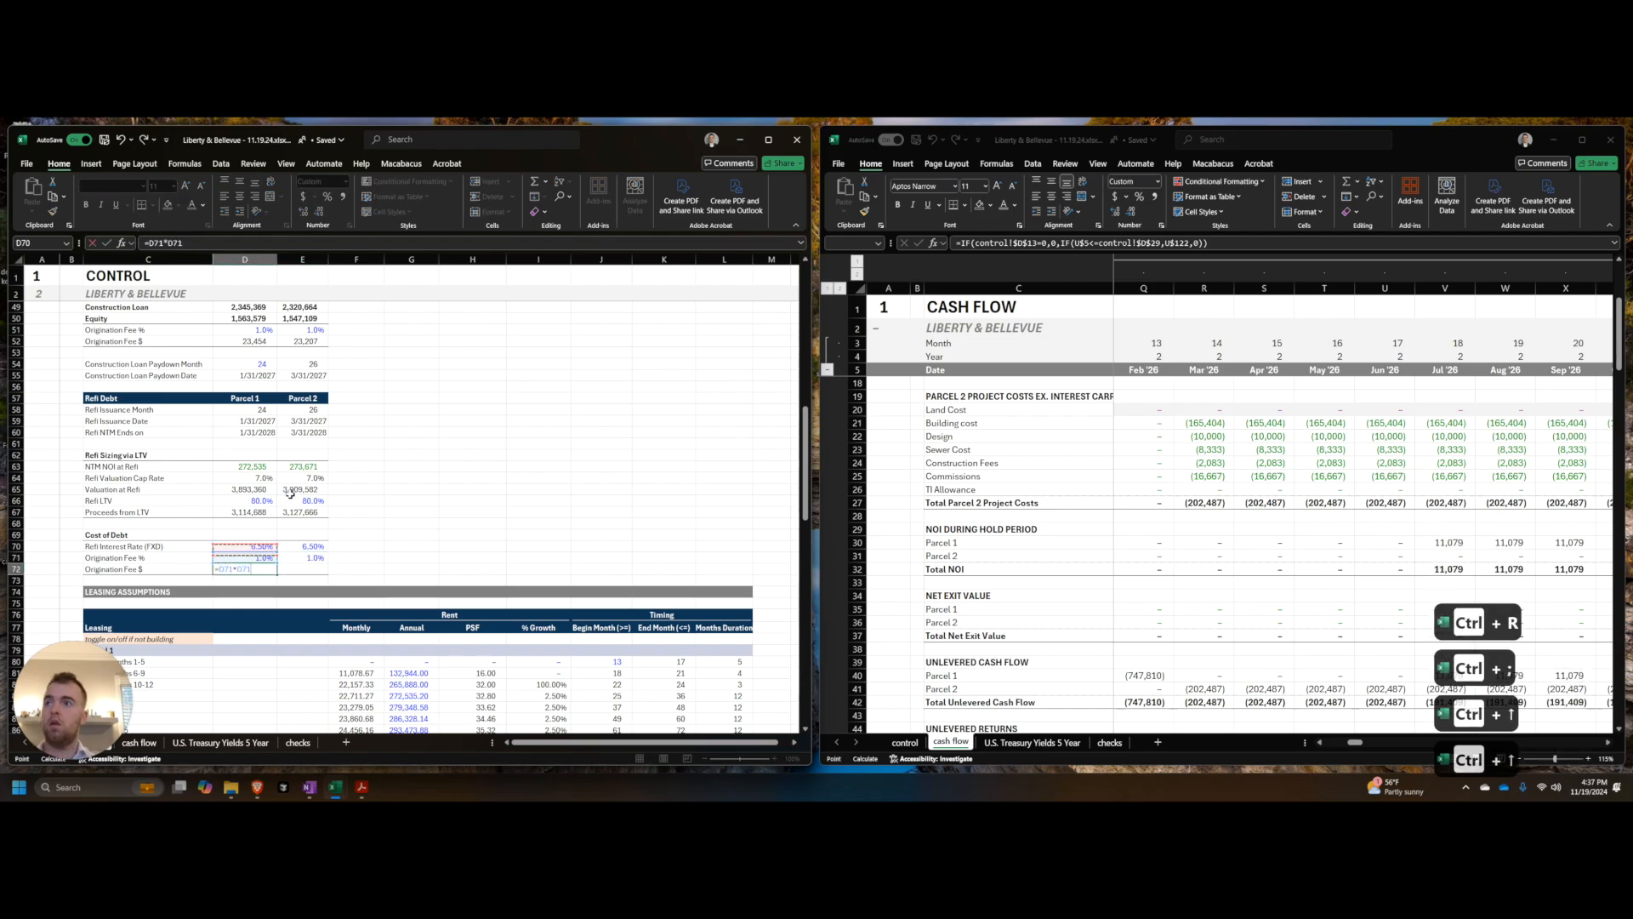
{"action": "key", "text": "Return"}
{"action": "key", "text": "shift+Right"}
{"action": "key", "text": "ctrl+r"}
{"action": "key", "text": "ctrl+shift+1"}
Step: Insert three rows above the refi Origination Fee % and label the first one "Interest Payment"
{"action": "key", "text": "Left"}
{"action": "key", "text": "Up"}
{"action": "key", "text": "shift+space"}
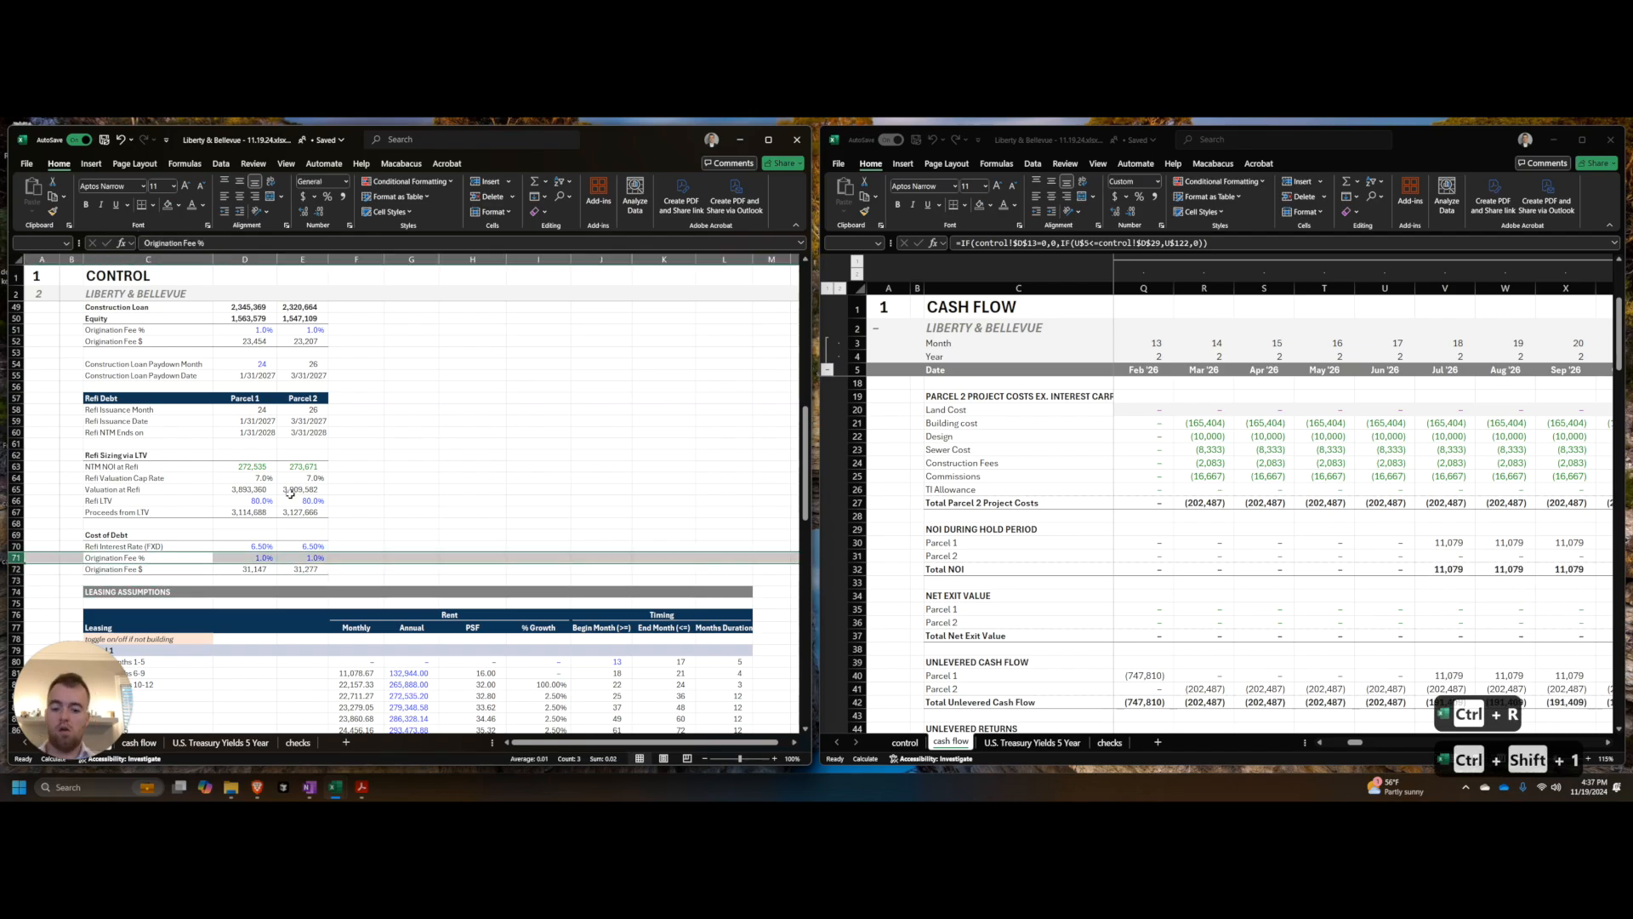
{"action": "key", "text": "ctrl+shift+equal"}
{"action": "key", "text": "ctrl+shift+equal"}
{"action": "type", "text": "I"}
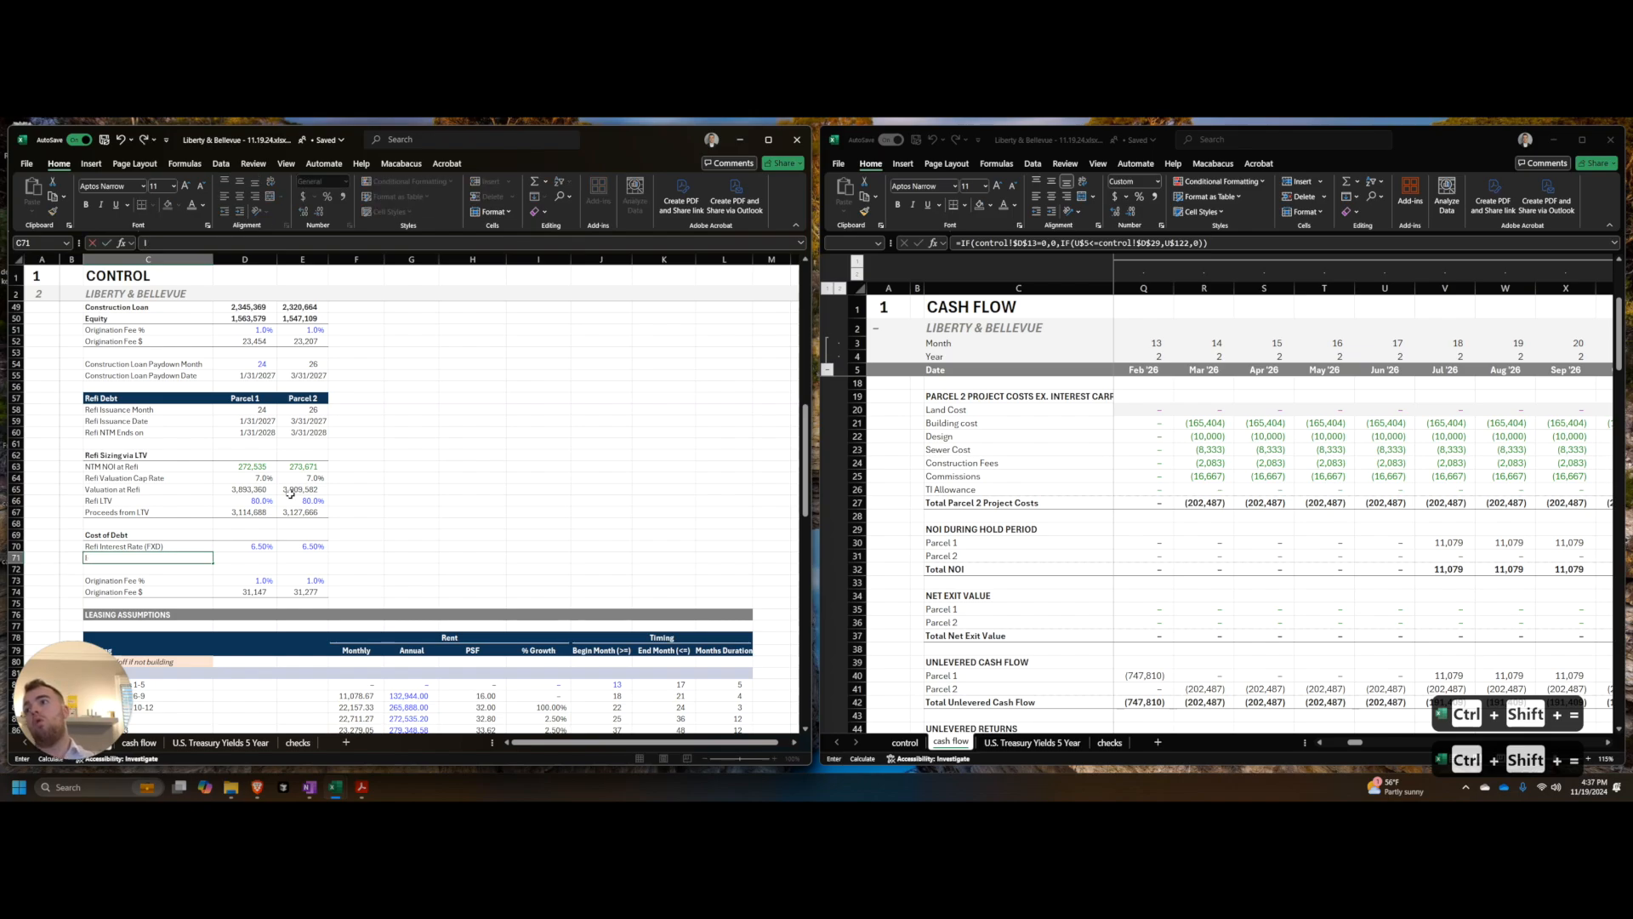
{"action": "type", "text": "nterest Payment"}
{"action": "key", "text": "Return"}
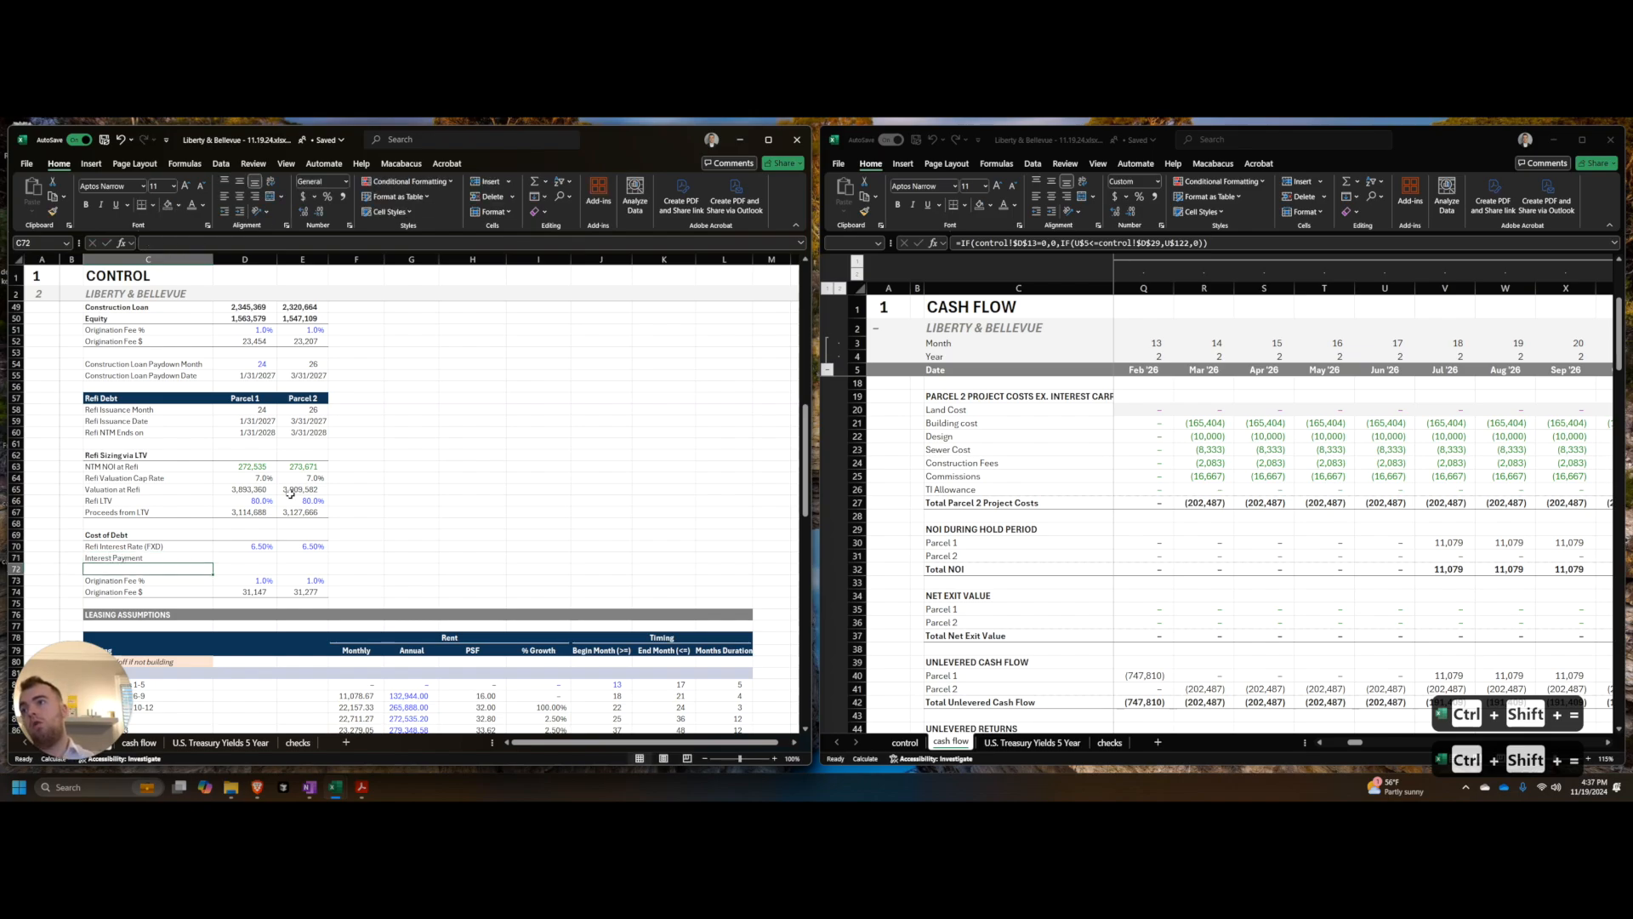
{"action": "key", "text": "shift+space"}
{"action": "key", "text": "ctrl+shift+equal"}
Step: Calculate Interest Payment for both parcels as Refi Interest Rate times Proceeds from LTV (=D70*D67), in whole-number format with automatic font colouring
{"action": "key", "text": "Up"}
{"action": "key", "text": "Right"}
{"action": "key", "text": "Left"}
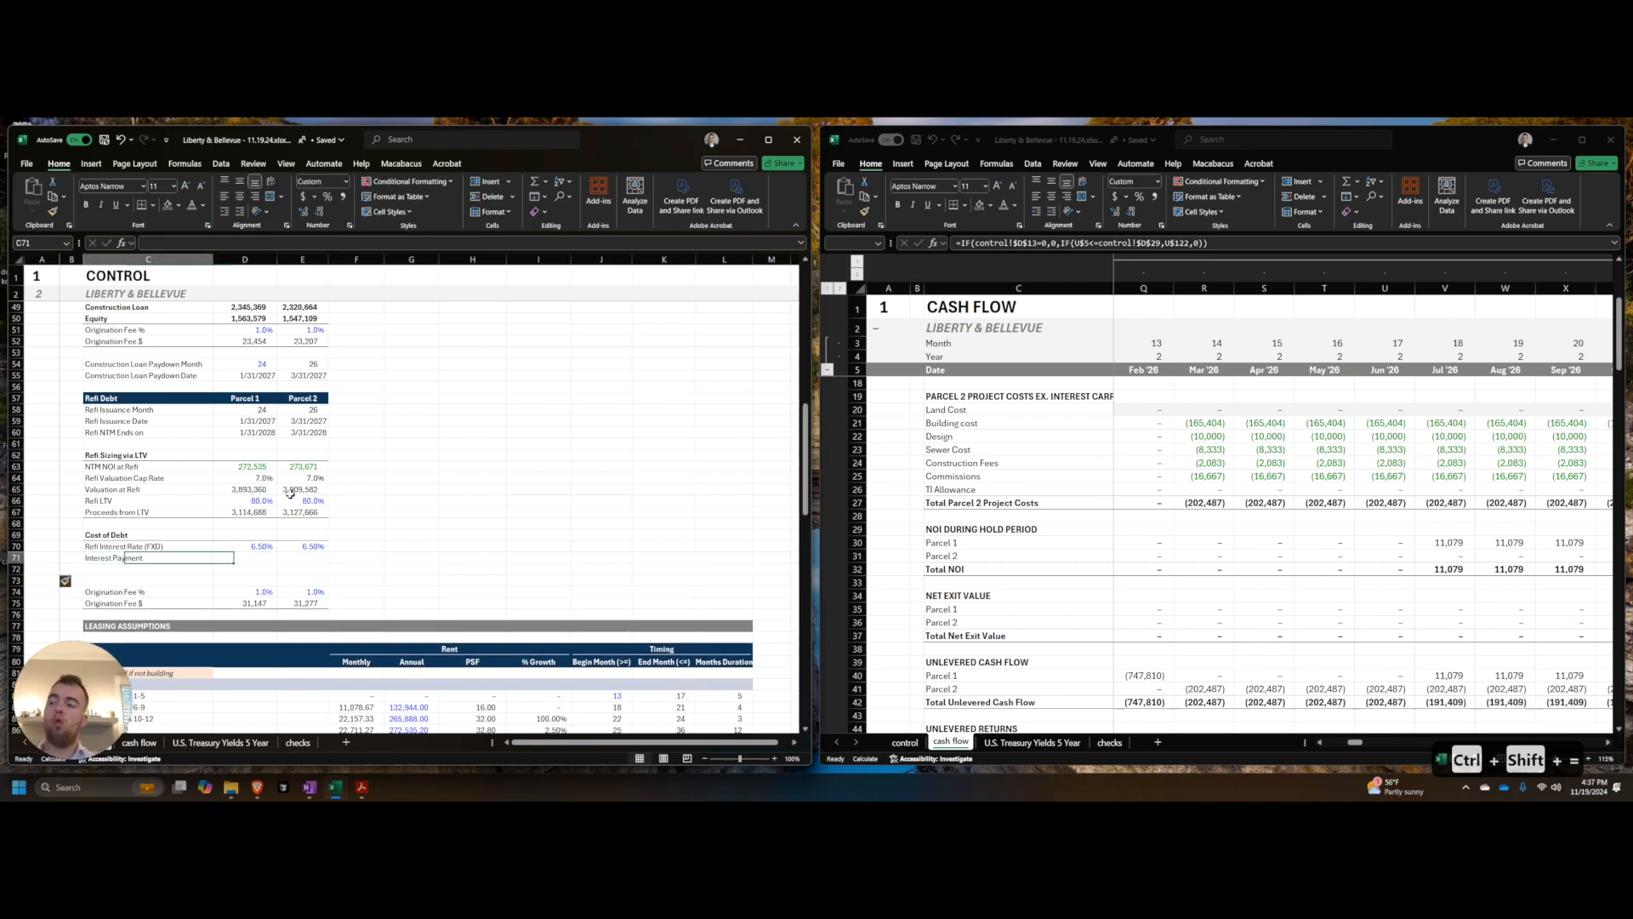
{"action": "key", "text": "Right"}
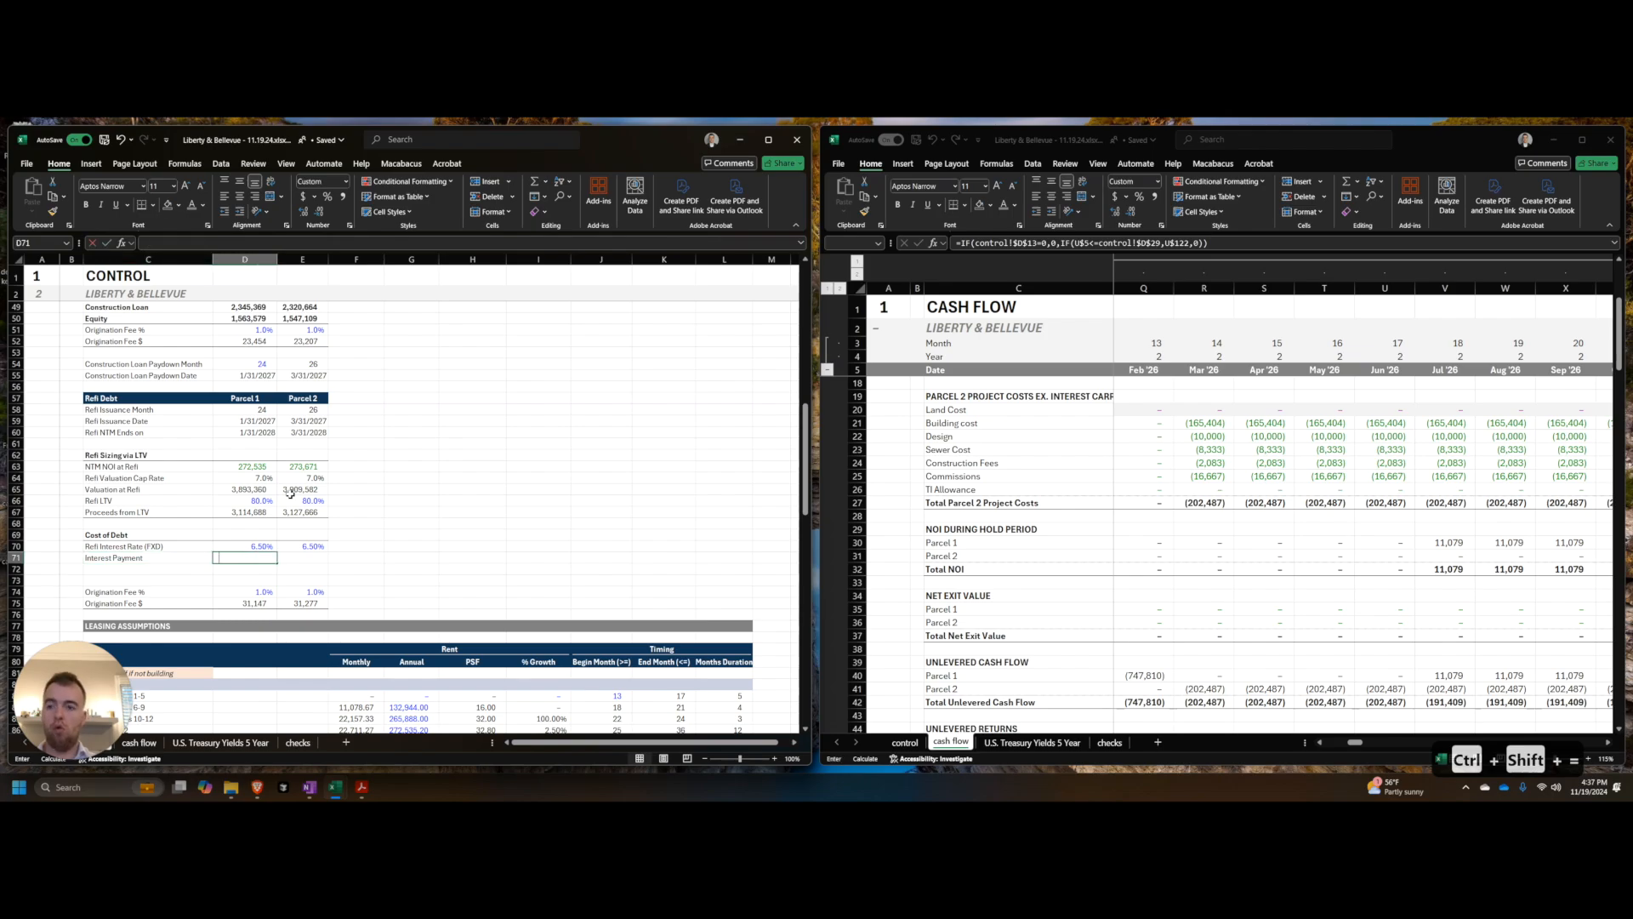
{"action": "type", "text": "="}
{"action": "key", "text": "Up"}
{"action": "type", "text": "*"}
{"action": "key", "text": "ctrl+Up"}
{"action": "key", "text": "ctrl+Up"}
{"action": "key", "text": "Tab"}
{"action": "key", "text": "Left"}
{"action": "key", "text": "ctrl+shift+1"}
{"action": "key", "text": "Right"}
{"action": "key", "text": "ctrl+r"}
{"action": "key", "text": "Left"}
{"action": "key", "text": "shift+Right"}
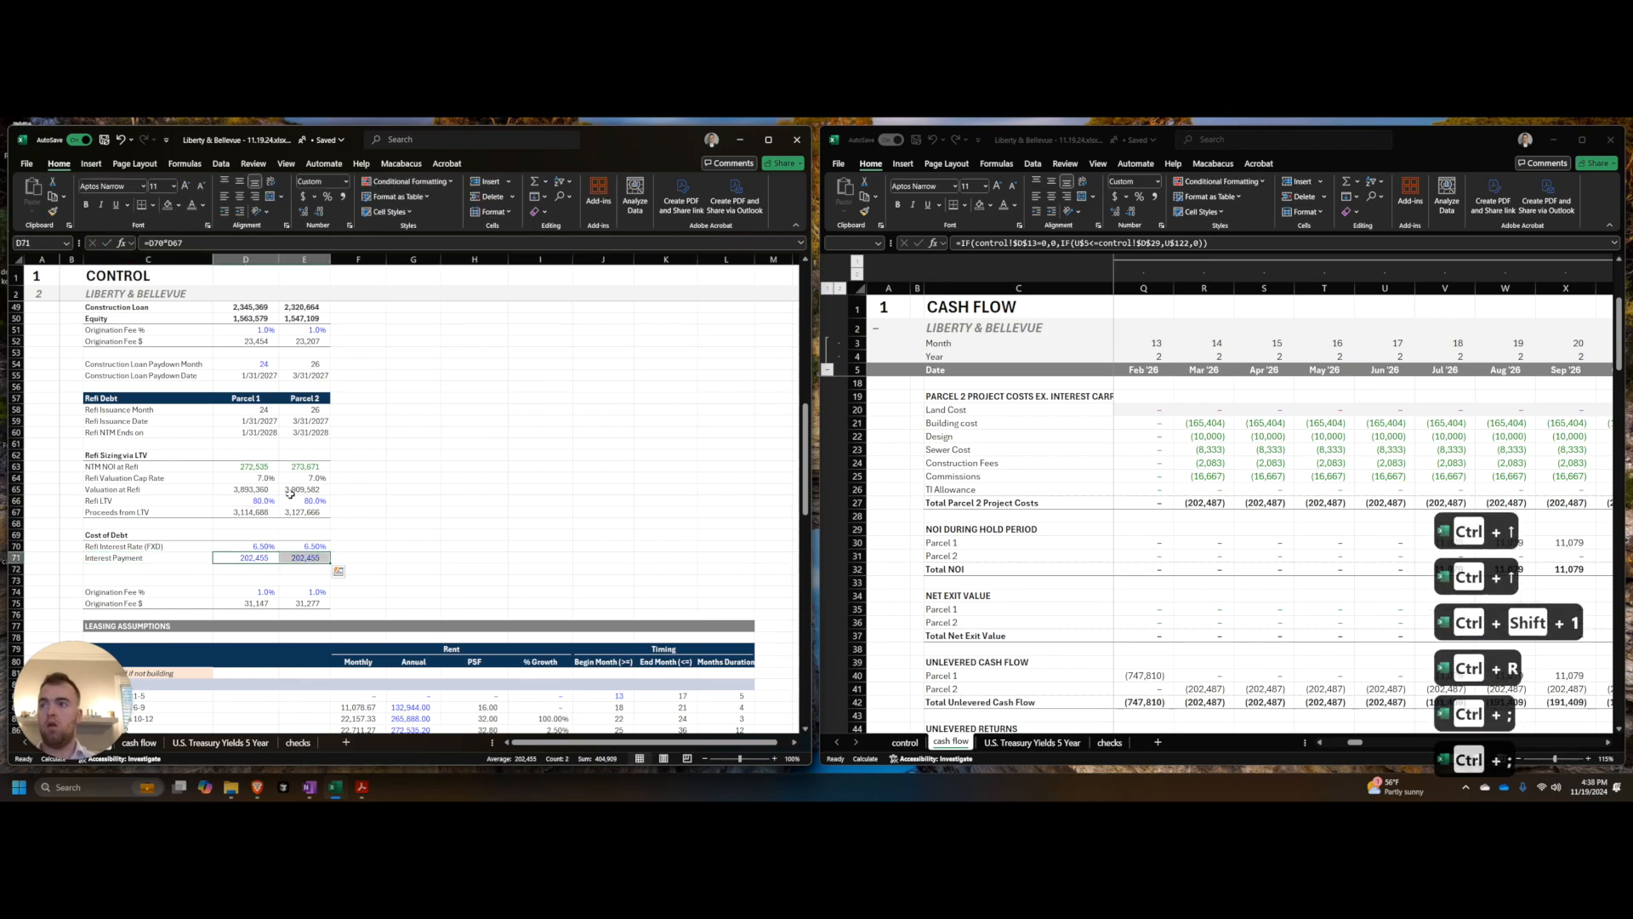
{"action": "key", "text": "Down"}
{"action": "key", "text": "Left"}
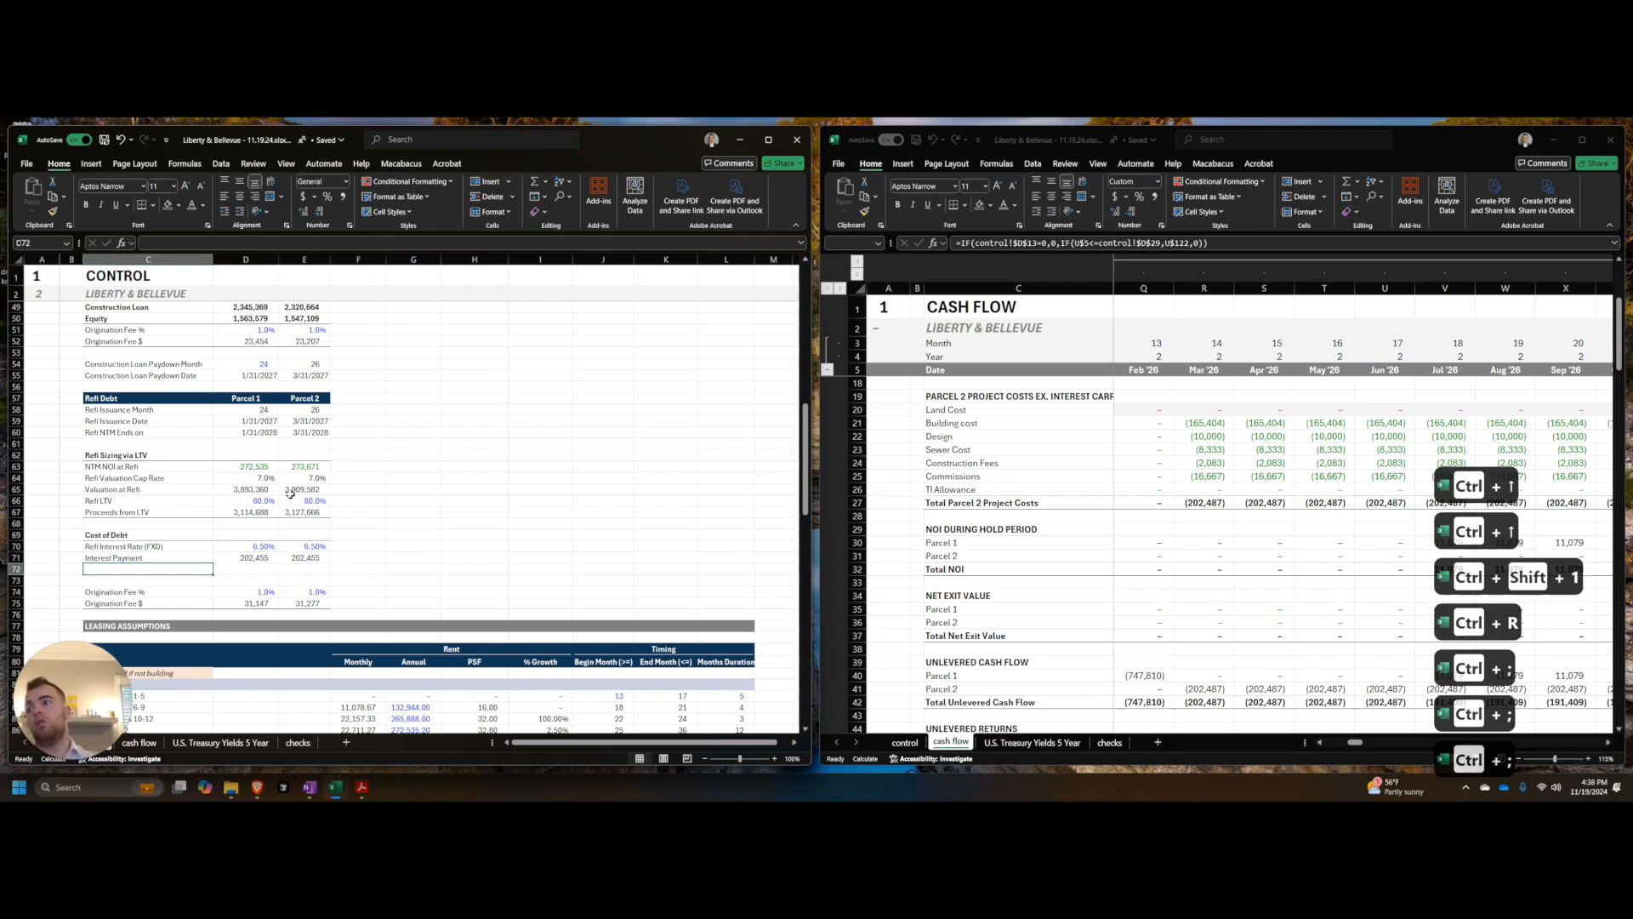
{"action": "type", "text": "DS"}
{"action": "key", "text": "BackSpace"}
{"action": "key", "text": "BackSpace"}
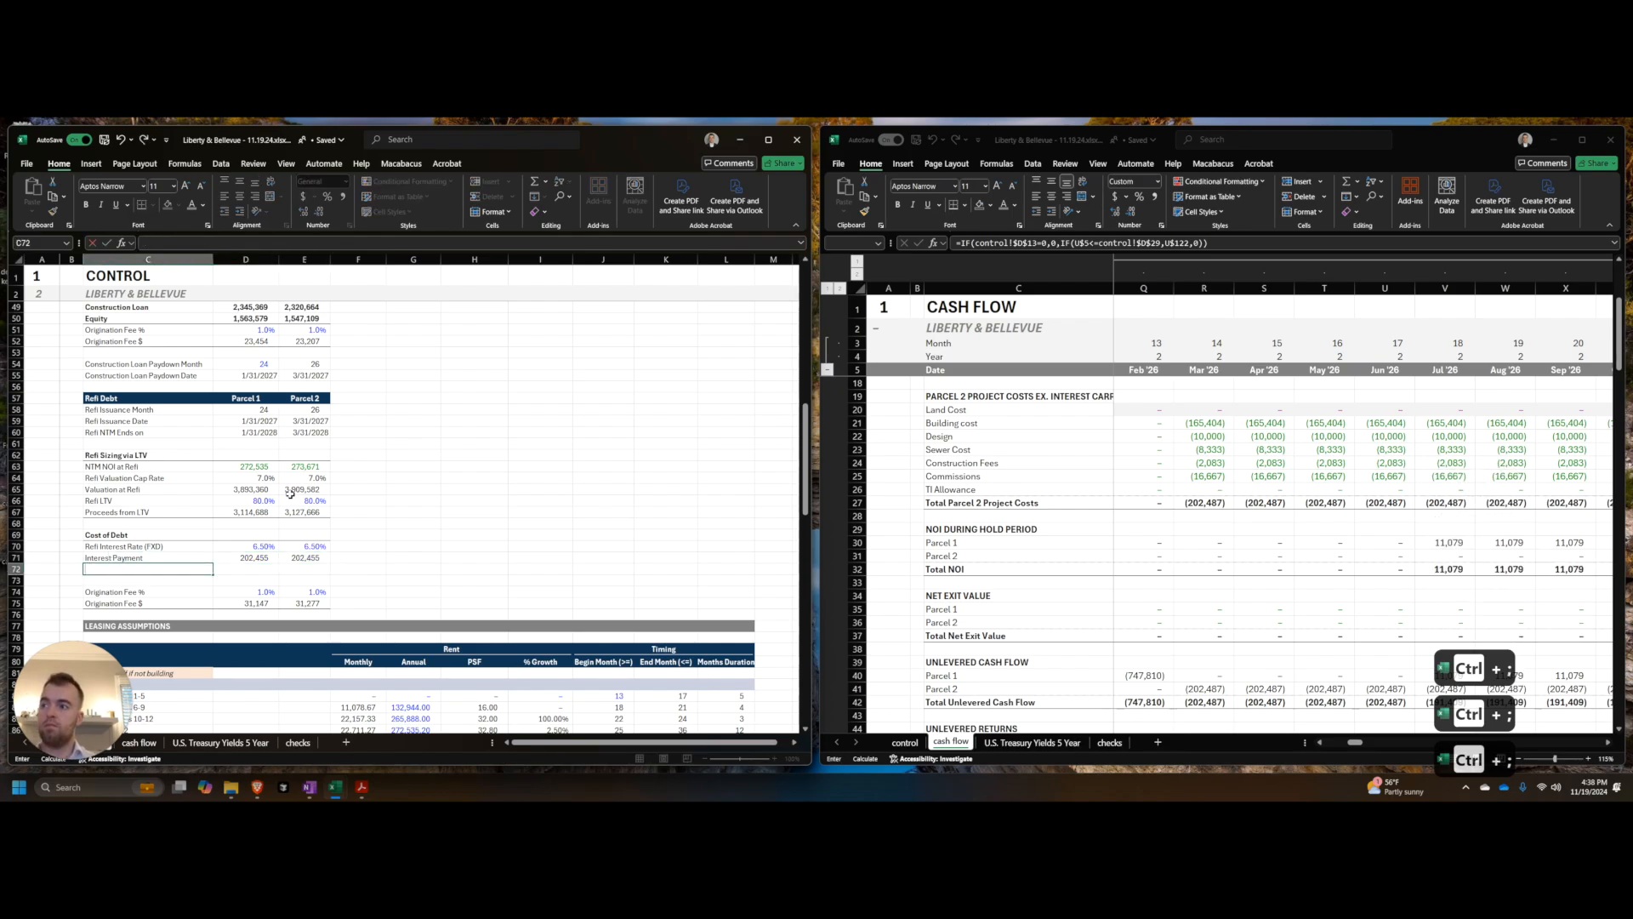
{"action": "type", "text": "Total Payment"}
{"action": "key", "text": "Tab"}
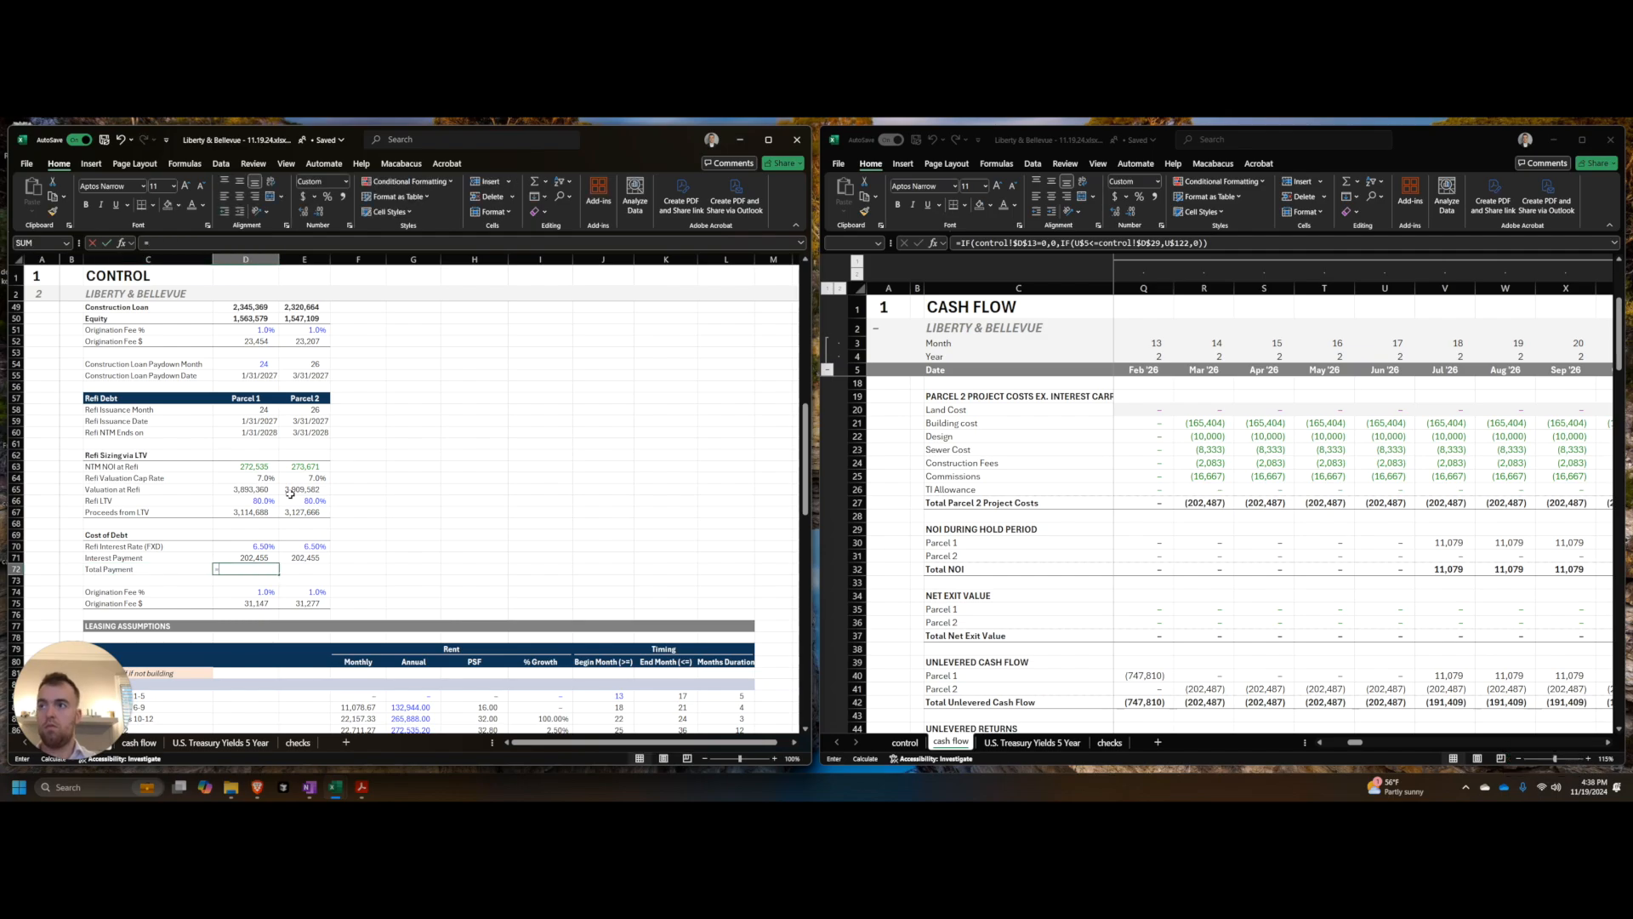
{"action": "type", "text": "=pmt("}
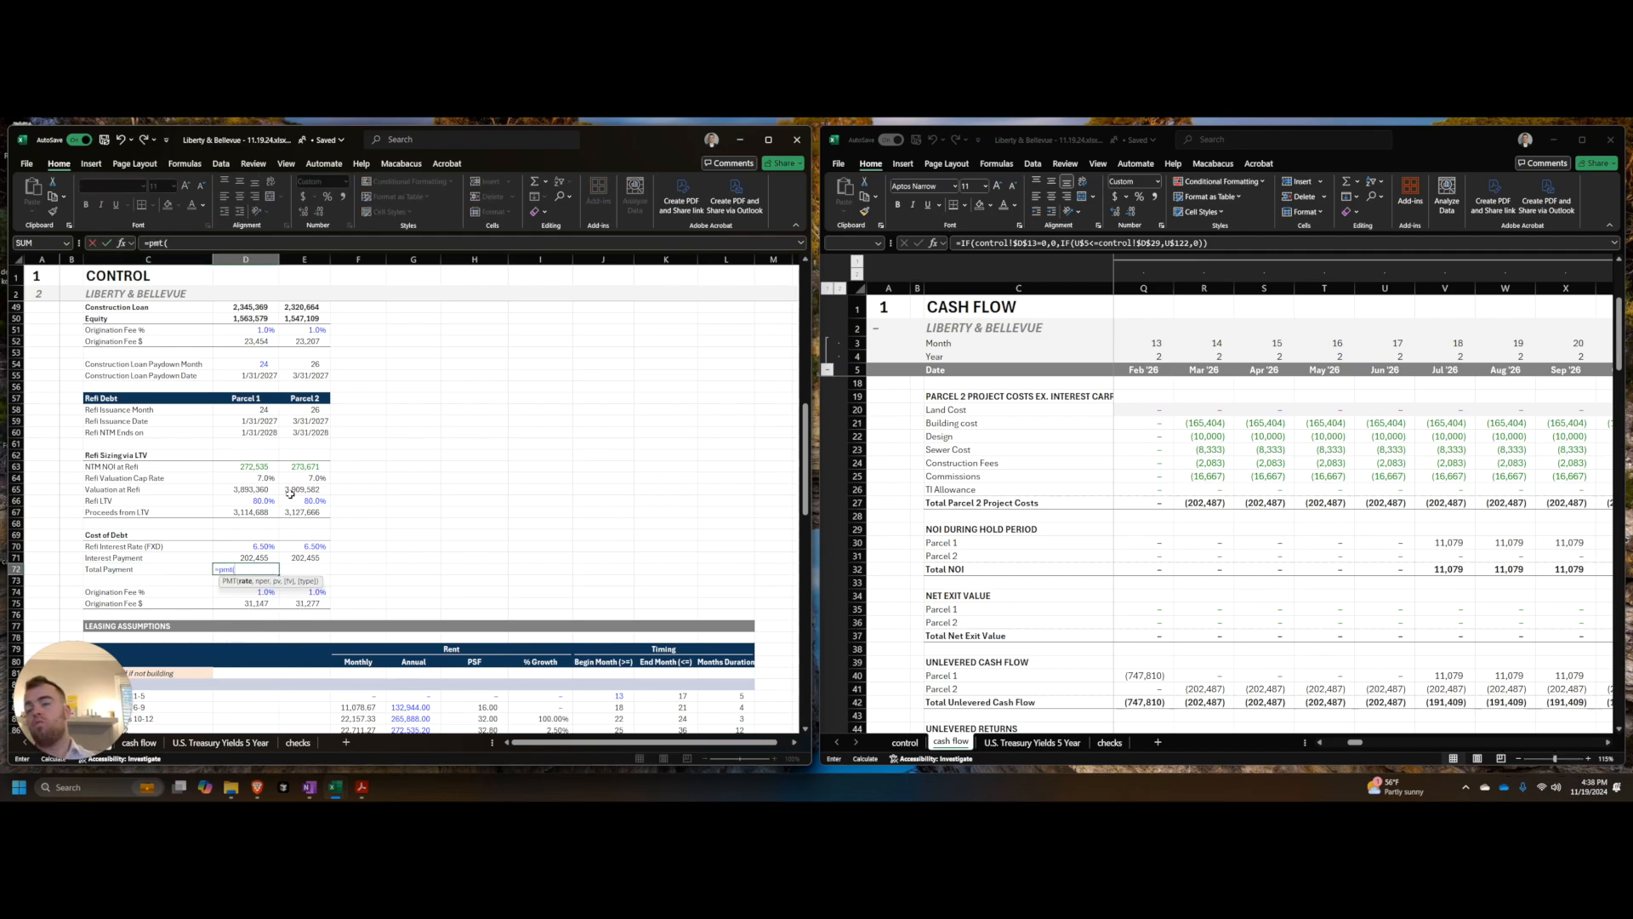
{"action": "key", "text": "ctrl+Up"}
{"action": "key", "text": "ctrl+Up"}
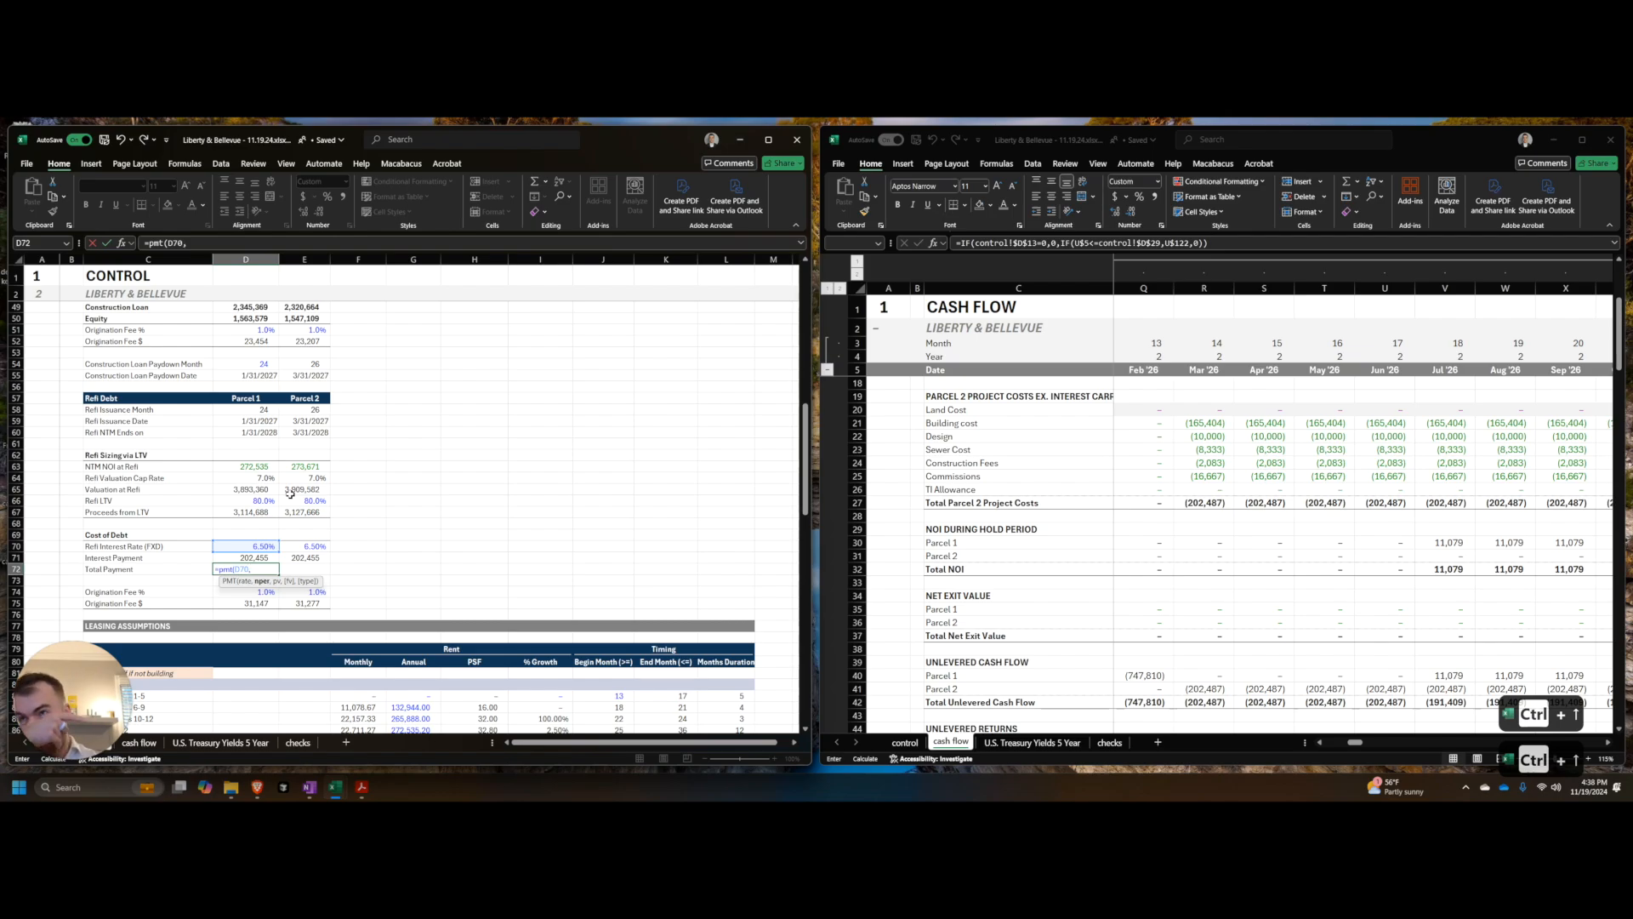
{"action": "type", "text": ",25"}
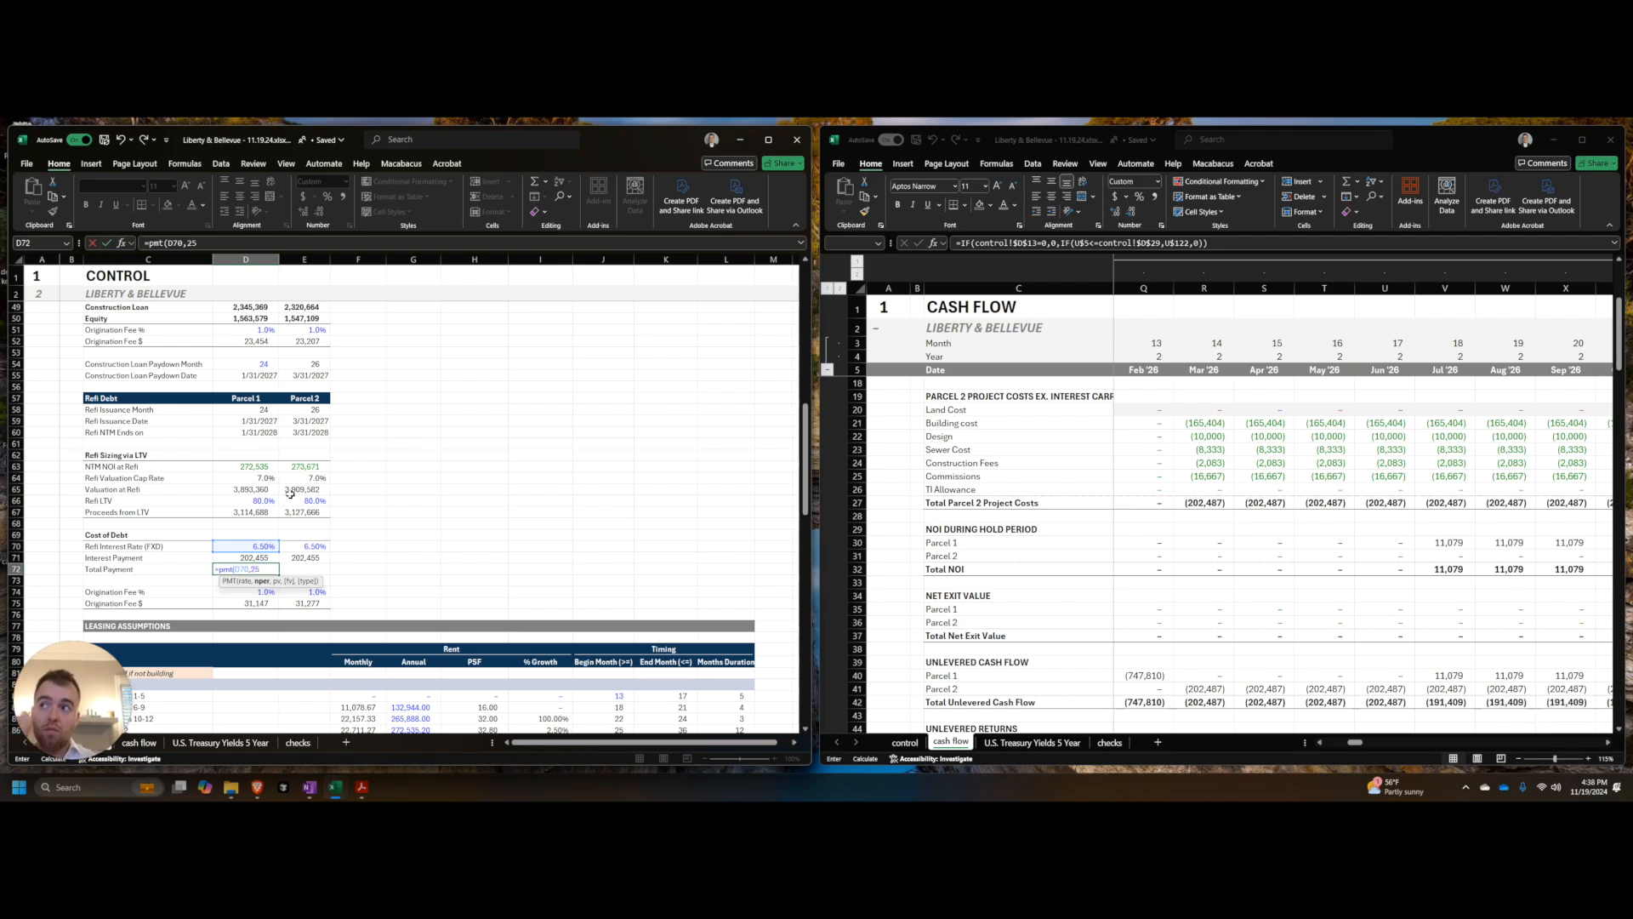
{"action": "key", "text": "Escape"}
Step: Label row 72 "Monthly Payment w/ Amortization" and calculate Parcel 1's payment with =PMT(D70/12,25*12,D67), formatted as a whole number
{"action": "key", "text": "Left"}
{"action": "type", "text": "Monthly Paymen"}
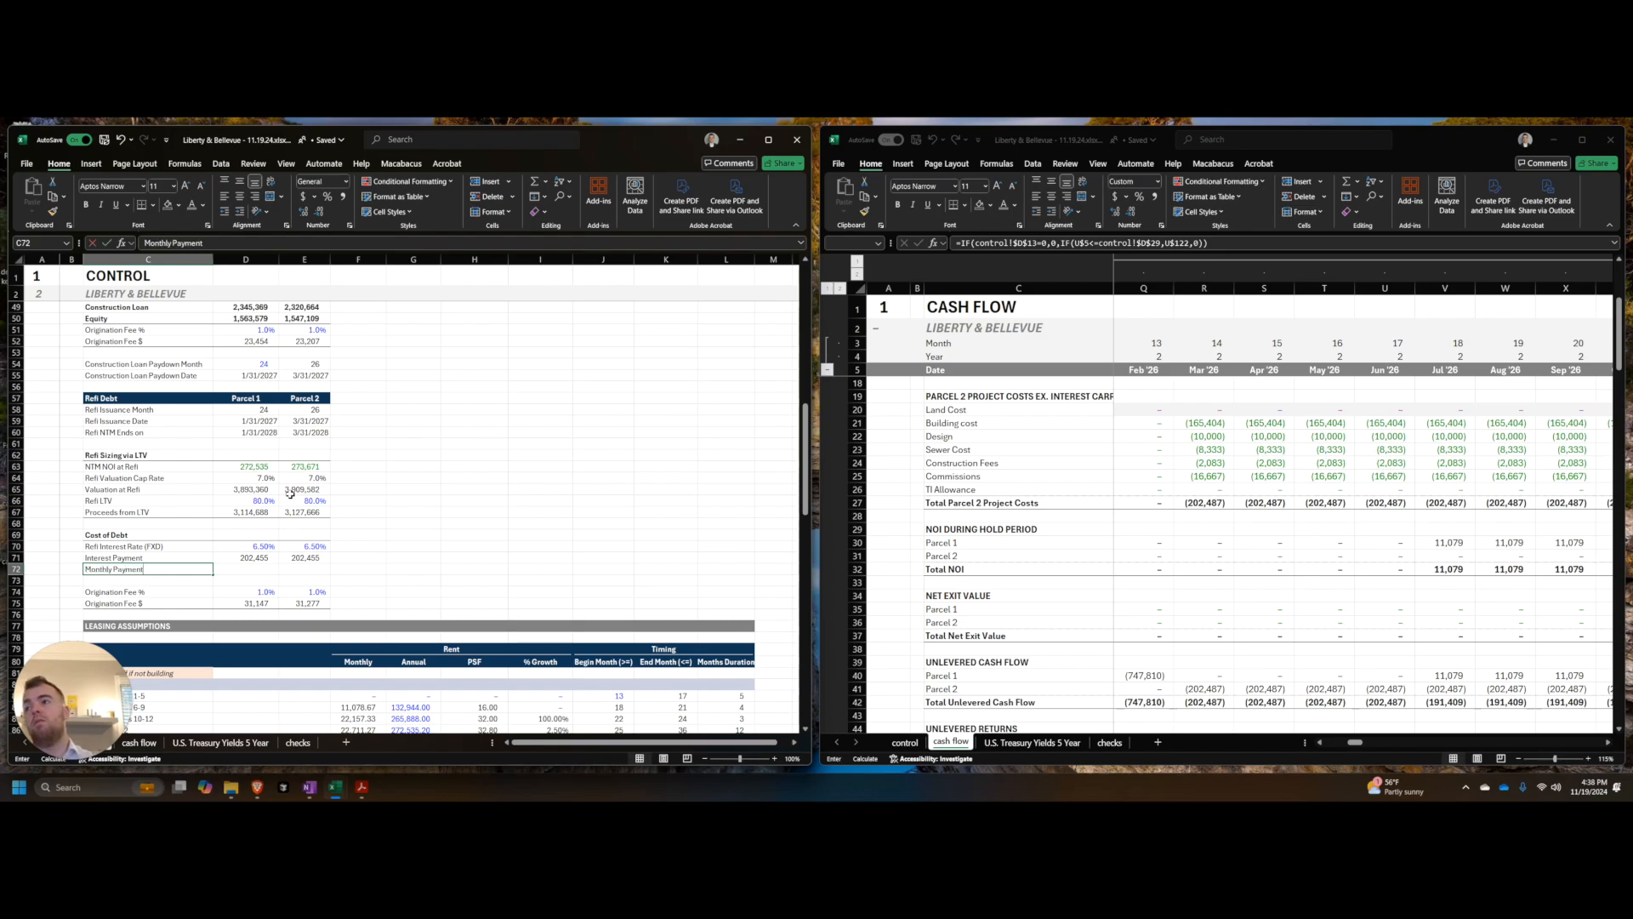
{"action": "type", "text": "t w/ Amortization"}
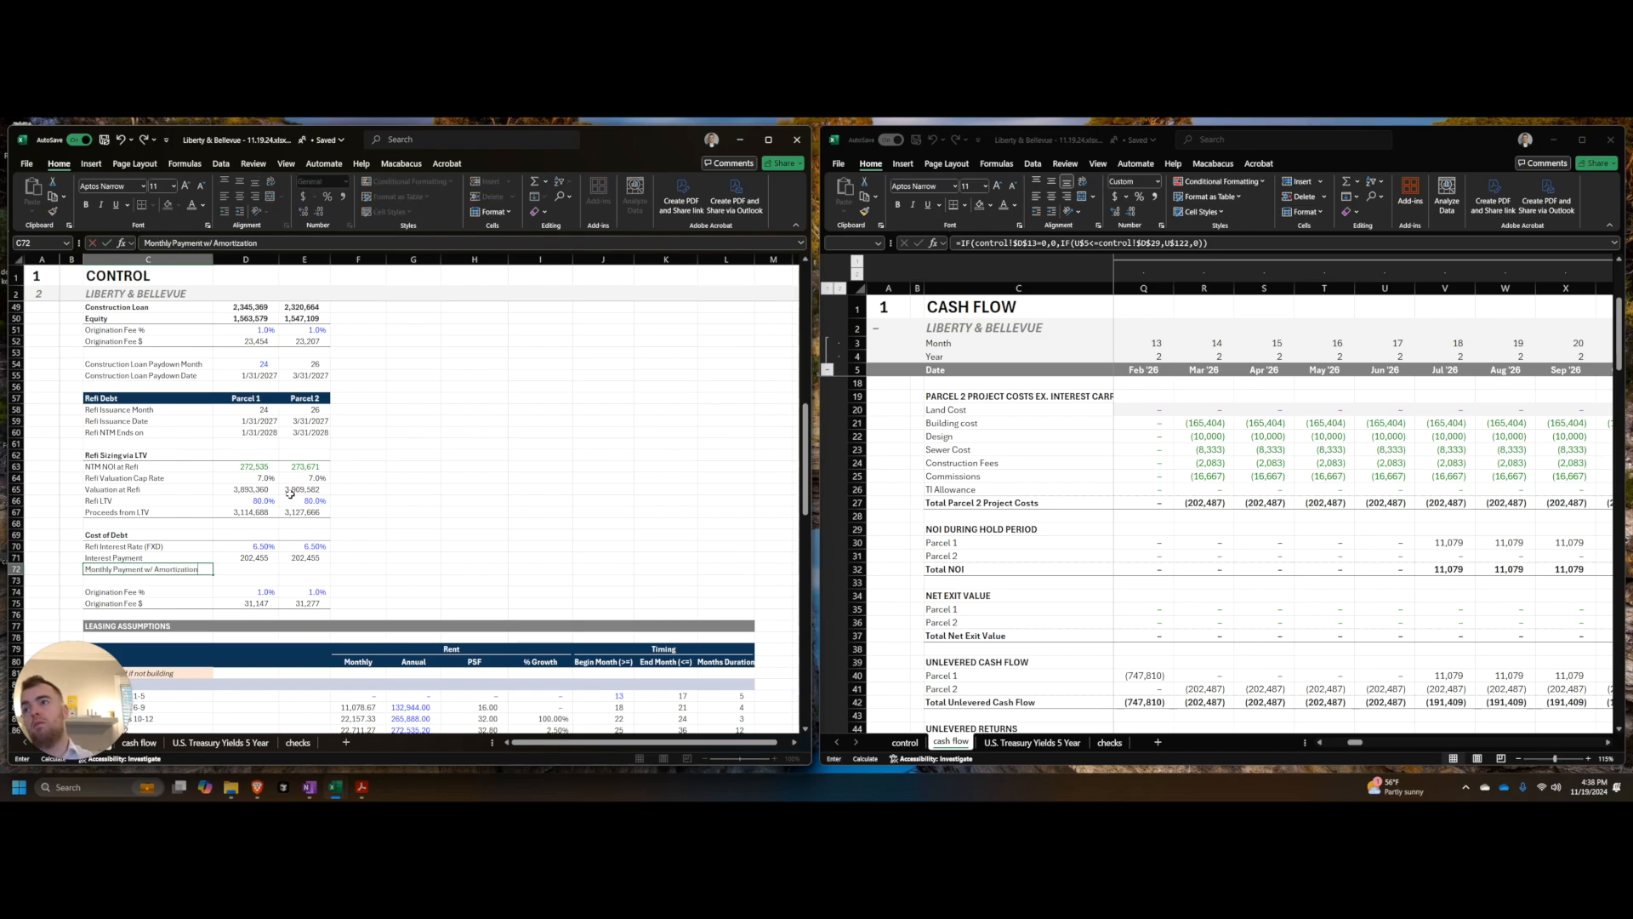
{"action": "key", "text": "Tab"}
{"action": "type", "text": "=pmt("}
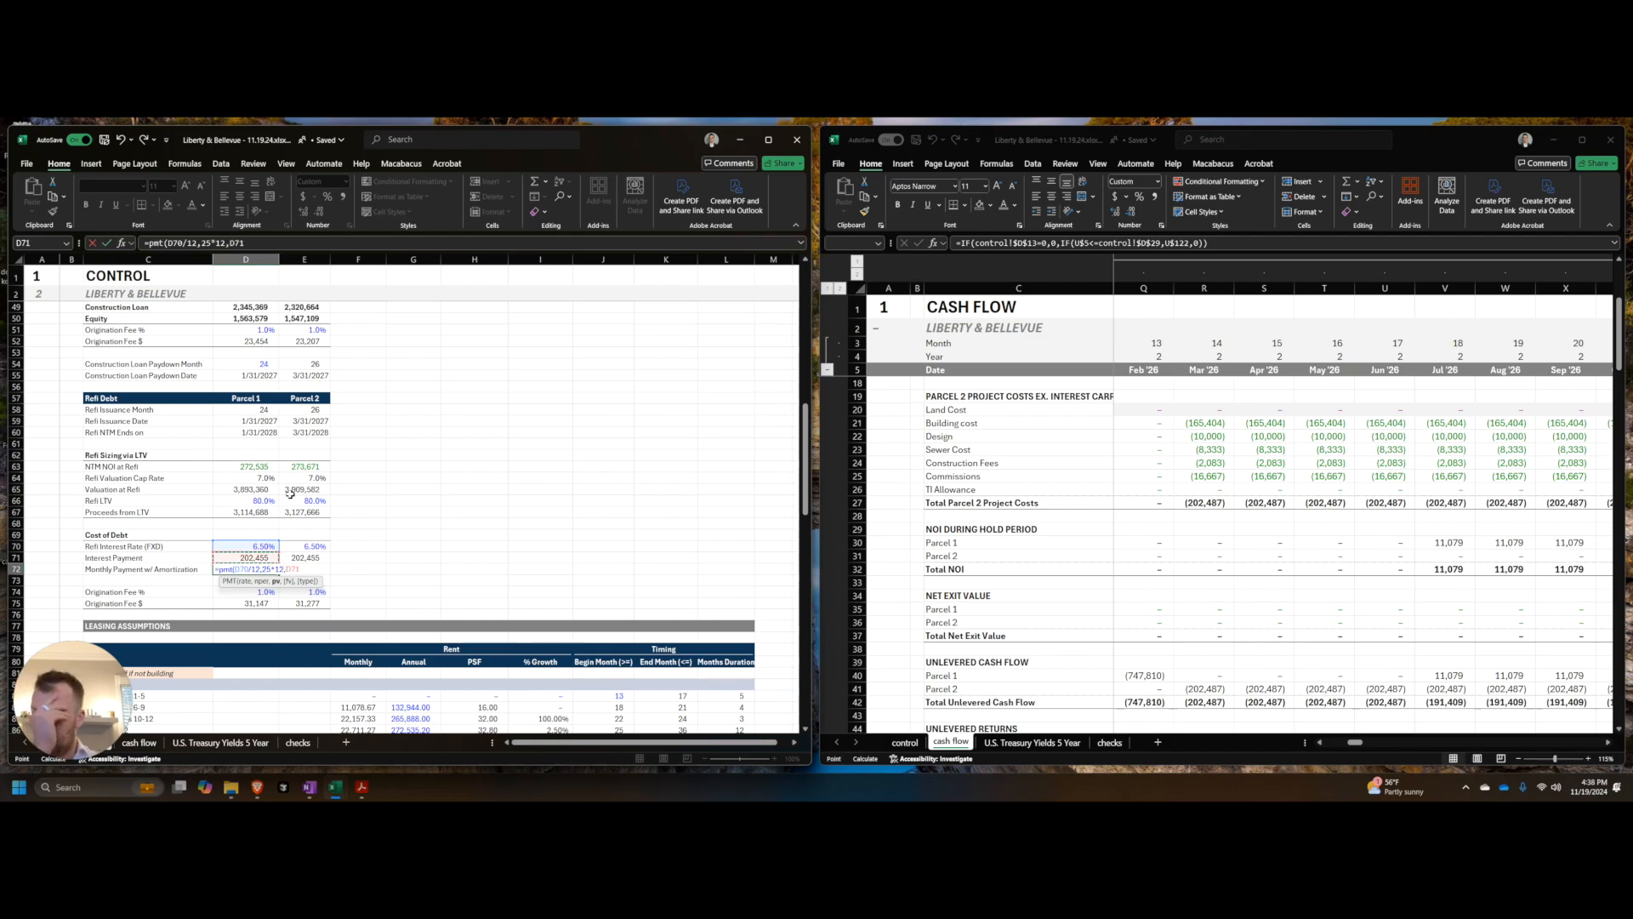
{"action": "key", "text": "ctrl+Up"}
{"action": "key", "text": "ctrl+Up"}
{"action": "key", "text": "ctrl+Return"}
{"action": "key", "text": "ctrl+shift+1"}
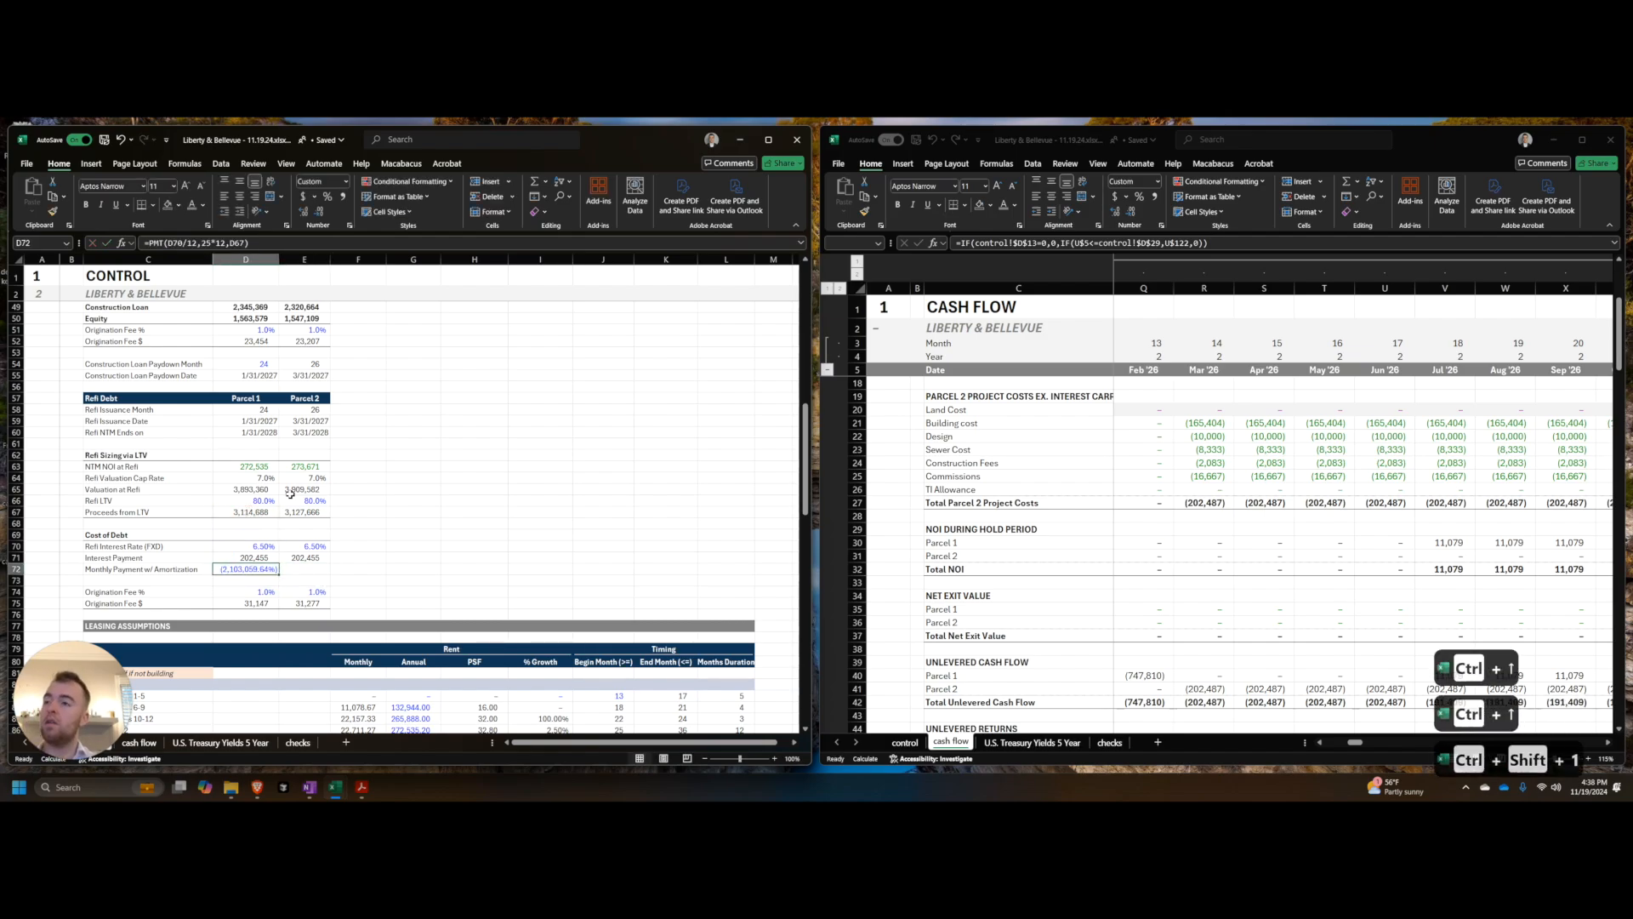
Step: Copy the amortizing monthly payment formula to Parcel 2 and apply automatic font colouring to both parcels' cells
{"action": "key", "text": "Right"}
{"action": "key", "text": "ctrl+r"}
{"action": "key", "text": "Right"}
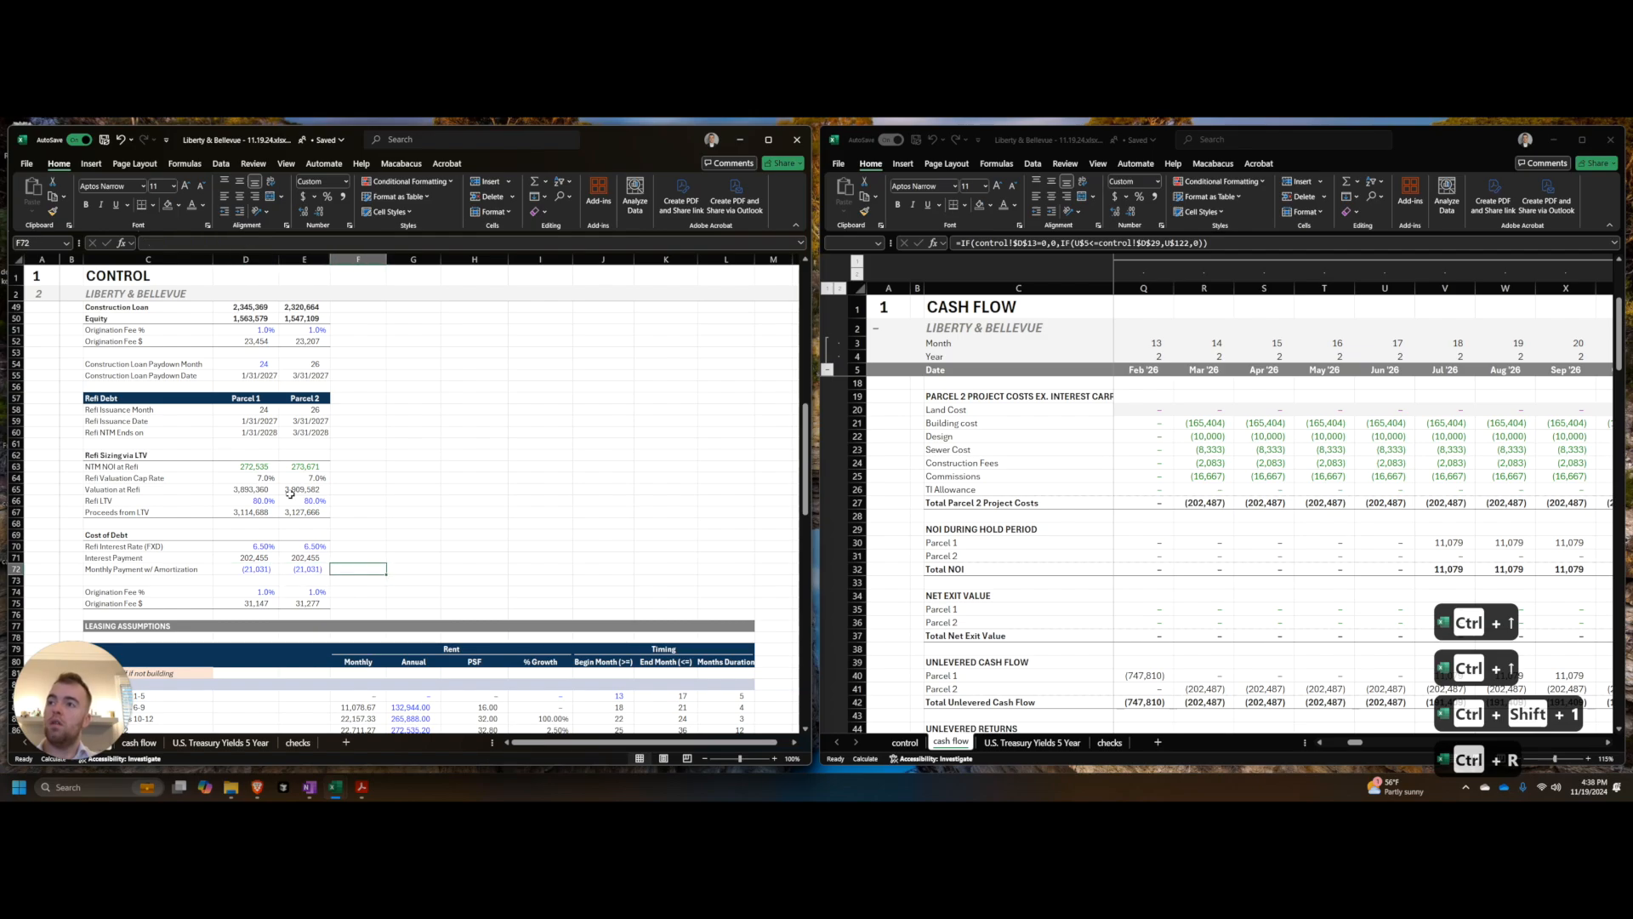
{"action": "key", "text": "Left"}
{"action": "key", "text": "Left"}
{"action": "key", "text": "shift+Right"}
{"action": "key", "text": "ctrl+;"}
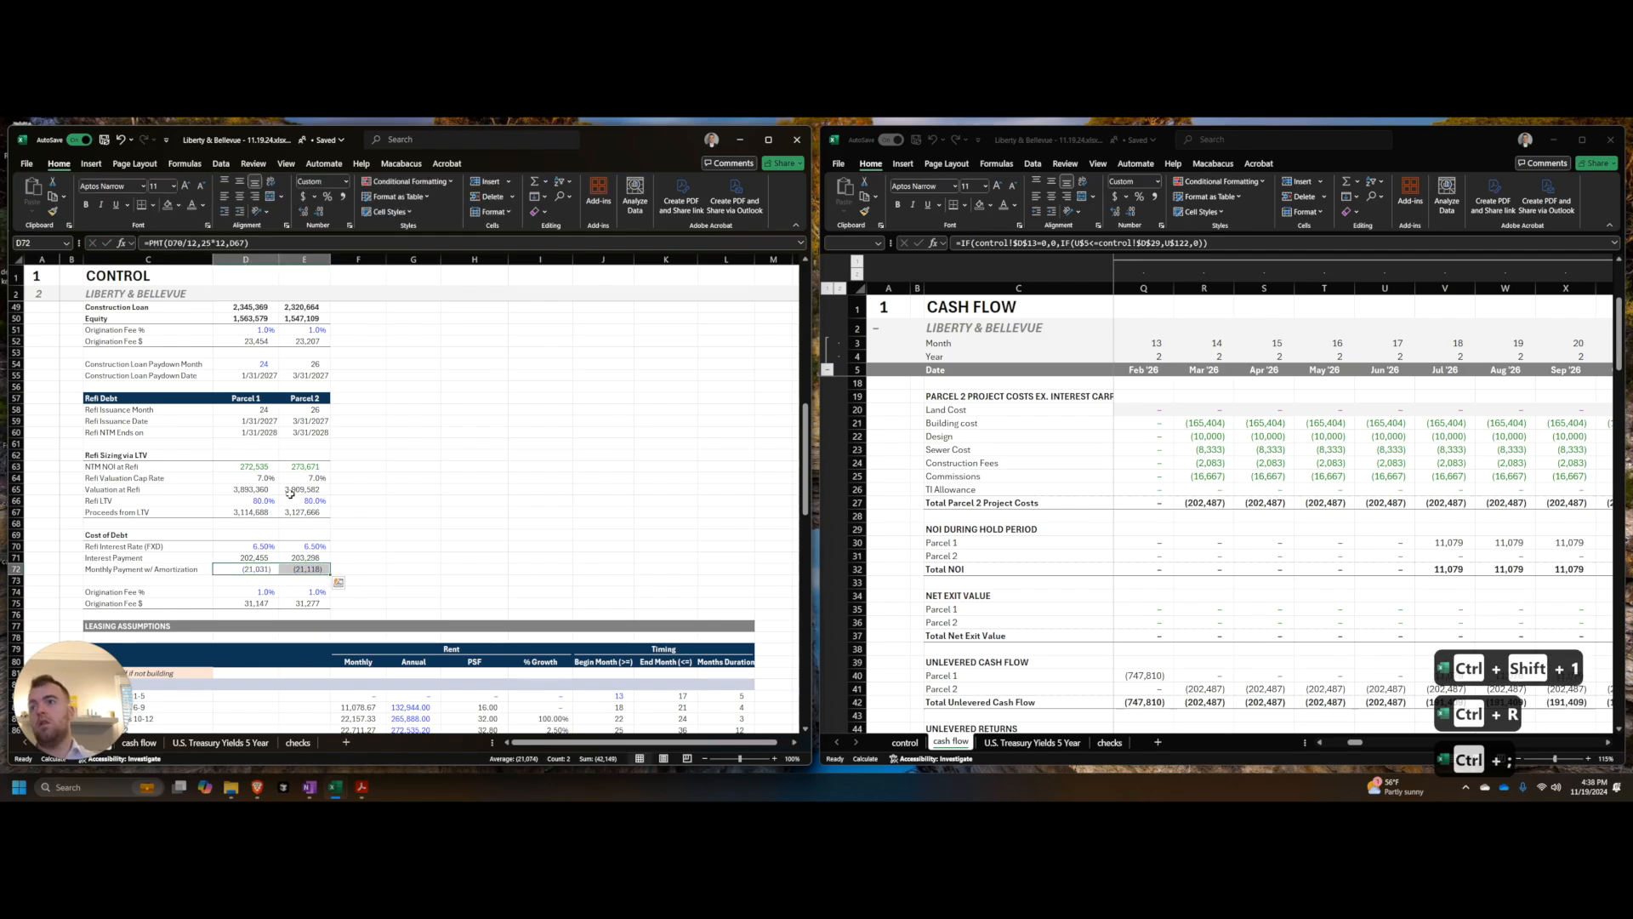
Step: Change both parcels' amortizing monthly payment formula to =PMT(D70/12,25*12,D67)*-1
{"action": "key", "text": "Right"}
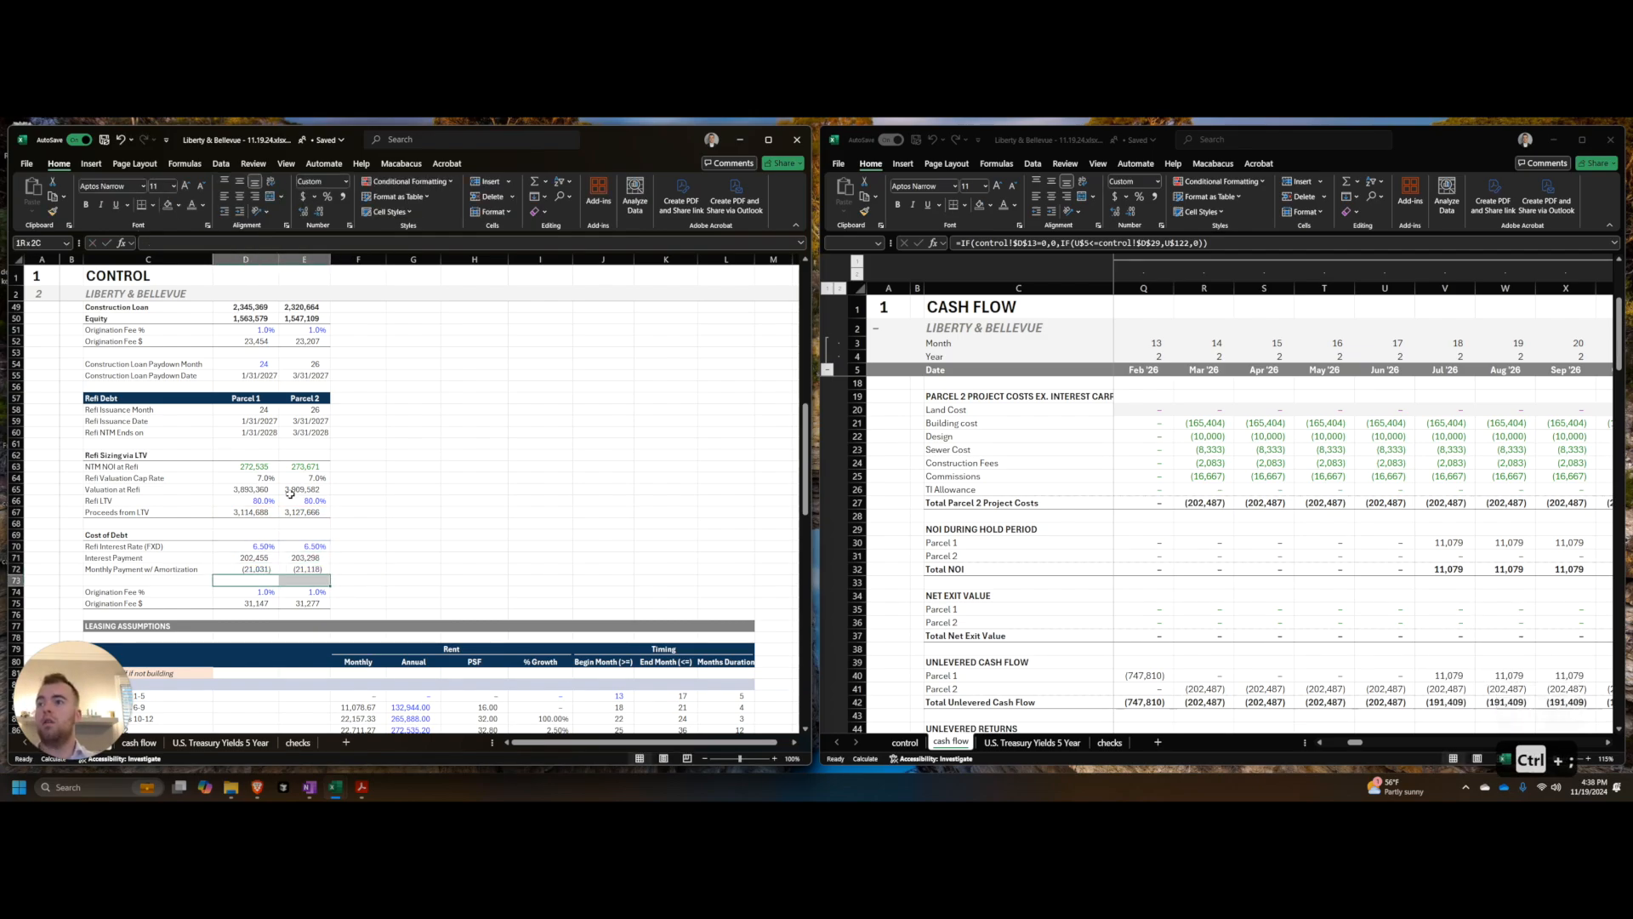
{"action": "key", "text": "F2"}
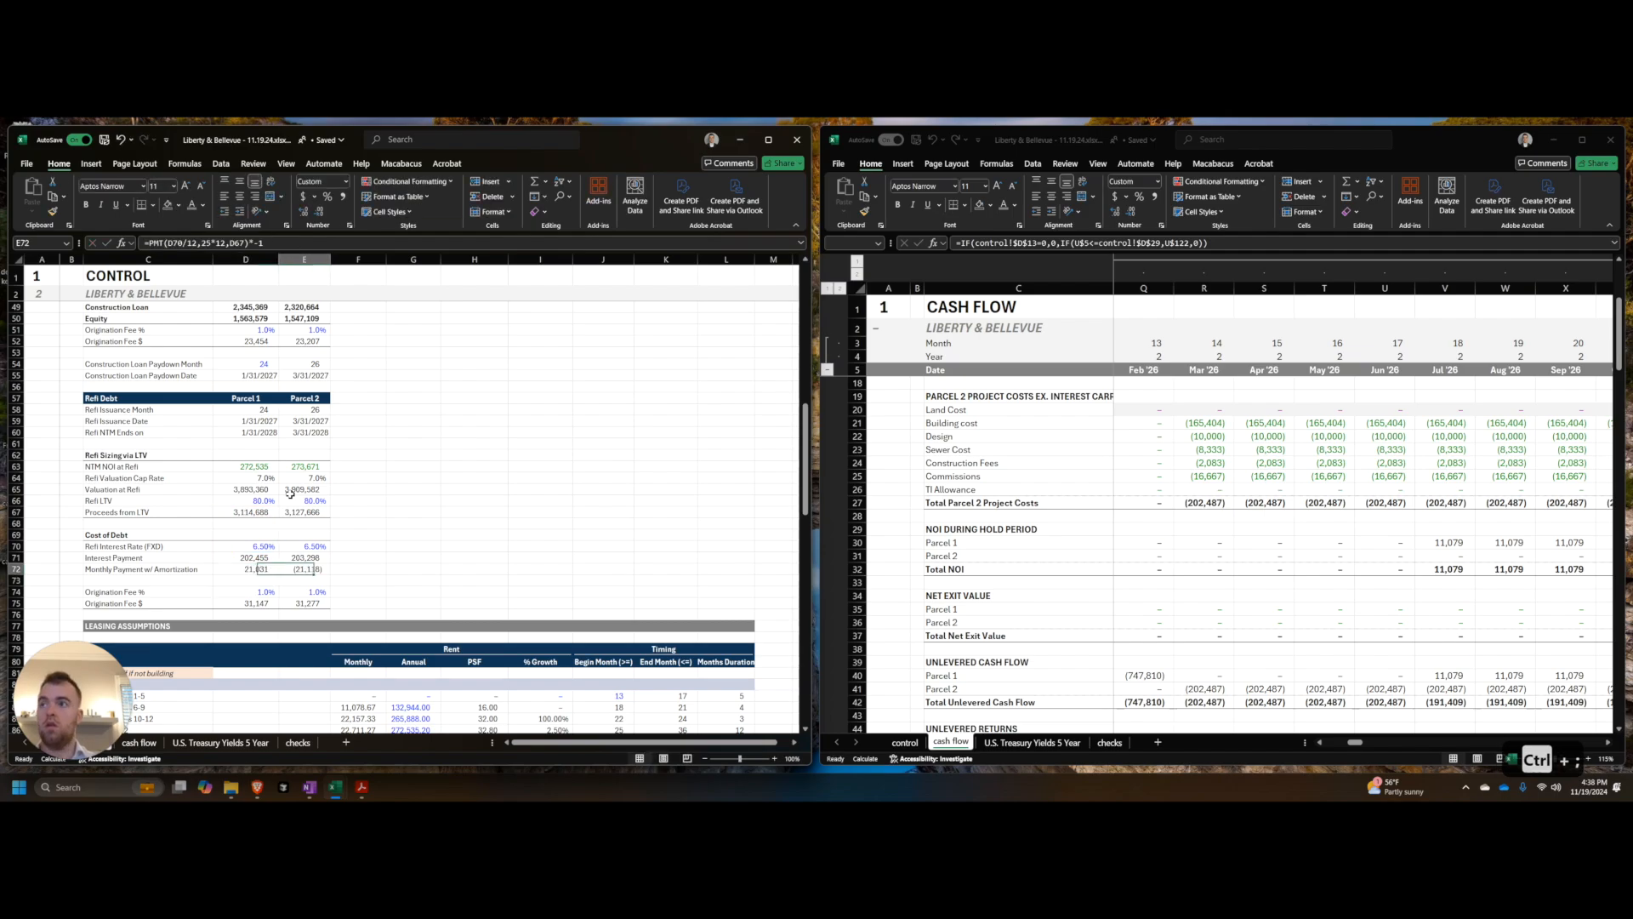
{"action": "key", "text": "Escape"}
Step: Delete the Interest Payment row from the refi Cost of Debt section
{"action": "key", "text": "Up"}
{"action": "key", "text": "shift+space"}
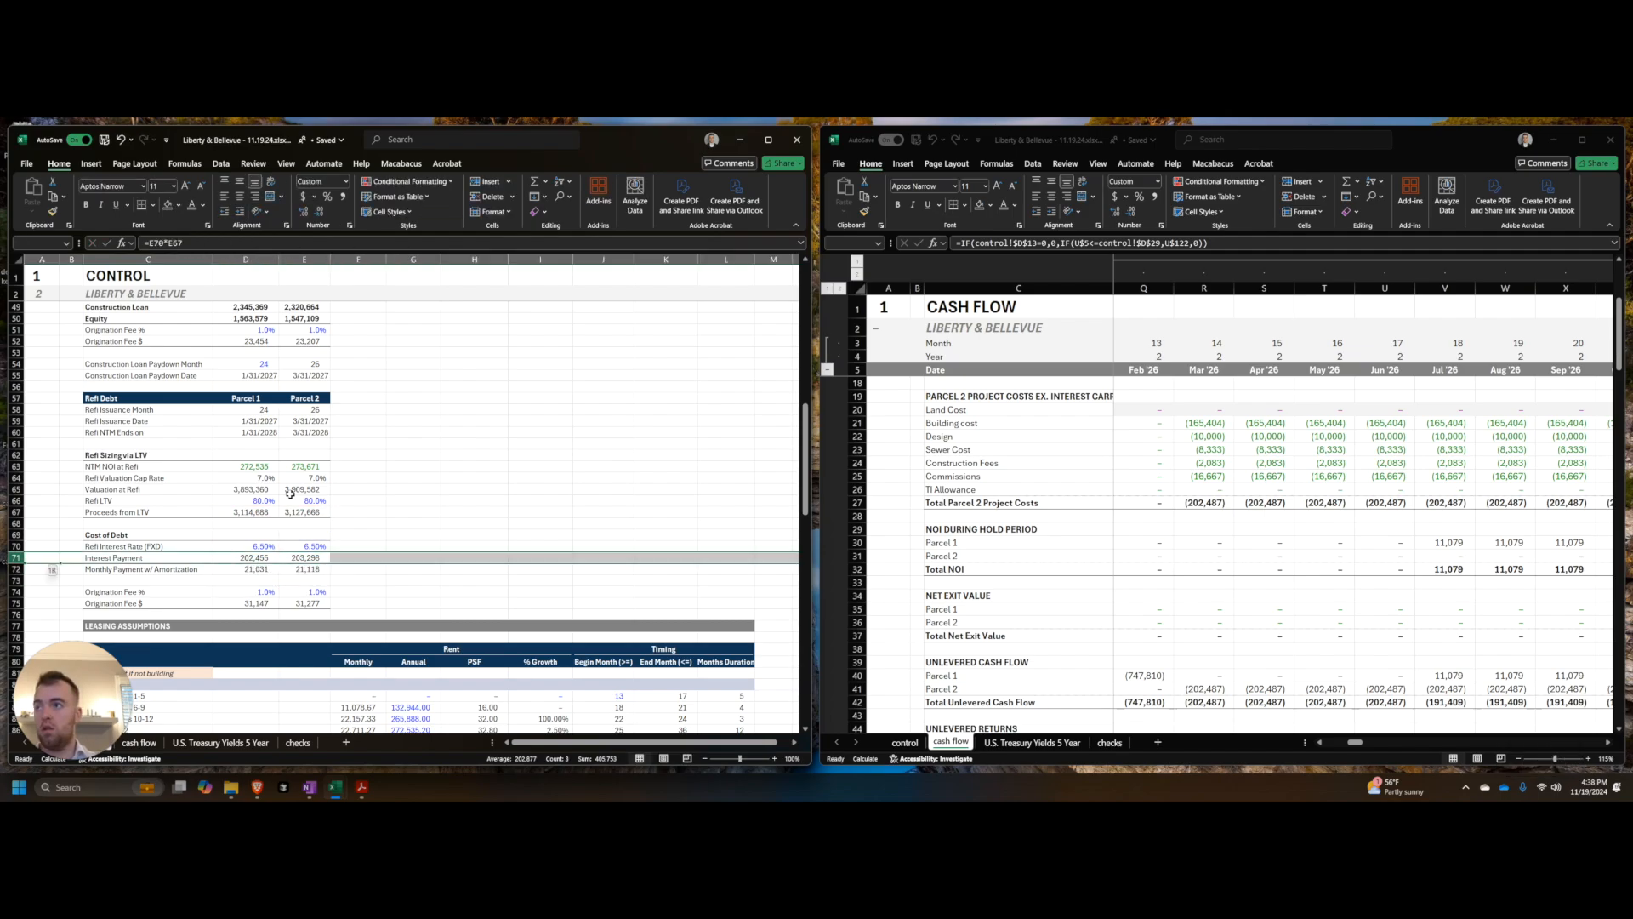
{"action": "key", "text": "Left"}
{"action": "key", "text": "Right"}
{"action": "key", "text": "shift+space"}
{"action": "key", "text": "ctrl+minus"}
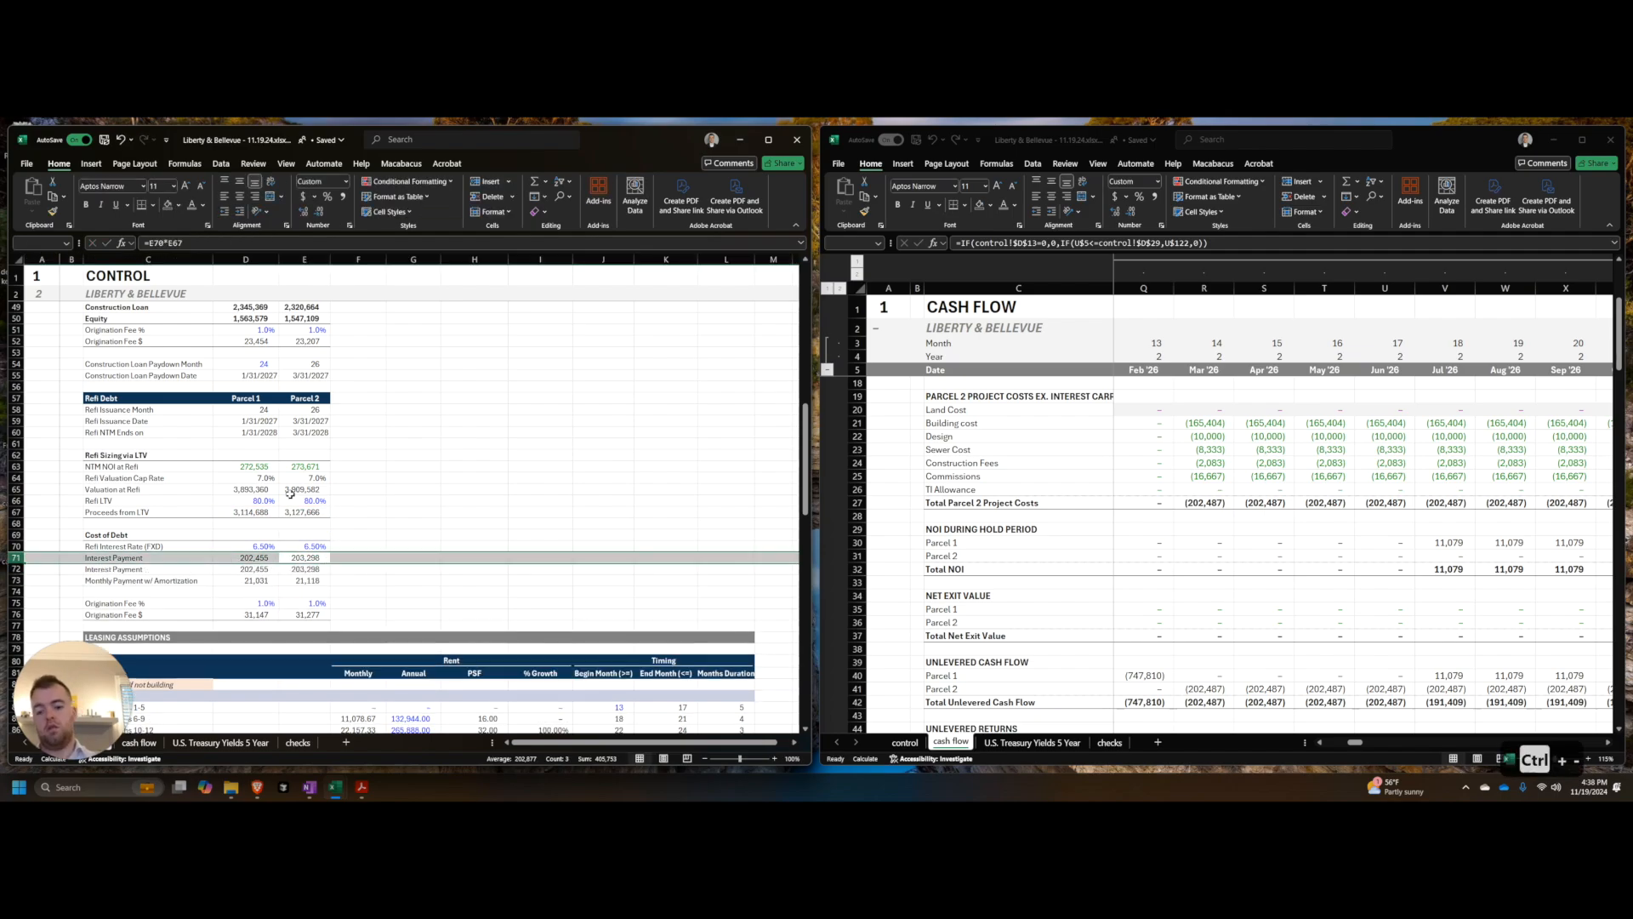
Step: Check both parcels' annual debt service beside the monthly payments with a temporary =D71*12 formula copied across, and clear it
{"action": "key", "text": "Right"}
{"action": "type", "text": "+D71*12"}
{"action": "key", "text": "ctrl+Return"}
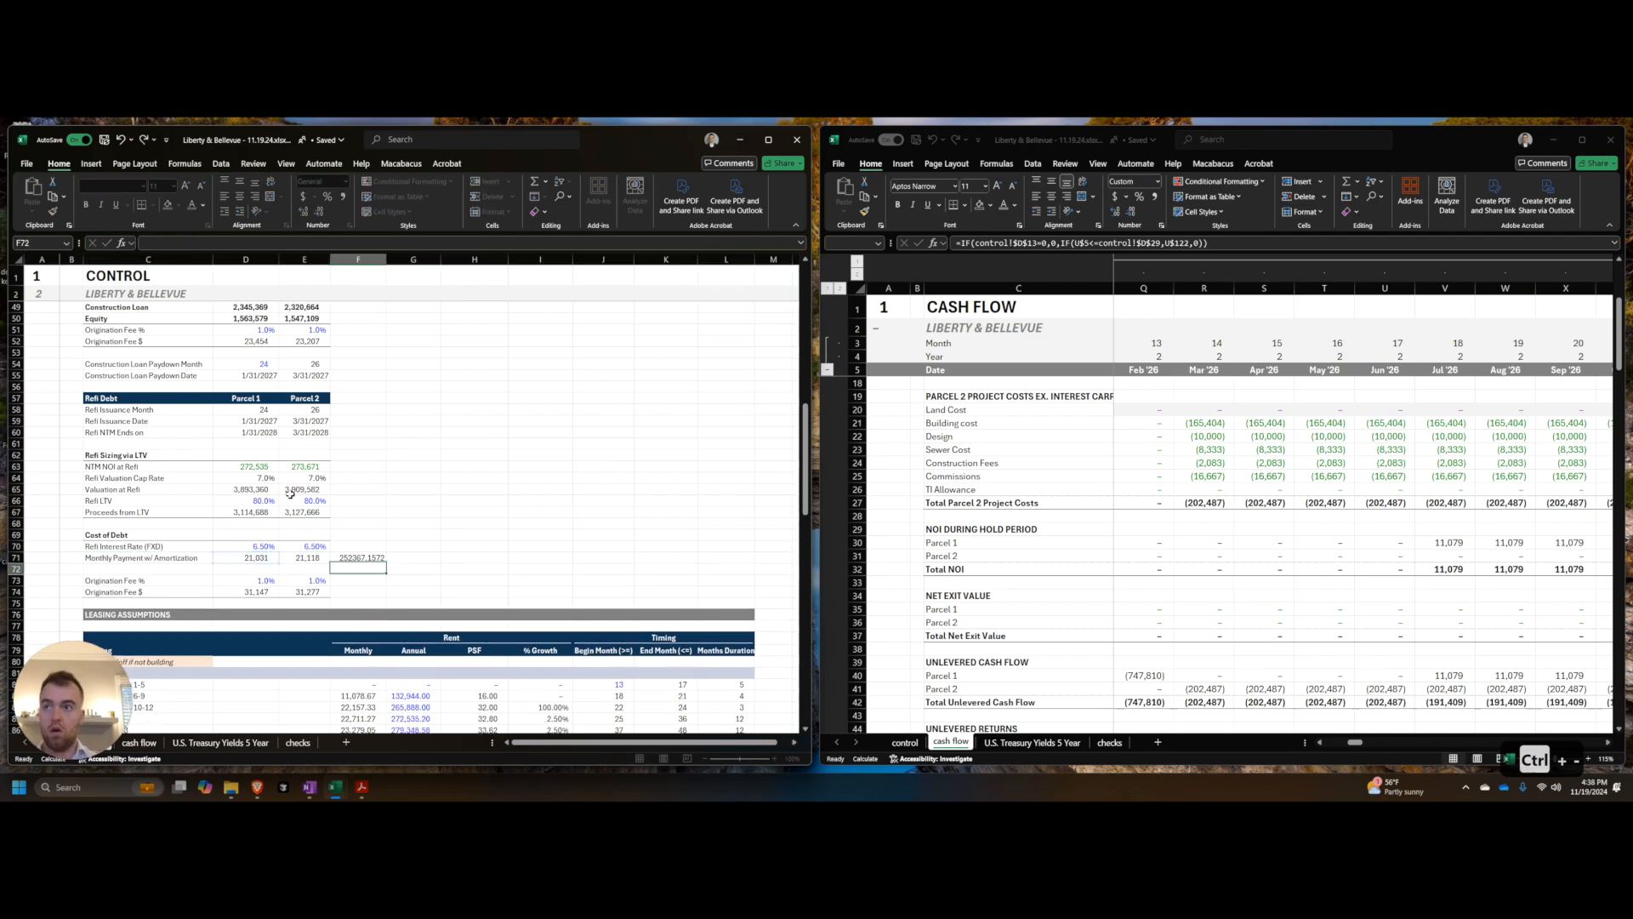
{"action": "key", "text": "shift+Right"}
{"action": "key", "text": "ctrl+shift+1"}
{"action": "key", "text": "ctrl+r"}
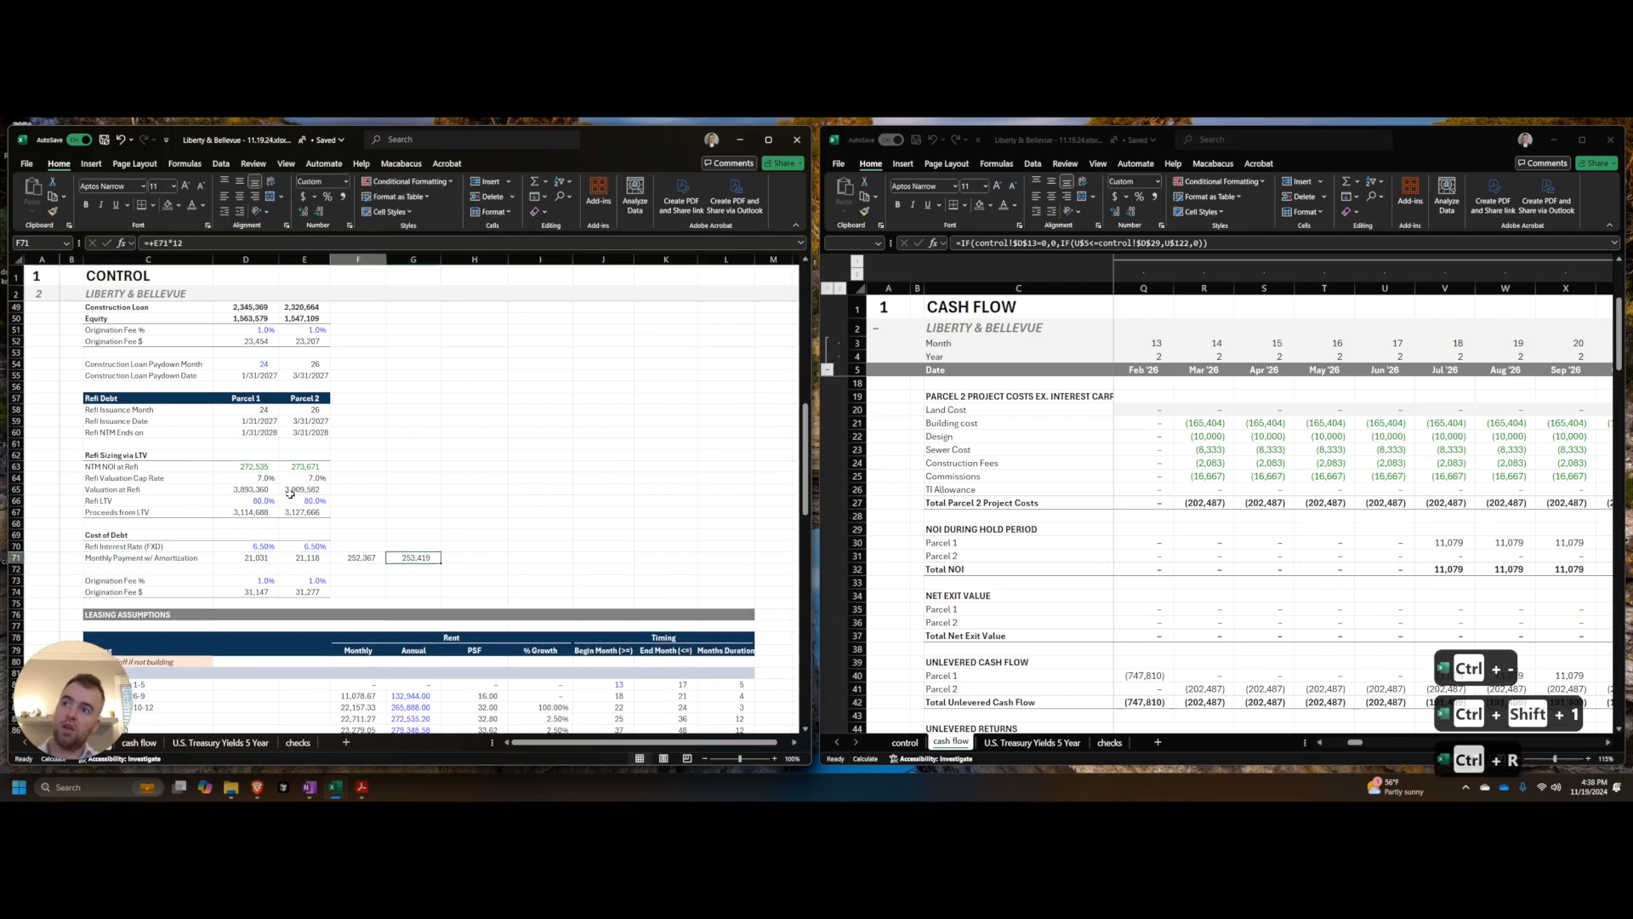
{"action": "key", "text": "Delete"}
{"action": "key", "text": "Left"}
{"action": "key", "text": "Left"}
{"action": "key", "text": "Down"}
{"action": "key", "text": "Left"}
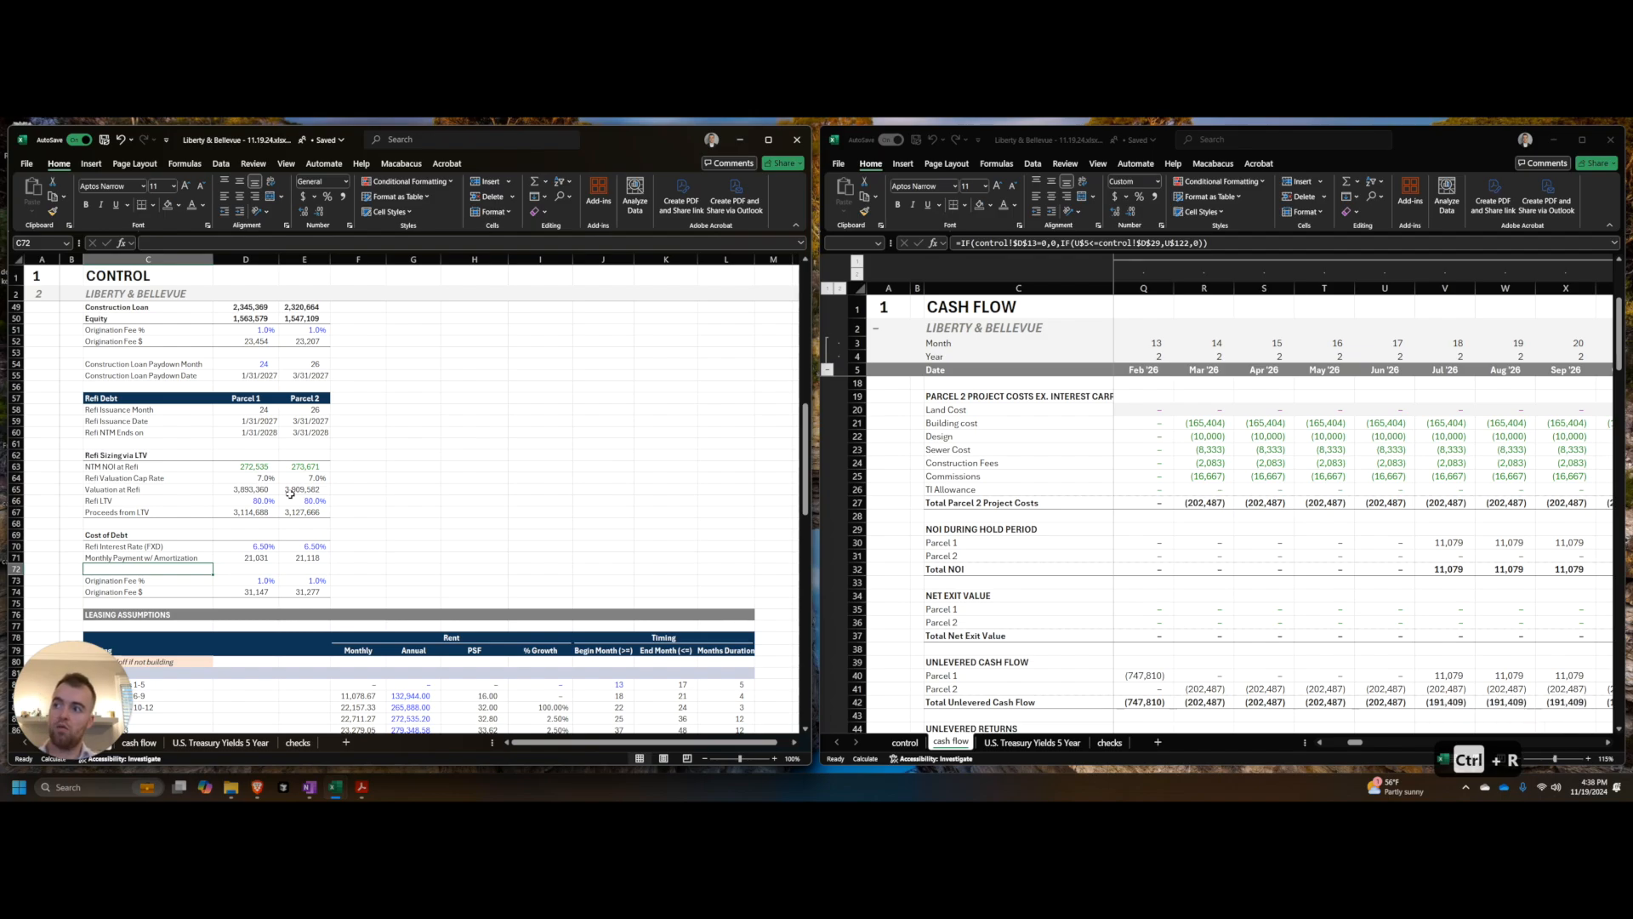
Step: Remove the fill highlight from the Loan Draw - Interest row in the cash flow sheet's Parcel 1 construction loan schedule
{"action": "left_click", "coordinate": [1385, 542]}
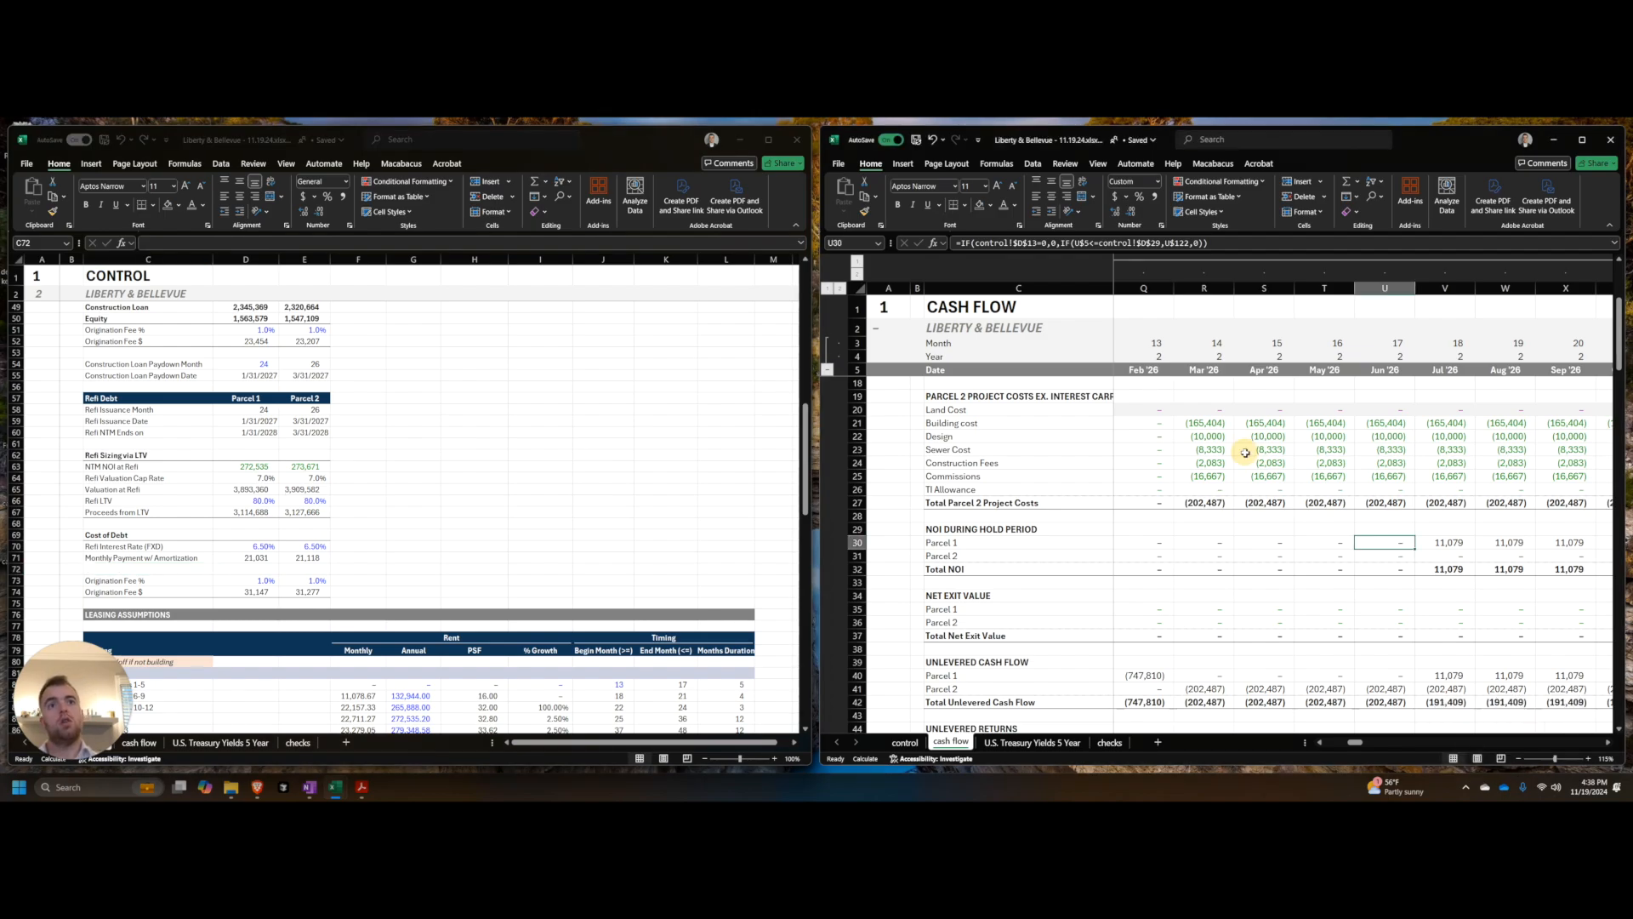
{"action": "scroll", "coordinate": [1140, 544], "scroll_direction": "down", "scroll_amount": 10}
{"action": "scroll", "coordinate": [1135, 545], "scroll_direction": "down", "scroll_amount": 15}
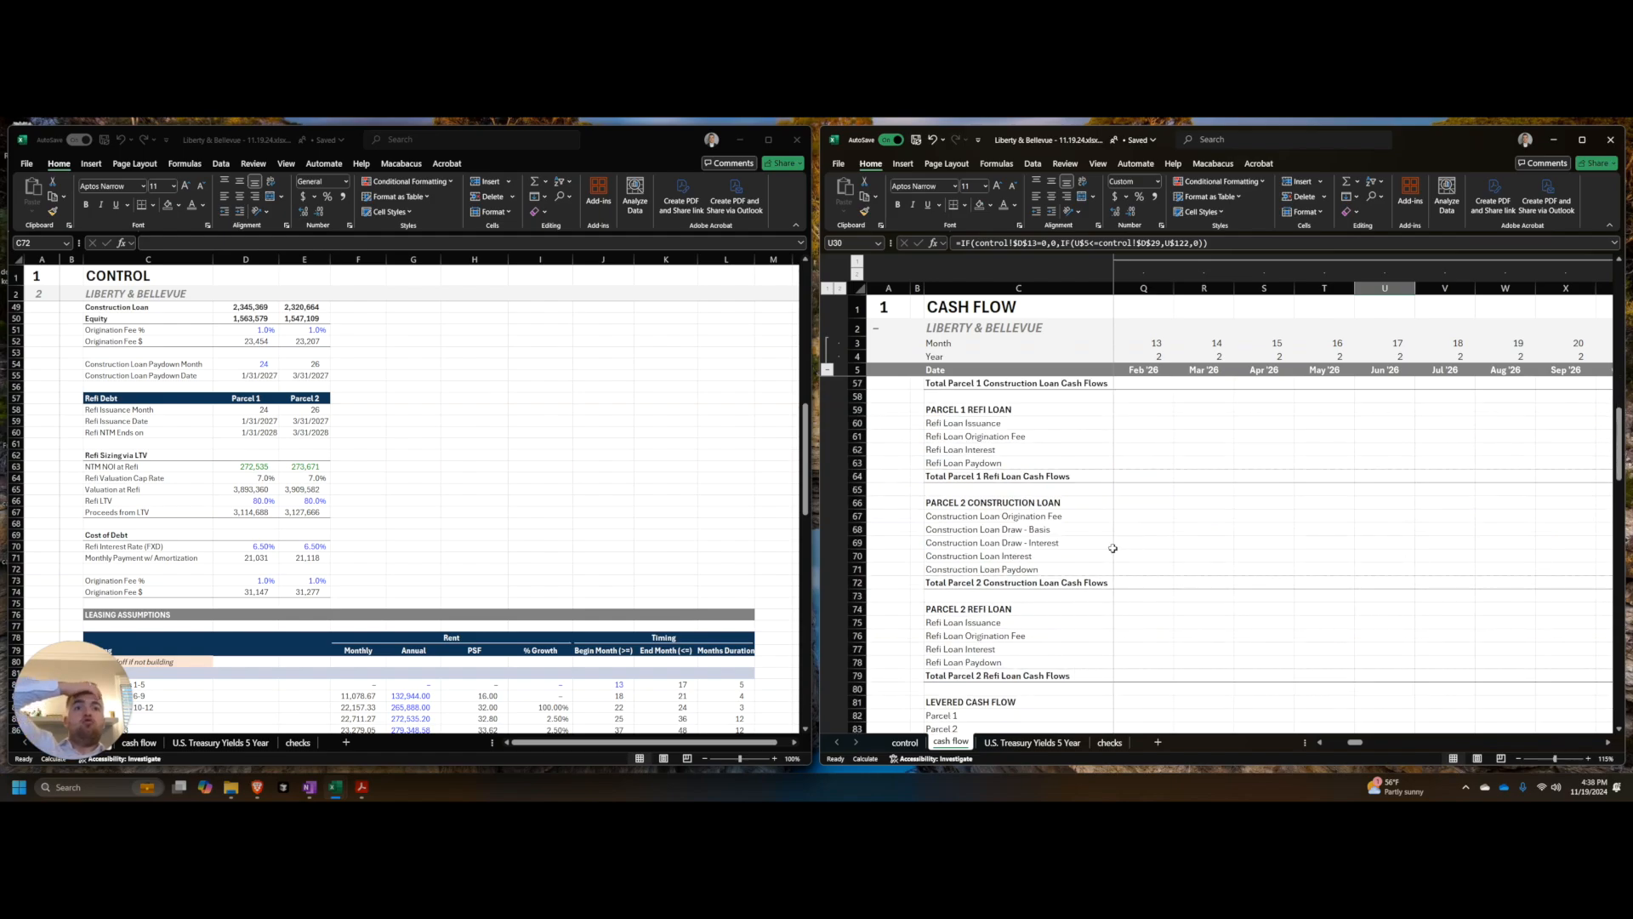
{"action": "scroll", "coordinate": [1110, 552], "scroll_direction": "down", "scroll_amount": 2}
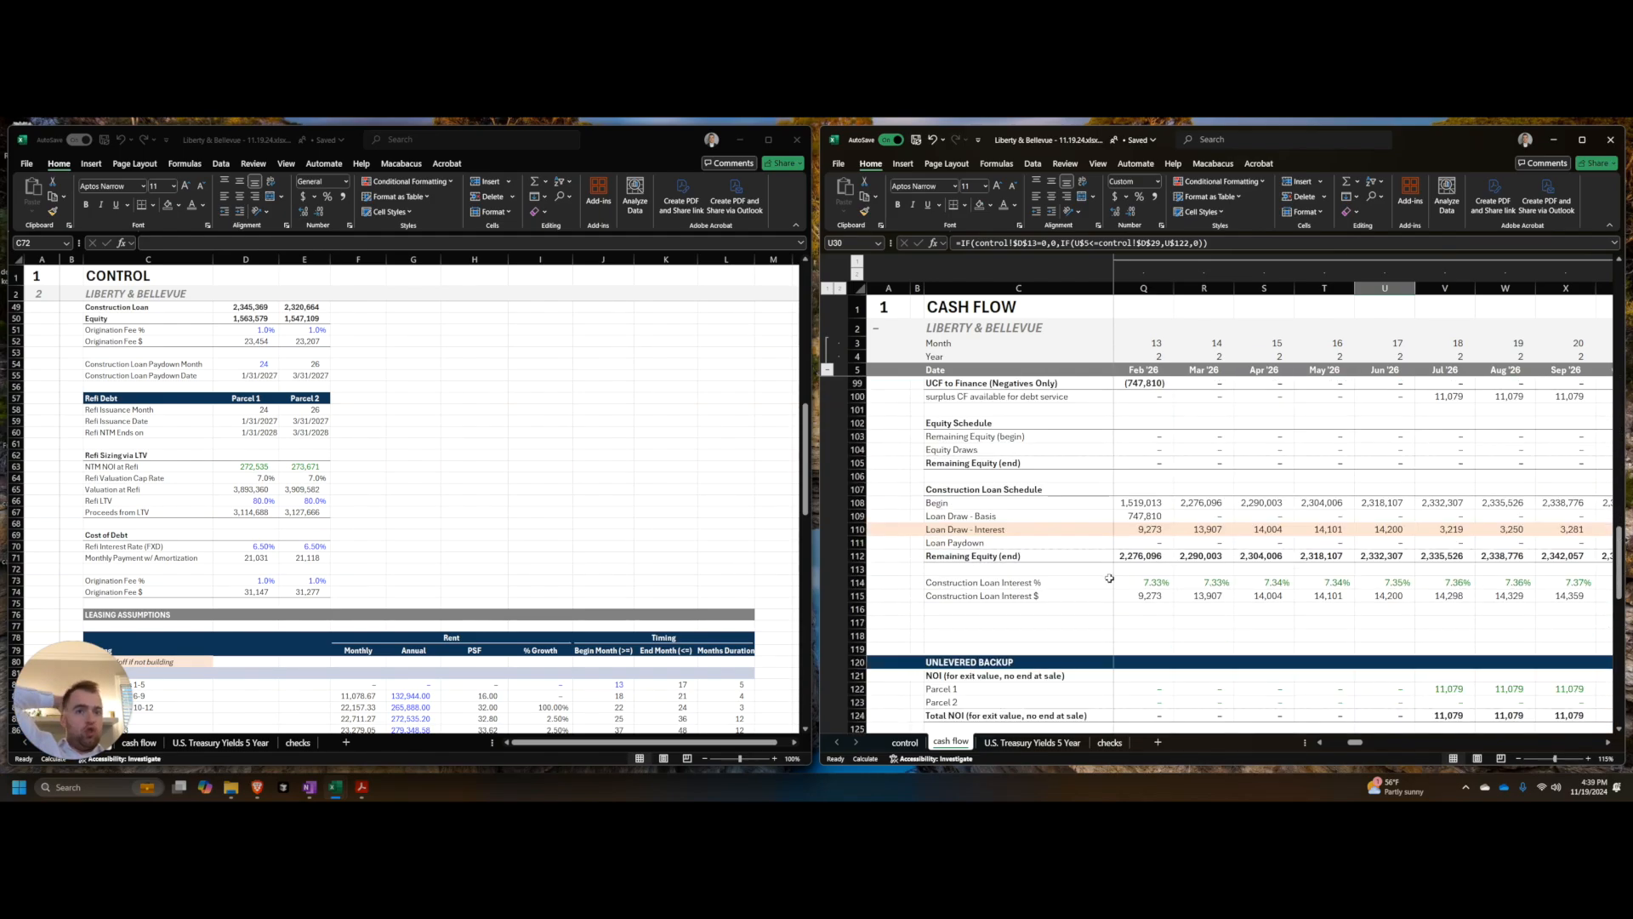
{"action": "left_click", "coordinate": [1052, 614]}
{"action": "scroll", "coordinate": [1040, 618], "scroll_direction": "up", "scroll_amount": 3}
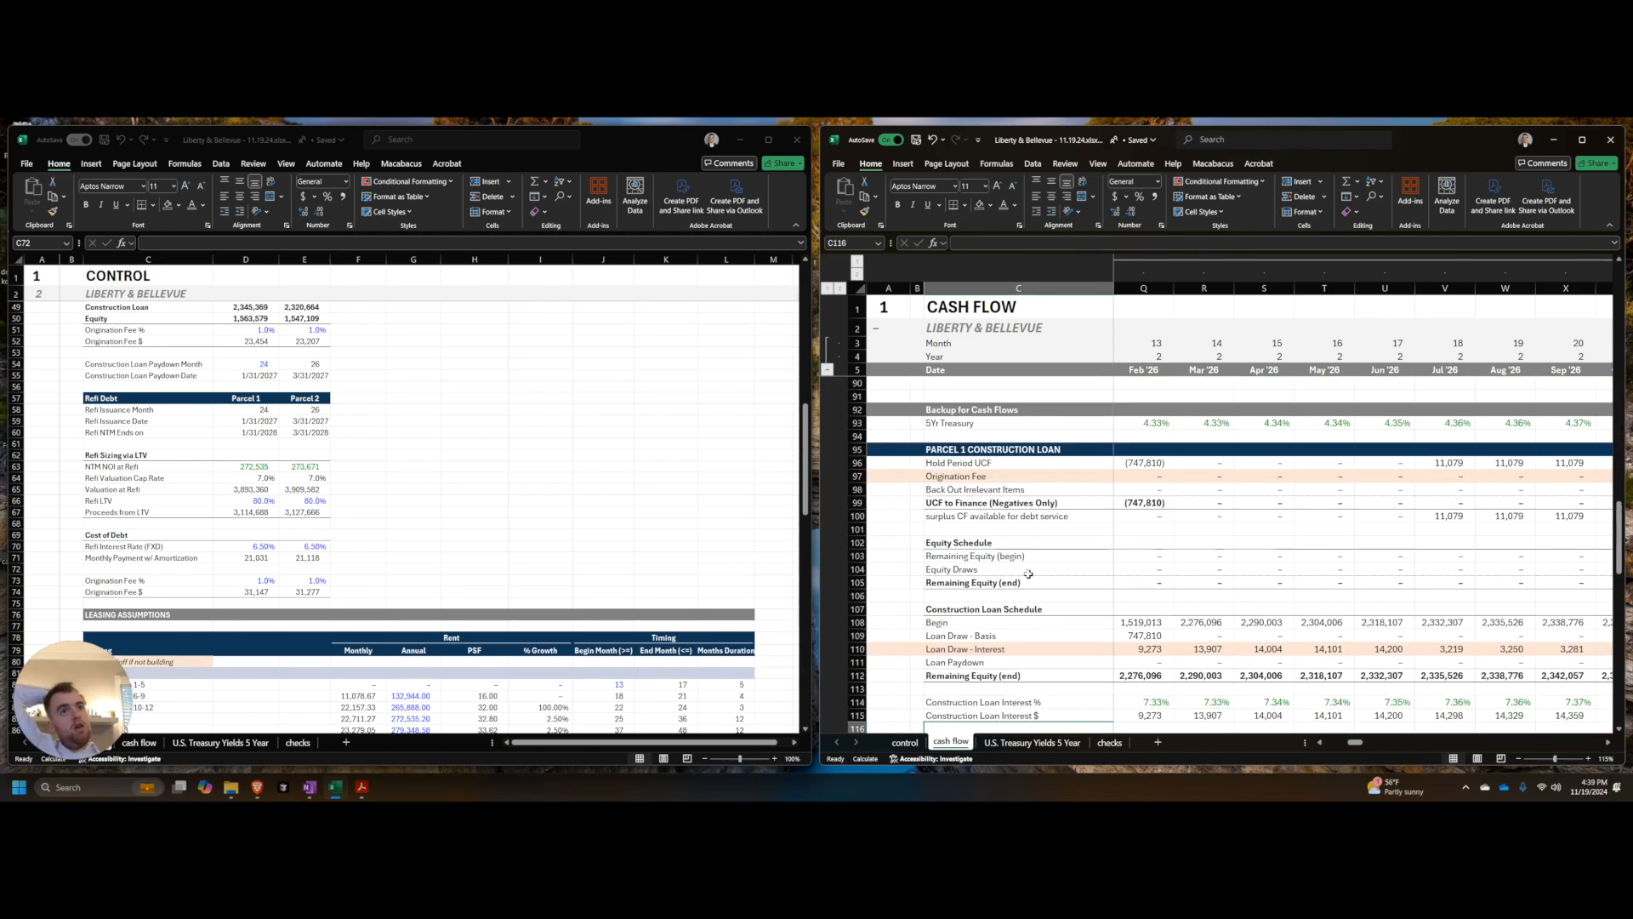
{"action": "left_click", "coordinate": [1023, 451]}
{"action": "scroll", "coordinate": [1028, 479], "scroll_direction": "down", "scroll_amount": 2}
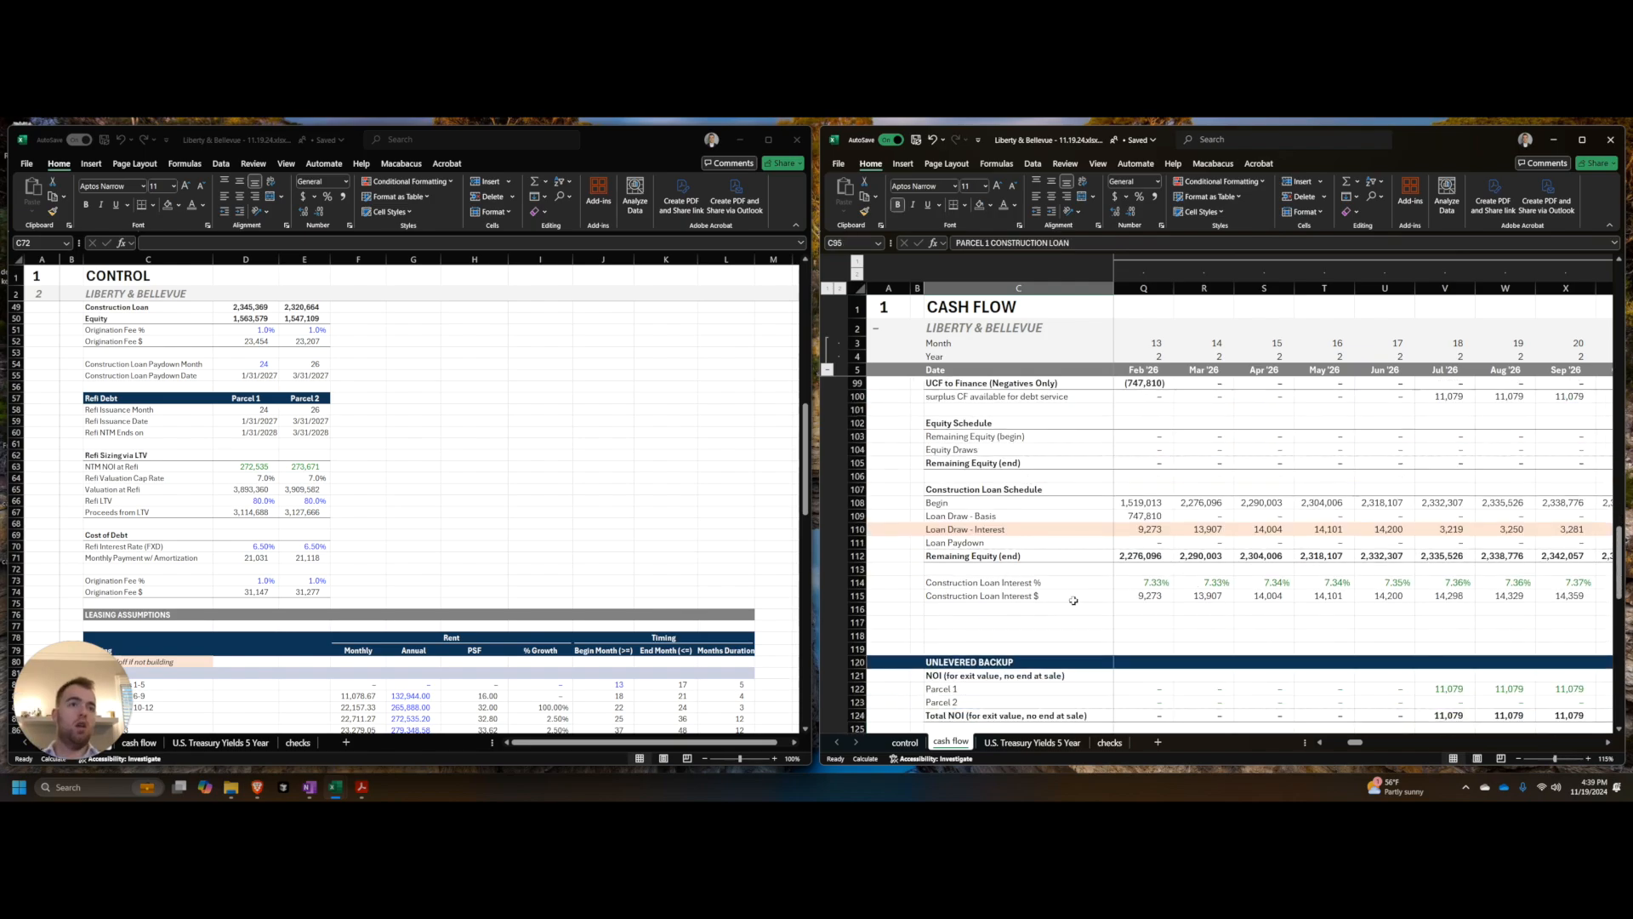
{"action": "scroll", "coordinate": [1040, 613], "scroll_direction": "up", "scroll_amount": 1}
{"action": "key", "text": "ctrl+c"}
{"action": "left_click", "coordinate": [1181, 559]}
{"action": "left_click", "coordinate": [1154, 584]}
{"action": "key", "text": "shift+space"}
{"action": "key", "text": "alt+h"}
{"action": "key", "text": "h"}
{"action": "key", "text": "n"}
Step: Remove the fill highlight from the Origination Fee row in the Parcel 1 Construction Loan backup section
{"action": "key", "text": "Up"}
{"action": "key", "text": "Up"}
{"action": "key", "text": "Up"}
{"action": "key", "text": "Up"}
{"action": "key", "text": "Up"}
{"action": "key", "text": "Up"}
{"action": "key", "text": "Up"}
{"action": "key", "text": "Up"}
{"action": "key", "text": "Up"}
{"action": "key", "text": "Up"}
{"action": "key", "text": "Up"}
{"action": "key", "text": "Up"}
{"action": "key", "text": "Up"}
{"action": "key", "text": "Up"}
{"action": "key", "text": "Down"}
{"action": "key", "text": "ctrl+Left"}
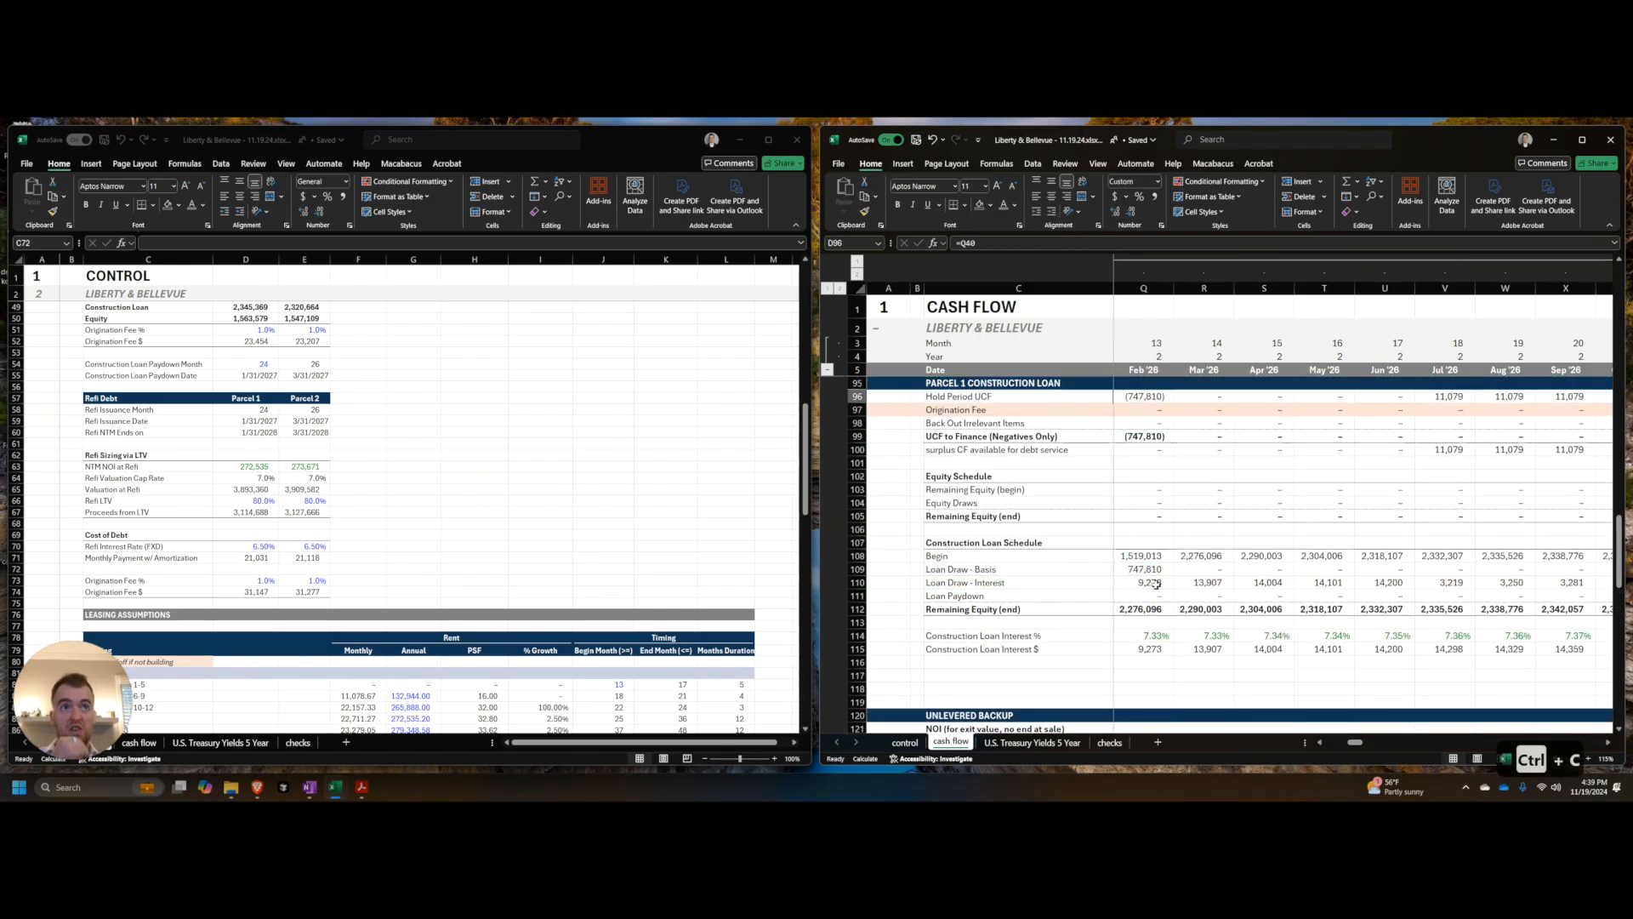
{"action": "key", "text": "Right"}
{"action": "key", "text": "Right"}
{"action": "key", "text": "Left"}
{"action": "key", "text": "shift+space"}
{"action": "key", "text": "alt+h"}
{"action": "key", "text": "h"}
{"action": "key", "text": "n"}
Step: Insert a copy of the Parcel 1 Construction Loan header row above Unlevered Backup and retitle it "PARCEL 1 REFI LOAN"
{"action": "scroll", "coordinate": [1156, 584], "scroll_direction": "down", "scroll_amount": 2}
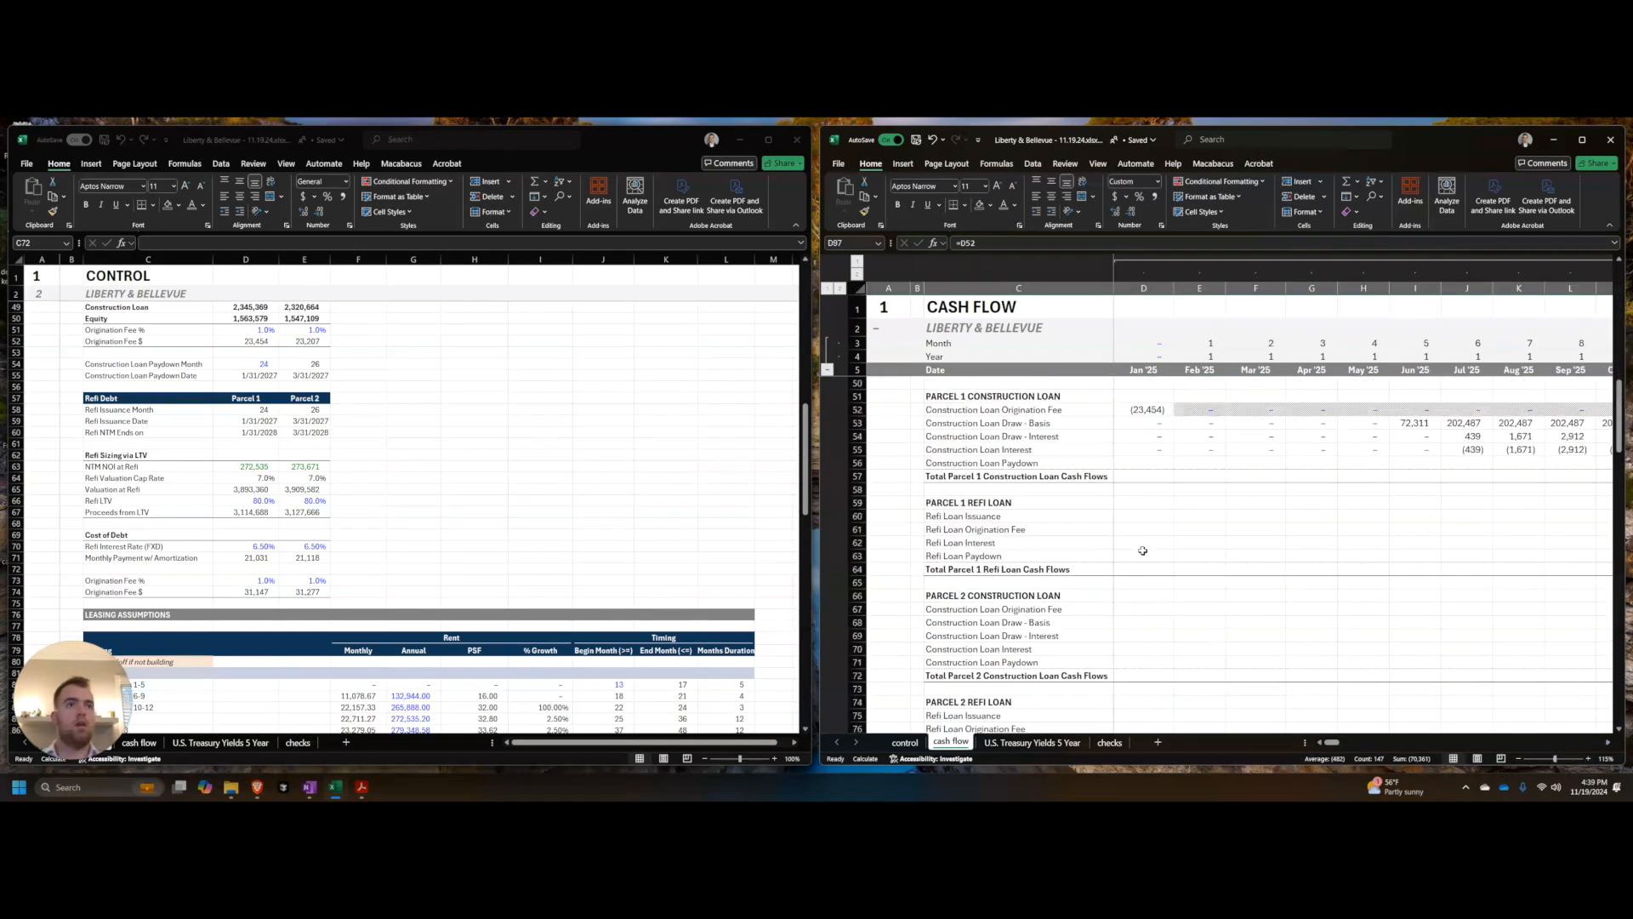
{"action": "scroll", "coordinate": [1026, 477], "scroll_direction": "up", "scroll_amount": 5}
{"action": "left_click", "coordinate": [995, 502]}
{"action": "key", "text": "shift+space"}
{"action": "key", "text": "ctrl+c"}
{"action": "scroll", "coordinate": [1009, 590], "scroll_direction": "down", "scroll_amount": 4}
{"action": "left_click", "coordinate": [991, 634]}
{"action": "key", "text": "ctrl+shift+equal"}
{"action": "key", "text": "ctrl+shift+Left"}
{"action": "key", "text": "ctrl+shift+Left"}
{"action": "type", "text": "REFI LOAN"}
{"action": "key", "text": "Return"}
Step: Insert four blank rows beneath the Parcel 1 Refi Loan header
{"action": "key", "text": "Down"}
{"action": "key", "text": "shift+space"}
{"action": "key", "text": "ctrl+shift+equal"}
{"action": "key", "text": "ctrl+shift+equal"}
{"action": "key", "text": "ctrl+shift+equal"}
{"action": "key", "text": "ctrl+shift+equal"}
{"action": "key", "text": "Right"}
{"action": "key", "text": "Left"}
{"action": "scroll", "coordinate": [991, 629], "scroll_direction": "down", "scroll_amount": 3}
Step: Label four rows under the Parcel 1 Refi Loan header Begin, Issuance, Paydown and End
{"action": "type", "text": "Begi"}
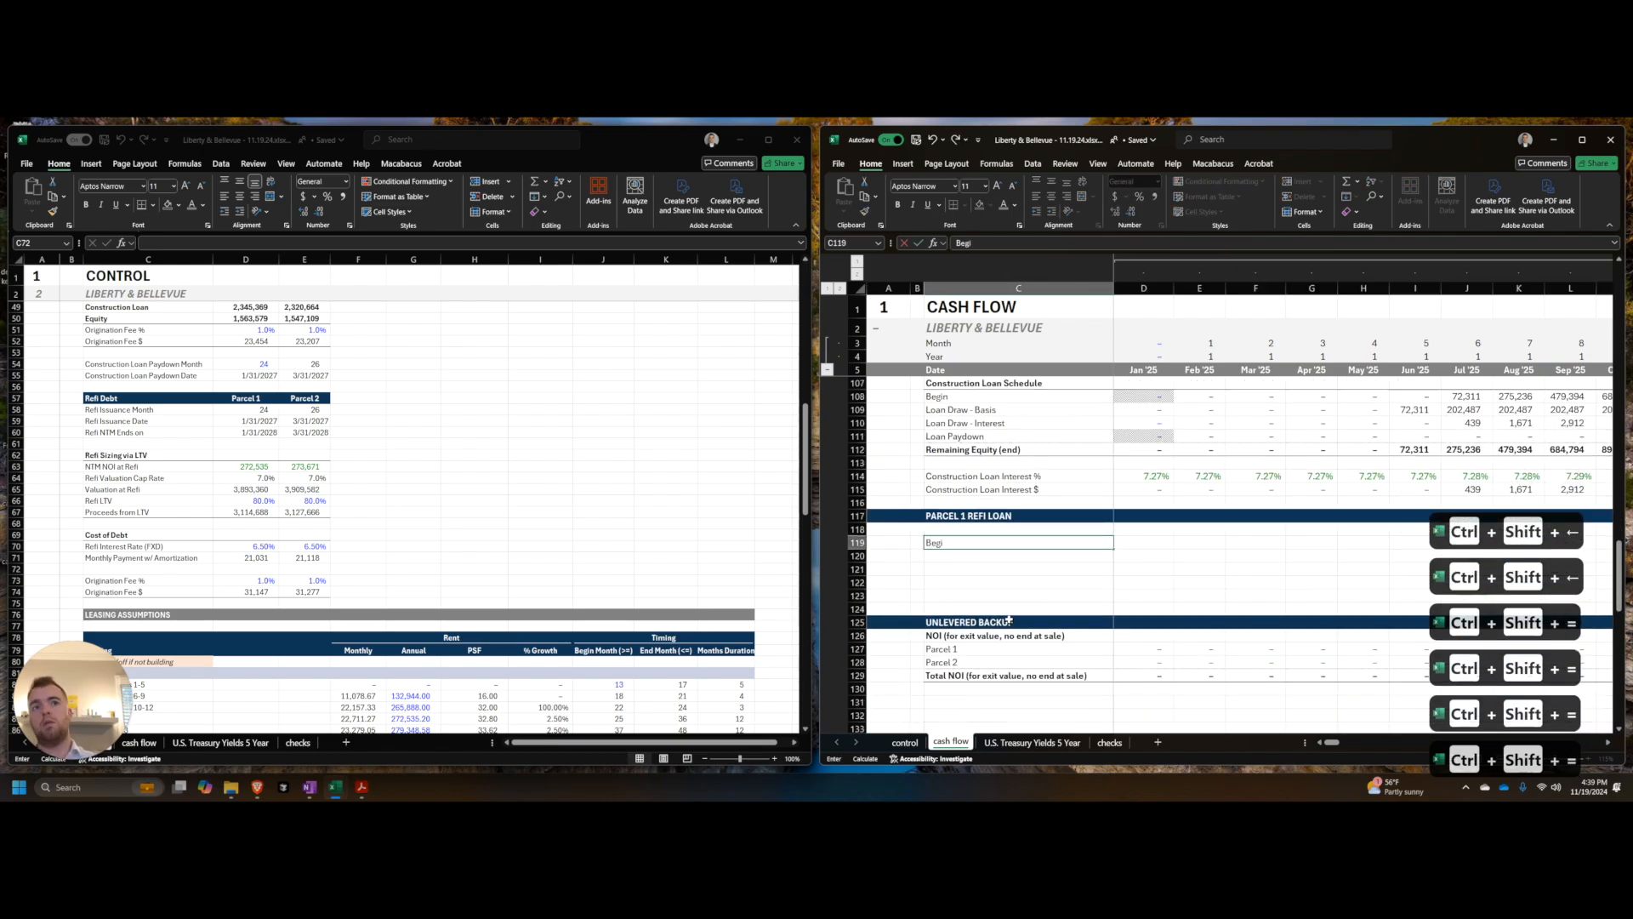
{"action": "type", "text": "n"}
{"action": "key", "text": "Return"}
{"action": "type", "text": "Issuance"}
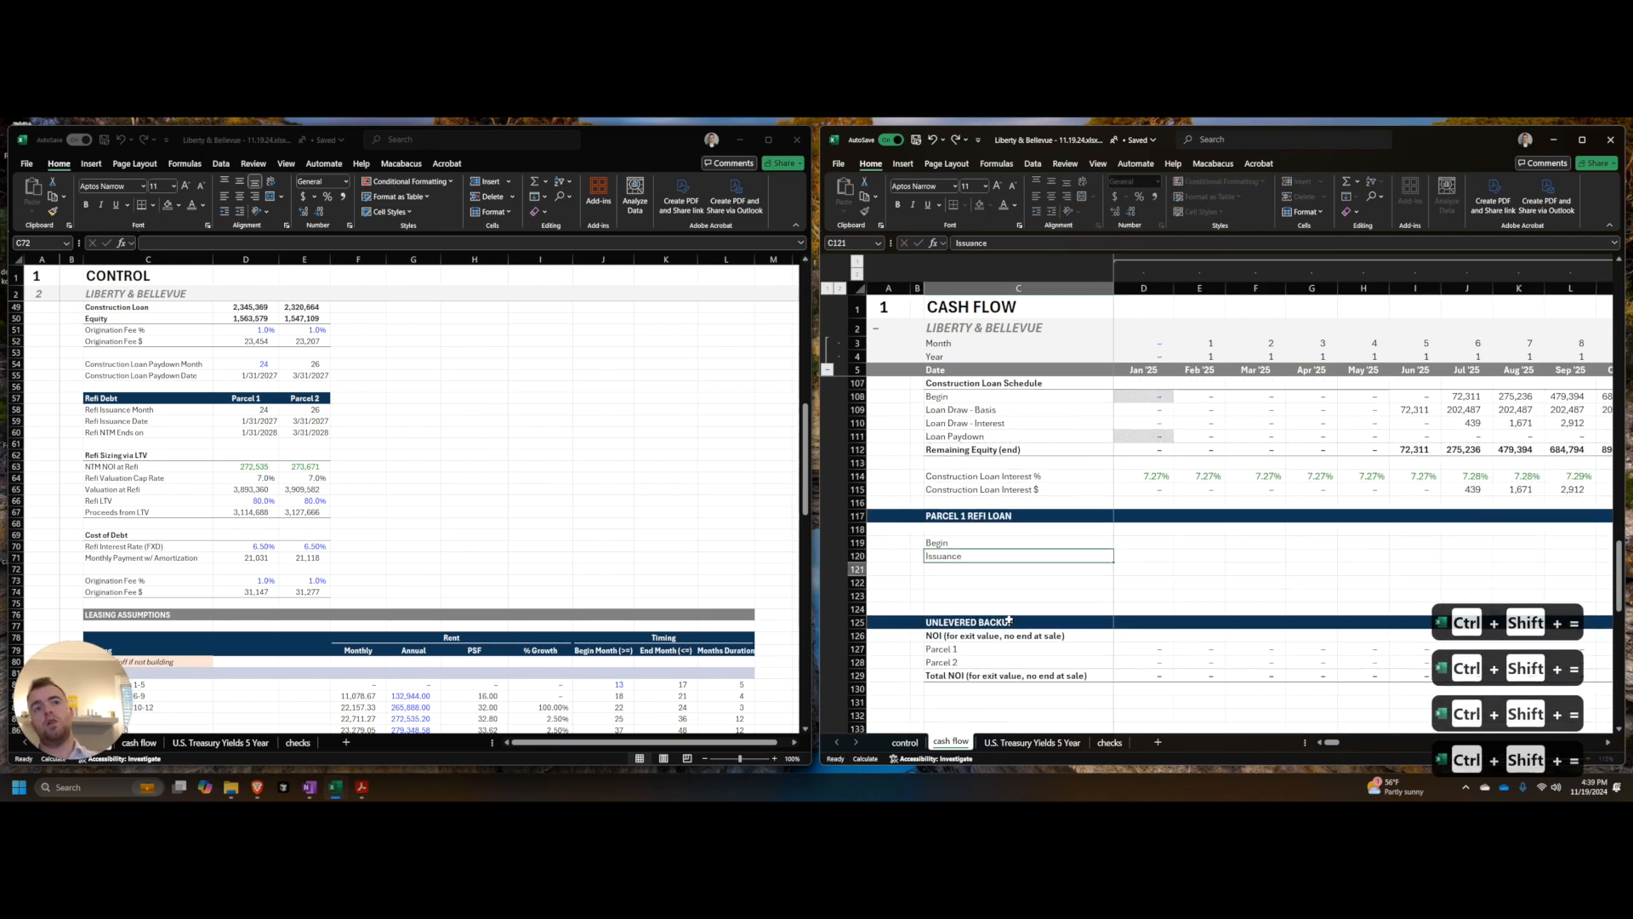
{"action": "key", "text": "Return"}
{"action": "type", "text": "Paydown"}
{"action": "key", "text": "Return"}
{"action": "type", "text": "End"}
{"action": "key", "text": "Up"}
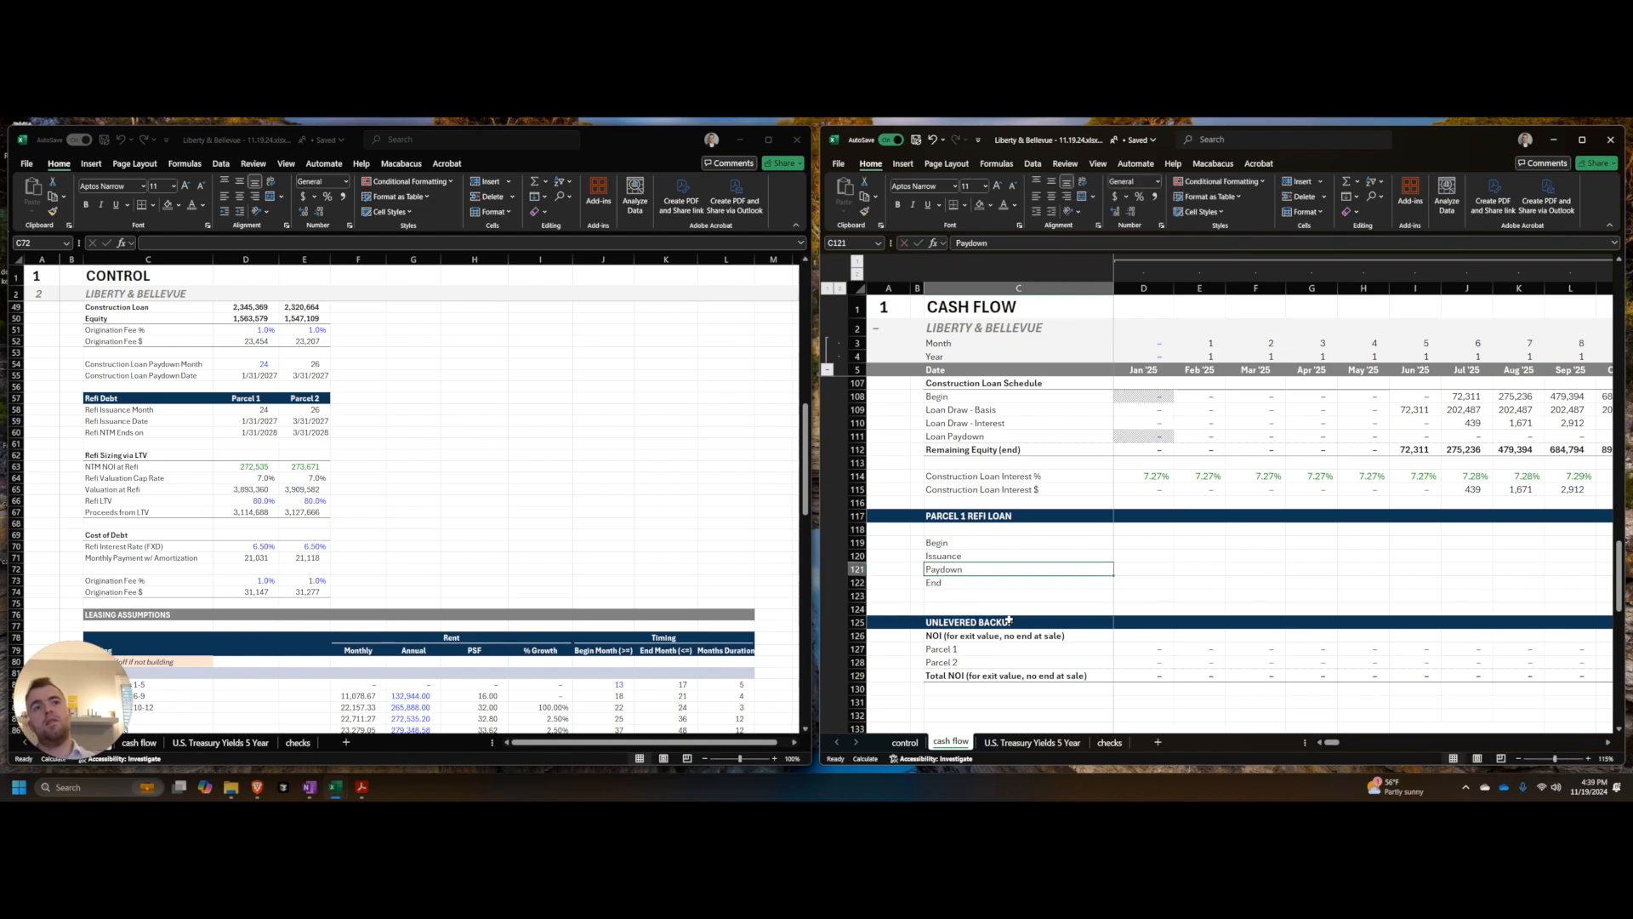
Step: Insert a copy of the blank row above Equity Schedule directly above Hold Period UCF in the Parcel 1 construction loan section
{"action": "key", "text": "ctrl+Up"}
{"action": "scroll", "coordinate": [1038, 452], "scroll_direction": "up", "scroll_amount": 5}
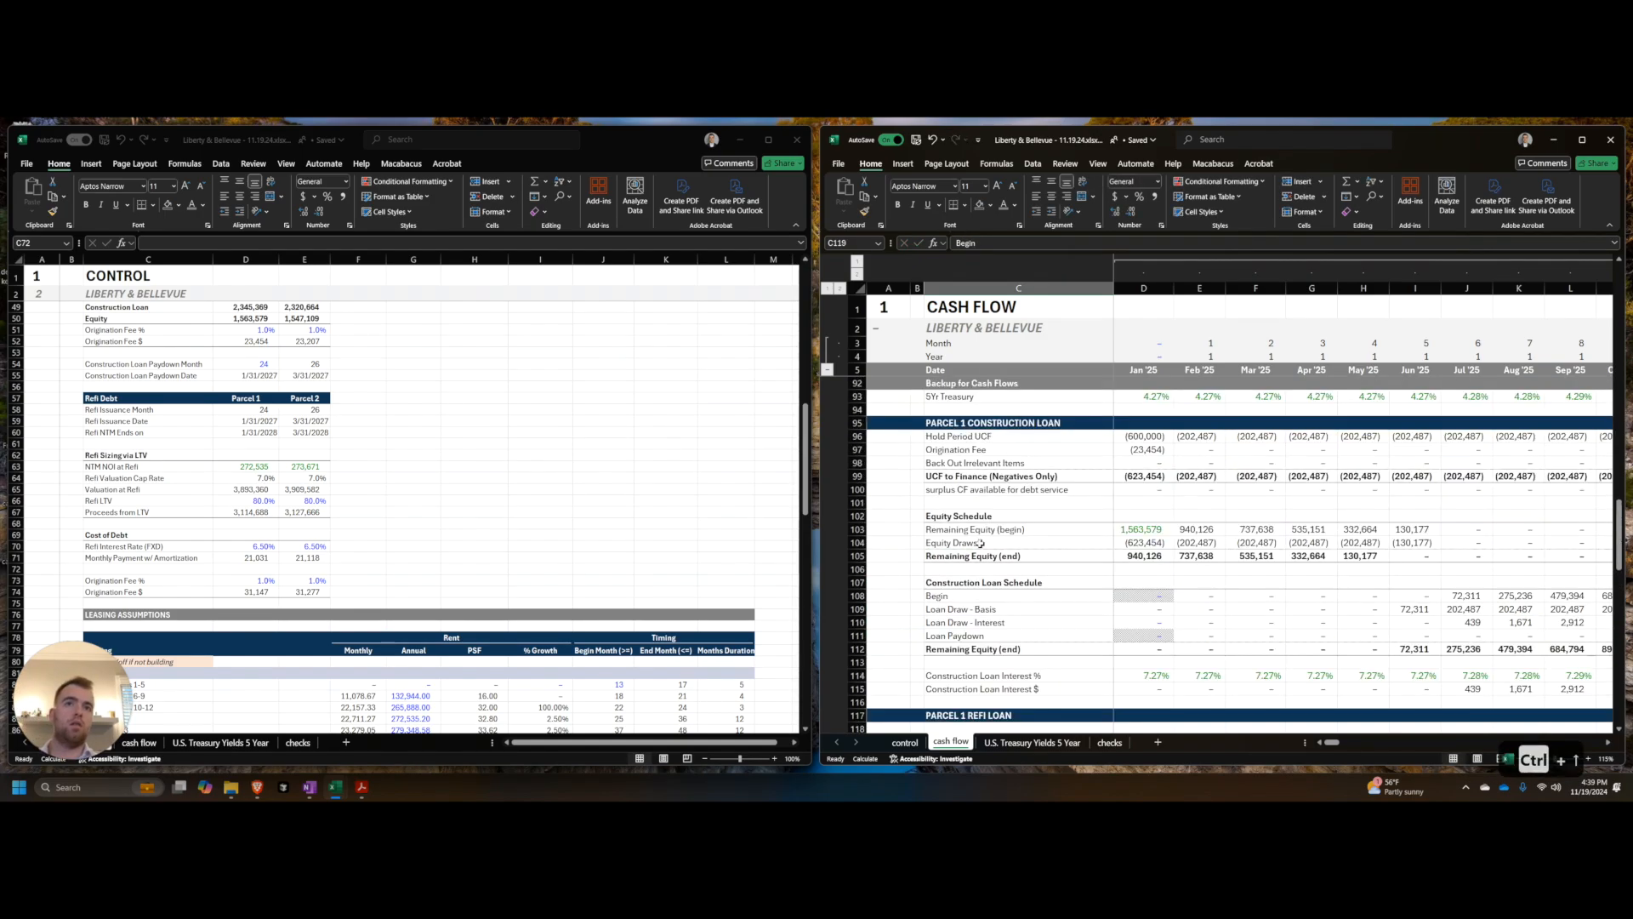
{"action": "left_click", "coordinate": [1013, 513]}
{"action": "left_click", "coordinate": [1003, 506]}
{"action": "key", "text": "shift+space"}
{"action": "key", "text": "ctrl+c"}
{"action": "key", "text": "Up"}
{"action": "key", "text": "Up"}
{"action": "key", "text": "Up"}
{"action": "key", "text": "Up"}
{"action": "key", "text": "Up"}
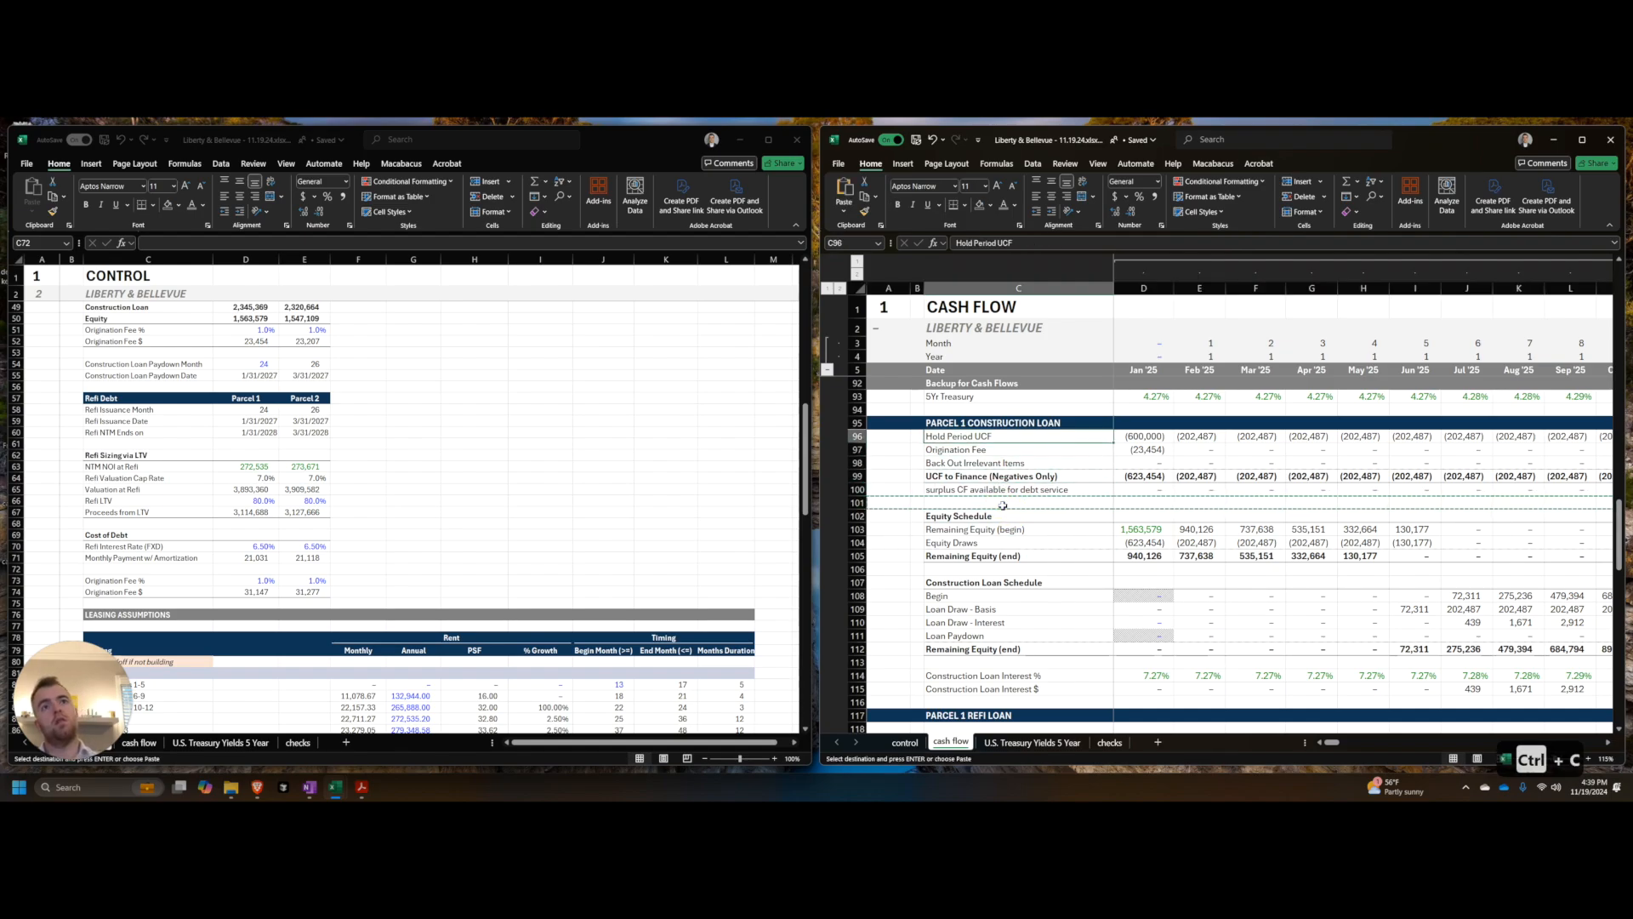
{"action": "key", "text": "ctrl+shift+equal"}
{"action": "key", "text": "Up"}
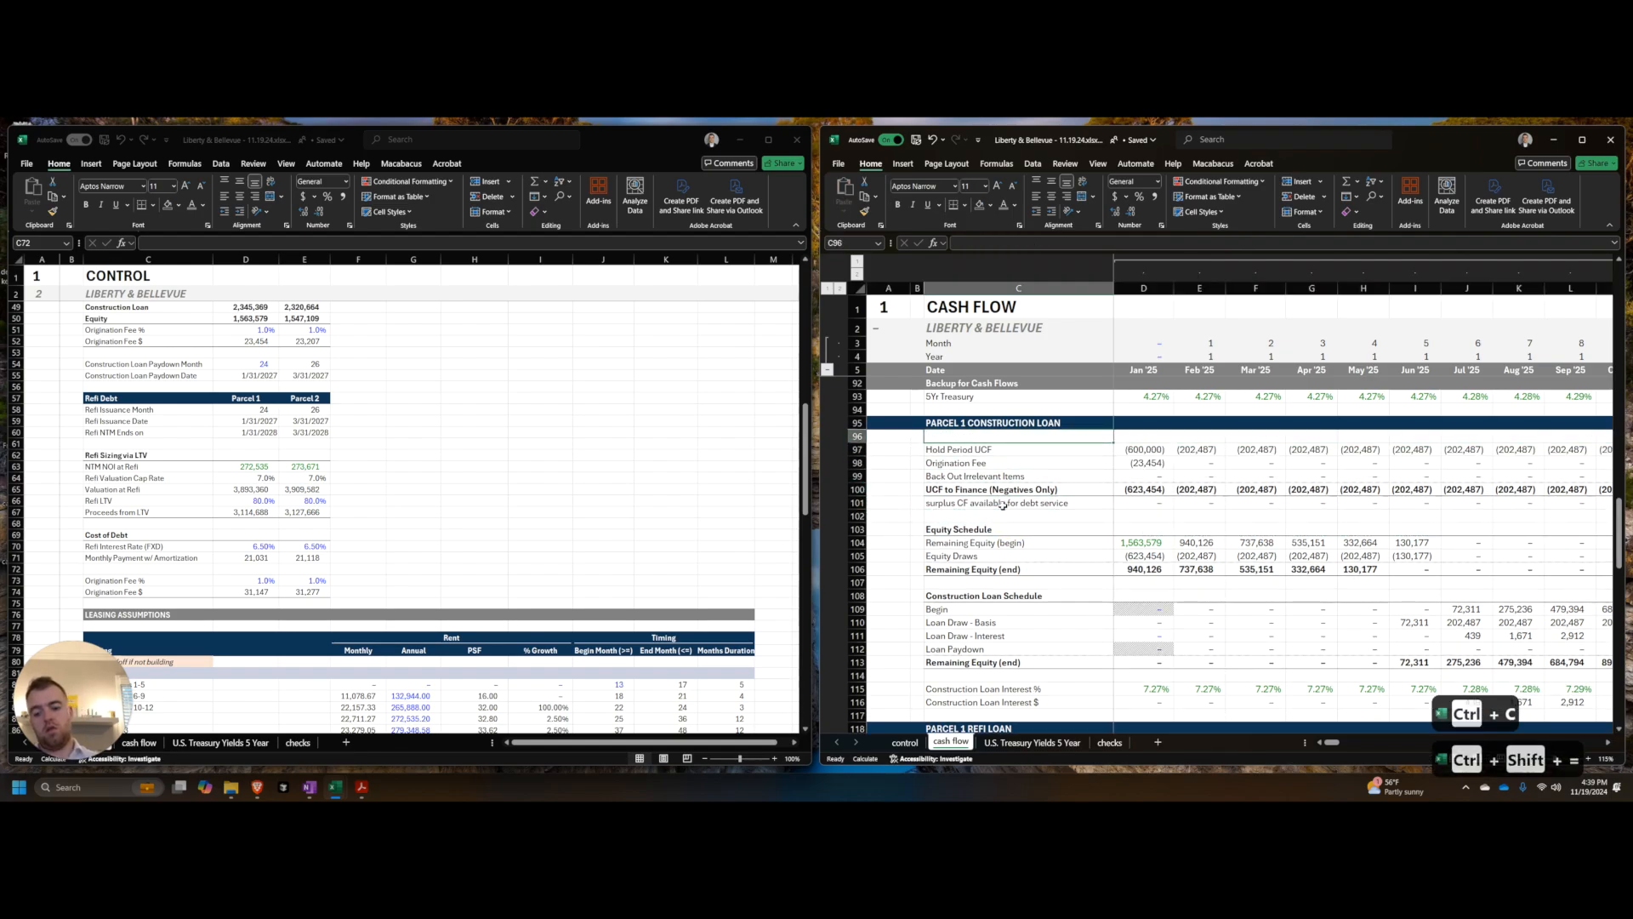
Step: Label the new row above Hold Period UCF "Relevant Cash Flows" and bold it across the timeline
{"action": "type", "text": "Cas"}
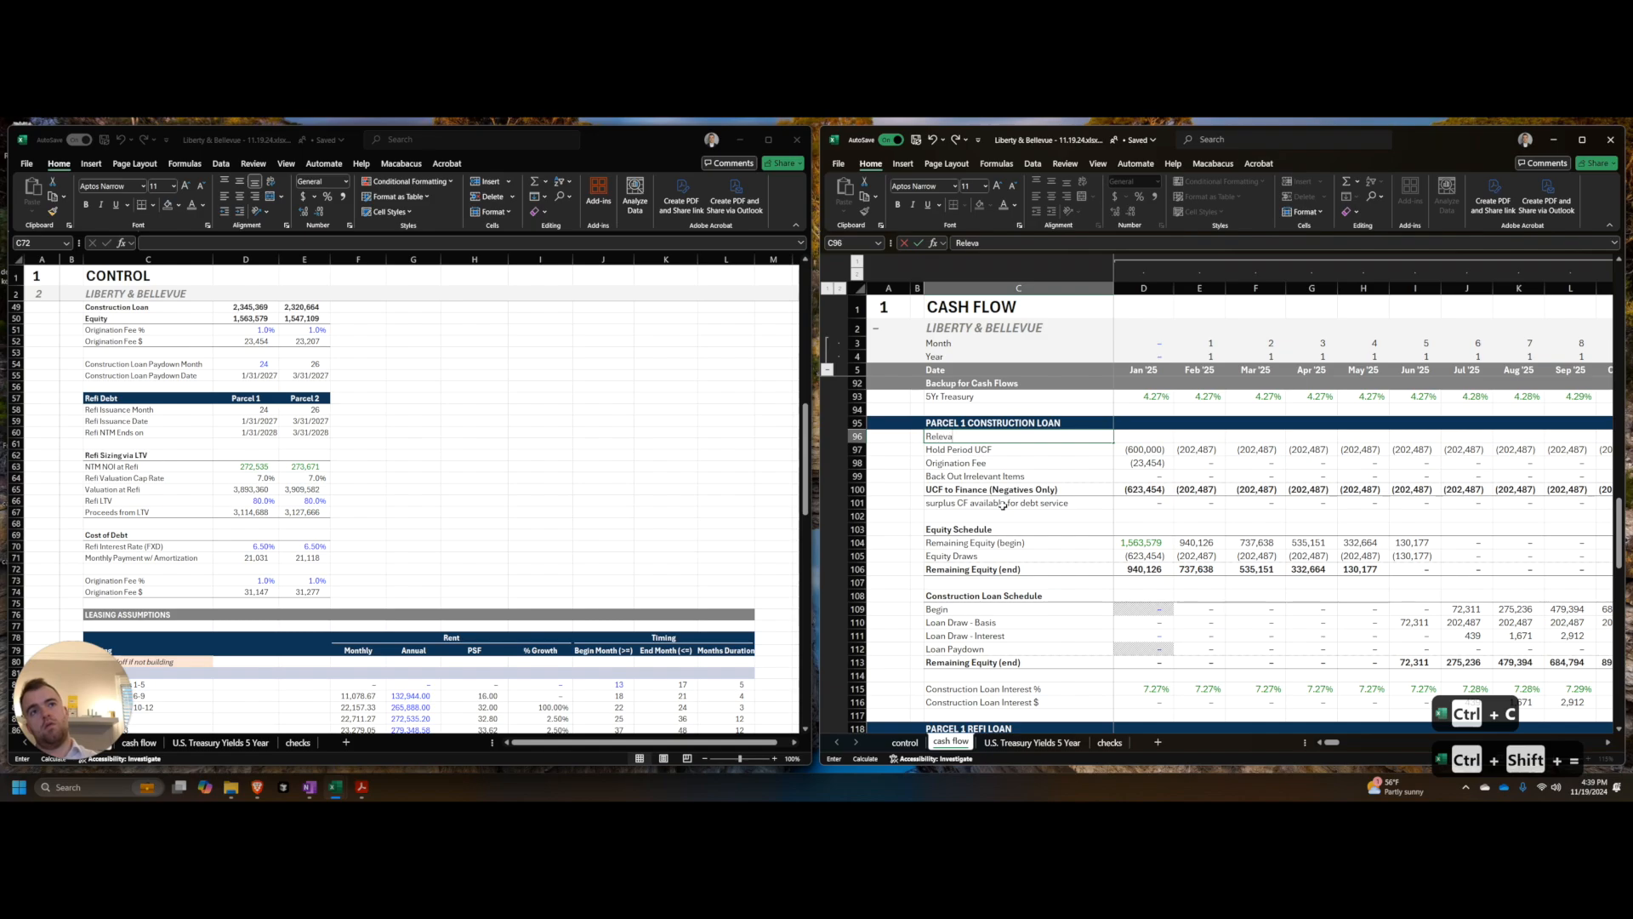
{"action": "type", "text": "nt Cash FLo"}
{"action": "key", "text": "BackSpace"}
{"action": "key", "text": "BackSpace"}
{"action": "type", "text": "lows"}
{"action": "key", "text": "Return"}
{"action": "key", "text": "Up"}
{"action": "key", "text": "ctrl+Right"}
{"action": "key", "text": "ctrl+shift+Left"}
{"action": "key", "text": "ctrl+b"}
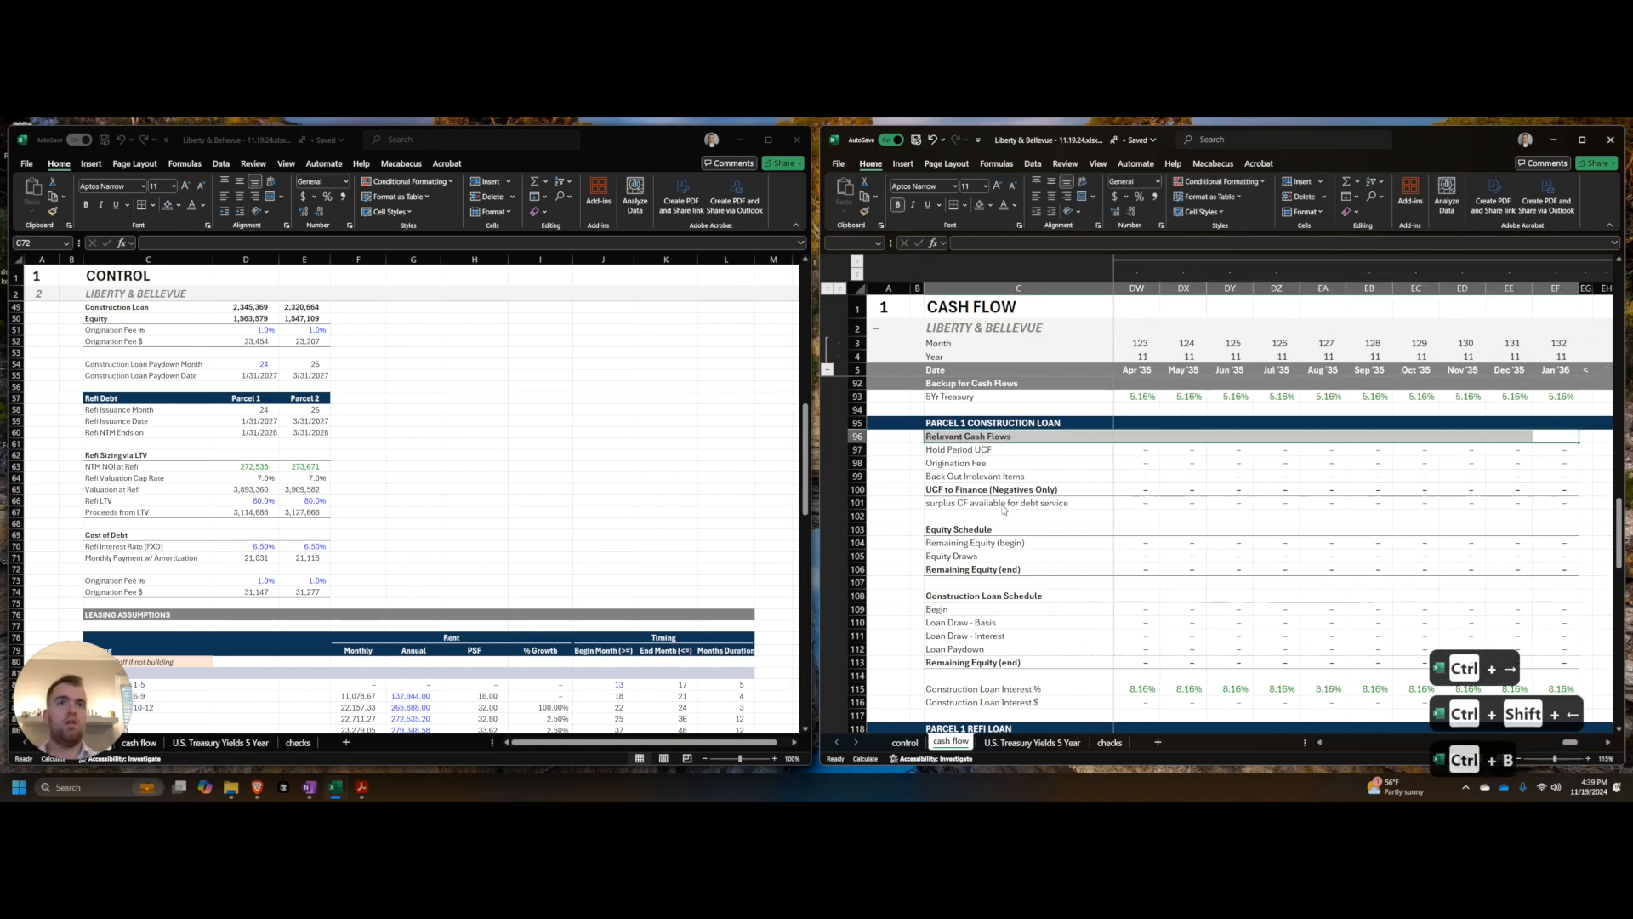
{"action": "key", "text": "Home"}
Step: Copy the Construction Loan Schedule block from its heading to the ending balance and insert it beneath the Parcel 1 Refi Loan header
{"action": "scroll", "coordinate": [1000, 505], "scroll_direction": "down", "scroll_amount": 1}
{"action": "left_click_drag", "start_coordinate": [985, 491], "coordinate": [979, 555]}
{"action": "left_click", "coordinate": [979, 556]}
{"action": "scroll", "coordinate": [981, 554], "scroll_direction": "down", "scroll_amount": 3}
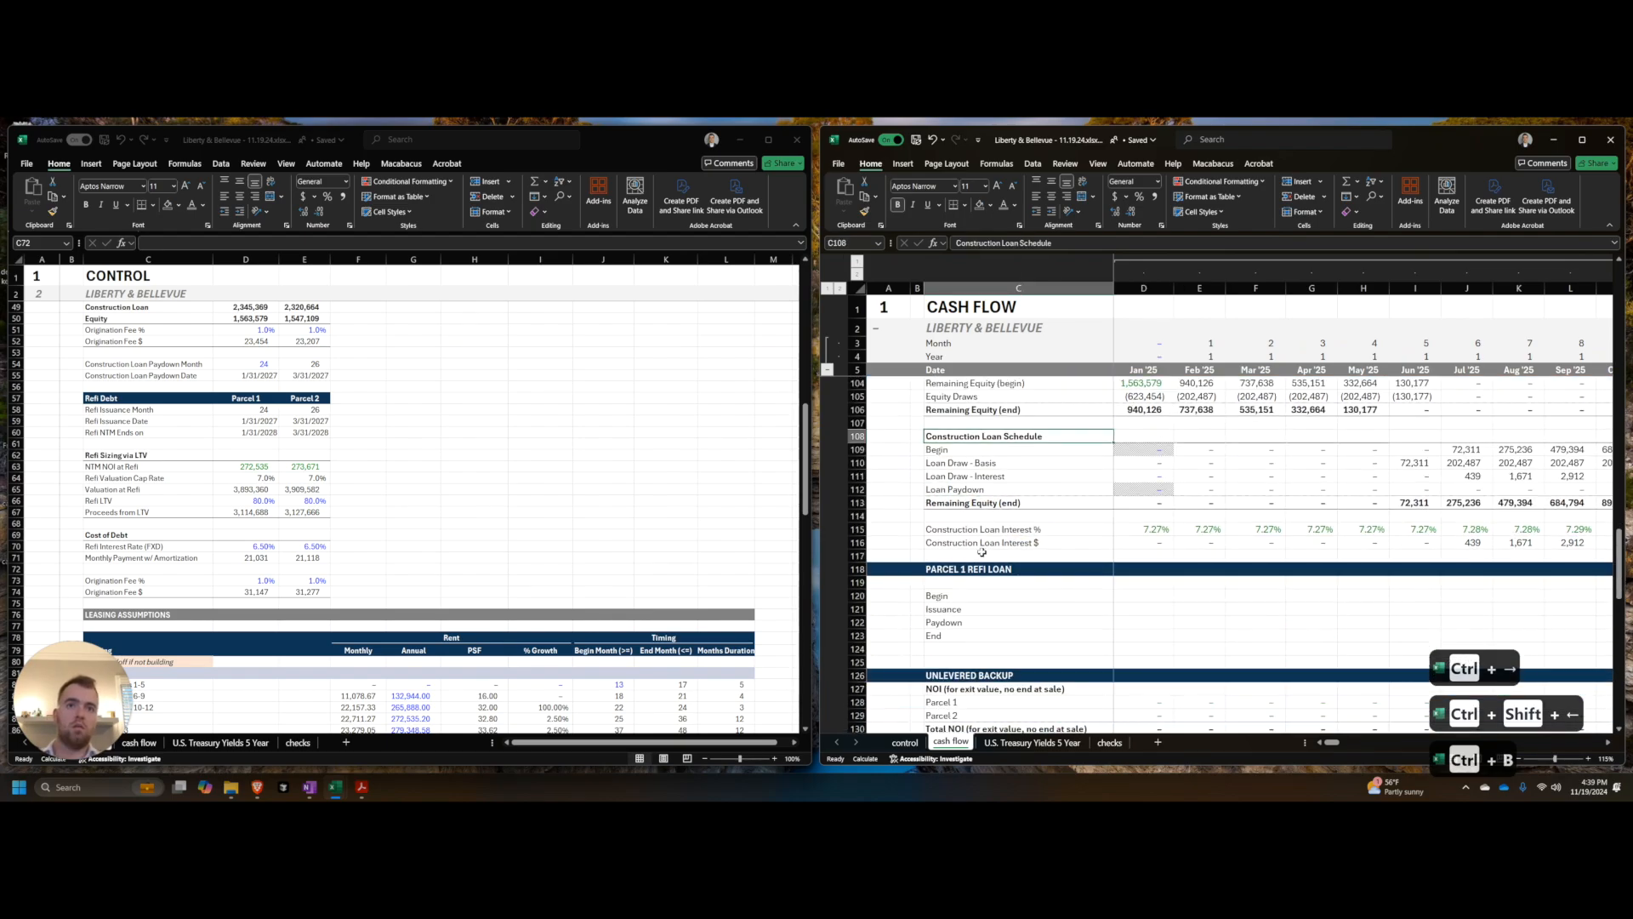
{"action": "left_click", "coordinate": [970, 505], "text": "shift"}
{"action": "key", "text": "shift+space"}
{"action": "key", "text": "ctrl+c"}
{"action": "left_click", "coordinate": [982, 595]}
{"action": "key", "text": "ctrl+shift+equal"}
Step: Delete the four old Begin, Issuance, Paydown and End label rows below the copied refi schedule
{"action": "key", "text": "Down"}
{"action": "key", "text": "Down"}
{"action": "key", "text": "Down"}
{"action": "key", "text": "Down"}
{"action": "key", "text": "Down"}
{"action": "key", "text": "Down"}
{"action": "key", "text": "shift+space"}
{"action": "key", "text": "shift+Down"}
{"action": "key", "text": "shift+Down"}
{"action": "key", "text": "shift+Down"}
{"action": "key", "text": "Delete"}
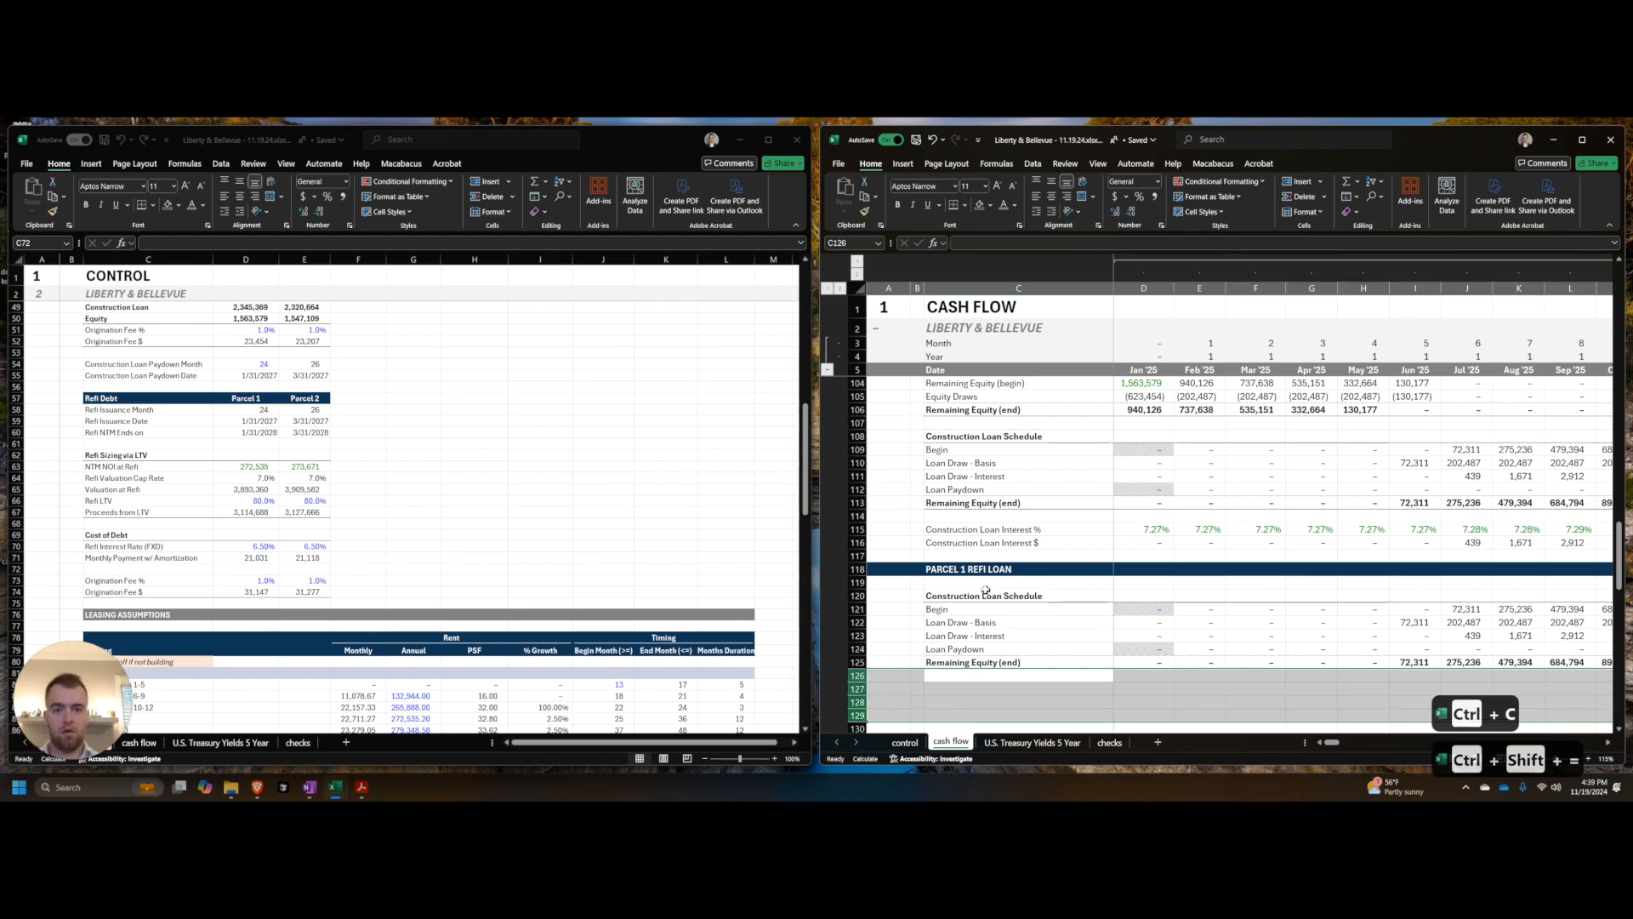
{"action": "key", "text": "ctrl+minus"}
Step: Relabel the copied refi schedule's Loan Draw - Basis row "Issuance" and its Loan Draw - Interest row "Paydown"
{"action": "key", "text": "Up"}
{"action": "key", "text": "Up"}
{"action": "key", "text": "Up"}
{"action": "key", "text": "Up"}
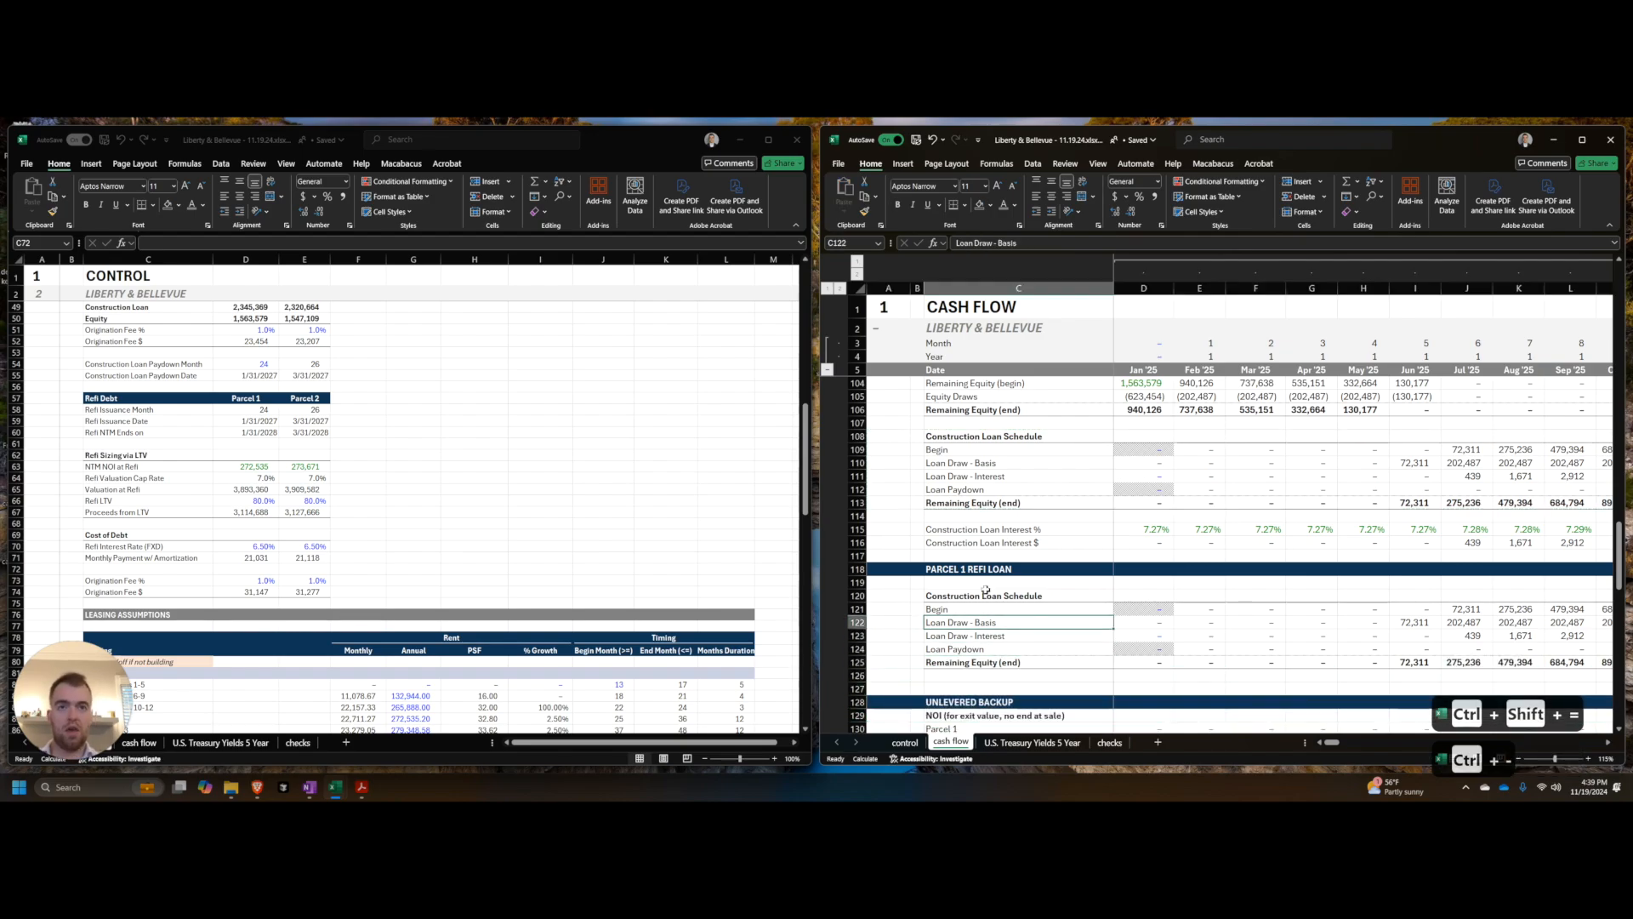
{"action": "type", "text": "Issuance"}
{"action": "key", "text": "Down"}
{"action": "type", "text": "Pa"}
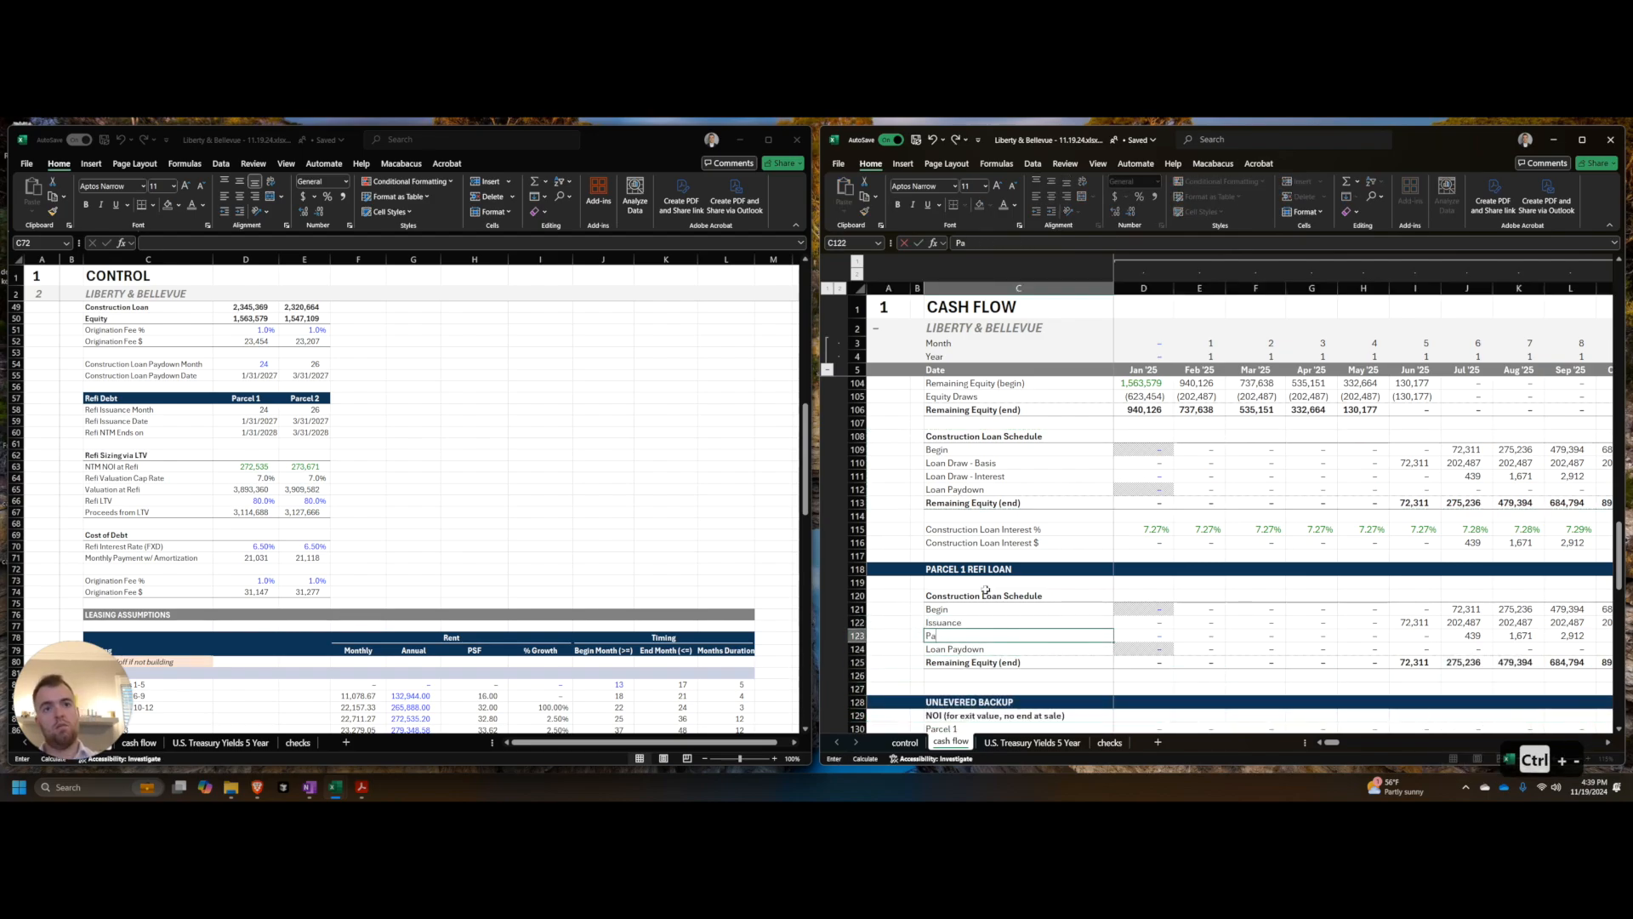
{"action": "key", "text": "Return"}
Step: Rename the refi schedule's Loan Paydown row "Paydown" and delete the duplicate Paydown row above it
{"action": "key", "text": "shift+space"}
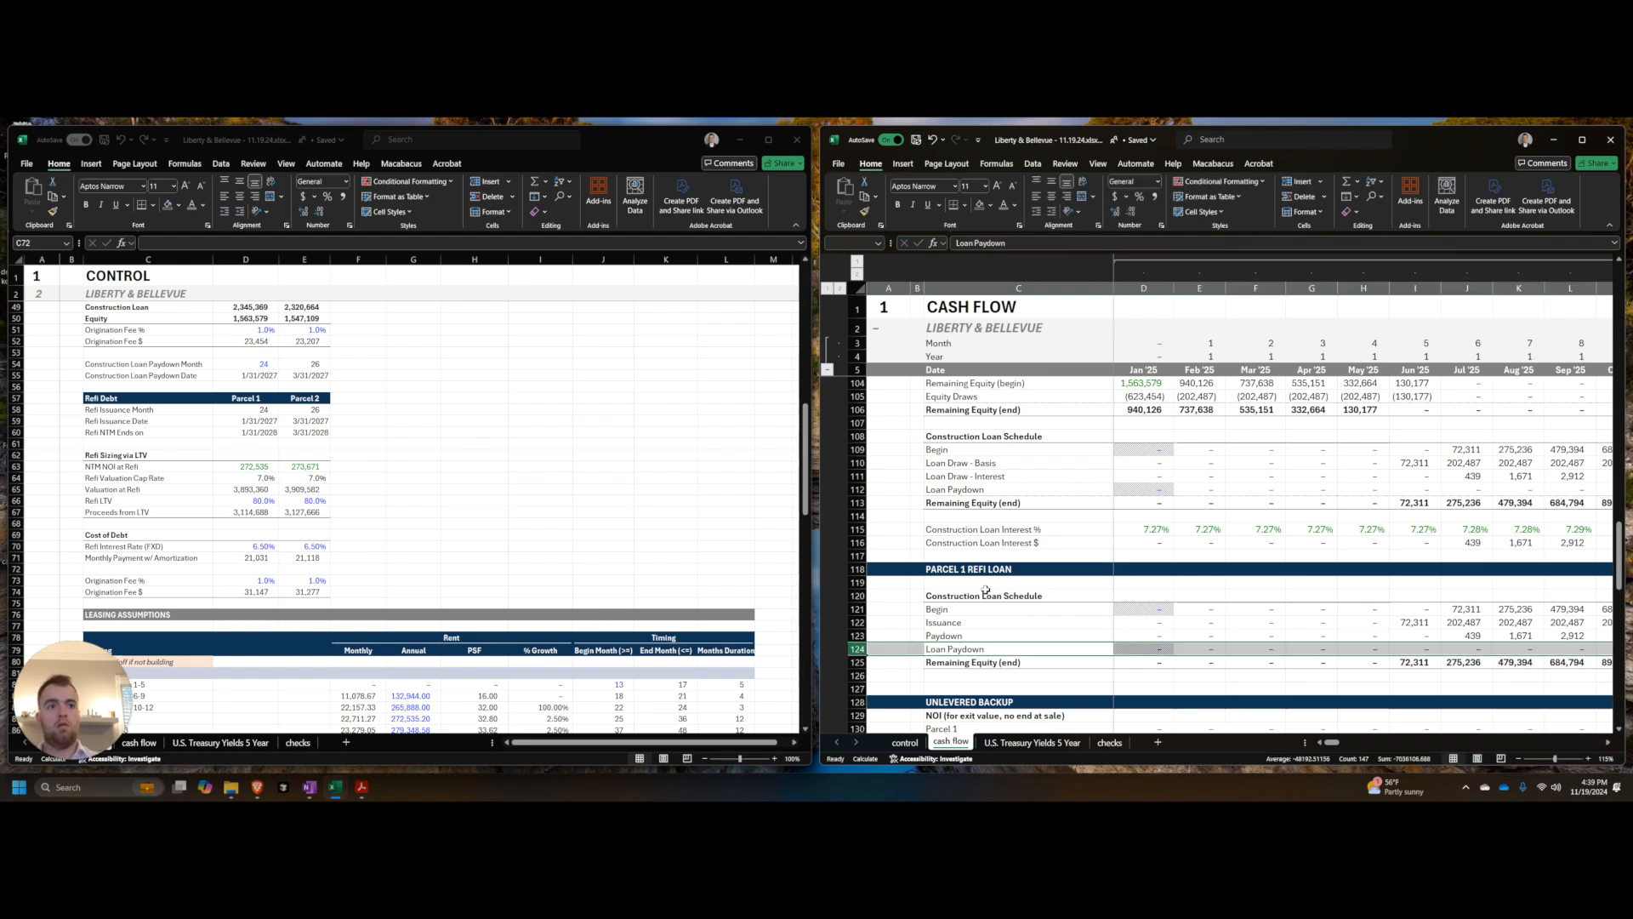
{"action": "key", "text": "Up"}
{"action": "key", "text": "Down"}
{"action": "type", "text": "P"}
{"action": "key", "text": "Return"}
{"action": "key", "text": "Up"}
{"action": "key", "text": "Up"}
{"action": "key", "text": "shift+space"}
{"action": "key", "text": "ctrl+minus"}
{"action": "key", "text": "Up"}
{"action": "key", "text": "Right"}
{"action": "key", "text": "Down"}
{"action": "key", "text": "Left"}
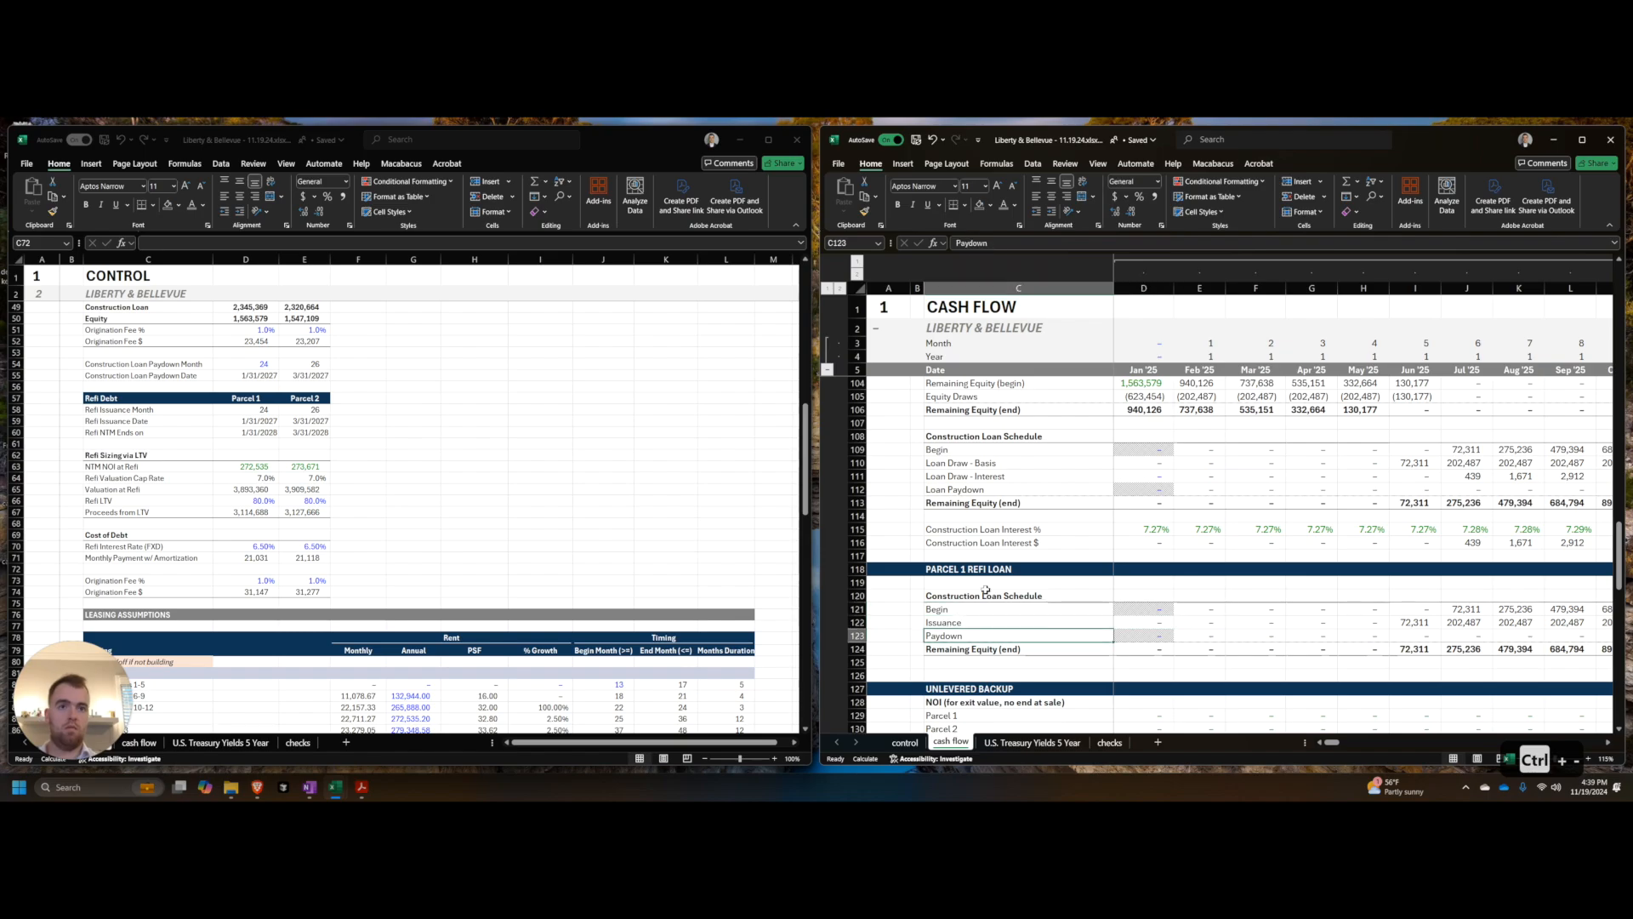
Step: Rename the refi schedule's ending balance row "End"
{"action": "key", "text": "Down"}
{"action": "type", "text": "End"}
{"action": "key", "text": "Up"}
Step: Enter =IF(D$5=control!$D$59,control!$D$67,0) as the first-month Issuance formula in the Parcel 1 refi schedule
{"action": "key", "text": "Right"}
{"action": "key", "text": "Up"}
{"action": "key", "text": "Up"}
{"action": "key", "text": "Down"}
{"action": "key", "text": "F2"}
{"action": "key", "text": "Escape"}
{"action": "type", "text": "=if("}
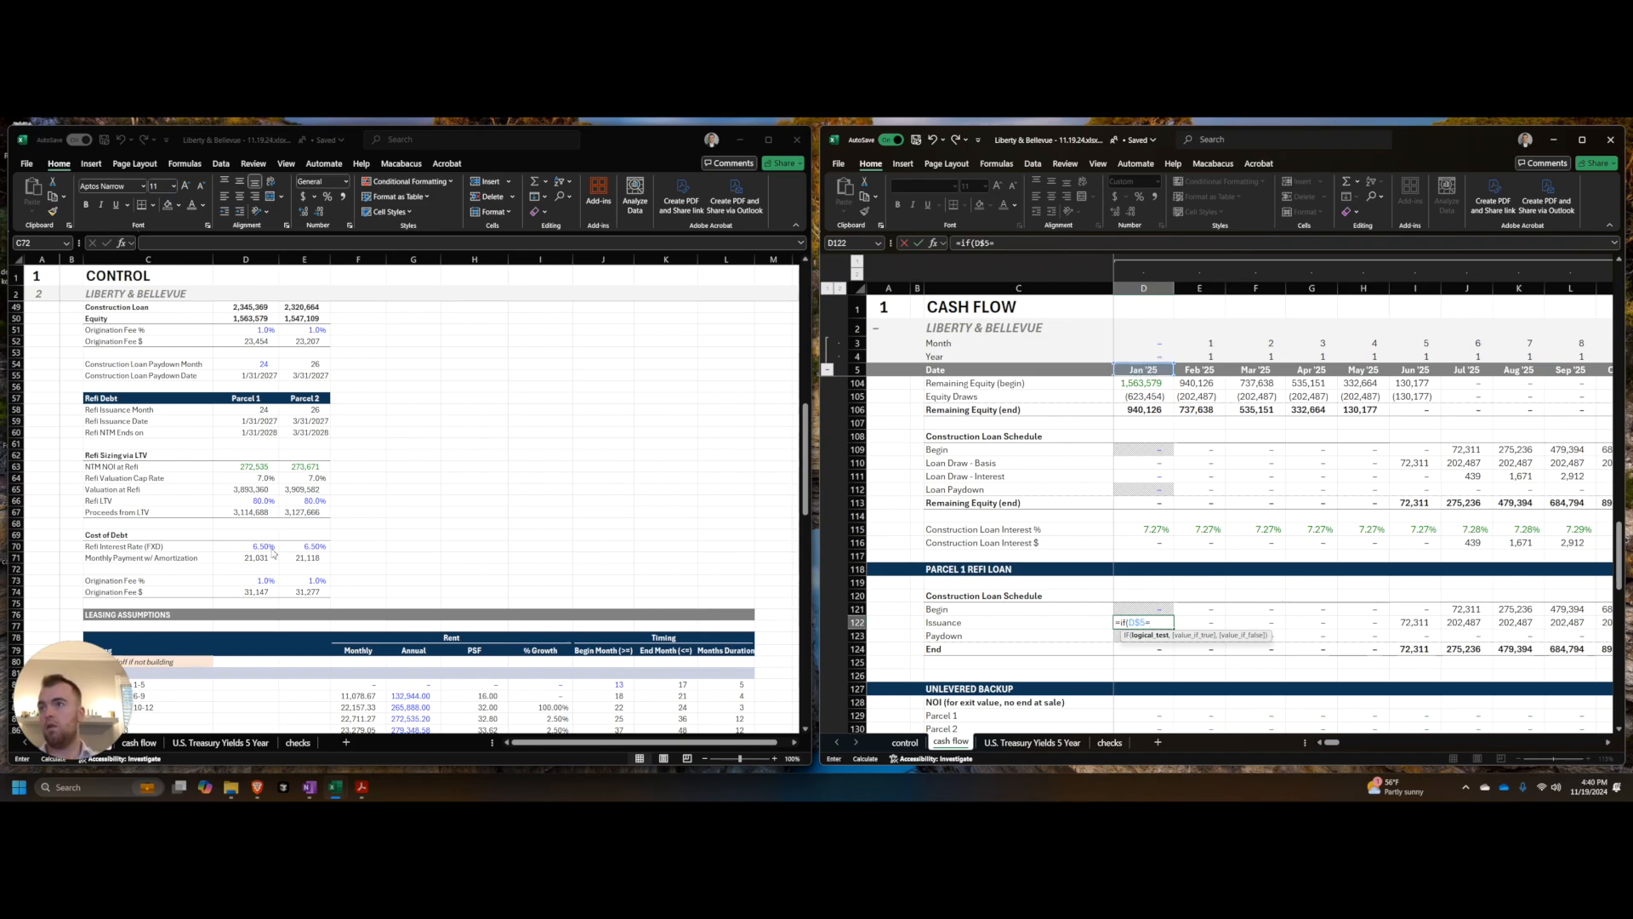
{"action": "left_click", "coordinate": [254, 420]}
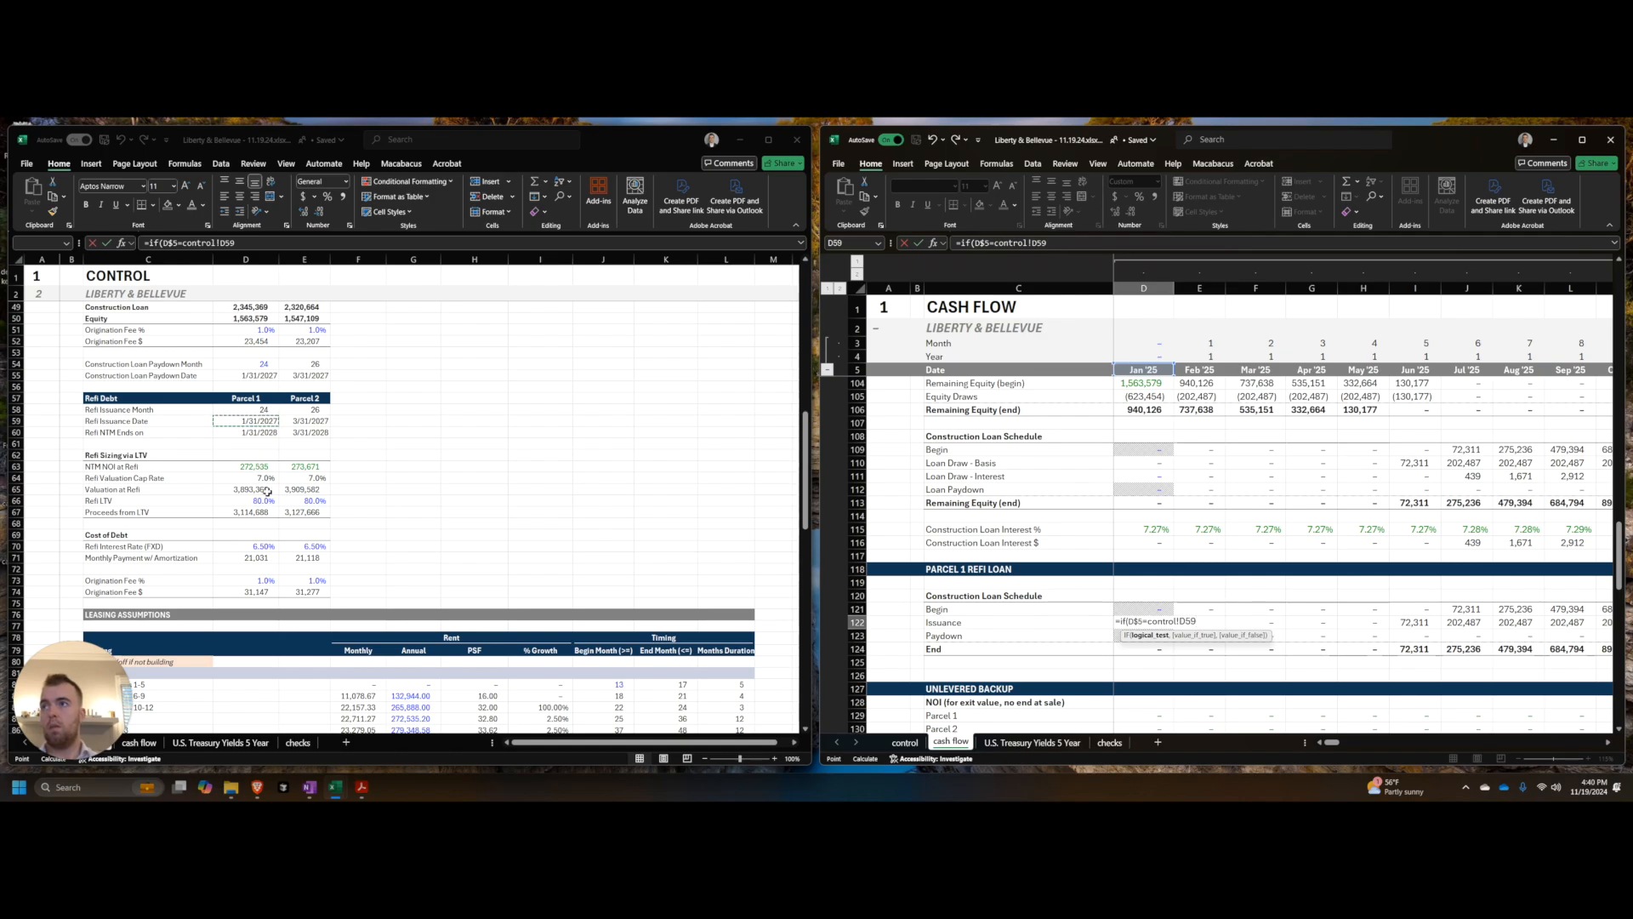
{"action": "type", "text": ",control!D67"}
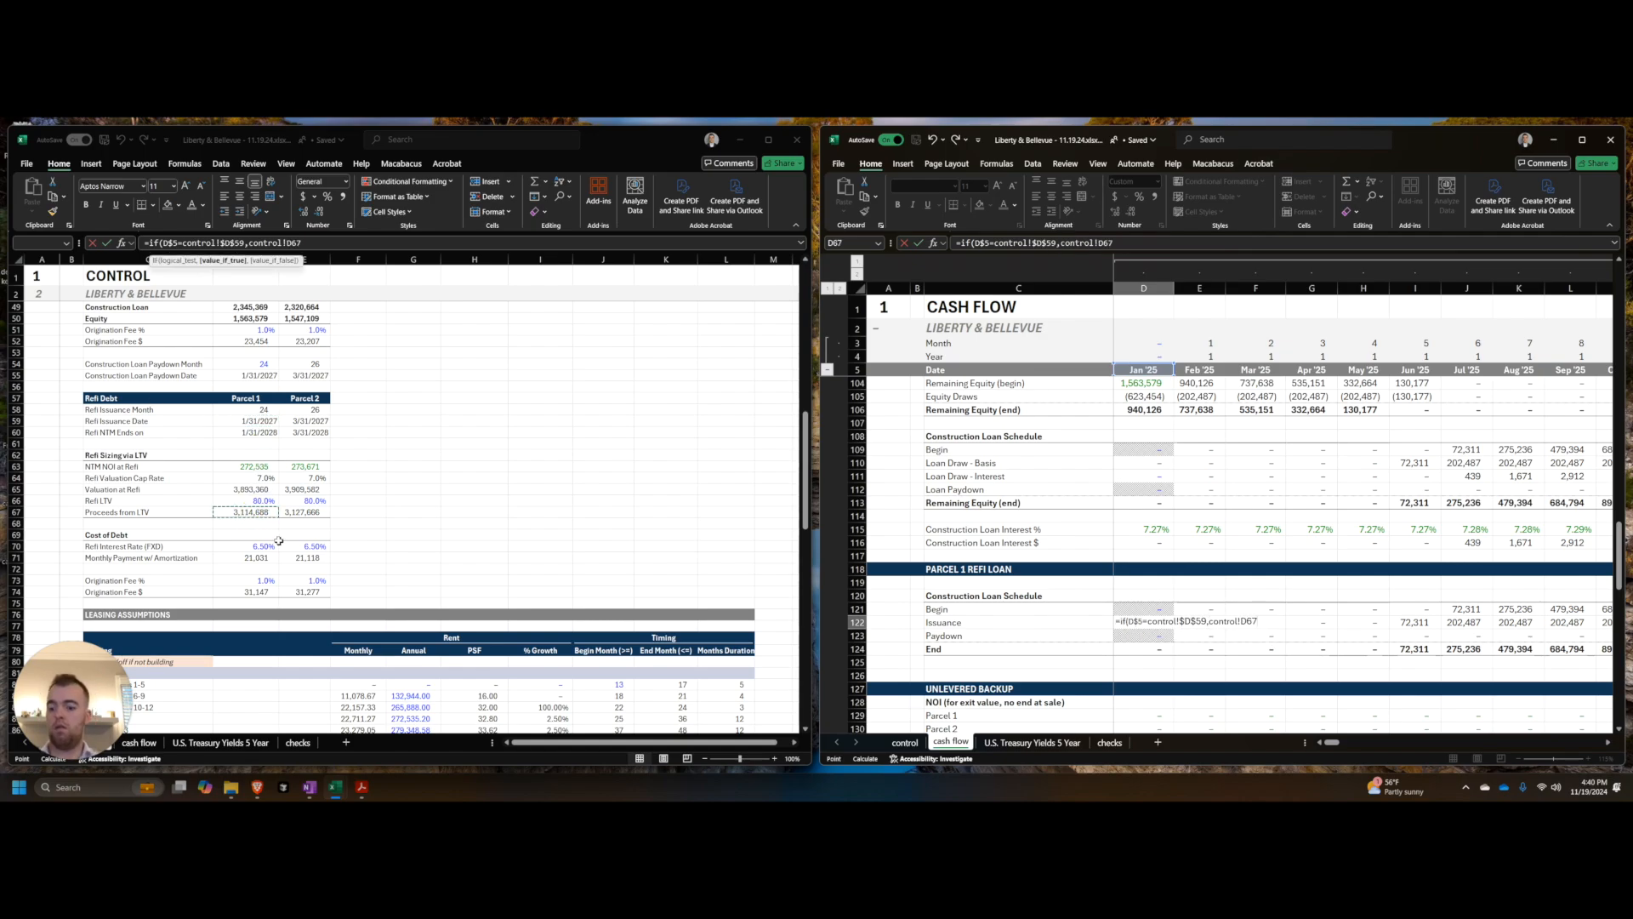
{"action": "key", "text": "F4"}
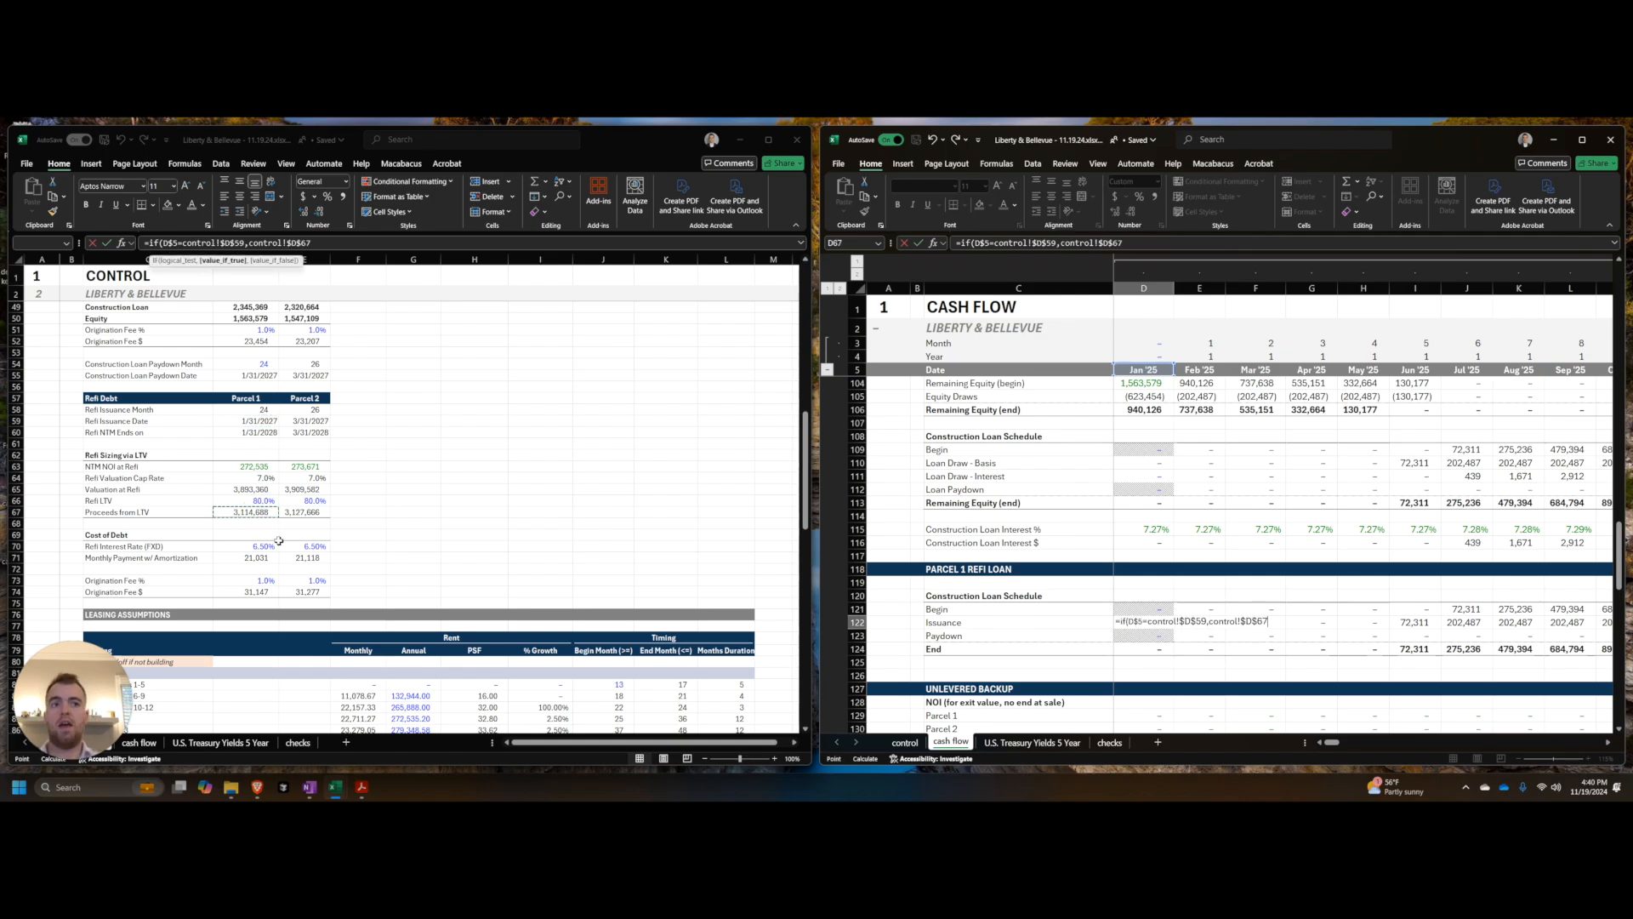
{"action": "type", "text": ",0)"}
{"action": "key", "text": "Return"}
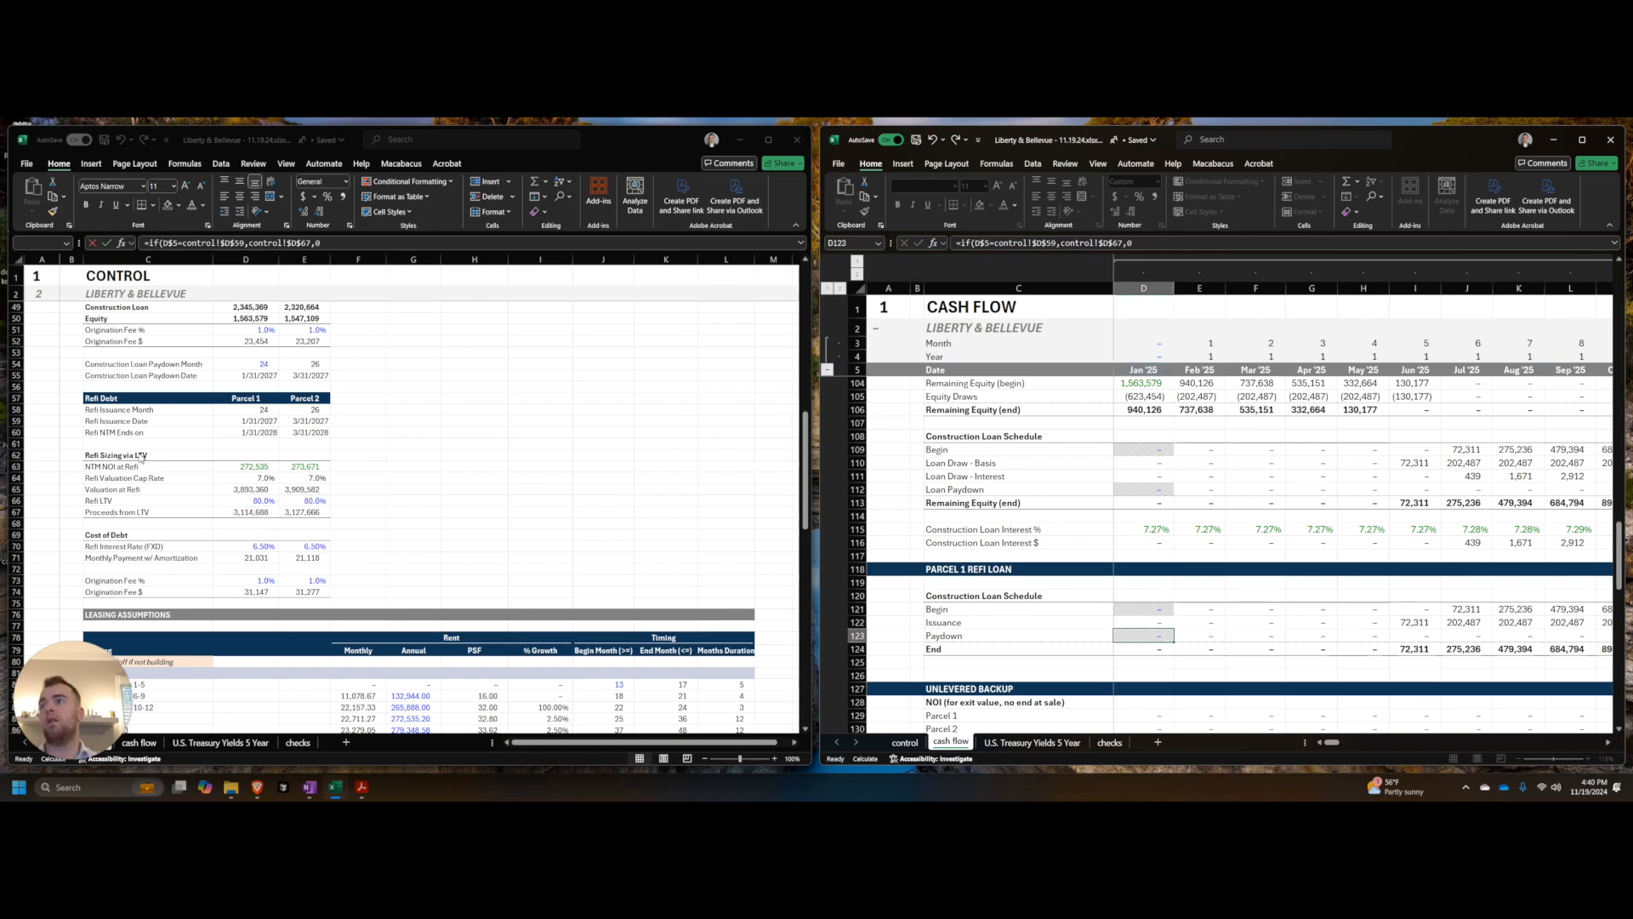
{"action": "key", "text": "F2"}
{"action": "key", "text": "Escape"}
Step: Shorten the refi sizing heading on the control sheet to "Refi Sizing" and its proceeds row label to "Proceeds"
{"action": "left_click", "coordinate": [139, 454]}
{"action": "key", "text": "F2"}
{"action": "key", "text": "ctrl+shift+Left"}
{"action": "key", "text": "ctrl+shift+Left"}
{"action": "key", "text": "BackSpace"}
{"action": "key", "text": "Return"}
{"action": "key", "text": "Down"}
{"action": "key", "text": "Down"}
{"action": "key", "text": "Down"}
{"action": "key", "text": "Down"}
{"action": "key", "text": "F2"}
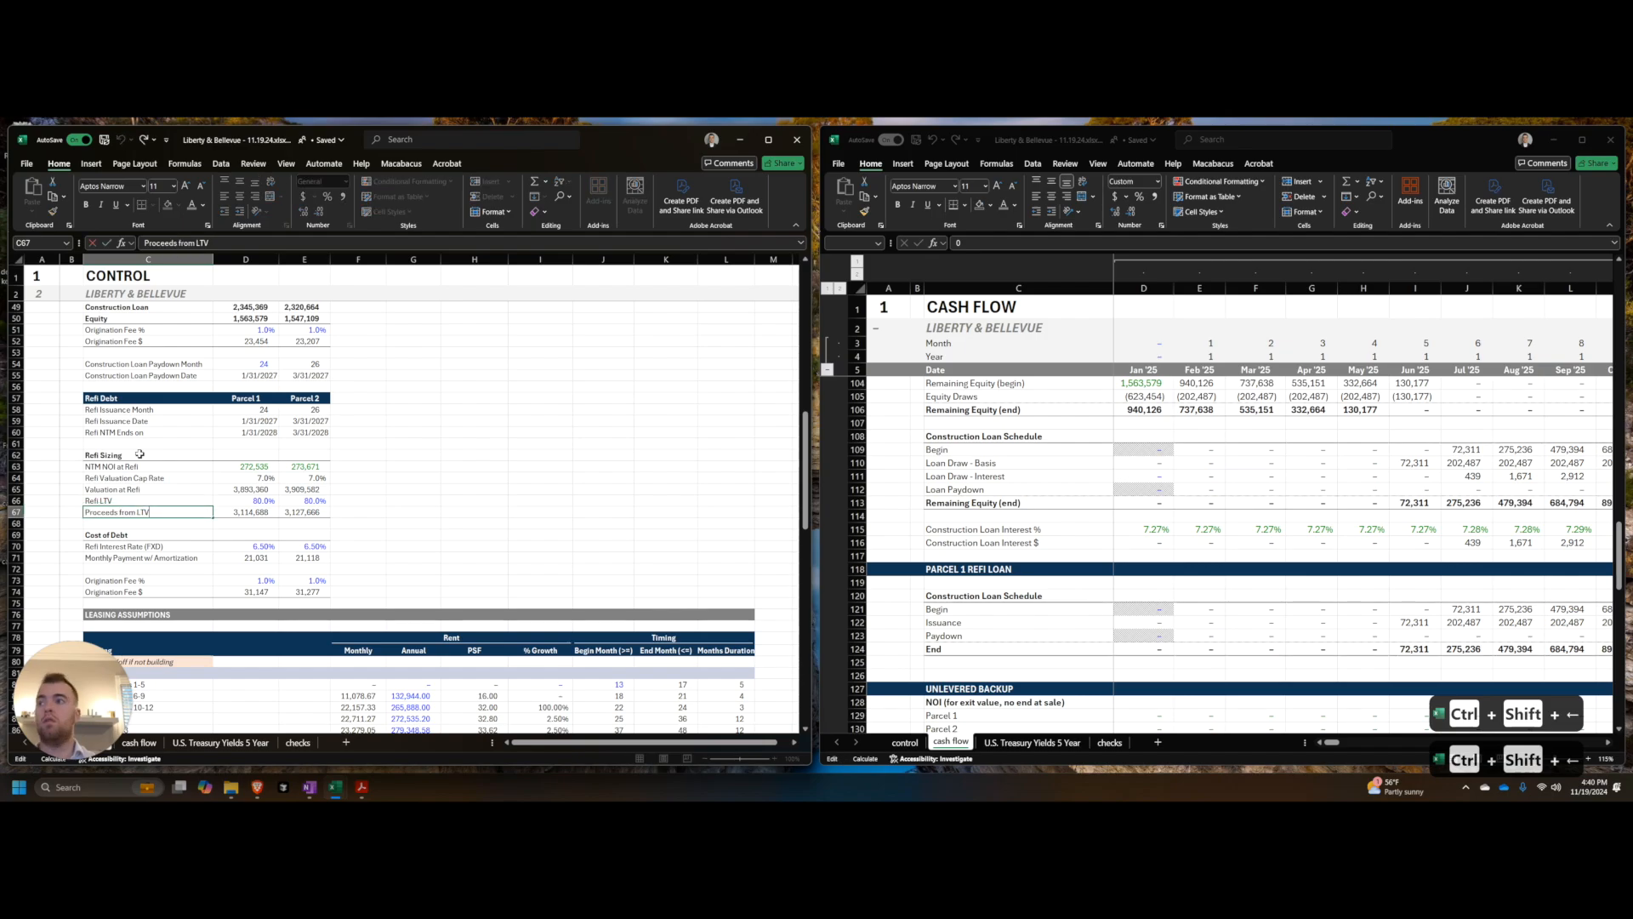
{"action": "key", "text": "ctrl+shift+Left"}
{"action": "key", "text": "ctrl+shift+Left"}
{"action": "key", "text": "BackSpace"}
{"action": "key", "text": "Tab"}
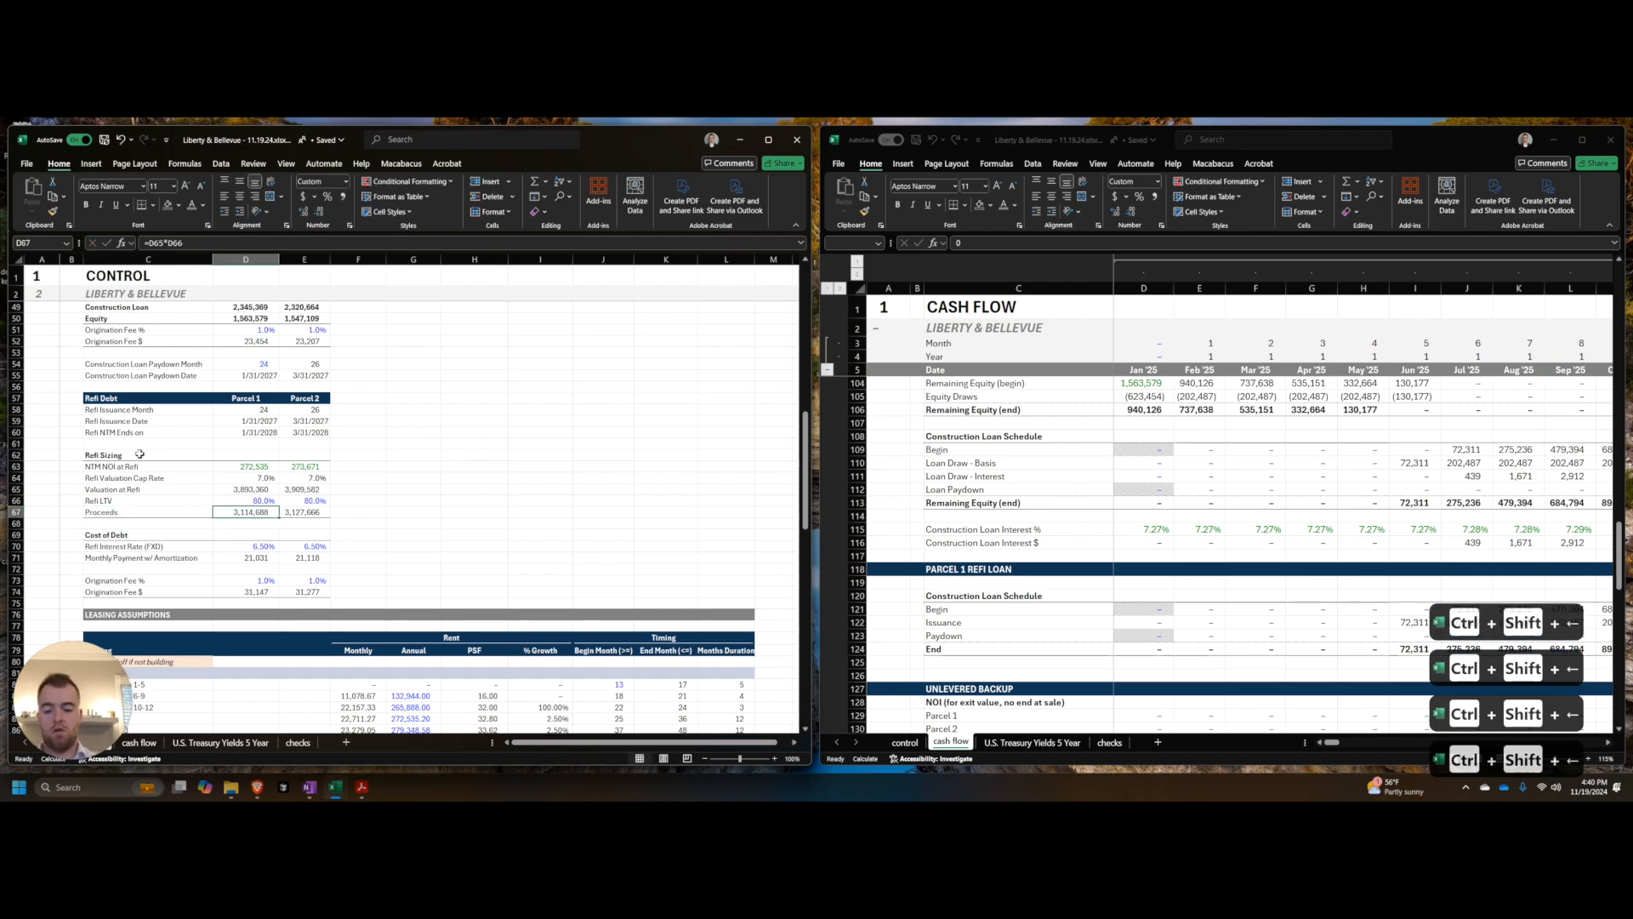
Step: Fill the refi schedule's Issuance formula from its first month across all monthly columns
{"action": "left_click", "coordinate": [1140, 622]}
{"action": "key", "text": "ctrl+shift+Right"}
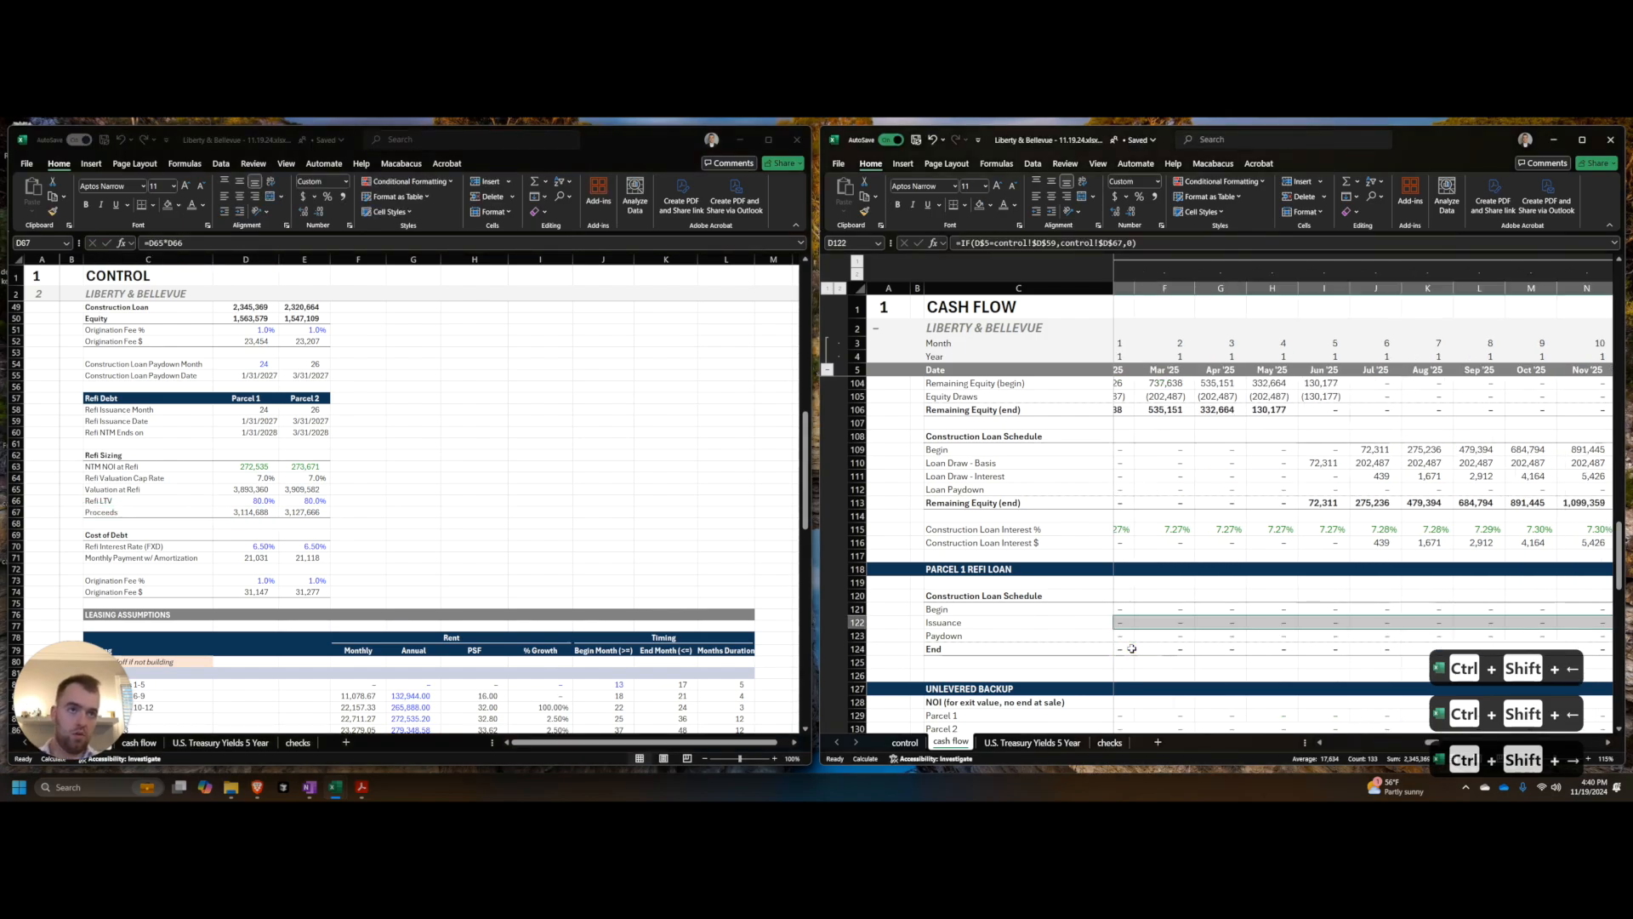
{"action": "key", "text": "ctrl+r"}
Step: Check the refi schedule's Issuance and Paydown rows in the annual cash flow summary and its Total column
{"action": "key", "text": "ctrl+Right"}
{"action": "key", "text": "ctrl+Right"}
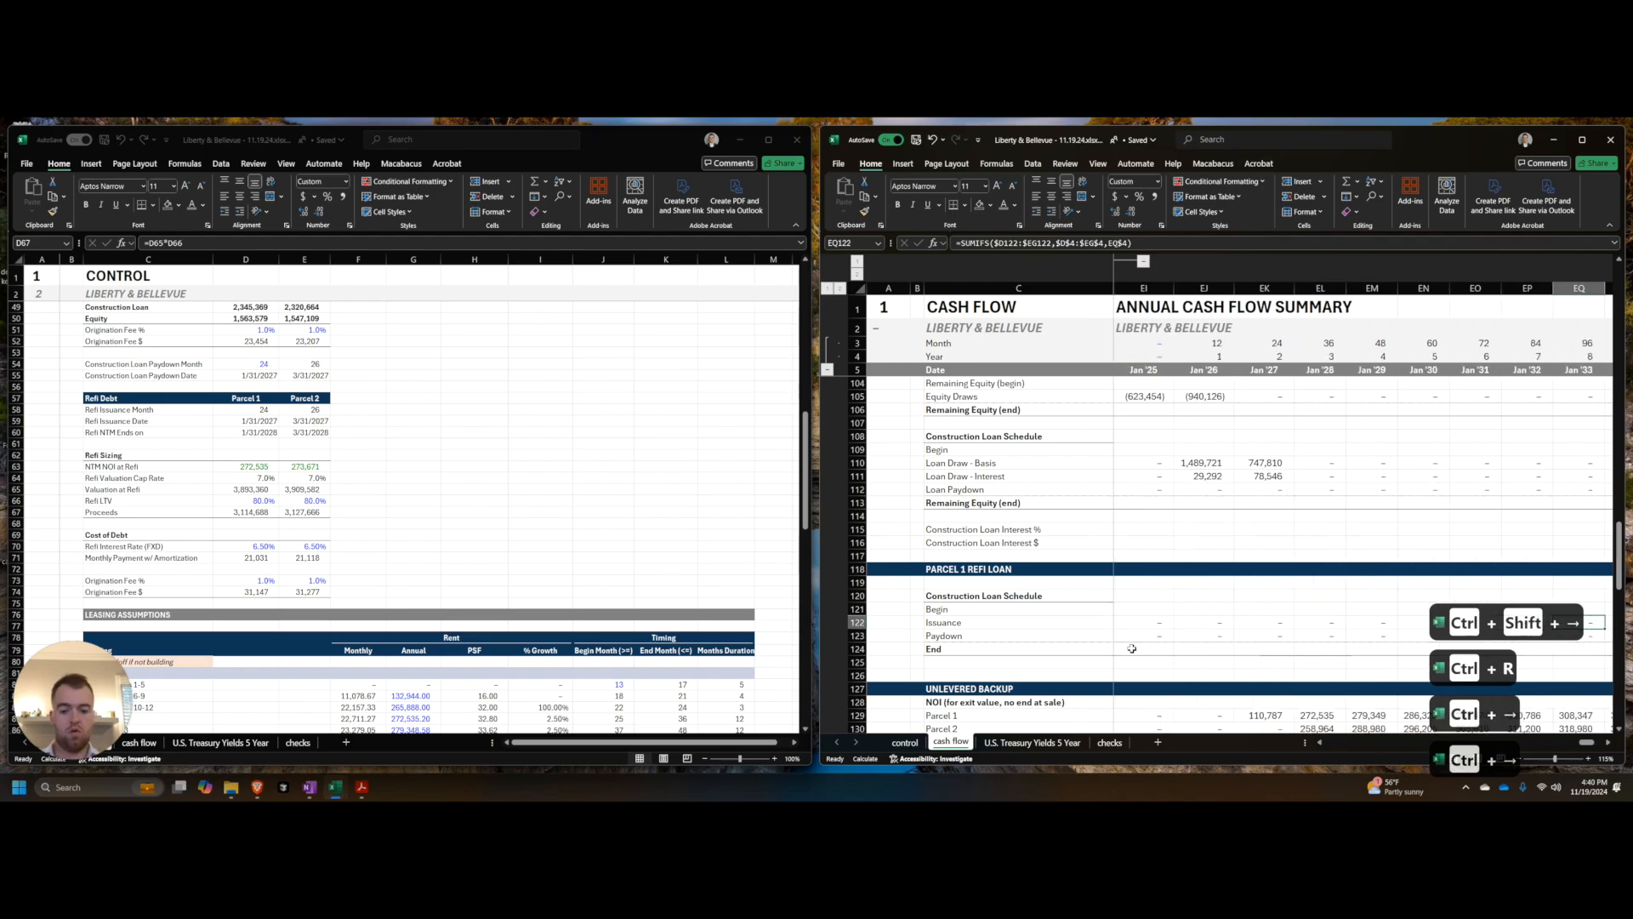
{"action": "key", "text": "ctrl+Left"}
{"action": "key", "text": "ctrl+shift+Right"}
{"action": "key", "text": "Right"}
{"action": "key", "text": "alt+Tab"}
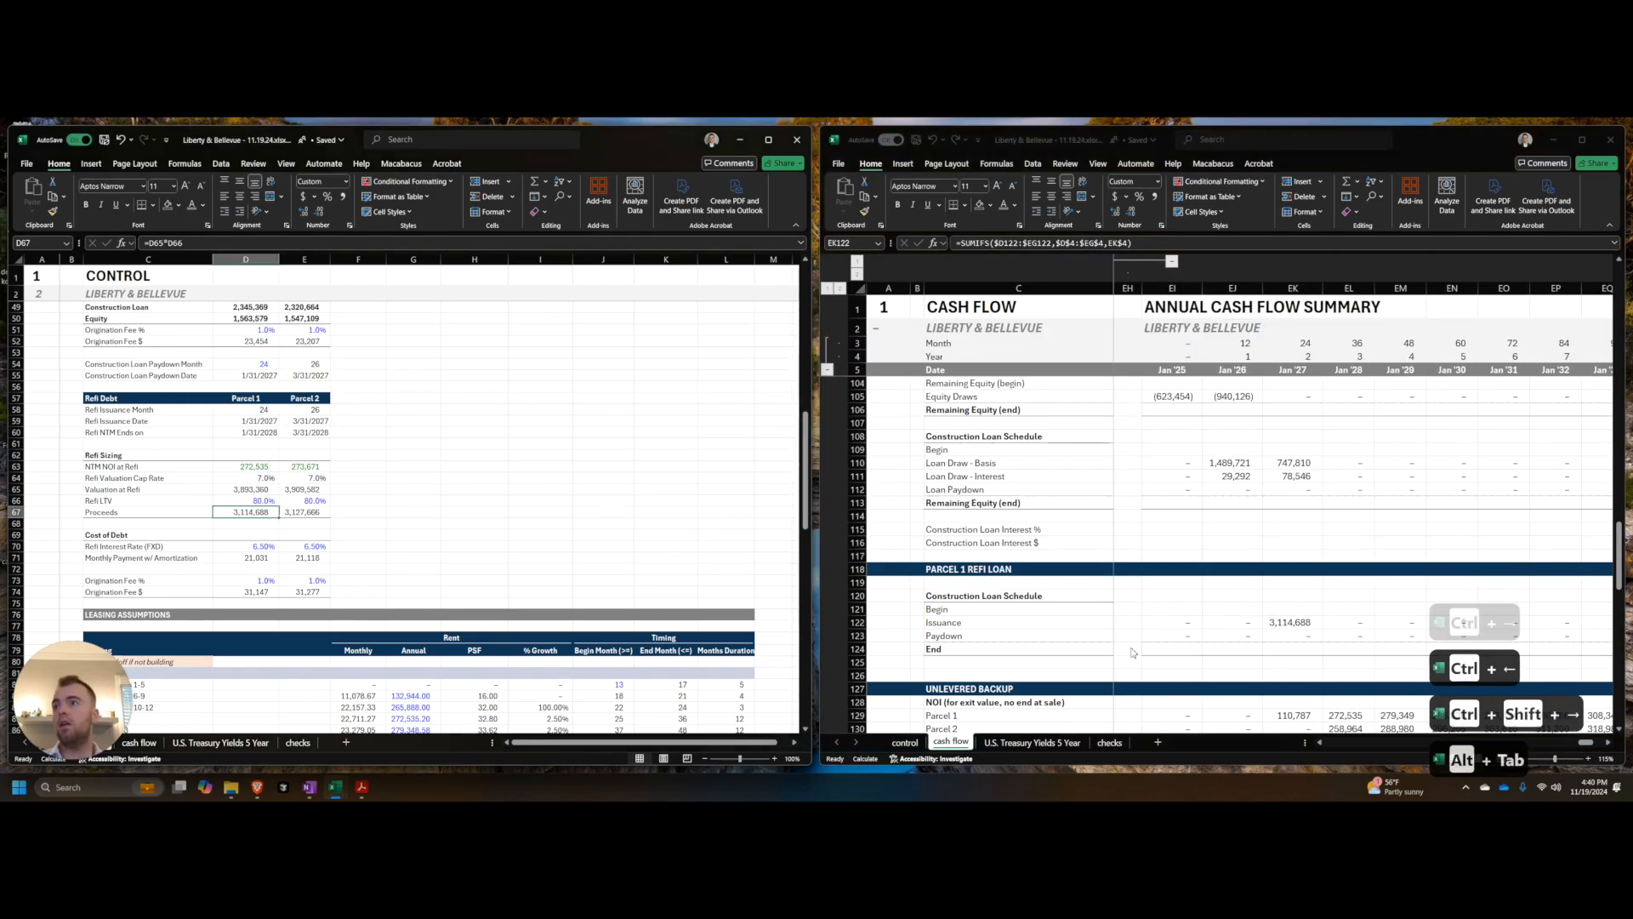
{"action": "key", "text": "ctrl+space"}
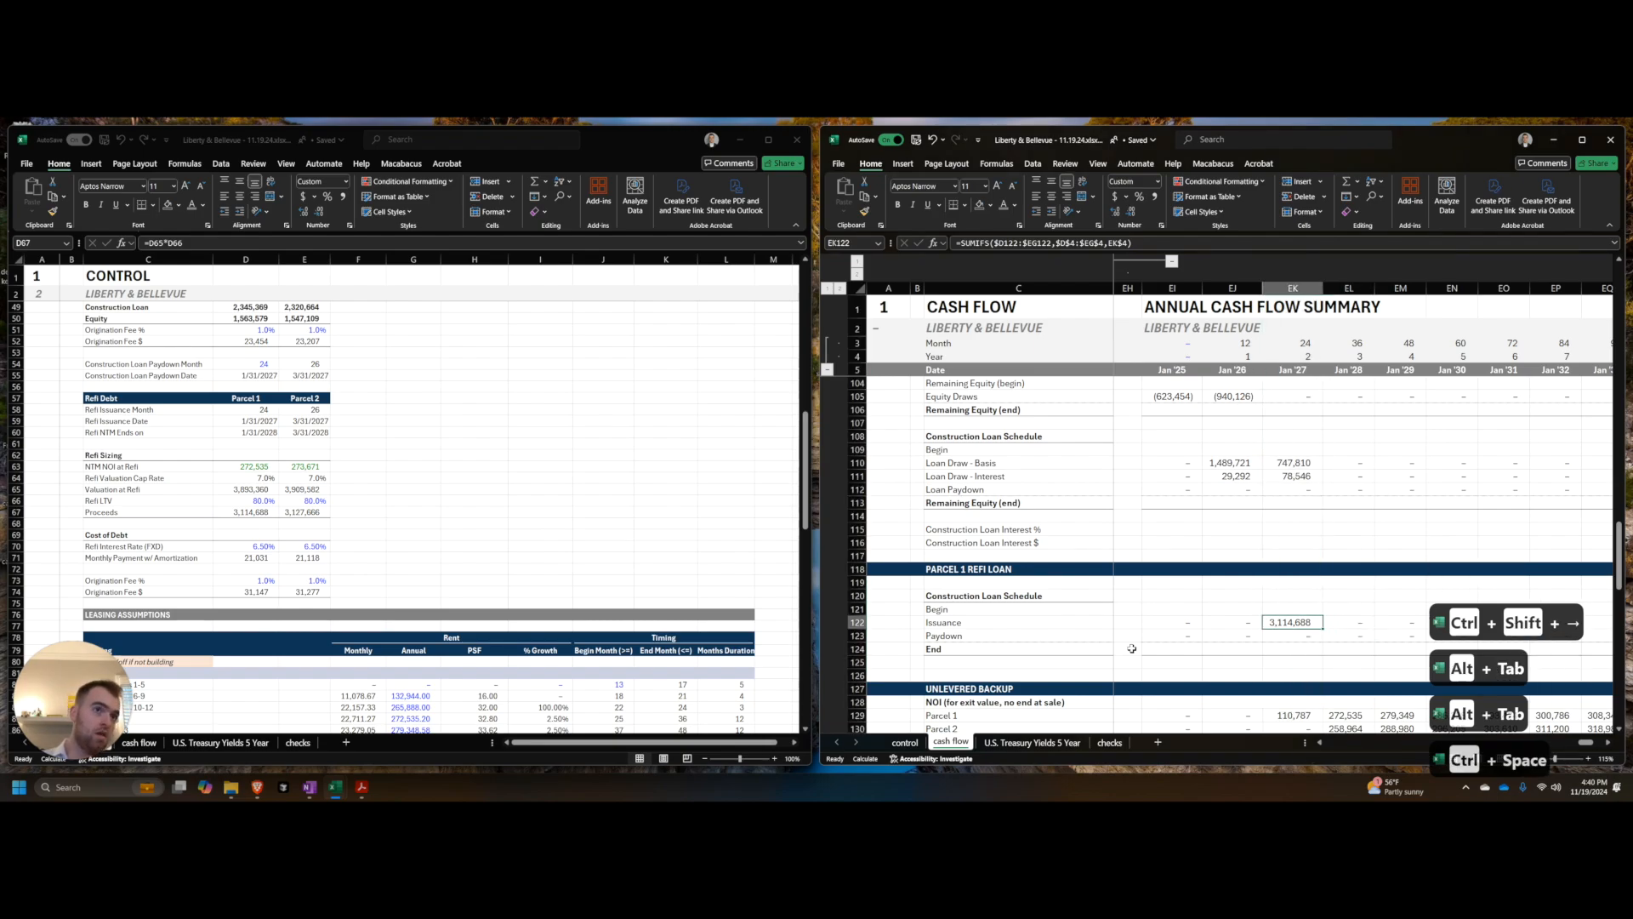
{"action": "key", "text": "ctrl+Right"}
{"action": "key", "text": "ctrl+Right"}
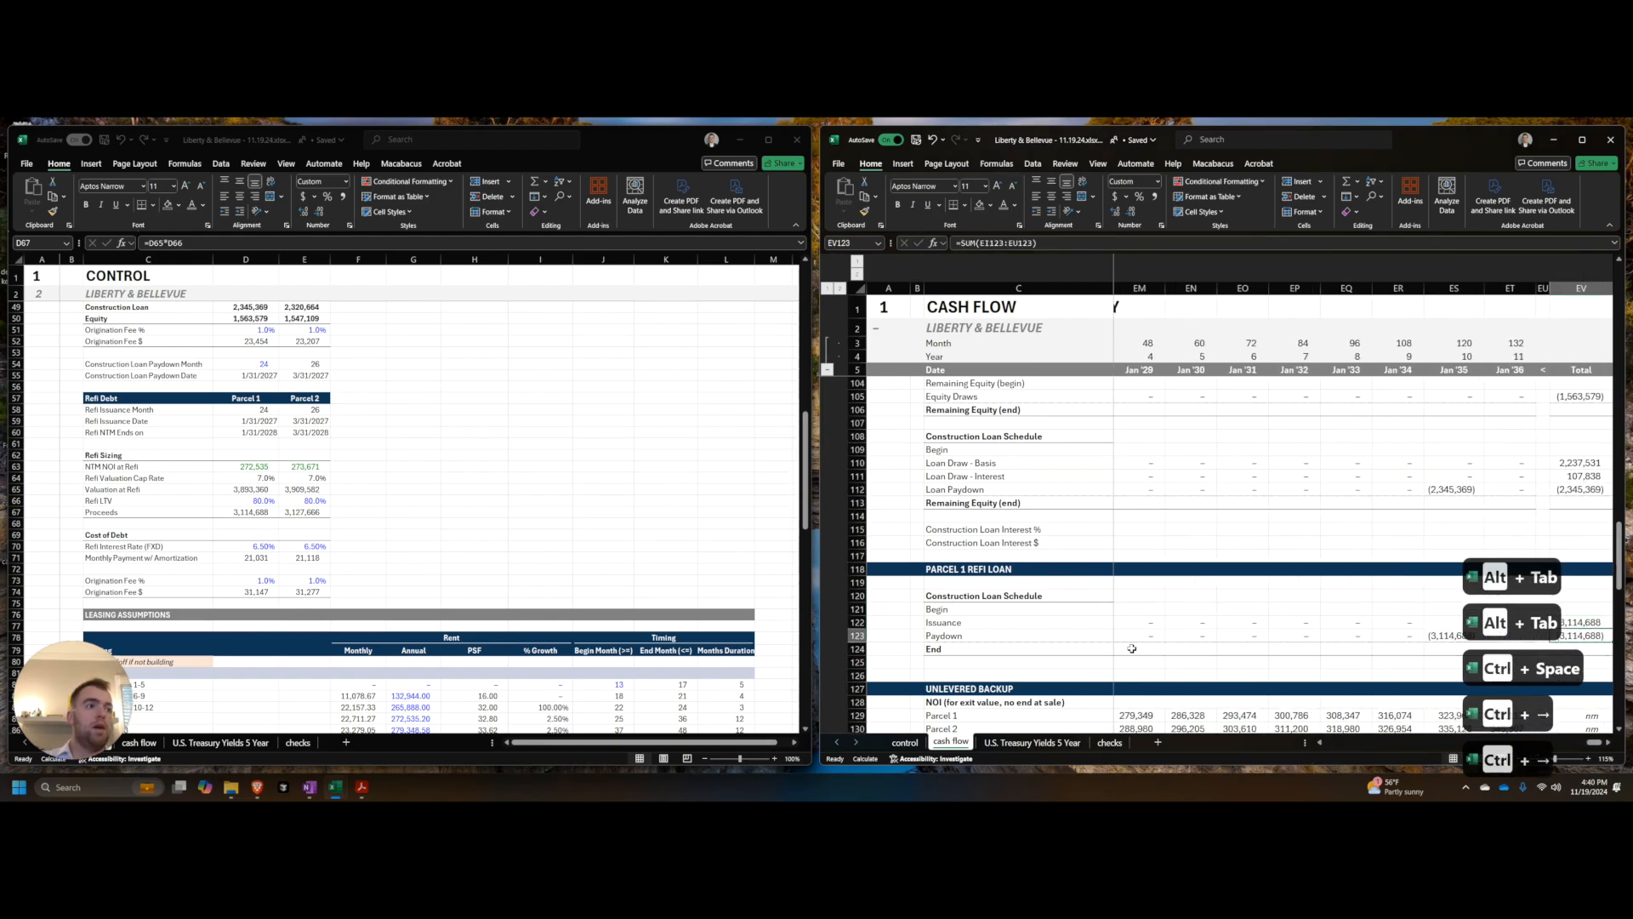
Step: Inspect the refi schedule's Paydown formulas in the first monthly columns
{"action": "key", "text": "ctrl+Left"}
{"action": "key", "text": "ctrl+Left"}
{"action": "key", "text": "Right"}
{"action": "key", "text": "Right"}
{"action": "key", "text": "F2"}
{"action": "key", "text": "Escape"}
{"action": "key", "text": "Right"}
{"action": "key", "text": "F2"}
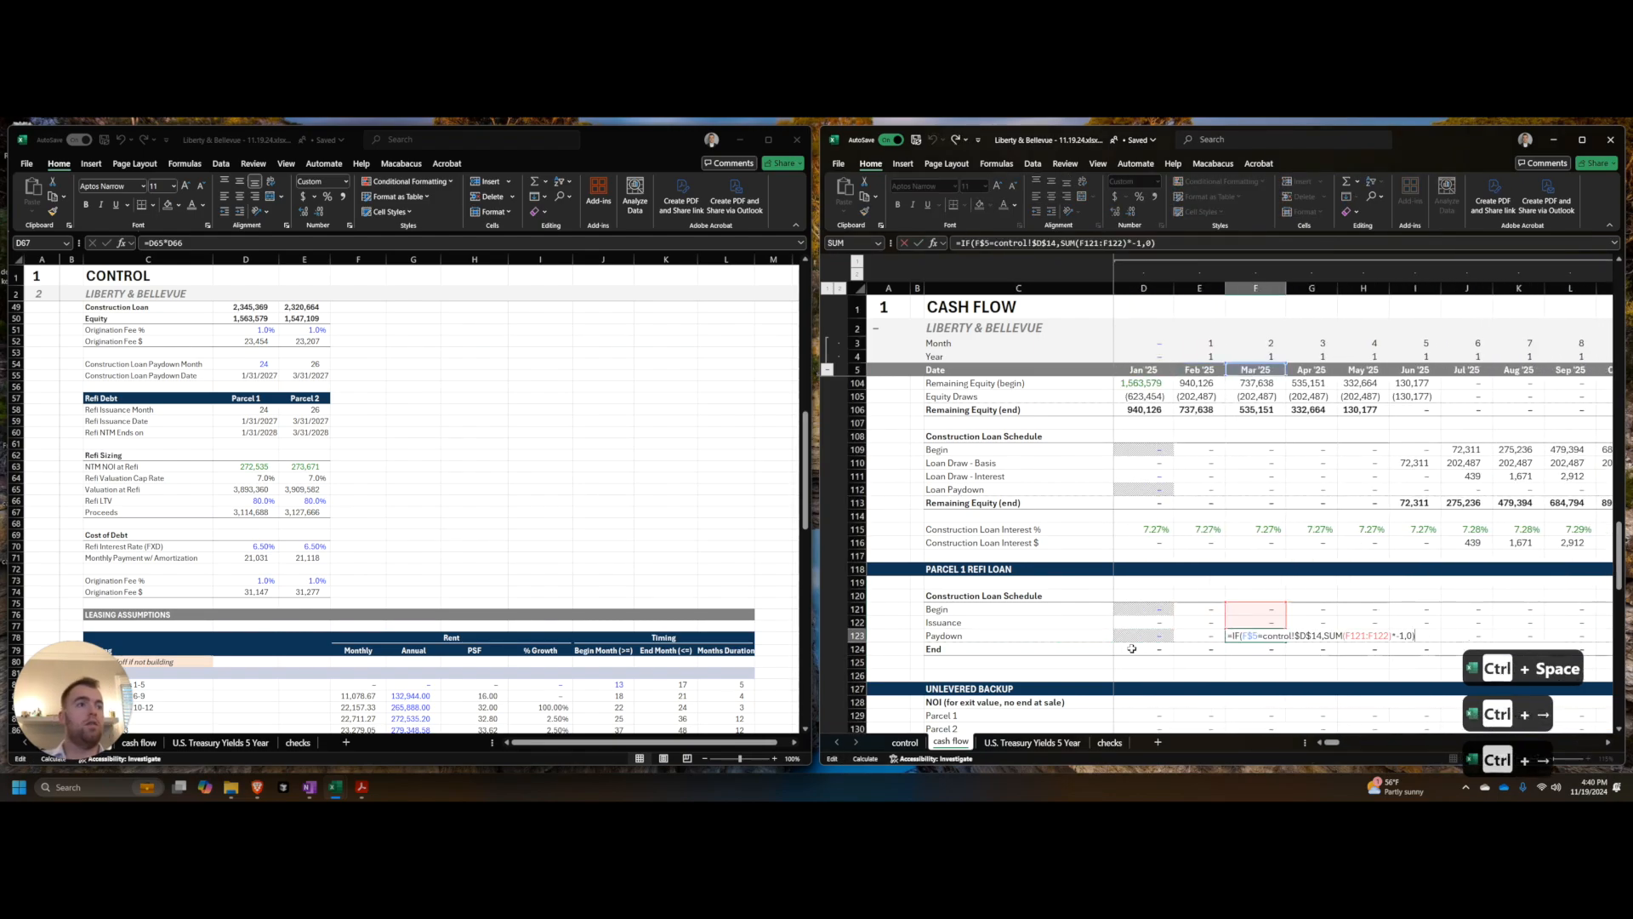
{"action": "key", "text": "Escape"}
{"action": "key", "text": "Right"}
{"action": "key", "text": "F2"}
{"action": "key", "text": "Escape"}
{"action": "key", "text": "Right"}
{"action": "key", "text": "Right"}
{"action": "key", "text": "Right"}
{"action": "key", "text": "Right"}
{"action": "key", "text": "Right"}
{"action": "key", "text": "ctrl+Left"}
Step: Follow the Parcel 1 refi loan's monthly balances across the timeline through its paydown month
{"action": "key", "text": "Right"}
{"action": "key", "text": "Up"}
{"action": "key", "text": "Right"}
{"action": "key", "text": "Right"}
{"action": "key", "text": "Right"}
{"action": "key", "text": "Up"}
{"action": "key", "text": "Up"}
{"action": "key", "text": "Right"}
{"action": "key", "text": "Right"}
{"action": "key", "text": "Right"}
{"action": "key", "text": "Right"}
{"action": "key", "text": "Right"}
{"action": "key", "text": "Right"}
{"action": "key", "text": "Right"}
{"action": "key", "text": "Right"}
{"action": "key", "text": "Right"}
{"action": "key", "text": "Right"}
{"action": "key", "text": "Right"}
{"action": "key", "text": "Right"}
{"action": "key", "text": "Right"}
{"action": "key", "text": "Right"}
{"action": "key", "text": "Right"}
{"action": "key", "text": "Right"}
{"action": "key", "text": "Right"}
{"action": "key", "text": "Right"}
{"action": "key", "text": "Right"}
{"action": "key", "text": "Right"}
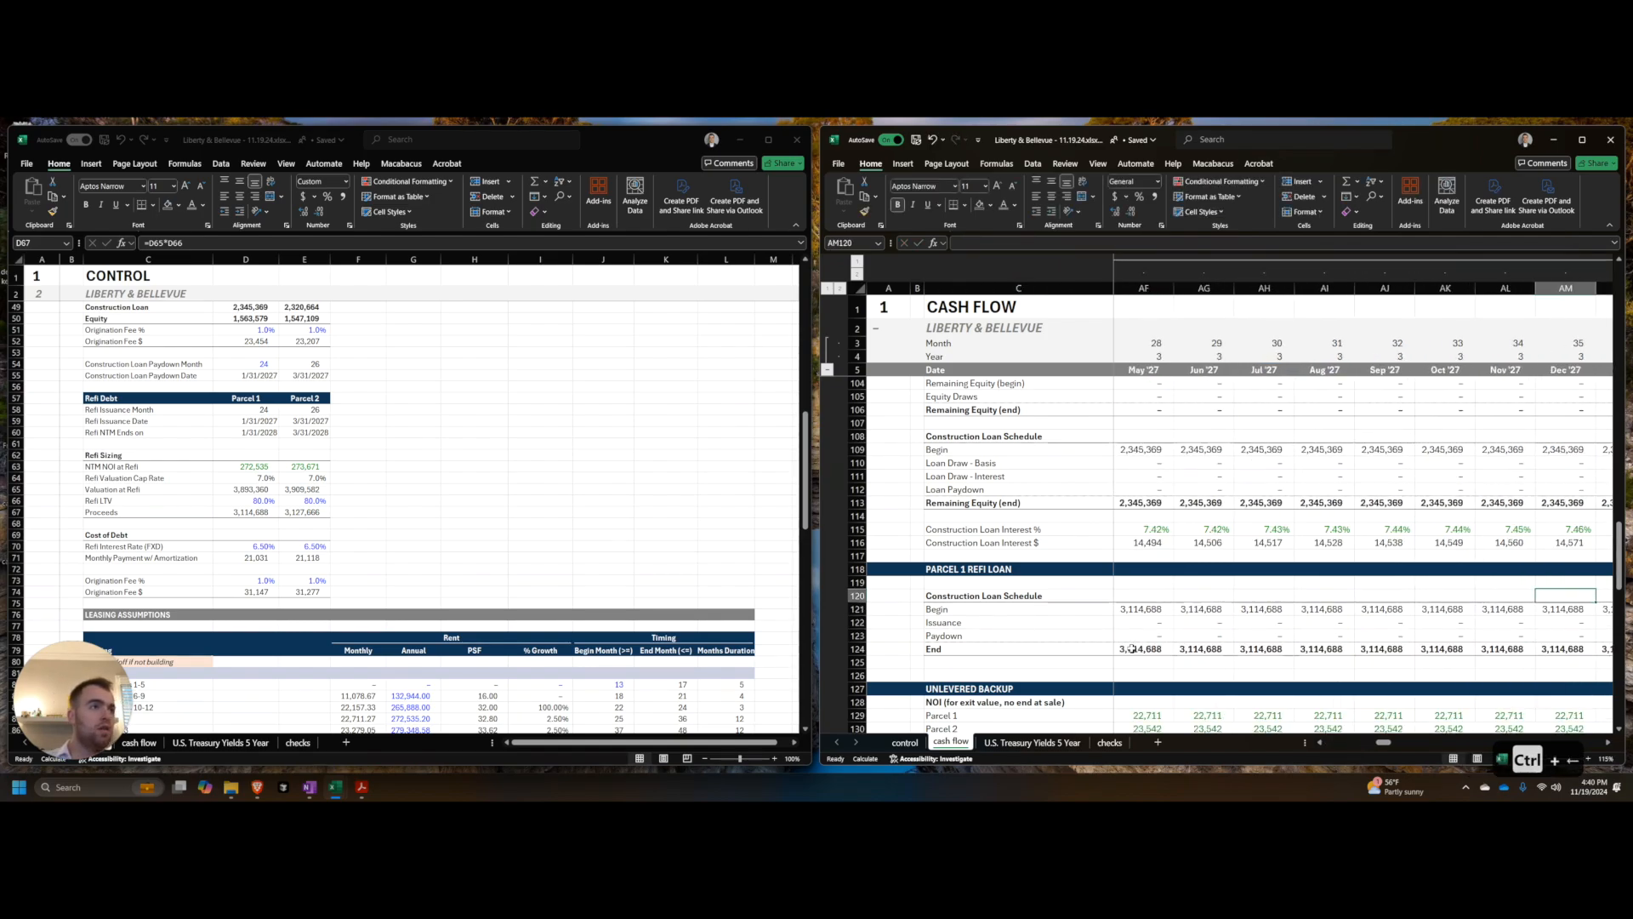
{"action": "key", "text": "Right"}
{"action": "key", "text": "Right"}
{"action": "key", "text": "Right"}
{"action": "key", "text": "Right"}
{"action": "key", "text": "Right"}
{"action": "key", "text": "Right"}
{"action": "key", "text": "Right"}
{"action": "key", "text": "Right"}
{"action": "key", "text": "Right"}
{"action": "key", "text": "Right"}
{"action": "key", "text": "Right"}
{"action": "key", "text": "Right"}
{"action": "key", "text": "Right"}
{"action": "key", "text": "Right"}
{"action": "key", "text": "Right"}
{"action": "key", "text": "Right"}
{"action": "key", "text": "Right"}
{"action": "key", "text": "Right"}
{"action": "key", "text": "Right"}
{"action": "key", "text": "Right"}
{"action": "key", "text": "Right"}
{"action": "key", "text": "Right"}
{"action": "key", "text": "Right"}
{"action": "key", "text": "Right"}
{"action": "key", "text": "Right"}
{"action": "key", "text": "Right"}
{"action": "key", "text": "Right"}
{"action": "key", "text": "Right"}
{"action": "key", "text": "Right"}
{"action": "key", "text": "Right"}
{"action": "key", "text": "Right"}
{"action": "key", "text": "Right"}
{"action": "key", "text": "Right"}
{"action": "key", "text": "Right"}
{"action": "key", "text": "Right"}
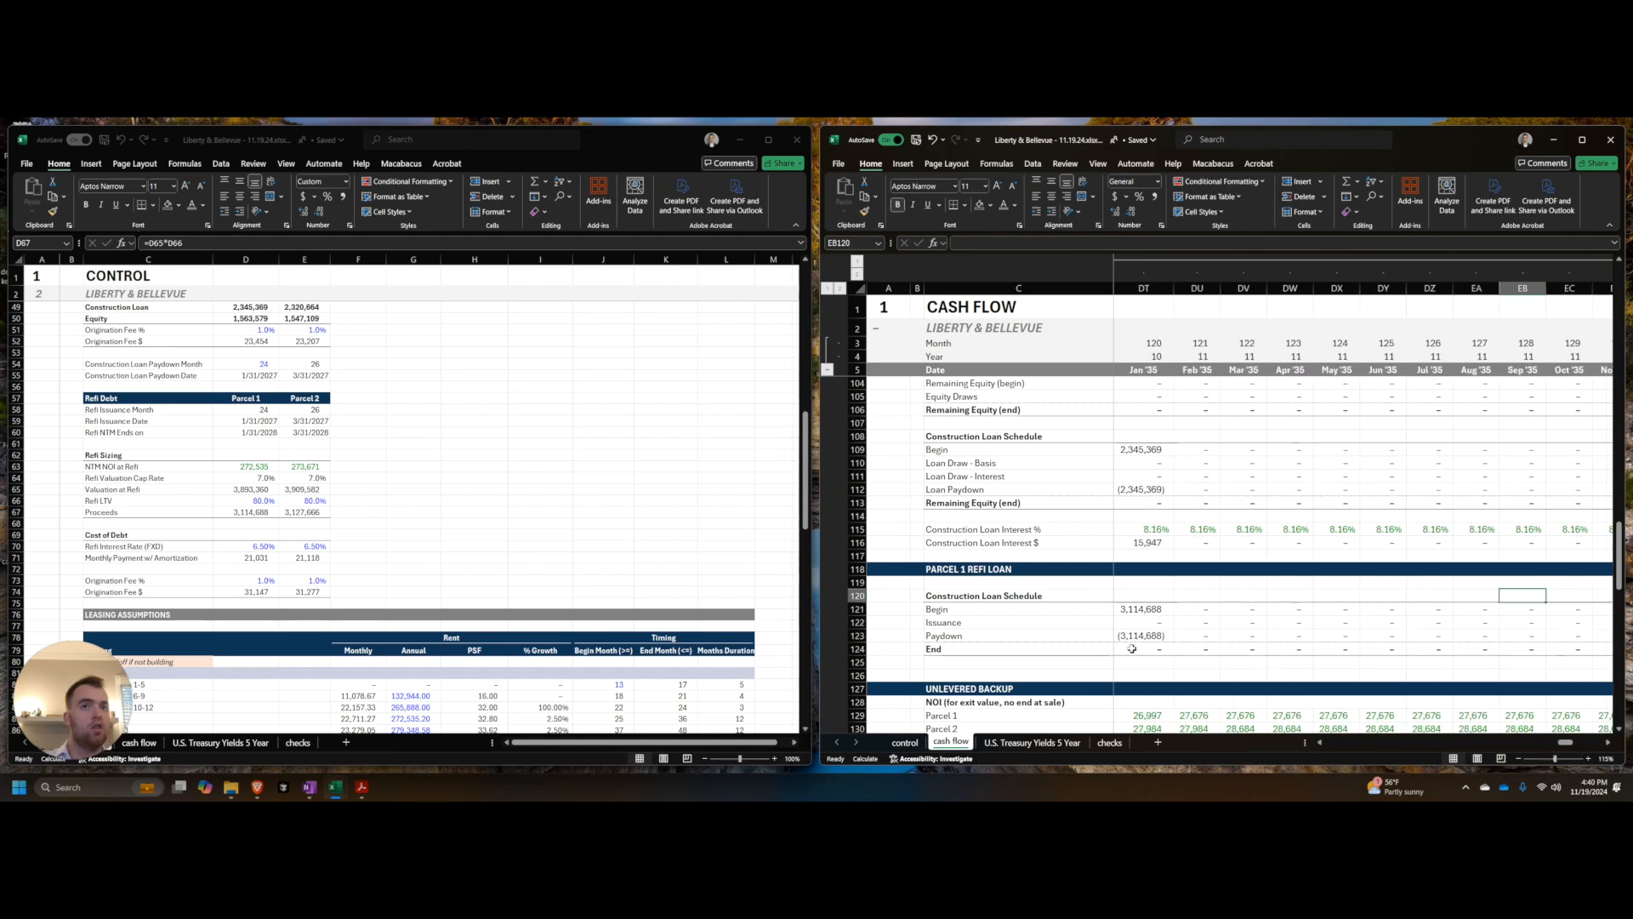
Step: Check the construction schedule's Loan Paydown formula against the Construction Loan Paydown Date for Parcel 1 on the control sheet
{"action": "key", "text": "Home"}
{"action": "key", "text": "Up"}
{"action": "key", "text": "Up"}
{"action": "key", "text": "ctrl+Up"}
{"action": "key", "text": "ctrl+Up"}
{"action": "key", "text": "Up"}
{"action": "key", "text": "Up"}
{"action": "key", "text": "Up"}
{"action": "key", "text": "Right"}
{"action": "key", "text": "F2"}
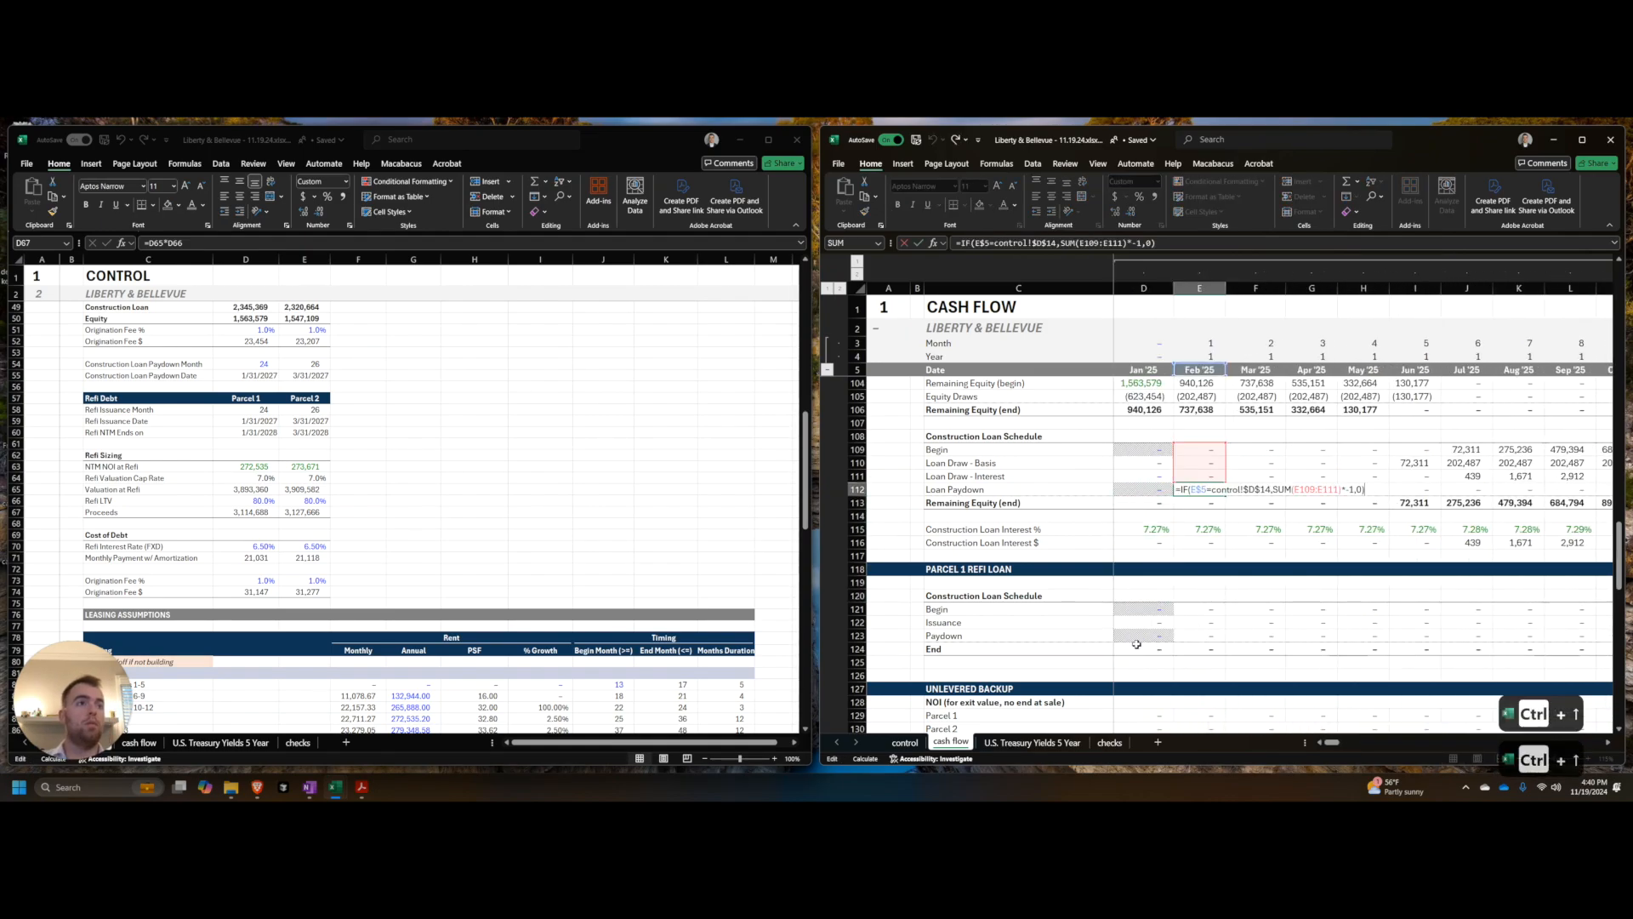
{"action": "left_click", "coordinate": [276, 511]}
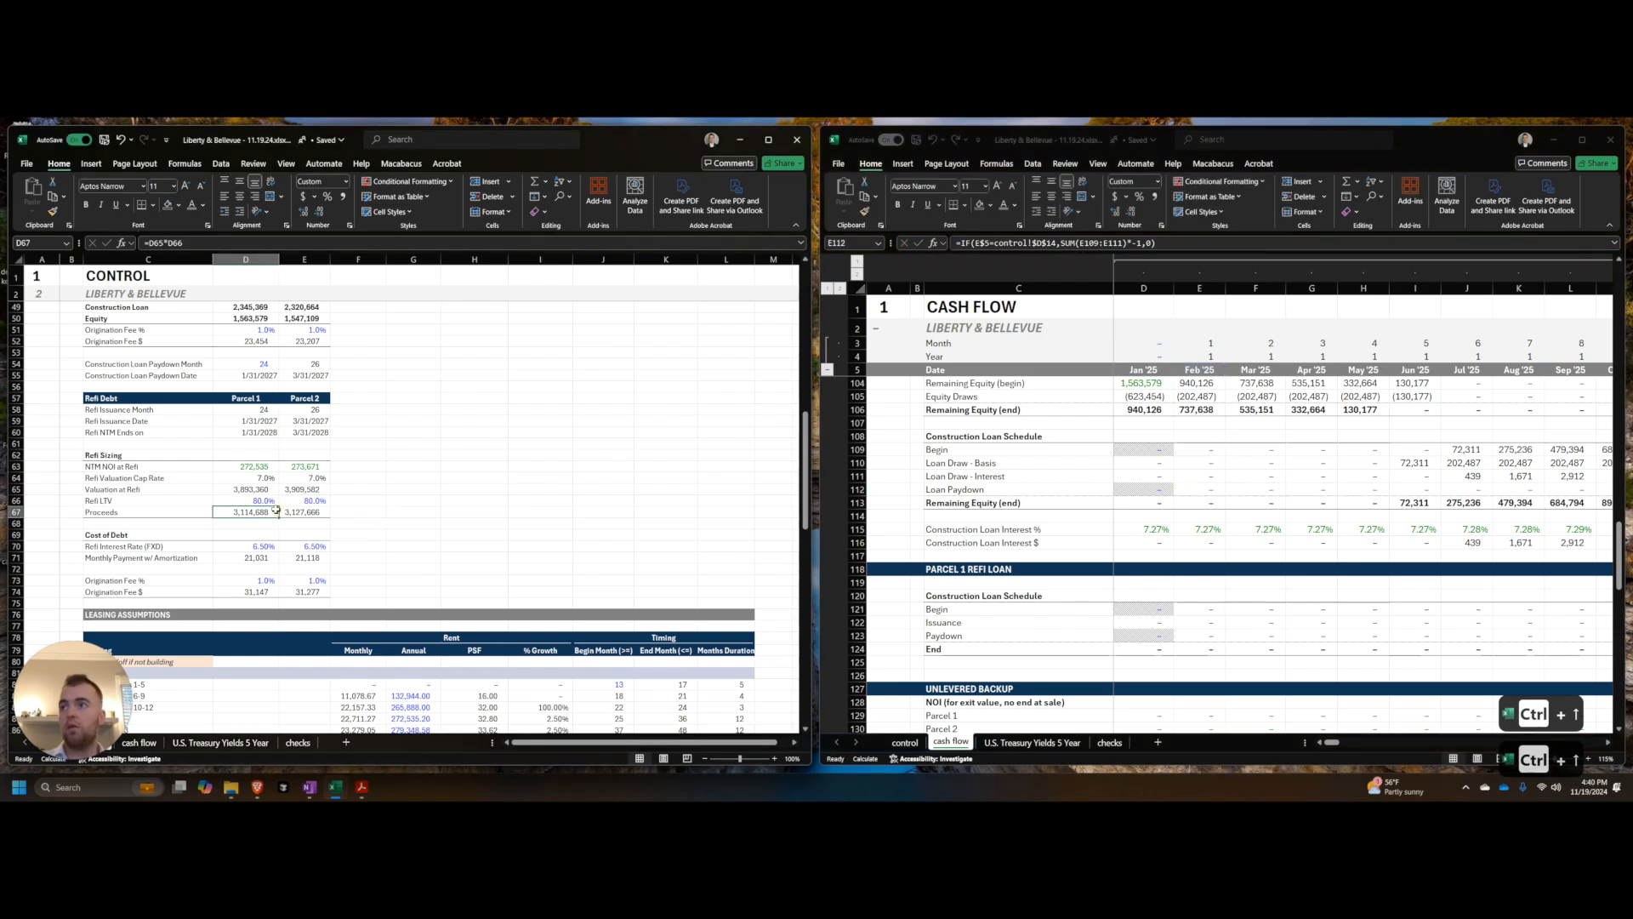
{"action": "scroll", "coordinate": [263, 425], "scroll_direction": "up", "scroll_amount": 2}
{"action": "left_click", "coordinate": [260, 443]}
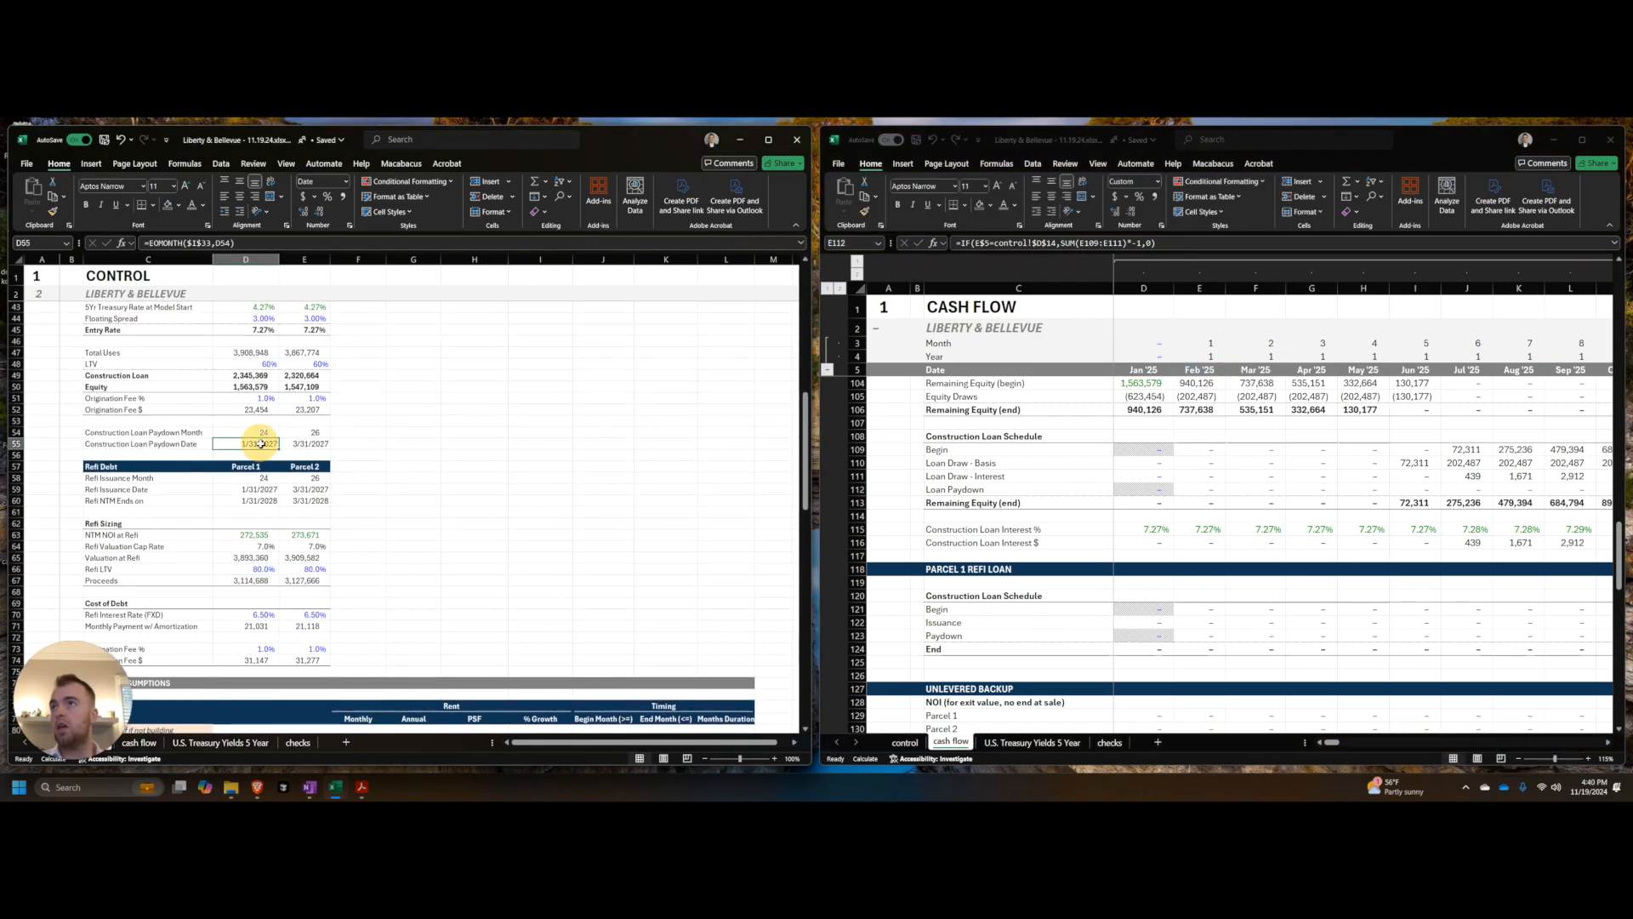
{"action": "scroll", "coordinate": [231, 500], "scroll_direction": "up", "scroll_amount": 4}
Step: Point the construction schedule's Loan Paydown formula at control!$D$55, the Parcel 1 Construction Loan Paydown Date, and fill it across all months
{"action": "left_click", "coordinate": [1137, 531]}
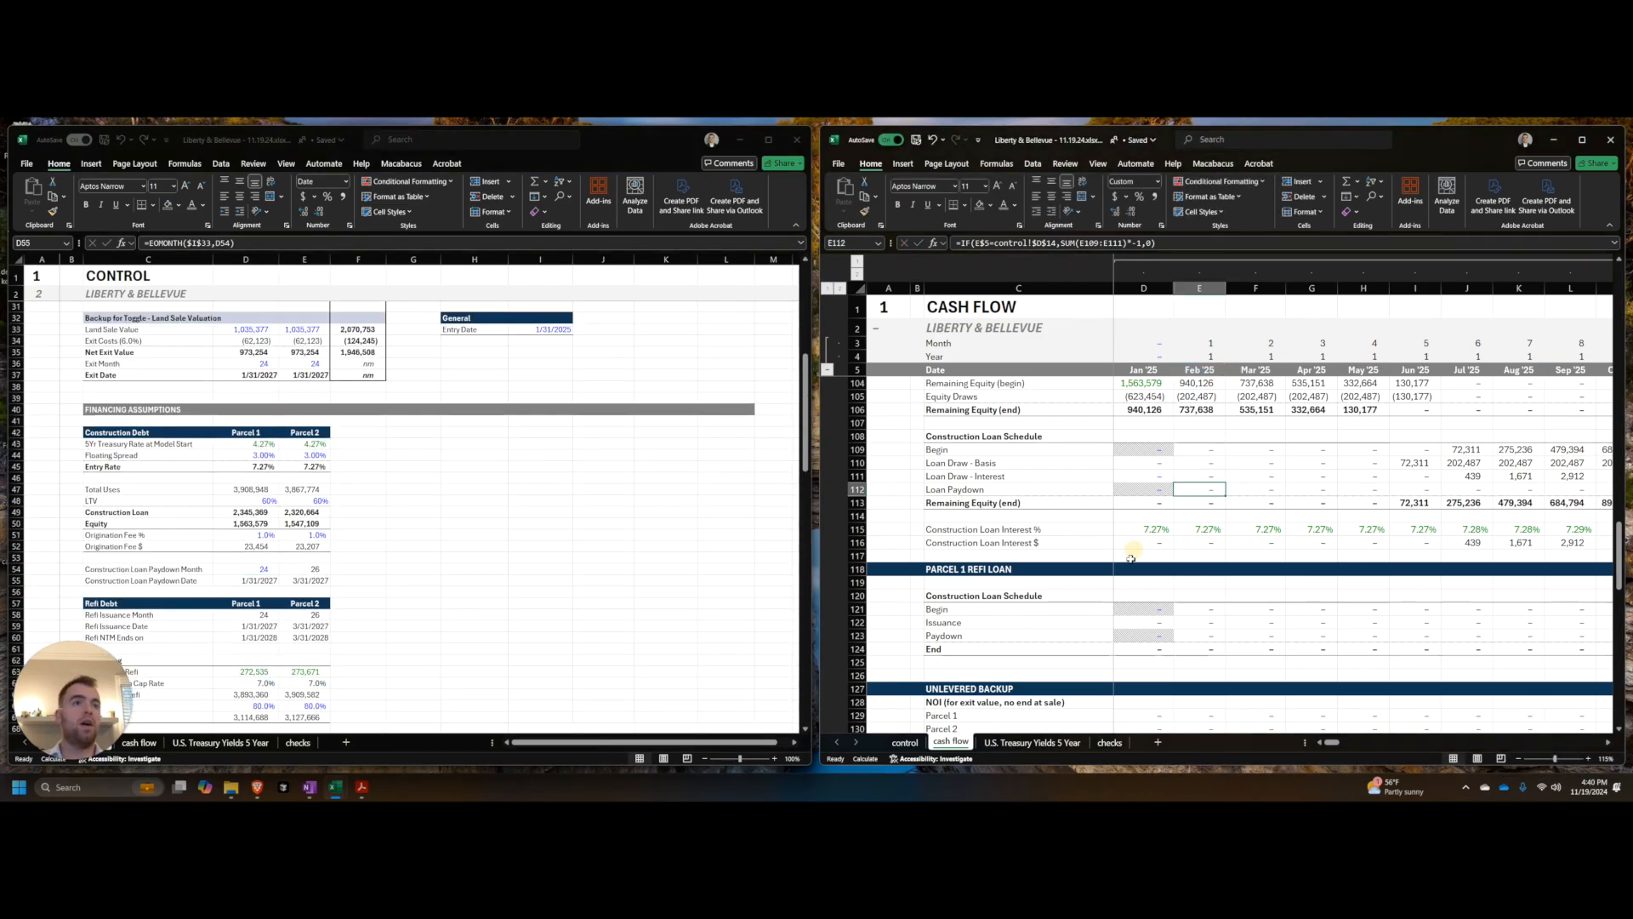
{"action": "key", "text": "F2"}
{"action": "key", "text": "ctrl+Left"}
{"action": "key", "text": "ctrl+Left"}
{"action": "key", "text": "ctrl+Left"}
{"action": "key", "text": "ctrl+Left"}
{"action": "key", "text": "ctrl+Left"}
{"action": "key", "text": "ctrl+Right"}
{"action": "key", "text": "ctrl+Right"}
{"action": "key", "text": "ctrl+Right"}
{"action": "key", "text": "ctrl+Right"}
{"action": "key", "text": "ctrl+Right"}
{"action": "key", "text": "ctrl+Right"}
{"action": "key", "text": "ctrl+Right"}
{"action": "key", "text": "ctrl+Right"}
{"action": "key", "text": "ctrl+Right"}
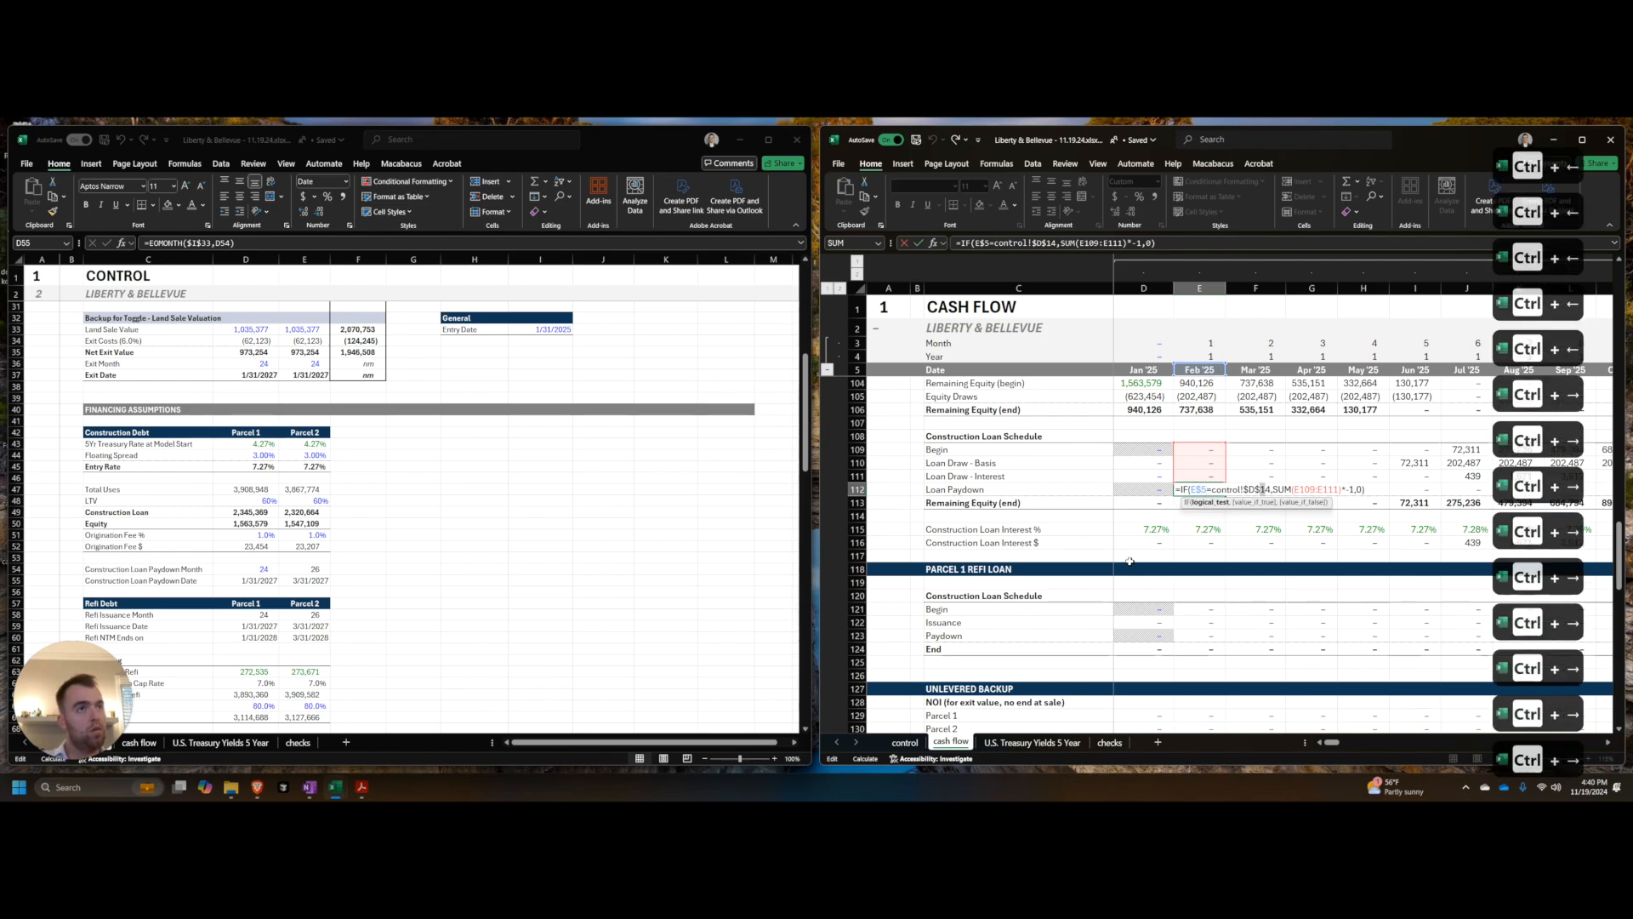
{"action": "key", "text": "Return"}
{"action": "key", "text": "ctrl+shift+Right"}
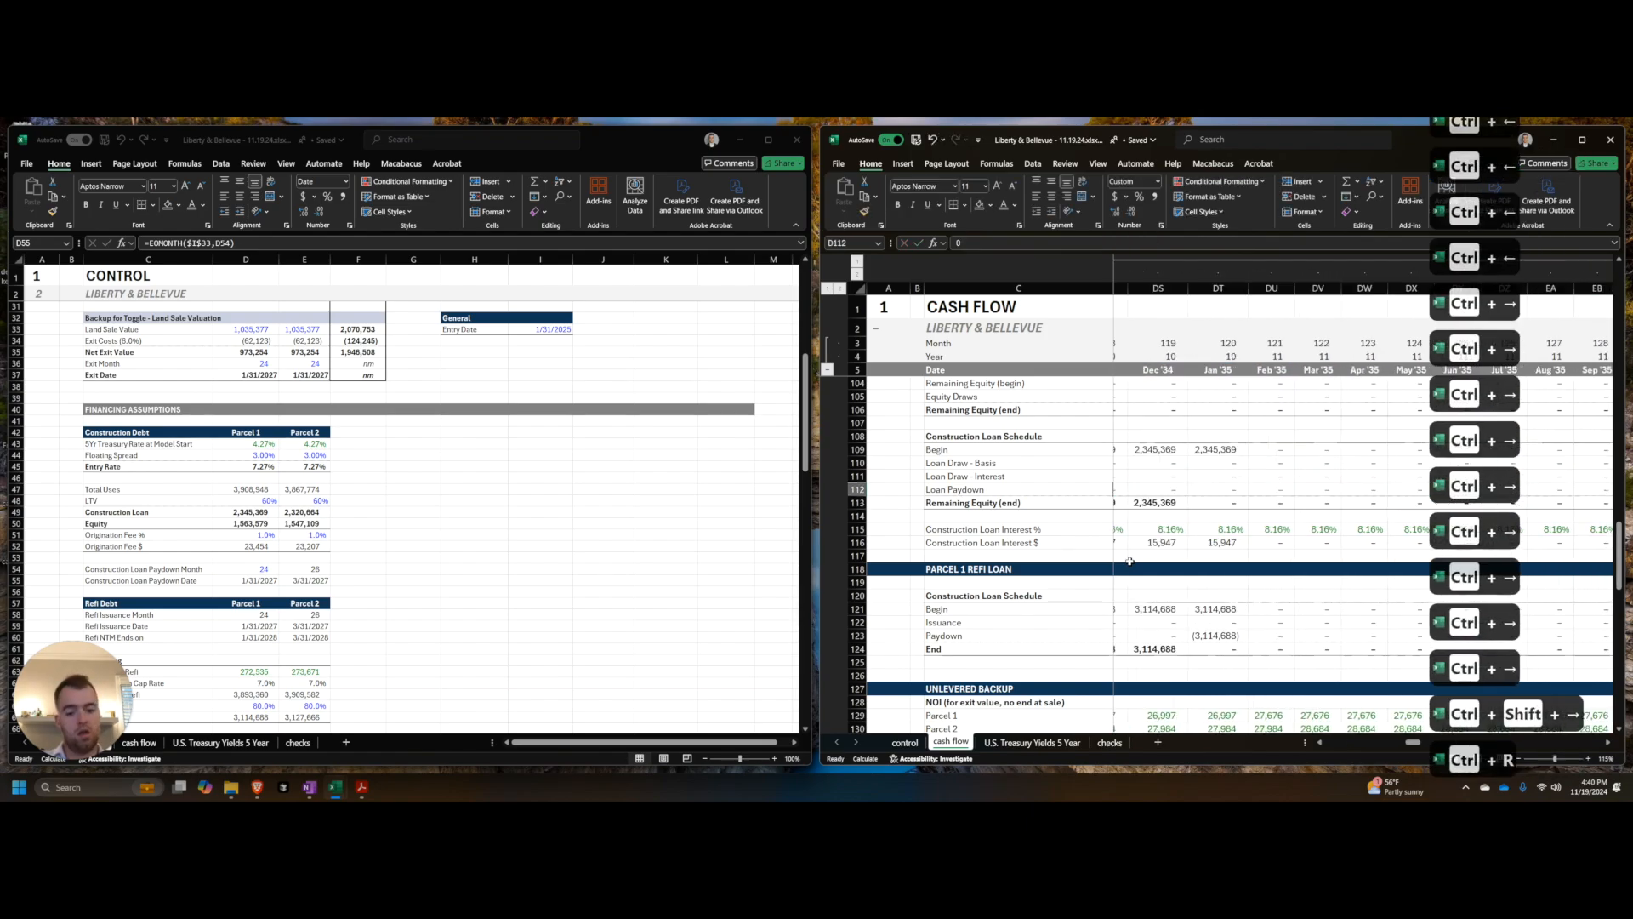
{"action": "key", "text": "ctrl+r"}
Step: Check the refilled Loan Paydown row around the Jan '27 payoff month and at the far end of the timeline
{"action": "key", "text": "Right"}
{"action": "key", "text": "Right"}
{"action": "key", "text": "Right"}
{"action": "key", "text": "Right"}
{"action": "key", "text": "Right"}
{"action": "key", "text": "Right"}
{"action": "key", "text": "Right"}
{"action": "key", "text": "Right"}
{"action": "key", "text": "Right"}
{"action": "key", "text": "Right"}
{"action": "key", "text": "Right"}
{"action": "key", "text": "Right"}
{"action": "key", "text": "Right"}
{"action": "key", "text": "Right"}
{"action": "key", "text": "Right"}
{"action": "key", "text": "Right"}
{"action": "key", "text": "Right"}
{"action": "key", "text": "Right"}
{"action": "key", "text": "Right"}
{"action": "key", "text": "Right"}
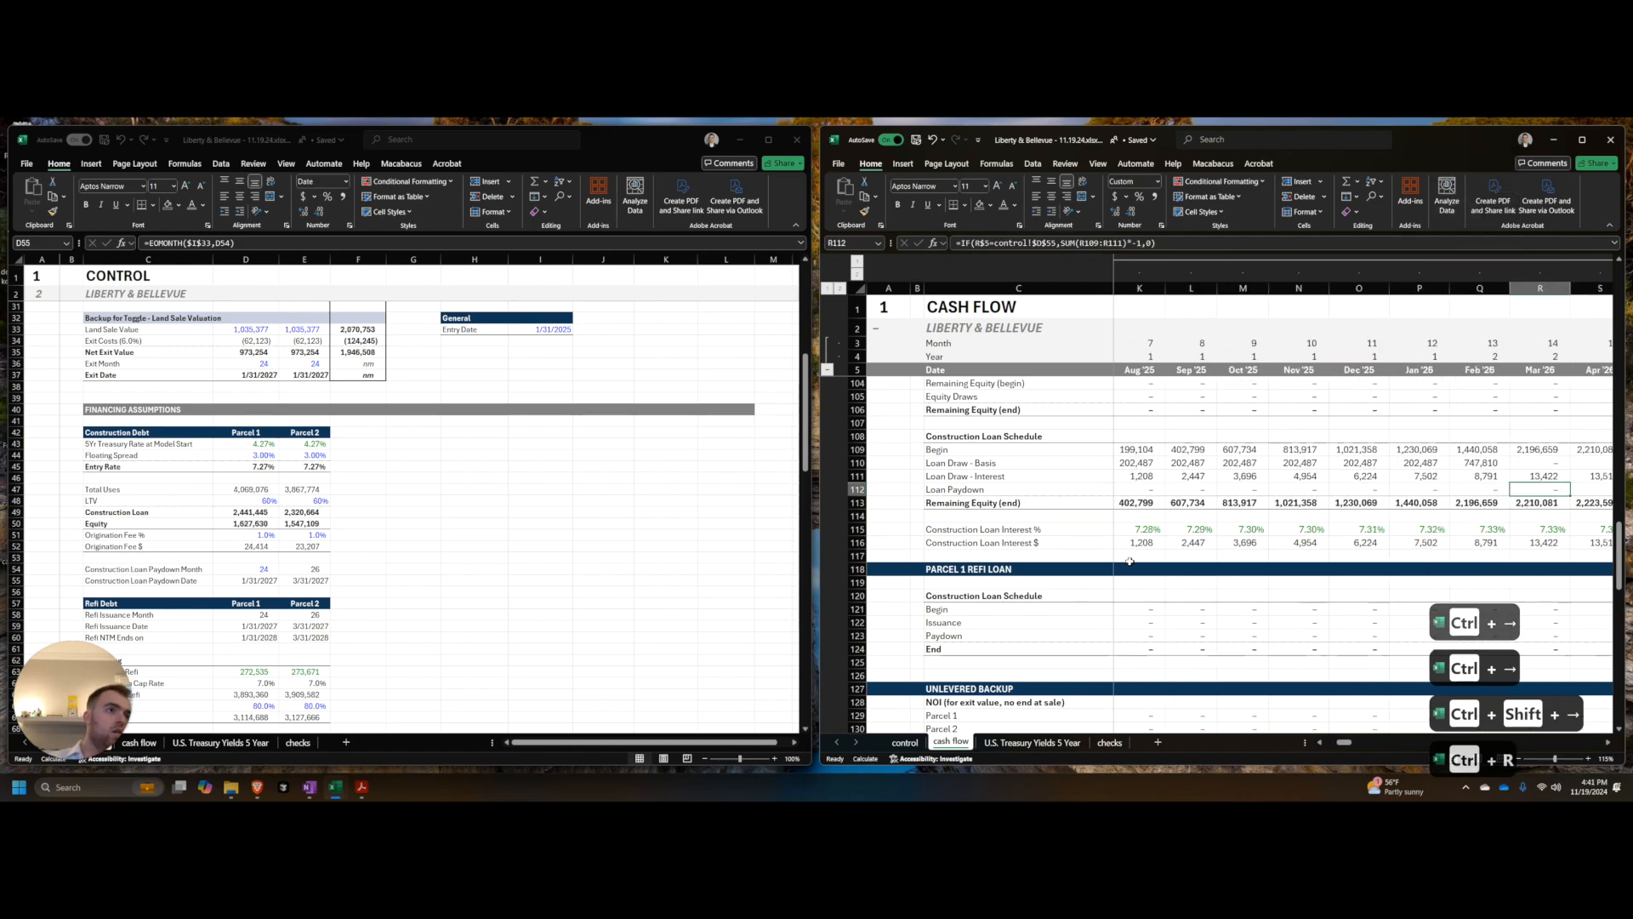
{"action": "key", "text": "Left"}
{"action": "key", "text": "Left"}
{"action": "key", "text": "Left"}
{"action": "key", "text": "Left"}
{"action": "key", "text": "Left"}
{"action": "key", "text": "Left"}
{"action": "key", "text": "Left"}
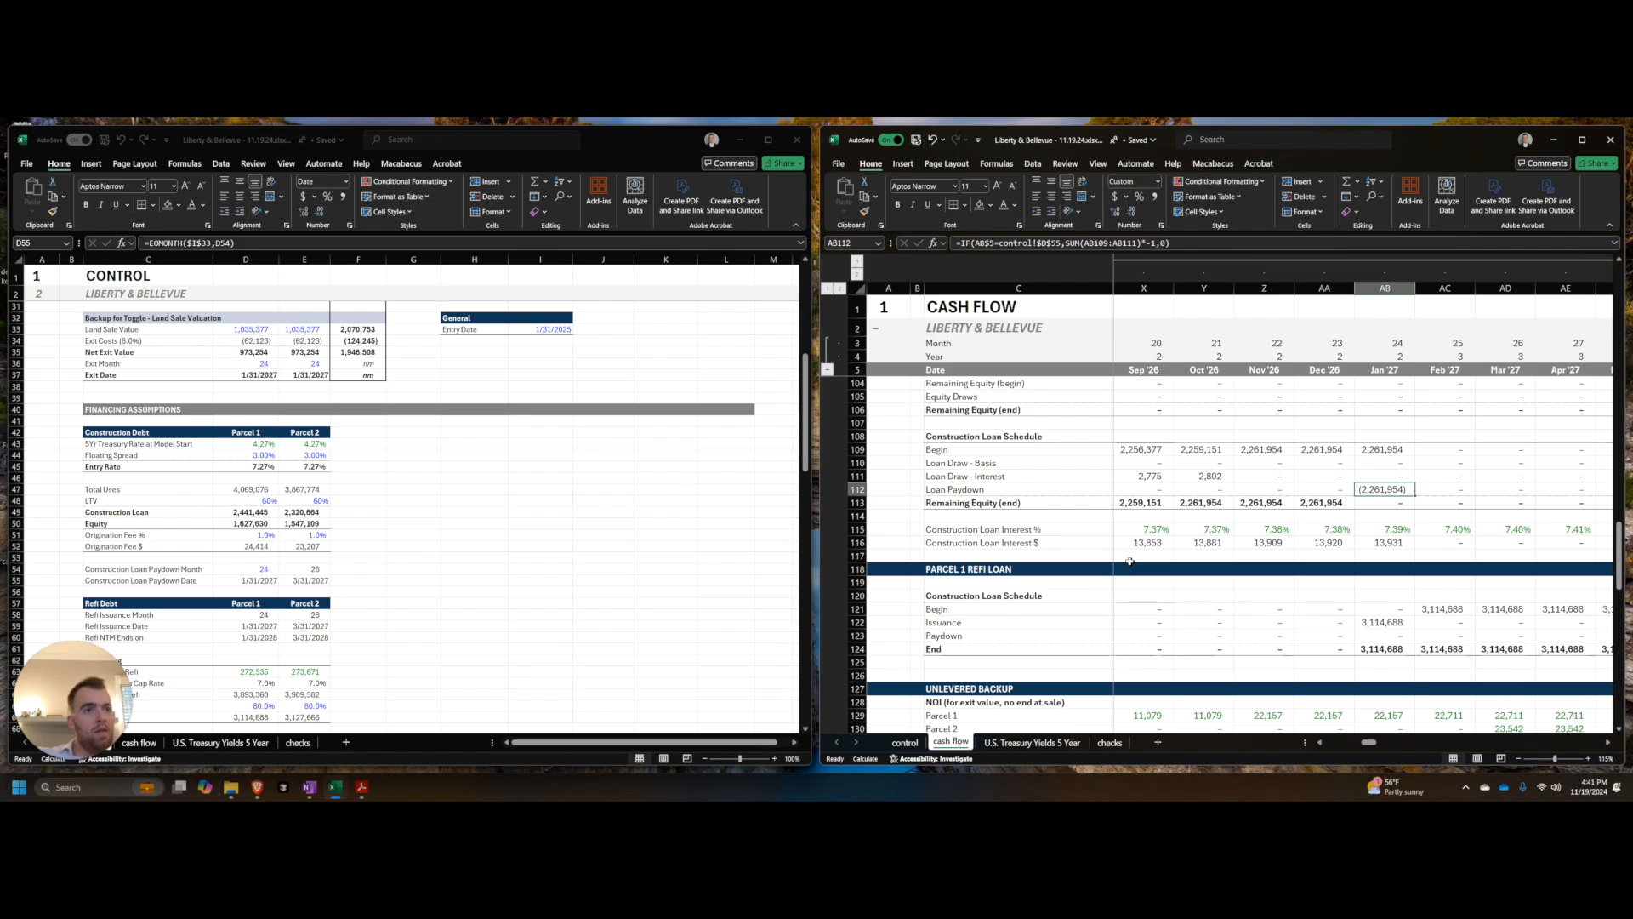
{"action": "key", "text": "ctrl+Right"}
{"action": "key", "text": "ctrl+Left"}
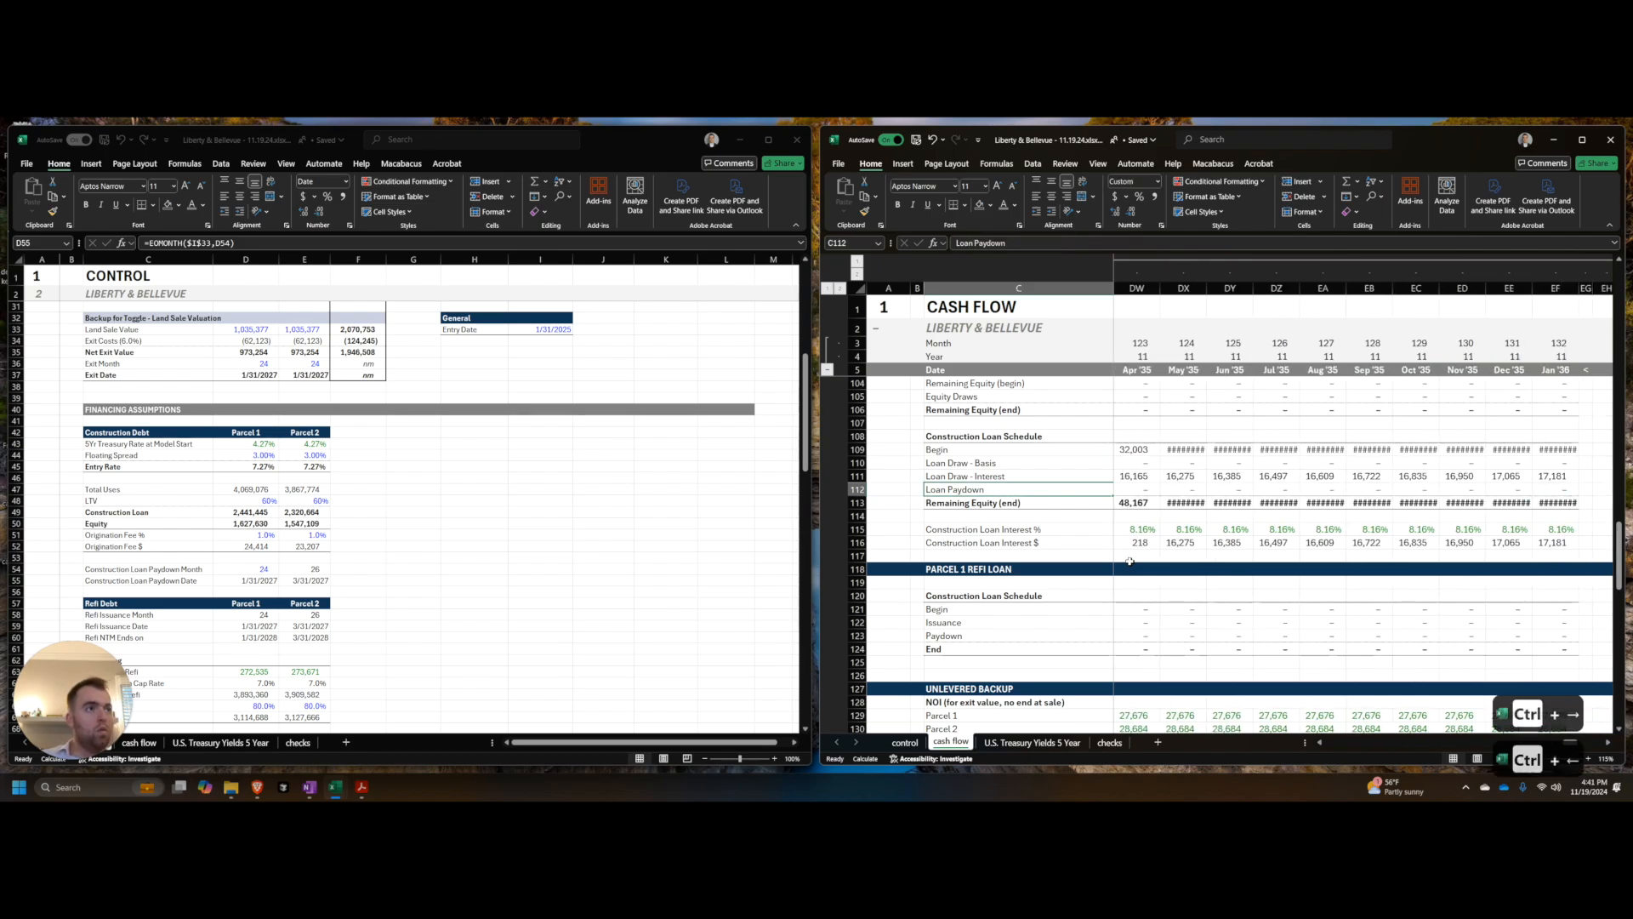
Step: AutoFit the width of all monthly columns on the cash flow sheet
{"action": "key", "text": "ctrl+space"}
{"action": "key", "text": "ctrl+shift+Right"}
{"action": "key", "text": "alt+h"}
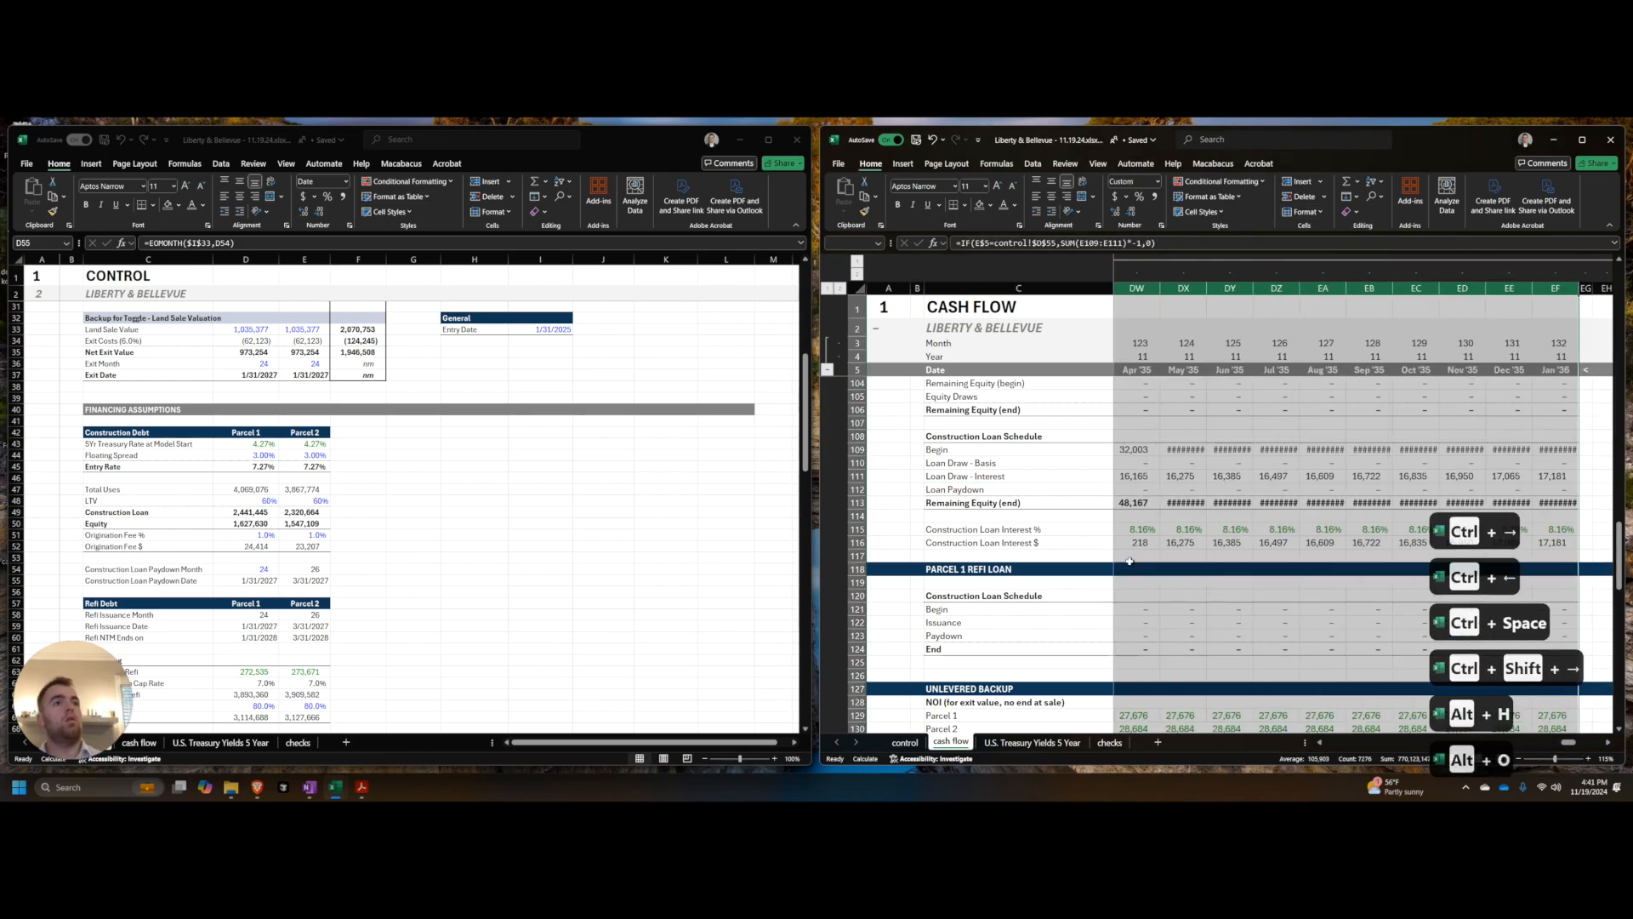
{"action": "key", "text": "alt+o"}
{"action": "key", "text": "i"}
Step: Follow the construction loan schedule month by month from the Jan '27 paydown through 2035 for stray balances
{"action": "key", "text": "Right"}
{"action": "key", "text": "Right"}
{"action": "key", "text": "Right"}
{"action": "key", "text": "Right"}
{"action": "key", "text": "Right"}
{"action": "key", "text": "Right"}
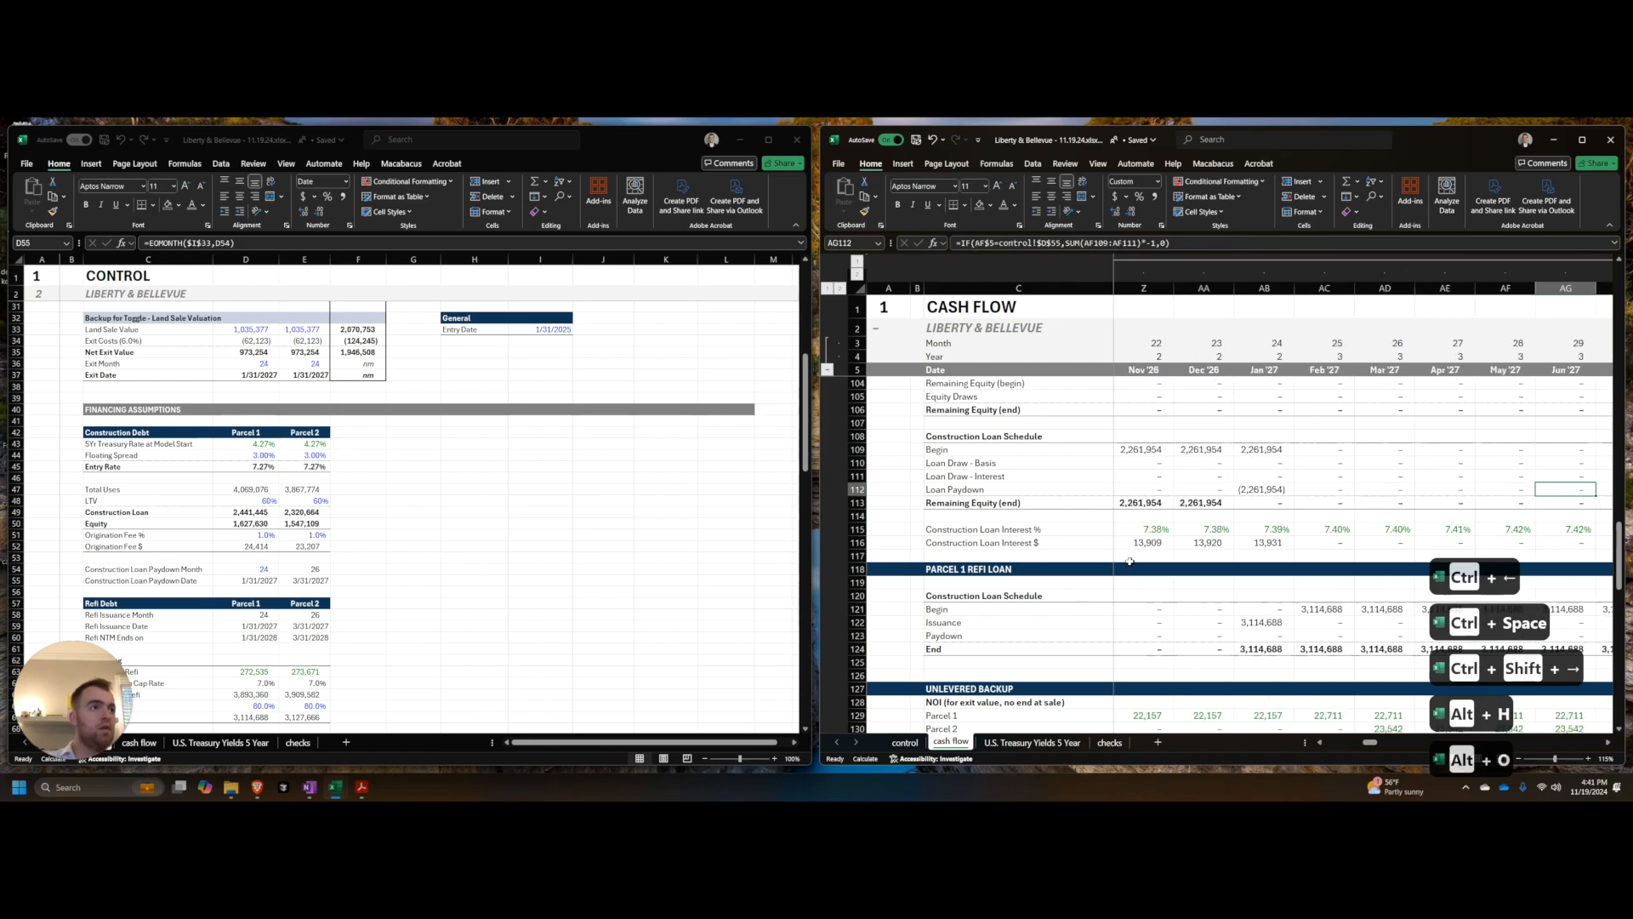
{"action": "key", "text": "Right"}
{"action": "key", "text": "Right"}
{"action": "key", "text": "Right"}
{"action": "key", "text": "Right"}
{"action": "key", "text": "Right"}
{"action": "key", "text": "Right"}
{"action": "key", "text": "Right"}
{"action": "key", "text": "Right"}
{"action": "key", "text": "Right"}
{"action": "key", "text": "Right"}
{"action": "key", "text": "Right"}
{"action": "key", "text": "Right"}
{"action": "key", "text": "Right"}
{"action": "key", "text": "Right"}
{"action": "key", "text": "Right"}
{"action": "key", "text": "Right"}
{"action": "key", "text": "Right"}
{"action": "key", "text": "Right"}
{"action": "key", "text": "Right"}
{"action": "key", "text": "Right"}
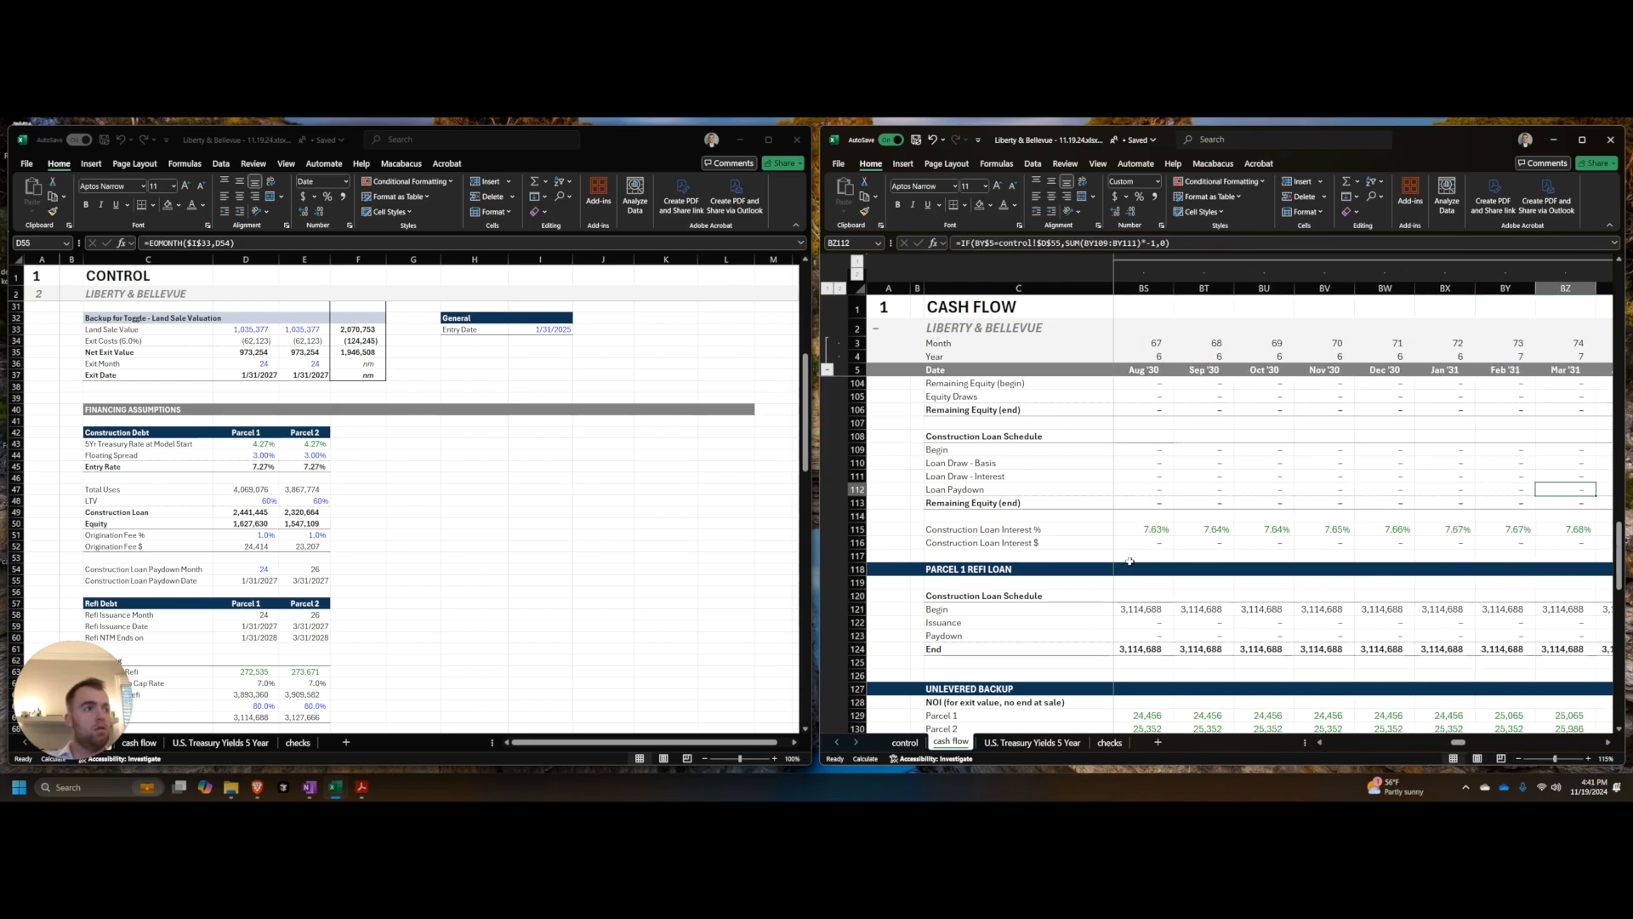
{"action": "key", "text": "Right"}
{"action": "key", "text": "Right"}
{"action": "key", "text": "Right"}
{"action": "key", "text": "Right"}
{"action": "key", "text": "Right"}
{"action": "key", "text": "Right"}
{"action": "key", "text": "Right"}
{"action": "key", "text": "Right"}
{"action": "key", "text": "Right"}
{"action": "key", "text": "Right"}
{"action": "key", "text": "Right"}
{"action": "key", "text": "Right"}
{"action": "key", "text": "Right"}
{"action": "key", "text": "Right"}
{"action": "key", "text": "Right"}
{"action": "key", "text": "Right"}
{"action": "key", "text": "Right"}
{"action": "key", "text": "Right"}
{"action": "key", "text": "Right"}
{"action": "key", "text": "Right"}
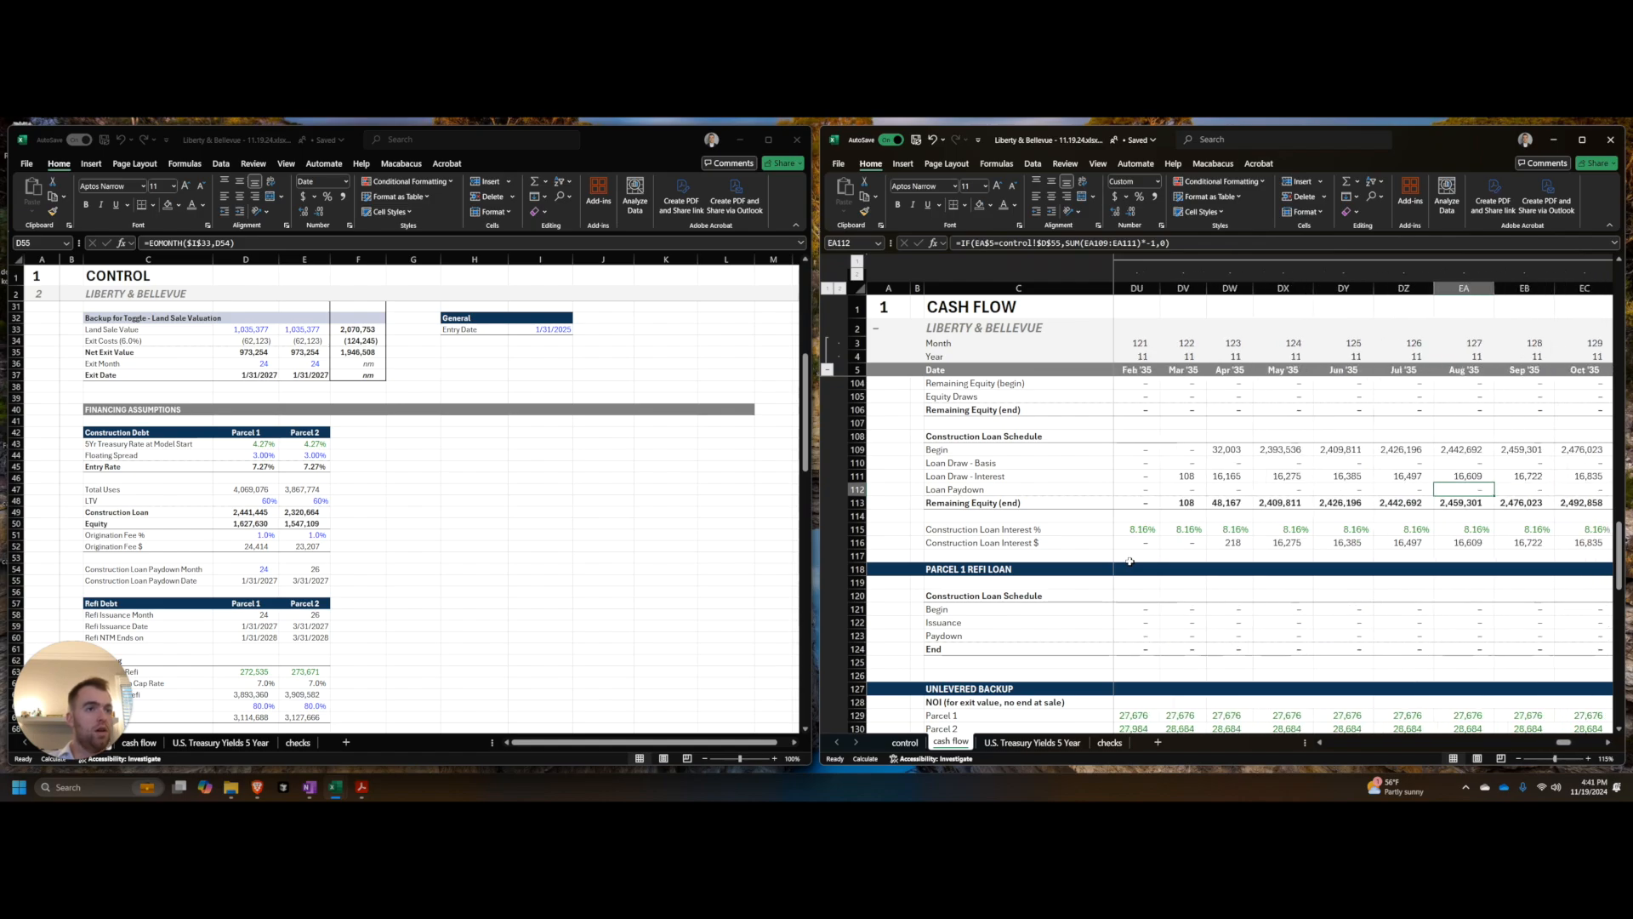
Step: Inspect the Loan Draw - Interest formulas in the Mar '35 and Apr '35 columns
{"action": "key", "text": "Up"}
{"action": "key", "text": "Right"}
{"action": "key", "text": "Right"}
{"action": "key", "text": "Right"}
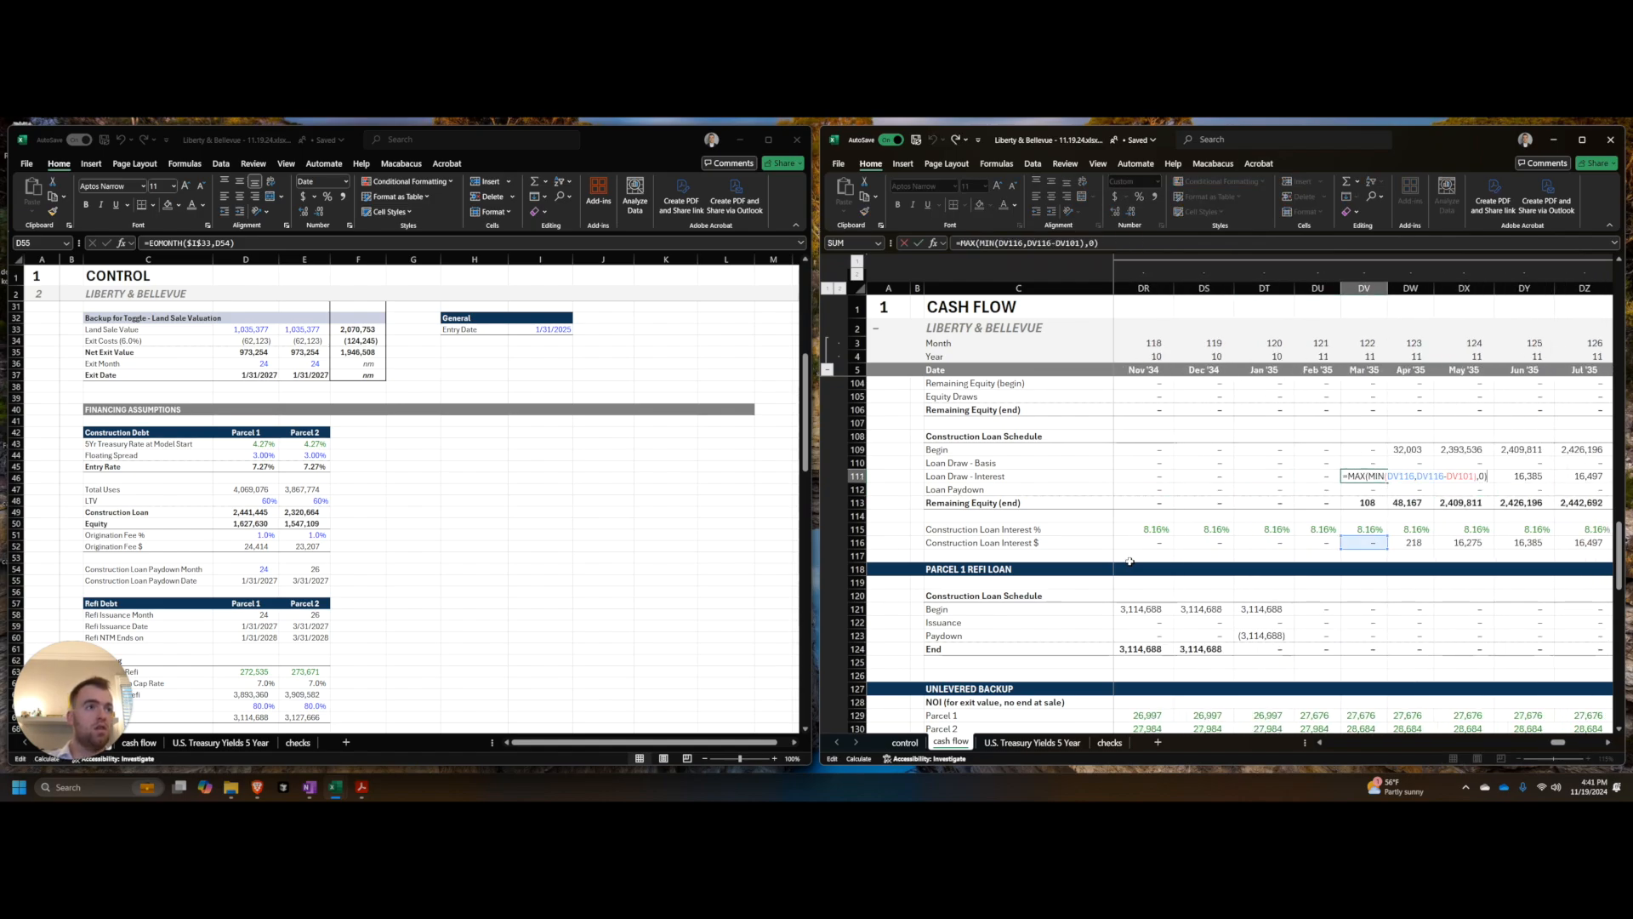
{"action": "key", "text": "F2"}
{"action": "key", "text": "Escape"}
{"action": "key", "text": "F2"}
{"action": "key", "text": "Escape"}
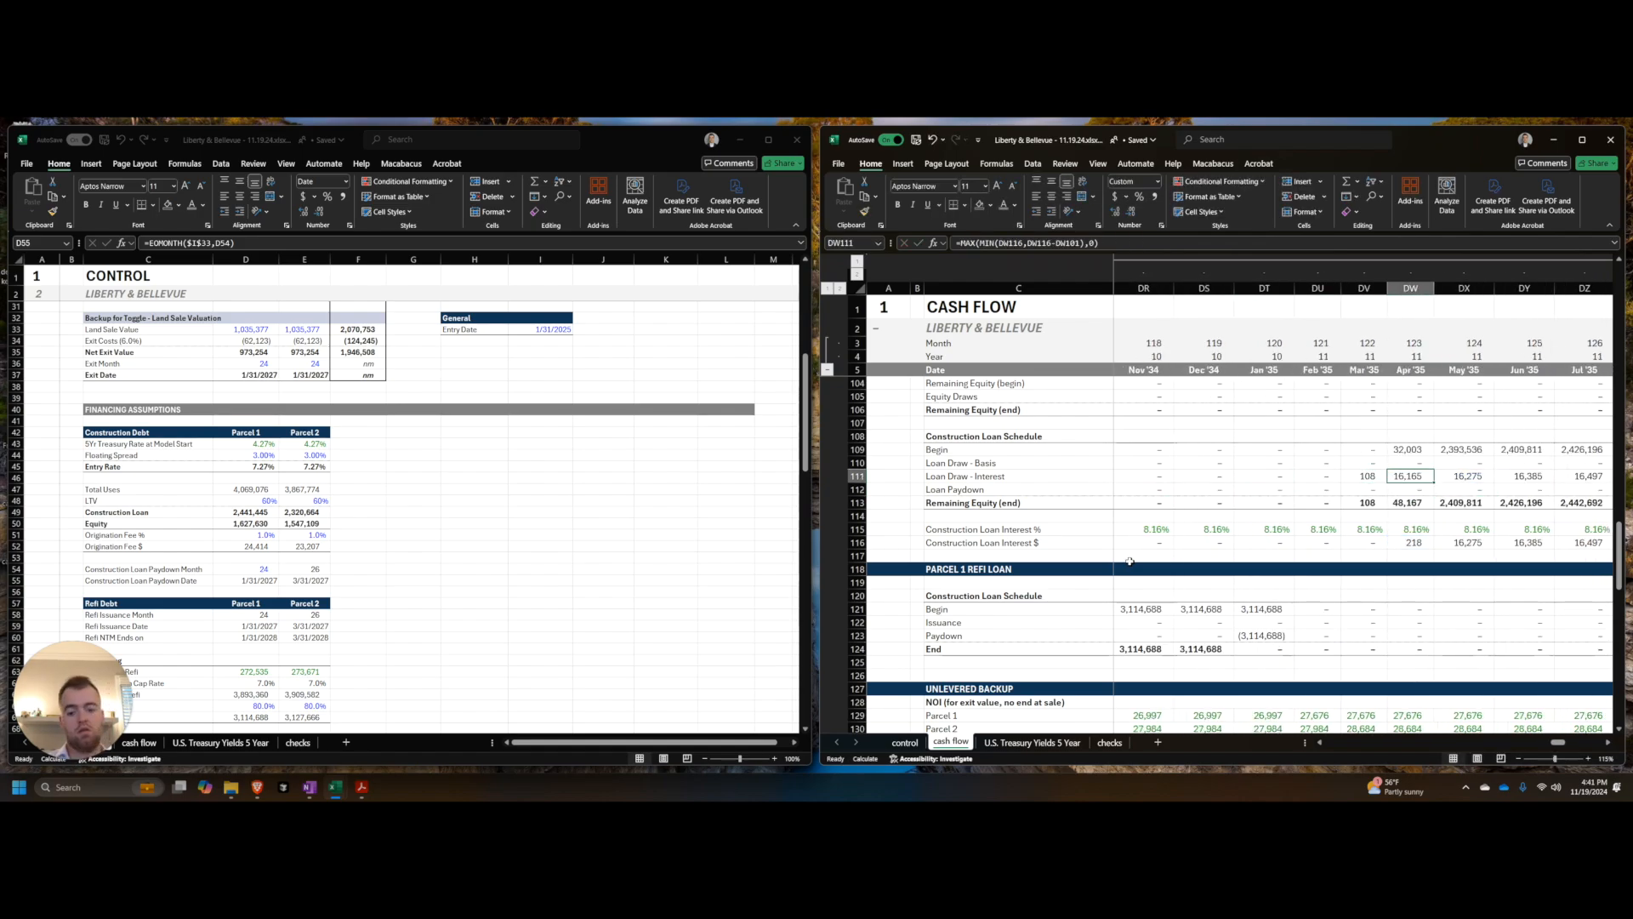
Step: Force a full recalculation of the workbook
{"action": "key", "text": "F9"}
{"action": "key", "text": "ctrl+alt+F9"}
{"action": "key", "text": "ctrl+alt+F9"}
{"action": "key", "text": "ctrl+alt+F9"}
{"action": "key", "text": "ctrl+alt+F9"}
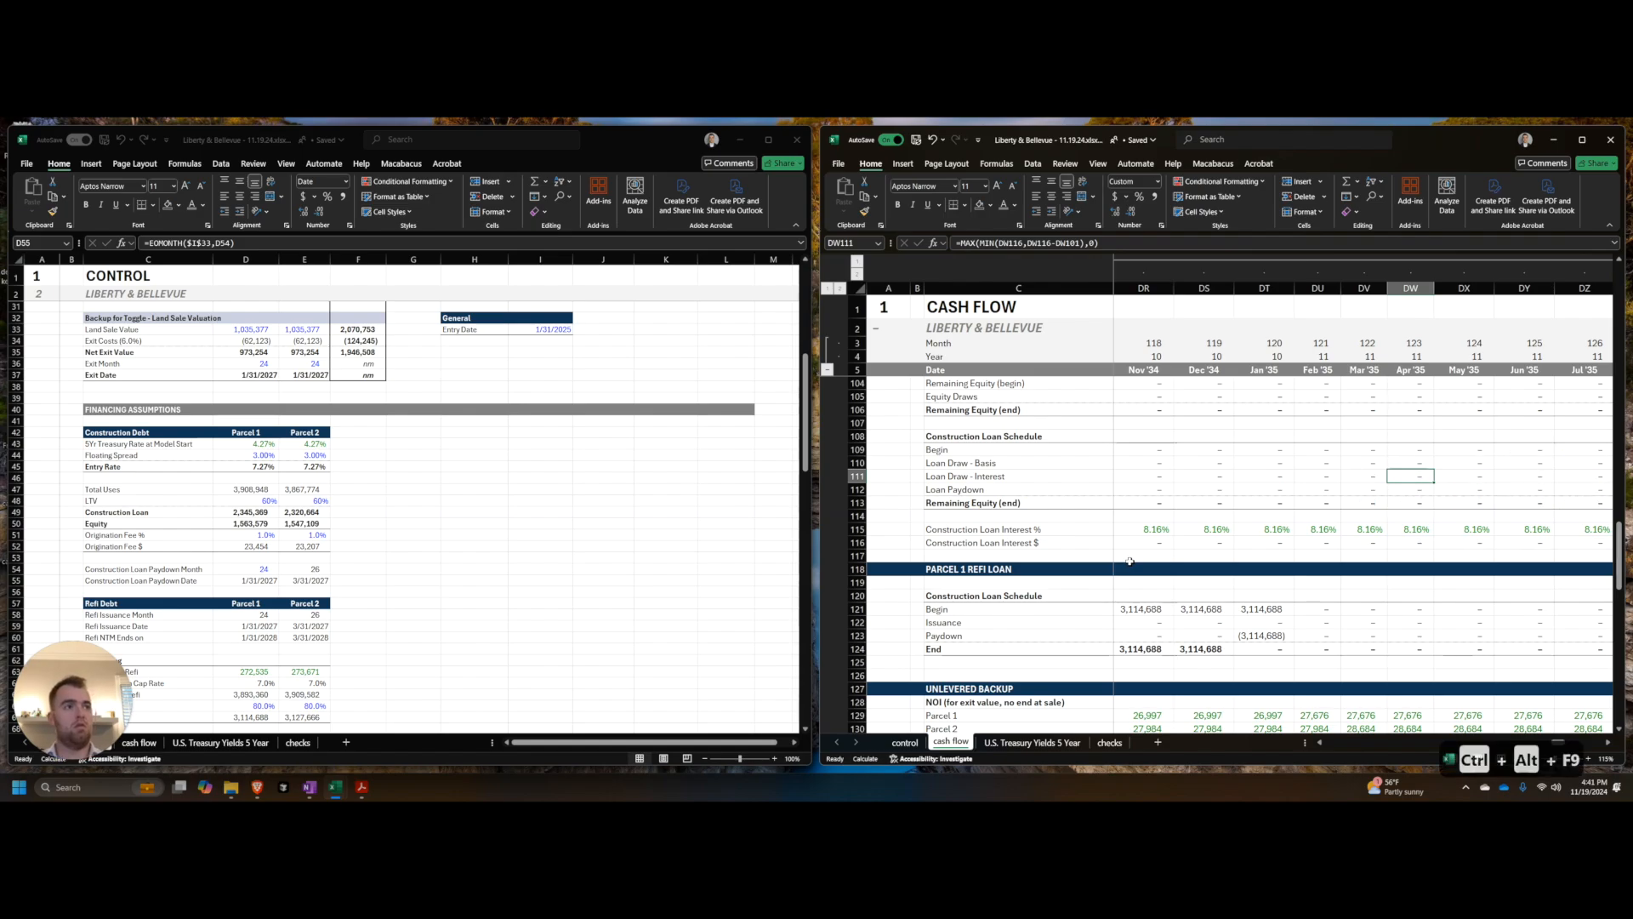
{"action": "key", "text": "ctrl+alt+F9"}
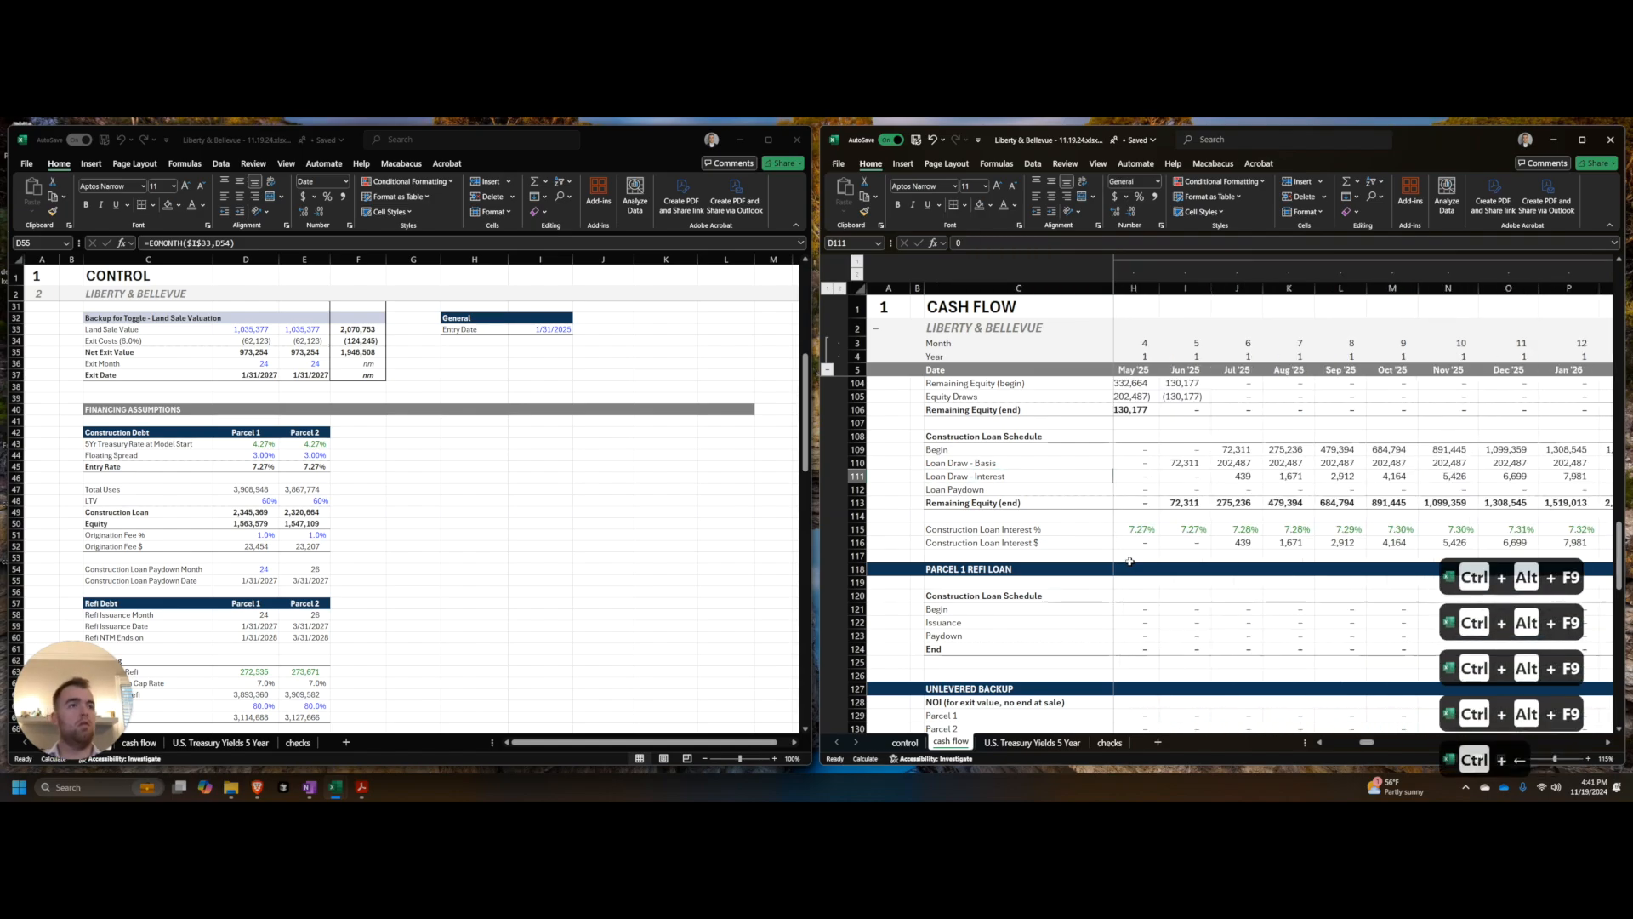
Step: Recheck the construction loan's Loan Draw - Interest row from the first months through the months after the Jan '27 paydown
{"action": "key", "text": "ctrl+Left"}
{"action": "key", "text": "Right"}
{"action": "key", "text": "Right"}
{"action": "key", "text": "Right"}
{"action": "key", "text": "Right"}
{"action": "key", "text": "Right"}
{"action": "key", "text": "Left"}
{"action": "key", "text": "Left"}
{"action": "key", "text": "Left"}
{"action": "key", "text": "Left"}
{"action": "key", "text": "Left"}
{"action": "key", "text": "Left"}
{"action": "key", "text": "Left"}
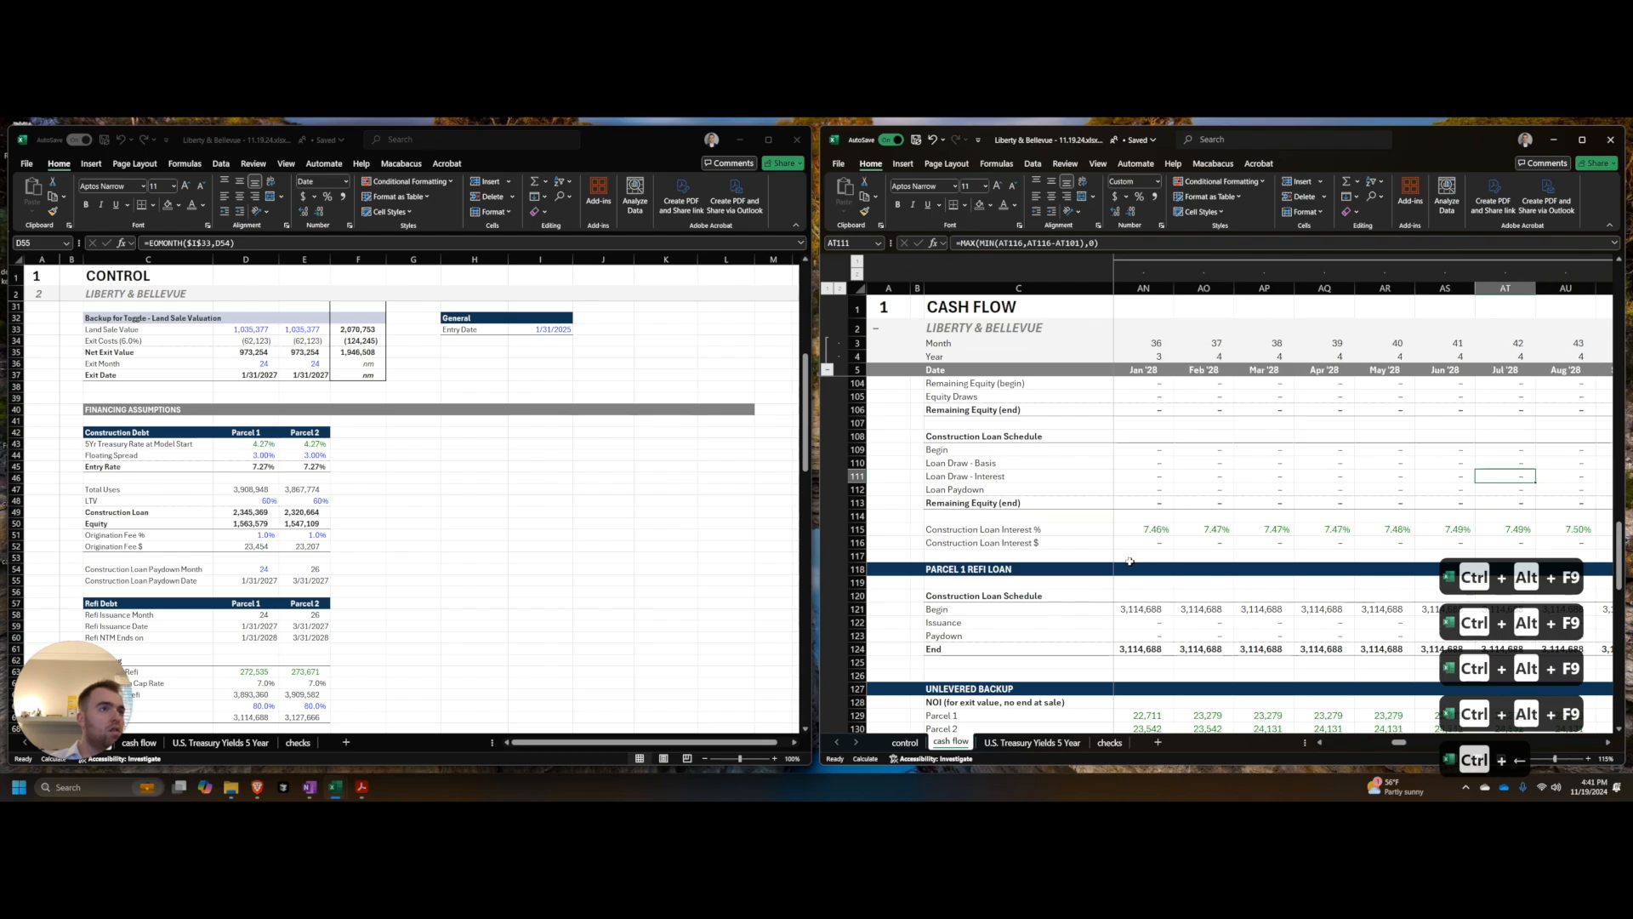
{"action": "key", "text": "Right"}
{"action": "key", "text": "Left"}
{"action": "key", "text": "Left"}
{"action": "key", "text": "Left"}
{"action": "key", "text": "Left"}
{"action": "key", "text": "Left"}
{"action": "key", "text": "Left"}
{"action": "key", "text": "Left"}
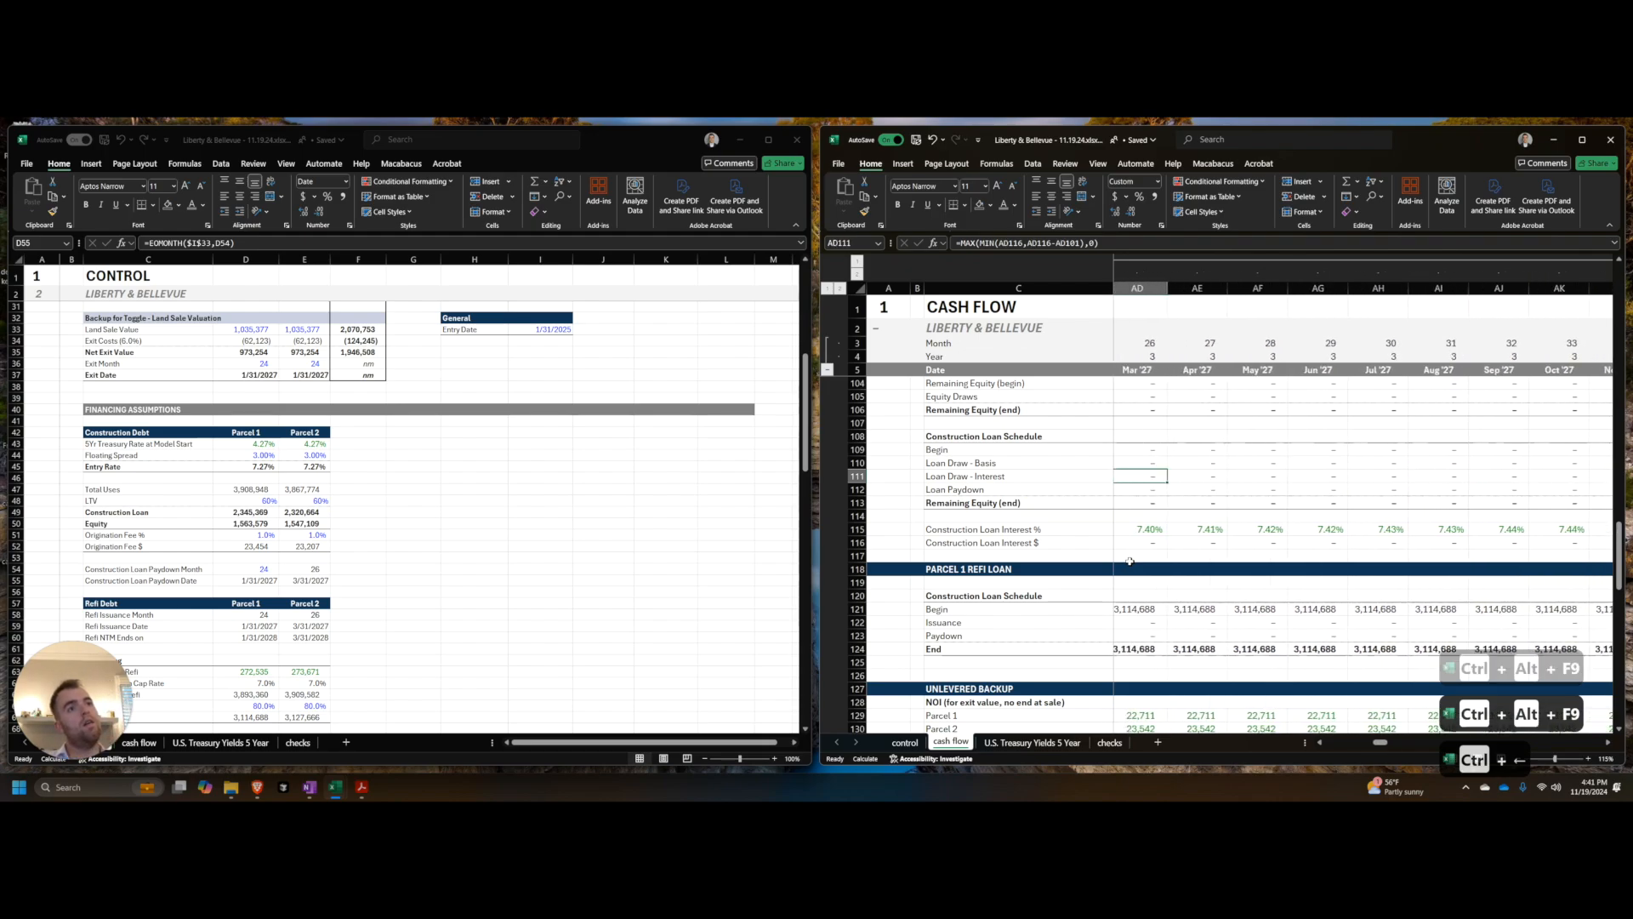
Step: Save the workbook as a new version named Liberty & Bellevue - 11.19.24_1640
{"action": "key", "text": "ctrl+s"}
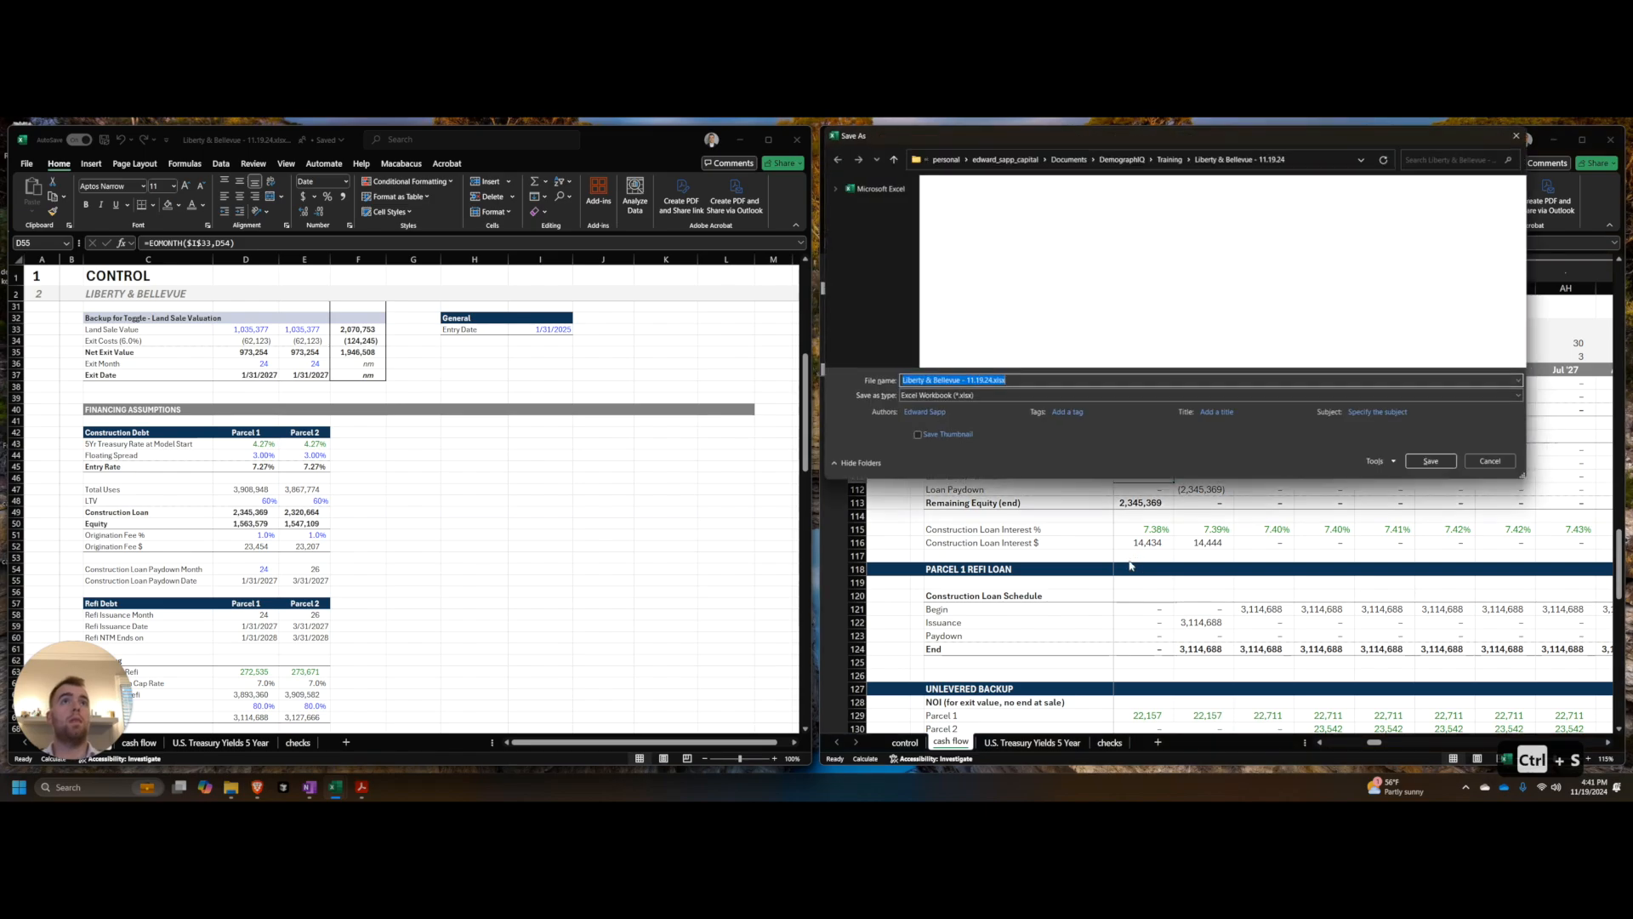
{"action": "key", "text": "ctrl+Left"}
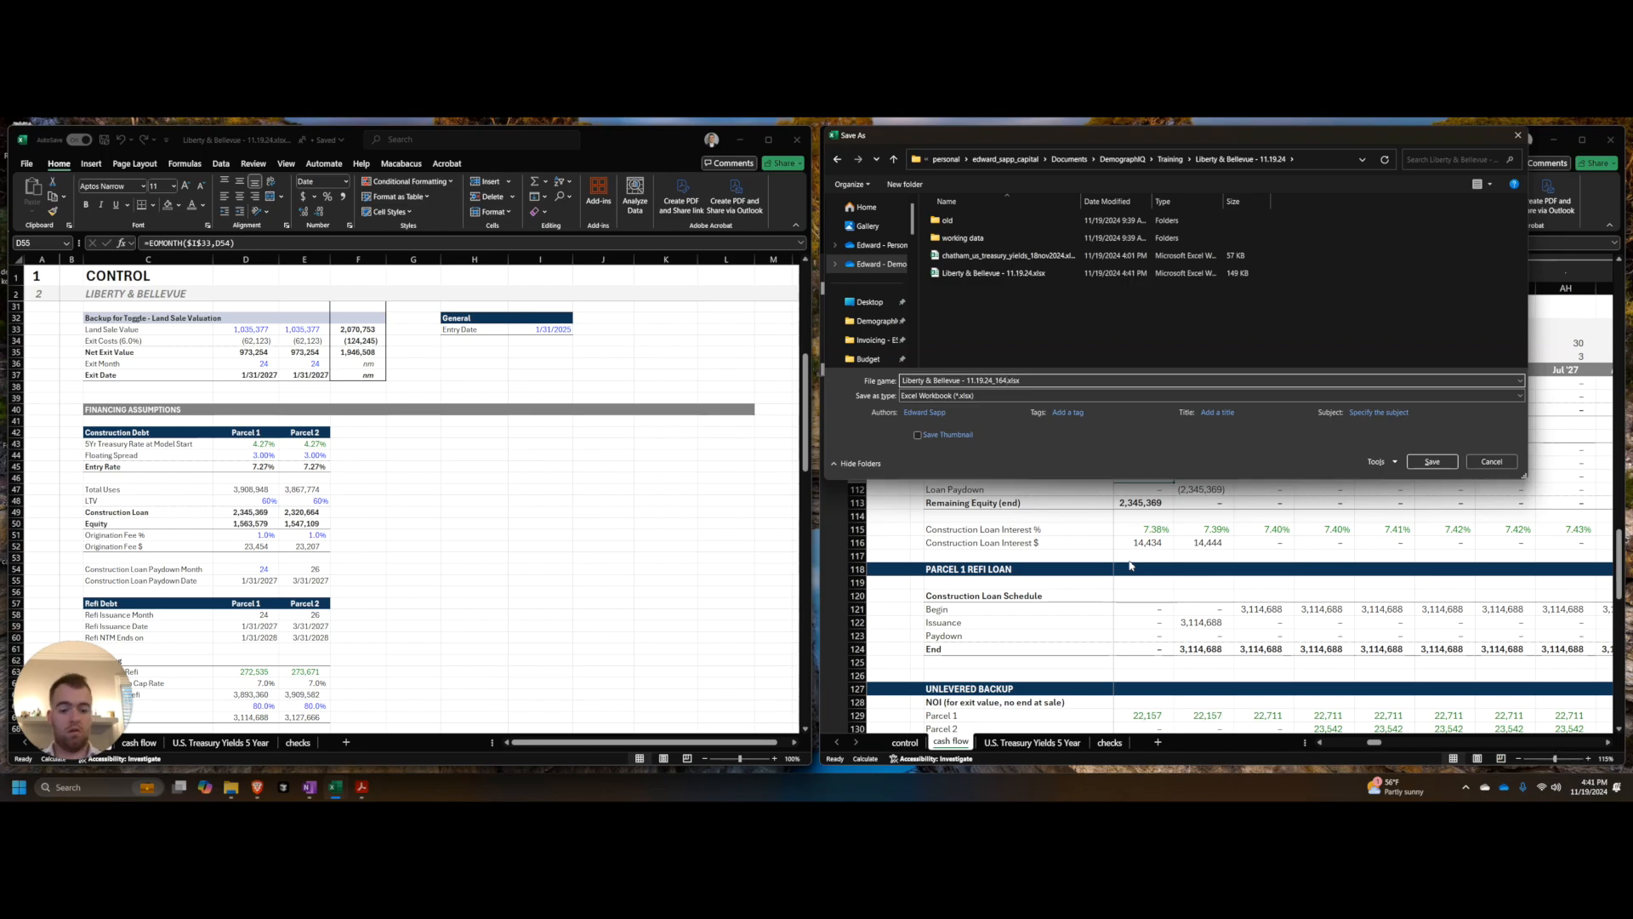
{"action": "key", "text": "Return"}
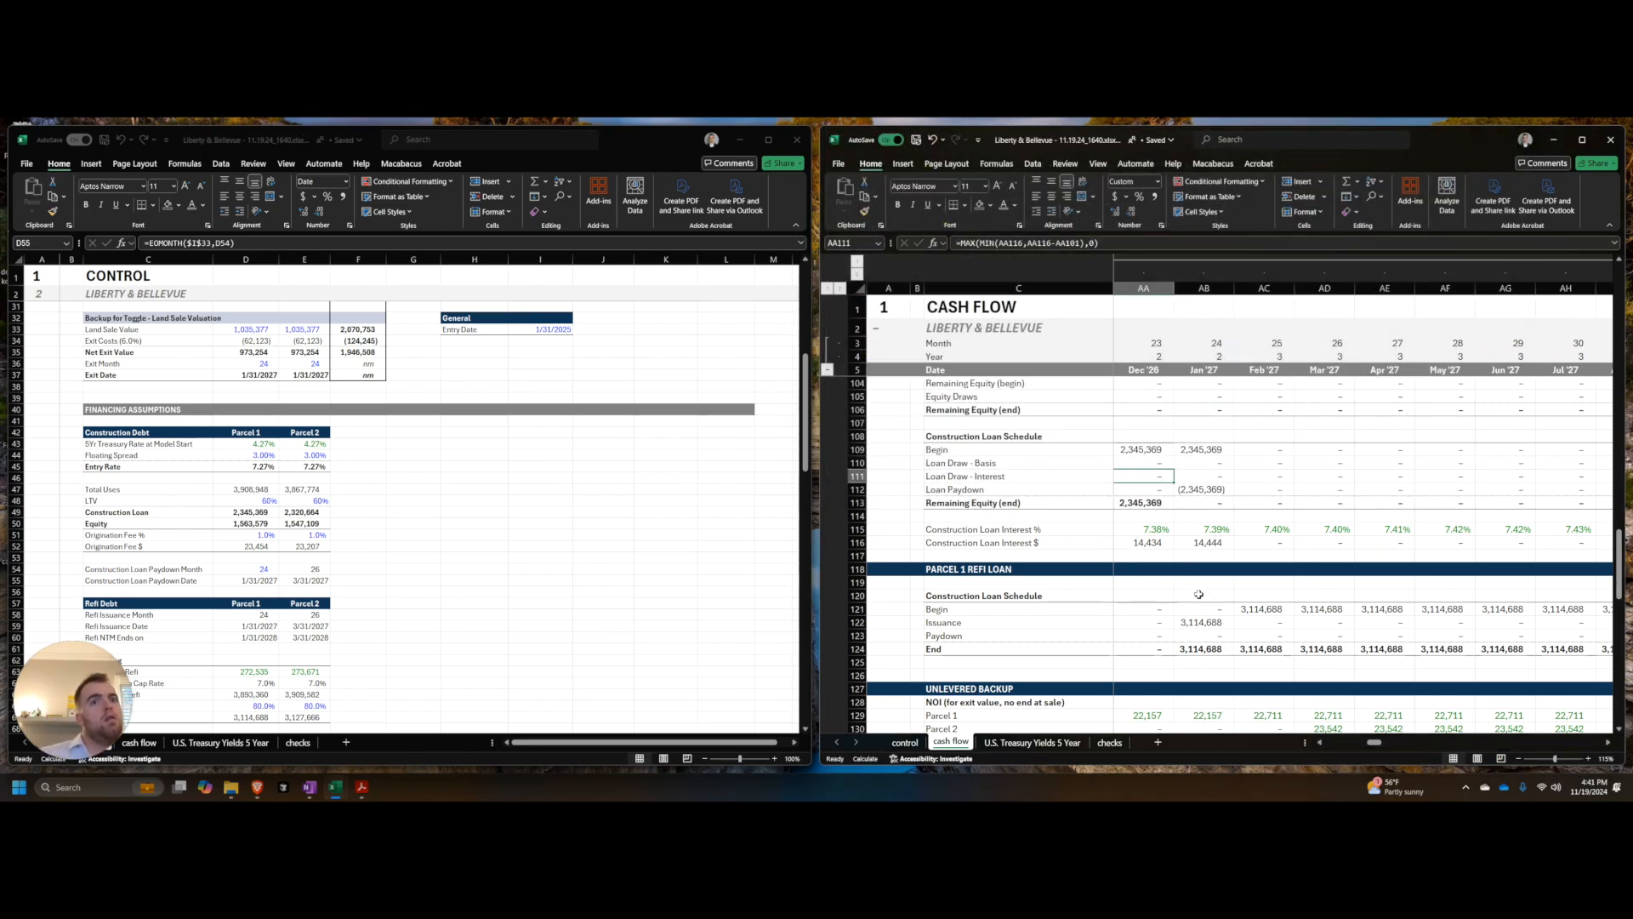
Step: Rename the schedule heading under Parcel 1 Refi Loan to "Refi Loan Schedule"
{"action": "left_click", "coordinate": [1071, 600]}
{"action": "key", "text": "F2"}
{"action": "key", "text": "Home"}
{"action": "key", "text": "ctrl+shift+Right"}
{"action": "key", "text": "Return"}
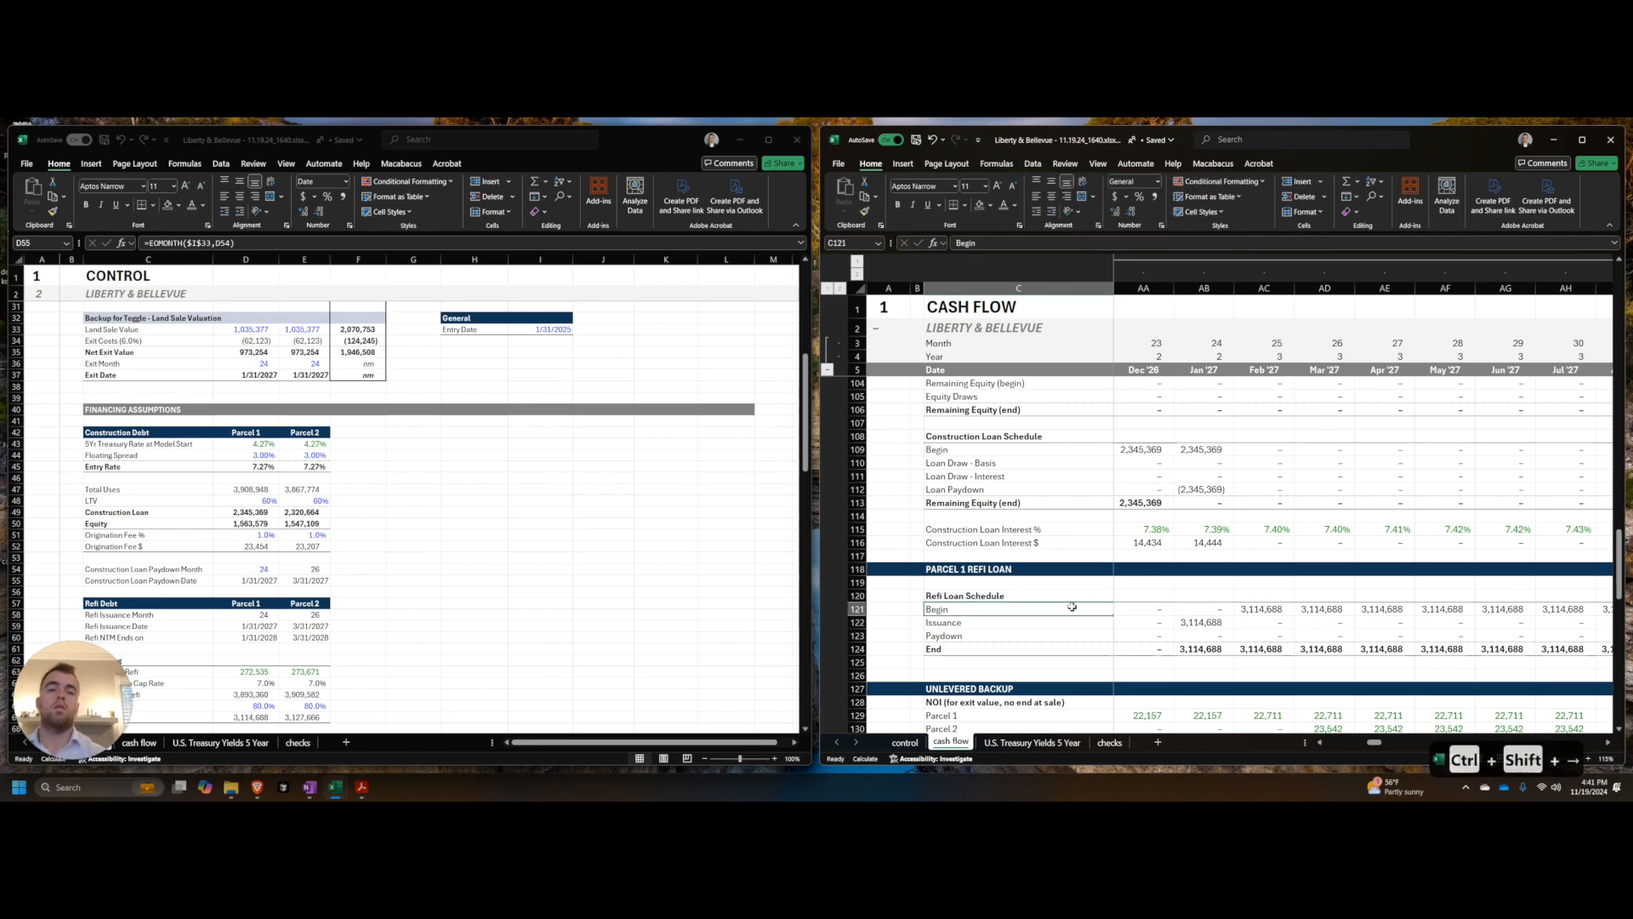
Step: Show the cash flow sheet in the window displaying the control sheet and freeze its panes at cell D6
{"action": "key", "text": "ctrl+Down"}
{"action": "scroll", "coordinate": [1216, 607], "scroll_direction": "up", "scroll_amount": 7}
{"action": "scroll", "coordinate": [1175, 597], "scroll_direction": "down", "scroll_amount": 7}
{"action": "left_click", "coordinate": [575, 625]}
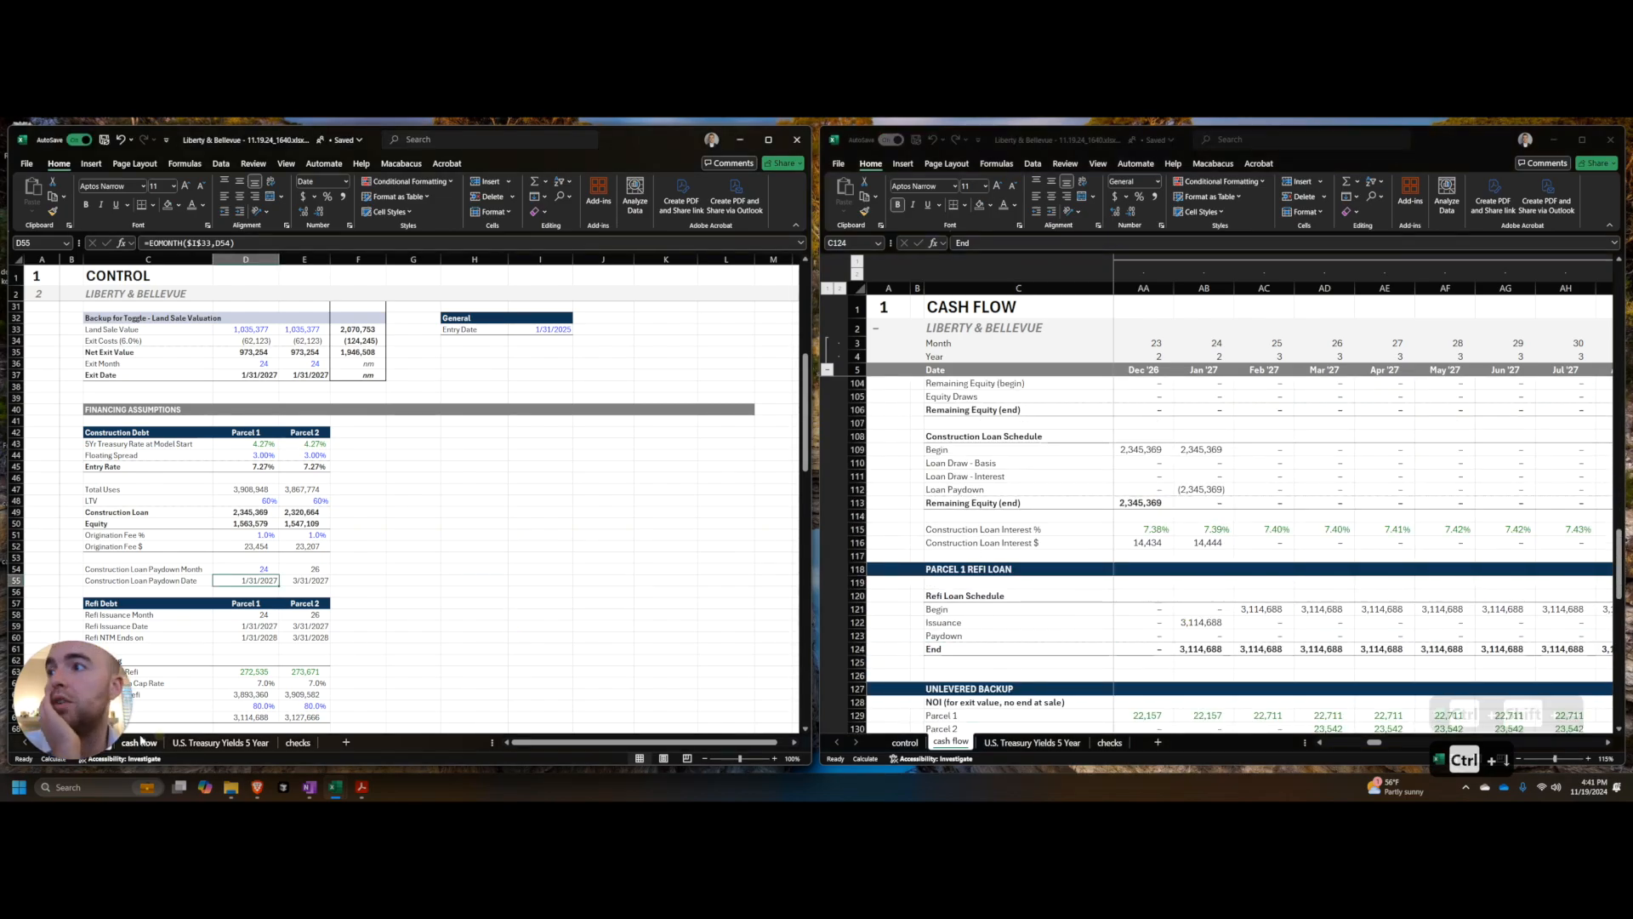
{"action": "key", "text": "ctrl+Page_Down"}
{"action": "scroll", "coordinate": [317, 606], "scroll_direction": "down", "scroll_amount": 6}
{"action": "scroll", "coordinate": [270, 481], "scroll_direction": "up", "scroll_amount": 7}
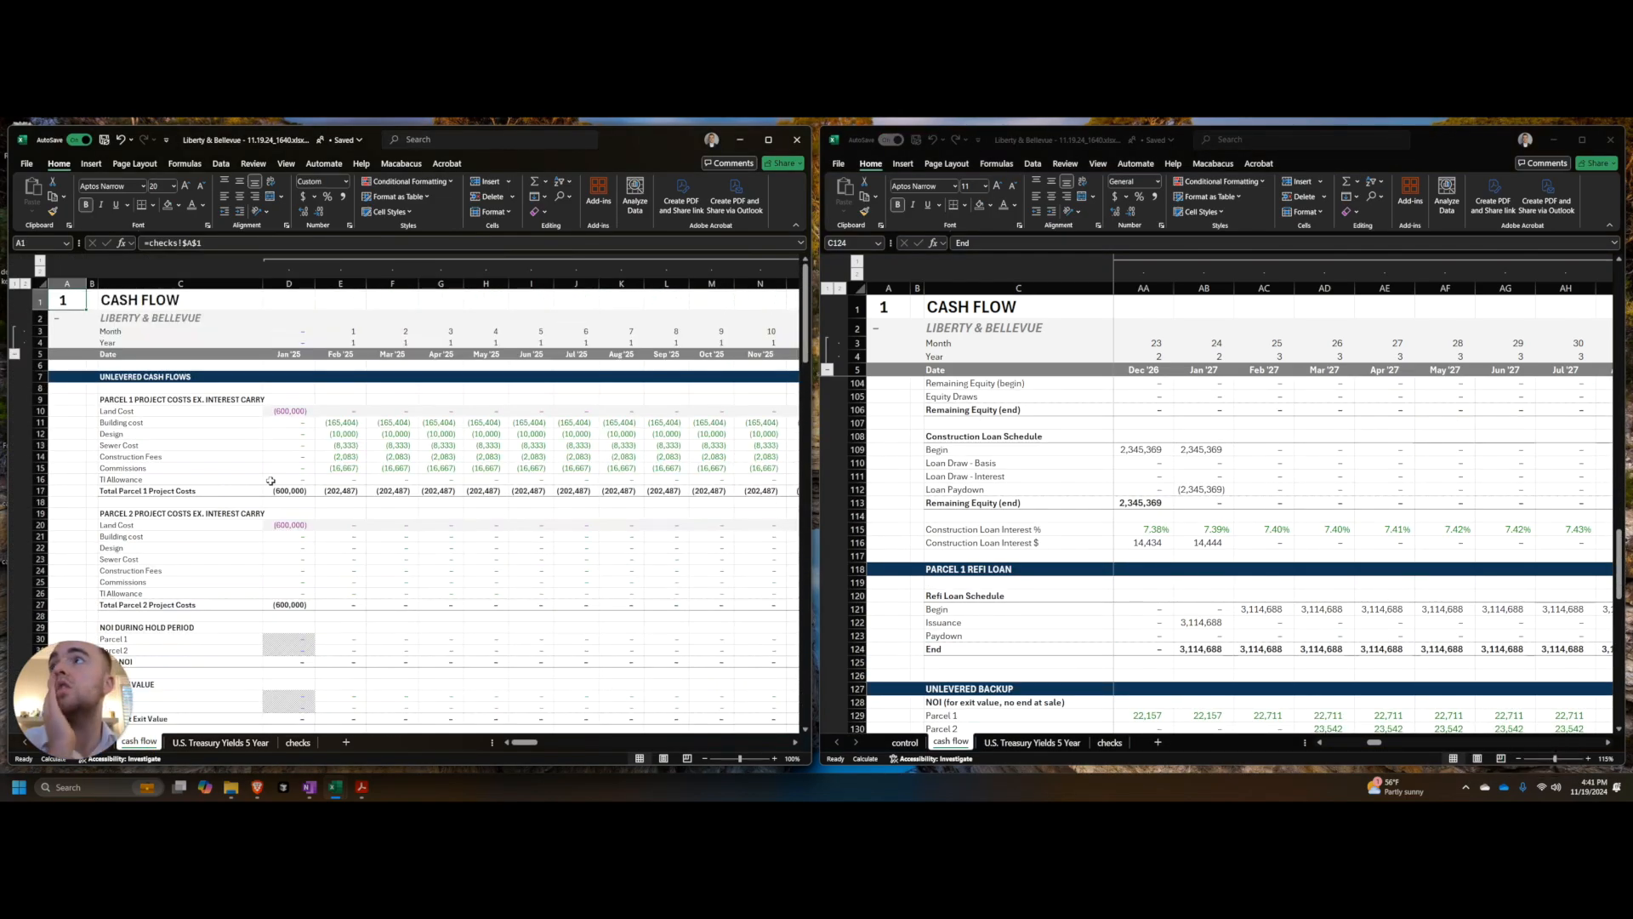
{"action": "left_click", "coordinate": [296, 364]}
{"action": "key", "text": "alt+w"}
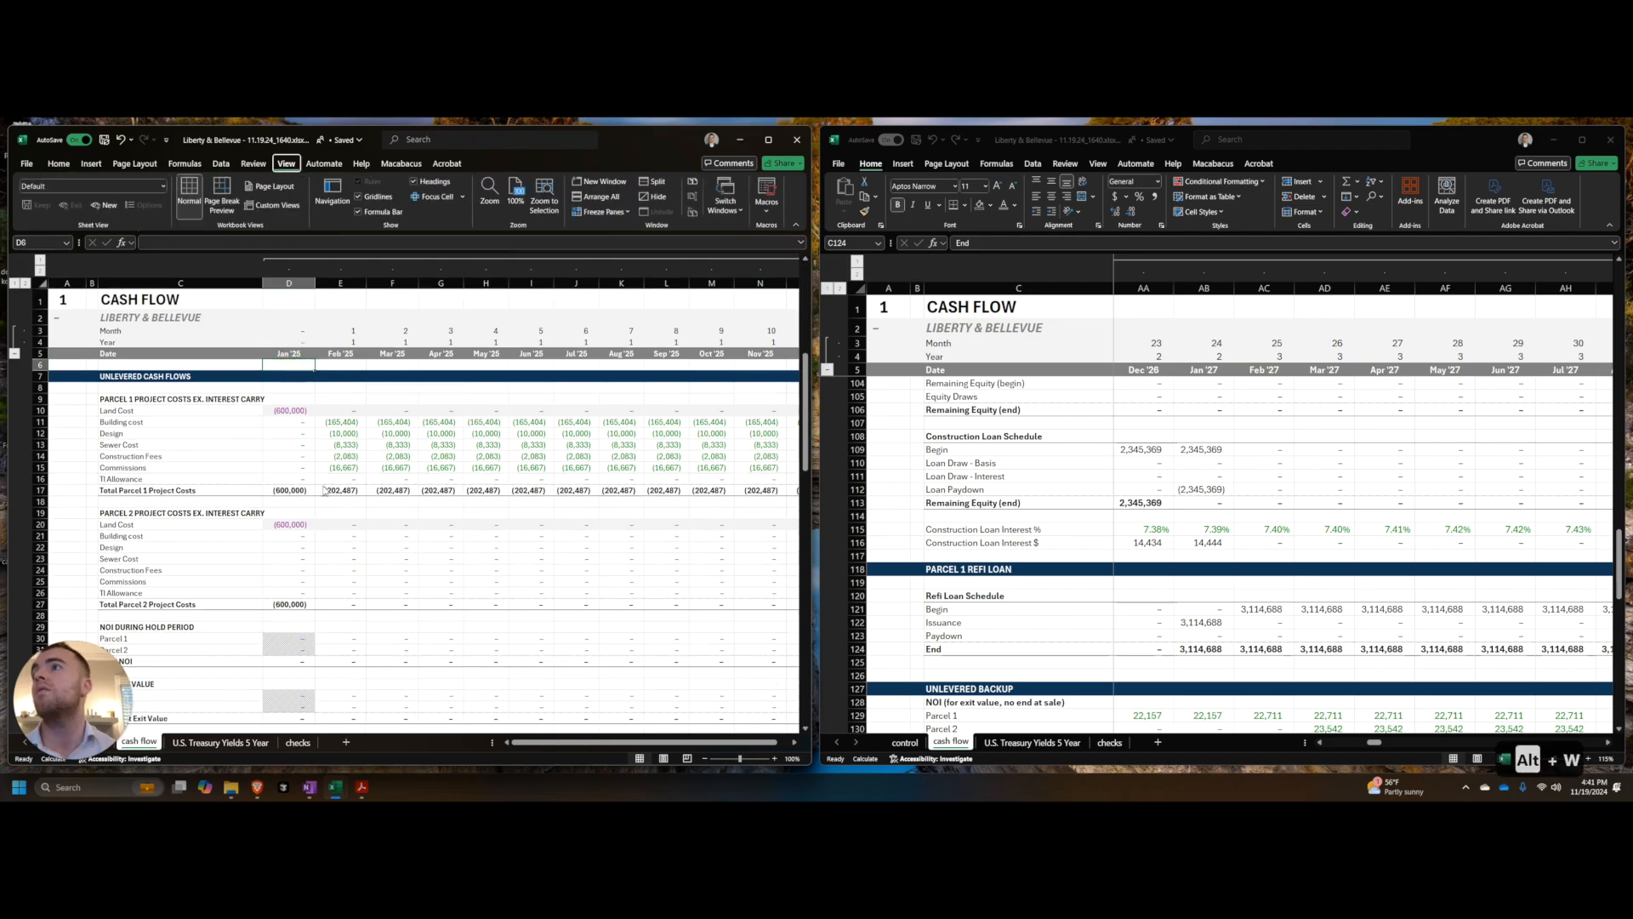
Step: Link the Construction Loan Paydown row in Parcel 1's levered cash flows to the Loan Paydown row of the Construction Loan Schedule for all months
{"action": "scroll", "coordinate": [289, 517], "scroll_direction": "down", "scroll_amount": 4}
{"action": "scroll", "coordinate": [289, 518], "scroll_direction": "down", "scroll_amount": 8}
{"action": "left_click", "coordinate": [293, 513]}
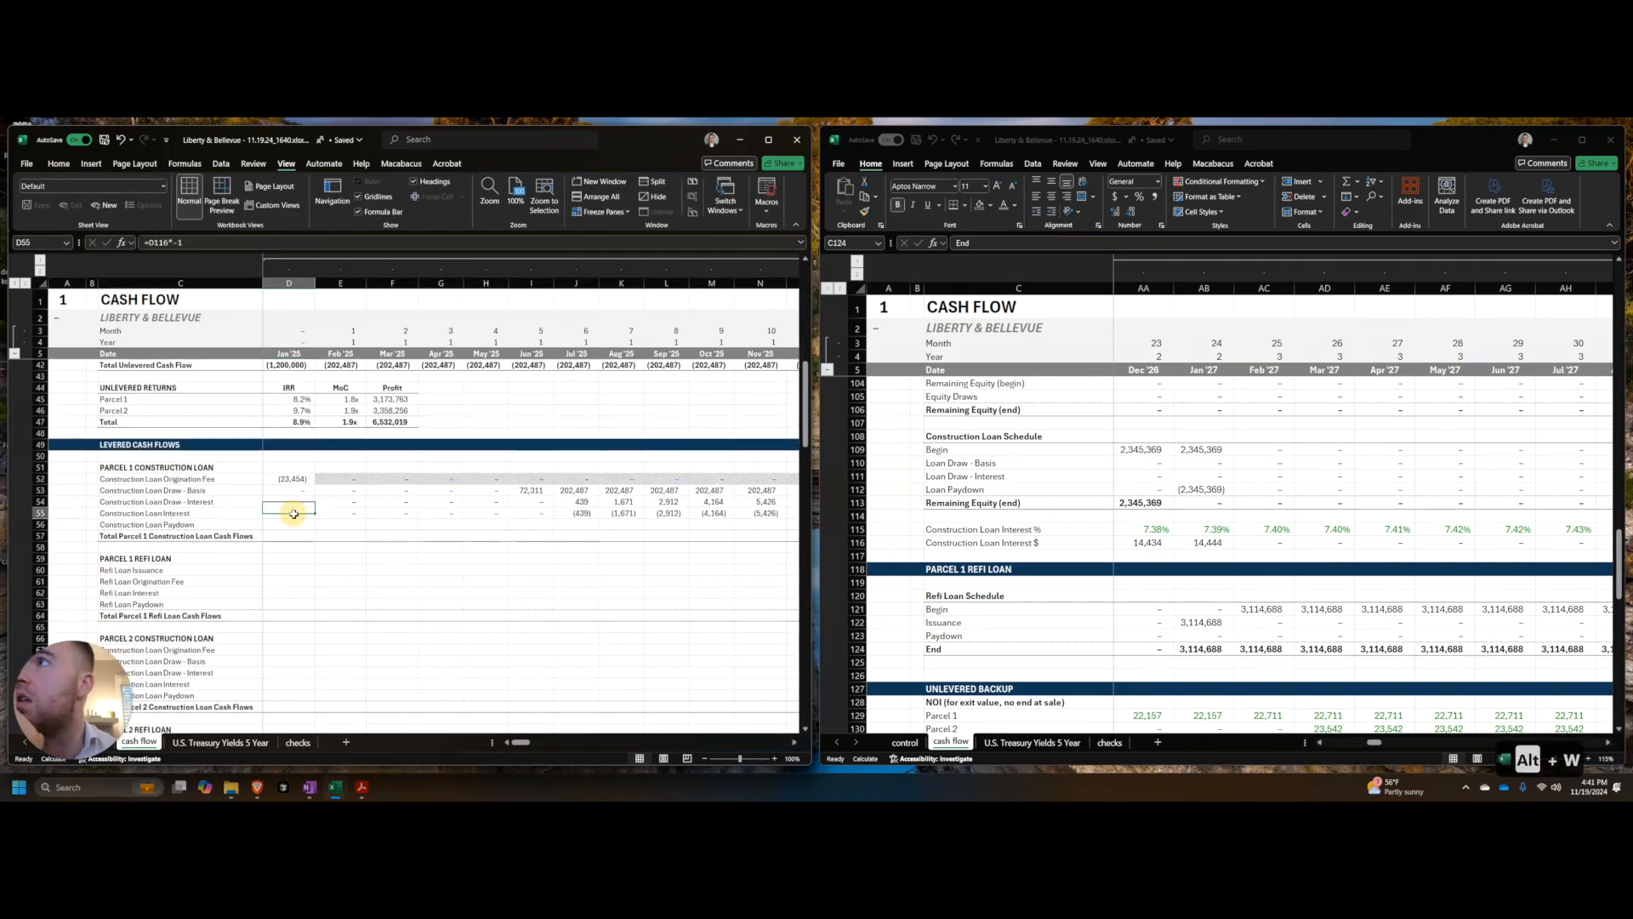
{"action": "left_click", "coordinate": [1096, 496]}
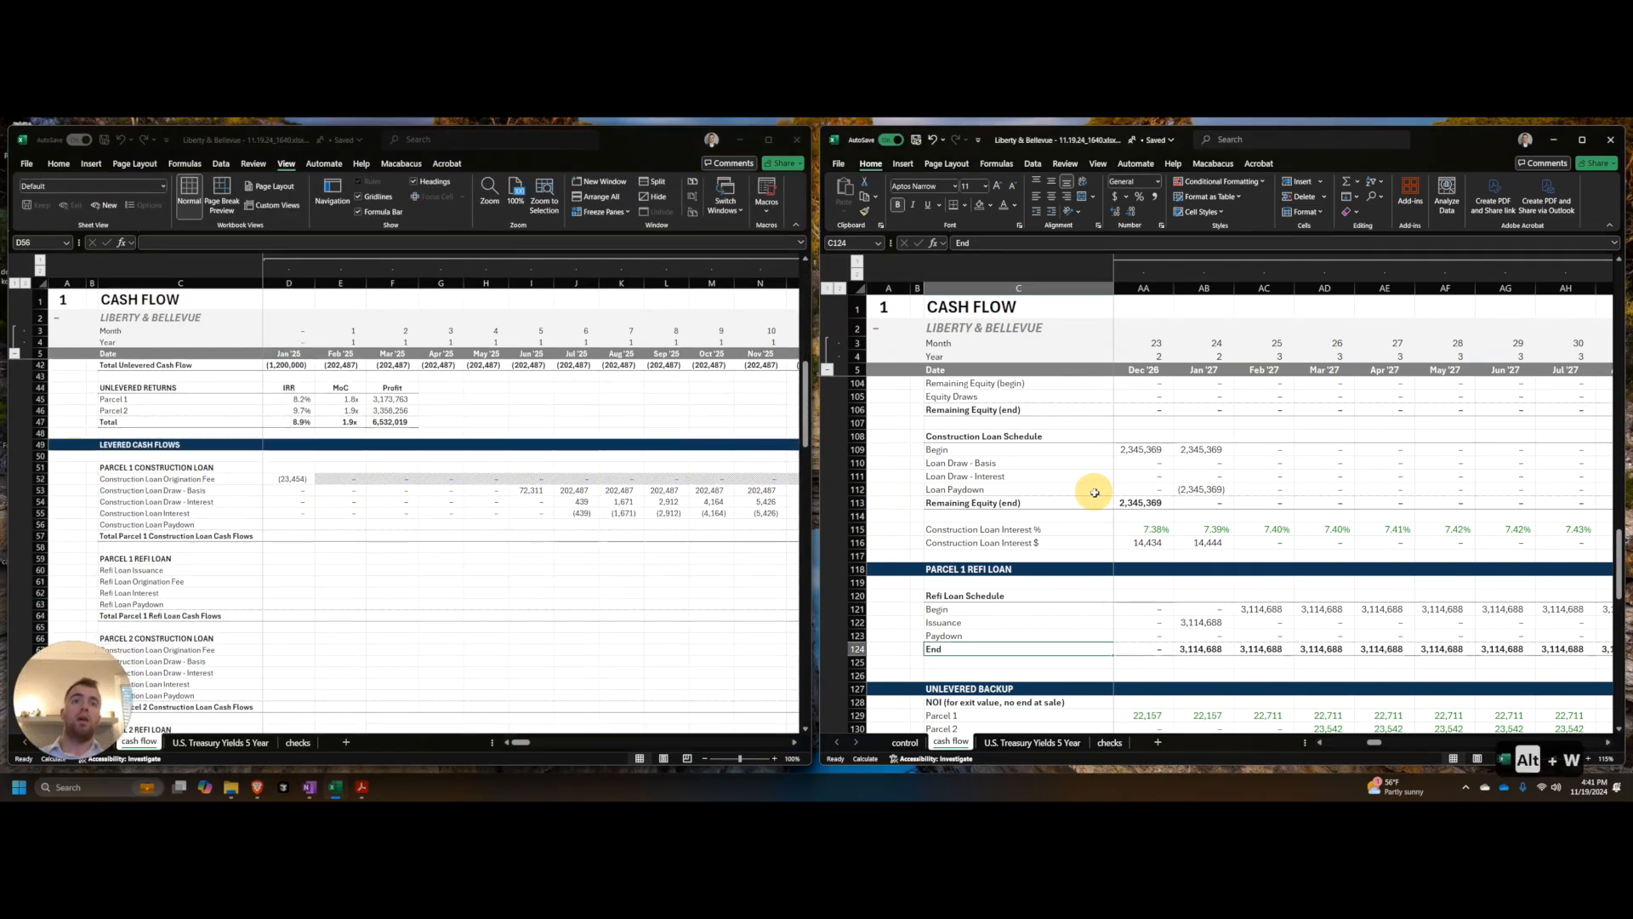
{"action": "scroll", "coordinate": [1097, 510], "scroll_direction": "up", "scroll_amount": 5}
{"action": "scroll", "coordinate": [1103, 564], "scroll_direction": "down", "scroll_amount": 1}
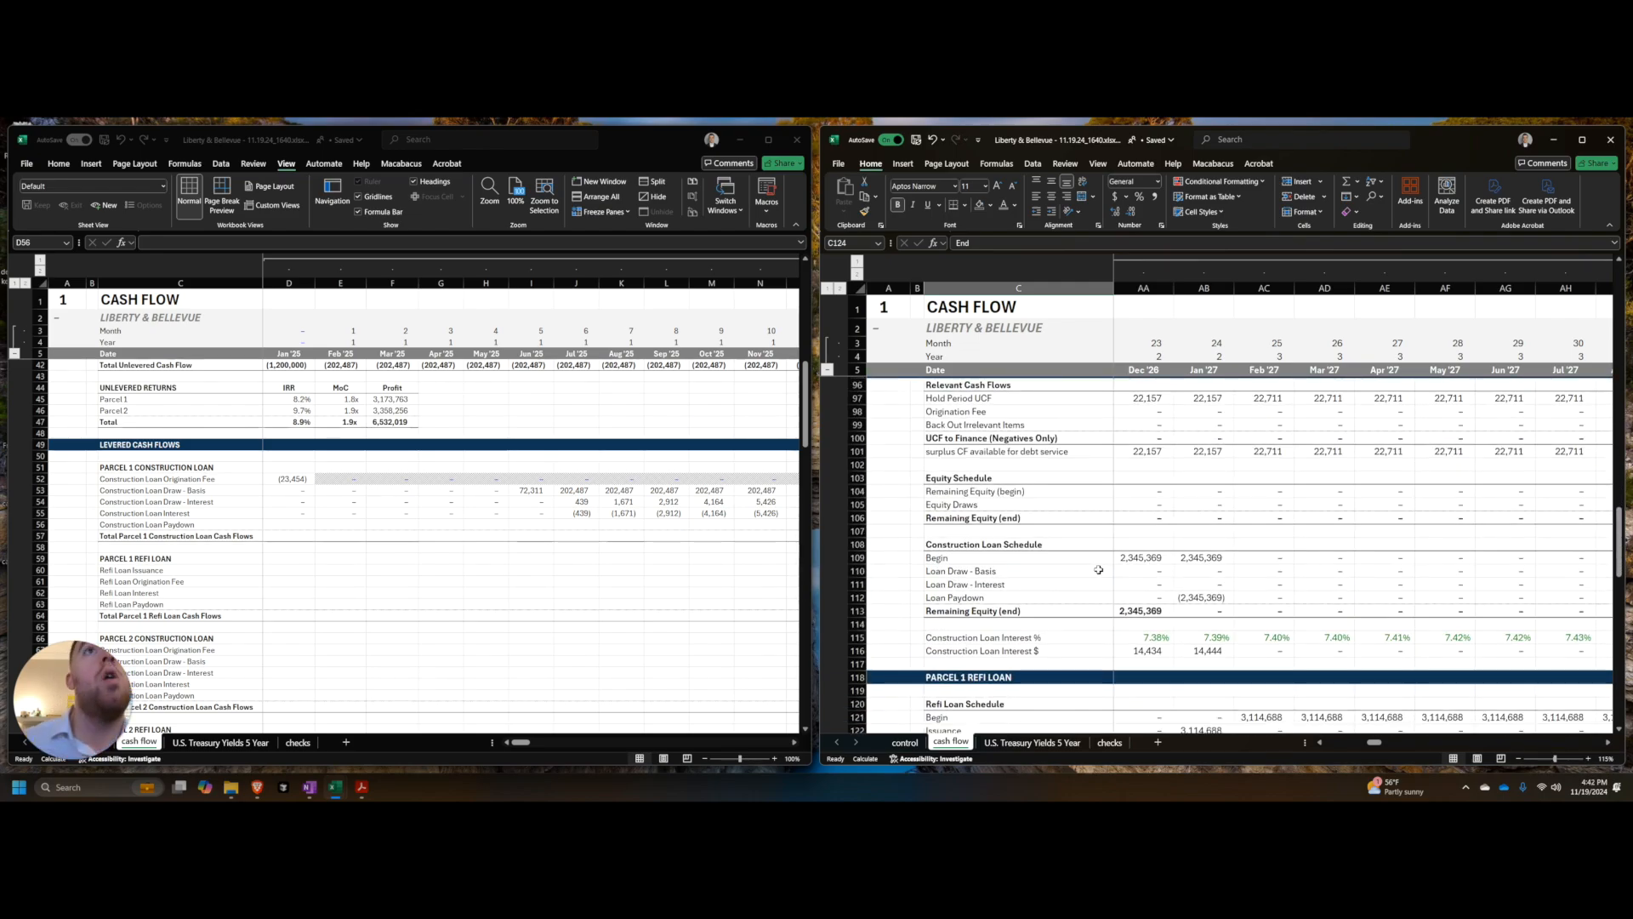
{"action": "left_click", "coordinate": [1128, 635]}
{"action": "key", "text": "ctrl+Left"}
{"action": "key", "text": "Down"}
{"action": "key", "text": "Right"}
{"action": "key", "text": "ctrl+shift+Right"}
{"action": "key", "text": "ctrl+c"}
{"action": "key", "text": "alt+Tab"}
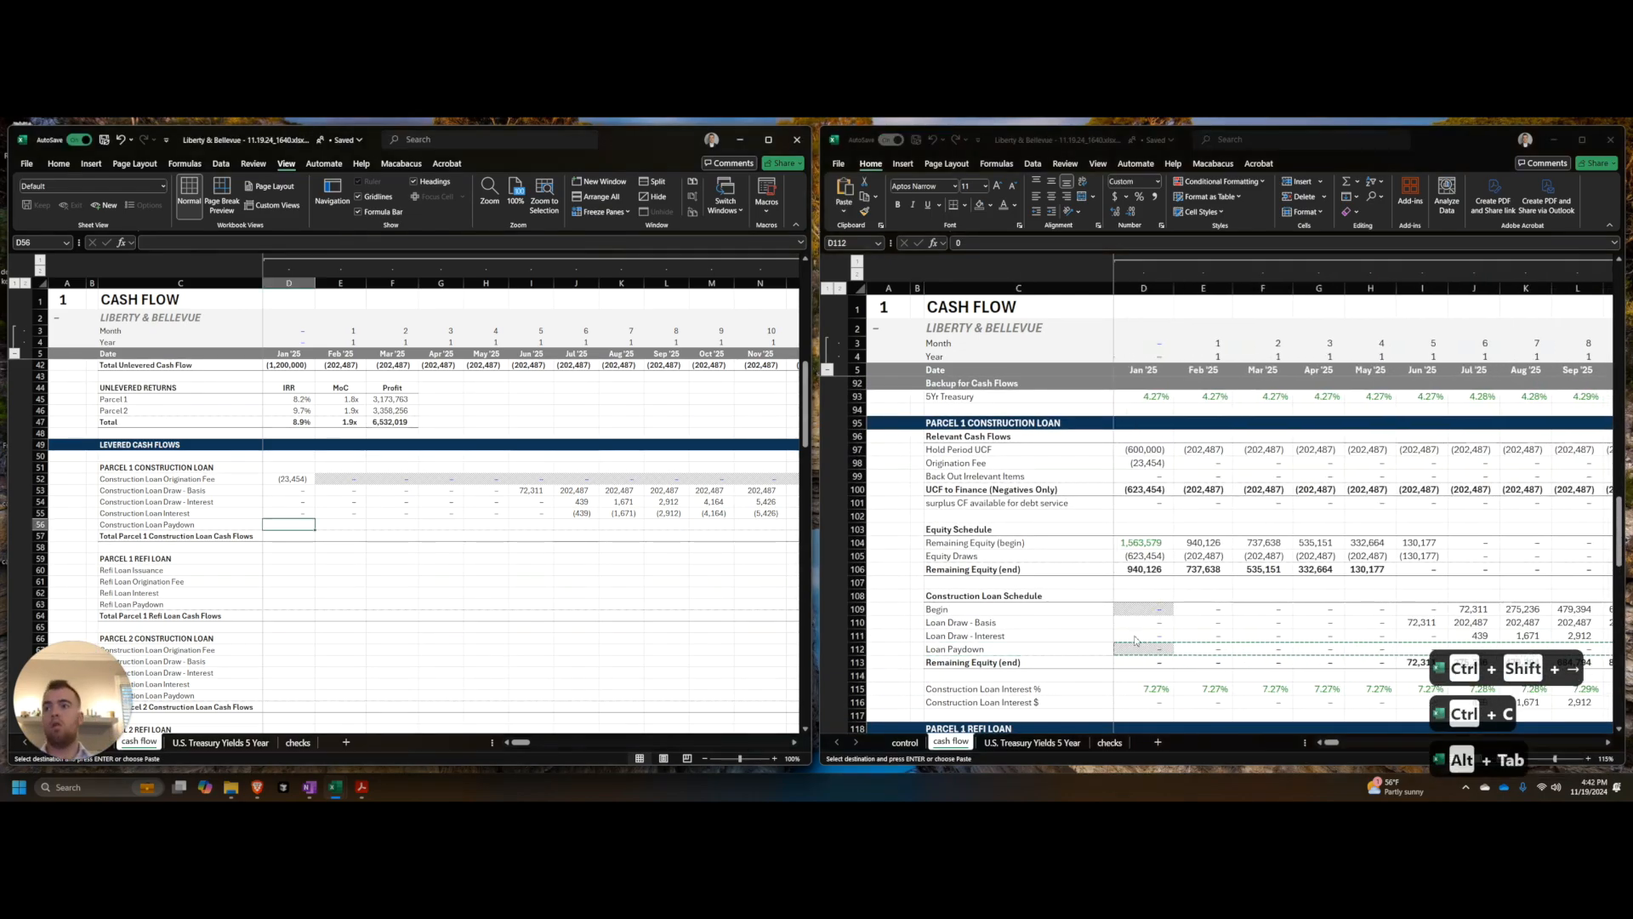
{"action": "key", "text": "alt+e"}
{"action": "key", "text": "s"}
{"action": "key", "text": "v"}
{"action": "key", "text": "Return"}
{"action": "key", "text": "Down"}
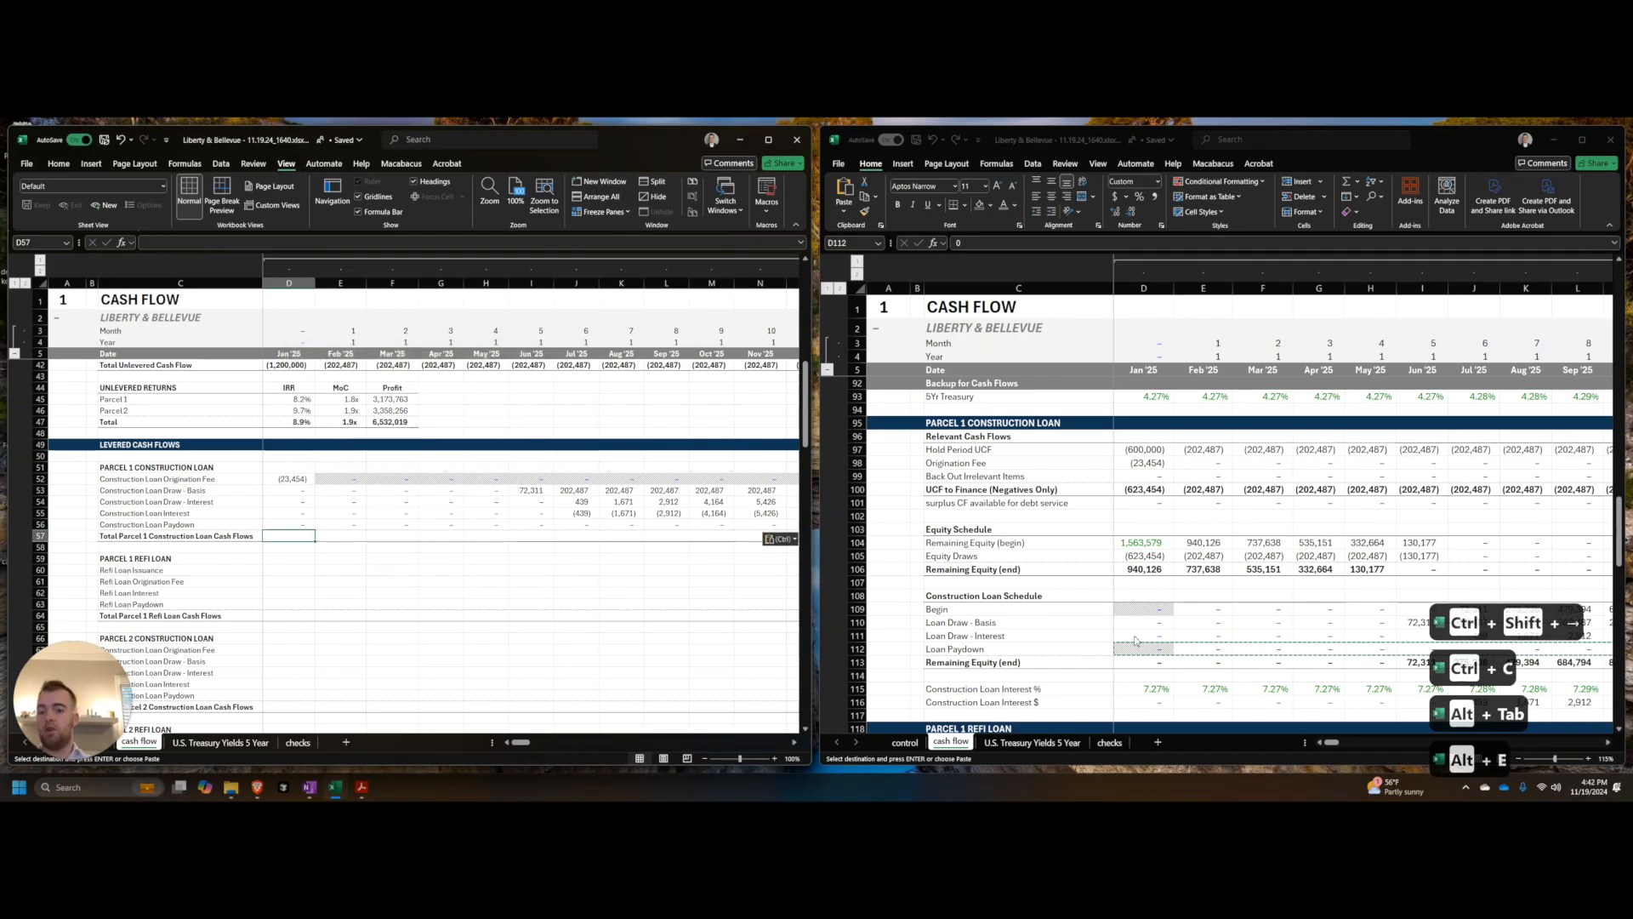
Step: Sum the construction loan rows in Total Parcel 1 Construction Loan Cash Flows and fill the formula across all monthly columns
{"action": "type", "text": "=sum("}
{"action": "key", "text": "Up"}
{"action": "key", "text": "ctrl+shift+Up"}
{"action": "key", "text": "Return"}
{"action": "key", "text": "Up"}
{"action": "key", "text": "Up"}
{"action": "key", "text": "ctrl+Right"}
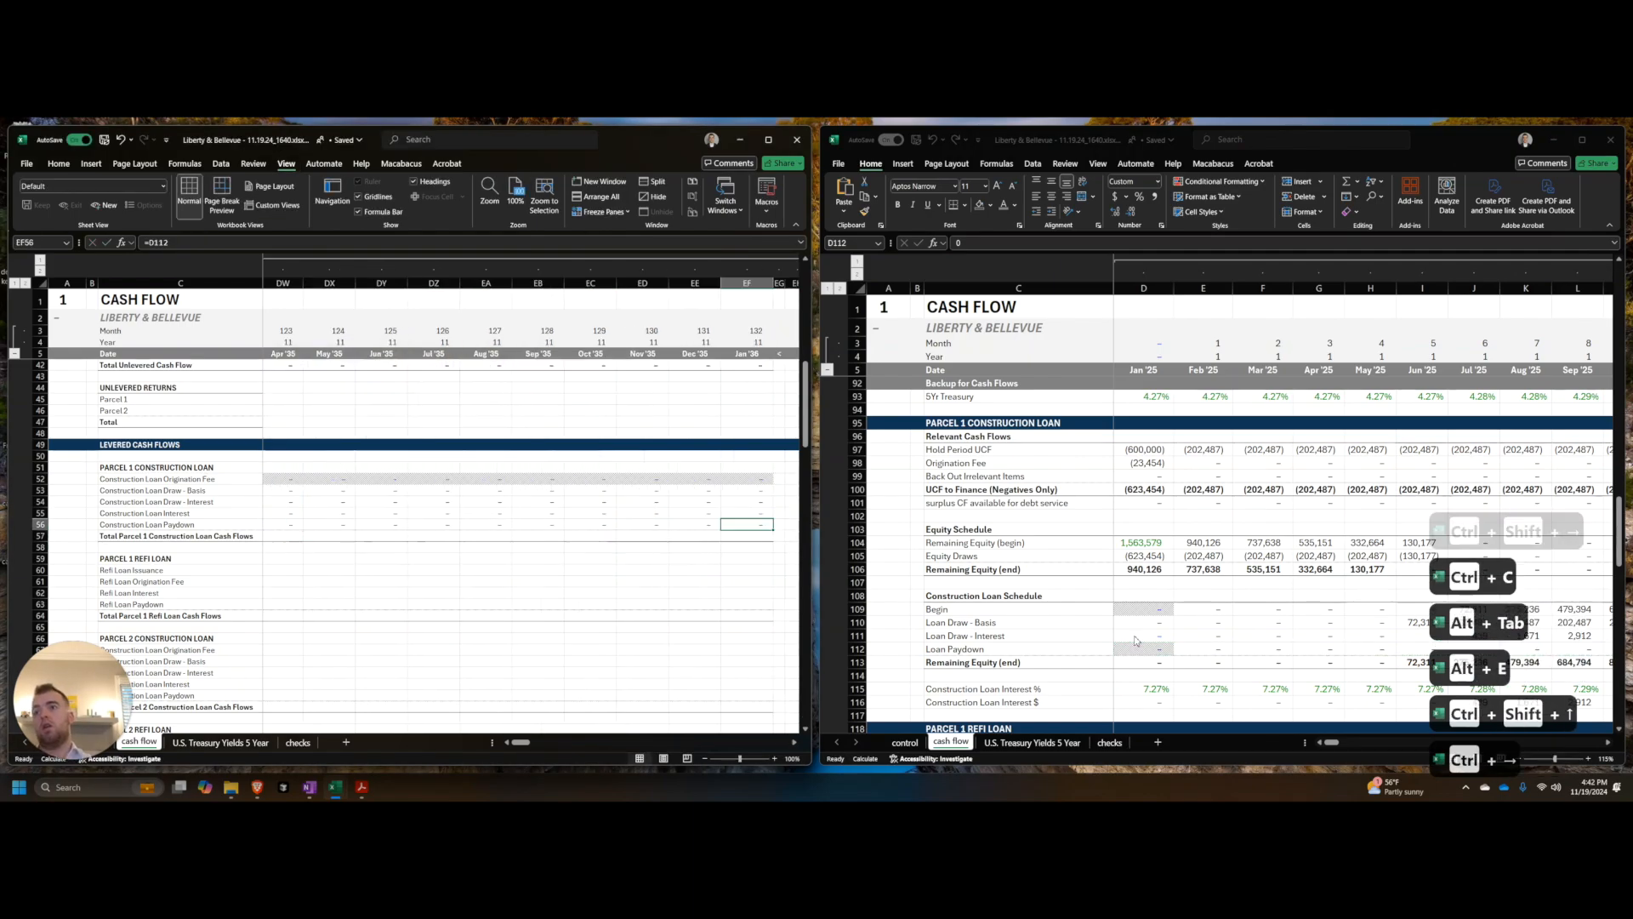
{"action": "key", "text": "Down"}
{"action": "key", "text": "ctrl+shift+Left"}
{"action": "key", "text": "ctrl+r"}
Step: Copy the Total Parcel 1 Construction Loan Cash Flows formula into every column of the Annual Cash Flow Summary
{"action": "key", "text": "Right"}
{"action": "key", "text": "Right"}
{"action": "key", "text": "Right"}
{"action": "key", "text": "Up"}
{"action": "key", "text": "Down"}
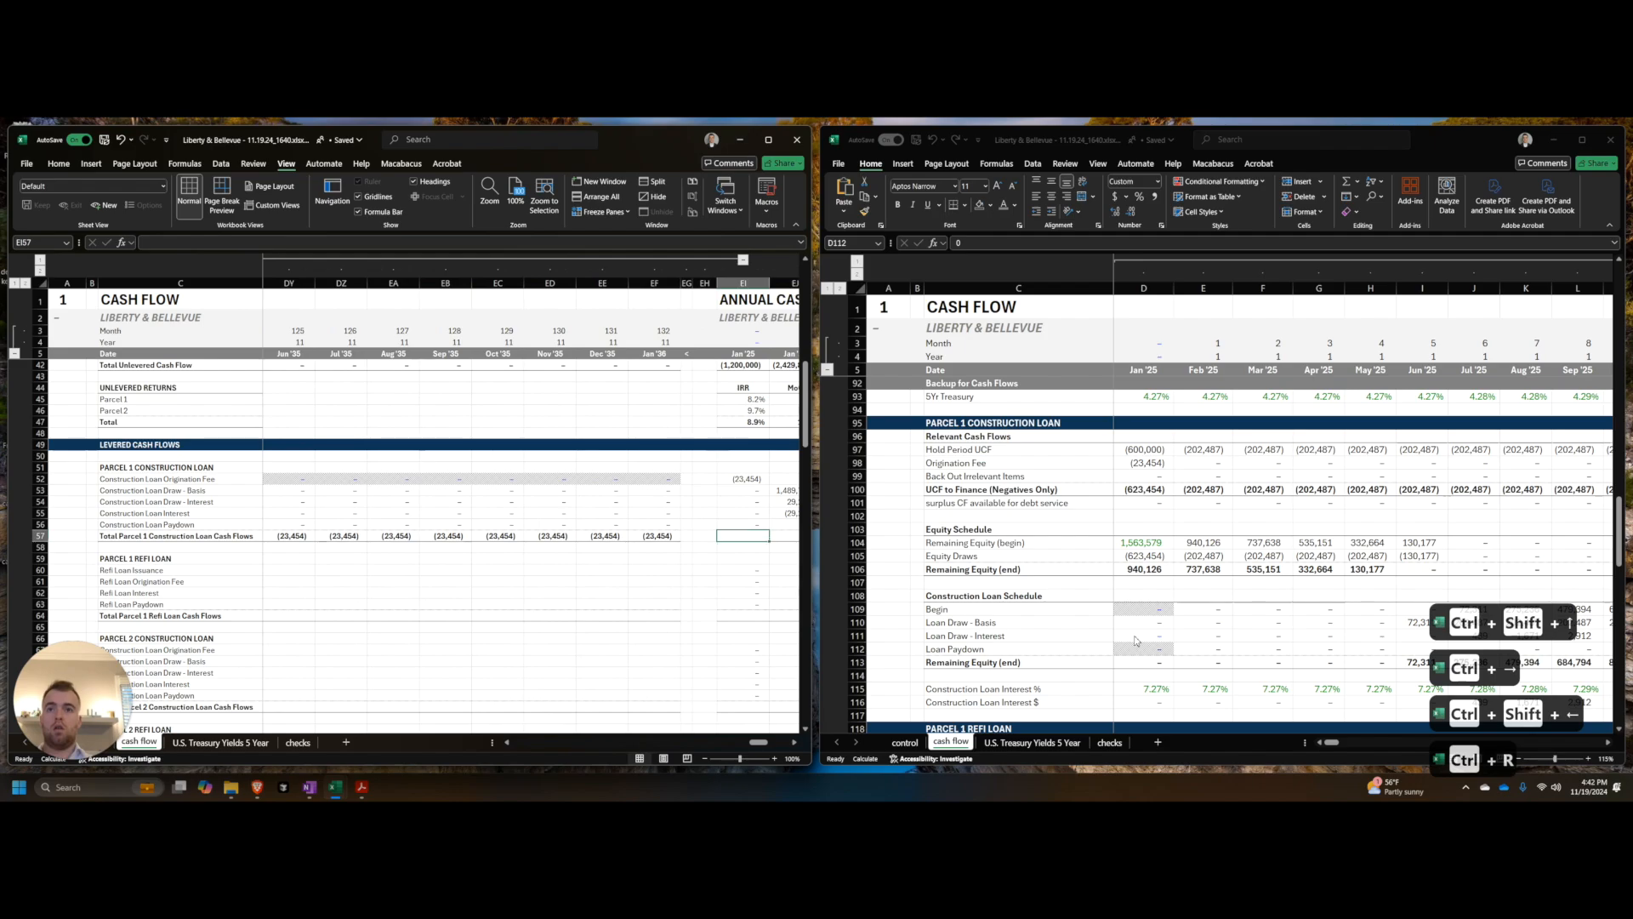
{"action": "key", "text": "ctrl+Left"}
{"action": "key", "text": "ctrl+c"}
{"action": "key", "text": "Right"}
{"action": "key", "text": "Right"}
{"action": "key", "text": "Up"}
{"action": "key", "text": "ctrl+v"}
{"action": "key", "text": "ctrl+Right"}
{"action": "key", "text": "ctrl+shift+Left"}
{"action": "key", "text": "ctrl+v"}
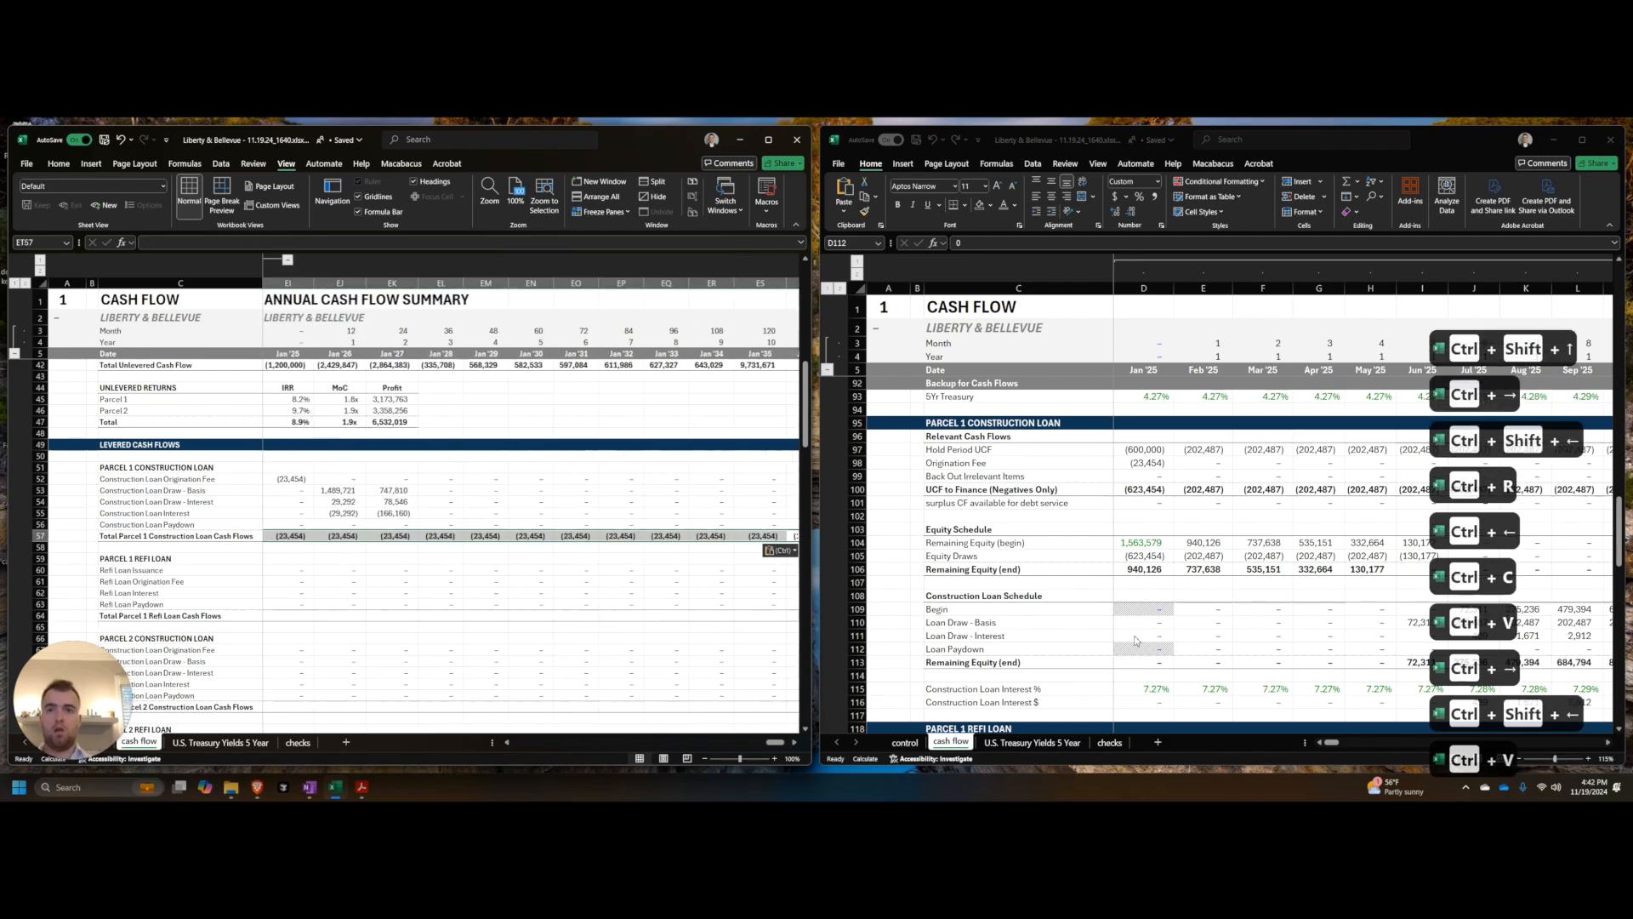
{"action": "key", "text": "ctrl+Right"}
{"action": "key", "text": "ctrl+Left"}
{"action": "key", "text": "ctrl+v"}
{"action": "key", "text": "ctrl+Left"}
{"action": "key", "text": "ctrl+Left"}
{"action": "key", "text": "ctrl+Left"}
{"action": "key", "text": "ctrl+Left"}
{"action": "key", "text": "ctrl+Left"}
Step: Insert a row labelled "Amortization" between Issuance and Paydown in Parcel 1's Refi Loan Schedule
{"action": "key", "text": "Right"}
{"action": "key", "text": "Down"}
{"action": "key", "text": "Down"}
{"action": "key", "text": "Down"}
{"action": "key", "text": "Left"}
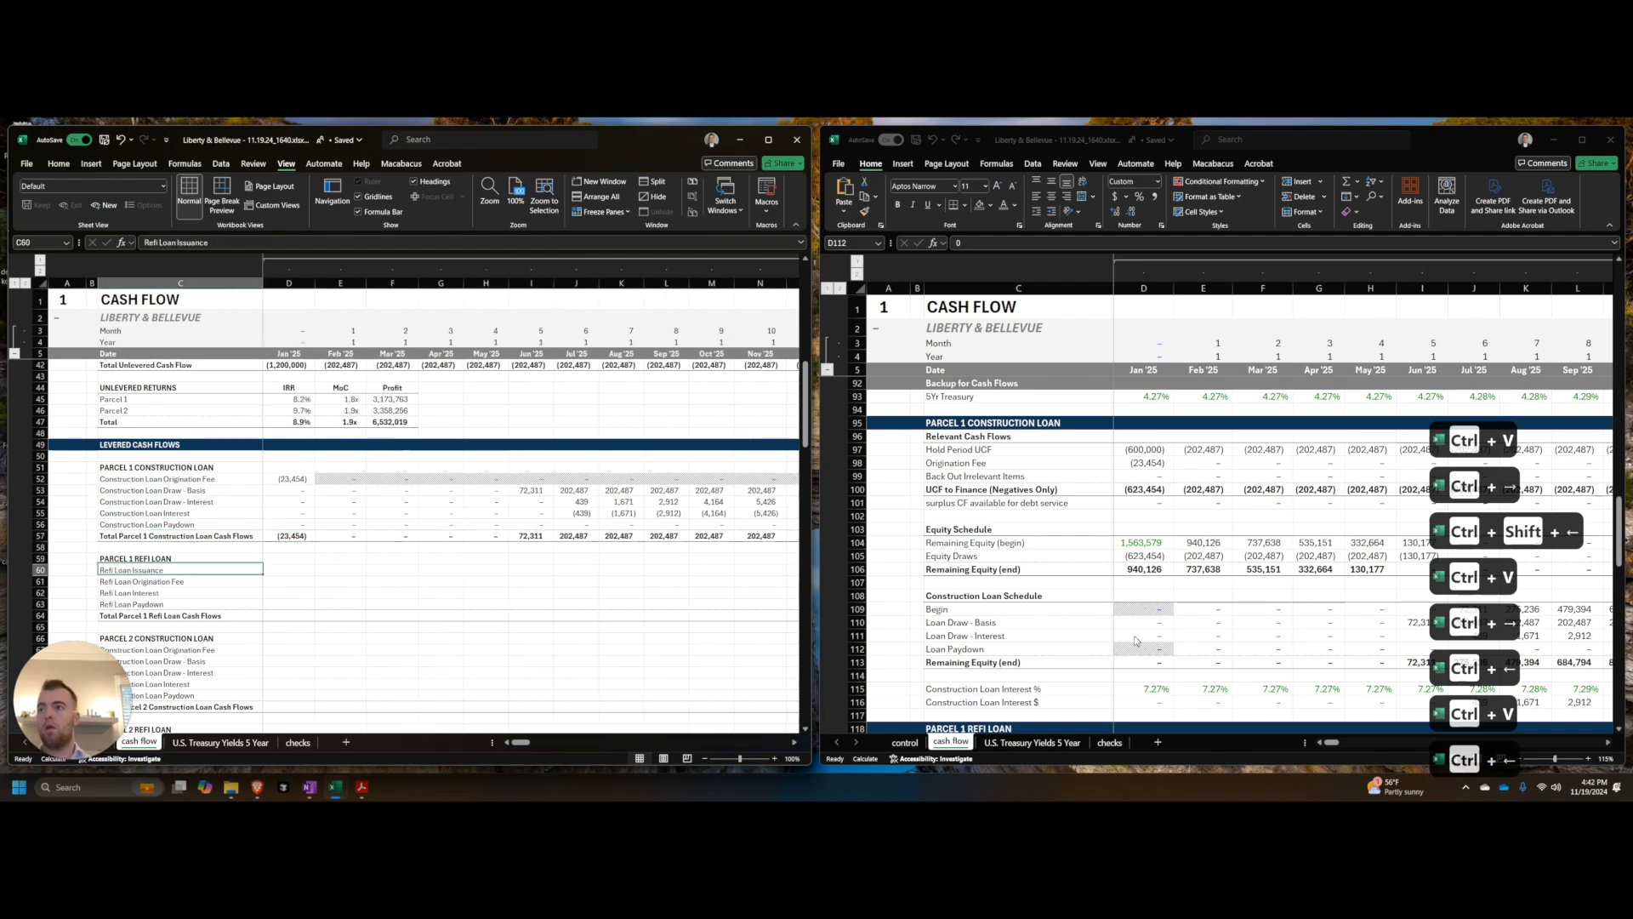
{"action": "key", "text": "Right"}
{"action": "key", "text": "alt+Tab"}
{"action": "key", "text": "Down"}
{"action": "key", "text": "Down"}
{"action": "key", "text": "Down"}
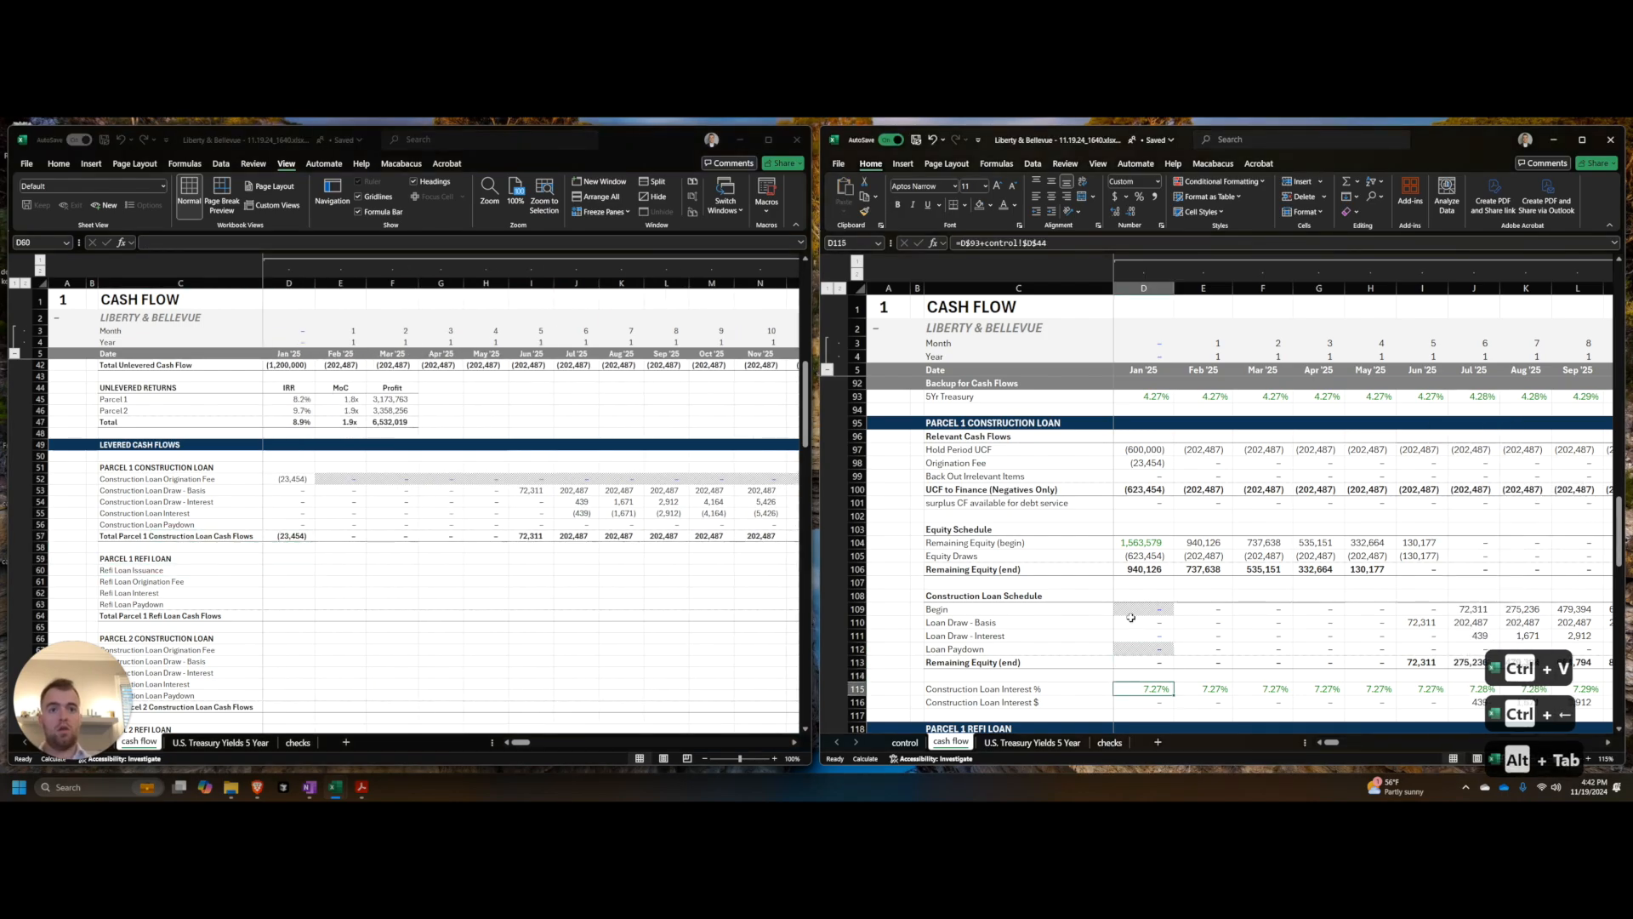
{"action": "scroll", "coordinate": [1158, 537], "scroll_direction": "down", "scroll_amount": 6}
{"action": "left_click", "coordinate": [1155, 548]}
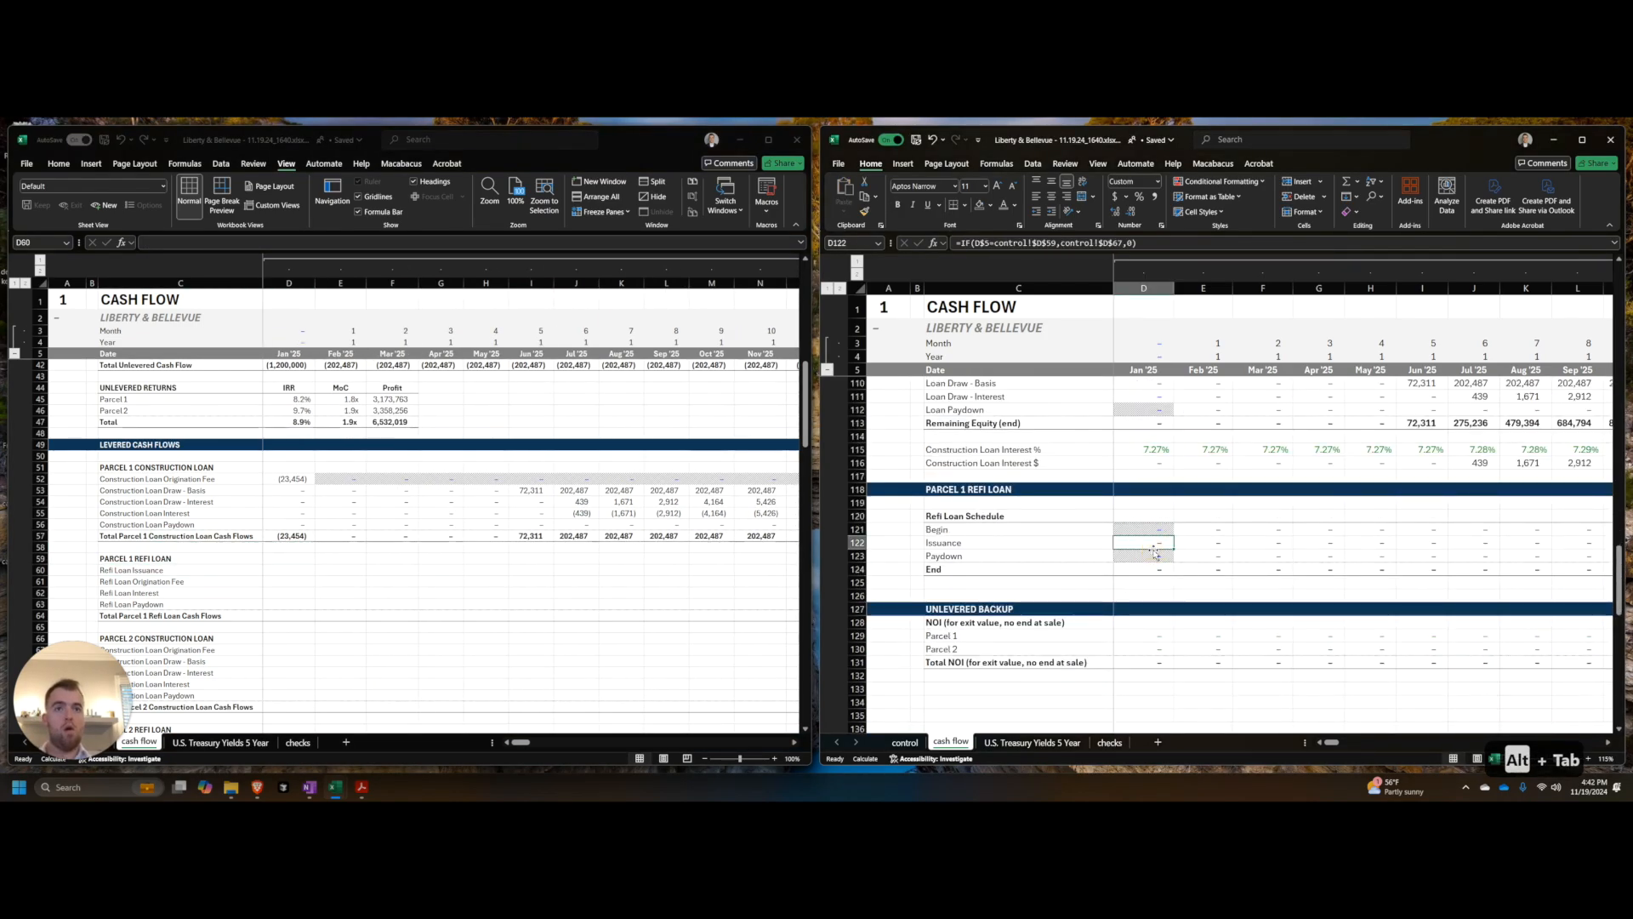
{"action": "key", "text": "shift+space"}
{"action": "key", "text": "ctrl+shift+equal"}
{"action": "key", "text": "Left"}
{"action": "type", "text": "Amortization"}
{"action": "key", "text": "Return"}
Step: Insert two rows above Unlevered Backup and label cell C127 "Total PMT Due" beneath the Refi Loan Schedule
{"action": "key", "text": "Down"}
{"action": "key", "text": "Down"}
{"action": "key", "text": "Down"}
{"action": "key", "text": "shift+space"}
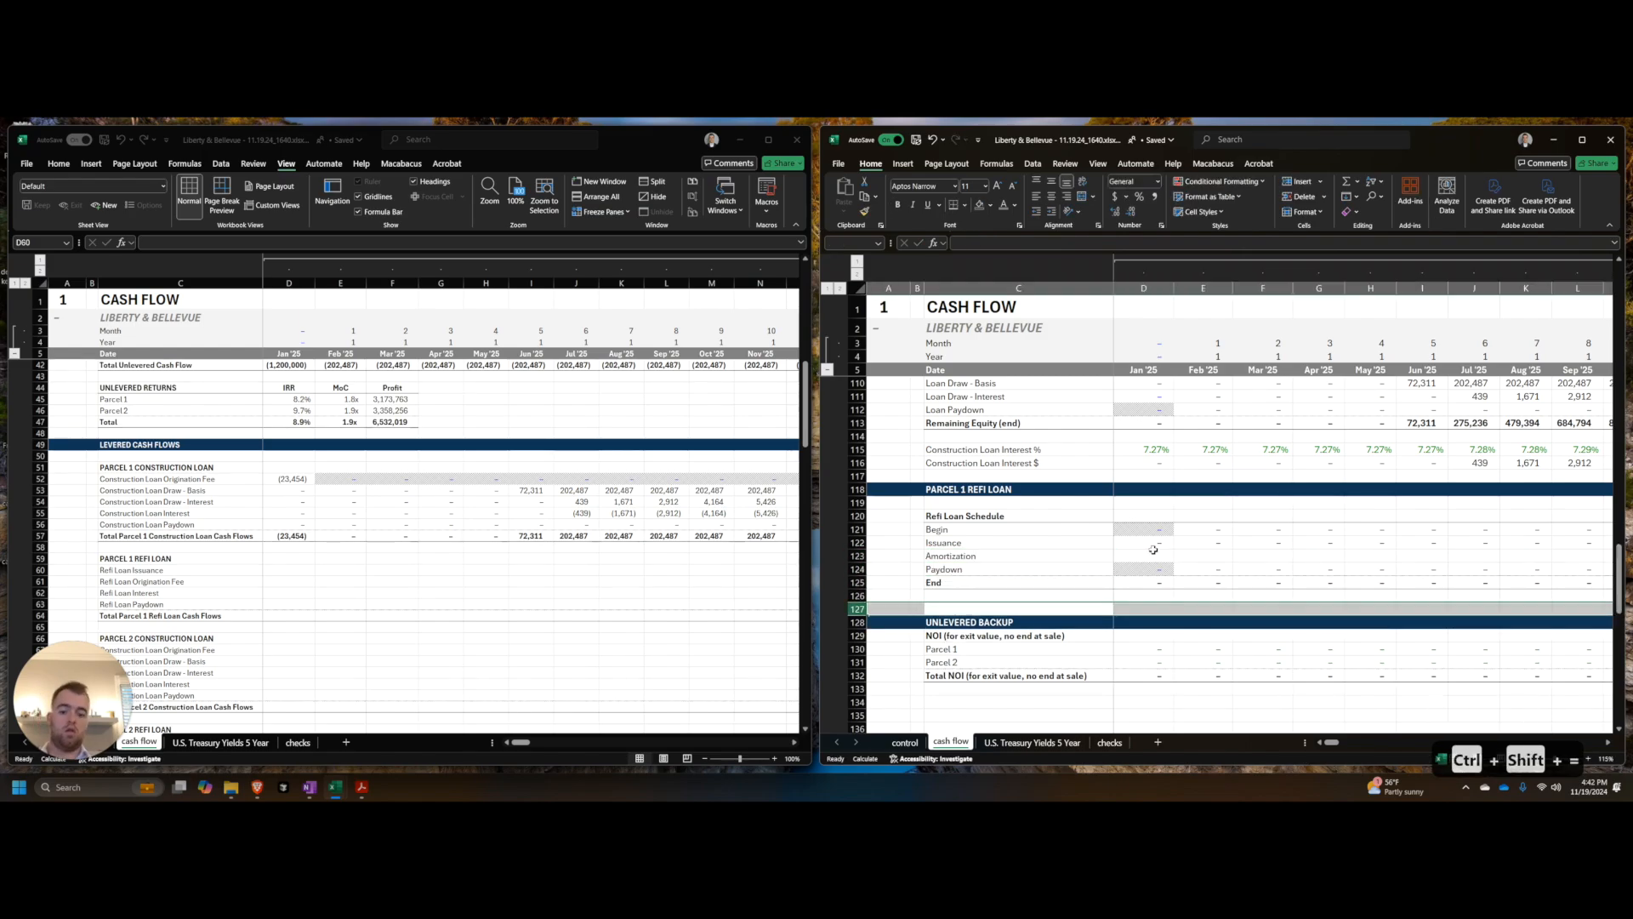
{"action": "key", "text": "ctrl+shift+equal"}
{"action": "key", "text": "ctrl+shift+equal"}
{"action": "key", "text": "Right"}
{"action": "key", "text": "Left"}
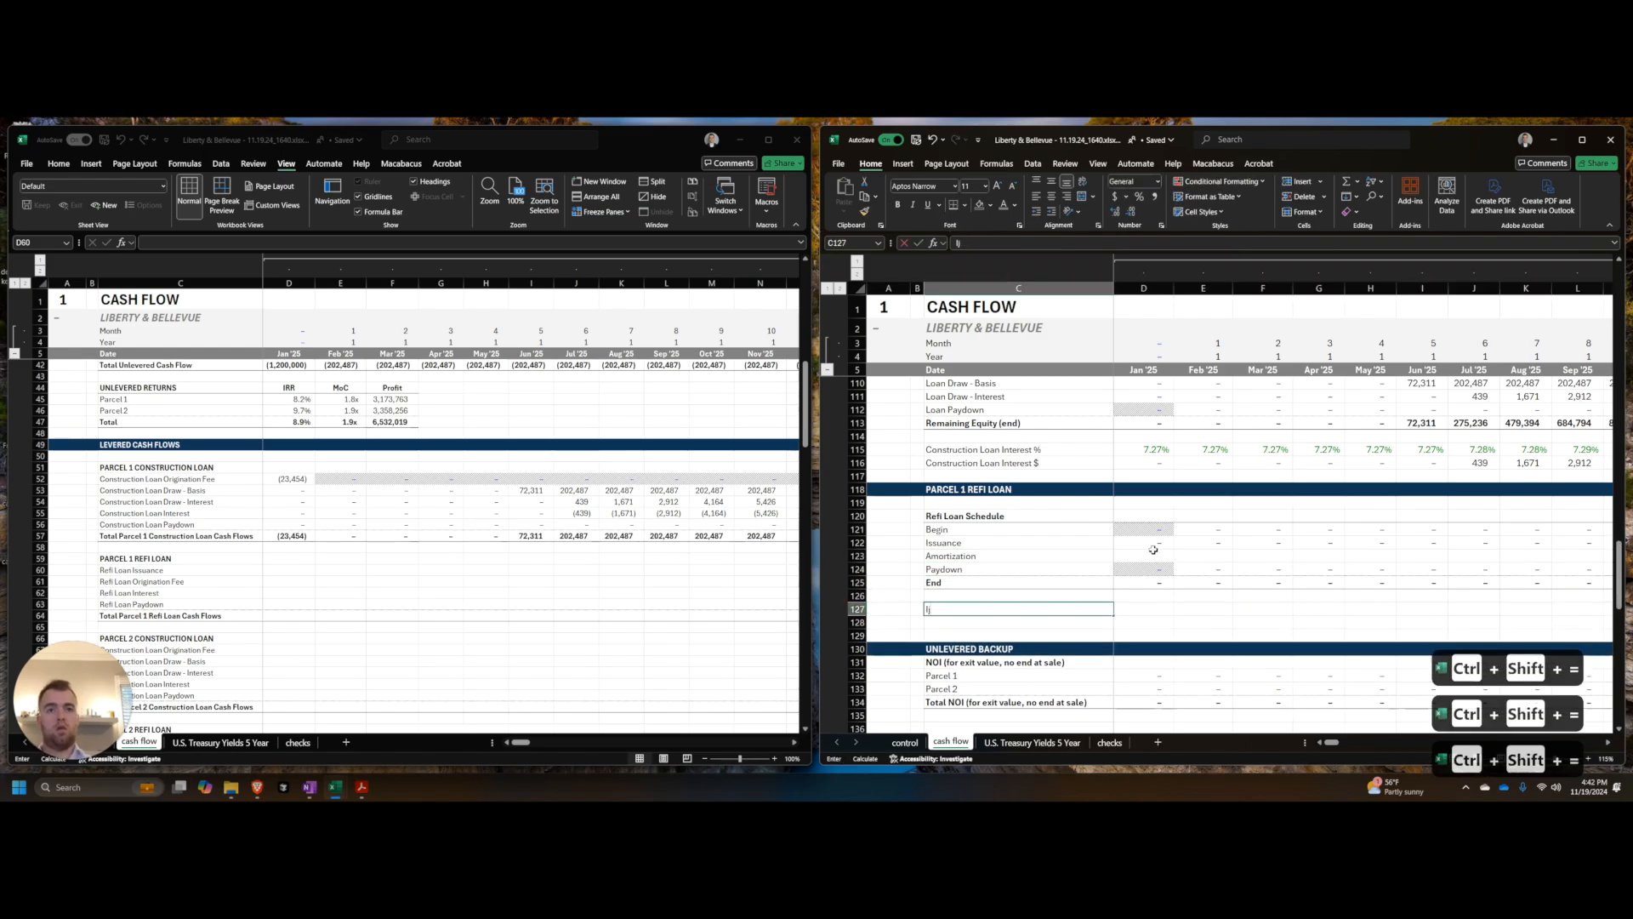
{"action": "type", "text": "lj"}
{"action": "key", "text": "BackSpace"}
{"action": "key", "text": "BackSpace"}
{"action": "type", "text": "Total PMT Du"}
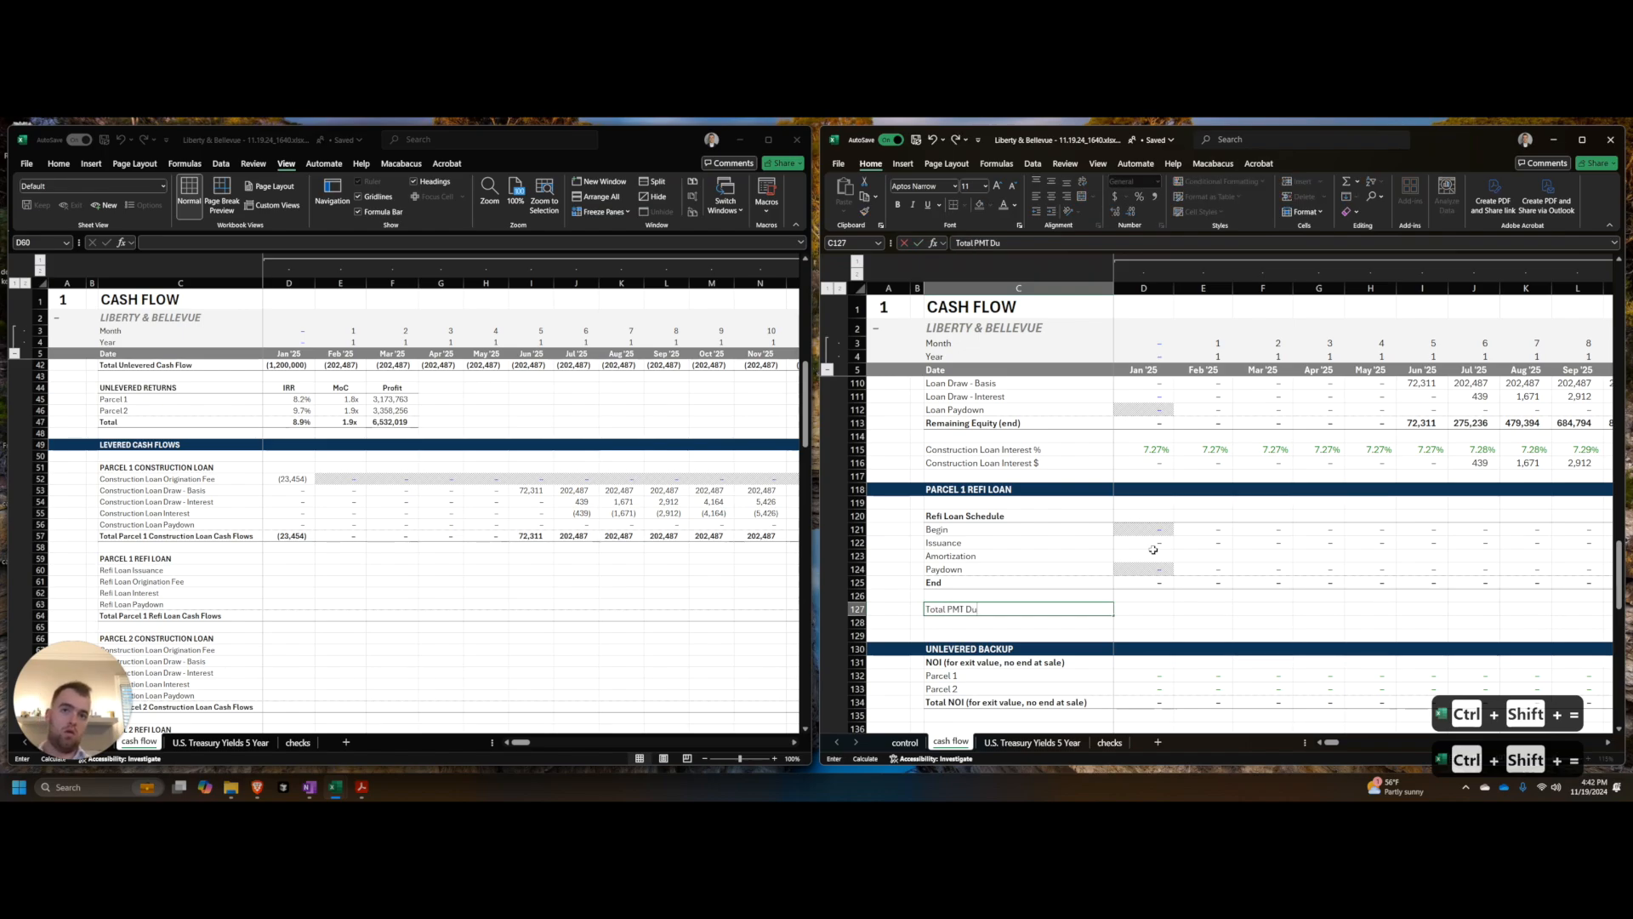
{"action": "type", "text": "e"}
{"action": "key", "text": "Tab"}
{"action": "type", "text": "="}
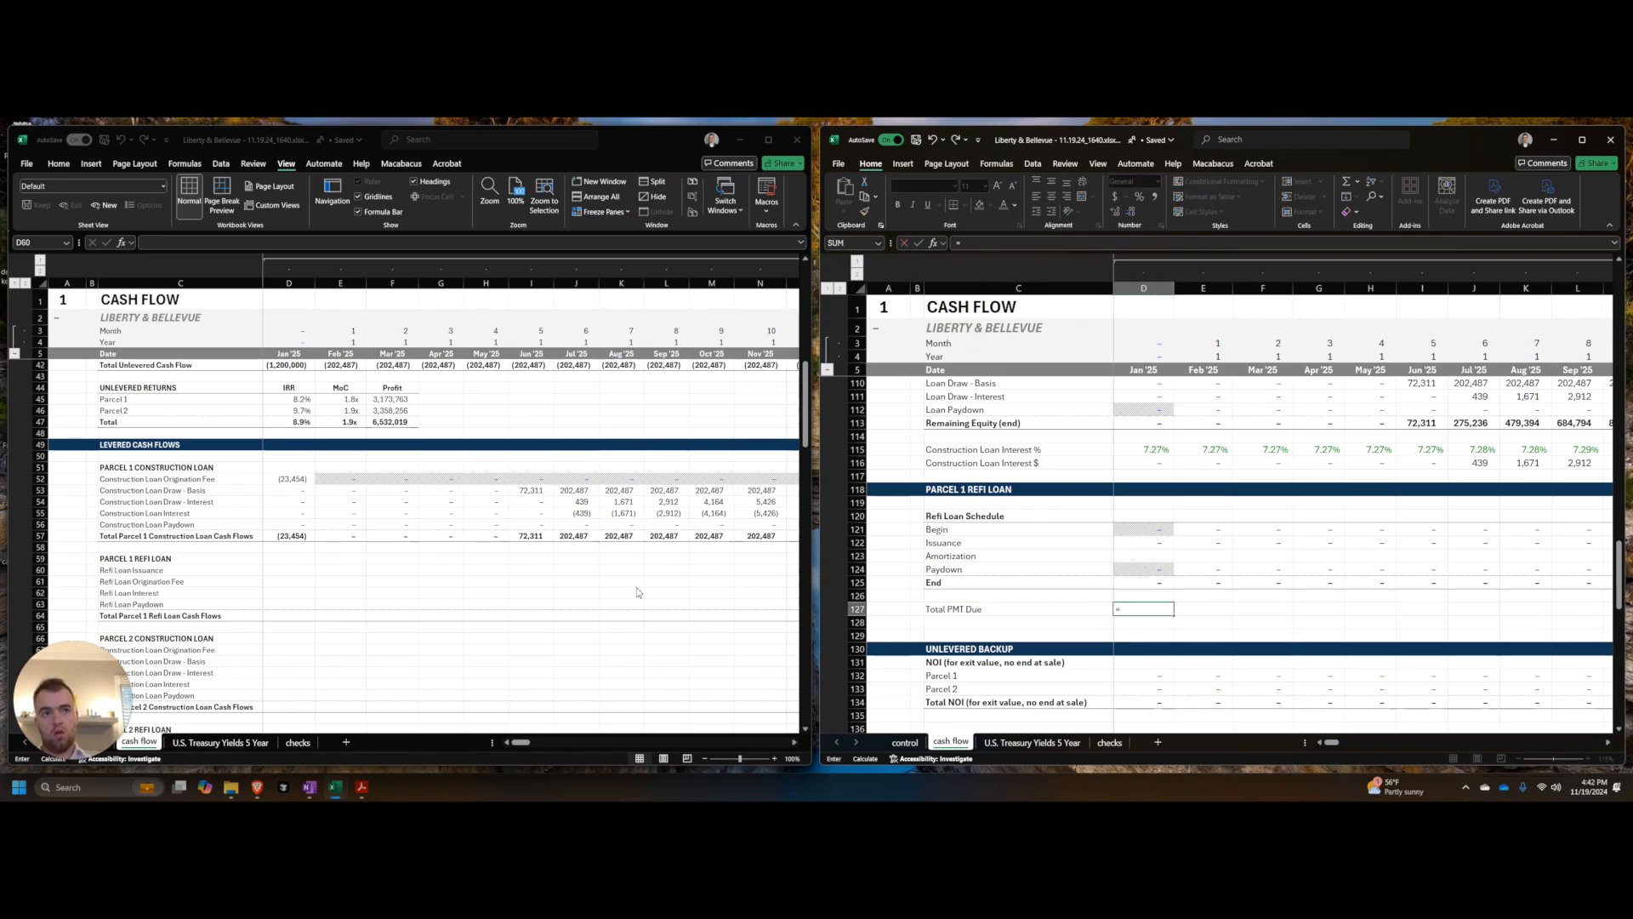
{"action": "type", "text": "if("}
{"action": "key", "text": "ctrl+Up"}
{"action": "key", "text": "ctrl+Up"}
{"action": "key", "text": "ctrl+Up"}
{"action": "key", "text": "ctrl+Up"}
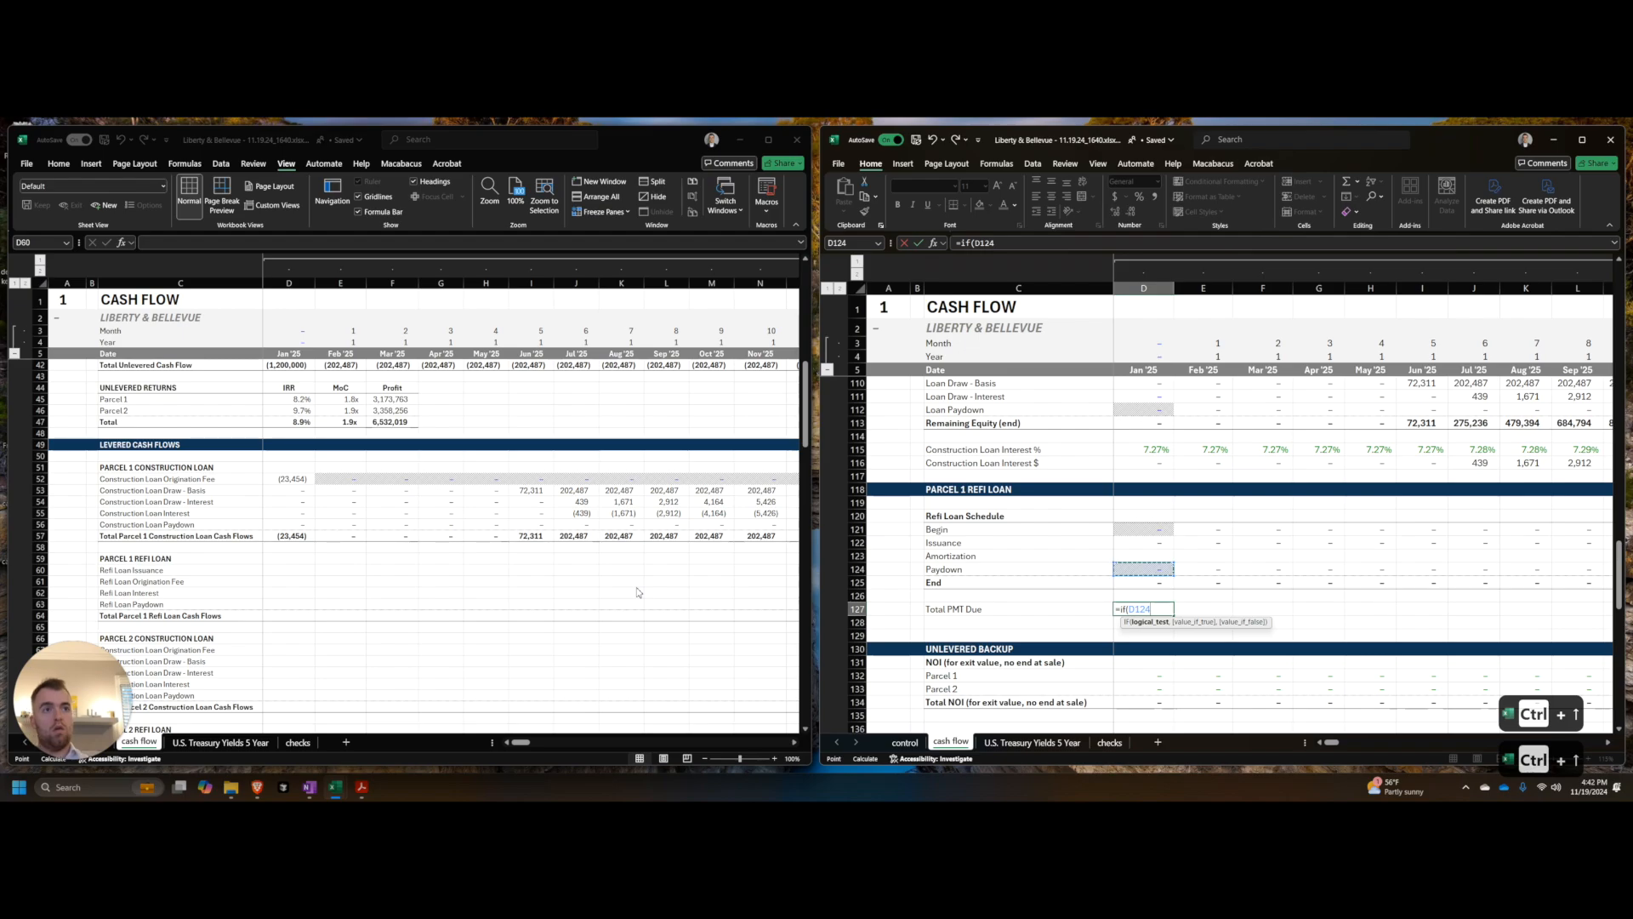
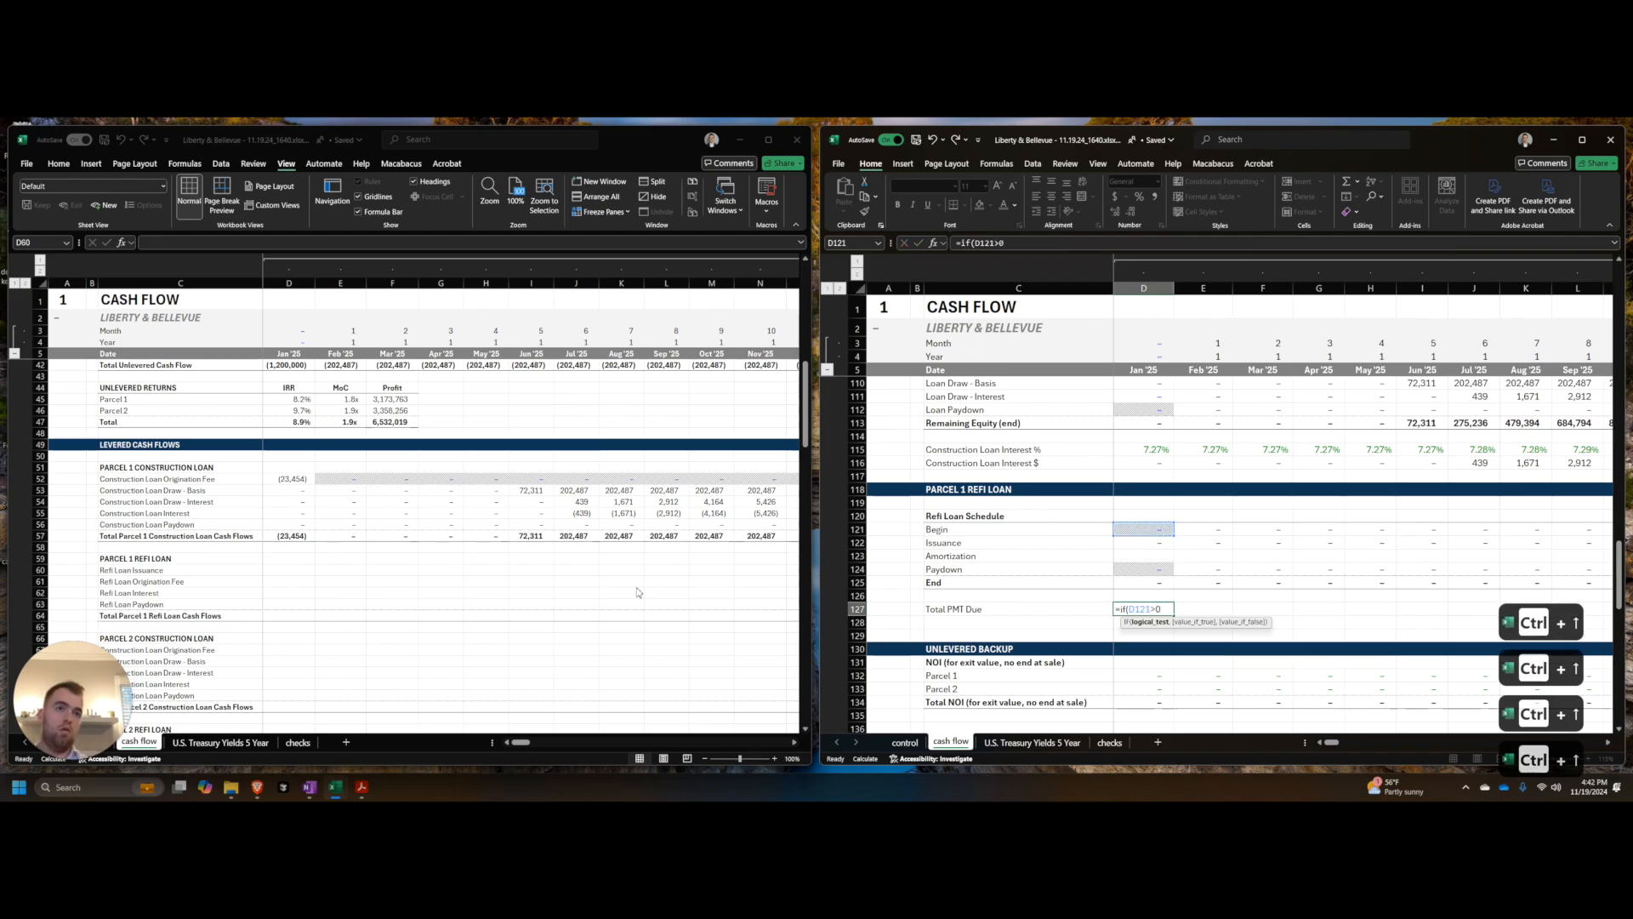
{"action": "key", "text": "BackSpace"}
{"action": "key", "text": "BackSpace"}
{"action": "key", "text": "BackSpace"}
{"action": "key", "text": "BackSpace"}
{"action": "key", "text": "BackSpace"}
{"action": "key", "text": "BackSpace"}
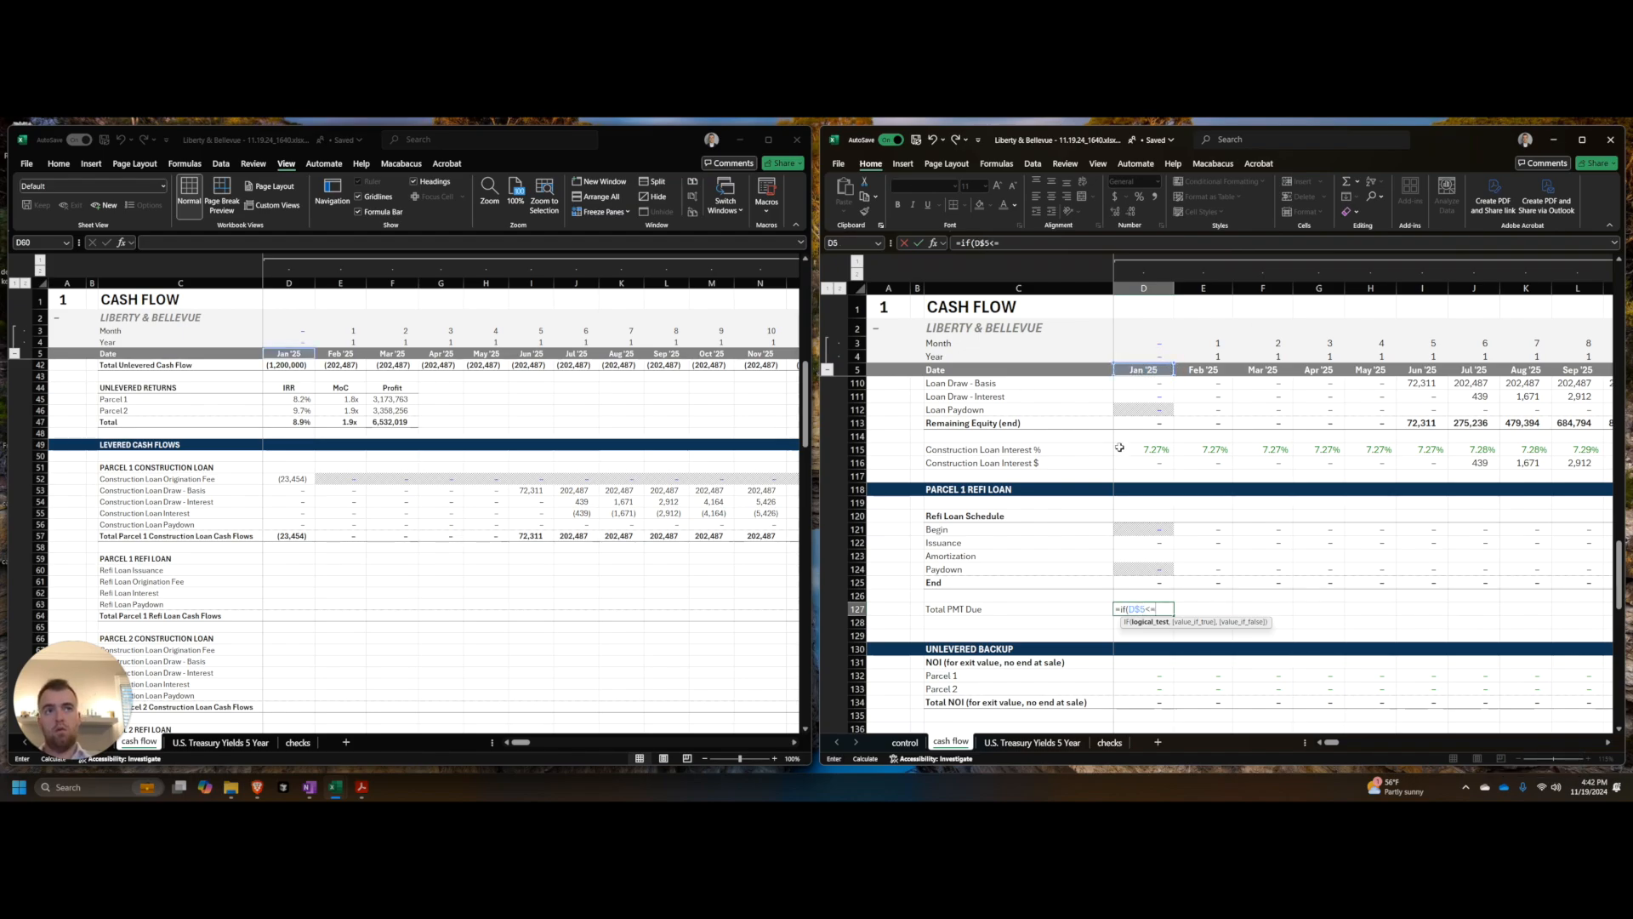
{"action": "key", "text": "BackSpace"}
{"action": "key", "text": "BackSpace"}
{"action": "key", "text": "BackSpace"}
{"action": "key", "text": "BackSpace"}
{"action": "key", "text": "BackSpace"}
{"action": "key", "text": "ctrl+Up"}
{"action": "key", "text": "ctrl+Up"}
{"action": "key", "text": "ctrl+Up"}
{"action": "key", "text": "ctrl+Up"}
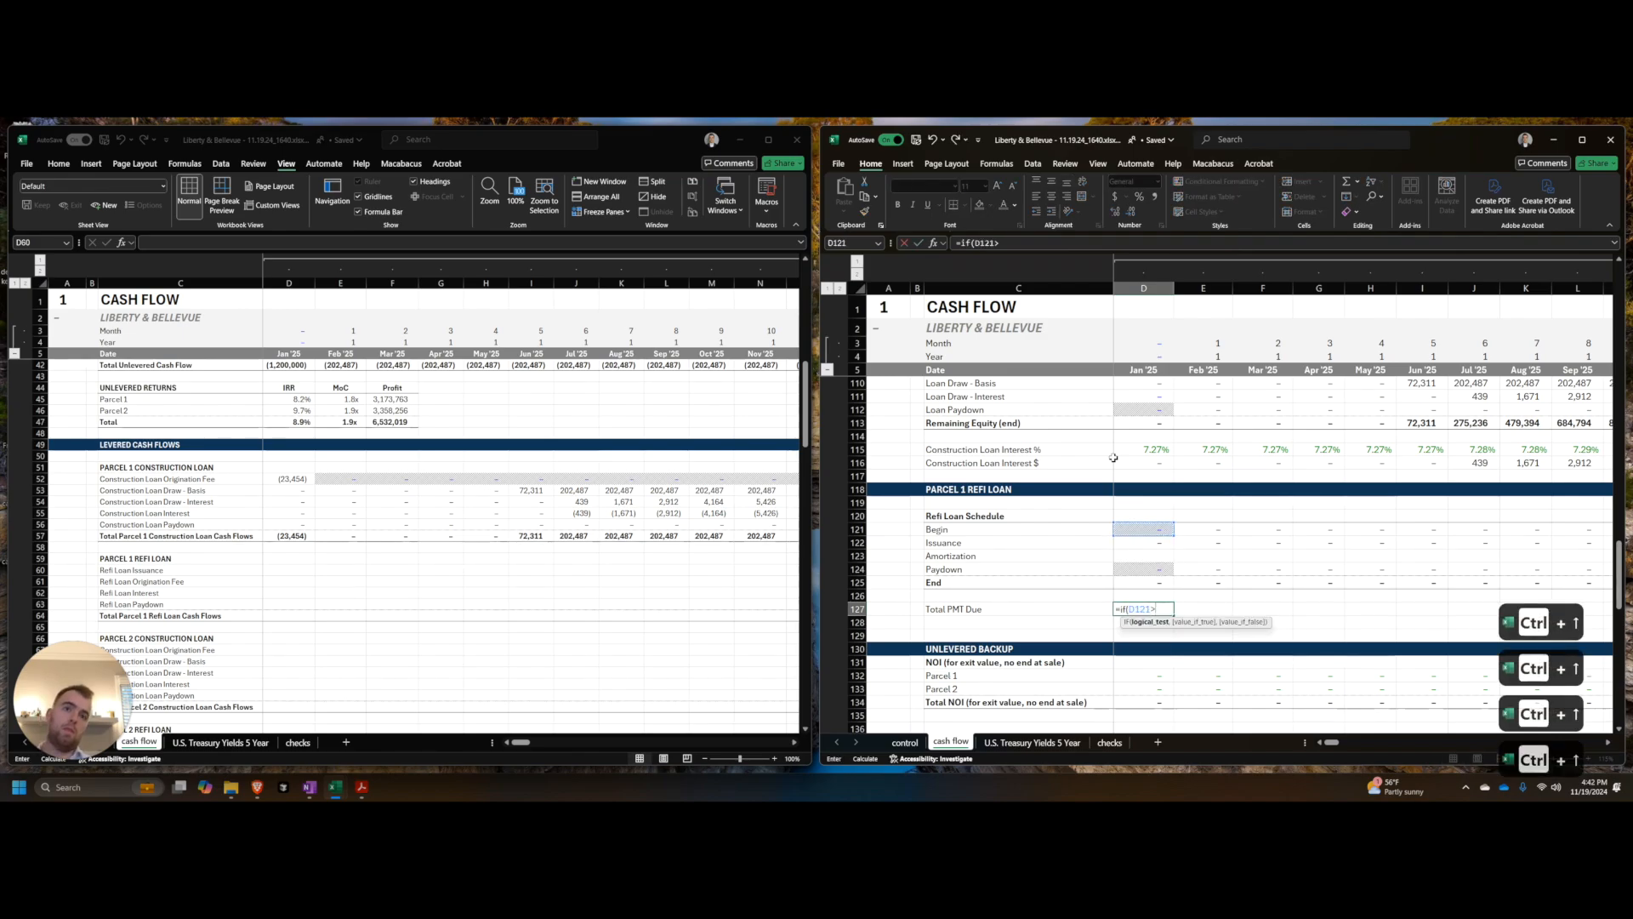
{"action": "type", "text": ">"}
{"action": "key", "text": "Escape"}
Step: Set the first month of Total PMT Due to the lesser of the beginning balance and Parcel 1's monthly payment: =MIN(D121,control!$D$71)
{"action": "type", "text": "=min("}
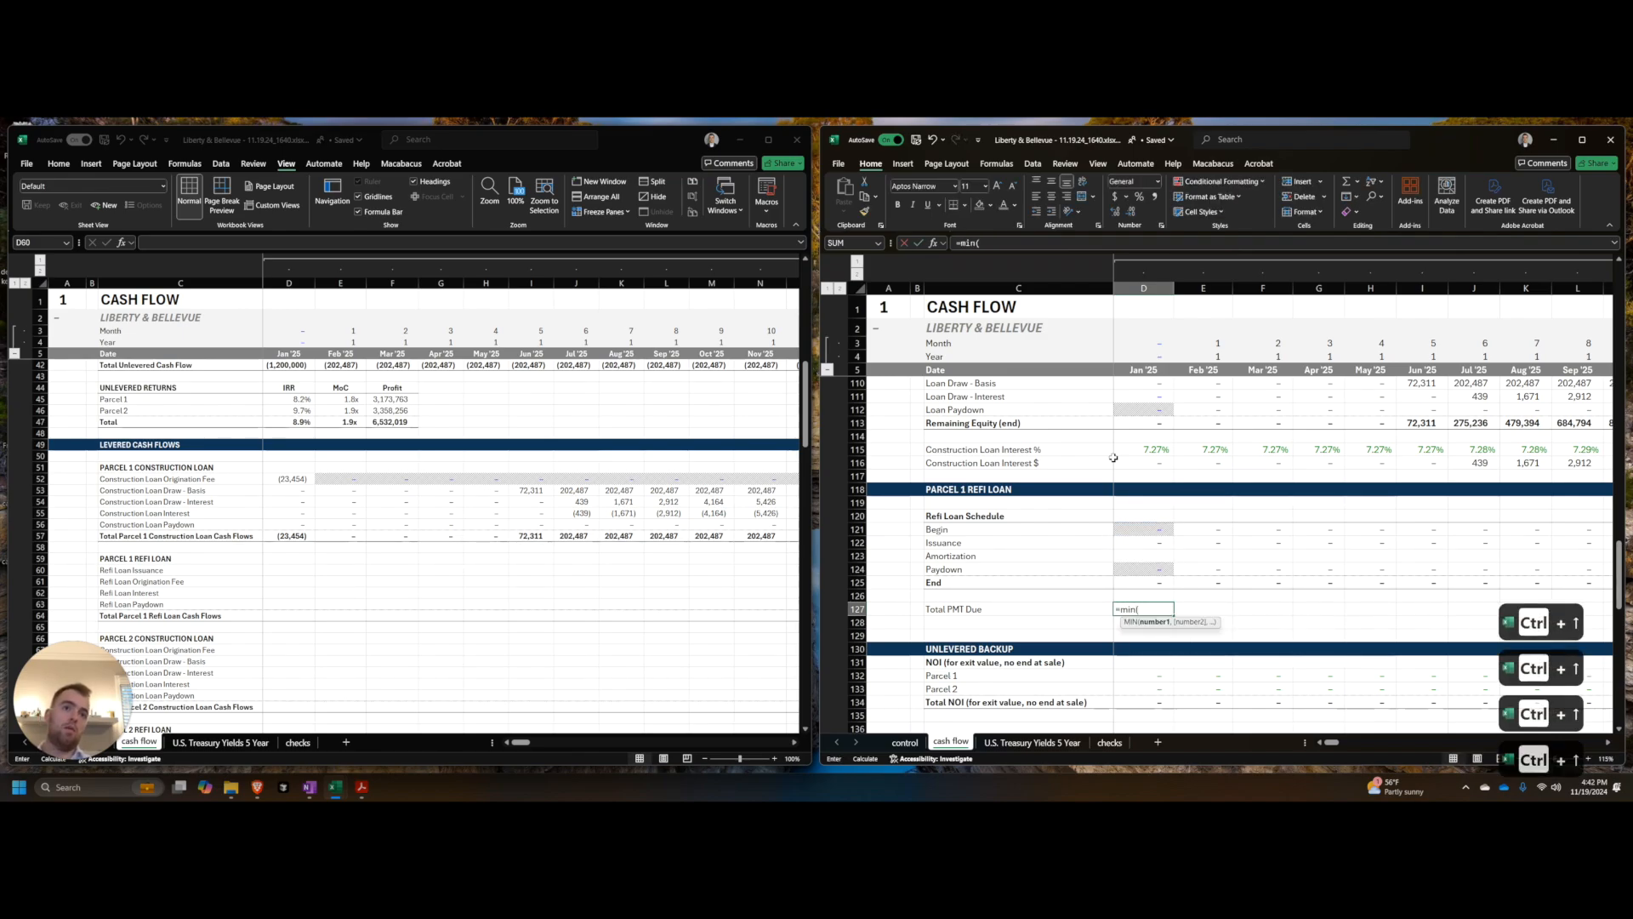
{"action": "left_click", "coordinate": [1149, 527]}
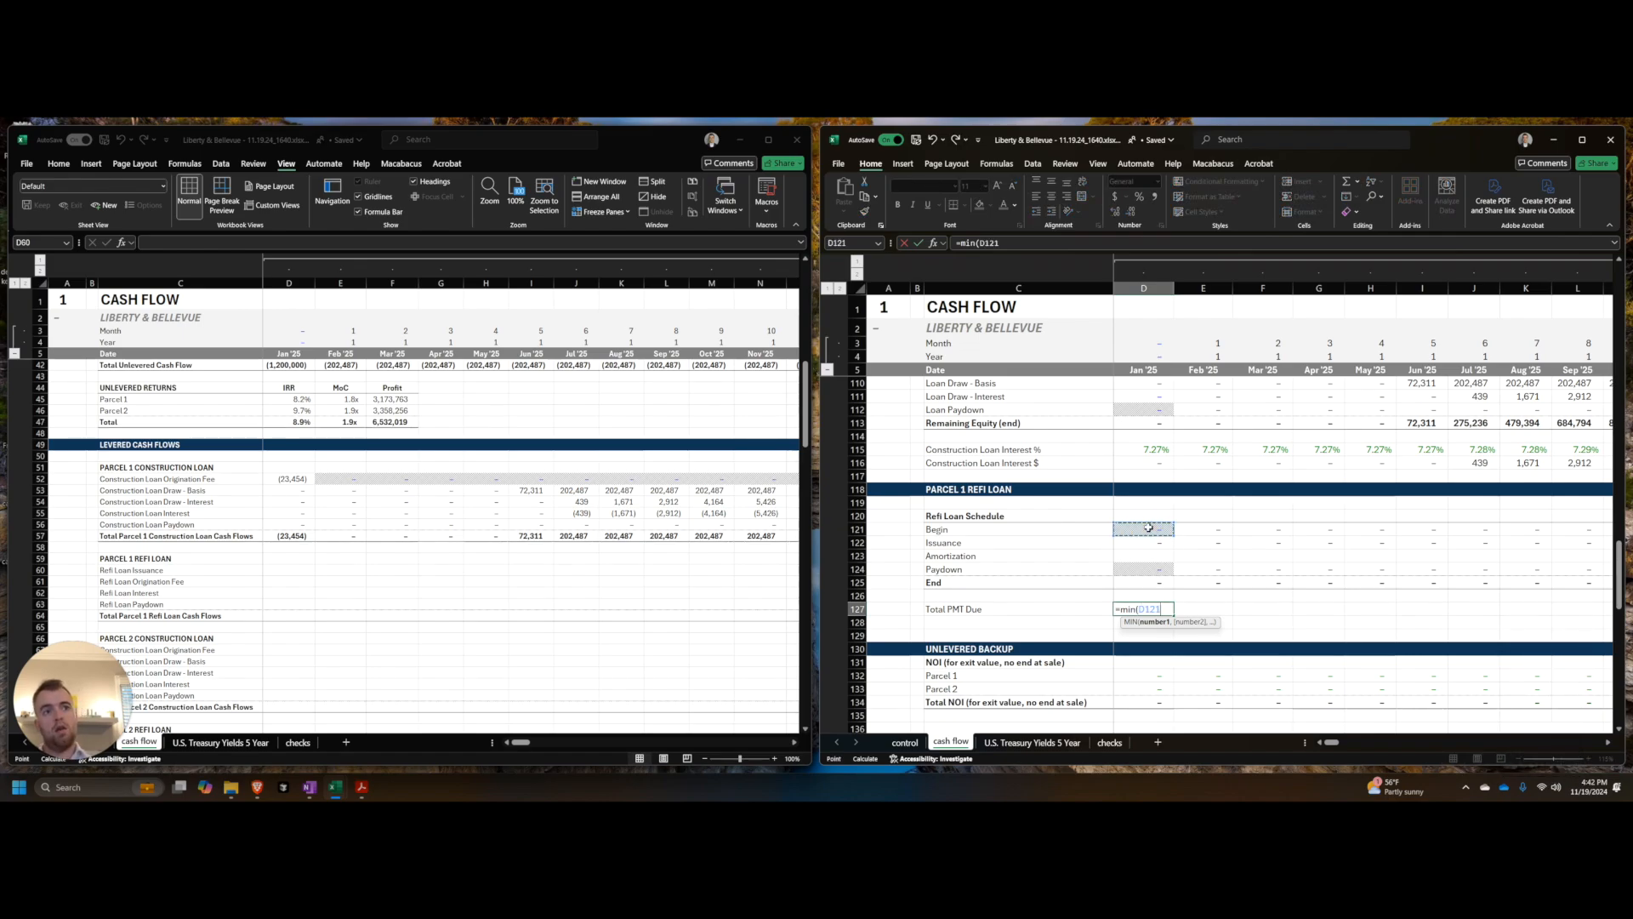
{"action": "key", "text": "ctrl+Page_Up"}
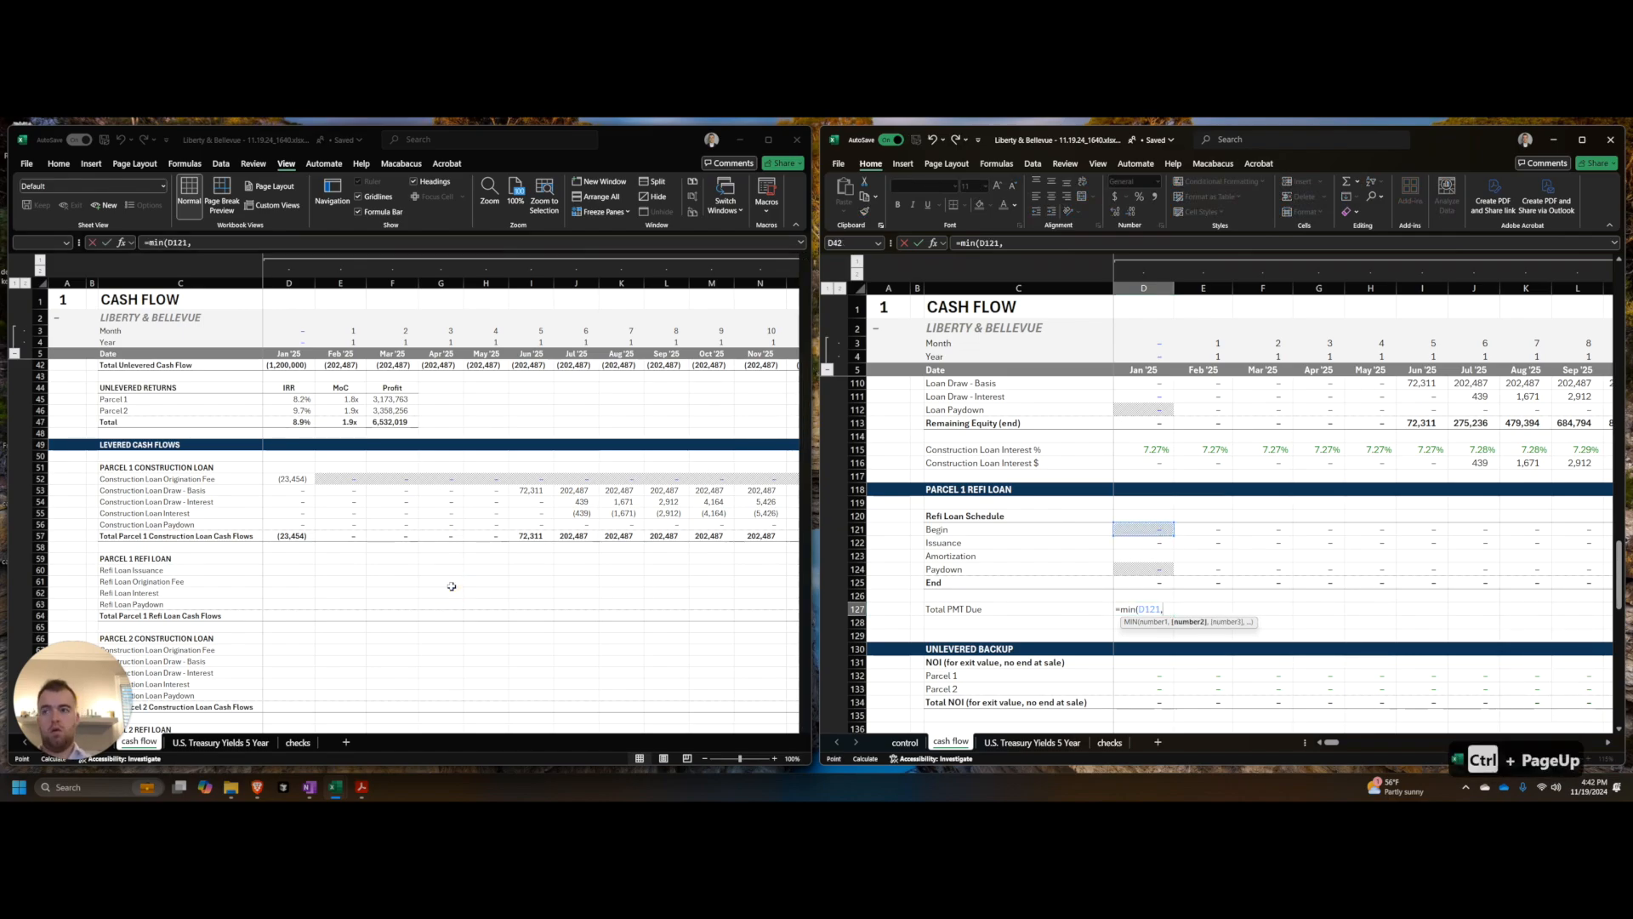
{"action": "scroll", "coordinate": [279, 670], "scroll_direction": "down", "scroll_amount": 2}
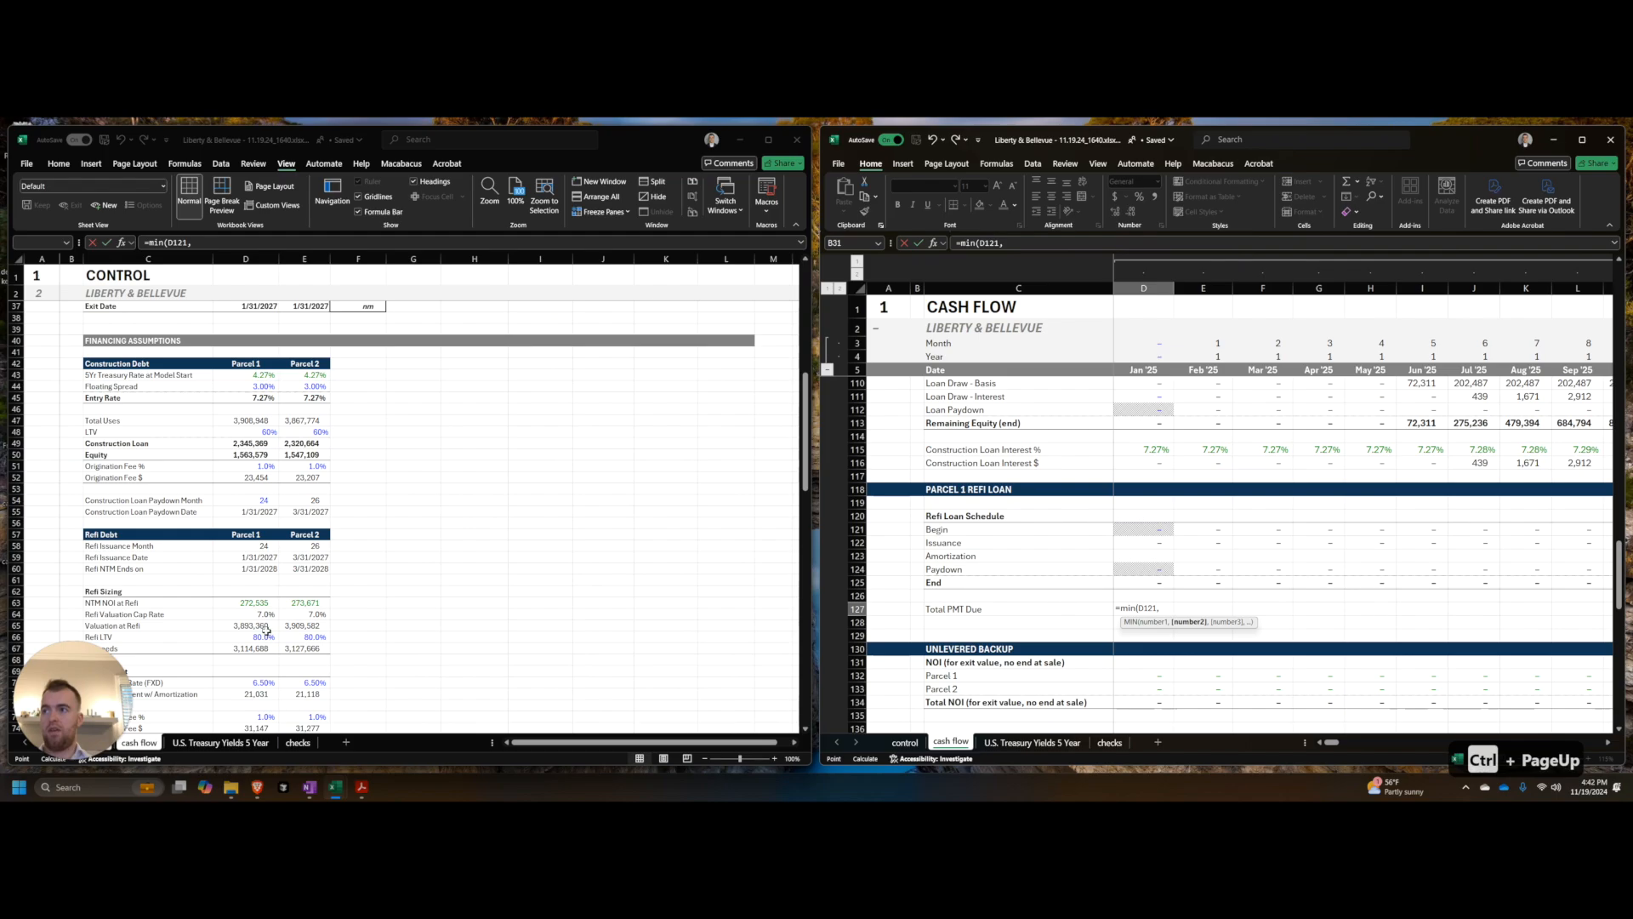
{"action": "scroll", "coordinate": [267, 629], "scroll_direction": "down", "scroll_amount": 4}
{"action": "left_click", "coordinate": [261, 558]}
{"action": "key", "text": "F4"}
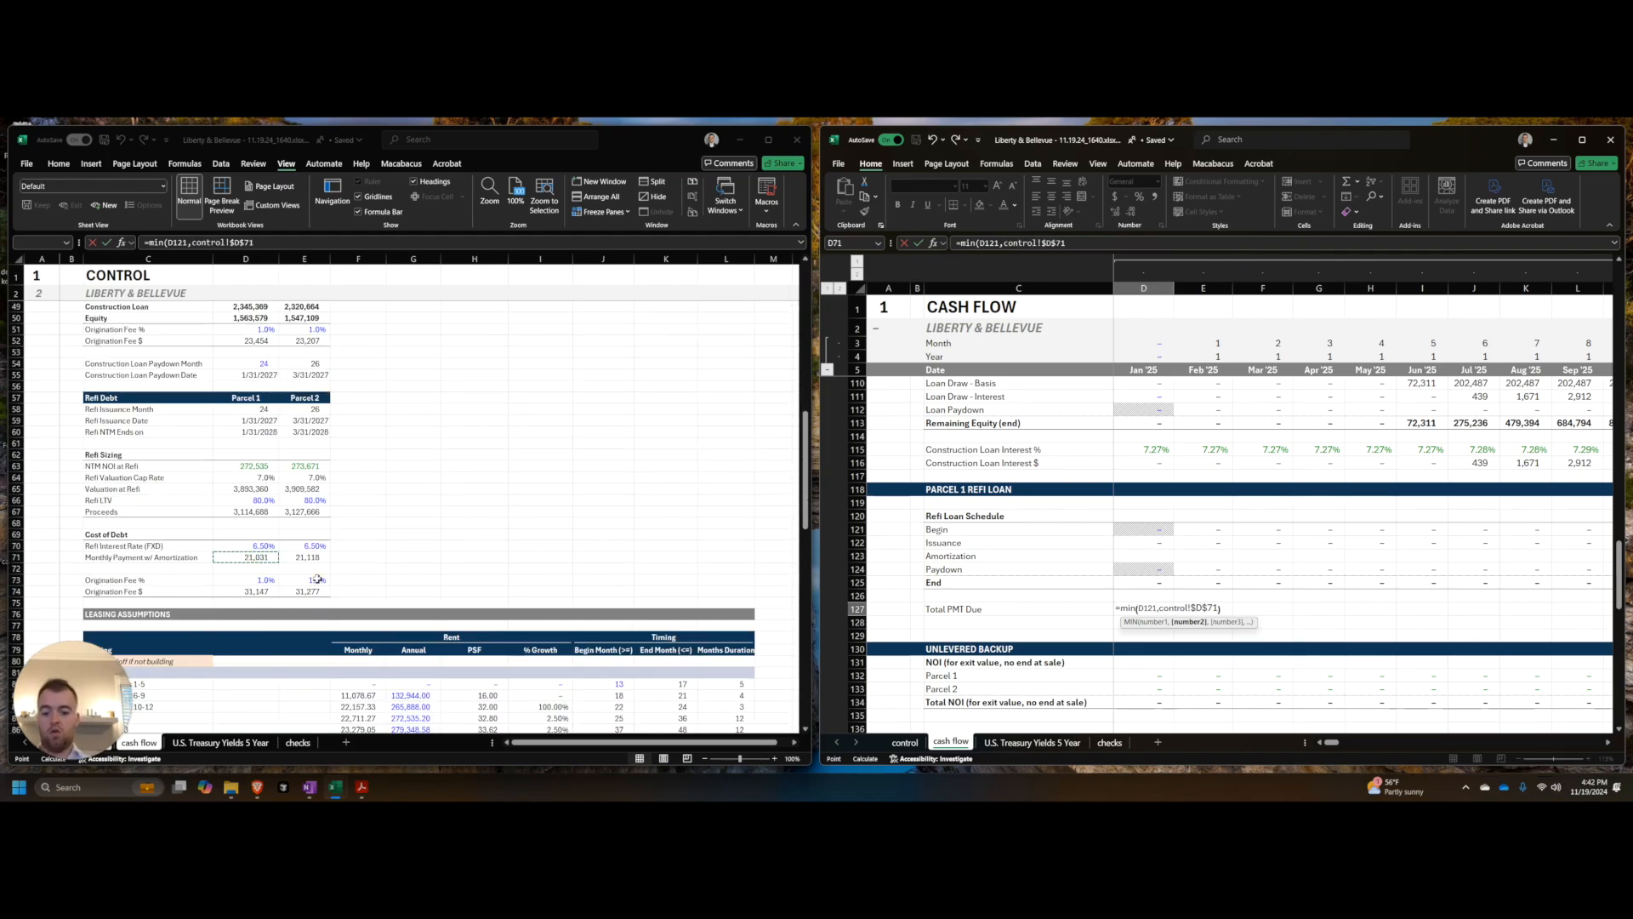
{"action": "key", "text": "Return"}
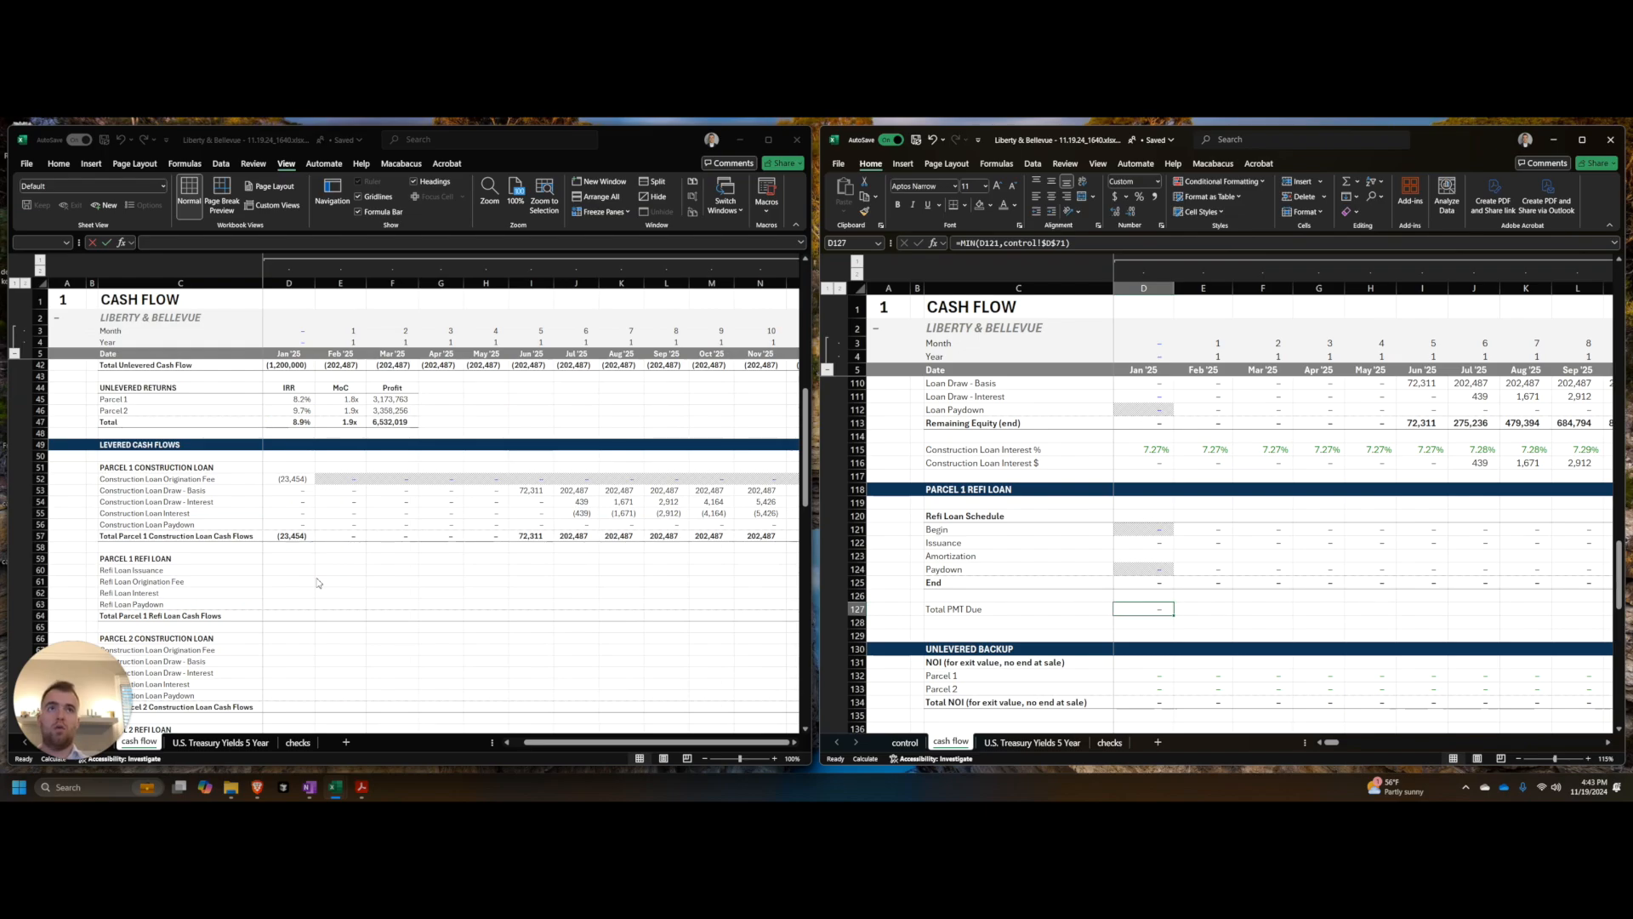
Step: Fill the Total PMT Due formula across all monthly columns through EF
{"action": "key", "text": "ctrl+Up"}
{"action": "key", "text": "ctrl+Right"}
{"action": "key", "text": "Down"}
{"action": "key", "text": "Down"}
{"action": "key", "text": "ctrl+shift+Left"}
{"action": "key", "text": "ctrl+r"}
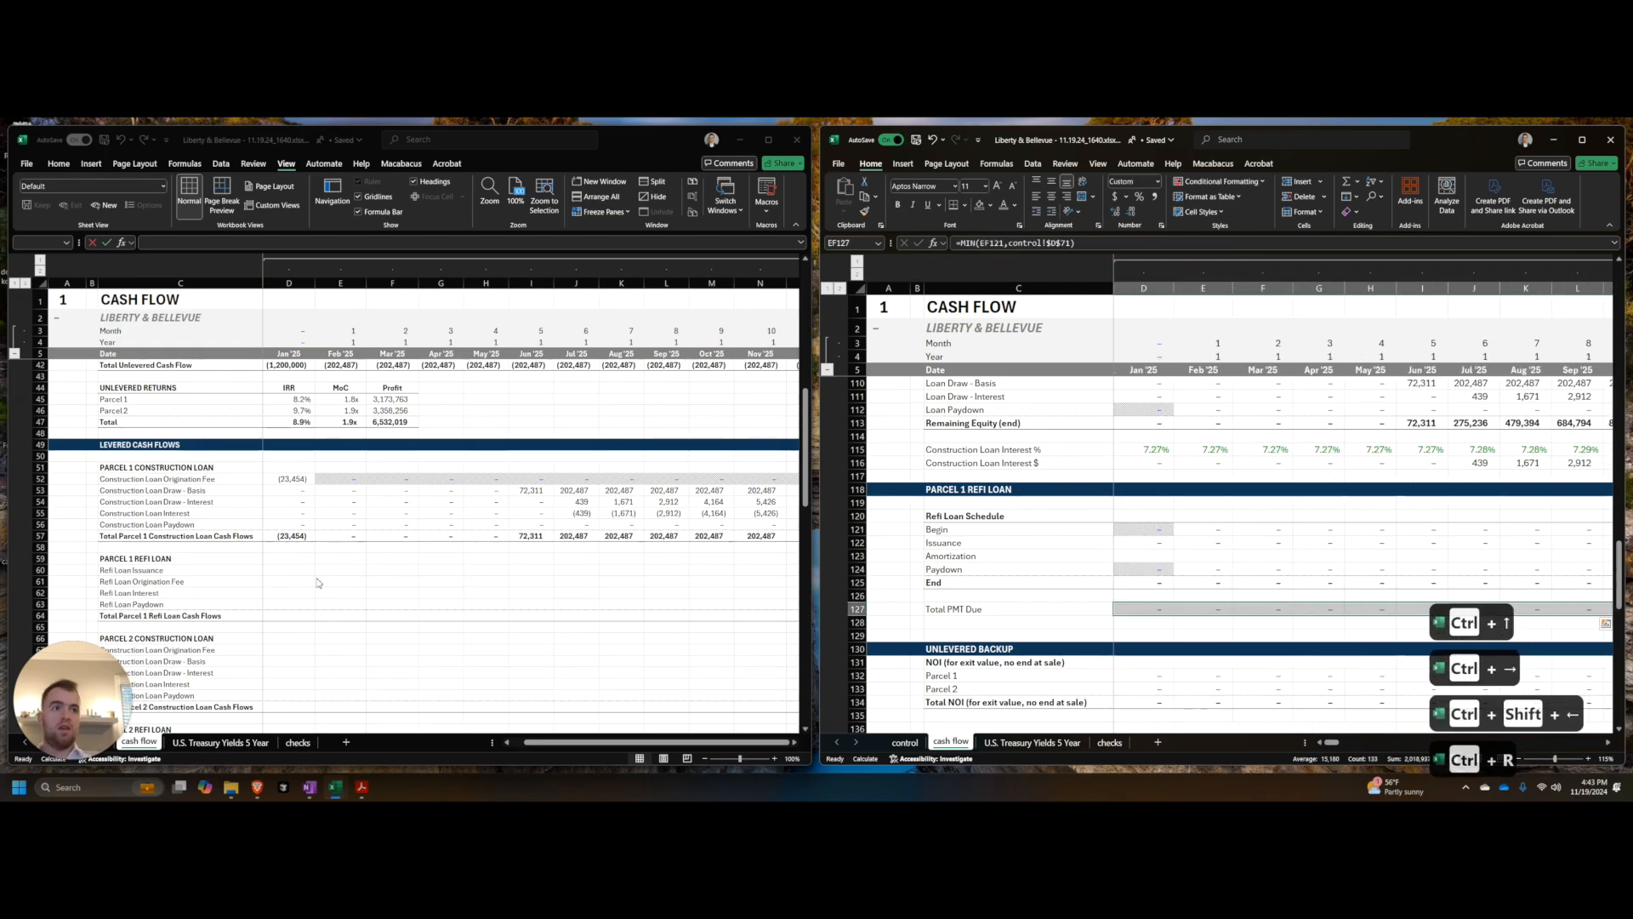
Step: Examine the Total PMT Due row from the first months through the months after the Jan '27 refi issuance
{"action": "key", "text": "Home"}
{"action": "key", "text": "Right"}
{"action": "key", "text": "Right"}
{"action": "key", "text": "Right"}
{"action": "key", "text": "Right"}
{"action": "key", "text": "Right"}
{"action": "key", "text": "Right"}
{"action": "key", "text": "Right"}
{"action": "key", "text": "Right"}
{"action": "key", "text": "Right"}
{"action": "key", "text": "Right"}
{"action": "key", "text": "Right"}
{"action": "key", "text": "Right"}
{"action": "key", "text": "Right"}
{"action": "key", "text": "Right"}
{"action": "key", "text": "Right"}
{"action": "key", "text": "Right"}
{"action": "key", "text": "Right"}
{"action": "key", "text": "Right"}
{"action": "key", "text": "Right"}
{"action": "key", "text": "Right"}
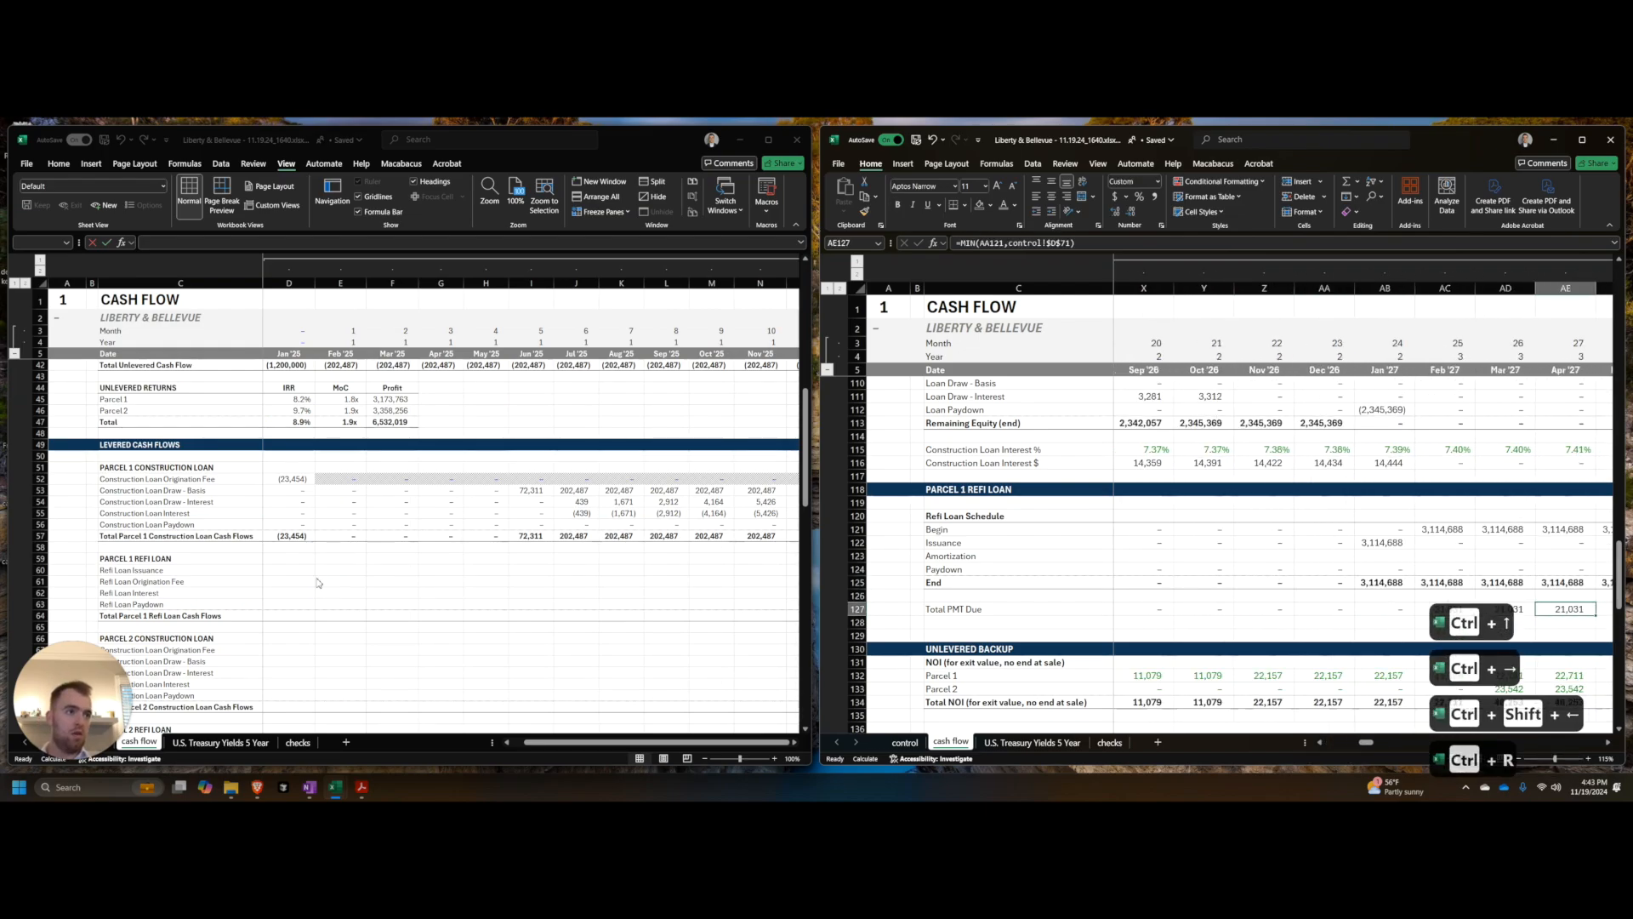
Step: Add "Interest Only" and "Amortization" labels below Total PMT Due, inserting an extra row for the second
{"action": "key", "text": "Home"}
{"action": "key", "text": "Left"}
{"action": "key", "text": "Down"}
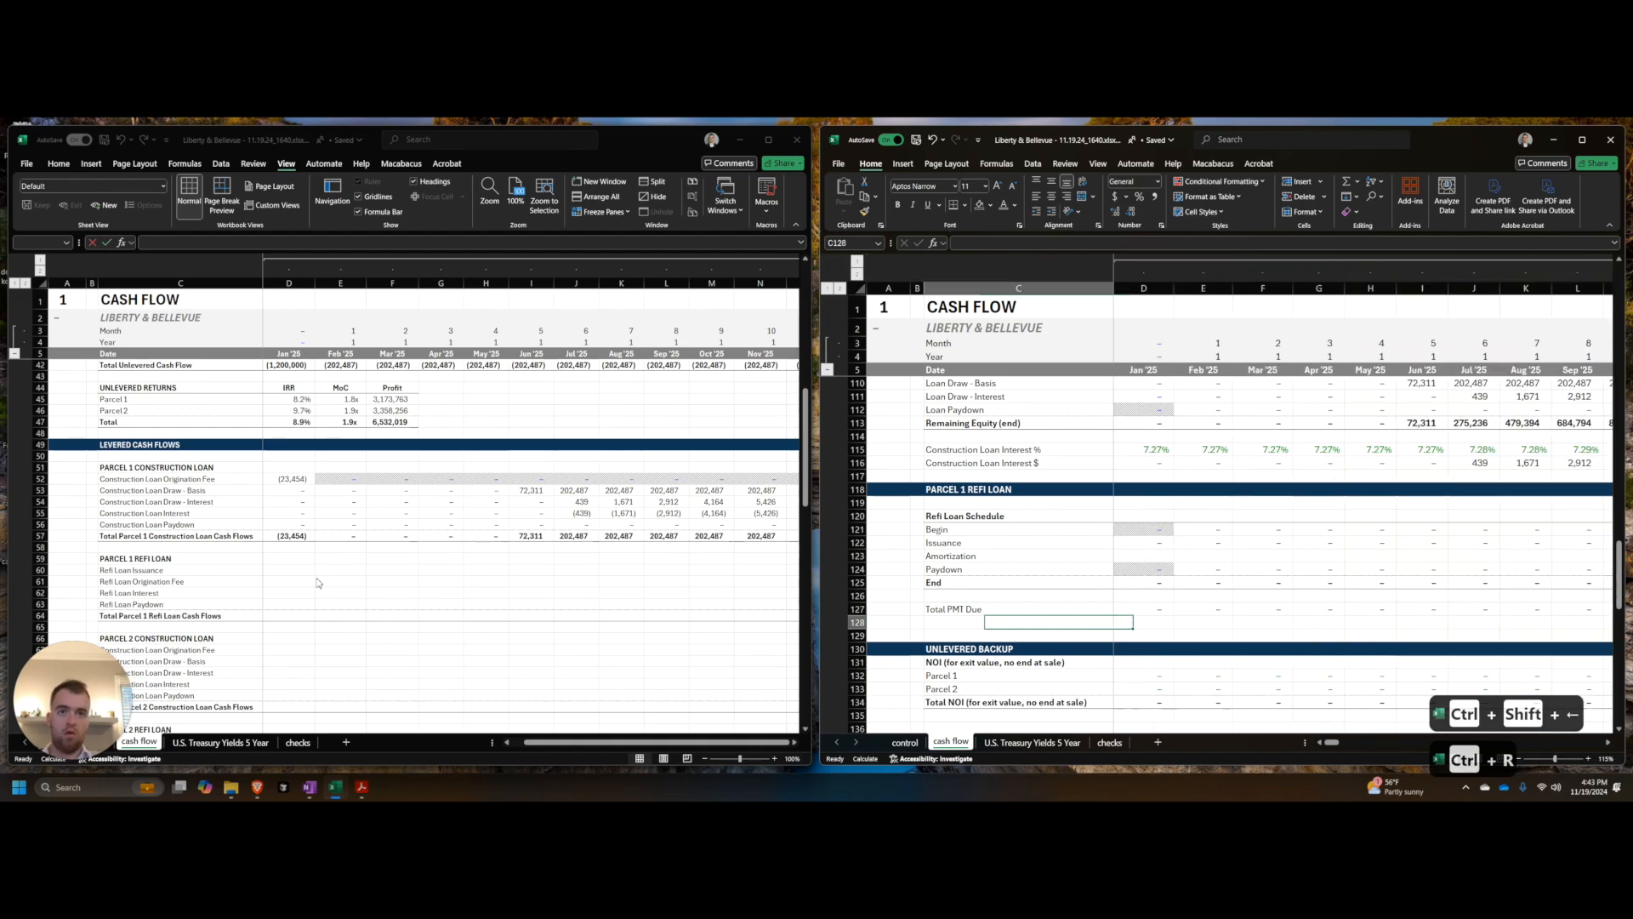
{"action": "type", "text": "Interest Only"}
{"action": "key", "text": "Return"}
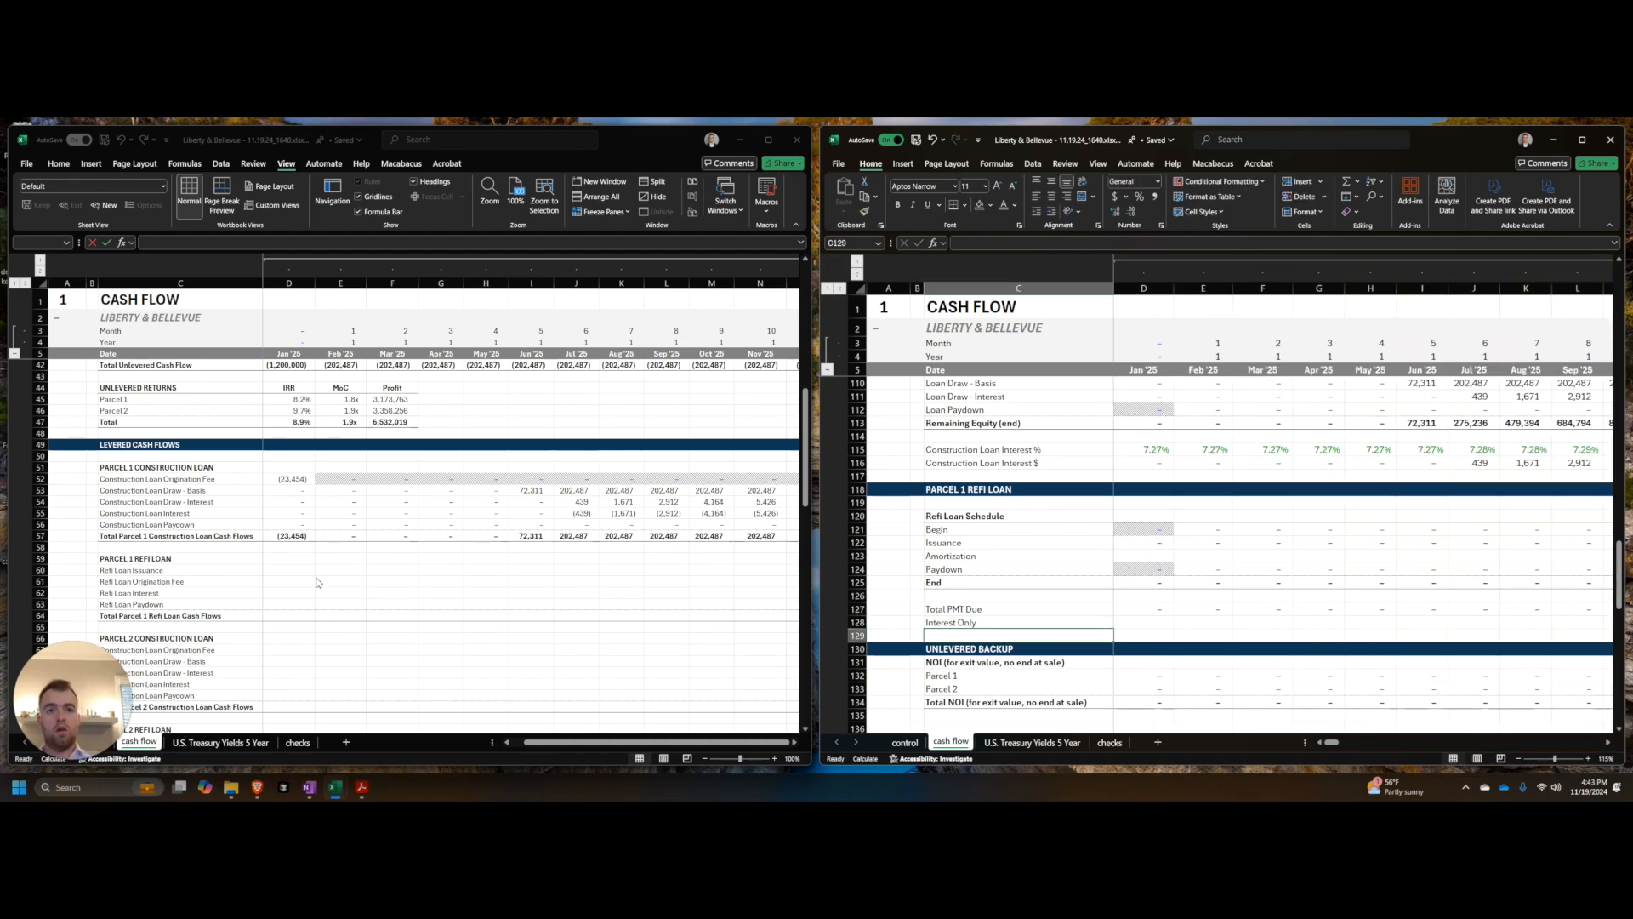
{"action": "key", "text": "shift+space"}
{"action": "key", "text": "ctrl+shift+equal"}
{"action": "type", "text": "Amortiz"}
{"action": "key", "text": "Escape"}
{"action": "type", "text": "Am"}
{"action": "key", "text": "Return"}
Step: Begin a formula in the first month of the Interest Only row below Total PMT Due
{"action": "key", "text": "Up"}
{"action": "key", "text": "Up"}
{"action": "key", "text": "Up"}
{"action": "key", "text": "Right"}
{"action": "key", "text": "Down"}
{"action": "key", "text": "Left"}
{"action": "key", "text": "Right"}
{"action": "type", "text": "="}
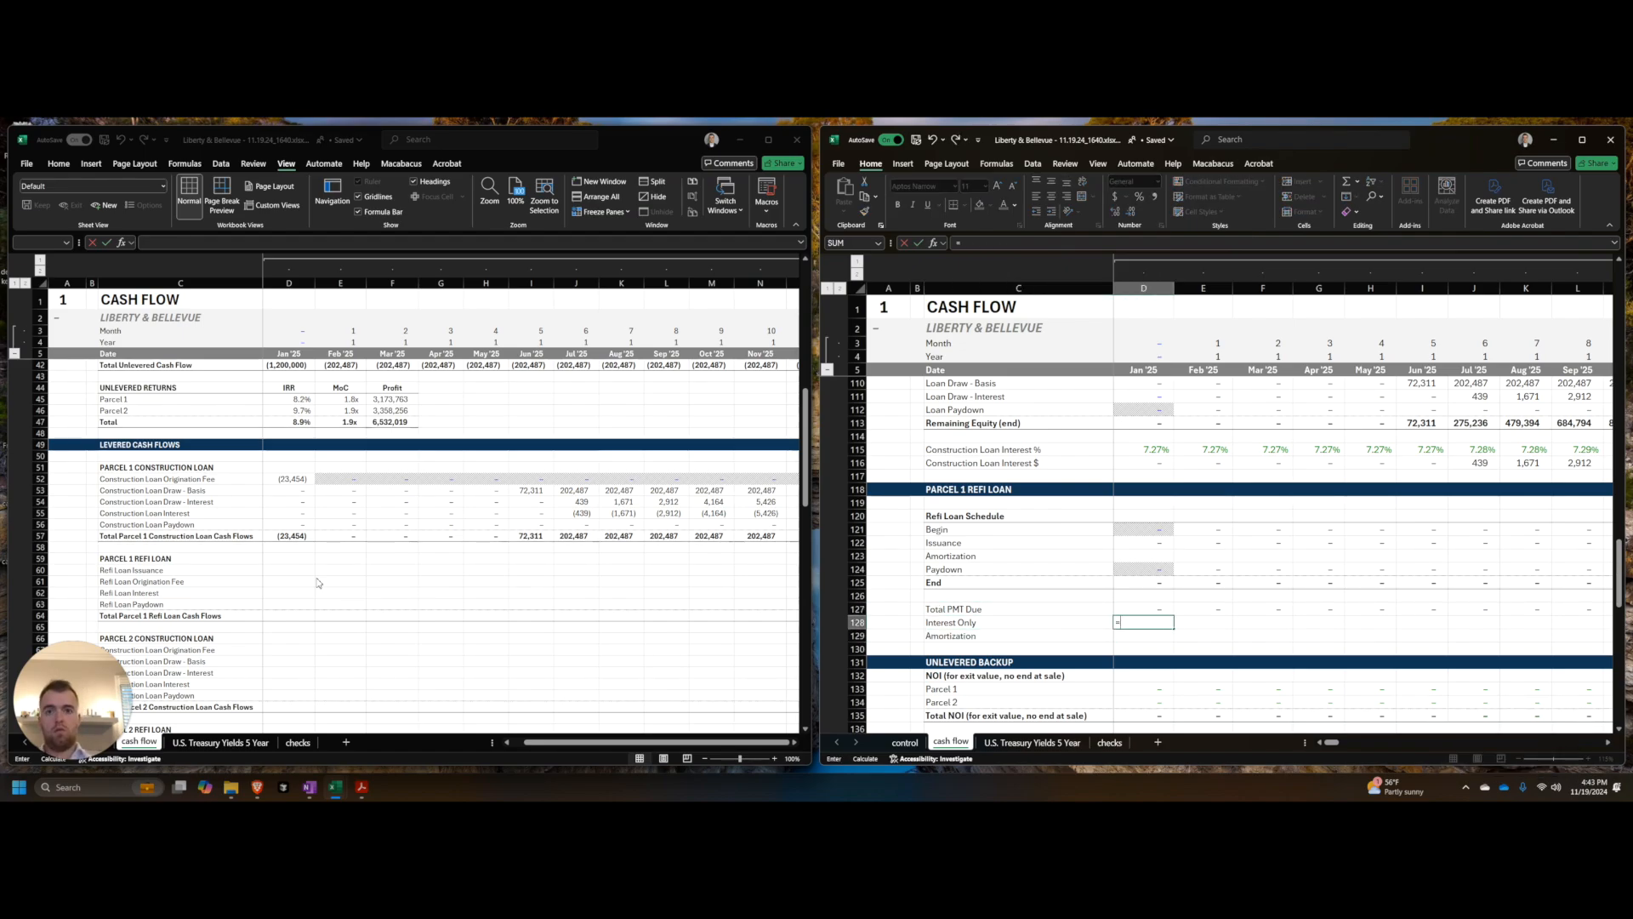
Step: Cancel the pending cell entry and display the control sheet in the other workbook window for reference
{"action": "key", "text": "Escape"}
{"action": "left_click", "coordinate": [292, 589]}
{"action": "key", "text": "ctrl+Page_Up"}
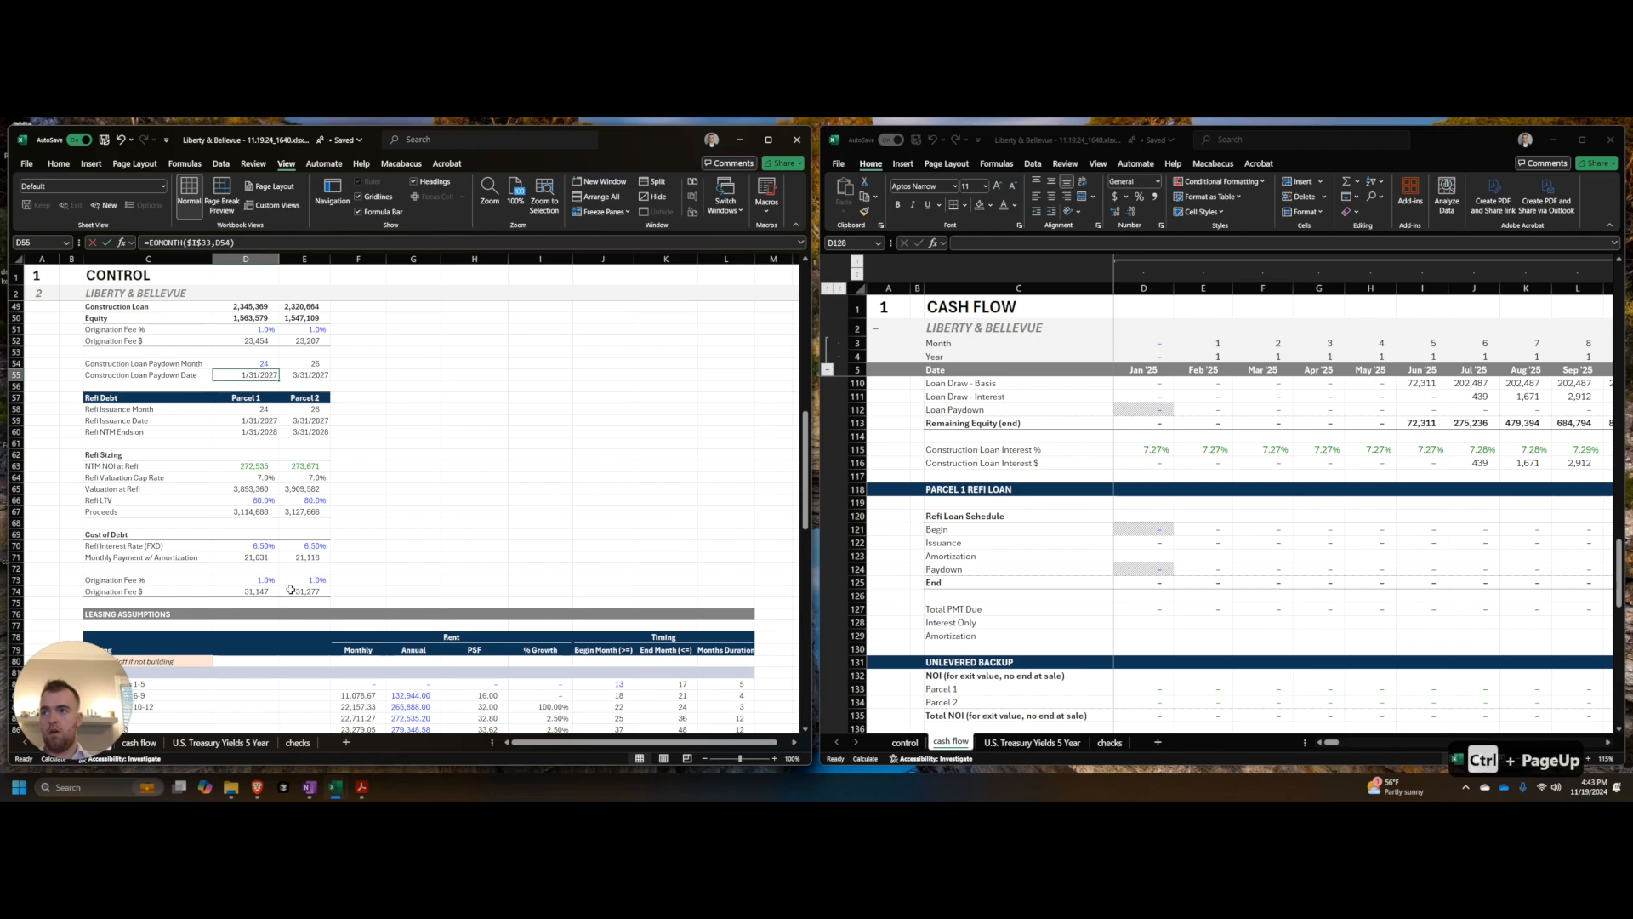
Step: Enter the Parcel 1 refi Interest Only formula in D128 of the cash flow sheet as =control!$D$70/12*D$121
{"action": "left_click", "coordinate": [967, 629]}
{"action": "type", "text": "="}
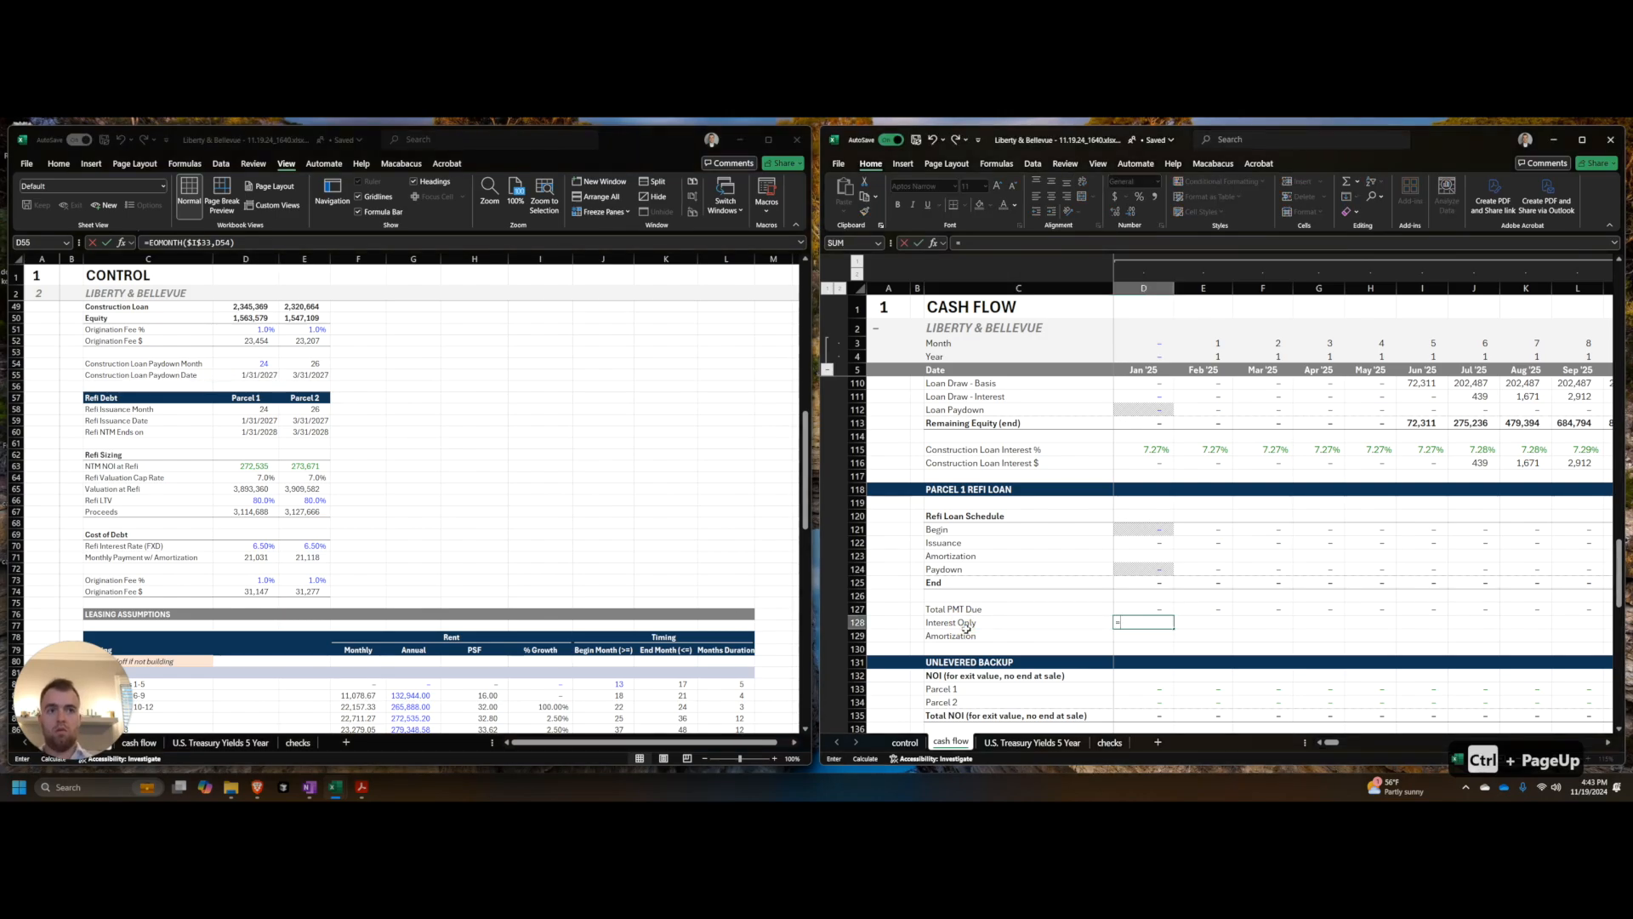
{"action": "type", "text": "/12*"}
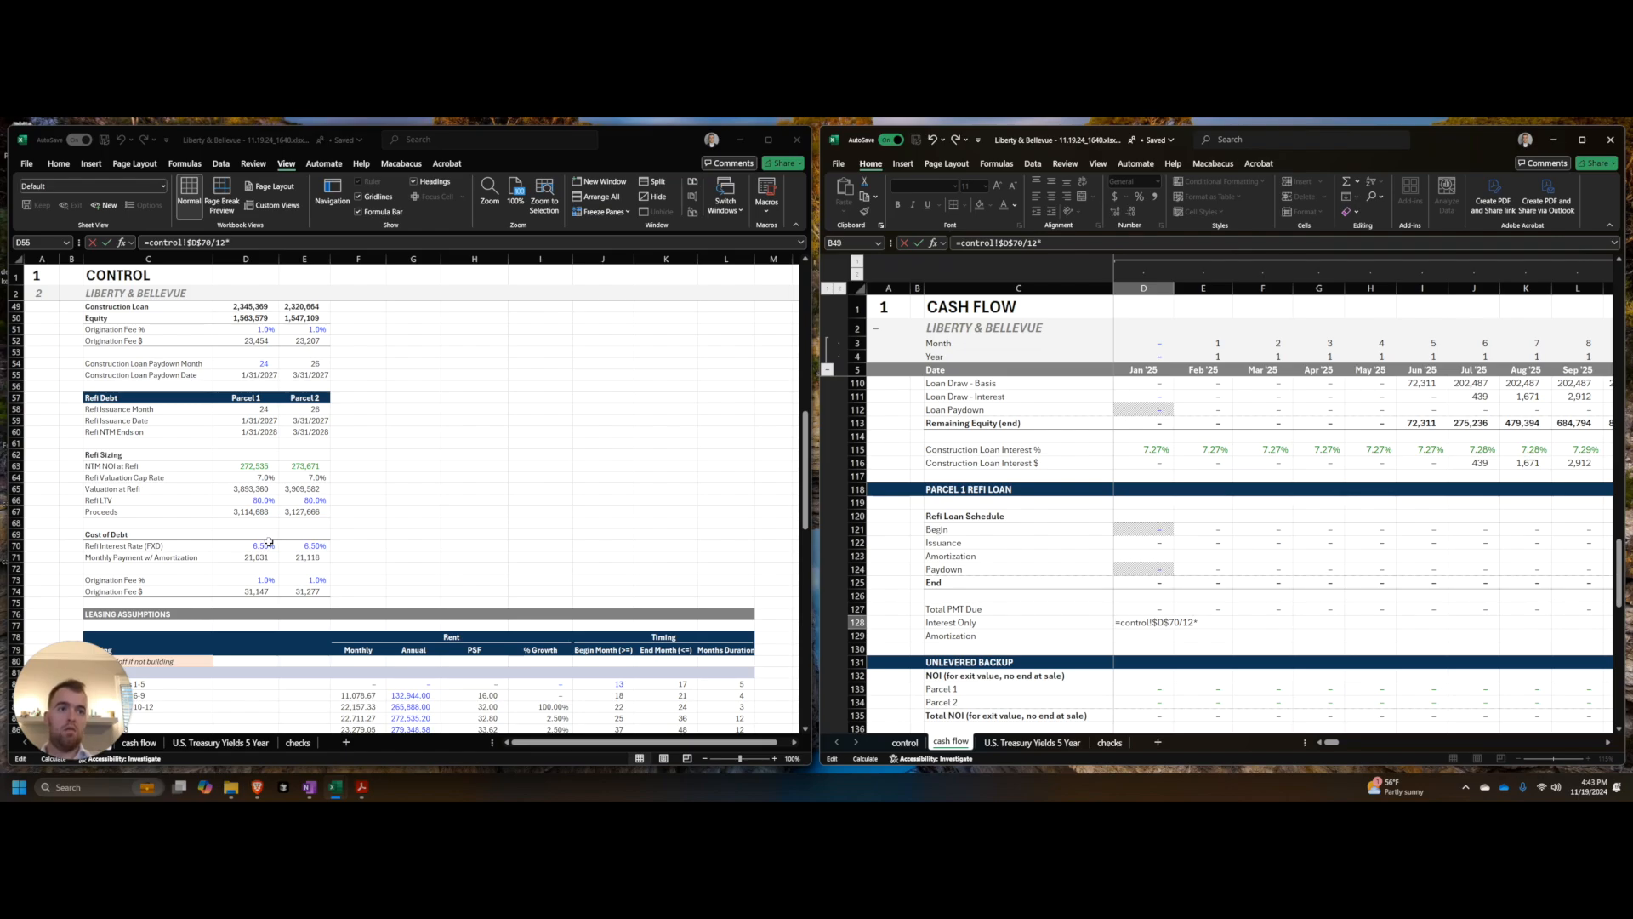
{"action": "key", "text": "Up"}
{"action": "key", "text": "Up"}
{"action": "key", "text": "ctrl+Up"}
{"action": "key", "text": "alt+Tab"}
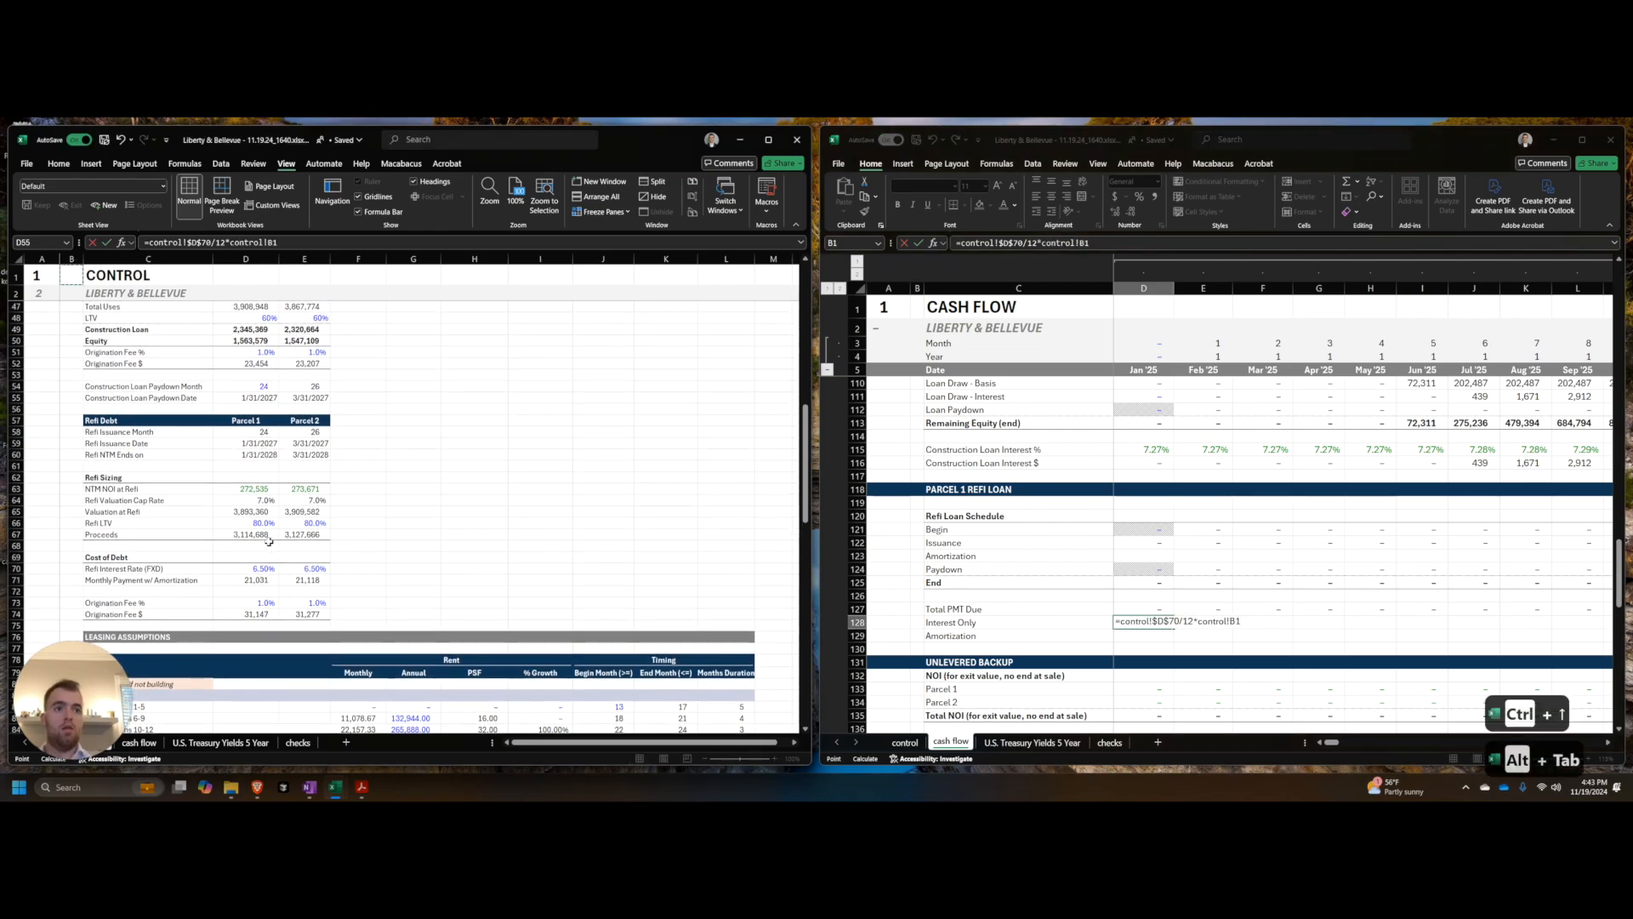
{"action": "key", "text": "ctrl+Up"}
{"action": "left_click", "coordinate": [1191, 622]}
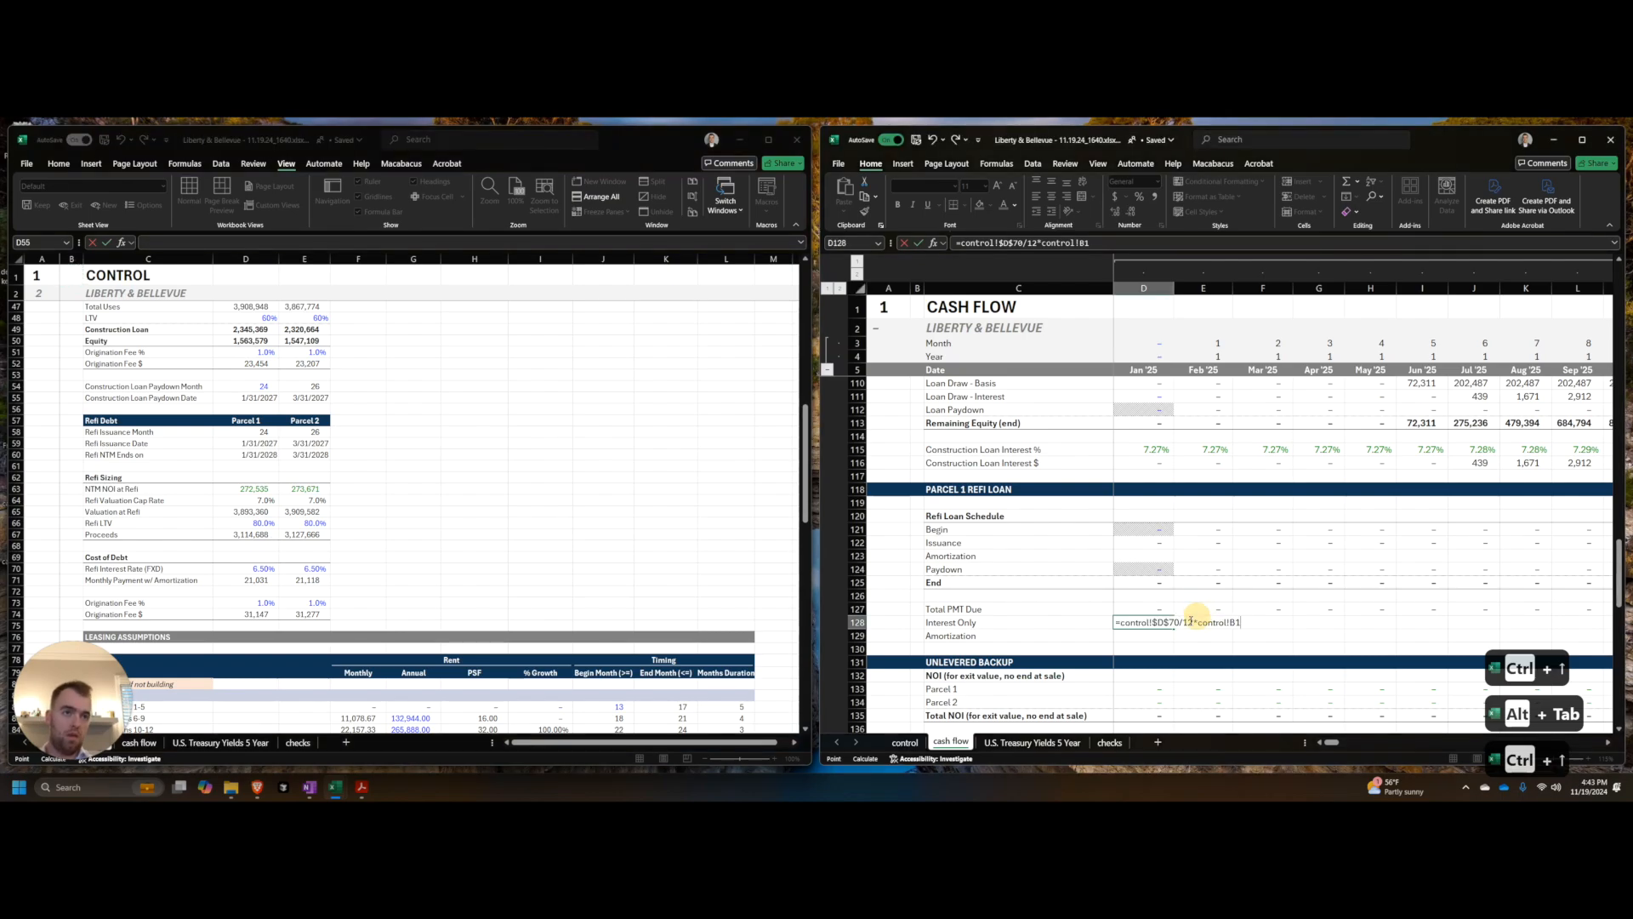
{"action": "key", "text": "BackSpace"}
{"action": "key", "text": "BackSpace"}
{"action": "key", "text": "BackSpace"}
{"action": "key", "text": "BackSpace"}
{"action": "key", "text": "BackSpace"}
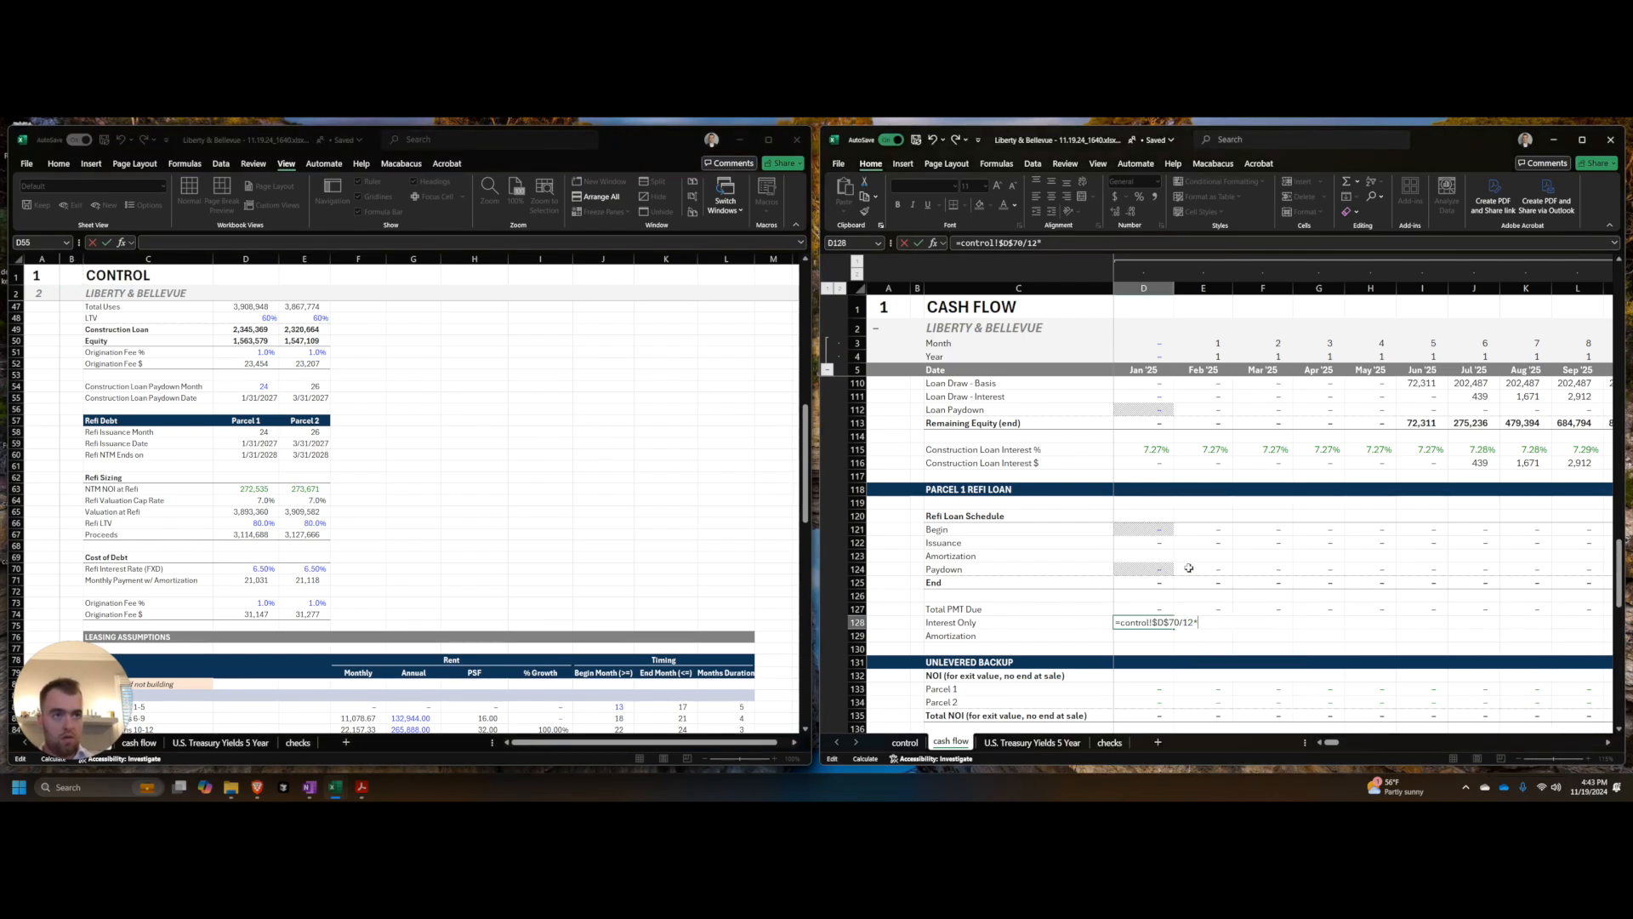
{"action": "key", "text": "F4"}
{"action": "key", "text": "Return"}
Step: Fill the Interest Only formula across row 128 from column D through EF and apply a number format to the row
{"action": "key", "text": "Up"}
{"action": "key", "text": "Up"}
{"action": "key", "text": "Up"}
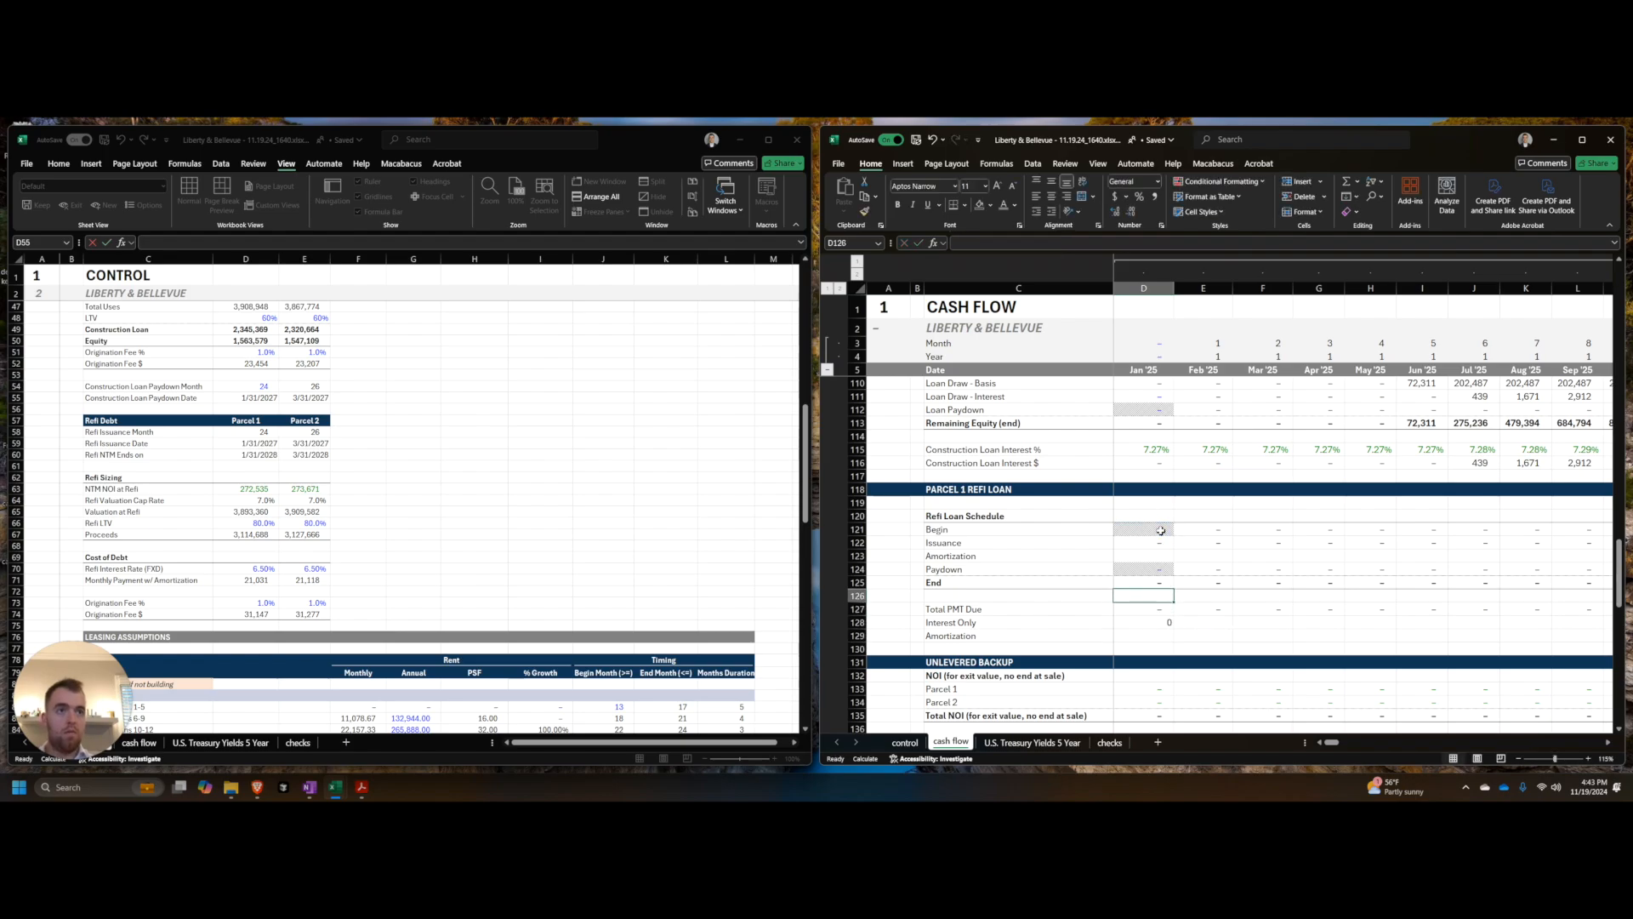
{"action": "key", "text": "Down"}
{"action": "key", "text": "ctrl+Right"}
{"action": "key", "text": "Down"}
{"action": "key", "text": "ctrl+shift+Left"}
{"action": "key", "text": "ctrl+r"}
{"action": "key", "text": "ctrl+shift+1"}
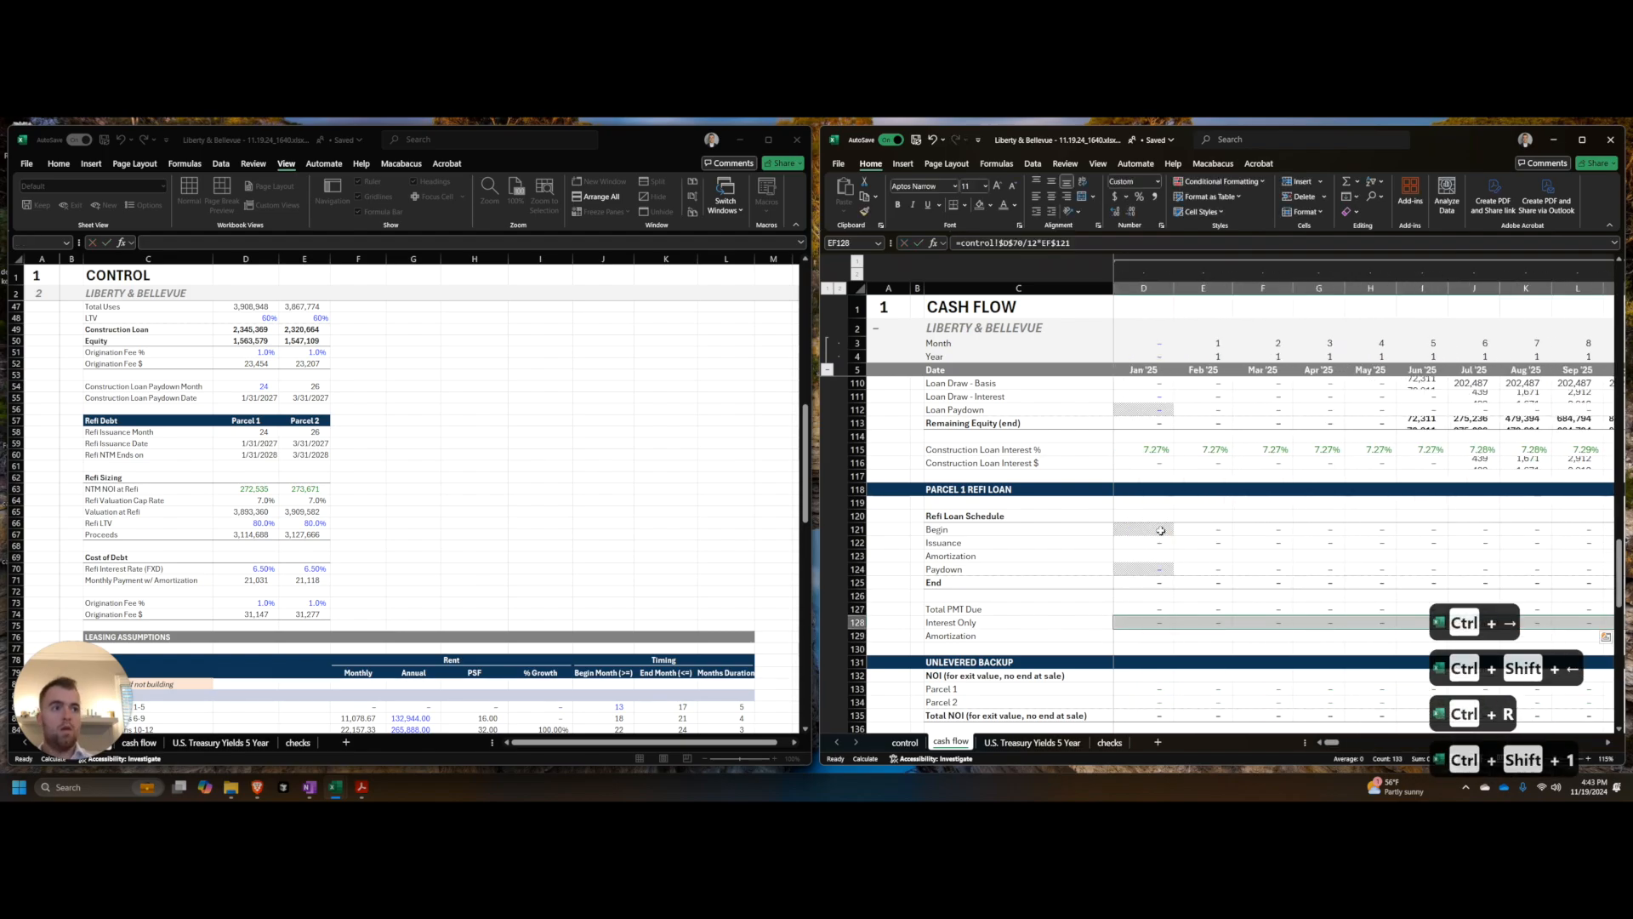
Step: Examine the Interest Only row month by month through Apr '27, past the refi loan's issuance
{"action": "key", "text": "Right"}
{"action": "key", "text": "Right"}
{"action": "key", "text": "Right"}
{"action": "key", "text": "Right"}
{"action": "key", "text": "Right"}
{"action": "key", "text": "Right"}
{"action": "key", "text": "Right"}
{"action": "key", "text": "Right"}
{"action": "key", "text": "Right"}
{"action": "key", "text": "Right"}
{"action": "key", "text": "Right"}
{"action": "key", "text": "Right"}
{"action": "key", "text": "Right"}
{"action": "key", "text": "Right"}
{"action": "key", "text": "Right"}
{"action": "key", "text": "Right"}
{"action": "key", "text": "Right"}
{"action": "key", "text": "Right"}
{"action": "key", "text": "Right"}
{"action": "key", "text": "Right"}
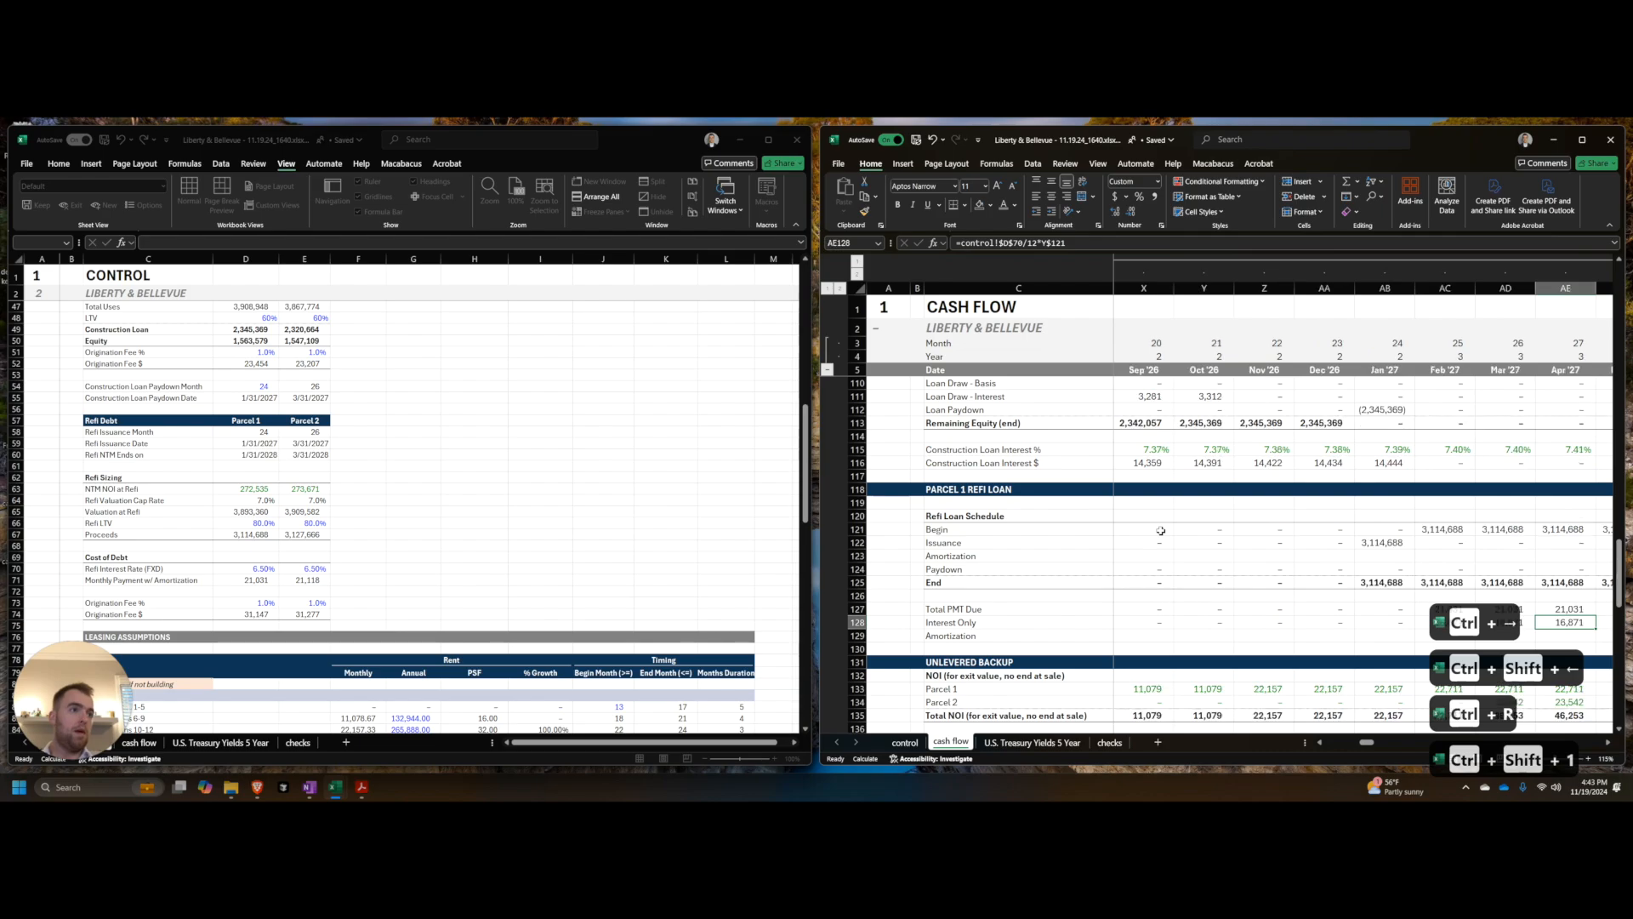
Step: Enter the refi loan Amortization formula in D129 as Total PMT Due minus Interest Only, =+D127-D128
{"action": "key", "text": "ctrl+Left"}
{"action": "key", "text": "Right"}
{"action": "key", "text": "Down"}
{"action": "type", "text": "+"}
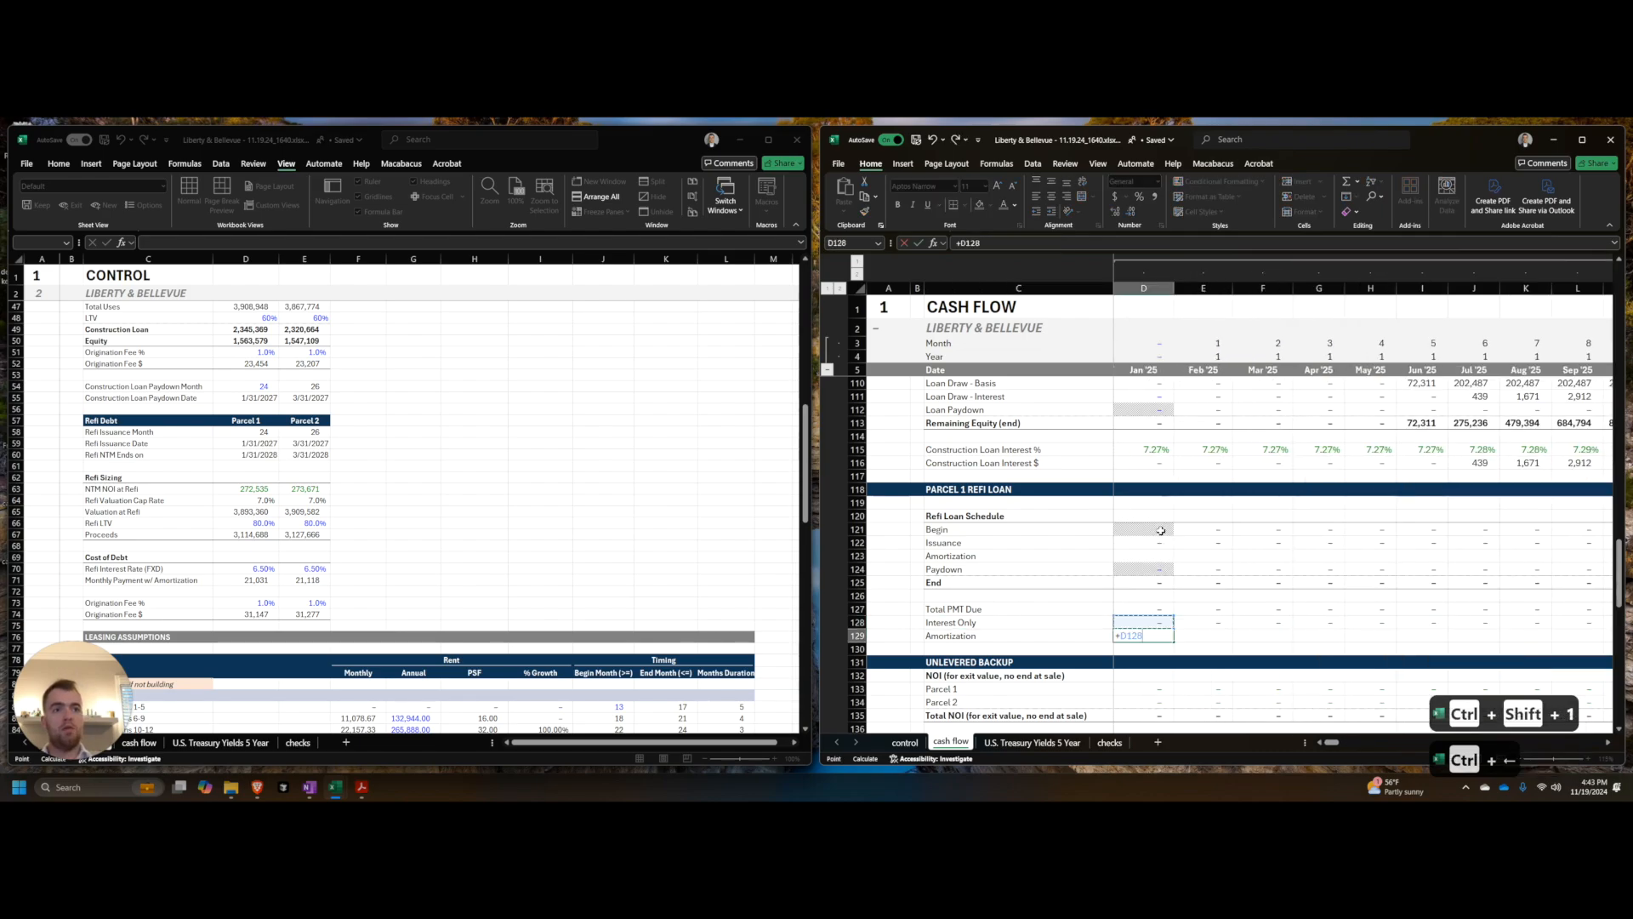
{"action": "key", "text": "Up"}
{"action": "key", "text": "Up"}
{"action": "type", "text": "-"}
{"action": "key", "text": "Up"}
{"action": "key", "text": "Return"}
Step: Fill the Amortization formula across row 129 from column D through EF
{"action": "key", "text": "Up"}
{"action": "key", "text": "Up"}
{"action": "key", "text": "ctrl+Right"}
{"action": "key", "text": "Down"}
{"action": "key", "text": "ctrl+shift+Left"}
{"action": "key", "text": "ctrl+r"}
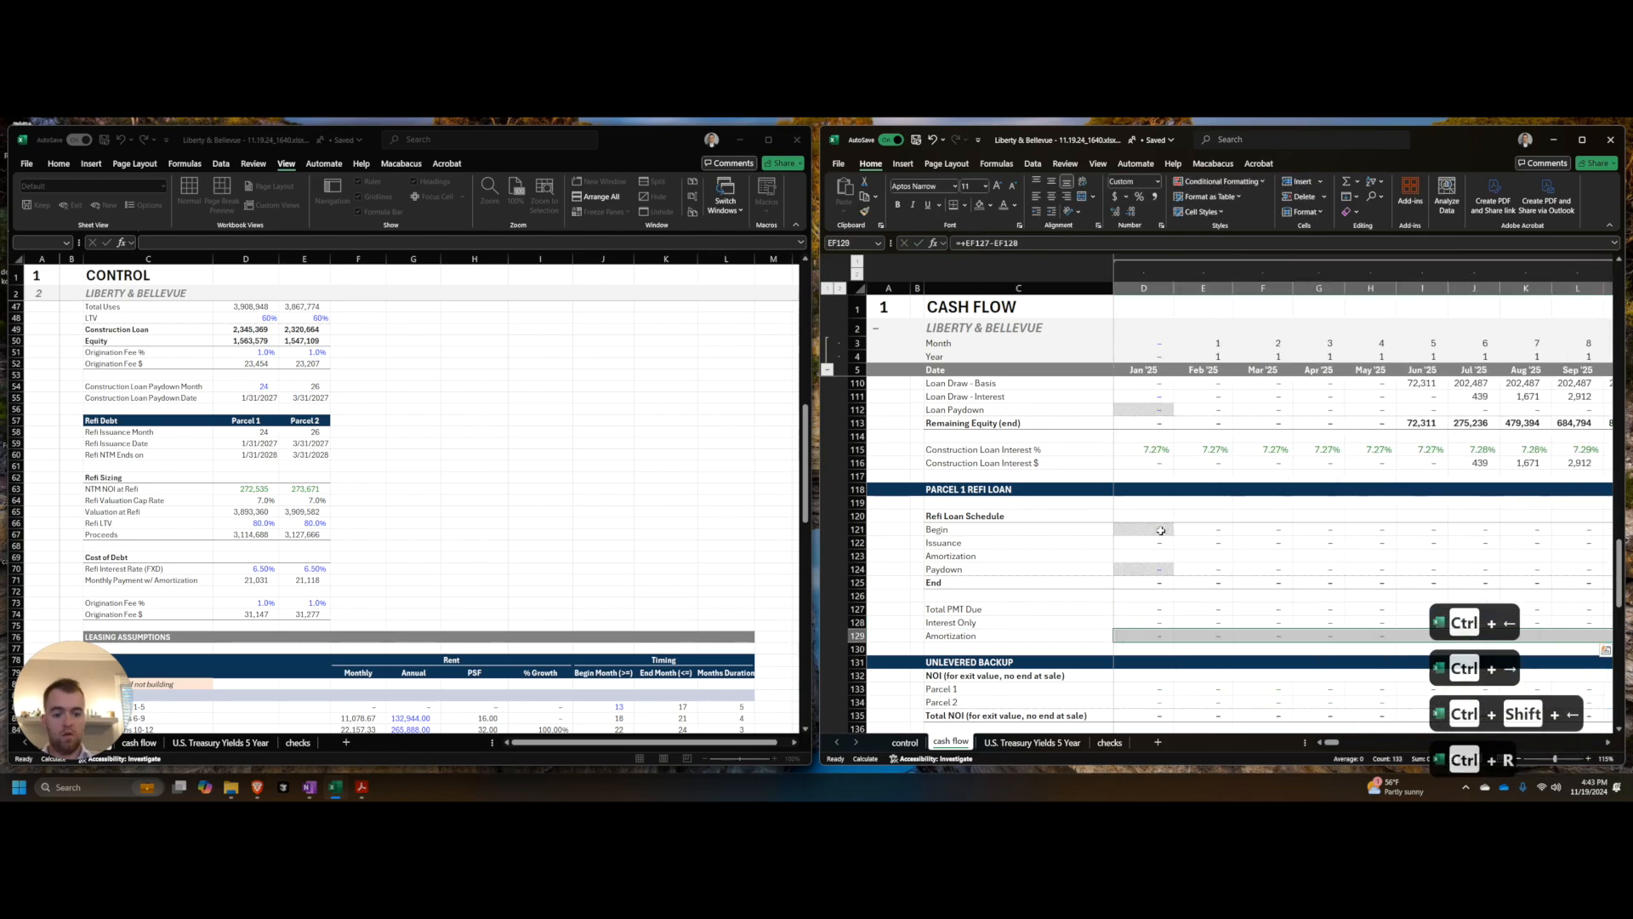
Step: Examine the Amortization amounts in row 129 month by month through Oct '30
{"action": "key", "text": "Left"}
{"action": "key", "text": "Home"}
{"action": "key", "text": "Right"}
{"action": "key", "text": "Right"}
{"action": "key", "text": "Right"}
{"action": "key", "text": "Right"}
{"action": "key", "text": "Right"}
{"action": "key", "text": "Right"}
{"action": "key", "text": "Right"}
{"action": "key", "text": "Right"}
{"action": "key", "text": "Right"}
{"action": "key", "text": "Right"}
{"action": "key", "text": "Right"}
{"action": "key", "text": "Right"}
{"action": "key", "text": "Right"}
{"action": "key", "text": "Right"}
{"action": "key", "text": "Right"}
{"action": "key", "text": "Right"}
{"action": "key", "text": "Right"}
{"action": "key", "text": "Right"}
{"action": "key", "text": "Right"}
{"action": "key", "text": "Right"}
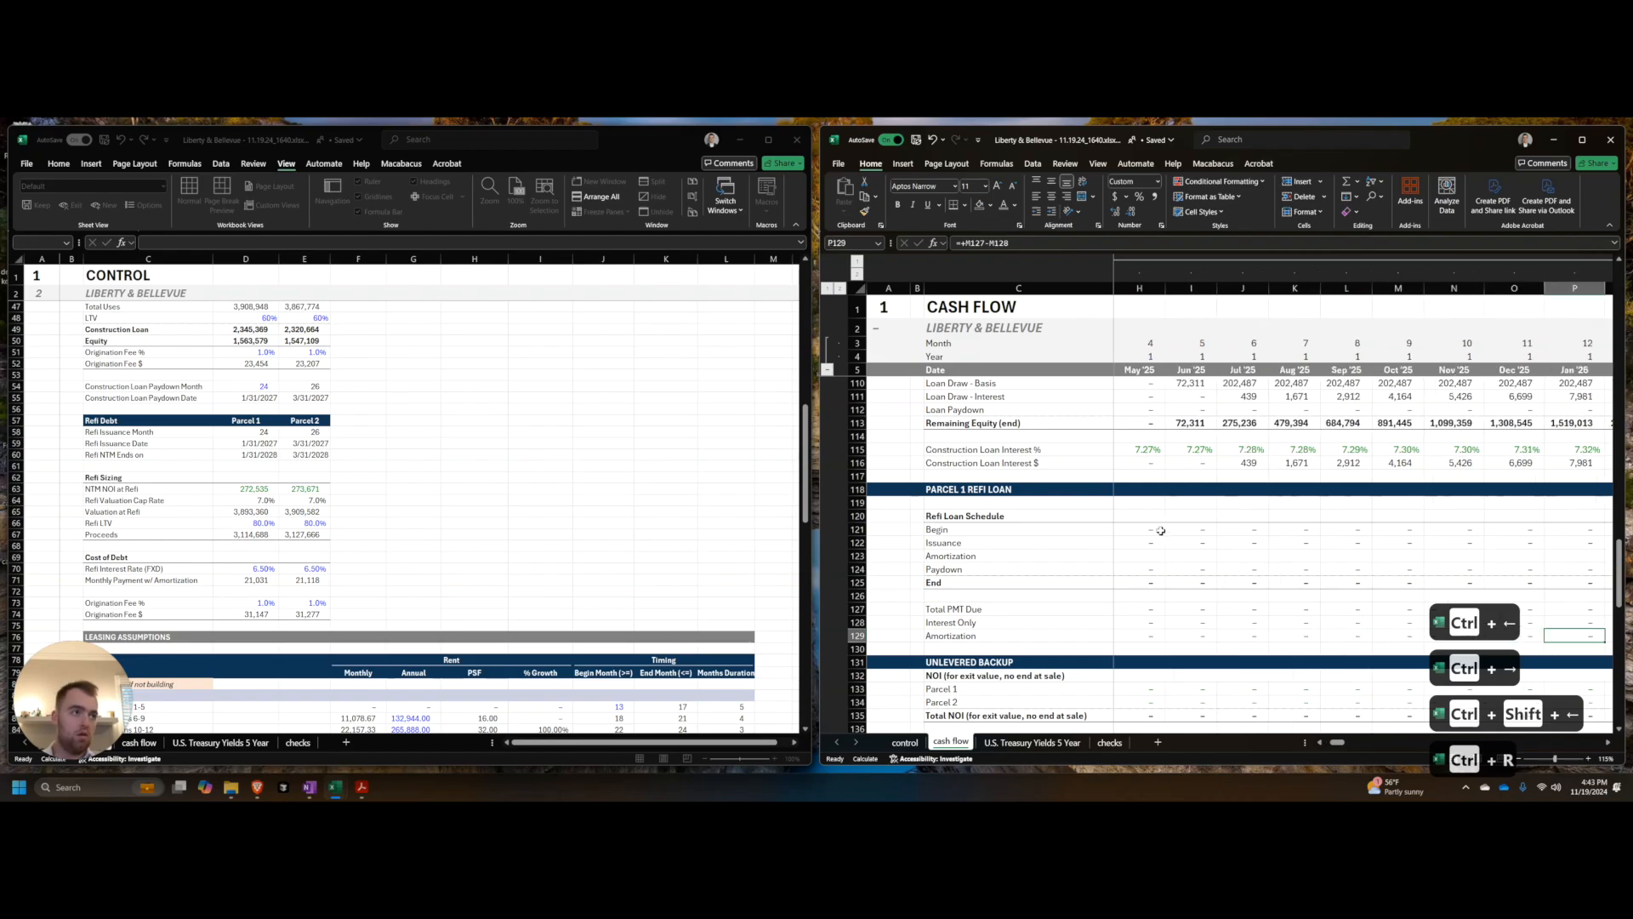
{"action": "key", "text": "Right"}
{"action": "key", "text": "Right"}
{"action": "key", "text": "Right"}
{"action": "key", "text": "Right"}
{"action": "key", "text": "Right"}
{"action": "key", "text": "Right"}
{"action": "key", "text": "Right"}
{"action": "key", "text": "Right"}
{"action": "key", "text": "Right"}
{"action": "key", "text": "Right"}
{"action": "key", "text": "Right"}
{"action": "key", "text": "Right"}
{"action": "key", "text": "Right"}
{"action": "key", "text": "Right"}
{"action": "key", "text": "Right"}
{"action": "key", "text": "Right"}
{"action": "key", "text": "Right"}
{"action": "key", "text": "Right"}
{"action": "key", "text": "Right"}
{"action": "key", "text": "Right"}
{"action": "key", "text": "Right"}
{"action": "key", "text": "Right"}
{"action": "key", "text": "Right"}
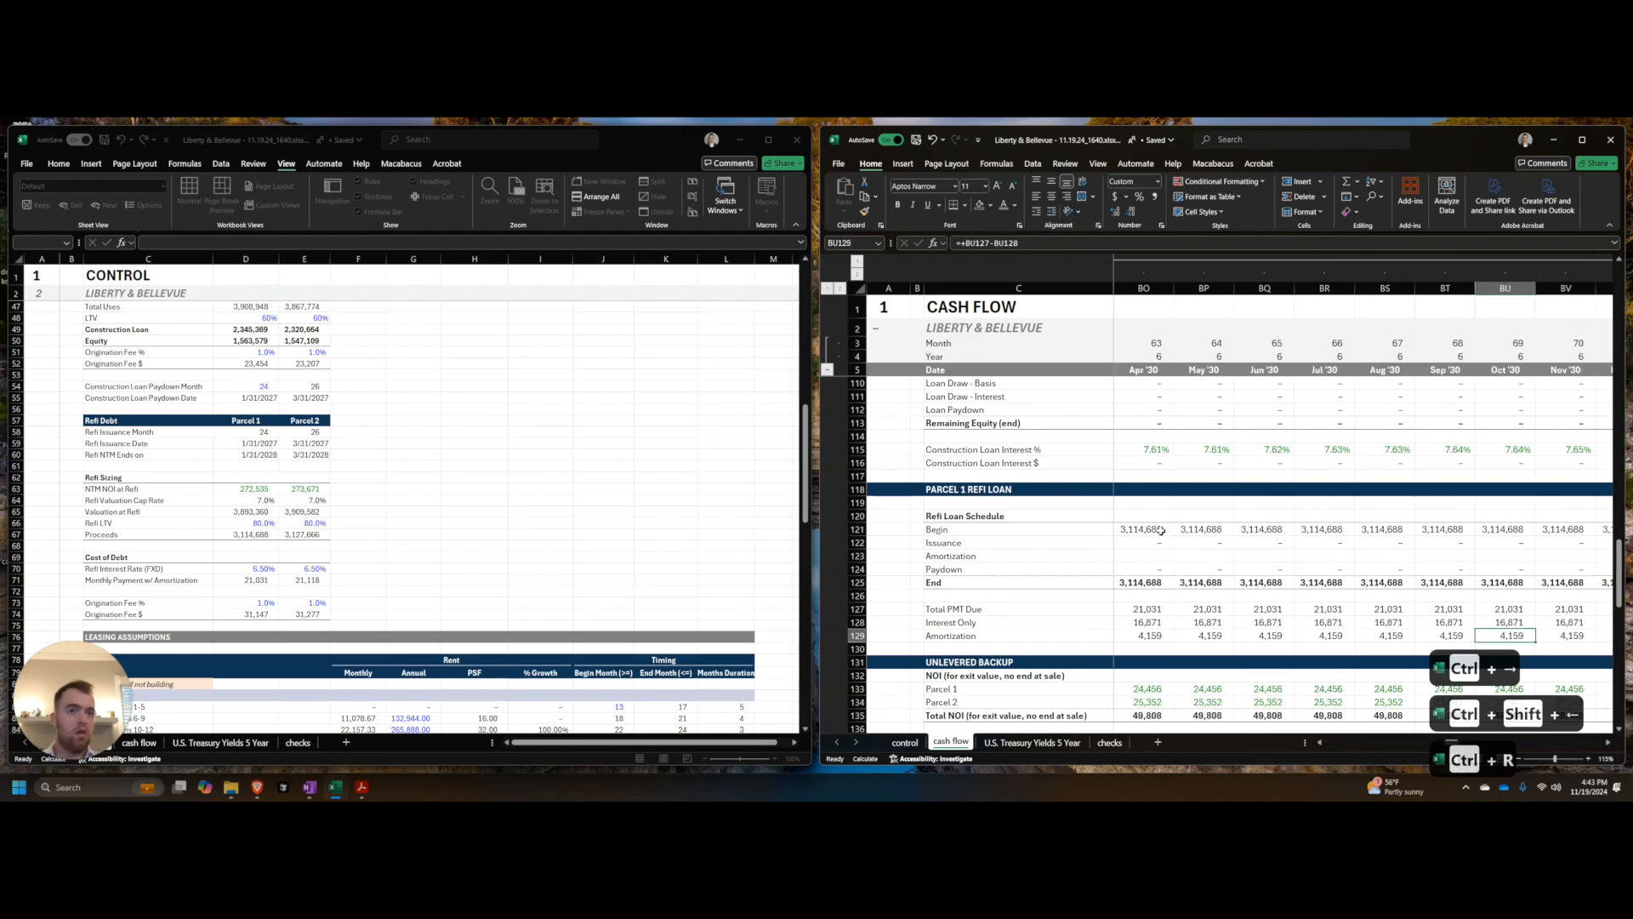
Step: Inspect the Interest Only formula references in row 128 for the 2030 months, leaving the cells unedited
{"action": "key", "text": "Up"}
{"action": "key", "text": "F2"}
{"action": "key", "text": "Escape"}
{"action": "key", "text": "Right"}
{"action": "key", "text": "F2"}
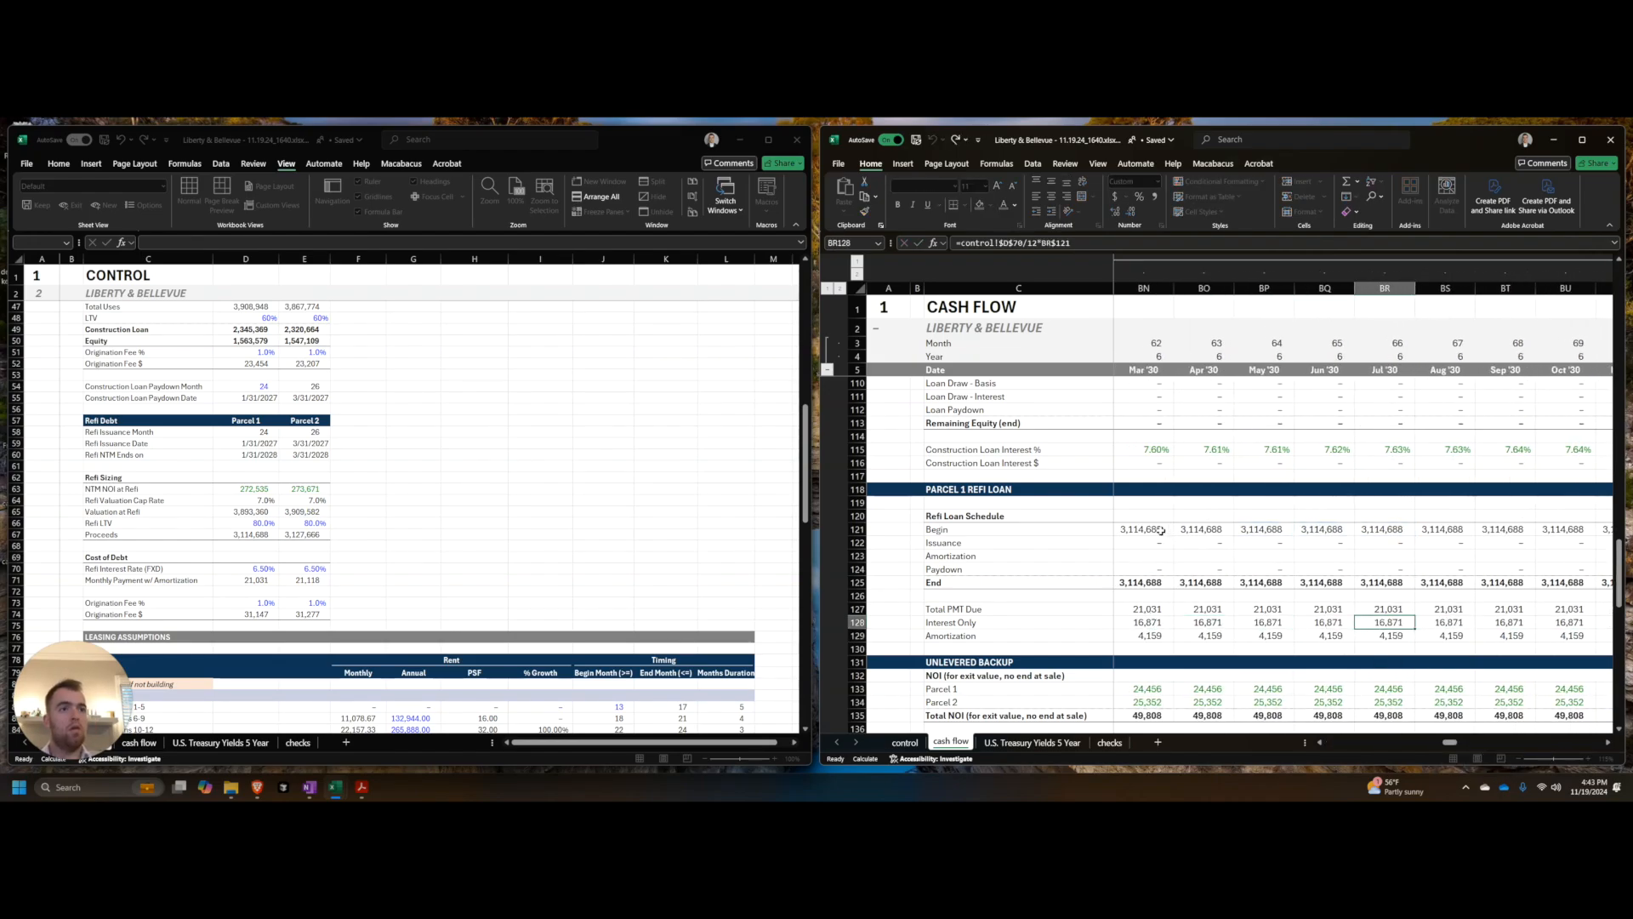
{"action": "key", "text": "Escape"}
Step: Link the Refi Loan Schedule's Amortization in D123 to the negative of the calculated amortization, =D129*-1
{"action": "key", "text": "ctrl+Left"}
{"action": "key", "text": "Up"}
{"action": "key", "text": "Up"}
{"action": "key", "text": "Up"}
{"action": "key", "text": "Up"}
{"action": "key", "text": "Right"}
{"action": "key", "text": "Right"}
{"action": "key", "text": "Left"}
{"action": "type", "text": "="}
{"action": "key", "text": "ctrl+Down"}
{"action": "key", "text": "ctrl+Down"}
{"action": "key", "text": "ctrl+Down"}
{"action": "key", "text": "ctrl+Down"}
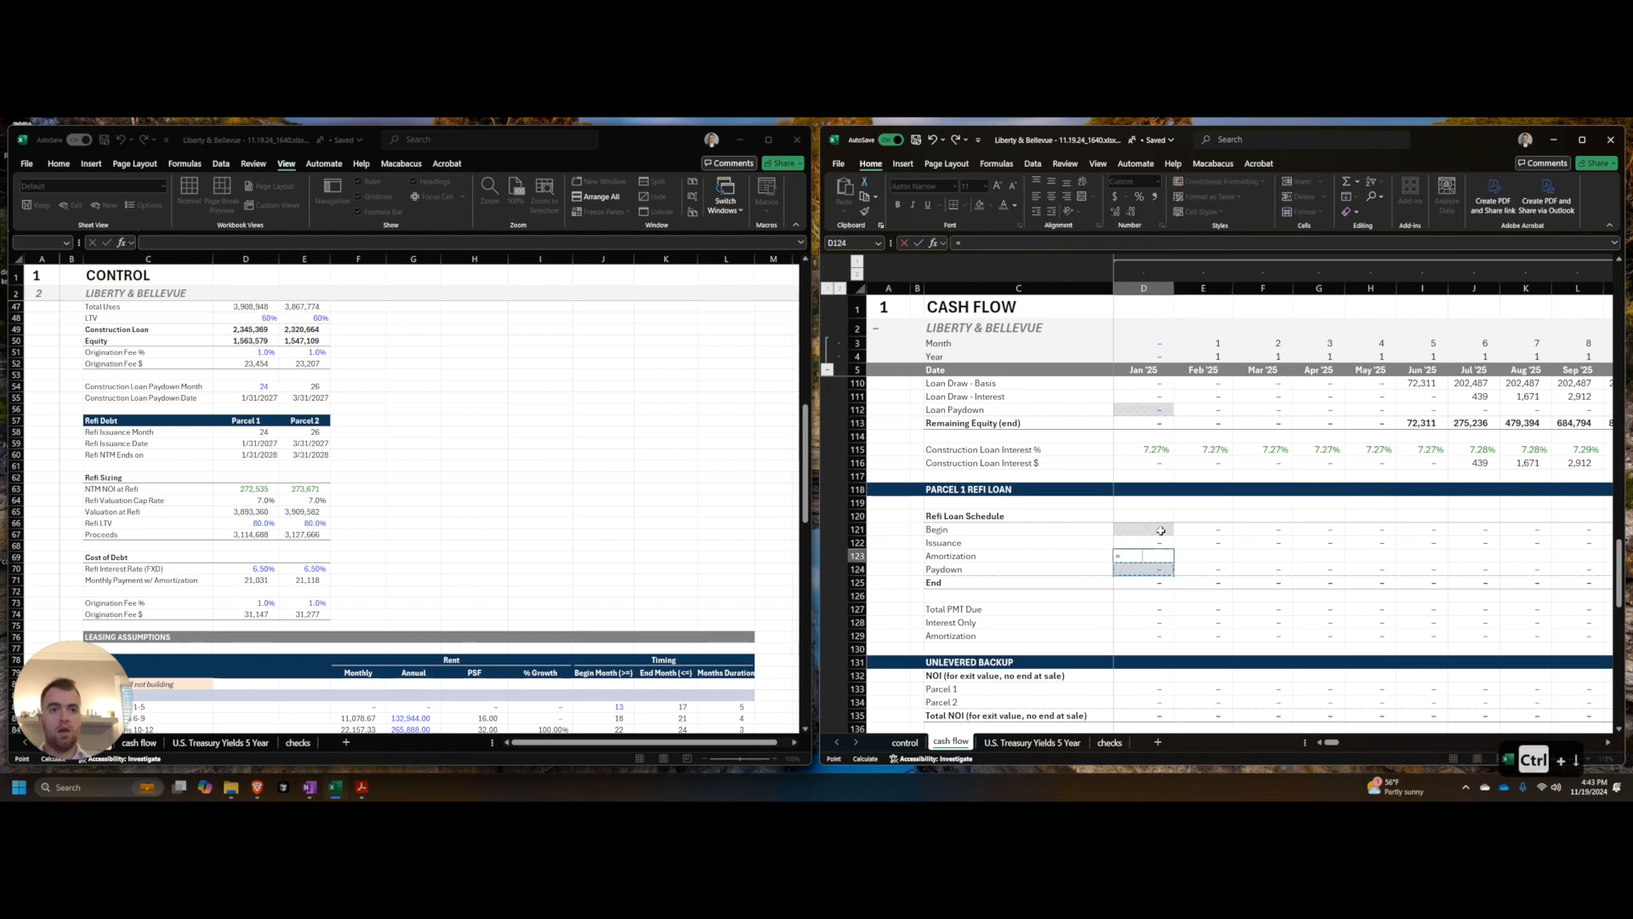
{"action": "type", "text": "*-1"}
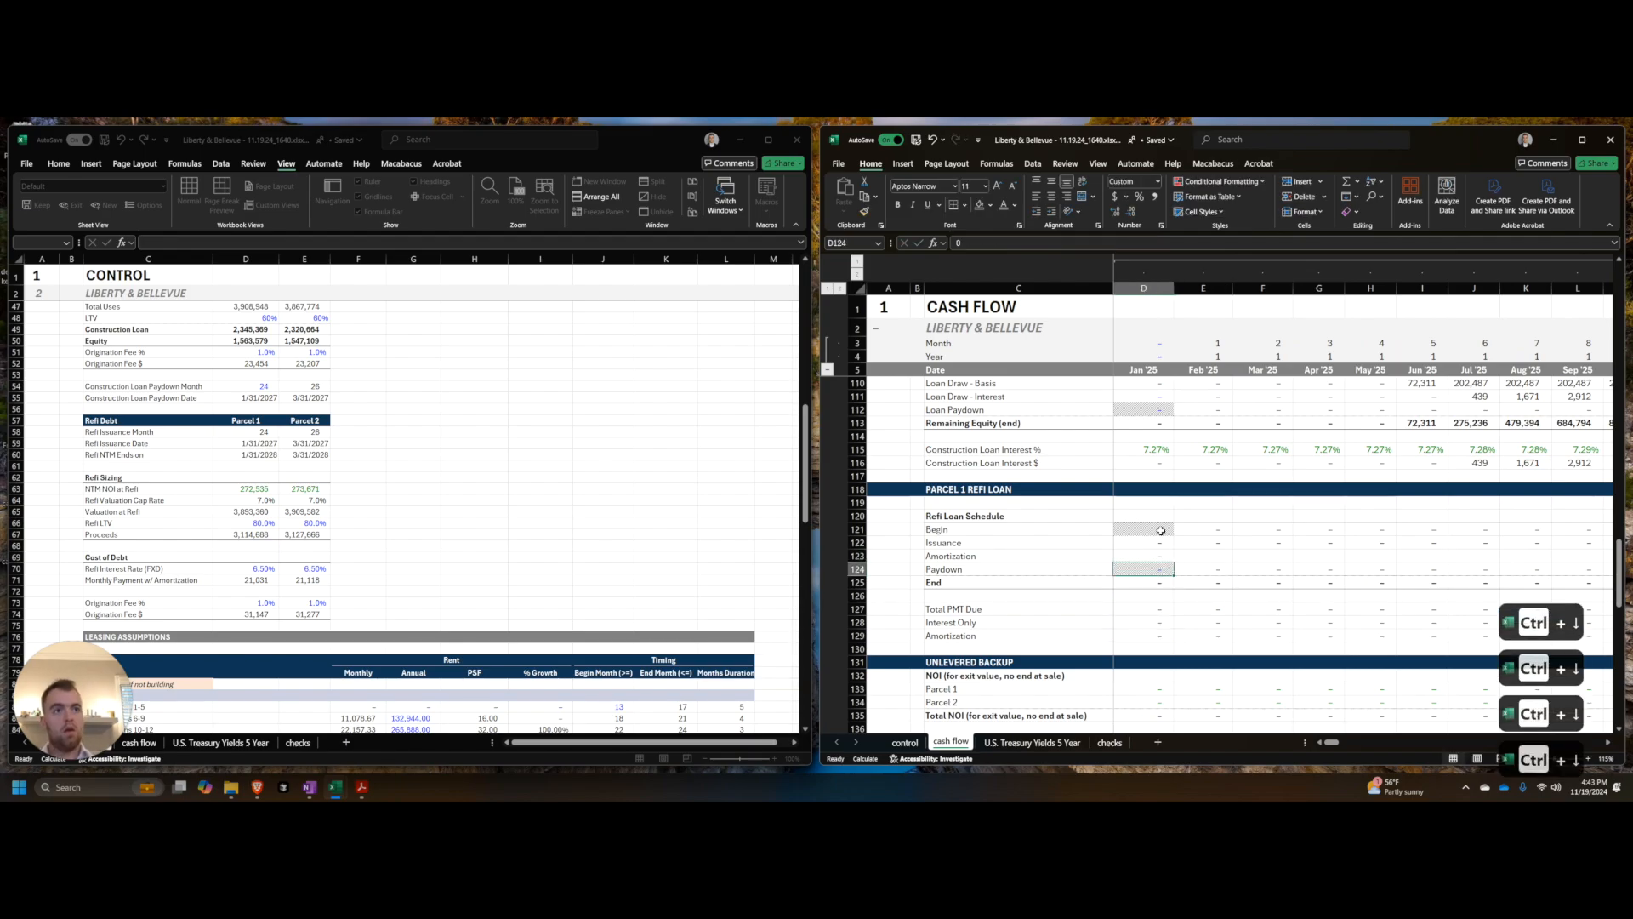
Step: Fill the schedule's Amortization formula across row 123 from column D through EF
{"action": "key", "text": "ctrl+Right"}
{"action": "key", "text": "ctrl+shift+Left"}
{"action": "key", "text": "ctrl+r"}
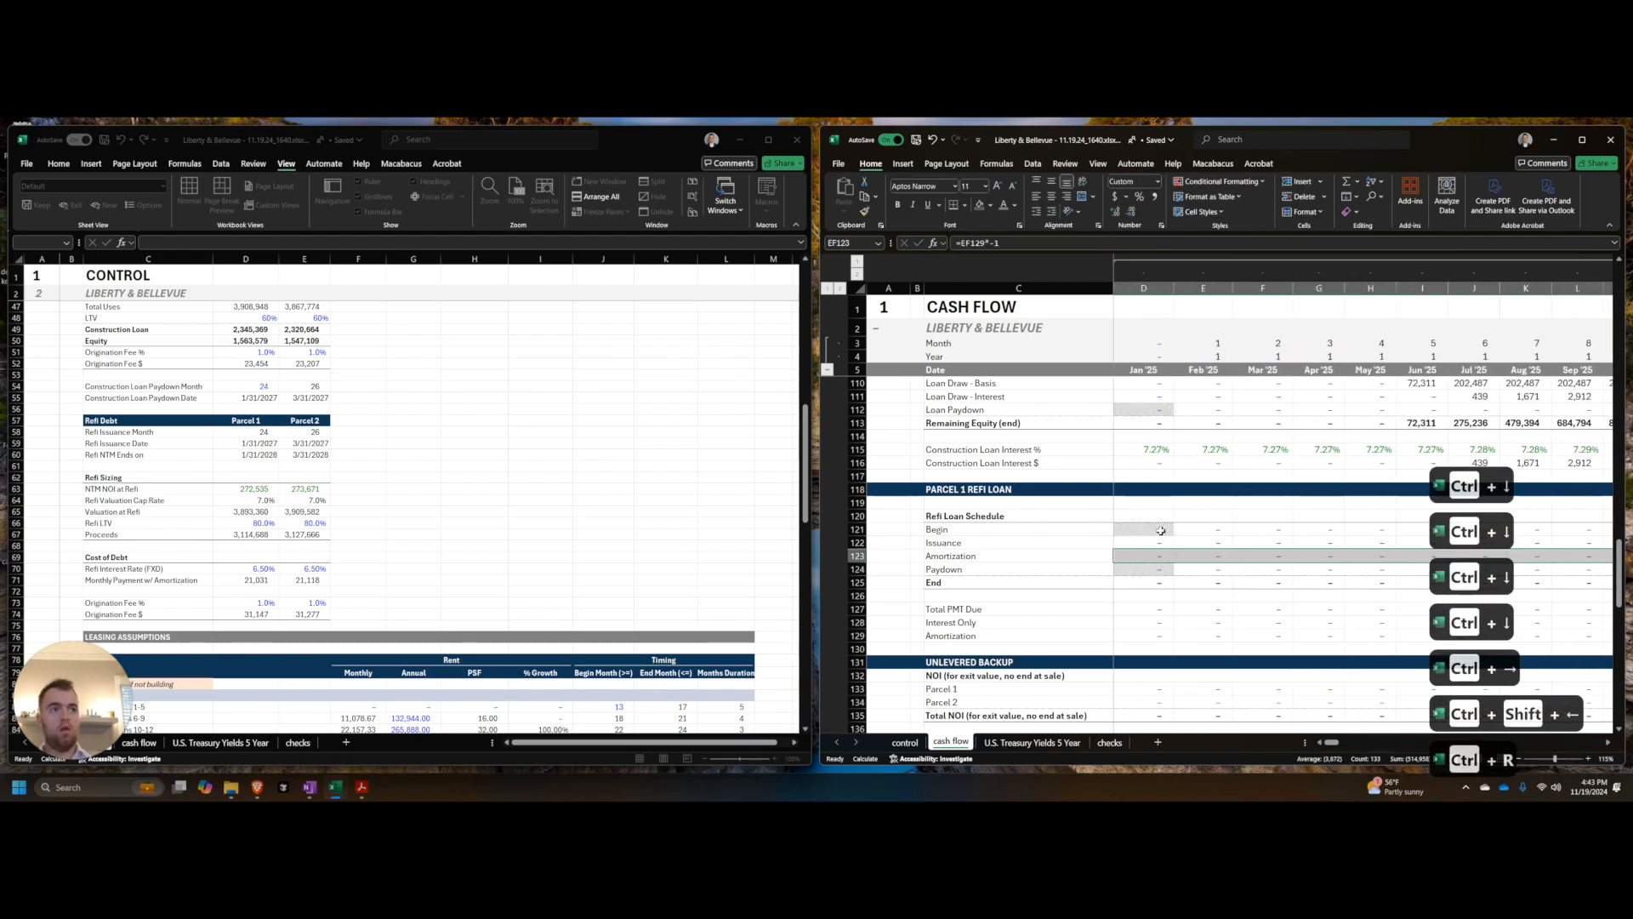
Step: Examine the Refi Loan Schedule's Amortization and balance amounts month by month across row 123 into 2035
{"action": "key", "text": "ctrl+Left"}
{"action": "key", "text": "Right"}
{"action": "key", "text": "Right"}
{"action": "key", "text": "Right"}
{"action": "key", "text": "Right"}
{"action": "key", "text": "Right"}
{"action": "key", "text": "Right"}
{"action": "key", "text": "Right"}
{"action": "key", "text": "Right"}
{"action": "key", "text": "Right"}
{"action": "key", "text": "Right"}
{"action": "key", "text": "Right"}
{"action": "key", "text": "Right"}
{"action": "key", "text": "Right"}
{"action": "key", "text": "Right"}
{"action": "key", "text": "Right"}
{"action": "key", "text": "Right"}
{"action": "key", "text": "Right"}
{"action": "key", "text": "Right"}
{"action": "key", "text": "Right"}
{"action": "key", "text": "Right"}
{"action": "key", "text": "Right"}
{"action": "key", "text": "Right"}
{"action": "key", "text": "Right"}
{"action": "key", "text": "Right"}
{"action": "key", "text": "Right"}
{"action": "key", "text": "Right"}
{"action": "key", "text": "Right"}
{"action": "key", "text": "Right"}
{"action": "key", "text": "Right"}
{"action": "key", "text": "Right"}
{"action": "key", "text": "Right"}
{"action": "key", "text": "Right"}
{"action": "key", "text": "Right"}
{"action": "key", "text": "Right"}
{"action": "key", "text": "Right"}
{"action": "key", "text": "Right"}
{"action": "key", "text": "Right"}
{"action": "key", "text": "Right"}
{"action": "key", "text": "Right"}
{"action": "key", "text": "Right"}
{"action": "key", "text": "Right"}
{"action": "key", "text": "Right"}
{"action": "key", "text": "Right"}
{"action": "key", "text": "Right"}
{"action": "key", "text": "Right"}
{"action": "key", "text": "Right"}
{"action": "key", "text": "Right"}
{"action": "key", "text": "Right"}
{"action": "key", "text": "Right"}
{"action": "key", "text": "Right"}
{"action": "key", "text": "Right"}
{"action": "key", "text": "Right"}
{"action": "key", "text": "Right"}
{"action": "key", "text": "Right"}
{"action": "key", "text": "Right"}
{"action": "key", "text": "Right"}
{"action": "key", "text": "Right"}
{"action": "key", "text": "Right"}
{"action": "key", "text": "Right"}
{"action": "key", "text": "Right"}
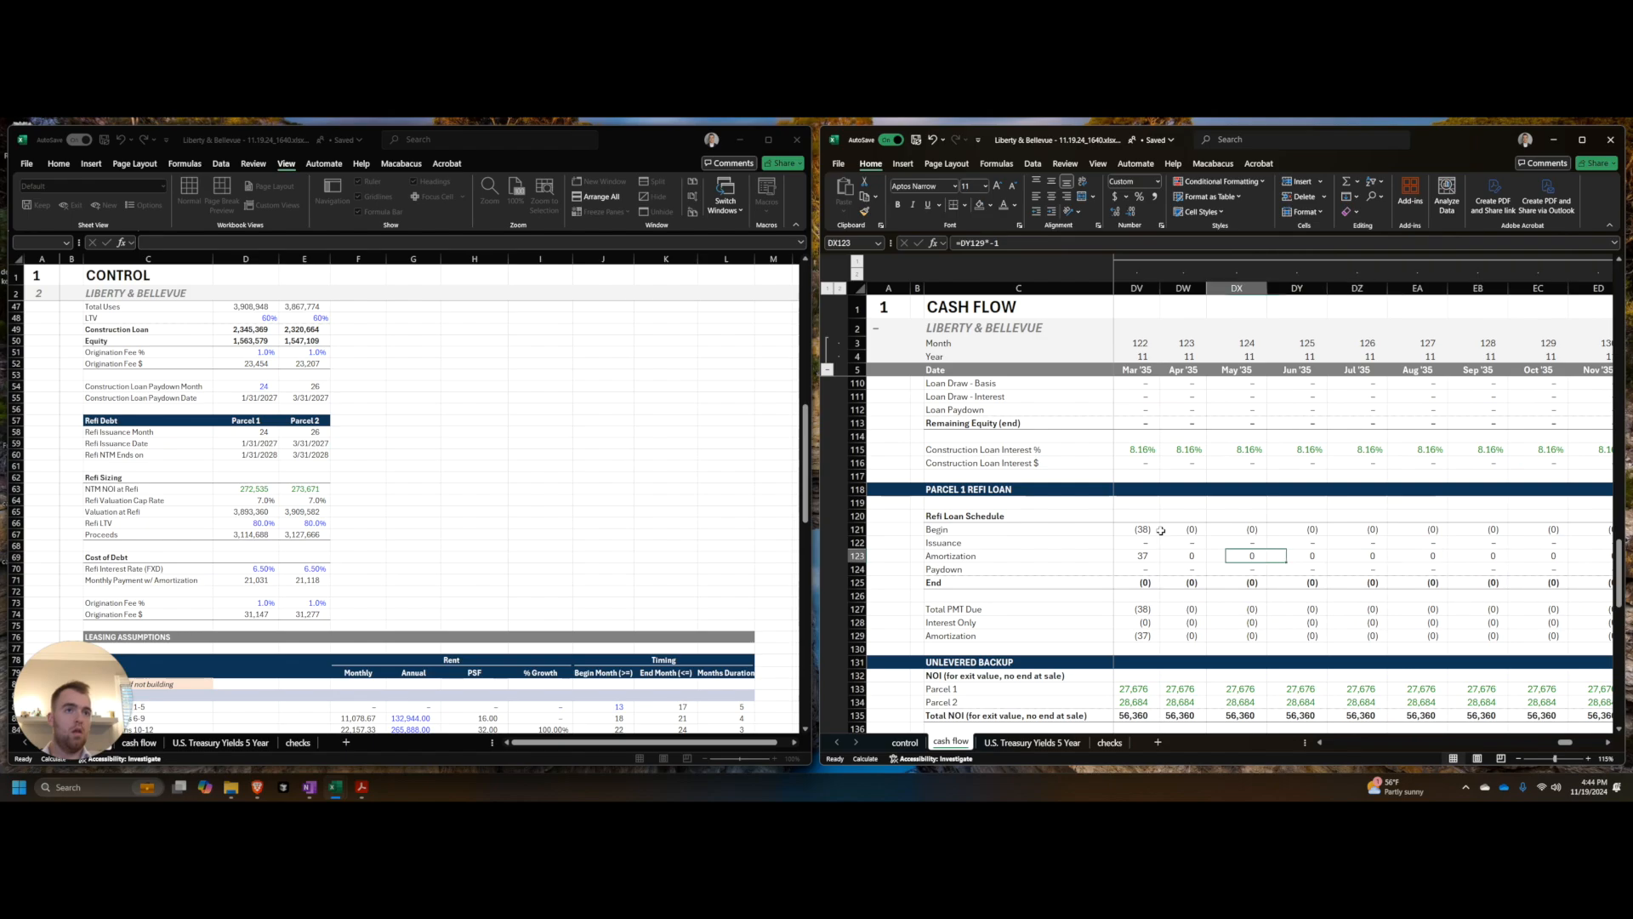
{"action": "key", "text": "Left"}
{"action": "key", "text": "Left"}
{"action": "key", "text": "Left"}
{"action": "key", "text": "Left"}
Step: Extend the Paydown formula's sum in DT124 to include Amortization, SUM(DT121:DT123)*-1, and copy it across row 124 from column E
{"action": "key", "text": "Down"}
{"action": "key", "text": "F2"}
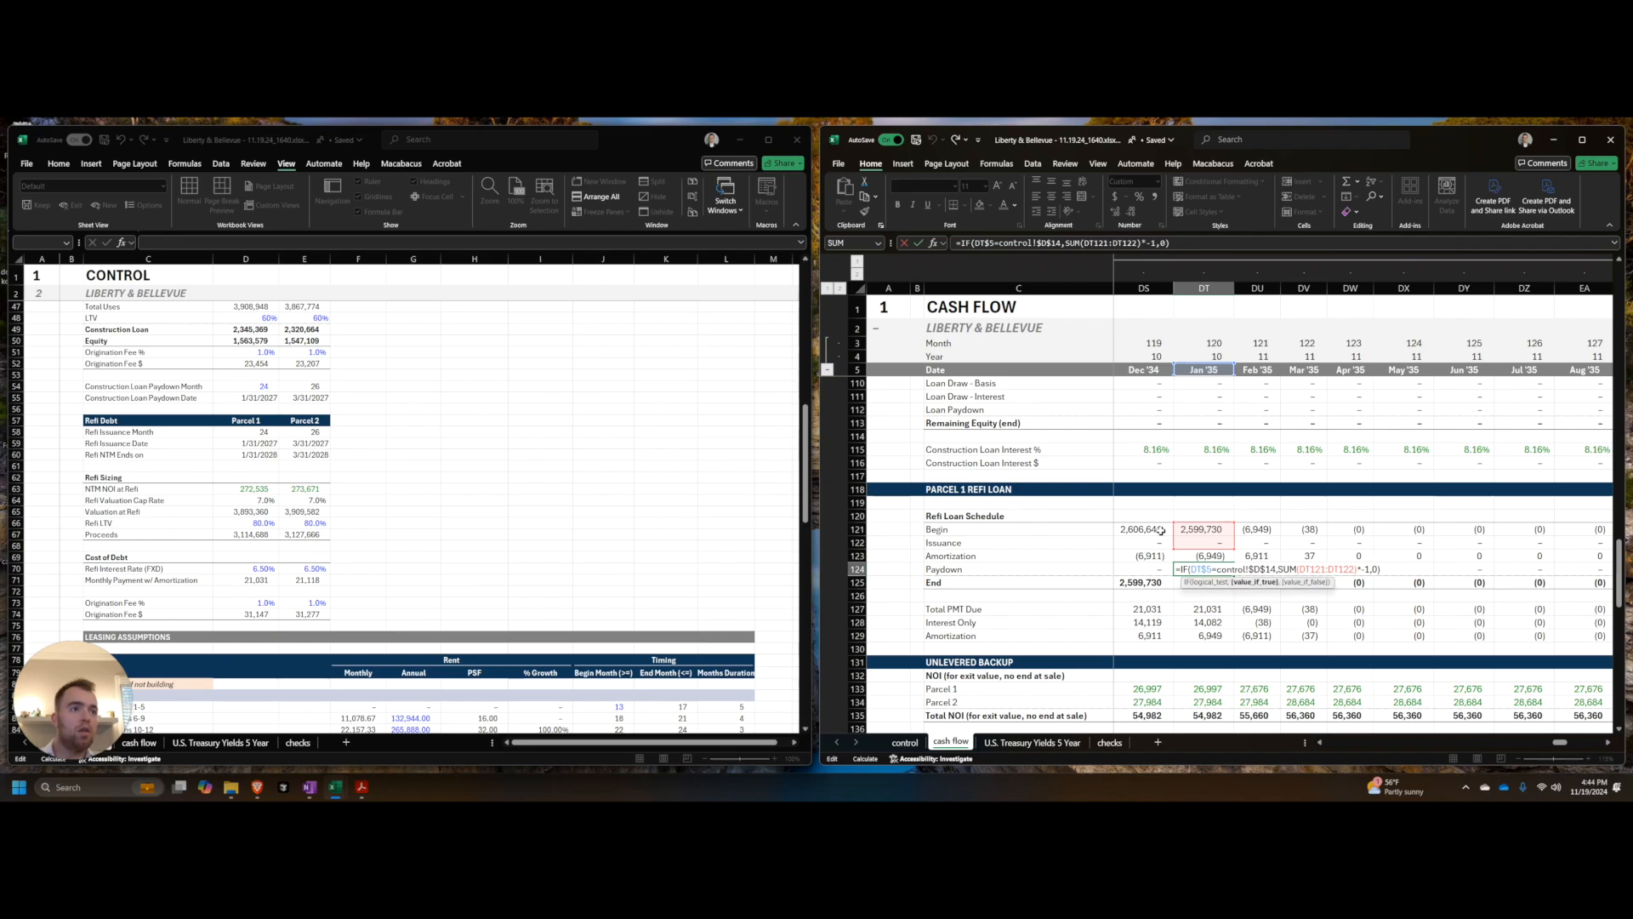
{"action": "key", "text": "Escape"}
{"action": "key", "text": "ctrl+c"}
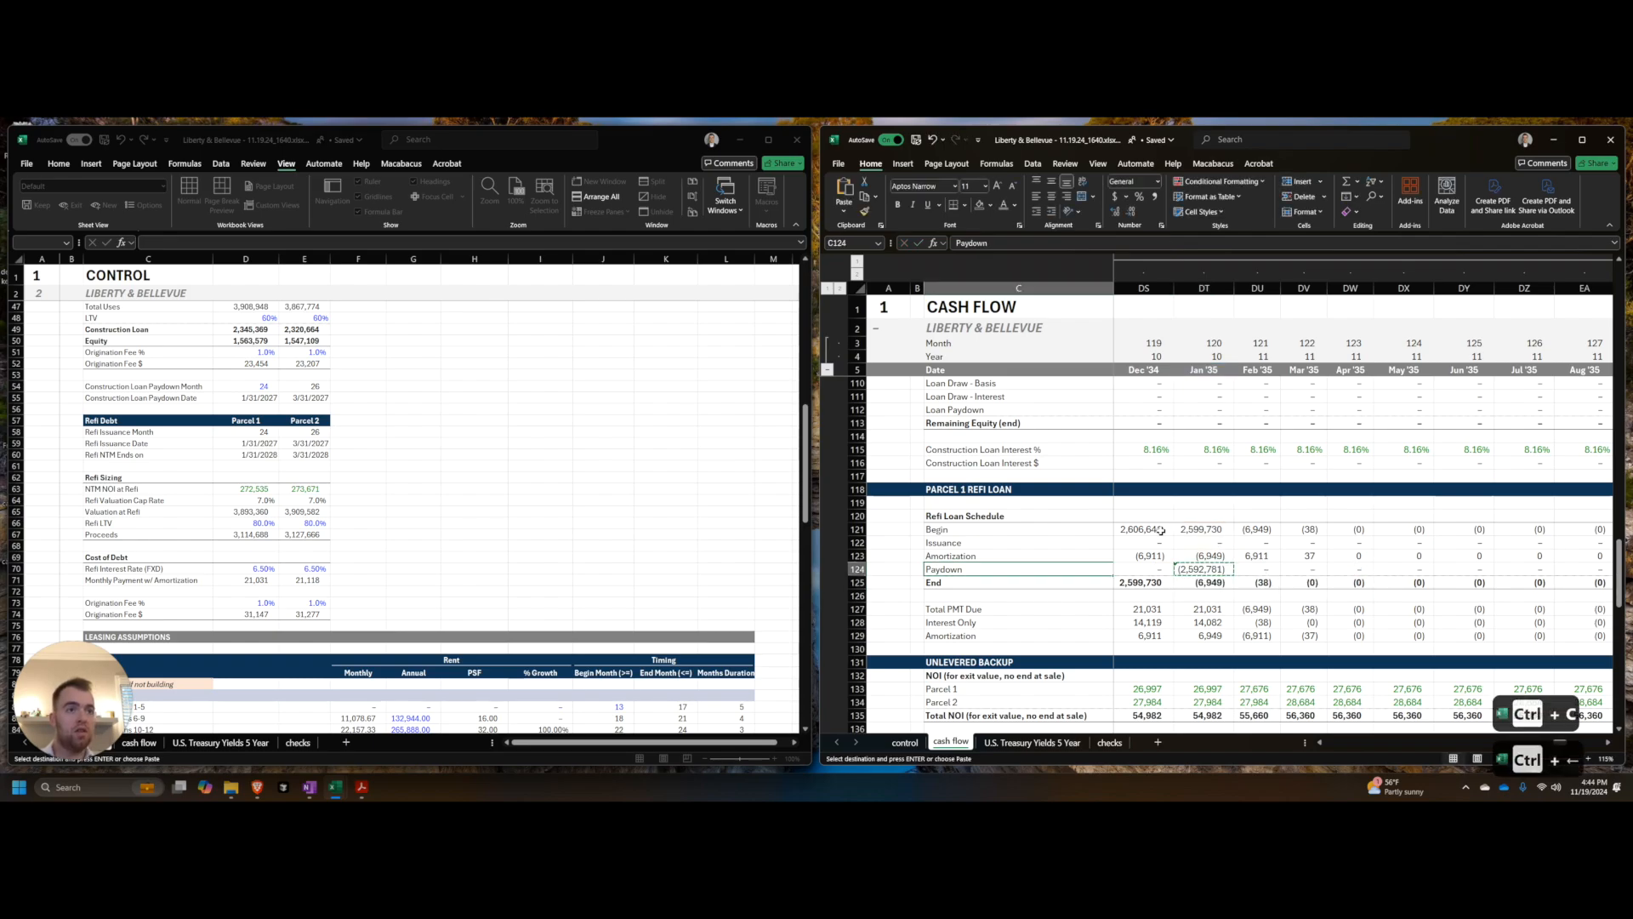
{"action": "key", "text": "ctrl+Left"}
{"action": "key", "text": "ctrl+shift+Right"}
{"action": "key", "text": "ctrl+shift+Right"}
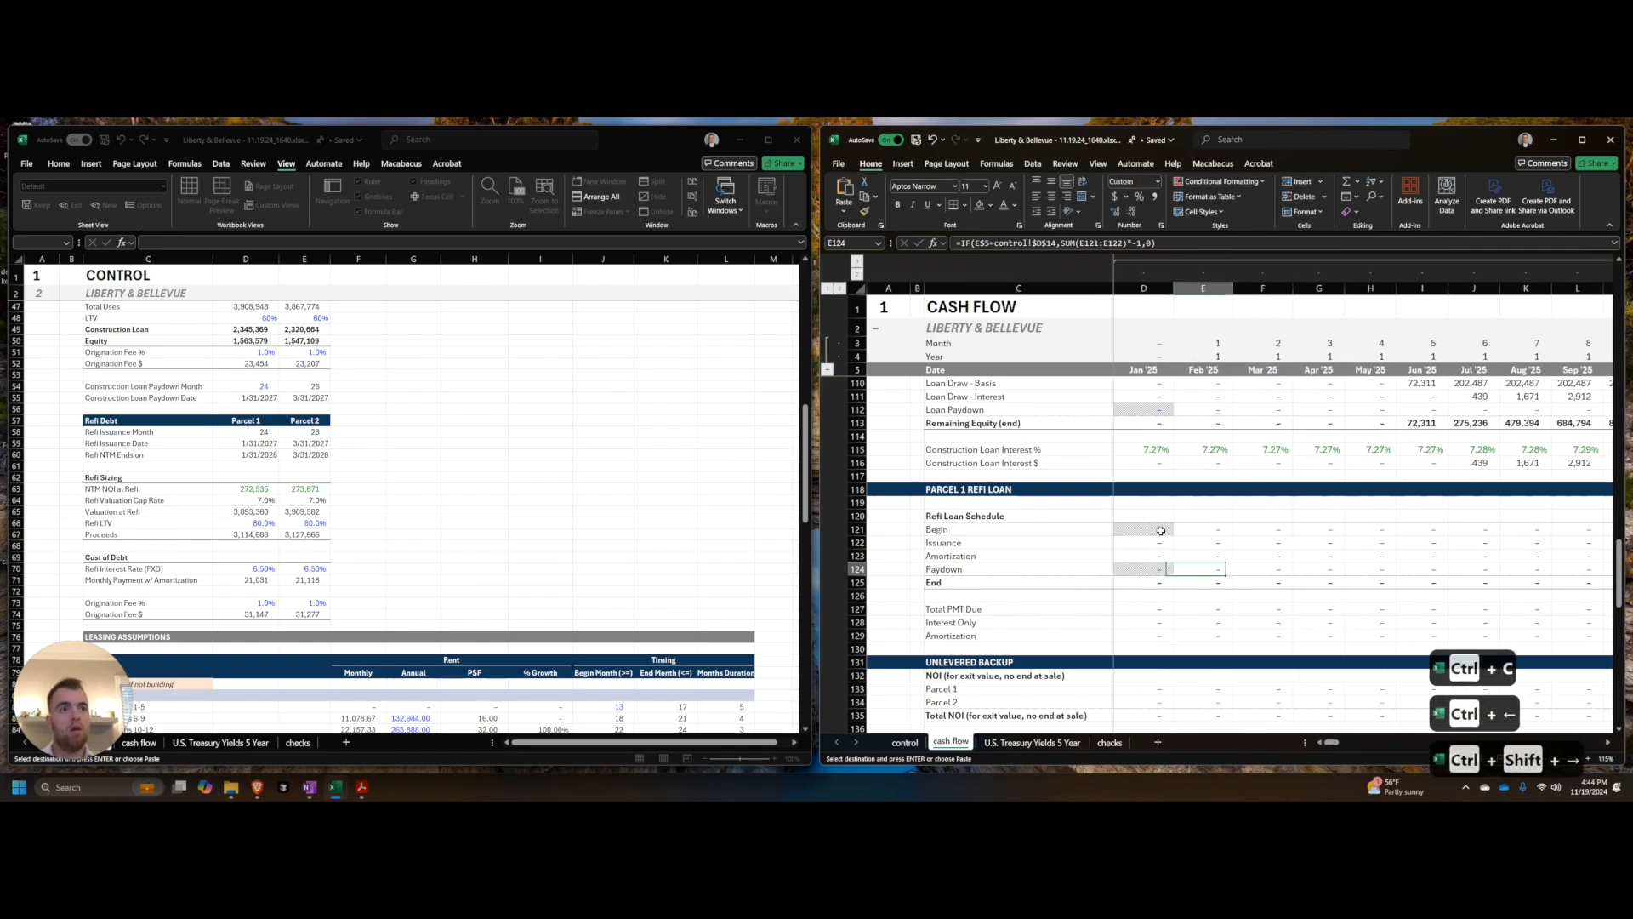
{"action": "key", "text": "ctrl+v"}
Step: Examine the Paydown amounts and ending balances across row 124 through the Jan '35 payoff month
{"action": "key", "text": "Left"}
{"action": "key", "text": "Right"}
{"action": "key", "text": "Right"}
{"action": "key", "text": "Right"}
{"action": "key", "text": "Right"}
{"action": "key", "text": "Right"}
{"action": "key", "text": "Right"}
{"action": "key", "text": "Right"}
{"action": "key", "text": "Right"}
{"action": "key", "text": "Right"}
{"action": "key", "text": "Right"}
{"action": "key", "text": "Right"}
{"action": "key", "text": "Right"}
{"action": "key", "text": "Right"}
{"action": "key", "text": "Right"}
{"action": "key", "text": "Right"}
{"action": "key", "text": "Right"}
{"action": "key", "text": "Right"}
{"action": "key", "text": "Right"}
{"action": "key", "text": "Right"}
{"action": "key", "text": "Right"}
{"action": "key", "text": "Right"}
{"action": "key", "text": "Right"}
{"action": "key", "text": "Right"}
{"action": "key", "text": "Right"}
{"action": "key", "text": "Right"}
{"action": "key", "text": "Right"}
{"action": "key", "text": "Right"}
{"action": "key", "text": "Right"}
{"action": "key", "text": "Right"}
{"action": "key", "text": "Right"}
{"action": "key", "text": "Right"}
{"action": "key", "text": "Right"}
{"action": "key", "text": "Right"}
{"action": "key", "text": "Right"}
{"action": "key", "text": "Right"}
{"action": "key", "text": "Right"}
{"action": "key", "text": "Right"}
{"action": "key", "text": "Right"}
{"action": "key", "text": "Right"}
{"action": "key", "text": "Right"}
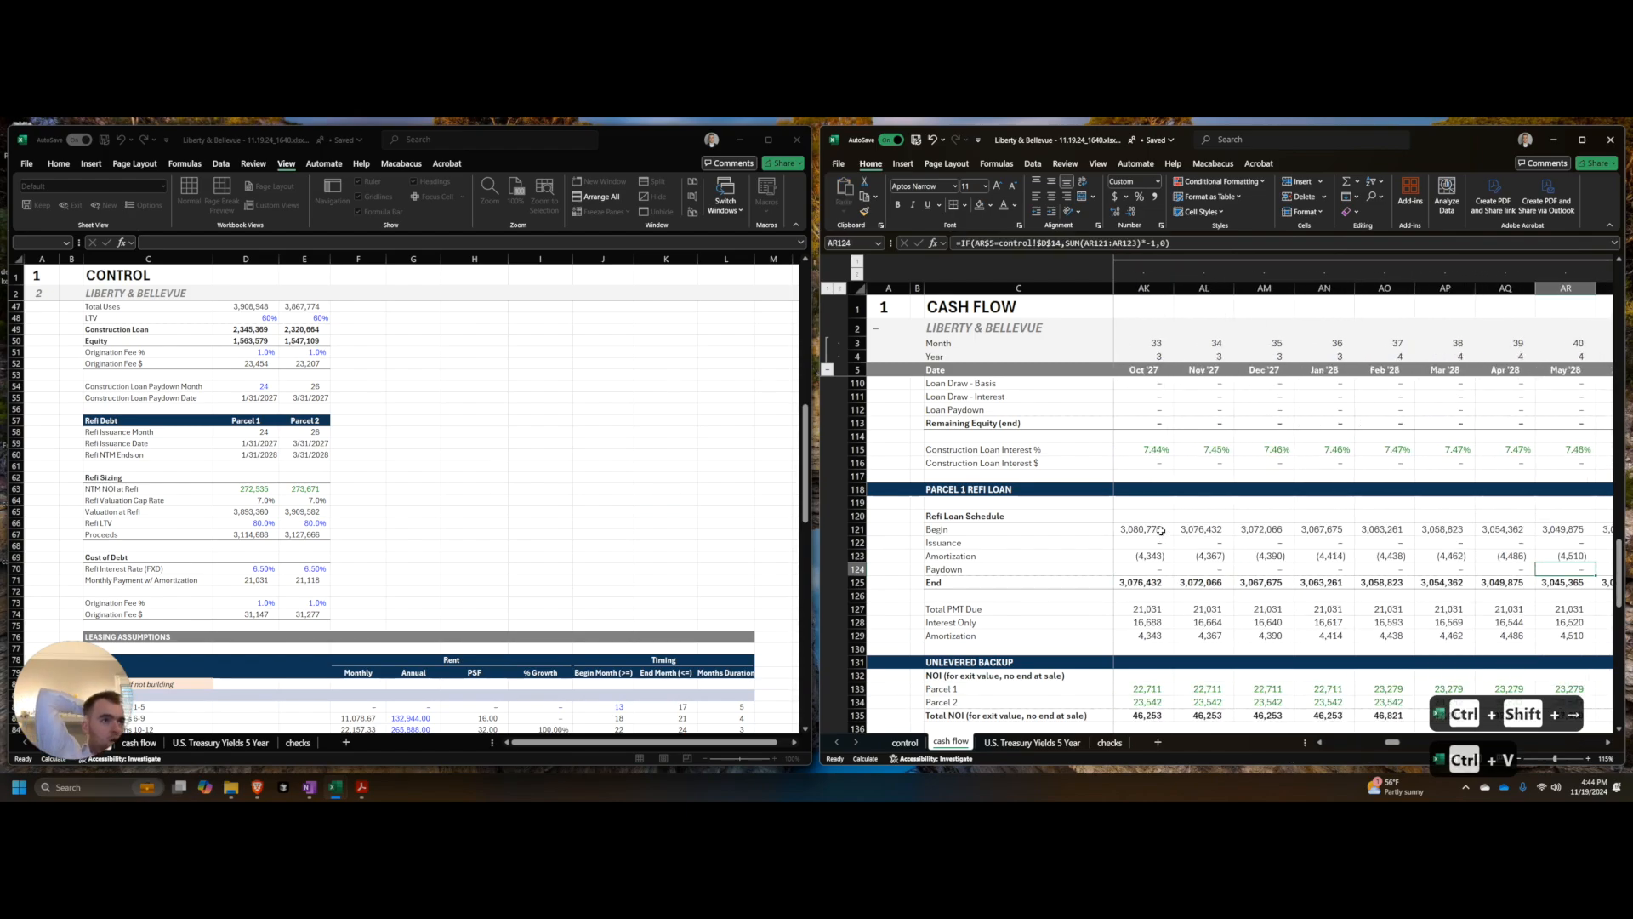
{"action": "key", "text": "Right"}
{"action": "key", "text": "Right"}
{"action": "key", "text": "Right"}
{"action": "key", "text": "Right"}
{"action": "key", "text": "Right"}
{"action": "key", "text": "Right"}
{"action": "key", "text": "Right"}
{"action": "key", "text": "Right"}
{"action": "key", "text": "Right"}
{"action": "key", "text": "Right"}
{"action": "key", "text": "Right"}
{"action": "key", "text": "Right"}
{"action": "key", "text": "Right"}
{"action": "key", "text": "Right"}
{"action": "key", "text": "Right"}
{"action": "key", "text": "Right"}
{"action": "key", "text": "Right"}
{"action": "key", "text": "Right"}
{"action": "key", "text": "Right"}
{"action": "key", "text": "Right"}
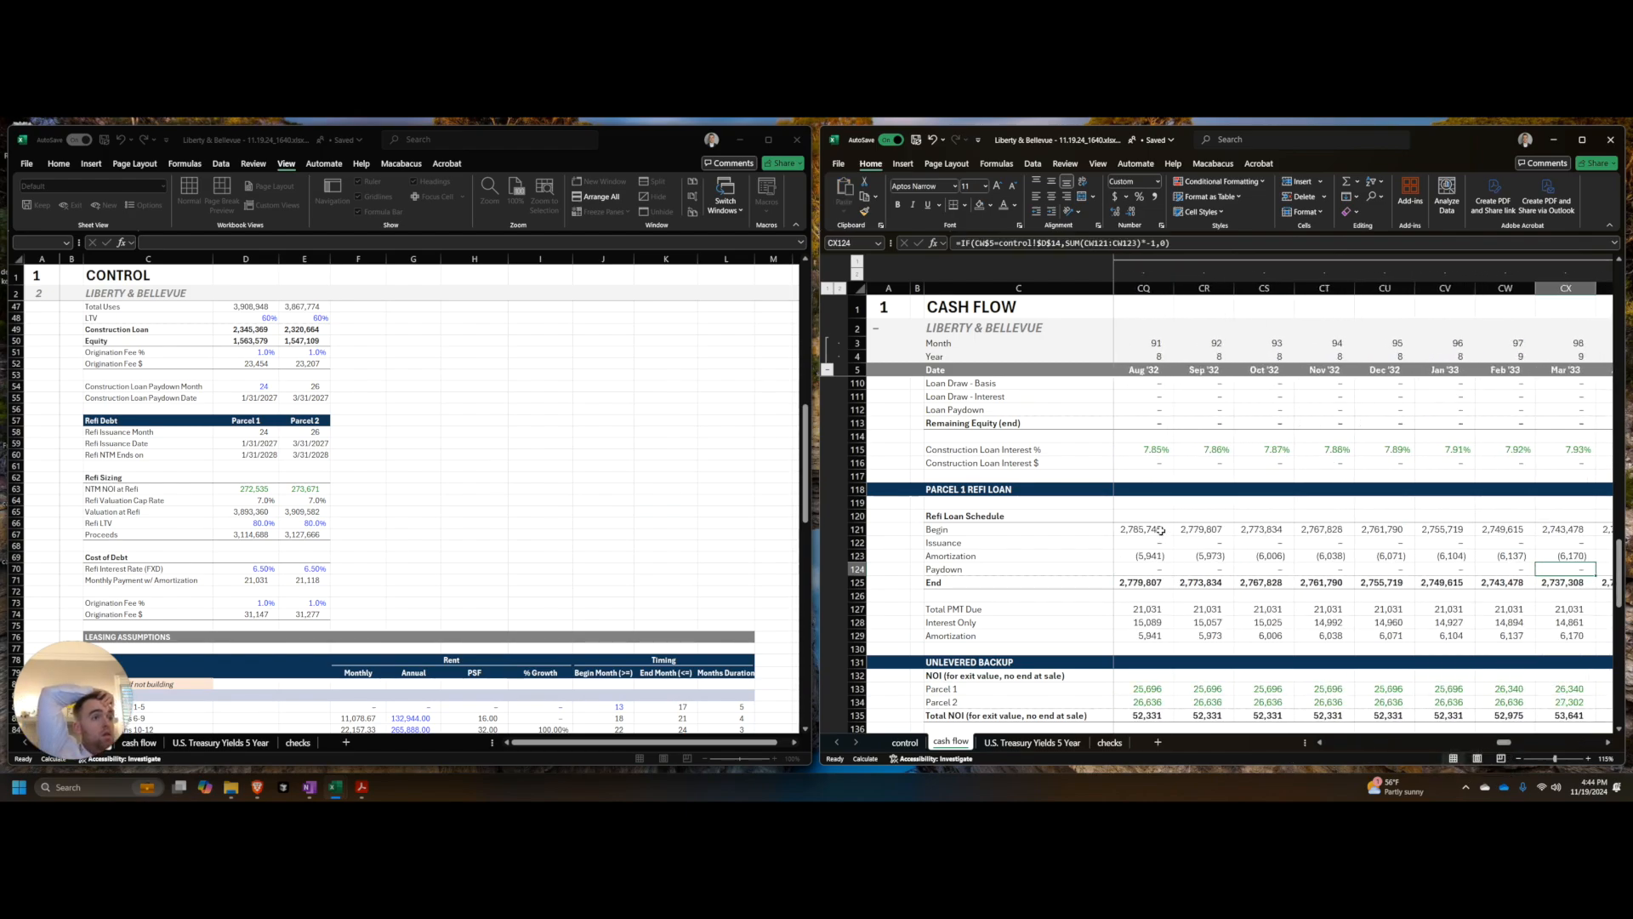
{"action": "key", "text": "Left"}
{"action": "key", "text": "Left"}
{"action": "key", "text": "Left"}
{"action": "key", "text": "Left"}
{"action": "key", "text": "Left"}
{"action": "key", "text": "Left"}
{"action": "key", "text": "Left"}
{"action": "key", "text": "Left"}
{"action": "key", "text": "Left"}
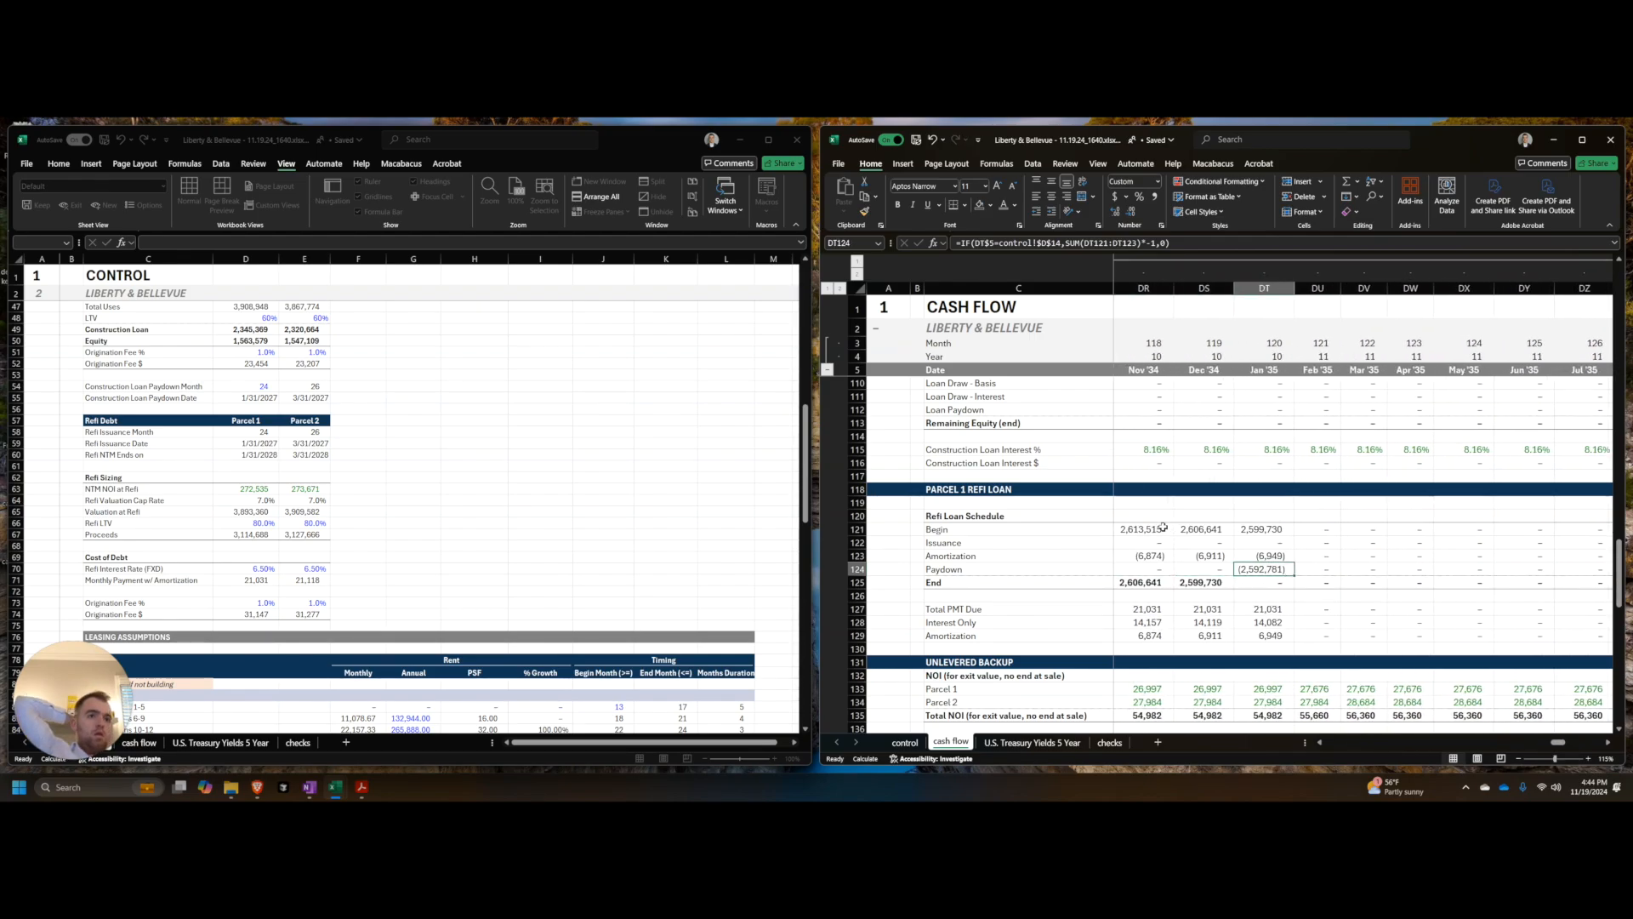
Step: Show the cash flow sheet in the second workbook window and select the Parcel 1 Refi Loan Issuance cell D60
{"action": "left_click", "coordinate": [616, 549]}
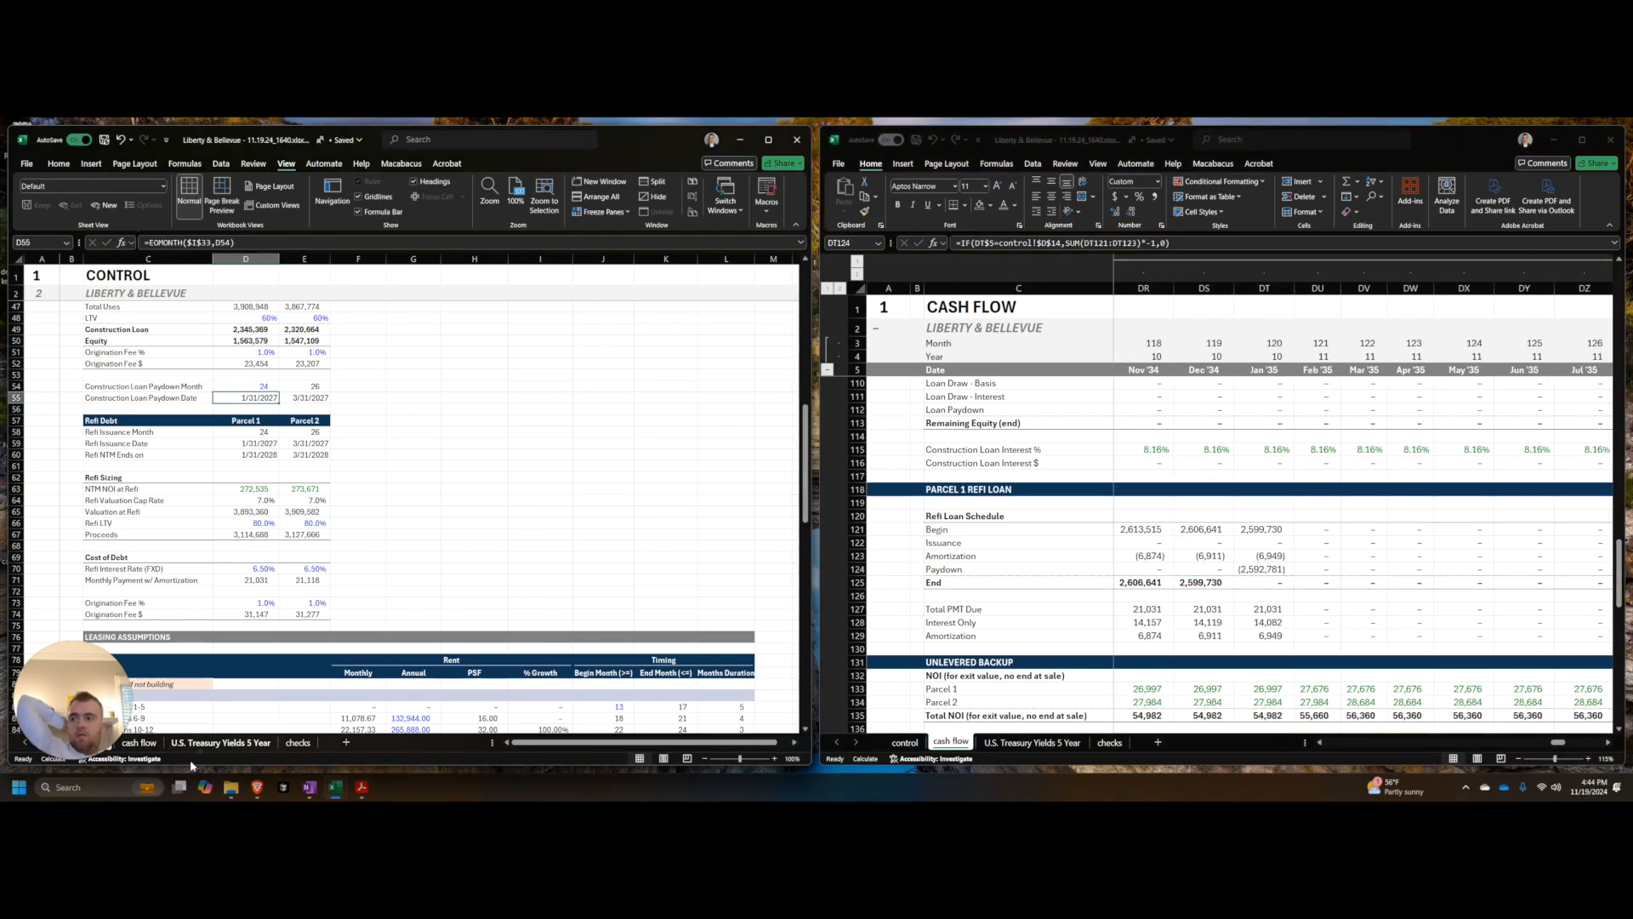
{"action": "left_click", "coordinate": [150, 747]}
{"action": "left_click", "coordinate": [1197, 589]}
{"action": "left_click", "coordinate": [1252, 585]}
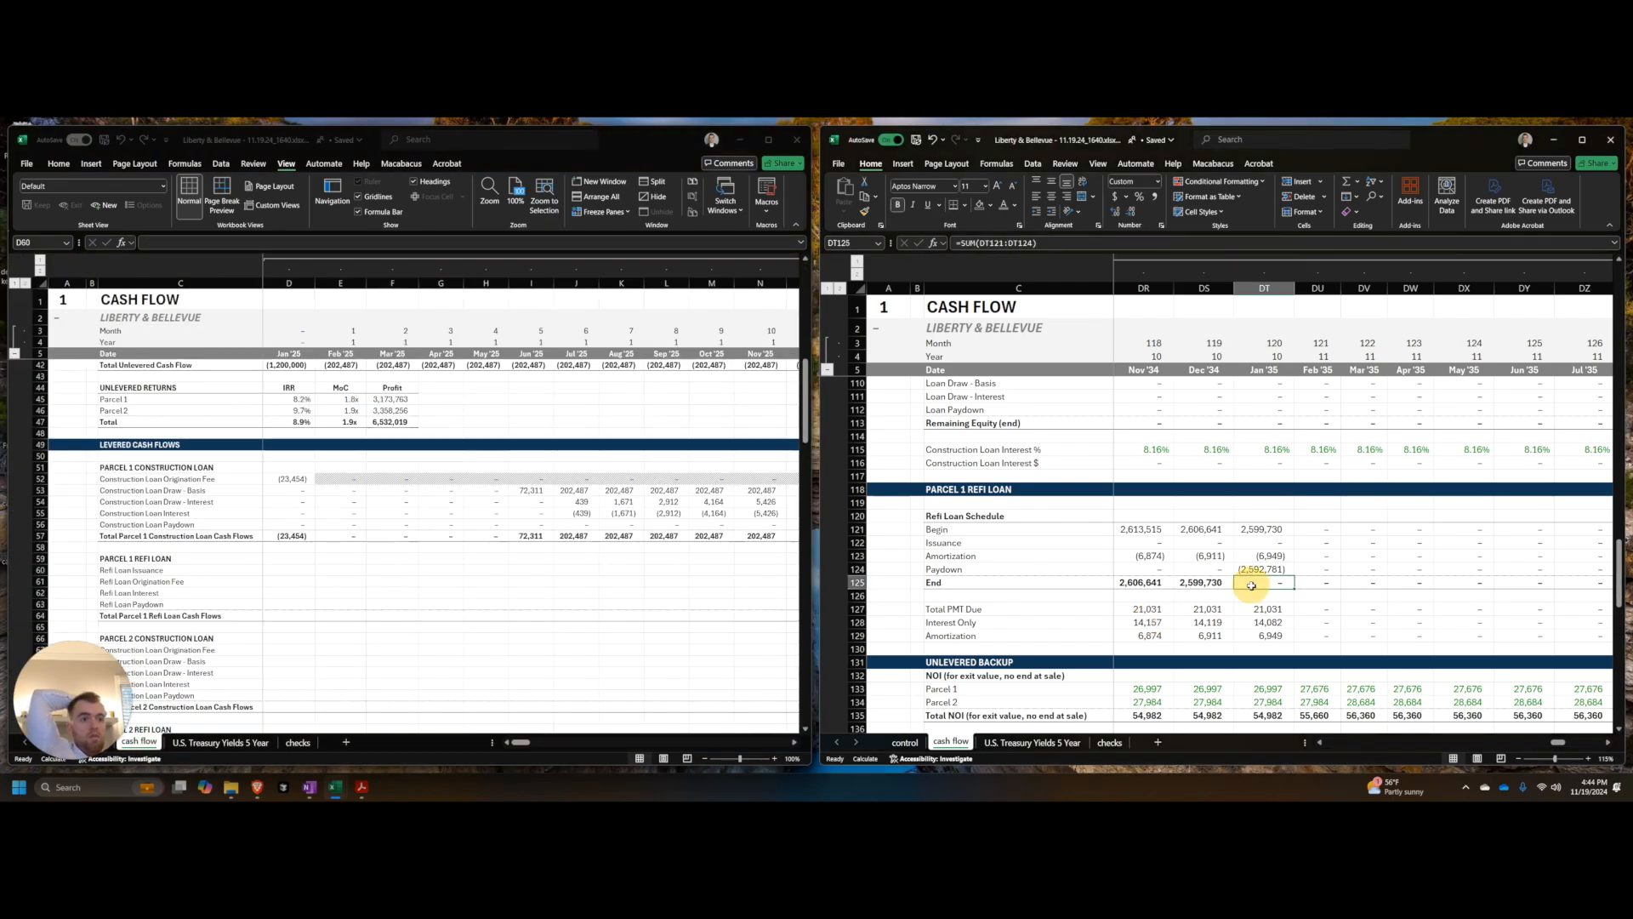
{"action": "left_click", "coordinate": [416, 487]}
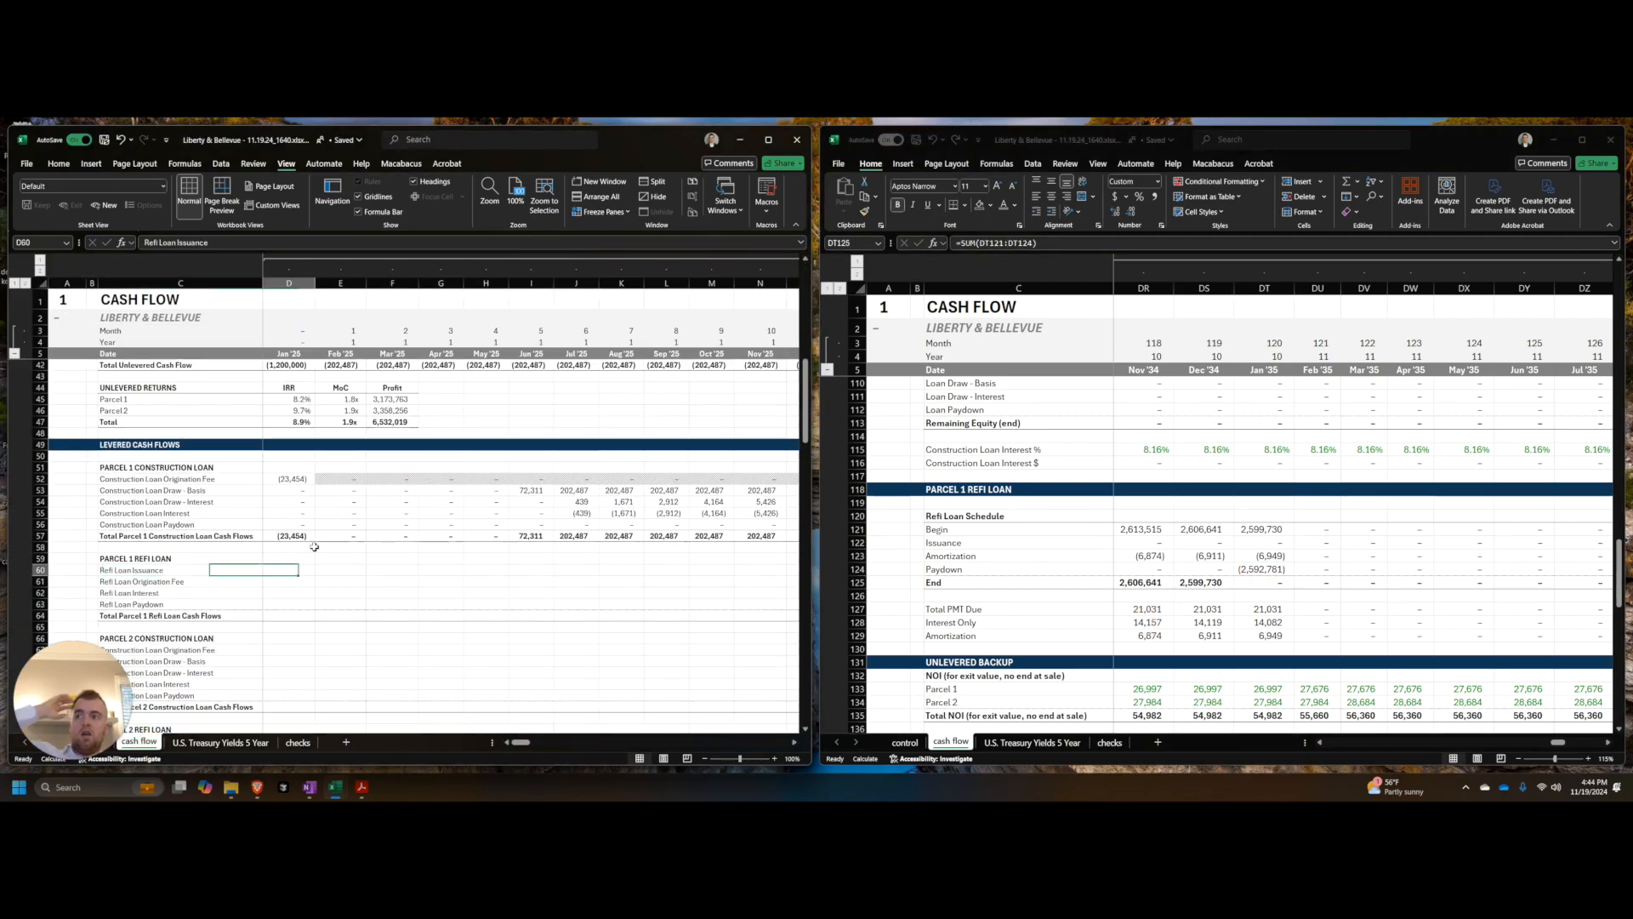
Step: Link Refi Loan Issuance in row 60 to the Refi Loan Schedule's Issuance by copying D122:EF122 and pasting it as links from D60
{"action": "left_click", "coordinate": [1111, 543]}
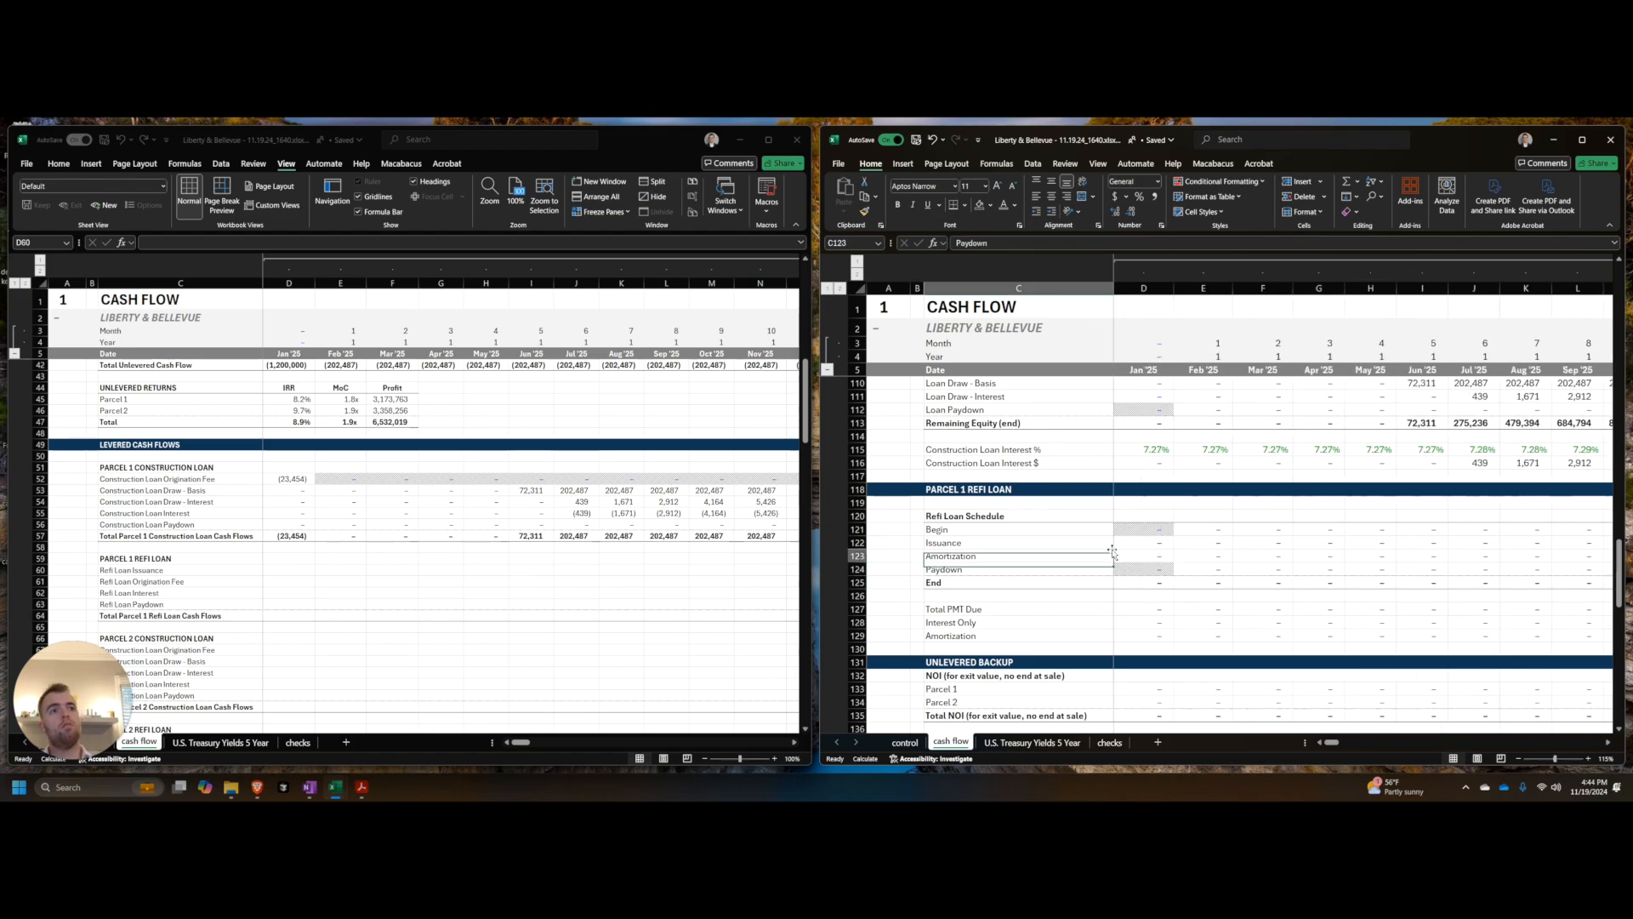
{"action": "key", "text": "Right"}
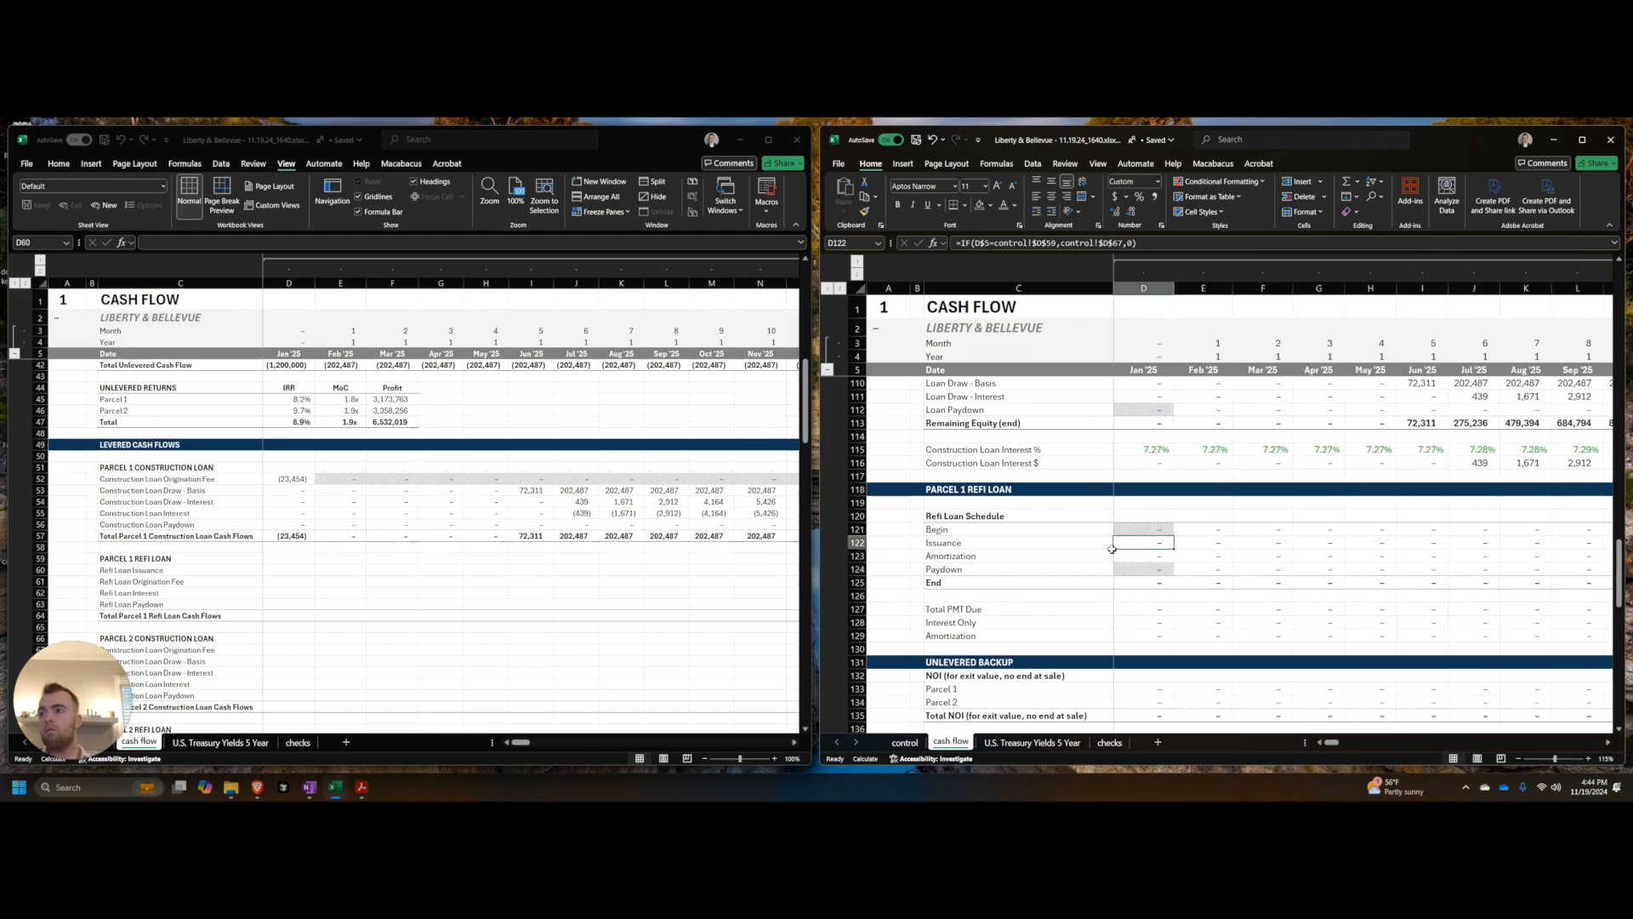
{"action": "key", "text": "ctrl+shift+Right"}
{"action": "key", "text": "ctrl+c"}
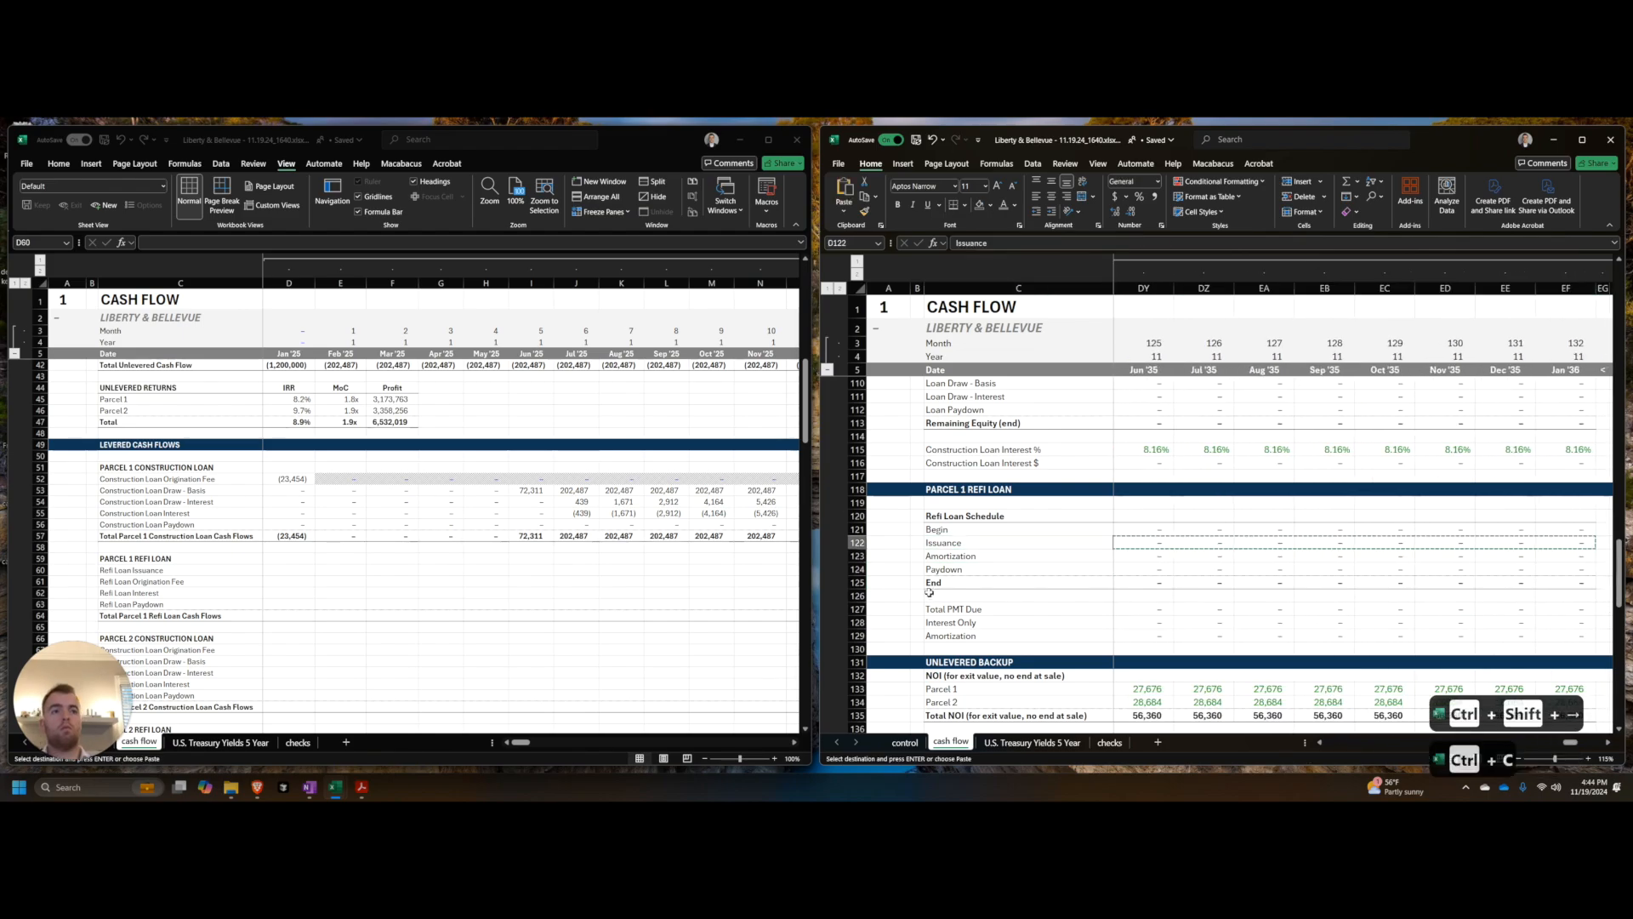
{"action": "key", "text": "alt+Tab"}
{"action": "key", "text": "alt+e"}
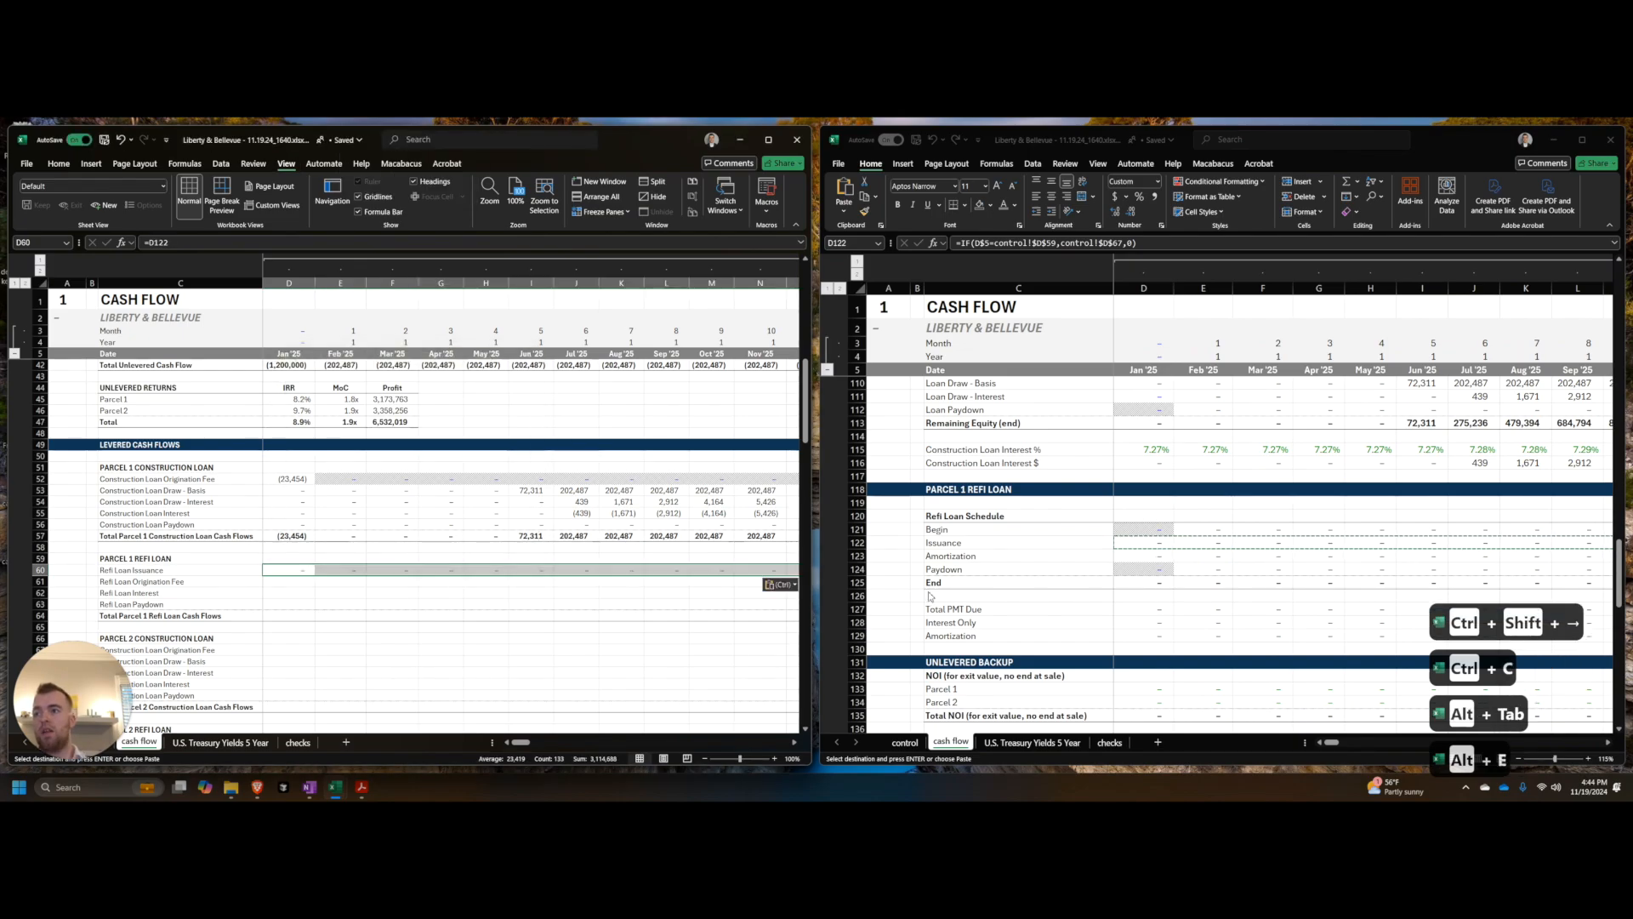
Step: Enter the Refi Loan Origination Fee in D61 as the issuance times the control sheet's origination fee, D$60*control!$D$73*-1
{"action": "key", "text": "Down"}
{"action": "key", "text": "alt+Tab"}
{"action": "key", "text": "alt+Tab"}
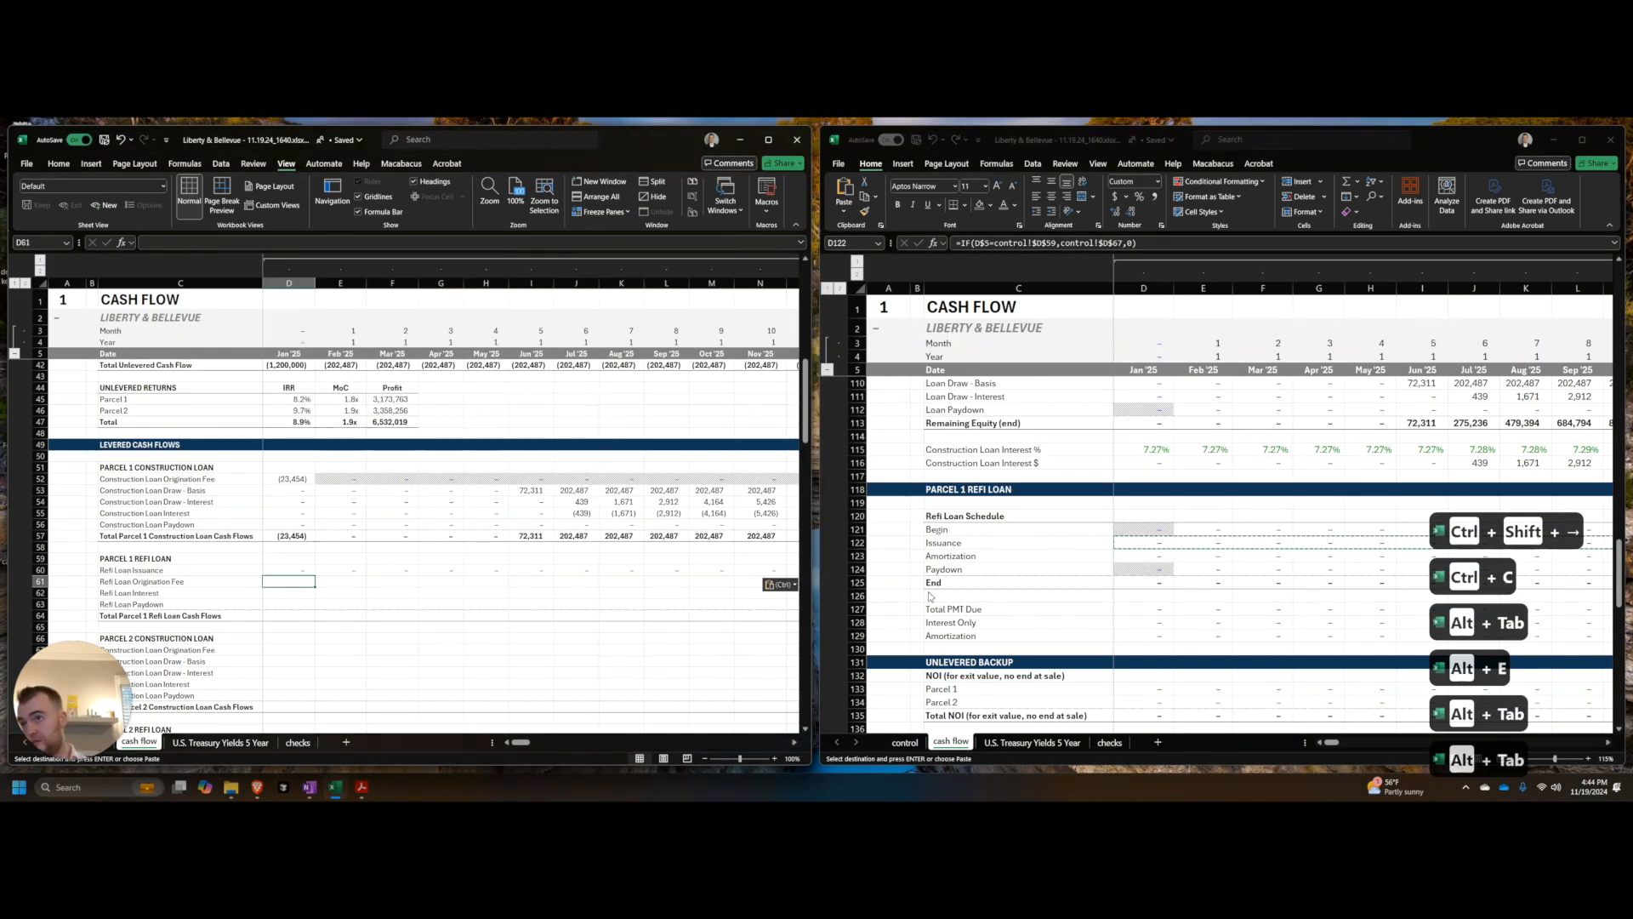
{"action": "type", "text": "="}
{"action": "key", "text": "Up"}
{"action": "type", "text": "*"}
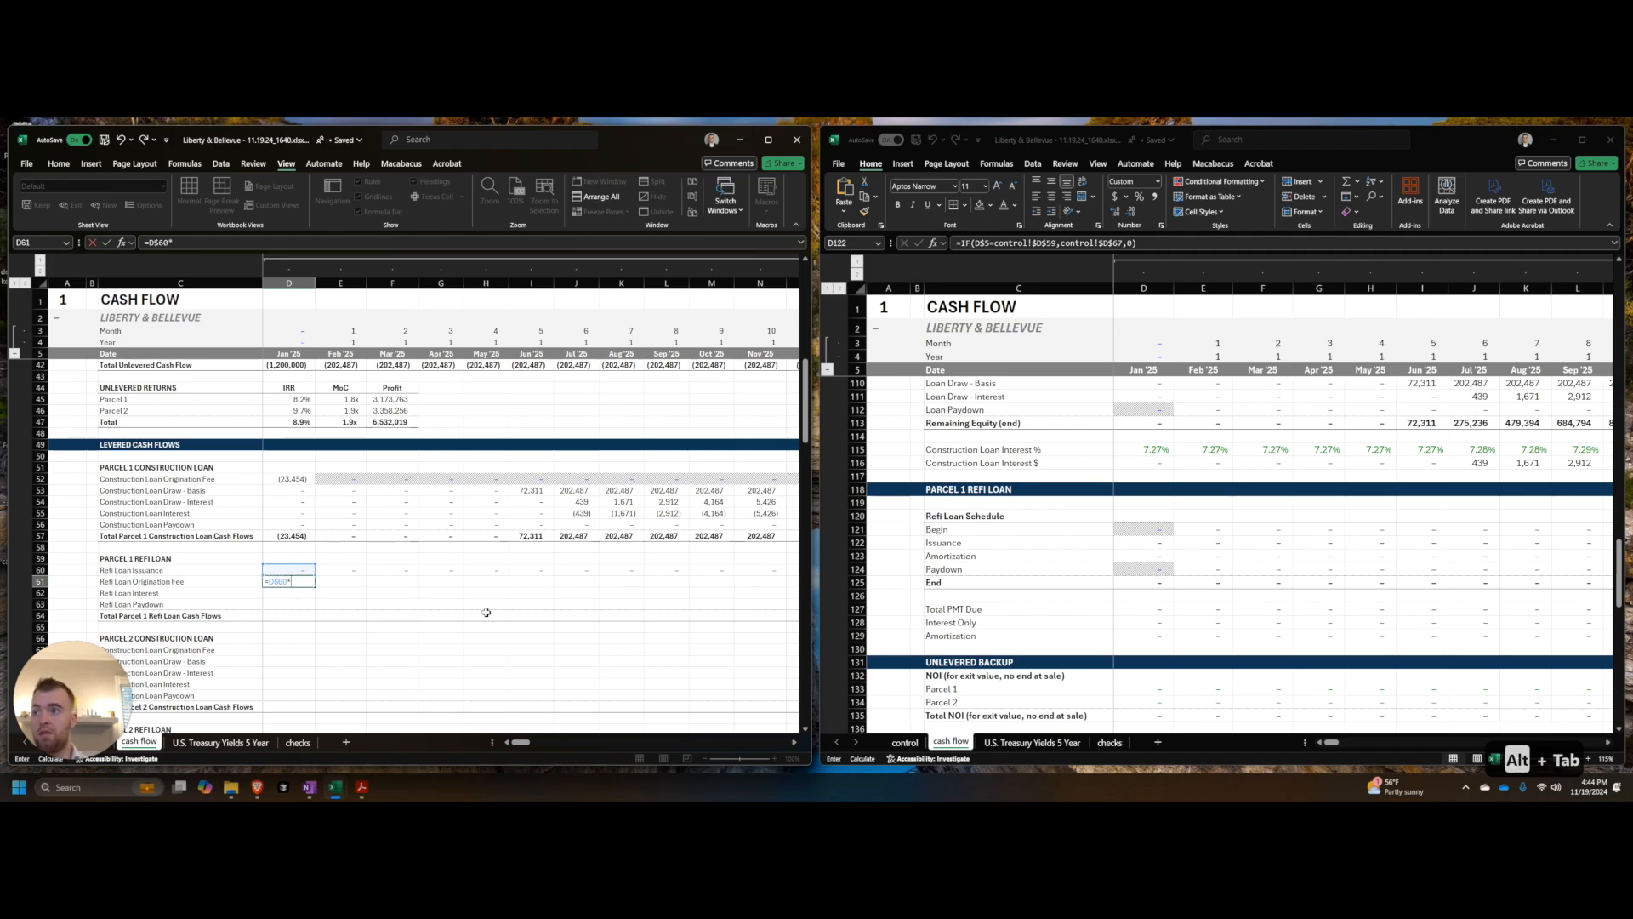
{"action": "key", "text": "ctrl+Page_Up"}
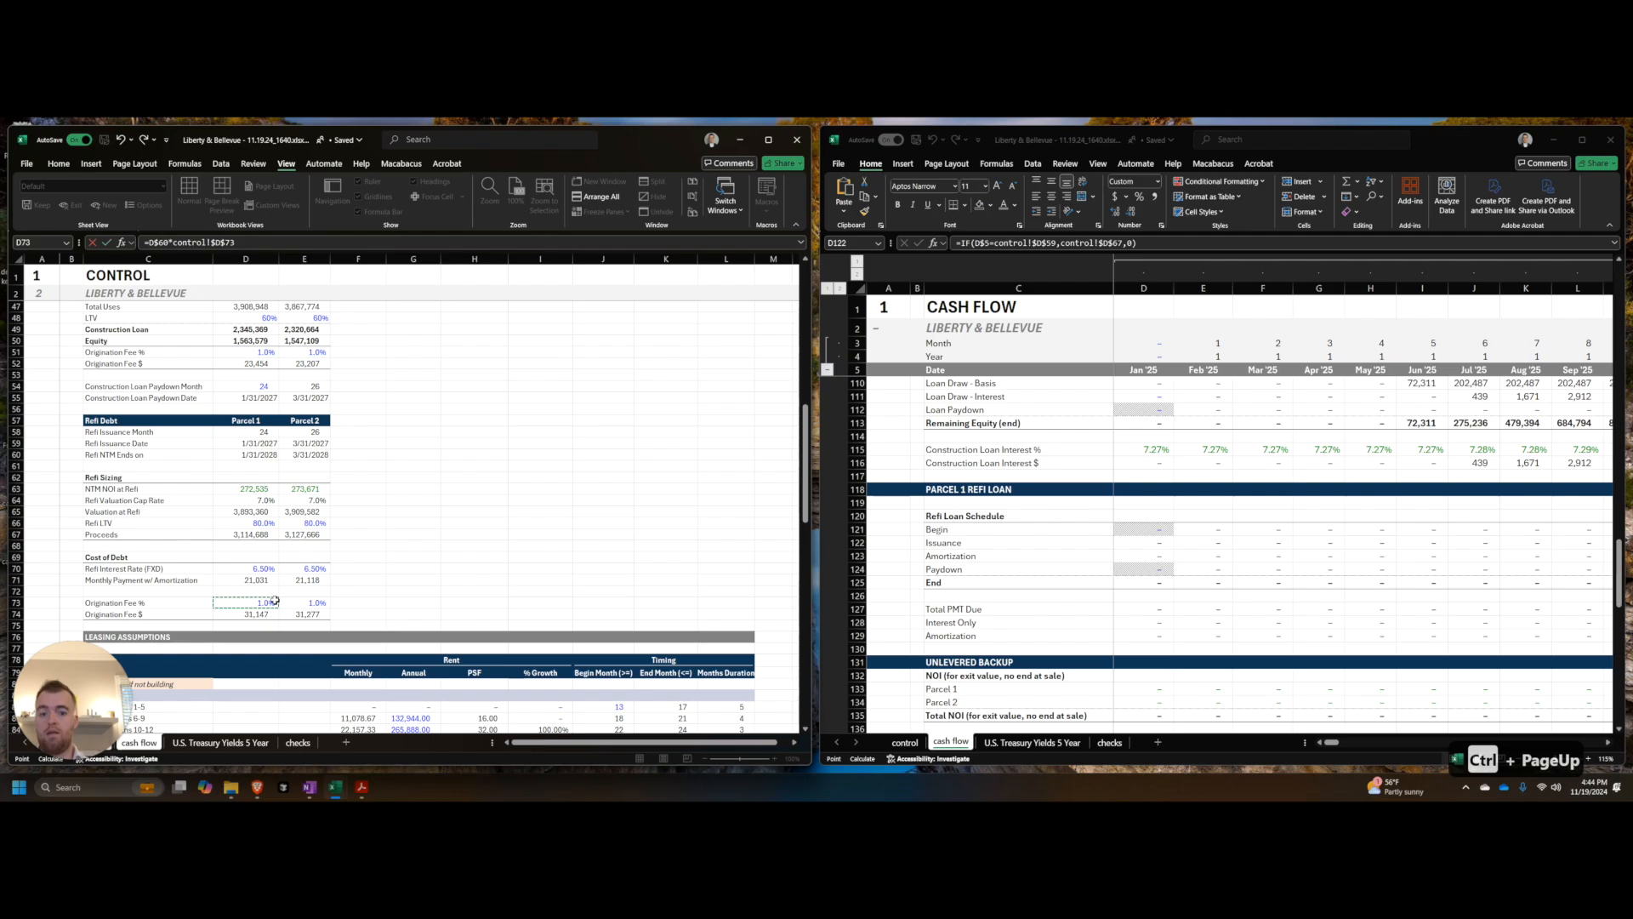
{"action": "key", "text": "Return"}
Step: Copy the Refi Loan Origination Fee formula across row 61 and apply the thousands-separator number format
{"action": "key", "text": "ctrl+Right"}
{"action": "key", "text": "ctrl+shift+Left"}
{"action": "key", "text": "ctrl+r"}
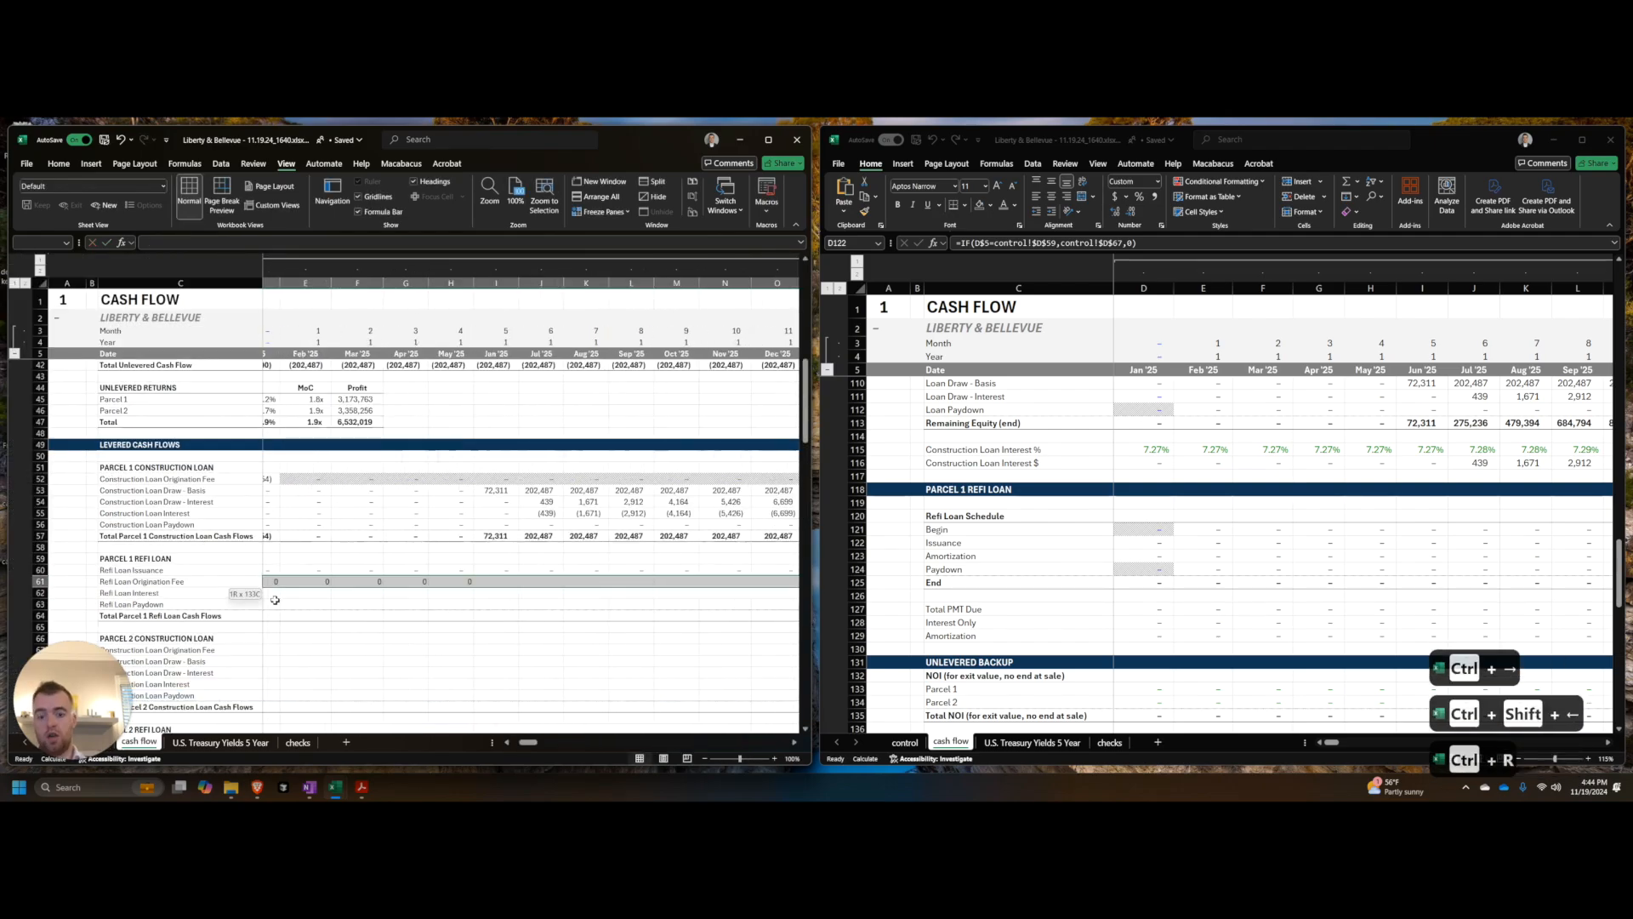
{"action": "key", "text": "ctrl+shift+1"}
{"action": "left_click", "coordinate": [276, 595]}
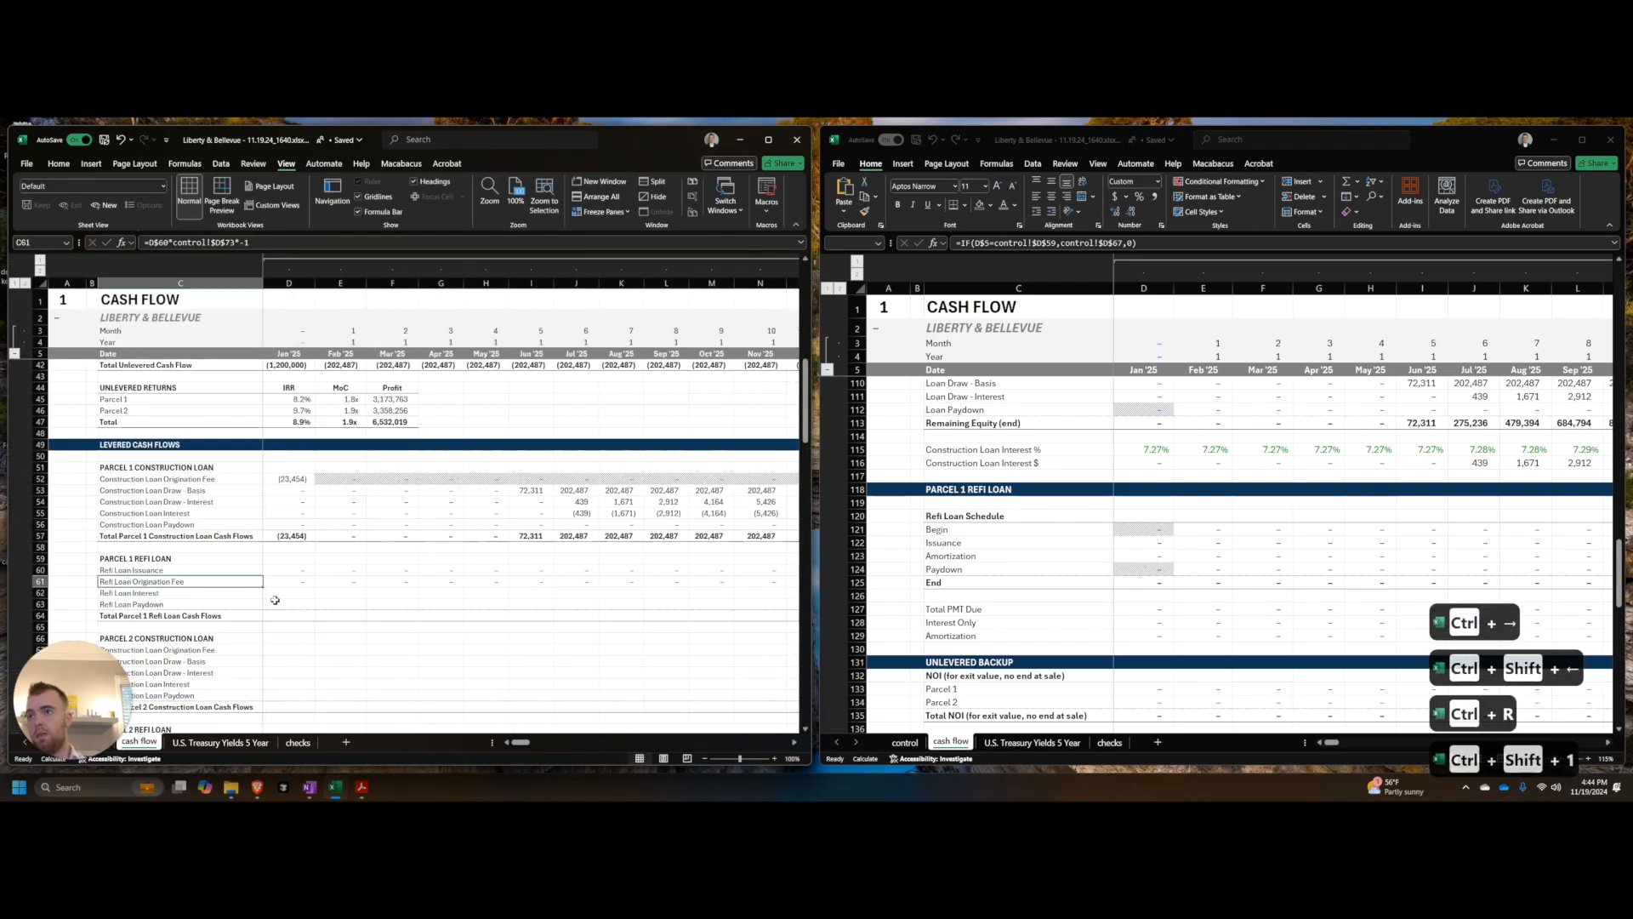
Step: Link Refi Loan Interest in row 62 to the schedule's Interest Only row 128 by copying it from column D and pasting links at D62
{"action": "left_click", "coordinate": [1161, 545]}
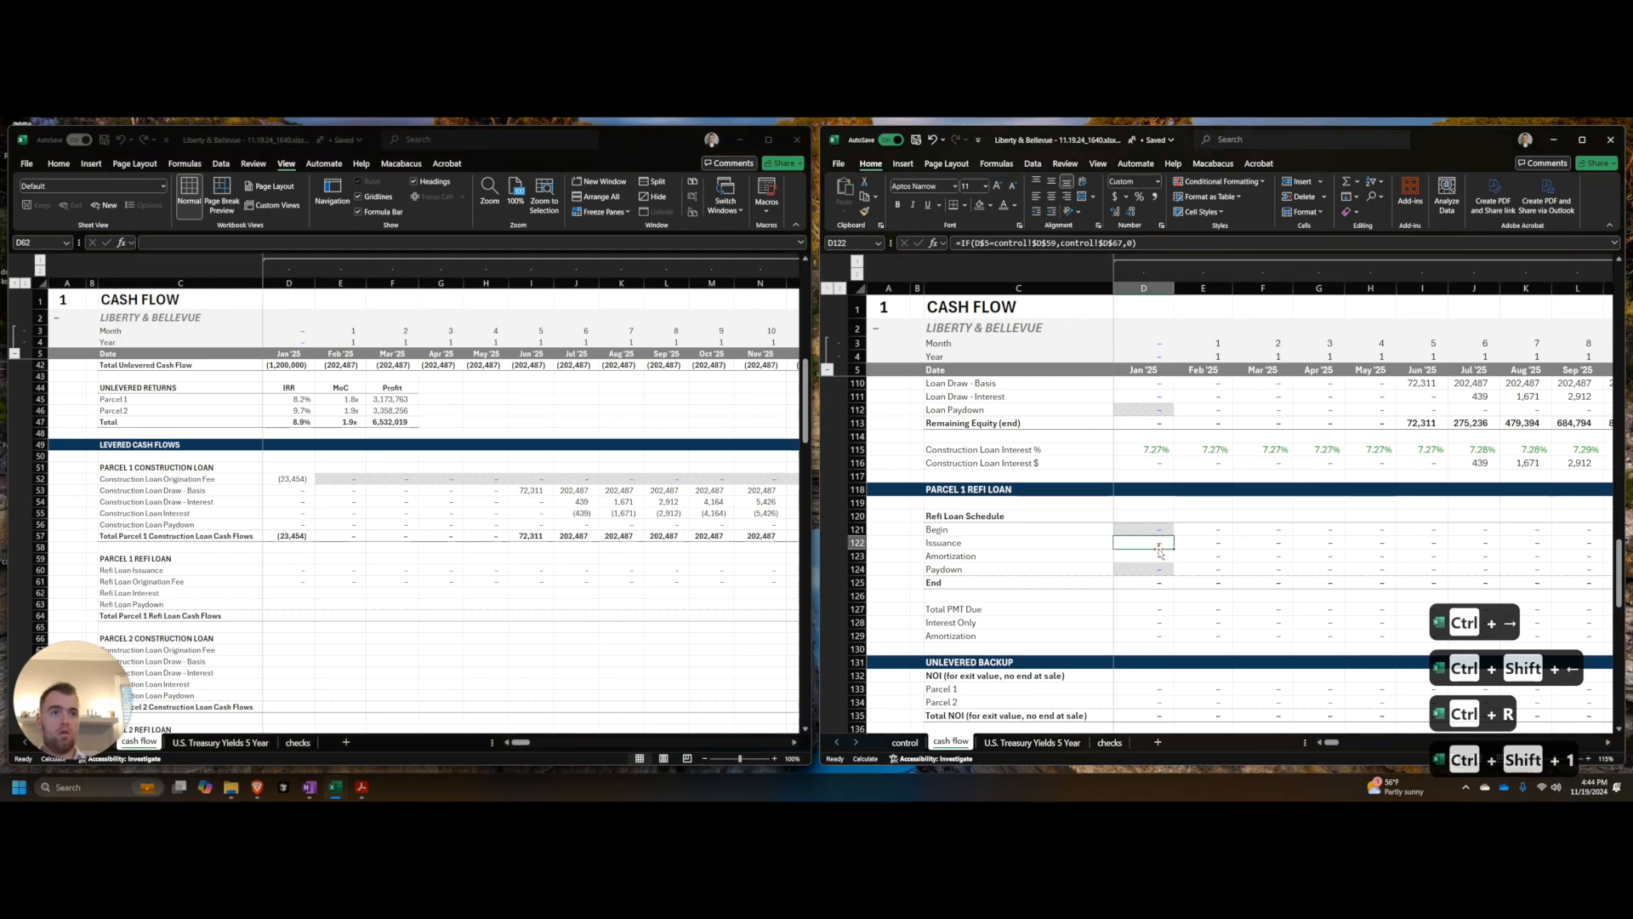
{"action": "key", "text": "ctrl+Down"}
{"action": "key", "text": "ctrl+Down"}
{"action": "key", "text": "Down"}
{"action": "key", "text": "Left"}
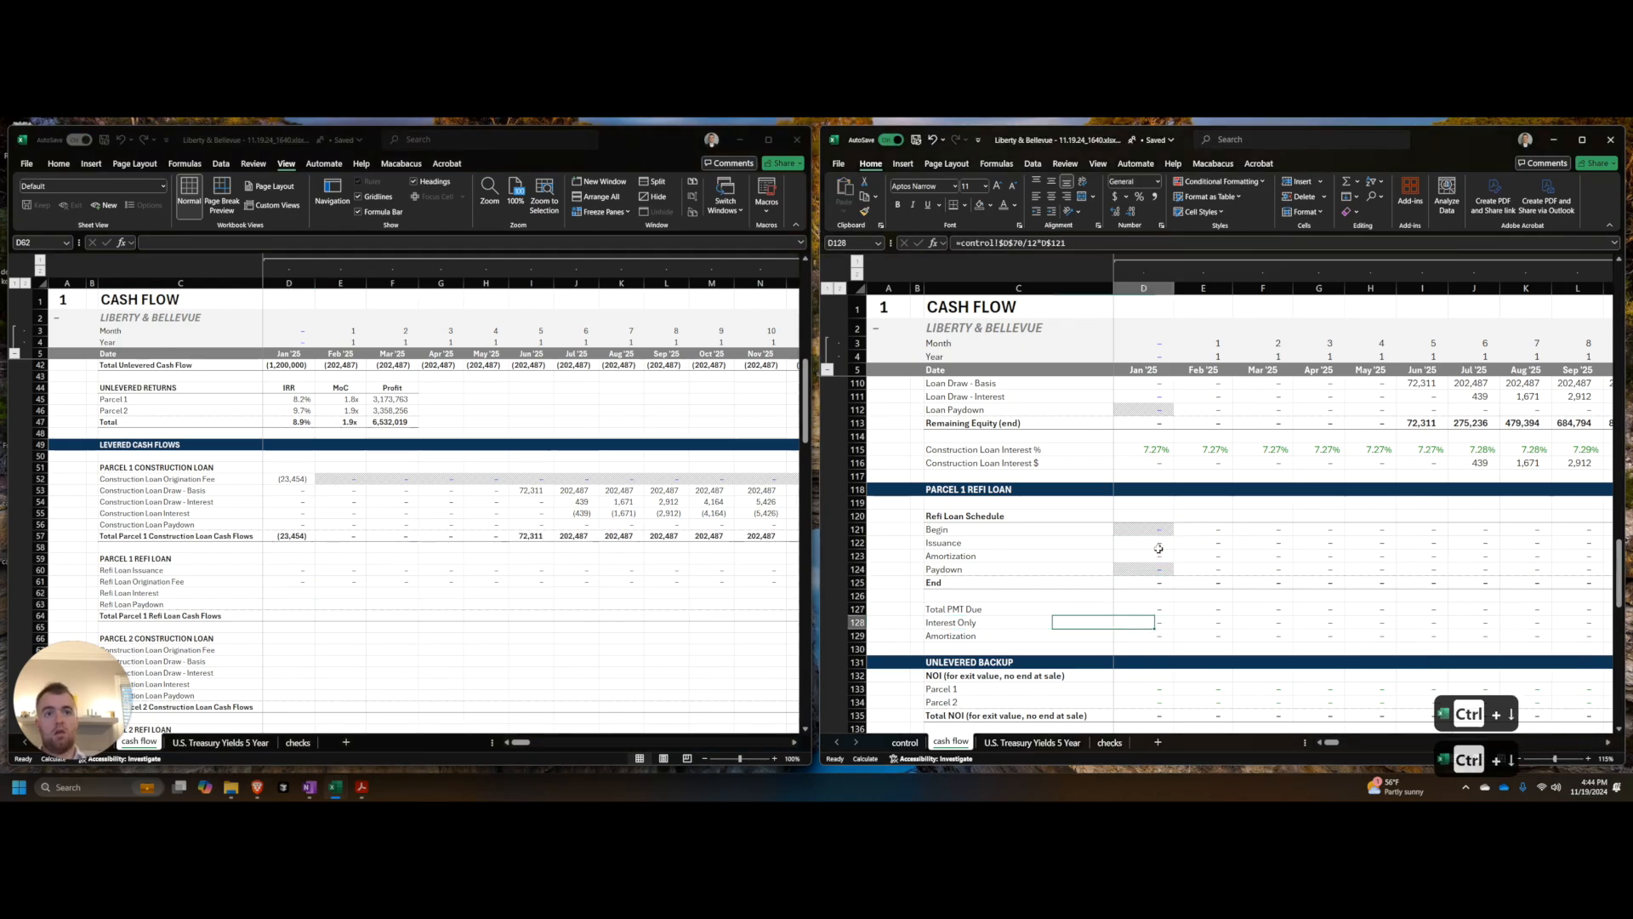
{"action": "key", "text": "alt+Tab"}
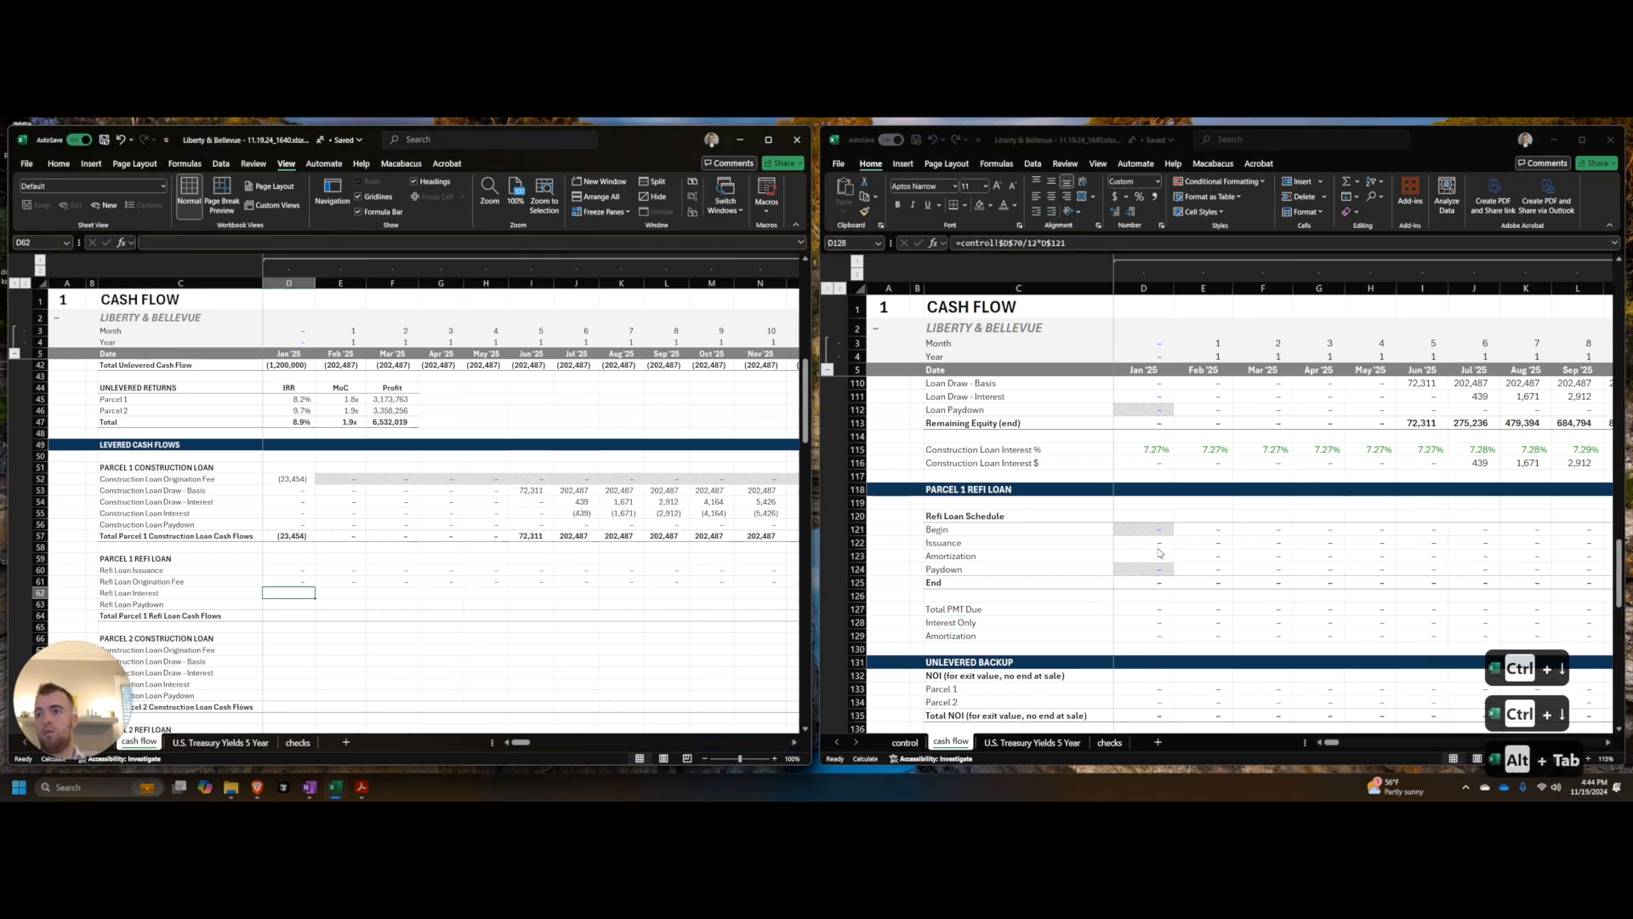
{"action": "key", "text": "alt+Tab"}
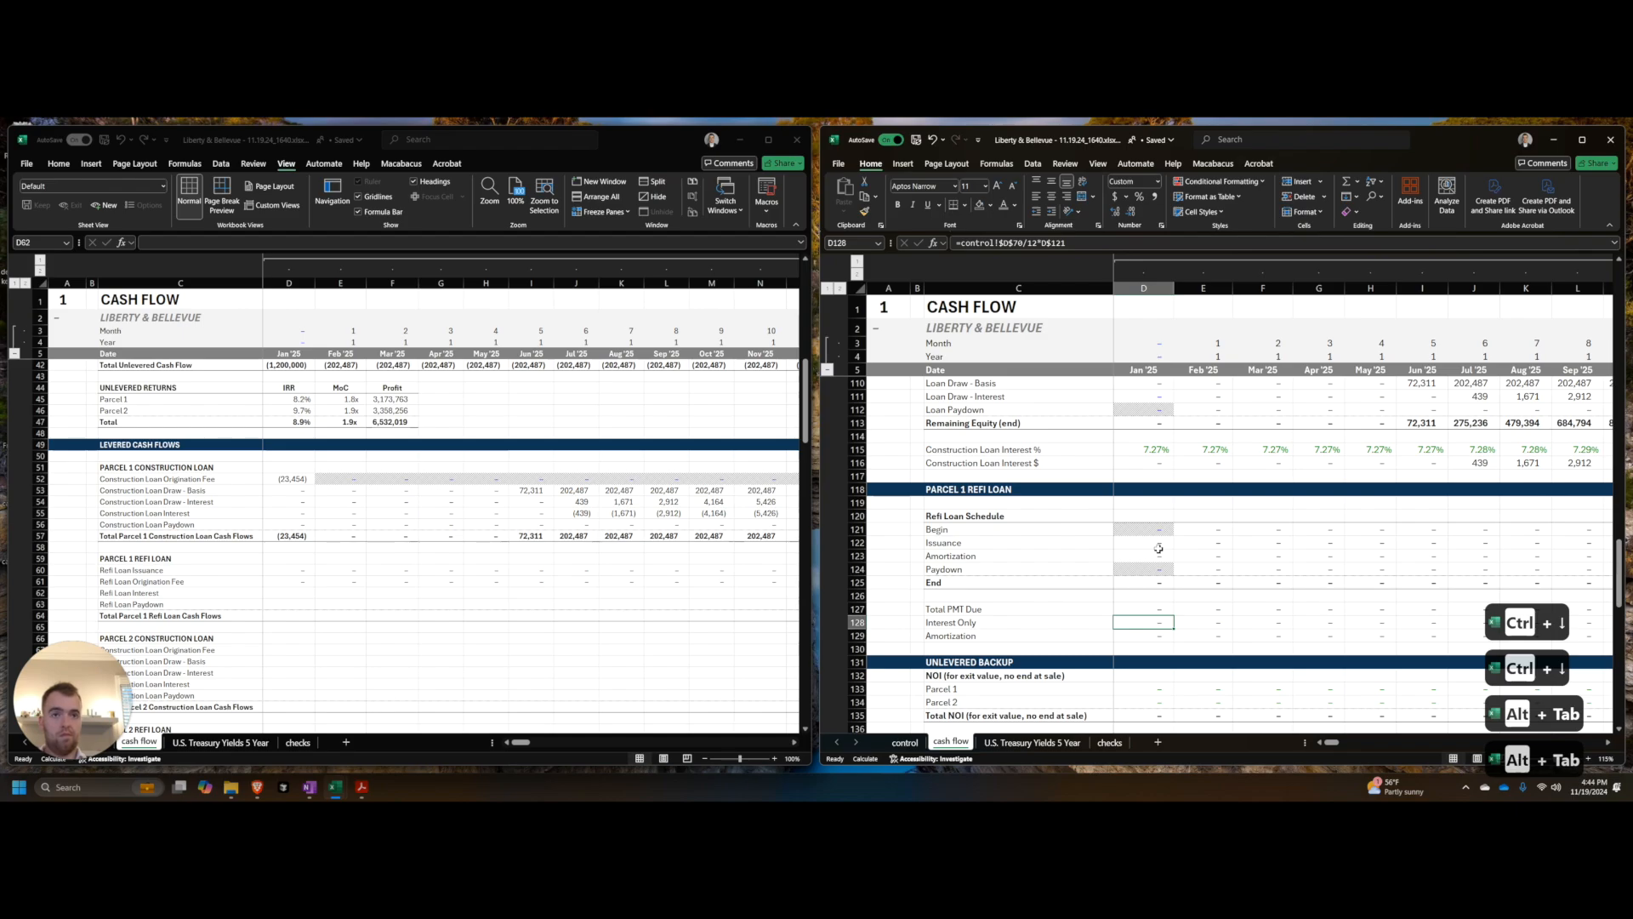
{"action": "key", "text": "ctrl+shift+Right"}
{"action": "key", "text": "ctrl+c"}
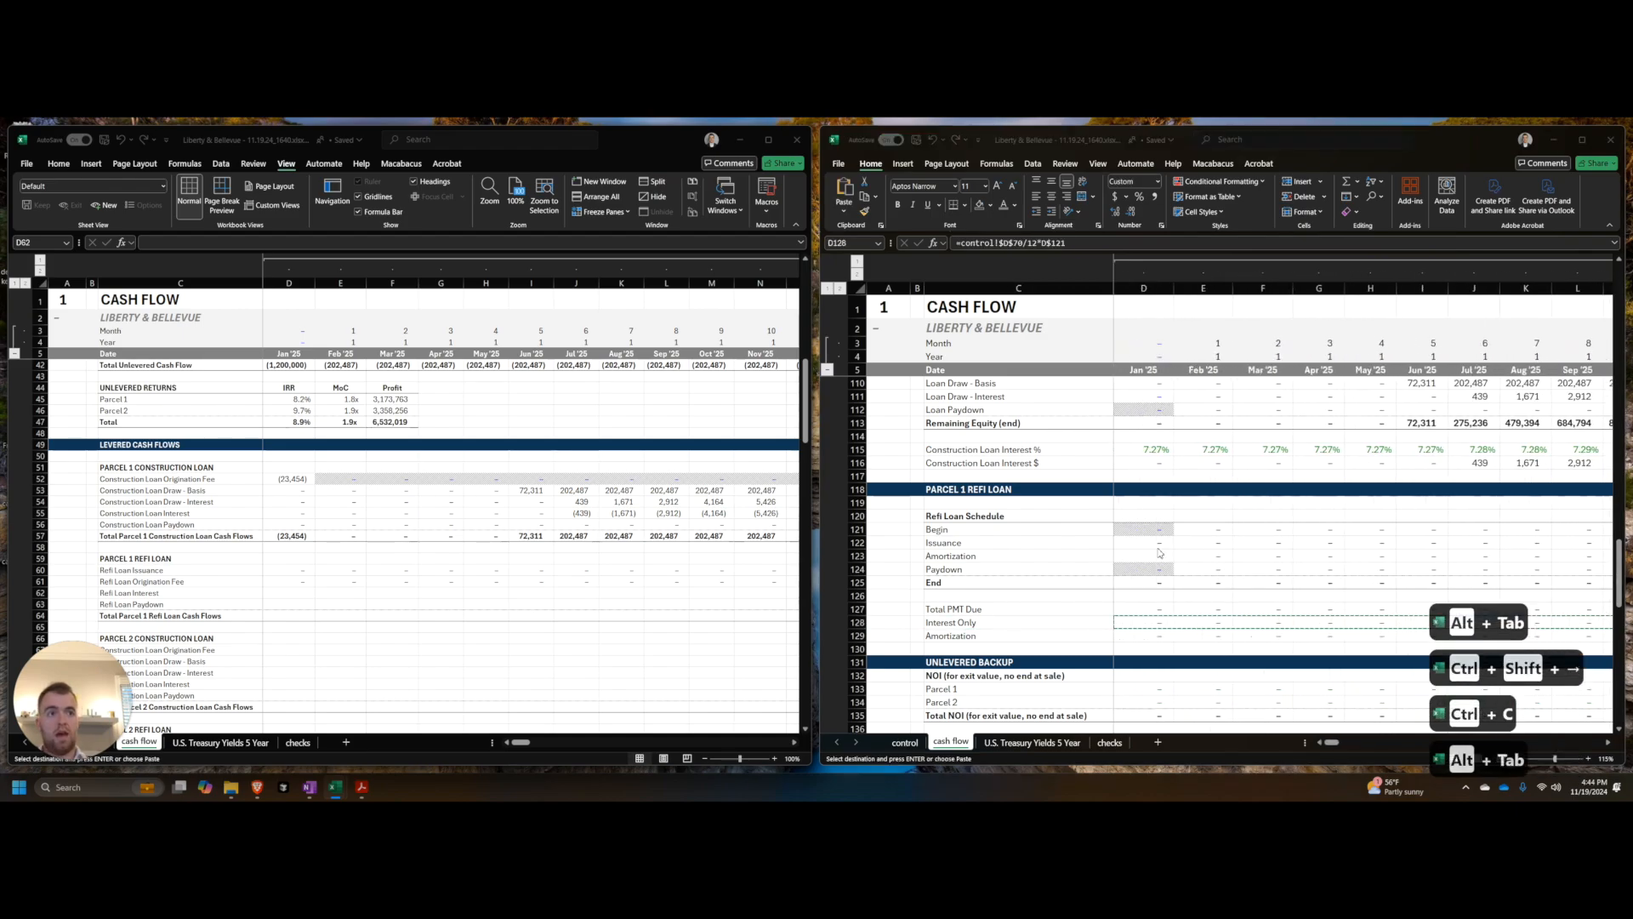
{"action": "key", "text": "alt+Tab"}
{"action": "key", "text": "alt+e"}
Step: Flip the sign of Refi Loan Interest by changing D62 to =D128*-1 and copying it across row 62
{"action": "key", "text": "Escape"}
{"action": "type", "text": "=D128*-1"}
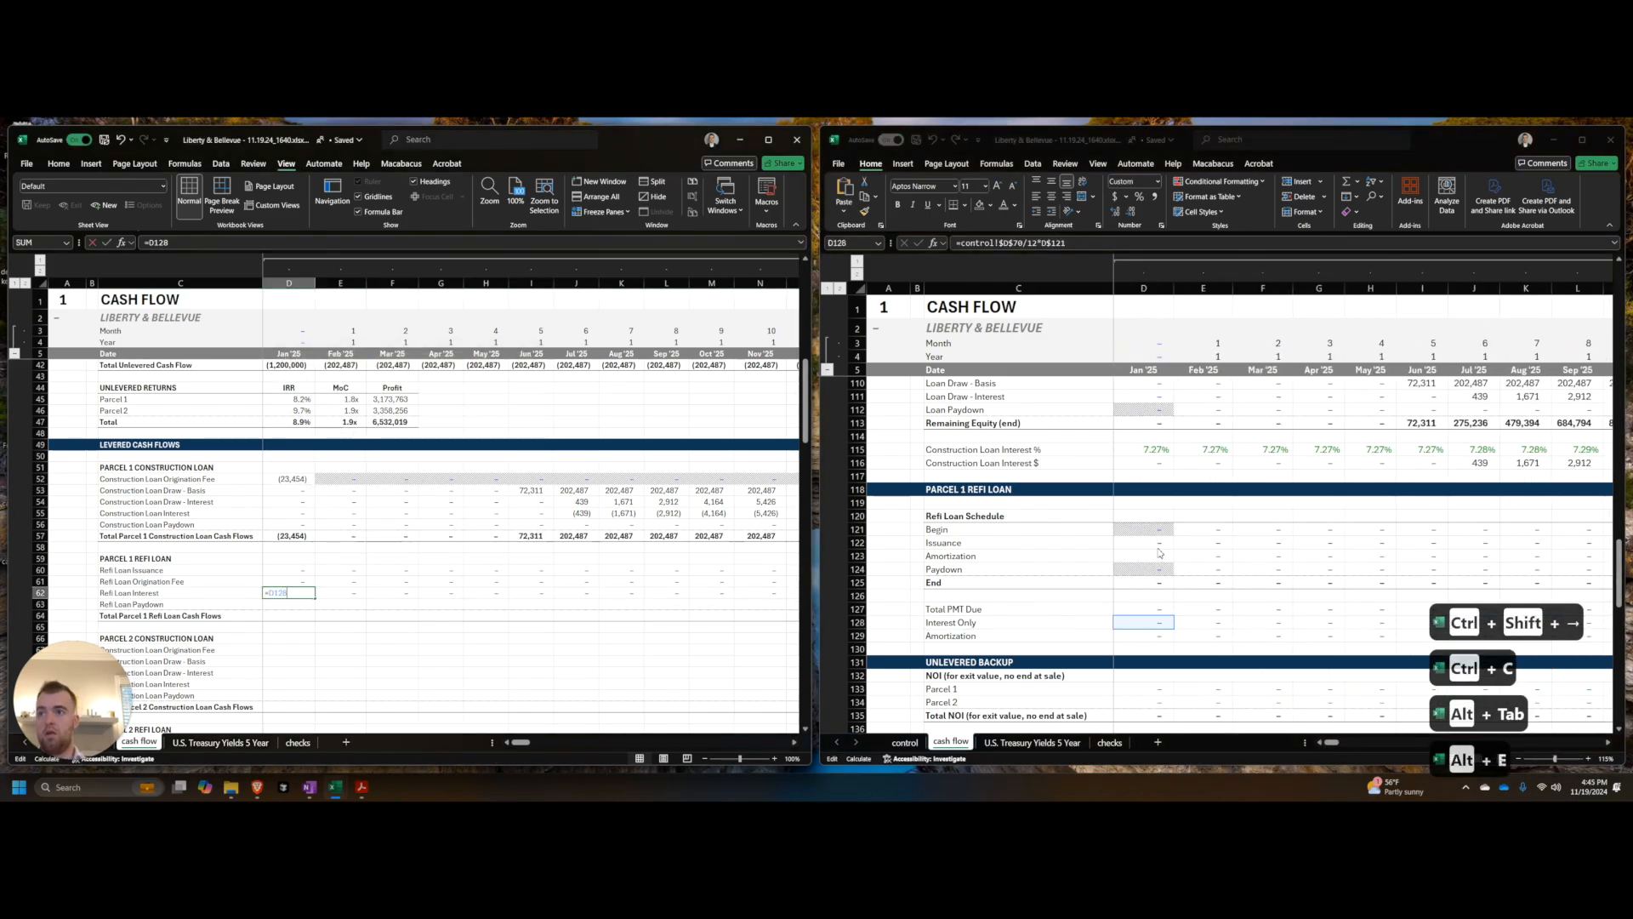
{"action": "key", "text": "Return"}
{"action": "key", "text": "Up"}
{"action": "key", "text": "ctrl+shift+Right"}
{"action": "key", "text": "ctrl+r"}
Step: Insert a copy of the Refi Loan Interest row directly beneath it as row 63
{"action": "key", "text": "Down"}
{"action": "key", "text": "shift+space"}
{"action": "key", "text": "Up"}
{"action": "key", "text": "shift+space"}
{"action": "key", "text": "ctrl+c"}
{"action": "key", "text": "Down"}
{"action": "key", "text": "ctrl+shift+equal"}
Step: Rename the inserted row's label in C63 as Refi Loan Amortization
{"action": "key", "text": "ctrl+Left"}
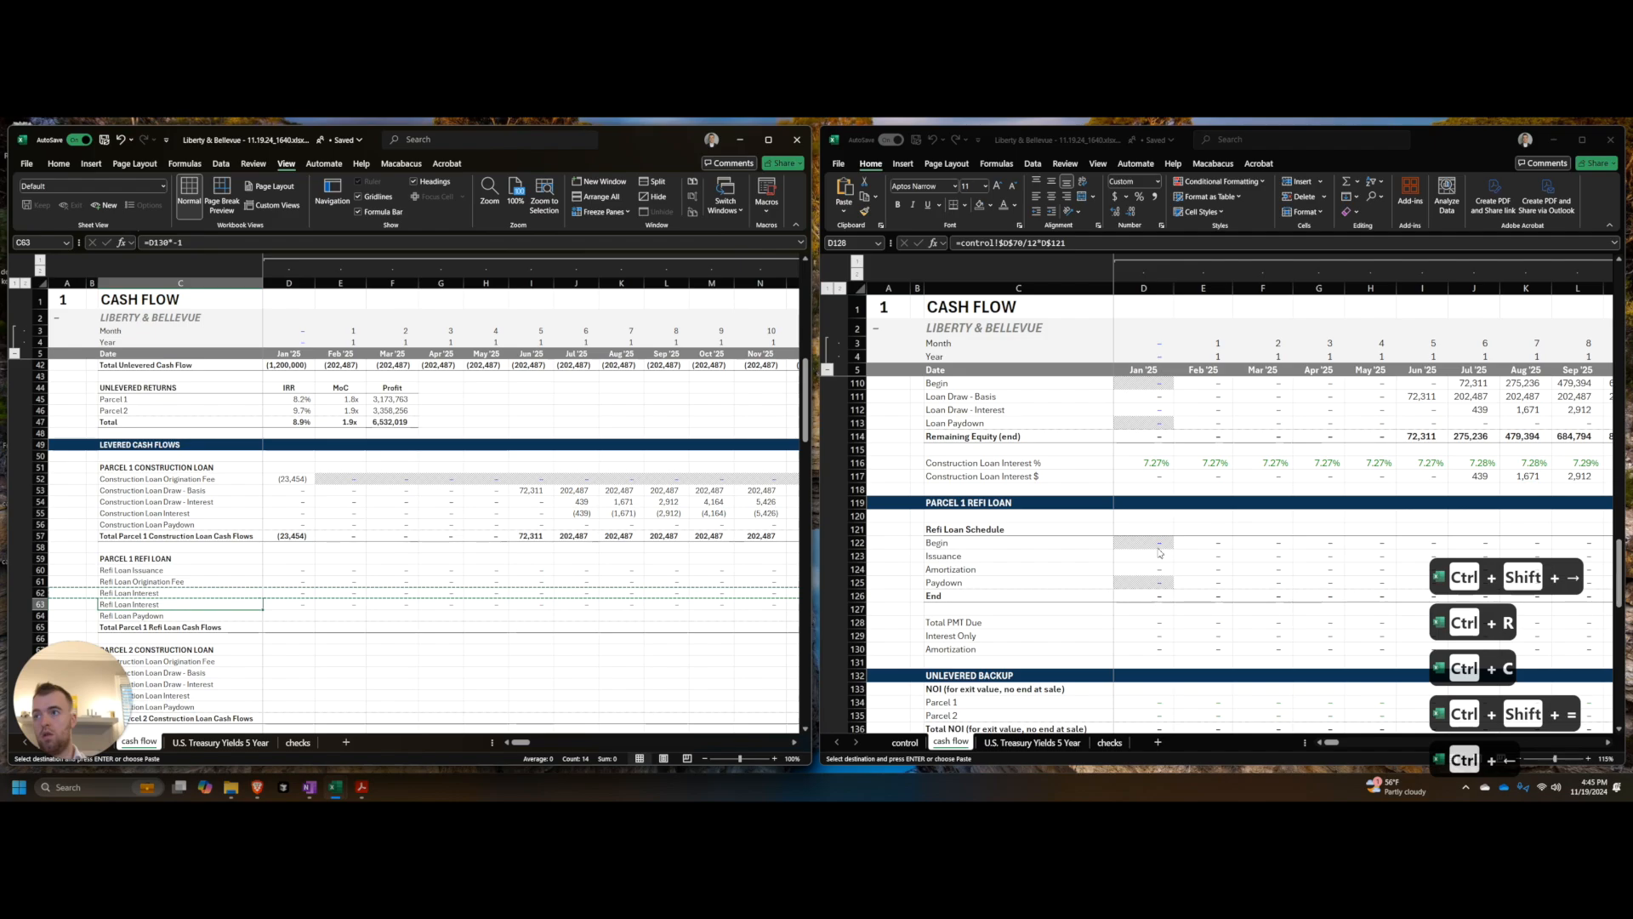
{"action": "key", "text": "F2"}
{"action": "key", "text": "ctrl+shift+Left"}
{"action": "type", "text": "Amorti"}
{"action": "key", "text": "Tab"}
Step: Link Refi Loan Amortization in row 63 to the Refi Loan Schedule's Amortization row 124 by pasting links from D63
{"action": "key", "text": "alt+Tab"}
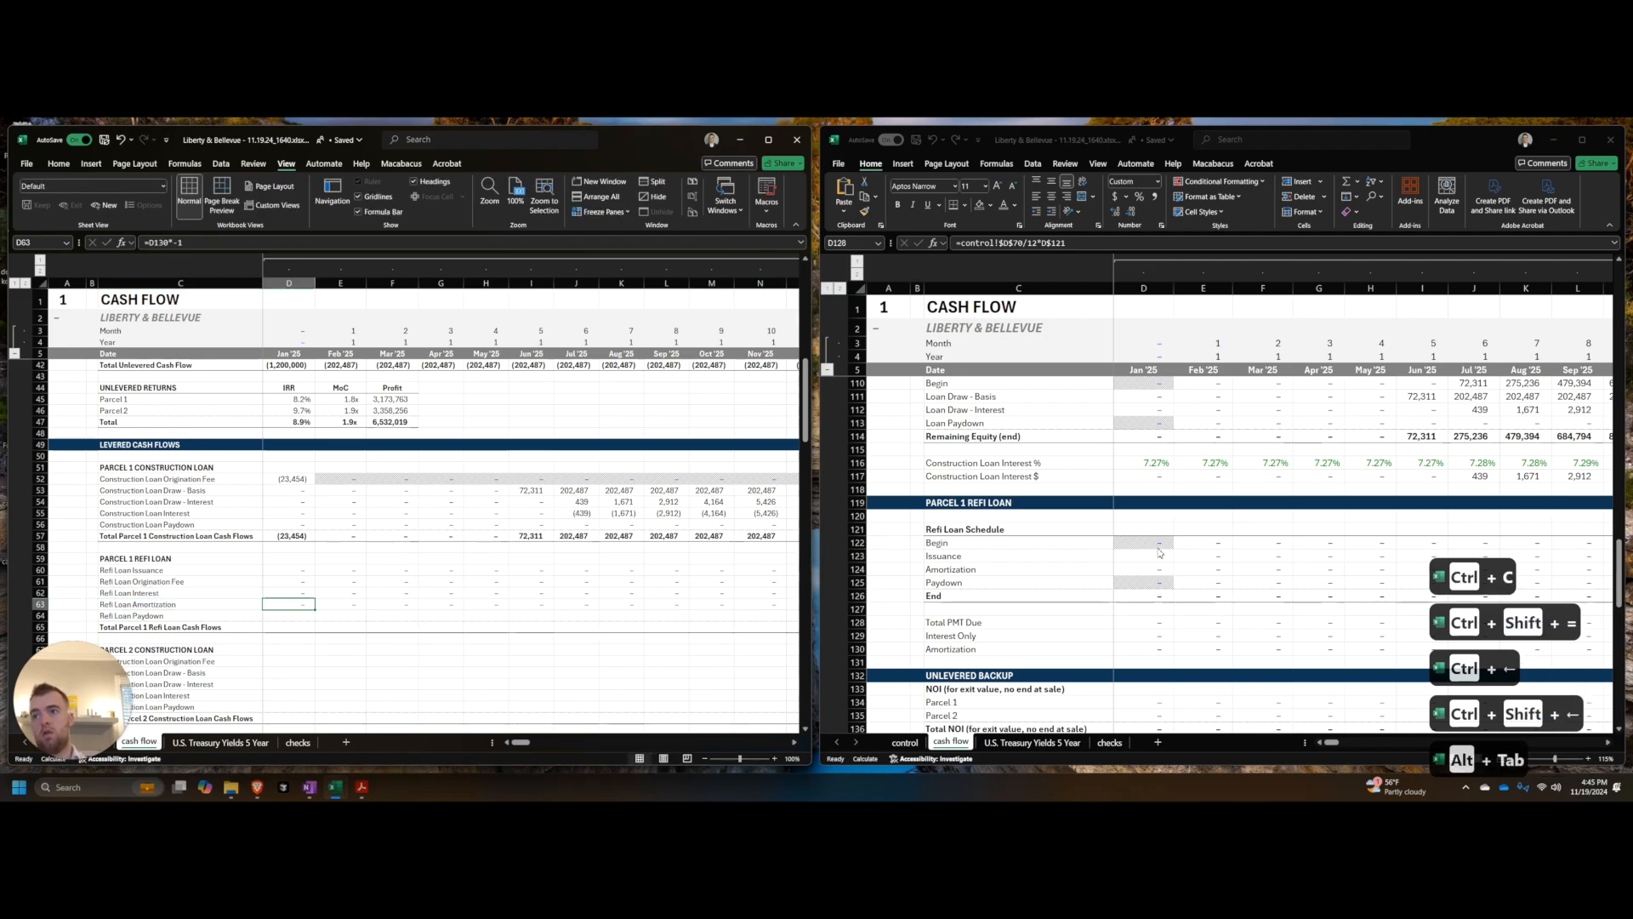
{"action": "key", "text": "Up"}
{"action": "key", "text": "Up"}
{"action": "key", "text": "Up"}
{"action": "key", "text": "Up"}
{"action": "key", "text": "Up"}
{"action": "key", "text": "Down"}
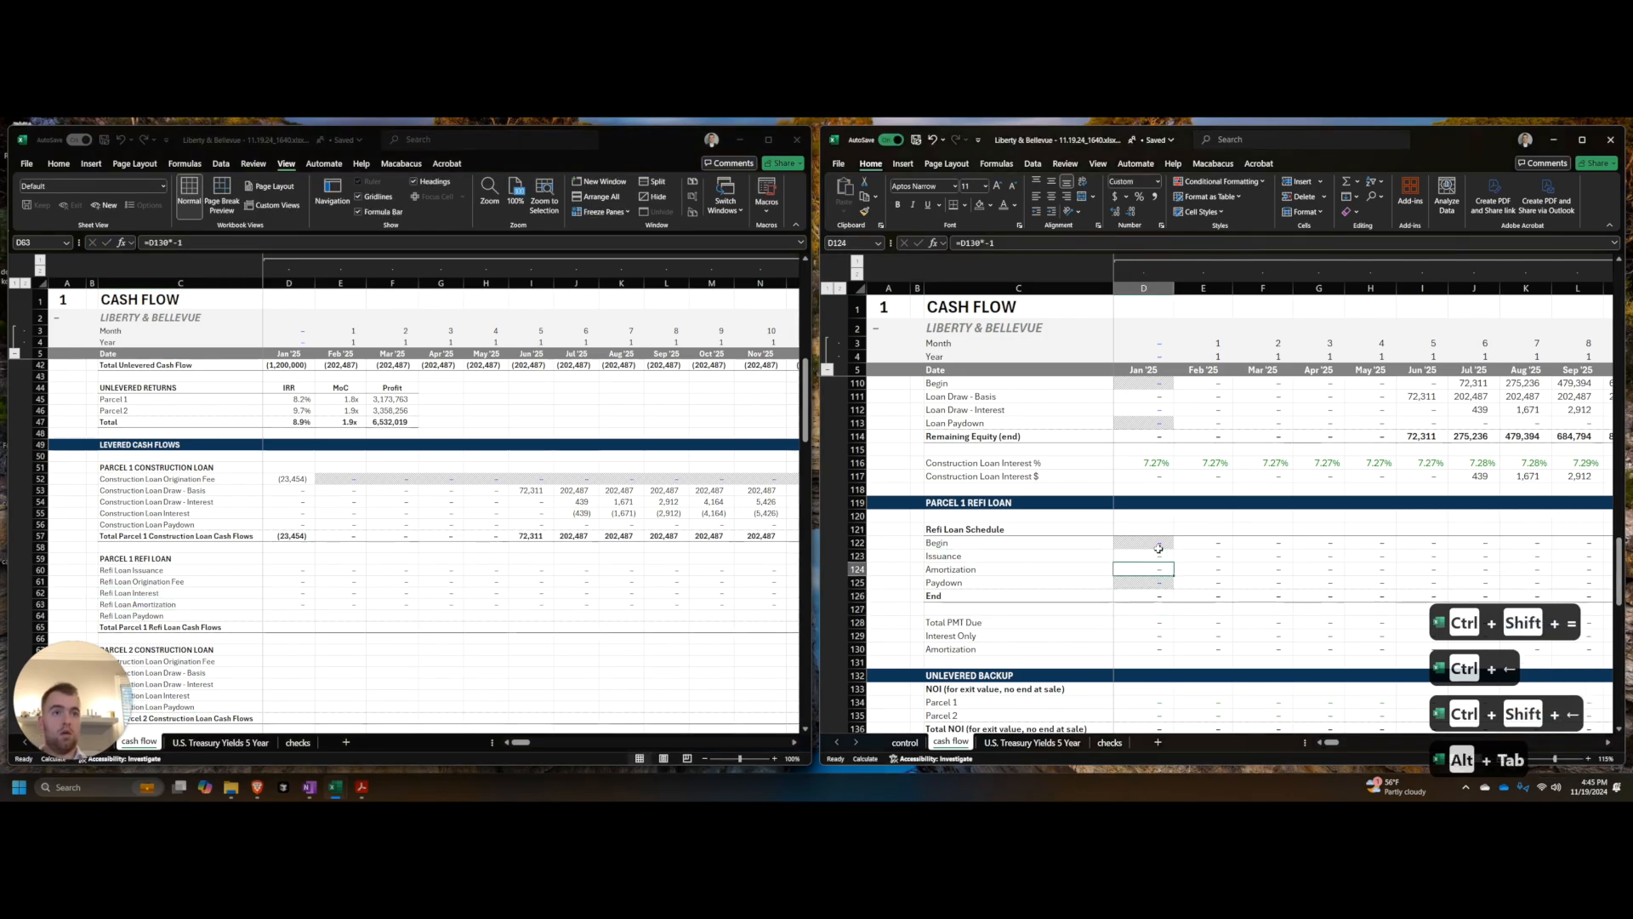
{"action": "key", "text": "ctrl+shift+Right"}
{"action": "key", "text": "ctrl+c"}
{"action": "key", "text": "alt+Tab"}
{"action": "key", "text": "alt+e"}
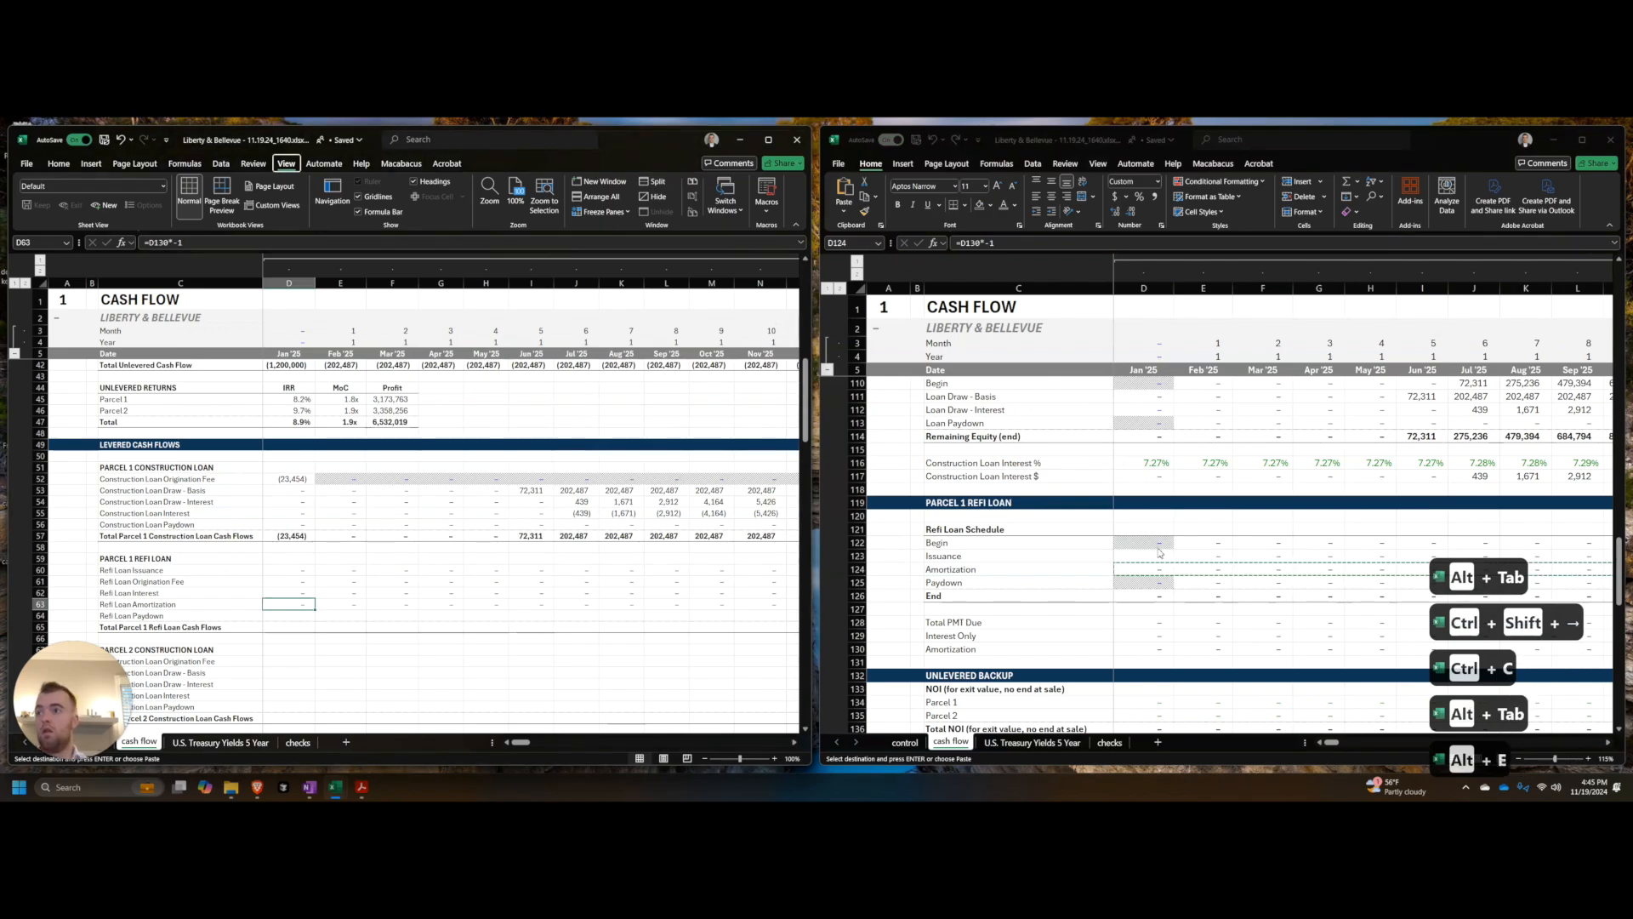
Step: Link Refi Loan Paydown in row 64 to the Refi Loan Schedule's Paydown row 125 by pasting links from D64
{"action": "key", "text": "alt+Tab"}
{"action": "key", "text": "ctrl+shift+Right"}
{"action": "key", "text": "ctrl+c"}
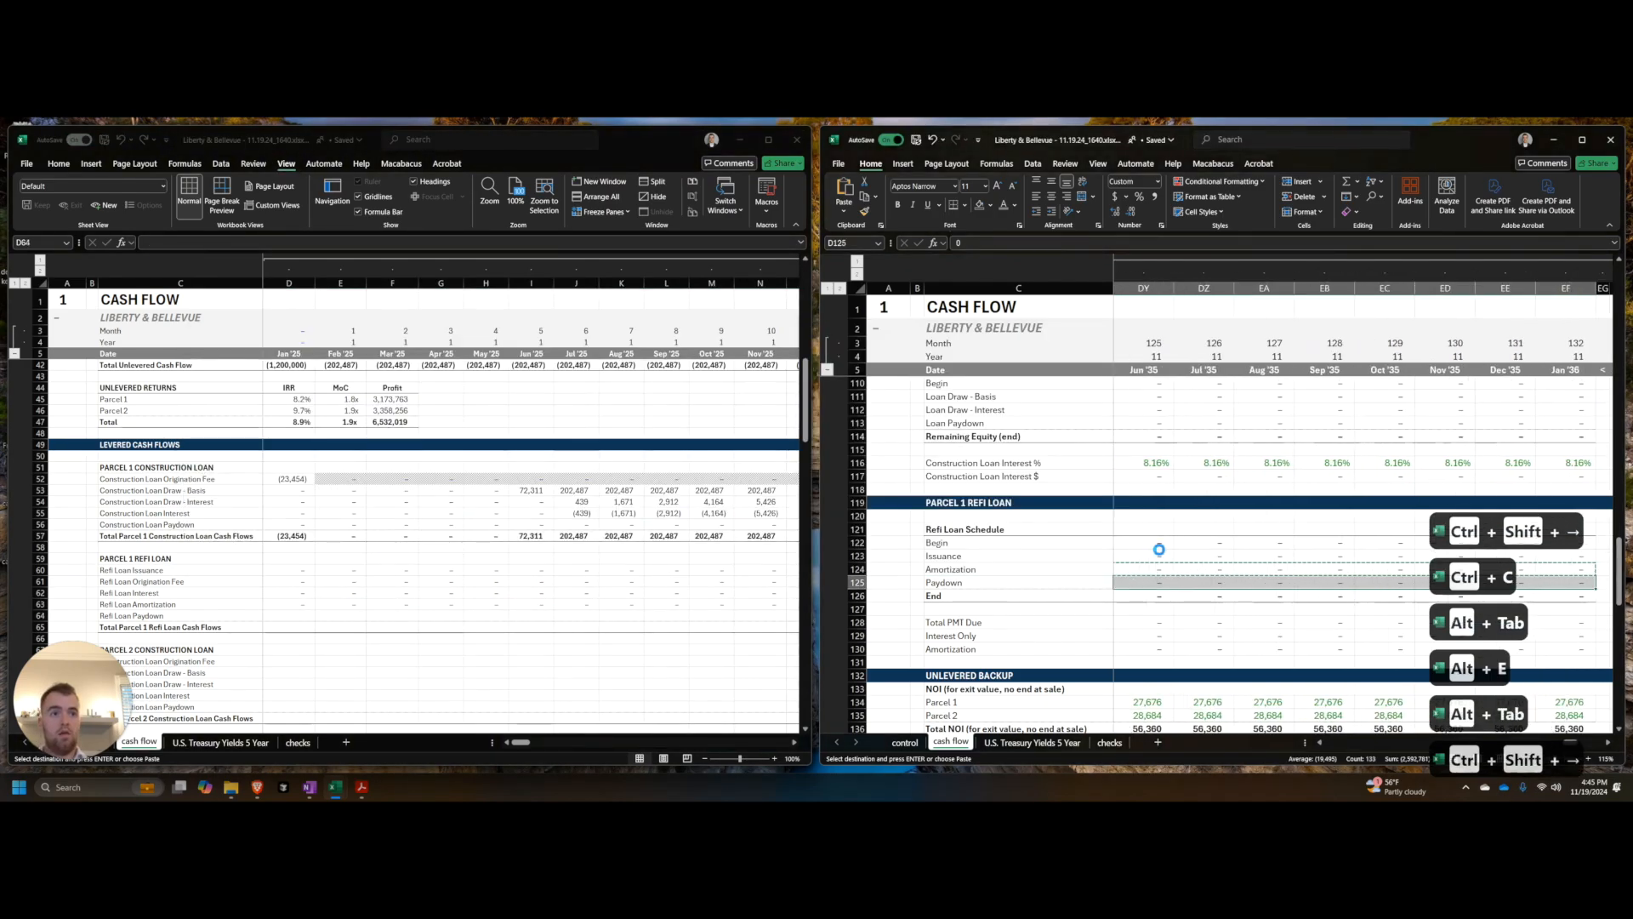
{"action": "key", "text": "alt+Tab"}
{"action": "key", "text": "alt+e"}
Step: Total the Parcel 1 refi loan cash flows in D65 with SUM(D60:D64) and copy the formula across the monthly columns of row 65
{"action": "key", "text": "Down"}
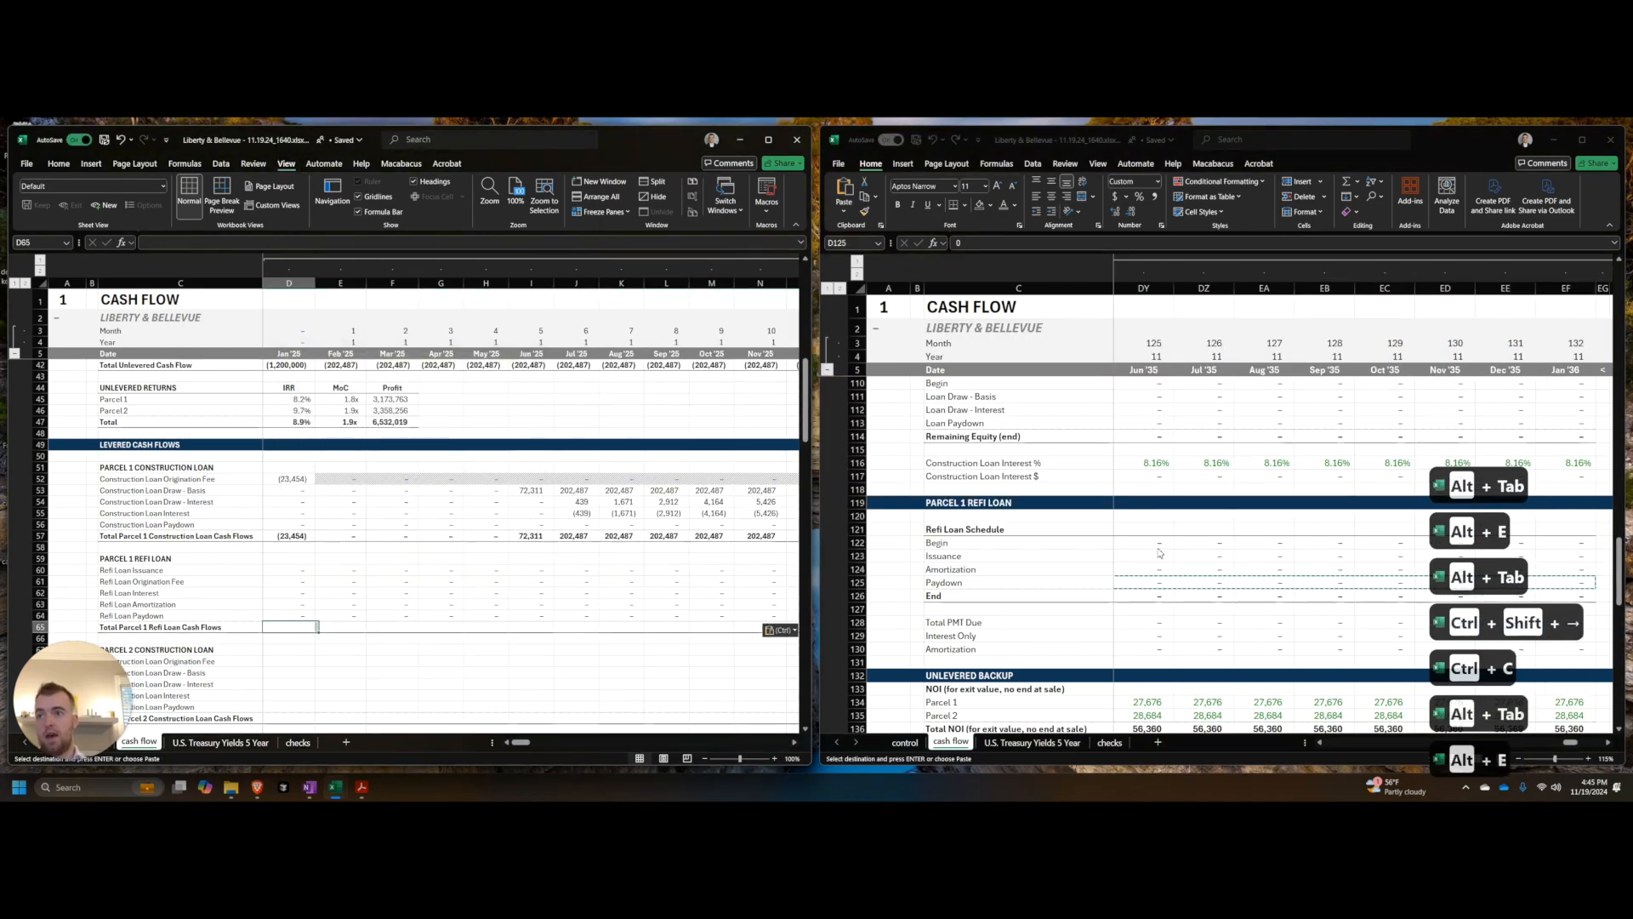
{"action": "type", "text": "=sum("}
{"action": "key", "text": "Up"}
{"action": "key", "text": "ctrl+shift+Up"}
{"action": "key", "text": "Return"}
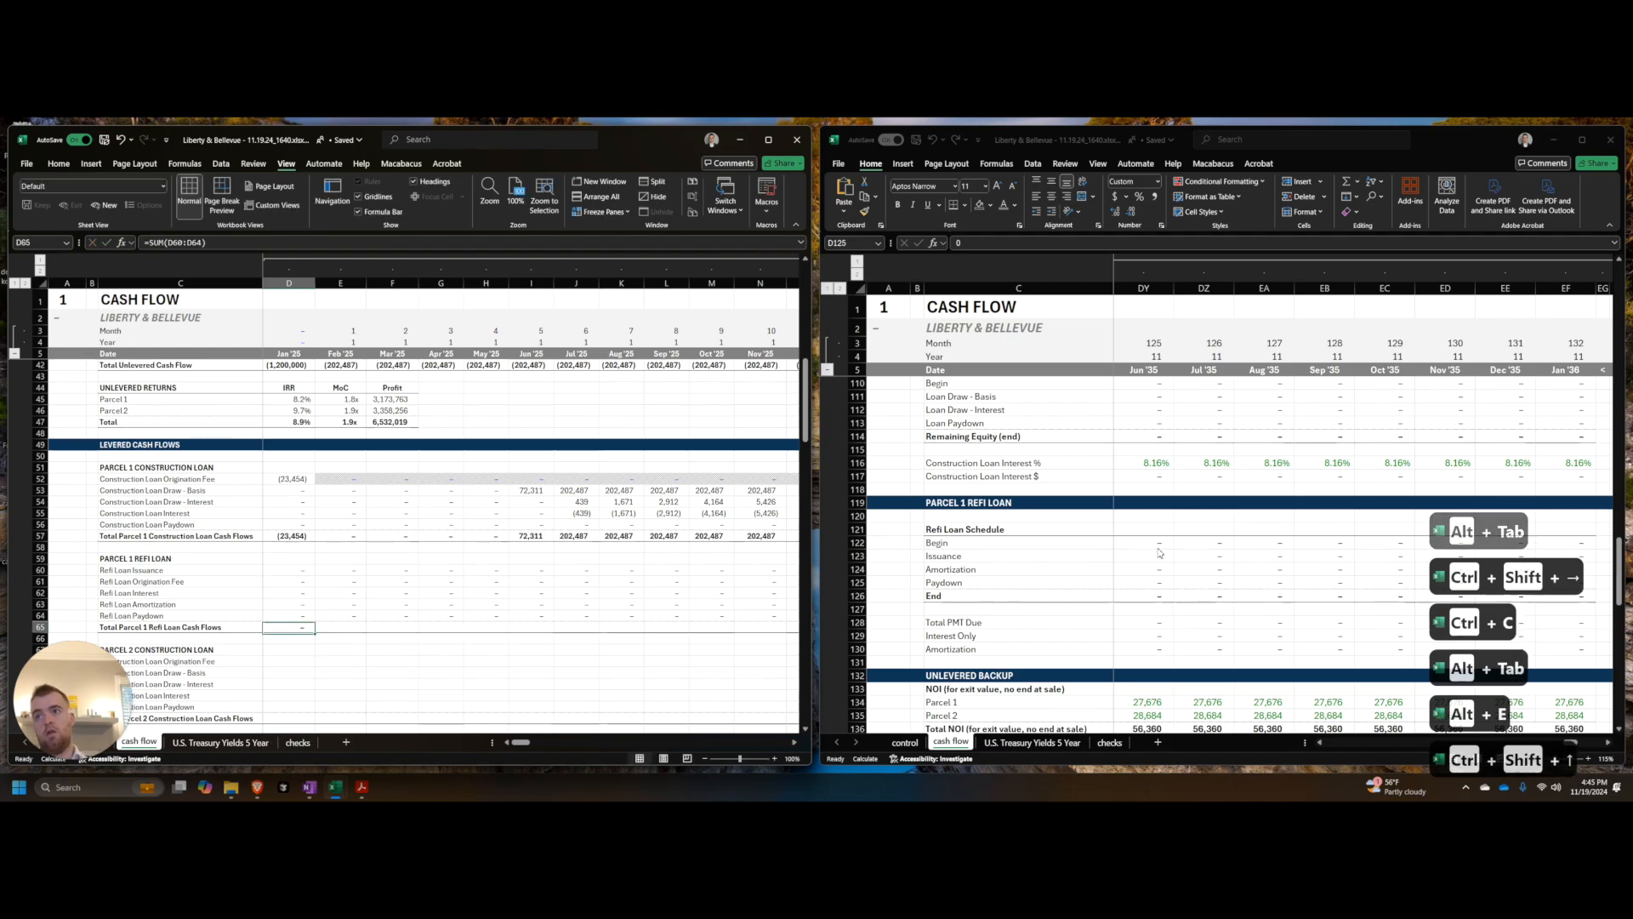
{"action": "key", "text": "Up"}
{"action": "key", "text": "ctrl+Right"}
{"action": "key", "text": "ctrl+shift+Left"}
{"action": "key", "text": "ctrl+r"}
Step: Copy the Total Parcel 1 Refi Loan Cash Flows formula into the annual summary years and the Total column EV65, then recalculate
{"action": "key", "text": "Right"}
{"action": "key", "text": "Right"}
{"action": "key", "text": "Right"}
{"action": "key", "text": "Right"}
{"action": "key", "text": "Right"}
{"action": "key", "text": "Right"}
{"action": "key", "text": "Right"}
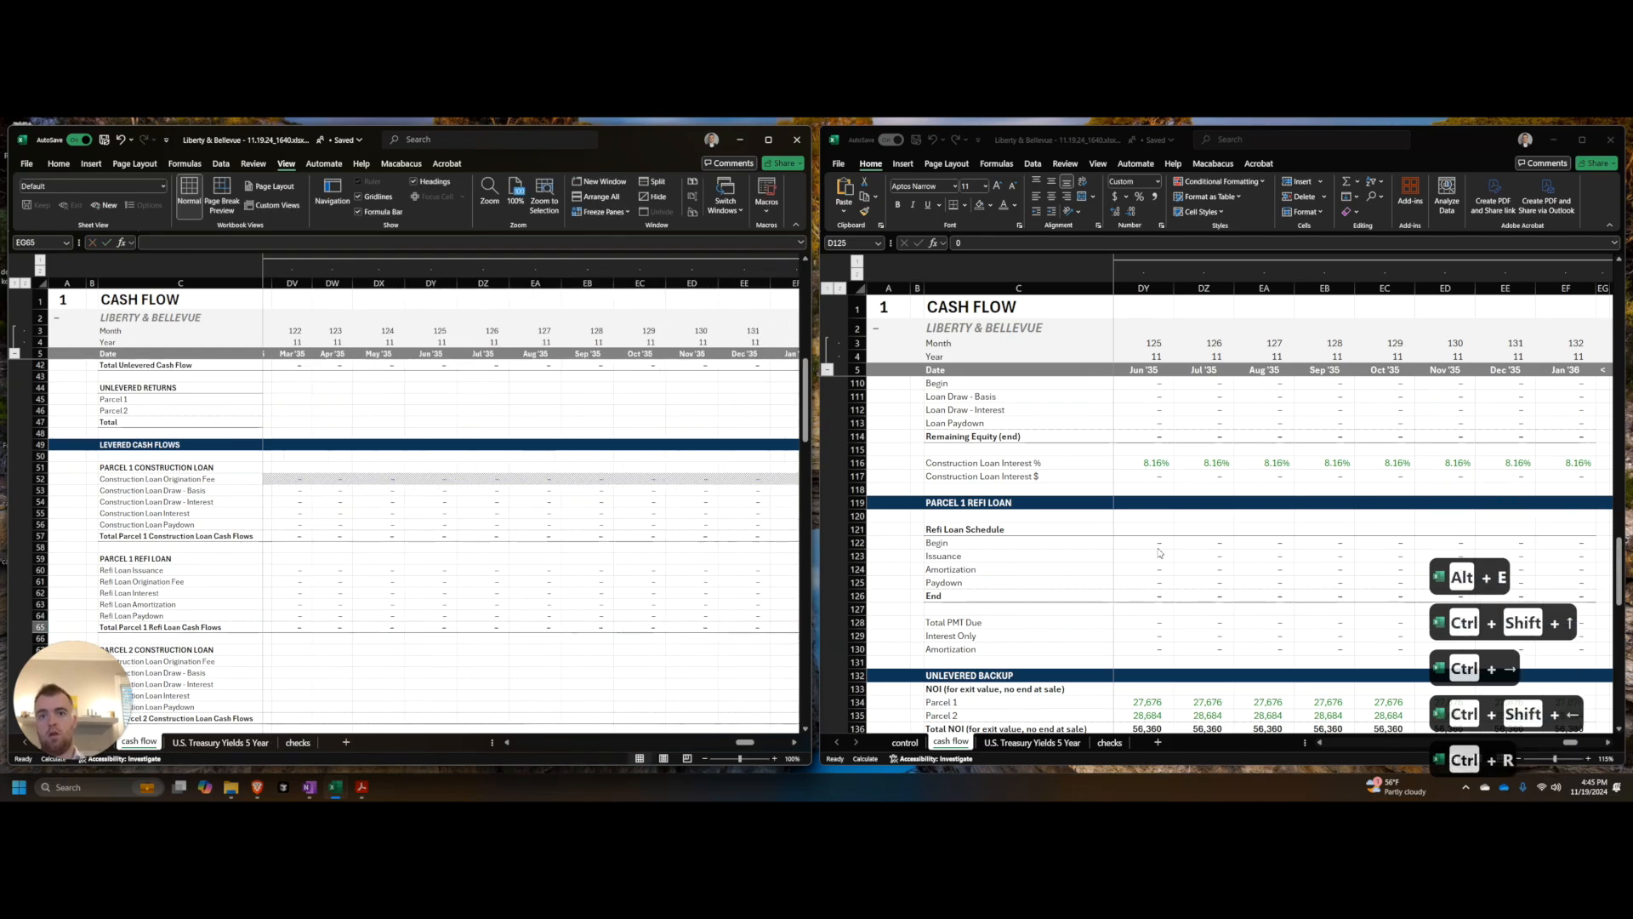
{"action": "key", "text": "ctrl+Left"}
{"action": "key", "text": "ctrl+c"}
{"action": "key", "text": "Right"}
{"action": "key", "text": "ctrl+v"}
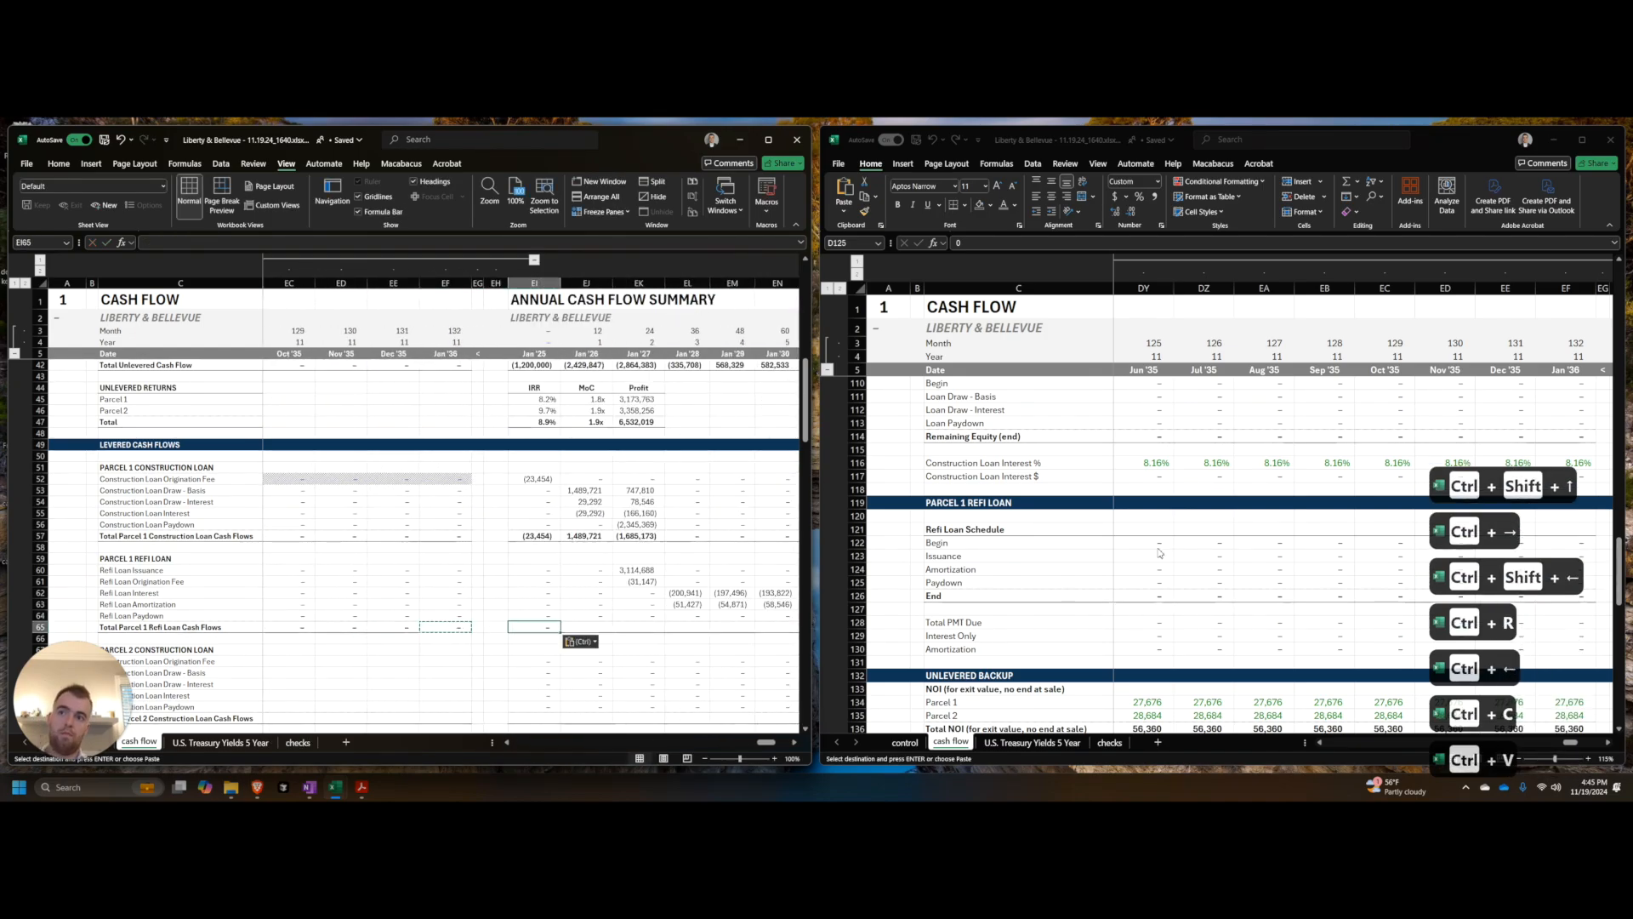
{"action": "key", "text": "ctrl+Right"}
{"action": "key", "text": "ctrl+shift+Left"}
{"action": "key", "text": "ctrl+v"}
{"action": "key", "text": "Left"}
{"action": "key", "text": "ctrl+v"}
{"action": "key", "text": "Escape"}
{"action": "key", "text": "F9"}
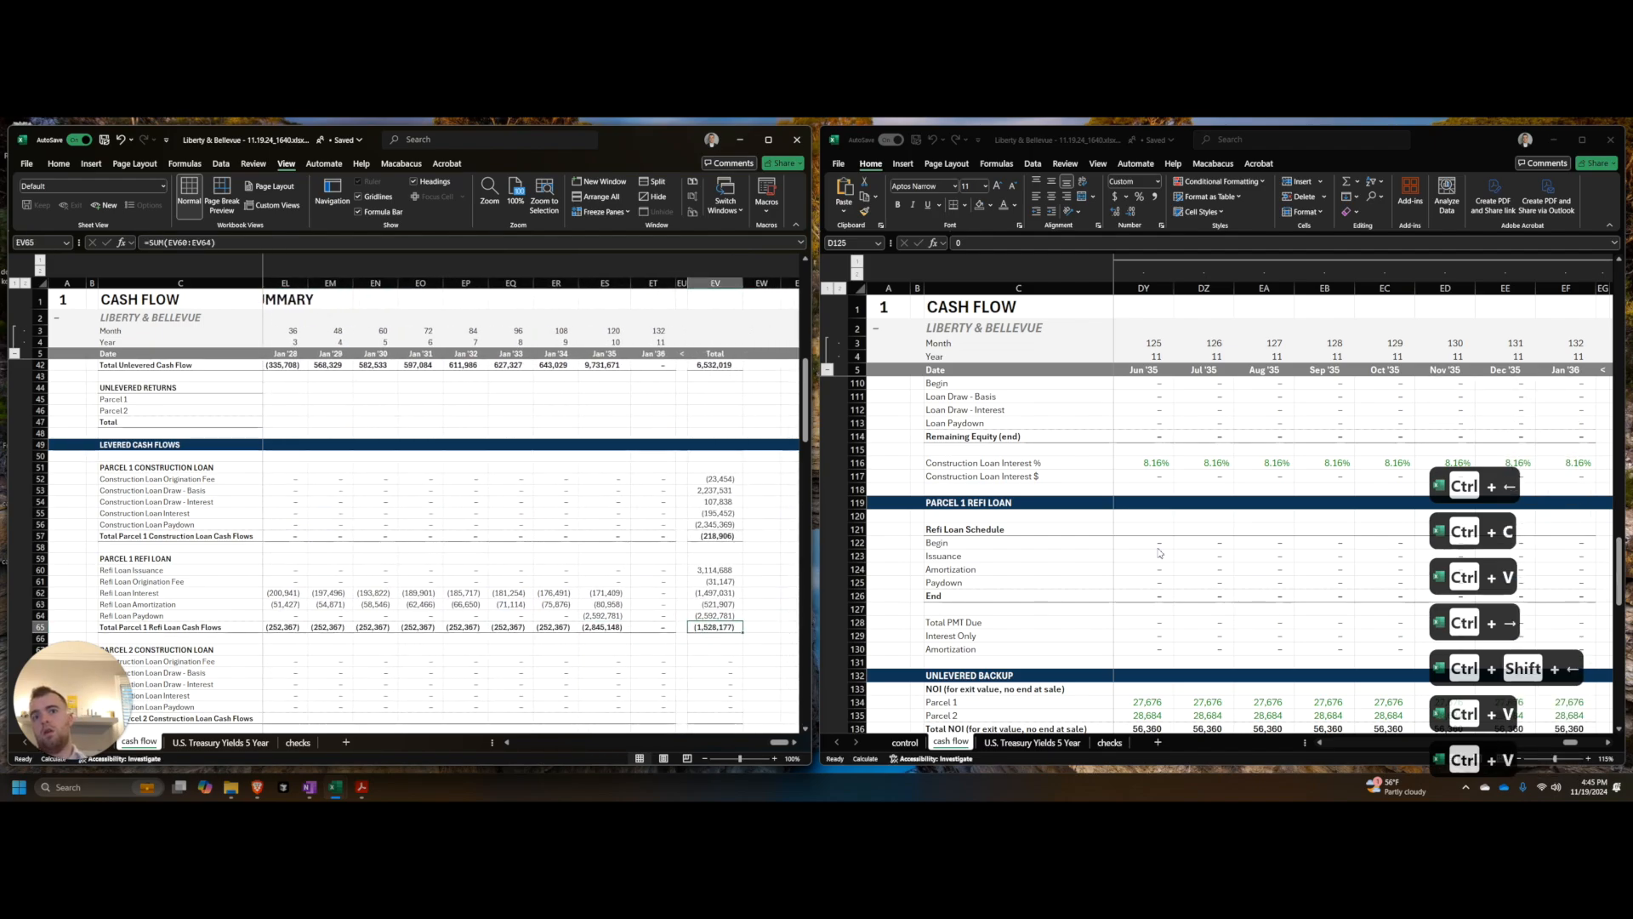
Step: Build a payoff check in EX64 that adds the total Refi Loan Issuance, Amortization and Paydown from column EV
{"action": "key", "text": "Up"}
{"action": "key", "text": "Right"}
{"action": "key", "text": "Right"}
{"action": "type", "text": "+"}
{"action": "key", "text": "ctrl+Left"}
{"action": "key", "text": "ctrl+Up"}
{"action": "type", "text": "+"}
{"action": "key", "text": "Left"}
{"action": "key", "text": "Left"}
{"action": "key", "text": "Up"}
{"action": "key", "text": "Up"}
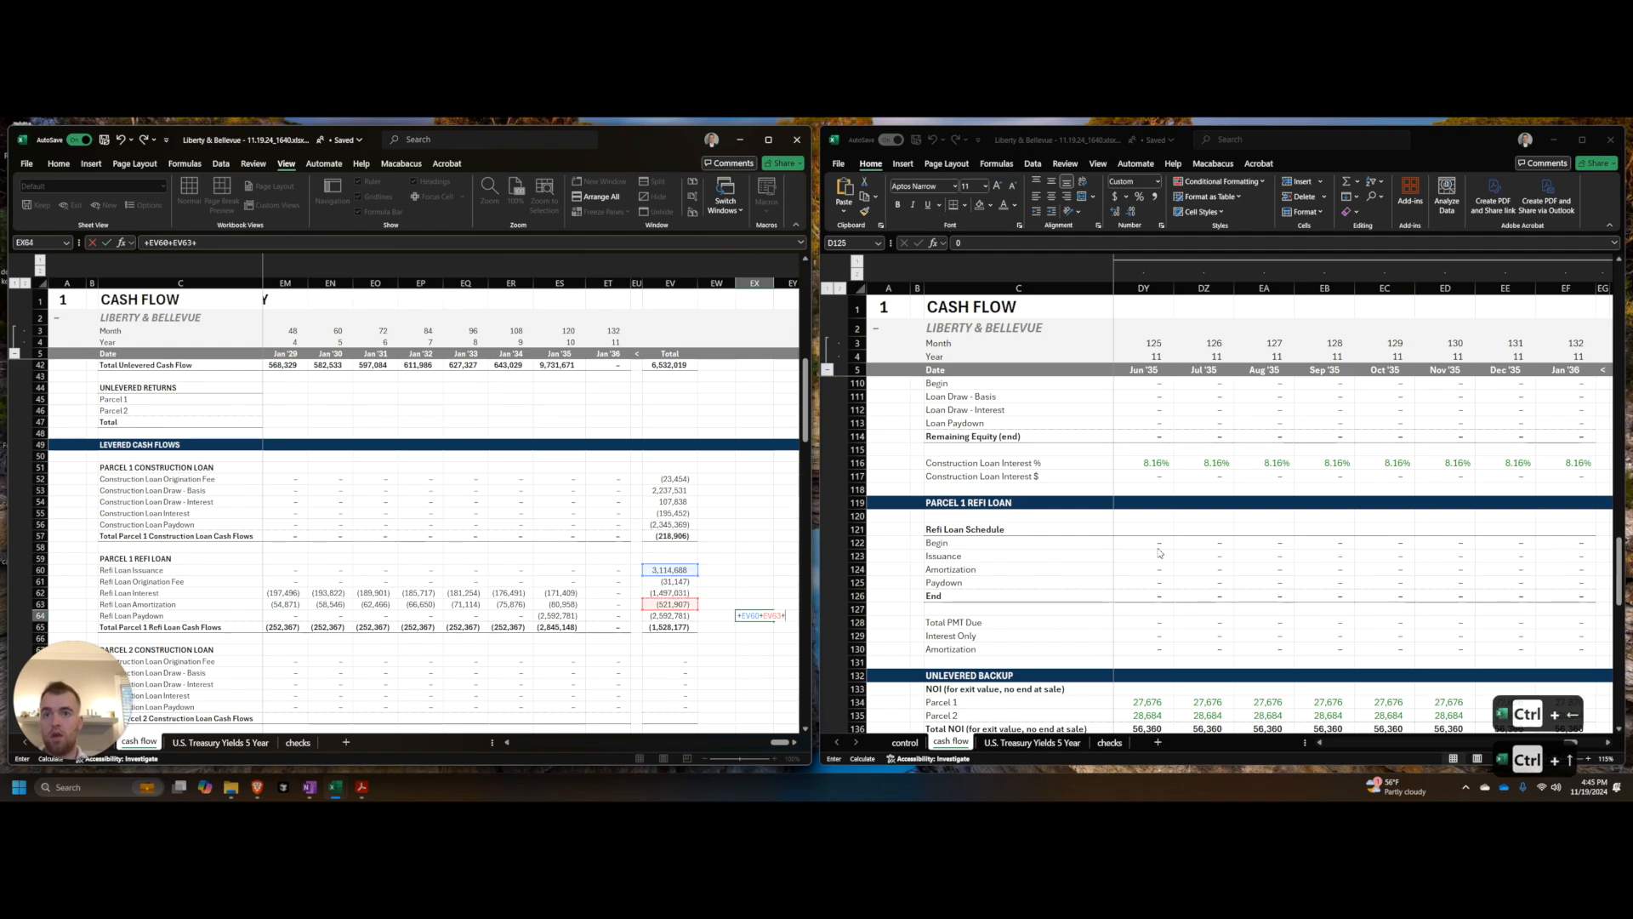
{"action": "key", "text": "ctrl+Left"}
{"action": "key", "text": "Return"}
Step: Move the payoff check from EX64 to the empty result cell D178 in the checks section
{"action": "key", "text": "Up"}
{"action": "key", "text": "ctrl+x"}
{"action": "key", "text": "ctrl+End"}
{"action": "key", "text": "Home"}
{"action": "key", "text": "Left"}
{"action": "key", "text": "Up"}
{"action": "key", "text": "Up"}
{"action": "key", "text": "Right"}
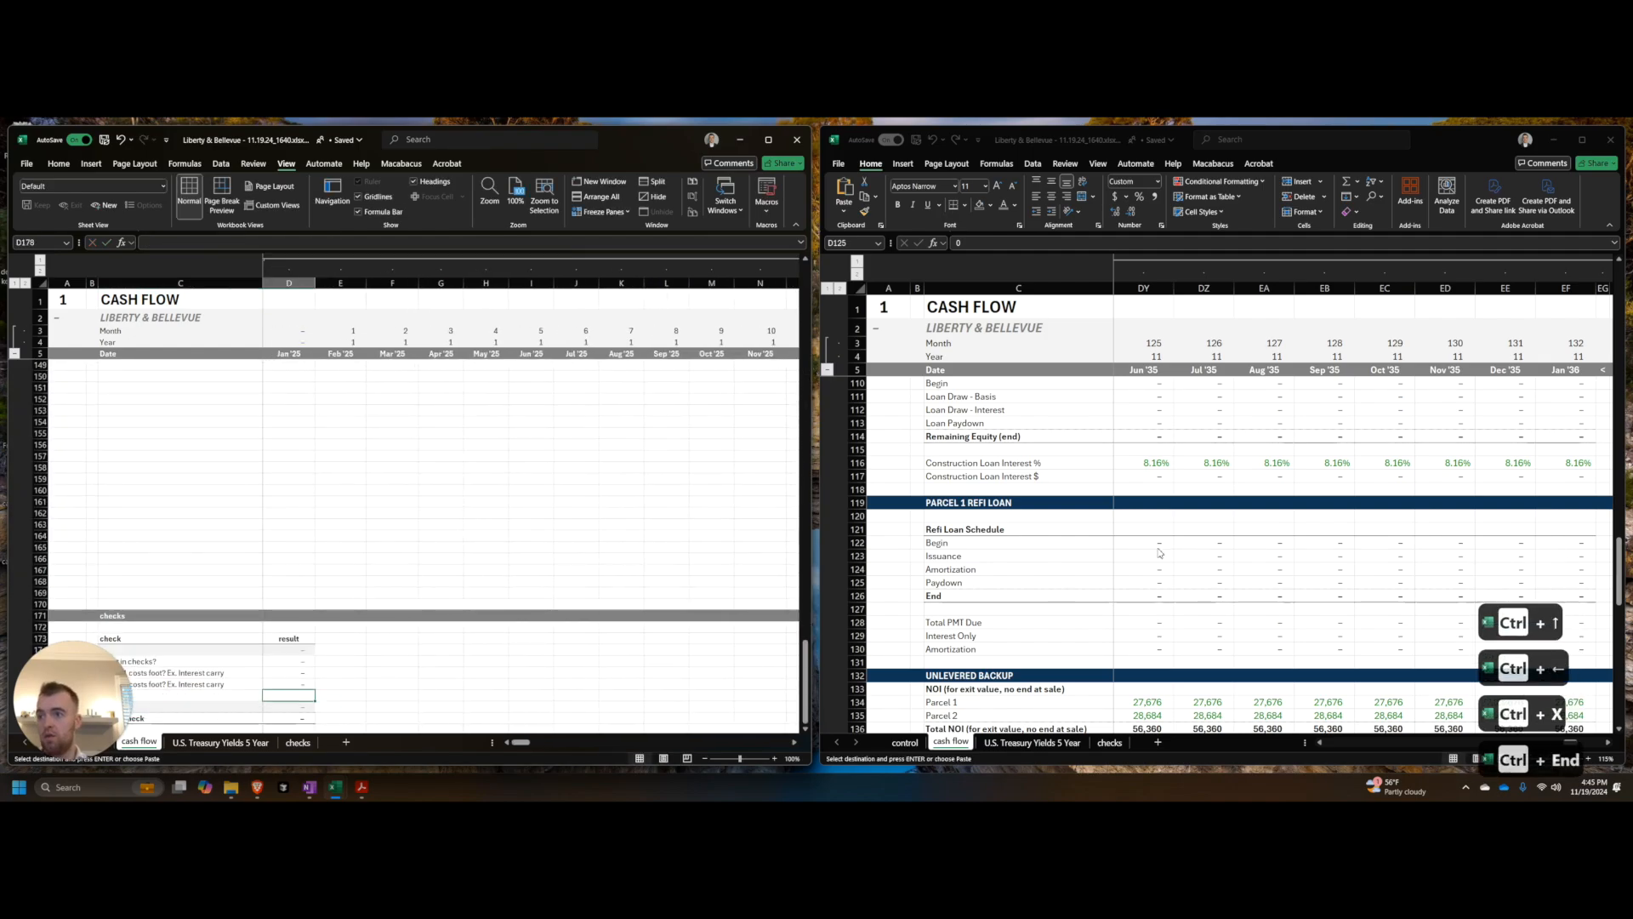
Step: Label the check in C178 as the Parcel 1 "refi paid off?" test and insert blank row space beneath it
{"action": "key", "text": "Left"}
{"action": "type", "text": "refi 1l 1 refi paid off?"}
{"action": "key", "text": "Return"}
{"action": "key", "text": "shift+space"}
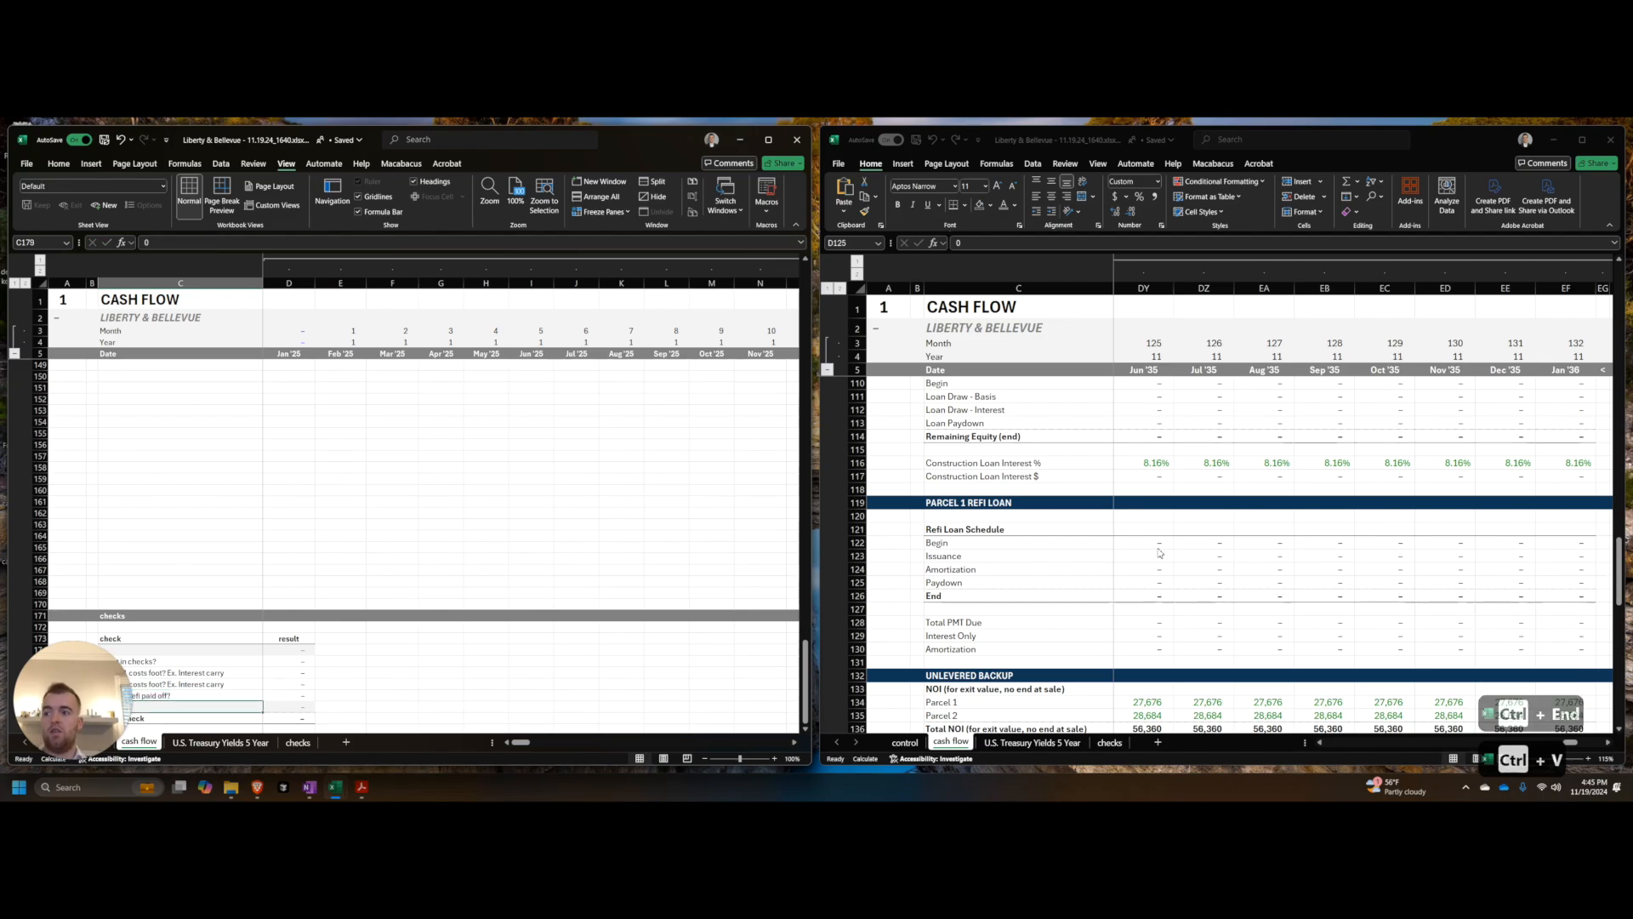
{"action": "key", "text": "ctrl+shift+equal"}
{"action": "key", "text": "ctrl+shift+equal"}
Step: Check the Refi Loan Schedule's final End balance in EF126 in the second window and save the workbook
{"action": "scroll", "coordinate": [553, 529], "scroll_direction": "up", "scroll_amount": 15}
{"action": "scroll", "coordinate": [500, 532], "scroll_direction": "up", "scroll_amount": 16}
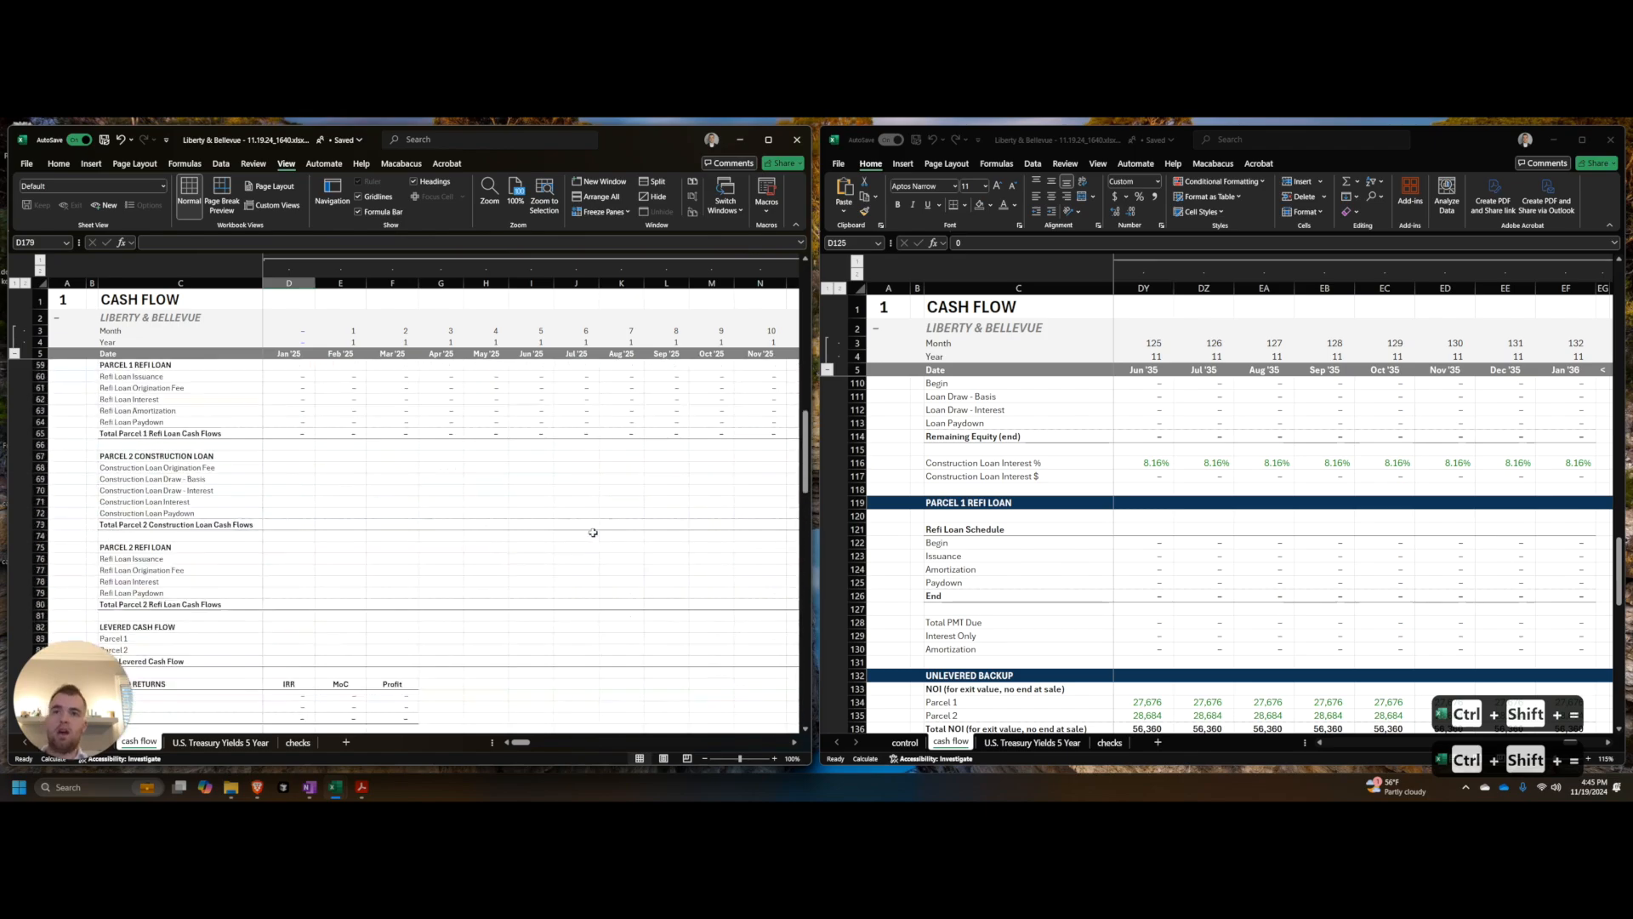
{"action": "left_click", "coordinate": [1448, 569]}
{"action": "key", "text": "ctrl+Down"}
{"action": "key", "text": "ctrl+Right"}
{"action": "key", "text": "ctrl+c"}
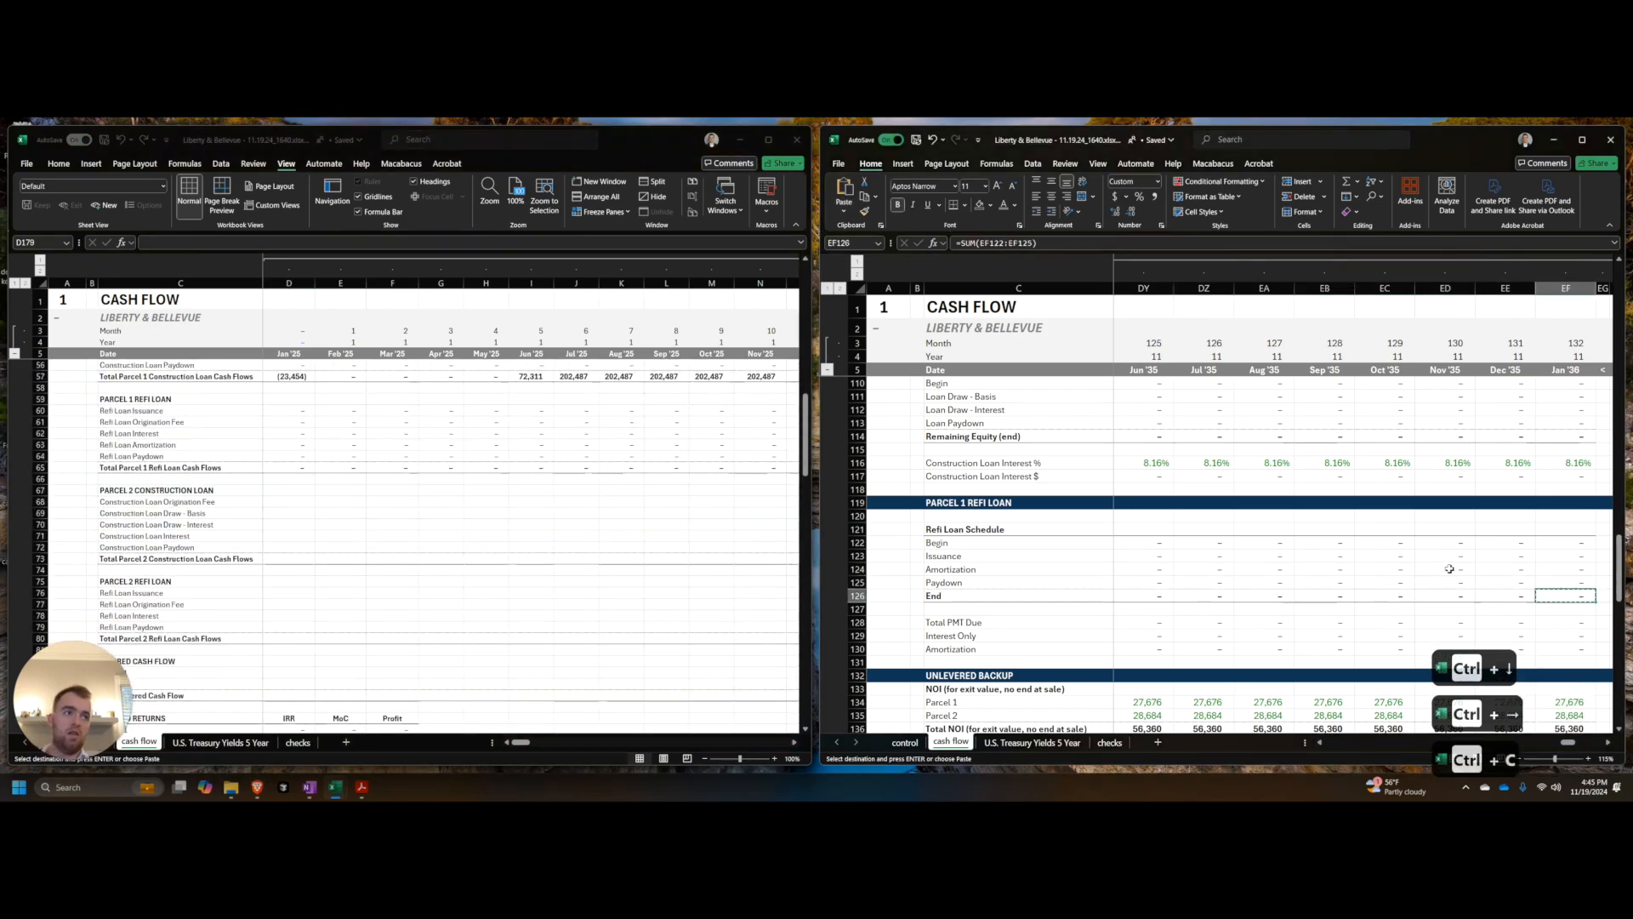
{"action": "key", "text": "Home"}
{"action": "key", "text": "ctrl+s"}
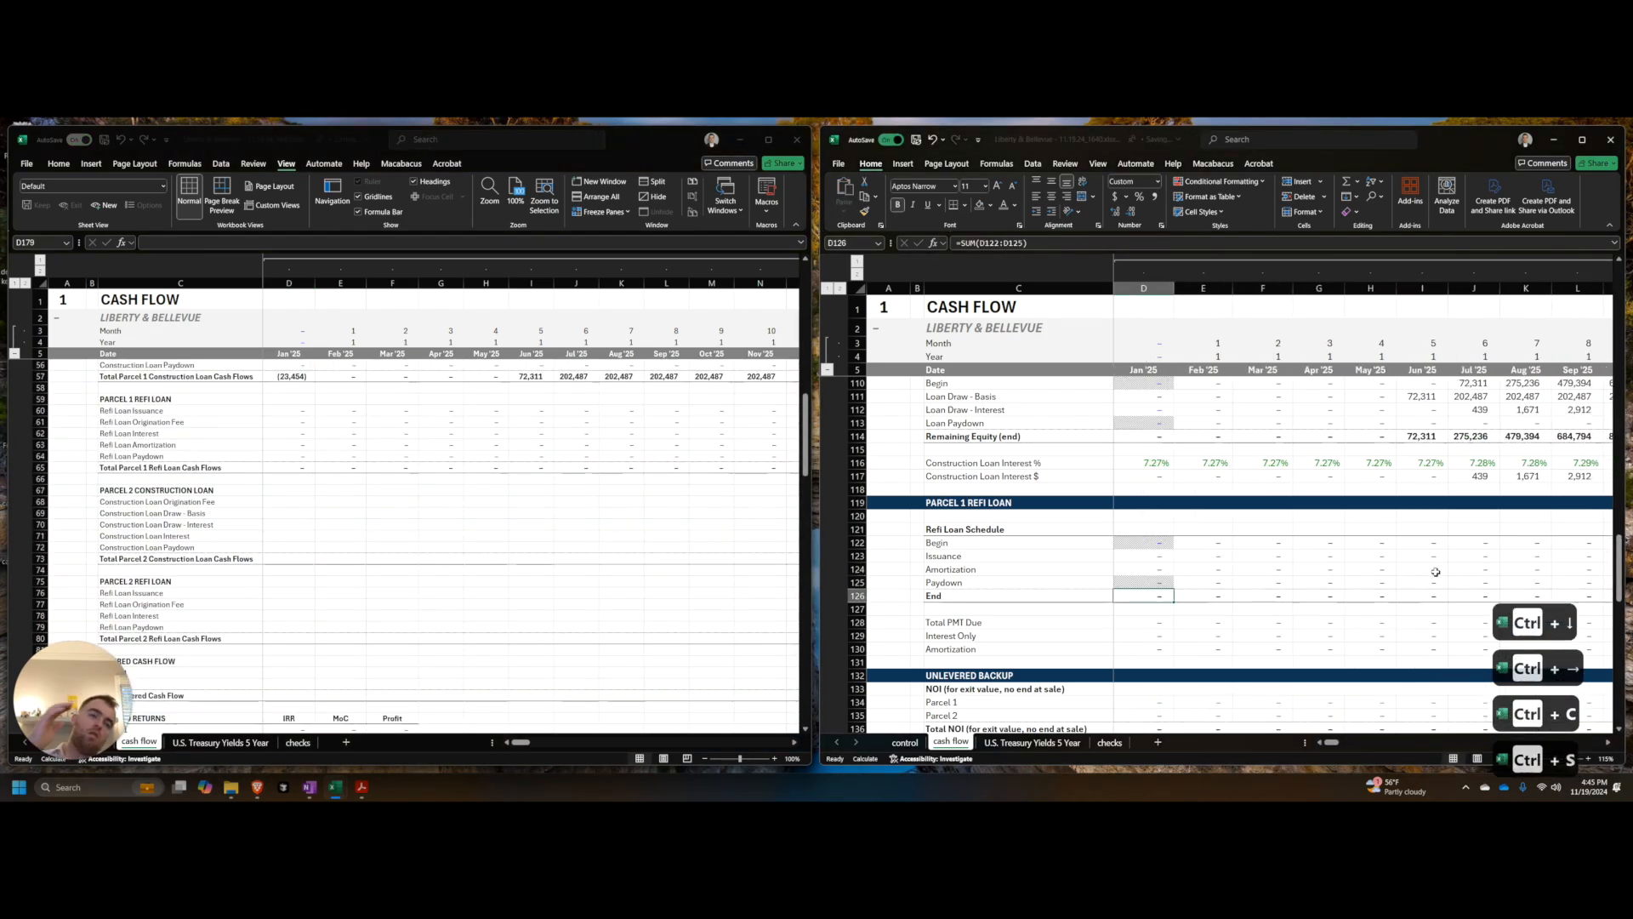
Step: Collapse the grouped monthly columns of the cash flow sheet so only the Annual Cash Flow Summary shows
{"action": "left_click", "coordinate": [1422, 569]}
{"action": "left_click", "coordinate": [694, 530]}
{"action": "scroll", "coordinate": [643, 542], "scroll_direction": "up", "scroll_amount": 4}
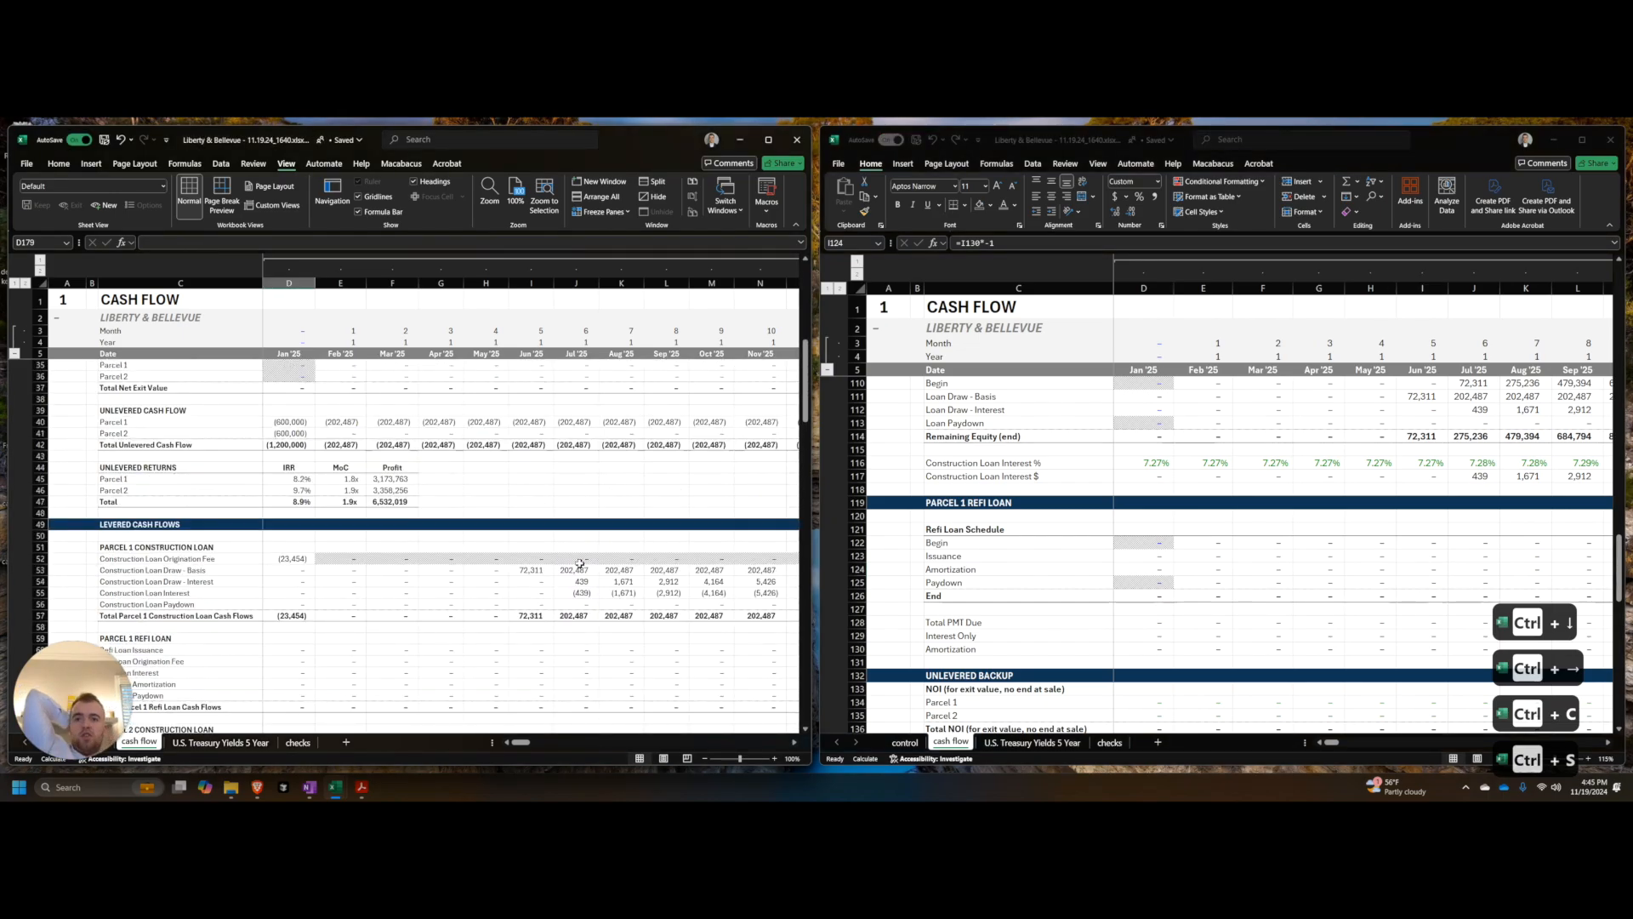
{"action": "left_click", "coordinate": [528, 581]}
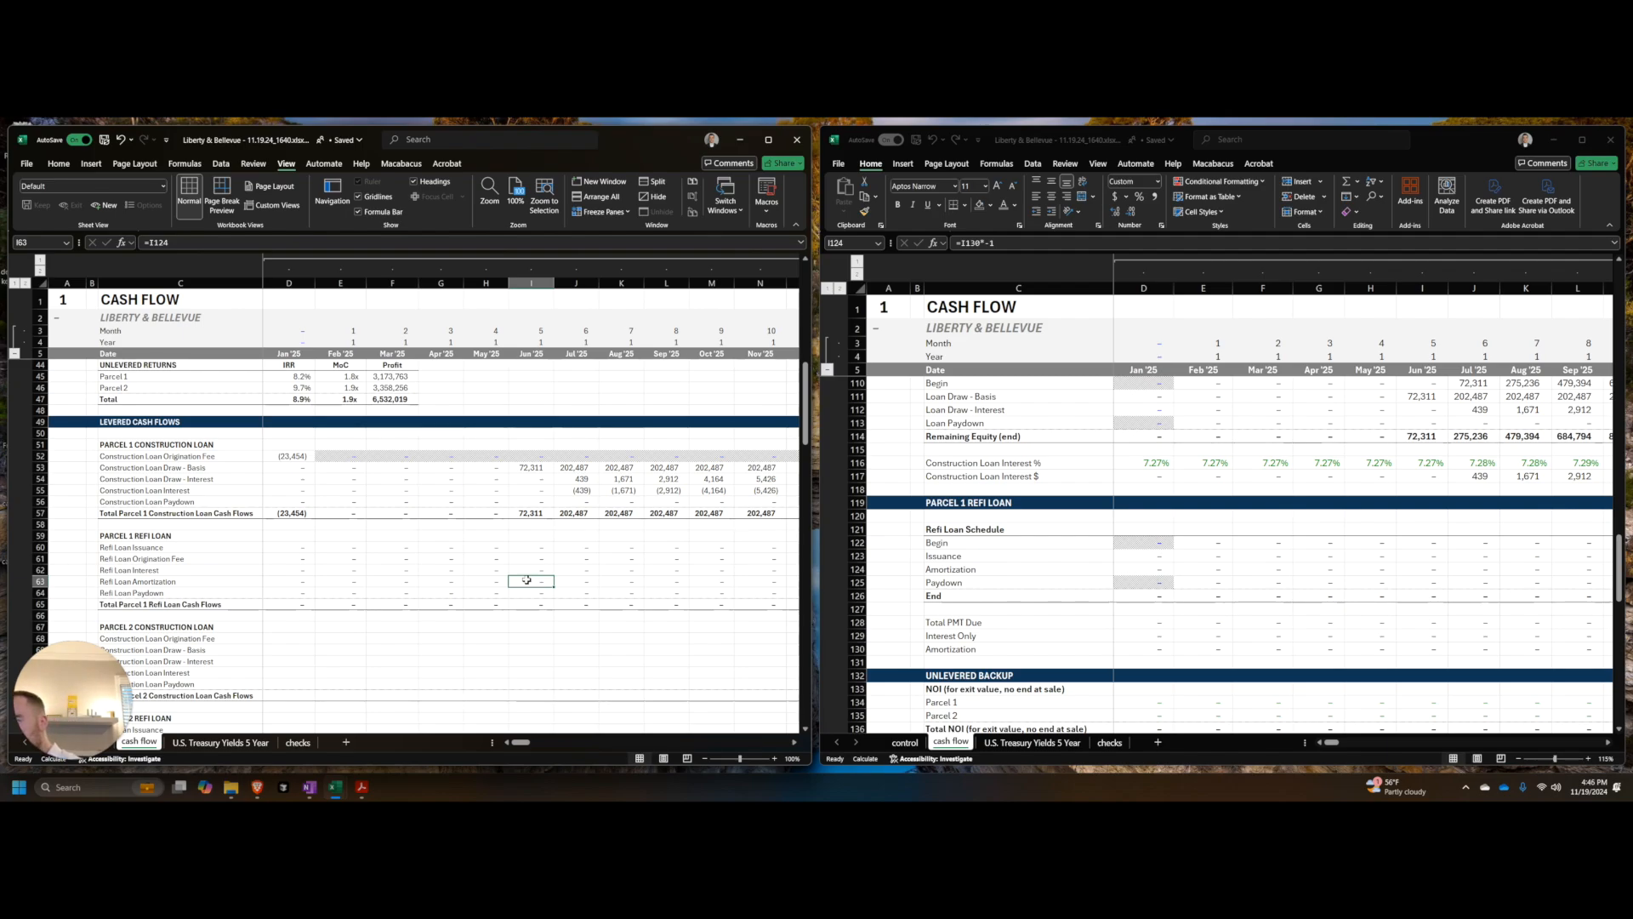
{"action": "scroll", "coordinate": [512, 568], "scroll_direction": "down", "scroll_amount": 2}
{"action": "left_click", "coordinate": [648, 492]}
{"action": "key", "text": "alt+a"}
{"action": "key", "text": "h"}
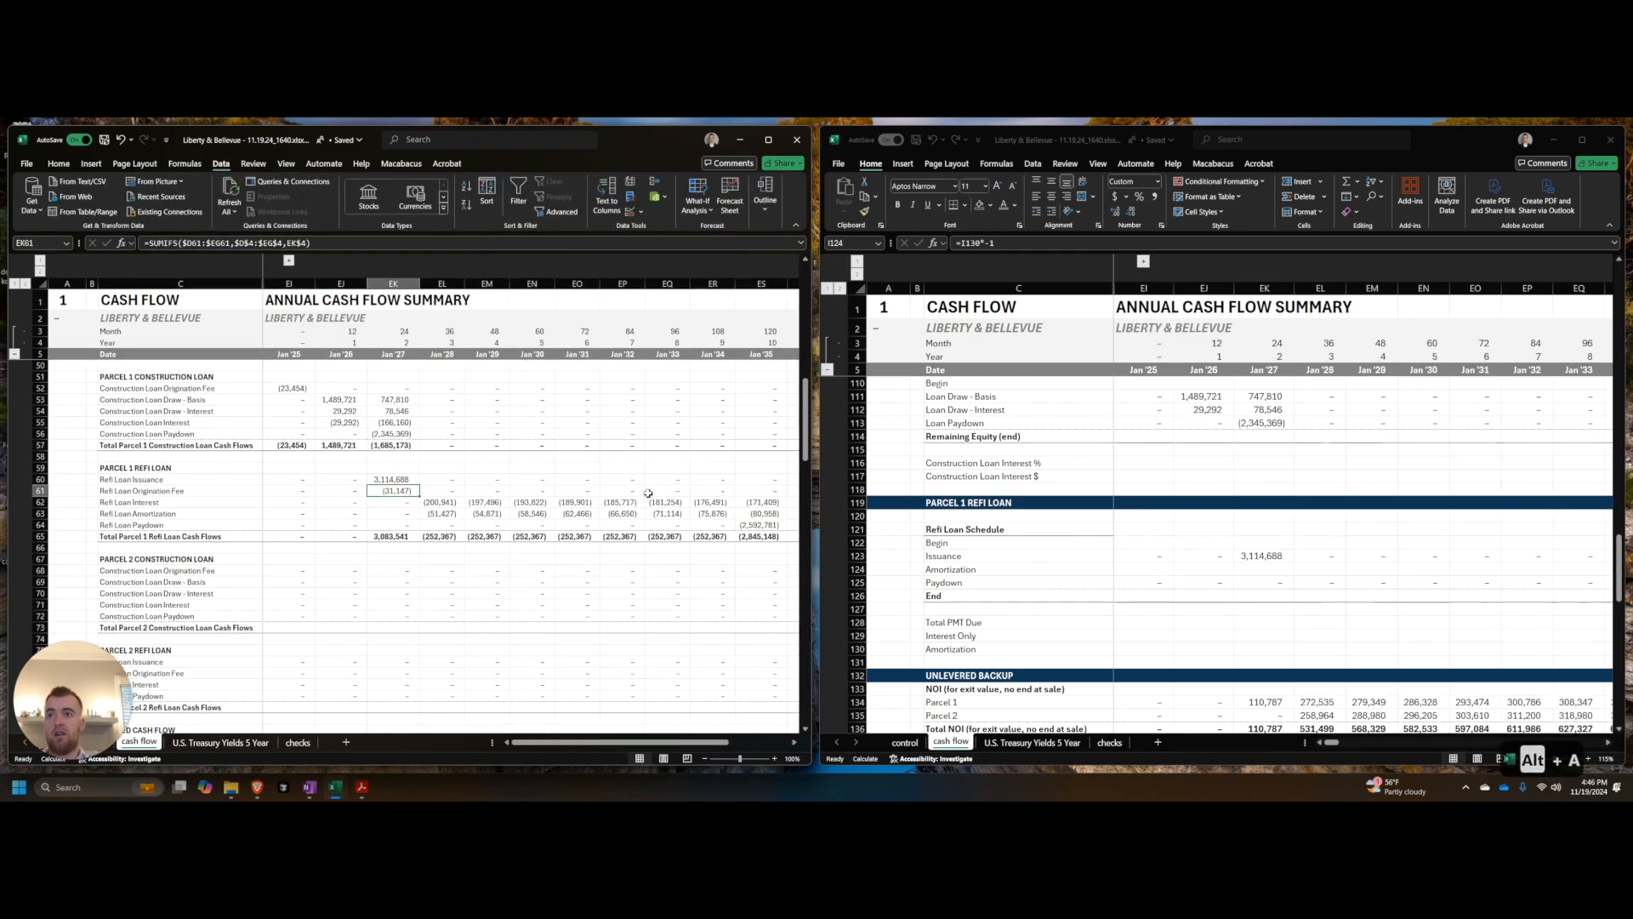
Step: Examine the Parcel 1 construction and refi loan cash flows against the unlevered cash flows across the annual summary and Total column
{"action": "scroll", "coordinate": [553, 505], "scroll_direction": "up", "scroll_amount": 2}
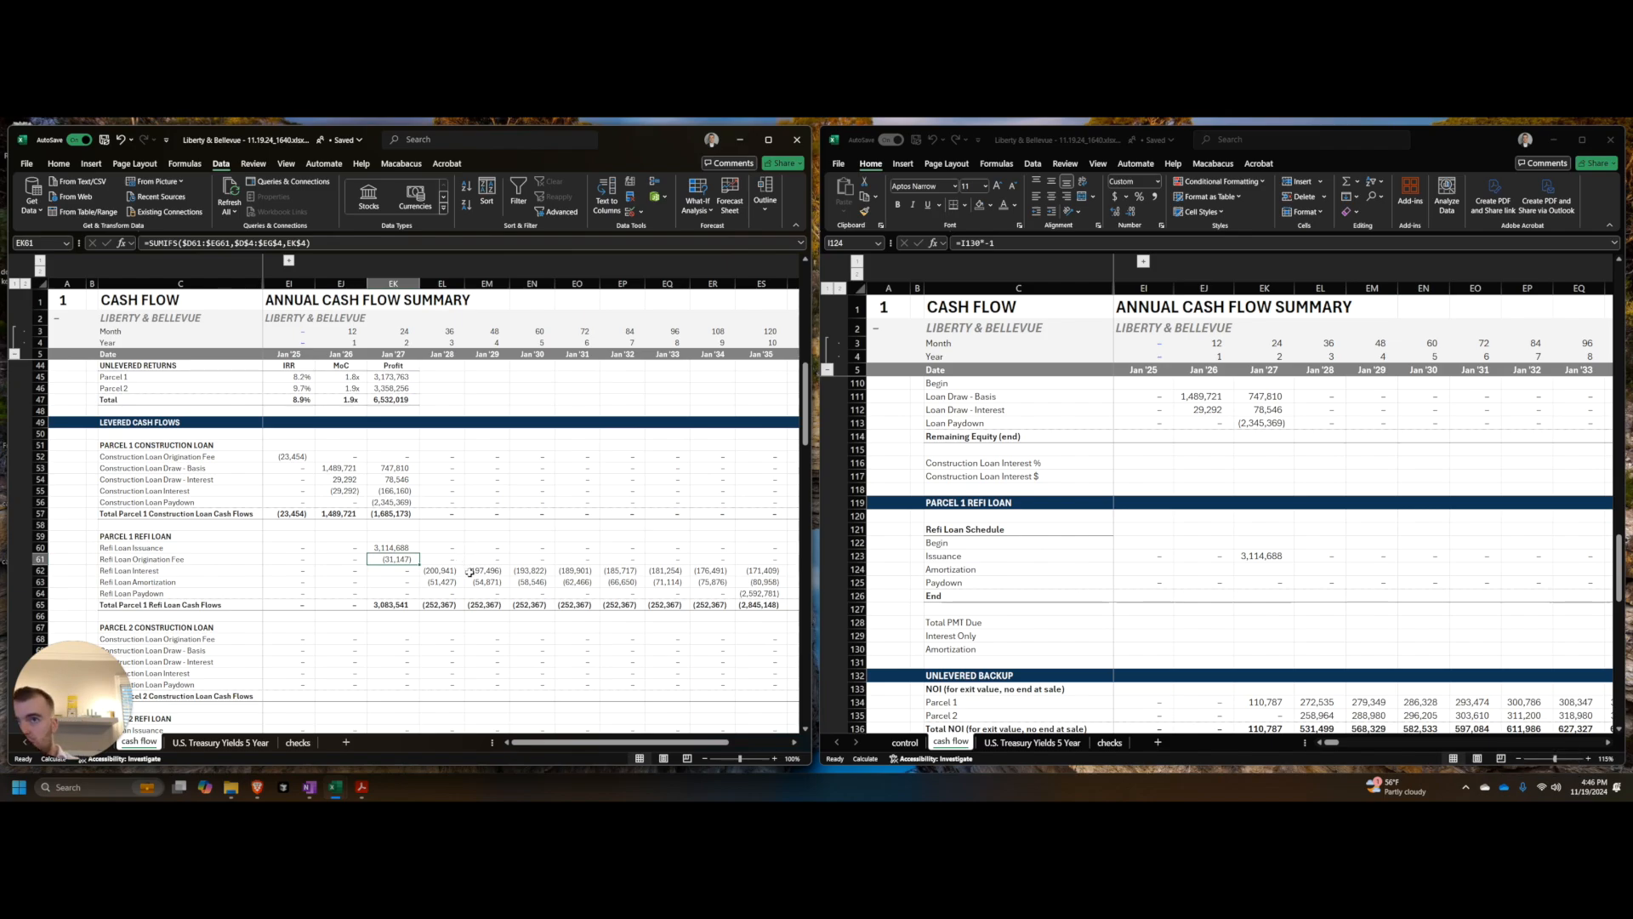
{"action": "scroll", "coordinate": [722, 582], "scroll_direction": "up", "scroll_amount": 2}
{"action": "scroll", "coordinate": [681, 587], "scroll_direction": "right", "scroll_amount": 3}
{"action": "scroll", "coordinate": [646, 596], "scroll_direction": "up", "scroll_amount": 4}
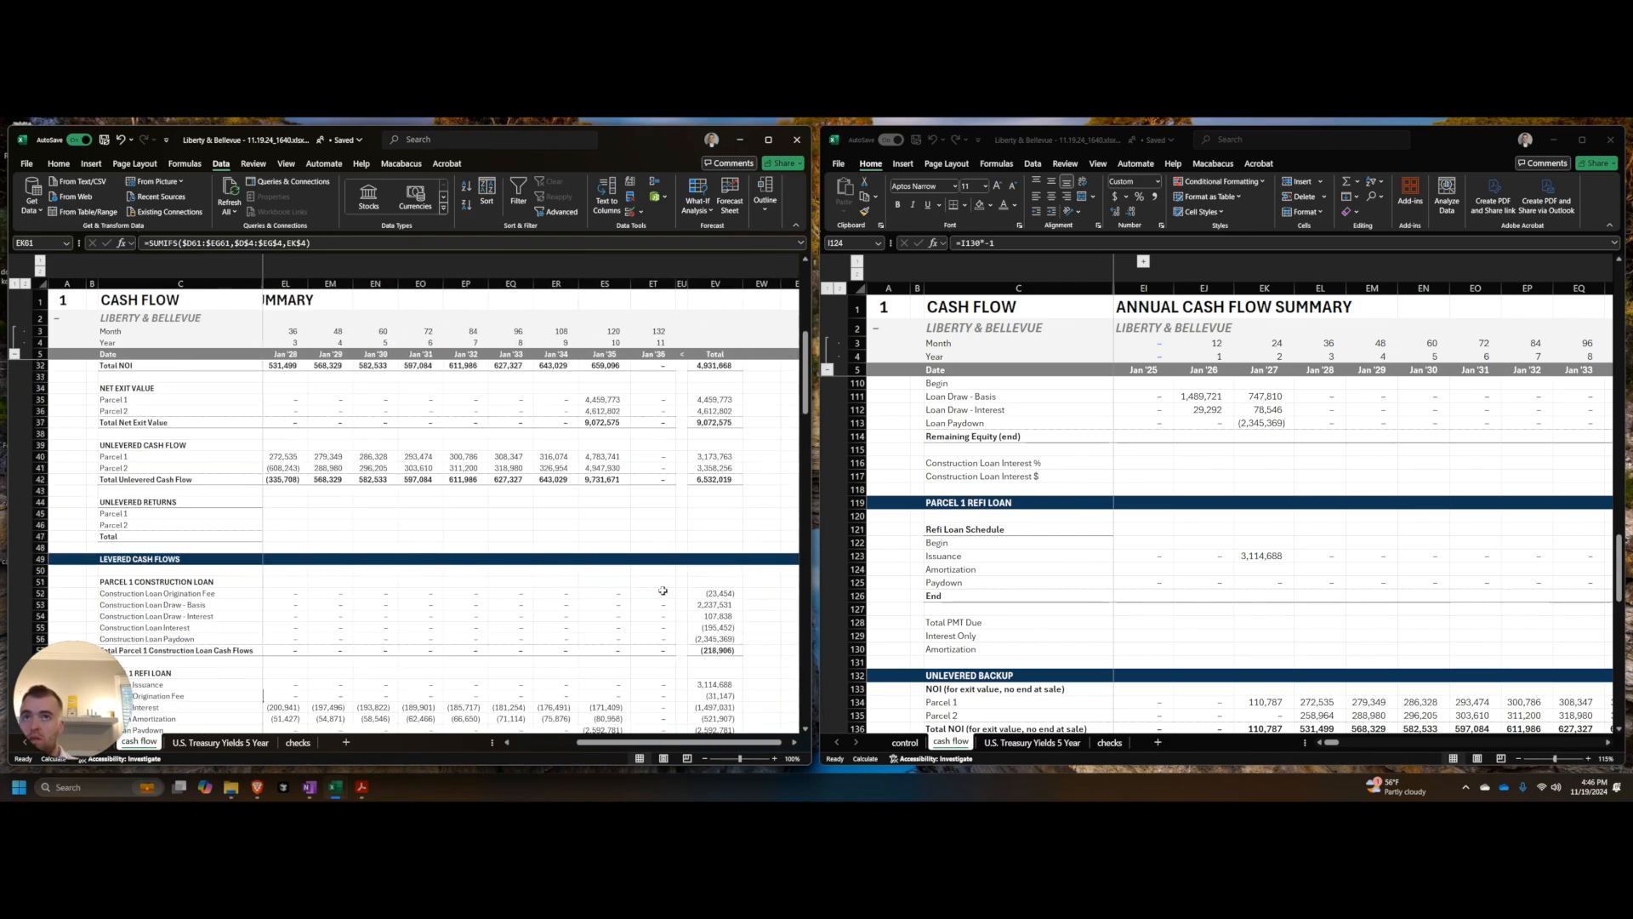
{"action": "scroll", "coordinate": [609, 587], "scroll_direction": "down", "scroll_amount": 4}
{"action": "scroll", "coordinate": [409, 512], "scroll_direction": "left", "scroll_amount": 3}
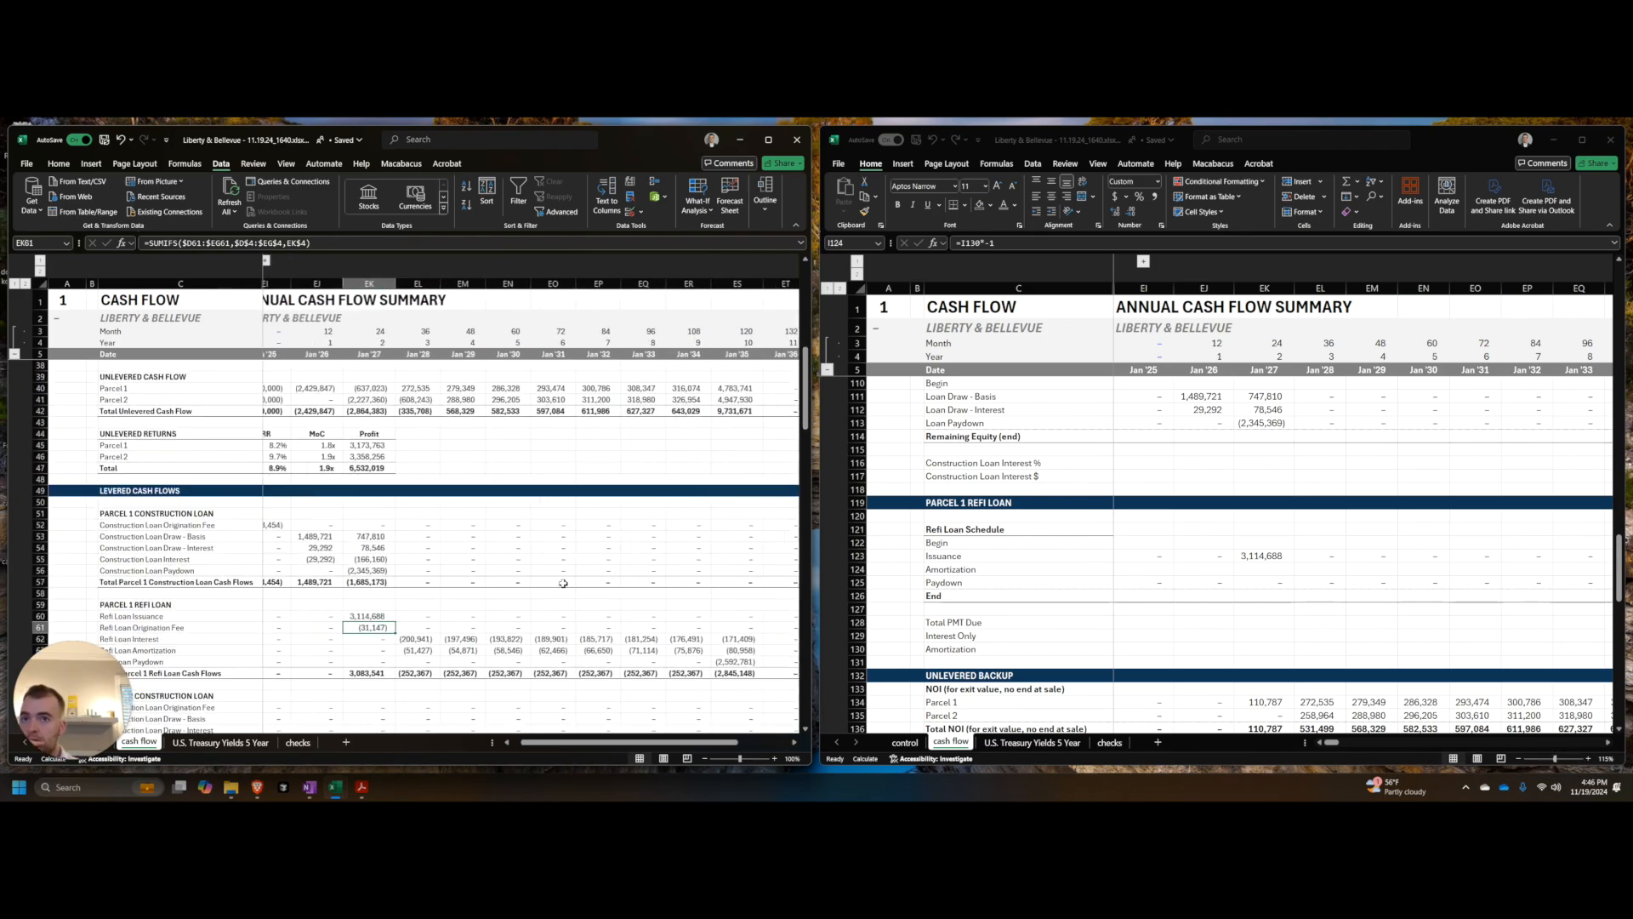
{"action": "scroll", "coordinate": [396, 525], "scroll_direction": "down", "scroll_amount": 1}
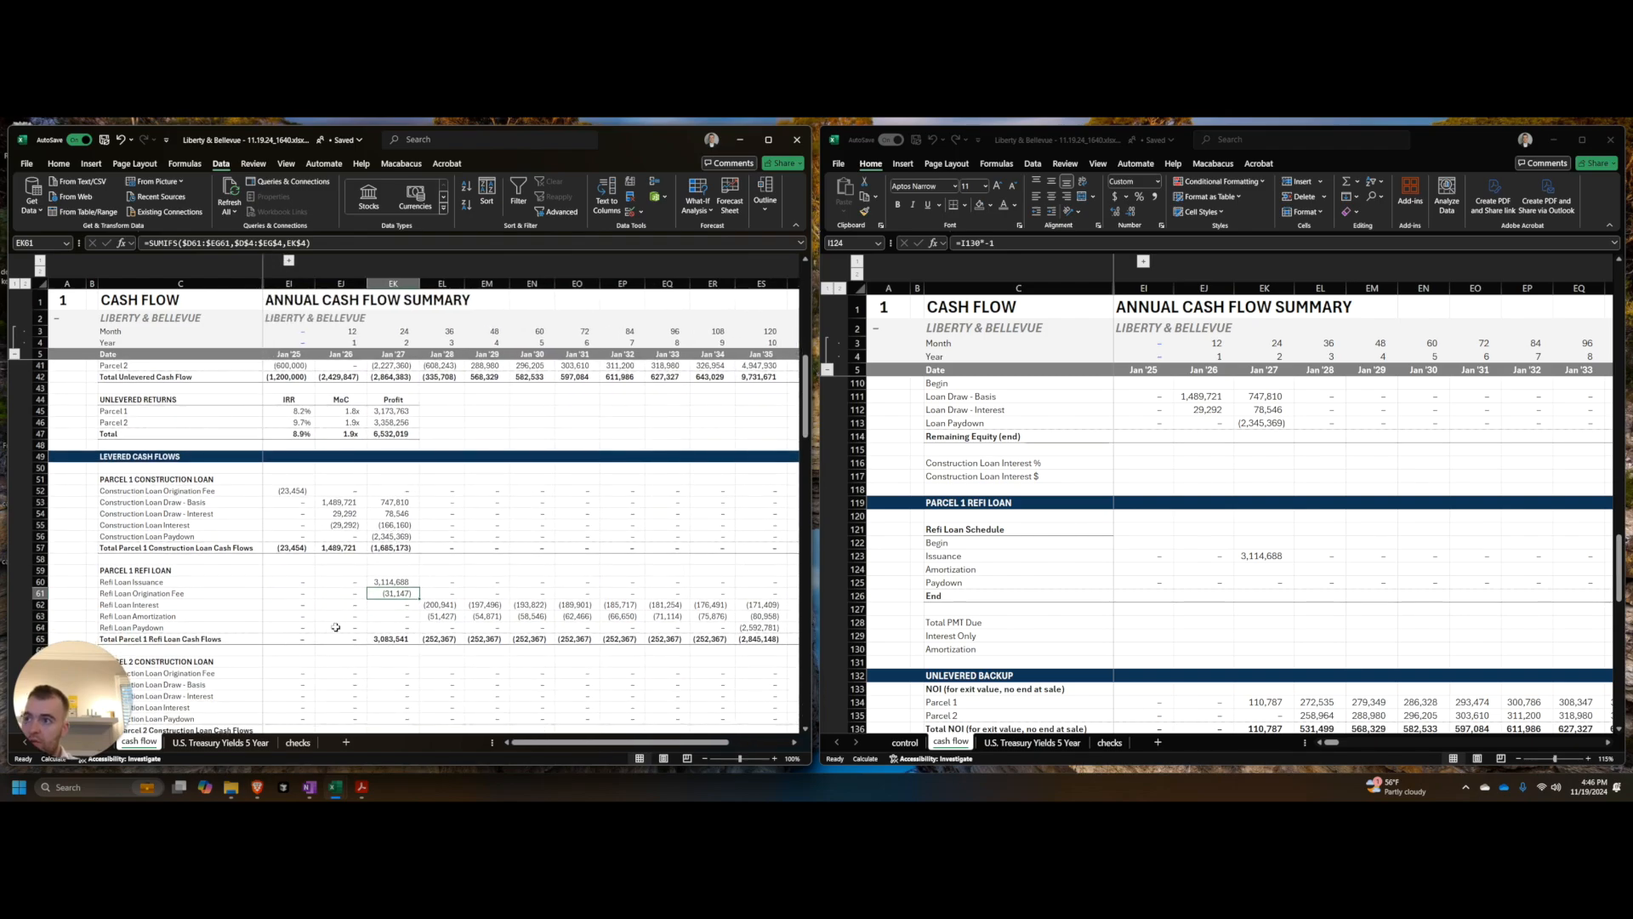
Step: On the control sheet in the second window, set the LIVE Exit Scenario toggle to 0 (Land Sale) for Parcel 1 and Parcel 2
{"action": "left_click", "coordinate": [904, 743]}
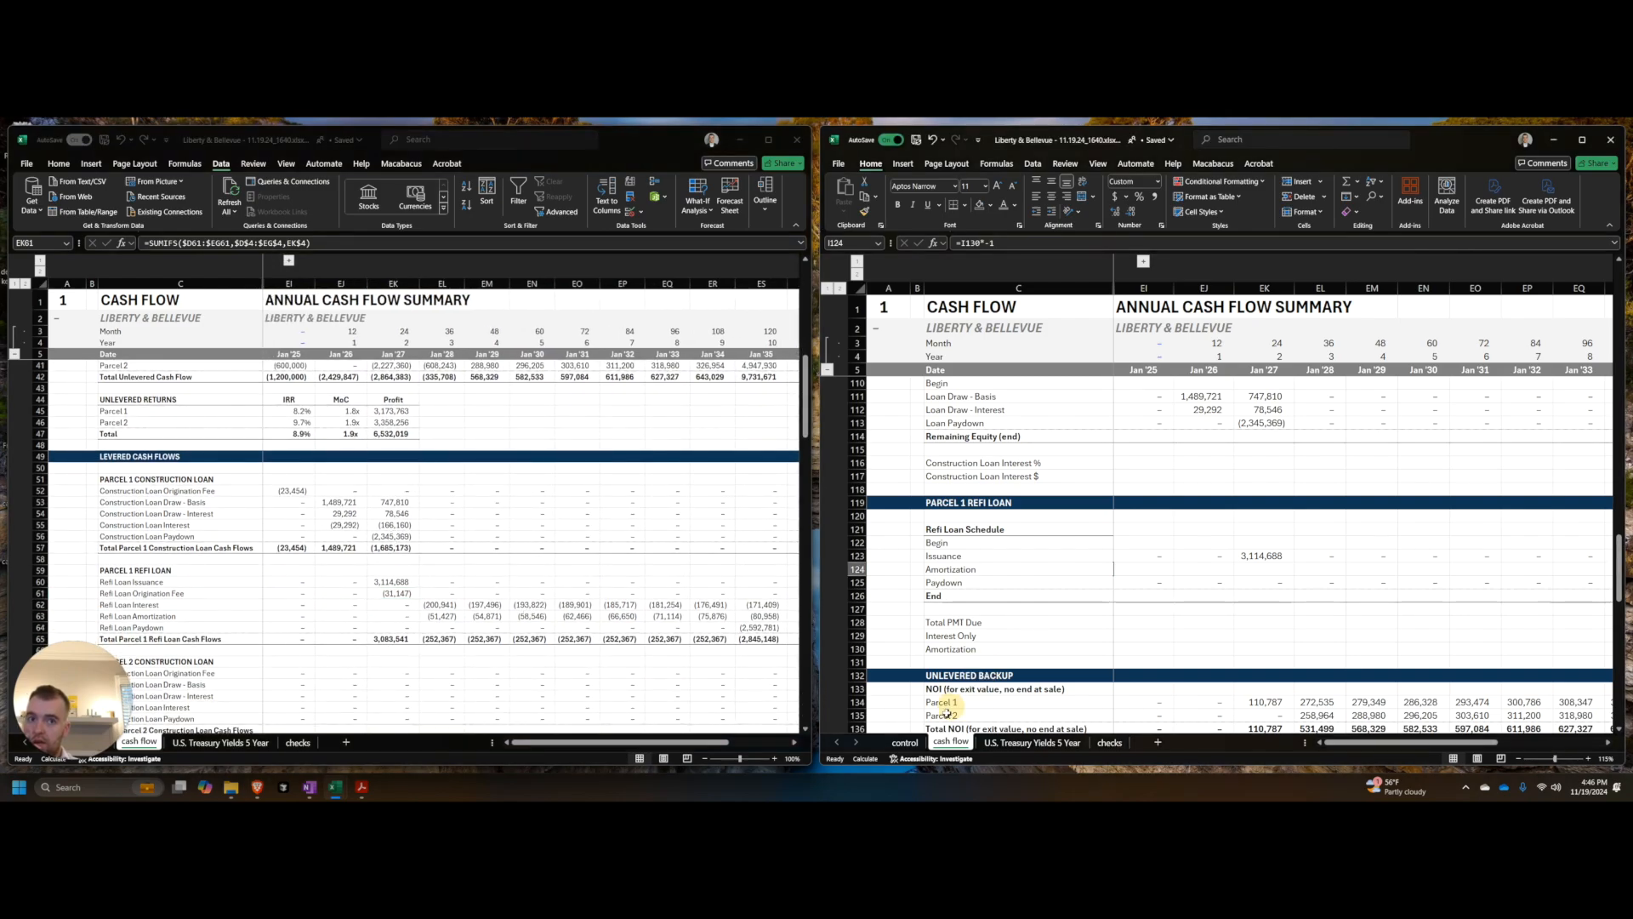
{"action": "left_click", "coordinate": [1084, 432]}
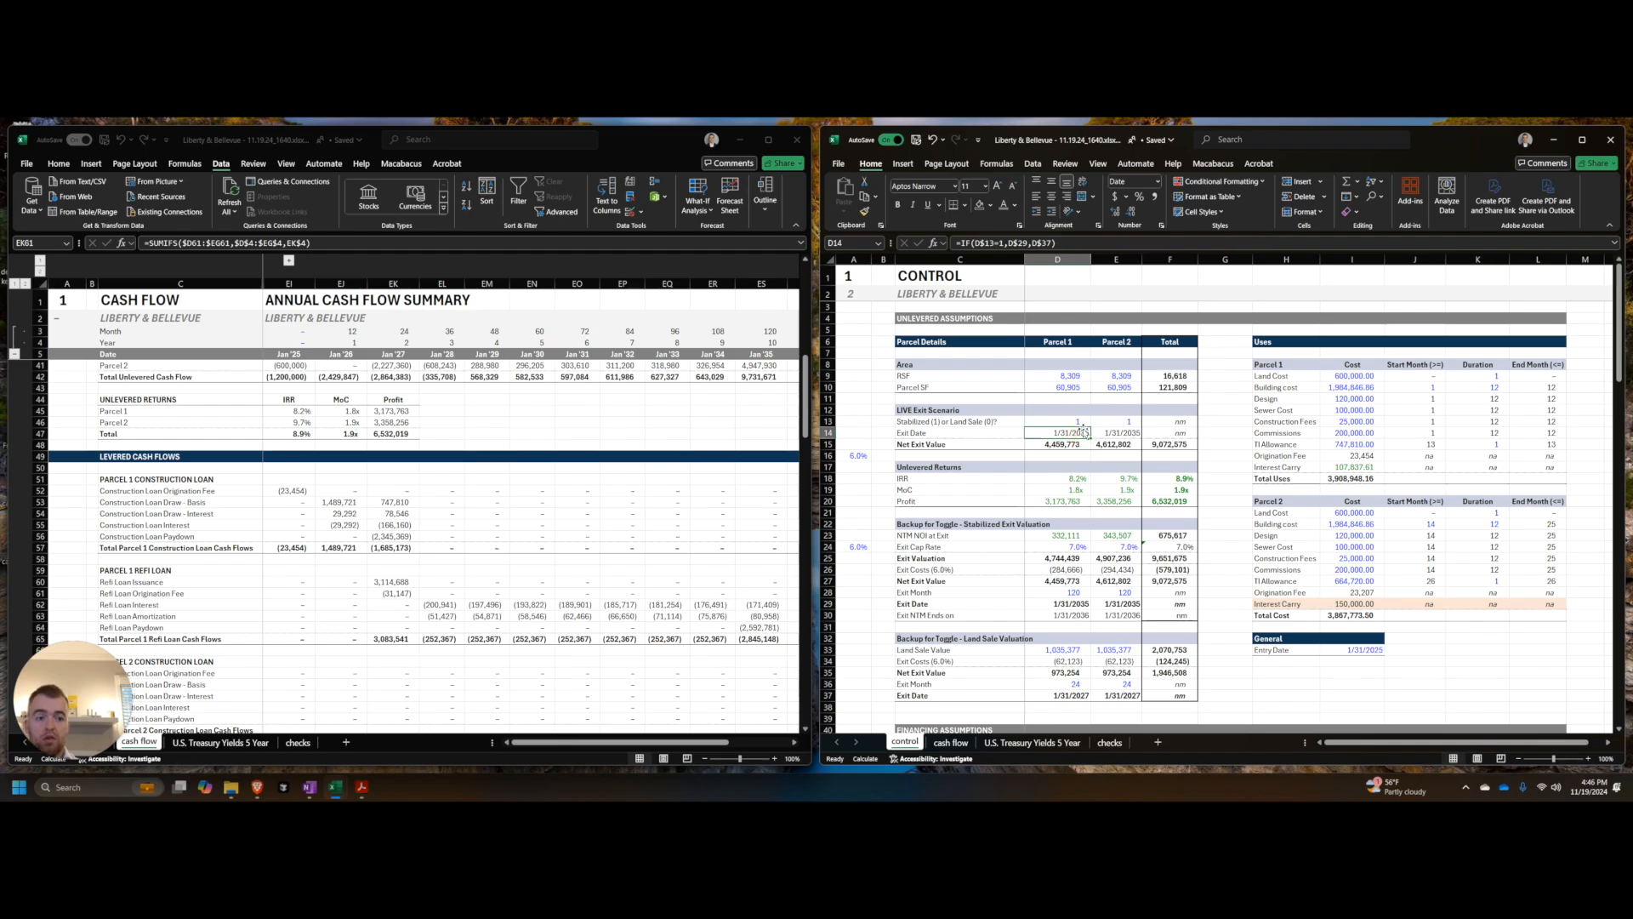
{"action": "type", "text": "0"}
{"action": "key", "text": "ctrl+shift+Return"}
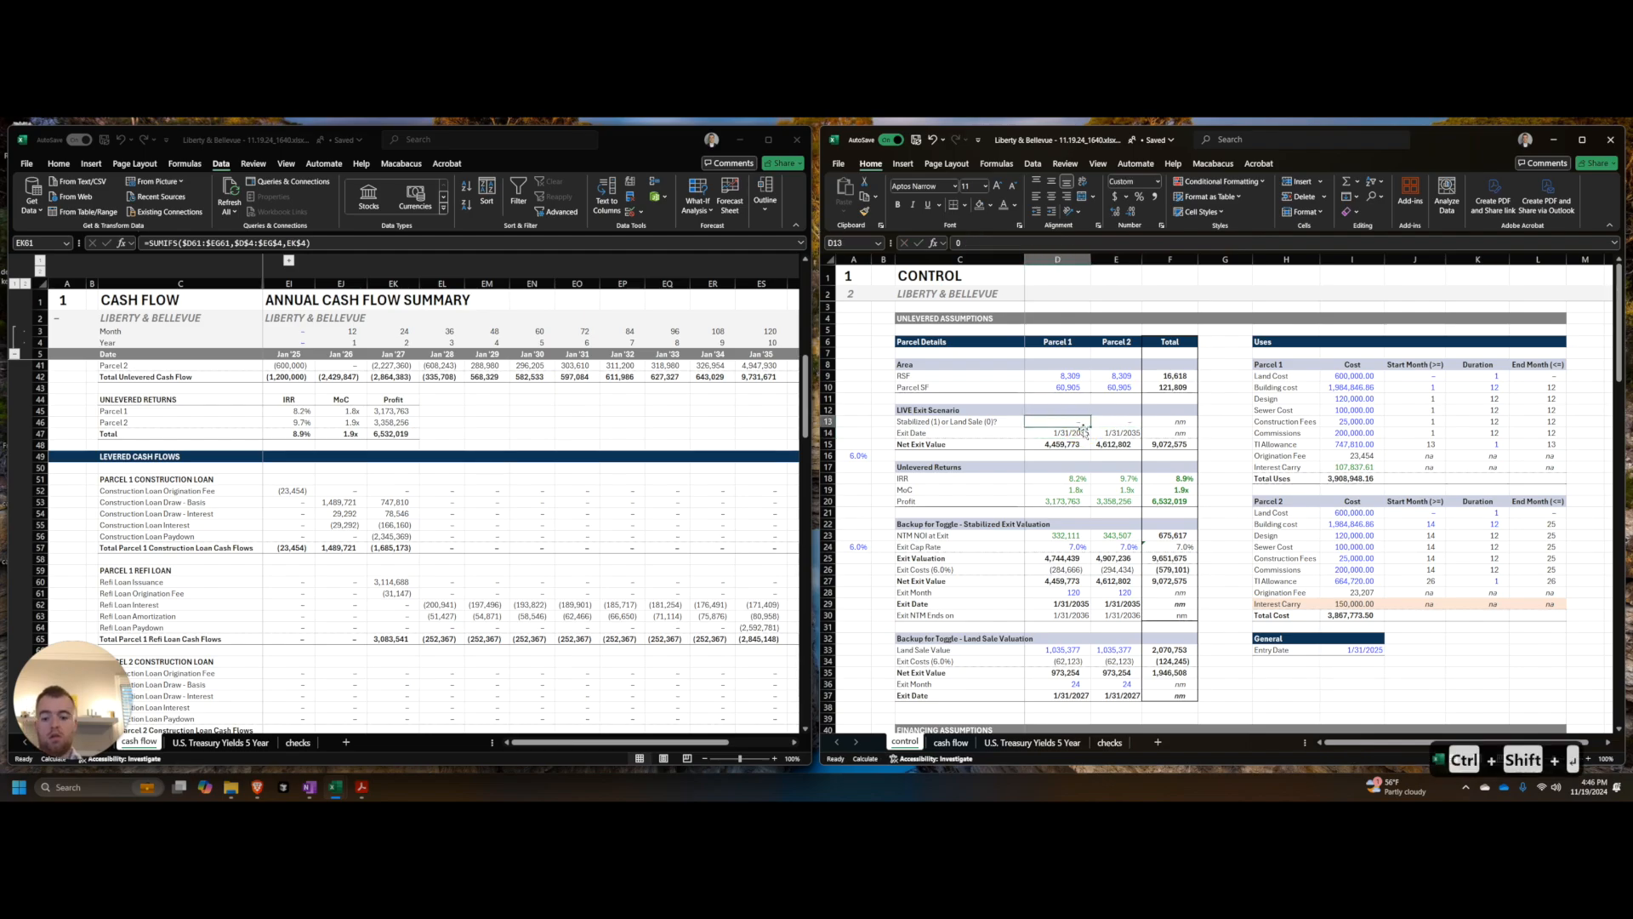
{"action": "left_click", "coordinate": [455, 586]}
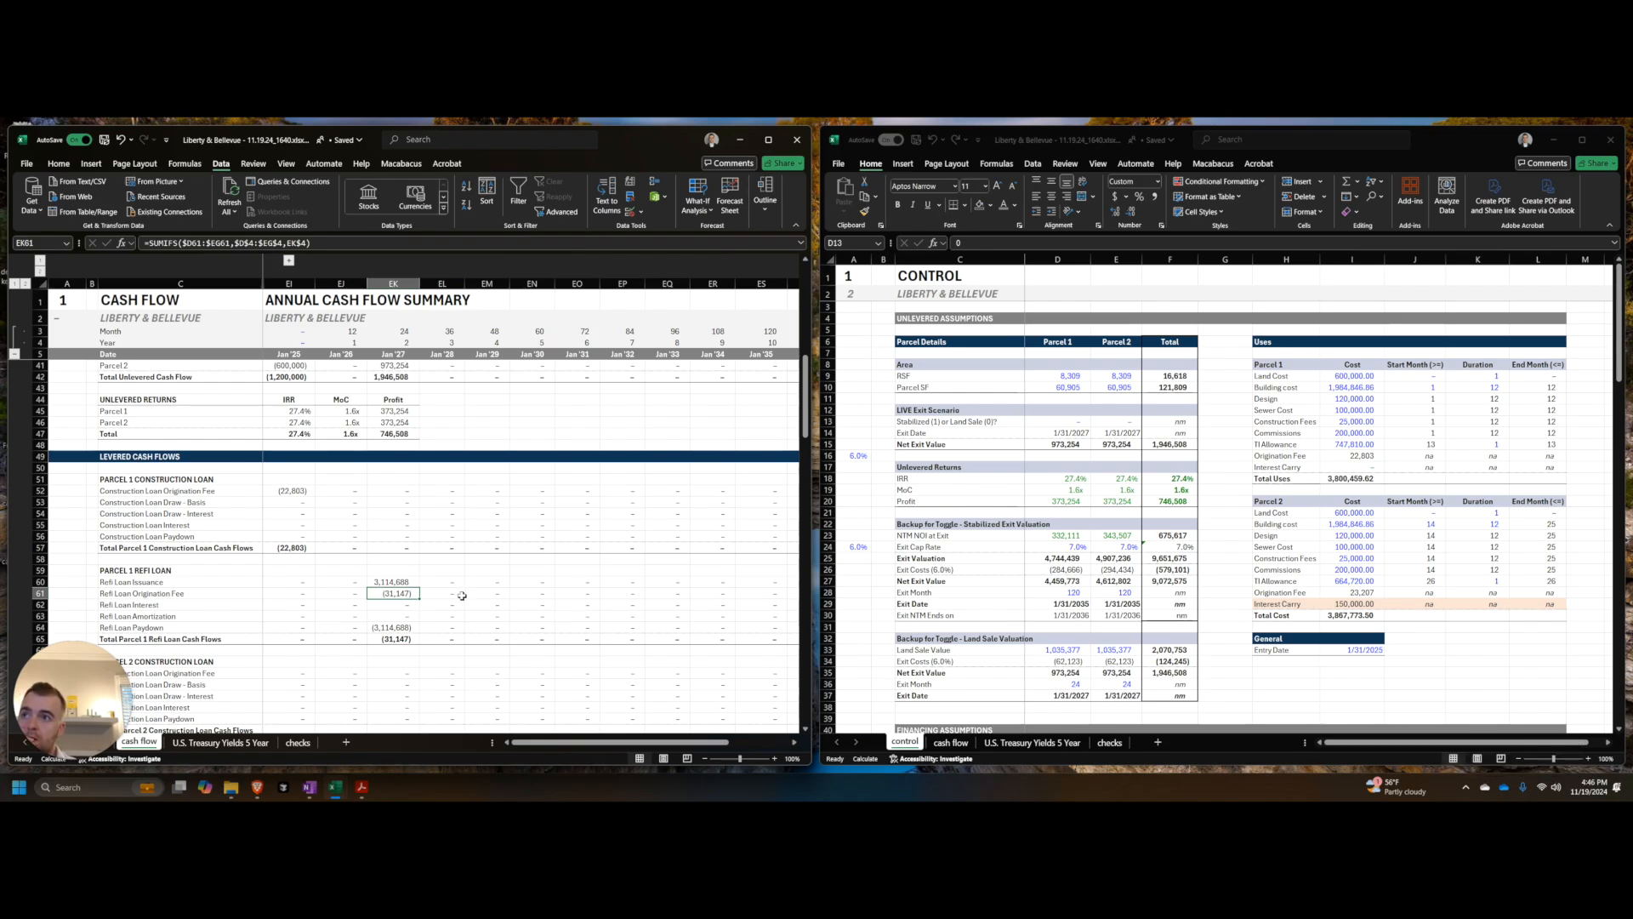
Step: Wrap the Parcel 1 NTM NOI at Refi formula in D63 in IF($D$13=0,0,…) so a land sale gives zero
{"action": "key", "text": "ctrl+Page_Up"}
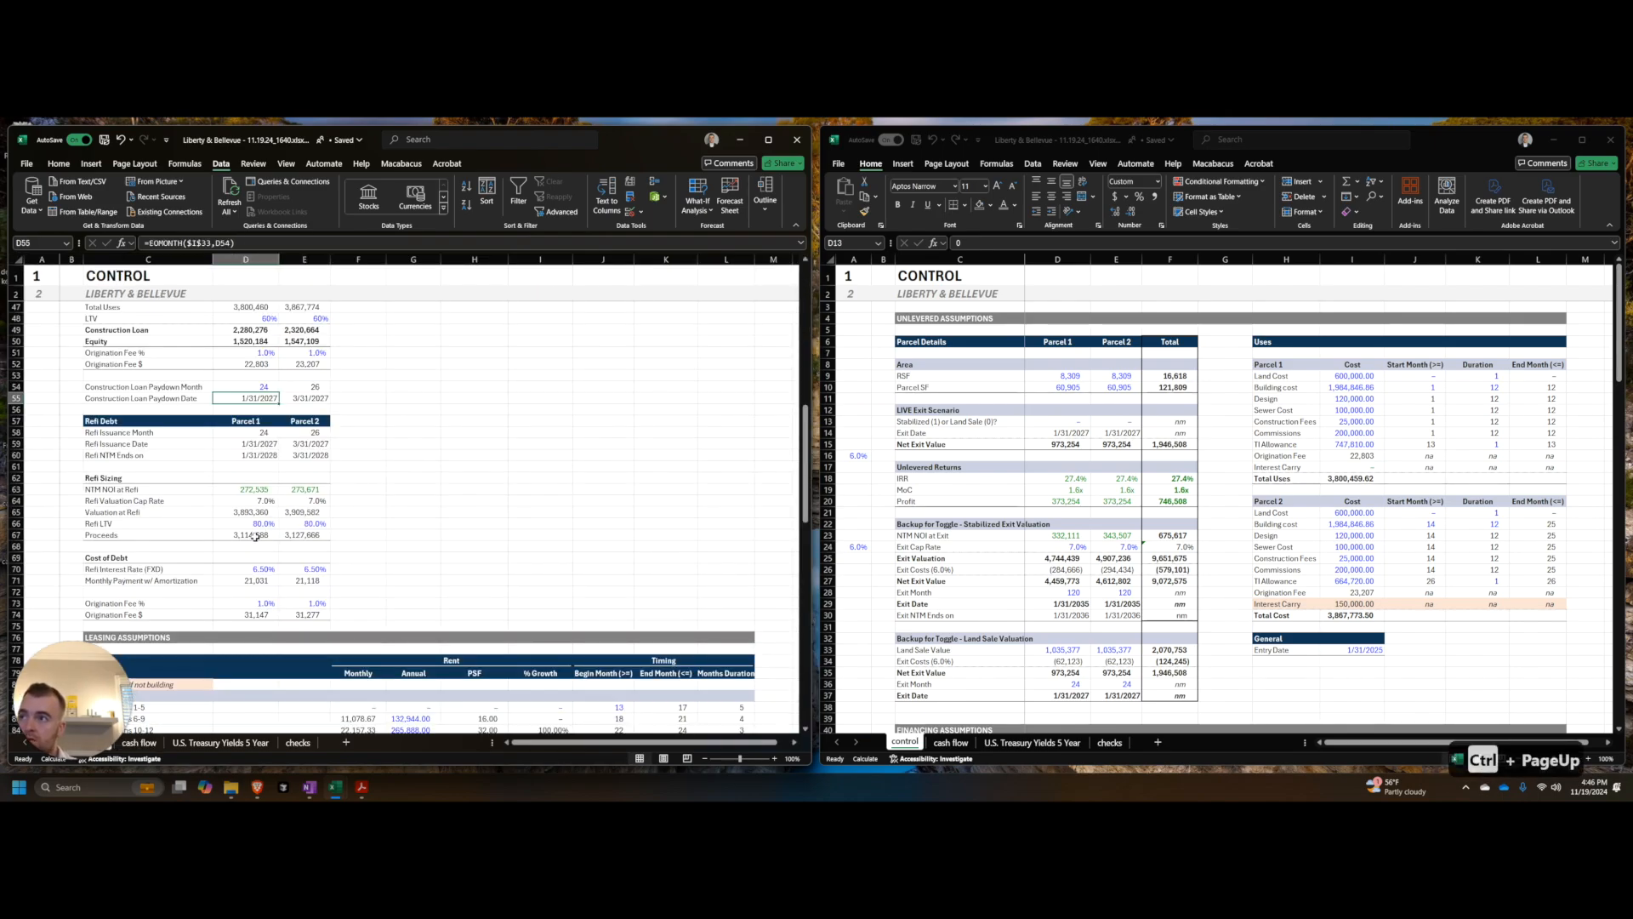
{"action": "key", "text": "Up"}
{"action": "key", "text": "F2"}
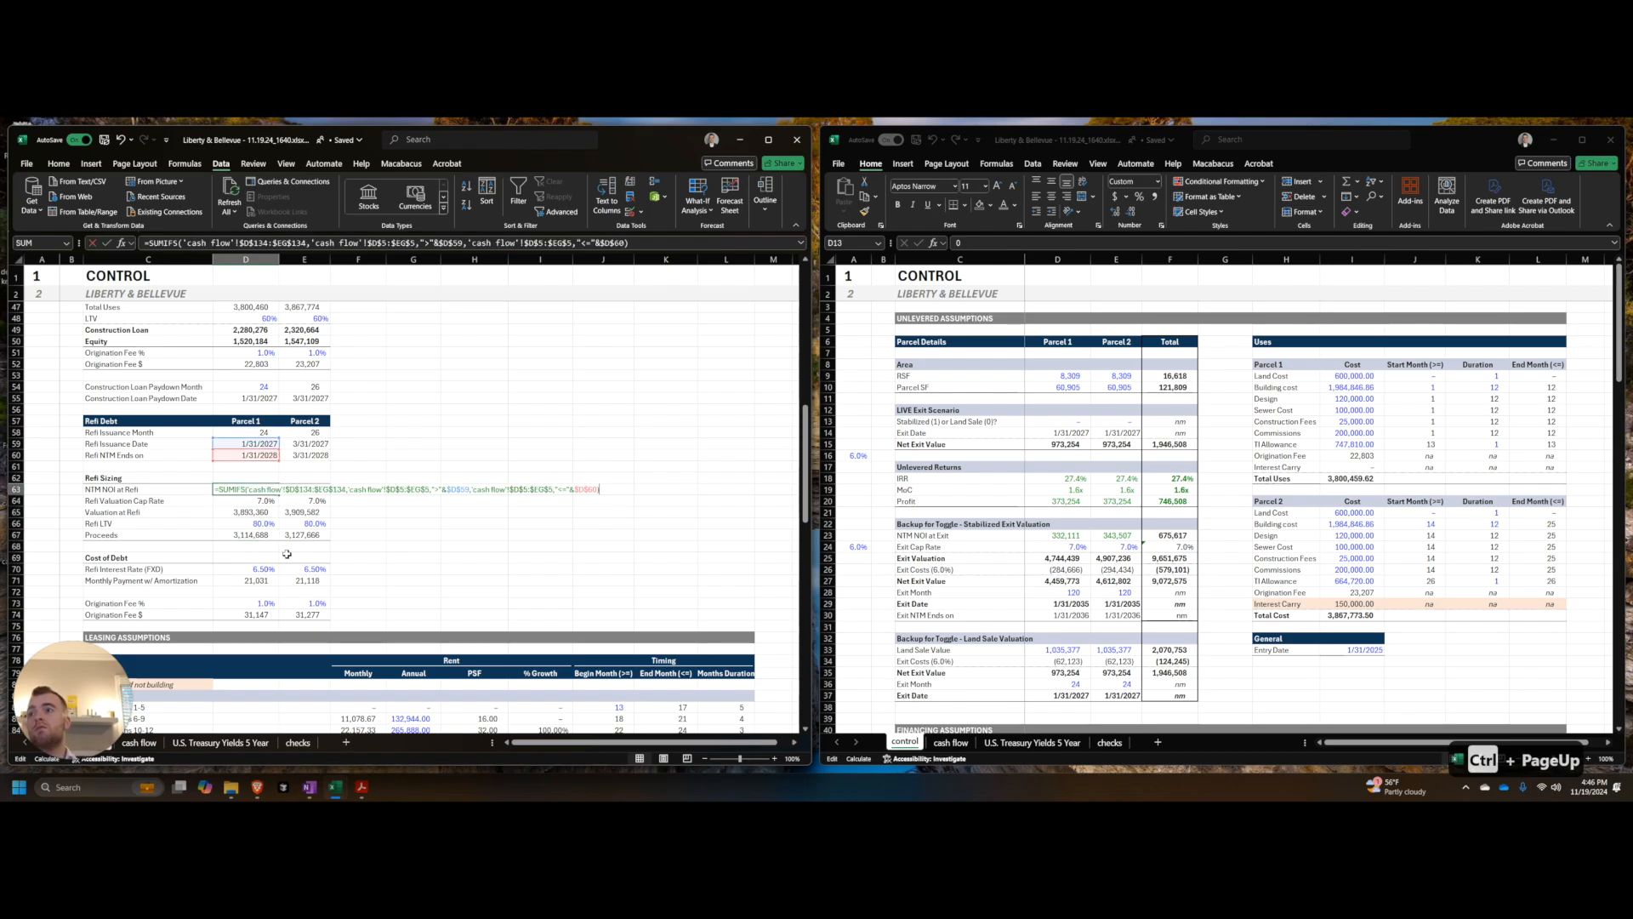
{"action": "key", "text": "Home"}
{"action": "key", "text": "Right"}
{"action": "type", "text": "if("}
{"action": "scroll", "coordinate": [281, 512], "scroll_direction": "up", "scroll_amount": 15}
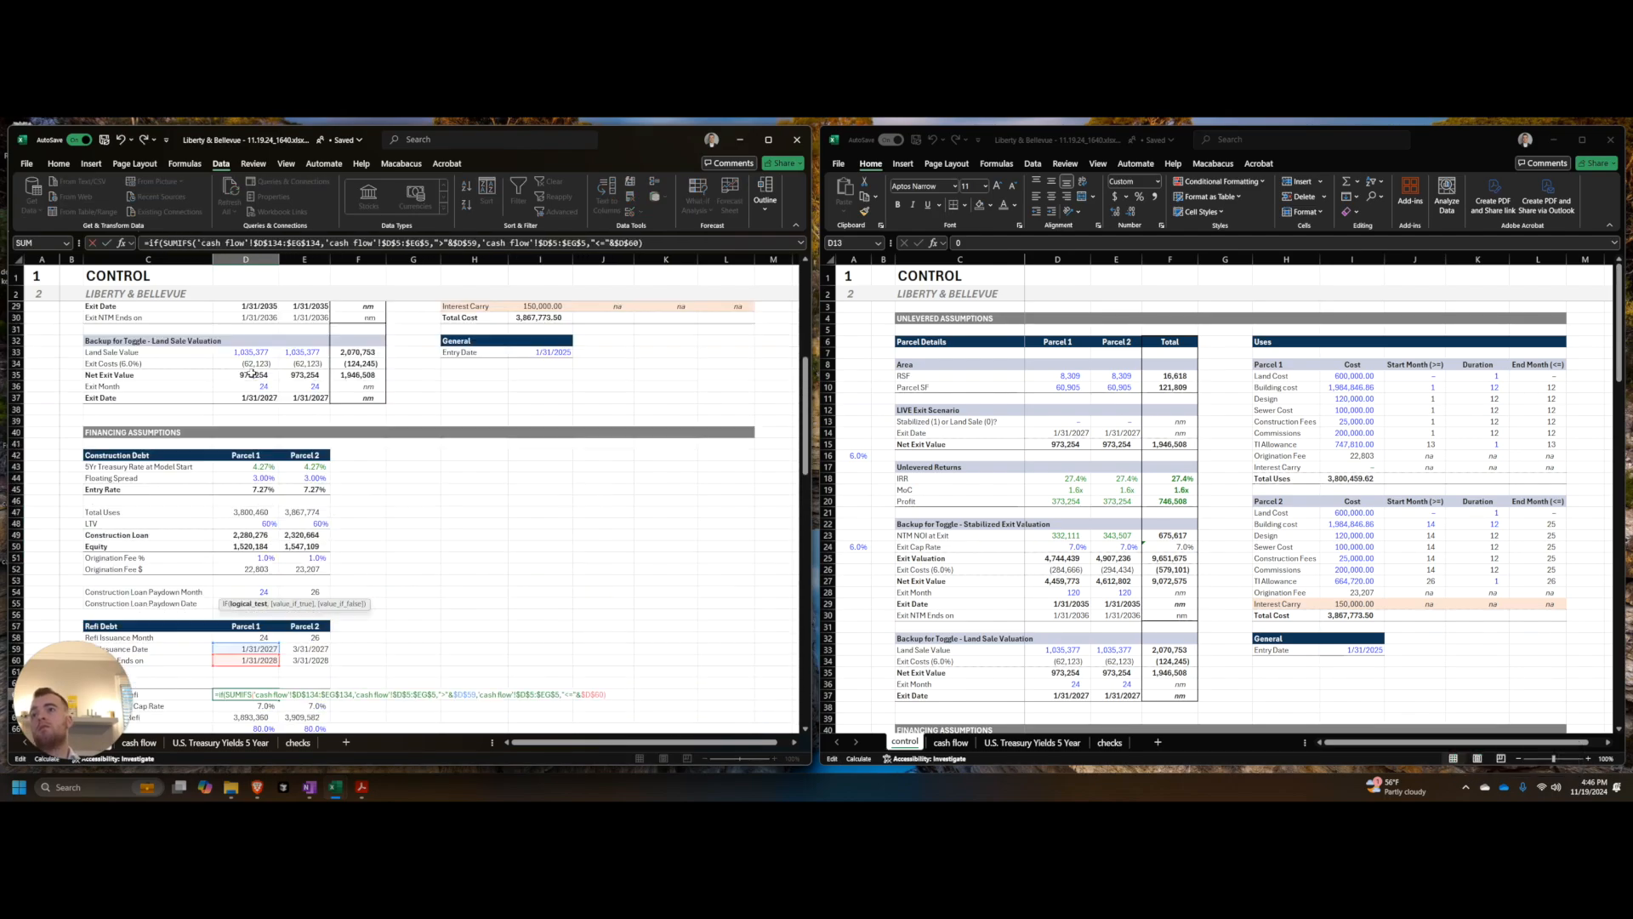
{"action": "left_click", "coordinate": [269, 423]}
{"action": "key", "text": "F4"}
{"action": "type", "text": "=0,0,"}
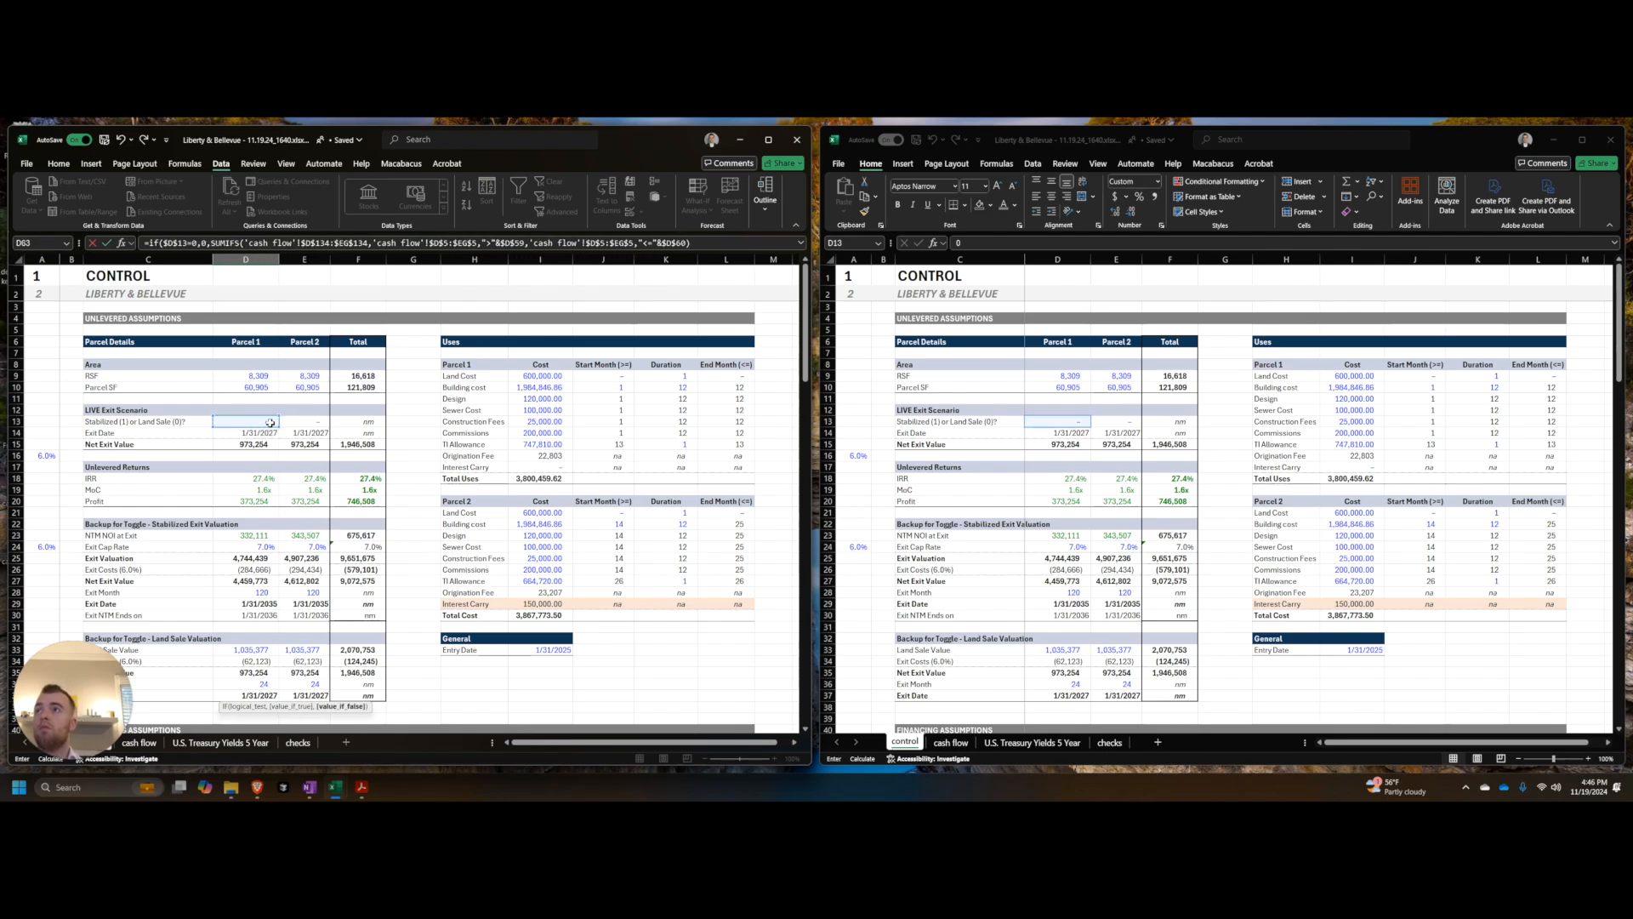
{"action": "key", "text": "Tab"}
Step: Wrap the Parcel 2 NTM NOI at Refi formula in E63 in IF($E$13=0,0,…) so a land sale gives zero
{"action": "left_click", "coordinate": [696, 245]}
{"action": "key", "text": "ctrl+Home"}
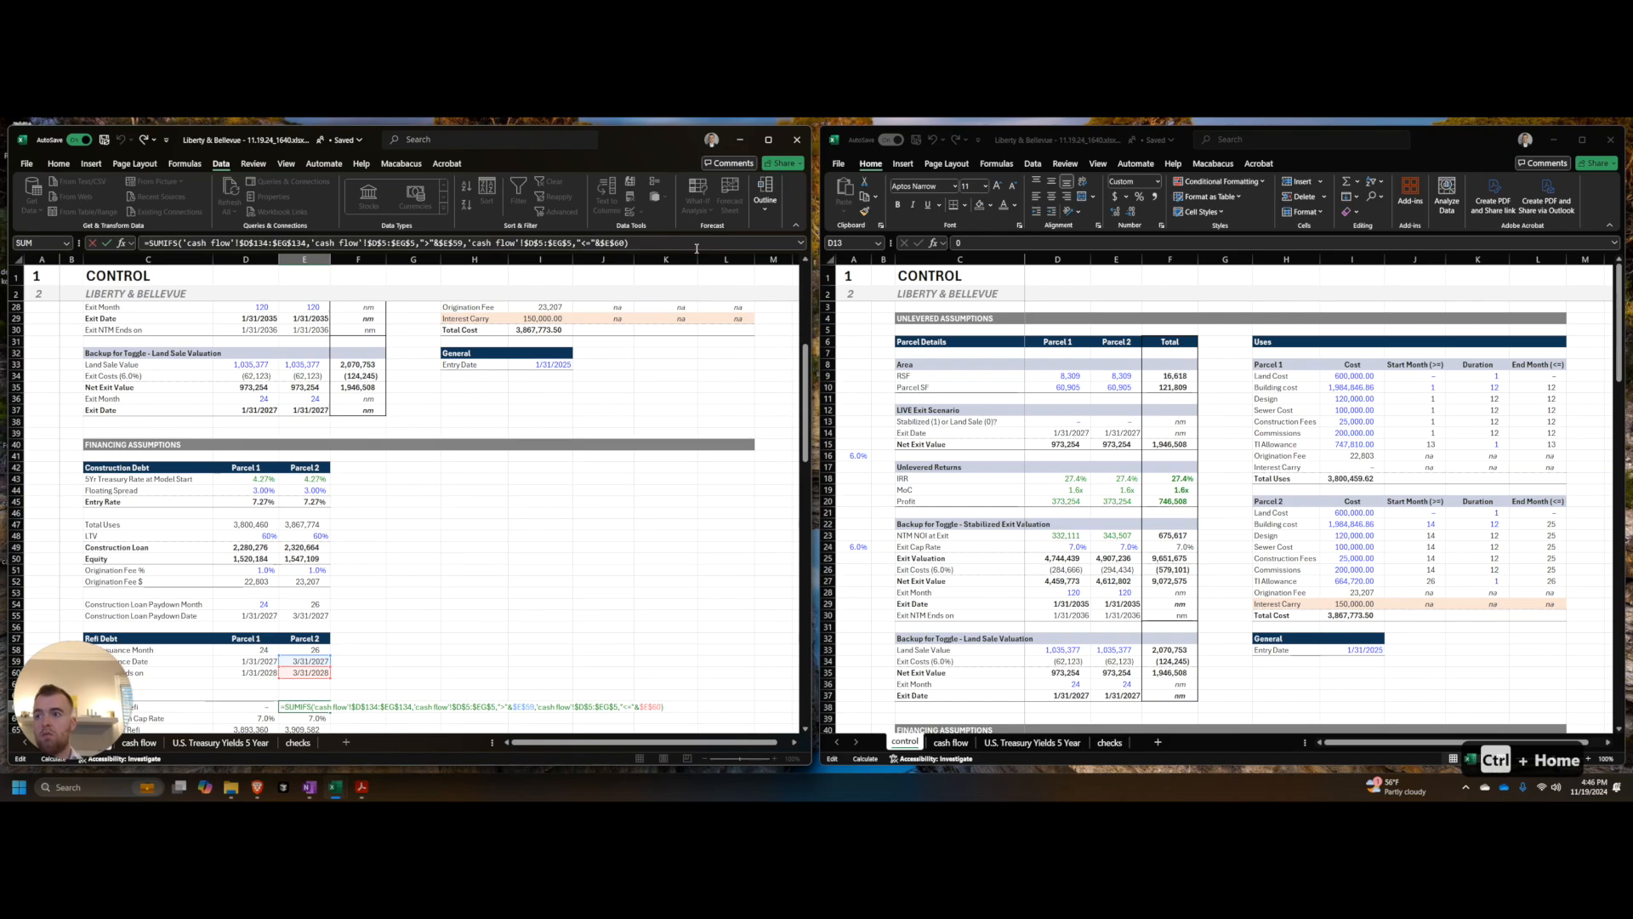
{"action": "type", "text": "if"}
{"action": "key", "text": "Escape"}
{"action": "key", "text": "Escape"}
{"action": "key", "text": "F2"}
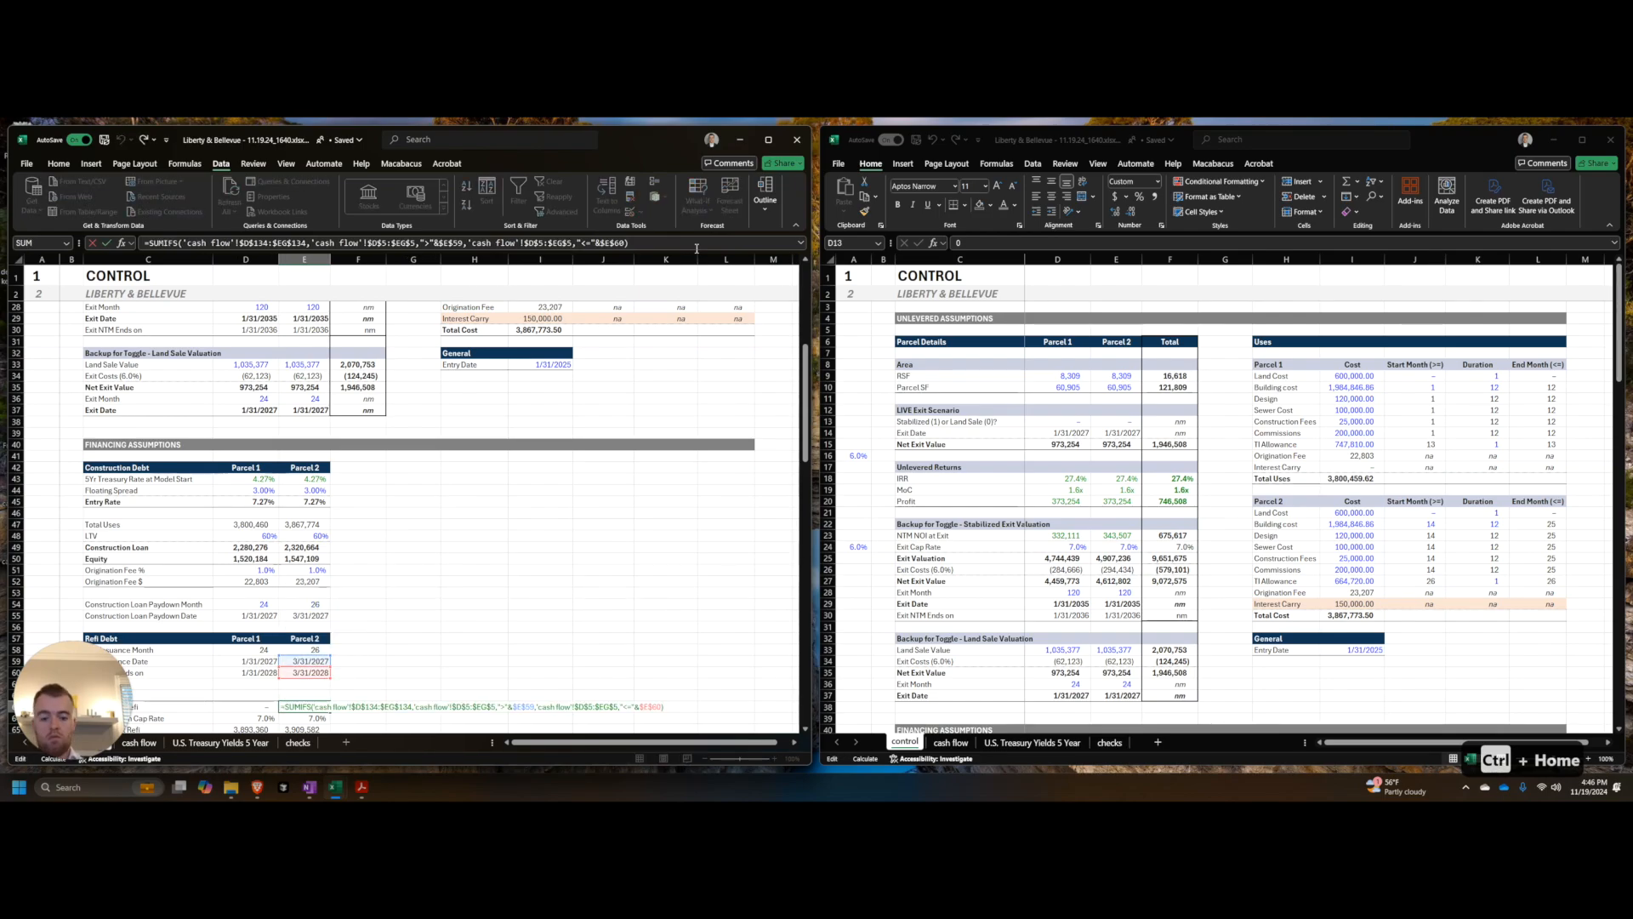
{"action": "type", "text": "if("}
{"action": "scroll", "coordinate": [334, 415], "scroll_direction": "up", "scroll_amount": 8}
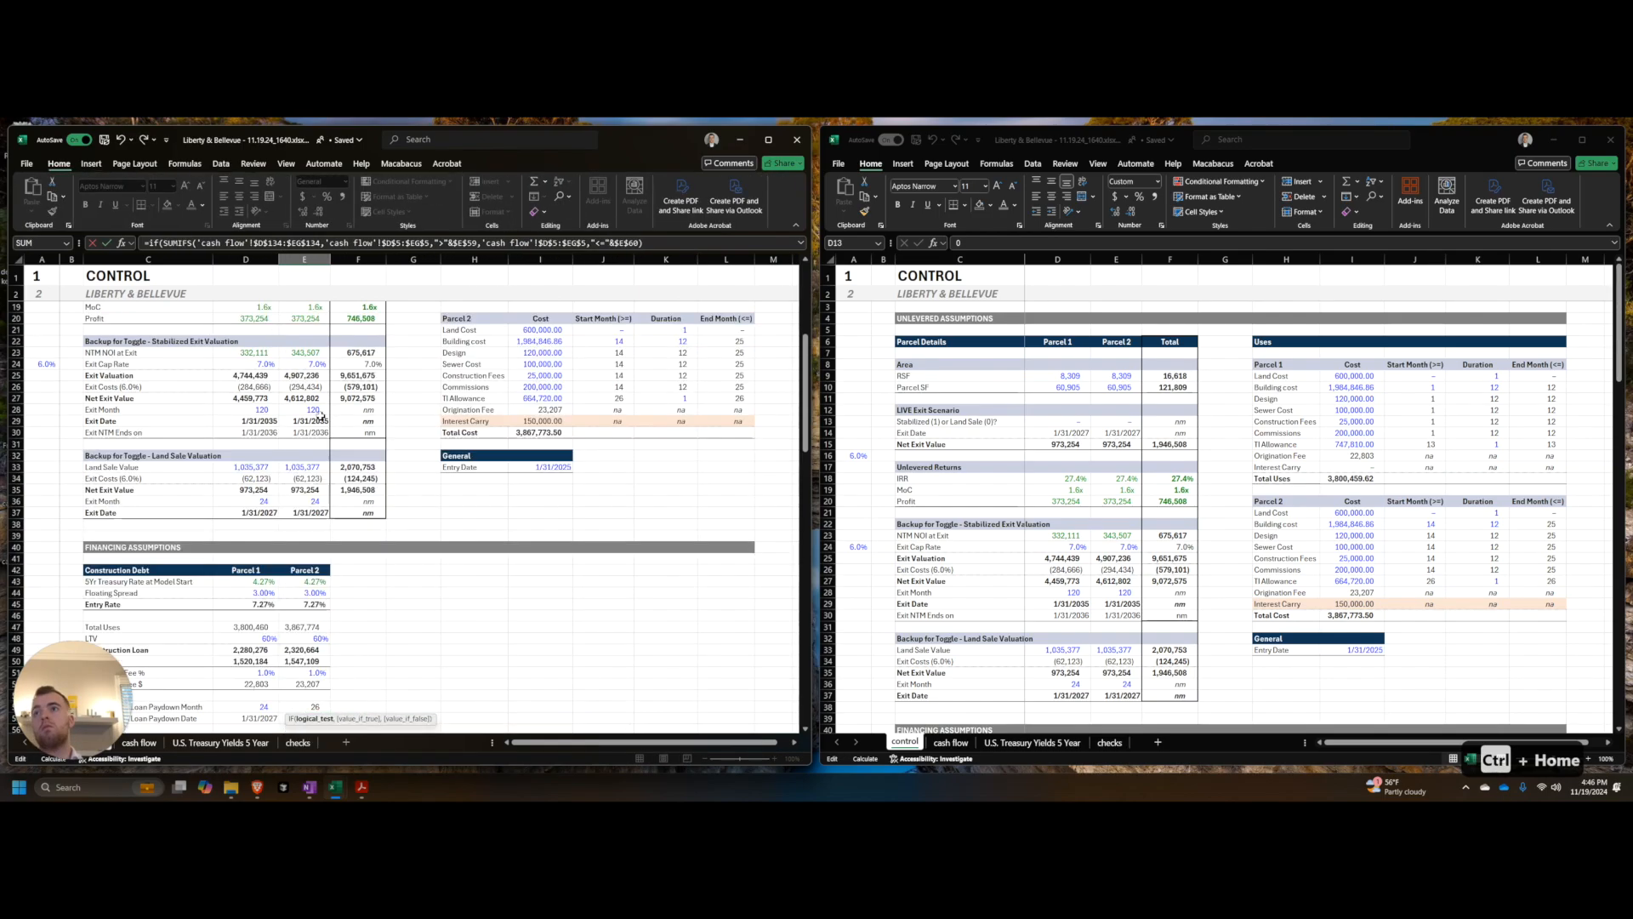
{"action": "left_click", "coordinate": [312, 410]}
{"action": "key", "text": "F4"}
{"action": "type", "text": "=0,0,"}
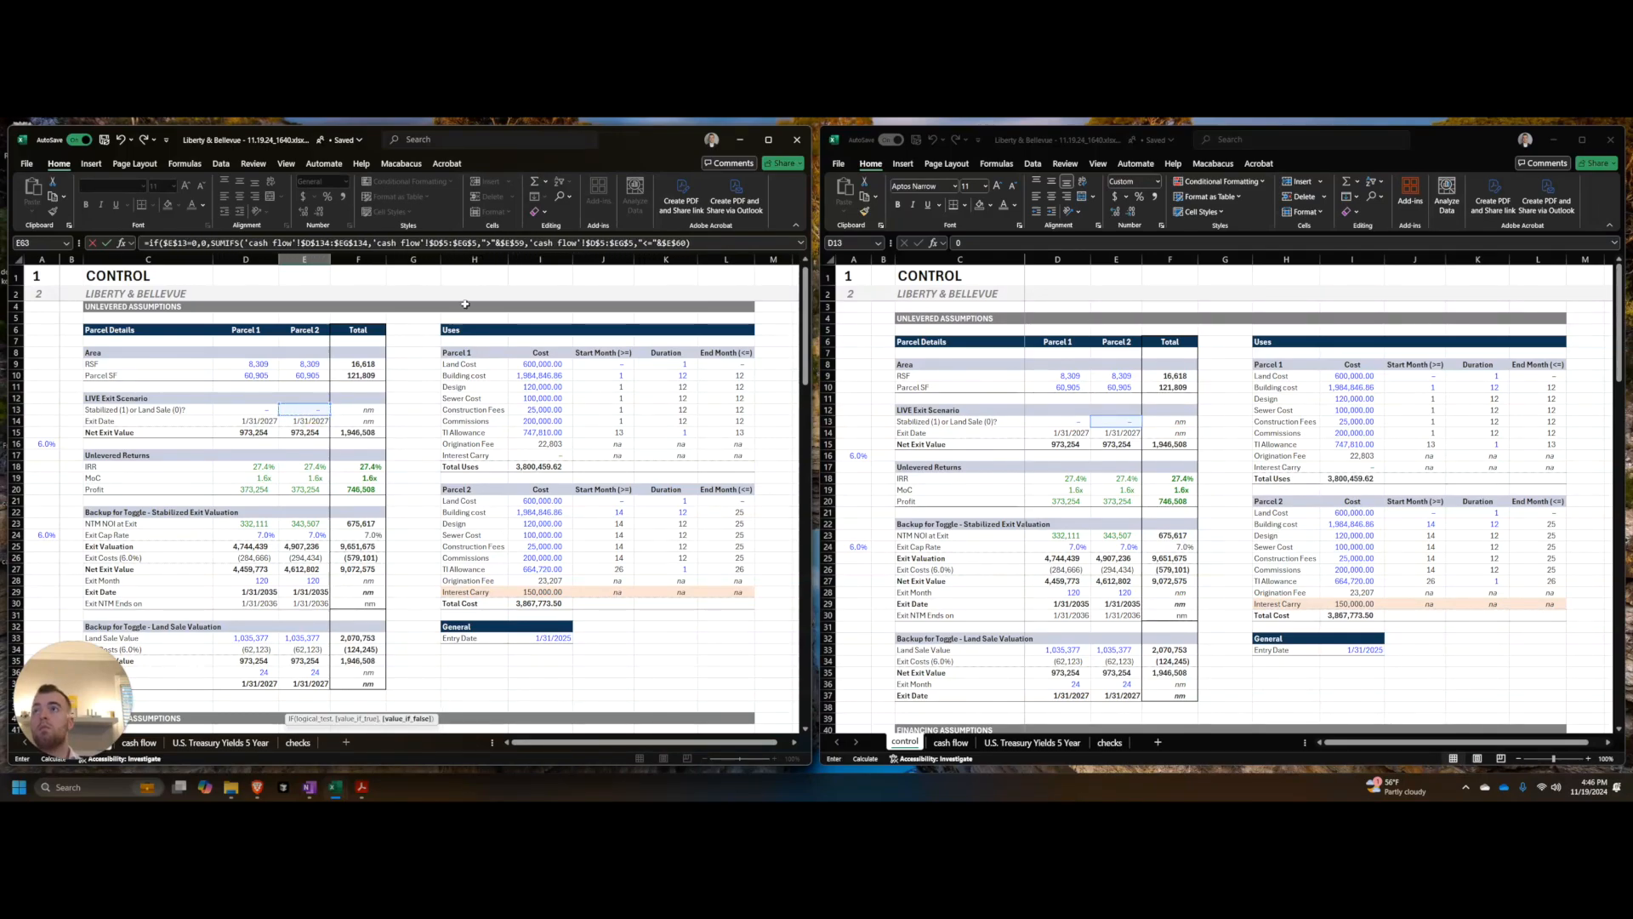
{"action": "type", "text": ")"}
{"action": "key", "text": "ctrl+Return"}
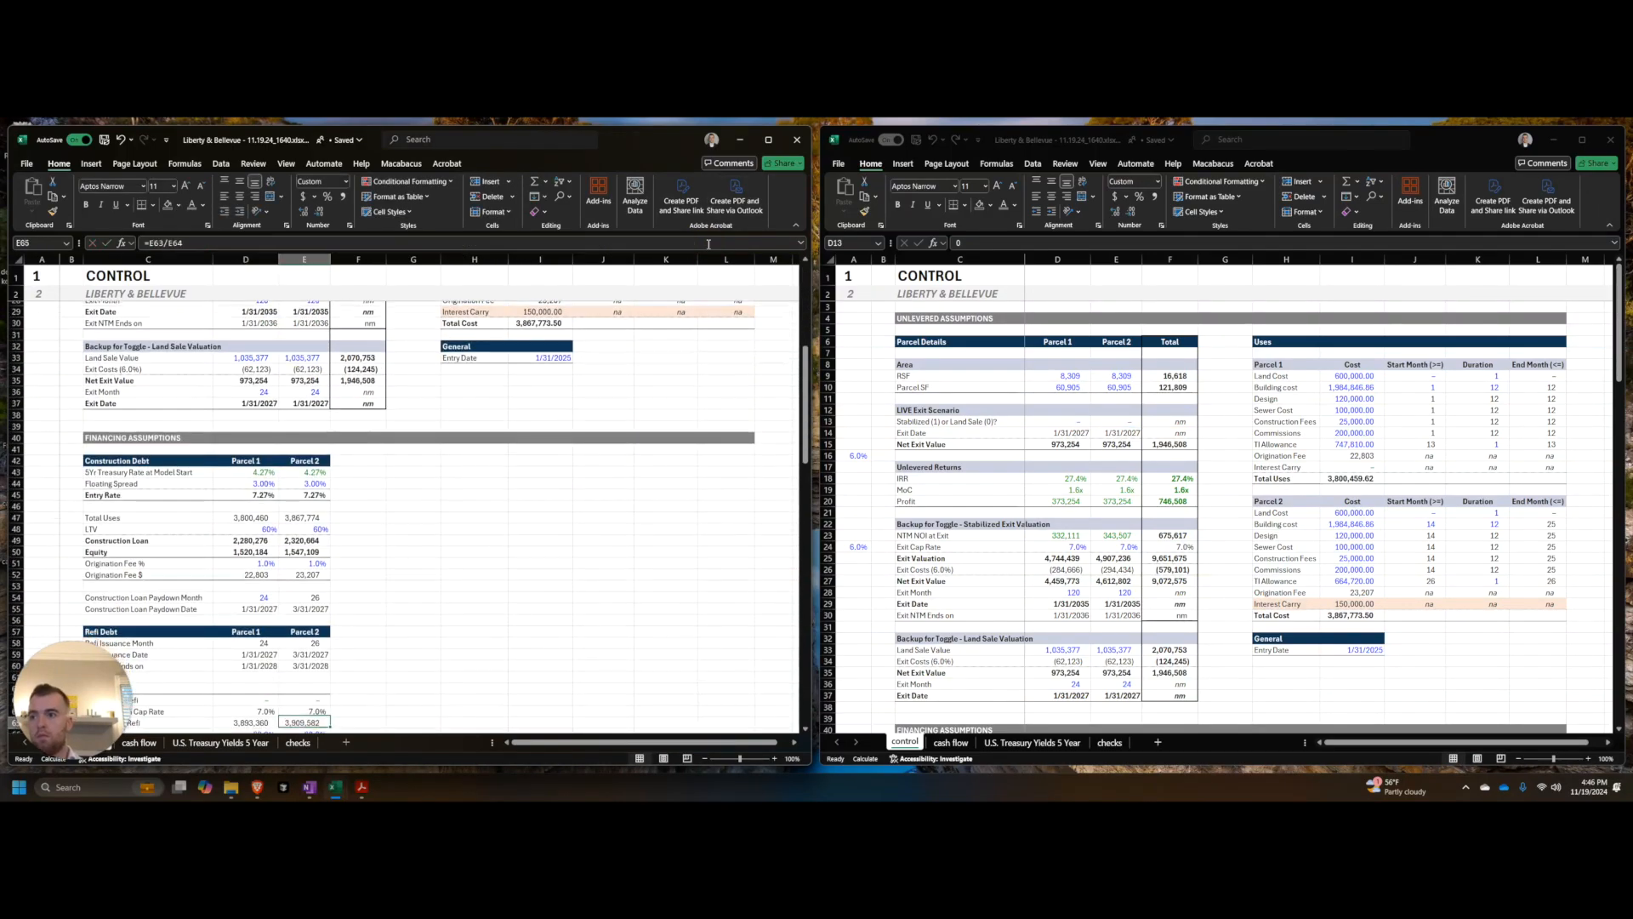
Step: Check the Refi Sizing inputs and the Parcel 1 construction loan origination fee on the cash flow sheet under the land sale scenario
{"action": "scroll", "coordinate": [590, 437], "scroll_direction": "down", "scroll_amount": 3}
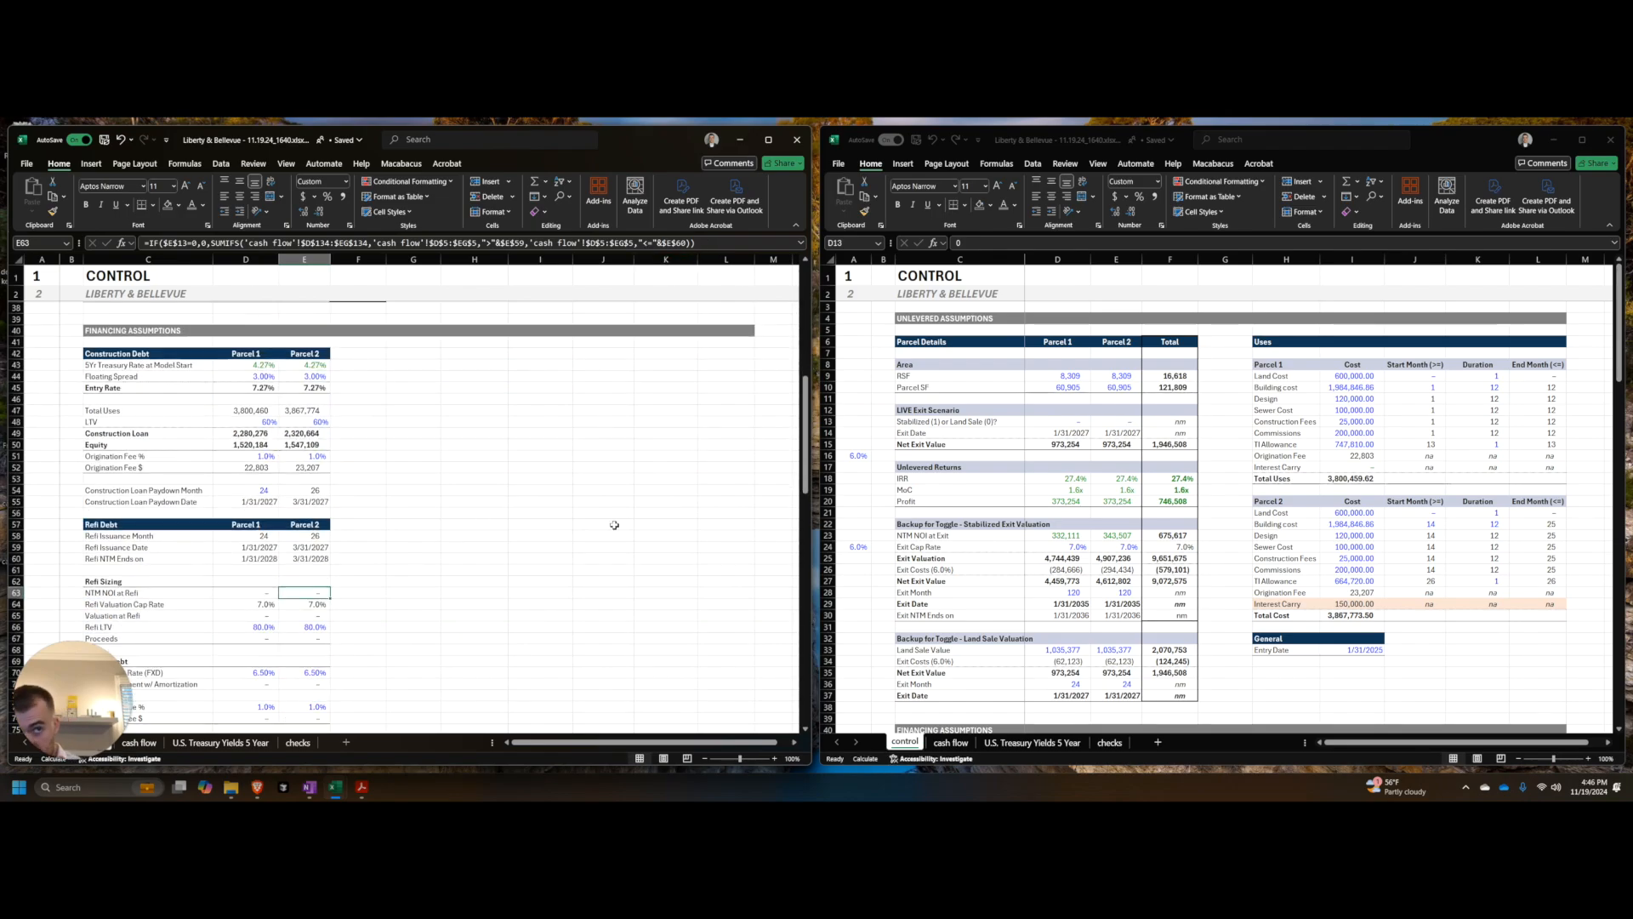
{"action": "key", "text": "ctrl+Page_Down"}
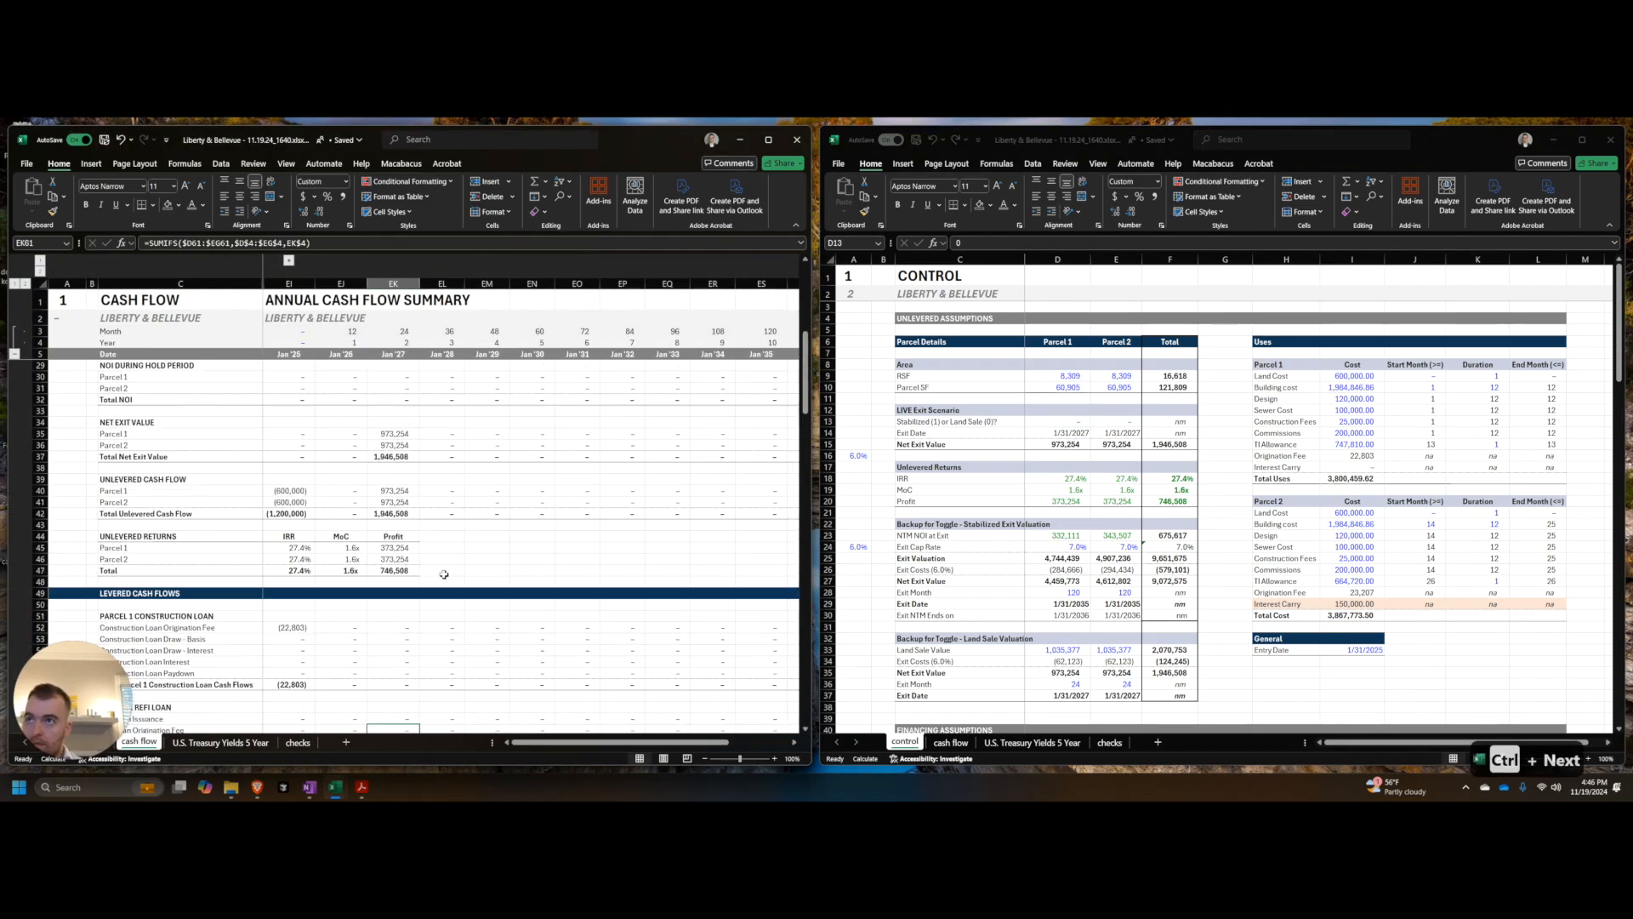
{"action": "key", "text": "Left"}
{"action": "key", "text": "Left"}
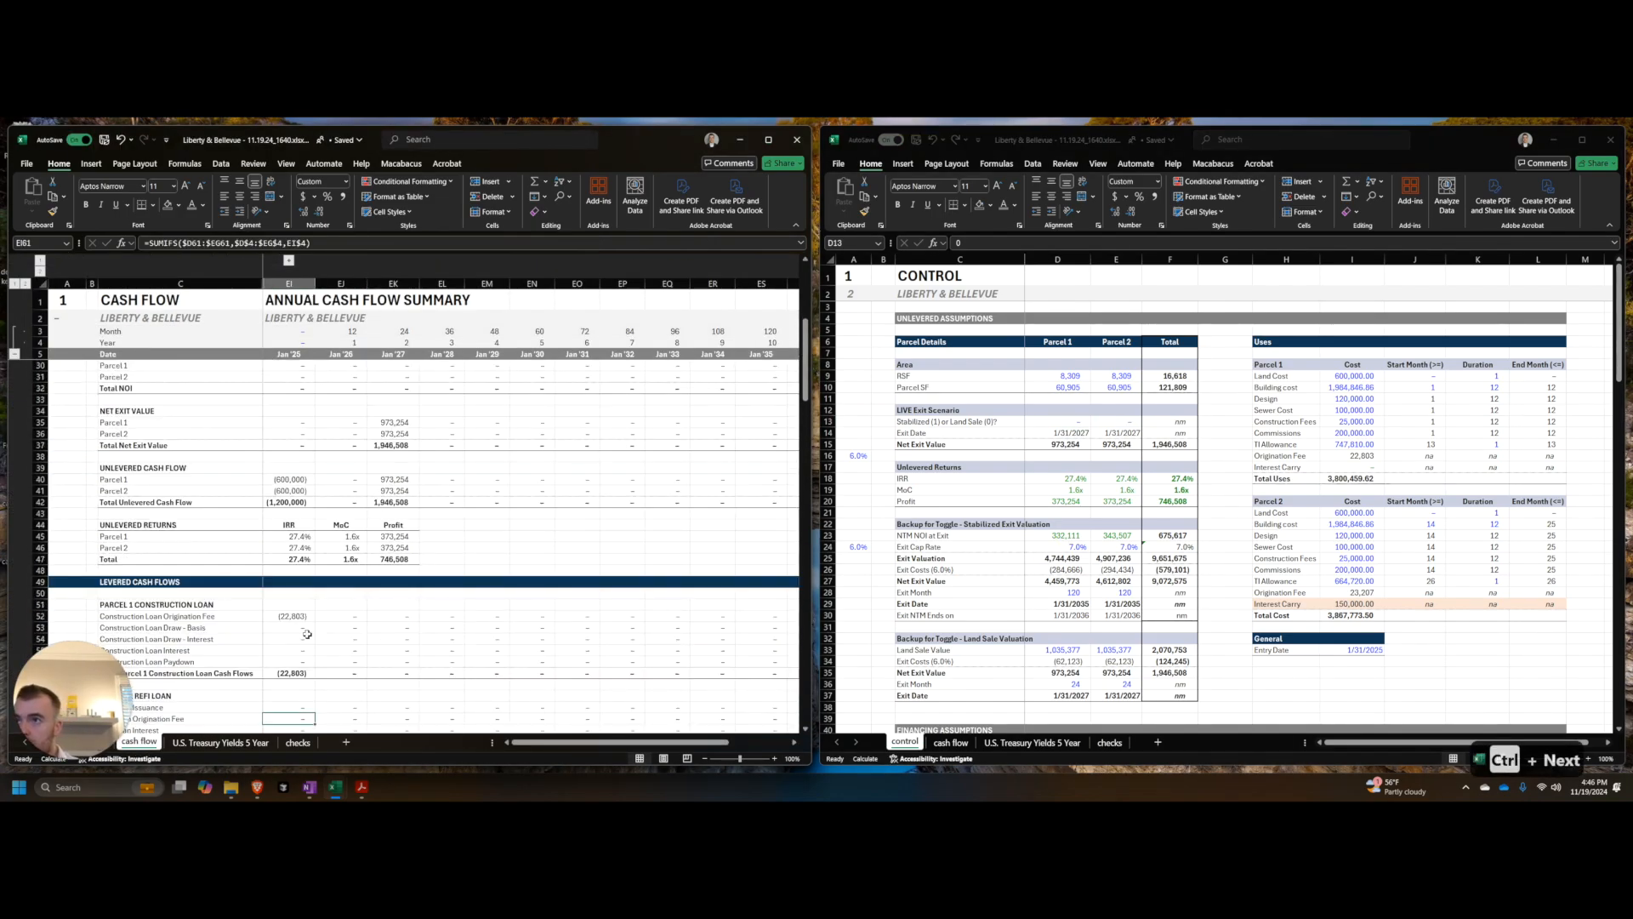
{"action": "scroll", "coordinate": [298, 587], "scroll_direction": "down", "scroll_amount": 1}
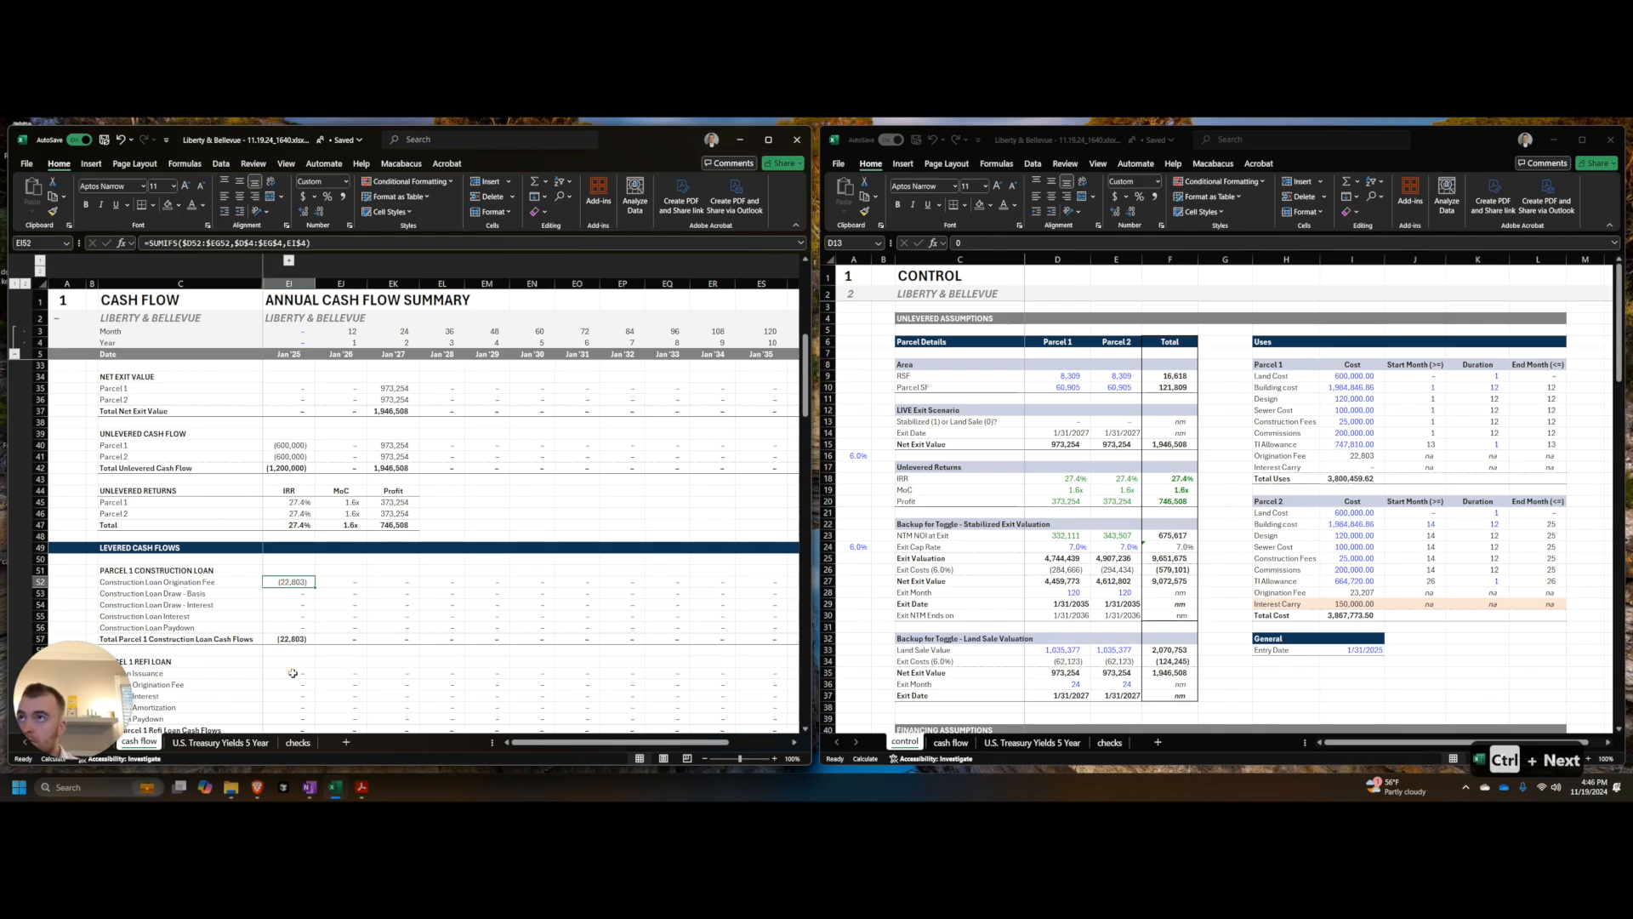
Step: Inspect the Parcel 1 Origination Fee $ formula in the control sheet's Construction Debt section
{"action": "key", "text": "ctrl+Page_Up"}
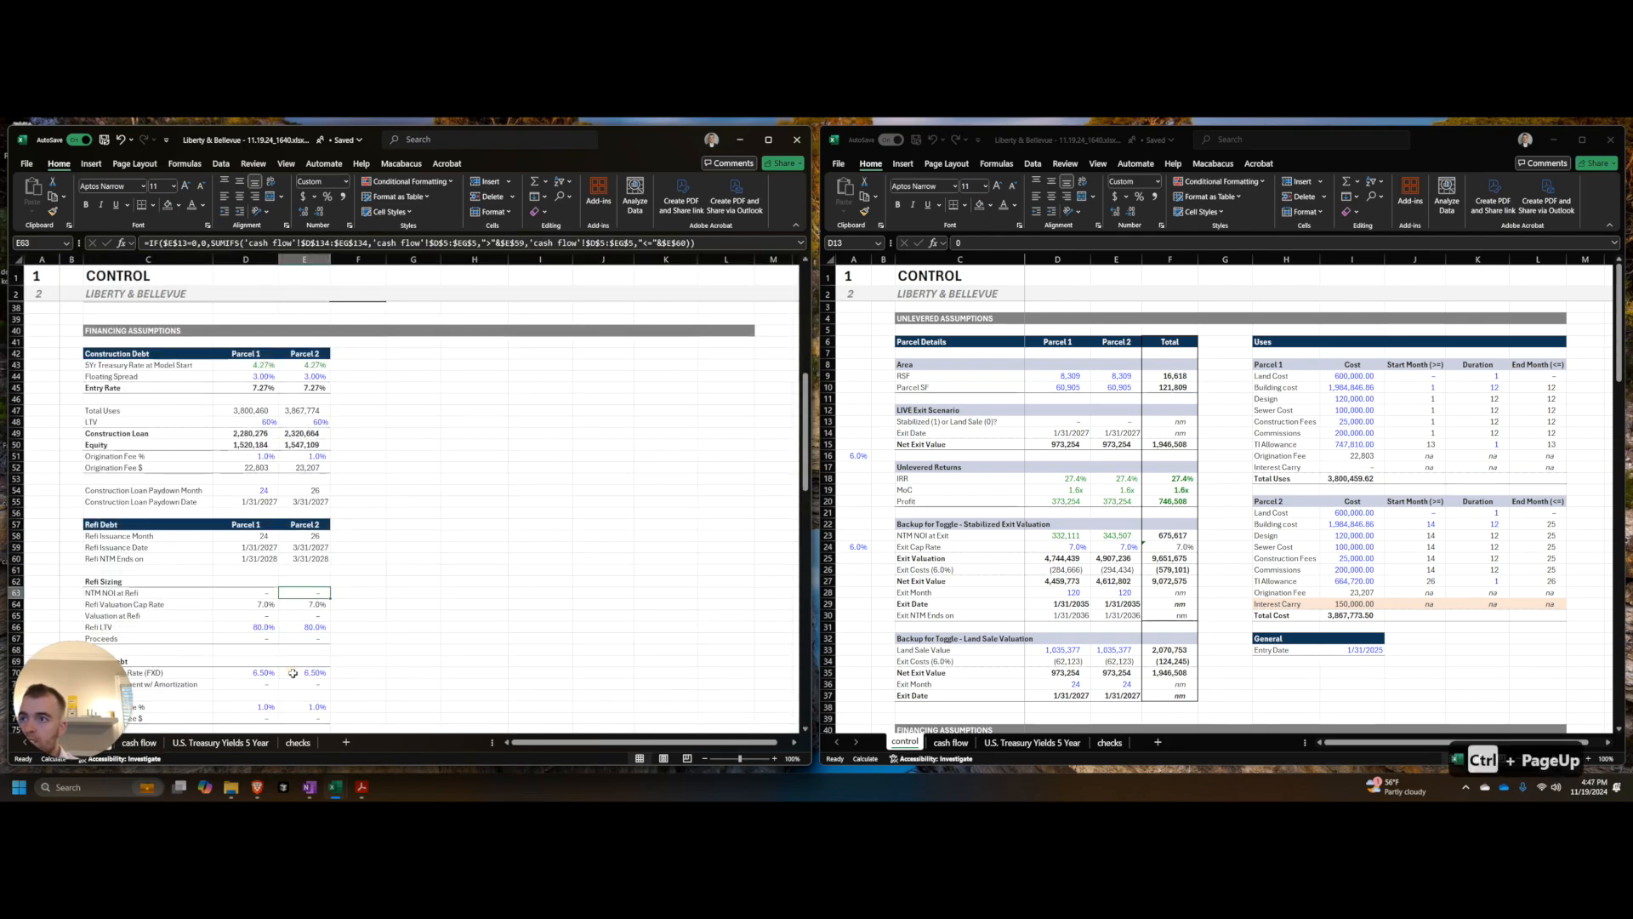
{"action": "key", "text": "ctrl+Up"}
{"action": "key", "text": "ctrl+Up"}
{"action": "key", "text": "ctrl+Up"}
{"action": "key", "text": "ctrl+Up"}
{"action": "key", "text": "Left"}
{"action": "key", "text": "Up"}
{"action": "key", "text": "Up"}
{"action": "key", "text": "F2"}
{"action": "scroll", "coordinate": [345, 632], "scroll_direction": "up", "scroll_amount": 3}
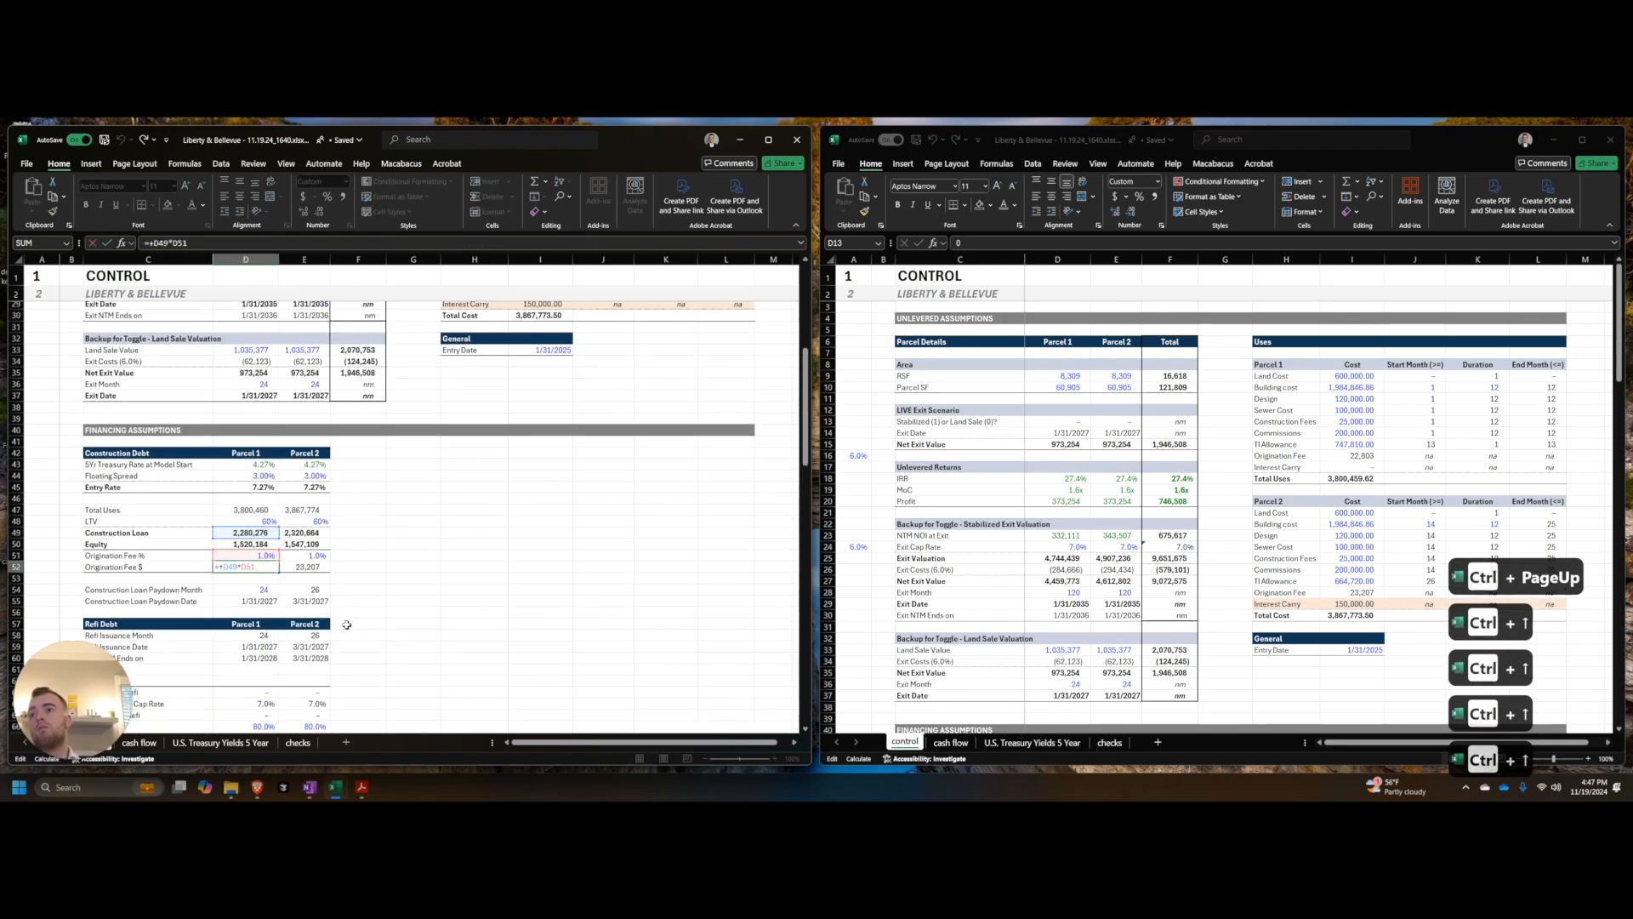
{"action": "key", "text": "Escape"}
Step: Trace the Parcel 1 construction debt inputs above the fee, from LTV and Total Uses to the Construction Loan formula
{"action": "key", "text": "Up"}
{"action": "key", "text": "Up"}
{"action": "key", "text": "Up"}
{"action": "key", "text": "Up"}
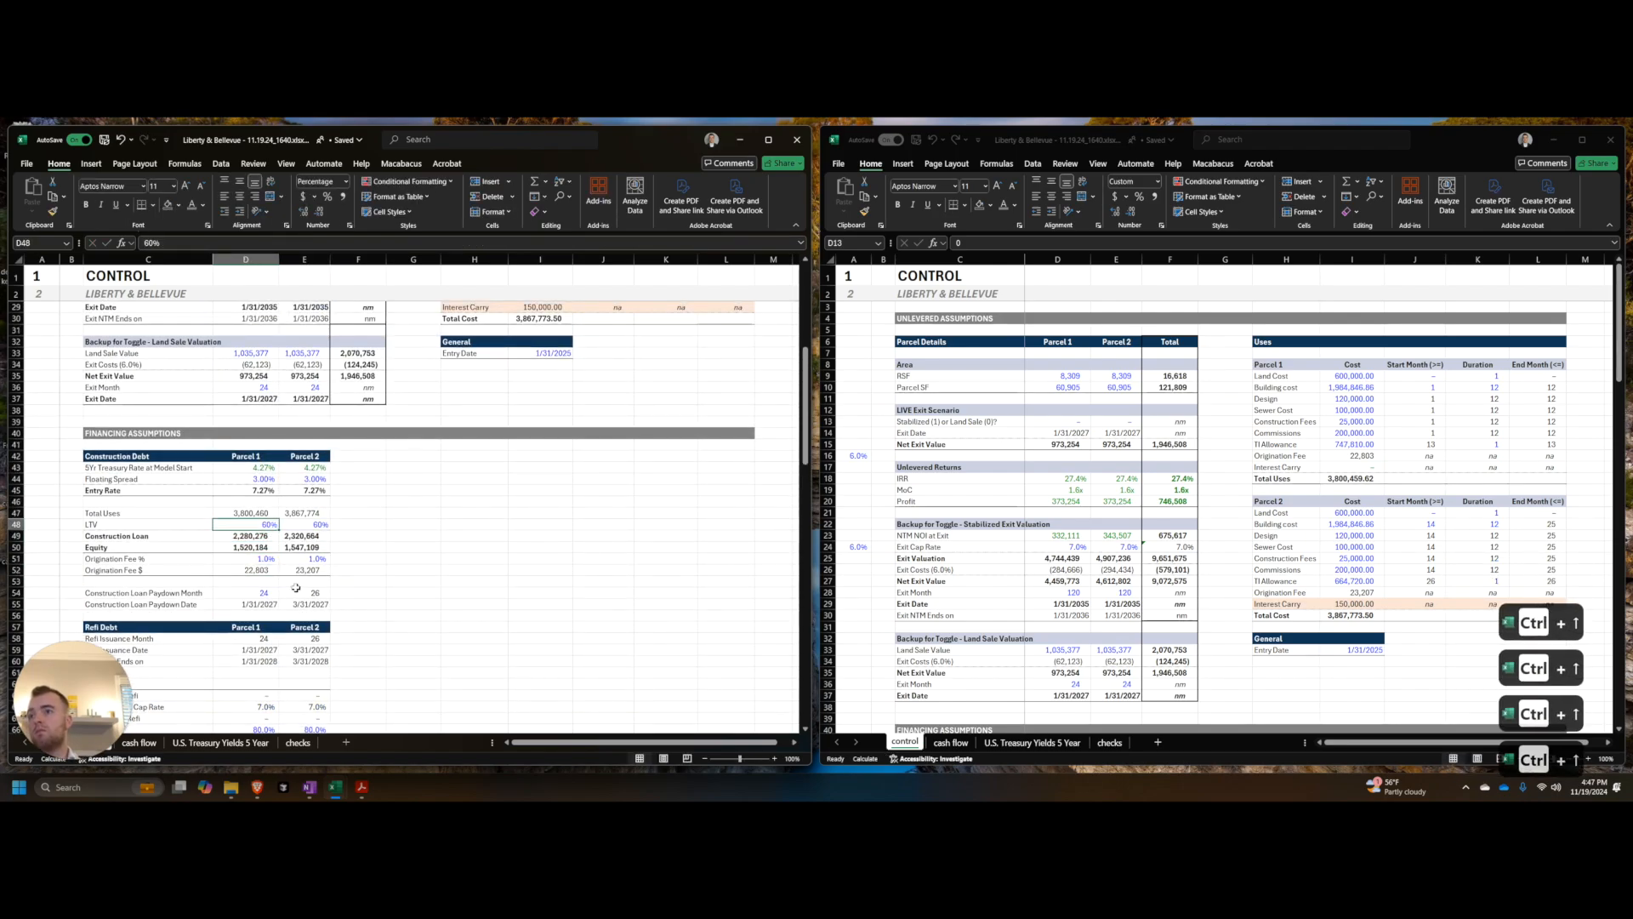
{"action": "key", "text": "Escape"}
{"action": "key", "text": "Up"}
{"action": "key", "text": "Up"}
{"action": "key", "text": "F2"}
{"action": "key", "text": "Escape"}
{"action": "key", "text": "Down"}
{"action": "key", "text": "Down"}
{"action": "key", "text": "F2"}
{"action": "key", "text": "Escape"}
Step: Make the Parcel 1 Construction Loan in D49 zero for a land sale with IF($D$13=0,0,D47*D48)
{"action": "key", "text": "F2"}
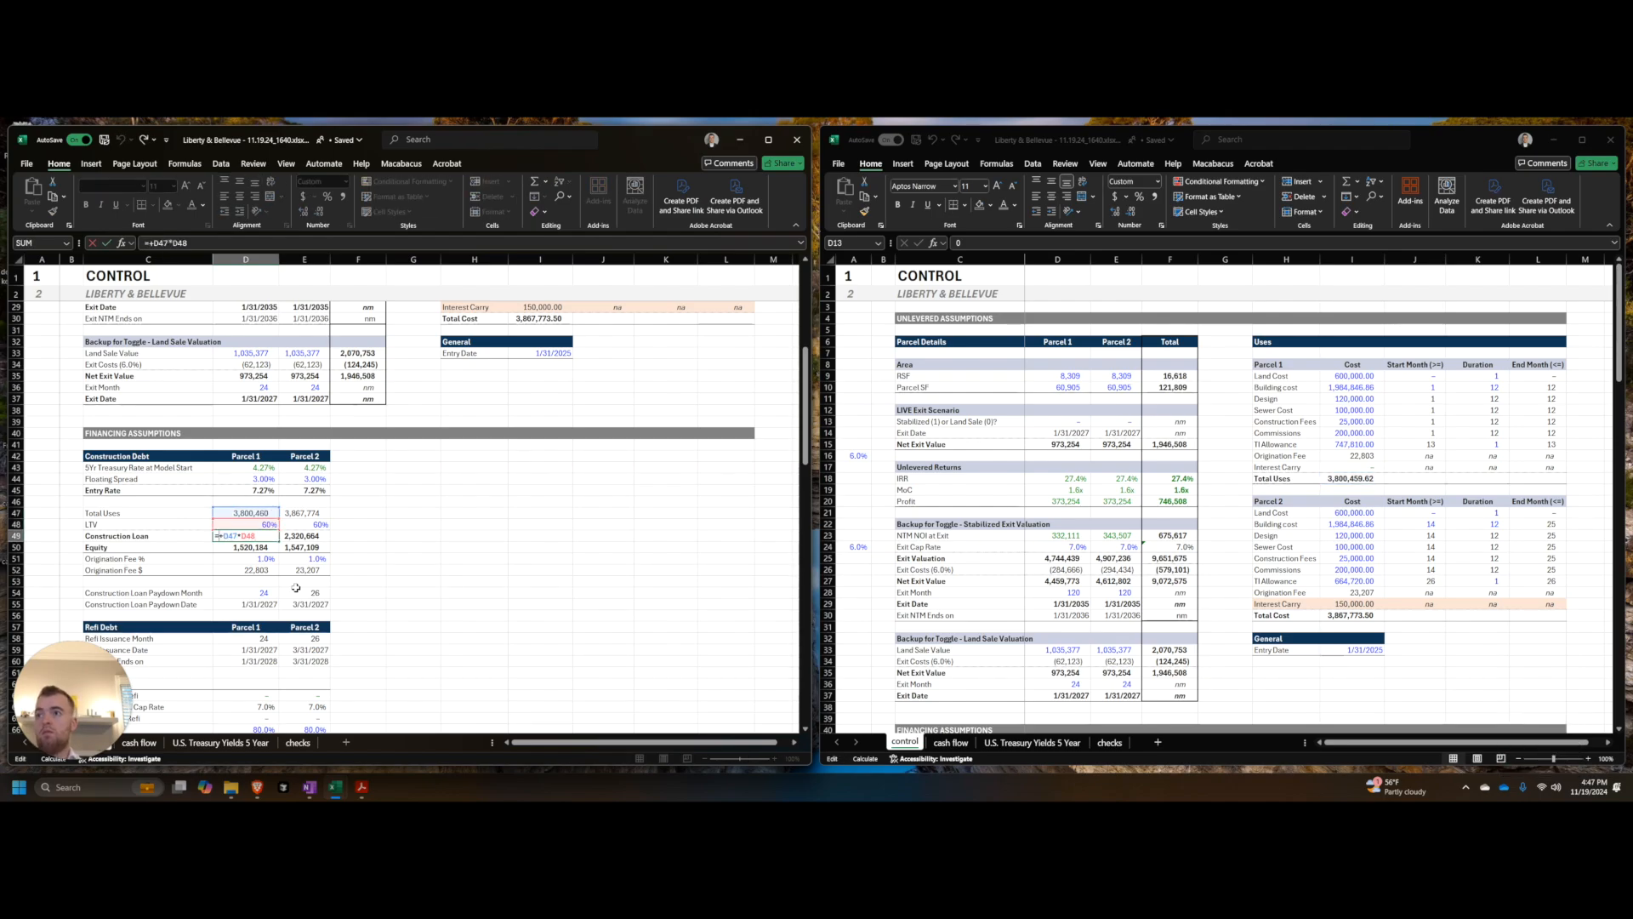
{"action": "type", "text": "if("}
{"action": "scroll", "coordinate": [280, 511], "scroll_direction": "up", "scroll_amount": 9}
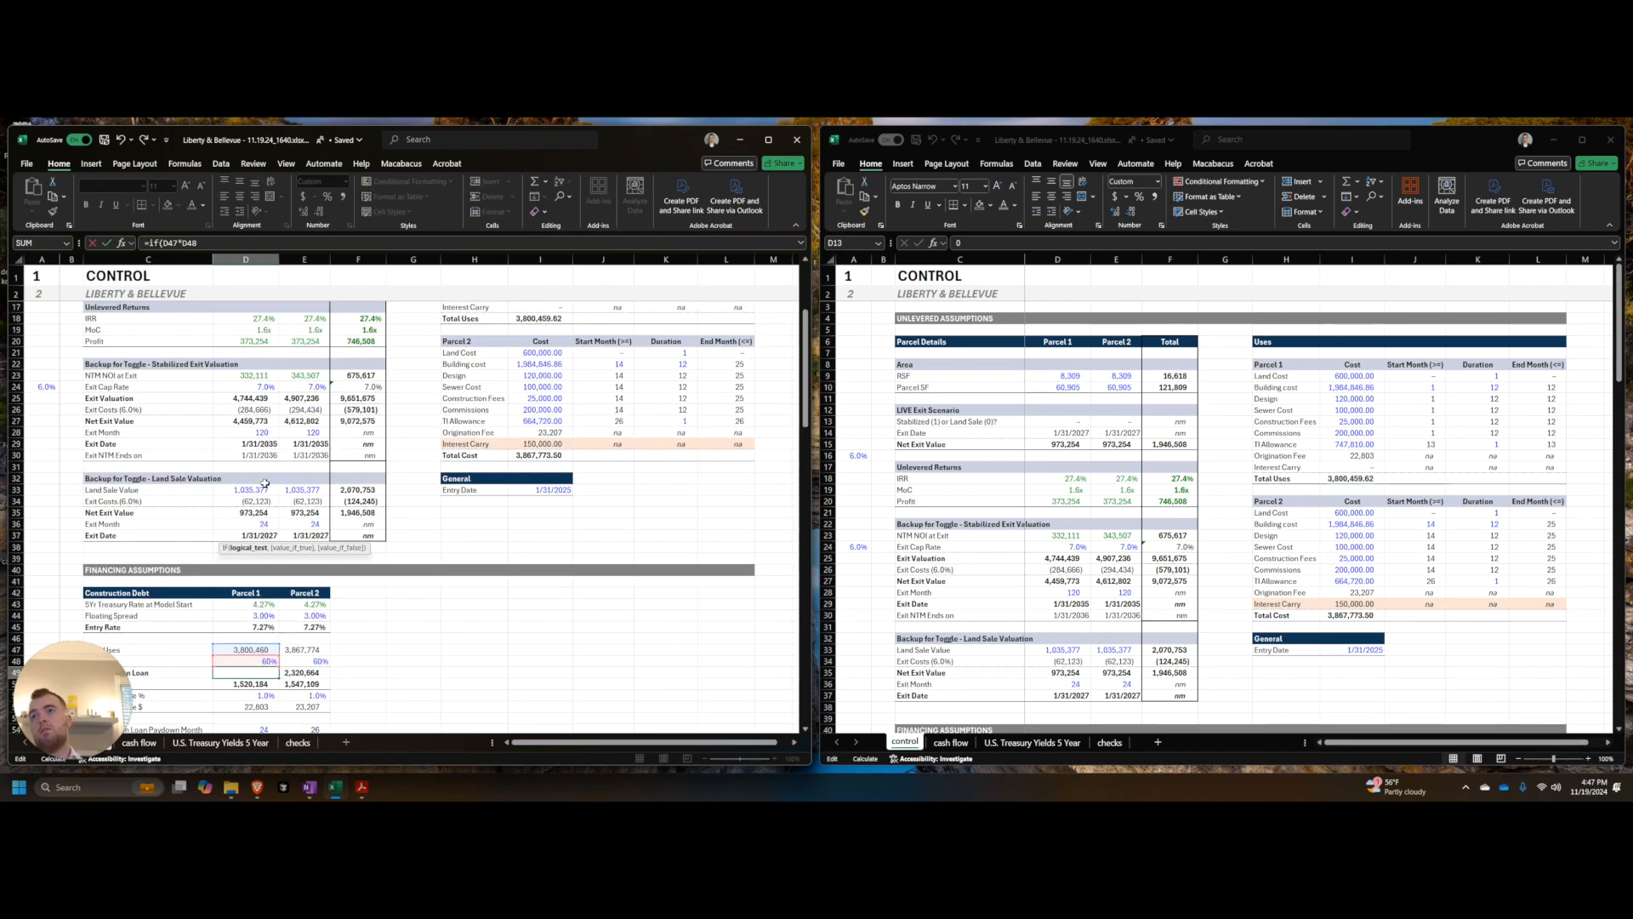
{"action": "key", "text": "F4"}
{"action": "type", "text": "=0,0,"}
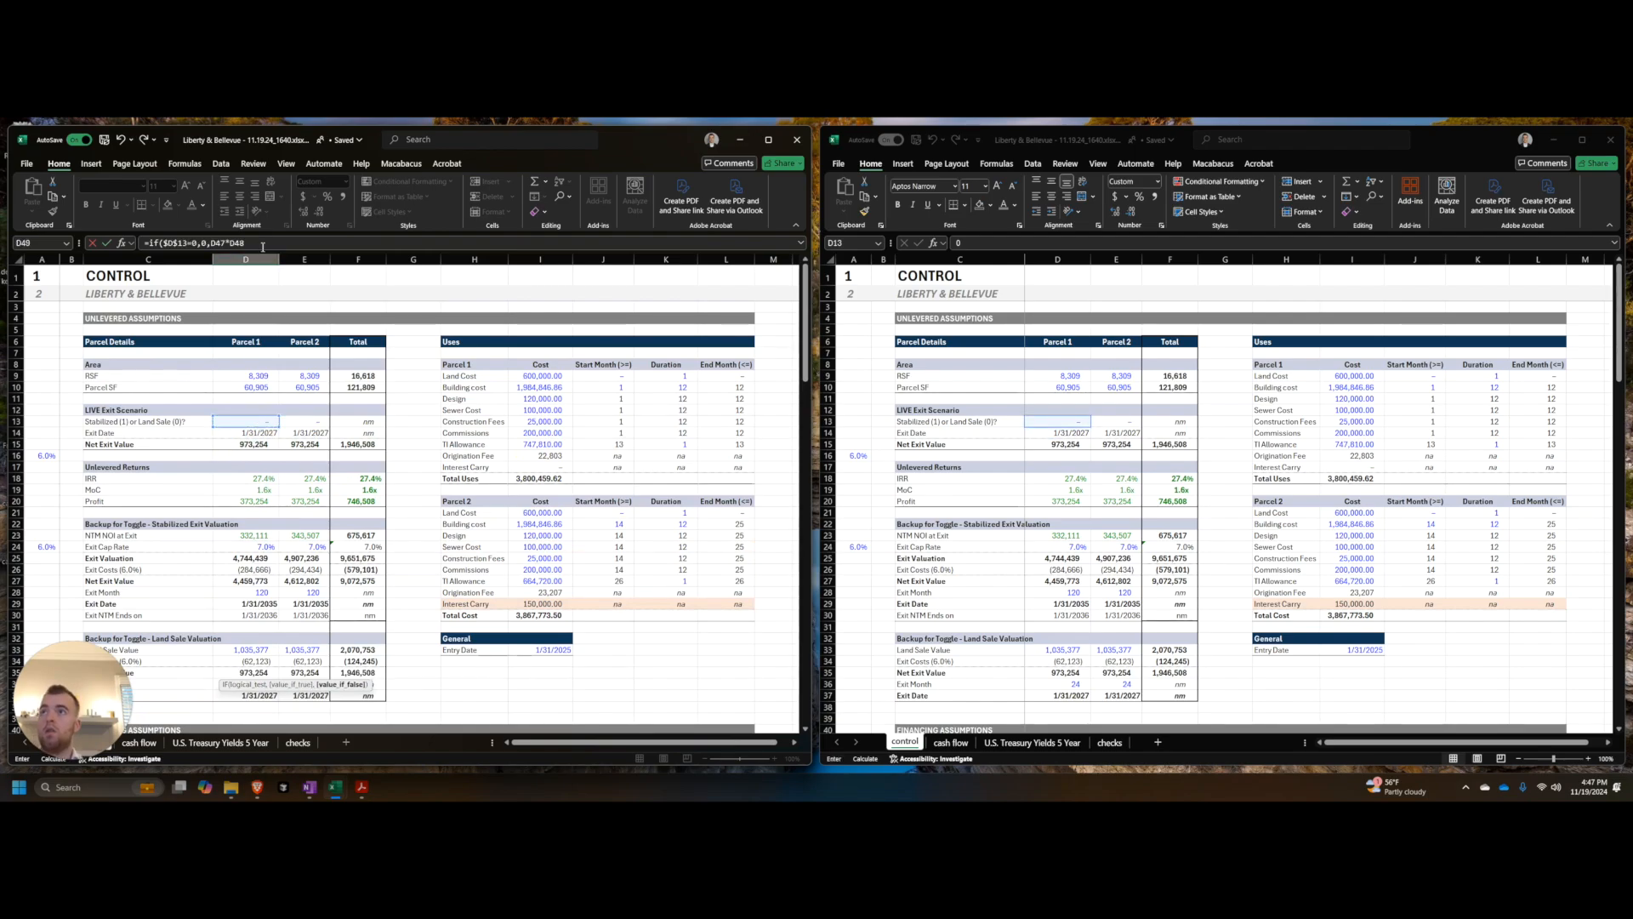
{"action": "key", "text": "Tab"}
Step: Make the Parcel 2 Construction Loan in E49 zero for a land sale by wrapping E47*E48 in an IF on toggle E13
{"action": "key", "text": "F2"}
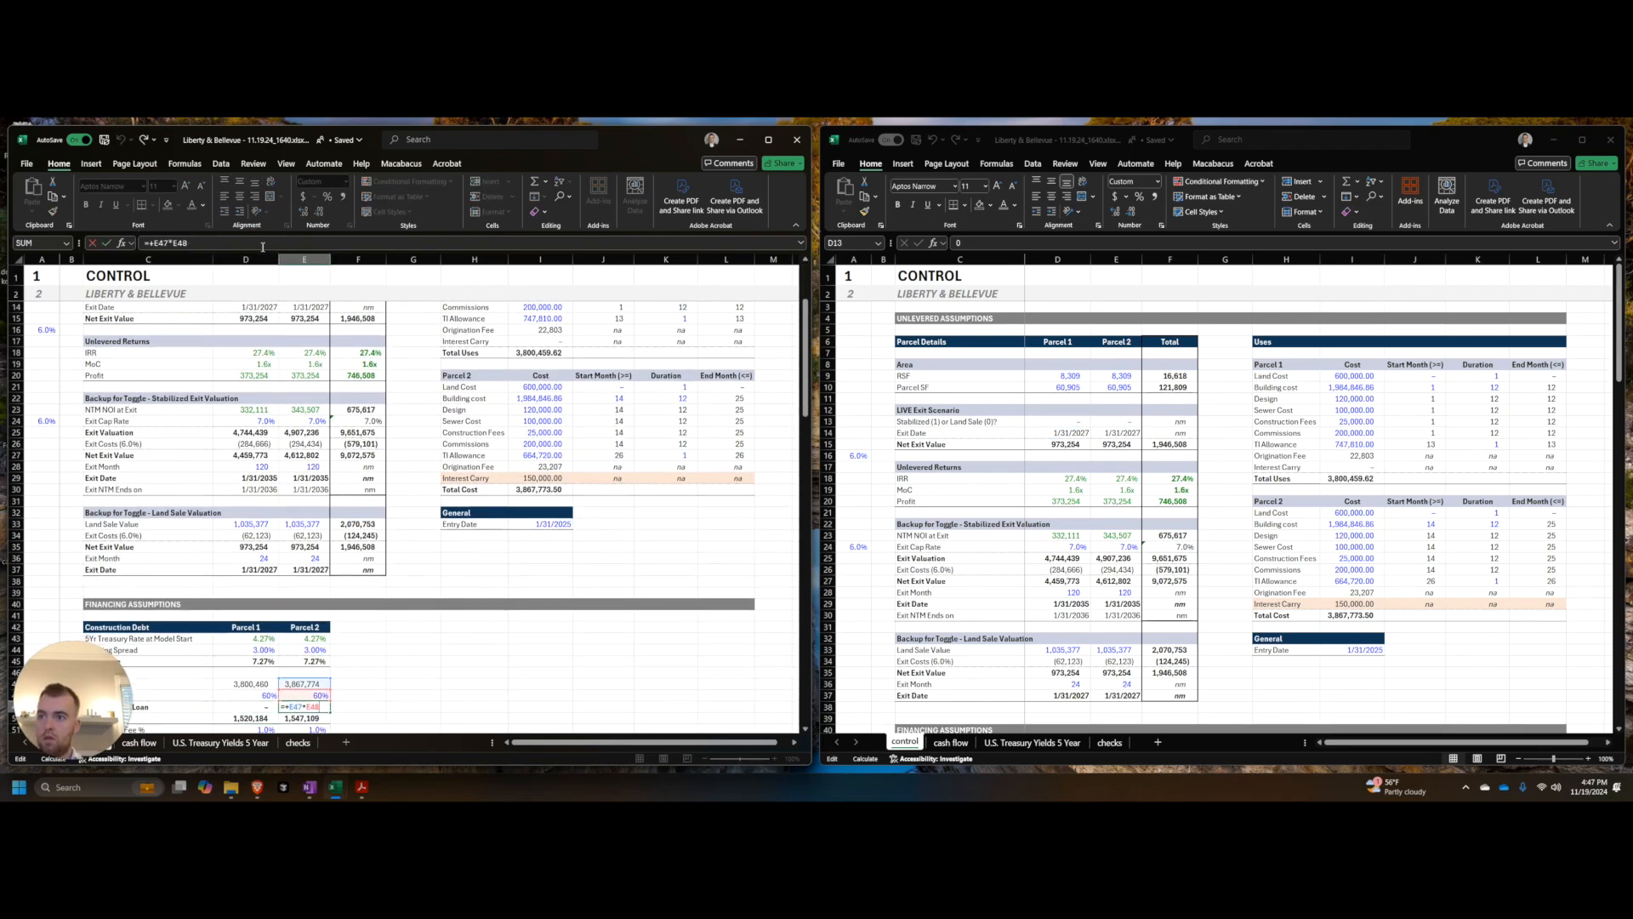
{"action": "type", "text": "if("}
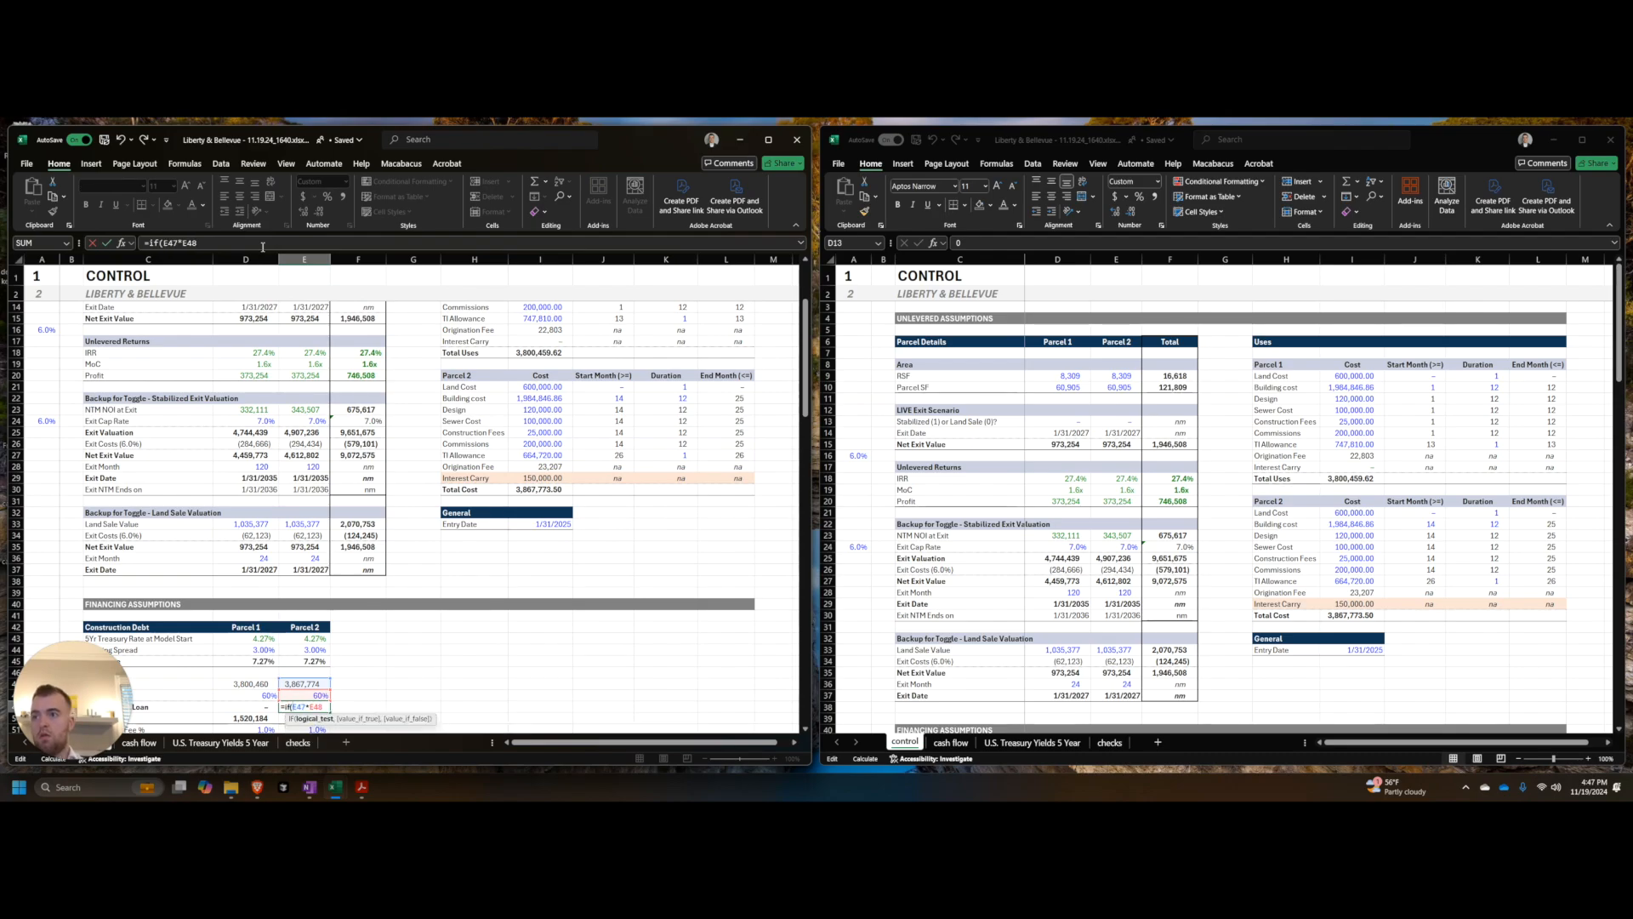
{"action": "scroll", "coordinate": [296, 344], "scroll_direction": "up", "scroll_amount": 4}
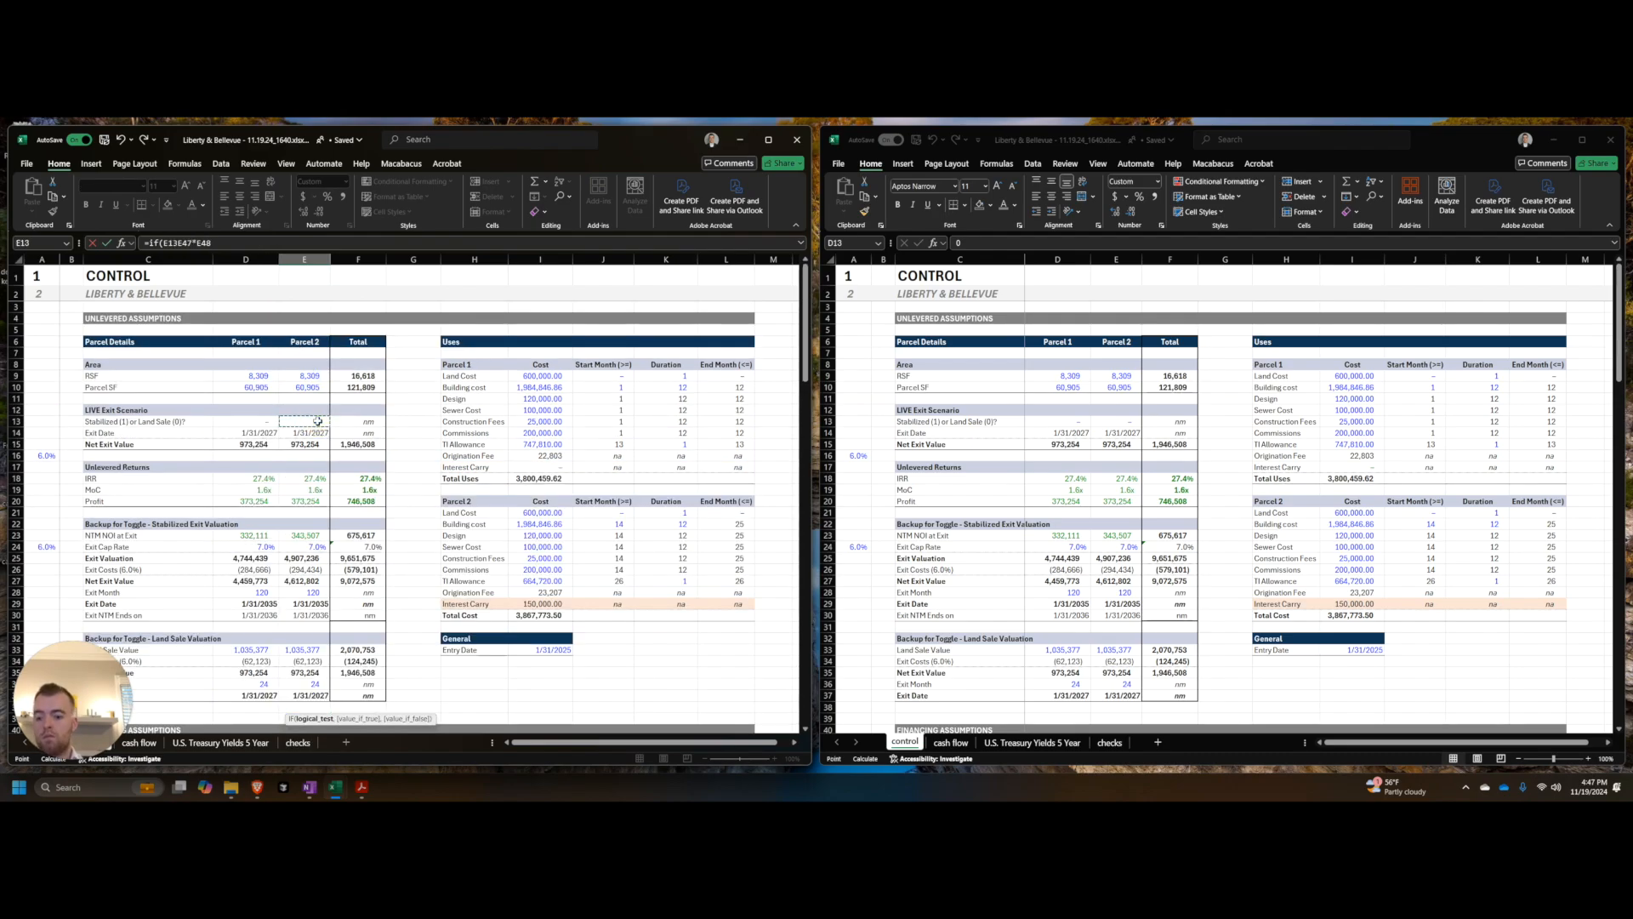
{"action": "left_click", "coordinate": [258, 242]}
{"action": "key", "text": "Return"}
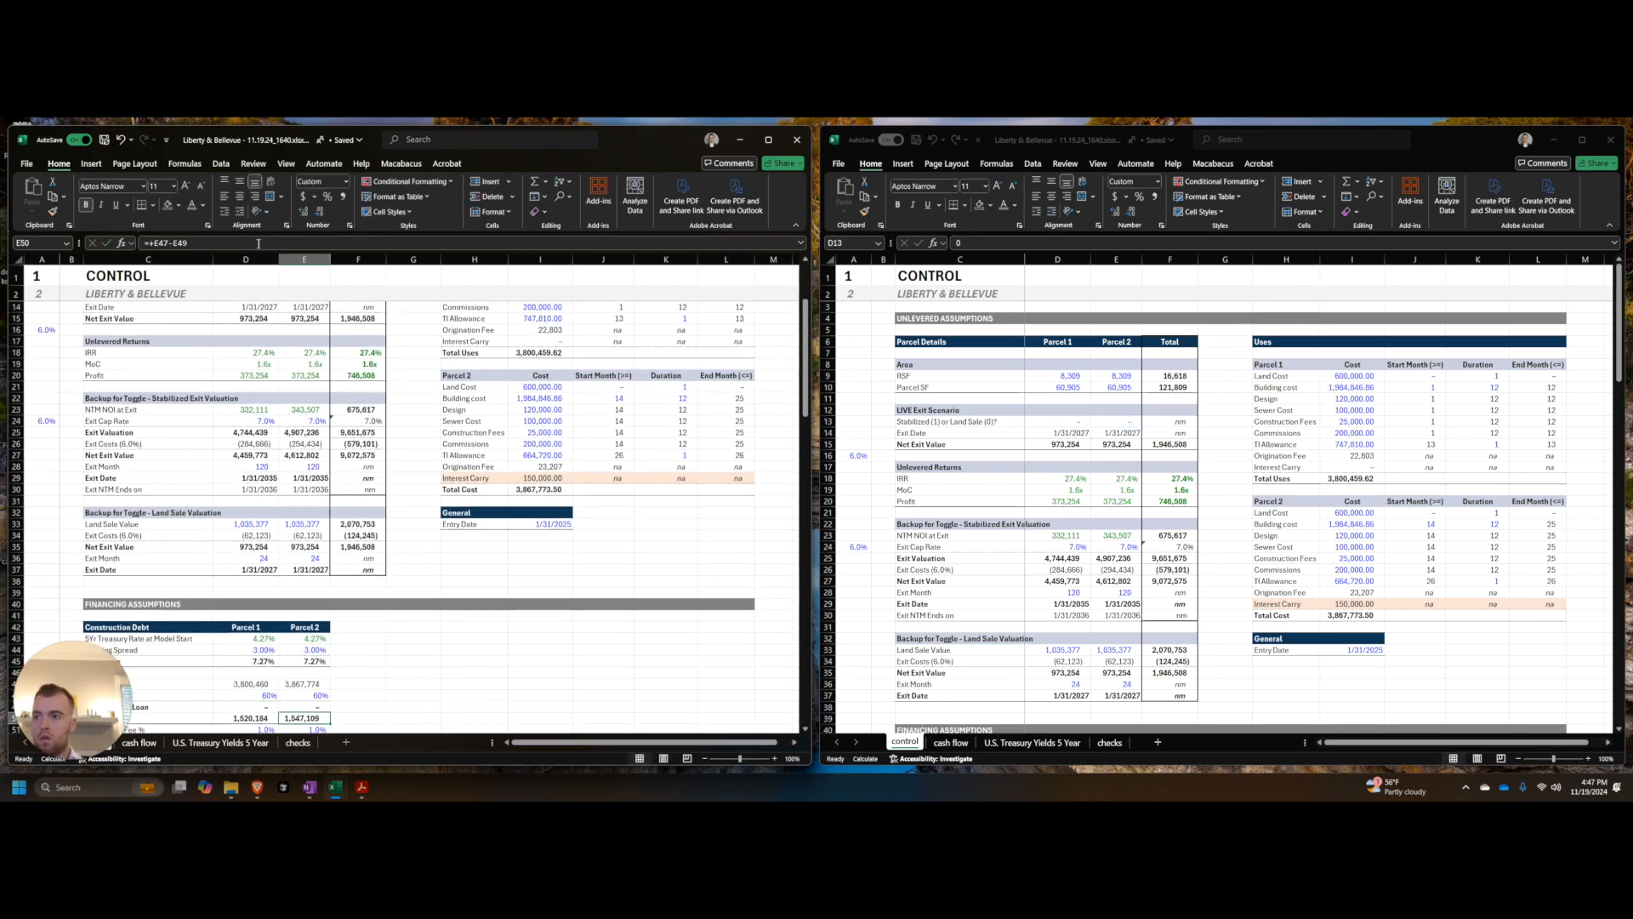
Step: Review the construction debt inputs and the annual unlevered and levered cash flows in the second window under the land sale scenario
{"action": "scroll", "coordinate": [304, 463], "scroll_direction": "down", "scroll_amount": 4}
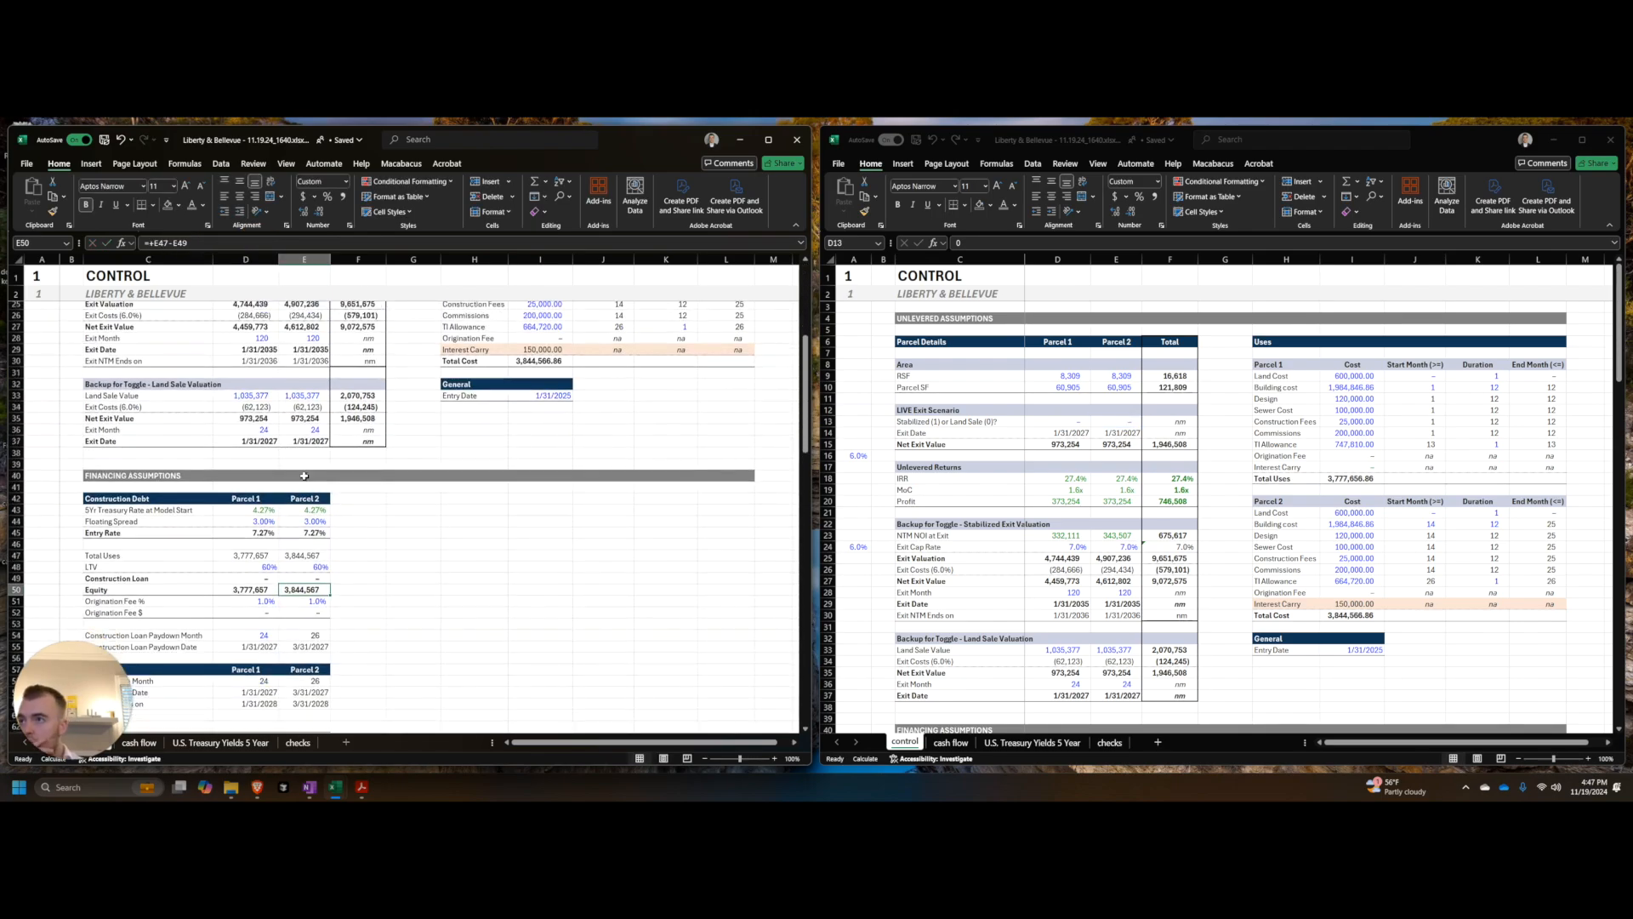
{"action": "left_click", "coordinate": [950, 742]}
{"action": "key", "text": "ctrl+Home"}
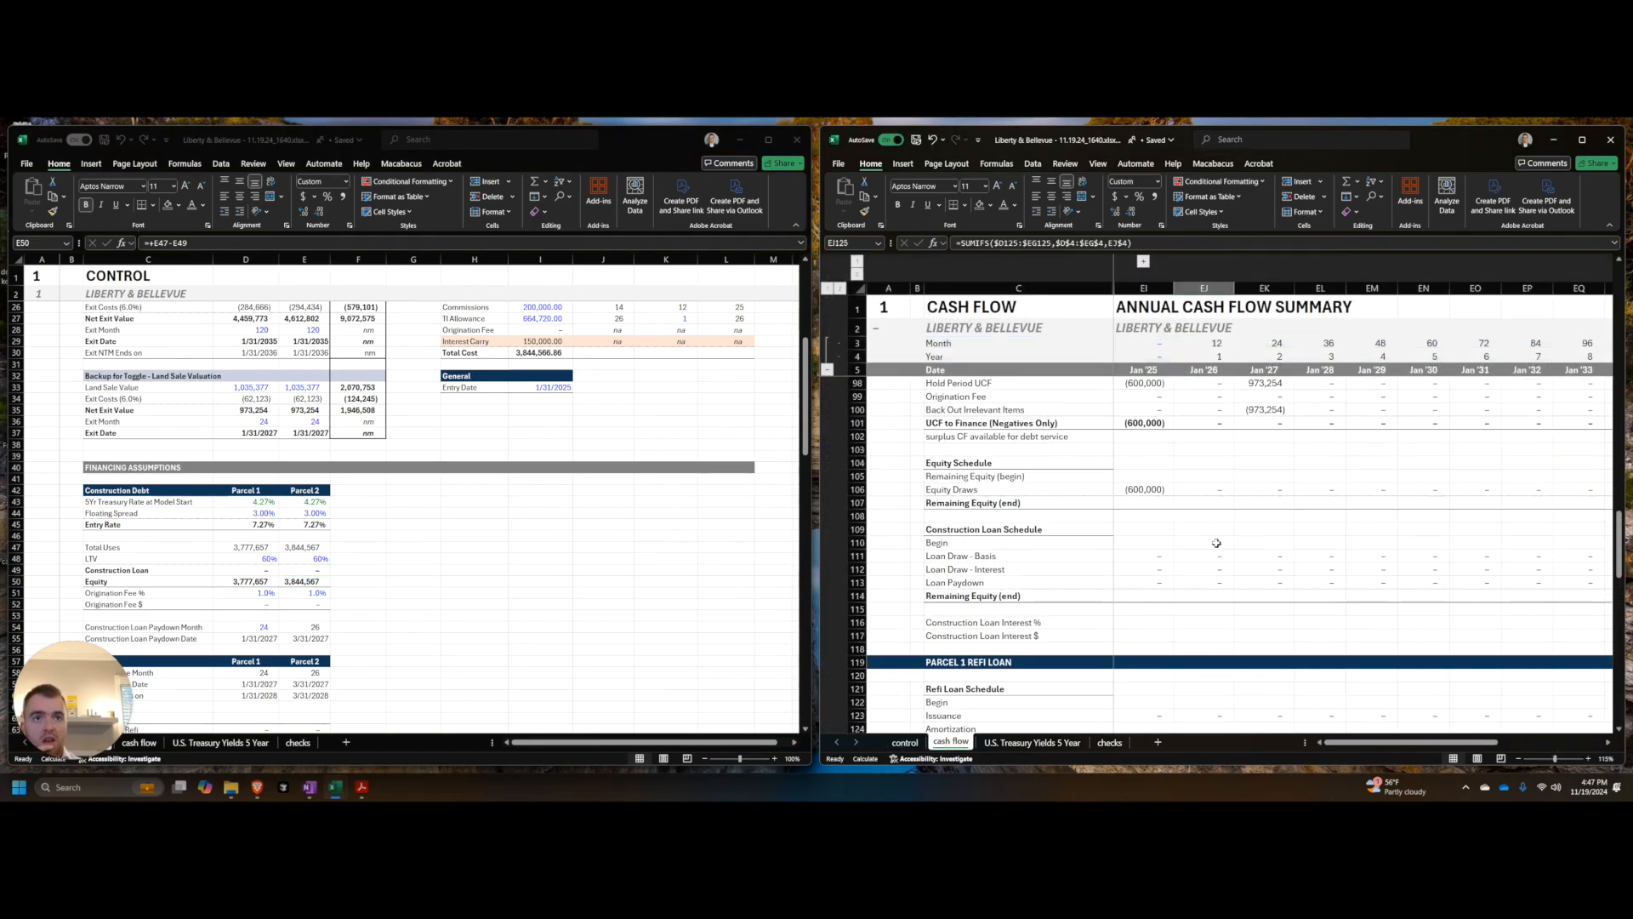
{"action": "scroll", "coordinate": [1217, 543], "scroll_direction": "down", "scroll_amount": 4}
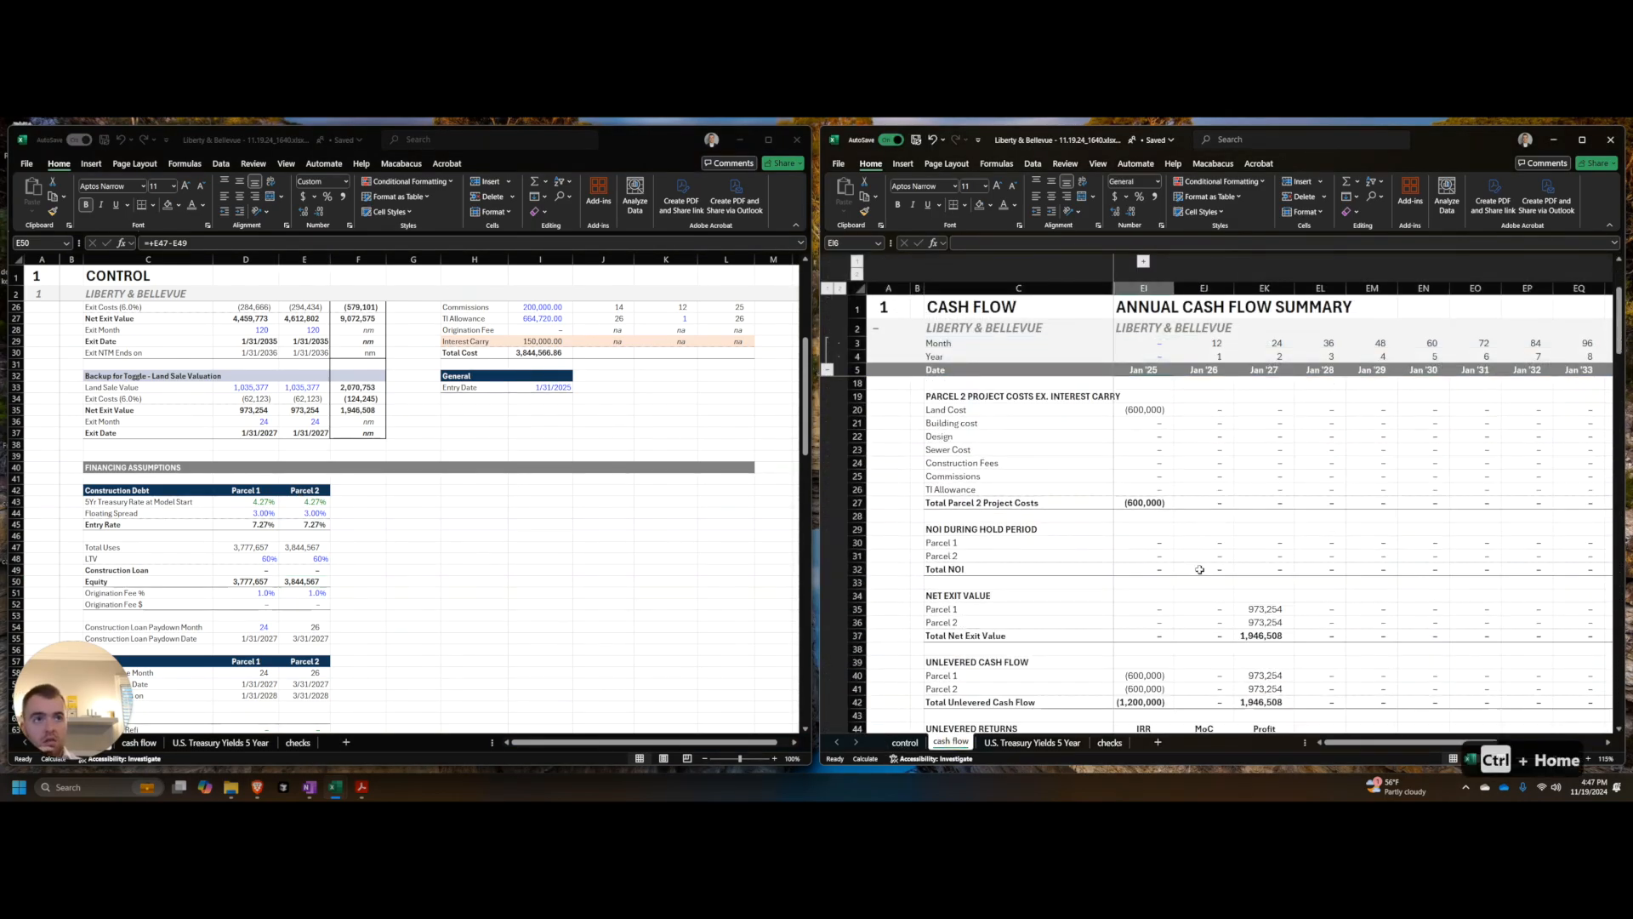
{"action": "scroll", "coordinate": [1177, 577], "scroll_direction": "down", "scroll_amount": 15}
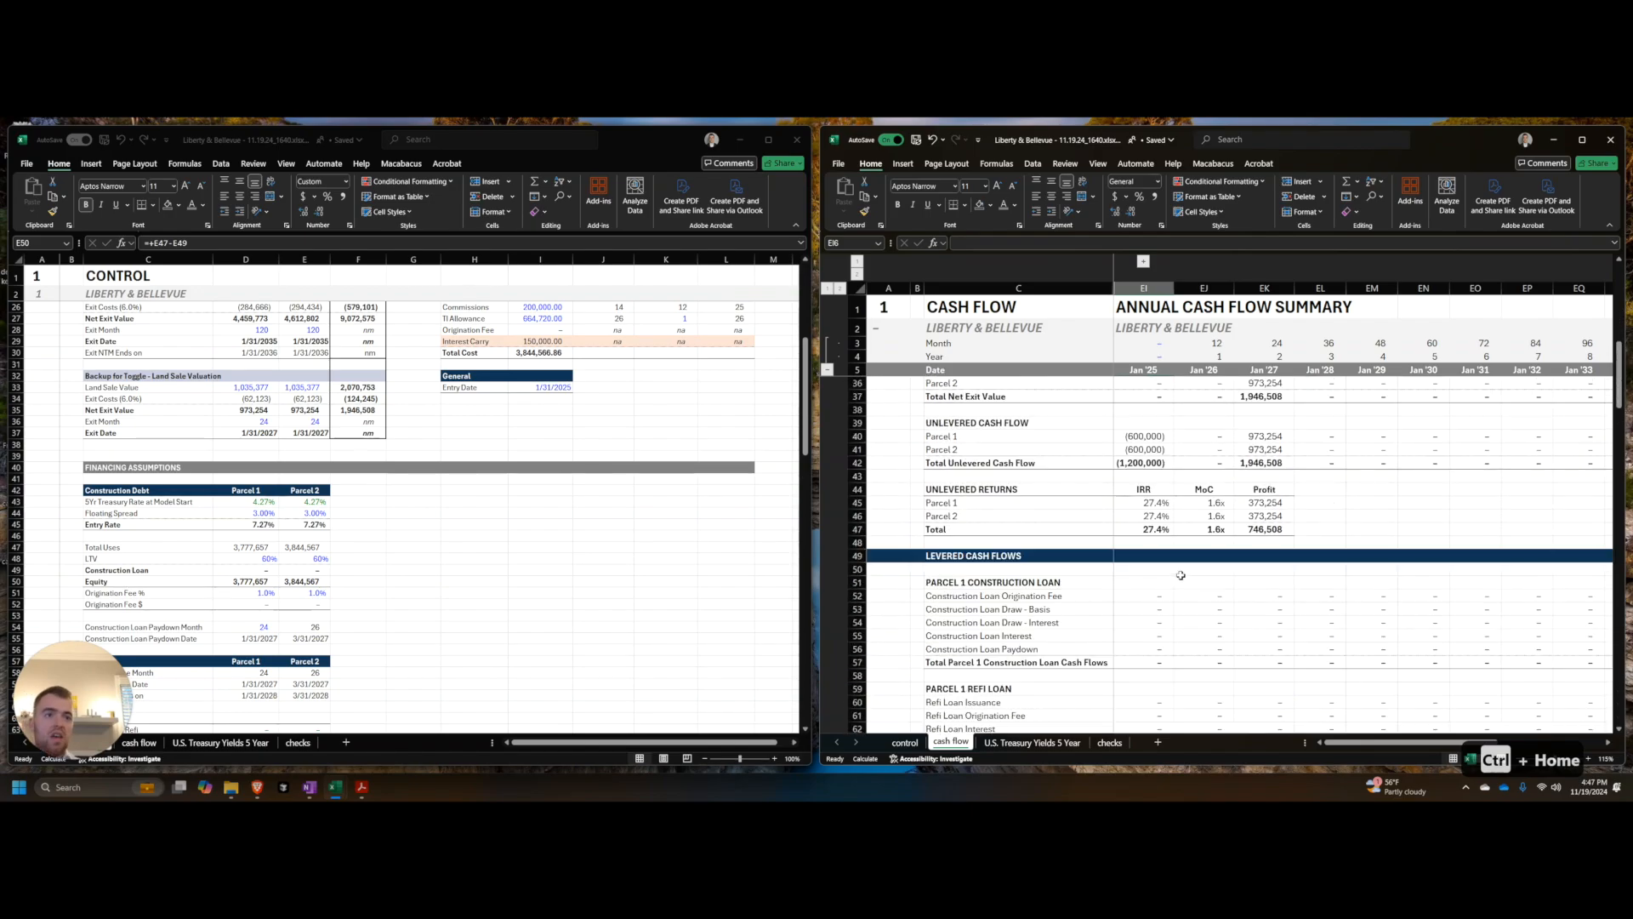
{"action": "scroll", "coordinate": [1195, 591], "scroll_direction": "up", "scroll_amount": 14}
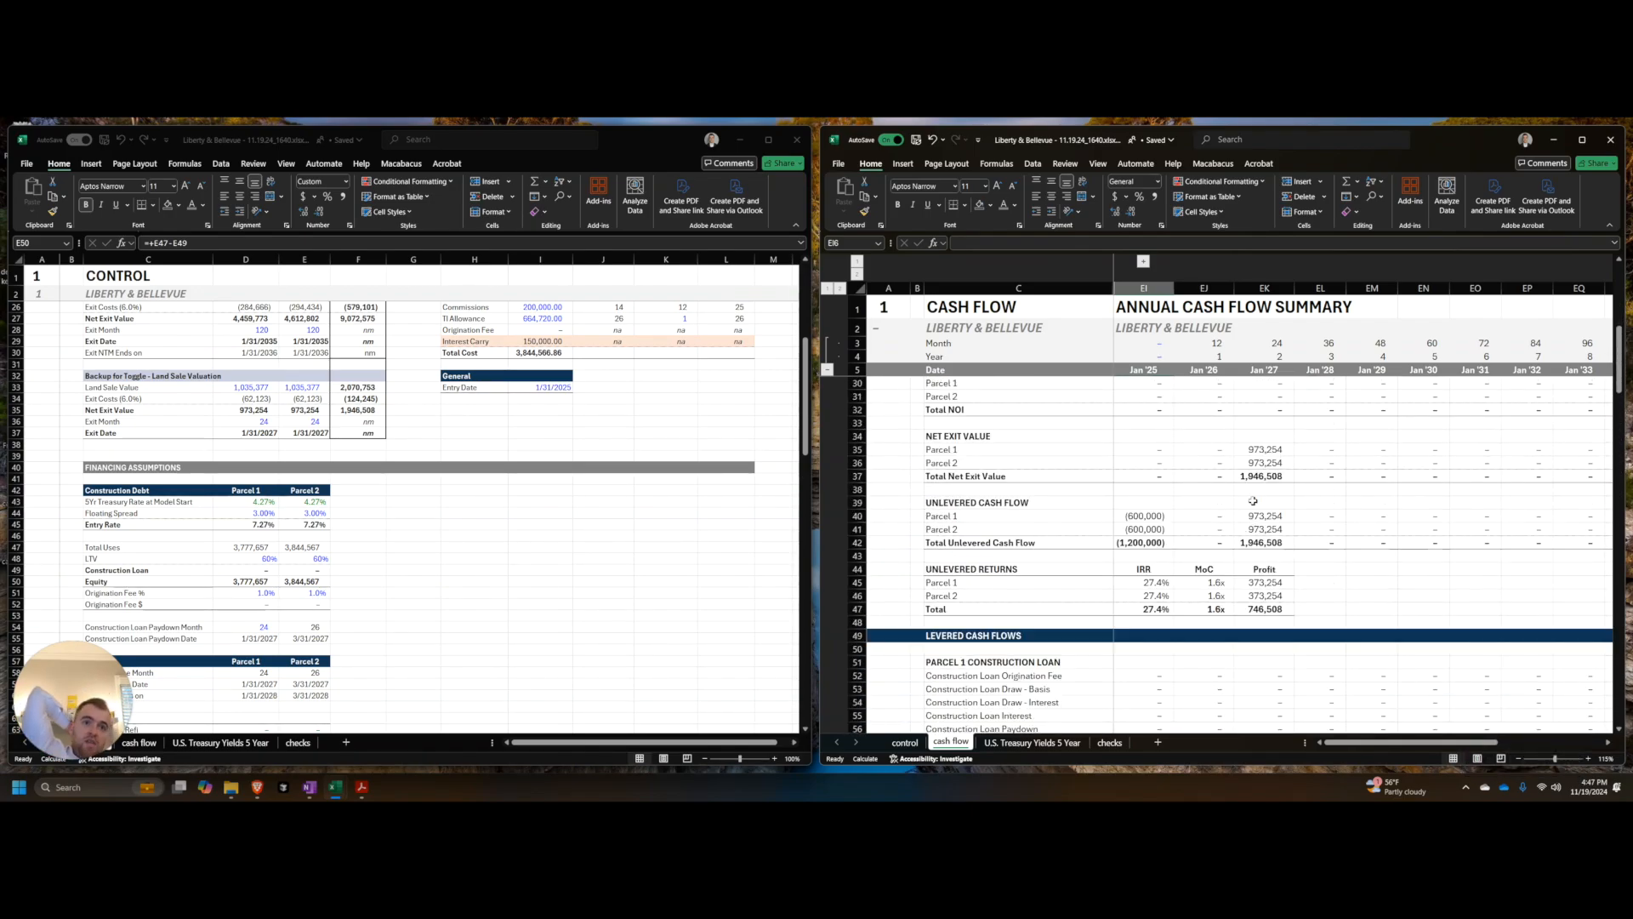
{"action": "scroll", "coordinate": [1255, 504], "scroll_direction": "up", "scroll_amount": 8}
{"action": "scroll", "coordinate": [1254, 508], "scroll_direction": "down", "scroll_amount": 9}
{"action": "scroll", "coordinate": [1245, 522], "scroll_direction": "down", "scroll_amount": 5}
{"action": "scroll", "coordinate": [510, 508], "scroll_direction": "up", "scroll_amount": 8}
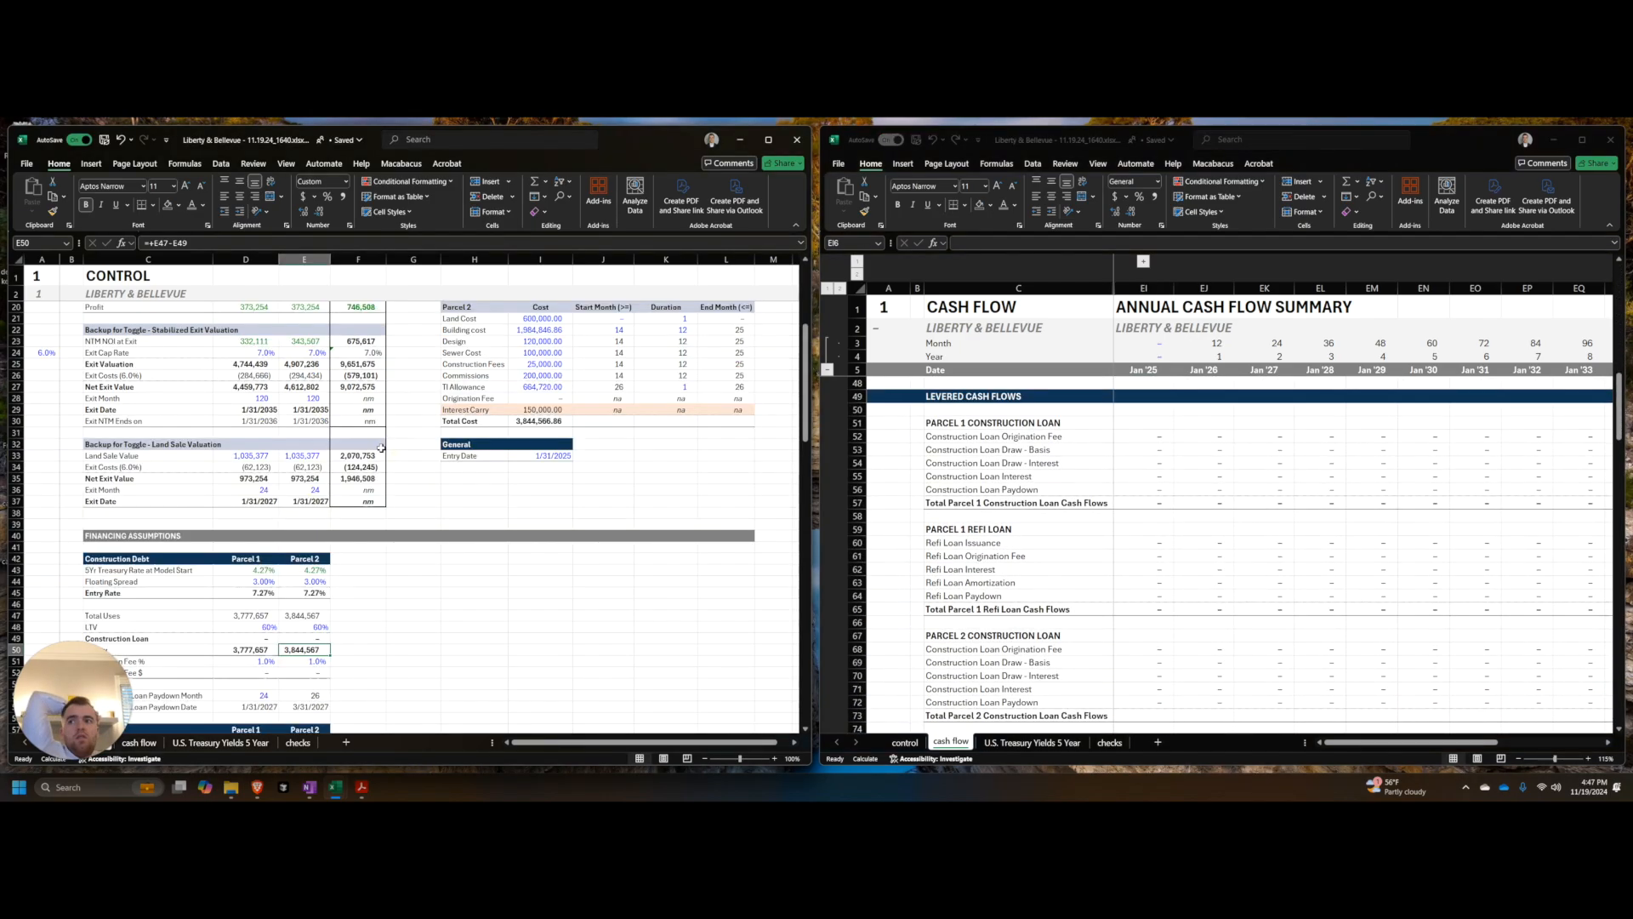
Step: Set the exit scenario toggle to 1 (Stabilized) for both parcels and check the Parcel 1 refi loan rows in the annual cash flows
{"action": "left_click_drag", "start_coordinate": [261, 421], "coordinate": [290, 421]}
{"action": "type", "text": "1"}
{"action": "key", "text": "ctrl+shift+Return"}
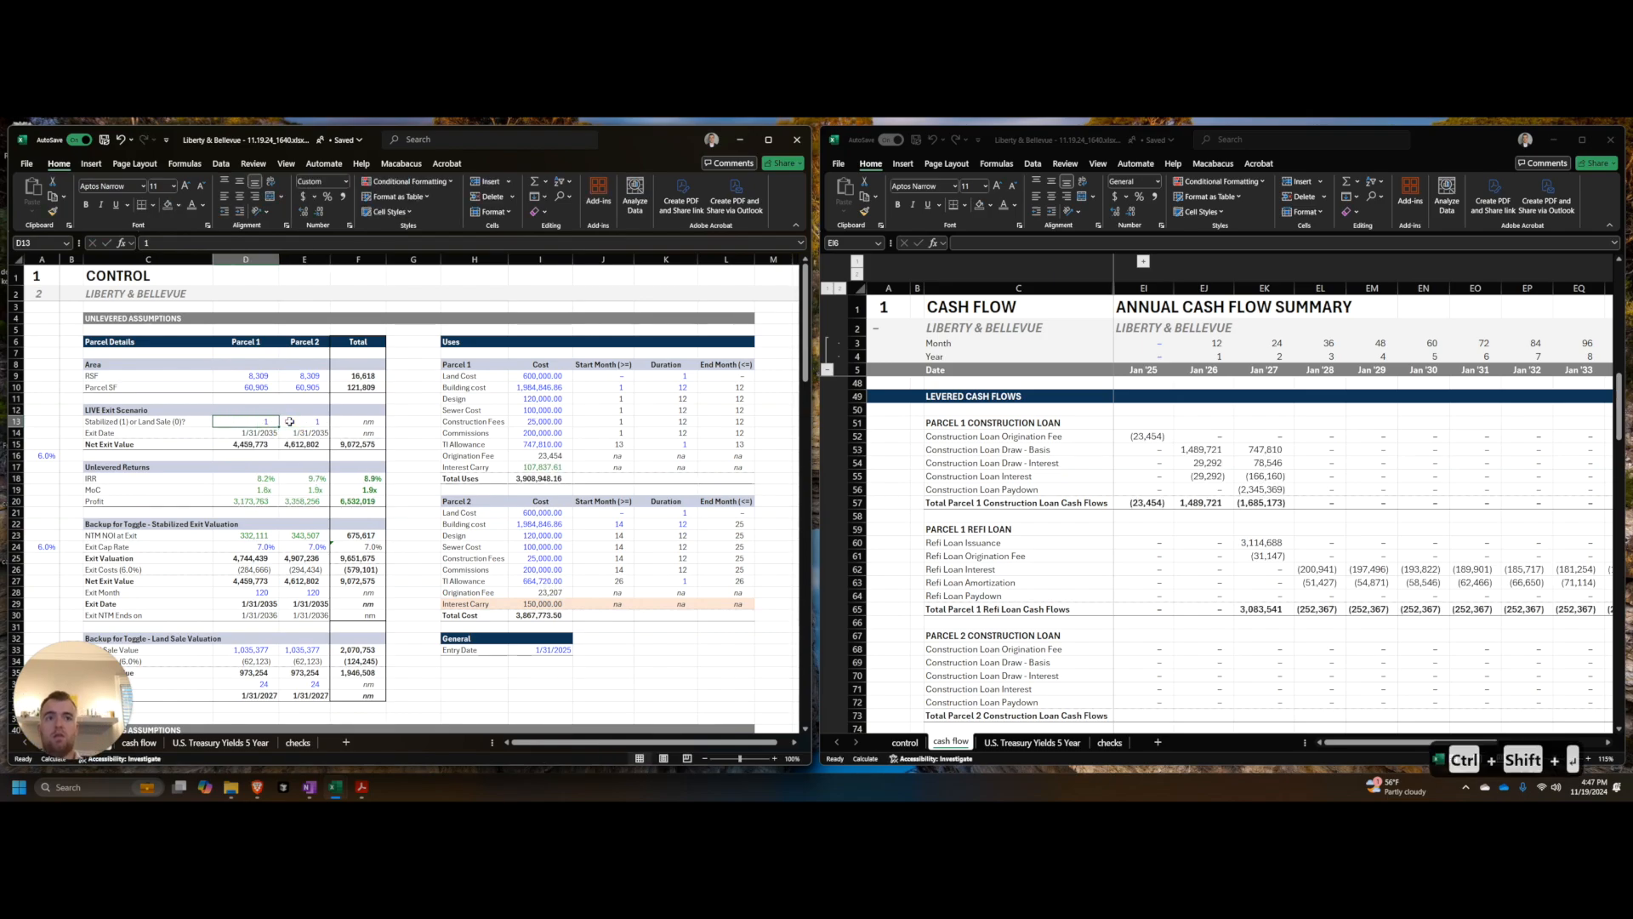
{"action": "left_click", "coordinate": [1320, 539]}
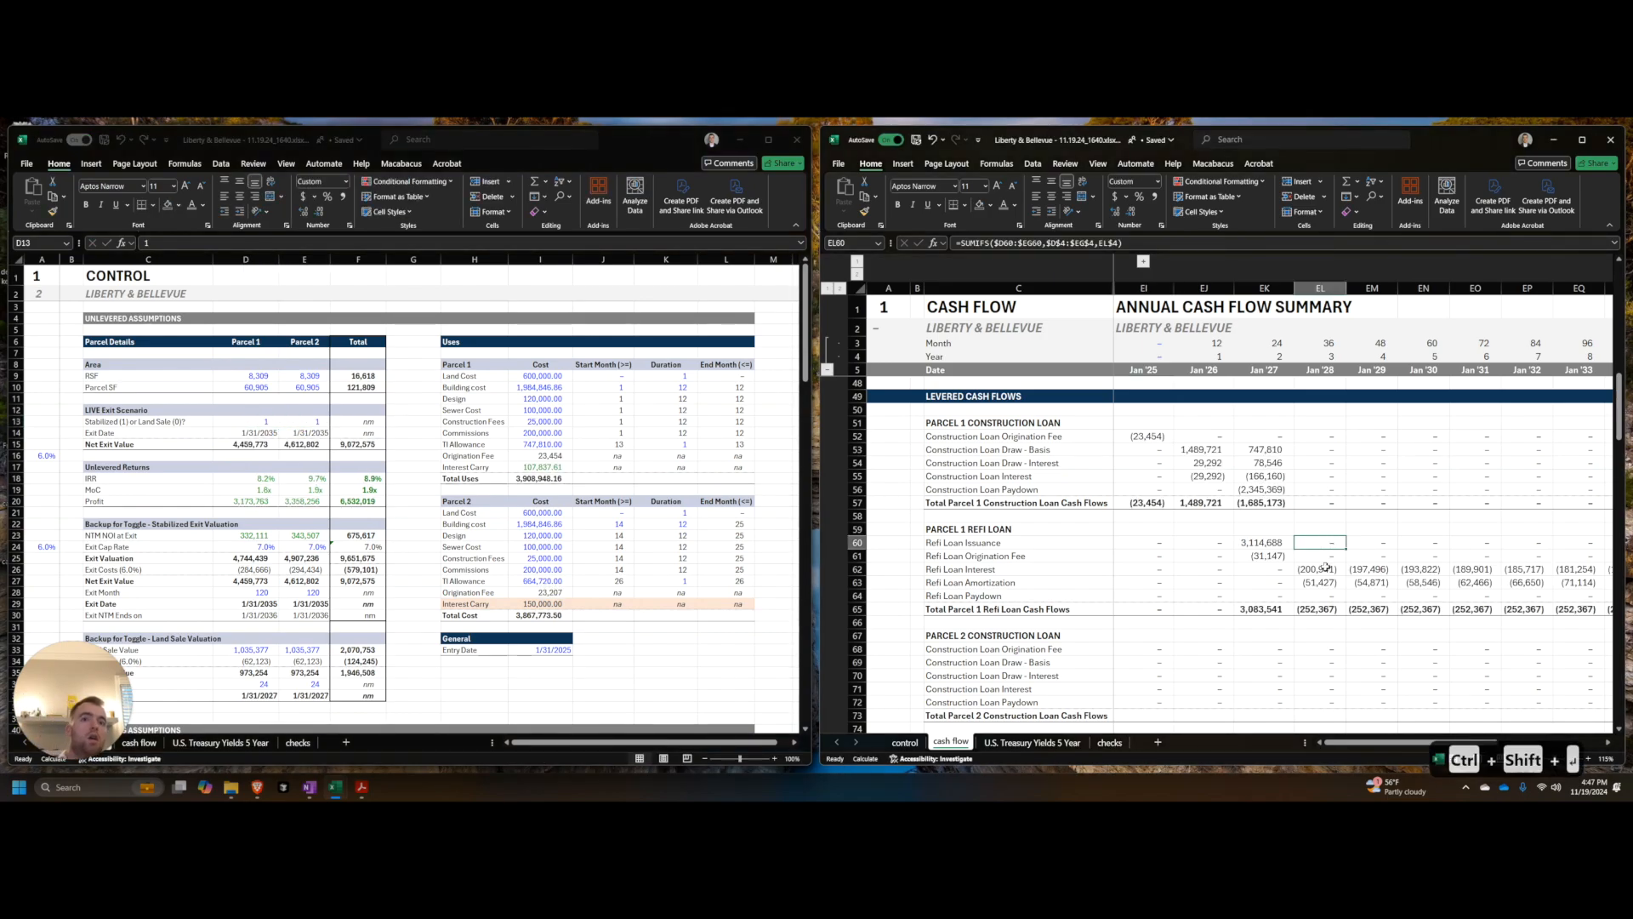
Step: Examine the annual Parcel 1 refi loan cash flows and the construction loan backup below them, saving the workbook along the way
{"action": "key", "text": "Left"}
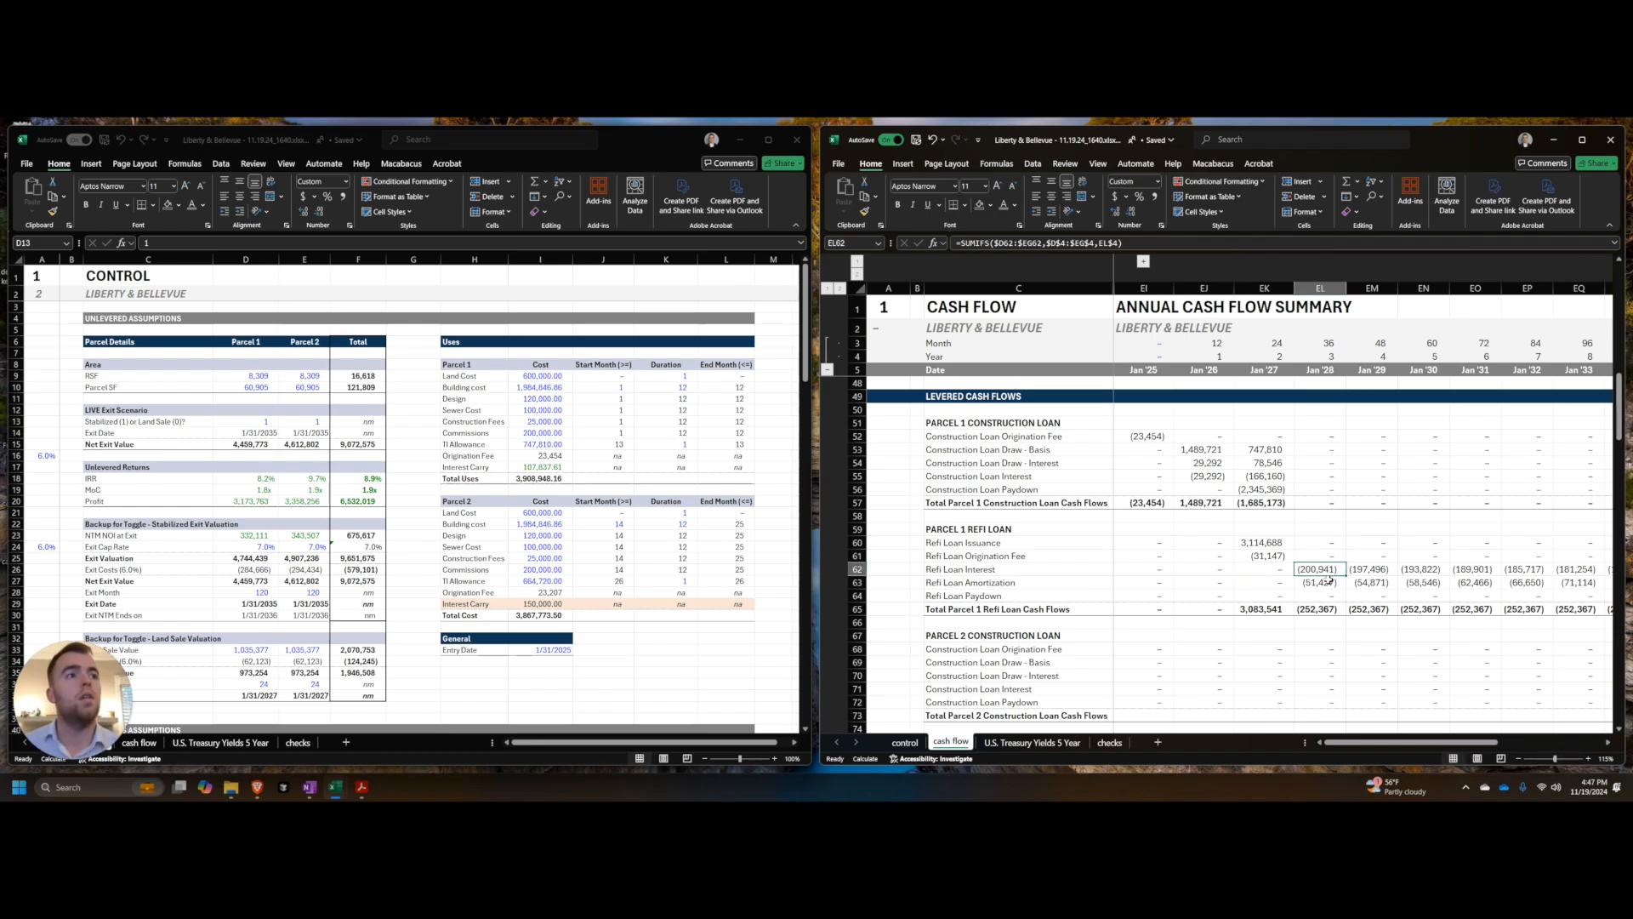
{"action": "left_click", "coordinate": [1372, 589]}
{"action": "scroll", "coordinate": [383, 561], "scroll_direction": "down", "scroll_amount": 13}
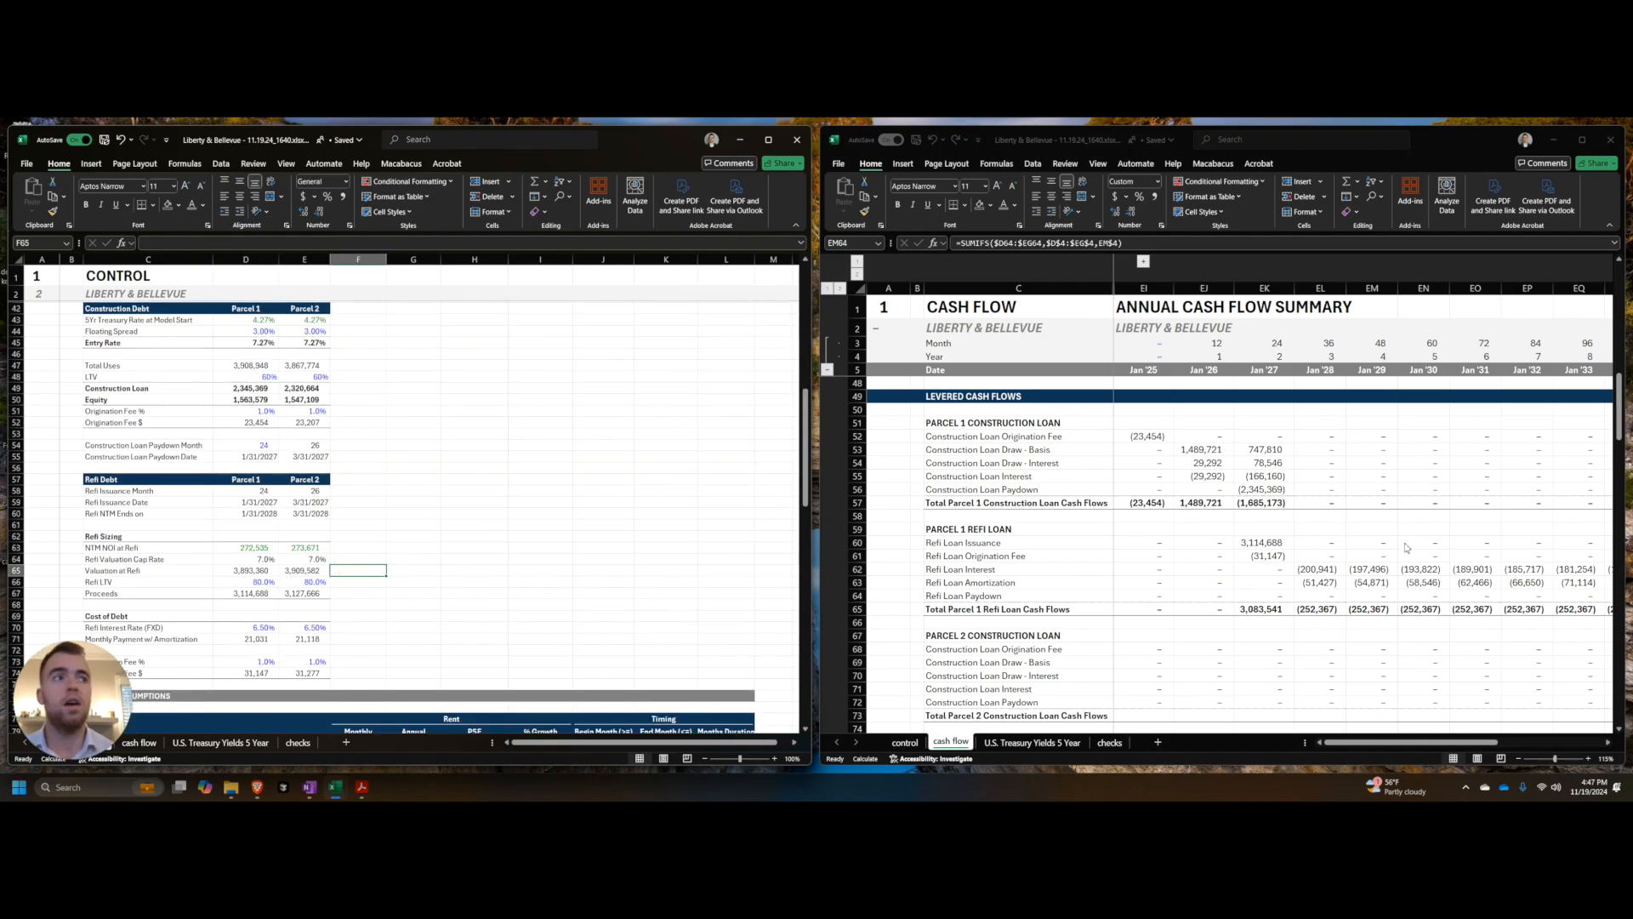
{"action": "scroll", "coordinate": [1361, 553], "scroll_direction": "down", "scroll_amount": 2}
{"action": "key", "text": "ctrl+s"}
{"action": "scroll", "coordinate": [1157, 561], "scroll_direction": "down", "scroll_amount": 2}
{"action": "scroll", "coordinate": [1170, 527], "scroll_direction": "up", "scroll_amount": 6}
{"action": "scroll", "coordinate": [1191, 526], "scroll_direction": "down", "scroll_amount": 7}
{"action": "scroll", "coordinate": [1190, 525], "scroll_direction": "down", "scroll_amount": 11}
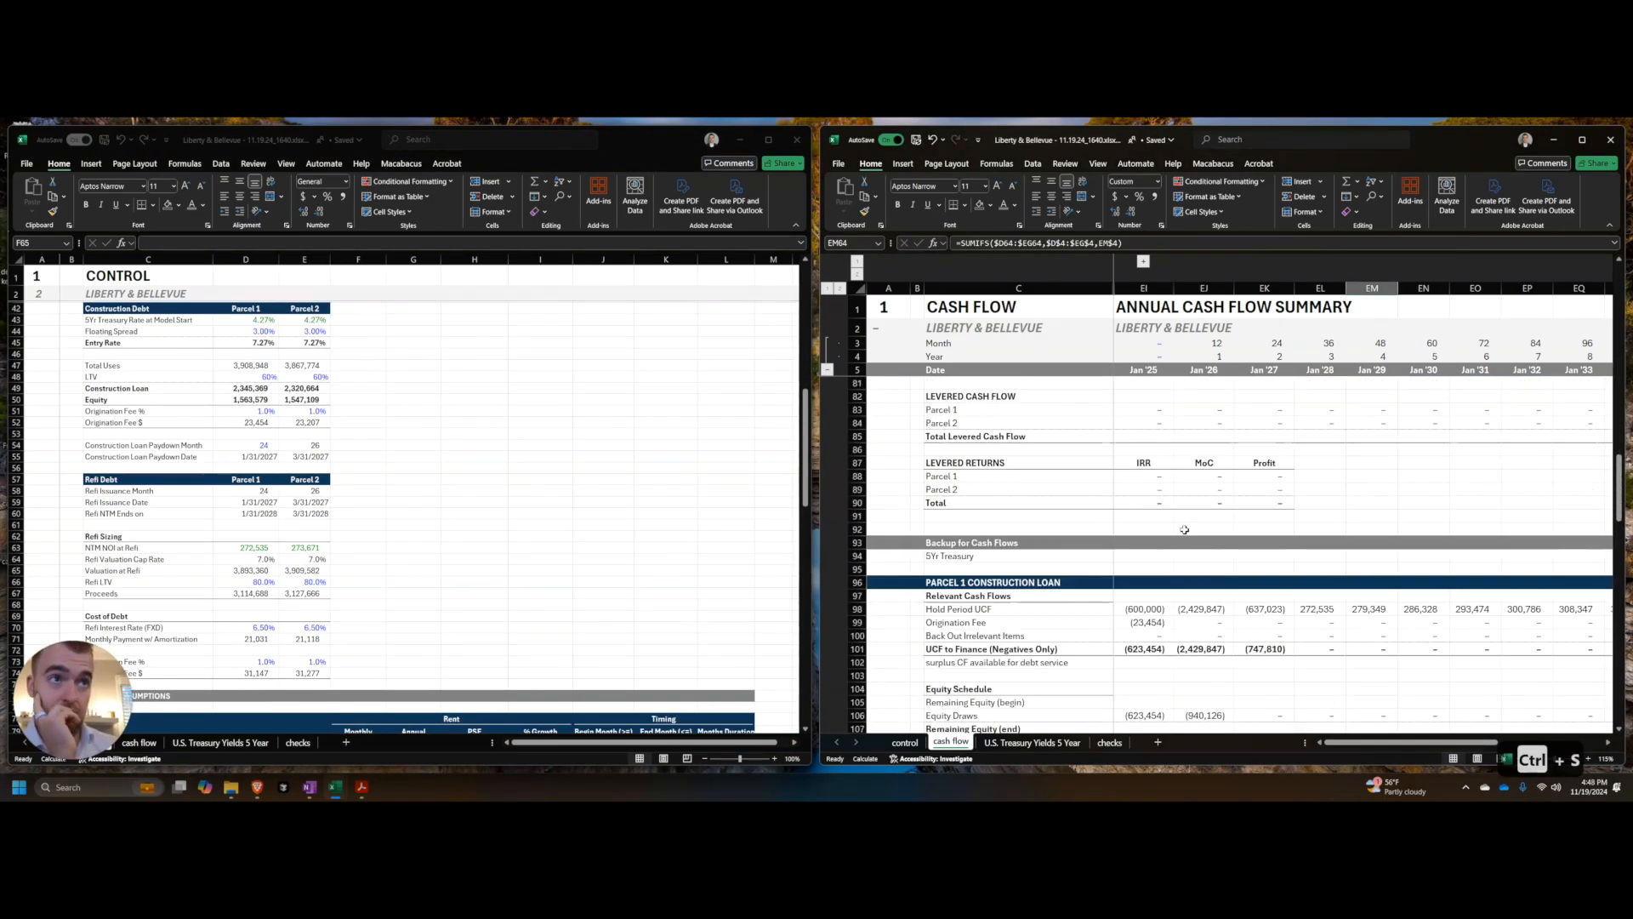
{"action": "scroll", "coordinate": [1181, 532], "scroll_direction": "down", "scroll_amount": 1}
{"action": "left_click", "coordinate": [1146, 542]}
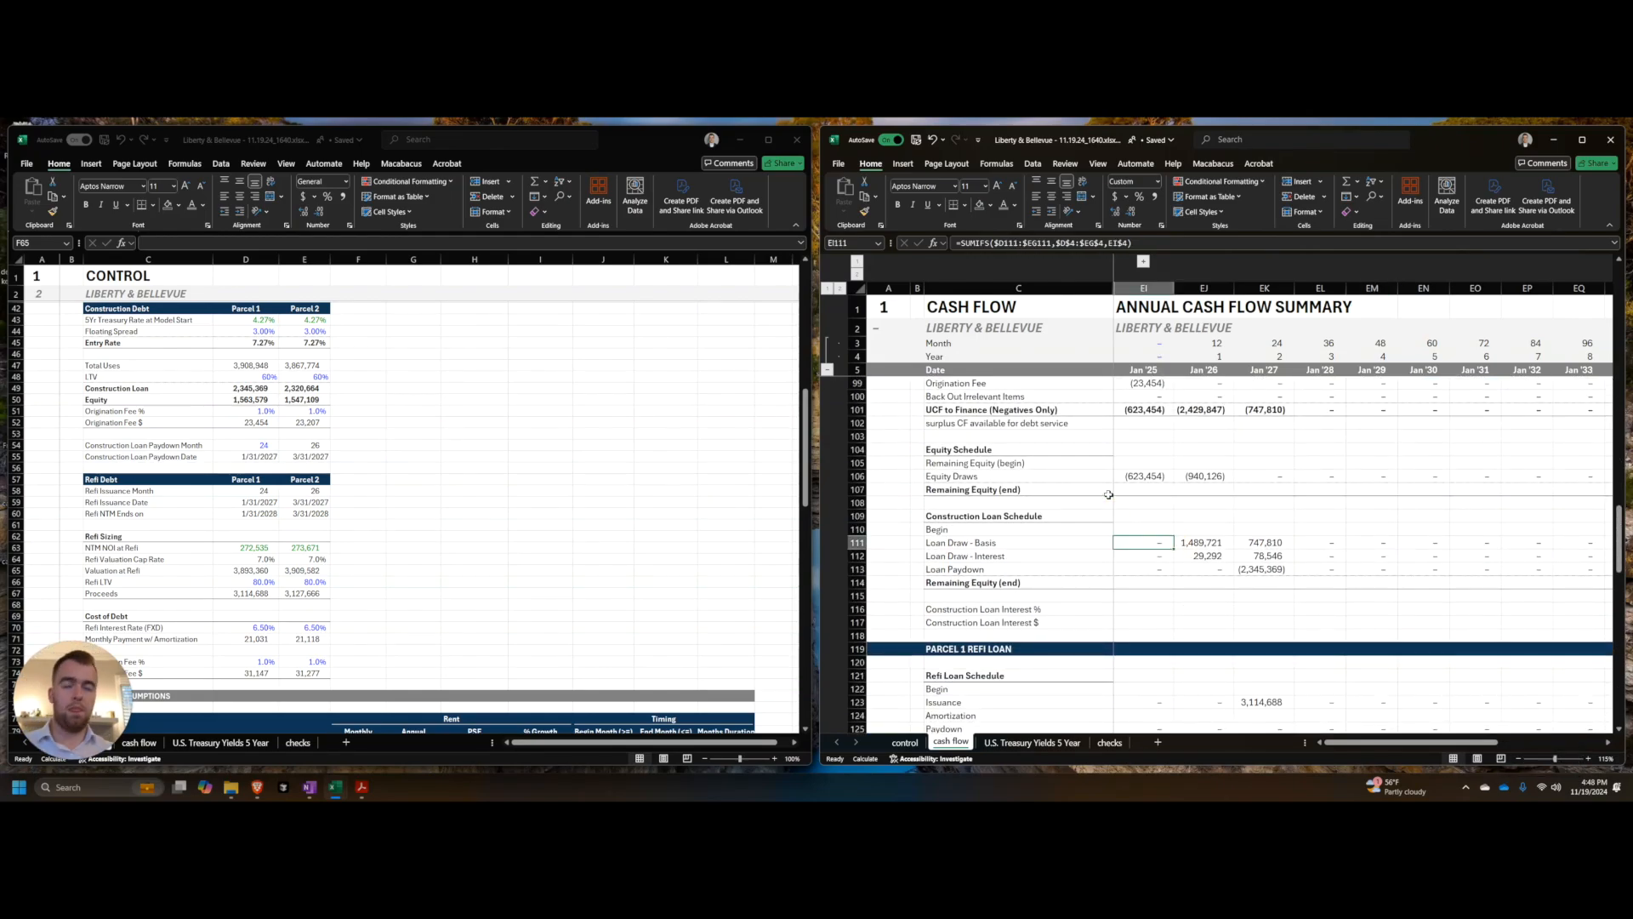
Step: Expand the grouped monthly columns on the cash flow sheet and return to the first month of the Parcel 1 loan backup
{"action": "key", "text": "alt+a"}
{"action": "key", "text": "j"}
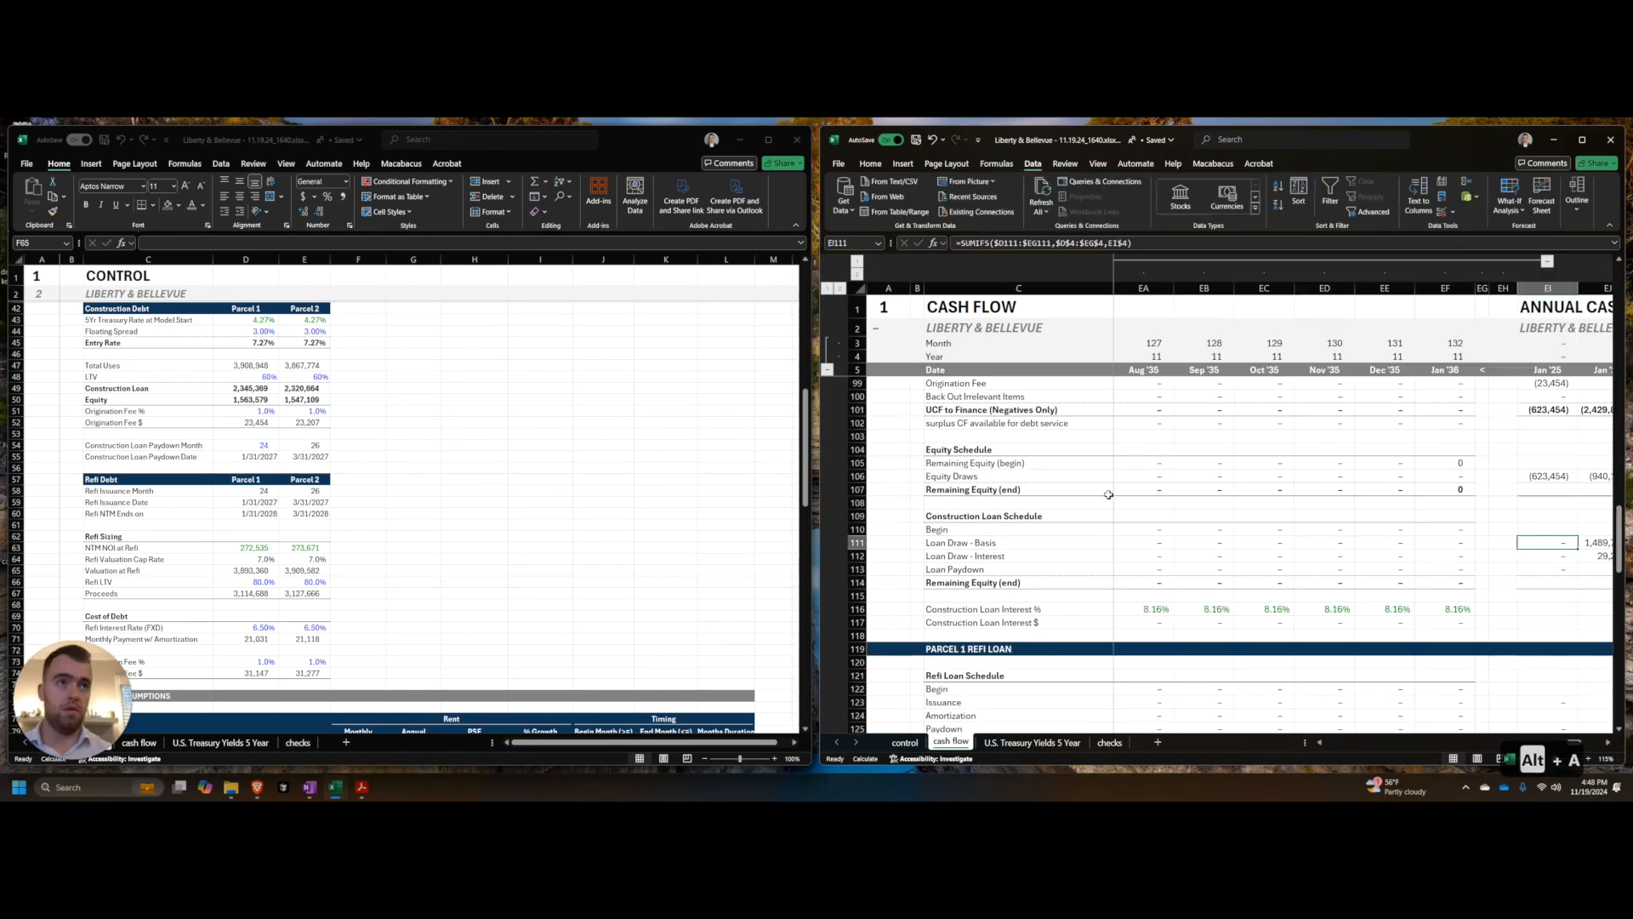
{"action": "scroll", "coordinate": [1154, 516], "scroll_direction": "down", "scroll_amount": 4}
{"action": "key", "text": "Home"}
{"action": "scroll", "coordinate": [1153, 517], "scroll_direction": "down", "scroll_amount": 6}
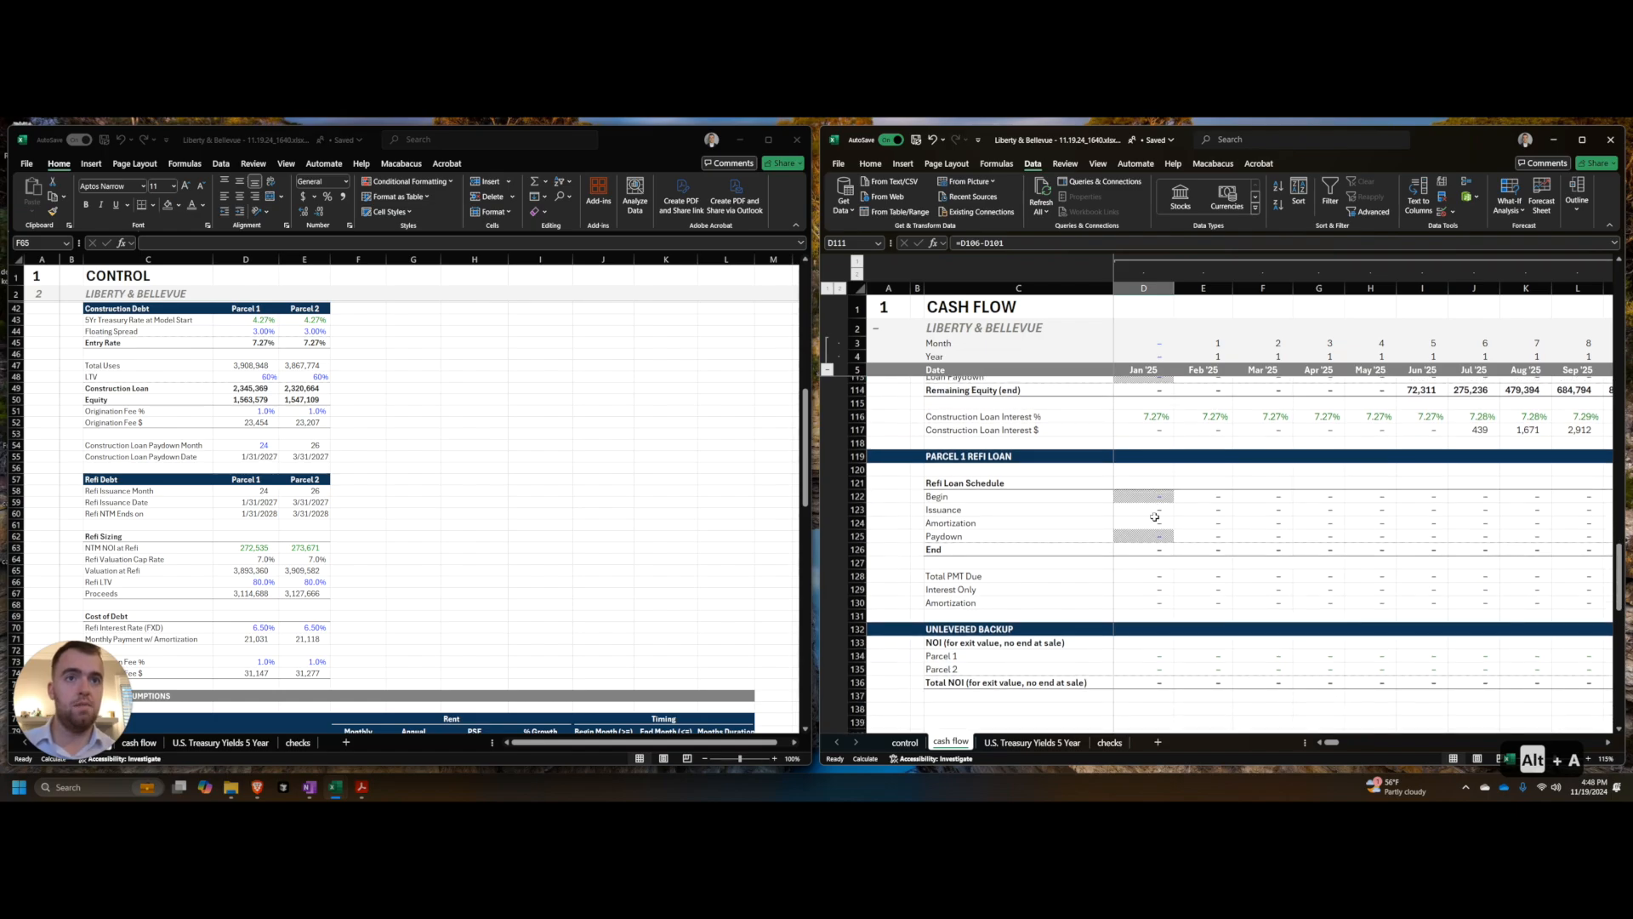
{"action": "scroll", "coordinate": [1140, 534], "scroll_direction": "up", "scroll_amount": 7}
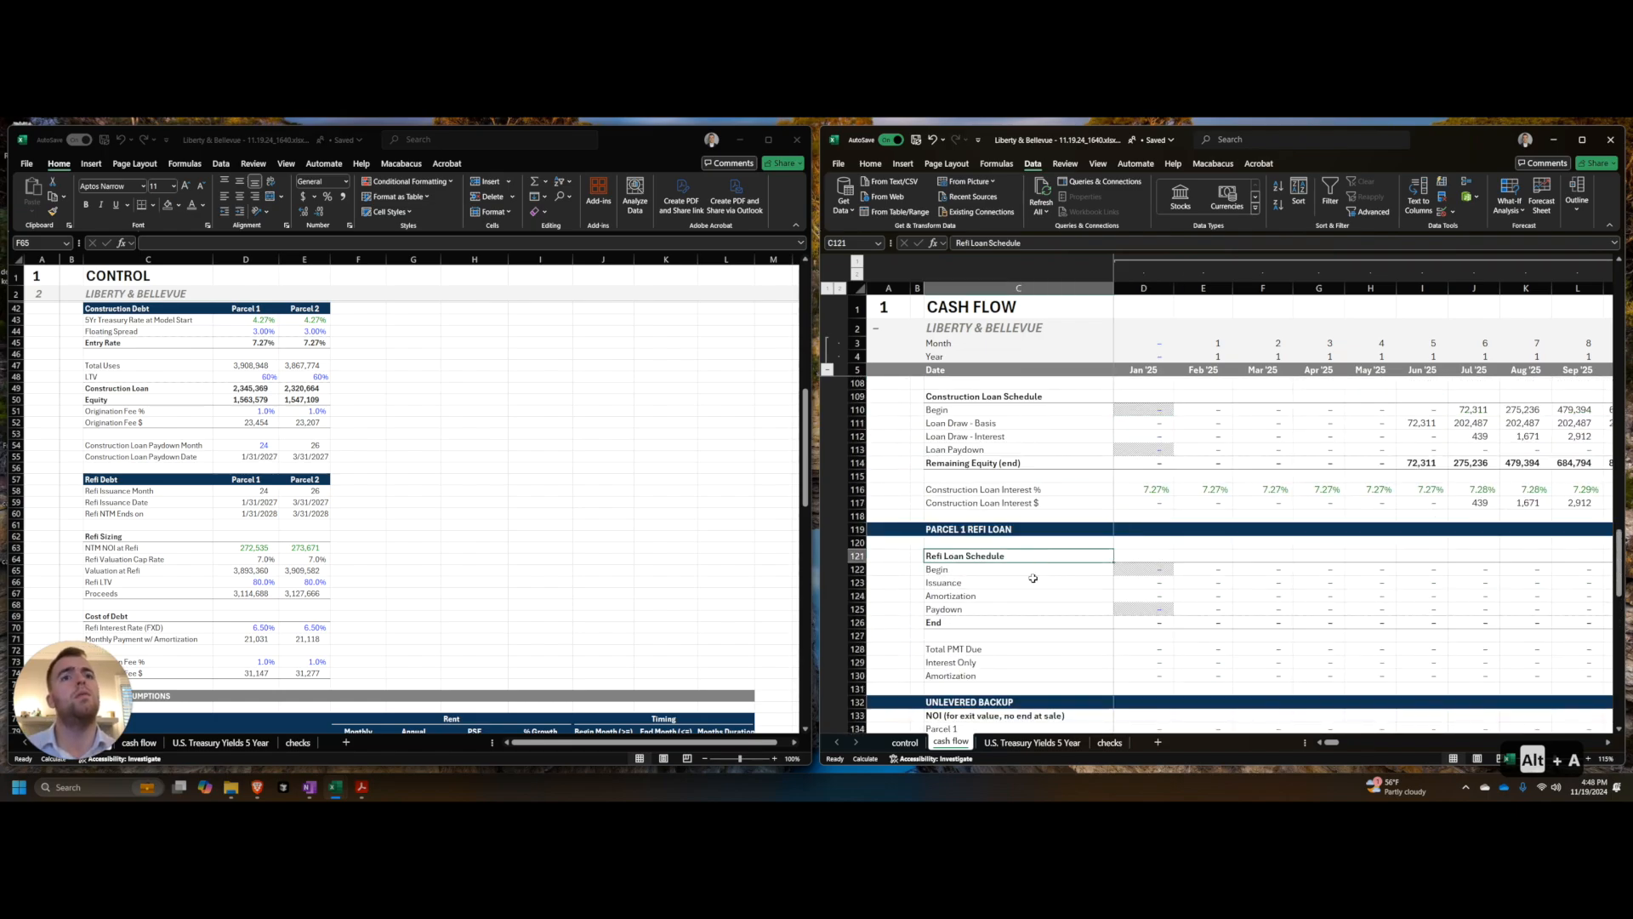
Step: Copy the full rows of the Parcel 1 construction and refi loan backup and insert the copy directly above the Unlevered Backup section
{"action": "left_click", "coordinate": [969, 678]}
{"action": "scroll", "coordinate": [978, 634], "scroll_direction": "up", "scroll_amount": 6}
{"action": "scroll", "coordinate": [979, 620], "scroll_direction": "up", "scroll_amount": 2}
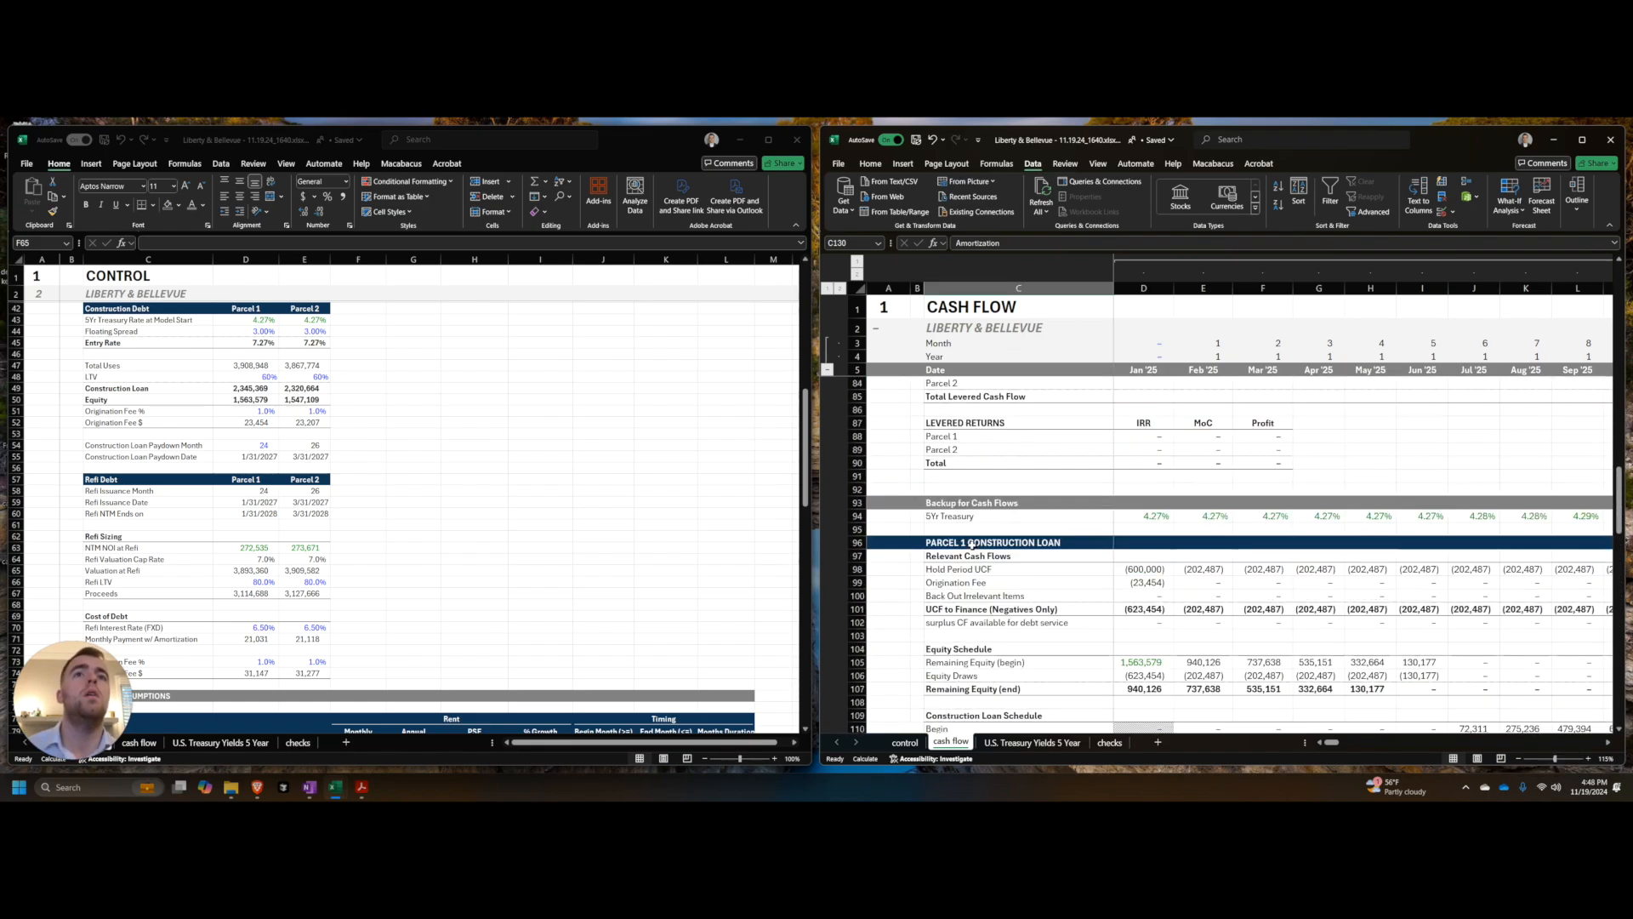
{"action": "scroll", "coordinate": [973, 587], "scroll_direction": "down", "scroll_amount": 9}
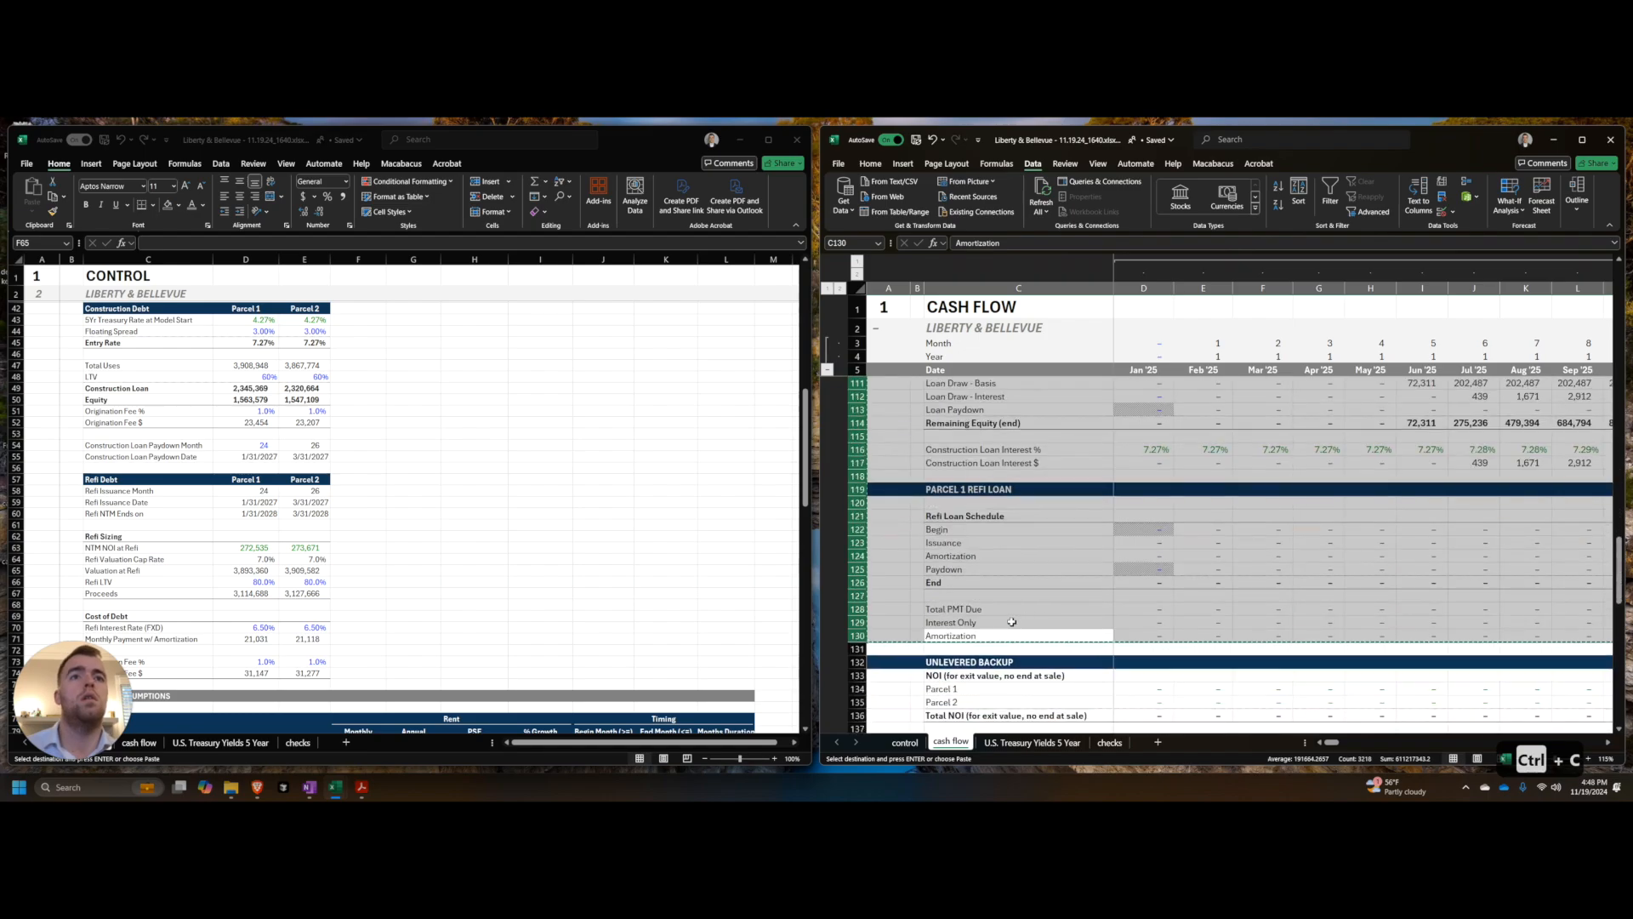
{"action": "left_click", "coordinate": [995, 647]}
{"action": "key", "text": "shift+space"}
{"action": "key", "text": "ctrl+c"}
{"action": "key", "text": "ctrl+shift+equal"}
{"action": "key", "text": "Down"}
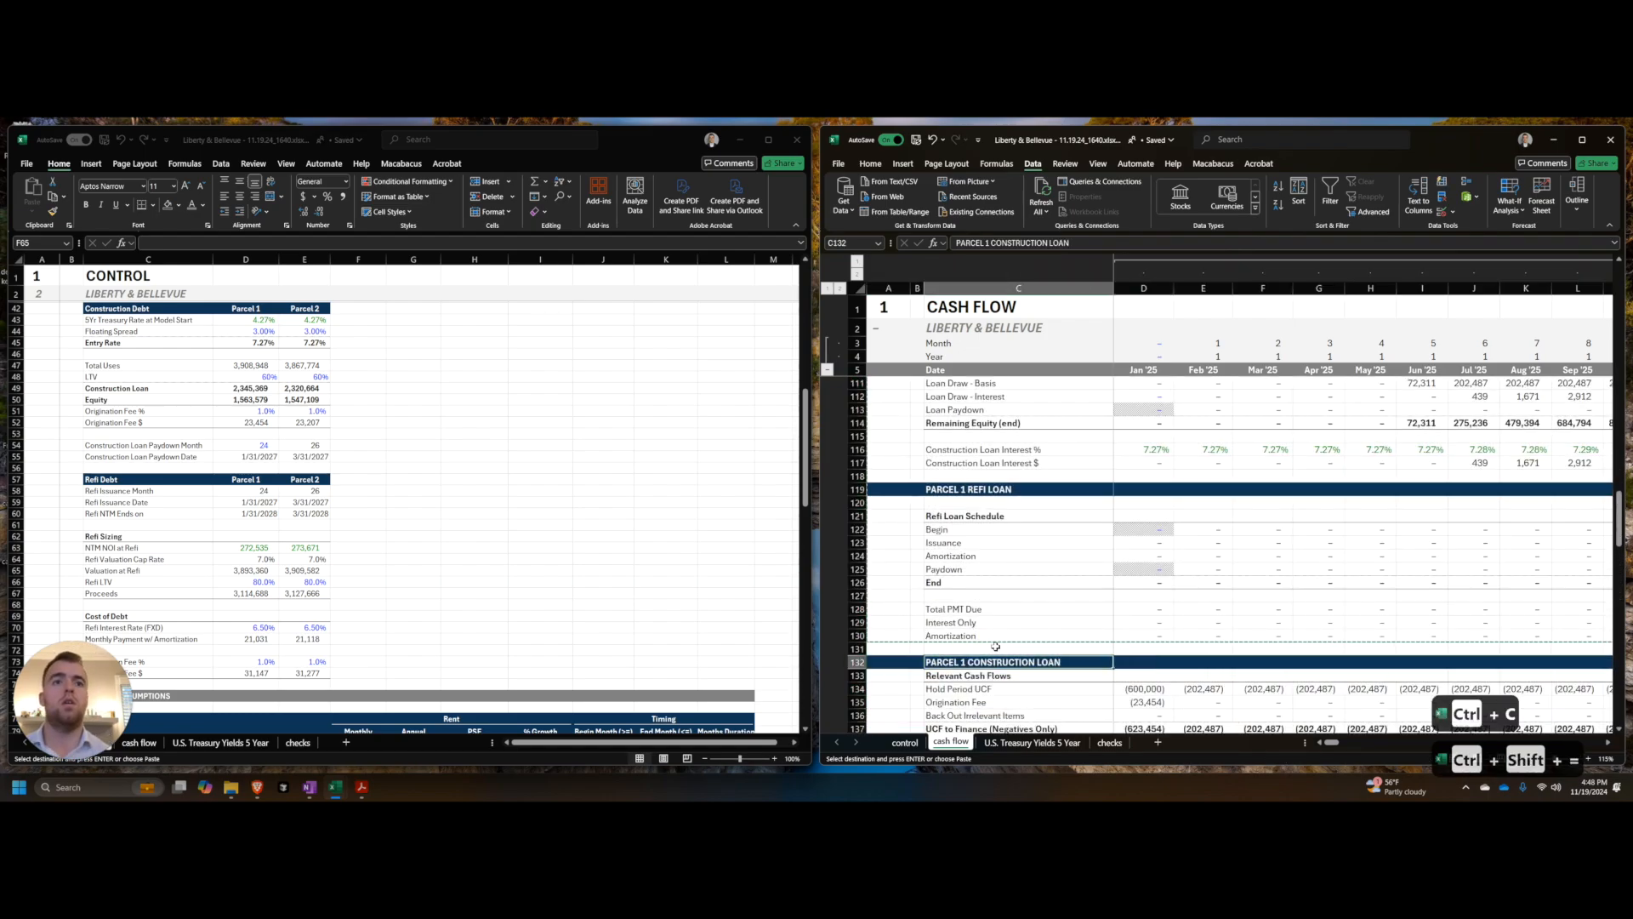
Step: Rename the headers of the copied block to PARCEL 2 CONSTRUCTION LOAN in C132 and PARCEL 2 REFI LOAN in C155
{"action": "key", "text": "F2"}
{"action": "key", "text": "ctrl+Right"}
{"action": "key", "text": "Return"}
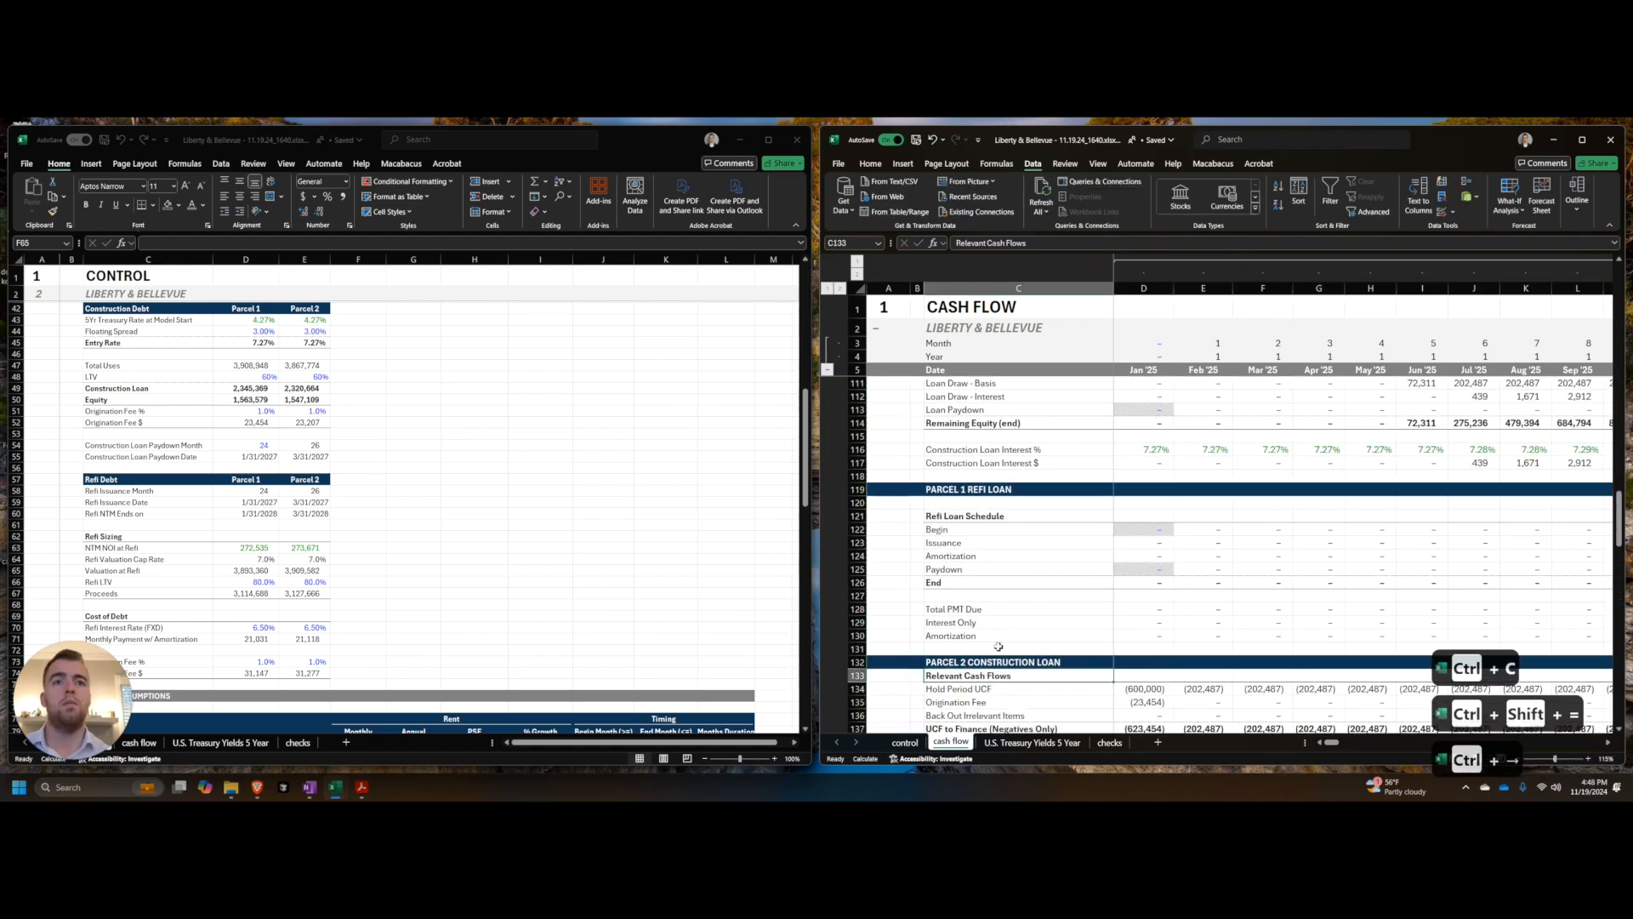
{"action": "scroll", "coordinate": [987, 612], "scroll_direction": "down", "scroll_amount": 10}
{"action": "left_click", "coordinate": [976, 573]}
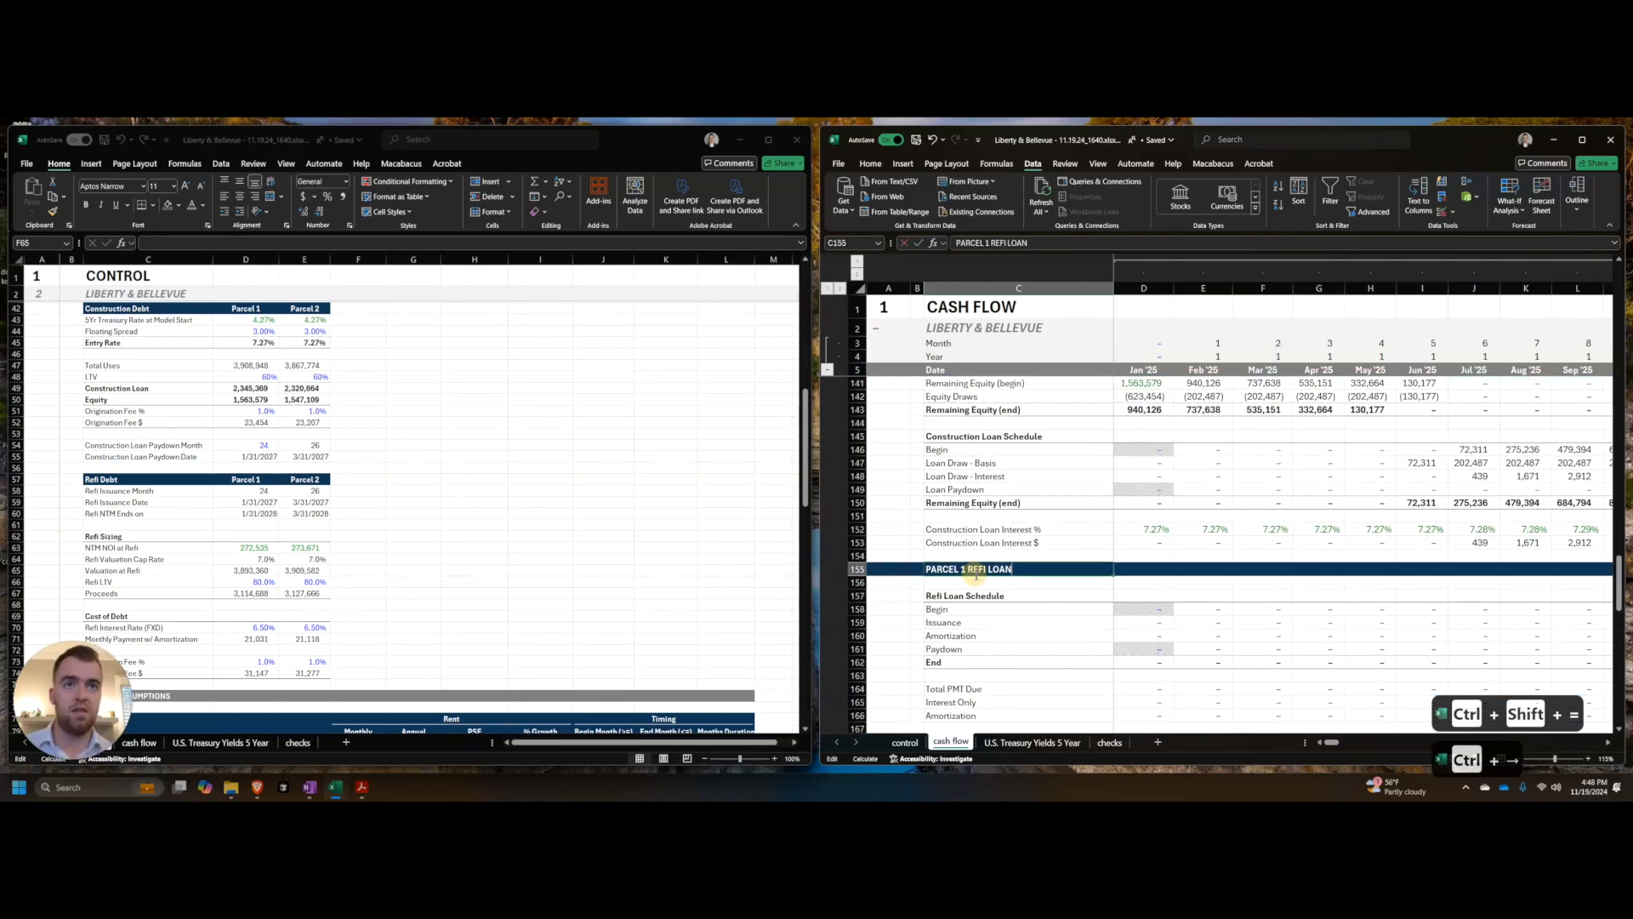
{"action": "key", "text": "F2"}
{"action": "key", "text": "Home"}
{"action": "key", "text": "ctrl+Right"}
{"action": "key", "text": "Delete"}
{"action": "type", "text": "2"}
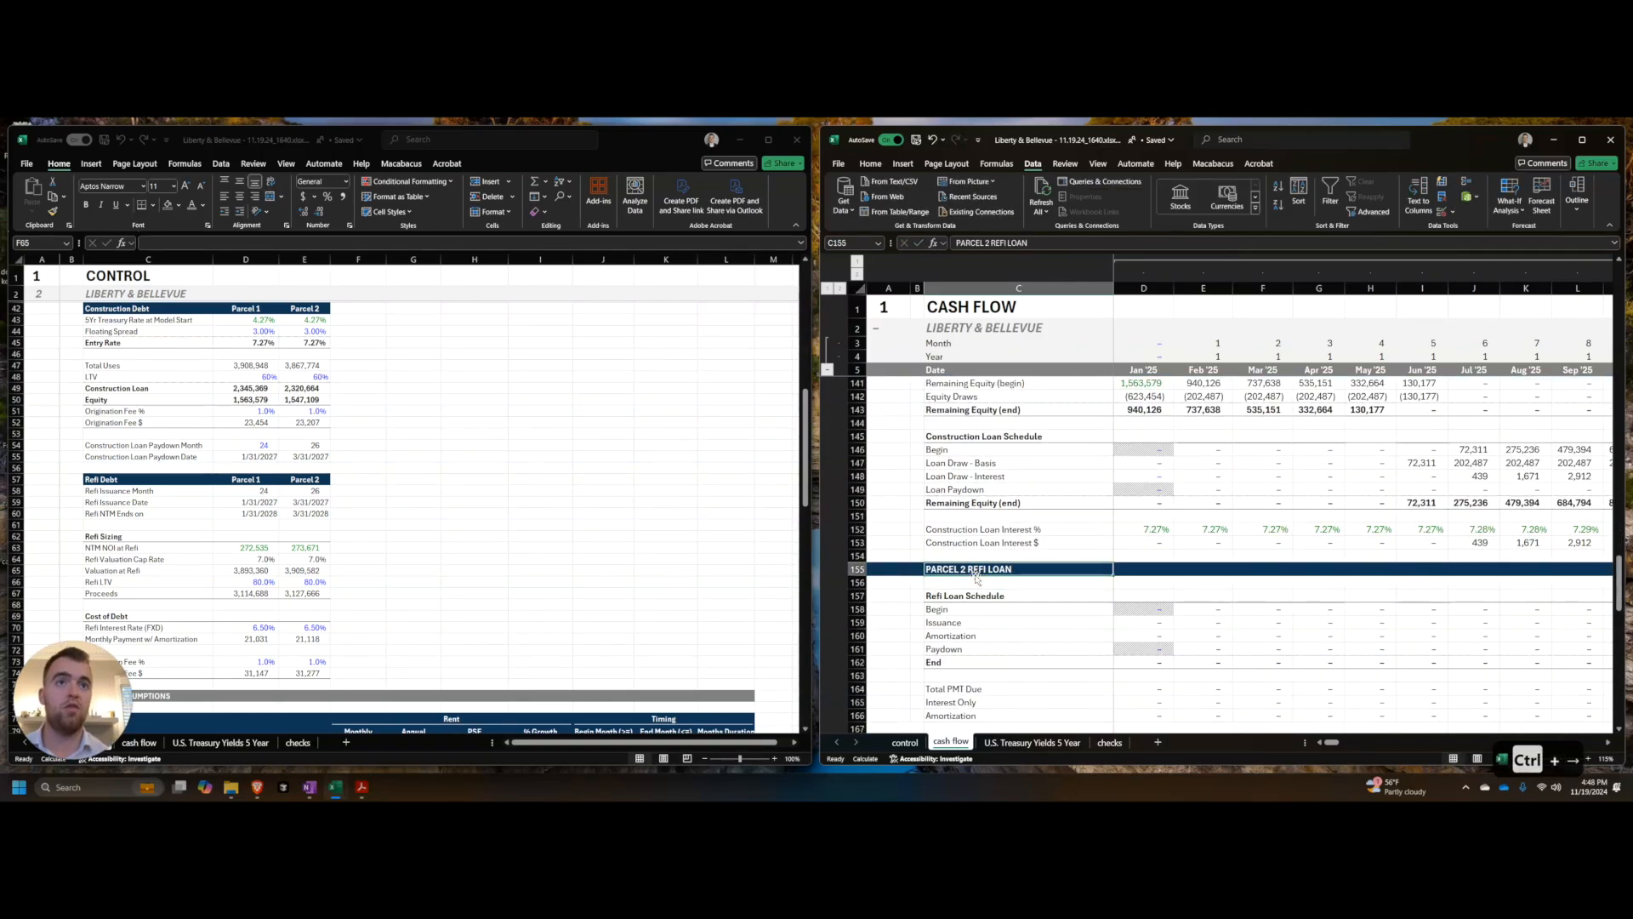
Step: Link the Parcel 2 Hold Period UCF in D134 to the Parcel 2 unlevered cash flow with =D41 and fill it across the months
{"action": "scroll", "coordinate": [1106, 552], "scroll_direction": "up", "scroll_amount": 6}
{"action": "left_click", "coordinate": [1144, 529]}
{"action": "key", "text": "F2"}
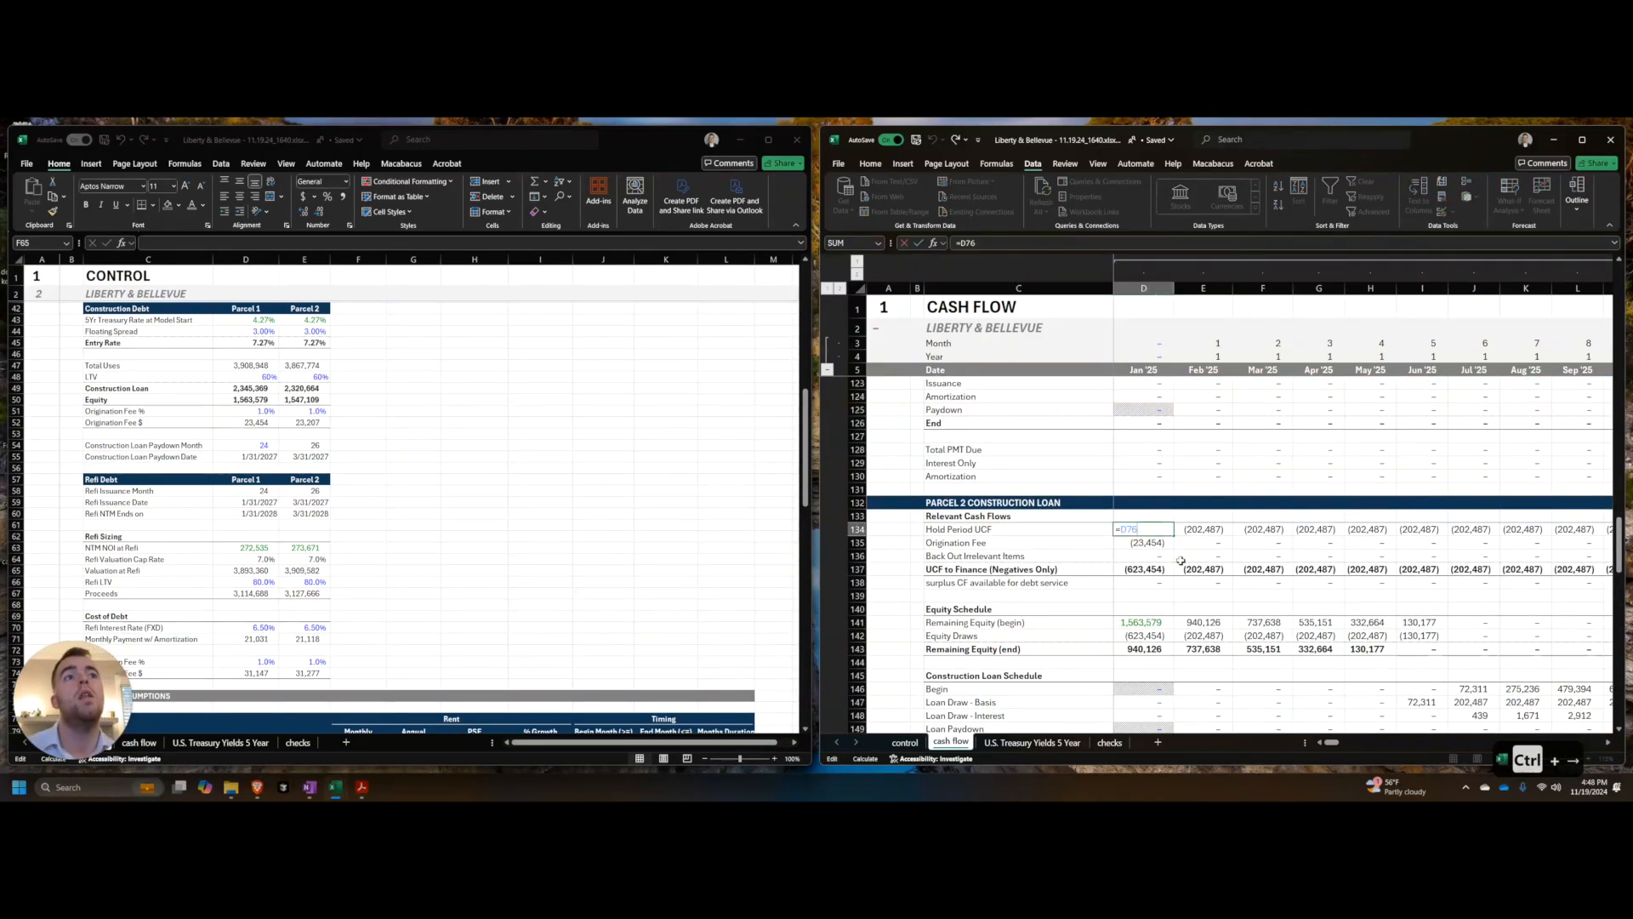
{"action": "key", "text": "Escape"}
{"action": "scroll", "coordinate": [1125, 554], "scroll_direction": "up", "scroll_amount": 7}
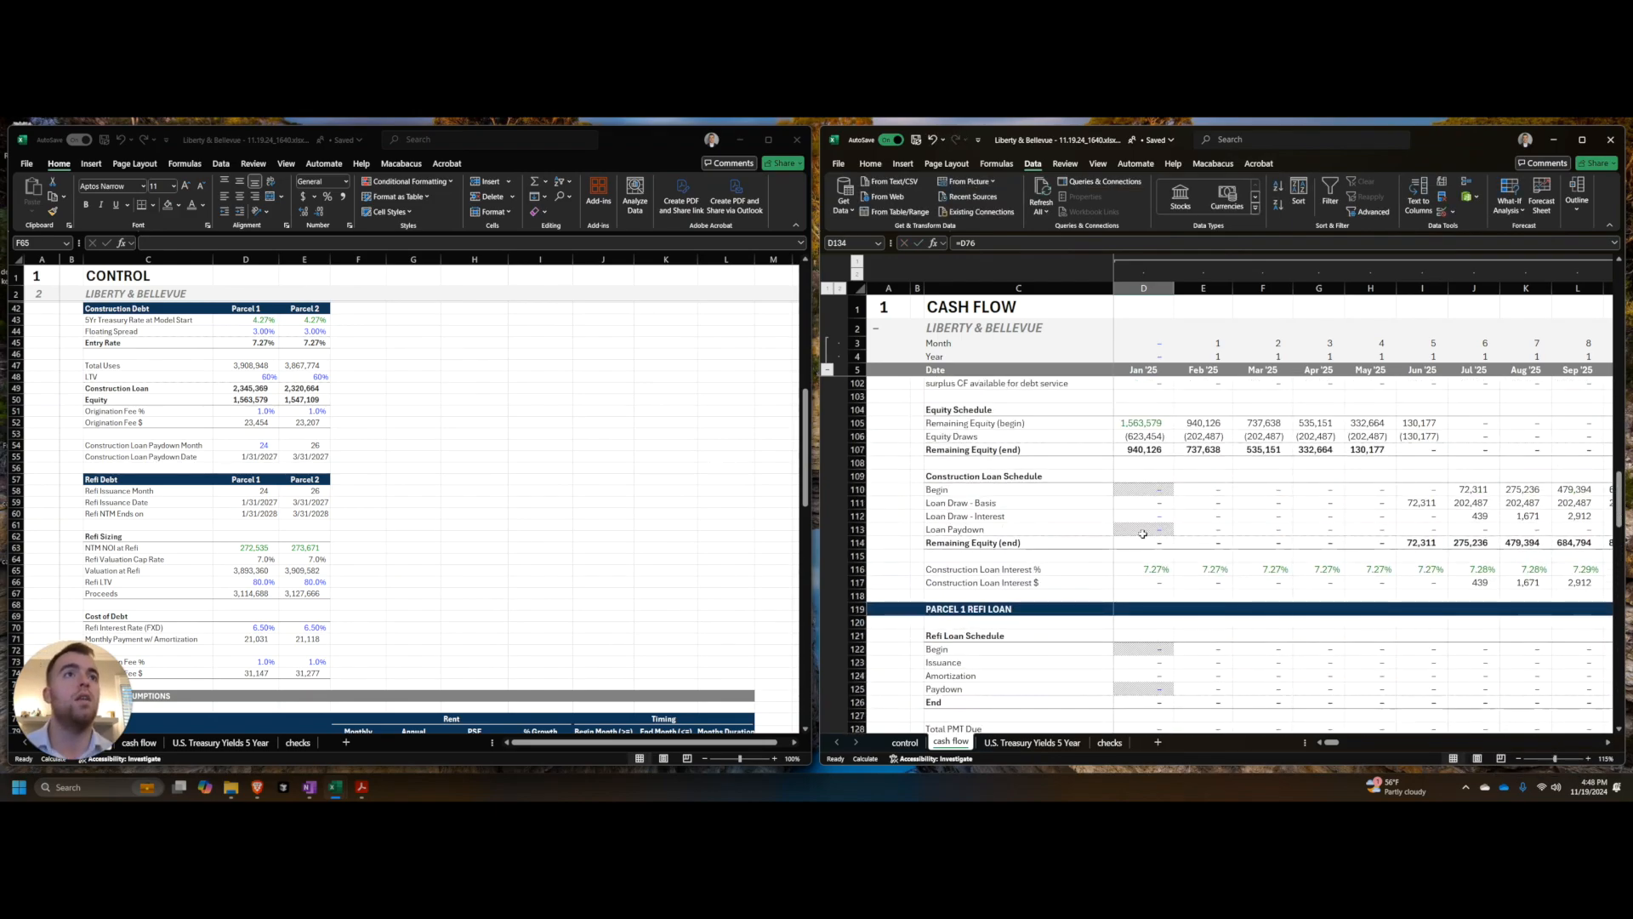
{"action": "left_click", "coordinate": [525, 535]}
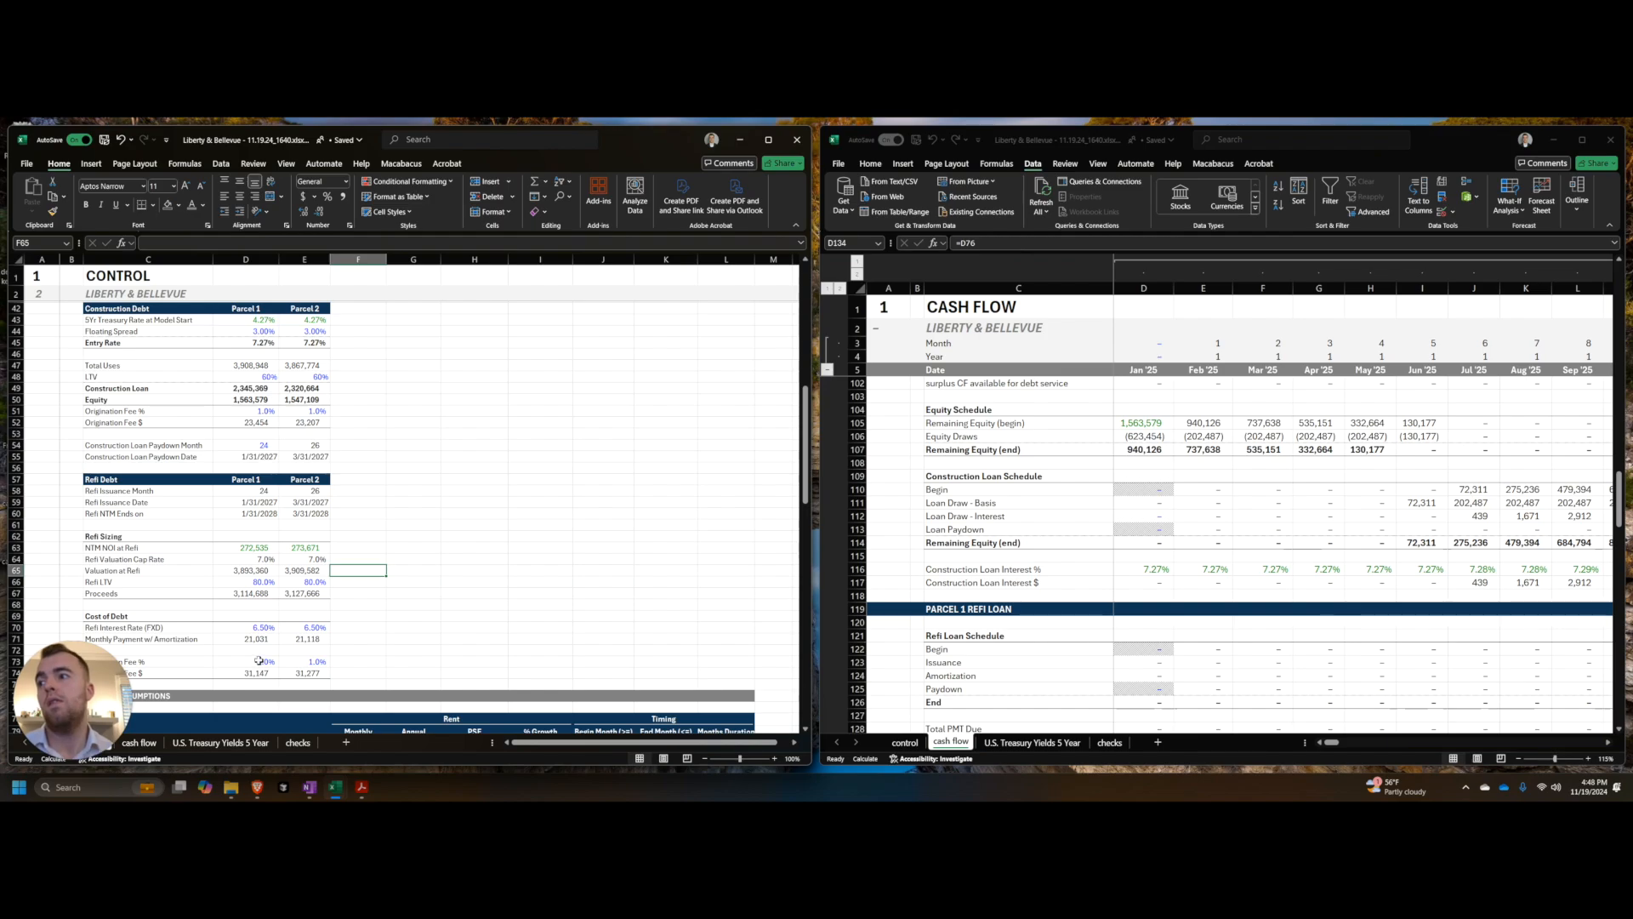
{"action": "left_click", "coordinate": [968, 565]}
{"action": "scroll", "coordinate": [1070, 552], "scroll_direction": "down", "scroll_amount": 4}
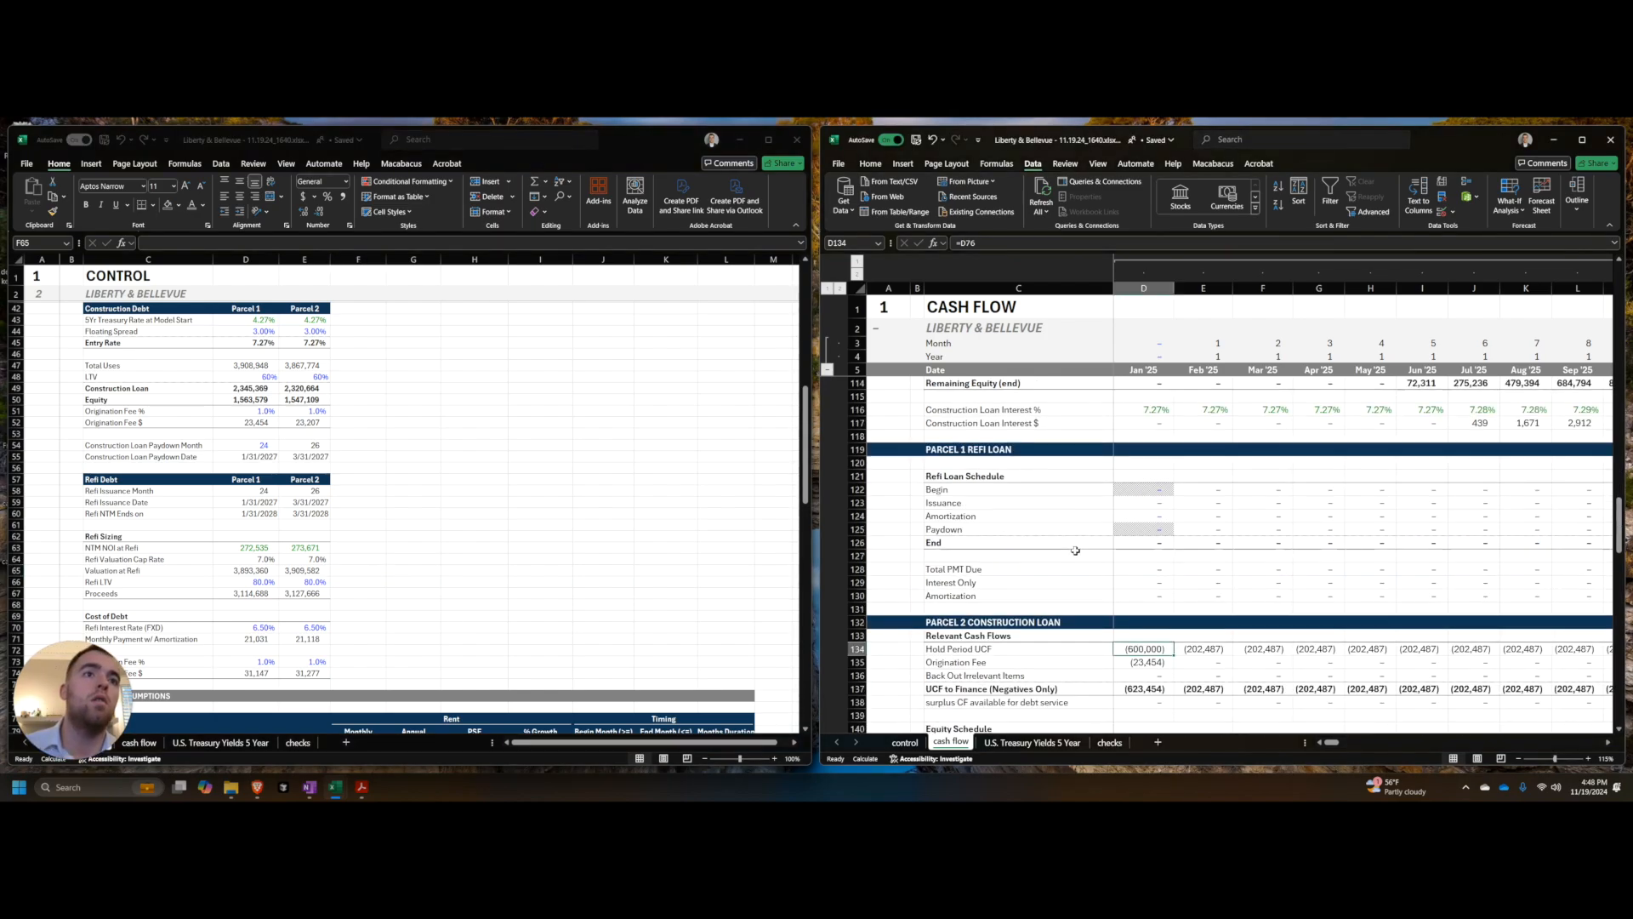
{"action": "key", "text": "F2"}
{"action": "scroll", "coordinate": [1105, 566], "scroll_direction": "up", "scroll_amount": 18}
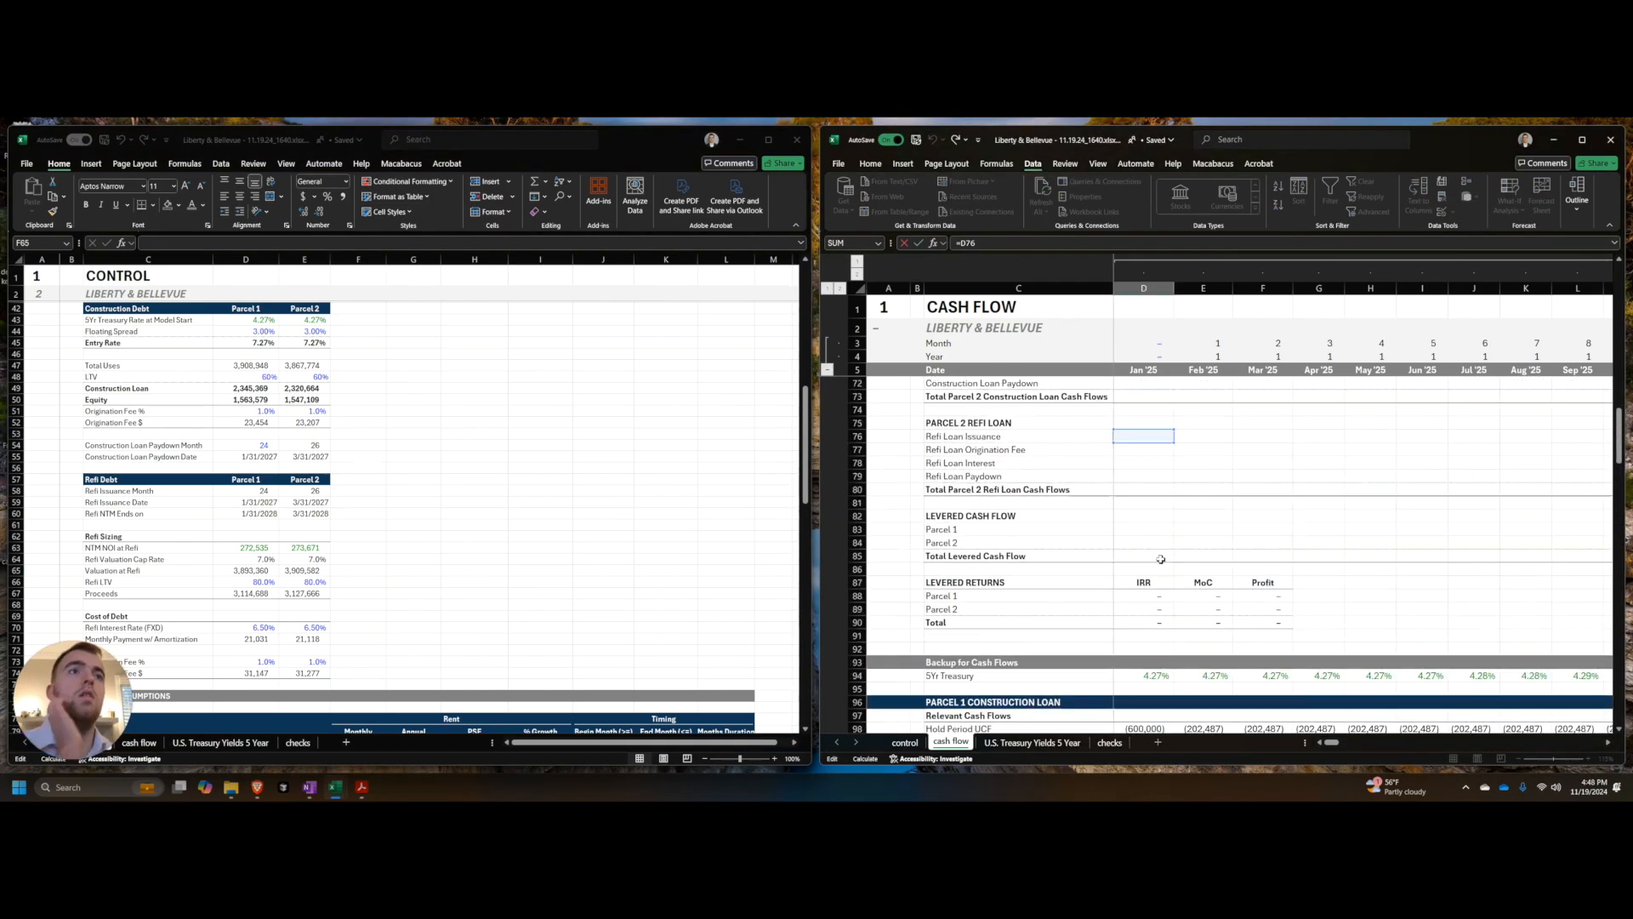
{"action": "left_click_drag", "start_coordinate": [1154, 512], "coordinate": [1147, 452]}
{"action": "key", "text": "ctrl+Return"}
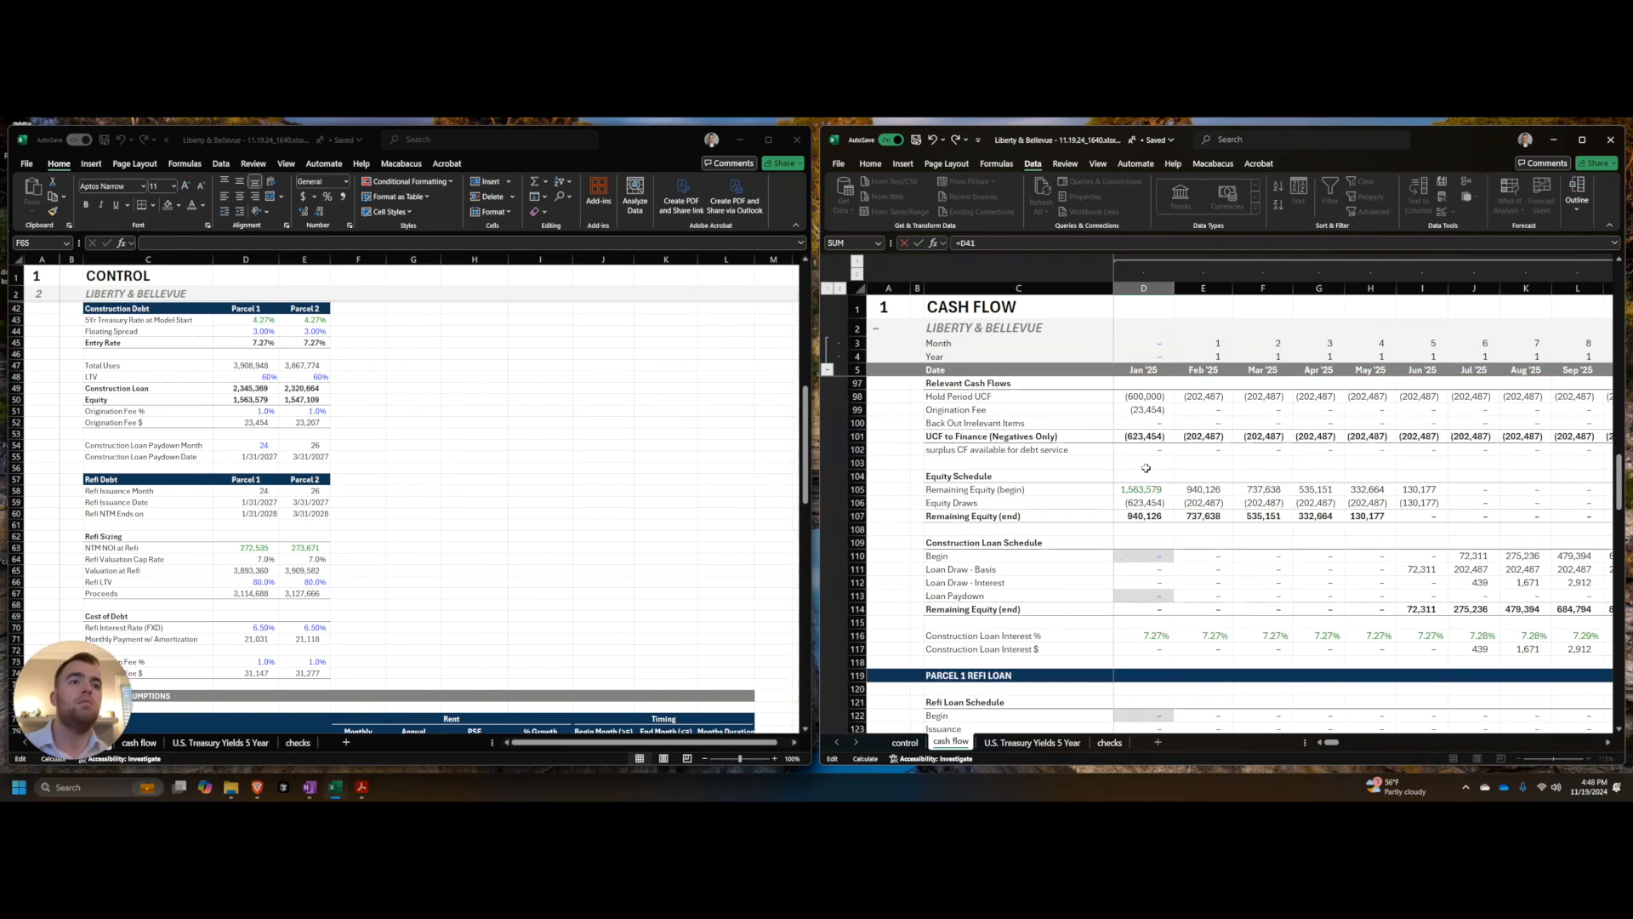
{"action": "key", "text": "ctrl+shift+Right"}
{"action": "key", "text": "ctrl+r"}
Step: Link the Parcel 2 Origination Fee in D135 to the Parcel 2 construction loan origination fee row with =D68 and fill it across the months
{"action": "key", "text": "Down"}
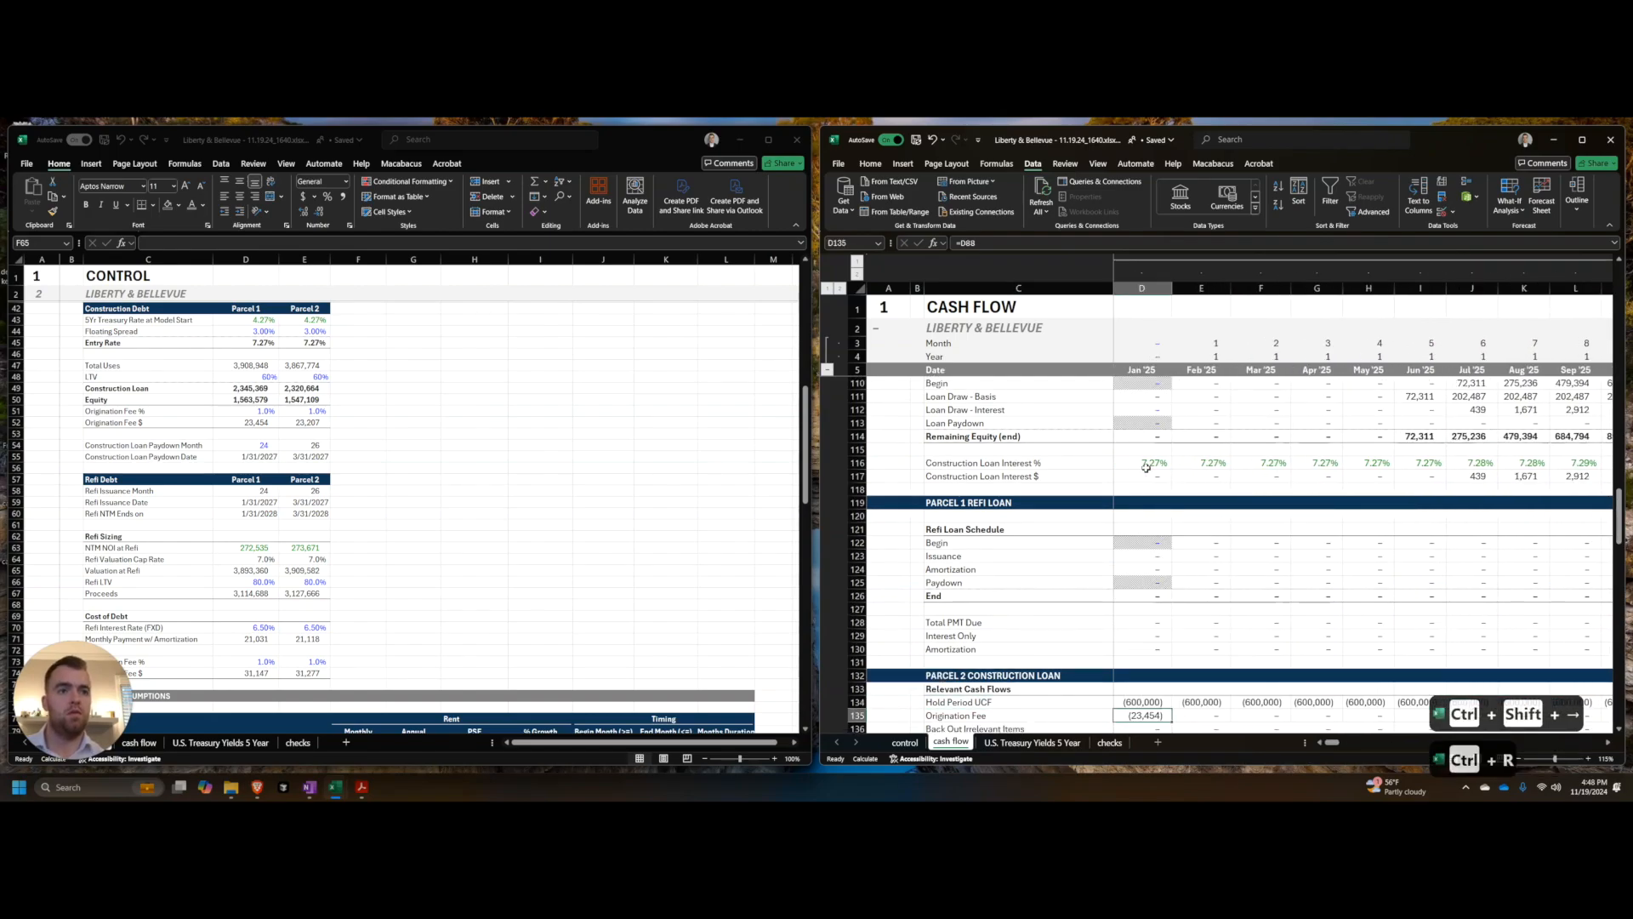
{"action": "type", "text": "=D88"}
{"action": "scroll", "coordinate": [1141, 467], "scroll_direction": "up", "scroll_amount": 12}
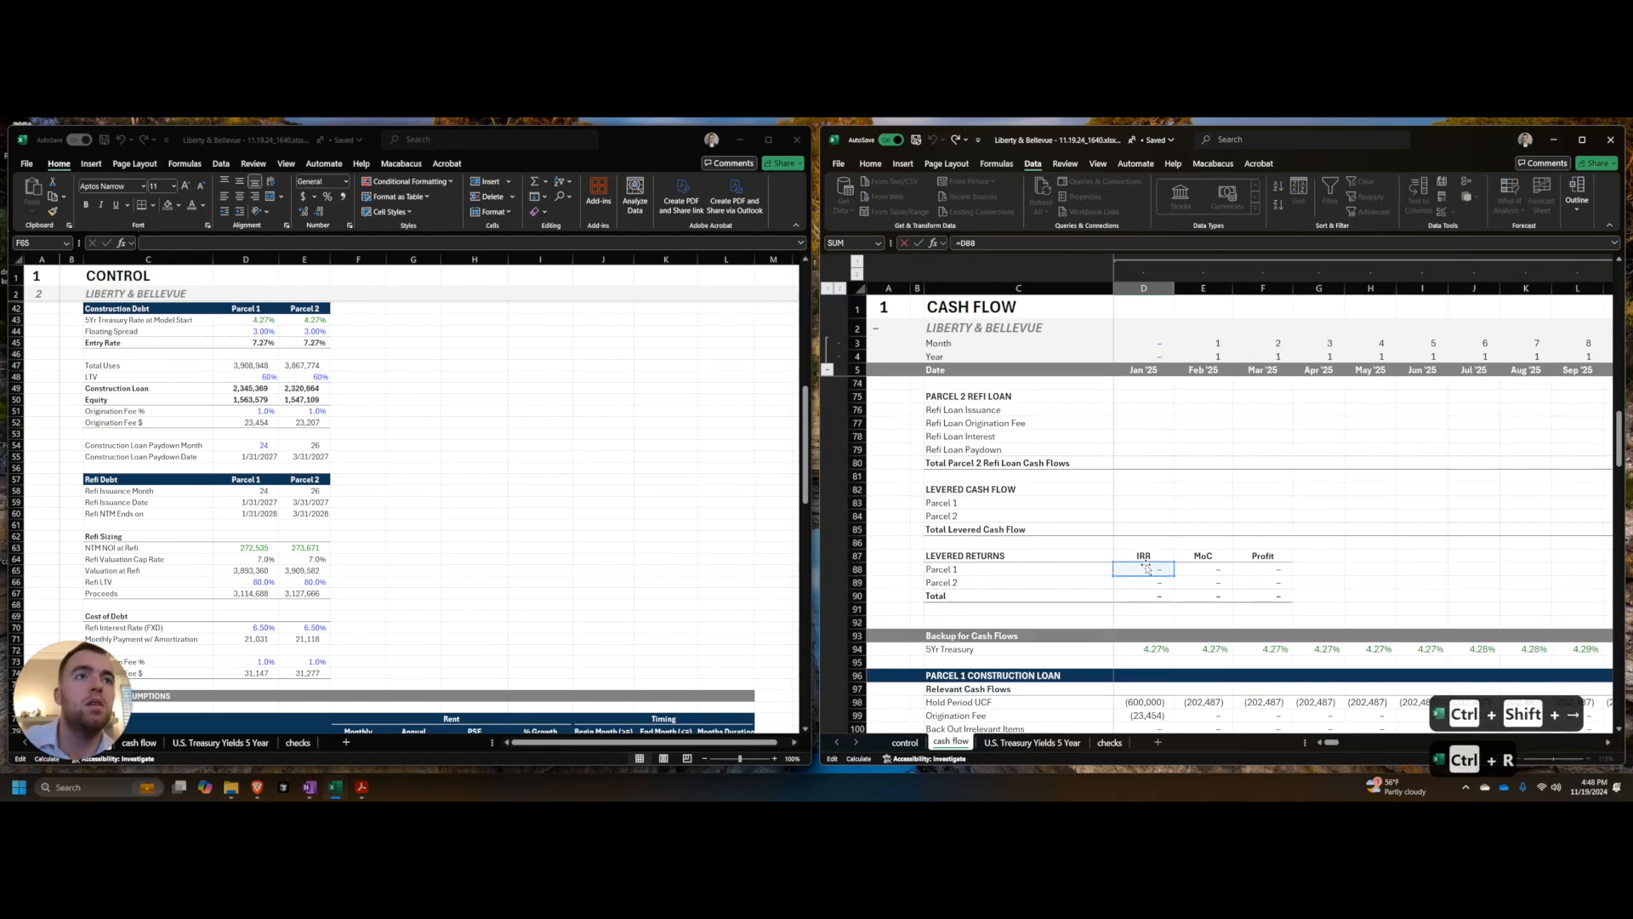
{"action": "key", "text": "Up"}
{"action": "key", "text": "Up"}
{"action": "key", "text": "Up"}
{"action": "key", "text": "Up"}
{"action": "key", "text": "Up"}
{"action": "key", "text": "Up"}
{"action": "key", "text": "Up"}
{"action": "key", "text": "Up"}
{"action": "key", "text": "Up"}
{"action": "key", "text": "Up"}
{"action": "key", "text": "Up"}
{"action": "key", "text": "Up"}
{"action": "key", "text": "Up"}
{"action": "key", "text": "Up"}
{"action": "key", "text": "Up"}
{"action": "key", "text": "Up"}
{"action": "key", "text": "Up"}
{"action": "key", "text": "Up"}
{"action": "key", "text": "Up"}
{"action": "key", "text": "Up"}
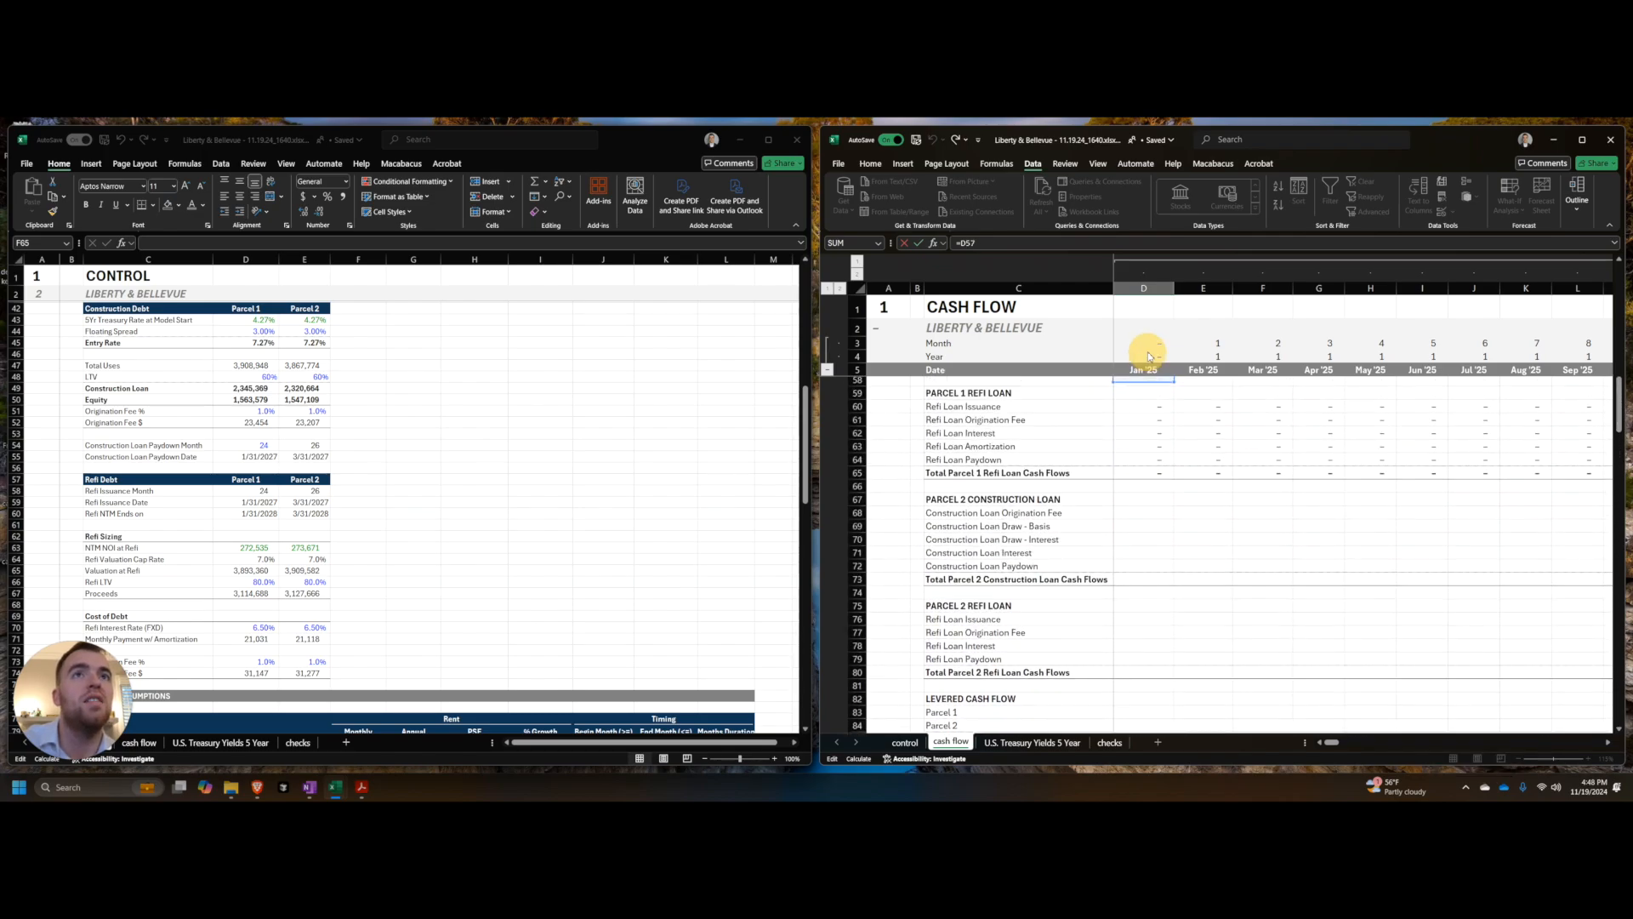
{"action": "left_click", "coordinate": [1138, 545]}
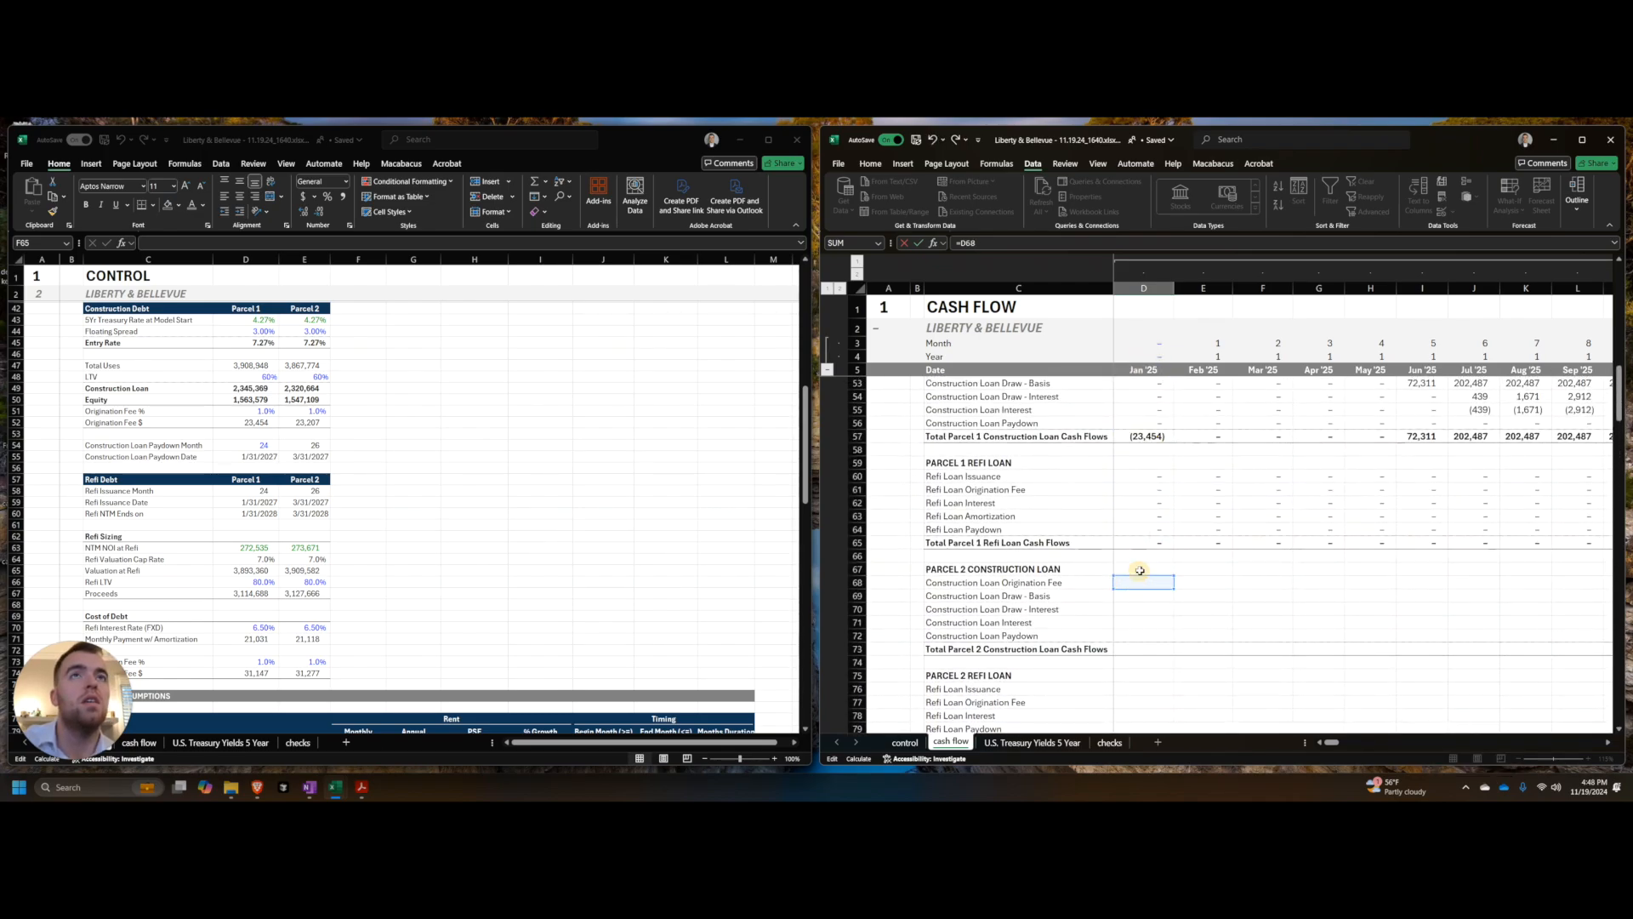
{"action": "key", "text": "ctrl+Return"}
{"action": "key", "text": "ctrl+shift+Right"}
{"action": "key", "text": "ctrl+r"}
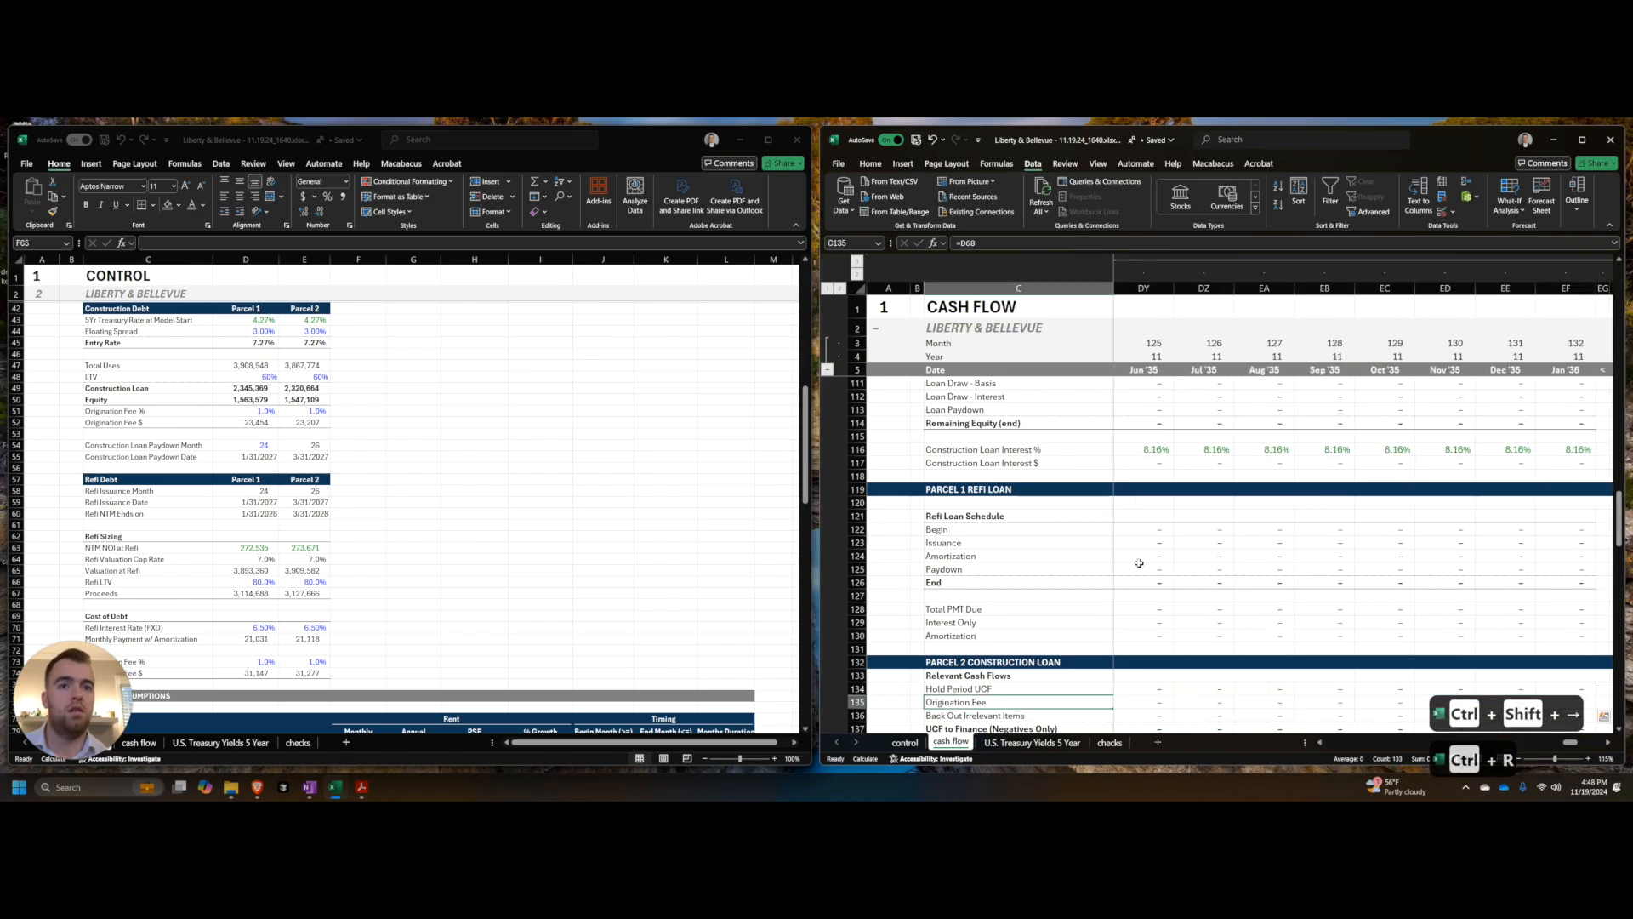
Step: Set Back Out Irrelevant Items in D136 to the negated Parcel 2 net exit value with =D36*-1 and fill it across the months
{"action": "key", "text": "Right"}
{"action": "key", "text": "Down"}
{"action": "key", "text": "F2"}
{"action": "scroll", "coordinate": [1141, 562], "scroll_direction": "up", "scroll_amount": 20}
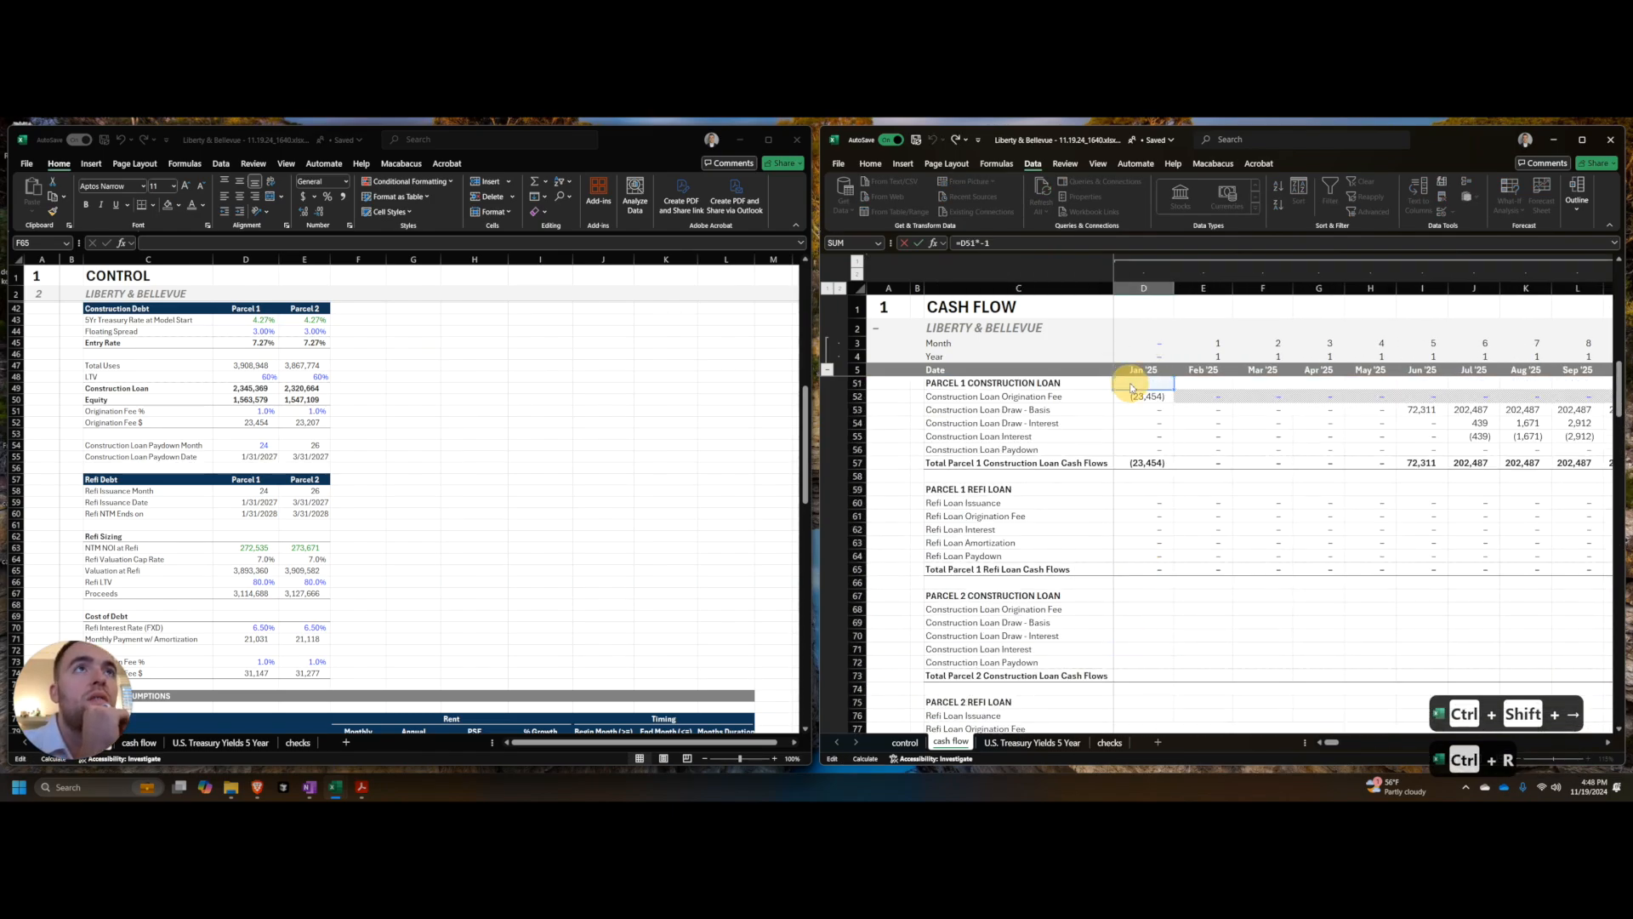
{"action": "key", "text": "Up"}
{"action": "key", "text": "Up"}
{"action": "key", "text": "Up"}
{"action": "key", "text": "Up"}
{"action": "key", "text": "Up"}
{"action": "key", "text": "Up"}
{"action": "key", "text": "Up"}
{"action": "key", "text": "Up"}
{"action": "key", "text": "Up"}
{"action": "key", "text": "Up"}
{"action": "key", "text": "Up"}
{"action": "key", "text": "Up"}
{"action": "scroll", "coordinate": [1136, 362], "scroll_direction": "up", "scroll_amount": 3}
{"action": "left_click", "coordinate": [1141, 478]}
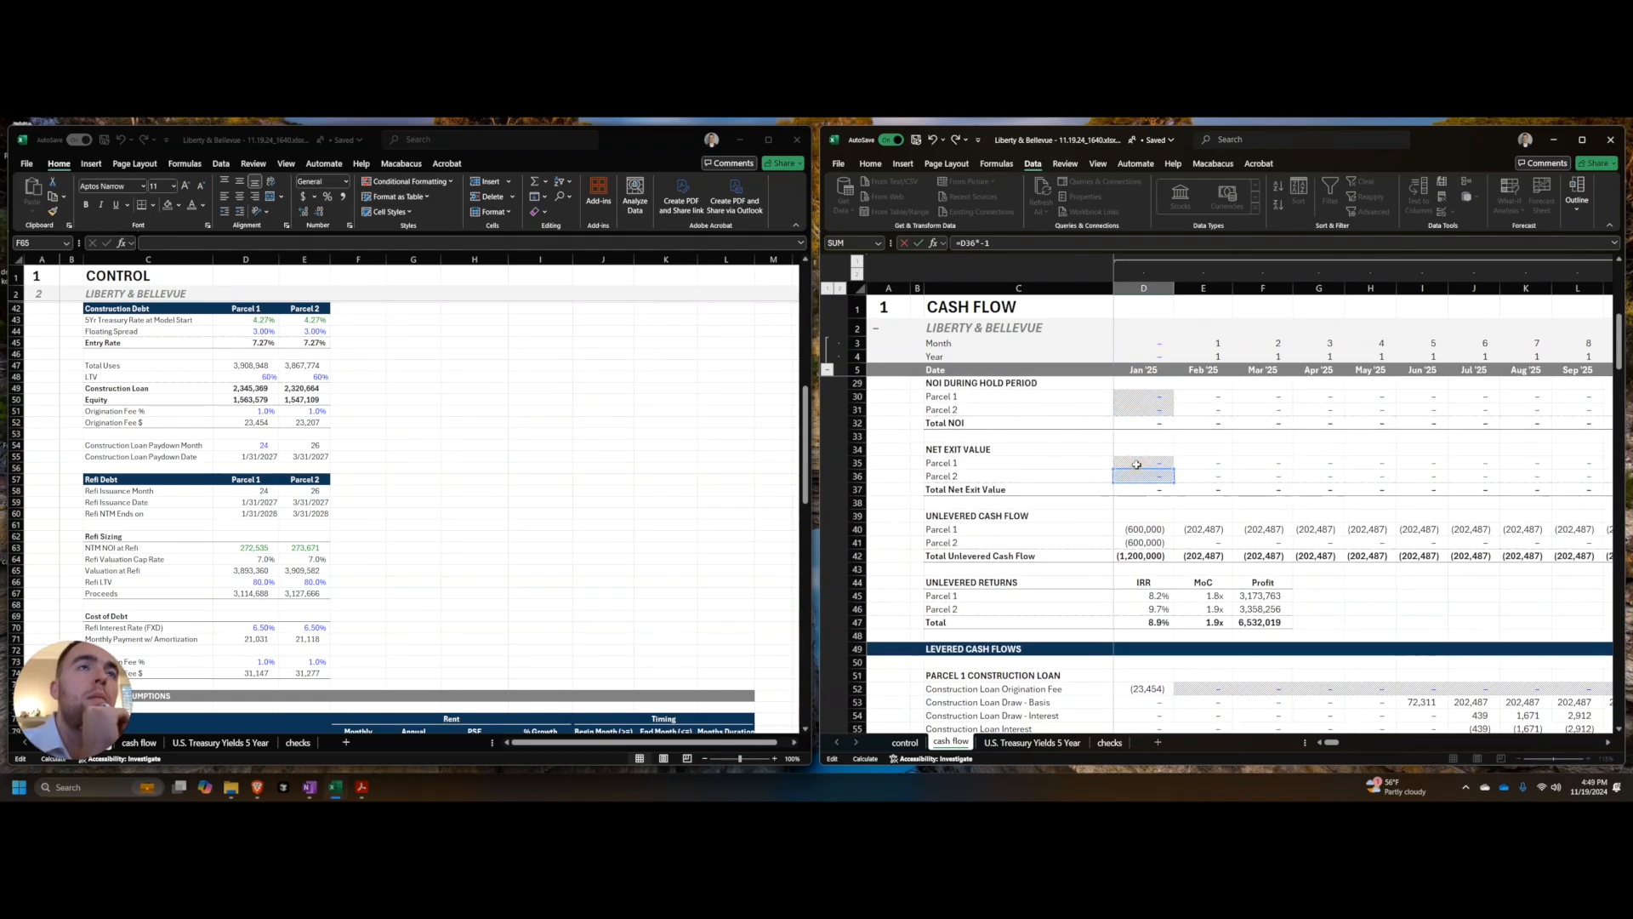
{"action": "key", "text": "ctrl+Return"}
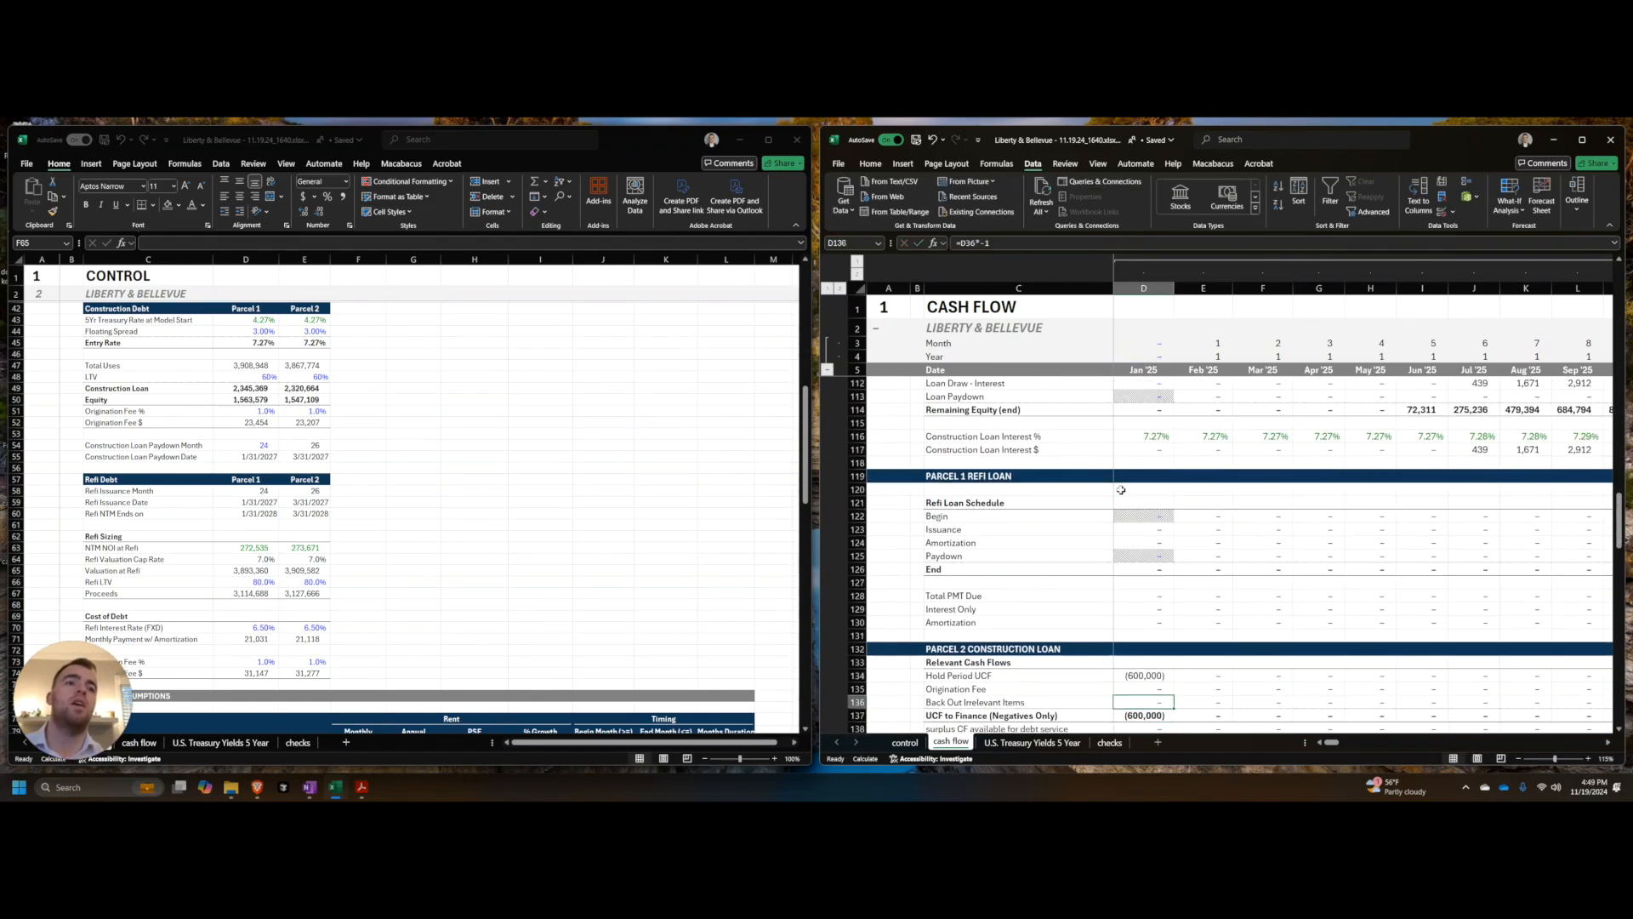
{"action": "key", "text": "ctrl+shift+Right"}
{"action": "key", "text": "ctrl+r"}
Step: Check the Parcel 2 surplus cash flow available for debt service formulas in row 138 across the monthly columns
{"action": "scroll", "coordinate": [1153, 506], "scroll_direction": "down", "scroll_amount": 3}
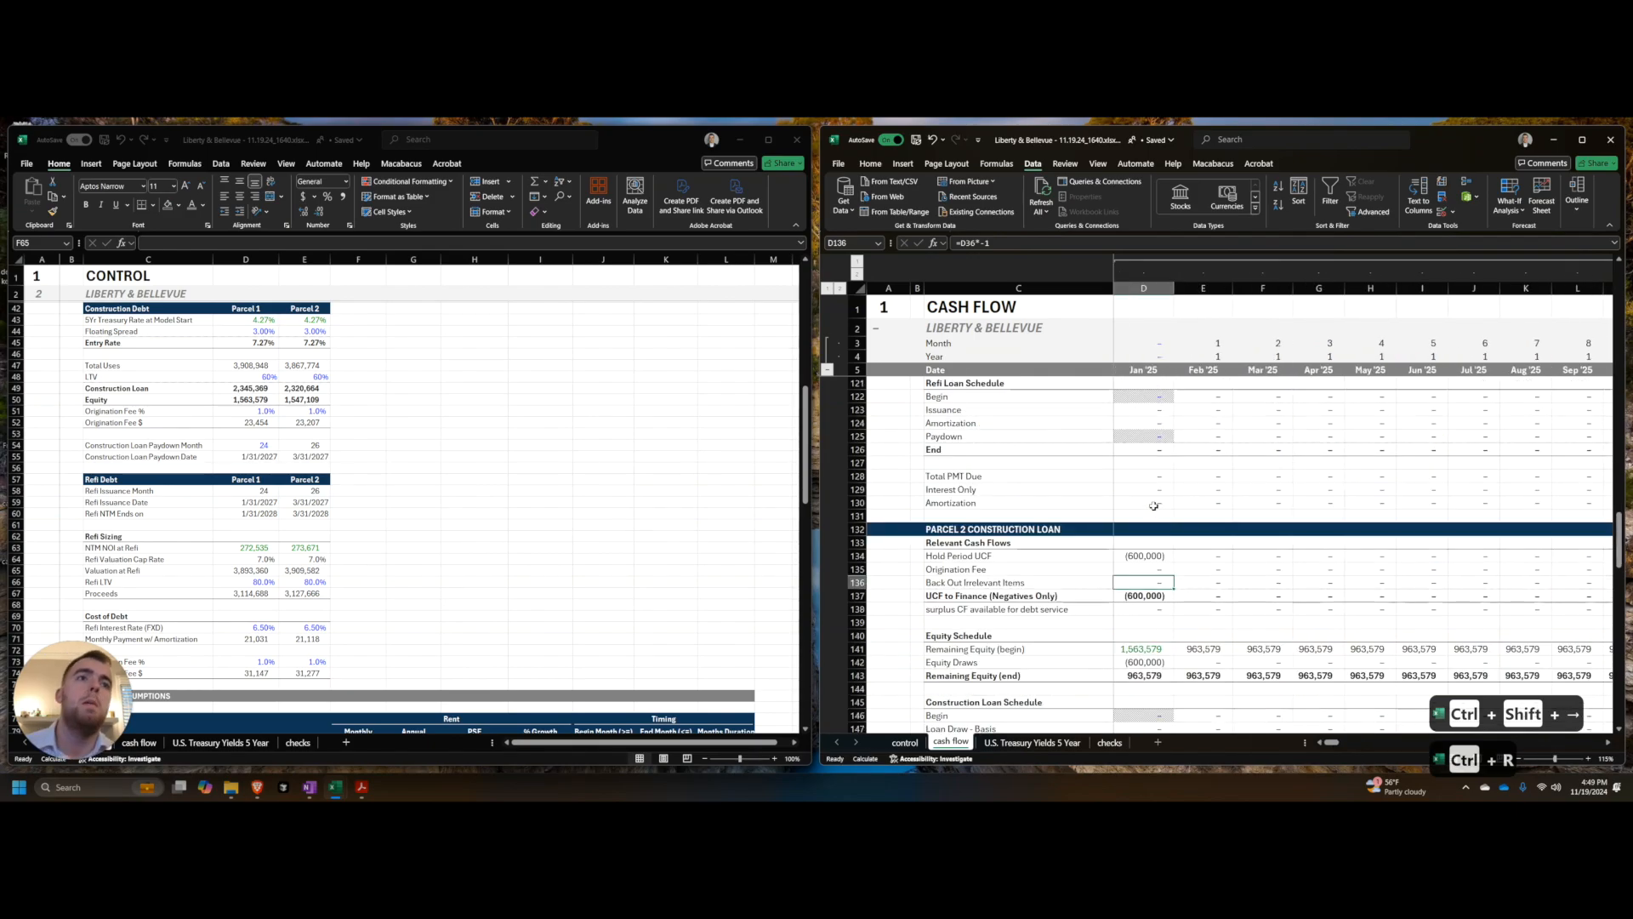
{"action": "scroll", "coordinate": [1154, 505], "scroll_direction": "down", "scroll_amount": 2}
{"action": "key", "text": "ctrl+Down"}
{"action": "key", "text": "Right"}
{"action": "key", "text": "Right"}
{"action": "key", "text": "Right"}
{"action": "key", "text": "Right"}
{"action": "key", "text": "Right"}
{"action": "key", "text": "Right"}
{"action": "key", "text": "Right"}
{"action": "key", "text": "Right"}
{"action": "key", "text": "Right"}
{"action": "key", "text": "Right"}
{"action": "key", "text": "Right"}
{"action": "key", "text": "Right"}
{"action": "key", "text": "Right"}
{"action": "key", "text": "Right"}
{"action": "key", "text": "Right"}
{"action": "key", "text": "Right"}
{"action": "key", "text": "Right"}
{"action": "key", "text": "Right"}
{"action": "key", "text": "Right"}
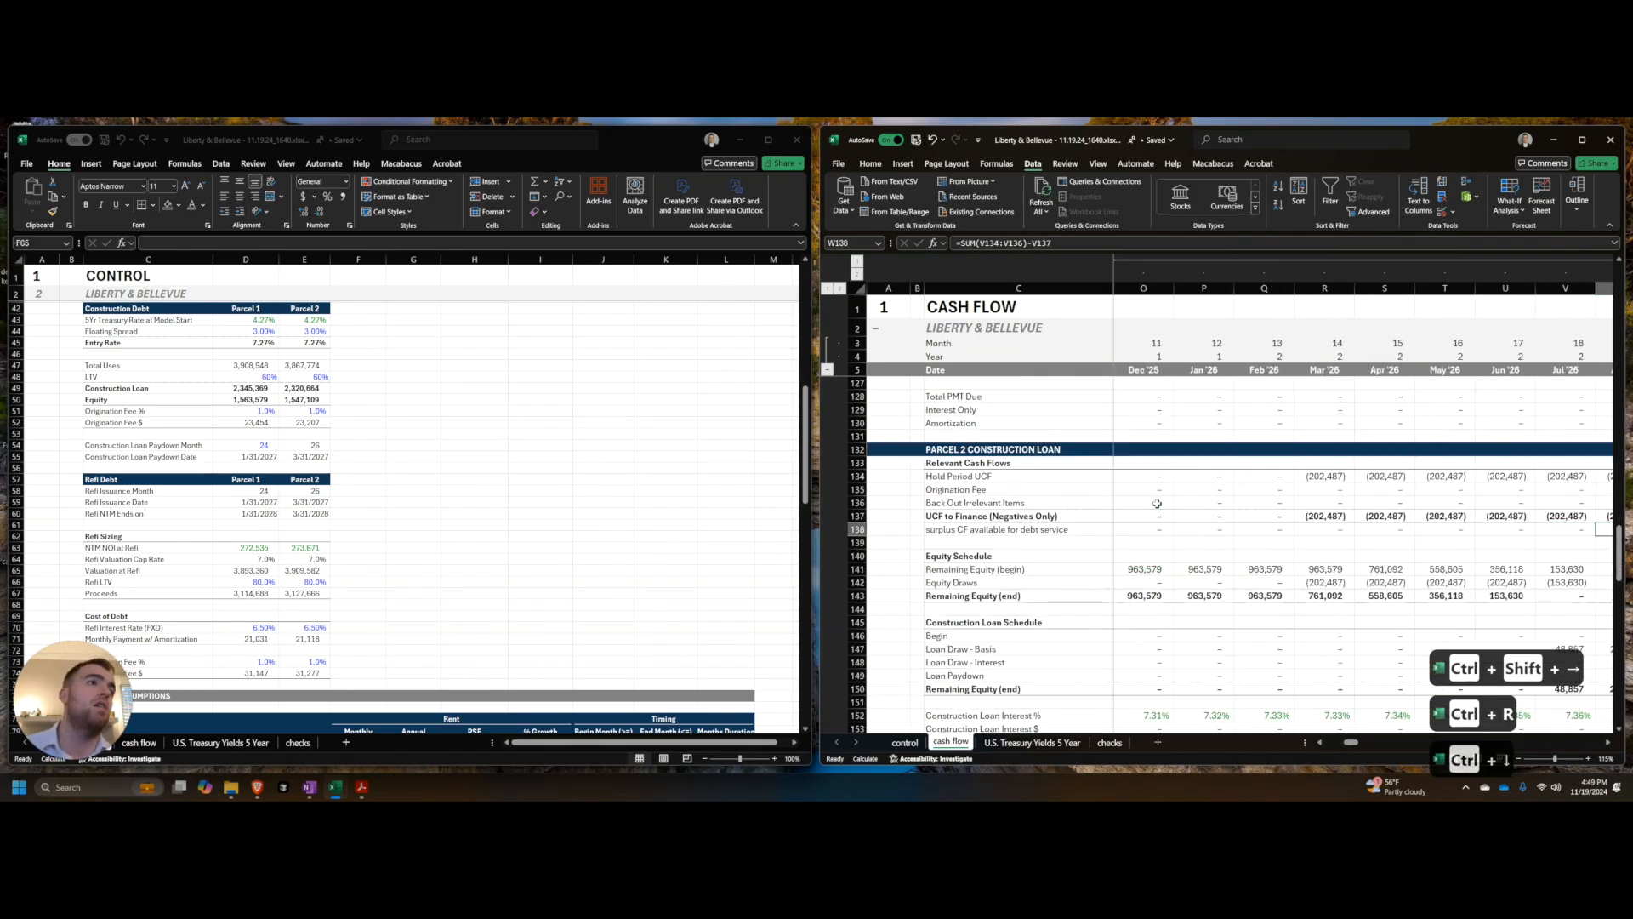
{"action": "key", "text": "Right"}
{"action": "key", "text": "Right"}
{"action": "key", "text": "Right"}
{"action": "key", "text": "Right"}
{"action": "key", "text": "Right"}
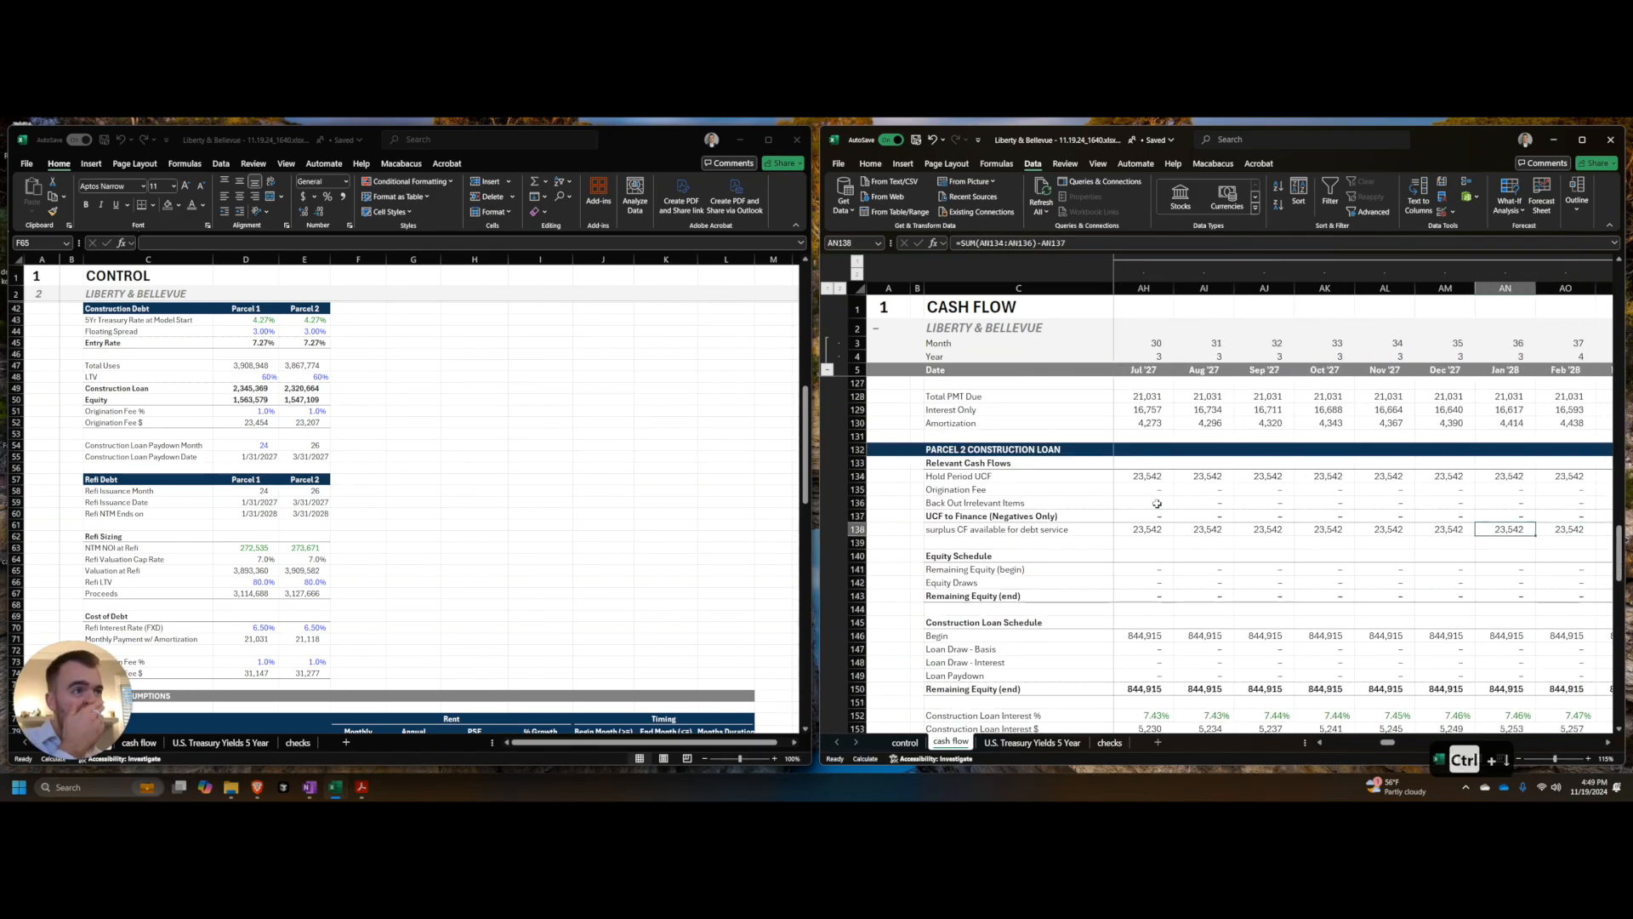
{"action": "key", "text": "ctrl+Right"}
{"action": "key", "text": "ctrl+Left"}
{"action": "key", "text": "Right"}
{"action": "key", "text": "F2"}
{"action": "key", "text": "Escape"}
{"action": "key", "text": "Right"}
{"action": "key", "text": "Right"}
{"action": "key", "text": "F2"}
{"action": "key", "text": "Escape"}
Step: Check the Parcel 2 UCF to Finance row 137 from the first months through to the annual summary and Total column
{"action": "key", "text": "Up"}
{"action": "key", "text": "Left"}
{"action": "key", "text": "Left"}
{"action": "key", "text": "Right"}
{"action": "key", "text": "Right"}
{"action": "key", "text": "Right"}
{"action": "key", "text": "Right"}
{"action": "key", "text": "Right"}
{"action": "key", "text": "Right"}
{"action": "key", "text": "Right"}
{"action": "key", "text": "Right"}
{"action": "key", "text": "Right"}
{"action": "key", "text": "Right"}
{"action": "key", "text": "Right"}
{"action": "key", "text": "Right"}
{"action": "key", "text": "Right"}
{"action": "key", "text": "Right"}
{"action": "key", "text": "Right"}
{"action": "key", "text": "Right"}
{"action": "key", "text": "Right"}
{"action": "key", "text": "Right"}
{"action": "key", "text": "Right"}
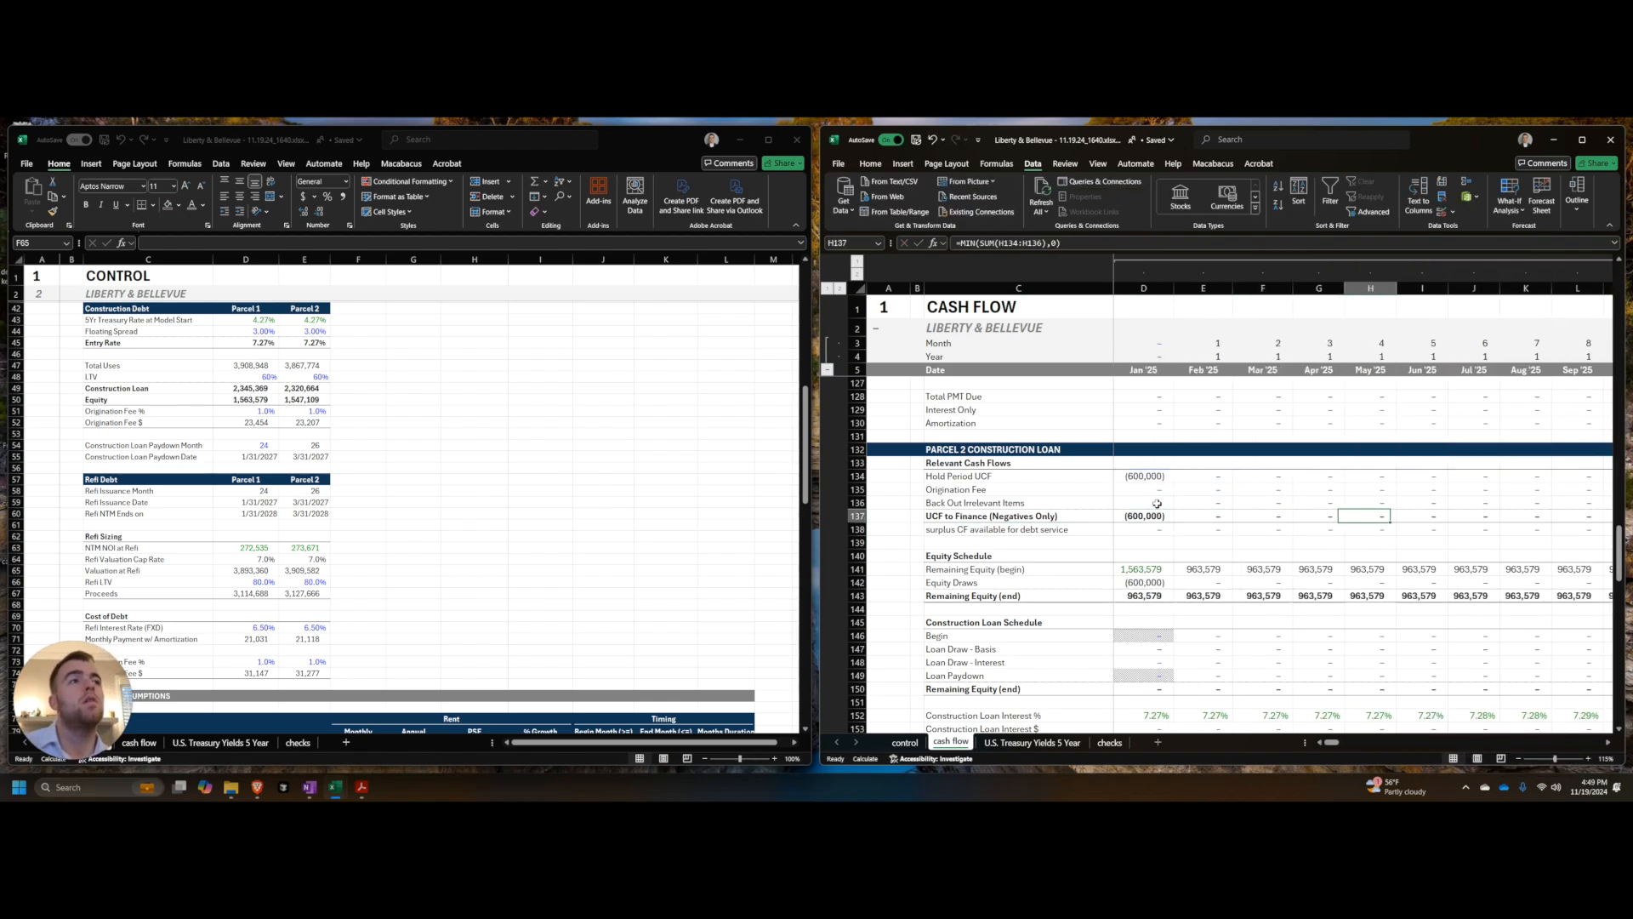
{"action": "key", "text": "ctrl+Right"}
{"action": "key", "text": "ctrl+Right"}
{"action": "key", "text": "ctrl+Right"}
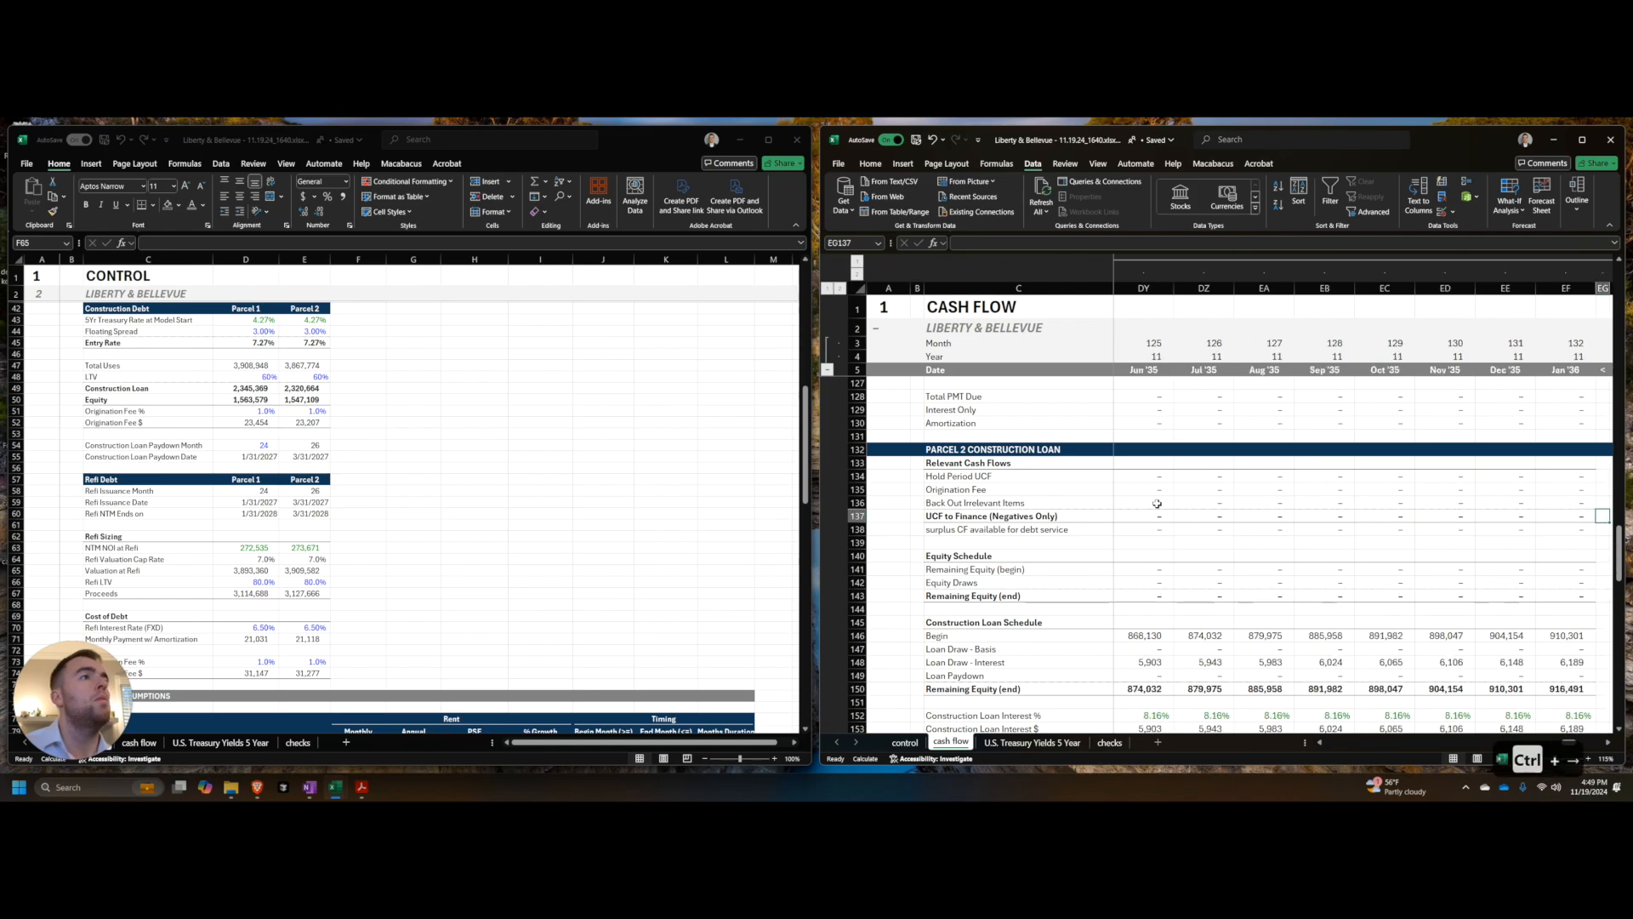
{"action": "key", "text": "ctrl+Right"}
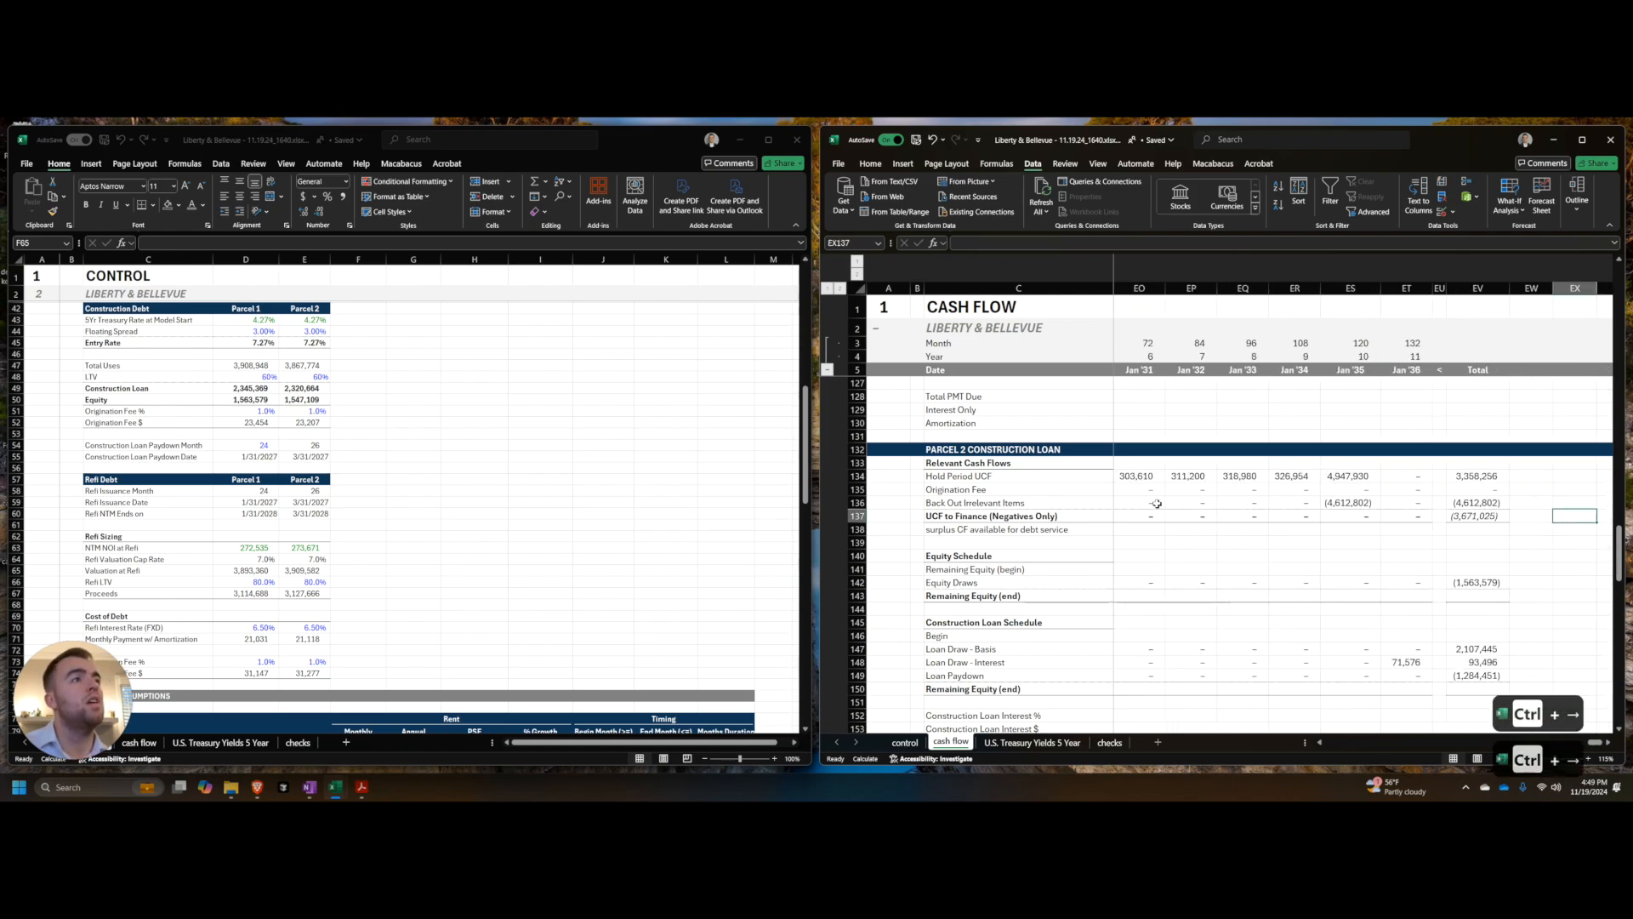
Step: Link the Parcel 2 negative UCF check in control E130 to the UCF to Finance total in cash flow EV137, multiplied by -1
{"action": "key", "text": "ctrl+Left"}
{"action": "key", "text": "ctrl+c"}
{"action": "scroll", "coordinate": [613, 576], "scroll_direction": "down", "scroll_amount": 20}
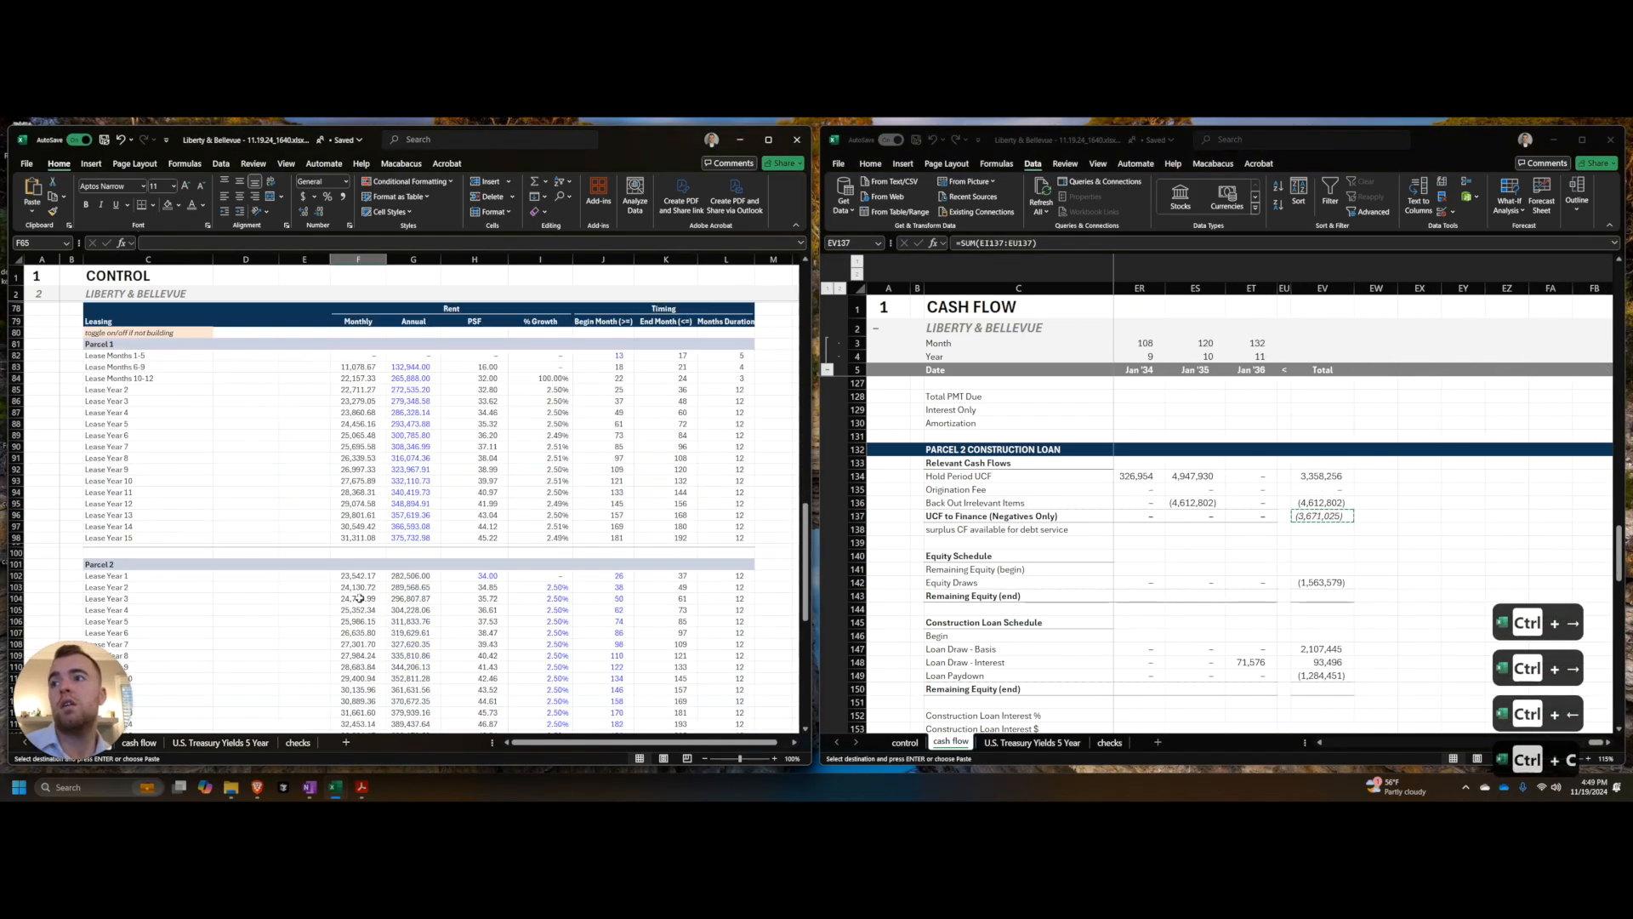
{"action": "left_click", "coordinate": [306, 410]}
{"action": "key", "text": "alt+e"}
{"action": "key", "text": "s"}
{"action": "key", "text": "l"}
{"action": "key", "text": "ctrl+shift+1"}
{"action": "key", "text": "Left"}
{"action": "key", "text": "Right"}
{"action": "key", "text": "F2"}
{"action": "type", "text": "*-1"}
{"action": "key", "text": "Return"}
{"action": "key", "text": "Left"}
Step: Check the Parcel 2 Hold Period UCF, Back Out Irrelevant Items and surplus cash flow formulas in the annual and monthly columns
{"action": "left_click", "coordinate": [1064, 451]}
{"action": "left_click", "coordinate": [1140, 476]}
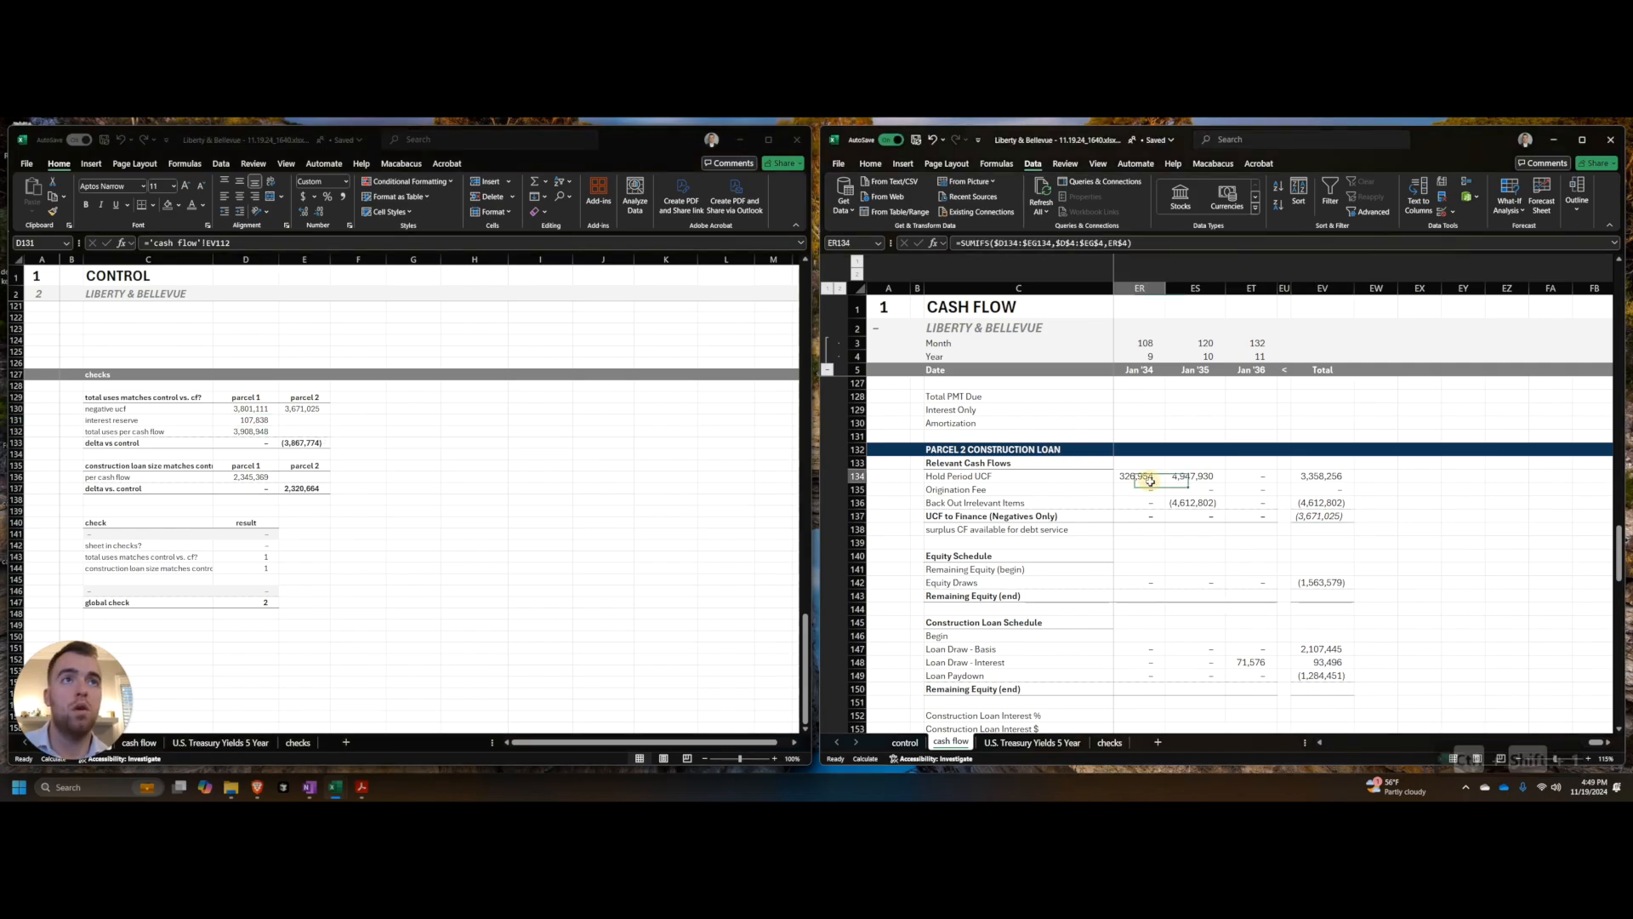
{"action": "left_click", "coordinate": [1250, 476]}
{"action": "left_click", "coordinate": [1240, 503]}
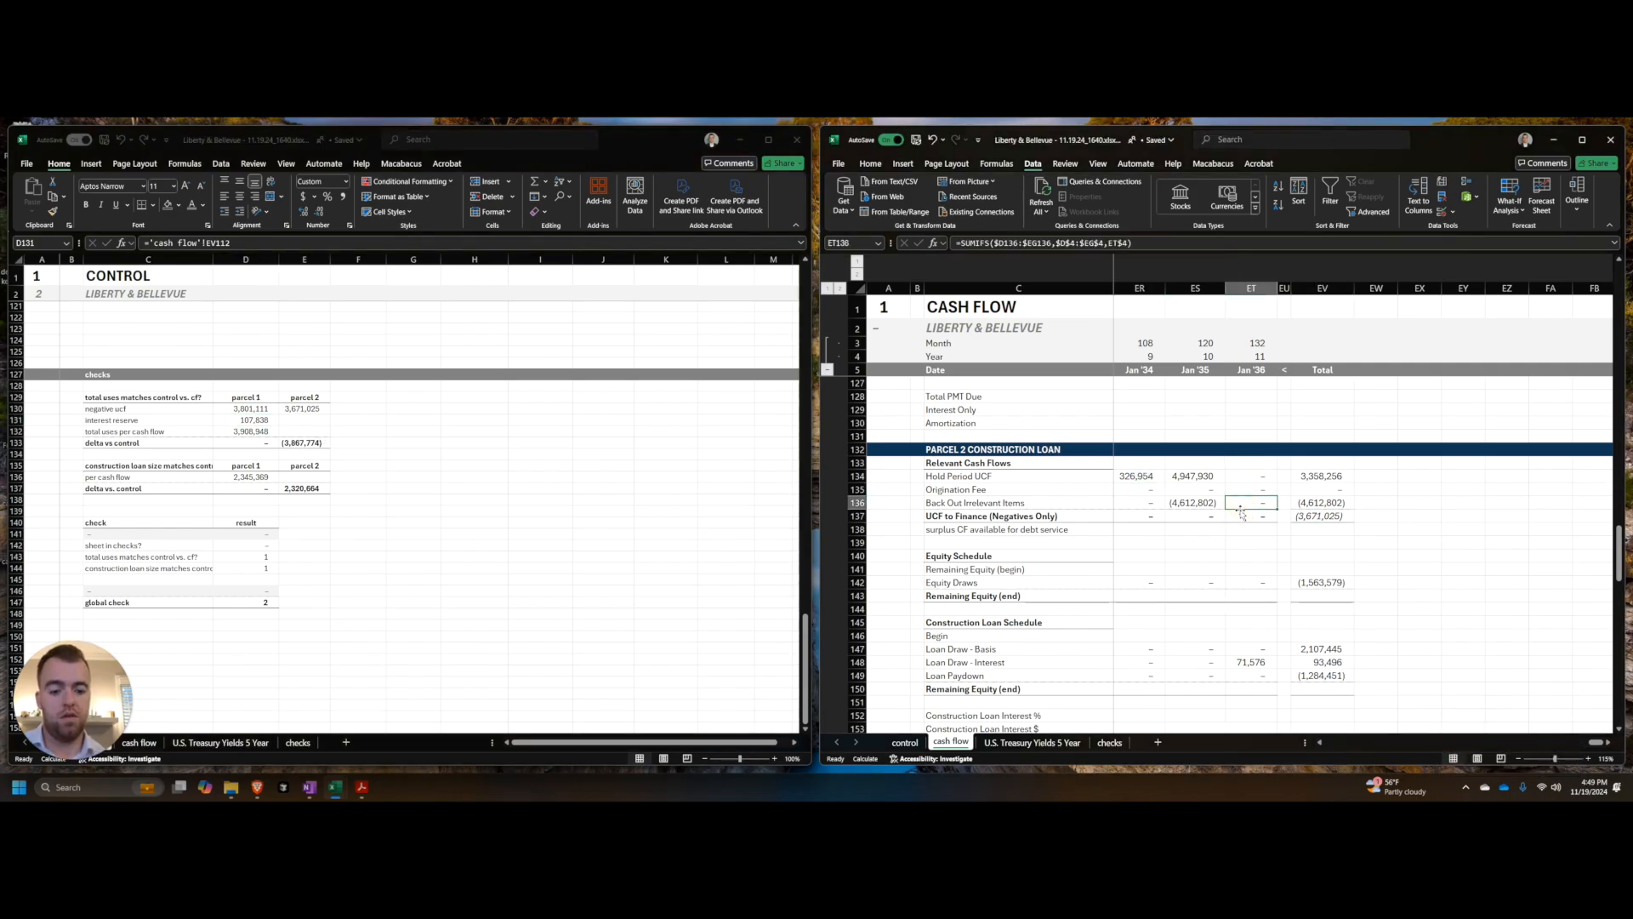
{"action": "key", "text": "Home"}
{"action": "scroll", "coordinate": [1225, 519], "scroll_direction": "down", "scroll_amount": 2}
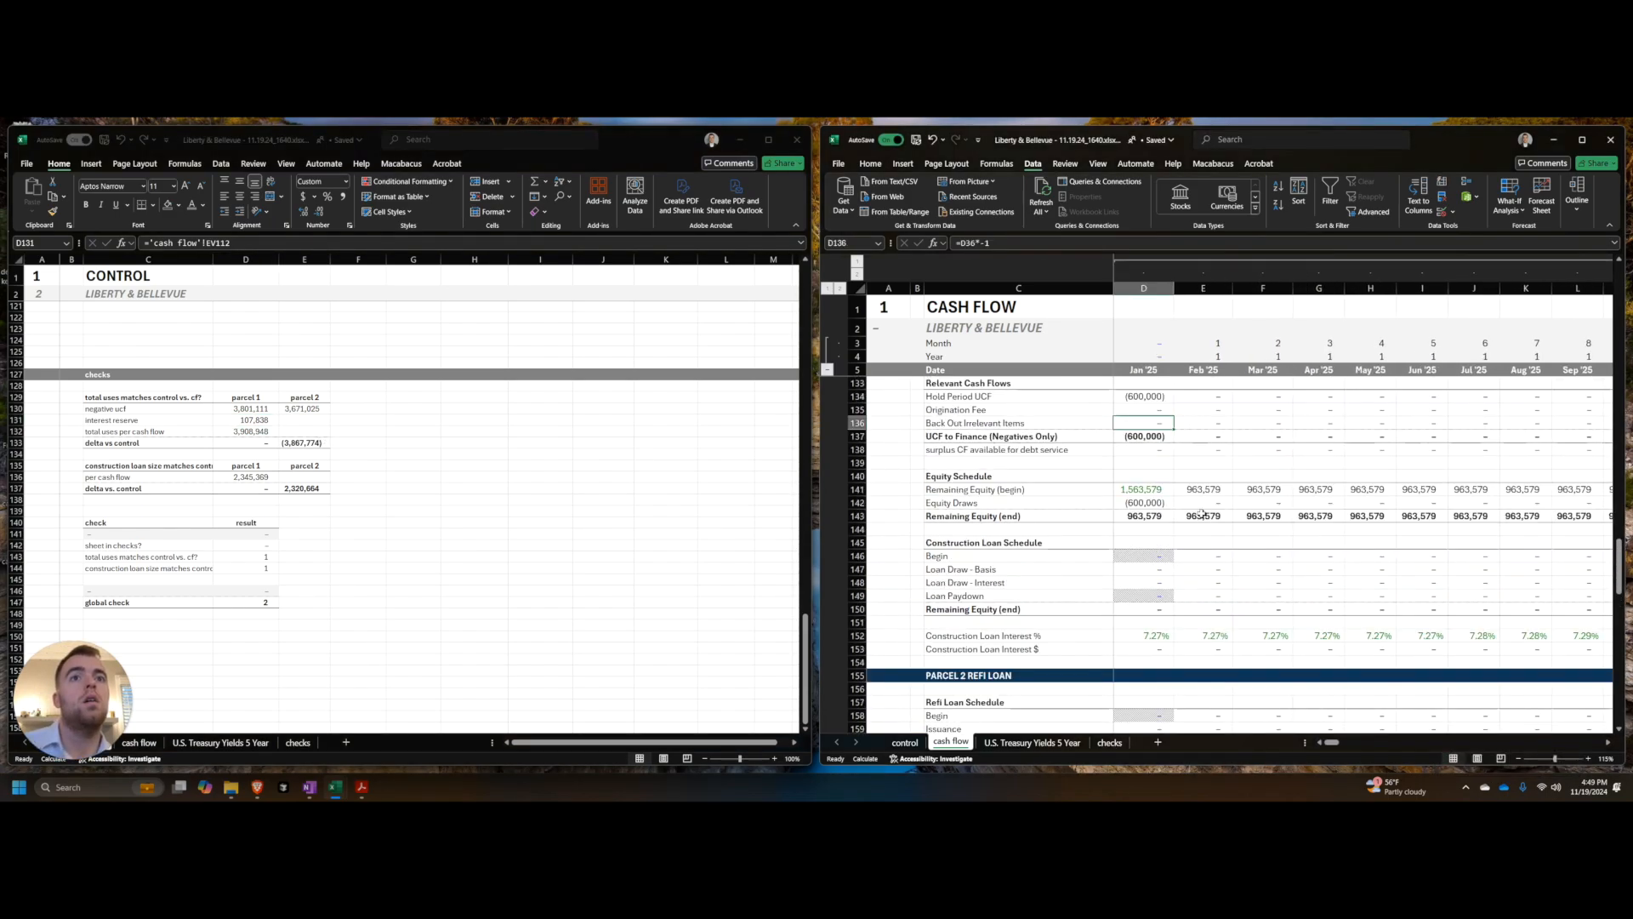
{"action": "scroll", "coordinate": [1202, 516], "scroll_direction": "up", "scroll_amount": 3}
{"action": "key", "text": "Down"}
{"action": "key", "text": "Down"}
{"action": "key", "text": "Right"}
{"action": "key", "text": "F2"}
{"action": "key", "text": "Escape"}
Step: Repoint the Parcel 2 beginning Remaining Equity in D141 to =control!$E$50 and compare it with the Parcel 2 Equity on the control sheet
{"action": "key", "text": "Left"}
{"action": "key", "text": "Down"}
{"action": "key", "text": "Down"}
{"action": "key", "text": "Down"}
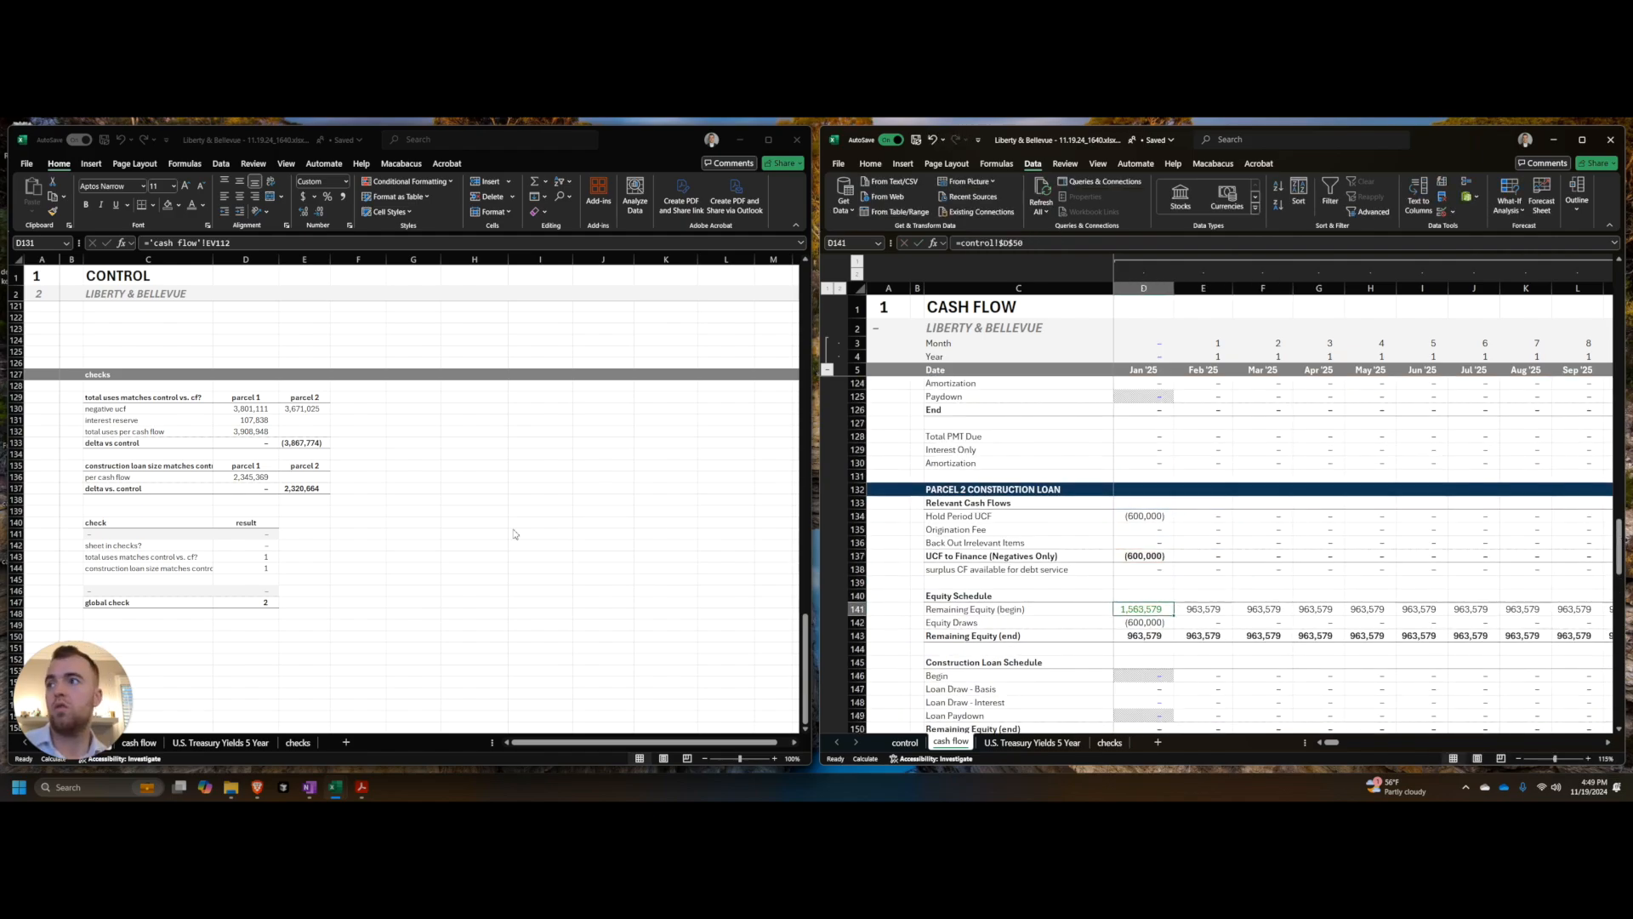
{"action": "scroll", "coordinate": [373, 524], "scroll_direction": "up", "scroll_amount": 2}
{"action": "key", "text": "F2"}
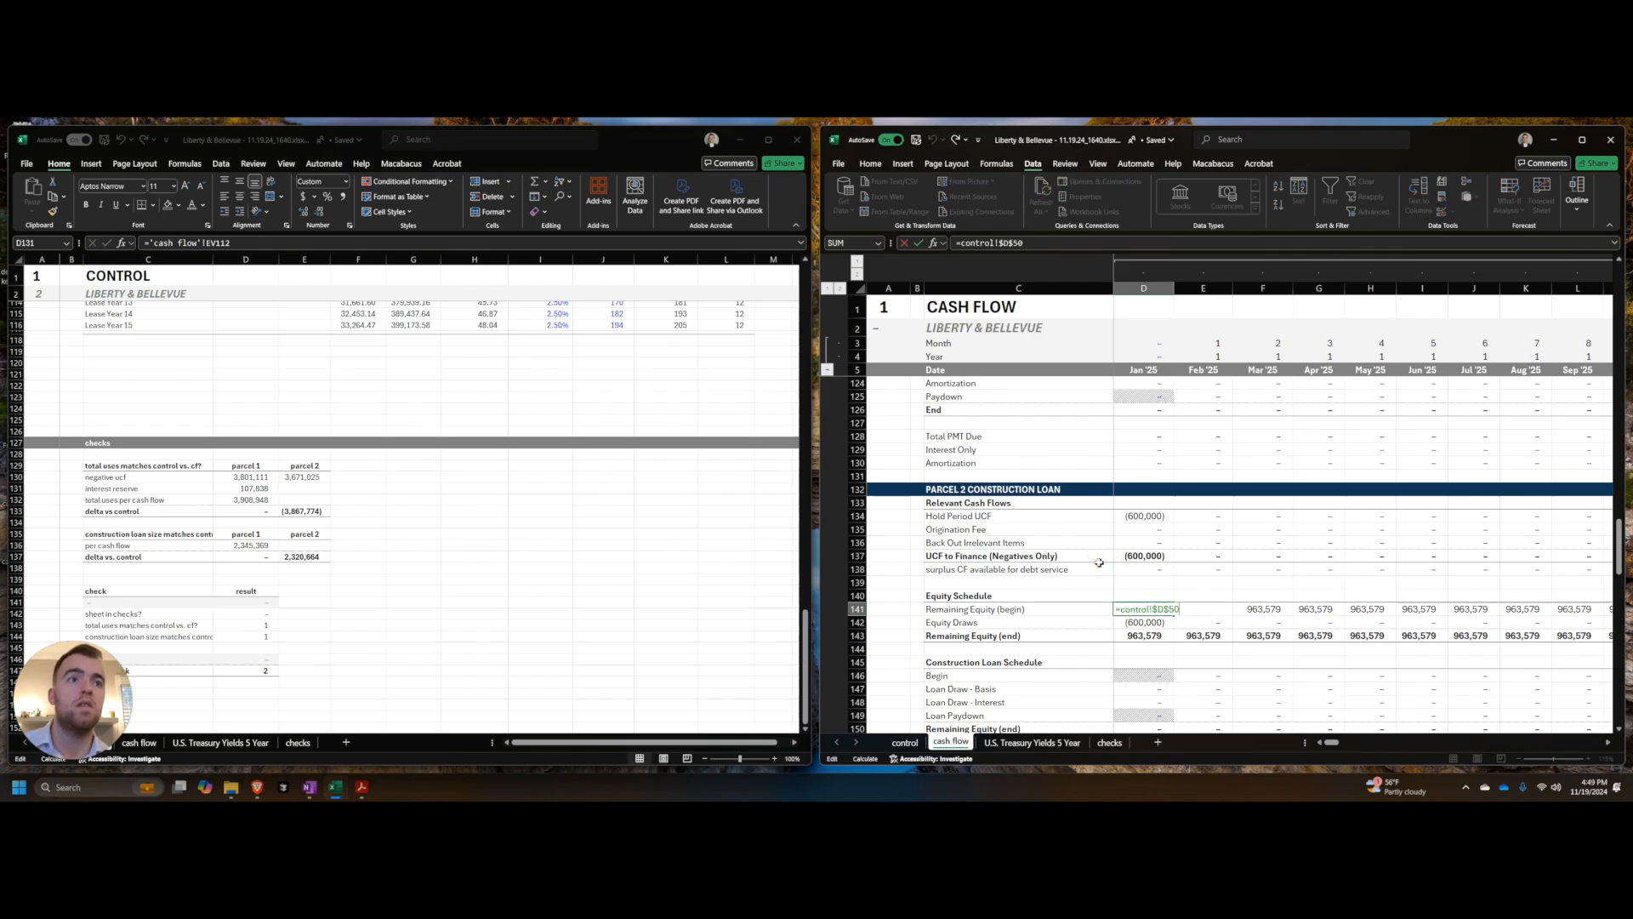
{"action": "key", "text": "Return"}
{"action": "scroll", "coordinate": [351, 529], "scroll_direction": "up", "scroll_amount": 15}
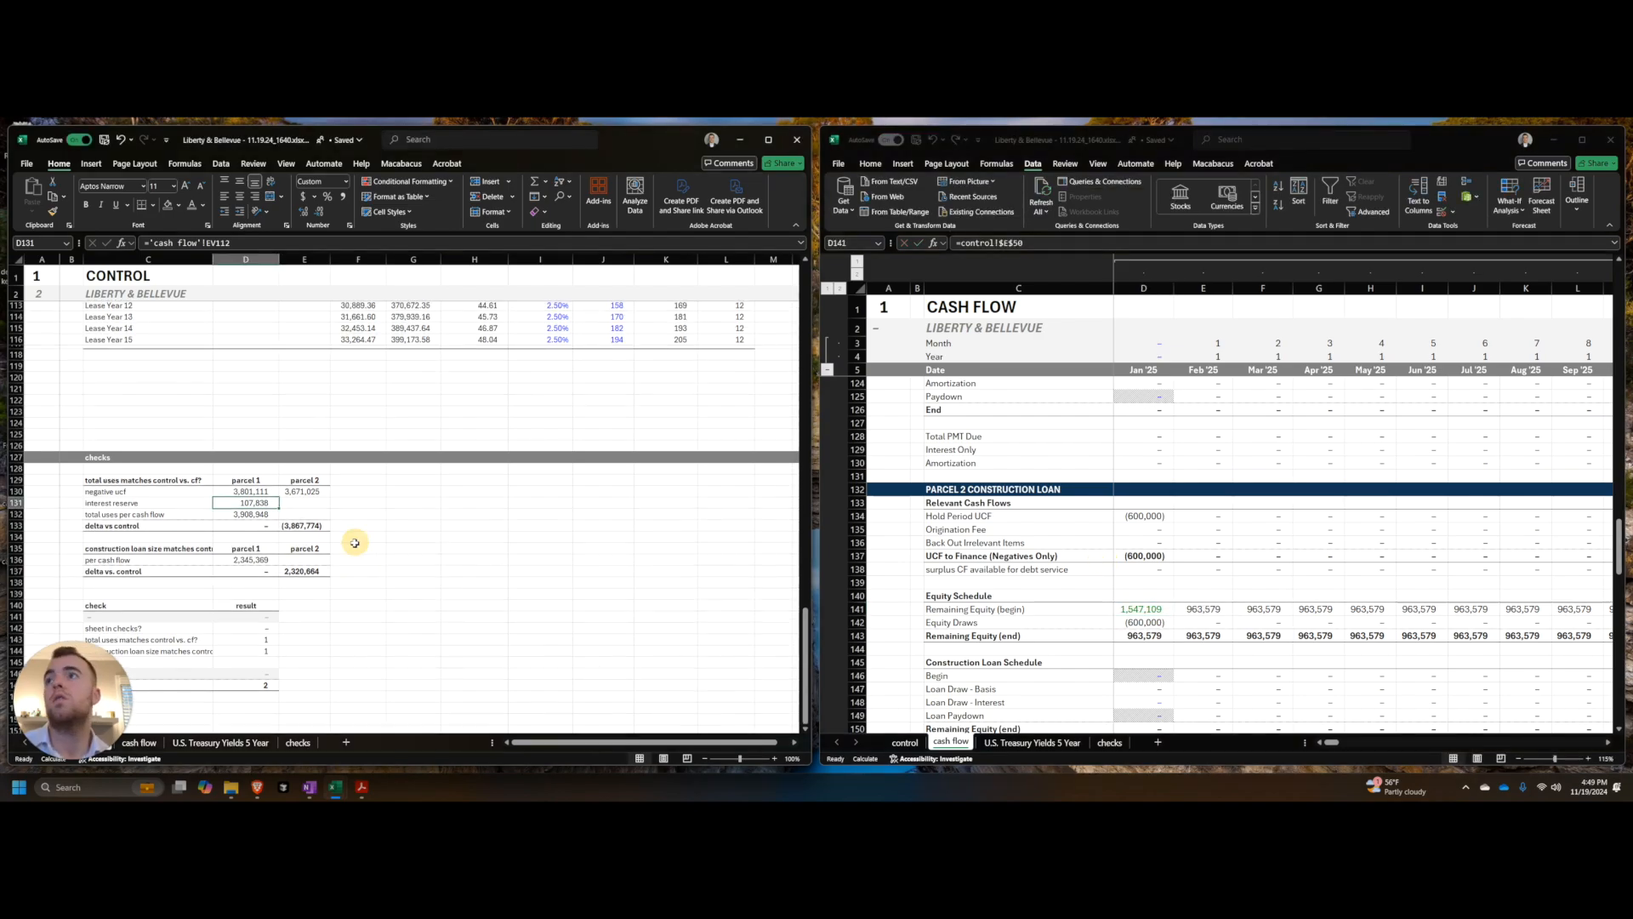
{"action": "scroll", "coordinate": [351, 529], "scroll_direction": "up", "scroll_amount": 4}
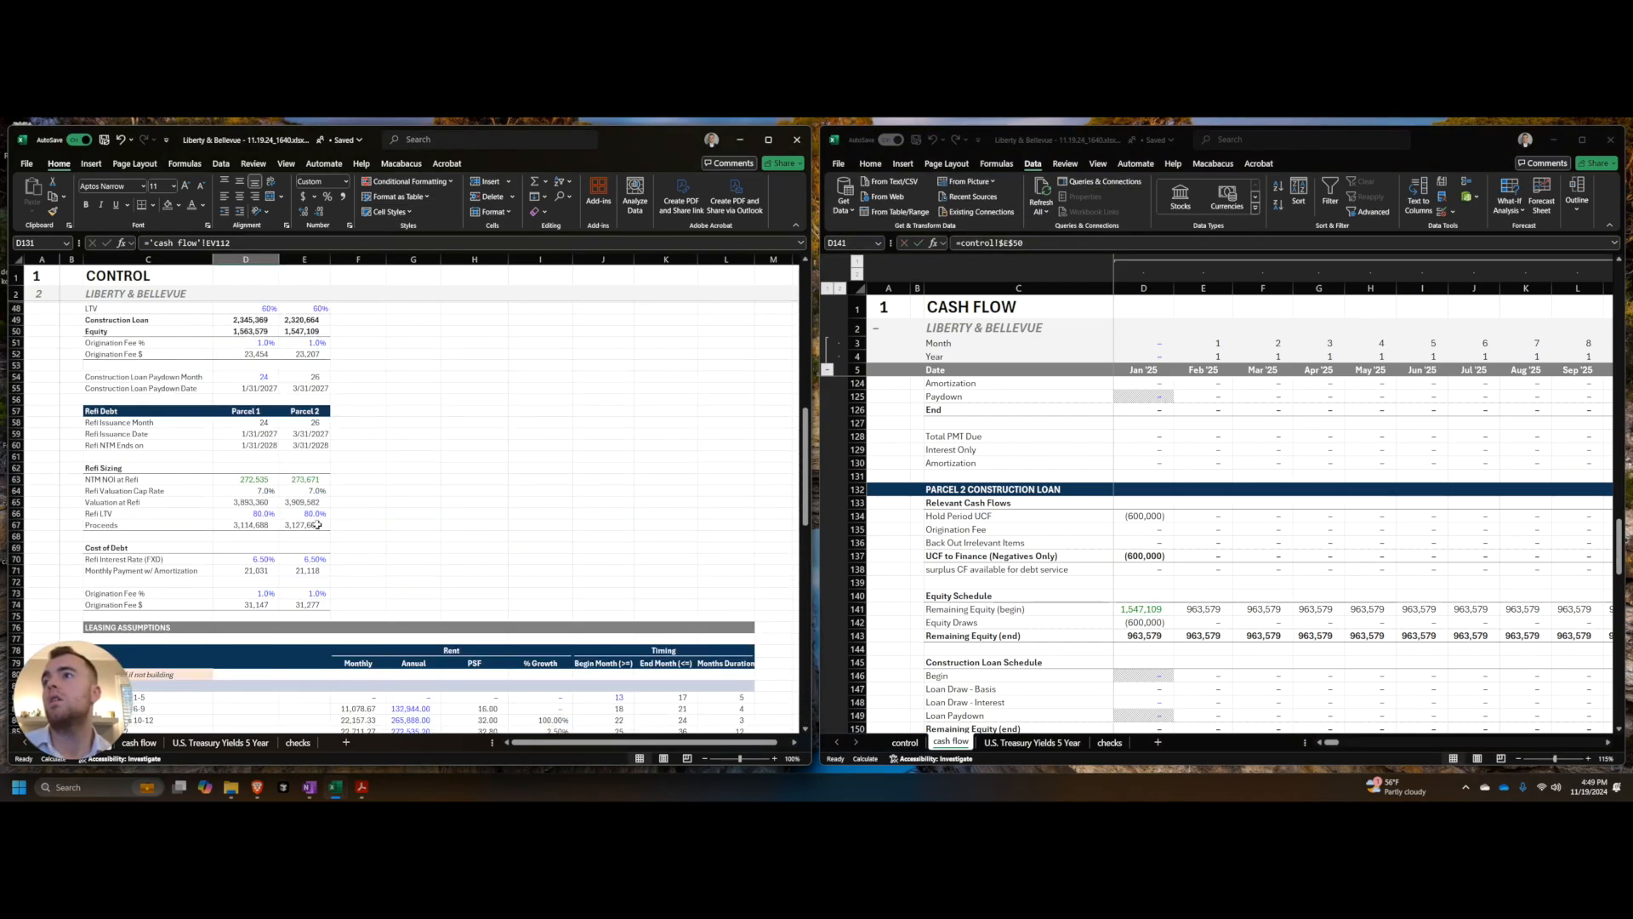
{"action": "scroll", "coordinate": [319, 525], "scroll_direction": "up", "scroll_amount": 3}
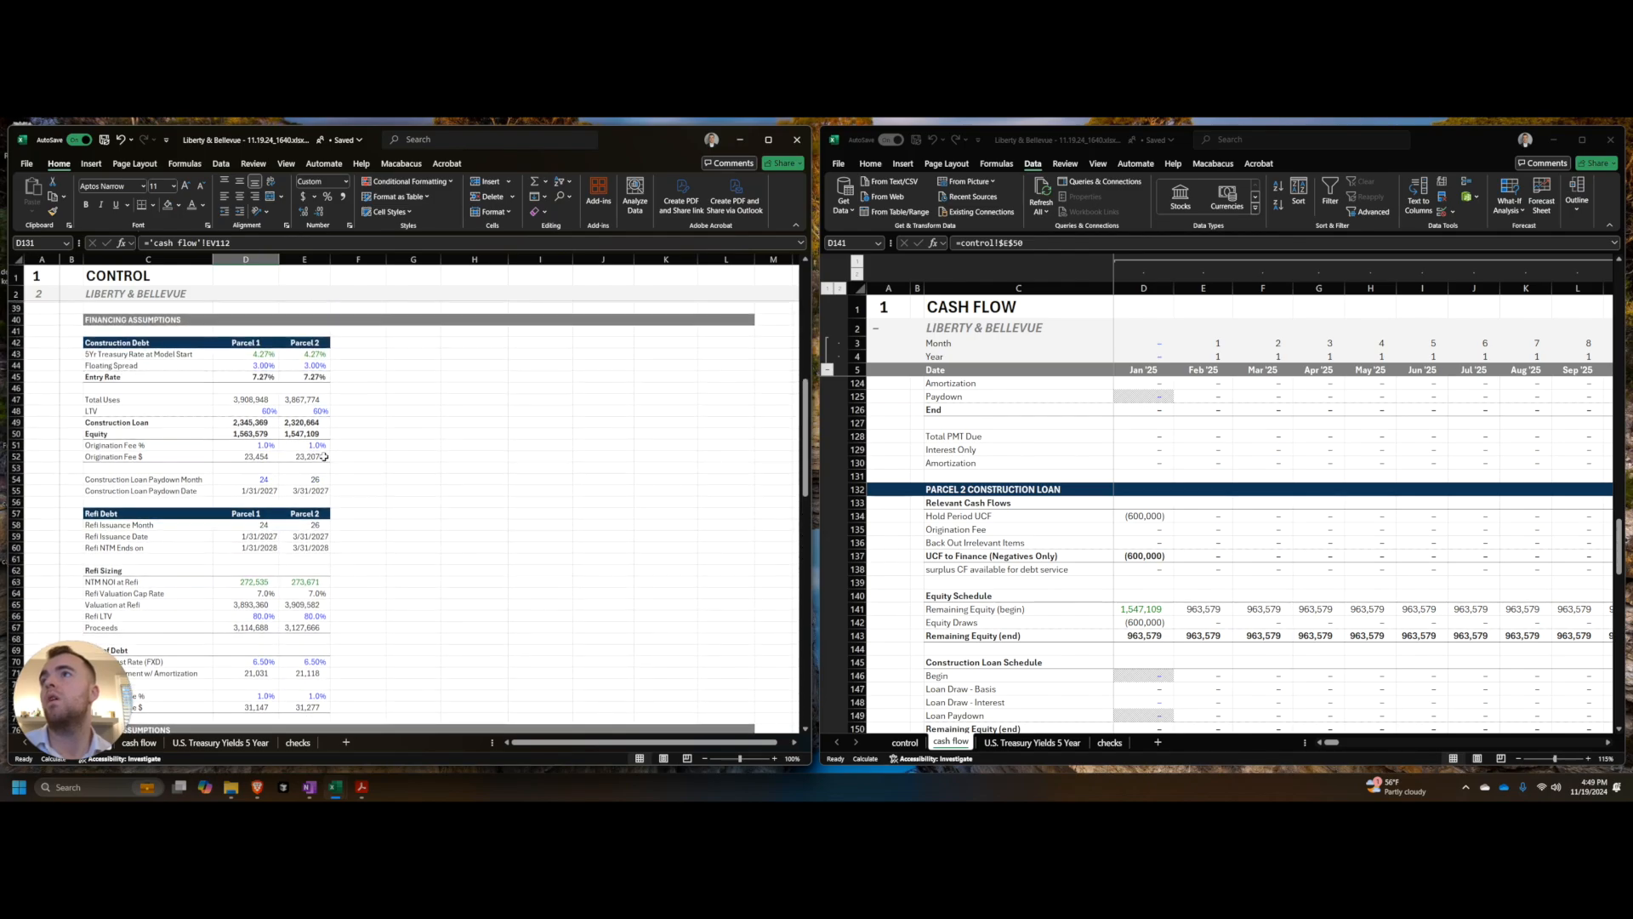
{"action": "left_click", "coordinate": [316, 435]}
{"action": "left_click", "coordinate": [1143, 608]}
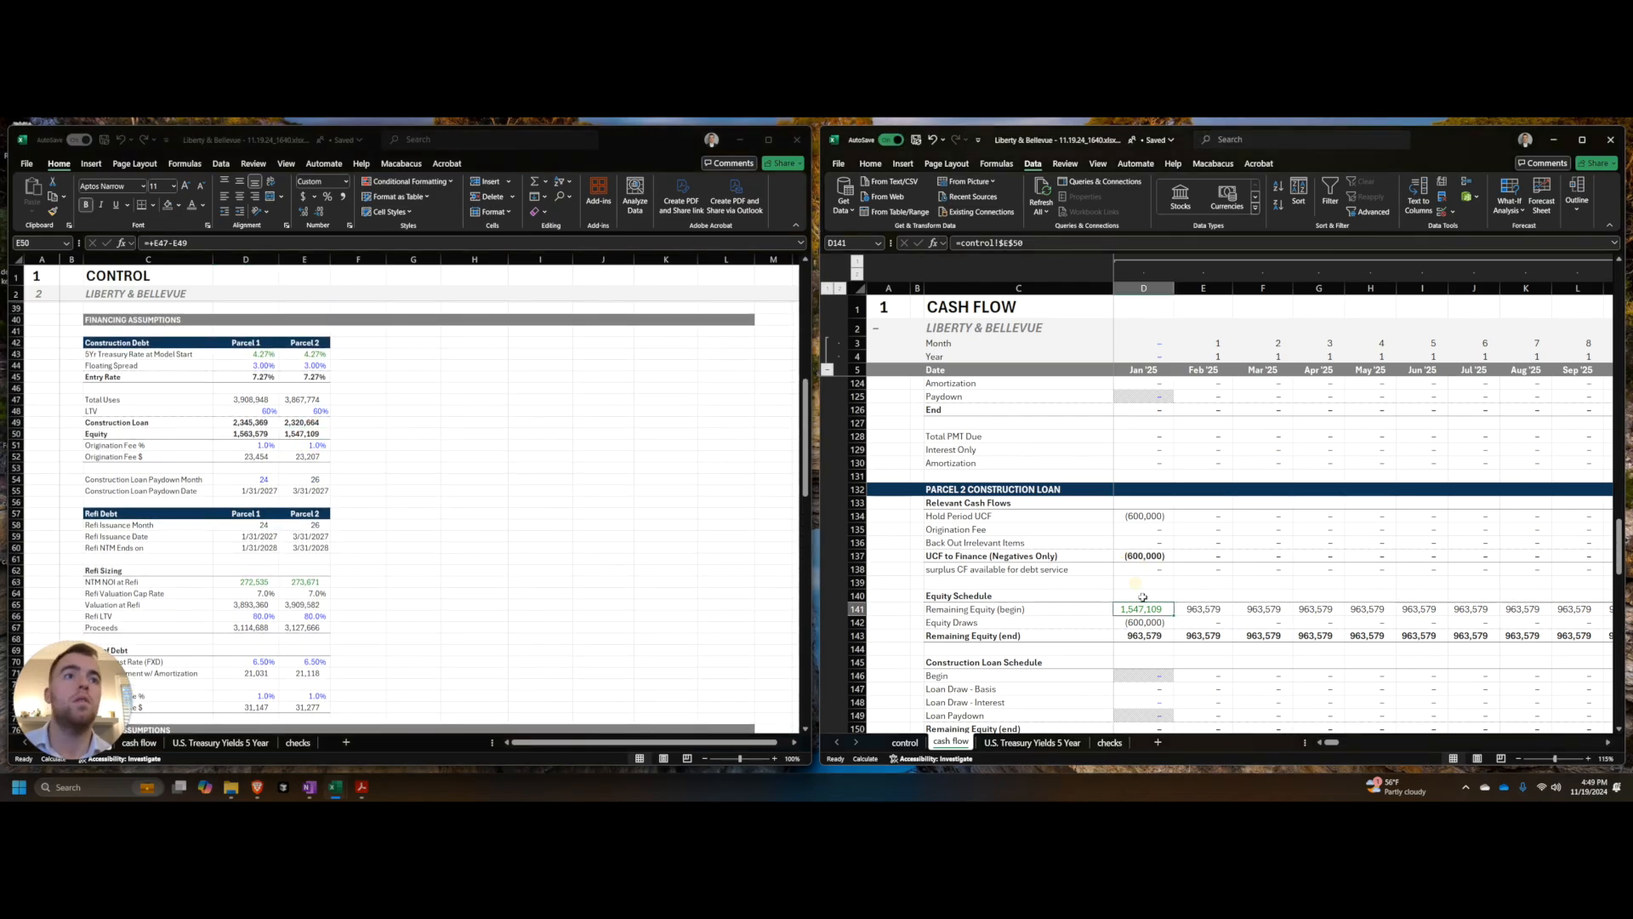
Step: Check the Parcel 2 Equity Draws, Remaining Equity (end), Loan Draw - Basis and Begin formulas in the first months
{"action": "scroll", "coordinate": [1153, 618], "scroll_direction": "down", "scroll_amount": 2}
{"action": "key", "text": "Down"}
{"action": "key", "text": "F2"}
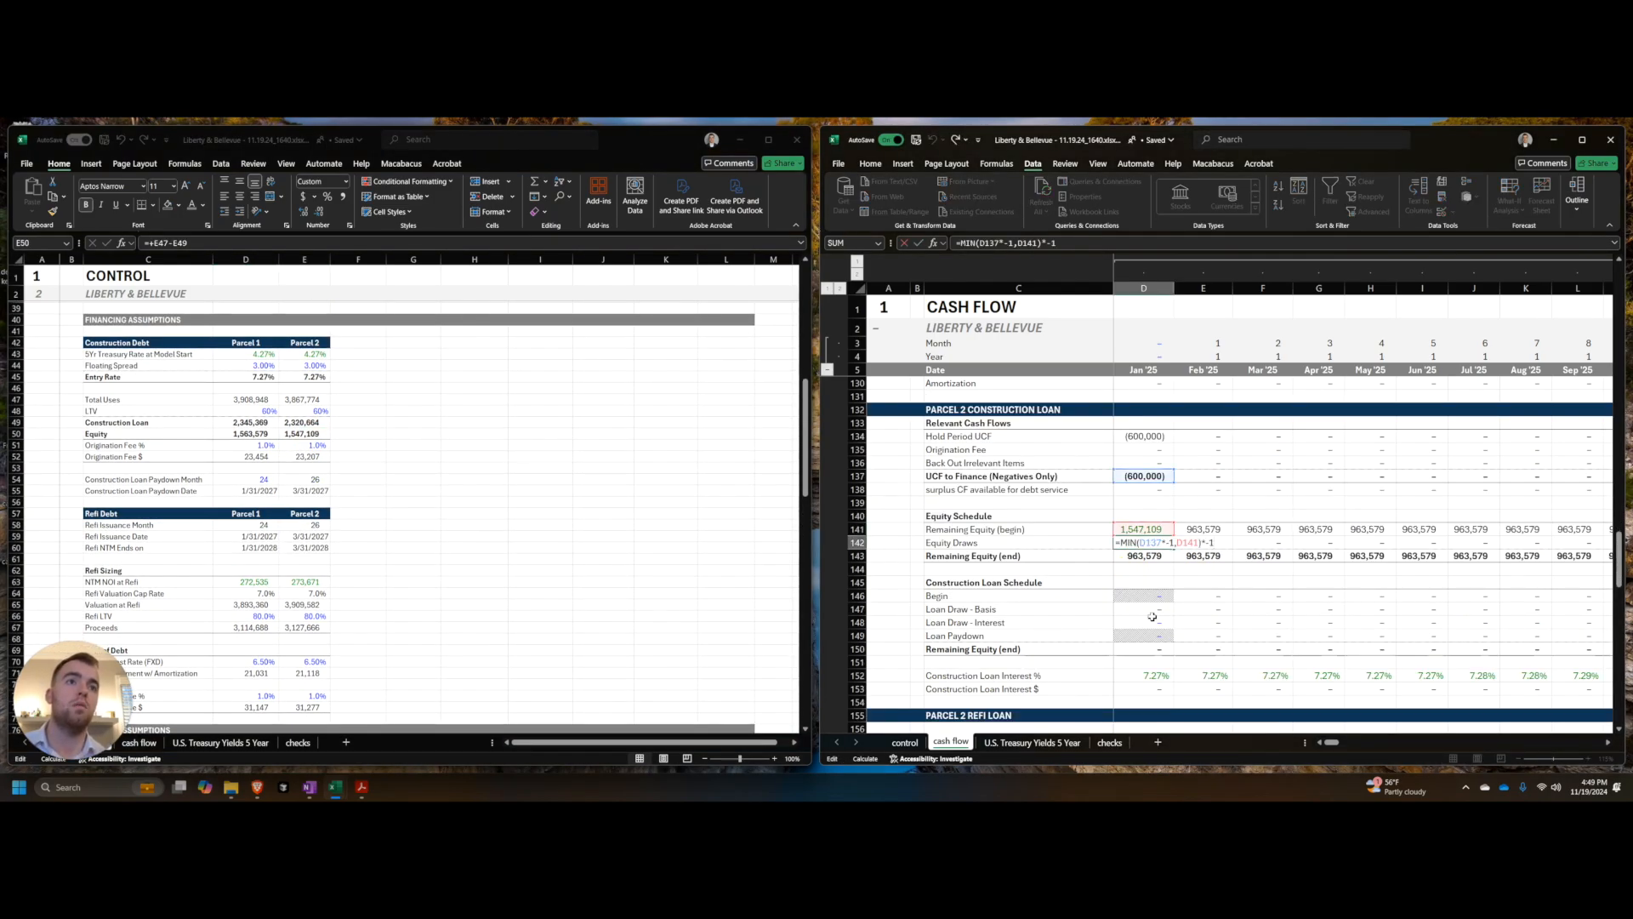
{"action": "key", "text": "Return"}
{"action": "key", "text": "Right"}
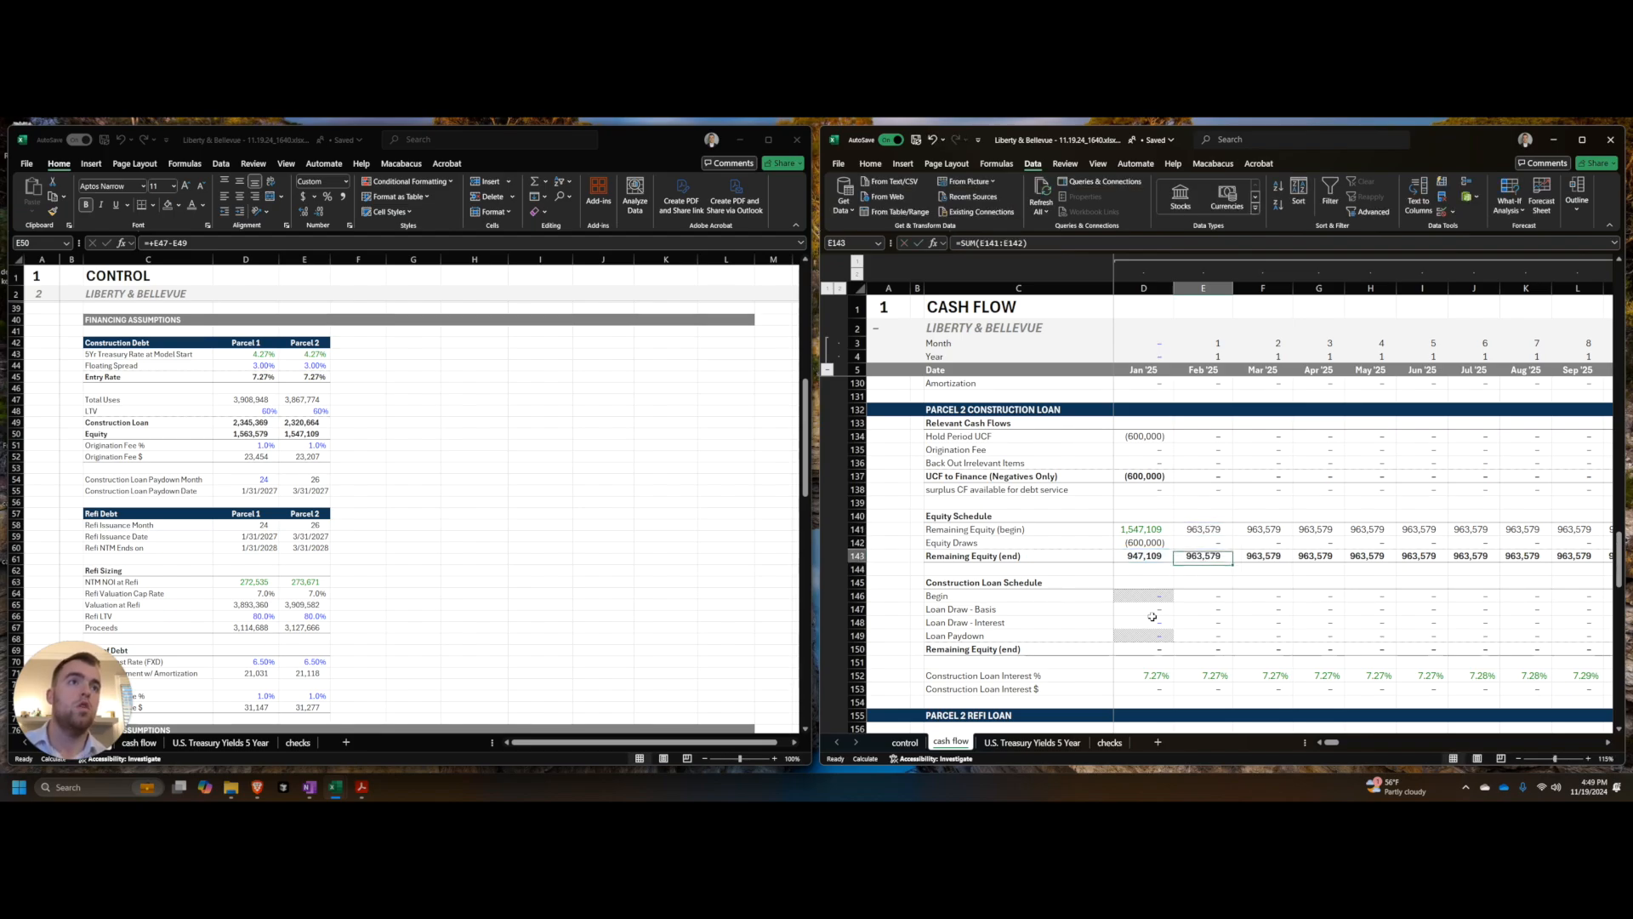
{"action": "left_click", "coordinate": [1153, 614]}
{"action": "type", "text": "=D142-D137"}
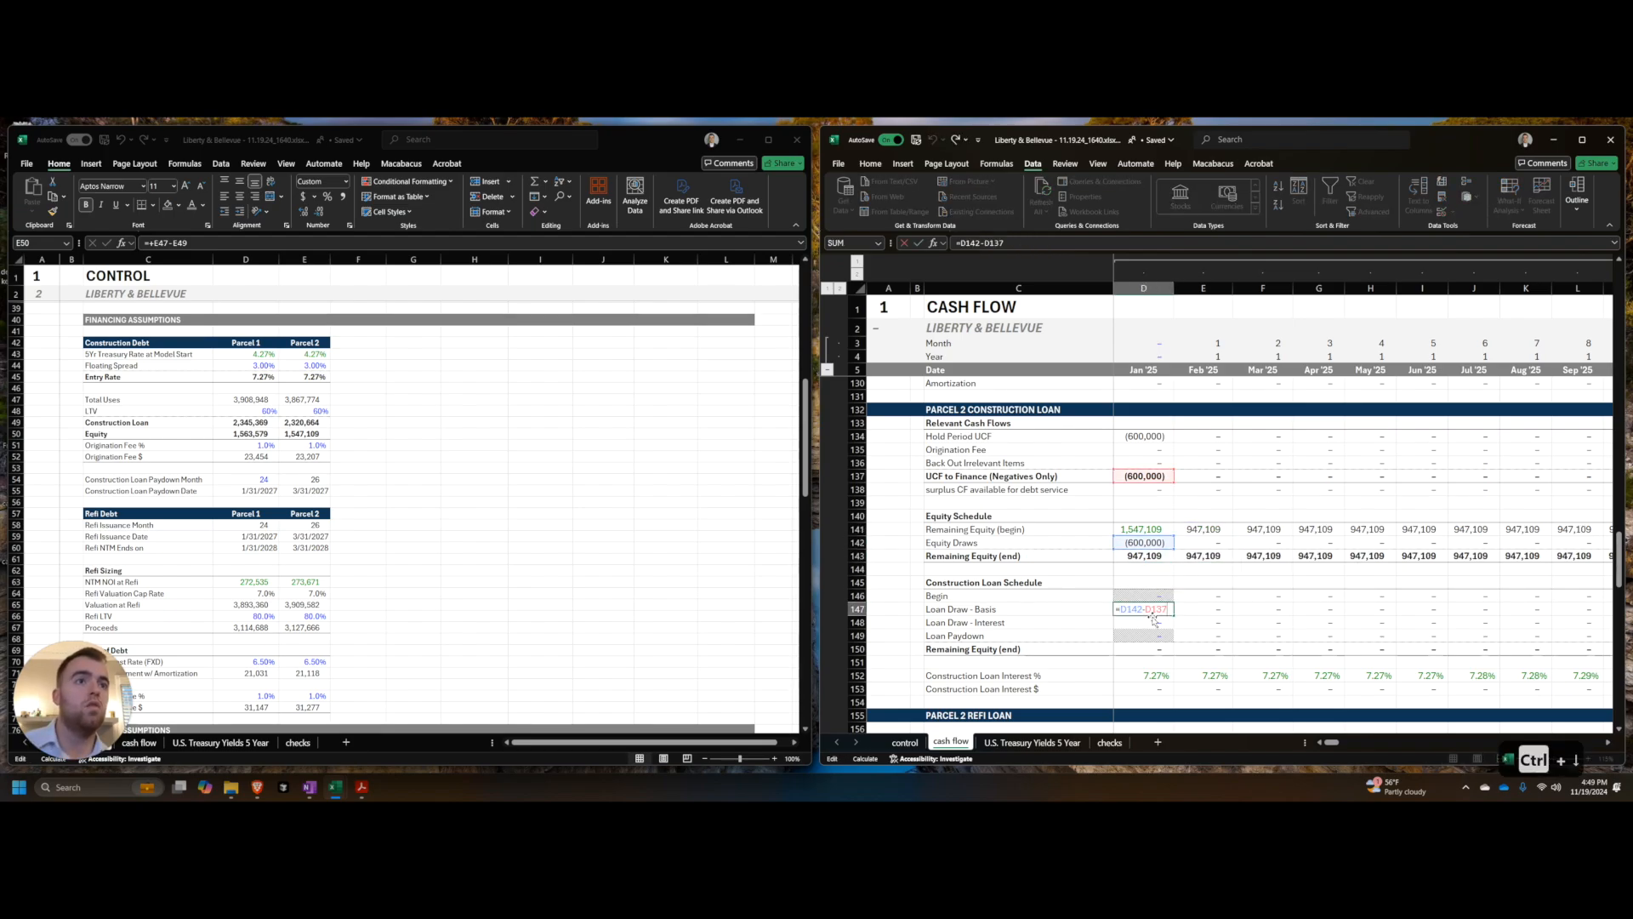
{"action": "key", "text": "Return"}
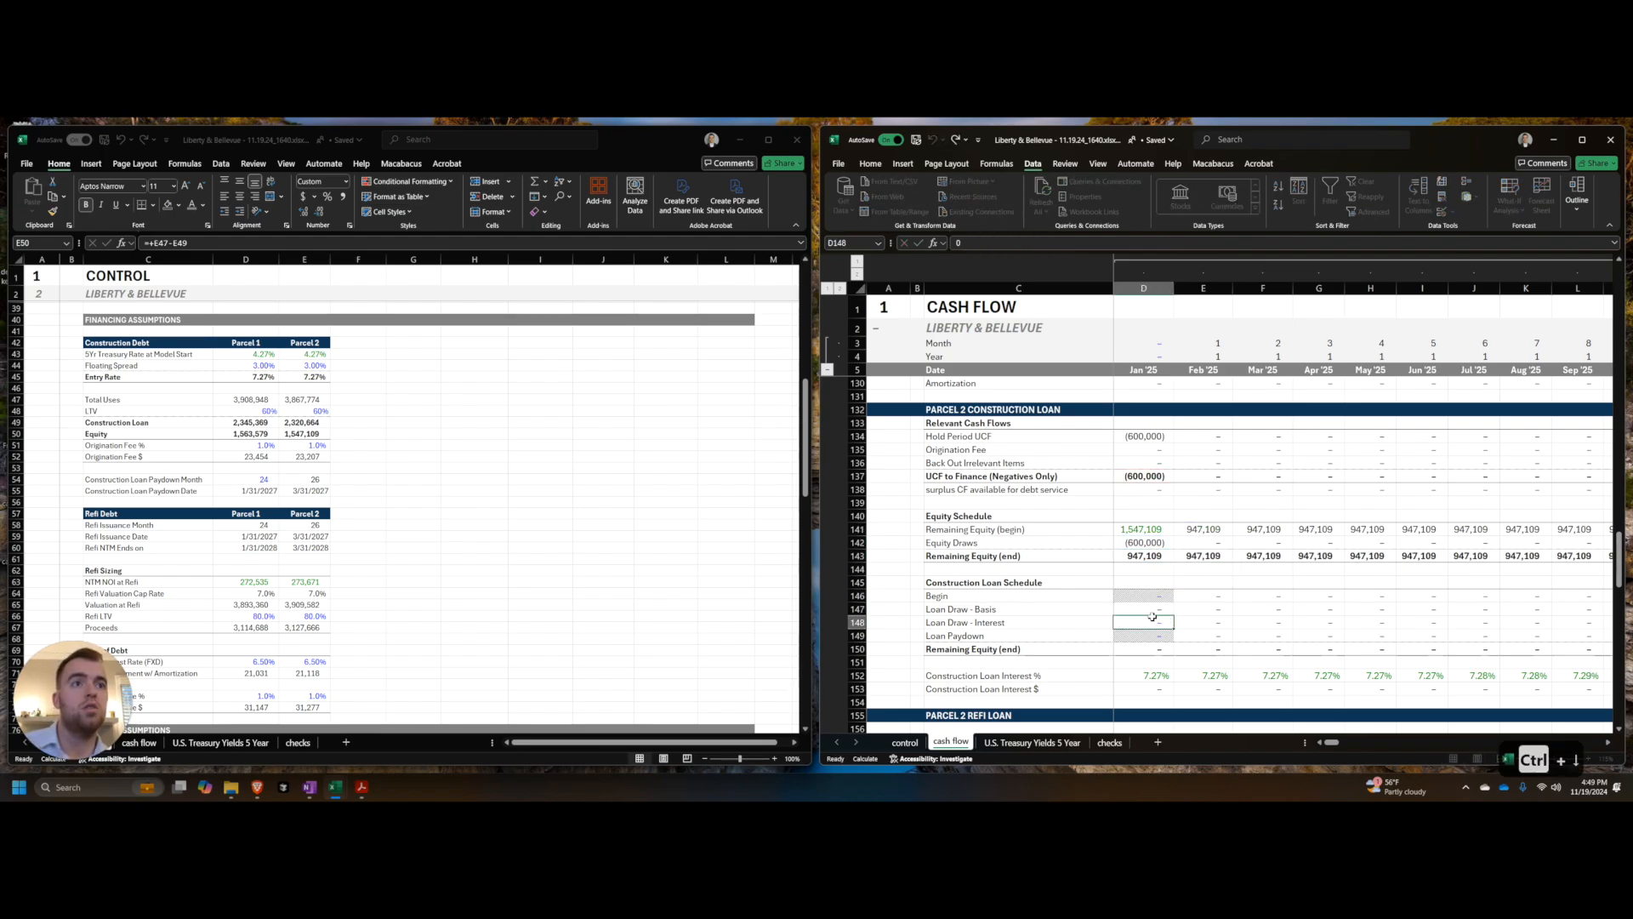
{"action": "key", "text": "Up"}
{"action": "key", "text": "Up"}
{"action": "key", "text": "Right"}
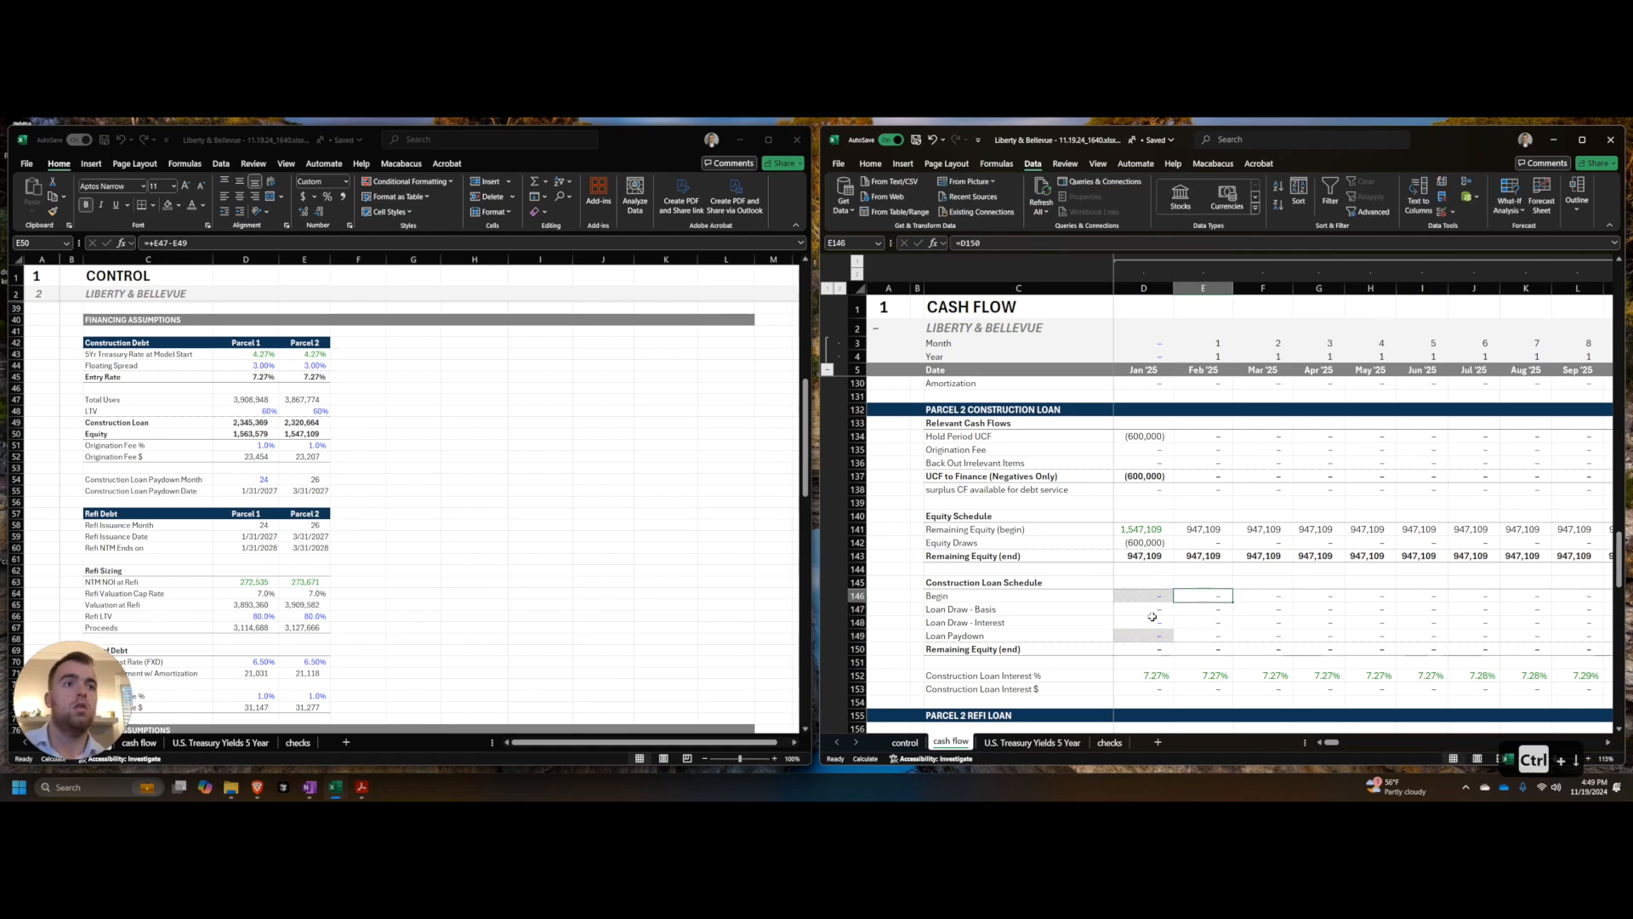
{"action": "key", "text": "Down"}
{"action": "key", "text": "Down"}
{"action": "key", "text": "Down"}
{"action": "key", "text": "Down"}
{"action": "key", "text": "alt+equal"}
{"action": "key", "text": "Escape"}
Step: Check the Parcel 2 Loan Paydown formulas in row 149 across the monthly columns
{"action": "key", "text": "Up"}
{"action": "key", "text": "Right"}
{"action": "key", "text": "Right"}
{"action": "key", "text": "Right"}
{"action": "key", "text": "Right"}
{"action": "key", "text": "Right"}
{"action": "key", "text": "Right"}
{"action": "key", "text": "Right"}
{"action": "key", "text": "Right"}
{"action": "key", "text": "Right"}
{"action": "key", "text": "Right"}
{"action": "key", "text": "Right"}
{"action": "key", "text": "Right"}
{"action": "key", "text": "Right"}
{"action": "key", "text": "Right"}
{"action": "key", "text": "Right"}
{"action": "key", "text": "Right"}
{"action": "key", "text": "Right"}
{"action": "key", "text": "Right"}
{"action": "key", "text": "Right"}
{"action": "key", "text": "Right"}
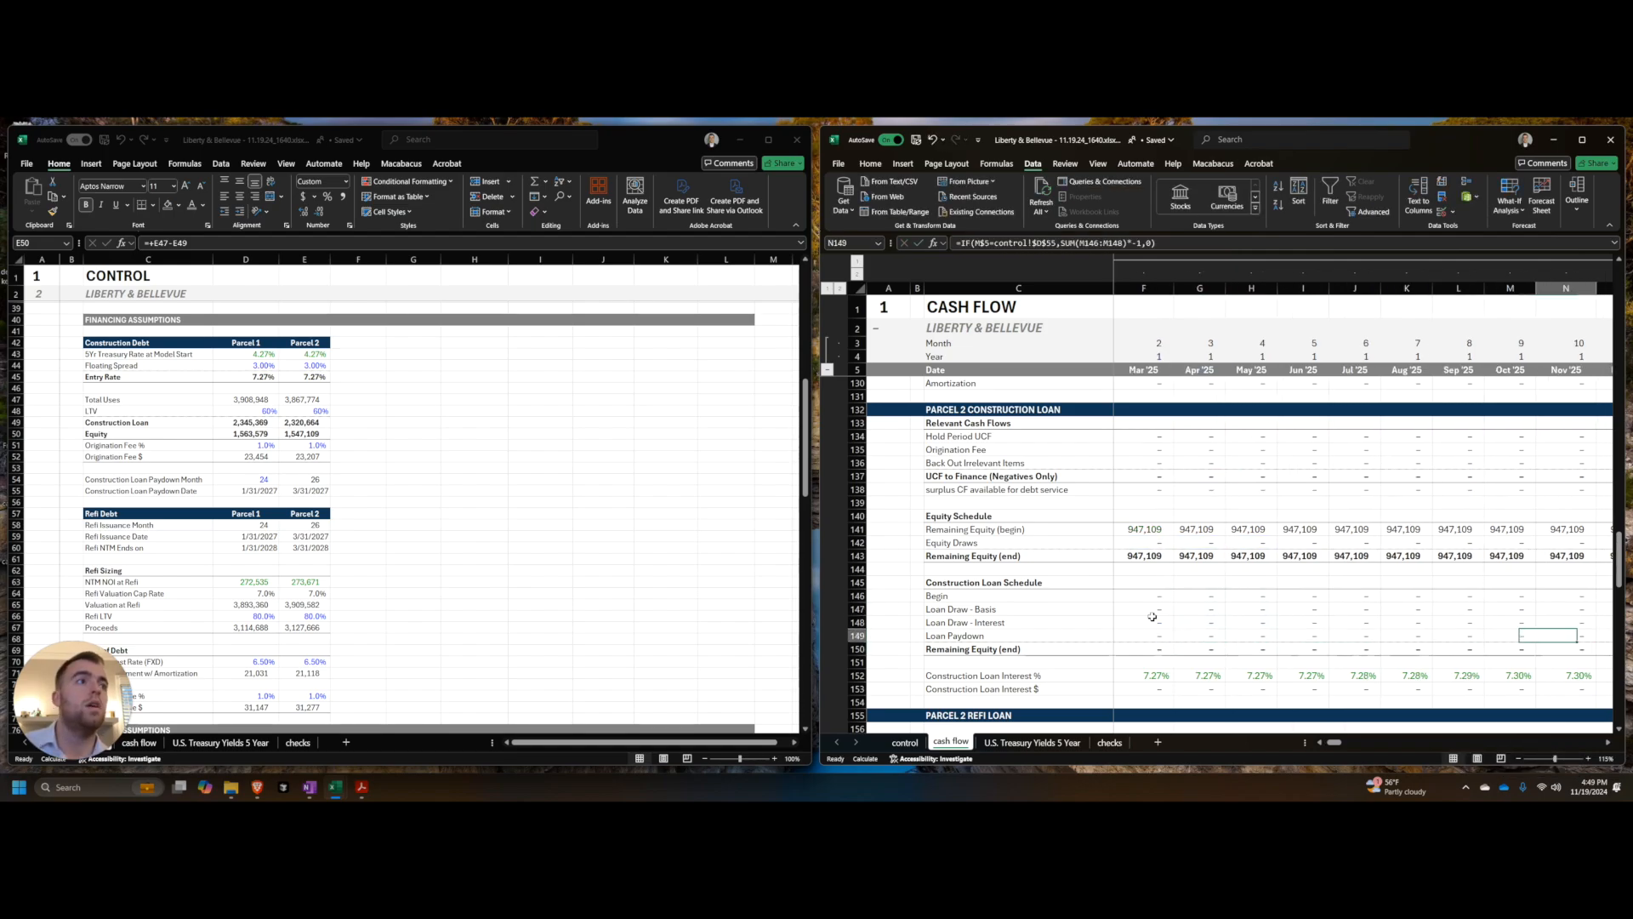
{"action": "key", "text": "Left"}
{"action": "key", "text": "Left"}
{"action": "key", "text": "Left"}
{"action": "key", "text": "Left"}
{"action": "key", "text": "Left"}
{"action": "key", "text": "Left"}
{"action": "key", "text": "Left"}
{"action": "key", "text": "Left"}
{"action": "key", "text": "Left"}
{"action": "key", "text": "Left"}
{"action": "key", "text": "Left"}
{"action": "key", "text": "Left"}
{"action": "key", "text": "Left"}
{"action": "key", "text": "Left"}
{"action": "key", "text": "Left"}
{"action": "key", "text": "Left"}
{"action": "key", "text": "Left"}
{"action": "key", "text": "Left"}
{"action": "key", "text": "Left"}
{"action": "key", "text": "Left"}
{"action": "key", "text": "Left"}
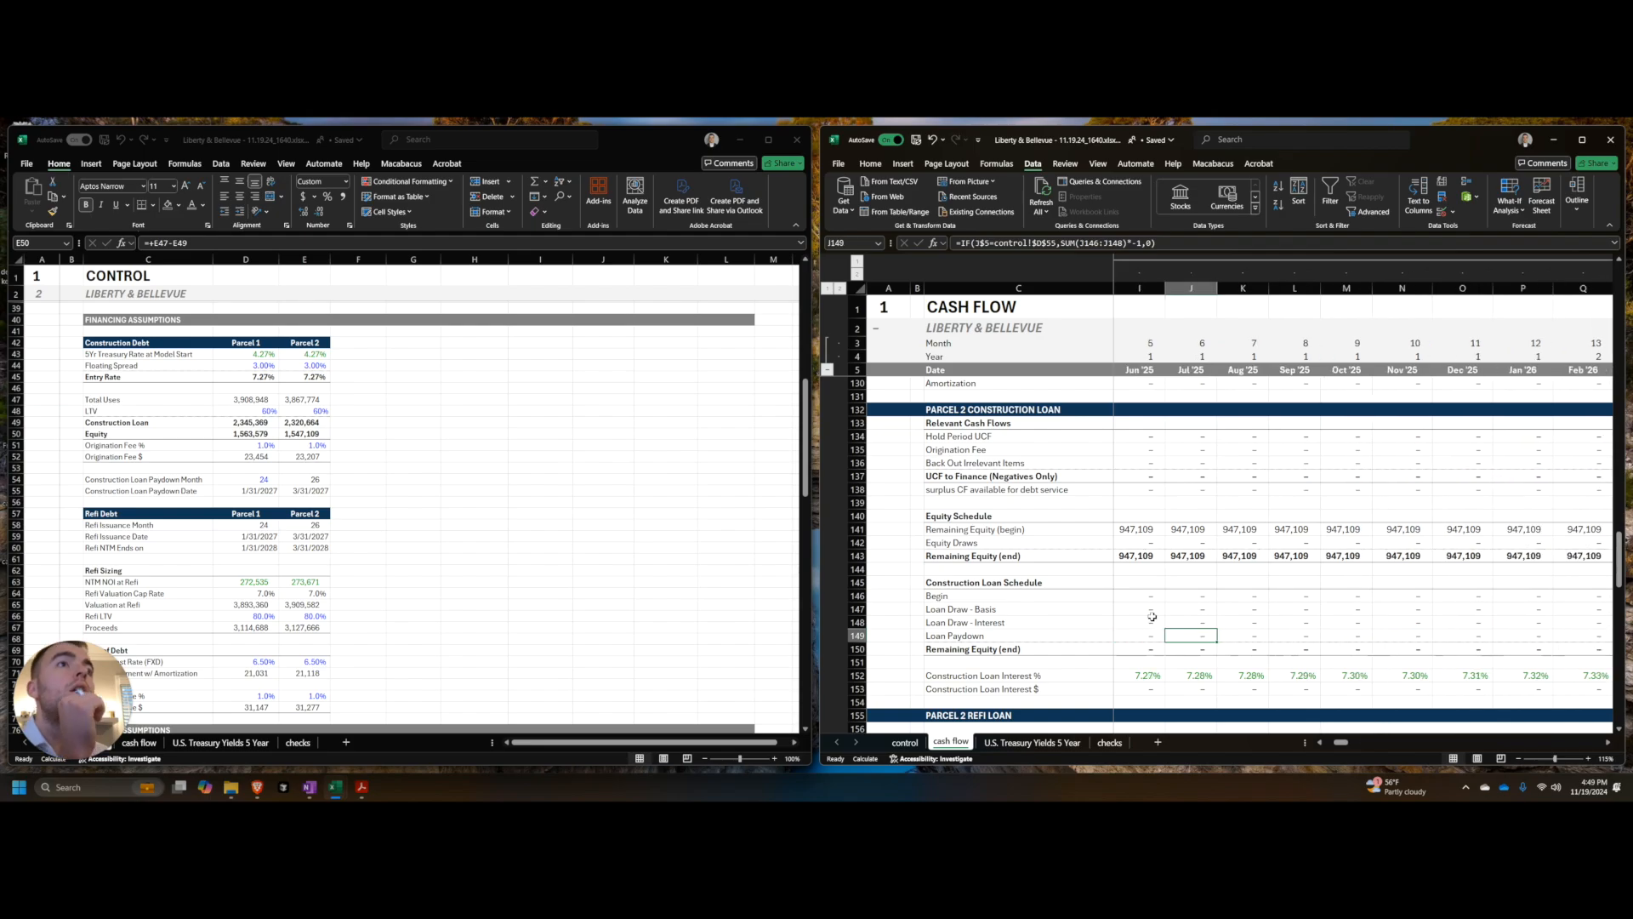
{"action": "key", "text": "Left"}
{"action": "key", "text": "Left"}
{"action": "key", "text": "Left"}
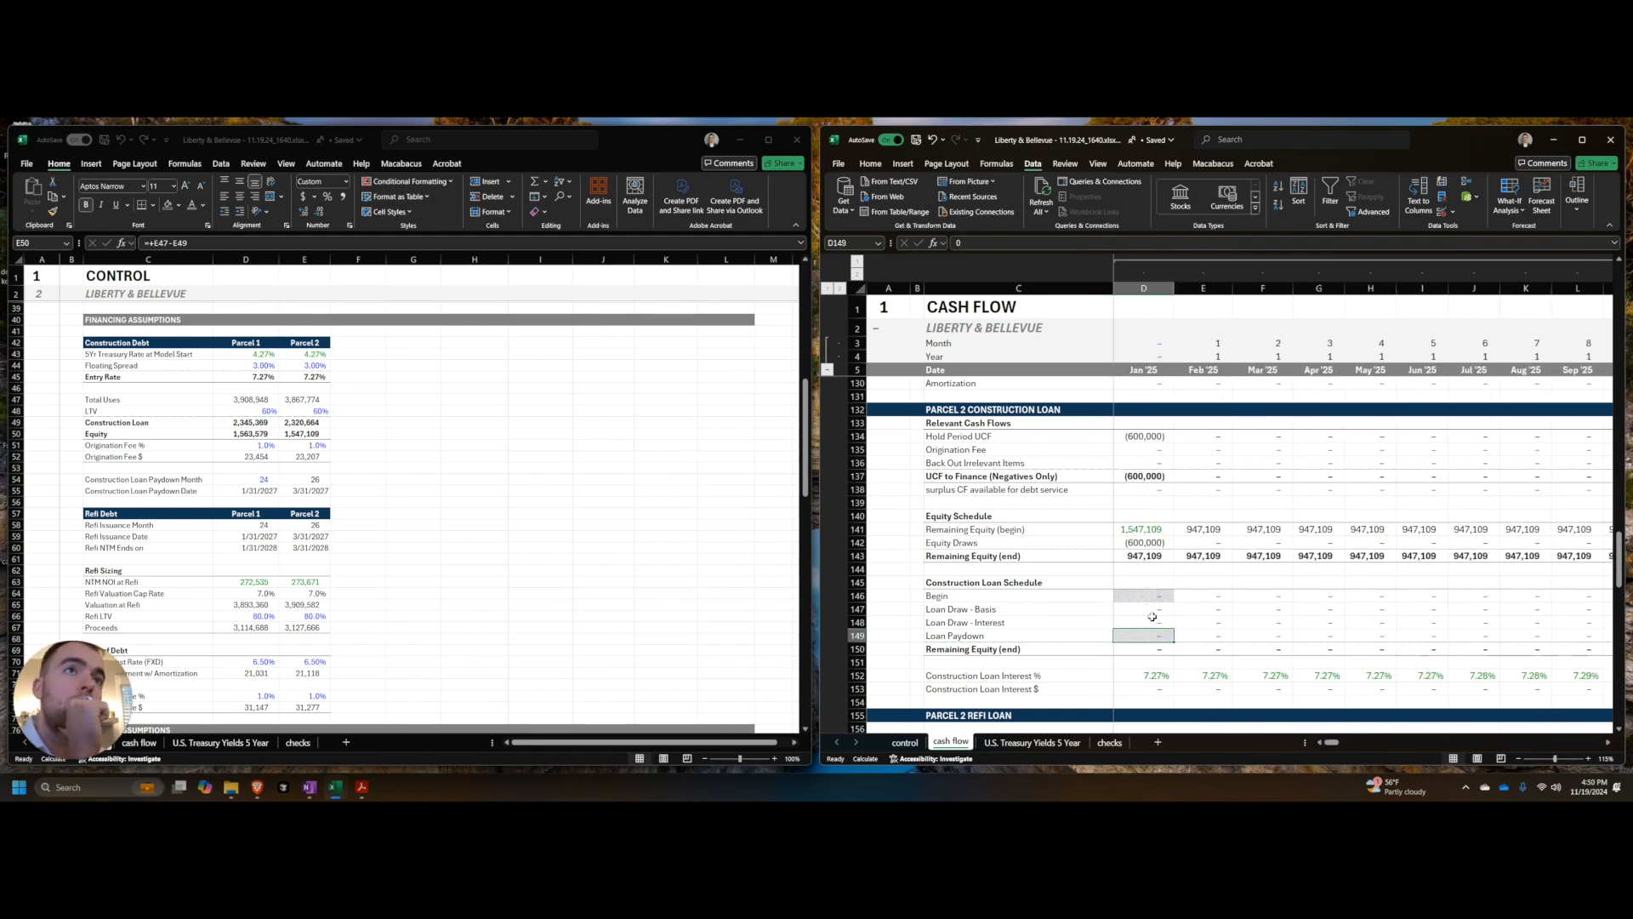
{"action": "key", "text": "Right"}
{"action": "key", "text": "Right"}
{"action": "key", "text": "Right"}
{"action": "key", "text": "Right"}
{"action": "key", "text": "Right"}
{"action": "key", "text": "Right"}
{"action": "key", "text": "Right"}
{"action": "key", "text": "Right"}
{"action": "key", "text": "Right"}
{"action": "key", "text": "Right"}
{"action": "key", "text": "Right"}
{"action": "key", "text": "Right"}
{"action": "key", "text": "Right"}
{"action": "key", "text": "Right"}
{"action": "key", "text": "Right"}
{"action": "key", "text": "Right"}
{"action": "key", "text": "Right"}
{"action": "key", "text": "Right"}
{"action": "key", "text": "Right"}
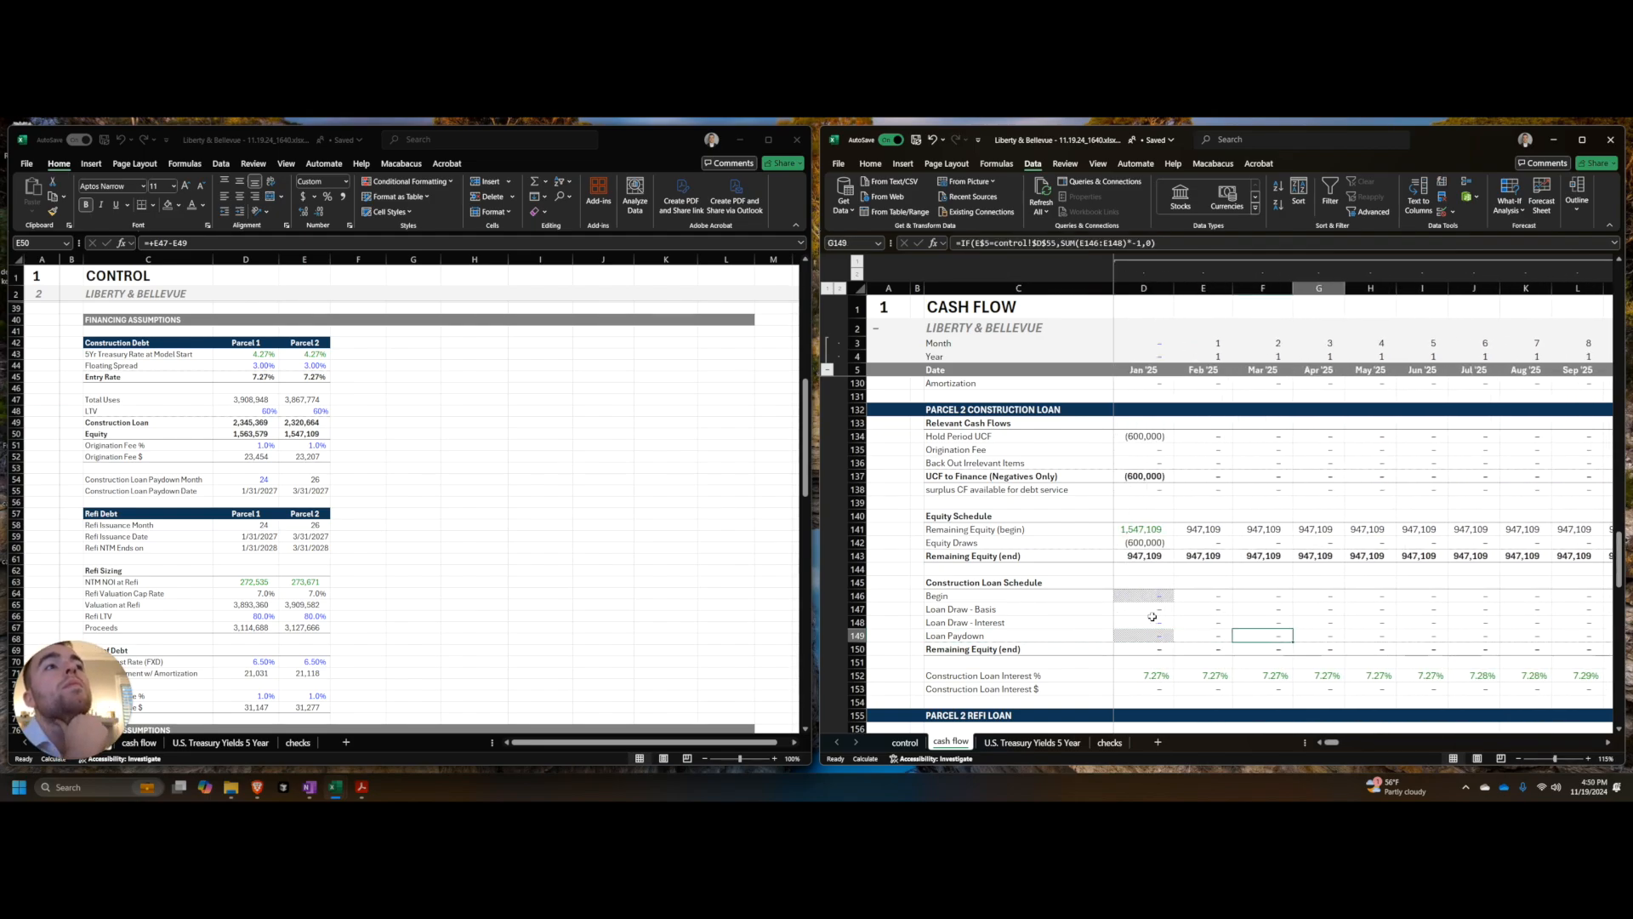
{"action": "key", "text": "Right"}
{"action": "key", "text": "Right"}
{"action": "key", "text": "Left"}
{"action": "key", "text": "Left"}
{"action": "key", "text": "Left"}
{"action": "key", "text": "Up"}
{"action": "key", "text": "Up"}
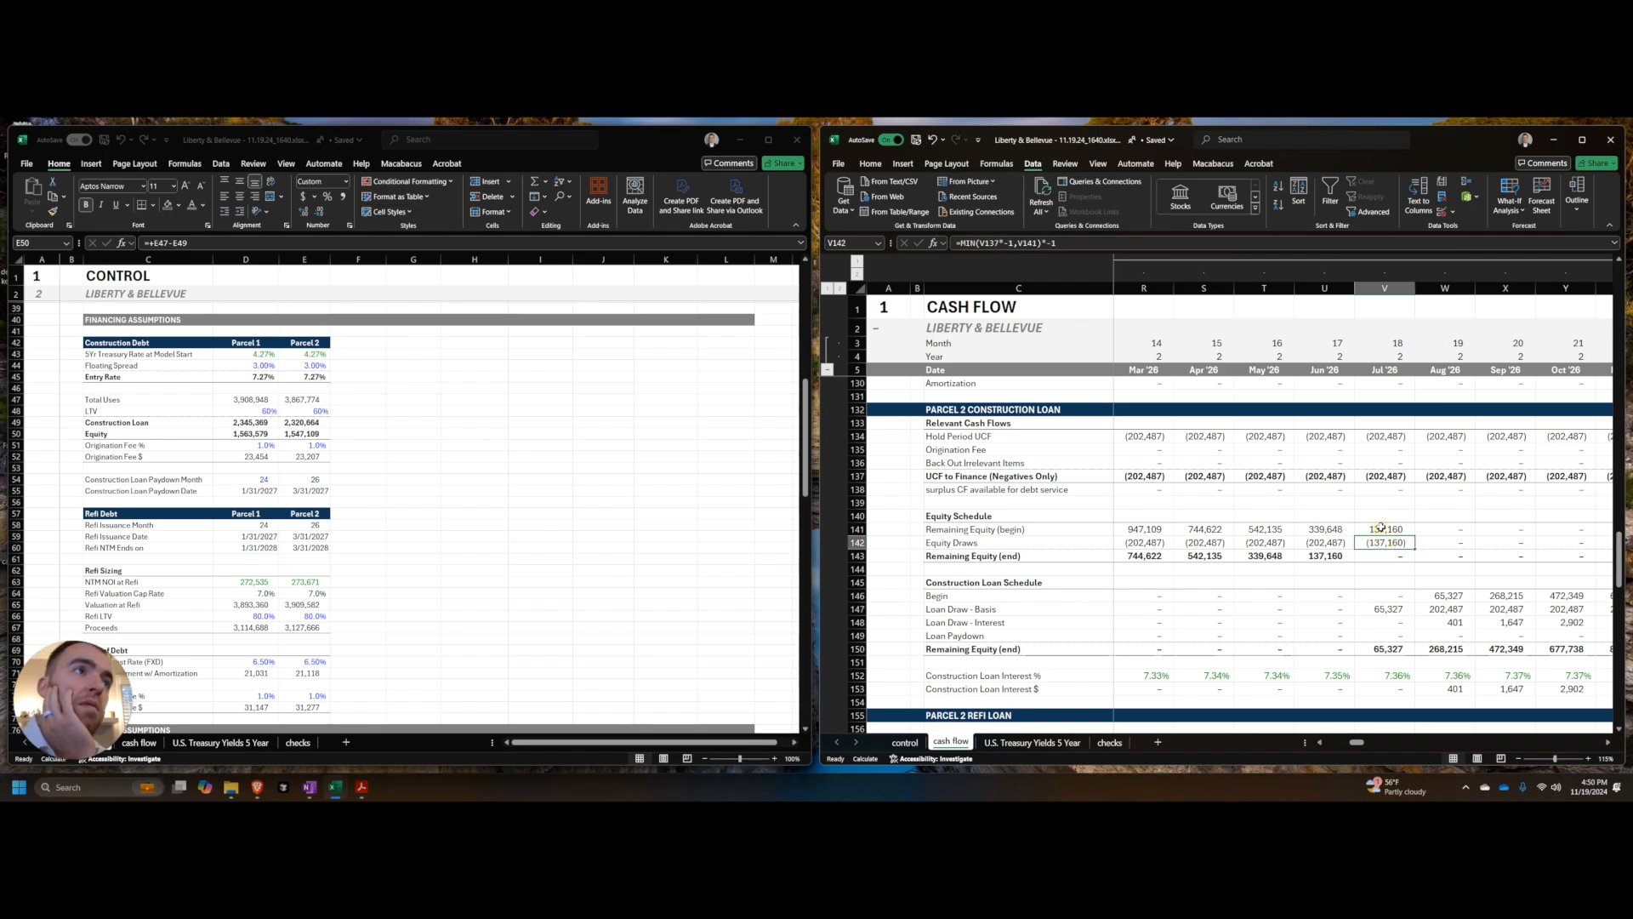
Step: Examine the Jul '26 Parcel 2 construction loan formulas for Begin, Loan Draw - Basis and Loan Paydown in column V
{"action": "left_click_drag", "start_coordinate": [1387, 597], "coordinate": [1390, 628]}
{"action": "left_click", "coordinate": [1393, 610]}
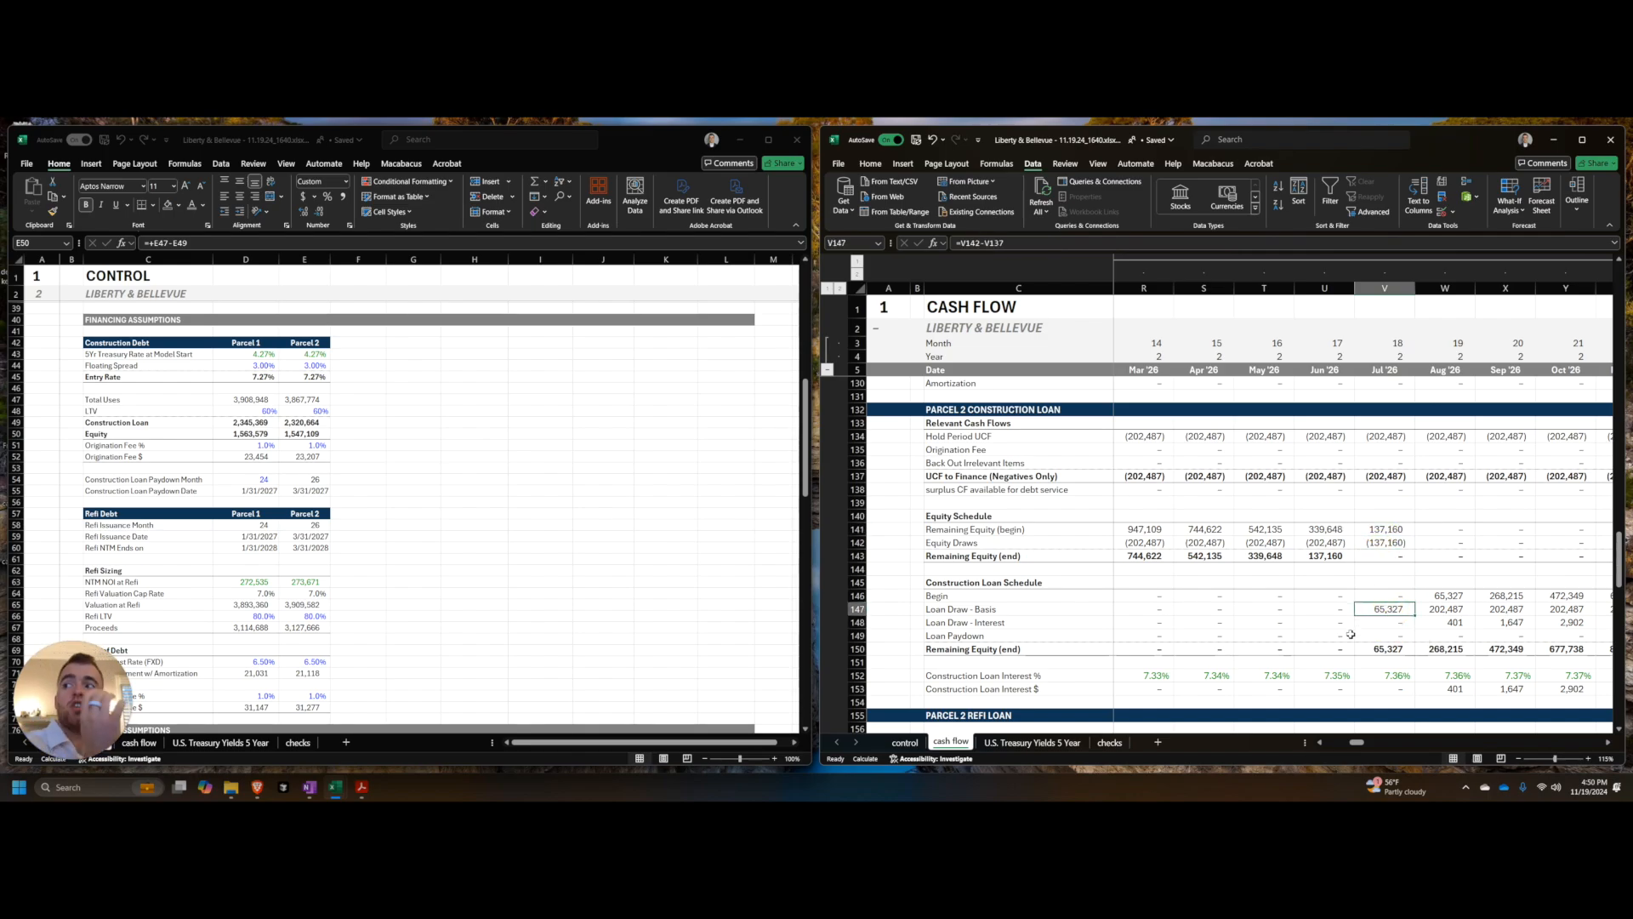
{"action": "key", "text": "F2"}
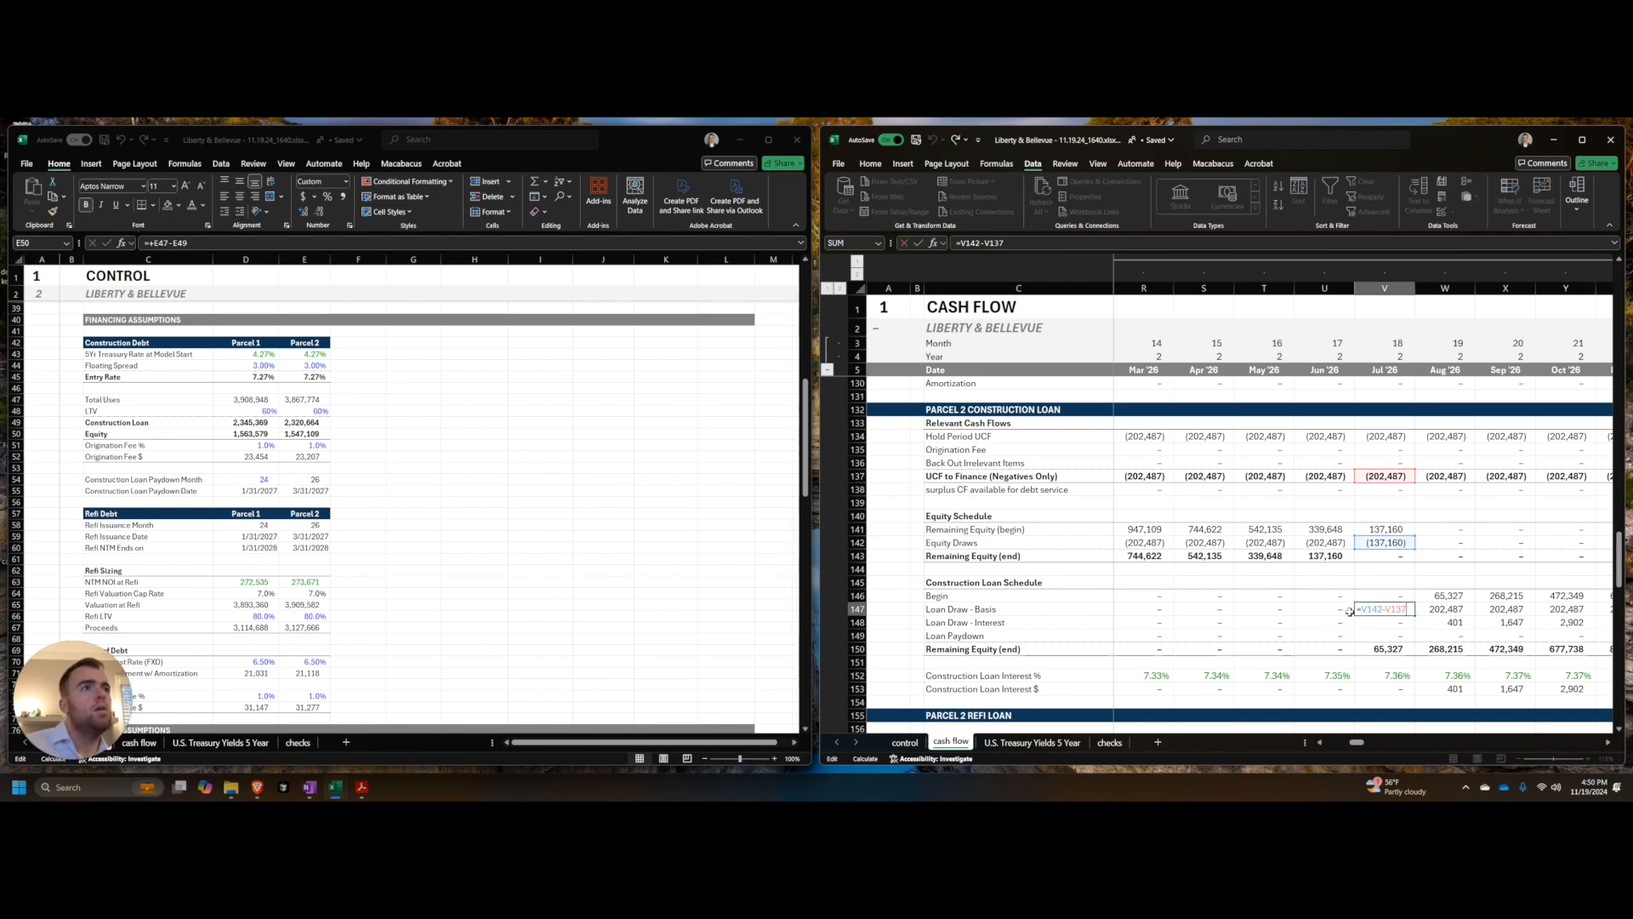
{"action": "key", "text": "Escape"}
{"action": "key", "text": "F2"}
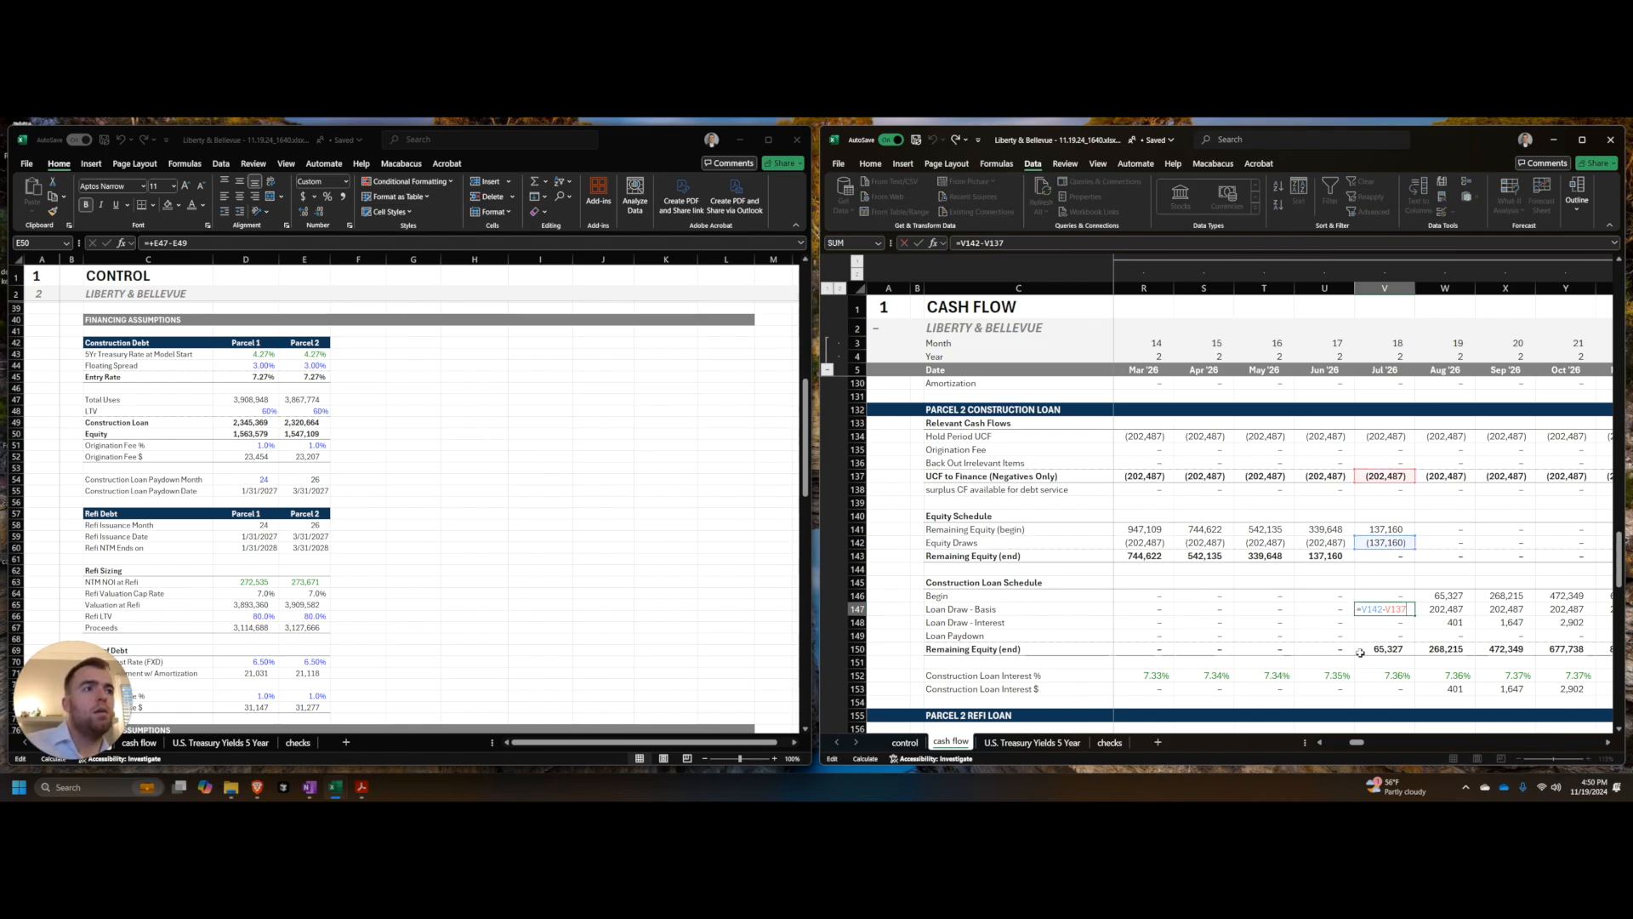
{"action": "key", "text": "Escape"}
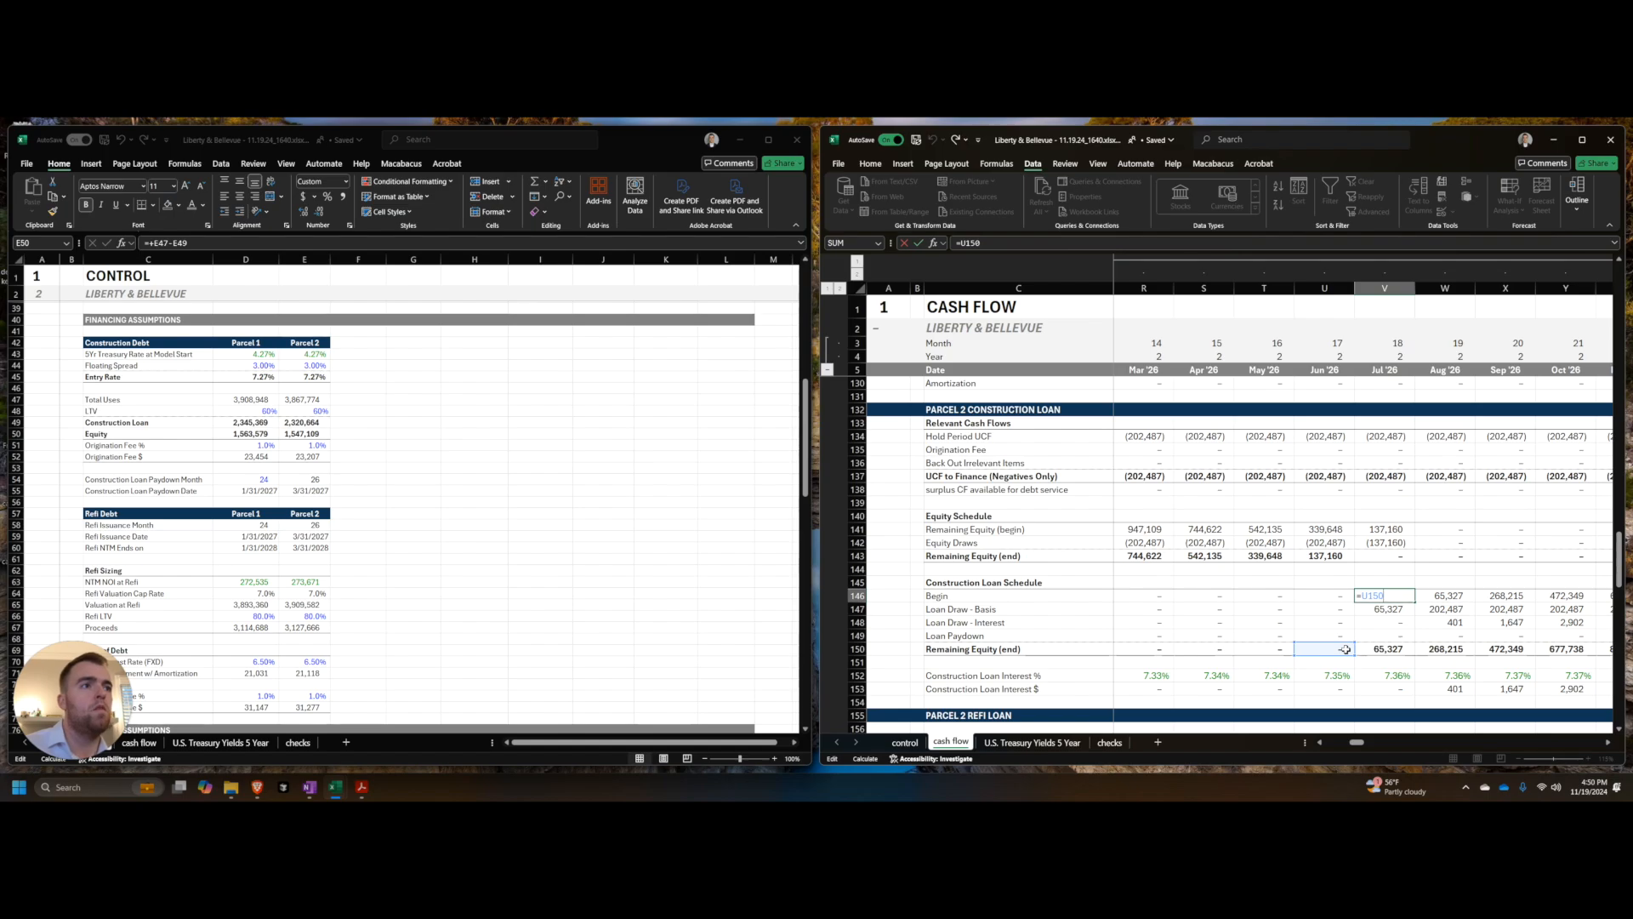
{"action": "key", "text": "Escape"}
{"action": "key", "text": "Down"}
{"action": "key", "text": "F2"}
{"action": "key", "text": "Escape"}
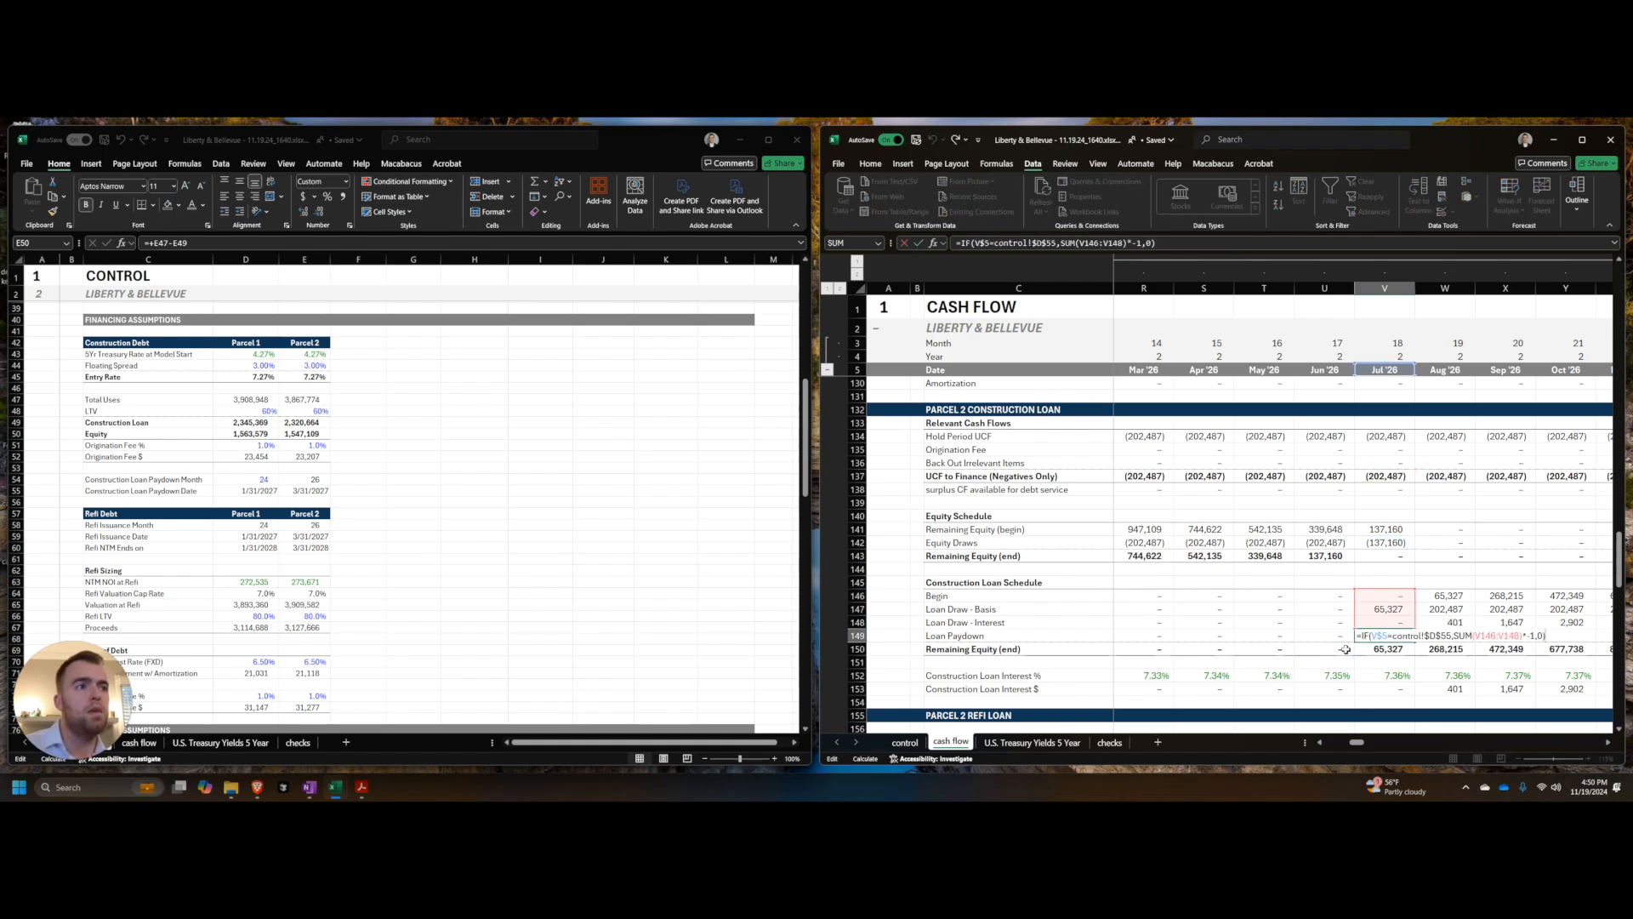
Step: Repoint the Parcel 2 Construction Loan Interest % in D152 to =D$94+control!$E$44 and fill it across the months
{"action": "key", "text": "ctrl+Down"}
{"action": "key", "text": "ctrl+Down"}
{"action": "key", "text": "ctrl+Up"}
{"action": "key", "text": "ctrl+Left"}
{"action": "key", "text": "Right"}
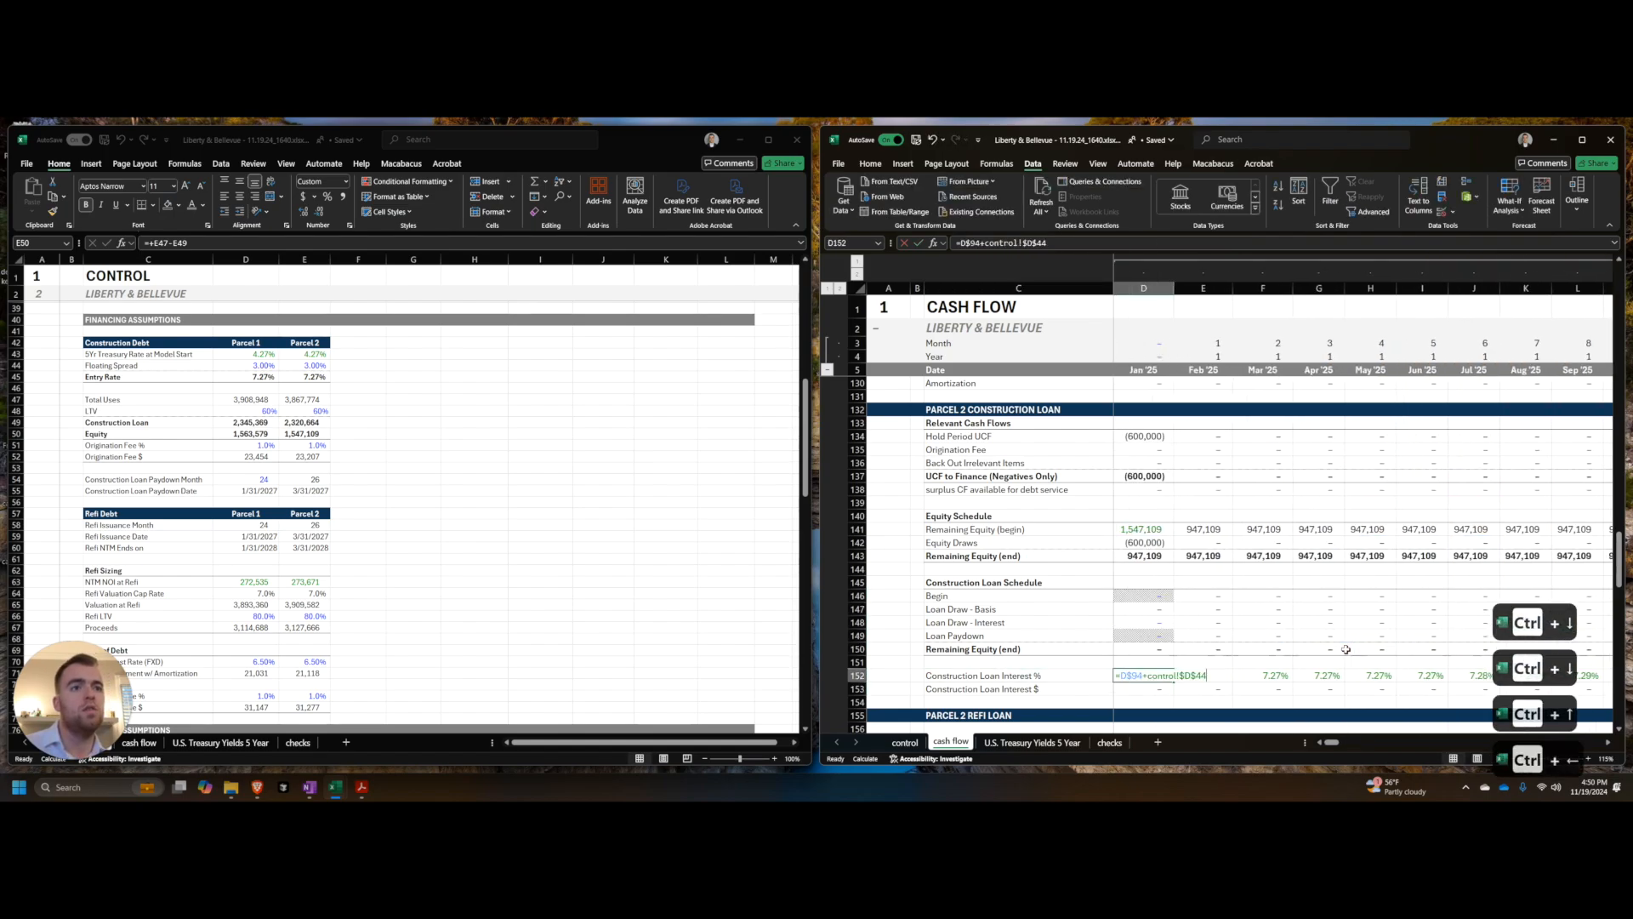
{"action": "key", "text": "F2"}
{"action": "key", "text": "ctrl+Left"}
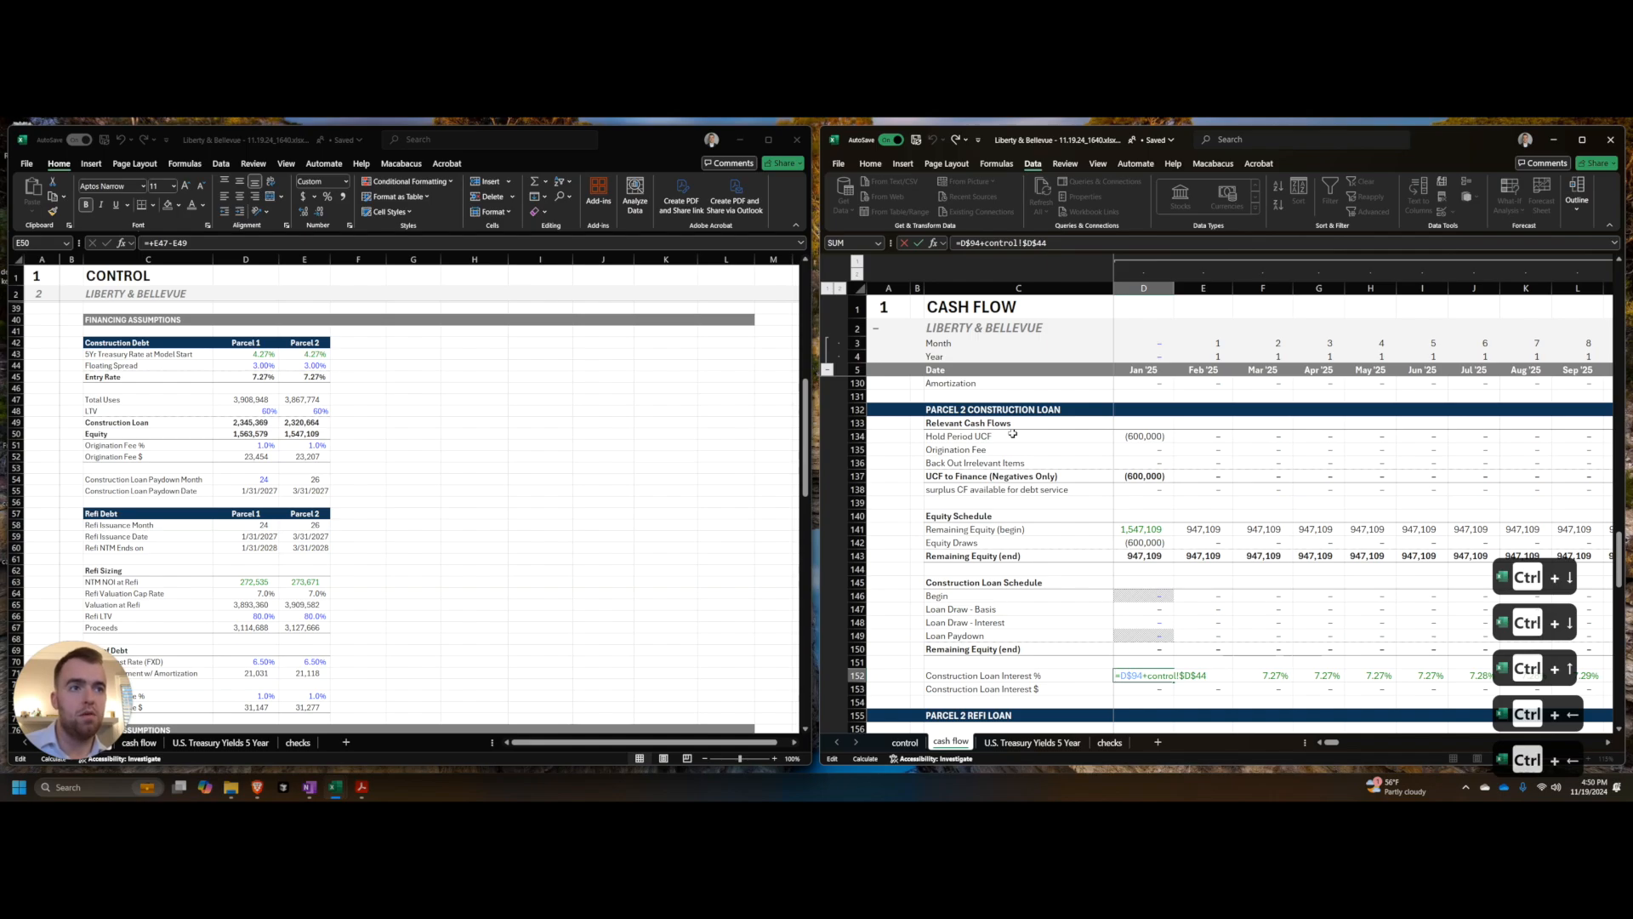
{"action": "key", "text": "Left"}
{"action": "key", "text": "BackSpace"}
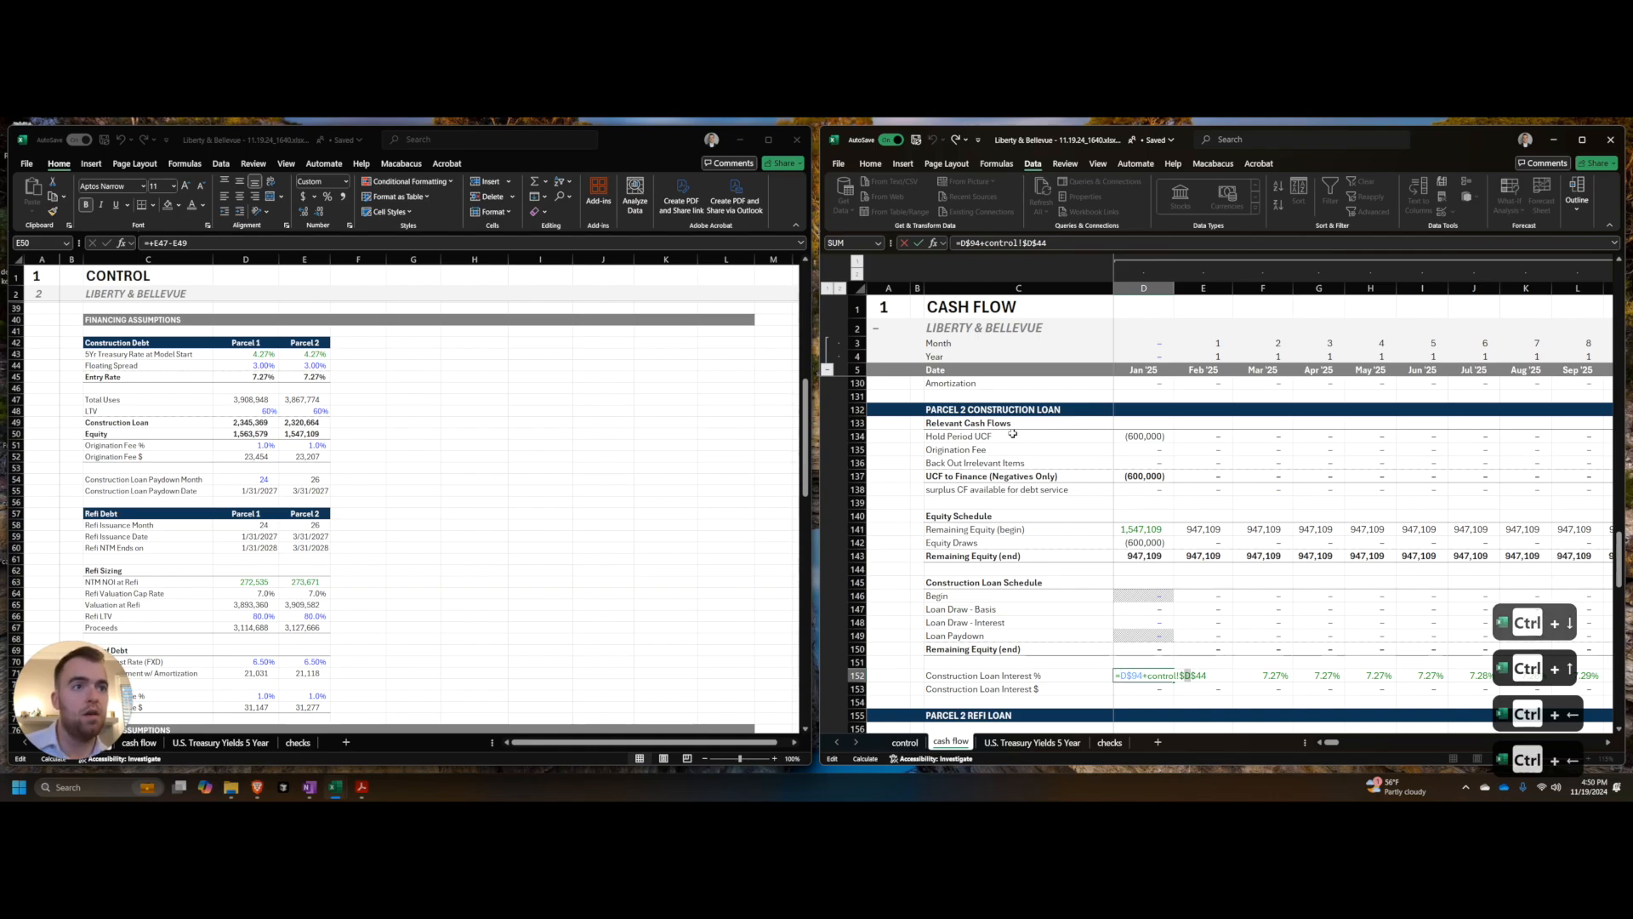
{"action": "type", "text": "E"}
{"action": "key", "text": "Return"}
{"action": "key", "text": "ctrl+shift+Right"}
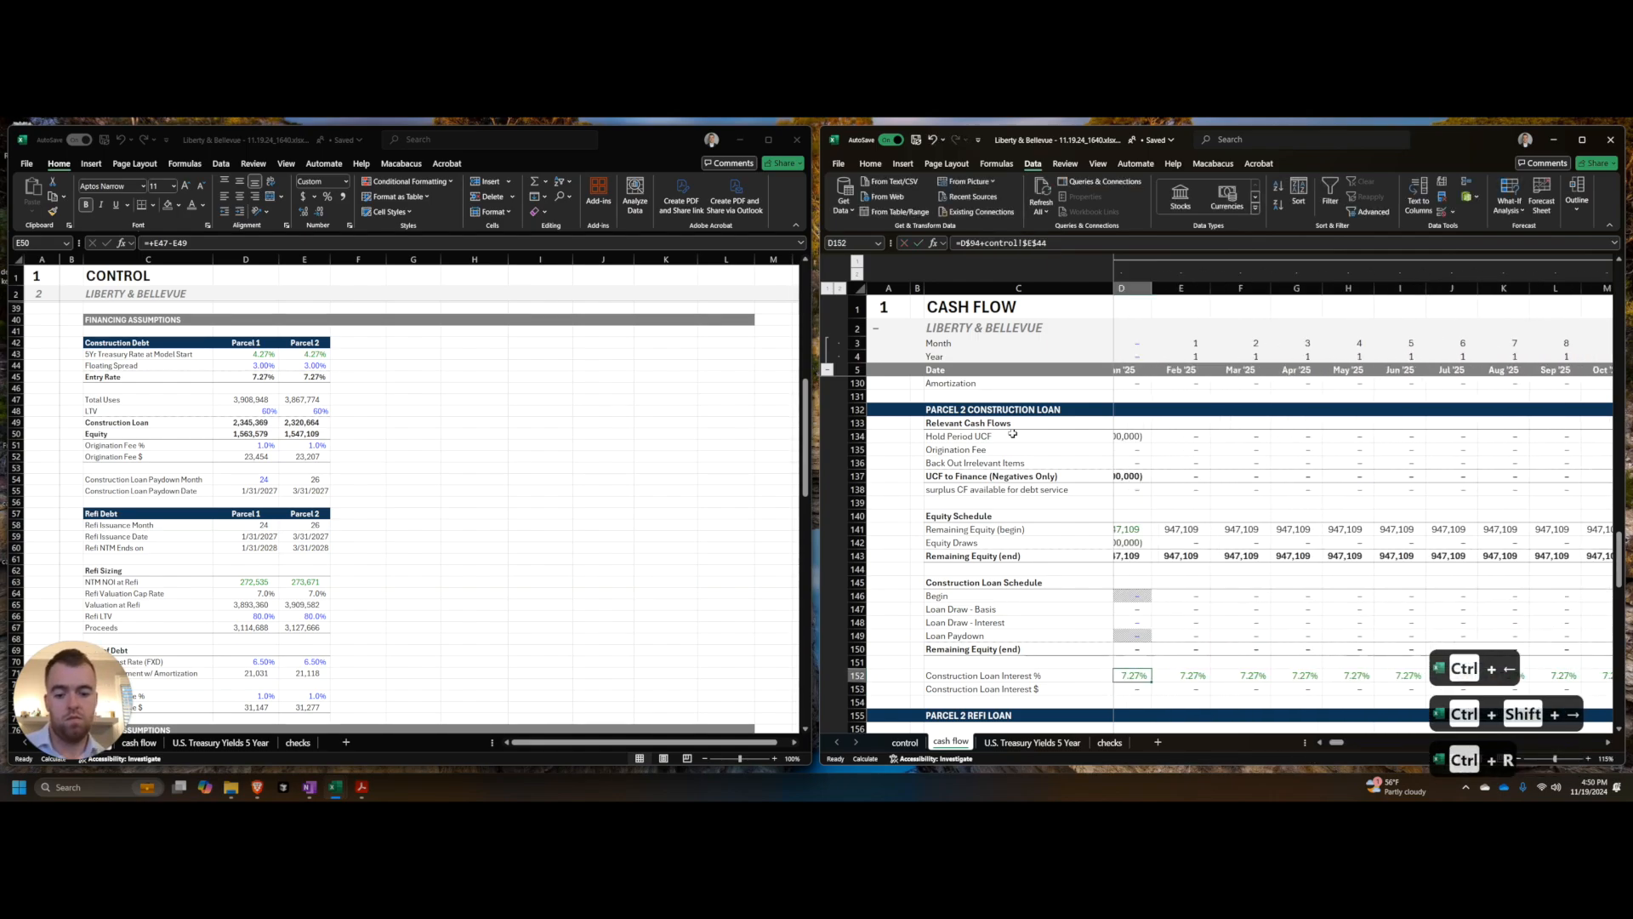
Step: AutoFit the widths of the monthly columns on the cash flow sheet
{"action": "key", "text": "ctrl+space"}
{"action": "key", "text": "ctrl+shift+Right"}
{"action": "key", "text": "alt+h"}
{"action": "key", "text": "alt+o"}
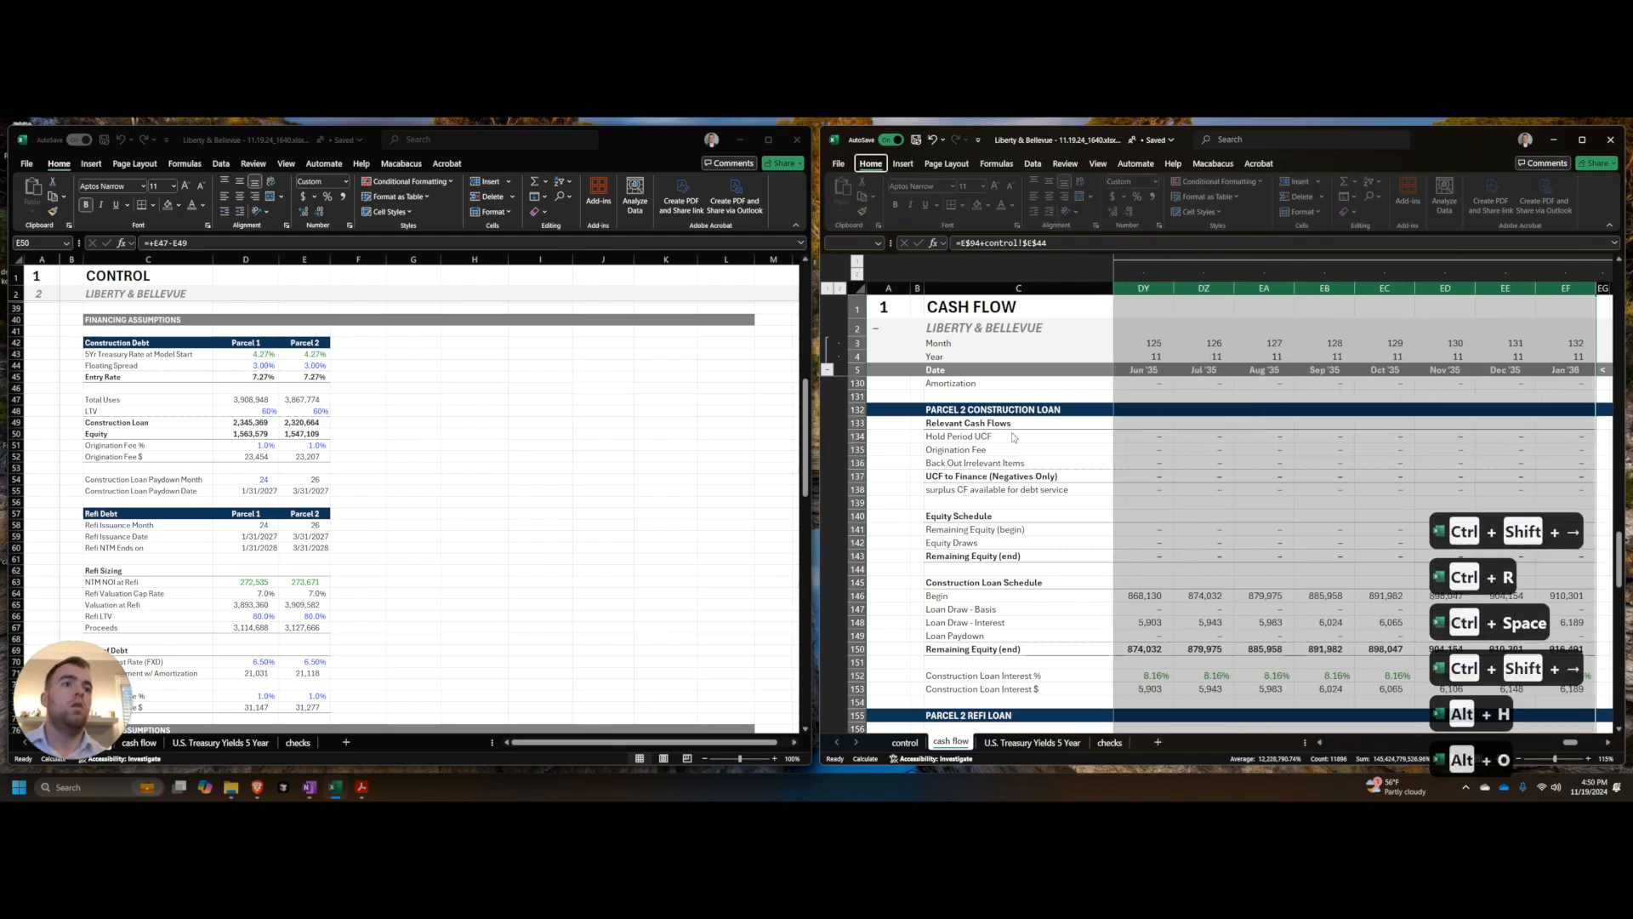
{"action": "key", "text": "i"}
Step: Check the Parcel 2 Construction Loan Interest $ formulas in row 153 for the first months
{"action": "key", "text": "Right"}
{"action": "key", "text": "Right"}
{"action": "key", "text": "Right"}
{"action": "key", "text": "Right"}
{"action": "key", "text": "Right"}
{"action": "key", "text": "Right"}
{"action": "key", "text": "Right"}
{"action": "key", "text": "Right"}
{"action": "key", "text": "Right"}
{"action": "key", "text": "Right"}
{"action": "key", "text": "Right"}
{"action": "key", "text": "Right"}
{"action": "key", "text": "Right"}
{"action": "key", "text": "Right"}
{"action": "key", "text": "Right"}
{"action": "key", "text": "Left"}
{"action": "key", "text": "Left"}
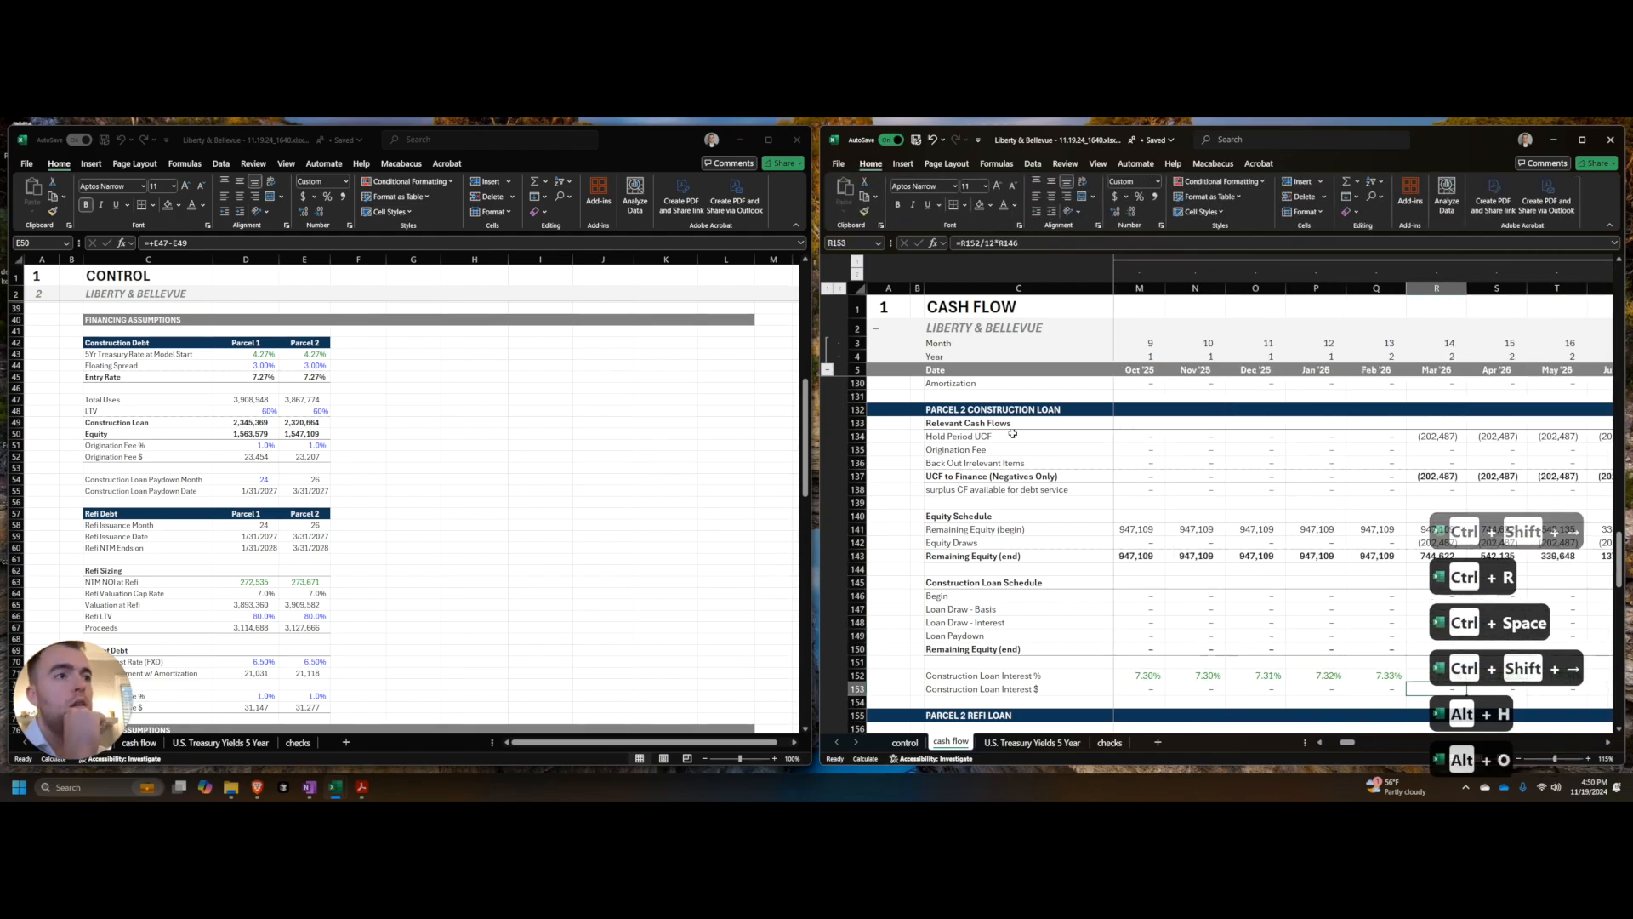
{"action": "key", "text": "ctrl+Left"}
{"action": "key", "text": "Down"}
{"action": "key", "text": "Right"}
{"action": "key", "text": "F2"}
{"action": "key", "text": "Escape"}
{"action": "key", "text": "Right"}
{"action": "key", "text": "F2"}
{"action": "key", "text": "Escape"}
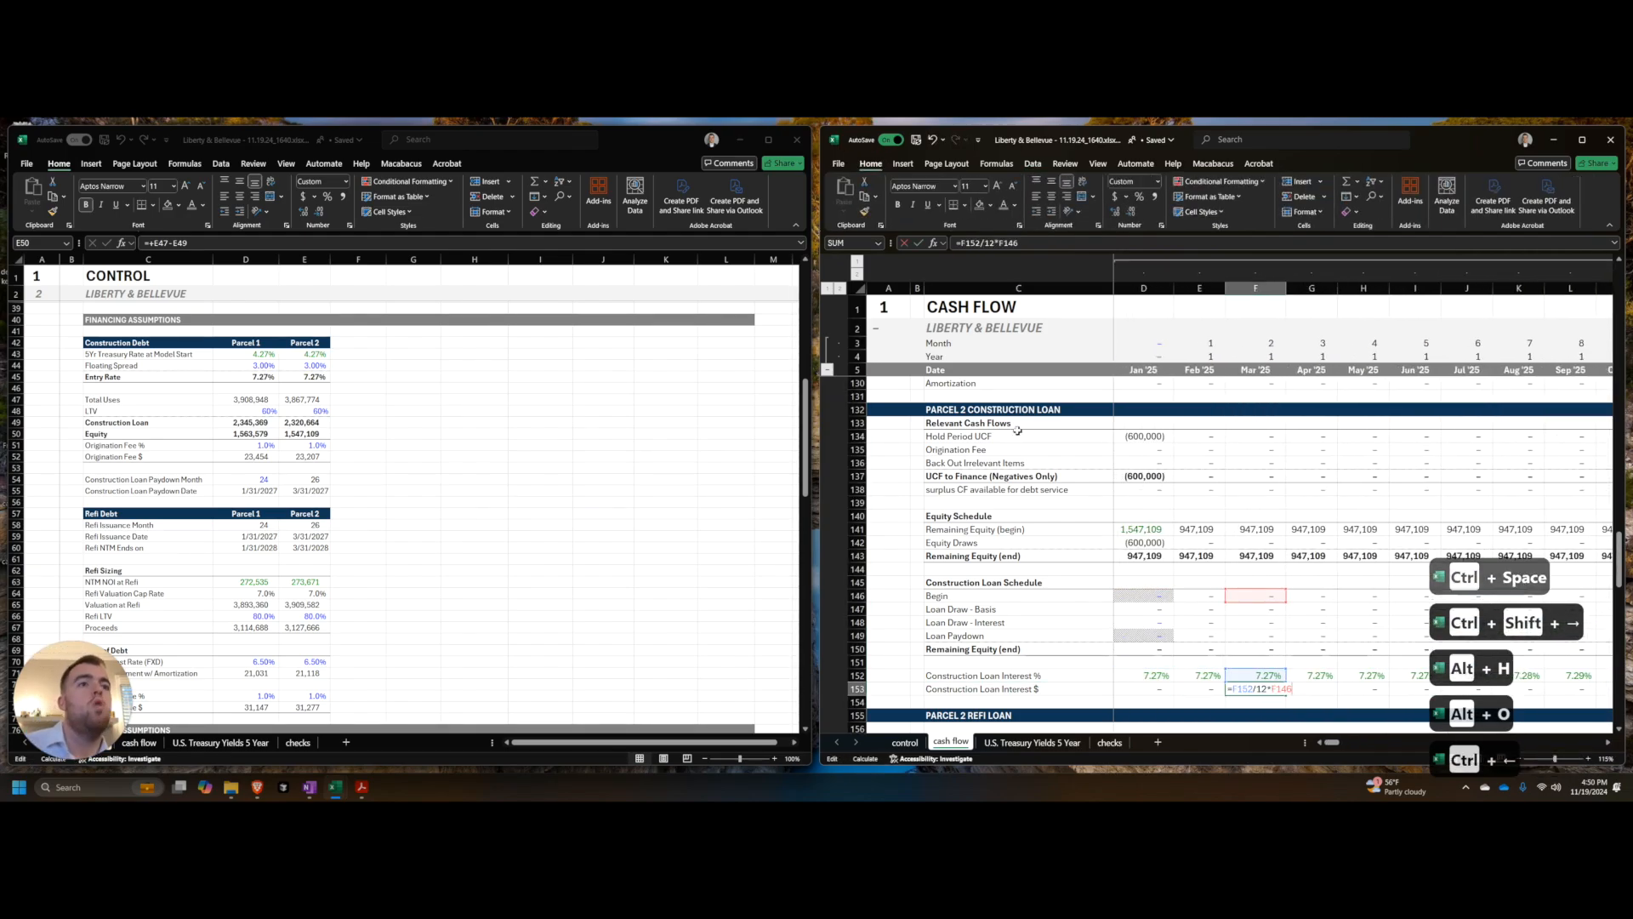
Step: Review Parcel 2 Construction Loan Interest $ across the months into early 2027 and inspect the Feb '27 formula
{"action": "key", "text": "Right"}
{"action": "key", "text": "Right"}
{"action": "key", "text": "Right"}
{"action": "key", "text": "Right"}
{"action": "key", "text": "Right"}
{"action": "key", "text": "Right"}
{"action": "key", "text": "Right"}
{"action": "key", "text": "Right"}
{"action": "key", "text": "Right"}
{"action": "key", "text": "Right"}
{"action": "key", "text": "Right"}
{"action": "key", "text": "Right"}
{"action": "key", "text": "Right"}
{"action": "key", "text": "Right"}
{"action": "key", "text": "Right"}
{"action": "key", "text": "Right"}
{"action": "key", "text": "Right"}
{"action": "key", "text": "Right"}
{"action": "key", "text": "Right"}
{"action": "key", "text": "Right"}
{"action": "key", "text": "Right"}
{"action": "key", "text": "Right"}
{"action": "key", "text": "Right"}
{"action": "key", "text": "Right"}
{"action": "key", "text": "Right"}
{"action": "key", "text": "Right"}
{"action": "key", "text": "Right"}
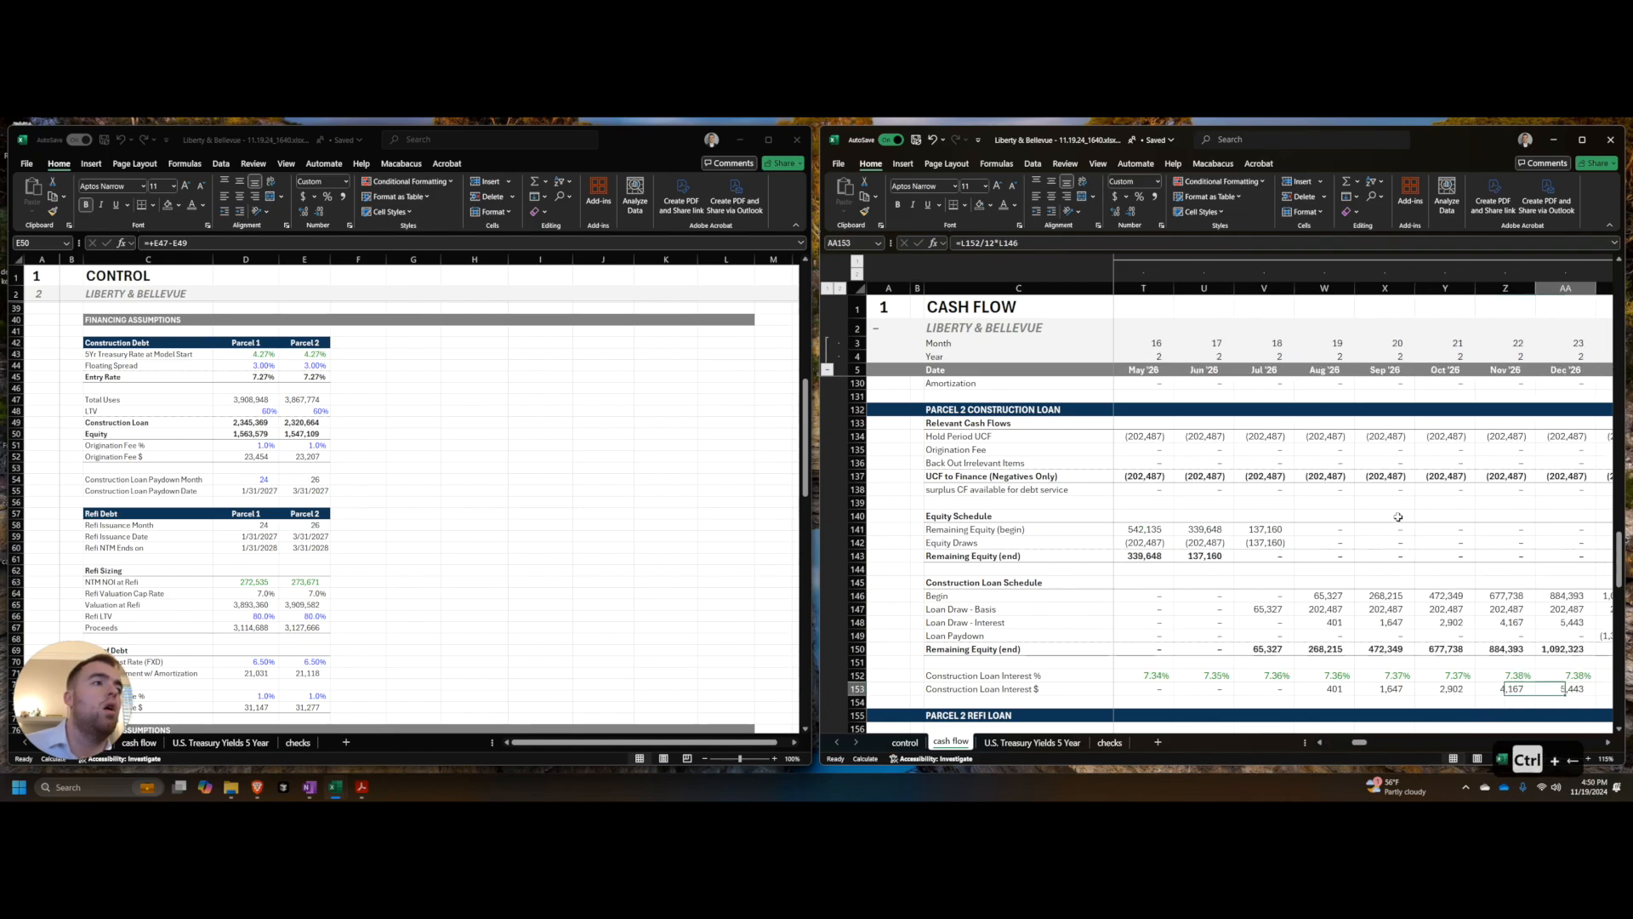
{"action": "key", "text": "Left"}
{"action": "key", "text": "Left"}
{"action": "key", "text": "Left"}
{"action": "key", "text": "Left"}
{"action": "key", "text": "Left"}
{"action": "key", "text": "Left"}
{"action": "key", "text": "Left"}
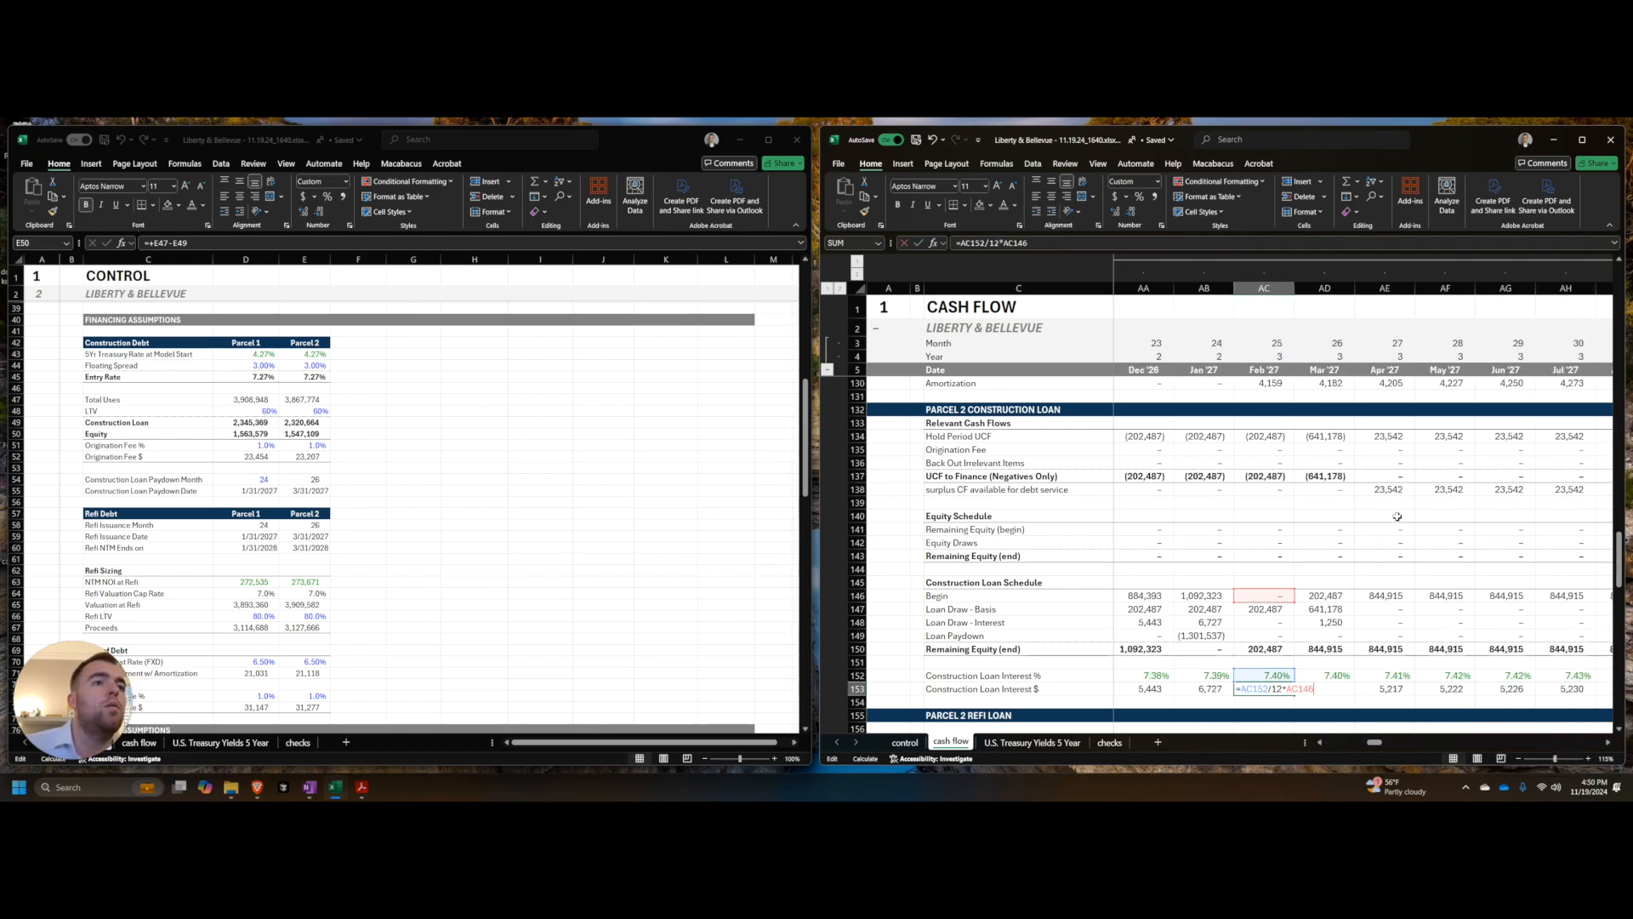
Step: Repoint the paydown date in the Parcel 2 Loan Paydown formula in E149 to control!$E$55 and fill it across the months
{"action": "key", "text": "Up"}
{"action": "key", "text": "Up"}
{"action": "key", "text": "Up"}
{"action": "key", "text": "Up"}
{"action": "key", "text": "Up"}
{"action": "key", "text": "Up"}
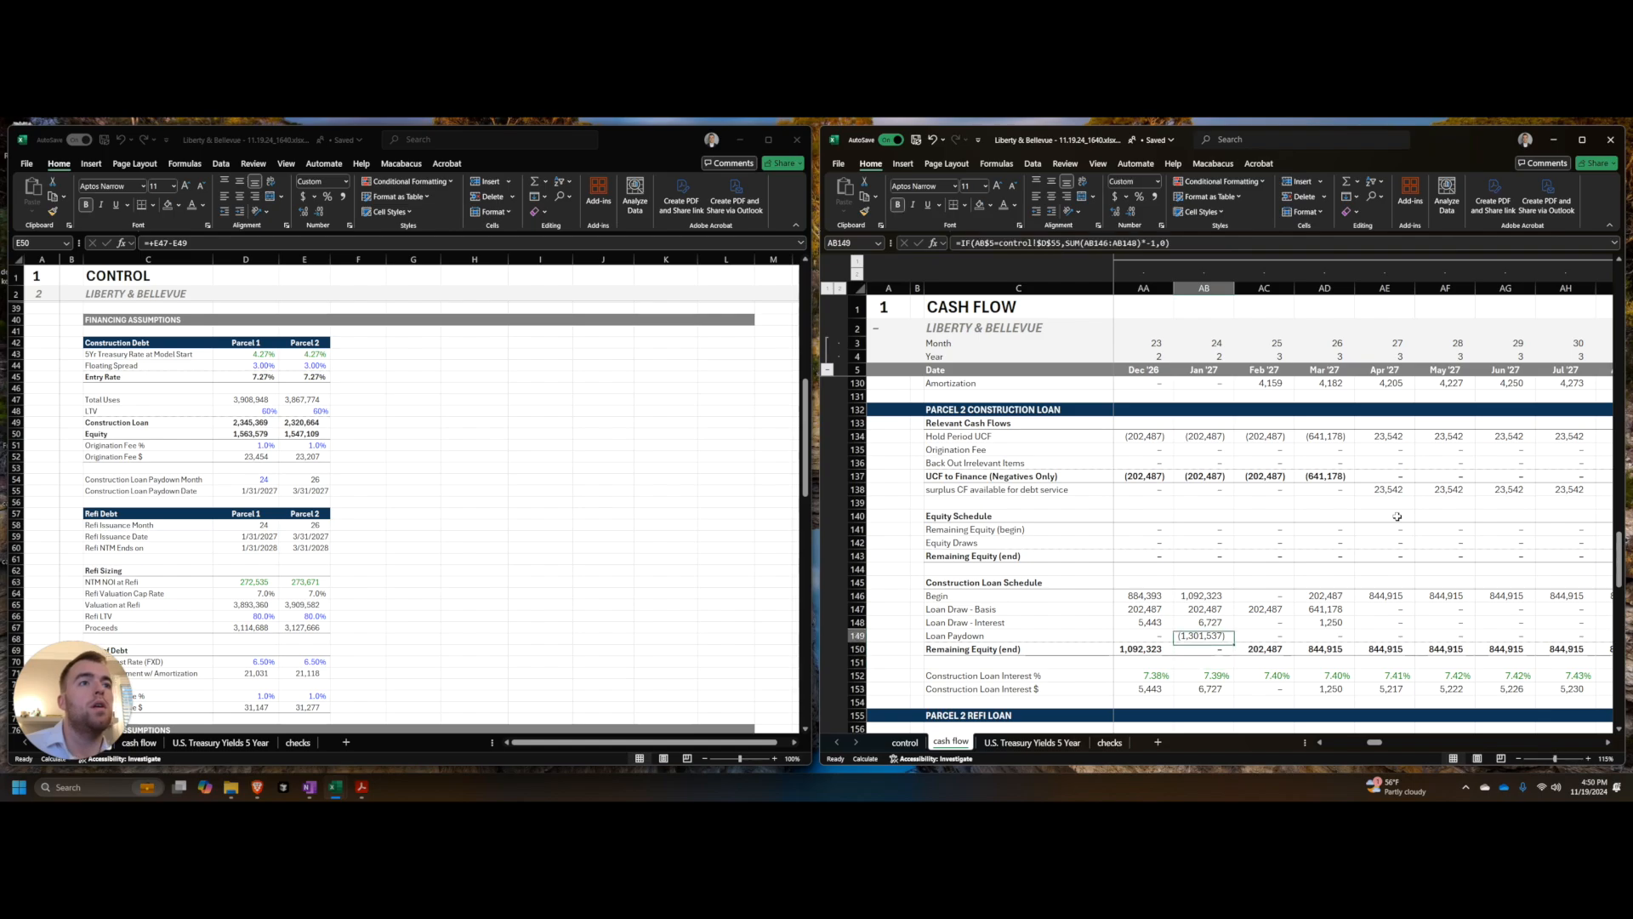
{"action": "key", "text": "Down"}
{"action": "key", "text": "F2"}
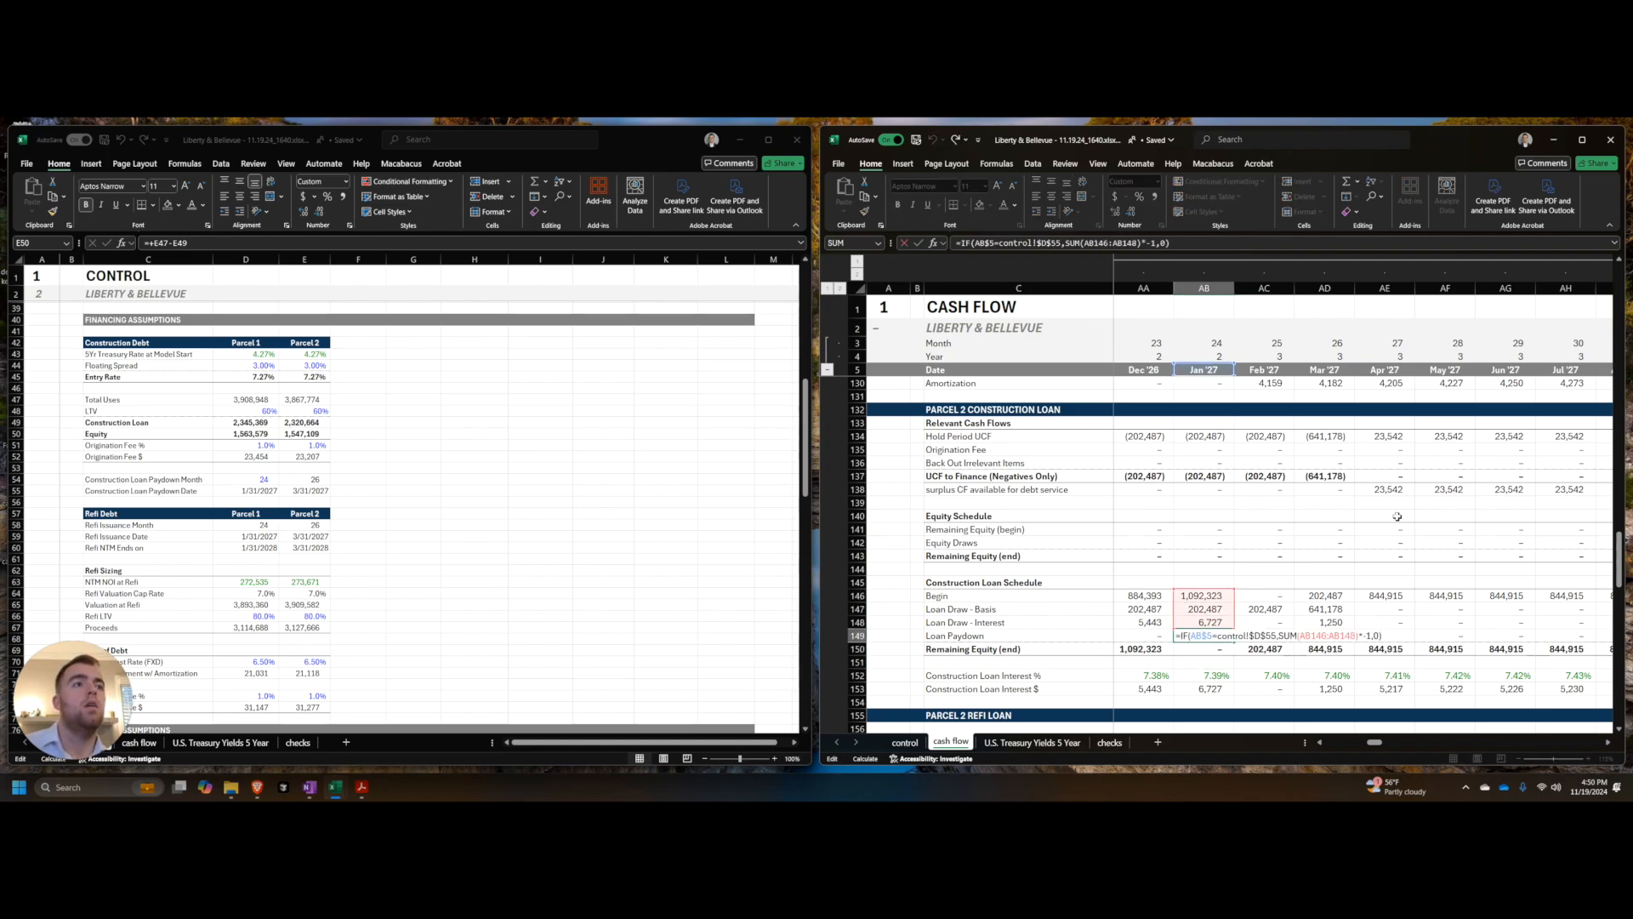
{"action": "key", "text": "Escape"}
{"action": "key", "text": "ctrl+Left"}
{"action": "key", "text": "Right"}
{"action": "key", "text": "Right"}
{"action": "key", "text": "Right"}
{"action": "key", "text": "F2"}
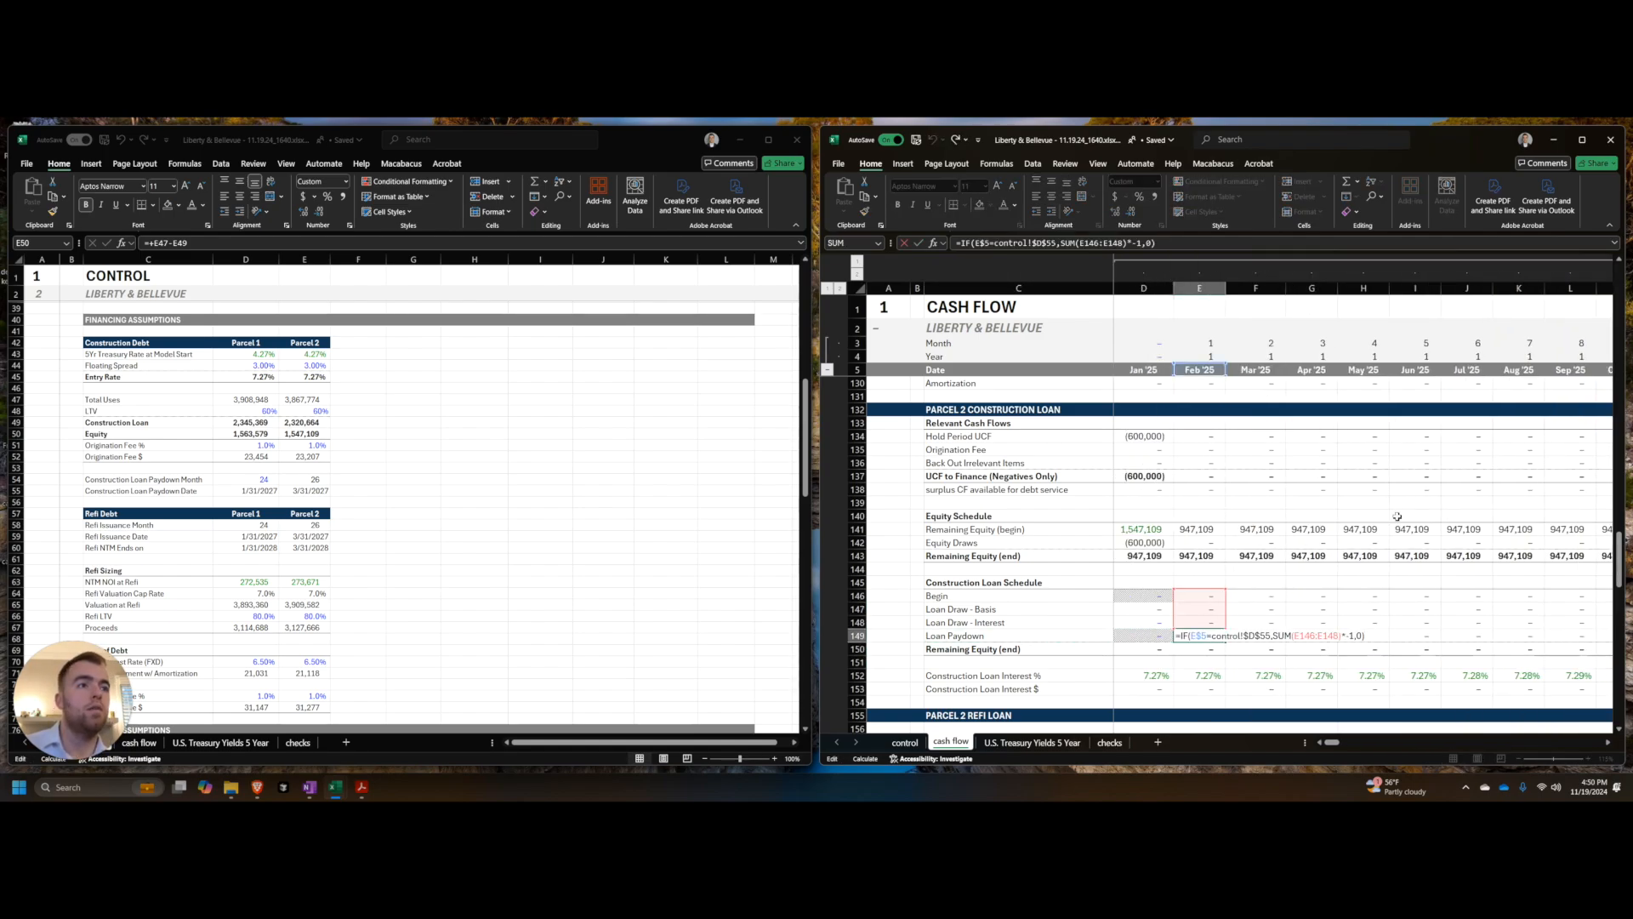
{"action": "key", "text": "ctrl+Right"}
{"action": "key", "text": "ctrl+Right"}
{"action": "key", "text": "ctrl+Right"}
{"action": "key", "text": "ctrl+Right"}
{"action": "key", "text": "ctrl+Right"}
{"action": "key", "text": "ctrl+Right"}
{"action": "key", "text": "ctrl+Right"}
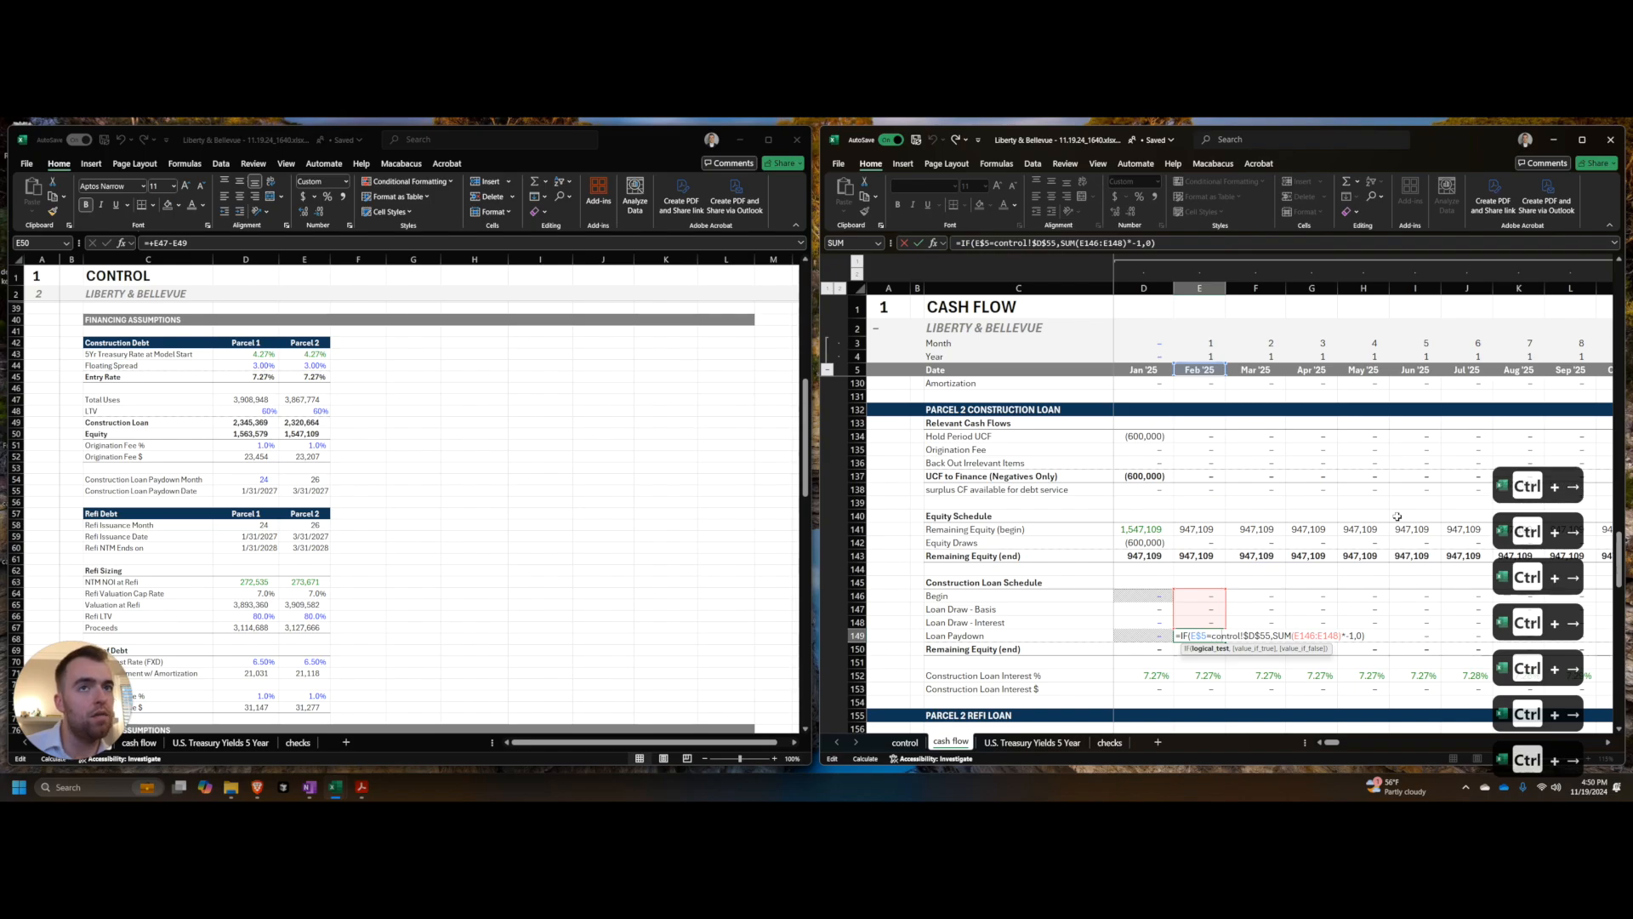
{"action": "key", "text": "Escape"}
{"action": "key", "text": "Left"}
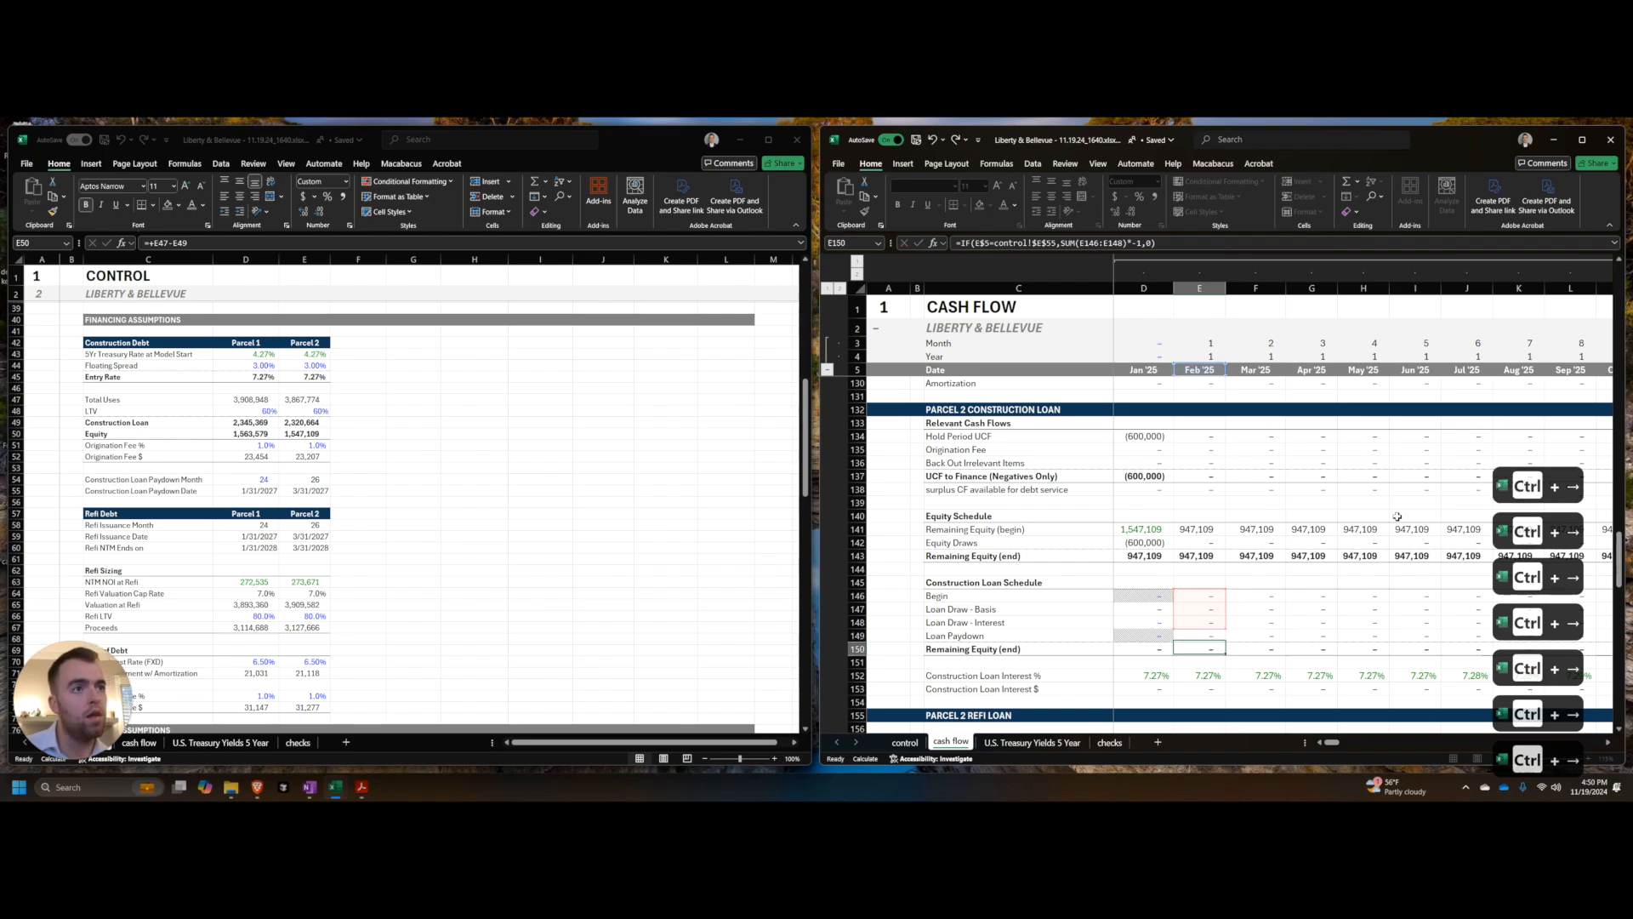
{"action": "key", "text": "ctrl+shift+Right"}
{"action": "key", "text": "ctrl+r"}
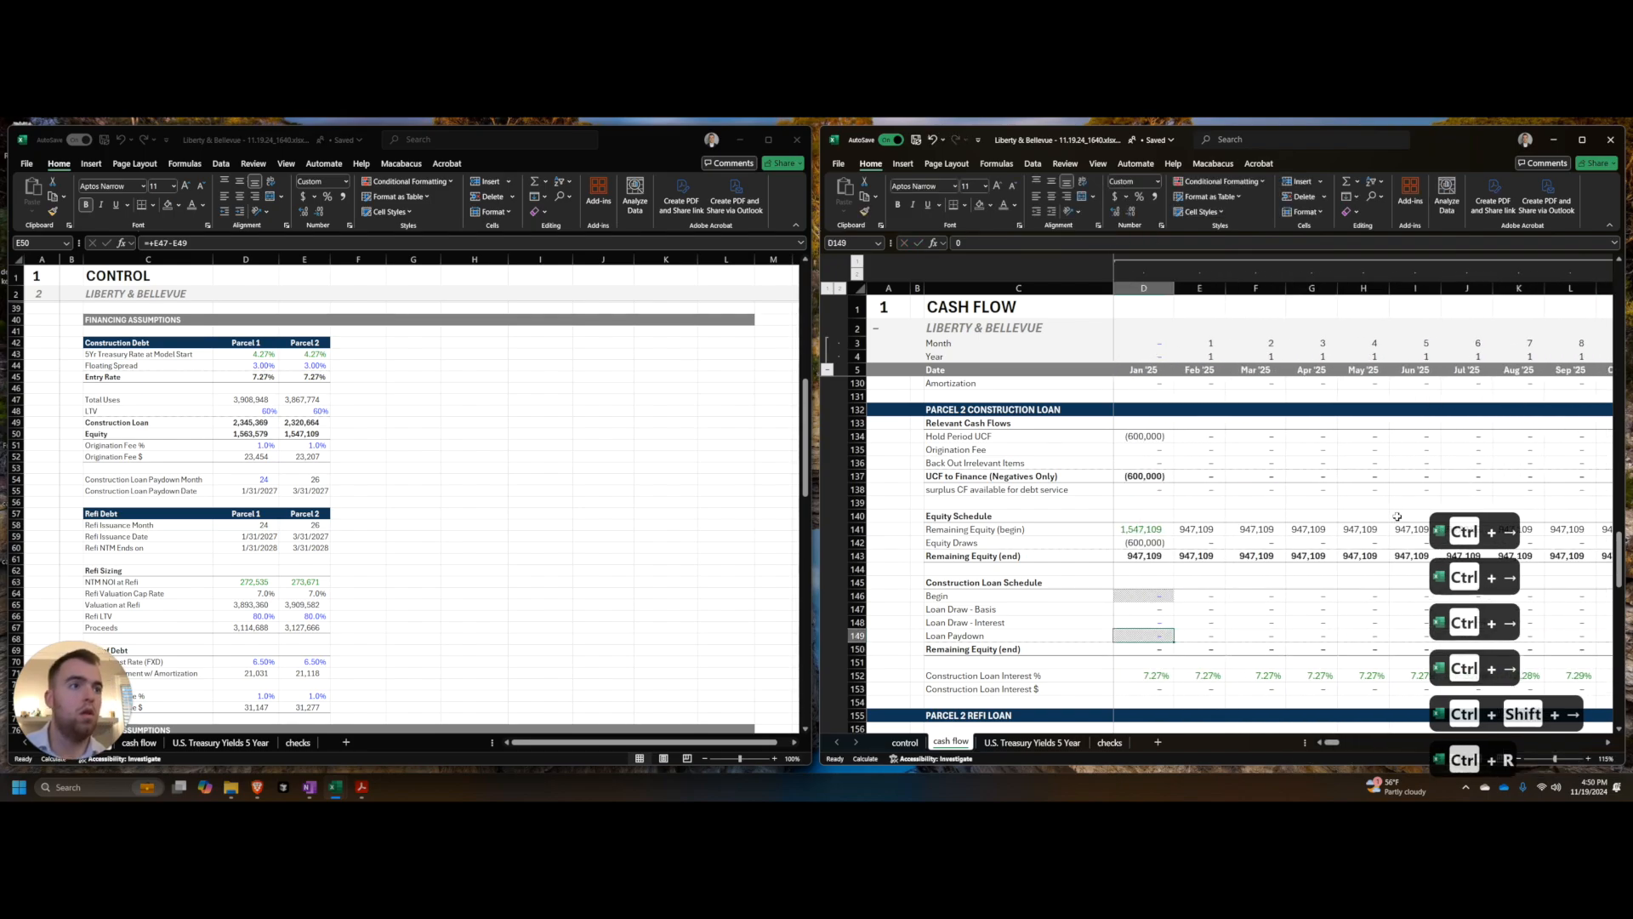
Step: Review the refilled Parcel 2 Loan Paydown row across the monthly columns into 2028
{"action": "key", "text": "Right"}
{"action": "key", "text": "Right"}
{"action": "key", "text": "Right"}
{"action": "key", "text": "Right"}
{"action": "key", "text": "Right"}
{"action": "key", "text": "Right"}
{"action": "key", "text": "Right"}
{"action": "key", "text": "Right"}
{"action": "key", "text": "Right"}
{"action": "key", "text": "Right"}
{"action": "key", "text": "Right"}
{"action": "key", "text": "Right"}
{"action": "key", "text": "Right"}
{"action": "key", "text": "Right"}
{"action": "key", "text": "Right"}
{"action": "key", "text": "Right"}
{"action": "key", "text": "Right"}
{"action": "key", "text": "Right"}
{"action": "key", "text": "Right"}
{"action": "key", "text": "Right"}
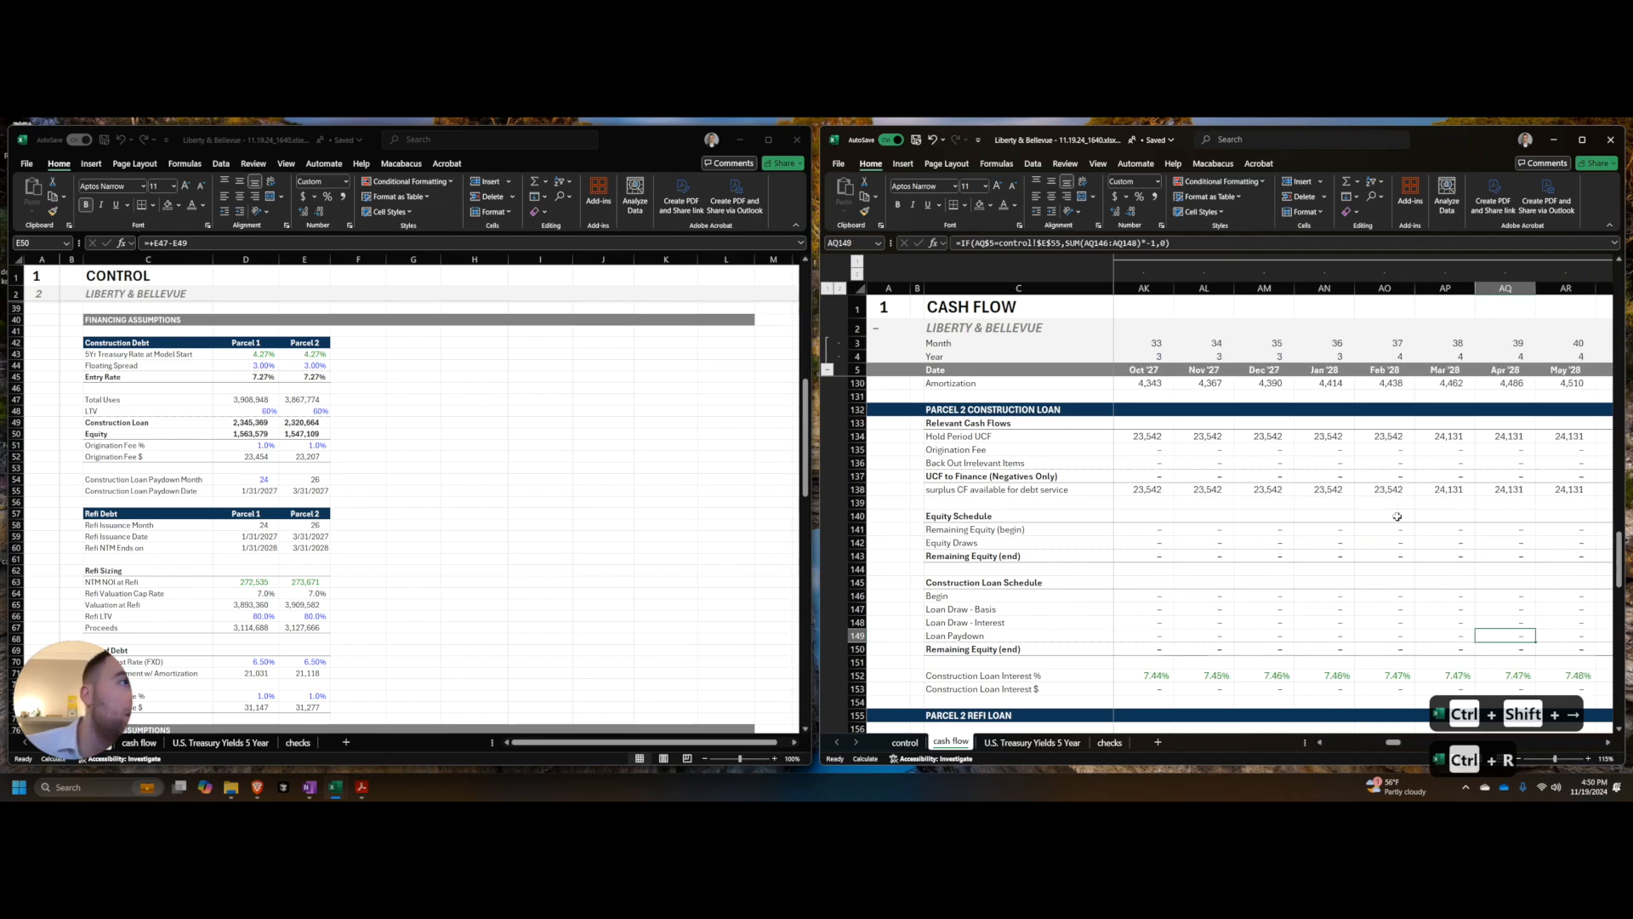
{"action": "key", "text": "ctrl+Left"}
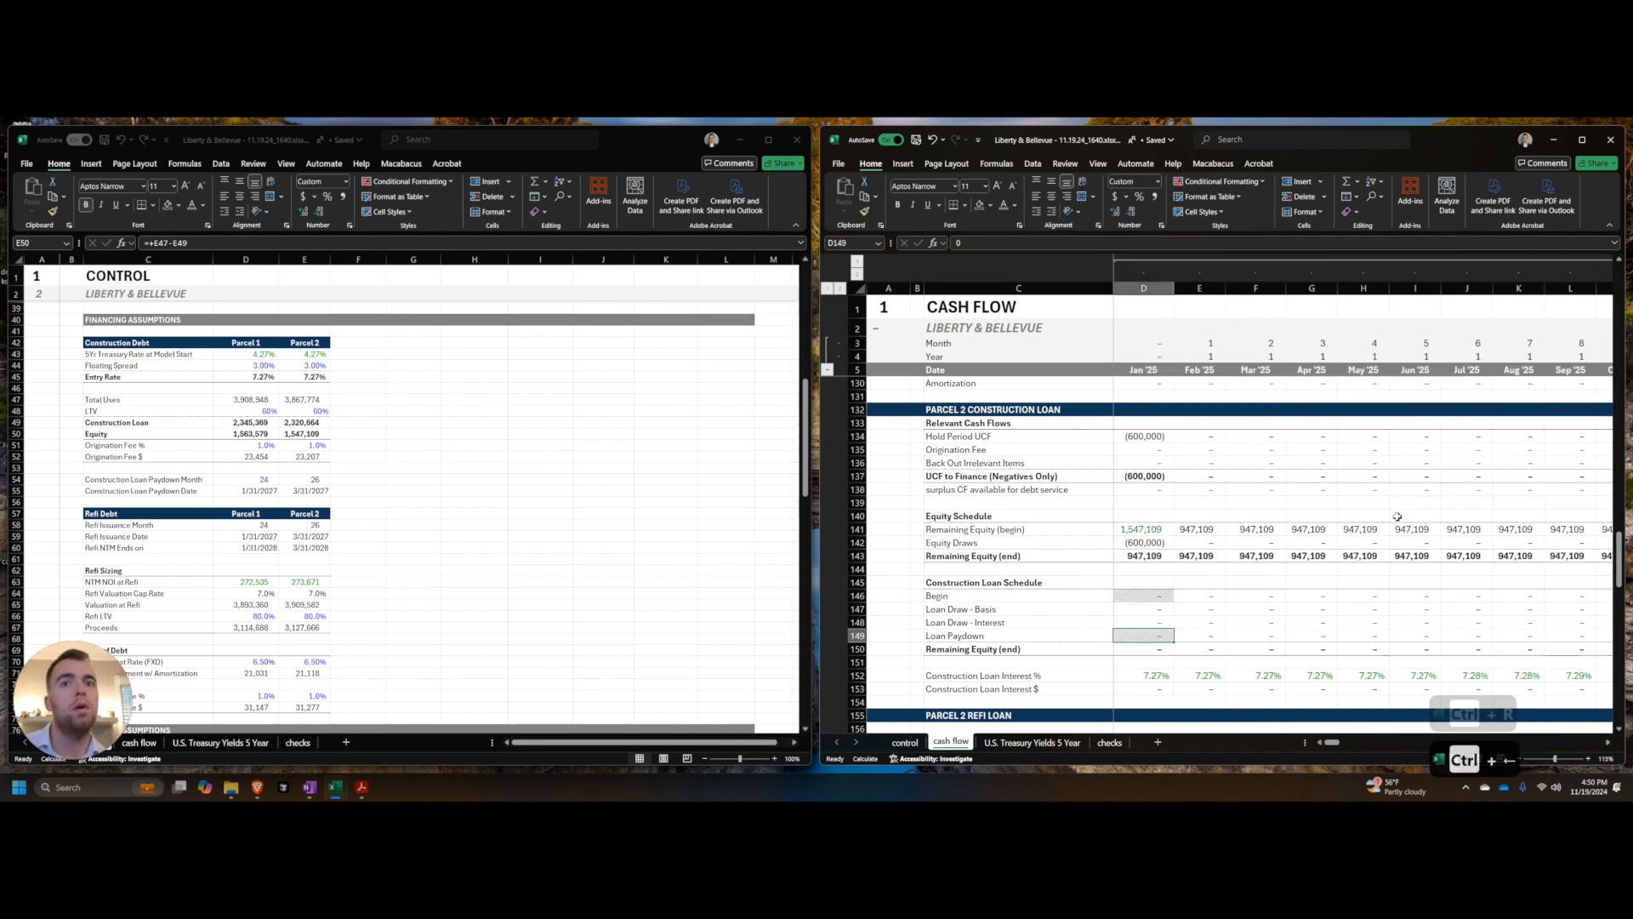
Step: Link the Parcel 2 Interest Carry cost in control I29 to the Loan Draw - Interest total, ='cash flow'!$EV$148
{"action": "left_click", "coordinate": [1219, 622]}
{"action": "key", "text": "ctrl+Right"}
{"action": "key", "text": "ctrl+Right"}
{"action": "key", "text": "ctrl+Right"}
{"action": "key", "text": "ctrl+Right"}
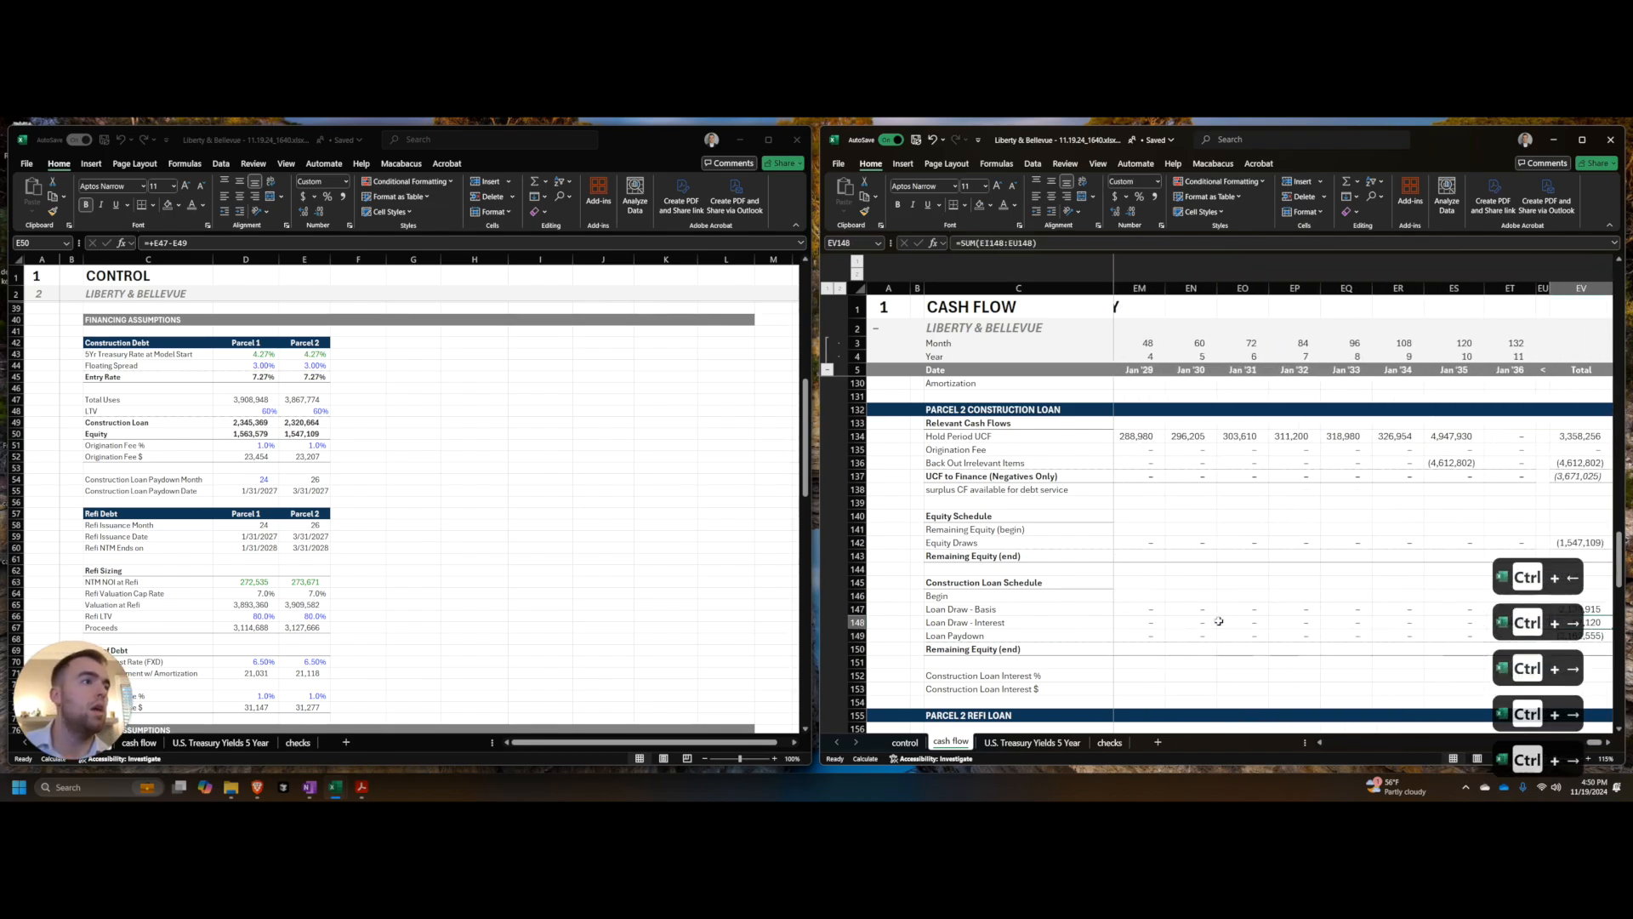
{"action": "key", "text": "ctrl+c"}
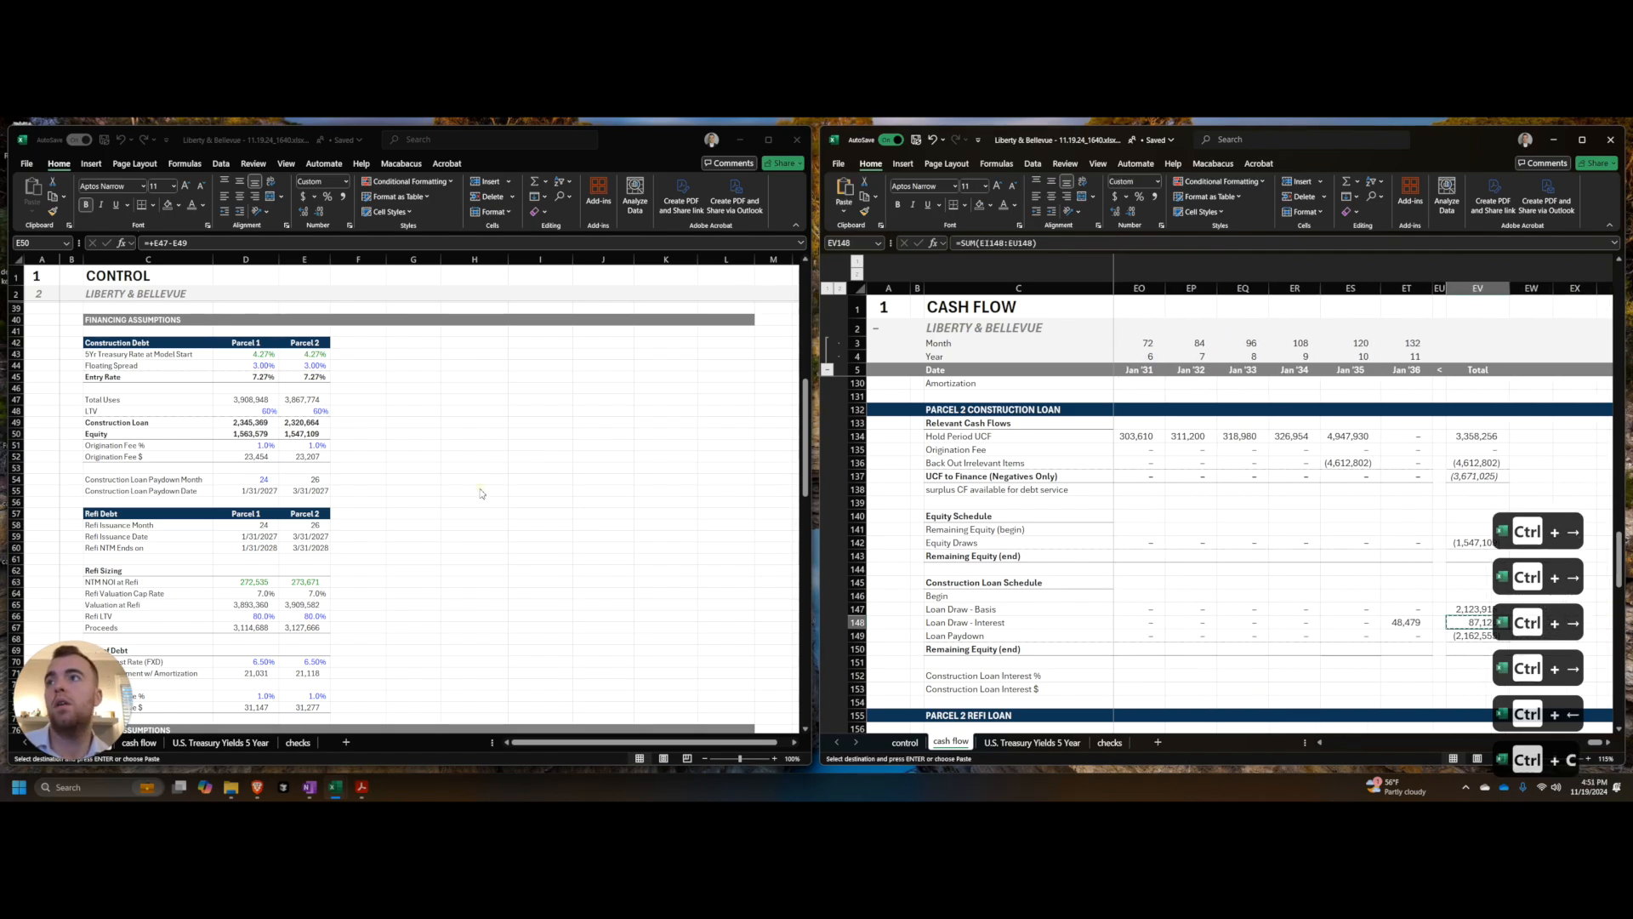
{"action": "left_click", "coordinate": [481, 488]}
{"action": "scroll", "coordinate": [481, 488], "scroll_direction": "up", "scroll_amount": 12}
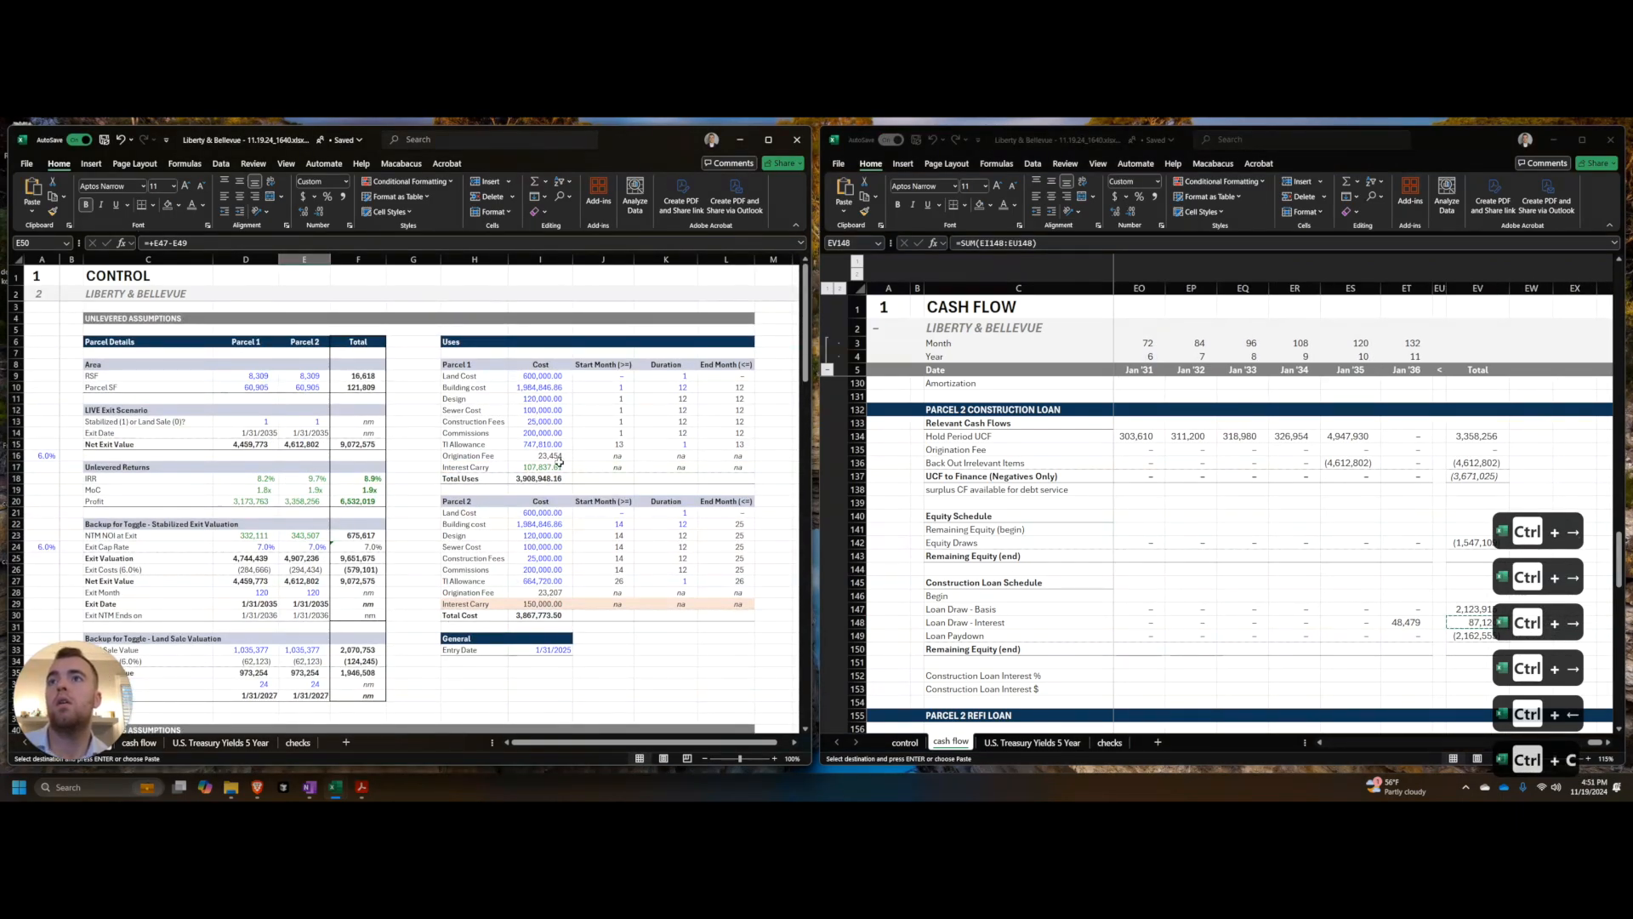
{"action": "left_click", "coordinate": [558, 462]}
{"action": "left_click", "coordinate": [1203, 522]}
{"action": "scroll", "coordinate": [1404, 522], "scroll_direction": "up", "scroll_amount": 7}
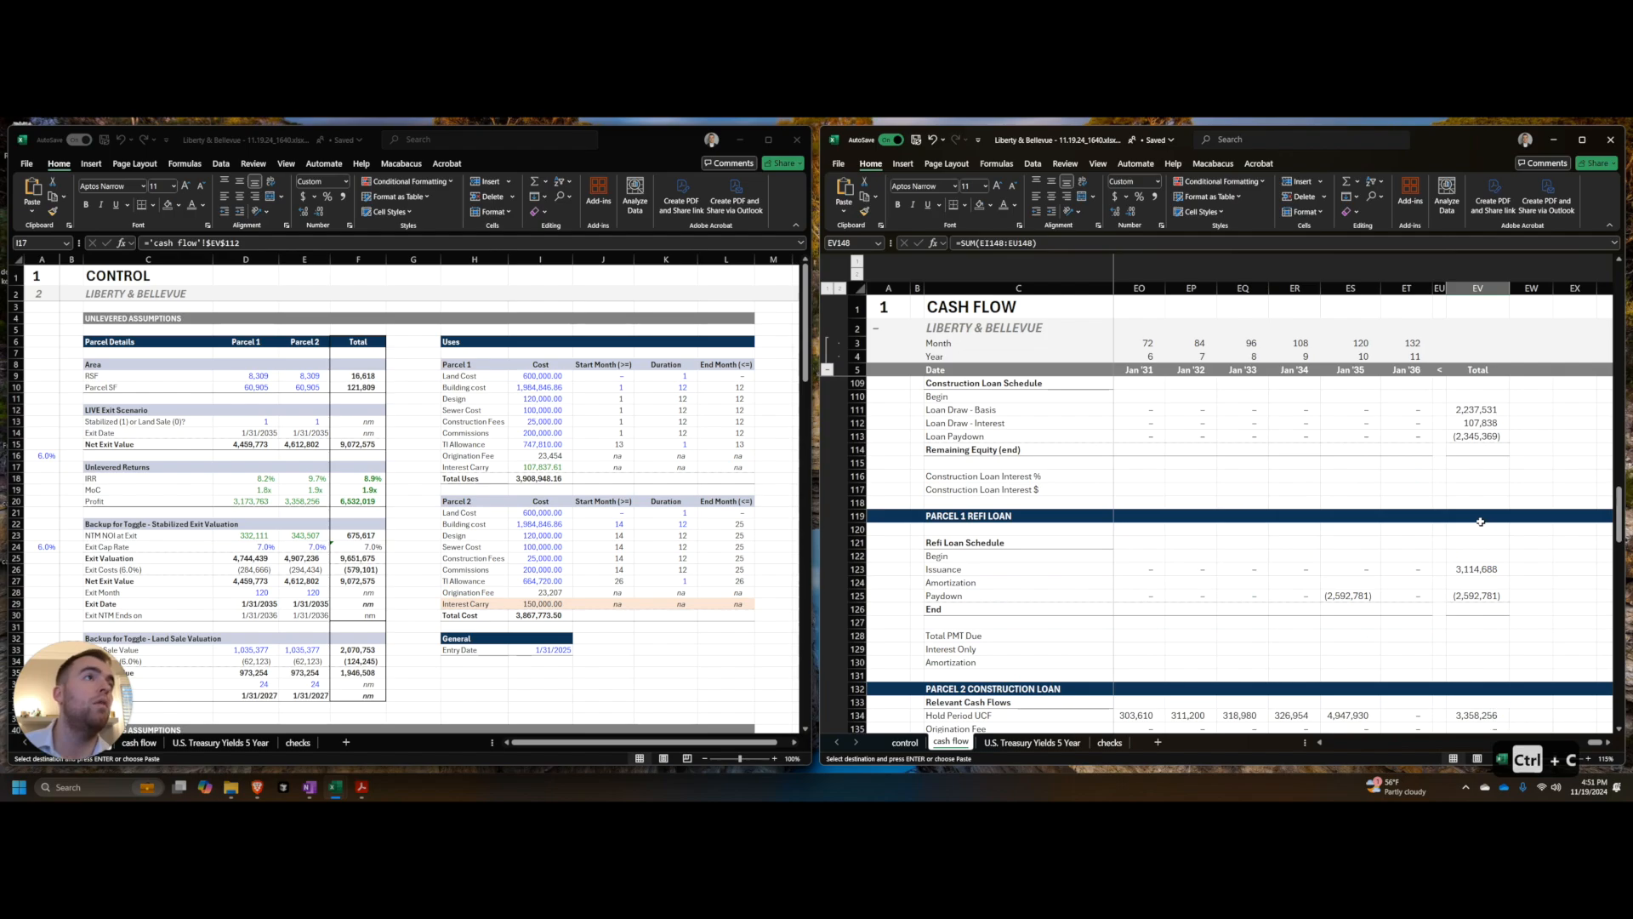
{"action": "scroll", "coordinate": [1478, 522], "scroll_direction": "down", "scroll_amount": 2}
{"action": "scroll", "coordinate": [1468, 524], "scroll_direction": "up", "scroll_amount": 2}
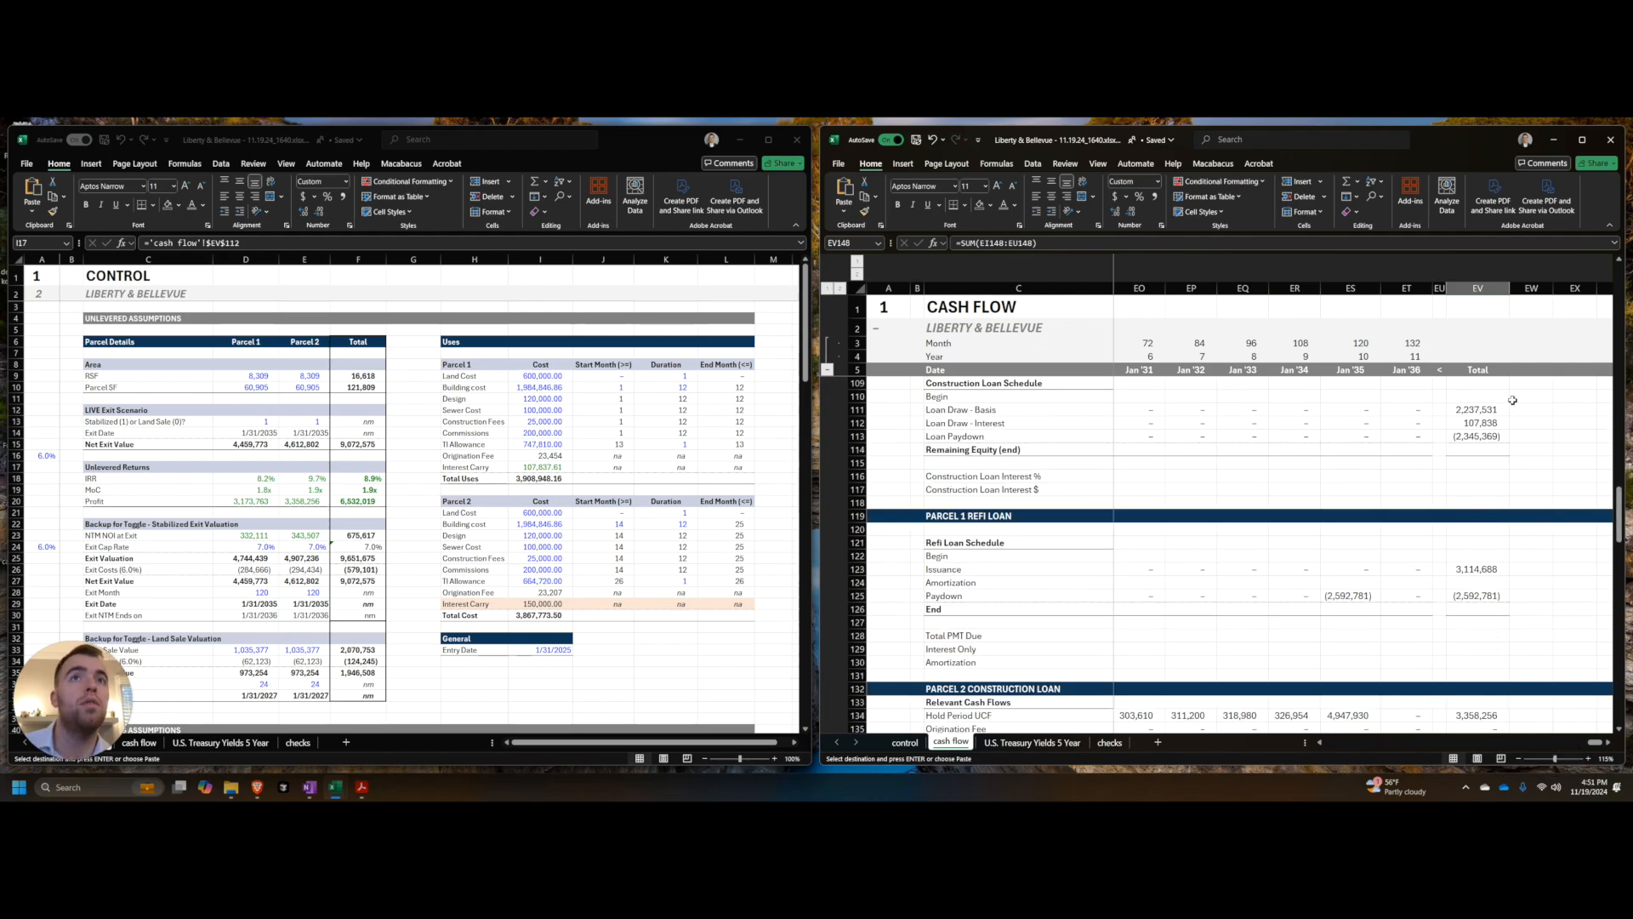
{"action": "scroll", "coordinate": [1425, 491], "scroll_direction": "down", "scroll_amount": 10}
{"action": "left_click", "coordinate": [671, 462]}
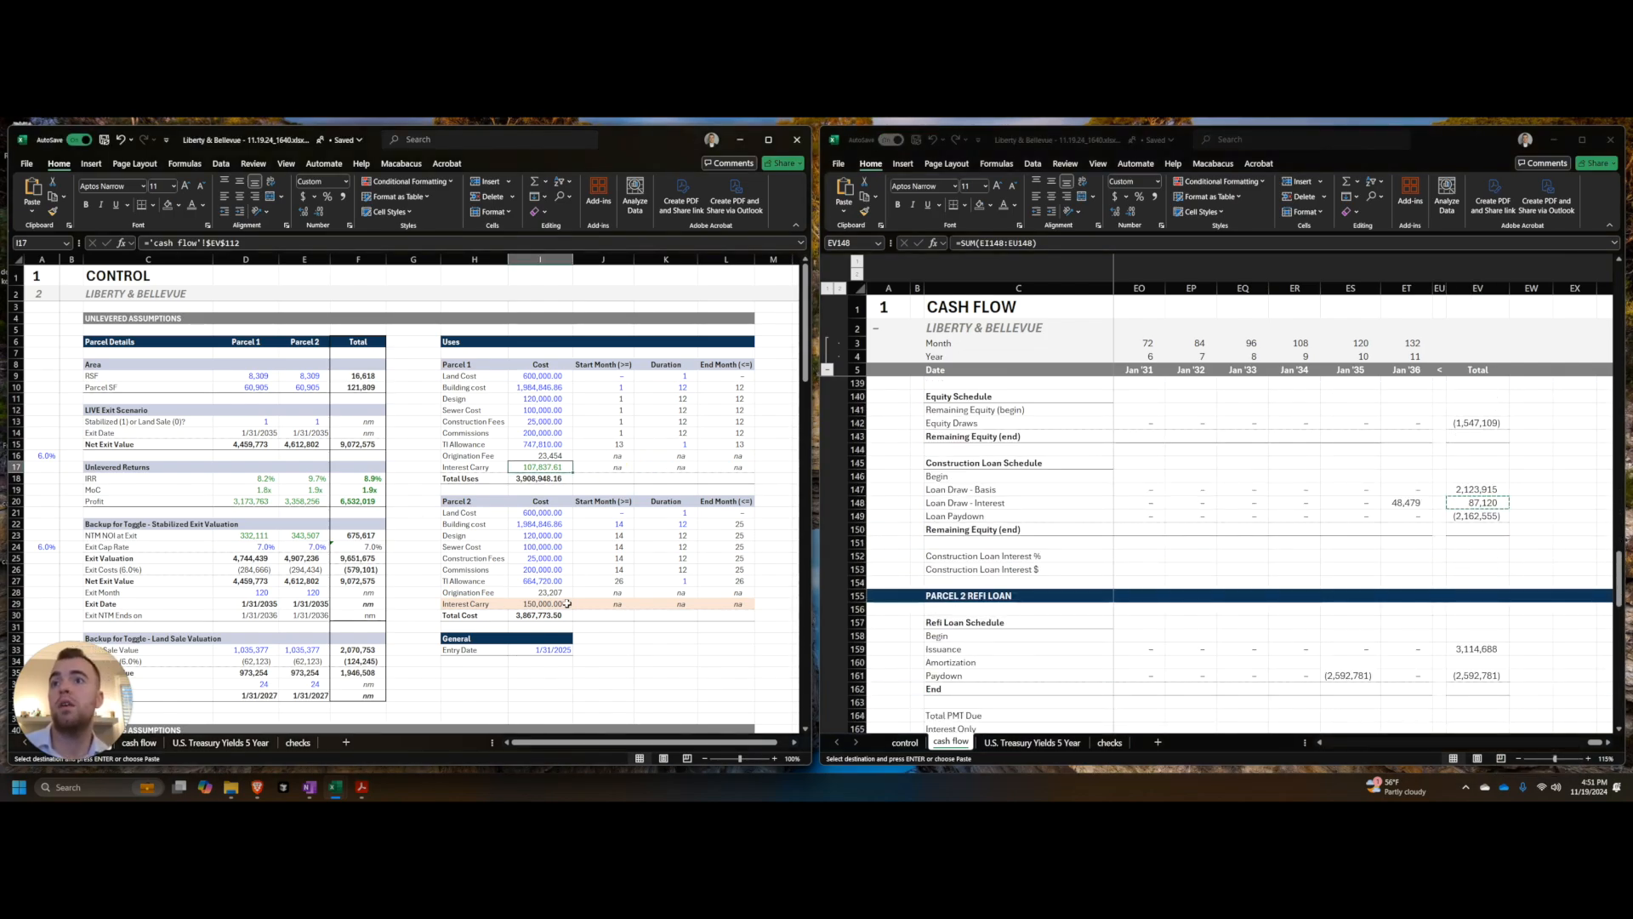
{"action": "key", "text": "alt+e"}
{"action": "key", "text": "s"}
{"action": "key", "text": "v"}
{"action": "key", "text": "Return"}
Step: Remove the orange highlight from the Parcel 2 Interest Carry row in the Uses table
{"action": "key", "text": "ctrl+Left"}
{"action": "key", "text": "ctrl+Left"}
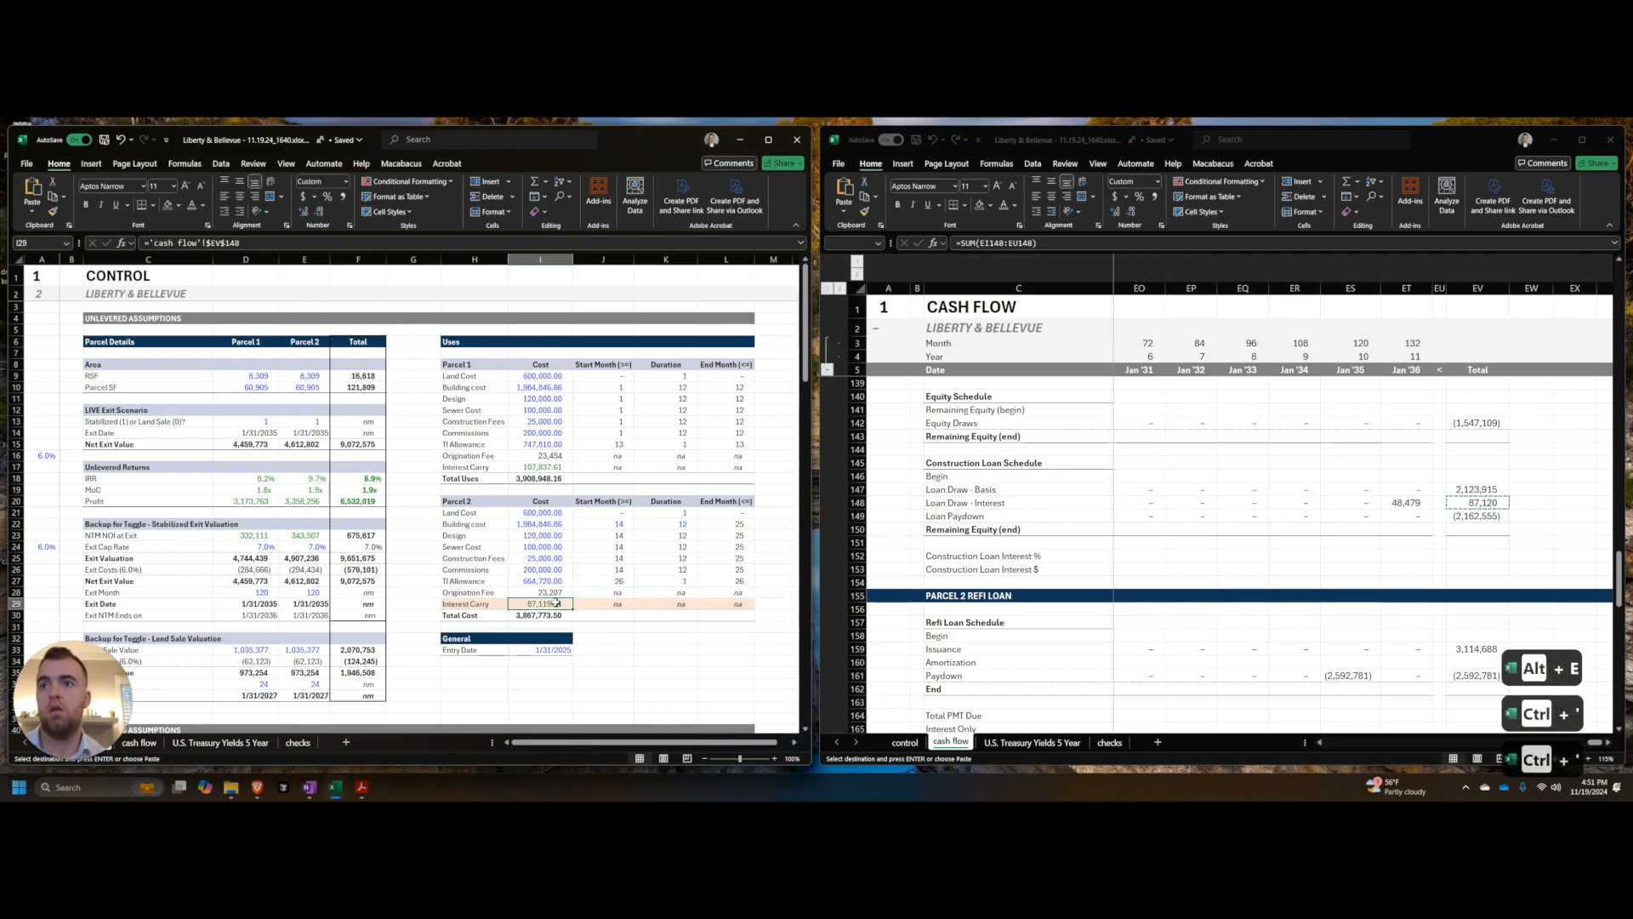
{"action": "key", "text": "ctrl+shift+Right"}
{"action": "key", "text": "Escape"}
{"action": "left_click", "coordinate": [555, 603]}
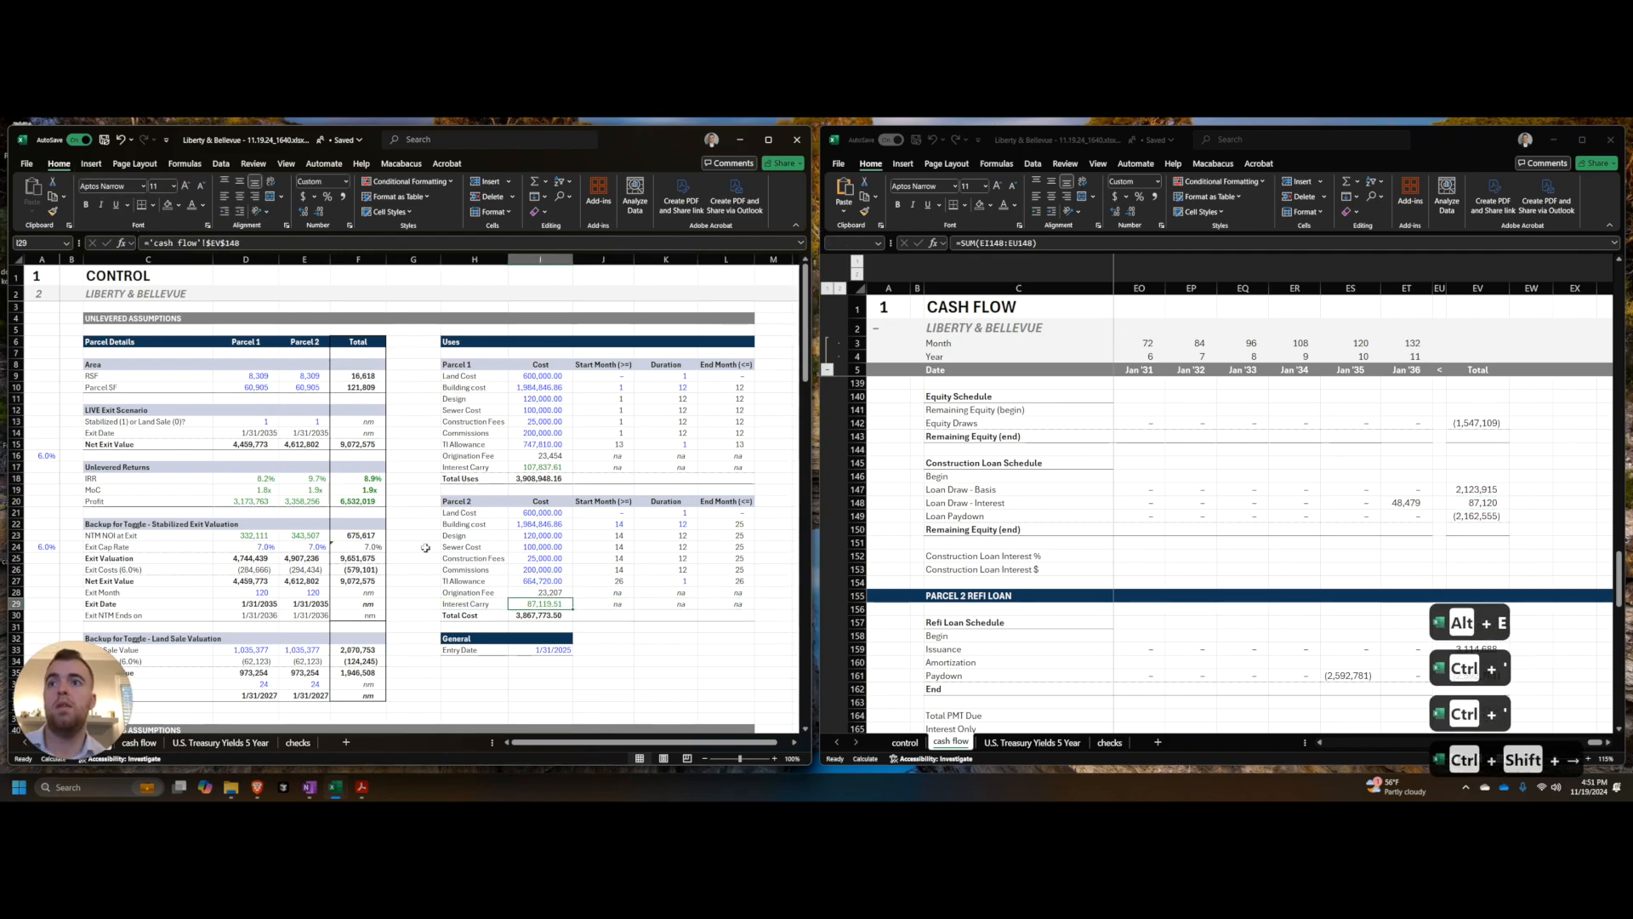
Step: Link the Parcel 2 interest reserve check in E131 of the control sheet to ='cash flow'!EV148
{"action": "scroll", "coordinate": [349, 535], "scroll_direction": "down", "scroll_amount": 20}
{"action": "scroll", "coordinate": [349, 536], "scroll_direction": "down", "scroll_amount": 8}
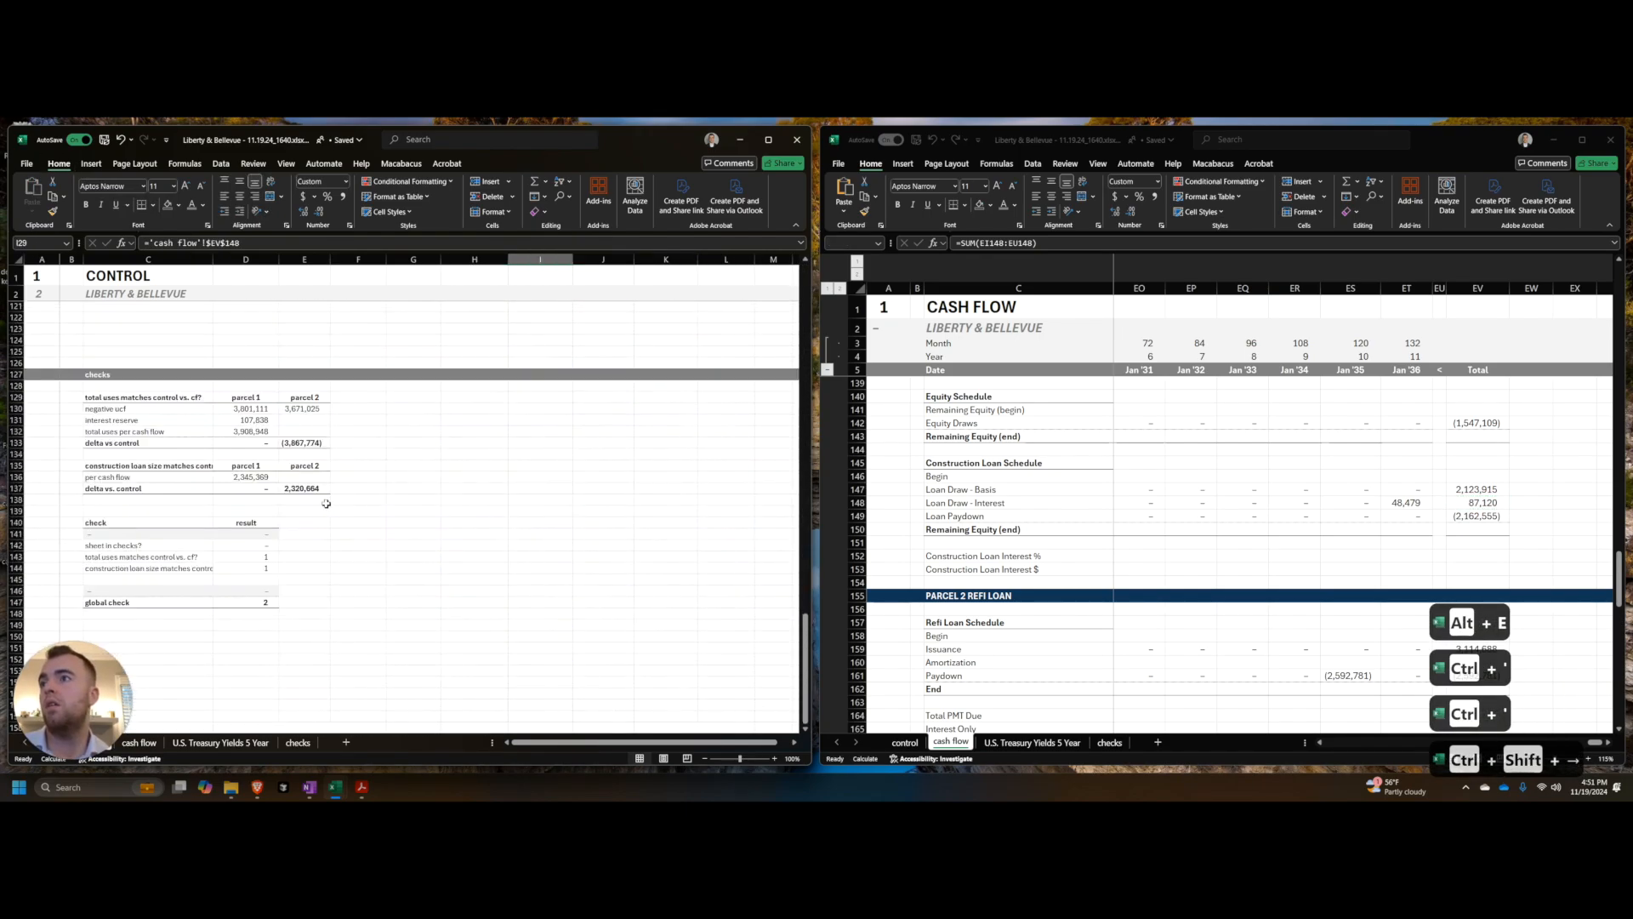
{"action": "left_click", "coordinate": [304, 419]}
{"action": "type", "text": "="}
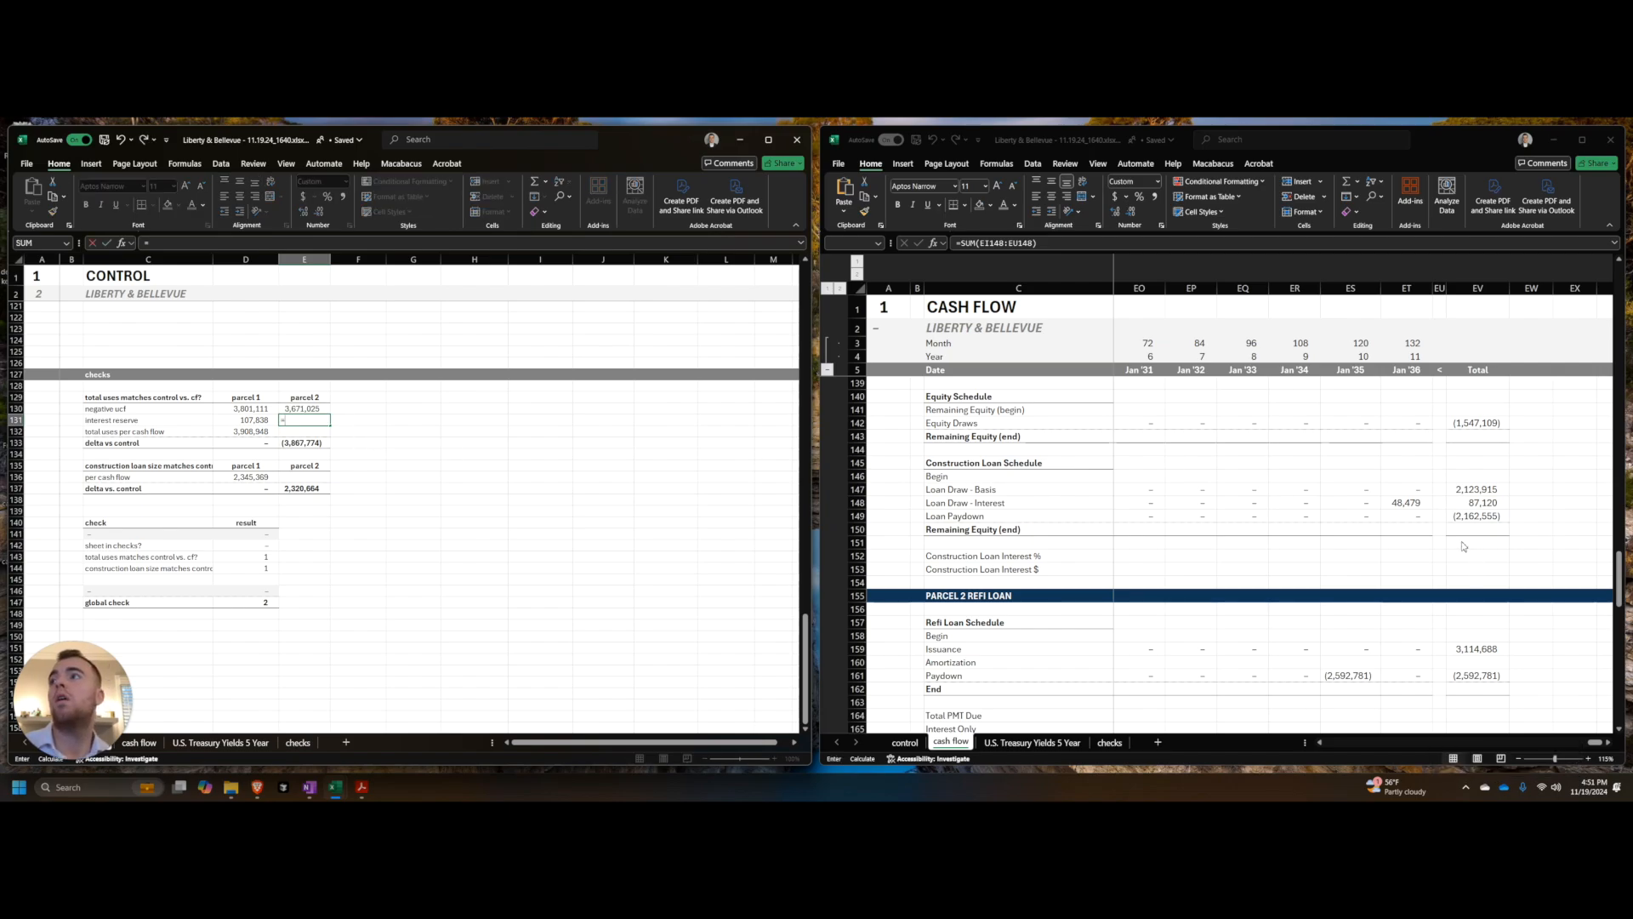
{"action": "left_click", "coordinate": [1487, 503]}
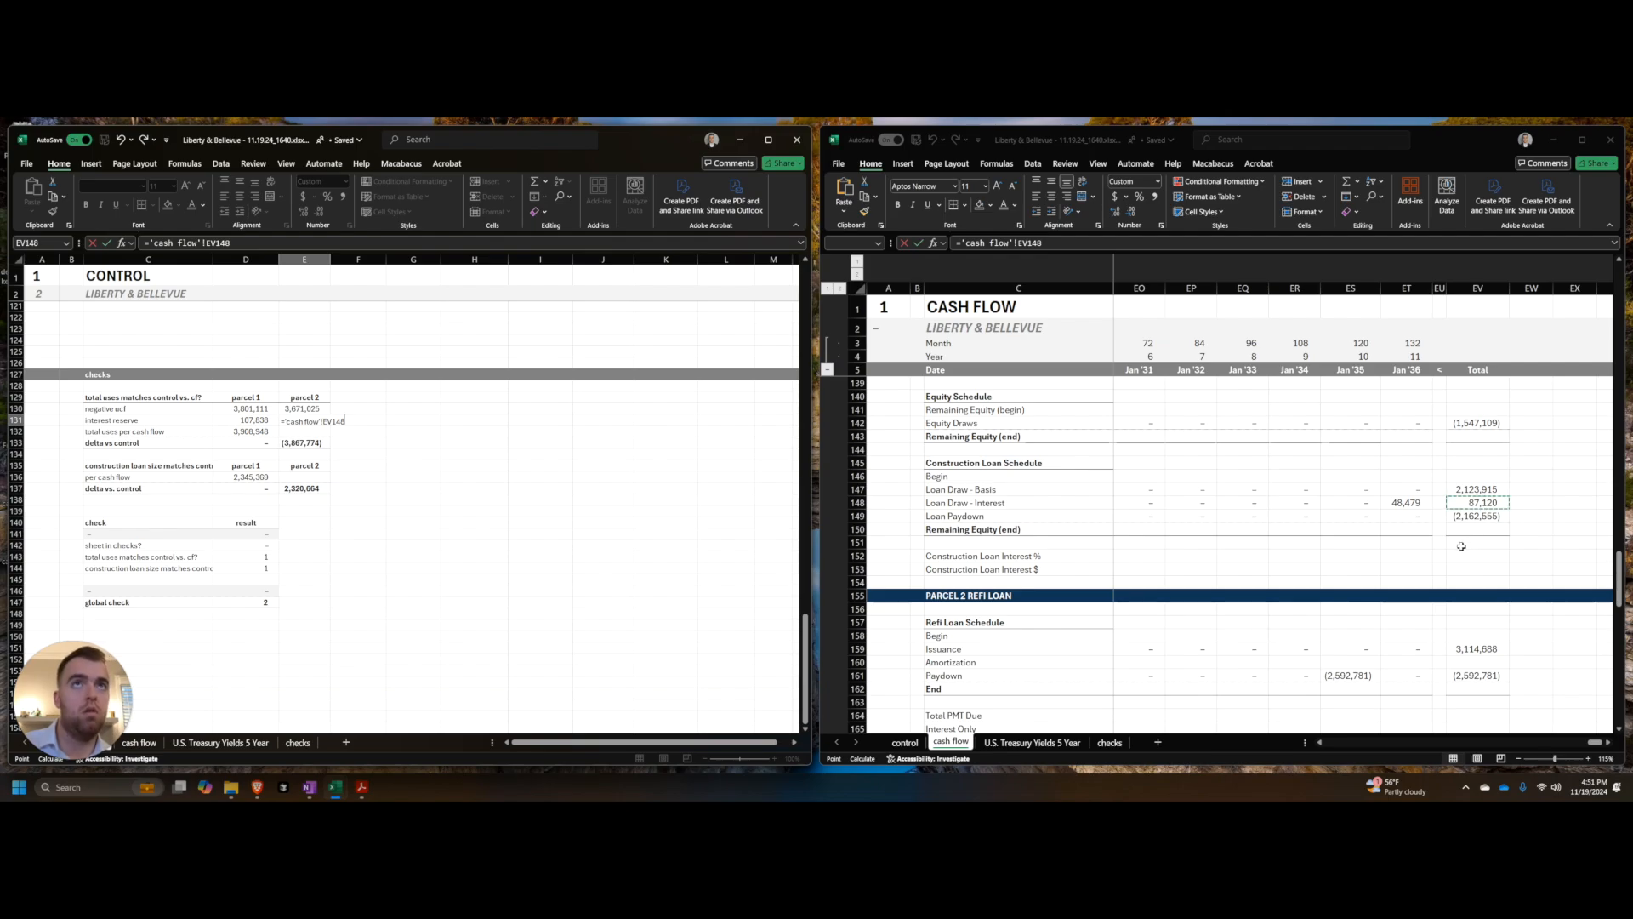
{"action": "key", "text": "Return"}
Step: Rename the check label in C132 to "total uses per control"
{"action": "key", "text": "Left"}
{"action": "key", "text": "Left"}
{"action": "key", "text": "F2"}
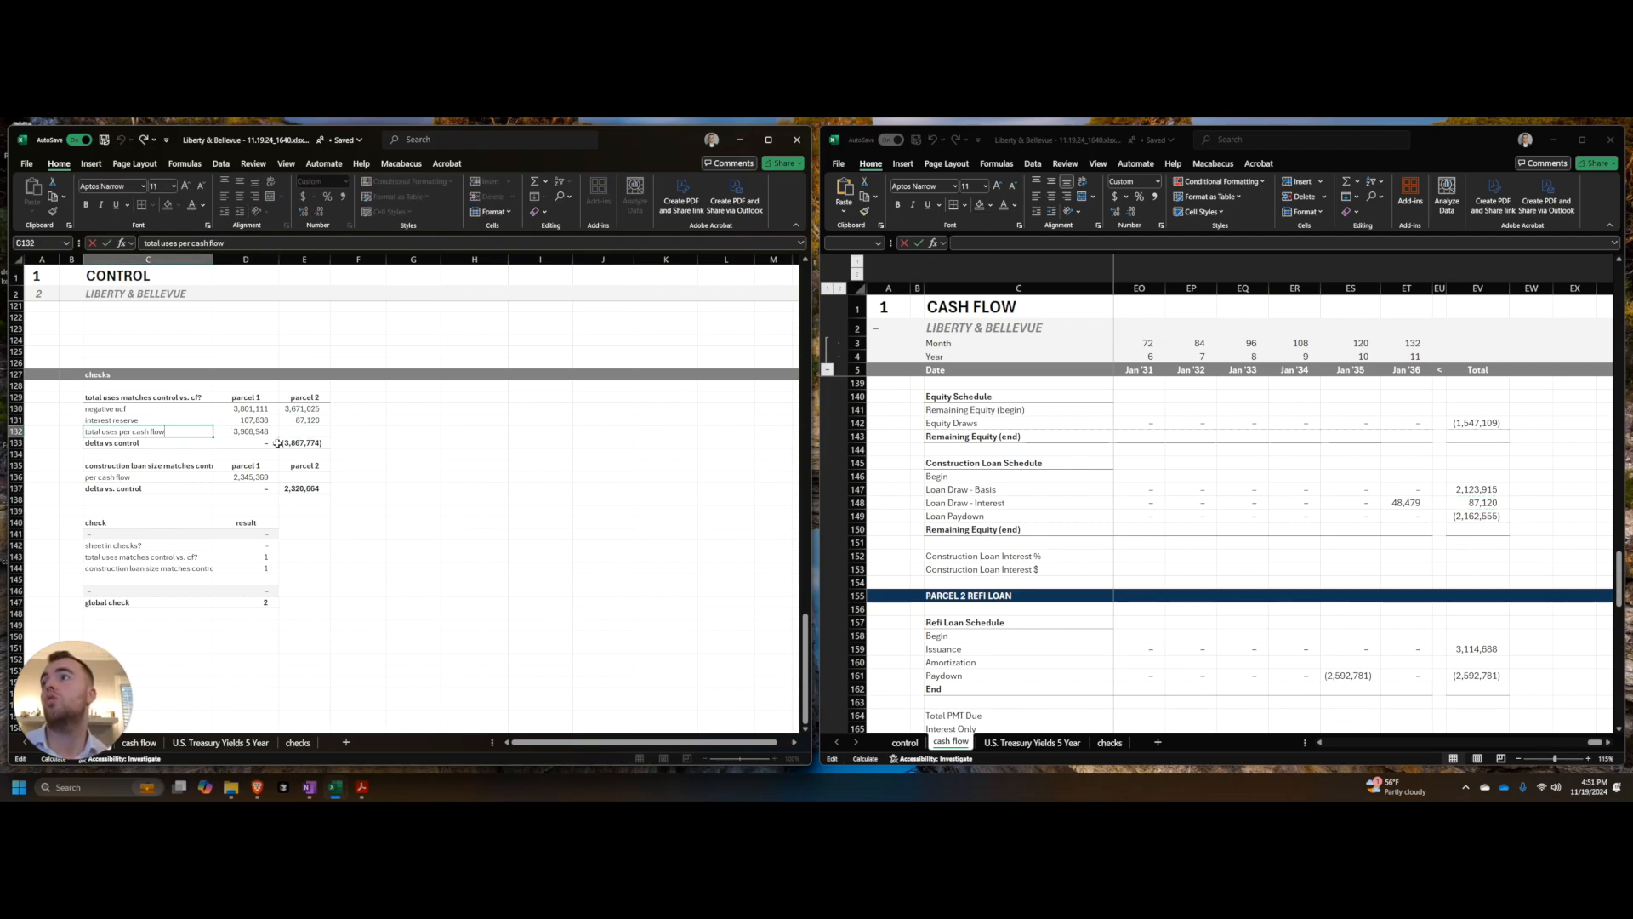
{"action": "key", "text": "ctrl+shift+Left"}
{"action": "key", "text": "ctrl+shift+Left"}
{"action": "key", "text": "Tab"}
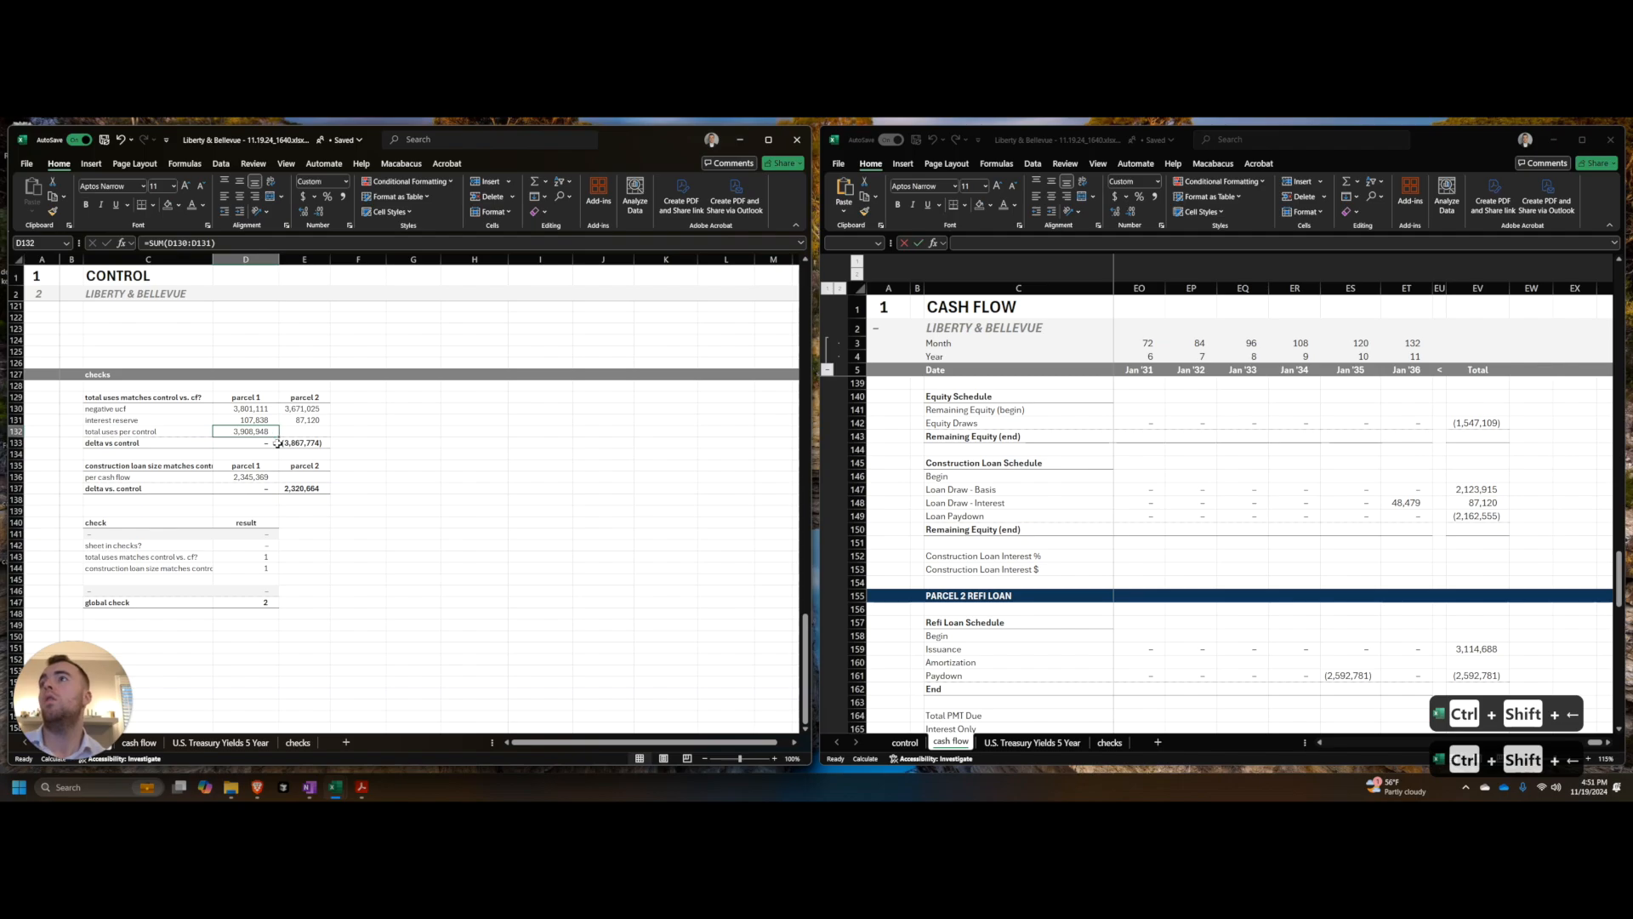
Step: Trace the Parcel 1 total in D132, and sum the Parcel 2 negative ucf and interest reserve in E132
{"action": "key", "text": "ctrl+bracketleft"}
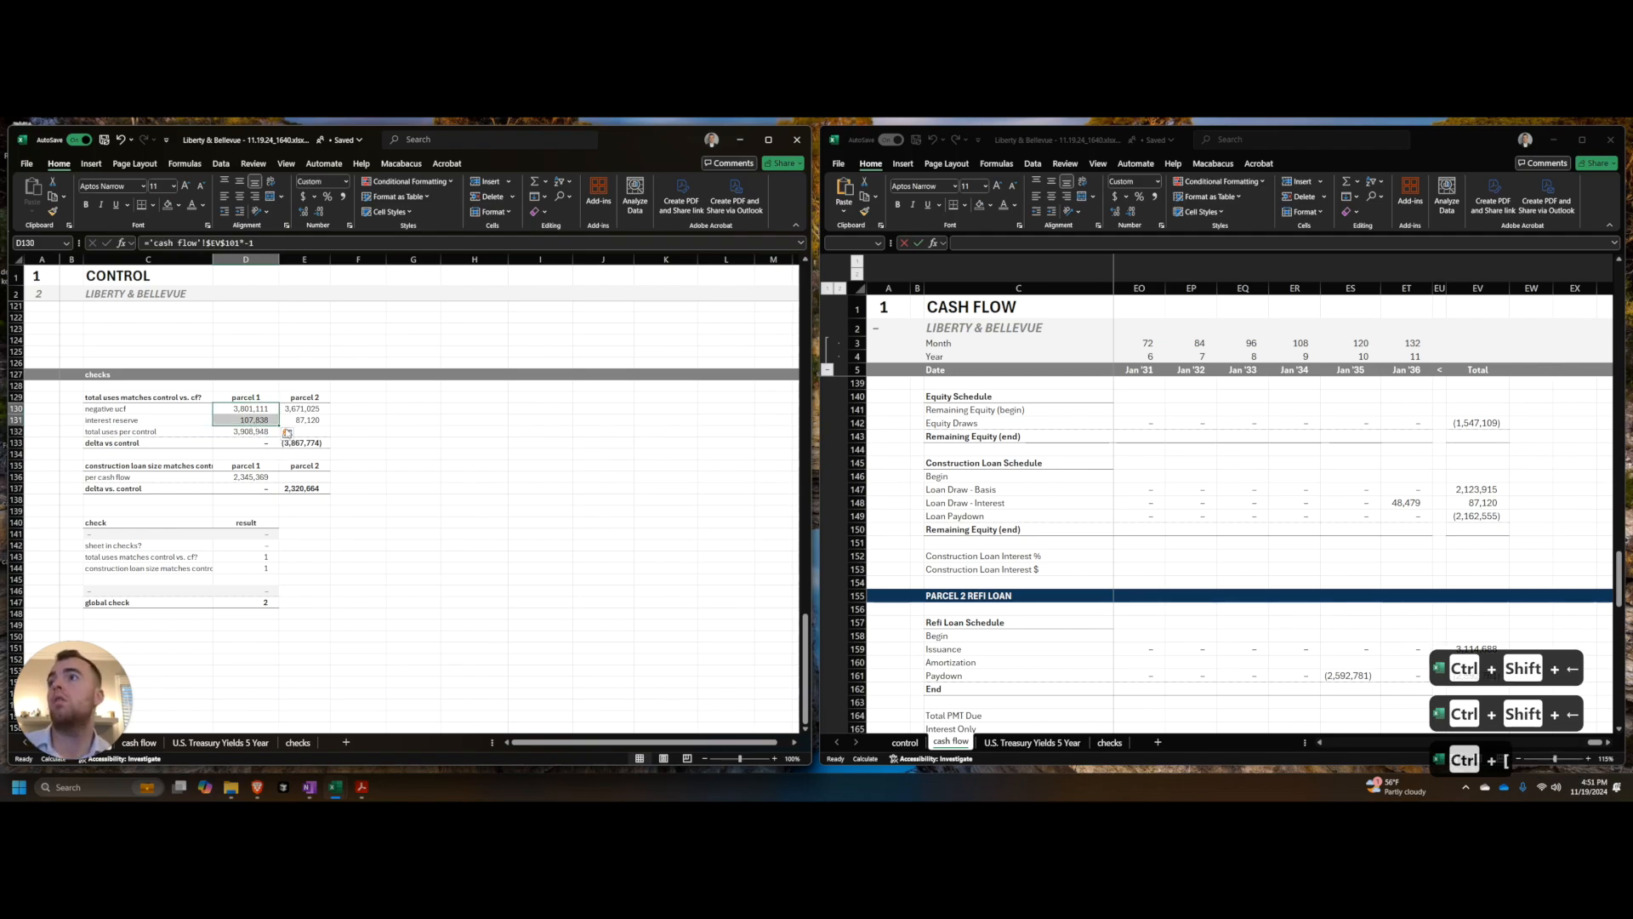
{"action": "left_click", "coordinate": [328, 432]}
{"action": "key", "text": "alt+equal"}
{"action": "key", "text": "Return"}
Step: Make the total uses per control row bold with a top border across C132:E132
{"action": "key", "text": "Up"}
{"action": "key", "text": "Left"}
{"action": "key", "text": "Left"}
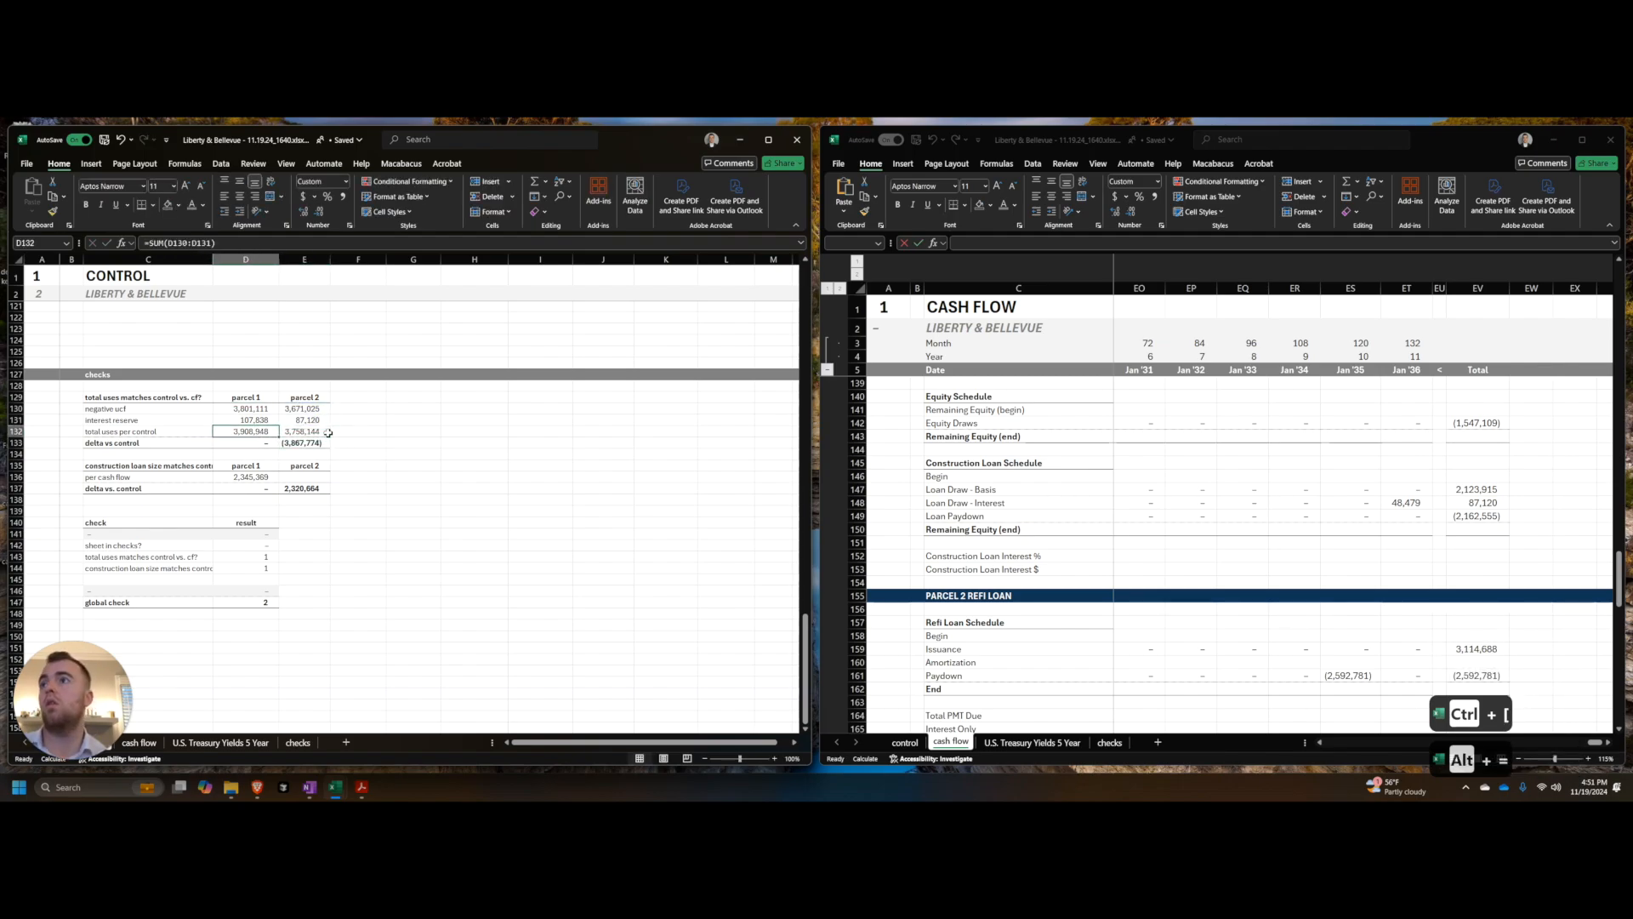
{"action": "key", "text": "shift+Right"}
{"action": "key", "text": "shift+Right"}
{"action": "key", "text": "ctrl+alt+shift+Up"}
{"action": "key", "text": "ctrl+b"}
Step: Trace the Parcel 2 delta vs control formula in E133 back to the financing assumptions' Total Uses in E47
{"action": "key", "text": "Down"}
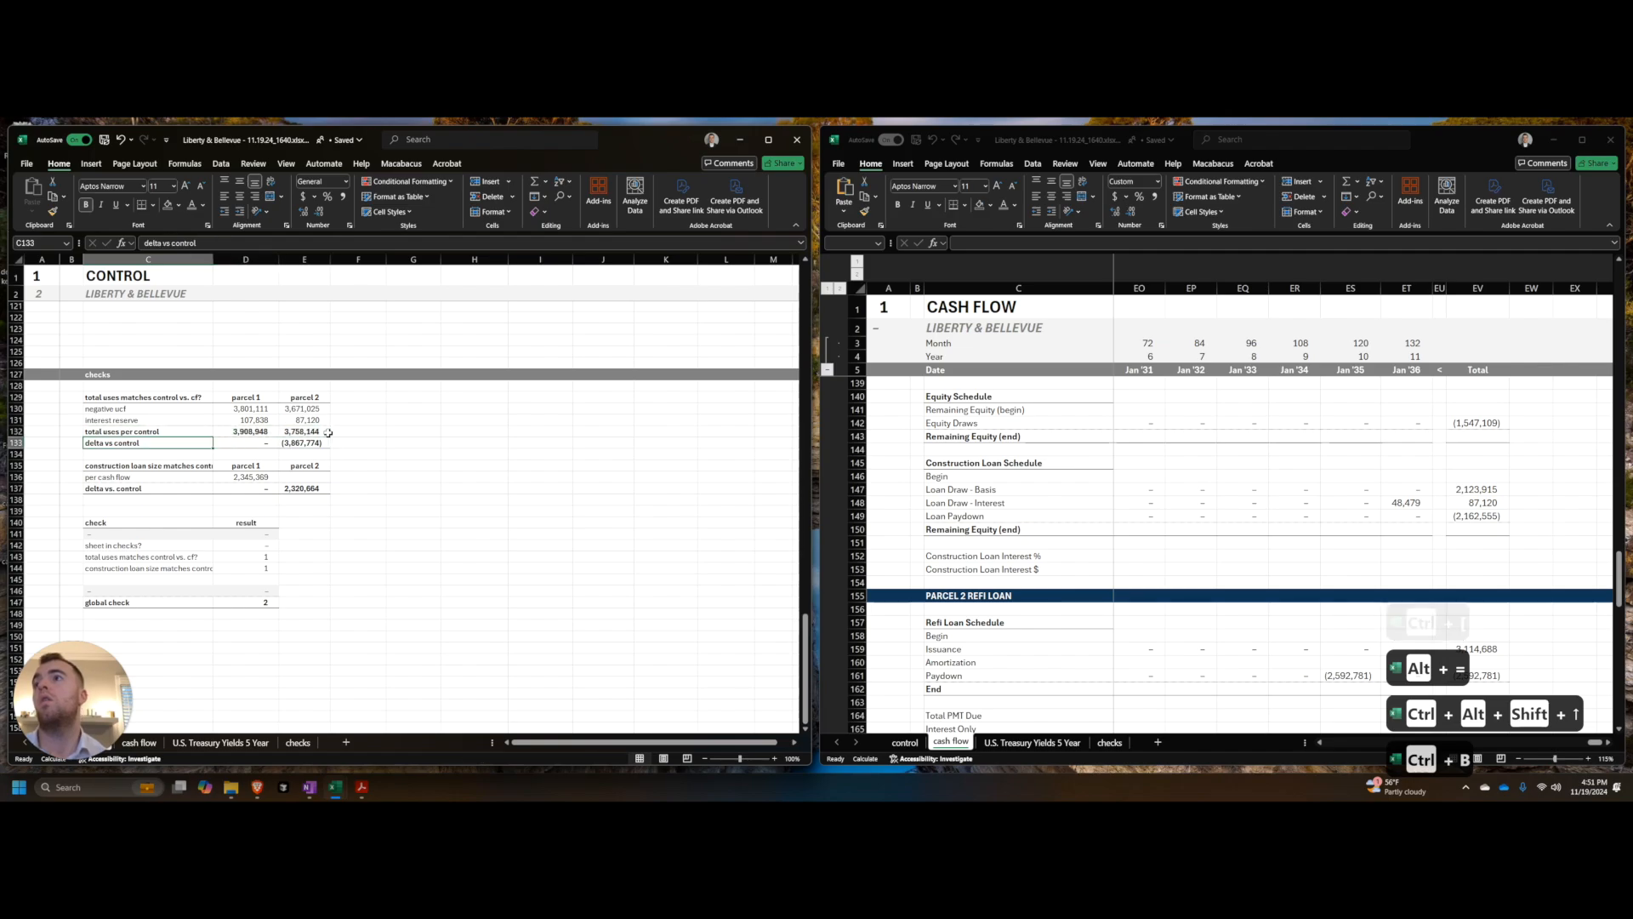
{"action": "key", "text": "shift+Right"}
{"action": "key", "text": "shift+Right"}
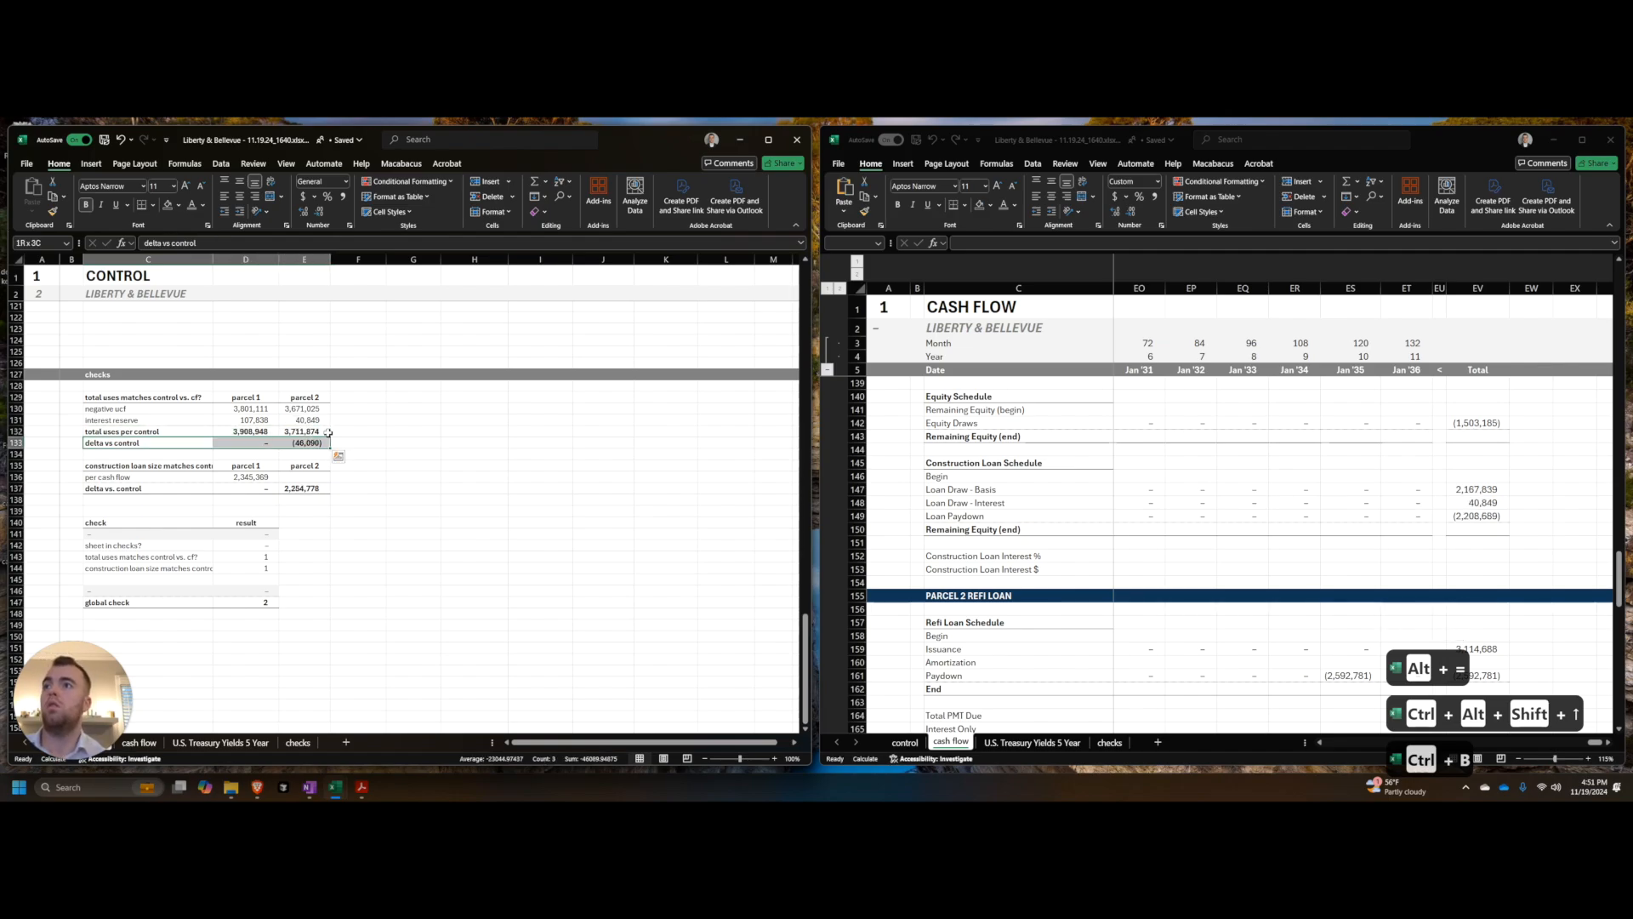
{"action": "left_click", "coordinate": [326, 441]}
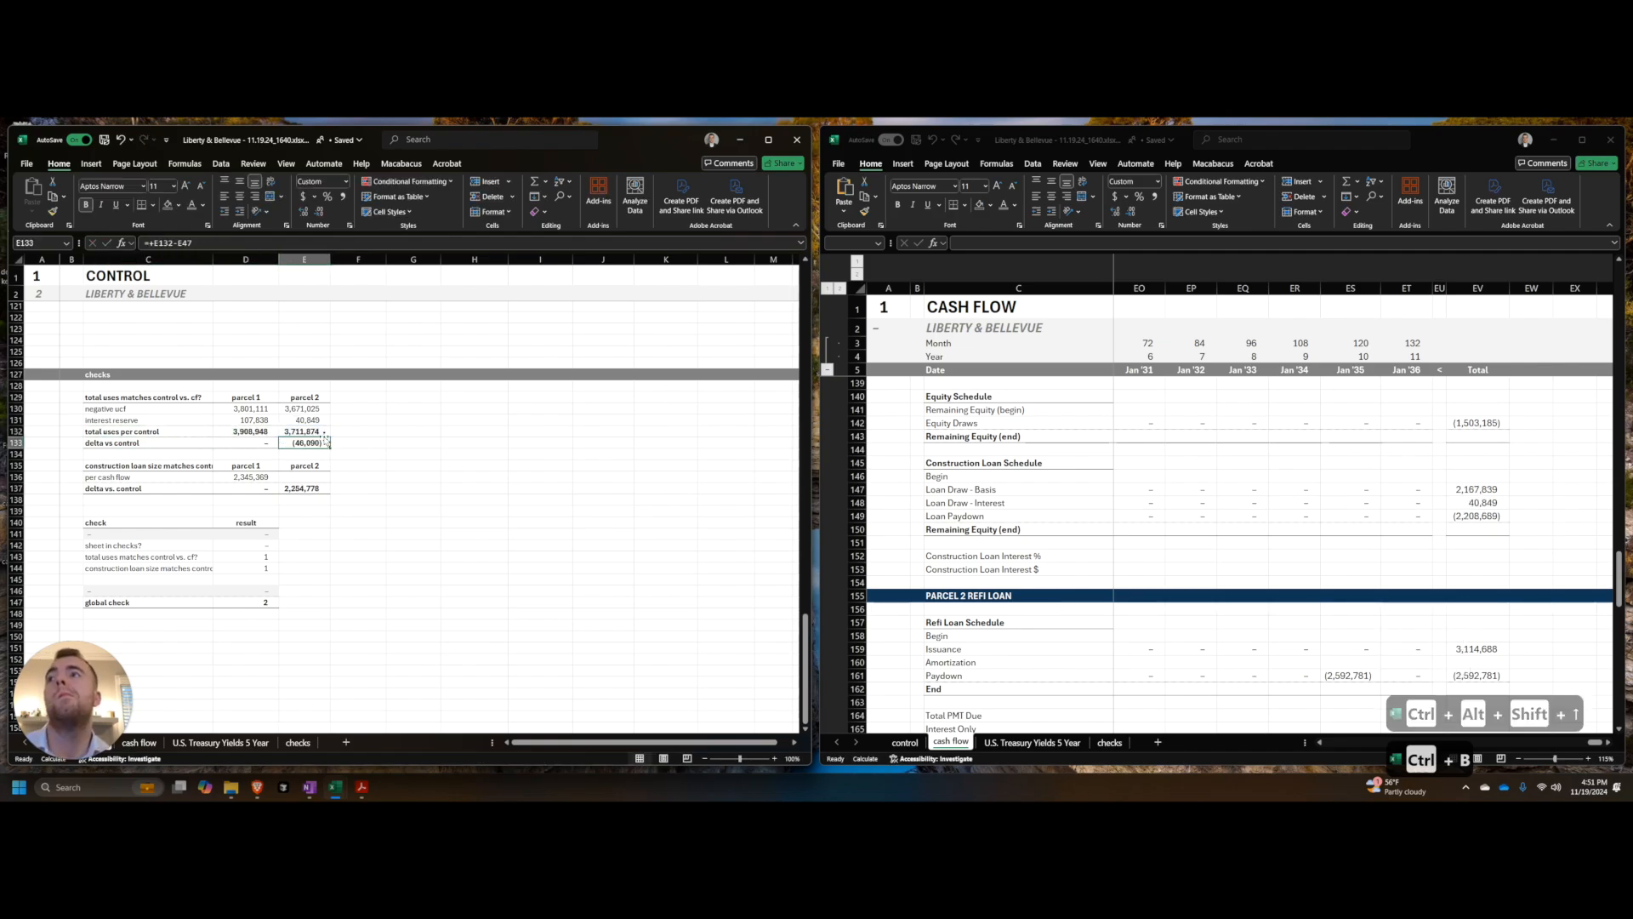
{"action": "key", "text": "Up"}
{"action": "scroll", "coordinate": [383, 447], "scroll_direction": "up", "scroll_amount": 20}
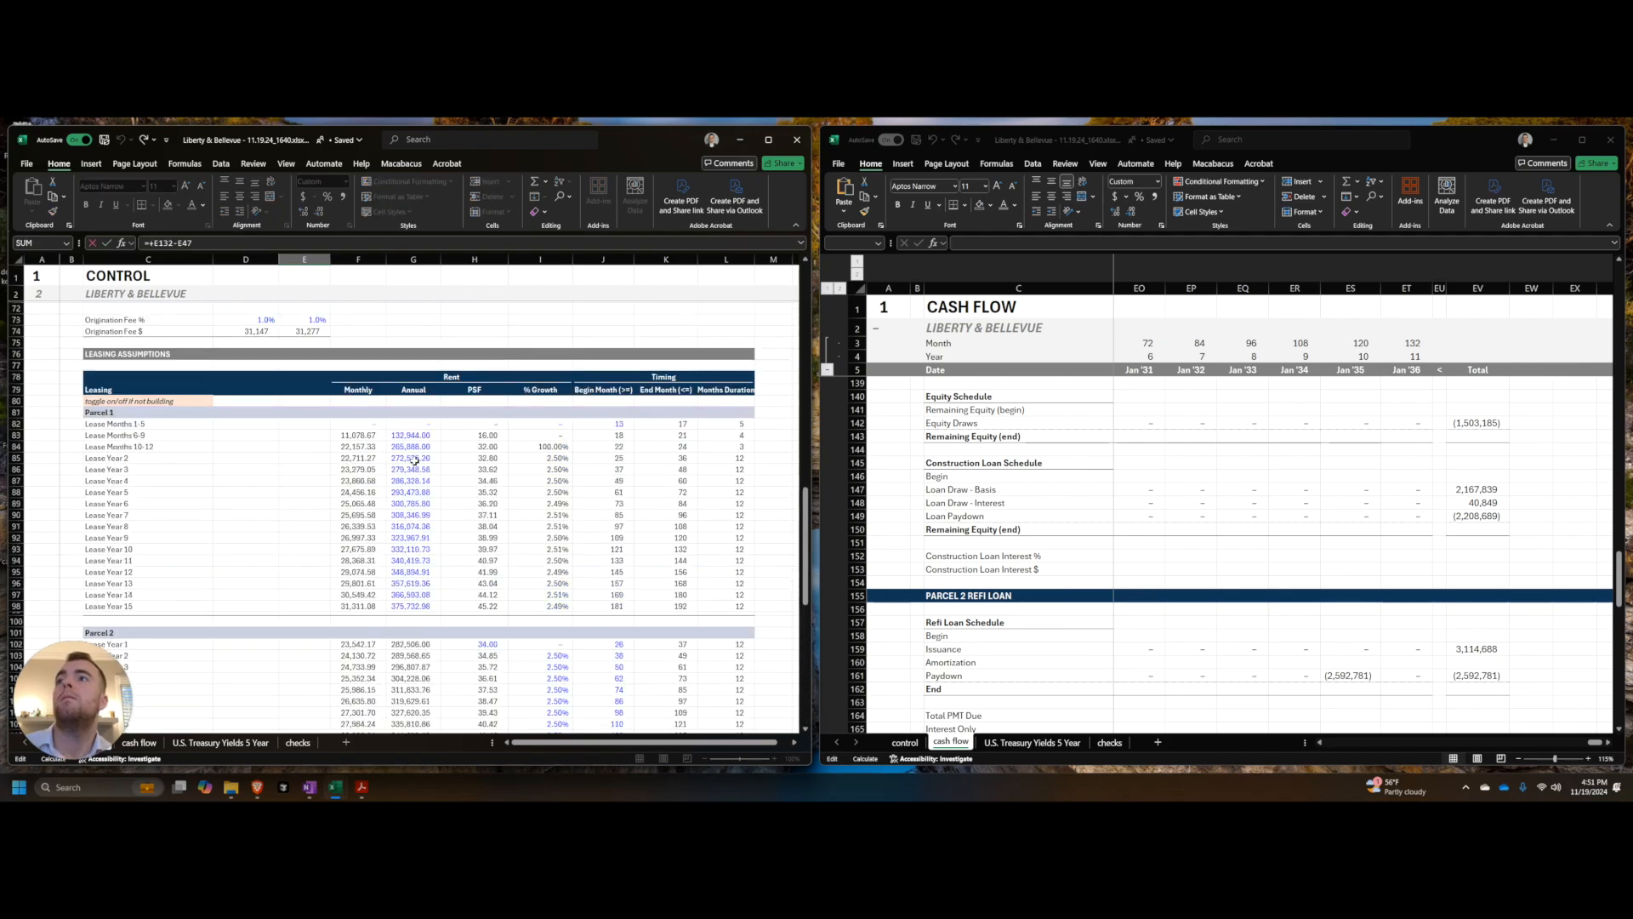
{"action": "scroll", "coordinate": [492, 485], "scroll_direction": "down", "scroll_amount": 12}
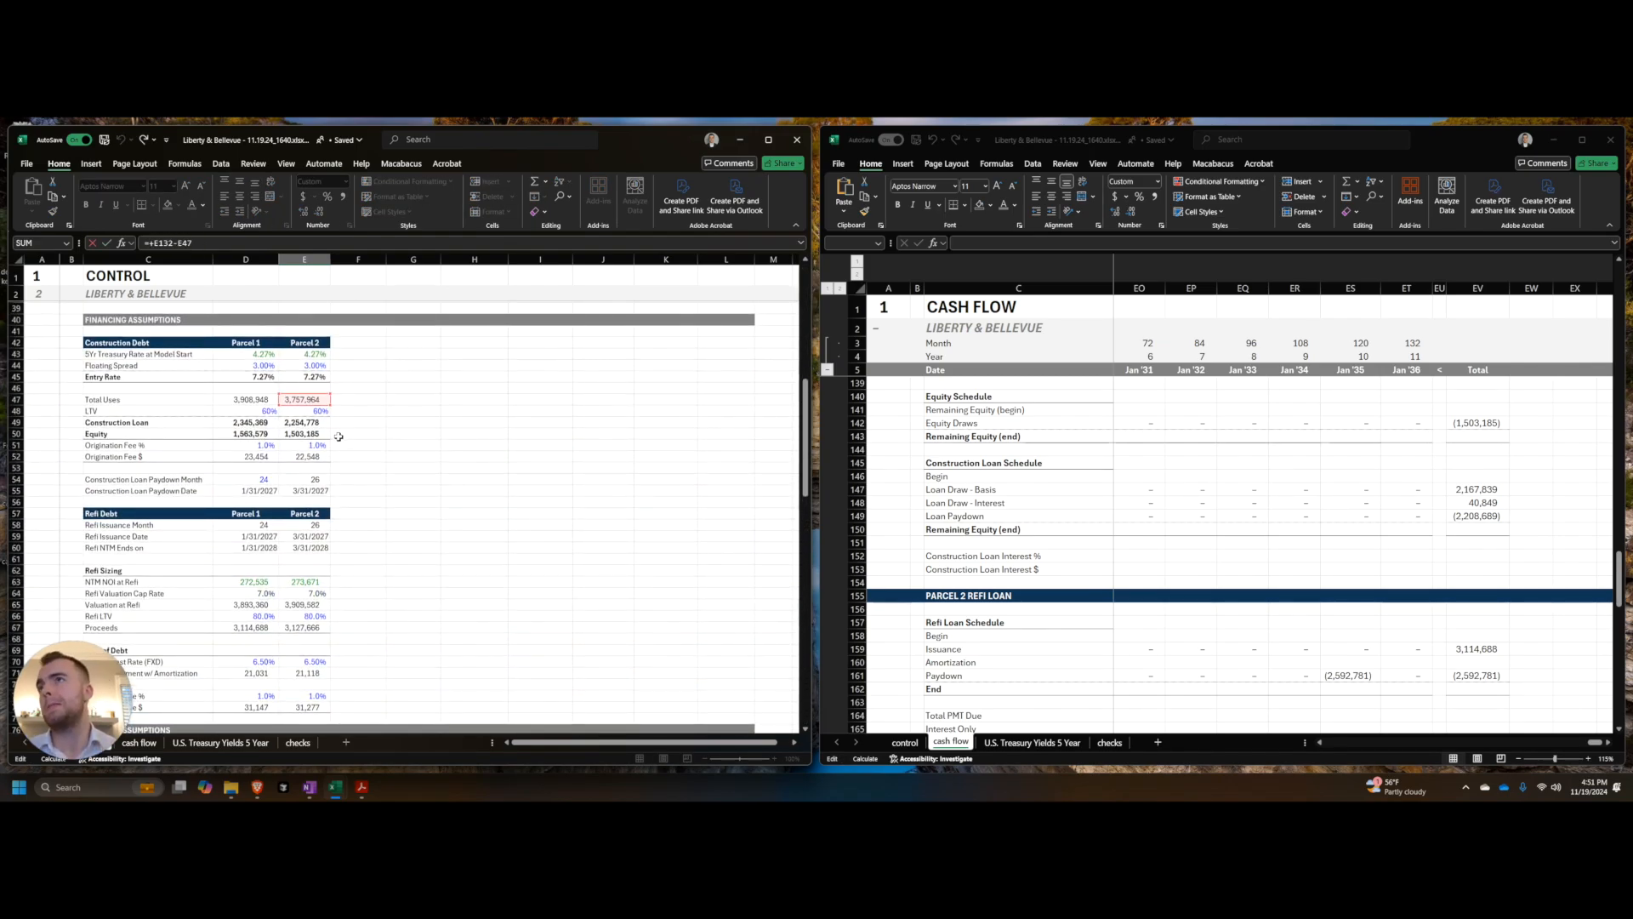
{"action": "key", "text": "ctrl+Return"}
Step: Trace the Parcel 2 Total Uses link in E47 to the Total Cost of the Parcel 2 uses table
{"action": "scroll", "coordinate": [328, 433], "scroll_direction": "up", "scroll_amount": 20}
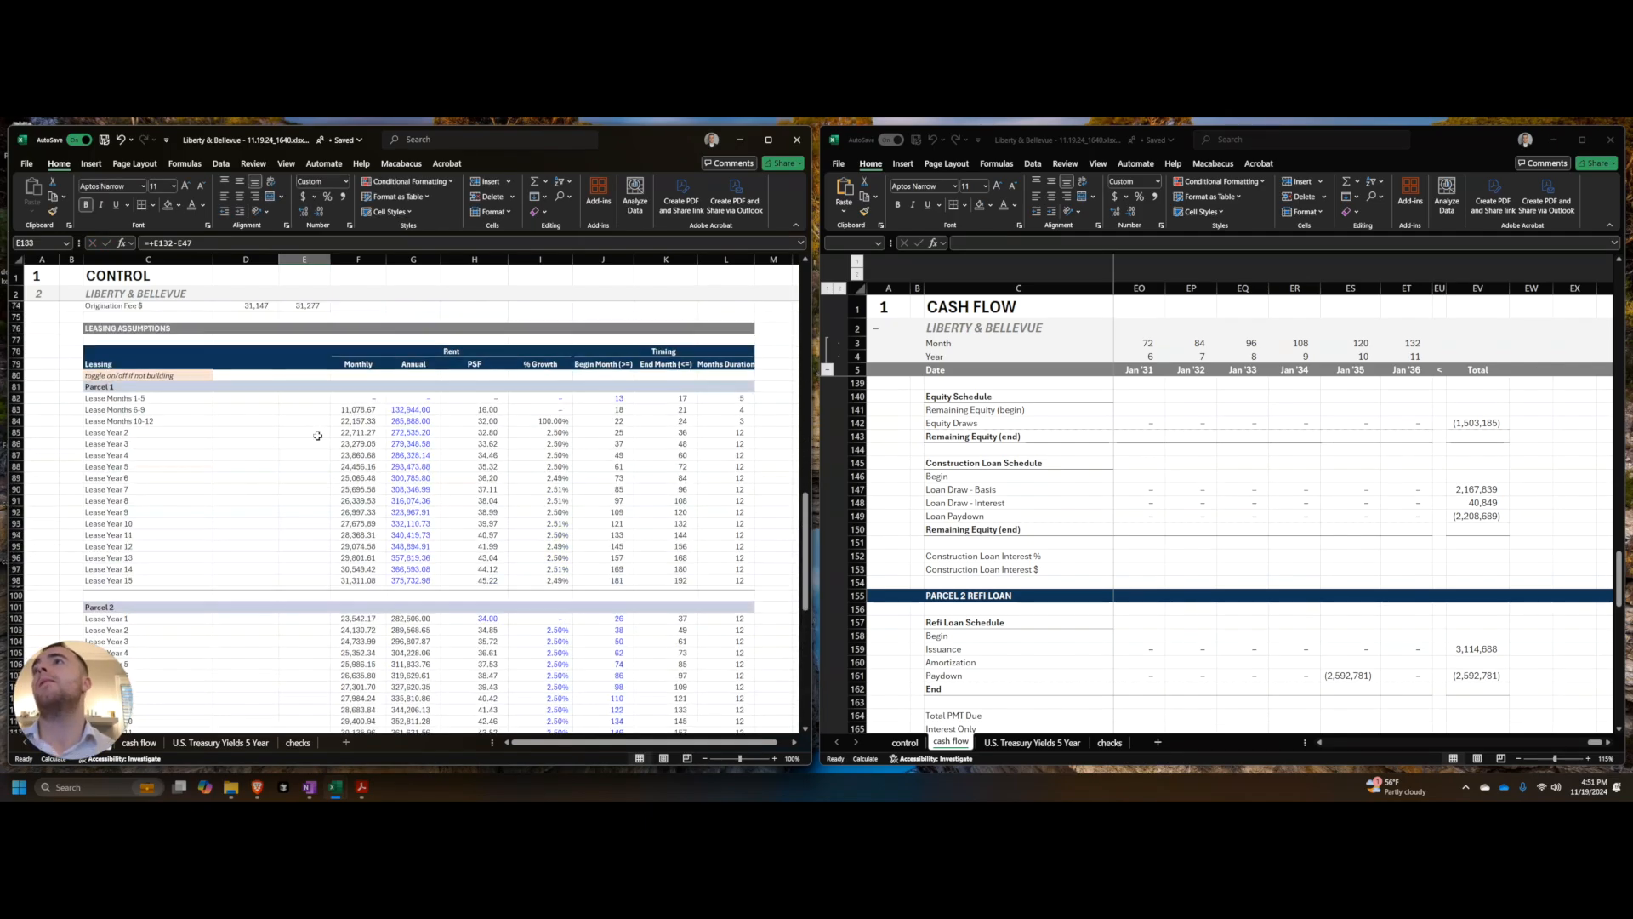
{"action": "scroll", "coordinate": [324, 422], "scroll_direction": "up", "scroll_amount": 4}
{"action": "left_click", "coordinate": [325, 437]}
{"action": "key", "text": "F2"}
{"action": "scroll", "coordinate": [411, 443], "scroll_direction": "up", "scroll_amount": 11}
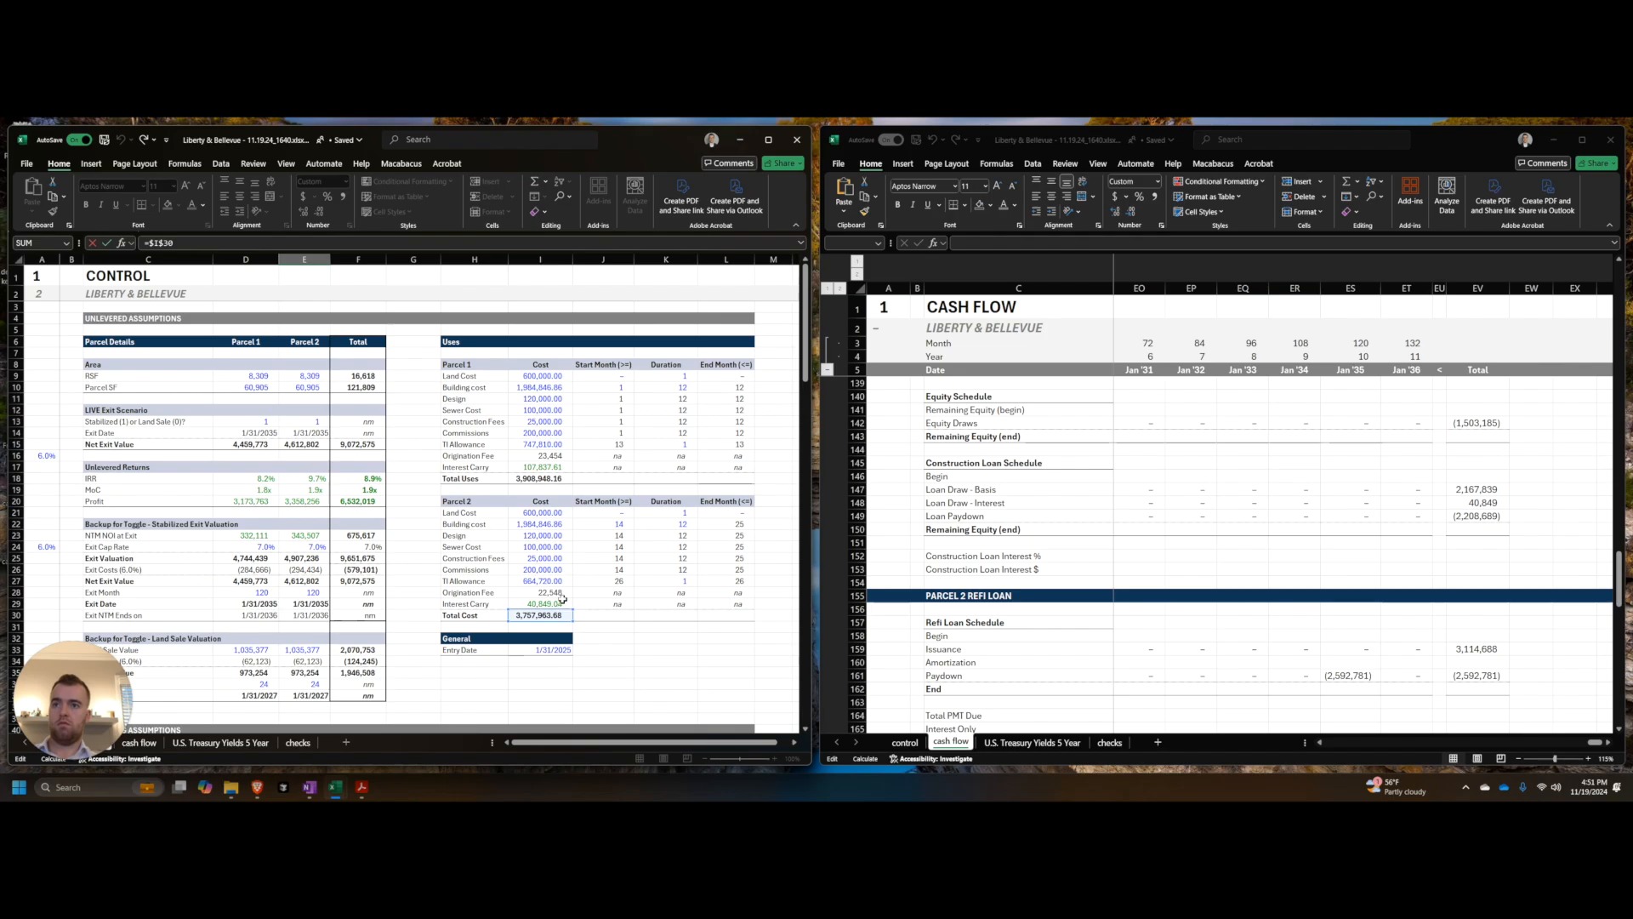
{"action": "key", "text": "Escape"}
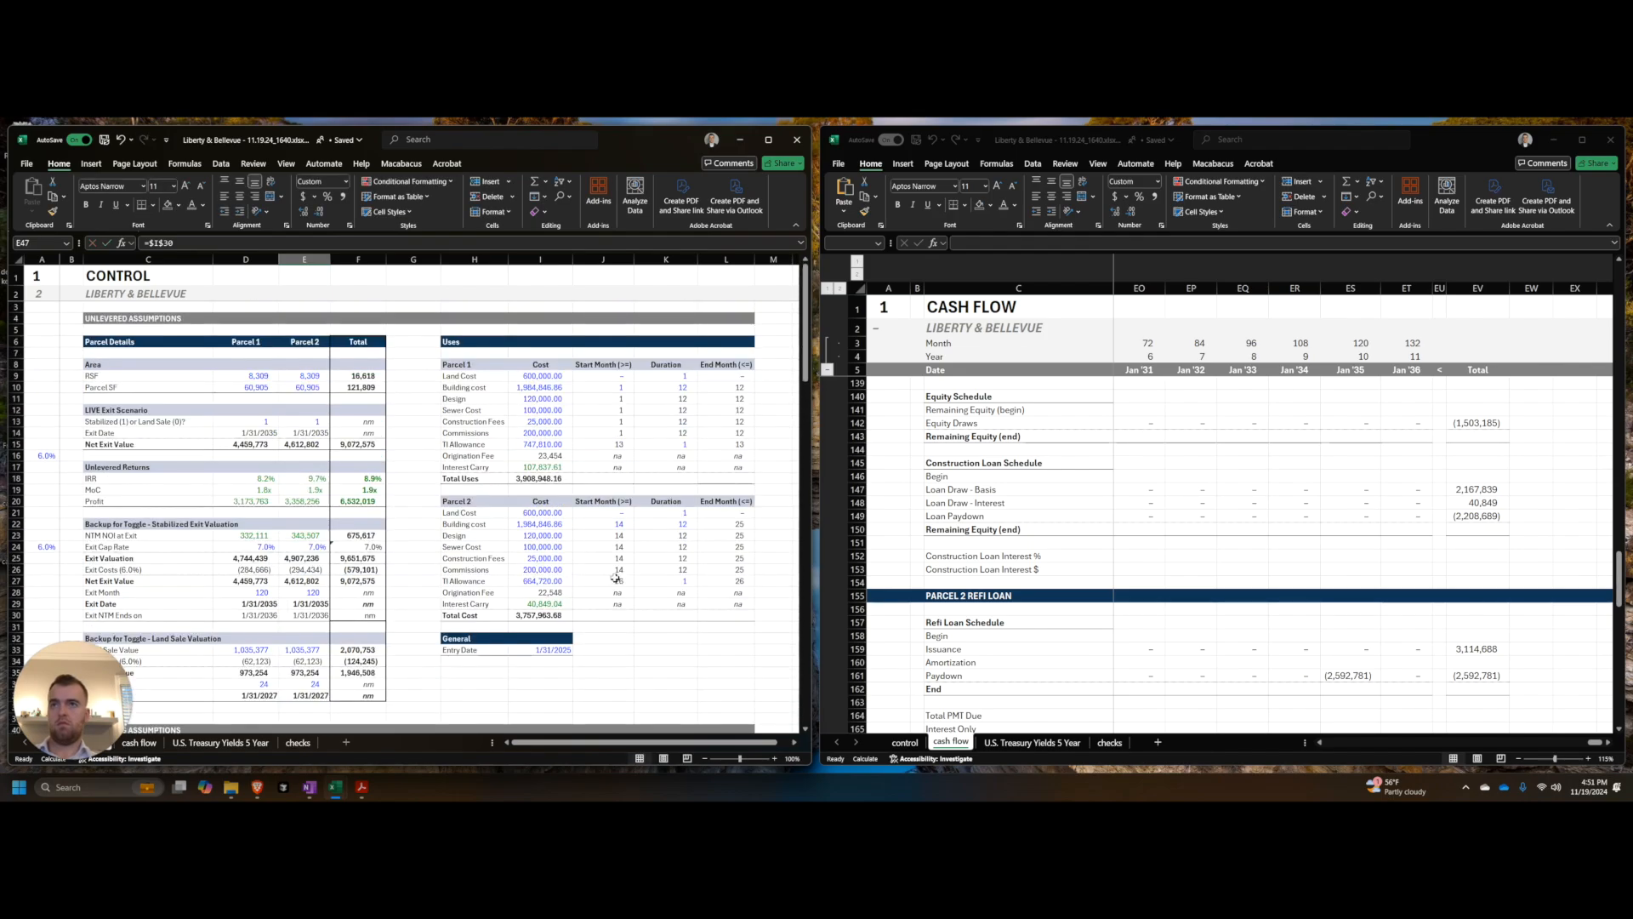
Step: Show the Parcel 1 and Parcel 2 origination fees in I16 and I28 with two decimal places
{"action": "left_click", "coordinate": [548, 449]}
{"action": "key", "text": "alt+h"}
{"action": "key", "text": "0"}
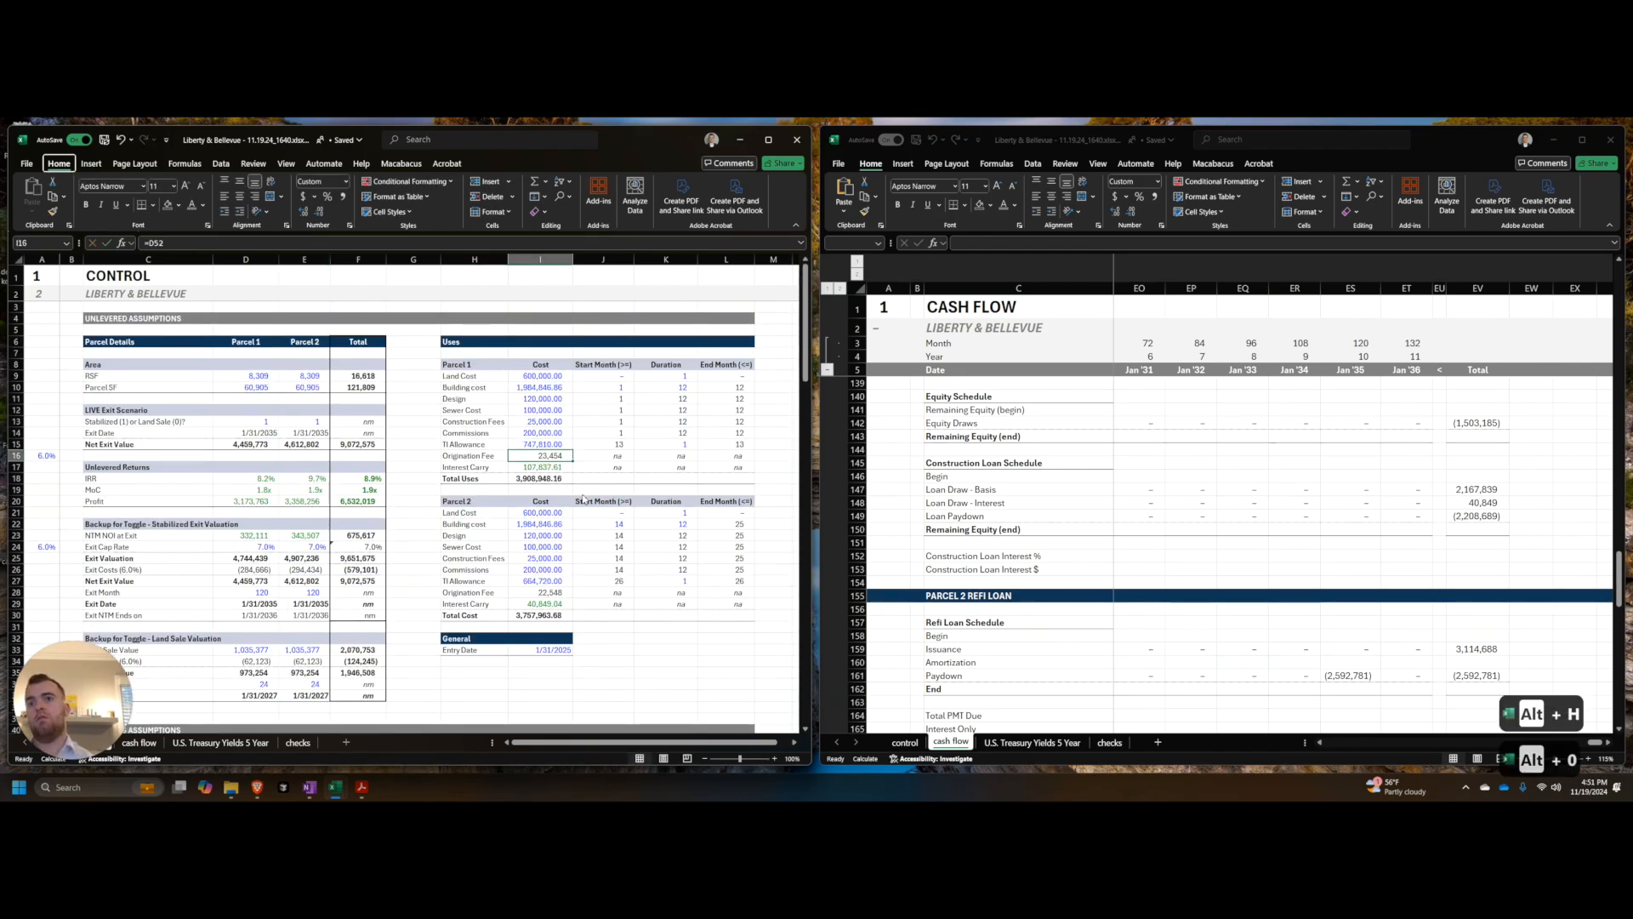
{"action": "key", "text": "alt+h"}
{"action": "key", "text": "0"}
{"action": "key", "text": "ctrl+Down"}
{"action": "key", "text": "ctrl+Down"}
{"action": "key", "text": "ctrl+Down"}
{"action": "key", "text": "ctrl+Down"}
{"action": "key", "text": "ctrl+Up"}
{"action": "key", "text": "Up"}
{"action": "key", "text": "Up"}
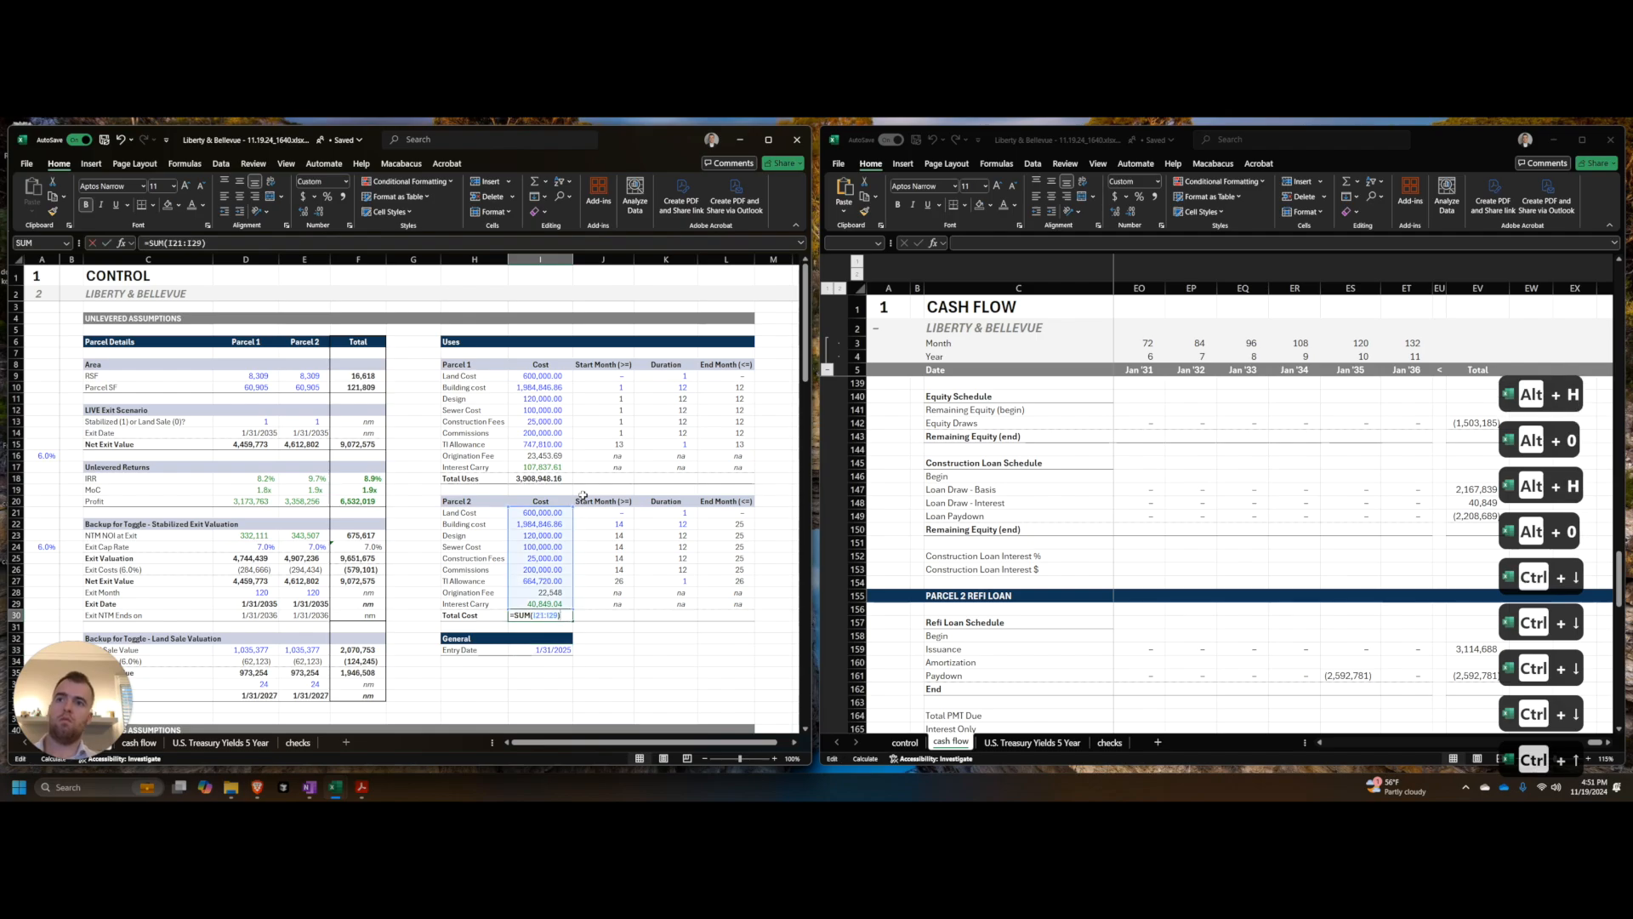
{"action": "key", "text": "alt+h"}
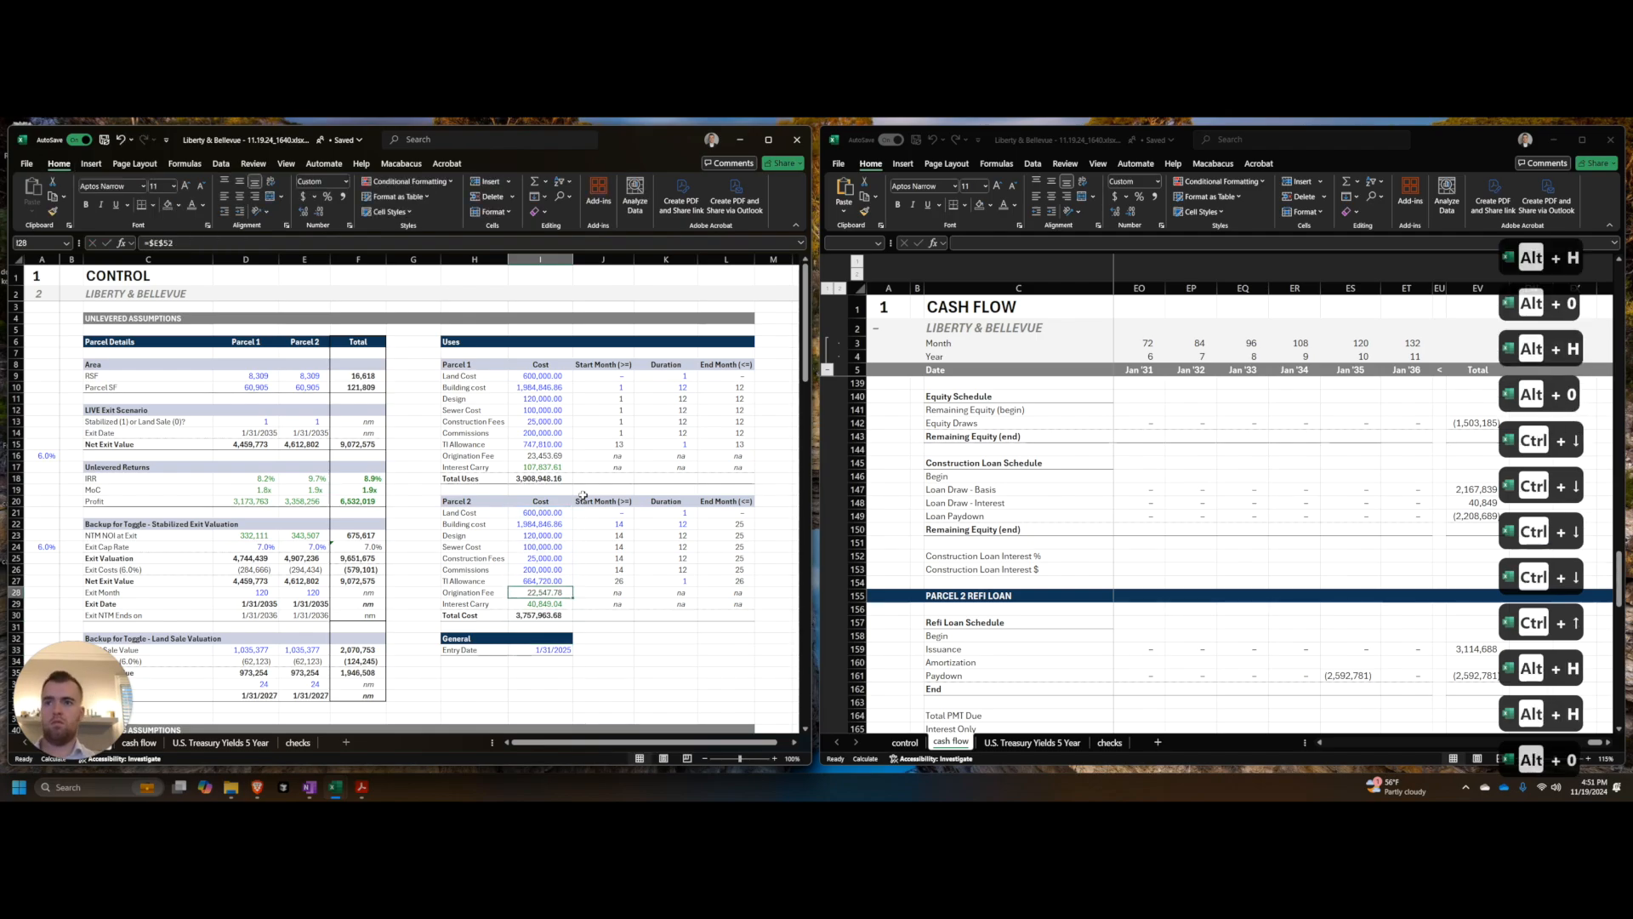
Step: Check the Parcel 2 formulas for negative ucf, interest reserve and total uses in E130:E132 of the checks section
{"action": "key", "text": "ctrl+End"}
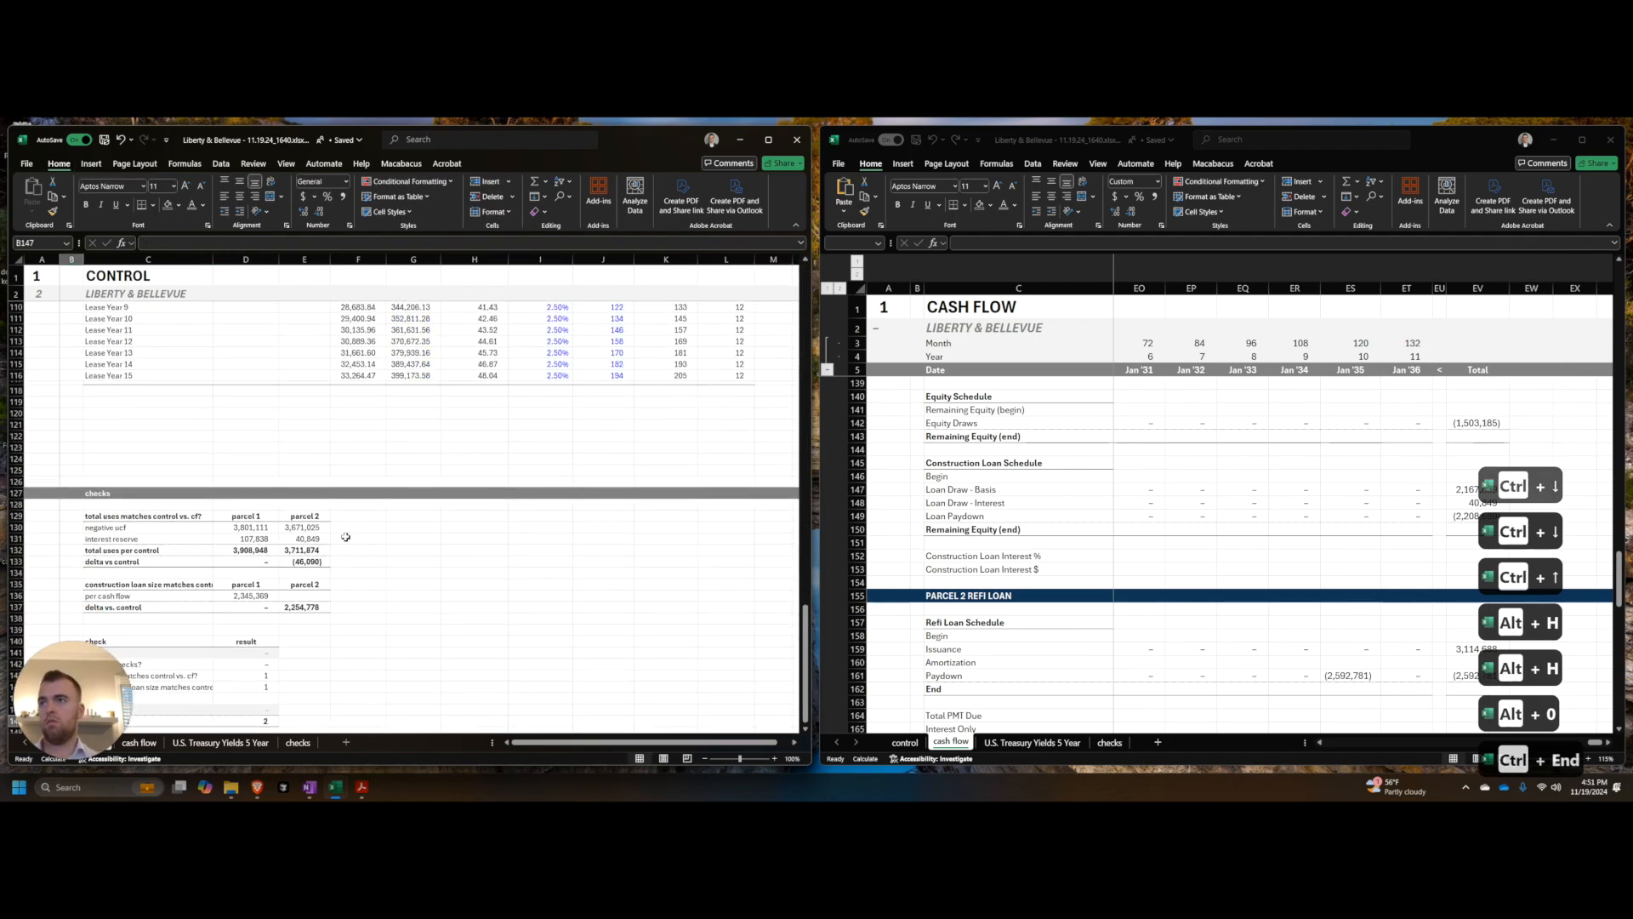
{"action": "double_click", "coordinate": [322, 527]}
{"action": "key", "text": "Return"}
{"action": "key", "text": "Down"}
{"action": "key", "text": "F2"}
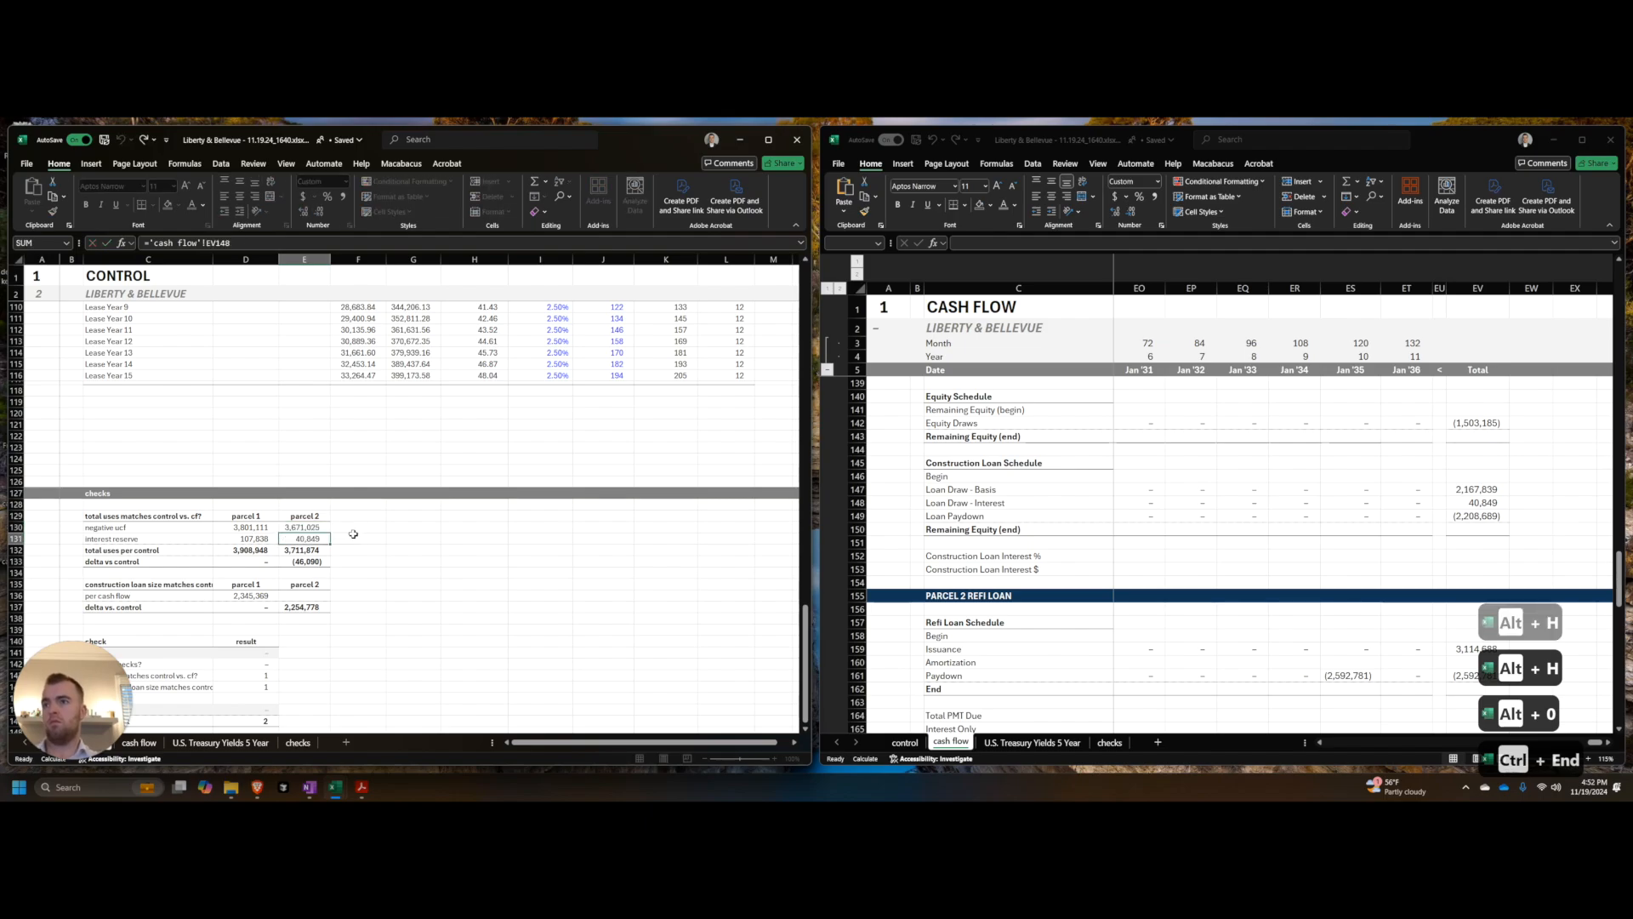
{"action": "key", "text": "Escape"}
{"action": "key", "text": "Up"}
{"action": "key", "text": "F2"}
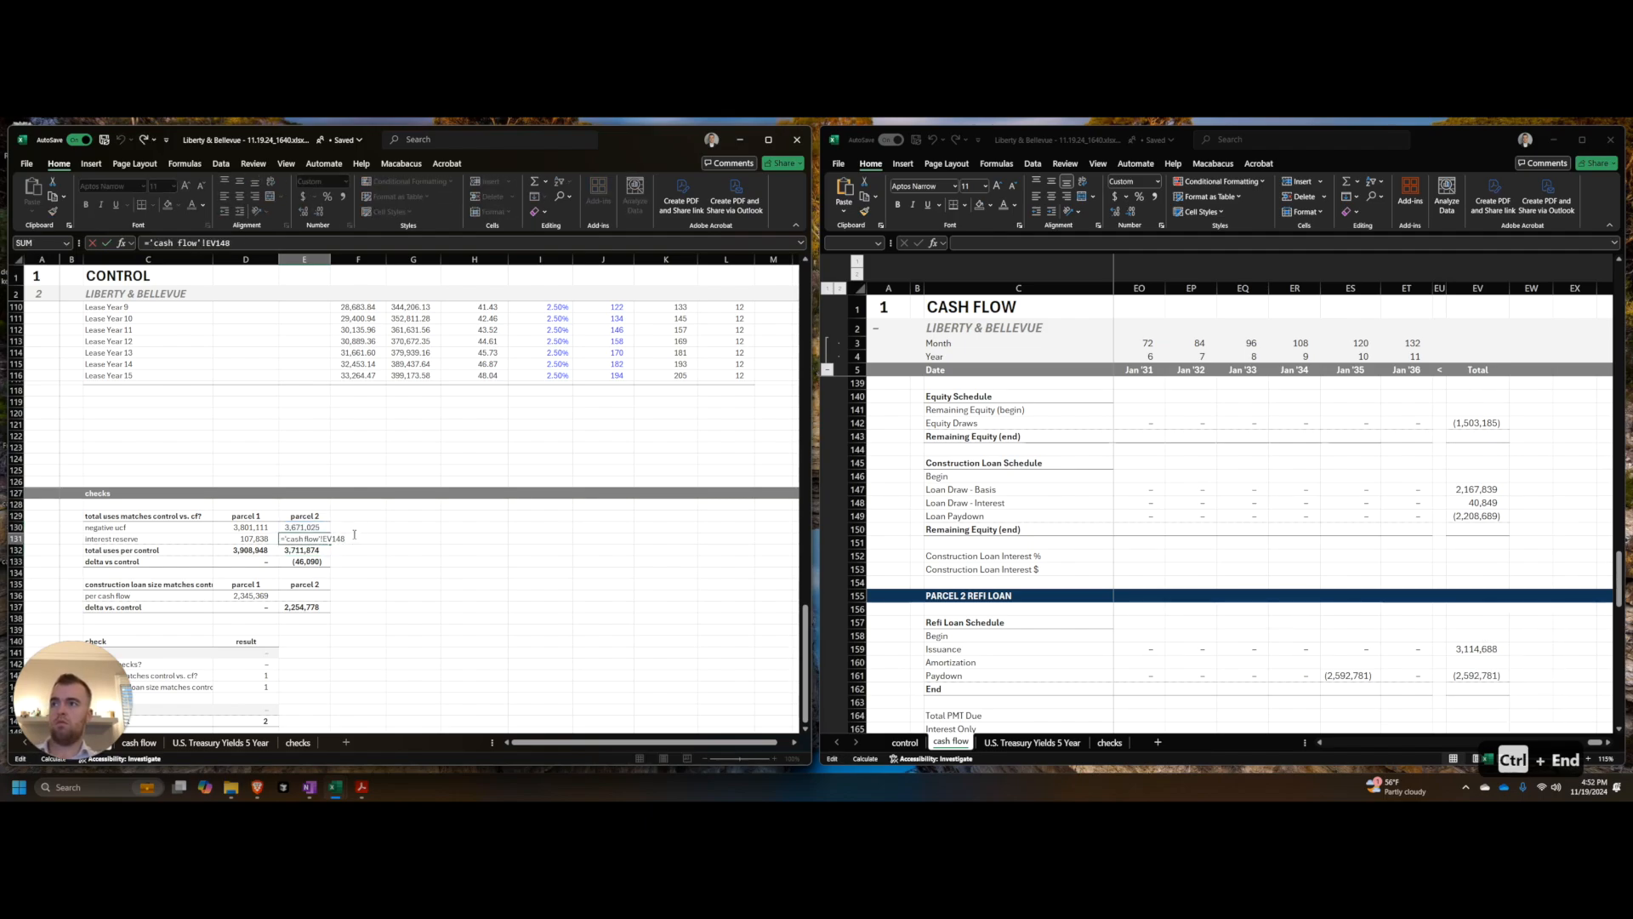
{"action": "key", "text": "Escape"}
{"action": "key", "text": "Up"}
{"action": "key", "text": "F2"}
{"action": "key", "text": "Escape"}
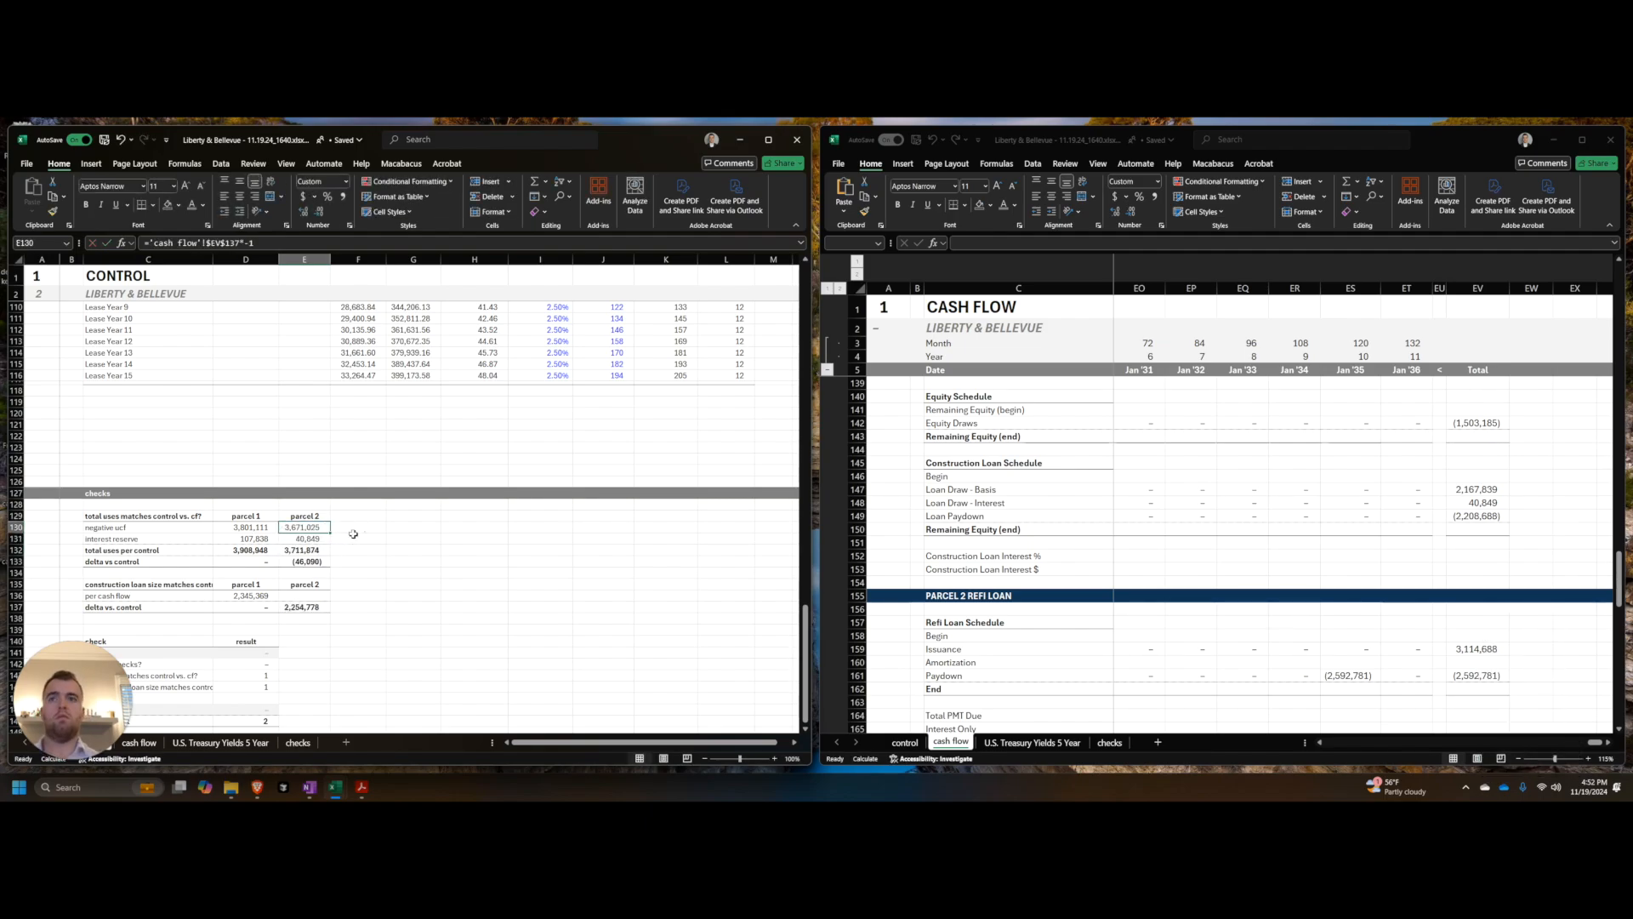
{"action": "key", "text": "Down"}
{"action": "key", "text": "Down"}
{"action": "key", "text": "F2"}
{"action": "key", "text": "Escape"}
Step: Trace the Parcel 1 interest reserve check in D131 to the cash flow sheet and inspect D130
{"action": "key", "text": "Up"}
{"action": "key", "text": "ctrl+bracketleft"}
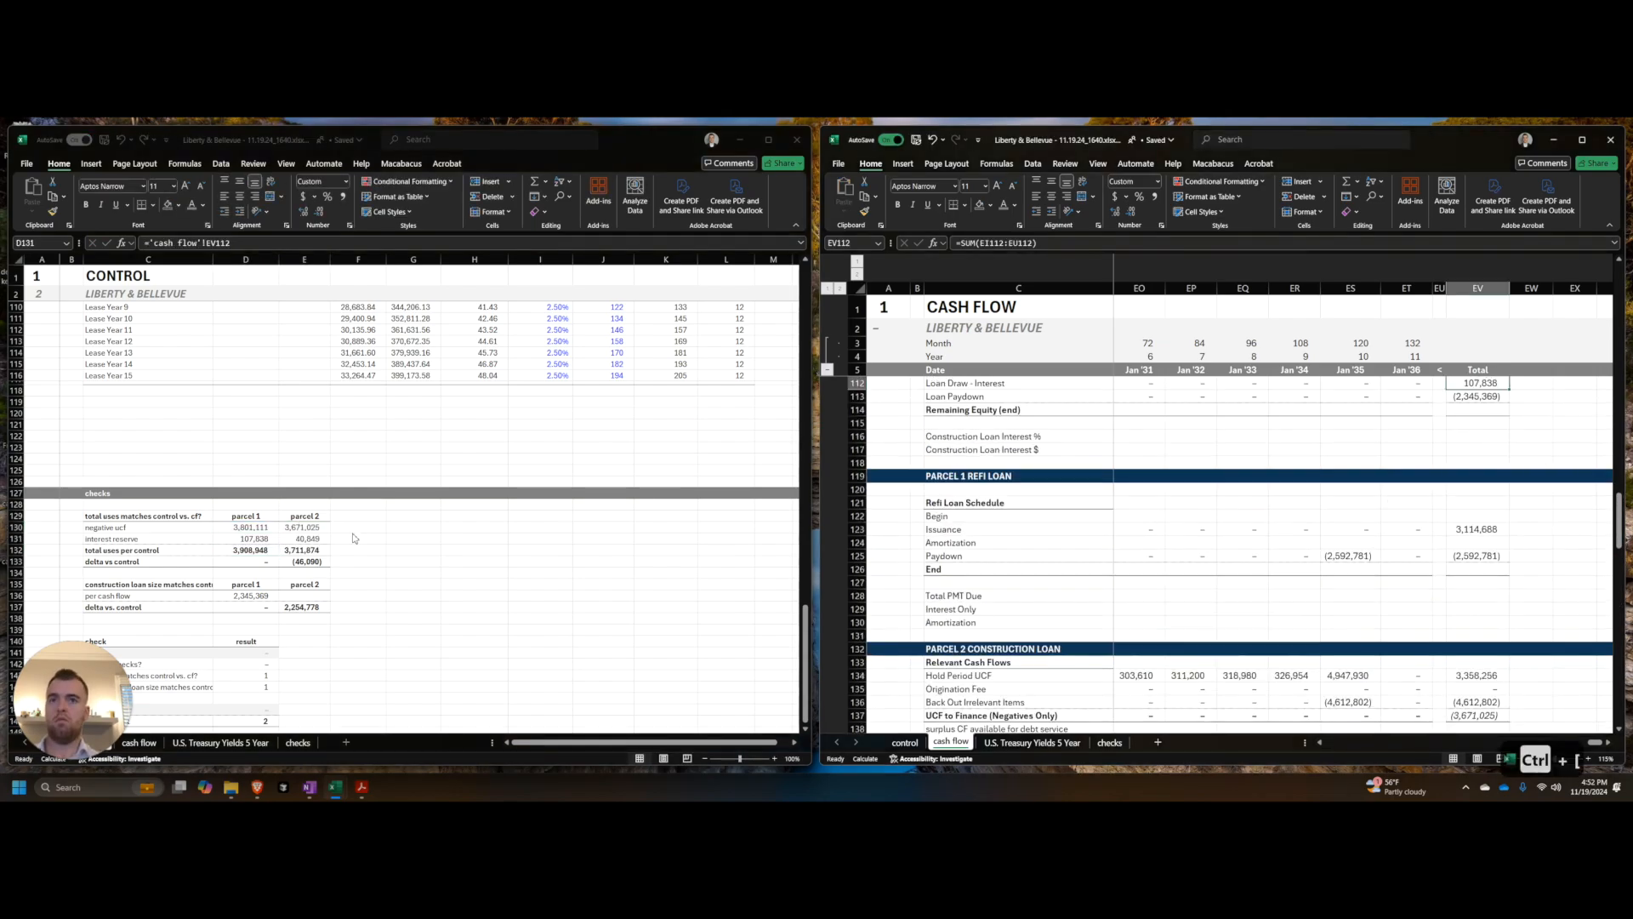
{"action": "left_click", "coordinate": [244, 529]}
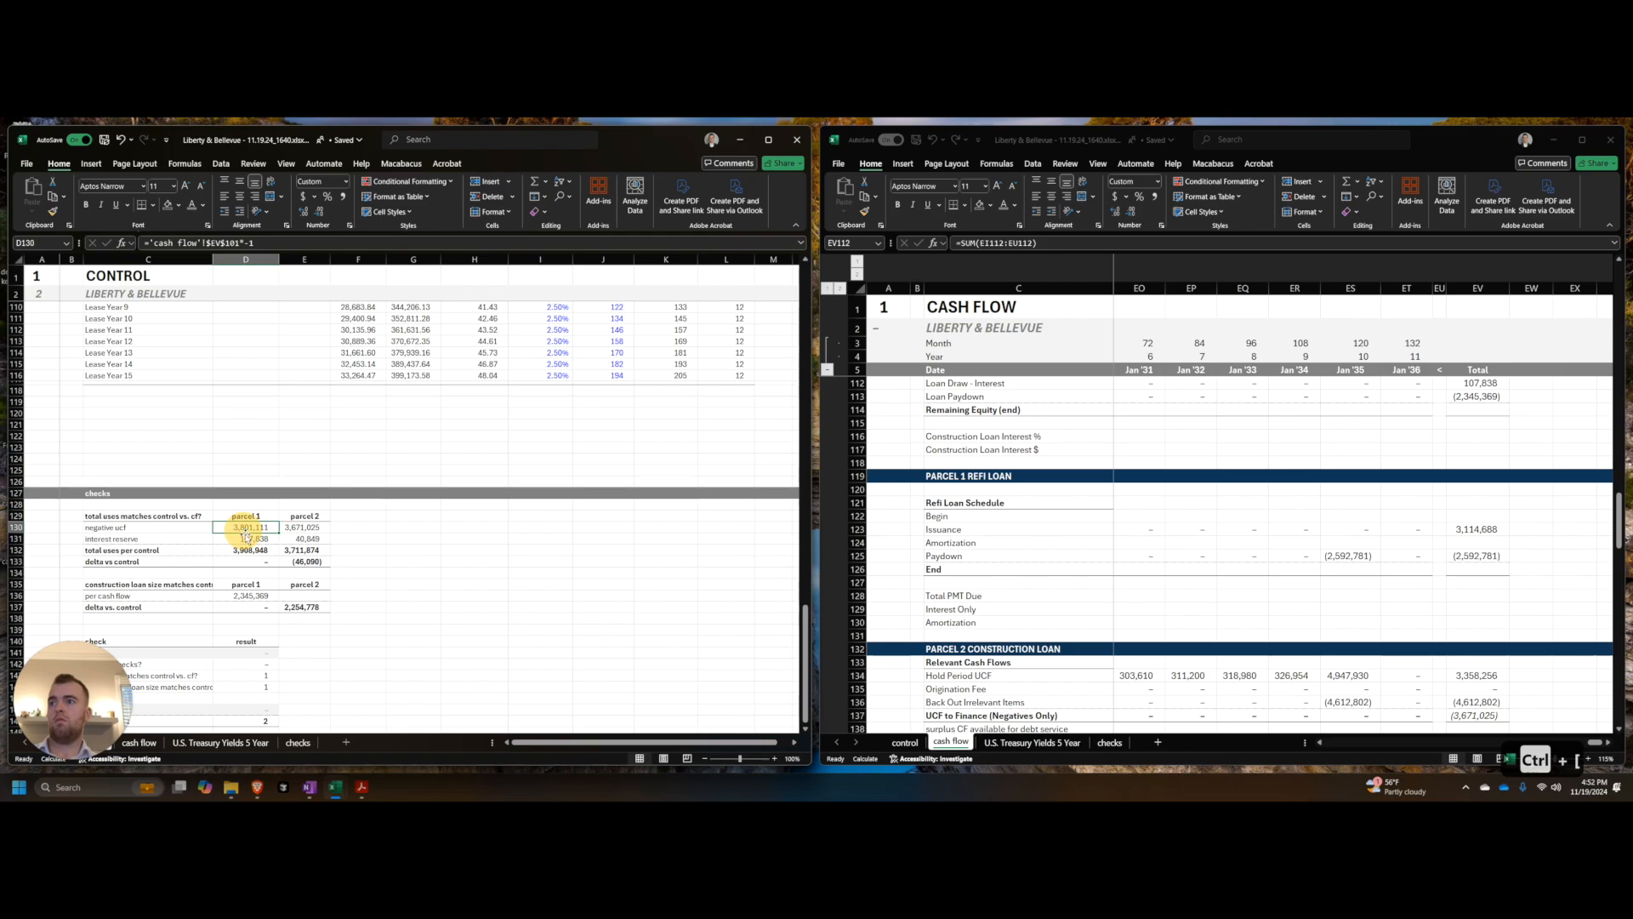
Step: Examine the Parcel 1 and Parcel 2 construction loan rows in the levered cash flows and the origination fee formula in D52
{"action": "left_click", "coordinate": [971, 580]}
{"action": "scroll", "coordinate": [975, 583], "scroll_direction": "down", "scroll_amount": 4}
{"action": "key", "text": "ctrl+Left"}
{"action": "scroll", "coordinate": [979, 578], "scroll_direction": "up", "scroll_amount": 20}
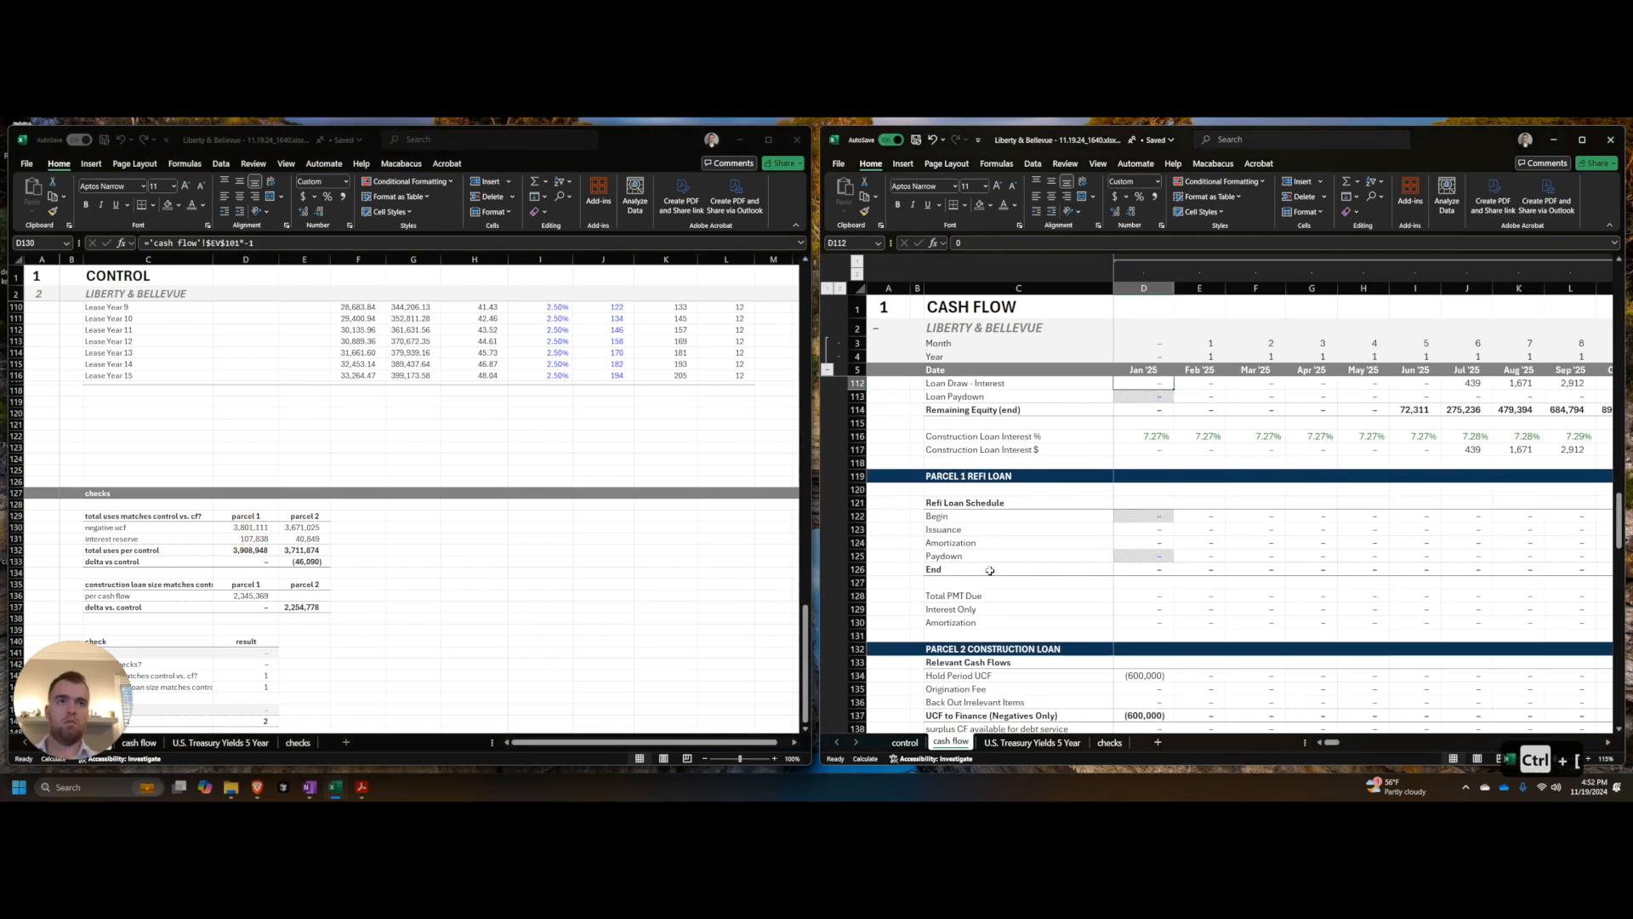
{"action": "scroll", "coordinate": [1110, 490], "scroll_direction": "up", "scroll_amount": 3}
{"action": "scroll", "coordinate": [1114, 515], "scroll_direction": "down", "scroll_amount": 8}
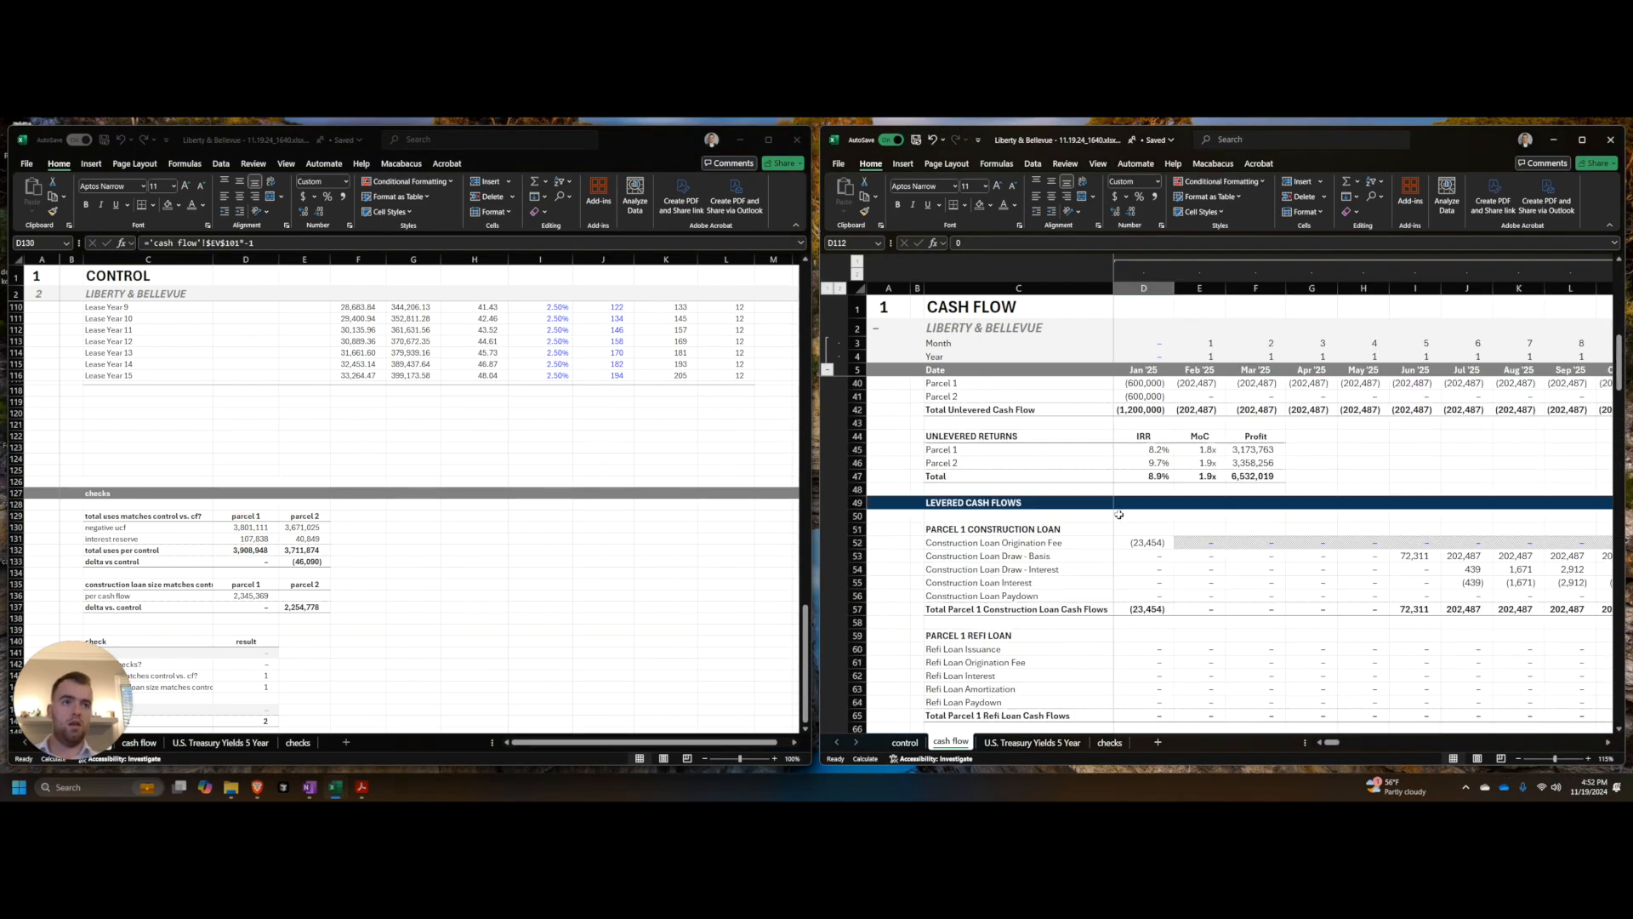
{"action": "left_click", "coordinate": [1265, 516]}
{"action": "left_click", "coordinate": [1073, 581]}
{"action": "left_click", "coordinate": [1147, 598]}
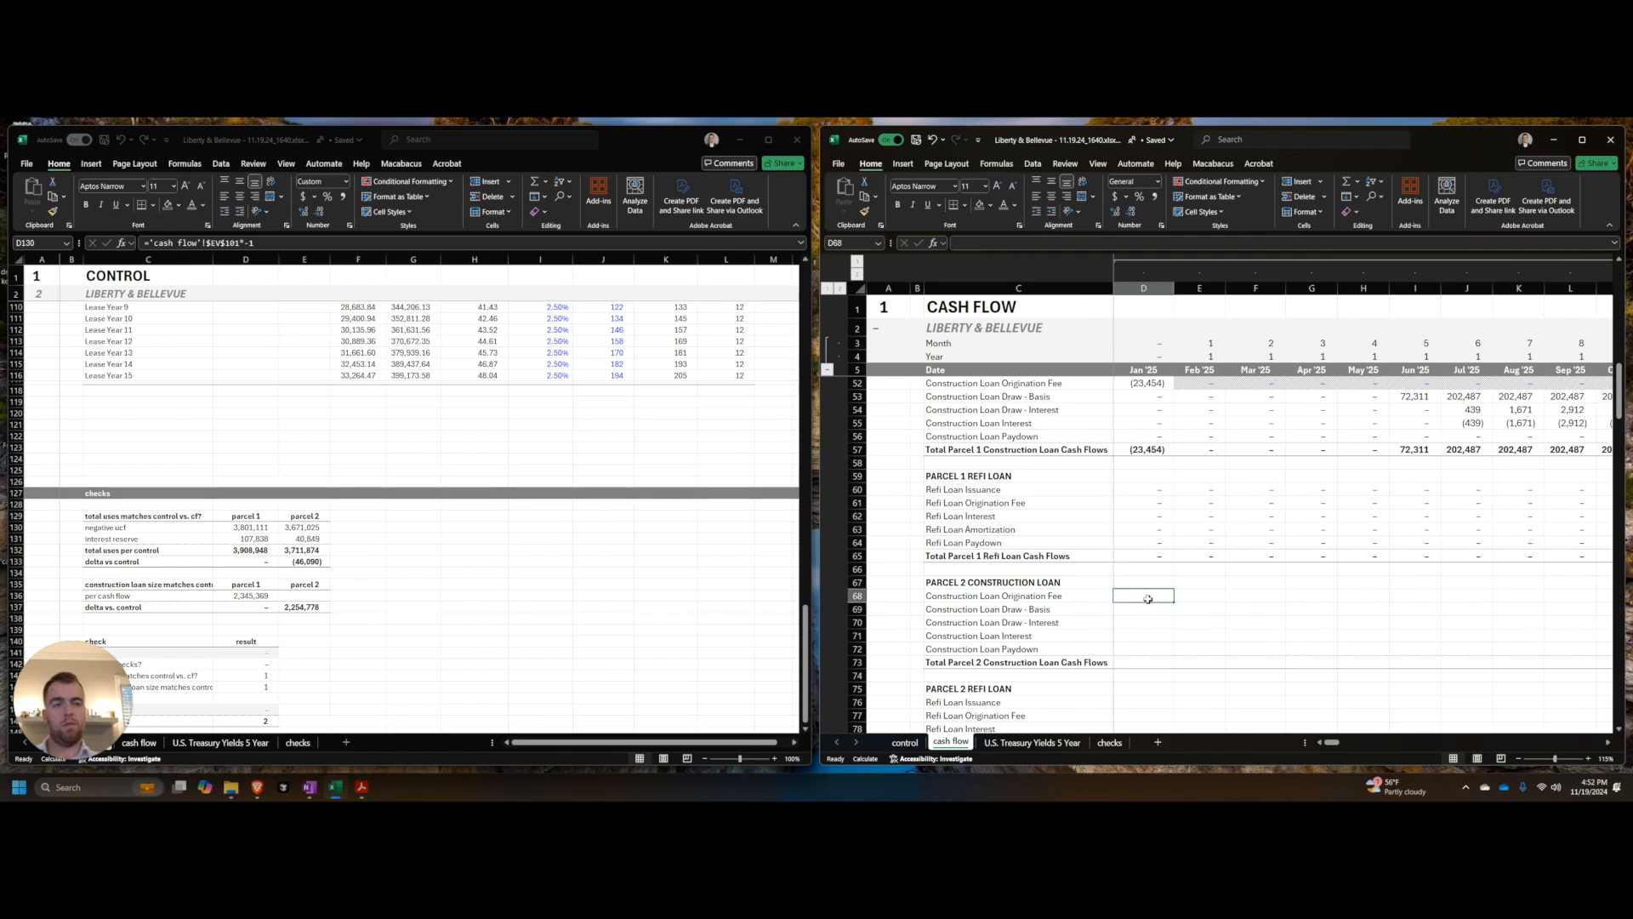
{"action": "scroll", "coordinate": [1148, 599], "scroll_direction": "up", "scroll_amount": 3}
{"action": "double_click", "coordinate": [1150, 506]}
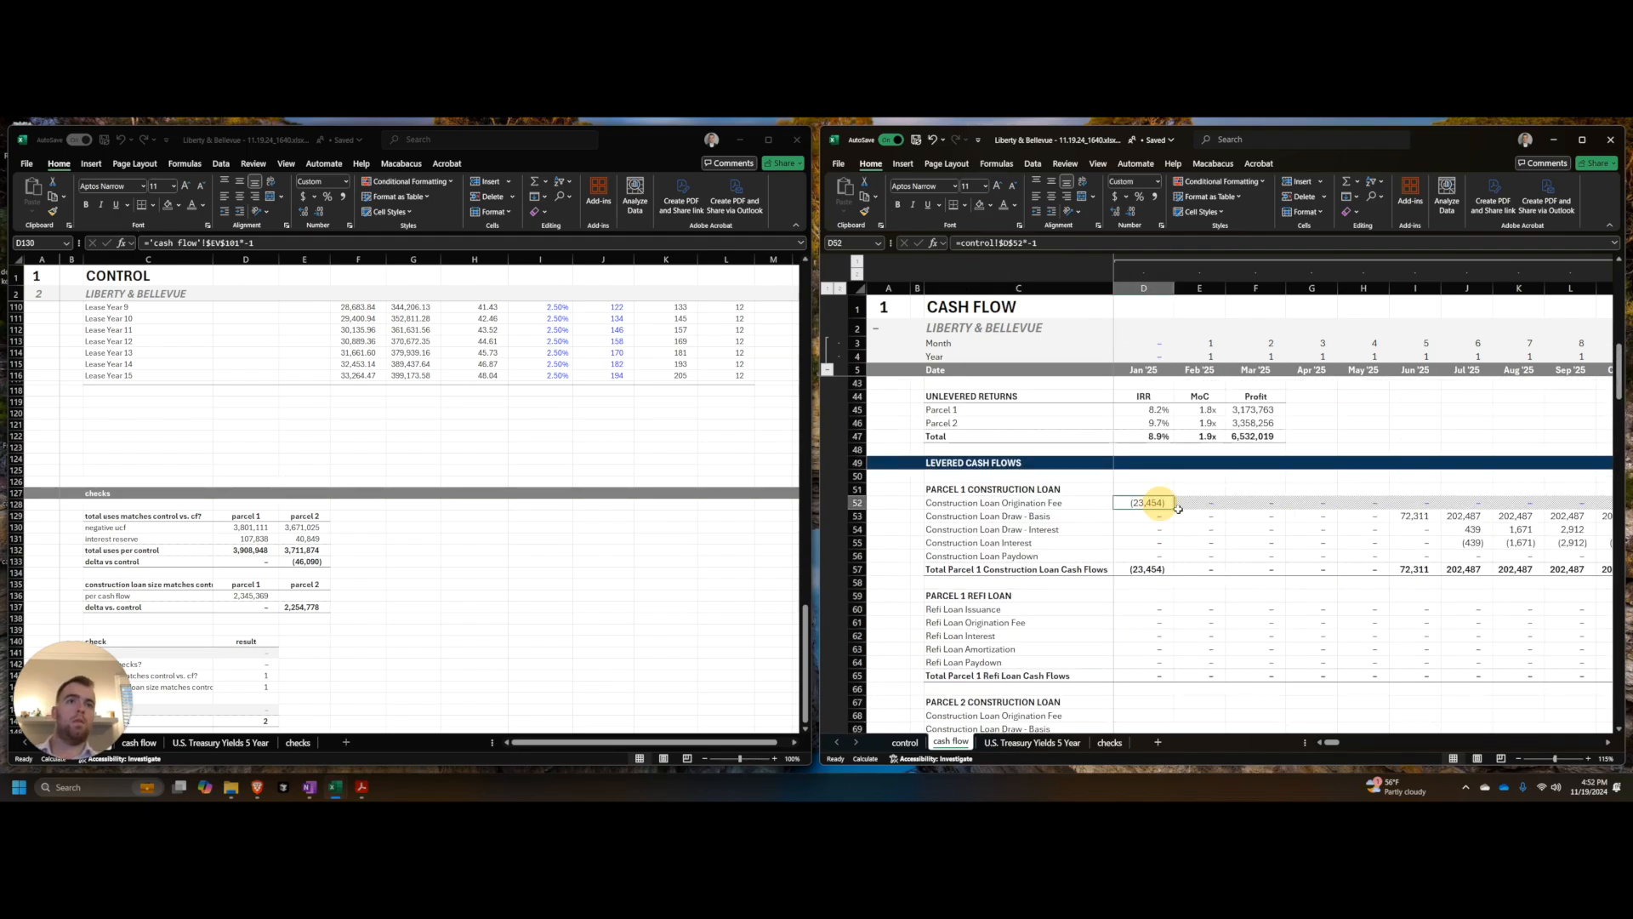
{"action": "key", "text": "Escape"}
Step: Color the Parcel 1 origination fee link in D52 green and copy row 52 through the Total column to Parcel 2's row 68
{"action": "left_click", "coordinate": [1123, 687]}
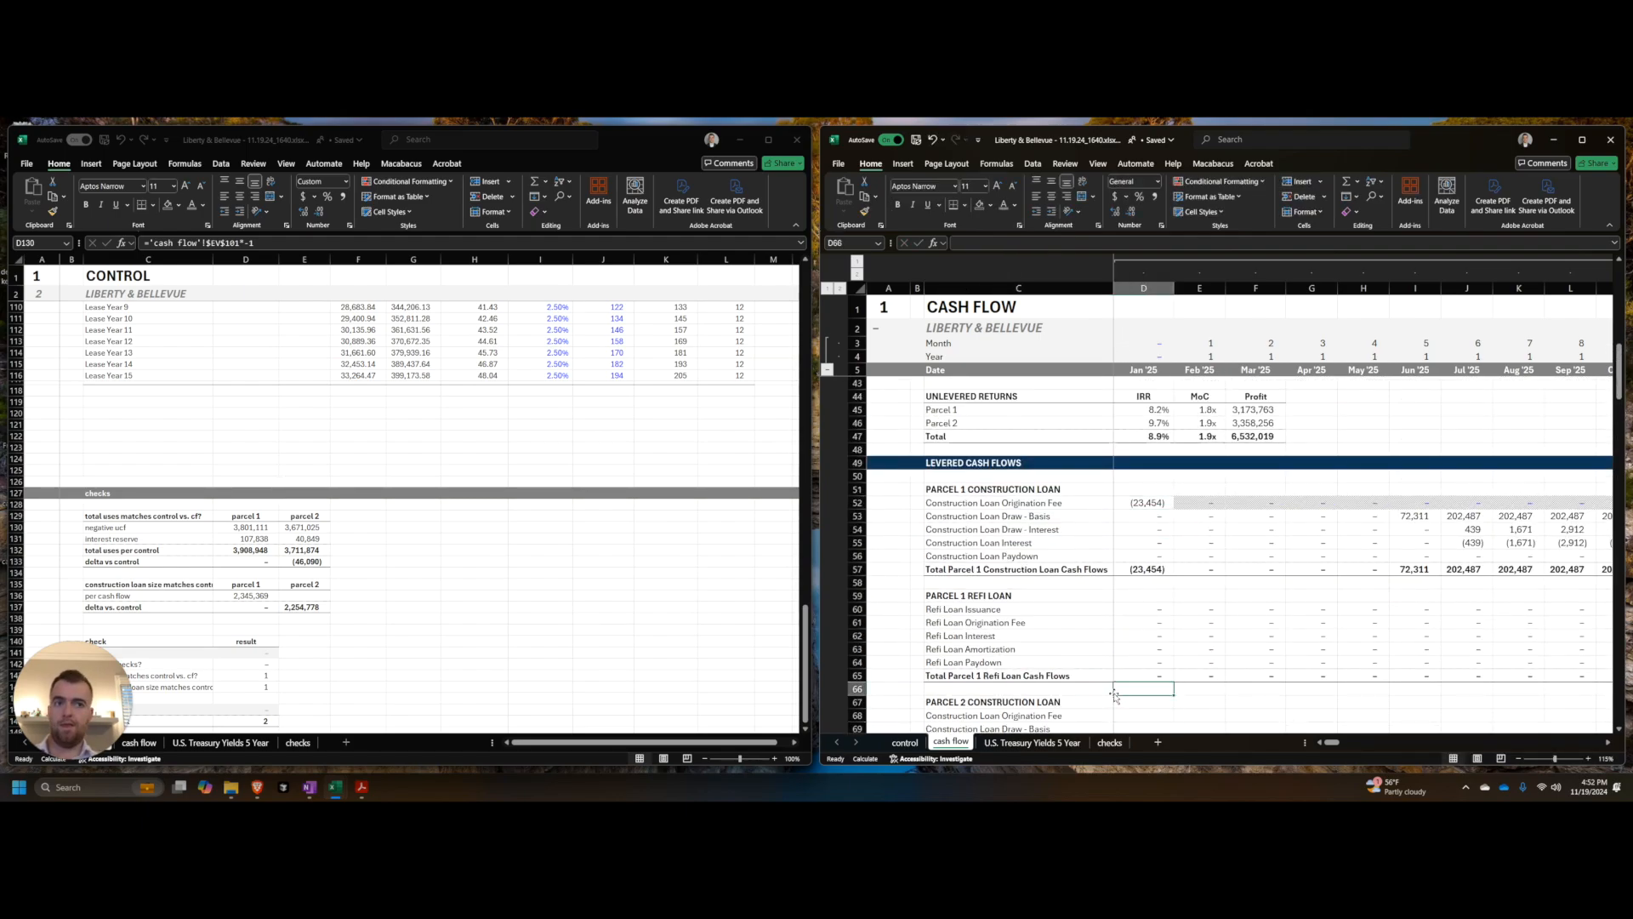
{"action": "key", "text": "ctrl+Up"}
{"action": "key", "text": "ctrl+Up"}
{"action": "key", "text": "ctrl+Up"}
{"action": "key", "text": "ctrl+Up"}
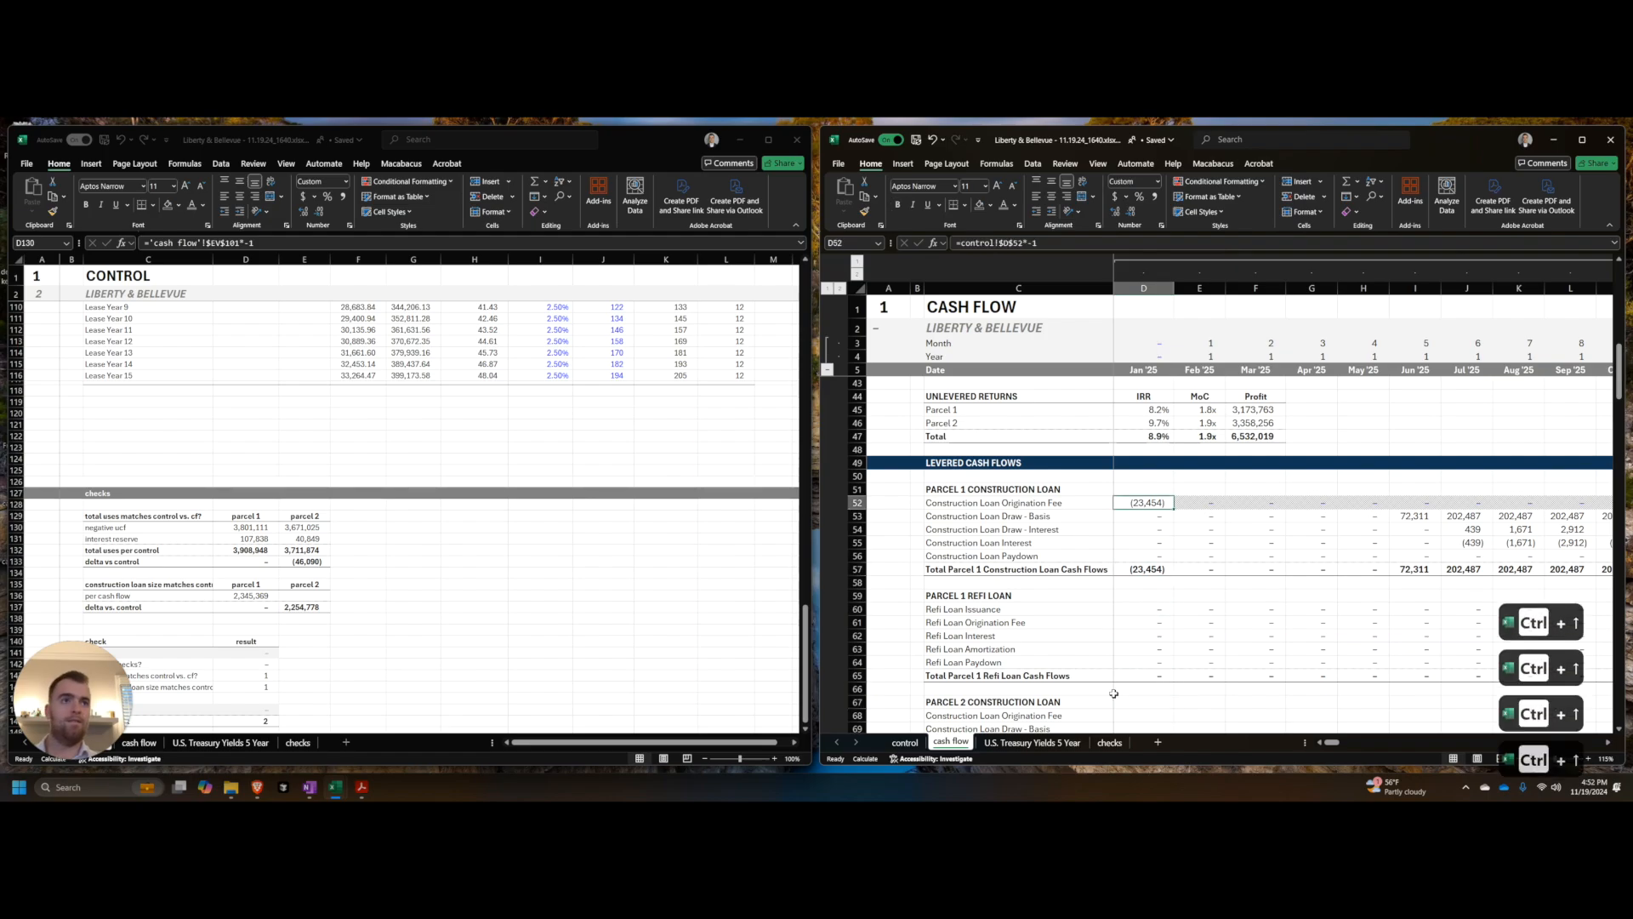
{"action": "key", "text": "ctrl+shift+Right"}
{"action": "key", "text": "ctrl+shift+Right"}
{"action": "key", "text": "ctrl+shift+Right"}
{"action": "key", "text": "ctrl+shift+Right"}
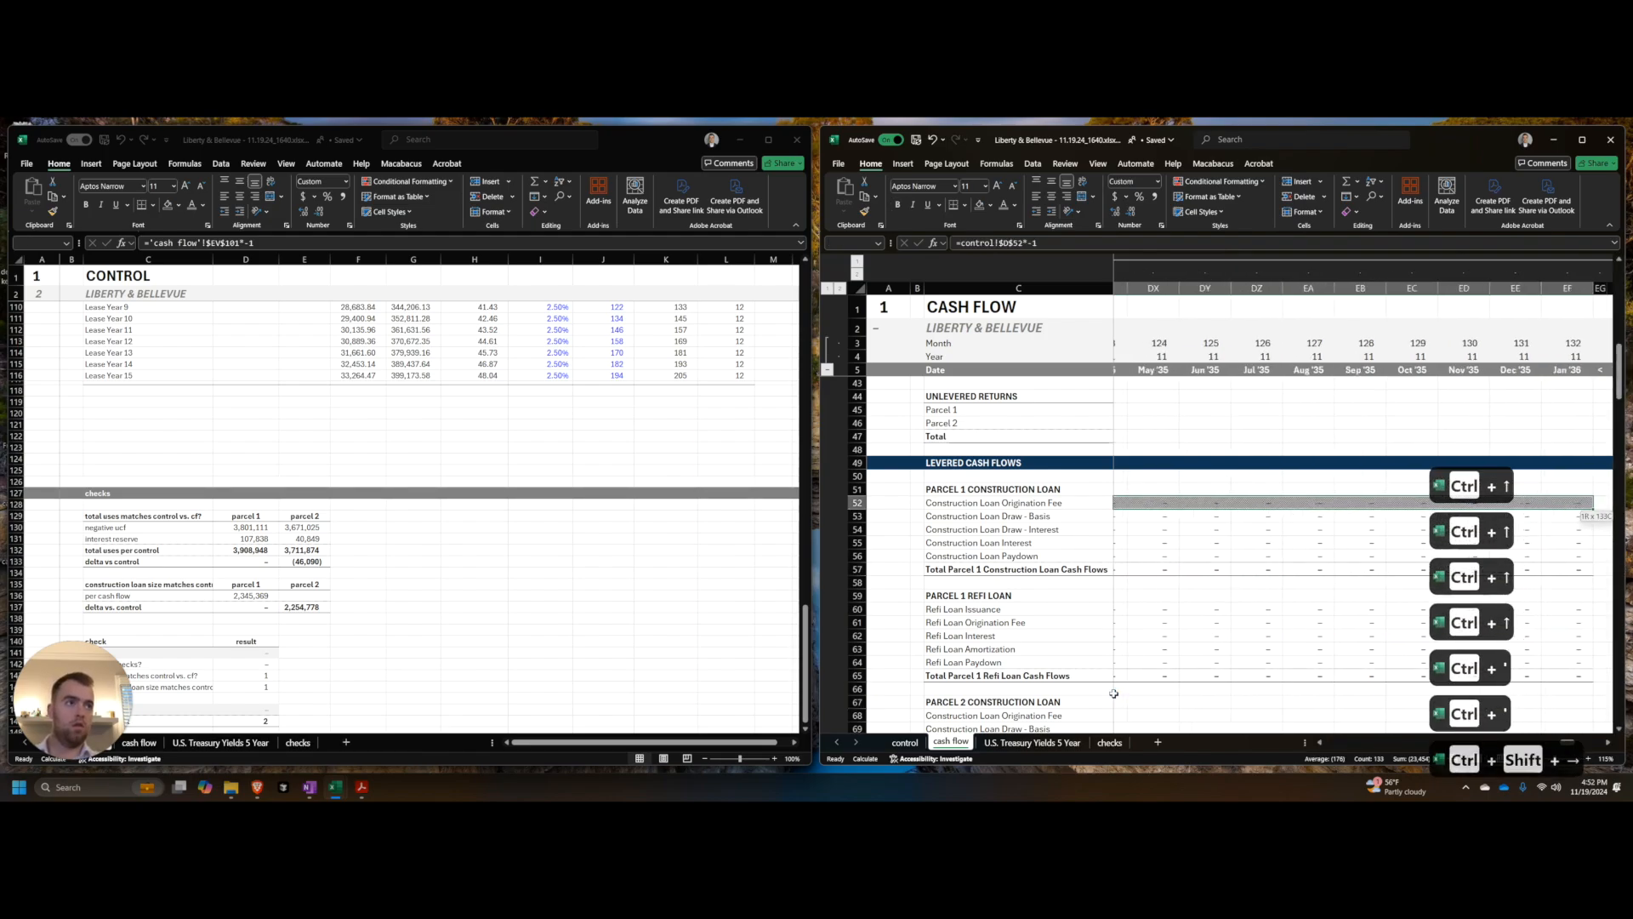
{"action": "key", "text": "ctrl+shift+Left"}
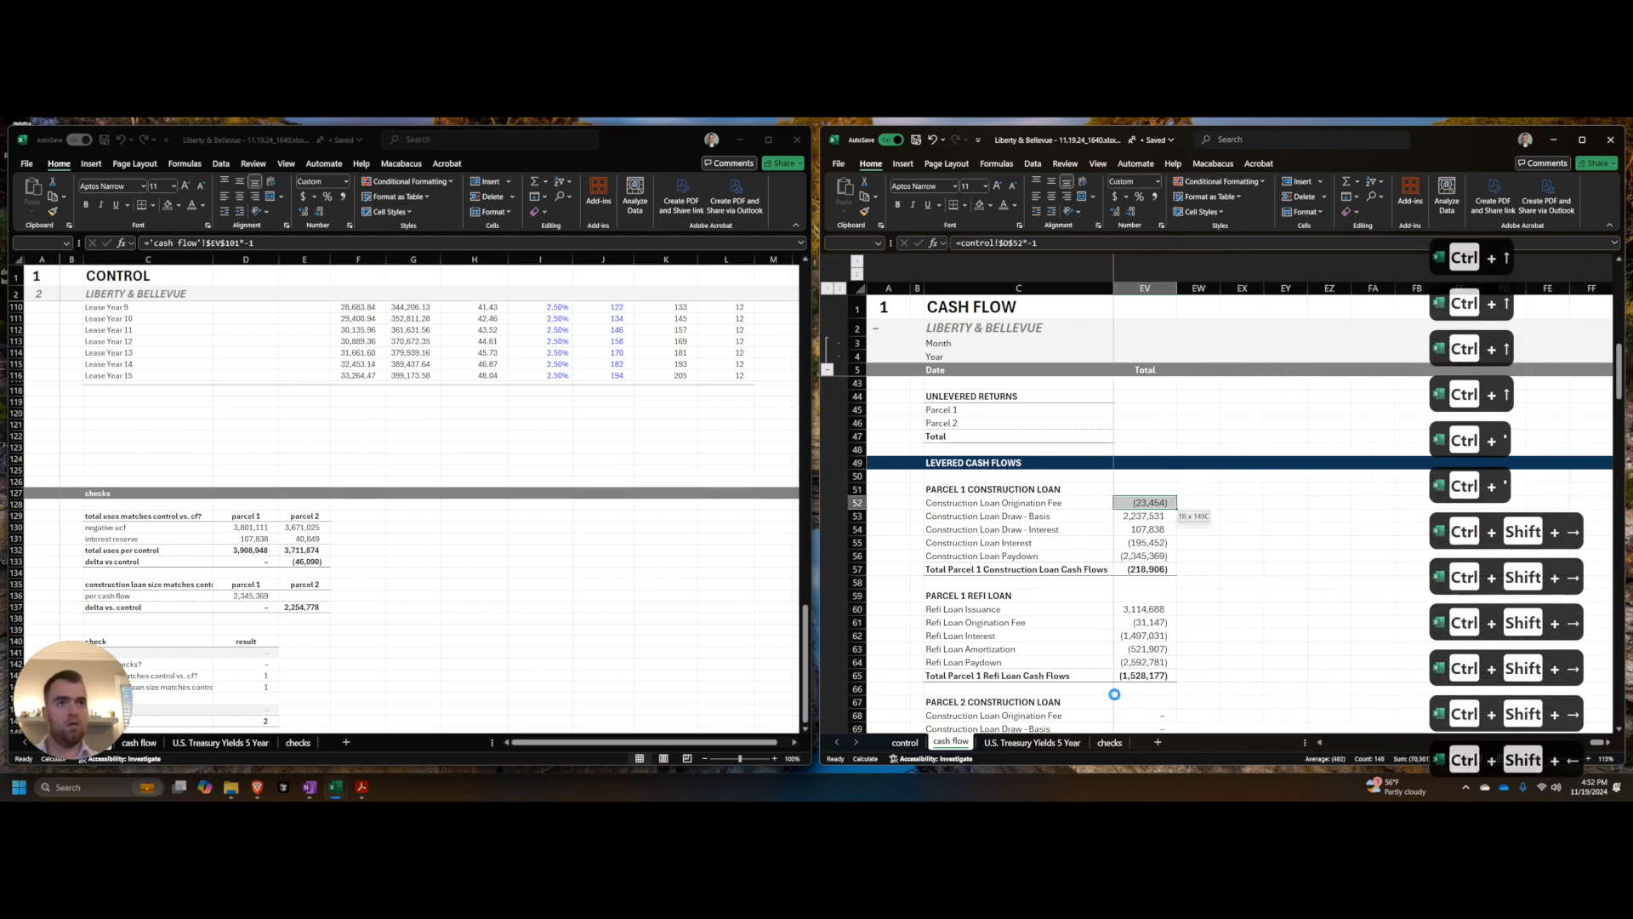
{"action": "key", "text": "ctrl+c"}
{"action": "left_click", "coordinate": [1115, 696]}
{"action": "key", "text": "Down"}
{"action": "key", "text": "ctrl+v"}
Step: Relink the Parcel 2 construction loan origination fee in D68 to =control!$E$52*-1
{"action": "key", "text": "F2"}
{"action": "key", "text": "ctrl+Right"}
{"action": "key", "text": "ctrl+Right"}
{"action": "key", "text": "ctrl+Right"}
{"action": "key", "text": "ctrl+Right"}
{"action": "key", "text": "BackSpace"}
{"action": "type", "text": "E"}
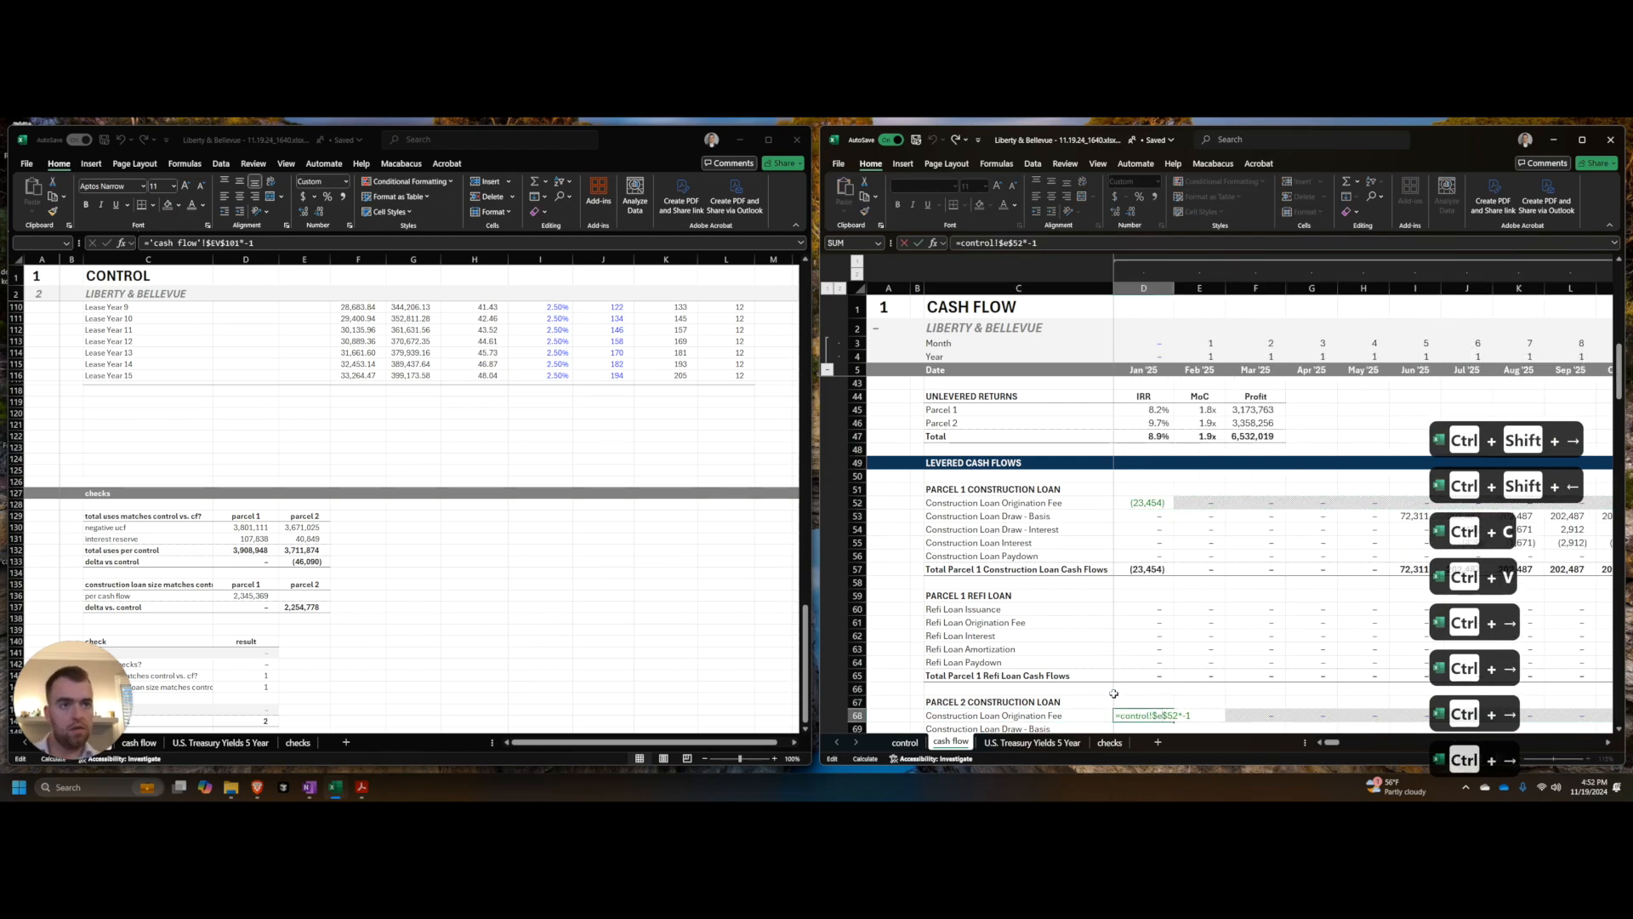
{"action": "key", "text": "ctrl+Return"}
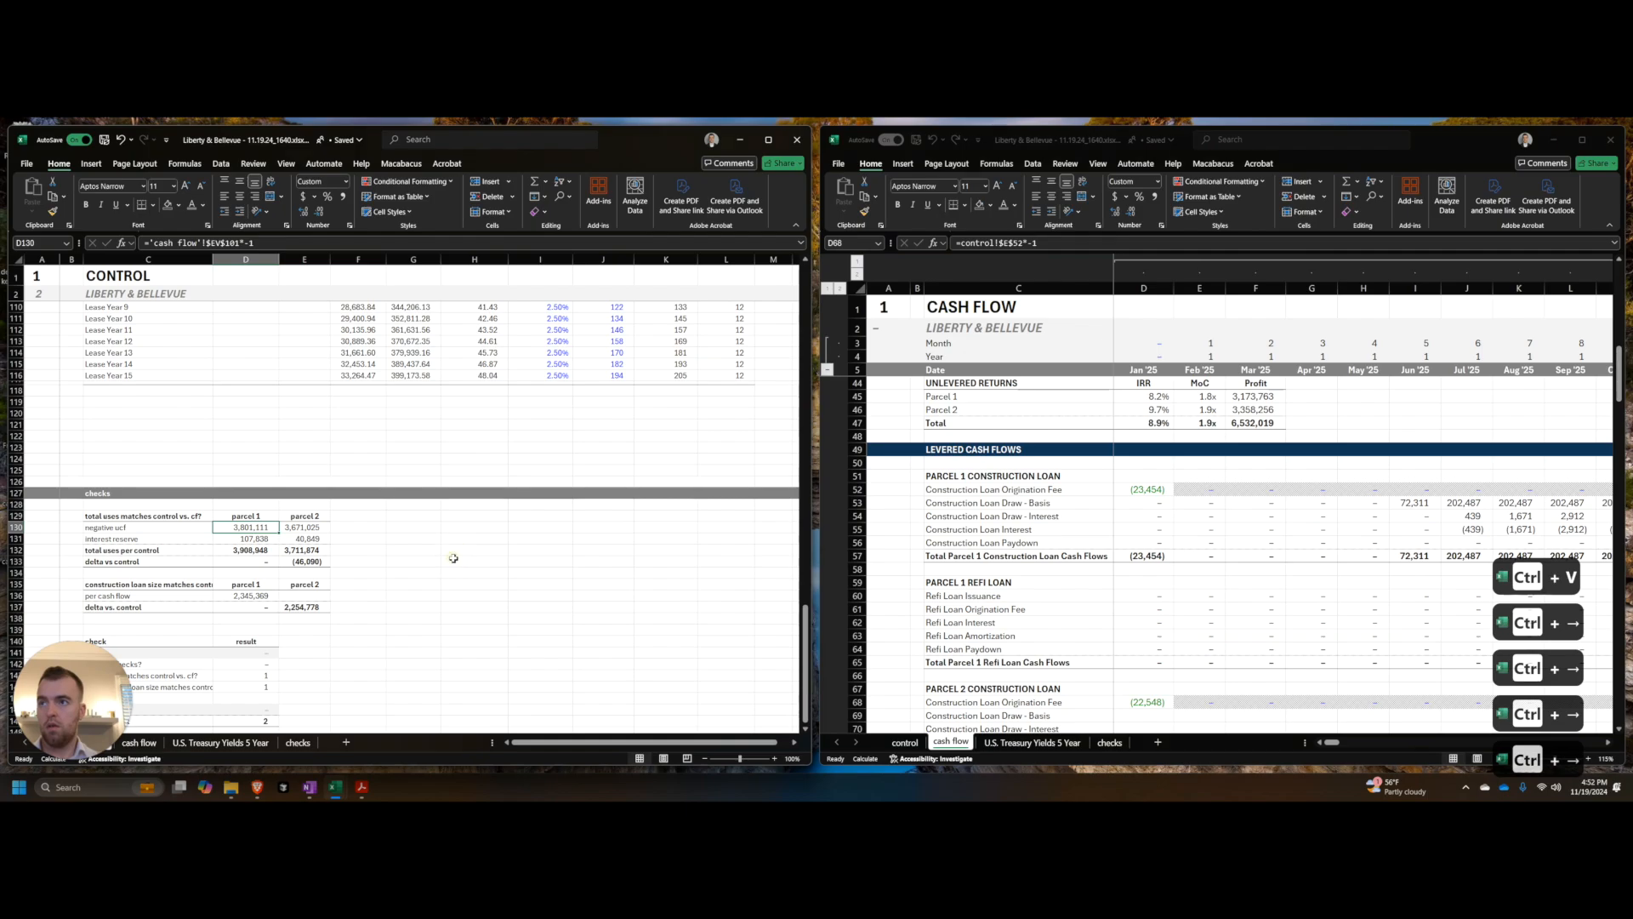
Step: Recheck the Parcel 2 delta vs control in E133 of the control sheet
{"action": "left_click", "coordinate": [474, 562]}
{"action": "left_click", "coordinate": [1120, 631]}
{"action": "left_click", "coordinate": [394, 522]}
{"action": "left_click", "coordinate": [323, 563]}
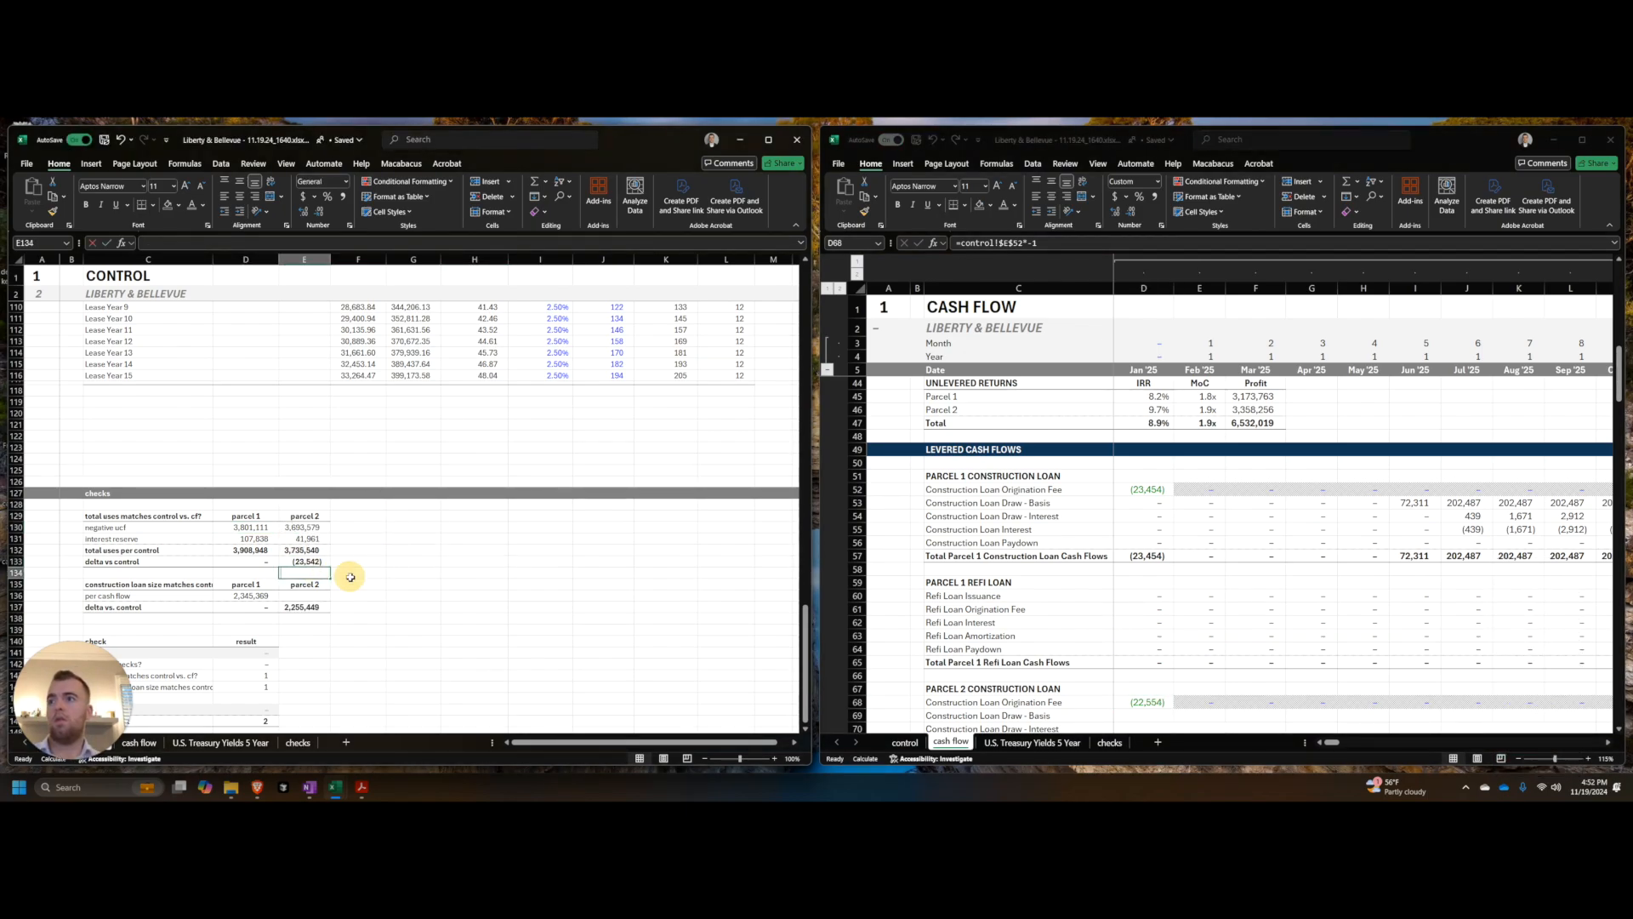
{"action": "key", "text": "F2"}
{"action": "key", "text": "Escape"}
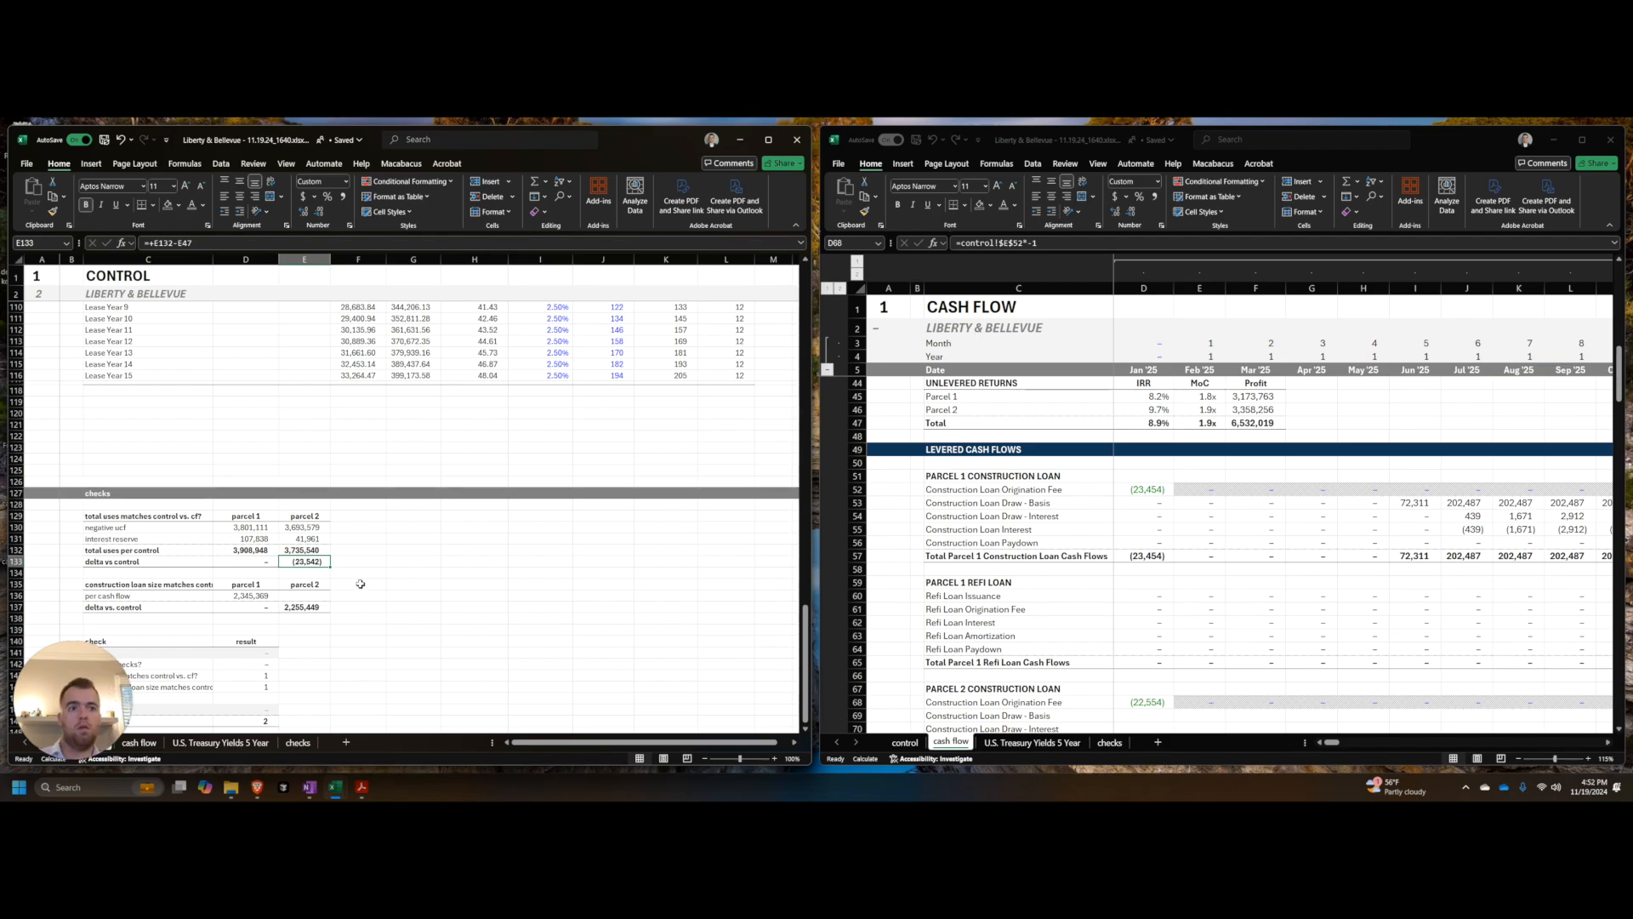
Step: Look through the levered cash flows and loan backups down to the Parcel 2 construction loan schedule
{"action": "left_click", "coordinate": [1140, 631]}
{"action": "scroll", "coordinate": [1140, 631], "scroll_direction": "down", "scroll_amount": 2}
{"action": "left_click", "coordinate": [1136, 635]}
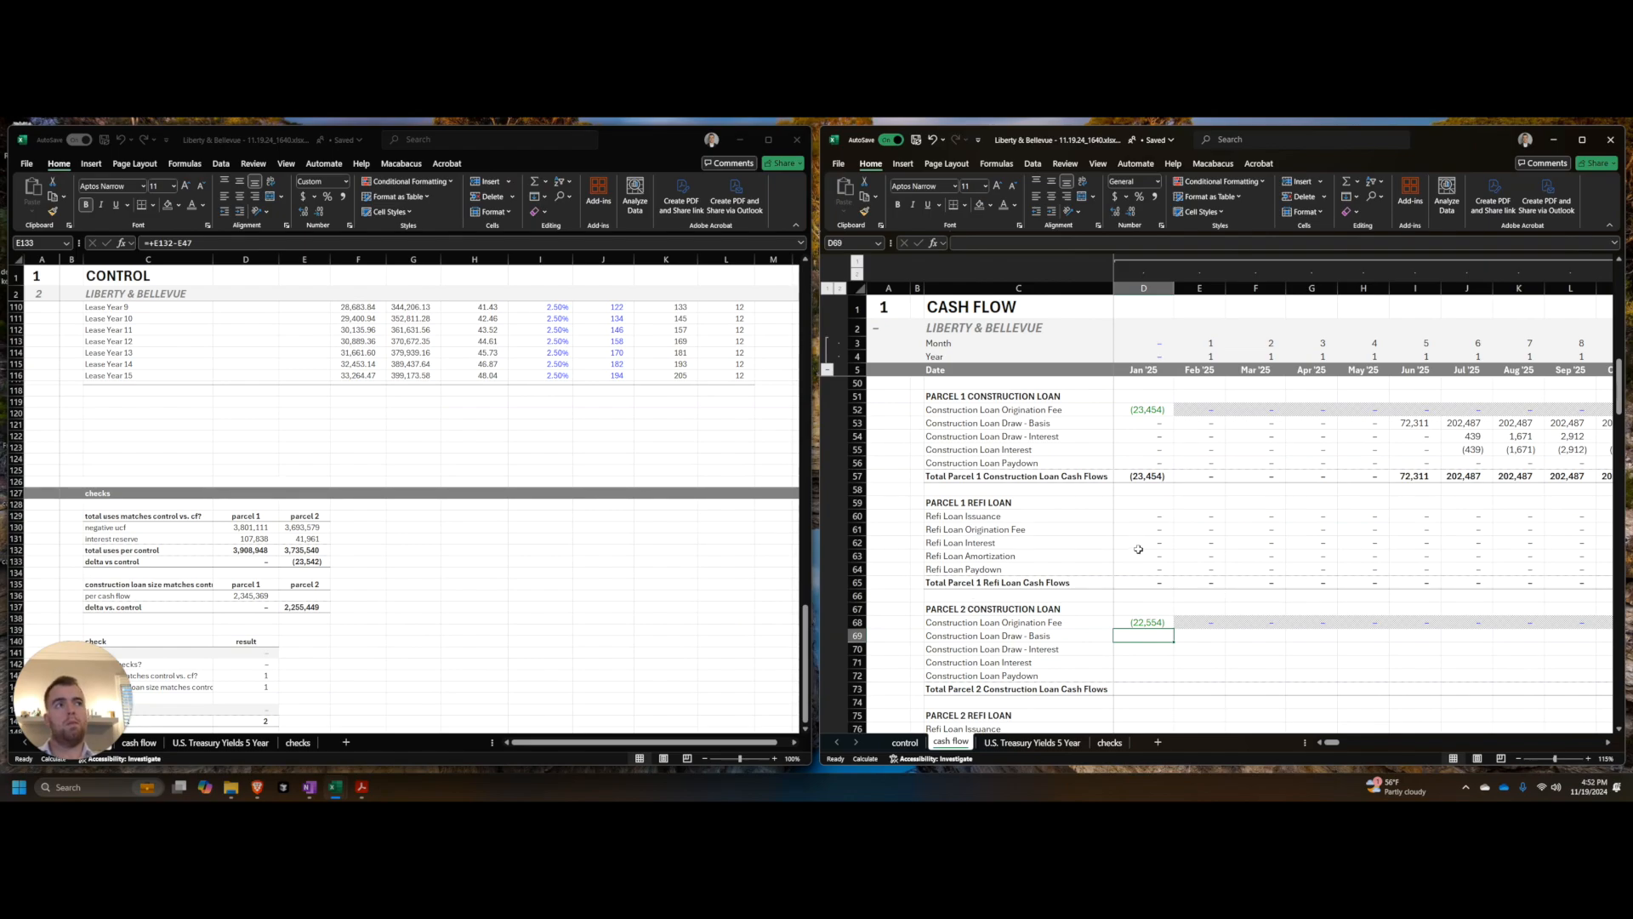
{"action": "scroll", "coordinate": [1138, 549], "scroll_direction": "down", "scroll_amount": 1, "text": "ctrl"}
{"action": "scroll", "coordinate": [1123, 595], "scroll_direction": "down", "scroll_amount": 3}
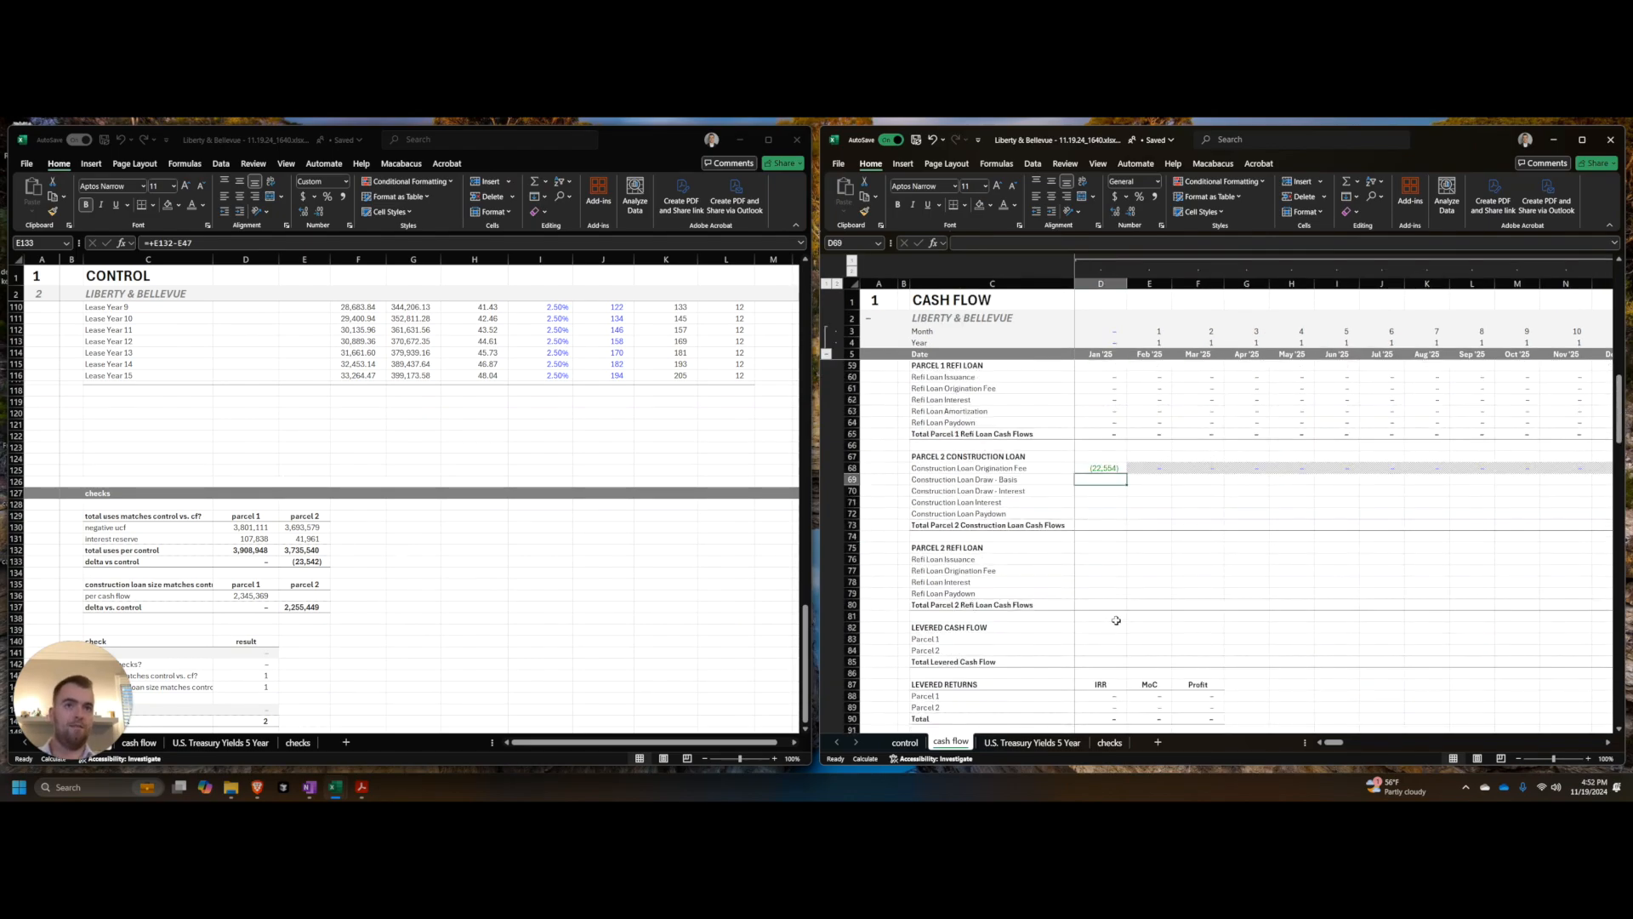
{"action": "scroll", "coordinate": [1116, 620], "scroll_direction": "down", "scroll_amount": 13}
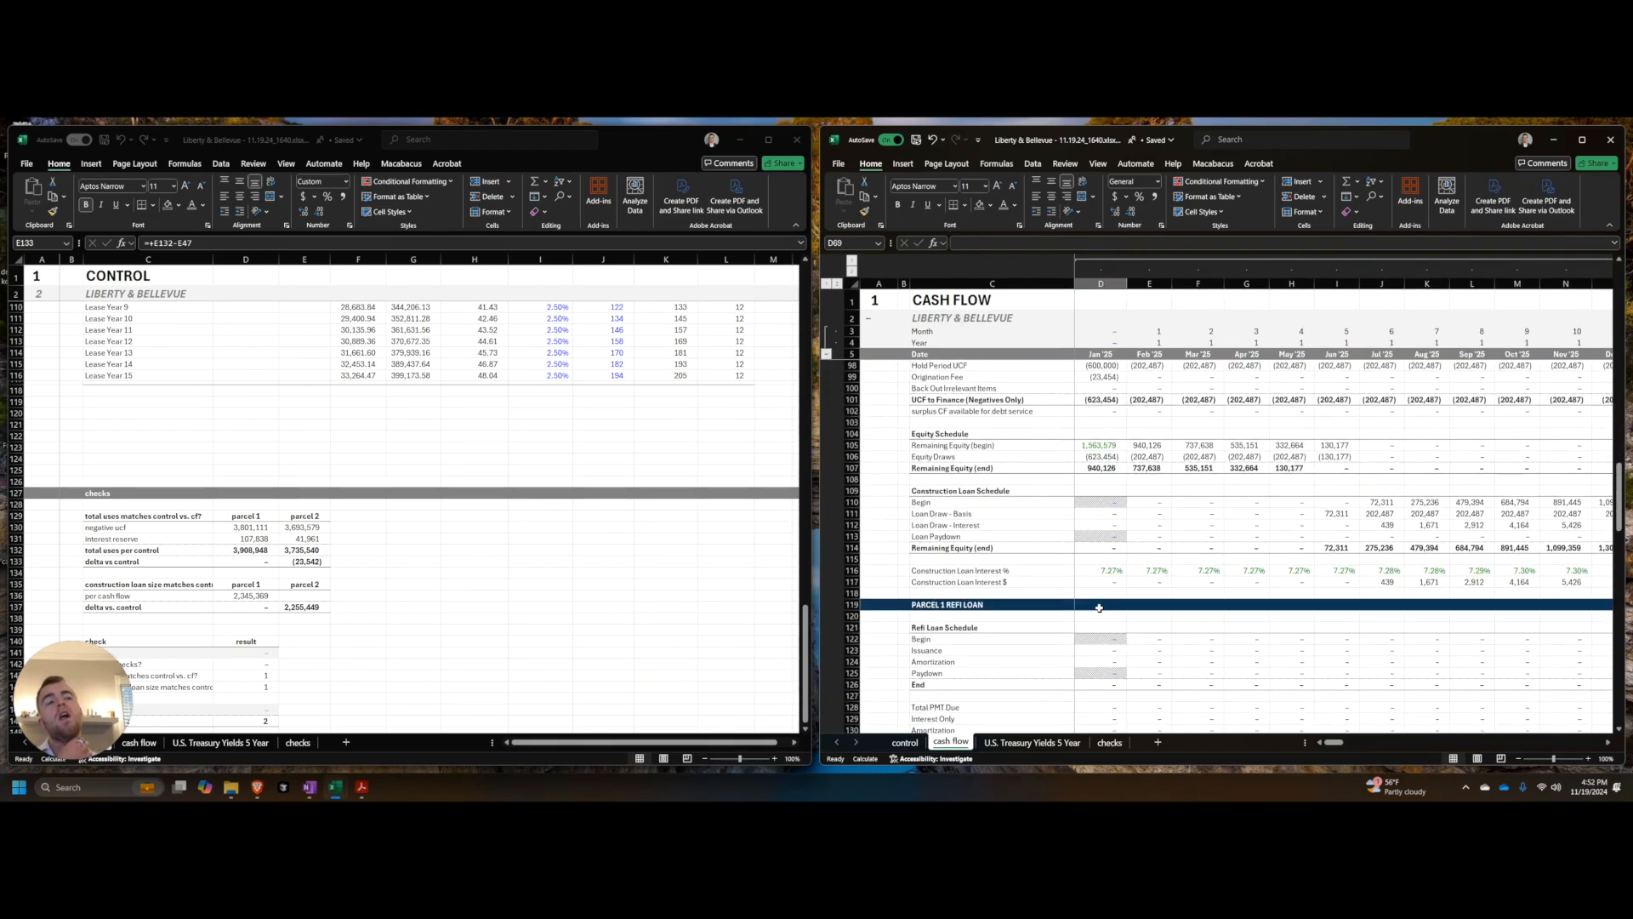
{"action": "scroll", "coordinate": [1093, 598], "scroll_direction": "down", "scroll_amount": 2}
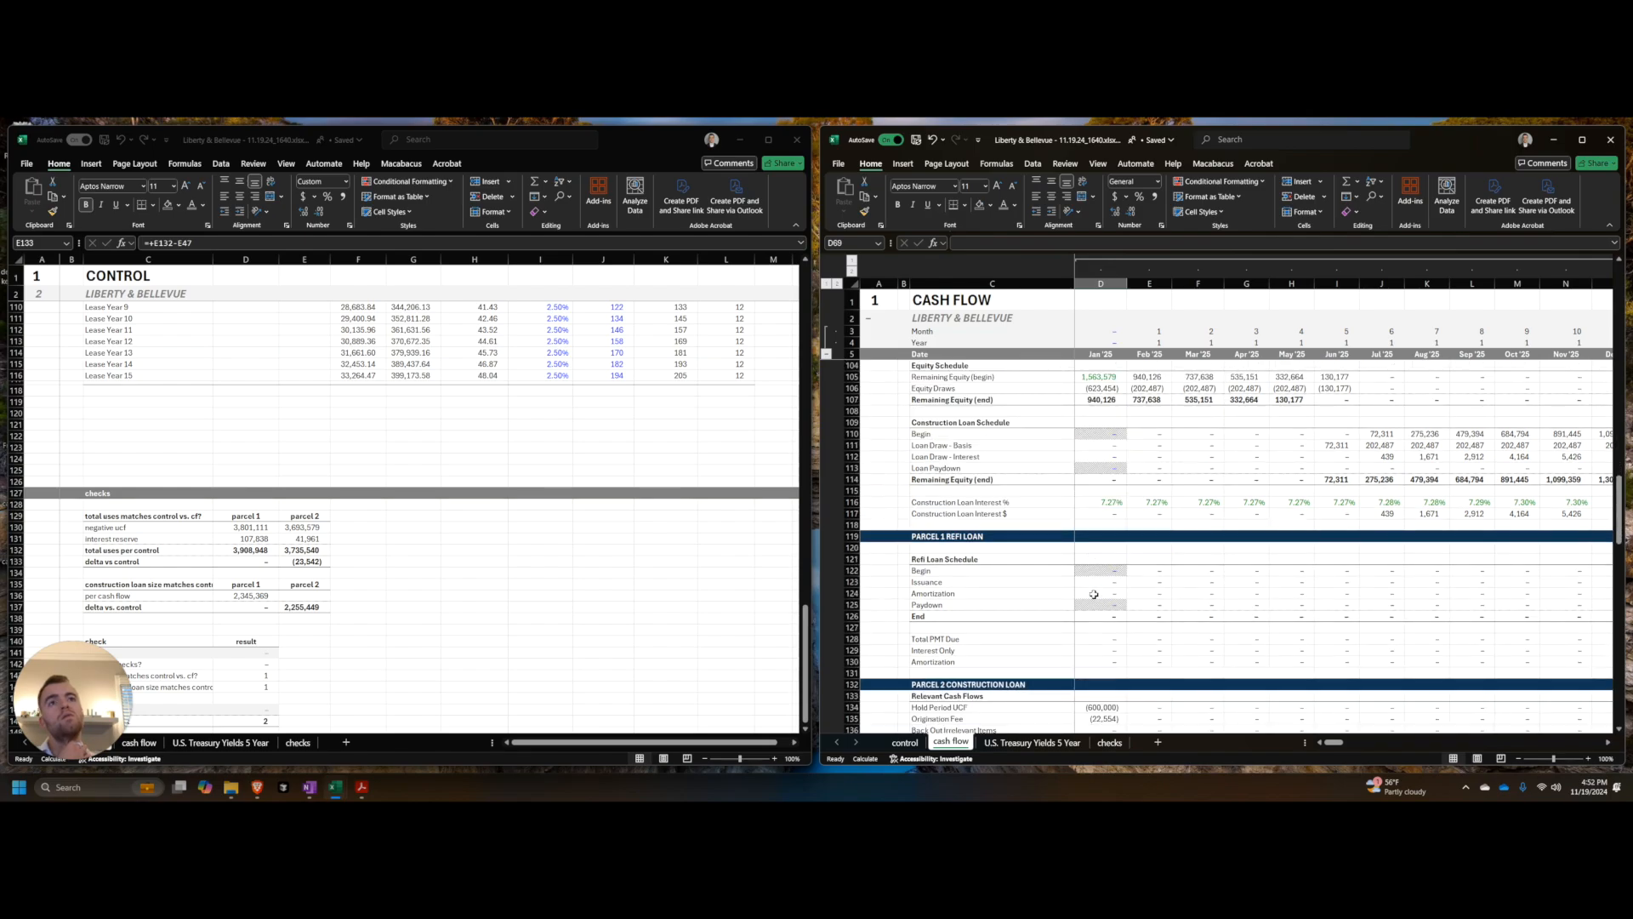
{"action": "scroll", "coordinate": [1094, 594], "scroll_direction": "down", "scroll_amount": 4}
{"action": "scroll", "coordinate": [1094, 593], "scroll_direction": "down", "scroll_amount": 3}
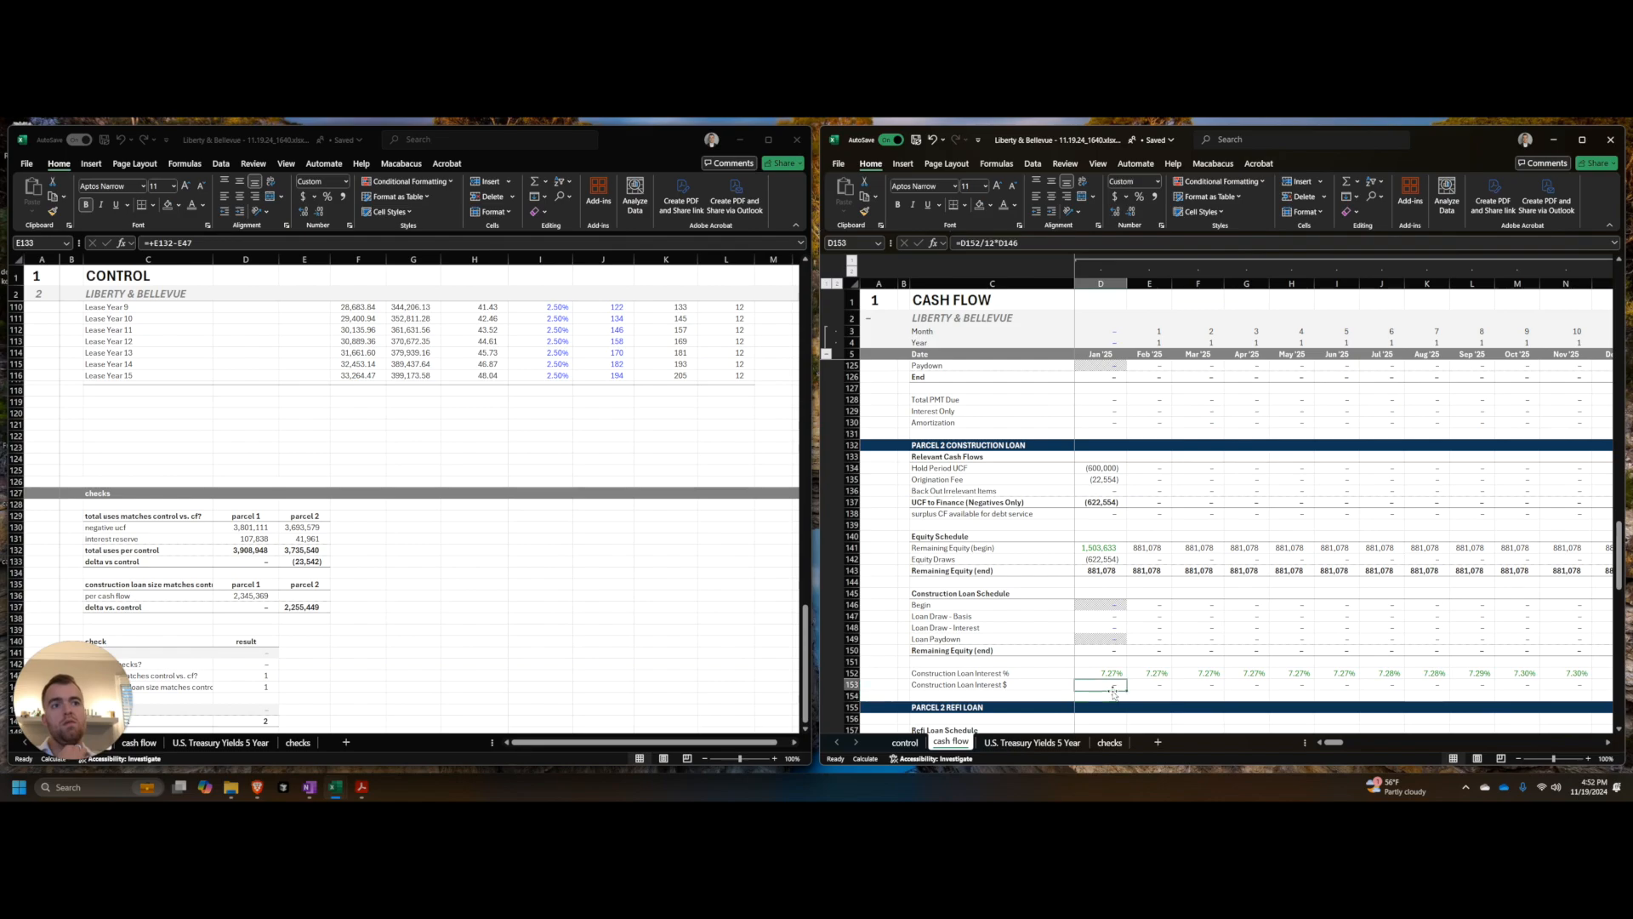
Step: Inspect the Parcel 2 Loan Draw - Interest formulas in AD148 and AE148 around the paydown month
{"action": "key", "text": "Right"}
{"action": "key", "text": "Right"}
{"action": "key", "text": "Right"}
{"action": "key", "text": "Right"}
{"action": "key", "text": "Right"}
{"action": "key", "text": "Right"}
{"action": "key", "text": "Right"}
{"action": "key", "text": "Right"}
{"action": "key", "text": "Right"}
{"action": "key", "text": "Right"}
{"action": "key", "text": "Right"}
{"action": "key", "text": "Right"}
{"action": "key", "text": "Right"}
{"action": "key", "text": "Right"}
{"action": "key", "text": "Right"}
{"action": "key", "text": "Right"}
{"action": "key", "text": "Right"}
{"action": "key", "text": "Right"}
{"action": "key", "text": "Right"}
{"action": "key", "text": "Right"}
{"action": "key", "text": "Up"}
{"action": "key", "text": "Up"}
{"action": "key", "text": "Right"}
{"action": "key", "text": "Up"}
{"action": "key", "text": "Up"}
{"action": "key", "text": "Up"}
{"action": "key", "text": "Right"}
{"action": "key", "text": "Right"}
{"action": "key", "text": "F2"}
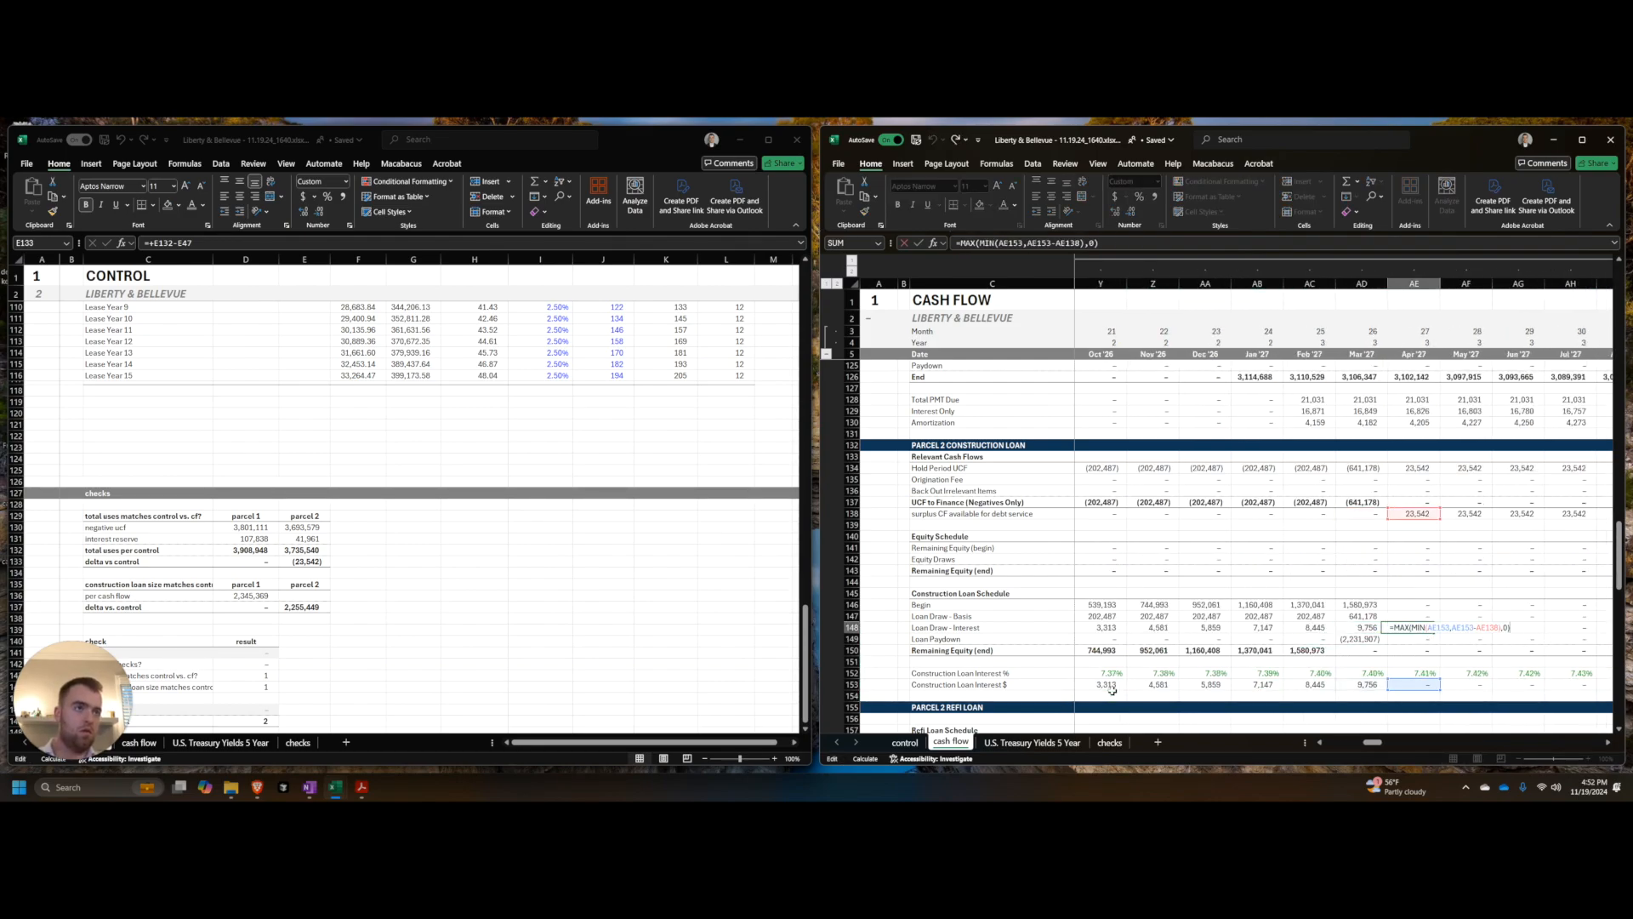
{"action": "key", "text": "Escape"}
{"action": "key", "text": "Left"}
{"action": "key", "text": "F2"}
{"action": "key", "text": "Escape"}
{"action": "key", "text": "Right"}
{"action": "key", "text": "F2"}
{"action": "key", "text": "Escape"}
{"action": "key", "text": "Left"}
{"action": "key", "text": "Right"}
{"action": "key", "text": "F2"}
{"action": "key", "text": "Escape"}
{"action": "key", "text": "Left"}
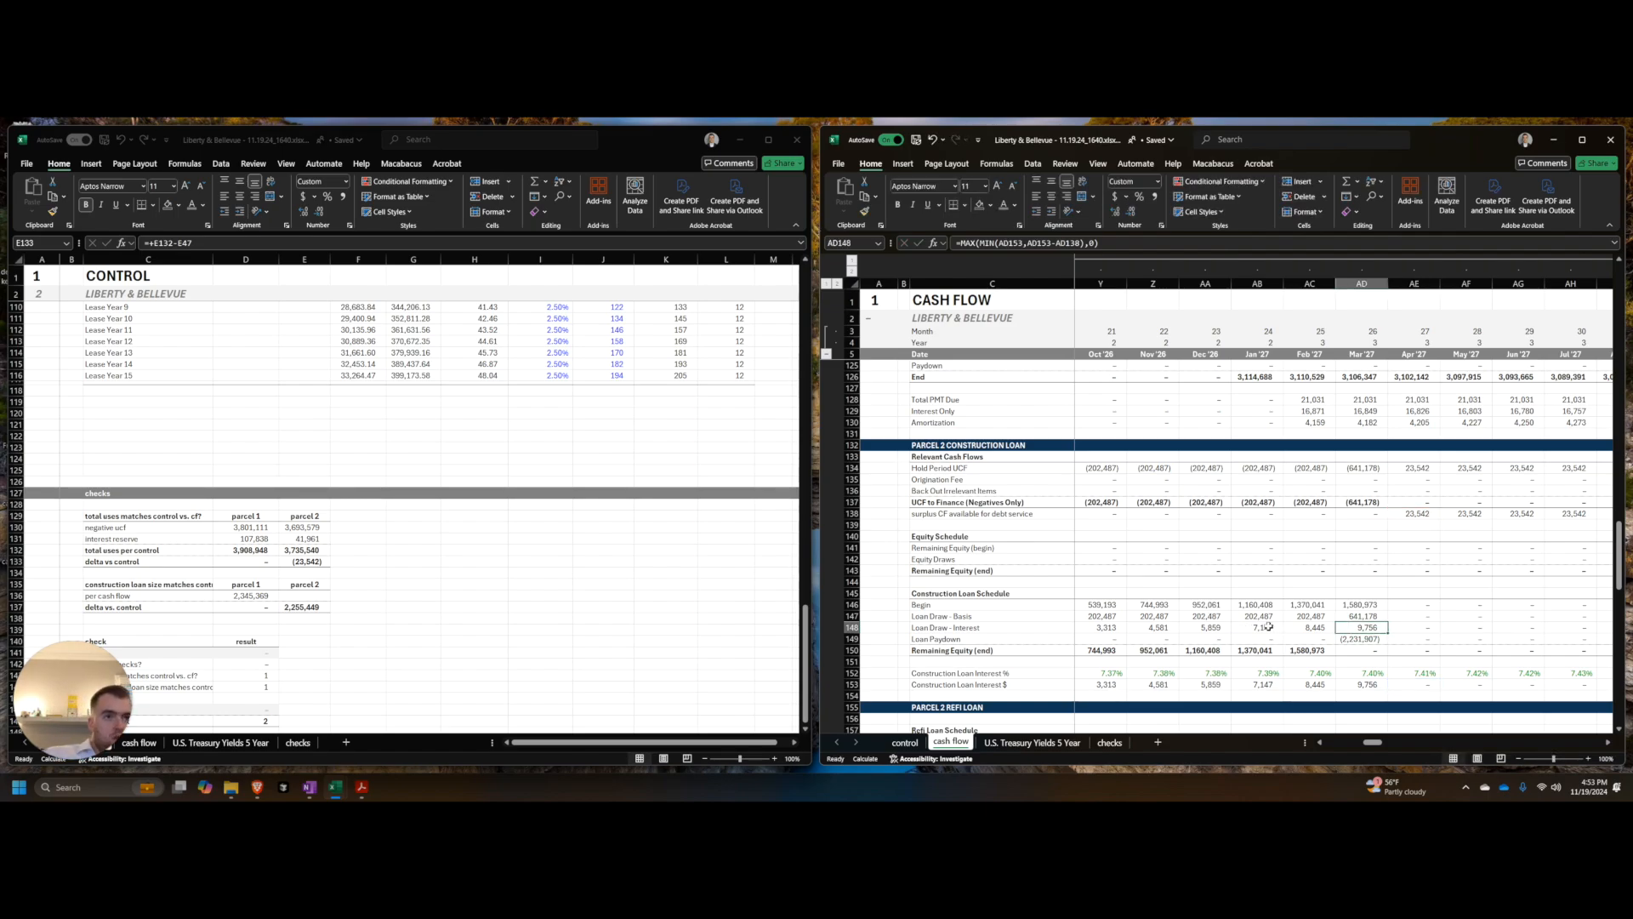
Step: Examine Parcel 2's interest draws in row 148 across the monthly columns and the annual cash flow summary
{"action": "key", "text": "Left"}
{"action": "key", "text": "Left"}
{"action": "key", "text": "Left"}
{"action": "key", "text": "Left"}
{"action": "key", "text": "Left"}
{"action": "key", "text": "Left"}
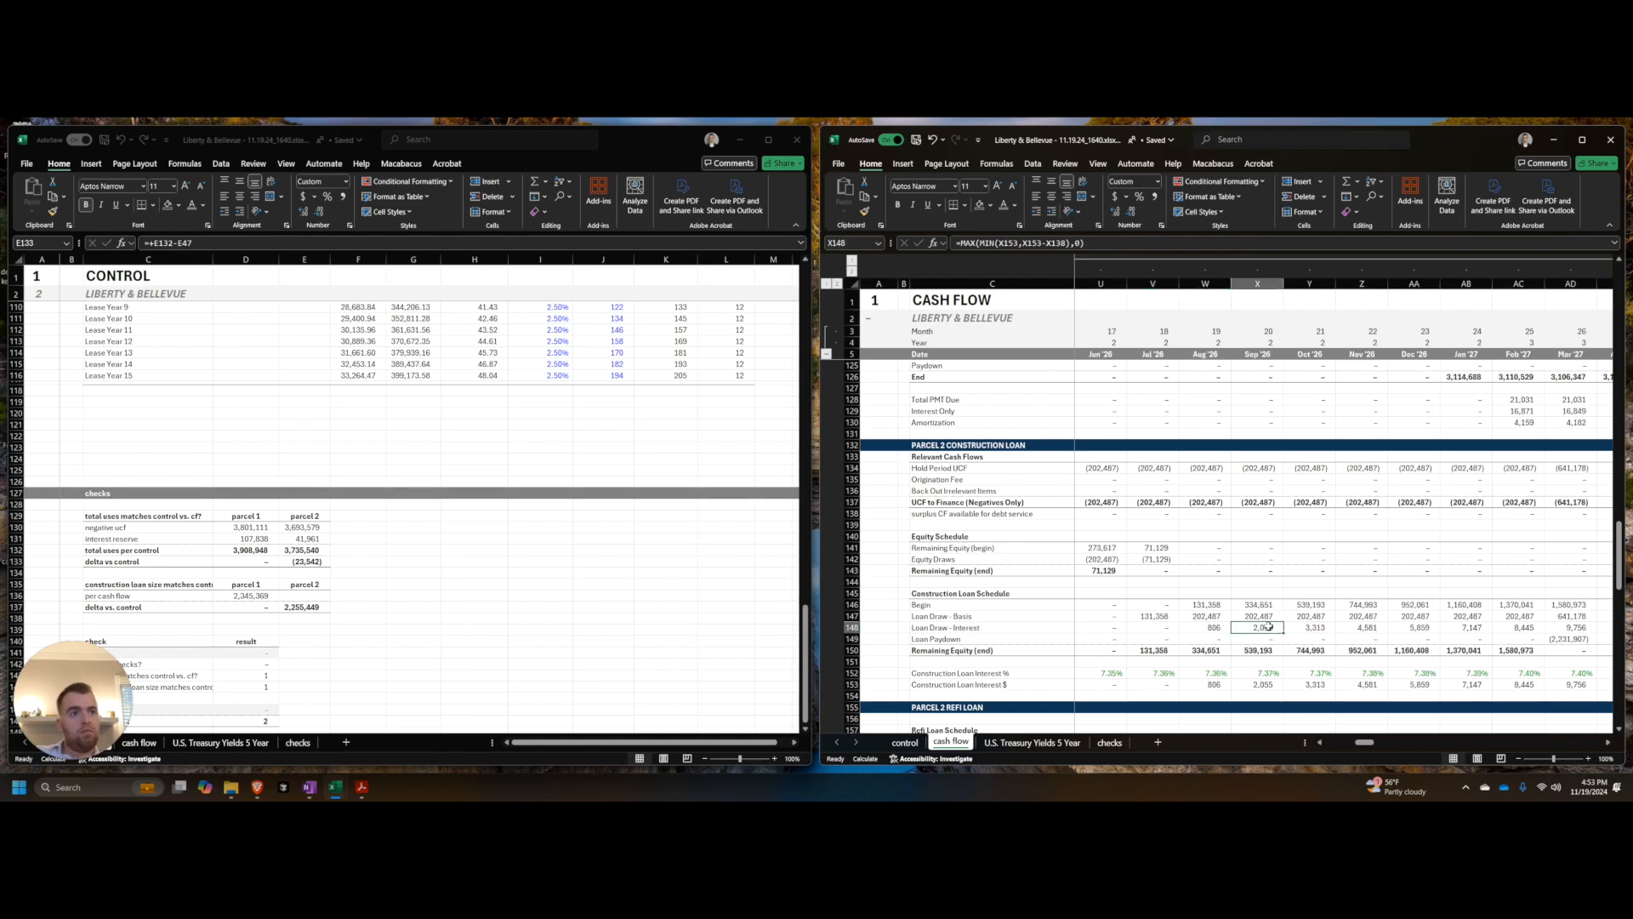
{"action": "key", "text": "ctrl+Right"}
{"action": "key", "text": "ctrl+Right"}
{"action": "key", "text": "ctrl+Right"}
{"action": "key", "text": "ctrl+Right"}
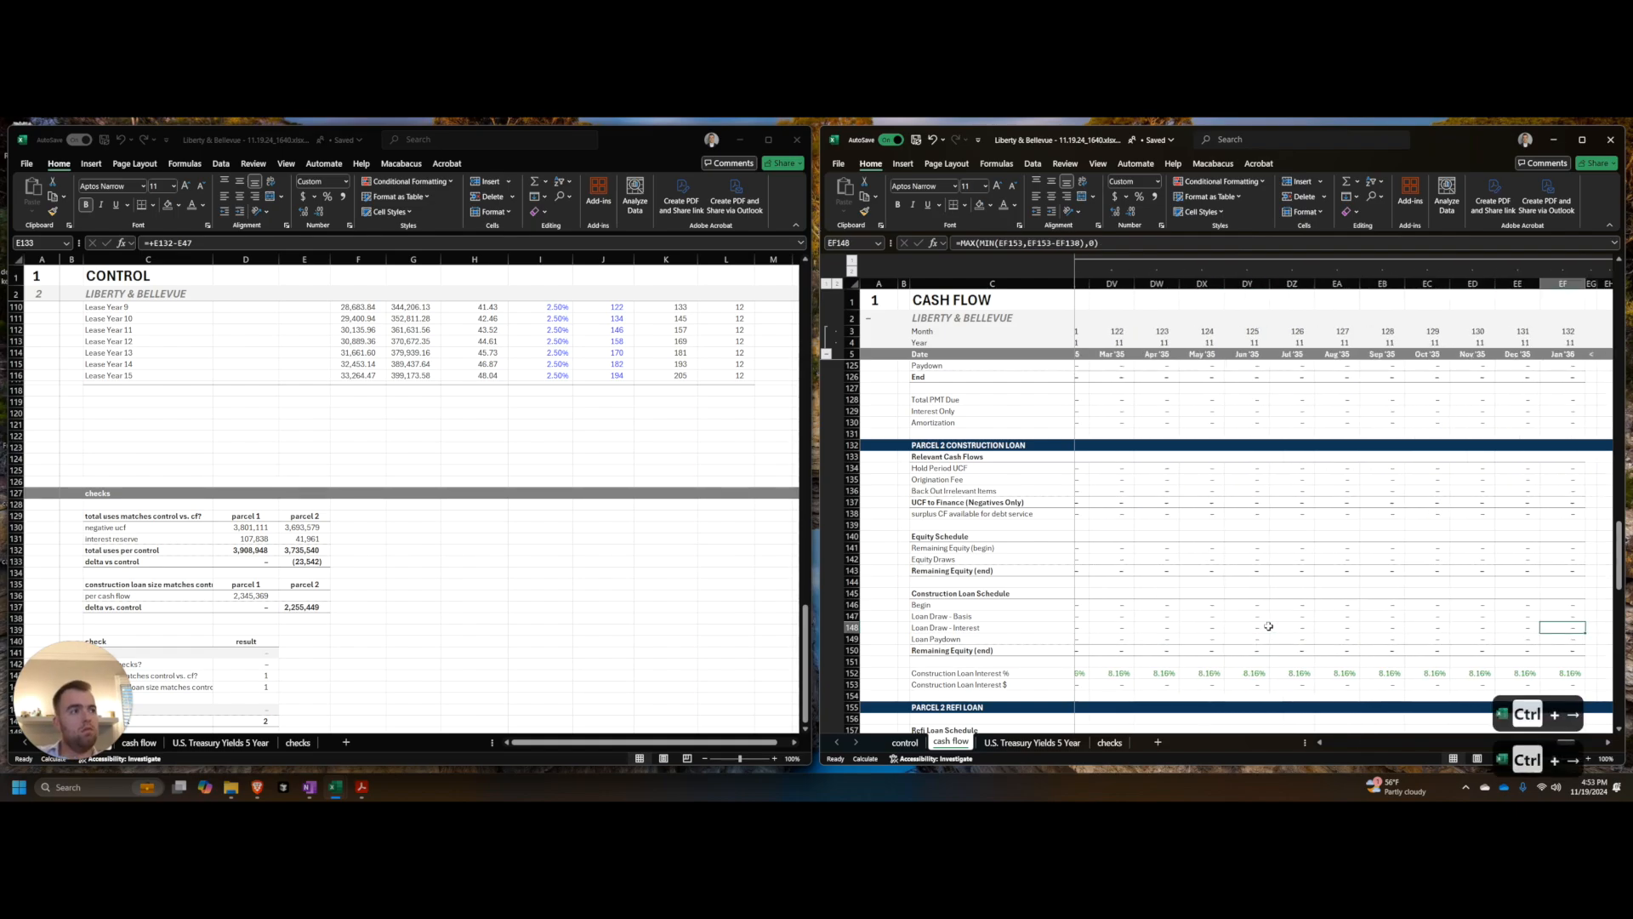
{"action": "key", "text": "ctrl+Left"}
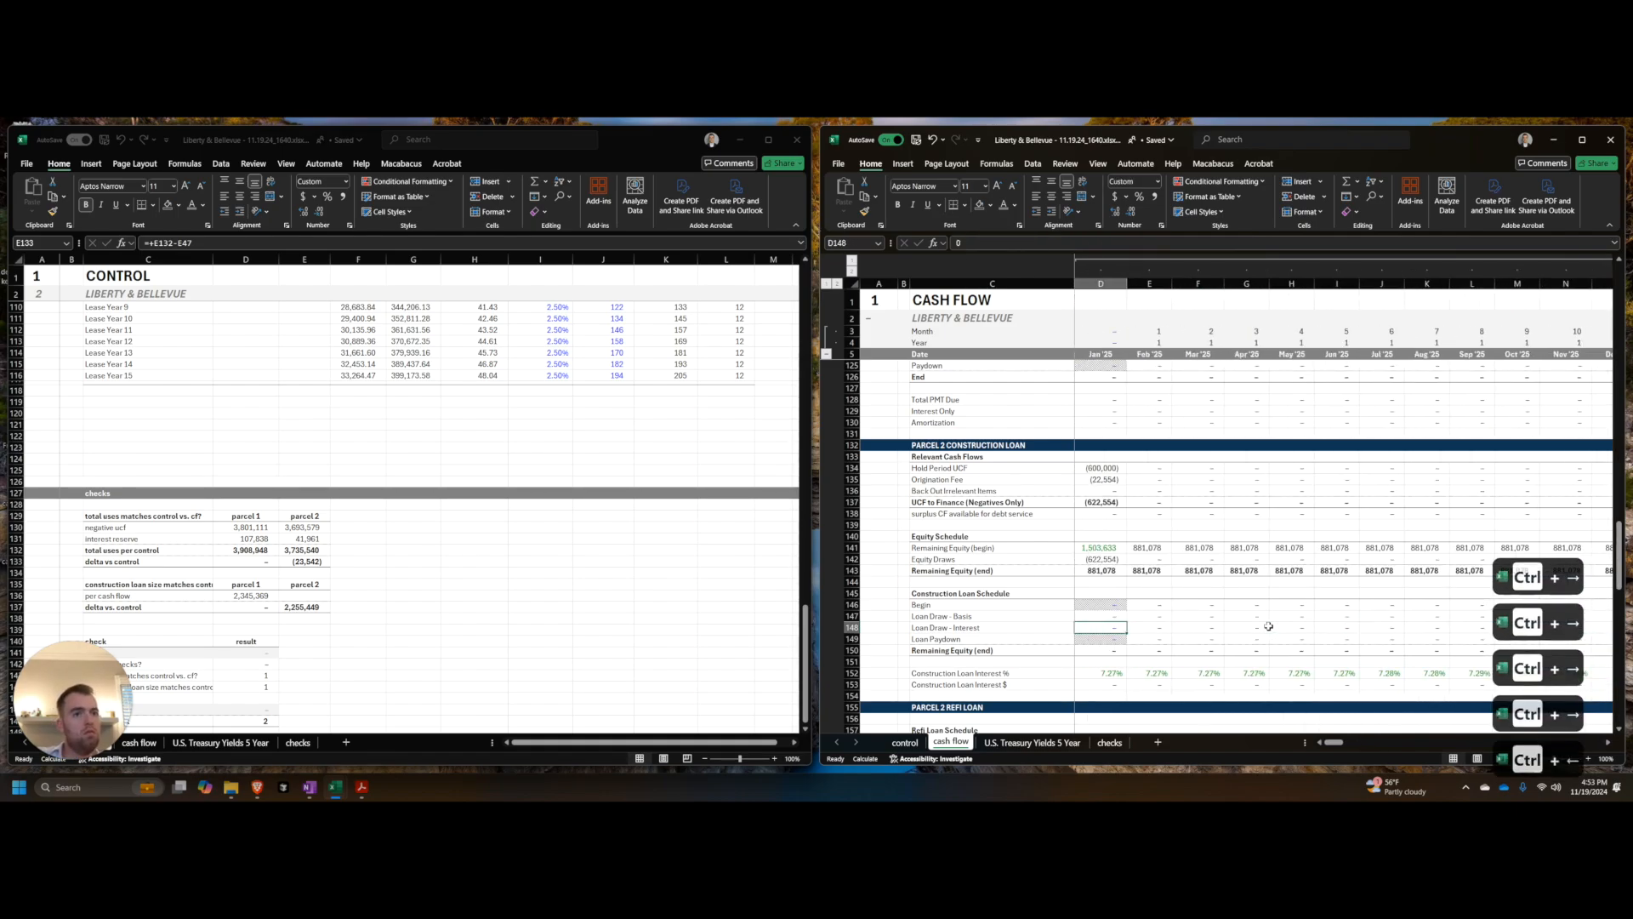
{"action": "key", "text": "Right"}
{"action": "key", "text": "Right"}
{"action": "key", "text": "Right"}
{"action": "key", "text": "Right"}
{"action": "key", "text": "Right"}
{"action": "key", "text": "Right"}
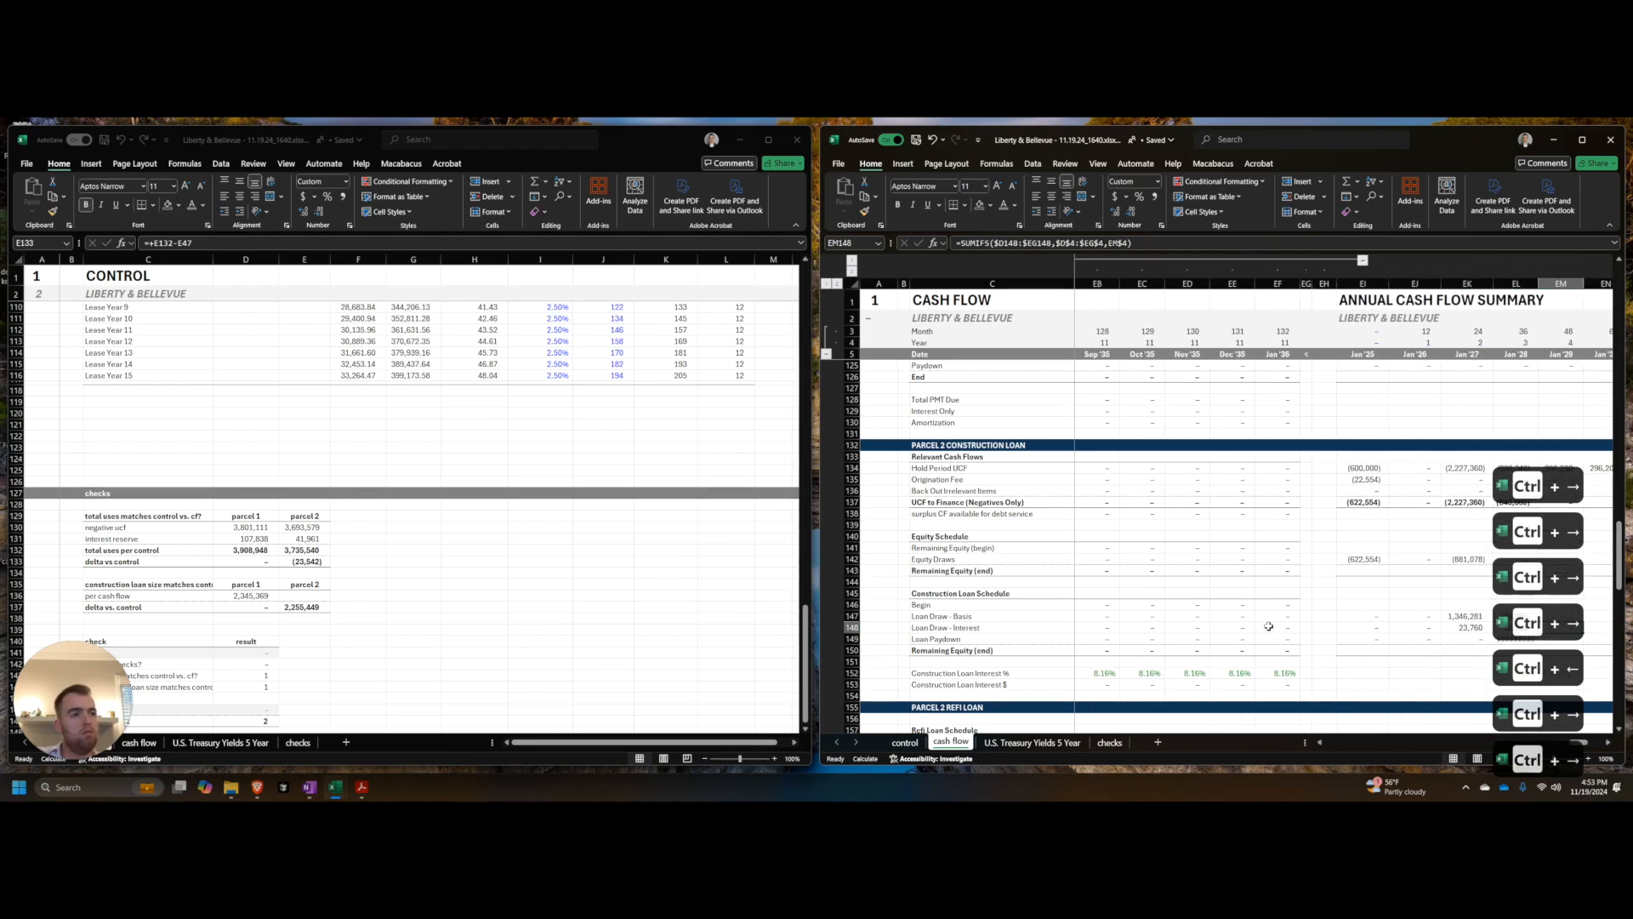
{"action": "key", "text": "Home"}
{"action": "key", "text": "Right"}
{"action": "key", "text": "Right"}
{"action": "key", "text": "Right"}
{"action": "key", "text": "Right"}
{"action": "key", "text": "Right"}
{"action": "key", "text": "Right"}
{"action": "key", "text": "Right"}
{"action": "key", "text": "Right"}
{"action": "key", "text": "Right"}
{"action": "key", "text": "Right"}
{"action": "key", "text": "Right"}
{"action": "key", "text": "Right"}
{"action": "key", "text": "Right"}
{"action": "key", "text": "Right"}
{"action": "key", "text": "Right"}
{"action": "key", "text": "Right"}
{"action": "key", "text": "Right"}
{"action": "key", "text": "Right"}
{"action": "key", "text": "Right"}
{"action": "key", "text": "Right"}
{"action": "key", "text": "Right"}
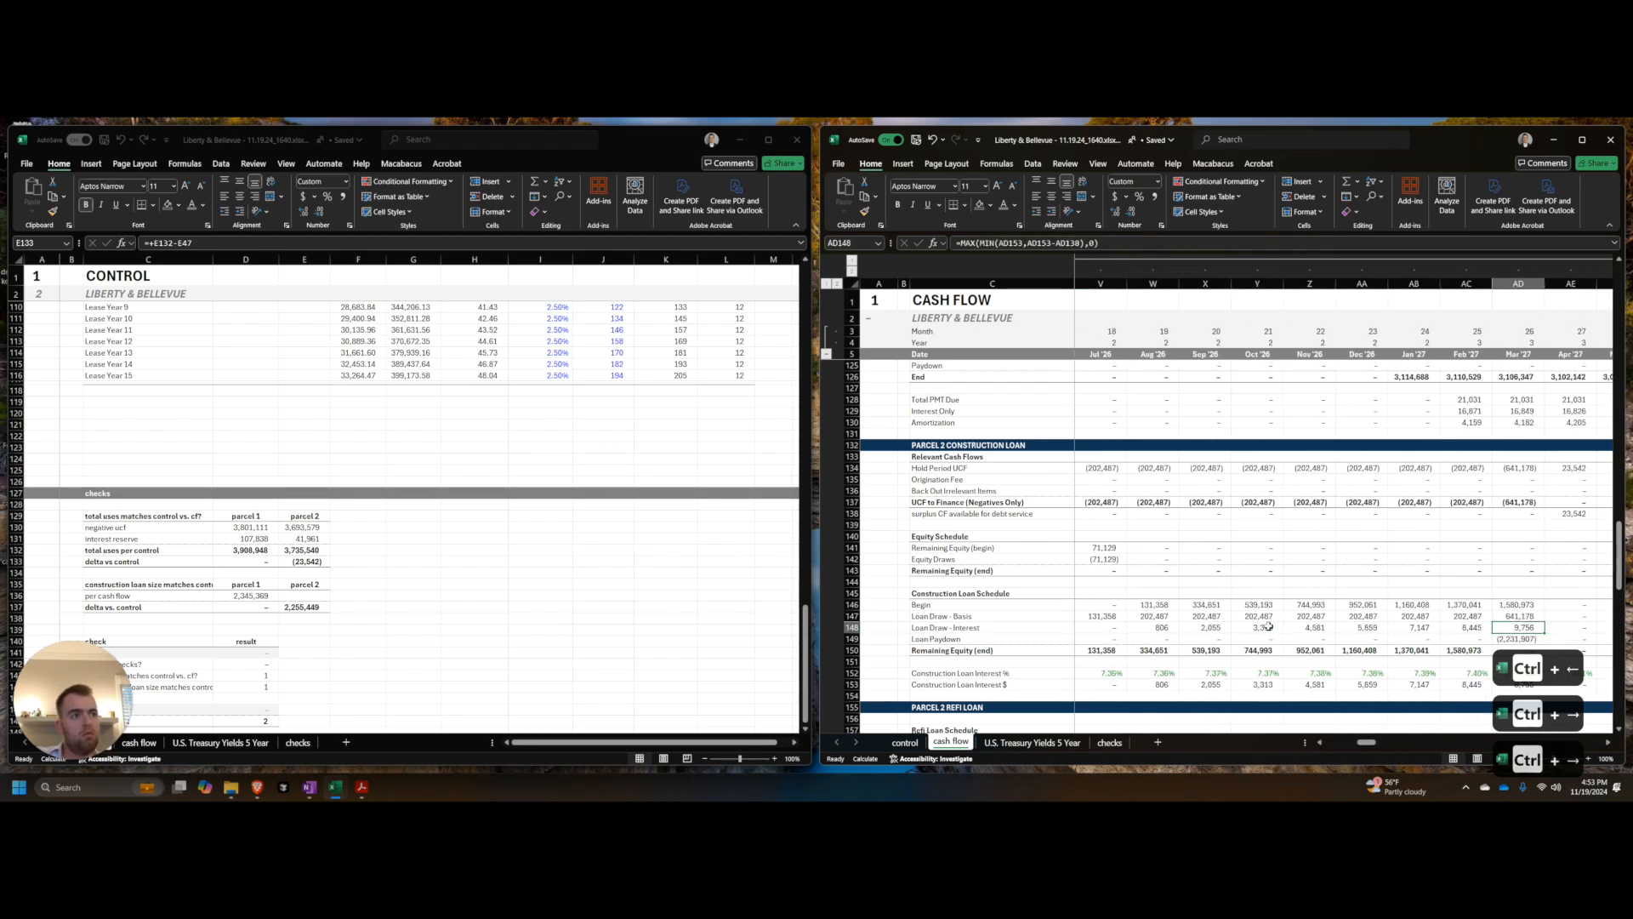
{"action": "key", "text": "Home"}
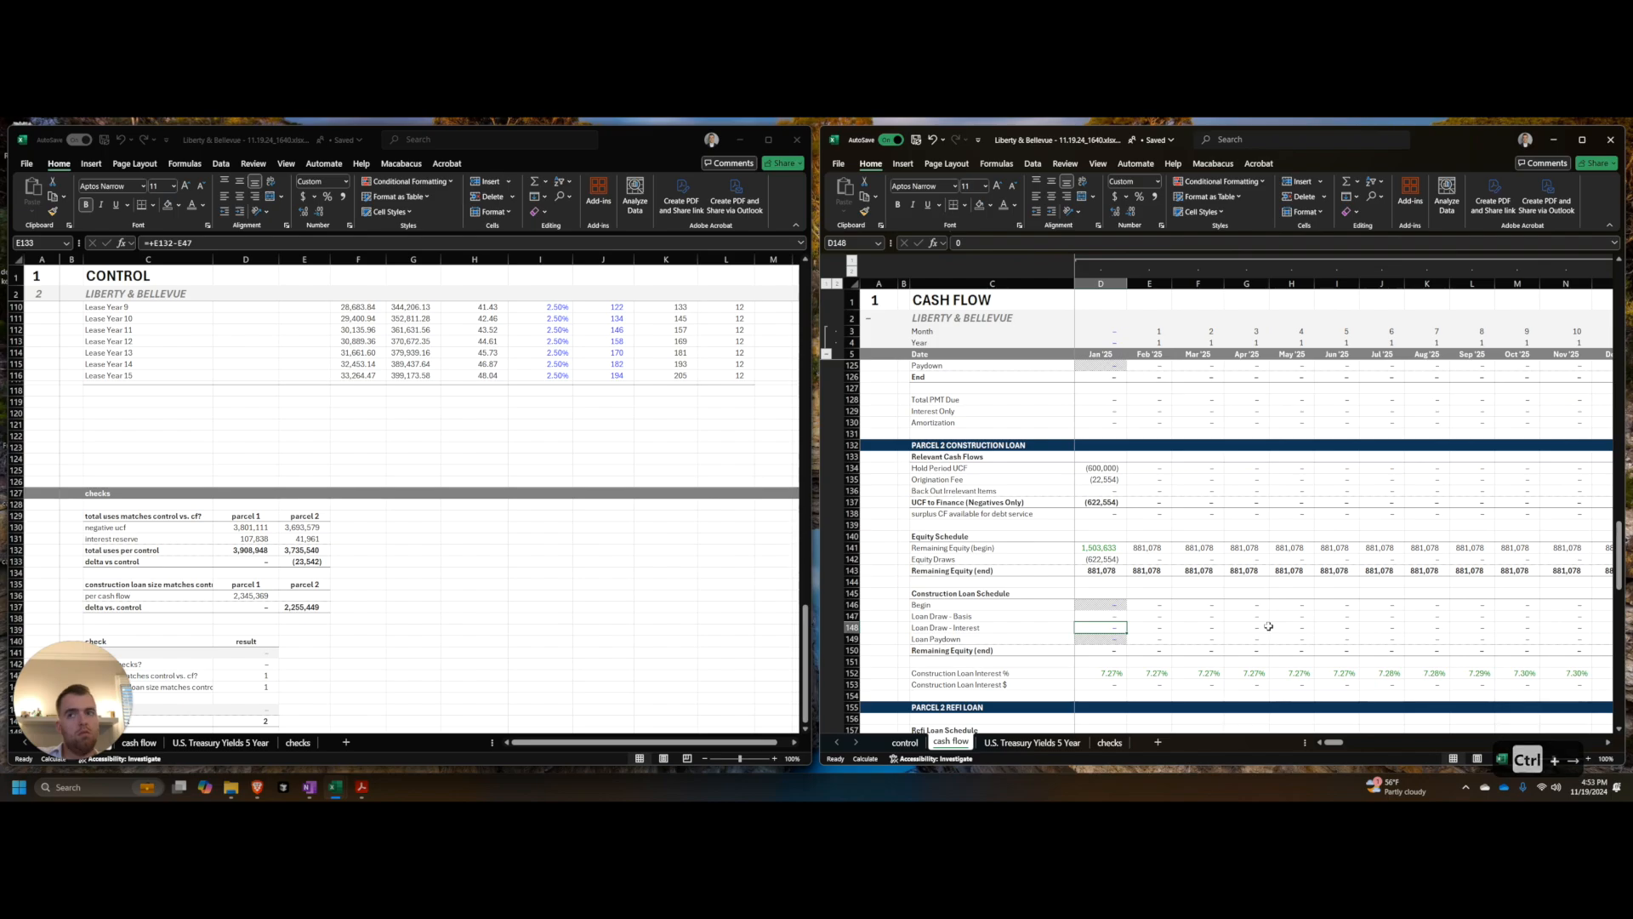
Step: Review Parcel 1's per cash flow formula in control D136 and autofit annual summary column EL at the Parcel 2 loan paydown
{"action": "left_click", "coordinate": [405, 578]}
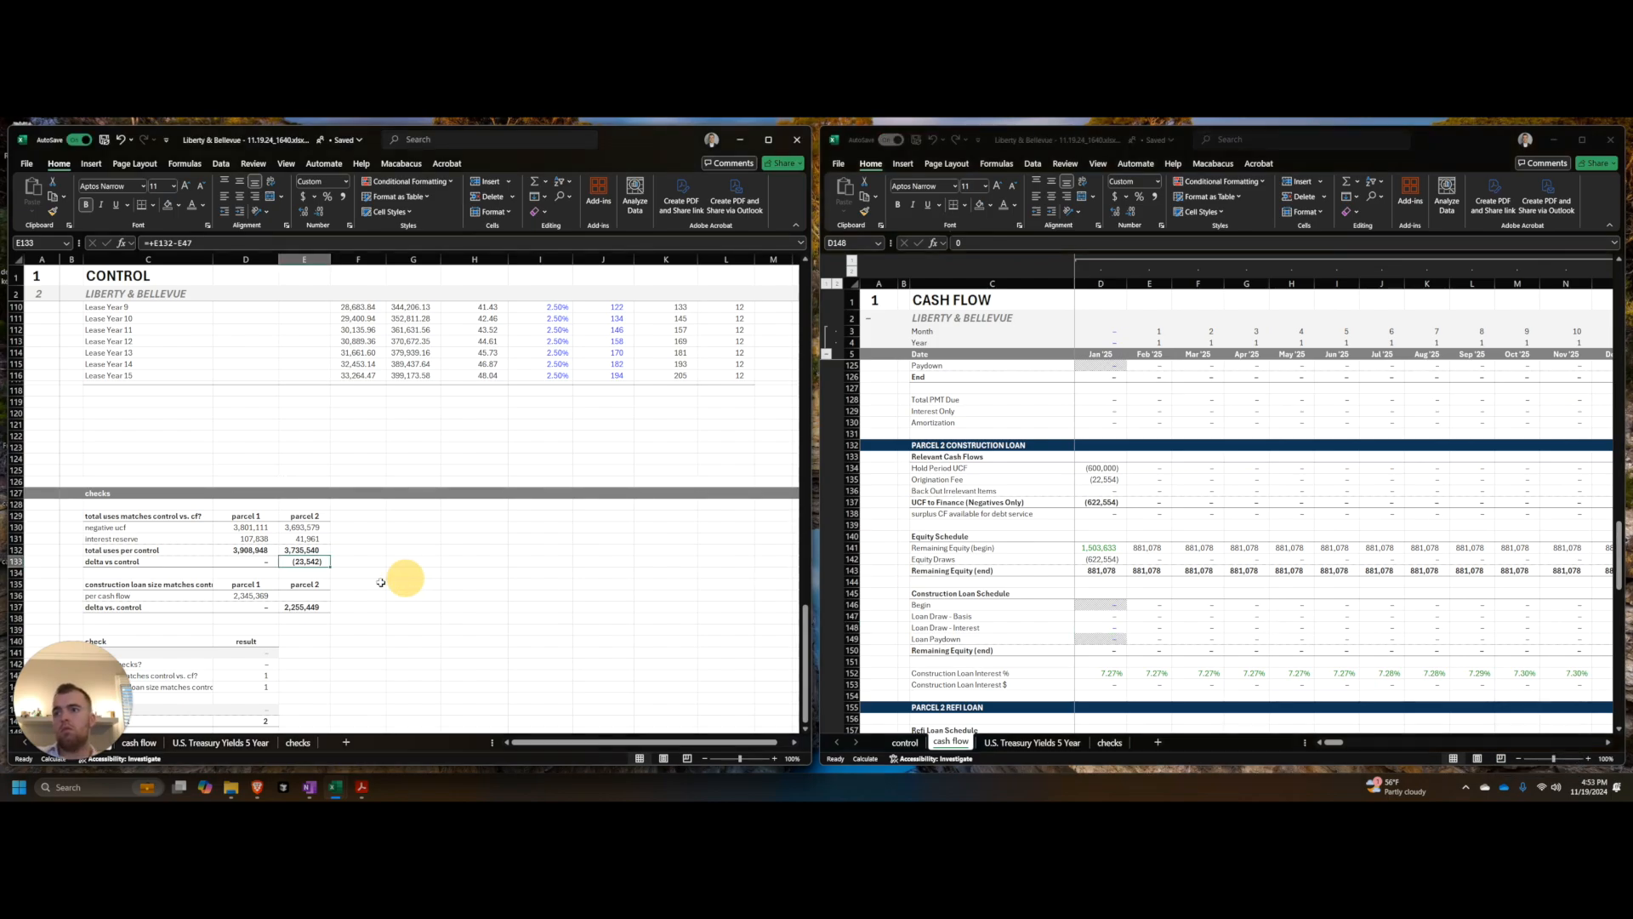
{"action": "left_click", "coordinate": [250, 596]}
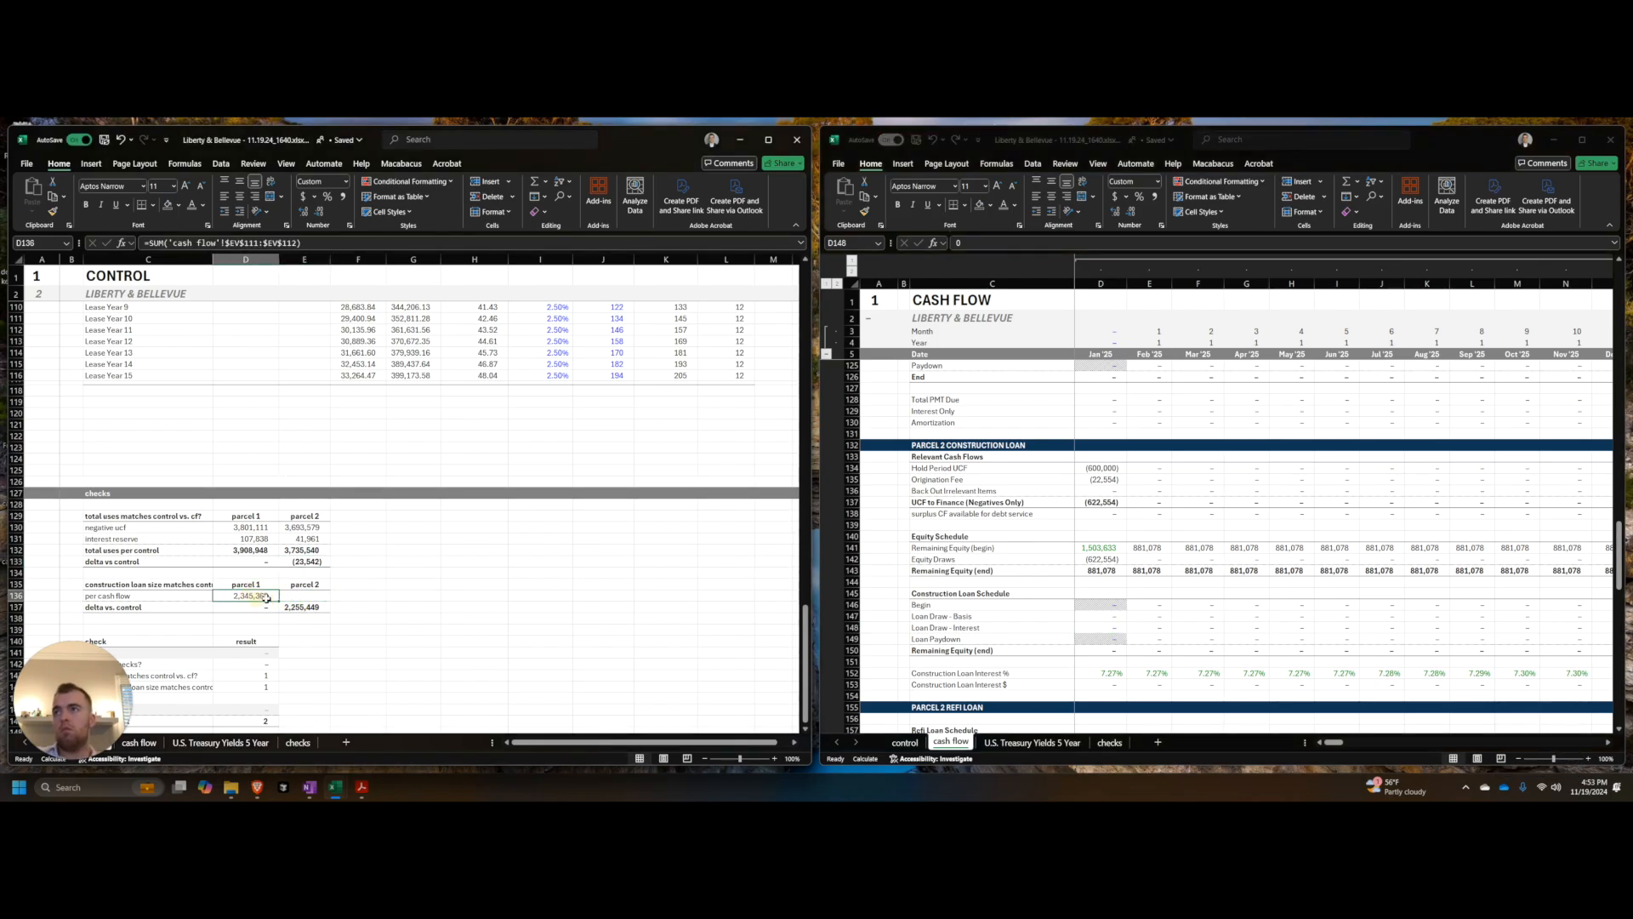
{"action": "left_click", "coordinate": [1355, 573]}
{"action": "left_click", "coordinate": [1316, 604]}
{"action": "key", "text": "ctrl+Right"}
{"action": "key", "text": "ctrl+Left"}
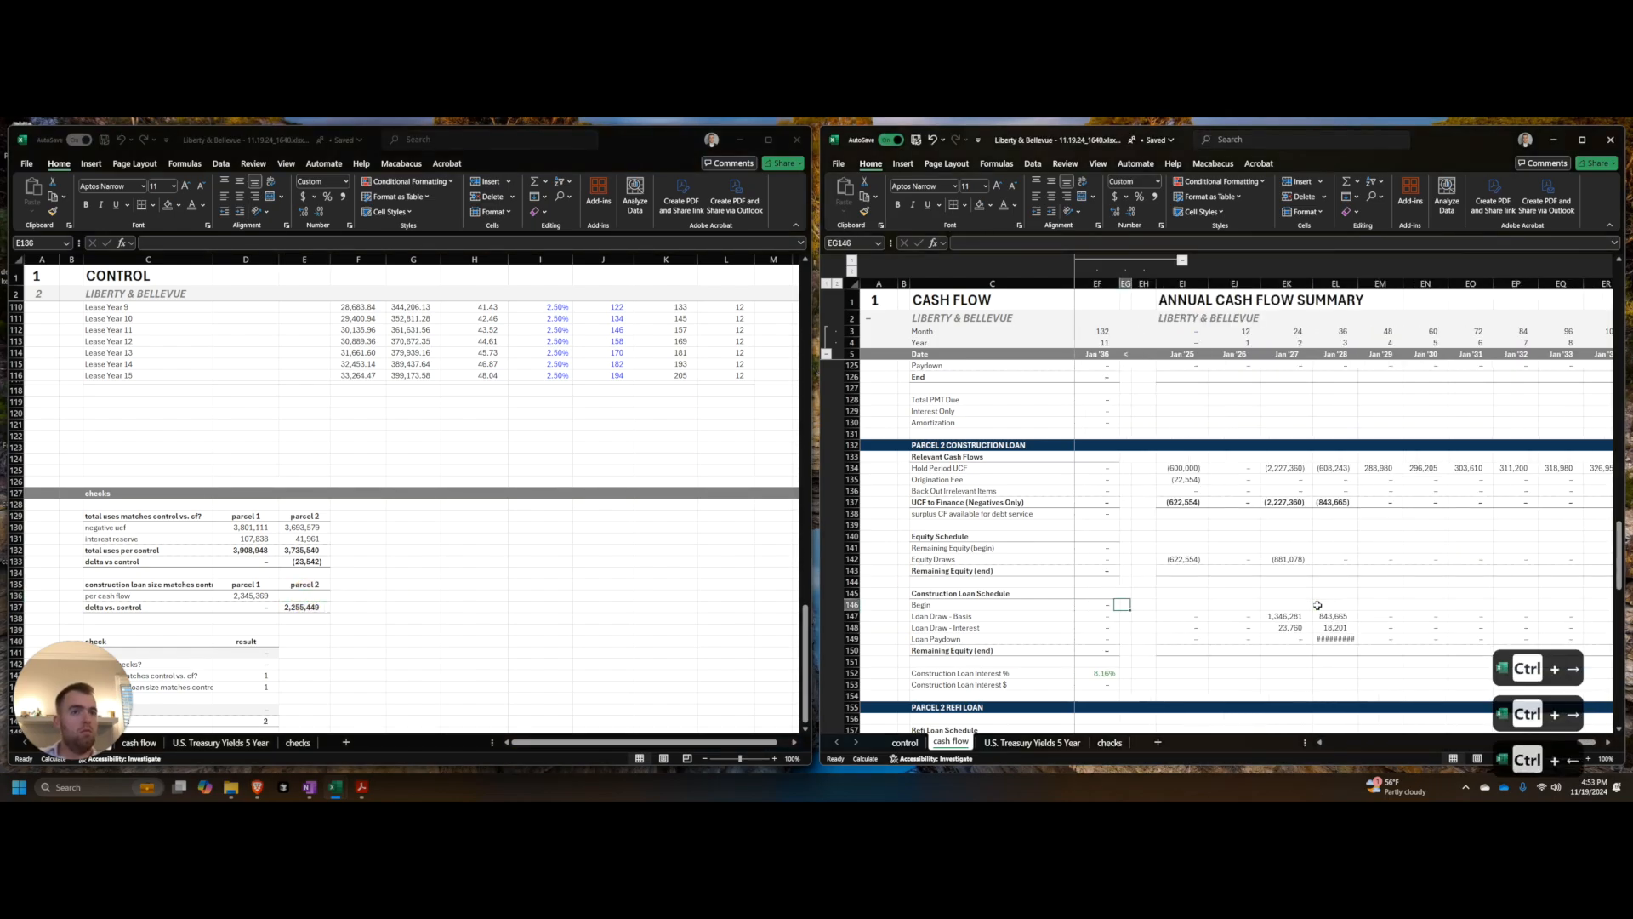
{"action": "key", "text": "ctrl+Right"}
{"action": "key", "text": "ctrl+Right"}
{"action": "key", "text": "ctrl+Left"}
{"action": "key", "text": "Down"}
{"action": "key", "text": "Down"}
{"action": "key", "text": "Right"}
{"action": "key", "text": "Right"}
{"action": "key", "text": "Right"}
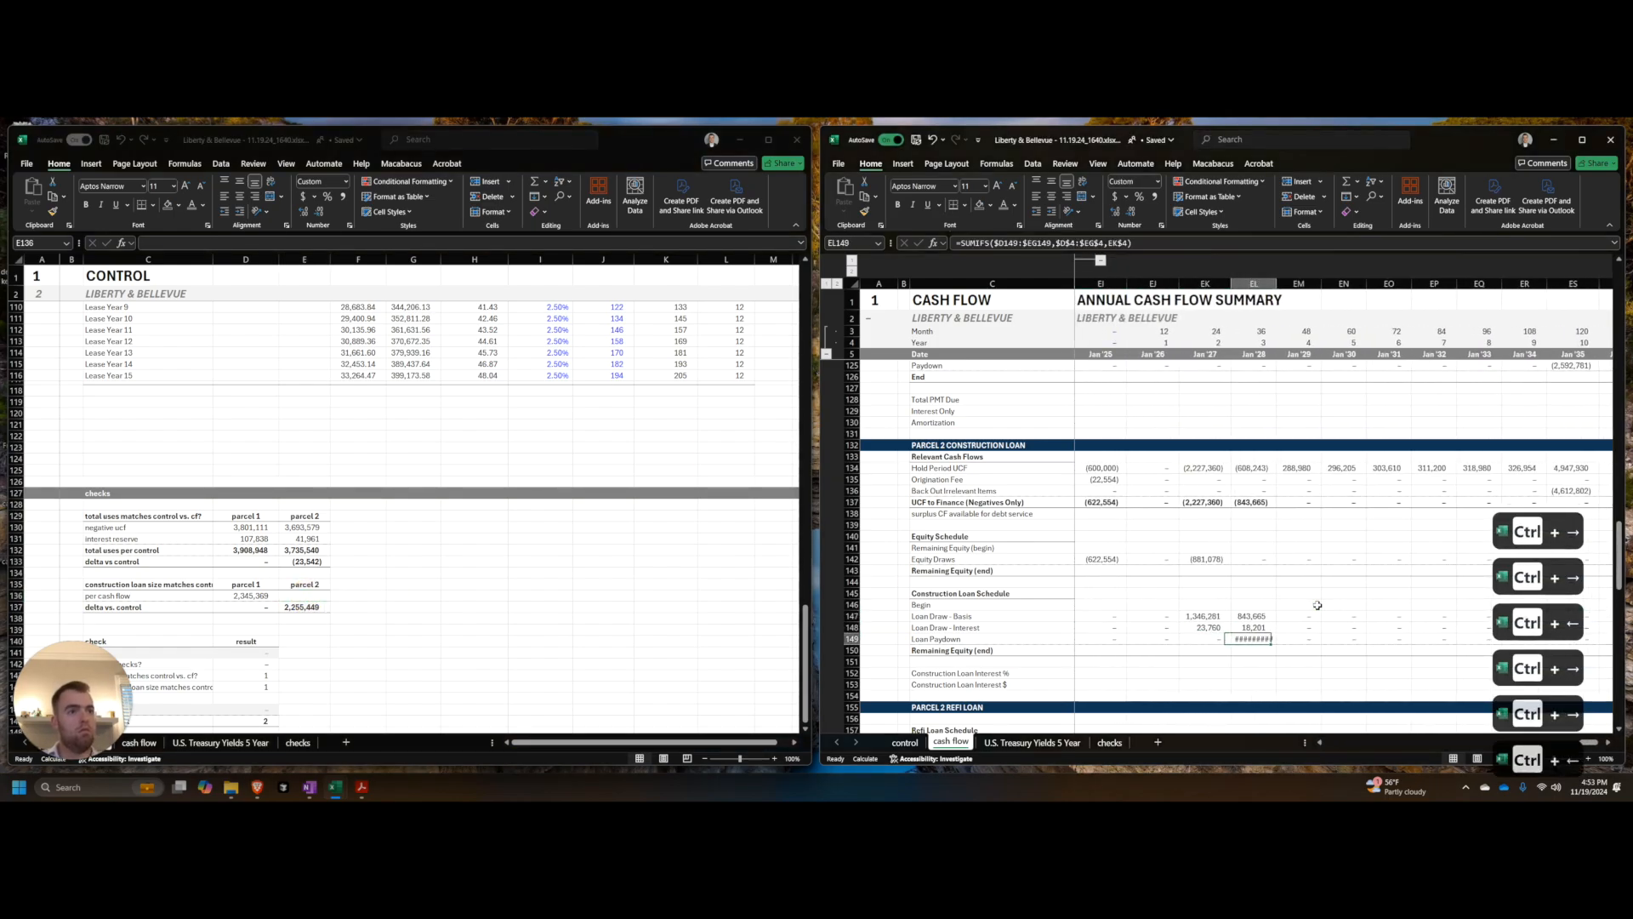
{"action": "key", "text": "alt+h"}
{"action": "key", "text": "o"}
{"action": "key", "text": "i"}
Step: Fill Parcel 2's per cash flow check in control E136 with the total basis and interest loan draws from cash flow EV147 and EV148
{"action": "key", "text": "ctrl+Right"}
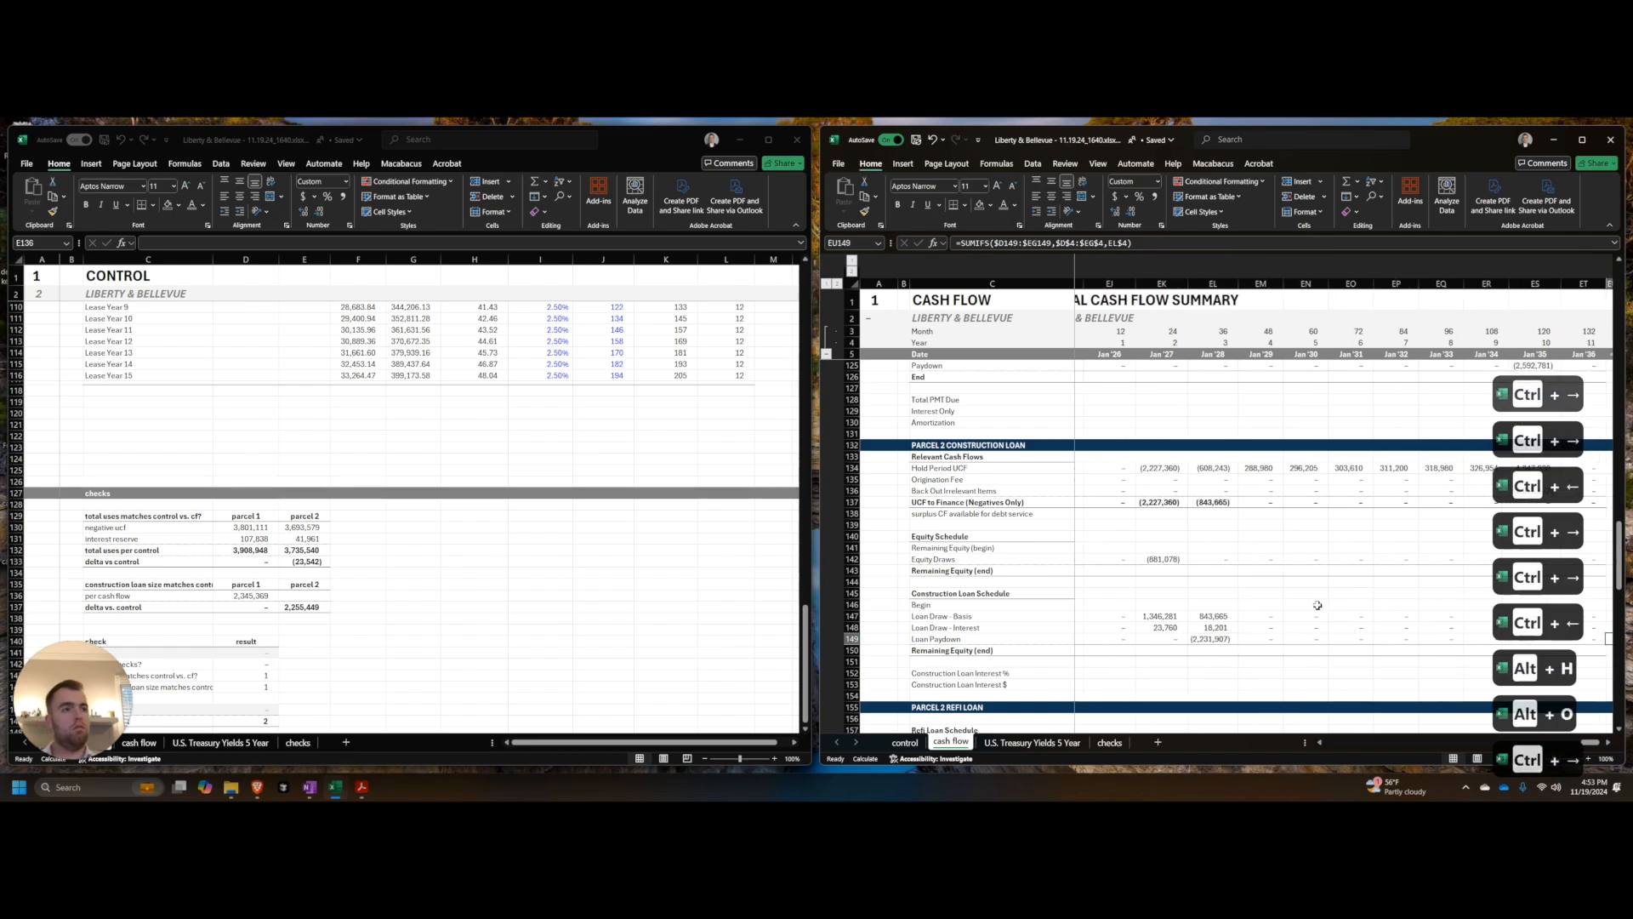
{"action": "key", "text": "Up"}
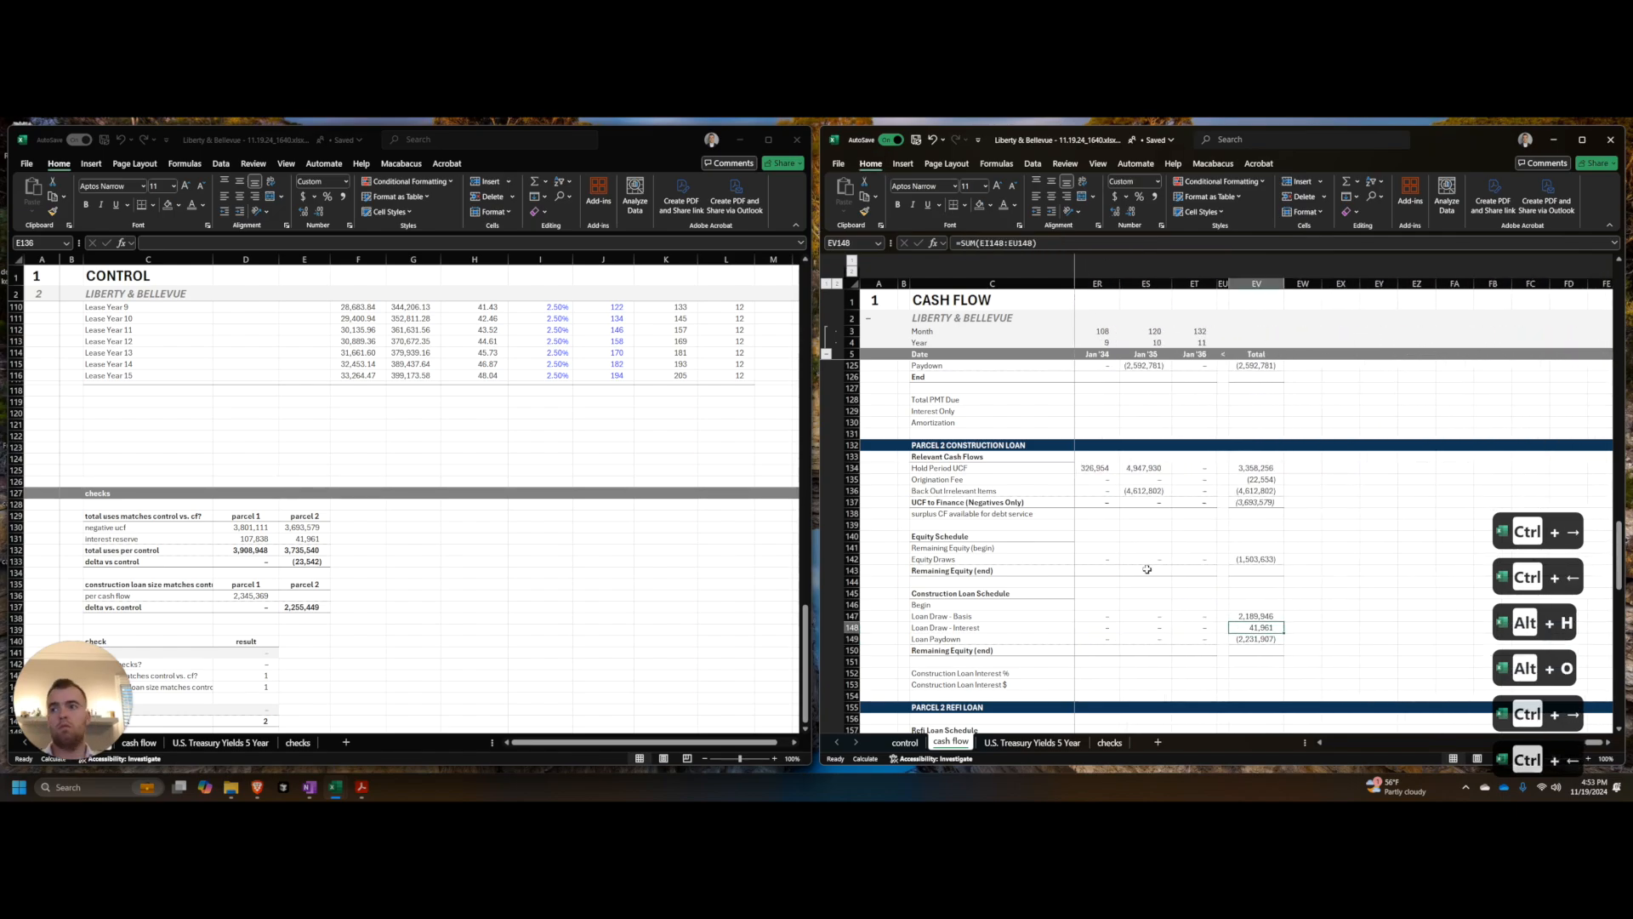
{"action": "left_click", "coordinate": [490, 516]}
{"action": "type", "text": "+'cash flow'!EV147"}
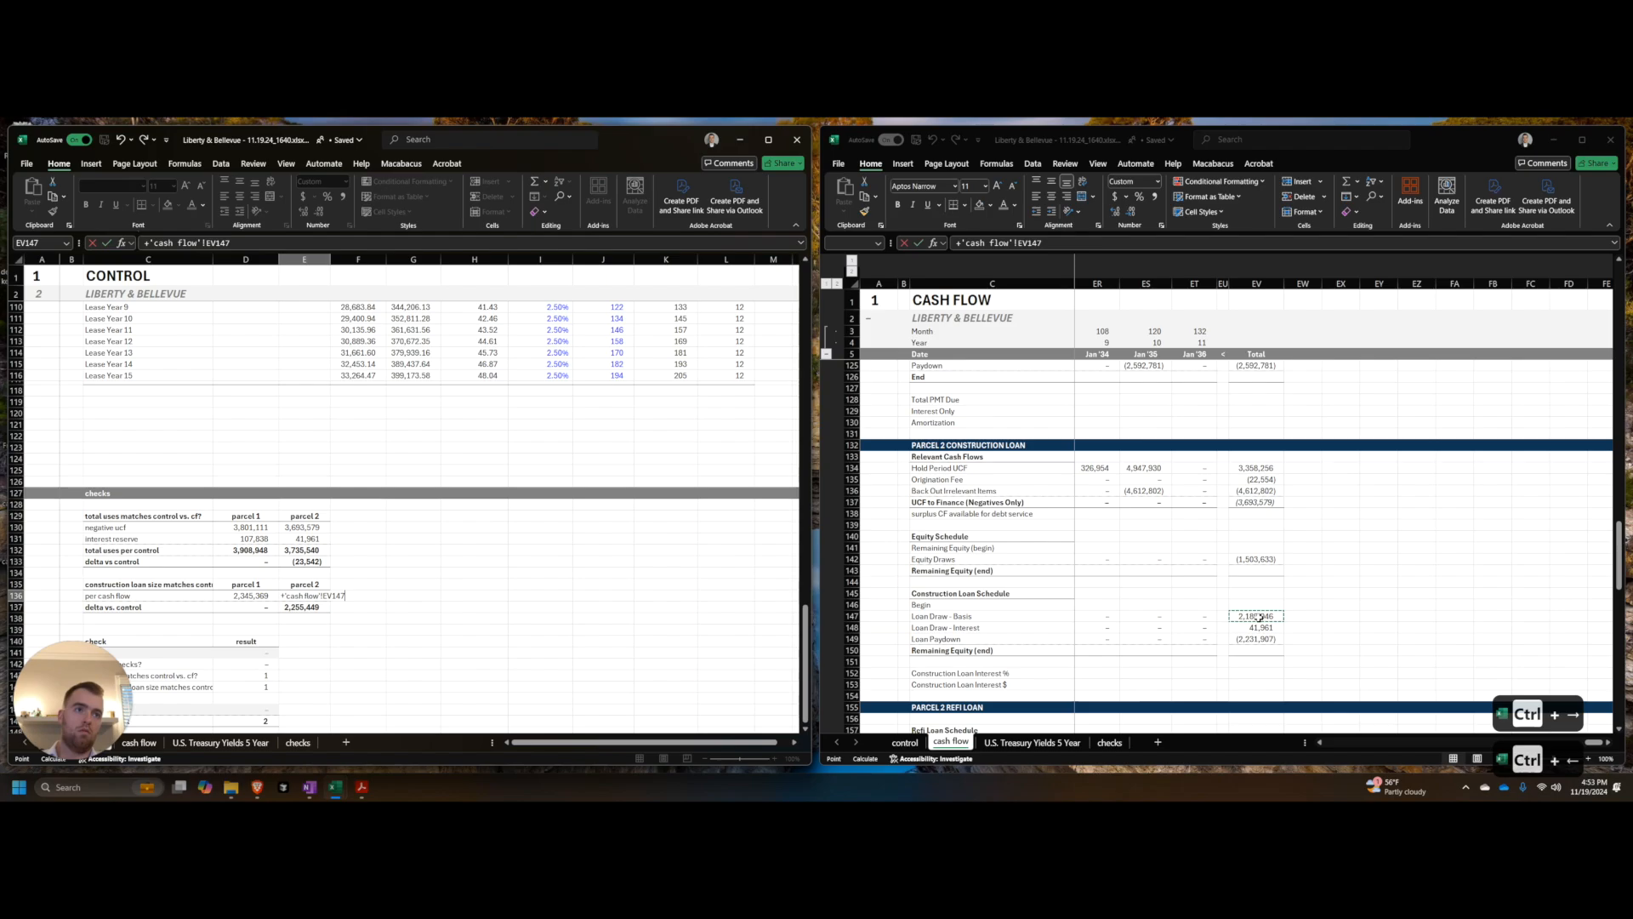
{"action": "left_click", "coordinate": [1256, 638]}
{"action": "key", "text": "Return"}
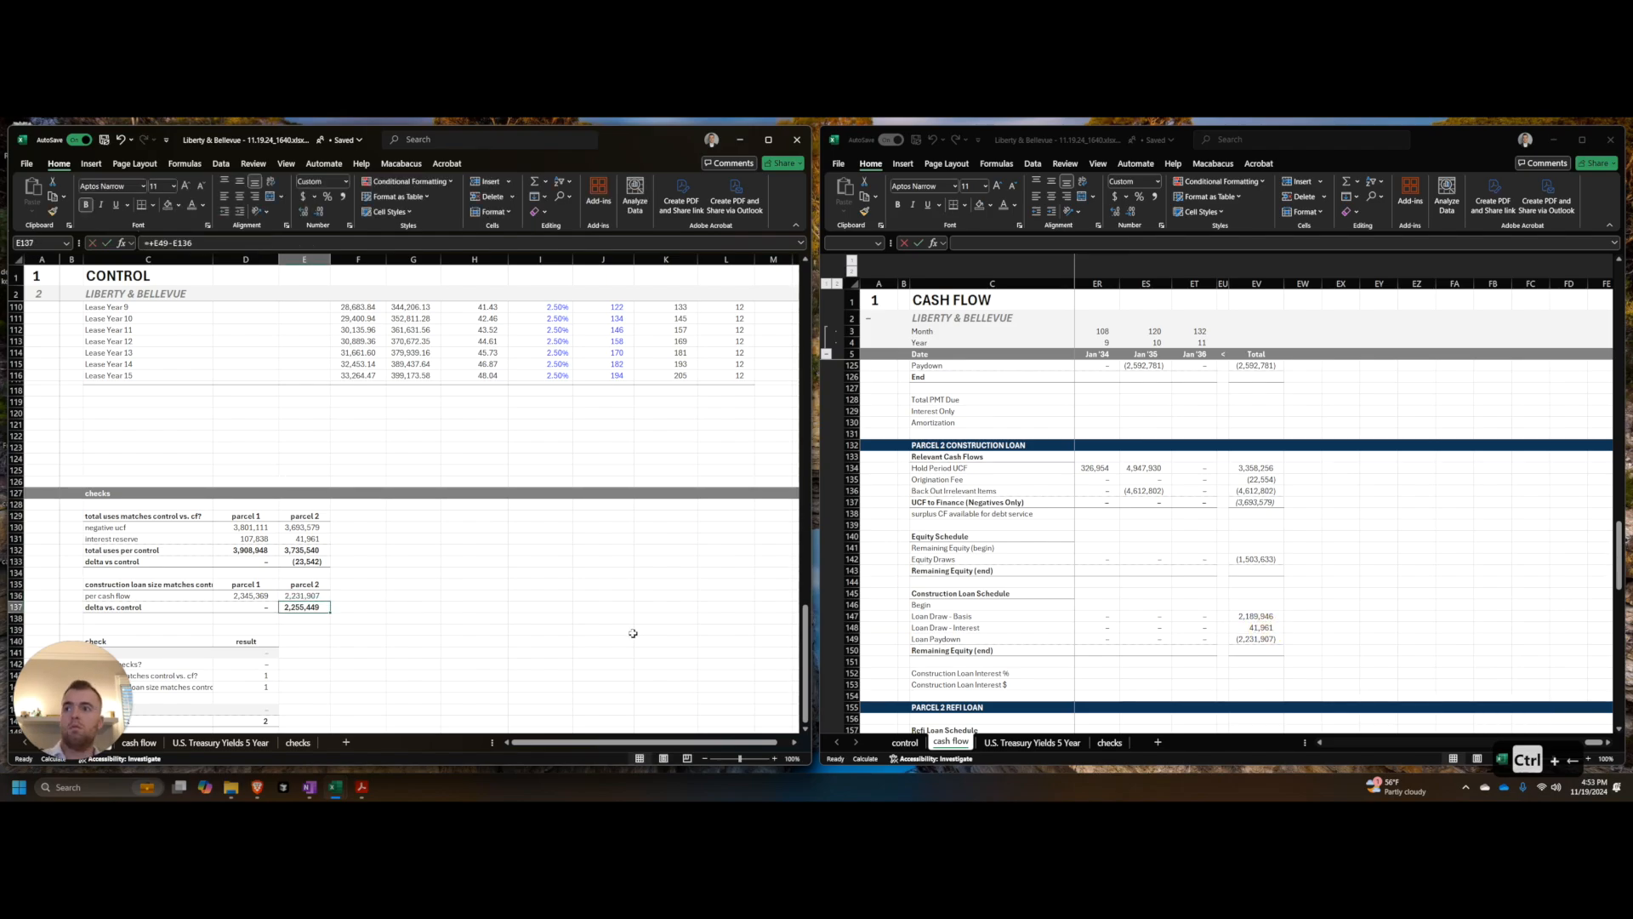
Step: Trace Parcel 2's delta vs. control formula in E137 to the construction loan in E49 and the Total Uses link in E47
{"action": "key", "text": "F2"}
{"action": "scroll", "coordinate": [317, 629], "scroll_direction": "up", "scroll_amount": 8}
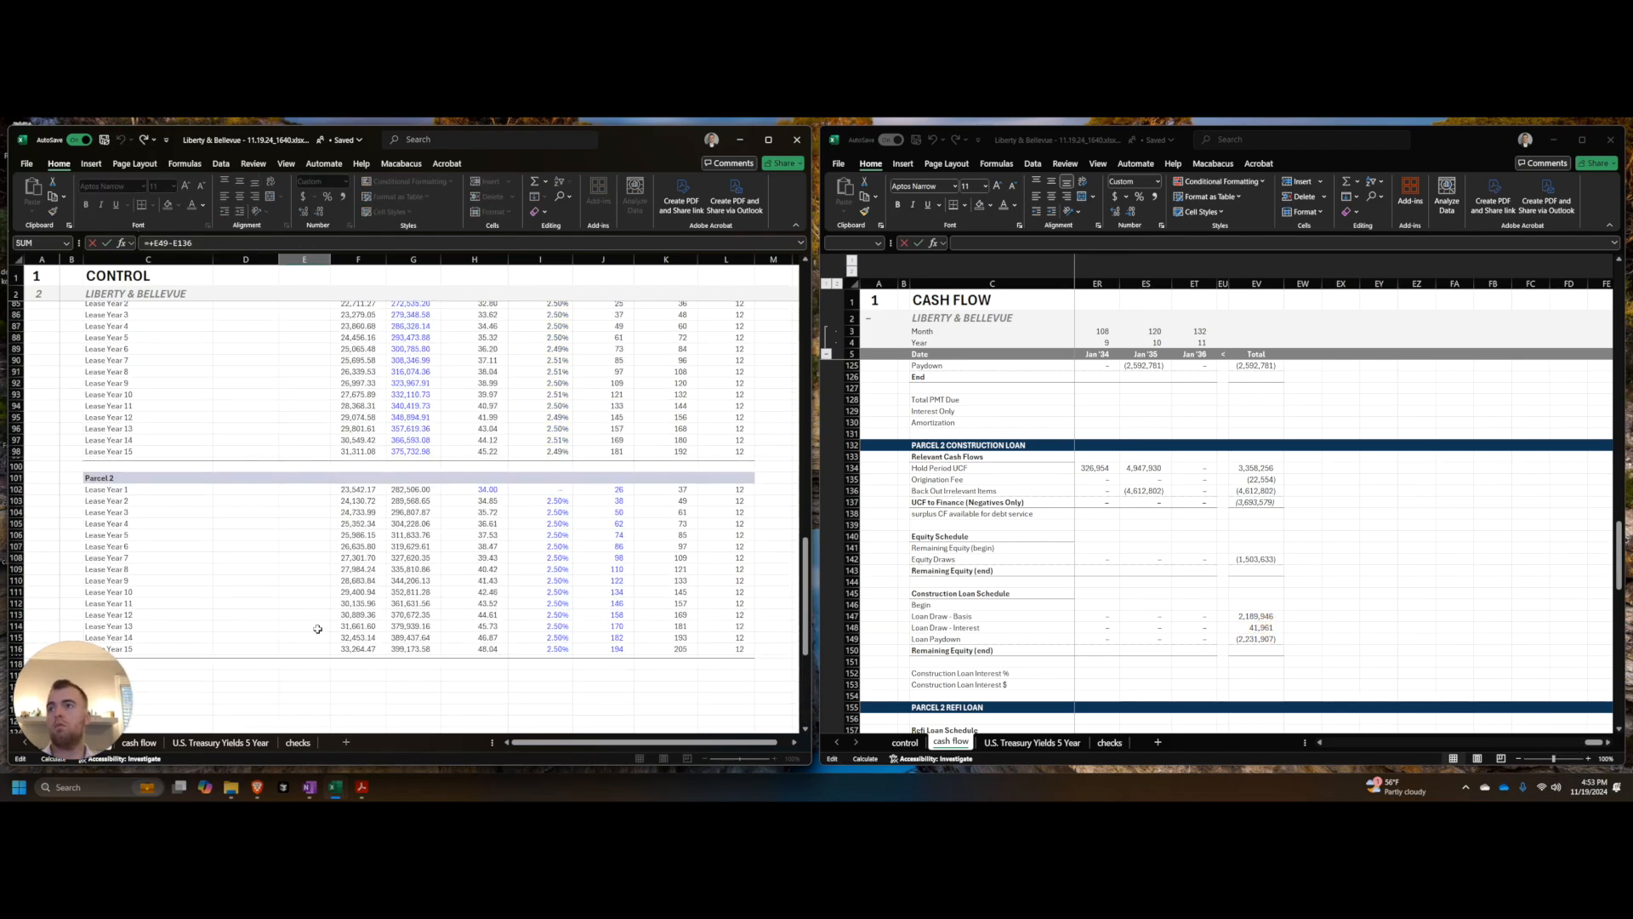
{"action": "scroll", "coordinate": [318, 628], "scroll_direction": "up", "scroll_amount": 17}
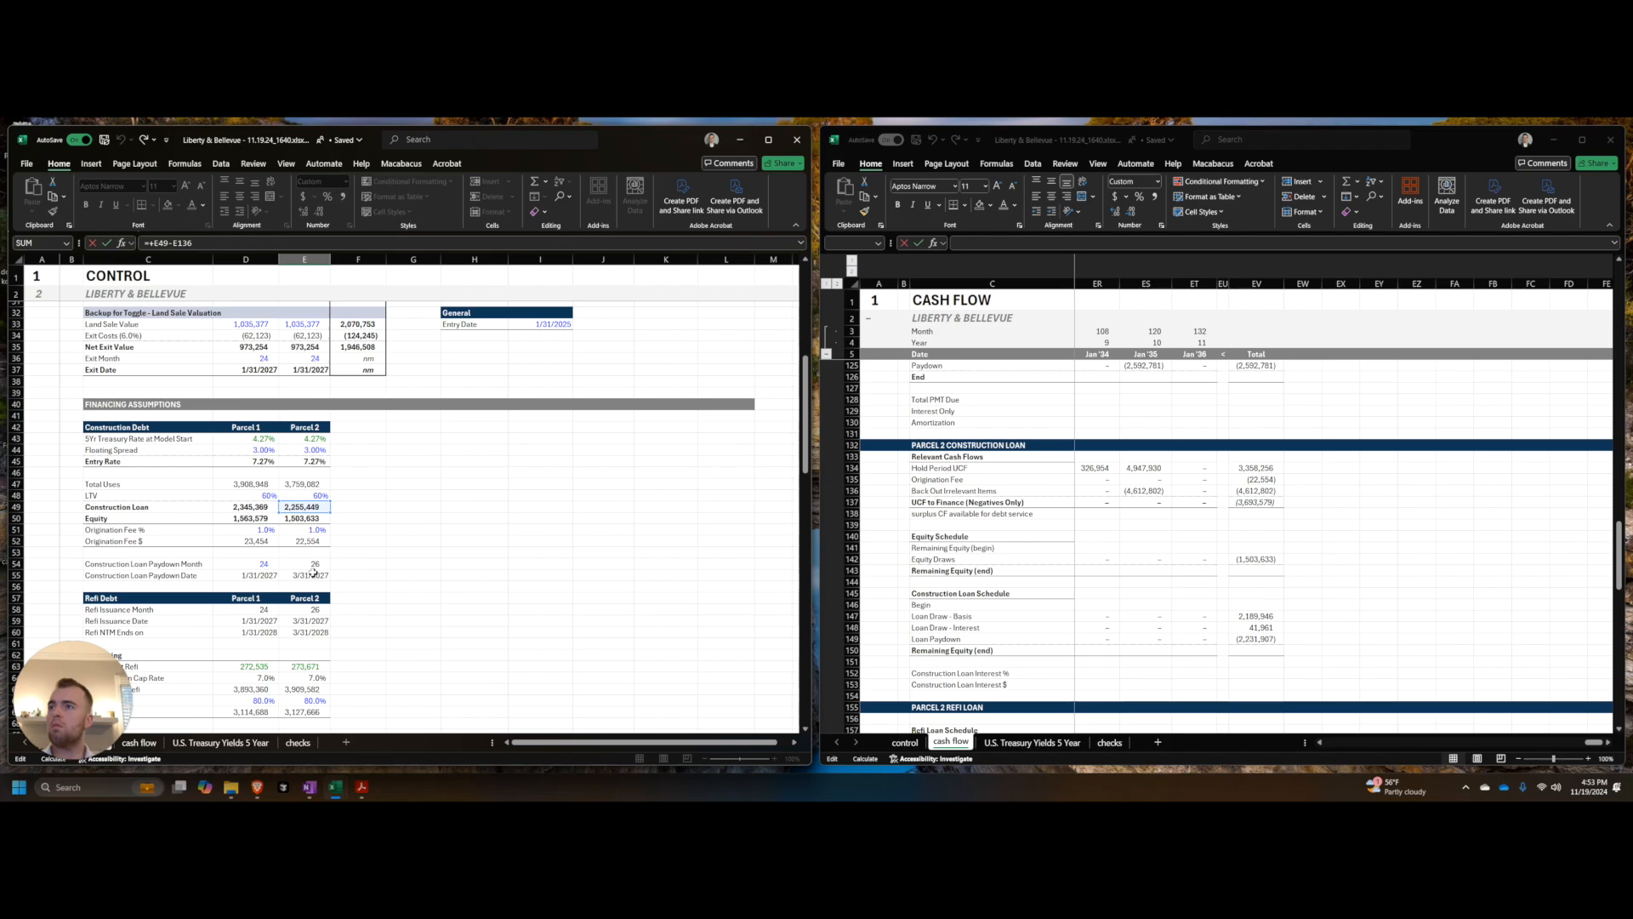
{"action": "key", "text": "Escape"}
{"action": "scroll", "coordinate": [328, 549], "scroll_direction": "up", "scroll_amount": 16}
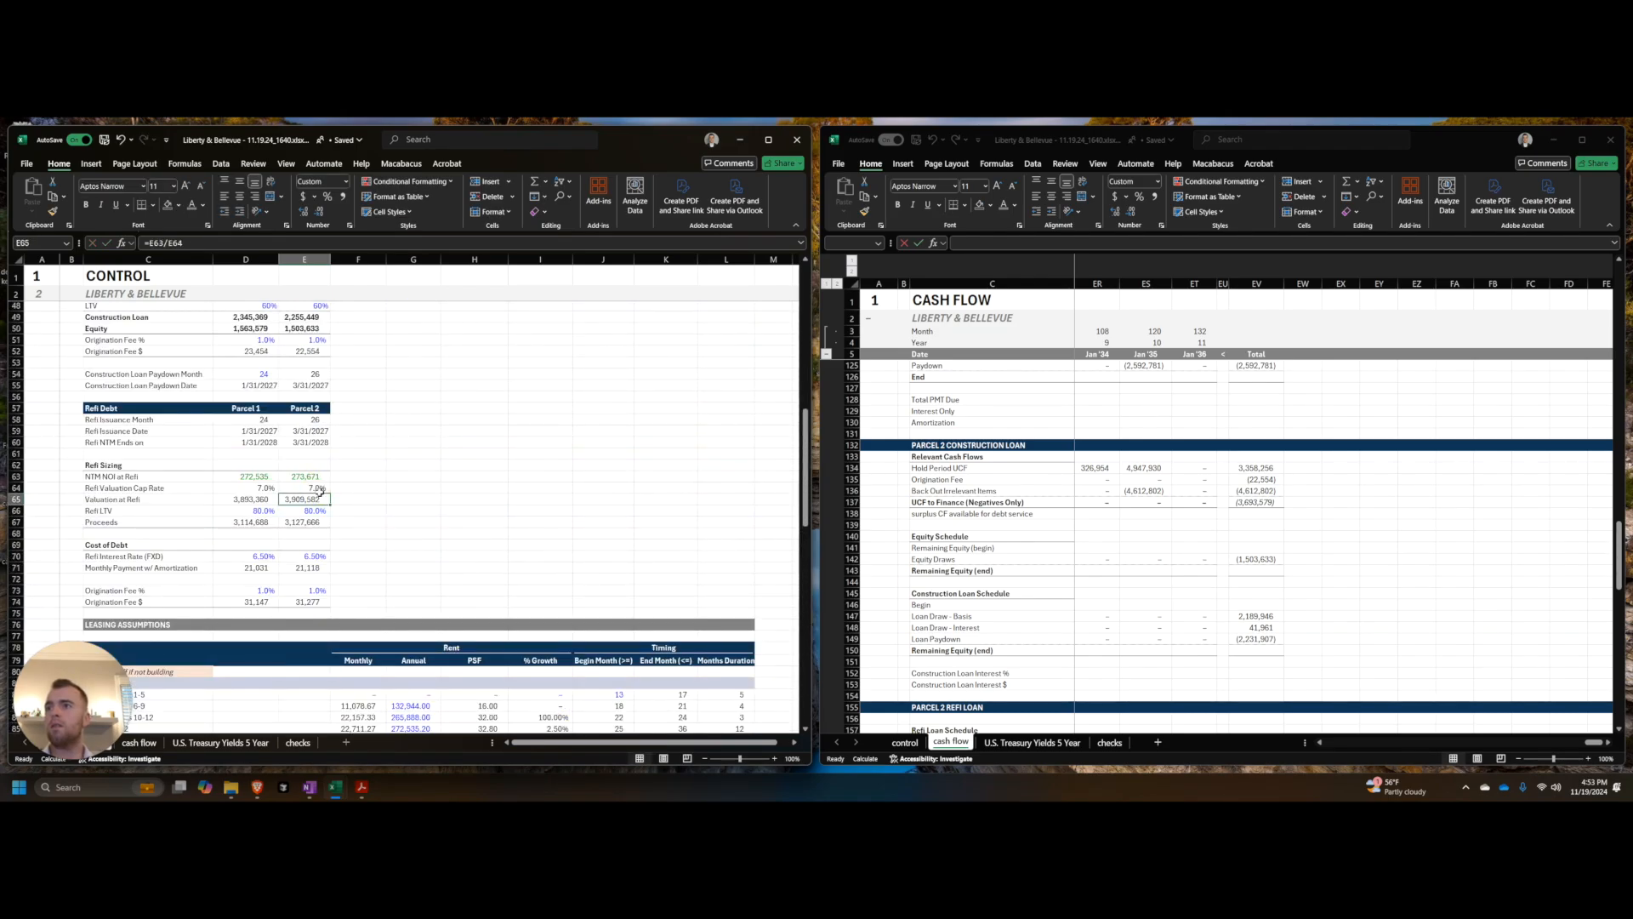
{"action": "scroll", "coordinate": [315, 509], "scroll_direction": "up", "scroll_amount": 4}
{"action": "double_click", "coordinate": [316, 429]}
{"action": "scroll", "coordinate": [500, 473], "scroll_direction": "up", "scroll_amount": 12}
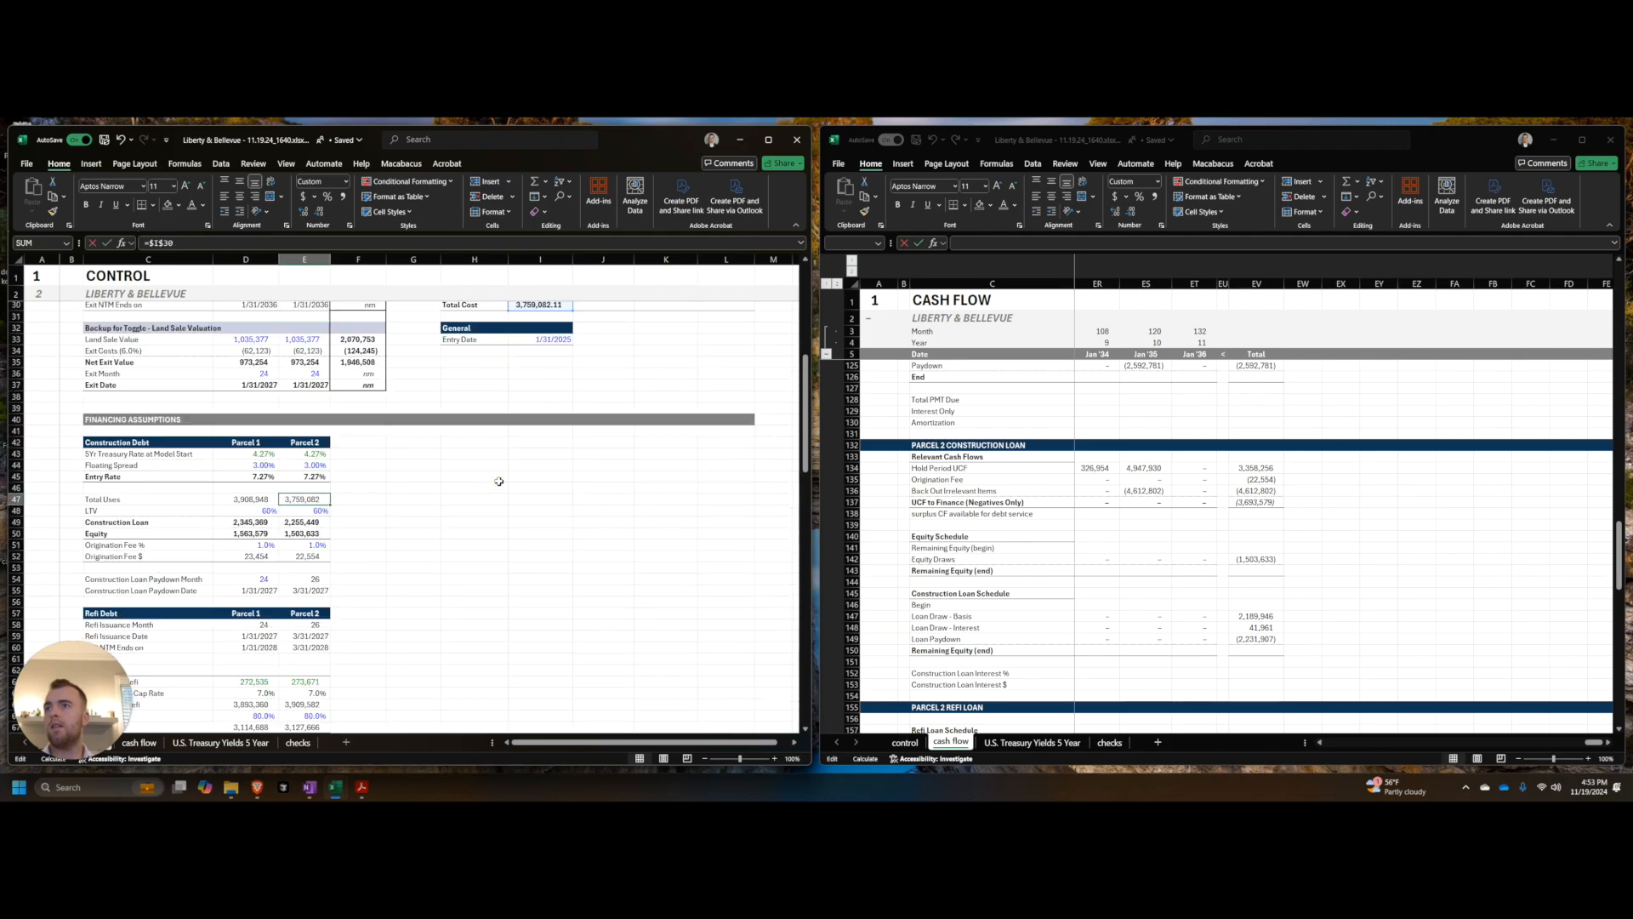
{"action": "key", "text": "Escape"}
Step: Examine Parcel 2's construction loan origination fee in cash flow row 135 across the monthly columns
{"action": "left_click", "coordinate": [1104, 551]}
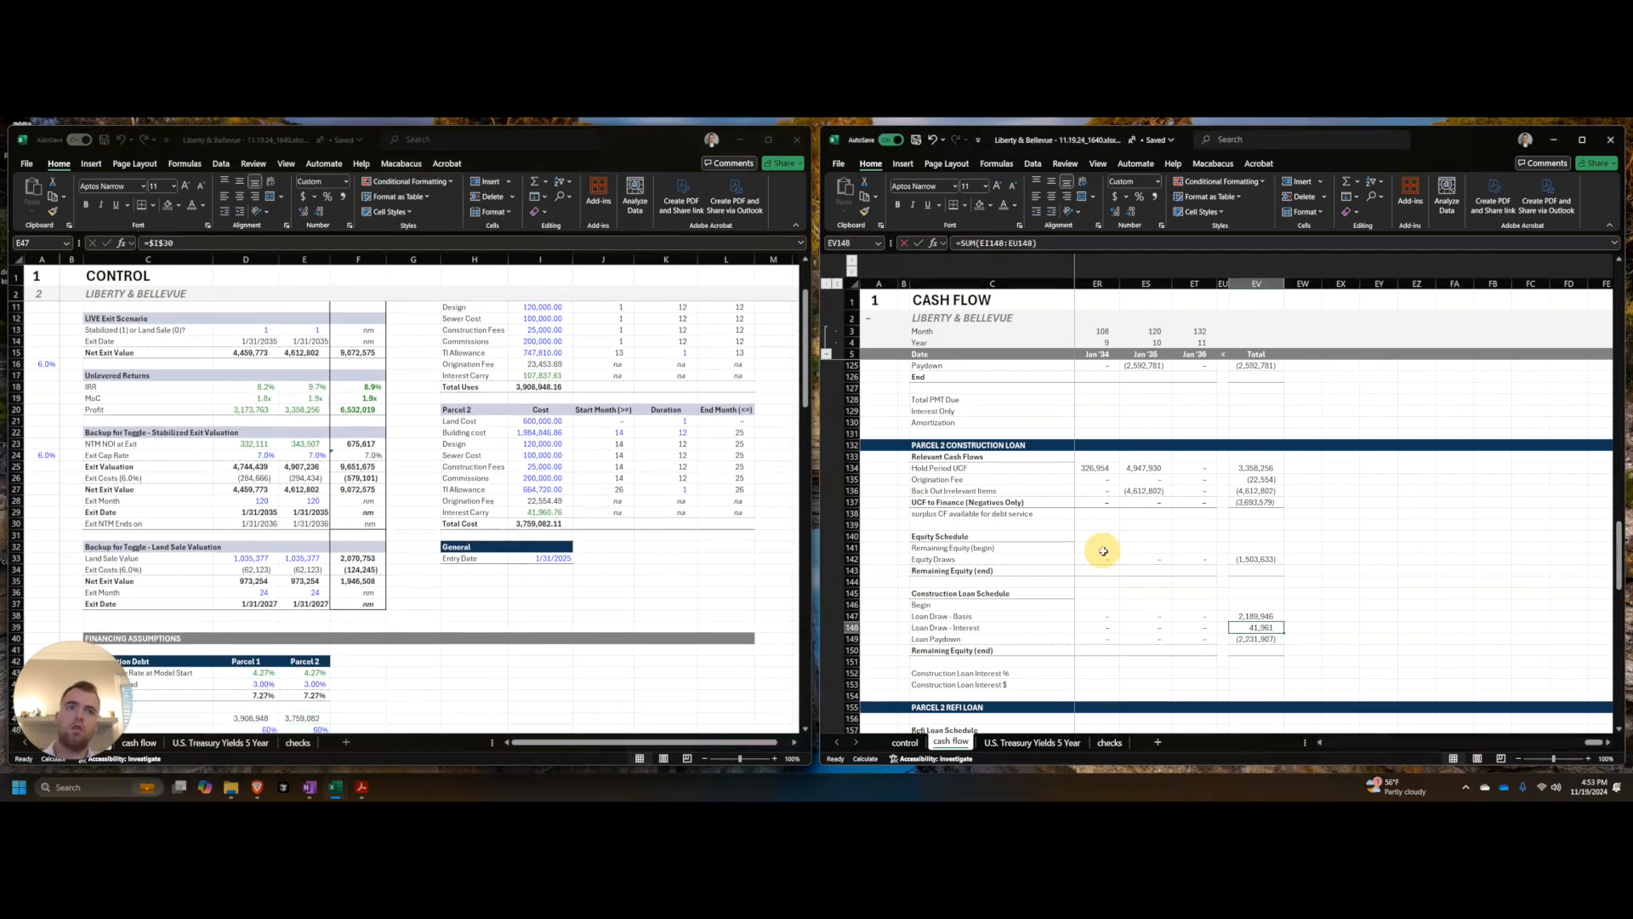
{"action": "key", "text": "Home"}
{"action": "key", "text": "Up"}
{"action": "key", "text": "Up"}
{"action": "key", "text": "Up"}
{"action": "key", "text": "ctrl+Up"}
{"action": "key", "text": "ctrl+Up"}
{"action": "key", "text": "ctrl+Up"}
{"action": "key", "text": "ctrl+Up"}
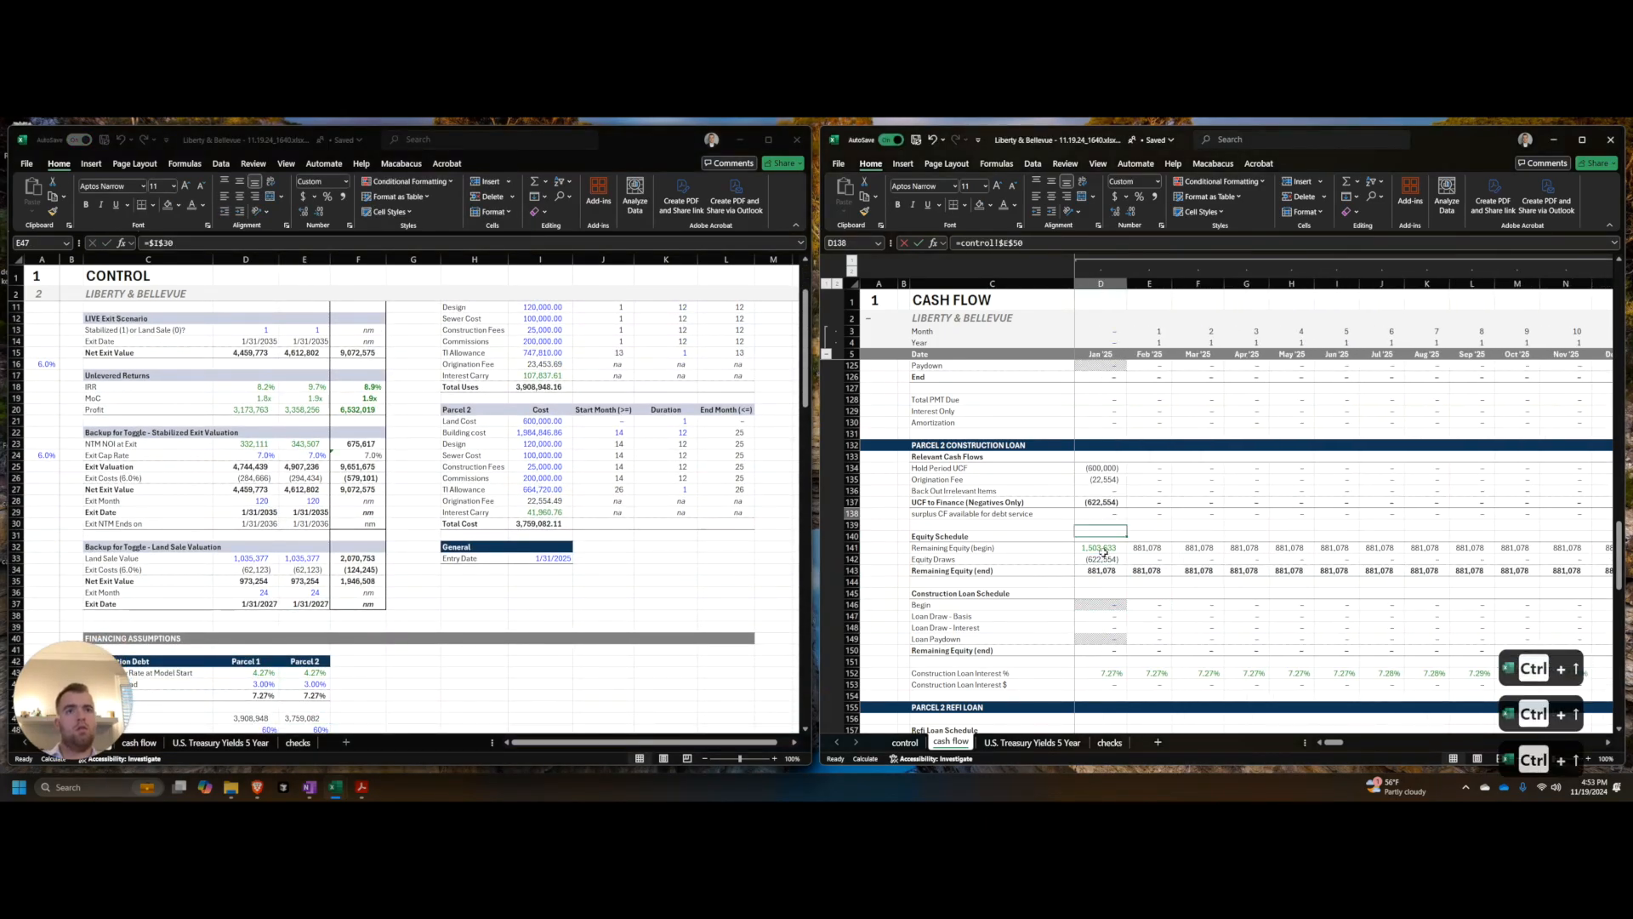
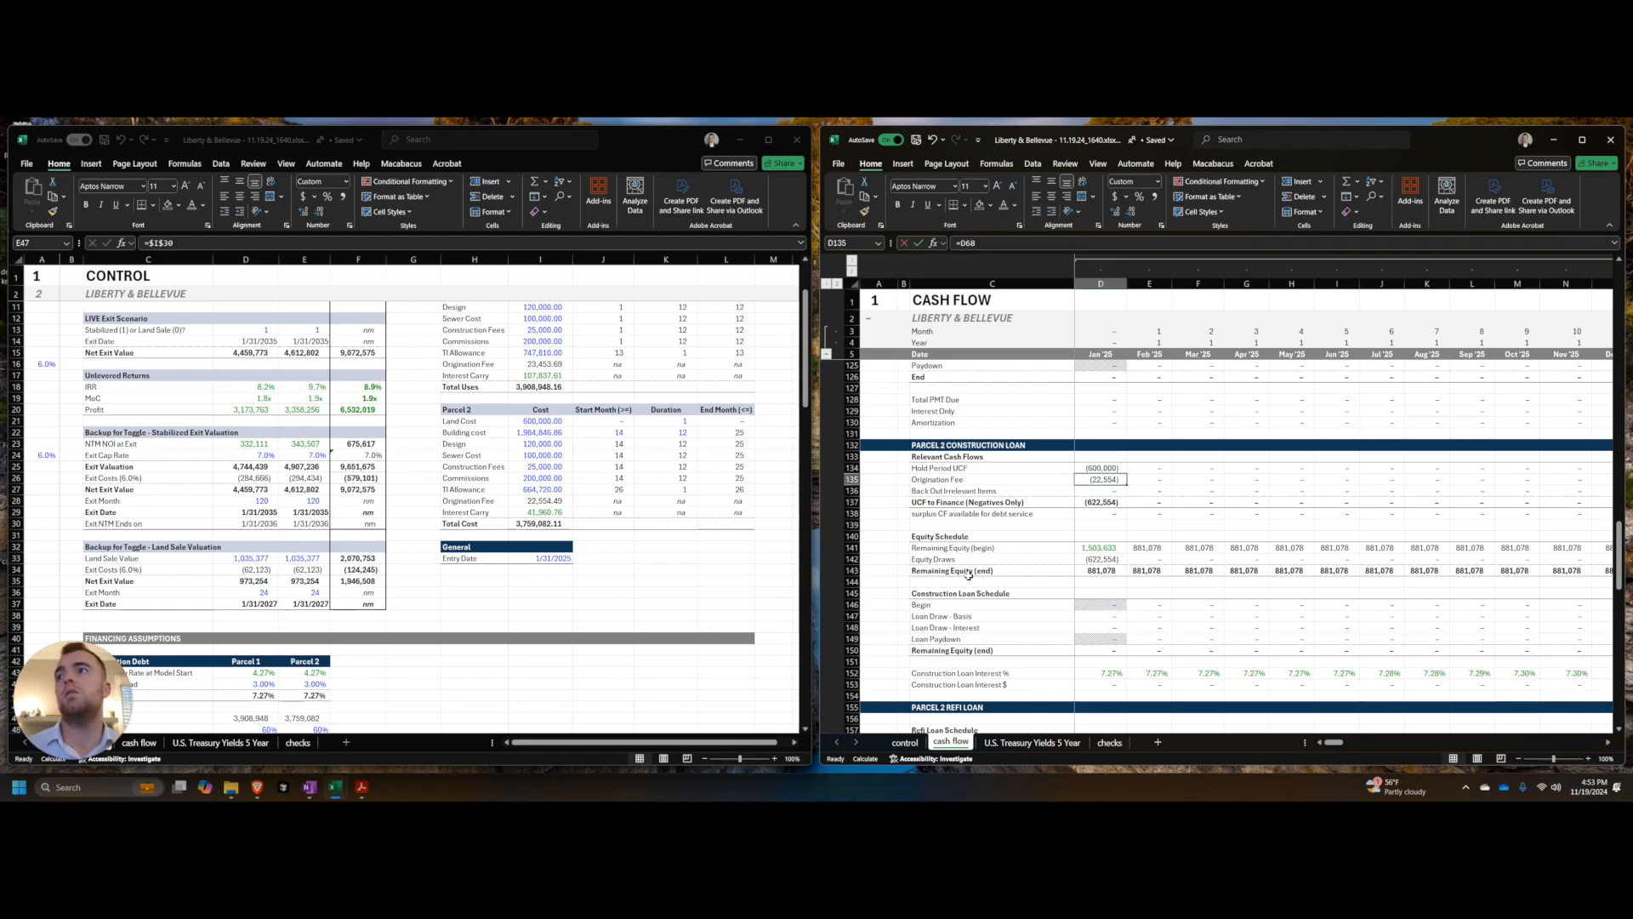
{"action": "key", "text": "Right"}
{"action": "key", "text": "Right"}
{"action": "key", "text": "Right"}
{"action": "key", "text": "Right"}
{"action": "key", "text": "Right"}
{"action": "key", "text": "Right"}
{"action": "key", "text": "Right"}
{"action": "key", "text": "Right"}
{"action": "key", "text": "Right"}
{"action": "key", "text": "Right"}
{"action": "key", "text": "Right"}
{"action": "key", "text": "Right"}
{"action": "key", "text": "Right"}
{"action": "key", "text": "Right"}
{"action": "key", "text": "Right"}
{"action": "key", "text": "Right"}
{"action": "key", "text": "Right"}
{"action": "key", "text": "Right"}
{"action": "key", "text": "Right"}
{"action": "key", "text": "Right"}
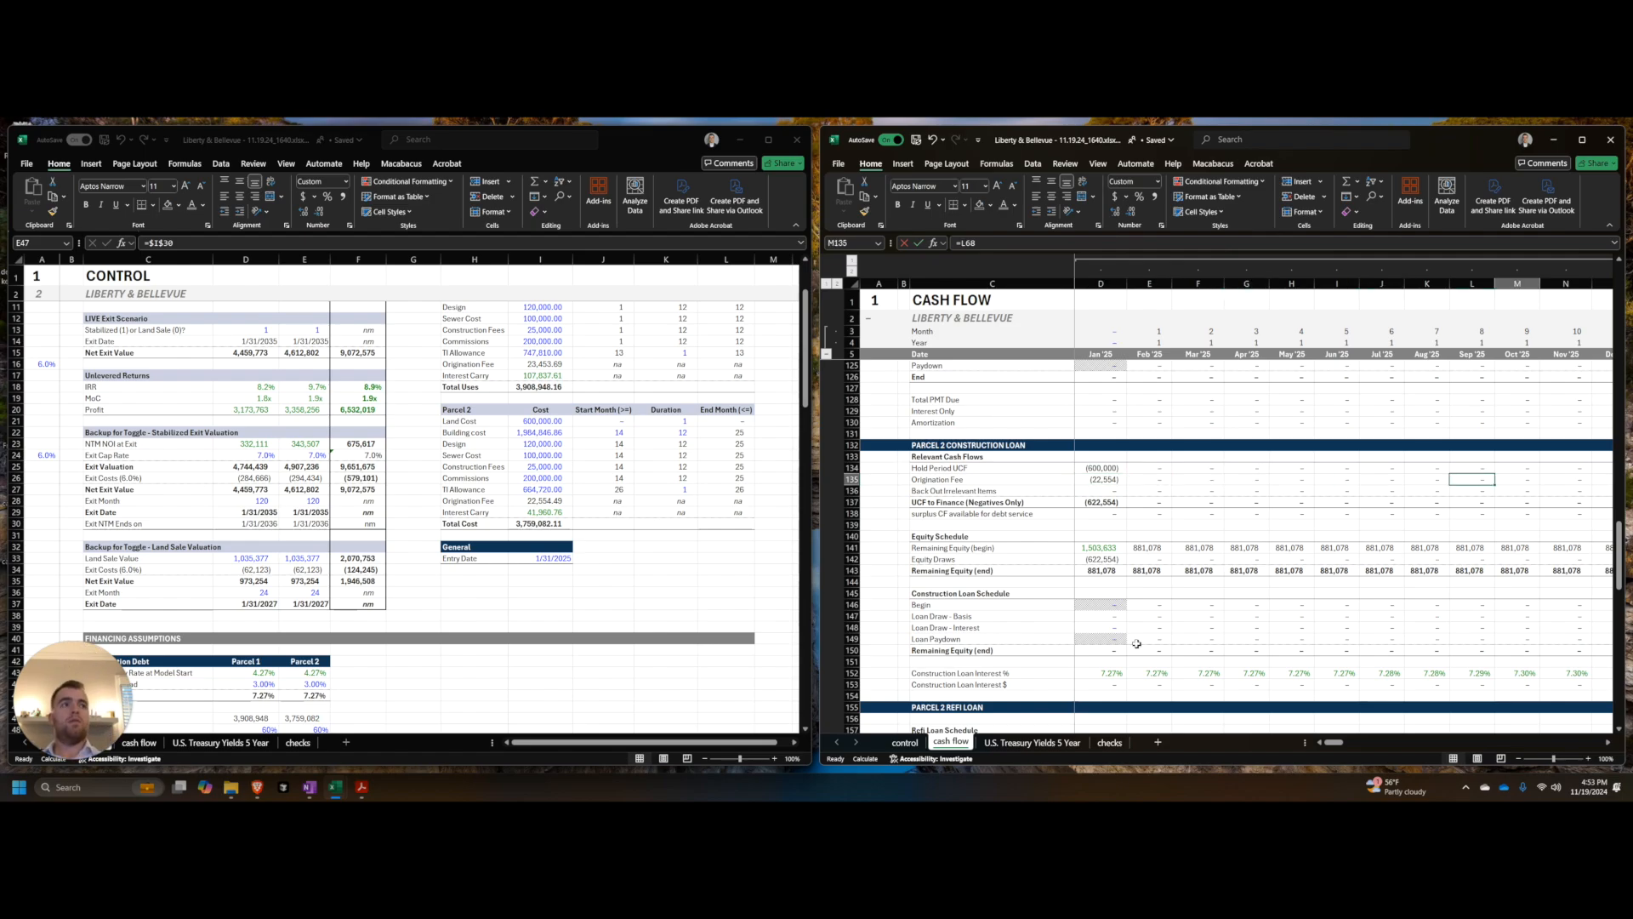
{"action": "key", "text": "Right"}
{"action": "key", "text": "Right"}
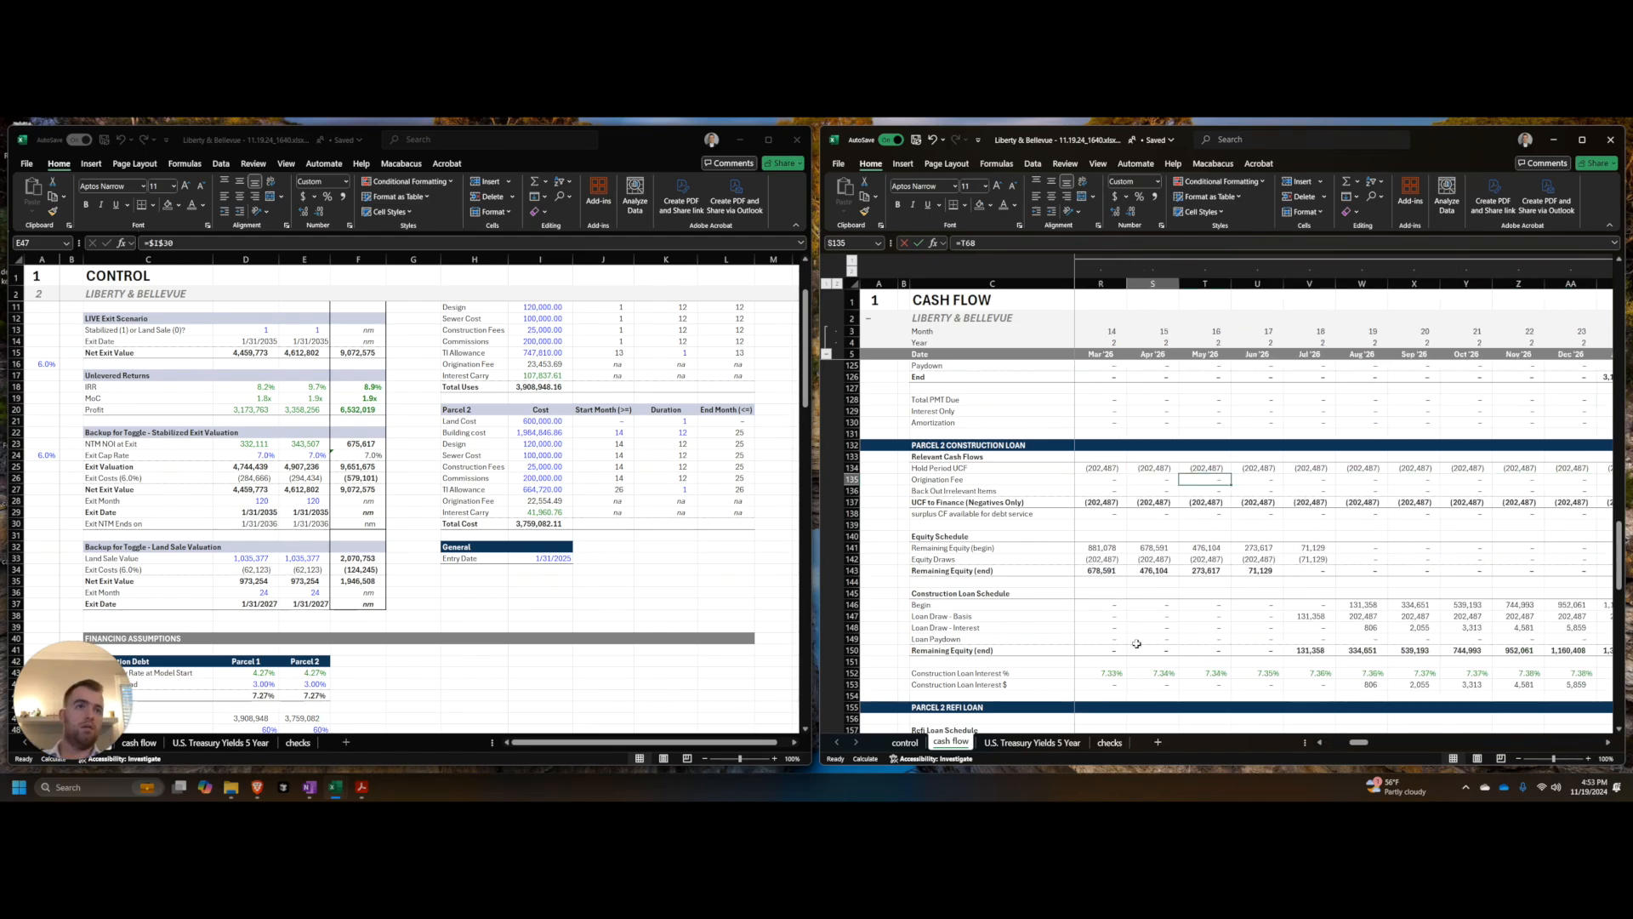
{"action": "key", "text": "Right"}
{"action": "key", "text": "Right"}
{"action": "key", "text": "Right"}
{"action": "key", "text": "Right"}
{"action": "key", "text": "Right"}
{"action": "key", "text": "Right"}
{"action": "key", "text": "Right"}
{"action": "key", "text": "Right"}
{"action": "key", "text": "Right"}
{"action": "key", "text": "Right"}
{"action": "key", "text": "Right"}
{"action": "key", "text": "Right"}
{"action": "key", "text": "Right"}
{"action": "key", "text": "Right"}
{"action": "key", "text": "Right"}
{"action": "key", "text": "Right"}
{"action": "key", "text": "Right"}
{"action": "key", "text": "Right"}
{"action": "key", "text": "Right"}
{"action": "key", "text": "Right"}
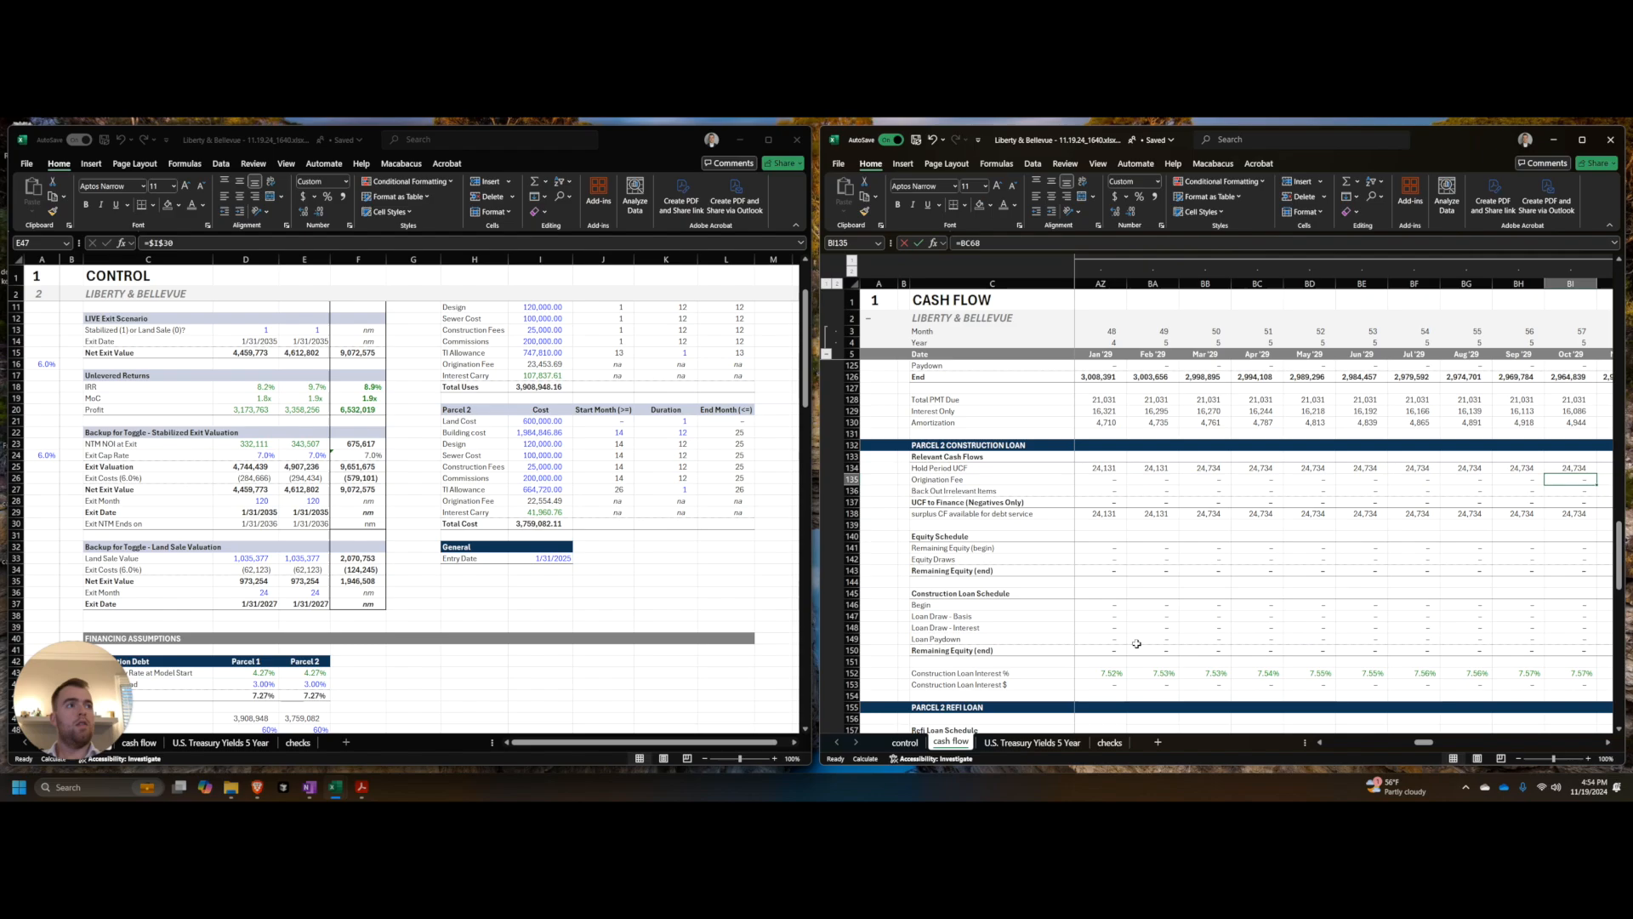
{"action": "key", "text": "ctrl+Left"}
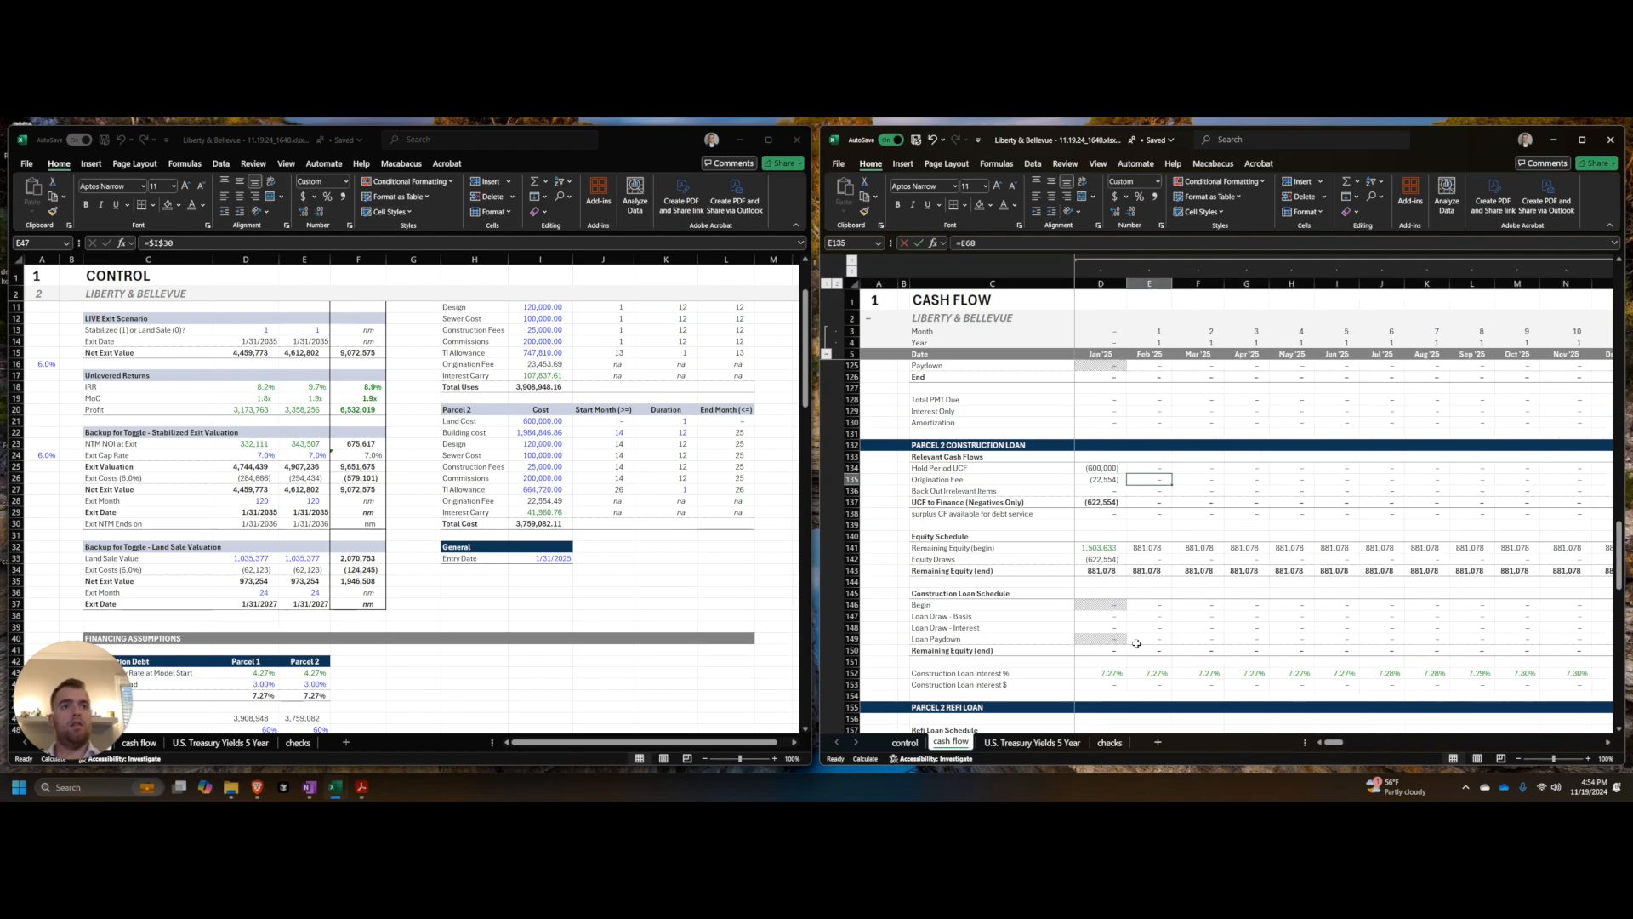
Step: Review Parcel 2's first equity draw formula in cash flow D142 and save the workbook
{"action": "left_click", "coordinate": [1101, 559]}
{"action": "scroll", "coordinate": [1101, 559], "scroll_direction": "down", "scroll_amount": 3}
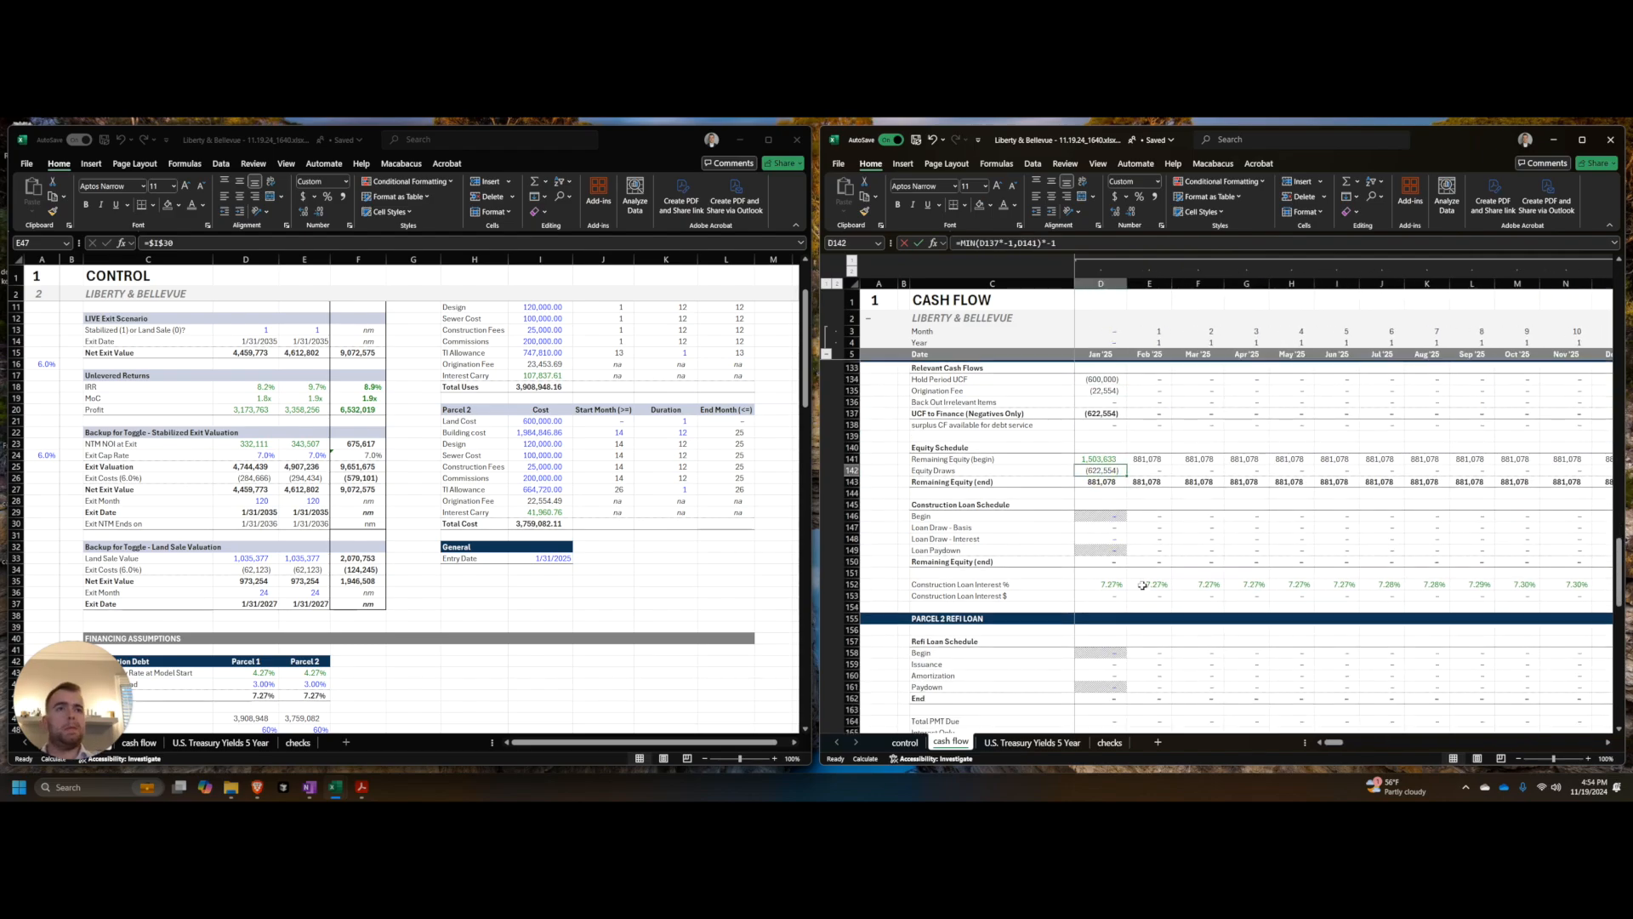
{"action": "key", "text": "ctrl+s"}
Step: Review Parcel 2's per cash flow and delta vs. control formulas in control cells E136 and E137
{"action": "left_click", "coordinate": [539, 559]}
{"action": "scroll", "coordinate": [476, 595], "scroll_direction": "down", "scroll_amount": 8}
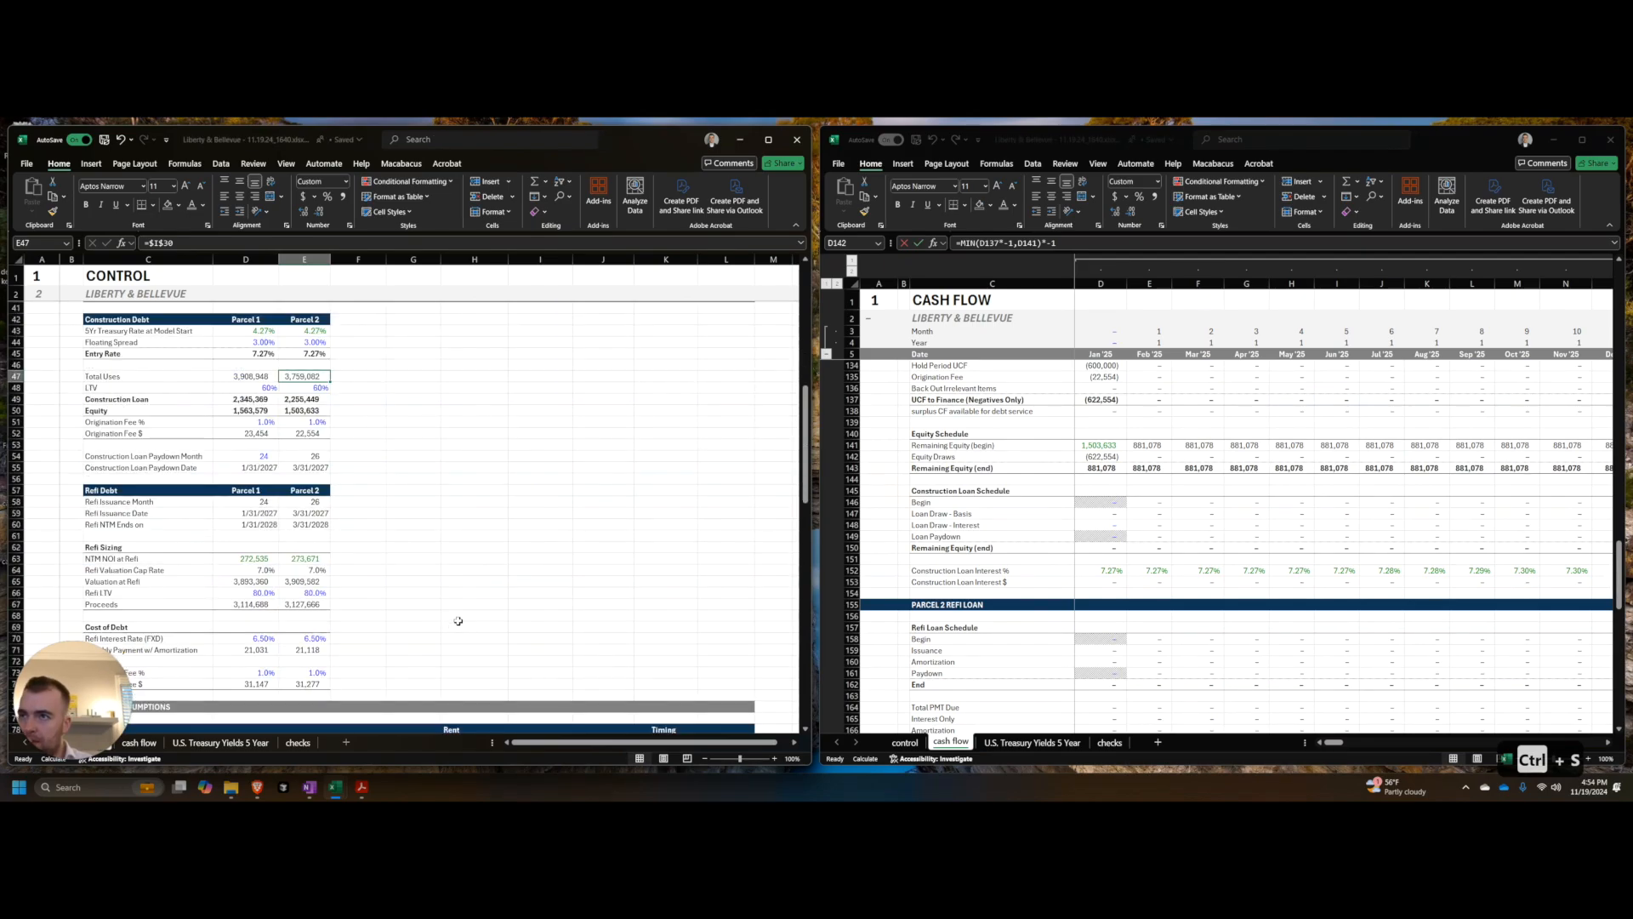
{"action": "scroll", "coordinate": [440, 617], "scroll_direction": "down", "scroll_amount": 20}
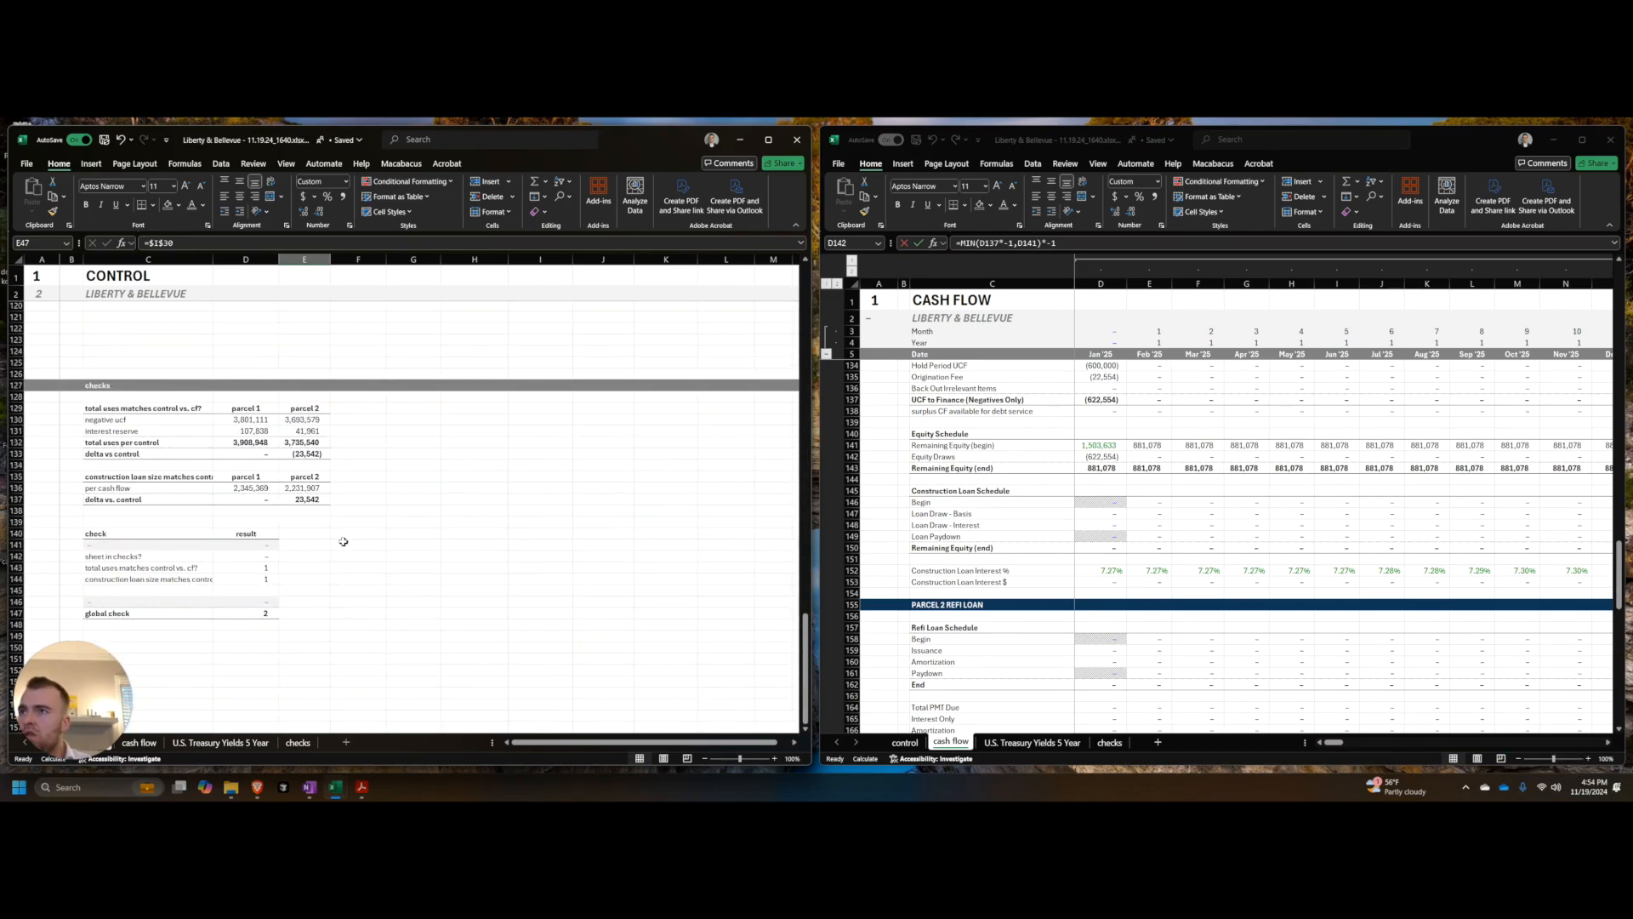
{"action": "left_click", "coordinate": [316, 489]}
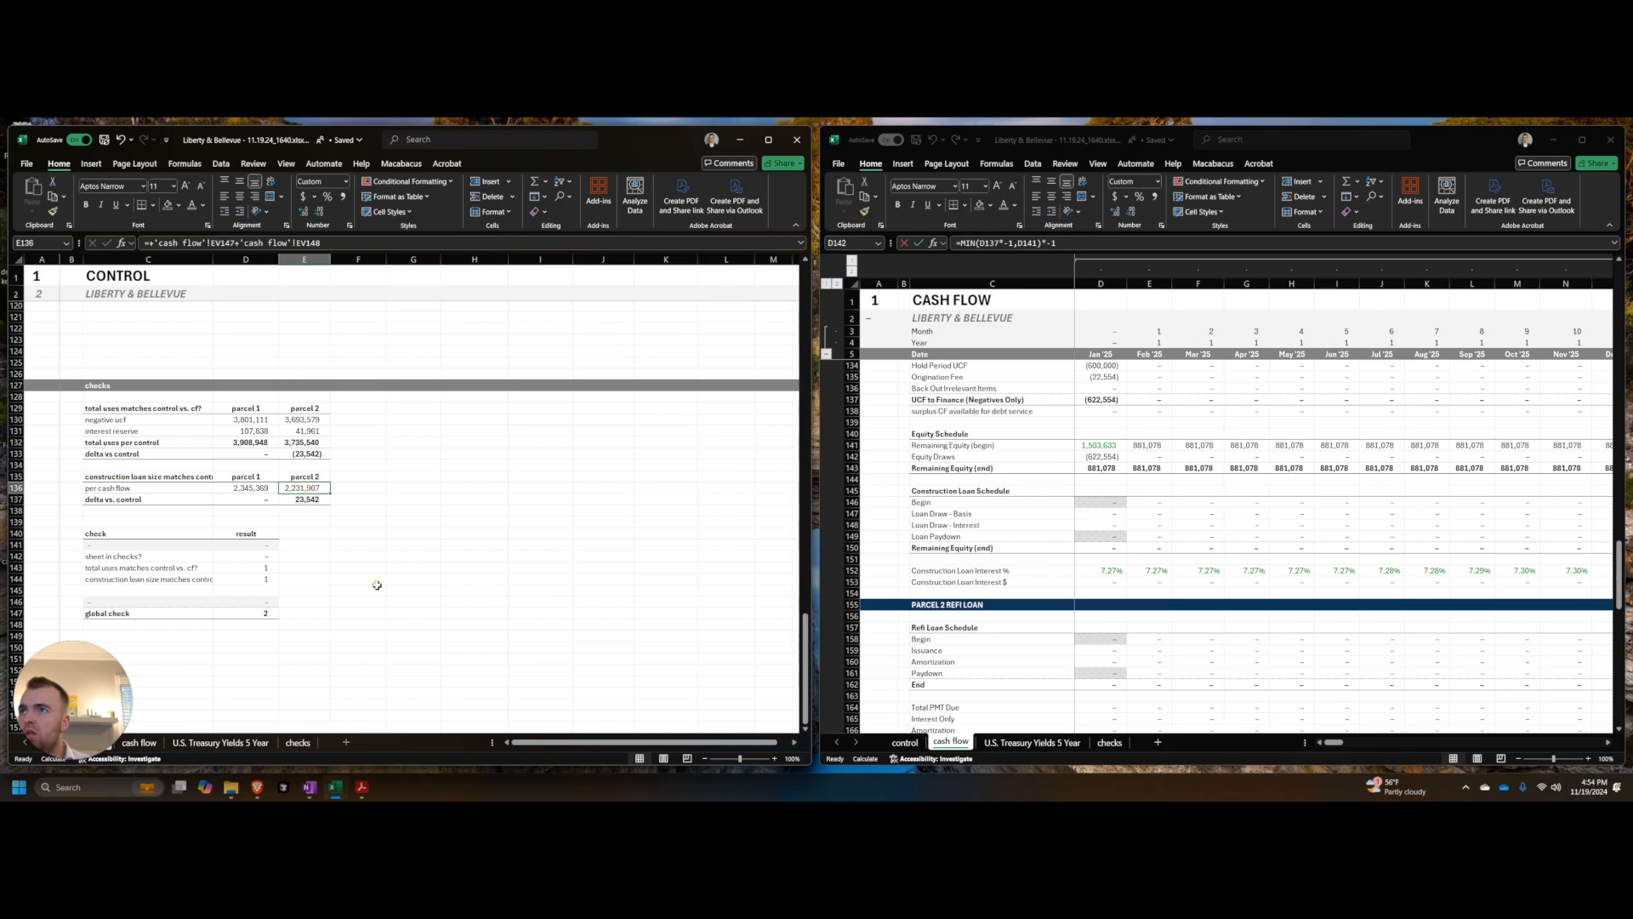
{"action": "key", "text": "F2"}
{"action": "key", "text": "Return"}
{"action": "key", "text": "F2"}
{"action": "key", "text": "Escape"}
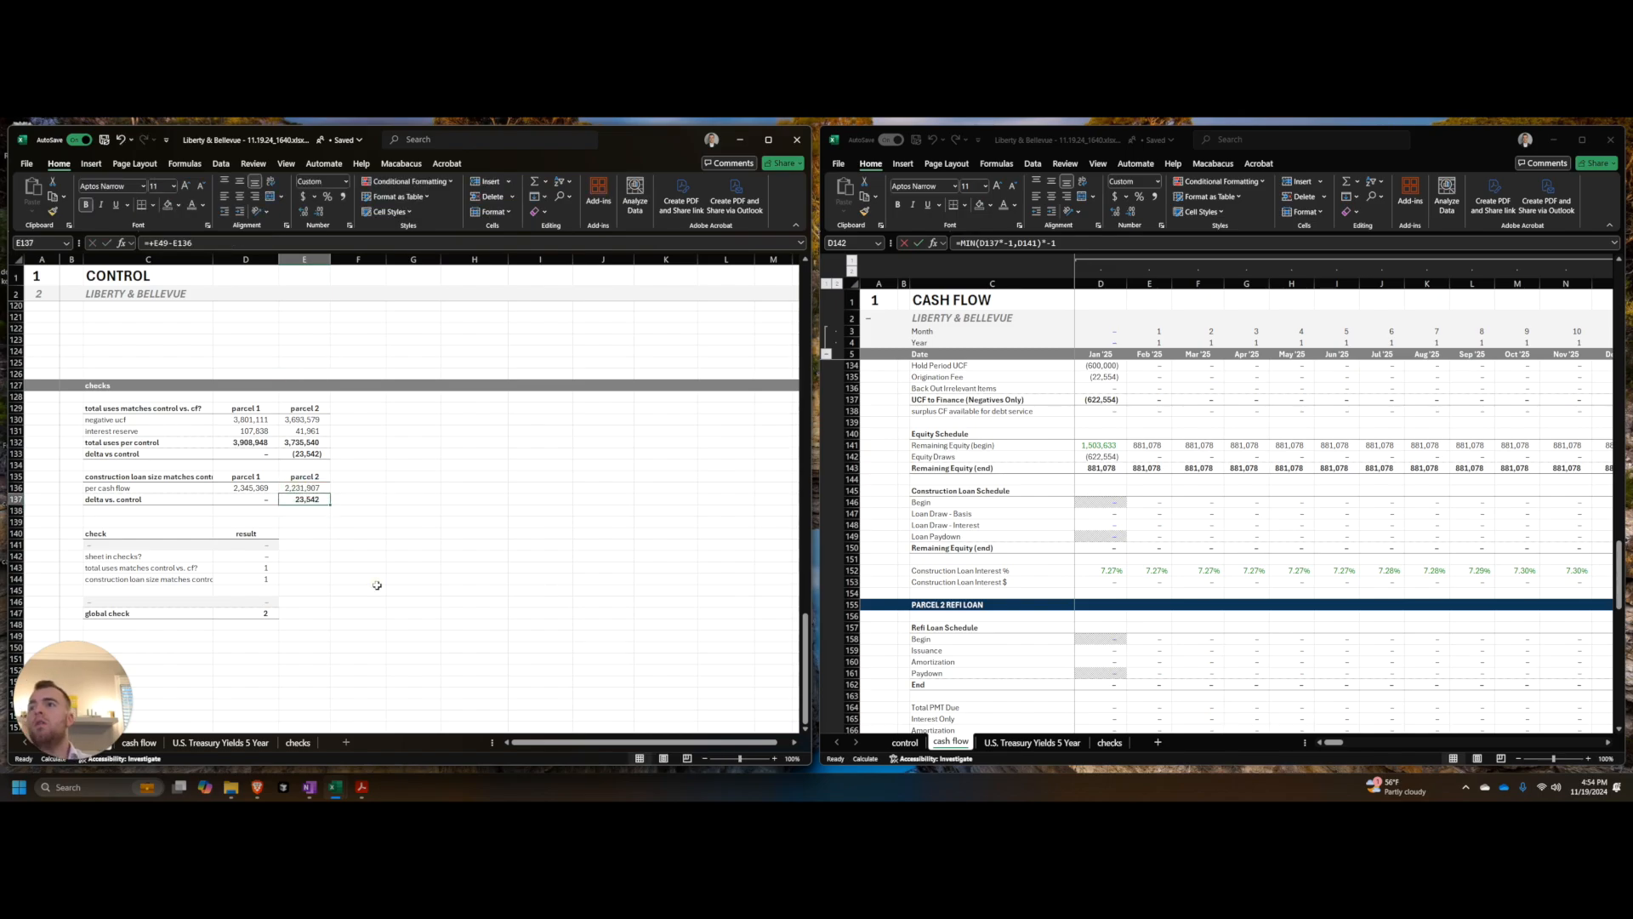
Step: Compare the Total Uses and Construction Loan formulas of both parcels in control rows 47 and 49
{"action": "scroll", "coordinate": [377, 586], "scroll_direction": "up", "scroll_amount": 20}
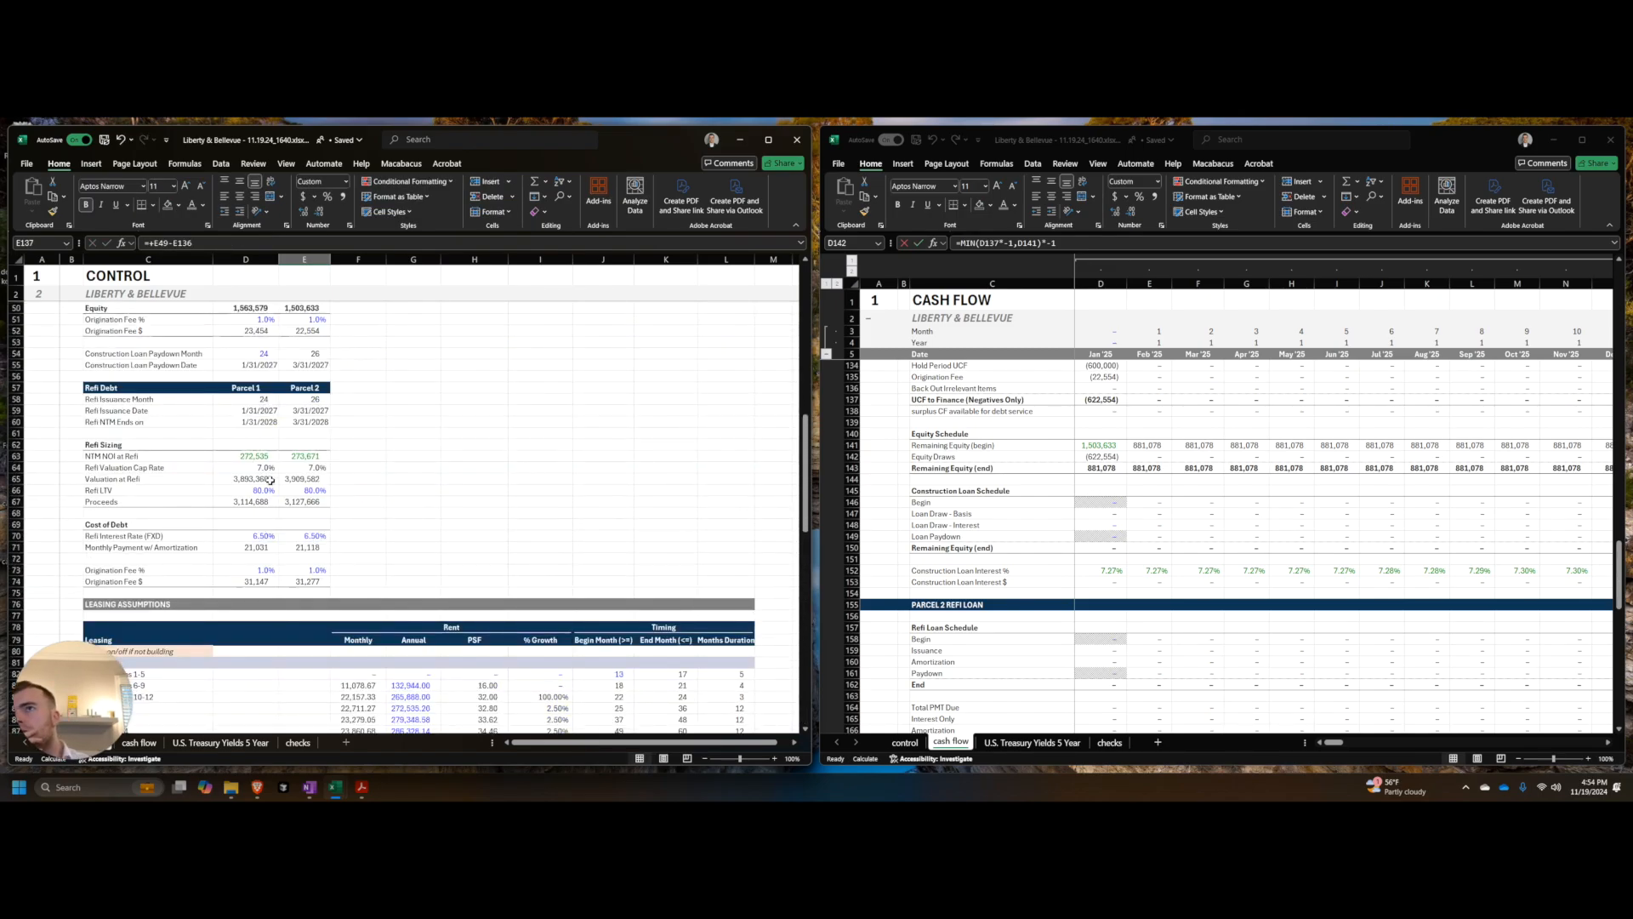
{"action": "left_click", "coordinate": [271, 481]}
{"action": "scroll", "coordinate": [301, 468], "scroll_direction": "up", "scroll_amount": 5}
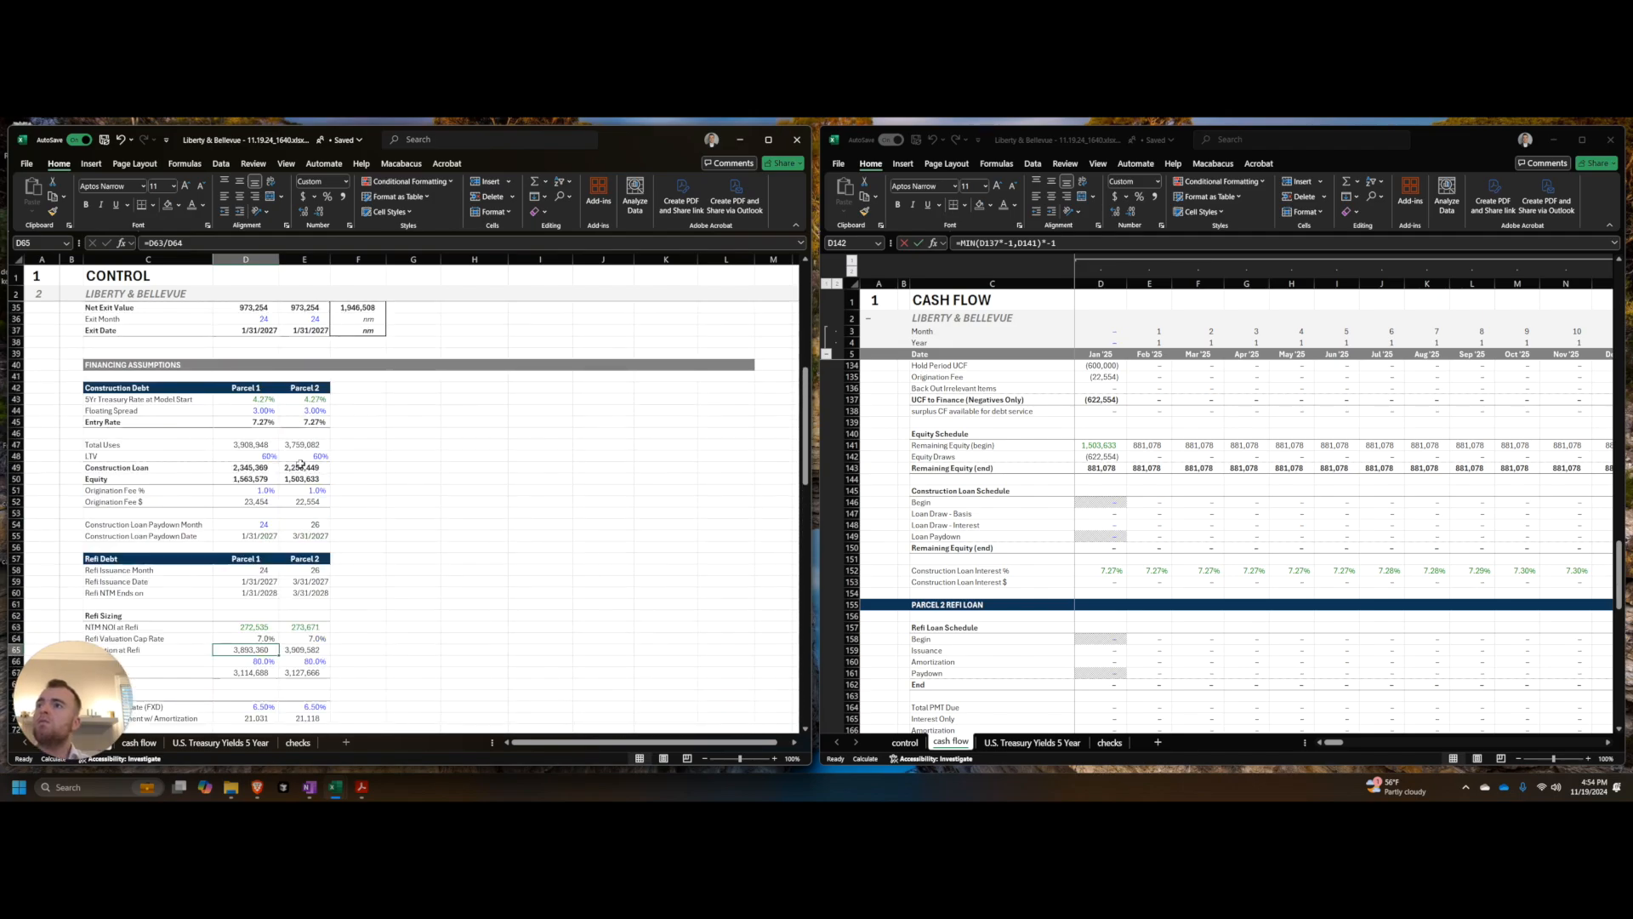
{"action": "left_click", "coordinate": [262, 443]}
{"action": "key", "text": "F2"}
{"action": "key", "text": "Tab"}
{"action": "key", "text": "F2"}
{"action": "key", "text": "Return"}
{"action": "key", "text": "Return"}
{"action": "key", "text": "F2"}
{"action": "key", "text": "Tab"}
{"action": "key", "text": "F2"}
{"action": "key", "text": "Escape"}
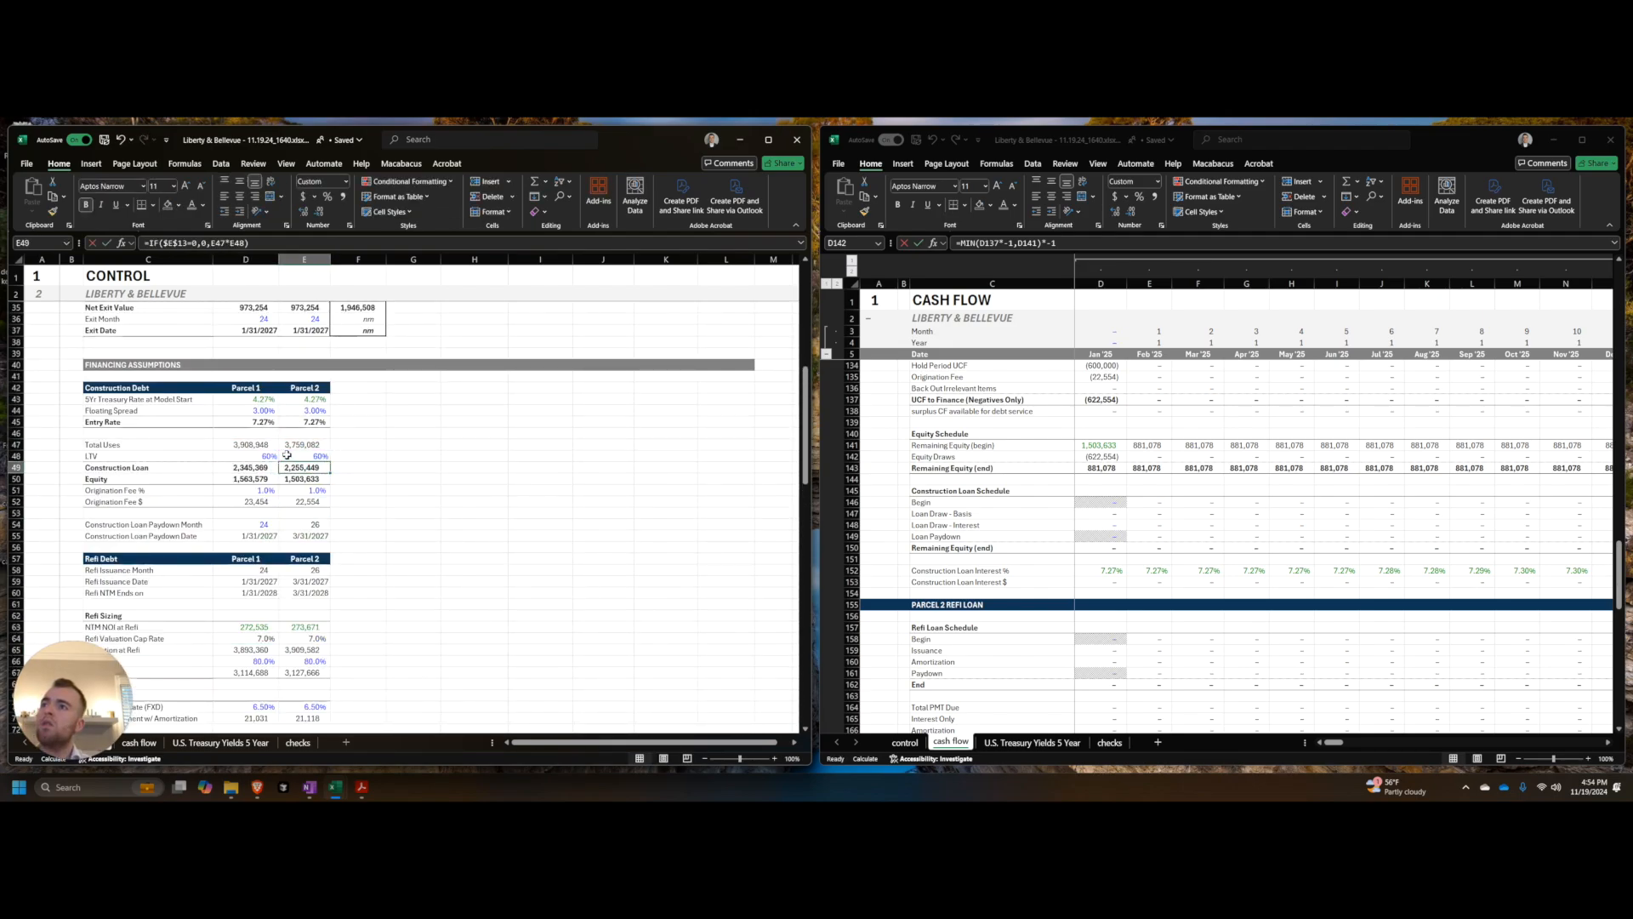
{"action": "key", "text": "F2"}
{"action": "key", "text": "Return"}
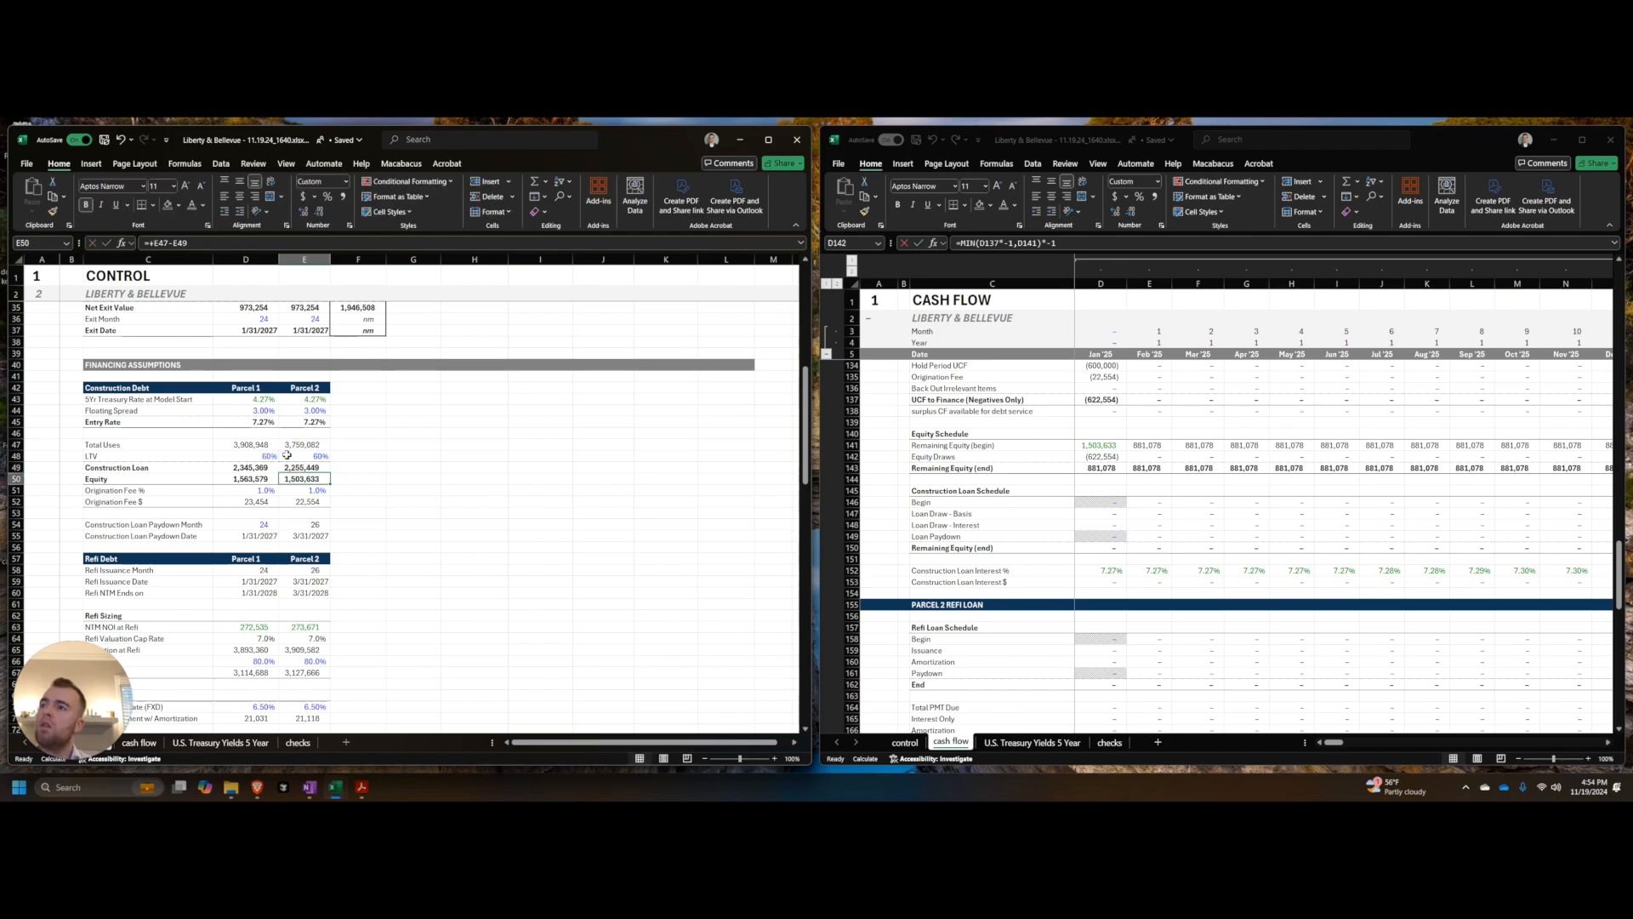
Step: Review Parcel 2's Equity formula in control E50 and its Origination Fee $ formula in E52
{"action": "key", "text": "F2"}
{"action": "key", "text": "Escape"}
{"action": "key", "text": "F2"}
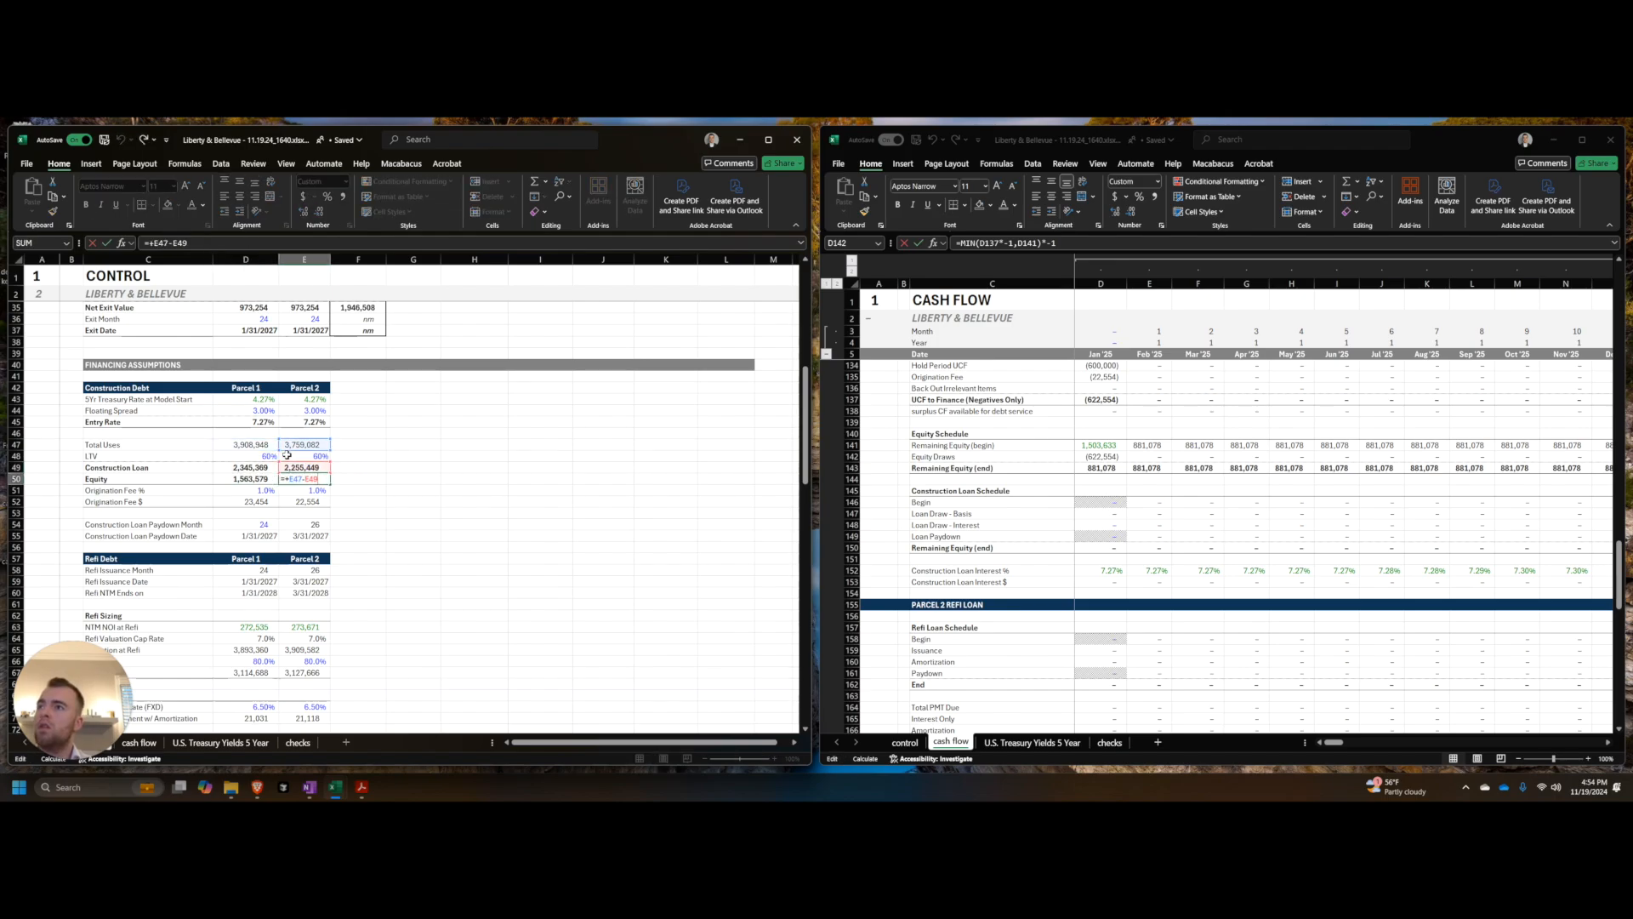
{"action": "key", "text": "Escape"}
{"action": "key", "text": "Down"}
{"action": "key", "text": "Down"}
{"action": "key", "text": "F2"}
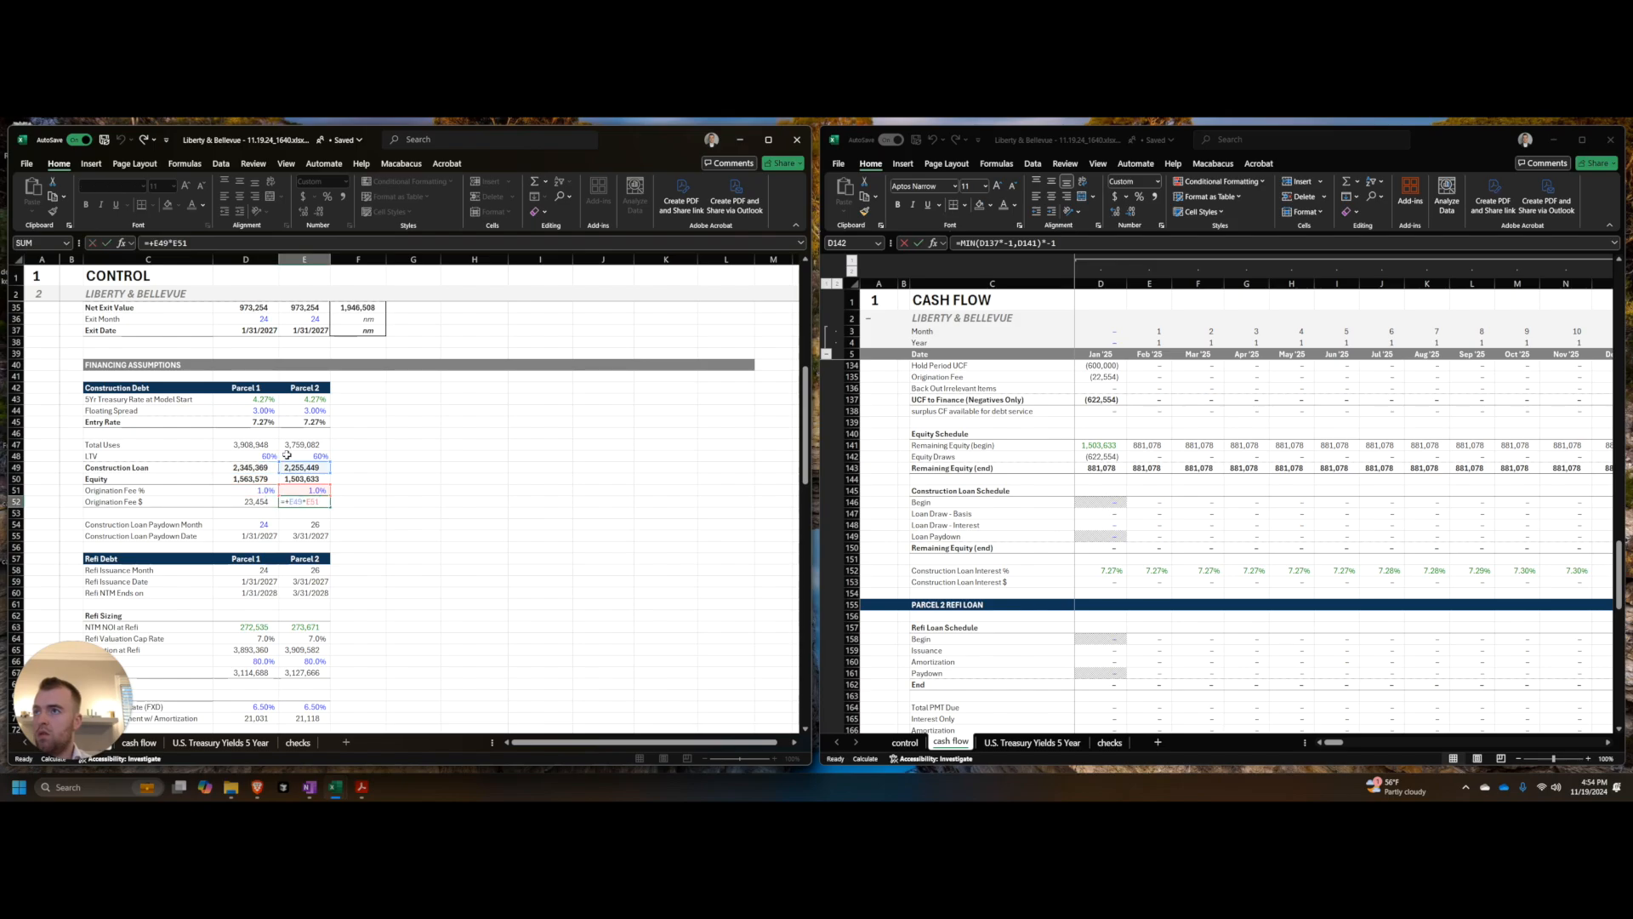
{"action": "key", "text": "Escape"}
{"action": "key", "text": "Down"}
{"action": "key", "text": "Down"}
{"action": "key", "text": "Down"}
{"action": "key", "text": "ctrl+Up"}
{"action": "key", "text": "ctrl+Up"}
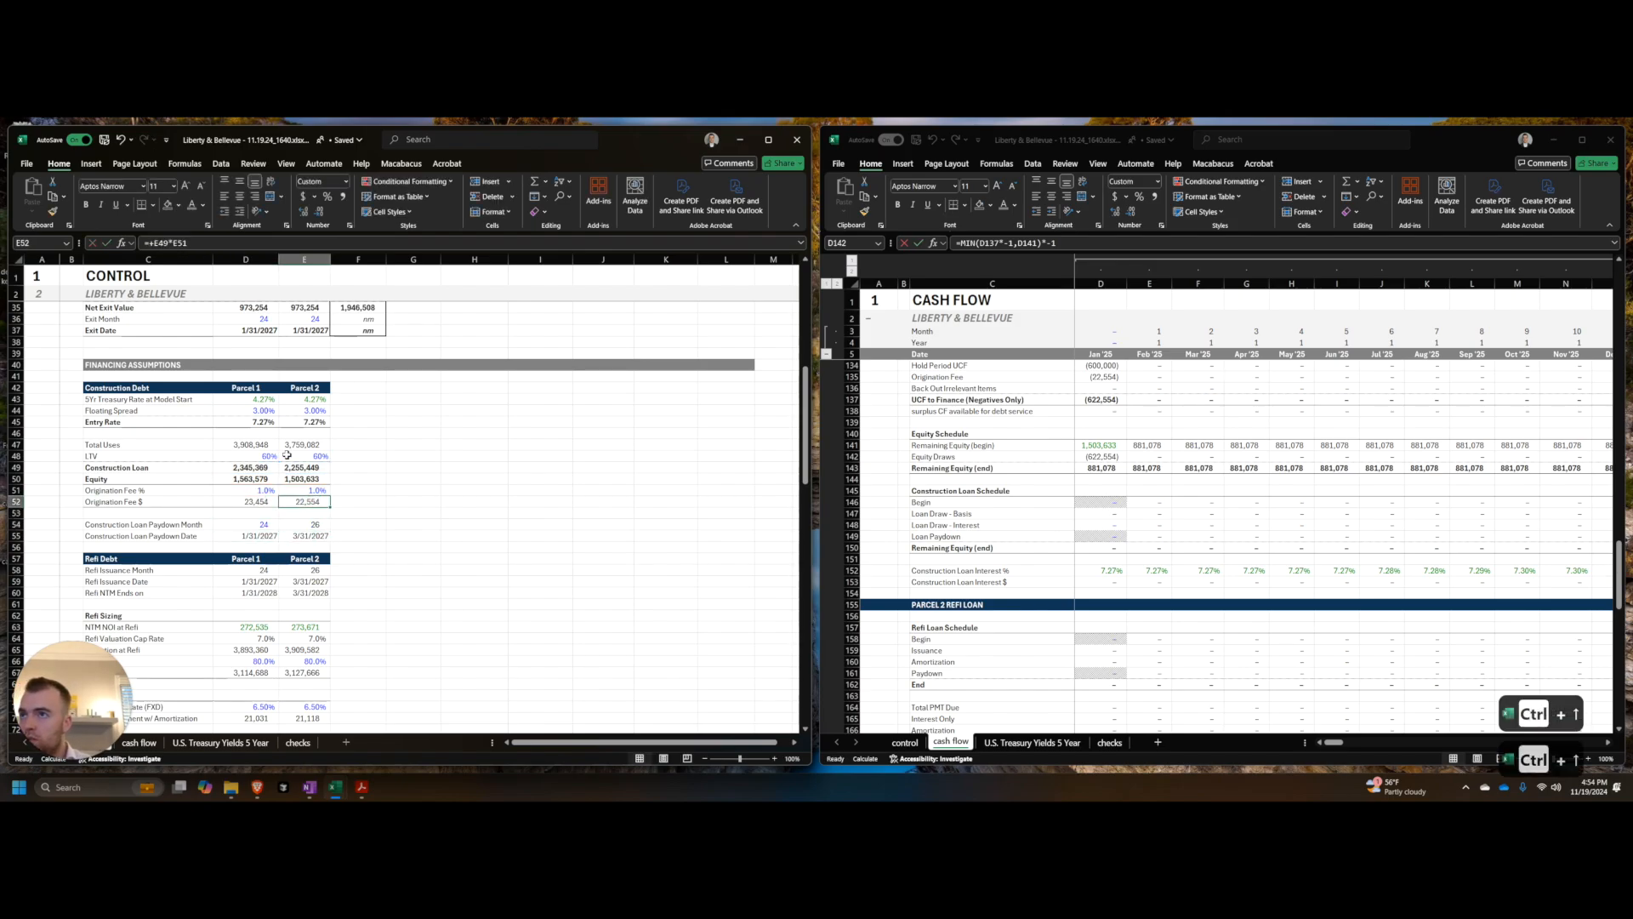
Step: Trace the negative ucf checks in control D130 and E130 to their cash flow totals in EV101 and EV137
{"action": "scroll", "coordinate": [284, 466], "scroll_direction": "down", "scroll_amount": 20}
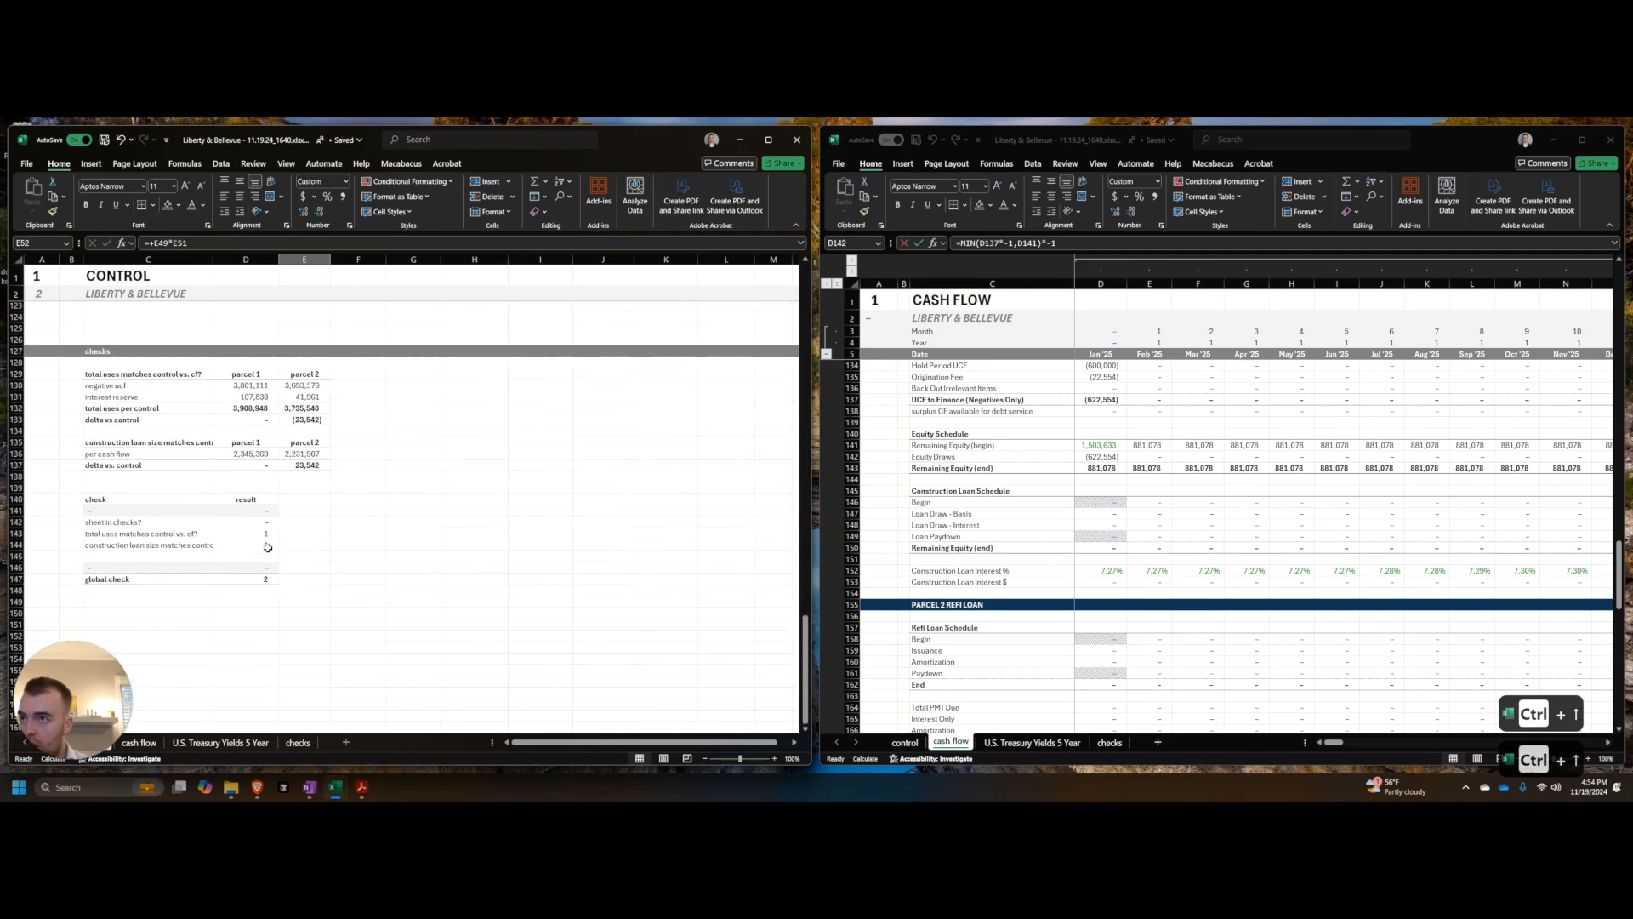
{"action": "left_click", "coordinate": [314, 420]}
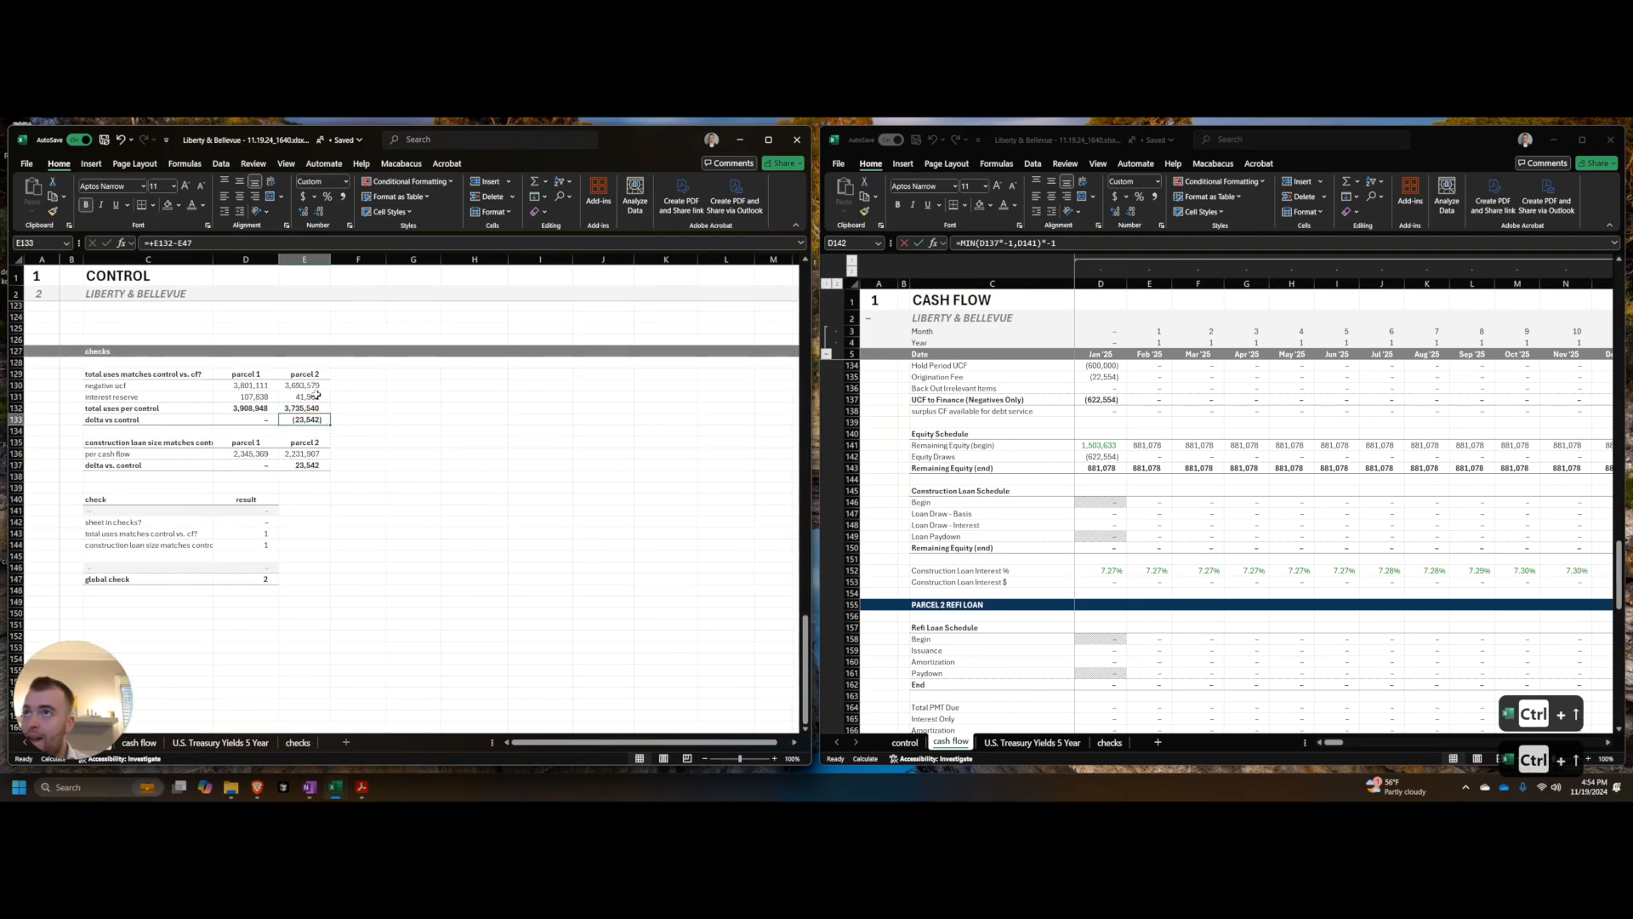
{"action": "left_click", "coordinate": [314, 387]}
{"action": "key", "text": "F2"}
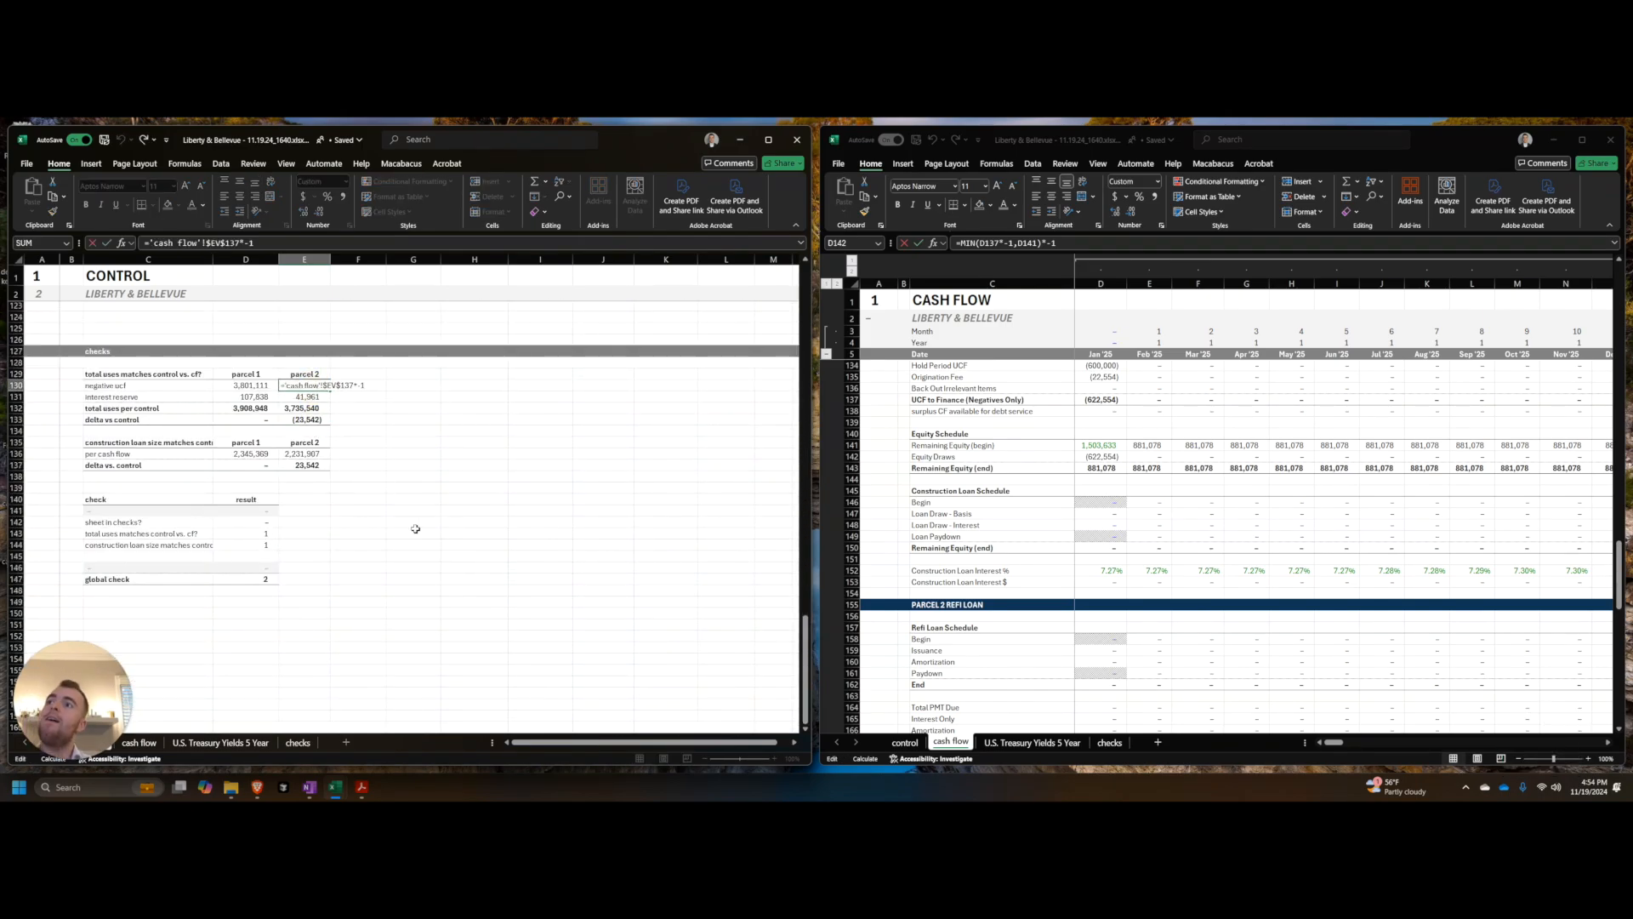
{"action": "key", "text": "Escape"}
{"action": "key", "text": "Left"}
{"action": "key", "text": "Right"}
{"action": "key", "text": "Left"}
{"action": "key", "text": "ctrl+bracketleft"}
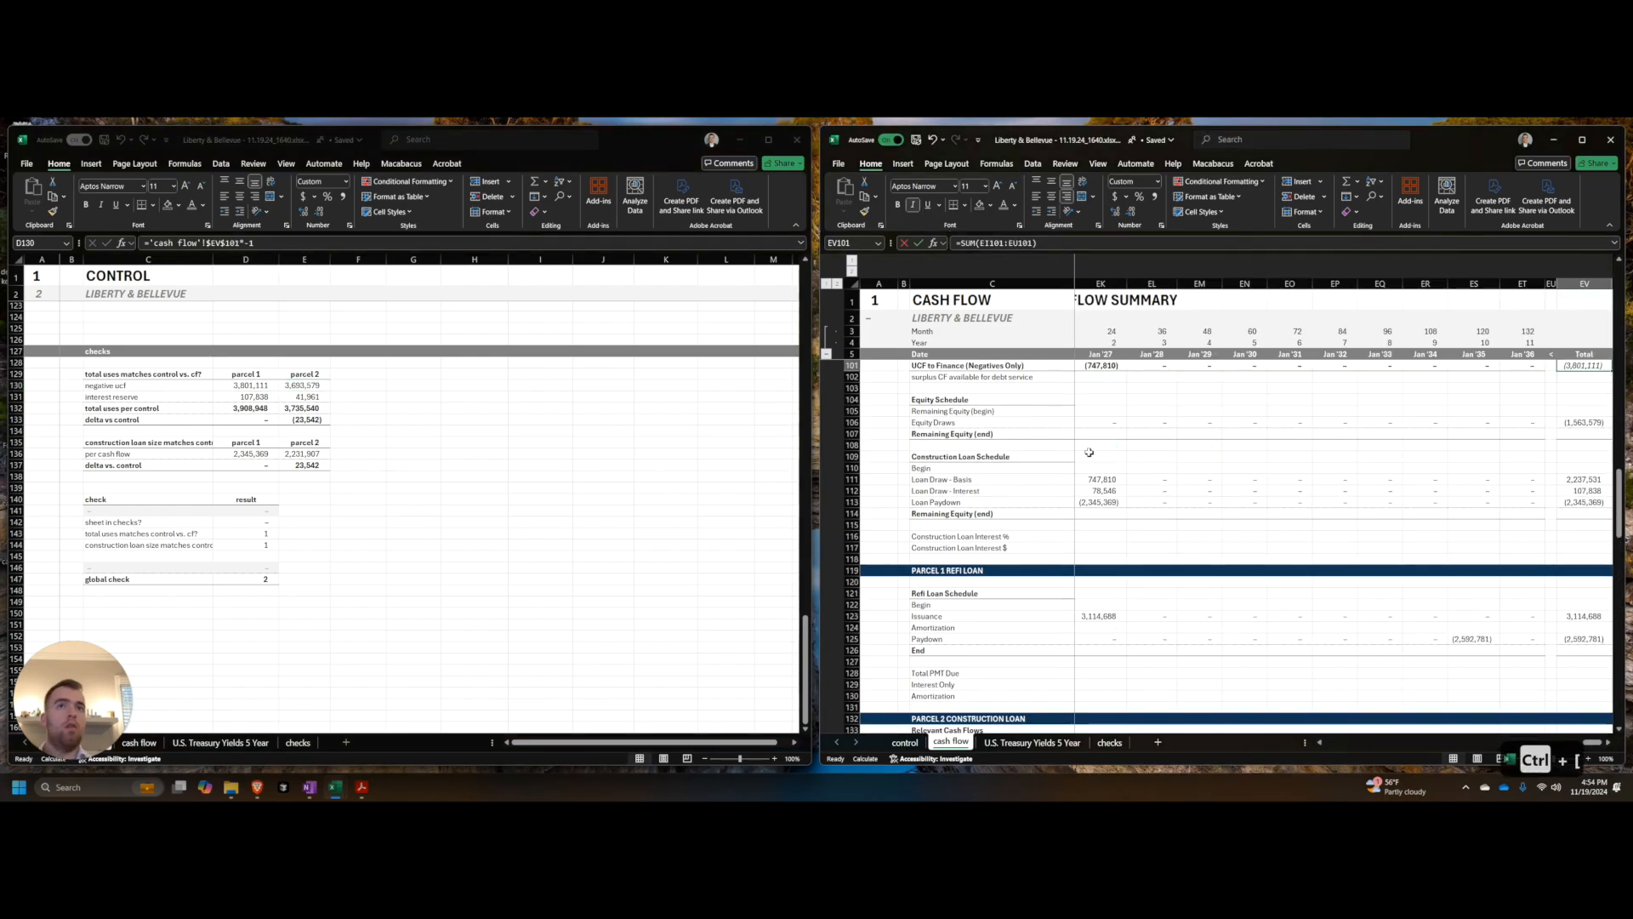
{"action": "key", "text": "alt+Tab"}
{"action": "key", "text": "Right"}
{"action": "key", "text": "ctrl+bracketleft"}
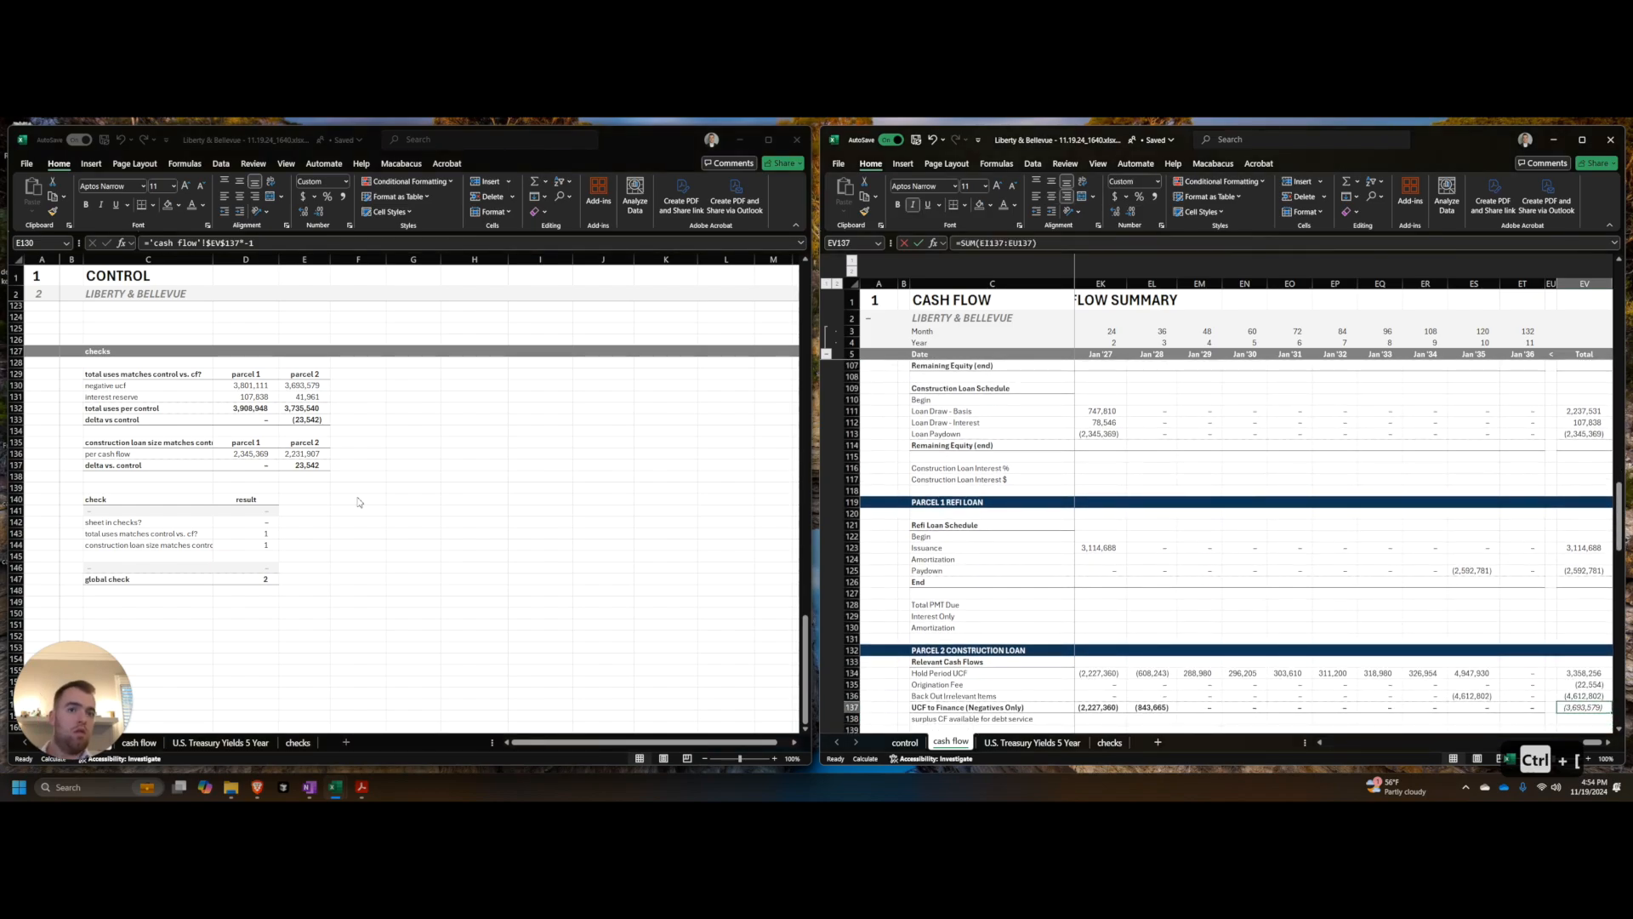
Step: Examine Parcel 2's UCF to Finance row 137 across the monthly columns and the surplus cash flow formula in D138
{"action": "scroll", "coordinate": [1182, 596], "scroll_direction": "down", "scroll_amount": 3}
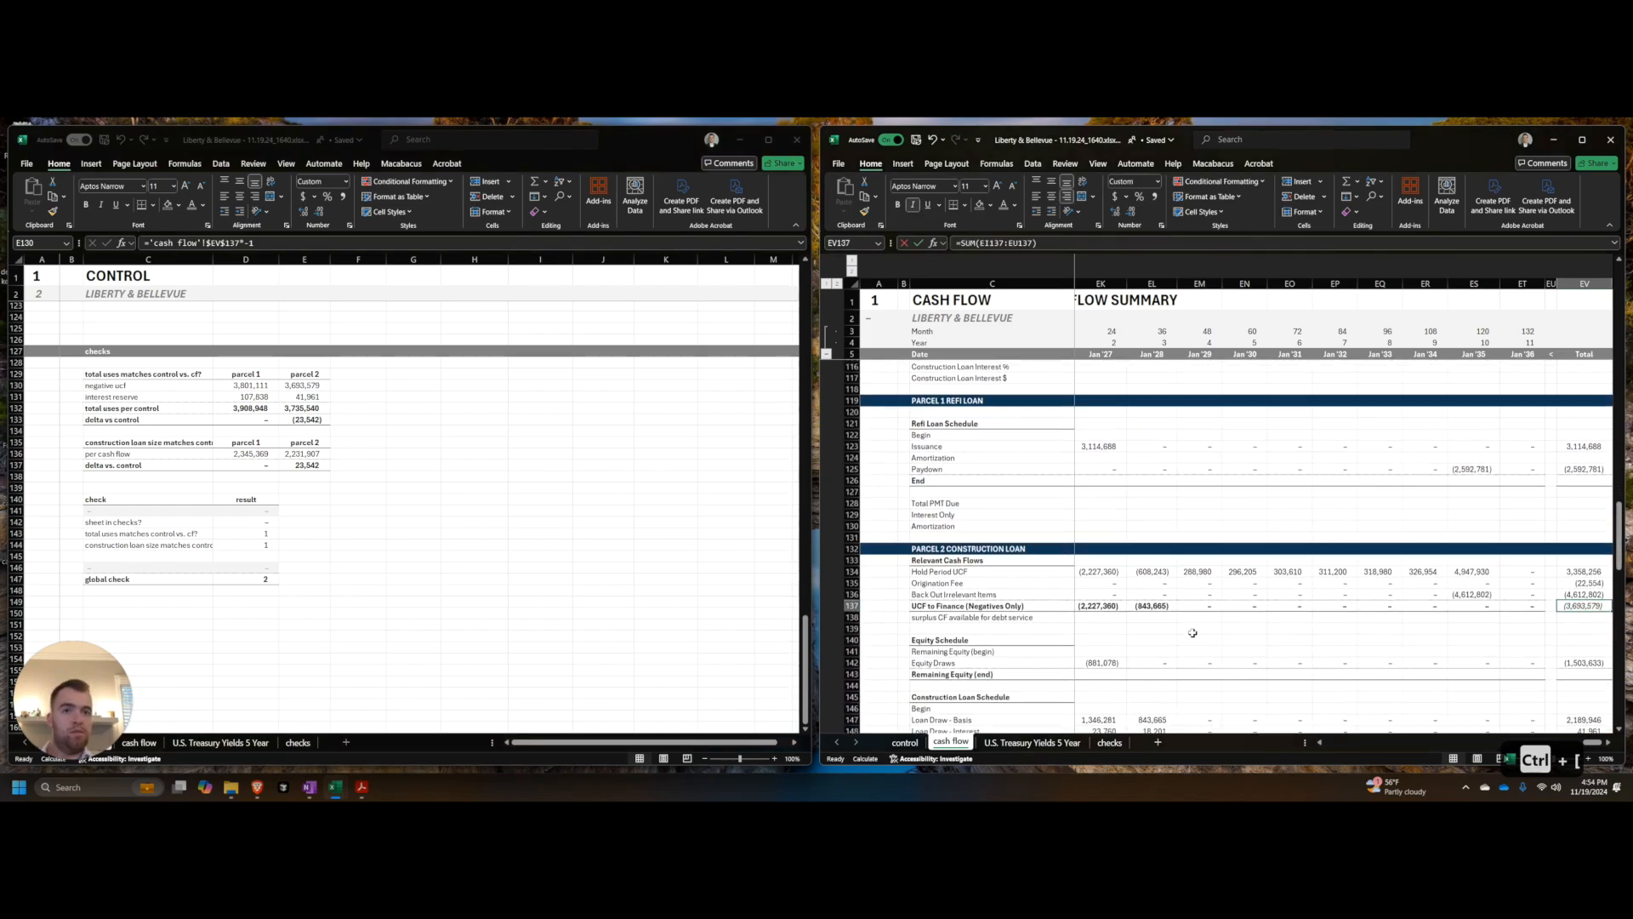
{"action": "key", "text": "Home"}
{"action": "key", "text": "Right"}
{"action": "key", "text": "Right"}
{"action": "key", "text": "Right"}
{"action": "key", "text": "Right"}
{"action": "key", "text": "Right"}
{"action": "key", "text": "Right"}
{"action": "key", "text": "Right"}
{"action": "key", "text": "Right"}
{"action": "key", "text": "Right"}
{"action": "key", "text": "Right"}
{"action": "key", "text": "Right"}
{"action": "key", "text": "Right"}
{"action": "key", "text": "Right"}
{"action": "key", "text": "Right"}
{"action": "key", "text": "Right"}
{"action": "key", "text": "Right"}
{"action": "key", "text": "Right"}
{"action": "key", "text": "Right"}
{"action": "key", "text": "Right"}
{"action": "key", "text": "Right"}
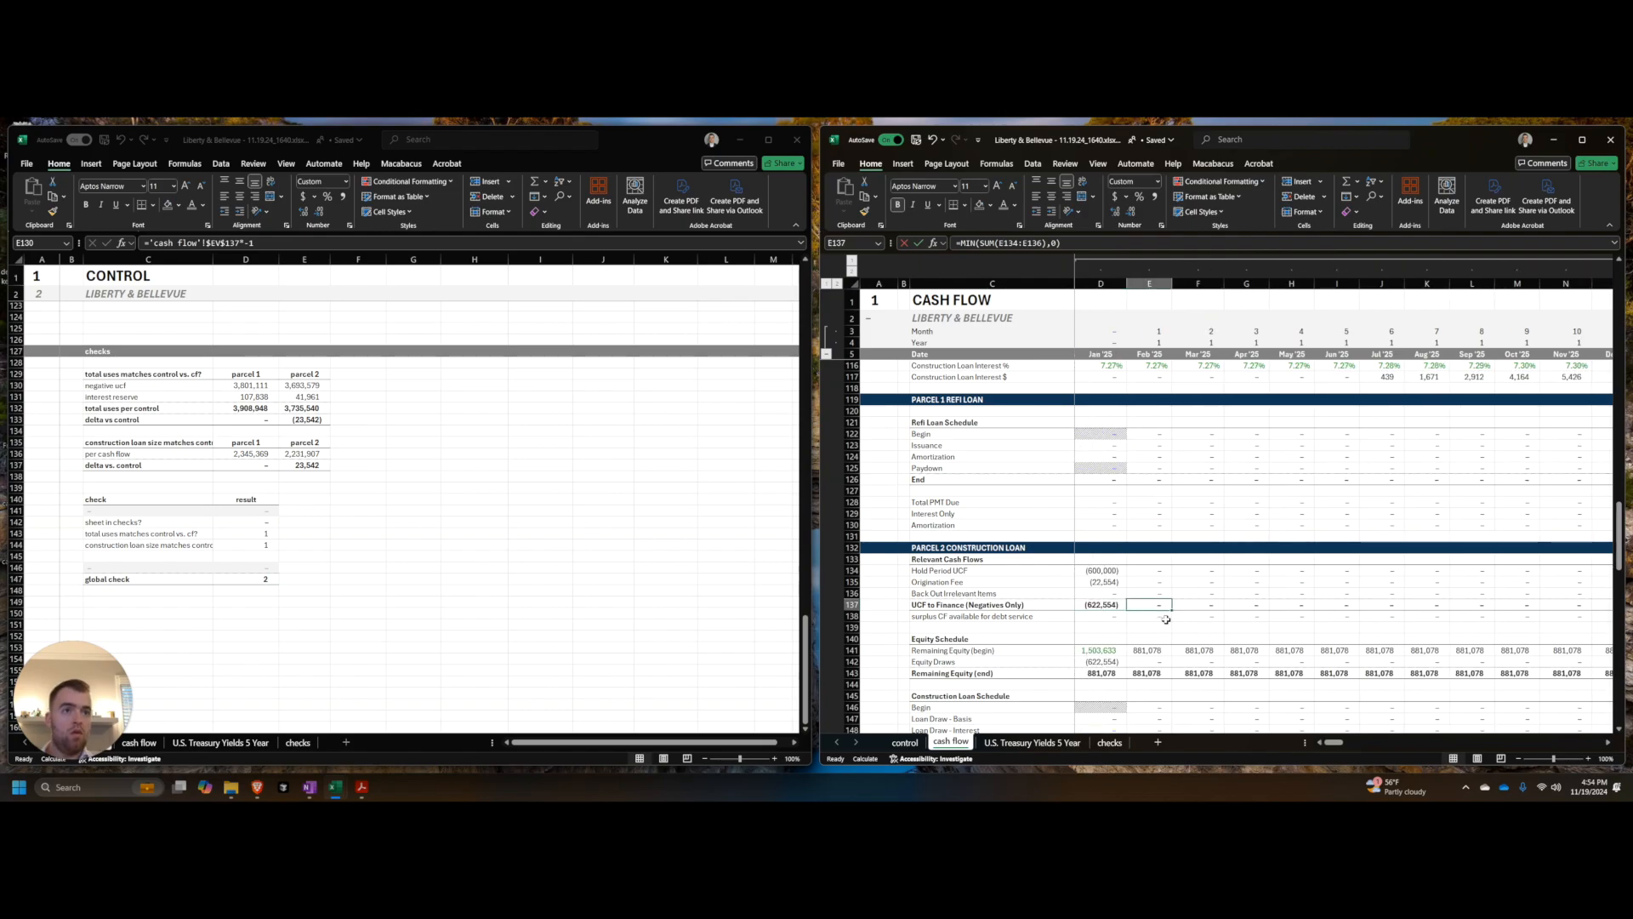
{"action": "key", "text": "Right"}
{"action": "key", "text": "Right"}
{"action": "key", "text": "Right"}
{"action": "key", "text": "Right"}
{"action": "key", "text": "Right"}
{"action": "key", "text": "Right"}
{"action": "key", "text": "Right"}
{"action": "key", "text": "Right"}
{"action": "key", "text": "Right"}
{"action": "key", "text": "Right"}
{"action": "key", "text": "Right"}
{"action": "key", "text": "Right"}
{"action": "key", "text": "Right"}
{"action": "key", "text": "Right"}
{"action": "key", "text": "Right"}
{"action": "key", "text": "Left"}
{"action": "key", "text": "Left"}
{"action": "key", "text": "Left"}
{"action": "key", "text": "Left"}
{"action": "key", "text": "Left"}
{"action": "key", "text": "Left"}
{"action": "key", "text": "Left"}
{"action": "key", "text": "Left"}
{"action": "key", "text": "Left"}
{"action": "key", "text": "Left"}
{"action": "key", "text": "Left"}
{"action": "key", "text": "Left"}
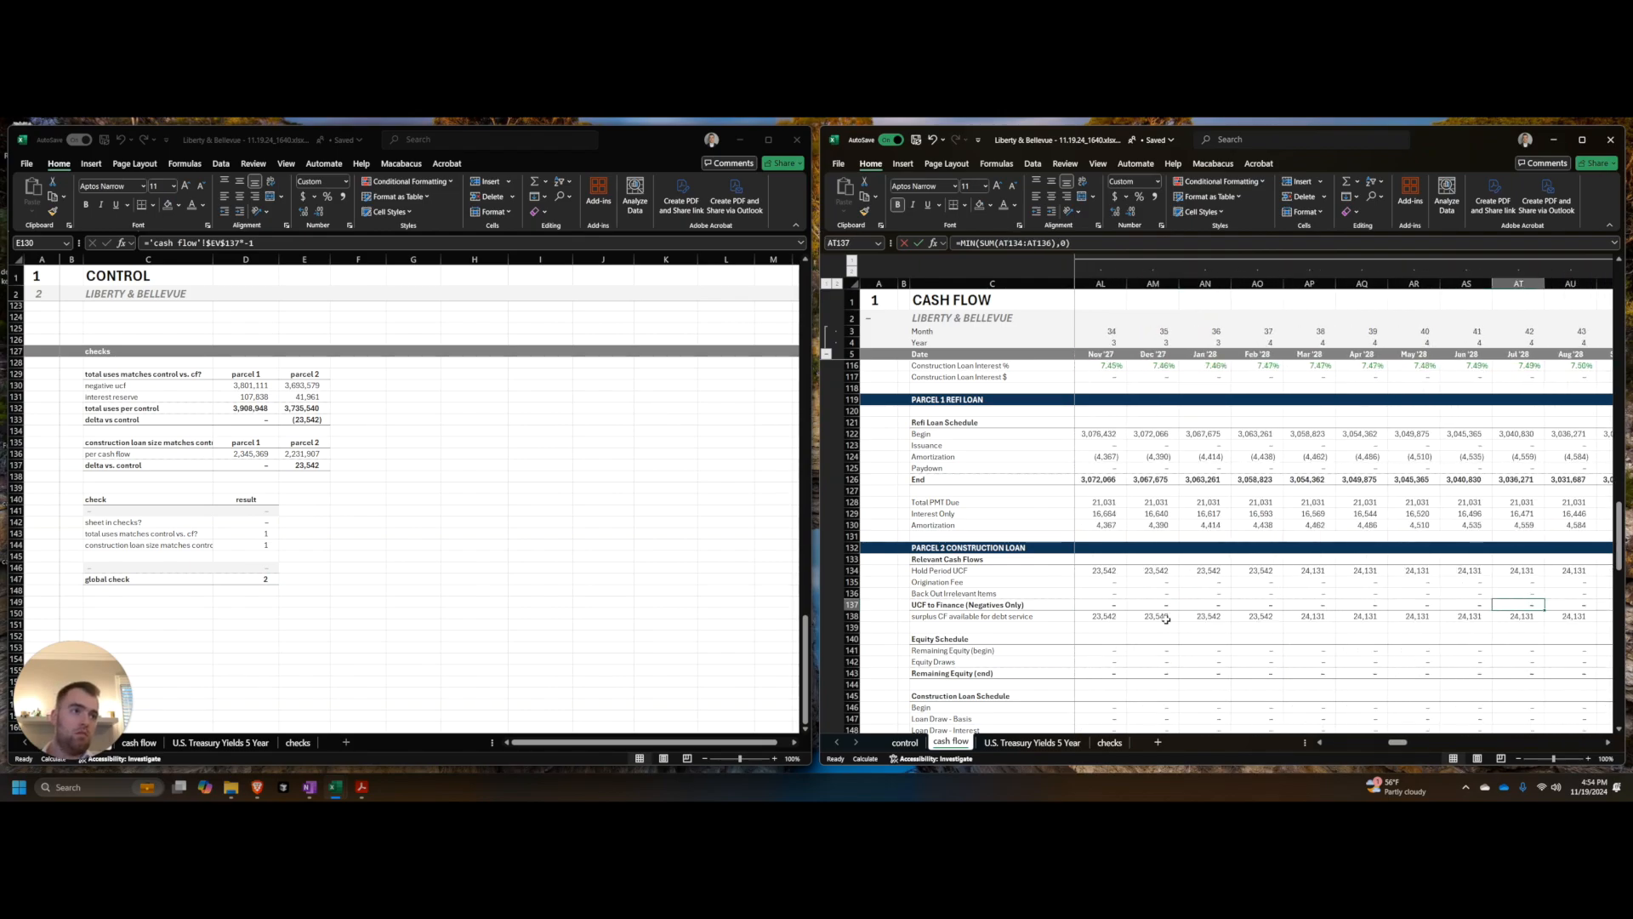
{"action": "key", "text": "Home"}
{"action": "key", "text": "Down"}
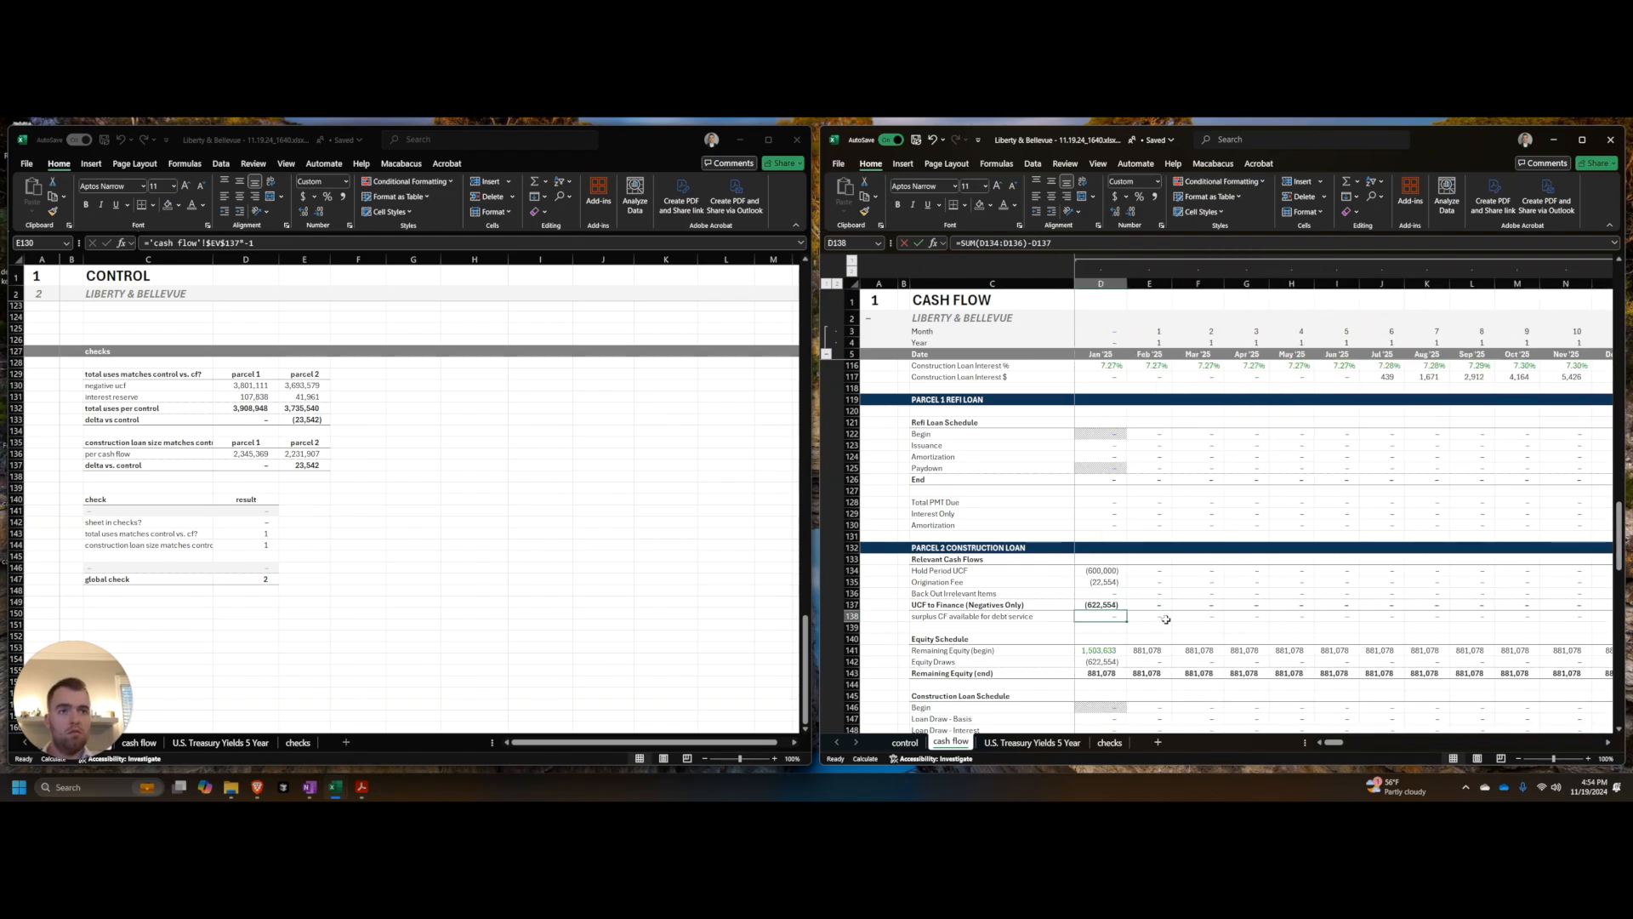
Step: Trace Parcel 2's interest reserve check in control E131 to the interest loan draw total in cash flow EV148
{"action": "left_click", "coordinate": [366, 565]}
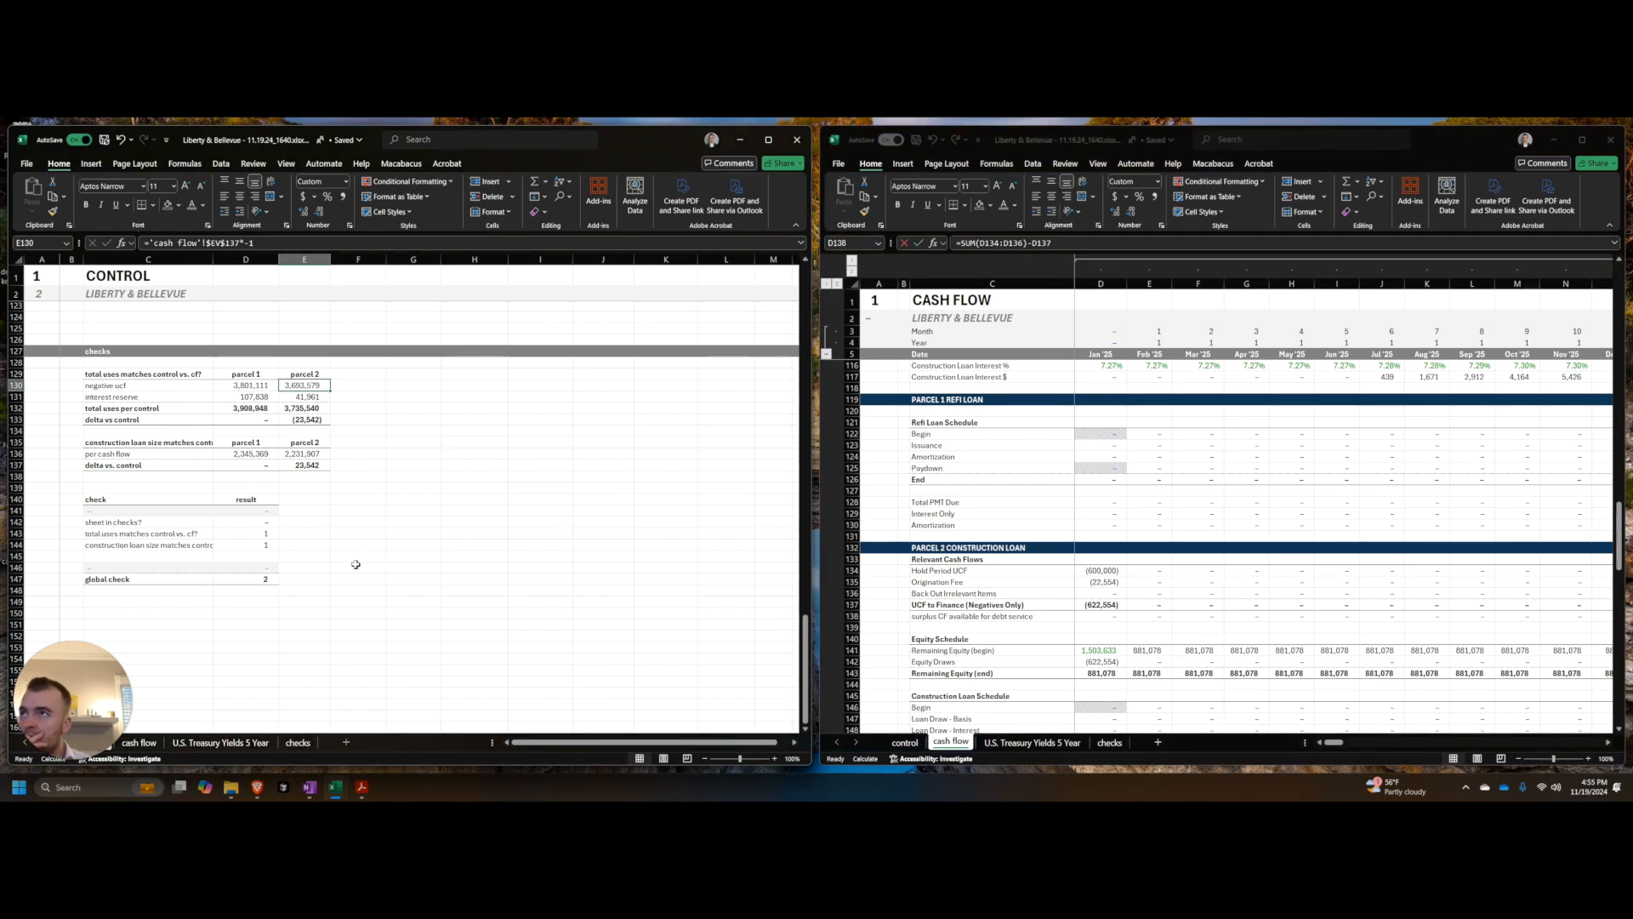
{"action": "key", "text": "Down"}
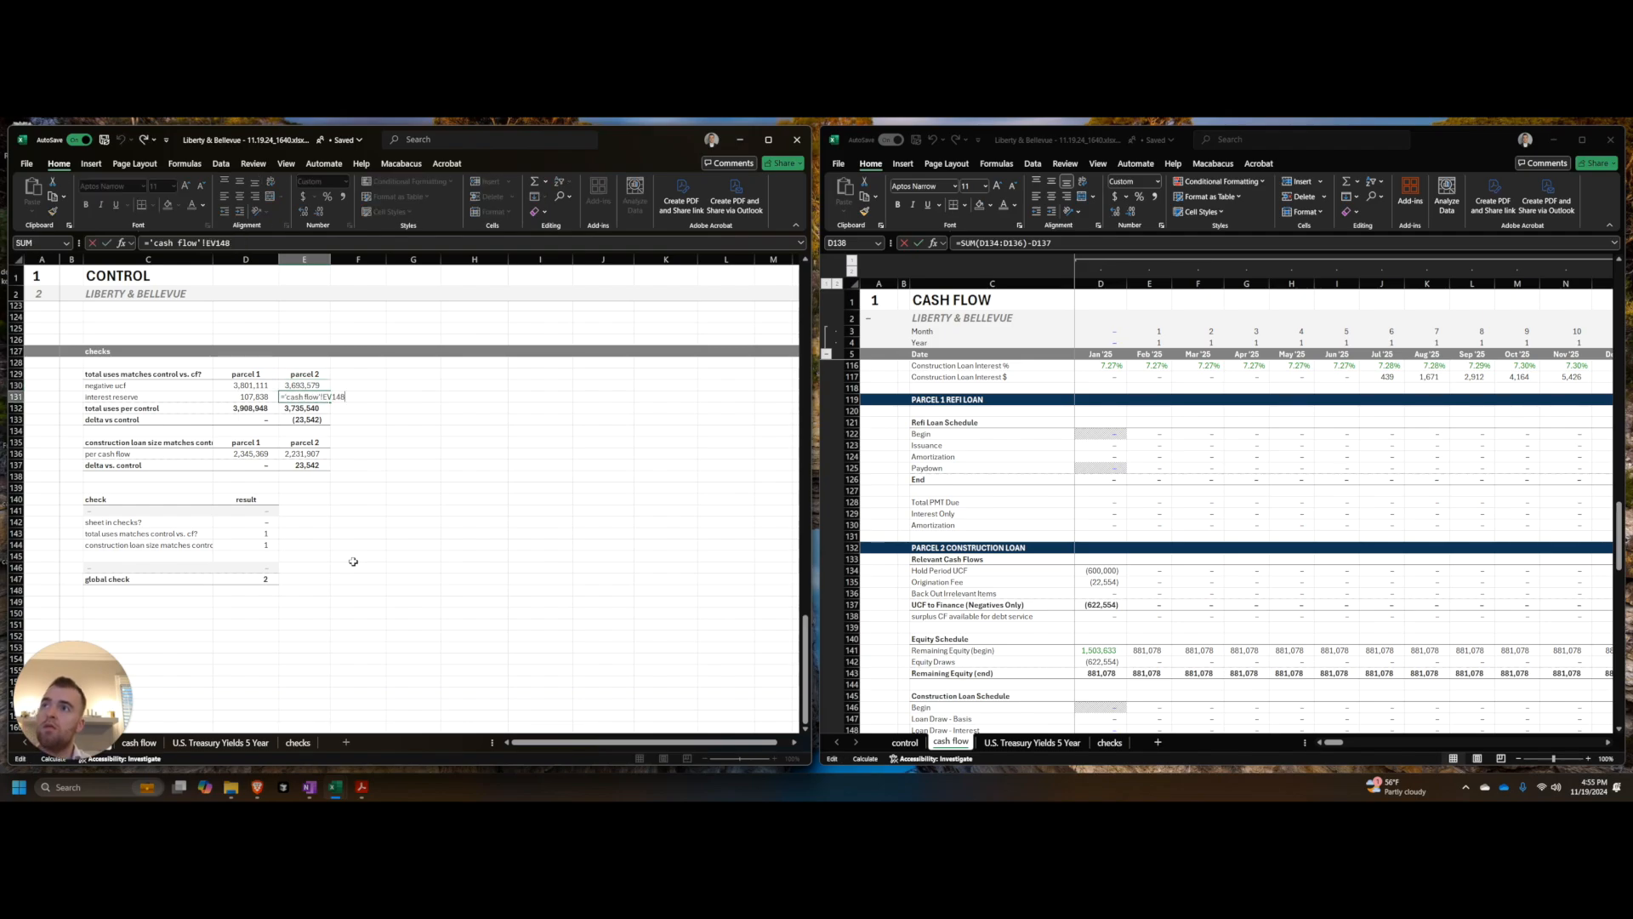
{"action": "key", "text": "ctrl+bracketleft"}
{"action": "key", "text": "ctrl+bracketleft"}
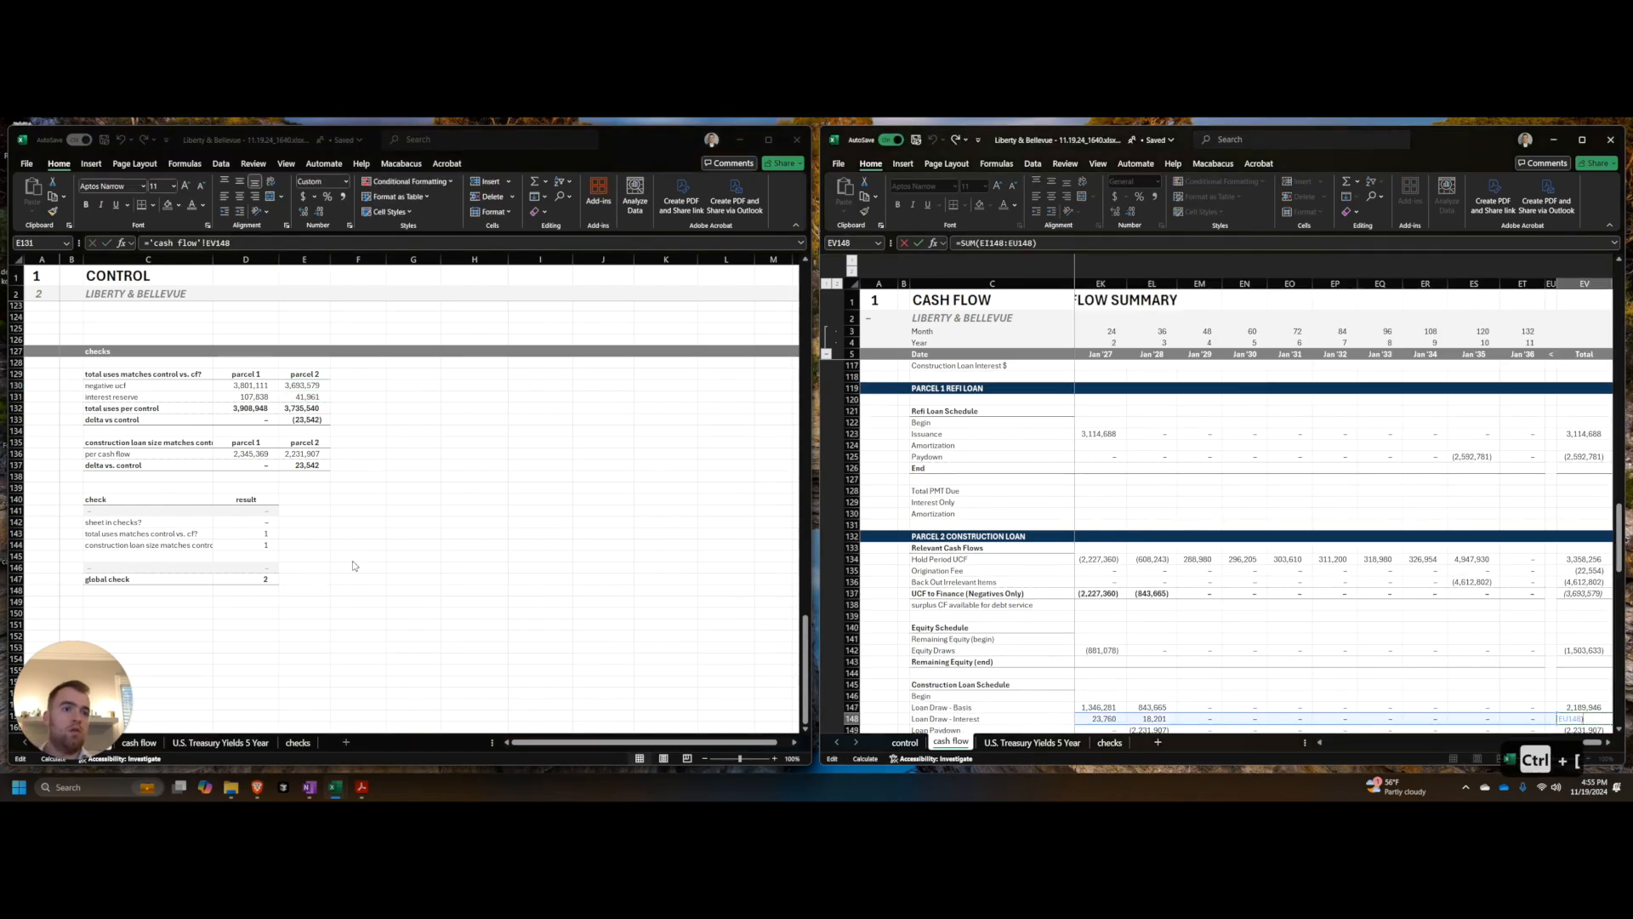
Step: Examine Parcel 2's Loan Draw - Interest row 148 across the monthly columns and sum the draws through AE148
{"action": "key", "text": "ctrl+Left"}
{"action": "key", "text": "ctrl+Left"}
{"action": "key", "text": "Right"}
{"action": "key", "text": "Right"}
{"action": "key", "text": "Right"}
{"action": "key", "text": "Right"}
{"action": "key", "text": "Right"}
{"action": "key", "text": "Right"}
{"action": "key", "text": "Right"}
{"action": "key", "text": "Right"}
{"action": "key", "text": "Right"}
{"action": "key", "text": "Right"}
{"action": "key", "text": "Right"}
{"action": "key", "text": "Right"}
{"action": "key", "text": "Right"}
{"action": "key", "text": "Right"}
{"action": "key", "text": "Right"}
{"action": "key", "text": "Right"}
{"action": "key", "text": "Right"}
{"action": "key", "text": "Right"}
{"action": "key", "text": "Right"}
{"action": "key", "text": "Right"}
{"action": "key", "text": "Right"}
{"action": "key", "text": "Right"}
{"action": "key", "text": "Right"}
{"action": "key", "text": "Right"}
{"action": "key", "text": "Right"}
{"action": "key", "text": "Right"}
{"action": "key", "text": "Right"}
{"action": "key", "text": "Right"}
{"action": "key", "text": "Right"}
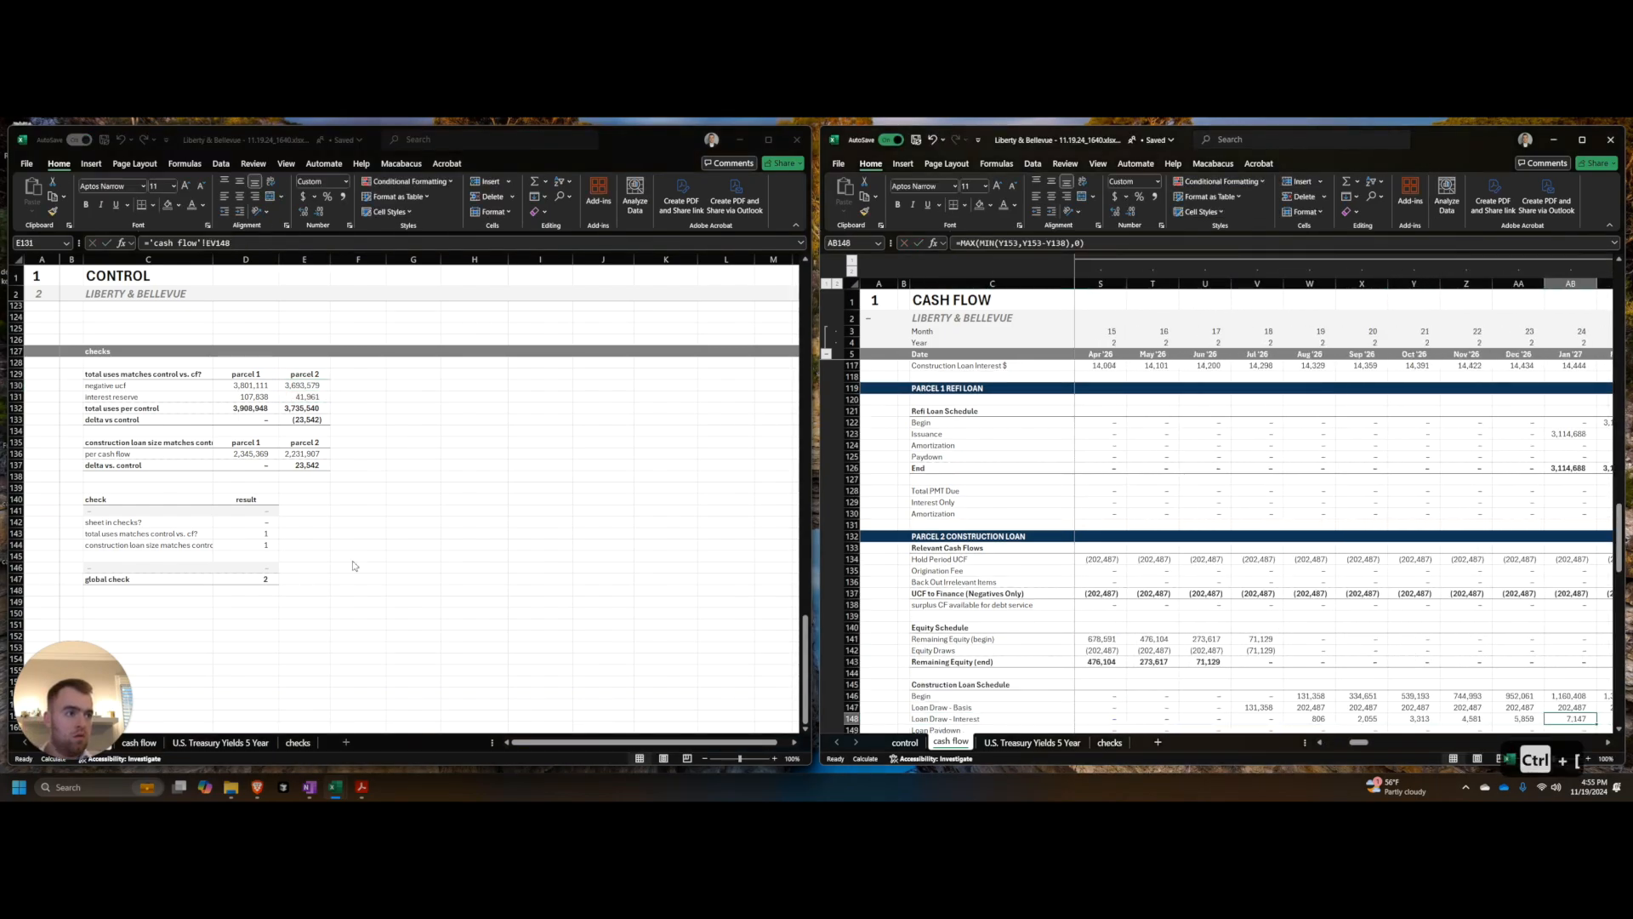
{"action": "key", "text": "Left"}
{"action": "key", "text": "shift+Left"}
{"action": "key", "text": "shift+Left"}
{"action": "key", "text": "shift+Left"}
{"action": "key", "text": "shift+Left"}
{"action": "key", "text": "shift+Left"}
{"action": "key", "text": "shift+Left"}
{"action": "key", "text": "shift+Left"}
{"action": "key", "text": "shift+Left"}
{"action": "key", "text": "shift+Left"}
{"action": "key", "text": "shift+Left"}
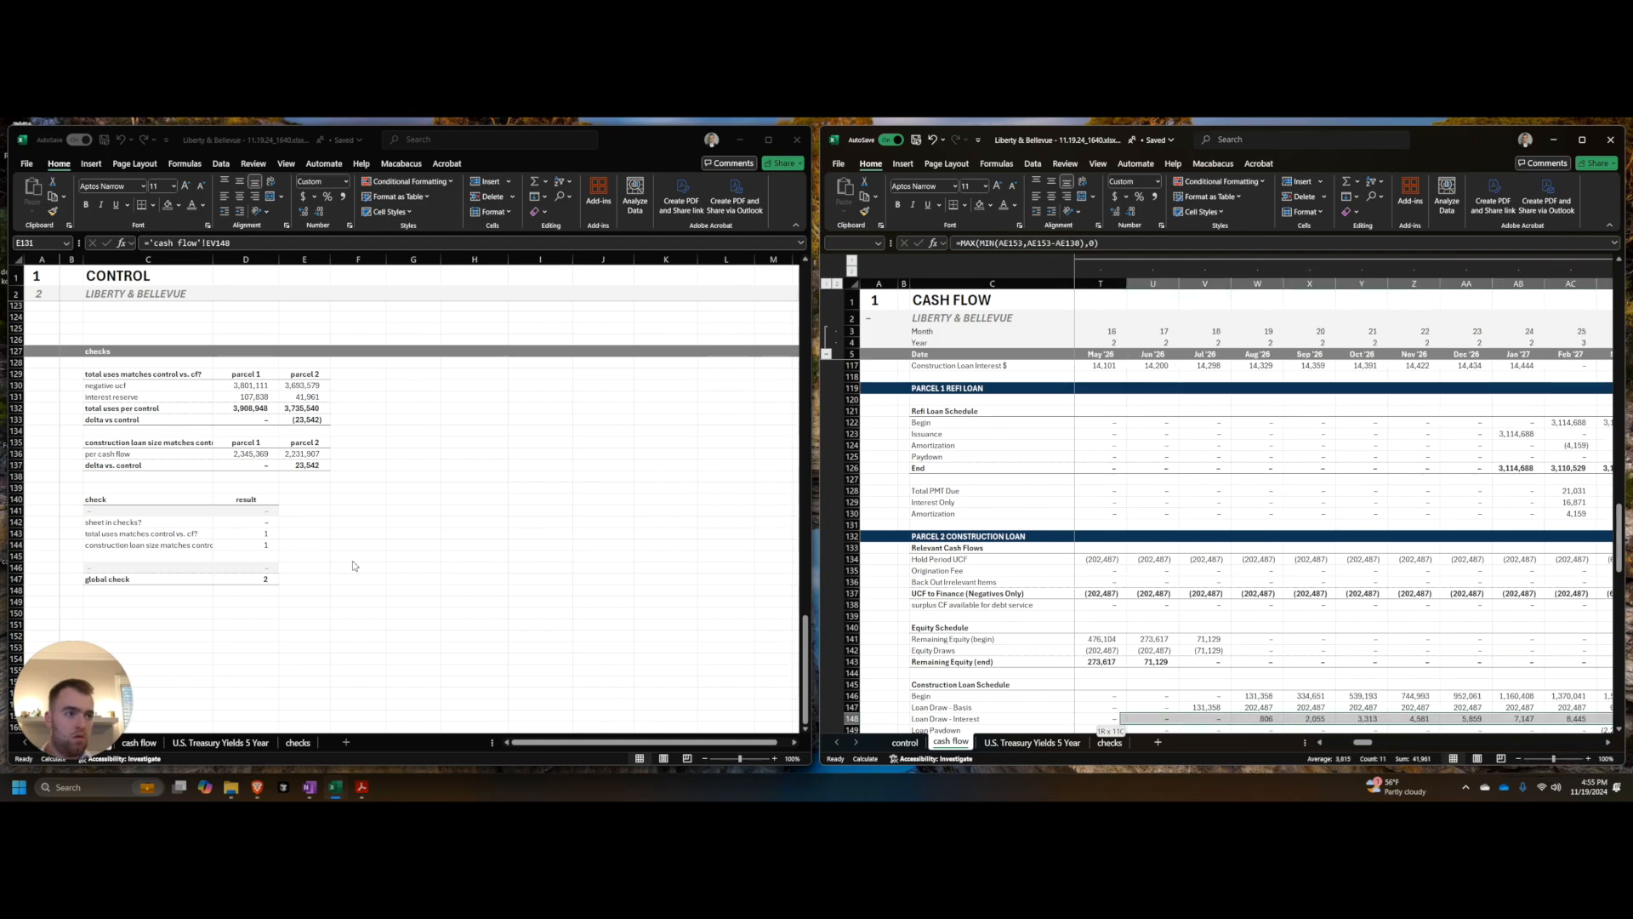
{"action": "scroll", "coordinate": [1361, 544], "scroll_direction": "down", "scroll_amount": 1}
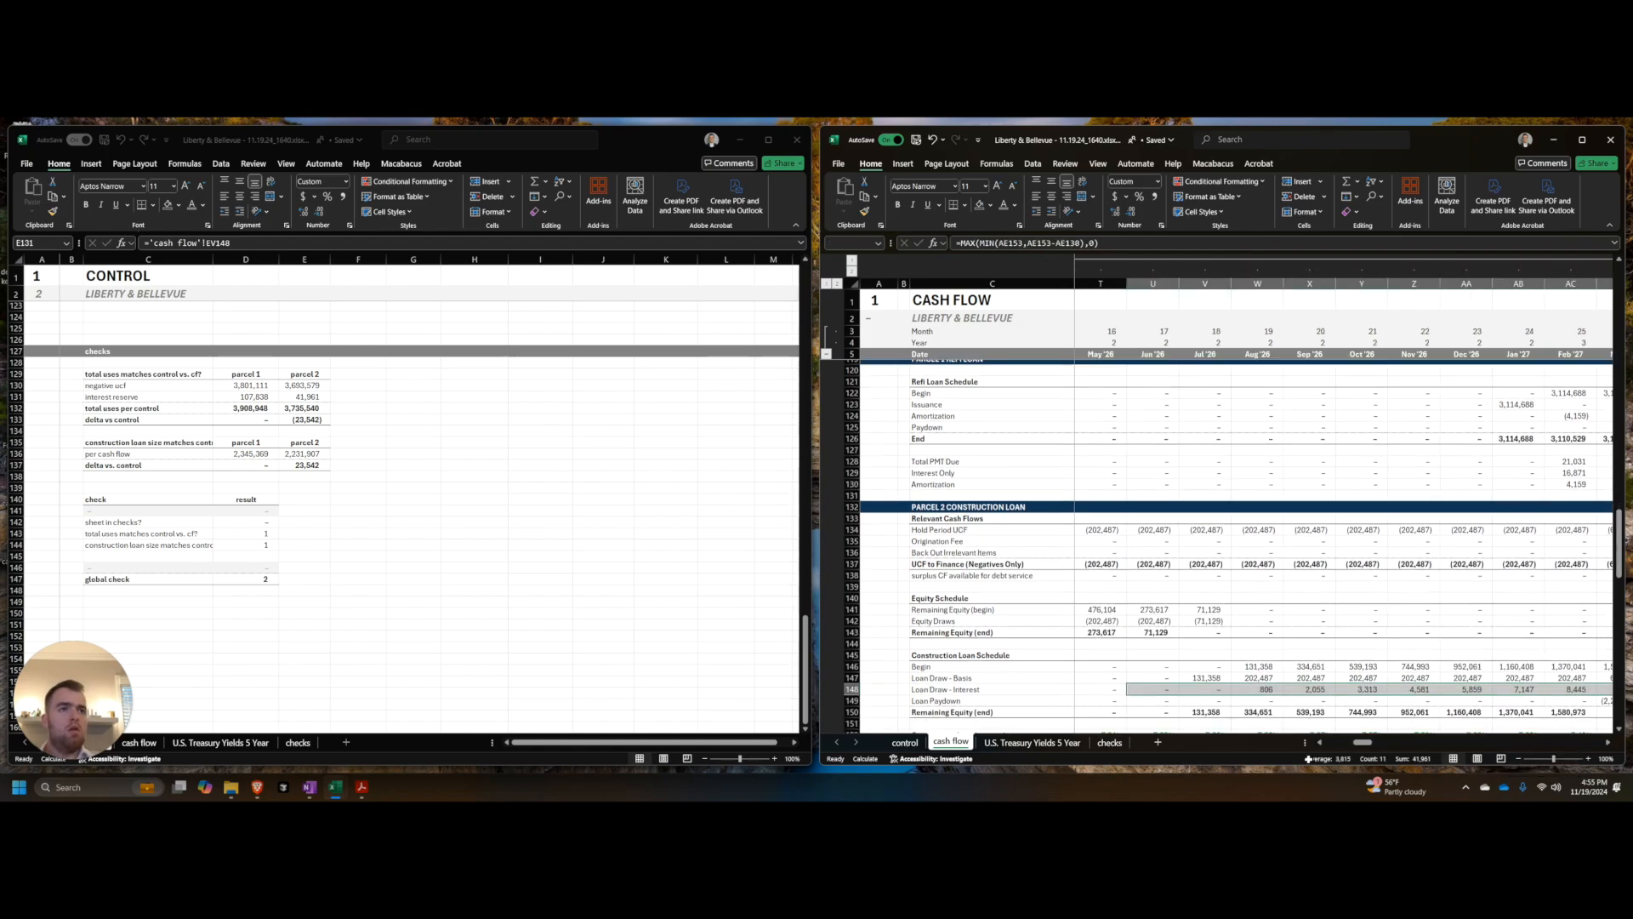
Step: Sum Parcel 2's Hold Period UCF and Origination Fee in rows 134 and 135 from column AD back to the start
{"action": "left_click", "coordinate": [1569, 525]}
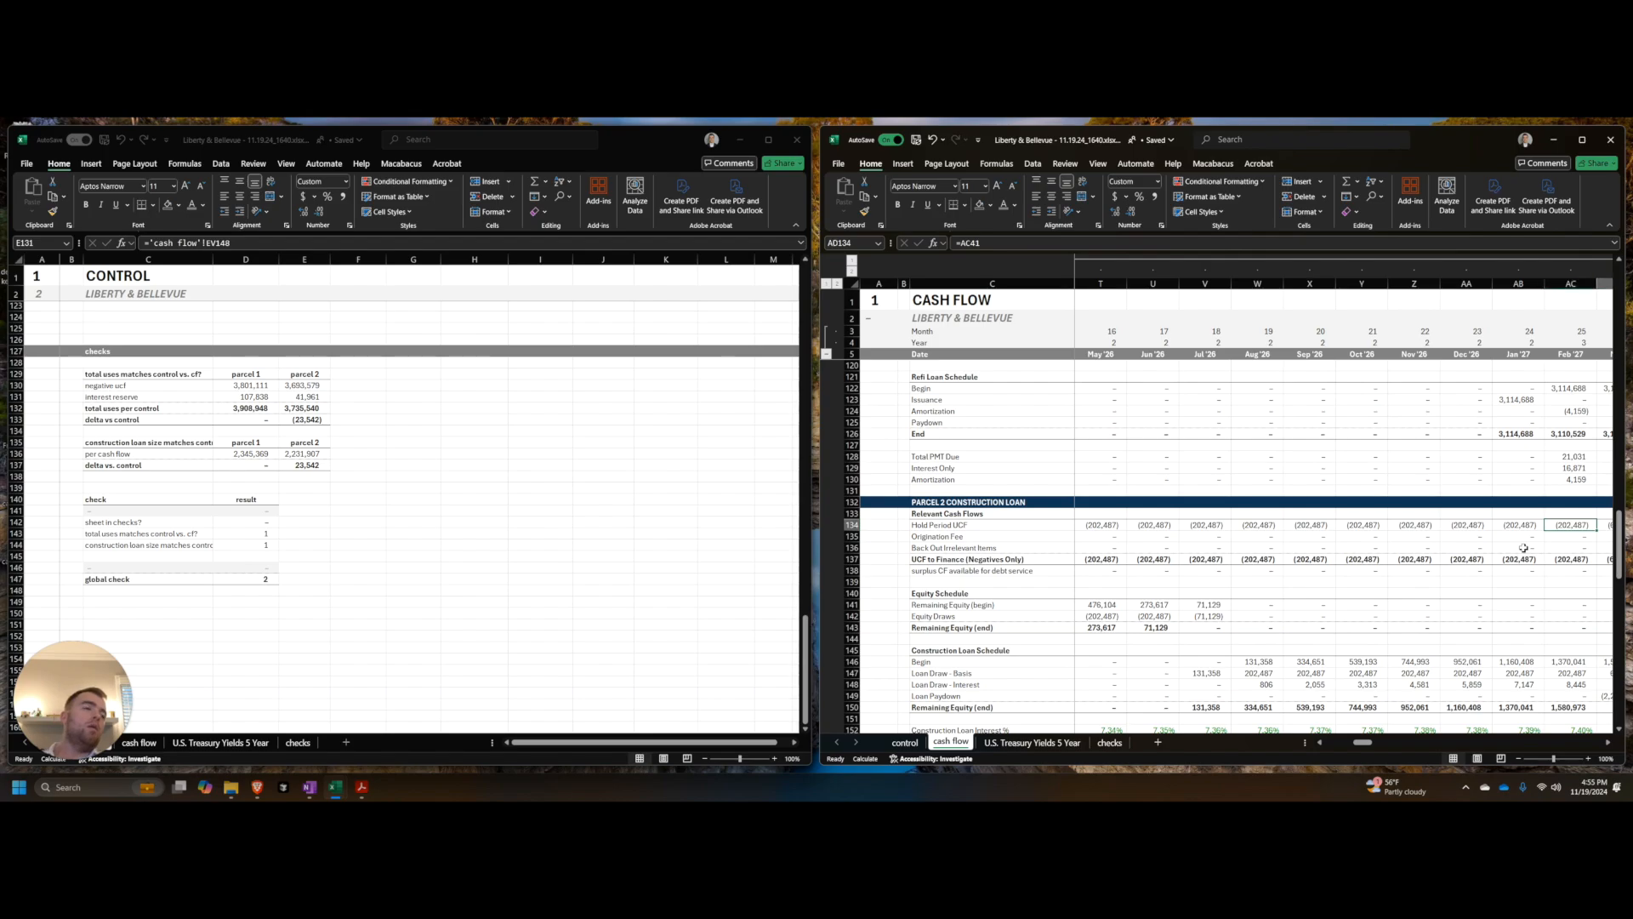
{"action": "key", "text": "Right"}
{"action": "key", "text": "Right"}
{"action": "key", "text": "Right"}
{"action": "key", "text": "Right"}
{"action": "key", "text": "Right"}
{"action": "key", "text": "Right"}
{"action": "key", "text": "Right"}
{"action": "key", "text": "Right"}
{"action": "key", "text": "Right"}
{"action": "key", "text": "Left"}
{"action": "key", "text": "Left"}
{"action": "key", "text": "Left"}
{"action": "key", "text": "Left"}
{"action": "key", "text": "Left"}
{"action": "key", "text": "Left"}
{"action": "key", "text": "Left"}
{"action": "key", "text": "Left"}
{"action": "key", "text": "Left"}
{"action": "key", "text": "Left"}
{"action": "key", "text": "Left"}
{"action": "key", "text": "Left"}
{"action": "key", "text": "Right"}
{"action": "key", "text": "Right"}
{"action": "key", "text": "Right"}
{"action": "key", "text": "ctrl+shift+Left"}
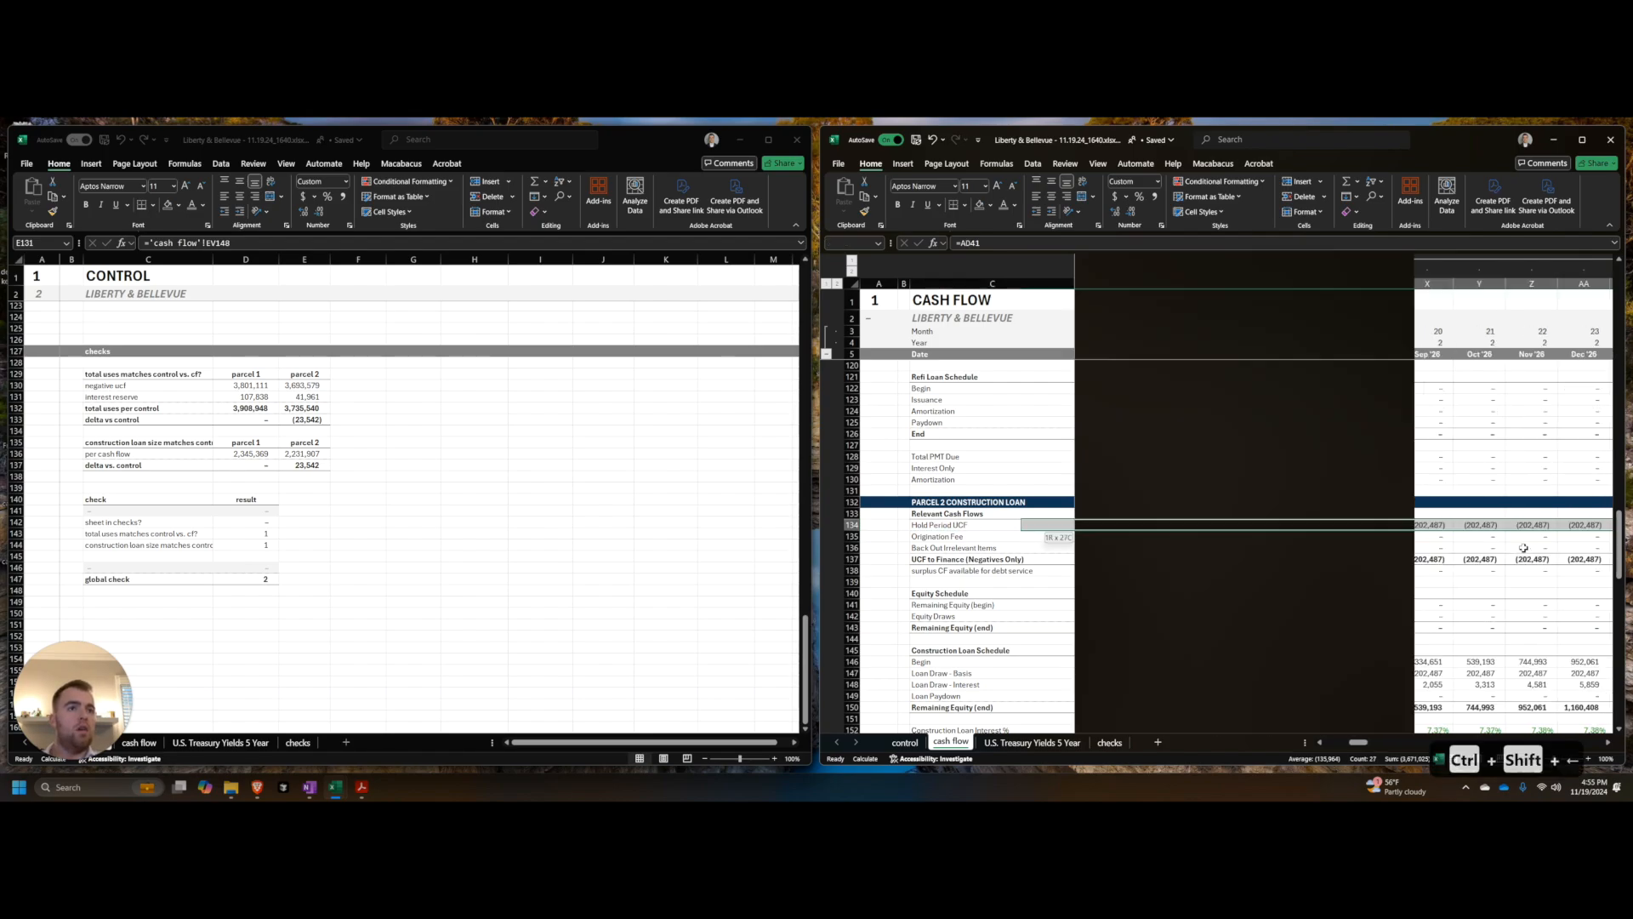
{"action": "key", "text": "shift+Down"}
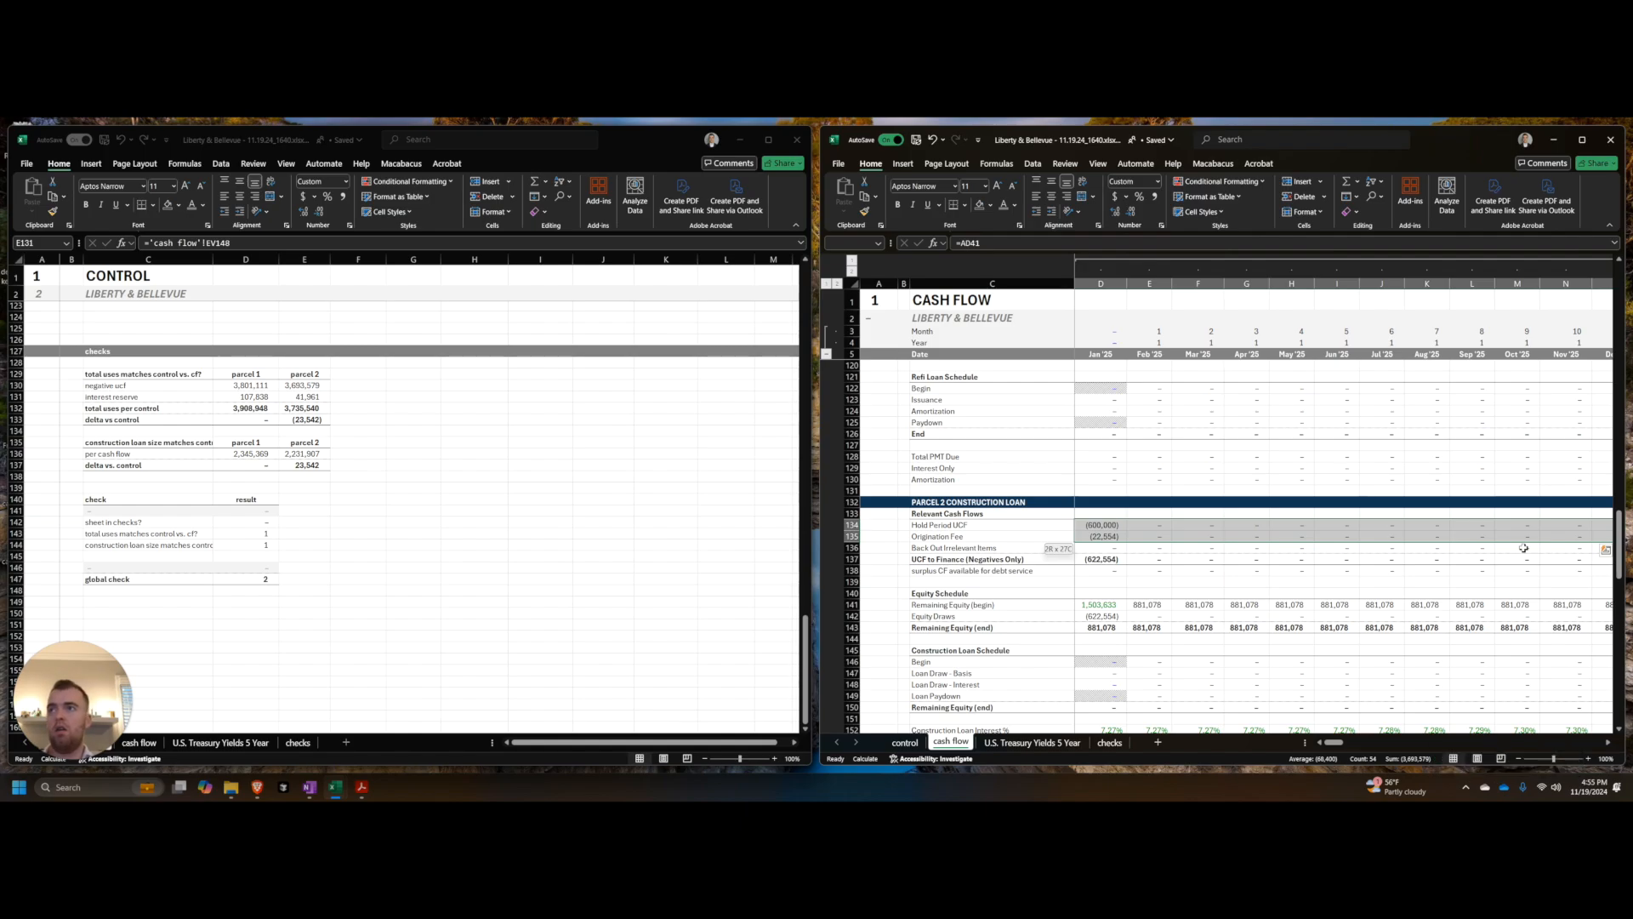
Step: Check Parcel 2's delta vs control formula in E133 and sum its negative ucf and interest reserve in E130:E131
{"action": "left_click", "coordinate": [319, 424]}
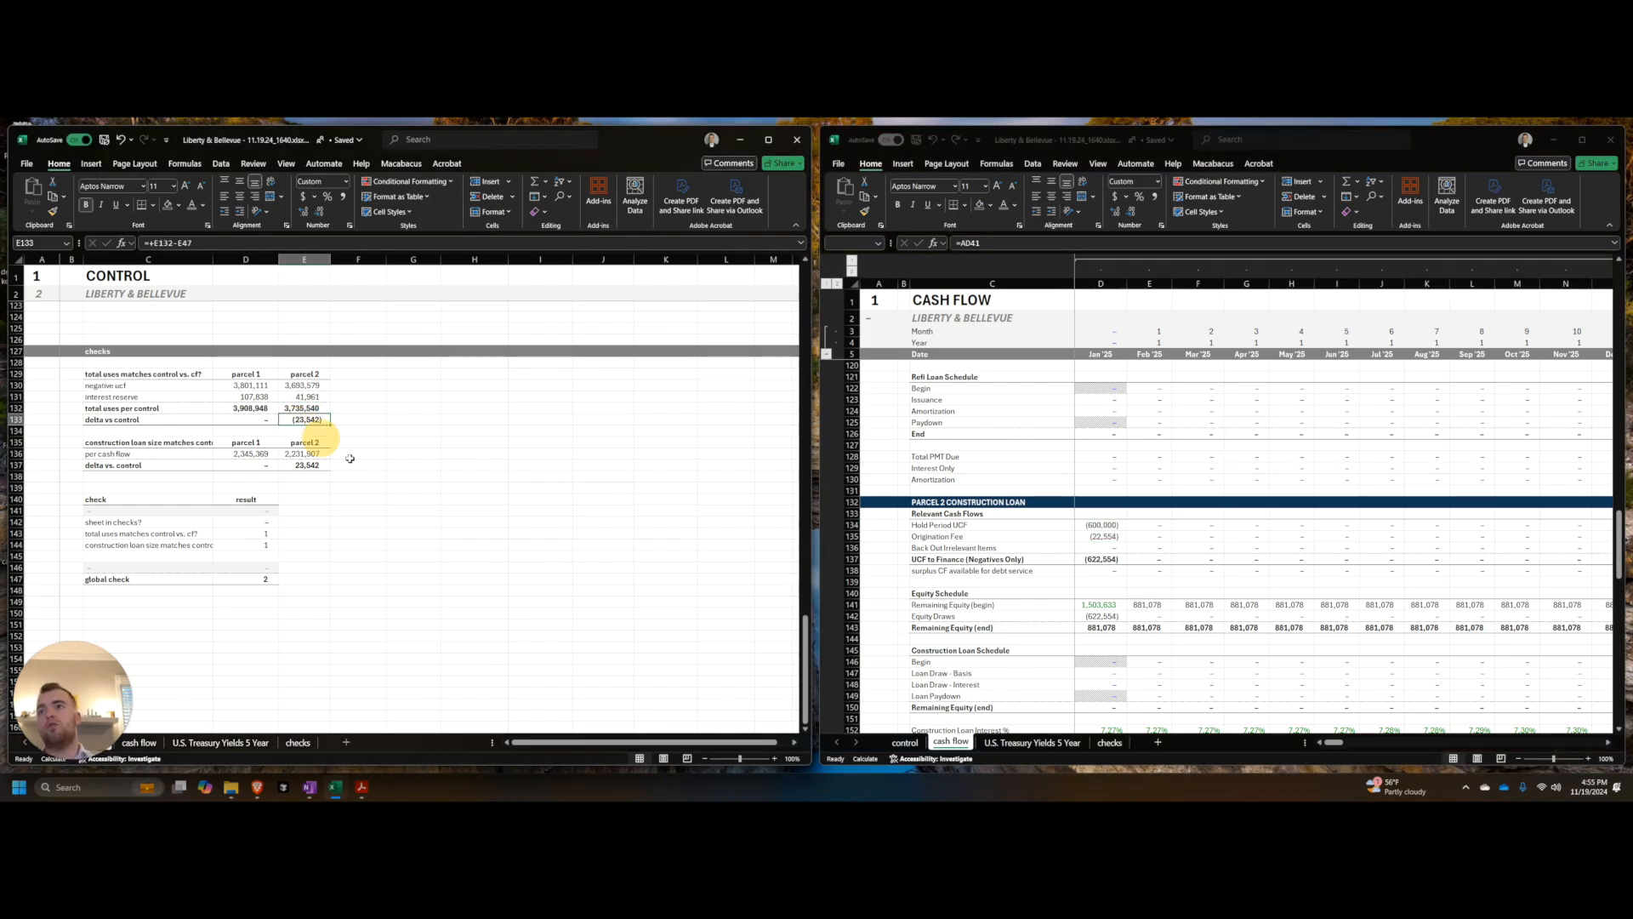
{"action": "scroll", "coordinate": [359, 497], "scroll_direction": "up", "scroll_amount": 1}
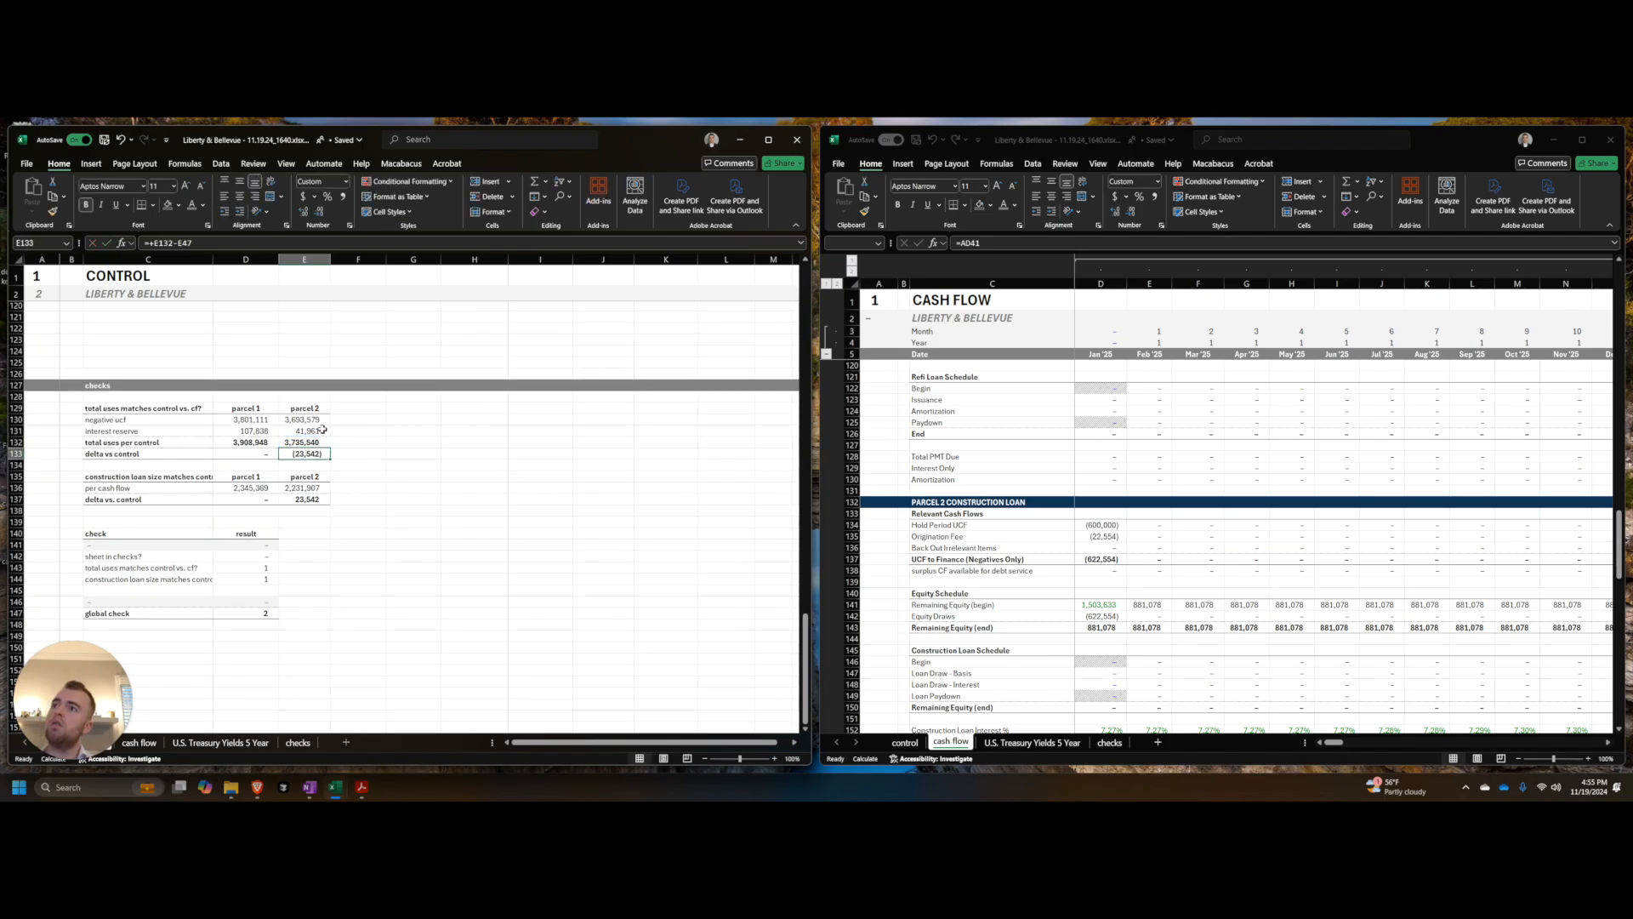
{"action": "left_click_drag", "start_coordinate": [315, 420], "coordinate": [315, 430]}
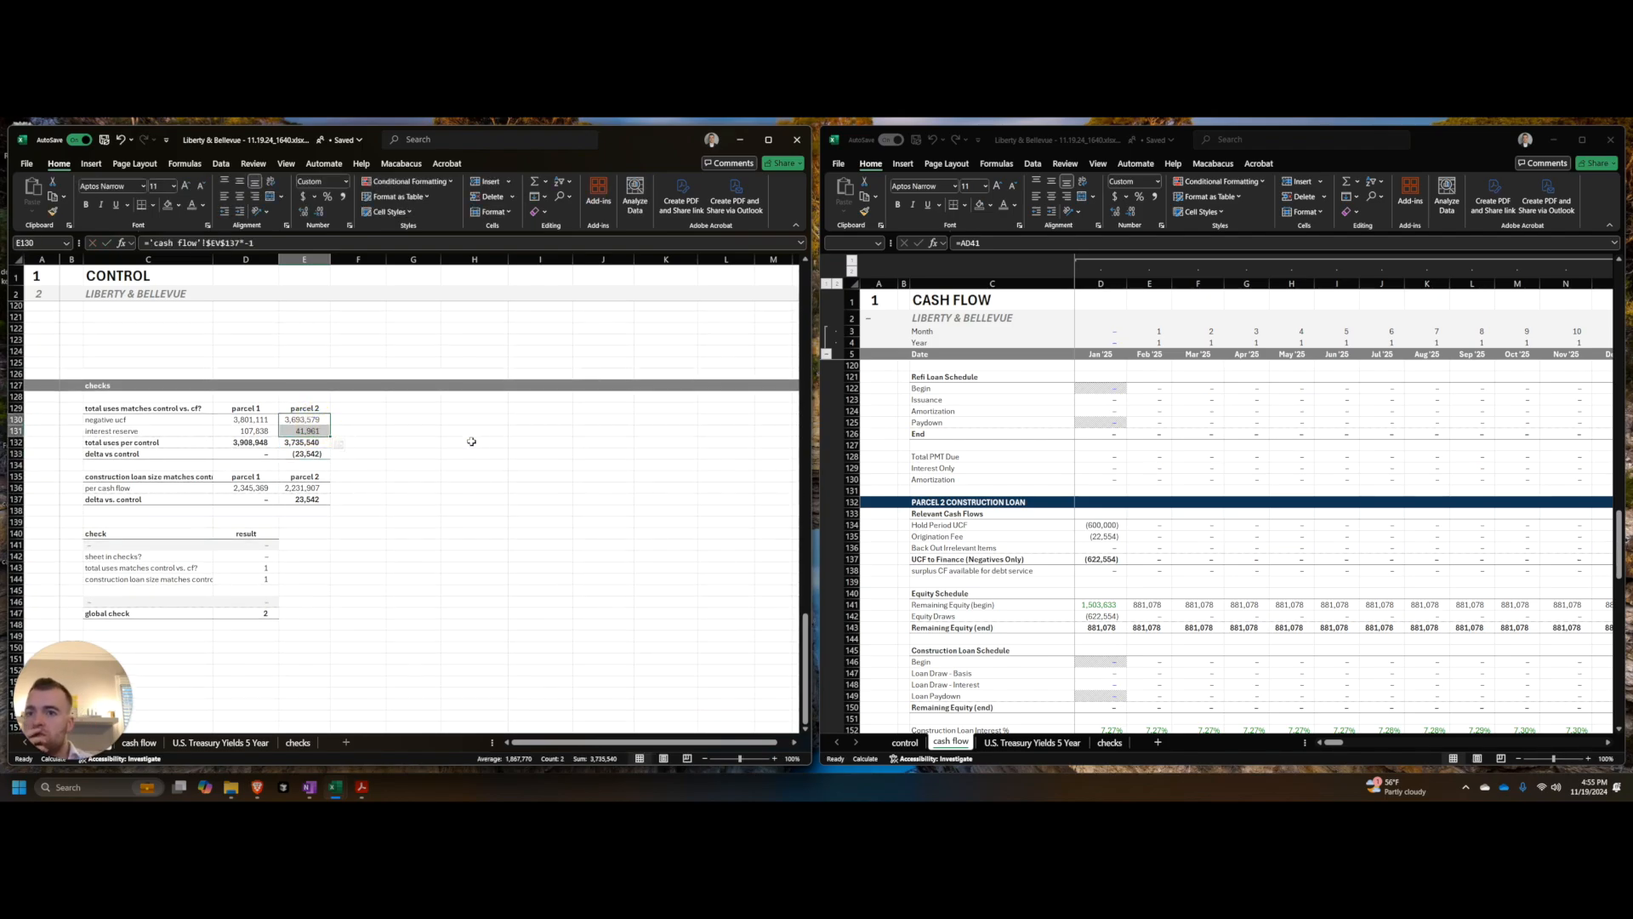
{"action": "left_click", "coordinate": [306, 420]}
Step: Check Parcel 2's cost lines and Total Cost formula in control I30, and force a full recalculation of the workbook
{"action": "scroll", "coordinate": [449, 447], "scroll_direction": "up", "scroll_amount": 20}
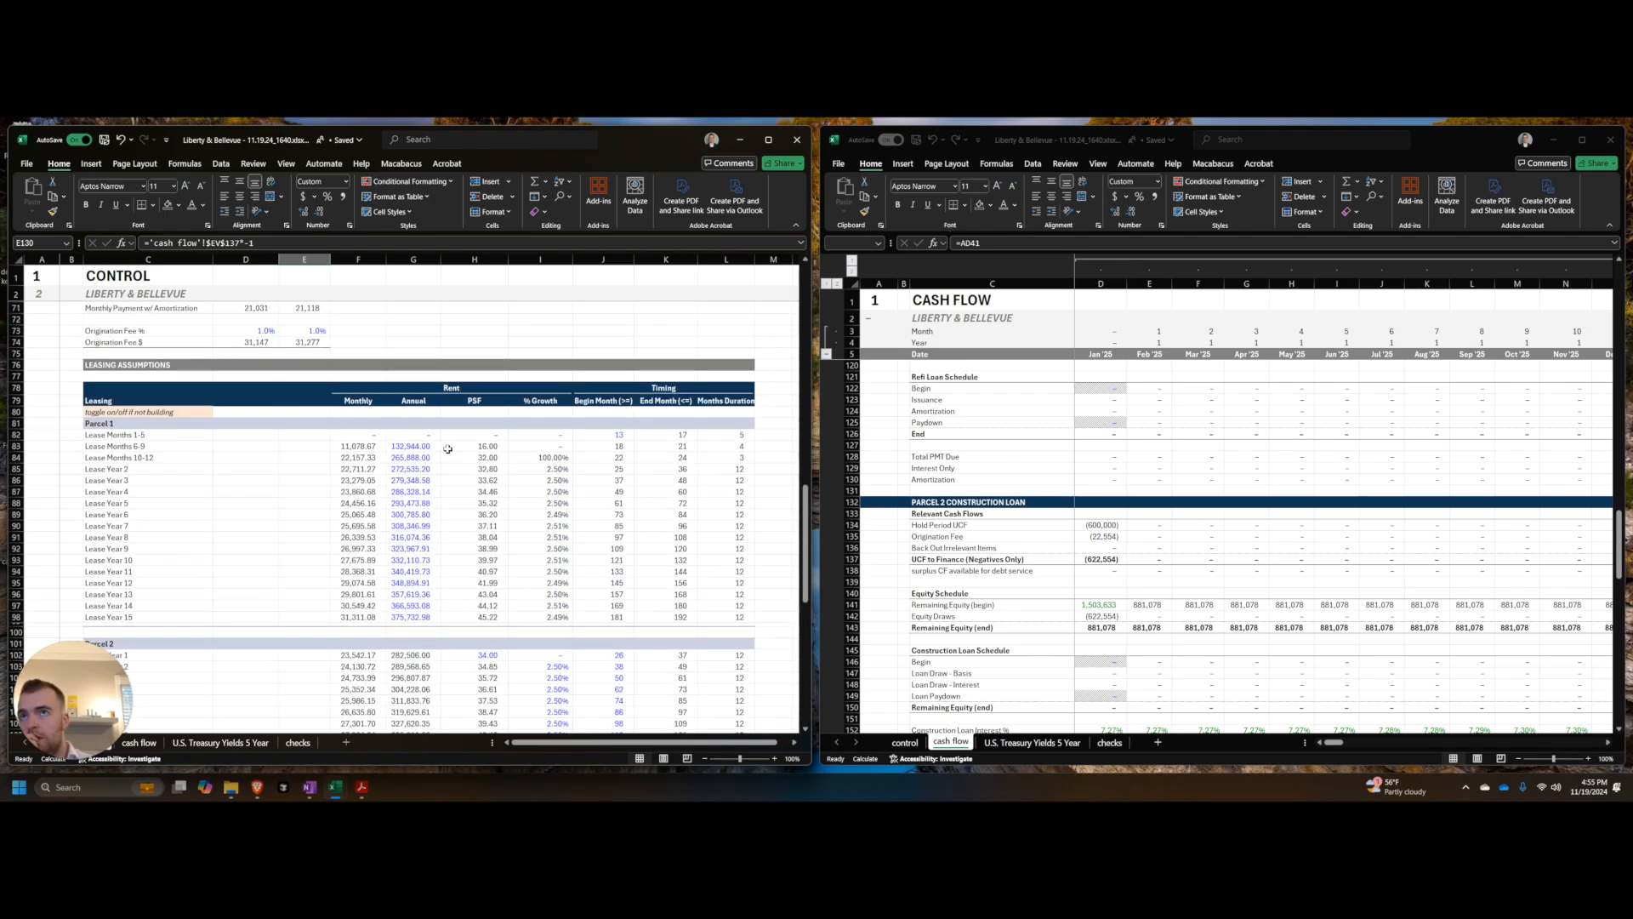
{"action": "scroll", "coordinate": [448, 449], "scroll_direction": "up", "scroll_amount": 11}
{"action": "left_click_drag", "start_coordinate": [540, 512], "coordinate": [546, 605]}
{"action": "left_click", "coordinate": [544, 613]}
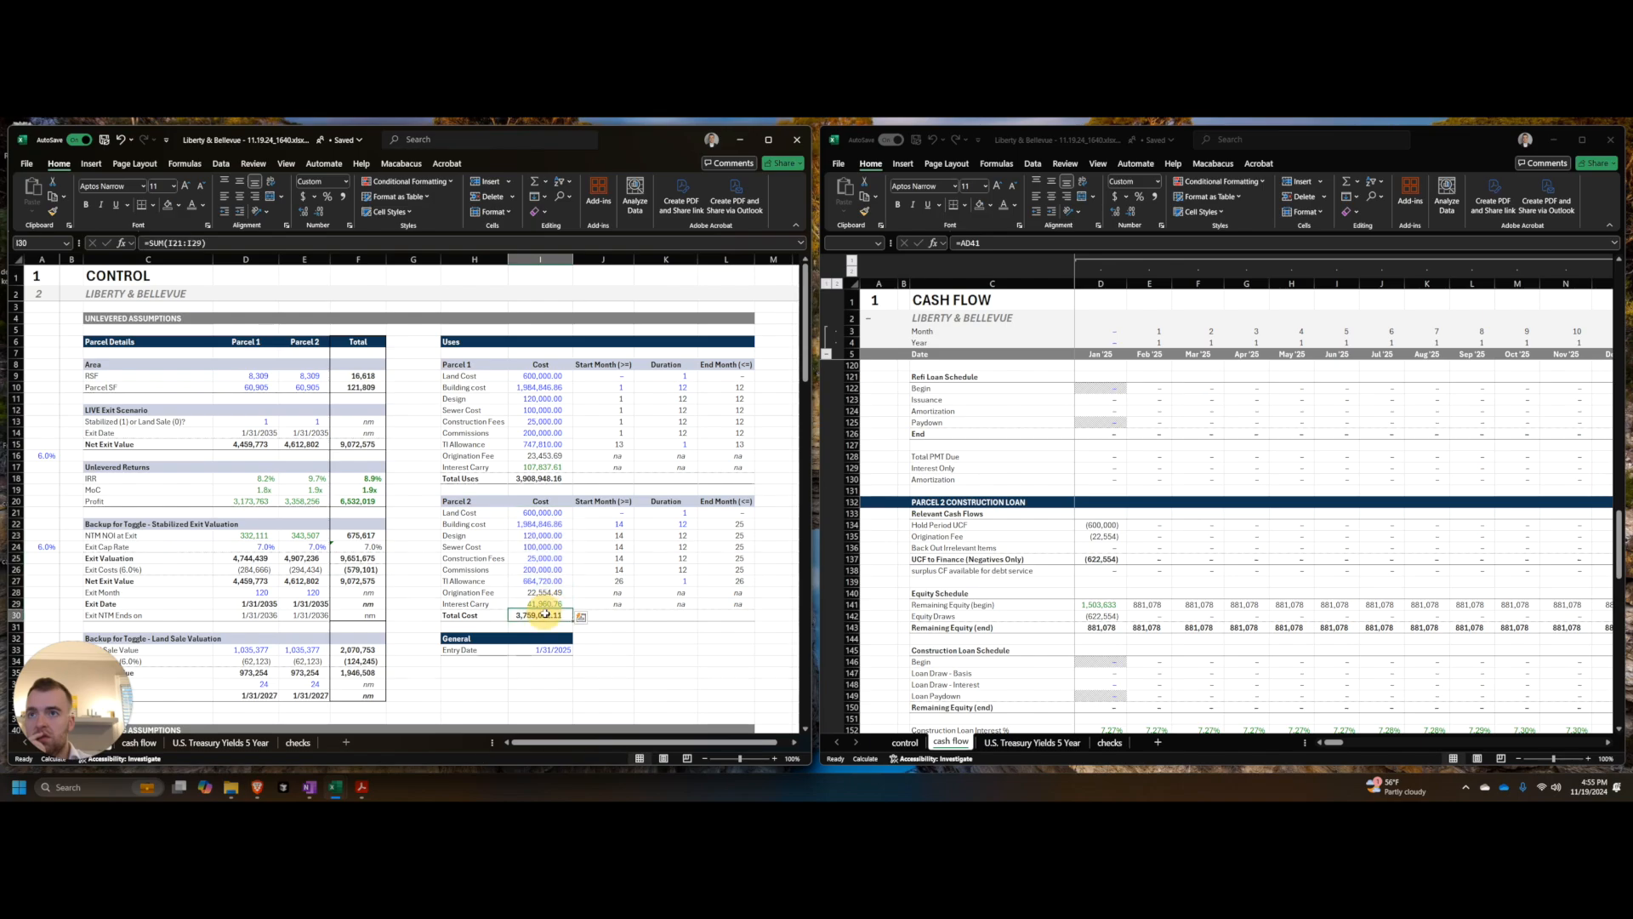
{"action": "key", "text": "ctrl+alt+F9"}
{"action": "key", "text": "ctrl+alt+F9"}
{"action": "key", "text": "ctrl+alt+F9"}
Step: Review Parcel 2's Origination Fee and Interest Carry formulas in I28 and I29, plus the cost entries above them through TI Allowance
{"action": "key", "text": "Up"}
{"action": "key", "text": "Up"}
{"action": "key", "text": "F2"}
{"action": "key", "text": "Return"}
{"action": "key", "text": "F2"}
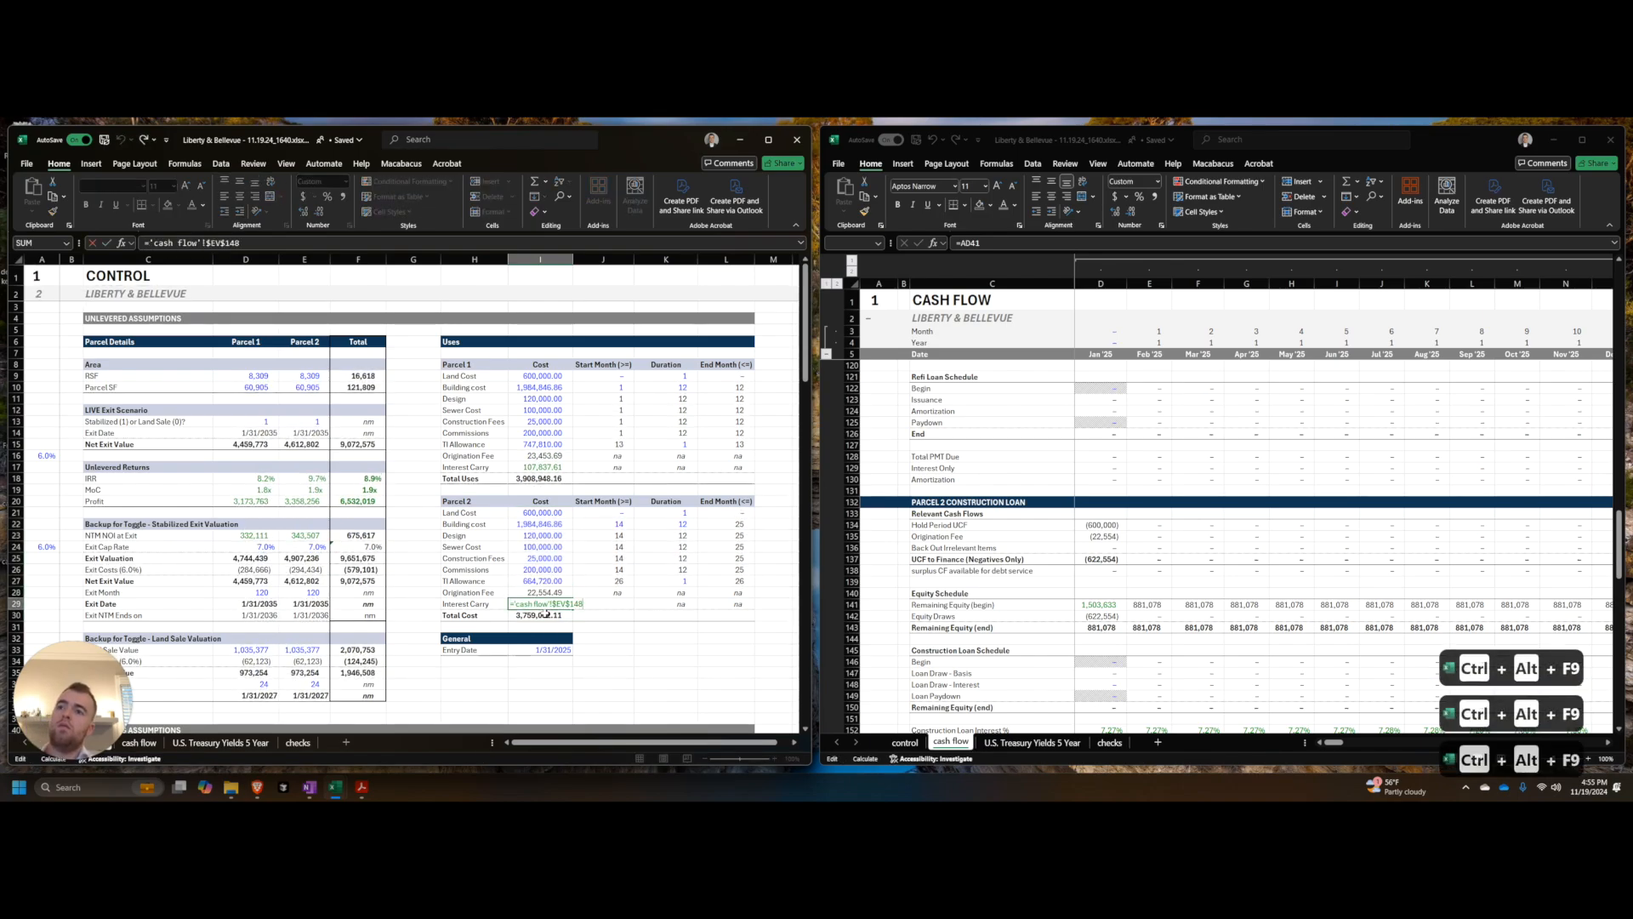
{"action": "key", "text": "Escape"}
{"action": "key", "text": "Up"}
{"action": "key", "text": "Up"}
{"action": "key", "text": "Up"}
{"action": "key", "text": "Up"}
{"action": "key", "text": "F2"}
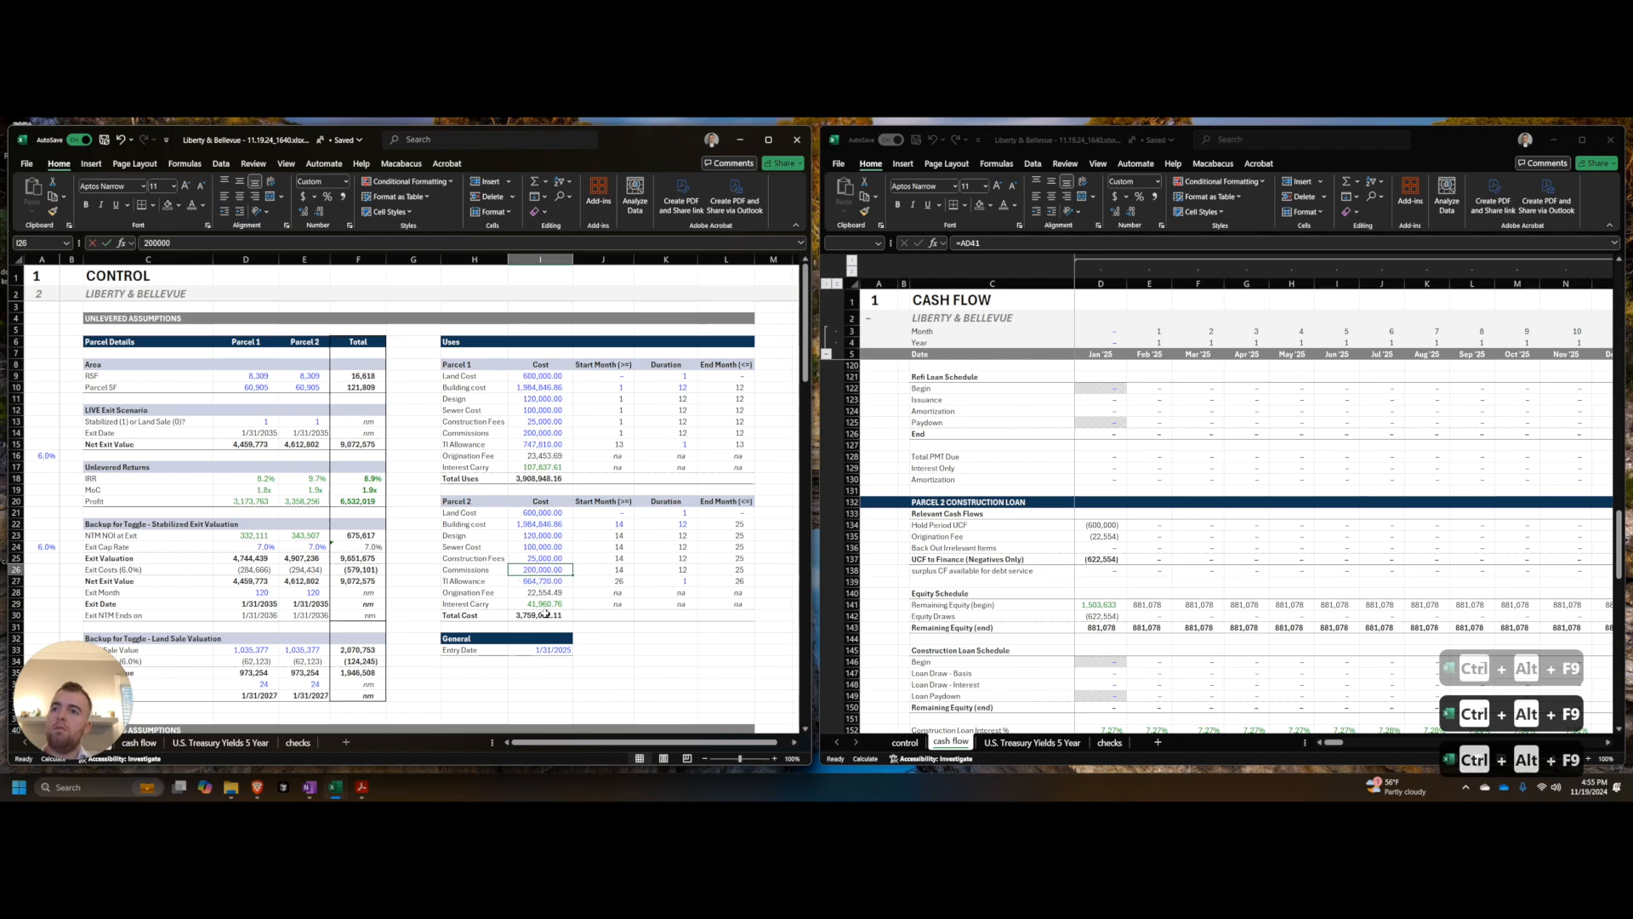
{"action": "key", "text": "Escape"}
{"action": "key", "text": "Up"}
{"action": "key", "text": "Up"}
{"action": "key", "text": "Up"}
{"action": "key", "text": "Up"}
{"action": "key", "text": "Down"}
{"action": "key", "text": "Down"}
{"action": "key", "text": "Down"}
{"action": "key", "text": "Down"}
{"action": "key", "text": "Down"}
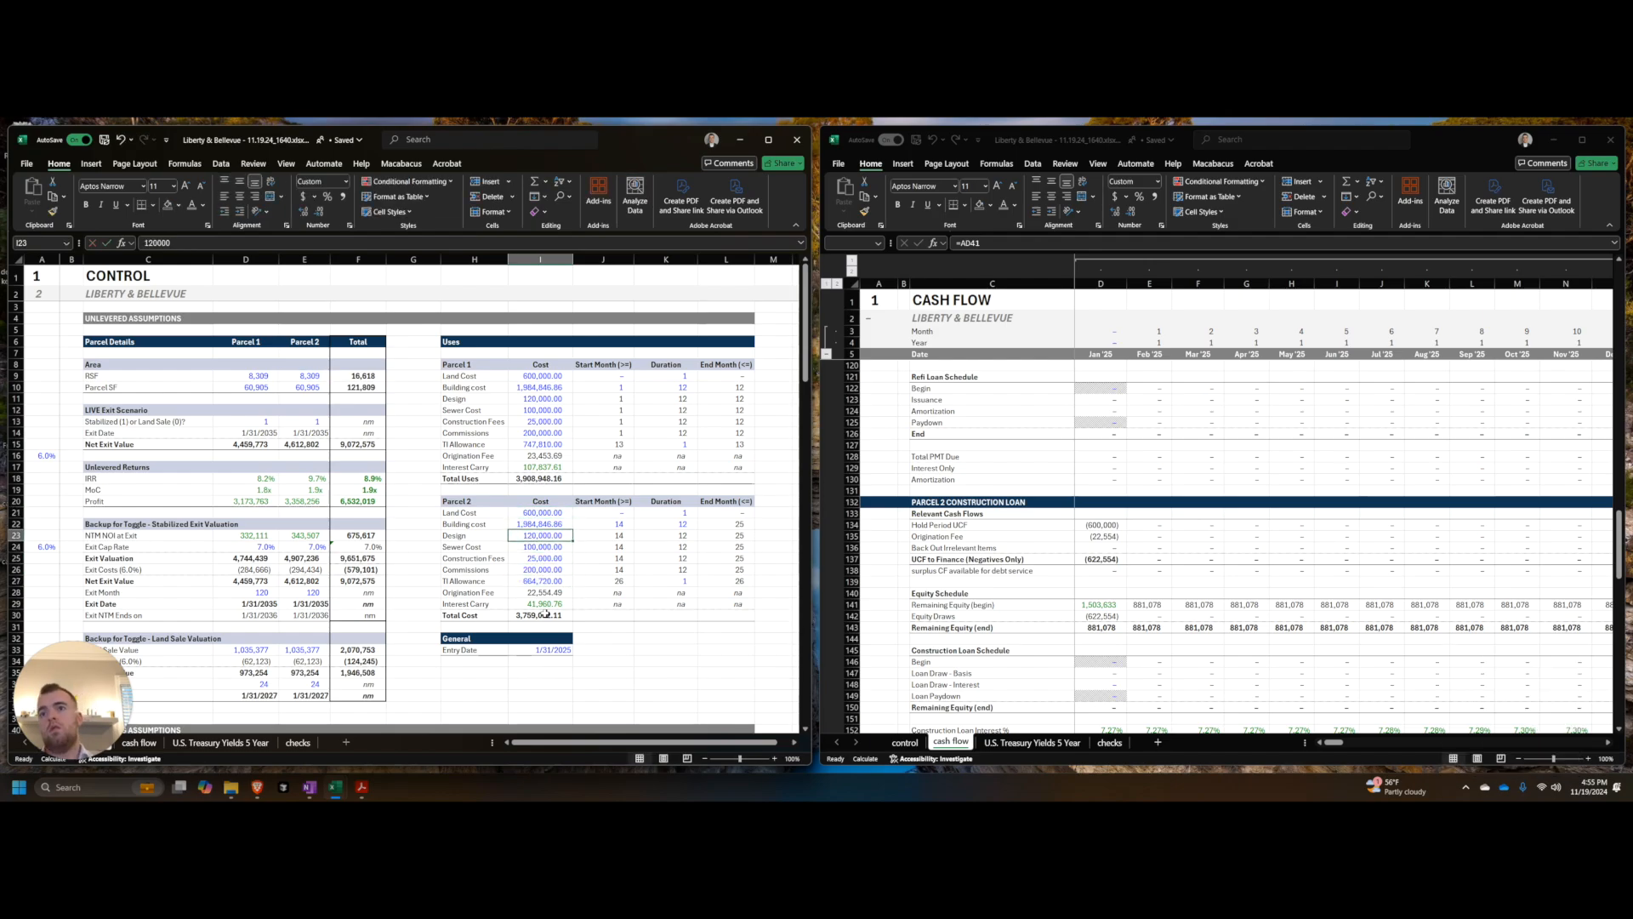
{"action": "key", "text": "Down"}
Step: Move the whole Refi Debt block, through its Origination Fee $, beside the Construction Debt table, starting at G42
{"action": "scroll", "coordinate": [357, 577], "scroll_direction": "down", "scroll_amount": 15}
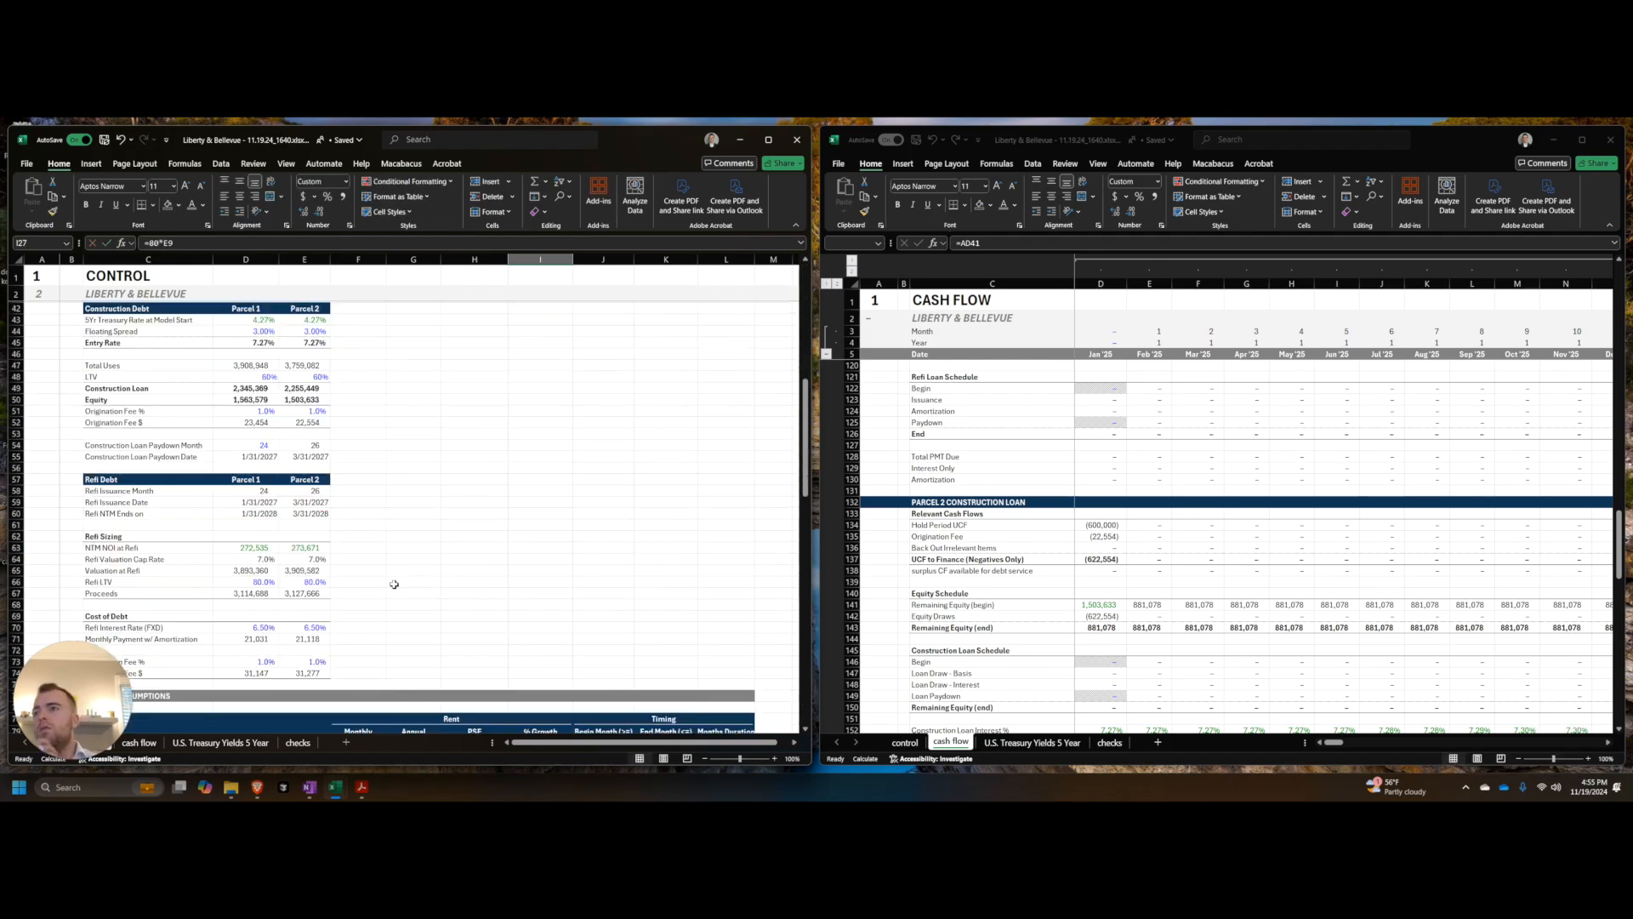
{"action": "scroll", "coordinate": [343, 552], "scroll_direction": "up", "scroll_amount": 4}
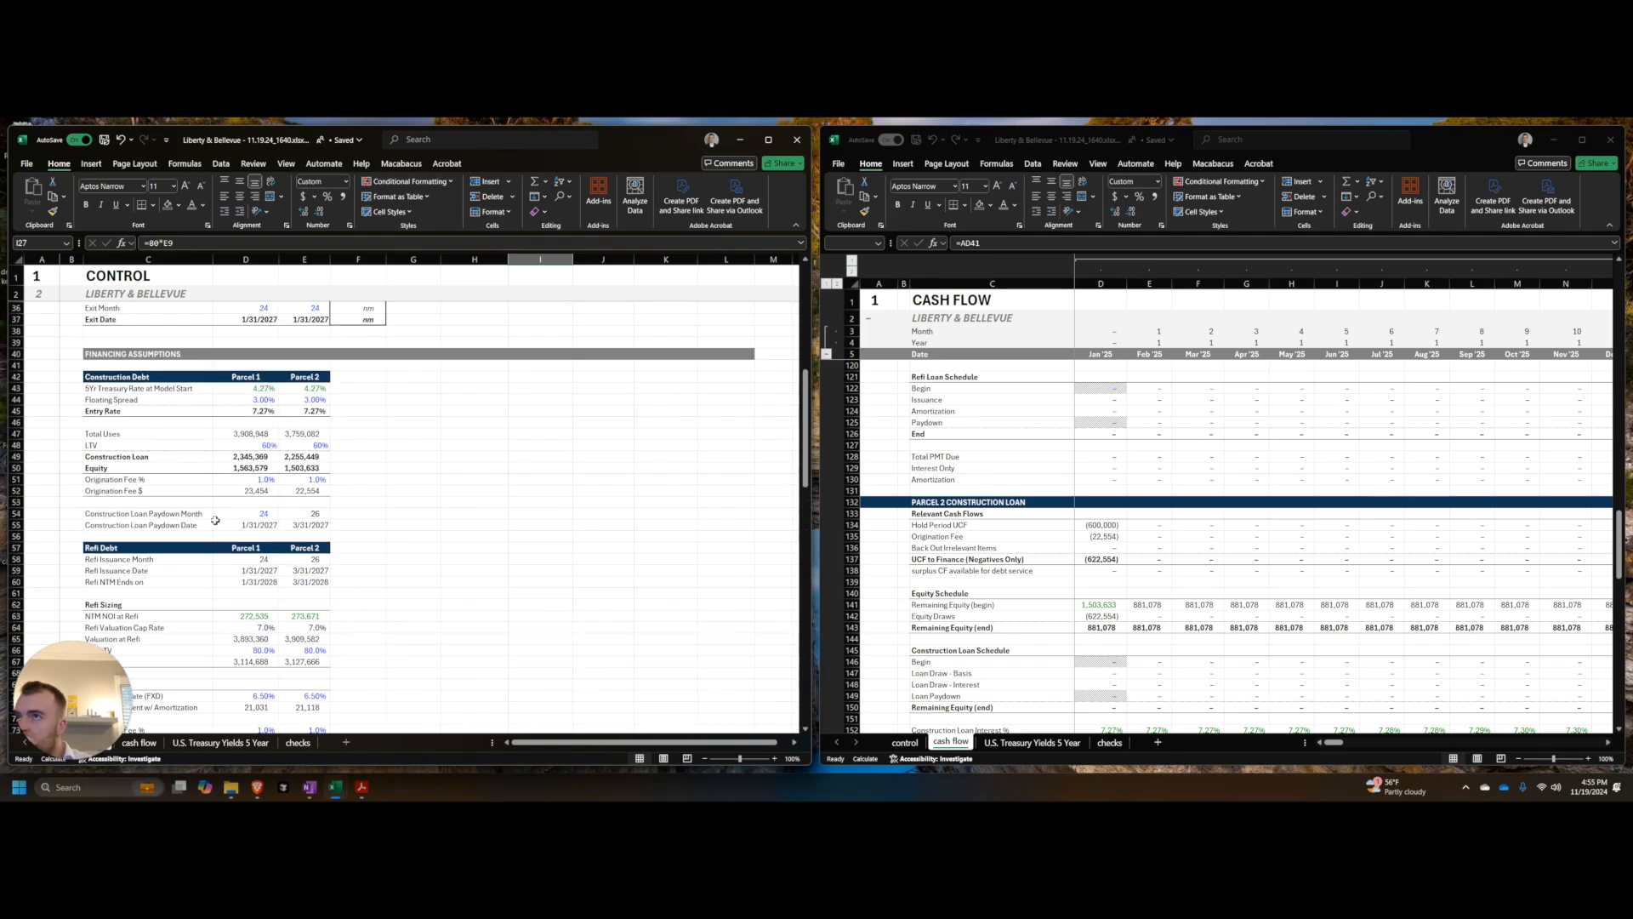
{"action": "left_click", "coordinate": [152, 537]}
{"action": "left_click", "coordinate": [153, 549]}
{"action": "scroll", "coordinate": [213, 566], "scroll_direction": "down", "scroll_amount": 4}
{"action": "left_click", "coordinate": [323, 602], "text": "shift"}
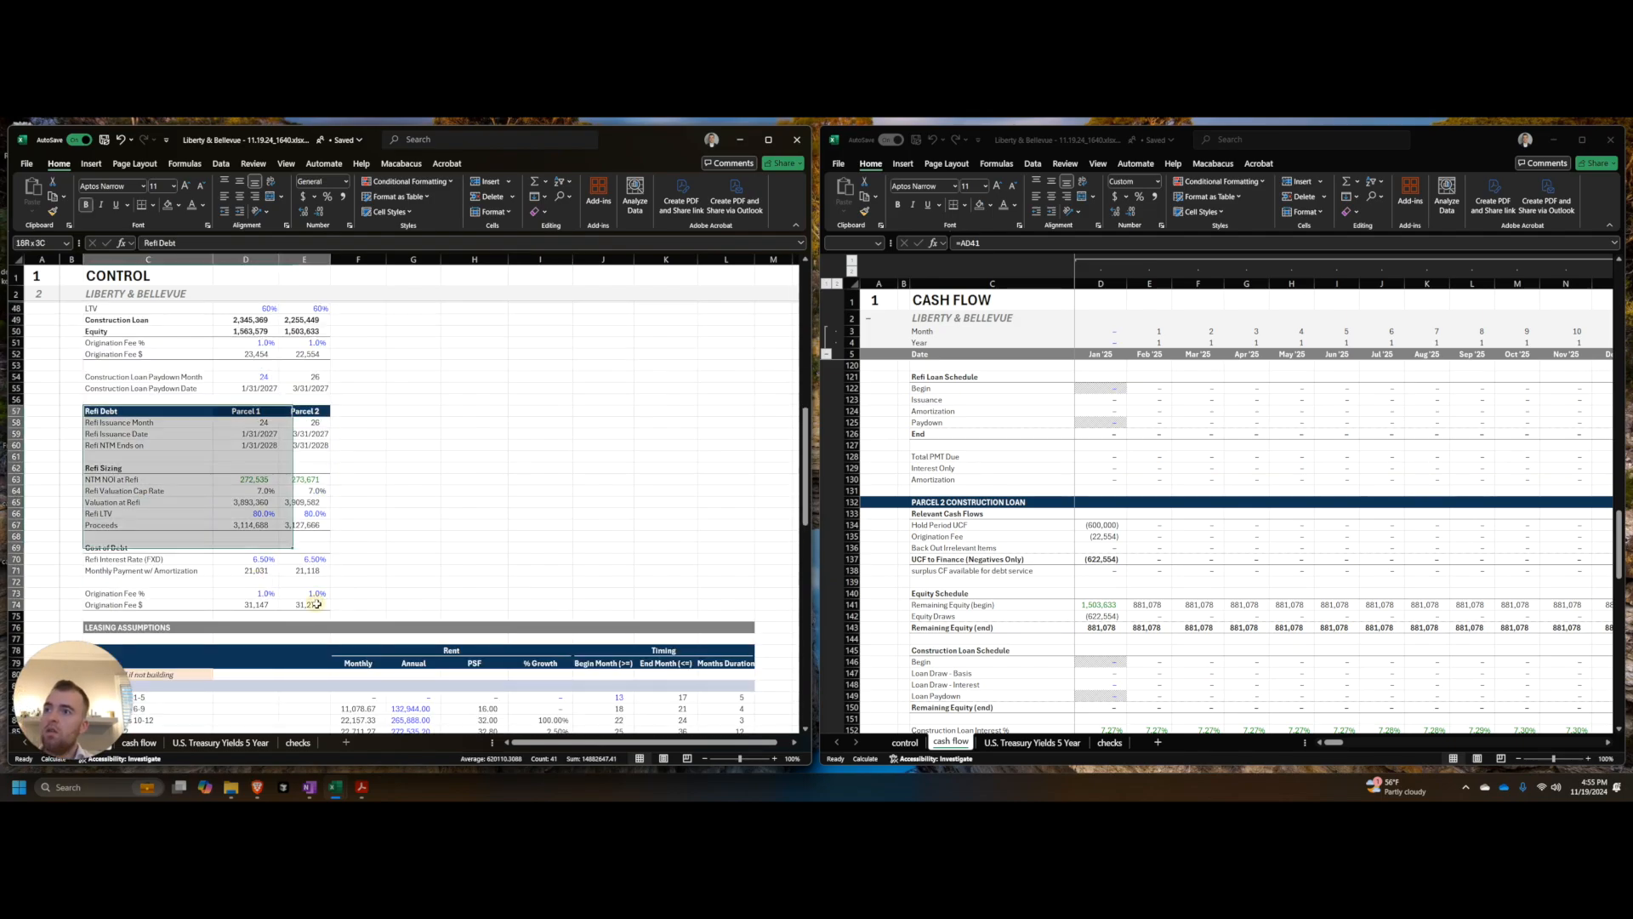
{"action": "key", "text": "ctrl+x"}
{"action": "scroll", "coordinate": [400, 476], "scroll_direction": "up", "scroll_amount": 4}
{"action": "left_click", "coordinate": [409, 378]}
{"action": "key", "text": "ctrl+v"}
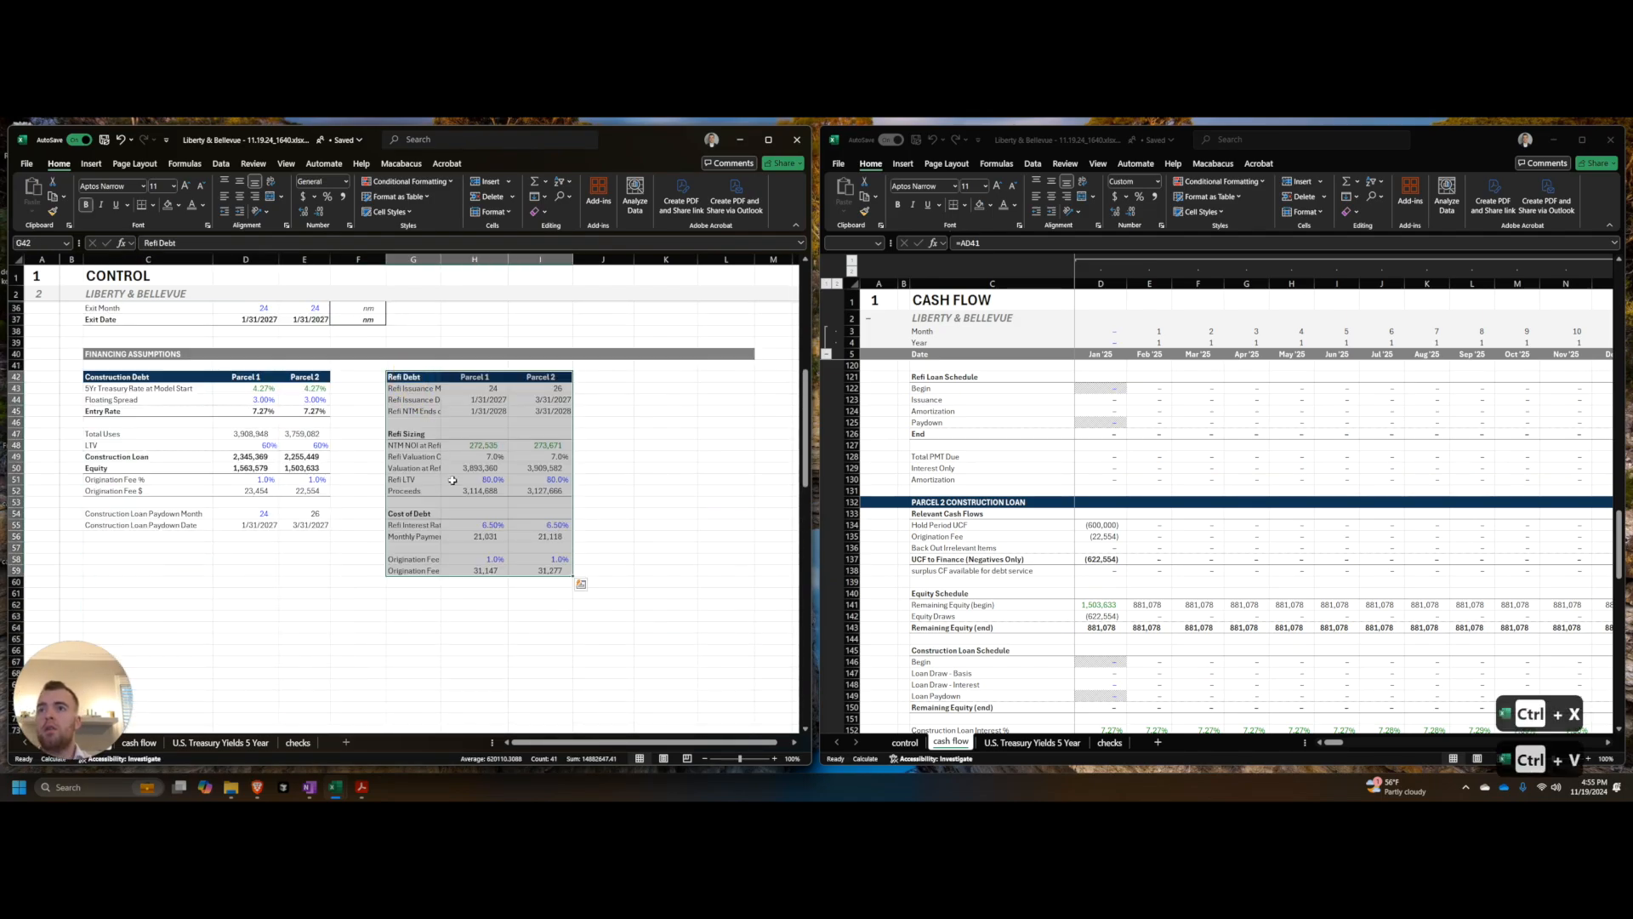
Step: Delete the vacated rows 61 to 74 above the Leasing Assumptions section
{"action": "scroll", "coordinate": [400, 587], "scroll_direction": "down", "scroll_amount": 4}
{"action": "left_click_drag", "start_coordinate": [411, 456], "coordinate": [412, 604]}
{"action": "key", "text": "shift+space"}
{"action": "key", "text": "ctrl+minus"}
{"action": "scroll", "coordinate": [410, 602], "scroll_direction": "up", "scroll_amount": 15}
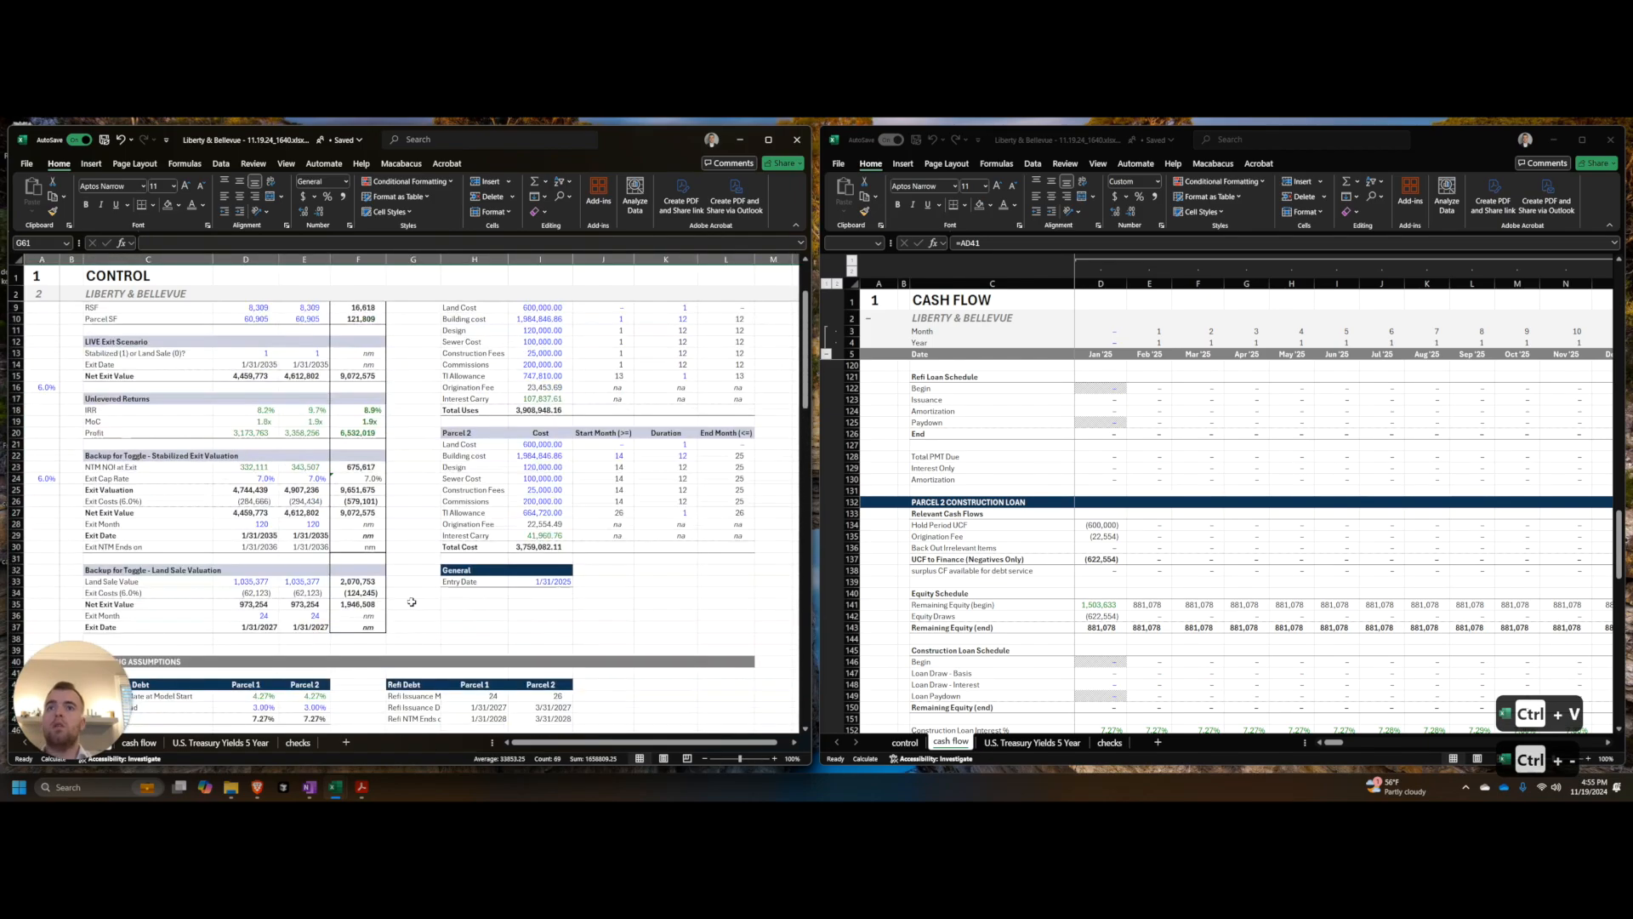
{"action": "scroll", "coordinate": [409, 602], "scroll_direction": "down", "scroll_amount": 11}
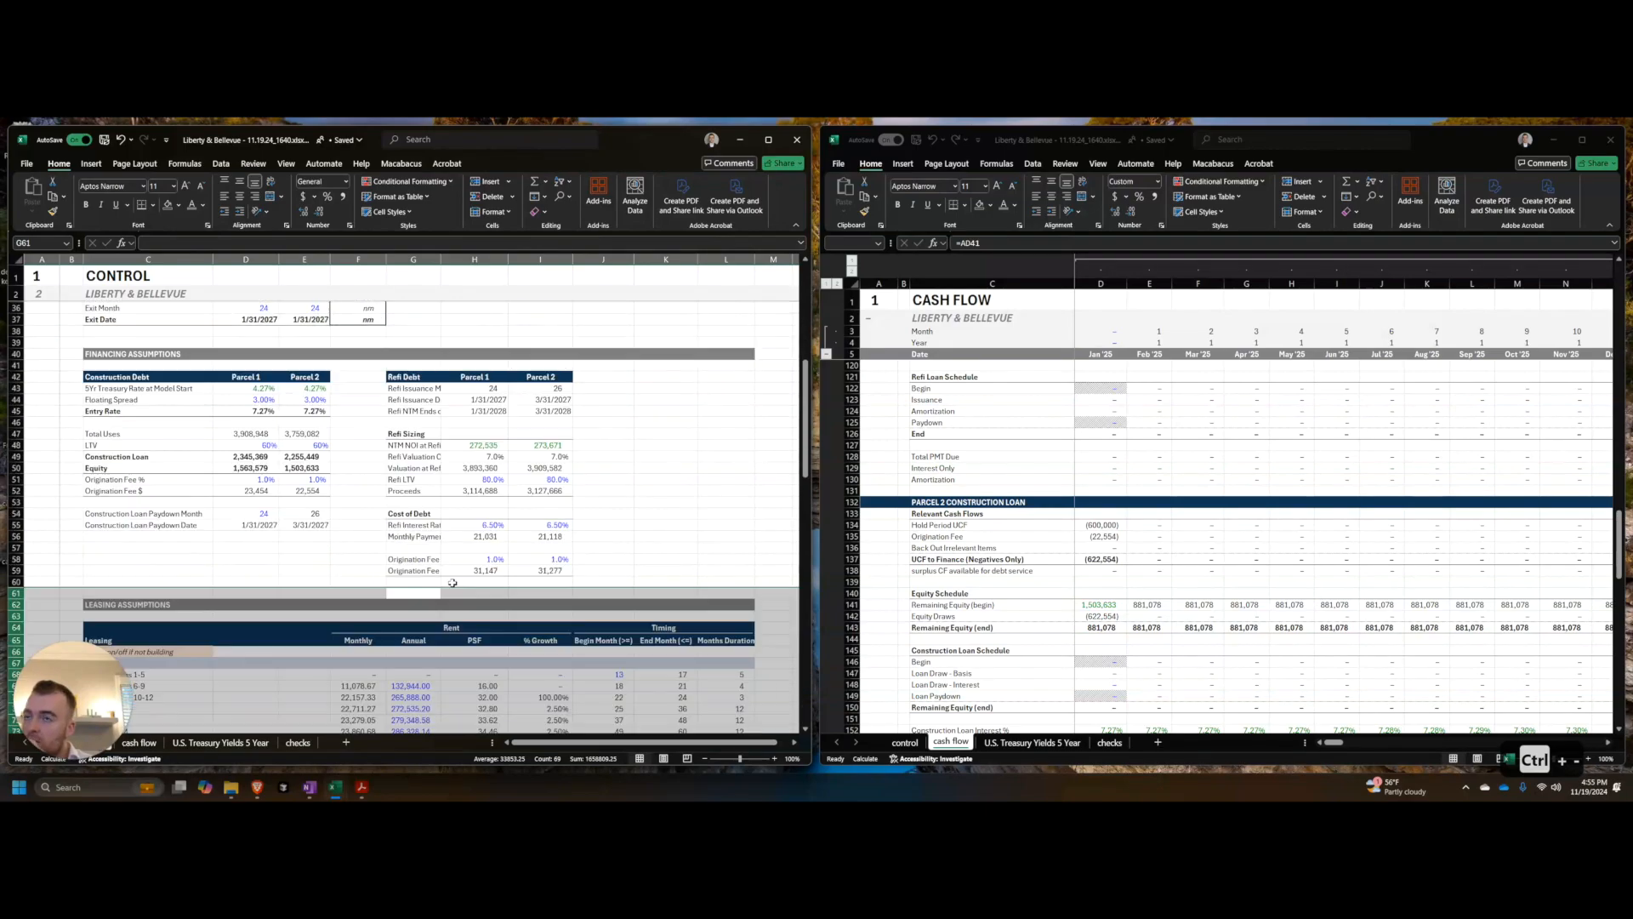
Step: Shift the Refi Debt block's Parcel 1 and Parcel 2 values one column over, to start at I42
{"action": "left_click", "coordinate": [431, 460]}
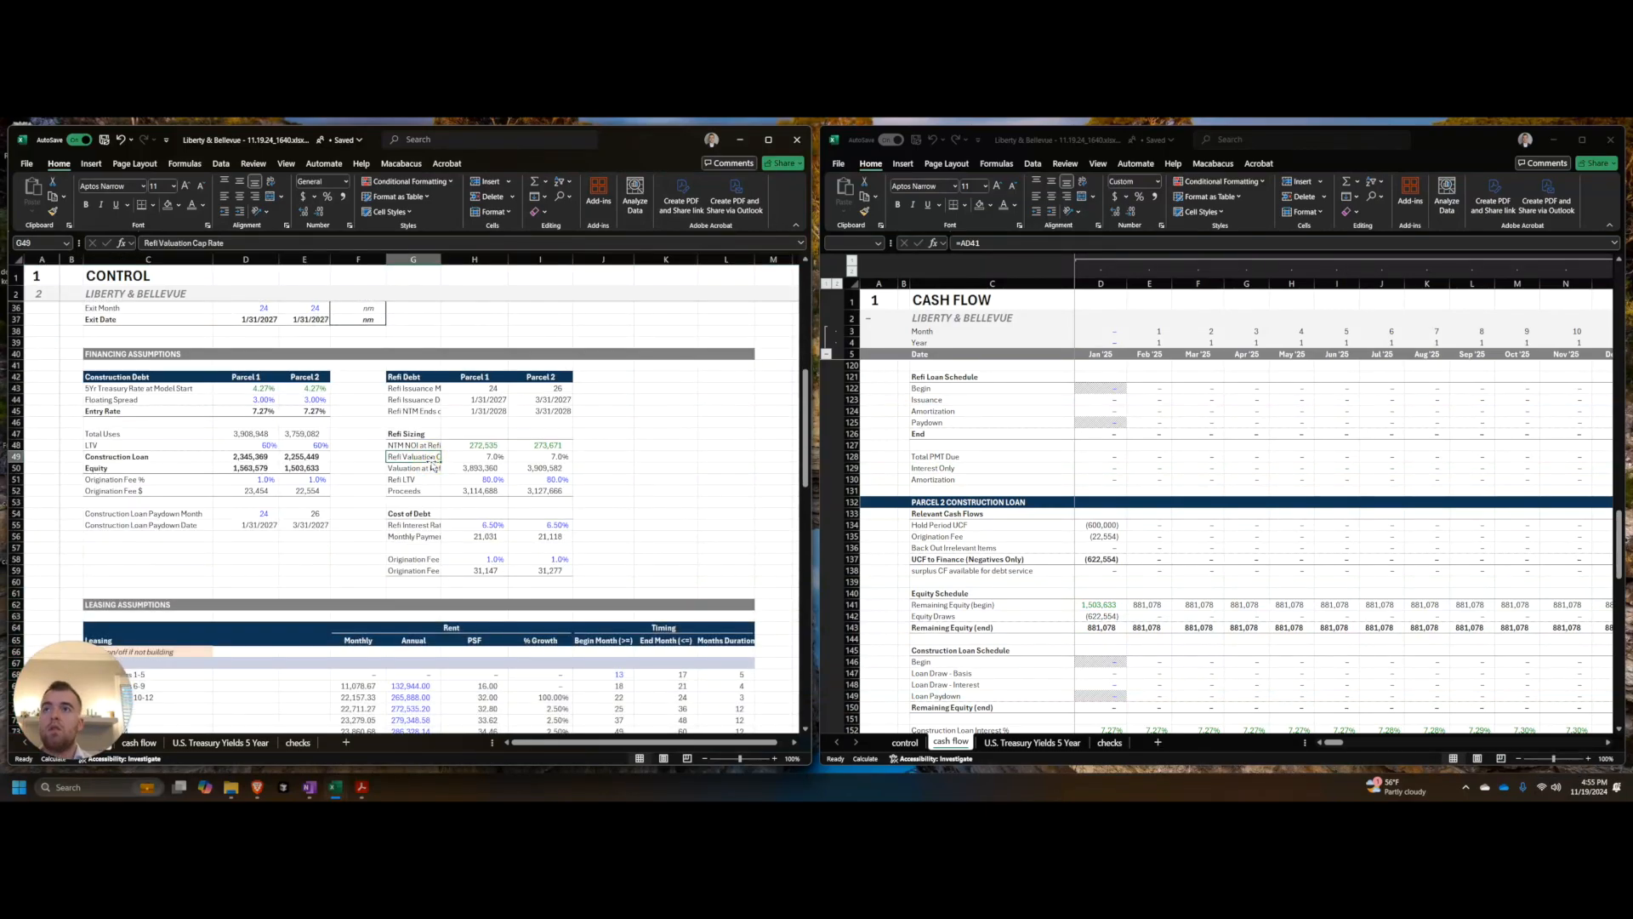
{"action": "left_click", "coordinate": [470, 377]}
{"action": "left_click", "coordinate": [549, 573], "text": "shift"}
{"action": "key", "text": "ctrl+x"}
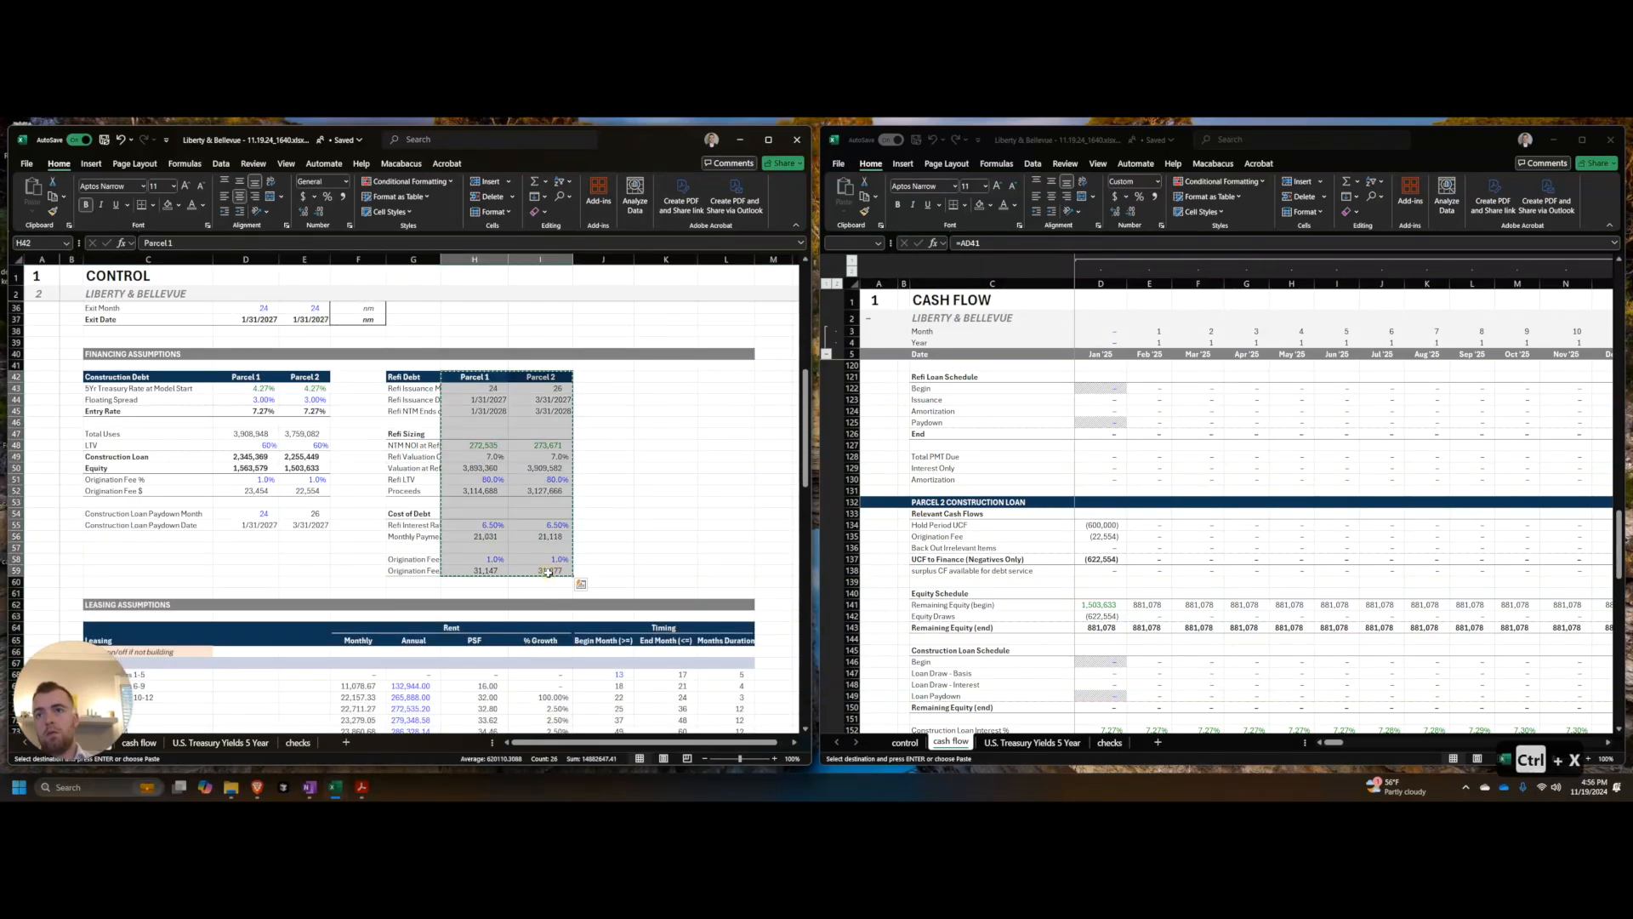
{"action": "key", "text": "Right"}
{"action": "key", "text": "ctrl+v"}
{"action": "key", "text": "Left"}
{"action": "key", "text": "Left"}
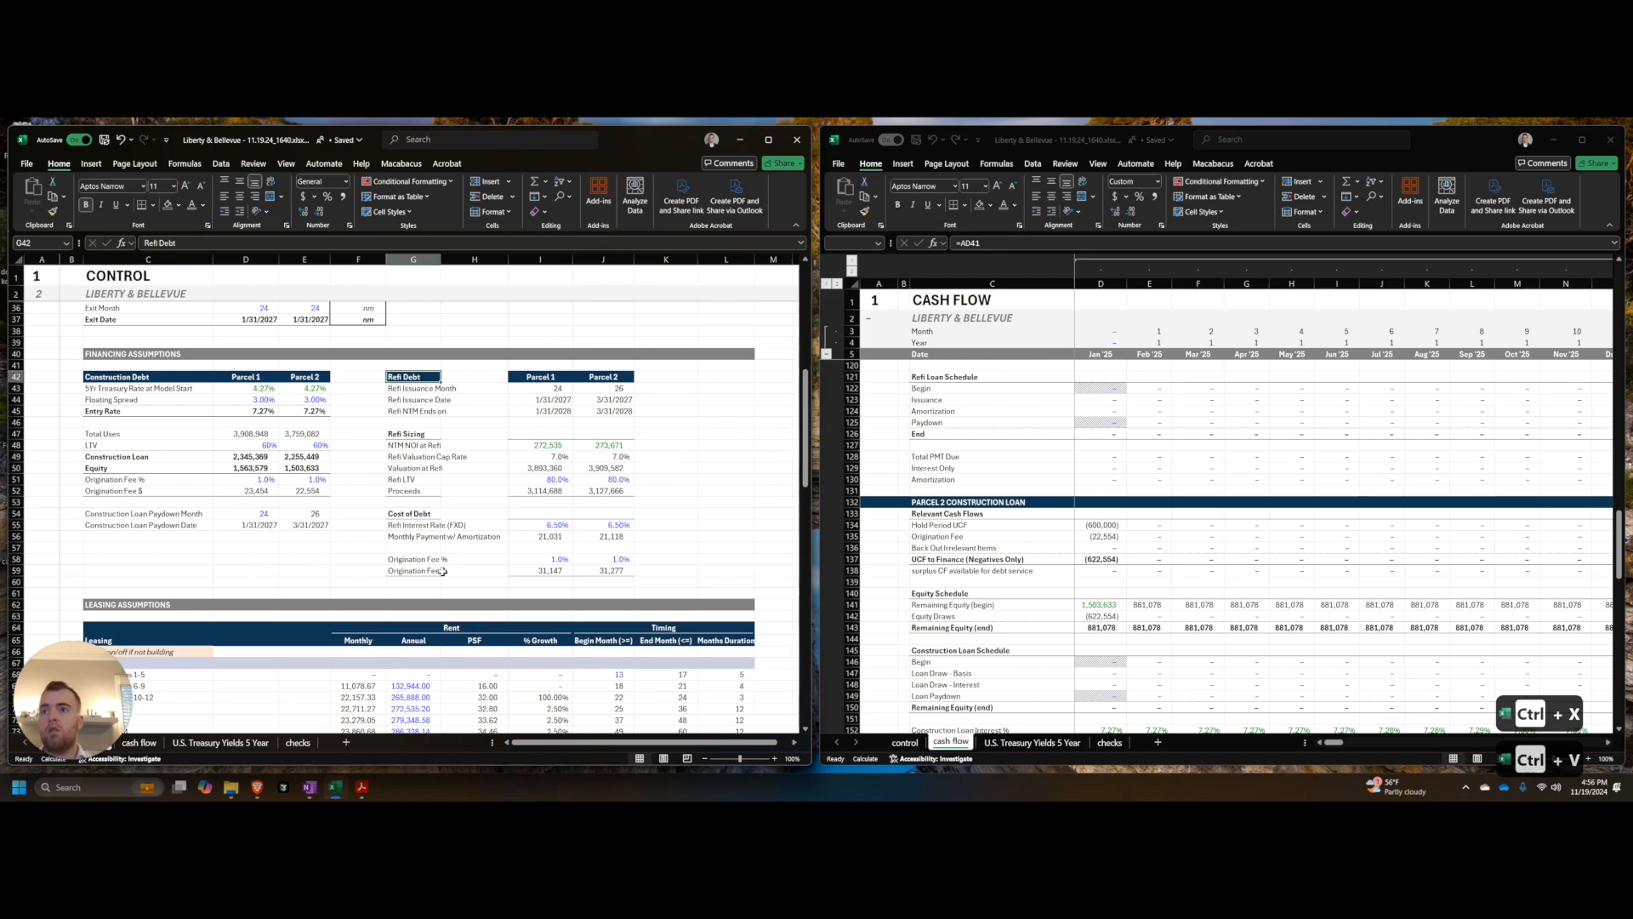
Step: Apply the formatting of the Refi Debt labels in G42:G59 to the empty column H beside them, and save the workbook
{"action": "left_click", "coordinate": [434, 569], "text": "shift"}
{"action": "key", "text": "ctrl+c"}
{"action": "key", "text": "Right"}
{"action": "key", "text": "alt+e"}
{"action": "key", "text": "s"}
{"action": "key", "text": "t"}
{"action": "key", "text": "Return"}
{"action": "key", "text": "Escape"}
{"action": "key", "text": "Right"}
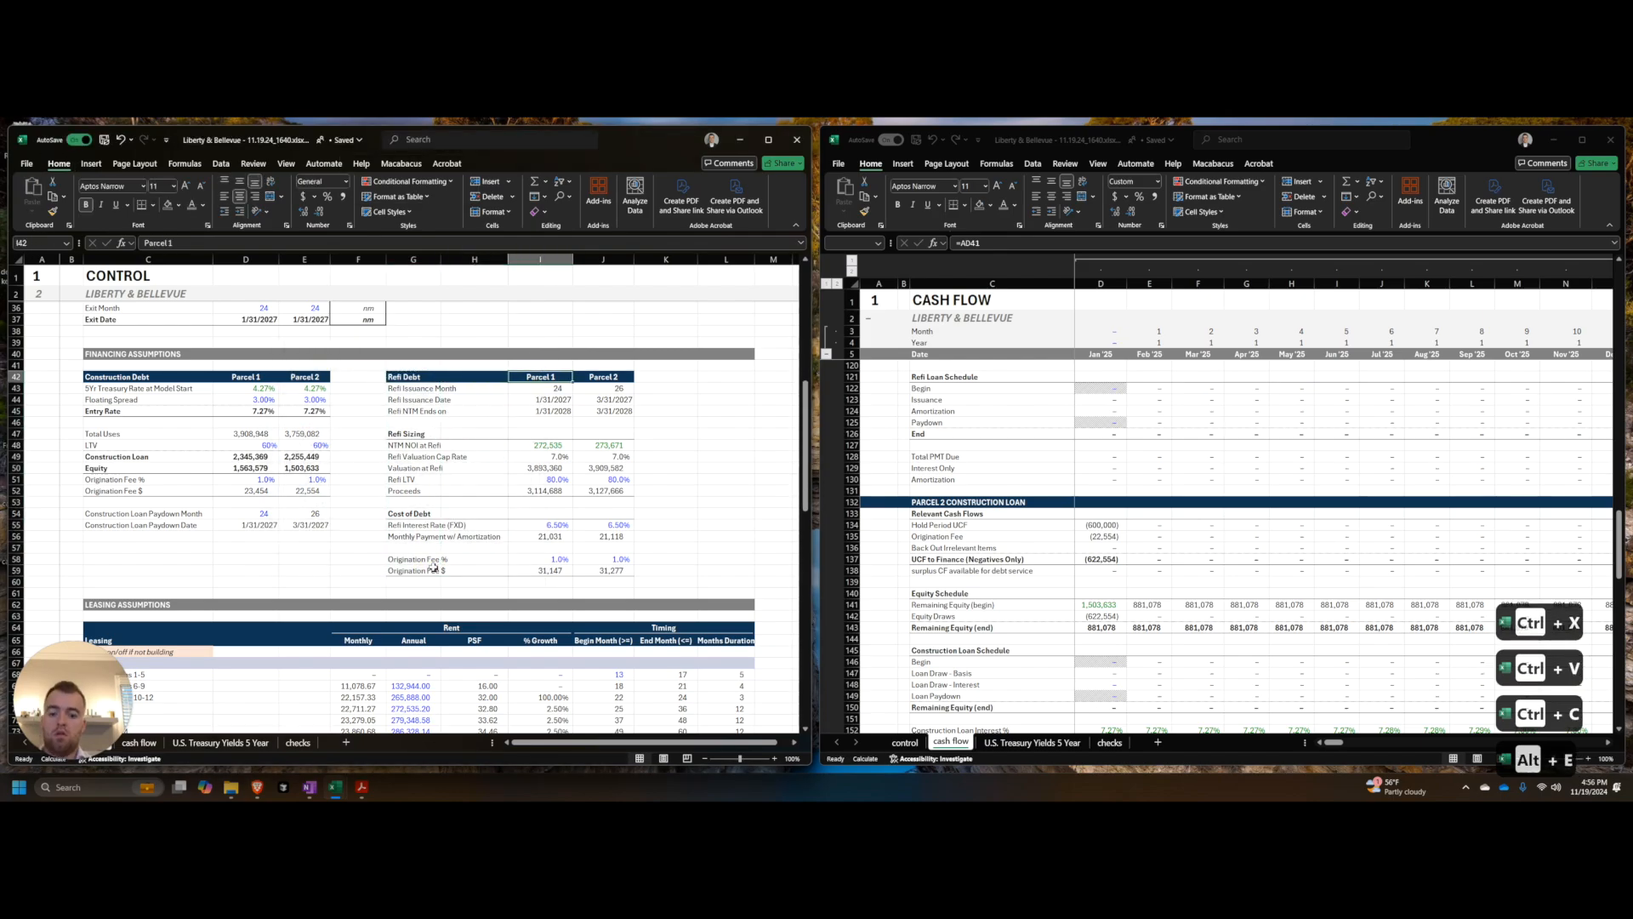
{"action": "key", "text": "ctrl+s"}
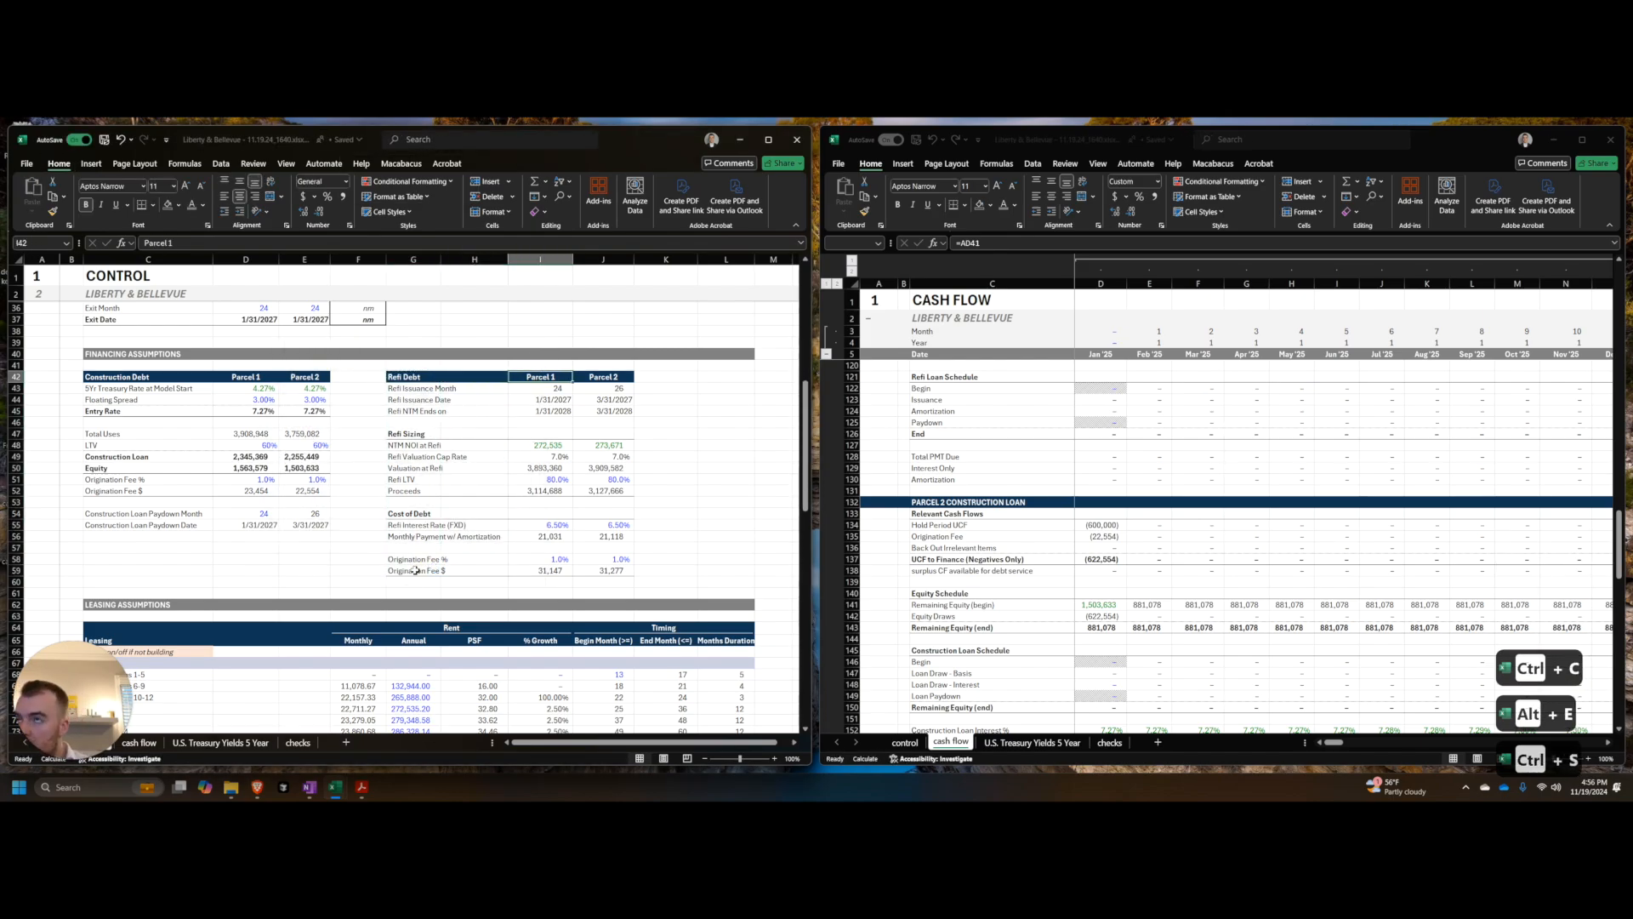
Step: Check the refi Origination Fee $ formula in J59 and sum Parcel 2's costs from Land Cost through Origination Fee in I21:I28
{"action": "left_click", "coordinate": [605, 570]}
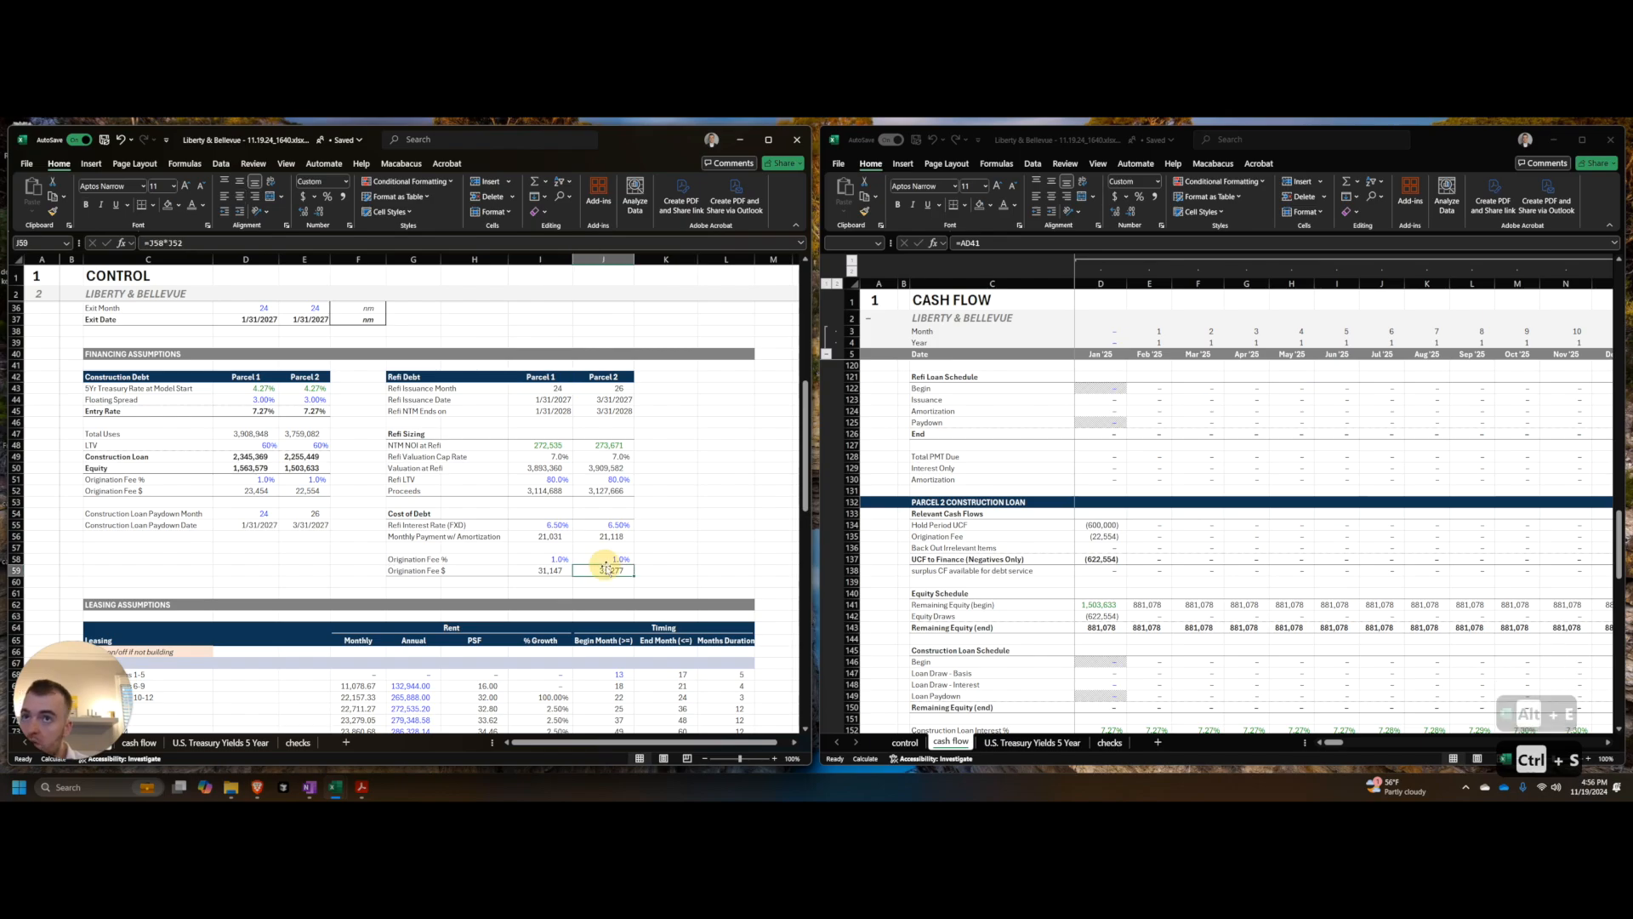
{"action": "left_click", "coordinate": [1065, 567]}
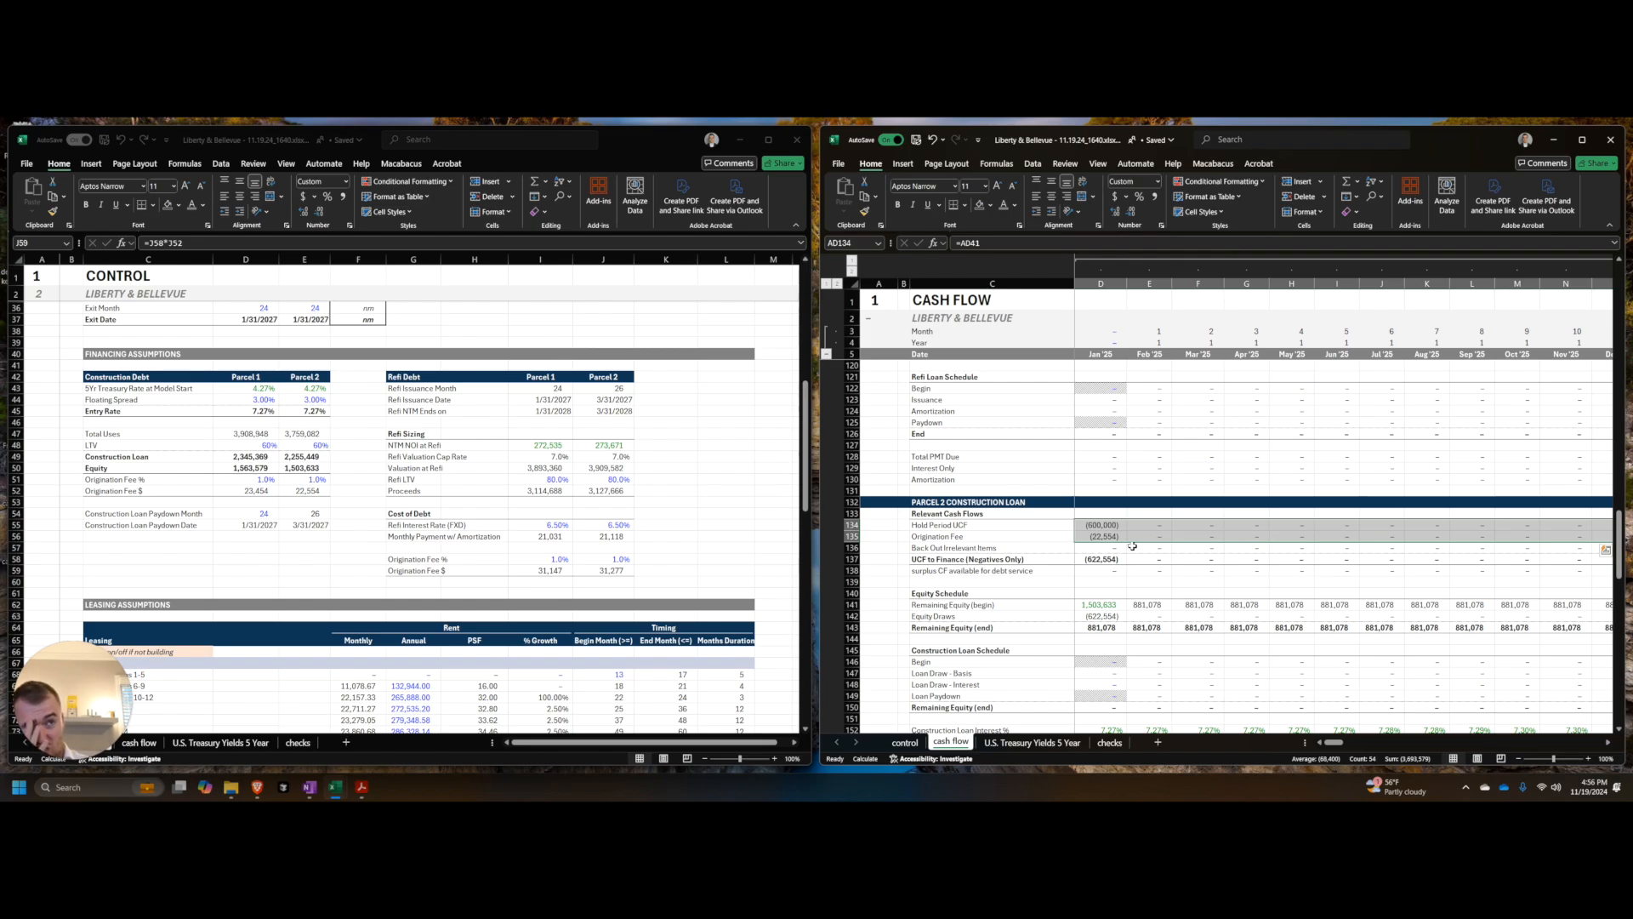
{"action": "left_click", "coordinate": [658, 522]}
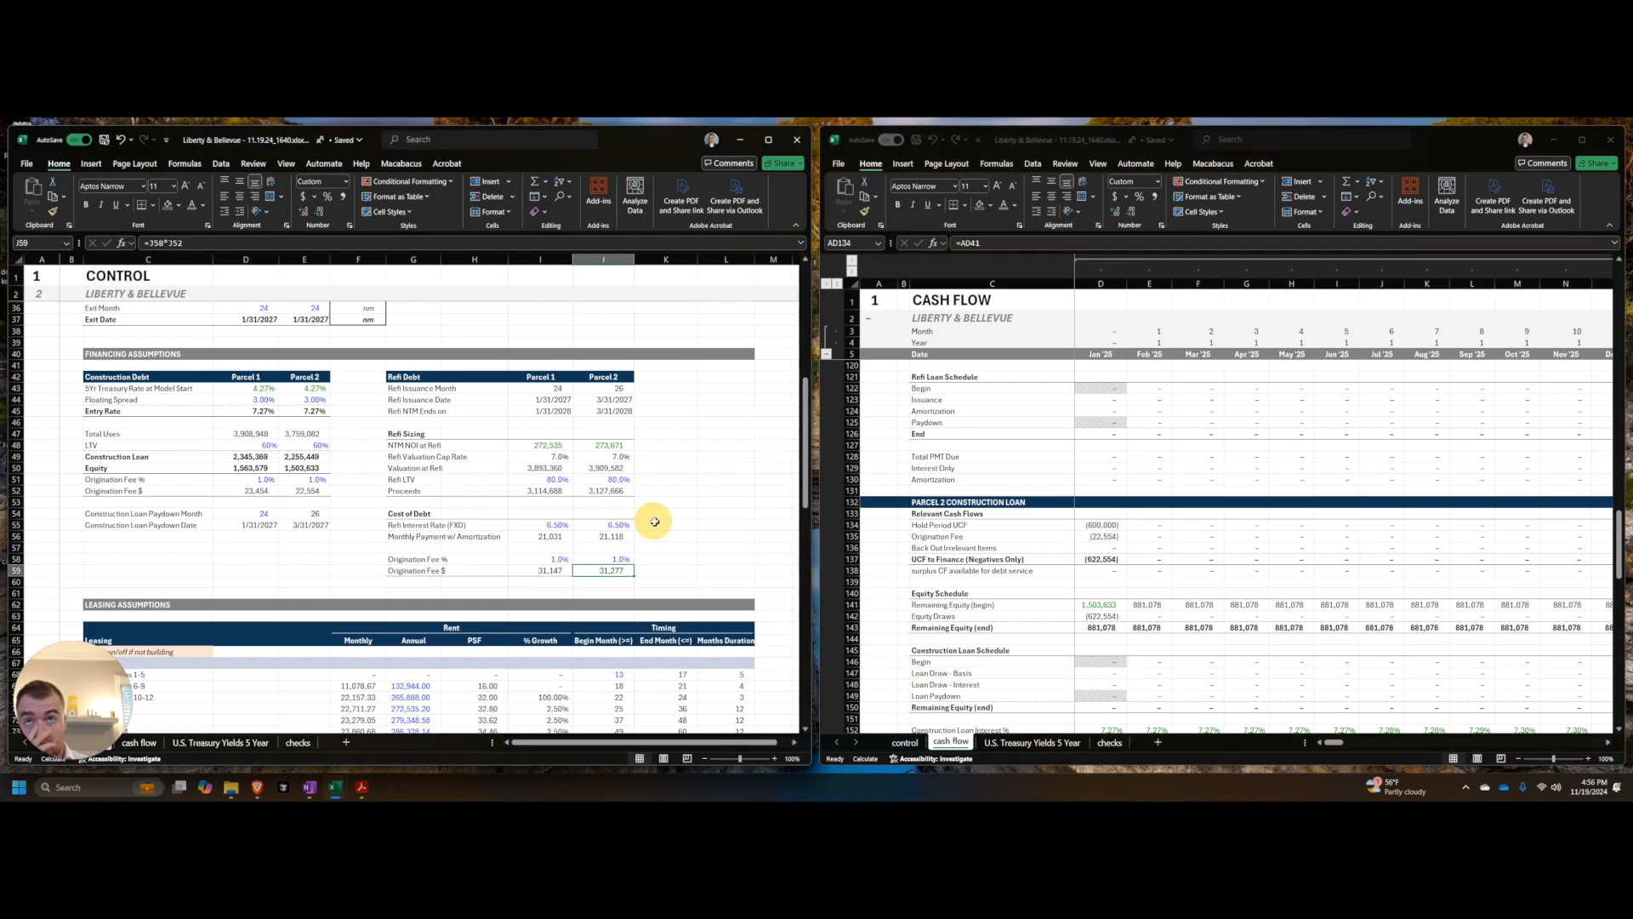
{"action": "scroll", "coordinate": [665, 524], "scroll_direction": "up", "scroll_amount": 10}
{"action": "left_click_drag", "start_coordinate": [559, 555], "coordinate": [553, 484]}
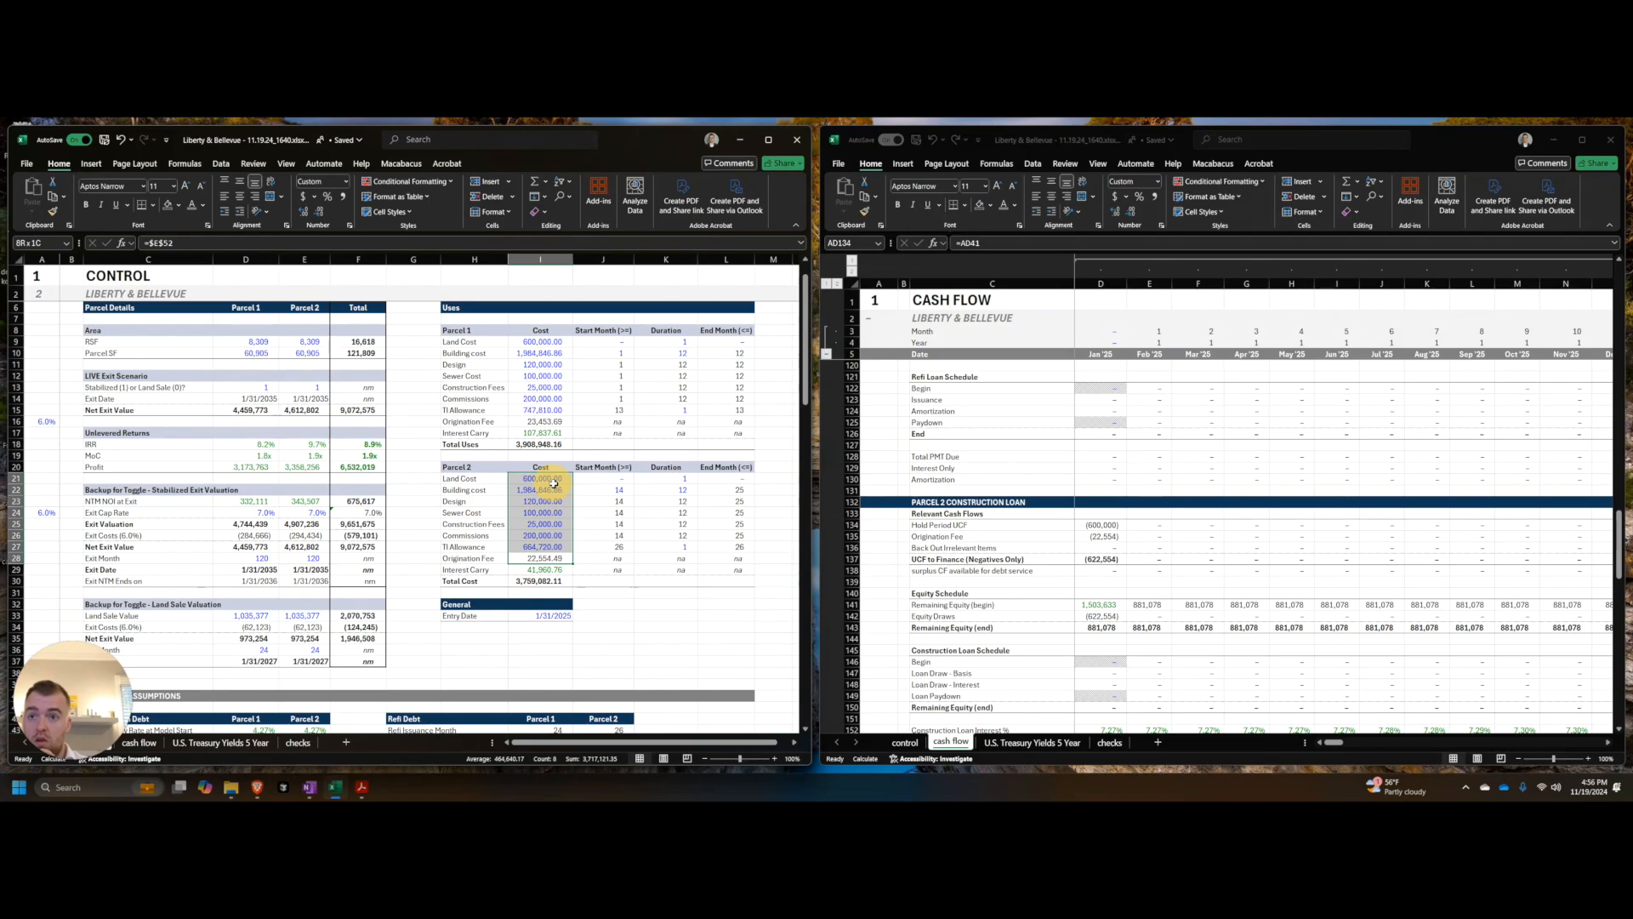
Step: Trace Parcel 2's Hold Period UCF in cash flow D134 and Origination Fee in D135 to their source rows 41 and 68
{"action": "left_click", "coordinate": [1101, 525]}
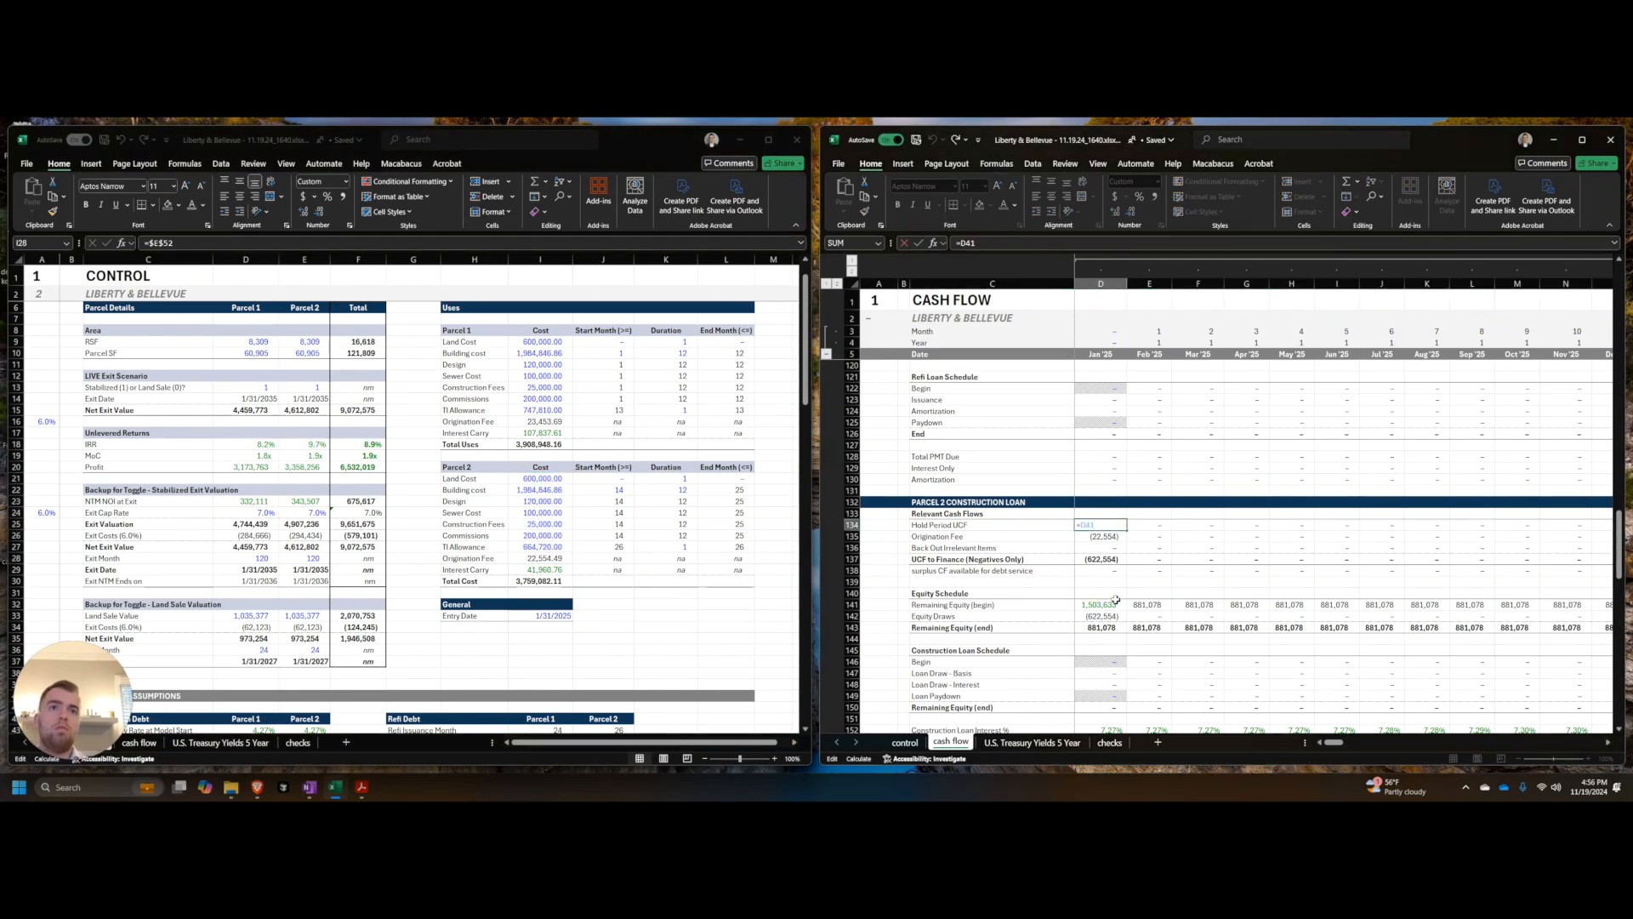
{"action": "scroll", "coordinate": [1165, 533], "scroll_direction": "up", "scroll_amount": 20}
{"action": "scroll", "coordinate": [1165, 534], "scroll_direction": "down", "scroll_amount": 2}
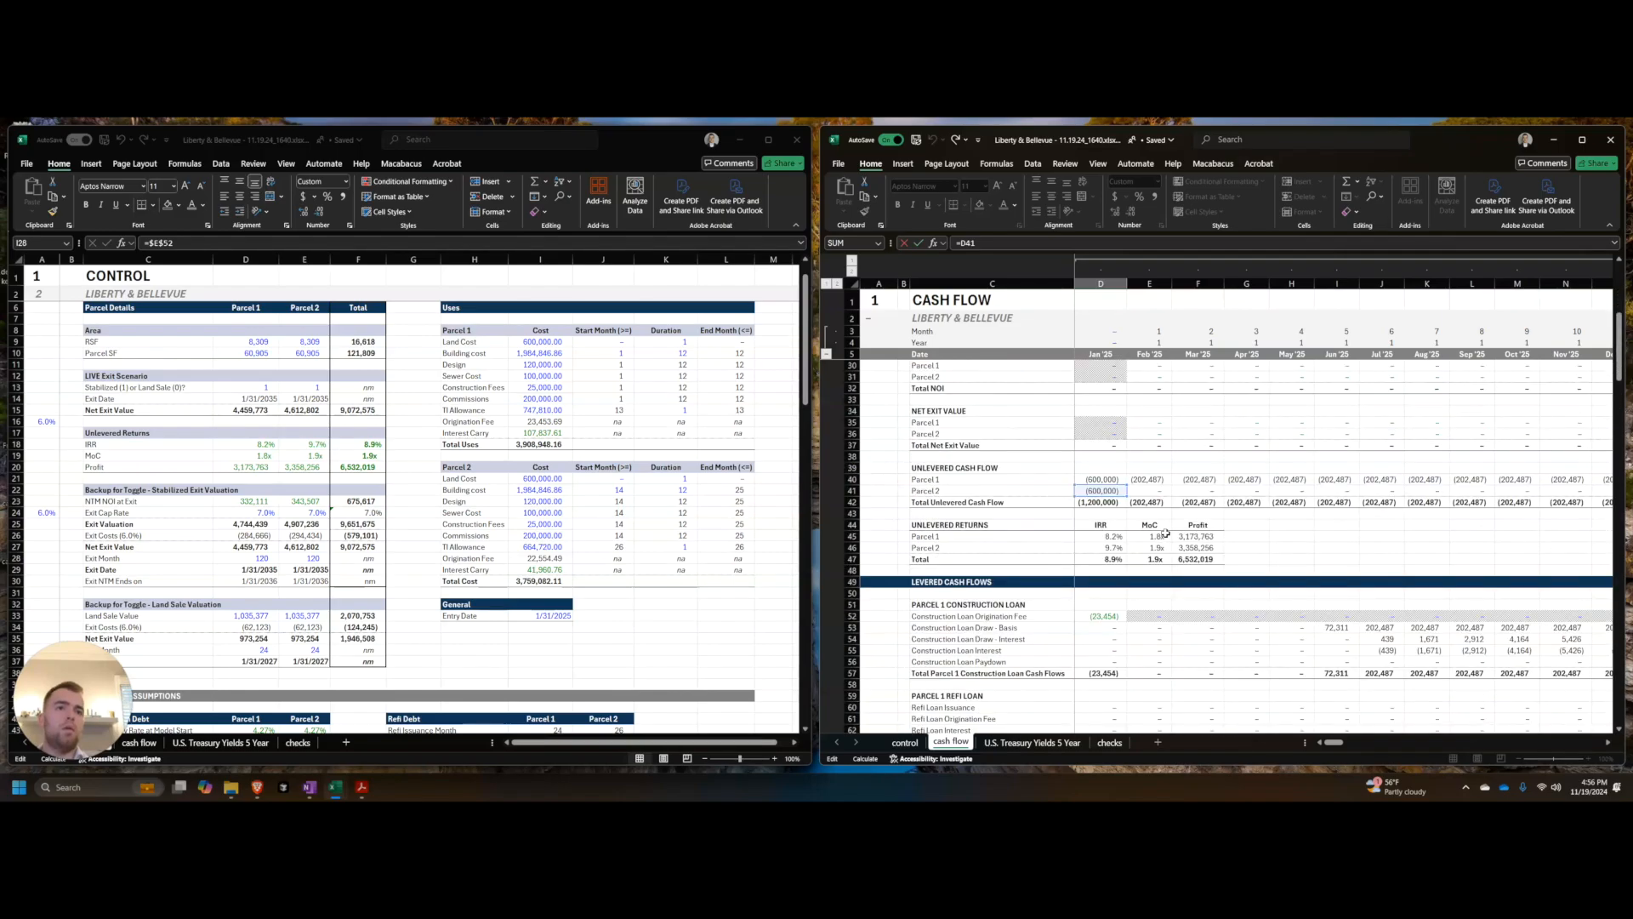
{"action": "key", "text": "Return"}
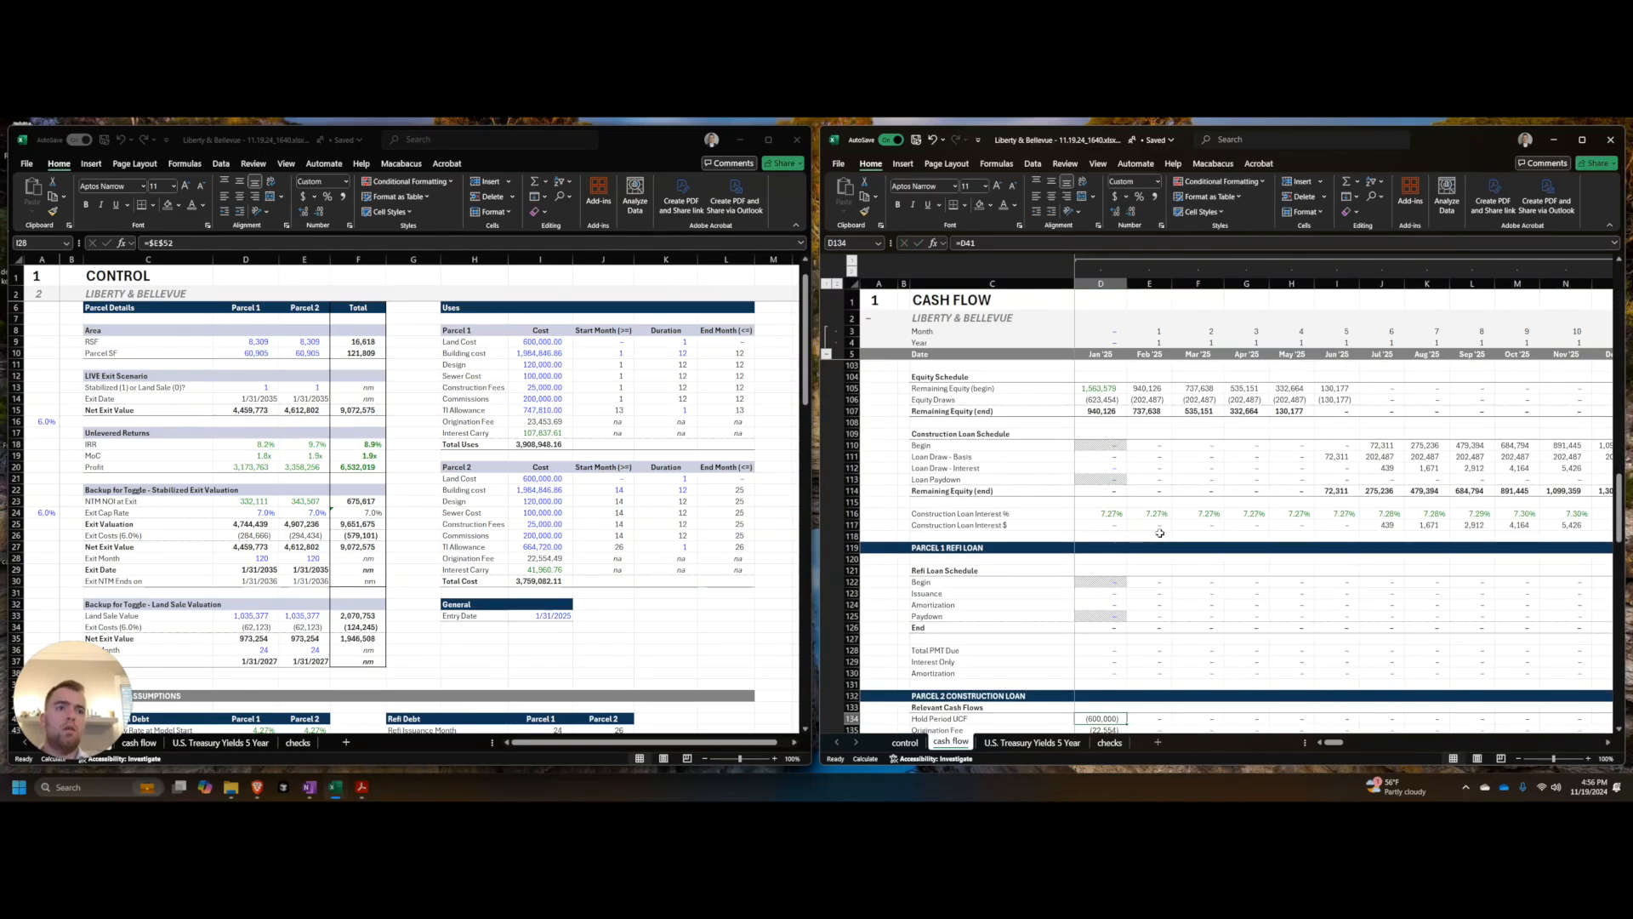
{"action": "key", "text": "F2"}
{"action": "scroll", "coordinate": [1159, 532], "scroll_direction": "up", "scroll_amount": 19}
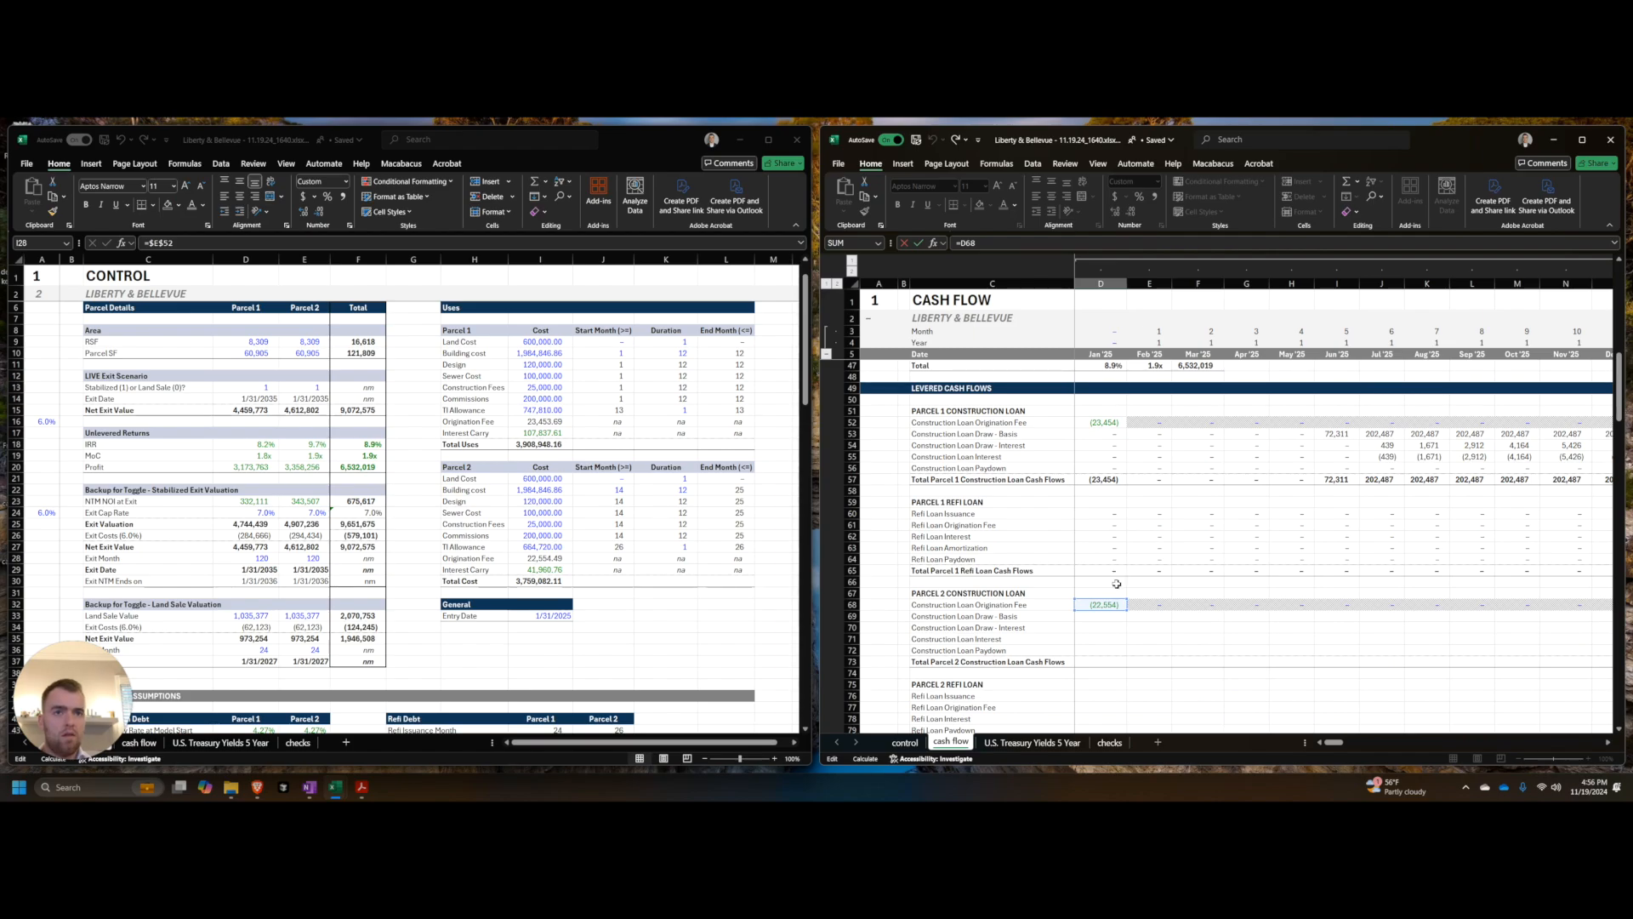
{"action": "key", "text": "Escape"}
Step: Sum Parcel 2's Hold Period UCF in cash flow row 134 from Jan '25 through Mar '27
{"action": "key", "text": "Up"}
{"action": "key", "text": "Caps_Lock"}
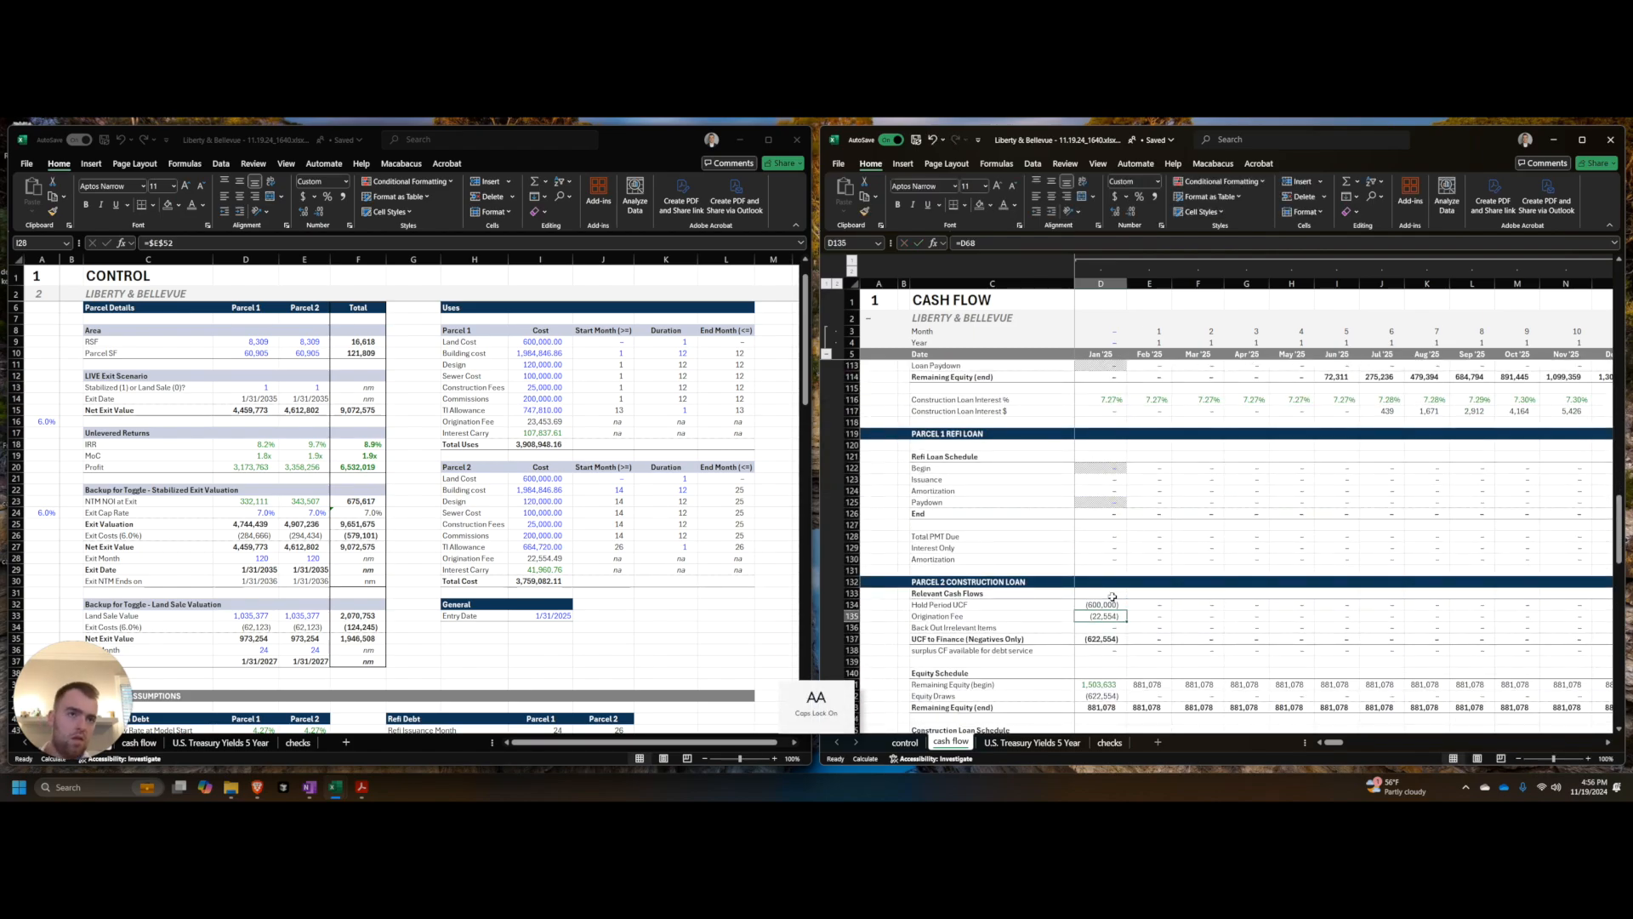
{"action": "key", "text": "ctrl+shift+Right"}
{"action": "key", "text": "ctrl+shift+Left"}
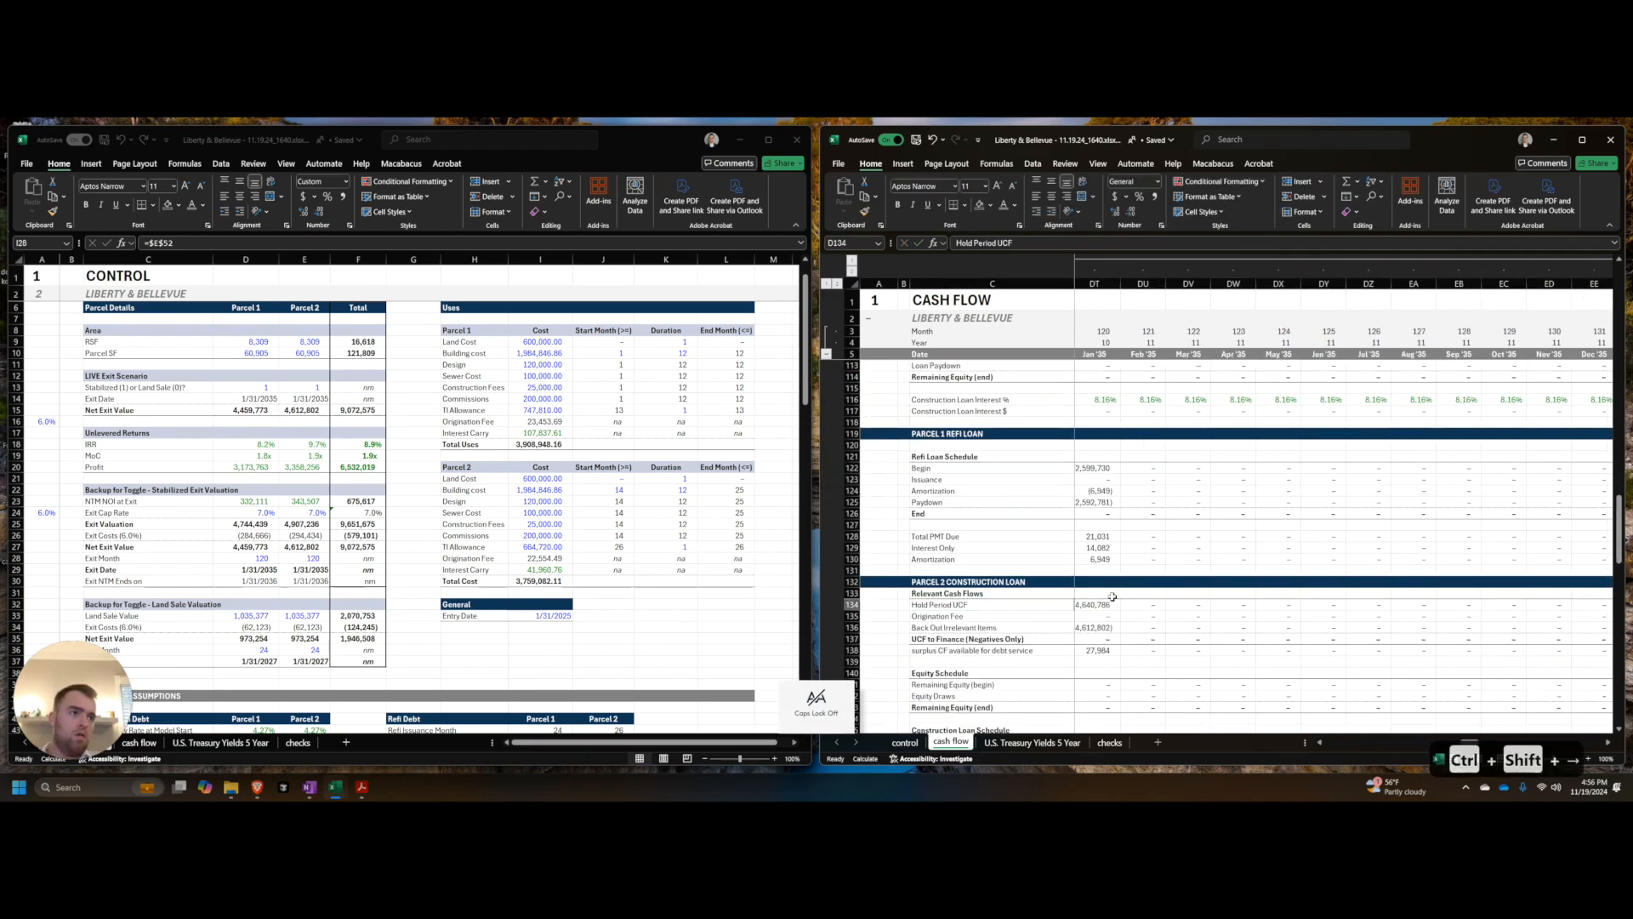
{"action": "key", "text": "shift+Right"}
{"action": "key", "text": "shift+Right"}
{"action": "key", "text": "shift+Right"}
{"action": "key", "text": "shift+Right"}
{"action": "key", "text": "shift+Right"}
{"action": "key", "text": "shift+Right"}
{"action": "key", "text": "shift+Right"}
{"action": "key", "text": "shift+Right"}
{"action": "key", "text": "shift+Right"}
{"action": "key", "text": "shift+Right"}
{"action": "key", "text": "shift+Right"}
{"action": "key", "text": "shift+Right"}
{"action": "key", "text": "shift+Right"}
{"action": "key", "text": "shift+Right"}
{"action": "key", "text": "shift+Right"}
{"action": "key", "text": "shift+Right"}
{"action": "key", "text": "shift+Right"}
{"action": "key", "text": "shift+Right"}
{"action": "key", "text": "shift+Right"}
{"action": "key", "text": "shift+Right"}
{"action": "key", "text": "shift+Right"}
{"action": "key", "text": "shift+Right"}
{"action": "key", "text": "shift+Right"}
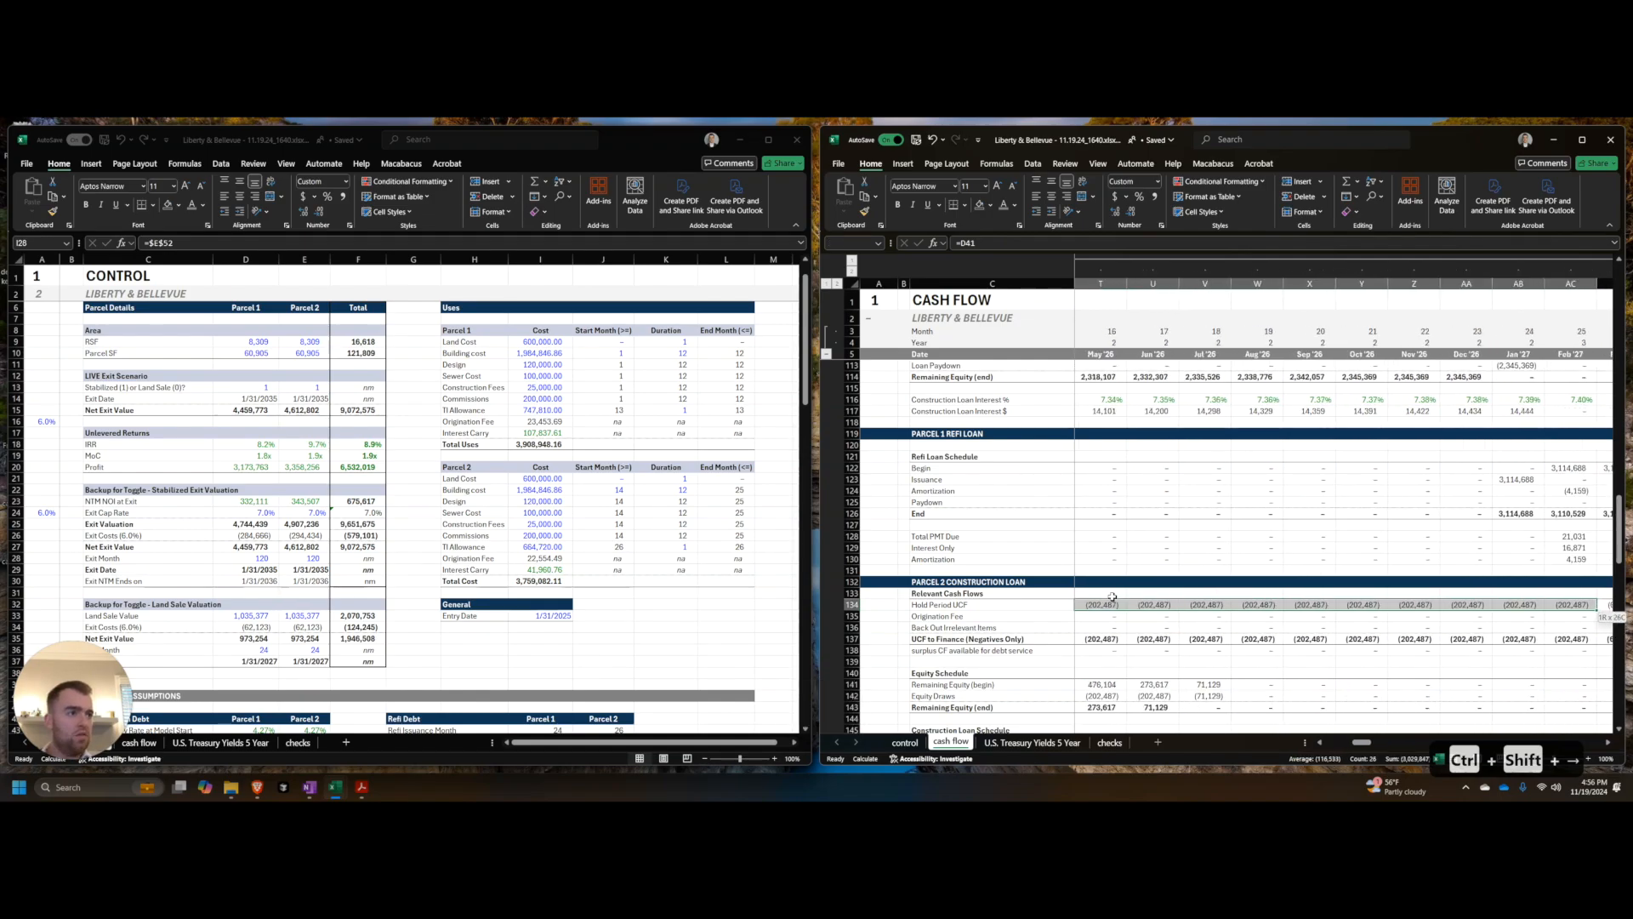
{"action": "key", "text": "shift+Left"}
{"action": "key", "text": "shift+Left"}
{"action": "key", "text": "shift+Left"}
{"action": "key", "text": "shift+Left"}
{"action": "key", "text": "shift+Left"}
{"action": "key", "text": "shift+Left"}
{"action": "key", "text": "shift+Left"}
{"action": "key", "text": "shift+Left"}
{"action": "key", "text": "shift+Left"}
{"action": "key", "text": "shift+Left"}
{"action": "key", "text": "shift+Left"}
{"action": "key", "text": "shift+Left"}
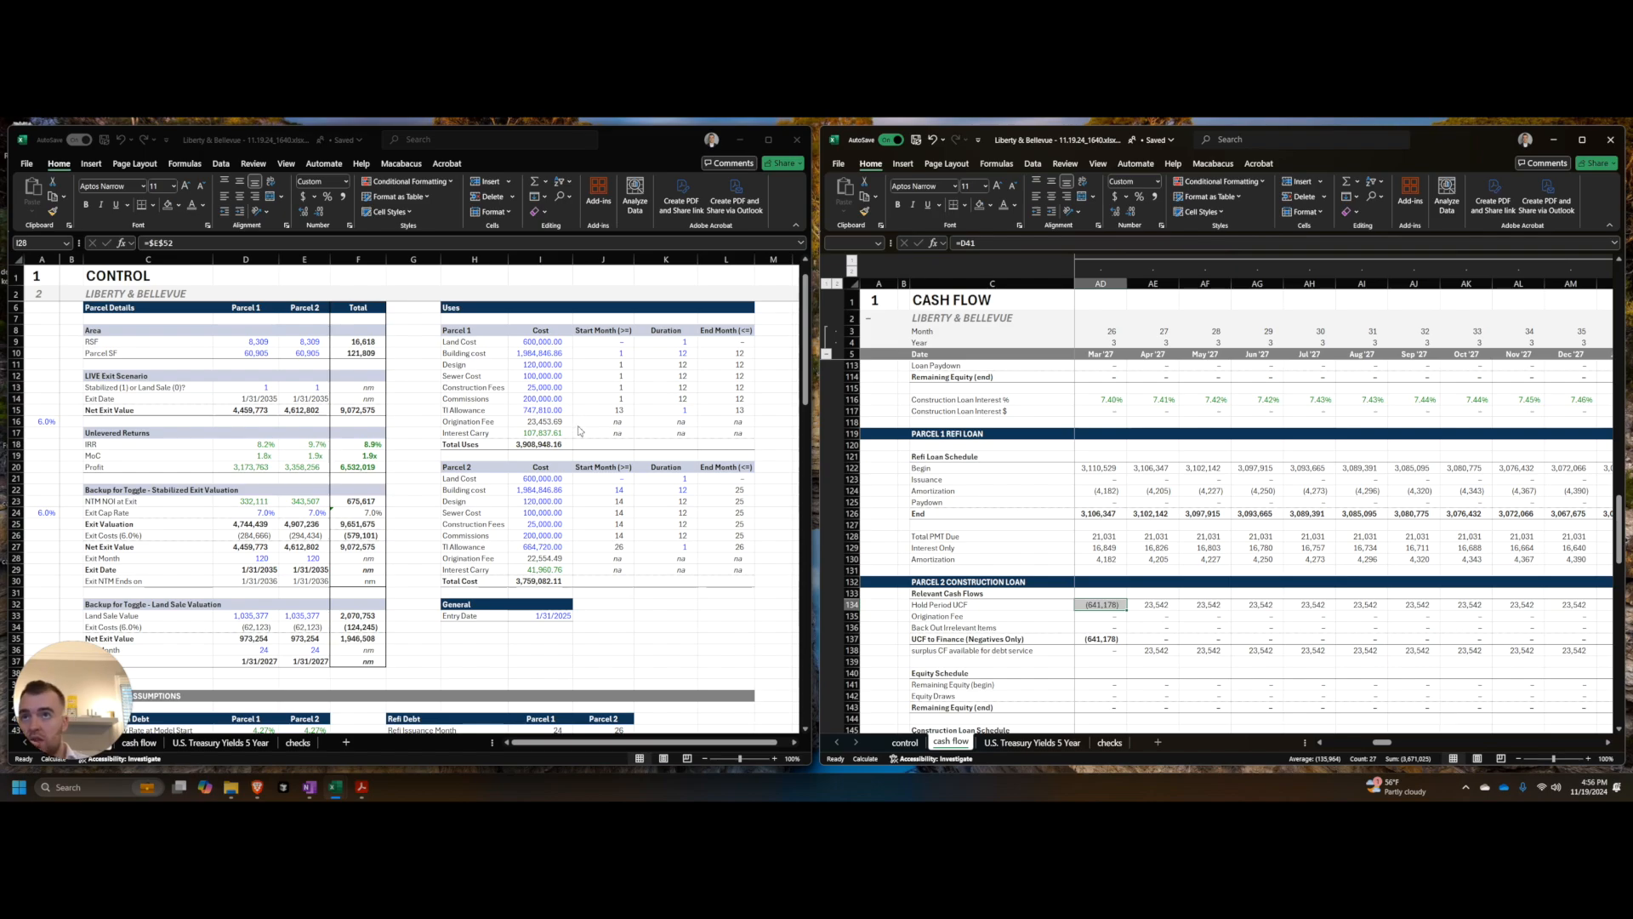
Step: Sum Parcel 2's control costs from Land Cost through TI Allowance in I21:I27 and compare them with the Mar '27 cash flow rows
{"action": "left_click_drag", "start_coordinate": [541, 558], "coordinate": [541, 478]}
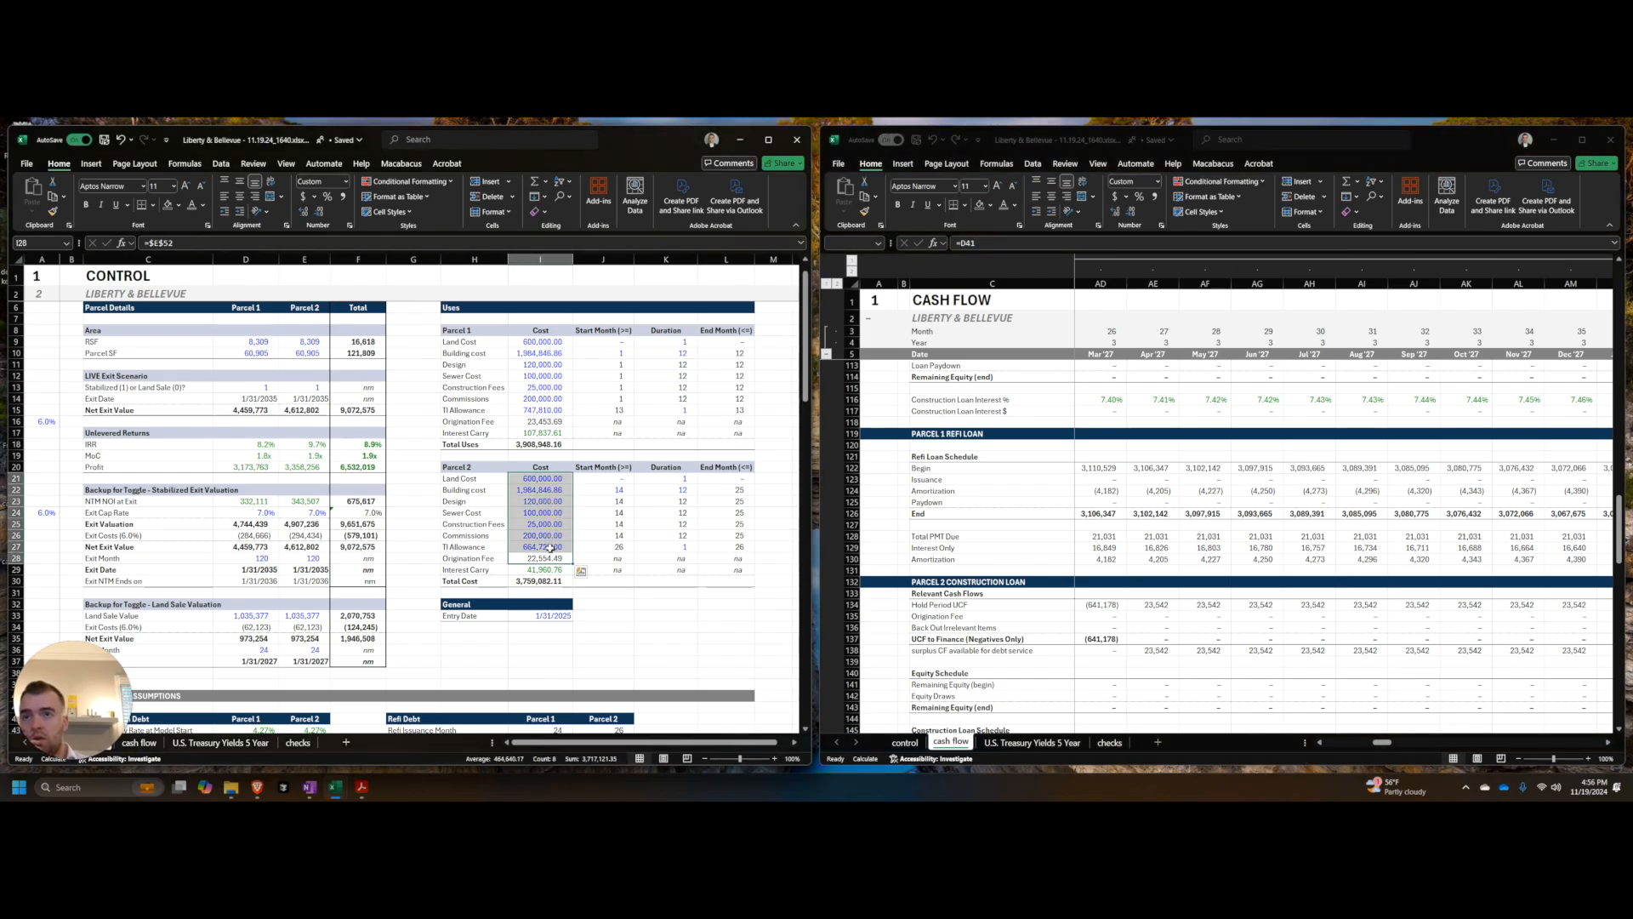
{"action": "left_click", "coordinate": [551, 547]}
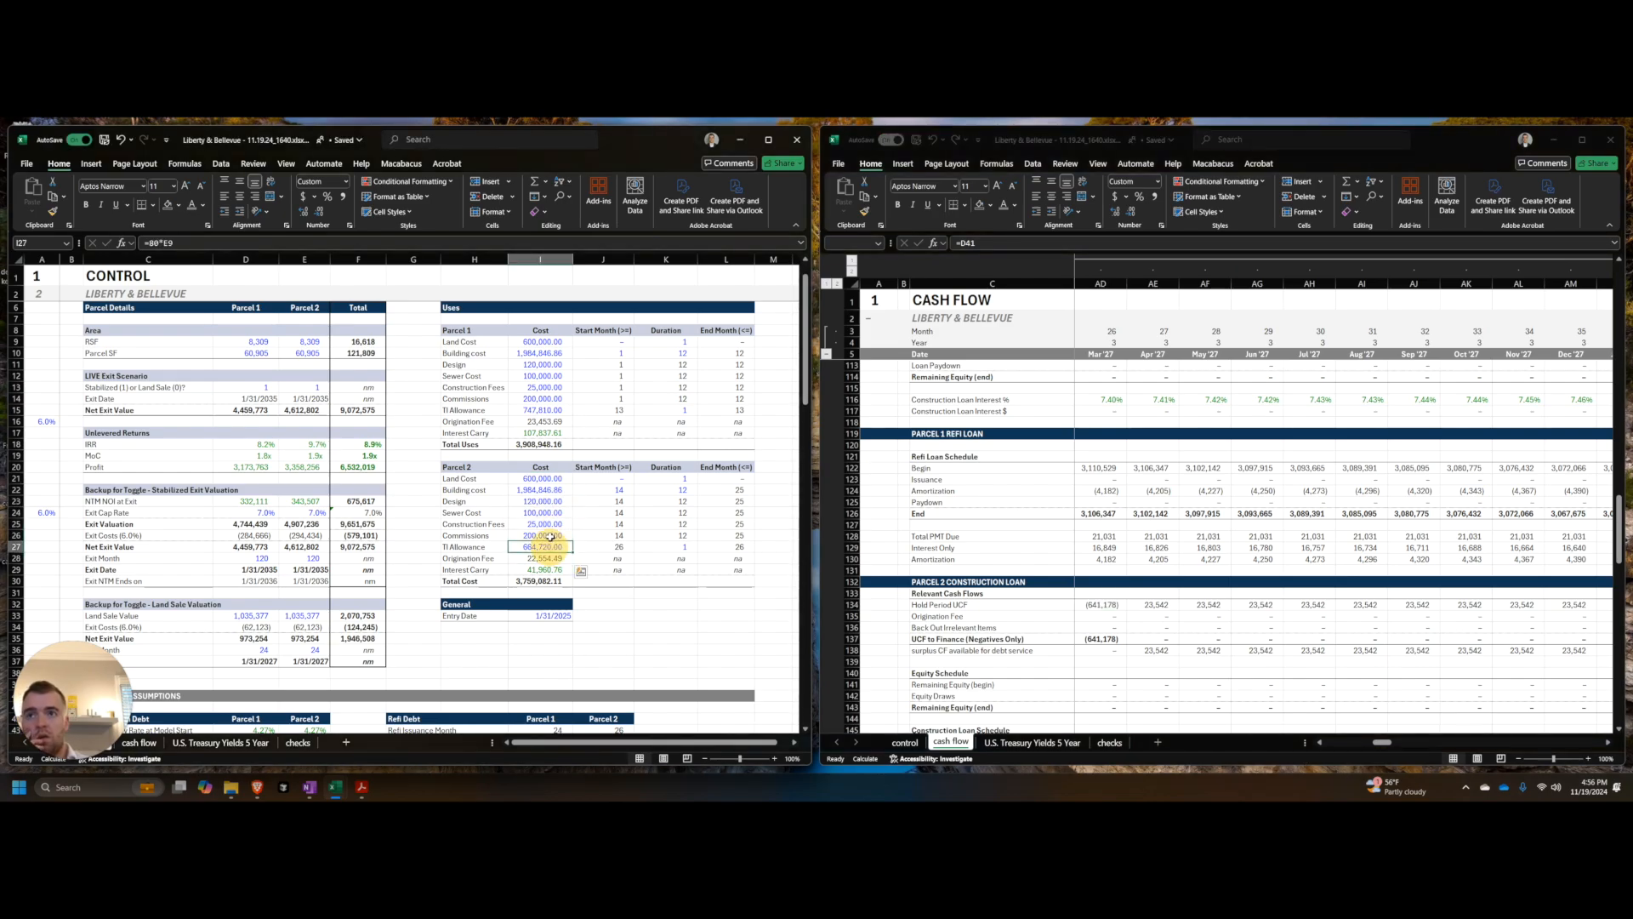
{"action": "left_click_drag", "start_coordinate": [549, 536], "coordinate": [549, 481]}
{"action": "scroll", "coordinate": [1300, 519], "scroll_direction": "up", "scroll_amount": 12}
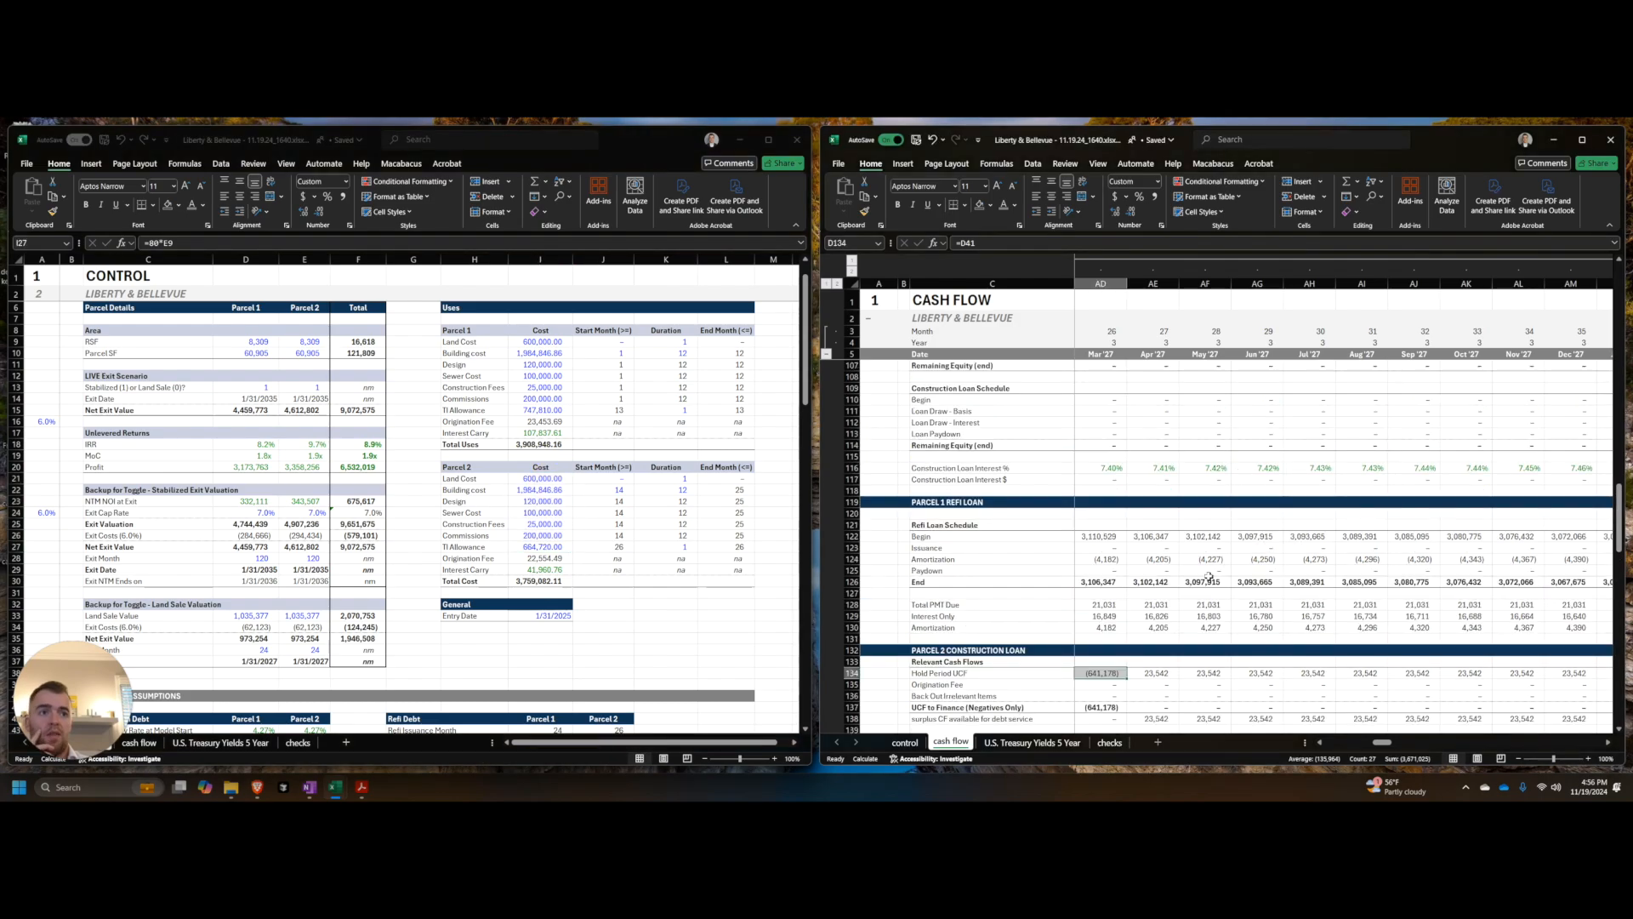
{"action": "scroll", "coordinate": [1092, 582], "scroll_direction": "down", "scroll_amount": 2}
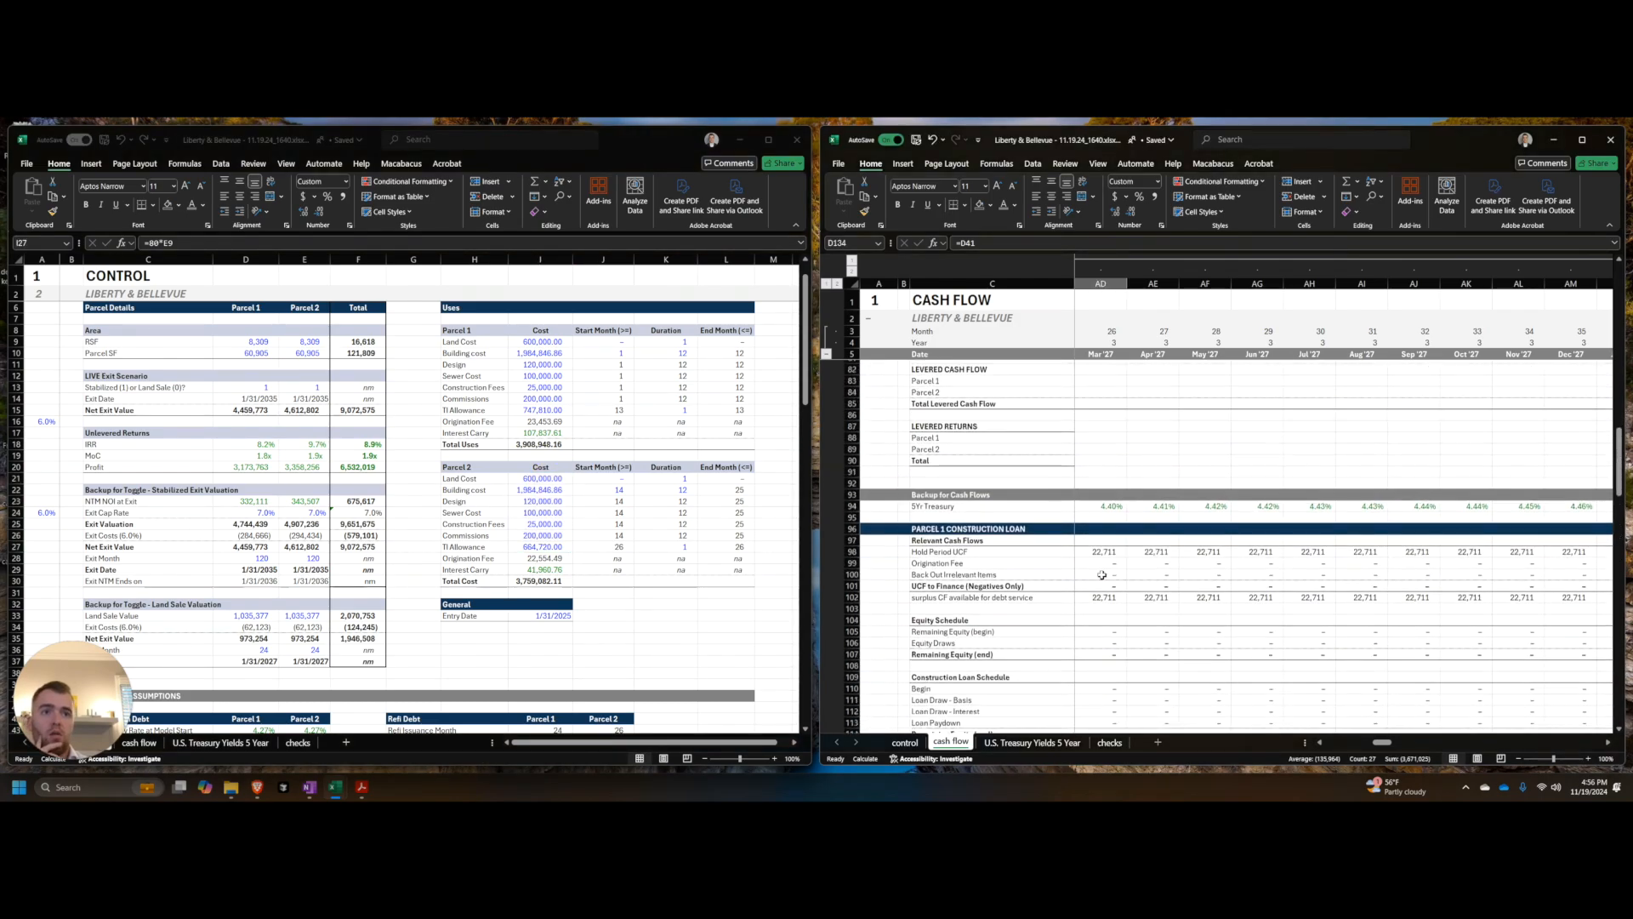
{"action": "left_click", "coordinate": [1106, 547]}
{"action": "scroll", "coordinate": [1108, 544], "scroll_direction": "up", "scroll_amount": 3}
{"action": "scroll", "coordinate": [1108, 544], "scroll_direction": "up", "scroll_amount": 8}
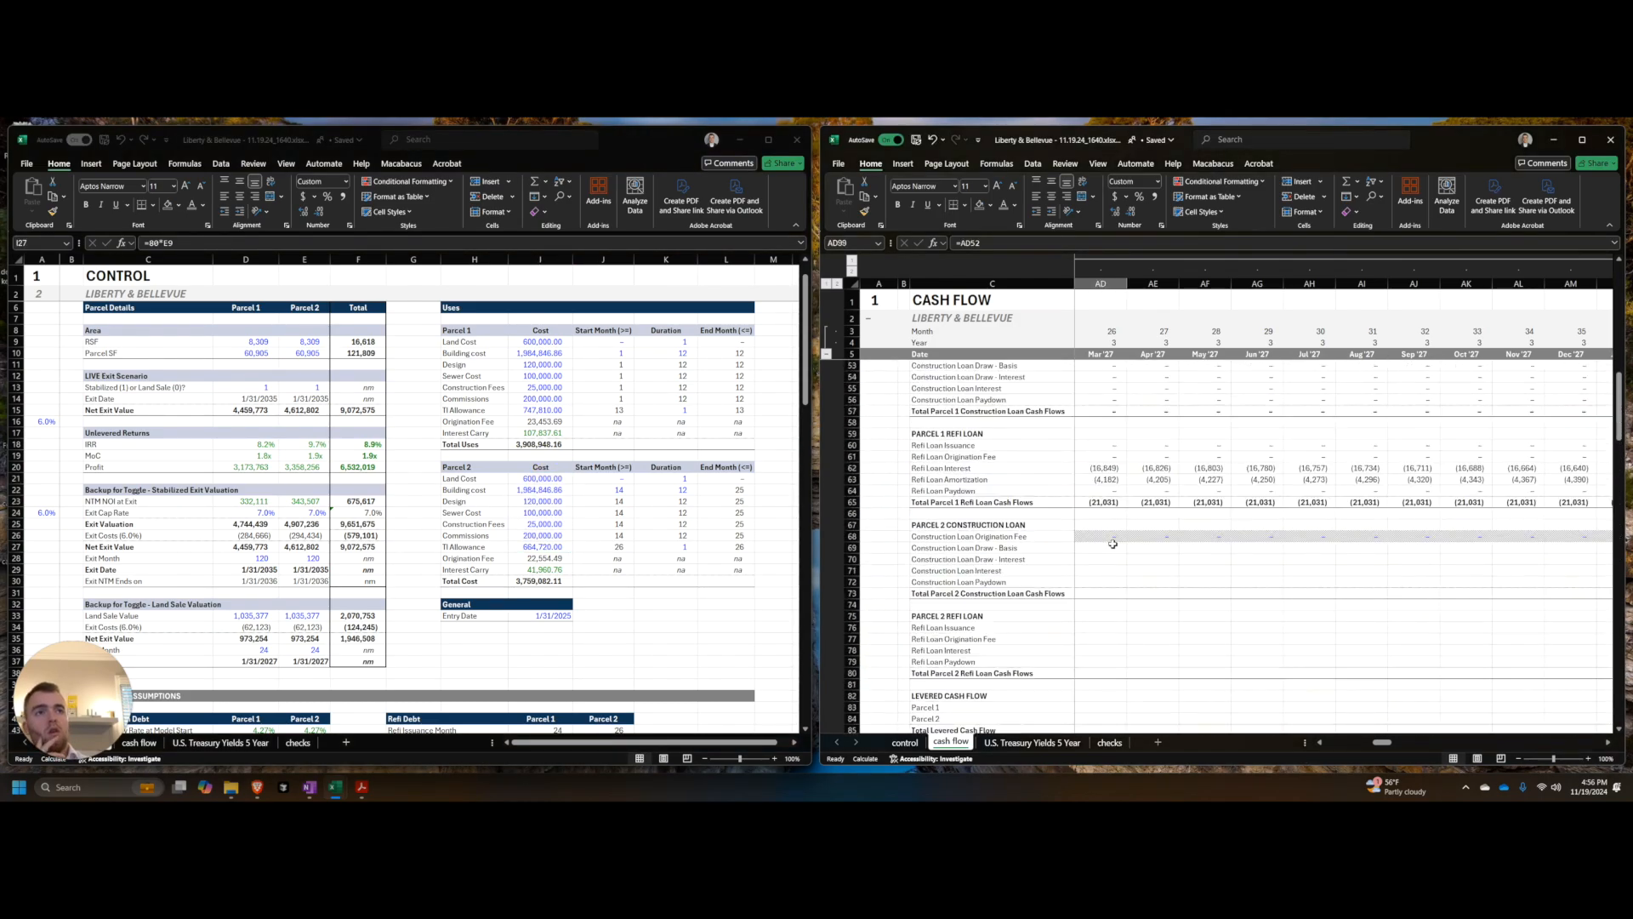
{"action": "left_click", "coordinate": [1114, 546]}
{"action": "left_click_drag", "start_coordinate": [540, 547], "coordinate": [541, 478]}
Step: Set Parcel 2's Lease Year 1 begin month in J88 to one month after the TI Allowance start with =$J$27+1
{"action": "scroll", "coordinate": [566, 586], "scroll_direction": "down", "scroll_amount": 17}
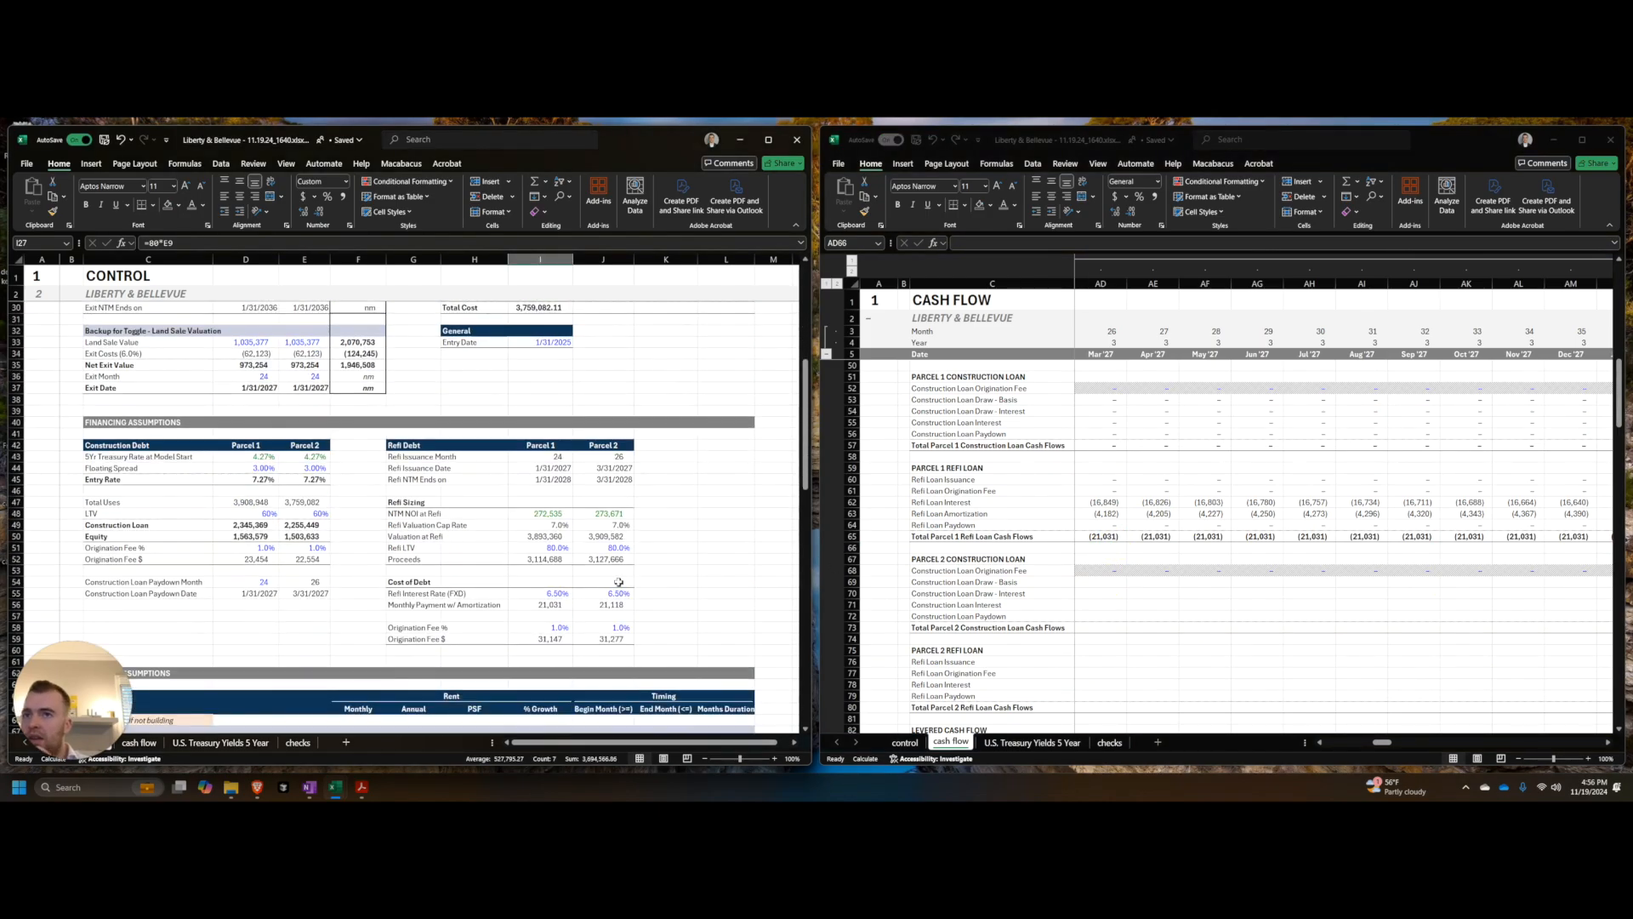
{"action": "scroll", "coordinate": [566, 586], "scroll_direction": "down", "scroll_amount": 5}
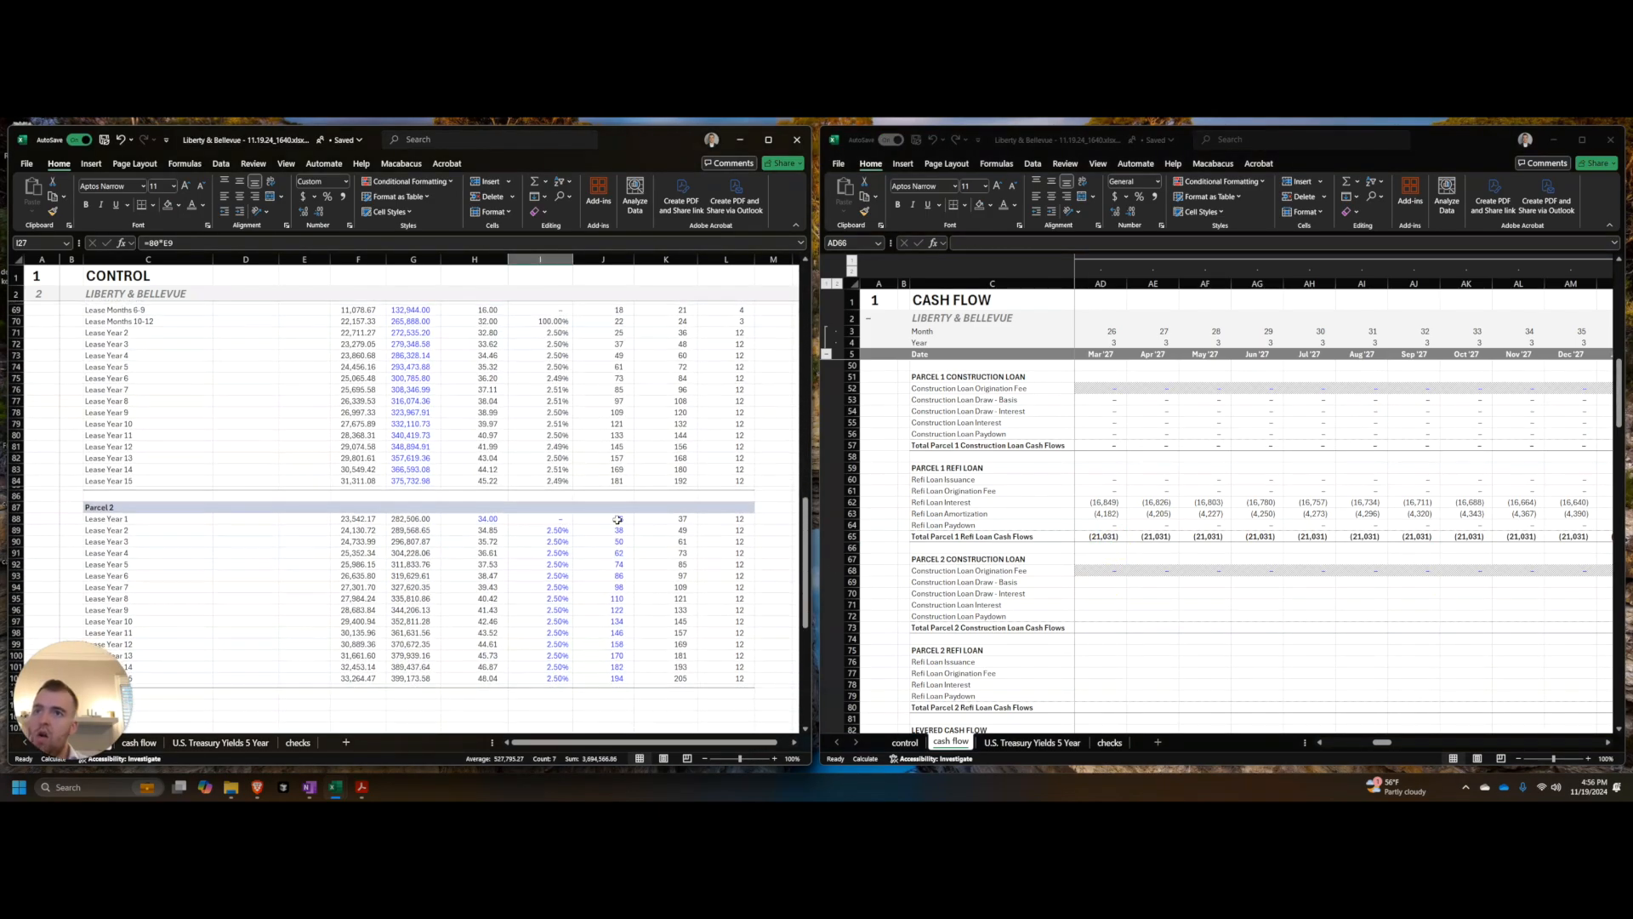
{"action": "left_click", "coordinate": [603, 518]}
{"action": "type", "text": "=$J$27"}
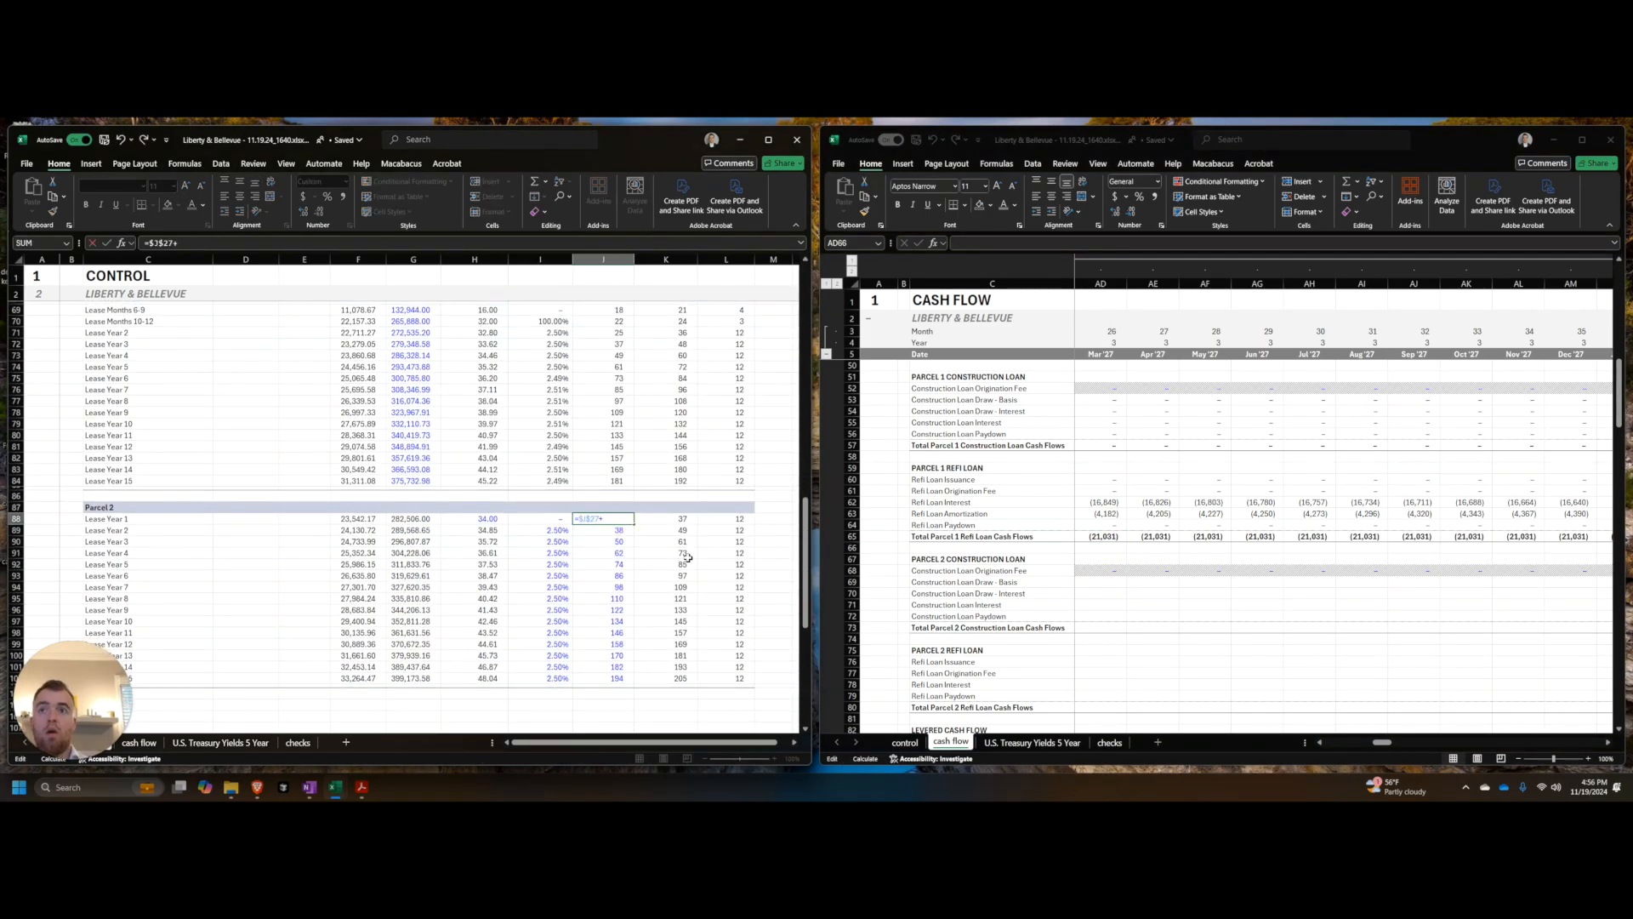
{"action": "type", "text": "+"}
{"action": "key", "text": "BackSpace"}
{"action": "key", "text": "Return"}
{"action": "scroll", "coordinate": [320, 523], "scroll_direction": "down", "scroll_amount": 12}
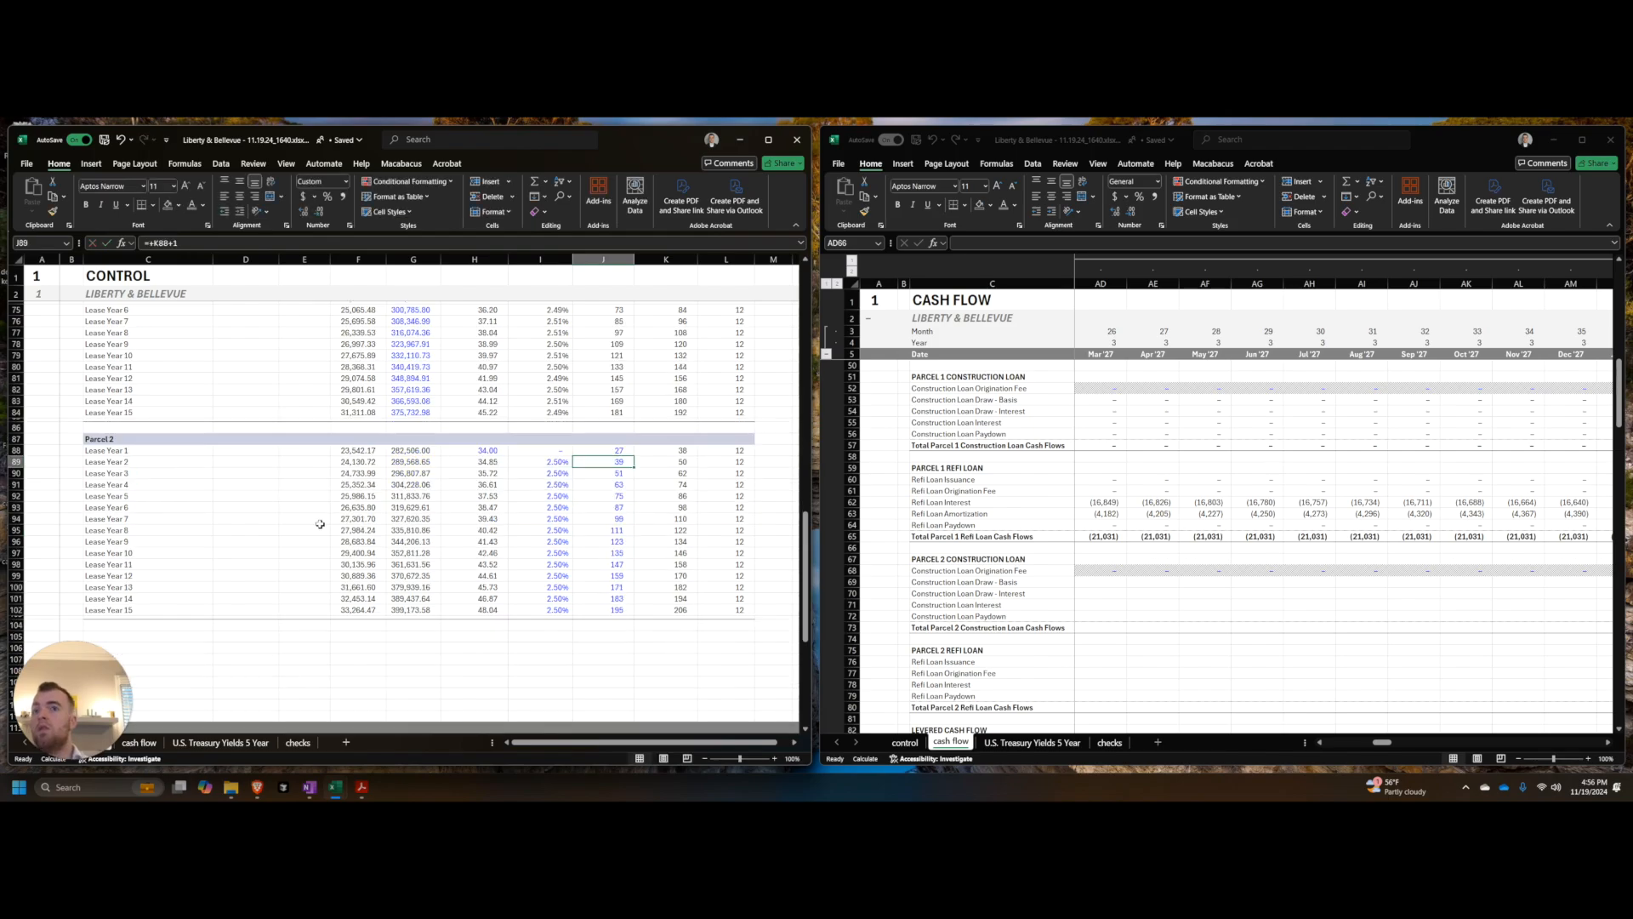
Step: Wrap Parcel 2's construction loan delta vs. control formula E49-E122 in E123 in a ROUND function and recalculate
{"action": "left_click", "coordinate": [318, 534]}
{"action": "double_click", "coordinate": [318, 536]}
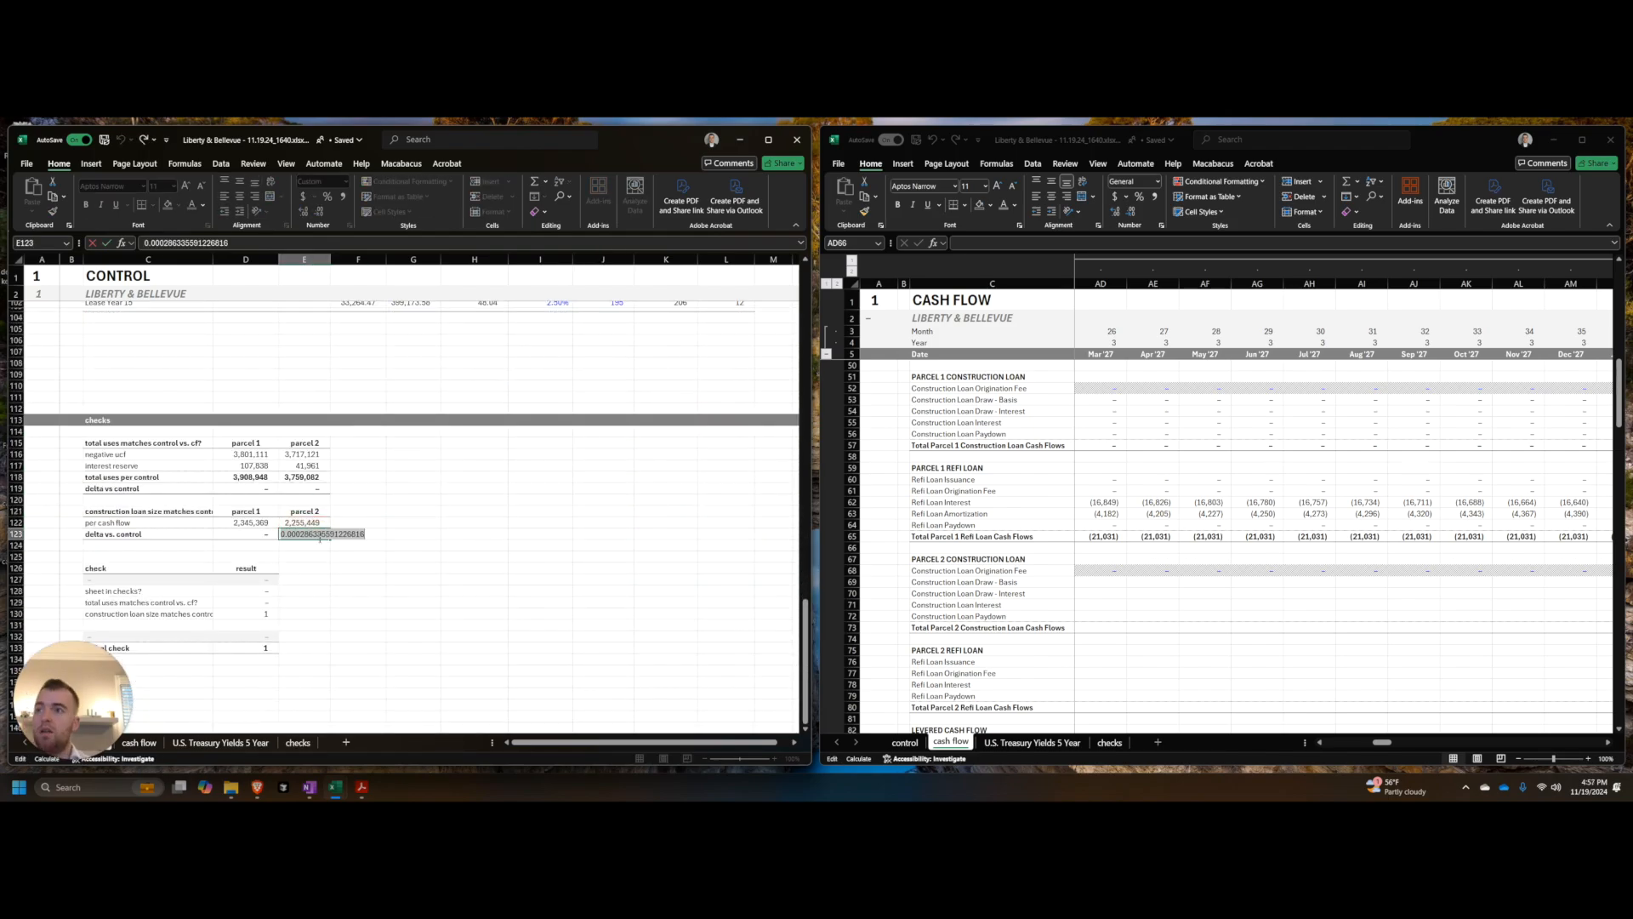
{"action": "key", "text": "BackSpace"}
{"action": "type", "text": "round("}
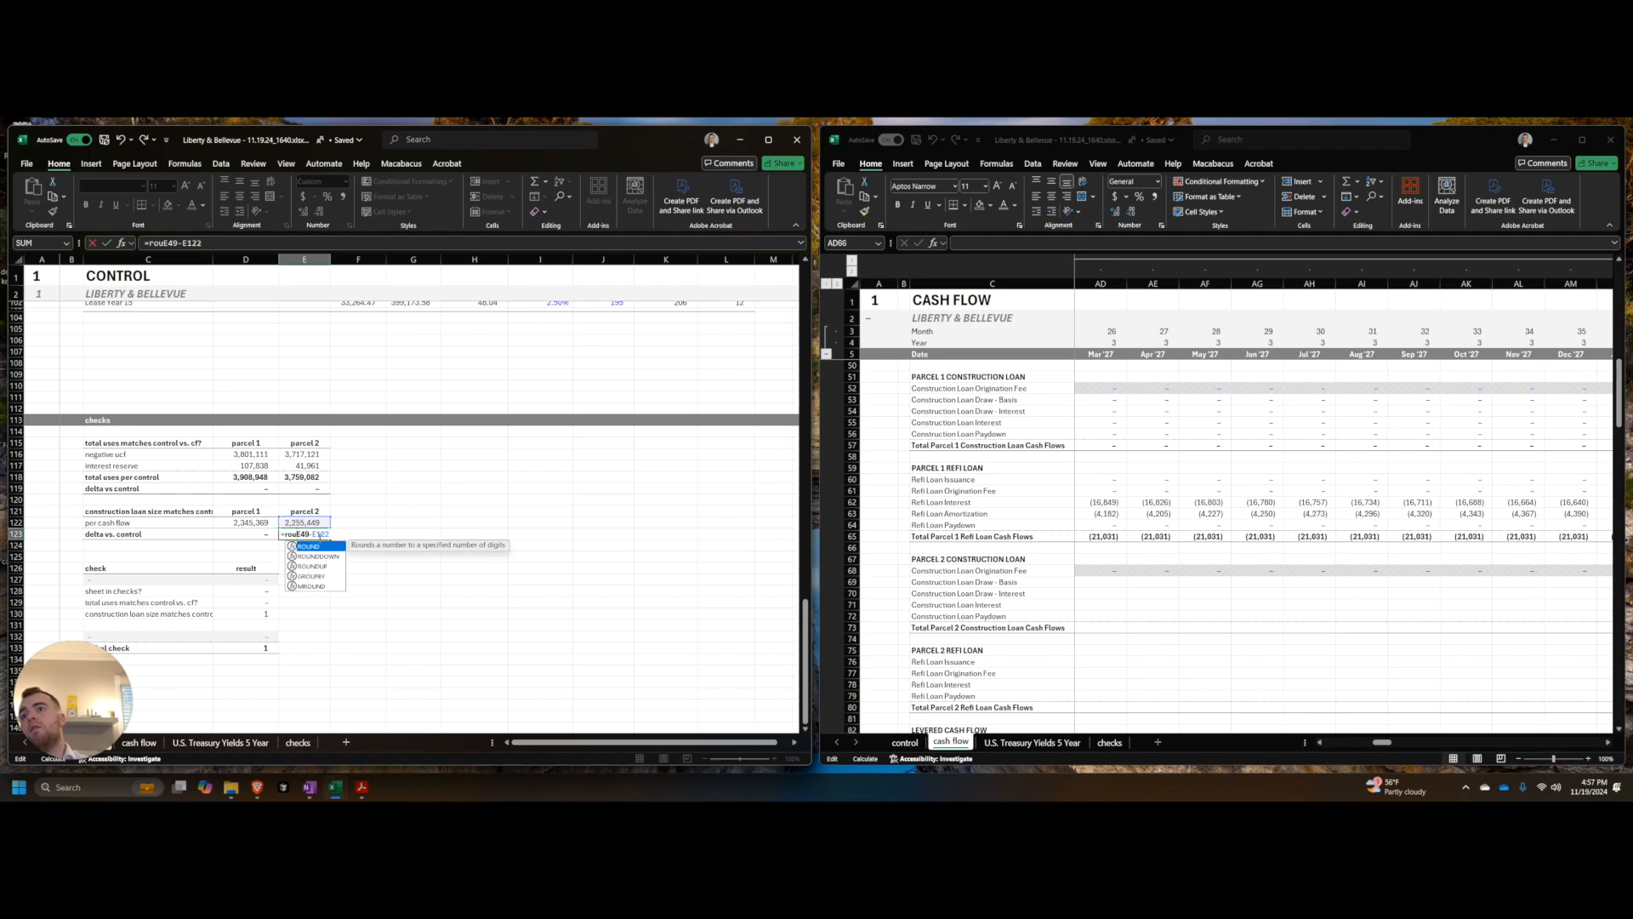
{"action": "key", "text": "ctrl+End"}
{"action": "key", "text": "Return"}
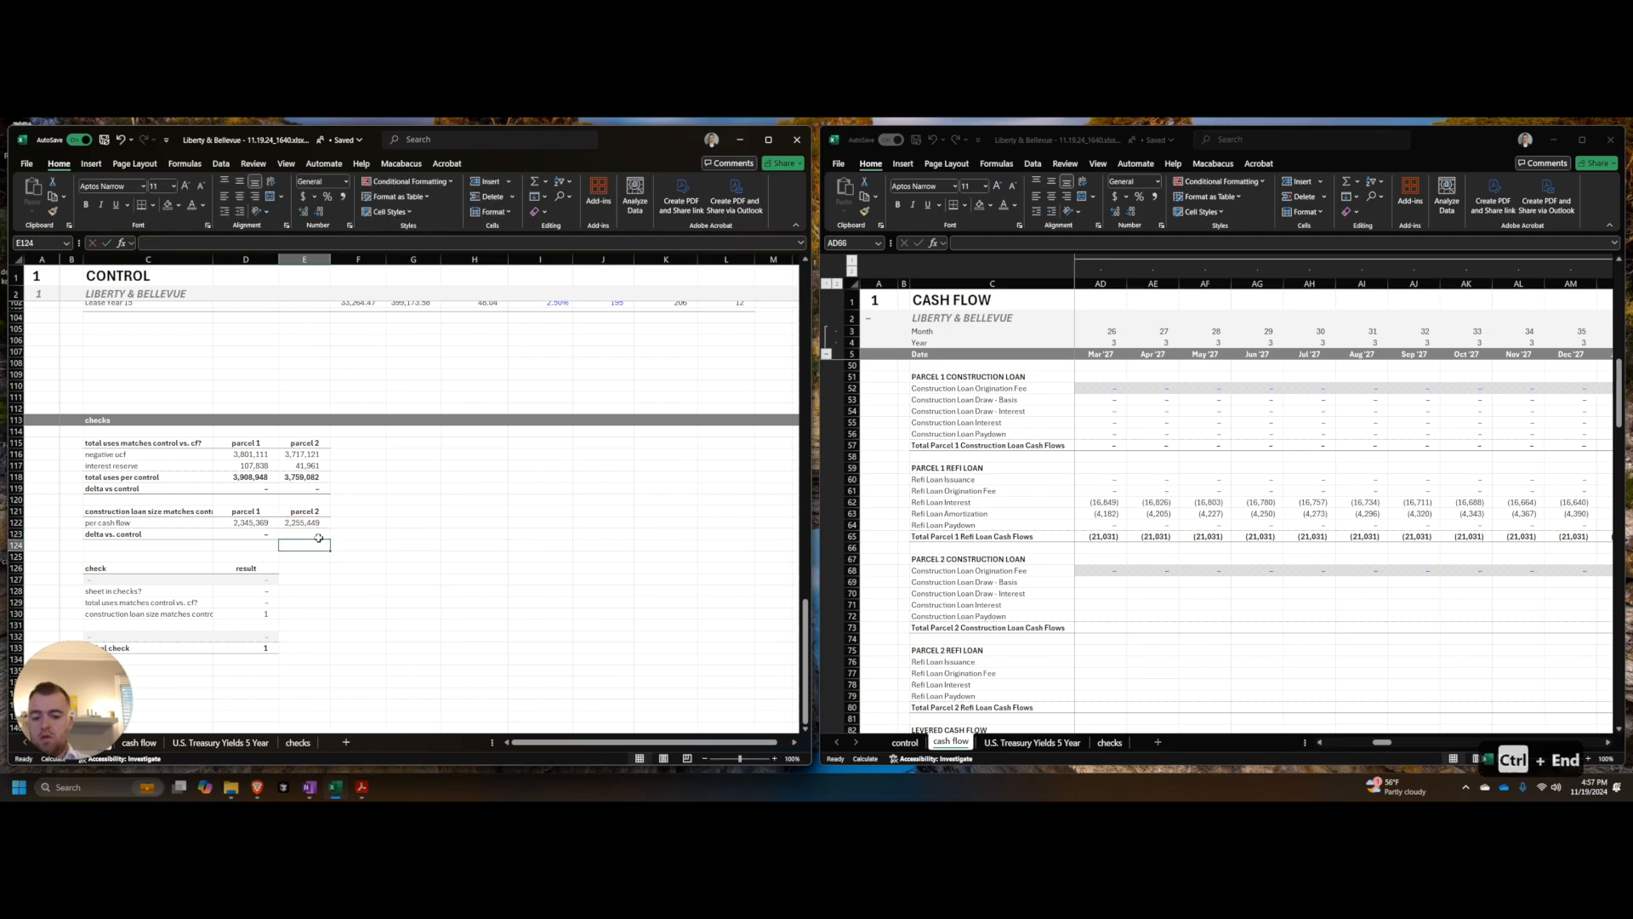
{"action": "key", "text": "ctrl+alt+F9"}
{"action": "key", "text": "ctrl+alt+F9"}
{"action": "key", "text": "ctrl+alt+F9"}
{"action": "key", "text": "ctrl+alt+F9"}
{"action": "key", "text": "Escape"}
Step: Review Parcel 2's loan delta in E123 and the total uses check formula in D129, and save the workbook
{"action": "left_click", "coordinate": [354, 433]}
{"action": "left_click", "coordinate": [362, 488]}
{"action": "double_click", "coordinate": [307, 537]}
{"action": "left_click", "coordinate": [270, 600]}
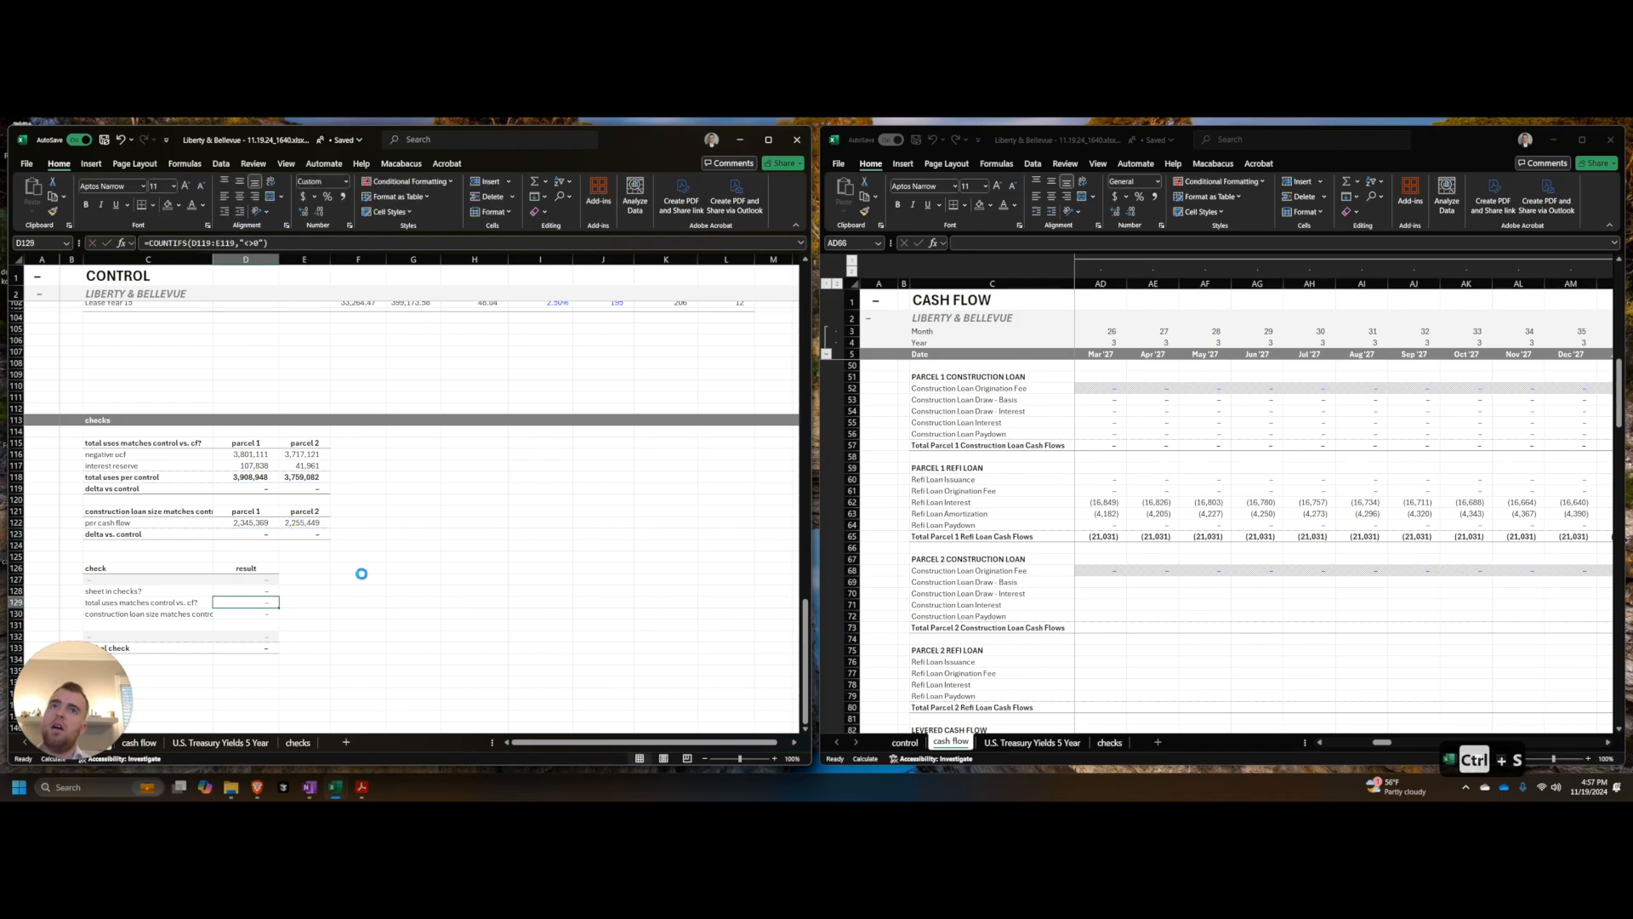
{"action": "left_click", "coordinate": [1100, 547]}
{"action": "key", "text": "ctrl+s"}
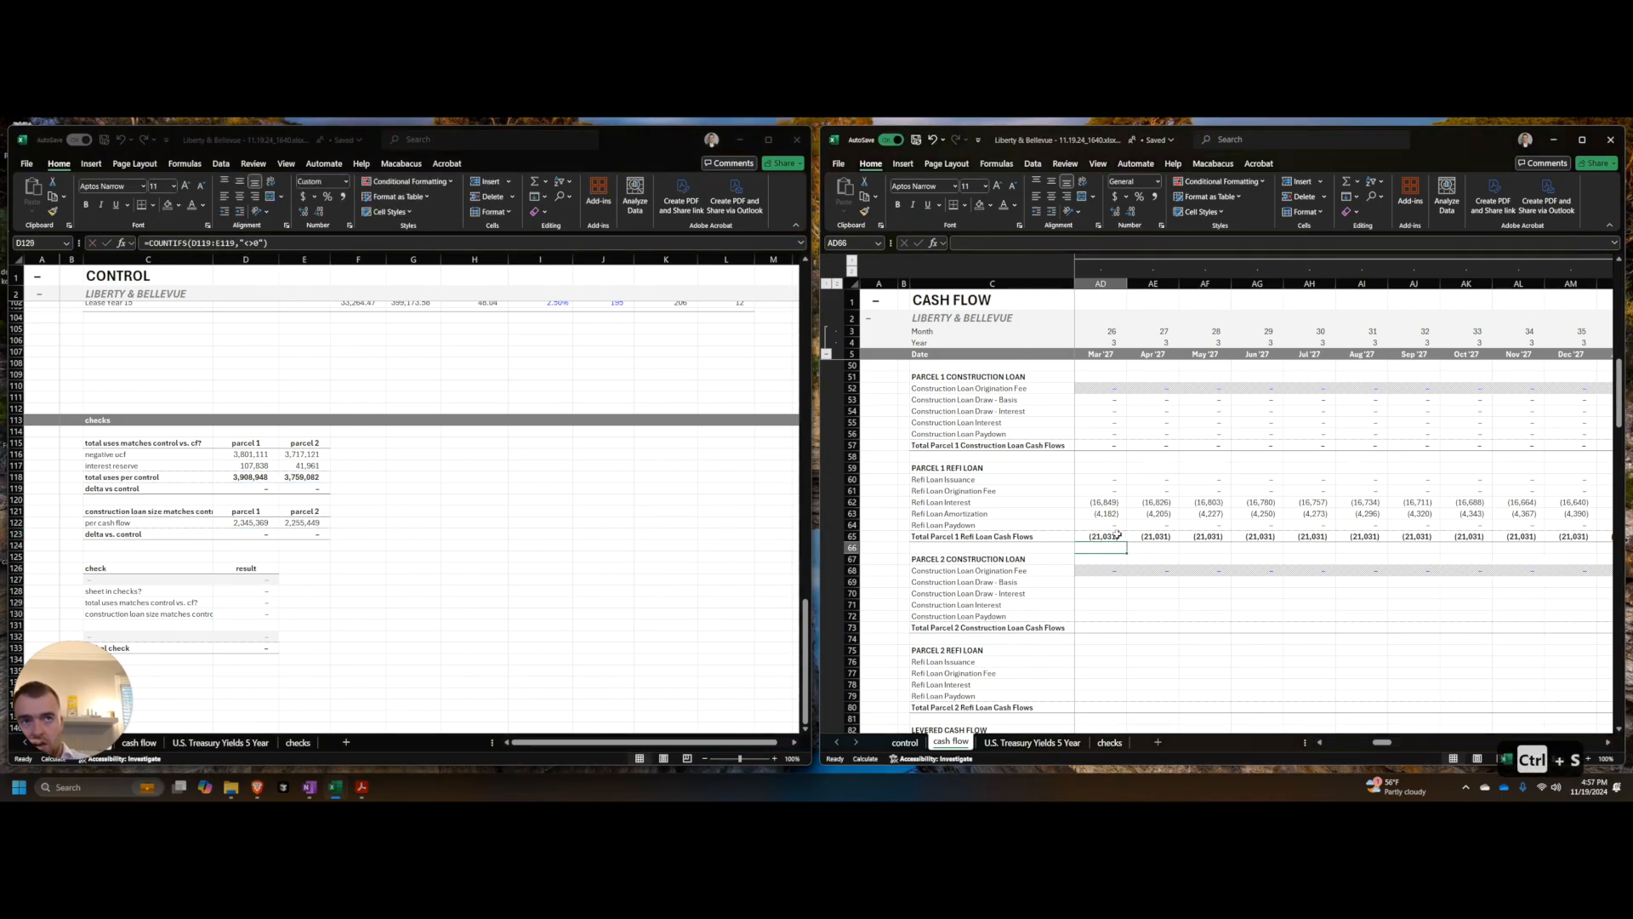
Step: Show the cash flow sheet in both windows from Jan '25, one at Parcel 2's construction loan rows and the other at the backup schedules
{"action": "scroll", "coordinate": [1117, 538], "scroll_direction": "down", "scroll_amount": 1}
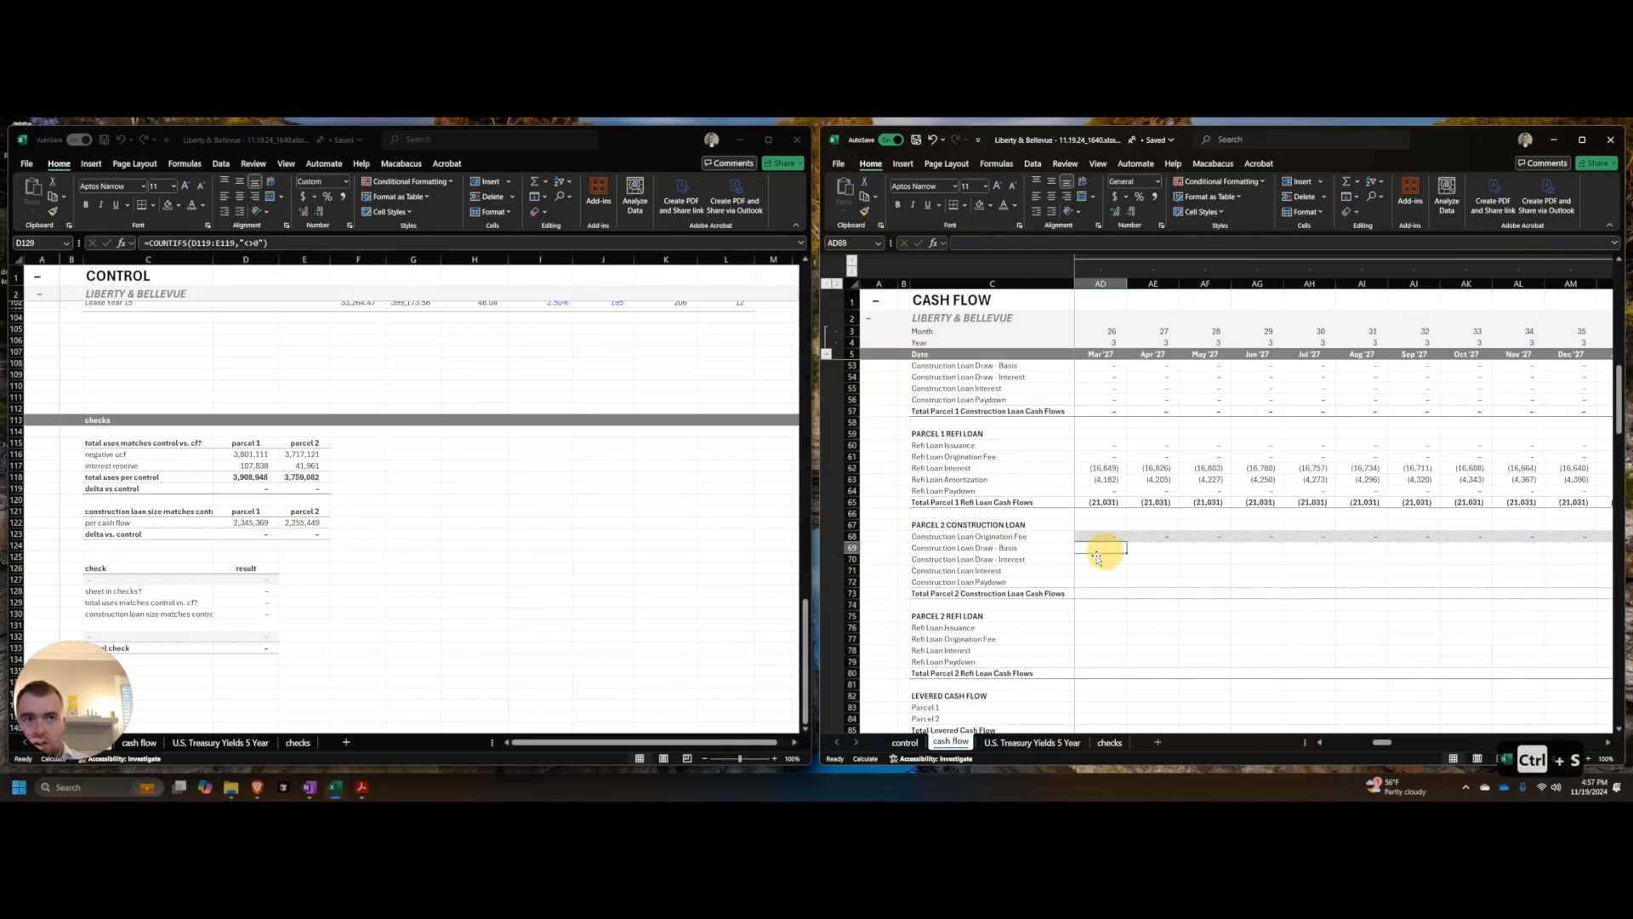
{"action": "key", "text": "alt+Tab"}
{"action": "left_click", "coordinate": [138, 743]}
{"action": "key", "text": "alt+Tab"}
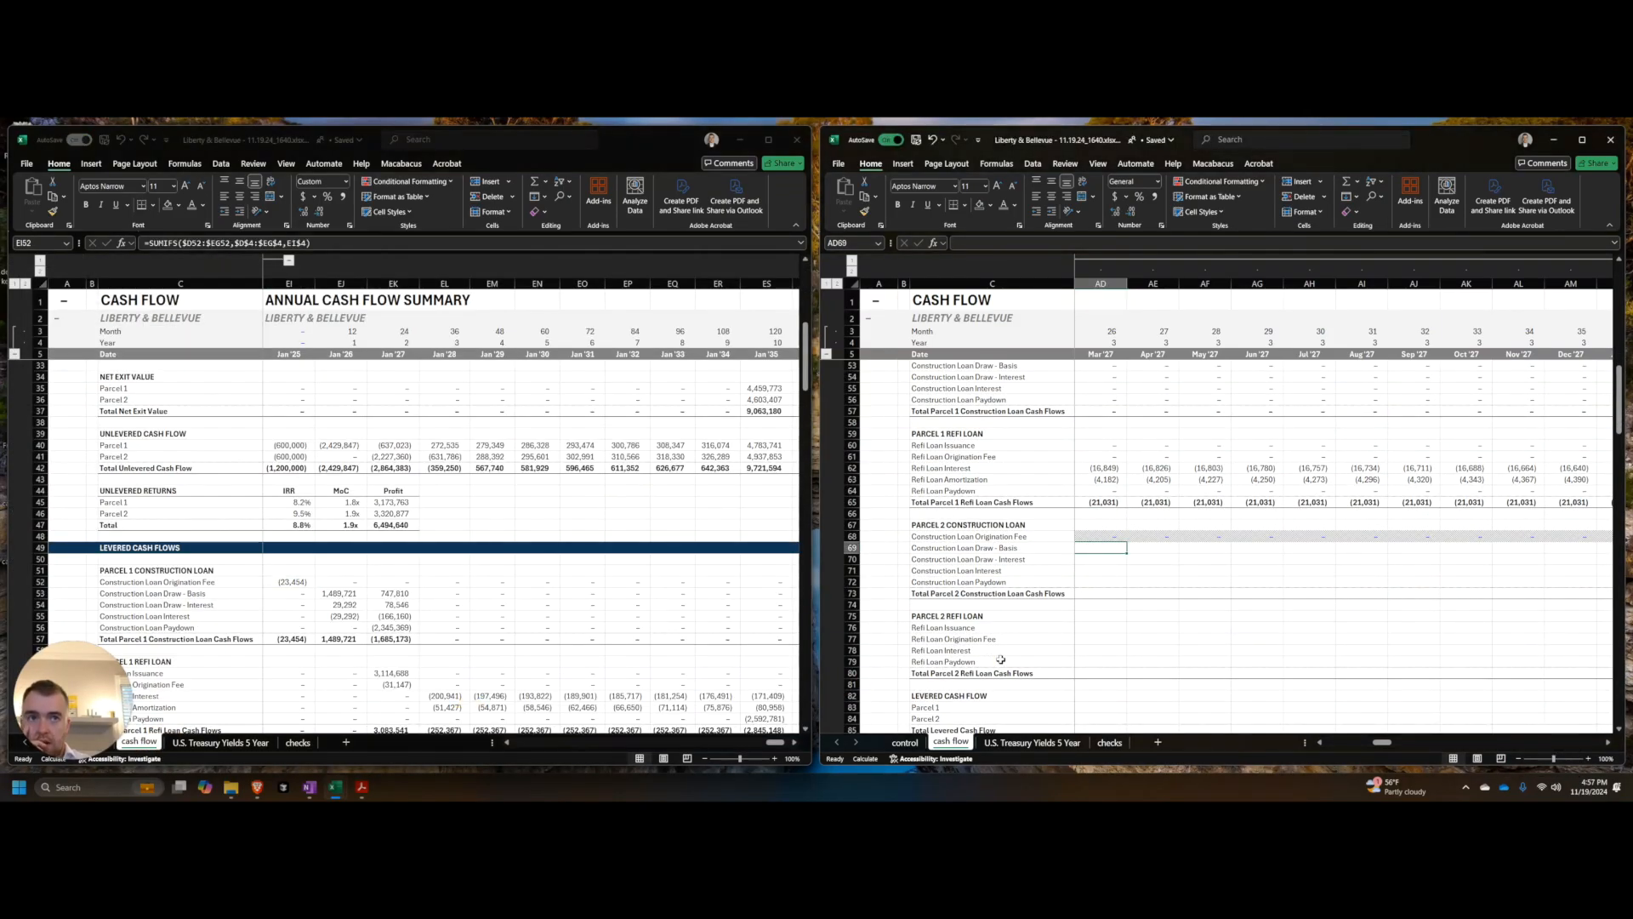
{"action": "key", "text": "alt+Tab"}
{"action": "scroll", "coordinate": [521, 630], "scroll_direction": "down", "scroll_amount": 9}
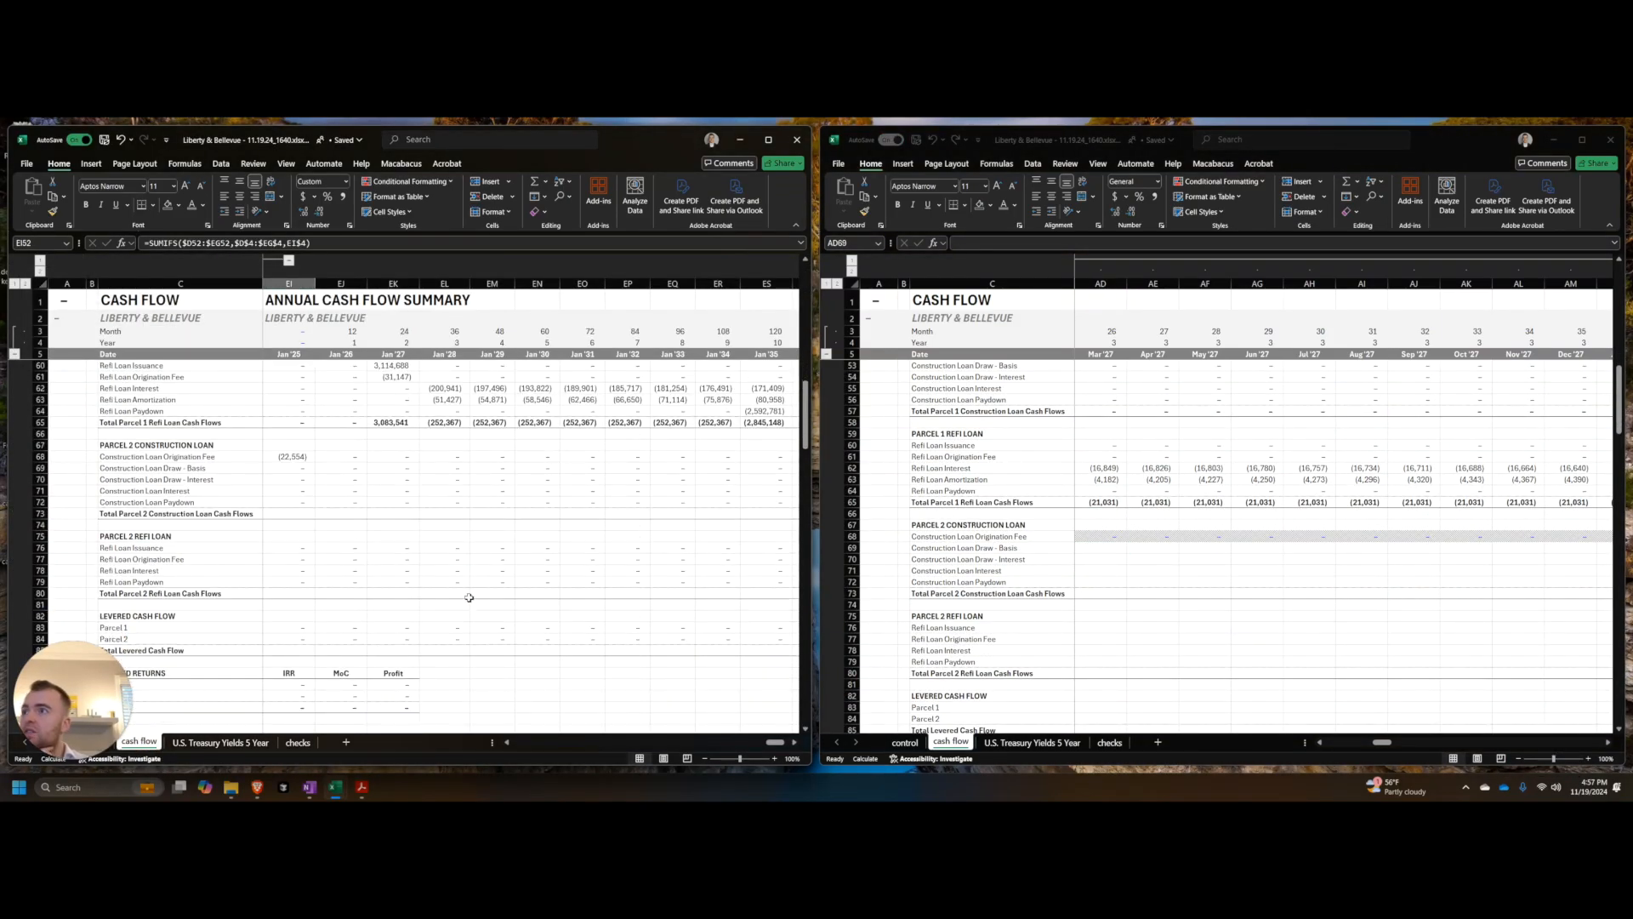
{"action": "scroll", "coordinate": [468, 597], "scroll_direction": "up", "scroll_amount": 1}
{"action": "left_click", "coordinate": [473, 547]}
{"action": "key", "text": "Home"}
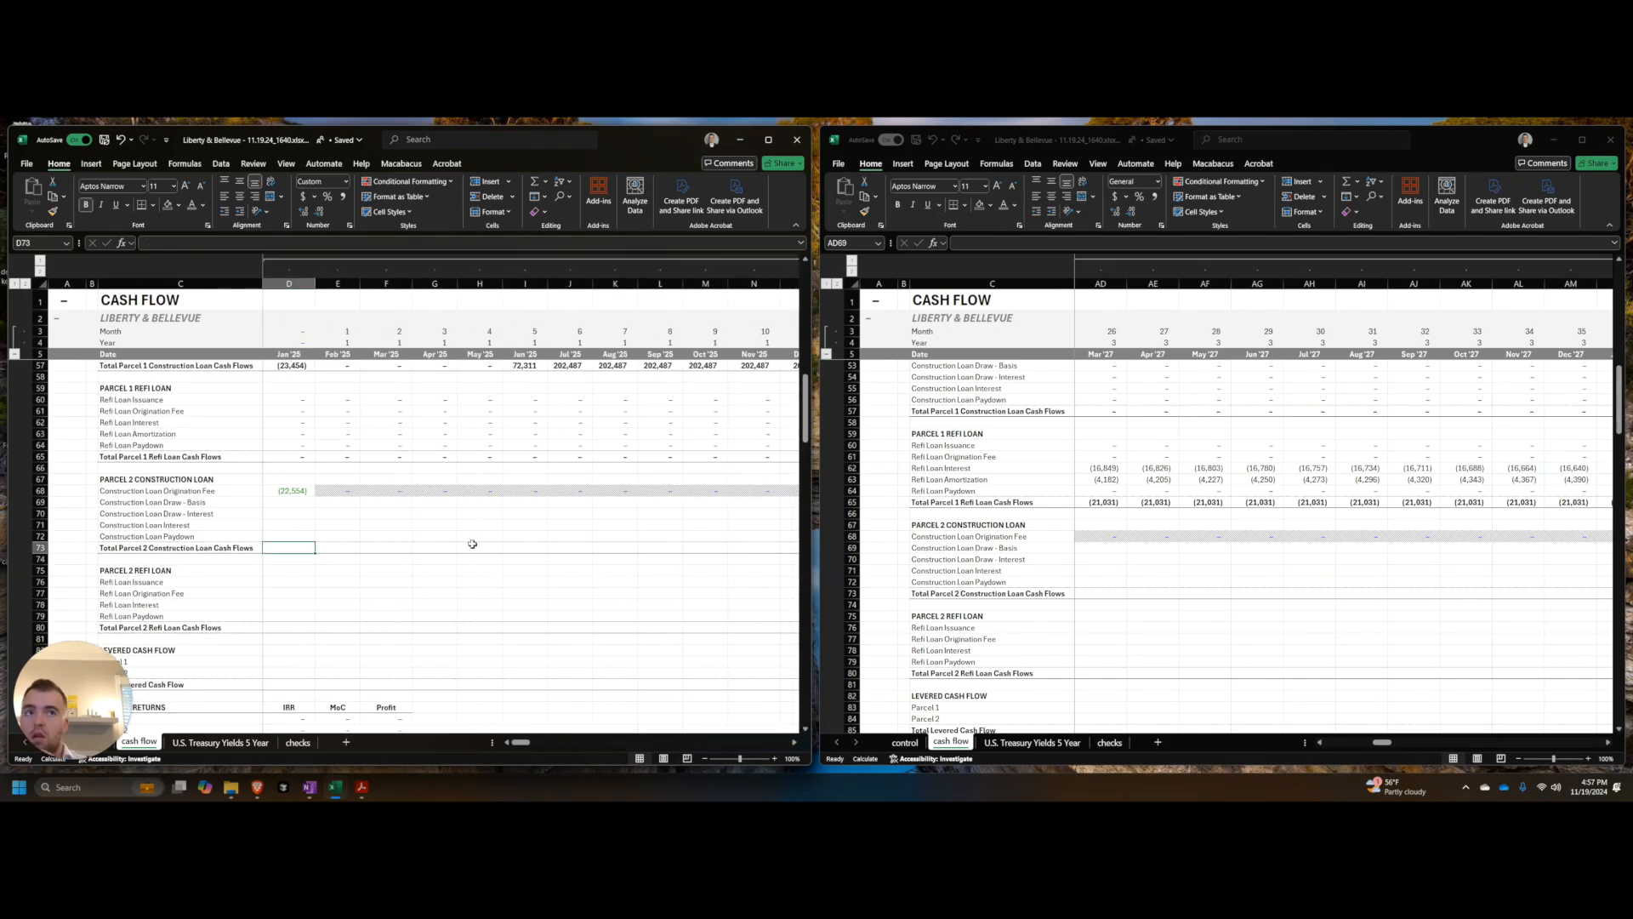
{"action": "left_click", "coordinate": [1089, 547]}
{"action": "key", "text": "Home"}
{"action": "scroll", "coordinate": [1097, 558], "scroll_direction": "down", "scroll_amount": 11}
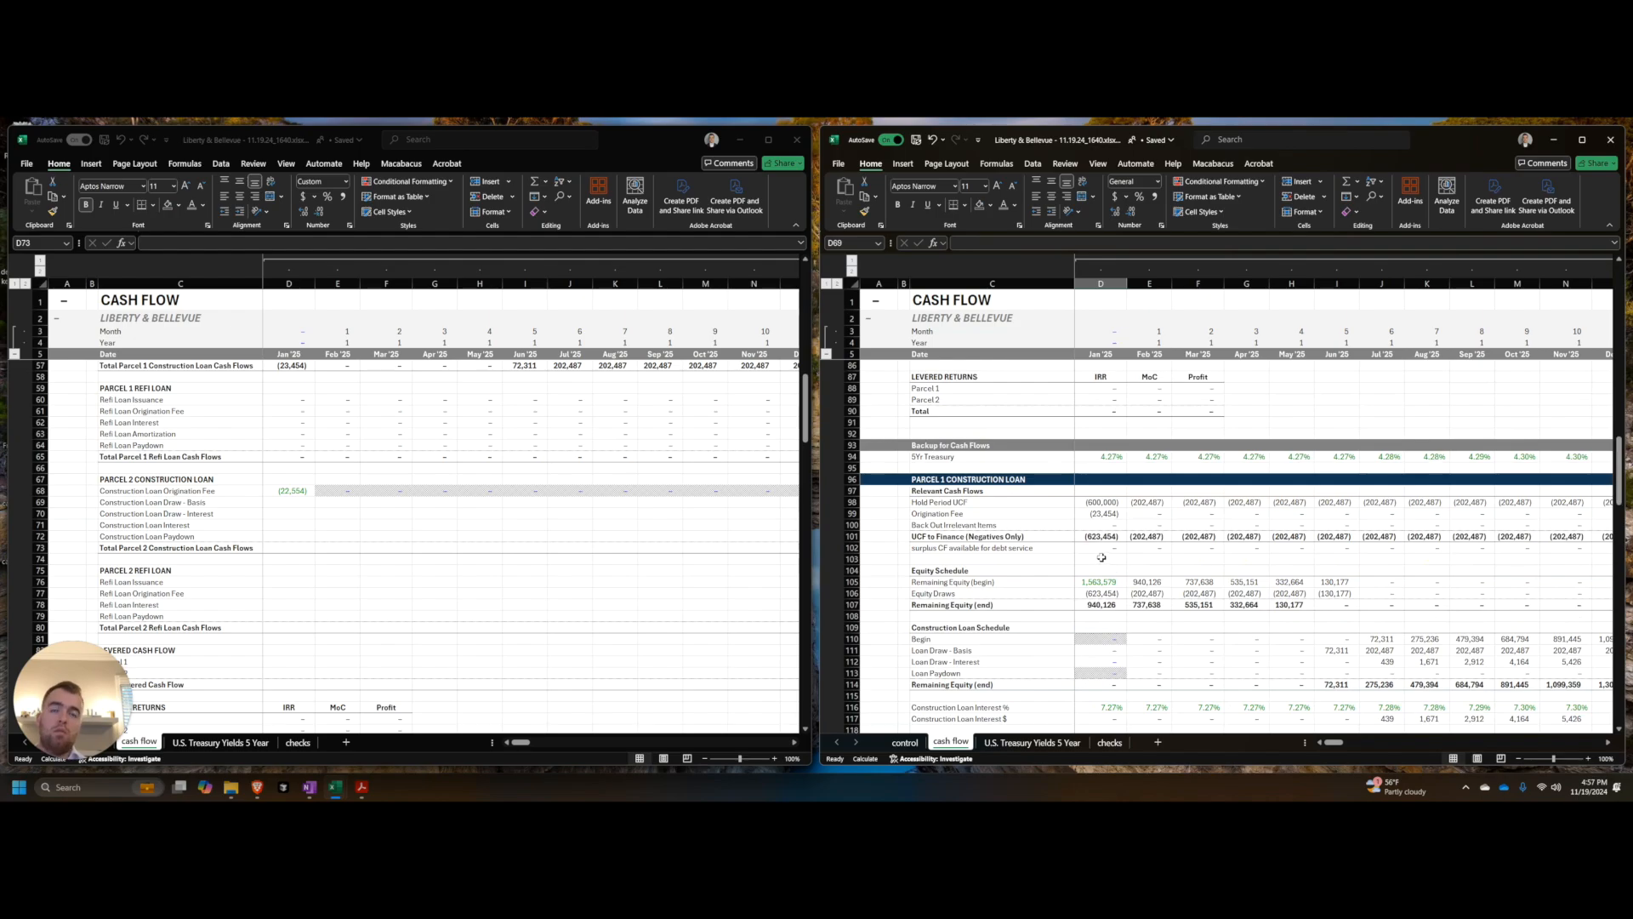
Step: Link Parcel 2's Construction Loan Draw - Basis in row 69 to the loan schedule's Loan Draw - Basis in row 147 across all months
{"action": "left_click", "coordinate": [291, 549]}
{"action": "scroll", "coordinate": [1069, 590], "scroll_direction": "down", "scroll_amount": 3}
{"action": "left_click", "coordinate": [1068, 589]}
{"action": "left_click", "coordinate": [677, 552]}
{"action": "scroll", "coordinate": [679, 553], "scroll_direction": "up", "scroll_amount": 4}
{"action": "left_click", "coordinate": [1136, 568]}
{"action": "scroll", "coordinate": [1135, 591], "scroll_direction": "down", "scroll_amount": 8}
{"action": "scroll", "coordinate": [1136, 594], "scroll_direction": "down", "scroll_amount": 5}
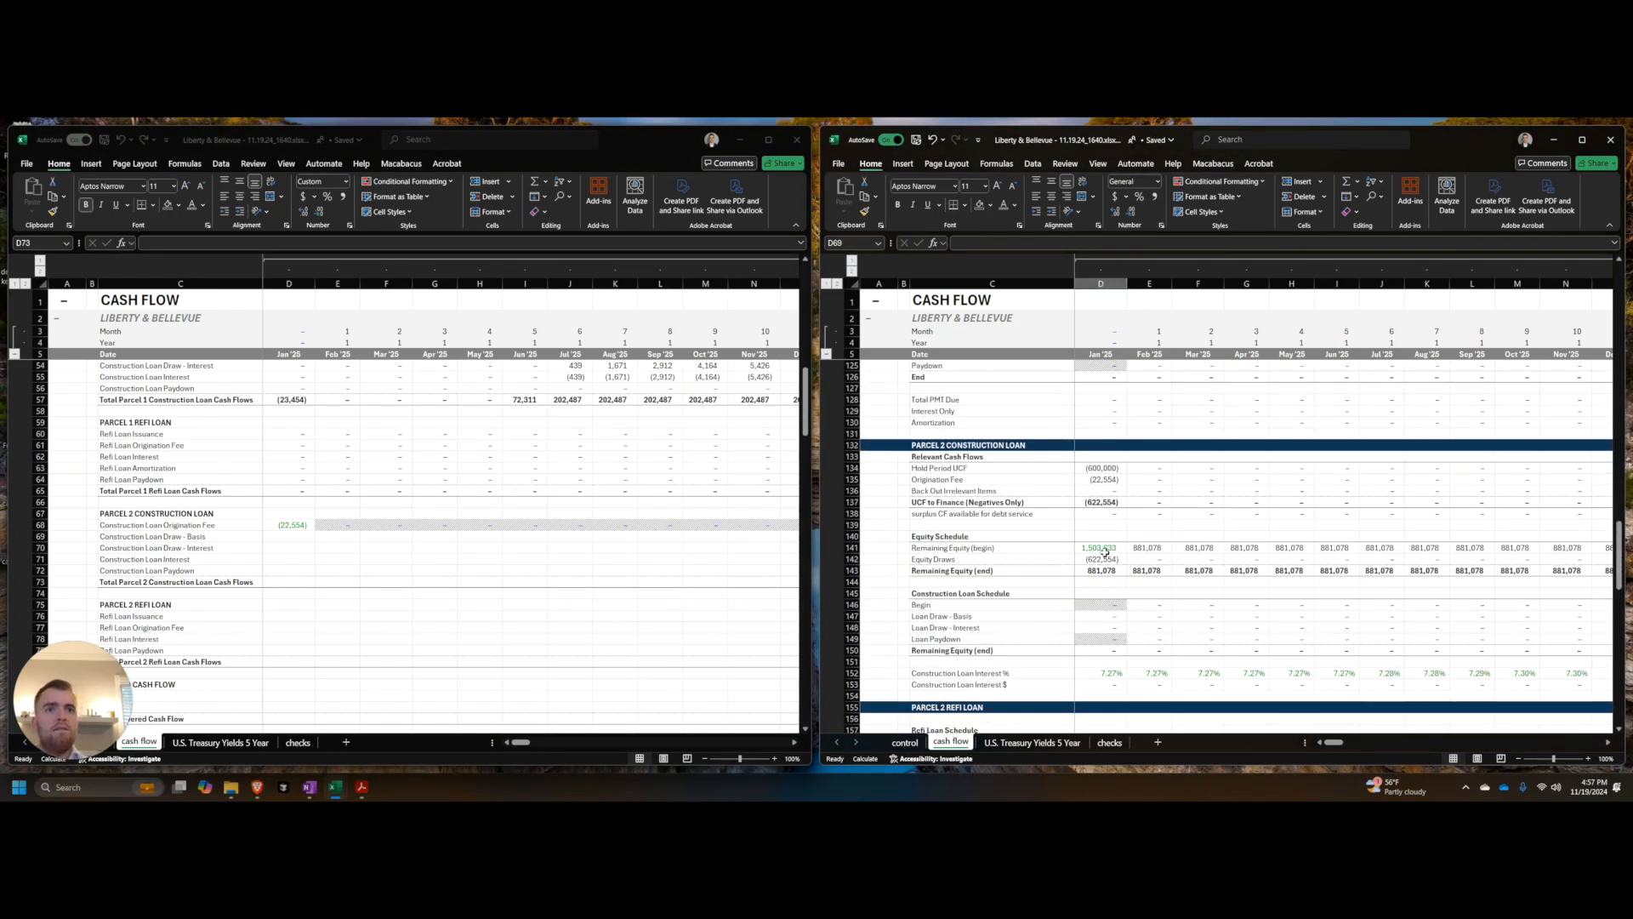
{"action": "key", "text": "ctrl+shift+Right"}
{"action": "key", "text": "ctrl+c"}
{"action": "left_click", "coordinate": [352, 438]}
{"action": "key", "text": "Up"}
{"action": "key", "text": "alt+e"}
{"action": "key", "text": "p"}
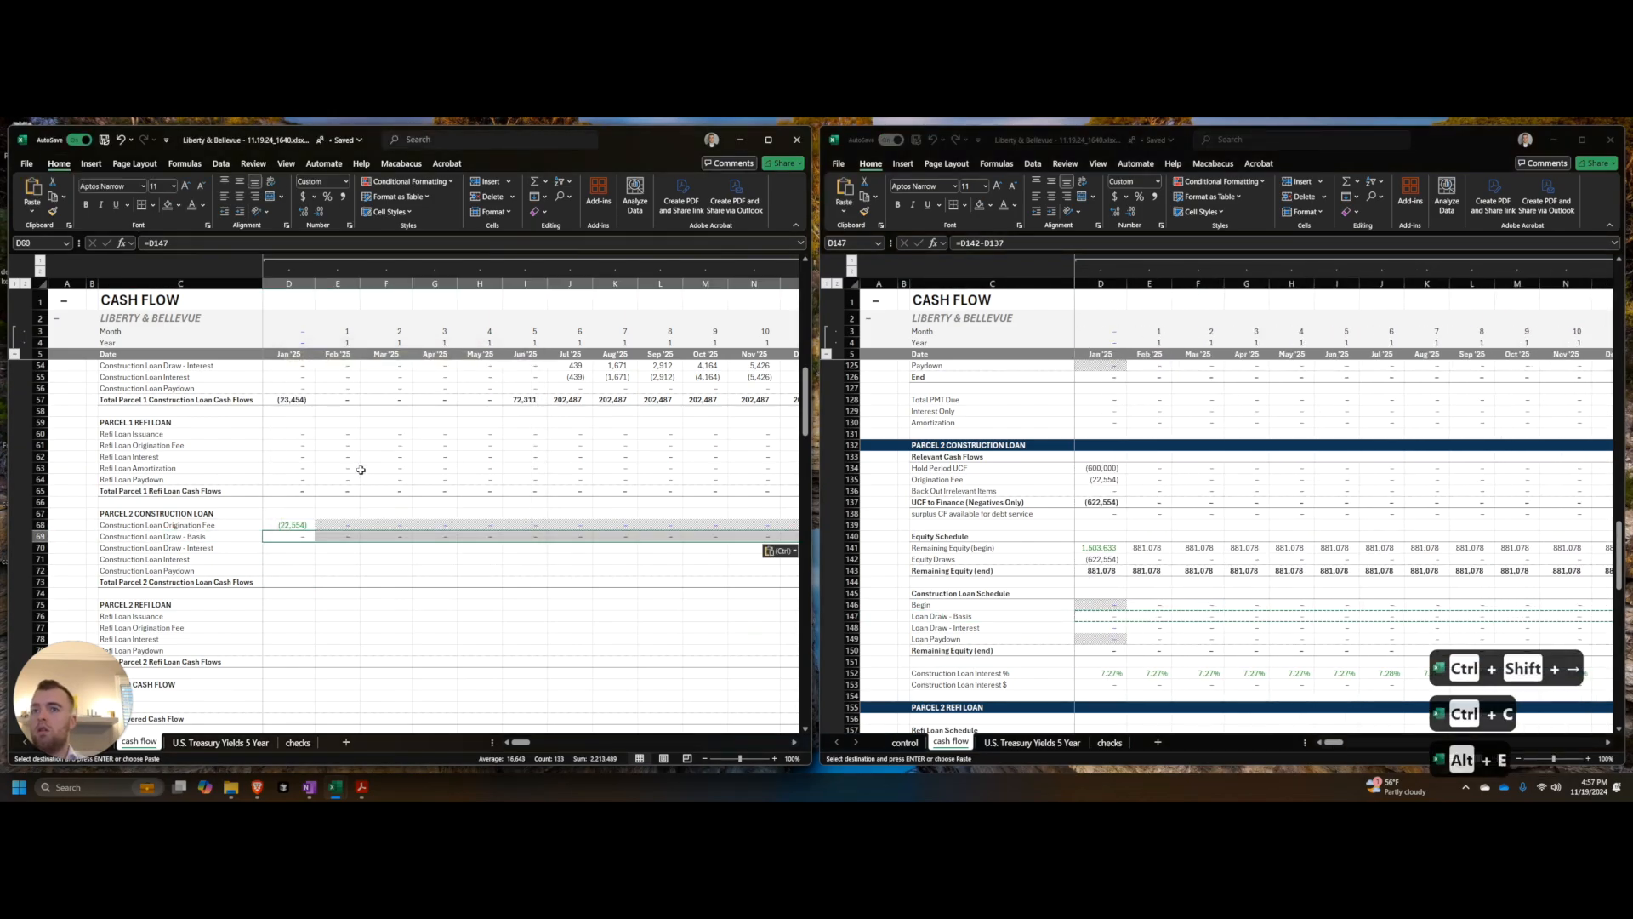
Step: Link Parcel 2's Construction Loan Draw - Interest in row 70 to the loan schedule's Loan Draw - Interest in row 148
{"action": "key", "text": "Down"}
{"action": "key", "text": "alt+Tab"}
{"action": "key", "text": "Down"}
{"action": "key", "text": "ctrl+shift+Right"}
{"action": "key", "text": "ctrl+c"}
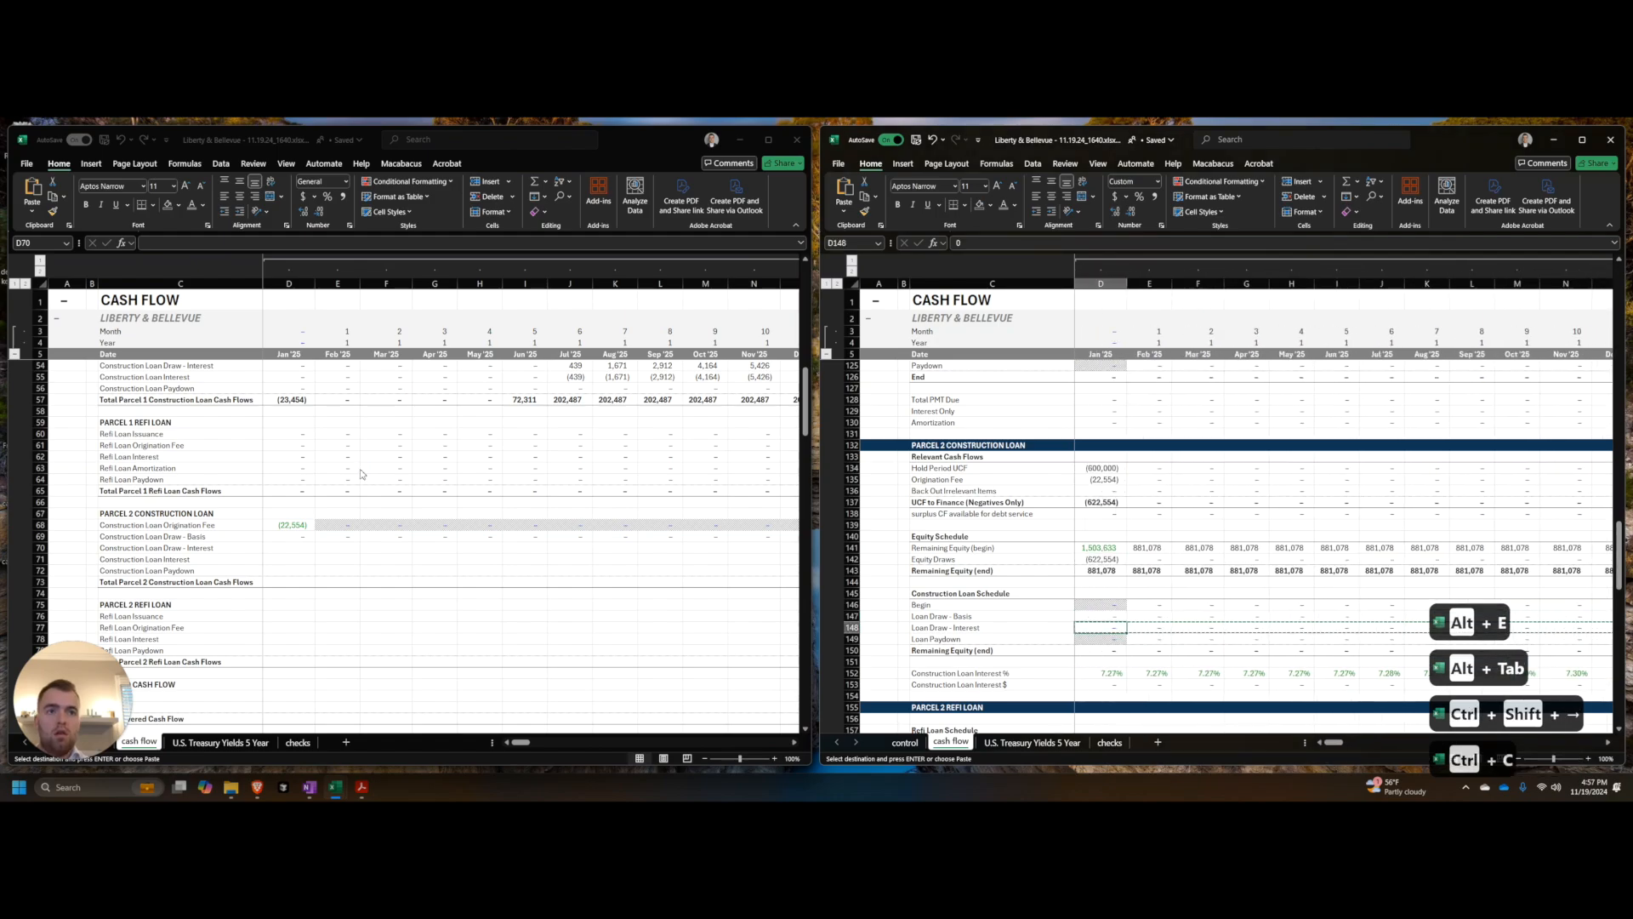
{"action": "key", "text": "alt+Tab"}
{"action": "key", "text": "alt+e"}
{"action": "key", "text": "s"}
{"action": "key", "text": "Return"}
Step: Start a formula for Parcel 2's Construction Loan Interest in D71
{"action": "key", "text": "Down"}
{"action": "key", "text": "alt+Tab"}
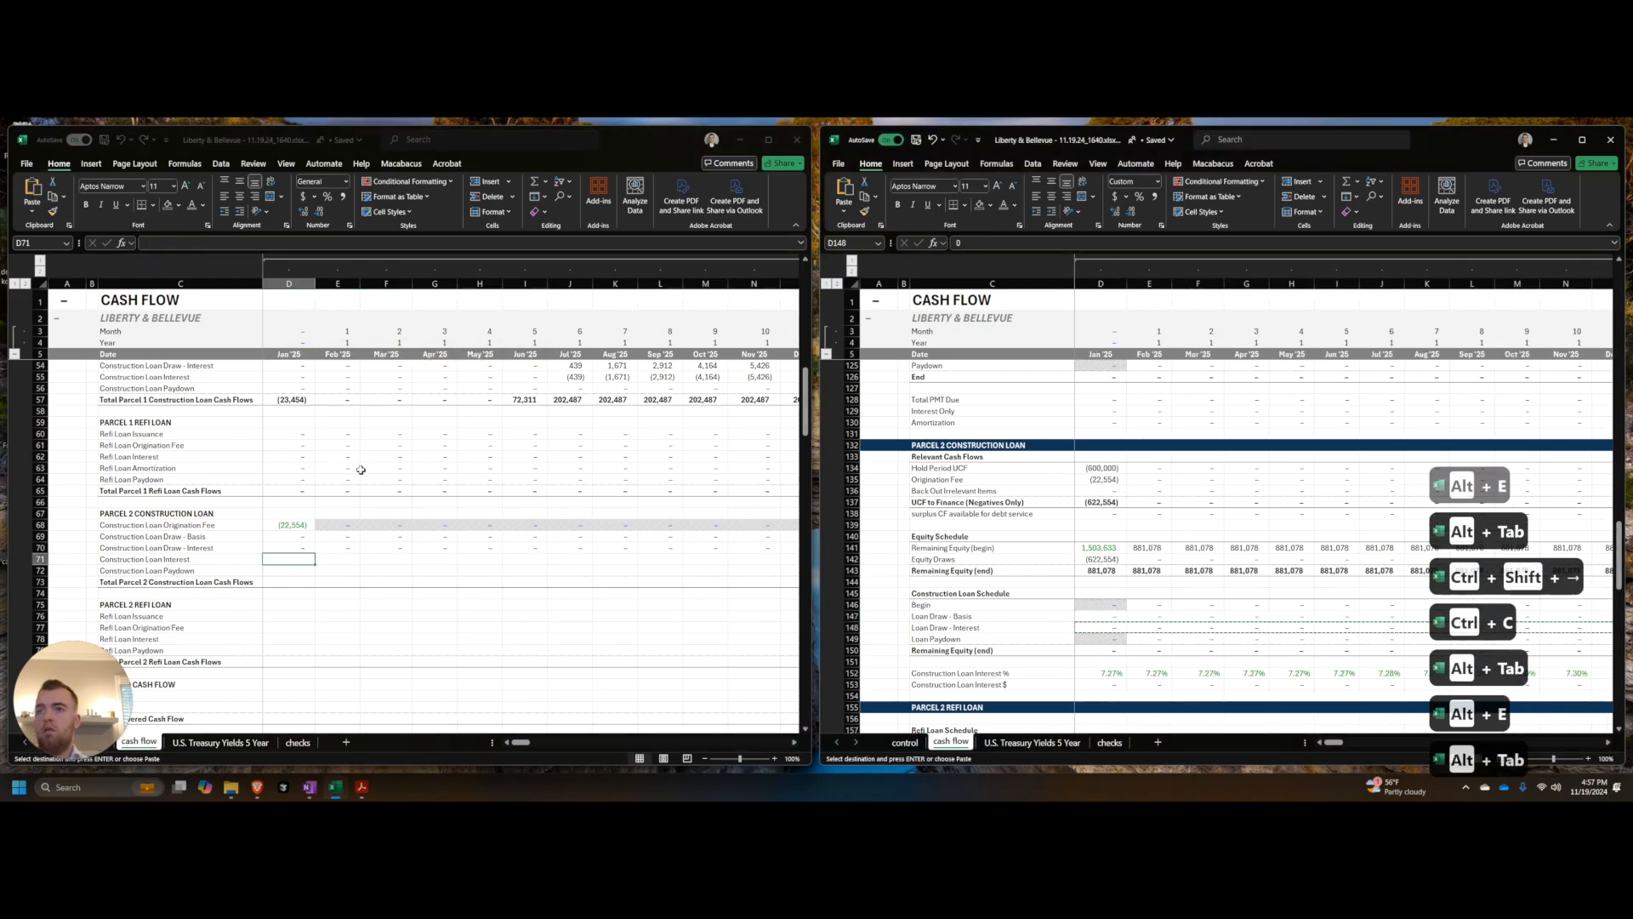
{"action": "key", "text": "Down"}
{"action": "key", "text": "alt+Tab"}
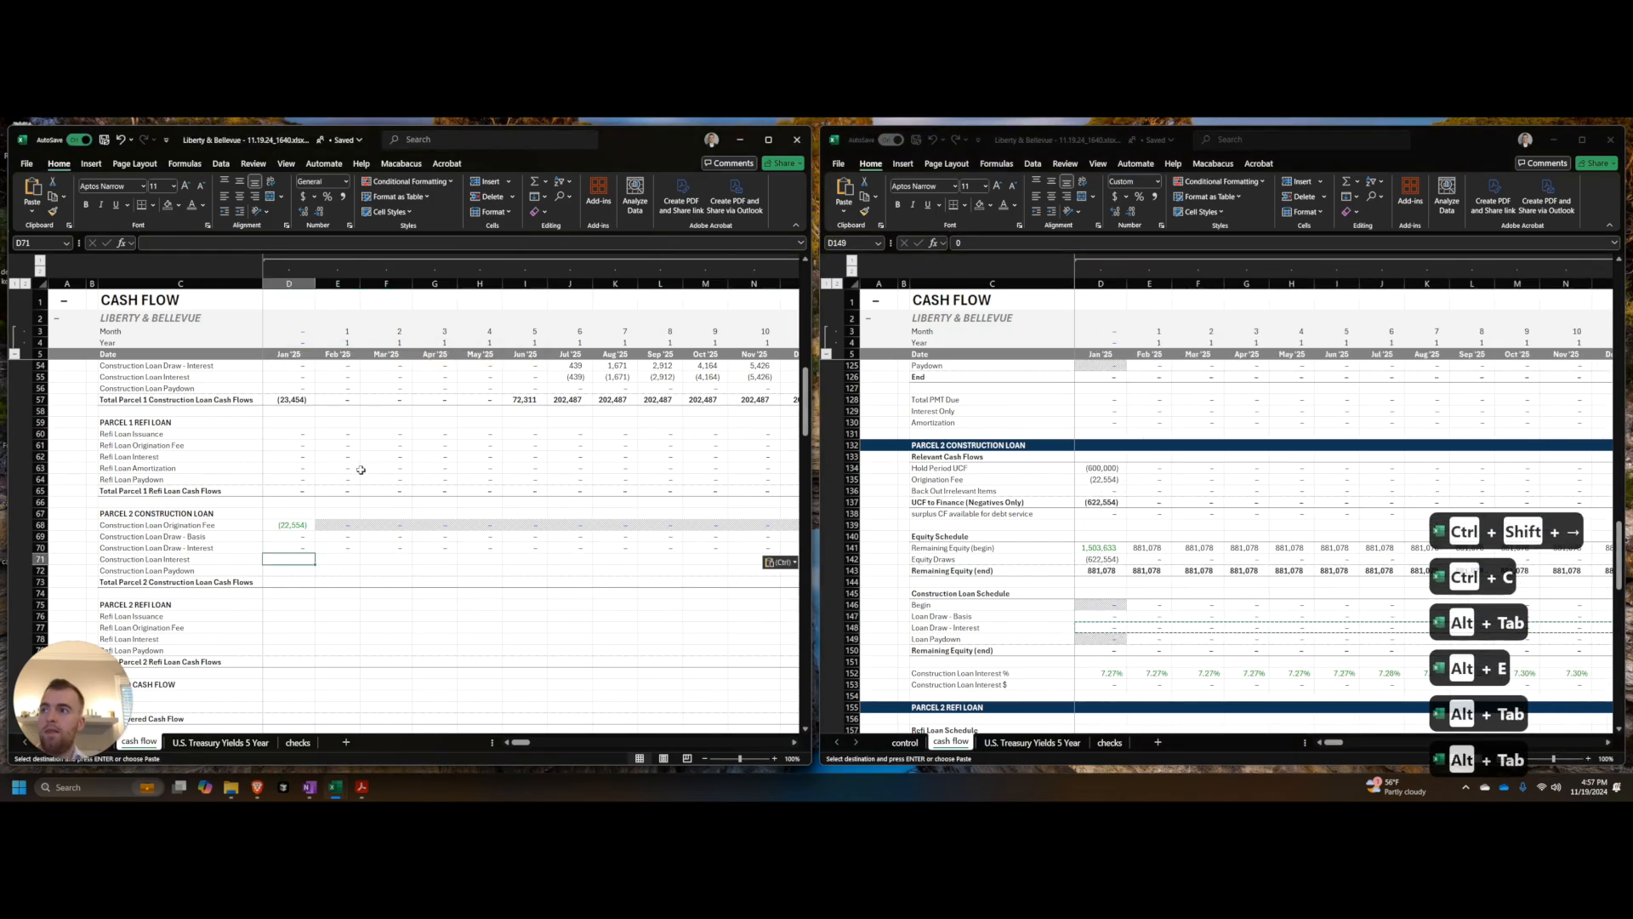
{"action": "type", "text": "="}
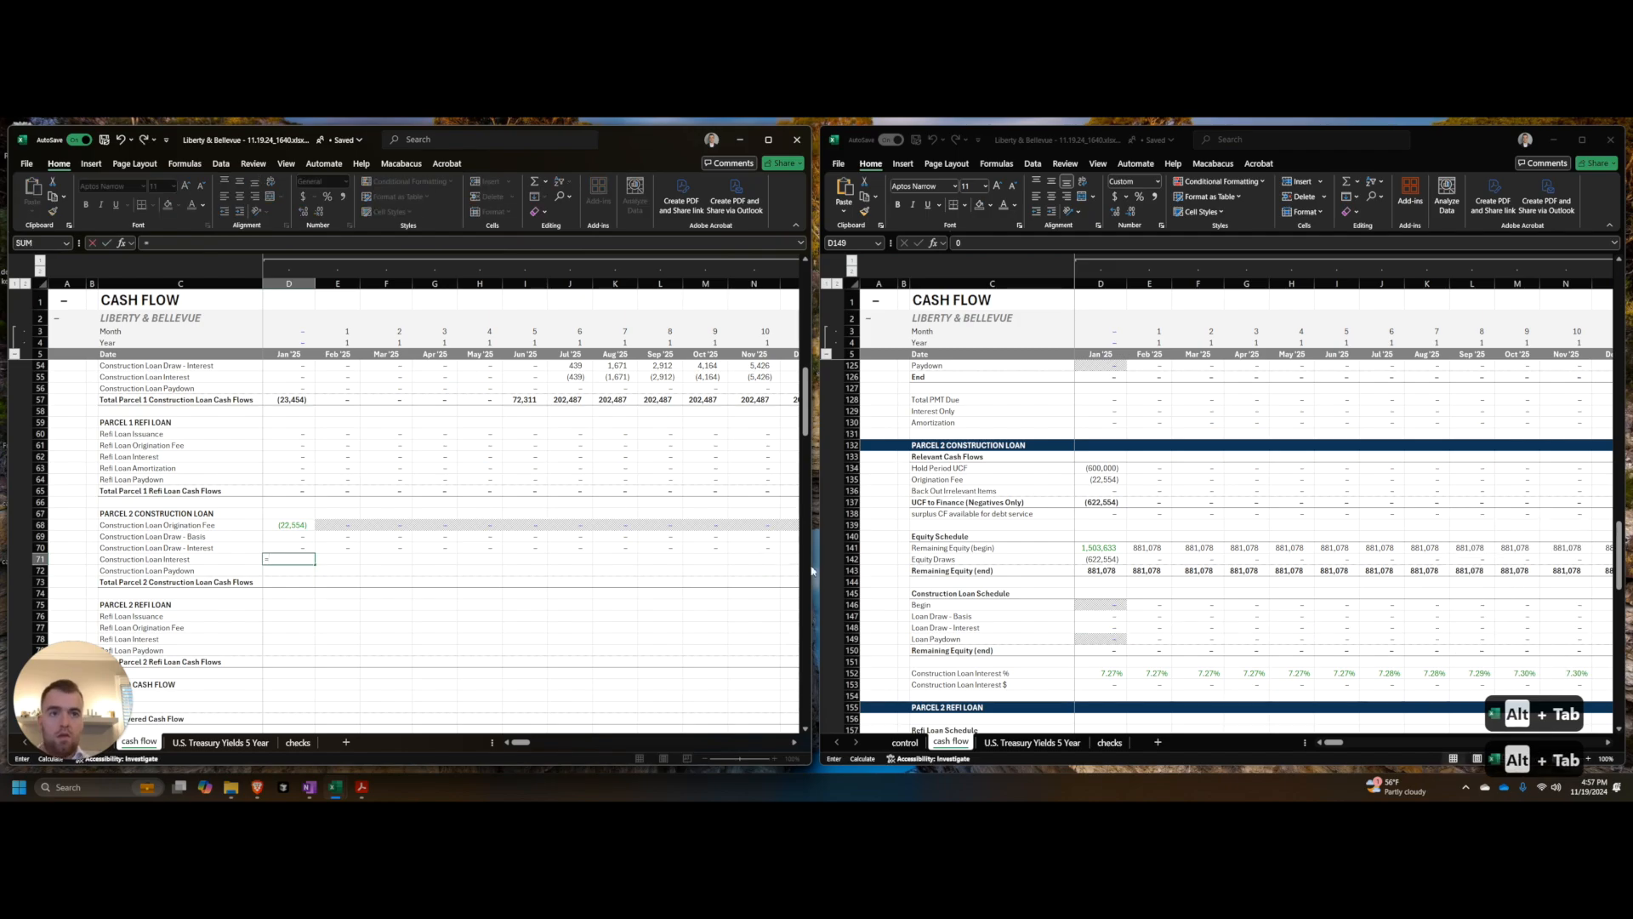
Step: Set the Parcel 2 Construction Loan Interest row to =D153*-1, fill it across all months and apply the number format
{"action": "left_click", "coordinate": [1099, 684]}
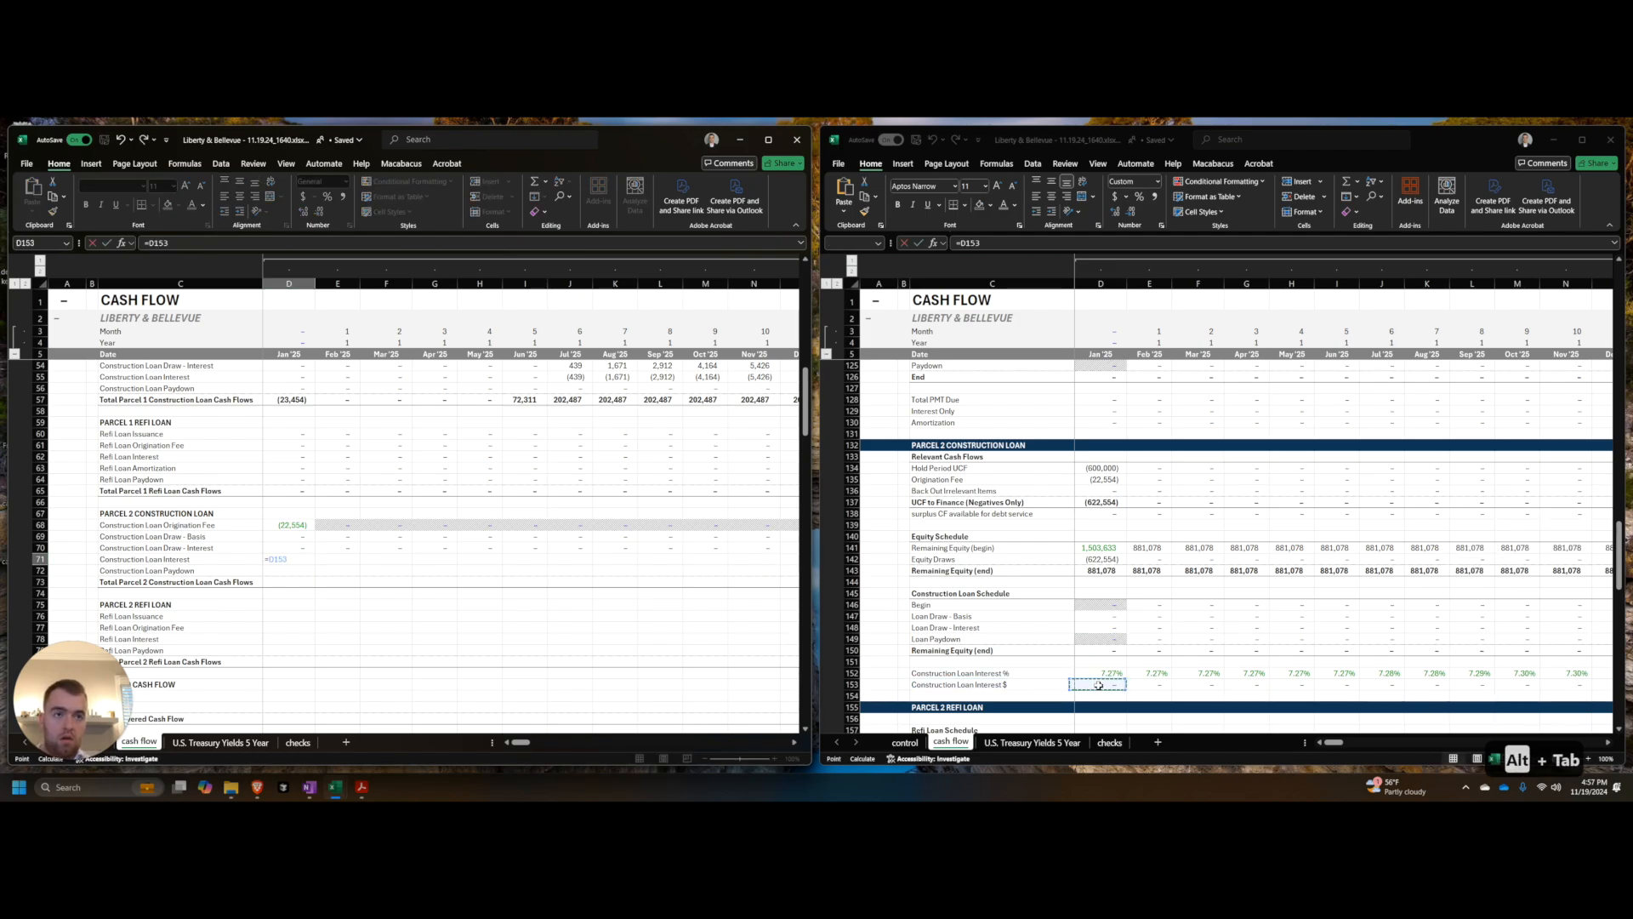
{"action": "type", "text": "*-1"}
{"action": "key", "text": "shift+Return"}
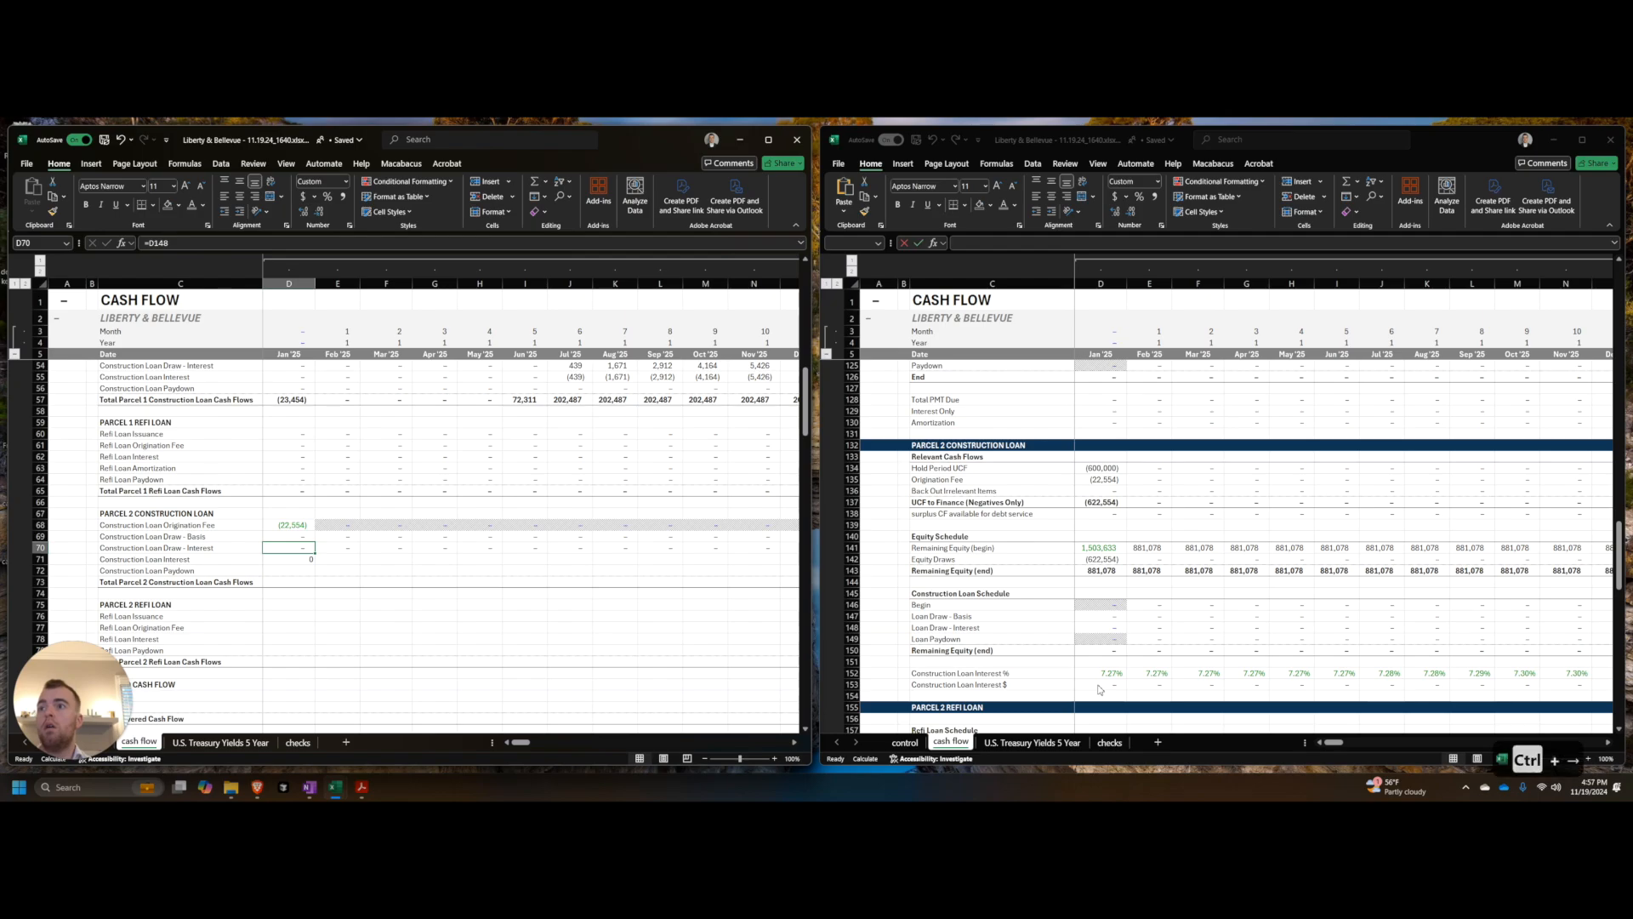
{"action": "key", "text": "Down"}
{"action": "key", "text": "ctrl+shift+Left"}
{"action": "key", "text": "ctrl+r"}
{"action": "key", "text": "ctrl+shift+1"}
{"action": "key", "text": "Home"}
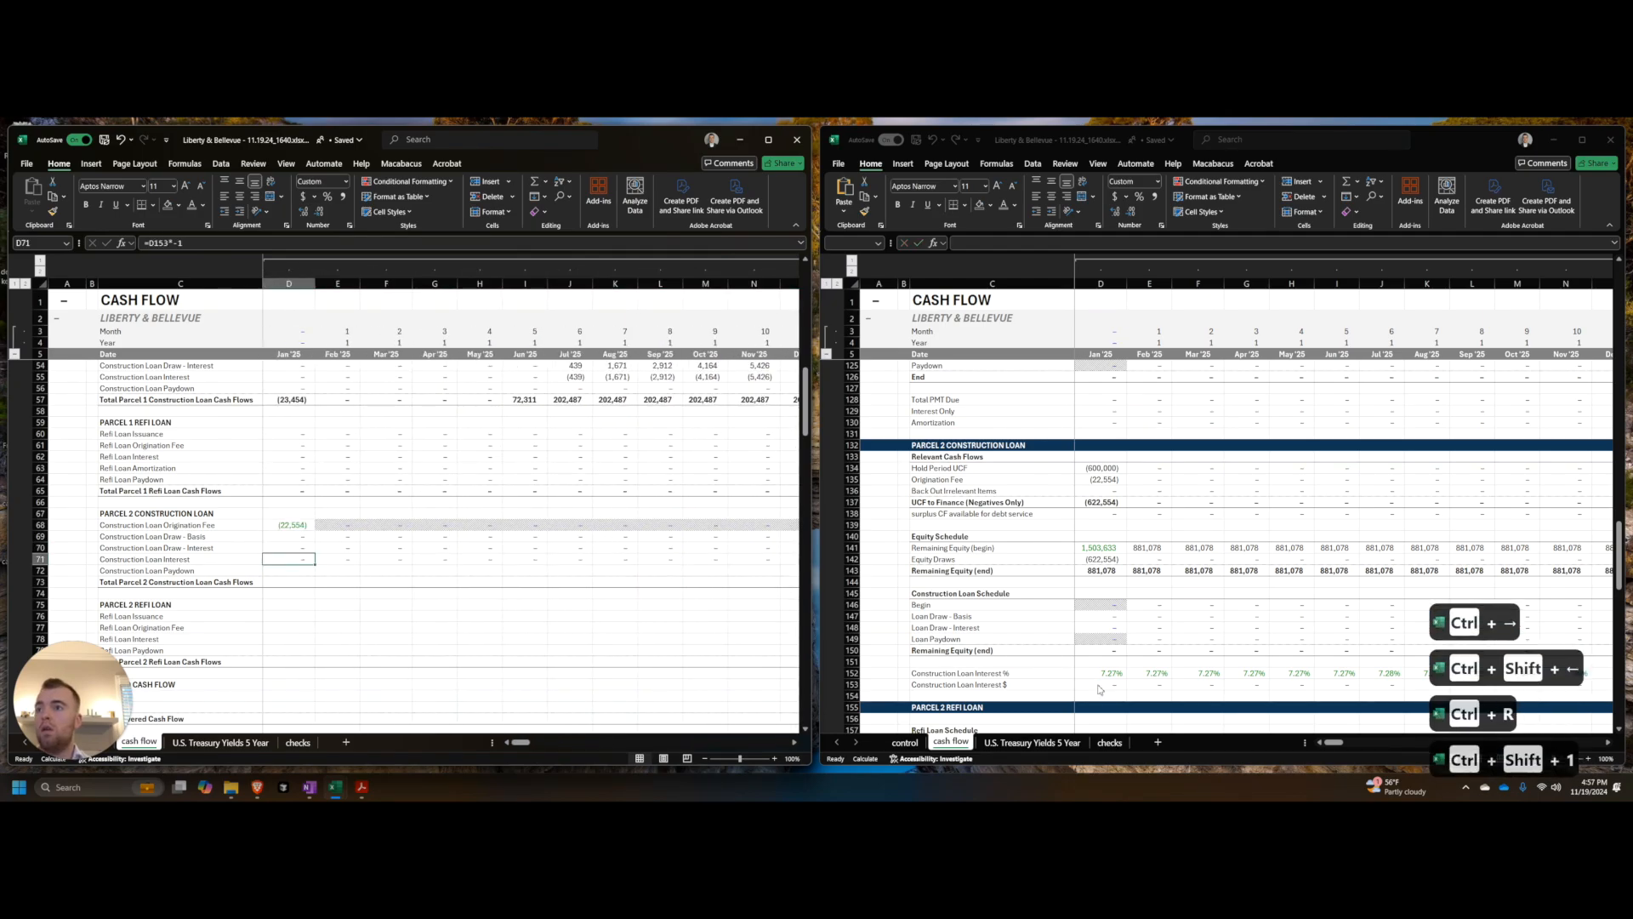
Step: Copy the Parcel 2 Loan Paydown row from the construction loan schedule into the Construction Loan Paydown cash flow row
{"action": "key", "text": "alt+Tab"}
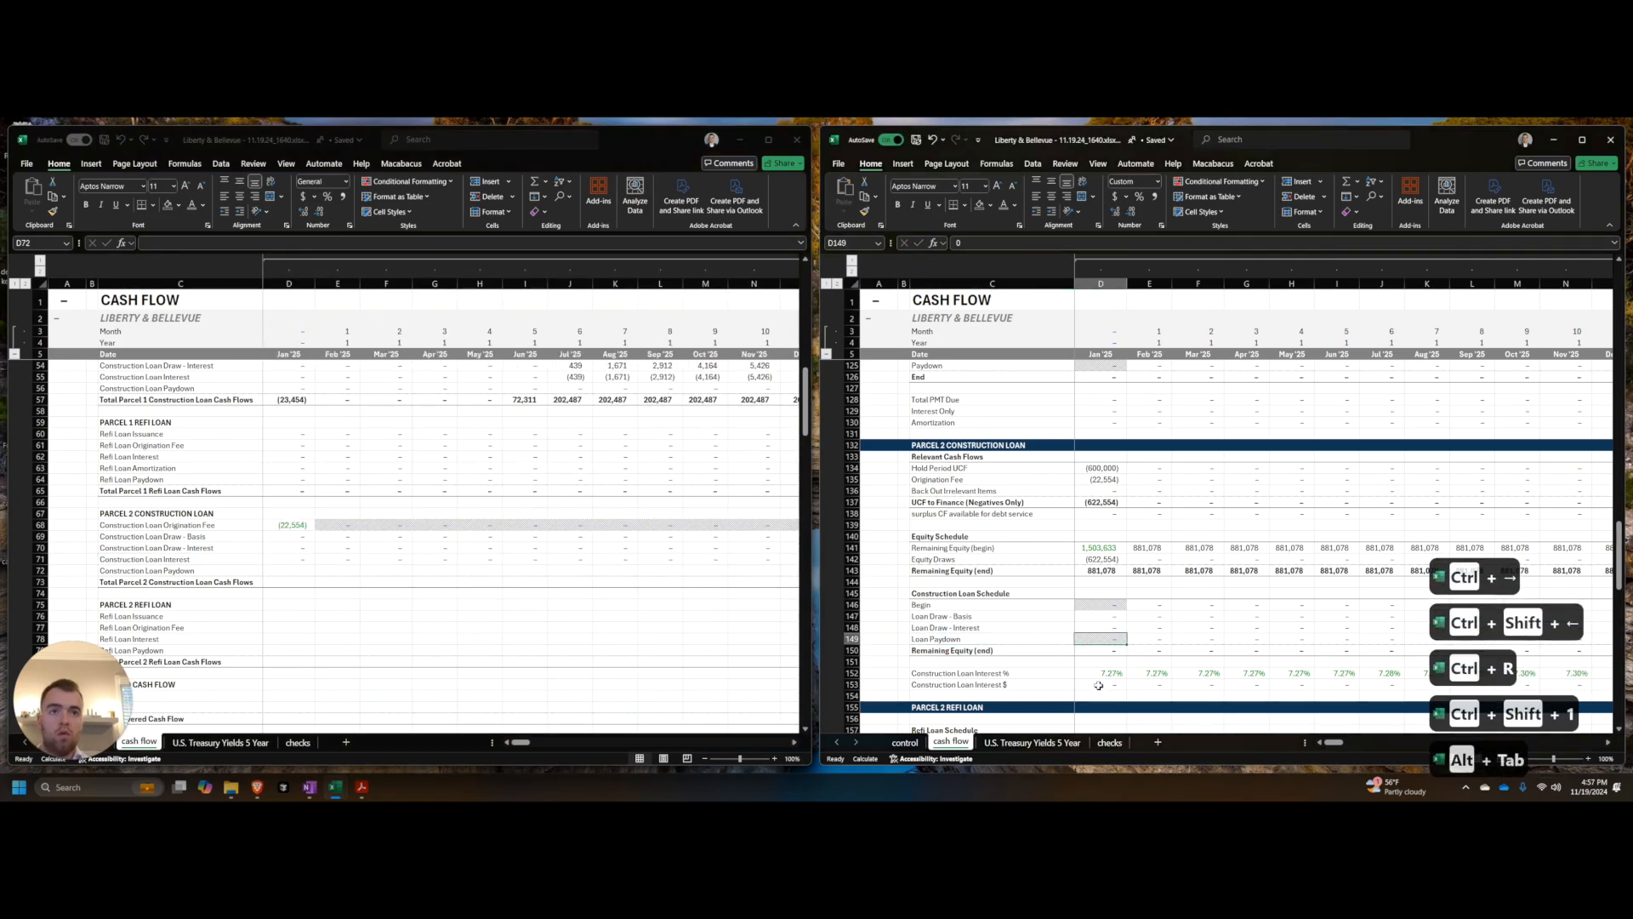
{"action": "key", "text": "ctrl+shift+Right"}
{"action": "key", "text": "ctrl+c"}
{"action": "key", "text": "alt+Tab"}
{"action": "key", "text": "alt+e"}
{"action": "key", "text": "Escape"}
Step: Sum rows 68 to 72 in Total Parcel 2 Construction Loan Cash Flows and fill the formula across all months
{"action": "key", "text": "Down"}
{"action": "type", "text": "=su"}
{"action": "key", "text": "Escape"}
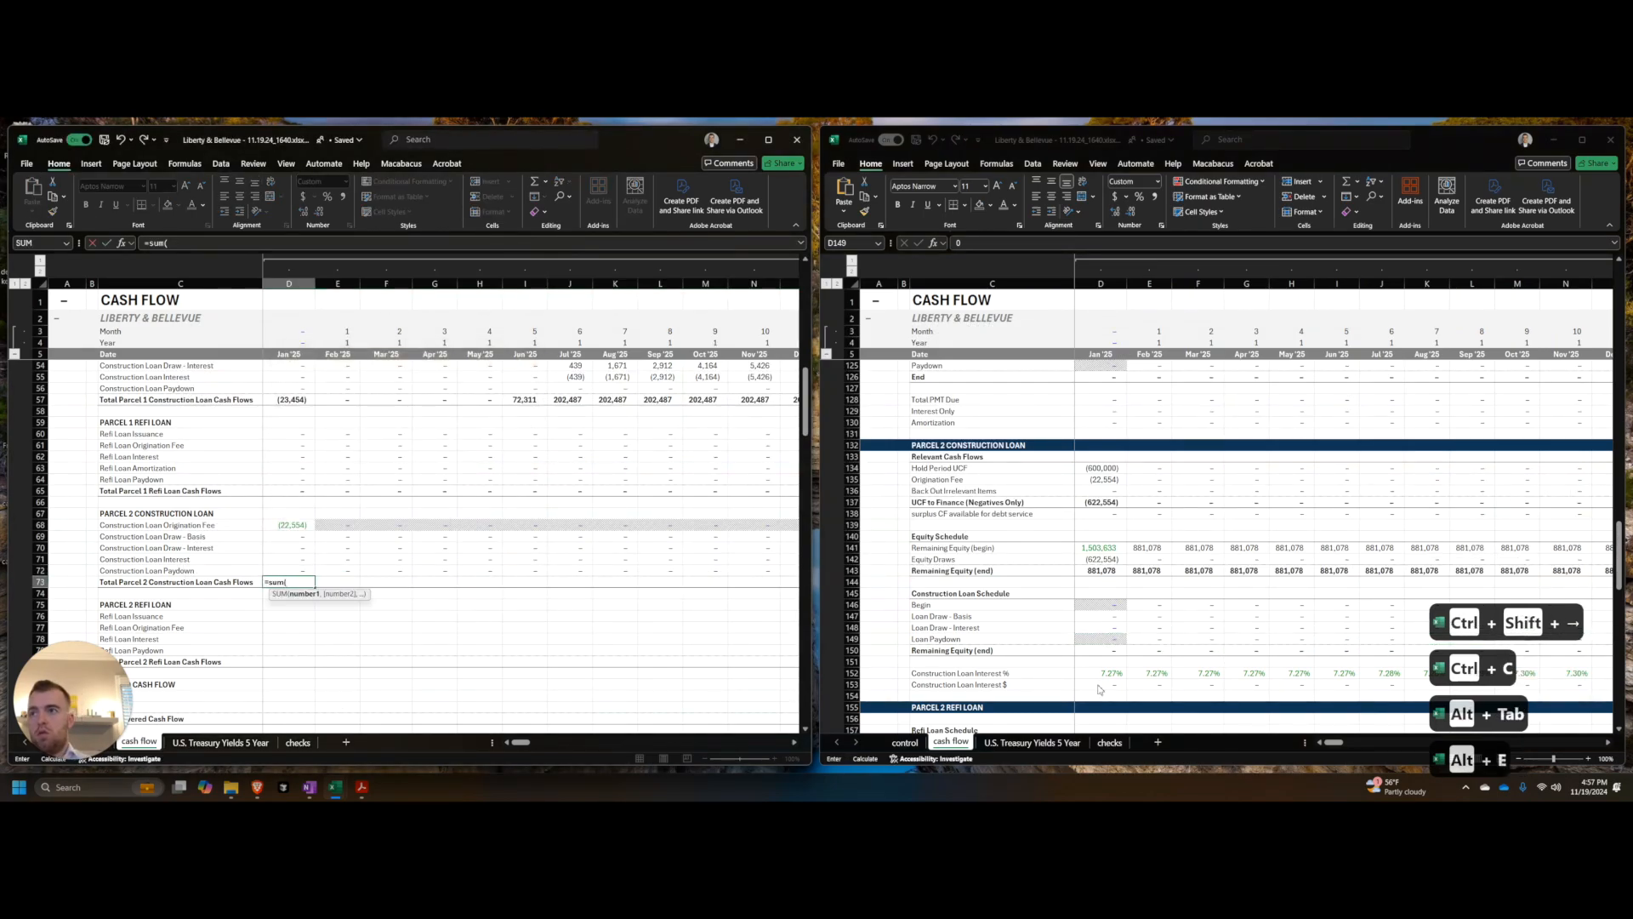
{"action": "key", "text": "ctrl+shift+Up"}
{"action": "key", "text": "ctrl+Right"}
{"action": "key", "text": "ctrl+shift+Left"}
{"action": "key", "text": "ctrl+r"}
Step: Copy the Parcel 2 construction loan total formula across the annual cash flow summary and its Total column
{"action": "key", "text": "ctrl+Right"}
{"action": "key", "text": "ctrl+Left"}
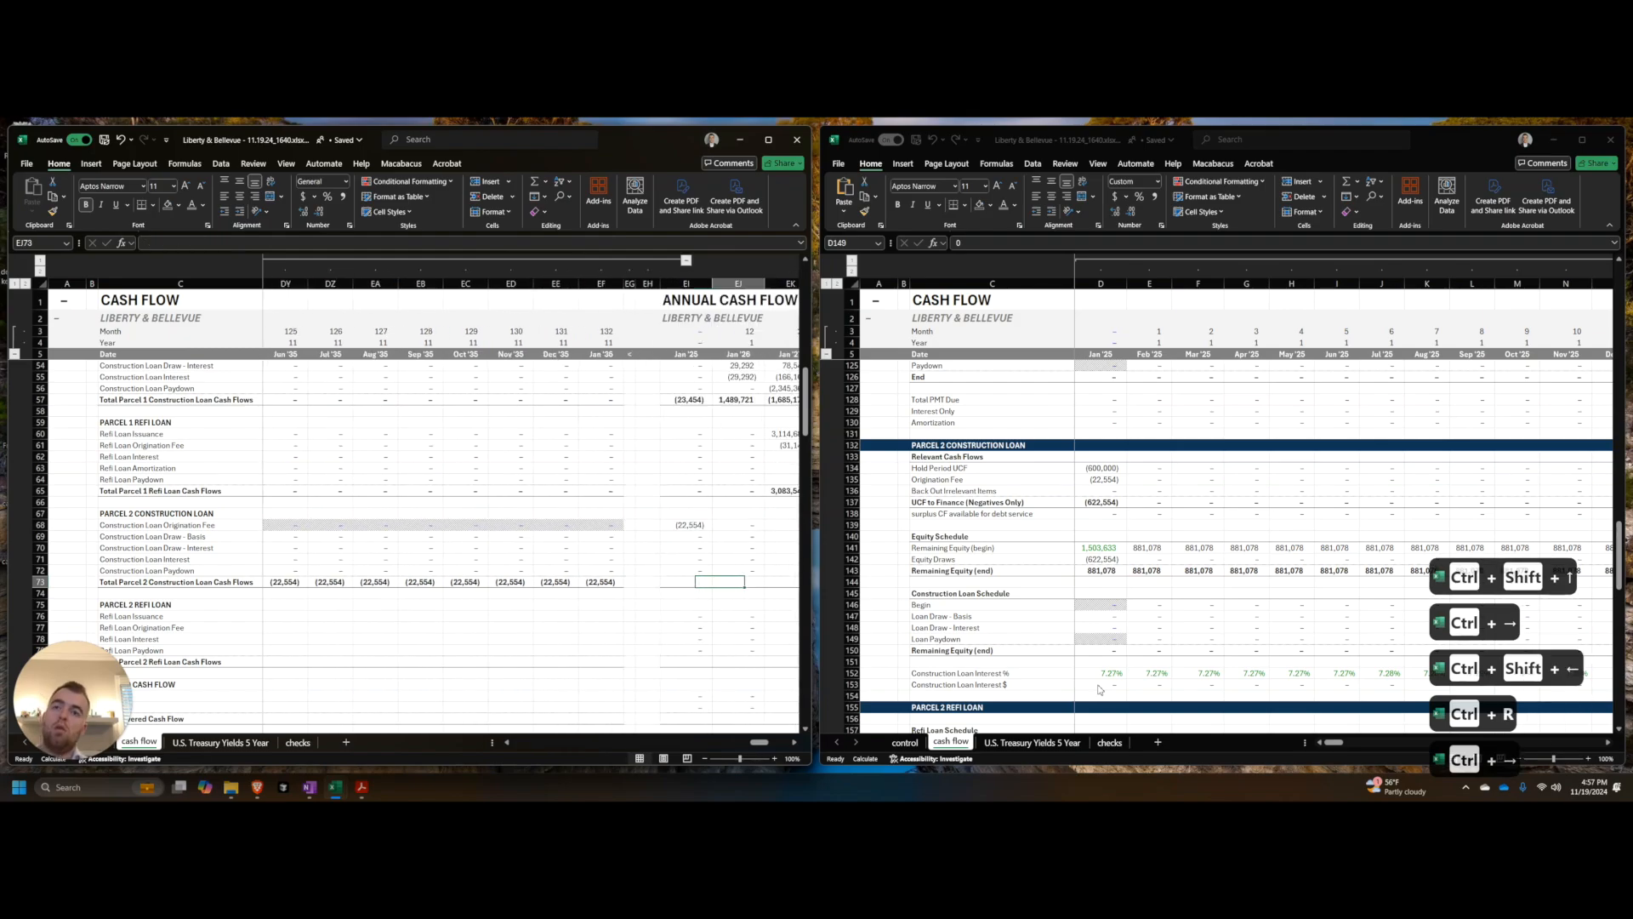
{"action": "key", "text": "ctrl+c"}
{"action": "key", "text": "ctrl+v"}
{"action": "key", "text": "ctrl+Right"}
{"action": "key", "text": "ctrl+shift+Left"}
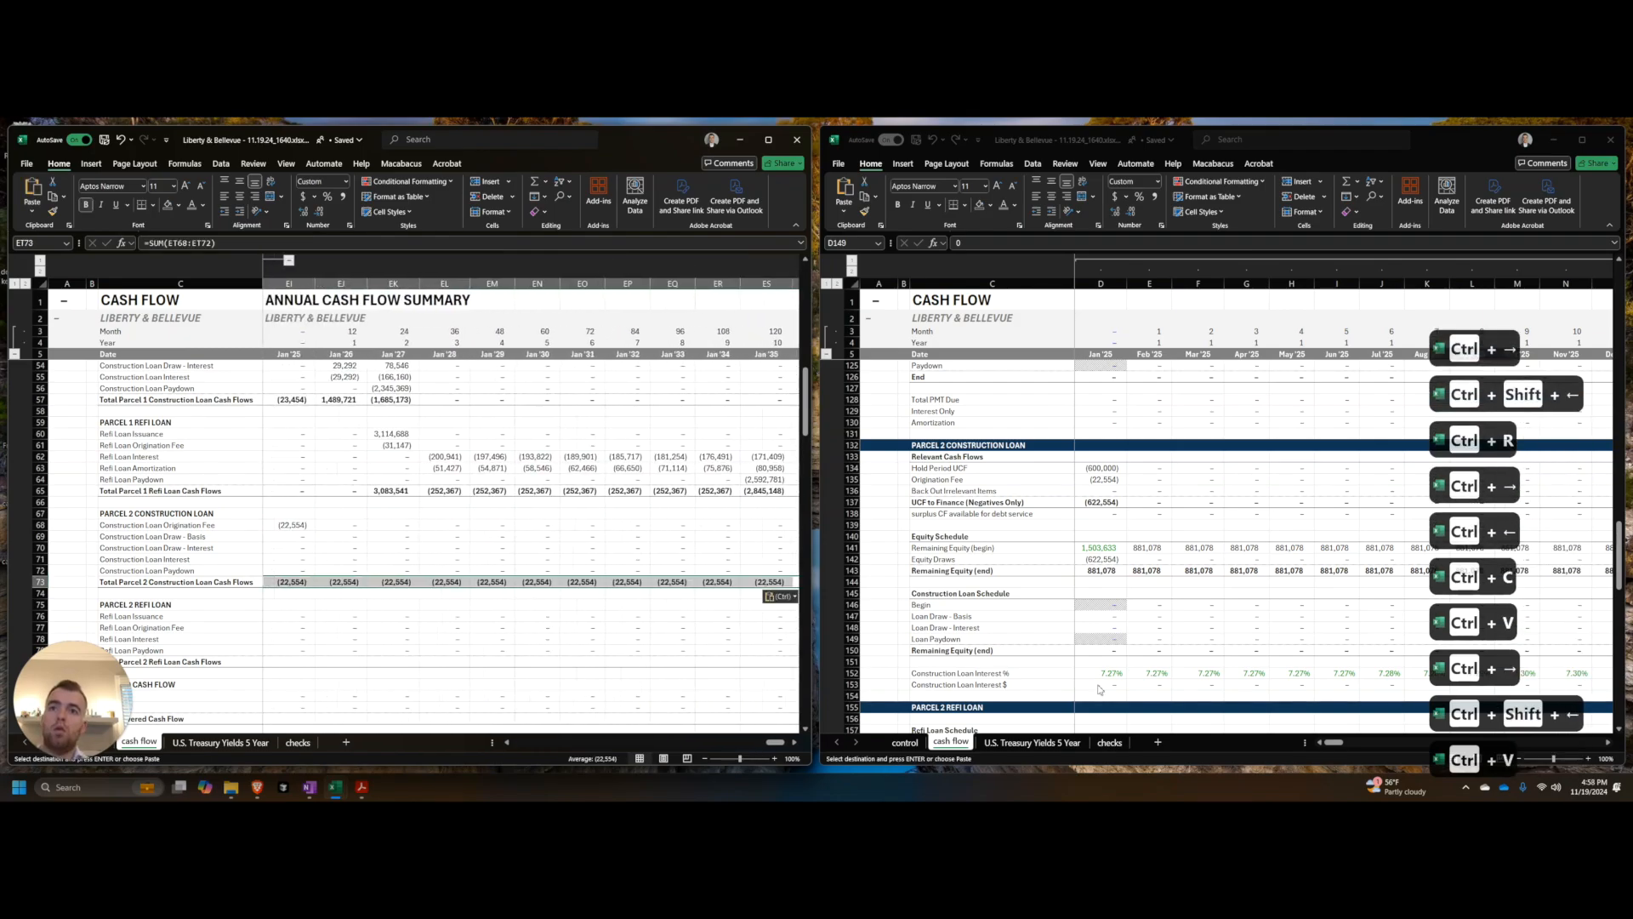
{"action": "key", "text": "ctrl+v"}
{"action": "key", "text": "ctrl+Right"}
{"action": "key", "text": "ctrl+v"}
{"action": "key", "text": "Escape"}
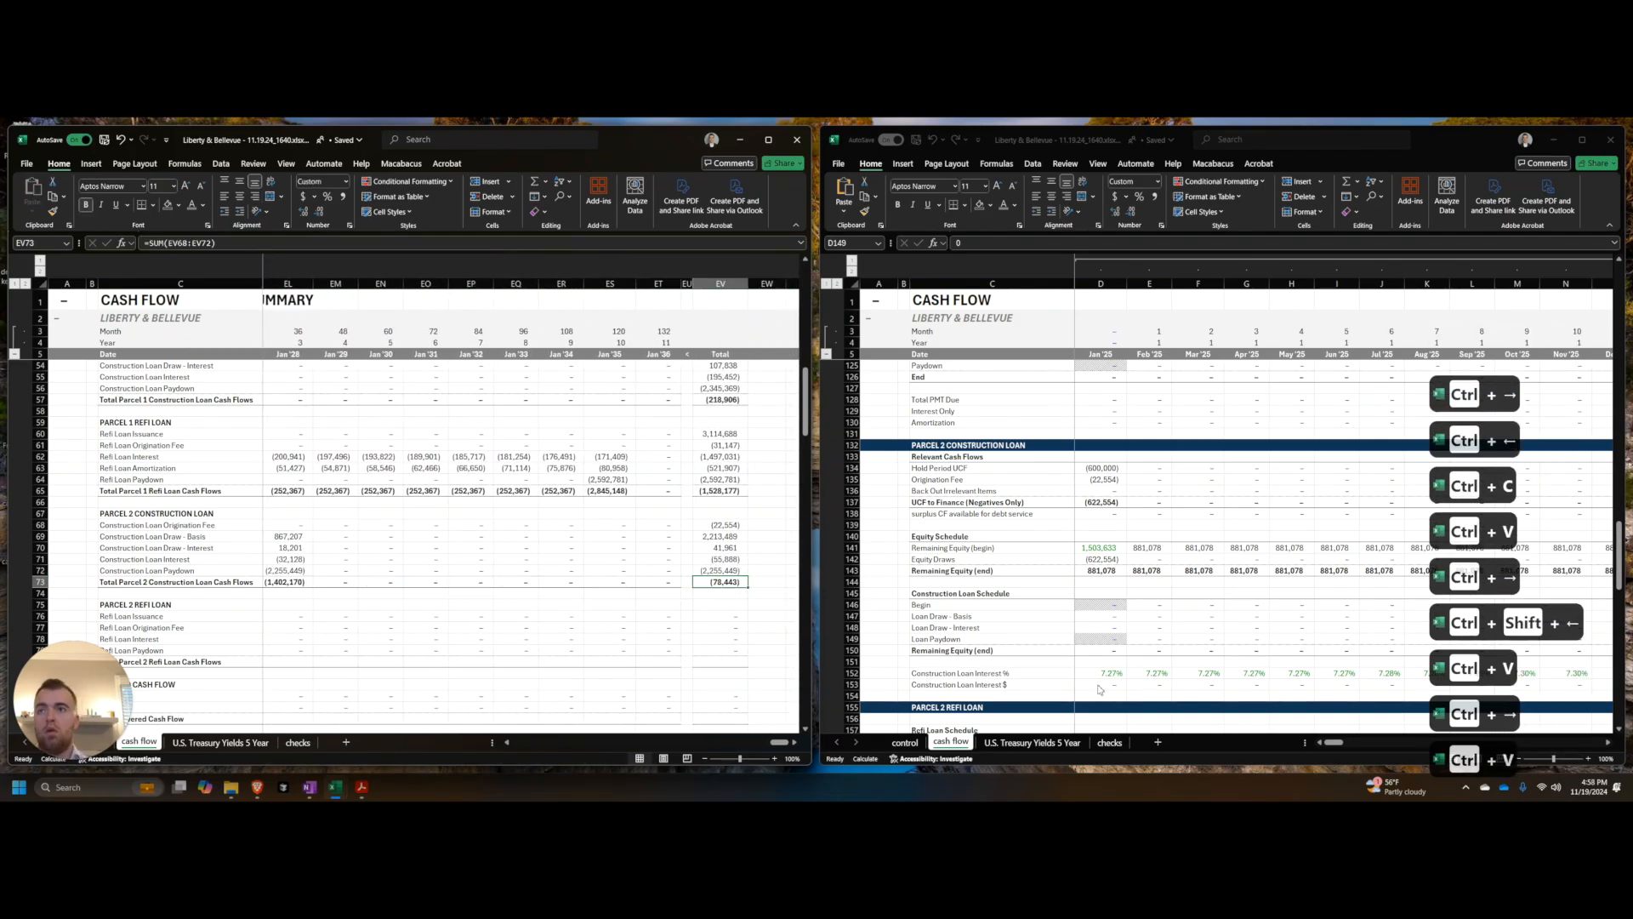
Step: Review the Parcel 2 construction loan rows in the annual cash flow summary and save the workbook
{"action": "key", "text": "Left"}
{"action": "key", "text": "Left"}
{"action": "key", "text": "Left"}
{"action": "key", "text": "Left"}
{"action": "key", "text": "Left"}
{"action": "key", "text": "Left"}
{"action": "key", "text": "Left"}
{"action": "key", "text": "Left"}
{"action": "key", "text": "Left"}
{"action": "key", "text": "Left"}
{"action": "key", "text": "Left"}
{"action": "key", "text": "Left"}
{"action": "key", "text": "Left"}
{"action": "key", "text": "Left"}
{"action": "key", "text": "Left"}
{"action": "key", "text": "Left"}
{"action": "key", "text": "Right"}
{"action": "key", "text": "Right"}
{"action": "key", "text": "Right"}
{"action": "key", "text": "Right"}
{"action": "key", "text": "Up"}
{"action": "key", "text": "Up"}
{"action": "key", "text": "ctrl+s"}
{"action": "key", "text": "Up"}
{"action": "key", "text": "Up"}
{"action": "key", "text": "Up"}
{"action": "key", "text": "Left"}
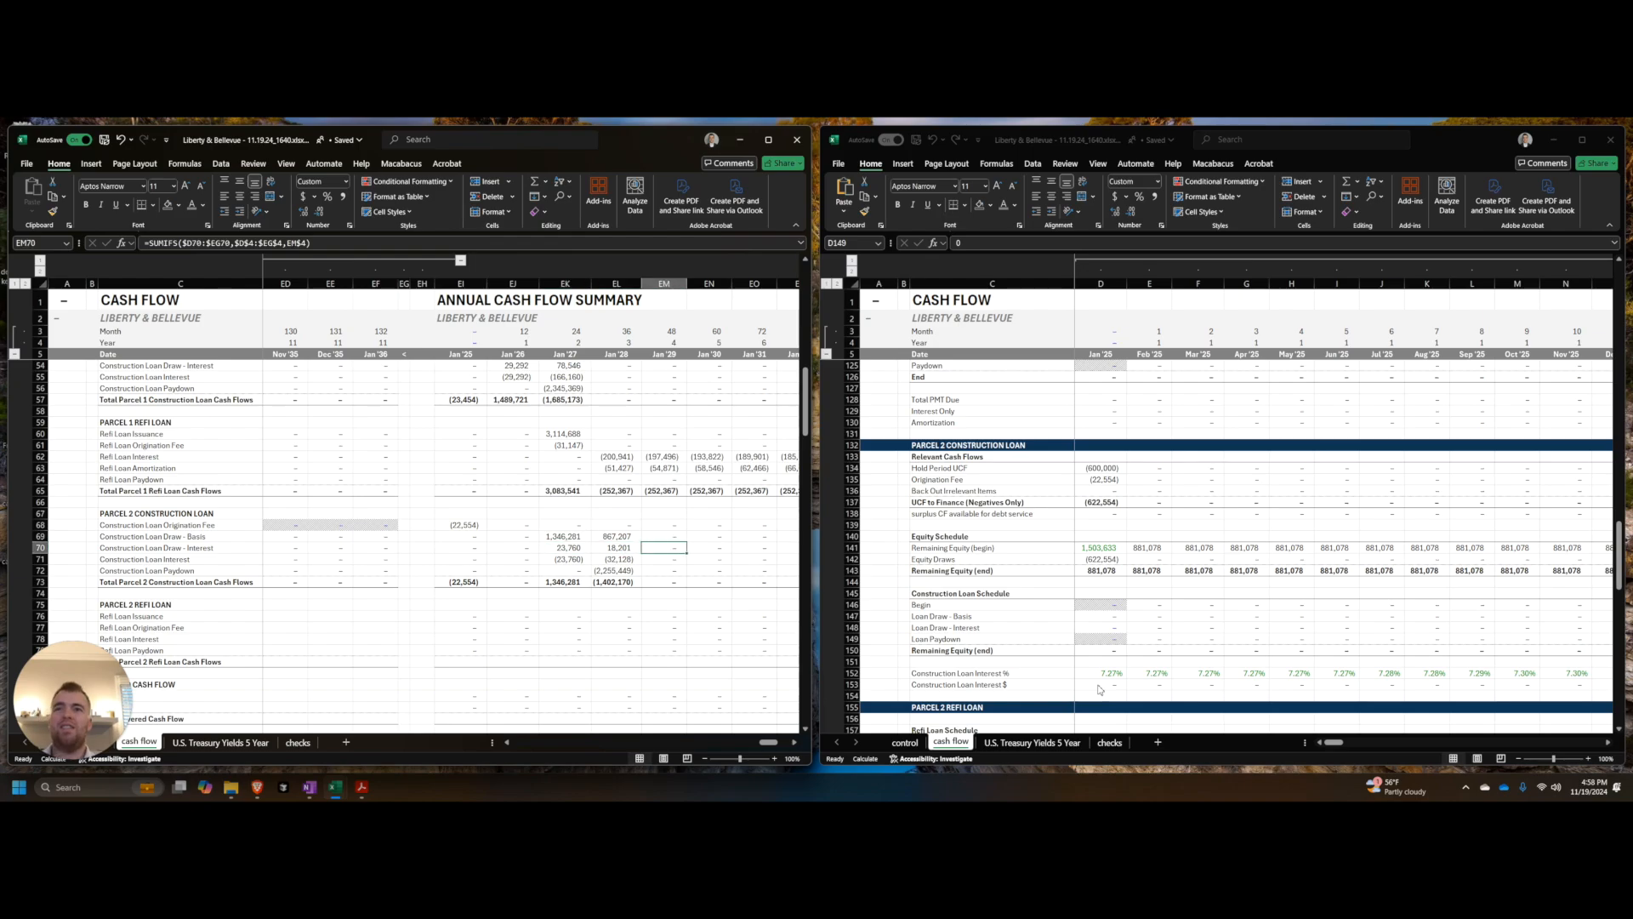
Step: Go to the Parcel 2 Refi Loan Issuance cash flow cell and inspect the Issuance formula in the Parcel 2 refi loan schedule
{"action": "key", "text": "Down"}
{"action": "key", "text": "Down"}
{"action": "key", "text": "ctrl+Left"}
{"action": "key", "text": "ctrl+Left"}
{"action": "key", "text": "ctrl+Left"}
{"action": "key", "text": "Right"}
{"action": "key", "text": "Down"}
{"action": "key", "text": "Down"}
{"action": "key", "text": "Down"}
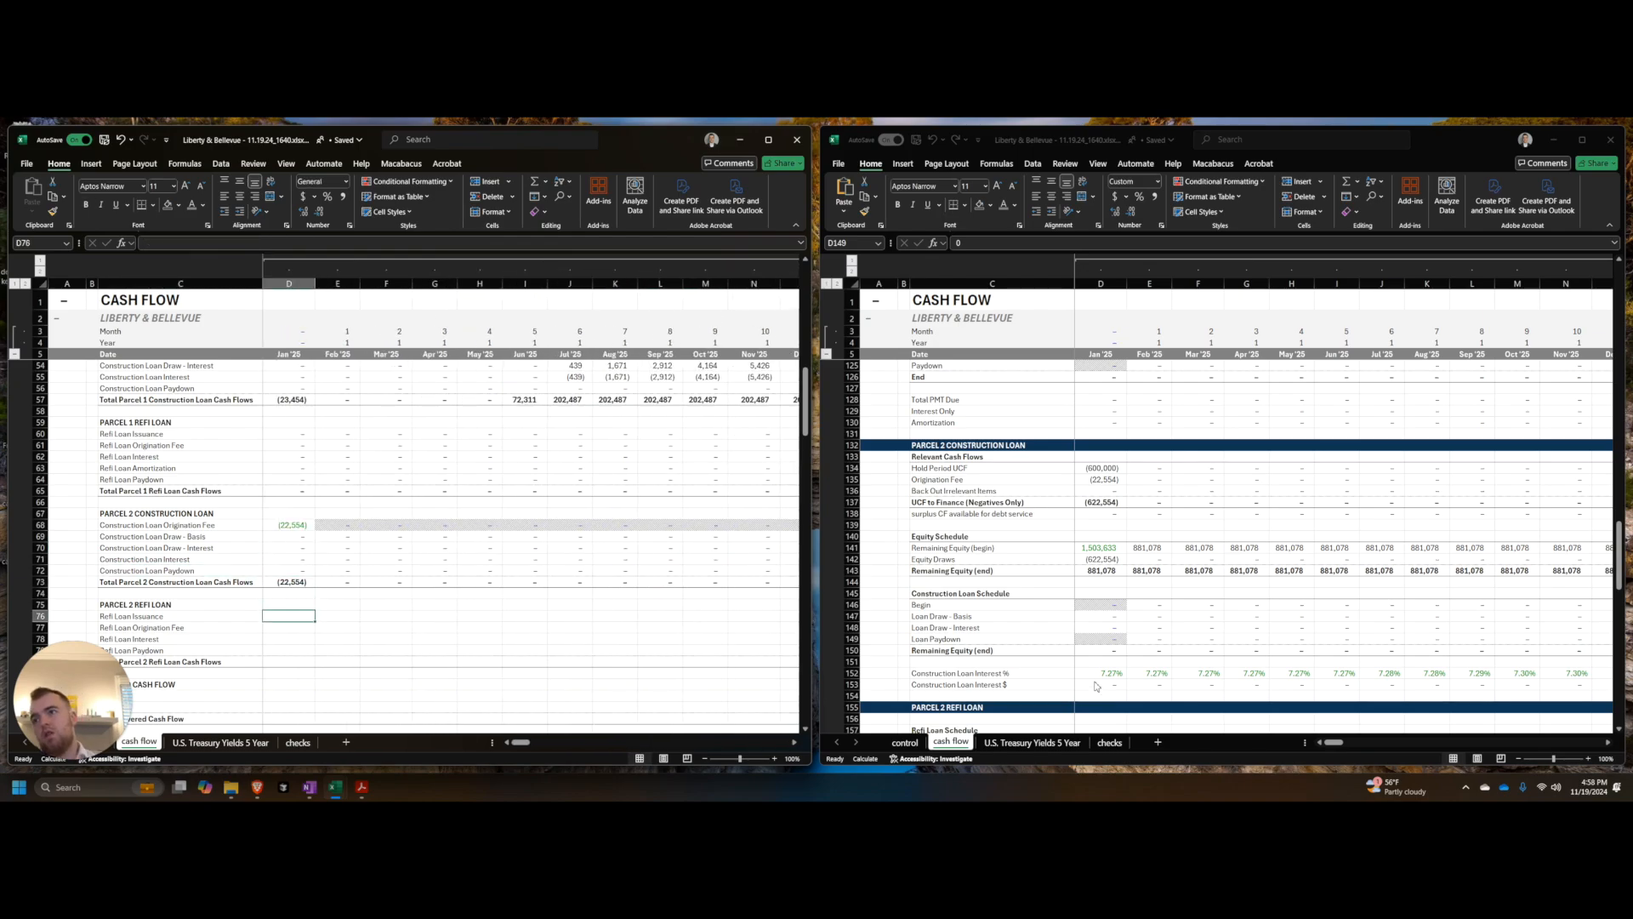
{"action": "left_click", "coordinate": [1101, 638]}
{"action": "scroll", "coordinate": [1118, 547], "scroll_direction": "down", "scroll_amount": 10}
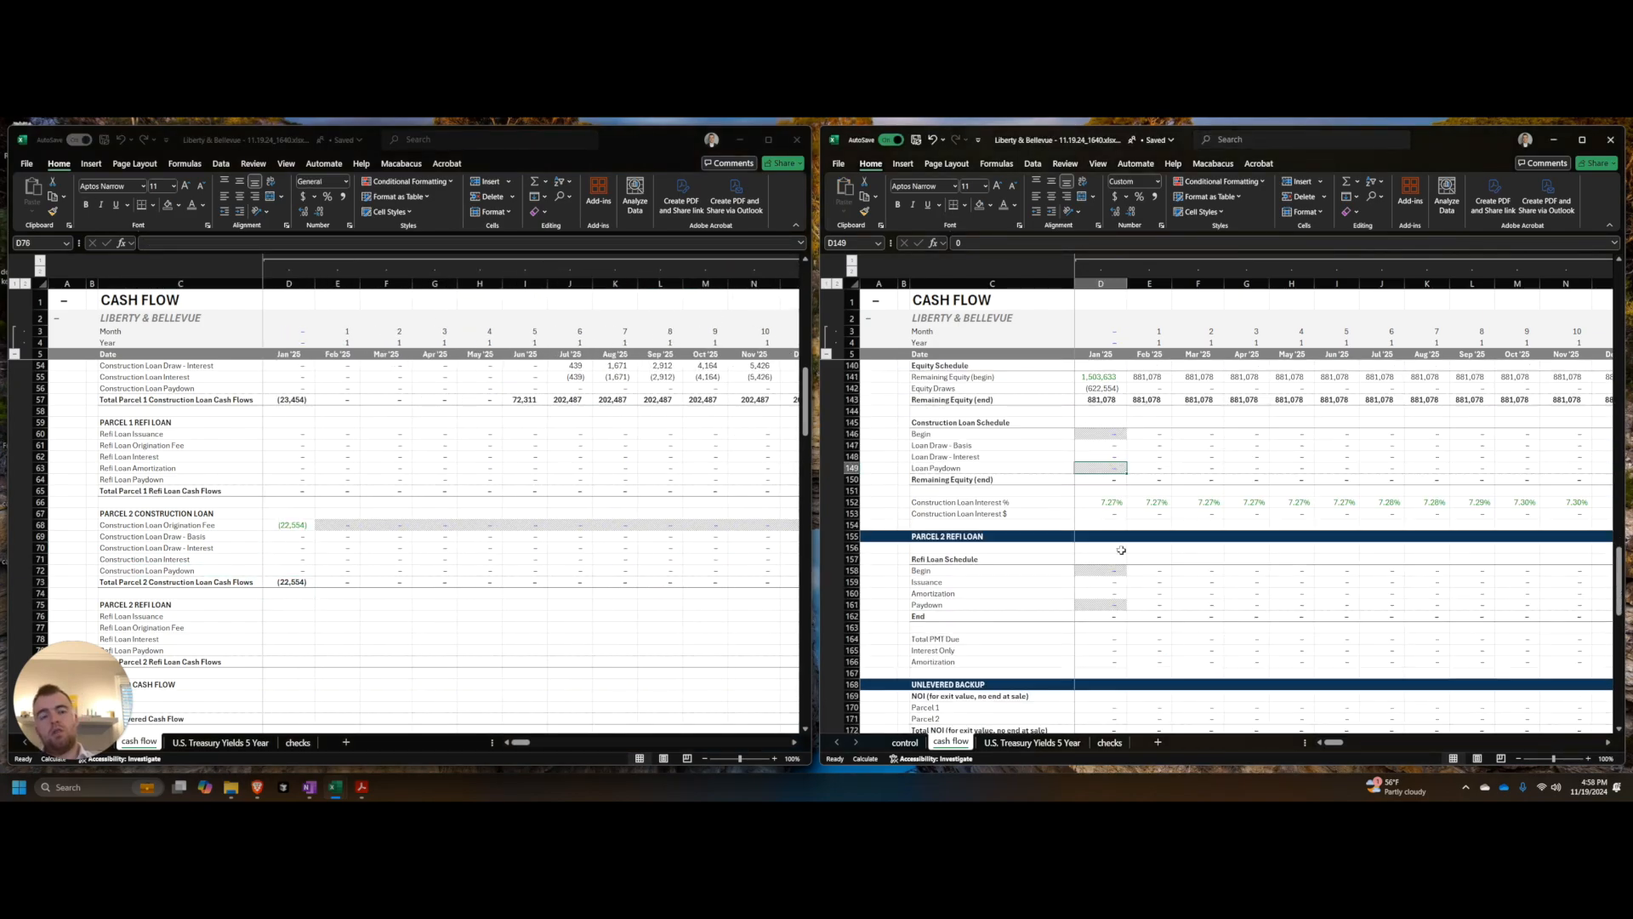
{"action": "scroll", "coordinate": [1108, 544], "scroll_direction": "up", "scroll_amount": 5}
{"action": "double_click", "coordinate": [1112, 582]}
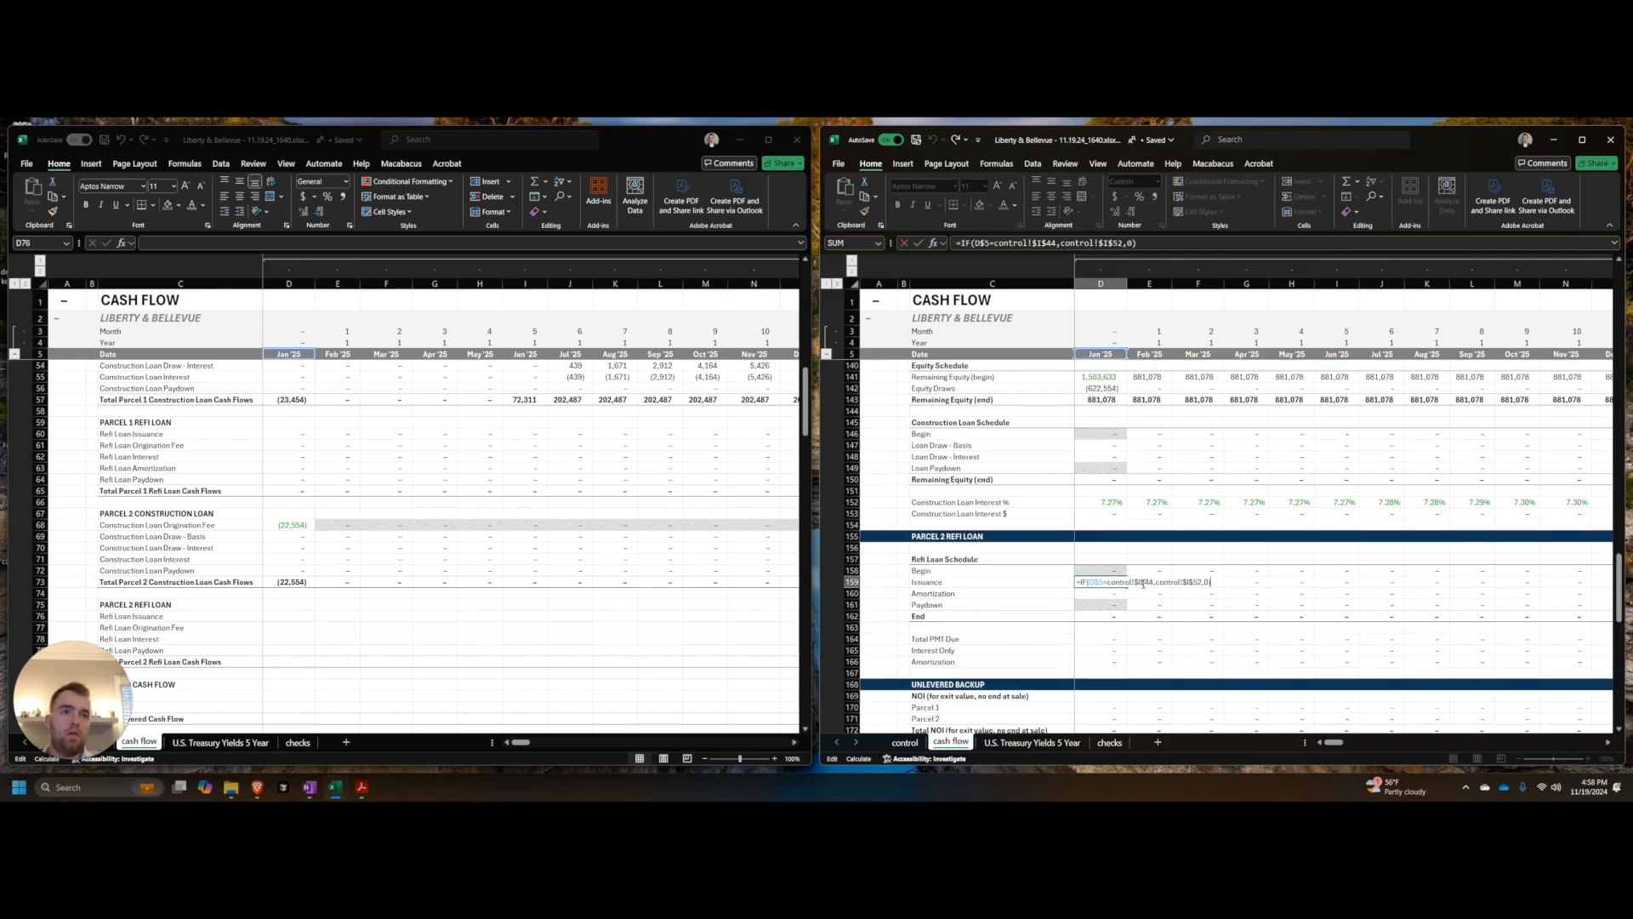
{"action": "key", "text": "Escape"}
Step: Bring up the control sheet's financing assumptions beside the cash flow to check the Parcel 2 refi debt inputs
{"action": "left_click", "coordinate": [477, 584]}
{"action": "scroll", "coordinate": [464, 584], "scroll_direction": "down", "scroll_amount": 11}
{"action": "scroll", "coordinate": [474, 582], "scroll_direction": "up", "scroll_amount": 3}
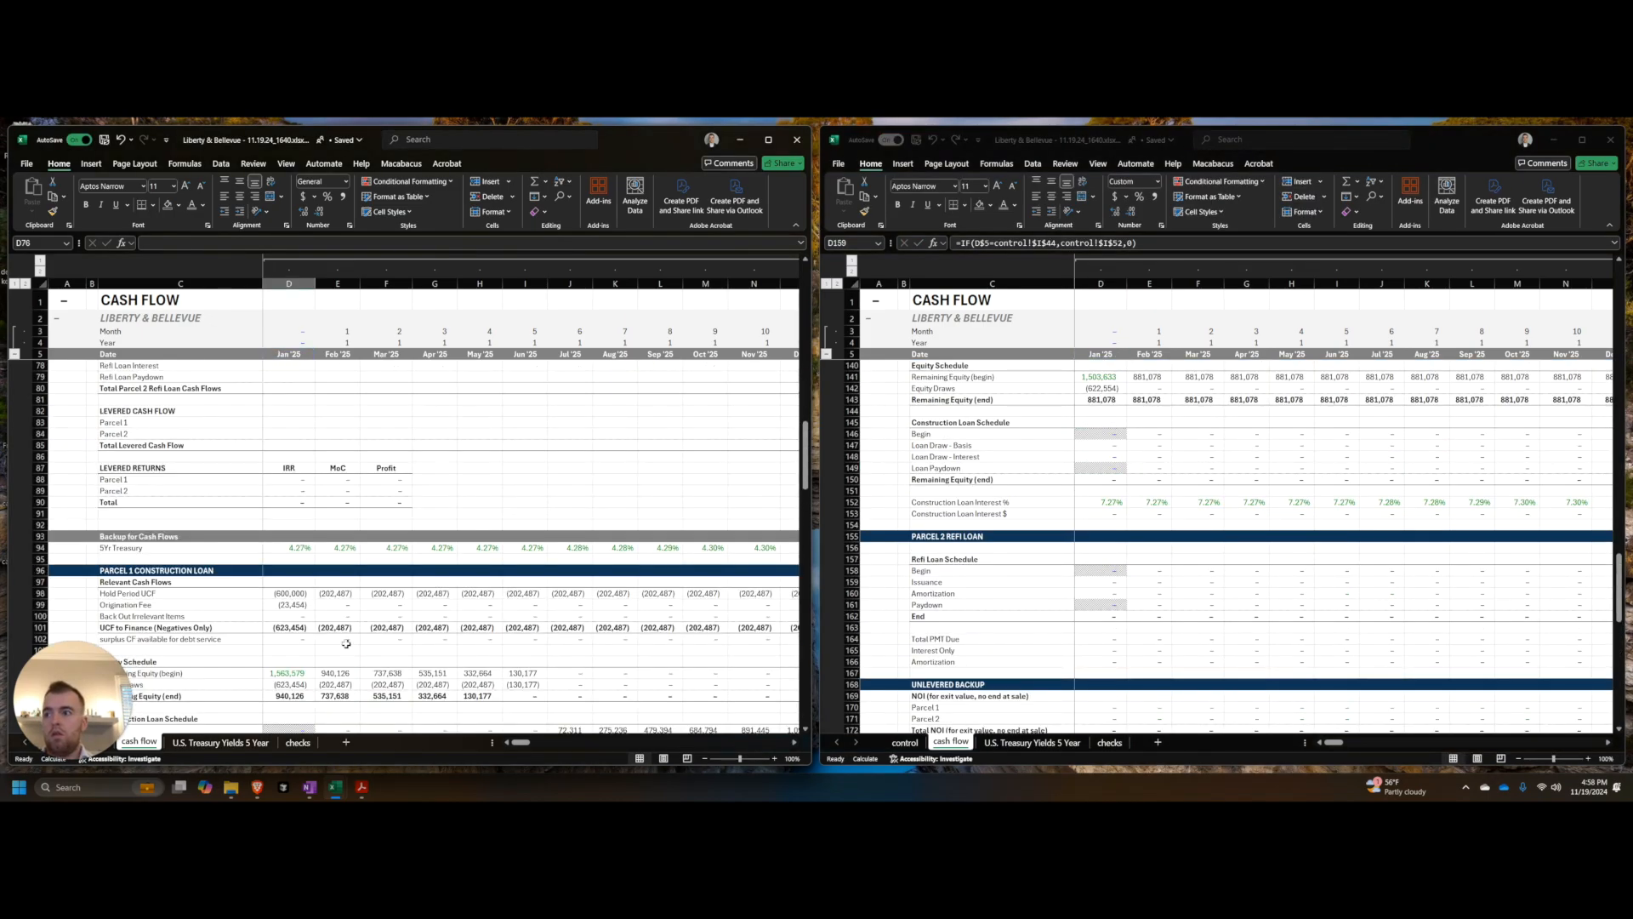
{"action": "key", "text": "ctrl+Page_Up"}
{"action": "left_click", "coordinate": [308, 602]}
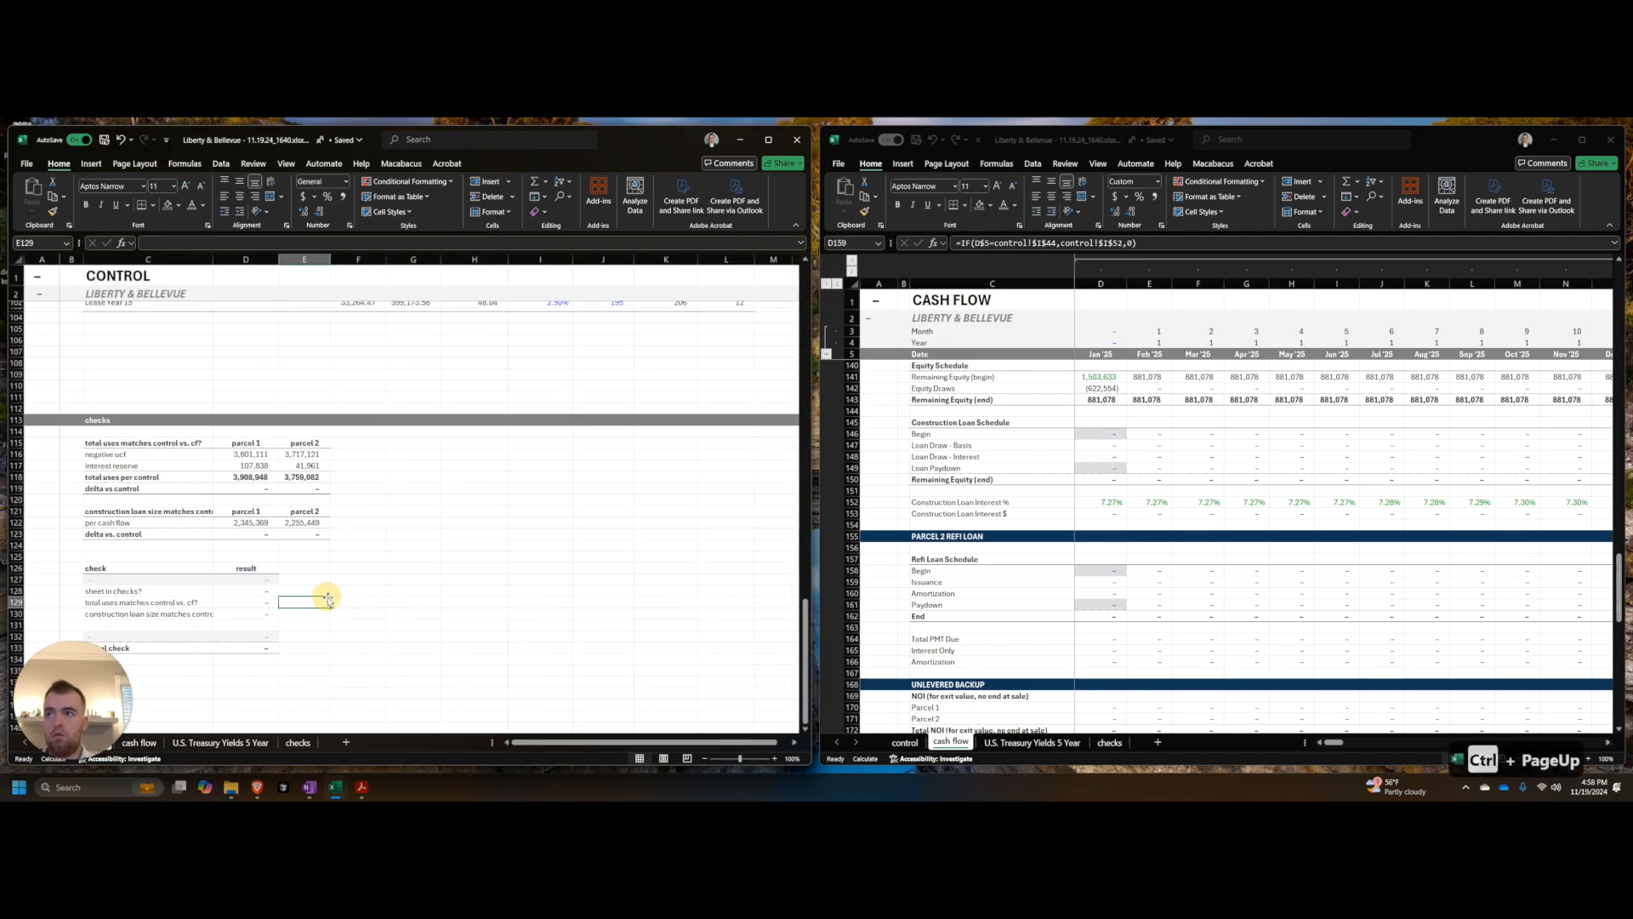
{"action": "scroll", "coordinate": [383, 545], "scroll_direction": "up", "scroll_amount": 20}
{"action": "left_click", "coordinate": [626, 411]}
Step: Point the Parcel 2 refi Issuance formula's proceeds to control!$J$52 and fill it across all months
{"action": "left_click", "coordinate": [1228, 538]}
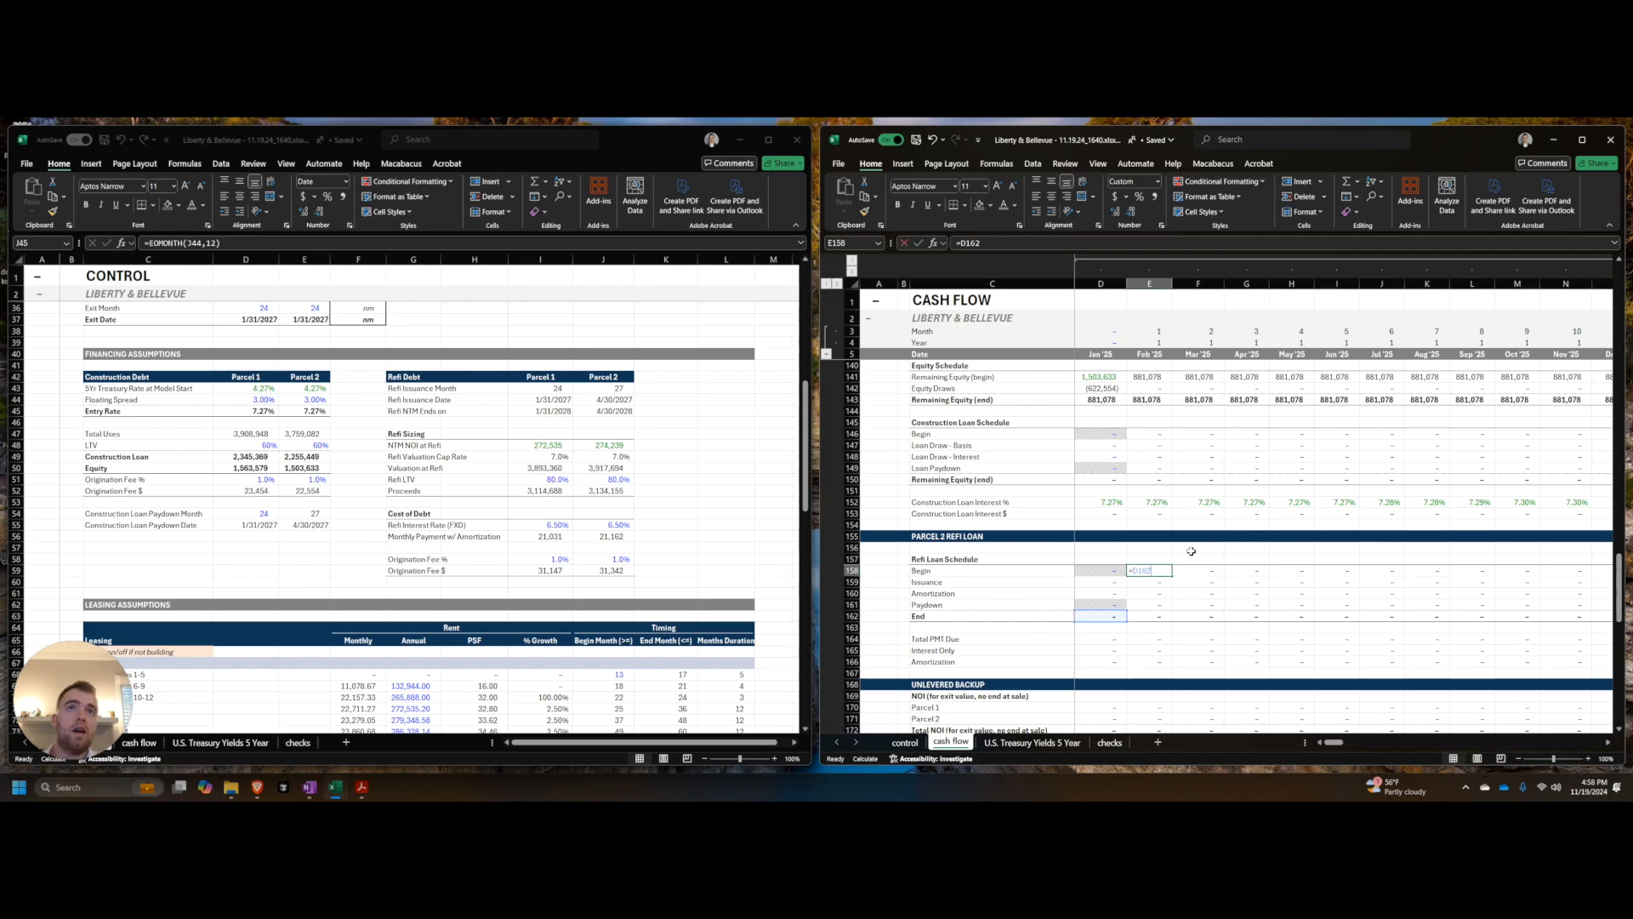
{"action": "key", "text": "F2"}
{"action": "key", "text": "ctrl+Left"}
{"action": "key", "text": "ctrl+Left"}
{"action": "key", "text": "ctrl+Left"}
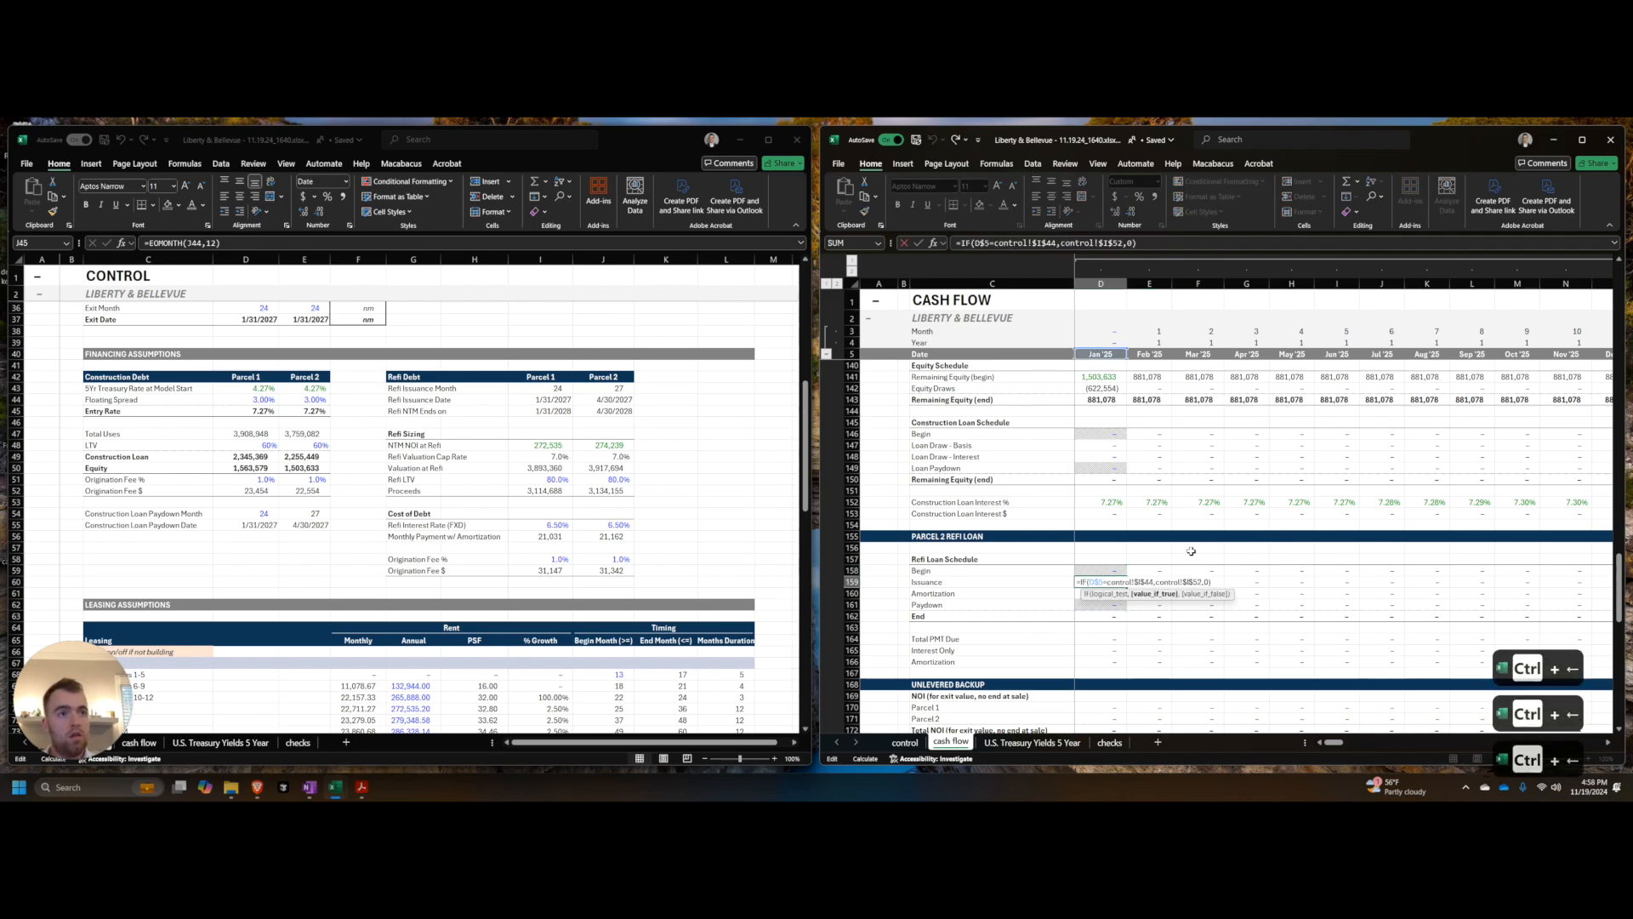
{"action": "key", "text": "Return"}
{"action": "key", "text": "Up"}
{"action": "key", "text": "ctrl+shift+Right"}
{"action": "key", "text": "ctrl+r"}
{"action": "key", "text": "Down"}
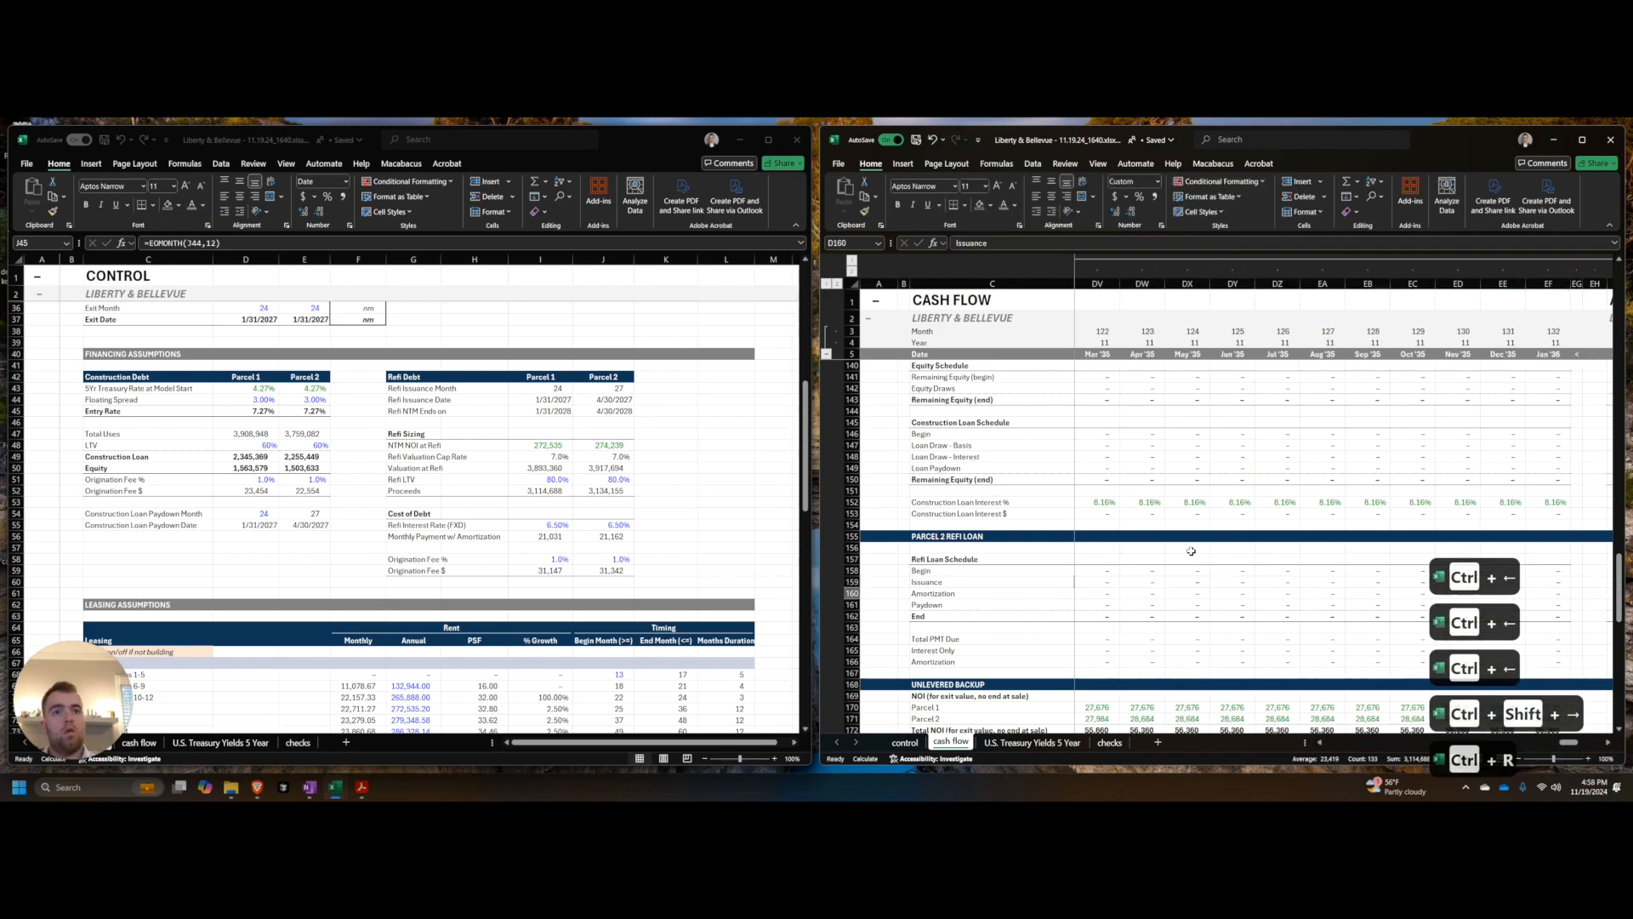
Step: Check the Parcel 2 refi Amortization formula, then change the Paydown formula's date reference to control!$E$14 and fill it across all months
{"action": "key", "text": "F2"}
{"action": "key", "text": "Return"}
{"action": "key", "text": "Right"}
{"action": "key", "text": "F2"}
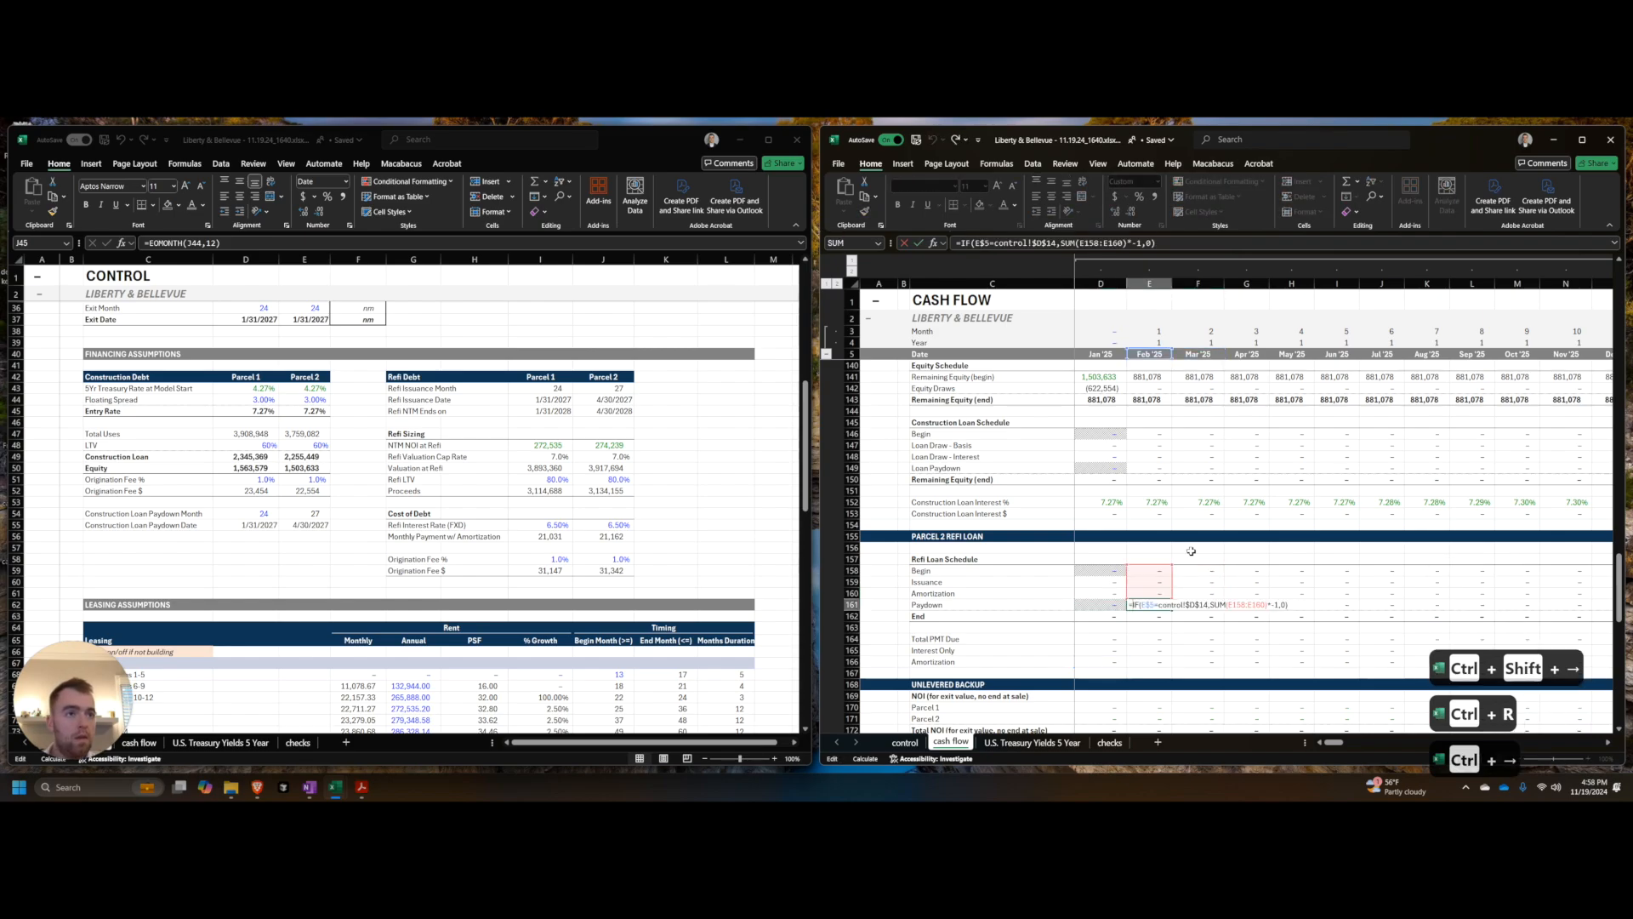
{"action": "key", "text": "ctrl+Right"}
{"action": "key", "text": "ctrl+Right"}
{"action": "key", "text": "ctrl+Right"}
{"action": "key", "text": "ctrl+Right"}
{"action": "key", "text": "ctrl+Right"}
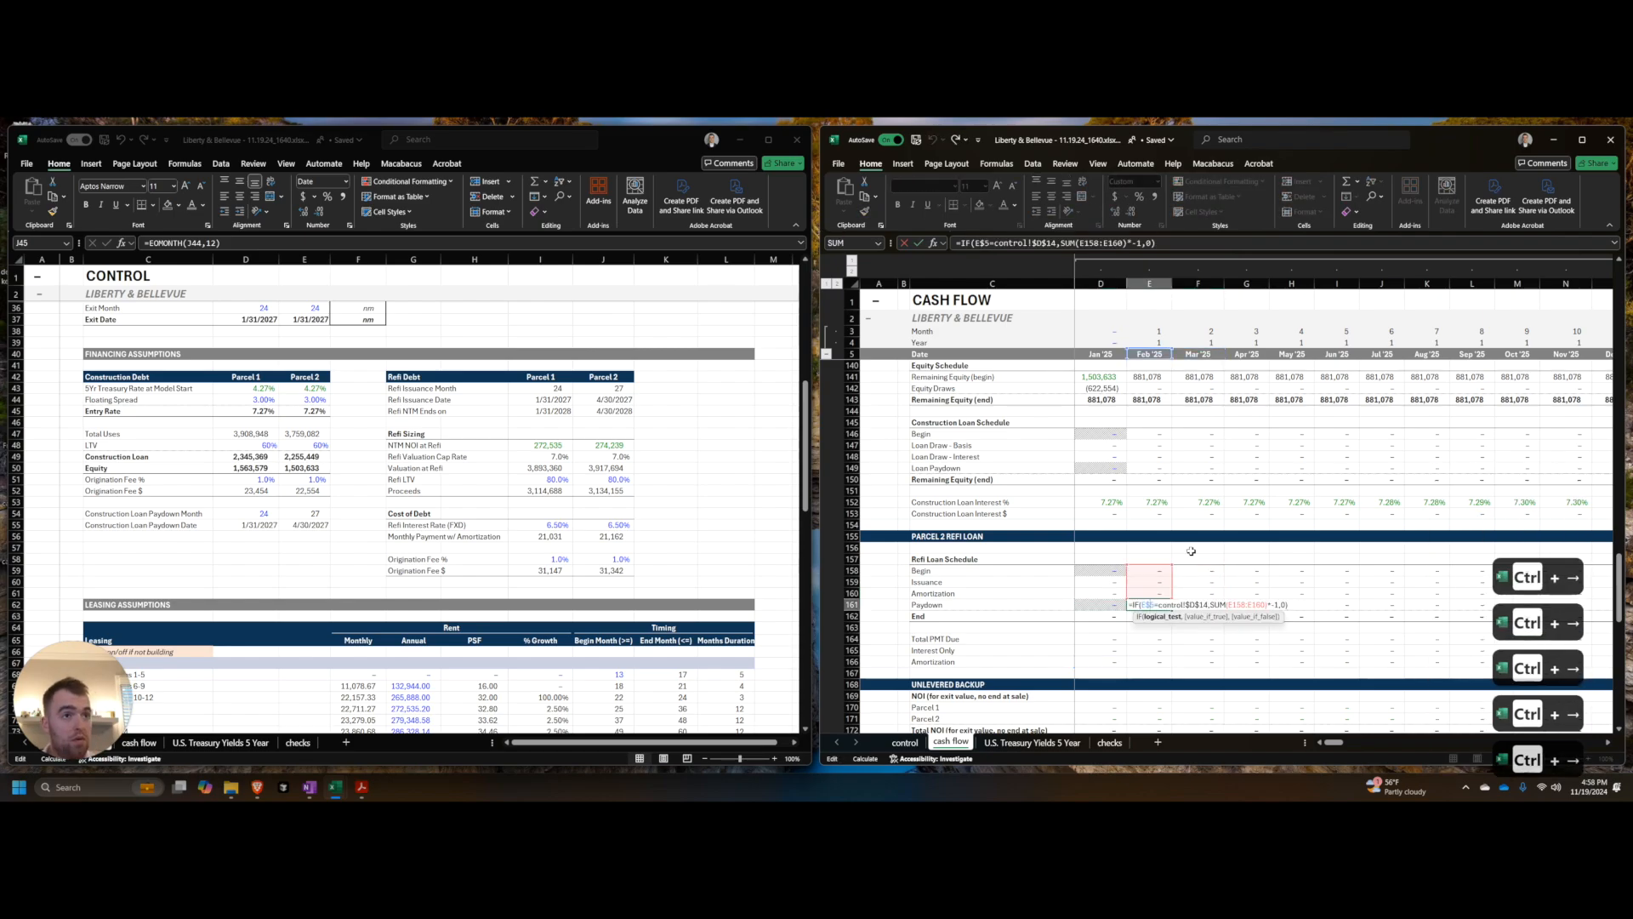
{"action": "key", "text": "Escape"}
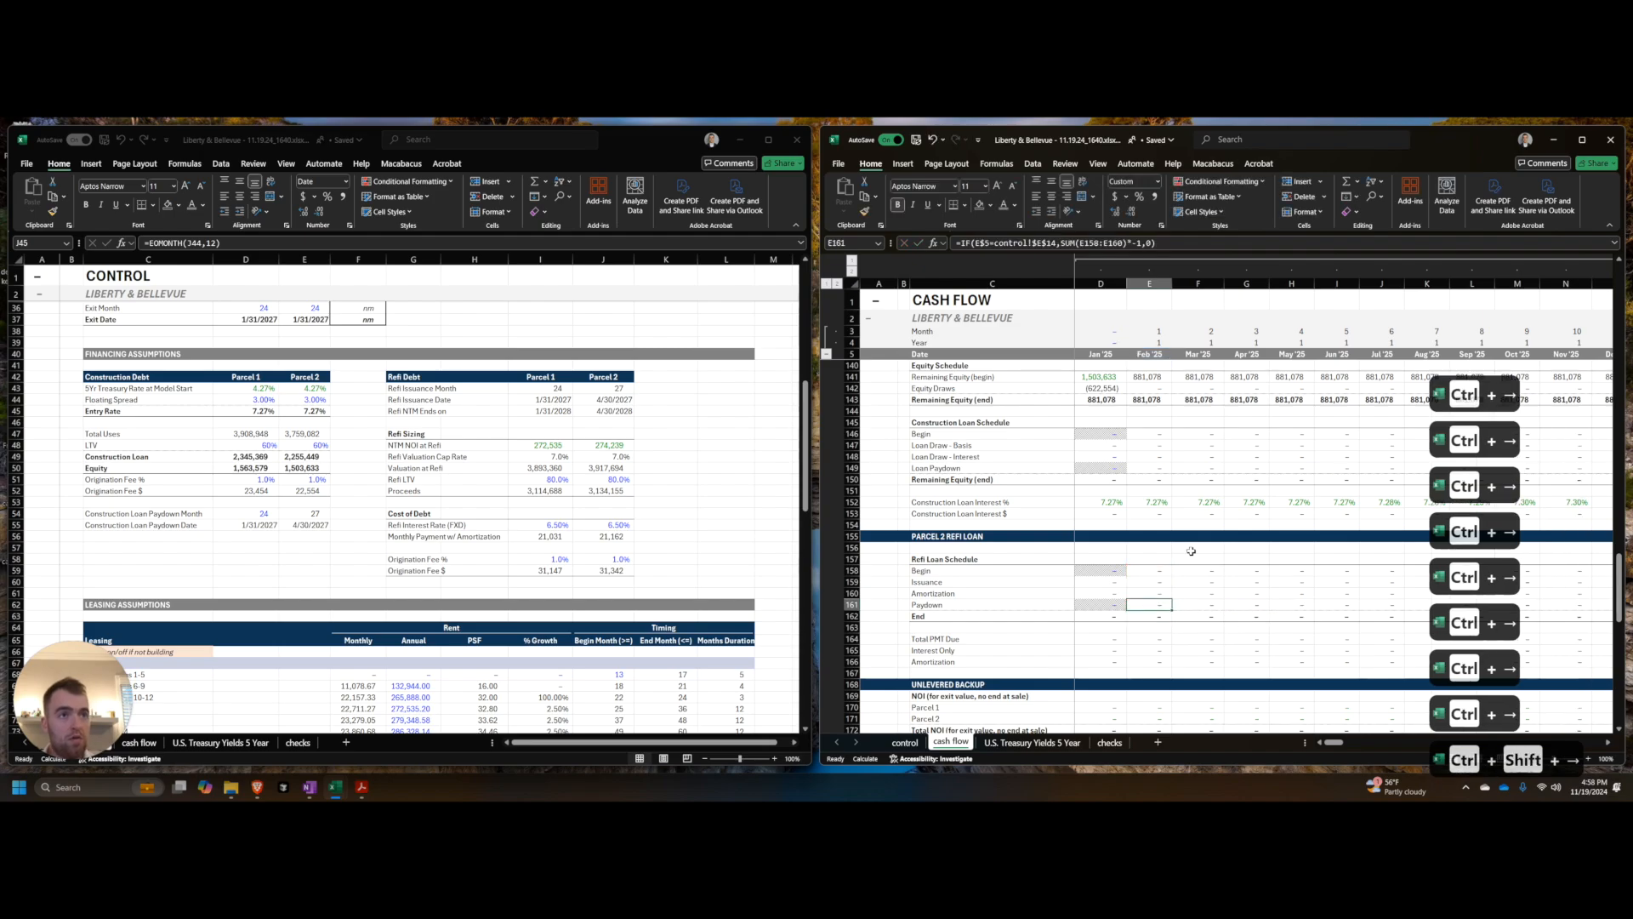
{"action": "key", "text": "ctrl+shift+Right"}
{"action": "key", "text": "ctrl+r"}
Step: Change the Parcel 2 refi Total PMT Due formula to use control!$J$56 and fill it across all months
{"action": "key", "text": "Left"}
{"action": "key", "text": "Down"}
{"action": "key", "text": "Down"}
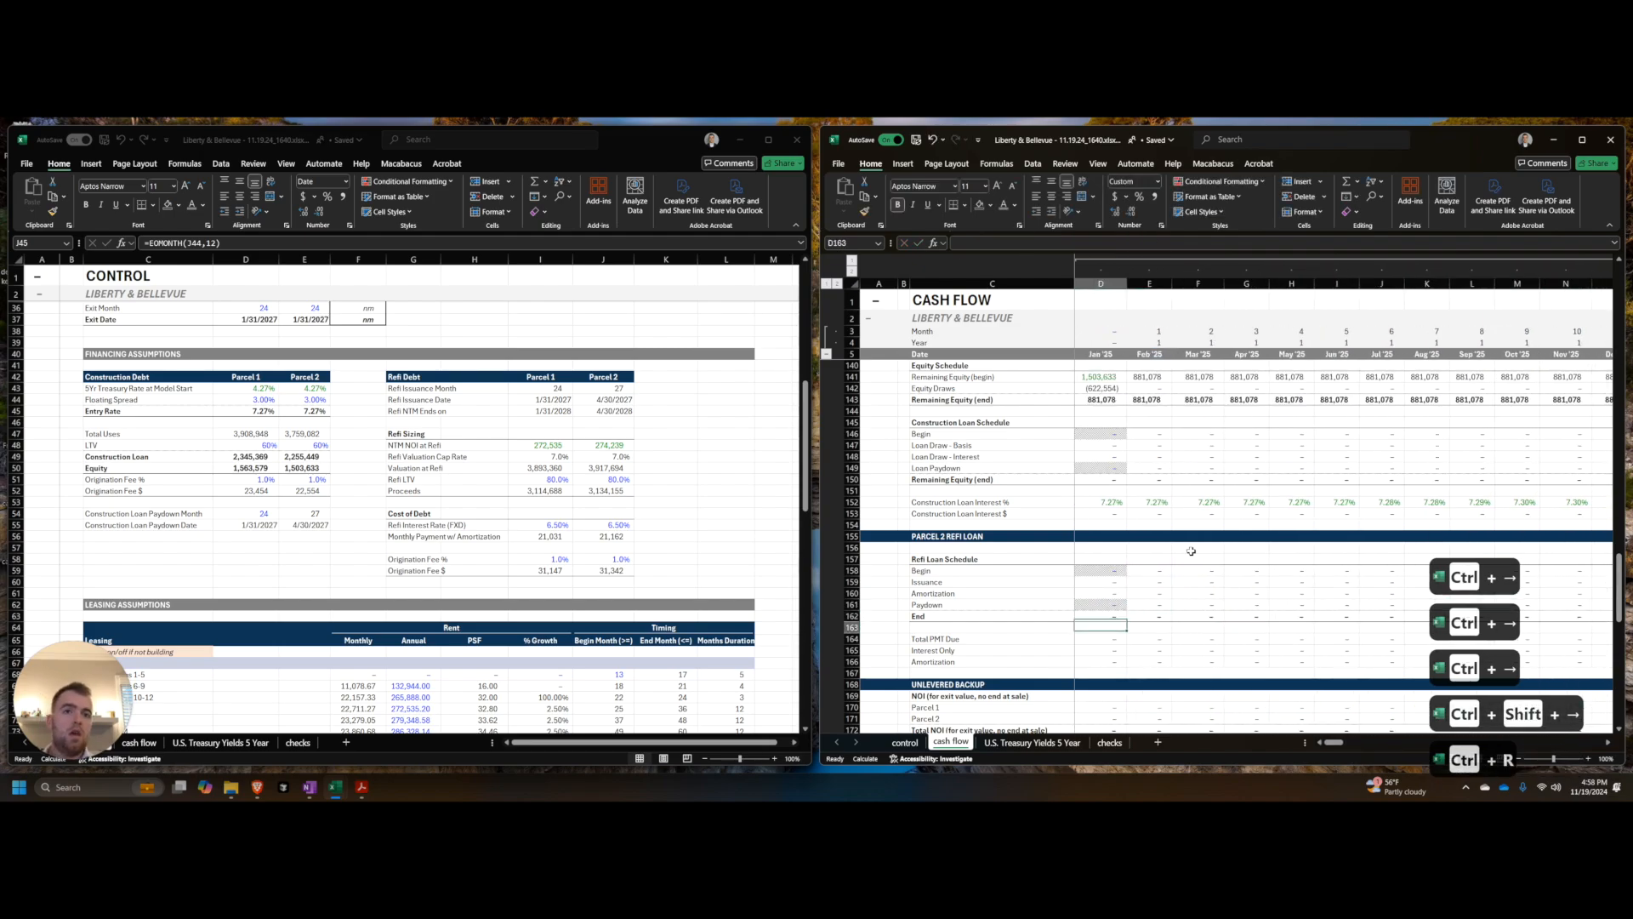
{"action": "key", "text": "ctrl+Down"}
{"action": "key", "text": "F2"}
{"action": "key", "text": "Left"}
{"action": "key", "text": "Left"}
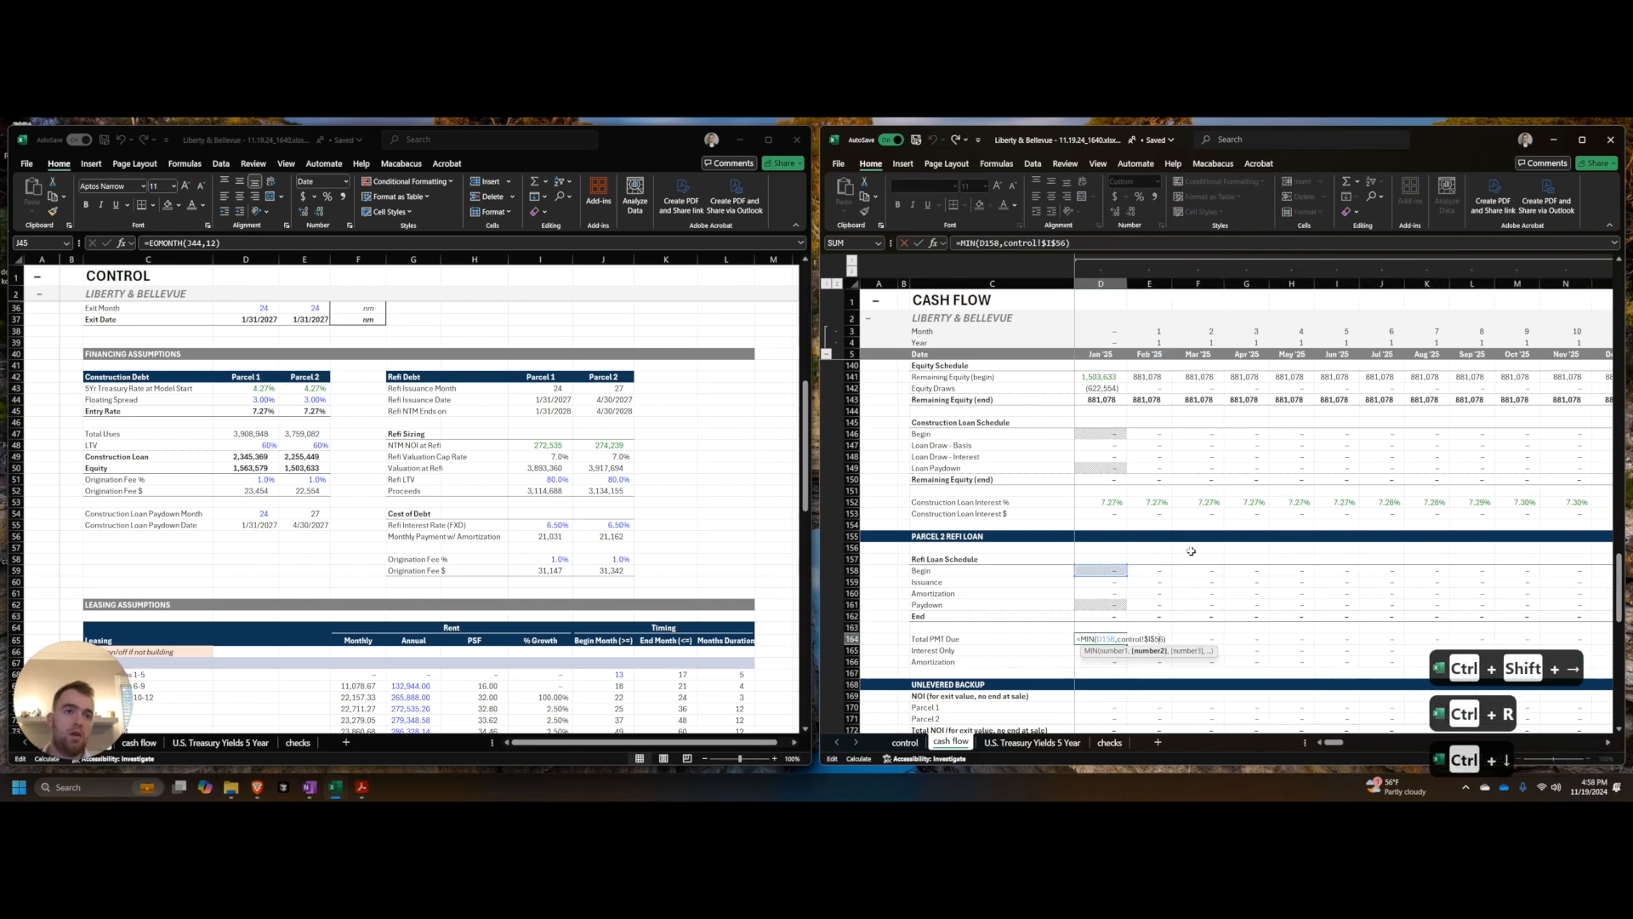
{"action": "key", "text": "BackSpace"}
{"action": "type", "text": "J"}
{"action": "key", "text": "Return"}
{"action": "key", "text": "Up"}
{"action": "key", "text": "ctrl+shift+Right"}
{"action": "key", "text": "ctrl+r"}
Step: Edit the control sheet rate reference in the Parcel 2 refi Interest Only formula
{"action": "key", "text": "Down"}
{"action": "key", "text": "F2"}
{"action": "key", "text": "ctrl+Left"}
{"action": "key", "text": "ctrl+Left"}
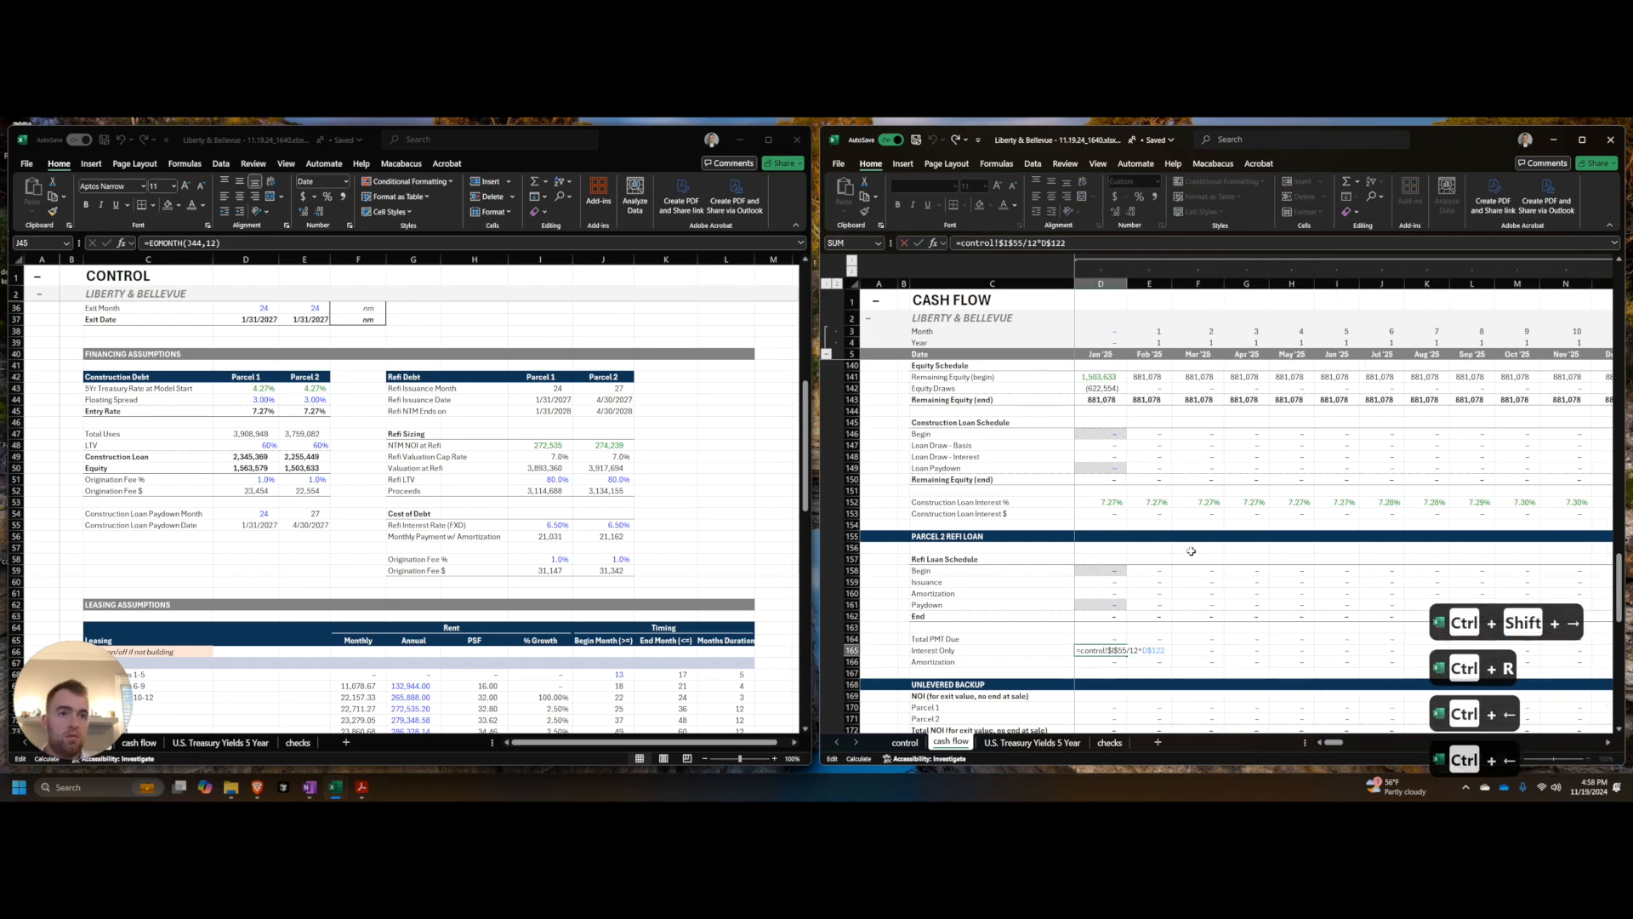
{"action": "key", "text": "ctrl+Right"}
{"action": "key", "text": "ctrl+Right"}
{"action": "key", "text": "ctrl+Right"}
{"action": "key", "text": "Return"}
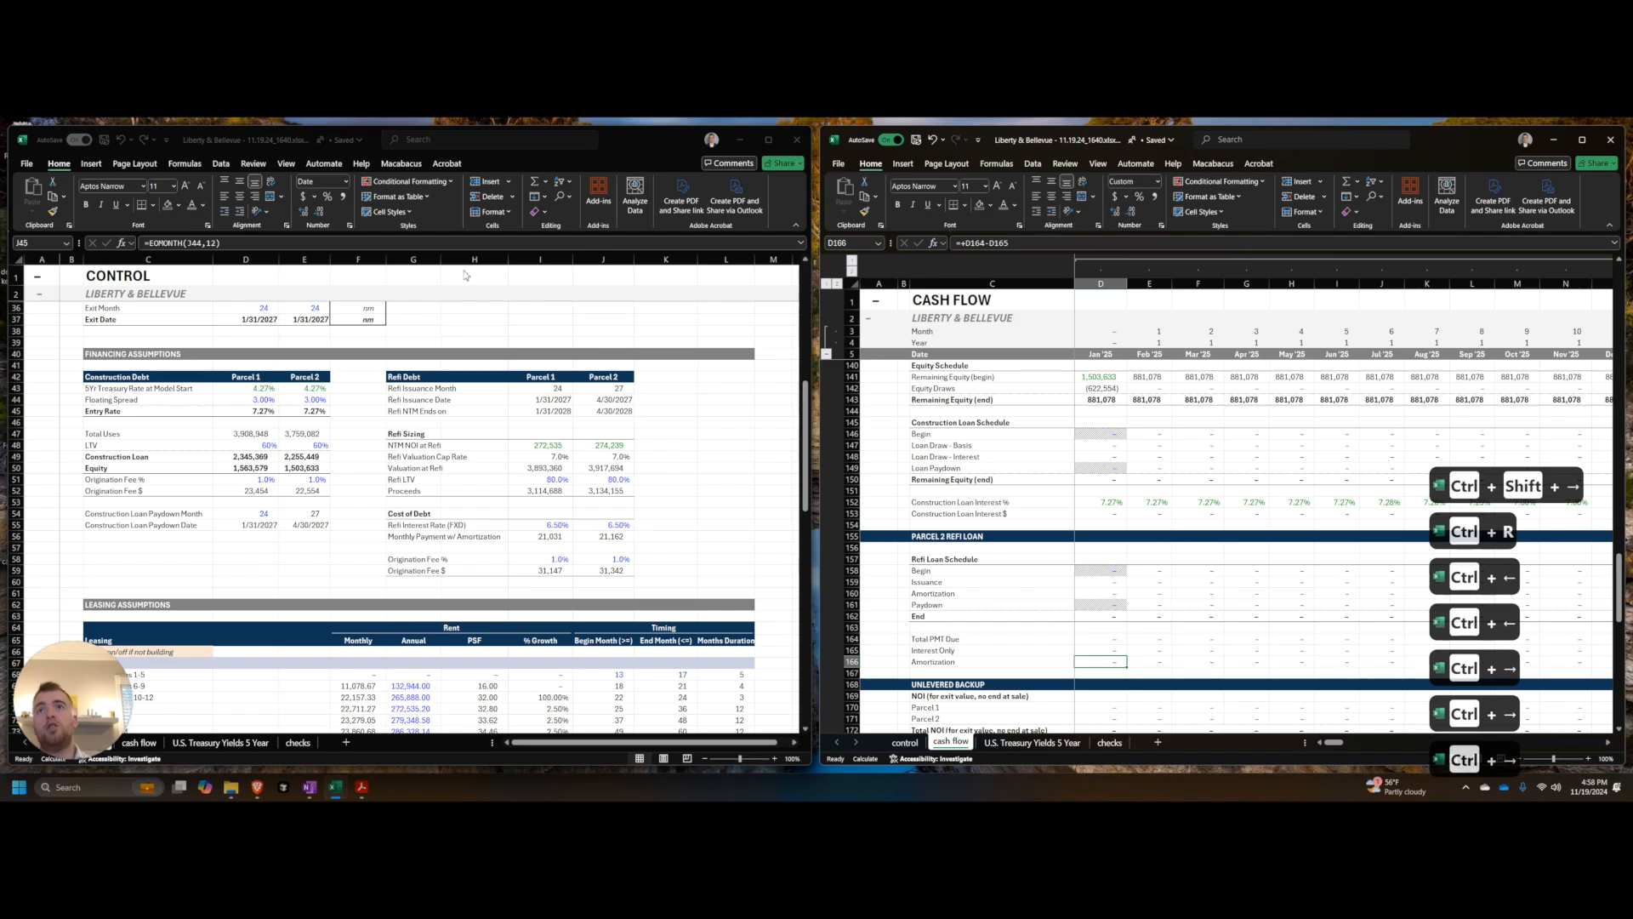
Step: Check the Parcel 1 and Parcel 2 refi columns on the control sheet and fill the Interest Only formula across all months
{"action": "left_click", "coordinate": [540, 259]}
{"action": "left_click", "coordinate": [603, 259]}
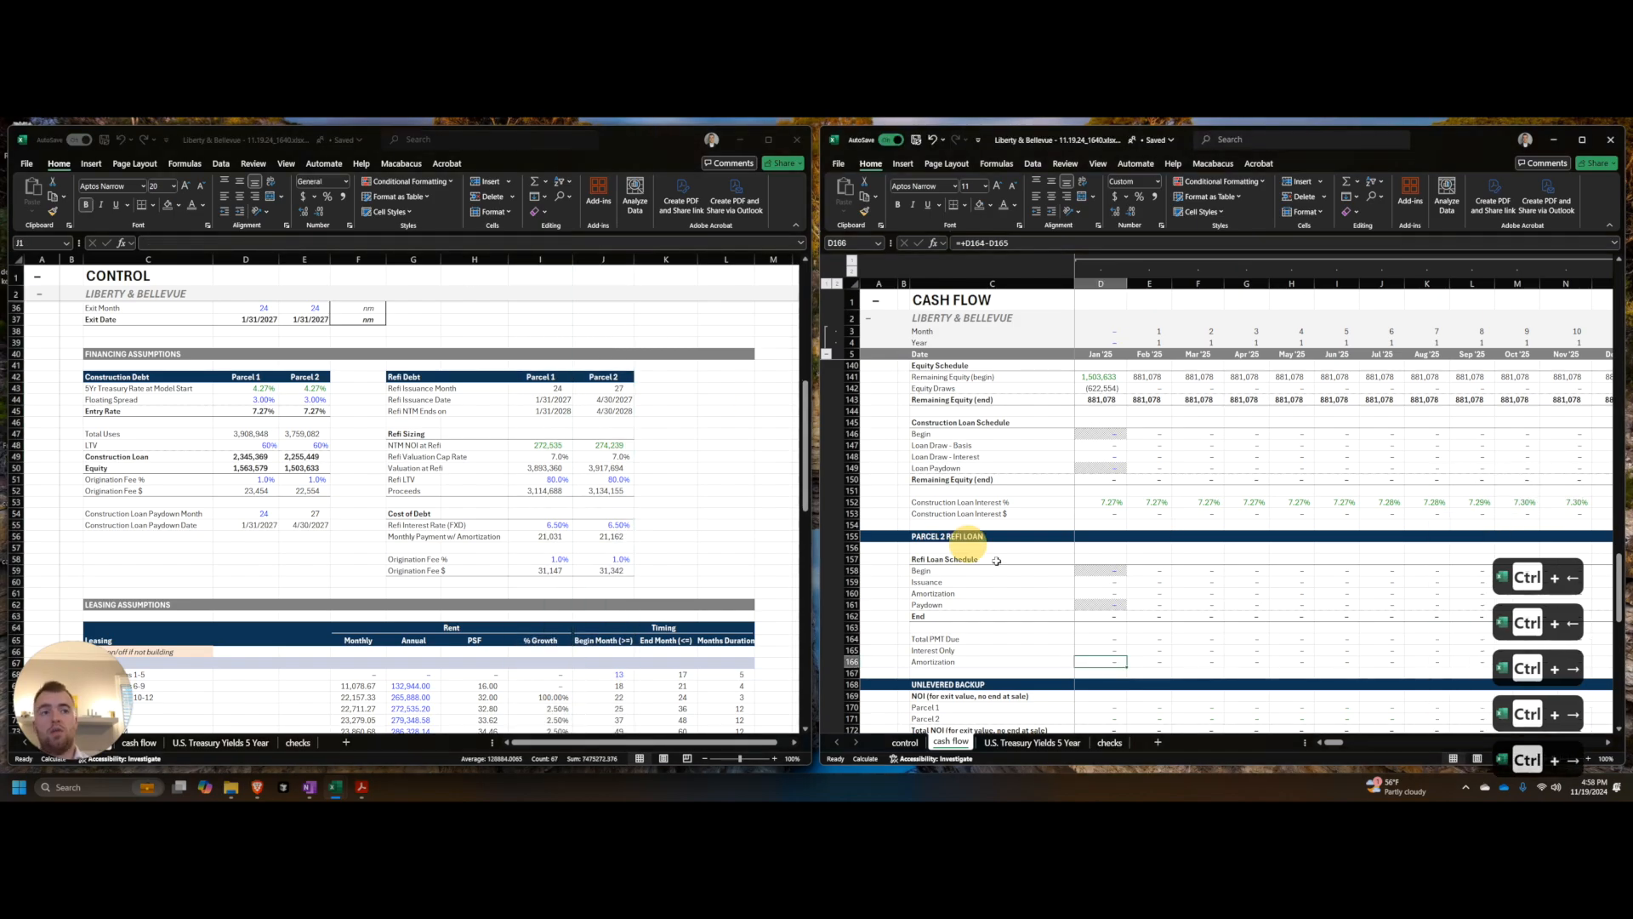
{"action": "key", "text": "Up"}
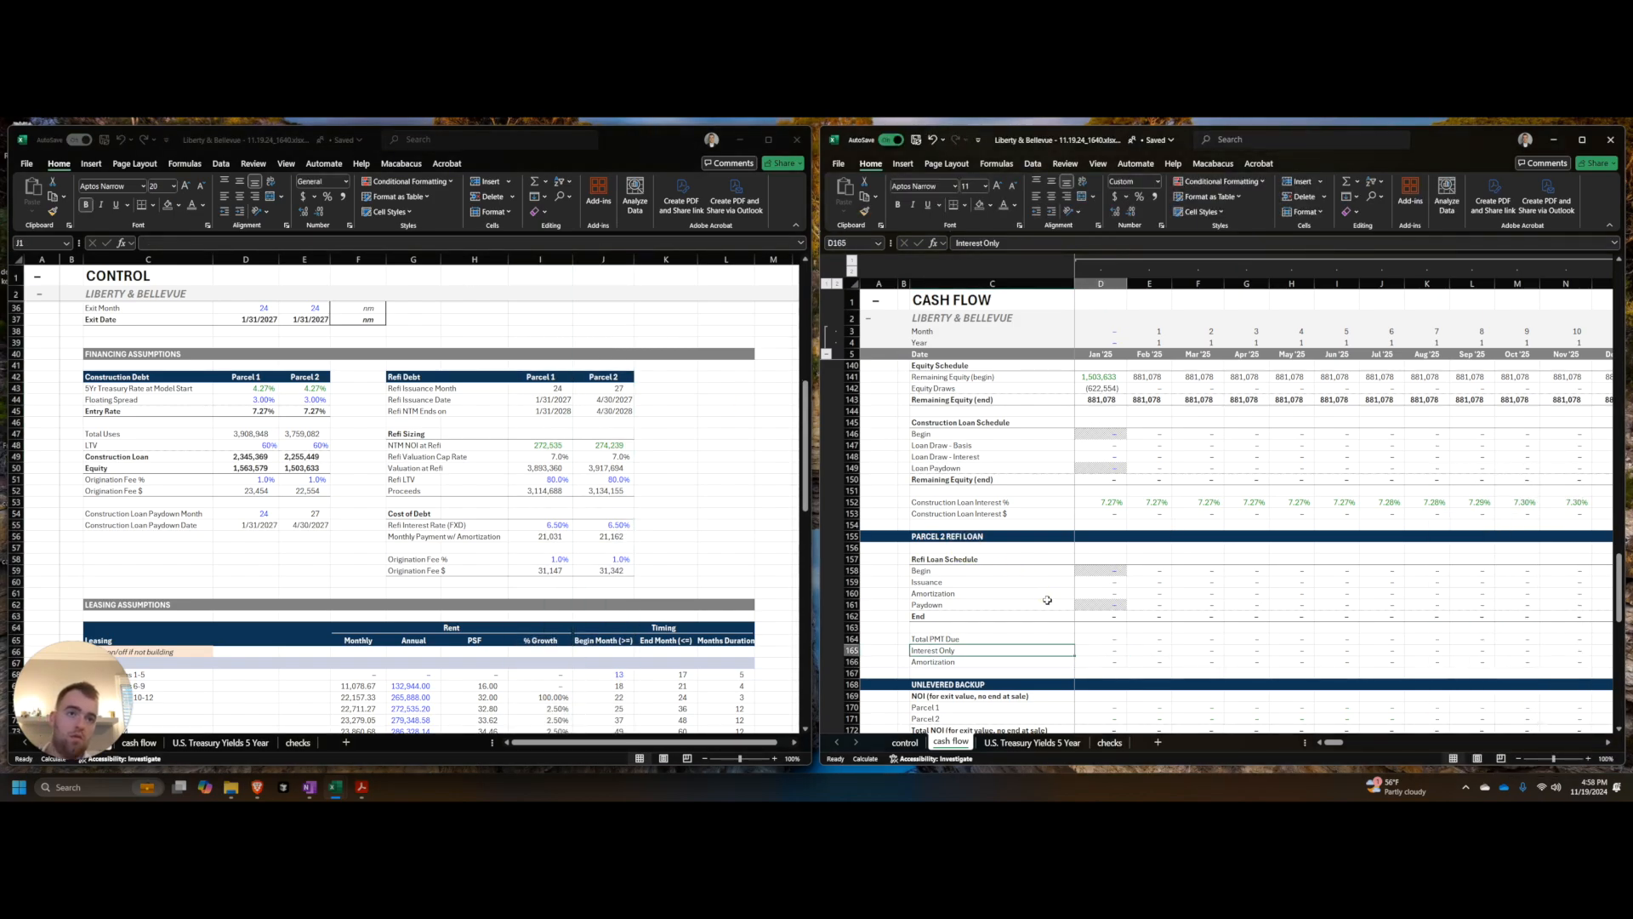
{"action": "key", "text": "ctrl+shift+Right"}
{"action": "key", "text": "ctrl+r"}
{"action": "key", "text": "Down"}
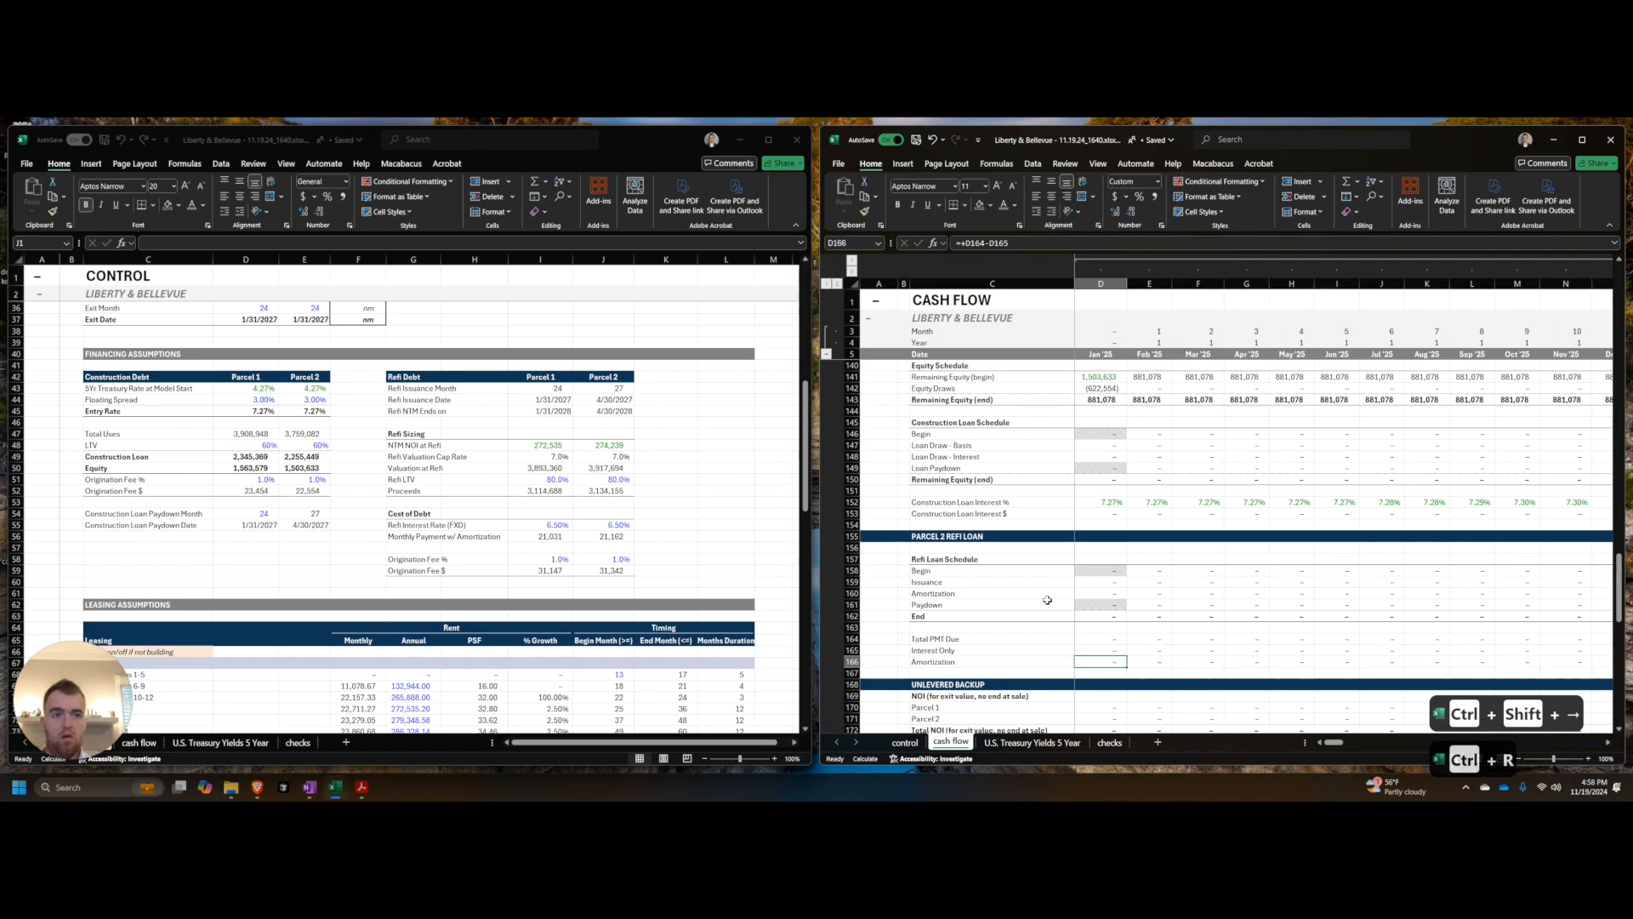
Step: Examine the Parcel 2 refi loan schedule month by month around the issuance date and the first payments
{"action": "key", "text": "Right"}
{"action": "key", "text": "Right"}
{"action": "key", "text": "Right"}
{"action": "key", "text": "Right"}
{"action": "key", "text": "Right"}
{"action": "key", "text": "Right"}
{"action": "key", "text": "Right"}
{"action": "key", "text": "Right"}
{"action": "key", "text": "Right"}
{"action": "key", "text": "Right"}
{"action": "key", "text": "Right"}
{"action": "key", "text": "Right"}
{"action": "key", "text": "Right"}
{"action": "key", "text": "Right"}
{"action": "key", "text": "Right"}
{"action": "key", "text": "Right"}
{"action": "key", "text": "Right"}
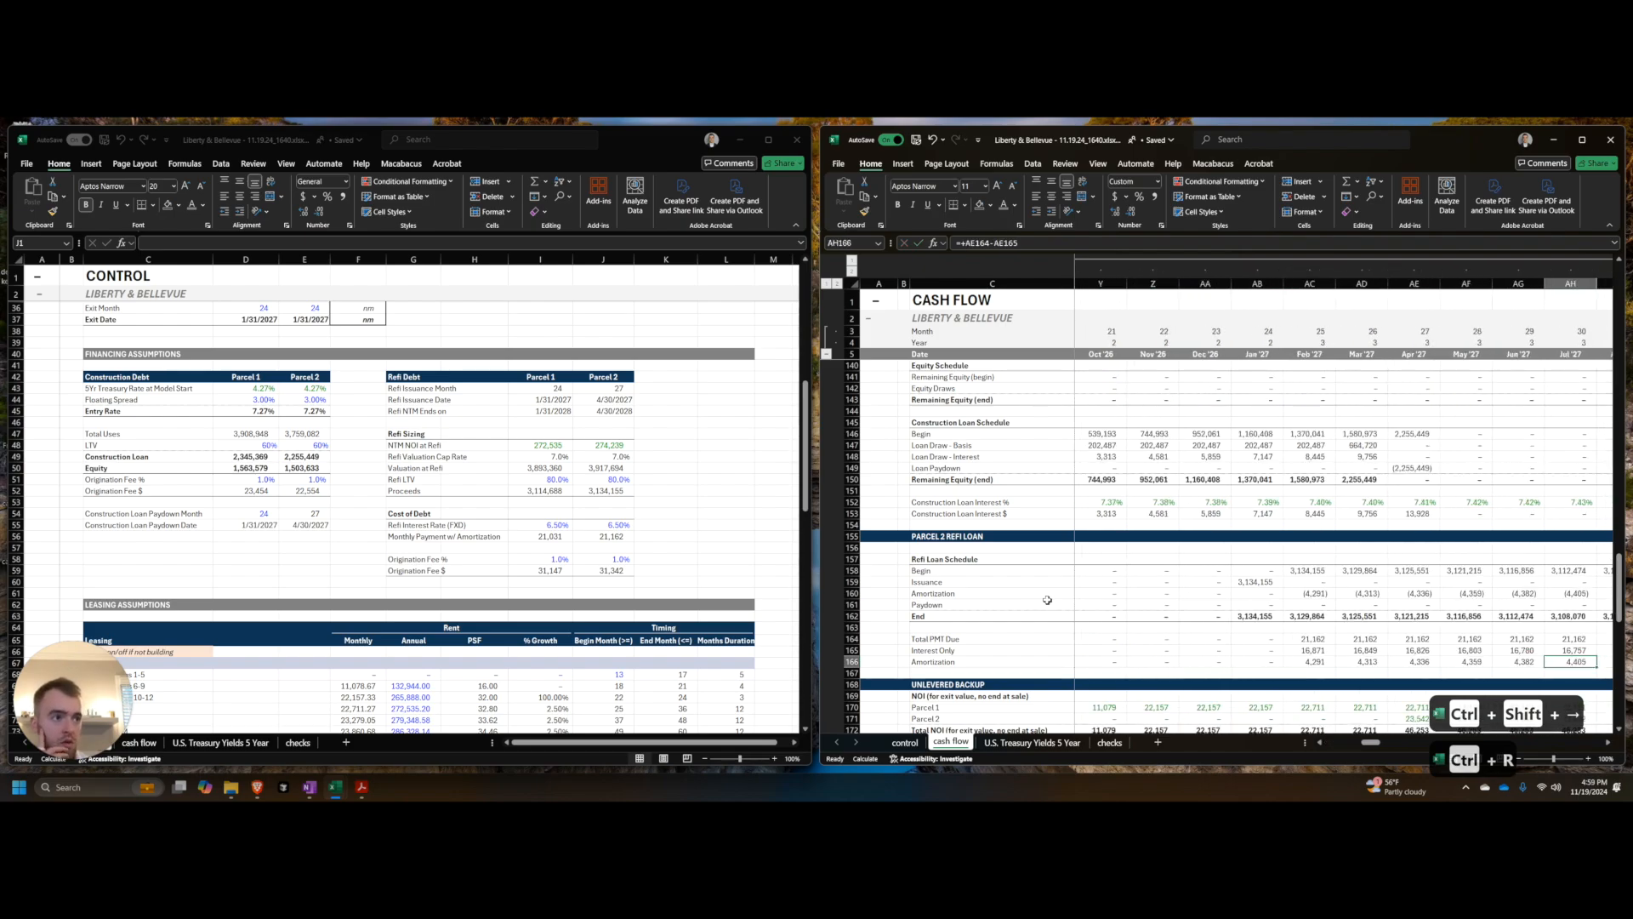
{"action": "key", "text": "Right"}
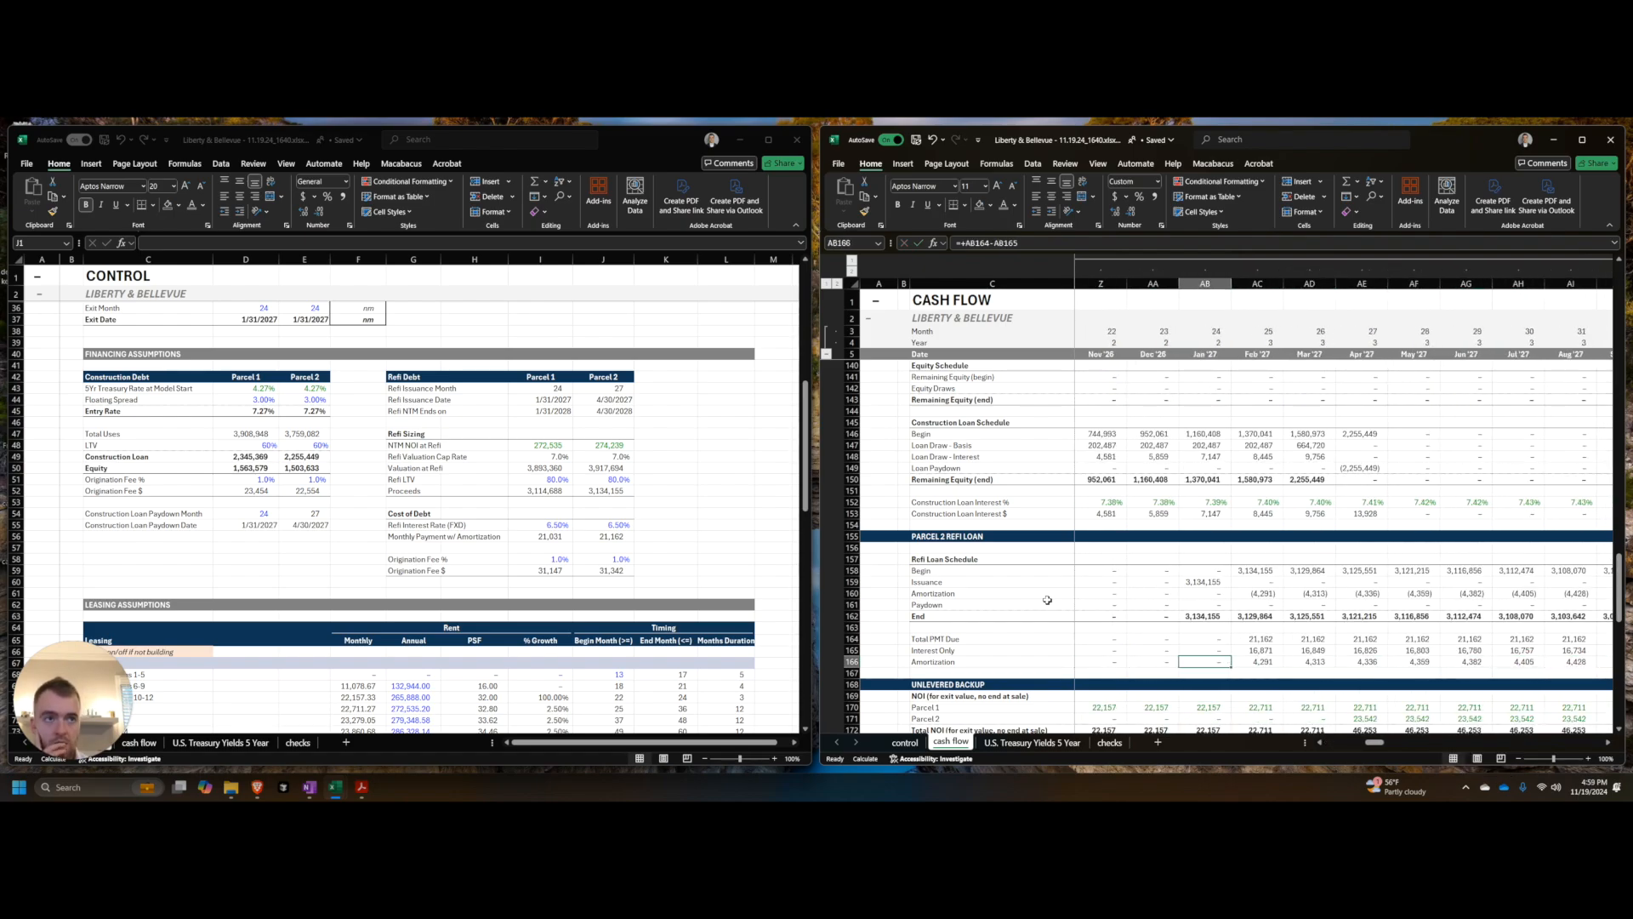
Step: Copy the Parcel 2 refi schedule's Issuance row into the Refi Loan Issuance row of the Parcel 2 refi cash flows
{"action": "left_click", "coordinate": [502, 600]}
{"action": "key", "text": "ctrl+Page_Down"}
{"action": "scroll", "coordinate": [486, 621], "scroll_direction": "up", "scroll_amount": 4}
{"action": "scroll", "coordinate": [531, 591], "scroll_direction": "up", "scroll_amount": 2}
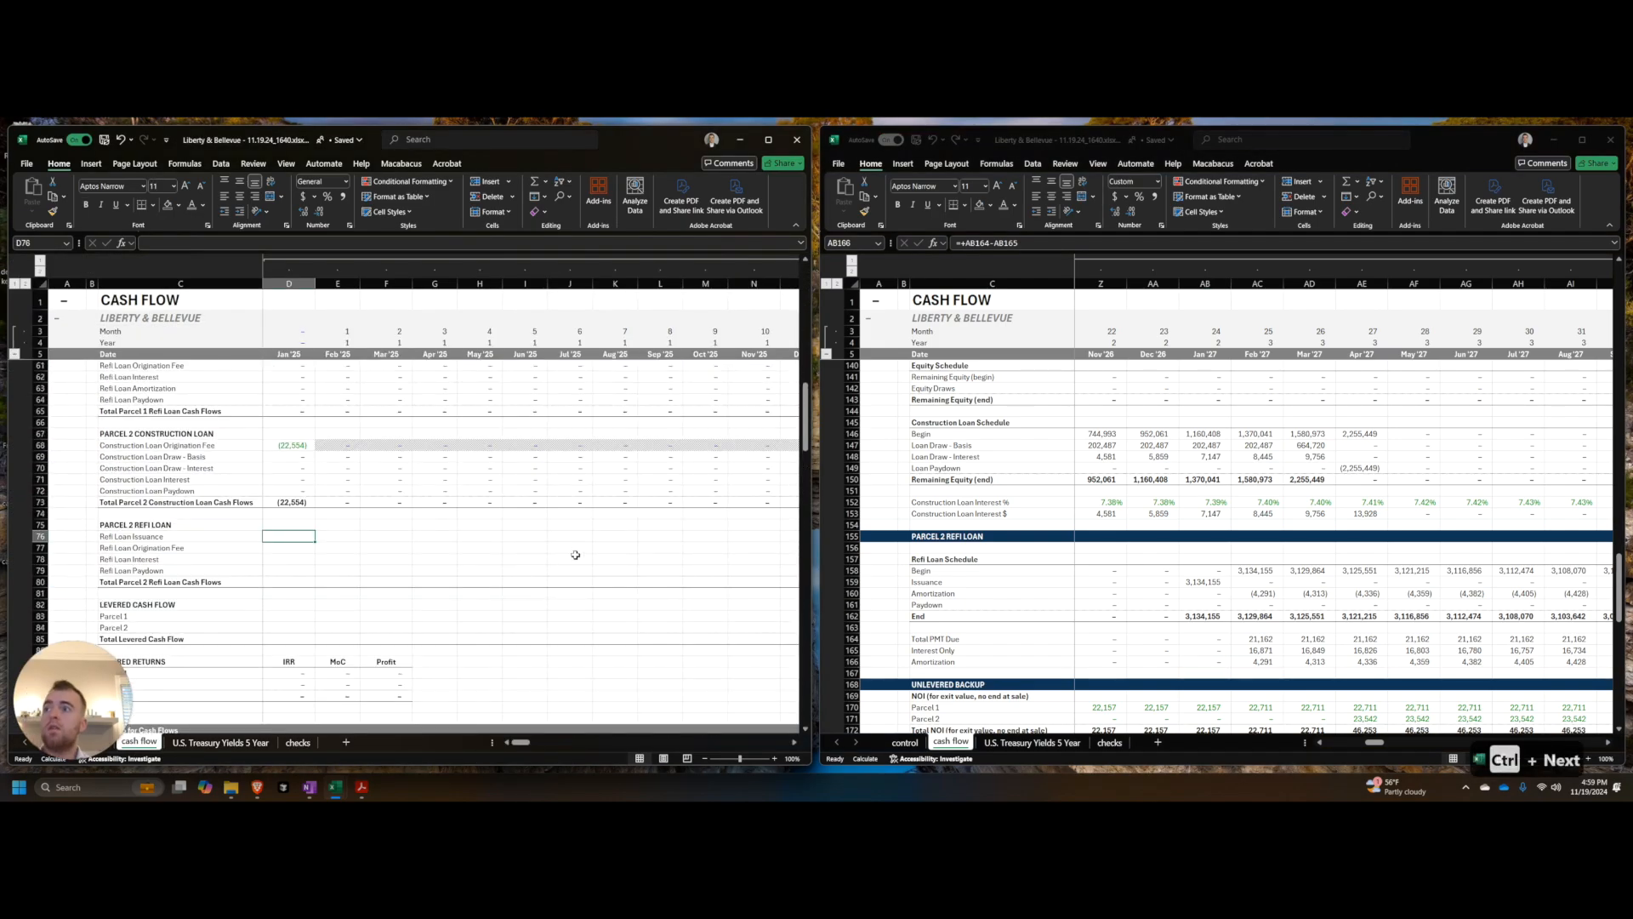
{"action": "left_click", "coordinate": [1186, 577]}
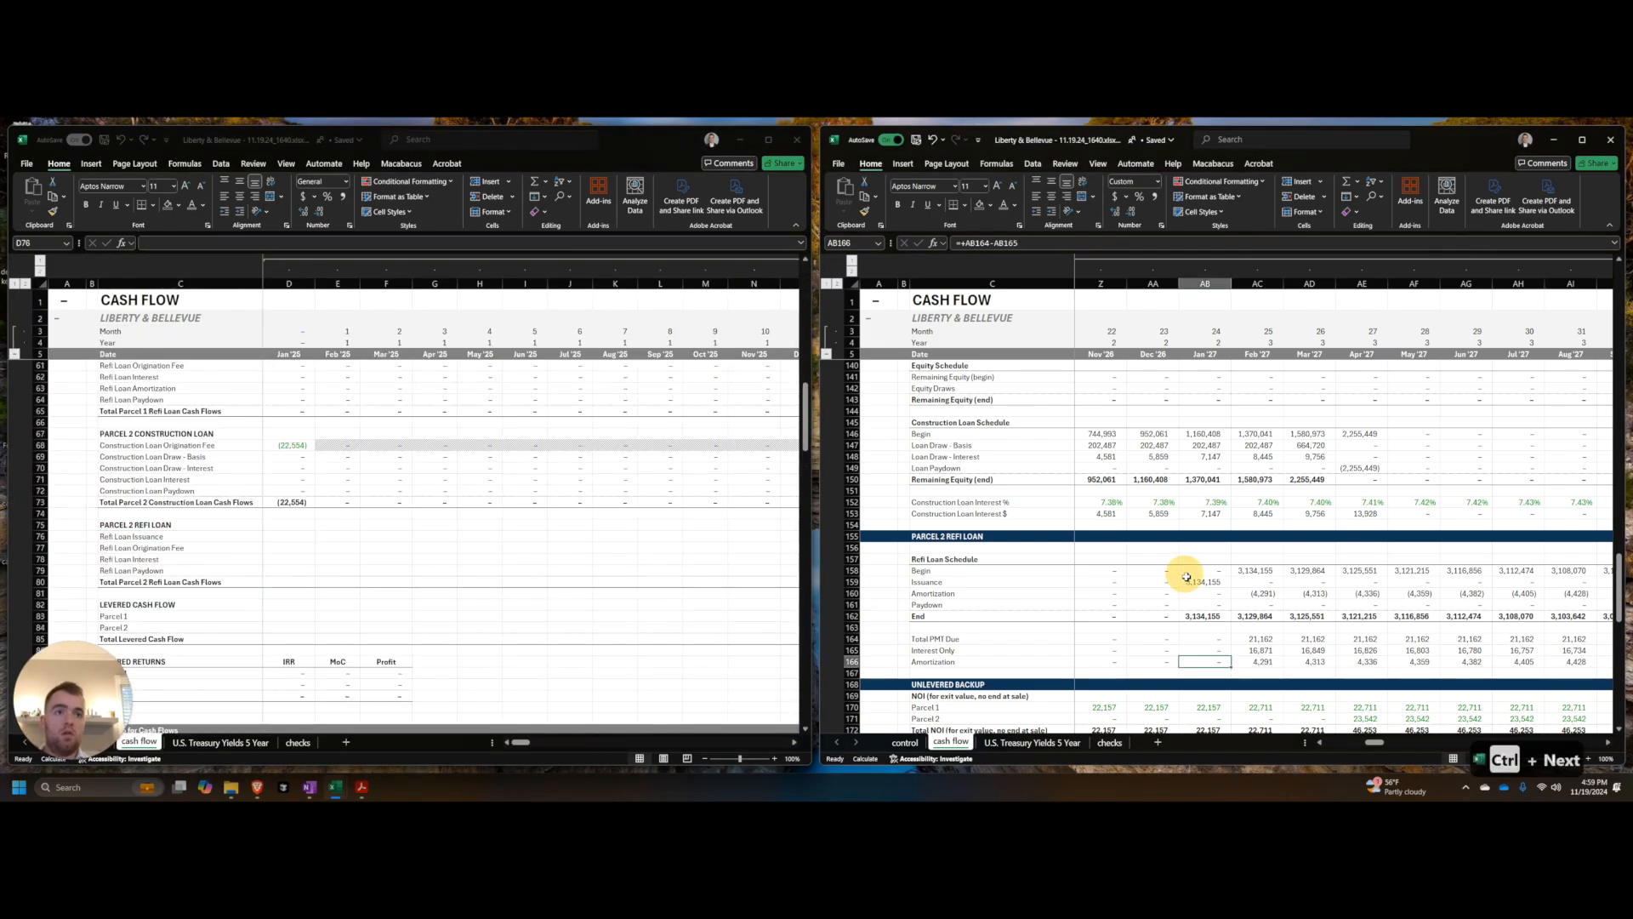
{"action": "key", "text": "ctrl+Left"}
{"action": "key", "text": "ctrl+shift+Right"}
{"action": "key", "text": "ctrl+c"}
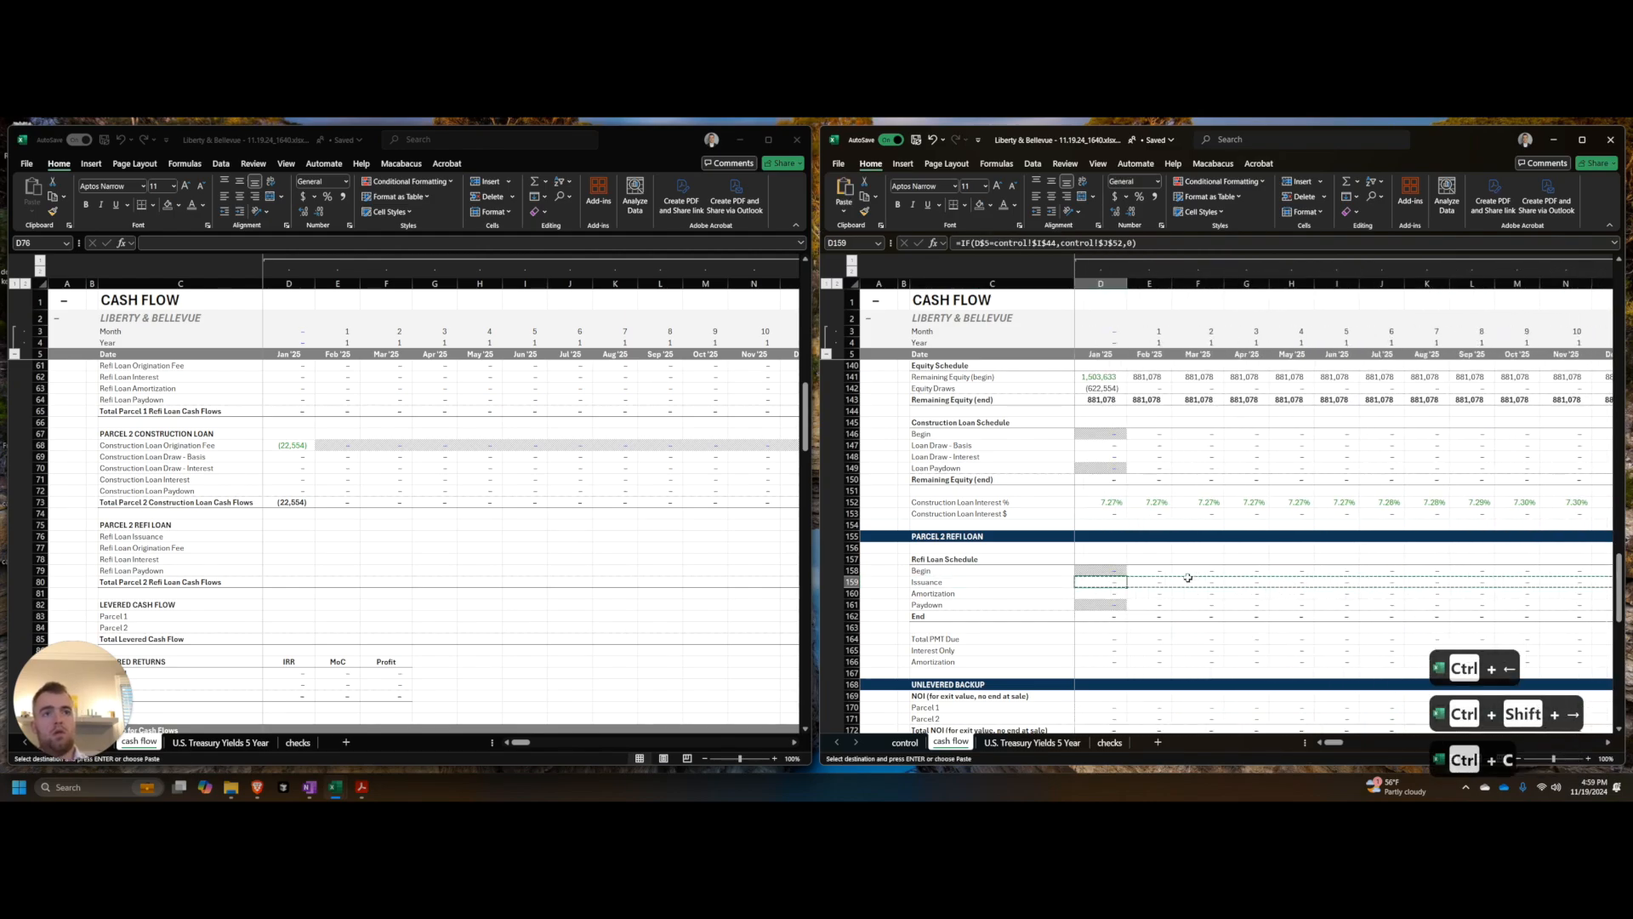
{"action": "key", "text": "alt+Tab"}
{"action": "key", "text": "alt+e"}
{"action": "key", "text": "s"}
{"action": "key", "text": "v"}
{"action": "key", "text": "Return"}
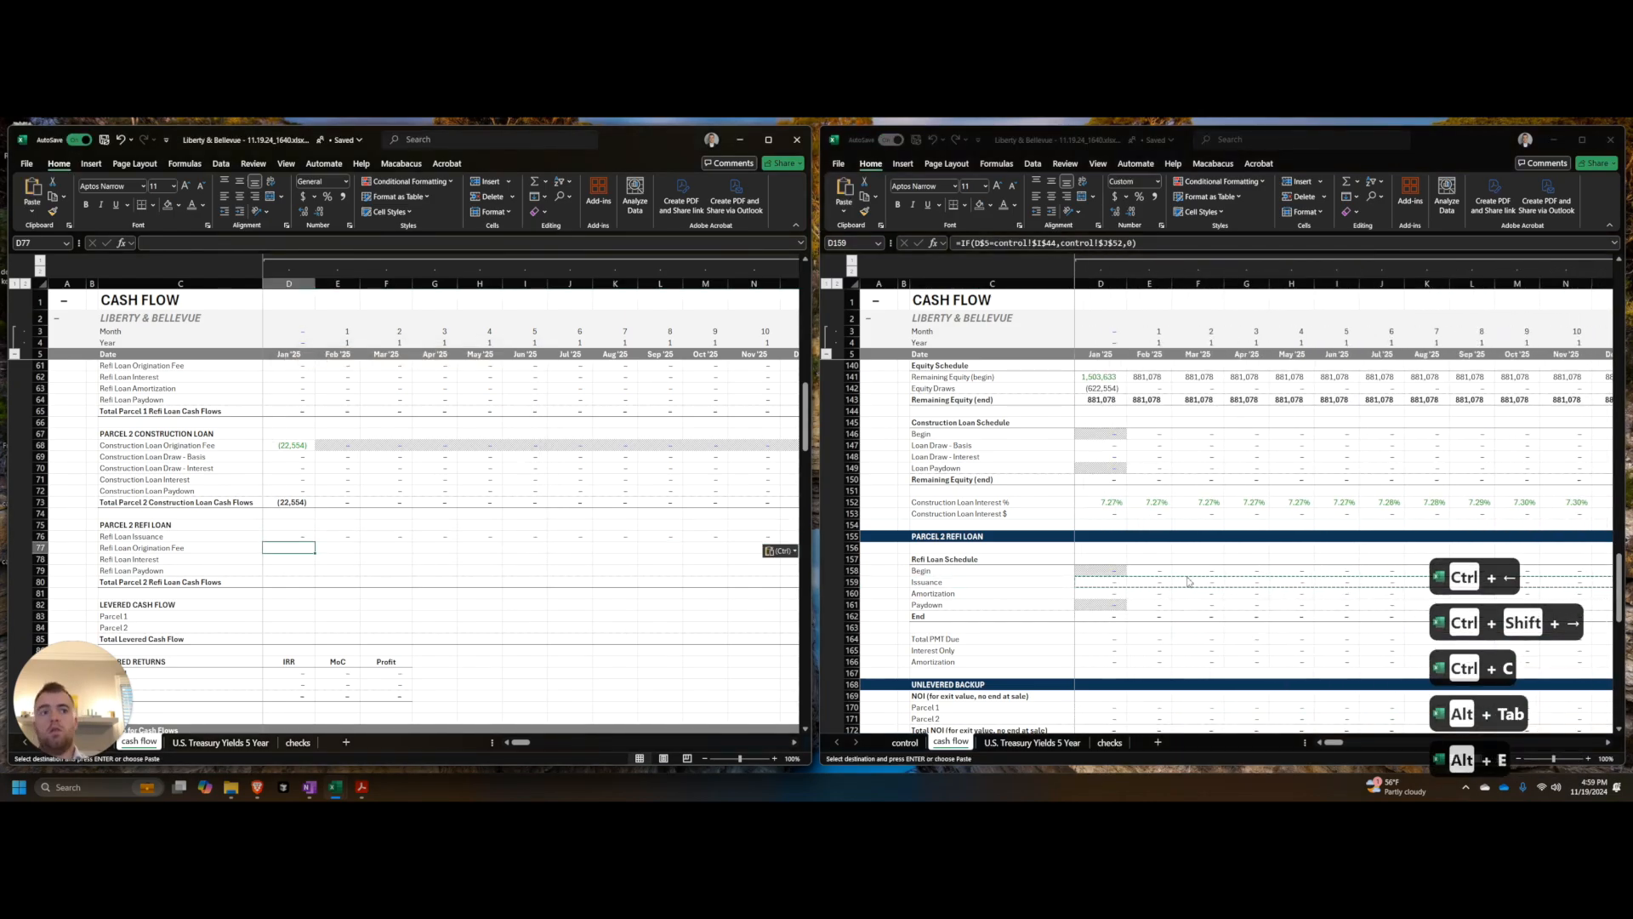
Step: Calculate the first month's Parcel 2 Refi Loan Origination Fee as negative issuance times the control sheet's Parcel 2 refi origination fee percentage
{"action": "key", "text": "alt+Tab"}
{"action": "key", "text": "alt+Tab"}
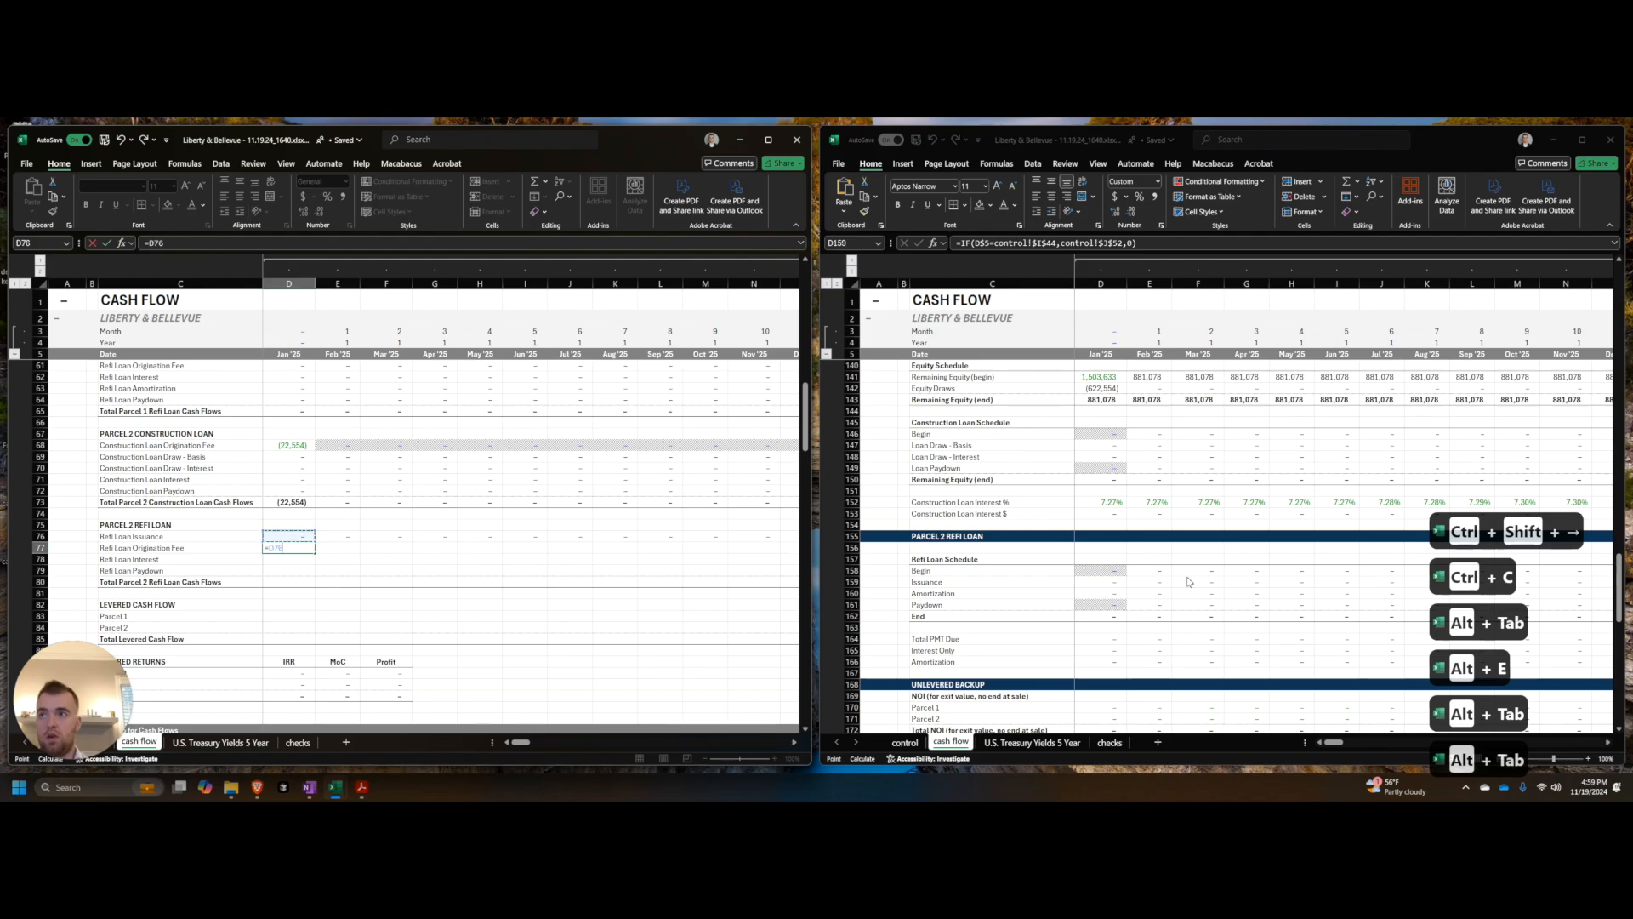
{"action": "type", "text": "="}
{"action": "key", "text": "Up"}
{"action": "type", "text": "*"}
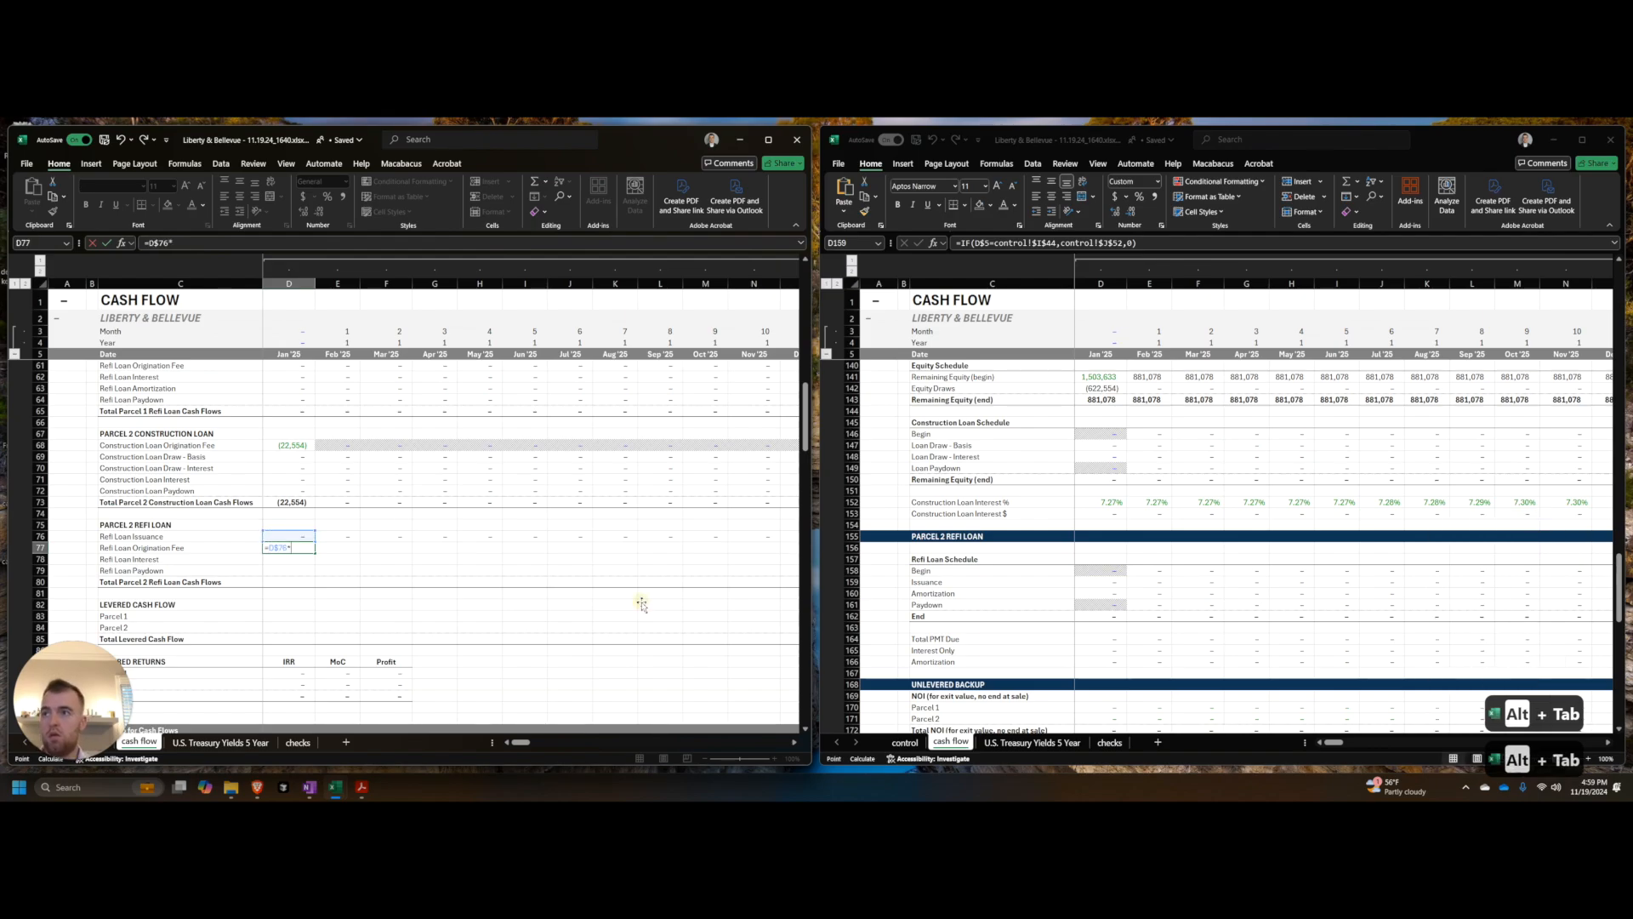
{"action": "key", "text": "ctrl+Page_Up"}
{"action": "left_click", "coordinate": [617, 502]}
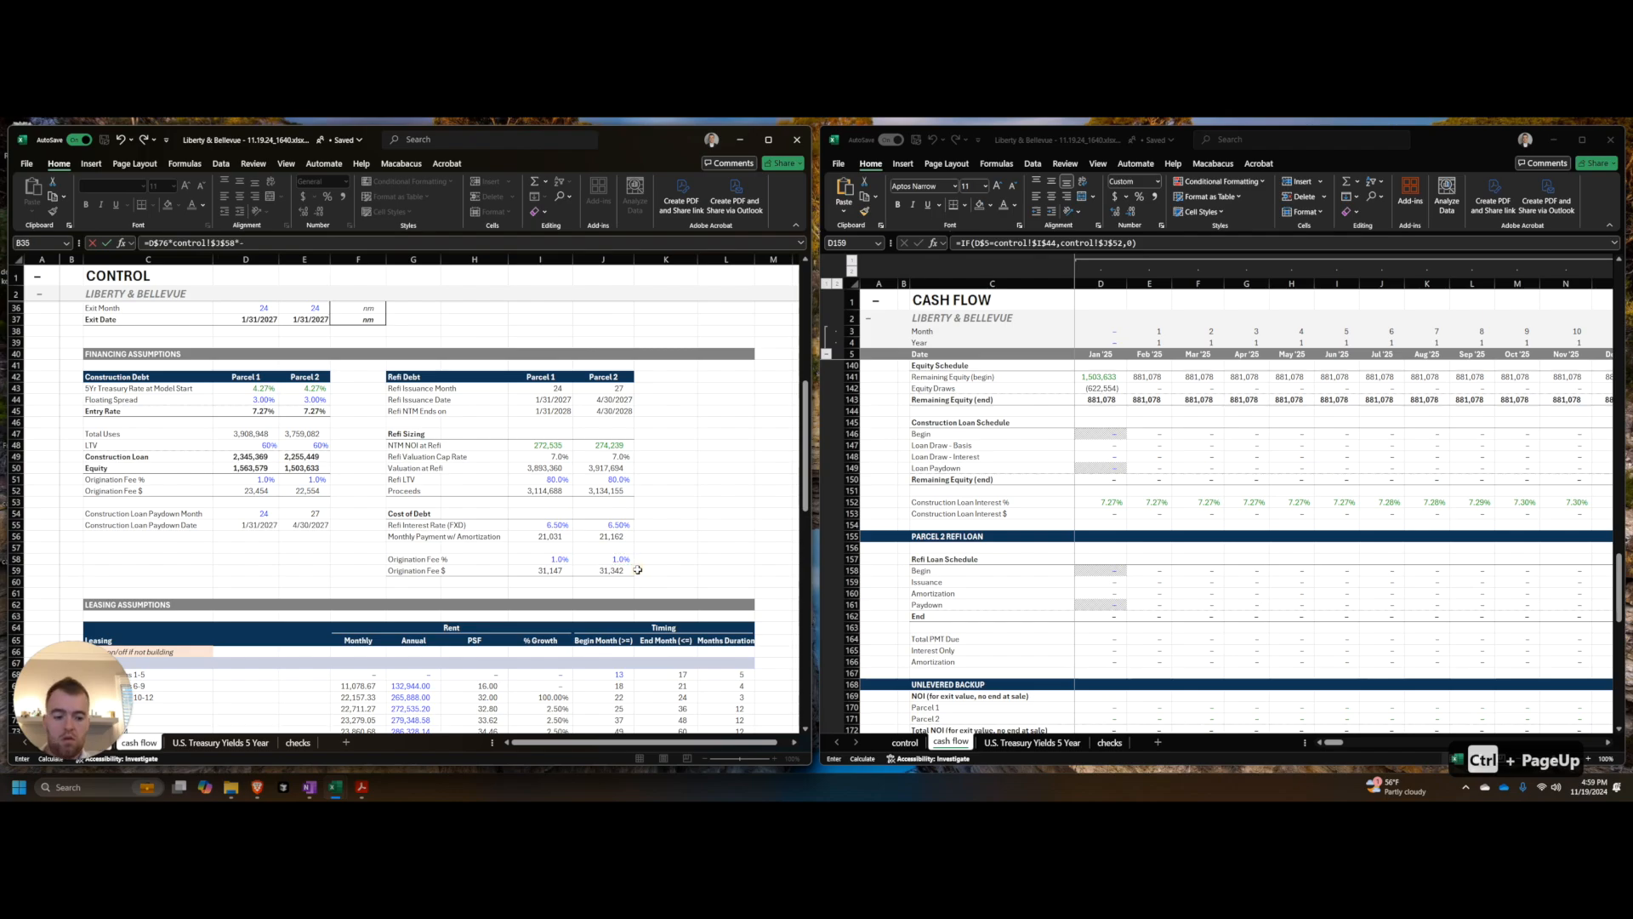
{"action": "type", "text": "1"}
{"action": "key", "text": "Return"}
{"action": "key", "text": "Up"}
{"action": "key", "text": "Up"}
{"action": "key", "text": "Down"}
{"action": "key", "text": "ctrl+shift+1"}
Step: Fill the Parcel 2 Refi Loan Origination Fee formula across all months
{"action": "key", "text": "Up"}
{"action": "key", "text": "ctrl+Right"}
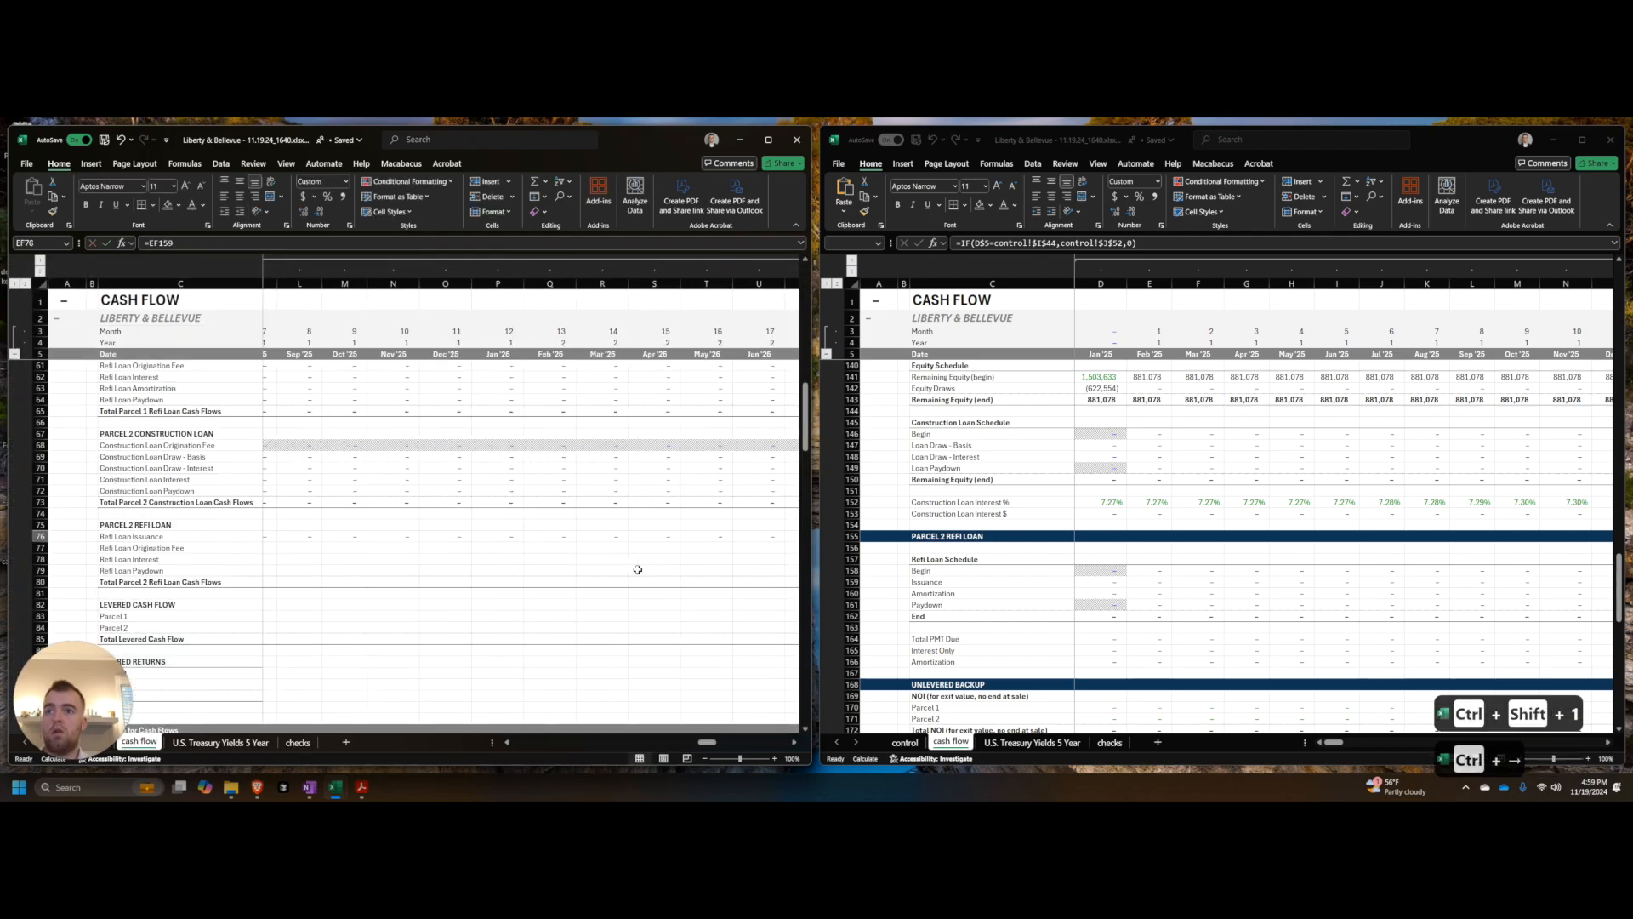
{"action": "key", "text": "Down"}
{"action": "key", "text": "ctrl+shift+Left"}
{"action": "key", "text": "ctrl+r"}
{"action": "key", "text": "Down"}
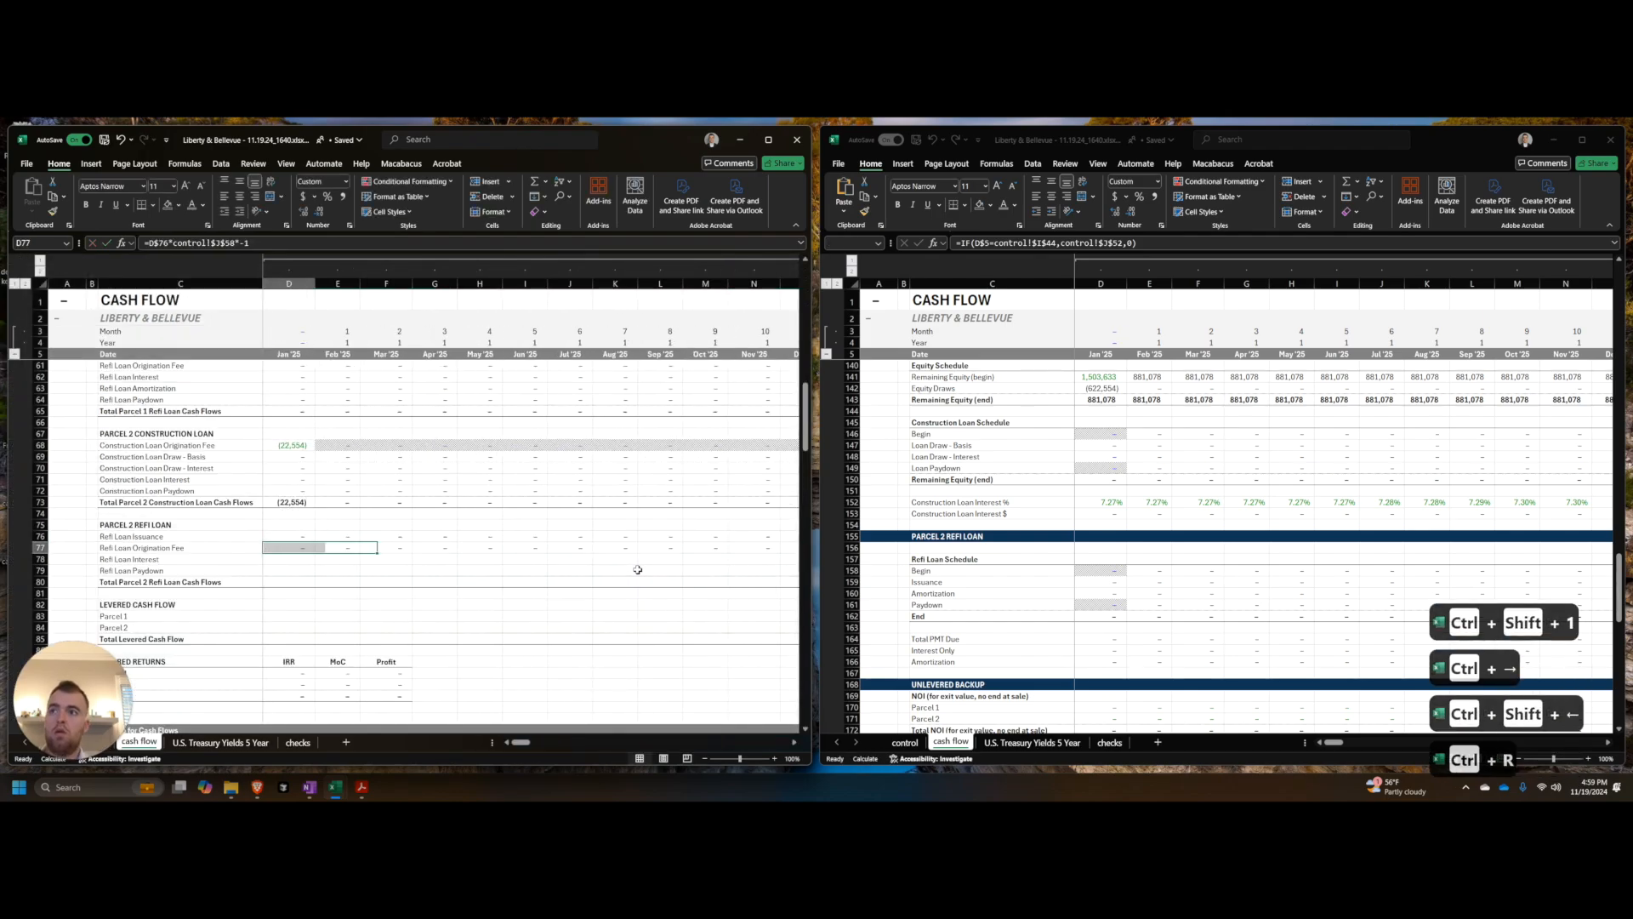
Step: Enter the first month's Parcel 2 Refi Loan Interest as the negative of the refi schedule's Interest Only amount
{"action": "key", "text": "alt+Tab"}
{"action": "key", "text": "alt+Tab"}
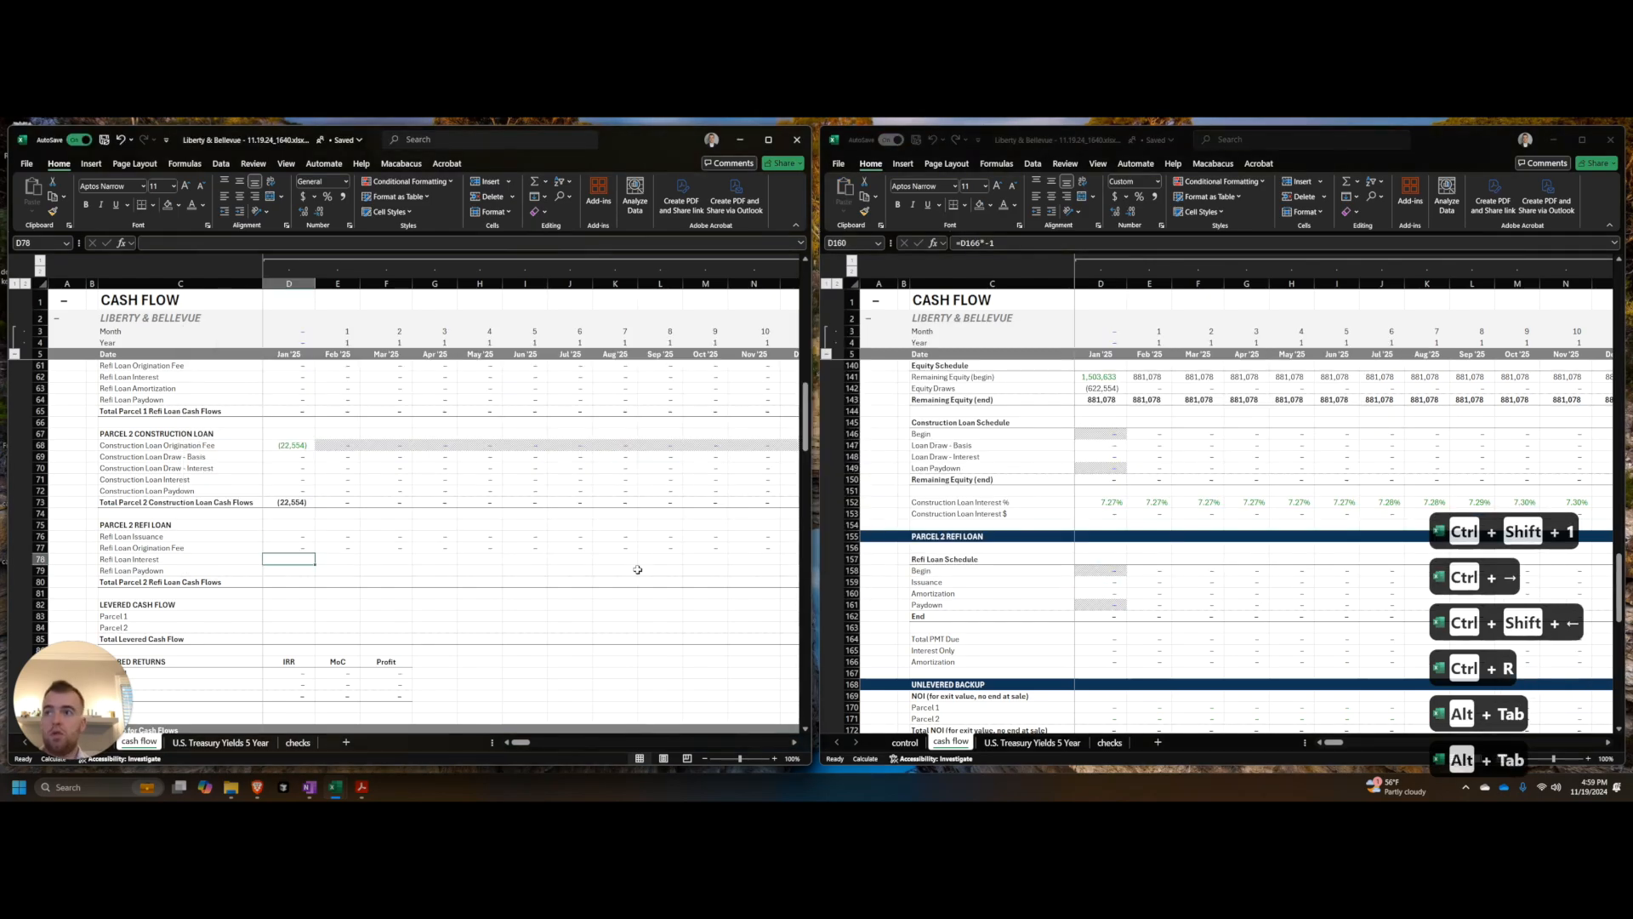
{"action": "type", "text": "="}
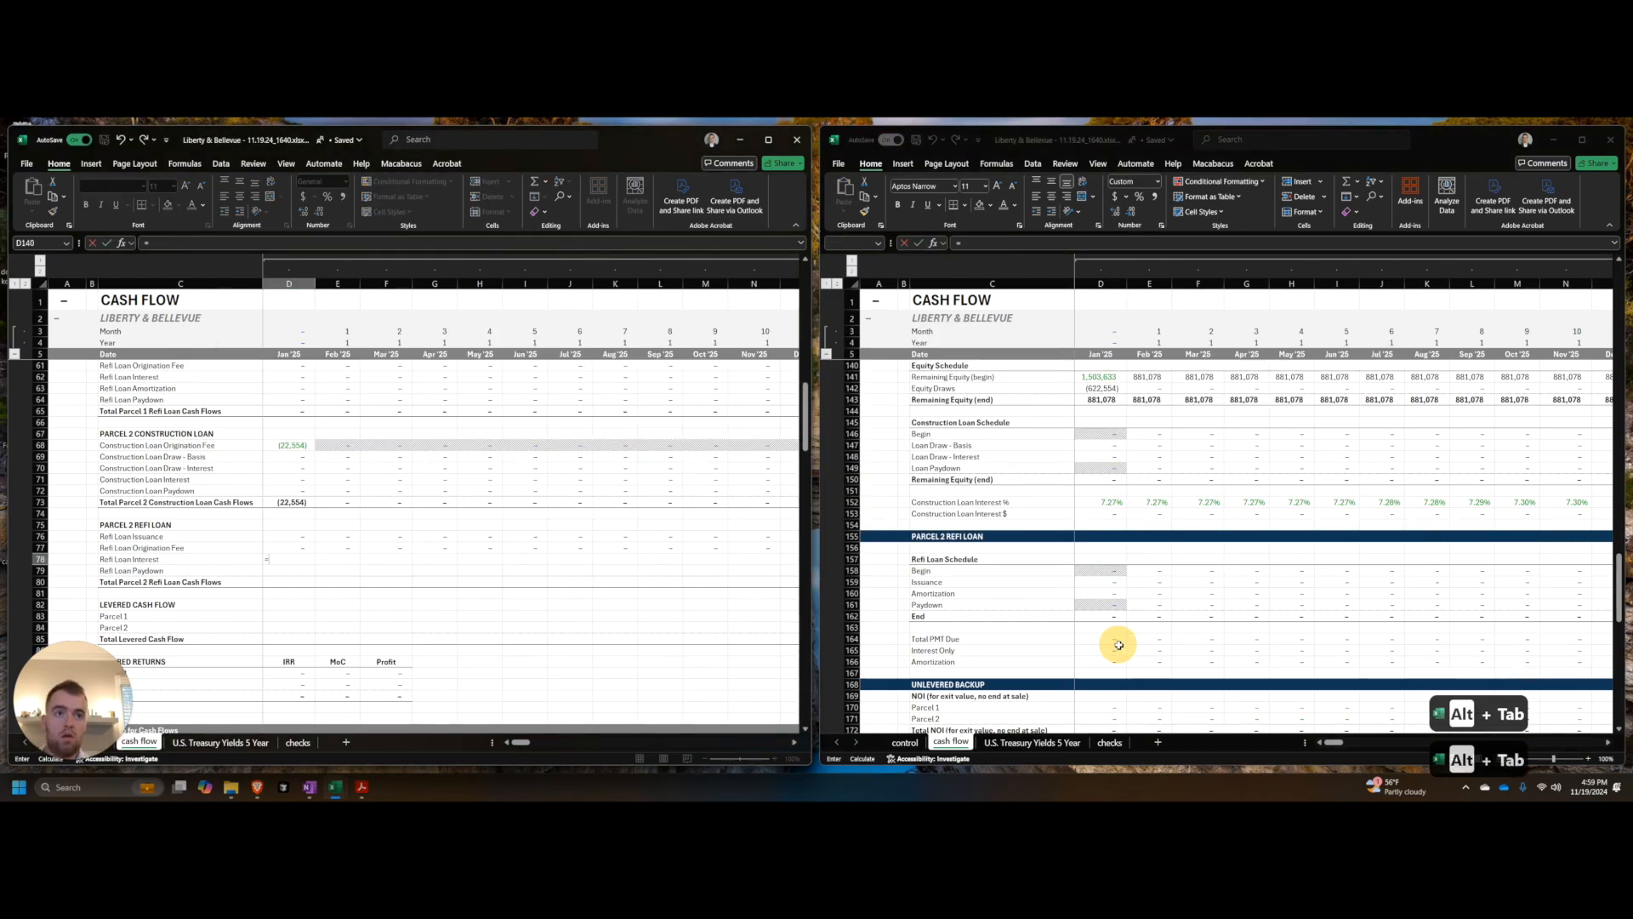
{"action": "left_click", "coordinate": [1119, 645]}
{"action": "key", "text": "ctrl+Left"}
{"action": "type", "text": "*-"}
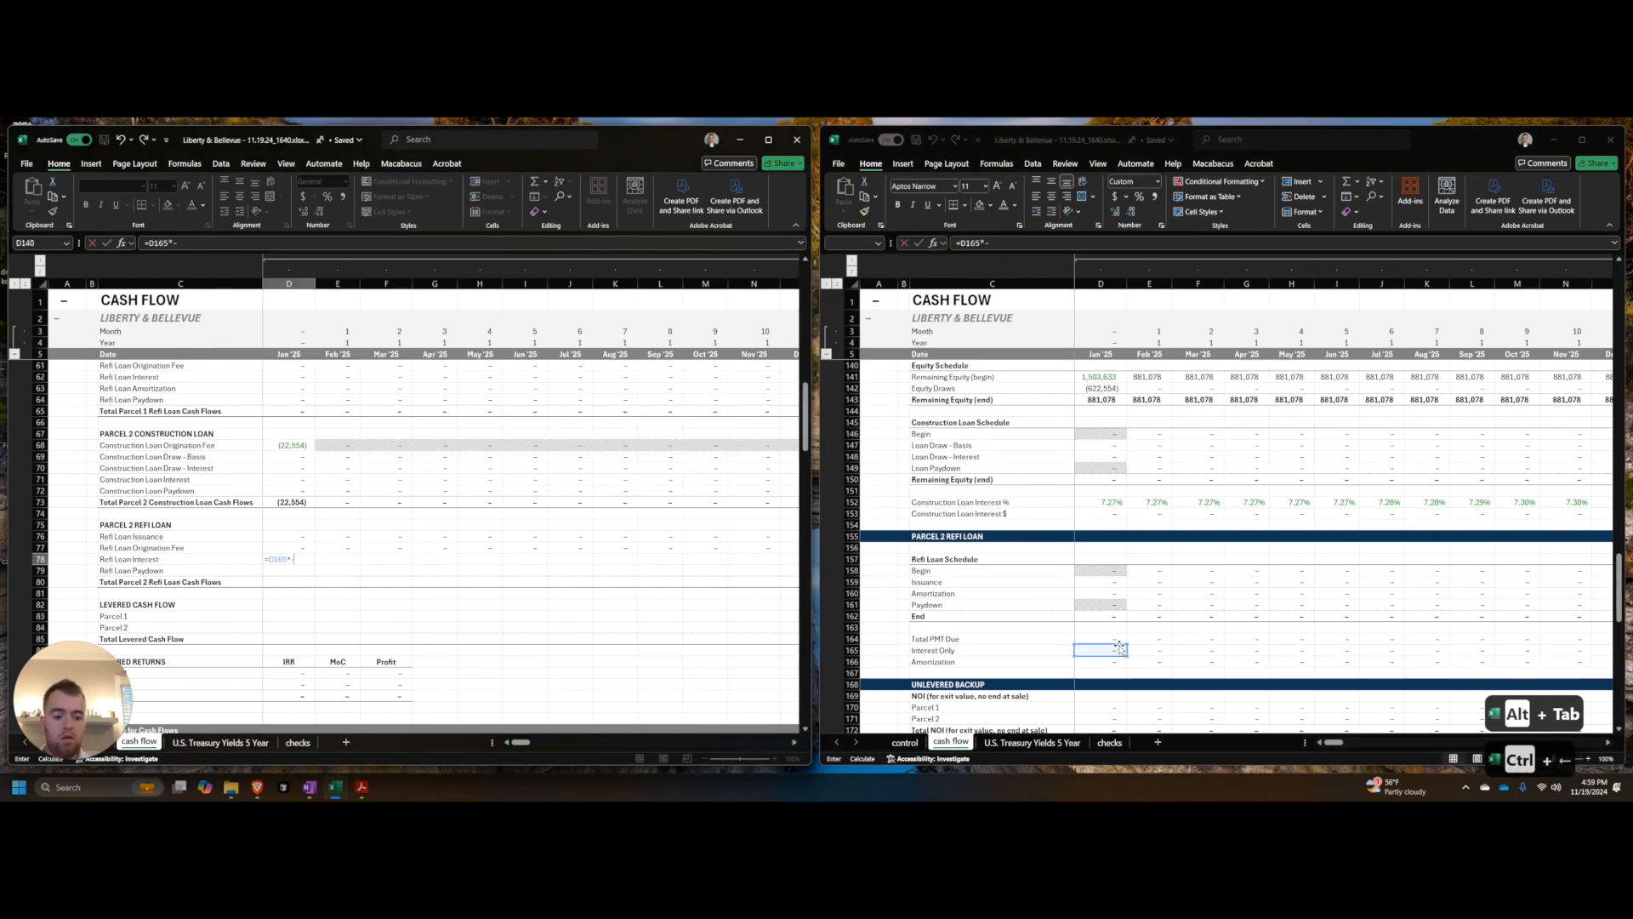
Step: Fill the Parcel 2 Refi Loan Interest formula across all months and apply number formatting
{"action": "key", "text": "Up"}
{"action": "key", "text": "Up"}
{"action": "key", "text": "ctrl+Left"}
{"action": "key", "text": "ctrl+Right"}
{"action": "key", "text": "ctrl+shift+Left"}
{"action": "key", "text": "ctrl+r"}
{"action": "key", "text": "ctrl+shift+1"}
{"action": "key", "text": "ctrl+Left"}
{"action": "key", "text": "Down"}
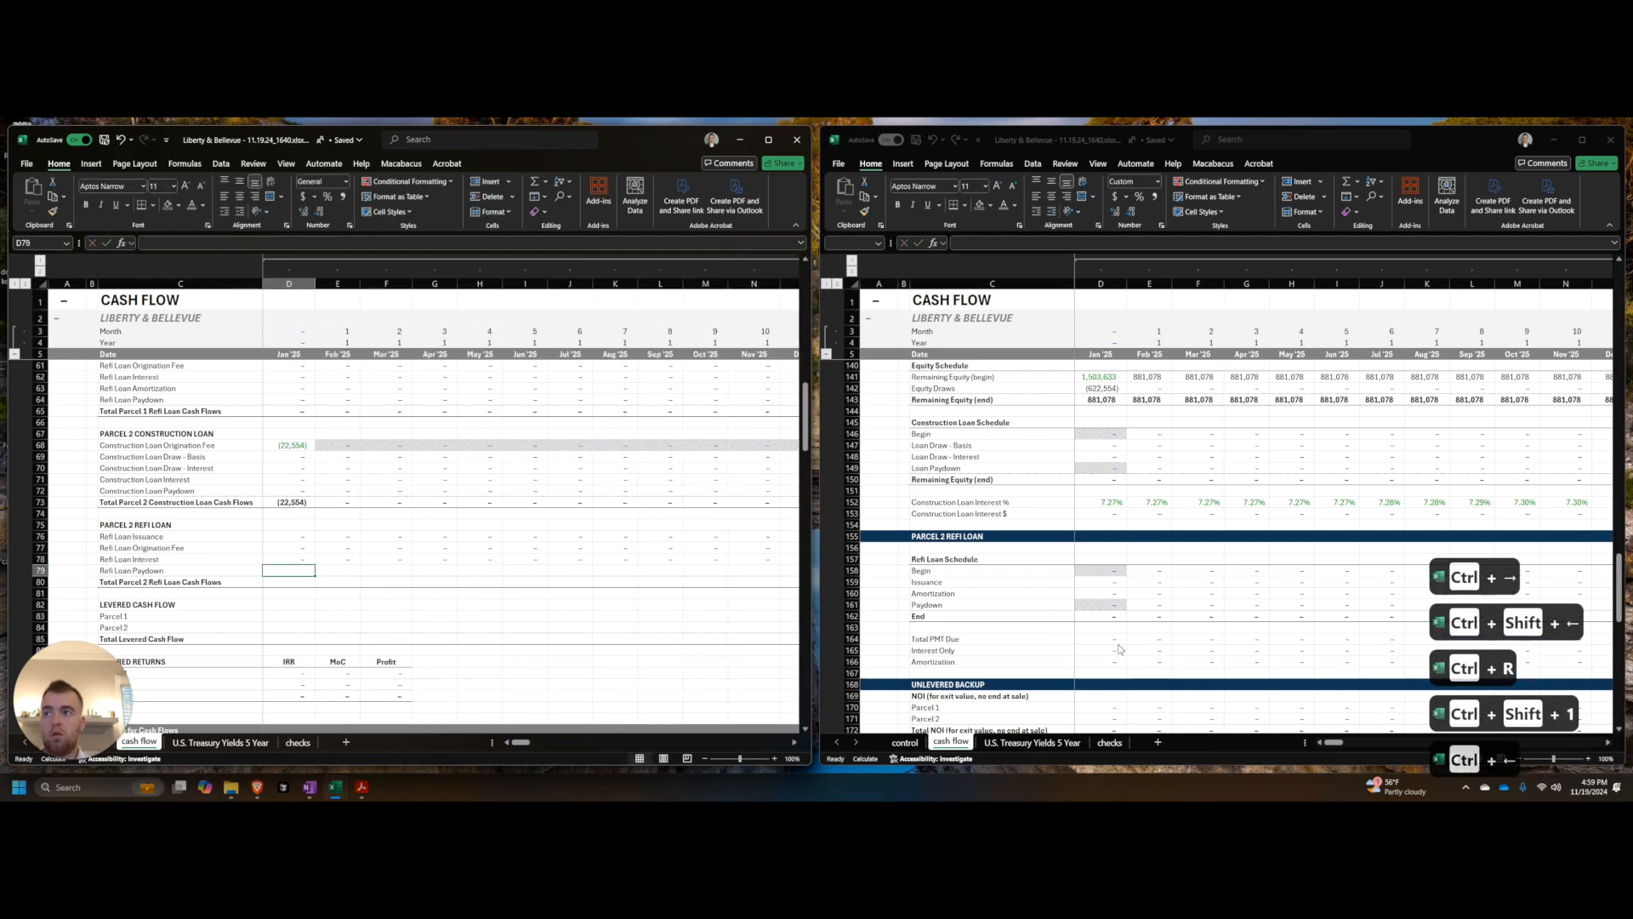
Step: Add a row below Parcel 2 Refi Loan Interest as a copy of it and label it Refi Loan Amortization
{"action": "key", "text": "shift+space"}
{"action": "key", "text": "ctrl+shift+="}
{"action": "key", "text": "Up"}
{"action": "key", "text": "Left"}
{"action": "key", "text": "shift+space"}
{"action": "key", "text": "ctrl+c"}
{"action": "key", "text": "Down"}
{"action": "key", "text": "shift+space"}
{"action": "key", "text": "Return"}
{"action": "key", "text": "F2"}
{"action": "key", "text": "ctrl+shift+Left"}
{"action": "type", "text": "Amortization"}
{"action": "key", "text": "Tab"}
Step: Link Parcel 2 Refi Loan Amortization to the refi schedule's Amortization row and fill it across all months
{"action": "type", "text": "="}
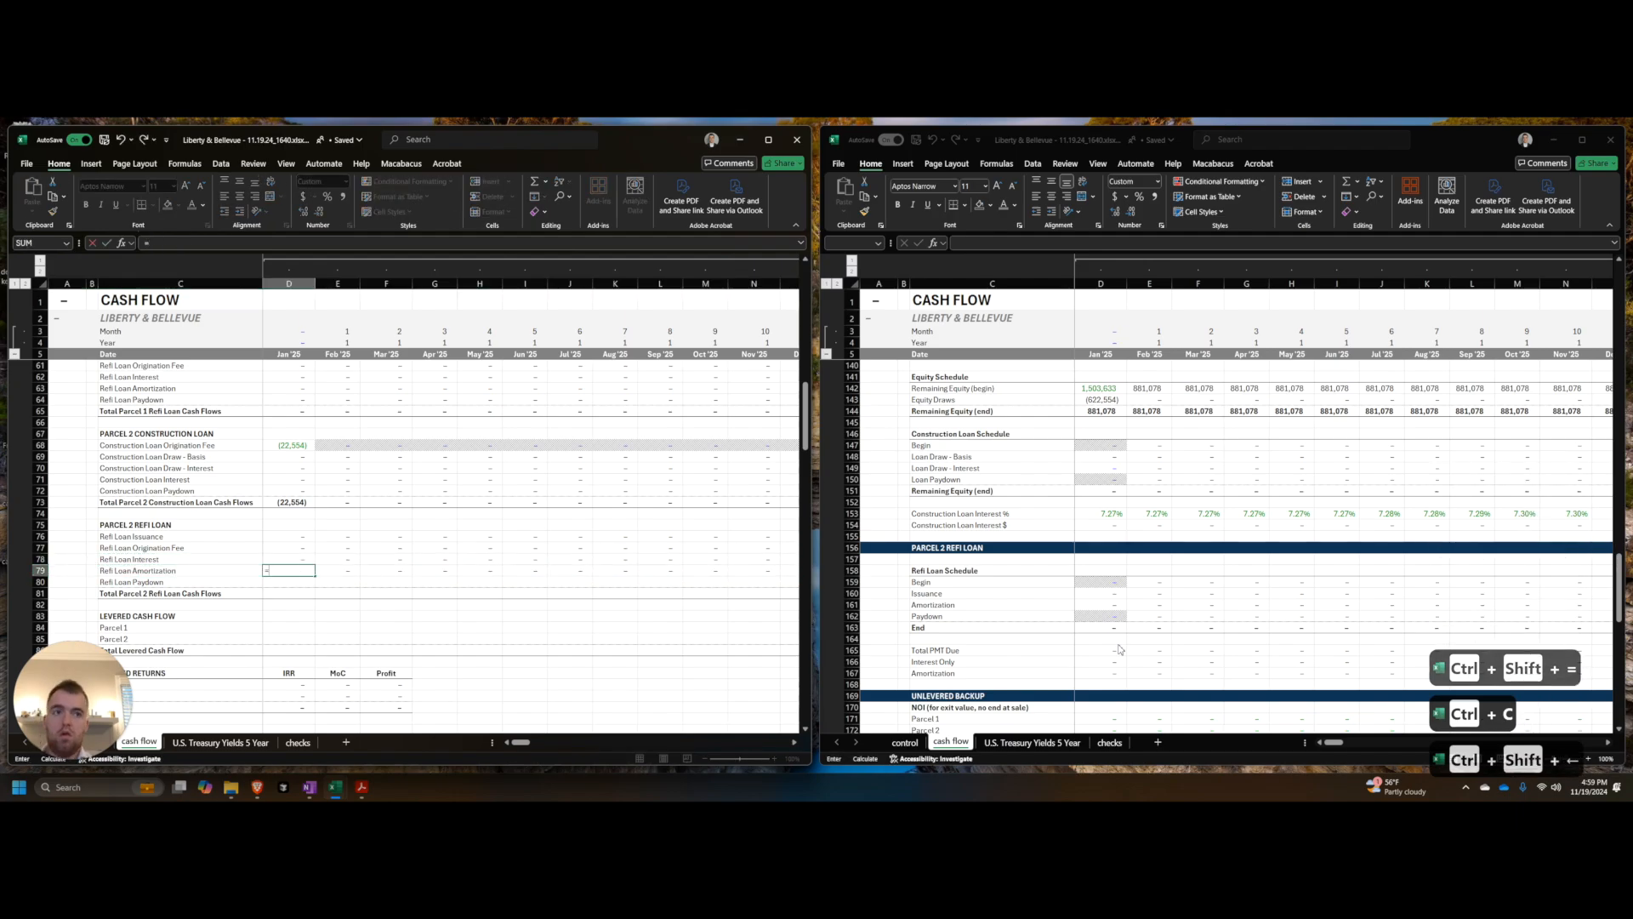
{"action": "left_click", "coordinate": [1098, 604]}
{"action": "key", "text": "Left"}
{"action": "left_click", "coordinate": [1098, 605]}
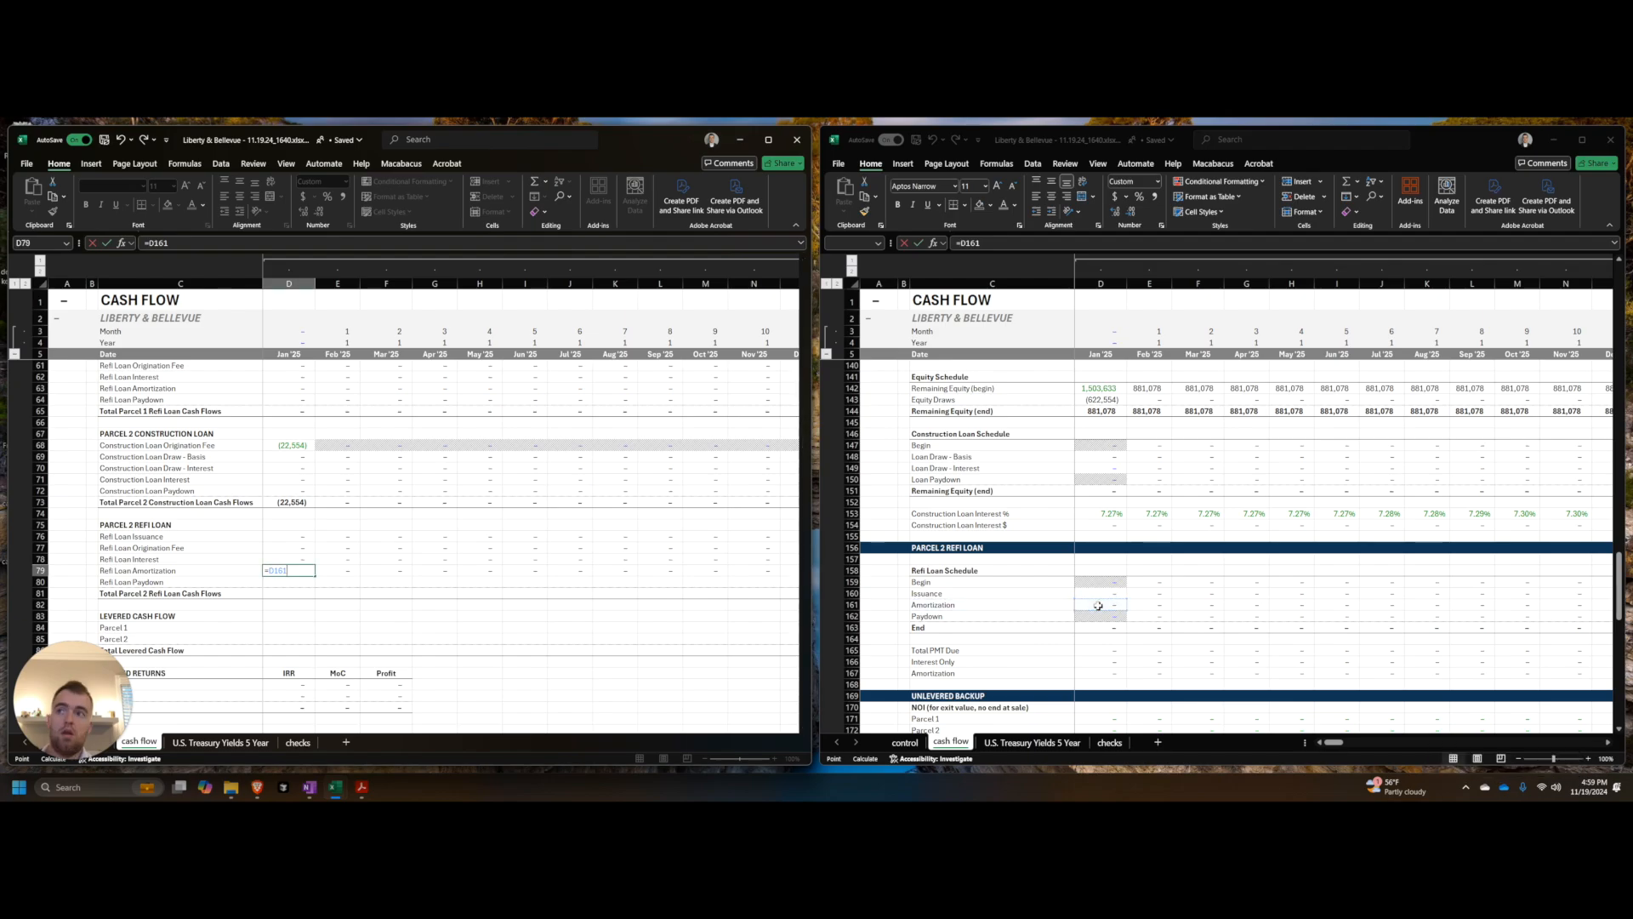
{"action": "key", "text": "Down"}
{"action": "key", "text": "ctrl+shift+Right"}
{"action": "key", "text": "ctrl+r"}
{"action": "key", "text": "Down"}
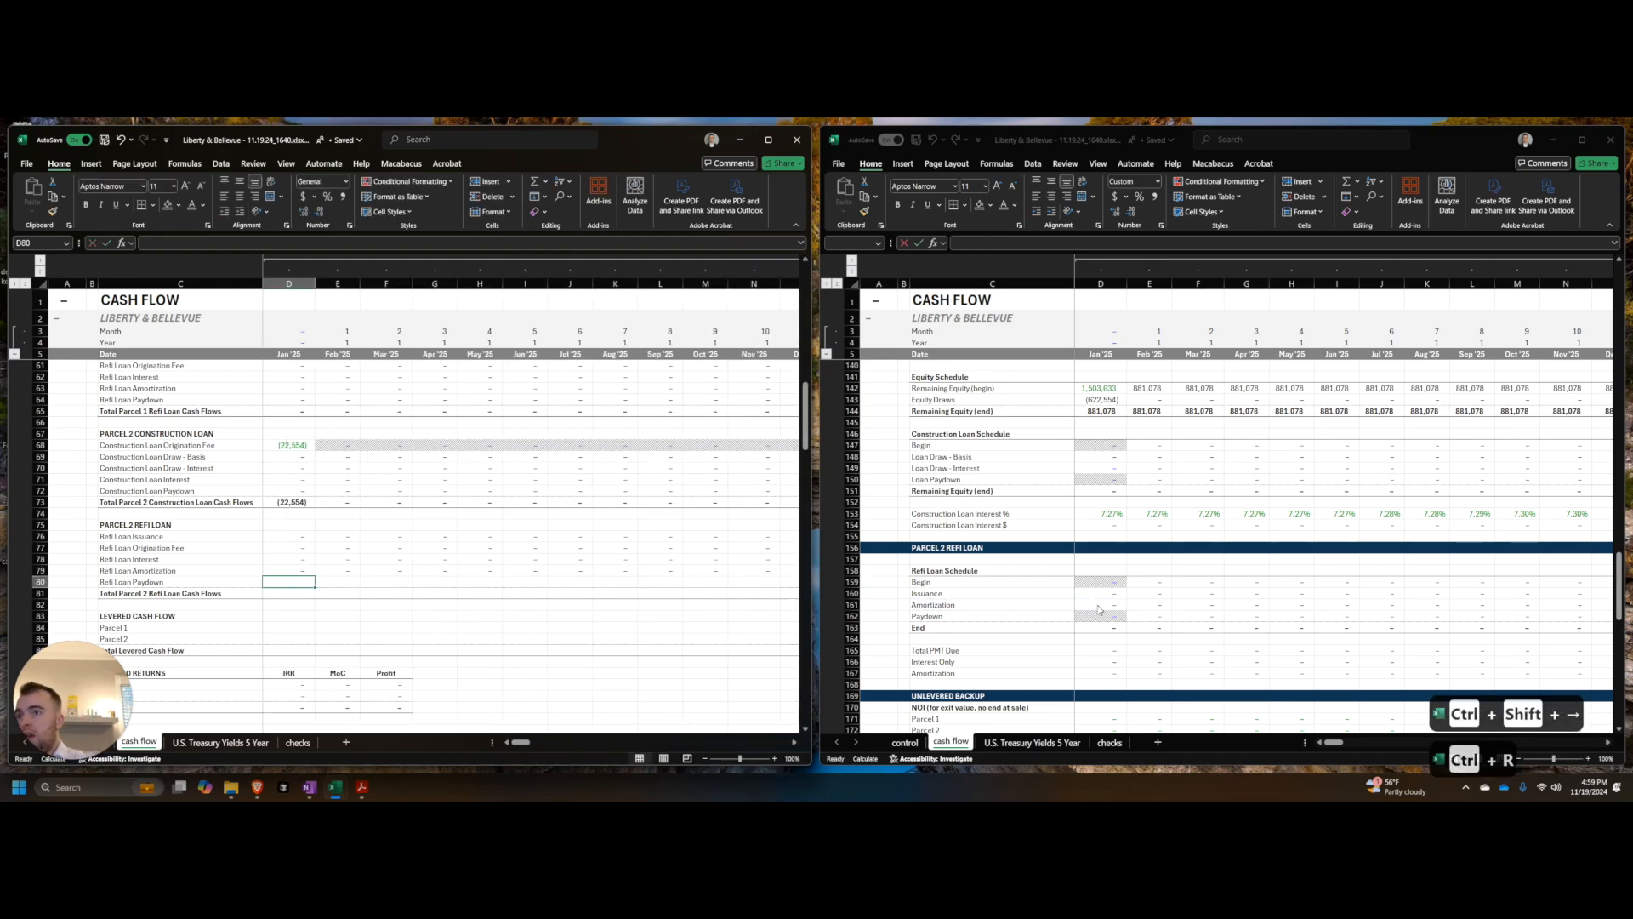
Step: Copy the Parcel 2 refi schedule's Paydown row into the Refi Loan Paydown row of the cash flows
{"action": "key", "text": "alt+Tab"}
{"action": "key", "text": "ctrl+shift+Right"}
{"action": "key", "text": "ctrl+c"}
{"action": "key", "text": "alt+Tab"}
{"action": "key", "text": "alt+e"}
{"action": "key", "text": "s"}
{"action": "key", "text": "r"}
{"action": "key", "text": "Return"}
Step: Sum the Parcel 2 refi lines from issuance through paydown in the Total Parcel 2 Refi Loan Cash Flows row for every month
{"action": "key", "text": "Down"}
{"action": "type", "text": "=sum("}
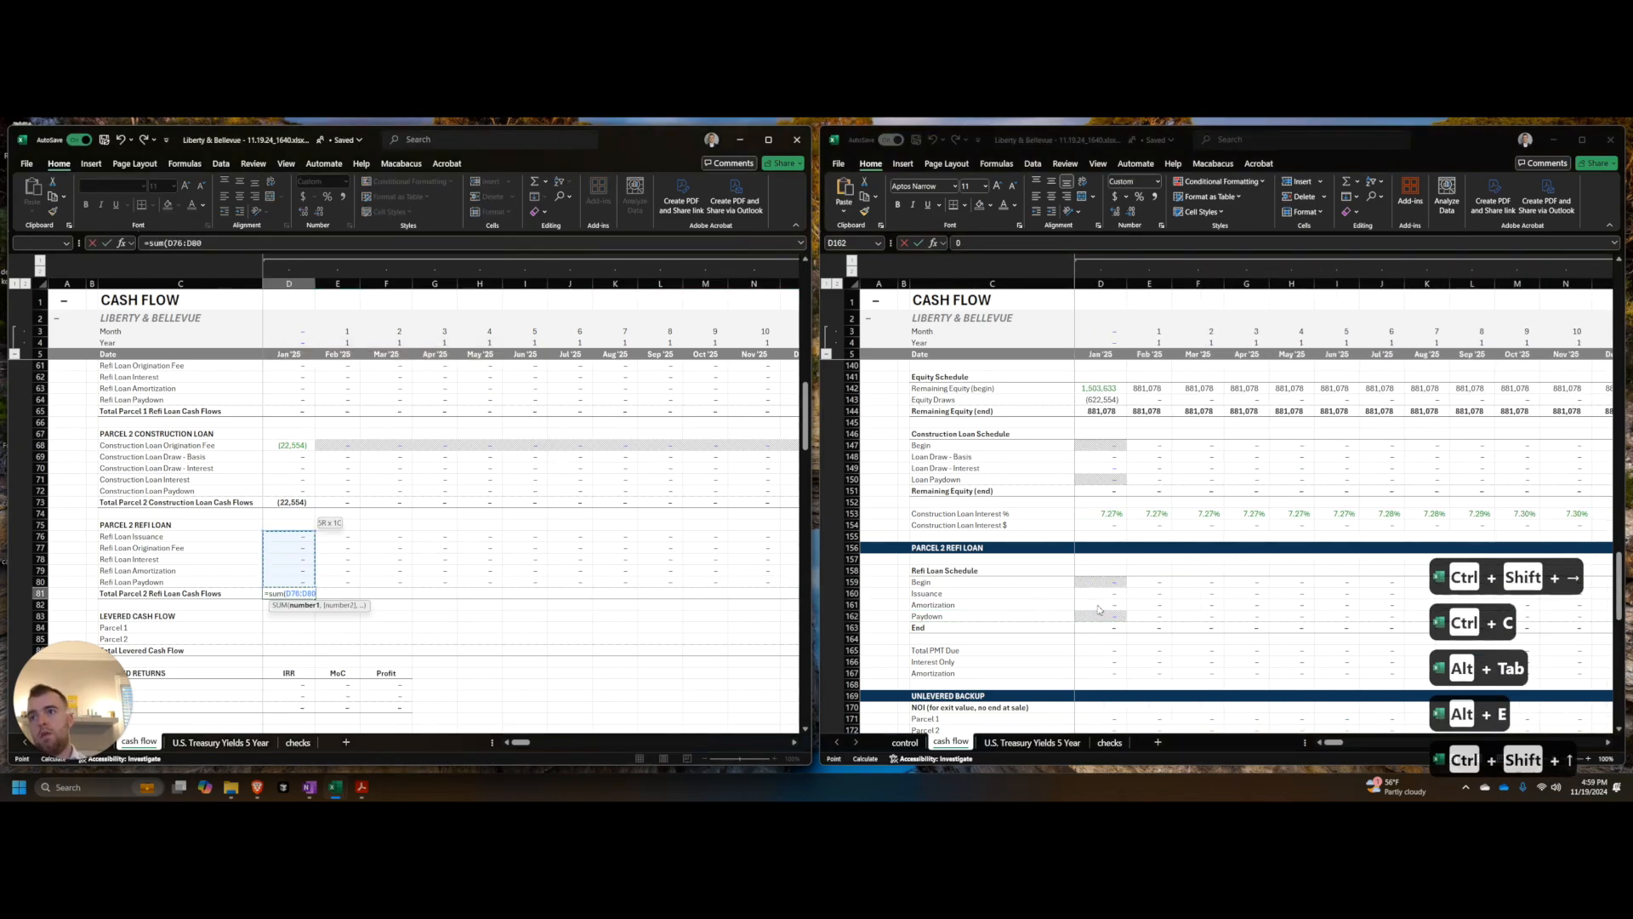
{"action": "key", "text": "ctrl+shift+Up"}
{"action": "key", "text": "Return"}
{"action": "key", "text": "ctrl+Right"}
{"action": "key", "text": "ctrl+shift+Left"}
{"action": "key", "text": "ctrl+r"}
{"action": "key", "text": "ctrl+Left"}
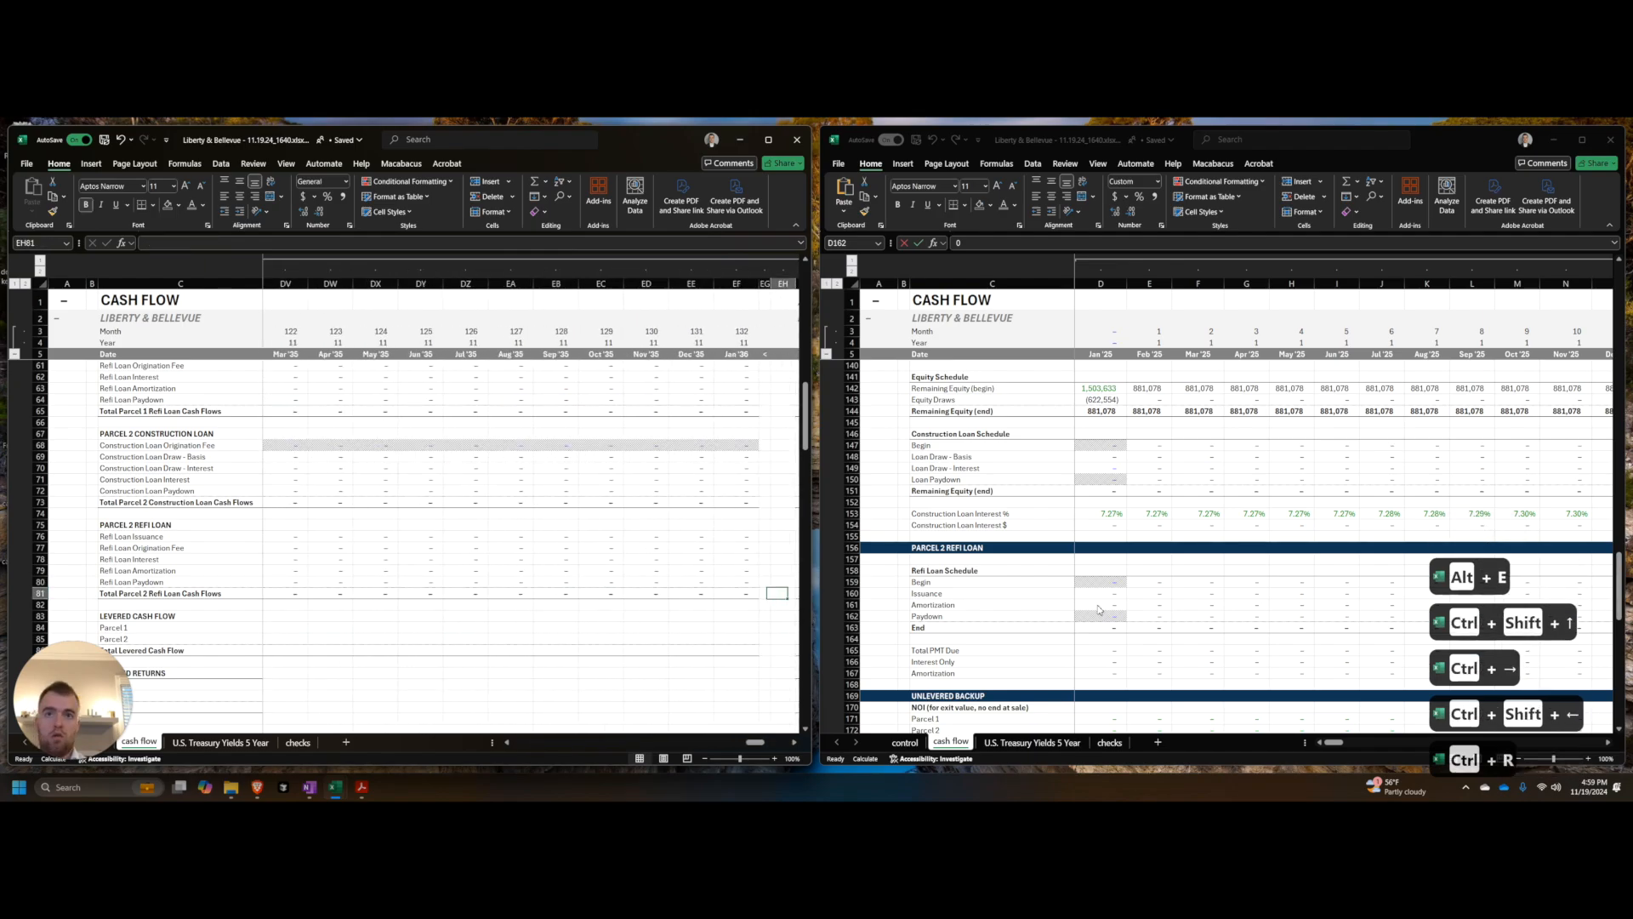
Step: Copy the Total Parcel 2 Refi Loan Cash Flows sum into that row's annual summary columns
{"action": "key", "text": "ctrl+c"}
{"action": "key", "text": "ctrl+Right"}
{"action": "key", "text": "ctrl+v"}
{"action": "key", "text": "ctrl+Up"}
{"action": "key", "text": "ctrl+Right"}
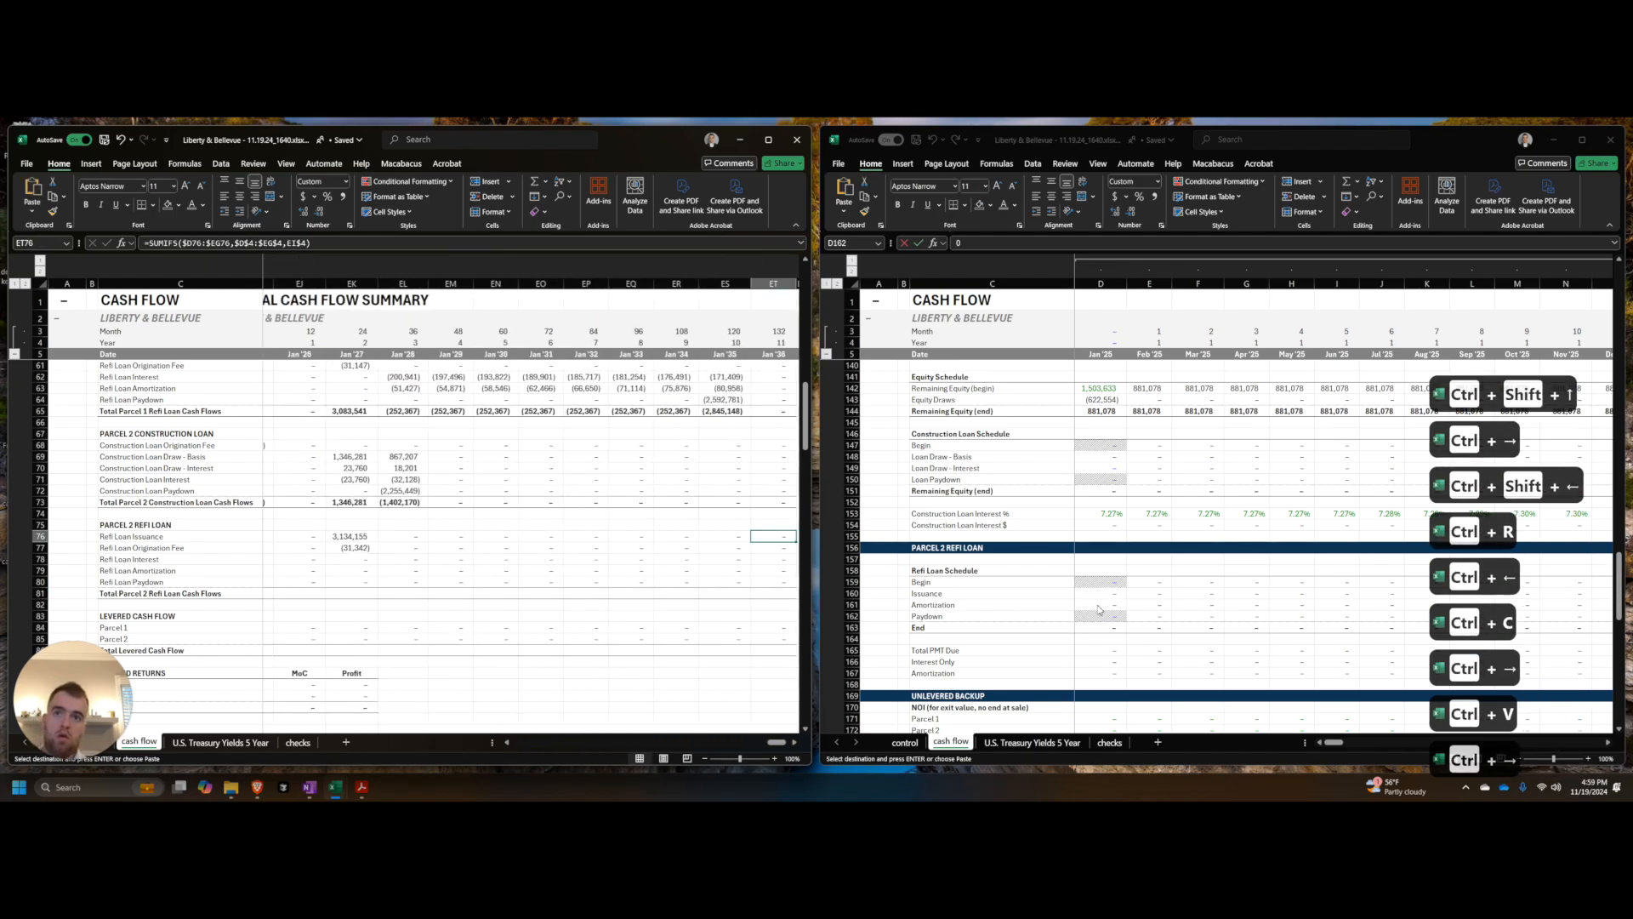
{"action": "key", "text": "Down"}
{"action": "key", "text": "ctrl+shift+Left"}
{"action": "key", "text": "Down"}
{"action": "key", "text": "Down"}
{"action": "key", "text": "ctrl+Down"}
{"action": "key", "text": "Down"}
{"action": "key", "text": "ctrl+shift+Left"}
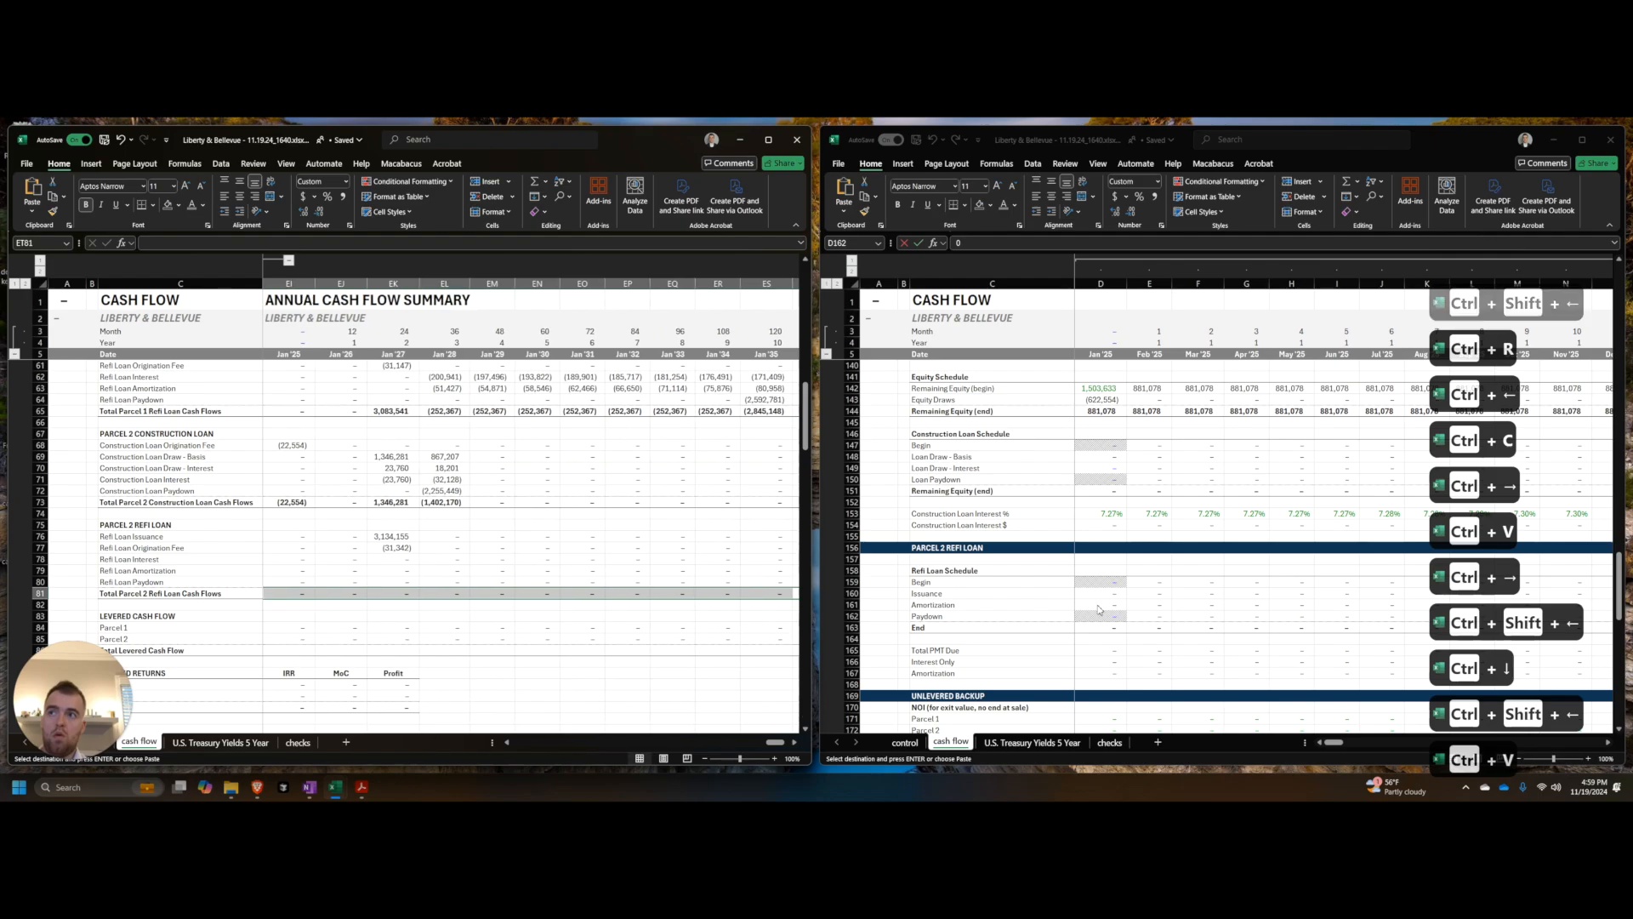
{"action": "key", "text": "ctrl+v"}
Step: Paste the same sum formula into the overall Total column of the Parcel 2 refi total row
{"action": "key", "text": "Right"}
{"action": "key", "text": "Right"}
{"action": "key", "text": "Right"}
{"action": "key", "text": "Right"}
{"action": "key", "text": "ctrl+v"}
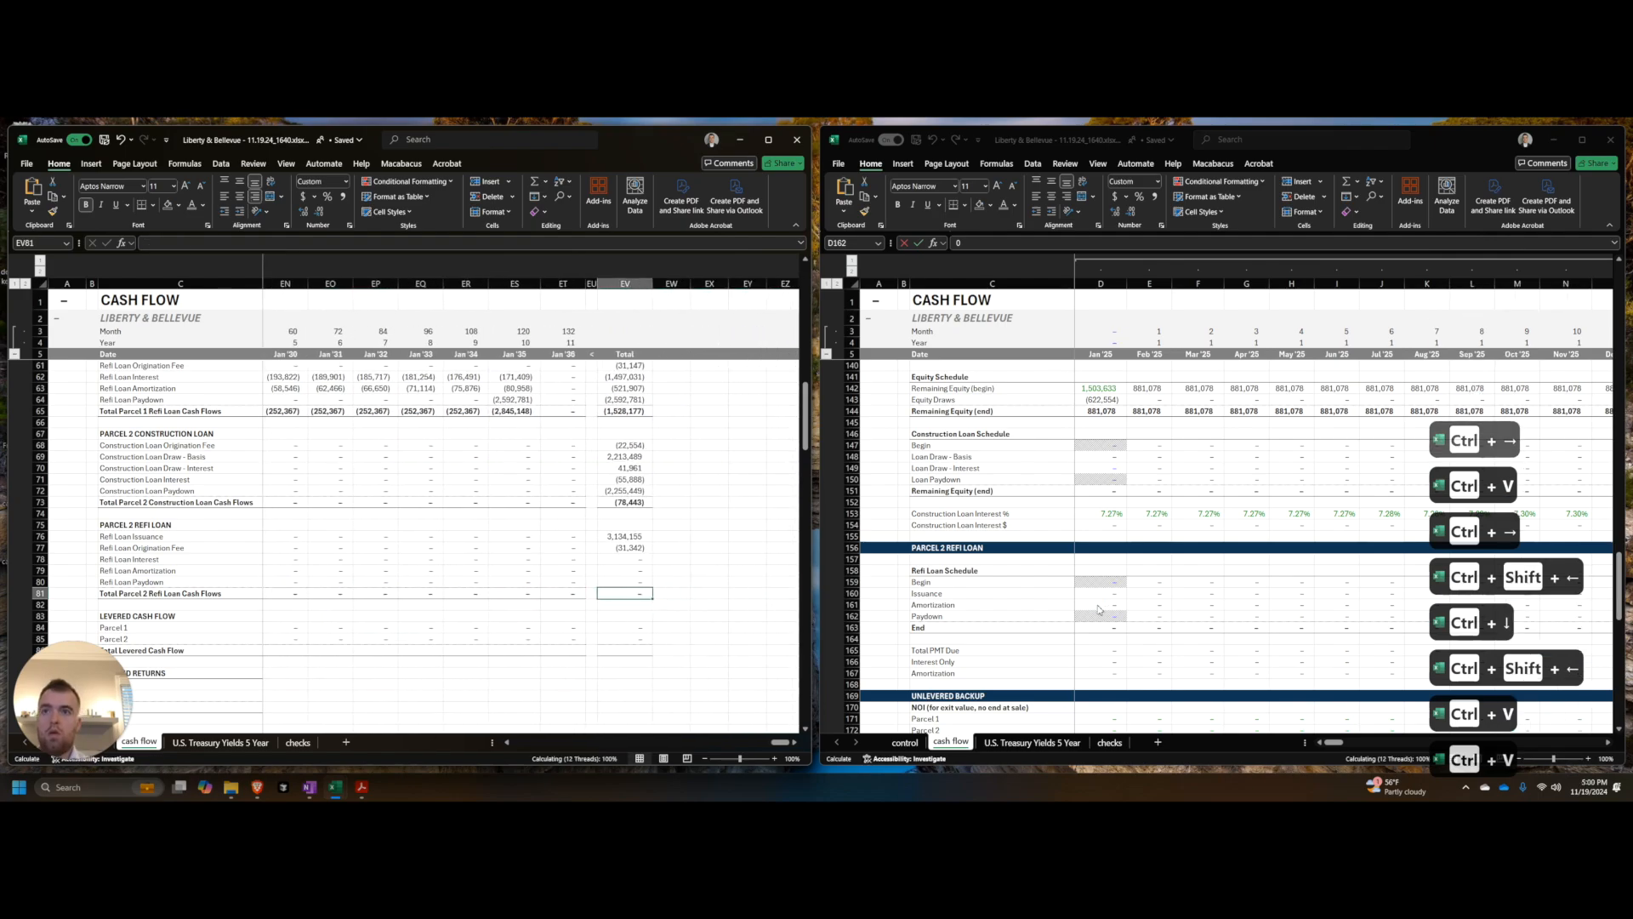
Step: Beside the Total column, add up the Parcel 2 refi issuance, amortization and paydown totals as a payoff check
{"action": "key", "text": "Up"}
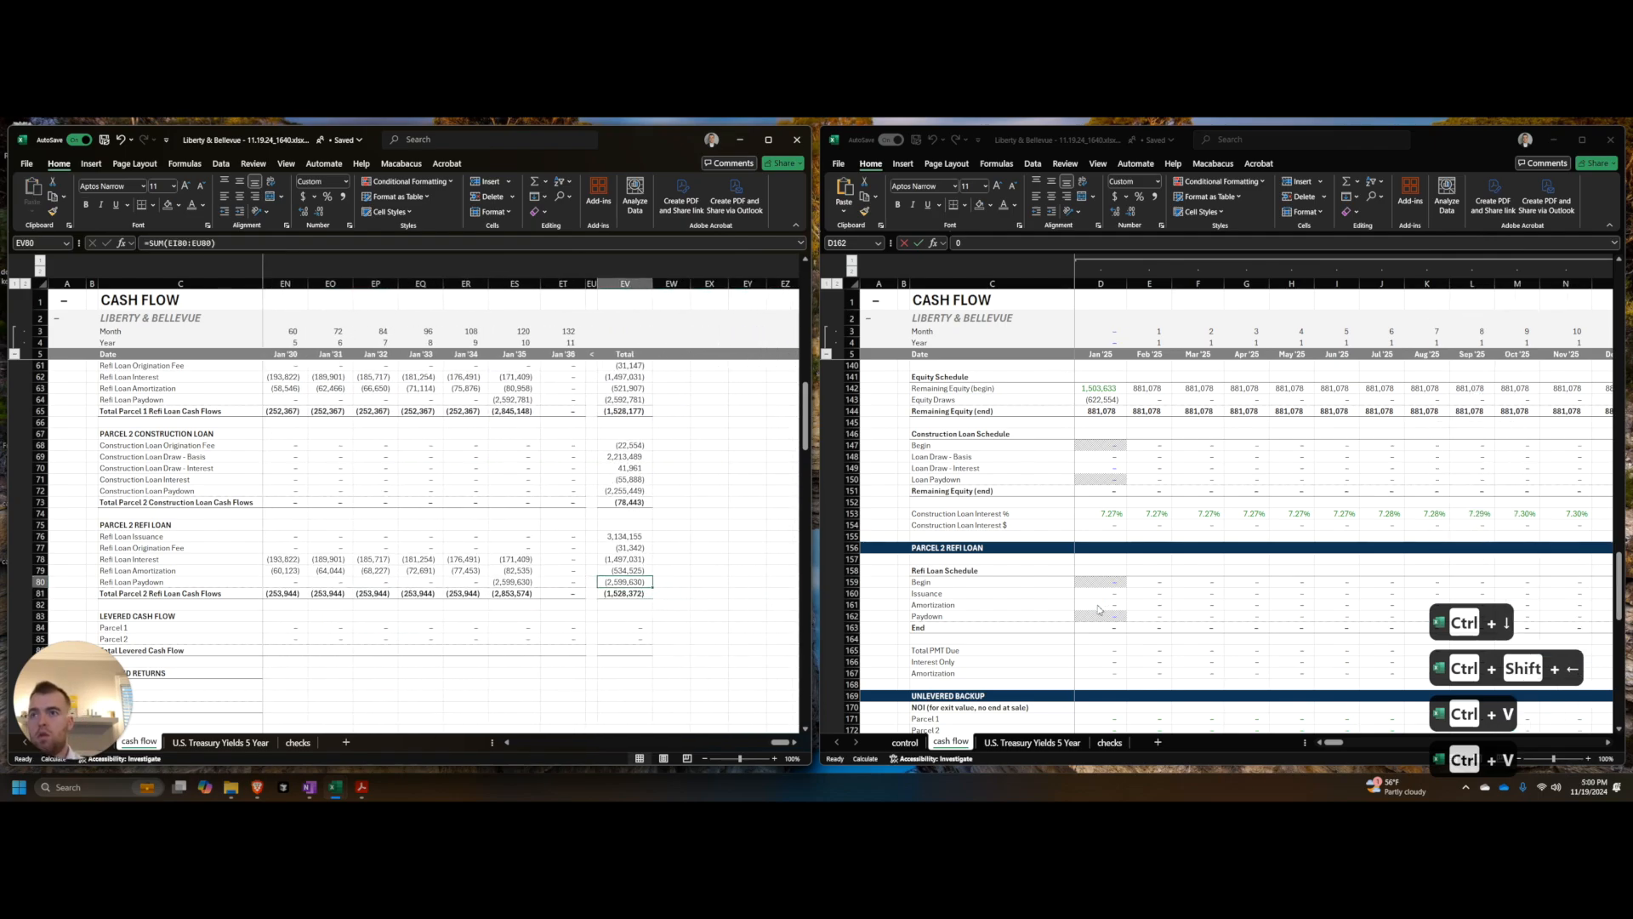
{"action": "key", "text": "Up"}
{"action": "key", "text": "Right"}
{"action": "key", "text": "Right"}
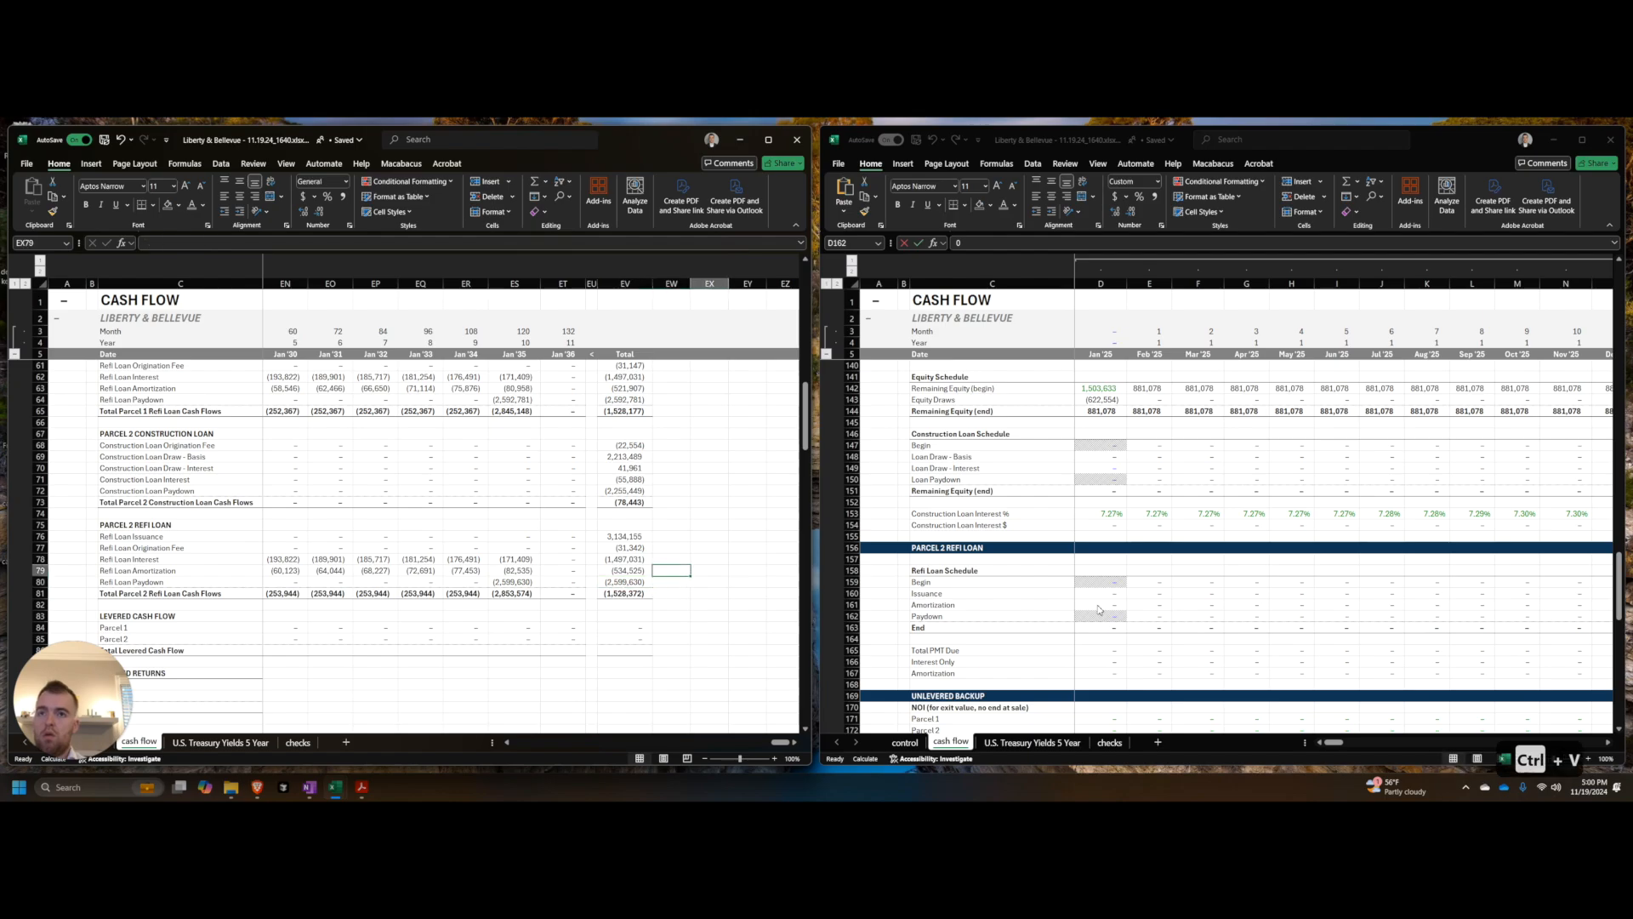
{"action": "type", "text": "+"}
{"action": "key", "text": "Left"}
{"action": "key", "text": "Left"}
{"action": "key", "text": "Up"}
{"action": "key", "text": "Up"}
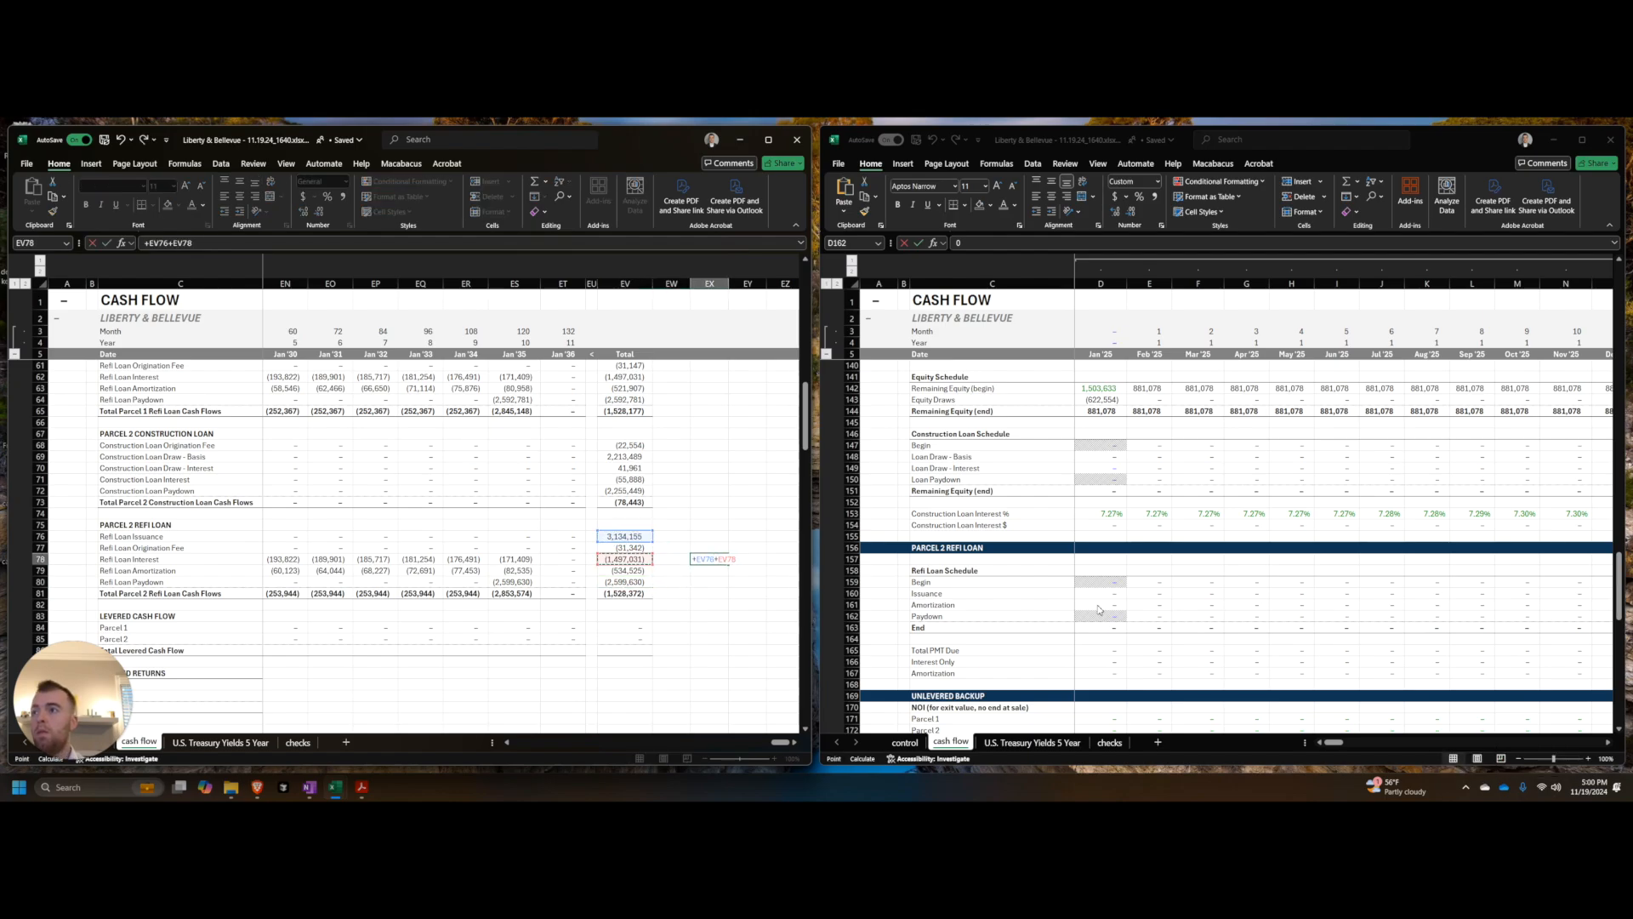
{"action": "key", "text": "Escape"}
Step: Move the payoff check formula into the checks section's result column and label it as the Parcel 2 refi payoff check
{"action": "key", "text": "ctrl+x"}
{"action": "key", "text": "ctrl+End"}
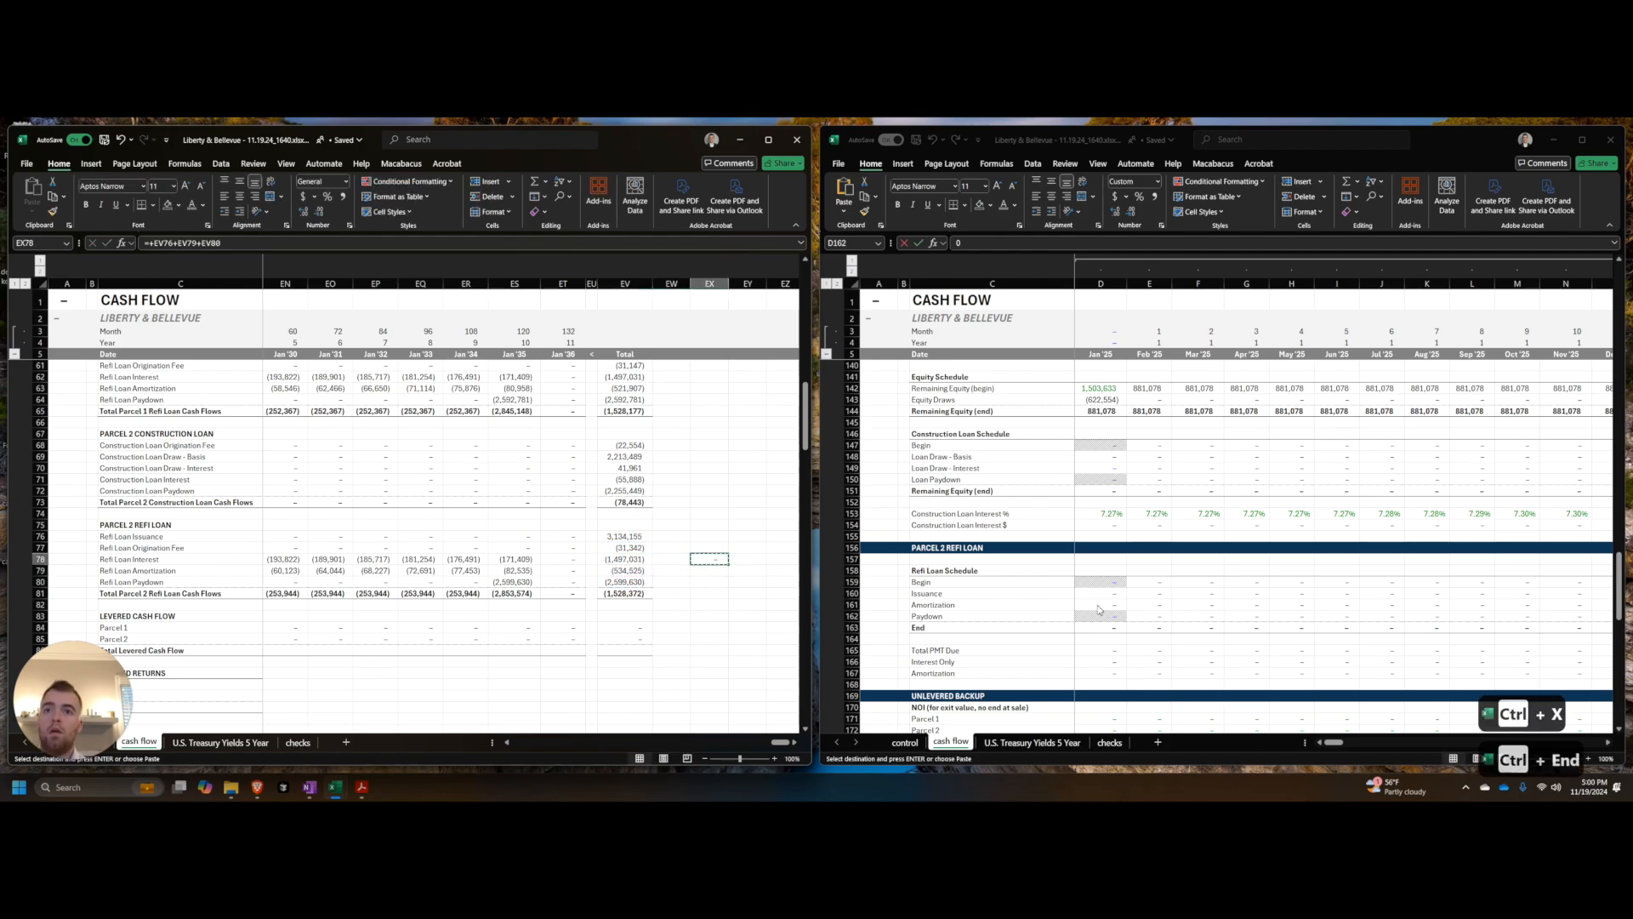
{"action": "key", "text": "Right"}
{"action": "key", "text": "ctrl+v"}
{"action": "type", "text": "re"}
{"action": "key", "text": "Escape"}
{"action": "type", "text": "parcel 2l refi is paid off?"}
{"action": "key", "text": "Return"}
Step: Correct the new check's label to "parcel 2 refi is paid off?" and save the workbook
{"action": "key", "text": "Down"}
{"action": "key", "text": "Down"}
{"action": "key", "text": "Down"}
{"action": "key", "text": "Down"}
{"action": "scroll", "coordinate": [216, 534], "scroll_direction": "down", "scroll_amount": 3}
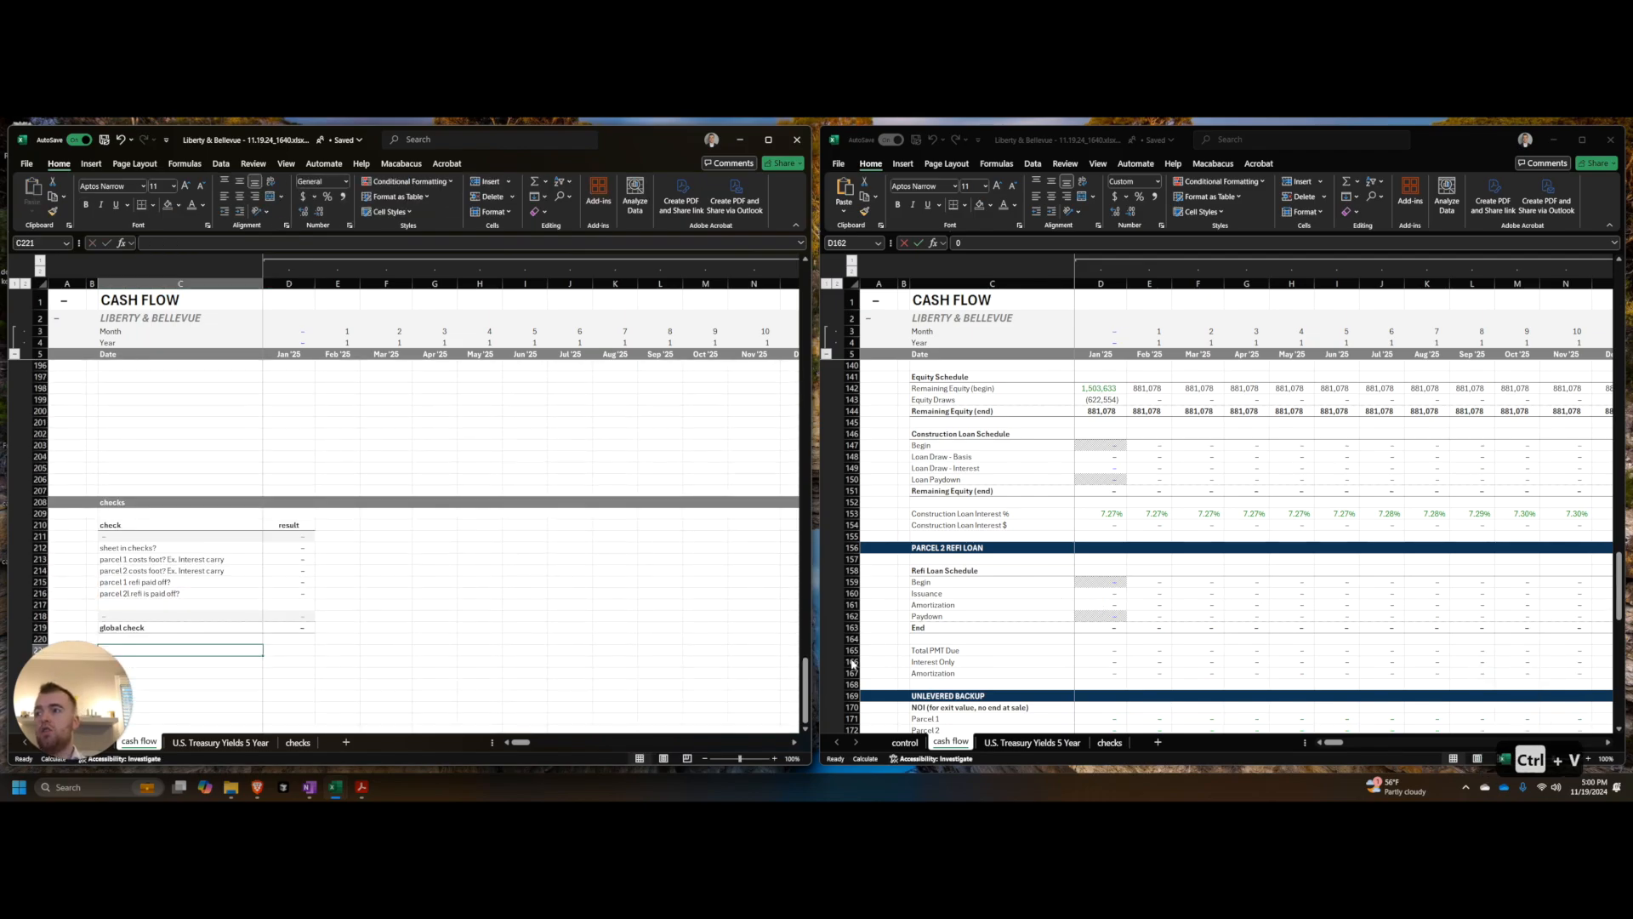
{"action": "double_click", "coordinate": [168, 559]}
{"action": "key", "text": "ctrl+Left"}
{"action": "key", "text": "ctrl+Left"}
{"action": "key", "text": "ctrl+Left"}
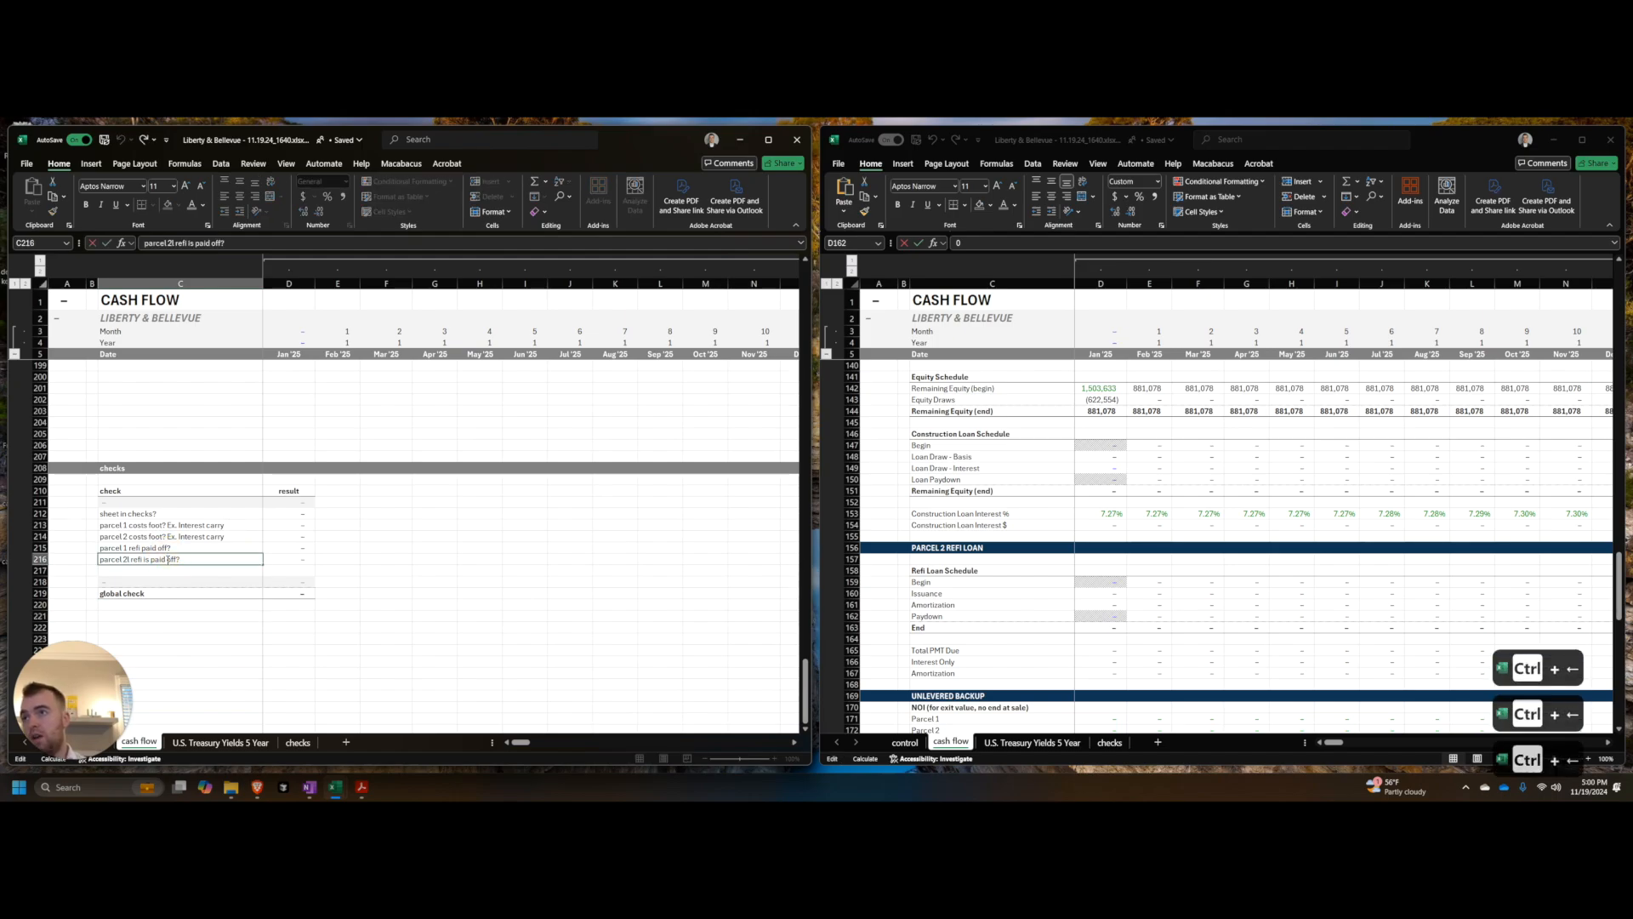
{"action": "key", "text": "Return"}
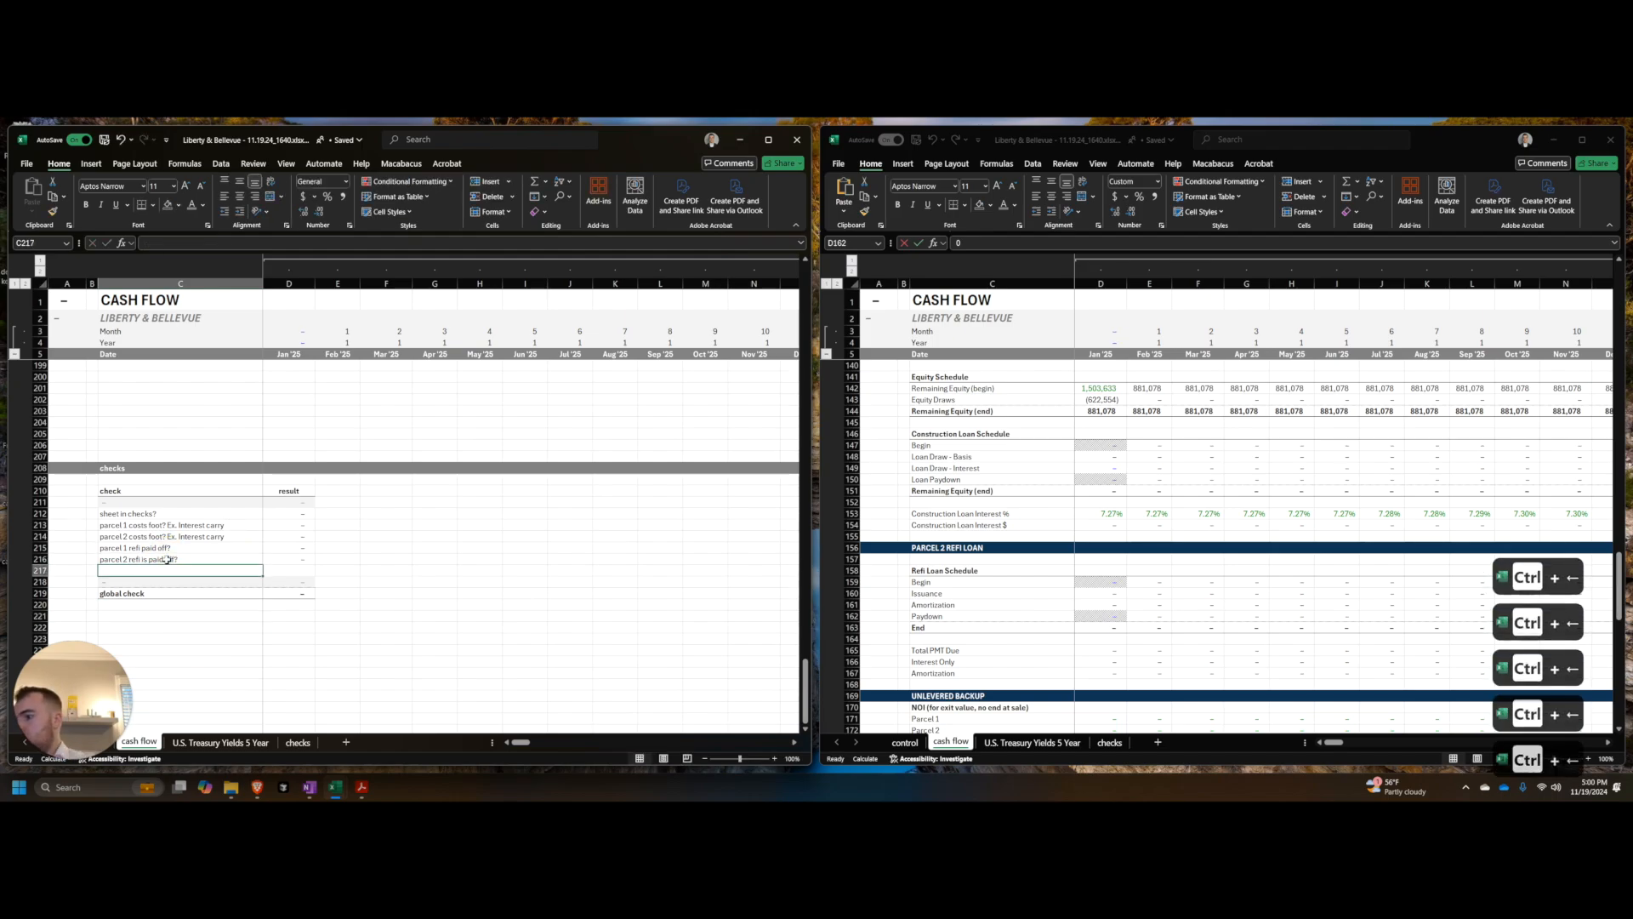
{"action": "key", "text": "ctrl+s"}
Step: Calculate the first month's Parcel 1 levered cash flow by adding its unlevered cash flow, construction loan total and refi loan total
{"action": "scroll", "coordinate": [386, 446], "scroll_direction": "up", "scroll_amount": 20}
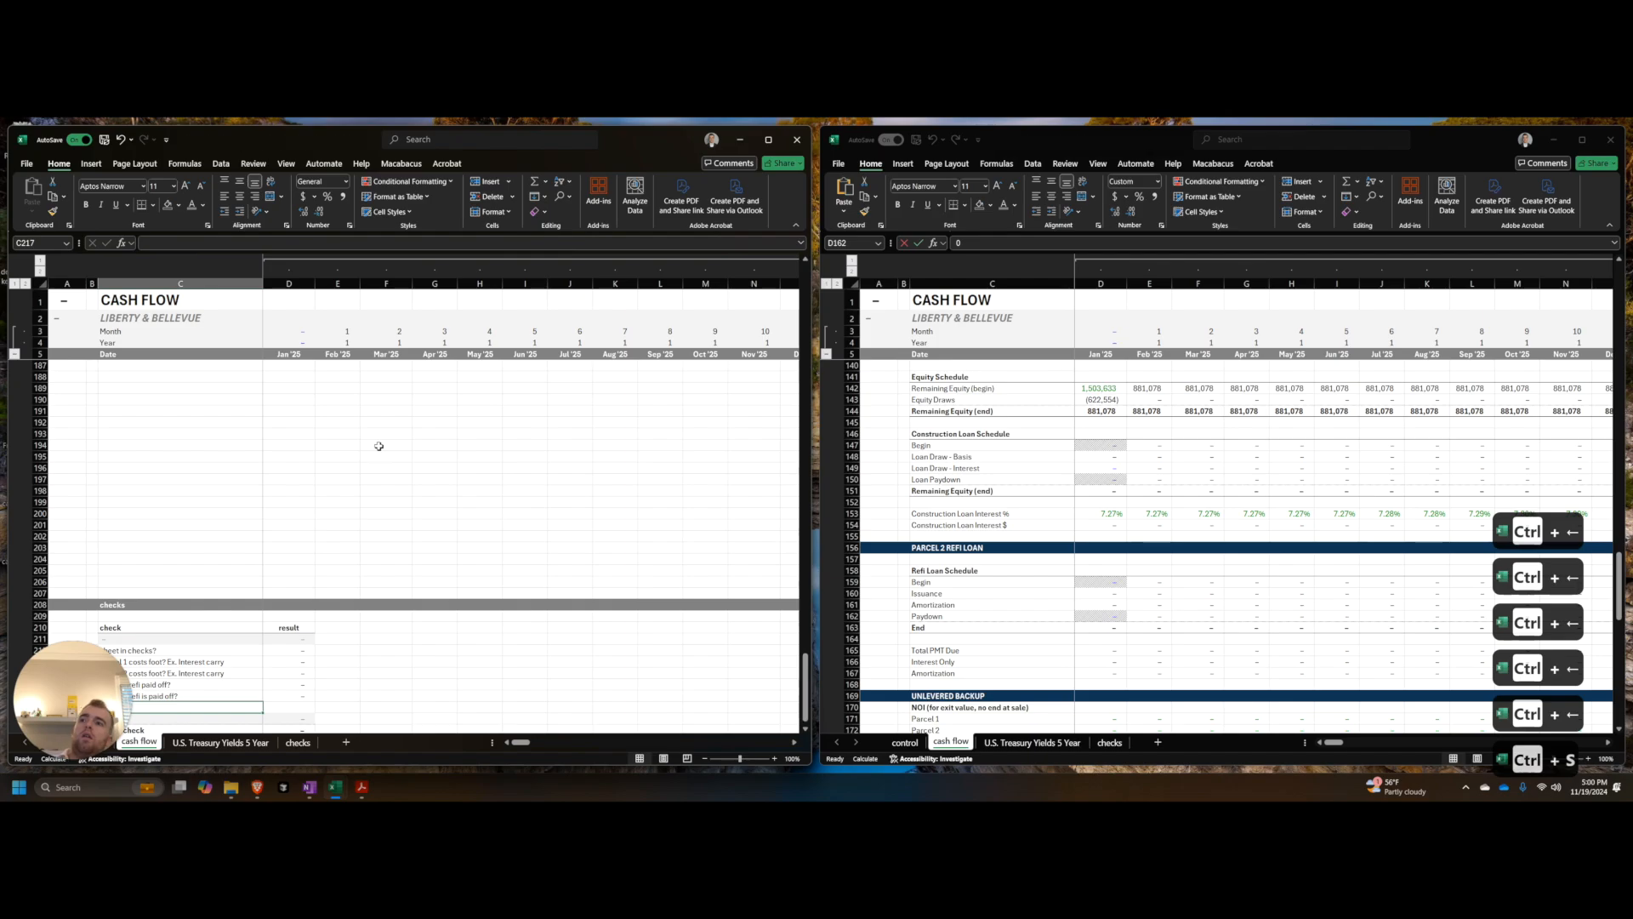
{"action": "scroll", "coordinate": [283, 563], "scroll_direction": "up", "scroll_amount": 13}
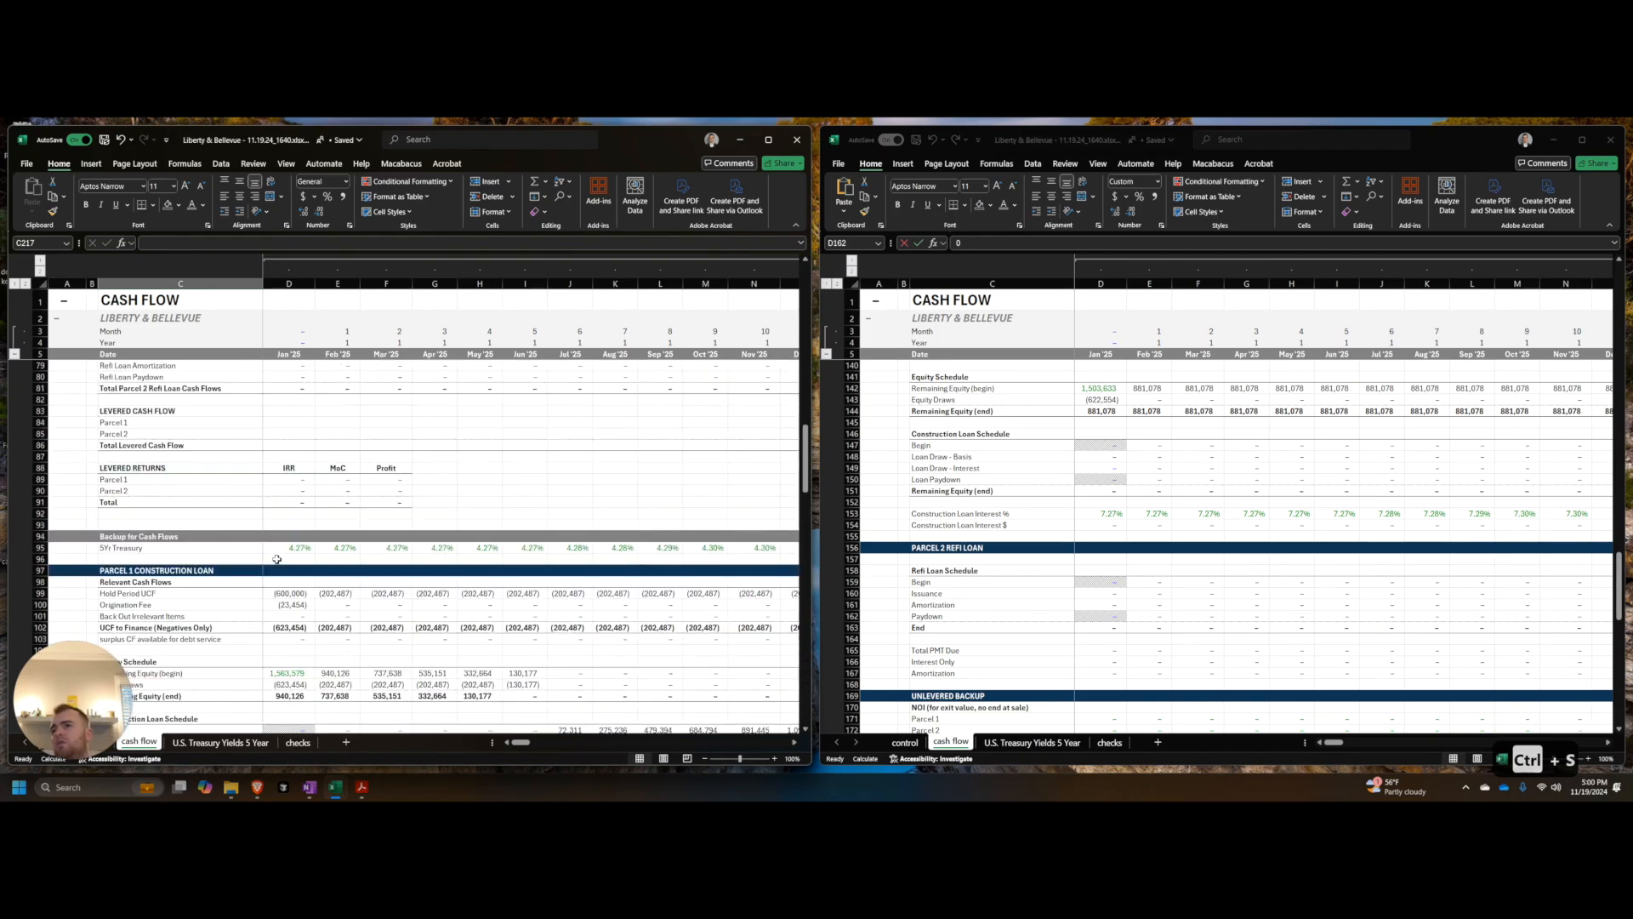
{"action": "left_click", "coordinate": [289, 616]}
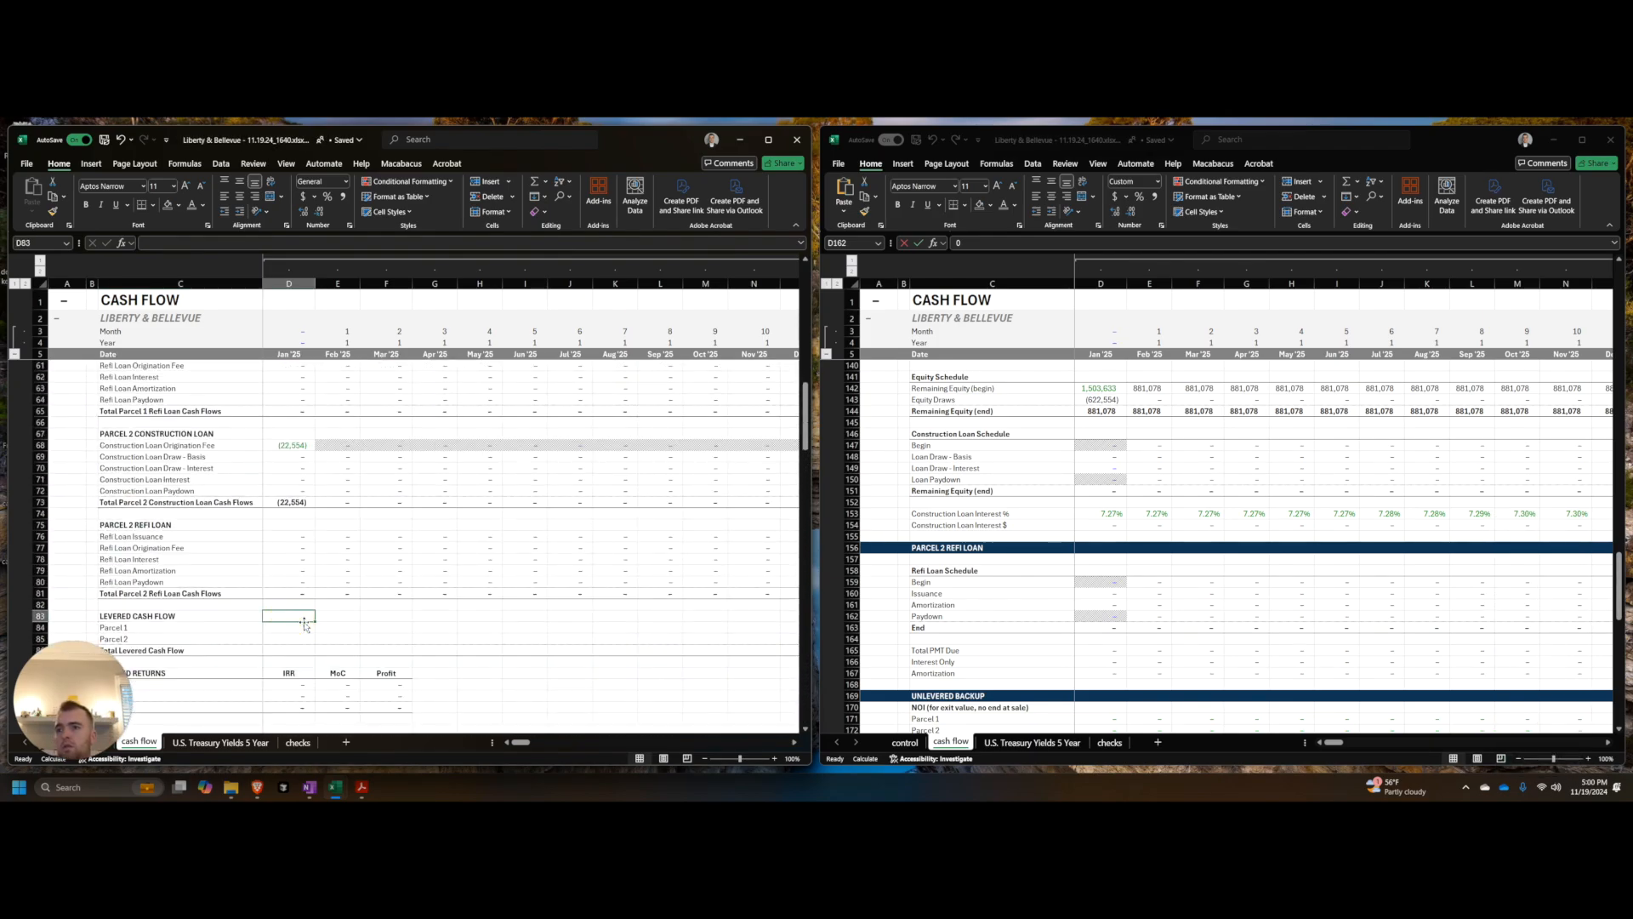
{"action": "key", "text": "Down"}
{"action": "key", "text": "Left"}
{"action": "type", "text": "="}
{"action": "key", "text": "ctrl+Up"}
{"action": "key", "text": "ctrl+Up"}
{"action": "key", "text": "ctrl+Up"}
{"action": "key", "text": "ctrl+Up"}
{"action": "key", "text": "ctrl+Up"}
{"action": "key", "text": "ctrl+Up"}
{"action": "key", "text": "ctrl+Up"}
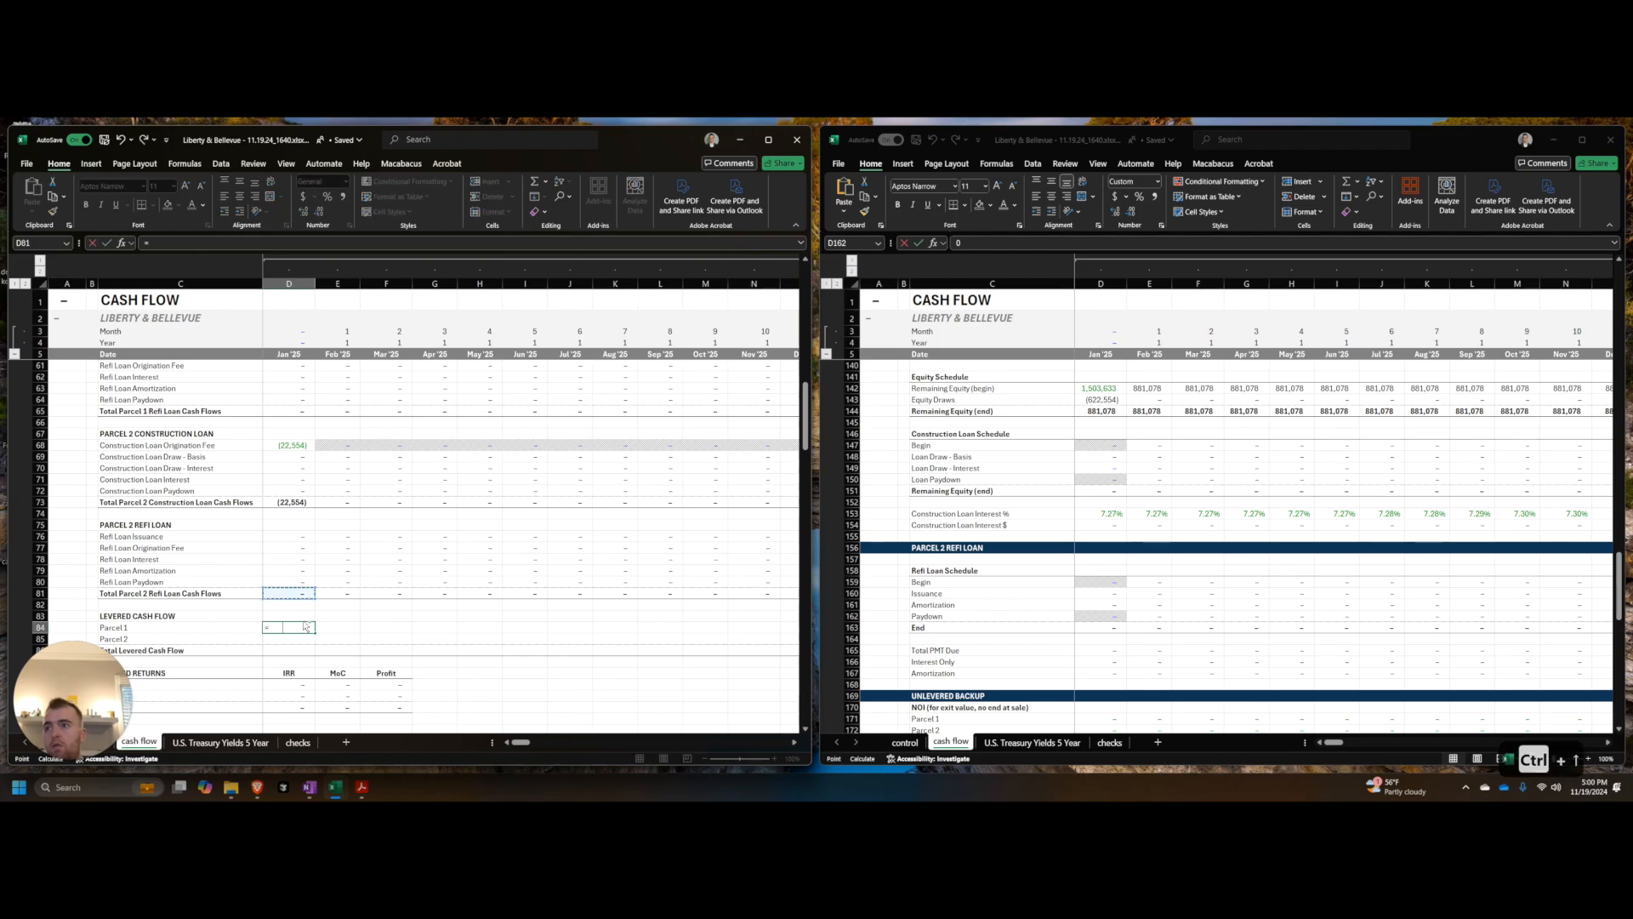
{"action": "key", "text": "ctrl+Up"}
{"action": "key", "text": "ctrl+Up"}
{"action": "key", "text": "ctrl+Up"}
{"action": "key", "text": "ctrl+Up"}
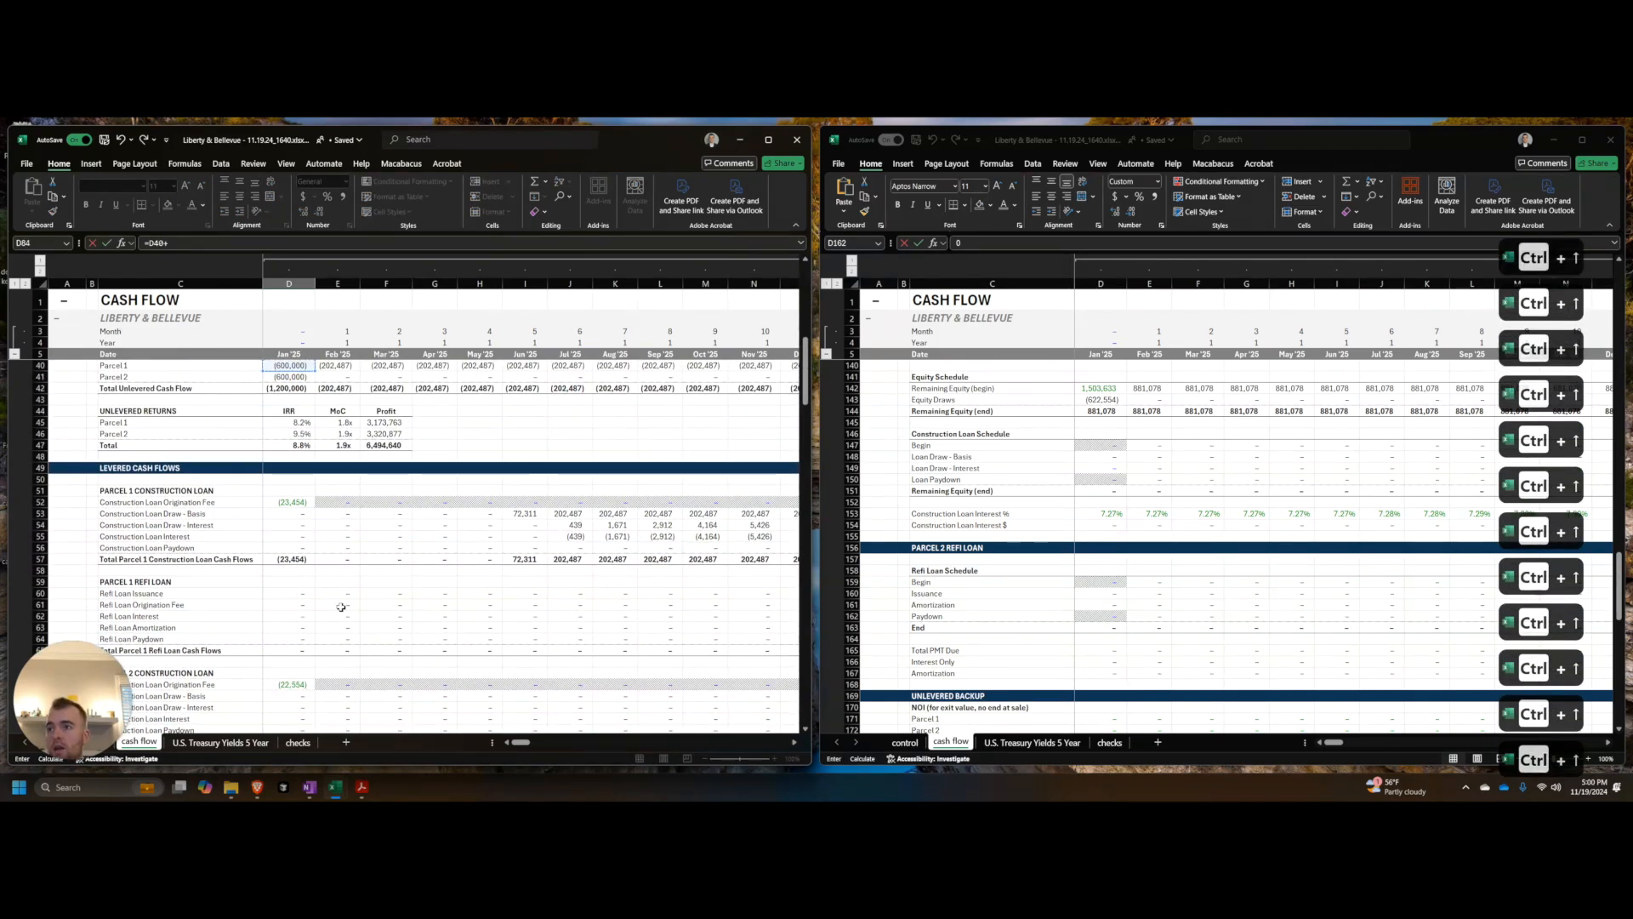
{"action": "type", "text": "+"}
{"action": "scroll", "coordinate": [297, 563], "scroll_direction": "down", "scroll_amount": 2}
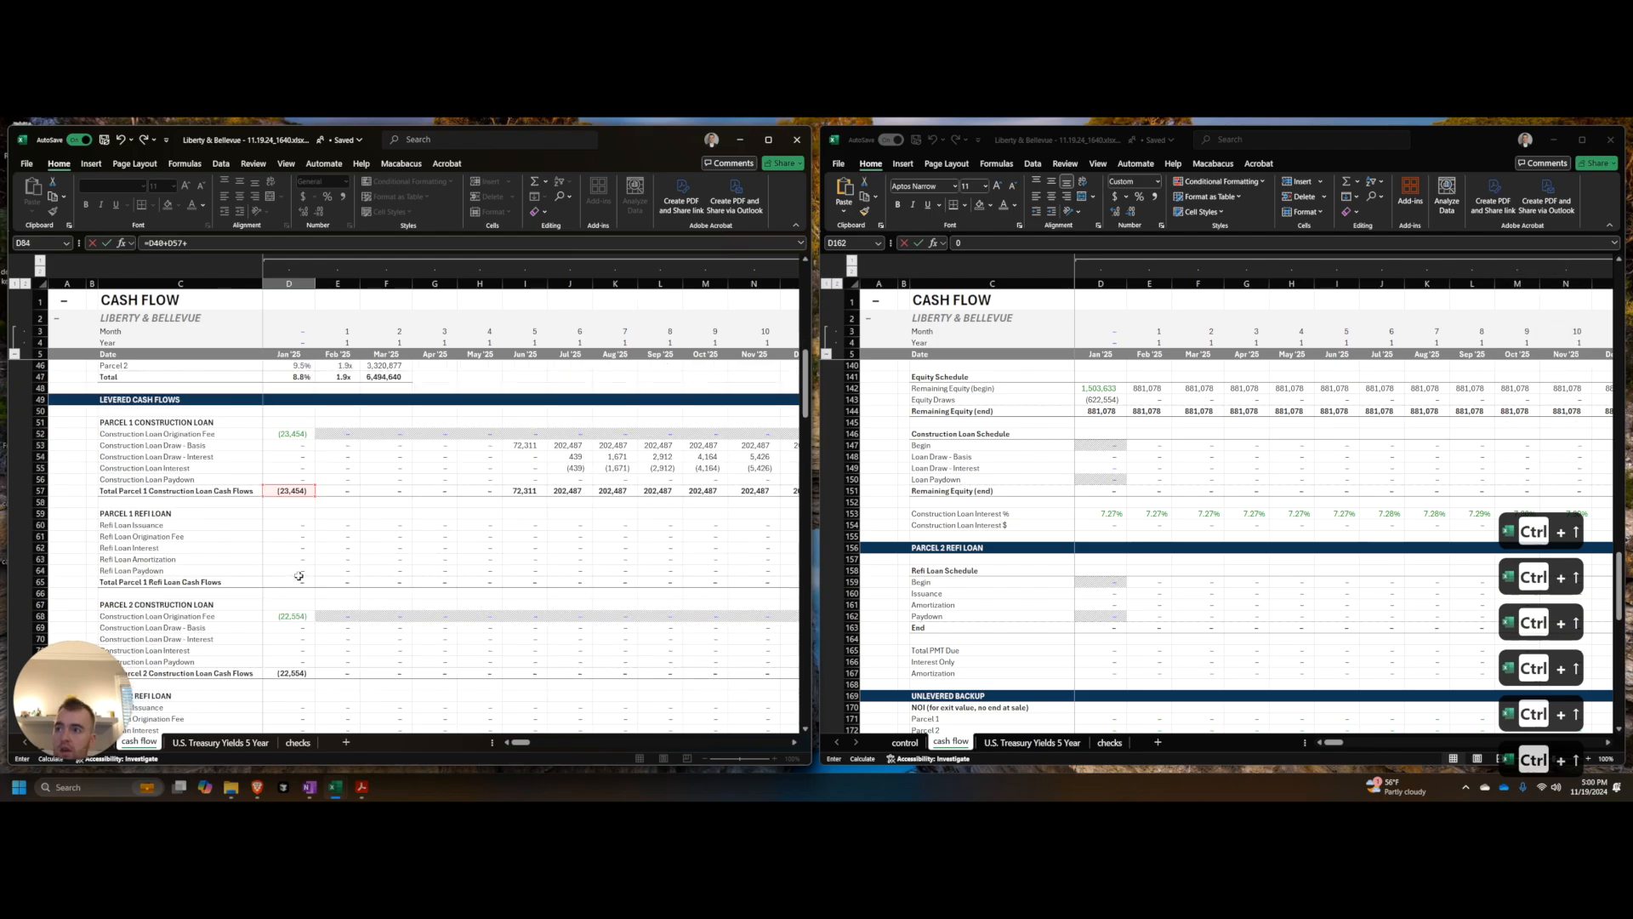
{"action": "left_click", "coordinate": [292, 583]}
{"action": "scroll", "coordinate": [349, 566], "scroll_direction": "down", "scroll_amount": 2}
{"action": "scroll", "coordinate": [345, 557], "scroll_direction": "down", "scroll_amount": 7}
{"action": "key", "text": "Return"}
Step: Calculate the first month's Parcel 2 levered cash flow from its unlevered cash flow and Parcel 2 loan cash flow totals
{"action": "type", "text": "+"}
{"action": "scroll", "coordinate": [336, 540], "scroll_direction": "up", "scroll_amount": 13}
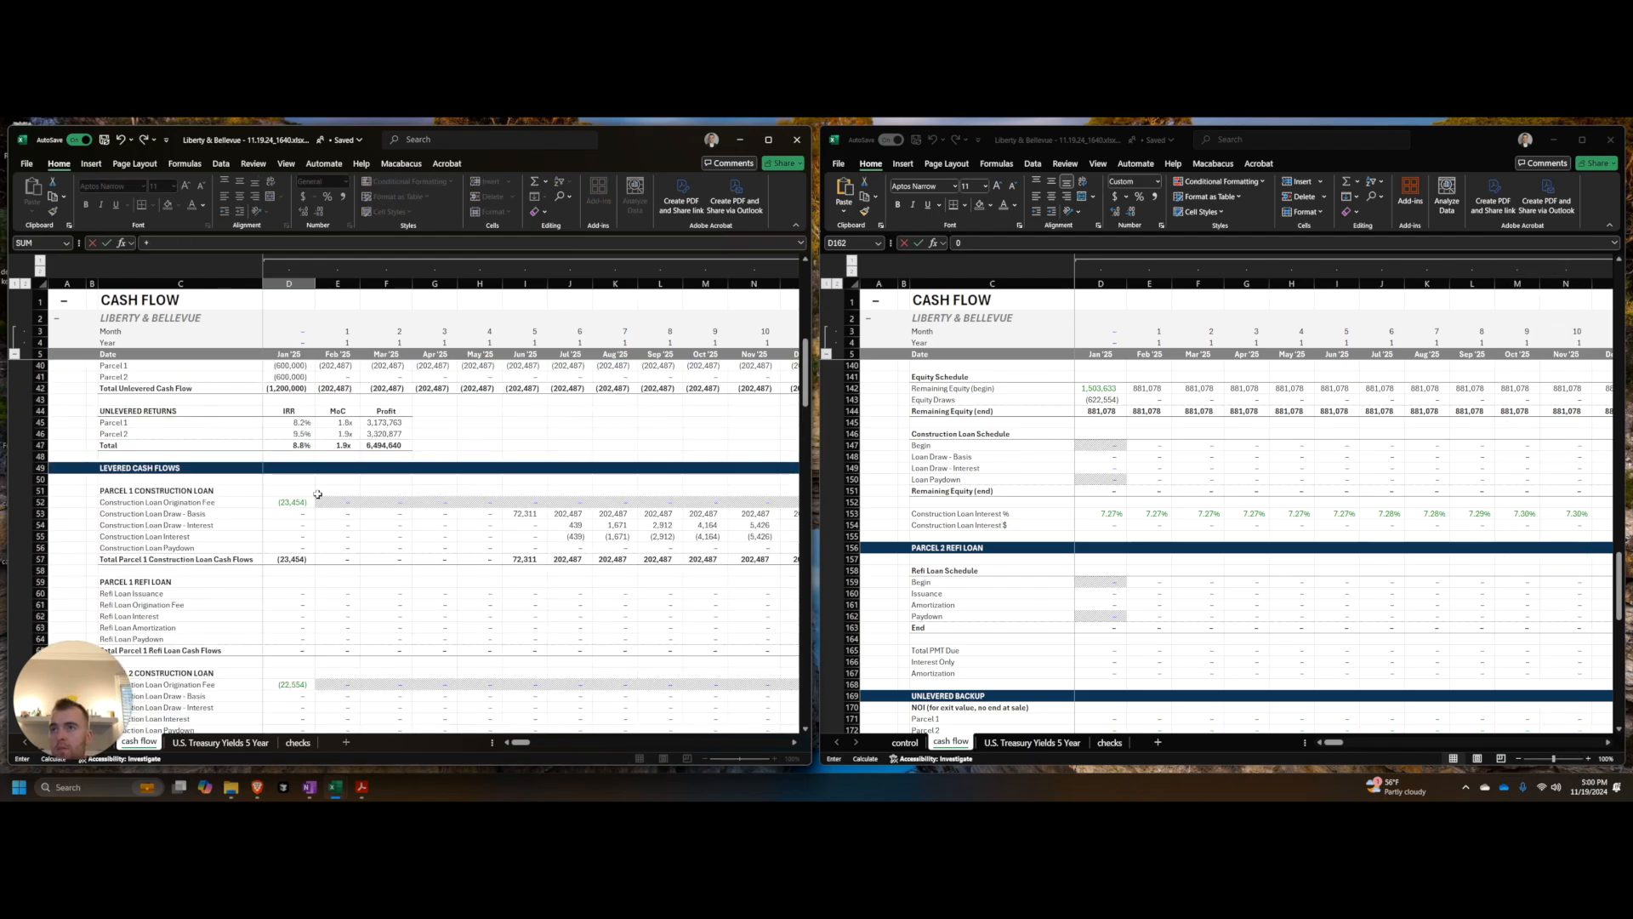
{"action": "left_click", "coordinate": [304, 446]}
{"action": "scroll", "coordinate": [308, 480], "scroll_direction": "down", "scroll_amount": 4}
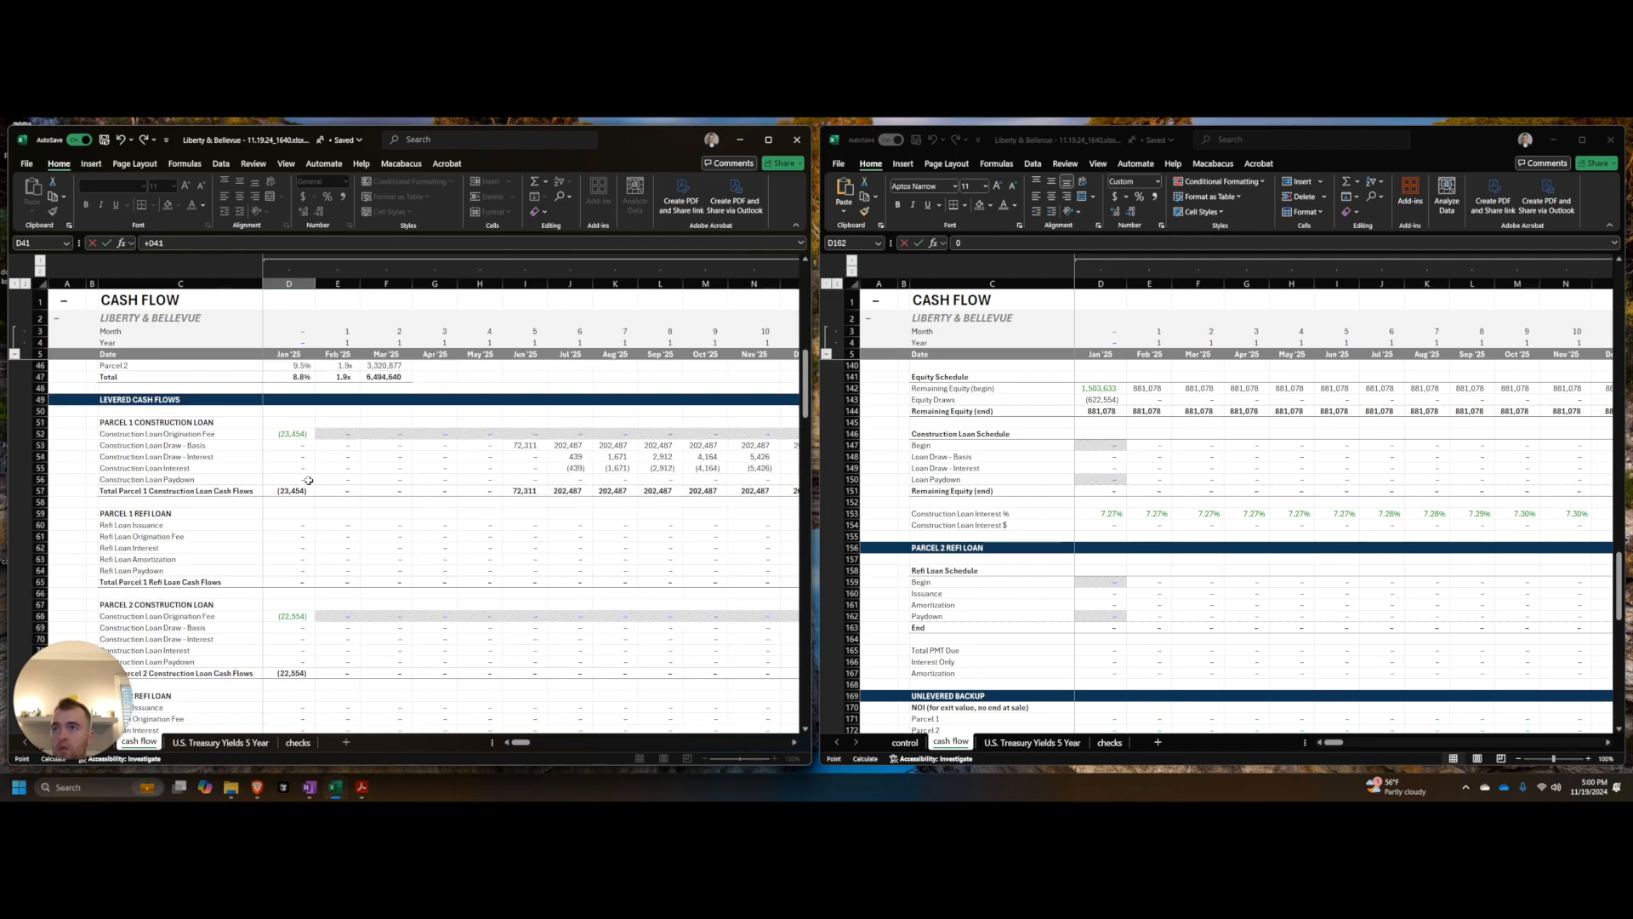
{"action": "scroll", "coordinate": [308, 480], "scroll_direction": "down", "scroll_amount": 4}
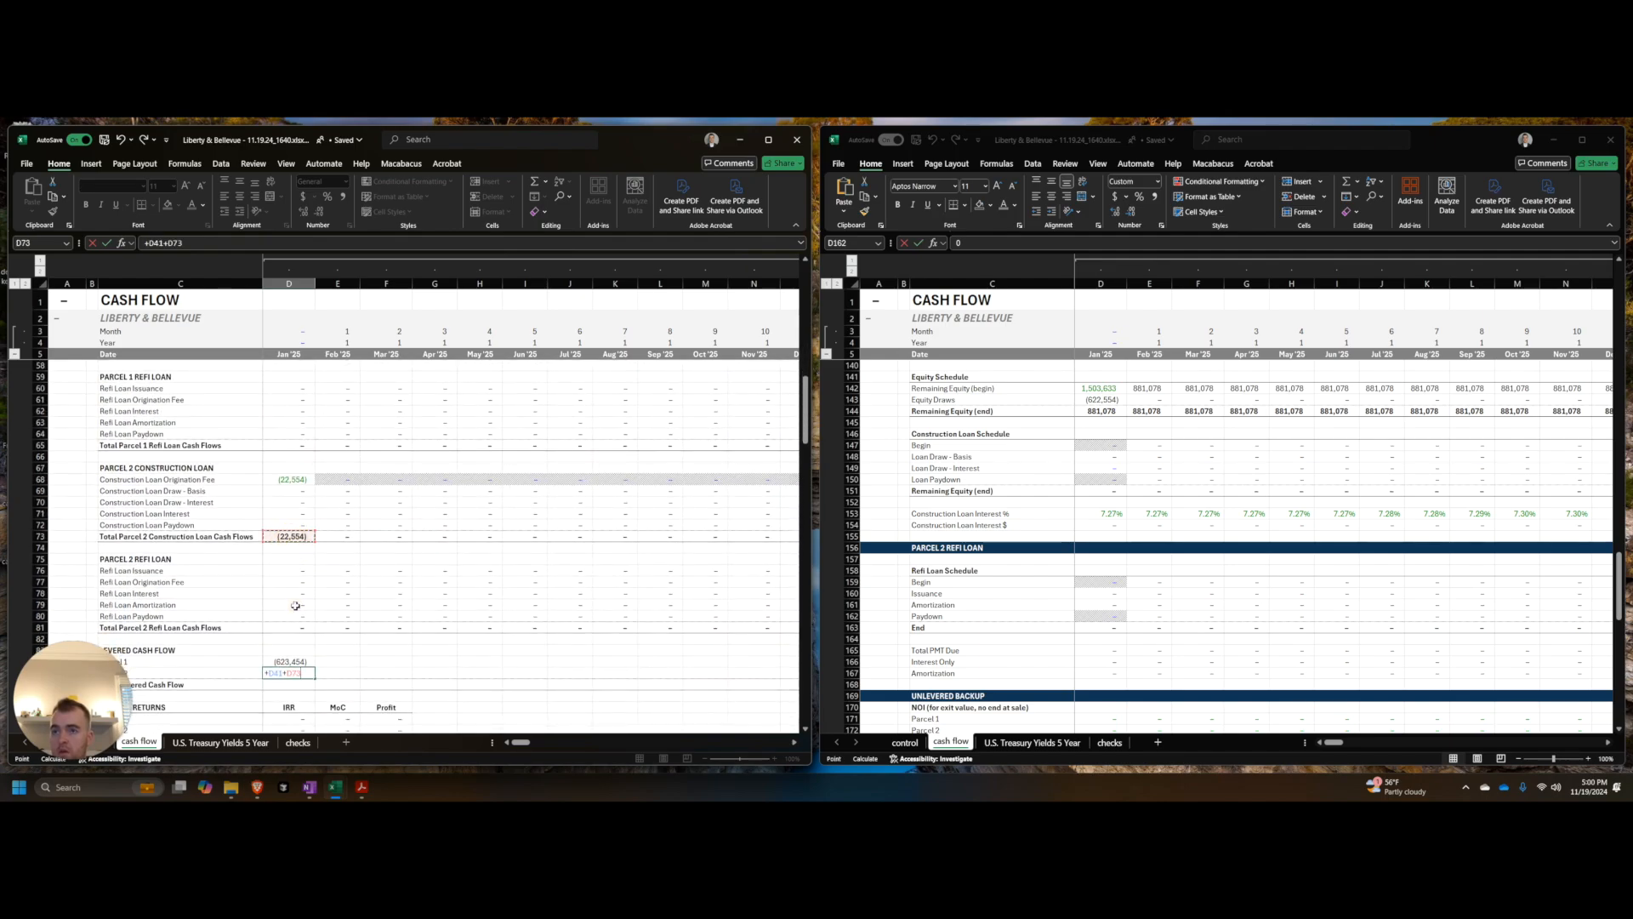
{"action": "key", "text": "Return"}
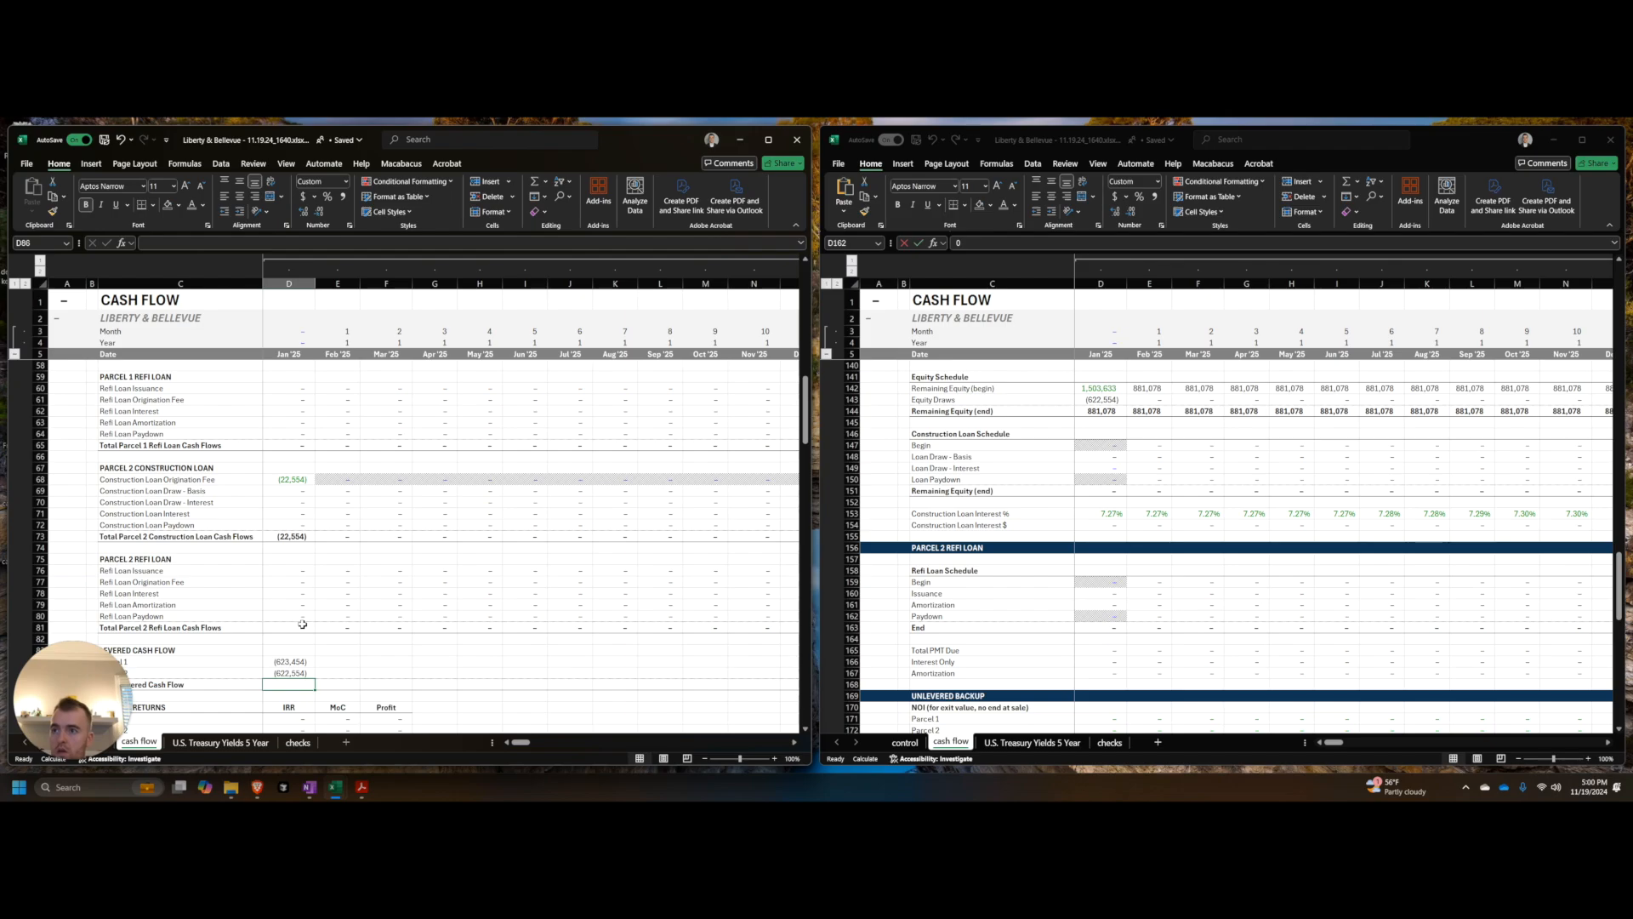
Step: Sum both parcels' levered cash flows in the first month of the Total Levered Cash Flow row
{"action": "key", "text": "alt+equal"}
{"action": "key", "text": "ctrl+shift+Down"}
{"action": "key", "text": "ctrl+Up"}
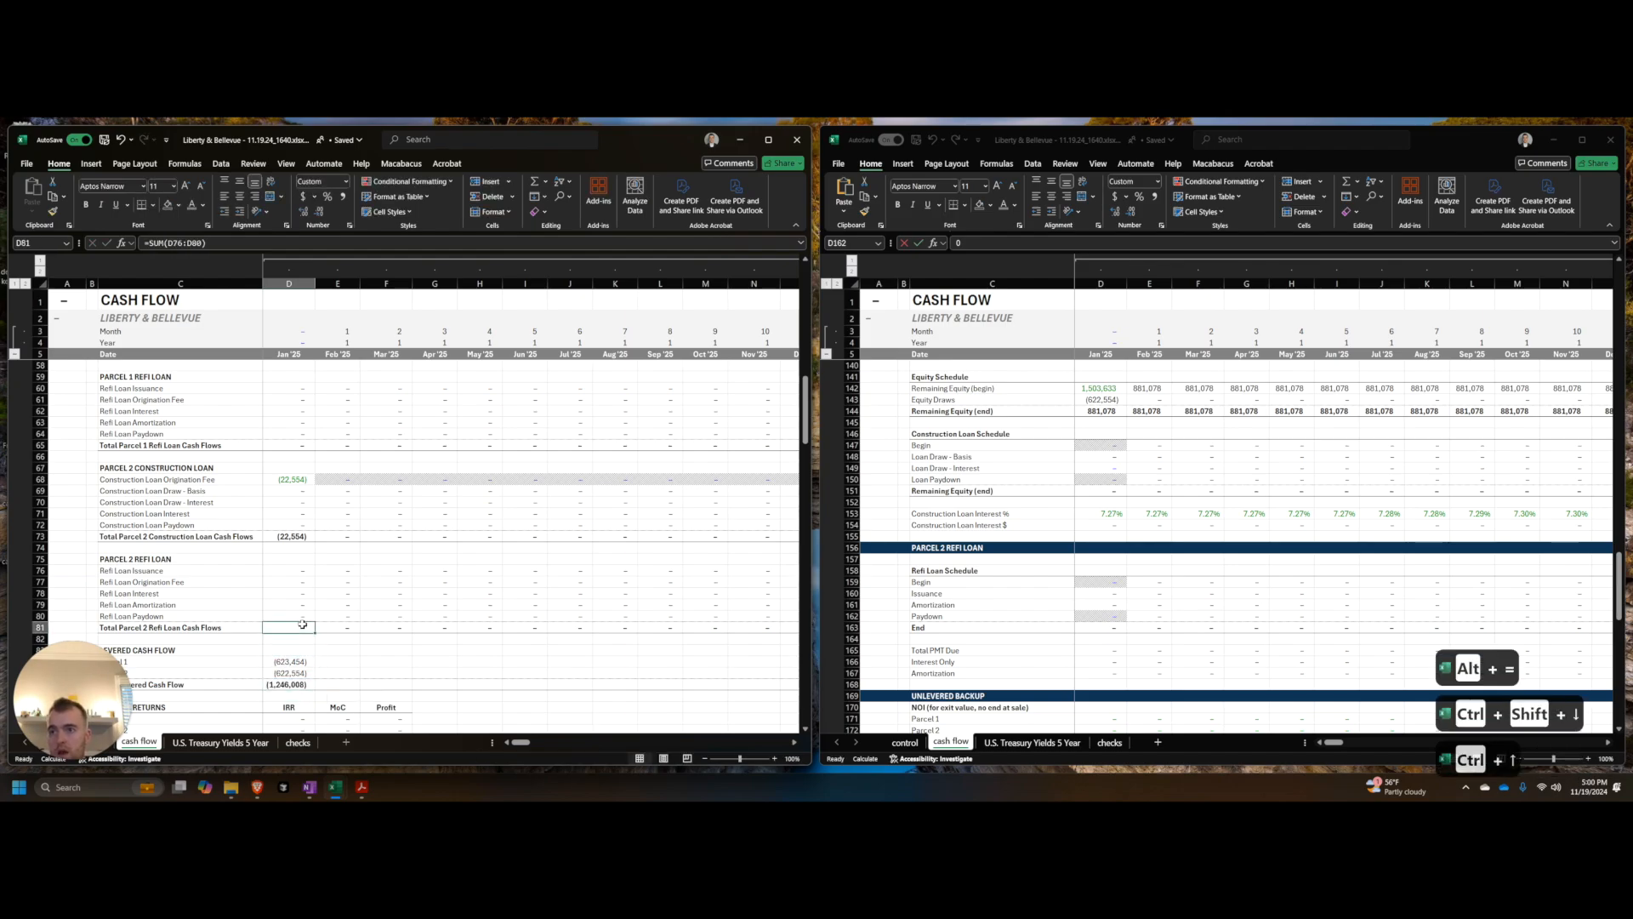
Step: Fill the Parcel 1, Parcel 2 and Total Levered Cash Flow formulas across all monthly columns and autofit the column widths
{"action": "key", "text": "ctrl+Right"}
{"action": "key", "text": "ctrl+shift+Left"}
{"action": "key", "text": "shift+Down"}
{"action": "key", "text": "shift+Down"}
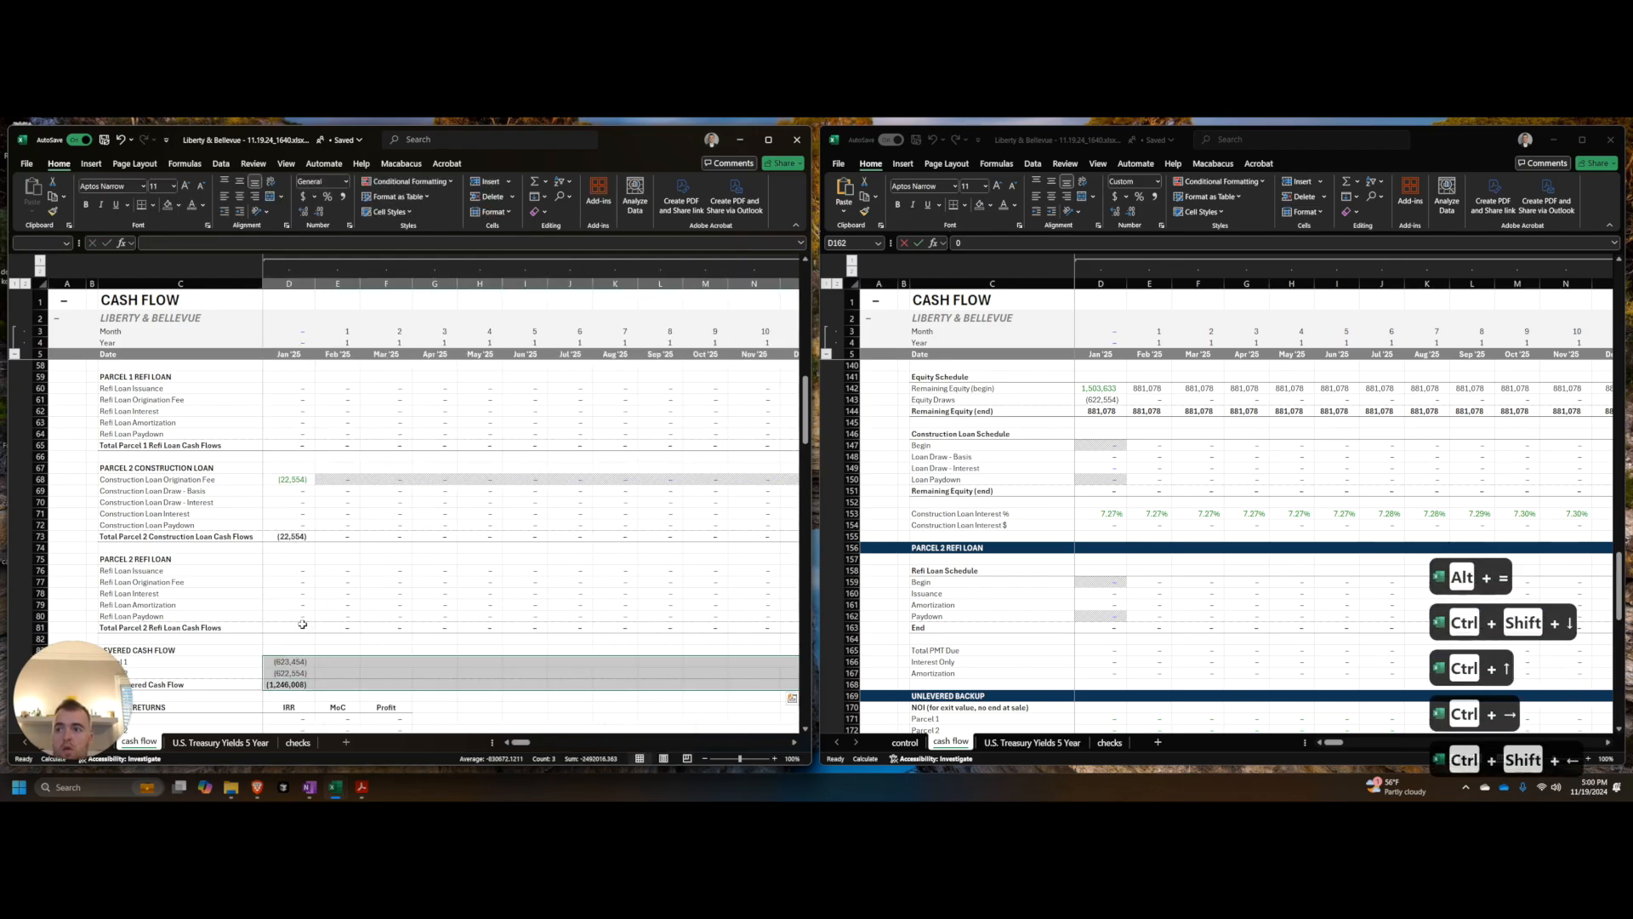
{"action": "key", "text": "ctrl+r"}
{"action": "key", "text": "ctrl+space"}
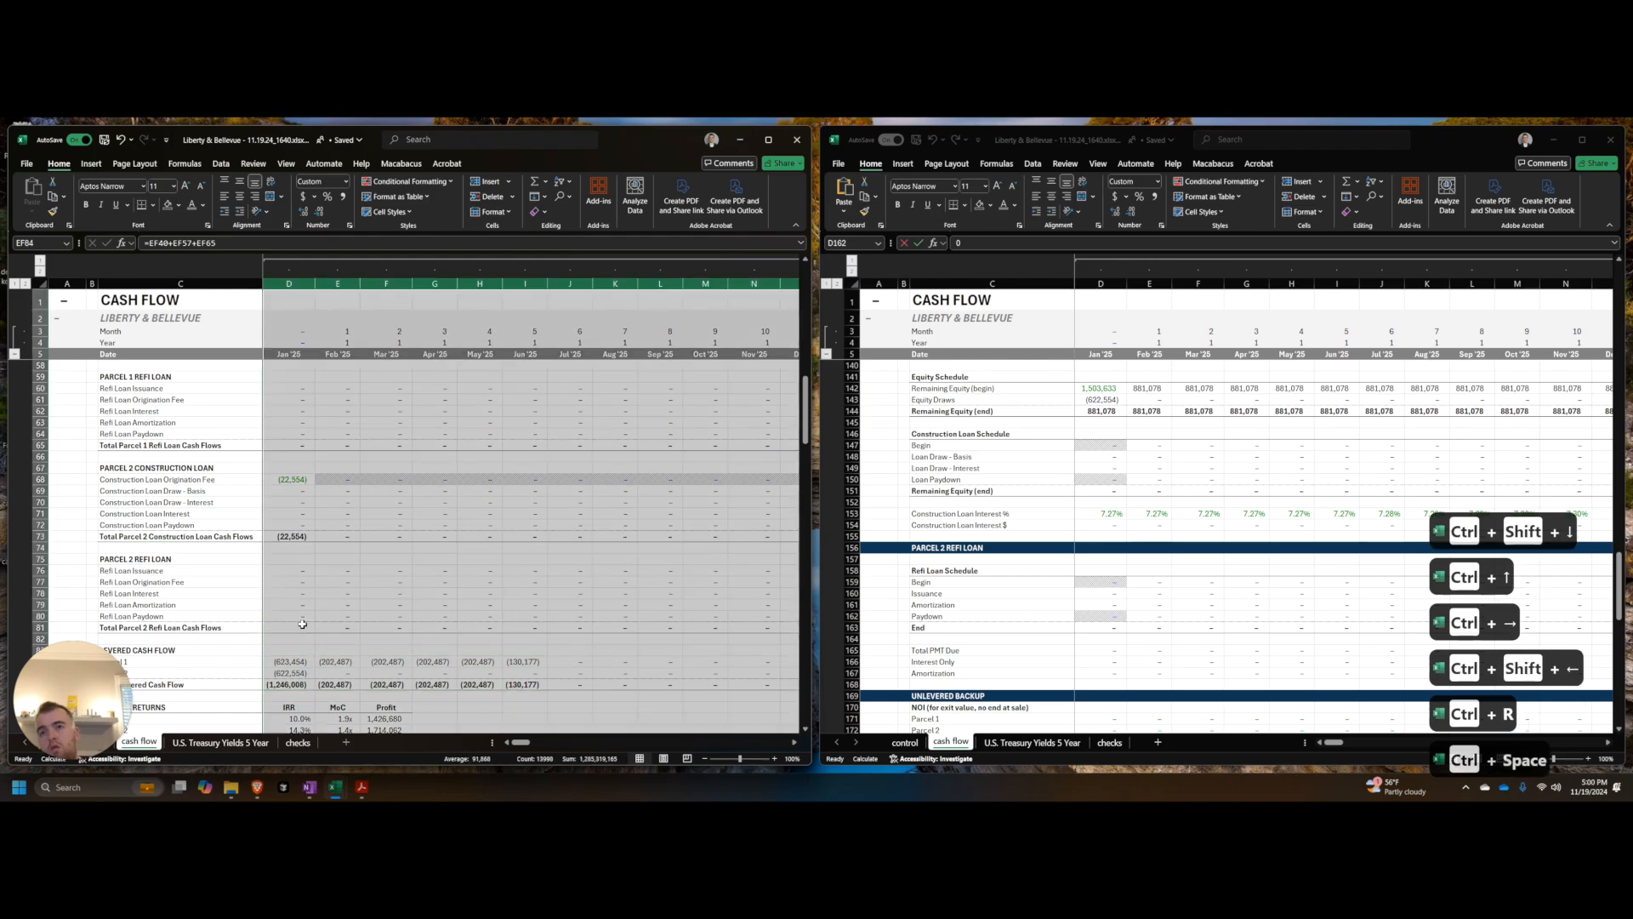
{"action": "key", "text": "alt+h"}
{"action": "key", "text": "o"}
{"action": "key", "text": "i"}
{"action": "key", "text": "Right"}
{"action": "key", "text": "Right"}
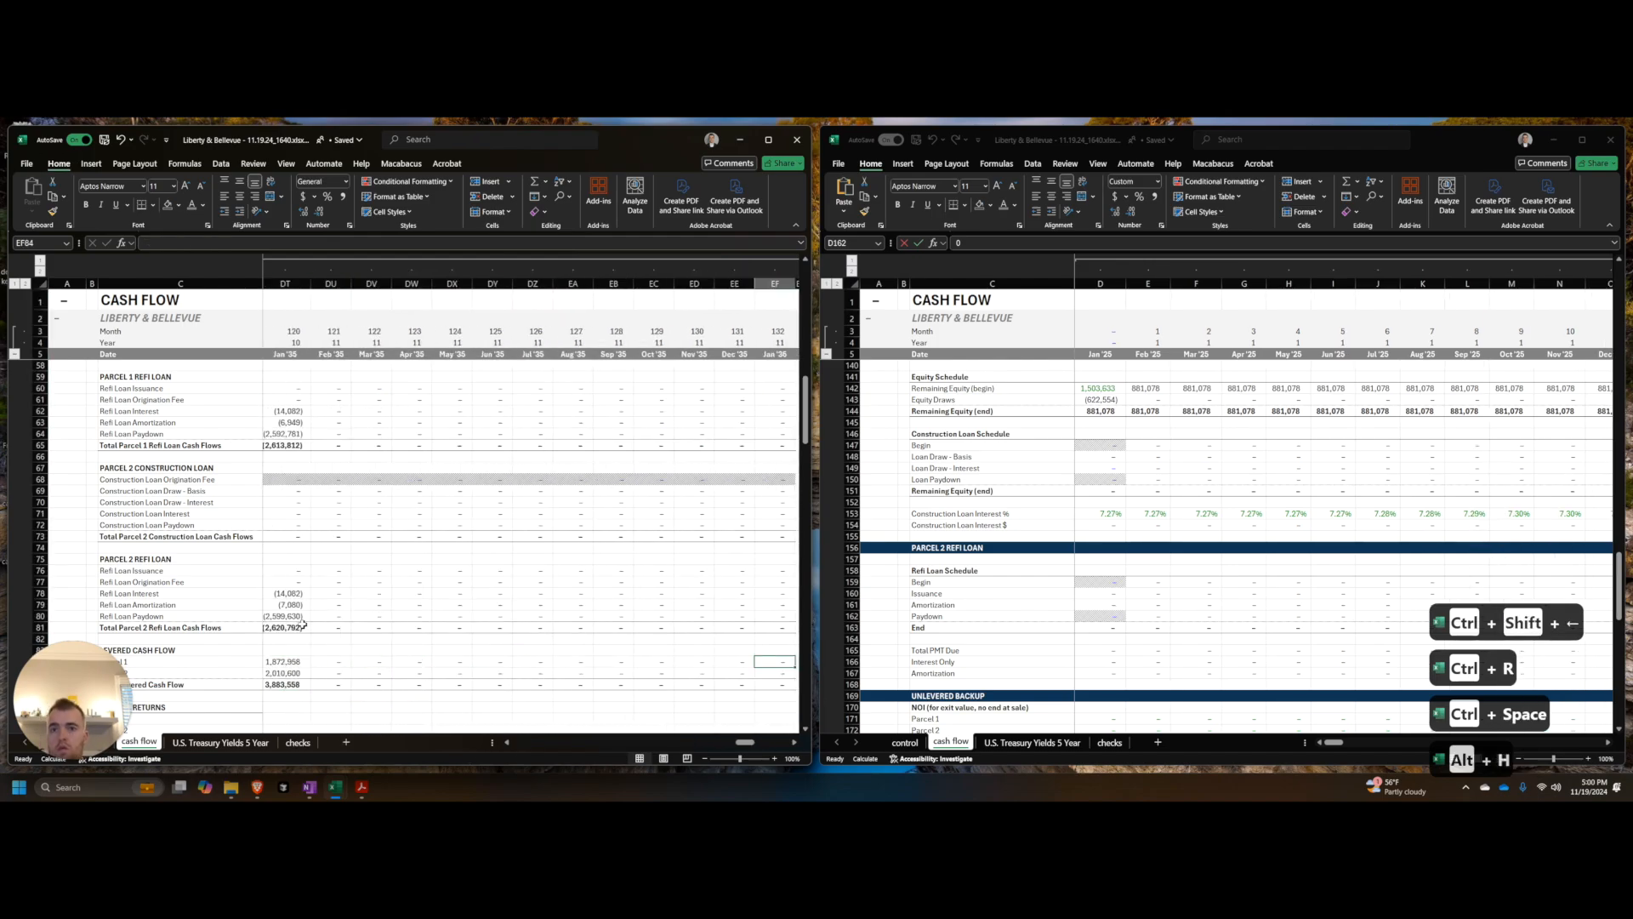
Step: Copy the Total Levered Cash Flow sum formula across the annual summary years and the Total column, and save the workbook
{"action": "key", "text": "ctrl+Right"}
{"action": "key", "text": "ctrl+Left"}
{"action": "key", "text": "ctrl+Left"}
{"action": "key", "text": "Down"}
{"action": "key", "text": "Down"}
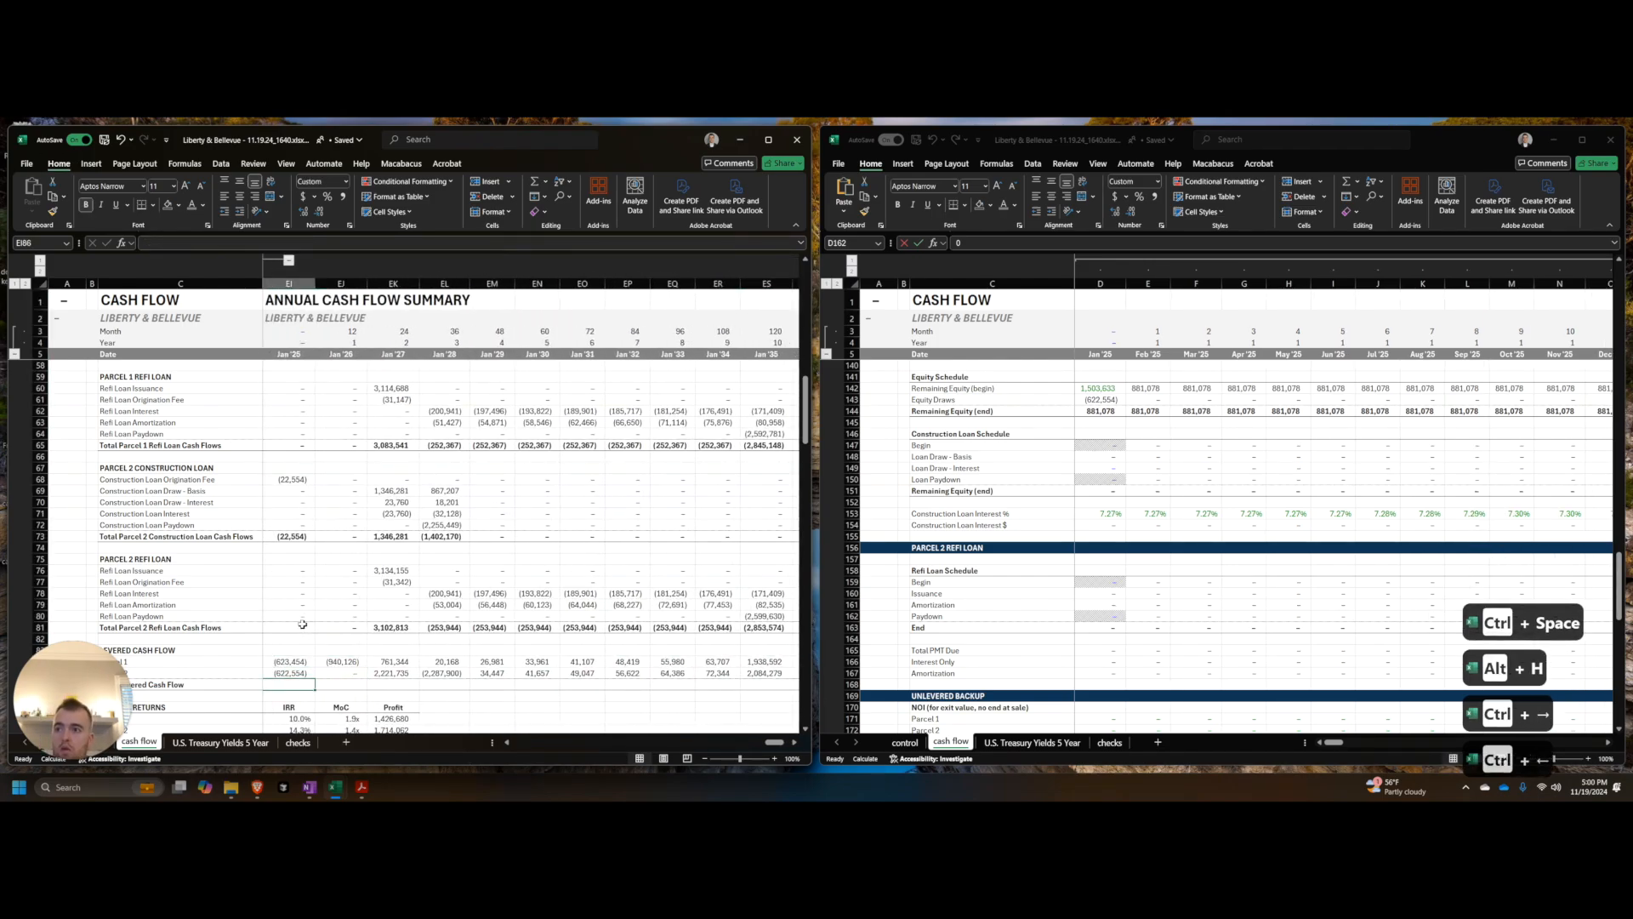
{"action": "key", "text": "ctrl+c"}
{"action": "key", "text": "ctrl+v"}
{"action": "key", "text": "ctrl+Right"}
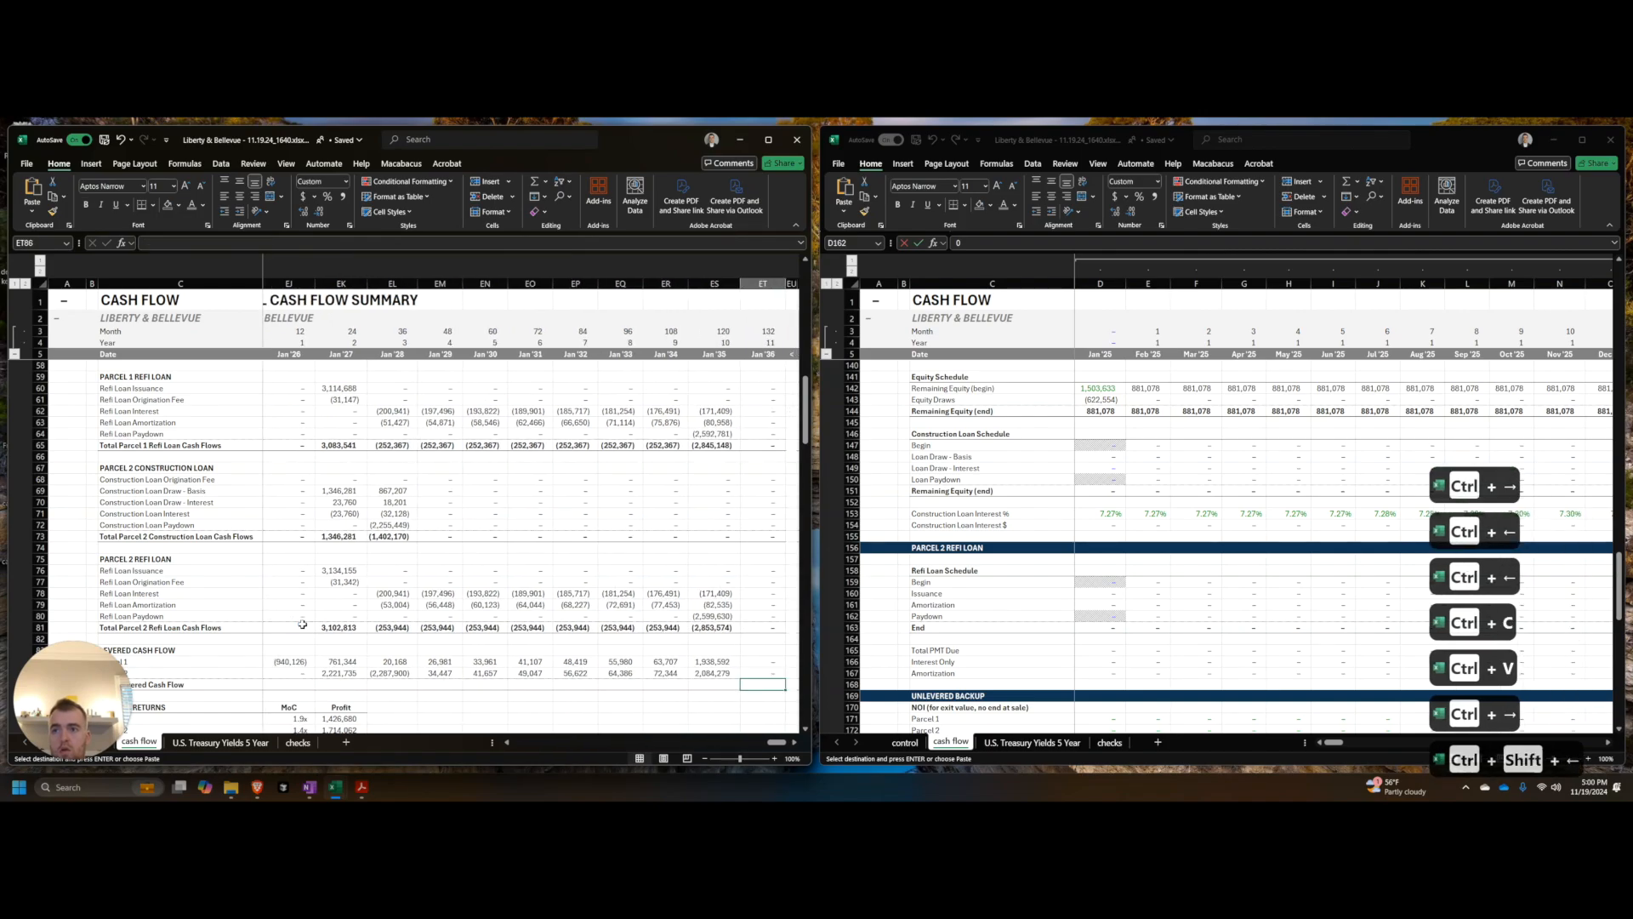
{"action": "key", "text": "ctrl+shift+Left"}
{"action": "key", "text": "ctrl+v"}
{"action": "key", "text": "ctrl+v"}
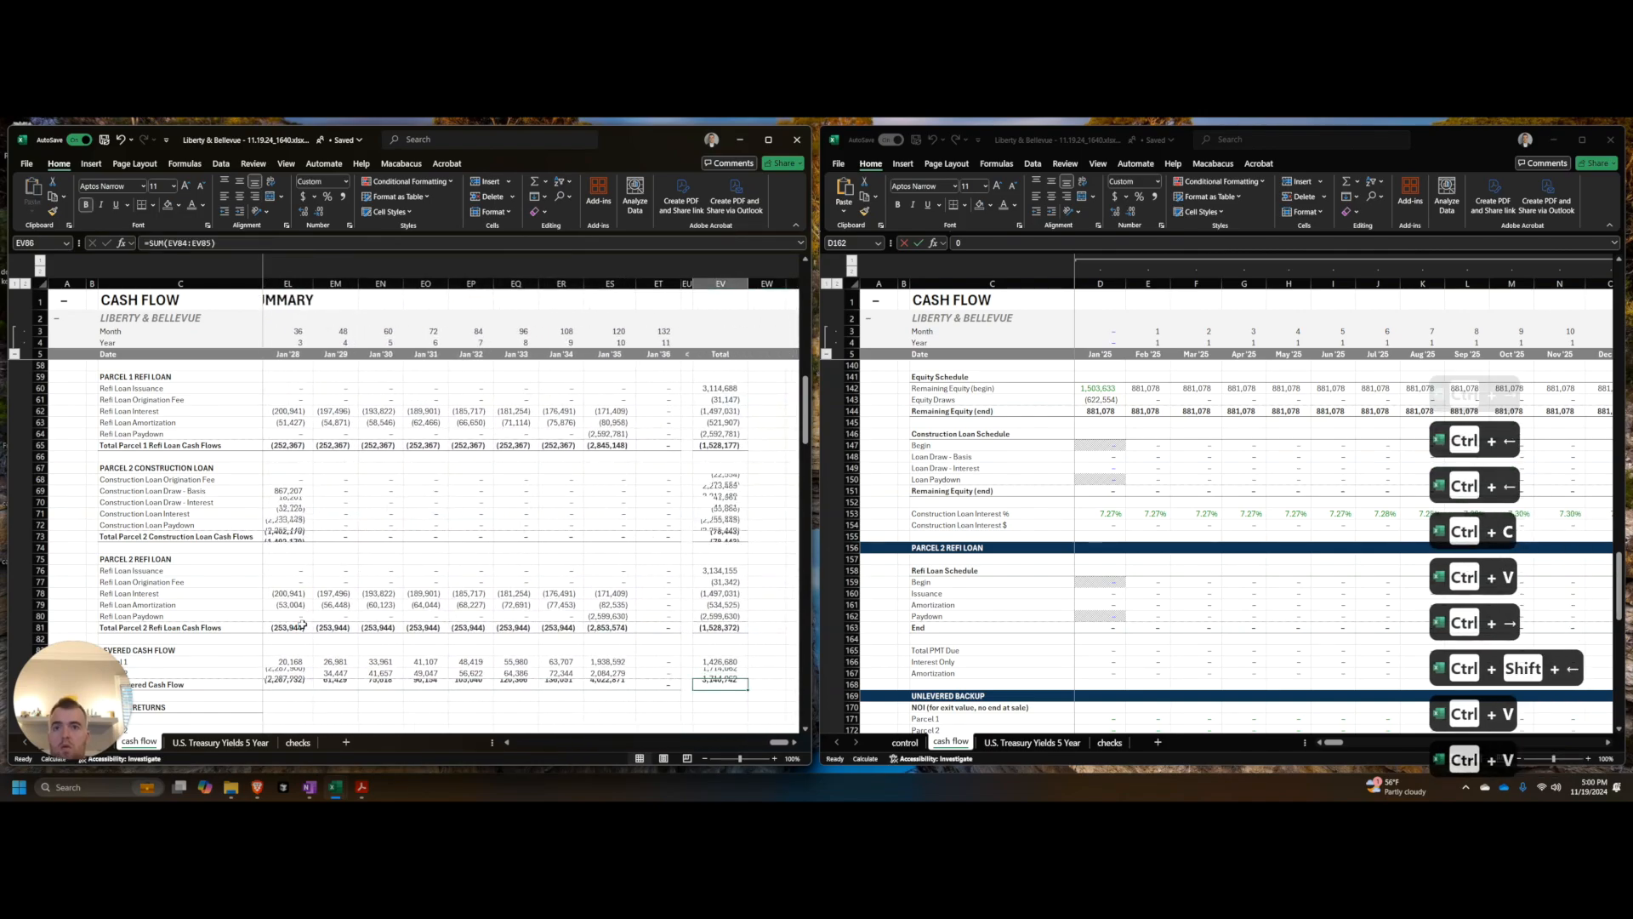
{"action": "key", "text": "ctrl+Left"}
{"action": "key", "text": "Down"}
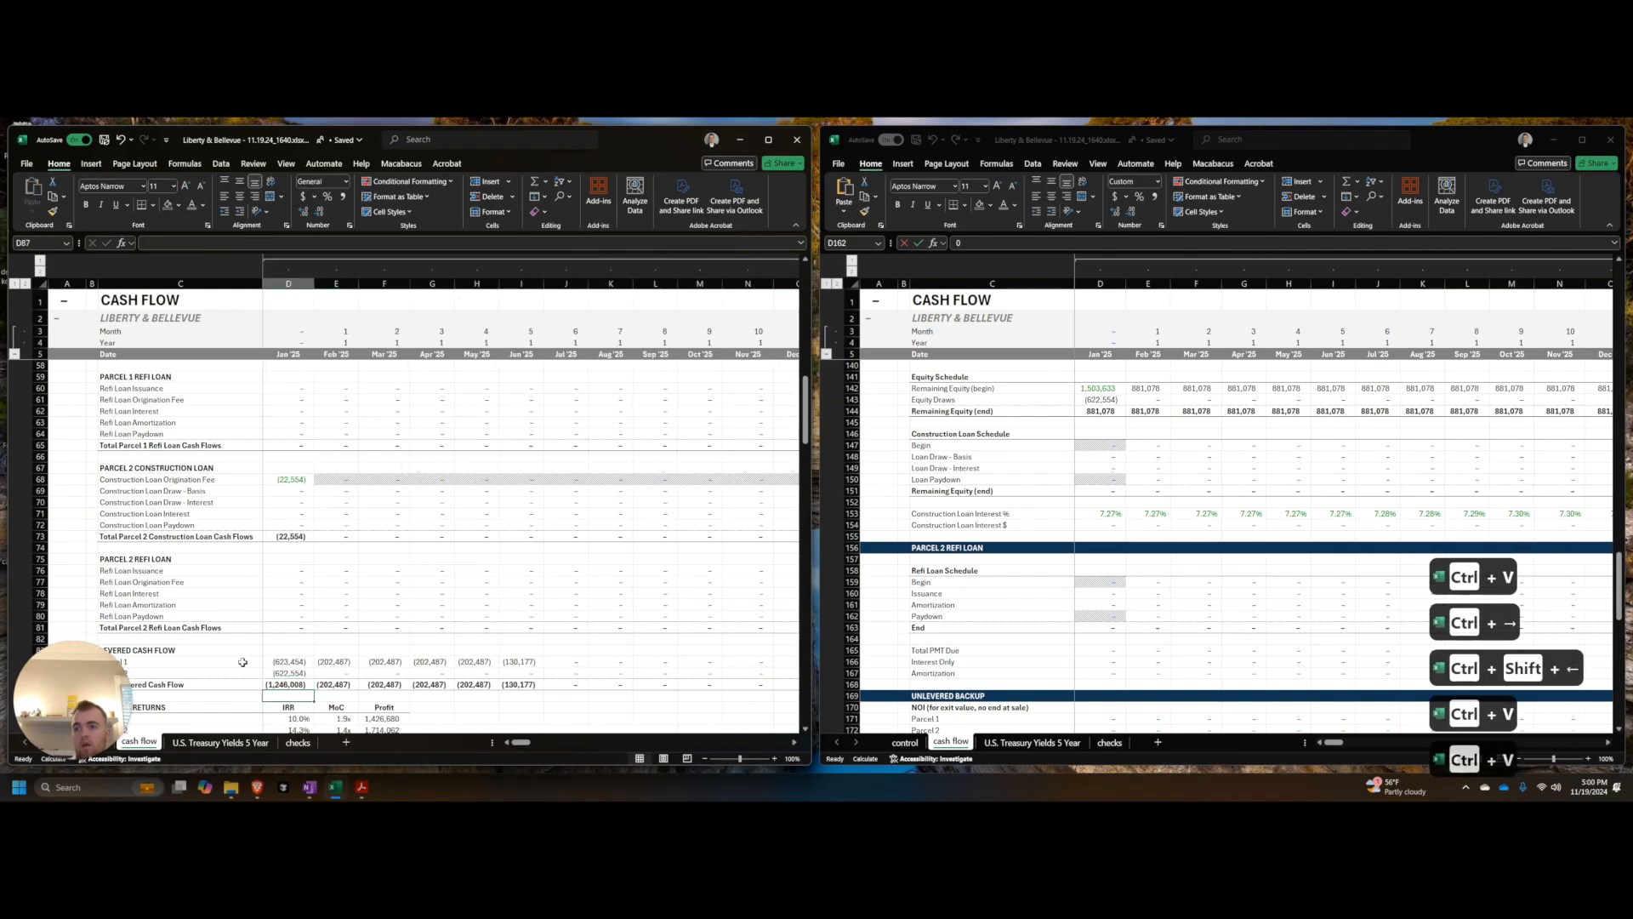
{"action": "scroll", "coordinate": [272, 656], "scroll_direction": "down", "scroll_amount": 4}
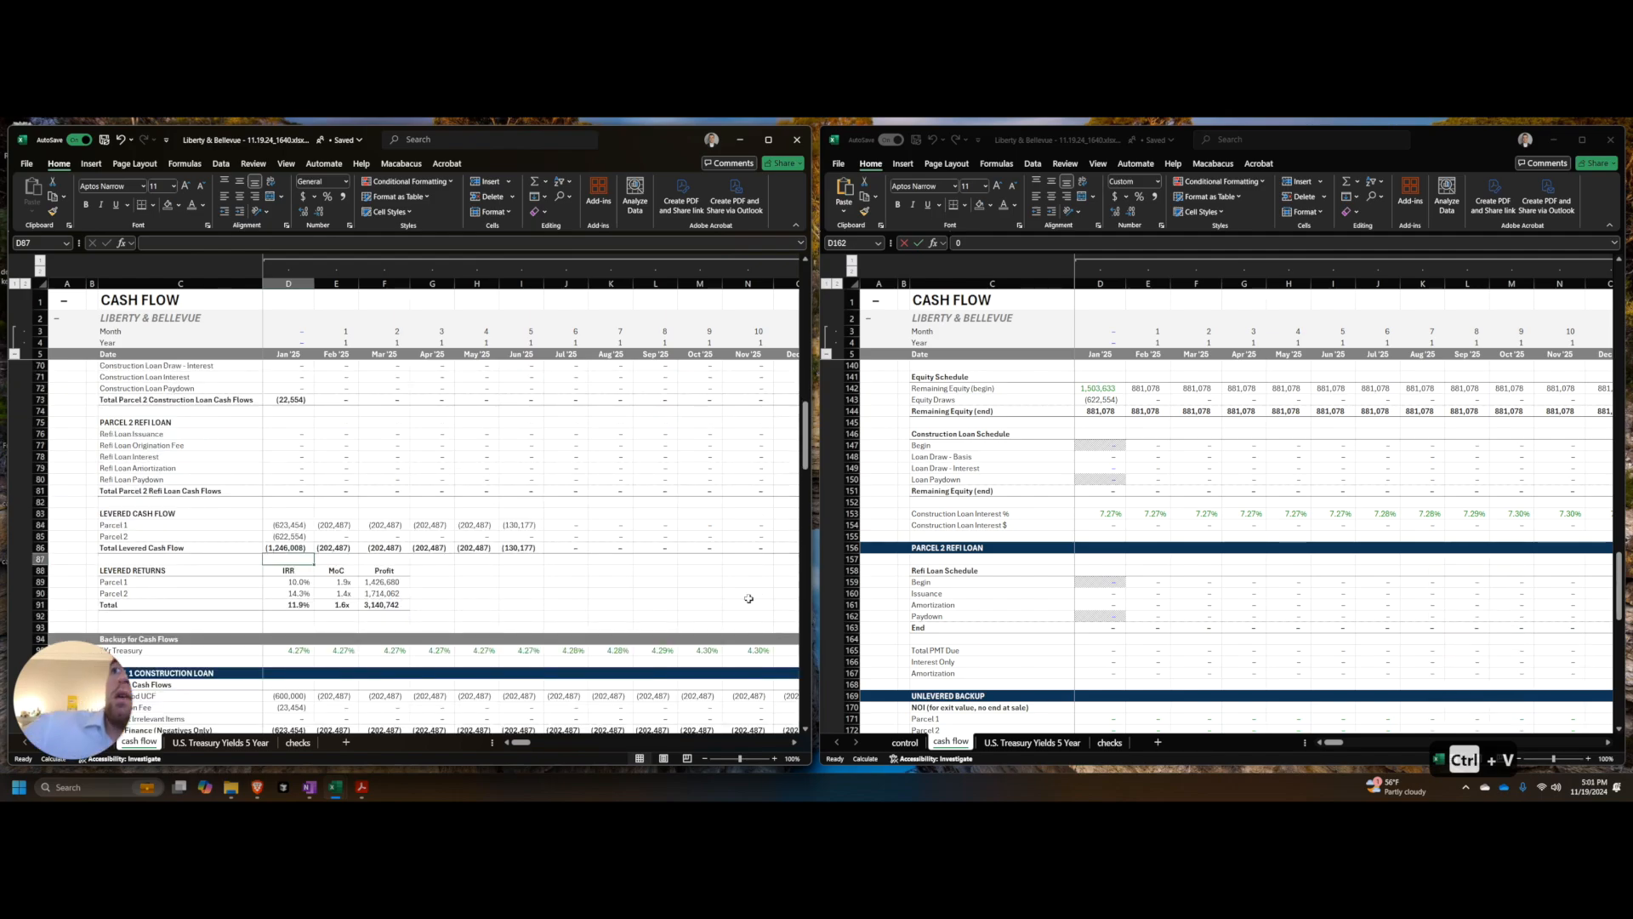
{"action": "key", "text": "ctrl+s"}
{"action": "left_click", "coordinate": [458, 562]}
{"action": "scroll", "coordinate": [458, 562], "scroll_direction": "down", "scroll_amount": 1}
{"action": "left_click", "coordinate": [1181, 631]}
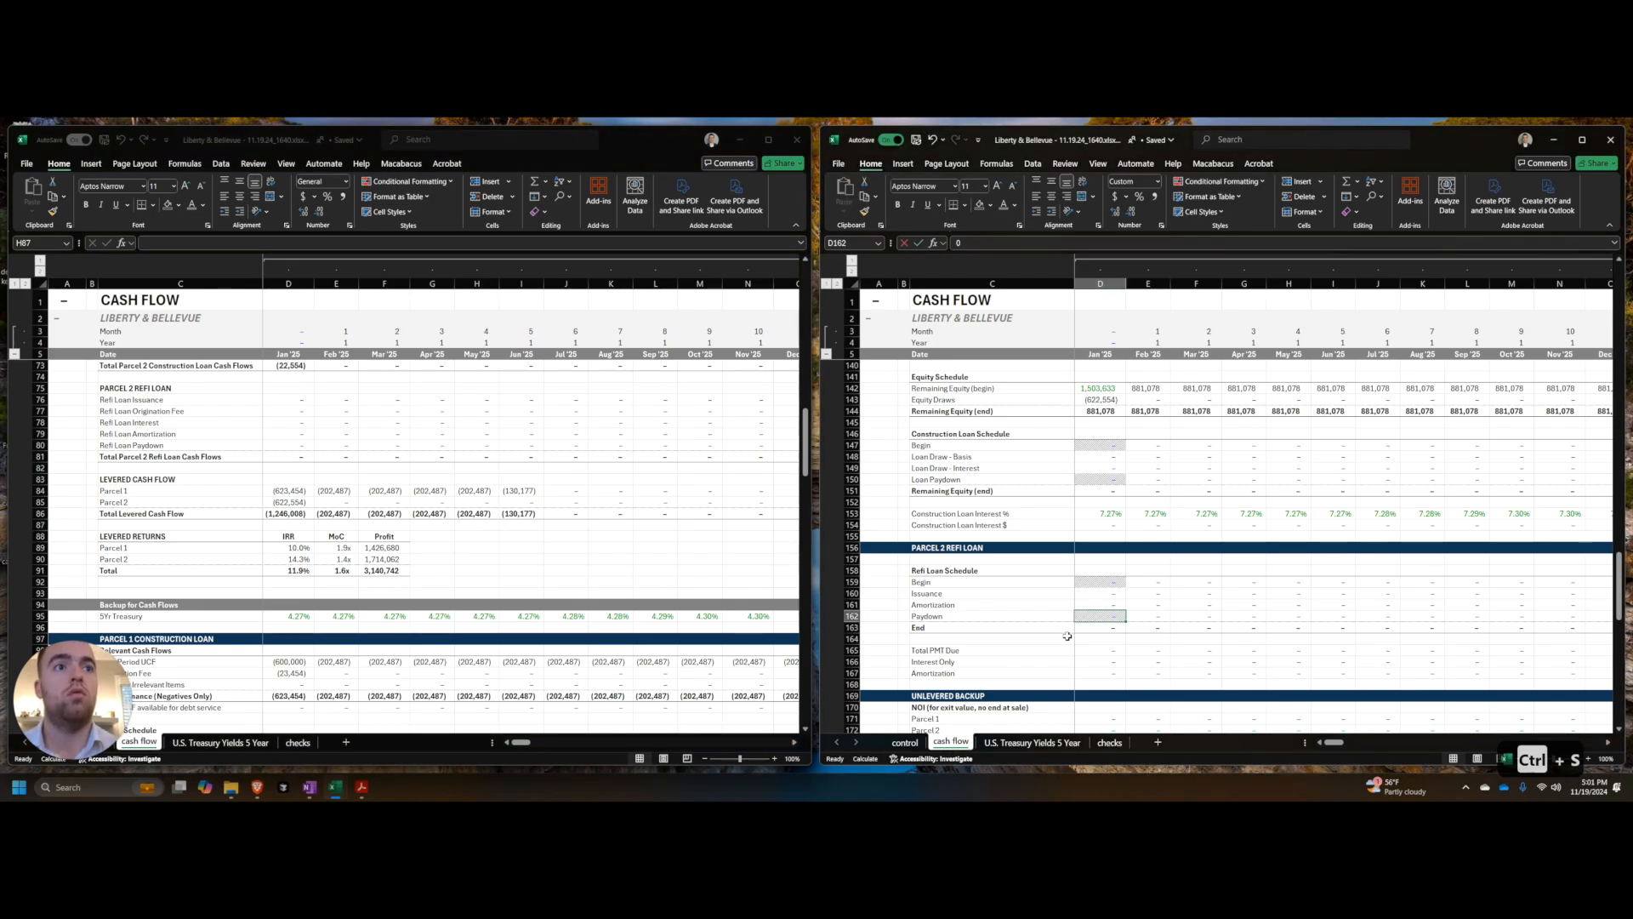
{"action": "key", "text": "ctrl+Home"}
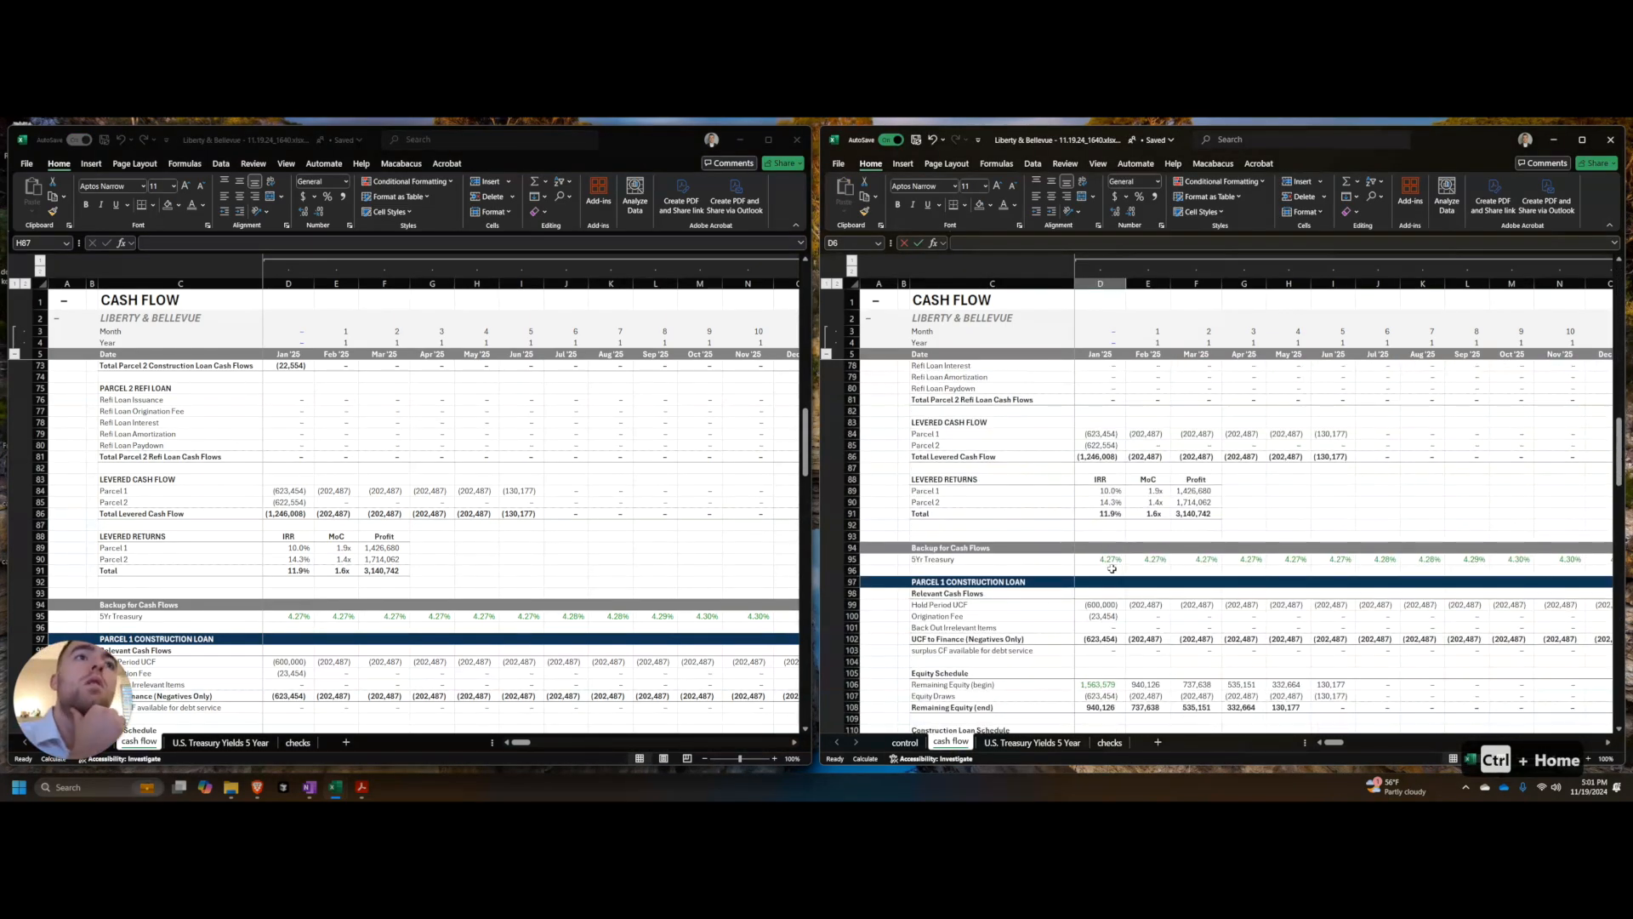
Step: On the control sheet, rename the total rows of the two uses tables "Parcel 1 Uses" and "Parcel 2 Uses"
{"action": "left_click", "coordinate": [417, 585]}
{"action": "key", "text": "ctrl+Page_Up"}
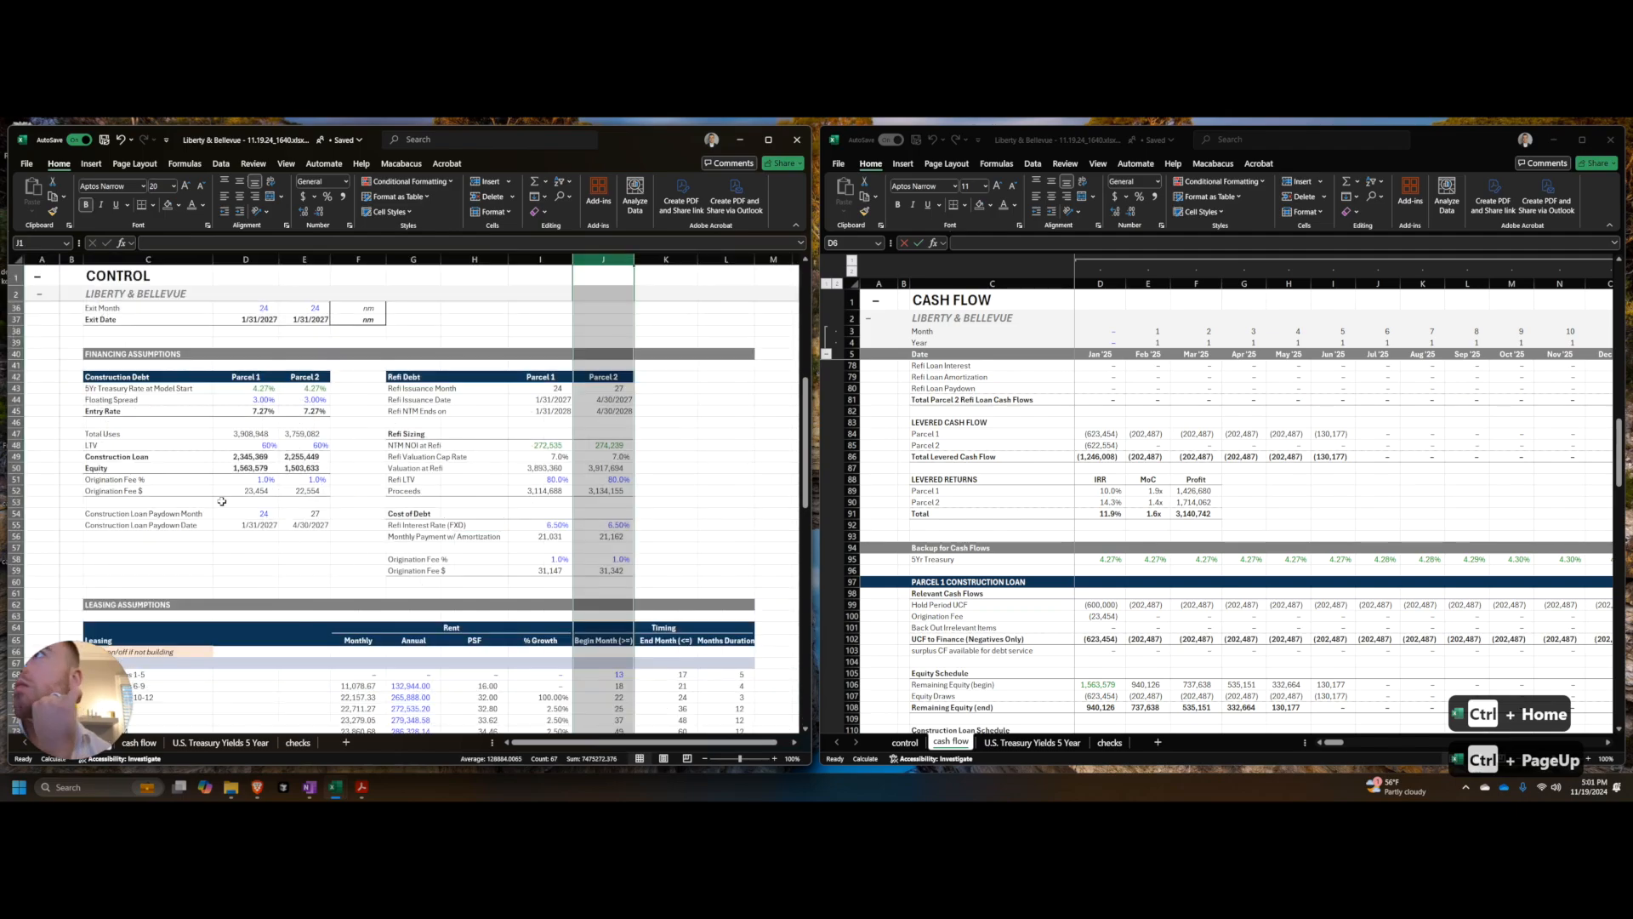
{"action": "scroll", "coordinate": [222, 502], "scroll_direction": "up", "scroll_amount": 6}
{"action": "scroll", "coordinate": [459, 455], "scroll_direction": "up", "scroll_amount": 5}
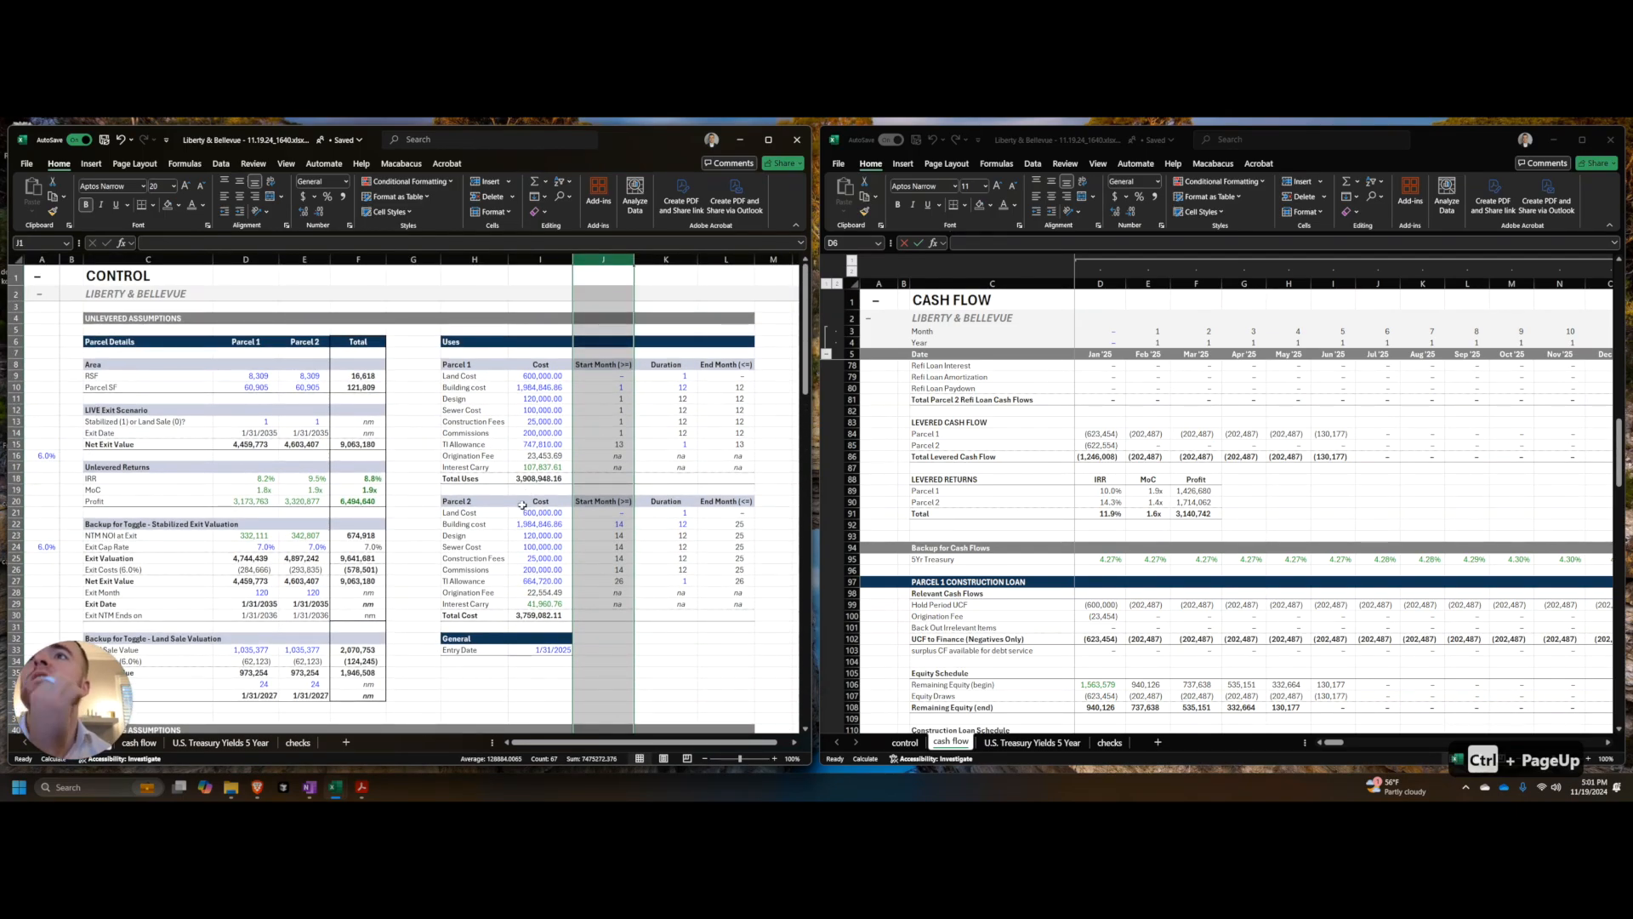
{"action": "scroll", "coordinate": [522, 505], "scroll_direction": "down", "scroll_amount": 2}
{"action": "left_click", "coordinate": [474, 571]}
{"action": "left_click", "coordinate": [481, 412]}
{"action": "scroll", "coordinate": [513, 509], "scroll_direction": "up", "scroll_amount": 2}
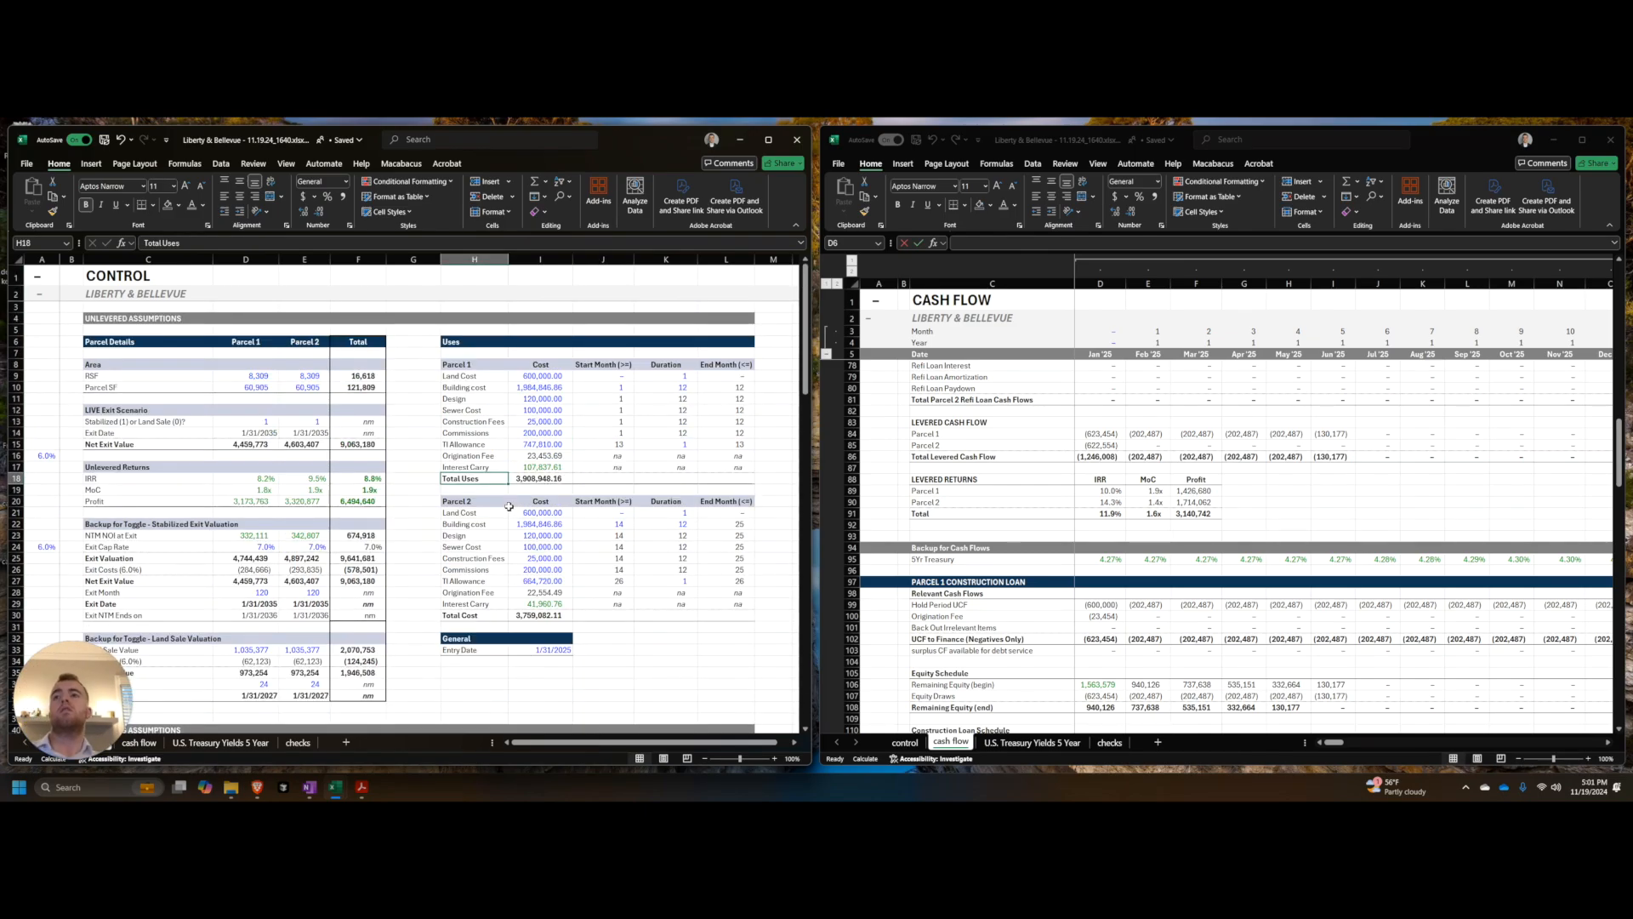
{"action": "type", "text": "Parcel 1 Uses"}
{"action": "key", "text": "Return"}
{"action": "key", "text": "ctrl+Down"}
{"action": "key", "text": "ctrl+Down"}
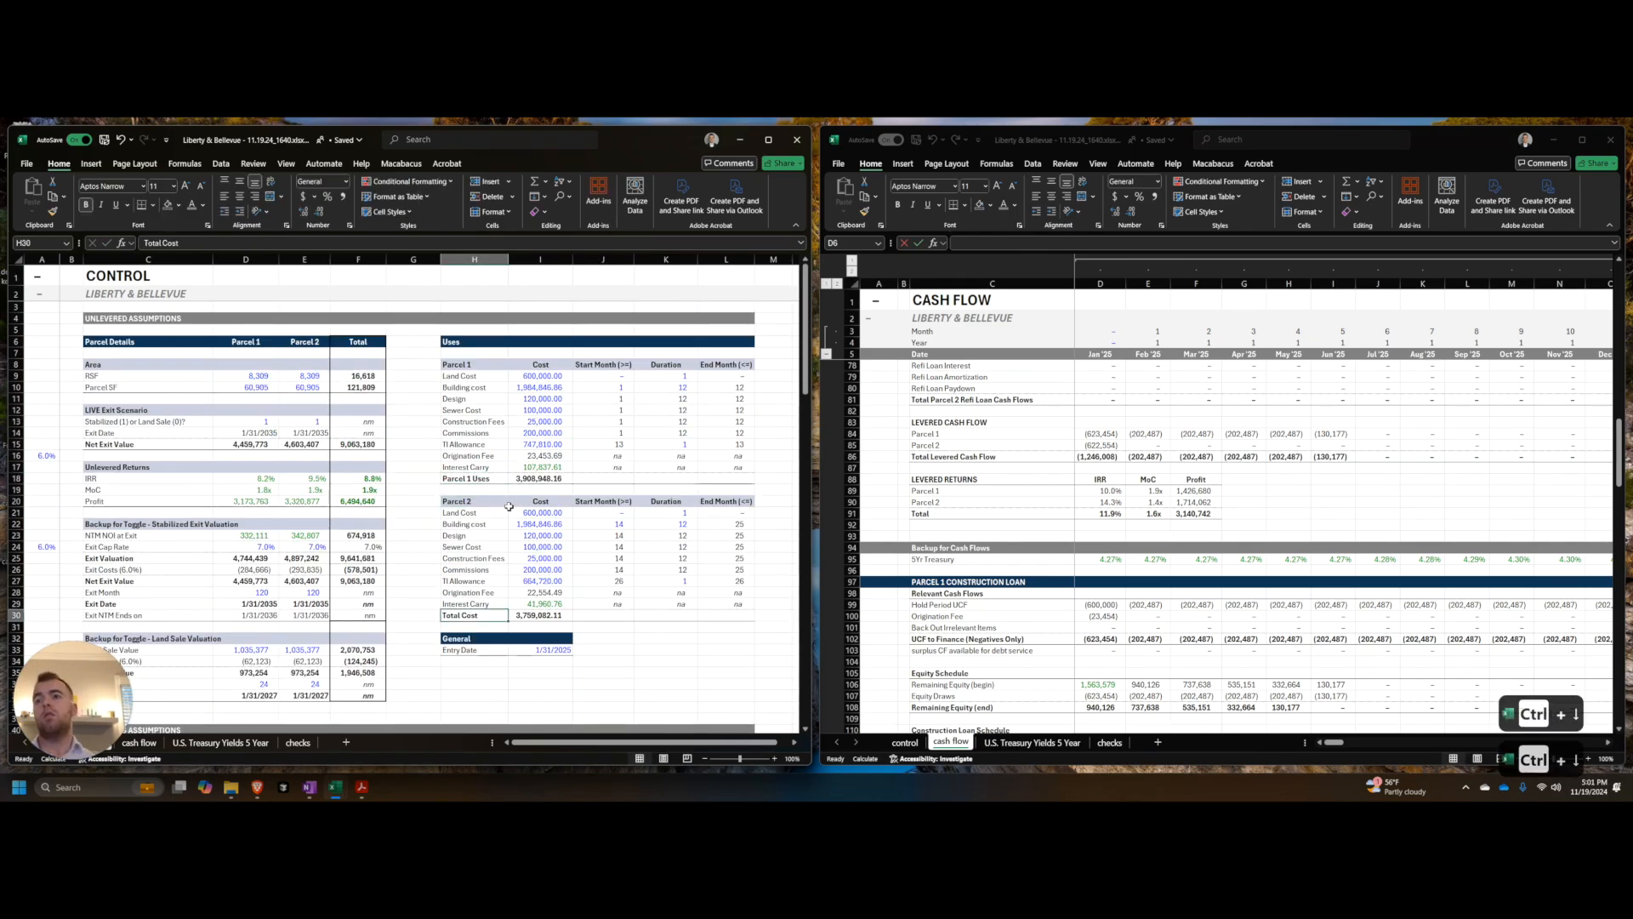
{"action": "type", "text": "Parcel 2 Uses"}
{"action": "key", "text": "Return"}
Step: Move the General block with the entry date from below the Parcel 2 uses to below the construction loan paydown date
{"action": "key", "text": "ctrl+Down"}
{"action": "key", "text": "shift+Down"}
{"action": "key", "text": "ctrl+x"}
{"action": "scroll", "coordinate": [472, 547], "scroll_direction": "down", "scroll_amount": 6}
{"action": "scroll", "coordinate": [472, 547], "scroll_direction": "down", "scroll_amount": 6}
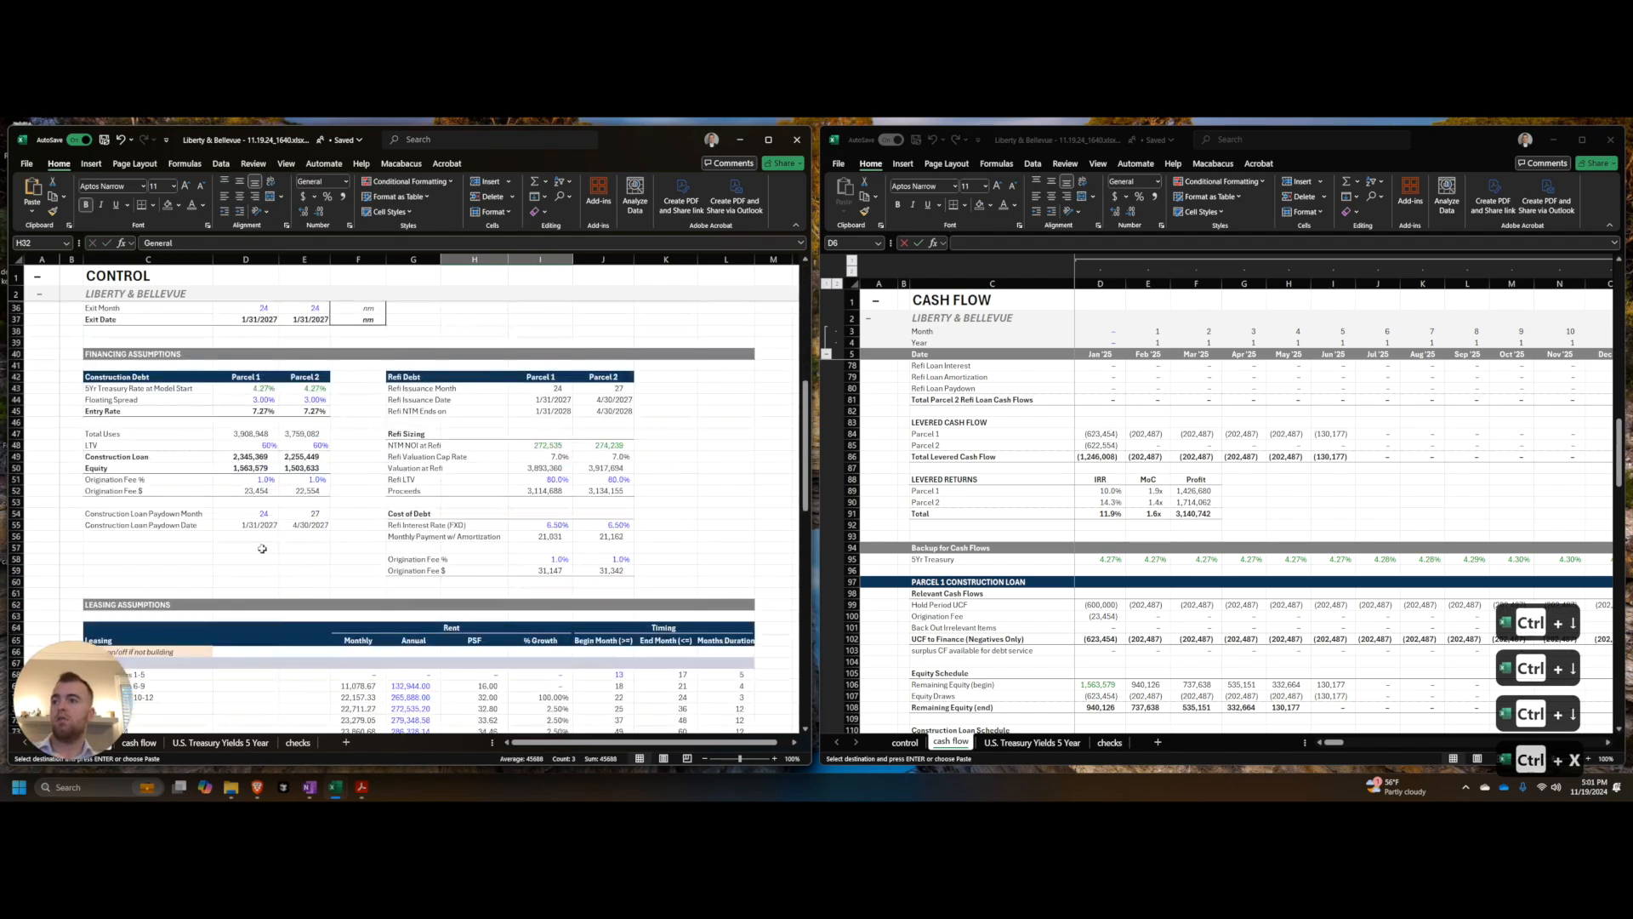
{"action": "left_click", "coordinate": [170, 547]}
{"action": "key", "text": "ctrl+v"}
{"action": "scroll", "coordinate": [247, 558], "scroll_direction": "up", "scroll_amount": 2}
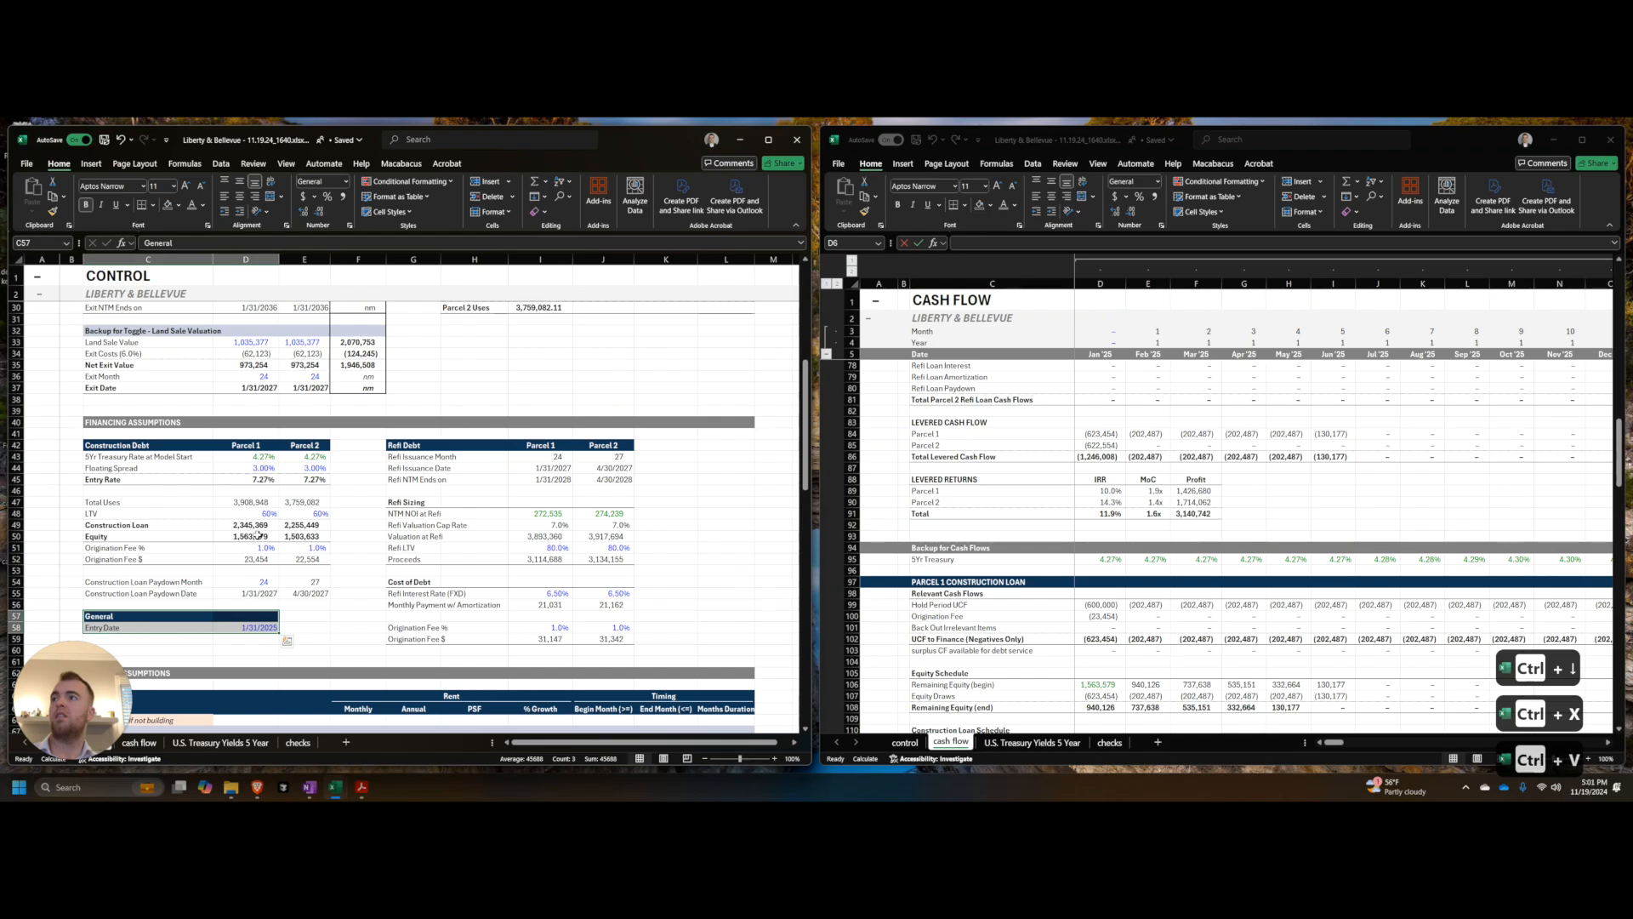
Step: Insert two rows above Financing Assumptions and move the General block there, beneath the land sale valuation backup
{"action": "left_click", "coordinate": [157, 411]}
{"action": "key", "text": "shift+space"}
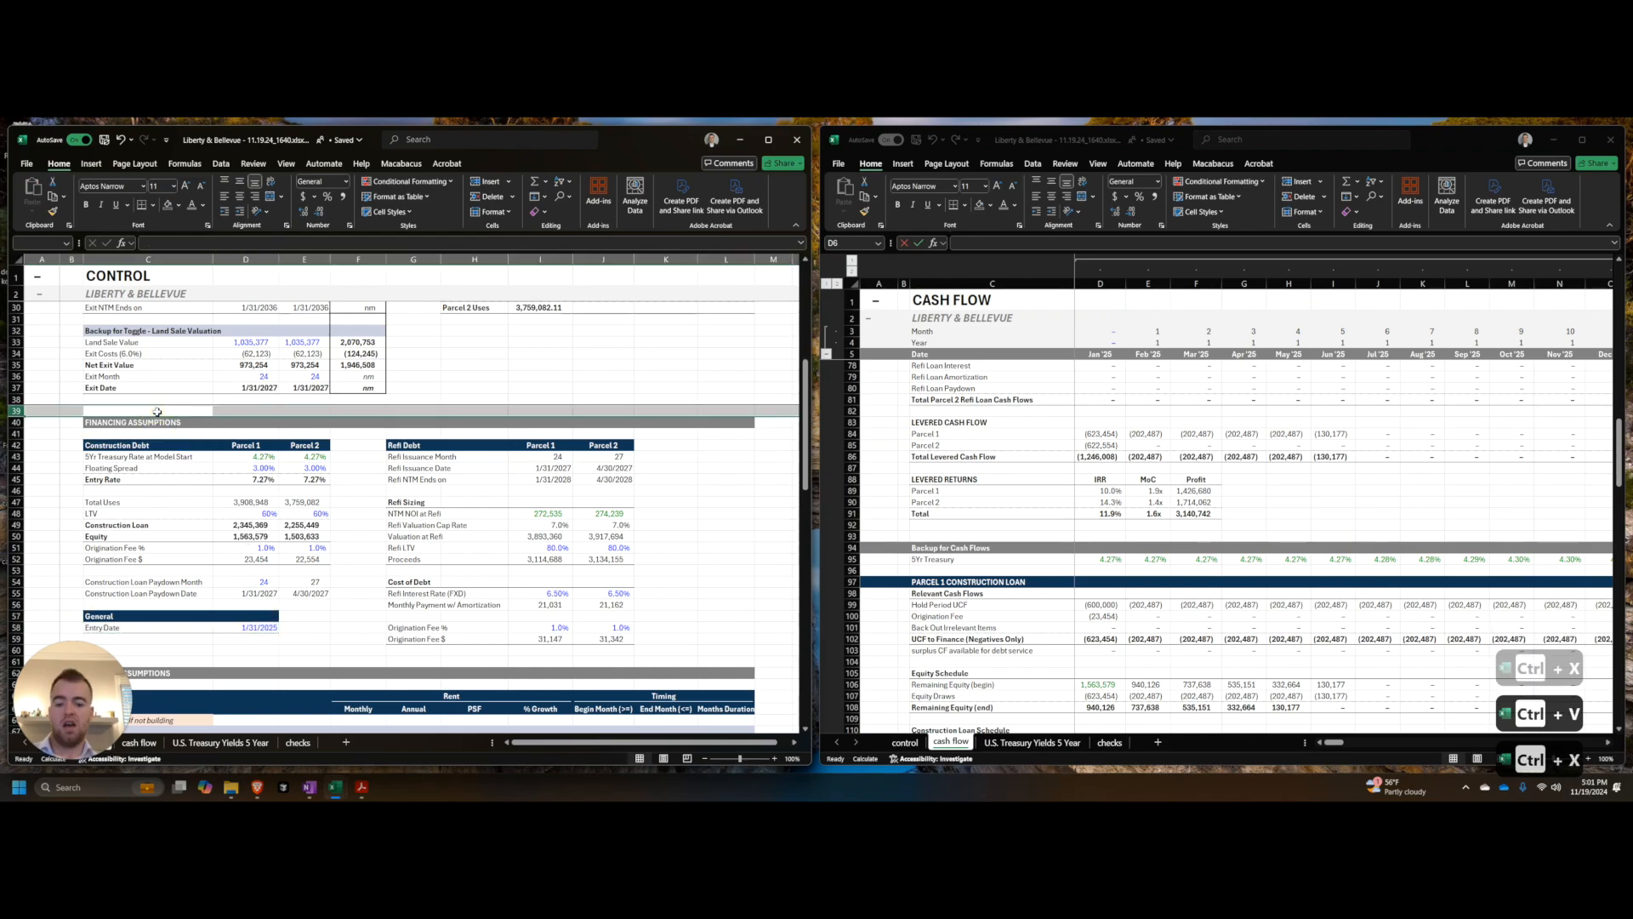
{"action": "key", "text": "ctrl+shift+equal"}
{"action": "key", "text": "ctrl+shift+equal"}
{"action": "left_click_drag", "start_coordinate": [110, 639], "coordinate": [226, 648]}
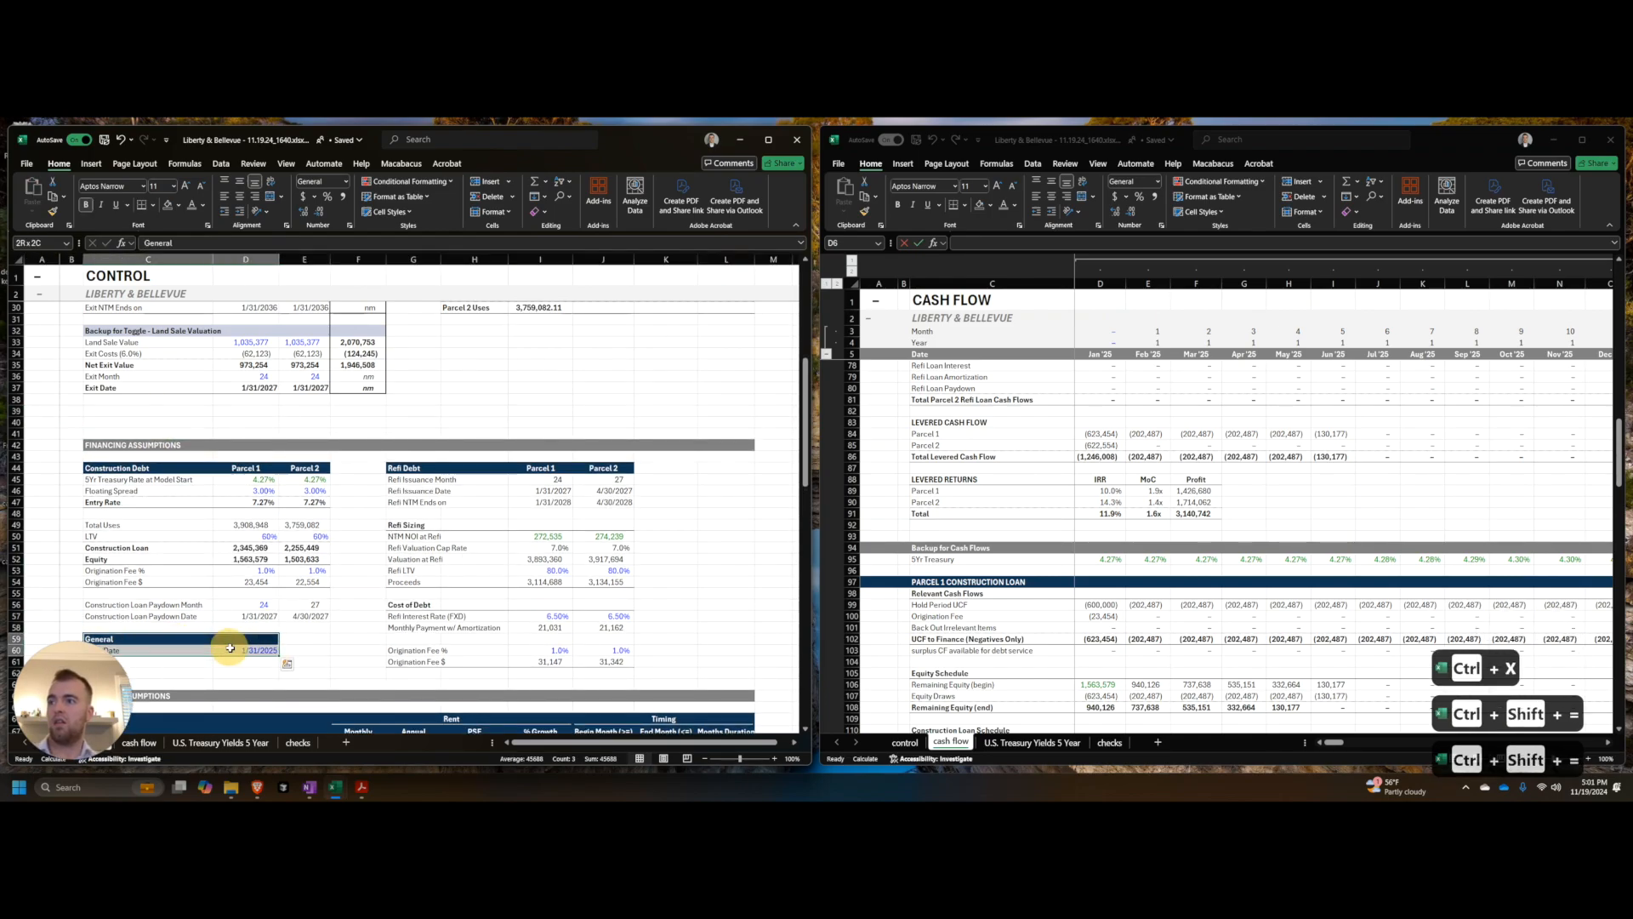
{"action": "key", "text": "ctrl+x"}
{"action": "left_click", "coordinate": [151, 413]}
{"action": "key", "text": "ctrl+v"}
Step: Add a bold "Sources" header below the Parcel 2 uses table, with dark blue header formatting across columns H to L
{"action": "left_click", "coordinate": [473, 332]}
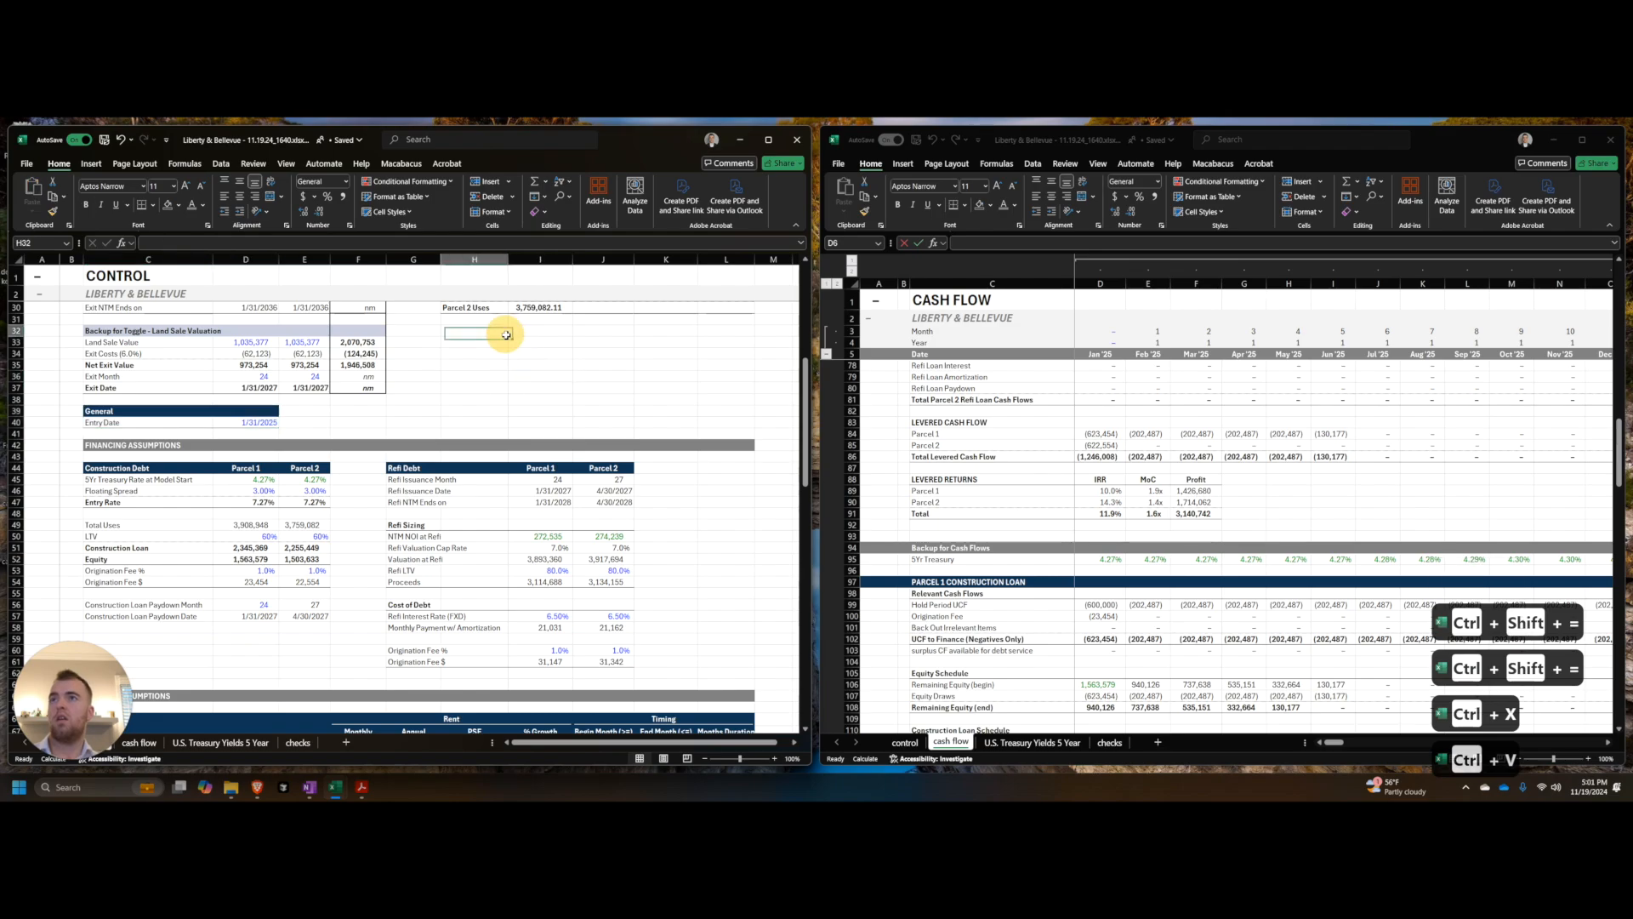
{"action": "scroll", "coordinate": [560, 460], "scroll_direction": "up", "scroll_amount": 9}
{"action": "type", "text": "Sources"}
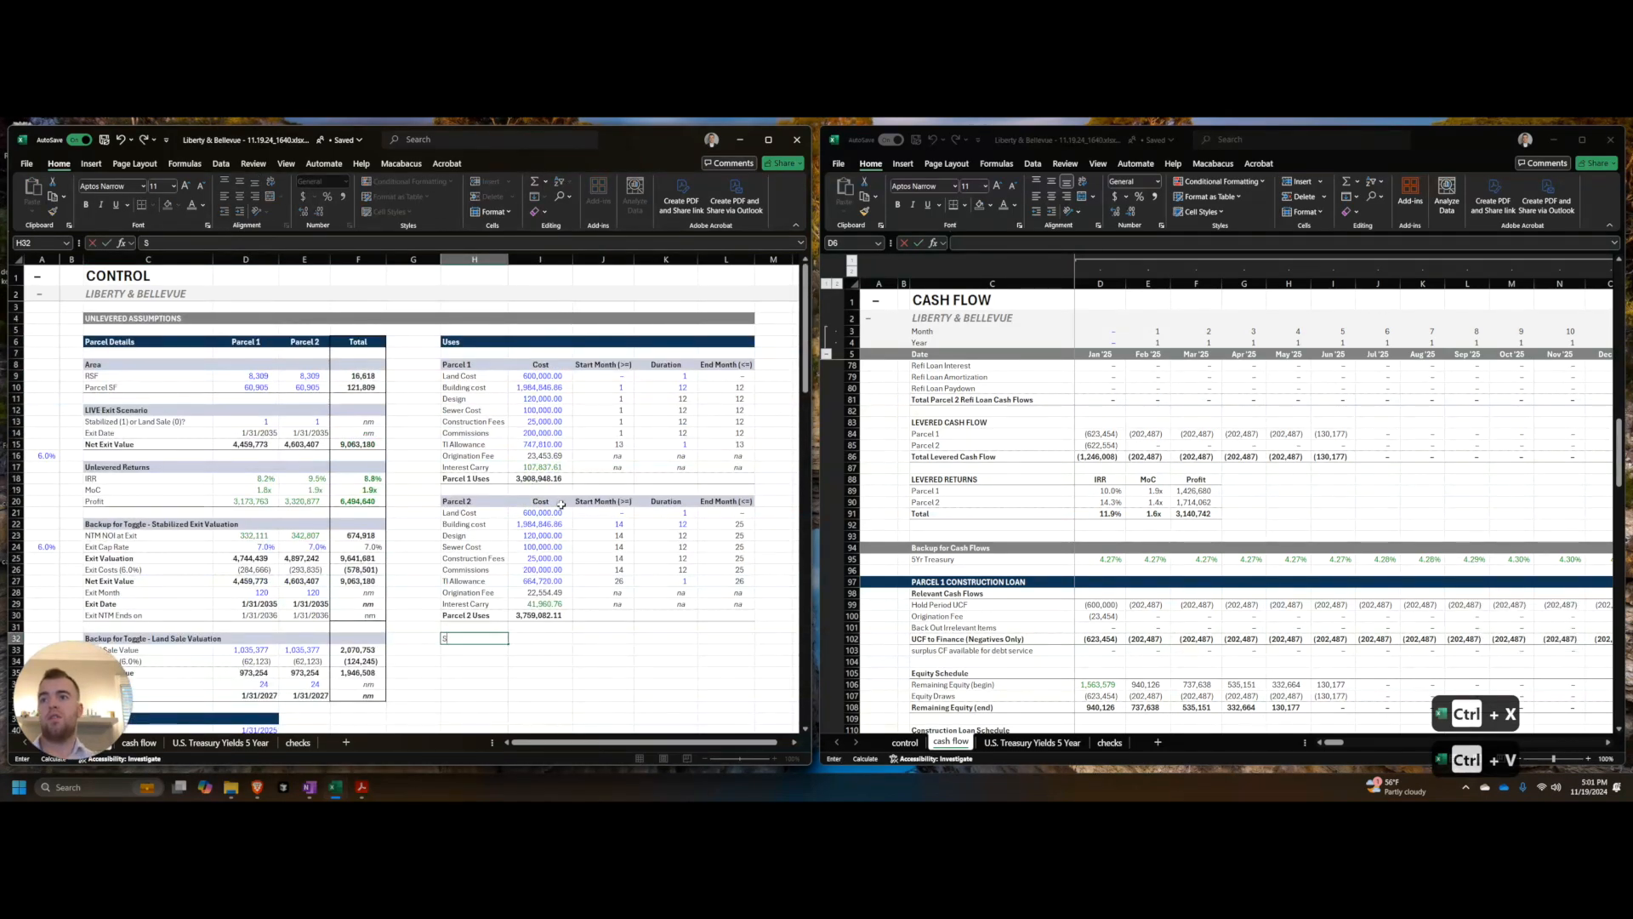
{"action": "key", "text": "ctrl+Return"}
{"action": "key", "text": "shift+Right"}
{"action": "key", "text": "shift+Right"}
{"action": "key", "text": "shift+Right"}
{"action": "key", "text": "shift+Right"}
{"action": "key", "text": "ctrl+b"}
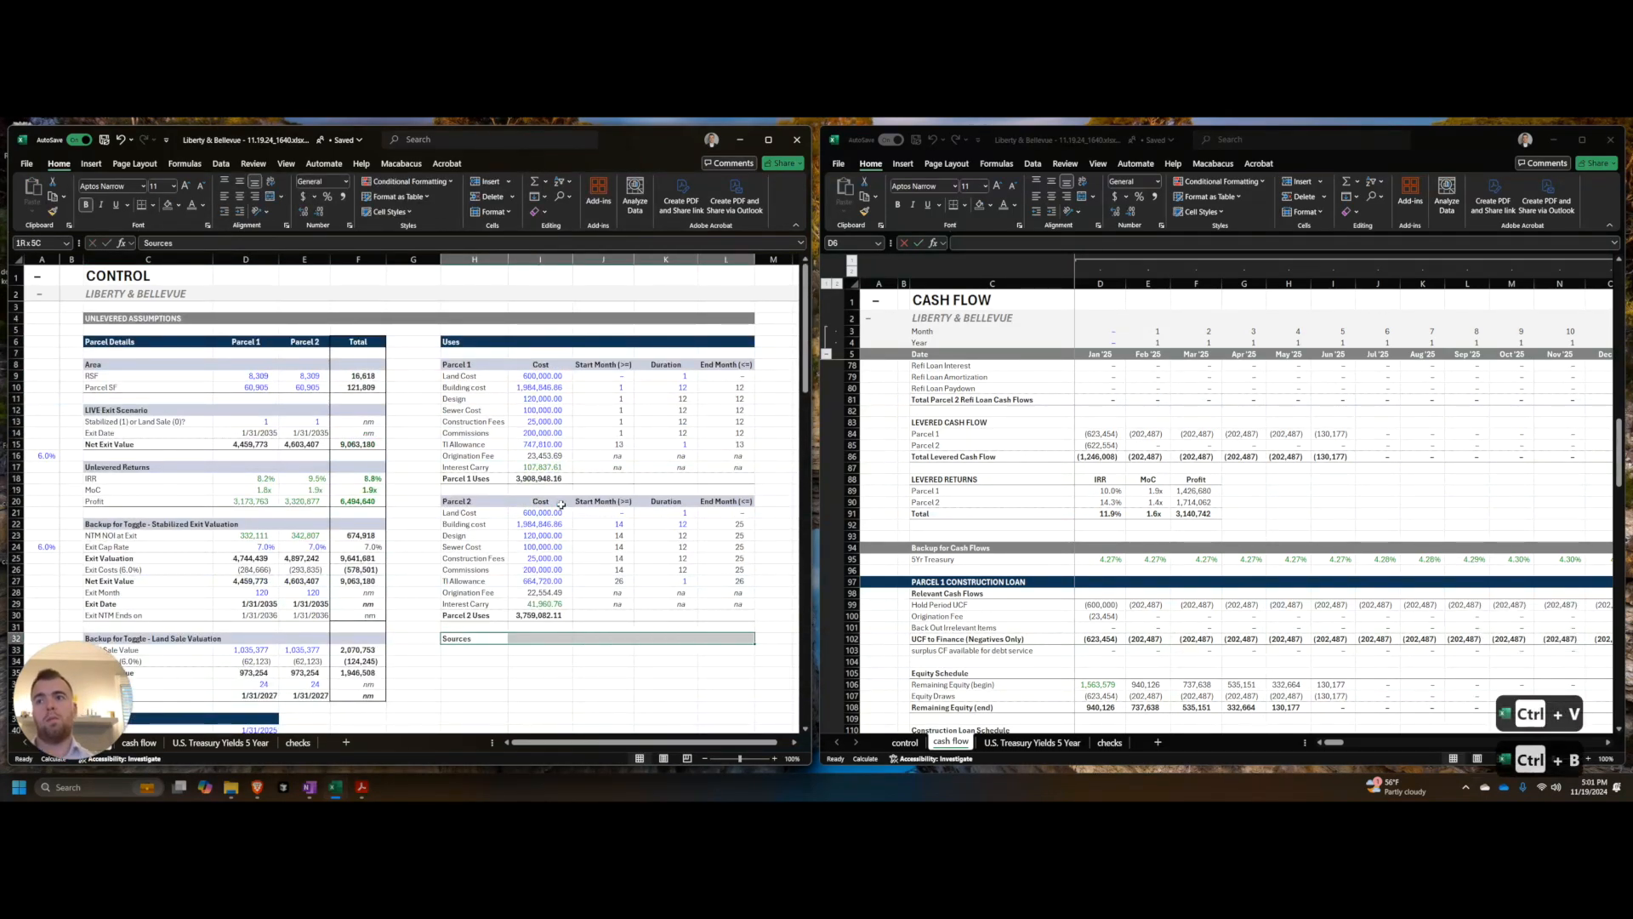
{"action": "key", "text": "ctrl+shift+k"}
{"action": "key", "text": "ctrl+shift+k"}
{"action": "key", "text": "ctrl+apostrophe"}
{"action": "key", "text": "ctrl+apostrophe"}
{"action": "key", "text": "ctrl+apostrophe"}
{"action": "key", "text": "ctrl+apostrophe"}
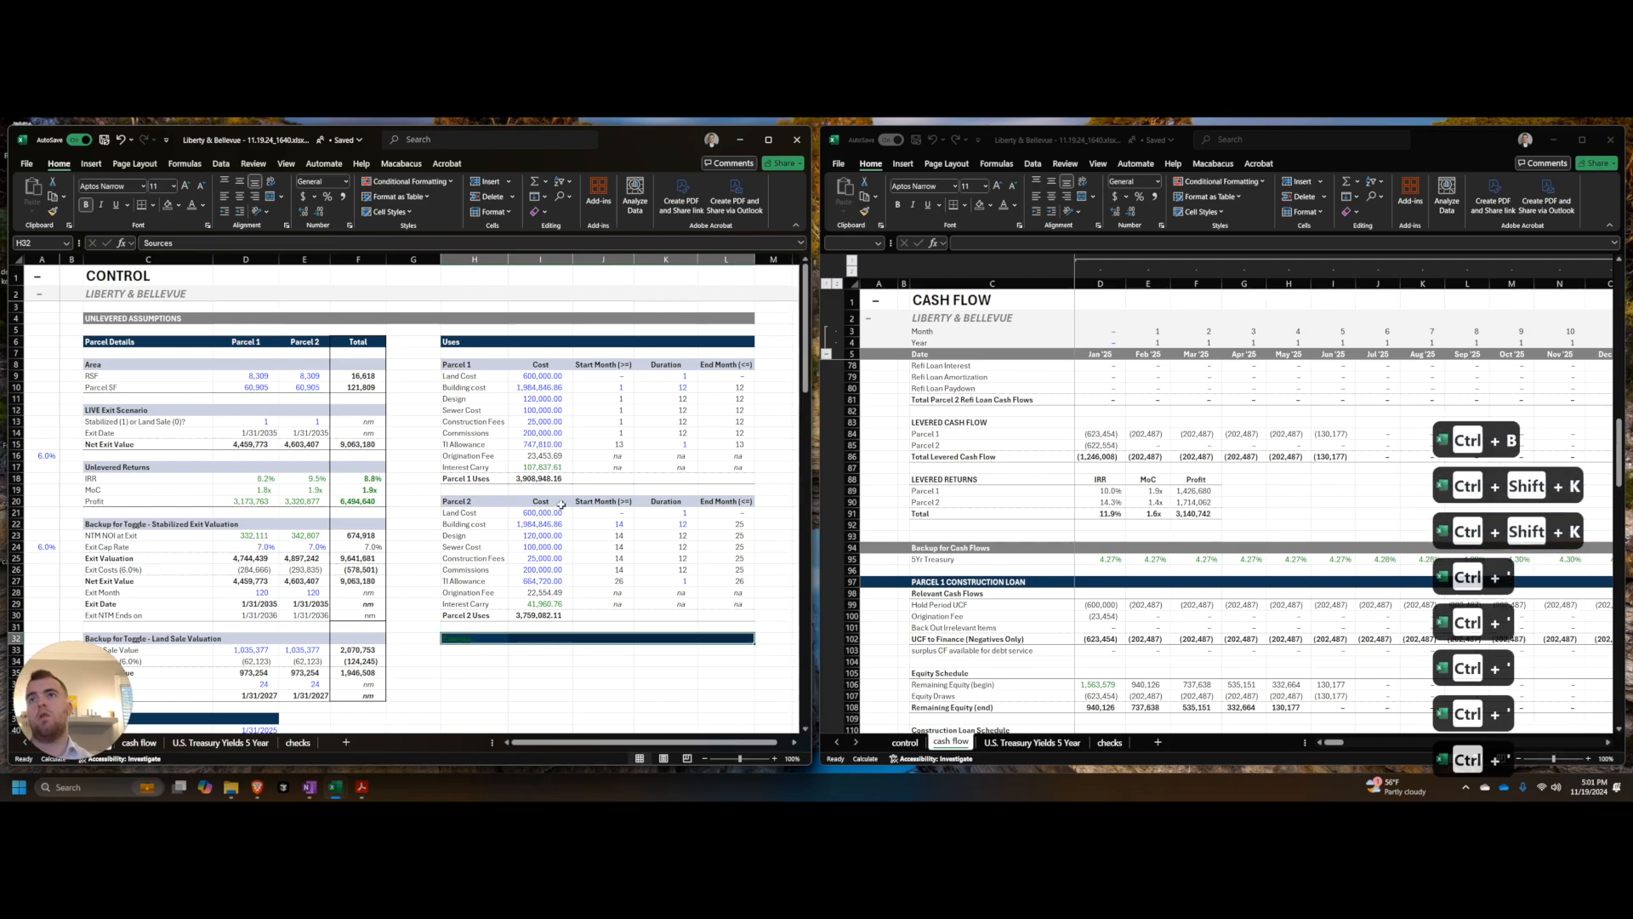
{"action": "key", "text": "Down"}
{"action": "key", "text": "Down"}
{"action": "scroll", "coordinate": [558, 490], "scroll_direction": "down", "scroll_amount": 1}
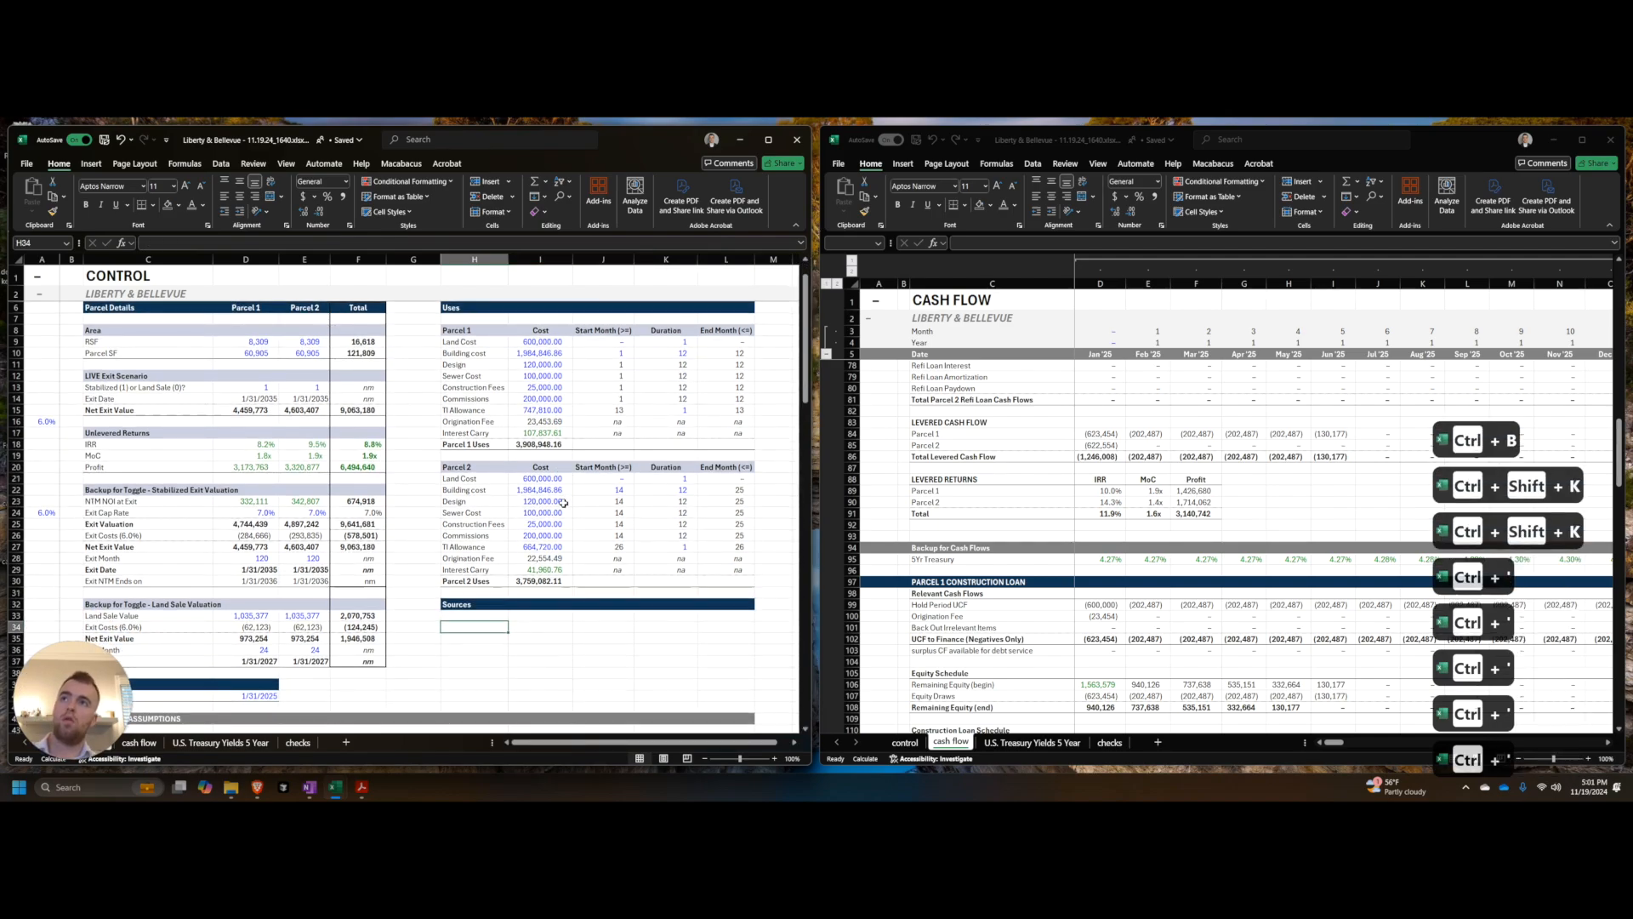
{"action": "type", "text": "Parcel 1"}
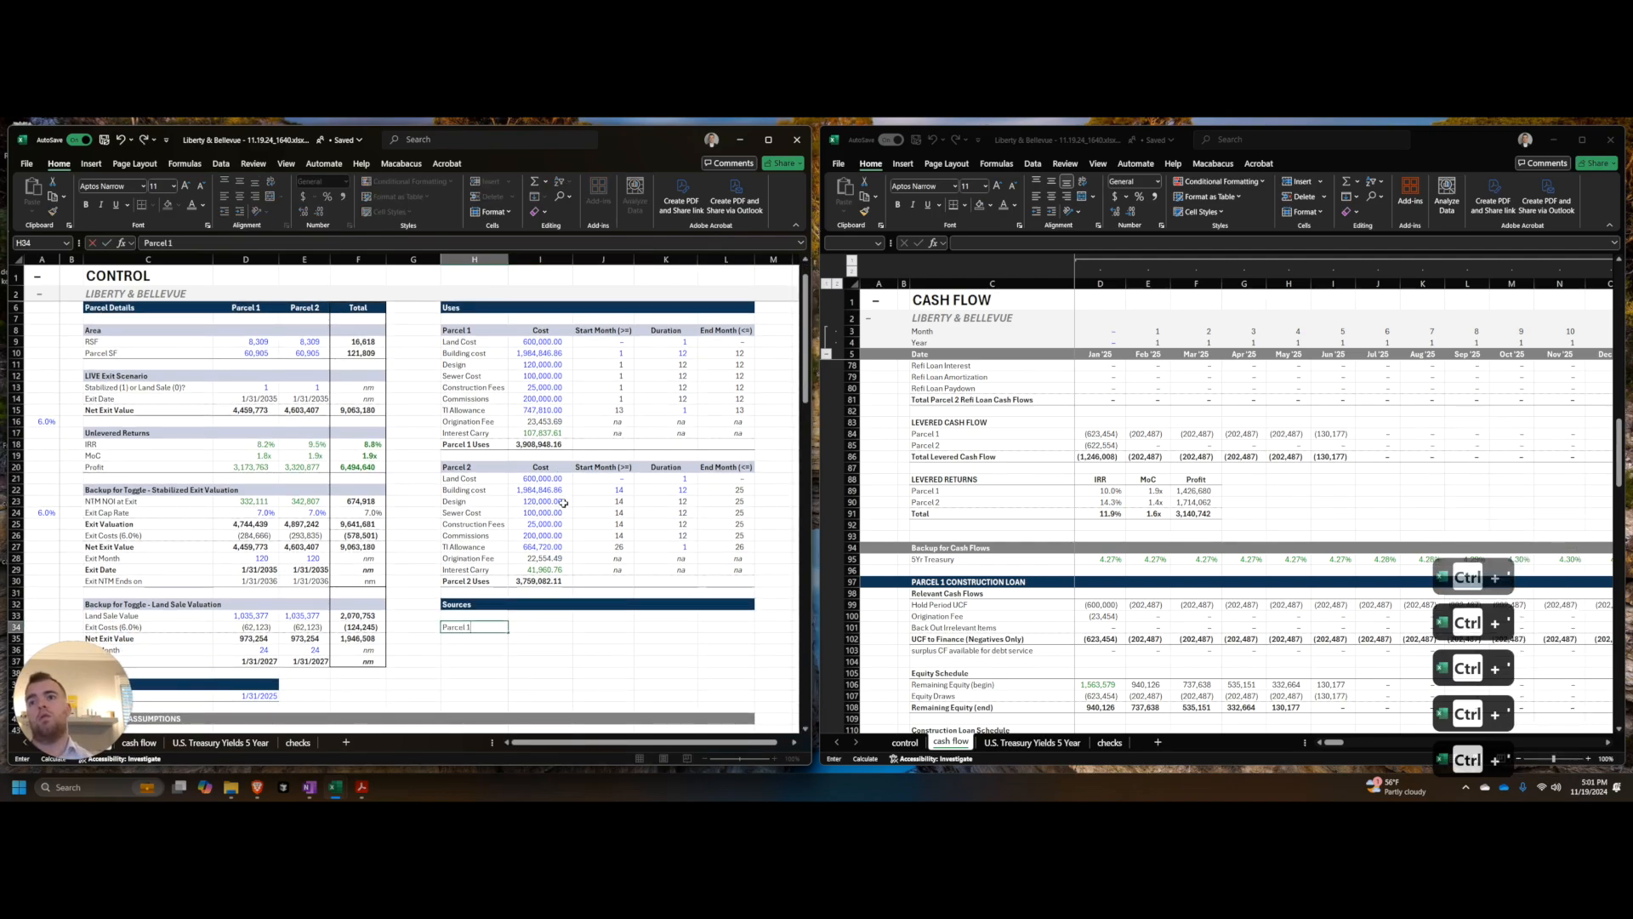
{"action": "key", "text": "Escape"}
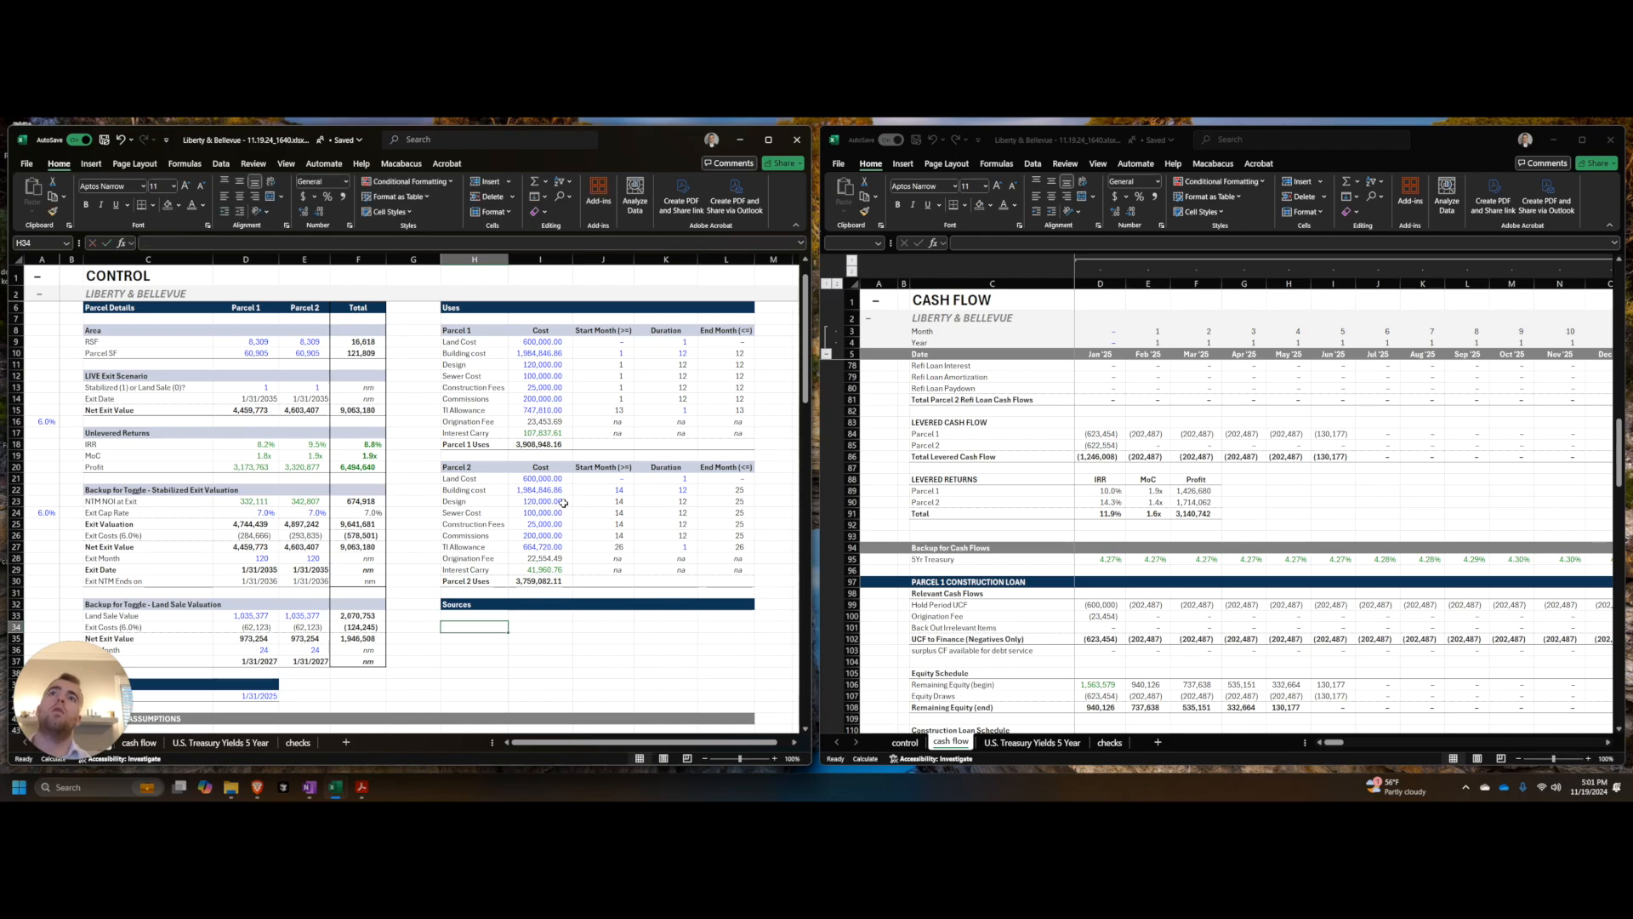
Step: Move the start month, duration and end month columns of both uses tables one column over and autofit the end month column
{"action": "left_click", "coordinate": [604, 332]}
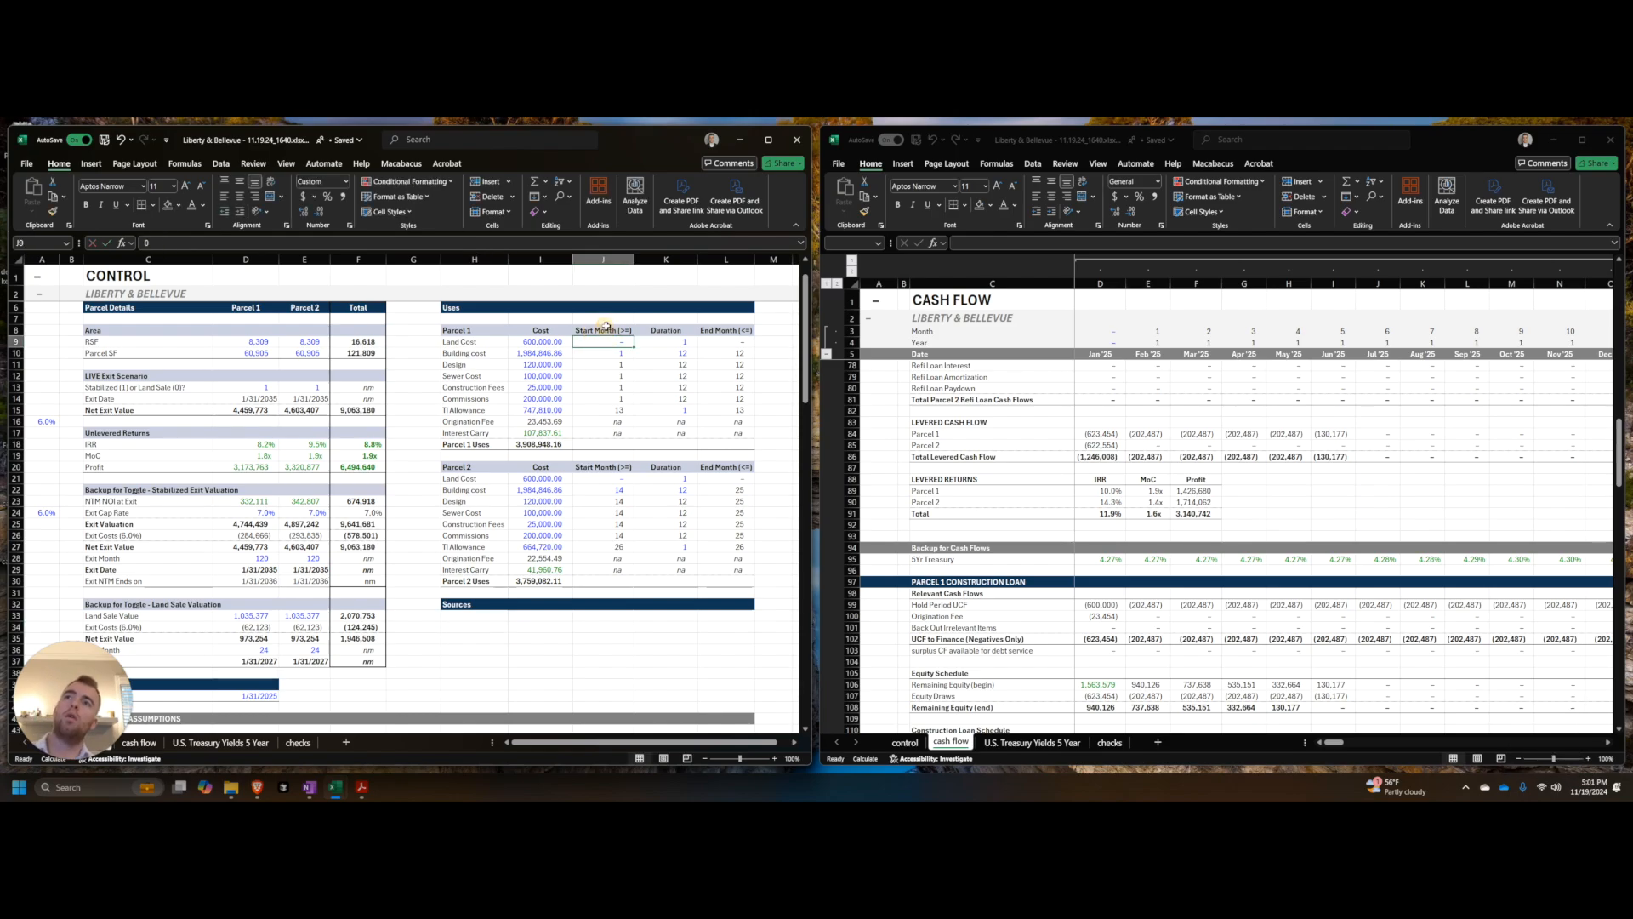
{"action": "left_click", "coordinate": [732, 579], "text": "shift"}
{"action": "key", "text": "ctrl+x"}
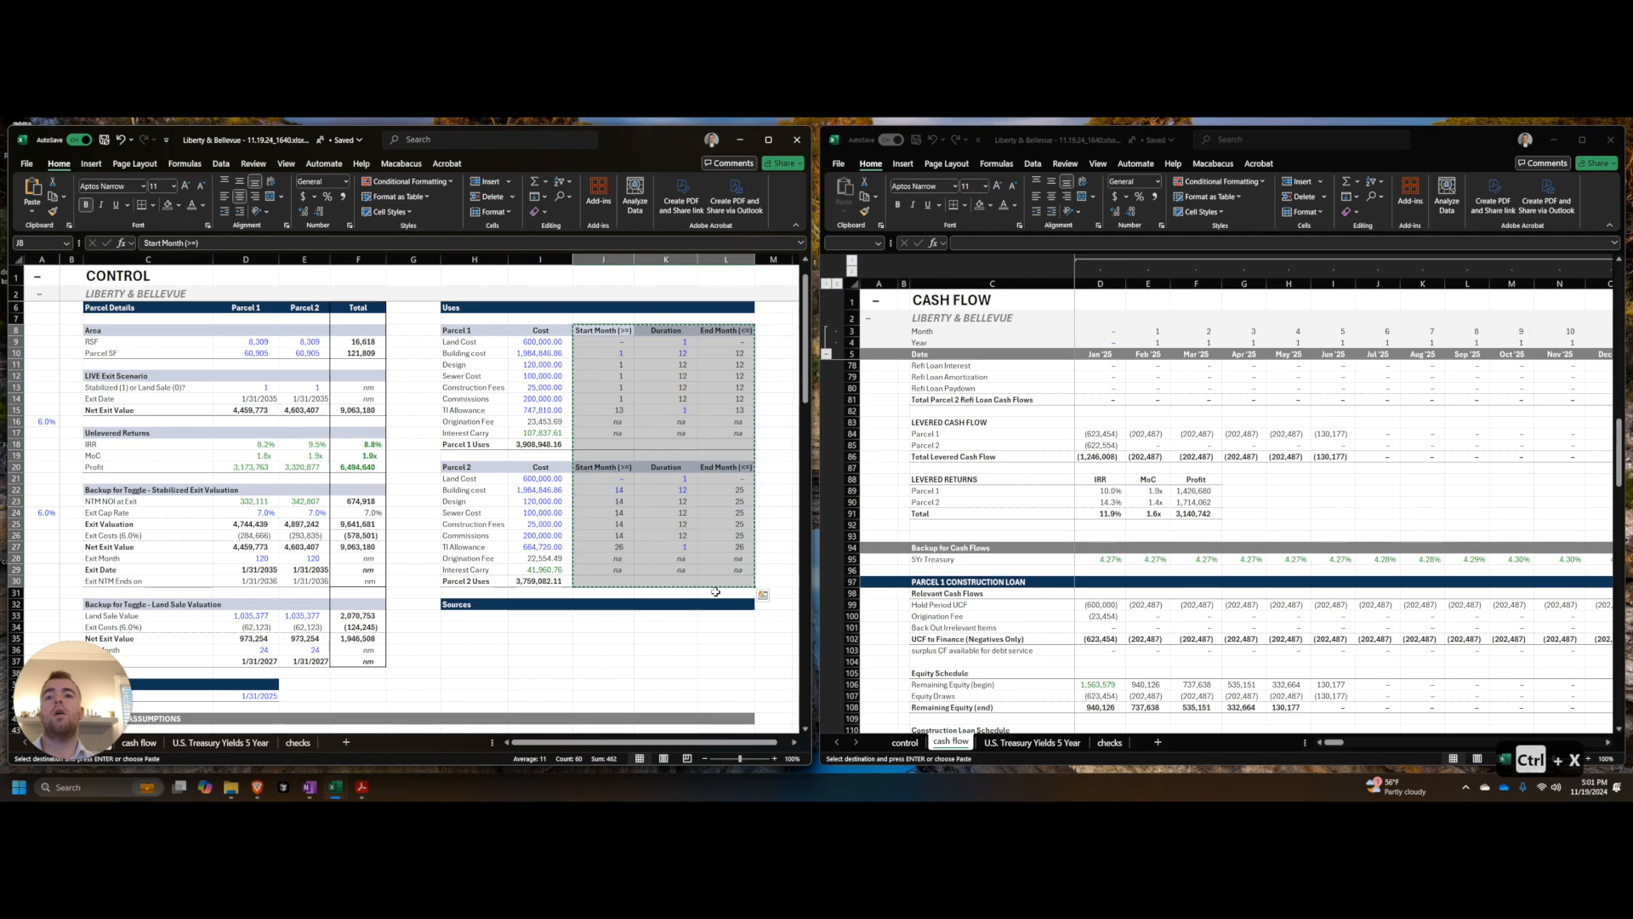
{"action": "scroll", "coordinate": [716, 591], "scroll_direction": "down", "scroll_amount": 5}
{"action": "scroll", "coordinate": [696, 581], "scroll_direction": "up", "scroll_amount": 6}
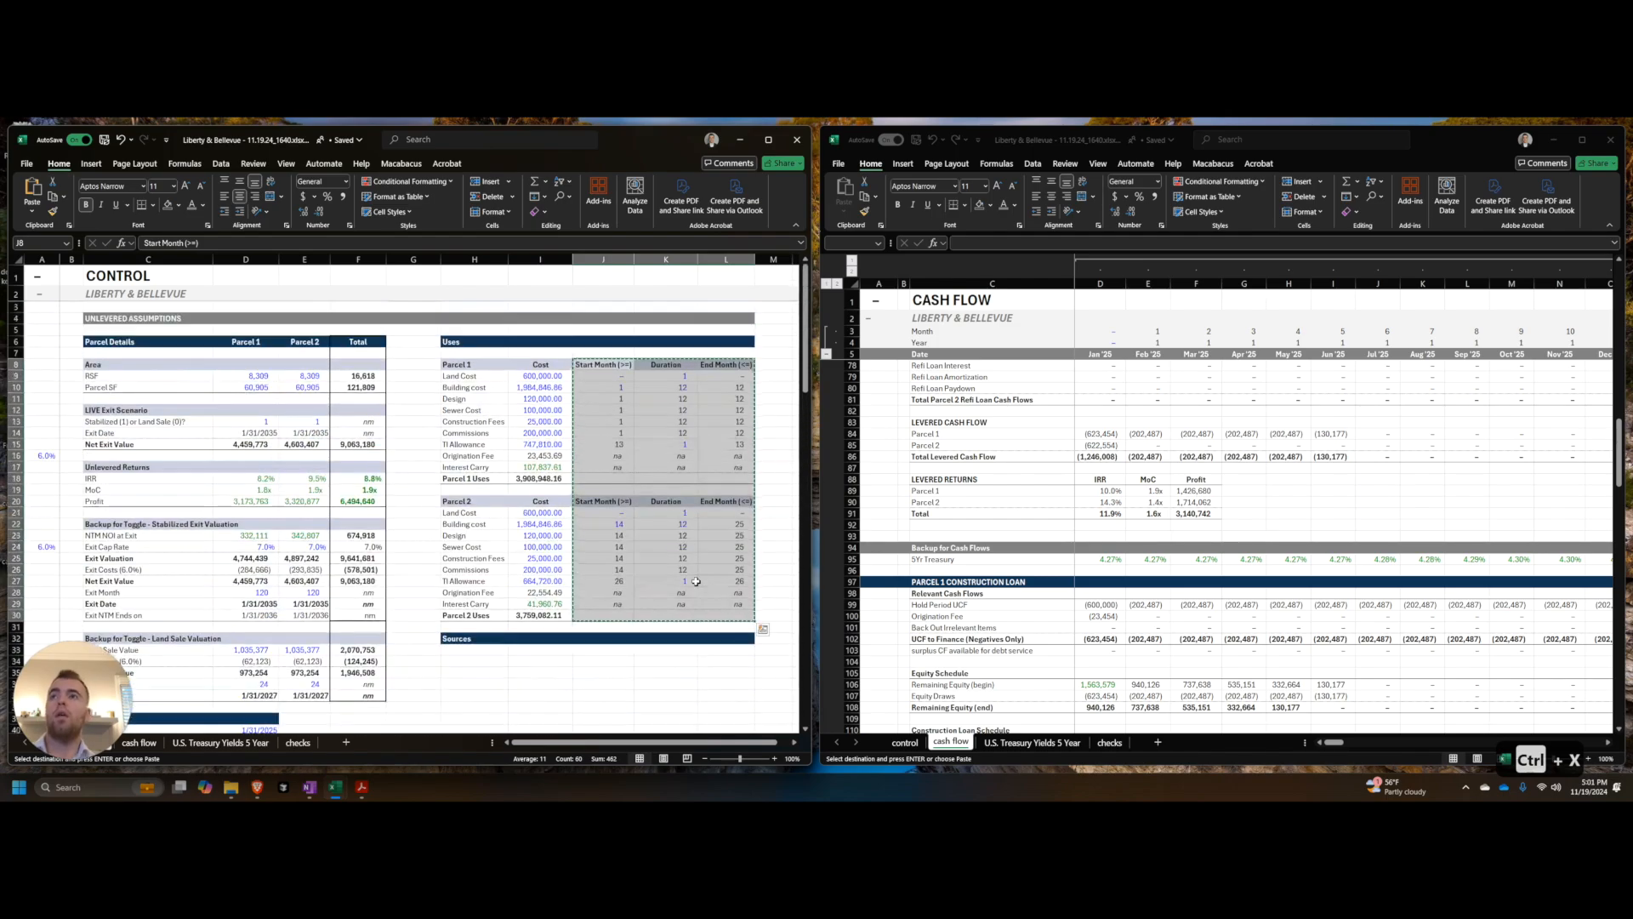
{"action": "key", "text": "Right"}
{"action": "key", "text": "ctrl+v"}
{"action": "key", "text": "Right"}
{"action": "key", "text": "Right"}
{"action": "key", "text": "Right"}
{"action": "key", "text": "Left"}
{"action": "key", "text": "ctrl+space"}
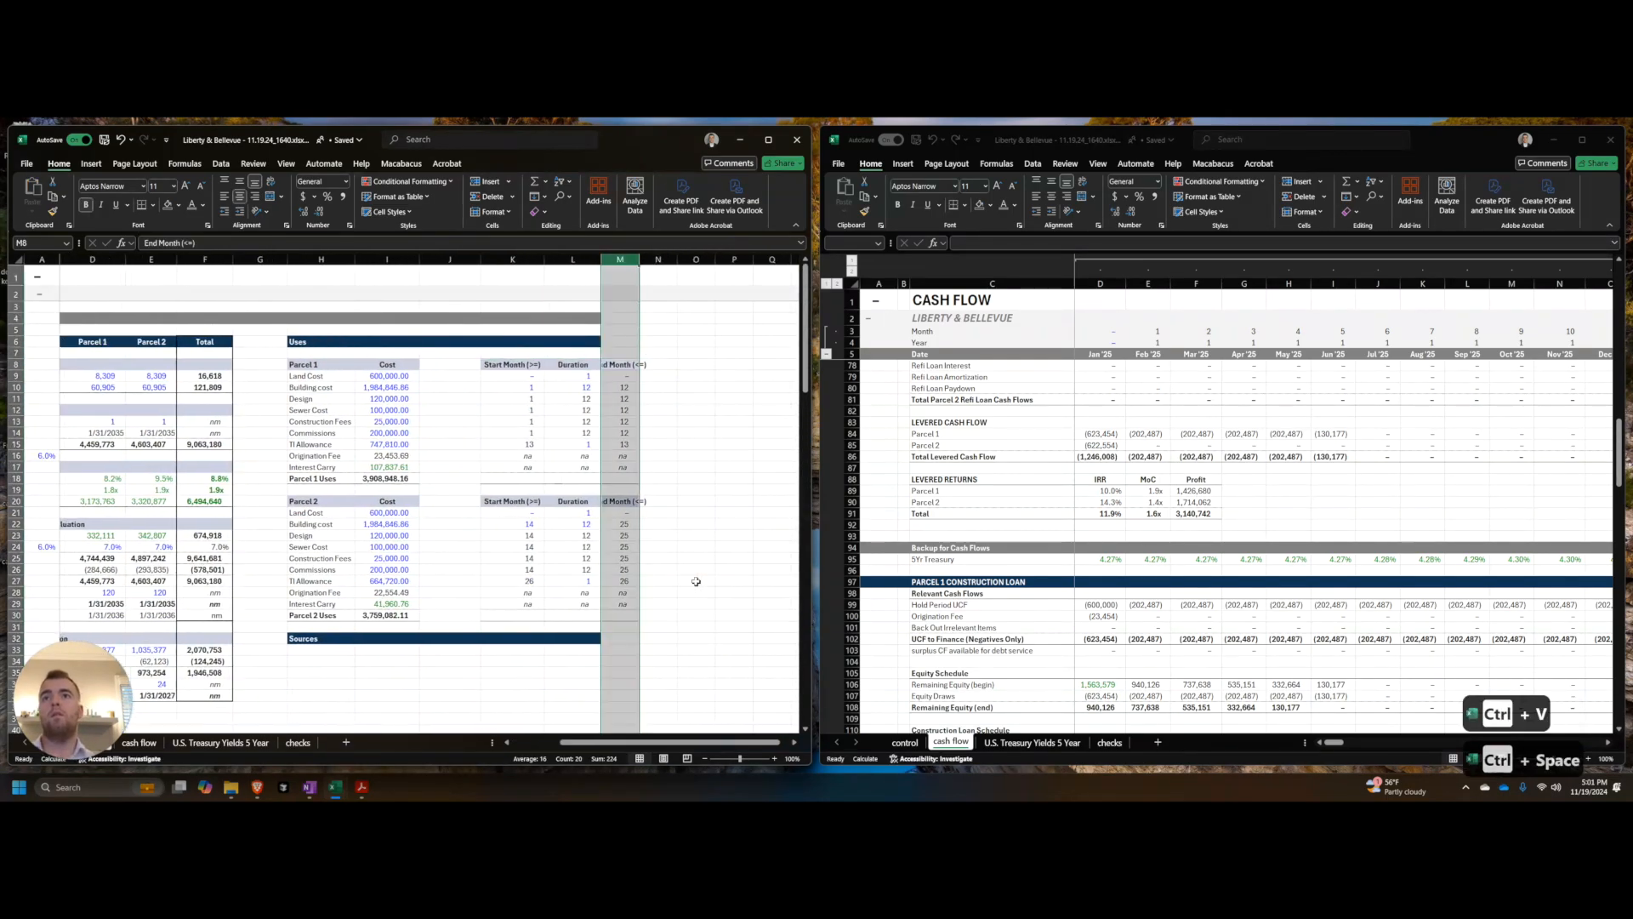
{"action": "key", "text": "alt+h"}
{"action": "key", "text": "alt+o"}
{"action": "key", "text": "alt+i"}
Step: Extend the Parcel 1 Cost header's formatting into the freed column and label it "% Total"
{"action": "key", "text": "Left"}
{"action": "key", "text": "Left"}
{"action": "key", "text": "Left"}
{"action": "key", "text": "ctrl+r"}
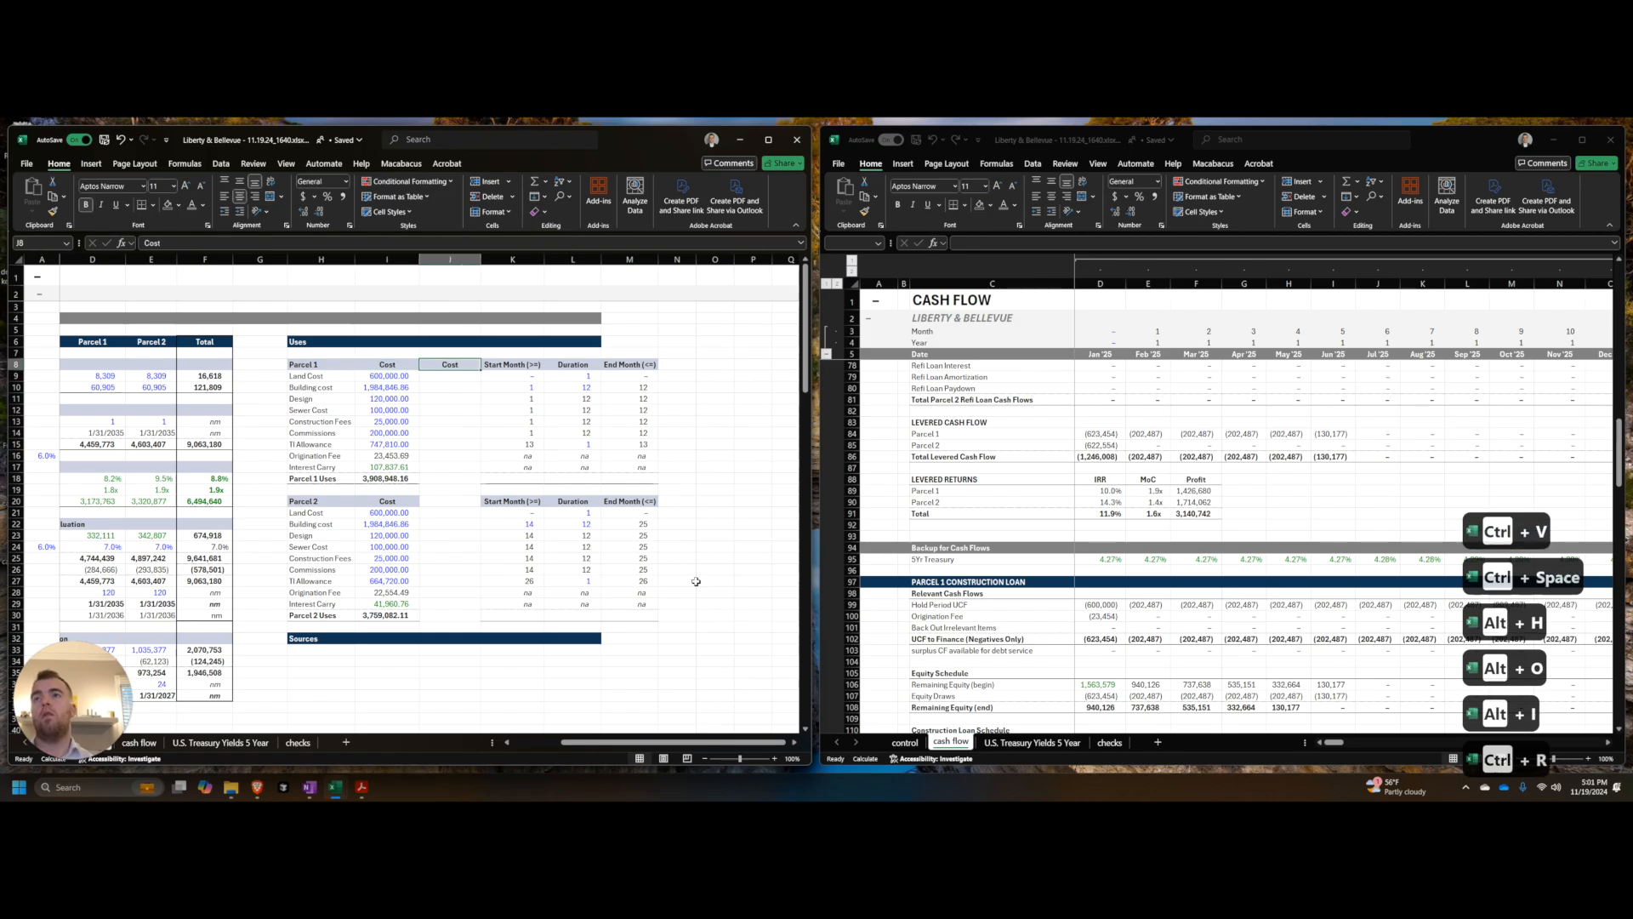
{"action": "type", "text": "$ Total"}
{"action": "key", "text": "Return"}
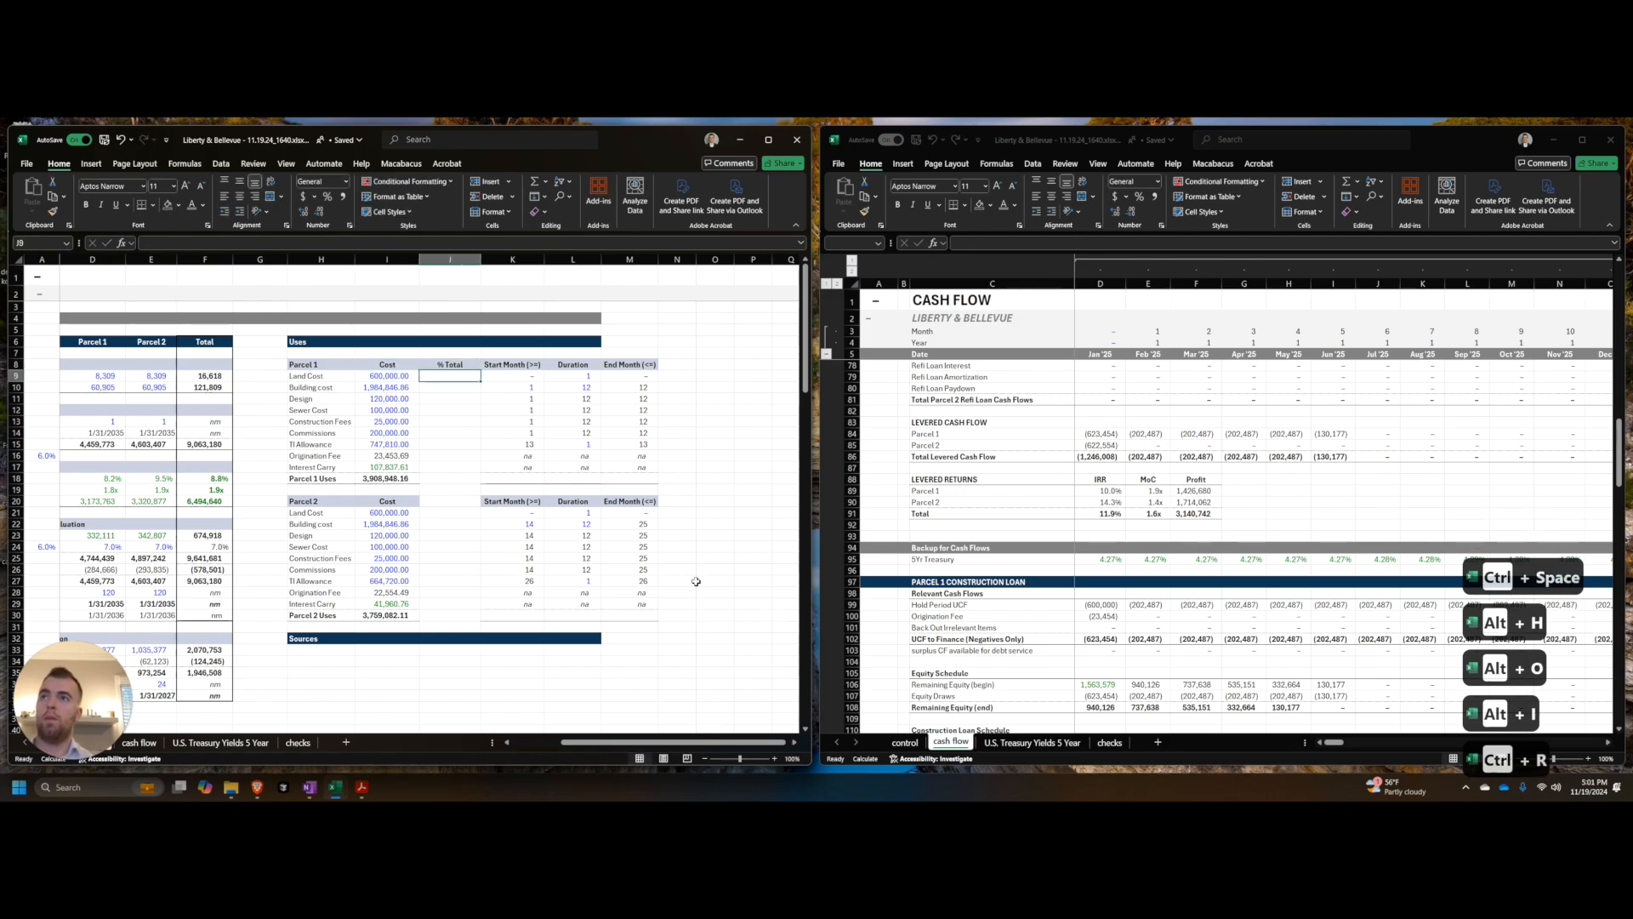
Step: Calculate Parcel 1 land cost as a share of total Parcel 1 uses, anchoring the total, and format it as a percentage
{"action": "type", "text": "="}
{"action": "key", "text": "Left"}
{"action": "type", "text": "/"}
{"action": "key", "text": "Left"}
{"action": "key", "text": "ctrl+Down"}
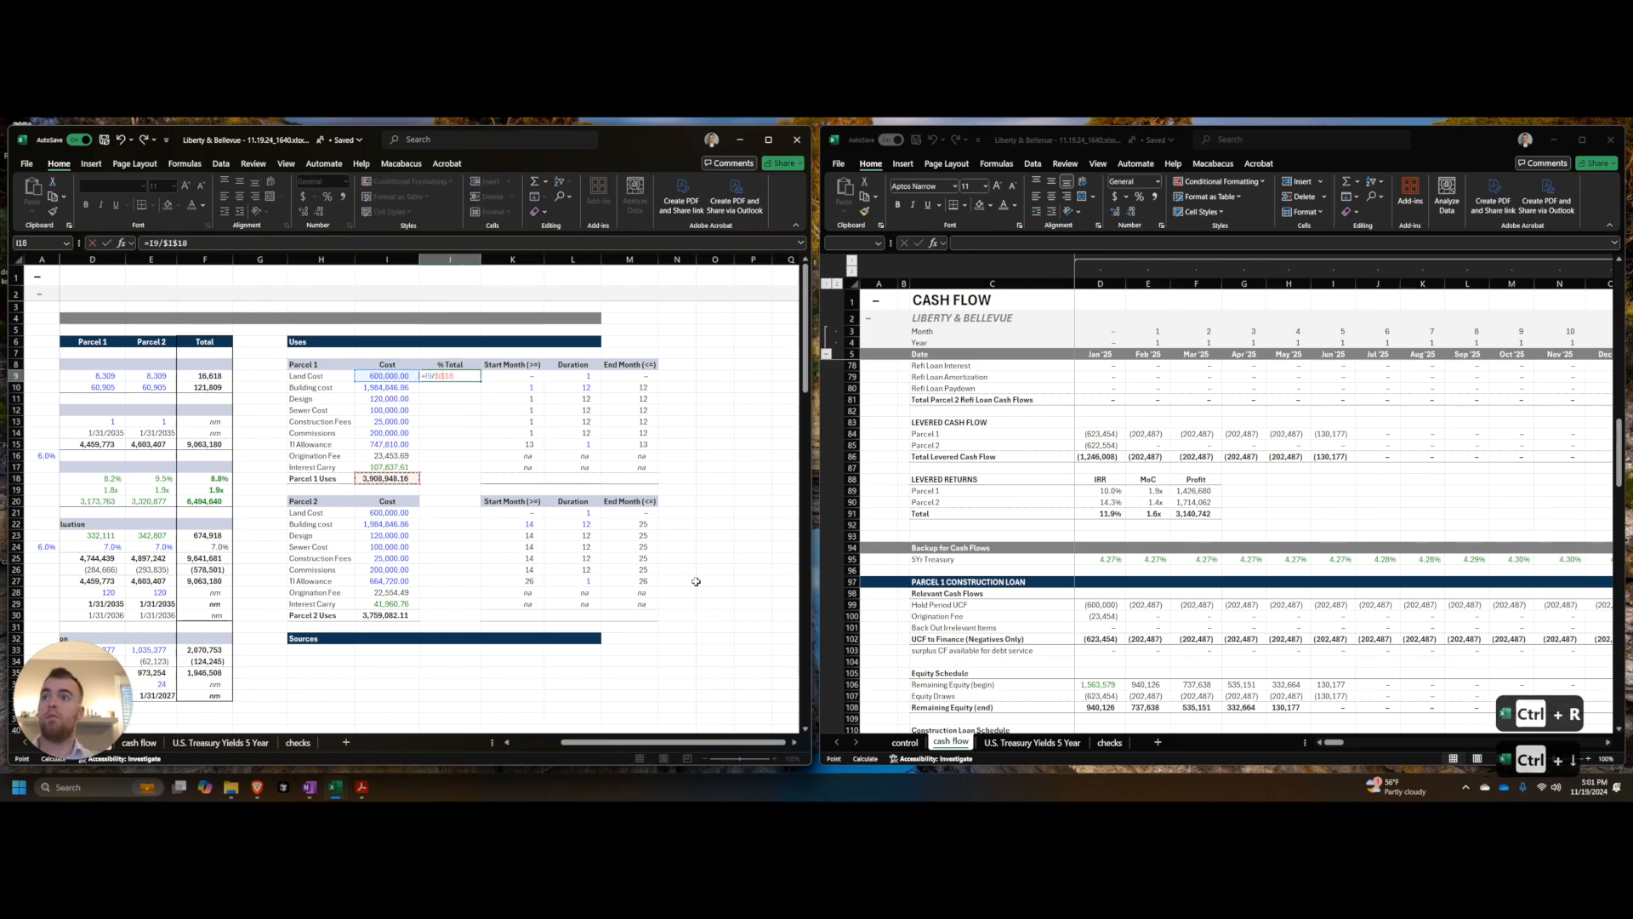
{"action": "key", "text": "Return"}
{"action": "key", "text": "Up"}
{"action": "key", "text": "ctrl+shift+5"}
Step: Fill the share formula down to the Parcel 1 Uses row and apply total-row formatting with bold text
{"action": "key", "text": "Left"}
{"action": "key", "text": "ctrl+Down"}
{"action": "key", "text": "Right"}
{"action": "key", "text": "ctrl+shift+Up"}
{"action": "key", "text": "ctrl+d"}
{"action": "key", "text": "ctrl+alt+shift+Up"}
{"action": "key", "text": "ctrl+b"}
Step: Recalculate the workbook and check the formulas at the end of the Parcel 1 % Total column
{"action": "key", "text": "Down"}
{"action": "key", "text": "Down"}
{"action": "key", "text": "Up"}
{"action": "key", "text": "Up"}
{"action": "key", "text": "F9"}
{"action": "key", "text": "F2"}
{"action": "key", "text": "Escape"}
{"action": "key", "text": "Up"}
{"action": "key", "text": "F2"}
{"action": "key", "text": "Escape"}
Step: Copy the Parcel 1 % Total column, including its header, into the Parcel 2 uses table
{"action": "key", "text": "ctrl+Up"}
{"action": "key", "text": "ctrl+c"}
{"action": "key", "text": "ctrl+Down"}
{"action": "key", "text": "ctrl+Up"}
{"action": "key", "text": "ctrl+shift+Down"}
{"action": "key", "text": "ctrl+c"}
{"action": "key", "text": "ctrl+Down"}
{"action": "key", "text": "ctrl+v"}
Step: Rewrite the Parcel 2 land cost share to divide by the anchored Parcel 2 Uses total
{"action": "key", "text": "Down"}
{"action": "type", "text": "="}
{"action": "key", "text": "Left"}
{"action": "type", "text": "/"}
{"action": "key", "text": "Left"}
{"action": "key", "text": "ctrl+Down"}
{"action": "key", "text": "F4"}
{"action": "key", "text": "Return"}
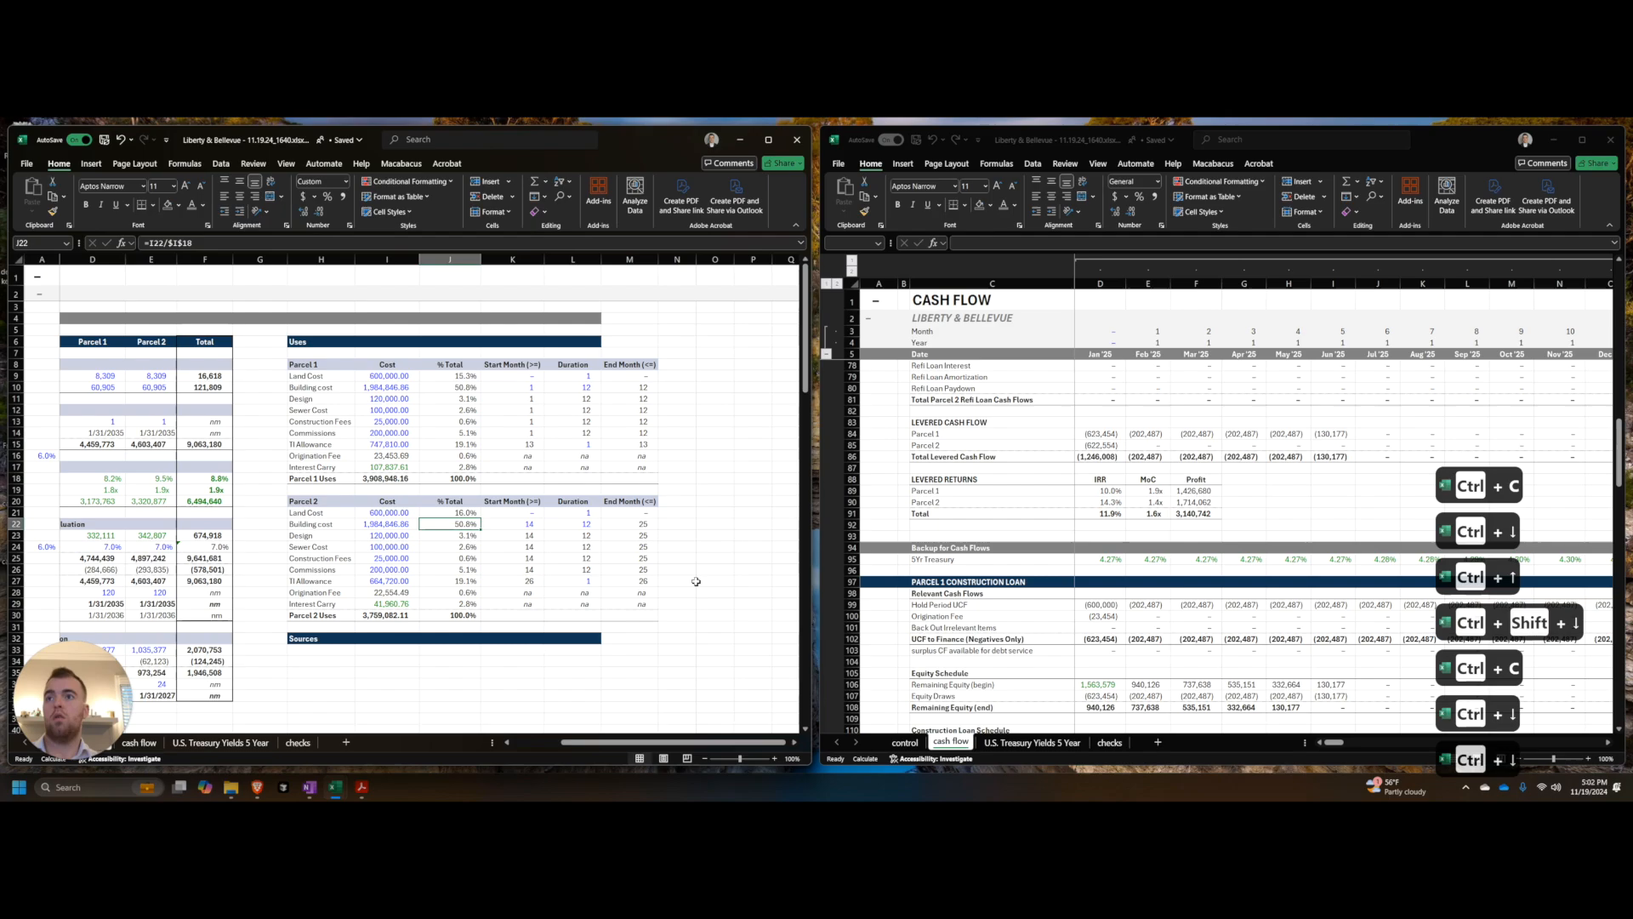
Step: Paste only the corrected share formula down through the Parcel 2 Uses row and fully recalculate the workbook
{"action": "key", "text": "Up"}
{"action": "key", "text": "ctrl+c"}
{"action": "key", "text": "ctrl+shift+Down"}
{"action": "key", "text": "alt+e"}
{"action": "key", "text": "s"}
{"action": "key", "text": "f"}
{"action": "key", "text": "Return"}
{"action": "key", "text": "Escape"}
{"action": "key", "text": "ctrl+alt+F9"}
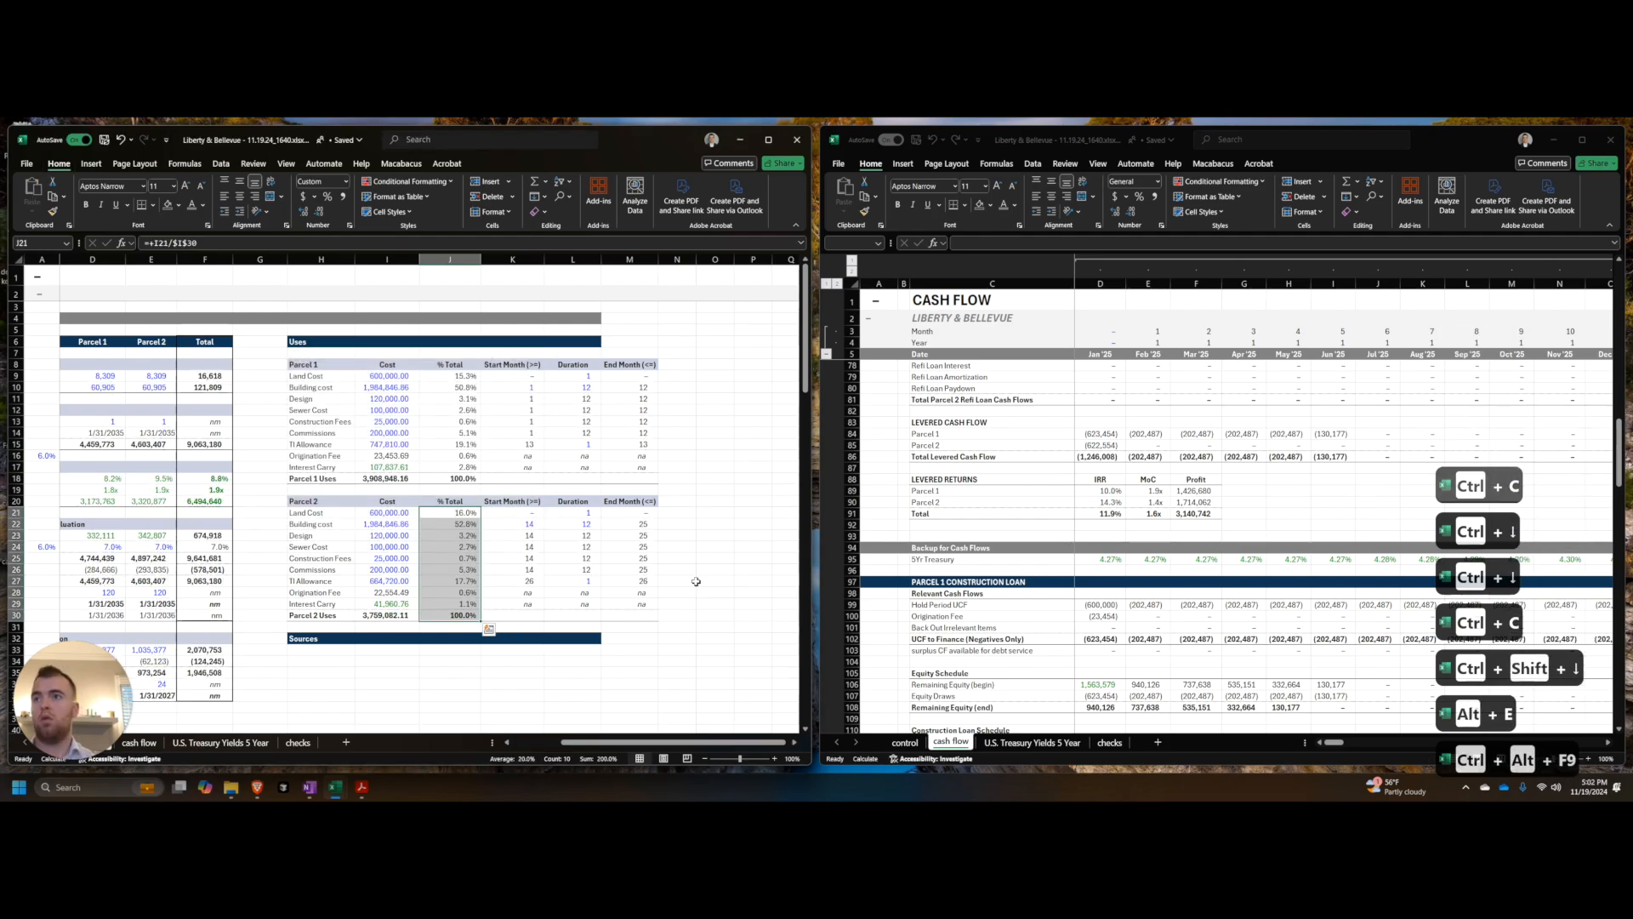
Step: Extend the top grey section bar and the Uses and Sources header bars across to column M
{"action": "key", "text": "ctrl+Down"}
{"action": "key", "text": "Left"}
{"action": "key", "text": "Left"}
{"action": "key", "text": "Down"}
{"action": "key", "text": "Down"}
{"action": "key", "text": "Down"}
{"action": "scroll", "coordinate": [651, 595], "scroll_direction": "down", "scroll_amount": 1}
{"action": "scroll", "coordinate": [651, 595], "scroll_direction": "up", "scroll_amount": 1}
{"action": "left_click_drag", "start_coordinate": [572, 318], "coordinate": [629, 330]}
{"action": "key", "text": "ctrl+r"}
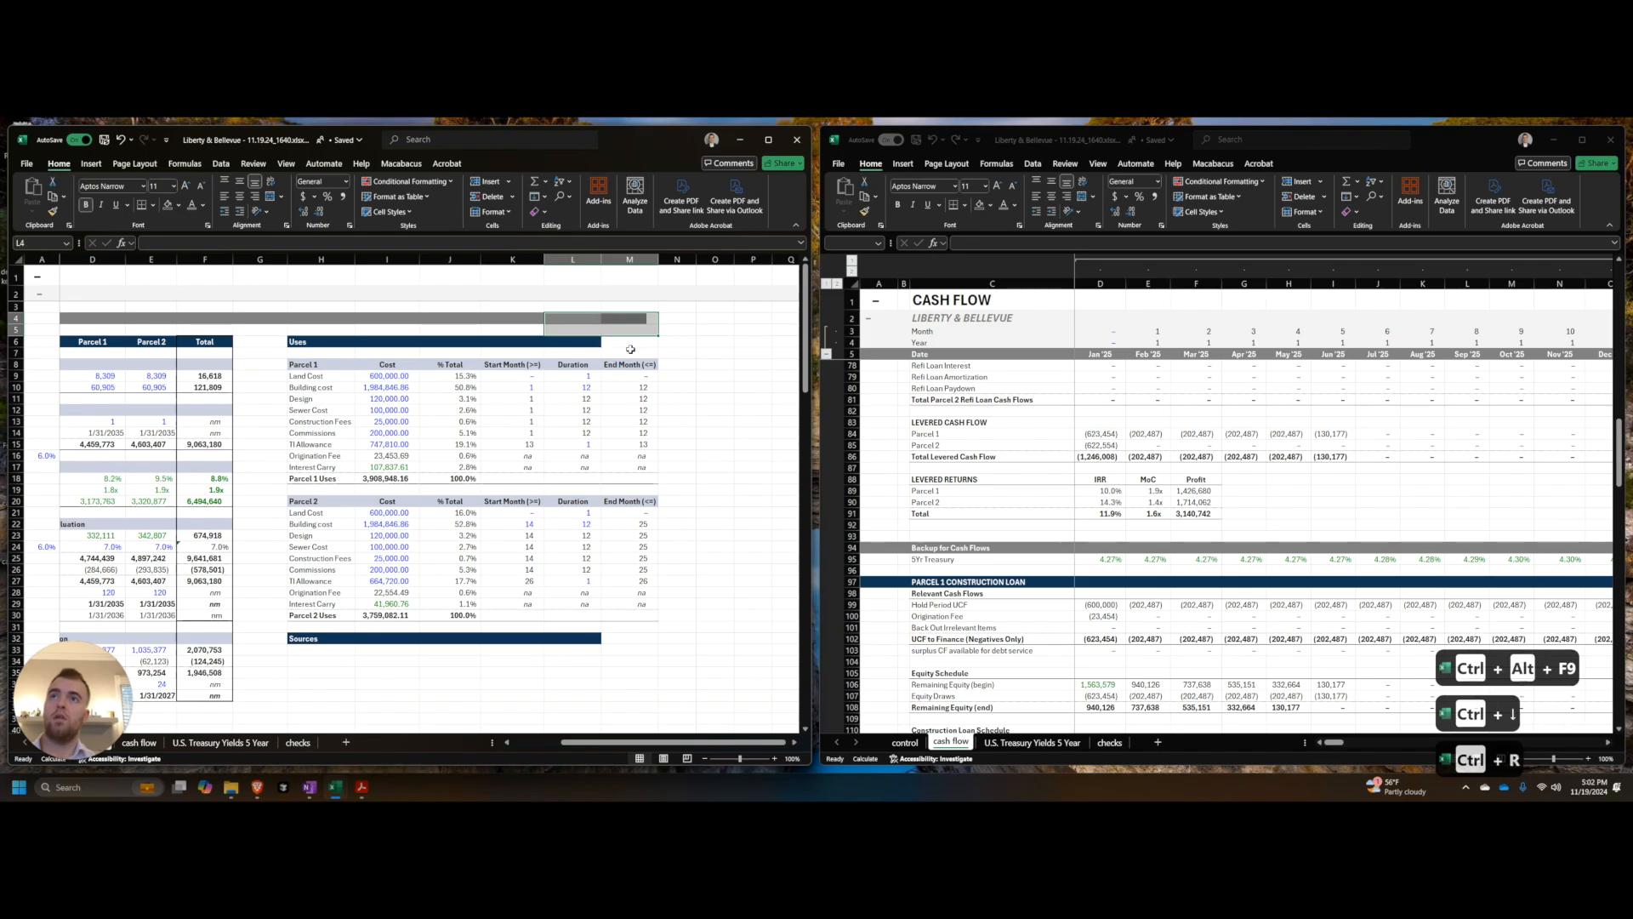
{"action": "left_click", "coordinate": [630, 343], "text": "shift"}
{"action": "key", "text": "ctrl+r"}
{"action": "left_click_drag", "start_coordinate": [594, 640], "coordinate": [604, 638]}
{"action": "key", "text": "ctrl+r"}
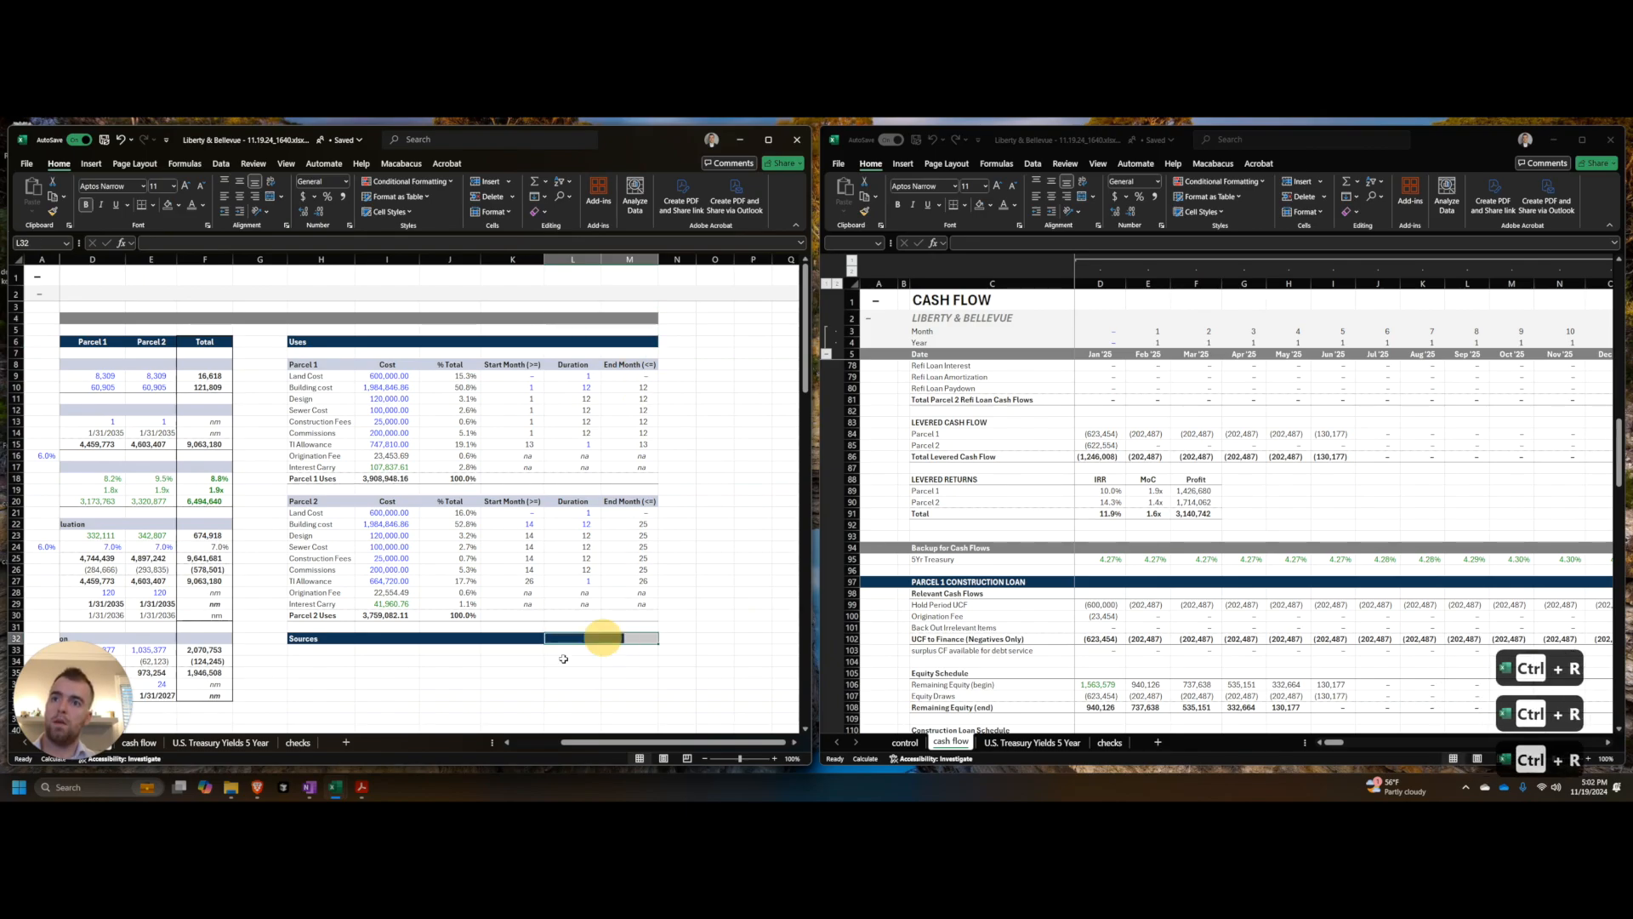
Step: Extend the grey section bars above the financing and lease assumptions to column M
{"action": "scroll", "coordinate": [563, 660], "scroll_direction": "down", "scroll_amount": 5}
{"action": "left_click_drag", "start_coordinate": [579, 583], "coordinate": [612, 559]}
{"action": "key", "text": "ctrl+r"}
{"action": "scroll", "coordinate": [602, 585], "scroll_direction": "down", "scroll_amount": 8}
{"action": "key", "text": "ctrl+r"}
{"action": "left_click", "coordinate": [597, 481]}
{"action": "scroll", "coordinate": [587, 487], "scroll_direction": "up", "scroll_amount": 6}
{"action": "scroll", "coordinate": [425, 539], "scroll_direction": "down", "scroll_amount": 7}
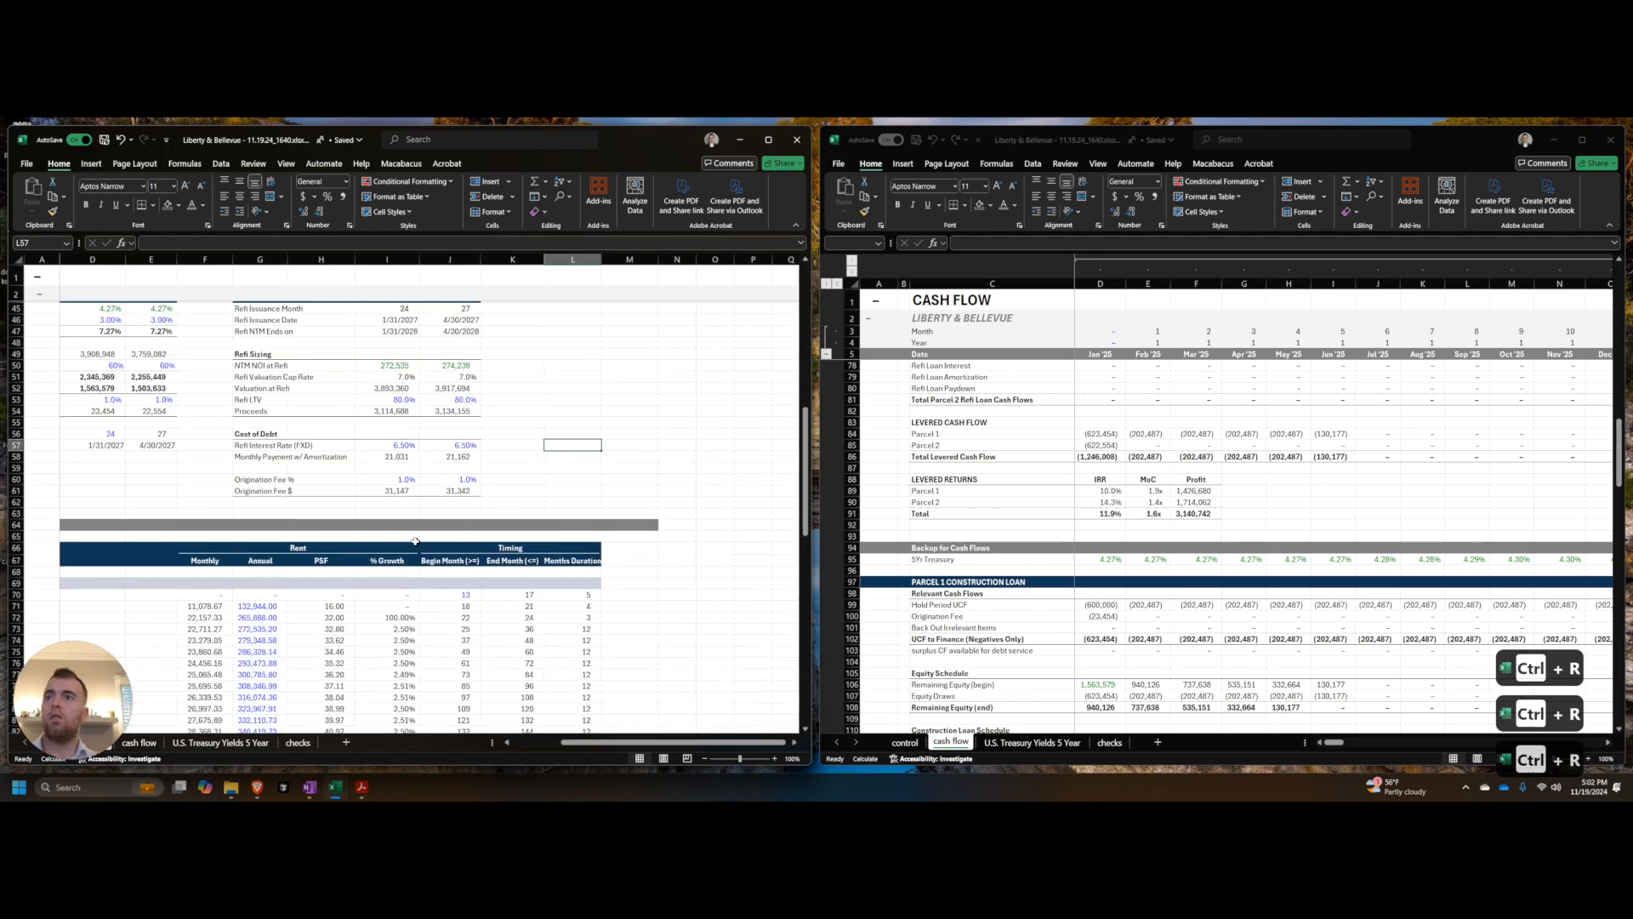
Step: Enter a Parcel 1 label in column H, two rows below the Sources header
{"action": "scroll", "coordinate": [285, 516], "scroll_direction": "up", "scroll_amount": 5}
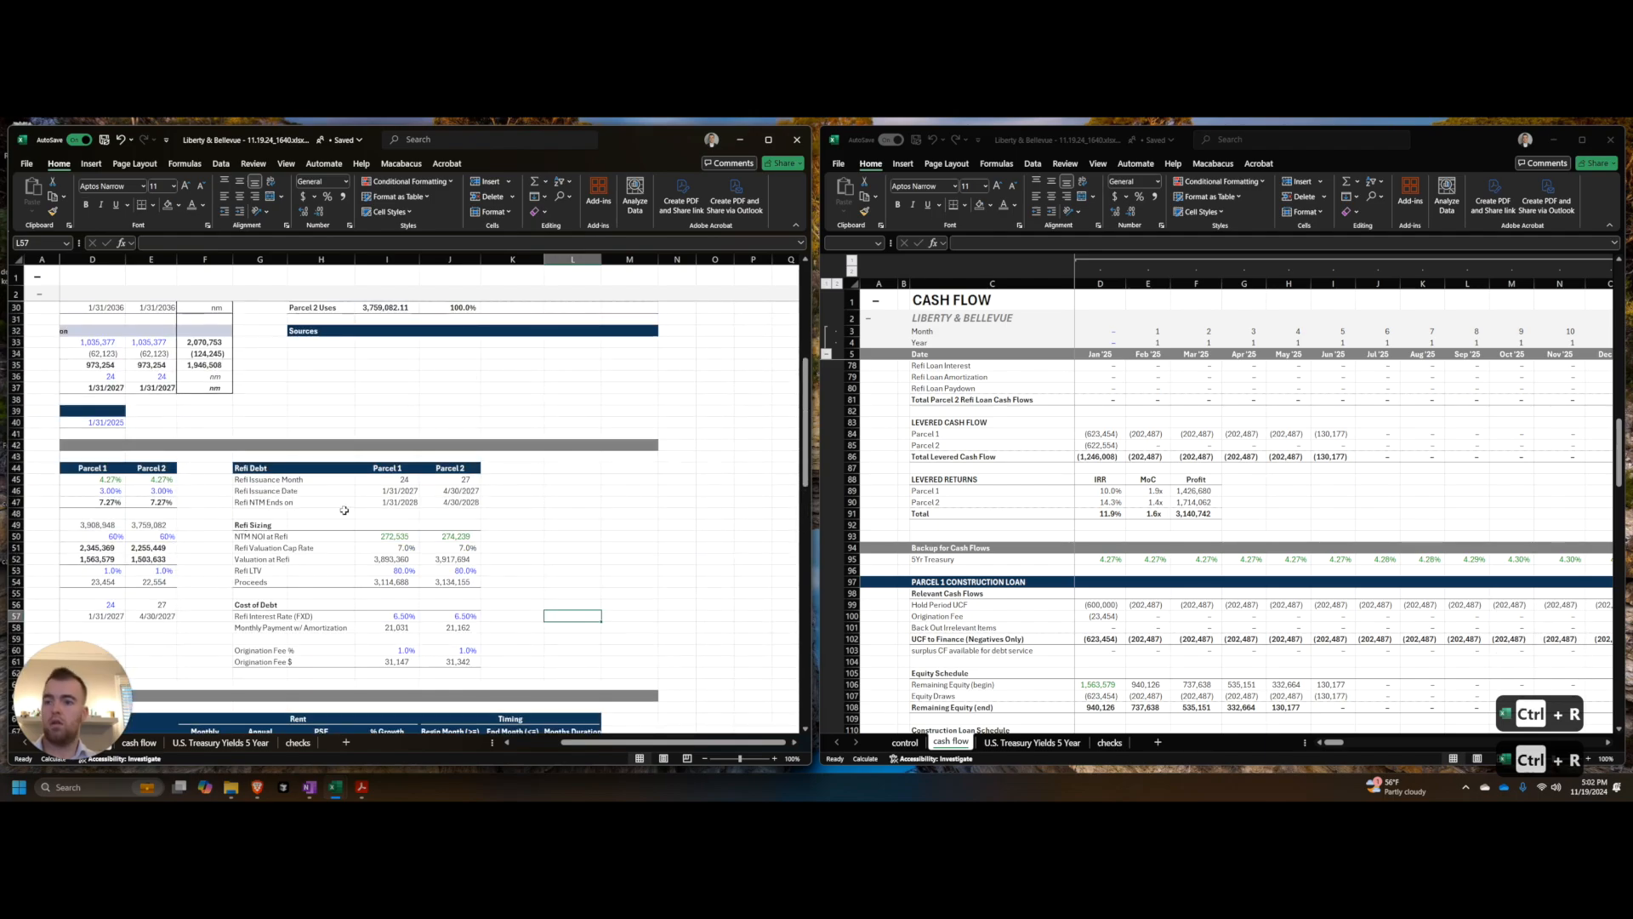
{"action": "key", "text": "Home"}
{"action": "scroll", "coordinate": [451, 523], "scroll_direction": "up", "scroll_amount": 4}
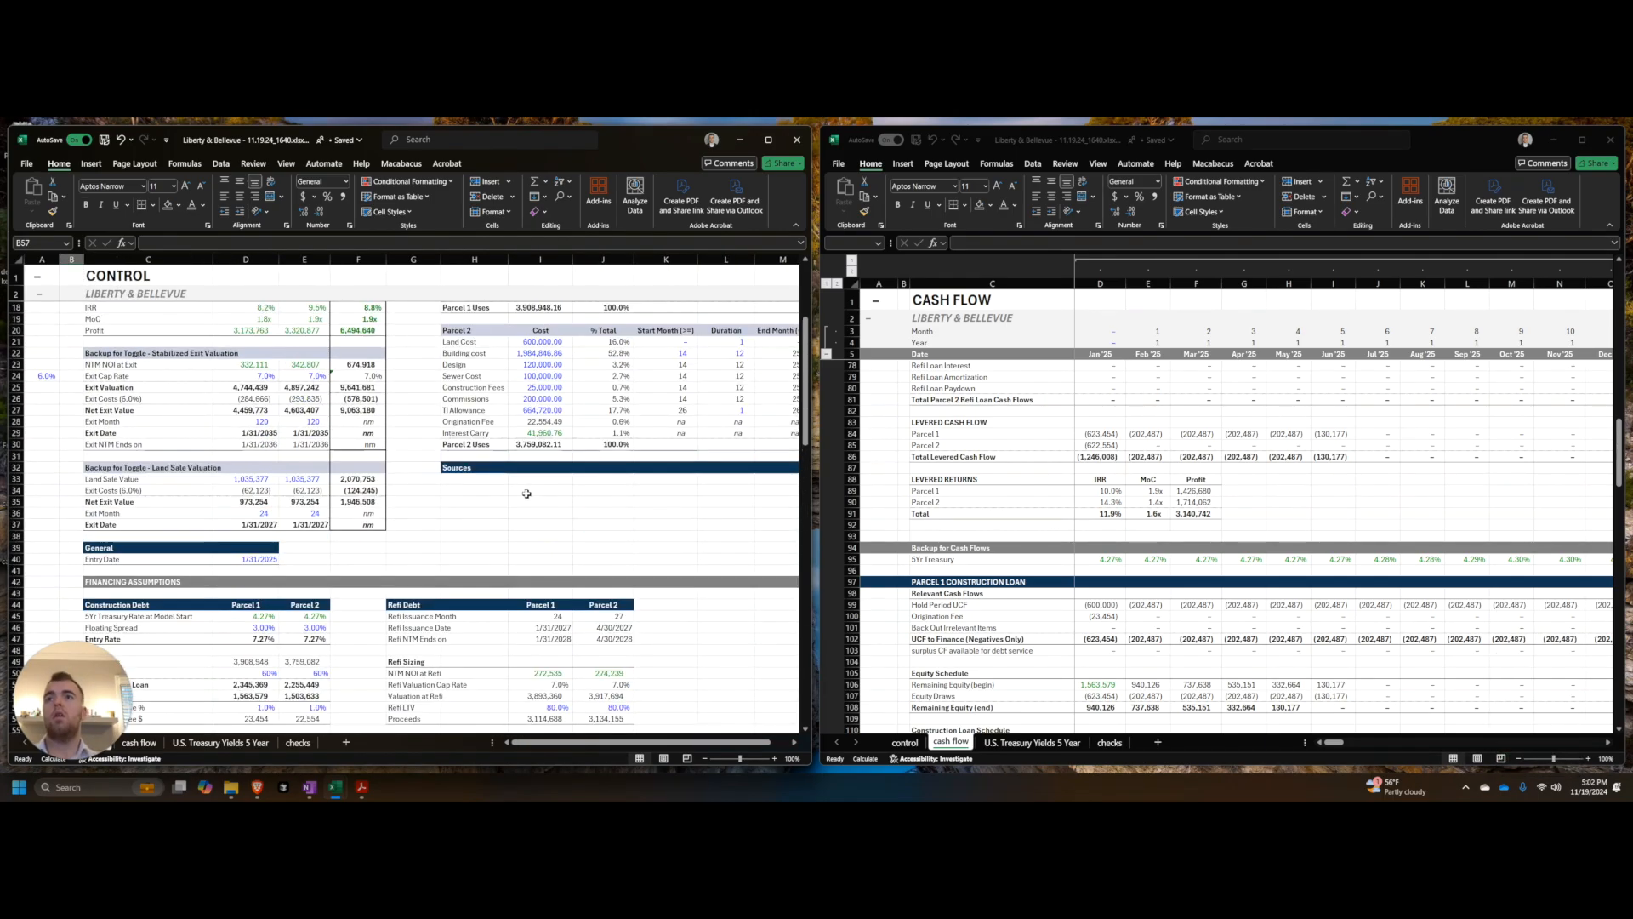
{"action": "left_click", "coordinate": [502, 491]}
{"action": "scroll", "coordinate": [519, 510], "scroll_direction": "up", "scroll_amount": 3}
{"action": "type", "text": "Parcel 1"}
{"action": "key", "text": "Return"}
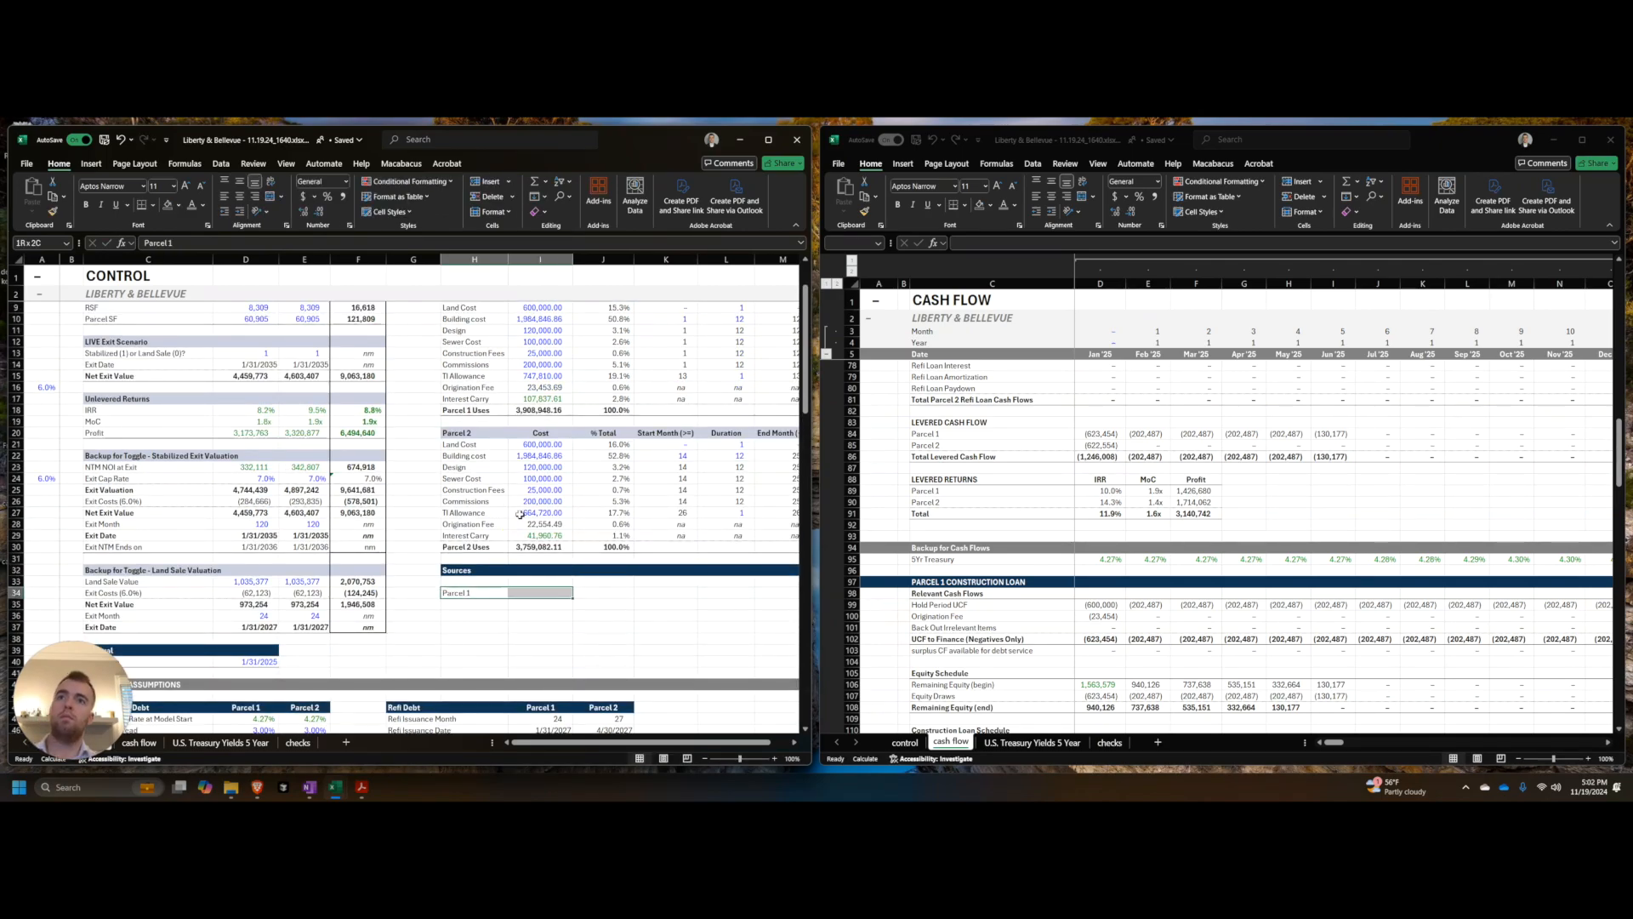
Step: Bold the Parcel 1 sources heading row through column M and fill it with the light sub-header shading
{"action": "key", "text": "shift+Right"}
{"action": "key", "text": "shift+Right"}
{"action": "key", "text": "shift+Right"}
{"action": "key", "text": "shift+Right"}
{"action": "key", "text": "shift+Right"}
{"action": "key", "text": "ctrl+b"}
{"action": "key", "text": "ctrl+shift+k"}
{"action": "key", "text": "ctrl+shift+k"}
{"action": "key", "text": "ctrl+shift+k"}
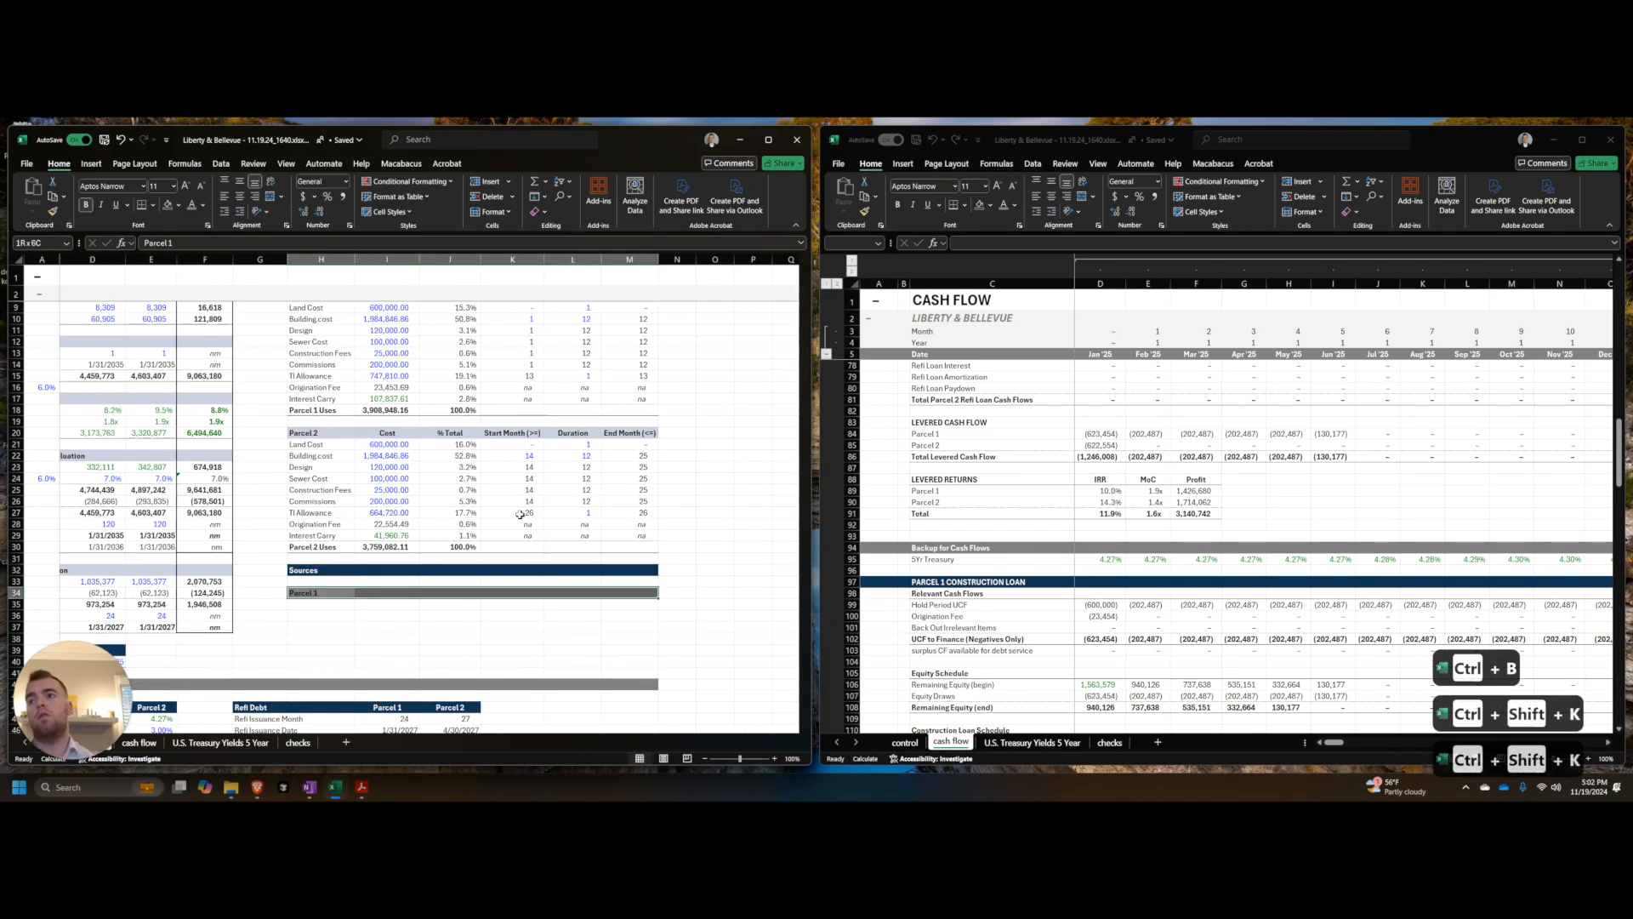
Step: Add a Total heading beside Parcel 1 under Sources and rename the Cost headings in both uses tables to Total
{"action": "key", "text": "Right"}
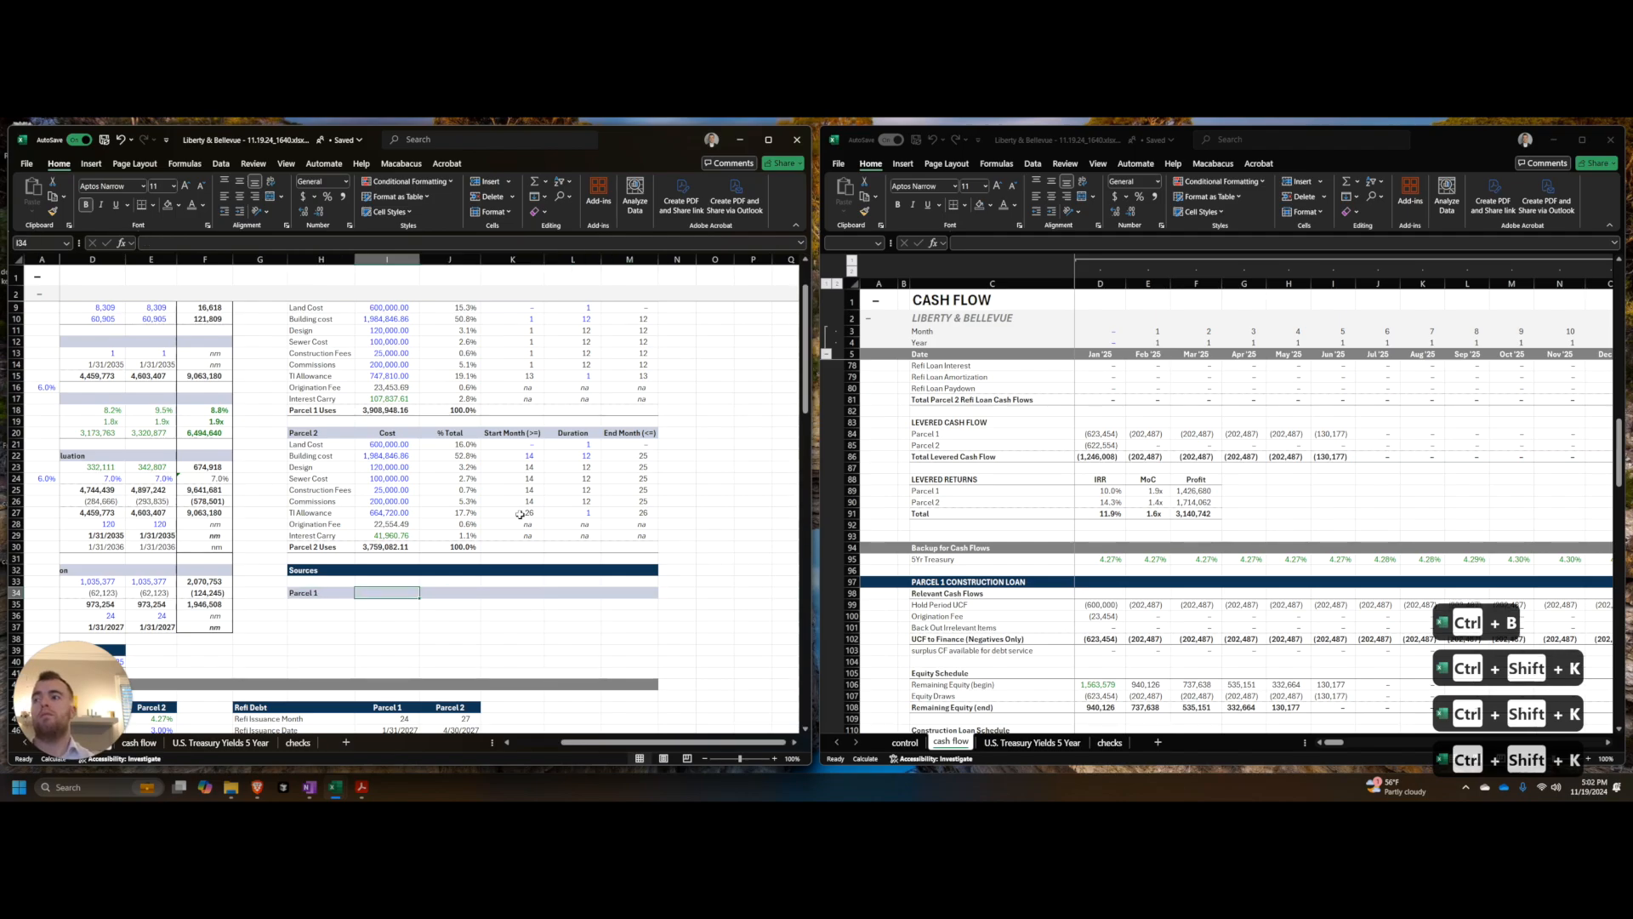
{"action": "type", "text": "Total"}
{"action": "key", "text": "Return"}
{"action": "key", "text": "ctrl+Up"}
{"action": "key", "text": "ctrl+Up"}
{"action": "key", "text": "ctrl+Up"}
{"action": "key", "text": "ctrl+Up"}
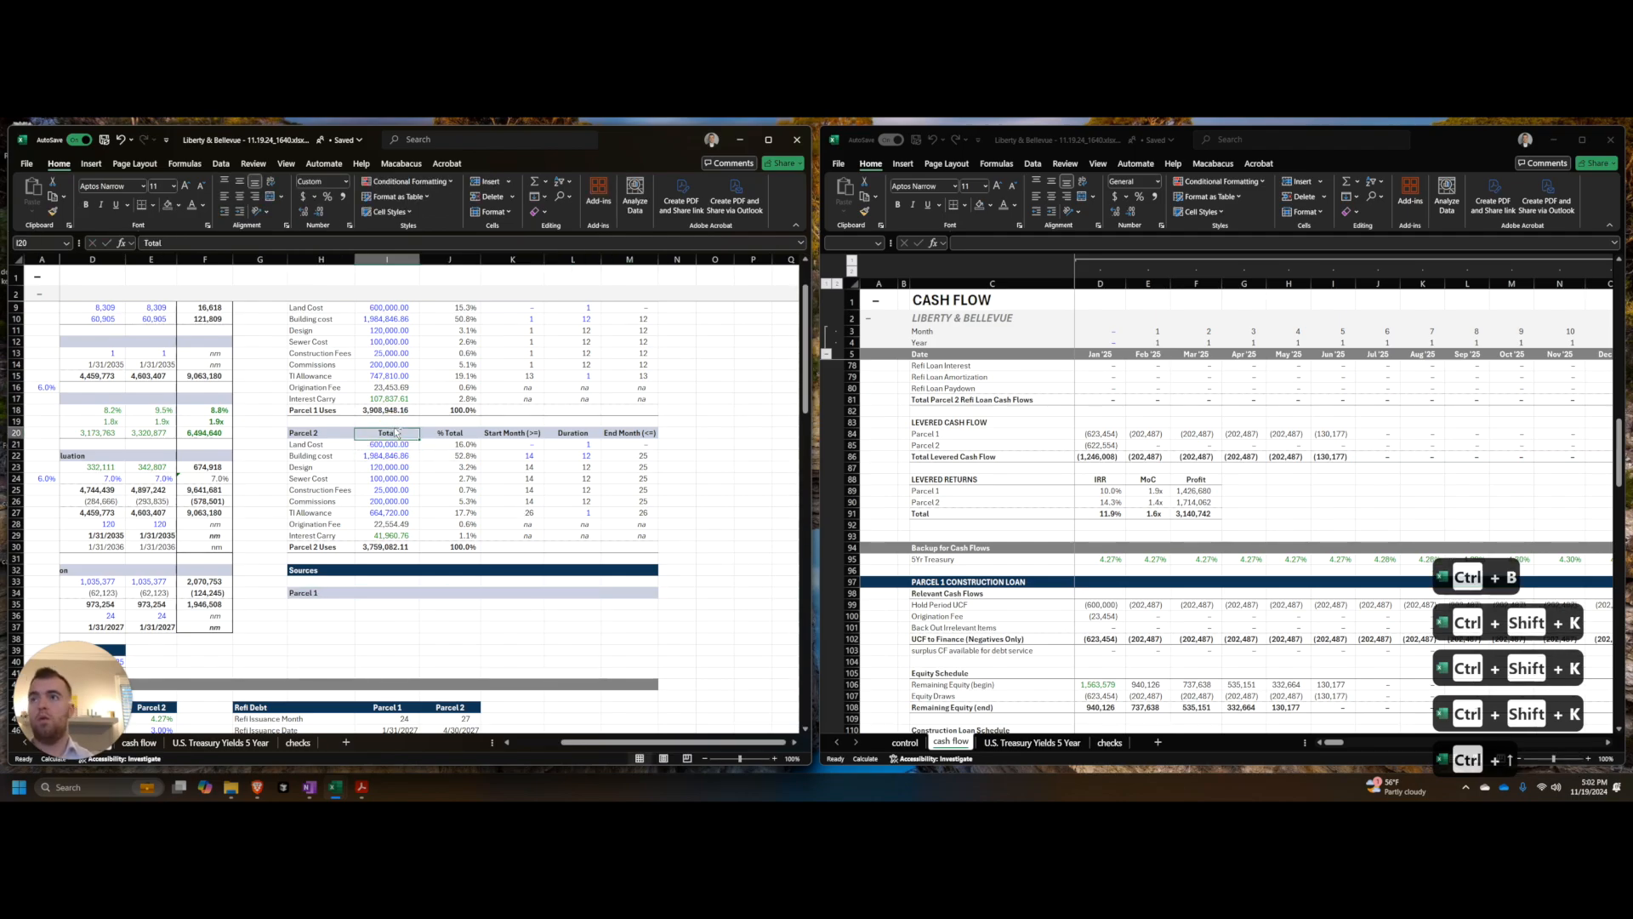
{"action": "key", "text": "ctrl+Down"}
{"action": "type", "text": "Tota"}
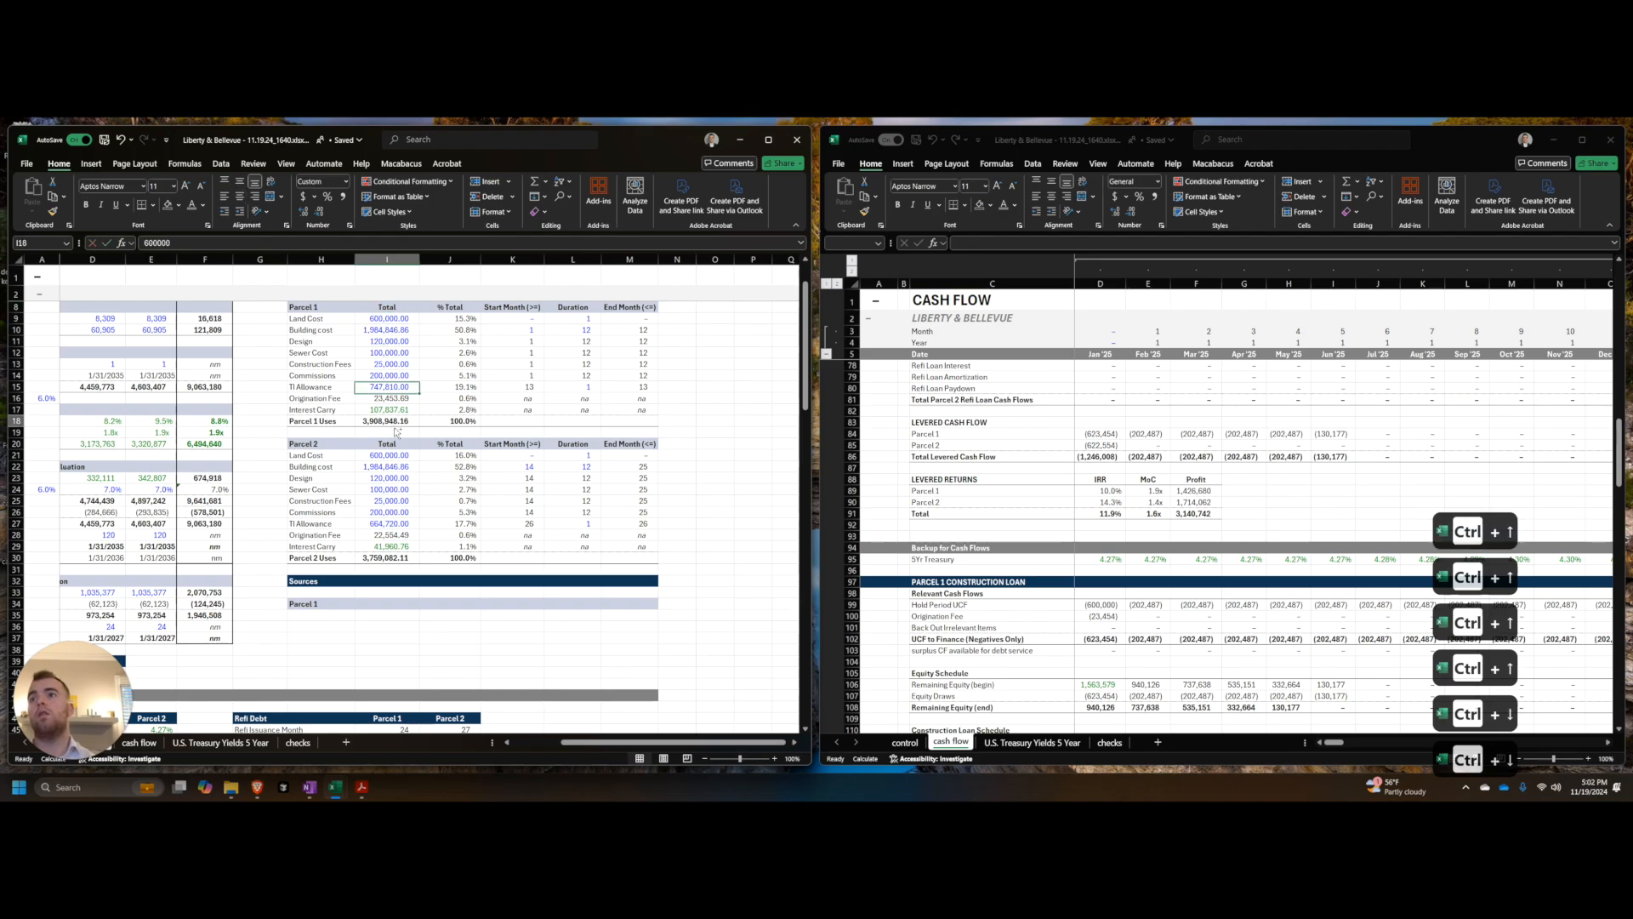
Step: Add a % Total heading beside Total in the Parcel 1 sources row
{"action": "key", "text": "ctrl+Down"}
{"action": "key", "text": "ctrl+Down"}
{"action": "key", "text": "ctrl+Down"}
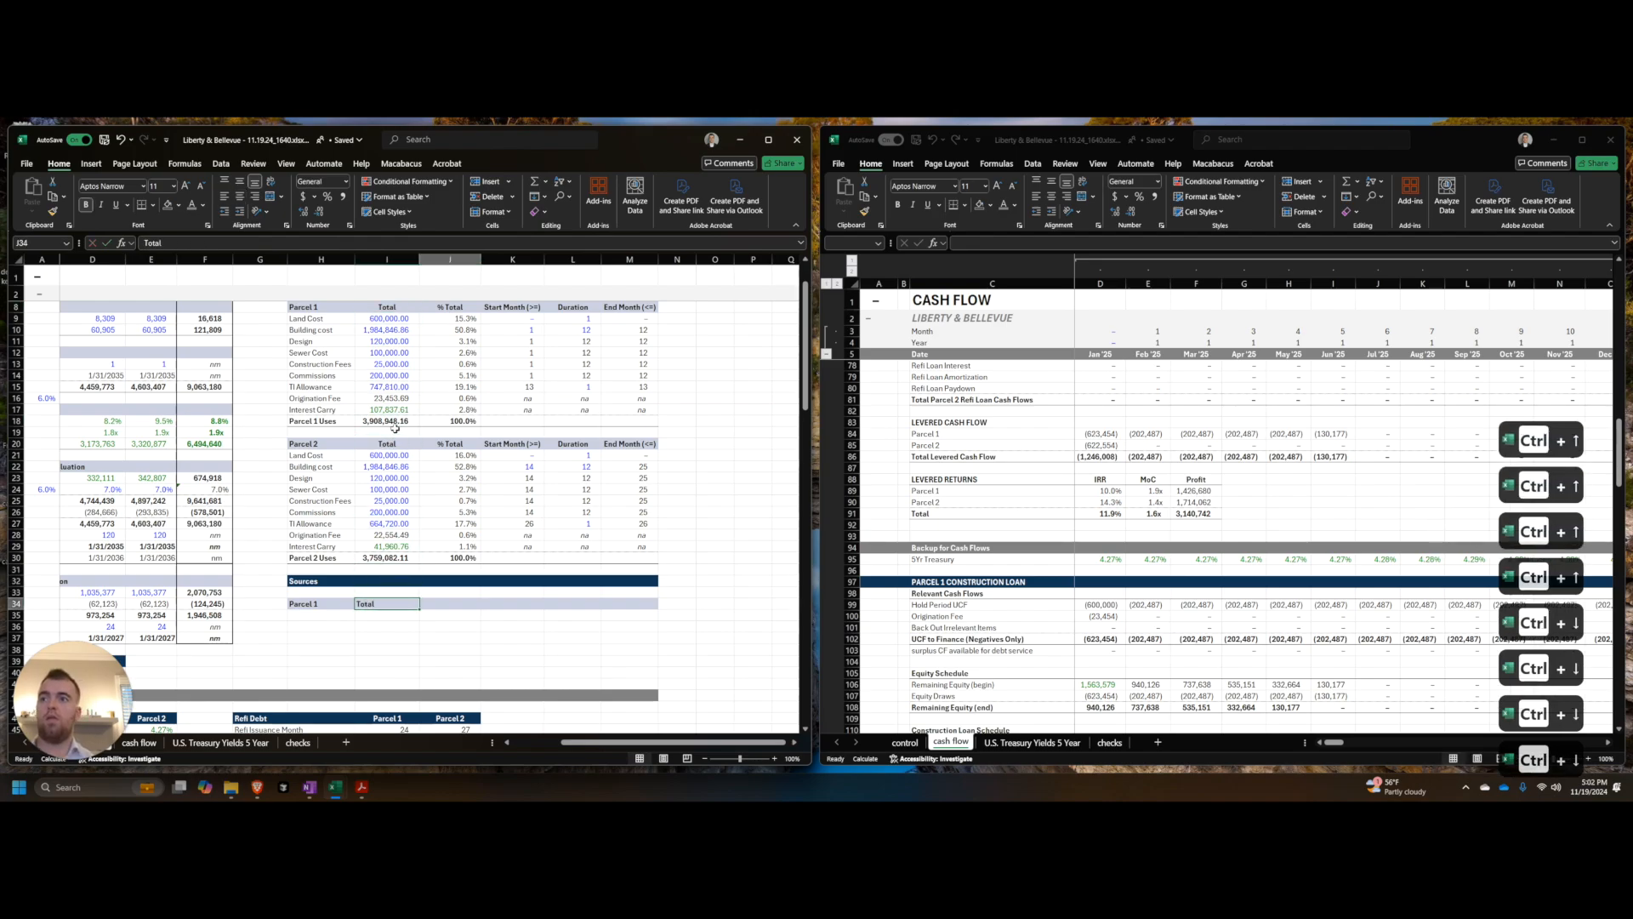
{"action": "type", "text": "% Total"}
{"action": "key", "text": "Return"}
Step: Center the Total and % Total headings in the Parcel 1 sources row and save the workbook
{"action": "key", "text": "Up"}
{"action": "key", "text": "Left"}
{"action": "key", "text": "shift+Right"}
{"action": "key", "text": "alt+a"}
{"action": "key", "text": "ctrl+s"}
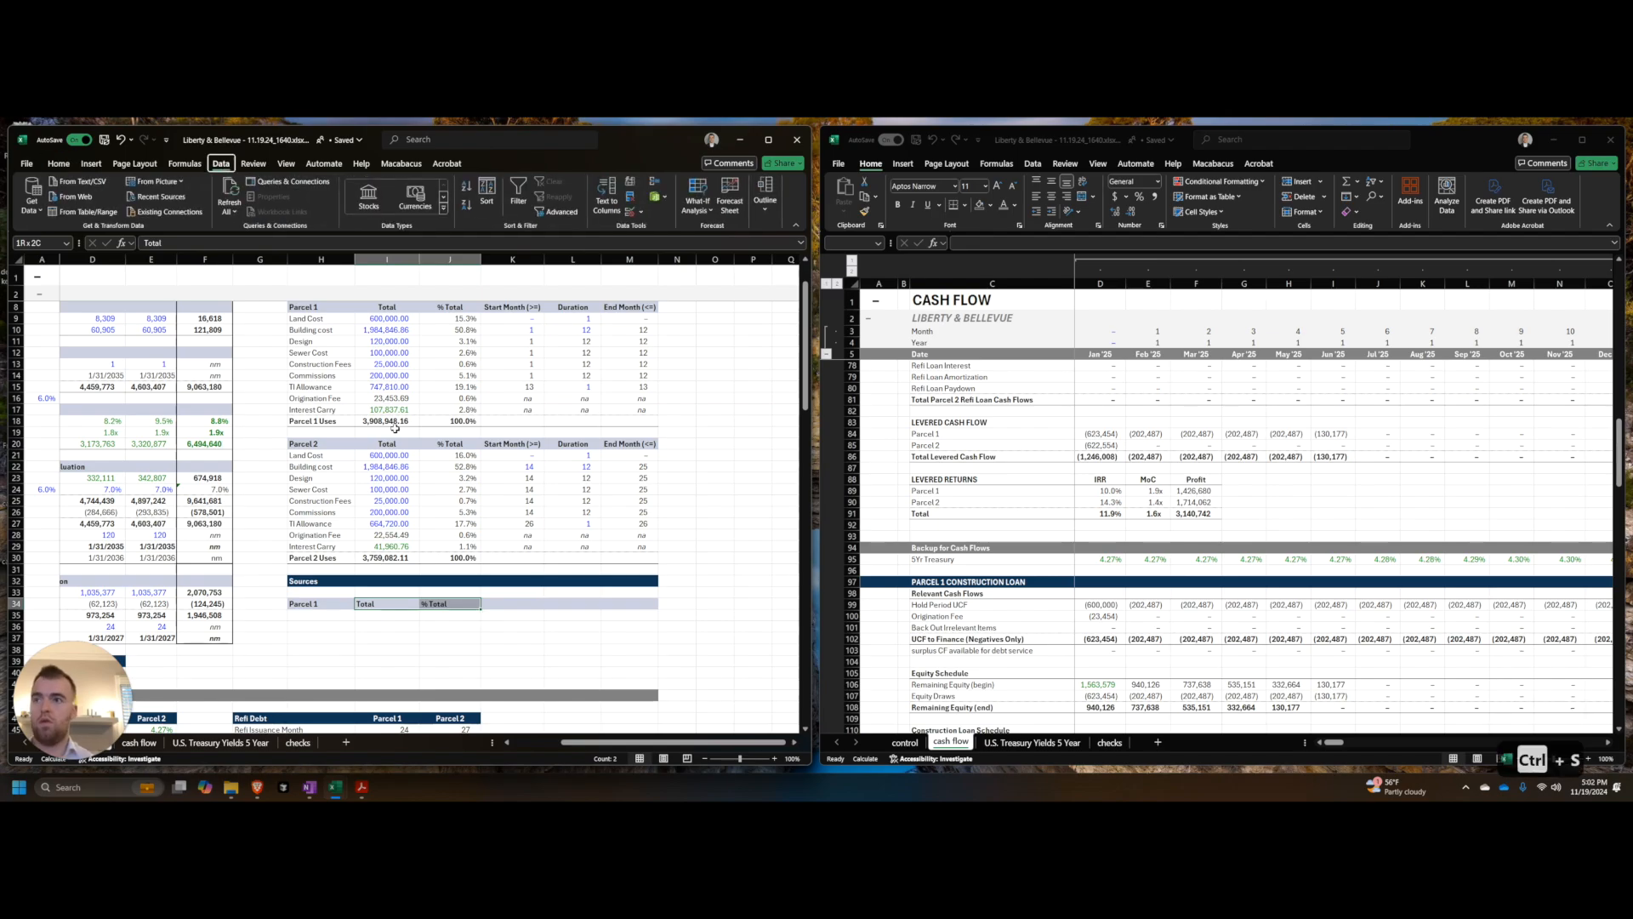
{"action": "key", "text": "alt+h"}
{"action": "key", "text": "ctrl+s"}
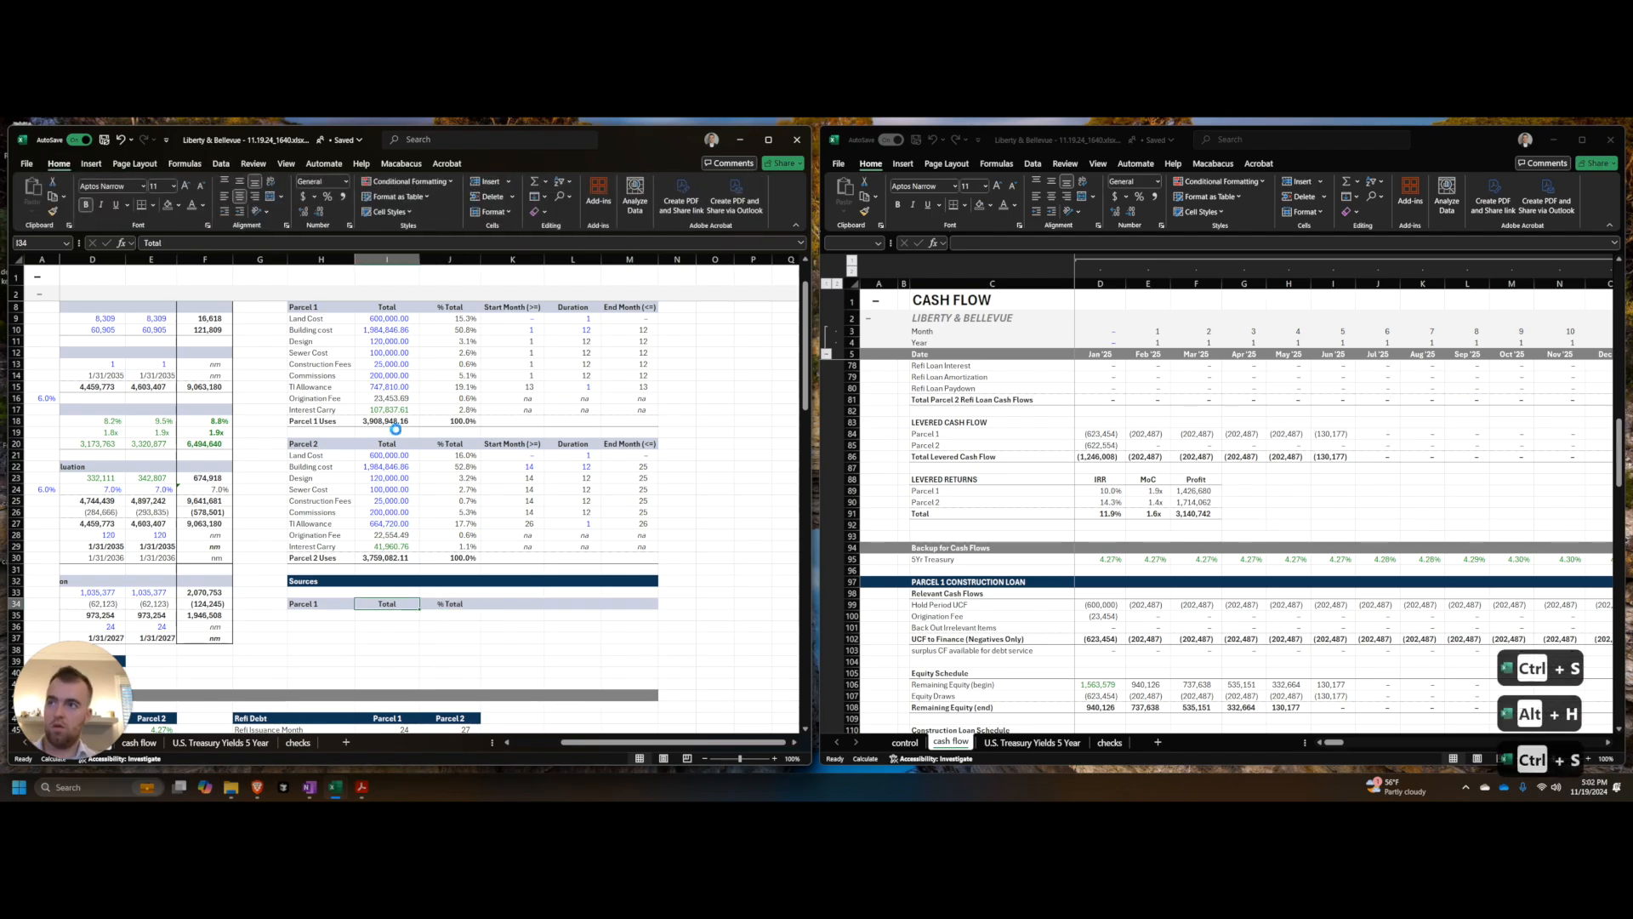
Step: Label the two rows beneath the Parcel 1 sources heading Construction Debt and Equity
{"action": "key", "text": "Down"}
{"action": "key", "text": "Left"}
{"action": "type", "text": "Co"}
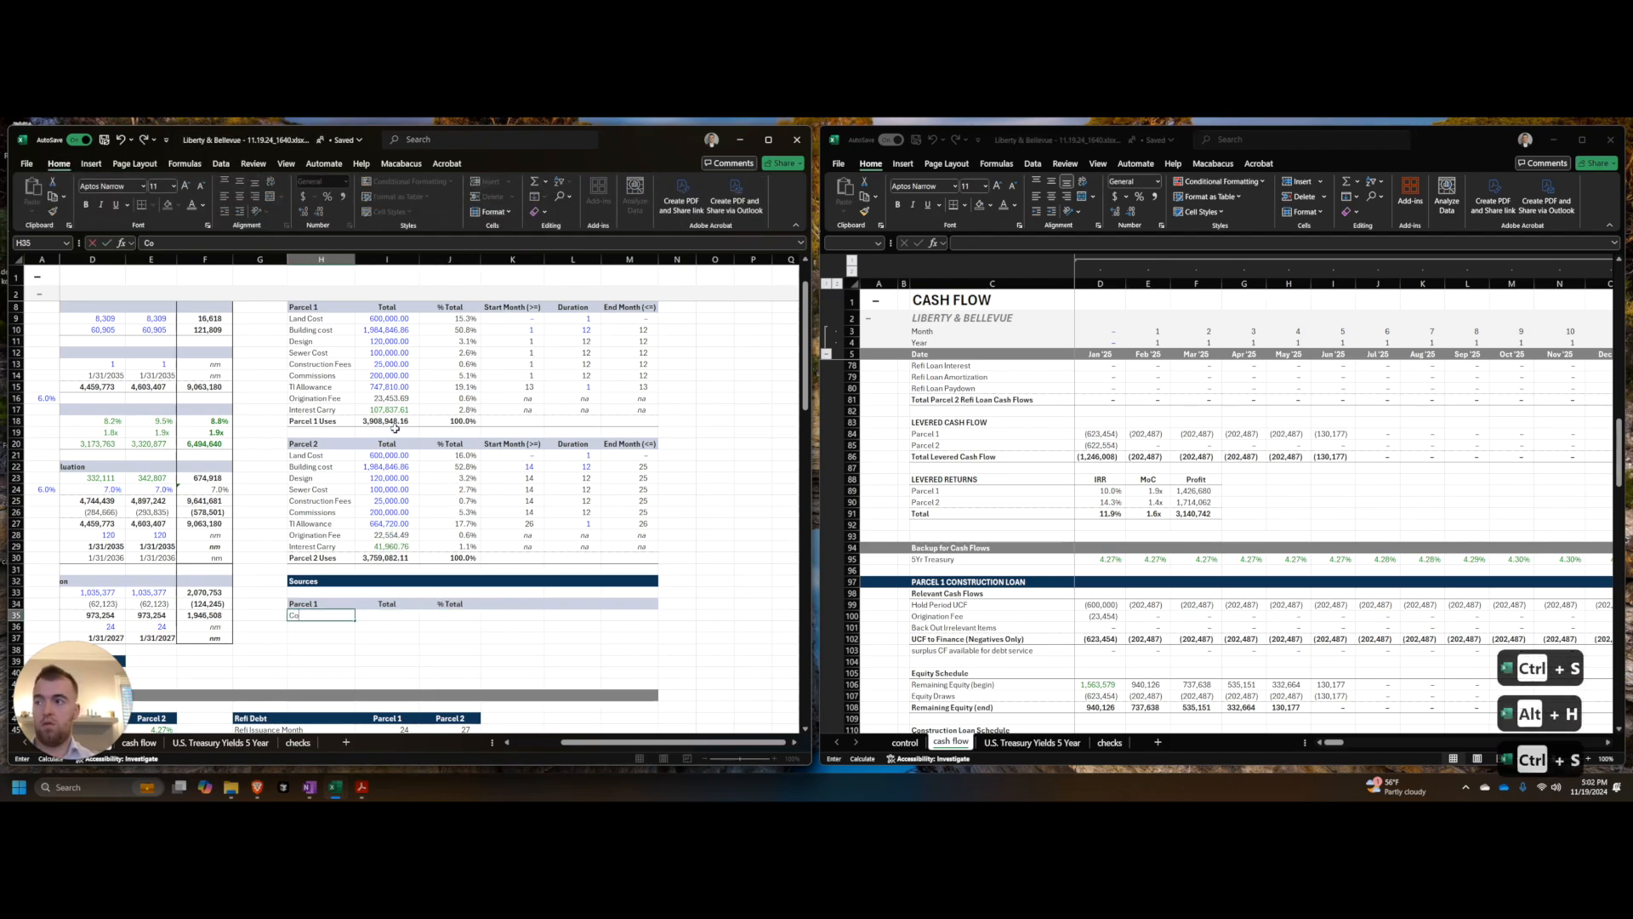
{"action": "key", "text": "Escape"}
{"action": "type", "text": "Construction"}
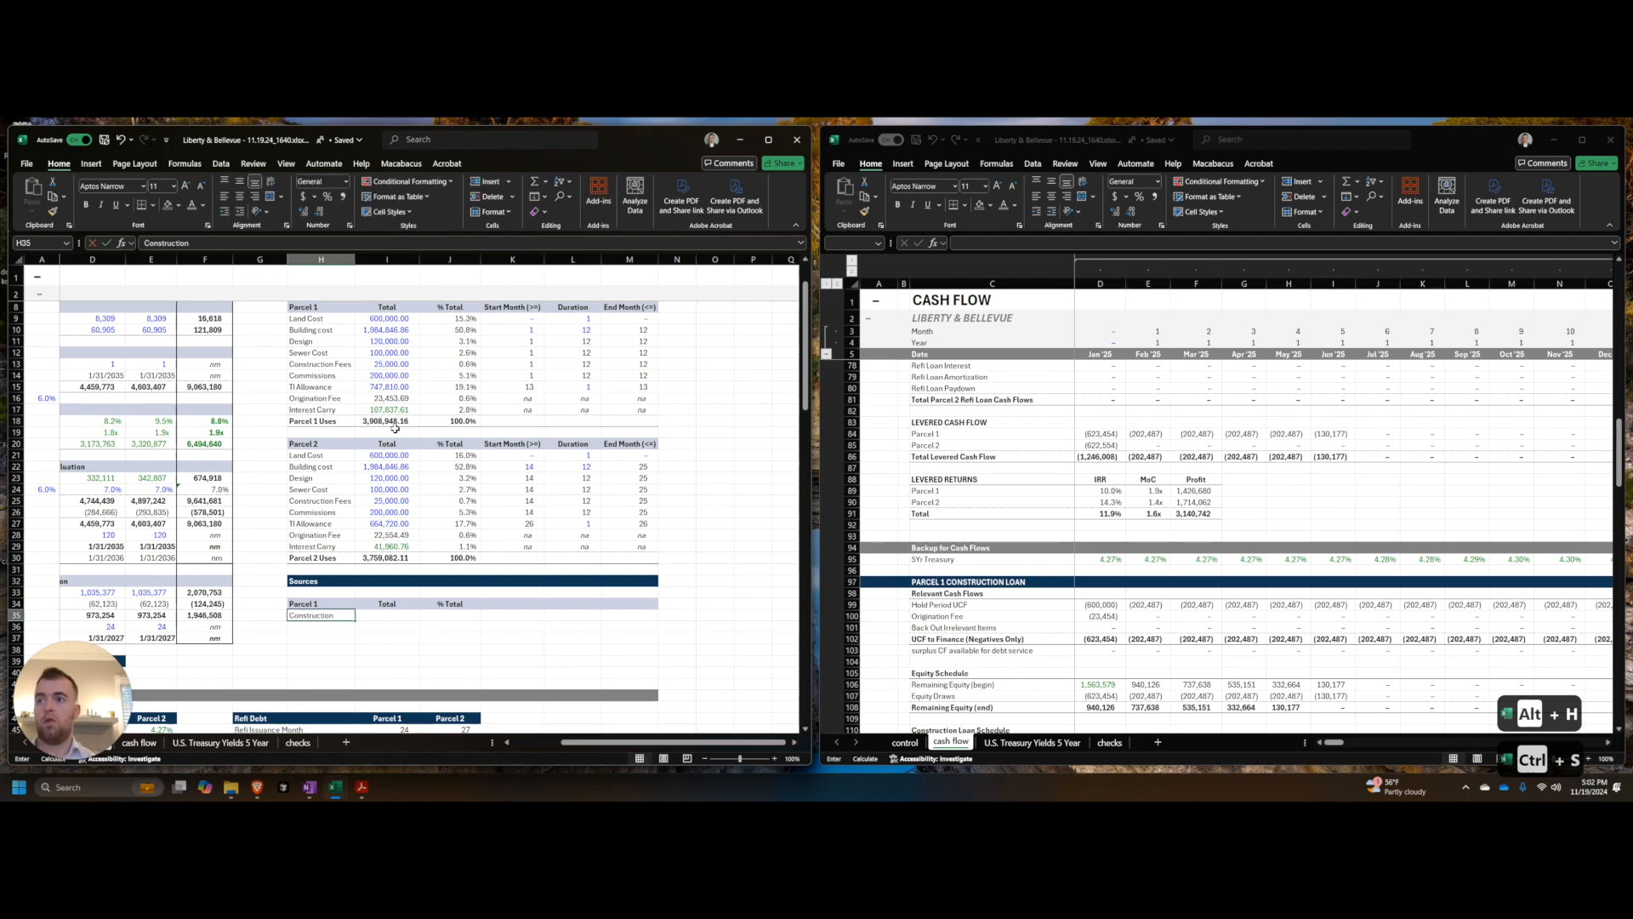
{"action": "type", "text": " DebtEquity"}
Step: Link the Parcel 1 Construction Debt and Equity totals to the construction loan in D51 and equity in D52
{"action": "key", "text": "Up"}
{"action": "key", "text": "Right"}
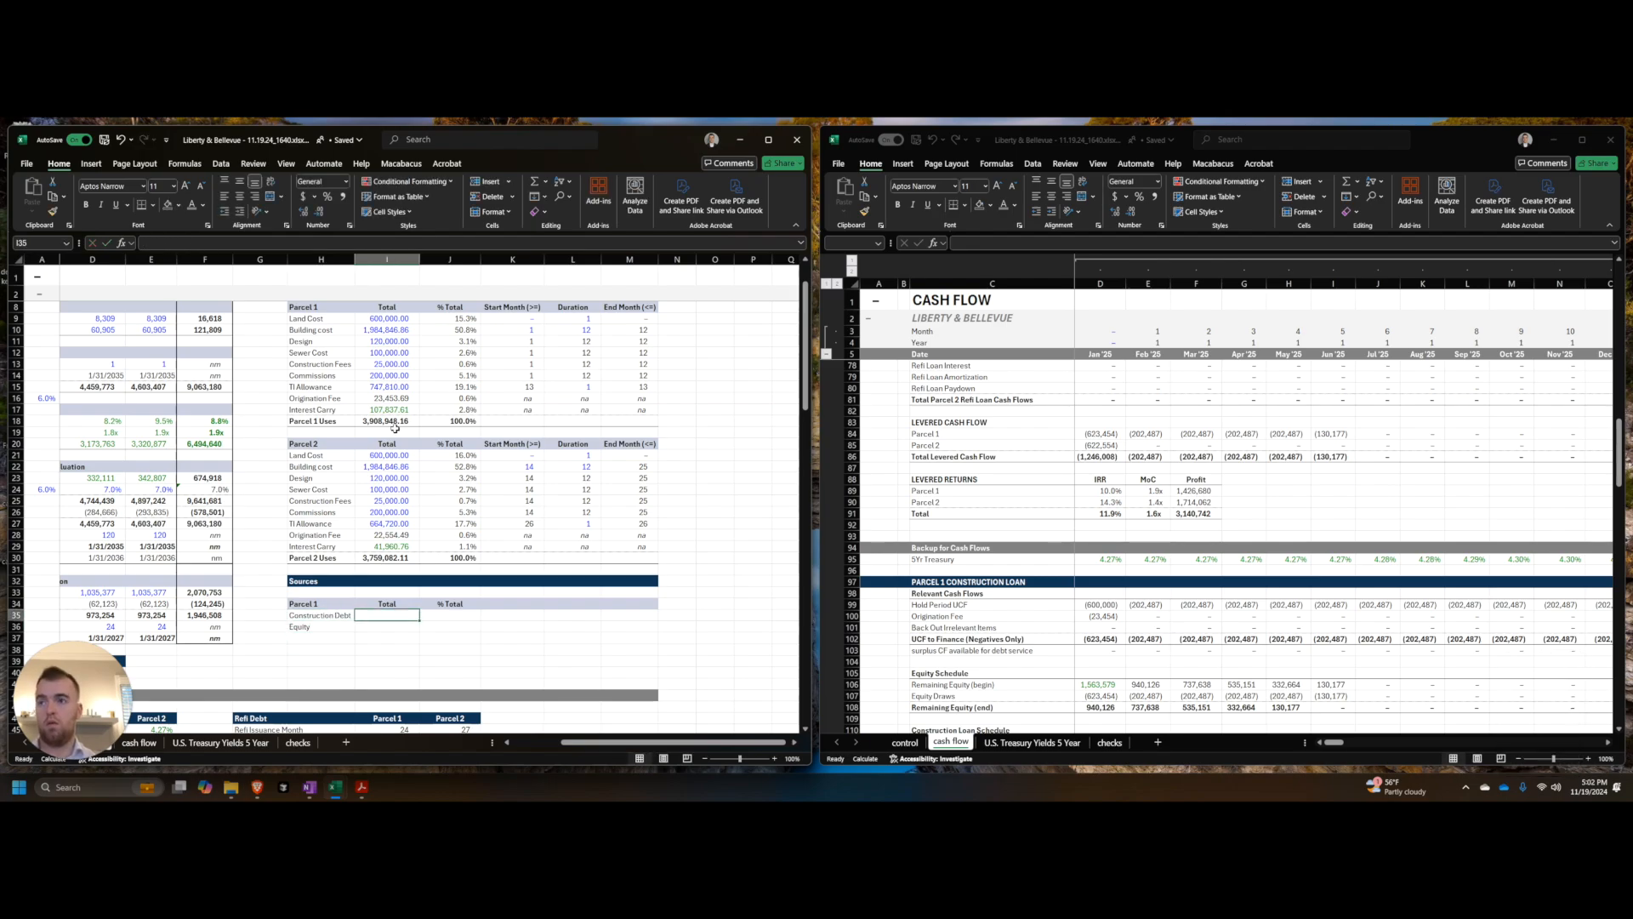
{"action": "type", "text": "="}
{"action": "scroll", "coordinate": [367, 524], "scroll_direction": "down", "scroll_amount": 7}
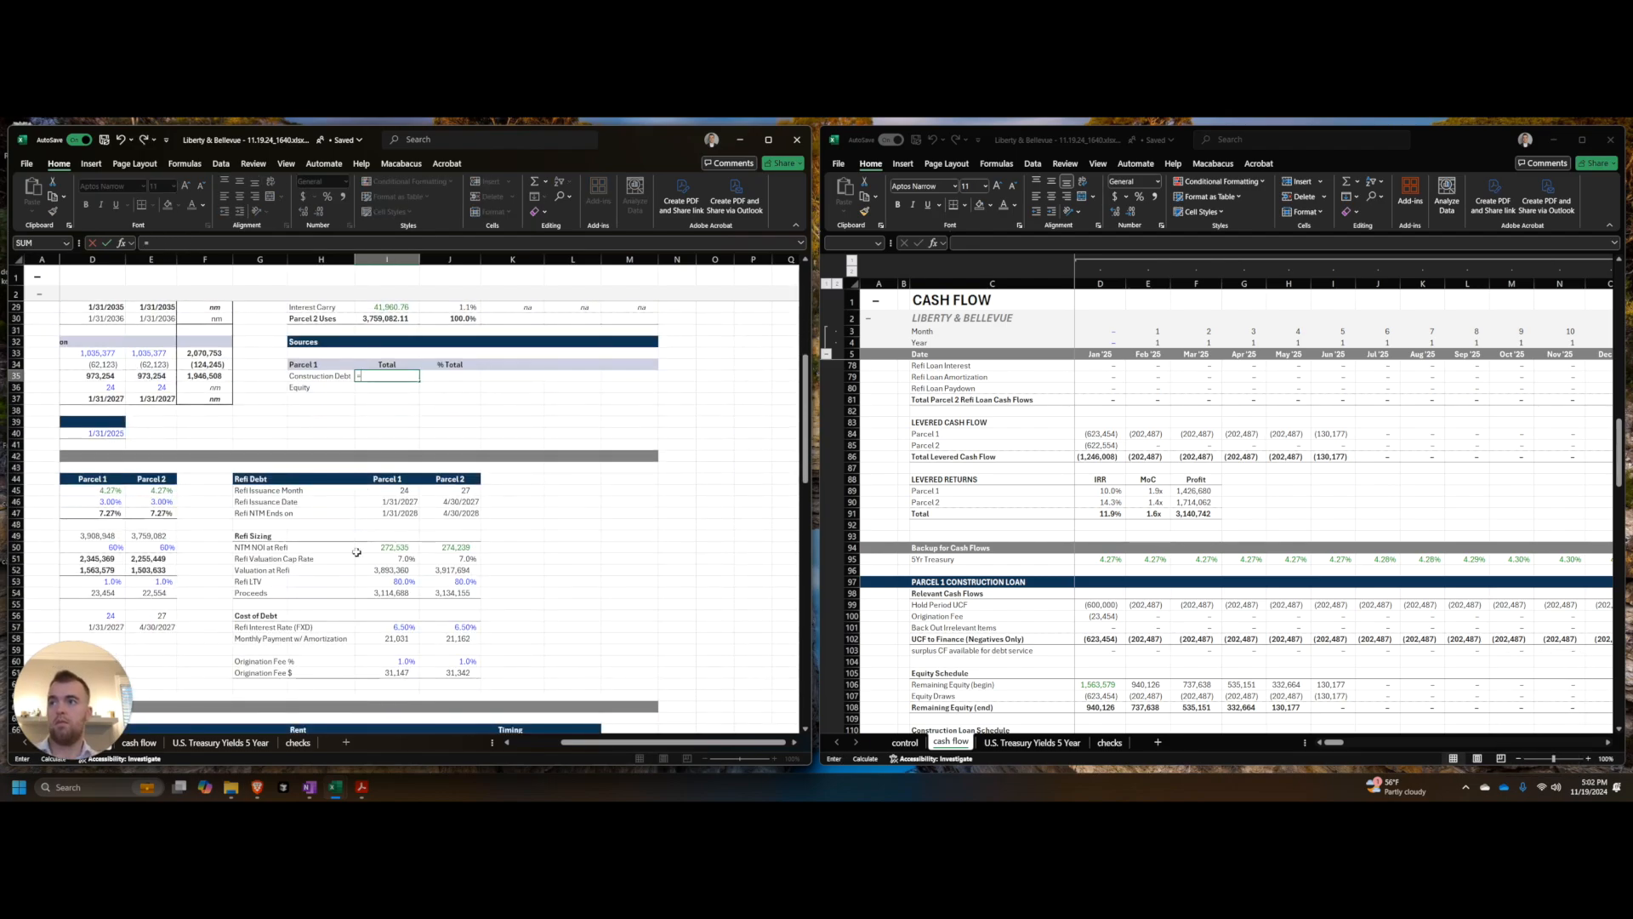
{"action": "scroll", "coordinate": [364, 549], "scroll_direction": "left", "scroll_amount": 2}
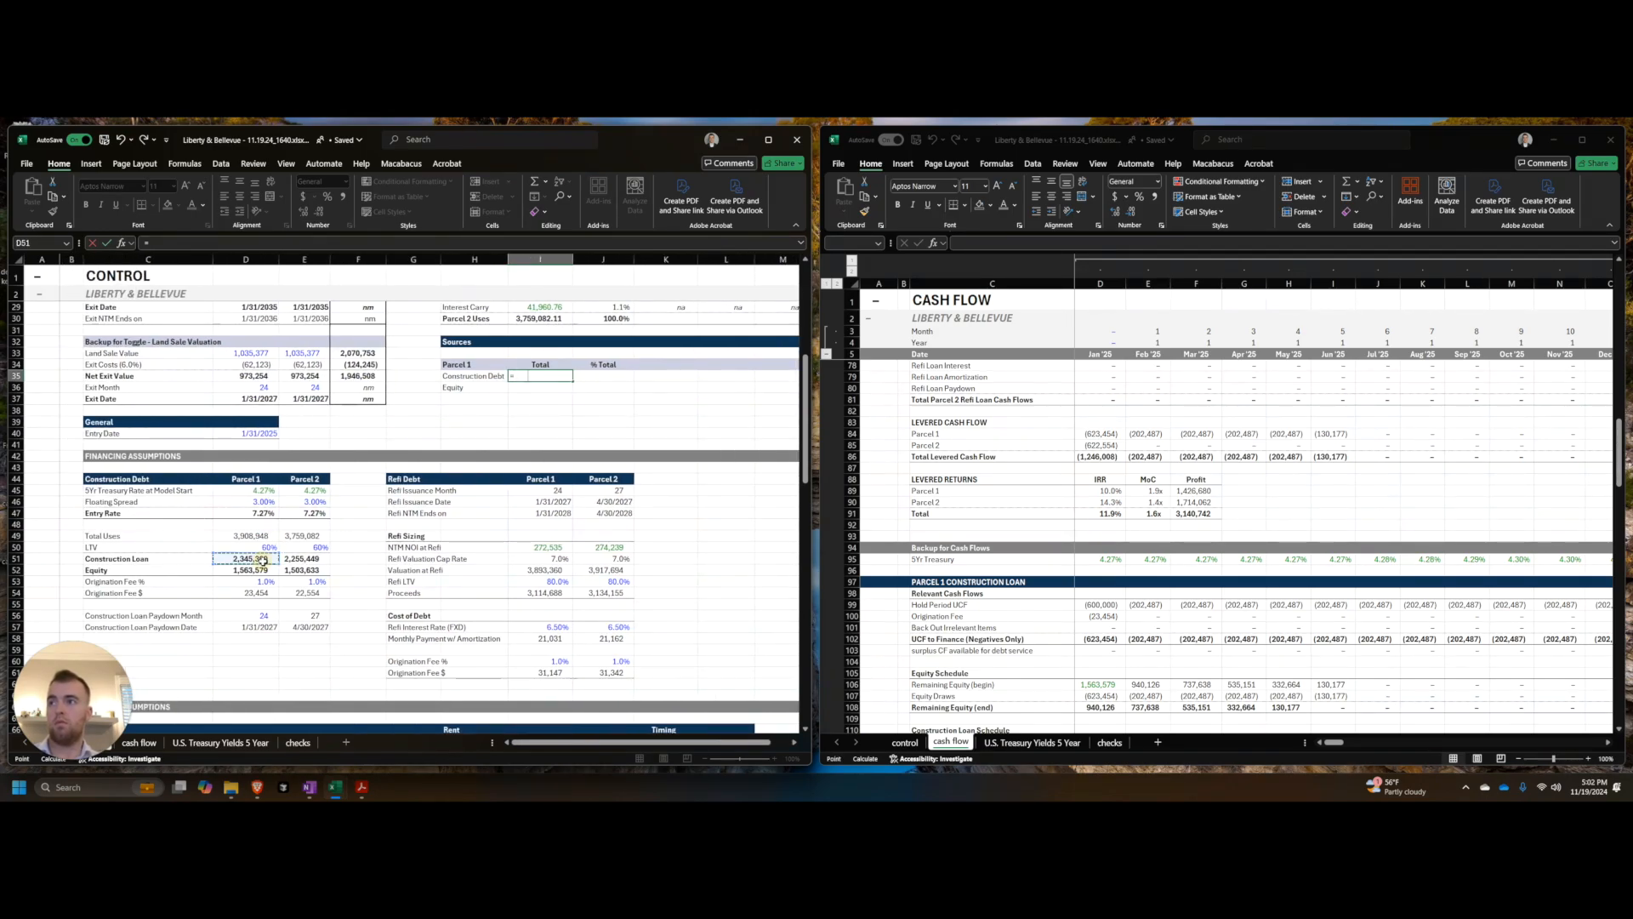
{"action": "key", "text": "Return"}
{"action": "type", "text": "="}
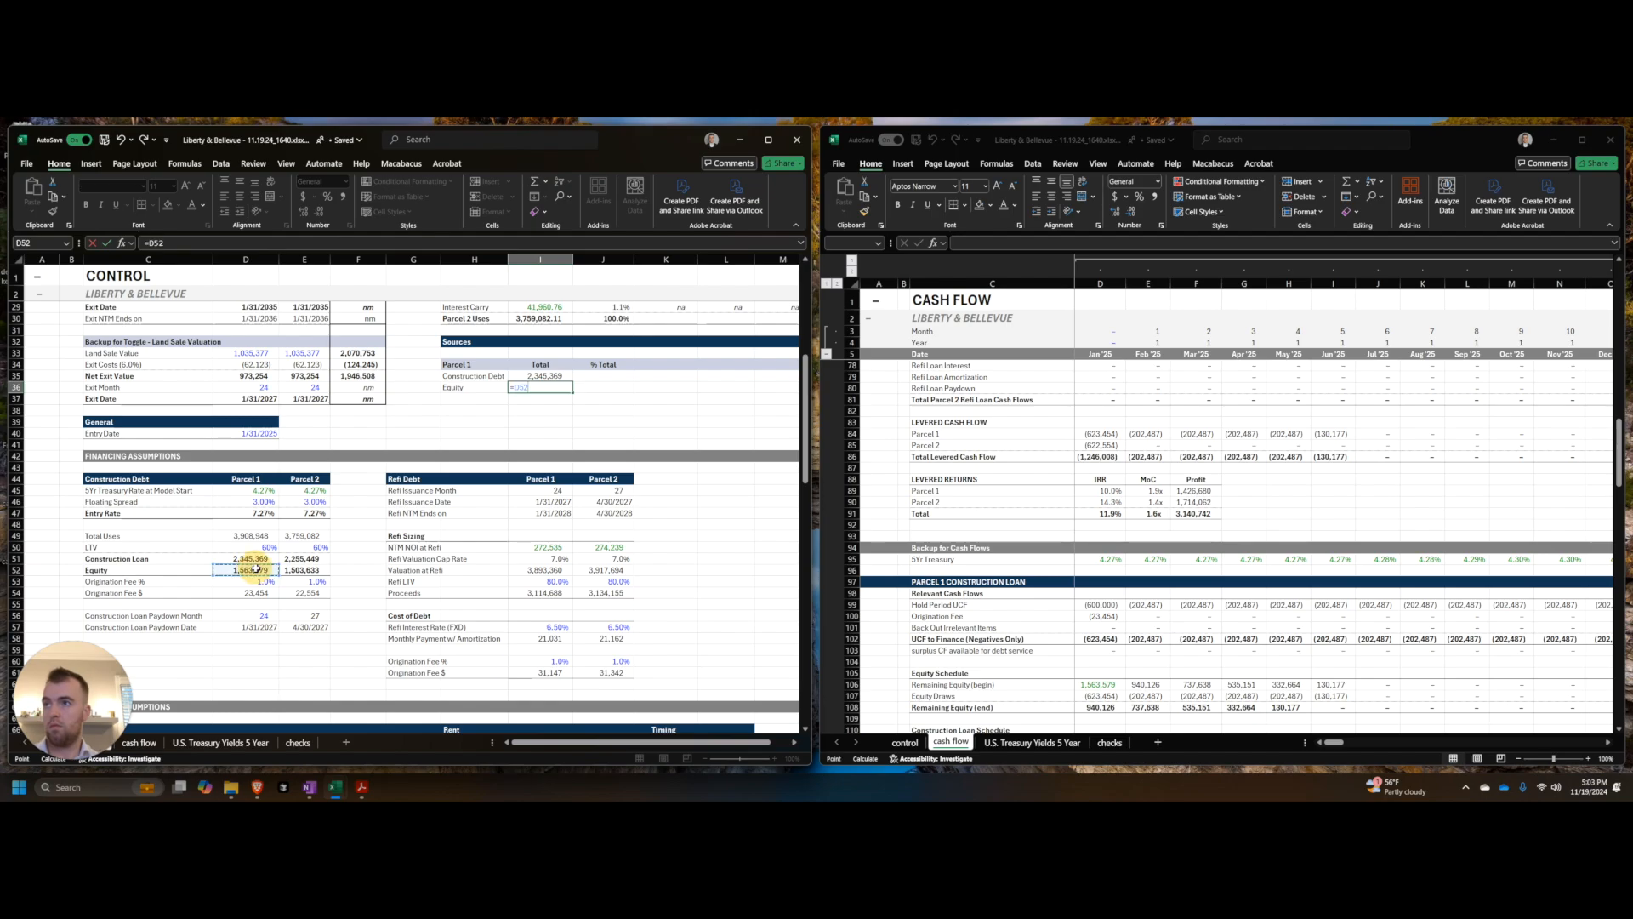
{"action": "key", "text": "ctrl+Return"}
Step: In J37, enter a SUMIFS formula over the Parcel 1 levered cash flow row, D84:EF84, with the criterion "<0"
{"action": "key", "text": "Down"}
{"action": "key", "text": "Right"}
{"action": "type", "text": "=sumifs("}
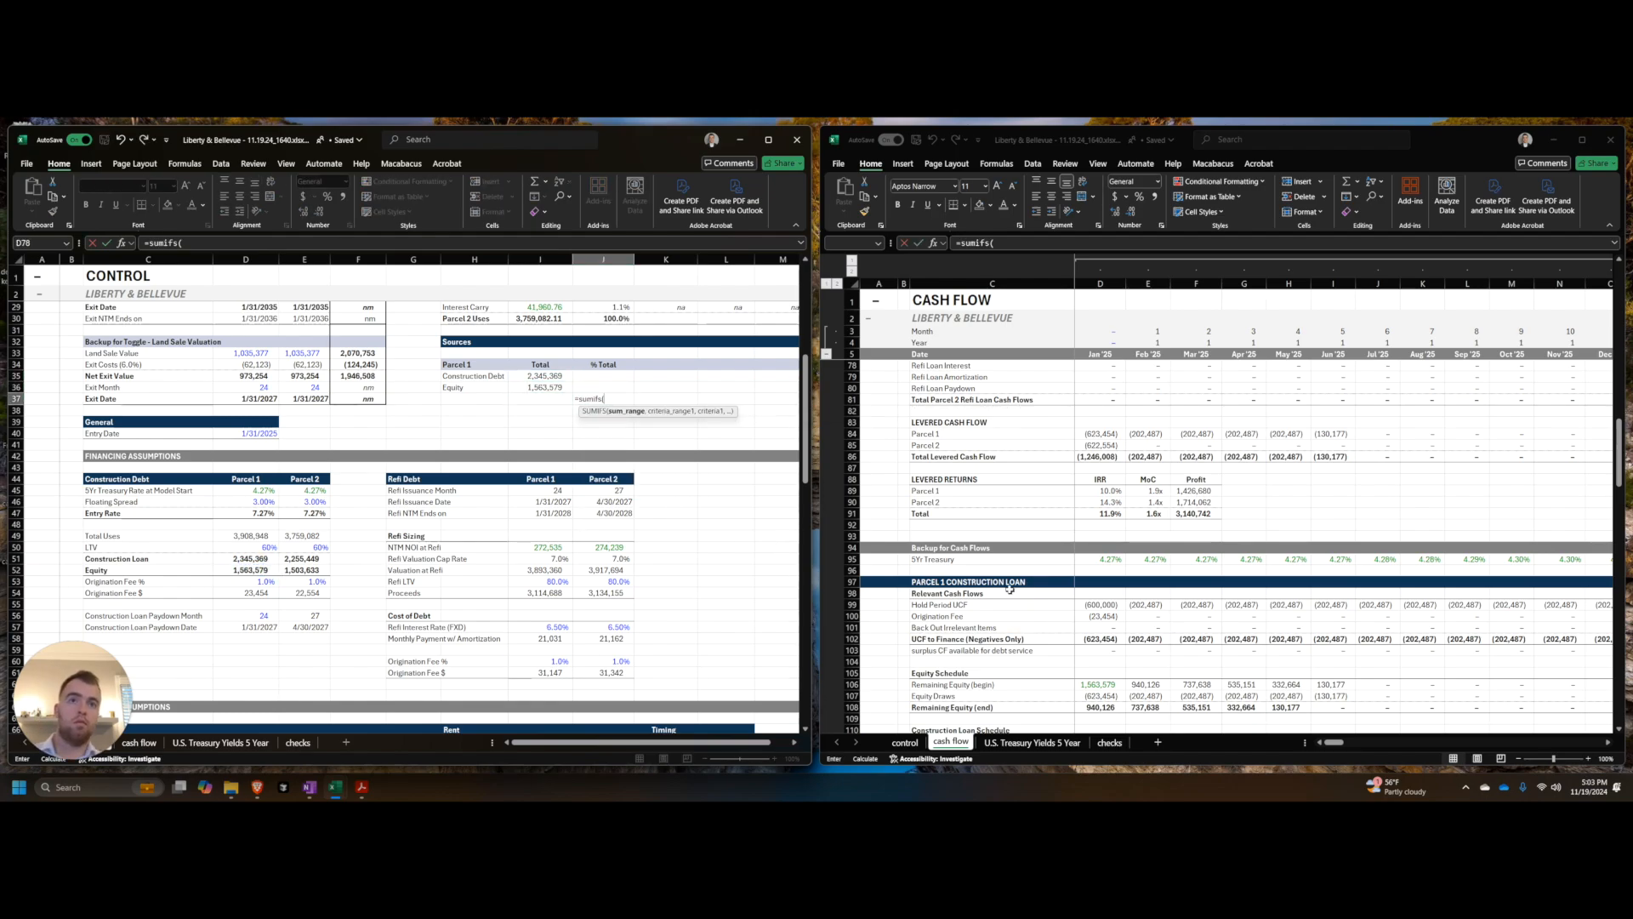
{"action": "left_click", "coordinate": [1074, 437]}
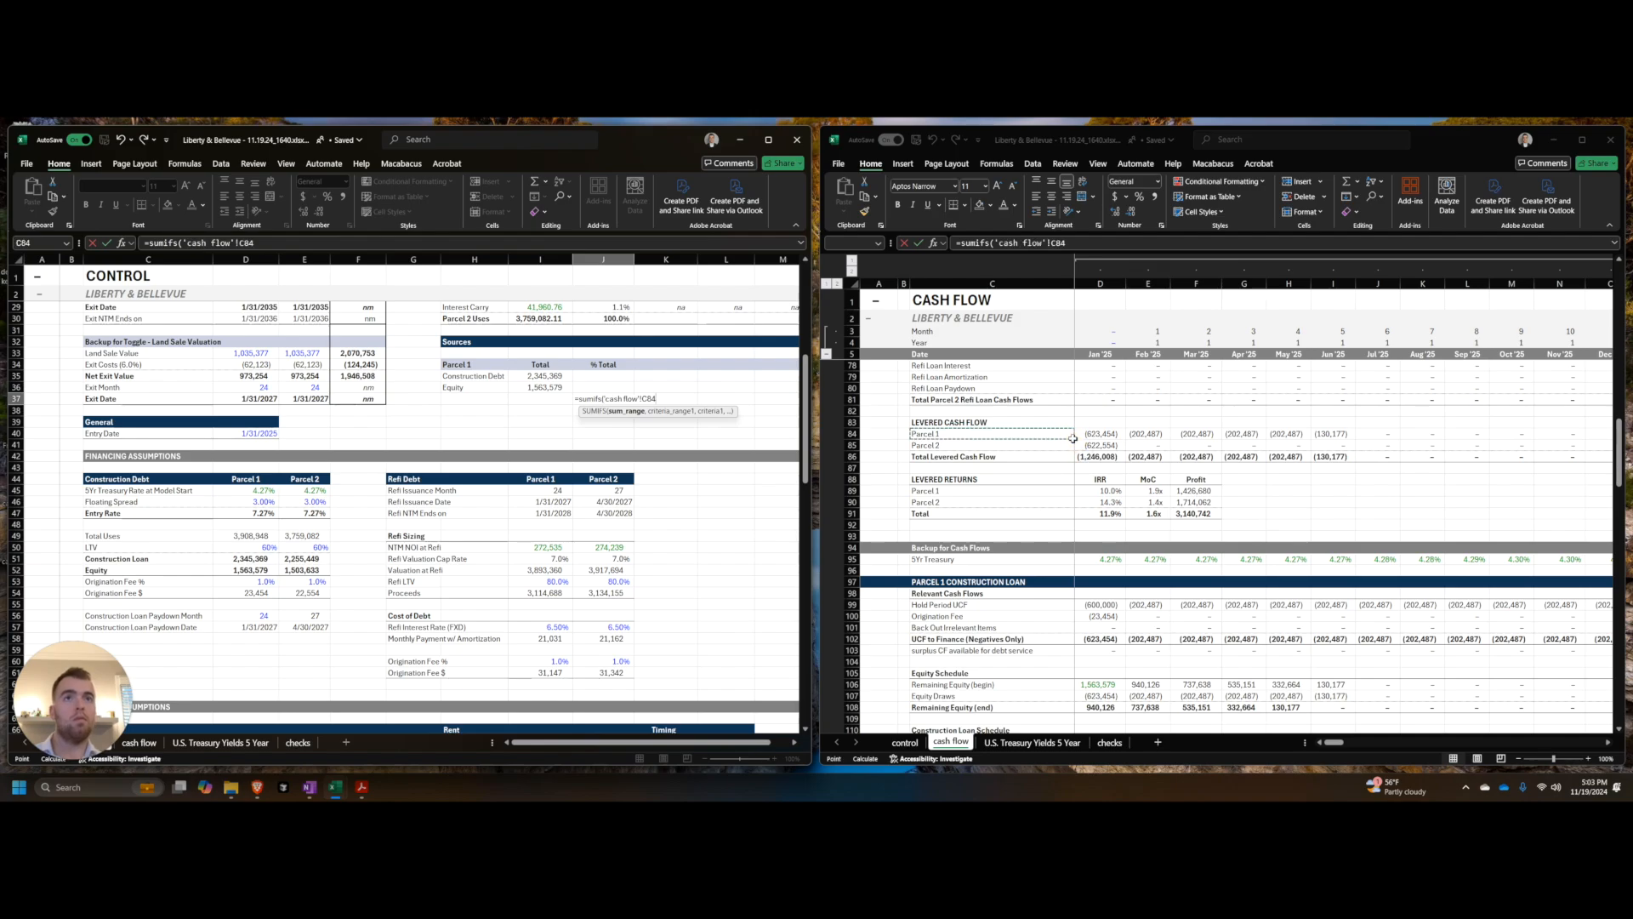
{"action": "key", "text": "ctrl+shift+Right"}
{"action": "type", "text": ",\"<0"}
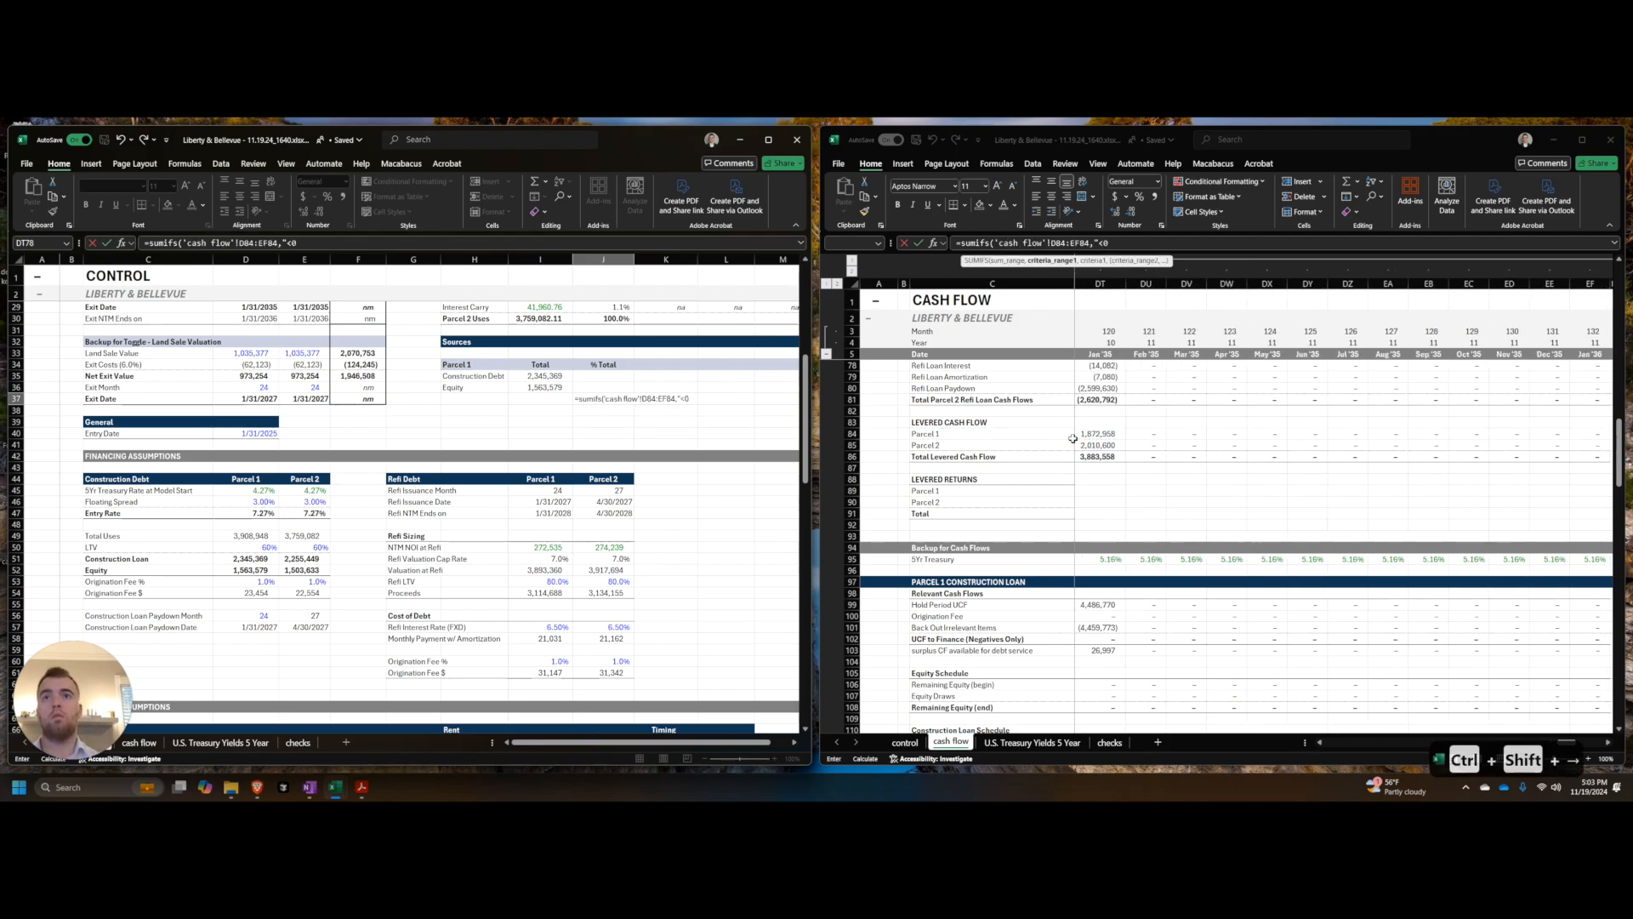
{"action": "type", "text": "\")"}
Step: Correct the J37 formula from SUMIFS to SUMIF and apply the comma number format
{"action": "key", "text": "Return"}
{"action": "key", "text": "Return"}
{"action": "key", "text": "Right"}
{"action": "key", "text": "Return"}
{"action": "key", "text": "Return"}
{"action": "key", "text": "Right"}
{"action": "key", "text": "Left"}
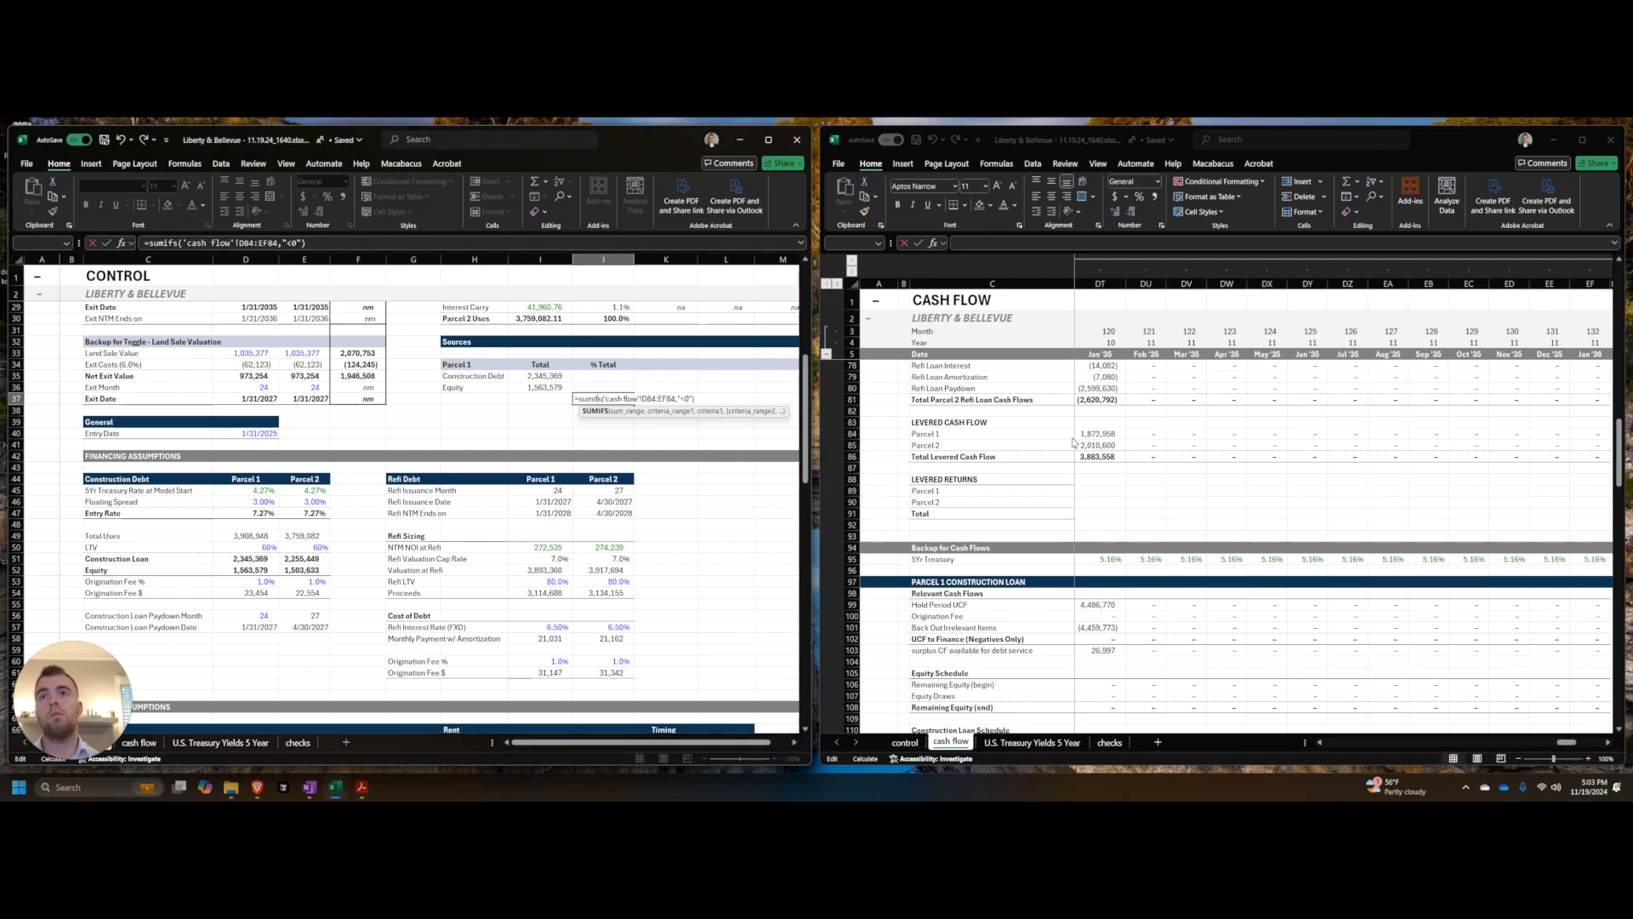
{"action": "key", "text": "BackSpace"}
{"action": "key", "text": "Return"}
{"action": "key", "text": "ctrl+shift+1"}
Step: Add the Parcel 1 equity in I36 to the SUMIF formula in J37
{"action": "key", "text": "F2"}
{"action": "type", "text": "+I36"}
{"action": "key", "text": "Return"}
{"action": "key", "text": "F2"}
{"action": "key", "text": "Escape"}
Step: Move the equity check formula to the result column of the checks list, below the construction loan size check
{"action": "key", "text": "ctrl+x"}
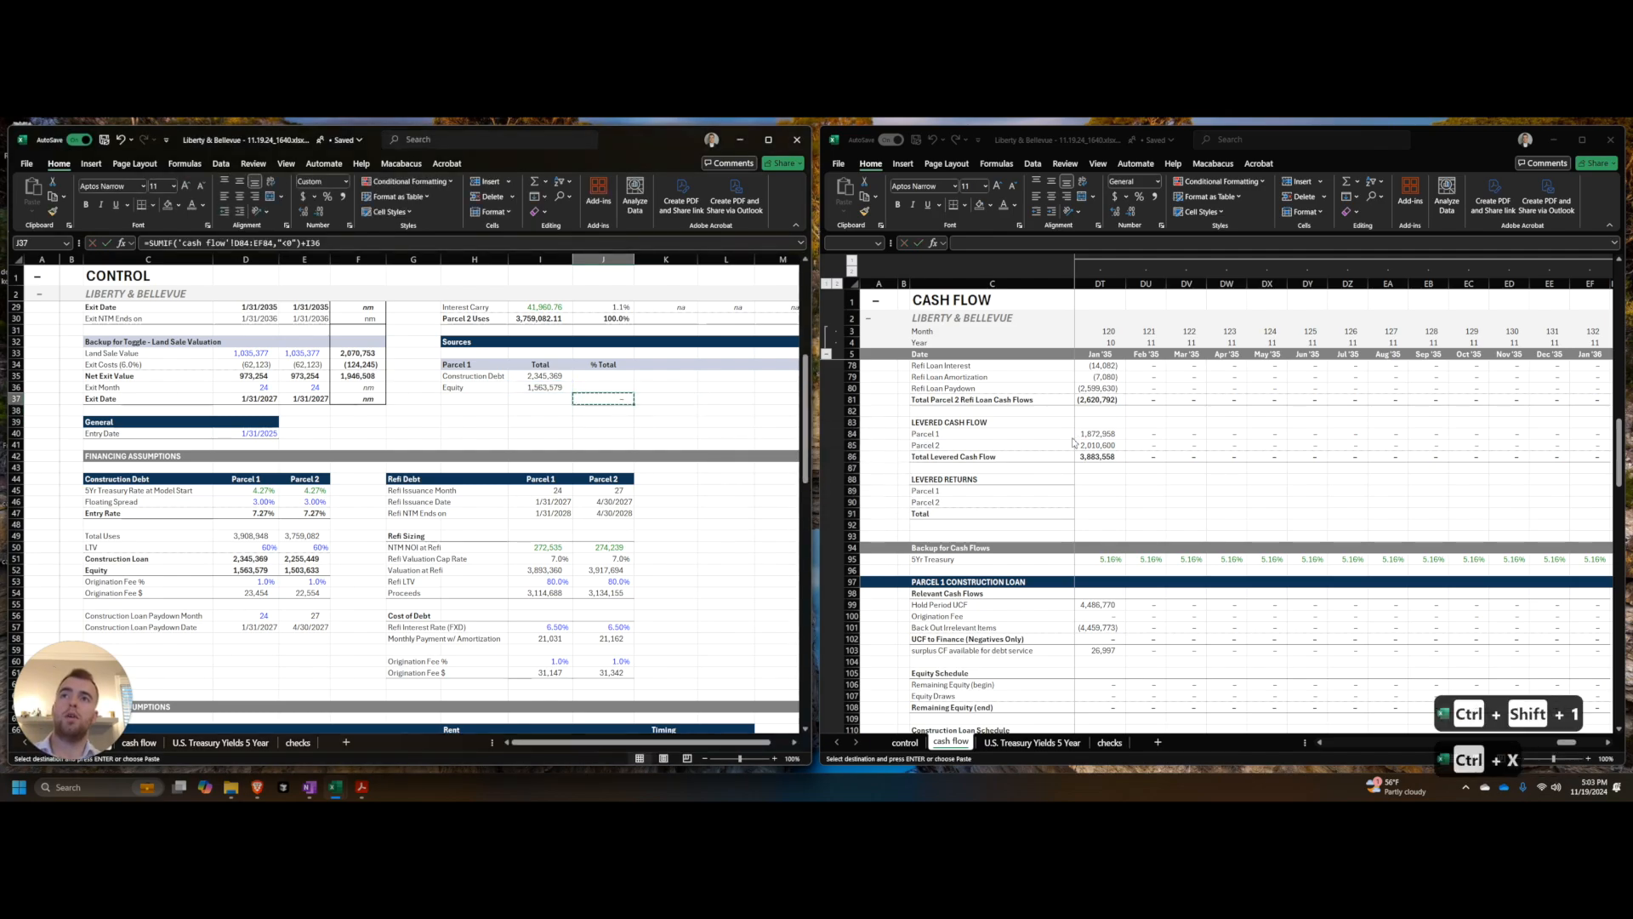
{"action": "key", "text": "ctrl+End"}
{"action": "key", "text": "Down"}
{"action": "key", "text": "Down"}
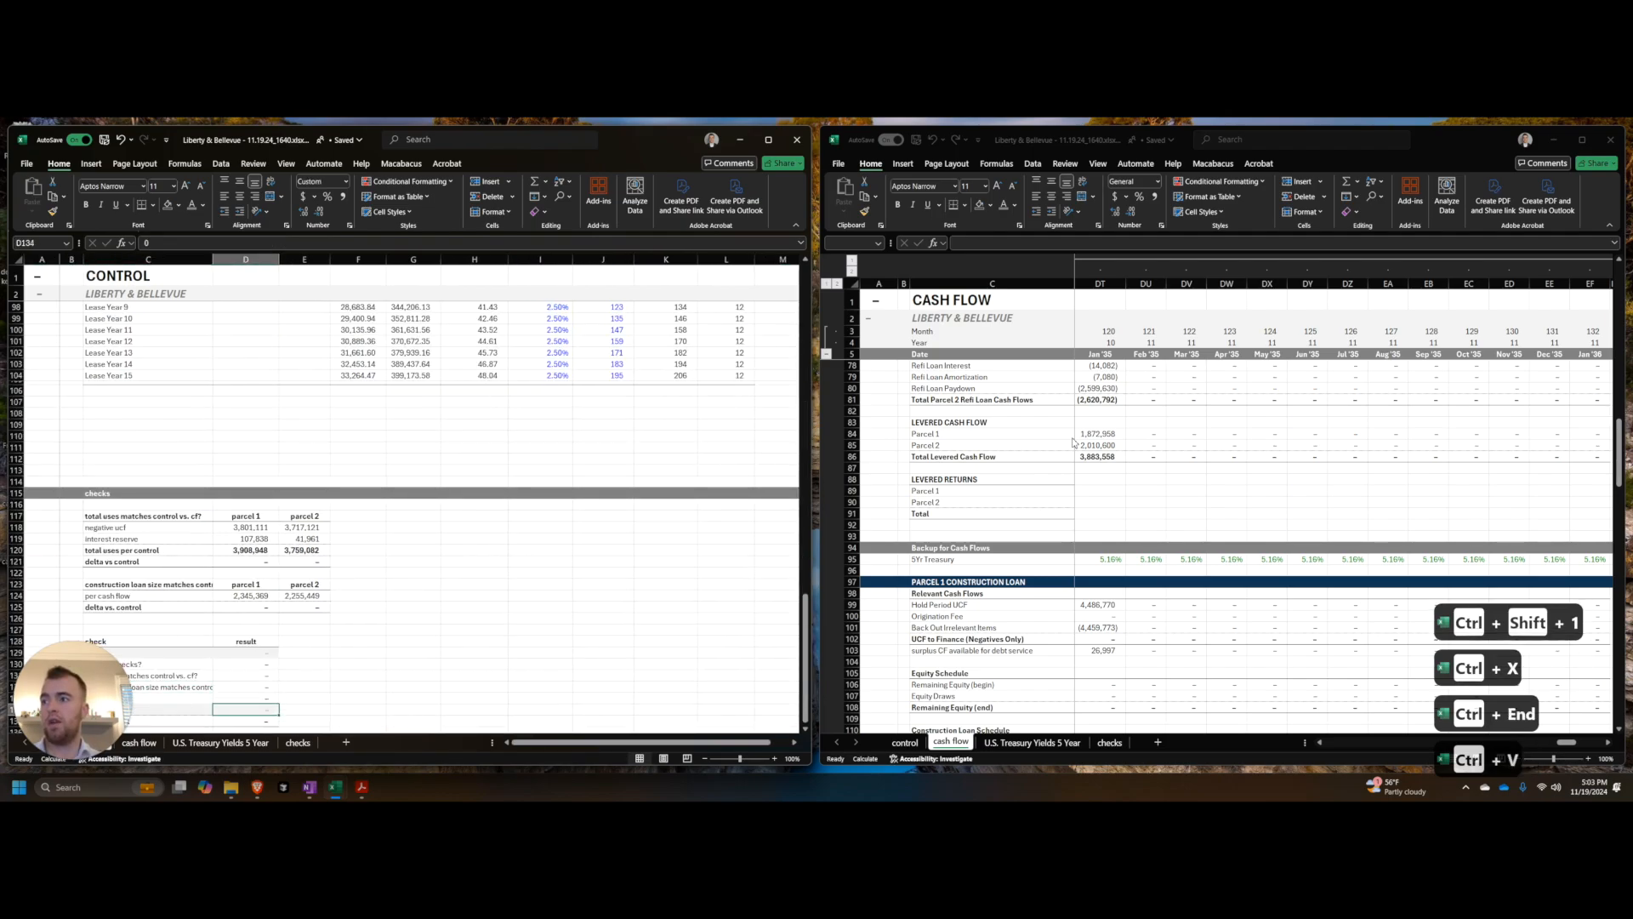
{"action": "key", "text": "Left"}
{"action": "key", "text": "ctrl+v"}
{"action": "key", "text": "ctrl+Up"}
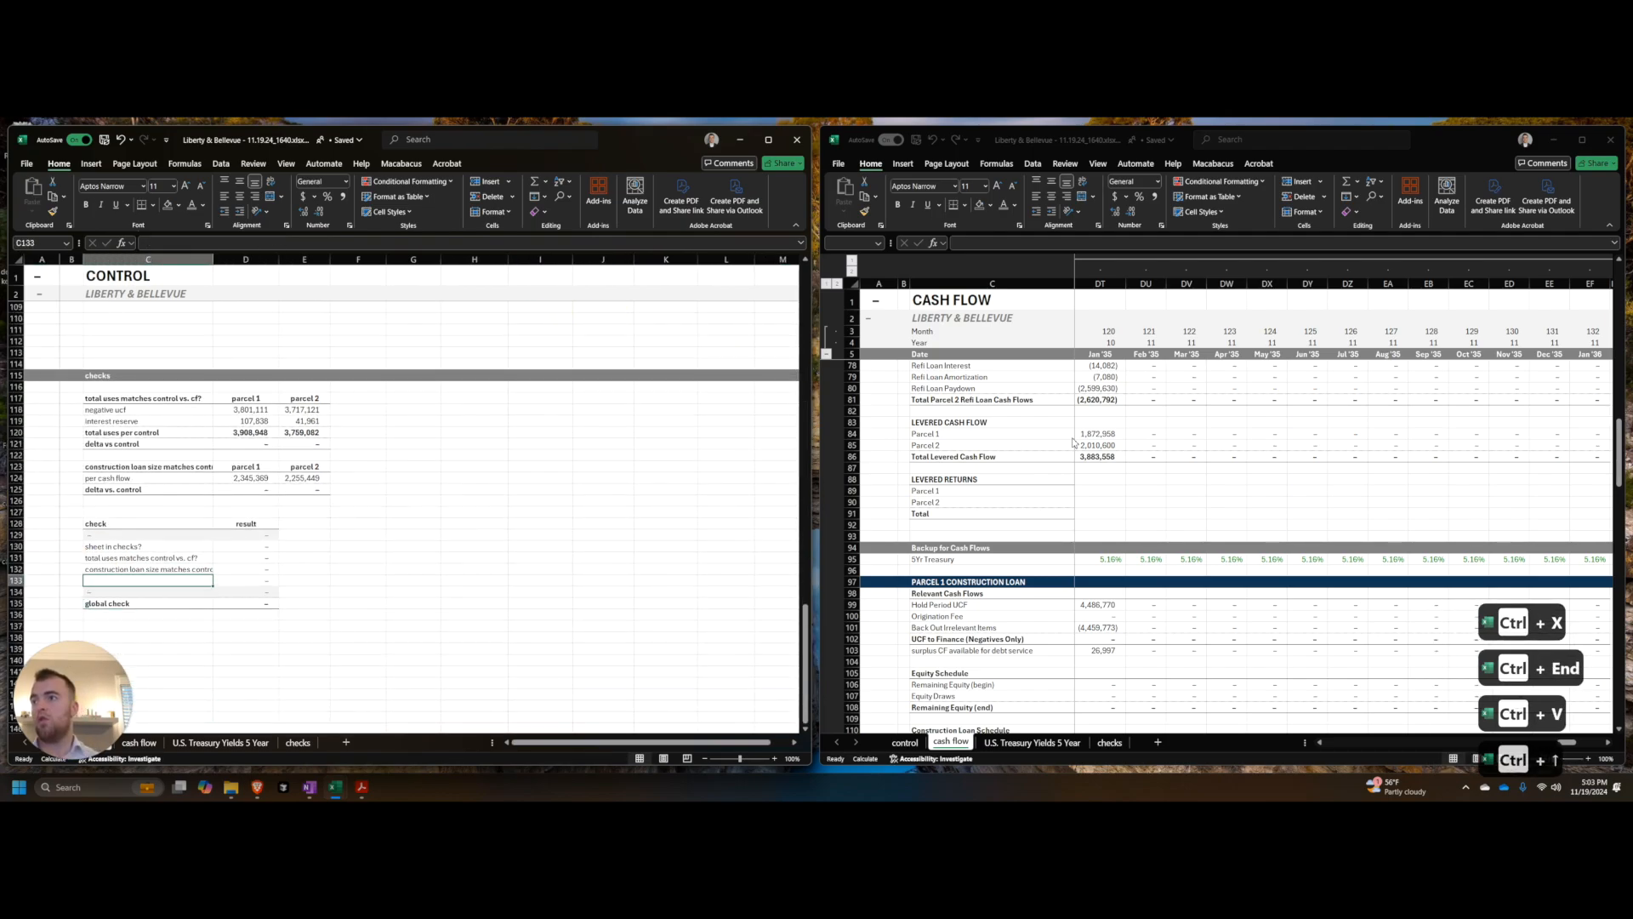
Step: Label the check row "parcel 1 equity check" and insert a "parcel 2 equity check" row beneath it
{"action": "type", "text": "parcel 1 equity check"}
{"action": "key", "text": "Return"}
{"action": "key", "text": "shift+space"}
{"action": "key", "text": "ctrl+shift+equal"}
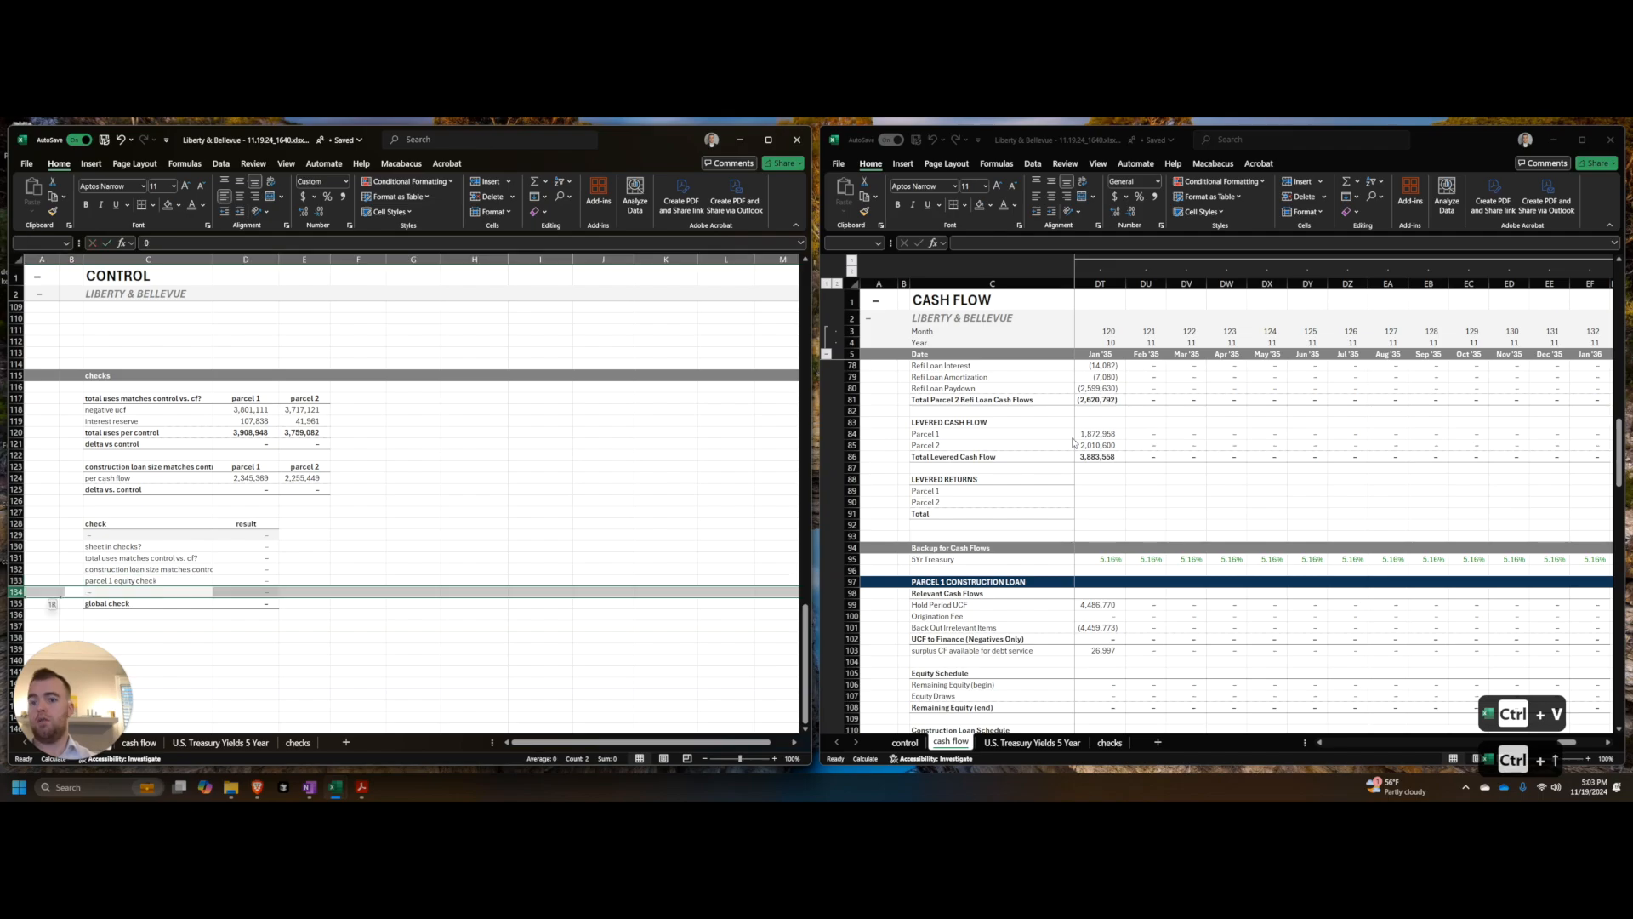
{"action": "key", "text": "shift+BackSpace"}
{"action": "type", "text": "parcel 2 equity check"}
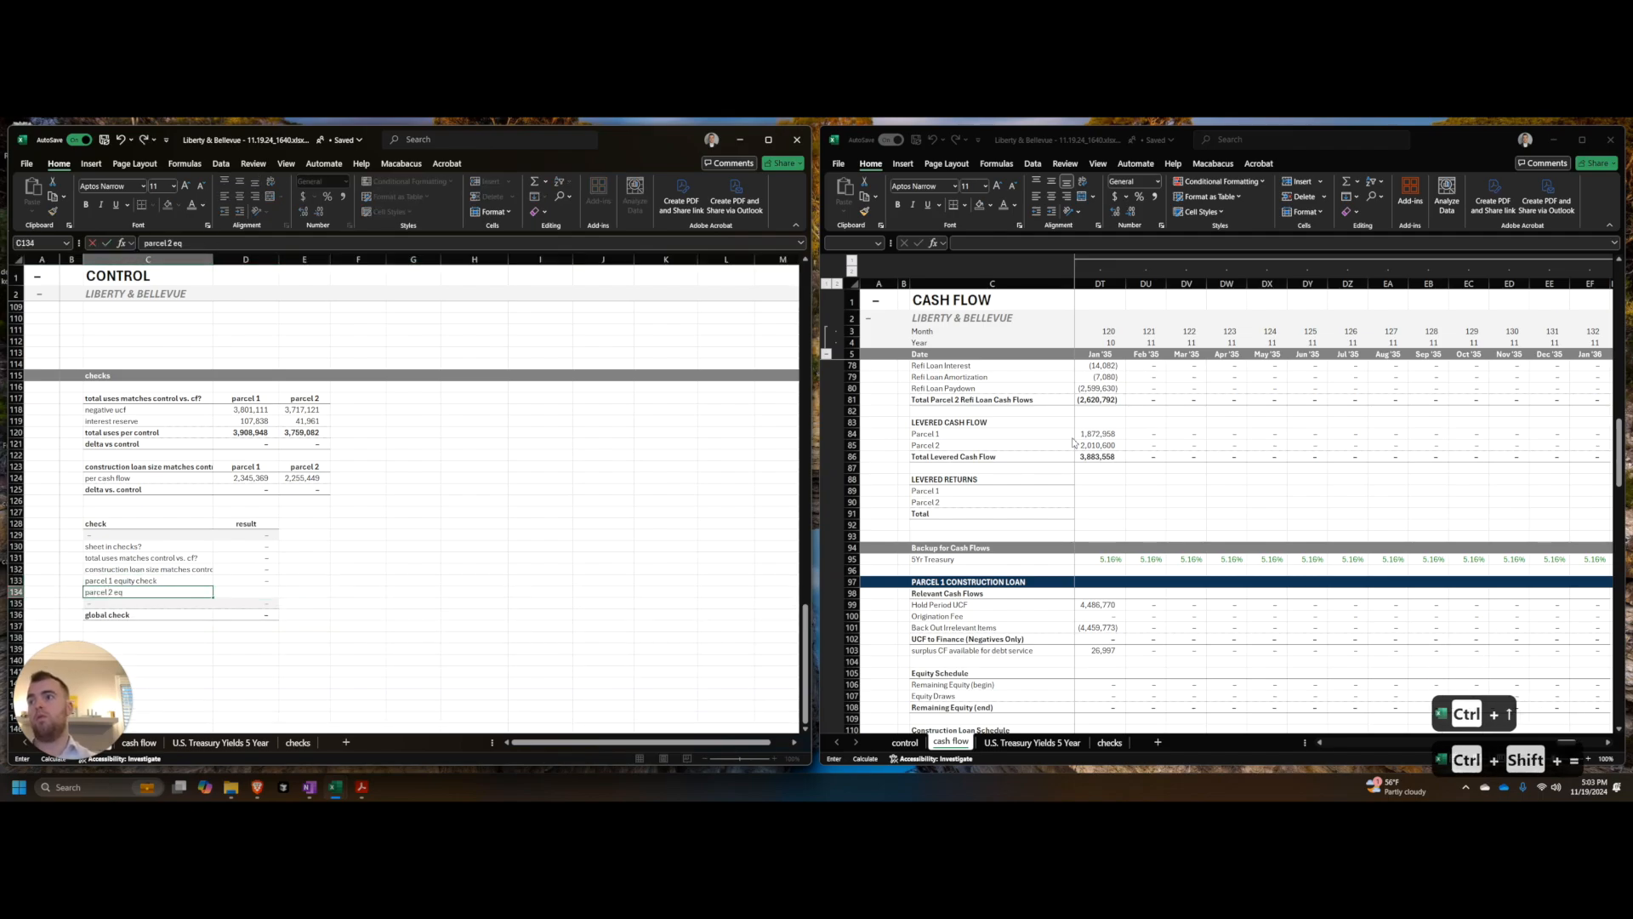
{"action": "key", "text": "Tab"}
{"action": "key", "text": "ctrl+Home"}
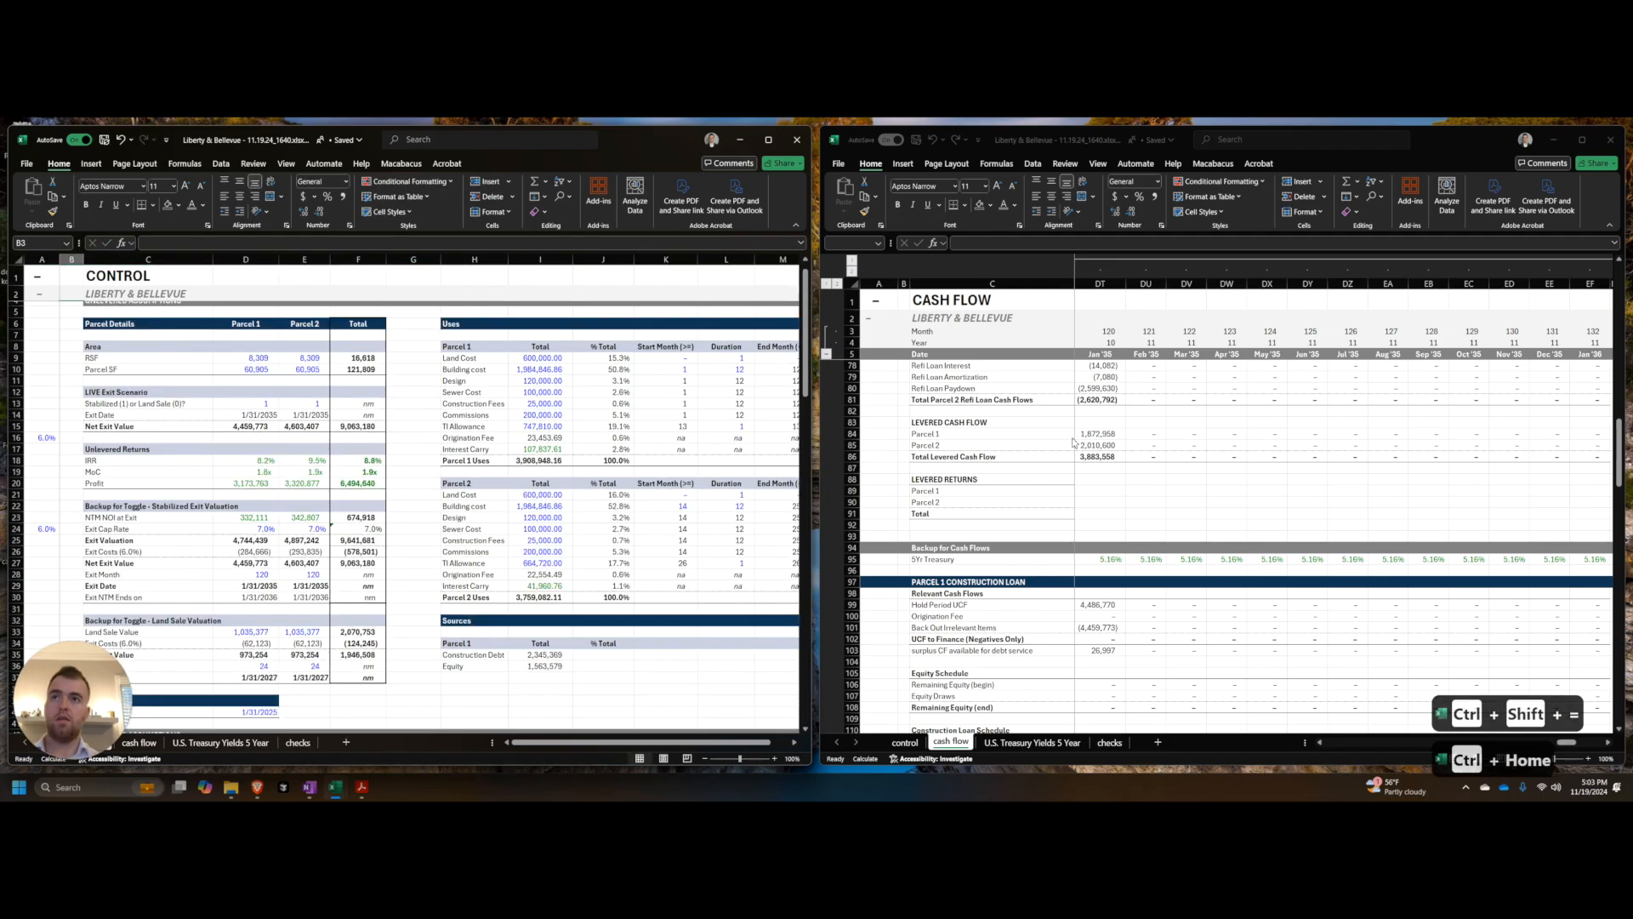
{"action": "left_click", "coordinate": [623, 682]}
{"action": "scroll", "coordinate": [624, 682], "scroll_direction": "down", "scroll_amount": 2}
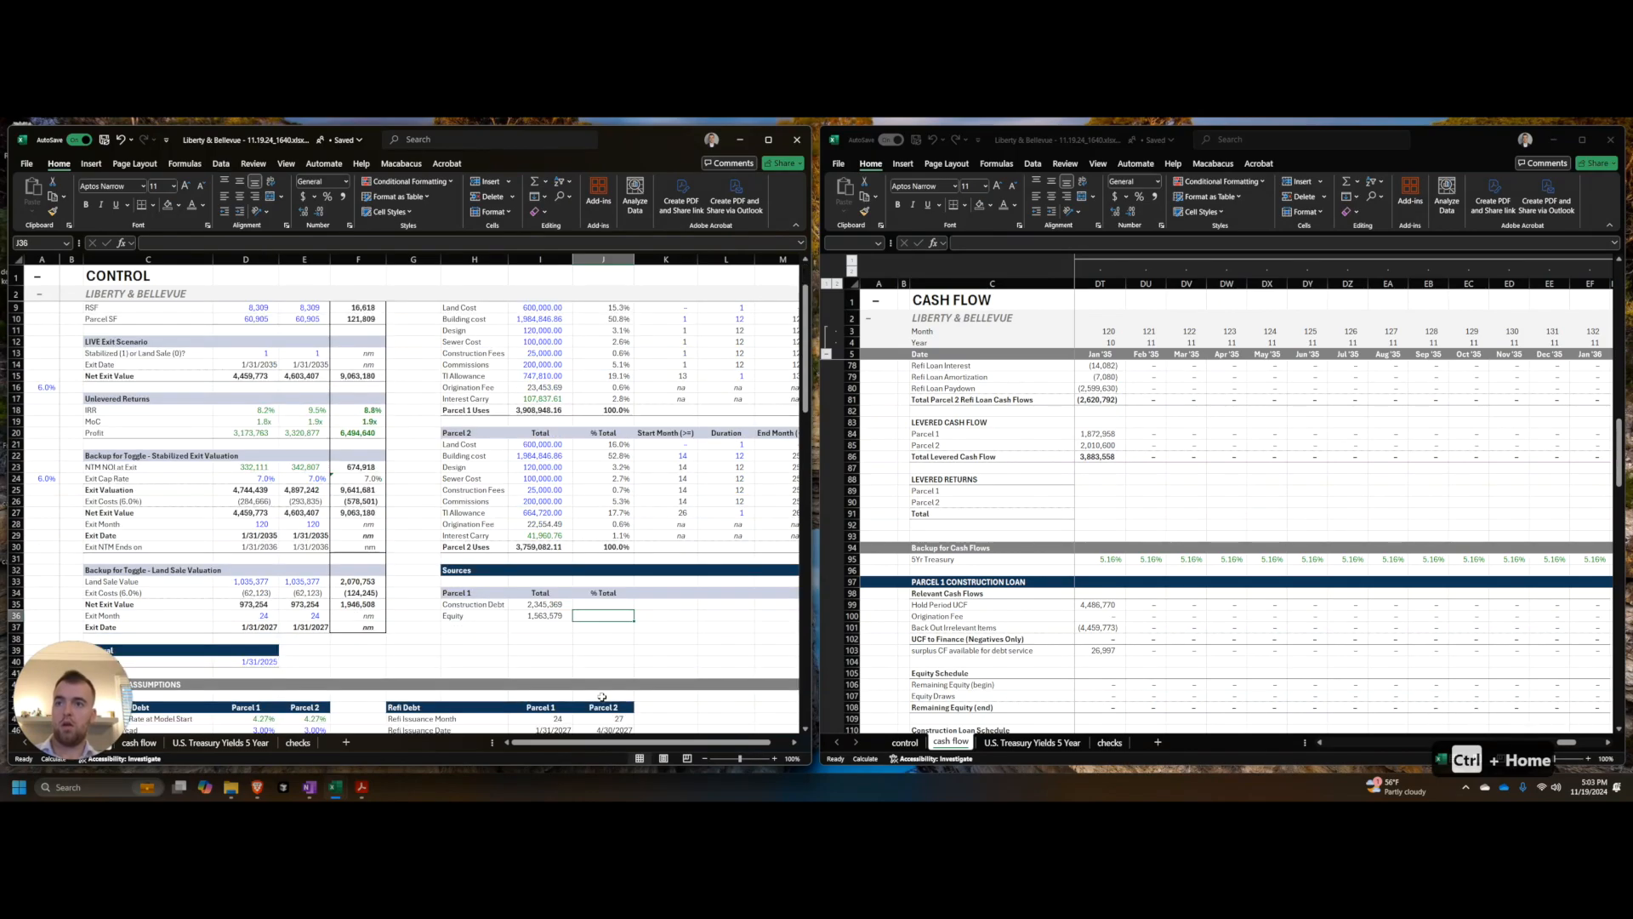
{"action": "key", "text": "Down"}
{"action": "key", "text": "Left"}
{"action": "key", "text": "Left"}
{"action": "type", "text": "Tota"}
{"action": "key", "text": "Up"}
{"action": "key", "text": "Up"}
{"action": "key", "text": "Up"}
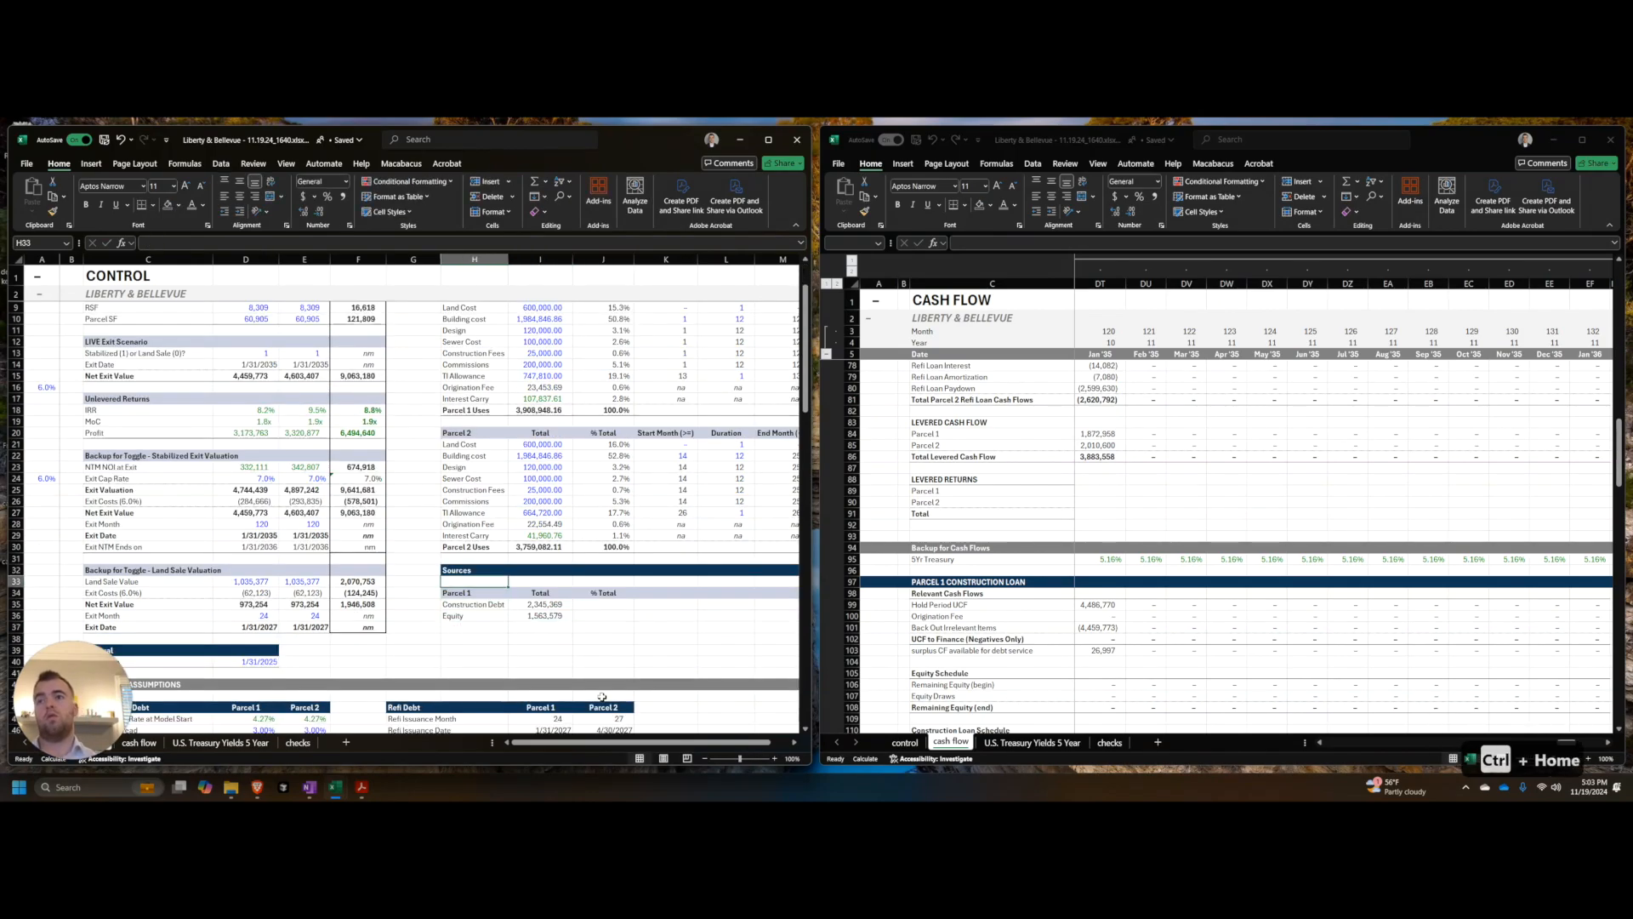
Step: Move the whole Sources block, from its header through the Equity row, down two rows to start in row 34
{"action": "scroll", "coordinate": [609, 696], "scroll_direction": "down", "scroll_amount": 1}
{"action": "left_click", "coordinate": [682, 576], "text": "shift"}
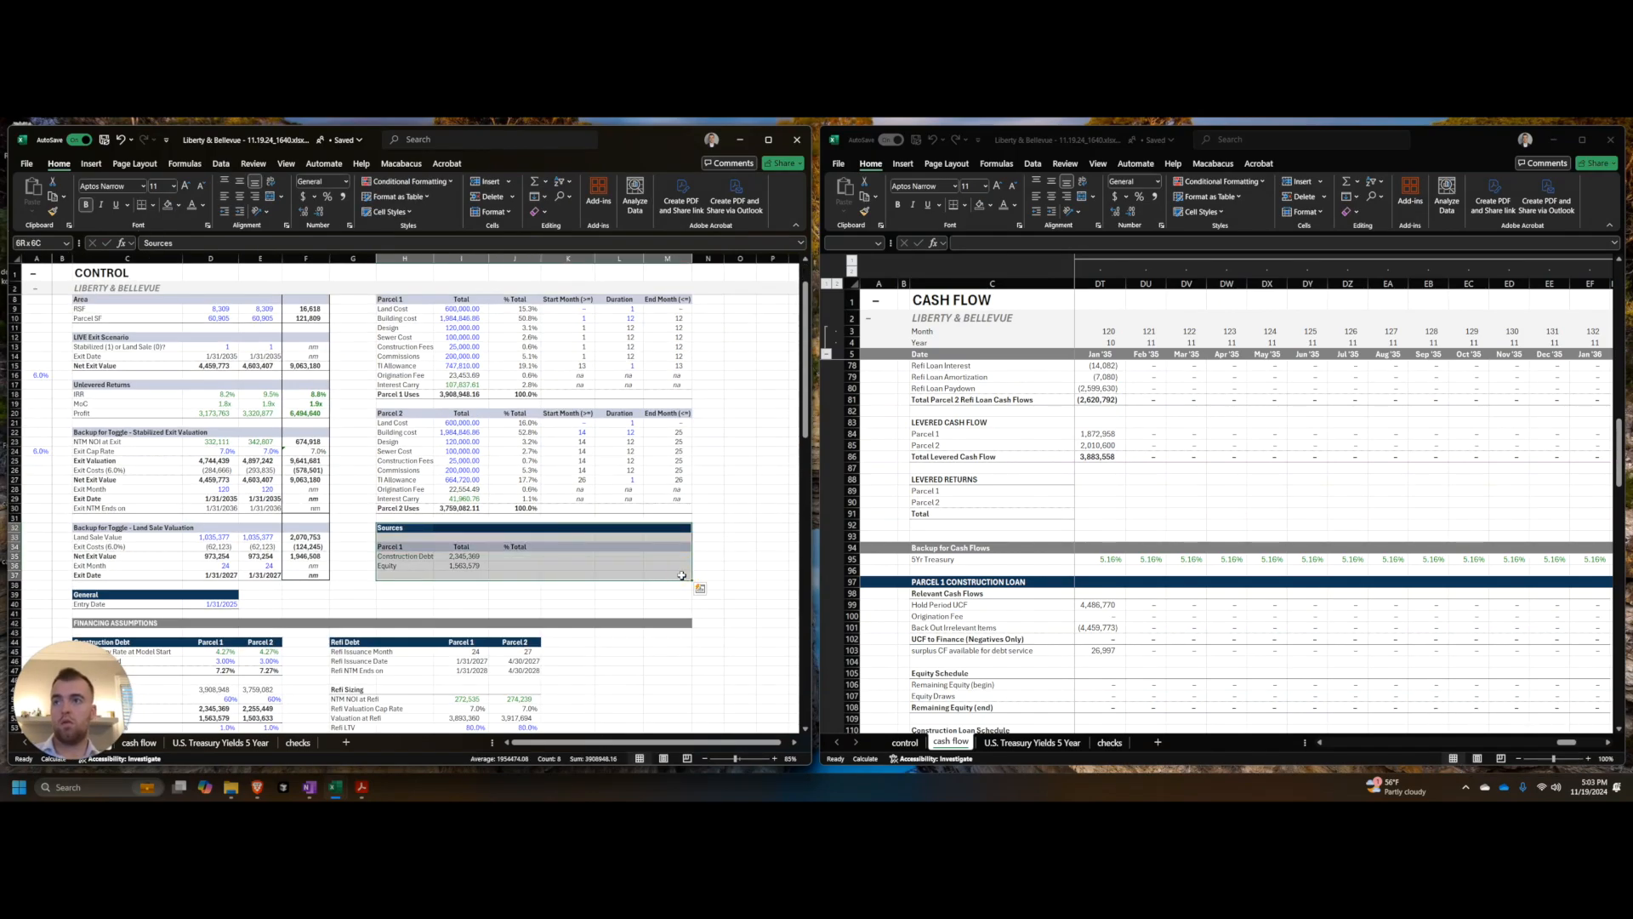
{"action": "key", "text": "ctrl+x"}
{"action": "key", "text": "Down"}
{"action": "key", "text": "ctrl+v"}
Step: Label H32 "TOTAL USES" above the Sources block and format the row in bold with a top border through column M
{"action": "key", "text": "Up"}
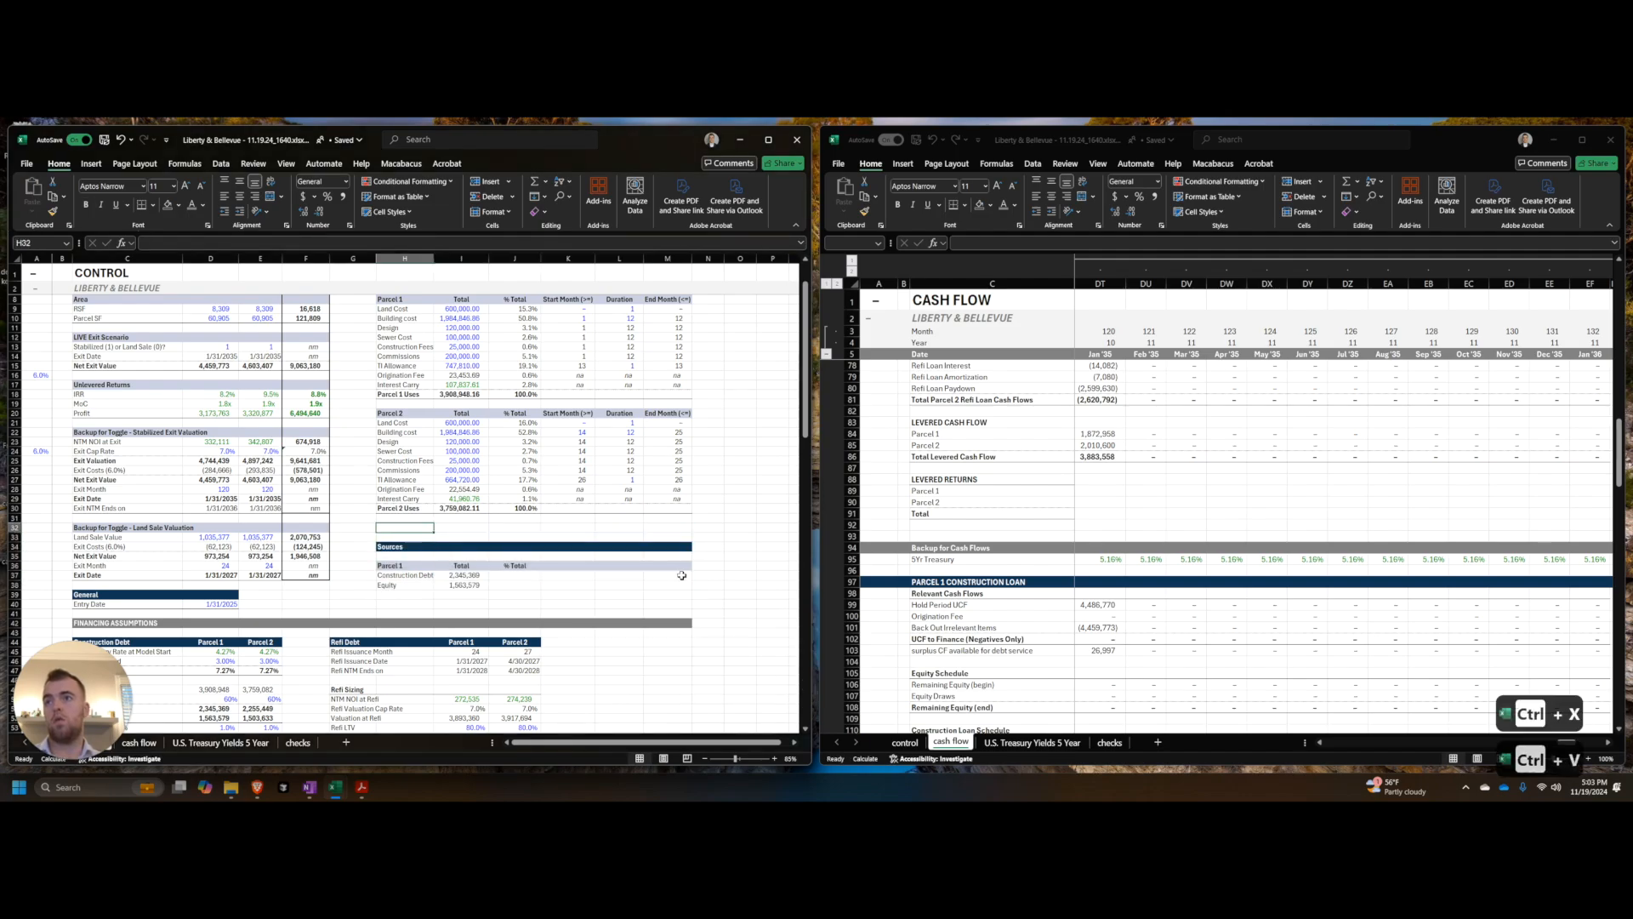
{"action": "type", "text": "GRAND TOTAL USES"}
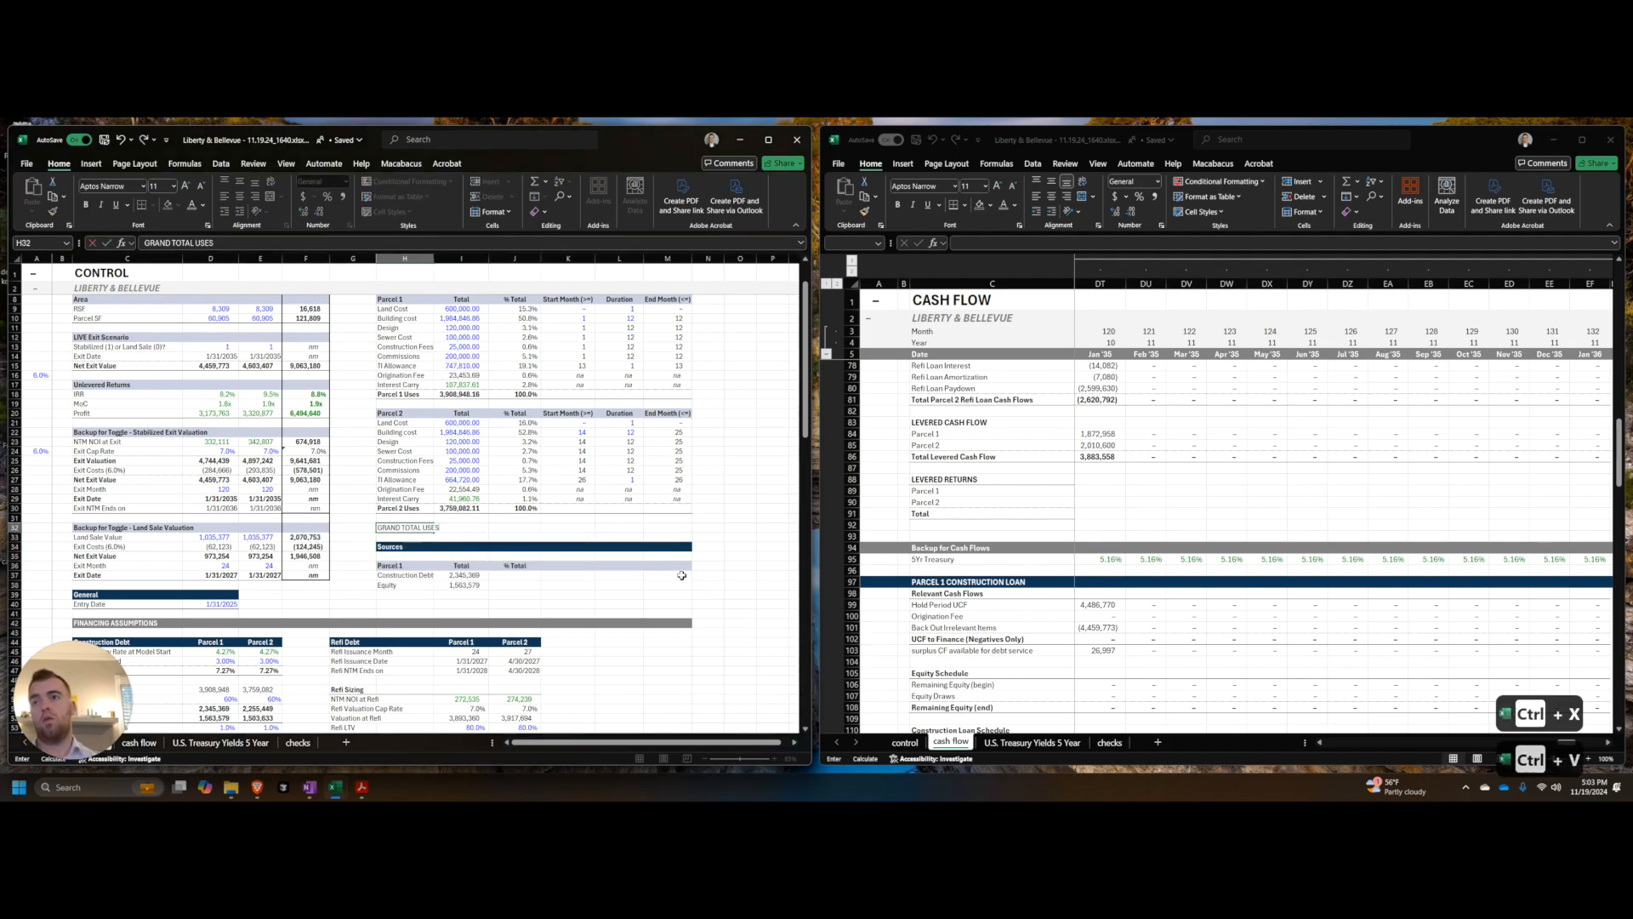
{"action": "key", "text": "Delete"}
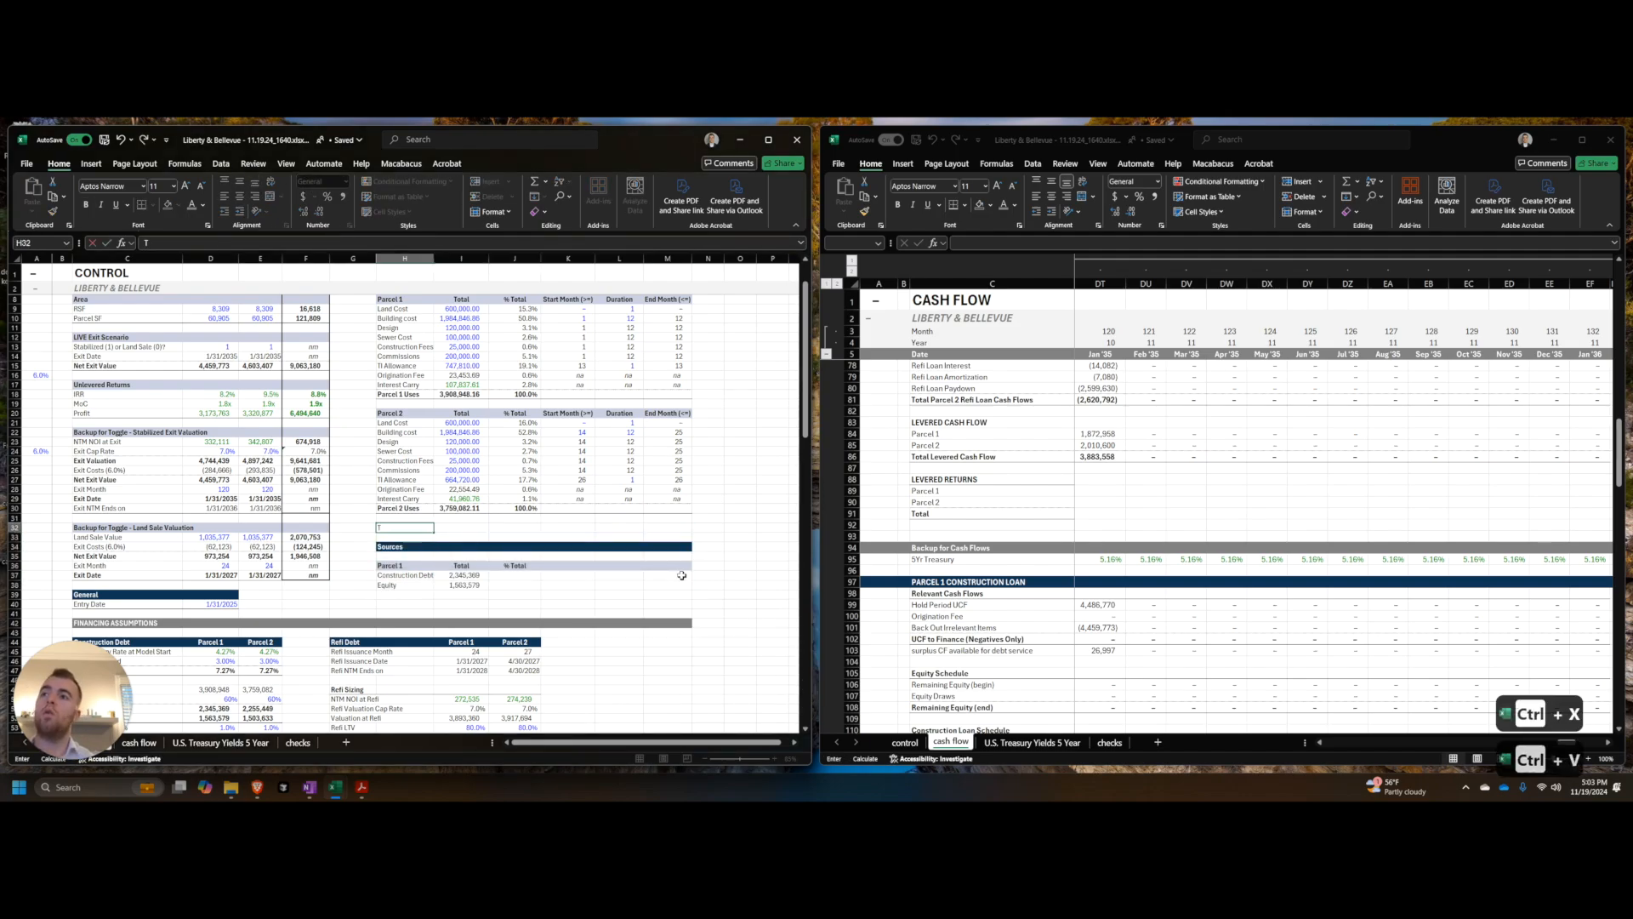
{"action": "type", "text": "OTAL USE"}
{"action": "key", "text": "Up"}
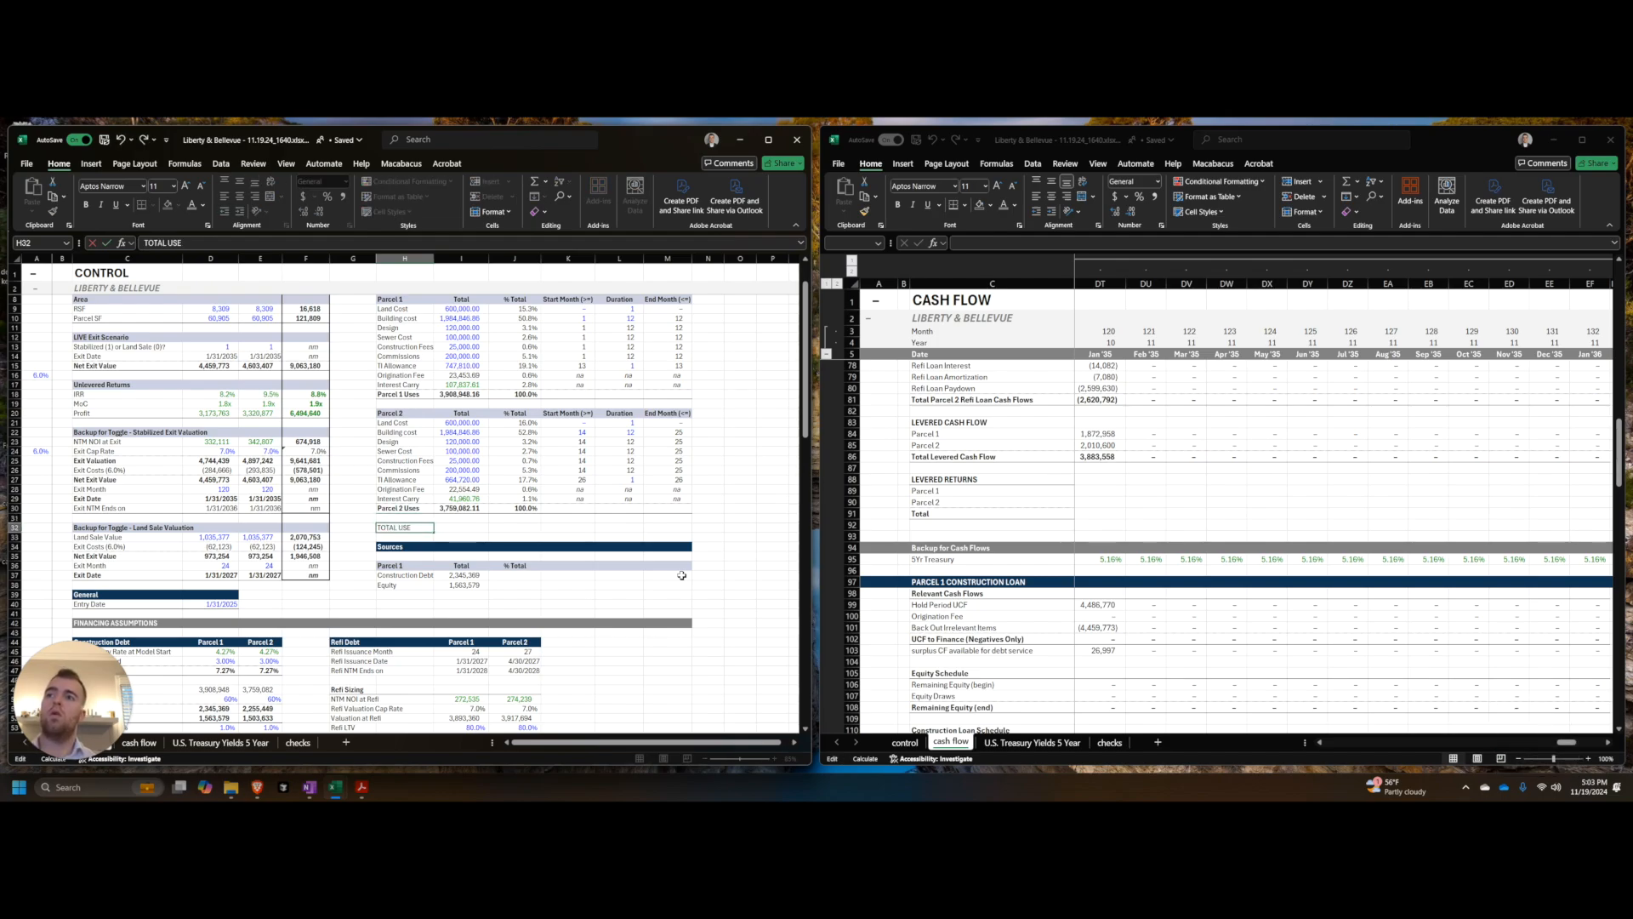
{"action": "type", "text": "S"}
{"action": "key", "text": "shift+Right"}
{"action": "key", "text": "shift+Right"}
{"action": "key", "text": "shift+Right"}
{"action": "key", "text": "ctrl+b"}
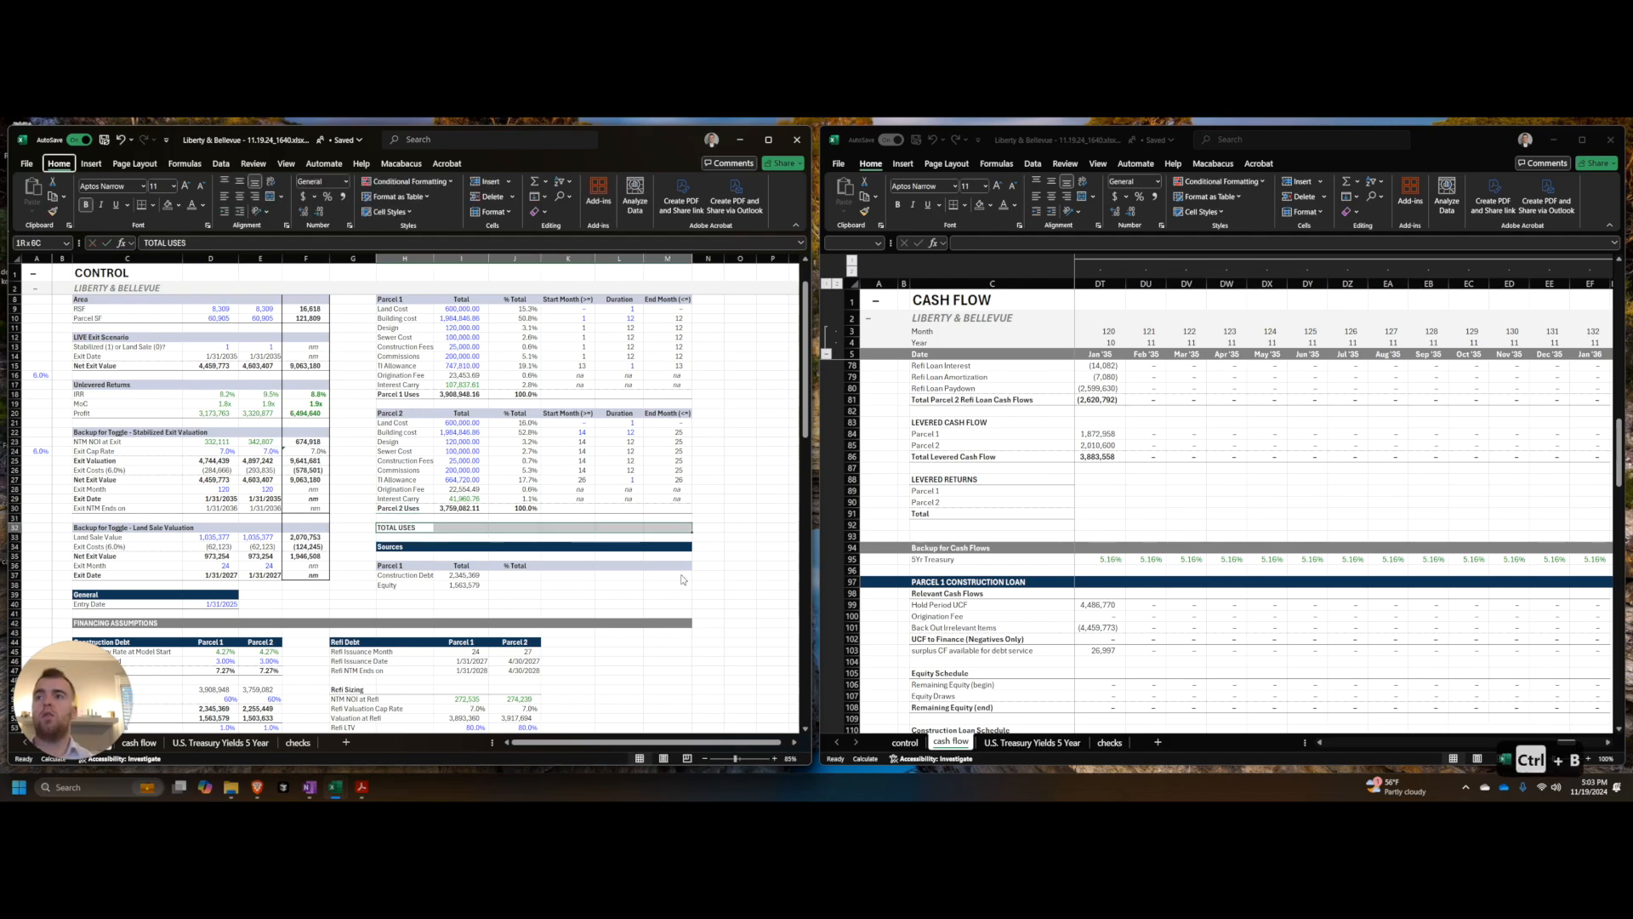
Step: Add the Parcel 1 and Parcel 2 uses totals in I32 with the formula I18+I30 and apply a thousands-separated number format
{"action": "key", "text": "Right"}
{"action": "type", "text": "="}
{"action": "key", "text": "ctrl+Up"}
{"action": "key", "text": "ctrl+Up"}
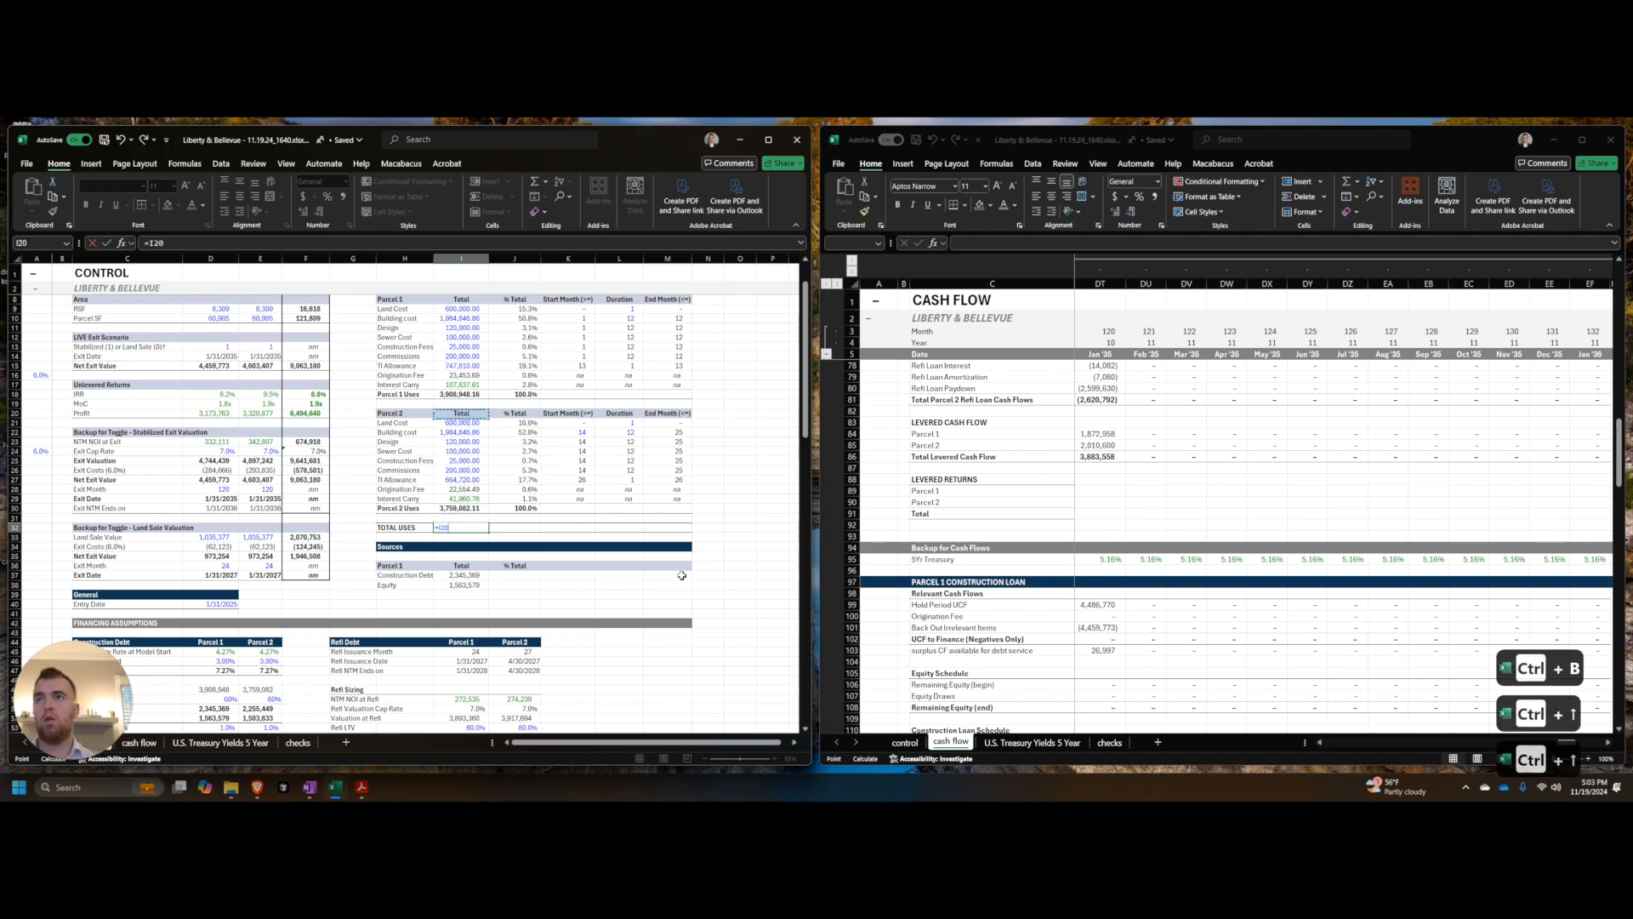
{"action": "key", "text": "ctrl+Up"}
{"action": "type", "text": "+"}
{"action": "key", "text": "ctrl+Up"}
{"action": "key", "text": "Return"}
{"action": "key", "text": "ctrl+shift+1"}
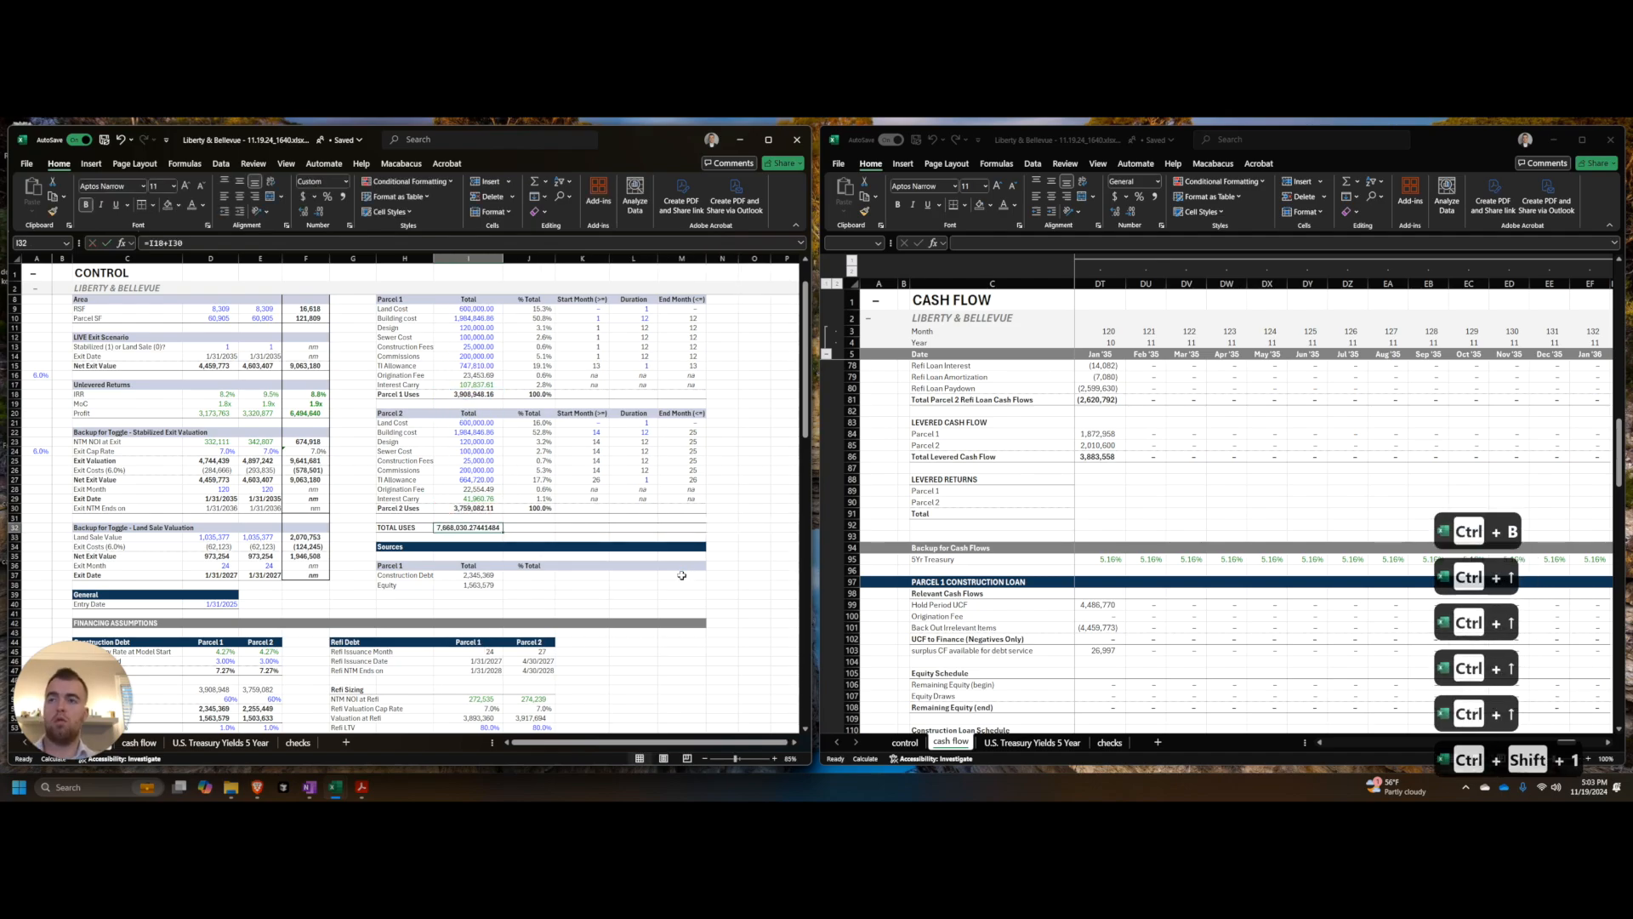
Step: Refit column I's width and show two decimals in the total uses, construction debt and equity amounts
{"action": "key", "text": "ctrl+space"}
{"action": "key", "text": "alt+h"}
{"action": "key", "text": "o"}
{"action": "key", "text": "i"}
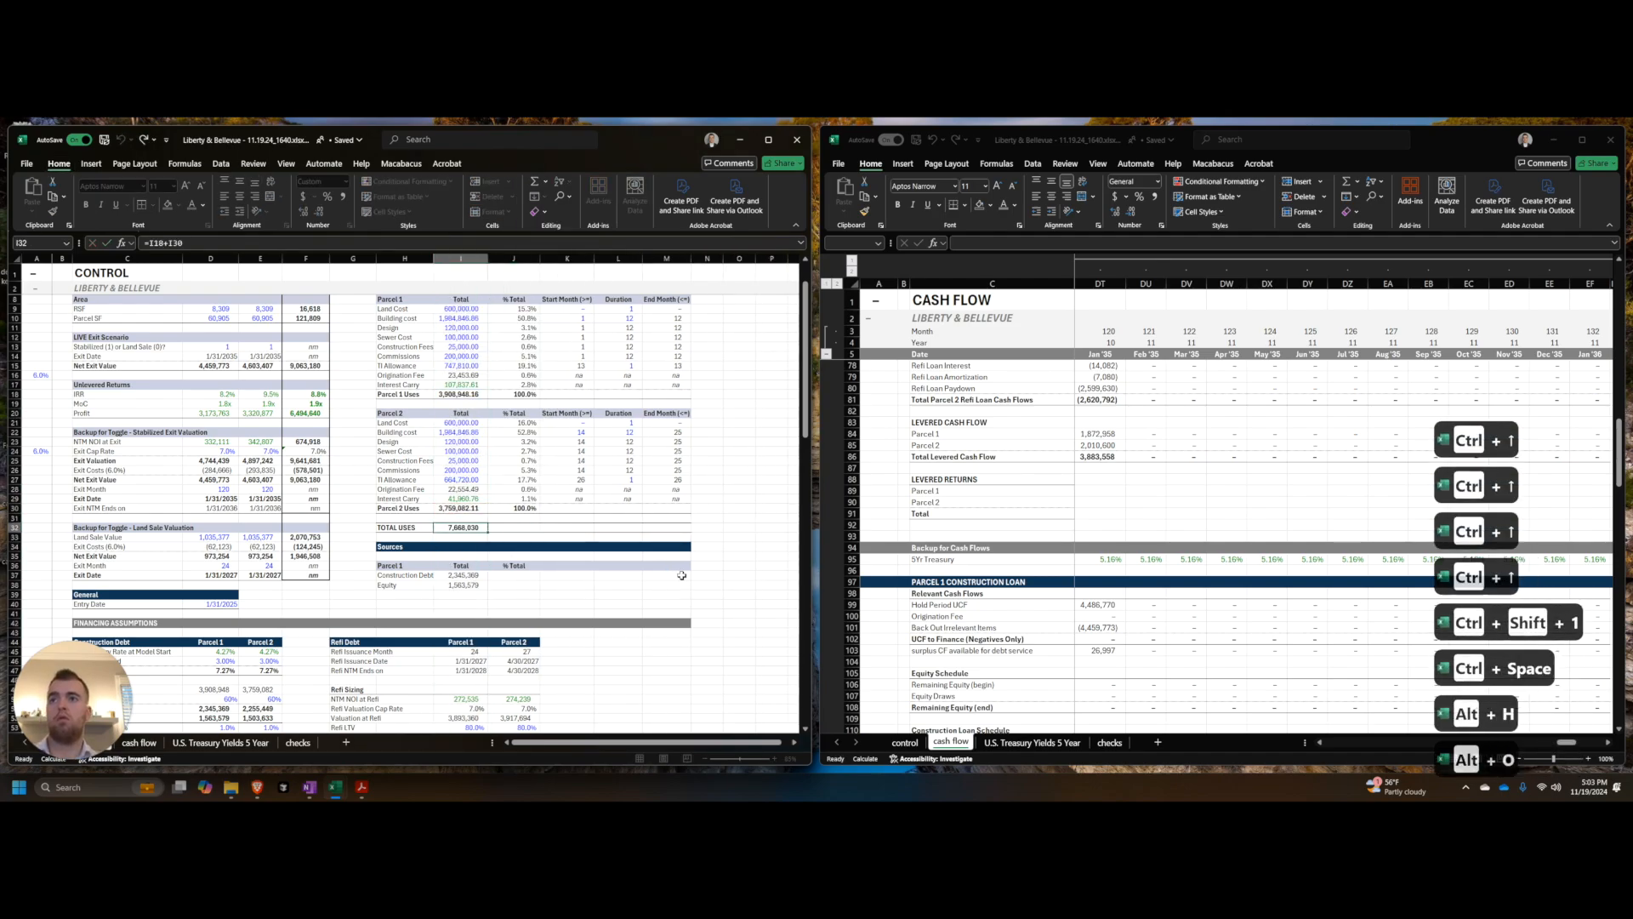
{"action": "key", "text": "alt+h"}
{"action": "key", "text": "alt+o"}
{"action": "key", "text": "ctrl+Down"}
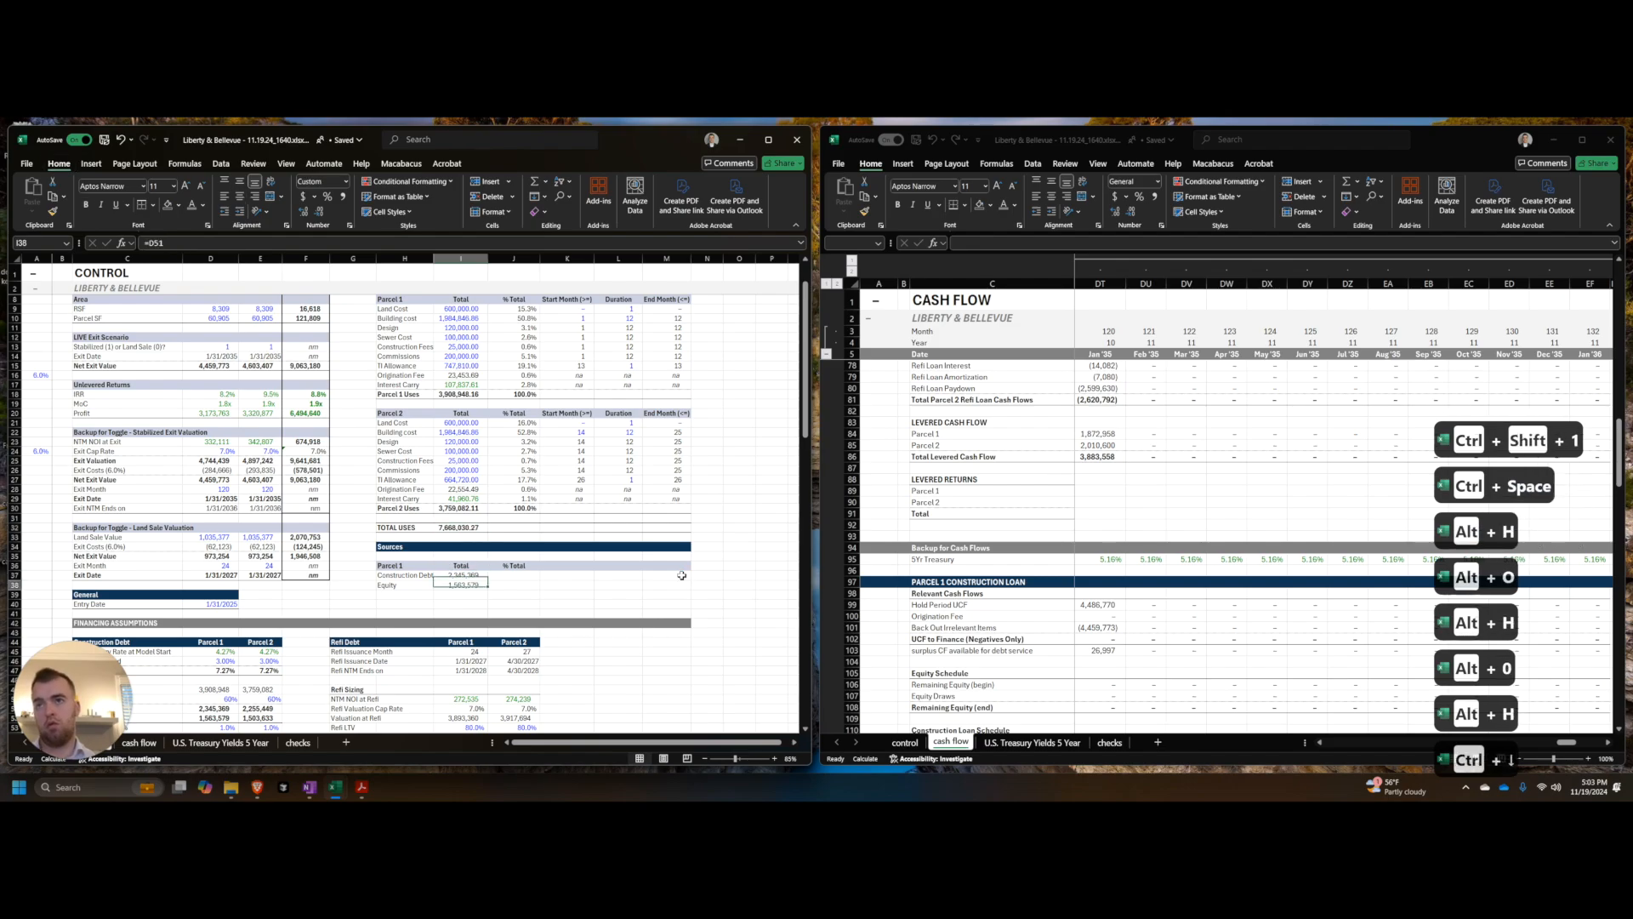
{"action": "key", "text": "alt+h"}
{"action": "key", "text": "0"}
{"action": "key", "text": "alt+h"}
{"action": "key", "text": "alt+0"}
Step: Add a bold "Parcel 1 Sources" row with a top border below Equity, summing construction debt and equity in I39
{"action": "key", "text": "Down"}
{"action": "key", "text": "Left"}
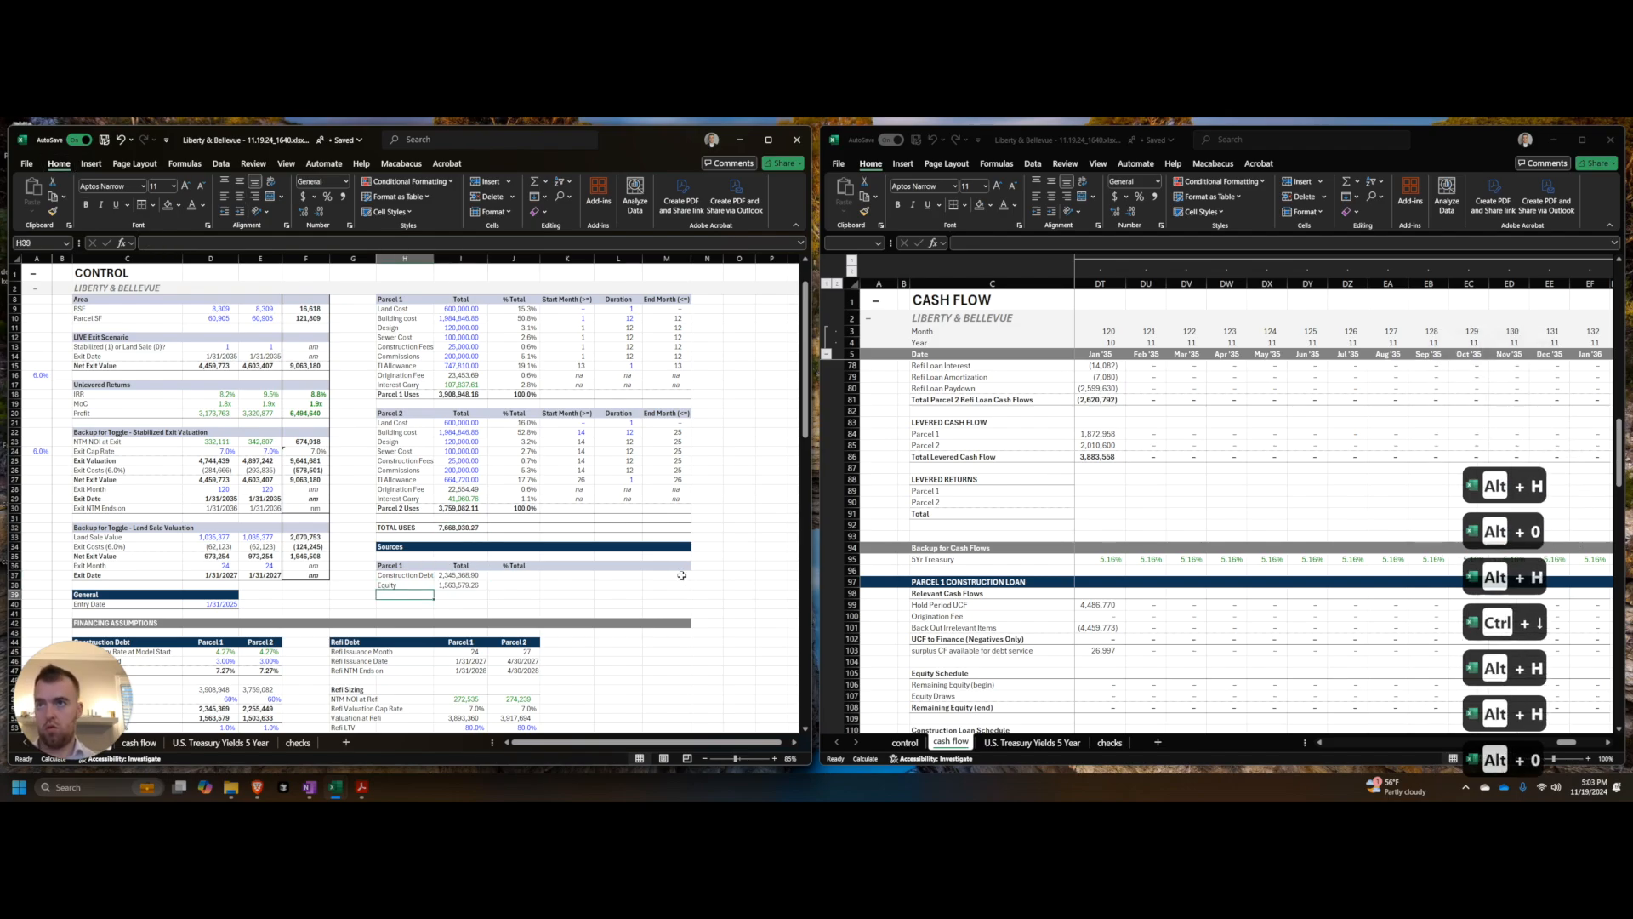
{"action": "type", "text": "To"}
{"action": "key", "text": "Escape"}
{"action": "type", "text": "Parcel 1"}
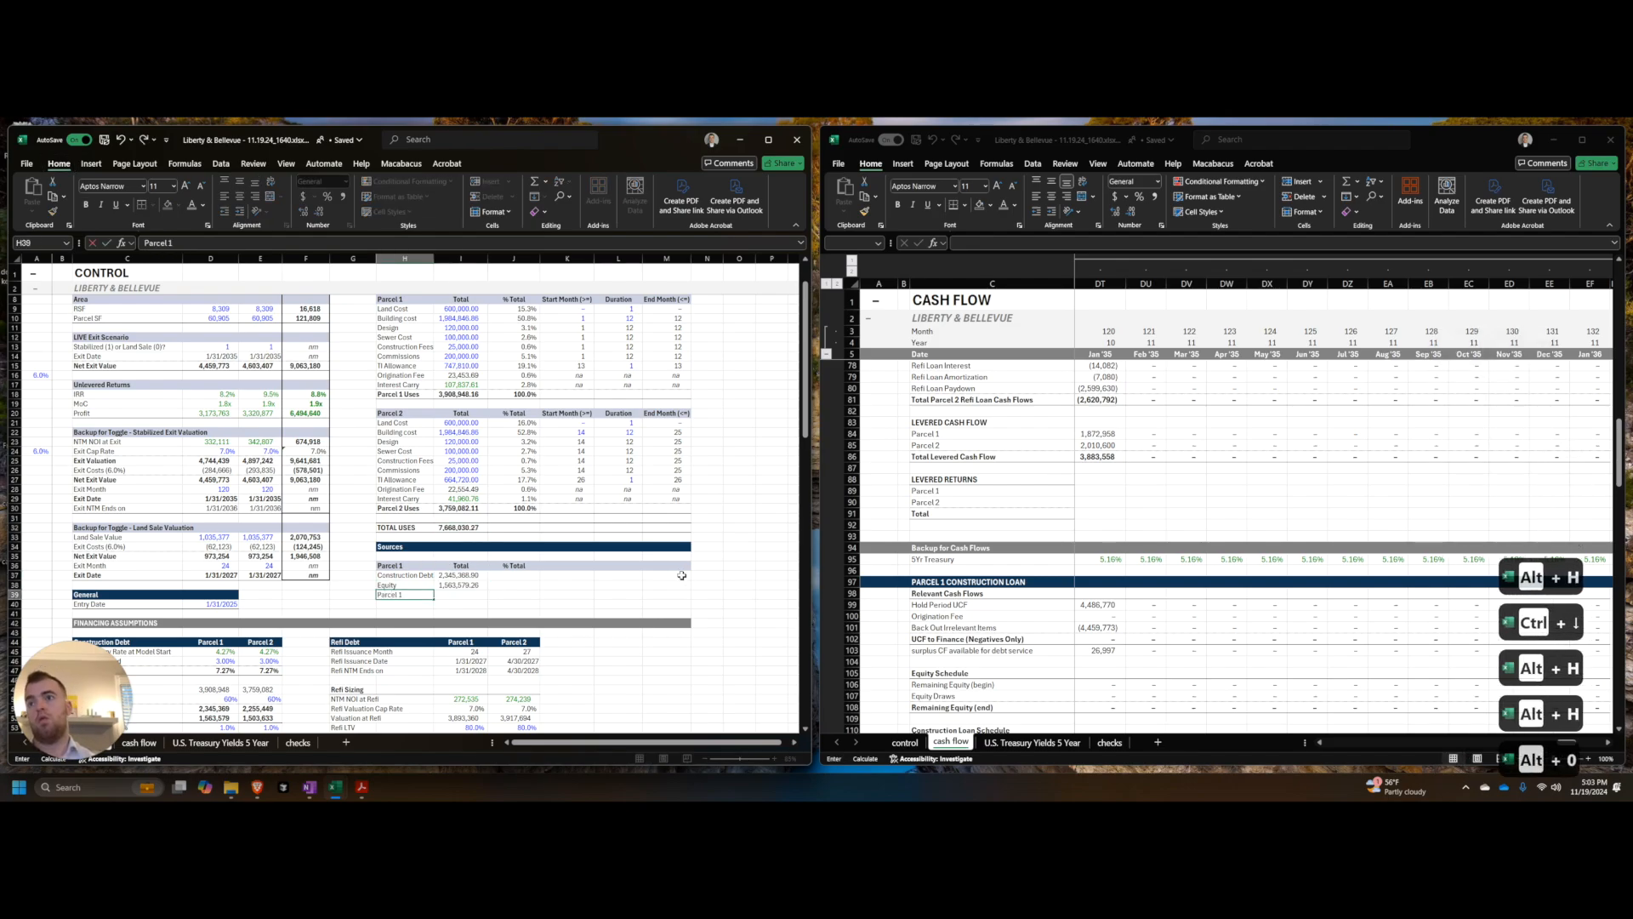
{"action": "type", "text": " Sources"}
{"action": "key", "text": "shift+Right"}
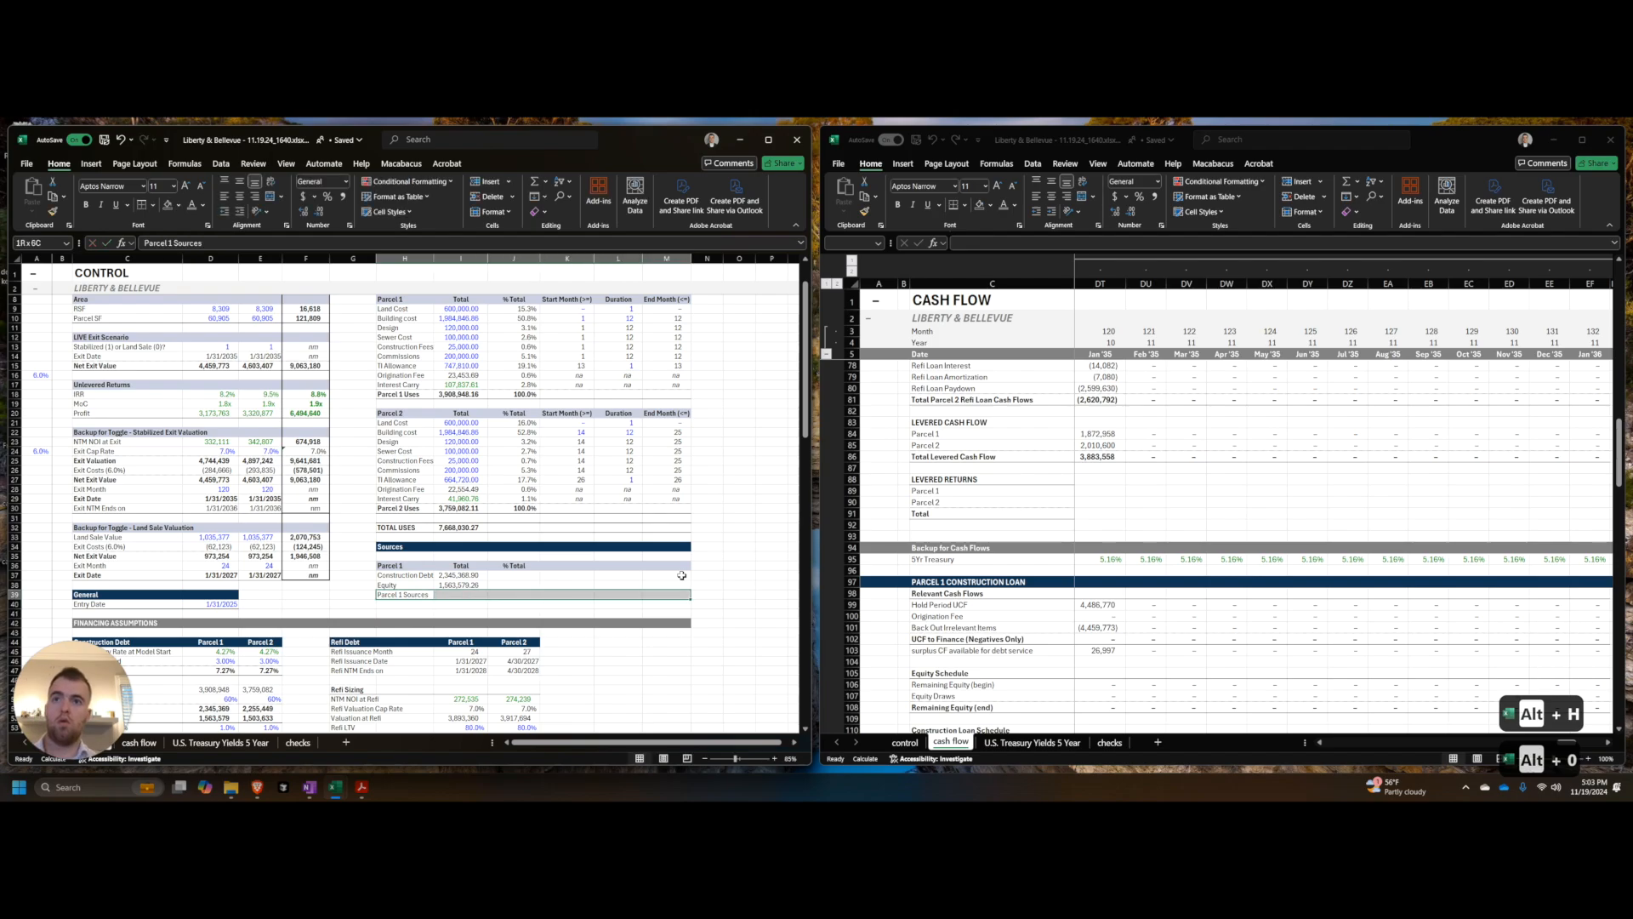
{"action": "key", "text": "ctrl+alt+shift+Up"}
{"action": "key", "text": "ctrl+b"}
{"action": "key", "text": "alt+equal"}
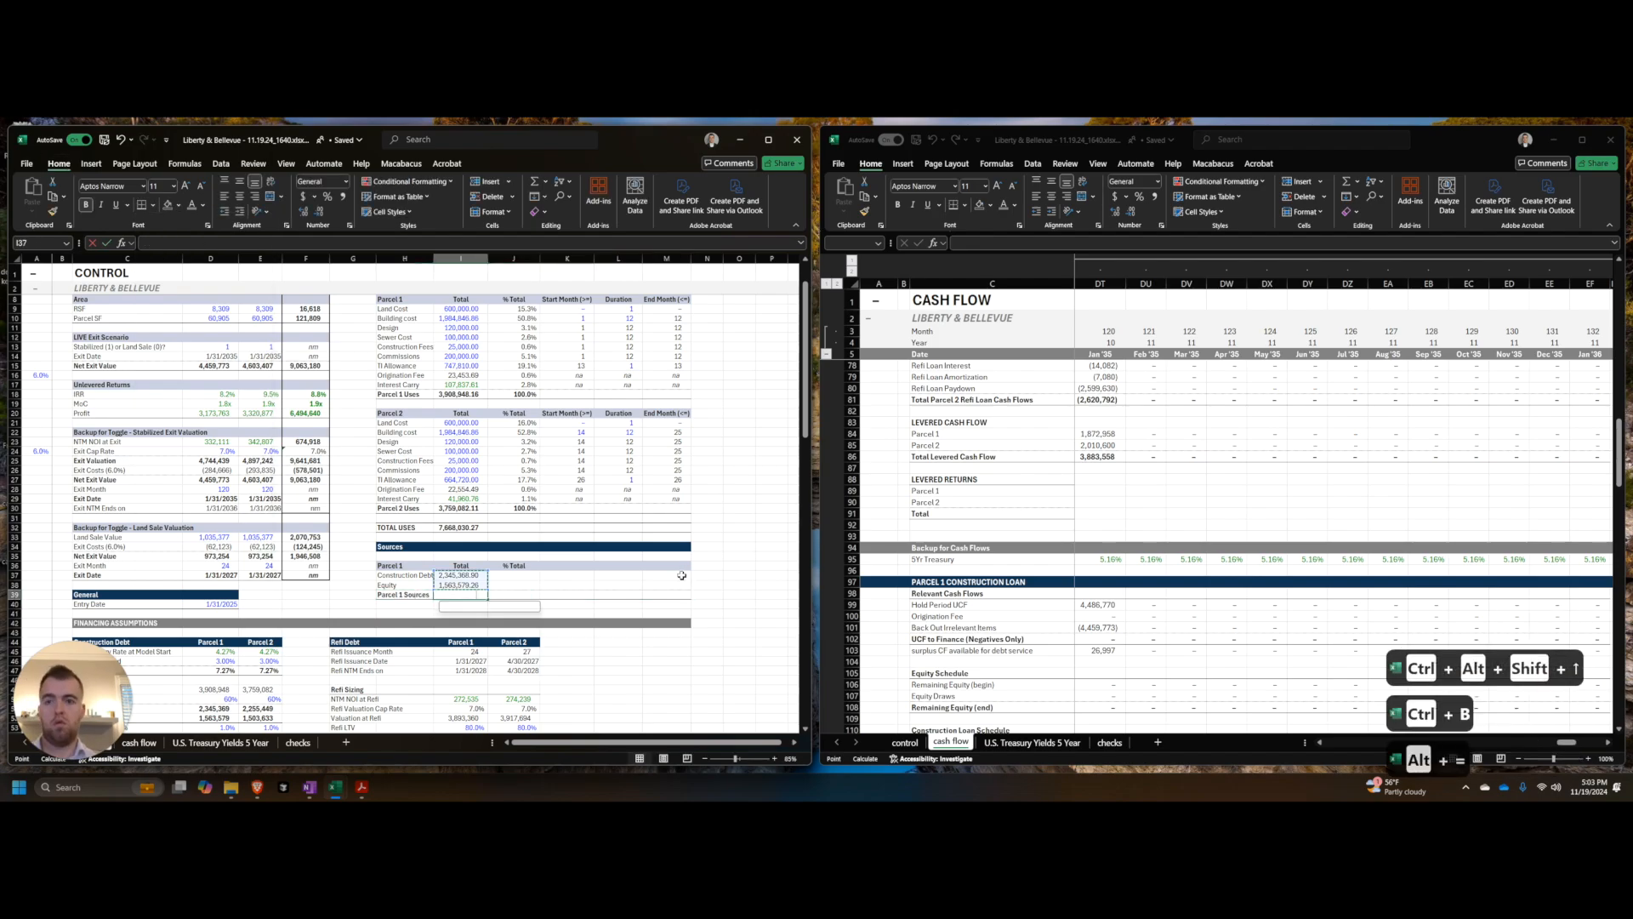
{"action": "key", "text": "Tab"}
Step: Fill the Parcel 1 sources % Total column with each amount divided by $I$39, formatted as percentages
{"action": "type", "text": "+"}
{"action": "key", "text": "Left"}
{"action": "type", "text": "/"}
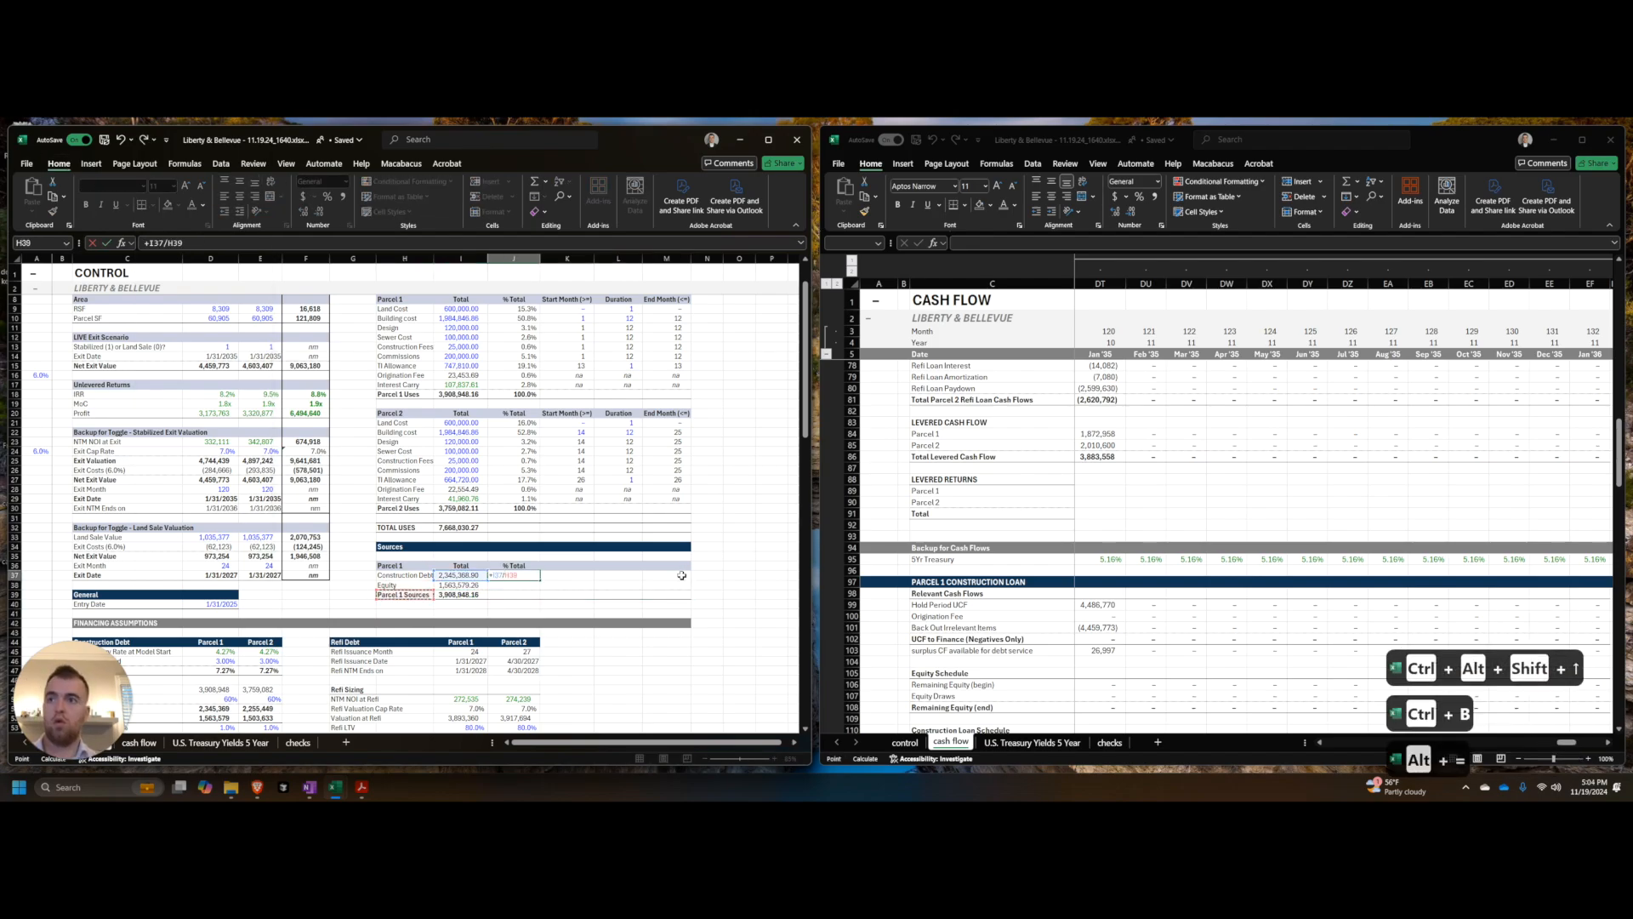
{"action": "key", "text": "Return"}
{"action": "key", "text": "ctrl+c"}
{"action": "key", "text": "Left"}
{"action": "key", "text": "ctrl+Down"}
{"action": "key", "text": "Right"}
{"action": "key", "text": "ctrl+shift+Up"}
{"action": "key", "text": "alt+e"}
{"action": "key", "text": "s"}
{"action": "key", "text": "f"}
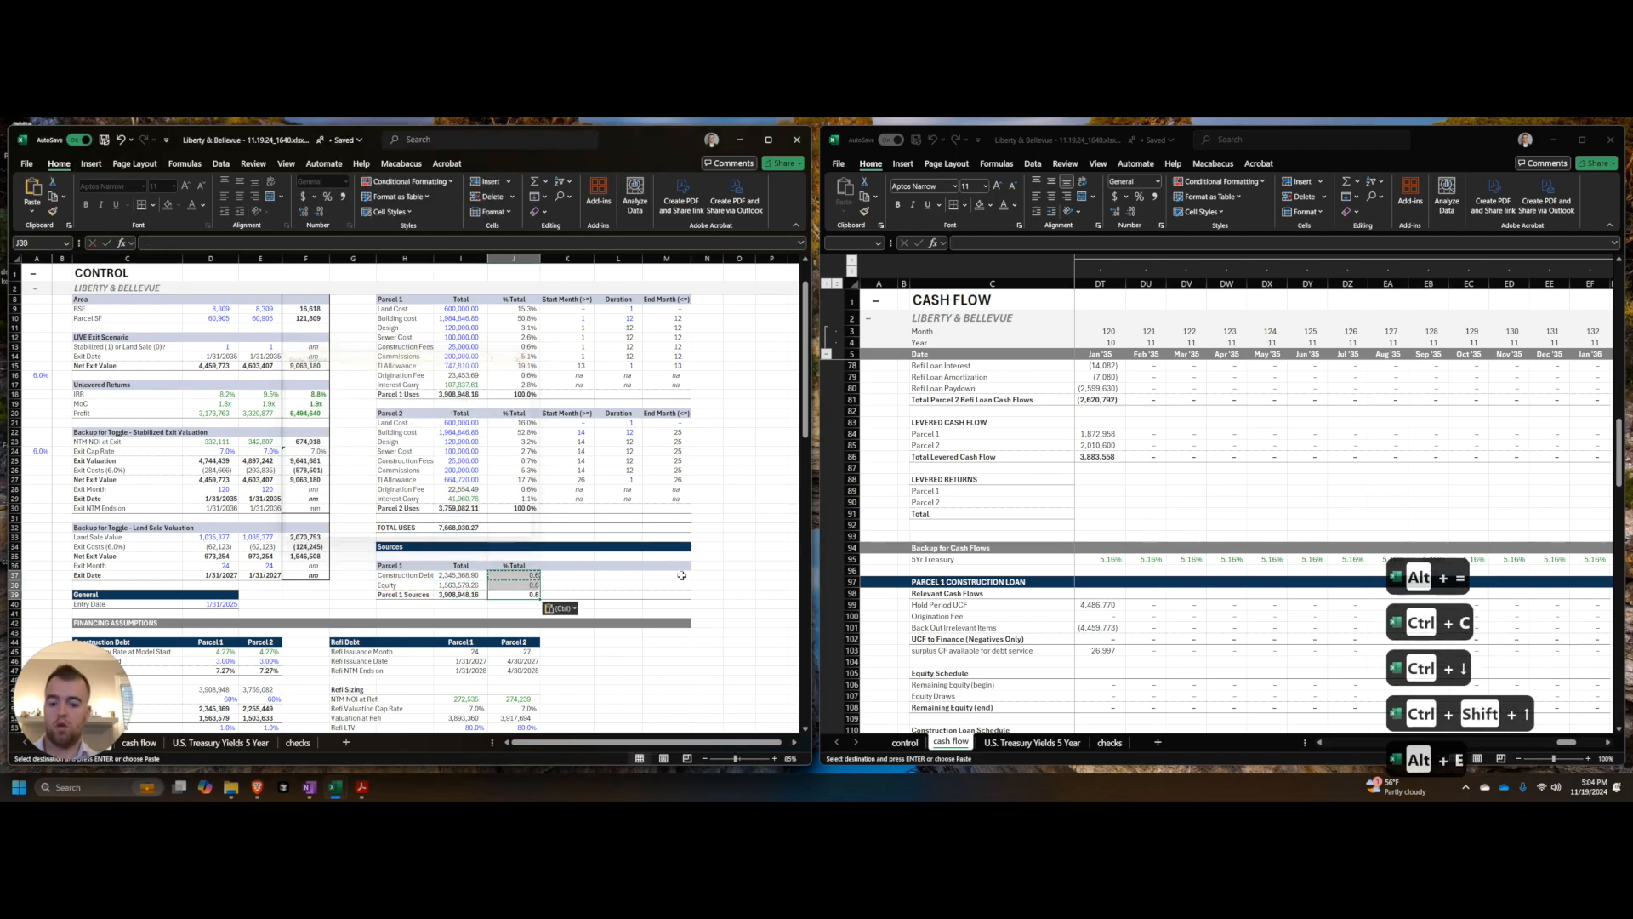
{"action": "key", "text": "Return"}
{"action": "key", "text": "Escape"}
{"action": "key", "text": "ctrl+shift+5"}
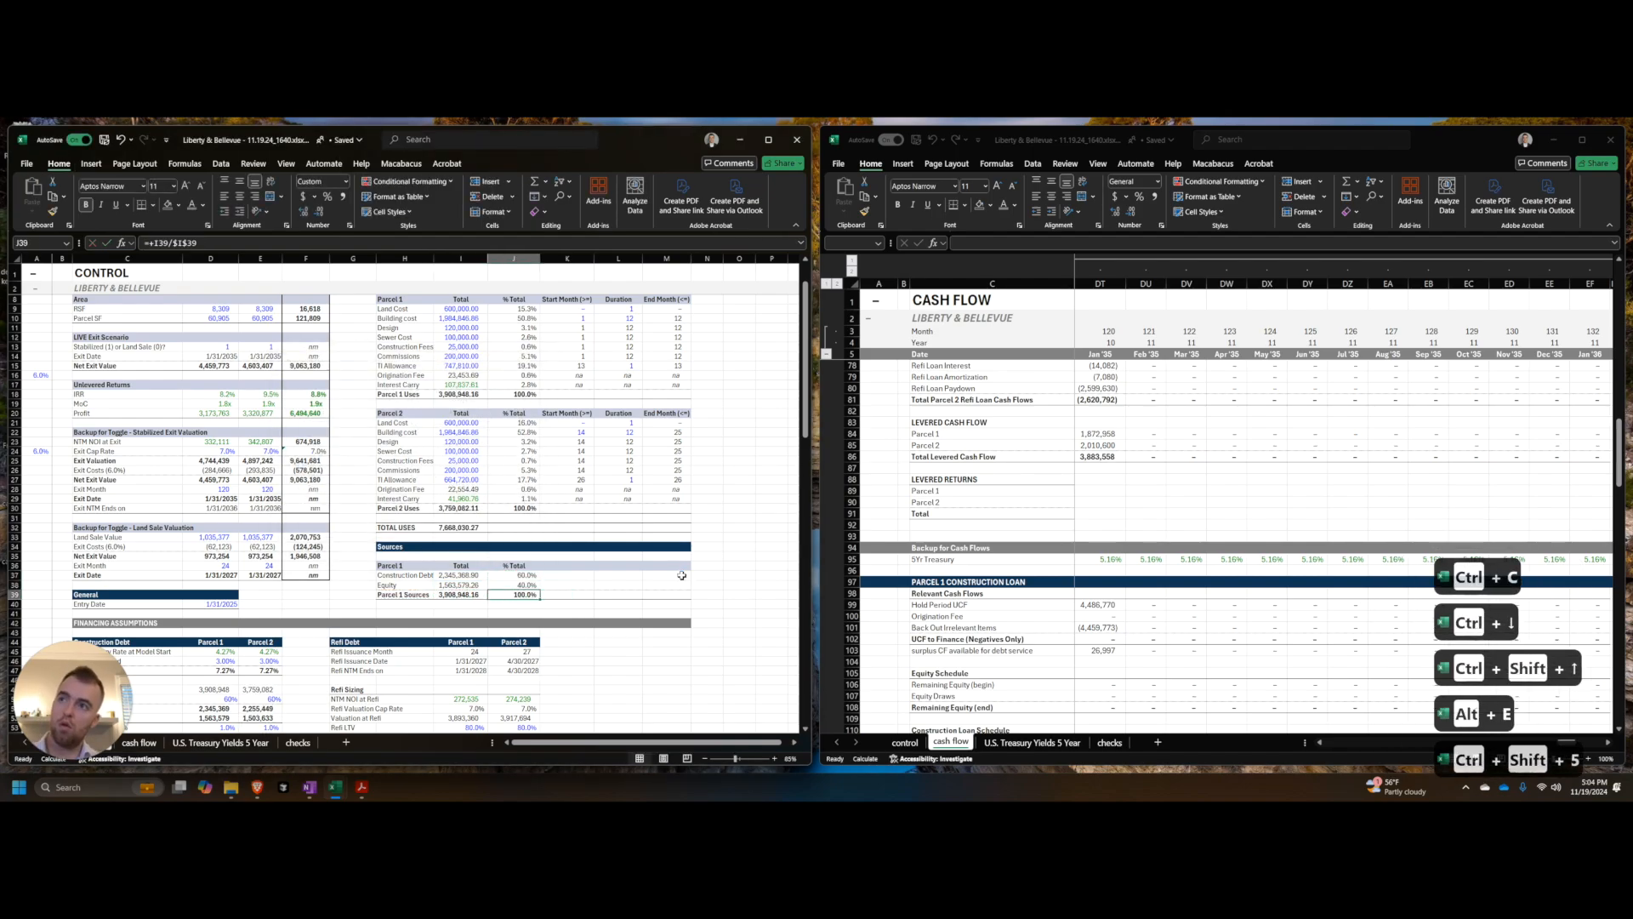
Step: Insert six blank rows beneath the Parcel 1 Sources total
{"action": "key", "text": "ctrl+Left"}
{"action": "key", "text": "Down"}
{"action": "key", "text": "shift+space"}
{"action": "key", "text": "ctrl+shift+equal"}
{"action": "key", "text": "ctrl+shift+equal"}
{"action": "key", "text": "ctrl+shift+equal"}
{"action": "key", "text": "ctrl+shift+equal"}
{"action": "key", "text": "ctrl+shift+equal"}
{"action": "key", "text": "ctrl+shift+equal"}
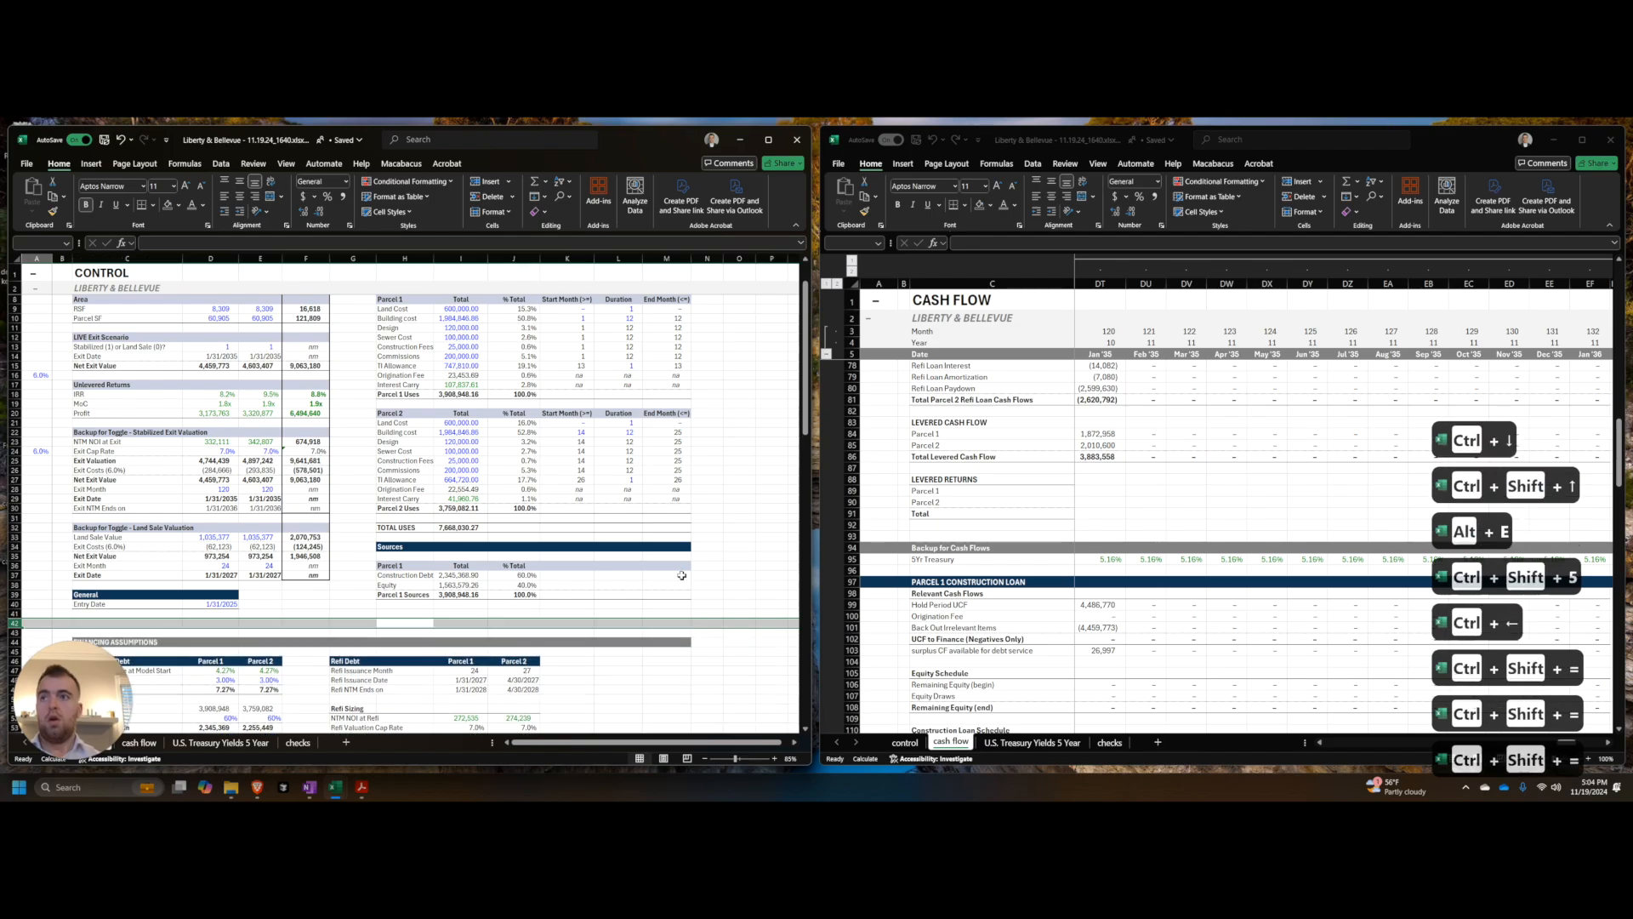
Step: Copy the Parcel 1 sources block to H41 and head the copy Parcel 2
{"action": "scroll", "coordinate": [594, 574], "scroll_direction": "down", "scroll_amount": 2}
{"action": "left_click_drag", "start_coordinate": [404, 508], "coordinate": [668, 536]}
{"action": "key", "text": "ctrl+c"}
{"action": "key", "text": "Down"}
{"action": "key", "text": "Down"}
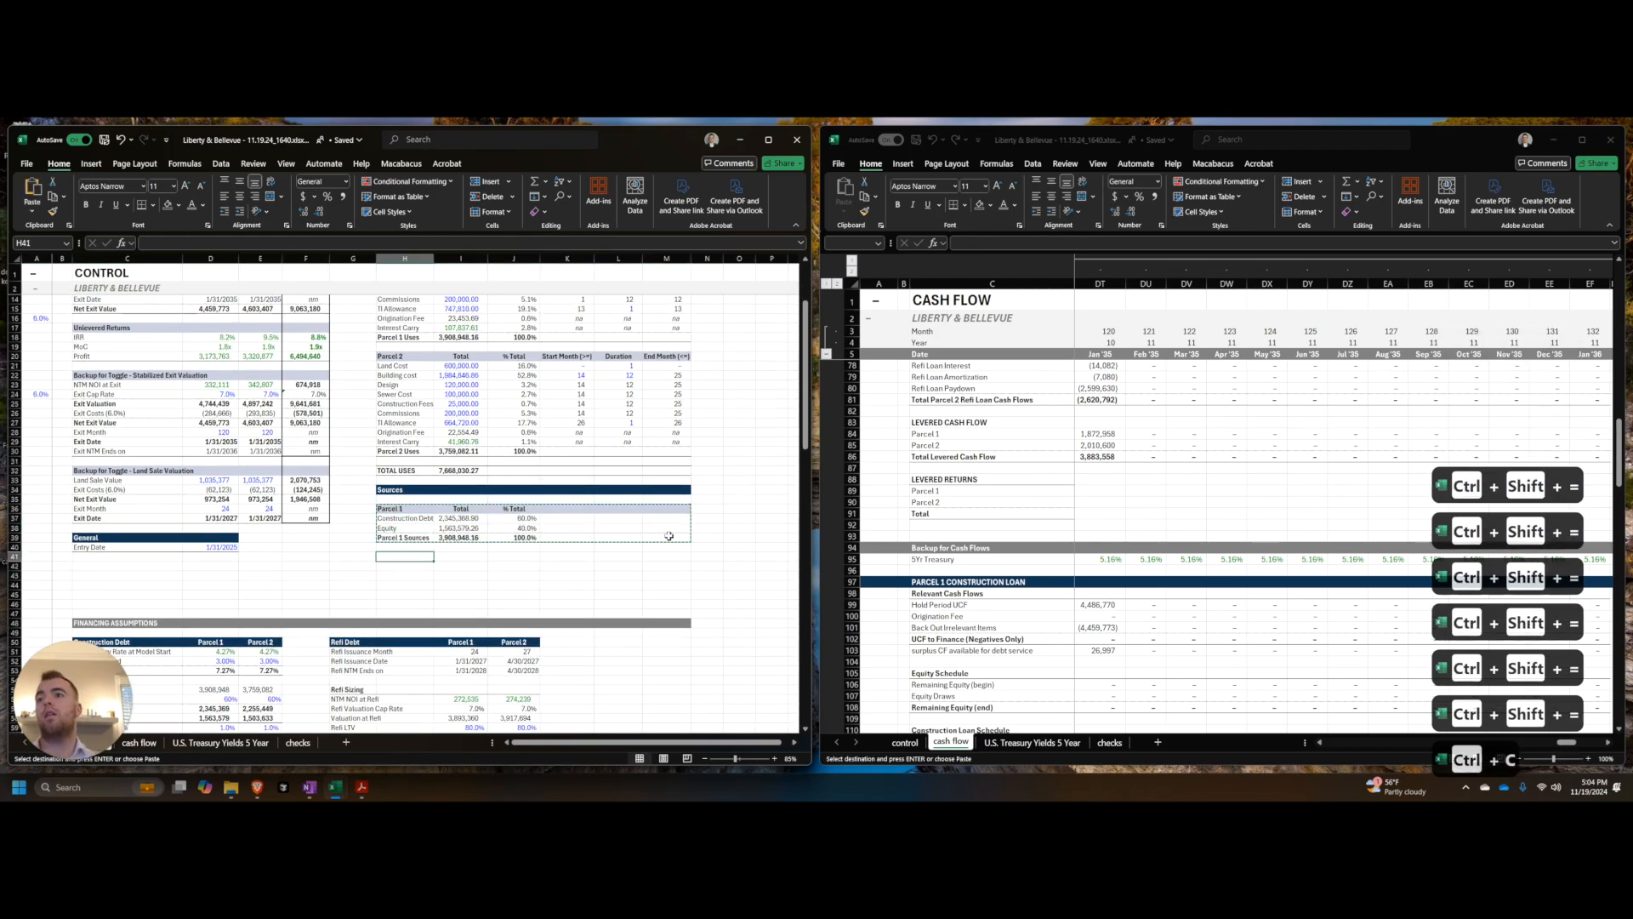
{"action": "key", "text": "ctrl+v"}
{"action": "key", "text": "Down"}
{"action": "key", "text": "Right"}
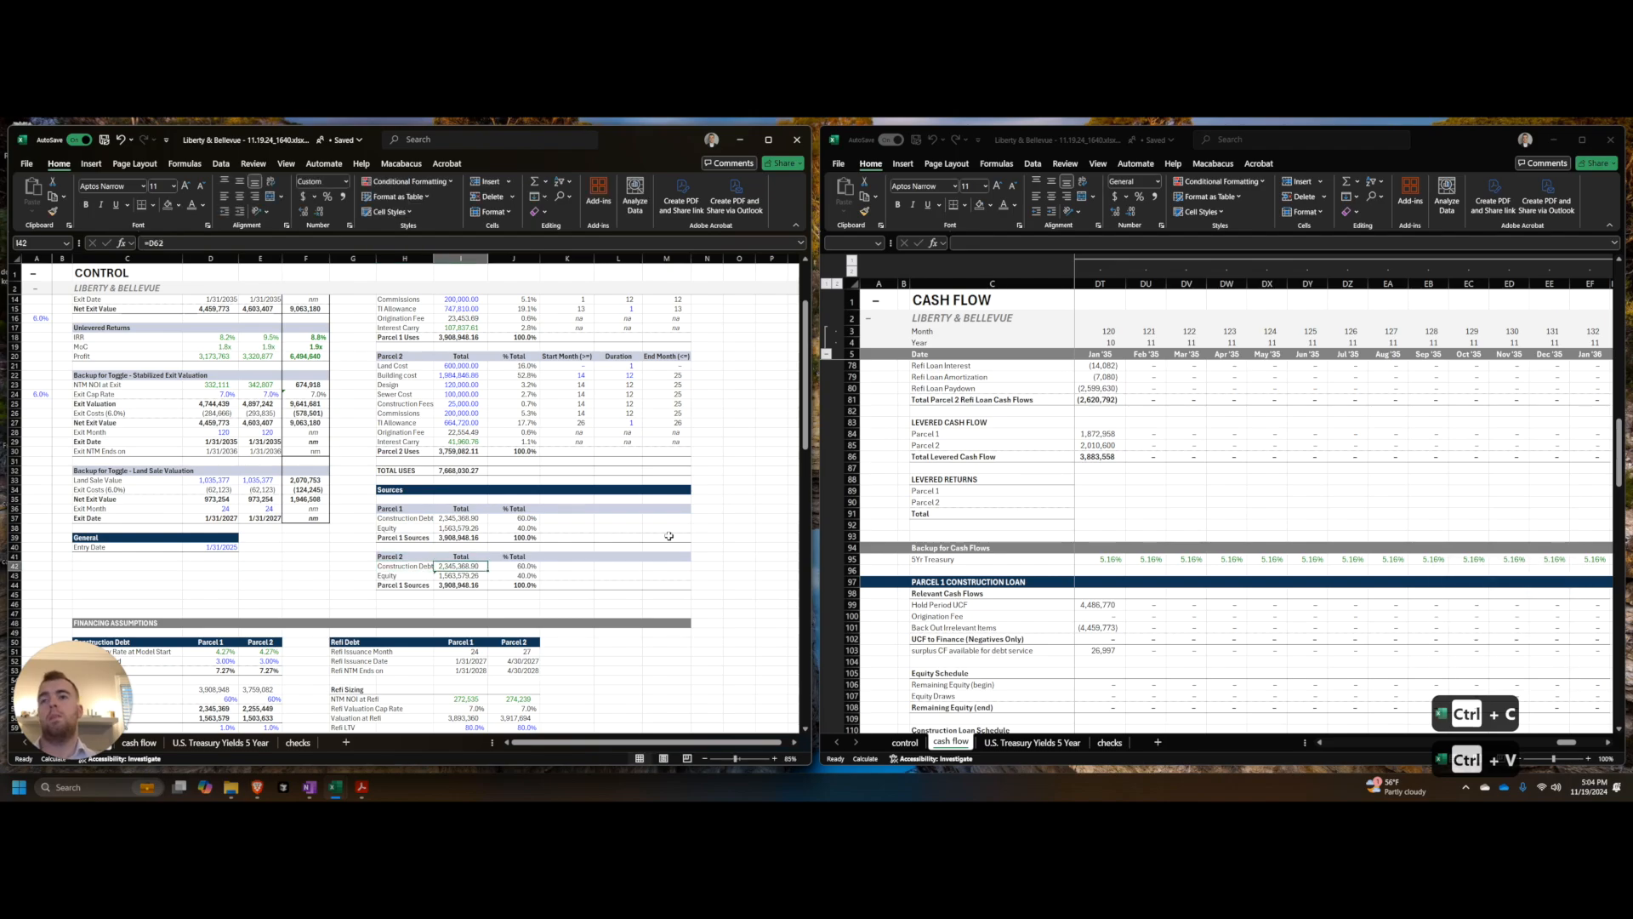
Step: Link the Parcel 2 construction debt and equity amounts to the Parcel 2 construction loan (E57) and equity (E58) in the financing assumptions
{"action": "key", "text": "ctrl+shift+Right"}
{"action": "key", "text": "ctrl+shift+Down"}
{"action": "scroll", "coordinate": [367, 548], "scroll_direction": "down", "scroll_amount": 5}
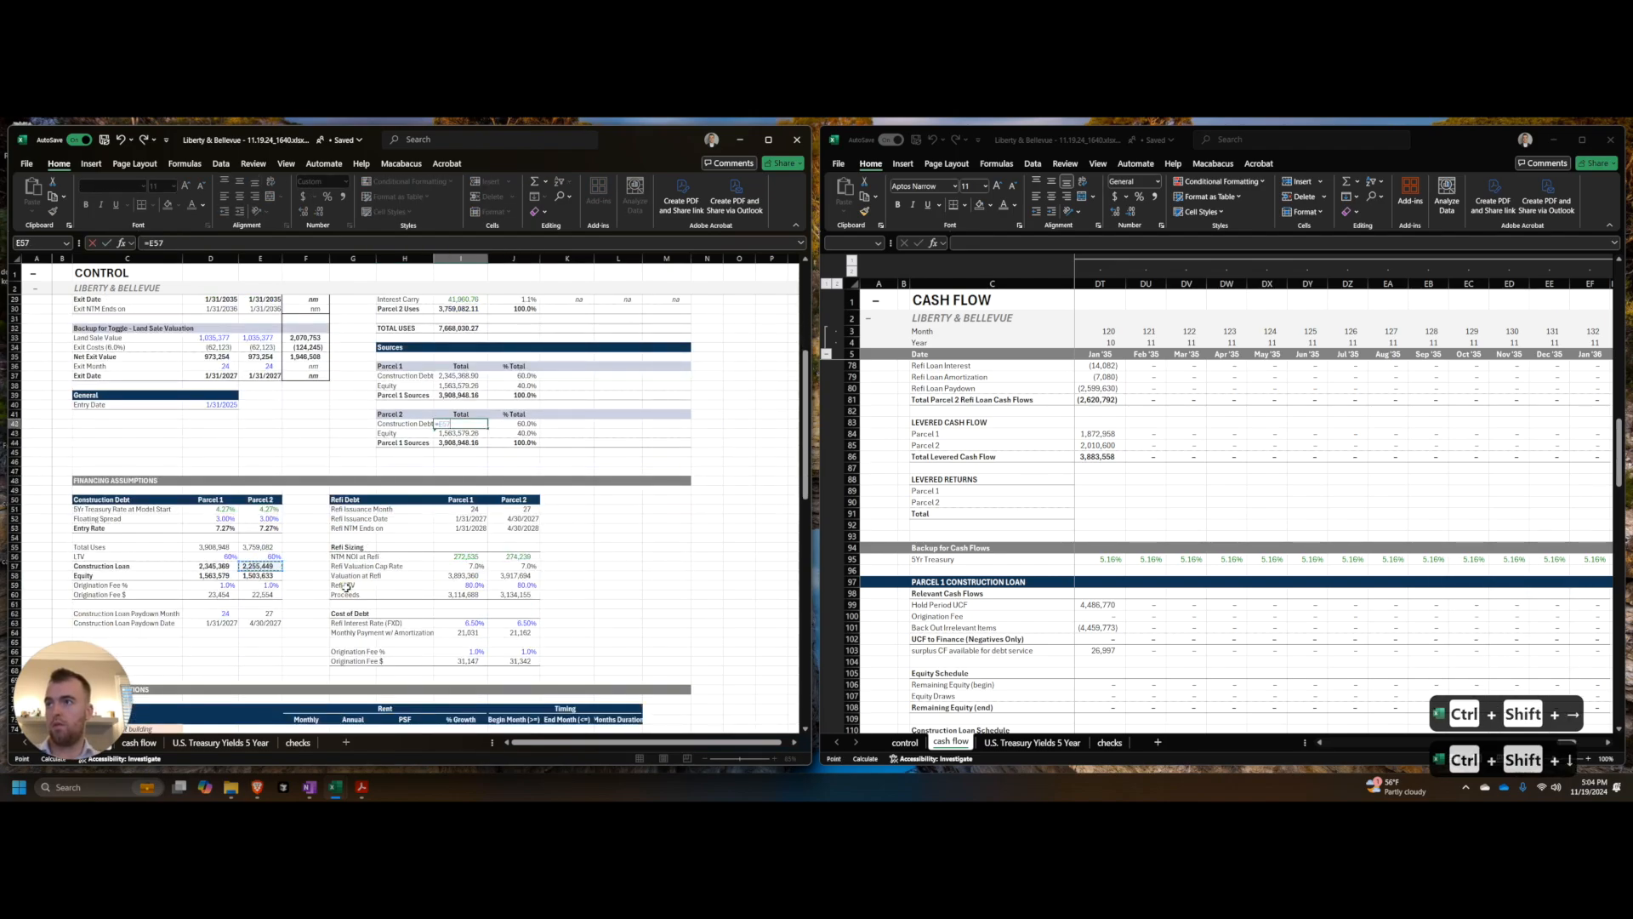
{"action": "key", "text": "Return"}
{"action": "type", "text": "="}
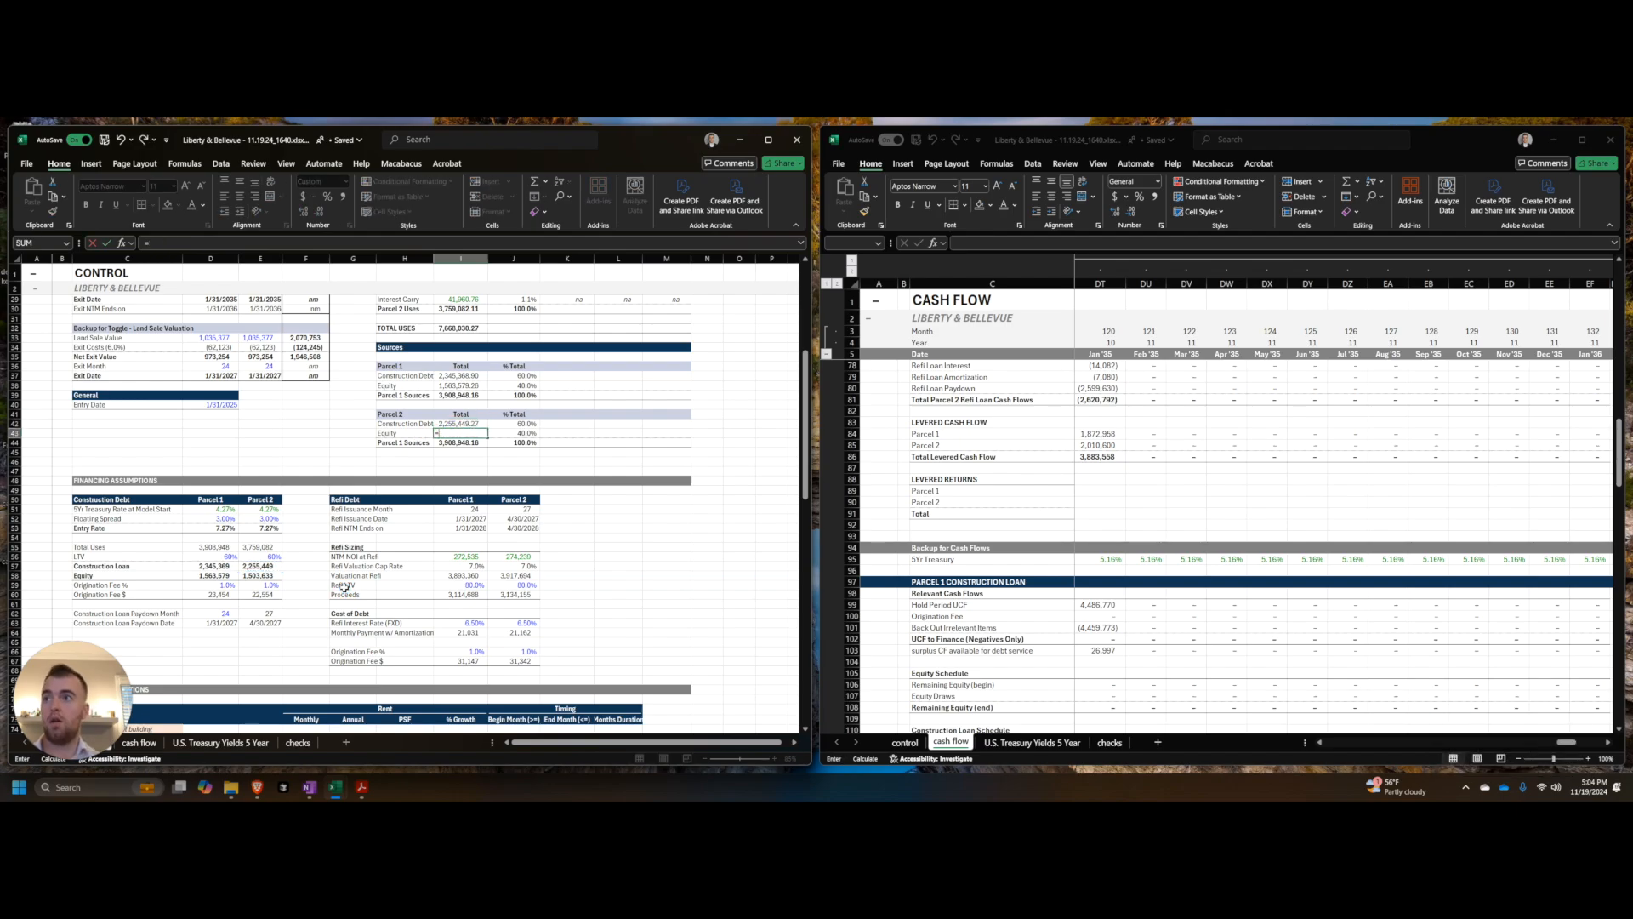
{"action": "key", "text": "Return"}
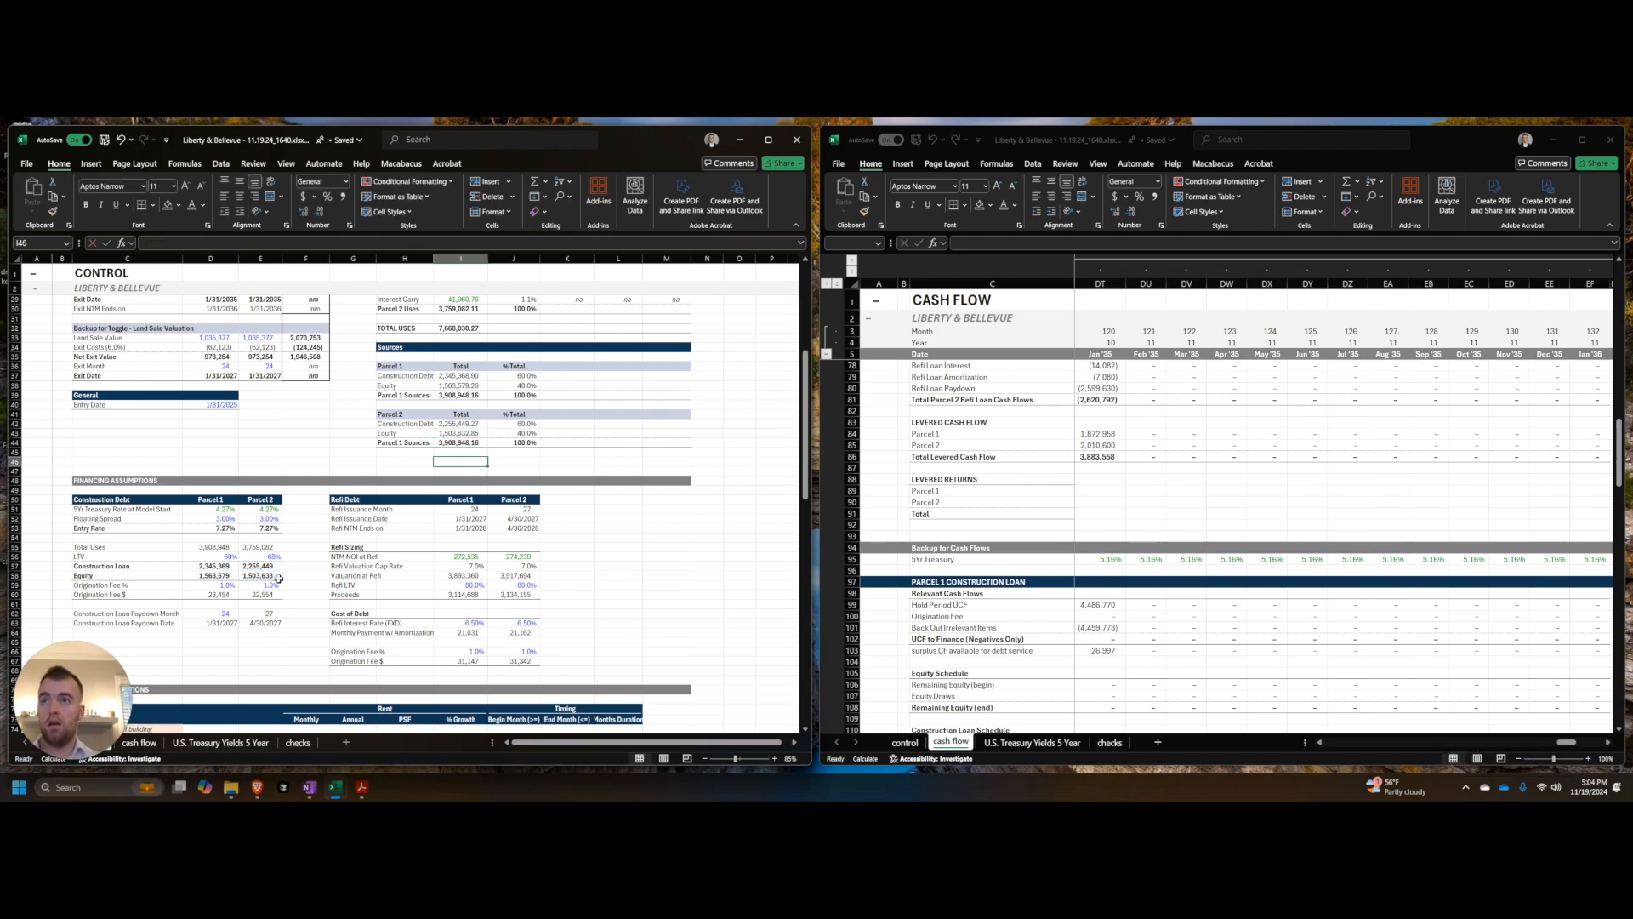
Step: Enter a SUMIF in I46 totalling the negative Parcel 2 levered cash flows in 'cash flow'!D85:EF85, using the criterion "<0"
{"action": "type", "text": "=sumif("}
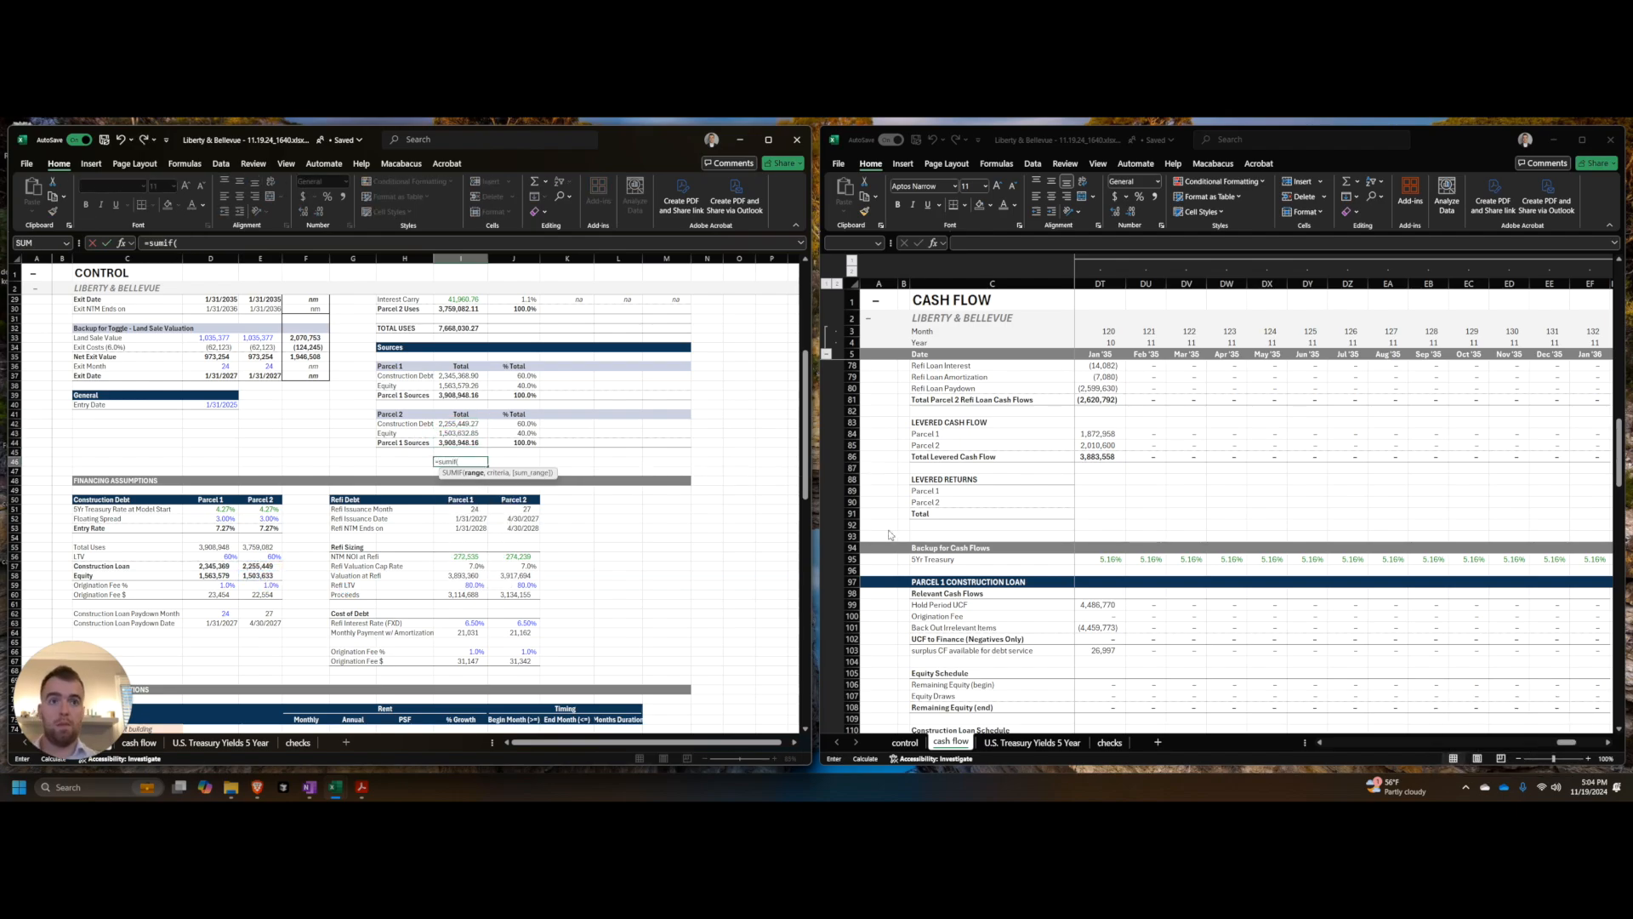
{"action": "left_click", "coordinate": [1069, 461]}
{"action": "key", "text": "Up"}
{"action": "key", "text": "Right"}
{"action": "key", "text": "ctrl+shift+Right"}
{"action": "type", "text": ",\"<0\")"}
{"action": "key", "text": "Return"}
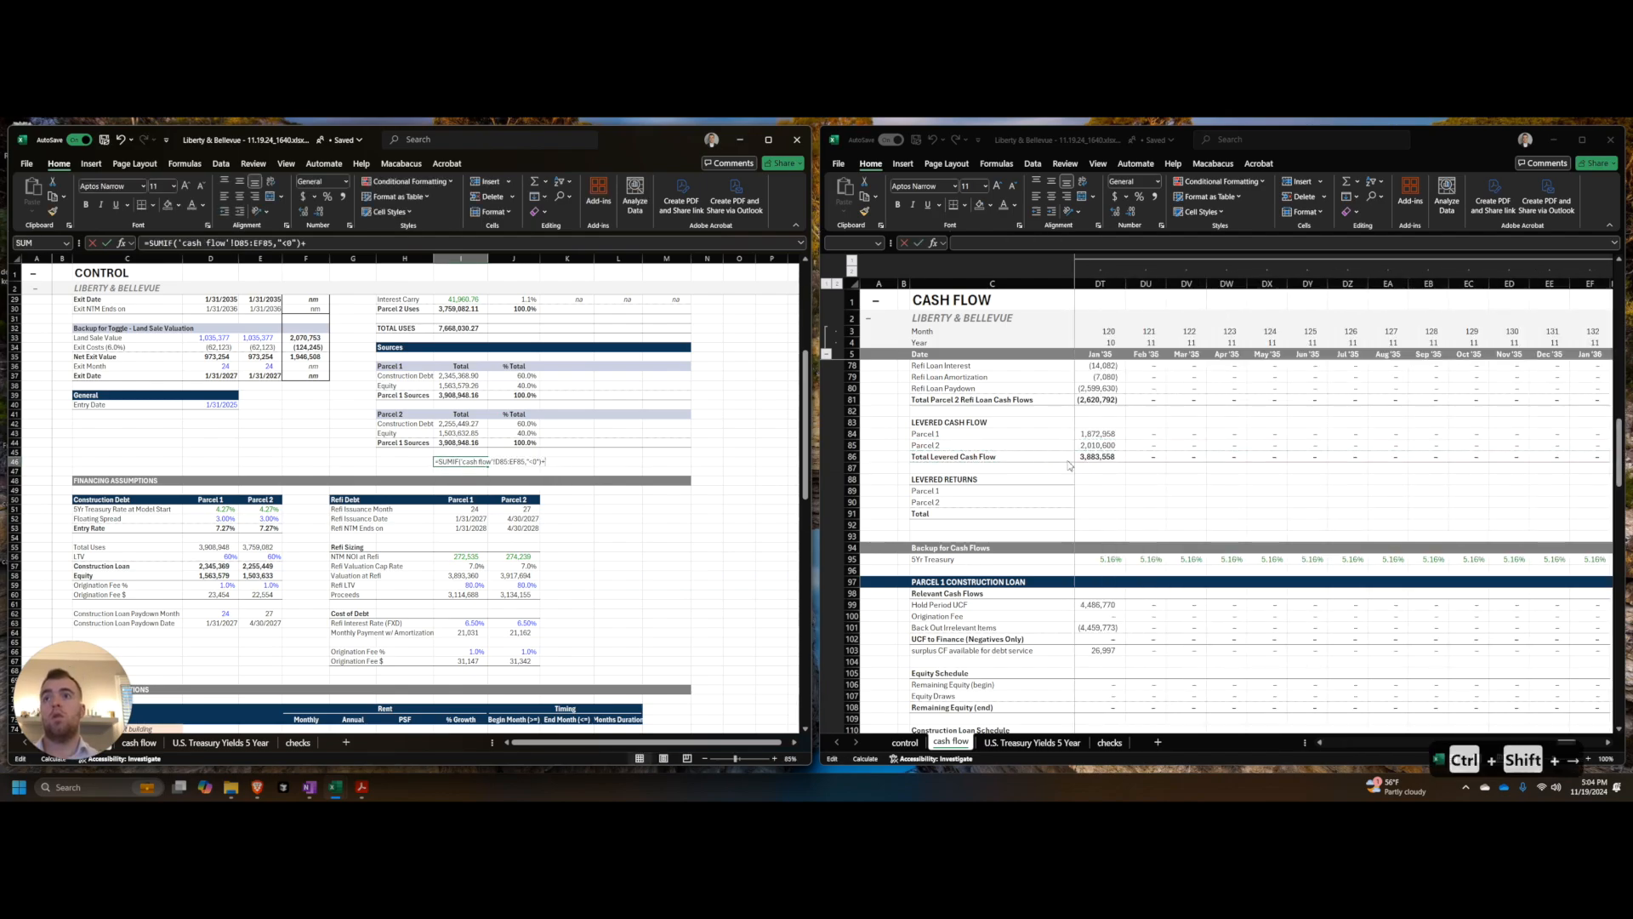
{"action": "type", "text": "+"}
{"action": "key", "text": "Up"}
{"action": "key", "text": "Up"}
{"action": "key", "text": "Escape"}
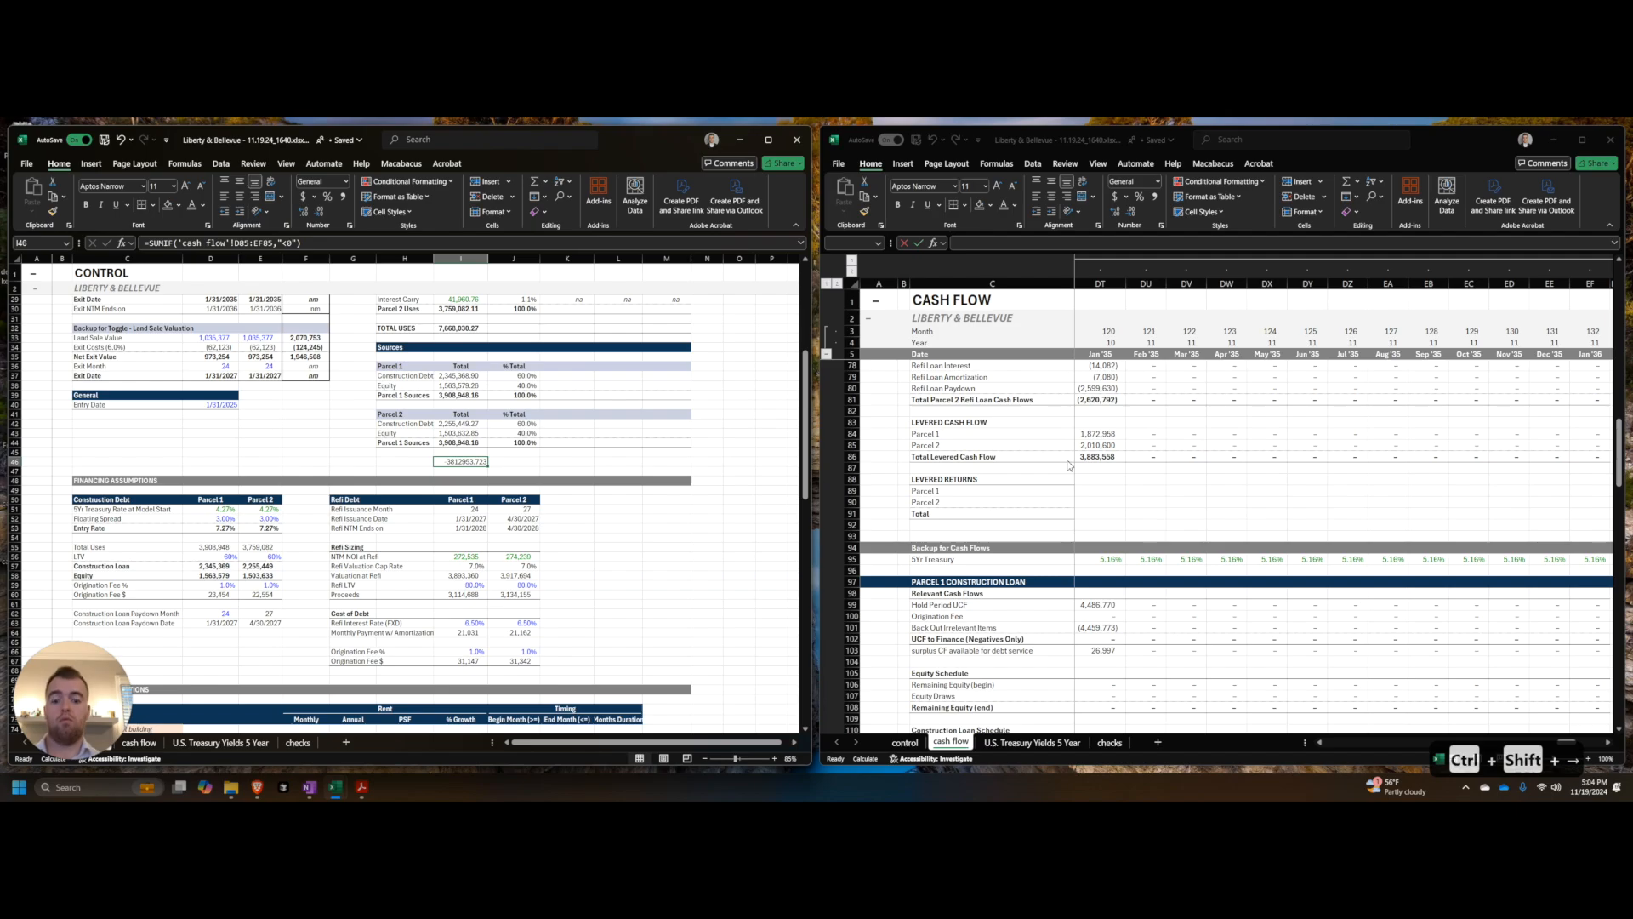
Step: Recalculate the whole workbook and format the SUMIF result in I46 with thousands separators and no decimals
{"action": "key", "text": "ctrl+shift+F9"}
{"action": "key", "text": "ctrl+alt+F9"}
{"action": "key", "text": "Escape"}
{"action": "key", "text": "ctrl+shift+1"}
{"action": "key", "text": "F2"}
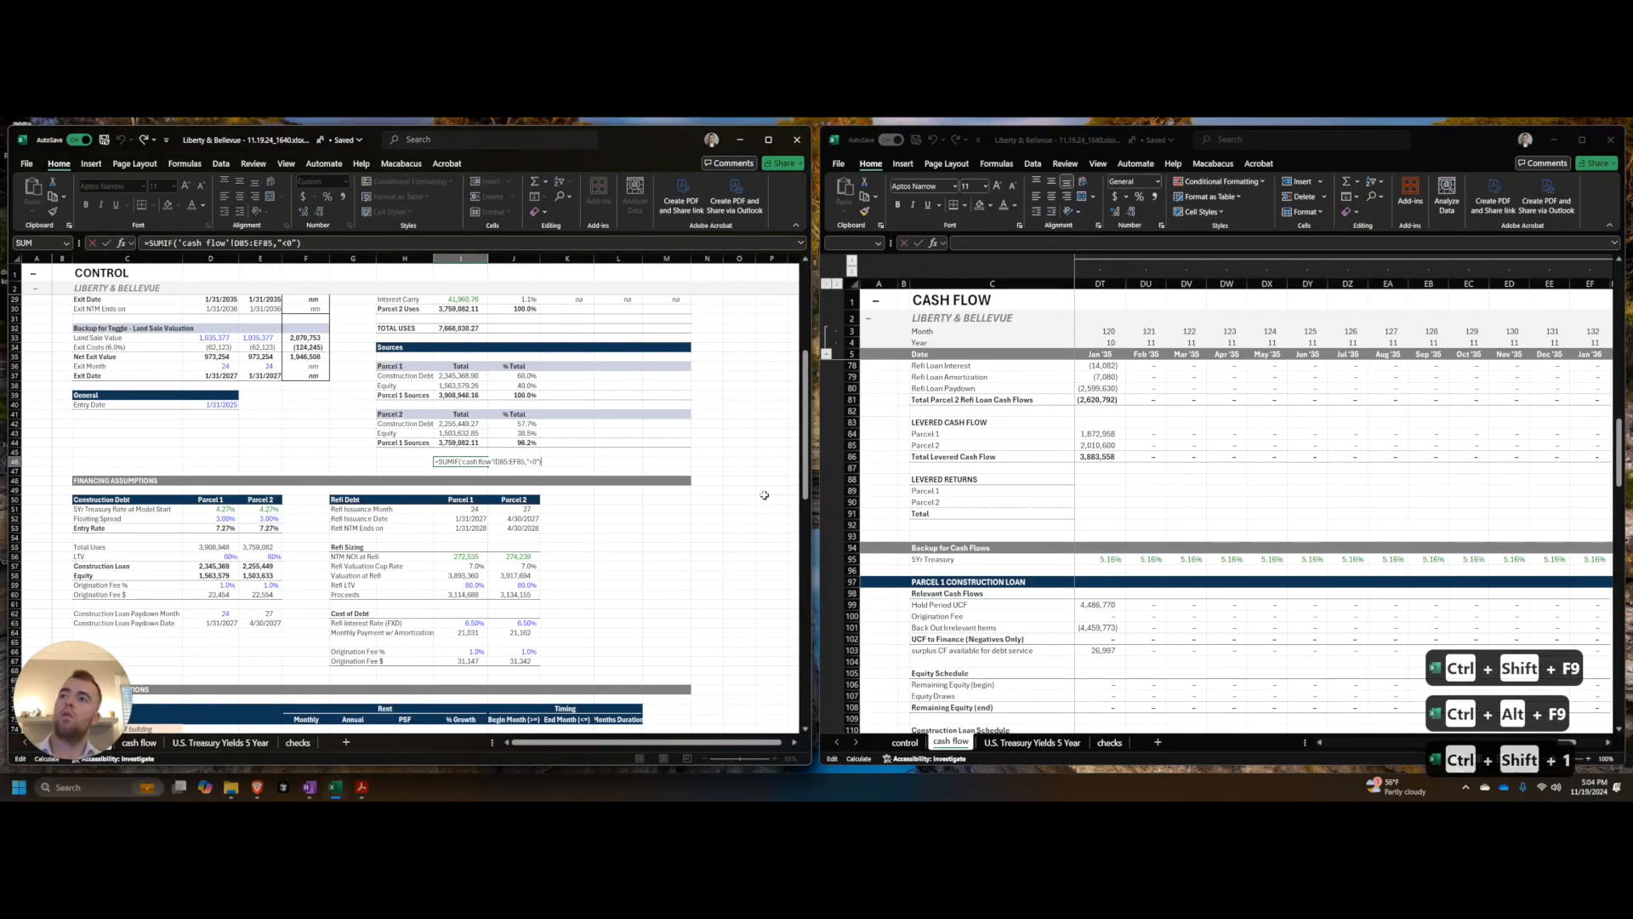
{"action": "key", "text": "Escape"}
Step: Examine the Parcel 2 levered cash flow row on the cash flow sheet month by month through Apr '27 for negative values
{"action": "left_click", "coordinate": [1104, 434]}
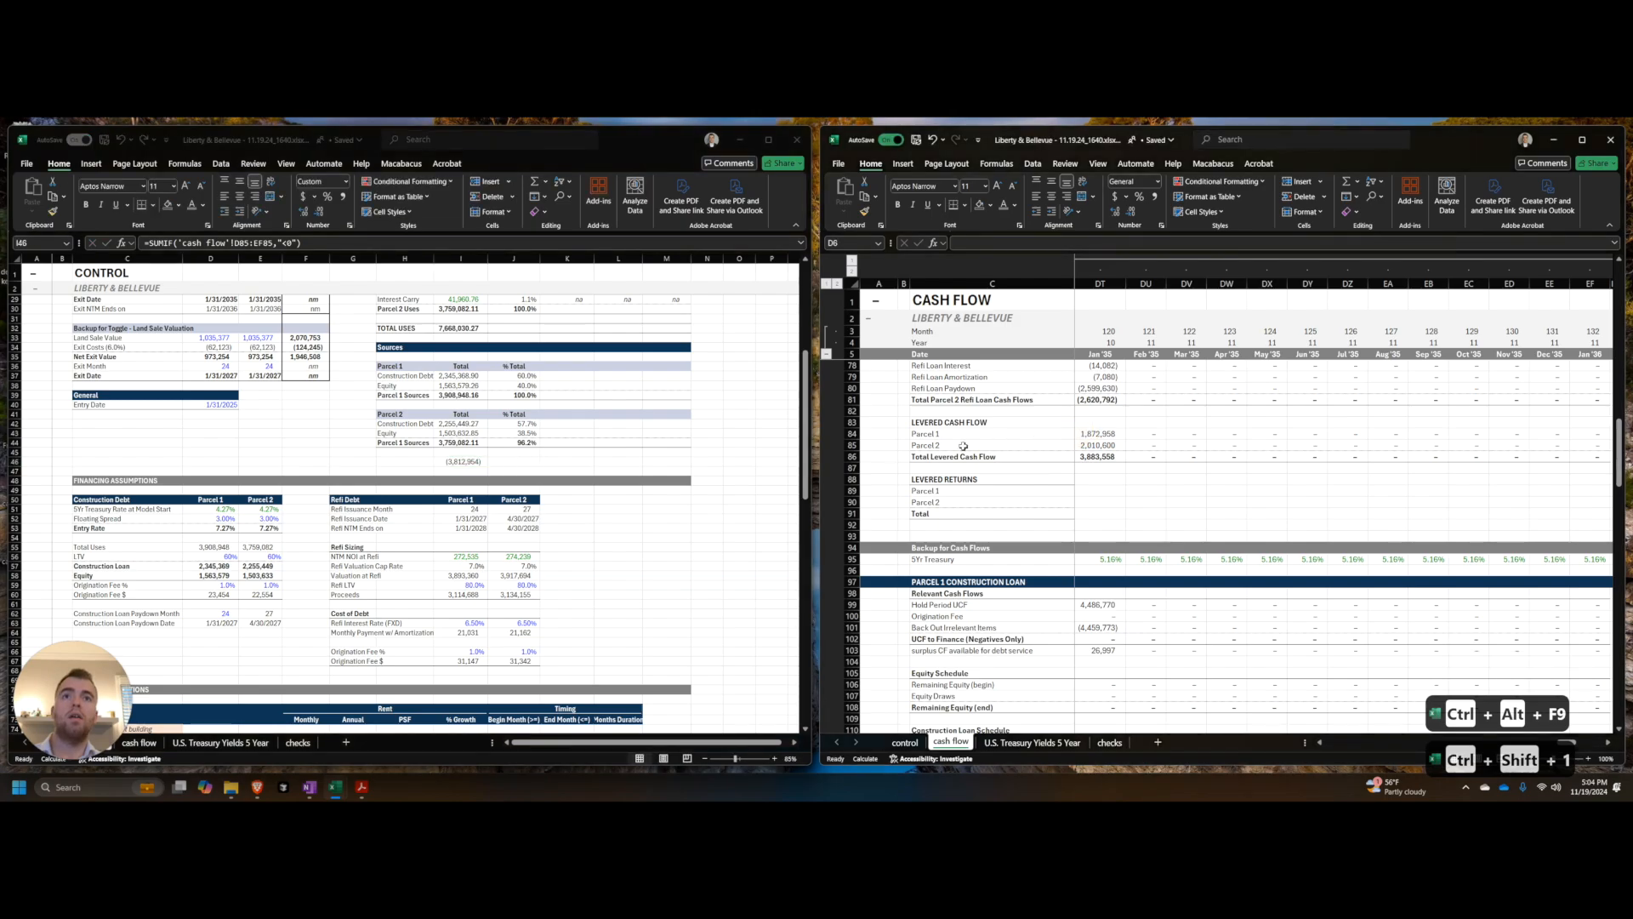
{"action": "key", "text": "ctrl+Left"}
{"action": "key", "text": "Down"}
{"action": "key", "text": "Right"}
{"action": "key", "text": "Right"}
{"action": "key", "text": "Right"}
{"action": "key", "text": "Right"}
{"action": "key", "text": "Right"}
{"action": "key", "text": "Right"}
{"action": "key", "text": "Right"}
{"action": "key", "text": "Right"}
{"action": "key", "text": "Right"}
{"action": "key", "text": "Right"}
{"action": "key", "text": "Right"}
{"action": "key", "text": "Right"}
{"action": "key", "text": "Right"}
{"action": "key", "text": "Right"}
{"action": "key", "text": "Right"}
{"action": "key", "text": "Right"}
{"action": "key", "text": "Right"}
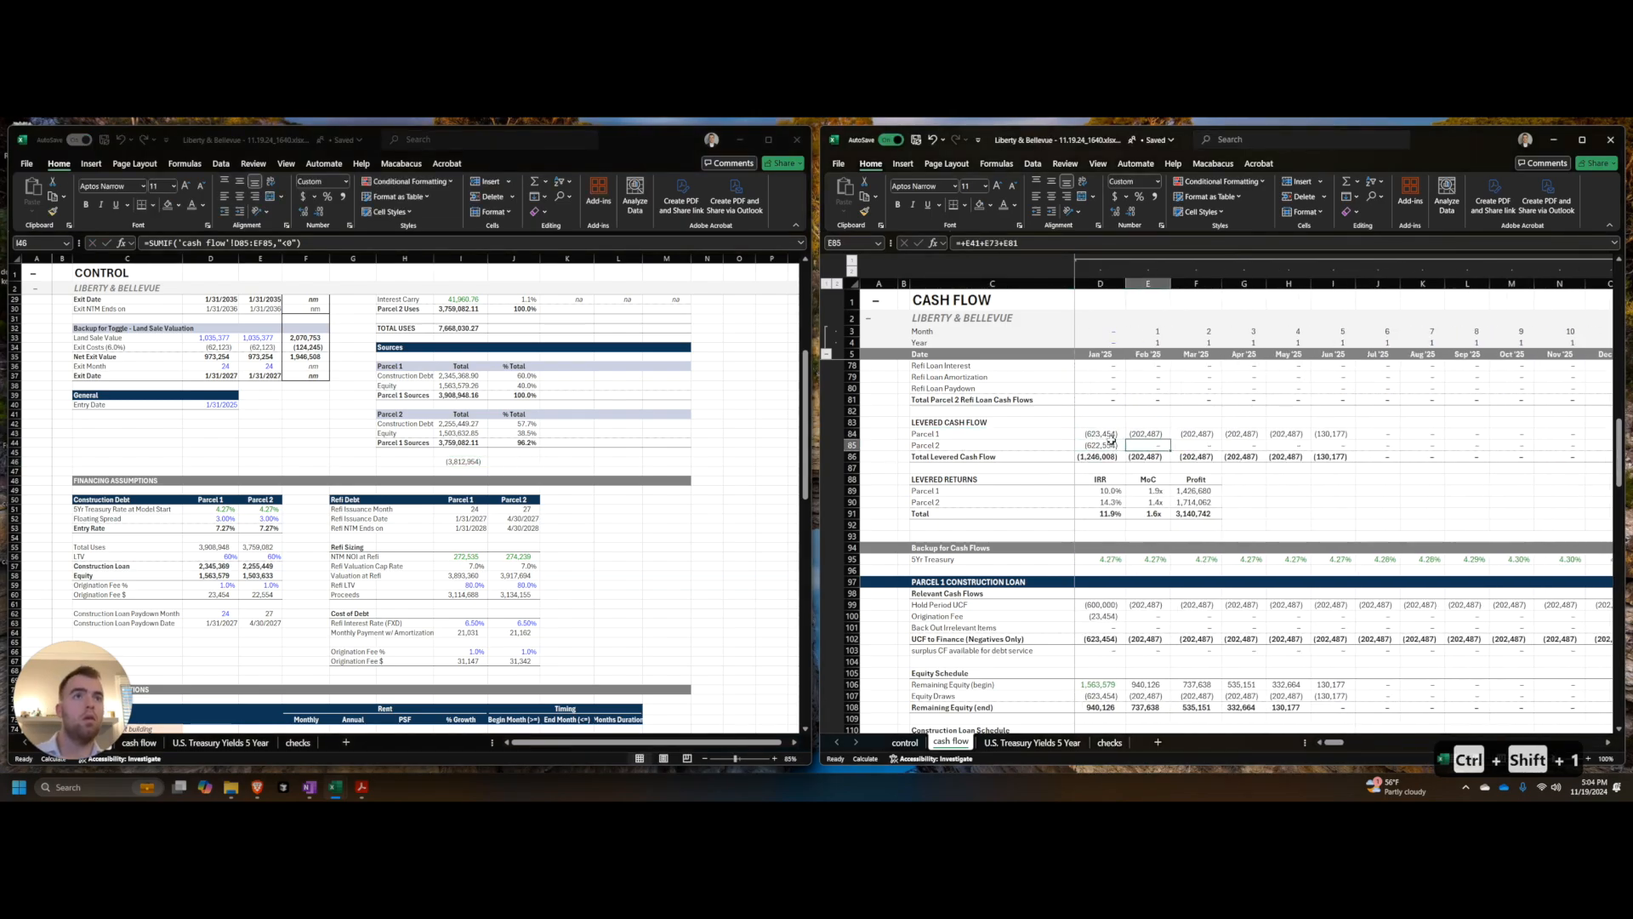
{"action": "key", "text": "Right"}
{"action": "key", "text": "Right"}
{"action": "key", "text": "Right"}
{"action": "key", "text": "Right"}
{"action": "key", "text": "Right"}
{"action": "key", "text": "Right"}
{"action": "key", "text": "Right"}
{"action": "key", "text": "Right"}
{"action": "key", "text": "Right"}
{"action": "key", "text": "Right"}
{"action": "key", "text": "Right"}
{"action": "key", "text": "Right"}
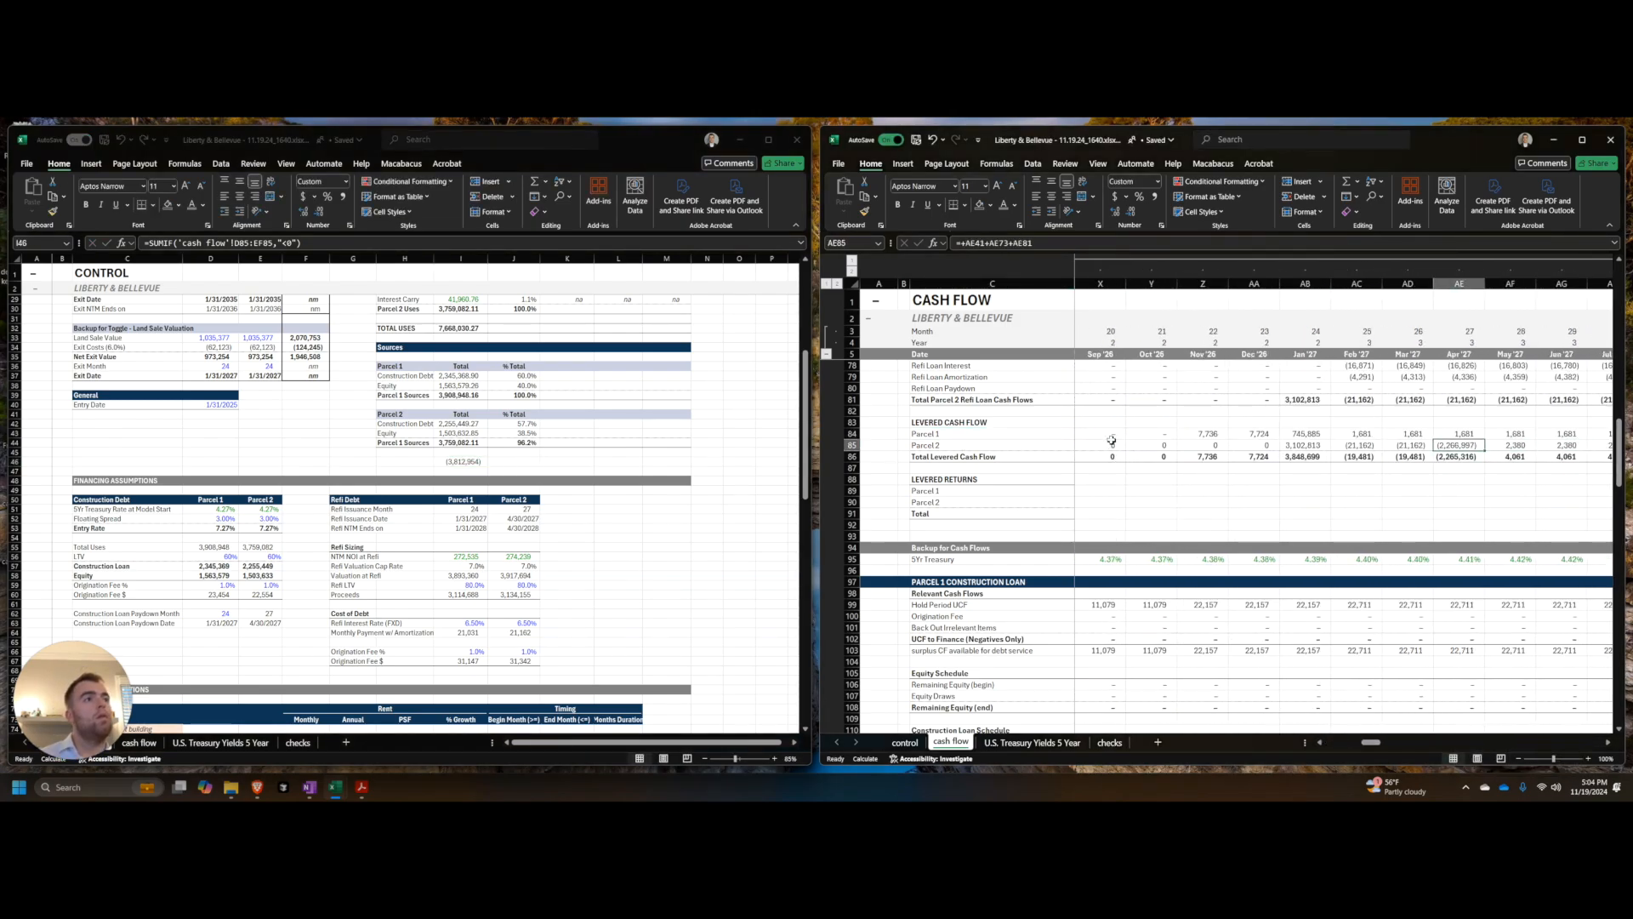
Step: Trace the Apr '27 Parcel 2 levered cash flow formula in AE85 and inspect the Jan '27 refi loan lines of both parcels
{"action": "key", "text": "F2"}
{"action": "scroll", "coordinate": [1460, 576], "scroll_direction": "down", "scroll_amount": 14}
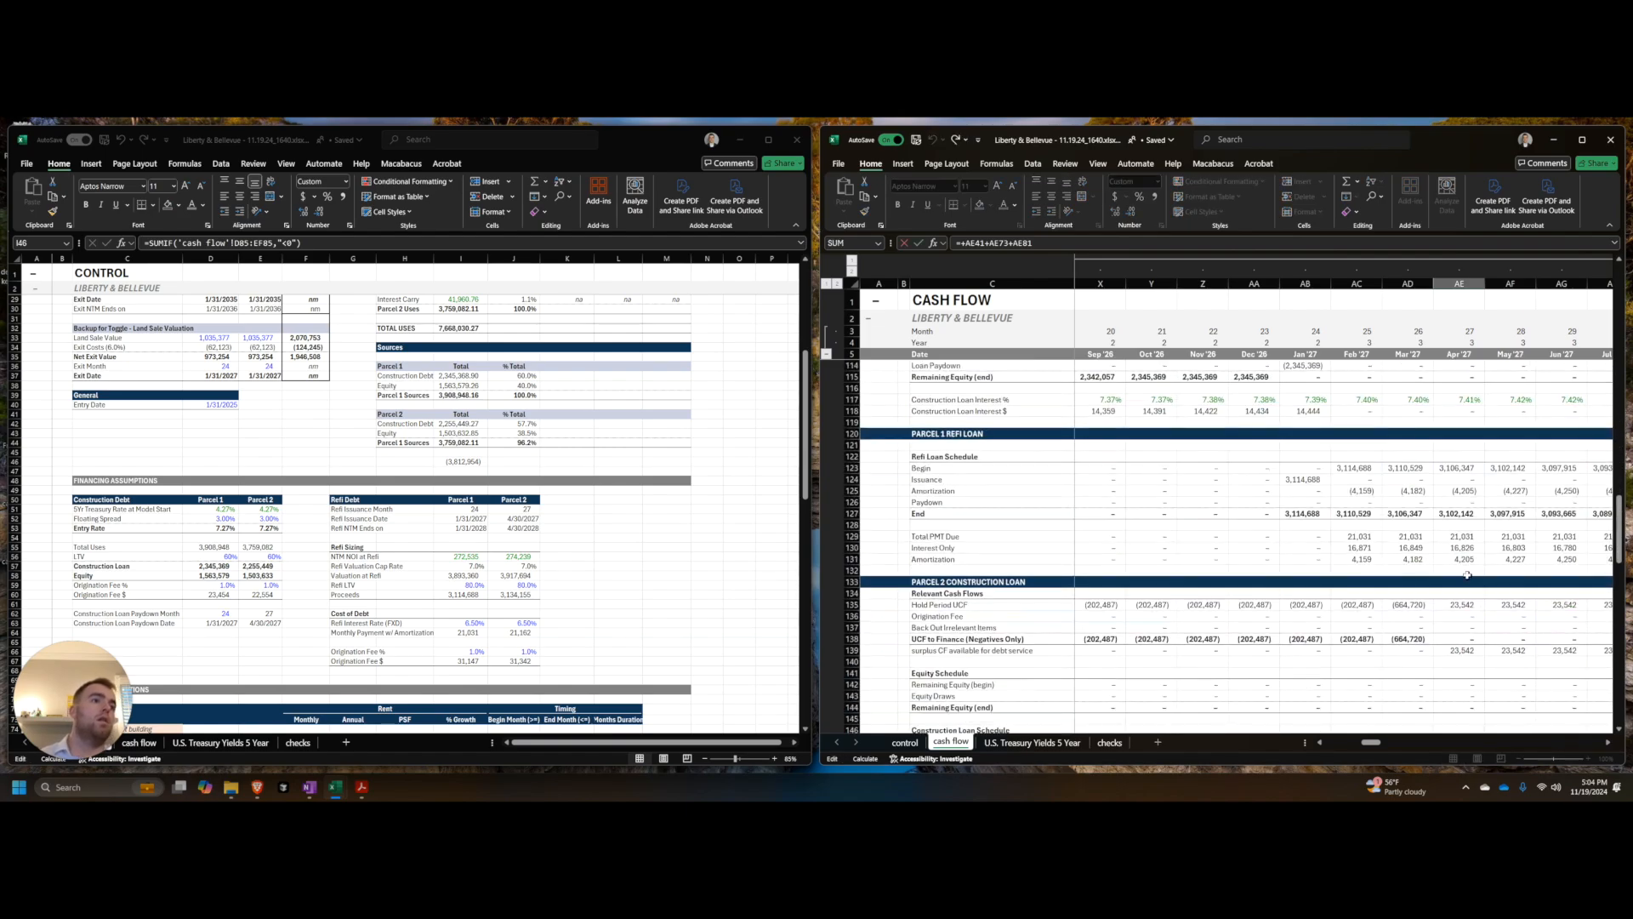
{"action": "scroll", "coordinate": [1461, 576], "scroll_direction": "up", "scroll_amount": 20}
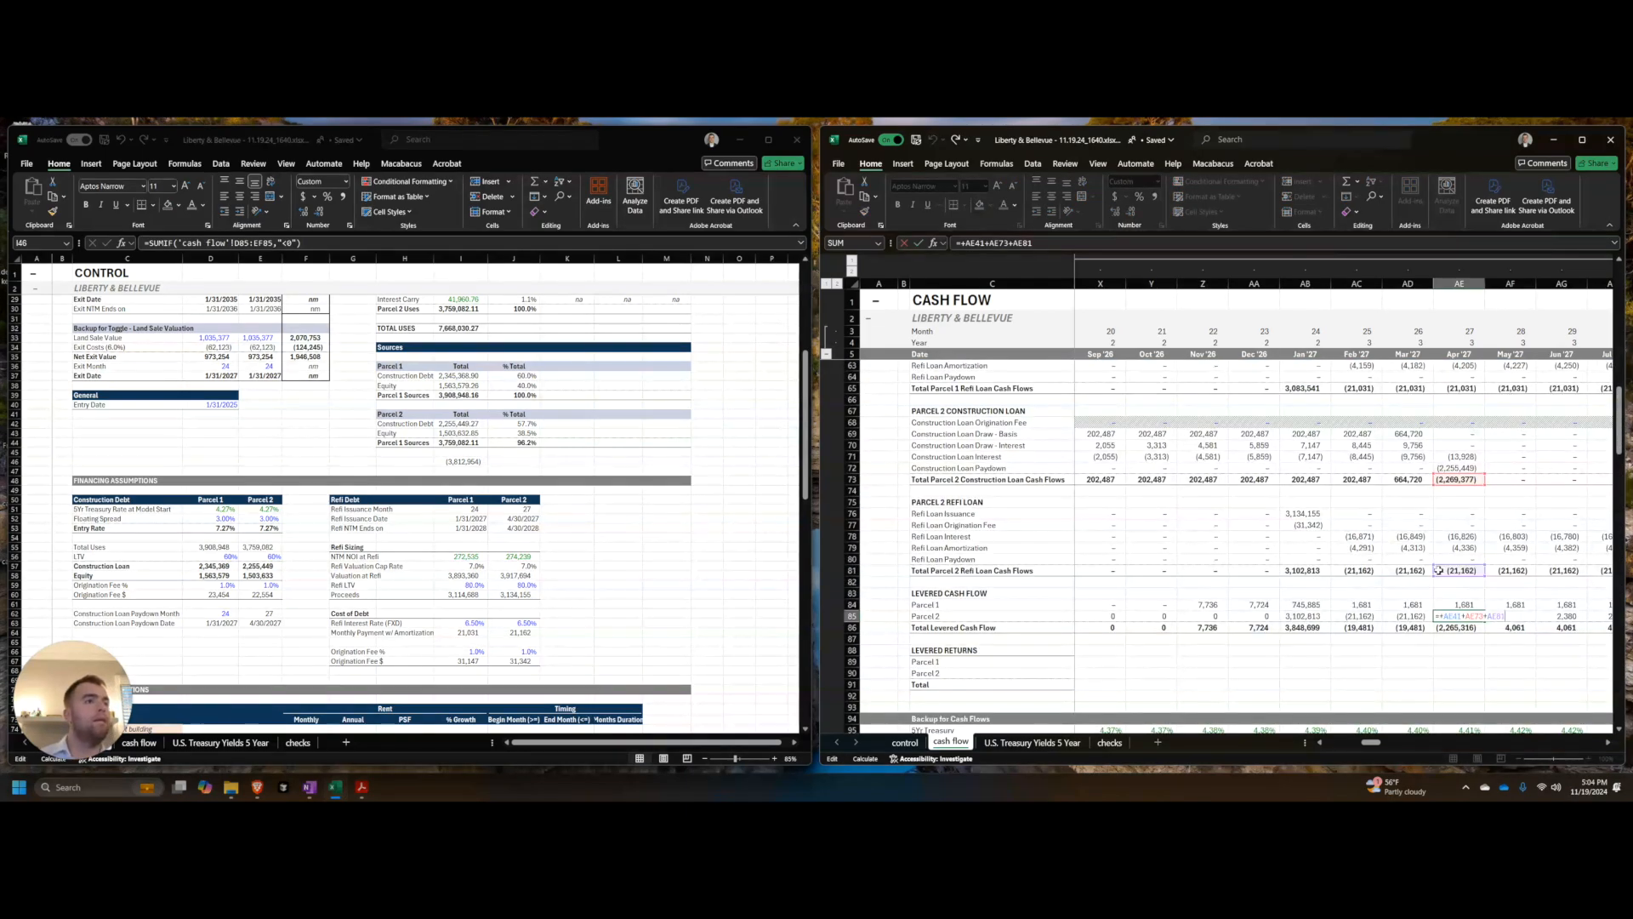
{"action": "scroll", "coordinate": [1439, 572], "scroll_direction": "up", "scroll_amount": 2}
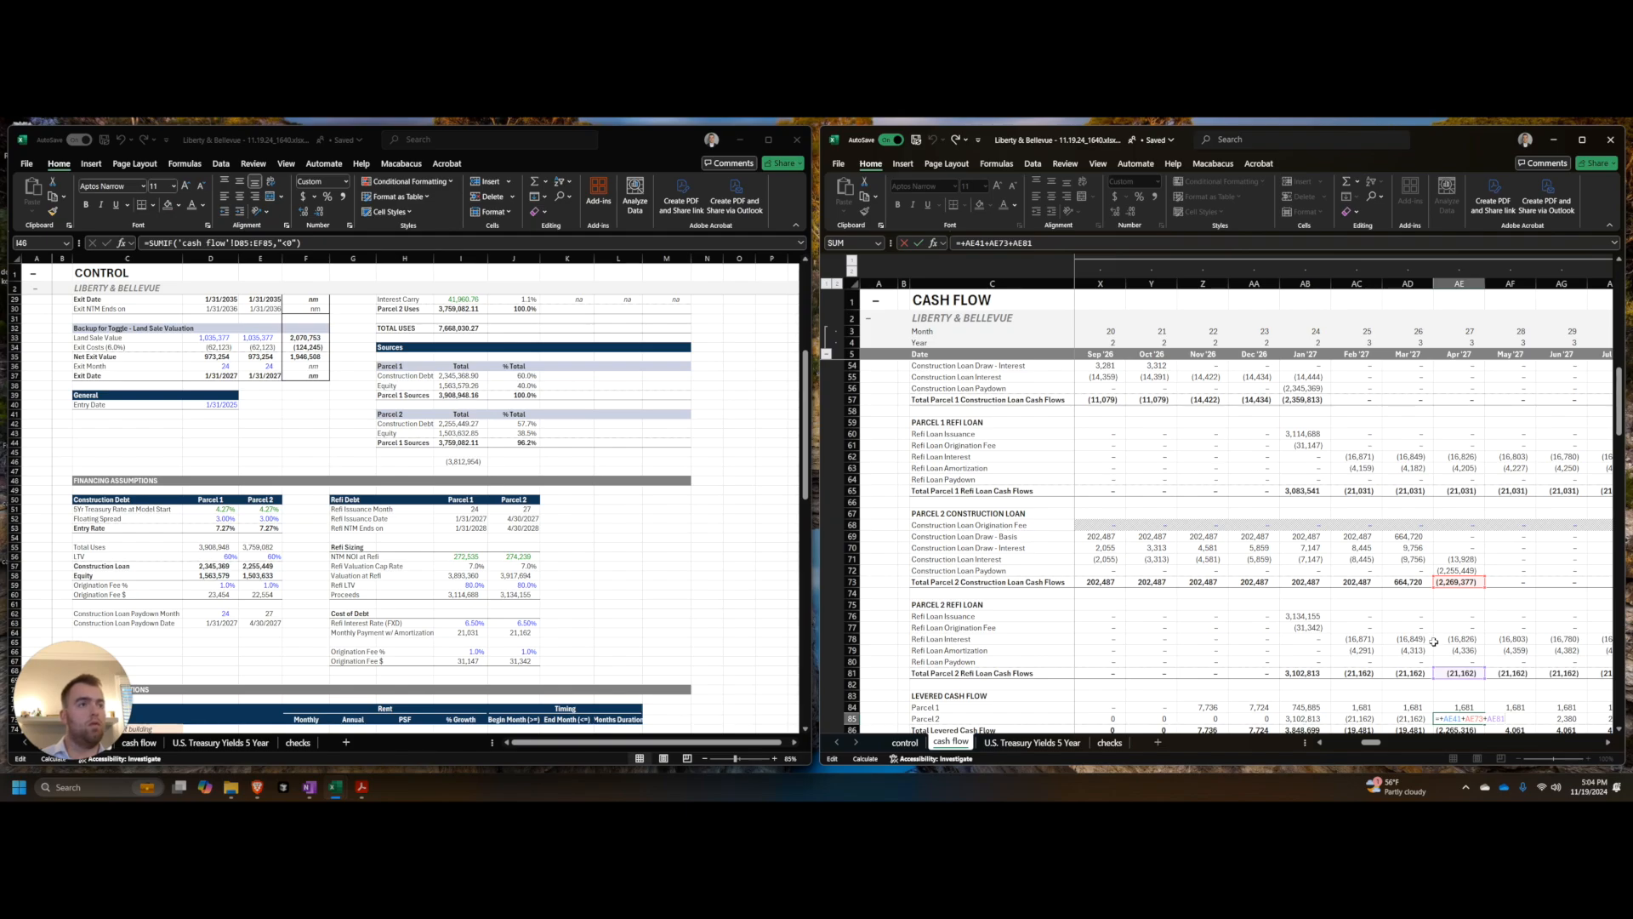
{"action": "key", "text": "Escape"}
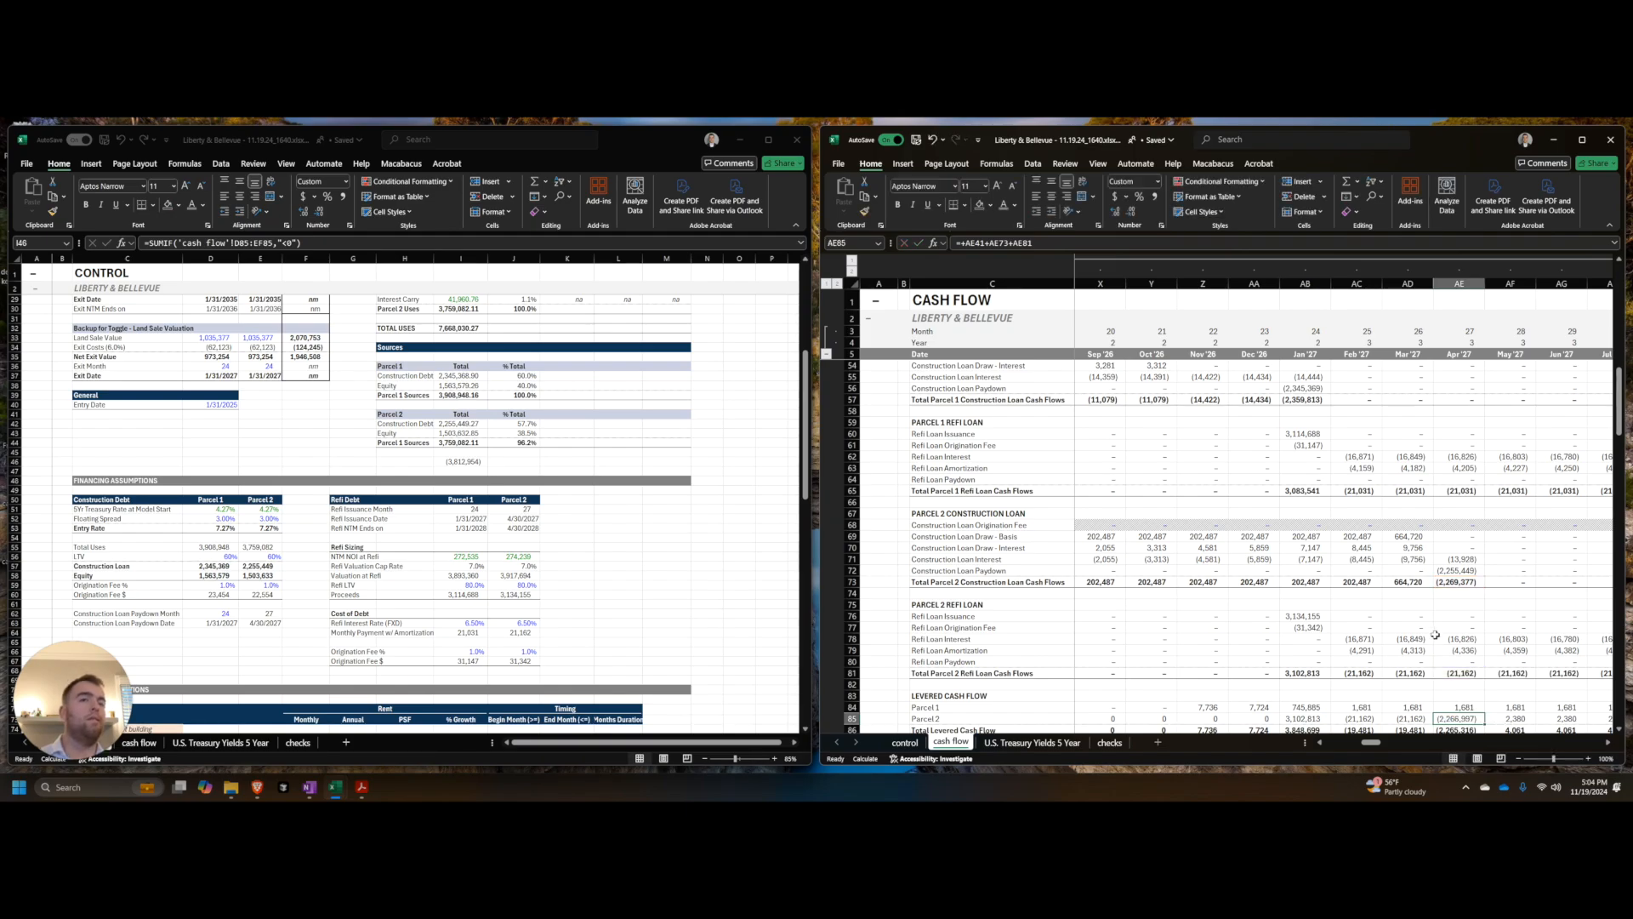
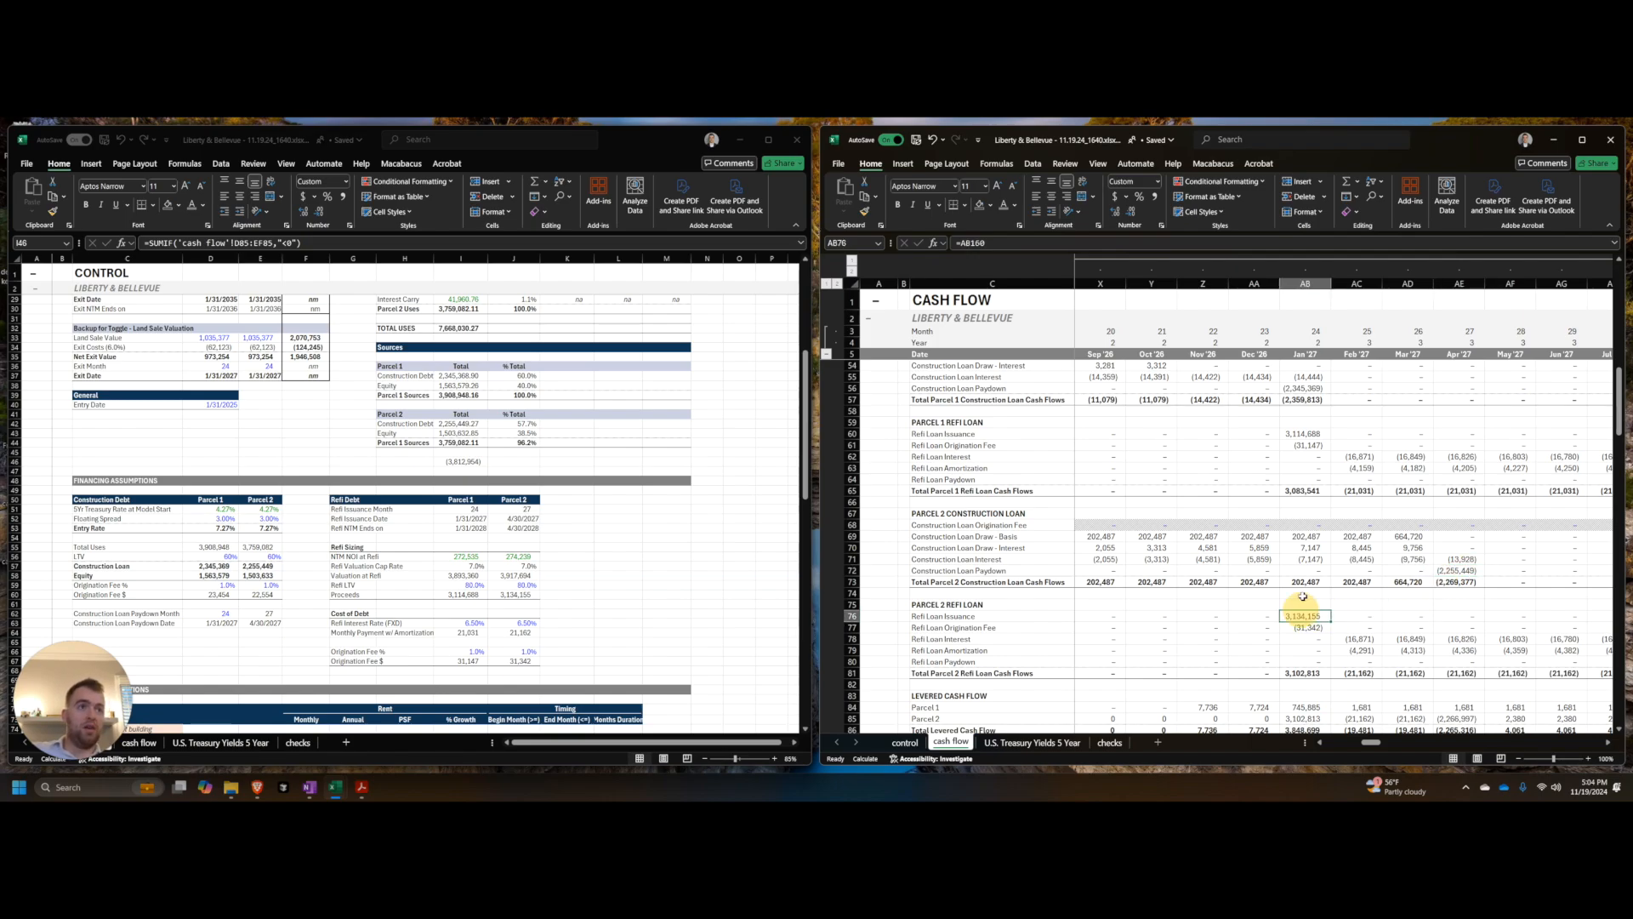
{"action": "left_click_drag", "start_coordinate": [1302, 428], "coordinate": [1308, 492]}
{"action": "left_click_drag", "start_coordinate": [1301, 616], "coordinate": [1303, 650]}
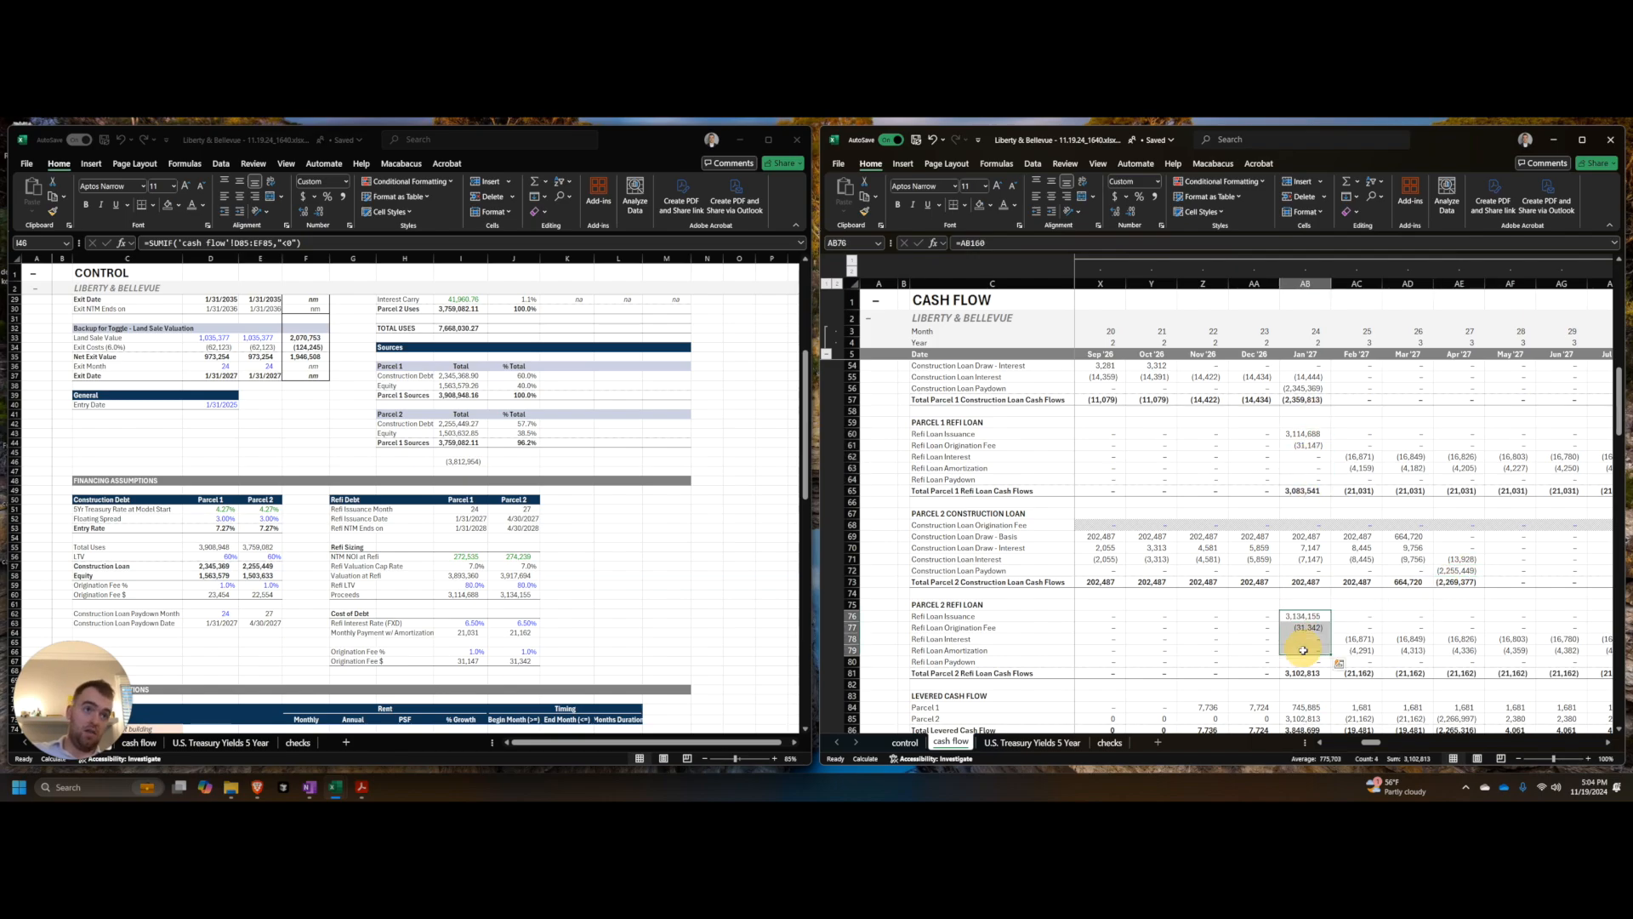
Step: Inspect the Parcel 2 refi loan Issuance formula in cash flow row 160 against the refi issuance dates on the control sheet
{"action": "scroll", "coordinate": [1314, 605], "scroll_direction": "down", "scroll_amount": 20}
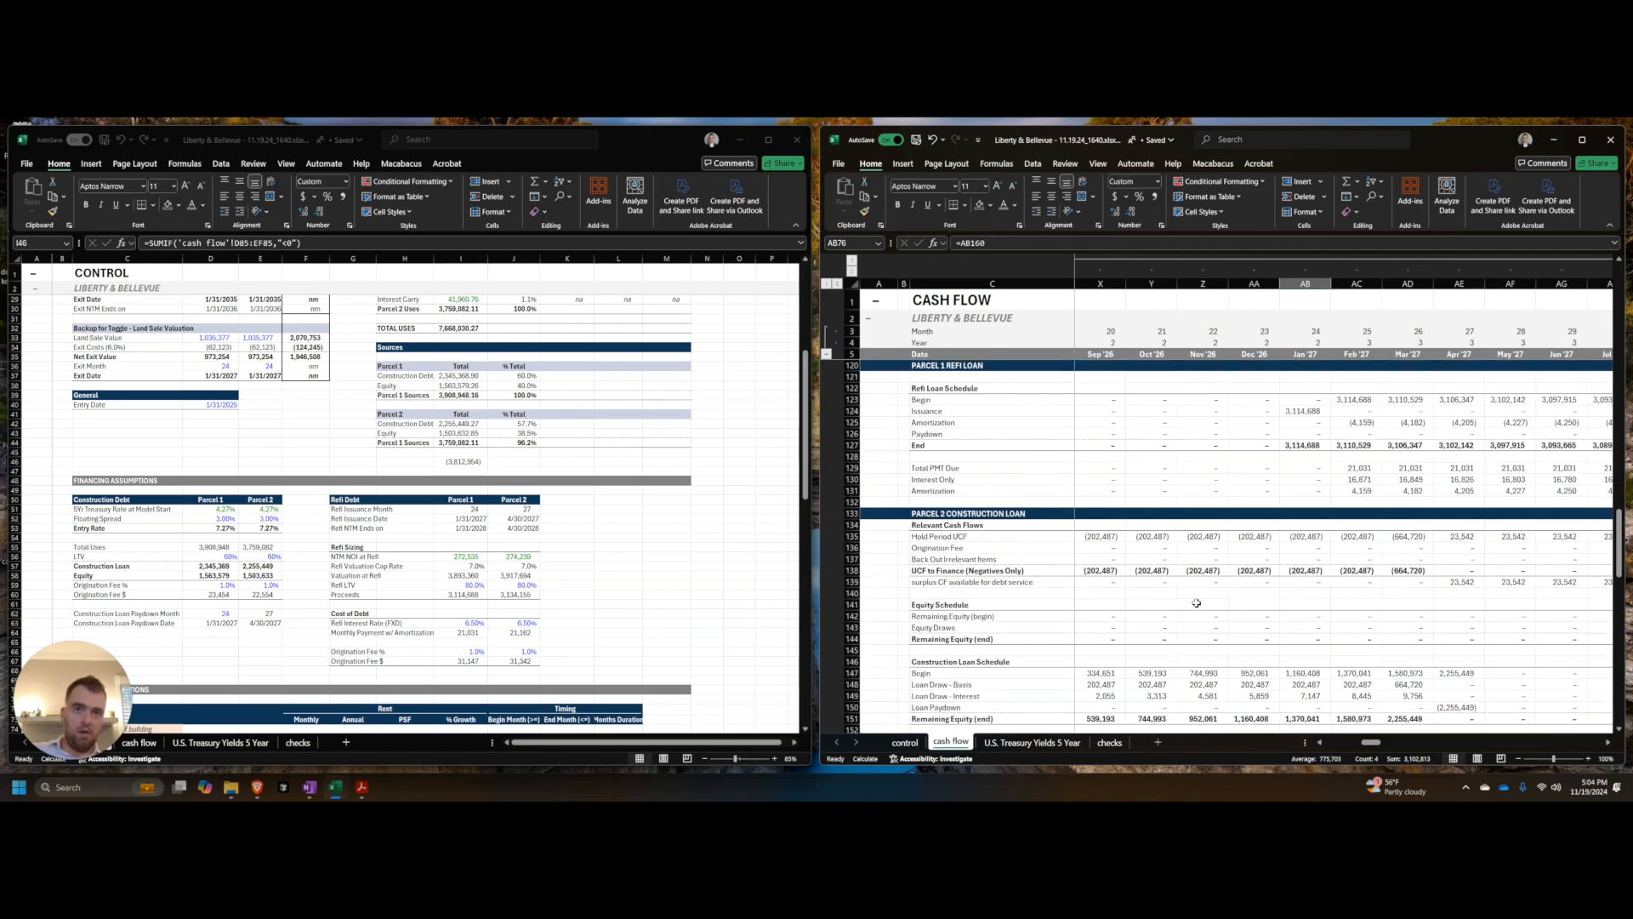
{"action": "scroll", "coordinate": [1167, 615], "scroll_direction": "down", "scroll_amount": 6}
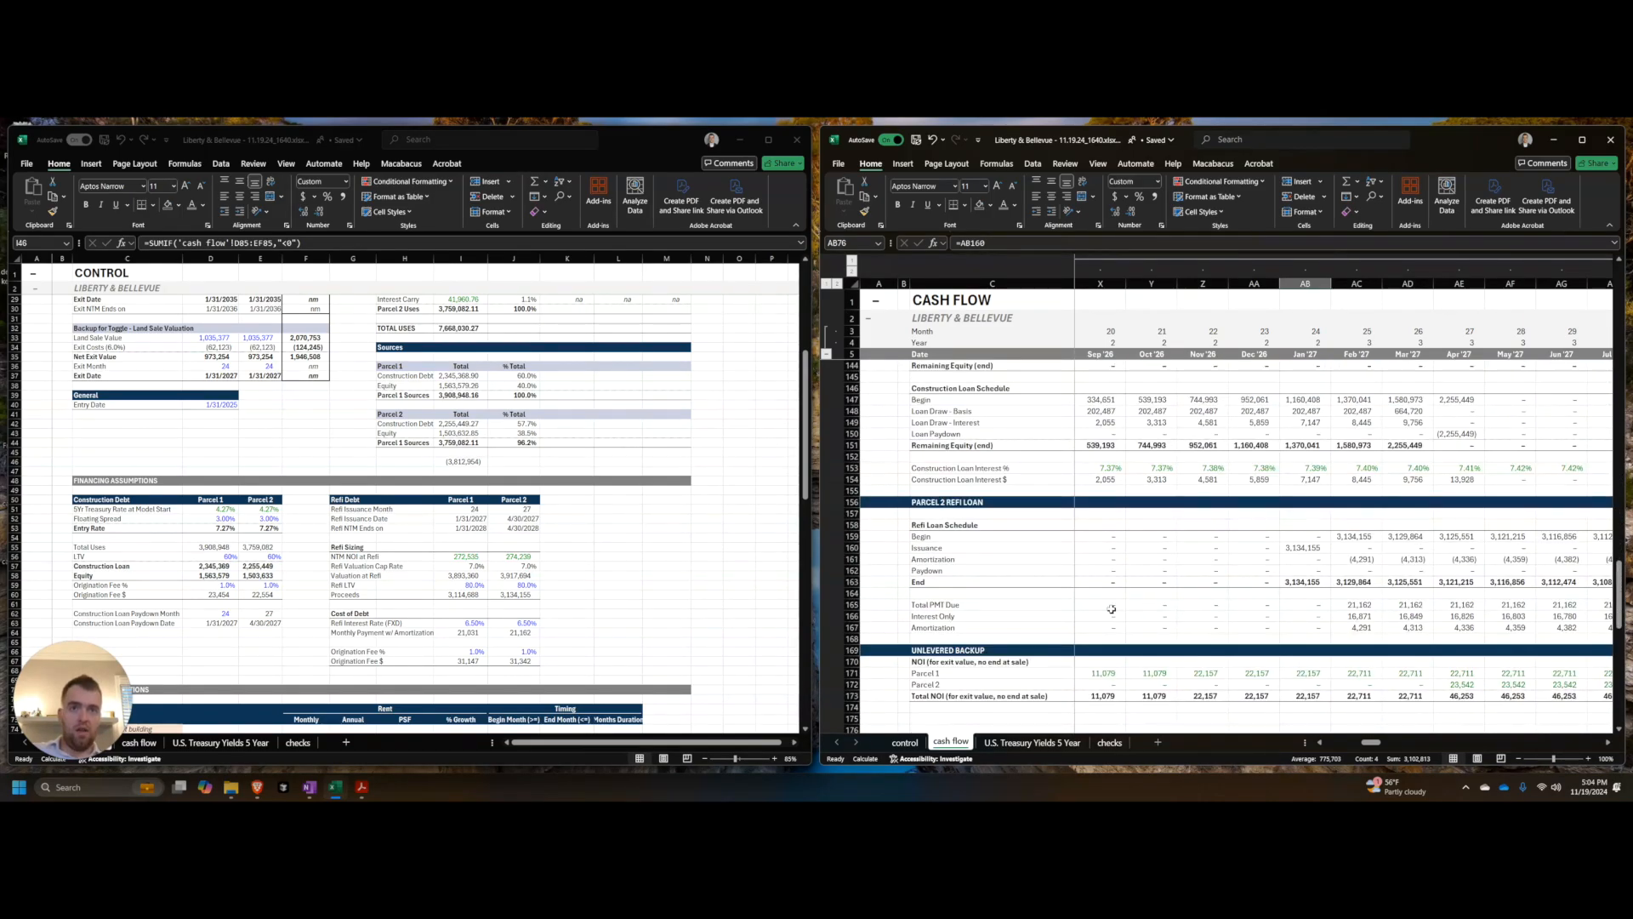
{"action": "left_click", "coordinate": [1101, 551]}
{"action": "key", "text": "F2"}
{"action": "key", "text": "Escape"}
{"action": "key", "text": "Left"}
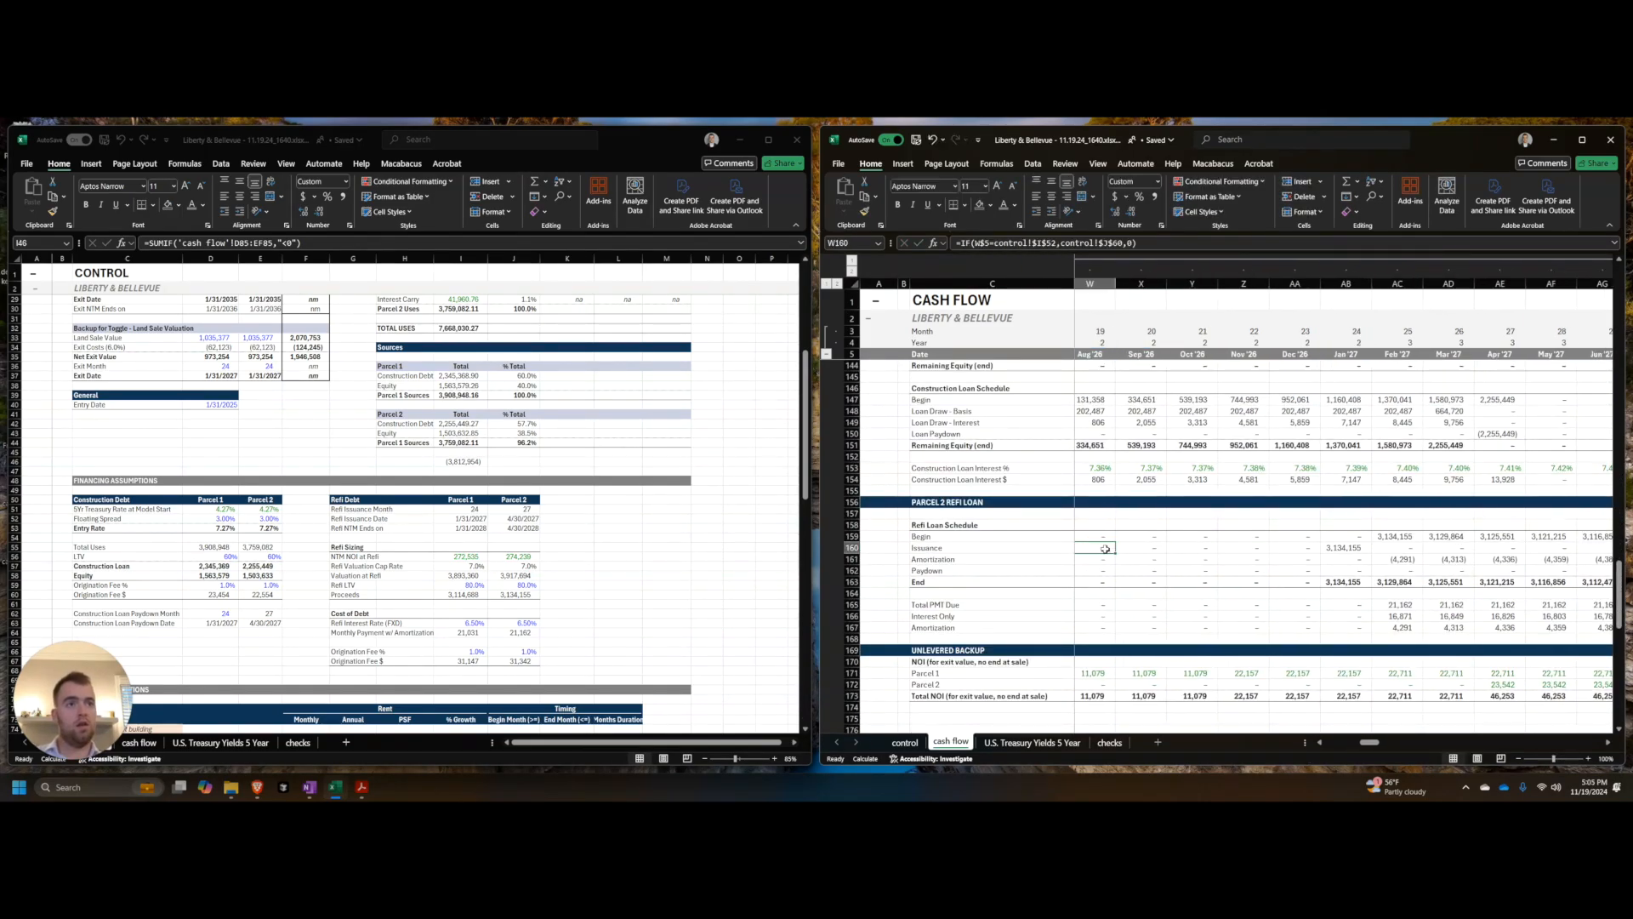
{"action": "key", "text": "Right"}
{"action": "key", "text": "F2"}
{"action": "key", "text": "Escape"}
{"action": "key", "text": "ctrl+Left"}
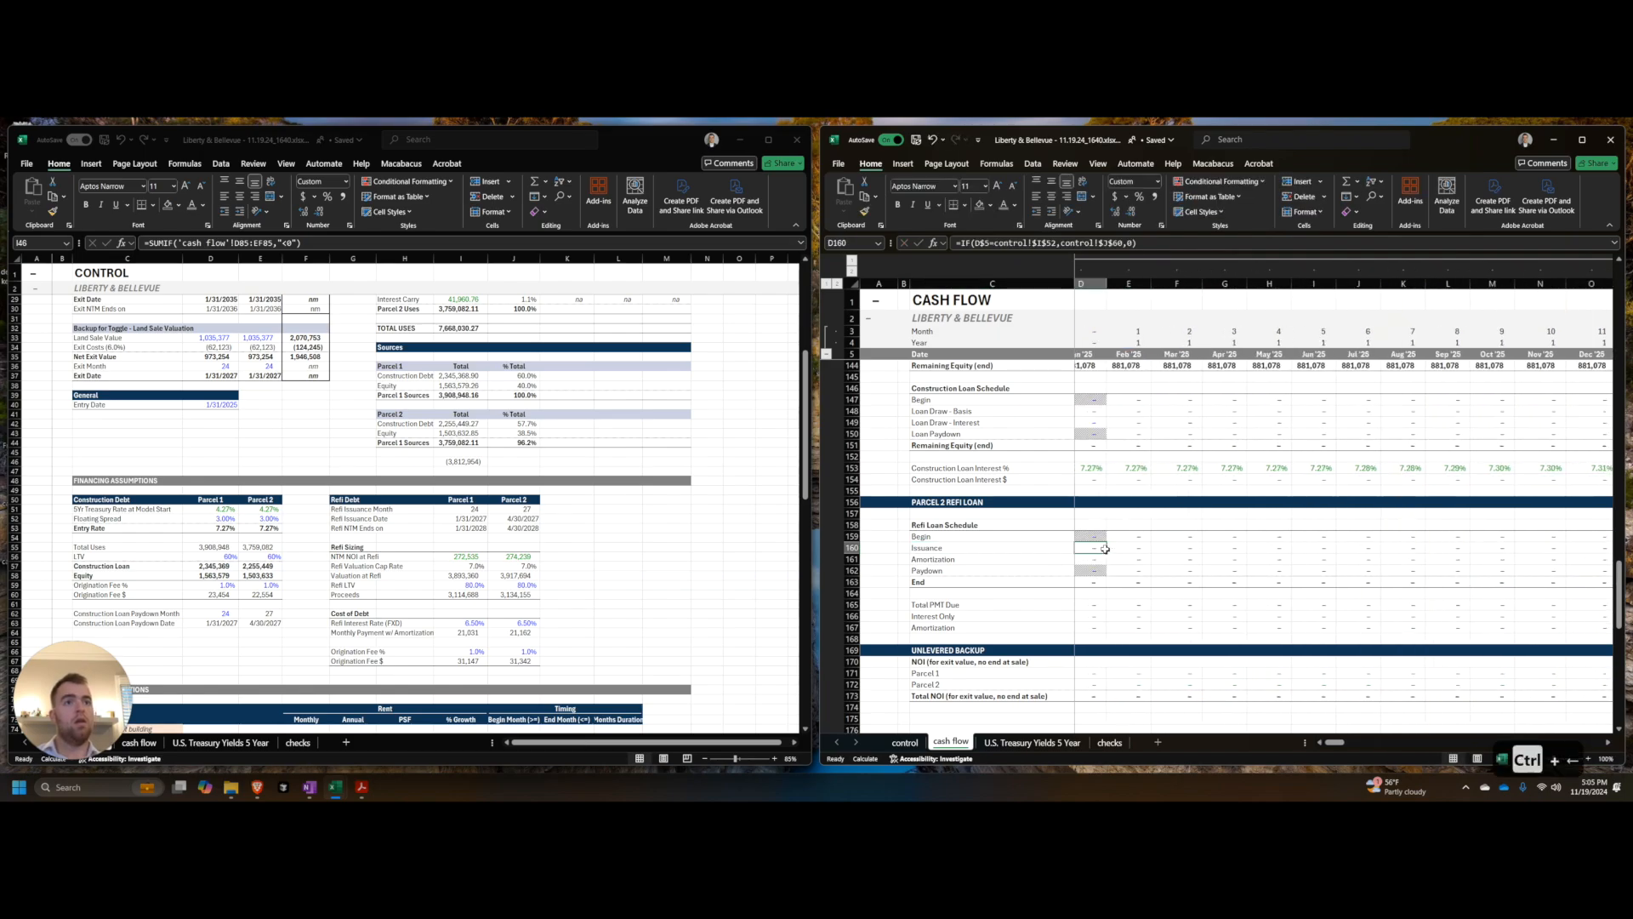
{"action": "left_click", "coordinate": [595, 546]}
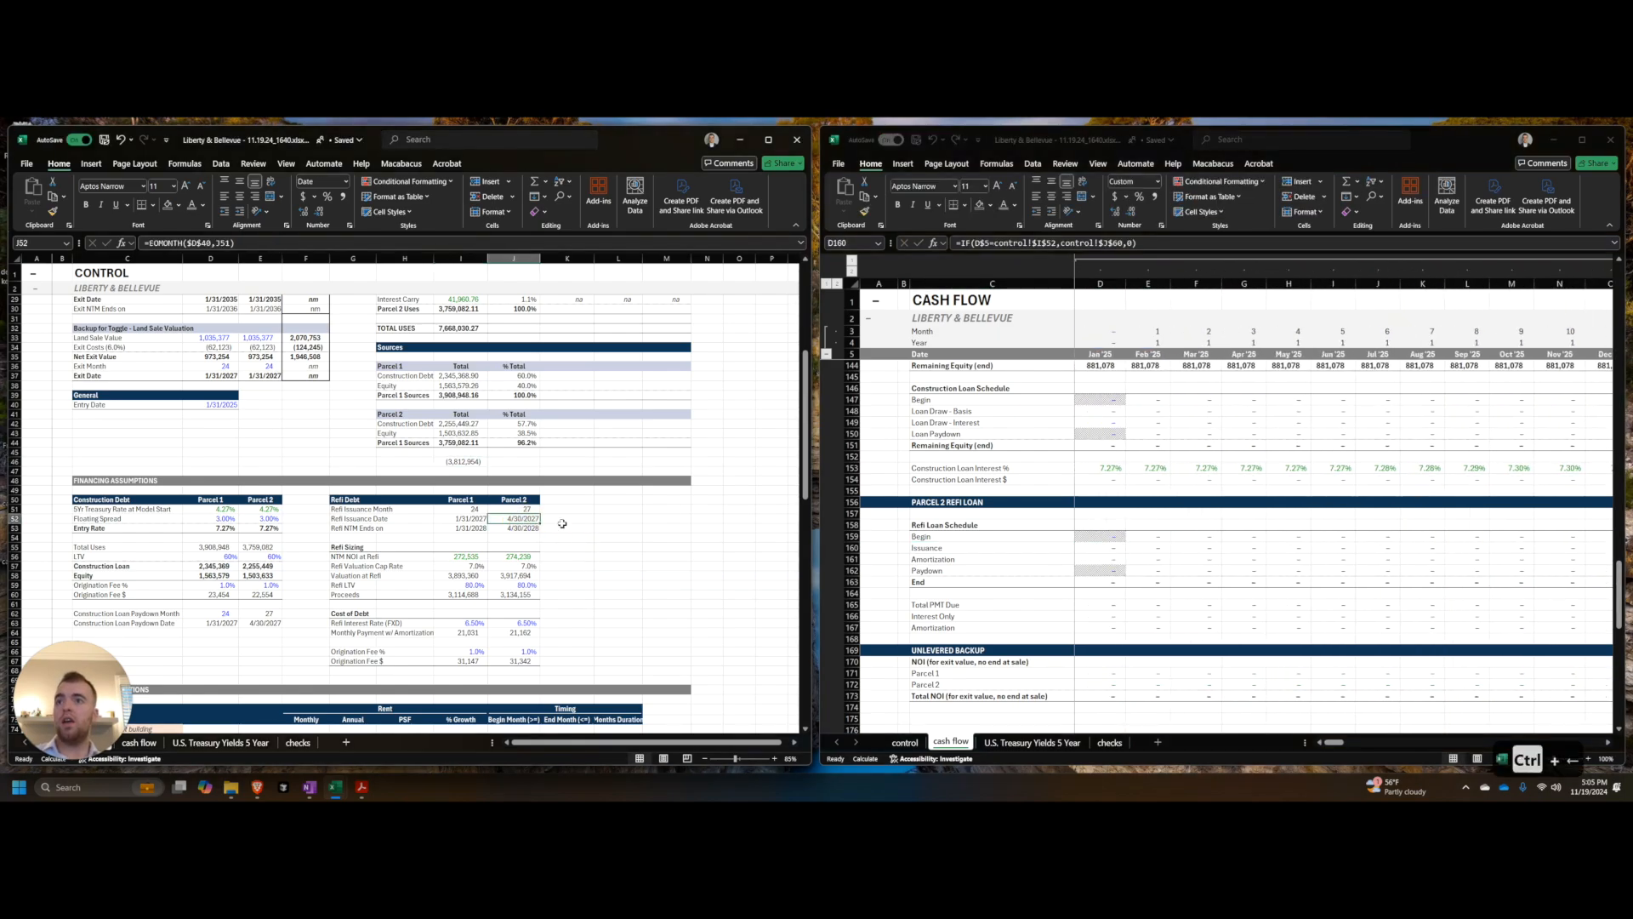
{"action": "scroll", "coordinate": [563, 528], "scroll_direction": "down", "scroll_amount": 7}
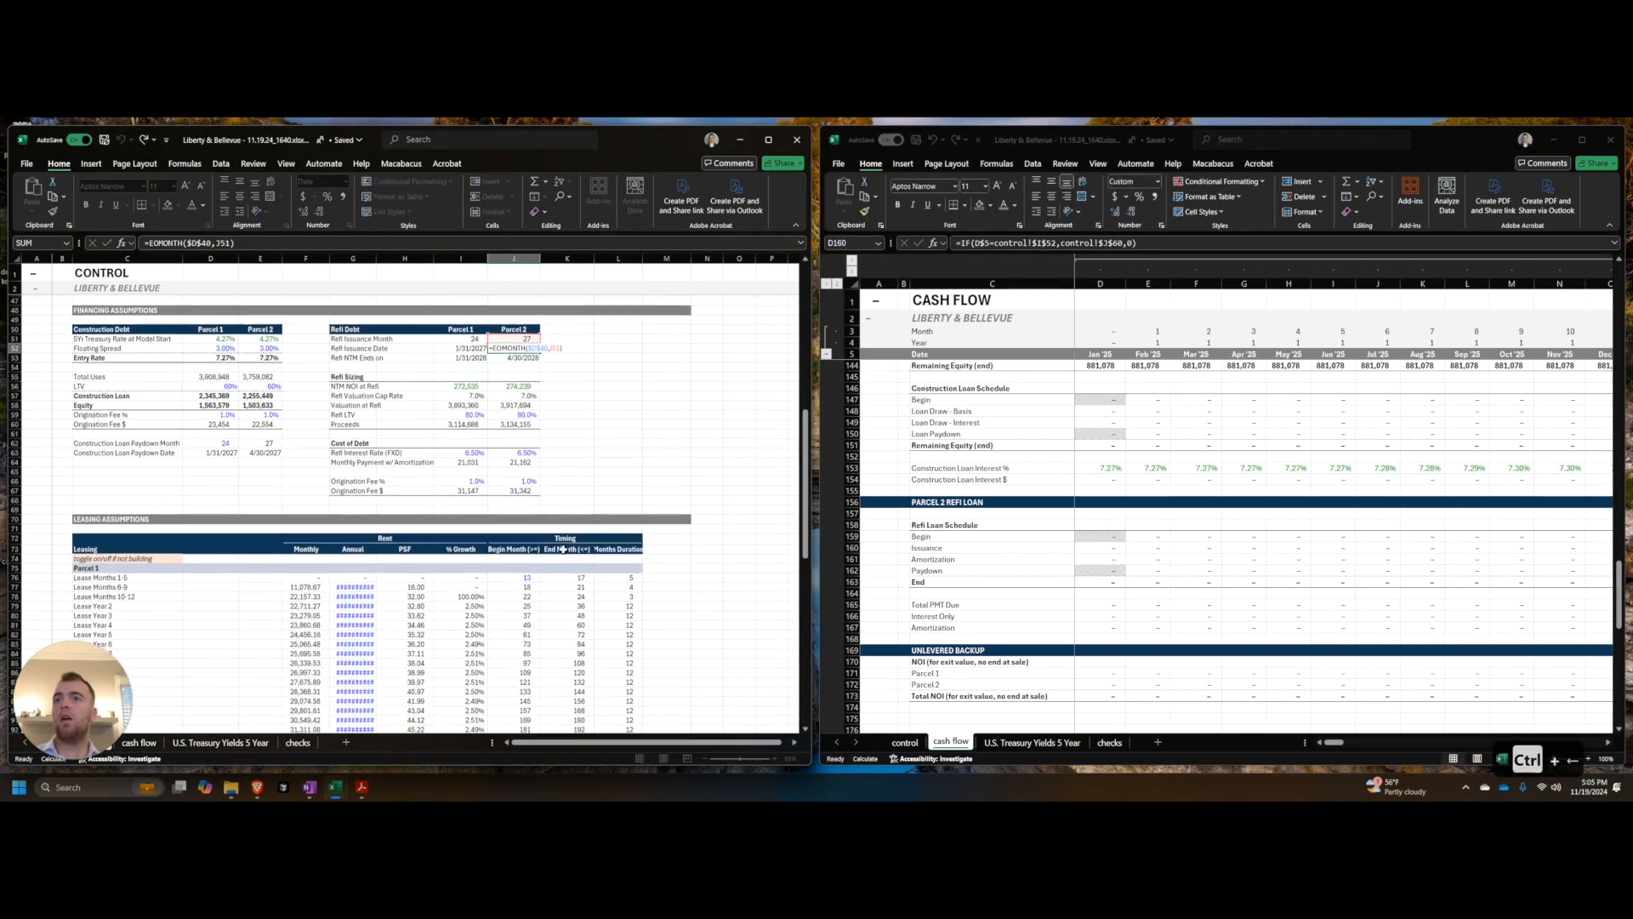
{"action": "scroll", "coordinate": [563, 550], "scroll_direction": "up", "scroll_amount": 1}
{"action": "scroll", "coordinate": [566, 537], "scroll_direction": "up", "scroll_amount": 1}
{"action": "scroll", "coordinate": [568, 533], "scroll_direction": "down", "scroll_amount": 2}
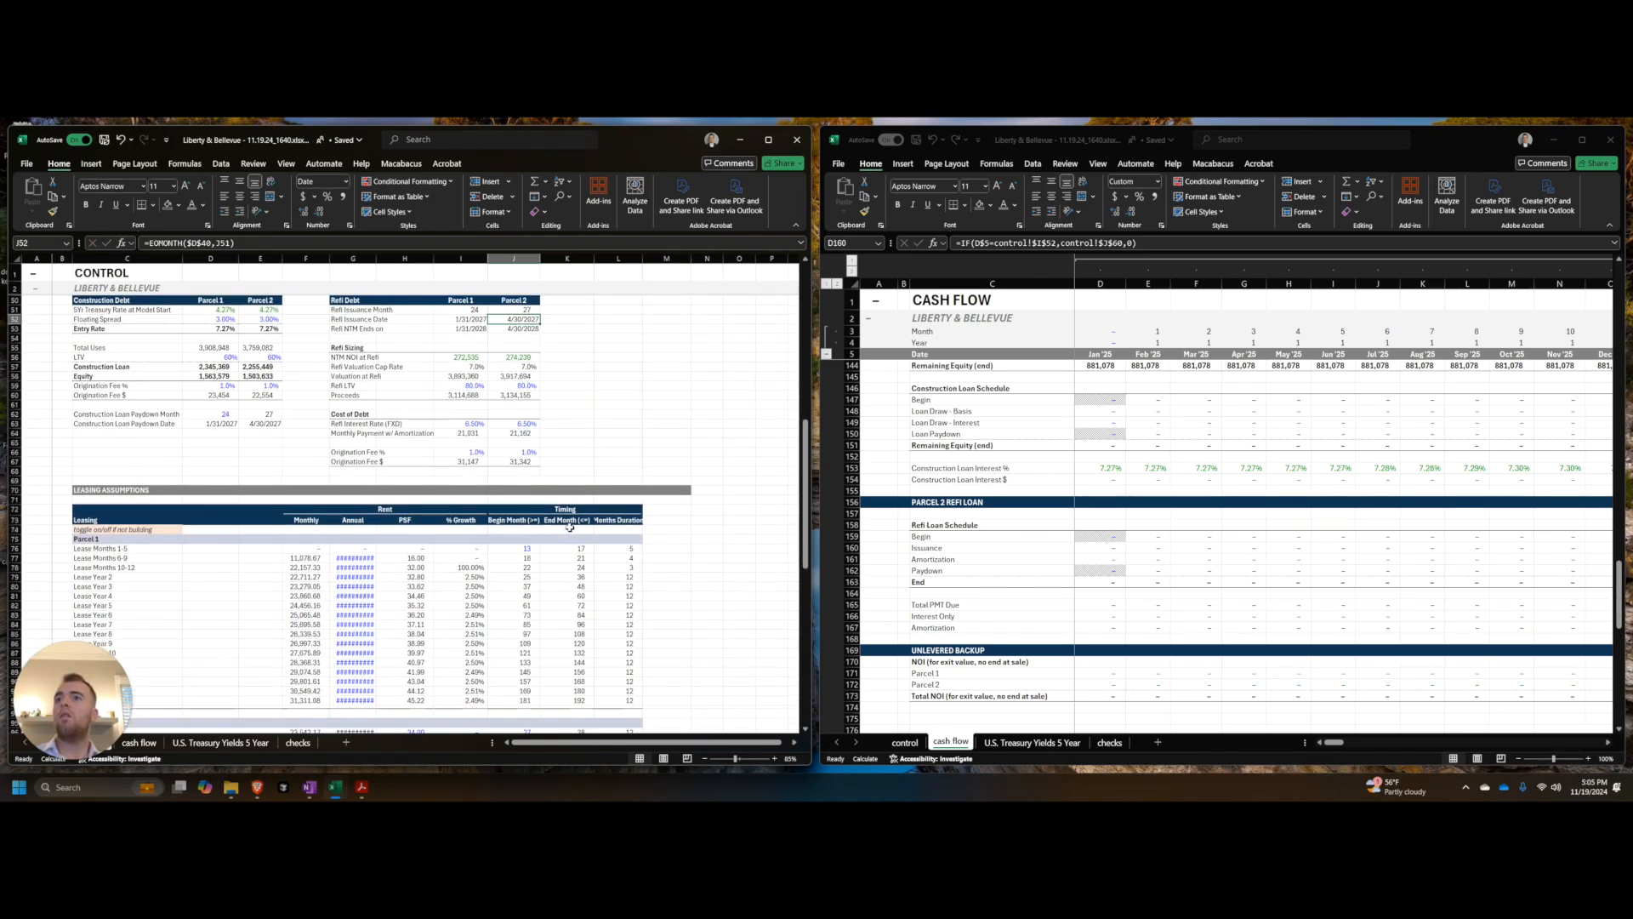
{"action": "scroll", "coordinate": [570, 525], "scroll_direction": "up", "scroll_amount": 2}
Step: Change the Parcel 2 refi Issuance formula in D160 to test against control!$J$52 and fill it across the row
{"action": "left_click", "coordinate": [863, 478]}
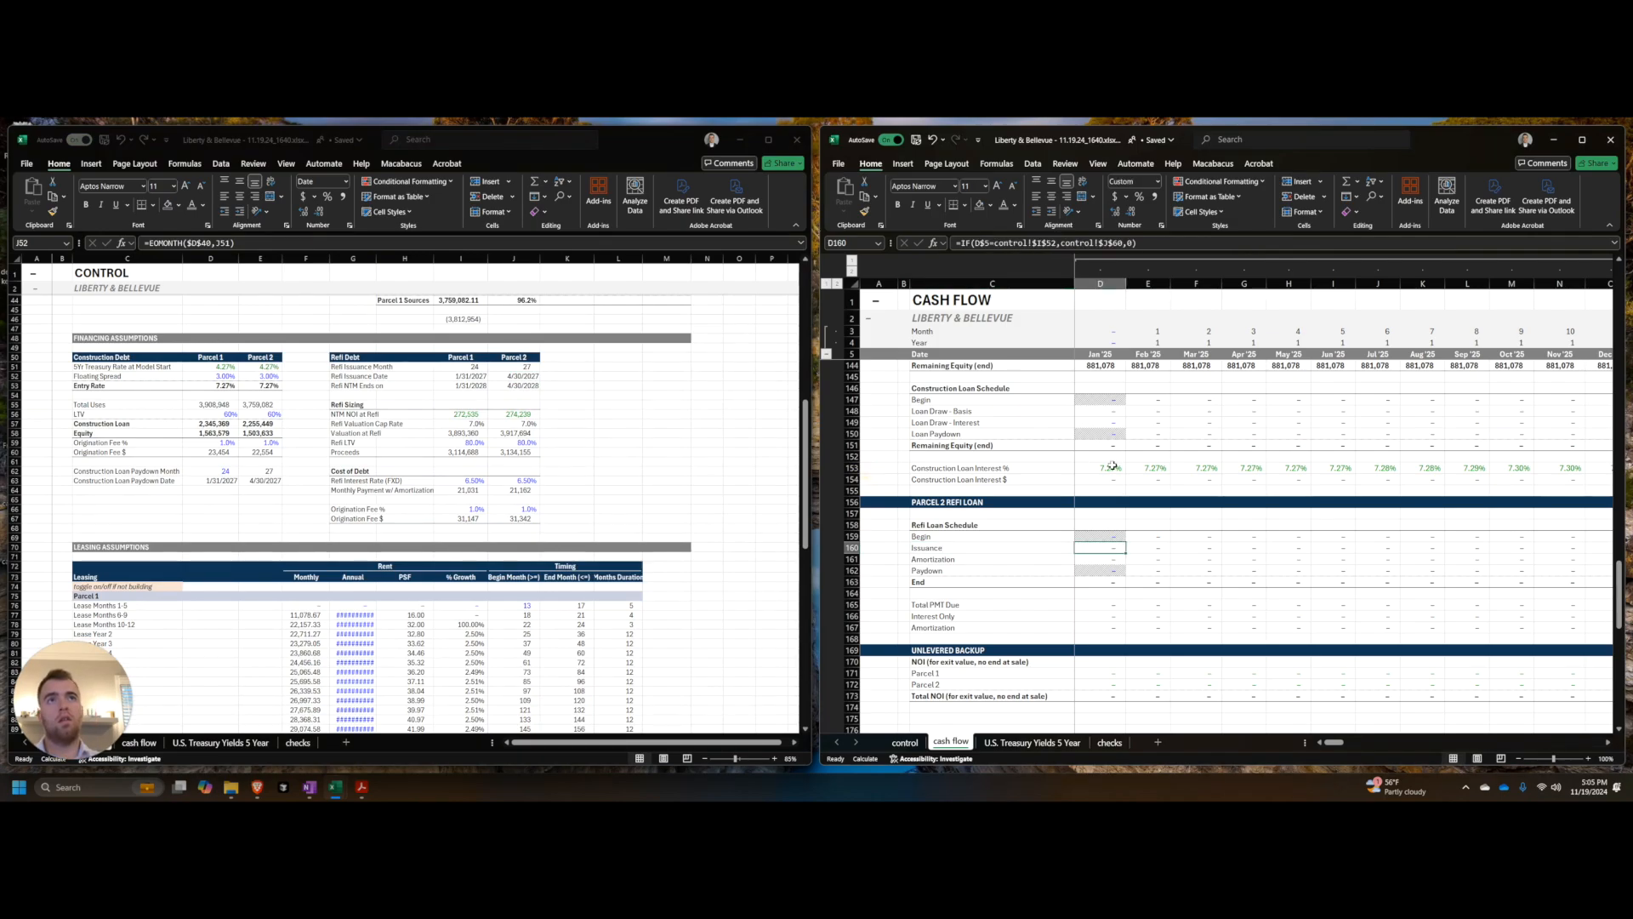
{"action": "key", "text": "F2"}
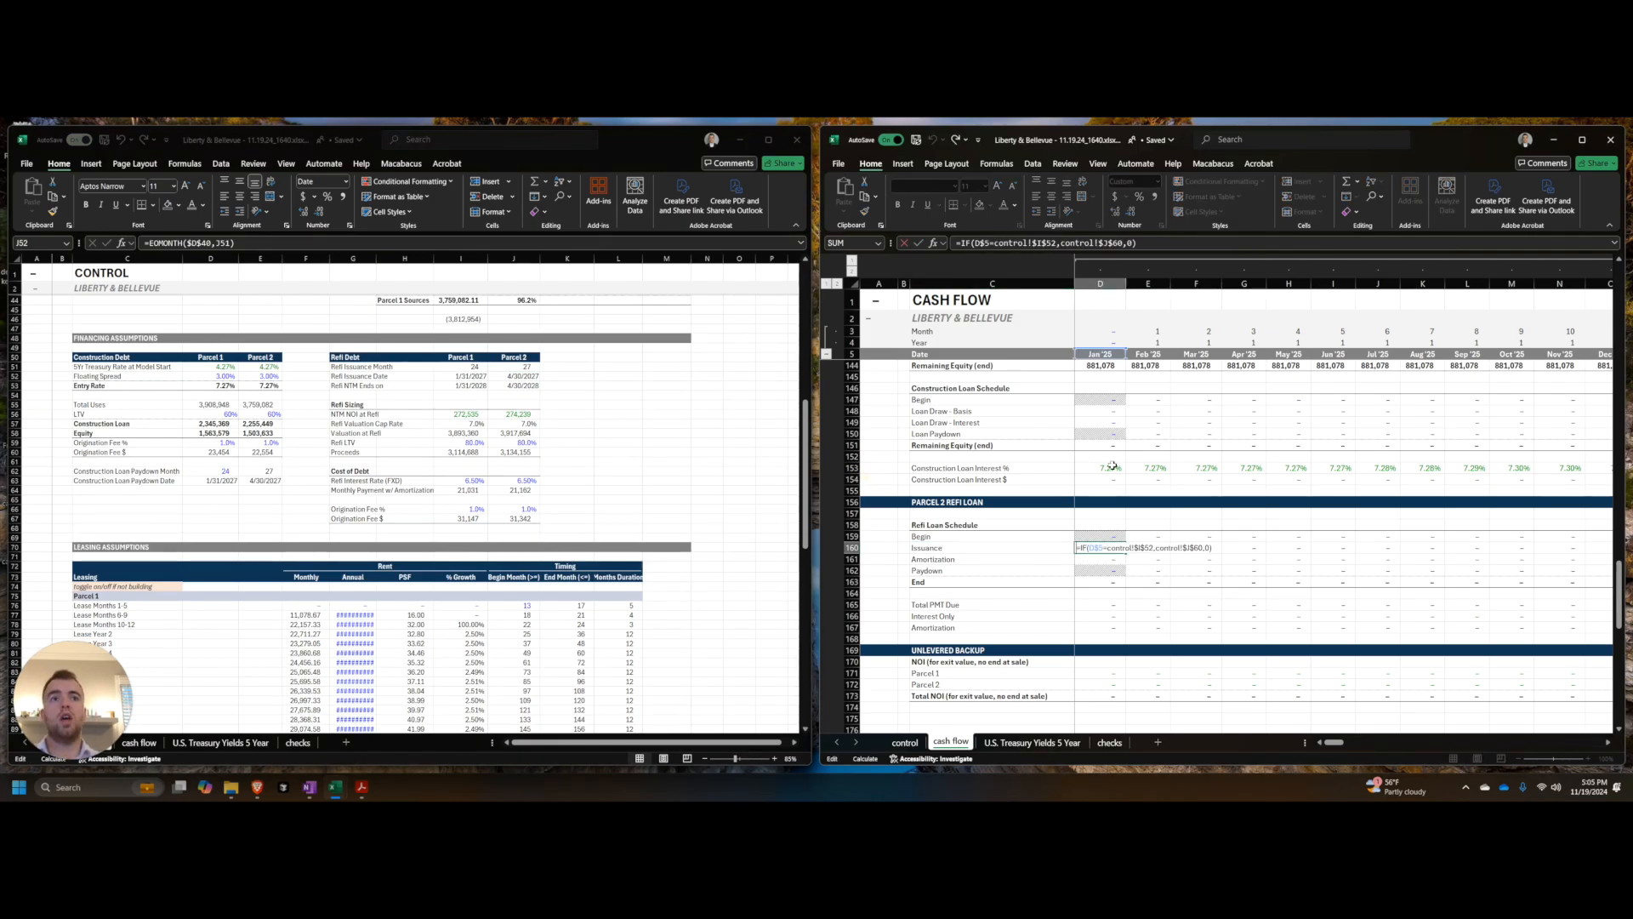
{"action": "key", "text": "ctrl+Right"}
{"action": "key", "text": "ctrl+Right"}
{"action": "key", "text": "ctrl+Right"}
{"action": "key", "text": "ctrl+Right"}
{"action": "key", "text": "ctrl+Right"}
{"action": "key", "text": "ctrl+Right"}
{"action": "key", "text": "ctrl+Right"}
{"action": "key", "text": "ctrl+Right"}
{"action": "key", "text": "ctrl+Right"}
{"action": "key", "text": "ctrl+Right"}
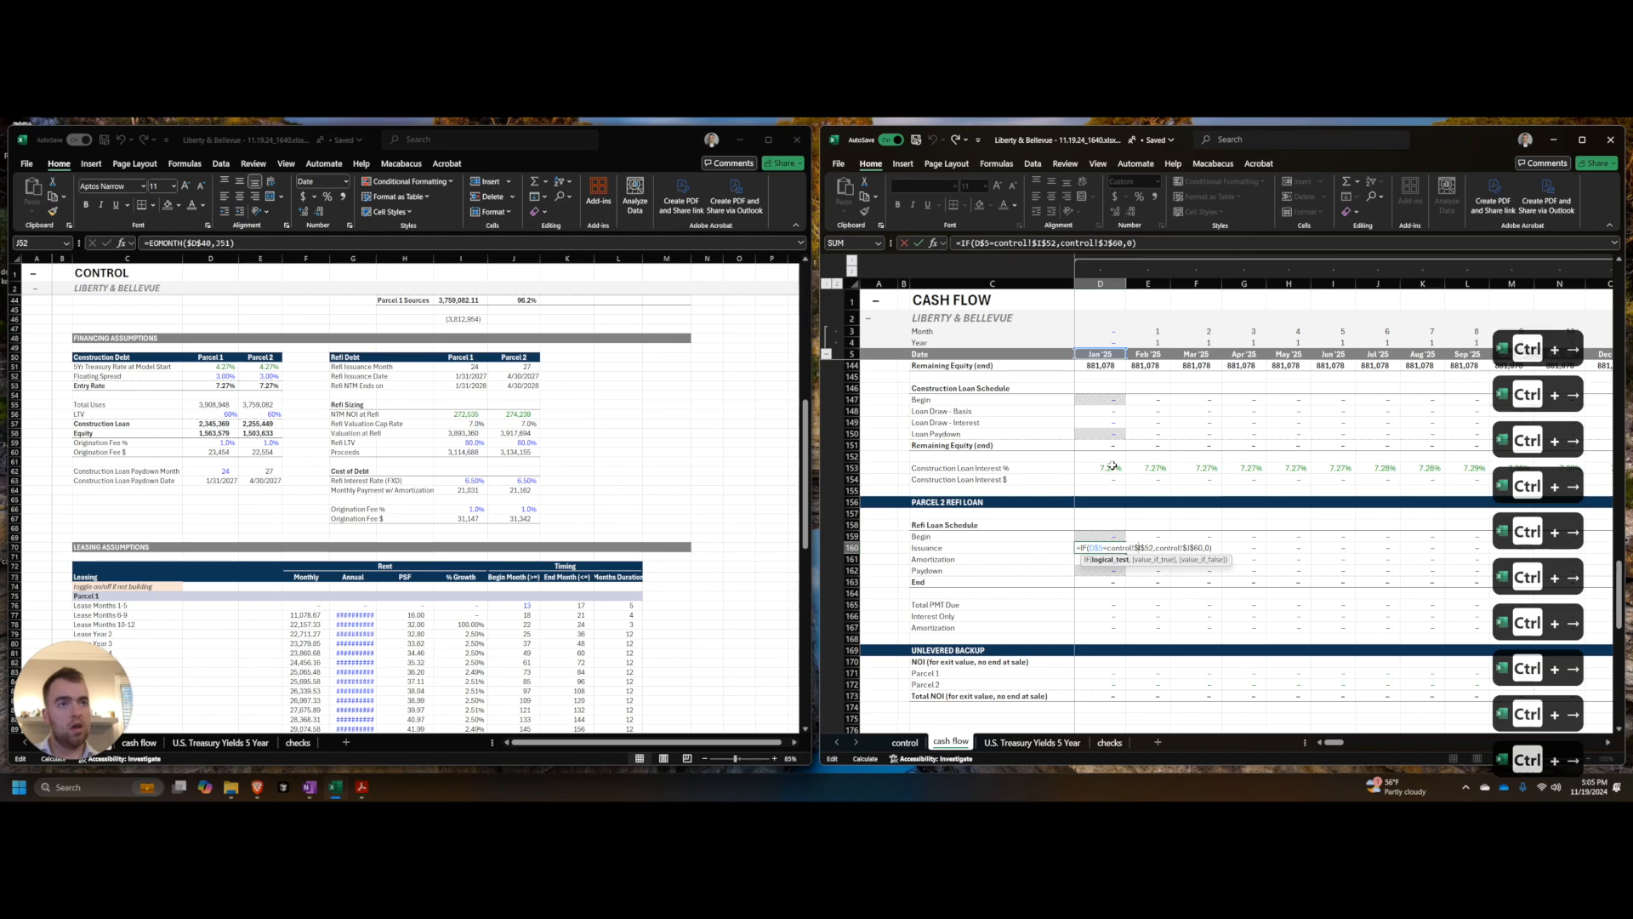
{"action": "key", "text": "Escape"}
{"action": "key", "text": "ctrl+shift+Right"}
{"action": "key", "text": "ctrl+r"}
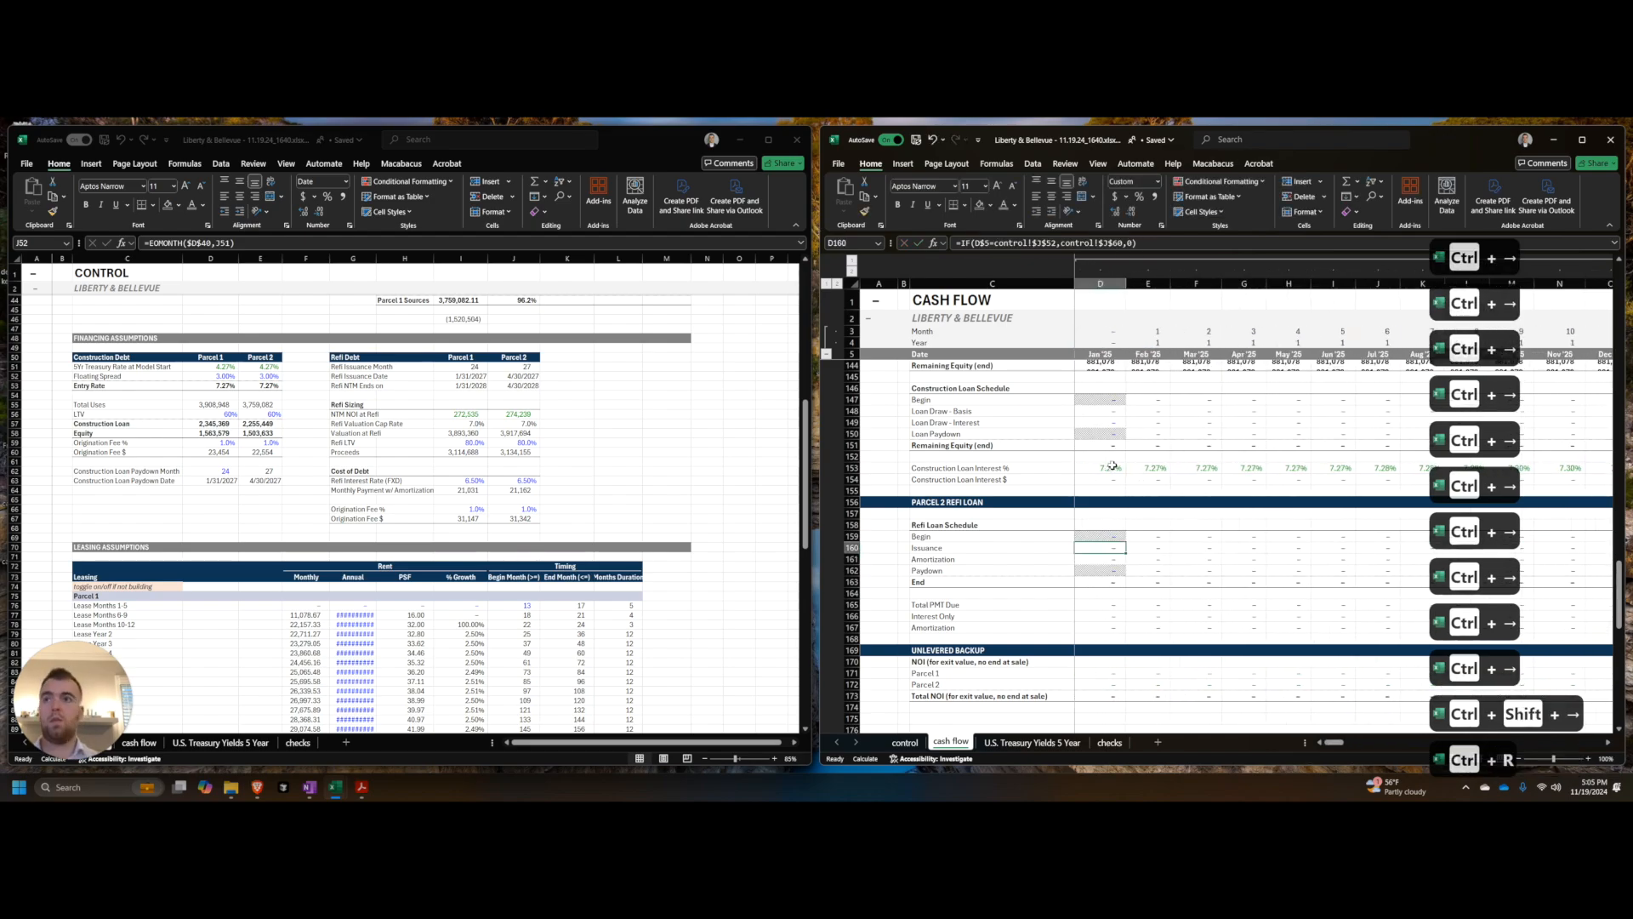
Step: Recheck the Parcel 2 SUMIF in I46 on the control sheet and save the workbook
{"action": "left_click", "coordinate": [565, 413]}
{"action": "scroll", "coordinate": [565, 412], "scroll_direction": "up", "scroll_amount": 3}
{"action": "double_click", "coordinate": [478, 404]}
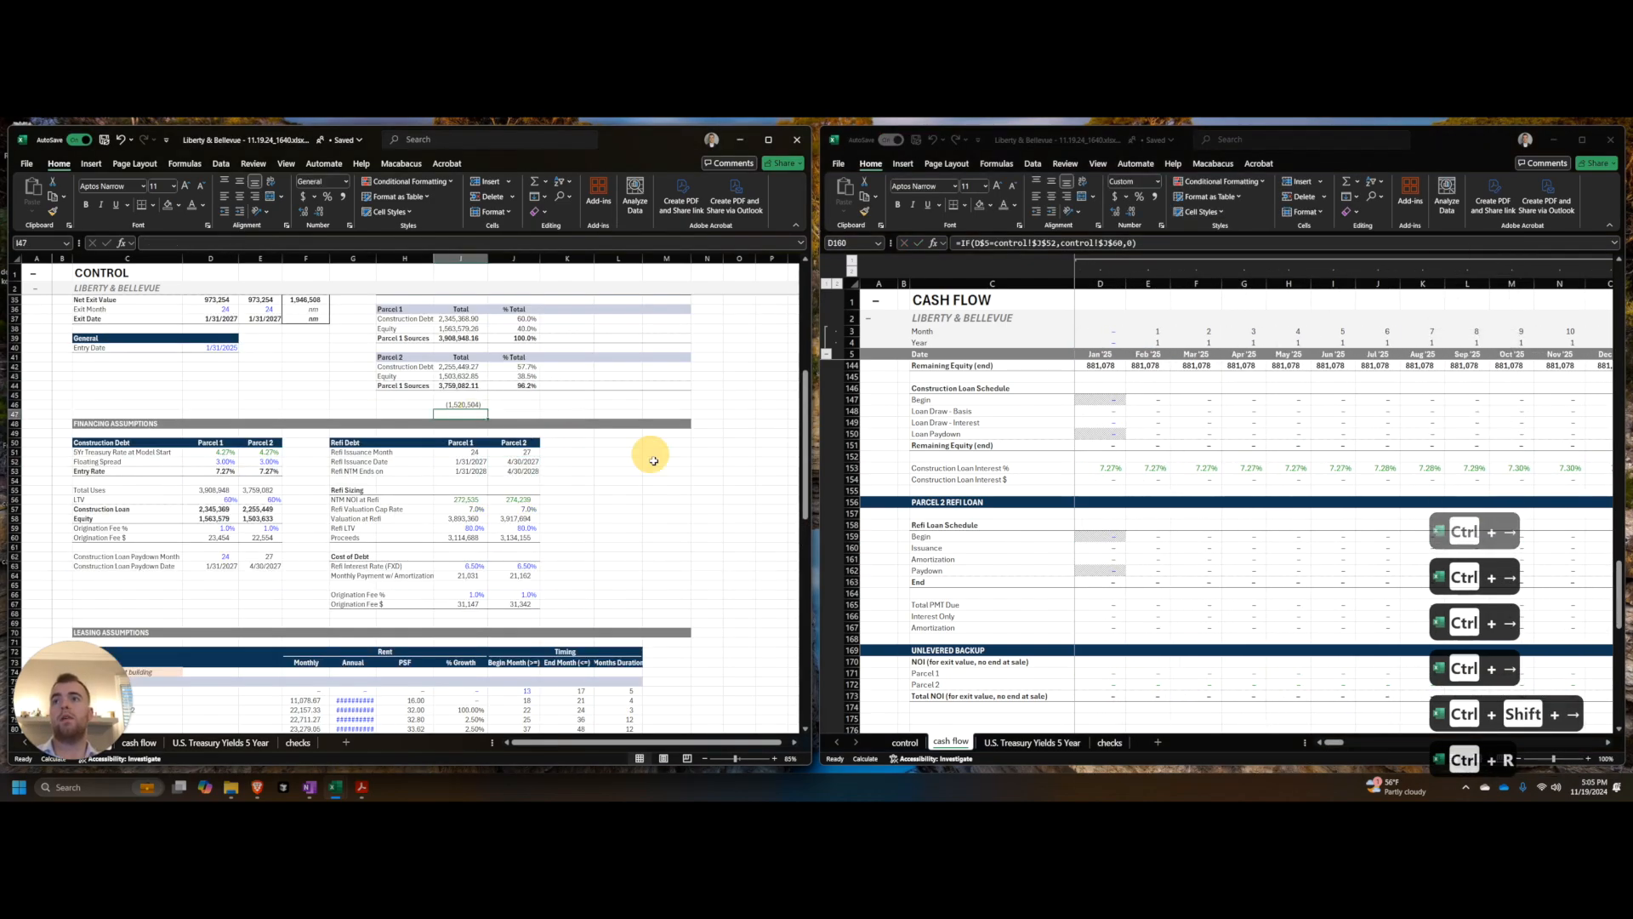
{"action": "key", "text": "Escape"}
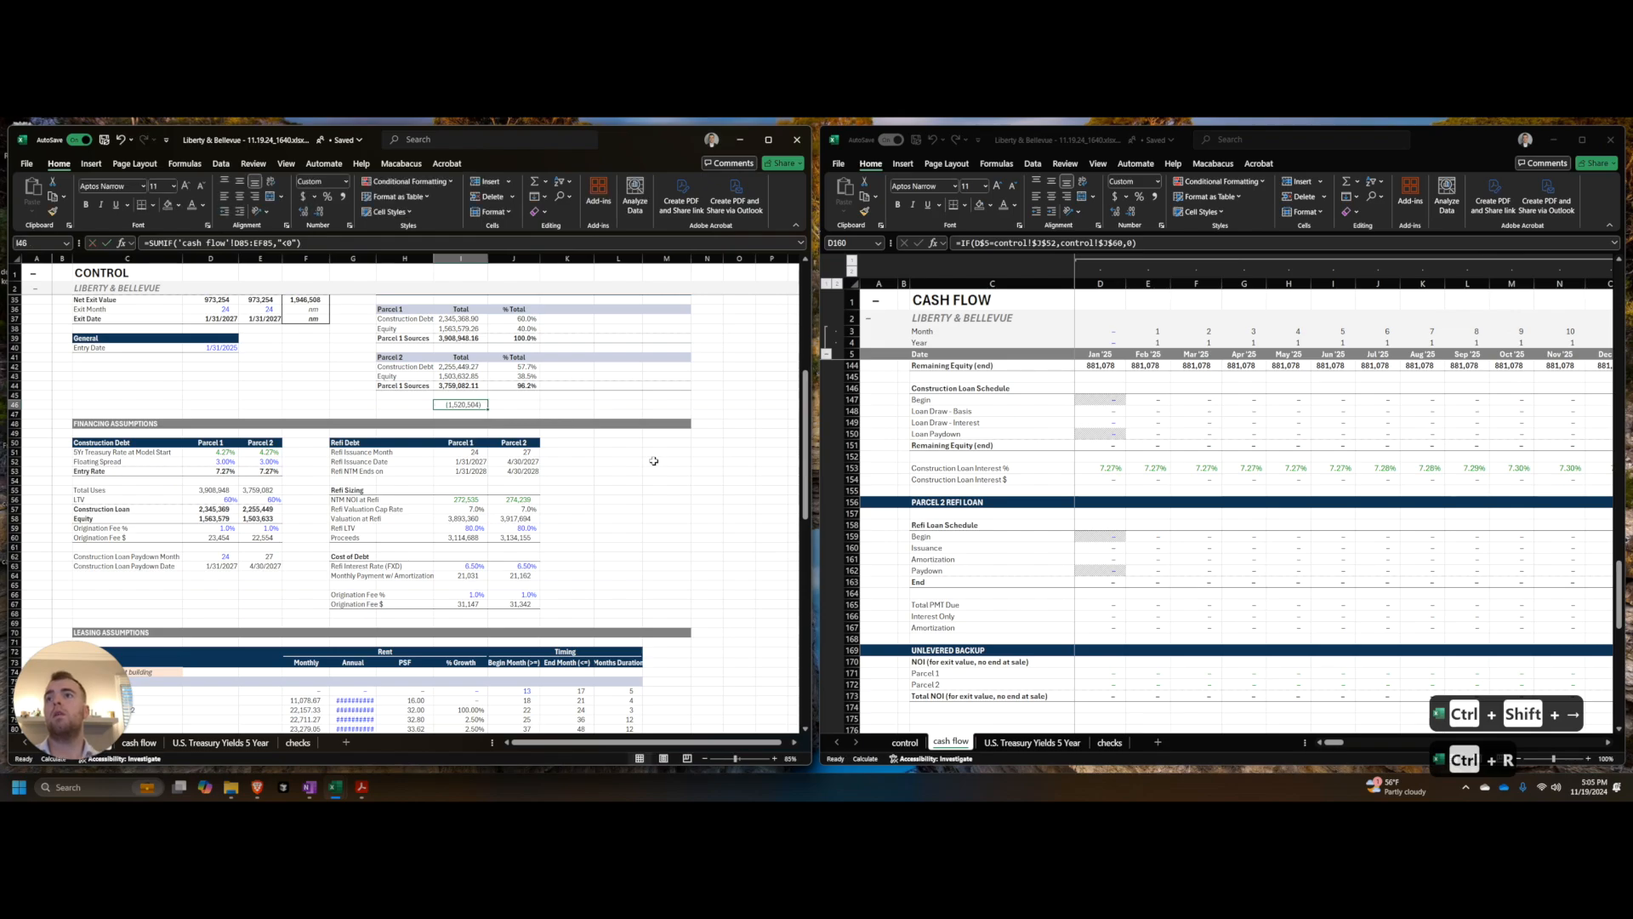
{"action": "left_click", "coordinate": [1257, 510]}
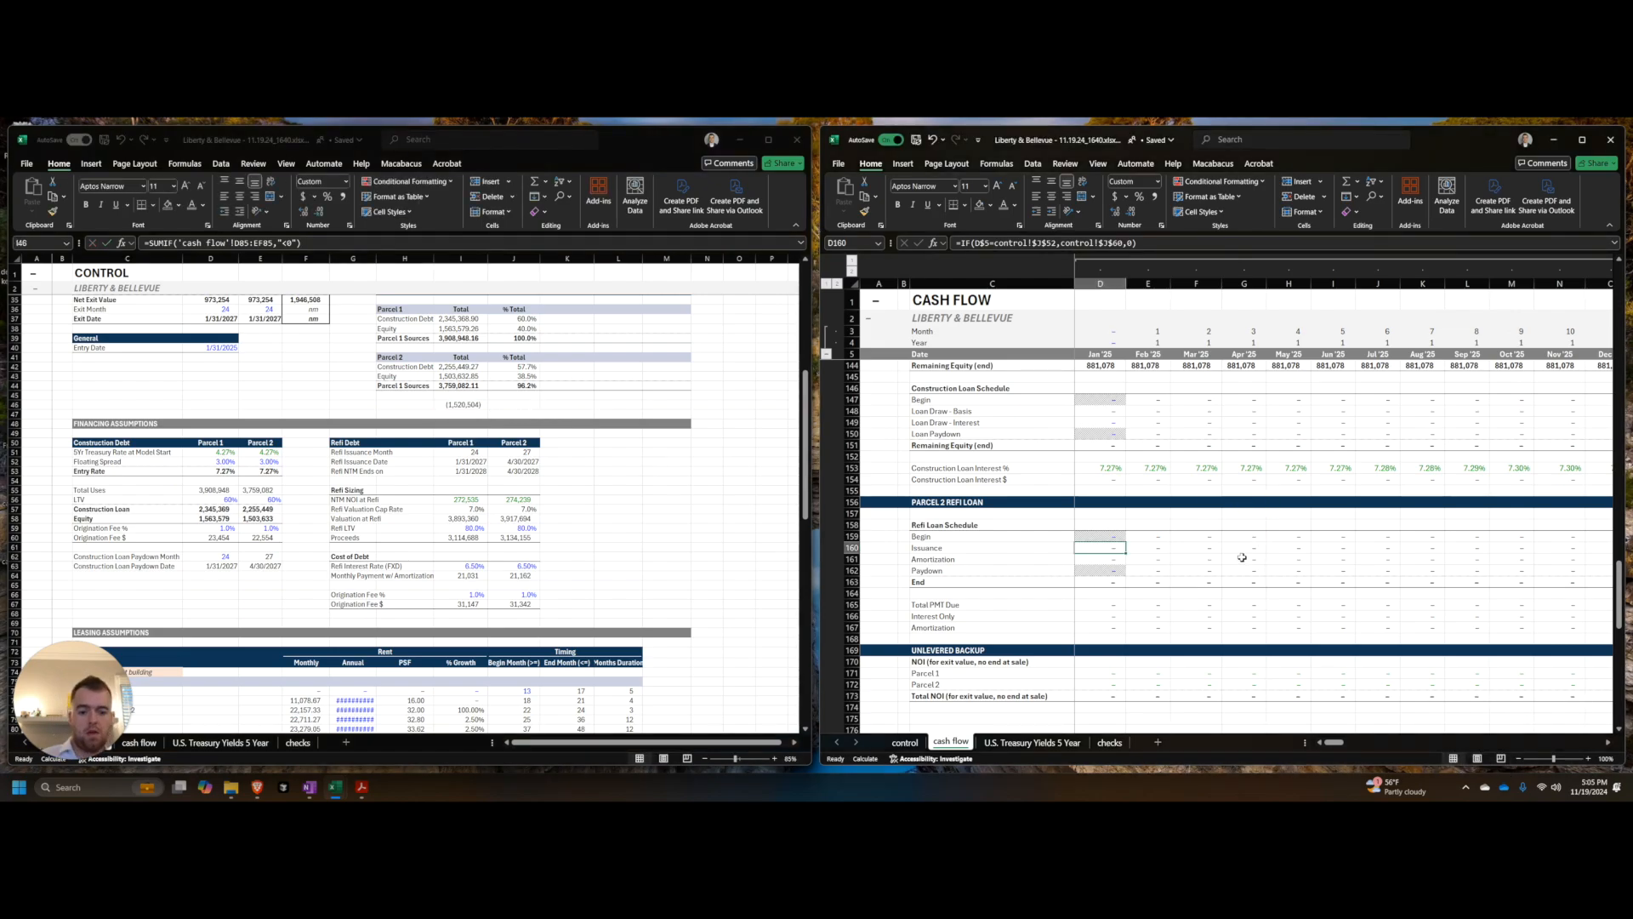
{"action": "key", "text": "ctrl+alt+F9"}
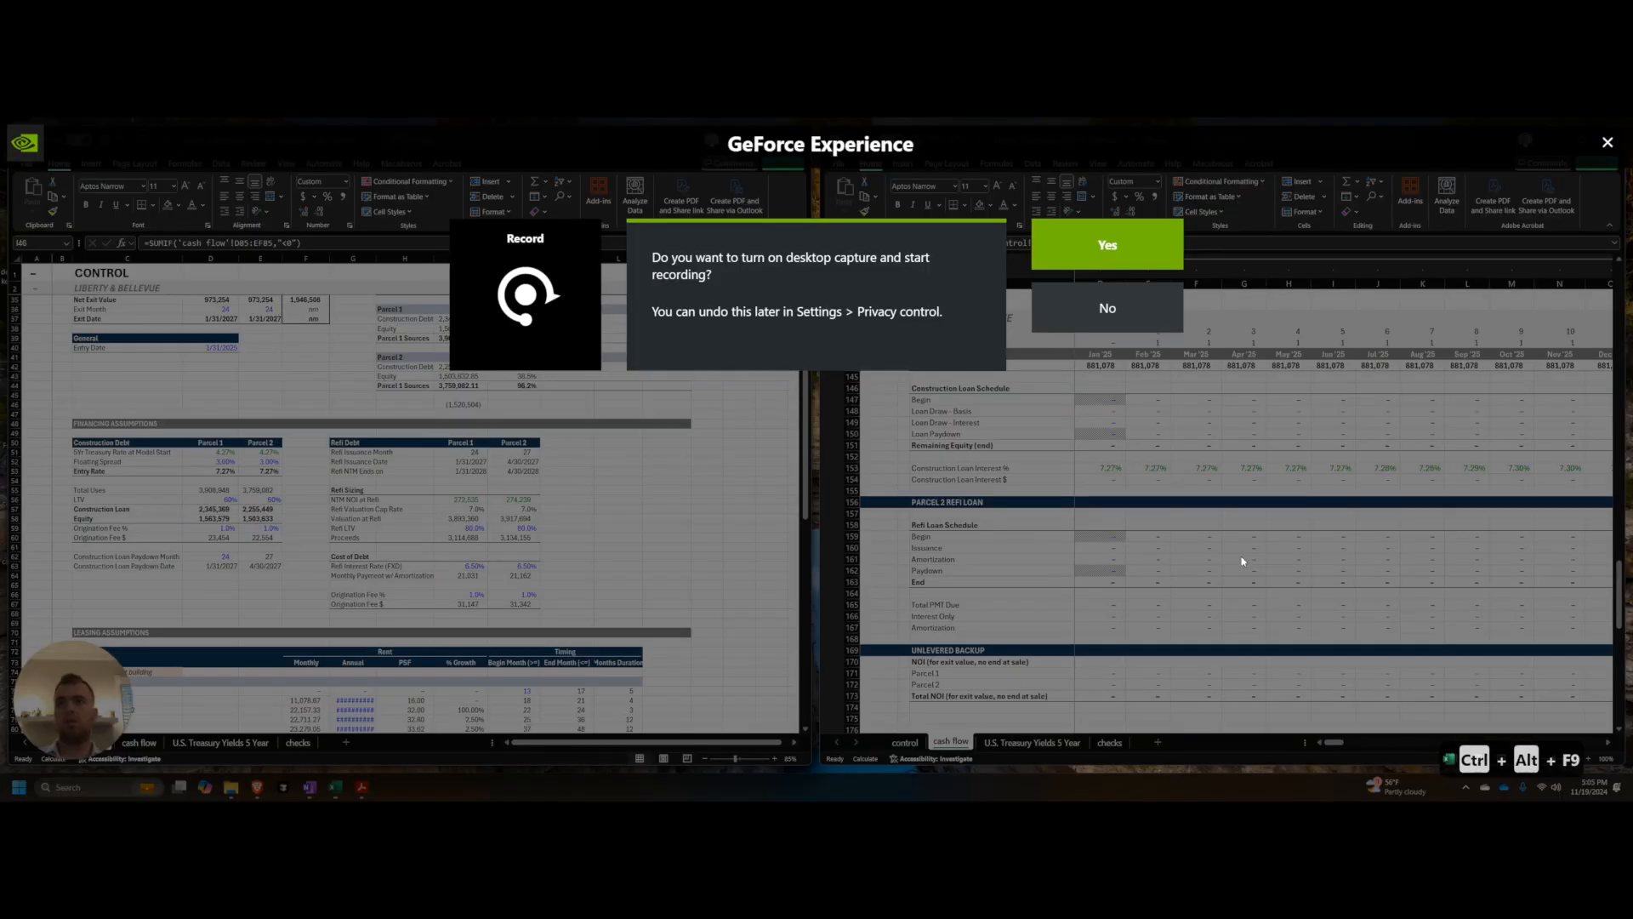
{"action": "key", "text": "Escape"}
{"action": "key", "text": "ctrl+s"}
Step: Examine the Parcel 2 rows on the cash flow sheet and trace the Feb '27 refi interest in AC78 to its source in AC166
{"action": "key", "text": "Right"}
{"action": "key", "text": "Right"}
{"action": "key", "text": "Right"}
{"action": "key", "text": "Right"}
{"action": "key", "text": "Right"}
{"action": "key", "text": "Right"}
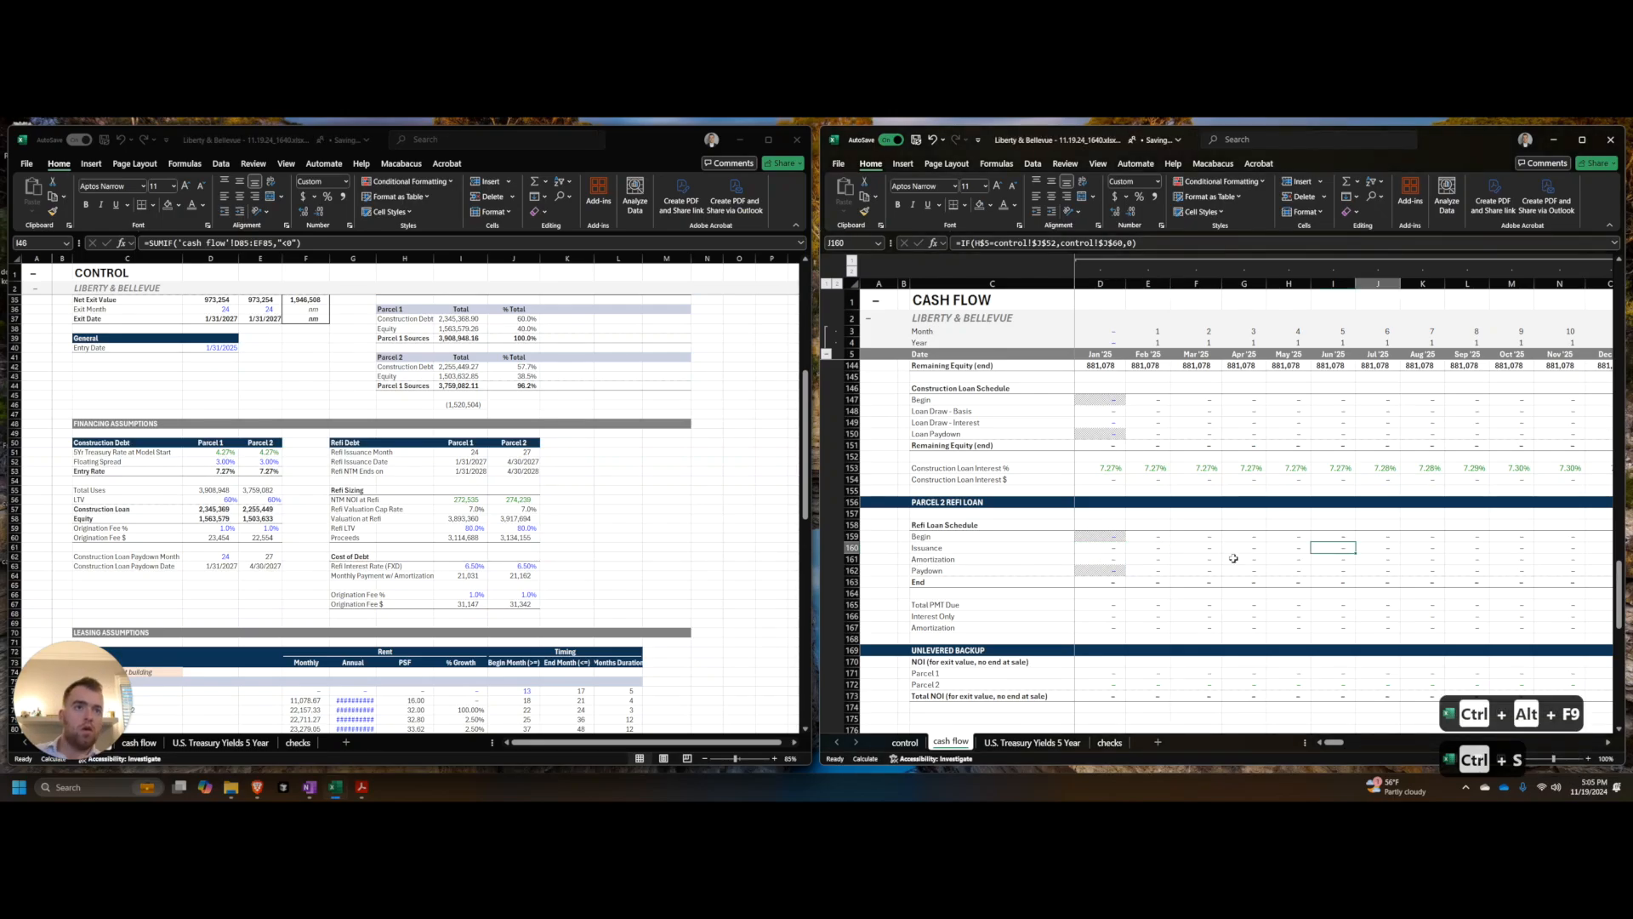
{"action": "key", "text": "ctrl+Home"}
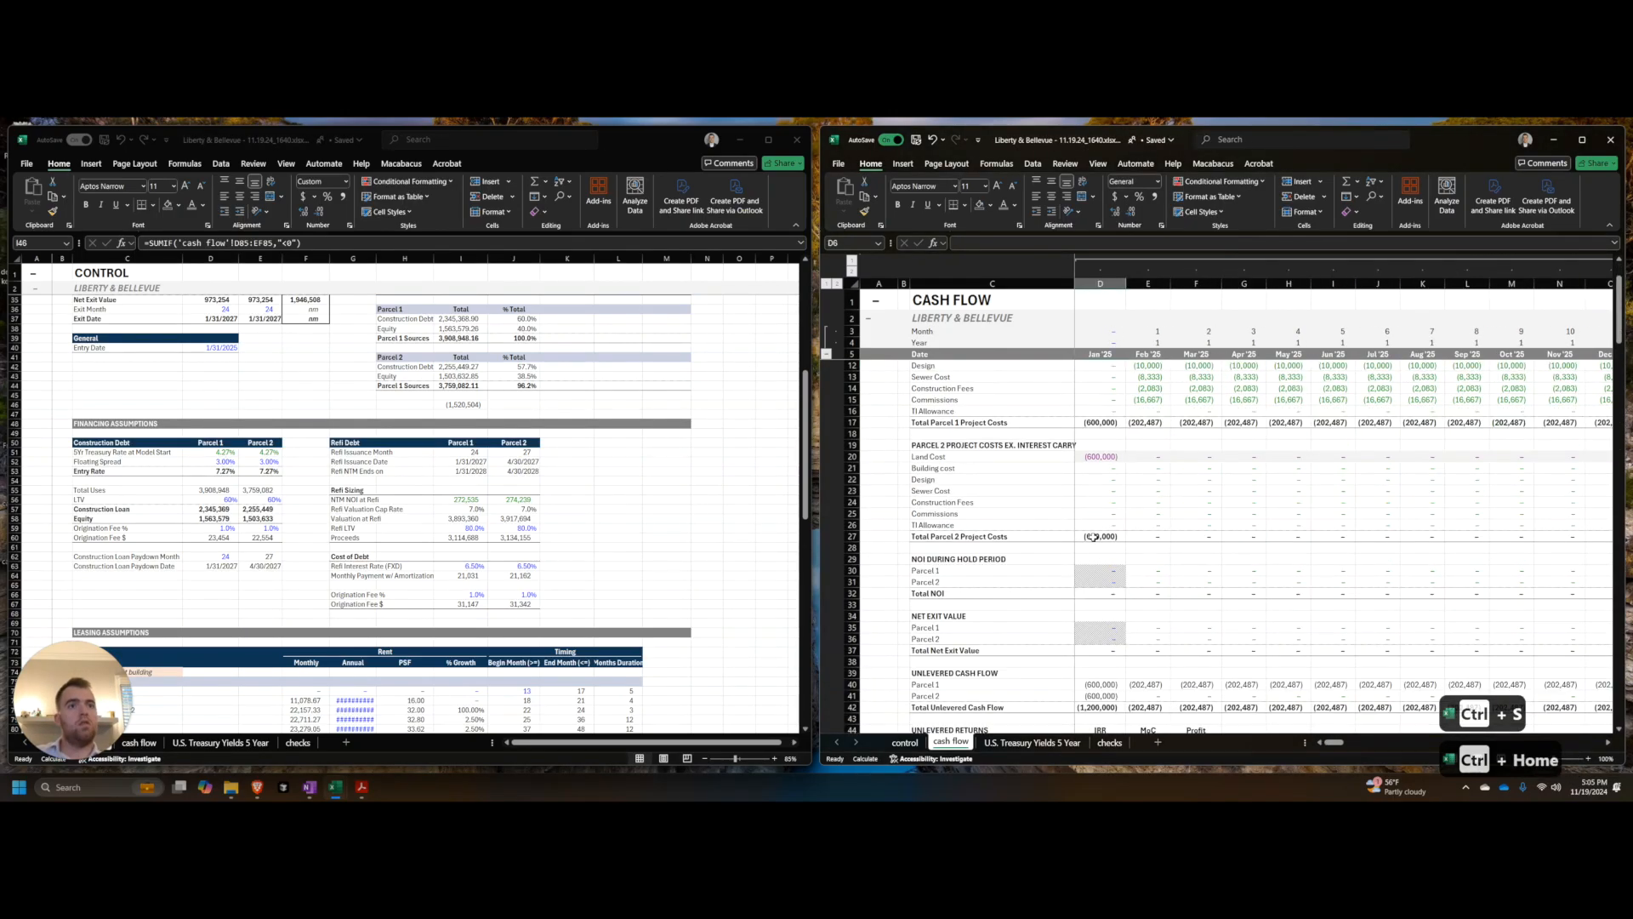
{"action": "key", "text": "Right"}
{"action": "key", "text": "Right"}
{"action": "key", "text": "Right"}
{"action": "key", "text": "Right"}
{"action": "key", "text": "Right"}
{"action": "key", "text": "Right"}
{"action": "key", "text": "Right"}
{"action": "key", "text": "Right"}
{"action": "key", "text": "Right"}
{"action": "key", "text": "Right"}
{"action": "key", "text": "Right"}
{"action": "key", "text": "Right"}
{"action": "key", "text": "Right"}
{"action": "key", "text": "Right"}
{"action": "key", "text": "Right"}
{"action": "key", "text": "Right"}
{"action": "key", "text": "Right"}
{"action": "key", "text": "Right"}
{"action": "key", "text": "Right"}
{"action": "key", "text": "Right"}
{"action": "key", "text": "Right"}
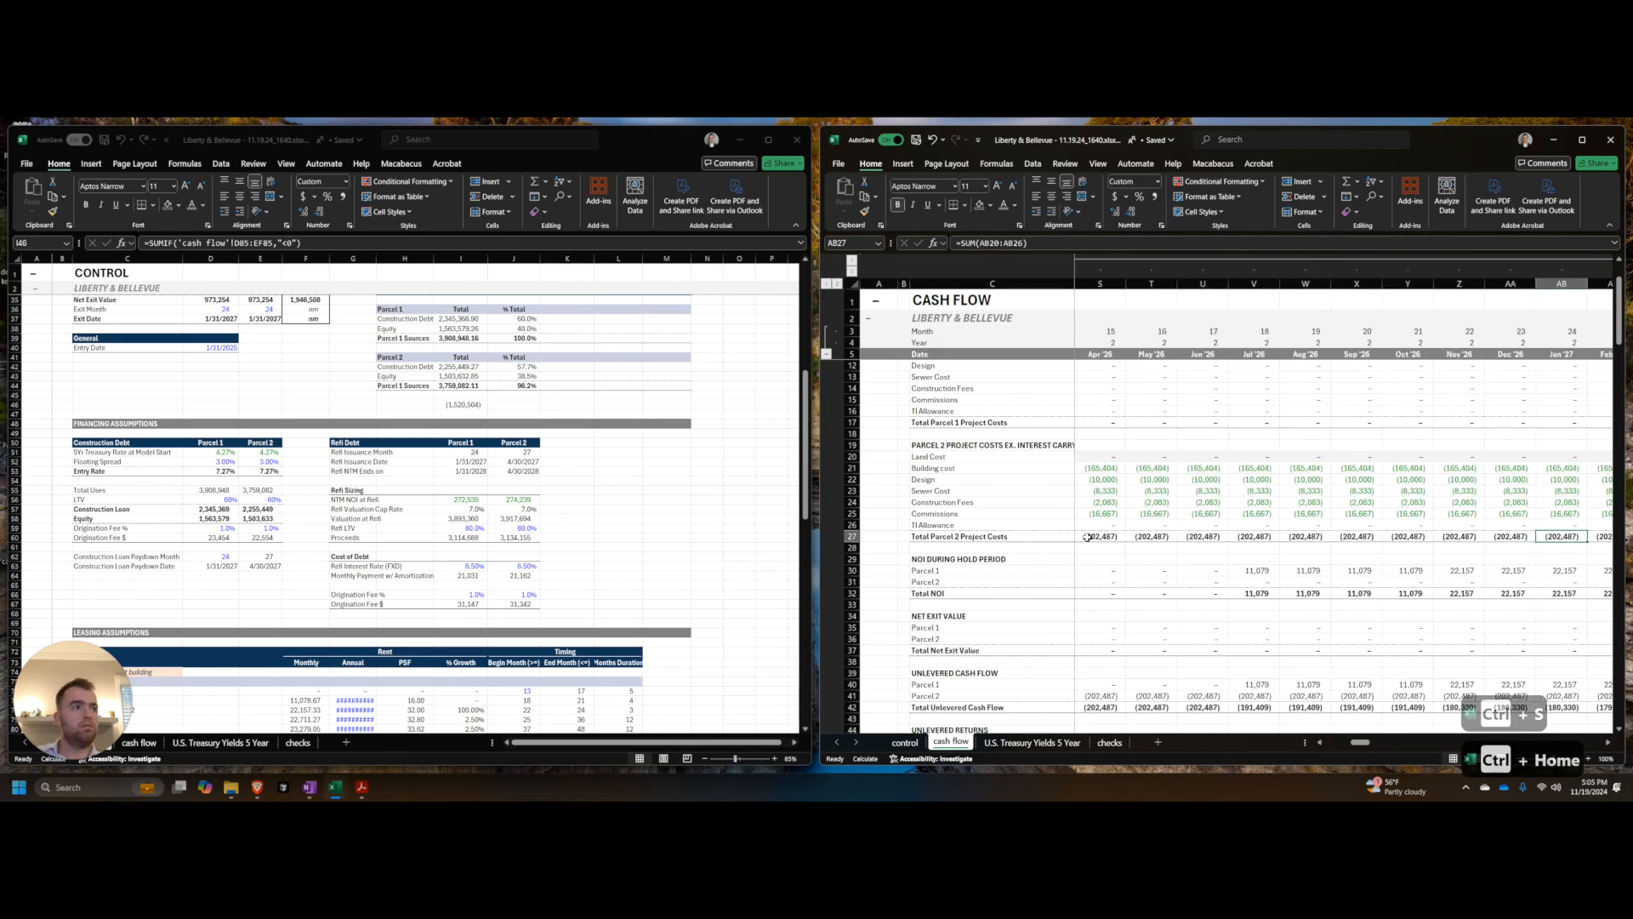
{"action": "scroll", "coordinate": [996, 529], "scroll_direction": "down", "scroll_amount": 12}
{"action": "scroll", "coordinate": [1106, 544], "scroll_direction": "left", "scroll_amount": 3}
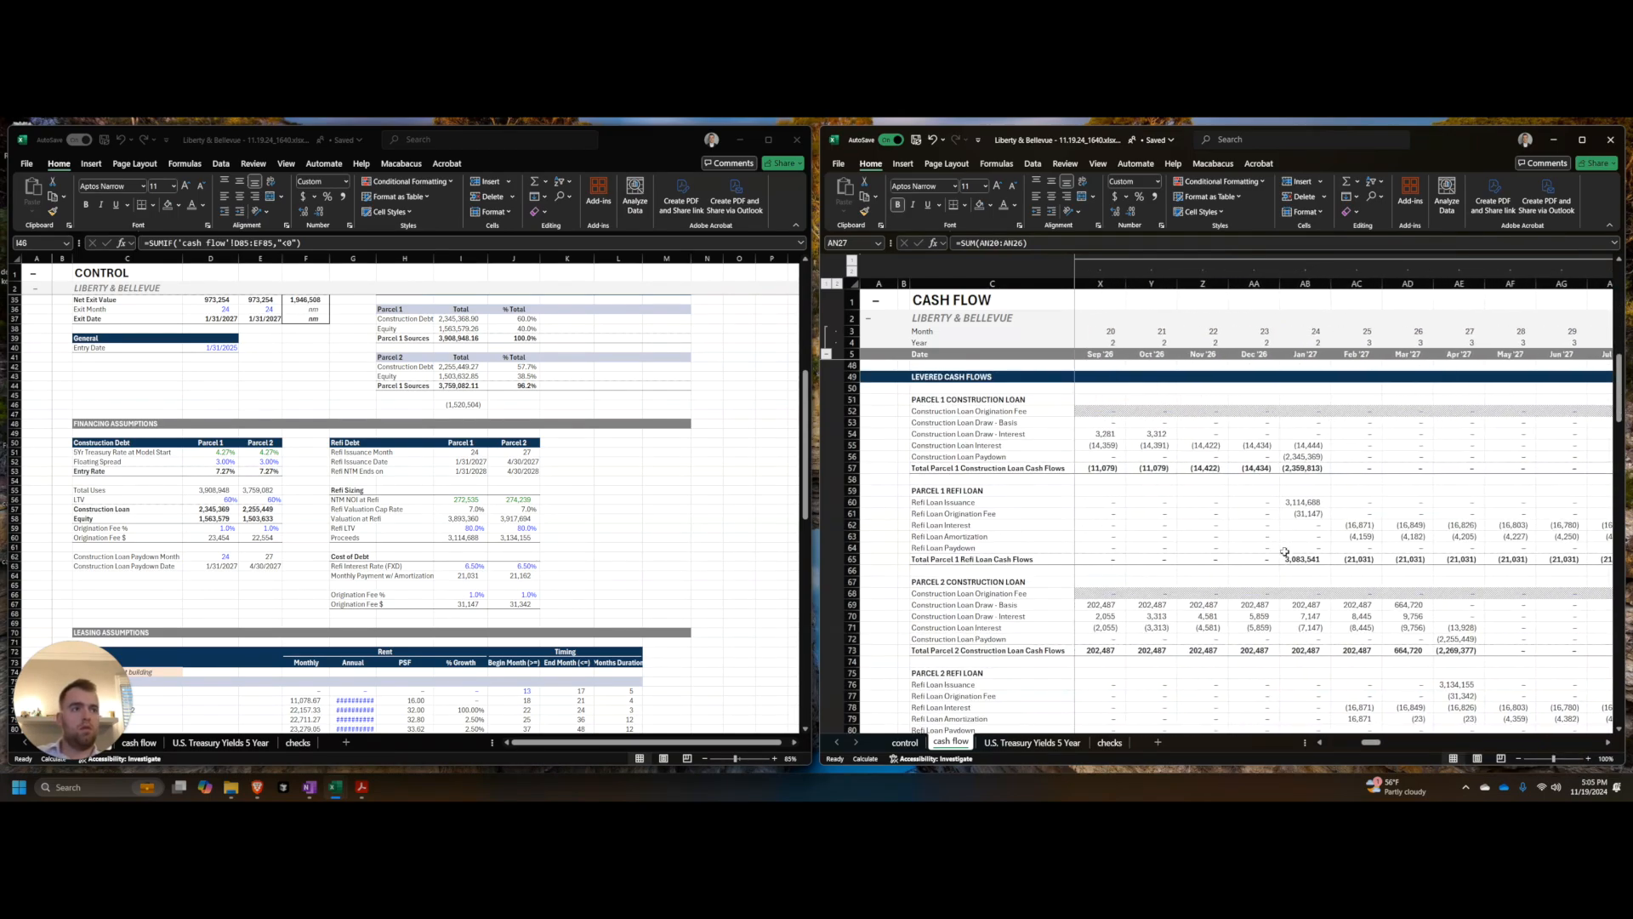
{"action": "scroll", "coordinate": [1359, 638], "scroll_direction": "down", "scroll_amount": 2}
{"action": "scroll", "coordinate": [1359, 638], "scroll_direction": "left", "scroll_amount": 1}
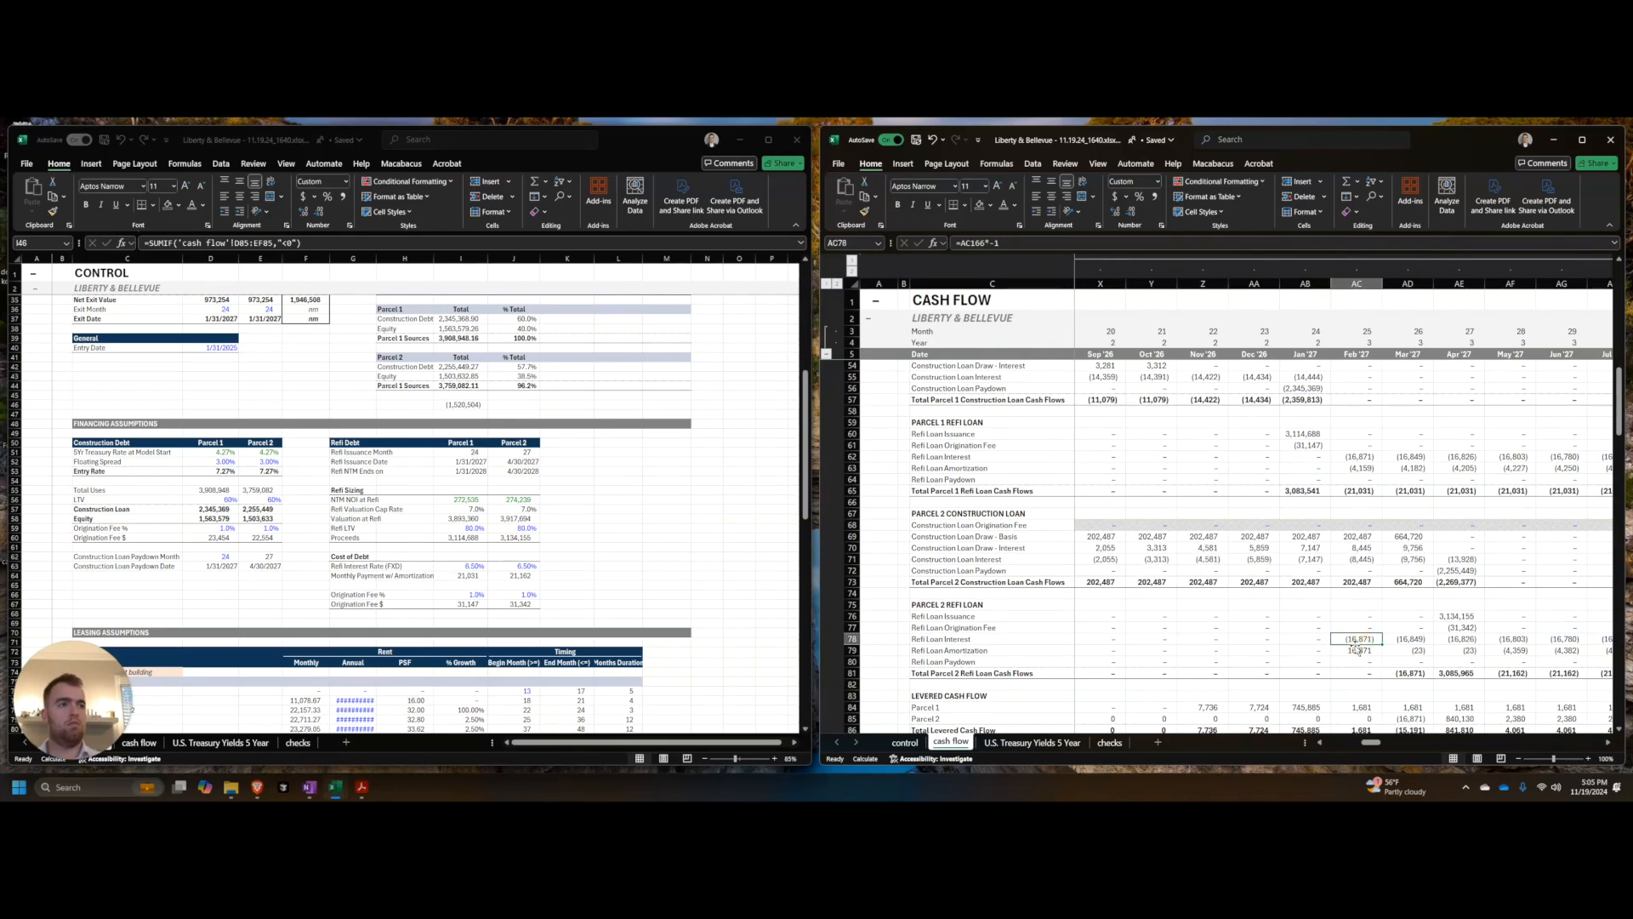
{"action": "key", "text": "ctrl+bracketleft"}
{"action": "key", "text": "F2"}
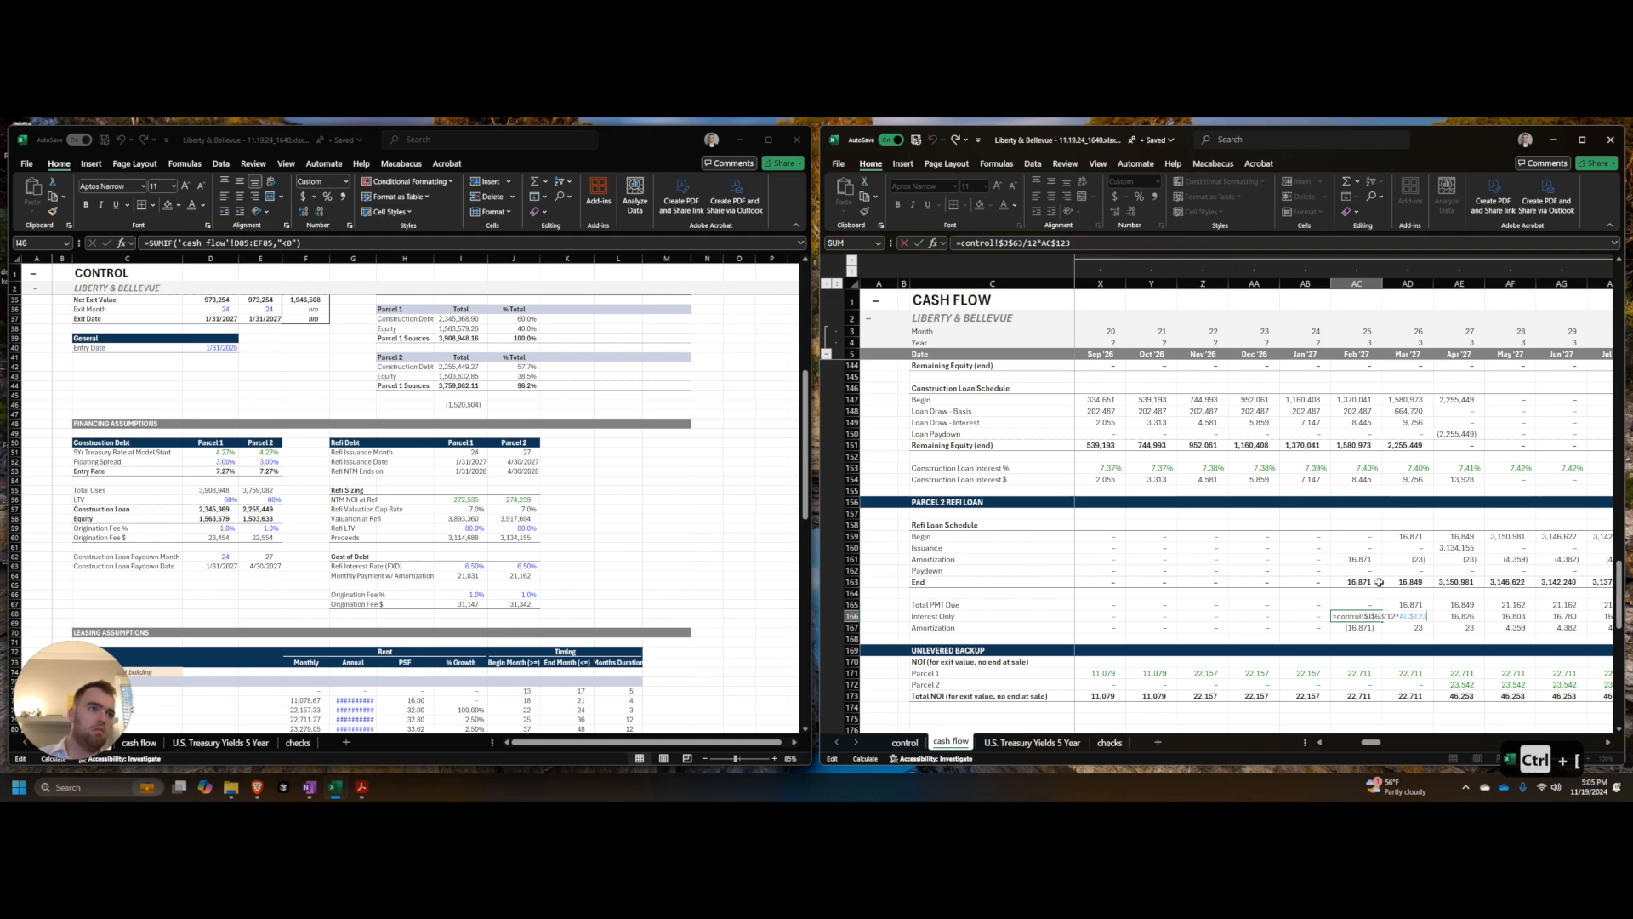
{"action": "scroll", "coordinate": [1378, 580], "scroll_direction": "up", "scroll_amount": 1}
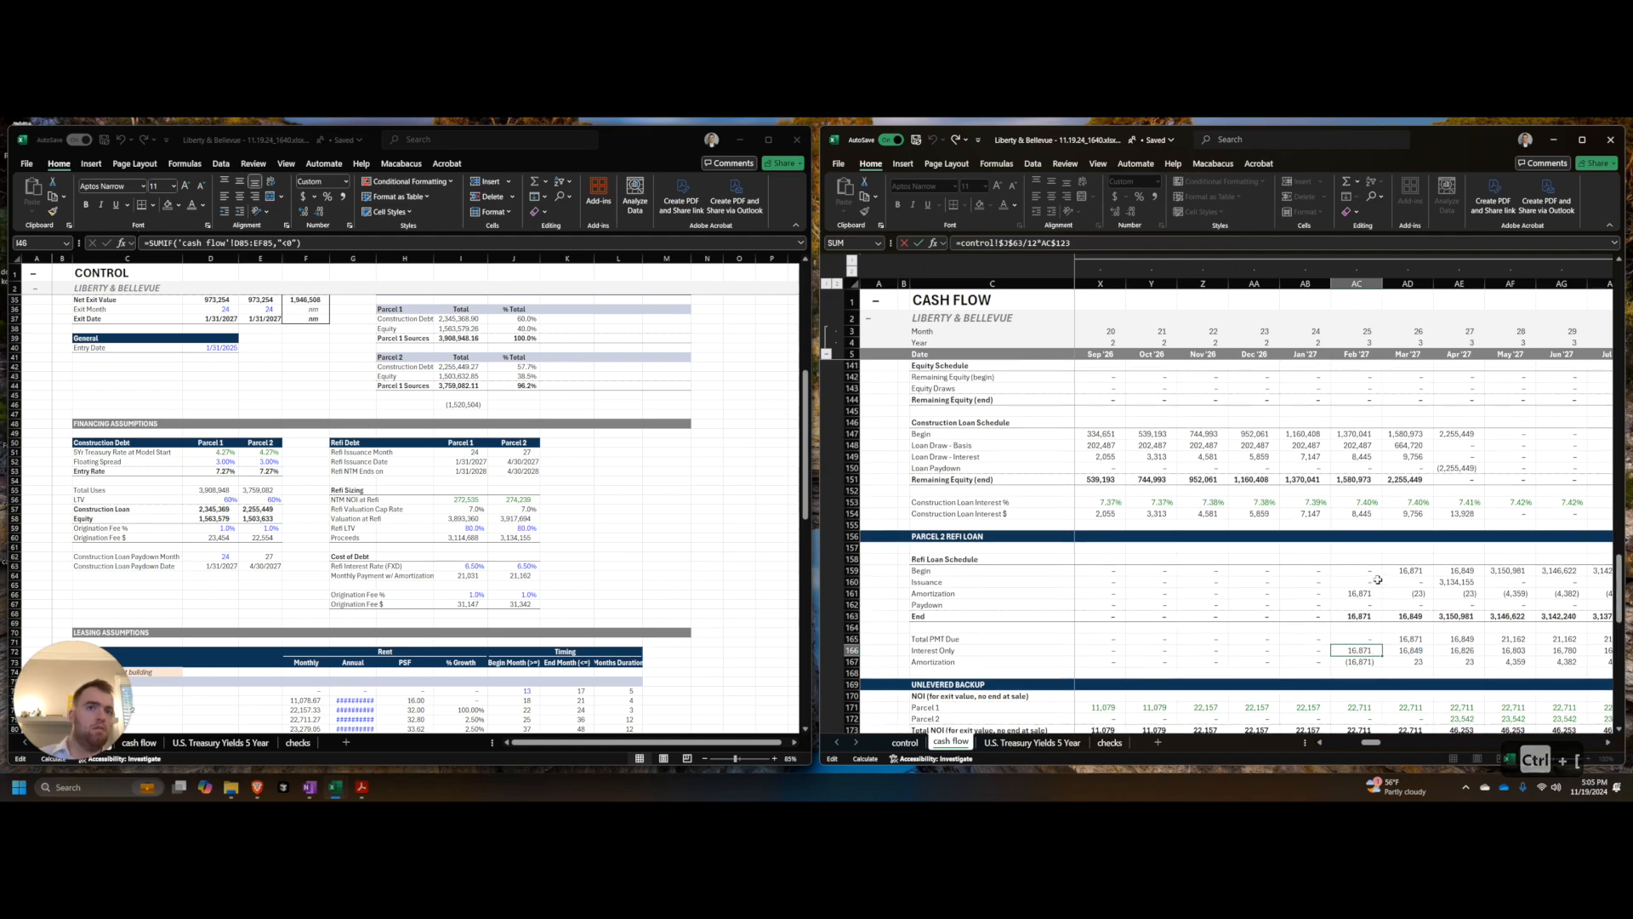
Step: Replace the D$123 reference in the Parcel 2 Interest Only formula in D166 with the Parcel 2 refi loan schedule and fill it across
{"action": "key", "text": "Escape"}
{"action": "key", "text": "ctrl+Left"}
{"action": "key", "text": "F2"}
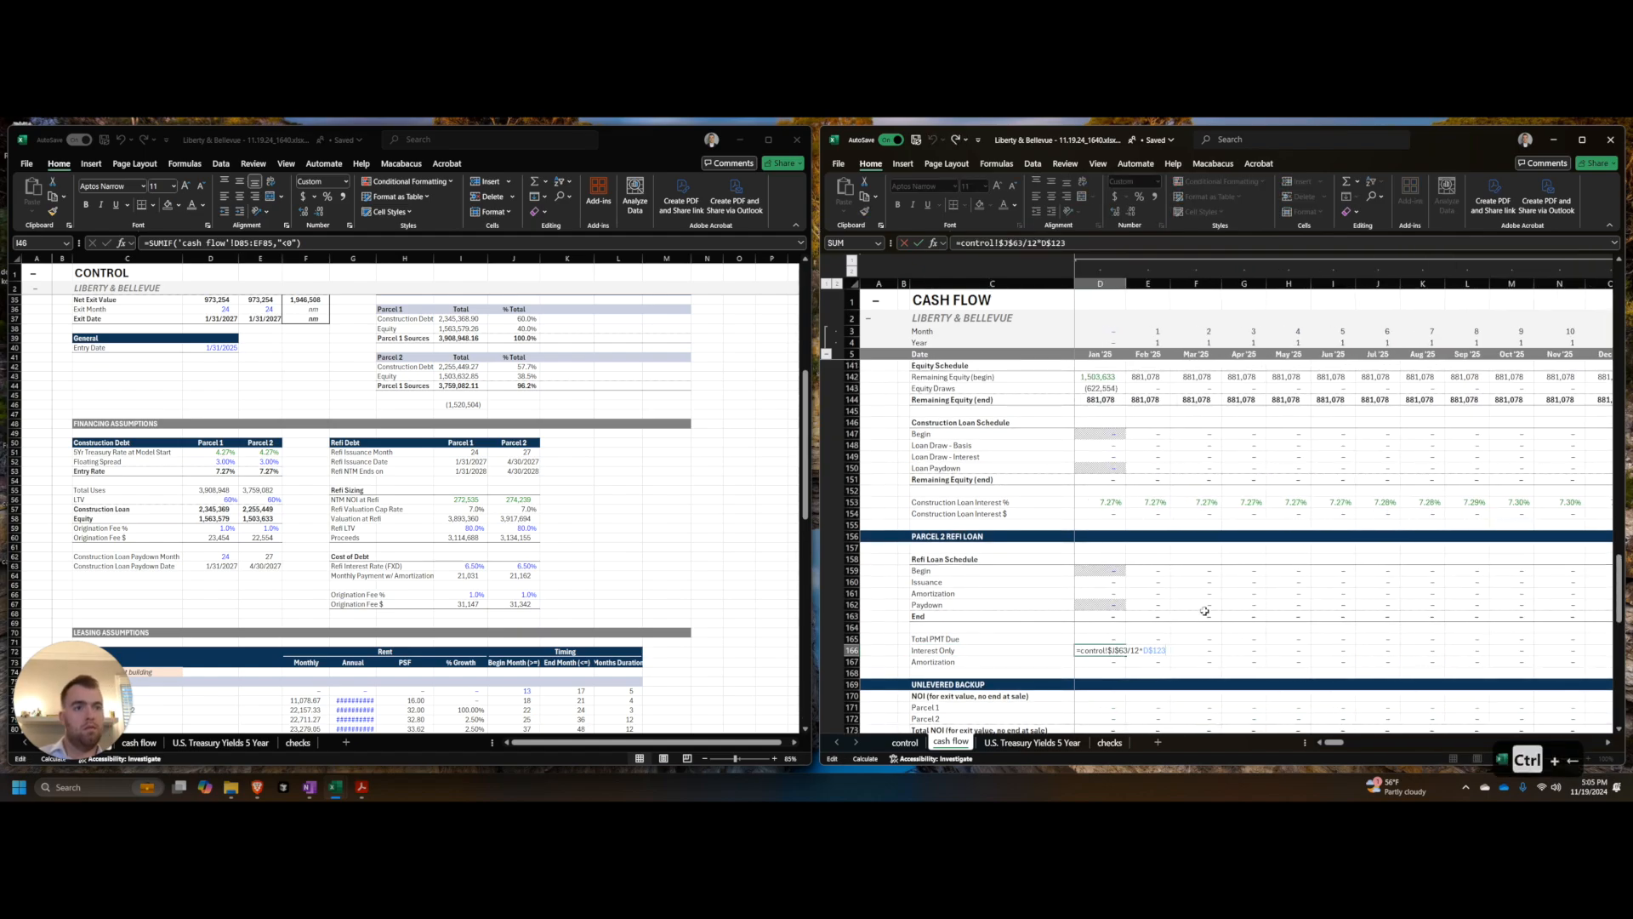
{"action": "key", "text": "ctrl+Left"}
{"action": "key", "text": "BackSpace"}
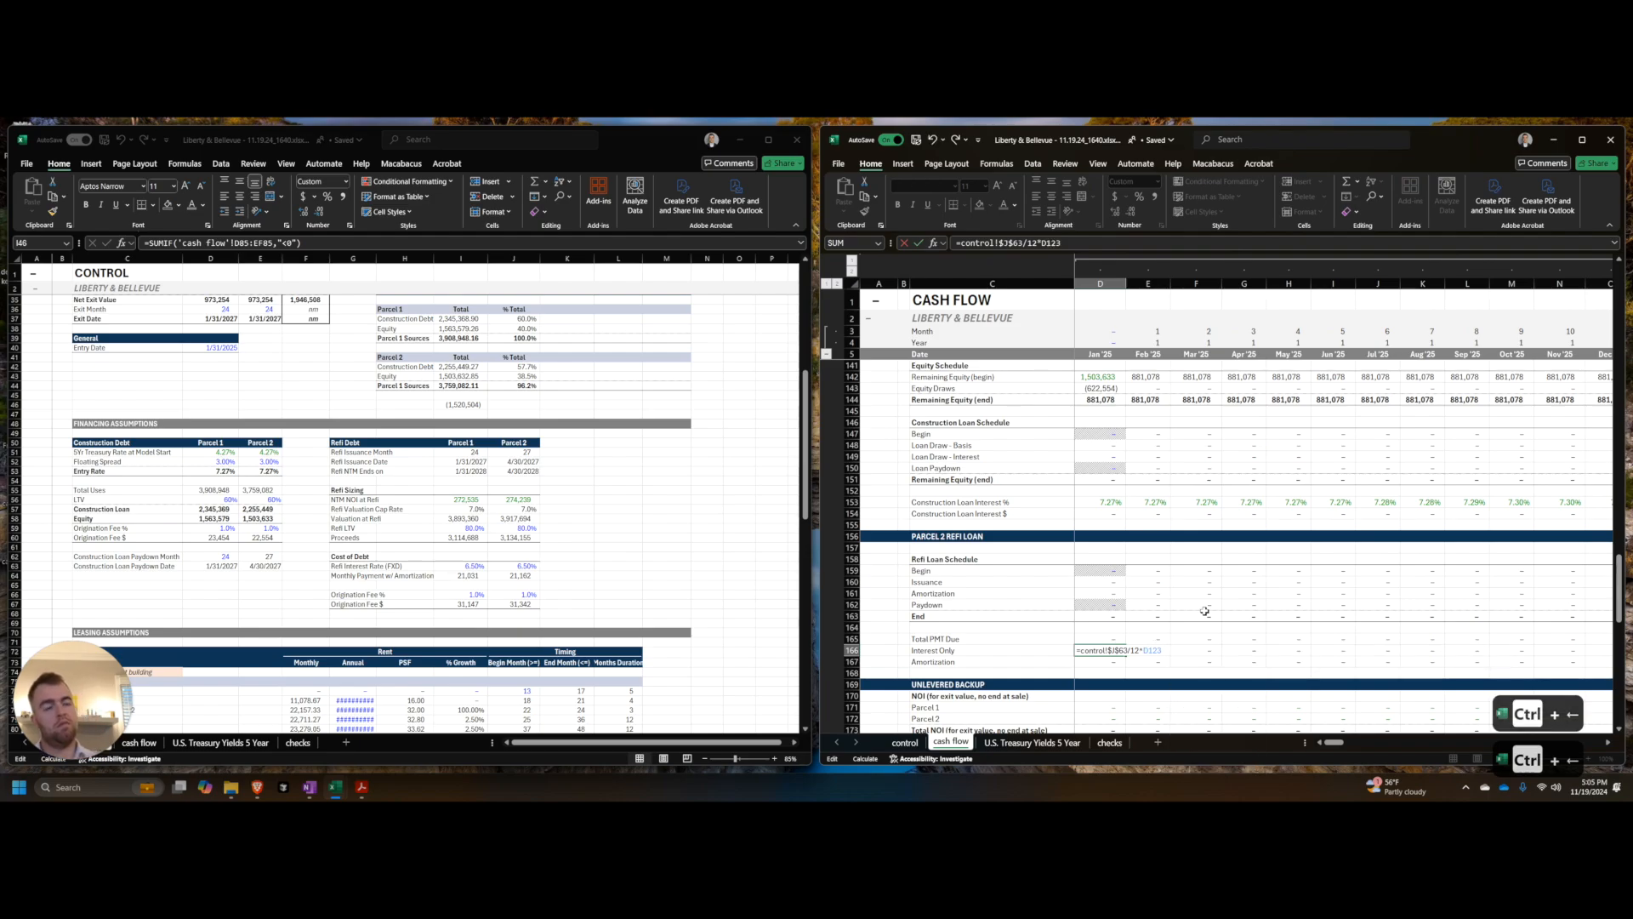
{"action": "key", "text": "Up"}
{"action": "key", "text": "Up"}
{"action": "key", "text": "Up"}
{"action": "key", "text": "Up"}
{"action": "key", "text": "Up"}
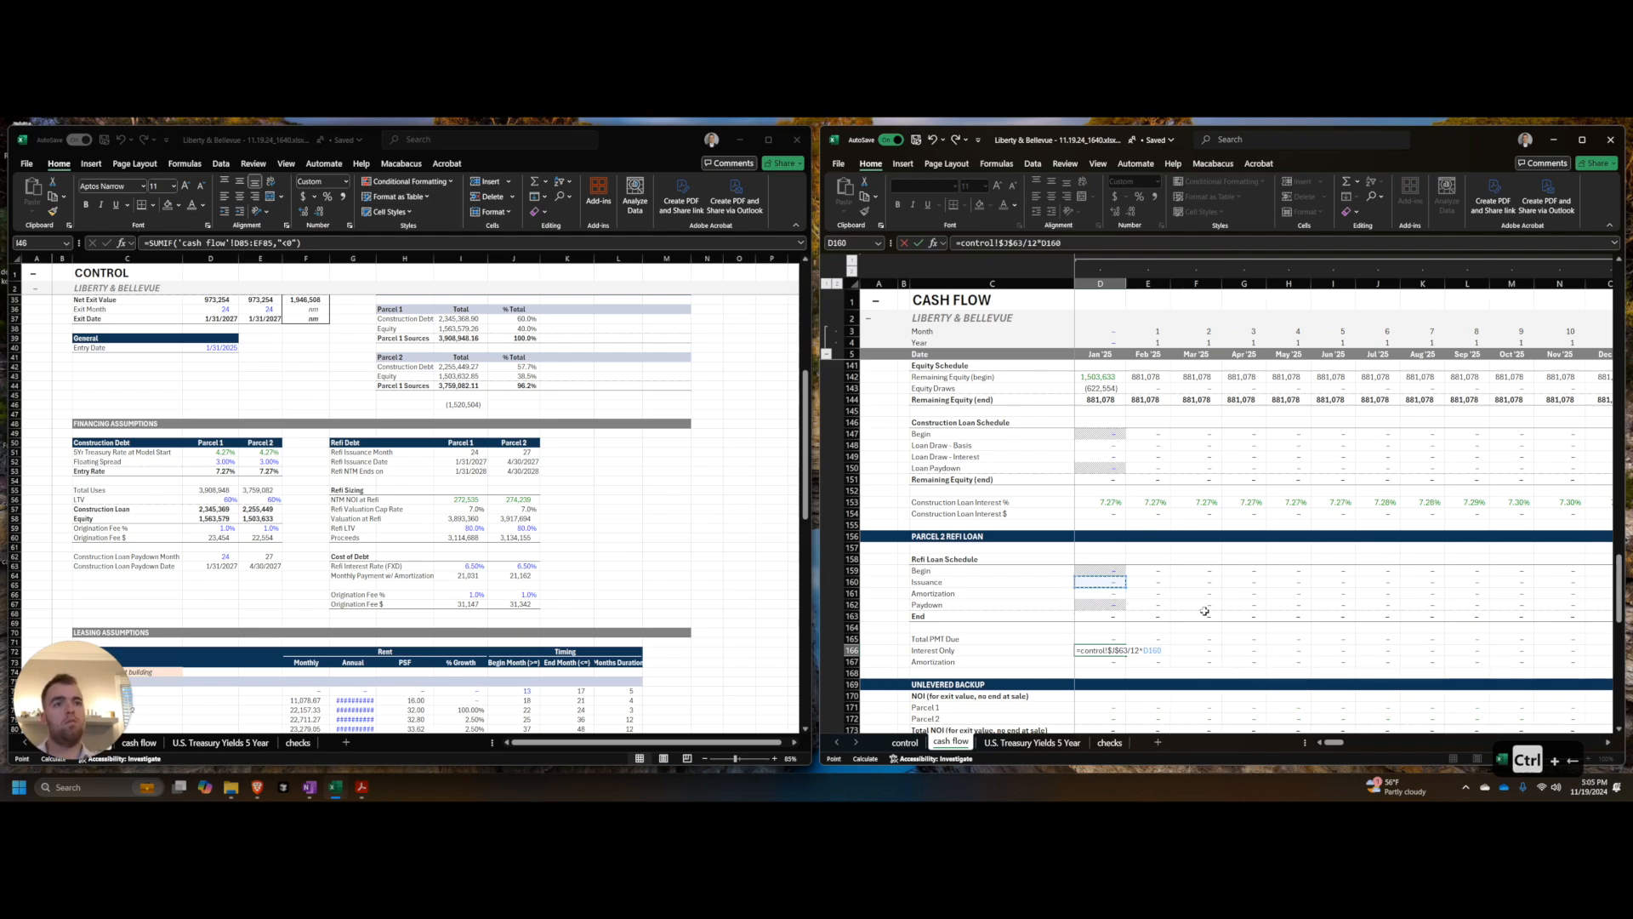
{"action": "key", "text": "ctrl+Return"}
{"action": "key", "text": "ctrl+shift+Right"}
{"action": "key", "text": "ctrl+r"}
Step: Inspect the first few Total PMT Due formulas of the Parcel 2 refi loan in row 165
{"action": "key", "text": "Up"}
{"action": "key", "text": "F2"}
{"action": "key", "text": "Tab"}
{"action": "key", "text": "F2"}
{"action": "key", "text": "Tab"}
{"action": "key", "text": "F2"}
{"action": "key", "text": "Tab"}
Step: Turn I46 on the control sheet into a check that rounds the SUMIF plus Parcel 2 equity in I43 to 0 decimals
{"action": "left_click", "coordinate": [534, 407]}
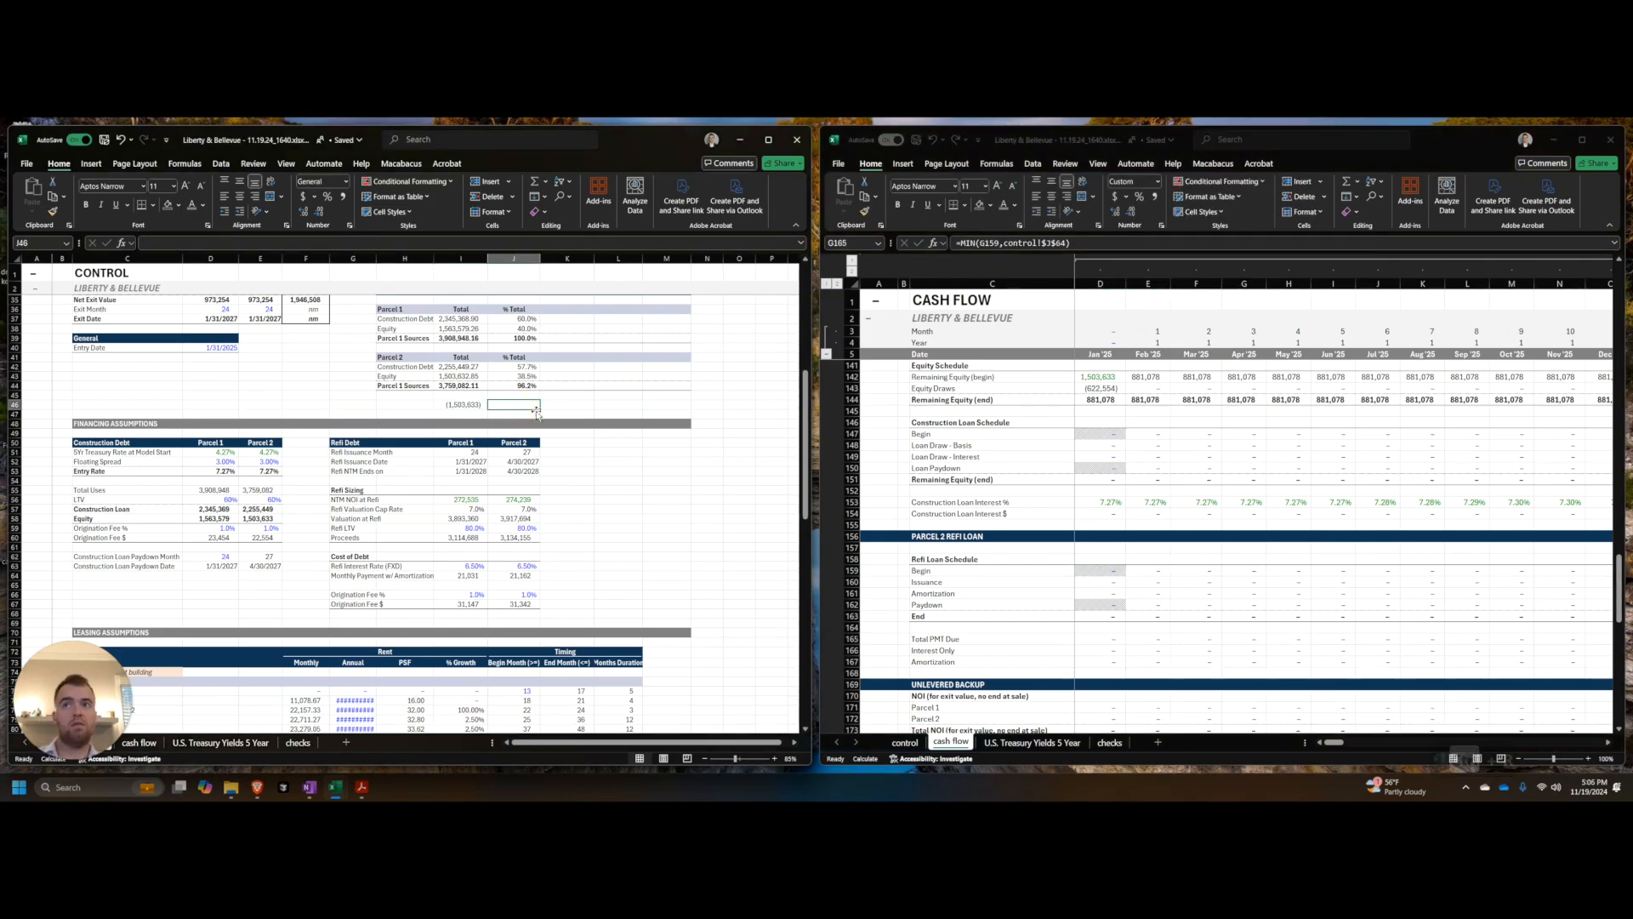
{"action": "type", "text": "+"}
{"action": "key", "text": "Left"}
{"action": "type", "text": "+"}
{"action": "key", "text": "Escape"}
{"action": "key", "text": "Left"}
{"action": "key", "text": "ctrl+x"}
{"action": "key", "text": "shift+Home"}
{"action": "key", "text": "ctrl+x"}
{"action": "key", "text": "ctrl+z"}
{"action": "type", "text": "round("}
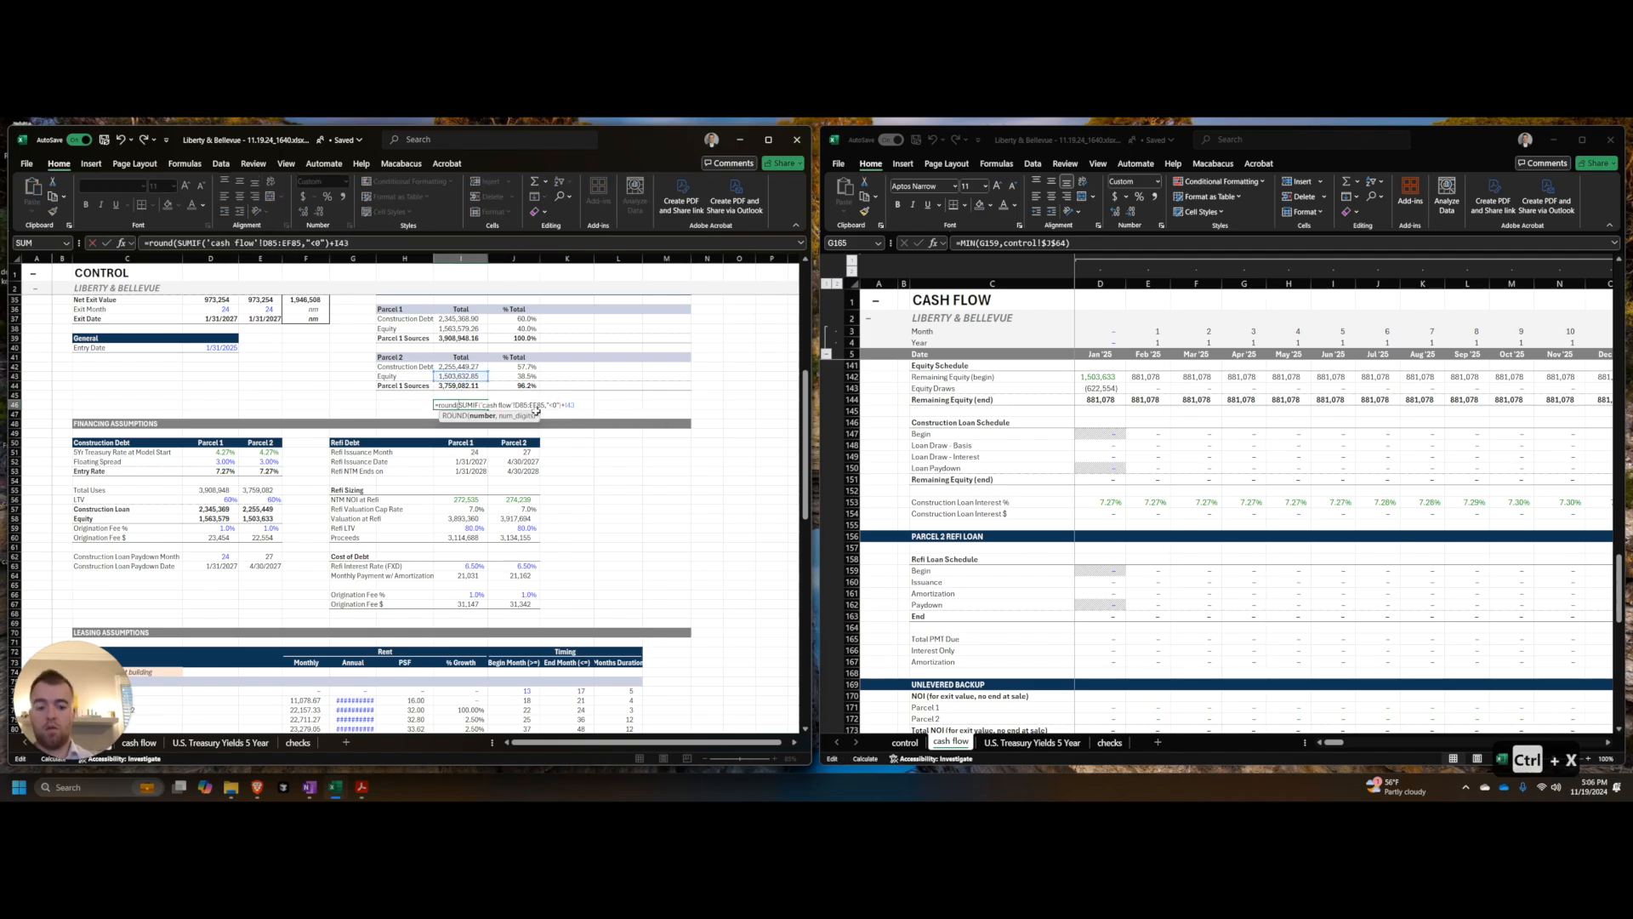
{"action": "key", "text": "ctrl+End"}
{"action": "type", "text": ",0)"}
{"action": "key", "text": "Return"}
Step: Move the rounded Parcel 2 equity check out of I46 to a cell beside the Parcel 2 sources table
{"action": "key", "text": "Up"}
{"action": "key", "text": "ctrl+x"}
{"action": "key", "text": "ctrl+End"}
{"action": "key", "text": "Right"}
{"action": "key", "text": "Right"}
{"action": "key", "text": "Right"}
{"action": "key", "text": "Right"}
{"action": "key", "text": "Up"}
{"action": "key", "text": "Up"}
{"action": "key", "text": "Left"}
{"action": "key", "text": "ctrl+v"}
{"action": "key", "text": "Left"}
{"action": "key", "text": "ctrl+Home"}
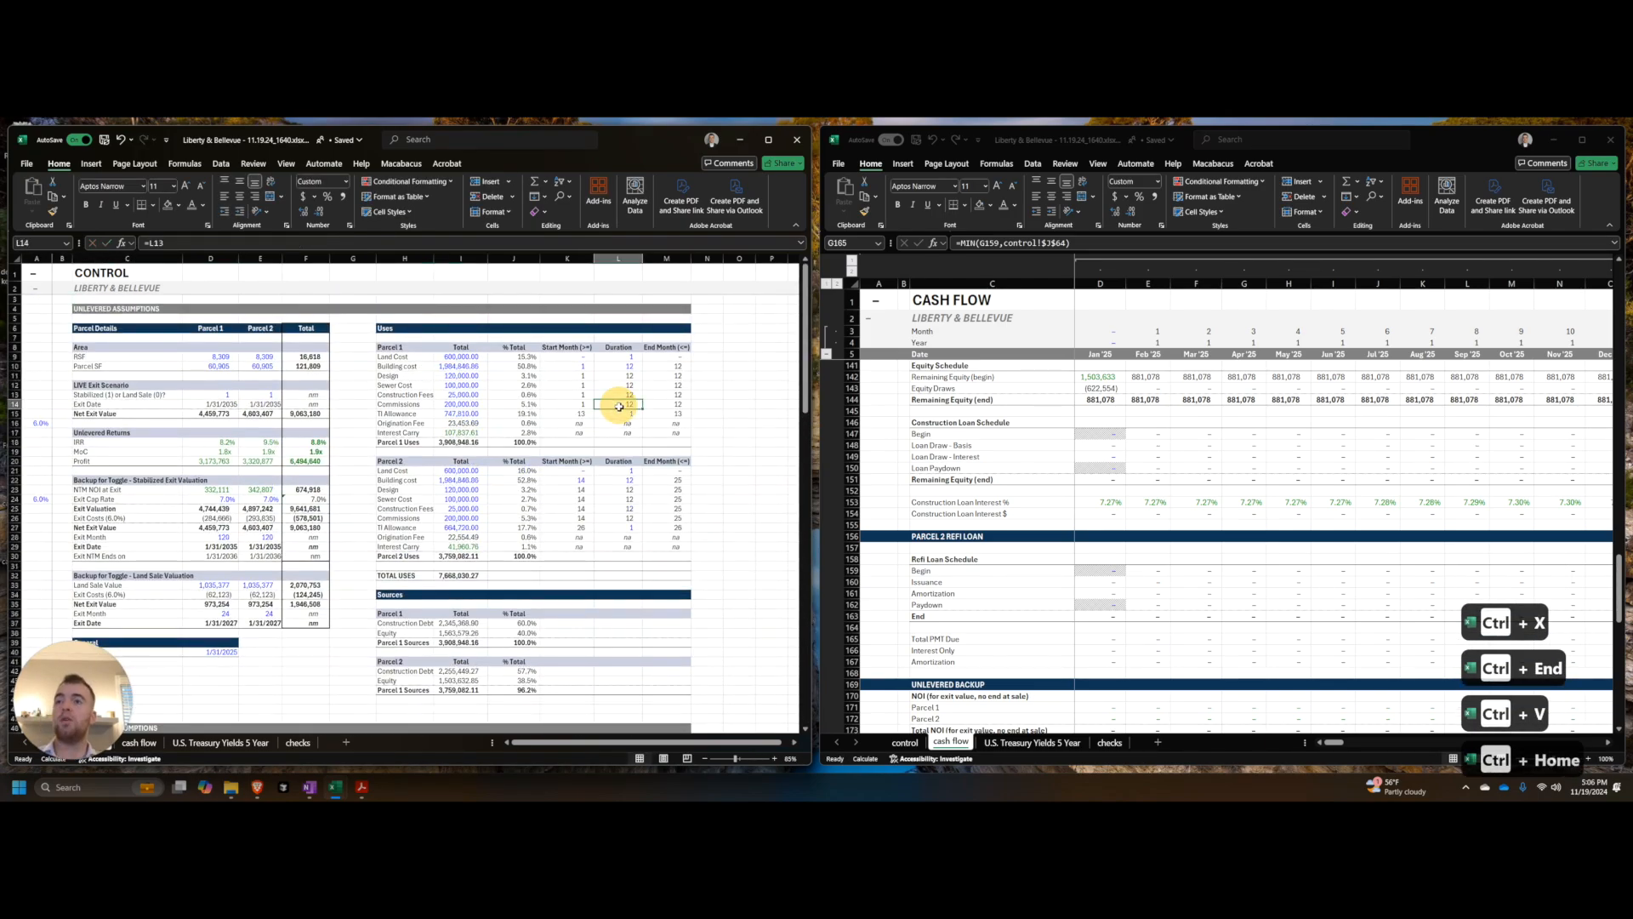
Step: Inspect the interest carry entries in the Parcel 1 and Parcel 2 uses tables
{"action": "left_click", "coordinate": [534, 433]}
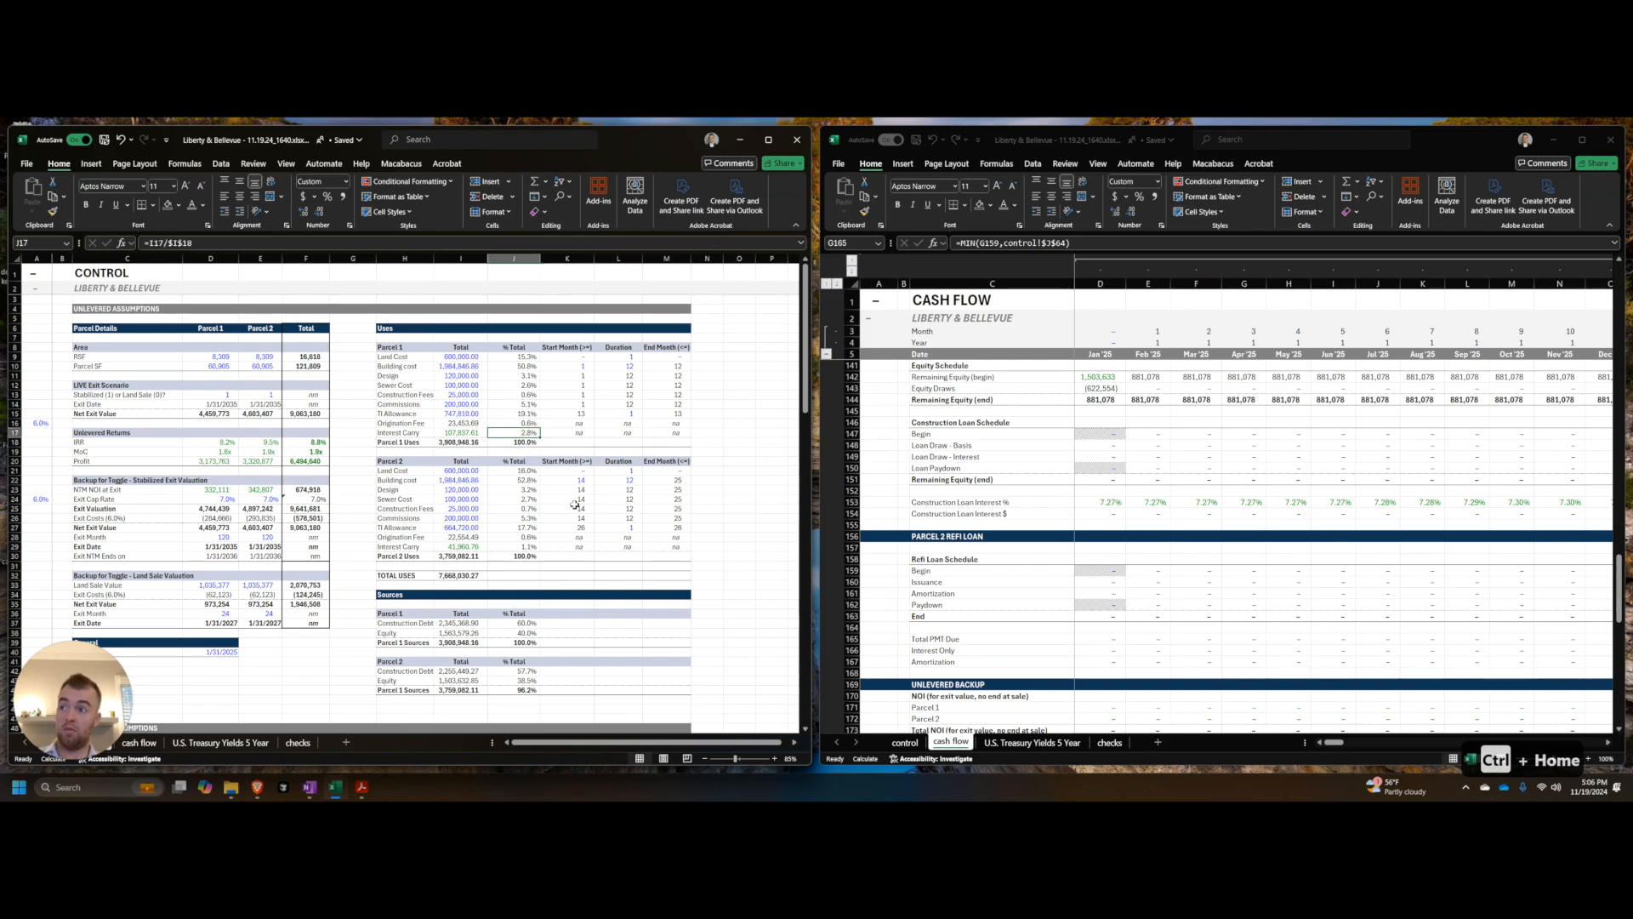
{"action": "left_click", "coordinate": [563, 538]}
{"action": "left_click", "coordinate": [481, 547]}
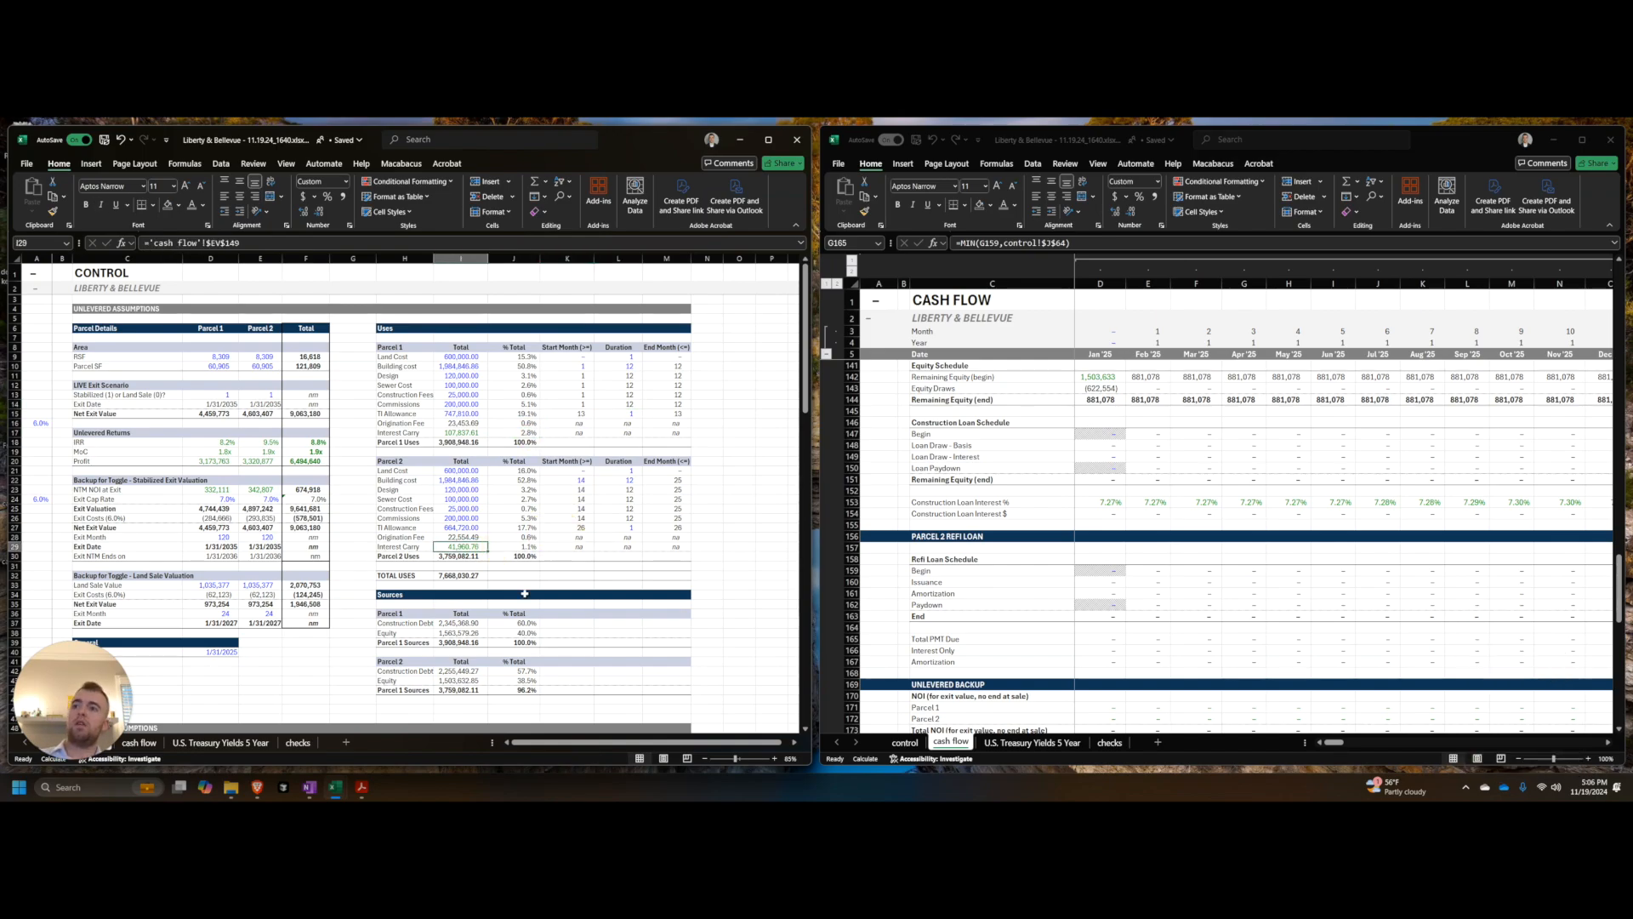
{"action": "left_click", "coordinate": [535, 671]}
{"action": "type", "text": "+I42/"}
{"action": "key", "text": "Num_Lock"}
{"action": "key", "text": "Escape"}
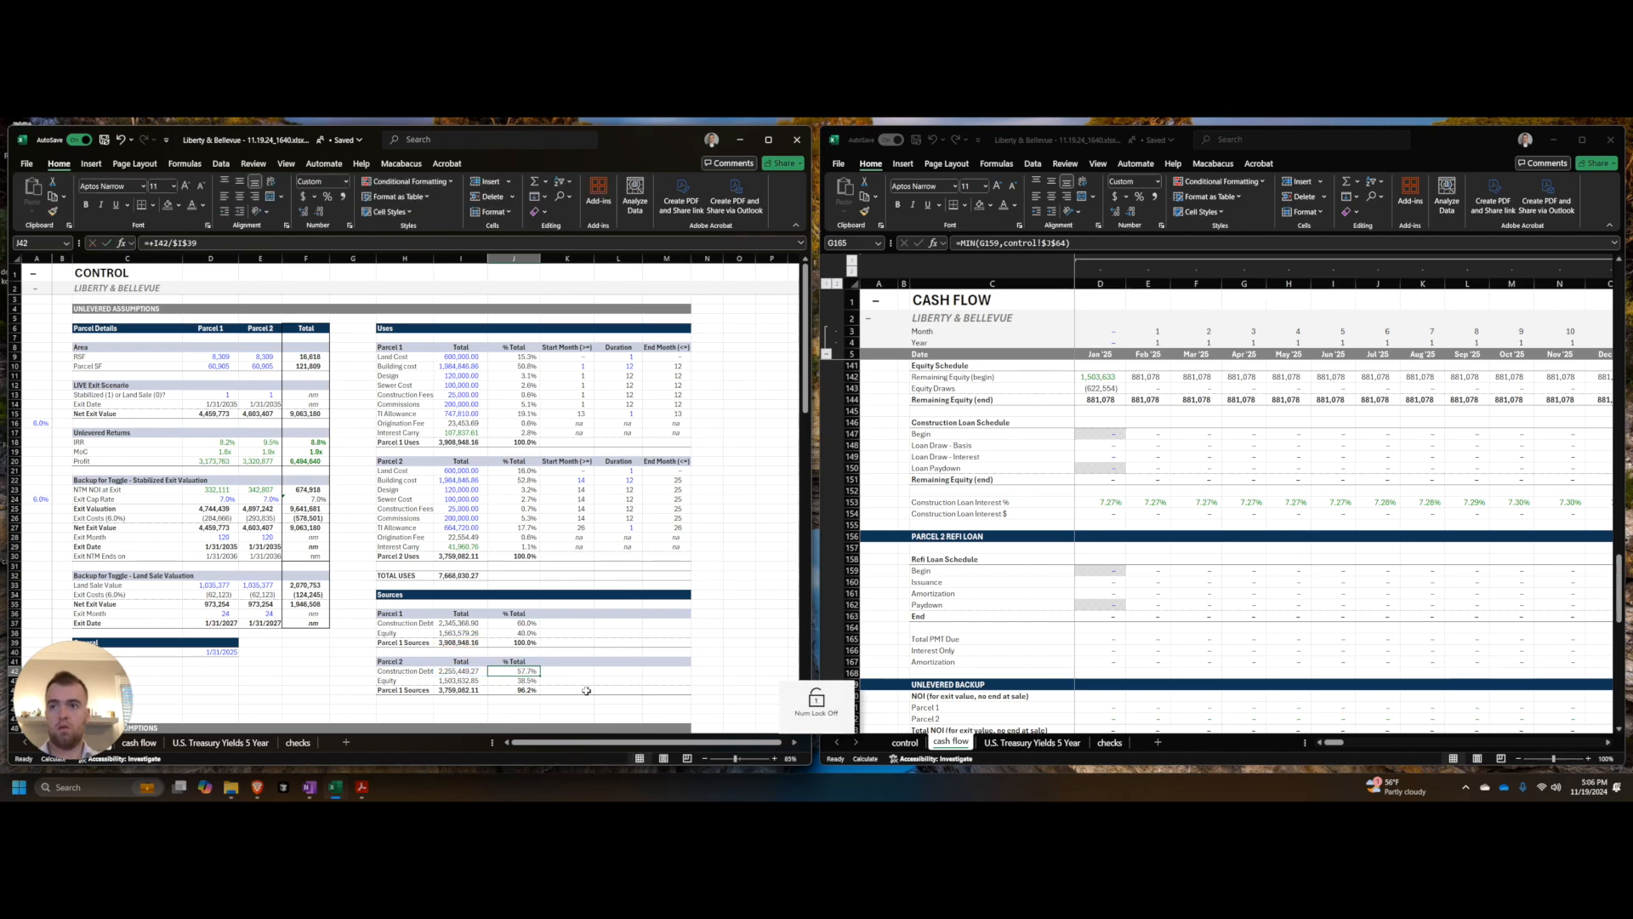
{"action": "key", "text": "Num_Lock"}
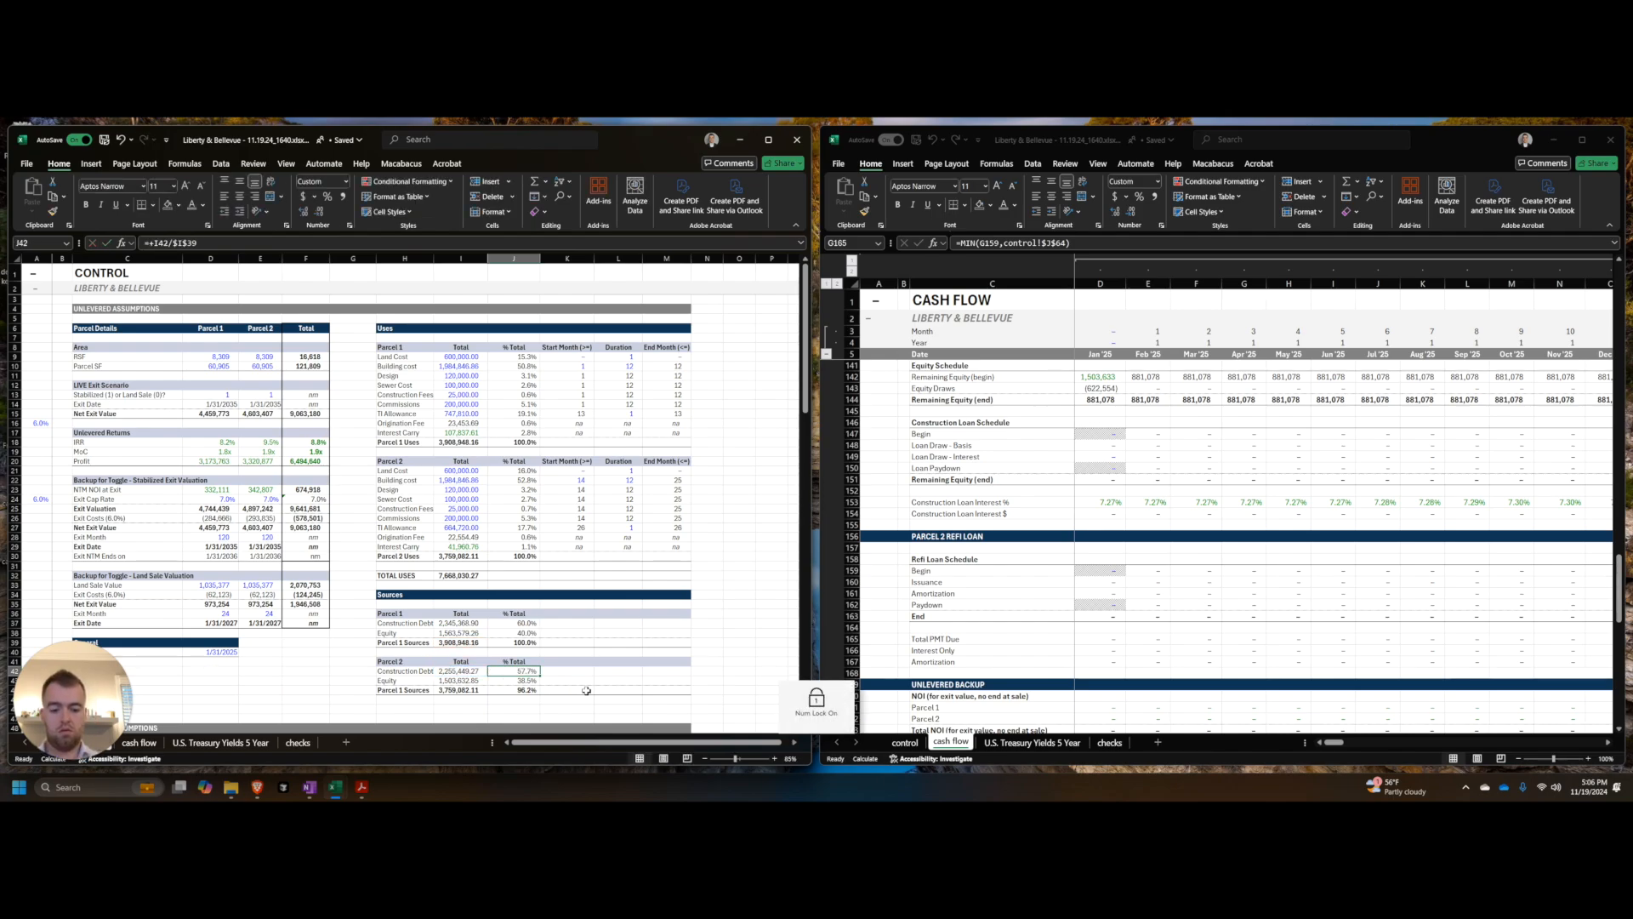
Step: Set the Parcel 2 construction debt % of total in J42 to =I42/$I$44, paste the formula down through J44 and save
{"action": "type", "text": "=I42/"}
{"action": "key", "text": "Left"}
{"action": "key", "text": "Down"}
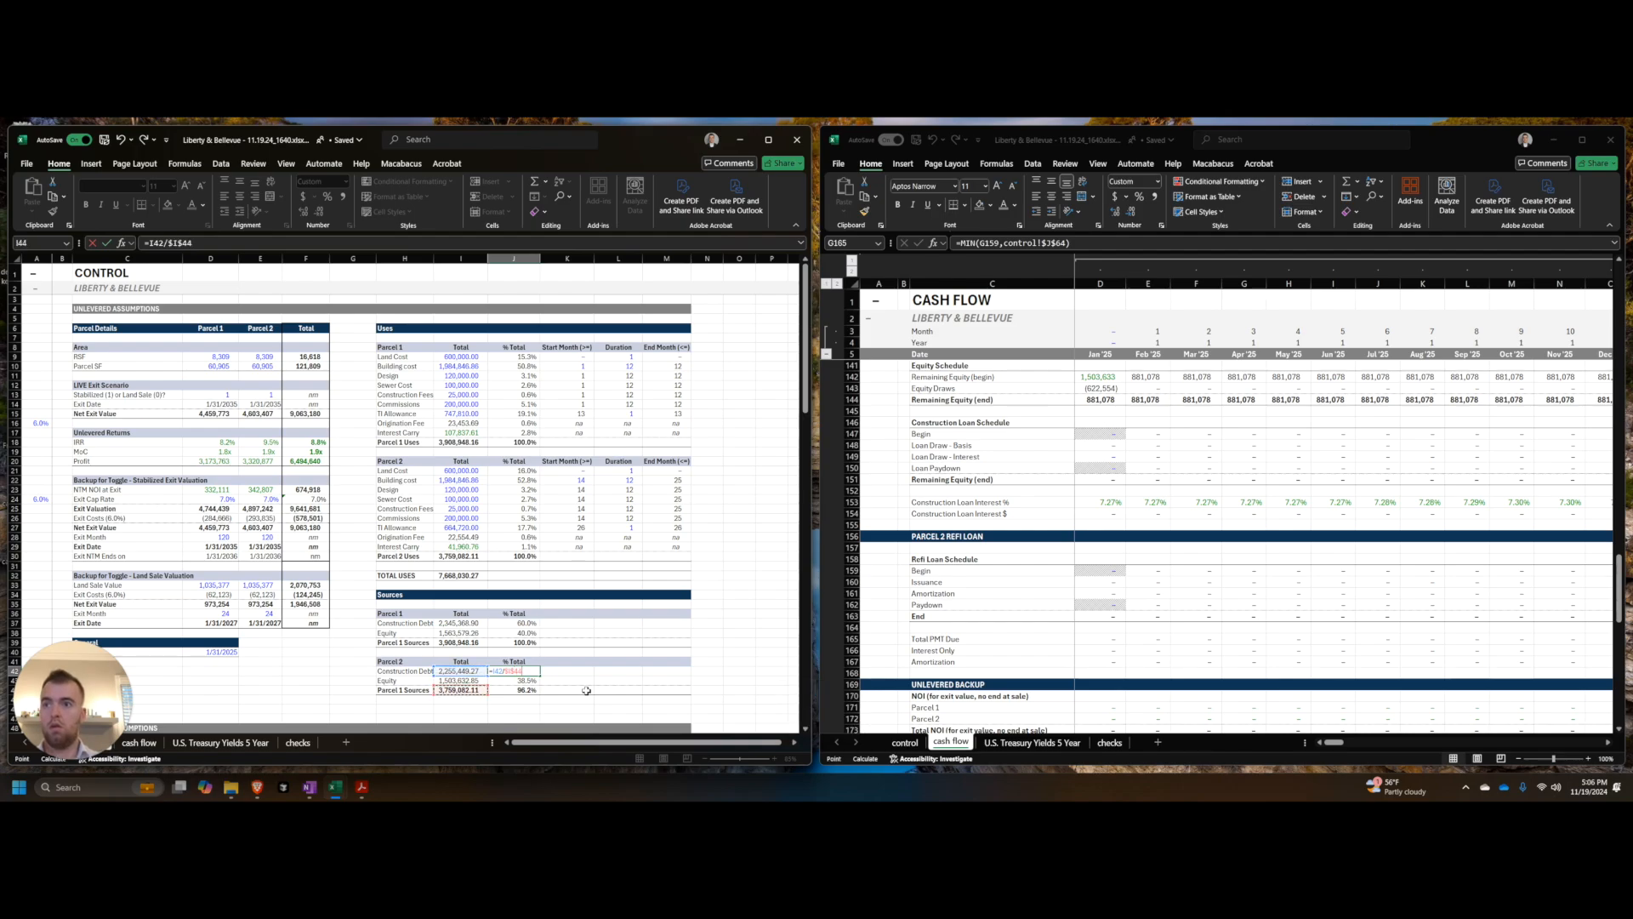
{"action": "key", "text": "Return"}
{"action": "key", "text": "Up"}
{"action": "key", "text": "ctrl+c"}
{"action": "key", "text": "ctrl+shift+Down"}
{"action": "key", "text": "alt+e"}
{"action": "key", "text": "s"}
{"action": "key", "text": "f"}
{"action": "key", "text": "Return"}
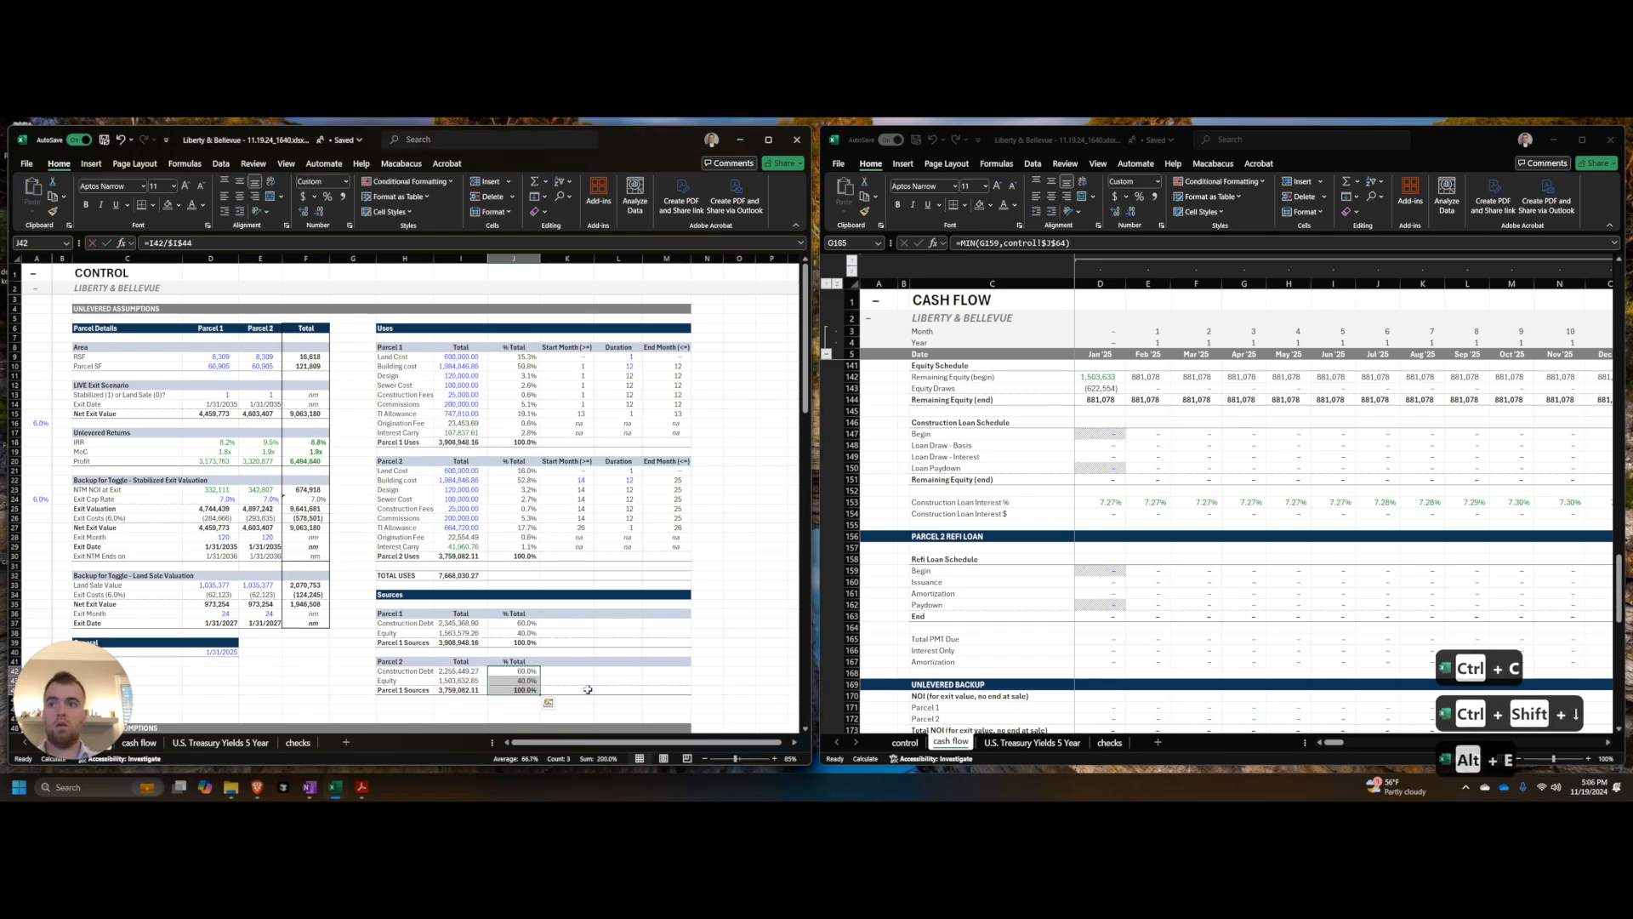
{"action": "scroll", "coordinate": [586, 691], "scroll_direction": "down", "scroll_amount": 2}
{"action": "left_click", "coordinate": [582, 627]}
{"action": "key", "text": "ctrl+s"}
Step: Label cell H46 below the Parcel 2 sources as TOTAL SOURCES
{"action": "left_click", "coordinate": [402, 650]}
{"action": "type", "text": "TOTAL SOURCES"}
{"action": "key", "text": "ctrl+Up"}
{"action": "key", "text": "ctrl+Up"}
{"action": "key", "text": "ctrl+Up"}
{"action": "key", "text": "ctrl+Up"}
{"action": "key", "text": "ctrl+Down"}
{"action": "key", "text": "ctrl+Down"}
{"action": "key", "text": "ctrl+Down"}
{"action": "key", "text": "ctrl+Down"}
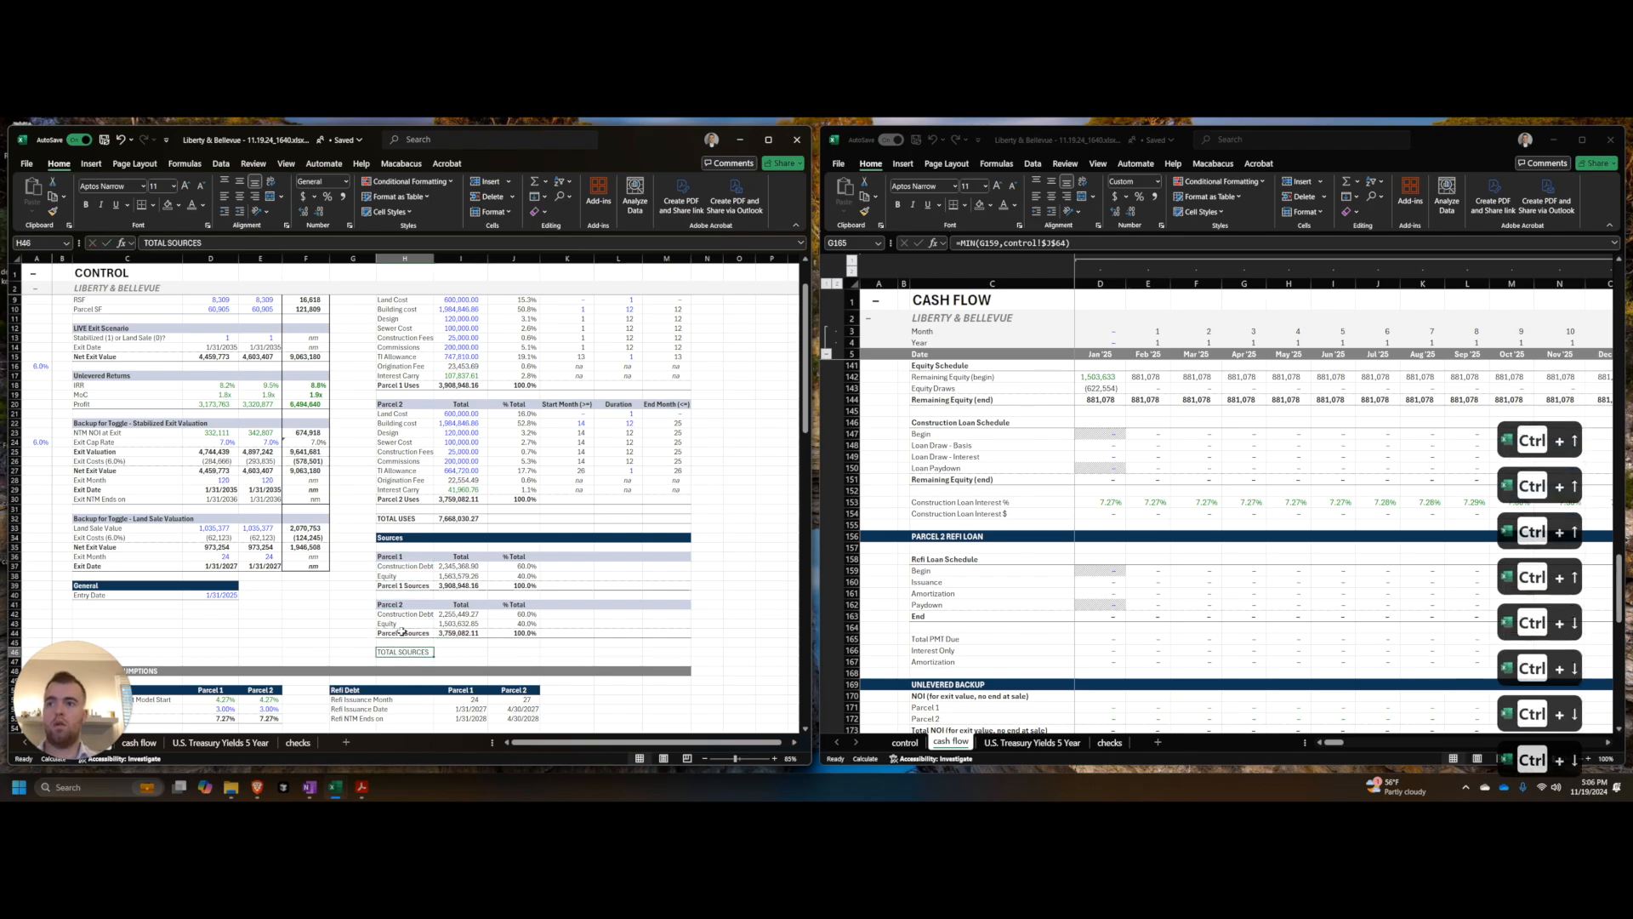
Step: Bold the TOTAL SOURCES row from H46 through M46
{"action": "key", "text": "shift+Right"}
{"action": "key", "text": "shift+Right"}
{"action": "key", "text": "shift+Right"}
{"action": "key", "text": "shift+Right"}
{"action": "key", "text": "ctrl+b"}
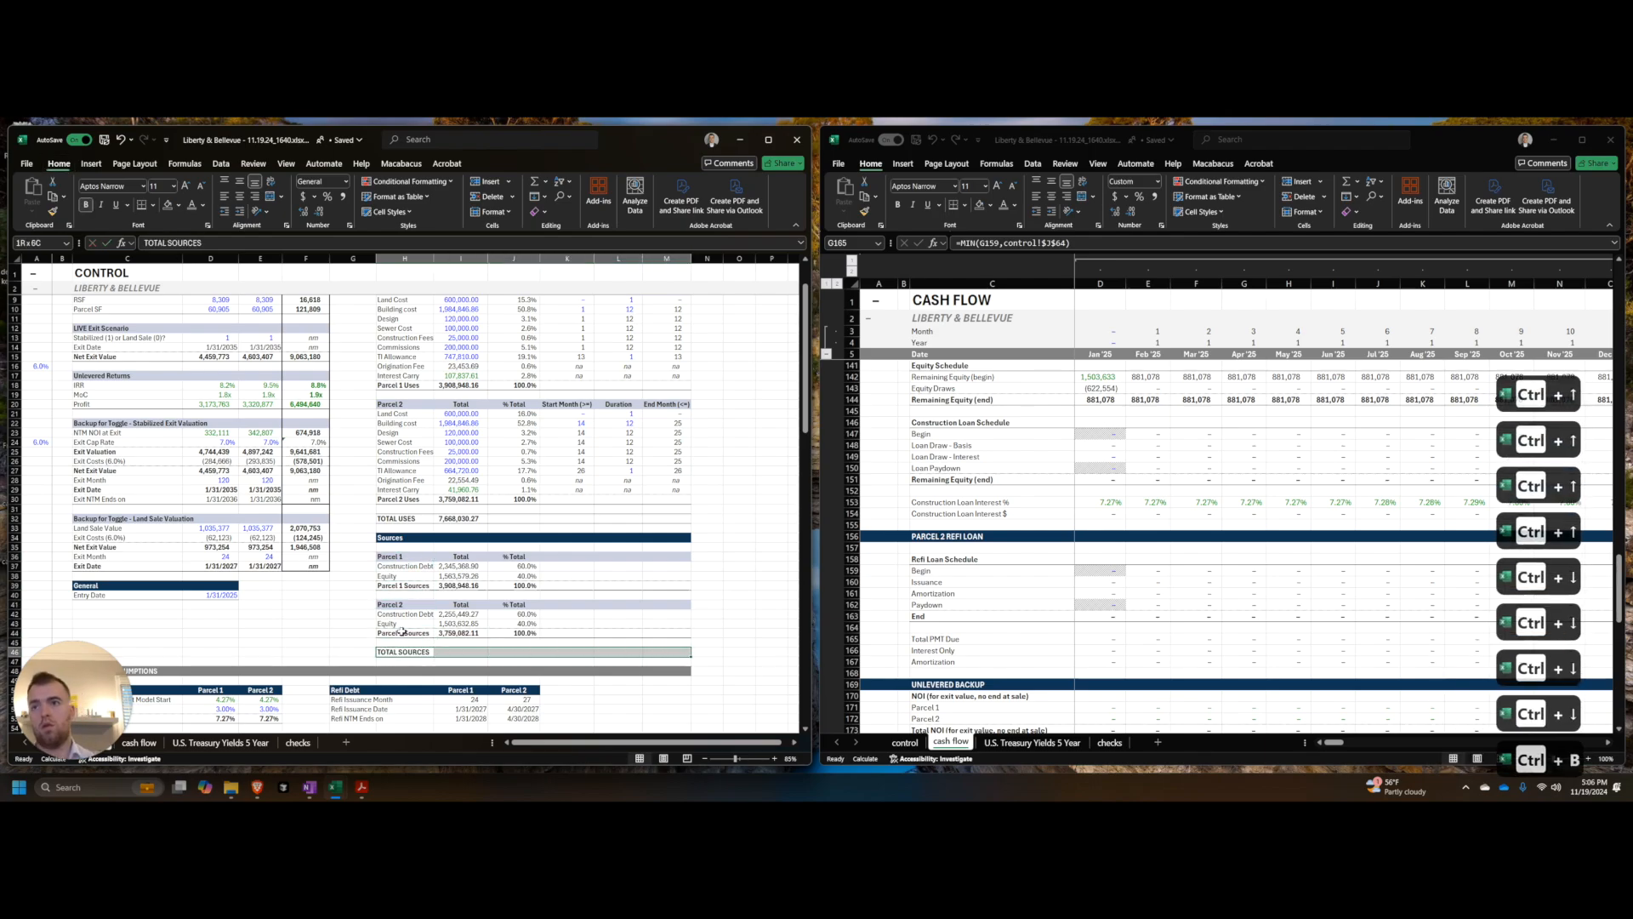
Step: Enter total sources in I46 as the sum of the Parcel 1 and Parcel 2 sources, =I39+I44
{"action": "key", "text": "Right"}
{"action": "type", "text": "+"}
{"action": "key", "text": "ctrl+Up"}
{"action": "key", "text": "ctrl+Up"}
{"action": "key", "text": "ctrl+Up"}
{"action": "type", "text": "+"}
{"action": "key", "text": "ctrl+Up"}
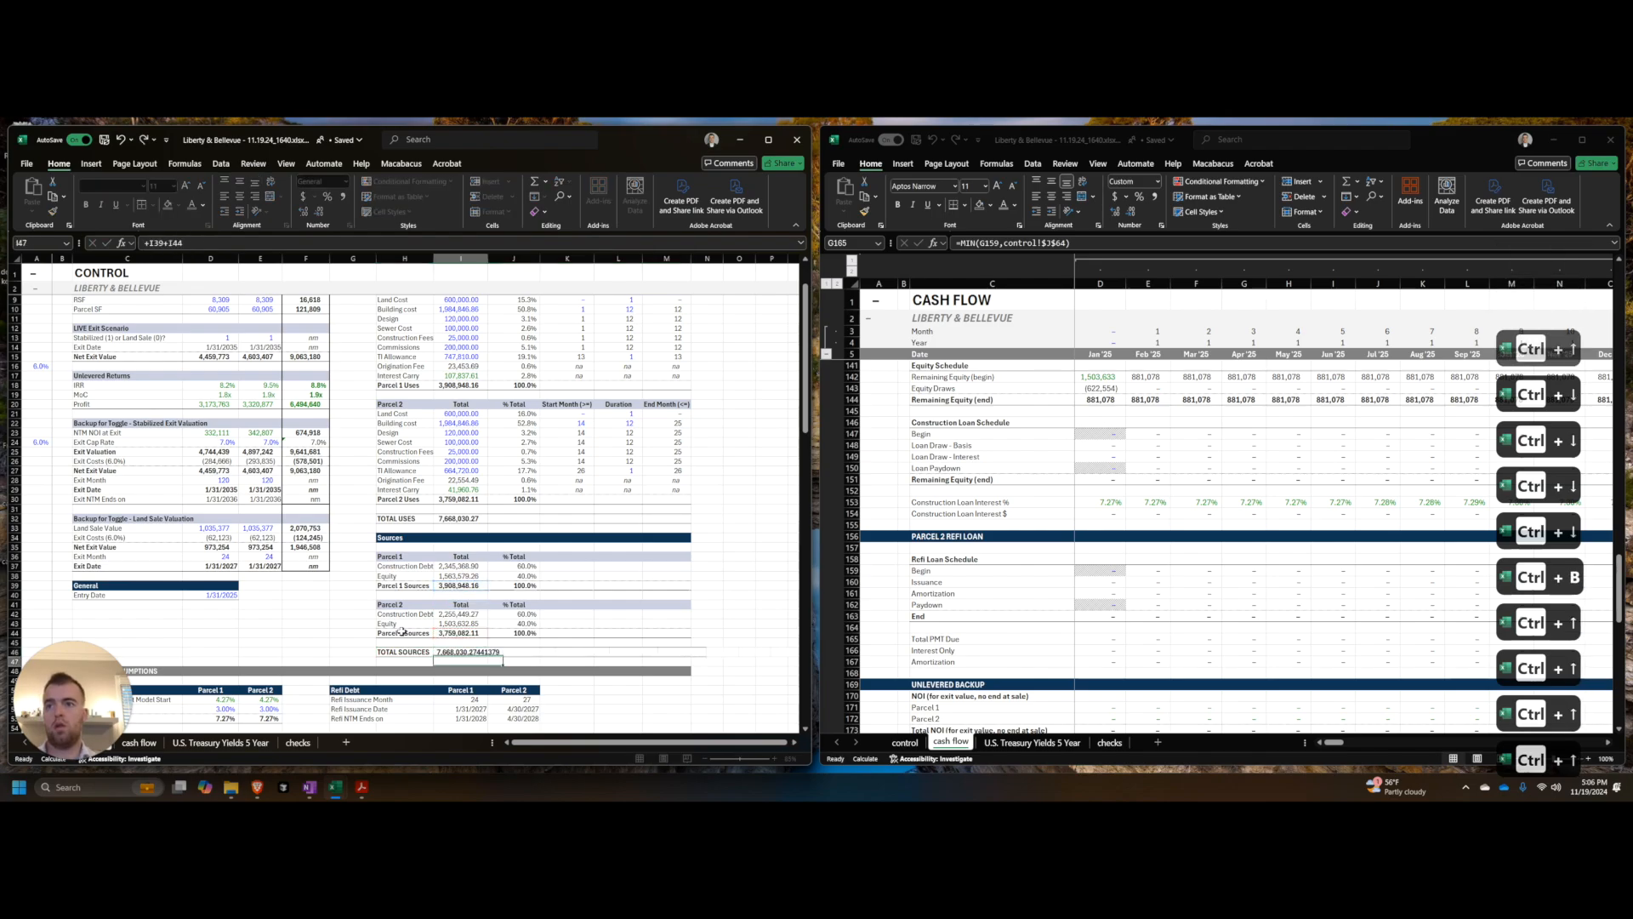
{"action": "key", "text": "Return"}
Step: Format the total sources figure with thousands separators and two decimals, and autofit column I
{"action": "key", "text": "ctrl+shift+1"}
{"action": "key", "text": "alt+h"}
{"action": "key", "text": "alt+0"}
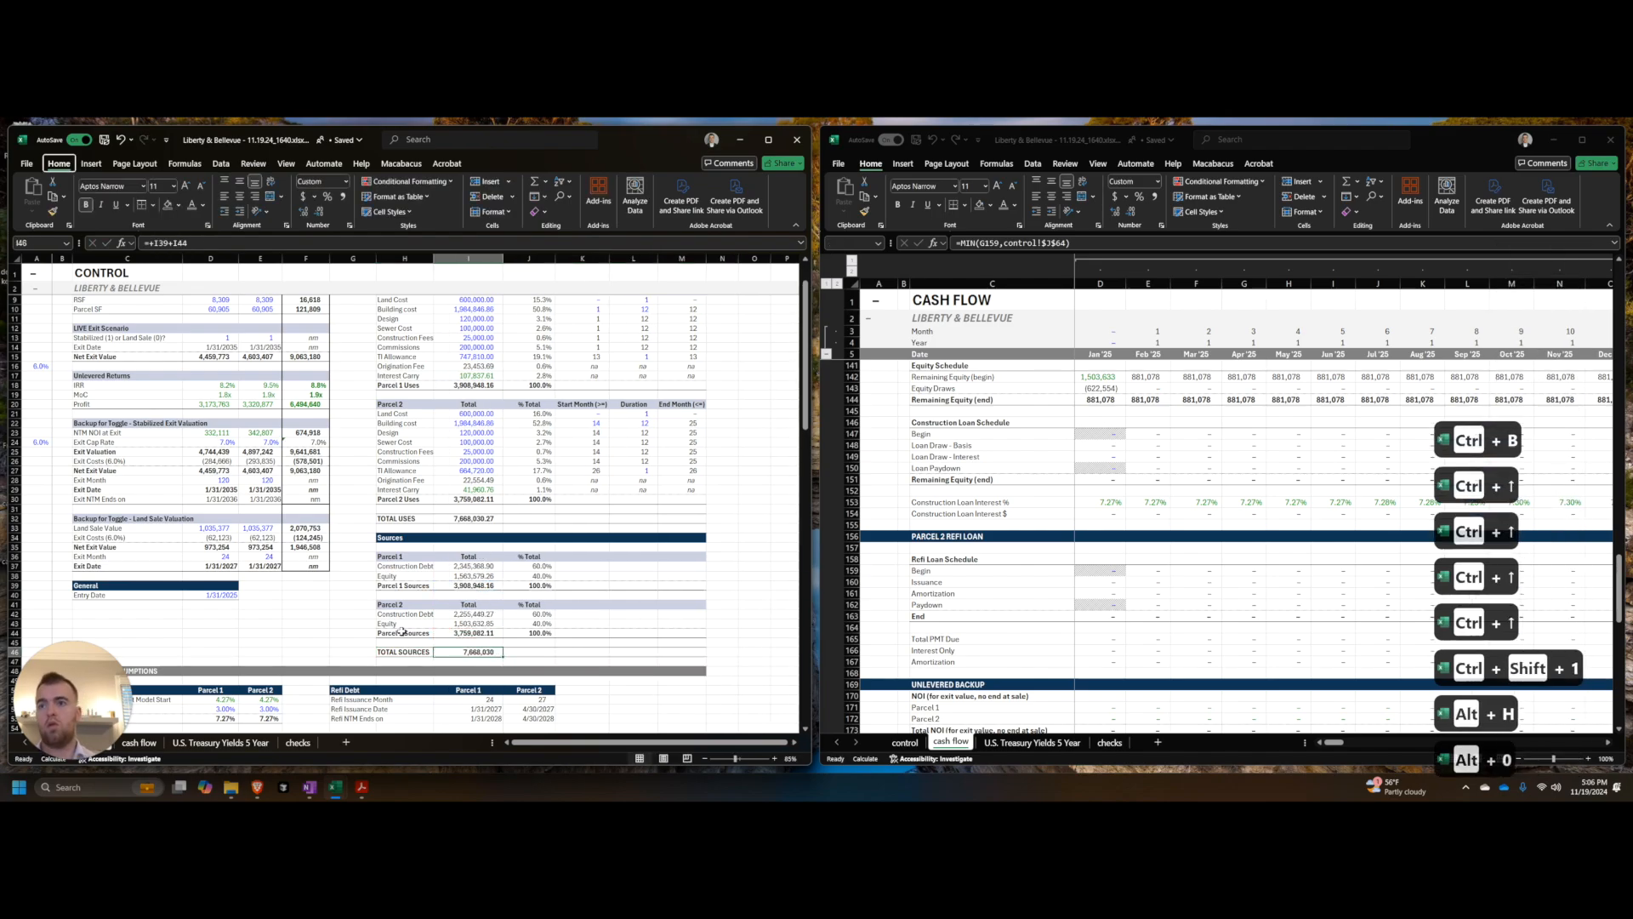
{"action": "key", "text": "alt+h"}
{"action": "key", "text": "alt+0"}
{"action": "key", "text": "ctrl+space"}
{"action": "key", "text": "alt+h"}
{"action": "key", "text": "o"}
{"action": "key", "text": "i"}
Step: Add a check in I47 that subtracts total uses from total sources, =I46-I32
{"action": "key", "text": "Down"}
{"action": "type", "text": "+"}
{"action": "key", "text": "Up"}
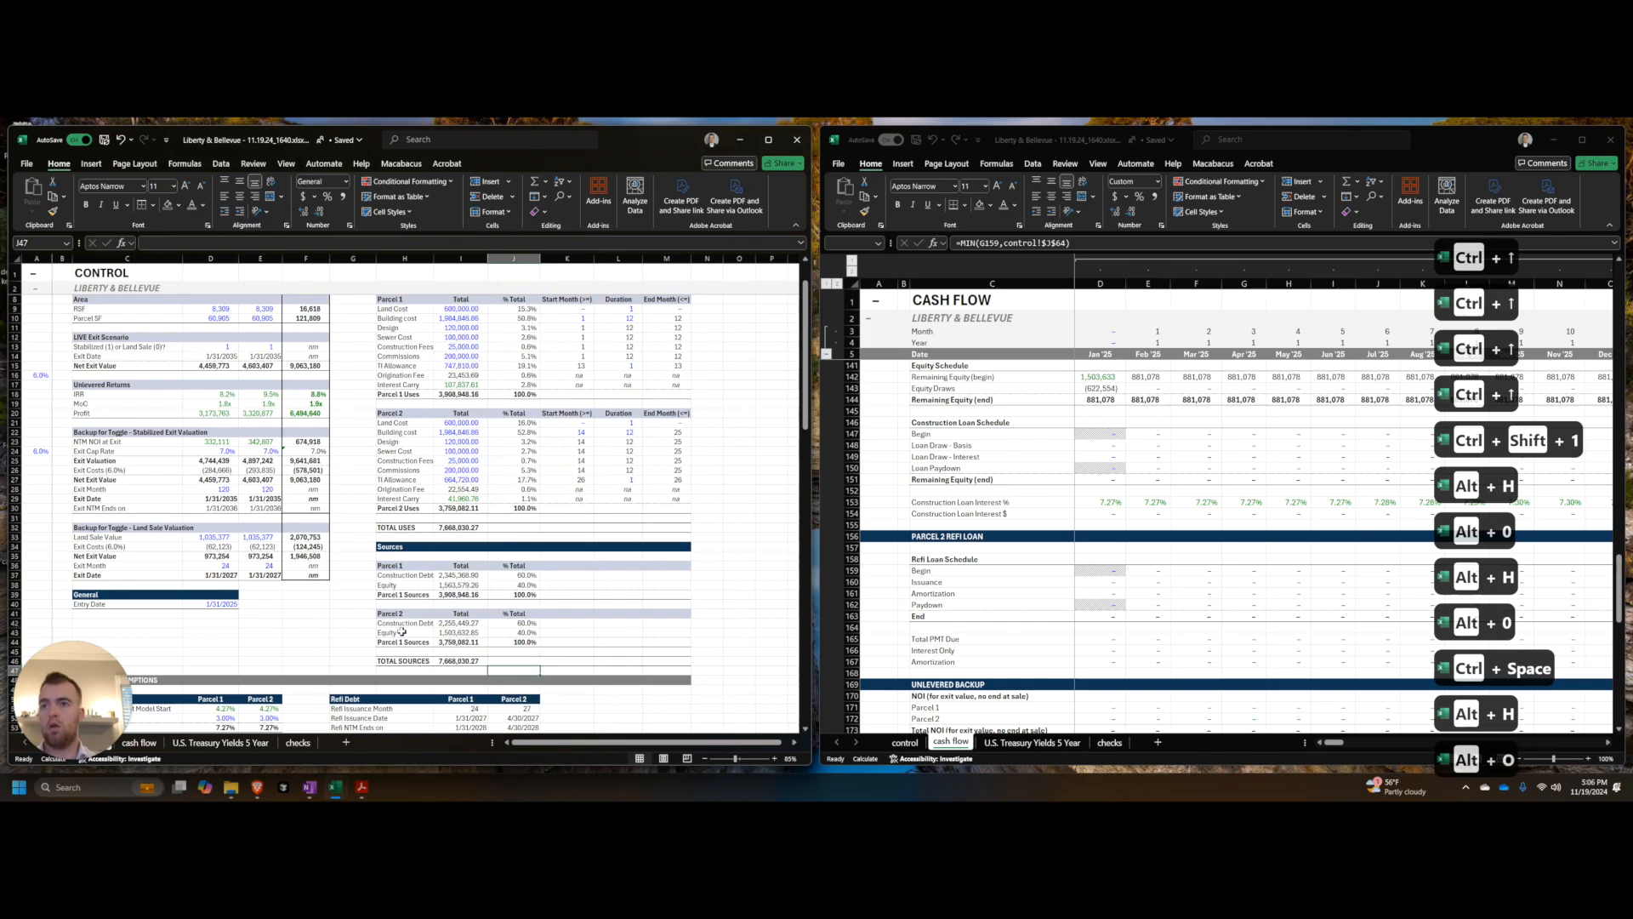
{"action": "type", "text": "-"}
{"action": "key", "text": "ctrl+Up"}
{"action": "key", "text": "ctrl+Up"}
{"action": "key", "text": "ctrl+Up"}
{"action": "key", "text": "ctrl+Up"}
{"action": "key", "text": "ctrl+Up"}
{"action": "key", "text": "Return"}
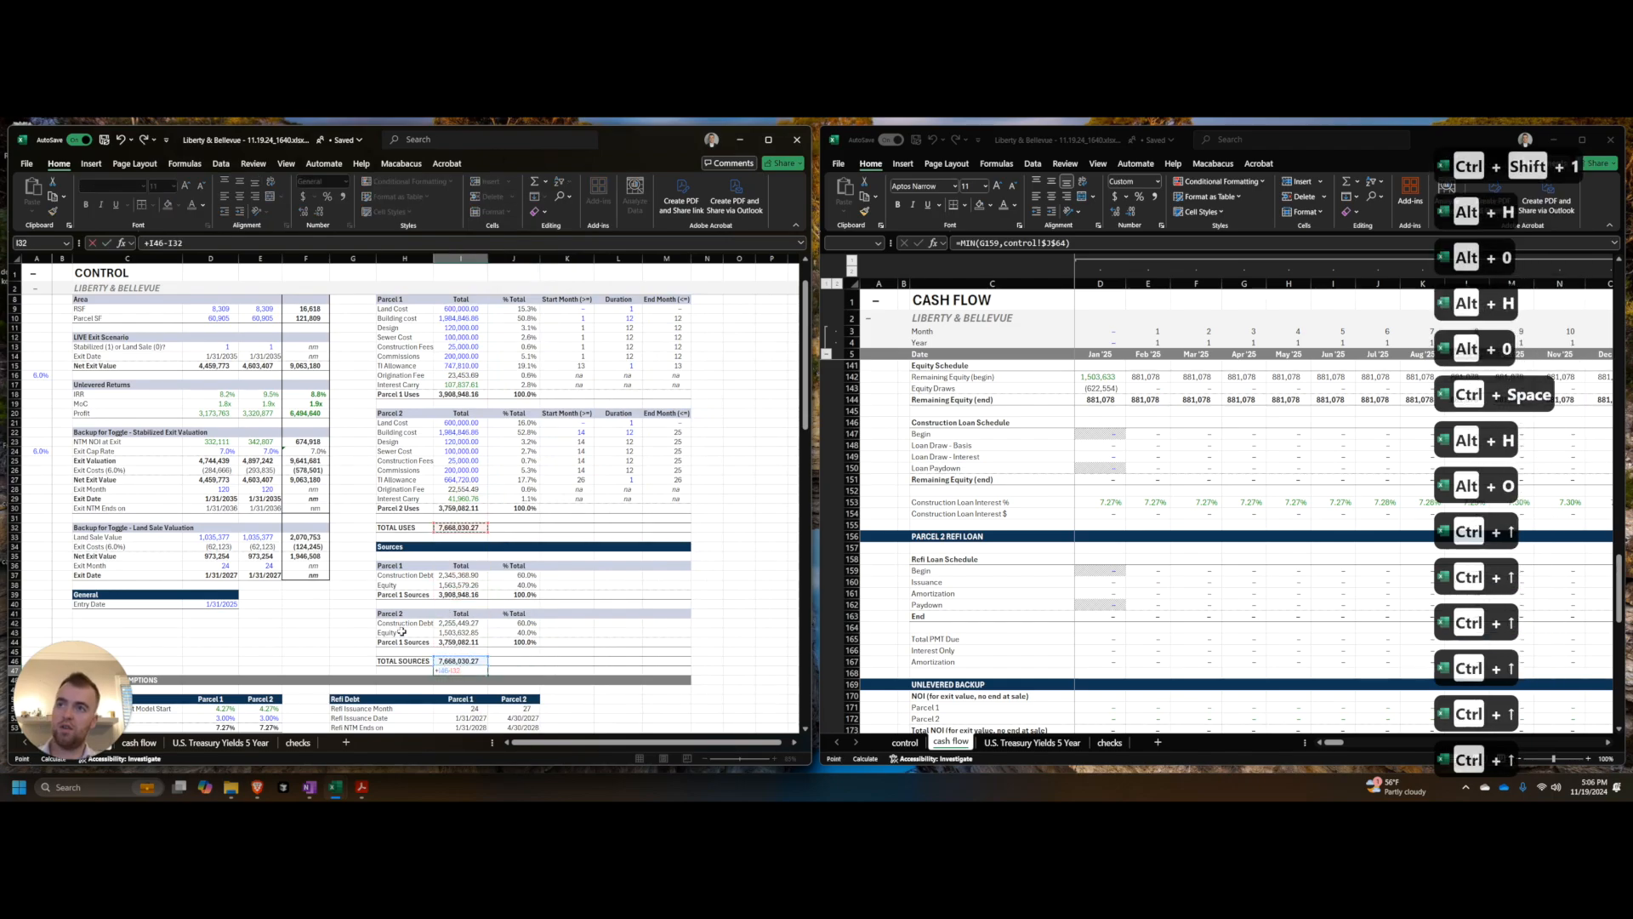
Step: Move the check into the checks section at the sheet's end and label it as the sources versus uses check in C141
{"action": "key", "text": "Up"}
{"action": "key", "text": "ctrl+x"}
{"action": "key", "text": "ctrl+End"}
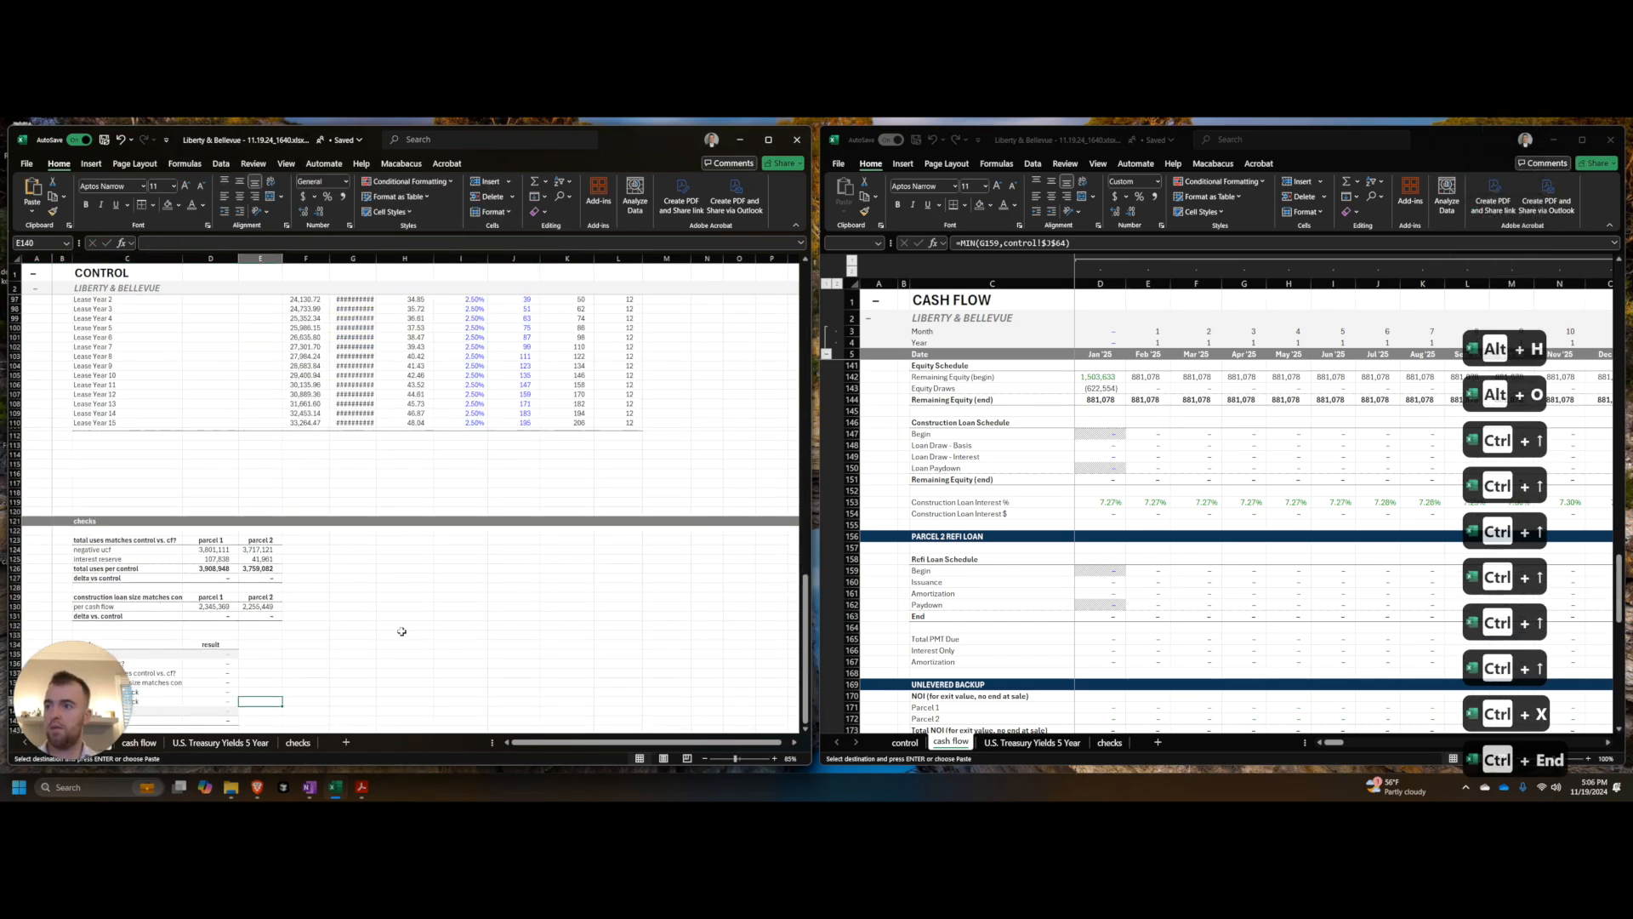
{"action": "key", "text": "ctrl+shift+equal"}
{"action": "key", "text": "ctrl+shift+equal"}
{"action": "key", "text": "ctrl+x"}
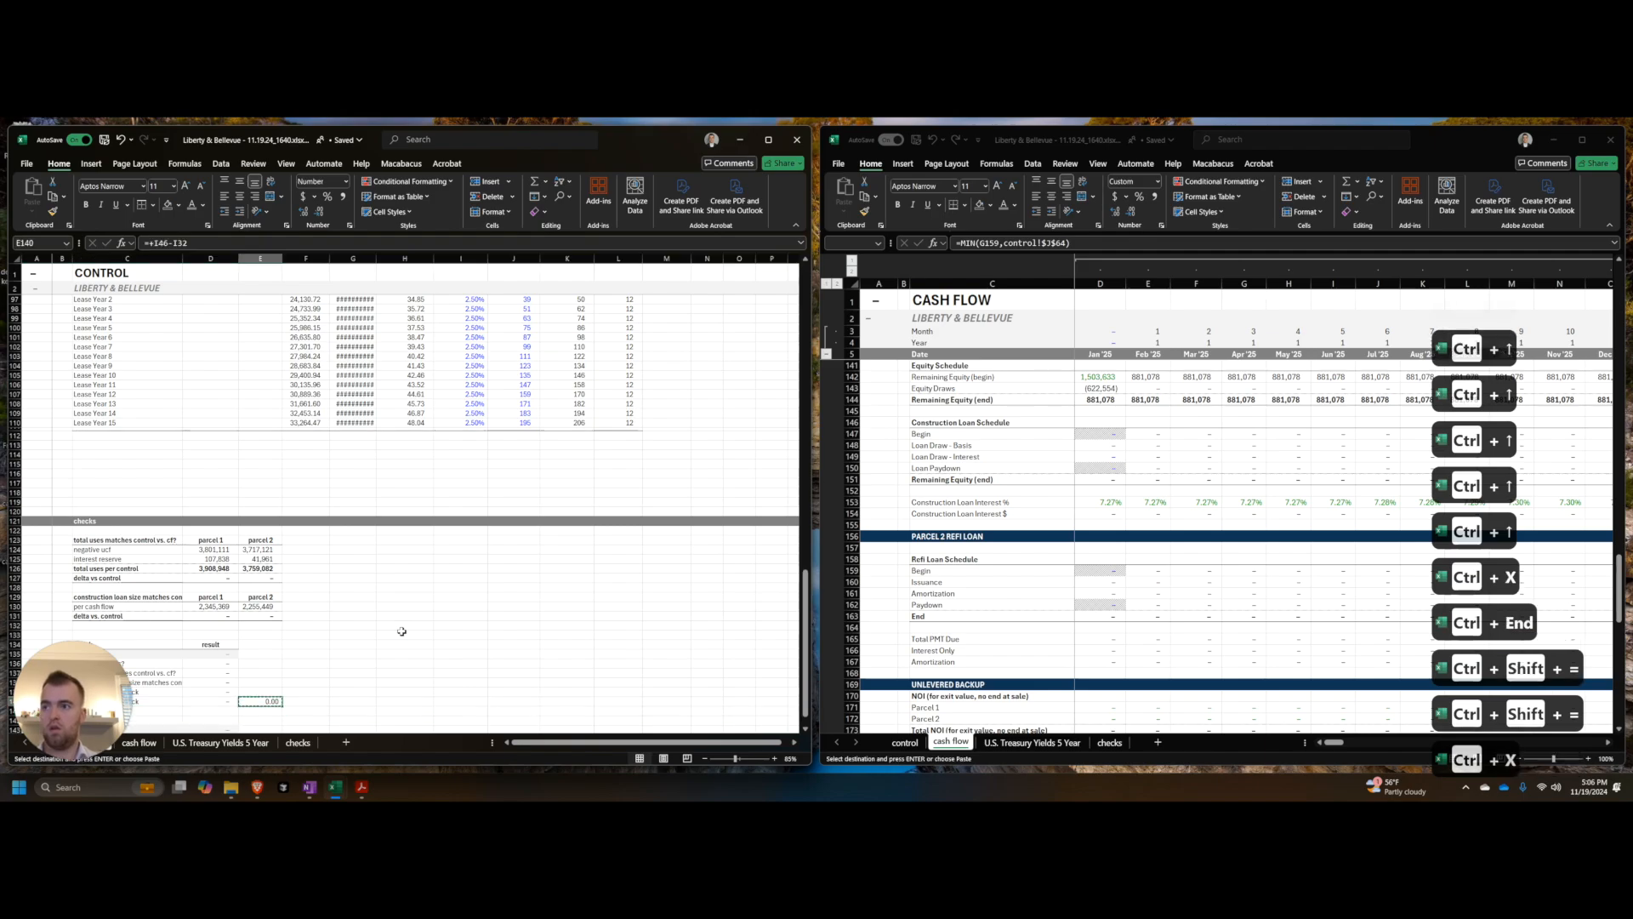
{"action": "key", "text": "ctrl+shift+1"}
{"action": "key", "text": "Left"}
{"action": "type", "text": "sources ="}
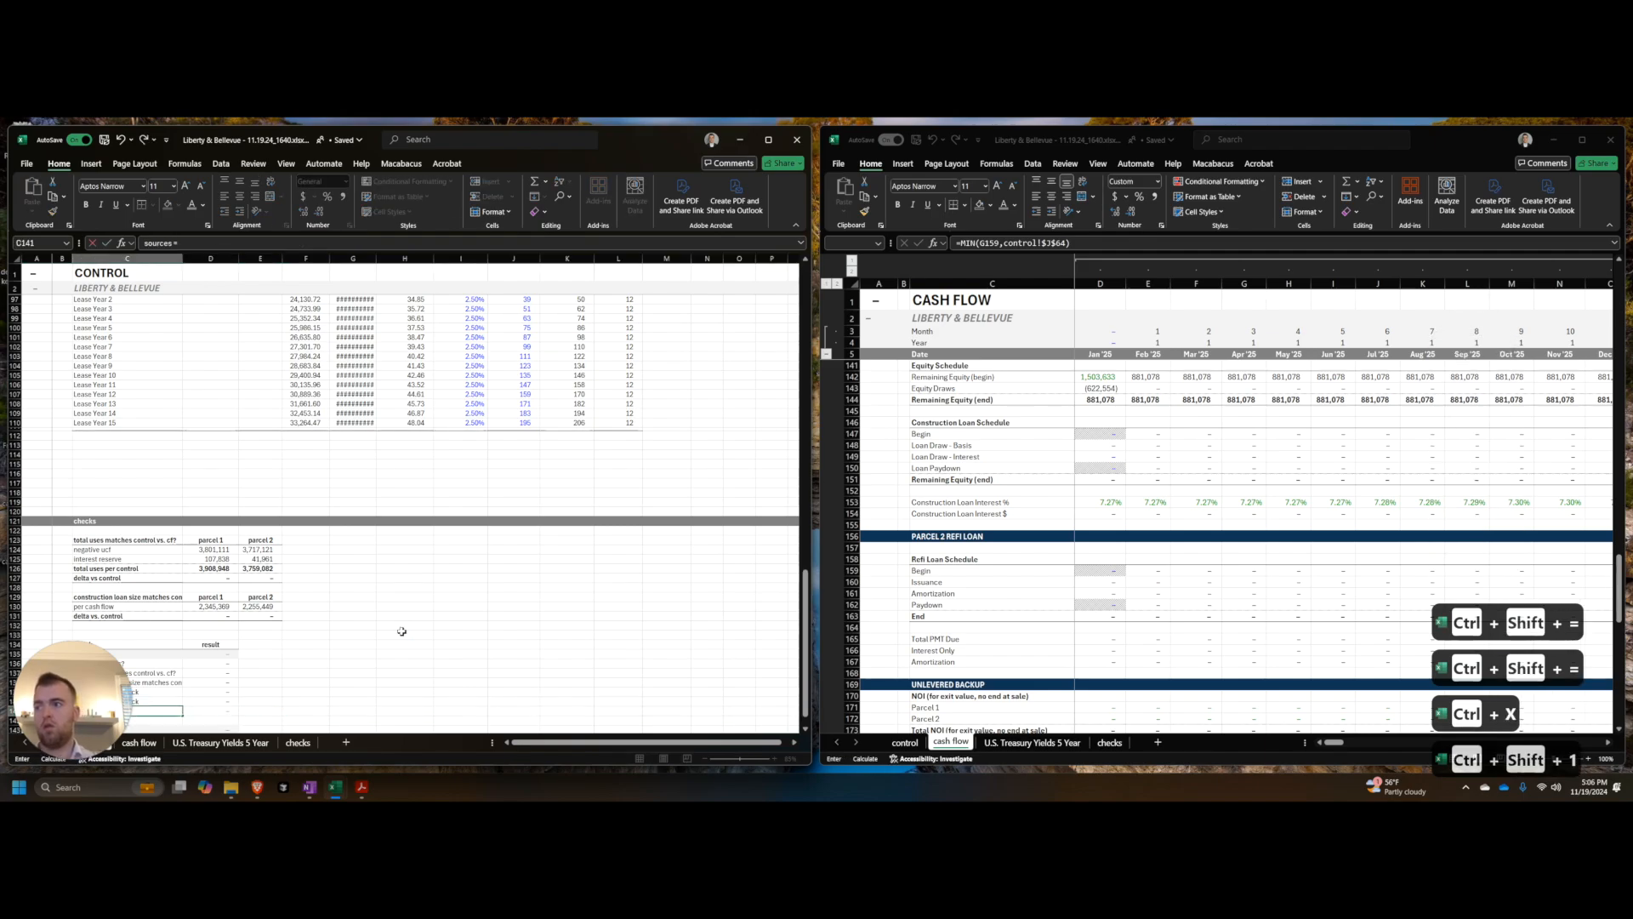
{"action": "key", "text": "Tab"}
Step: Wrap the I46-I32 check formula in D141 in ROUND and save the workbook
{"action": "key", "text": "F2"}
{"action": "key", "text": "shift+Right"}
{"action": "type", "text": "="}
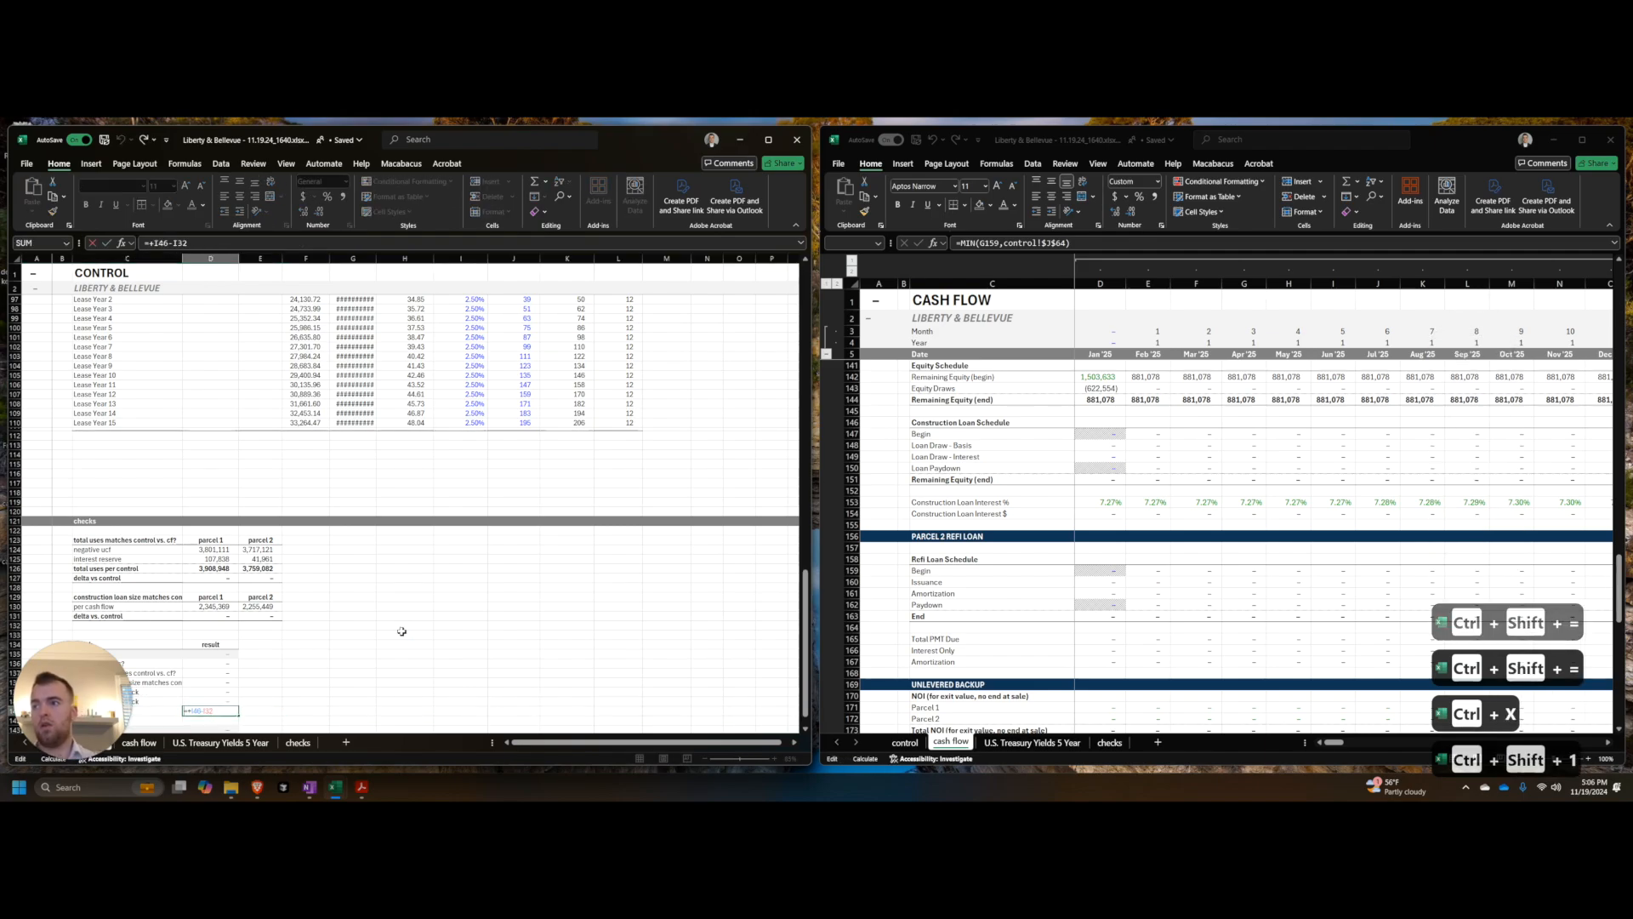
{"action": "type", "text": "round("}
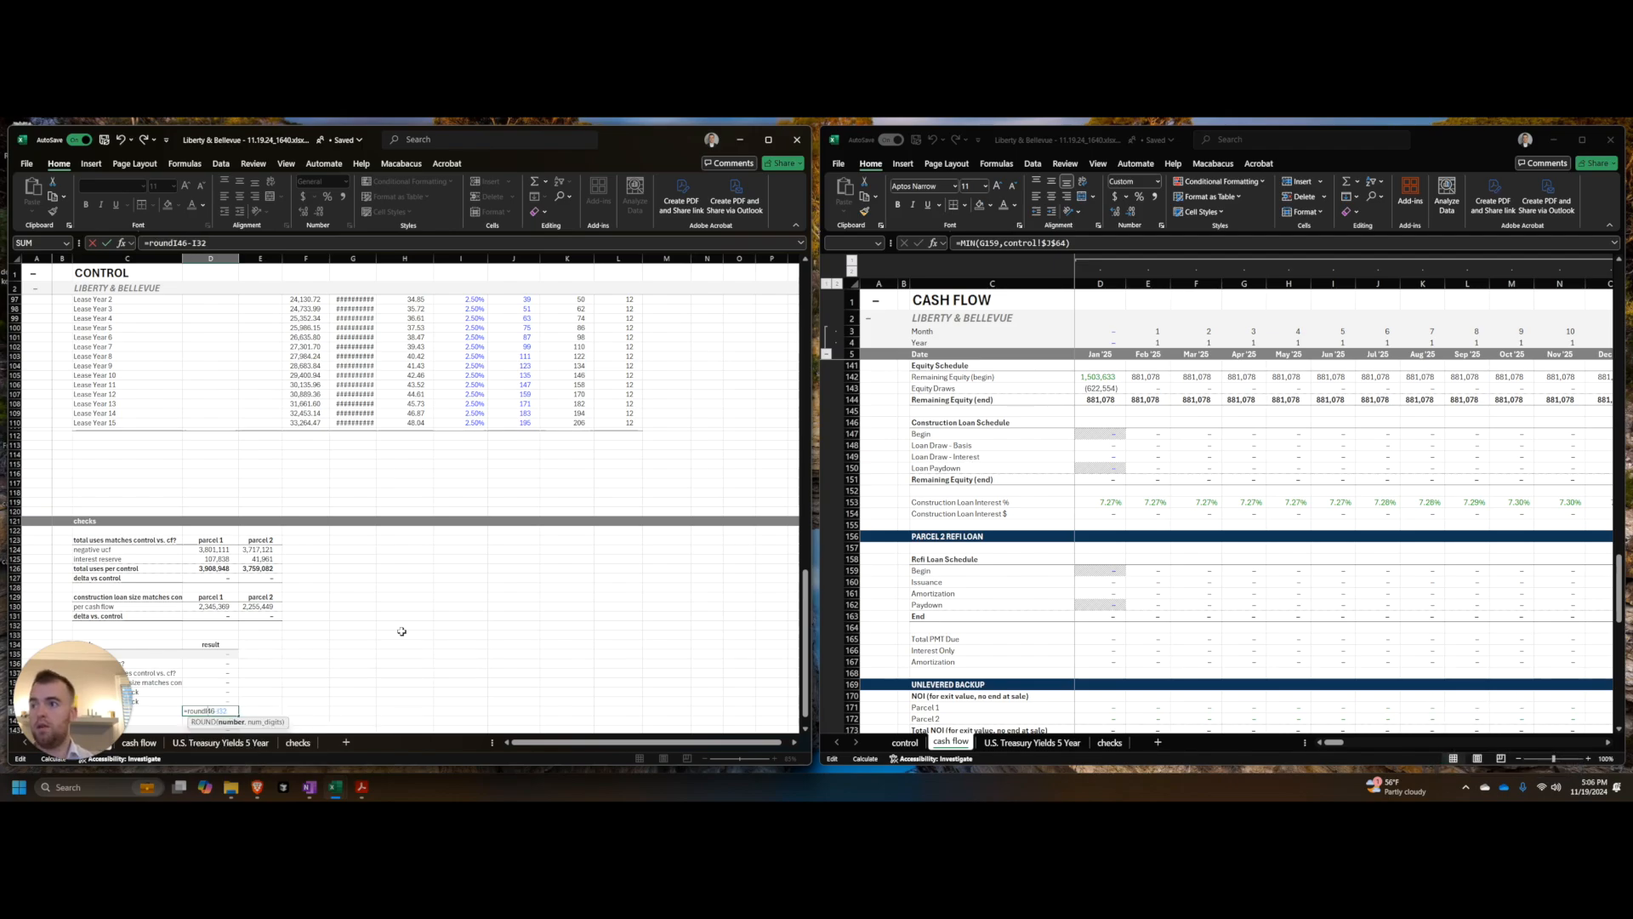
{"action": "key", "text": "ctrl+End"}
{"action": "key", "text": "Escape"}
{"action": "key", "text": "ctrl+Home"}
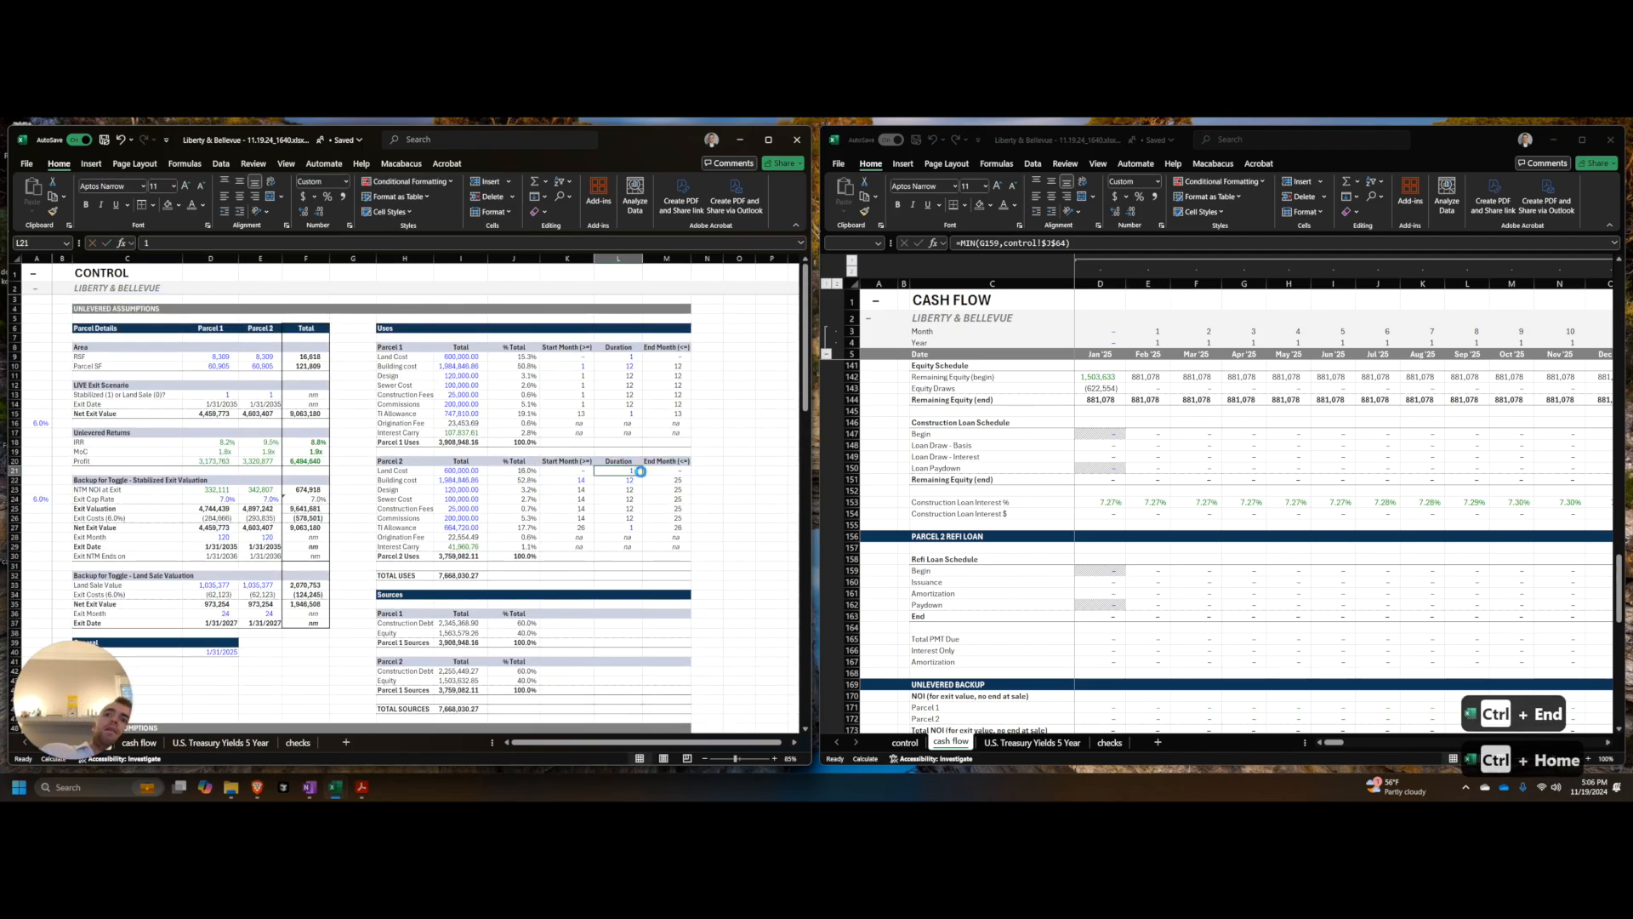
{"action": "key", "text": "ctrl+s"}
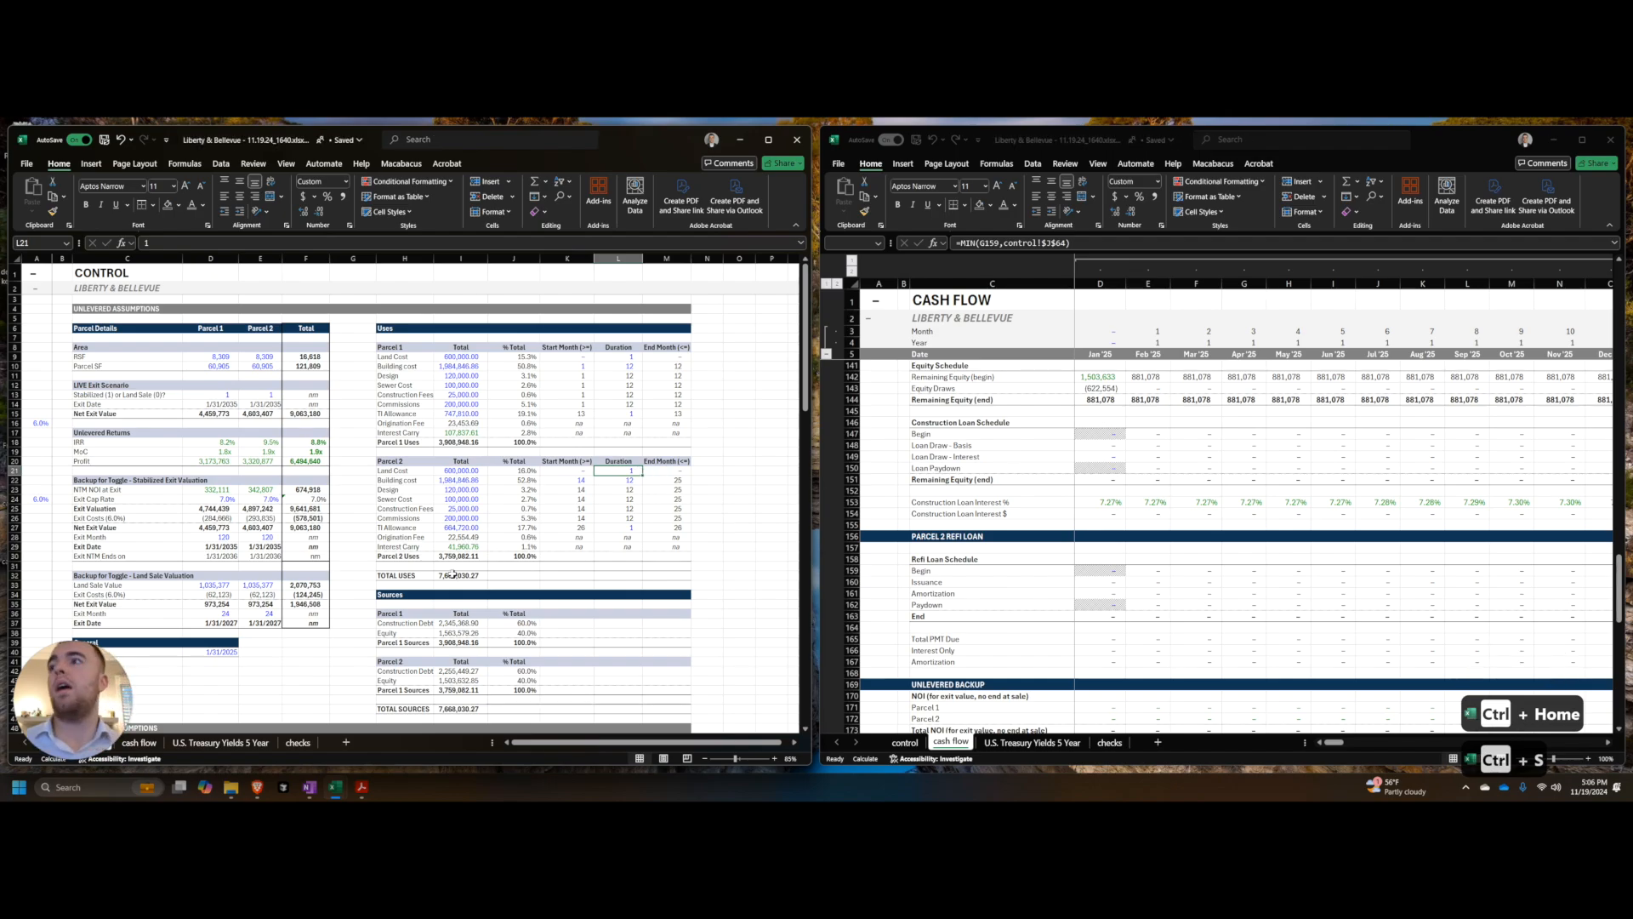
Step: Move the two exit valuation backup blocks and the General section down six rows to start at C28
{"action": "scroll", "coordinate": [313, 553], "scroll_direction": "down", "scroll_amount": 1}
{"action": "left_click", "coordinate": [101, 451]}
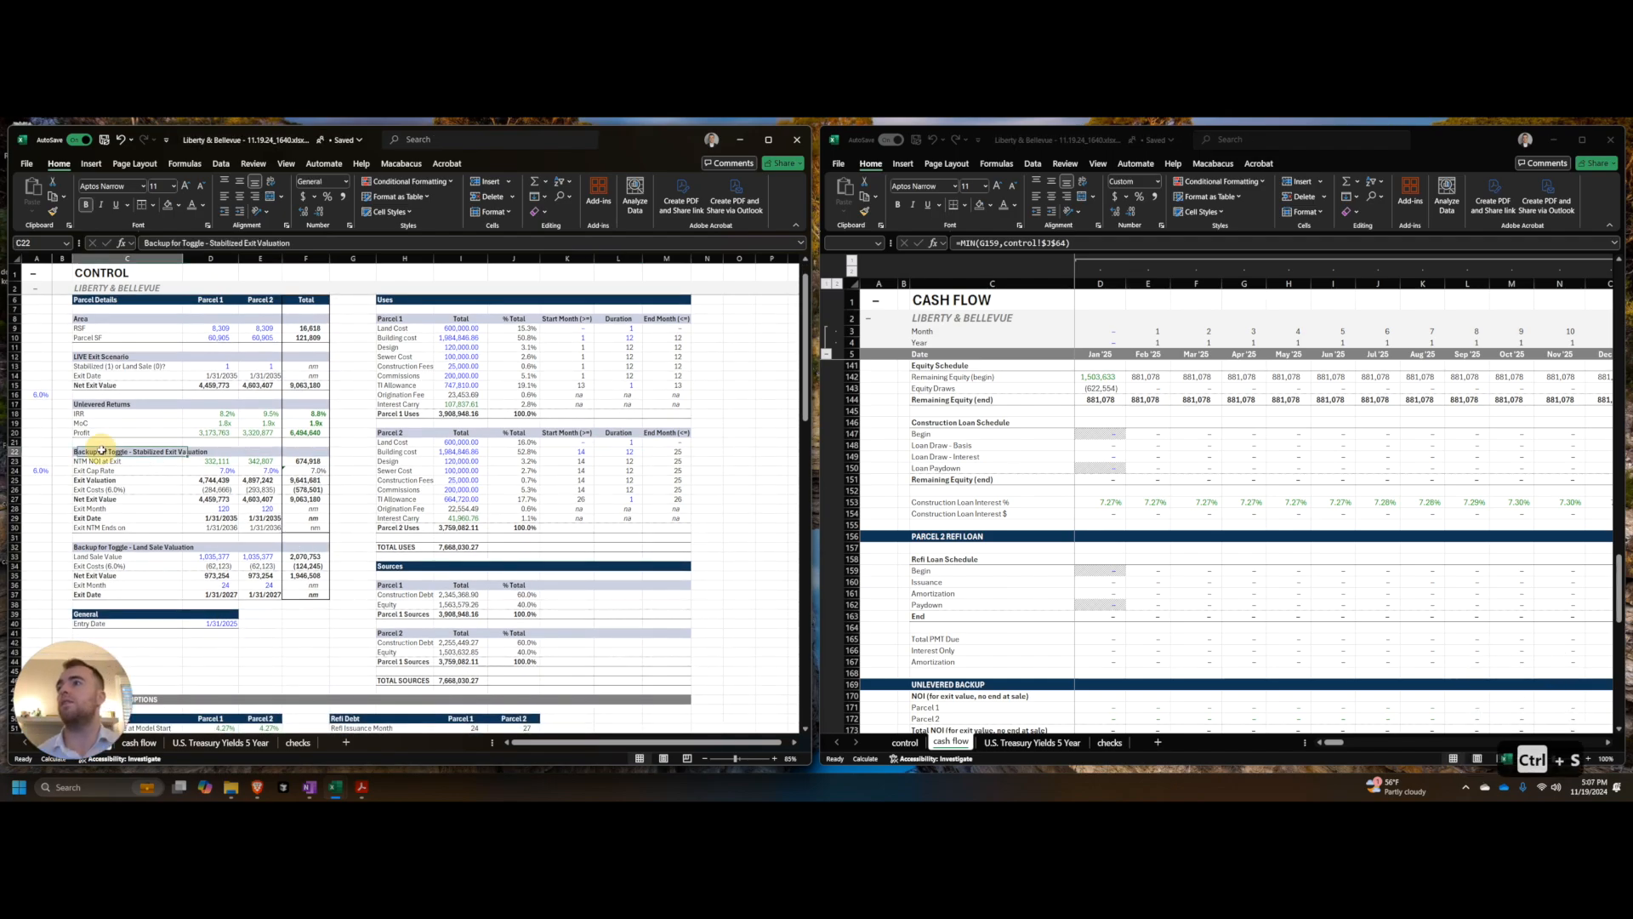
{"action": "left_click", "coordinate": [296, 624], "text": "shift"}
{"action": "key", "text": "Down"}
{"action": "key", "text": "Down"}
{"action": "key", "text": "Down"}
{"action": "key", "text": "Down"}
{"action": "key", "text": "Down"}
{"action": "key", "text": "Down"}
{"action": "key", "text": "ctrl+v"}
{"action": "key", "text": "Up"}
{"action": "key", "text": "Up"}
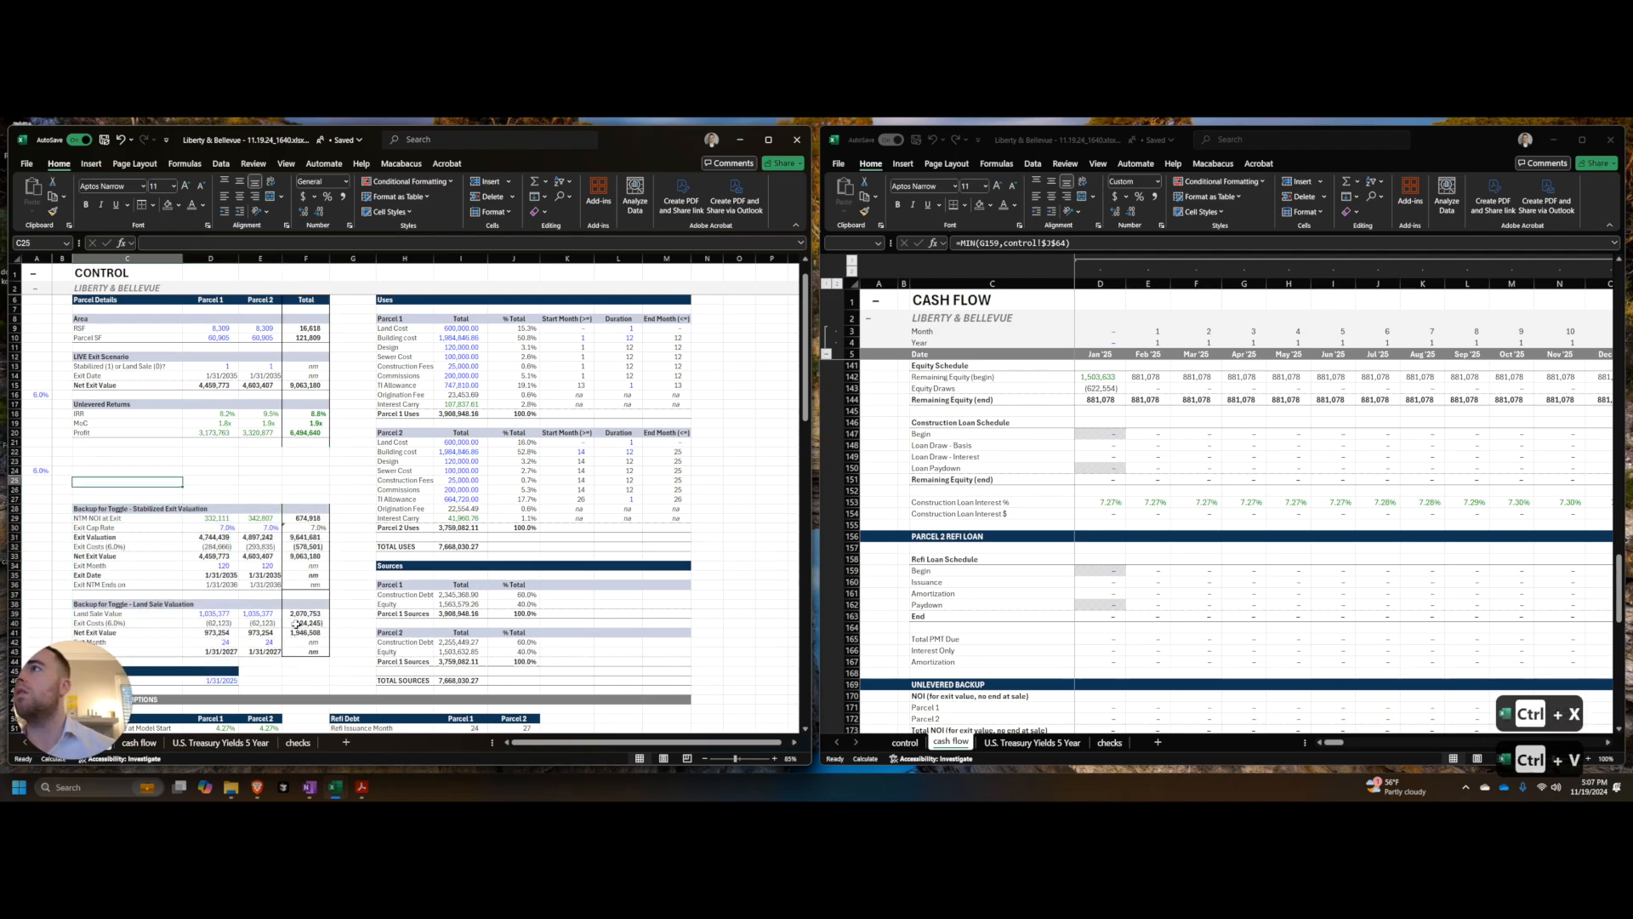
Step: Copy the Unlevered Returns block with its IRR, MoC and Profit rows into the free rows starting at C22
{"action": "key", "text": "ctrl+Up"}
{"action": "key", "text": "ctrl+Up"}
{"action": "key", "text": "shift+Down"}
{"action": "key", "text": "shift+Down"}
{"action": "key", "text": "shift+Right"}
{"action": "key", "text": "shift+Down"}
{"action": "key", "text": "shift+Right"}
{"action": "key", "text": "shift+Right"}
{"action": "key", "text": "ctrl+c"}
{"action": "key", "text": "Down"}
{"action": "key", "text": "Down"}
{"action": "key", "text": "Down"}
{"action": "key", "text": "Down"}
{"action": "key", "text": "Down"}
{"action": "key", "text": "ctrl+v"}
Step: Rename the copied block Levered Returns and put a box border around the Total column in F6:F43
{"action": "key", "text": "F2"}
{"action": "key", "text": "ctrl+shift+Right"}
{"action": "type", "text": "Levered"}
{"action": "key", "text": "Return"}
{"action": "key", "text": "Up"}
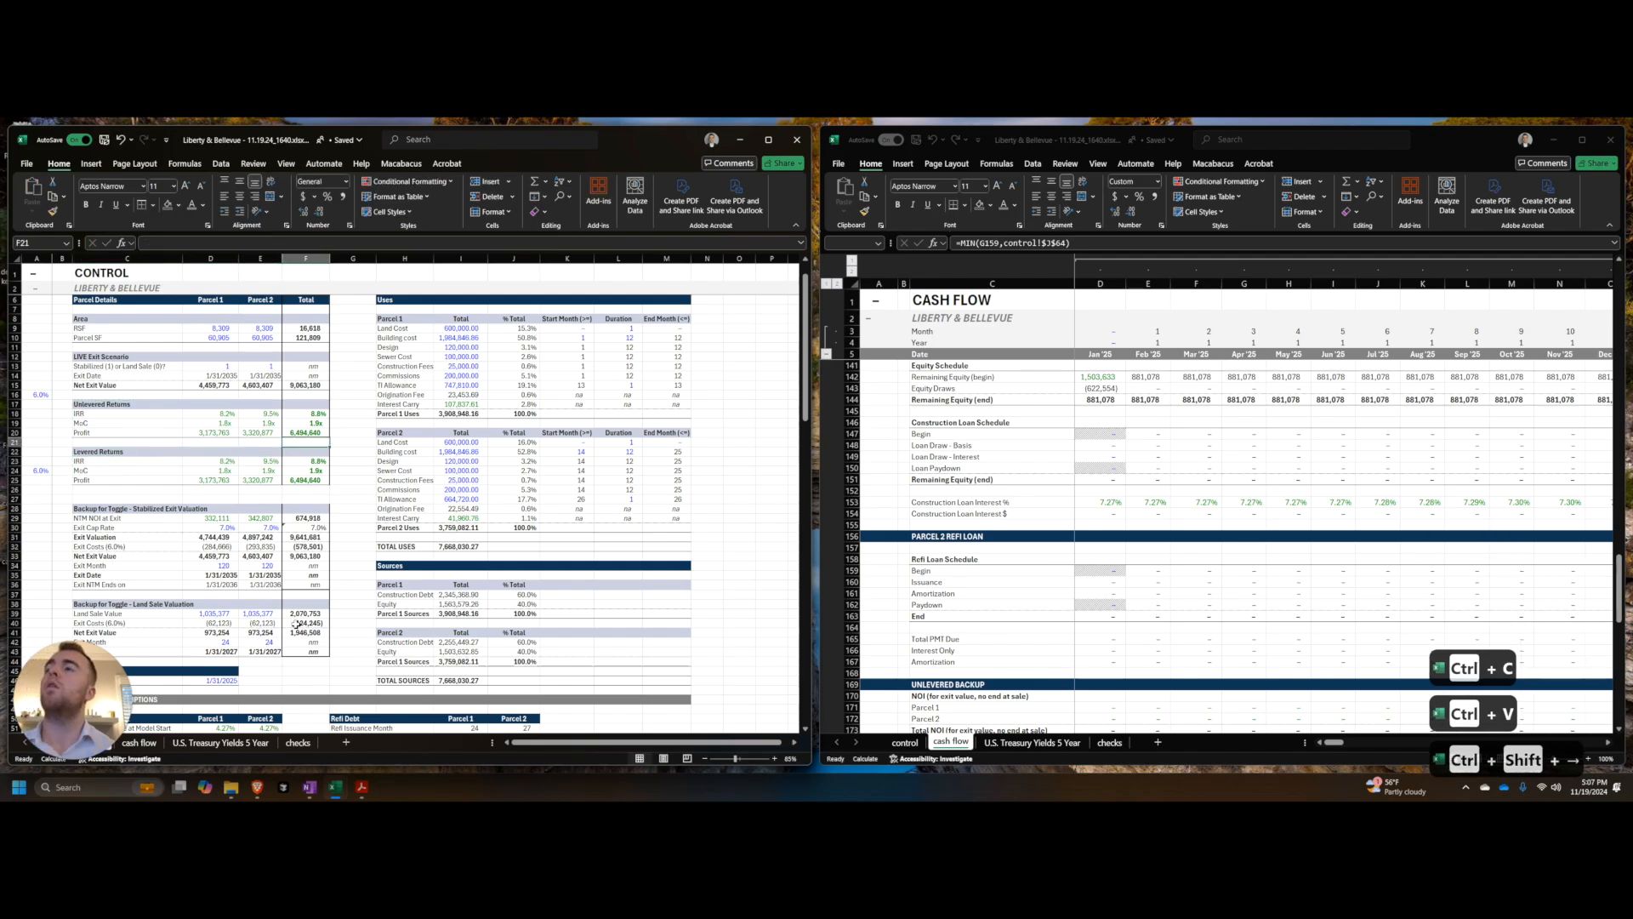
{"action": "left_click_drag", "start_coordinate": [311, 648], "coordinate": [301, 328]}
{"action": "key", "text": "alt"}
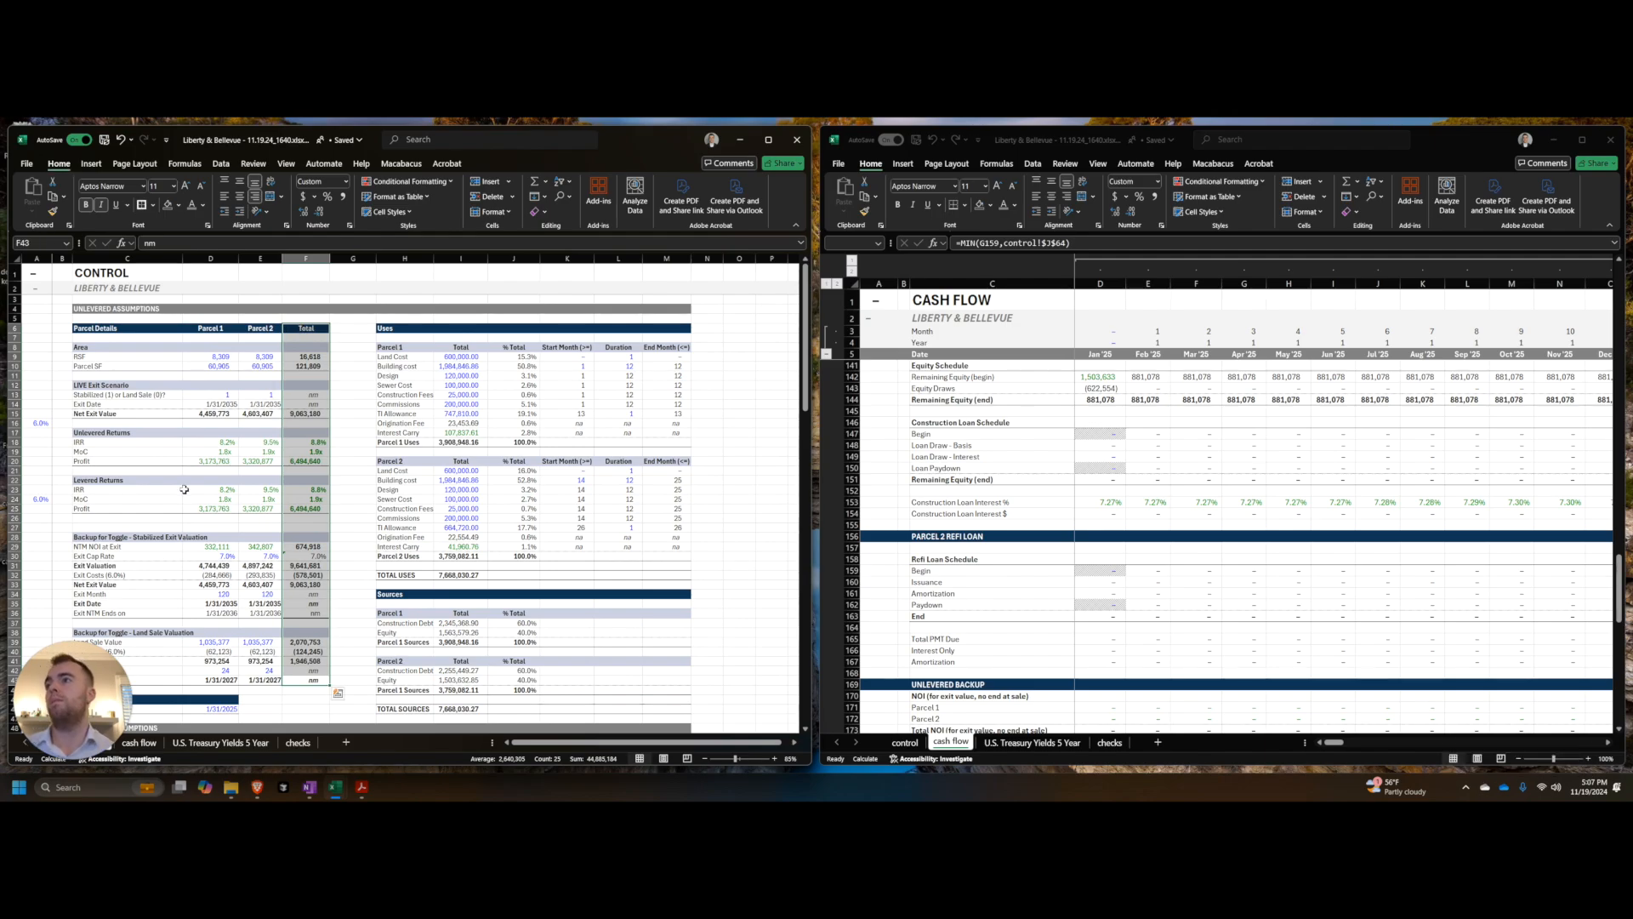
Step: Inspect the copied IRR formula in D23 and locate the levered returns table on the cash flow sheet
{"action": "left_click", "coordinate": [184, 490]}
{"action": "left_click", "coordinate": [1244, 639]}
{"action": "scroll", "coordinate": [1162, 555], "scroll_direction": "down", "scroll_amount": 2}
{"action": "scroll", "coordinate": [1164, 557], "scroll_direction": "up", "scroll_amount": 11}
{"action": "key", "text": "ctrl+Home"}
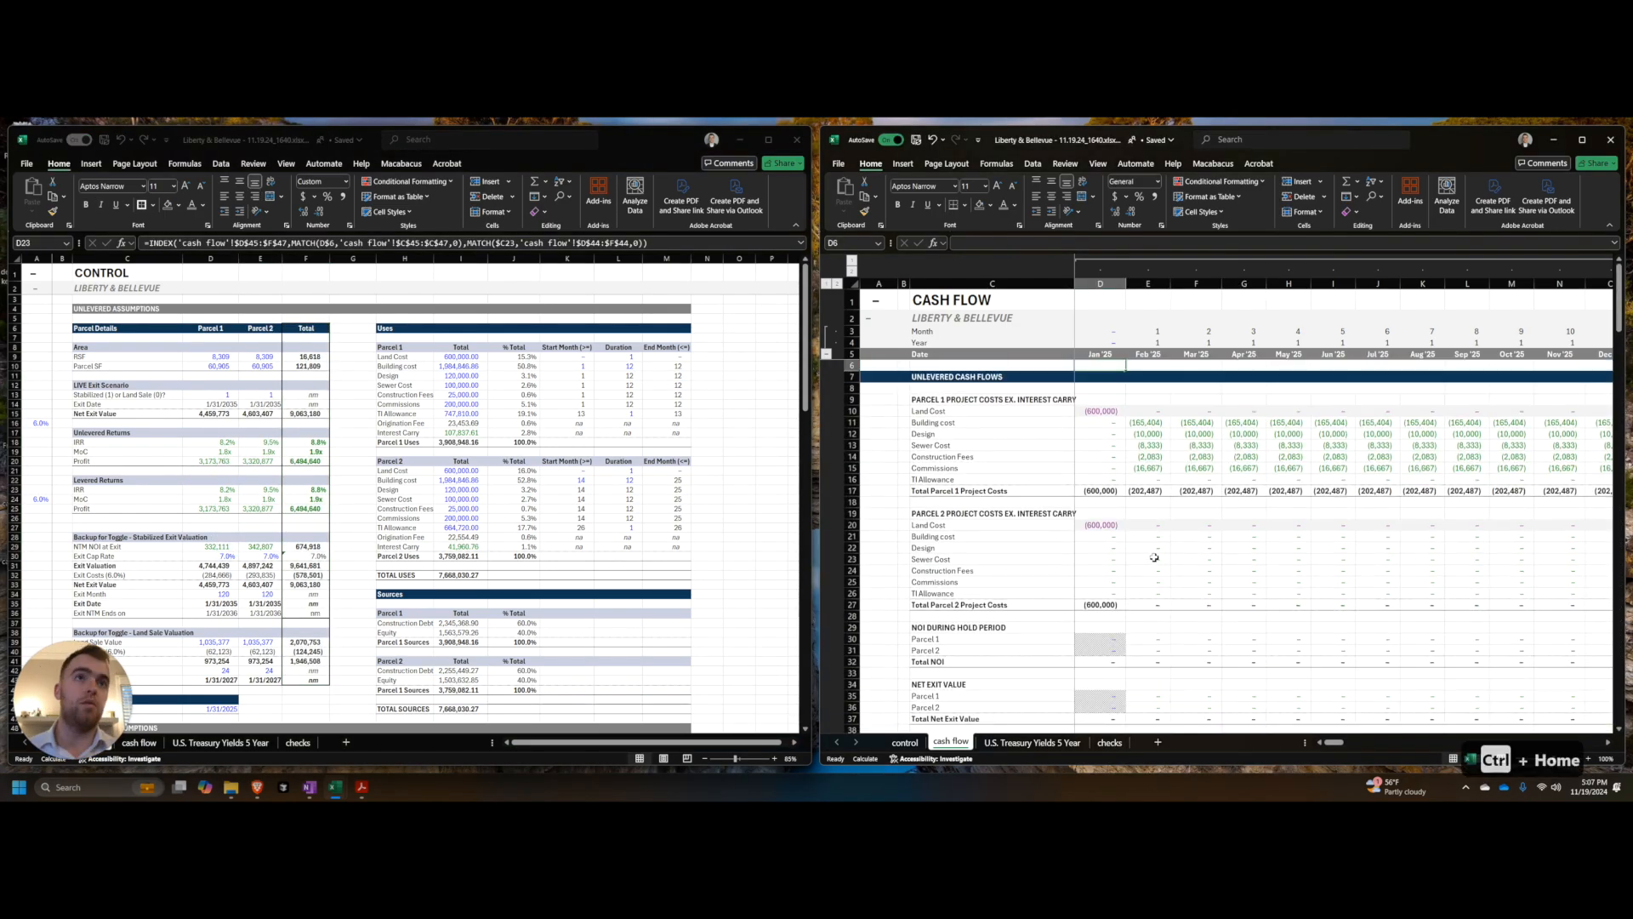
{"action": "scroll", "coordinate": [1144, 551], "scroll_direction": "down", "scroll_amount": 15}
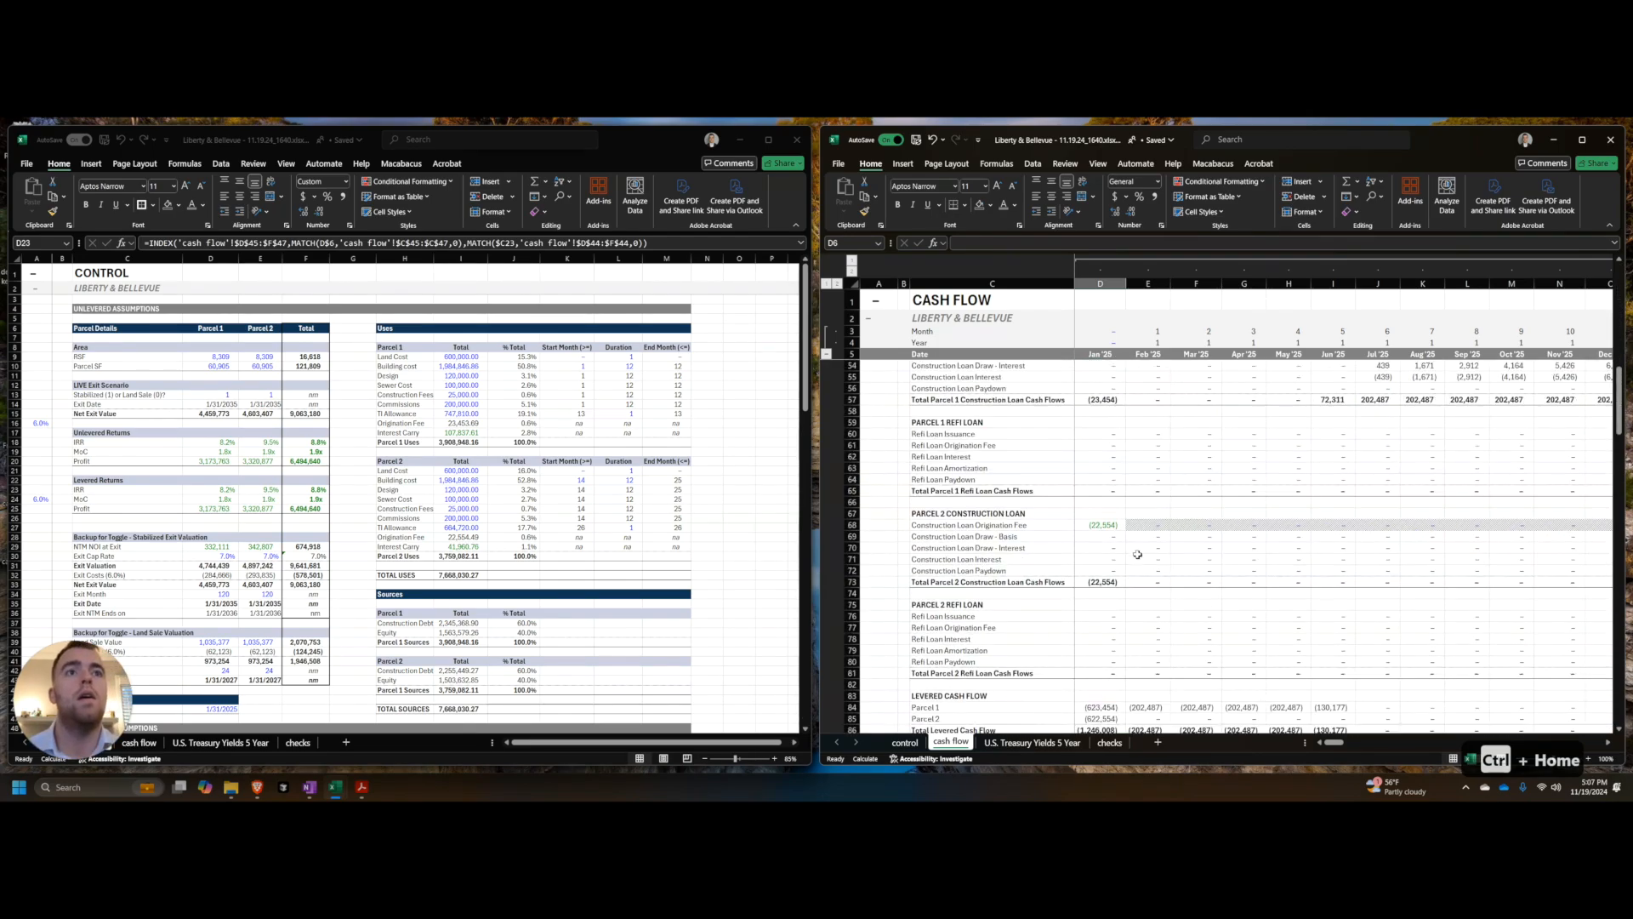
{"action": "left_click", "coordinate": [1045, 527]}
{"action": "left_click", "coordinate": [1150, 548]}
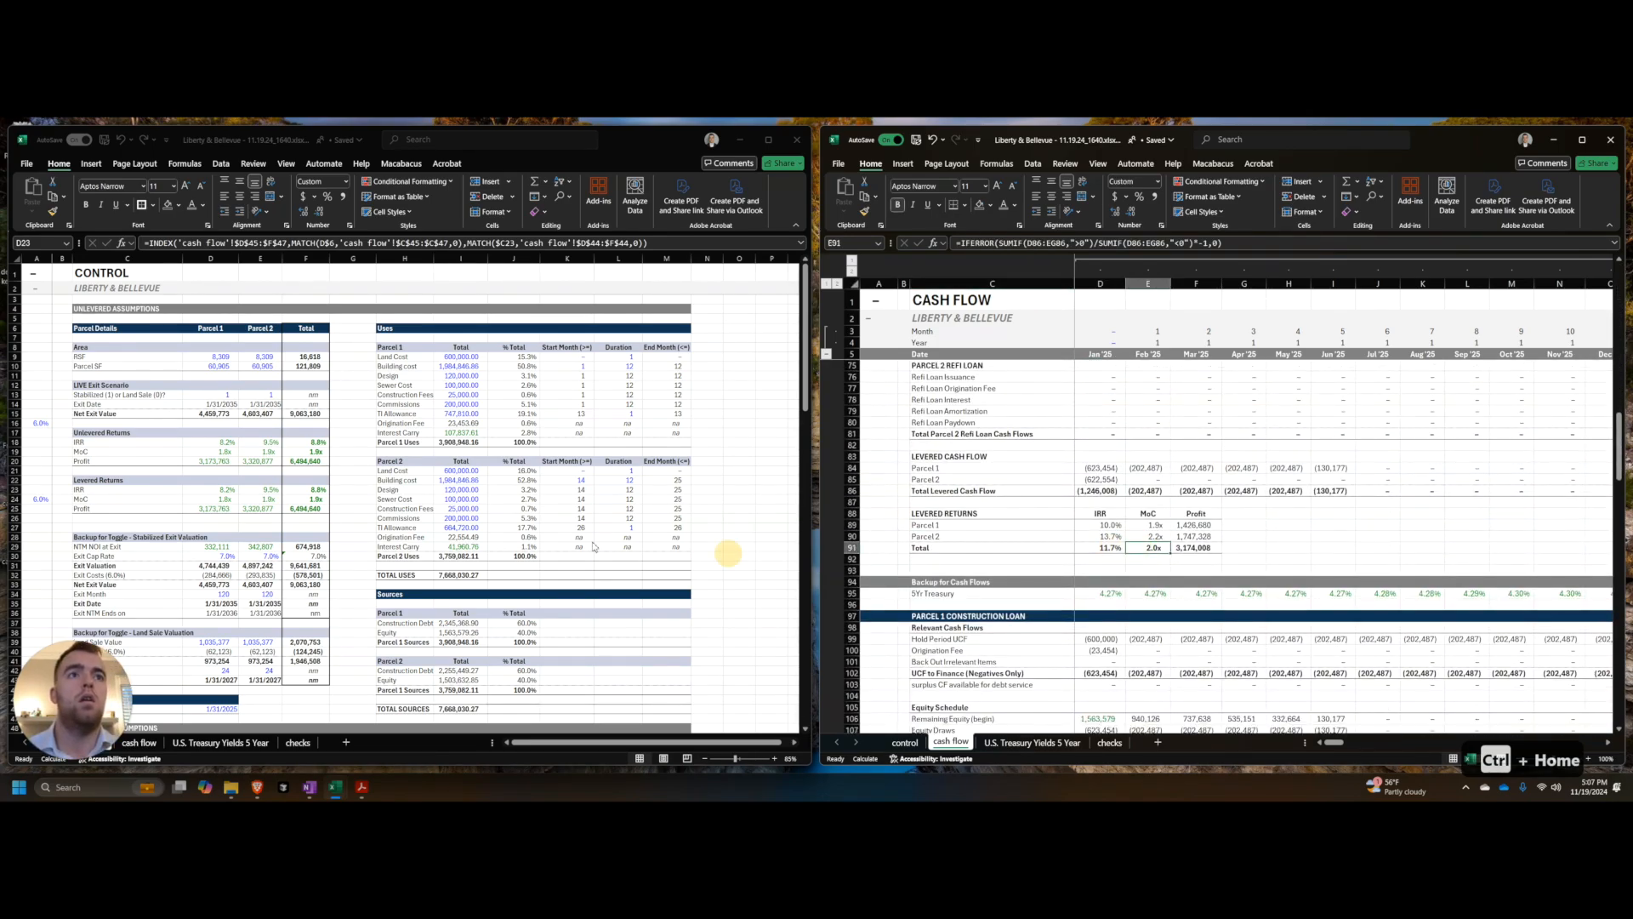
{"action": "left_click", "coordinate": [392, 533]}
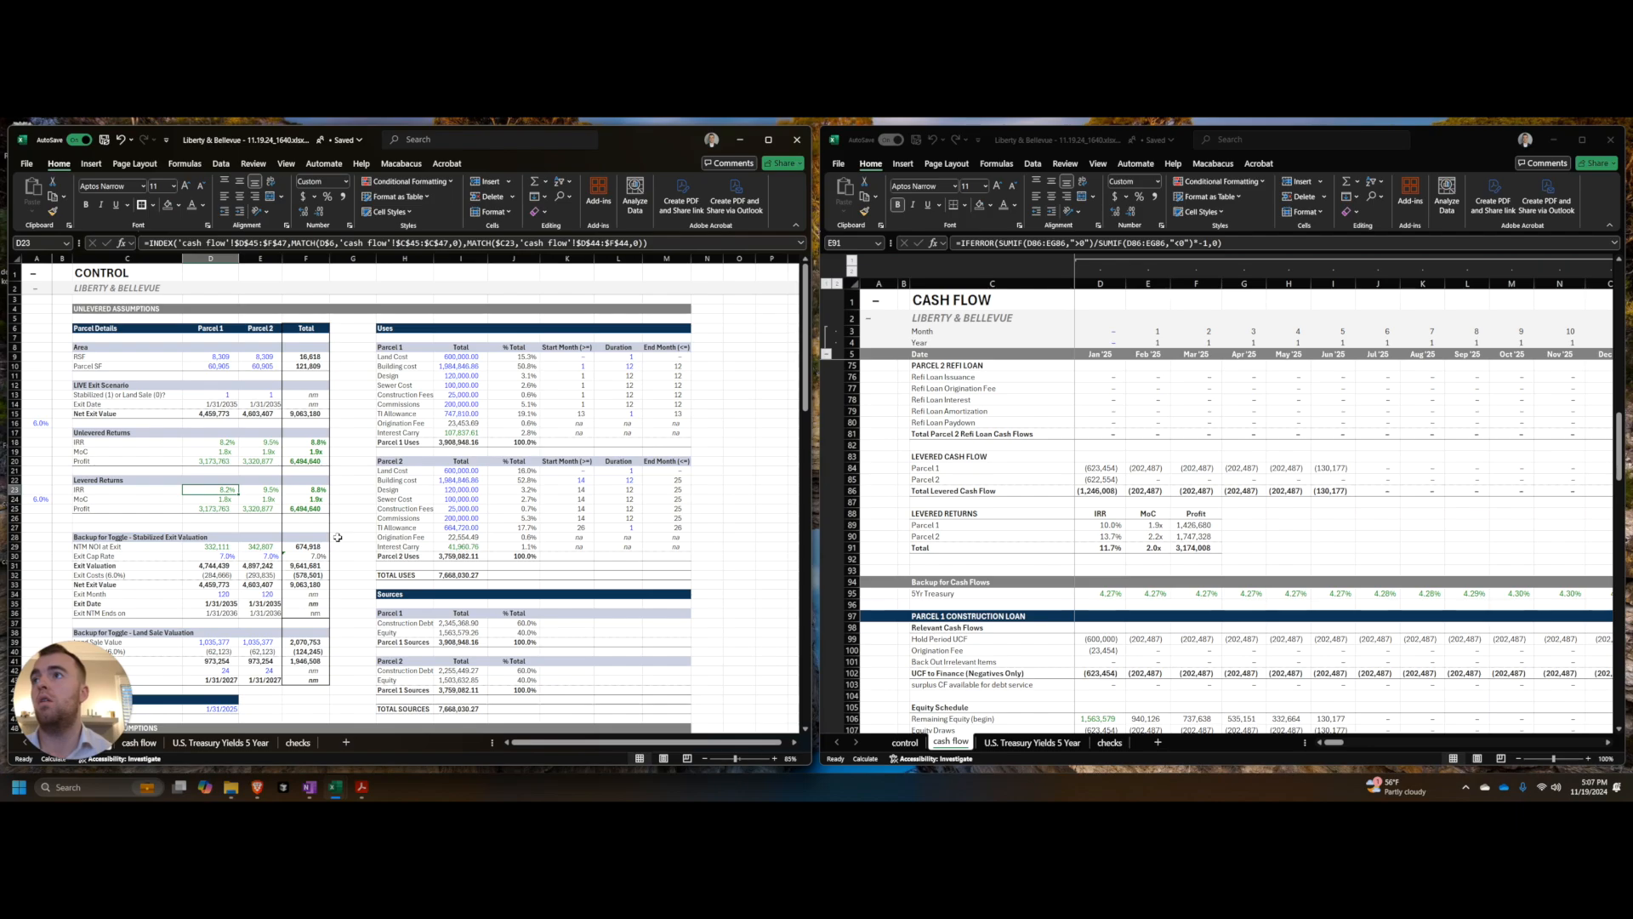
Step: Clear the copied Levered Returns values in D23:F25 and begin an INDEX formula in D23 over 'cash flow'!$D$89:$F$91
{"action": "key", "text": "ctrl+shift+Right"}
{"action": "key", "text": "ctrl+shift+Down"}
{"action": "type", "text": "=index"}
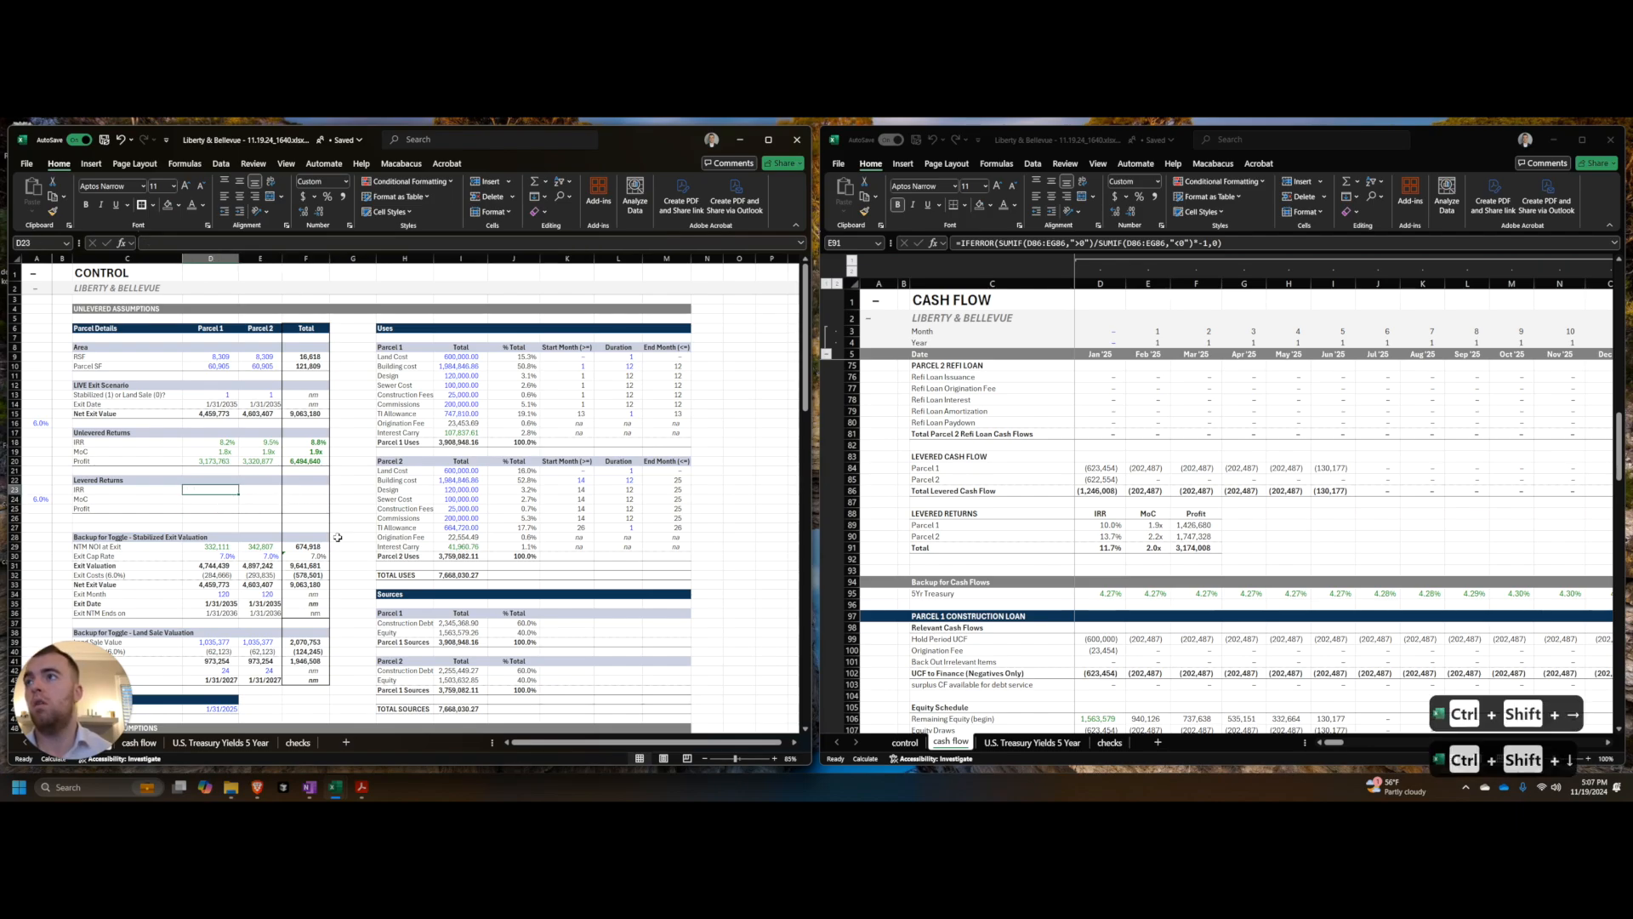
{"action": "type", "text": "("}
{"action": "left_click", "coordinate": [1106, 525]}
{"action": "key", "text": "ctrl+shift+Right"}
{"action": "key", "text": "ctrl+shift+Down"}
{"action": "key", "text": "F4"}
{"action": "type", "text": ",match("}
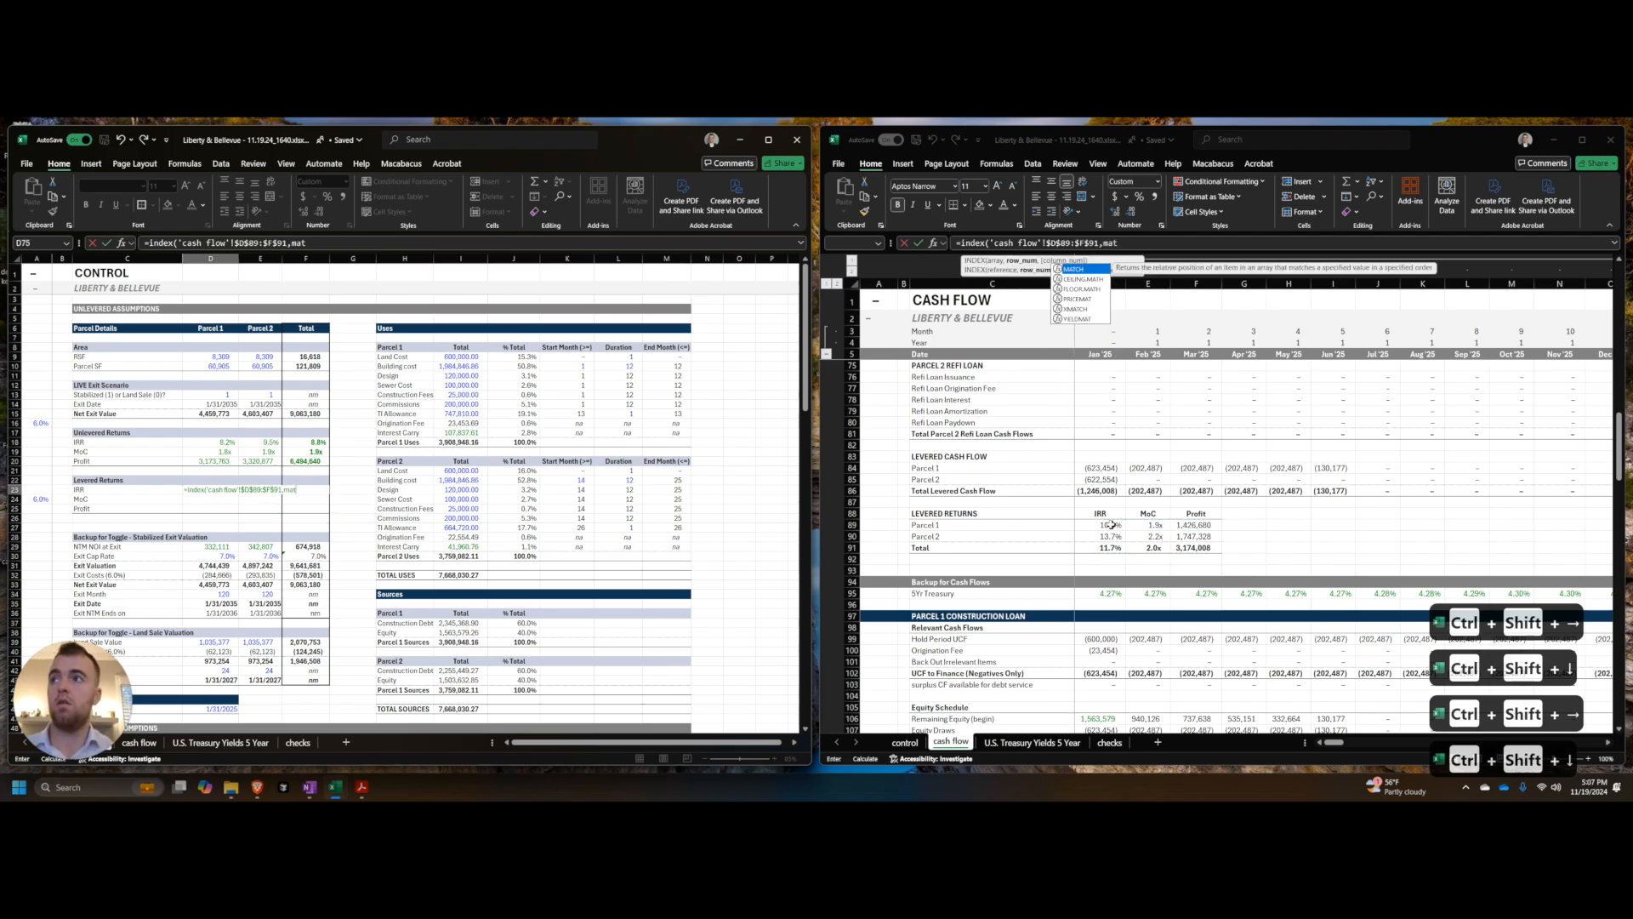
{"action": "key", "text": "alt+Tab"}
{"action": "key", "text": "alt+Tab"}
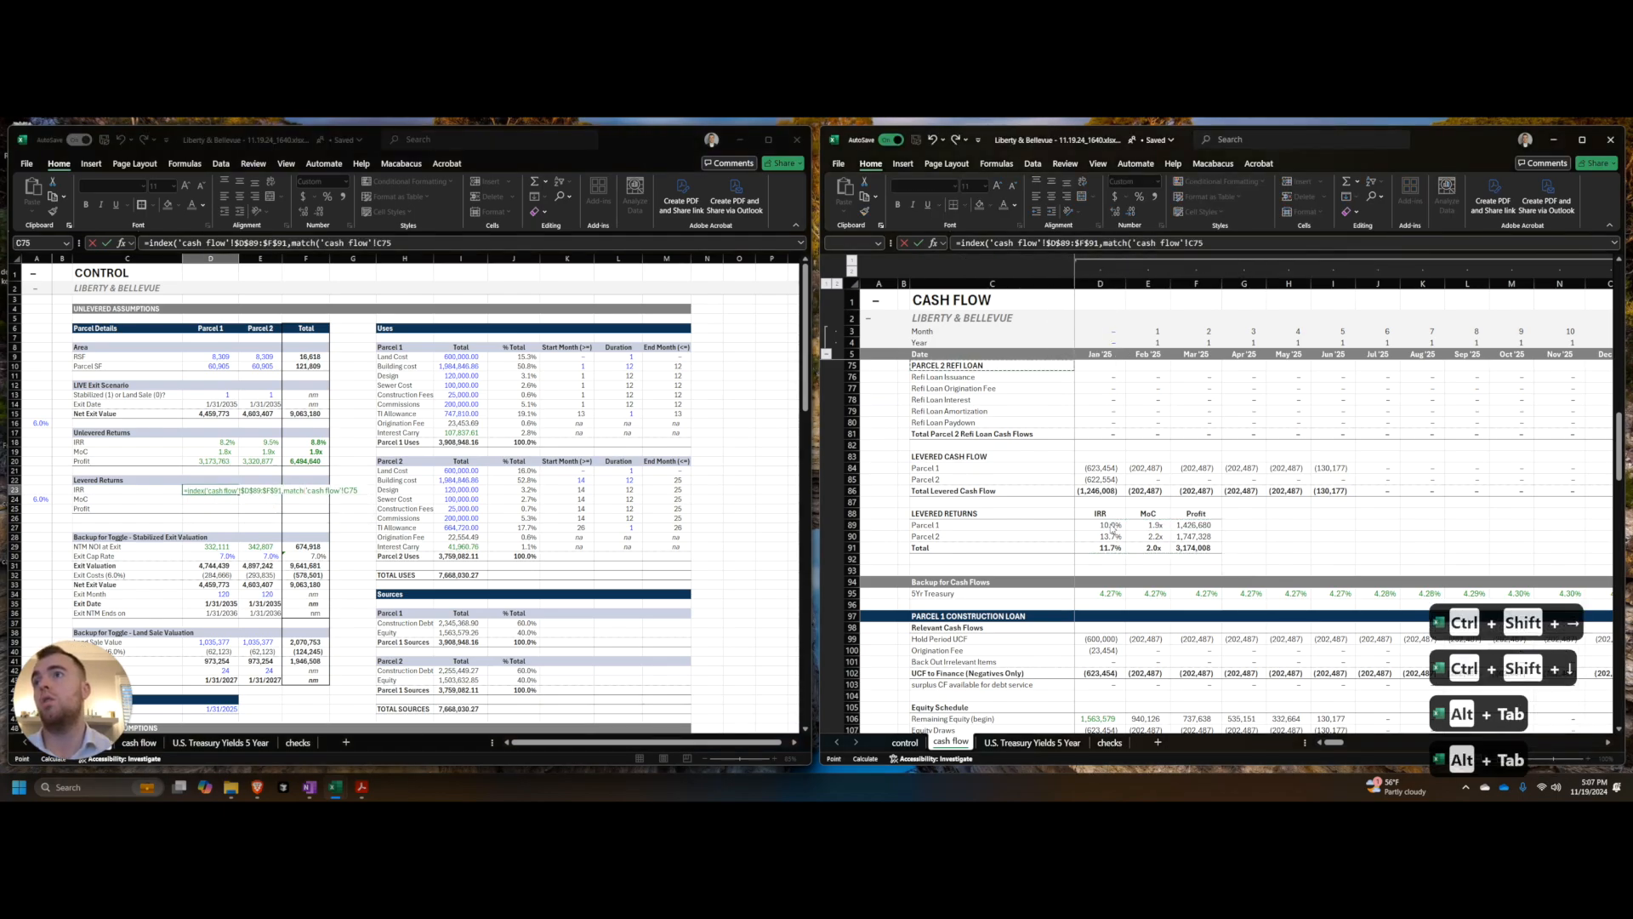
{"action": "key", "text": "Left"}
{"action": "key", "text": "F4"}
{"action": "key", "text": "F4"}
{"action": "key", "text": "F4"}
{"action": "type", "text": ","}
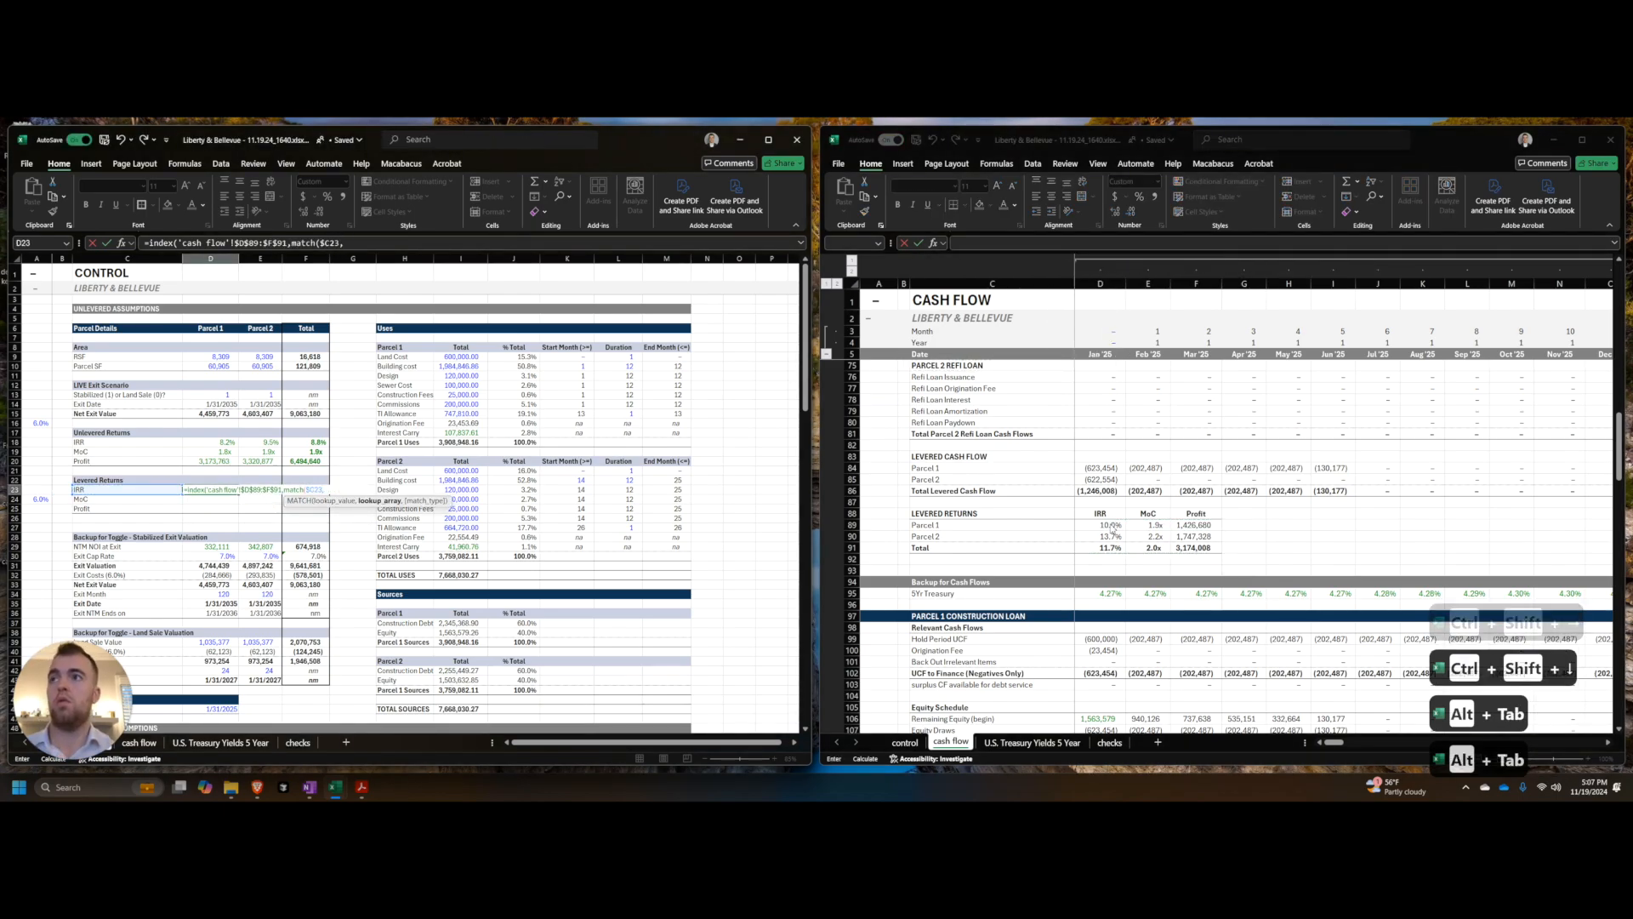
{"action": "key", "text": "BackSpace"}
{"action": "key", "text": "BackSpace"}
{"action": "key", "text": "BackSpace"}
{"action": "key", "text": "BackSpace"}
{"action": "key", "text": "BackSpace"}
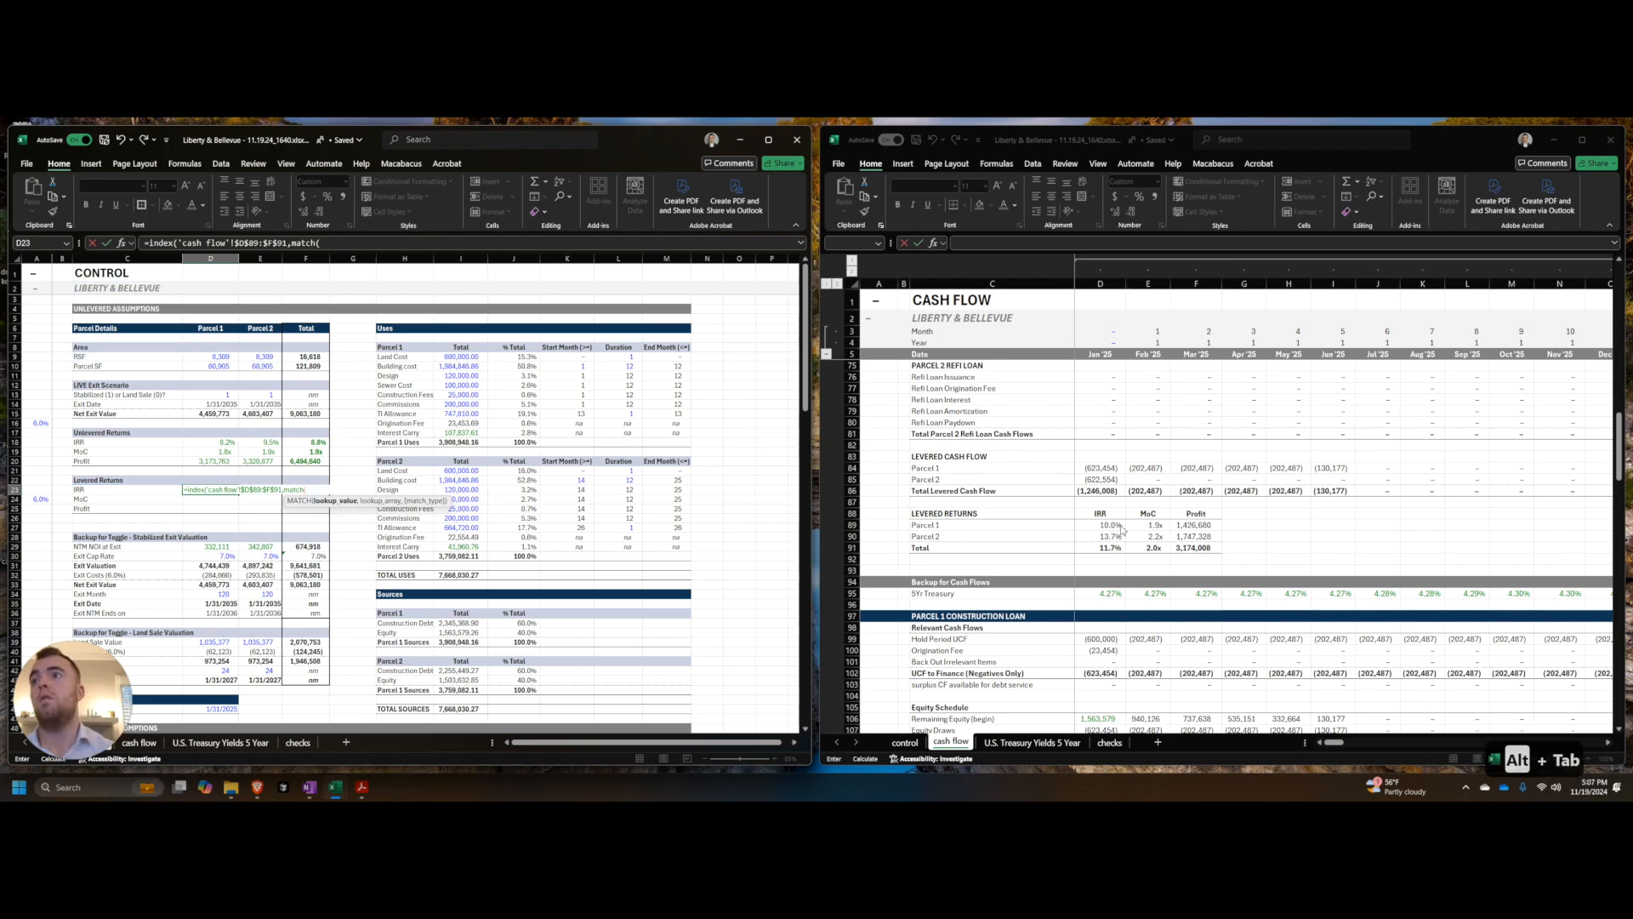
Step: Set the INDEX row argument to MATCH(D$6,'cash flow'!$C$89:$C$91,0)
{"action": "left_click", "coordinate": [214, 329]}
{"action": "key", "text": "F4"}
{"action": "key", "text": "F4"}
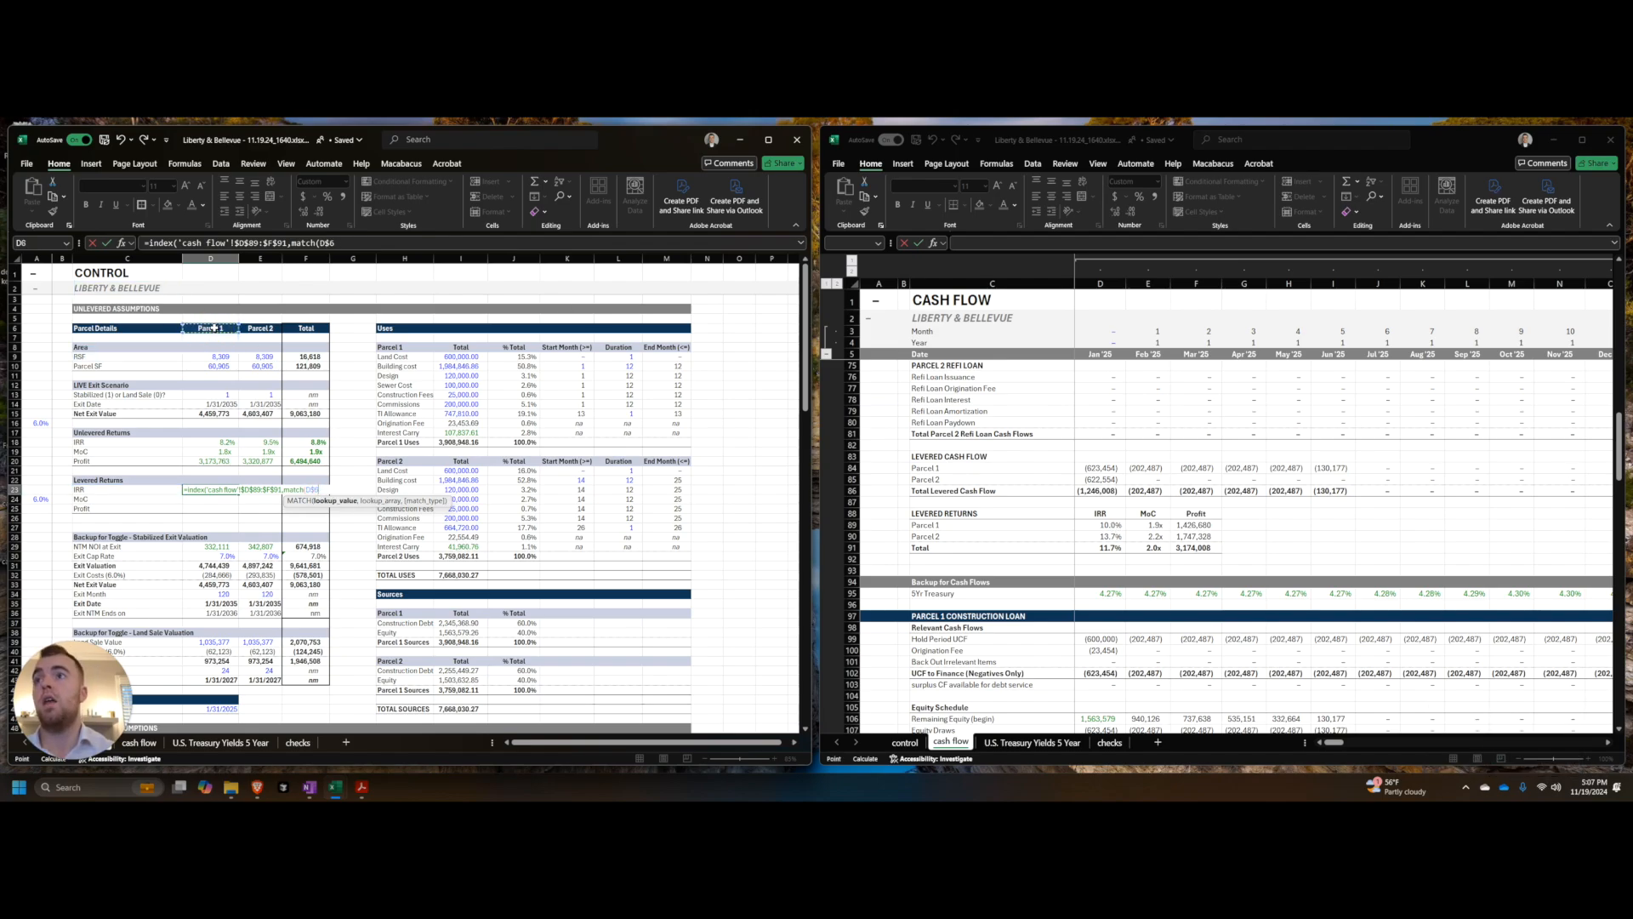
{"action": "left_click", "coordinate": [1002, 523]}
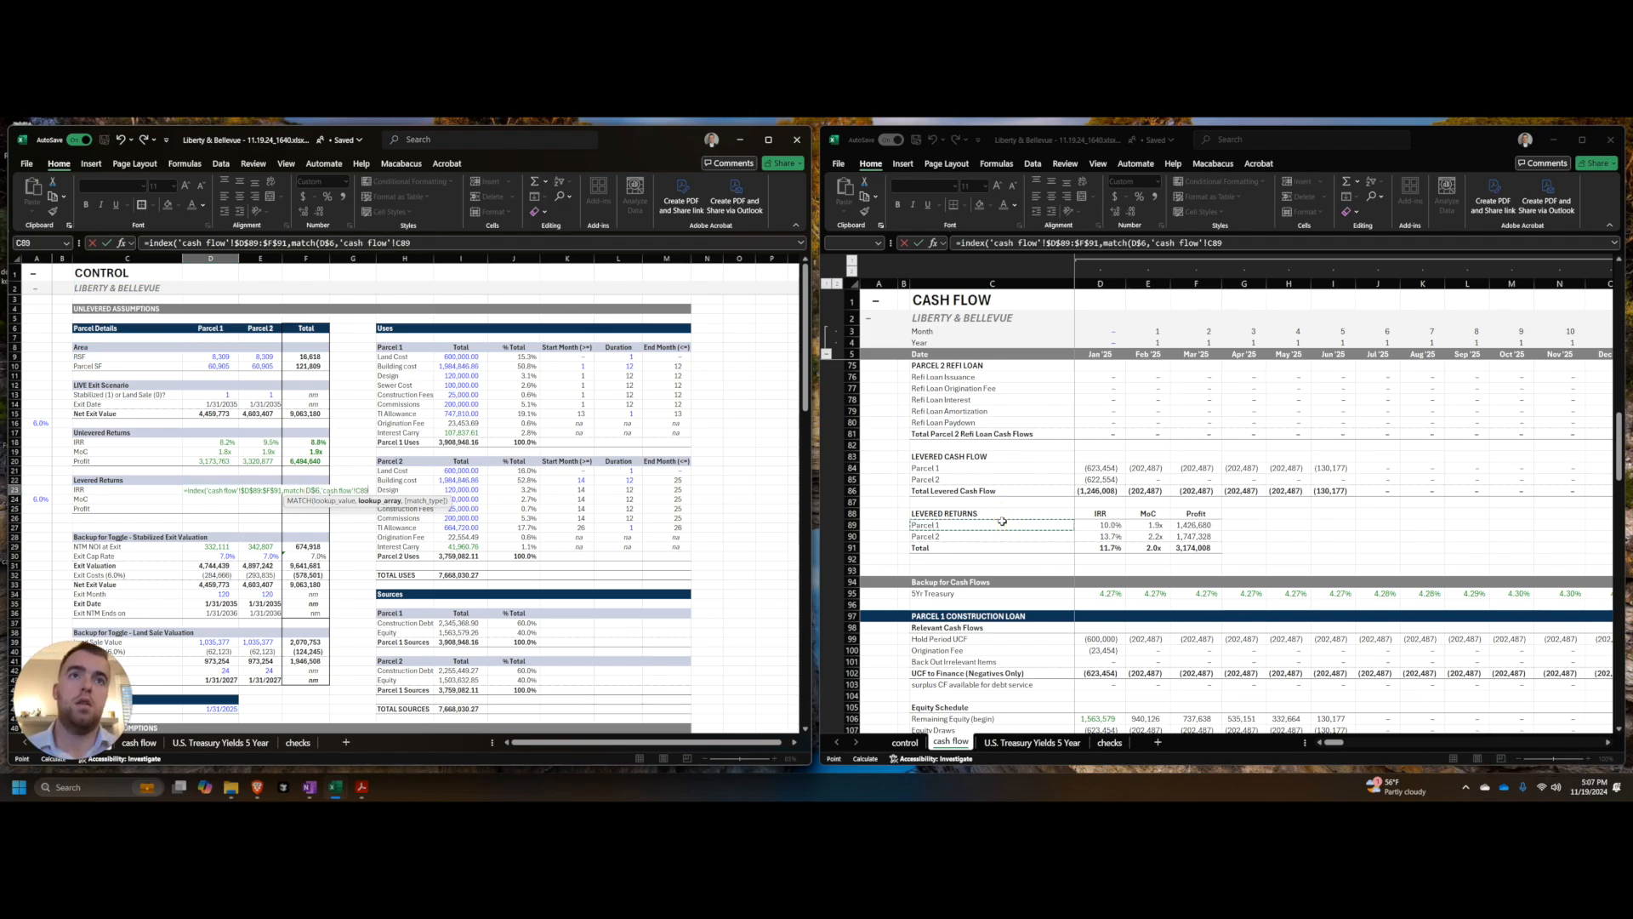
{"action": "key", "text": "ctrl+shift+Down"}
{"action": "key", "text": "F4"}
{"action": "type", "text": ",0),match("}
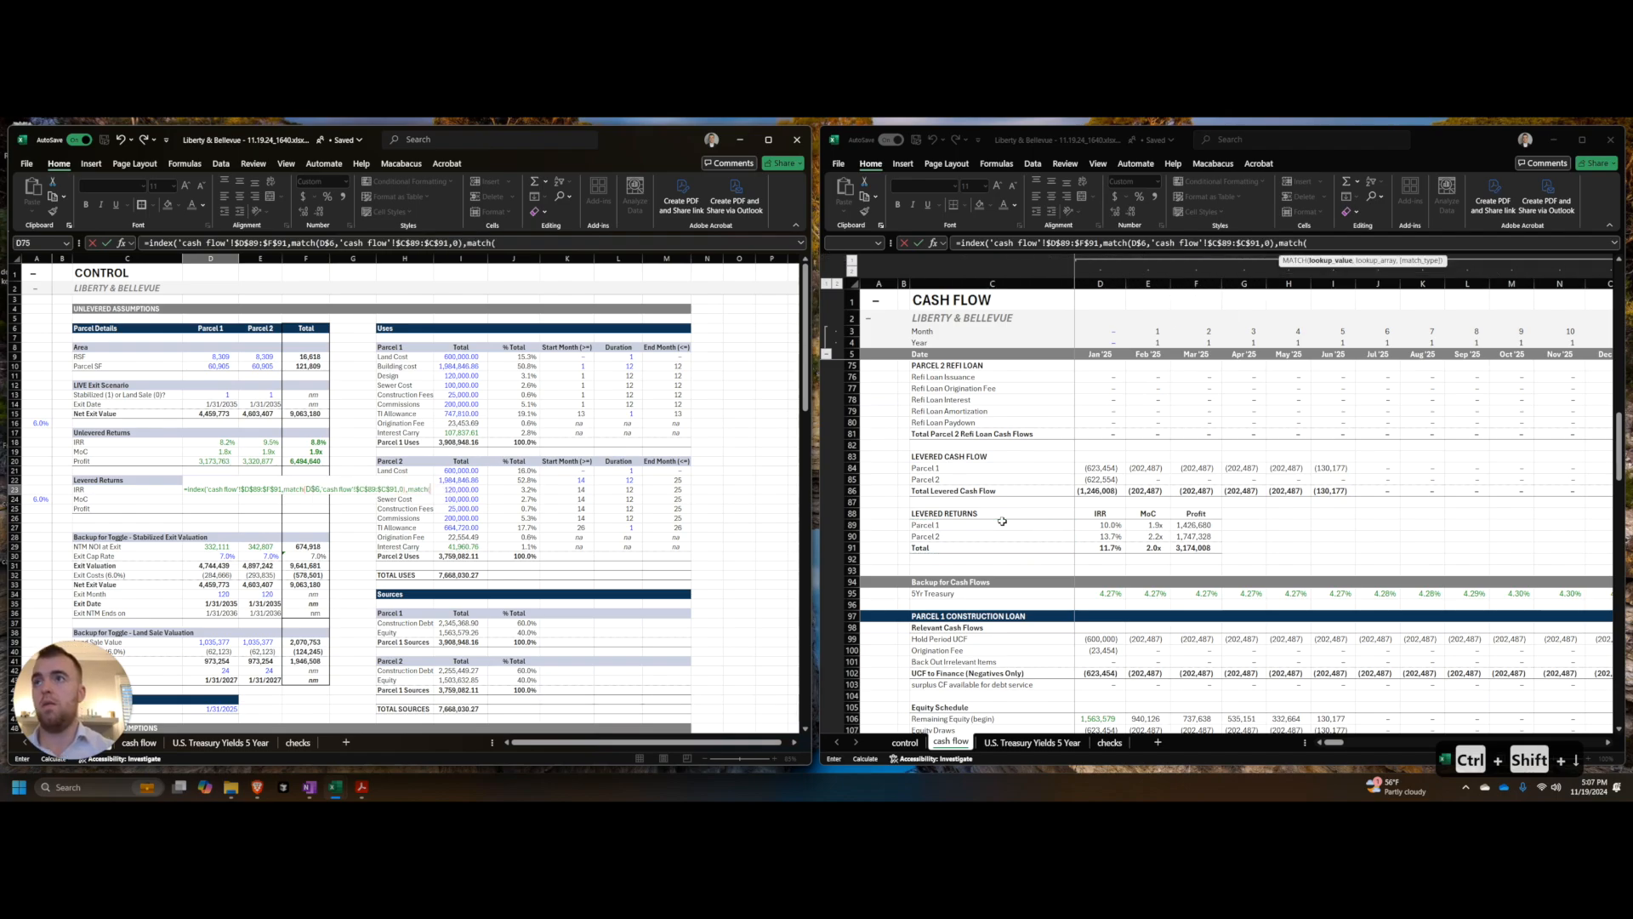
Step: Complete the D23 formula with the column argument MATCH($C23,'cash flow'!$D$88:$F$88,0)
{"action": "left_click", "coordinate": [81, 490]}
{"action": "key", "text": "F4"}
{"action": "key", "text": "F4"}
{"action": "key", "text": "F4"}
{"action": "type", "text": ","}
{"action": "left_click", "coordinate": [1114, 513]}
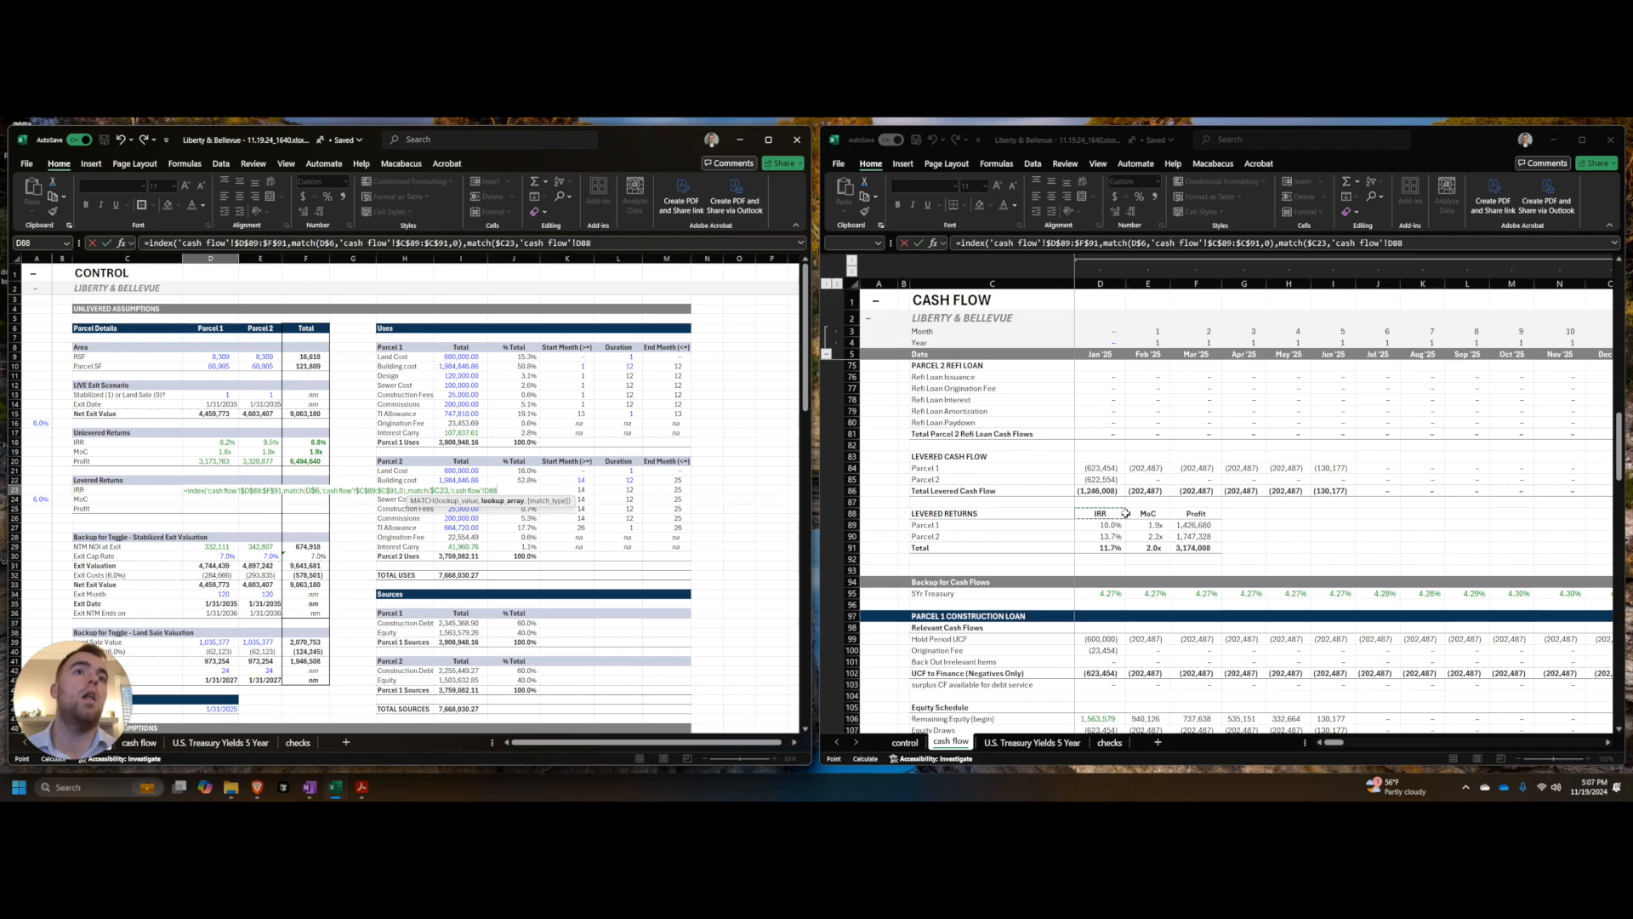
{"action": "key", "text": "ctrl+shift+Right"}
{"action": "key", "text": "F4"}
{"action": "type", "text": ",0))"}
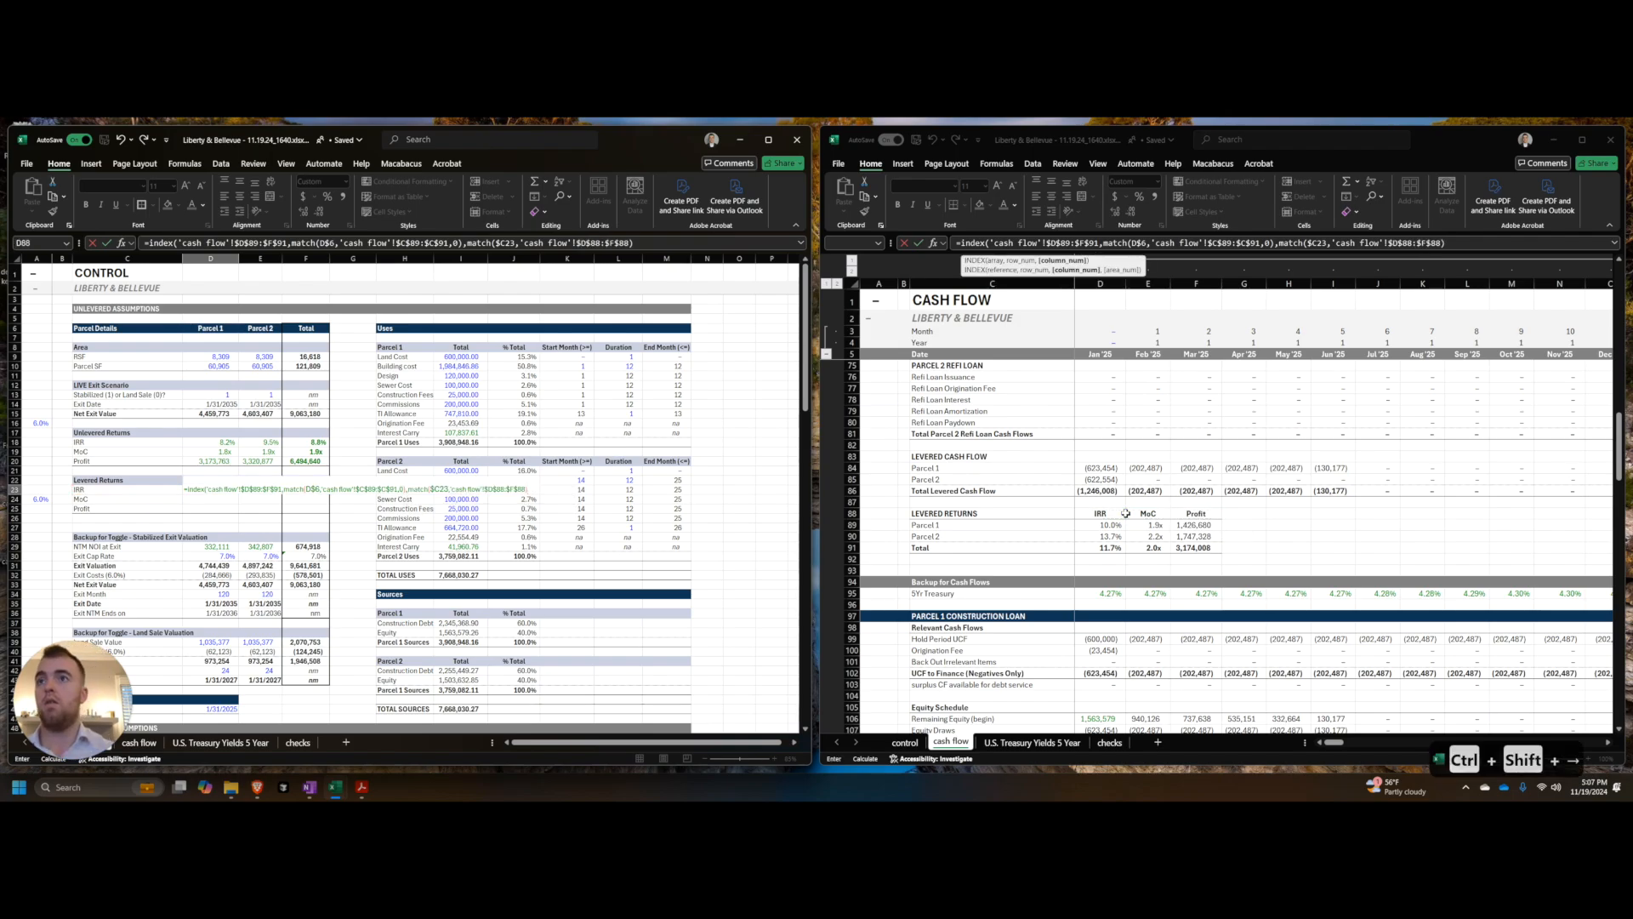
{"action": "key", "text": "Return"}
Step: Copy the D23 formula across the Levered Returns block D23:F25, pasting formulas only
{"action": "key", "text": "ctrl+c"}
{"action": "key", "text": "shift+Right"}
{"action": "key", "text": "shift+Right"}
{"action": "key", "text": "shift+Down"}
{"action": "key", "text": "shift+Down"}
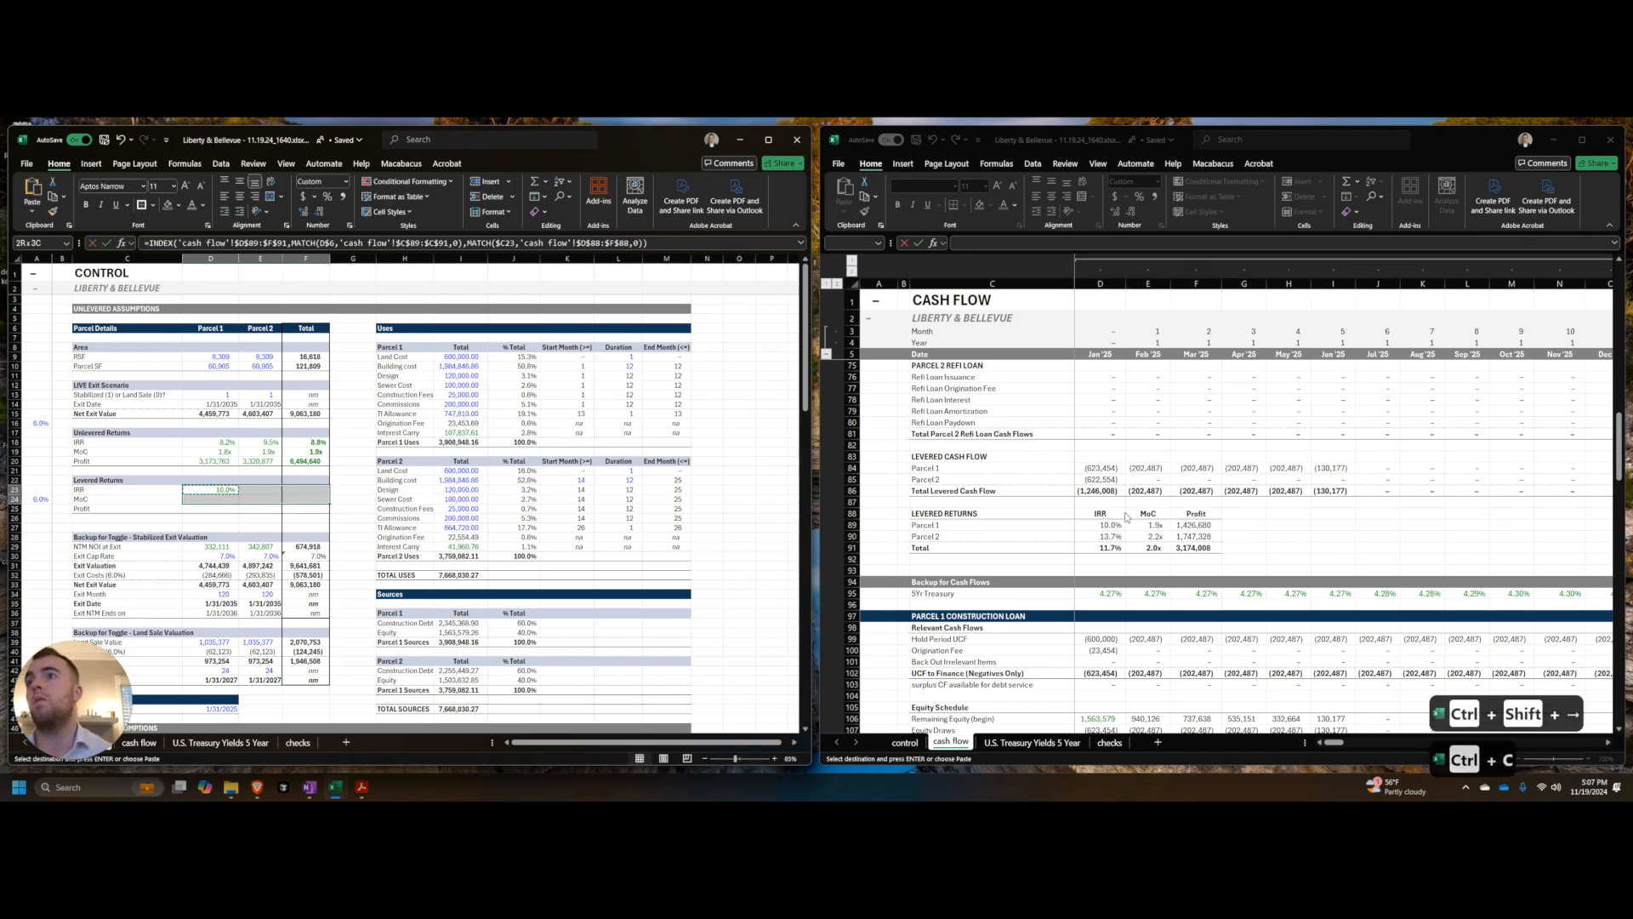
{"action": "key", "text": "alt+e"}
{"action": "key", "text": "s"}
{"action": "key", "text": "f"}
{"action": "key", "text": "Return"}
{"action": "key", "text": "Escape"}
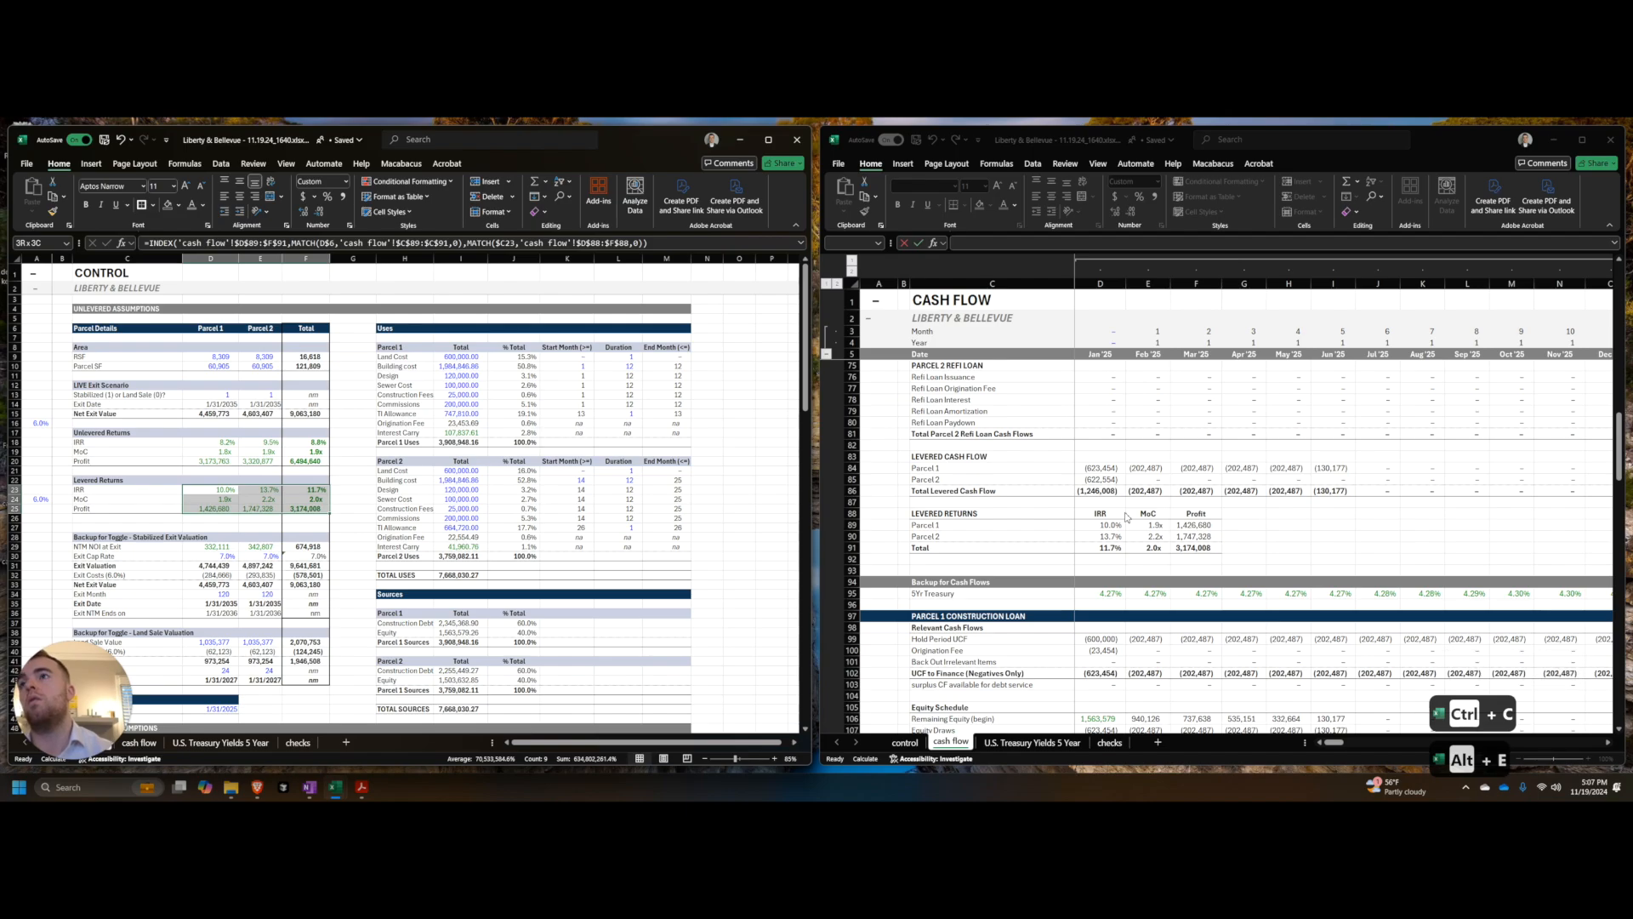
Step: Remove the formula tracing arrows from the control sheet
{"action": "key", "text": "alt+m"}
{"action": "key", "text": "a"}
{"action": "key", "text": "a"}
{"action": "key", "text": "Right"}
{"action": "key", "text": "Left"}
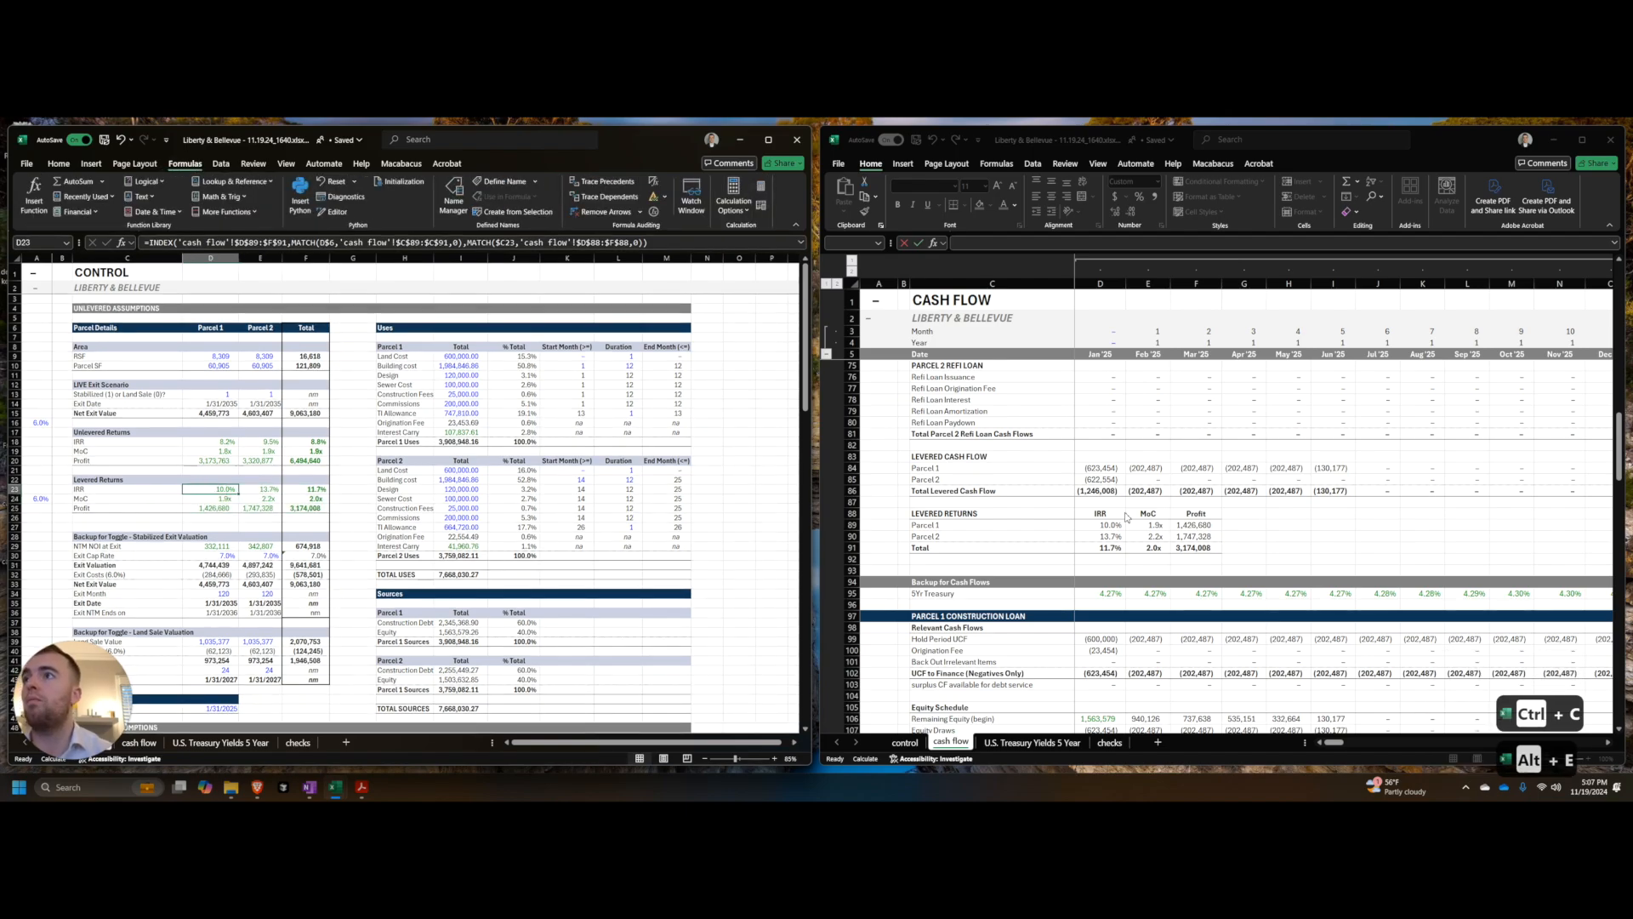
Step: Move the exit valuation backup blocks and General section up one row to start at C27, and save the workbook
{"action": "key", "text": "Left"}
{"action": "key", "text": "ctrl+Down"}
{"action": "key", "text": "ctrl+Down"}
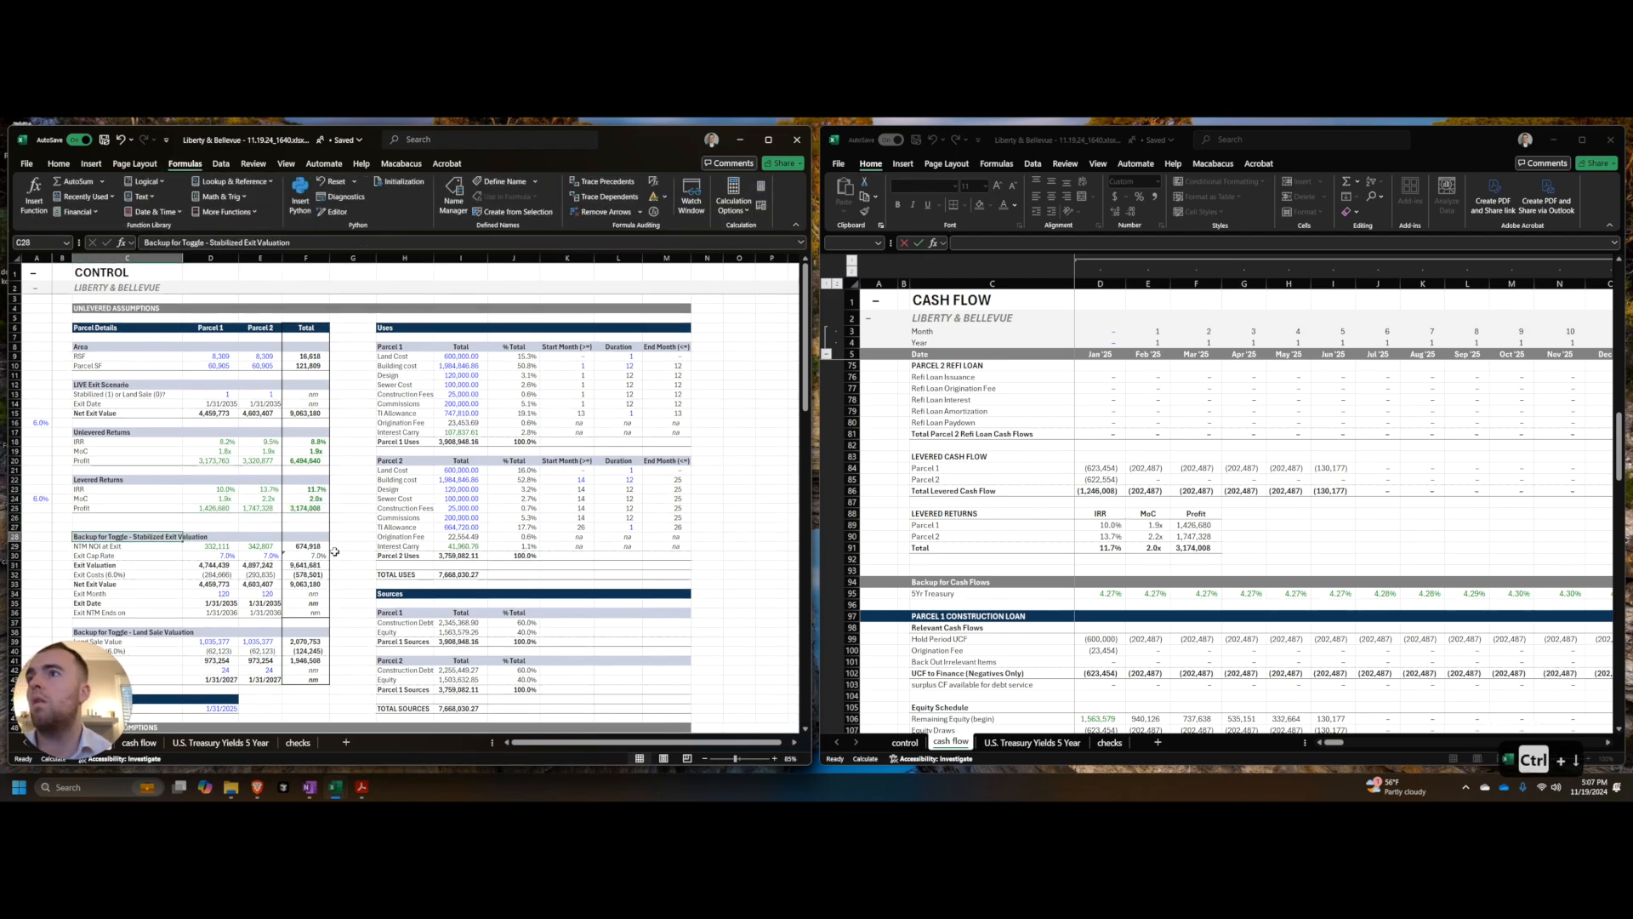
{"action": "scroll", "coordinate": [335, 552], "scroll_direction": "down", "scroll_amount": 2}
{"action": "left_click", "coordinate": [312, 655], "text": "shift"}
{"action": "key", "text": "ctrl+x"}
{"action": "key", "text": "Up"}
{"action": "key", "text": "ctrl+v"}
{"action": "key", "text": "Right"}
{"action": "key", "text": "Left"}
{"action": "key", "text": "Down"}
{"action": "scroll", "coordinate": [308, 649], "scroll_direction": "down", "scroll_amount": 2}
{"action": "left_click", "coordinate": [390, 594]}
{"action": "key", "text": "ctrl+s"}
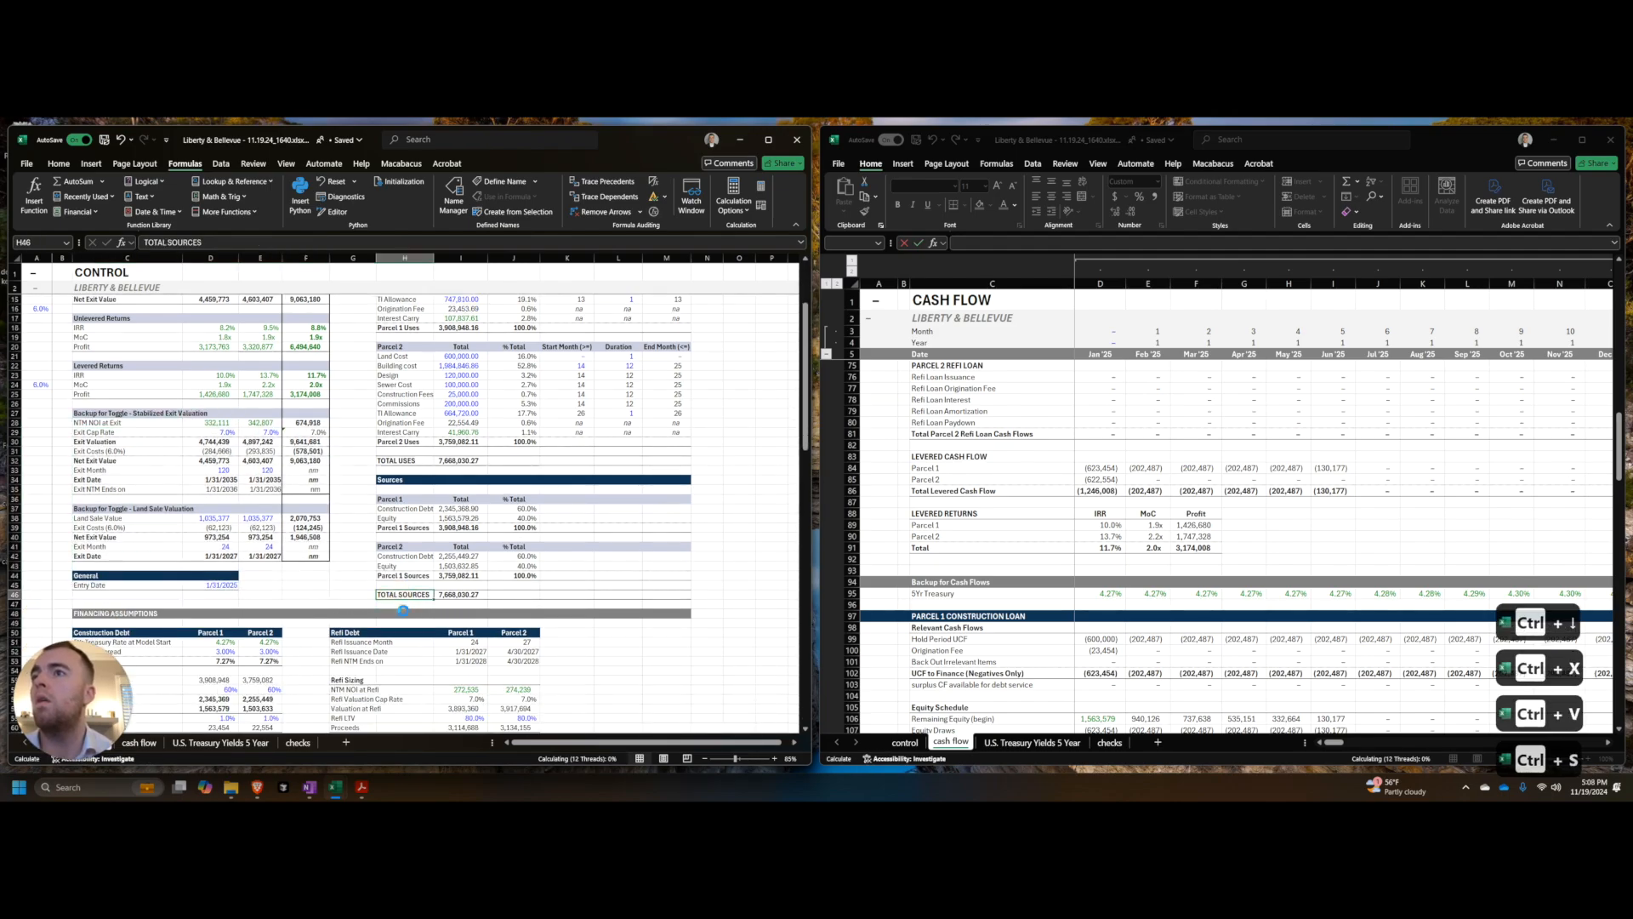
Step: Collapse the monthly columns and the Month and Year rows on the cash flow sheet to show the annual cash flow summary
{"action": "scroll", "coordinate": [426, 595], "scroll_direction": "up", "scroll_amount": 3}
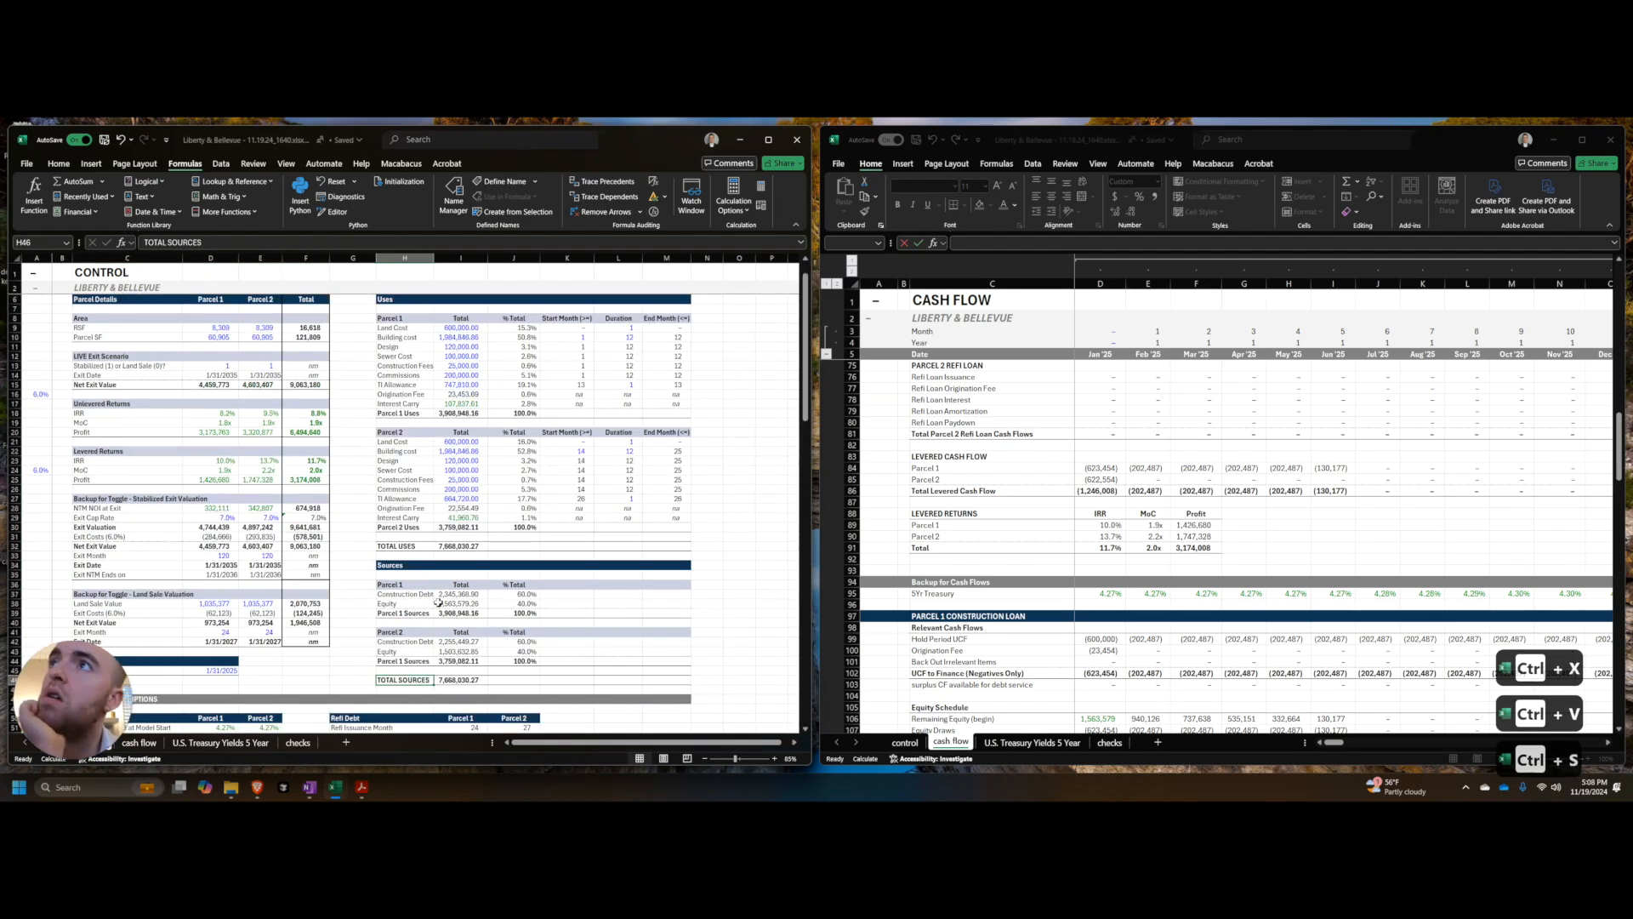
{"action": "left_click", "coordinate": [1038, 599]}
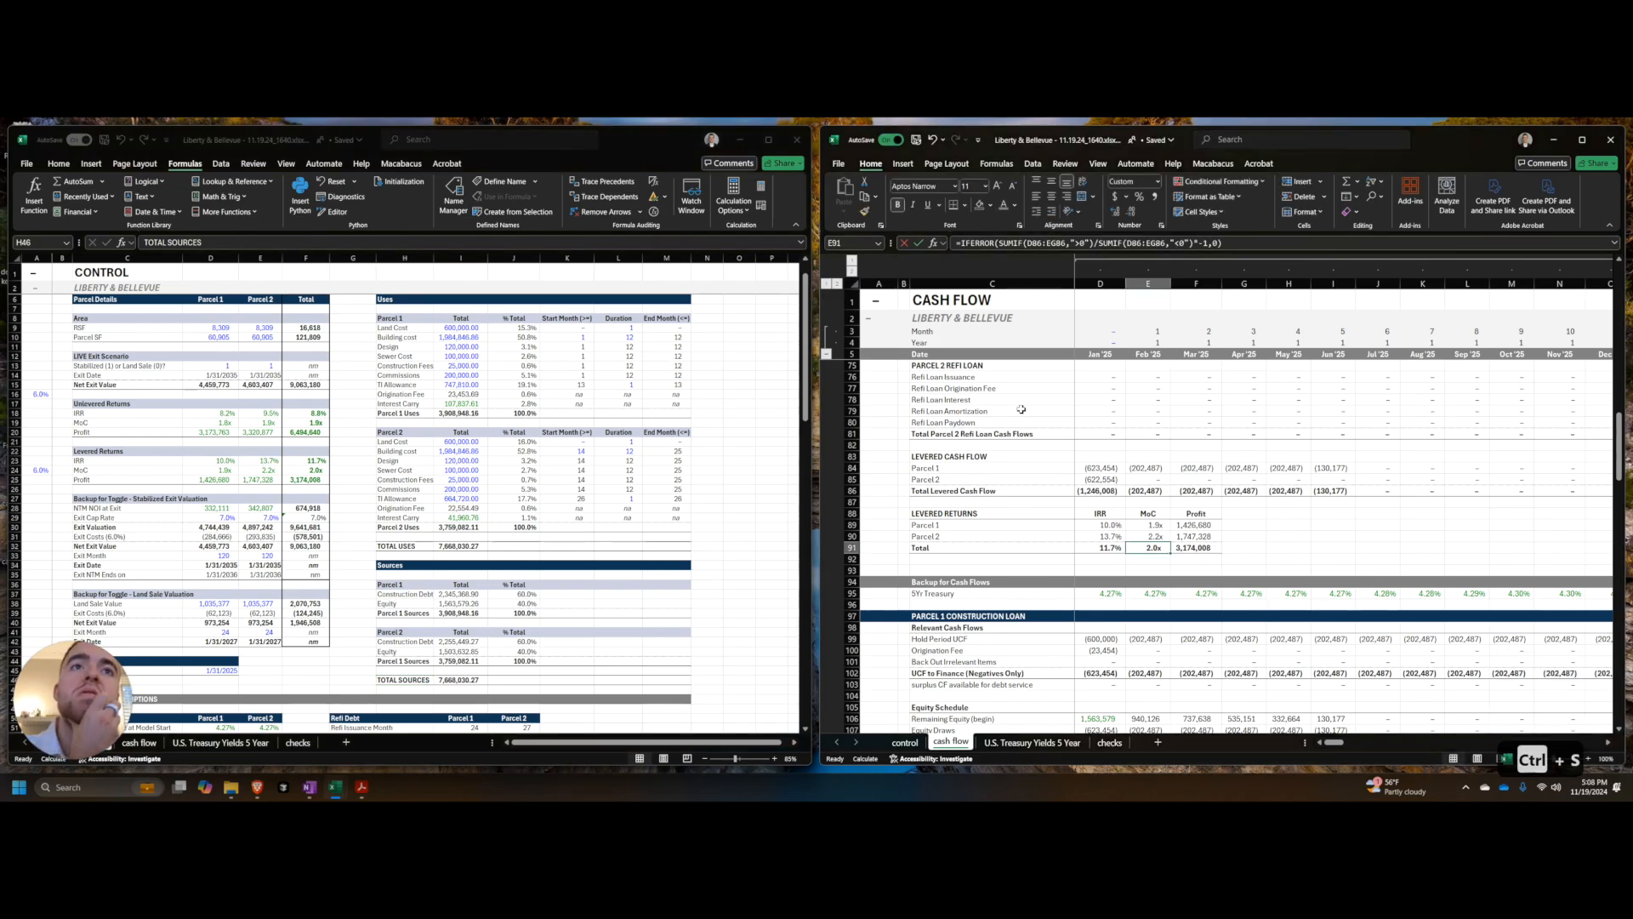
{"action": "left_click", "coordinate": [852, 259]}
{"action": "left_click", "coordinate": [826, 284]}
{"action": "scroll", "coordinate": [1089, 447], "scroll_direction": "up", "scroll_amount": 8}
{"action": "scroll", "coordinate": [1107, 452], "scroll_direction": "up", "scroll_amount": 15}
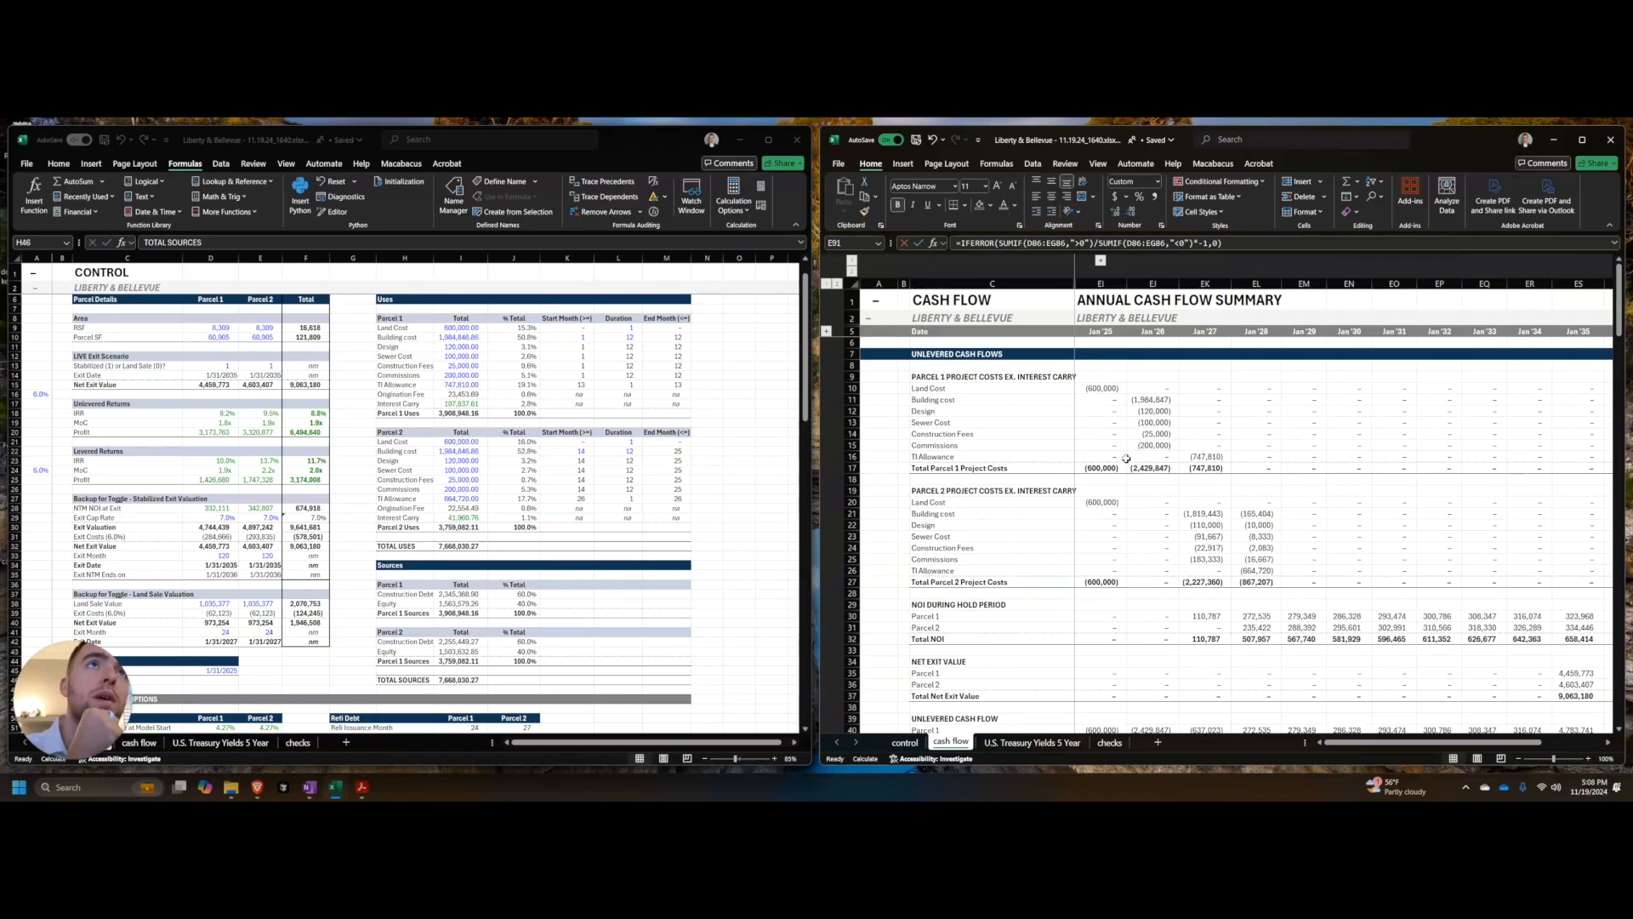
{"action": "scroll", "coordinate": [1236, 530], "scroll_direction": "down", "scroll_amount": 1}
{"action": "scroll", "coordinate": [1276, 510], "scroll_direction": "up", "scroll_amount": 1}
{"action": "left_click", "coordinate": [1440, 388]}
{"action": "scroll", "coordinate": [1403, 476], "scroll_direction": "down", "scroll_amount": 3}
{"action": "scroll", "coordinate": [1403, 475], "scroll_direction": "down", "scroll_amount": 1}
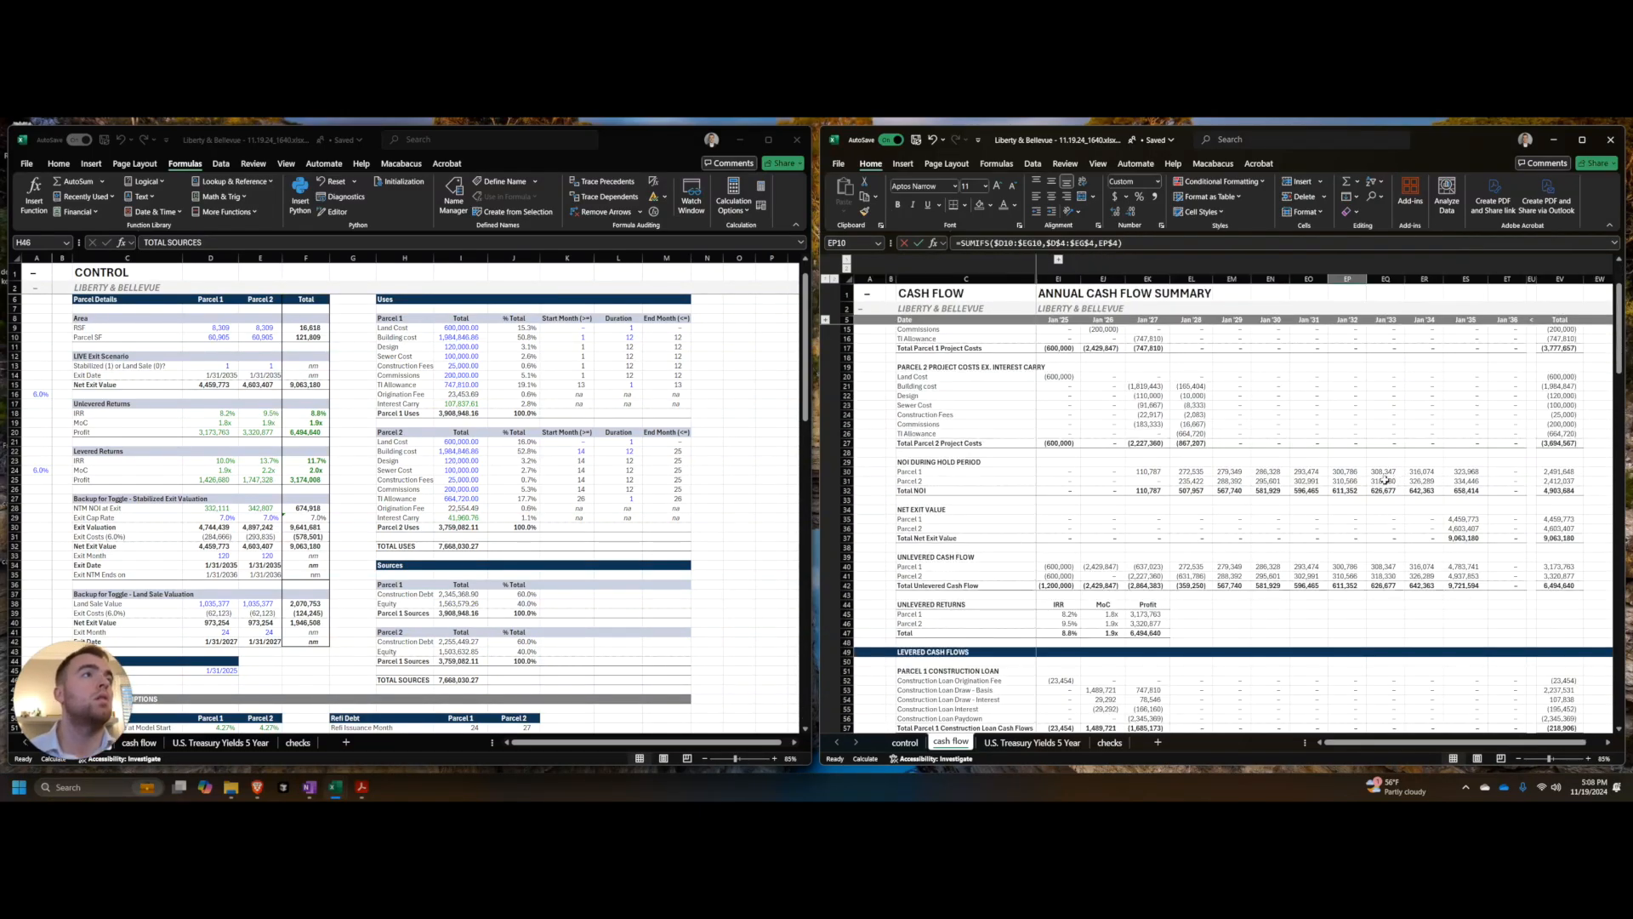
{"action": "scroll", "coordinate": [1376, 488], "scroll_direction": "up", "scroll_amount": 3}
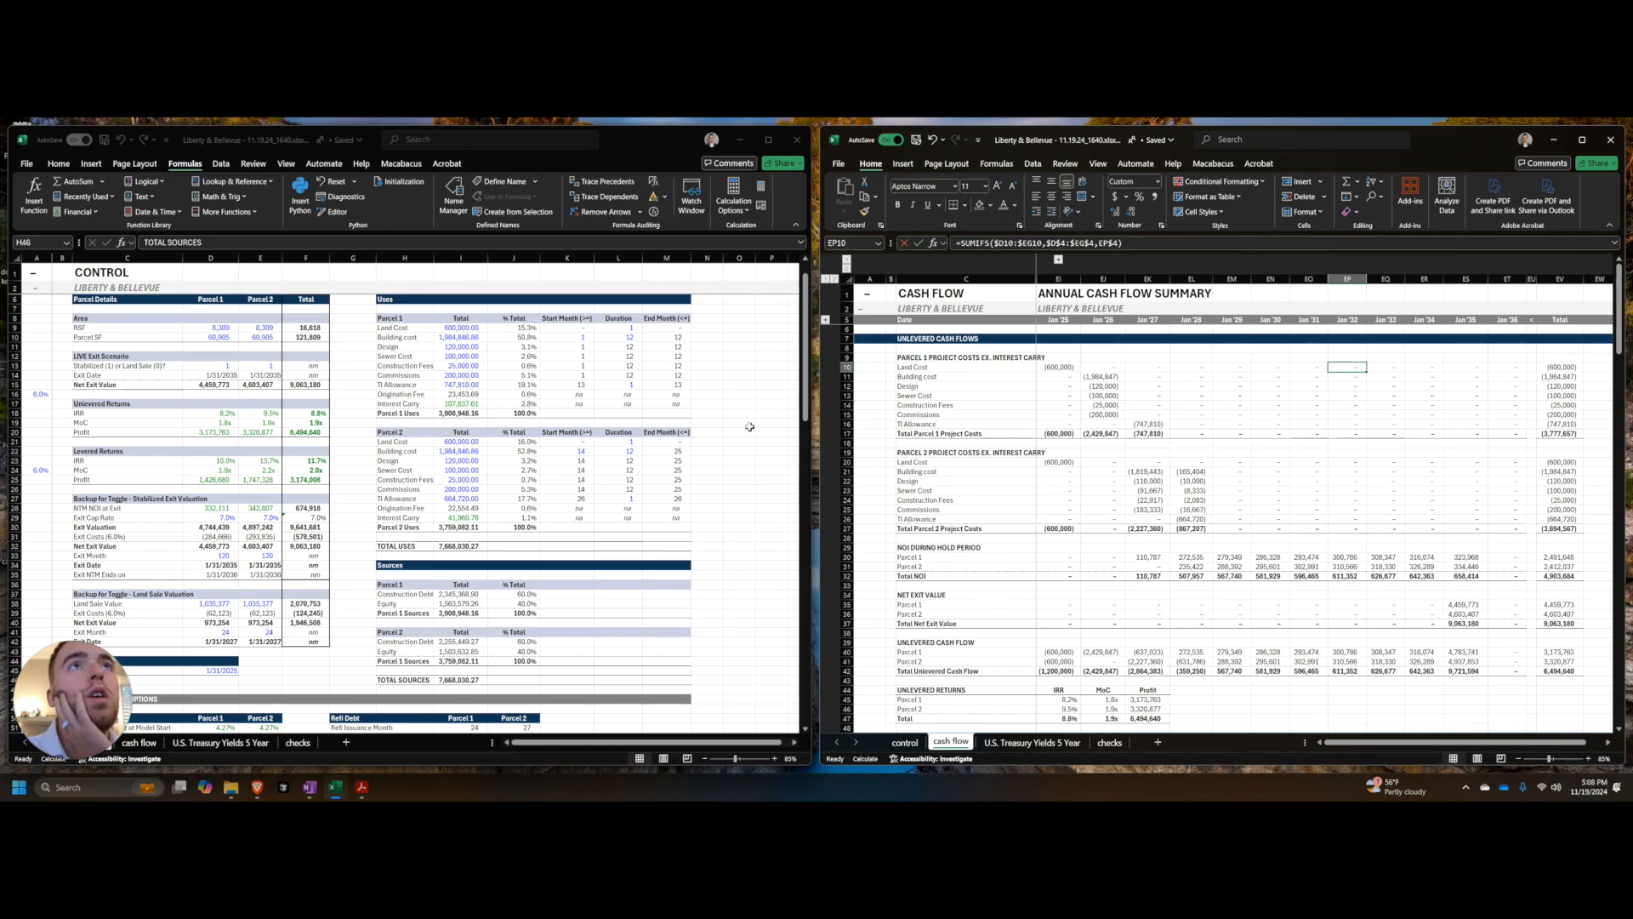
{"action": "scroll", "coordinate": [750, 426], "scroll_direction": "up", "scroll_amount": 1}
Step: Compare the annual summary's total project costs for Parcels 1 and 2 with the matching cost lines in the control sheet's Uses tables
{"action": "left_click_drag", "start_coordinate": [1059, 366], "coordinate": [1108, 388]}
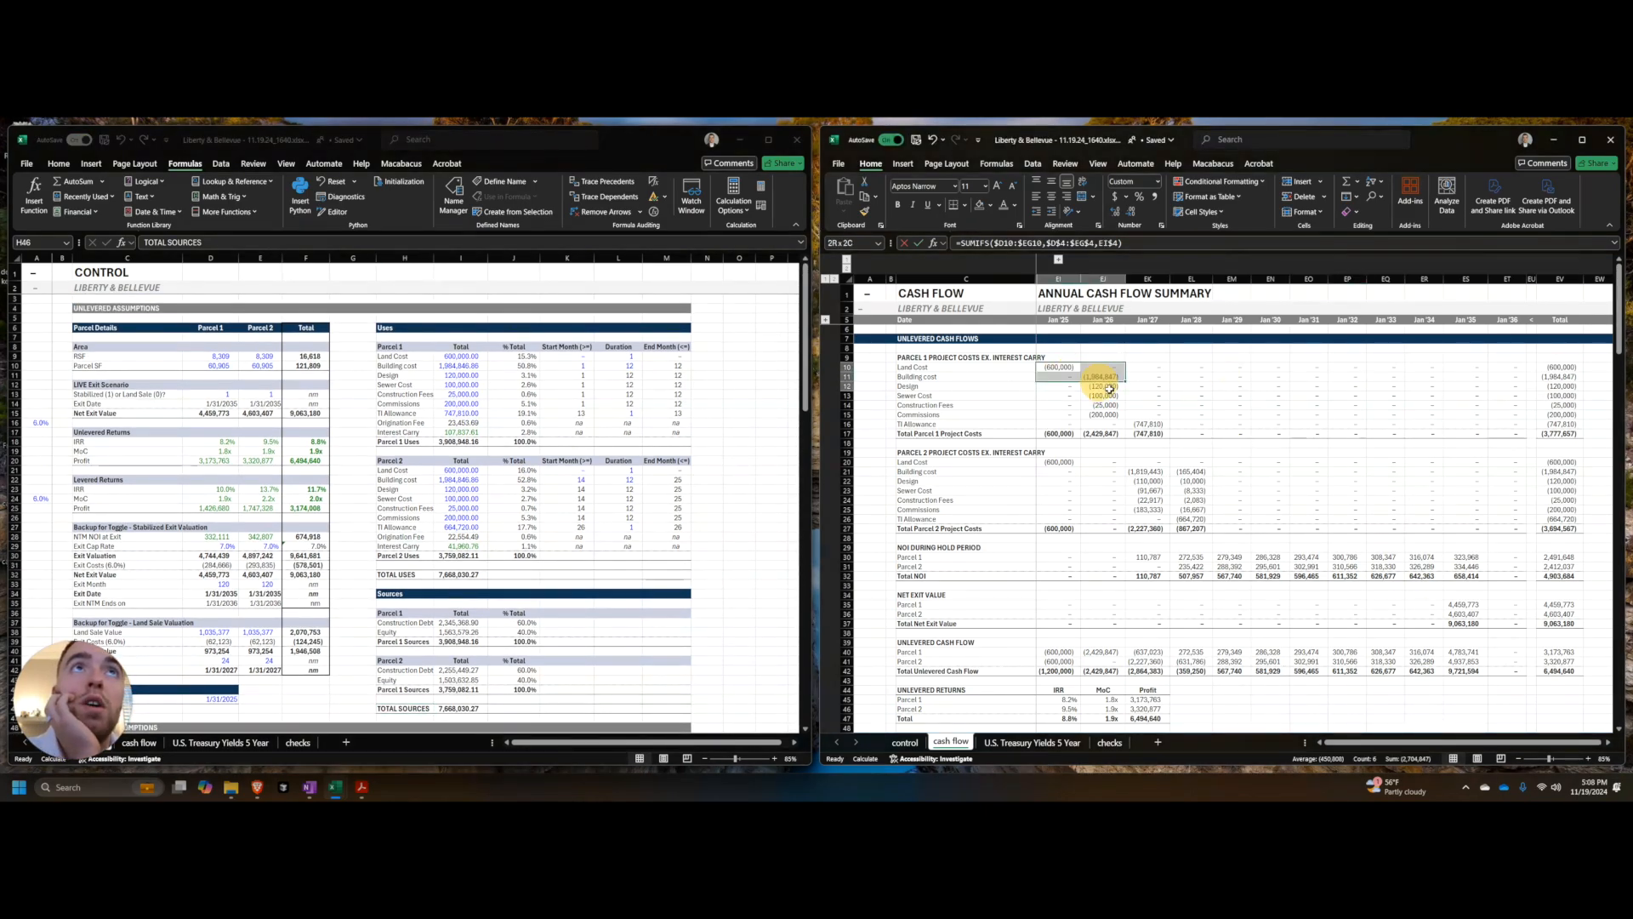
{"action": "left_click", "coordinate": [1560, 434]}
{"action": "left_click", "coordinate": [452, 459]}
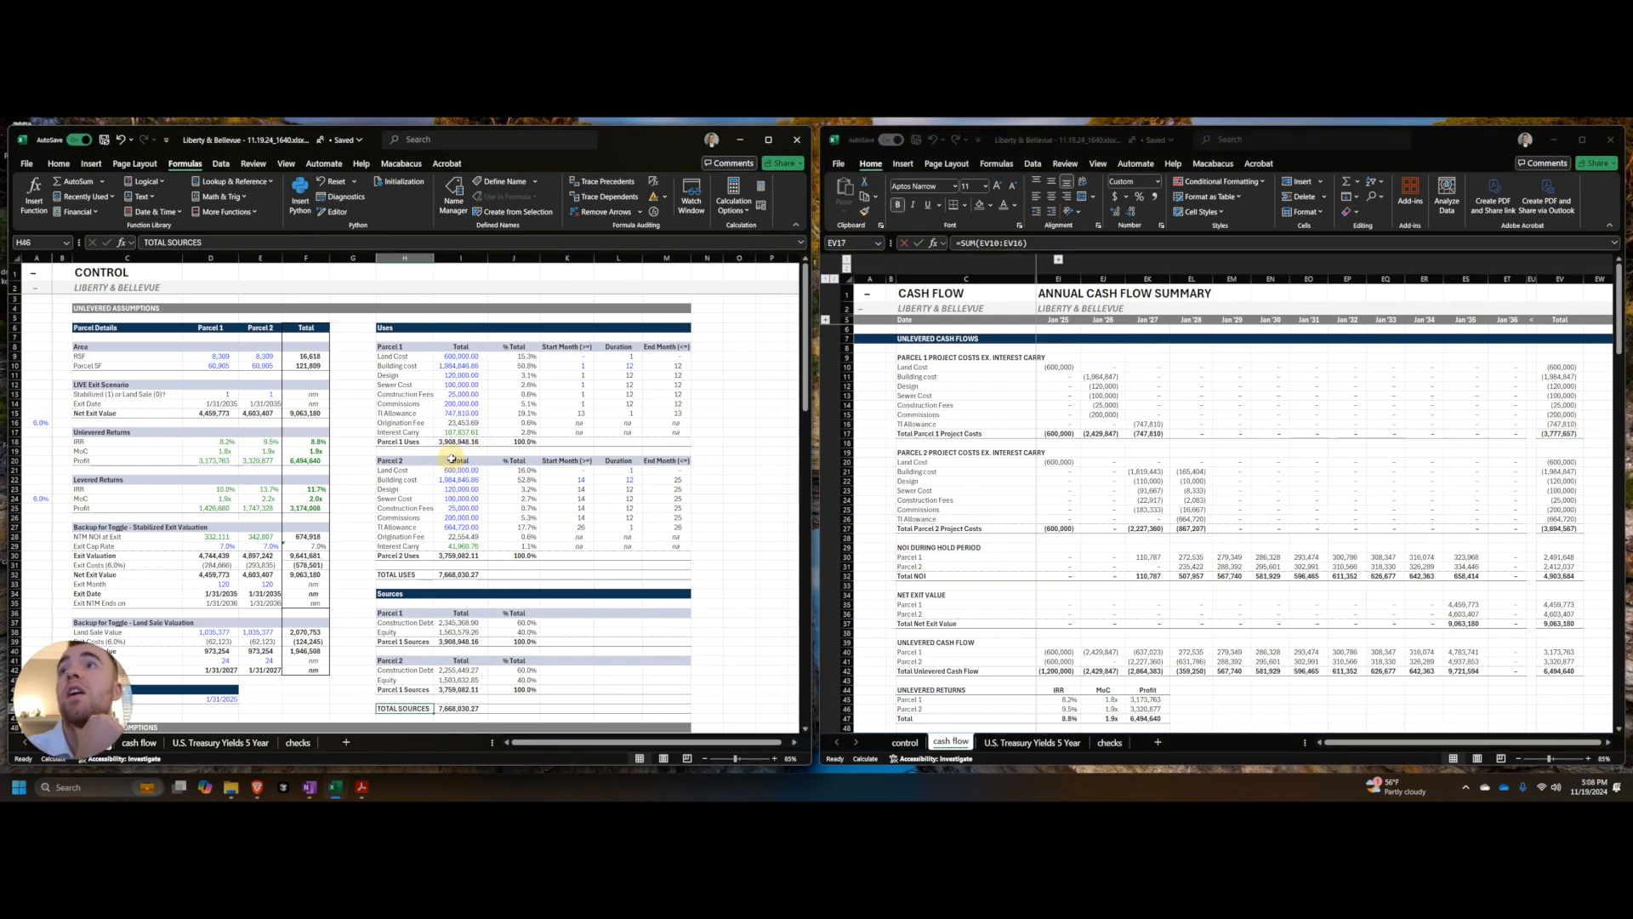
{"action": "left_click_drag", "start_coordinate": [460, 423], "coordinate": [460, 356]}
{"action": "left_click_drag", "start_coordinate": [460, 414], "coordinate": [467, 359]}
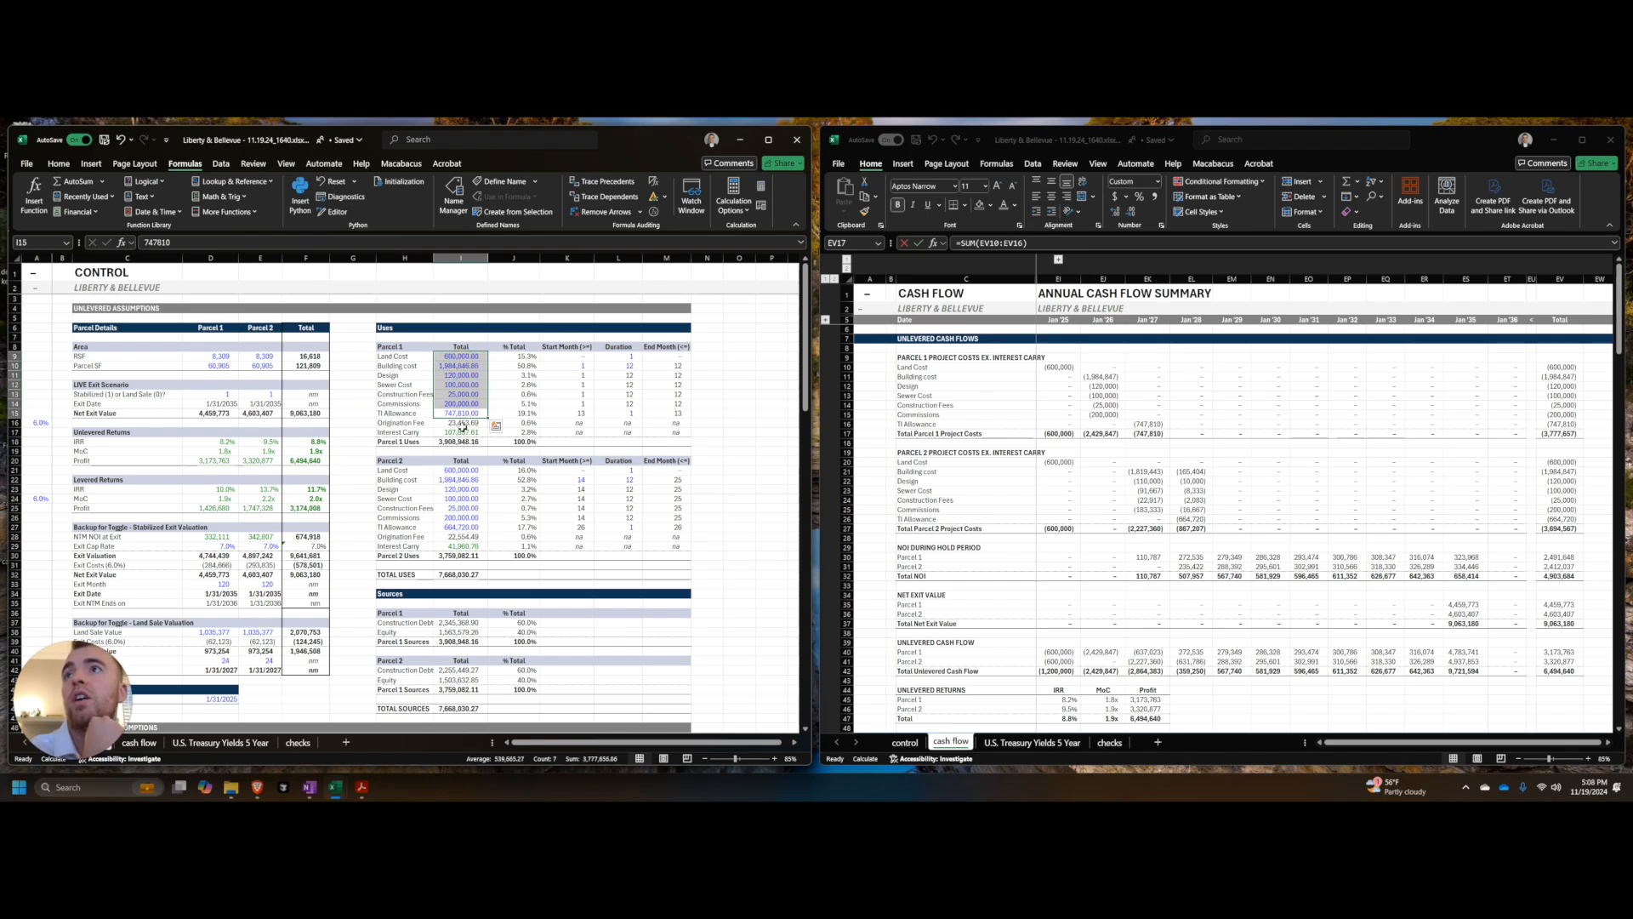
{"action": "left_click", "coordinate": [1327, 449]}
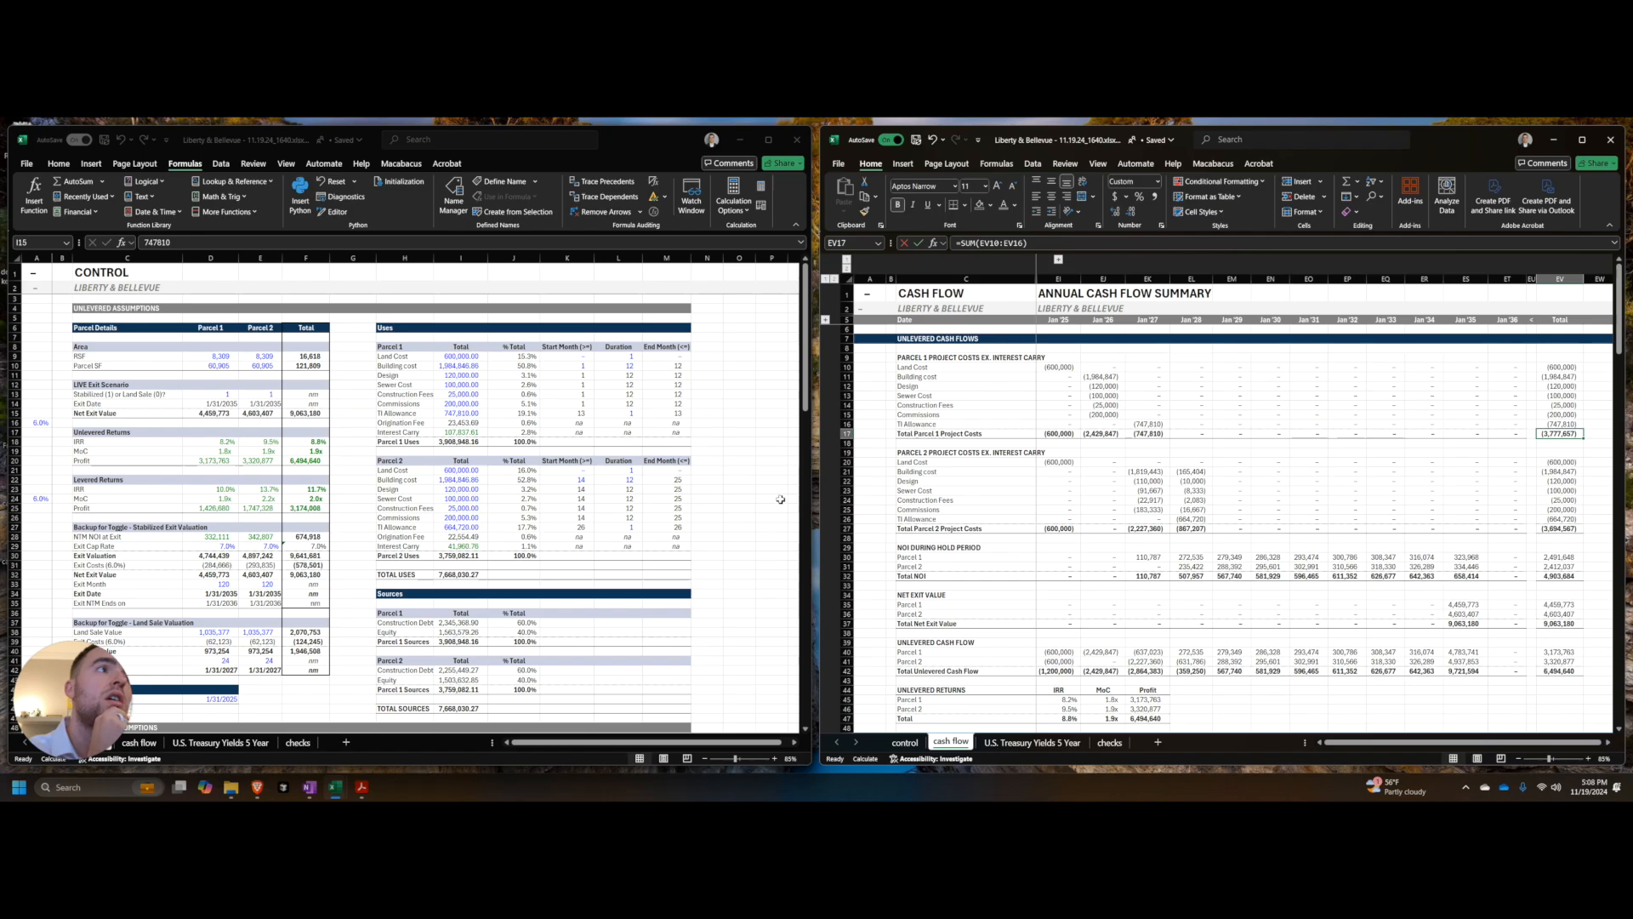
{"action": "left_click_drag", "start_coordinate": [460, 529], "coordinate": [462, 472]}
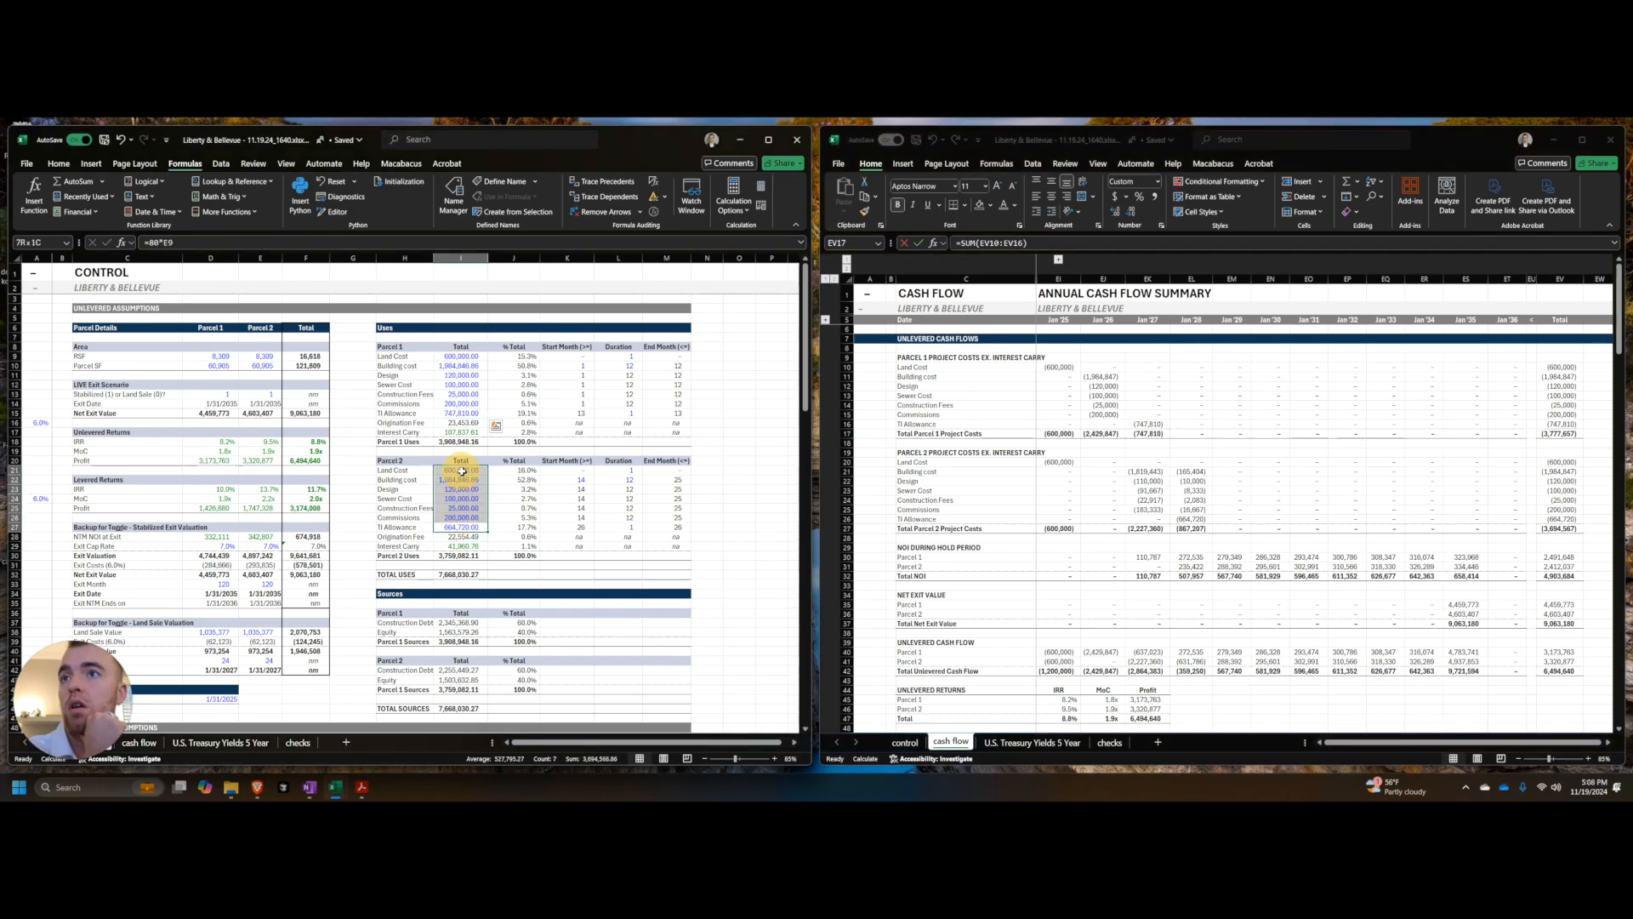
{"action": "left_click_drag", "start_coordinate": [1559, 528], "coordinate": [1557, 367]}
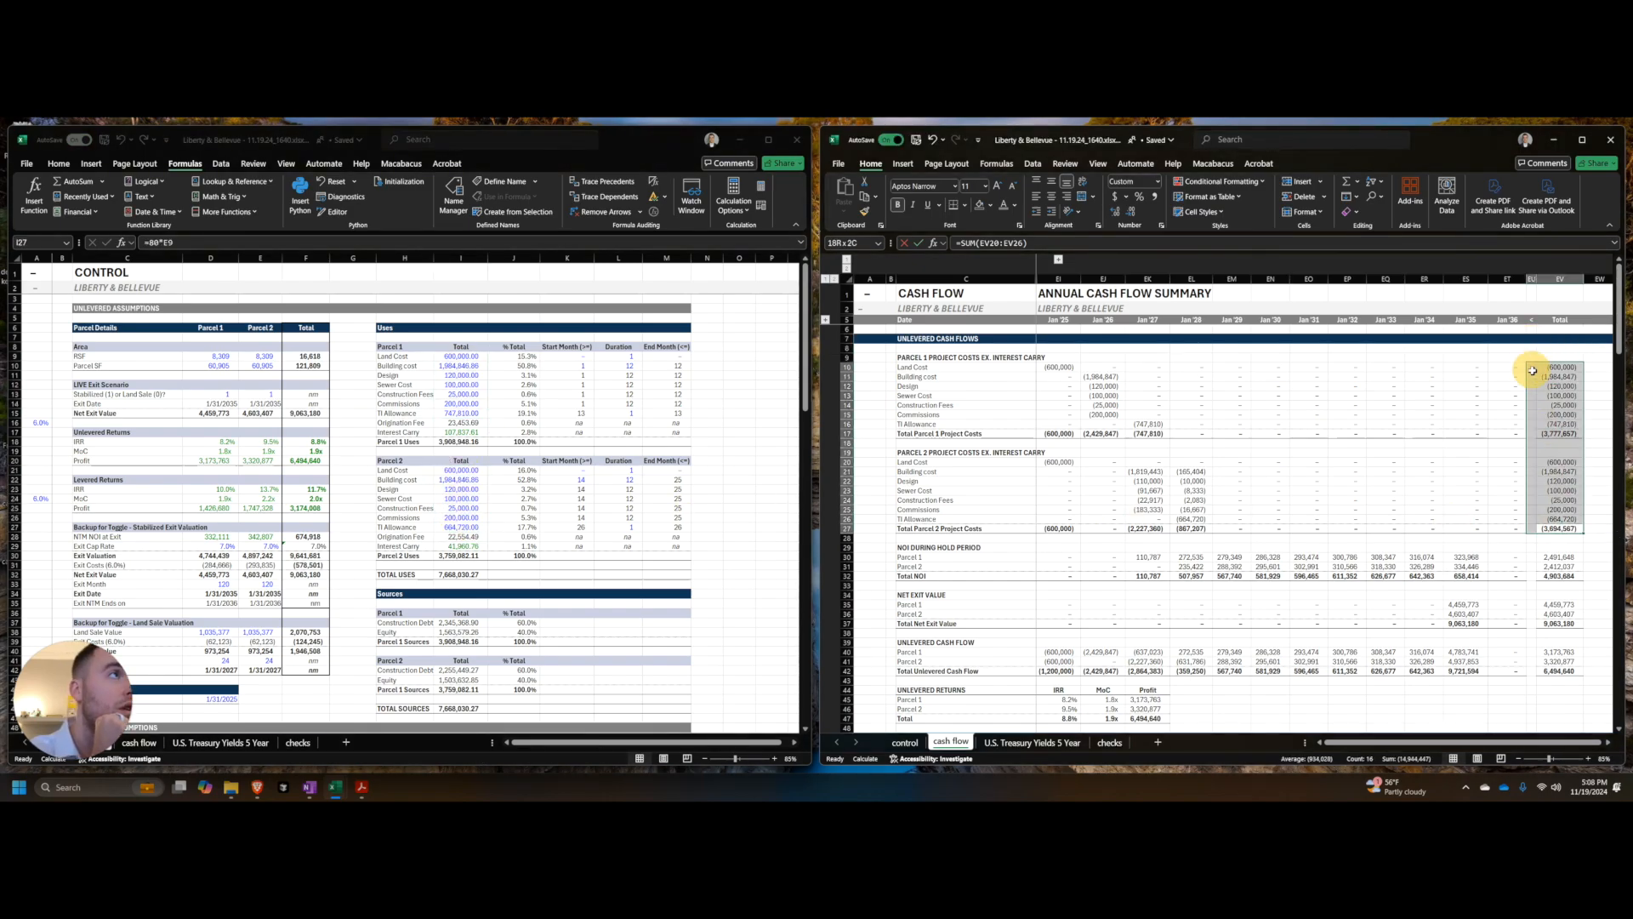
Step: Examine Parcel 1's annual NOI during the hold period and find the leasing assumptions on the control sheet for comparison
{"action": "left_click", "coordinate": [1236, 559]}
{"action": "left_click", "coordinate": [1203, 557]}
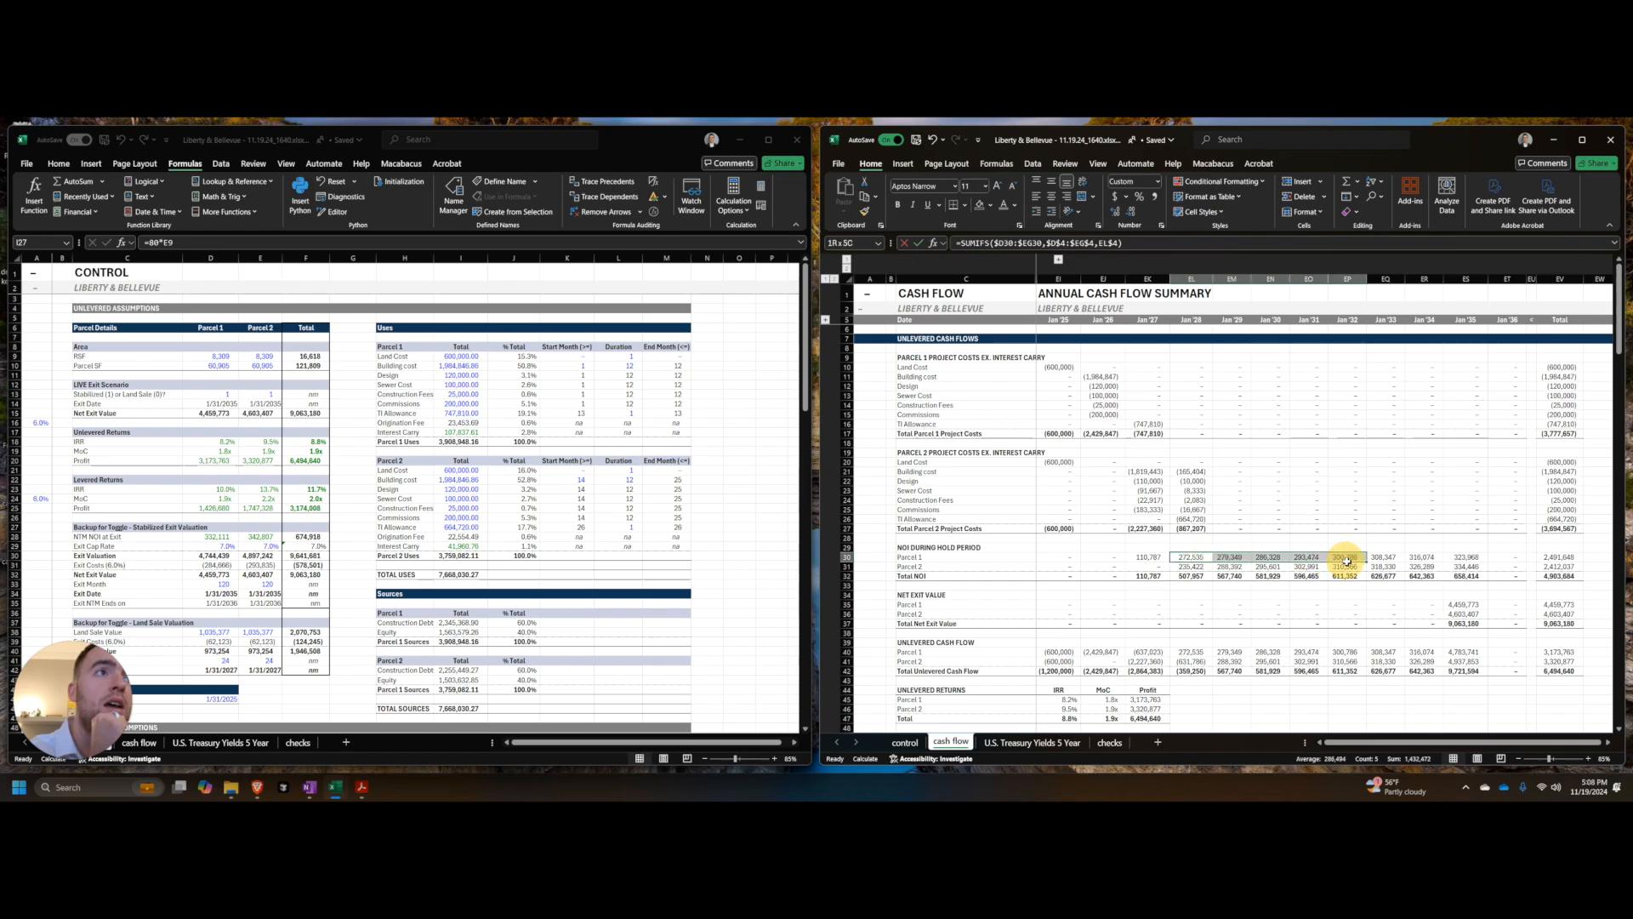
{"action": "scroll", "coordinate": [435, 609], "scroll_direction": "down", "scroll_amount": 13}
{"action": "scroll", "coordinate": [435, 609], "scroll_direction": "down", "scroll_amount": 5}
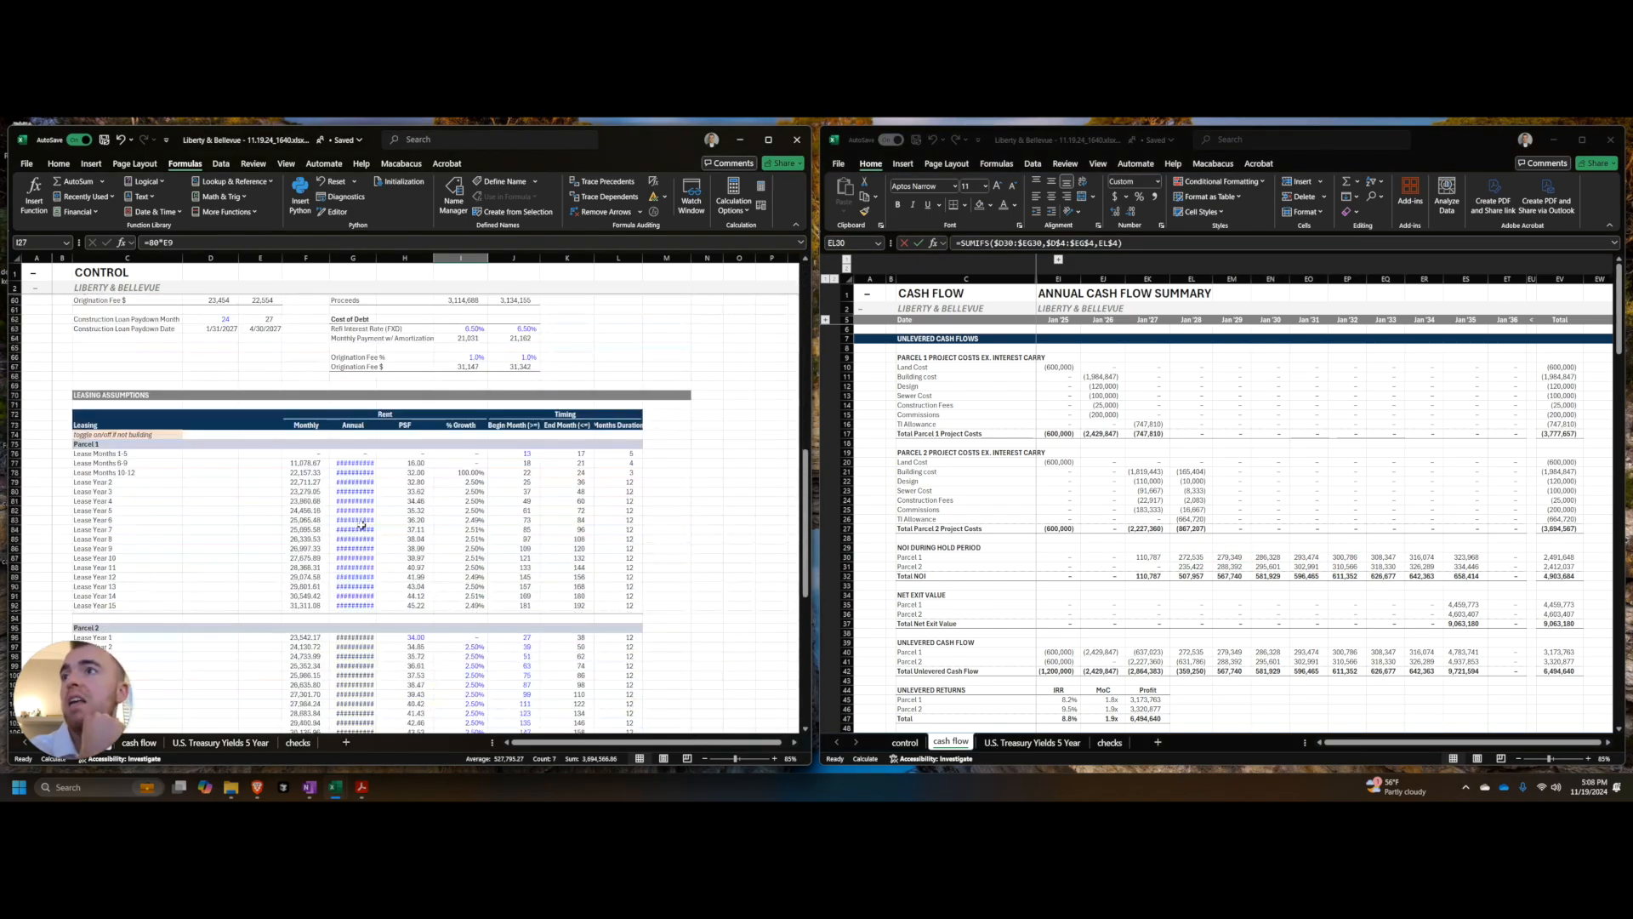
Step: Try to autofit control sheet column G to its entire contents, and undo it
{"action": "left_click", "coordinate": [357, 495]}
{"action": "scroll", "coordinate": [363, 491], "scroll_direction": "down", "scroll_amount": 4}
{"action": "key", "text": "ctrl+space"}
{"action": "key", "text": "alt+h"}
{"action": "key", "text": "o"}
{"action": "key", "text": "i"}
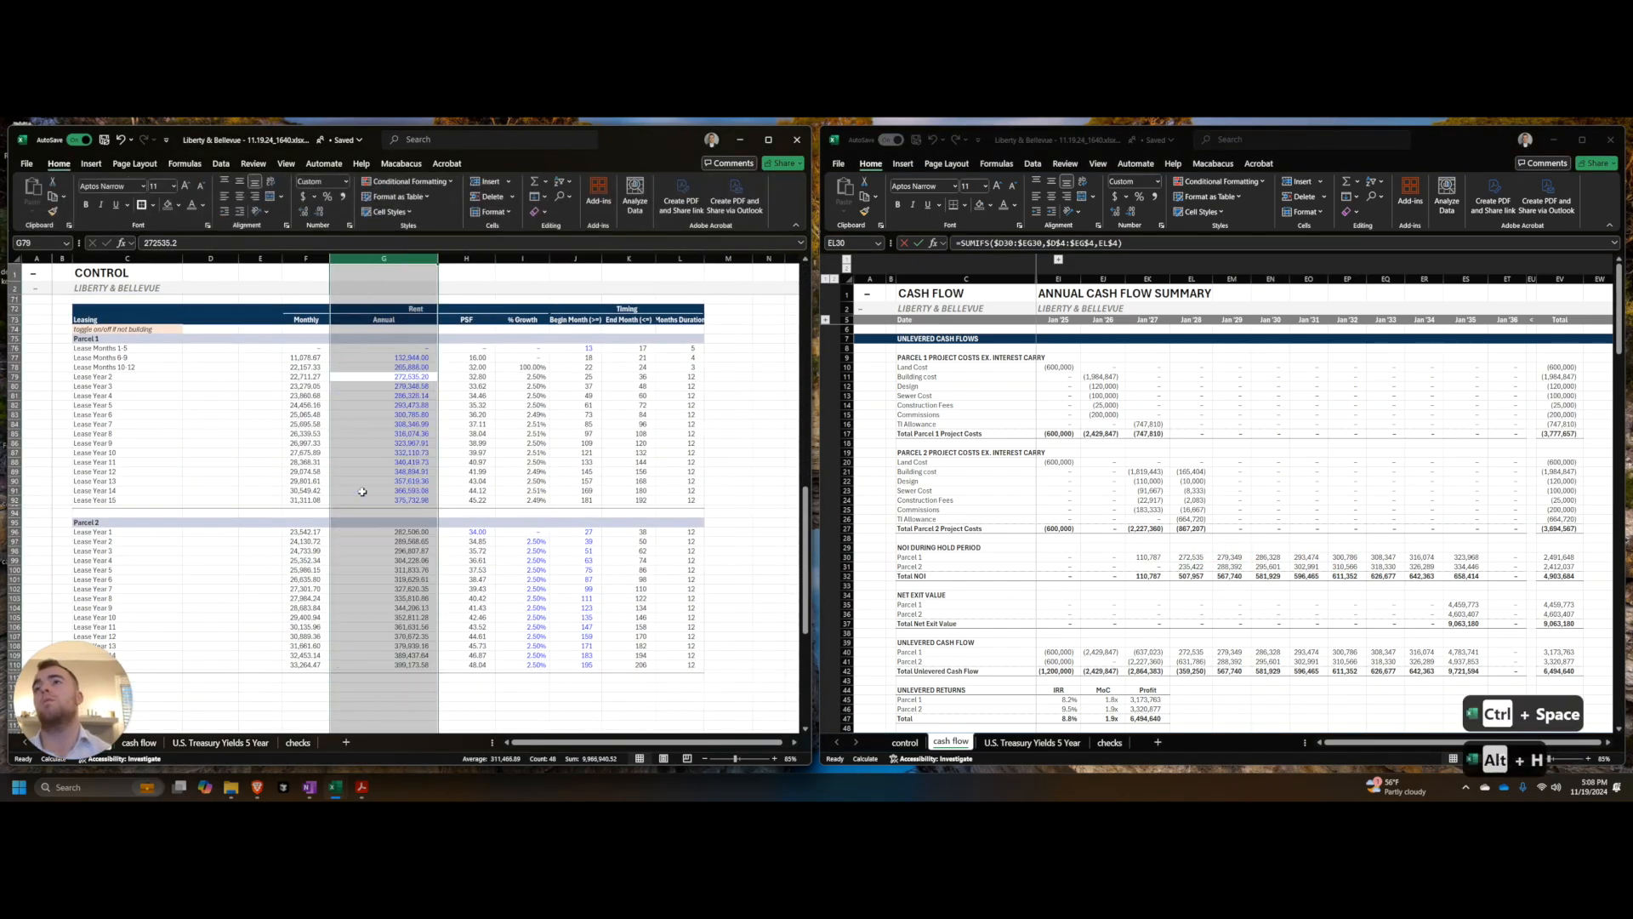
{"action": "scroll", "coordinate": [399, 459], "scroll_direction": "up", "scroll_amount": 11}
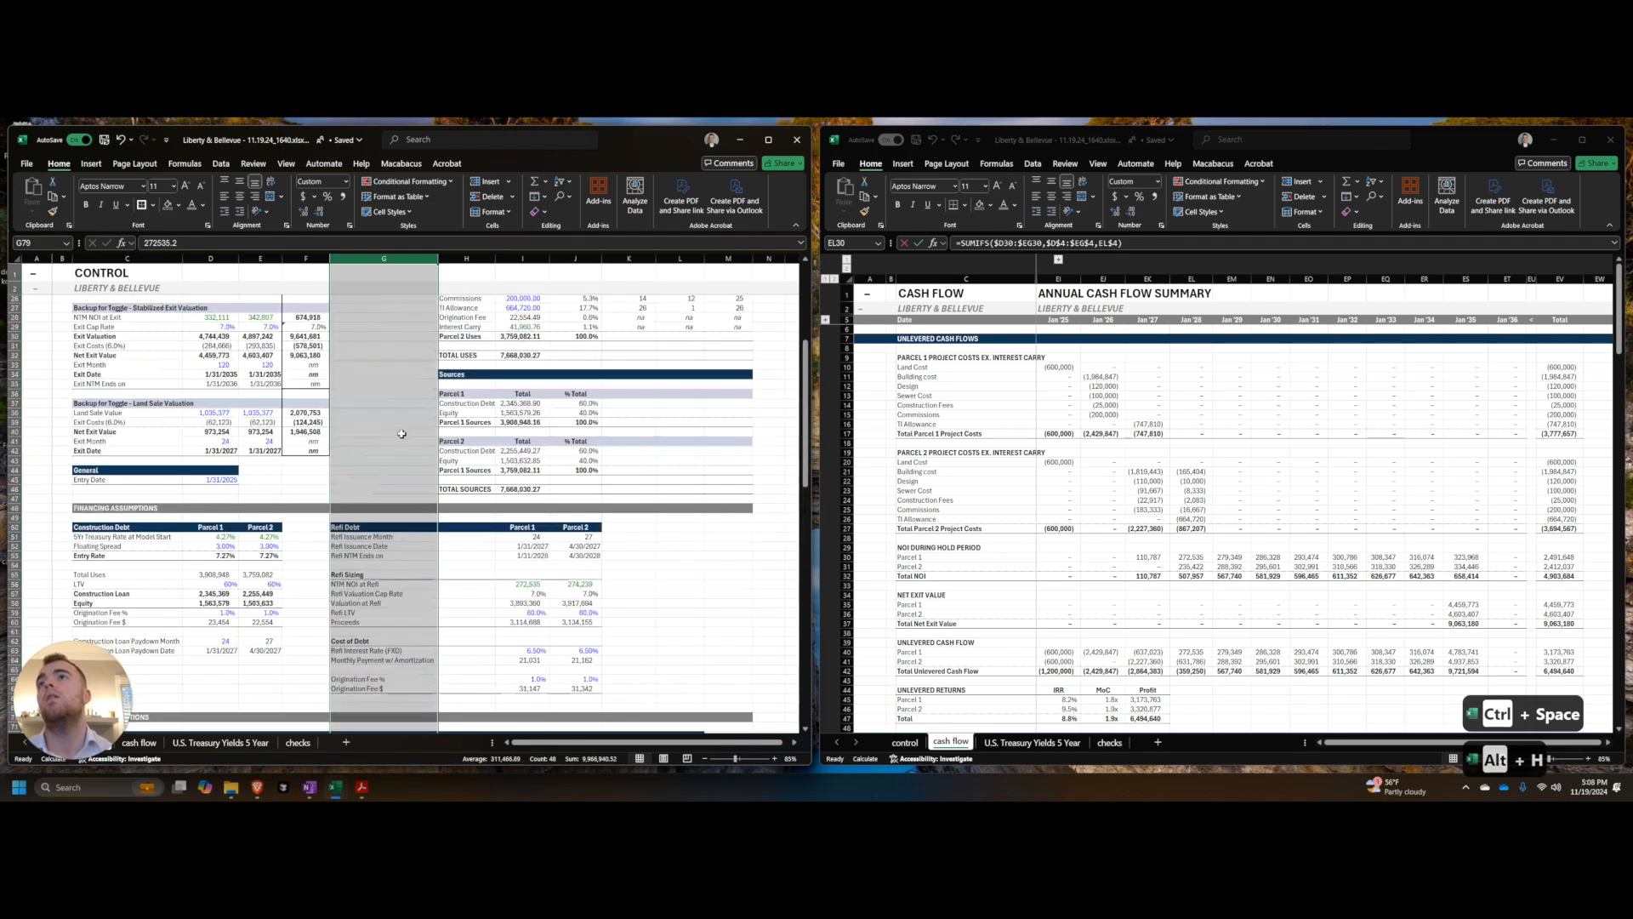
{"action": "key", "text": "ctrl+z"}
Step: Autofit column G to the Annual rent figures only in the leasing assumptions, and save the workbook
{"action": "left_click_drag", "start_coordinate": [352, 672], "coordinate": [353, 607]}
{"action": "key", "text": "alt+h"}
{"action": "key", "text": "o"}
{"action": "key", "text": "i"}
{"action": "left_click", "coordinate": [354, 541]}
{"action": "scroll", "coordinate": [357, 541], "scroll_direction": "up", "scroll_amount": 8}
{"action": "scroll", "coordinate": [358, 541], "scroll_direction": "up", "scroll_amount": 5}
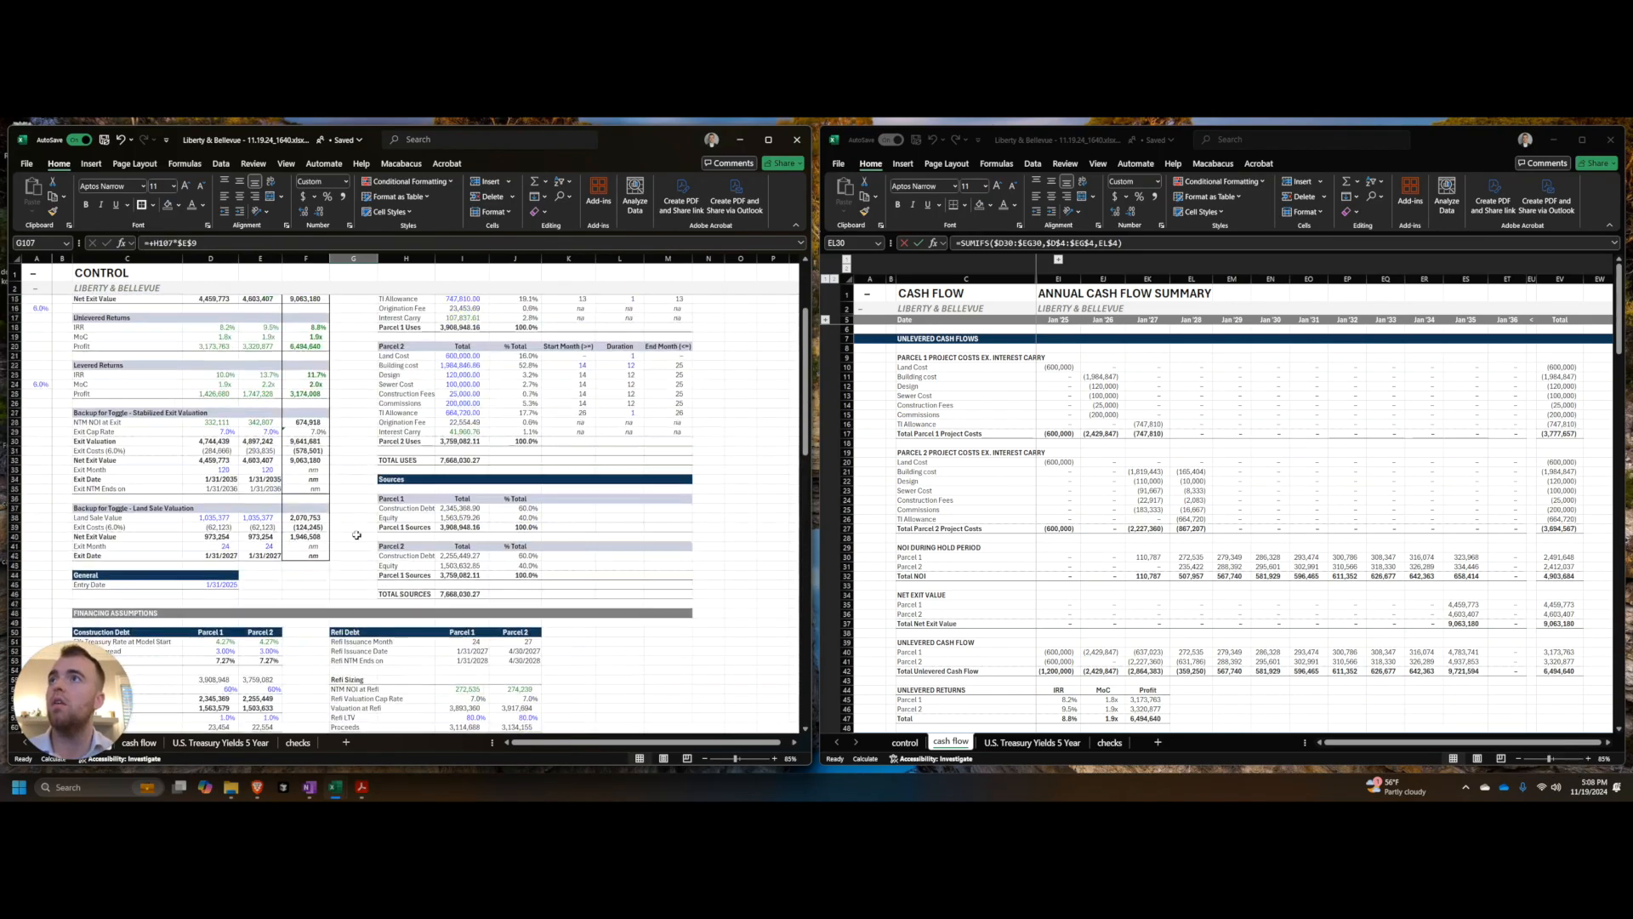
{"action": "key", "text": "ctrl+s"}
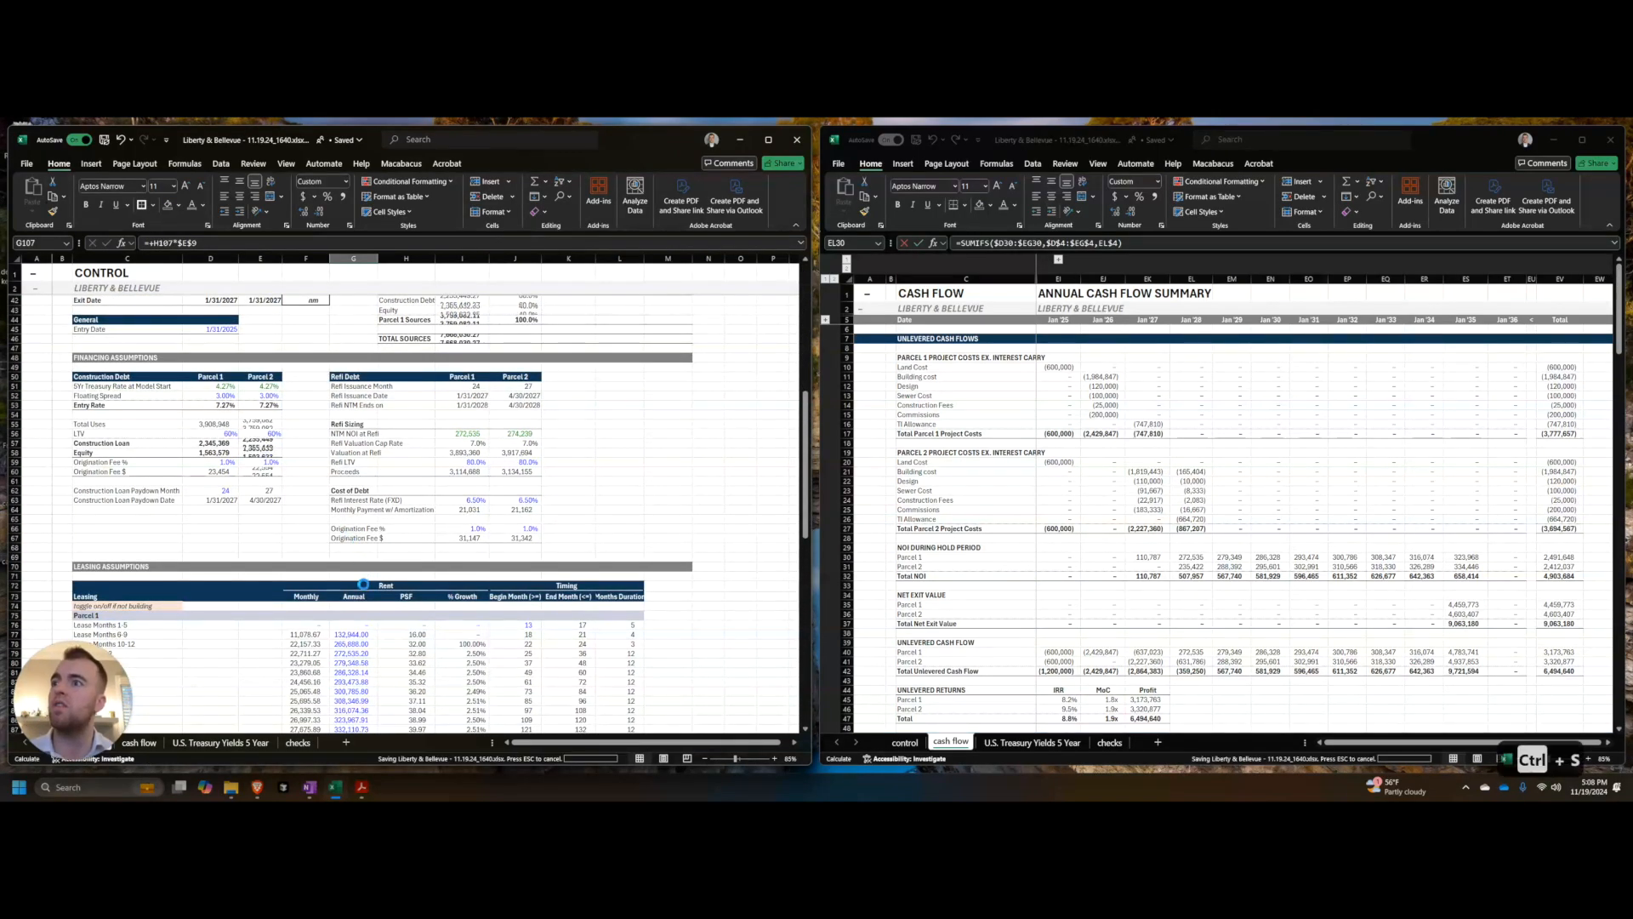
Step: Clear the toggle note and its highlight from C74 under the Leasing header by filling from the blank cell beside it
{"action": "left_click", "coordinate": [174, 606]}
{"action": "key", "text": "ctrl+r"}
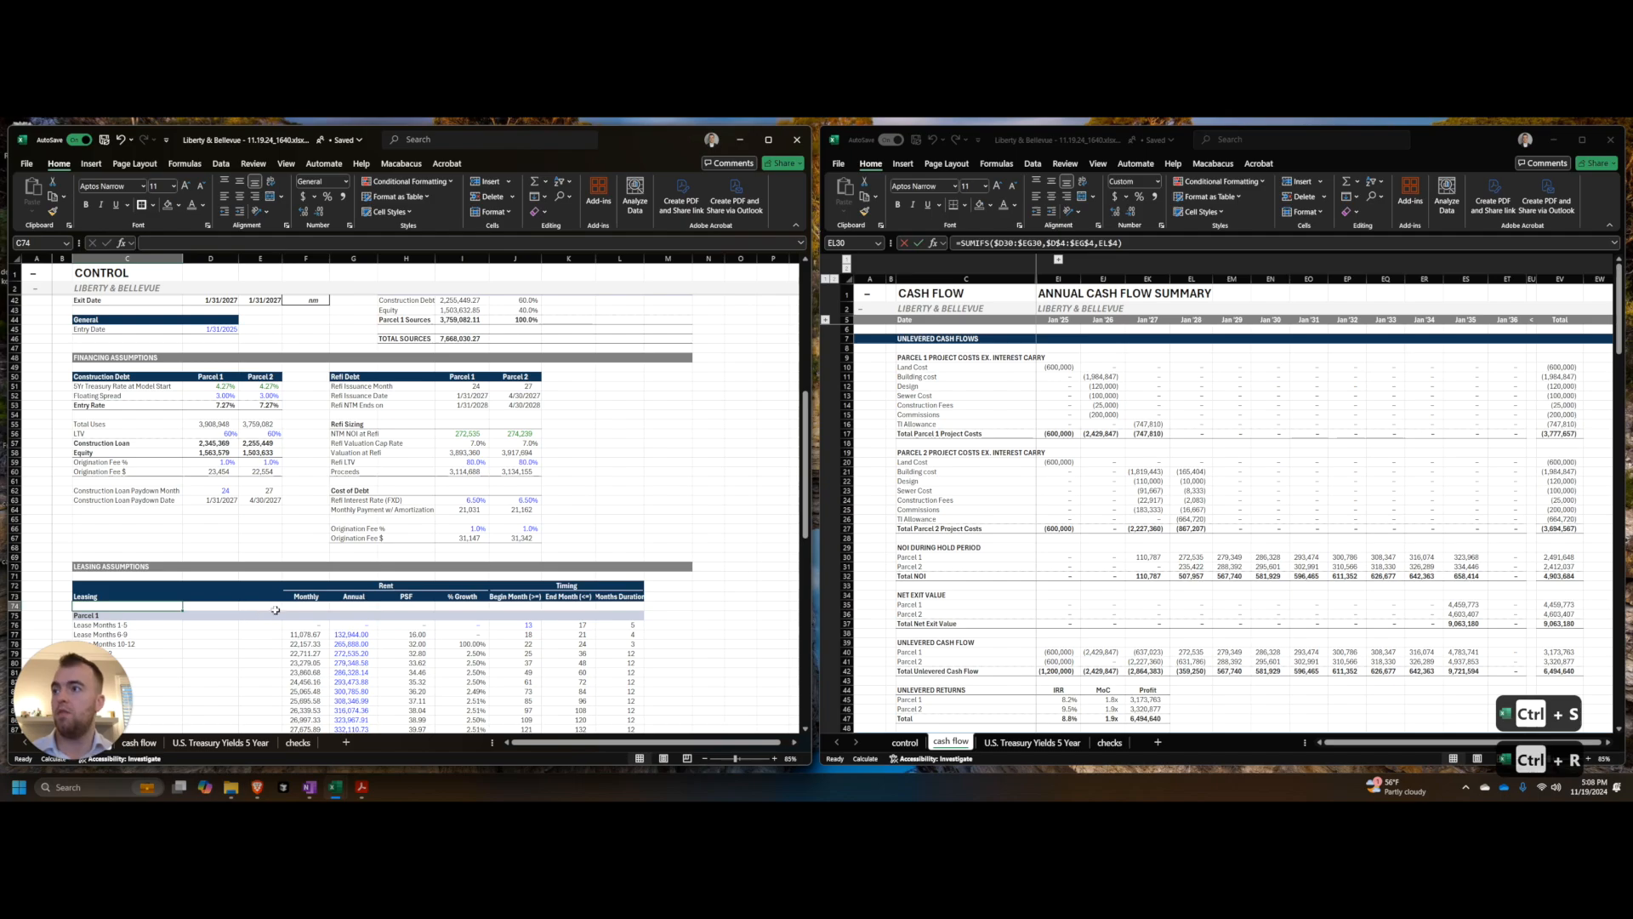
Step: Delete the surplus blank rows above the control sheet's checks section so it starts at row 114, and save the workbook
{"action": "scroll", "coordinate": [230, 596], "scroll_direction": "down", "scroll_amount": 13}
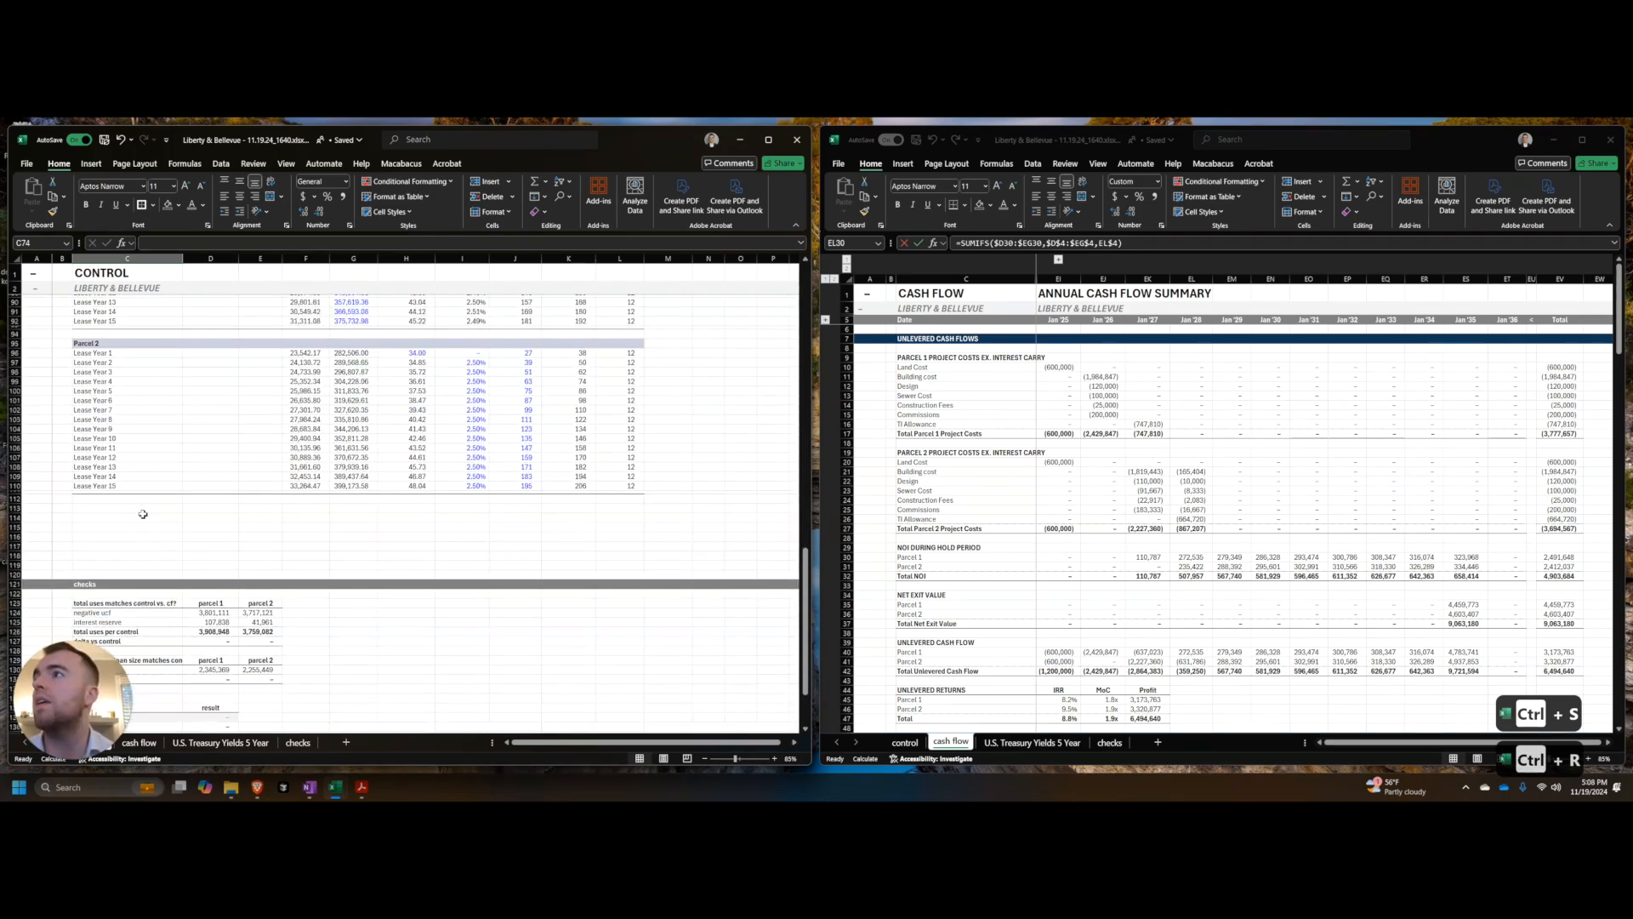
{"action": "left_click", "coordinate": [128, 546]}
{"action": "scroll", "coordinate": [136, 553], "scroll_direction": "down", "scroll_amount": 2}
{"action": "key", "text": "shift+space"}
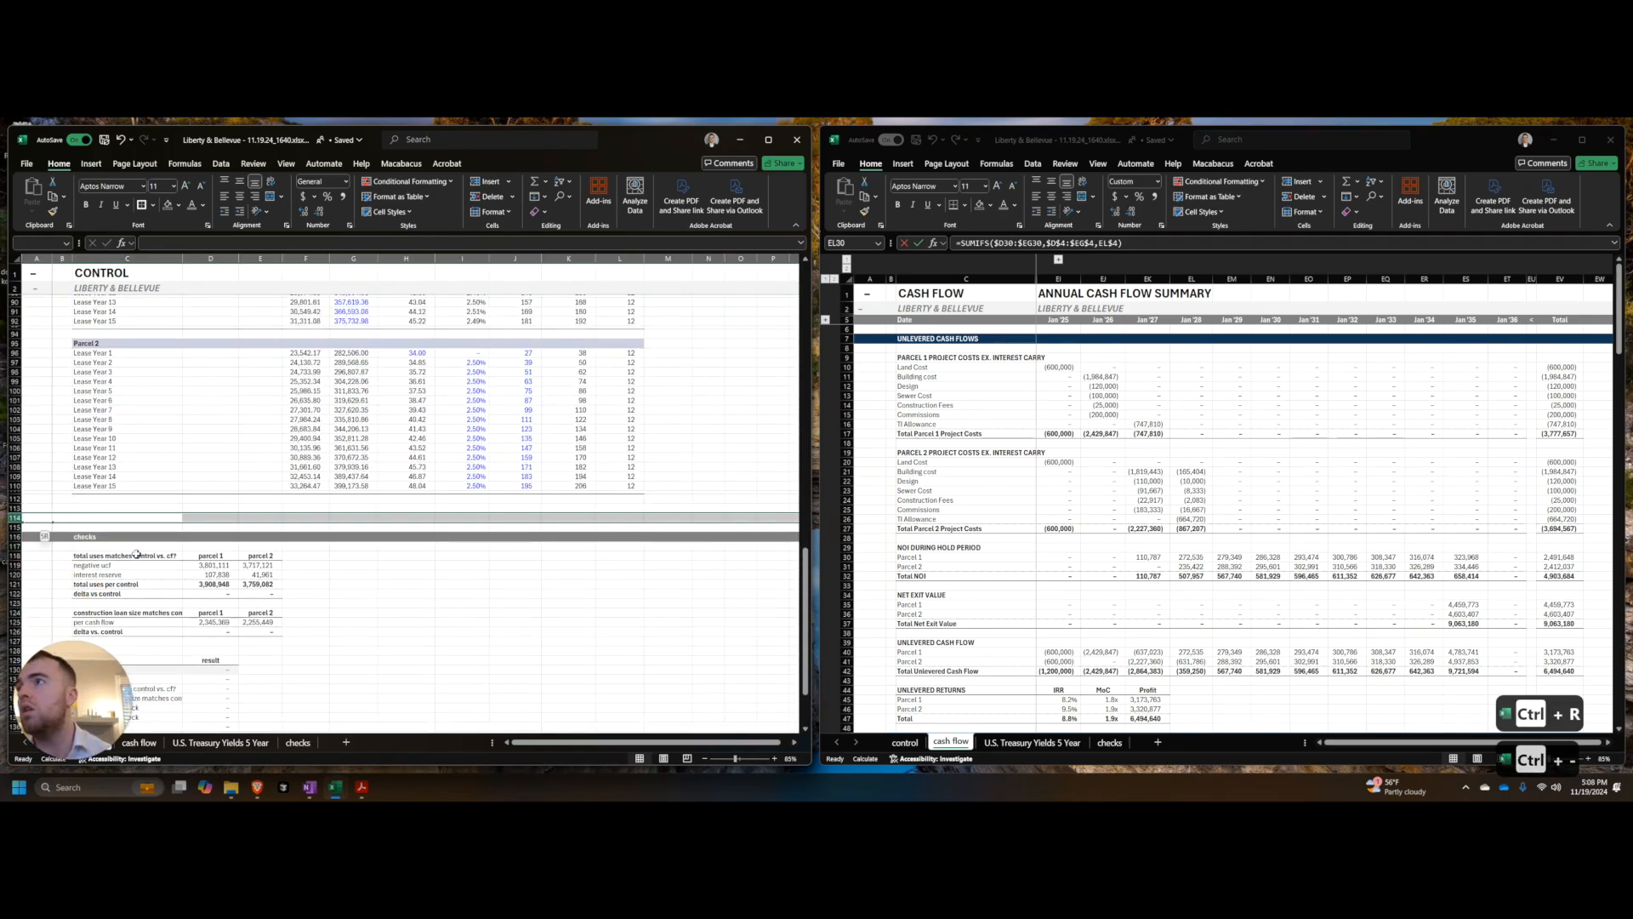
{"action": "key", "text": "ctrl+minus"}
{"action": "key", "text": "ctrl+minus"}
{"action": "key", "text": "ctrl+s"}
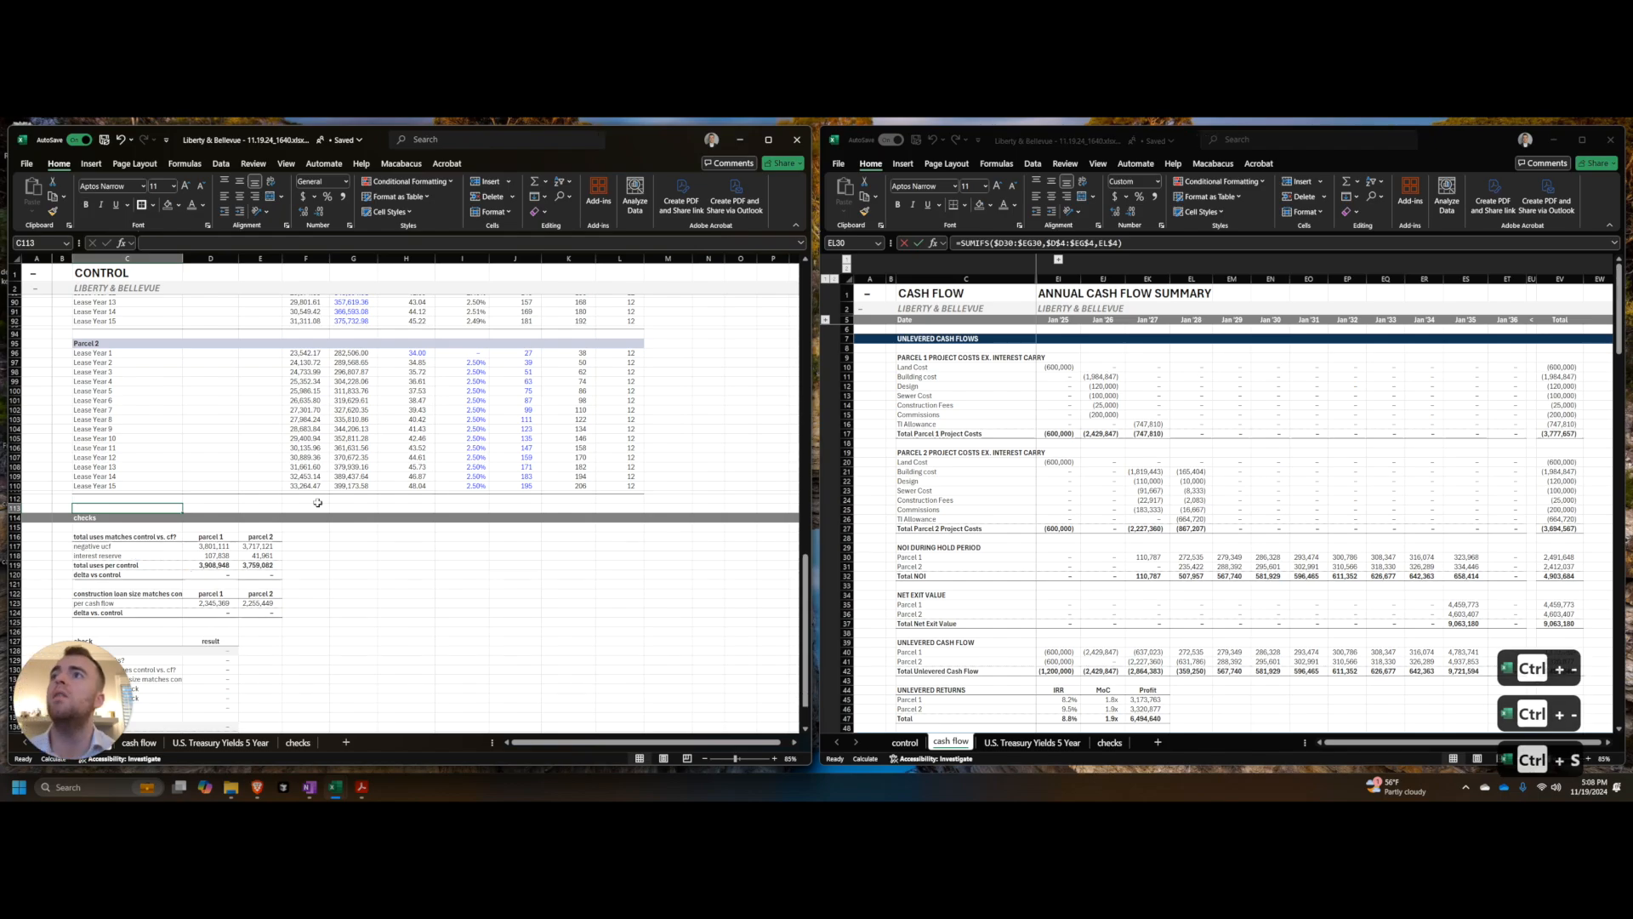
Step: Compare the annual NOI for Parcels 1 and 2 on the cash flow sheet with Parcel 2's annual lease rents on the control sheet
{"action": "left_click_drag", "start_coordinate": [1191, 557], "coordinate": [1348, 557]}
{"action": "left_click", "coordinate": [1463, 567]}
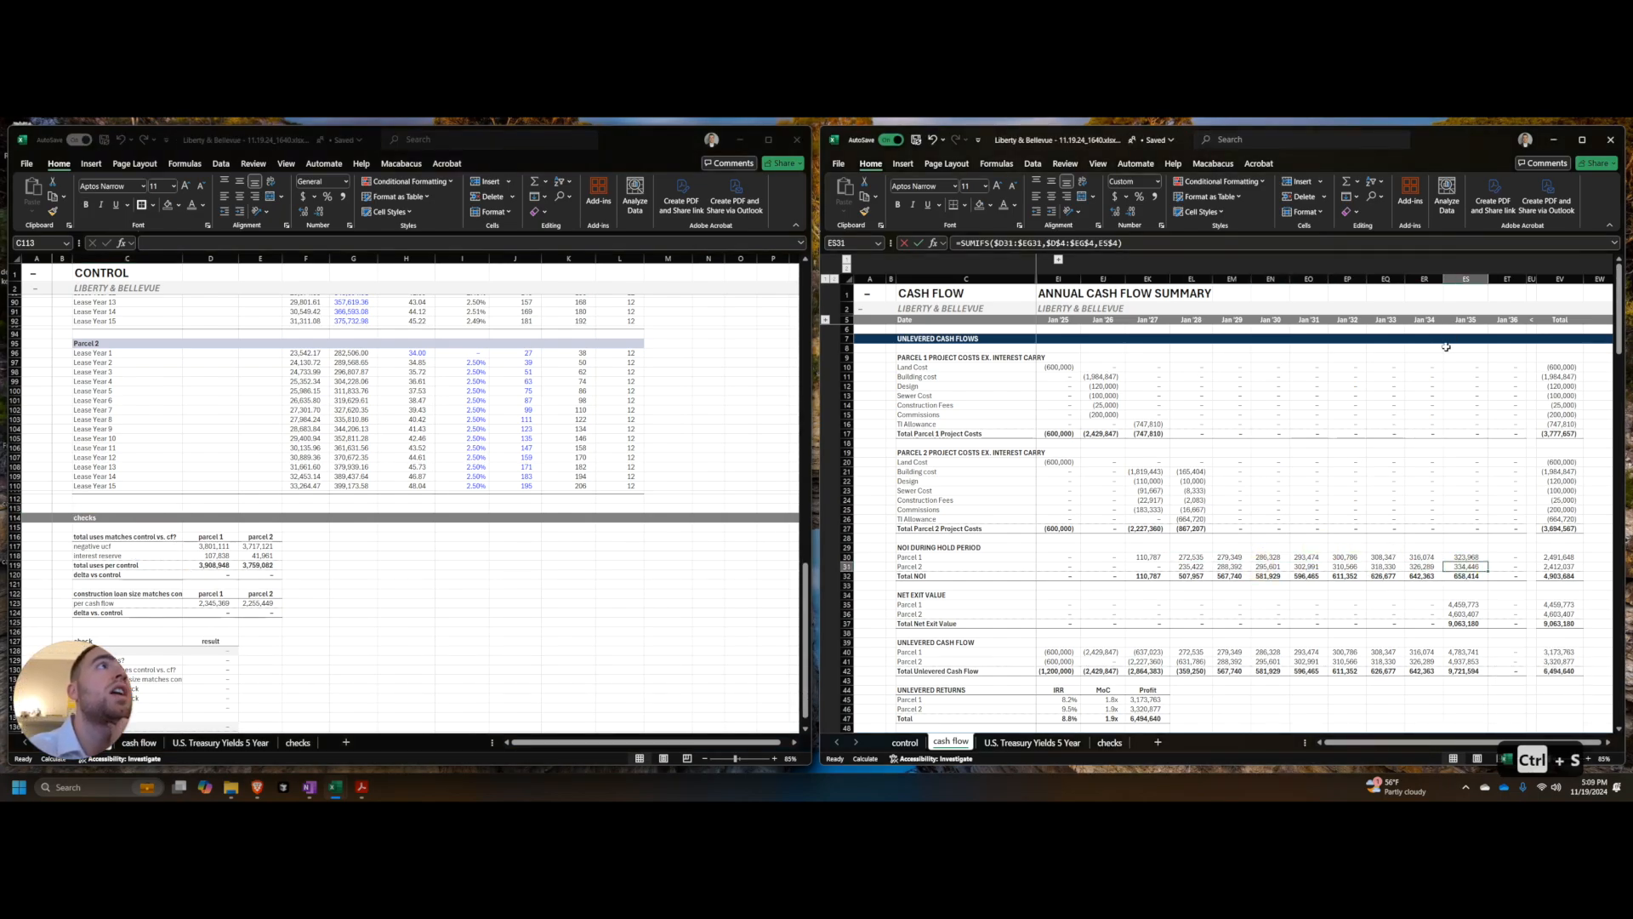
{"action": "left_click", "coordinate": [308, 457]}
{"action": "left_click", "coordinate": [312, 439]}
{"action": "left_click", "coordinate": [367, 447]}
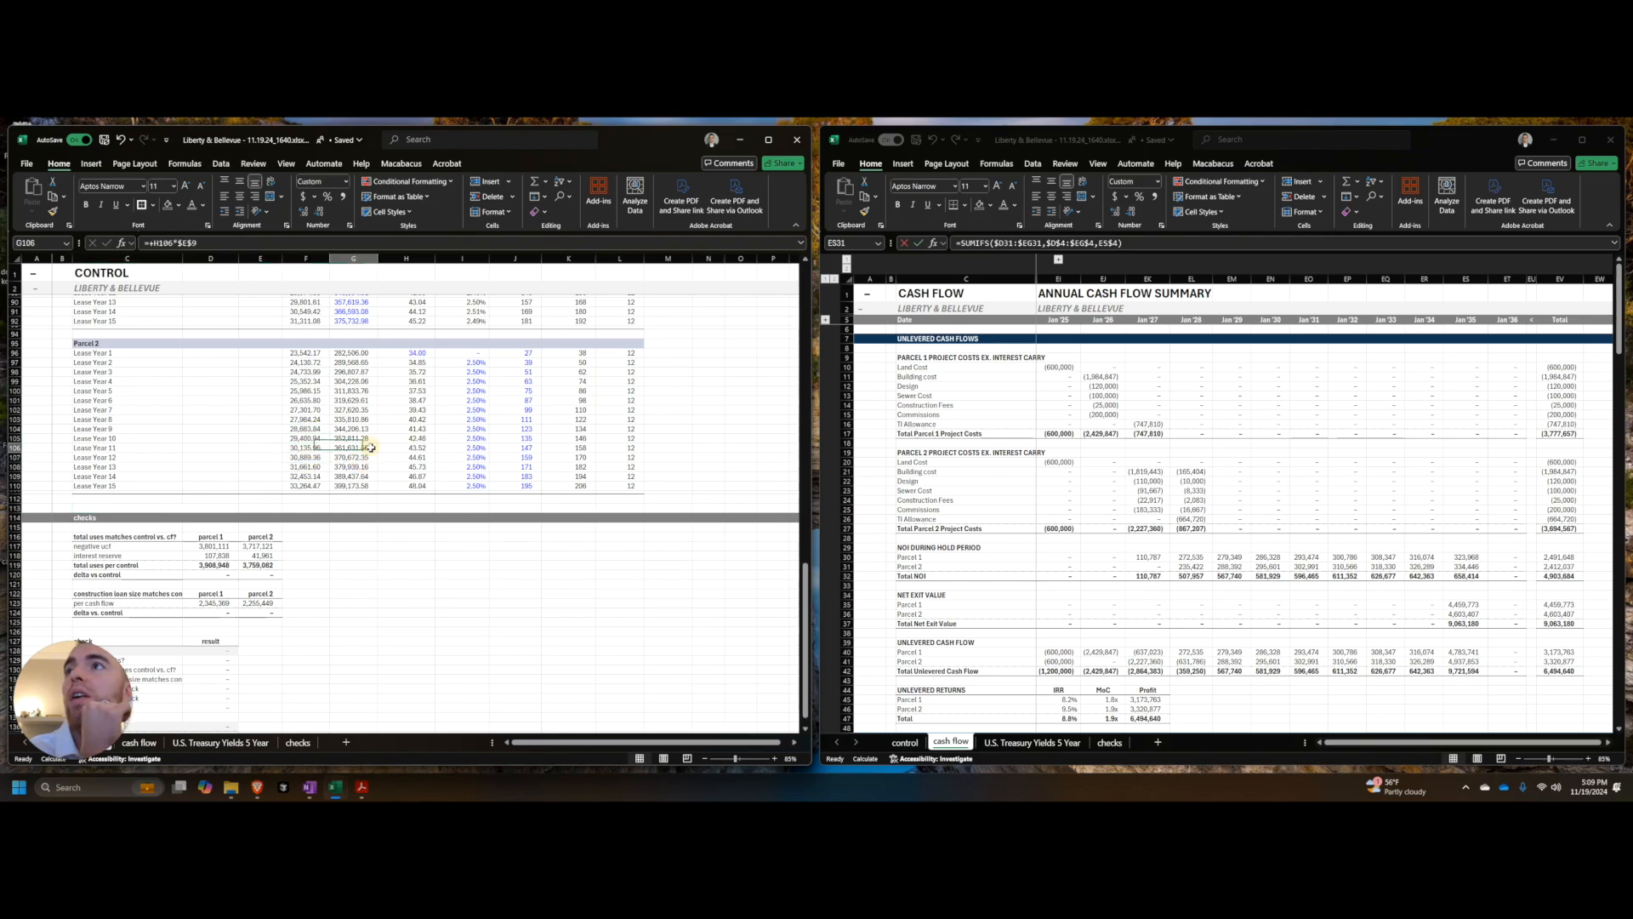
{"action": "left_click", "coordinate": [363, 421]}
{"action": "left_click", "coordinate": [1184, 466]}
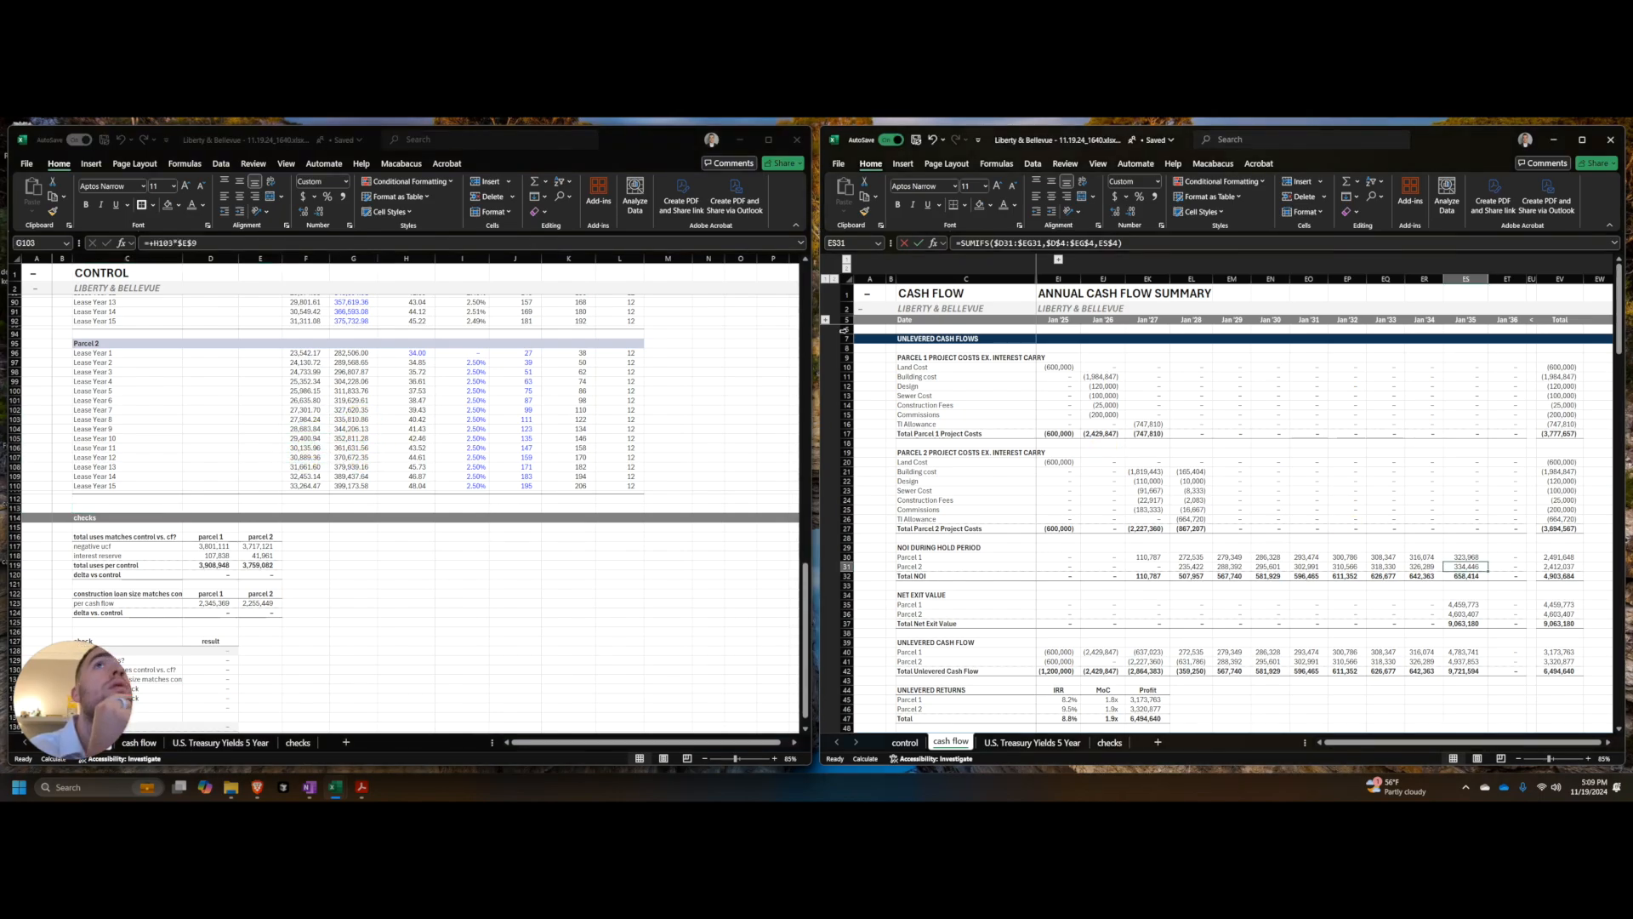
Step: Expand the Month and Year rows in the annual summary and compare Parcel 2's month 120 NOI with its Lease Year 8 and 9 rents
{"action": "left_click", "coordinate": [826, 321]}
{"action": "left_click", "coordinate": [1474, 320]}
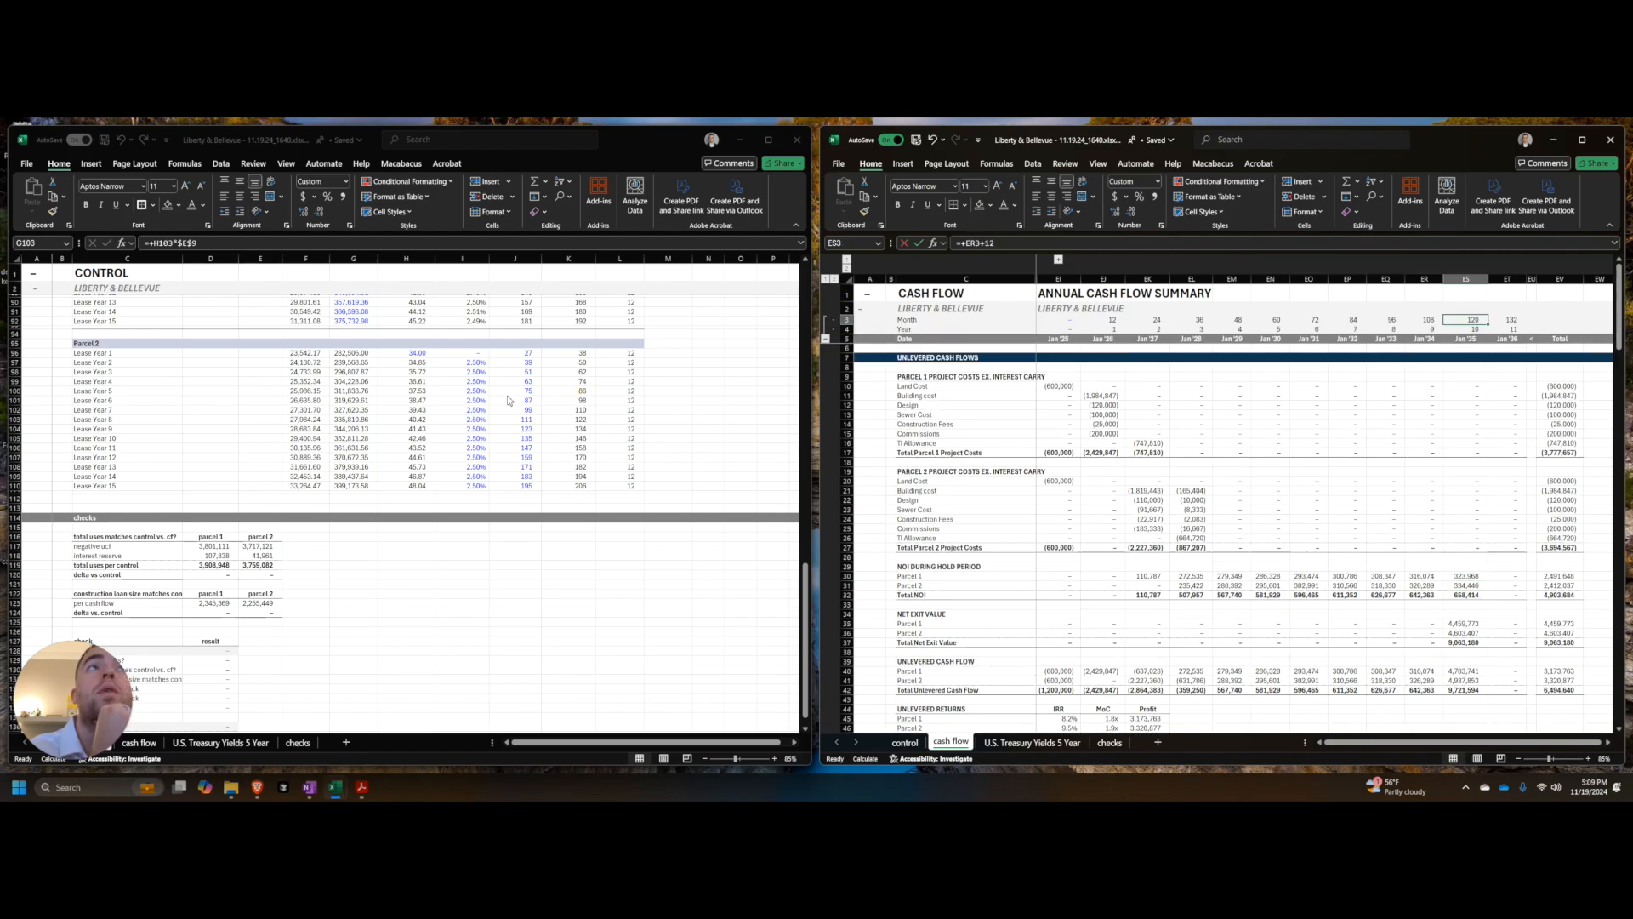
{"action": "left_click", "coordinate": [352, 447]}
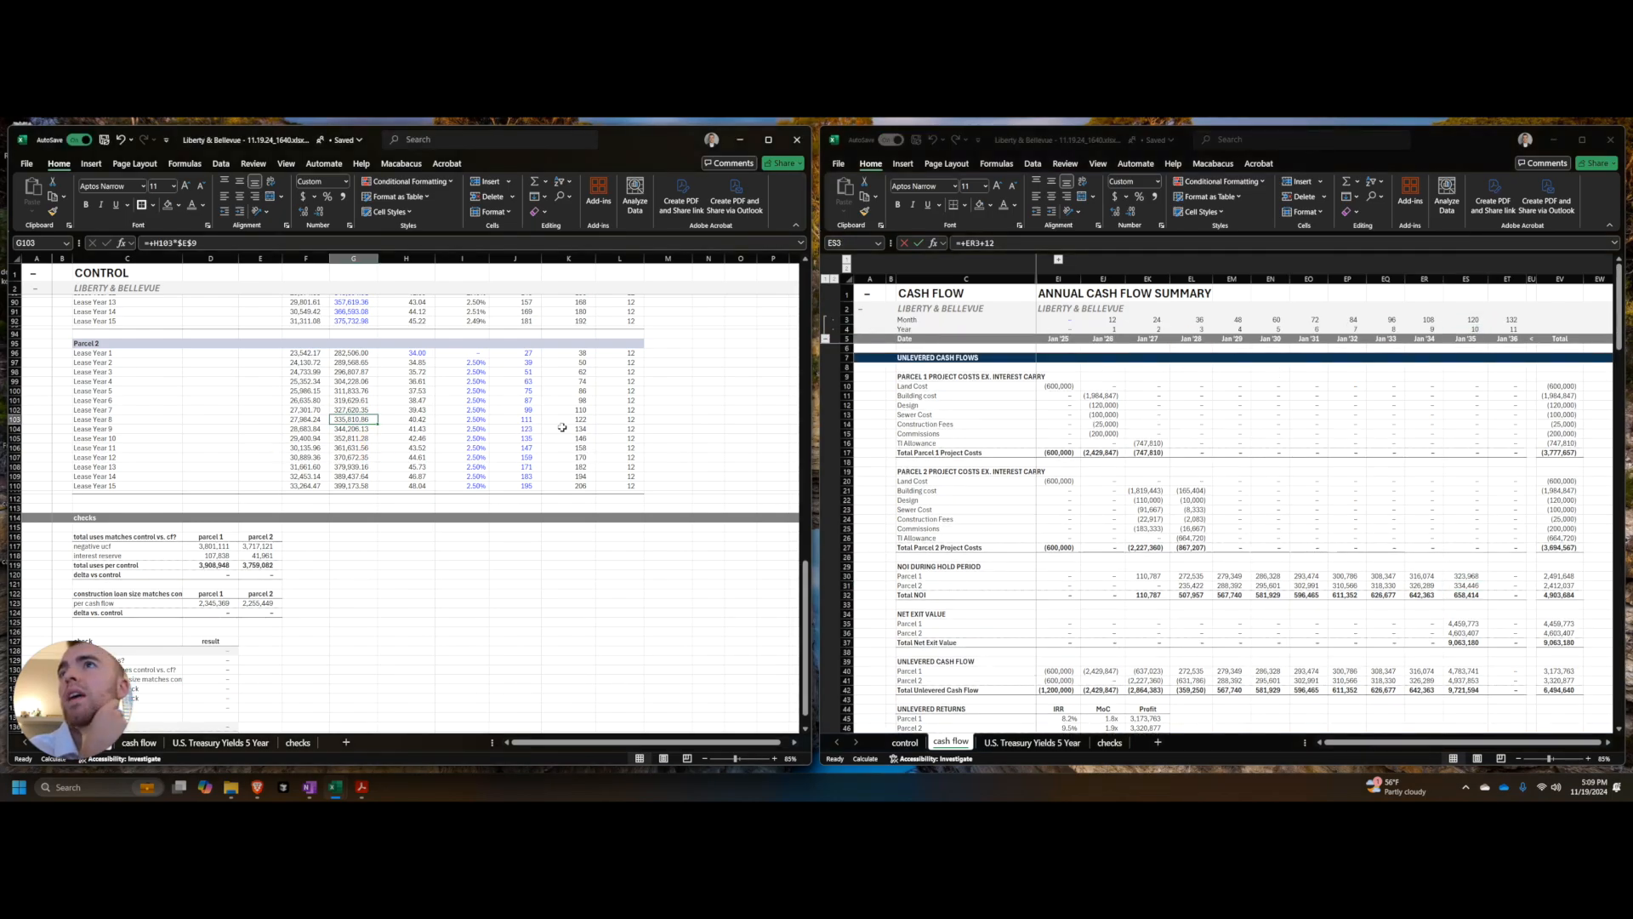
{"action": "left_click", "coordinate": [349, 429]}
{"action": "left_click", "coordinate": [1364, 558]}
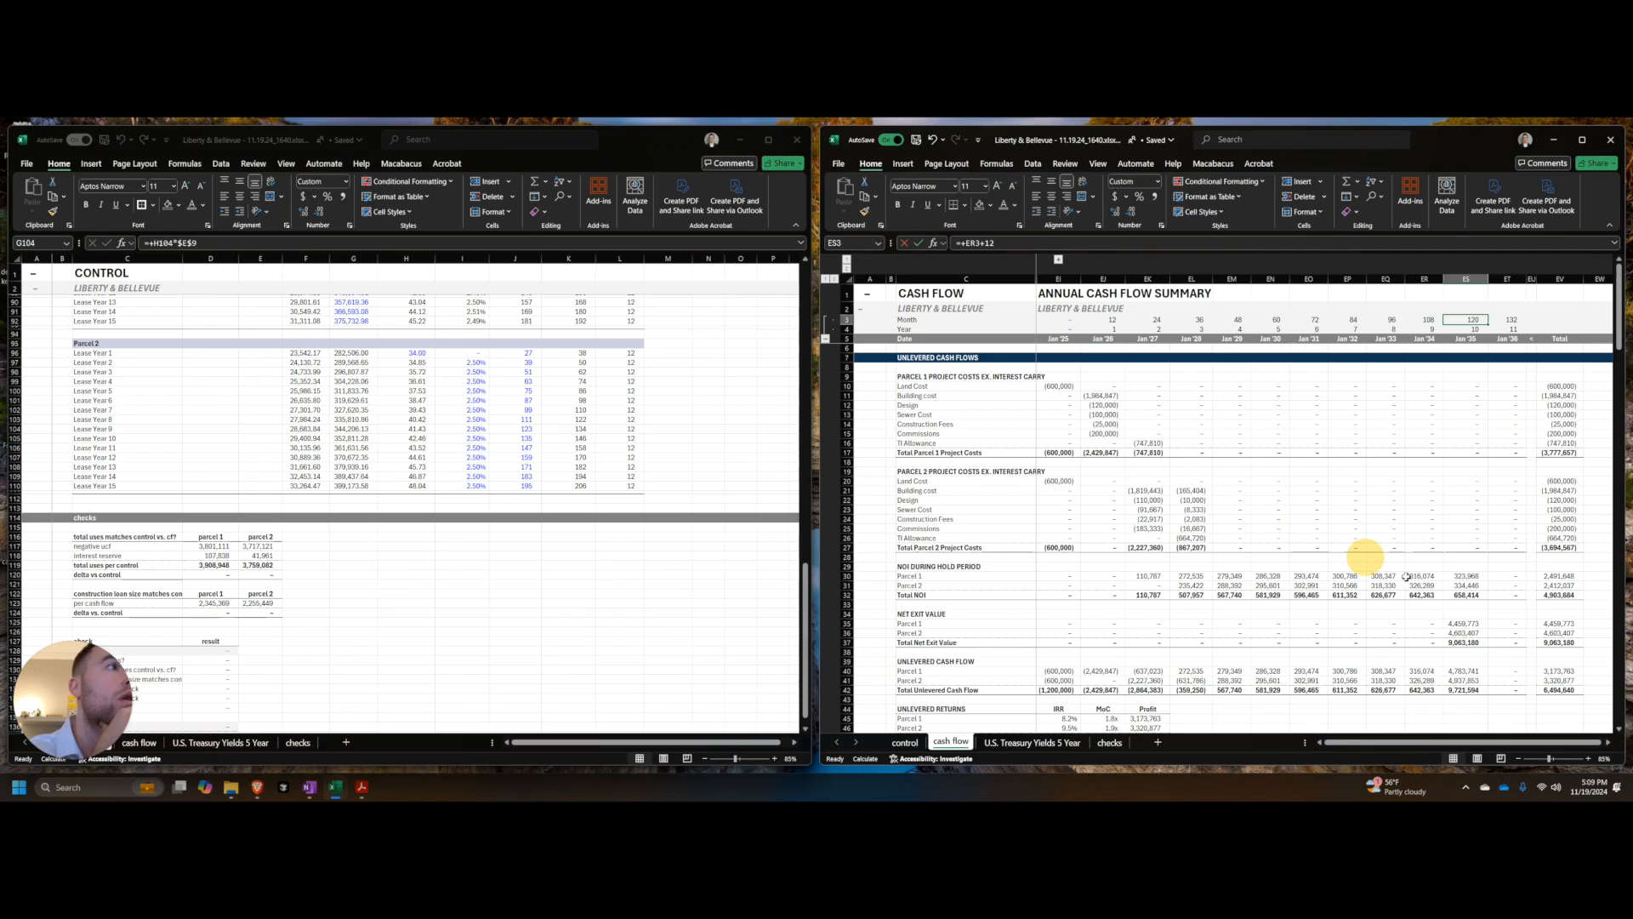
{"action": "left_click", "coordinate": [653, 507]}
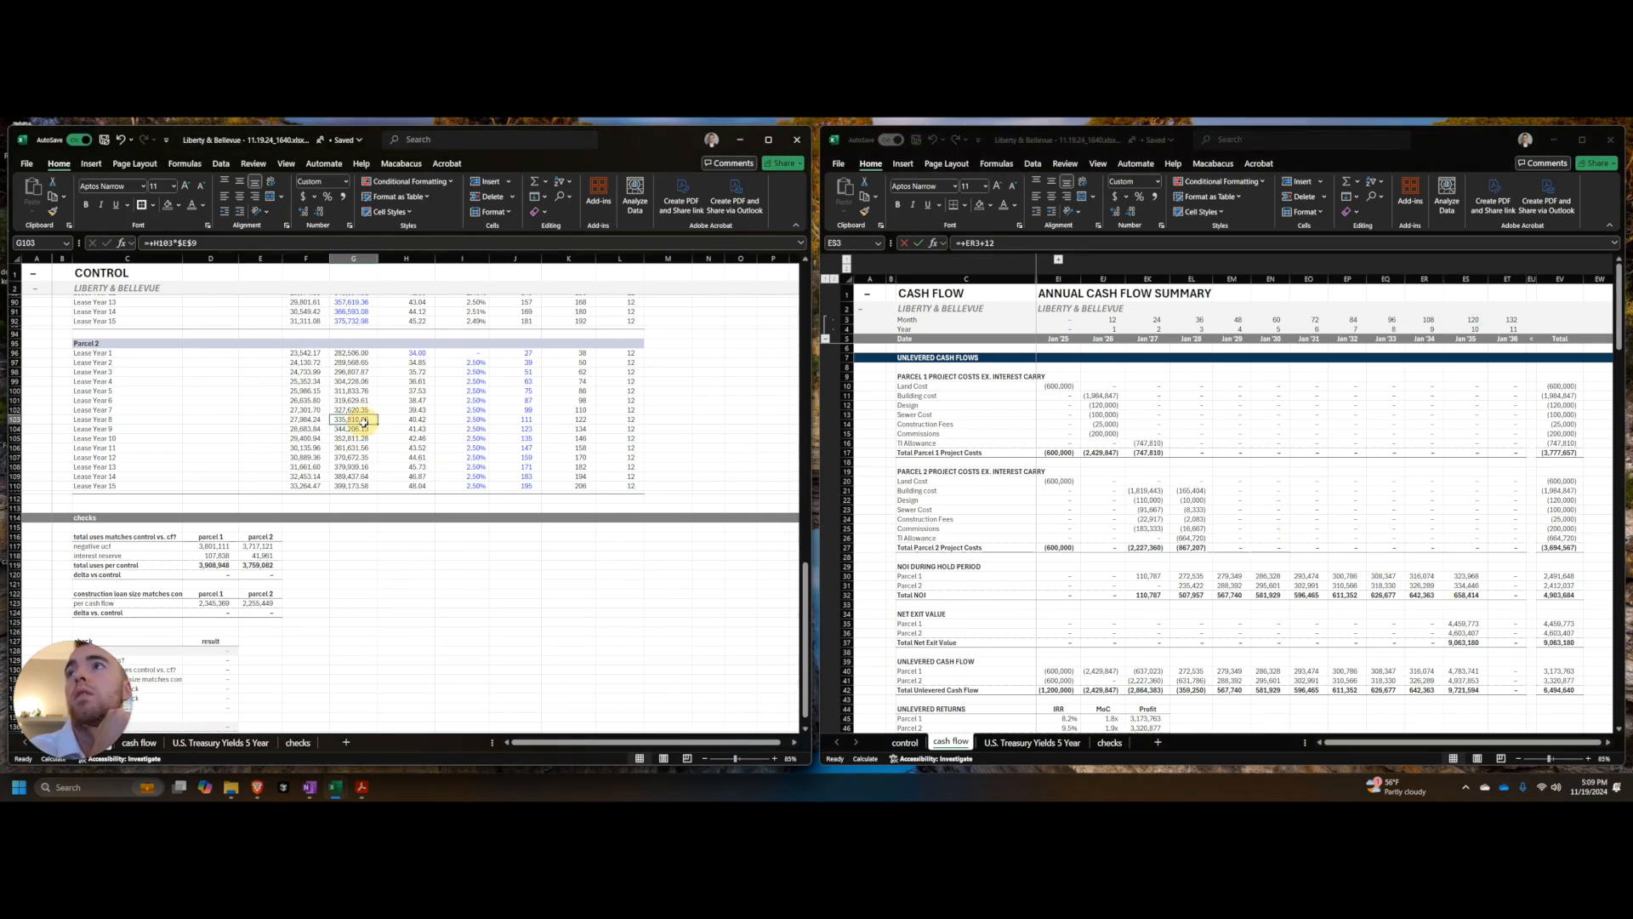
{"action": "left_click", "coordinate": [1479, 587]}
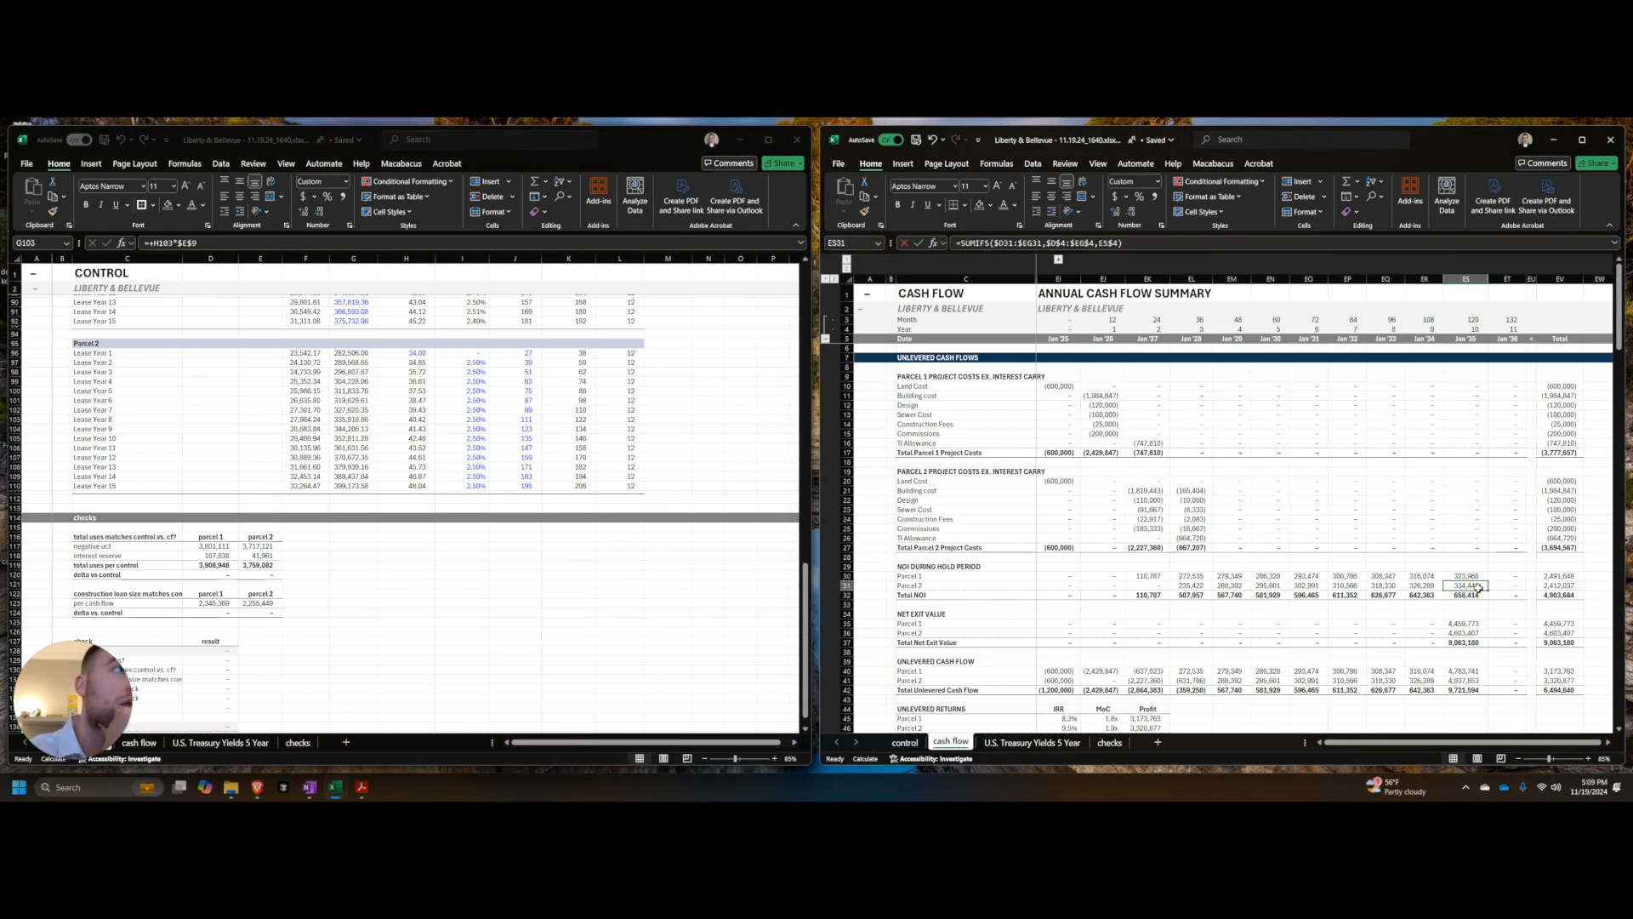
{"action": "left_click", "coordinate": [614, 503]}
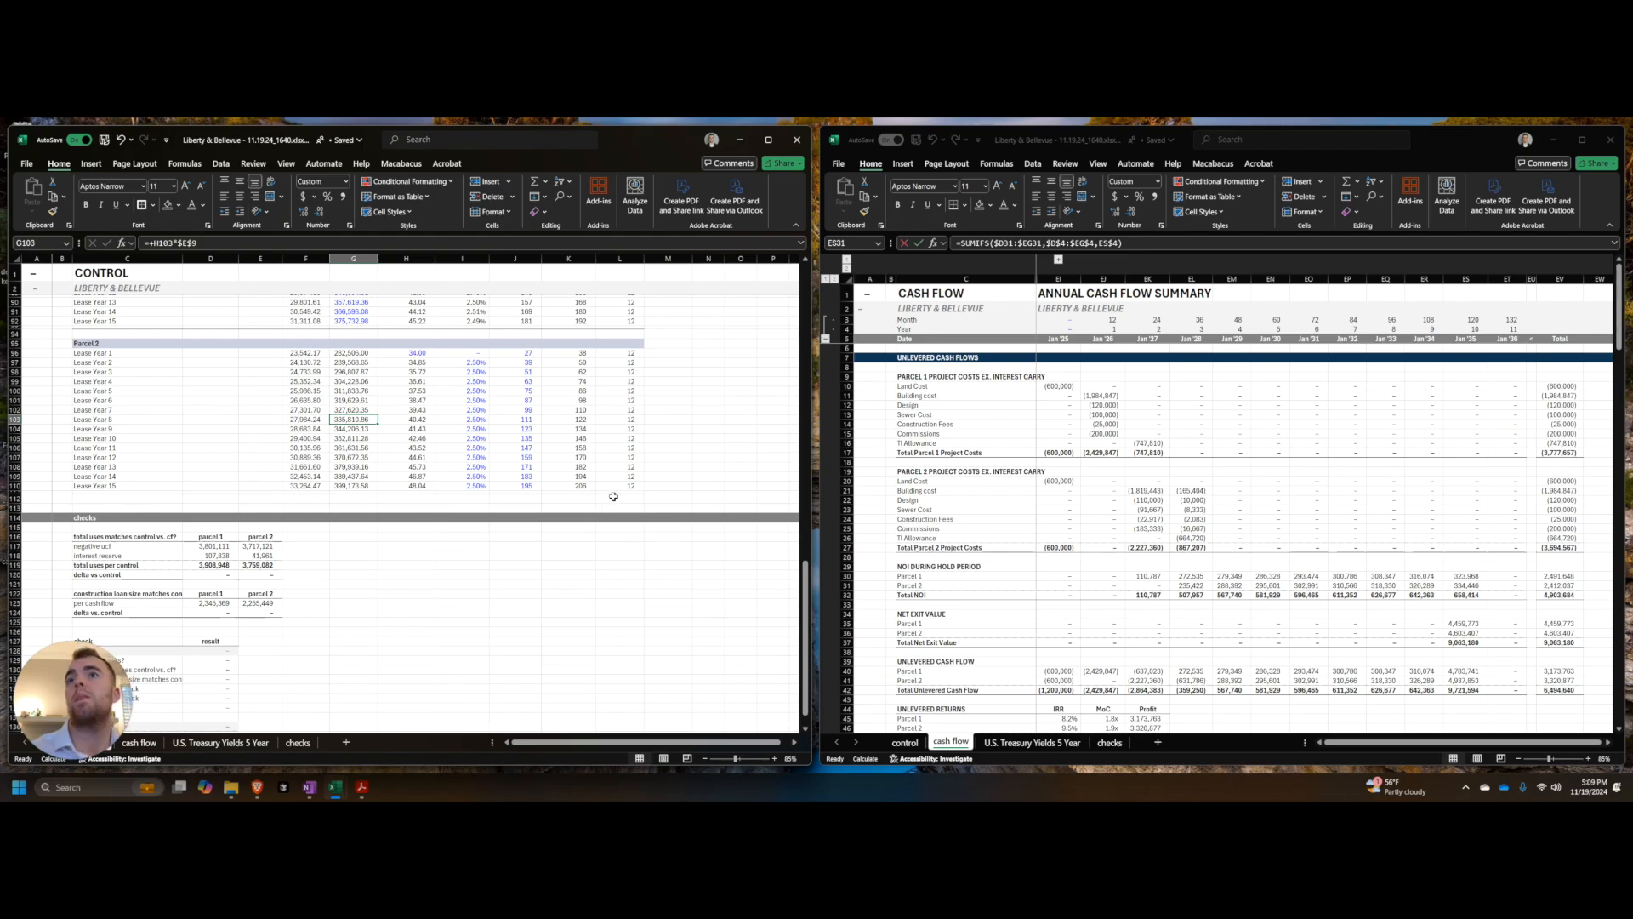
{"action": "key", "text": "shift+space"}
Step: Examine the Jan '35 column of the annual summary and the Total NOI for Jan '34
{"action": "left_click", "coordinate": [1255, 514]}
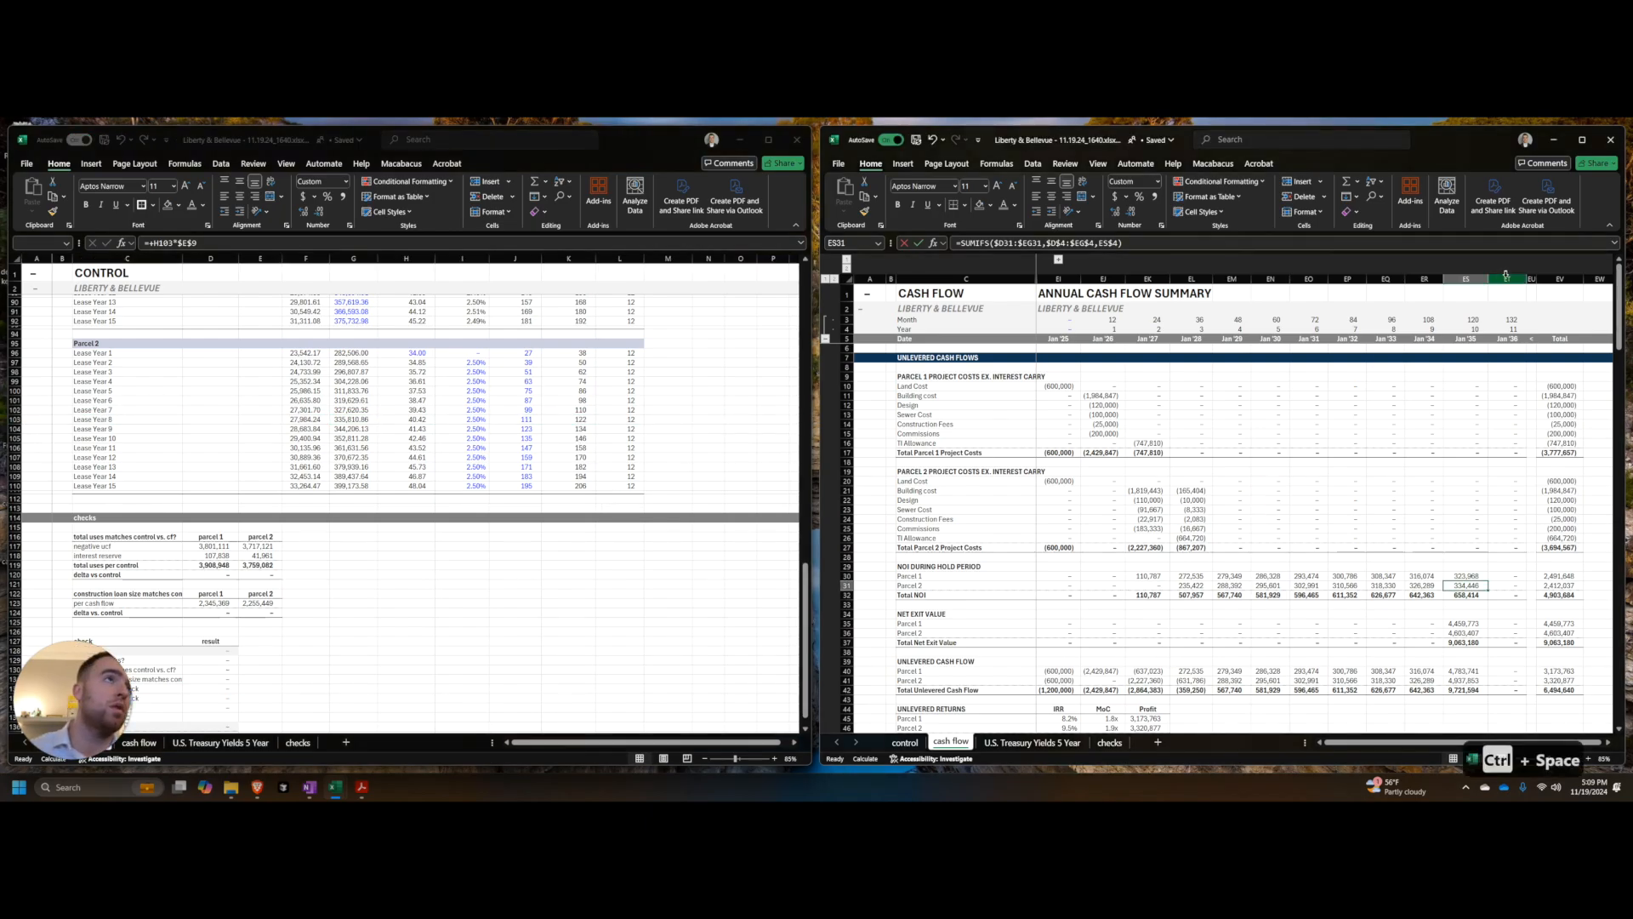
{"action": "key", "text": "ctrl+space"}
{"action": "scroll", "coordinate": [1406, 512], "scroll_direction": "down", "scroll_amount": 2}
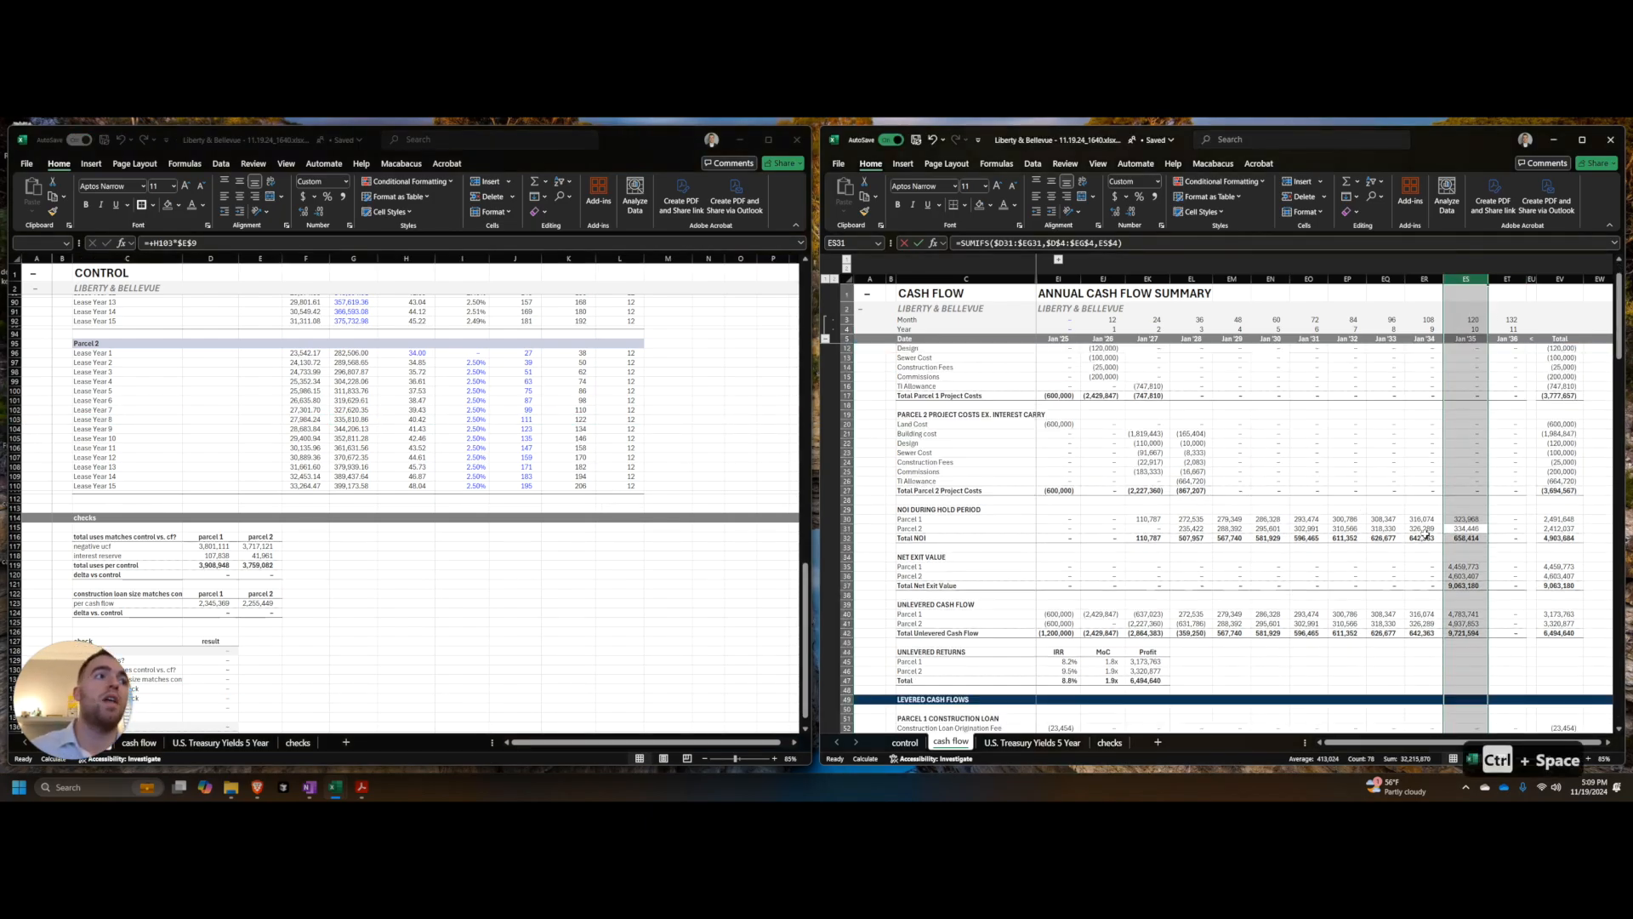
{"action": "left_click", "coordinate": [1431, 539]}
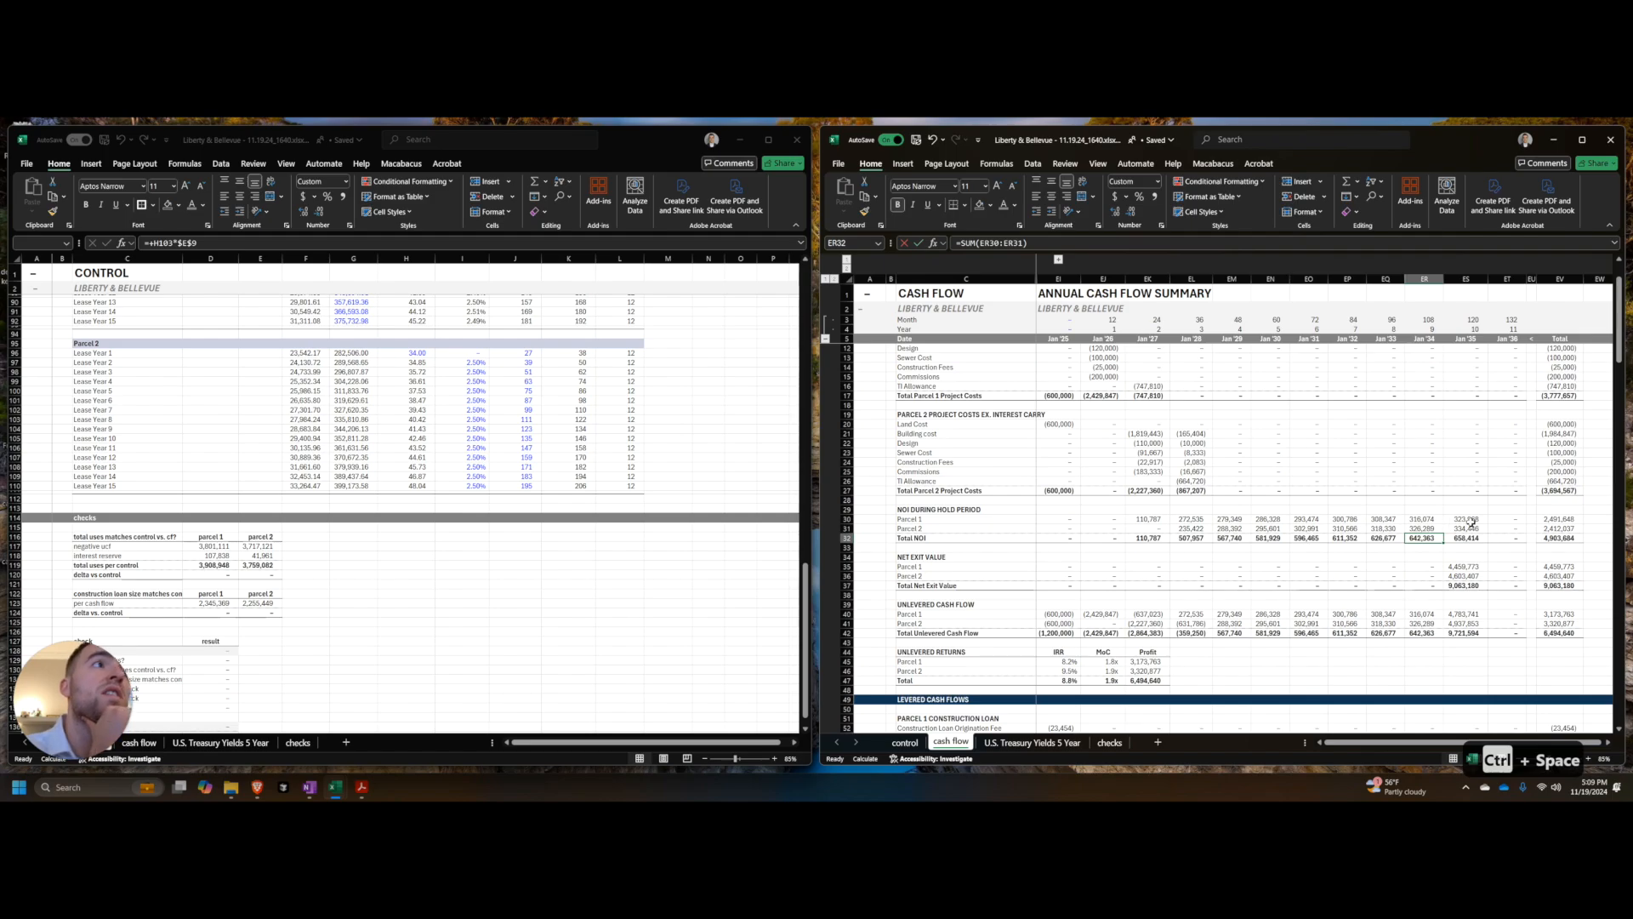
Step: Check both parcels' NTM NOI at Exit in the control sheet's stabilized exit valuation backup
{"action": "left_click", "coordinate": [678, 499]}
{"action": "scroll", "coordinate": [678, 500], "scroll_direction": "up", "scroll_amount": 20}
{"action": "key", "text": "ctrl+Home"}
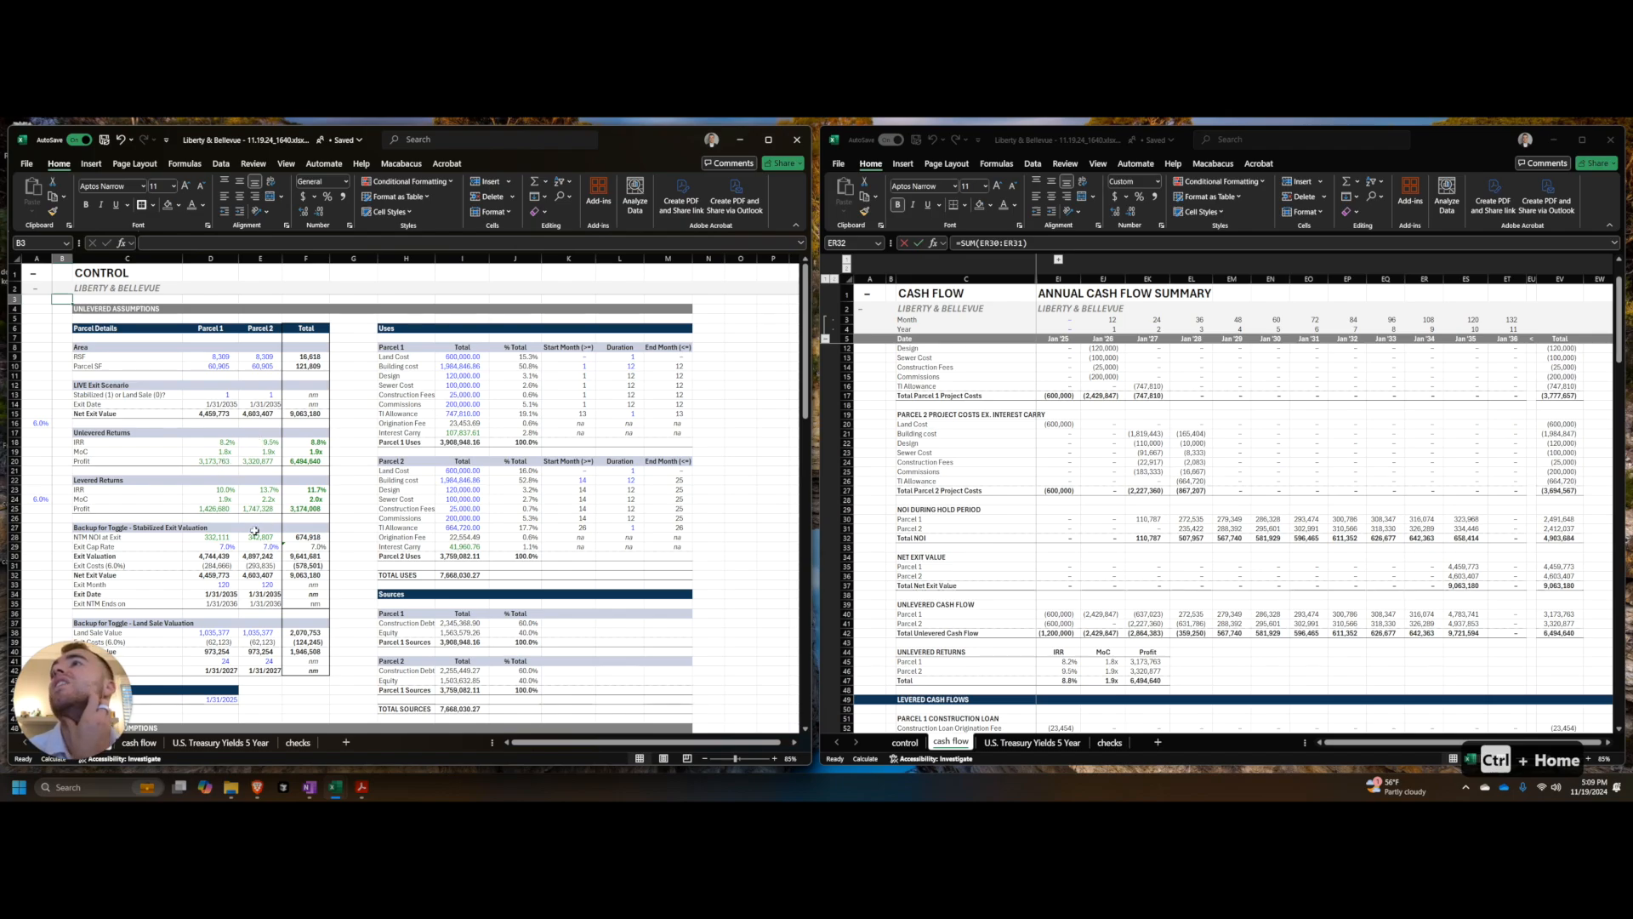
{"action": "scroll", "coordinate": [255, 530], "scroll_direction": "down", "scroll_amount": 1}
{"action": "left_click_drag", "start_coordinate": [218, 509], "coordinate": [253, 510]}
{"action": "scroll", "coordinate": [238, 523], "scroll_direction": "down", "scroll_amount": 8}
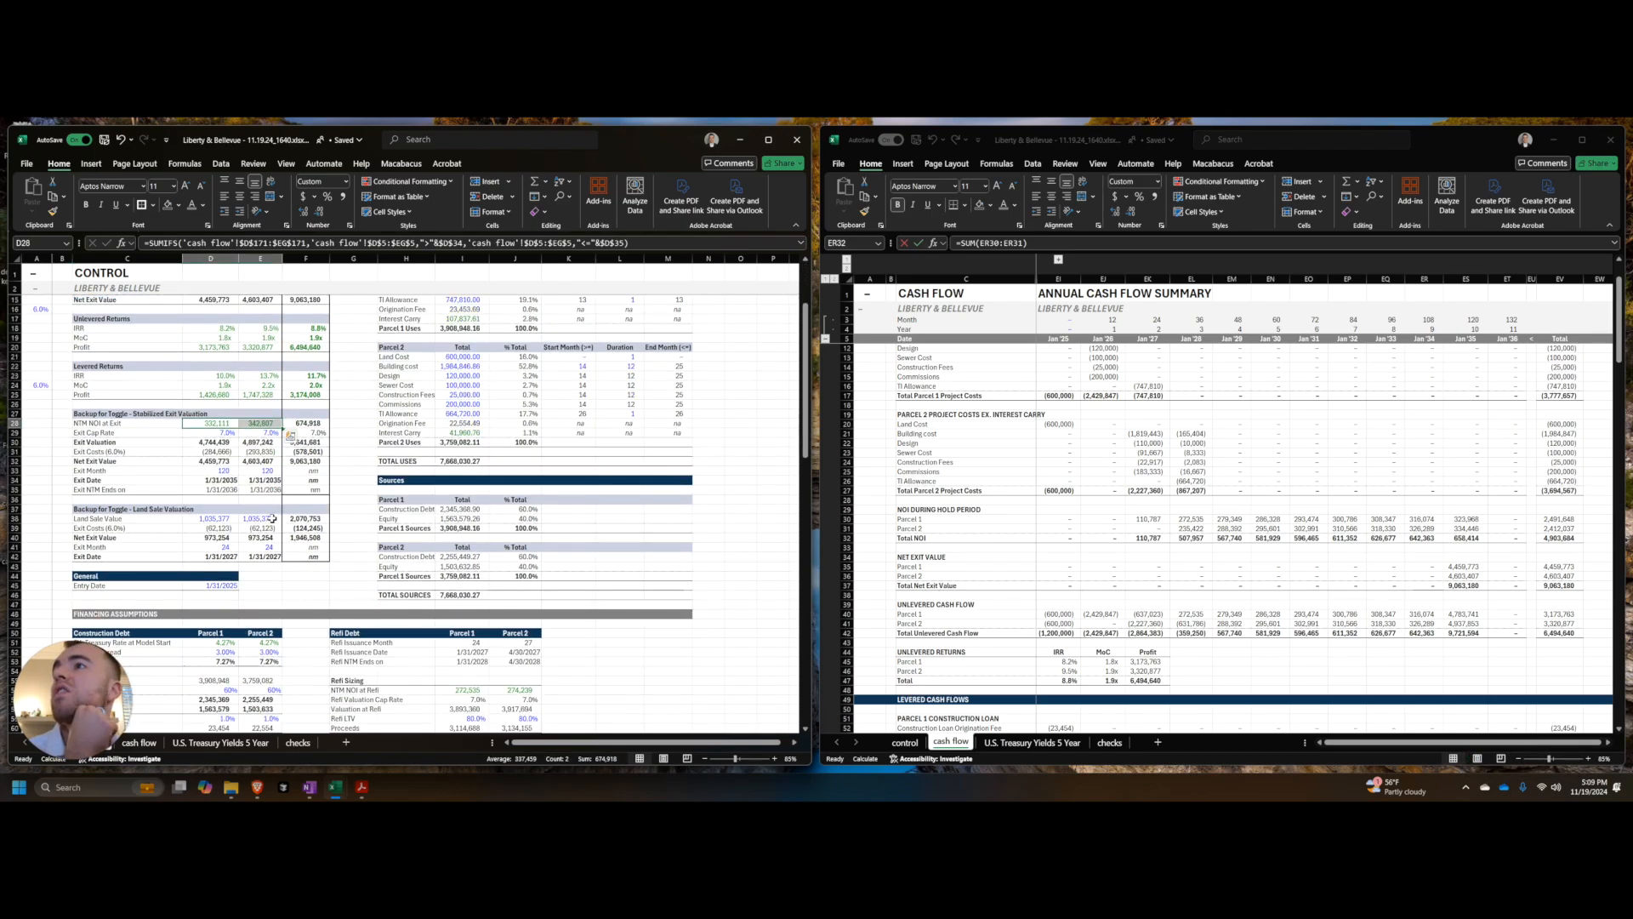
Step: Check the construction loan paydown month and date in the control sheet's financing assumptions
{"action": "scroll", "coordinate": [252, 533], "scroll_direction": "down", "scroll_amount": 3}
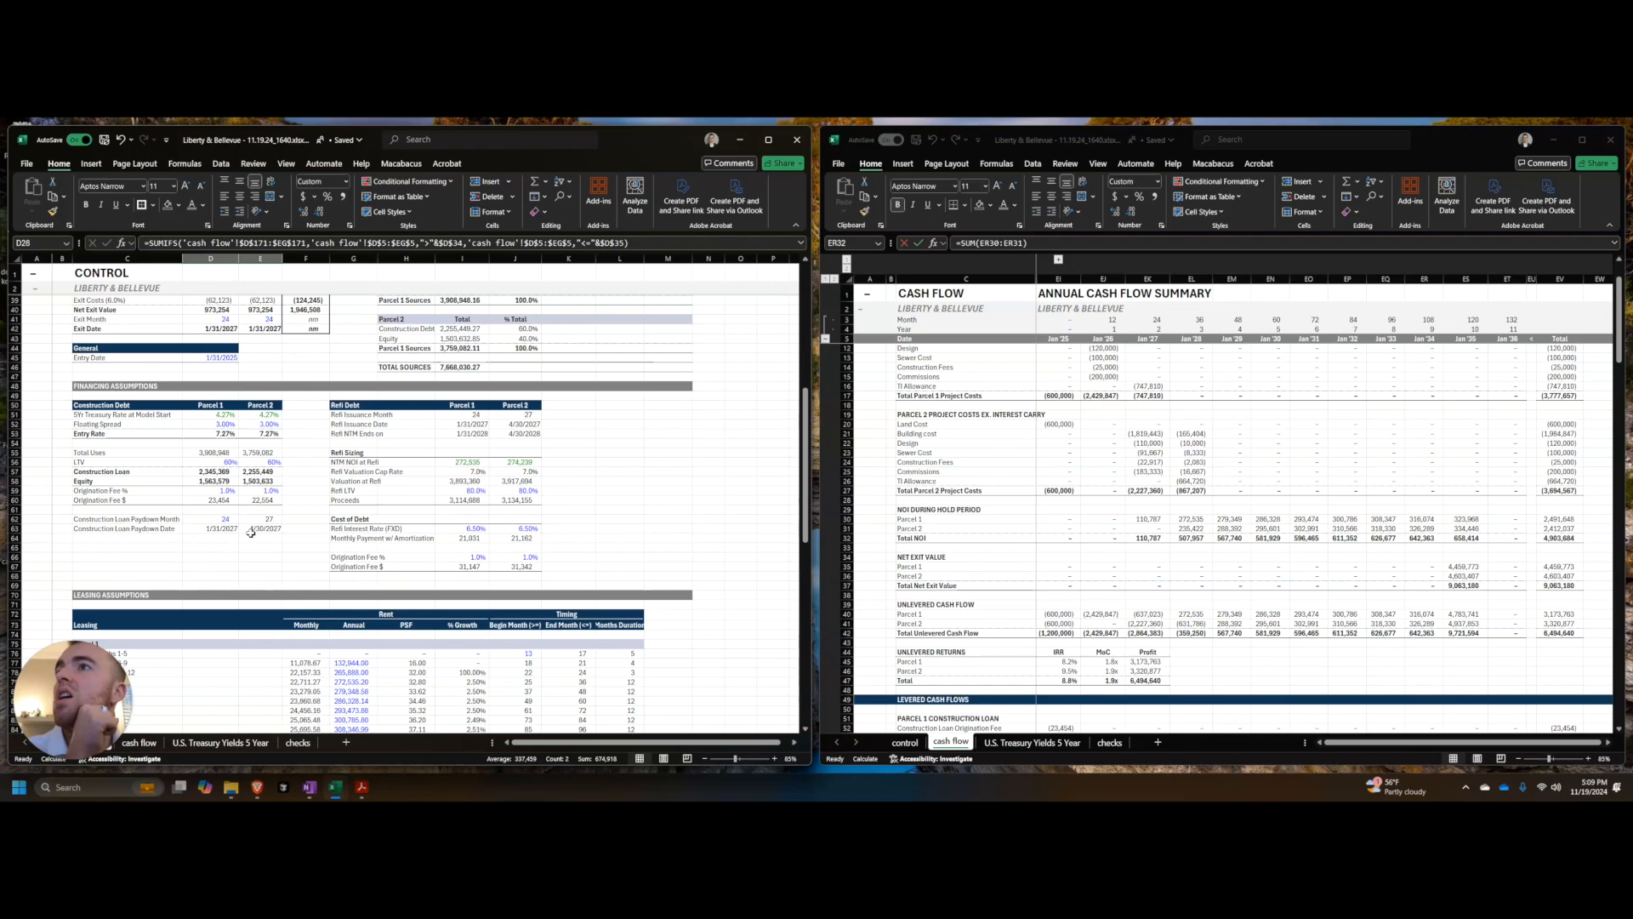
{"action": "left_click", "coordinate": [137, 518]}
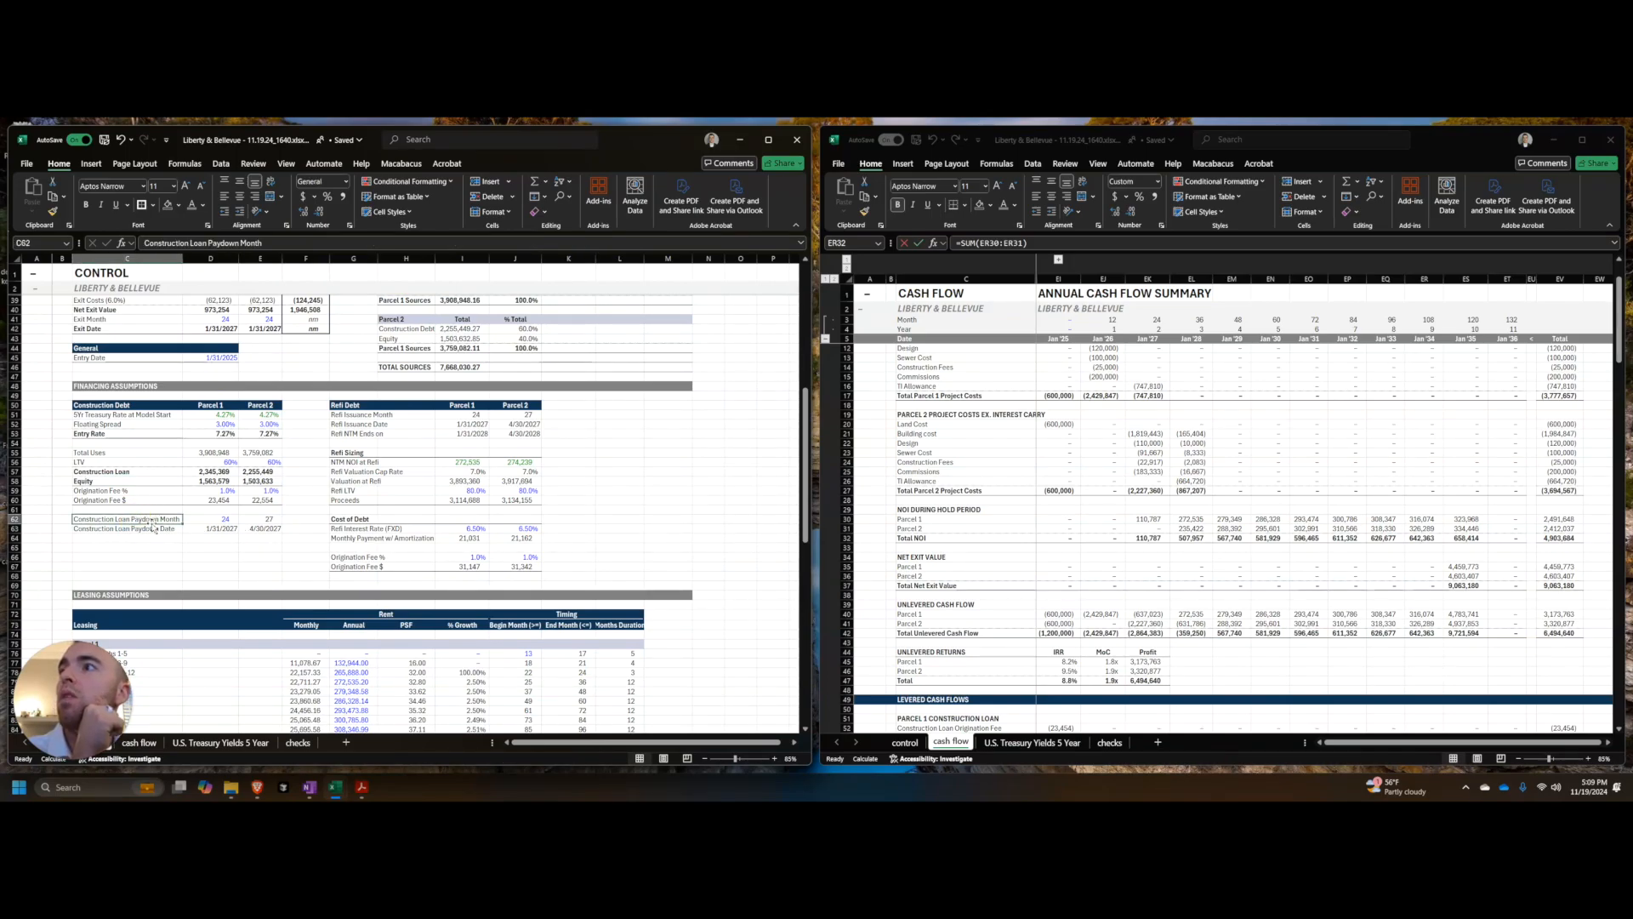
{"action": "left_click", "coordinate": [977, 508]}
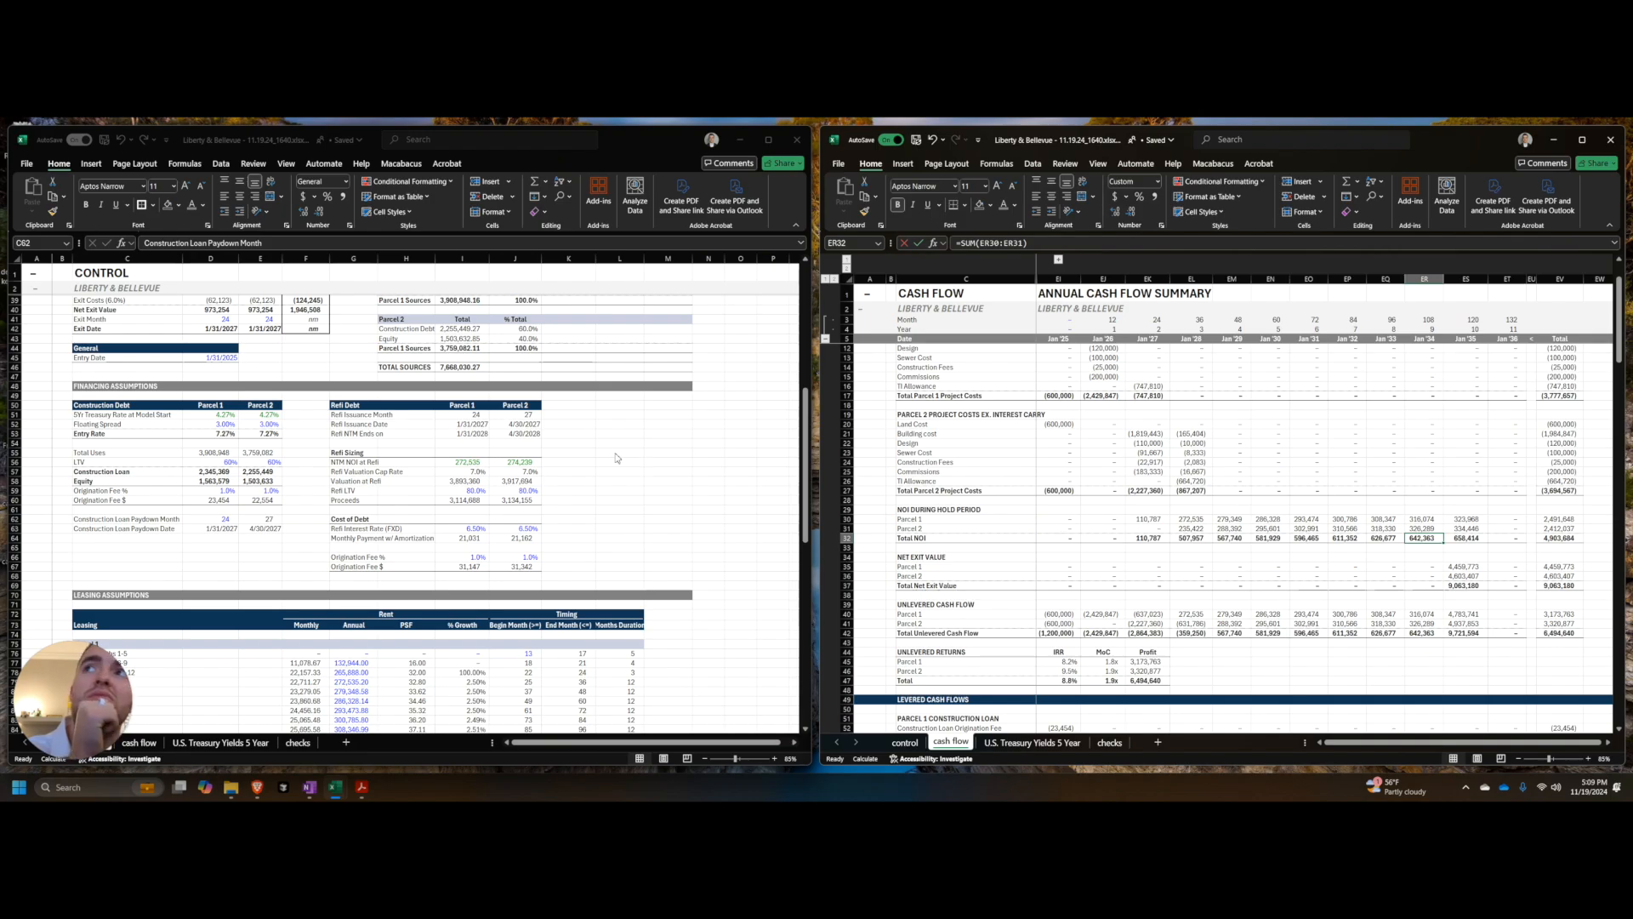
Step: Try to move the Refi Debt block two columns to the right within the control sheet's financing assumptions
{"action": "left_click_drag", "start_coordinate": [358, 406], "coordinate": [521, 567]}
{"action": "key", "text": "ctrl+x"}
{"action": "key", "text": "Right"}
{"action": "key", "text": "Right"}
{"action": "key", "text": "ctrl+v"}
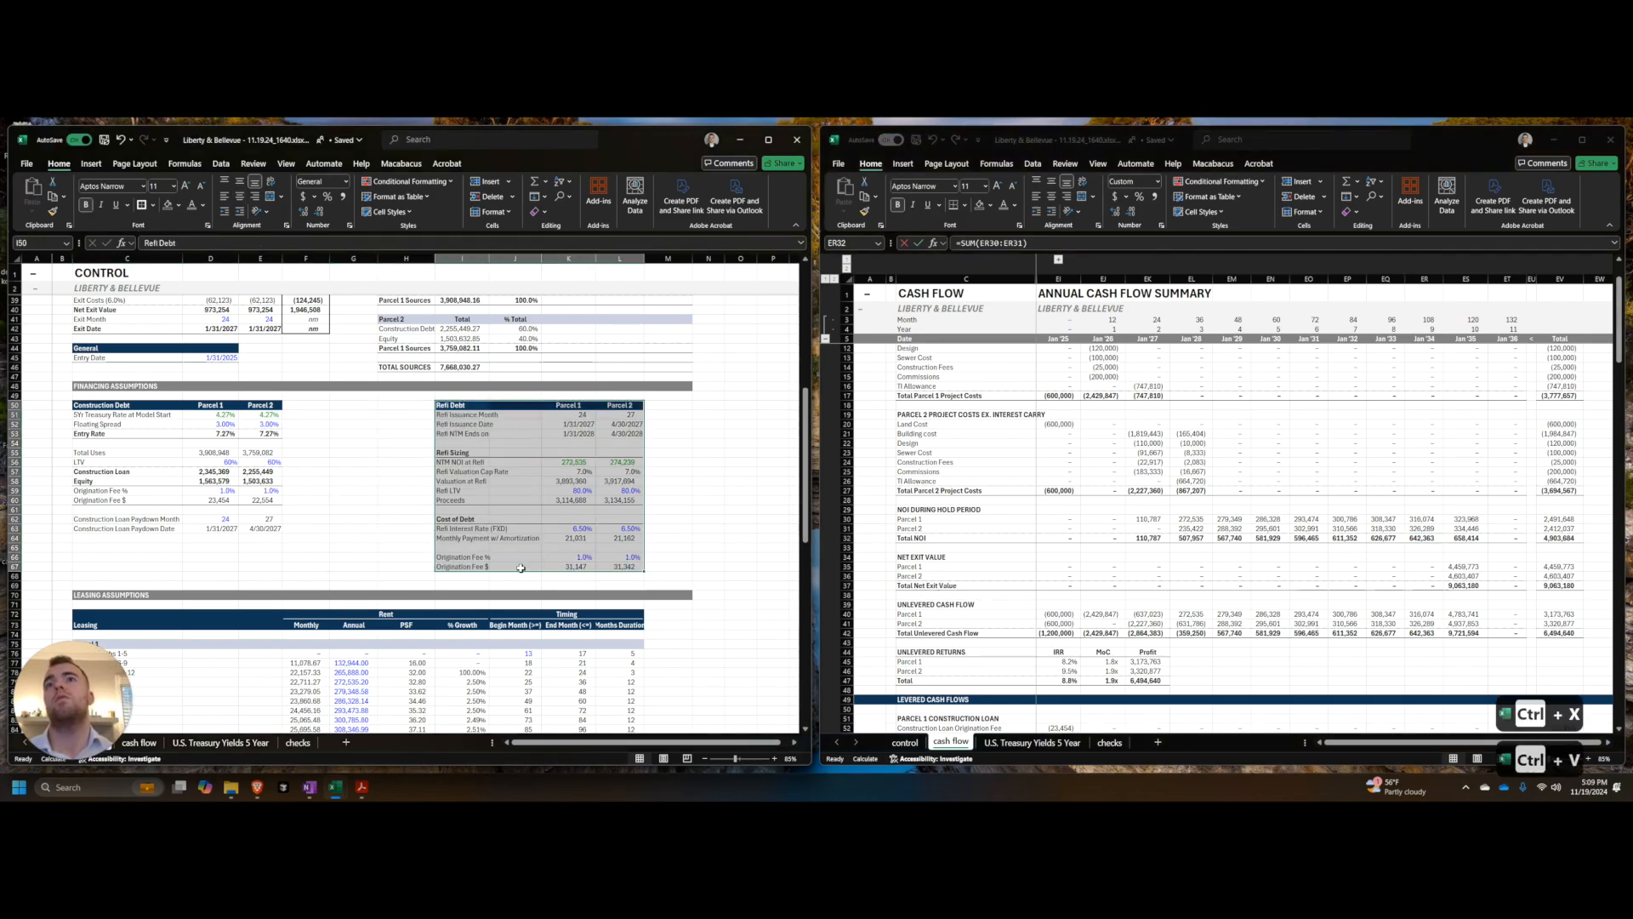
{"action": "key", "text": "ctrl+x"}
{"action": "key", "text": "ctrl+z"}
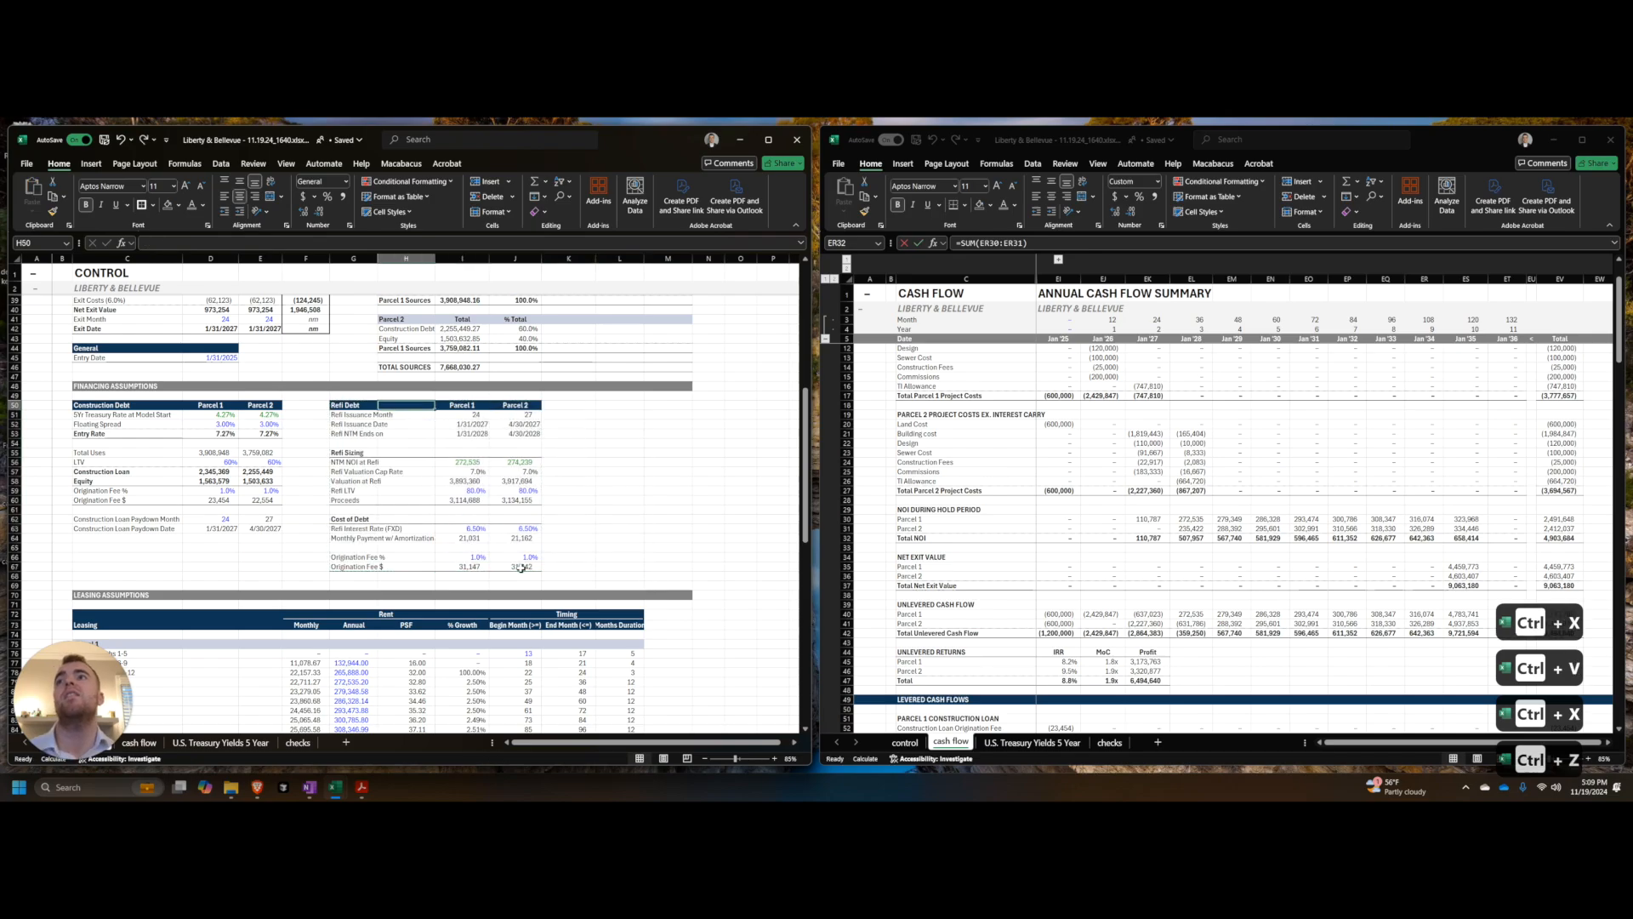
Step: Compare the annual summary's Total NOI and Parcel 1 net exit value with the control sheet's stabilized exit valuation backup
{"action": "left_click", "coordinate": [817, 493]}
{"action": "left_click", "coordinate": [1238, 538]}
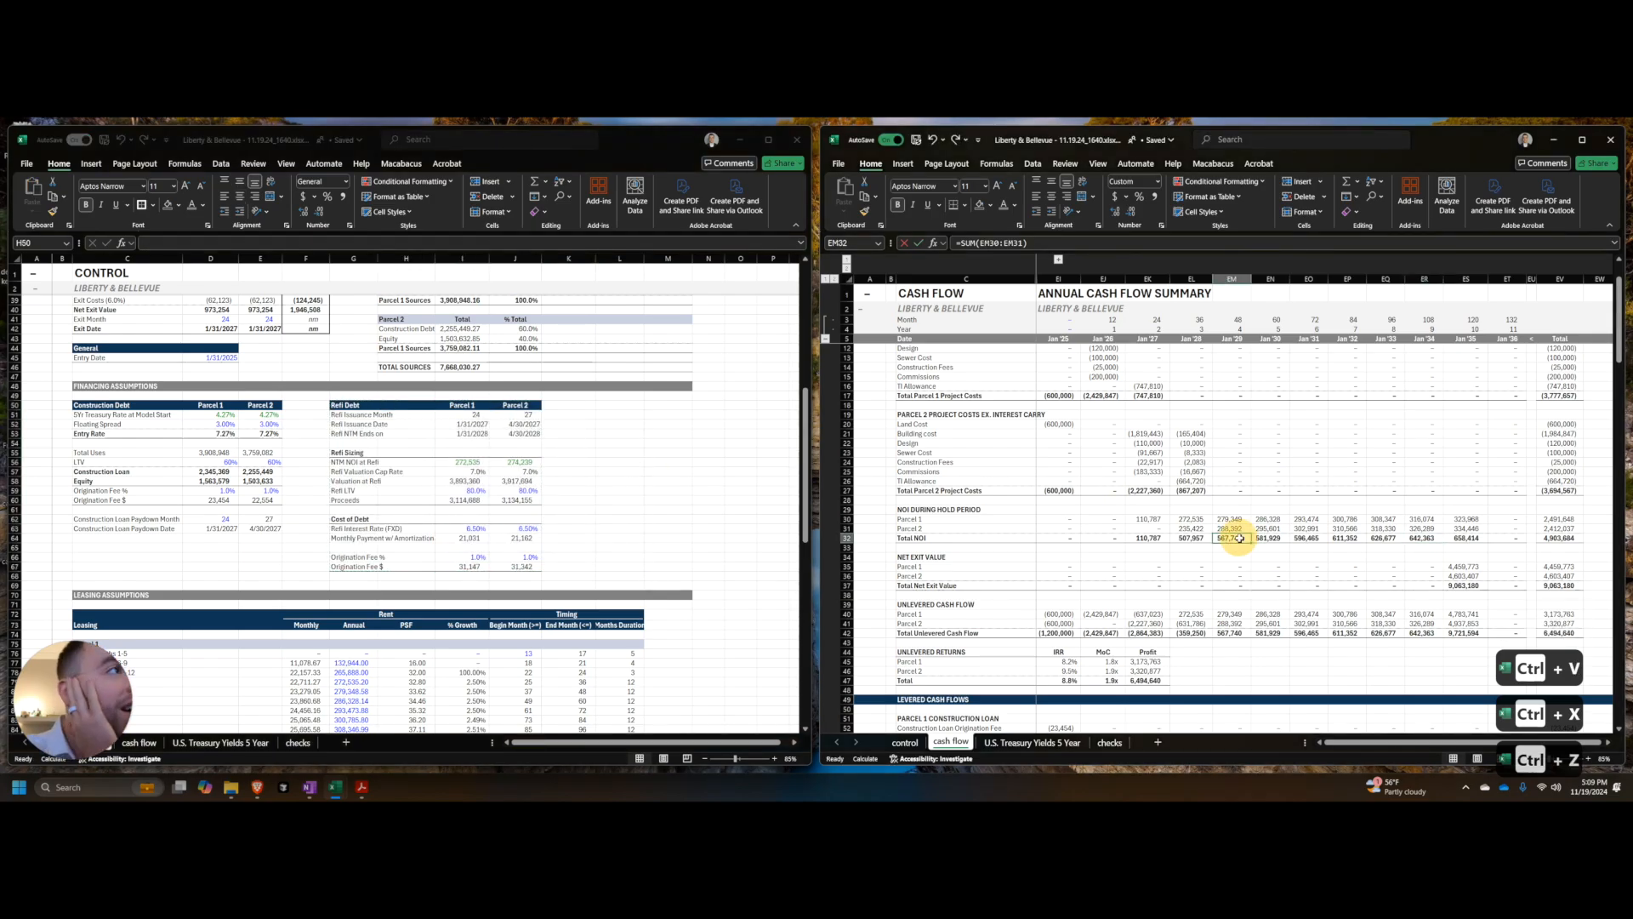
{"action": "scroll", "coordinate": [1247, 578], "scroll_direction": "down", "scroll_amount": 1}
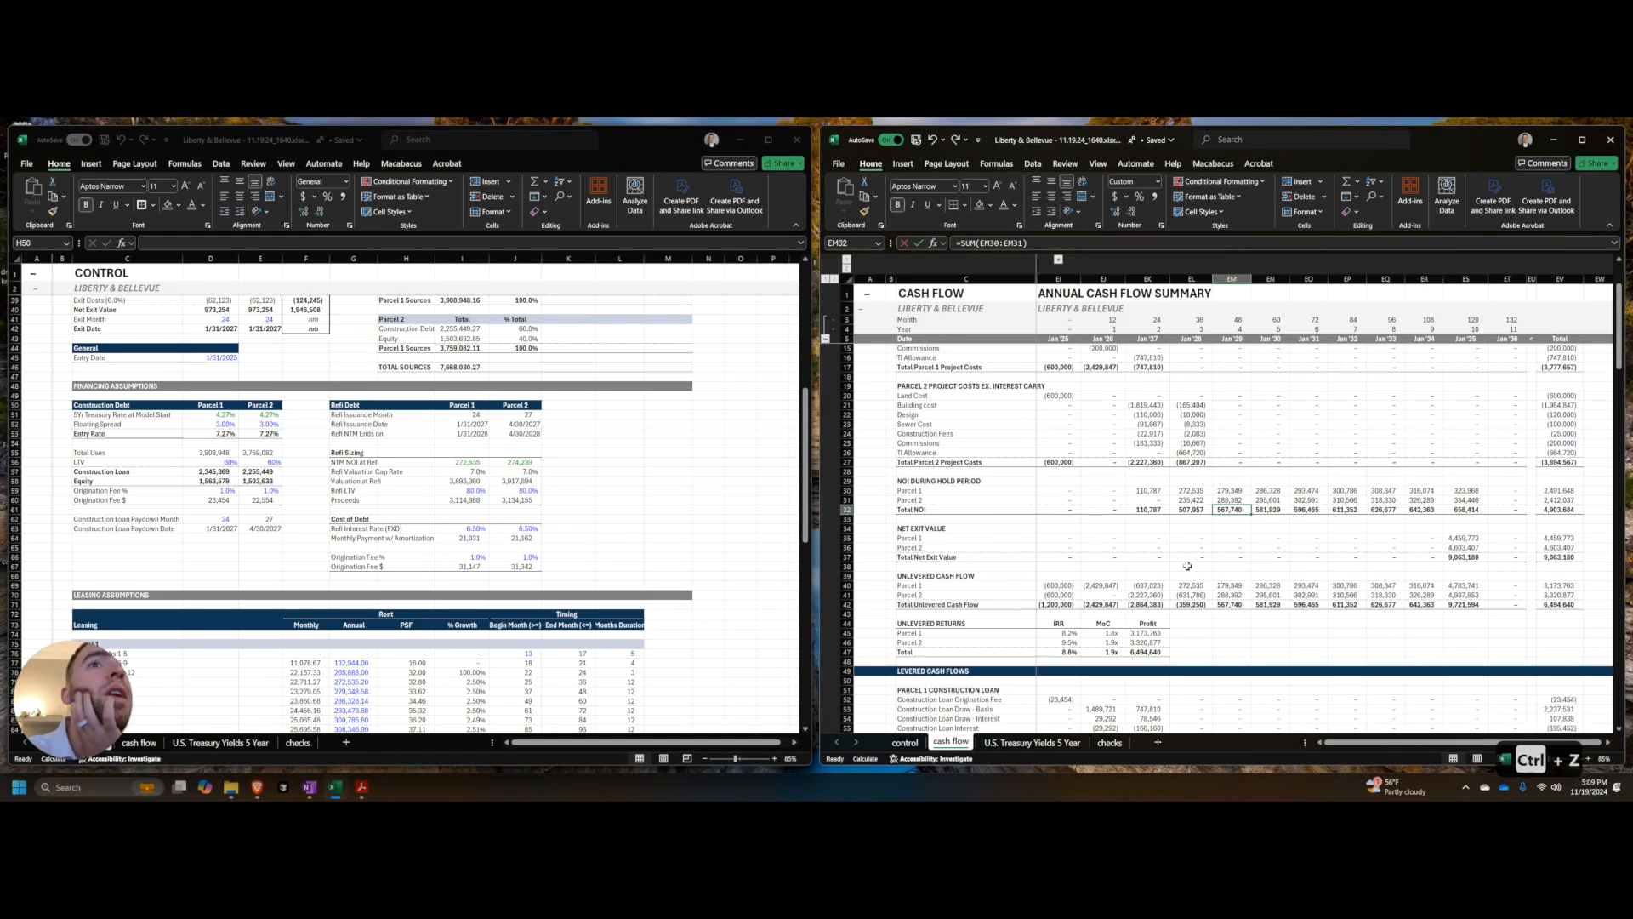
{"action": "scroll", "coordinate": [1187, 566], "scroll_direction": "up", "scroll_amount": 1}
{"action": "left_click", "coordinate": [1059, 522]}
{"action": "left_click", "coordinate": [1070, 560]}
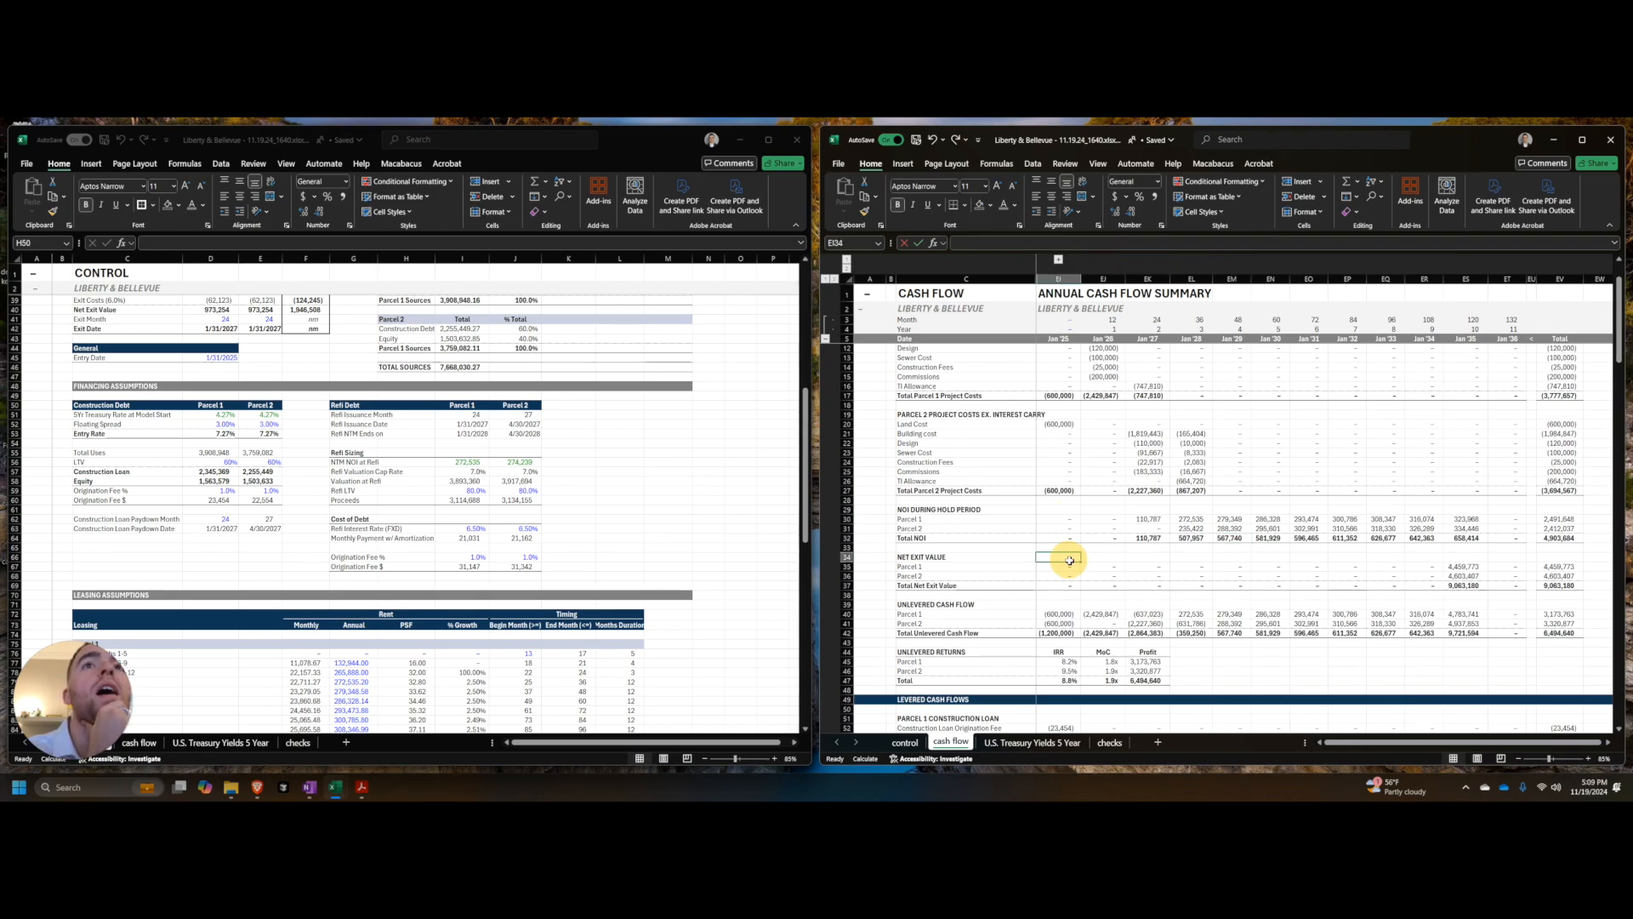
{"action": "left_click", "coordinate": [1463, 565]}
{"action": "scroll", "coordinate": [624, 489], "scroll_direction": "up", "scroll_amount": 4}
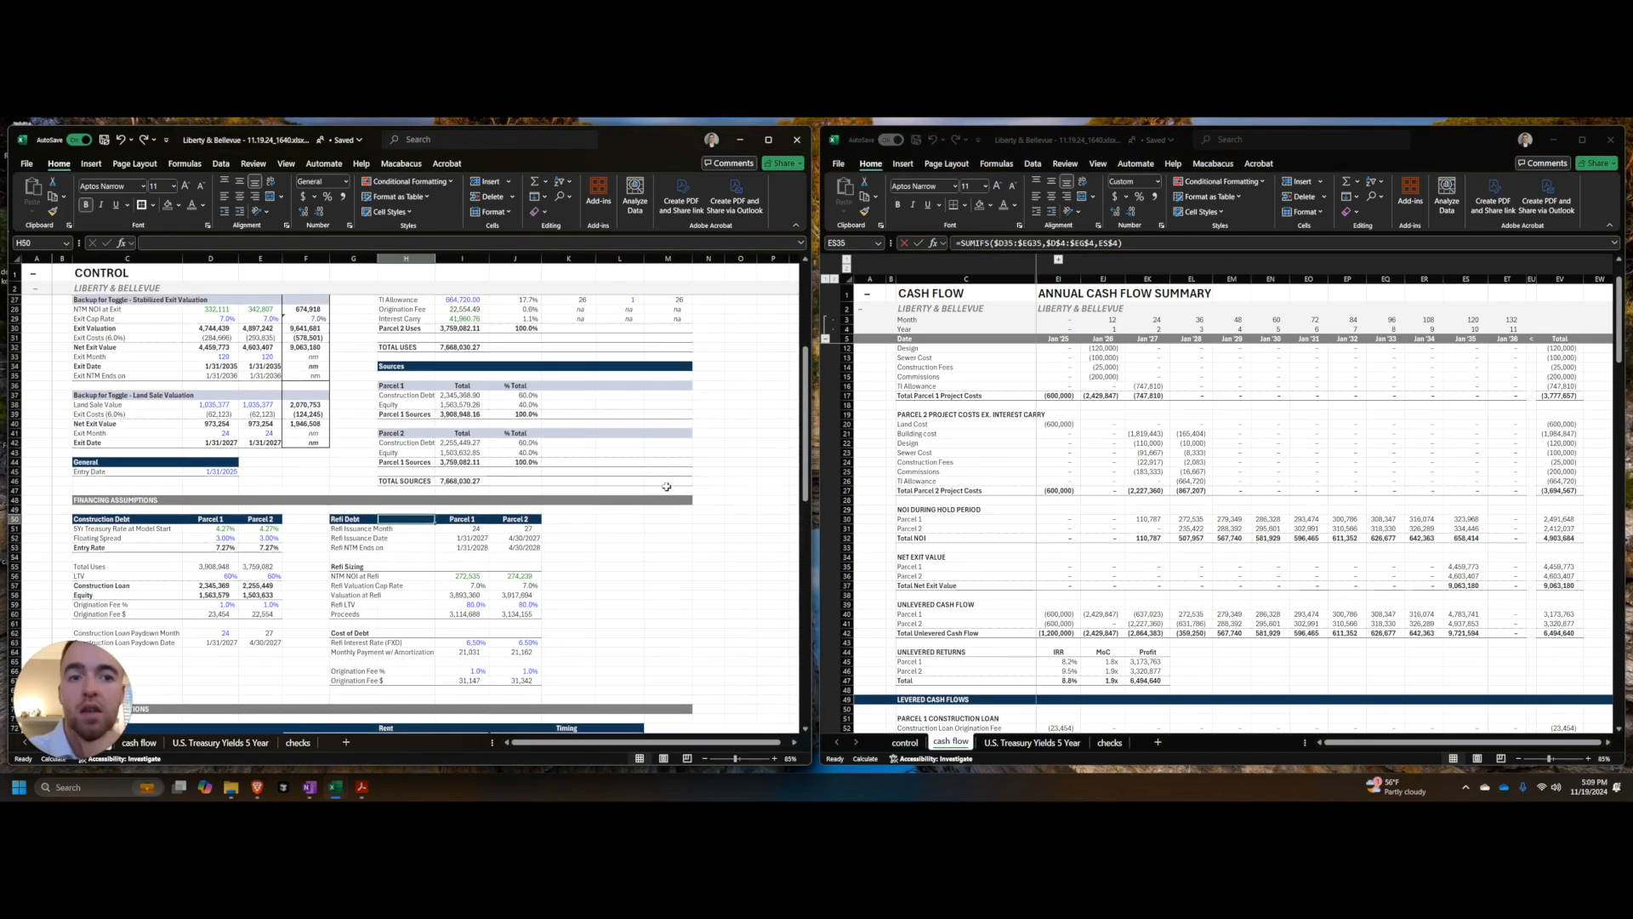
{"action": "scroll", "coordinate": [1321, 571], "scroll_direction": "down", "scroll_amount": 1}
Step: Examine Parcel 1's unlevered cash flow and its construction loan interest draw and origination fee in the annual summary
{"action": "left_click", "coordinate": [1103, 585]}
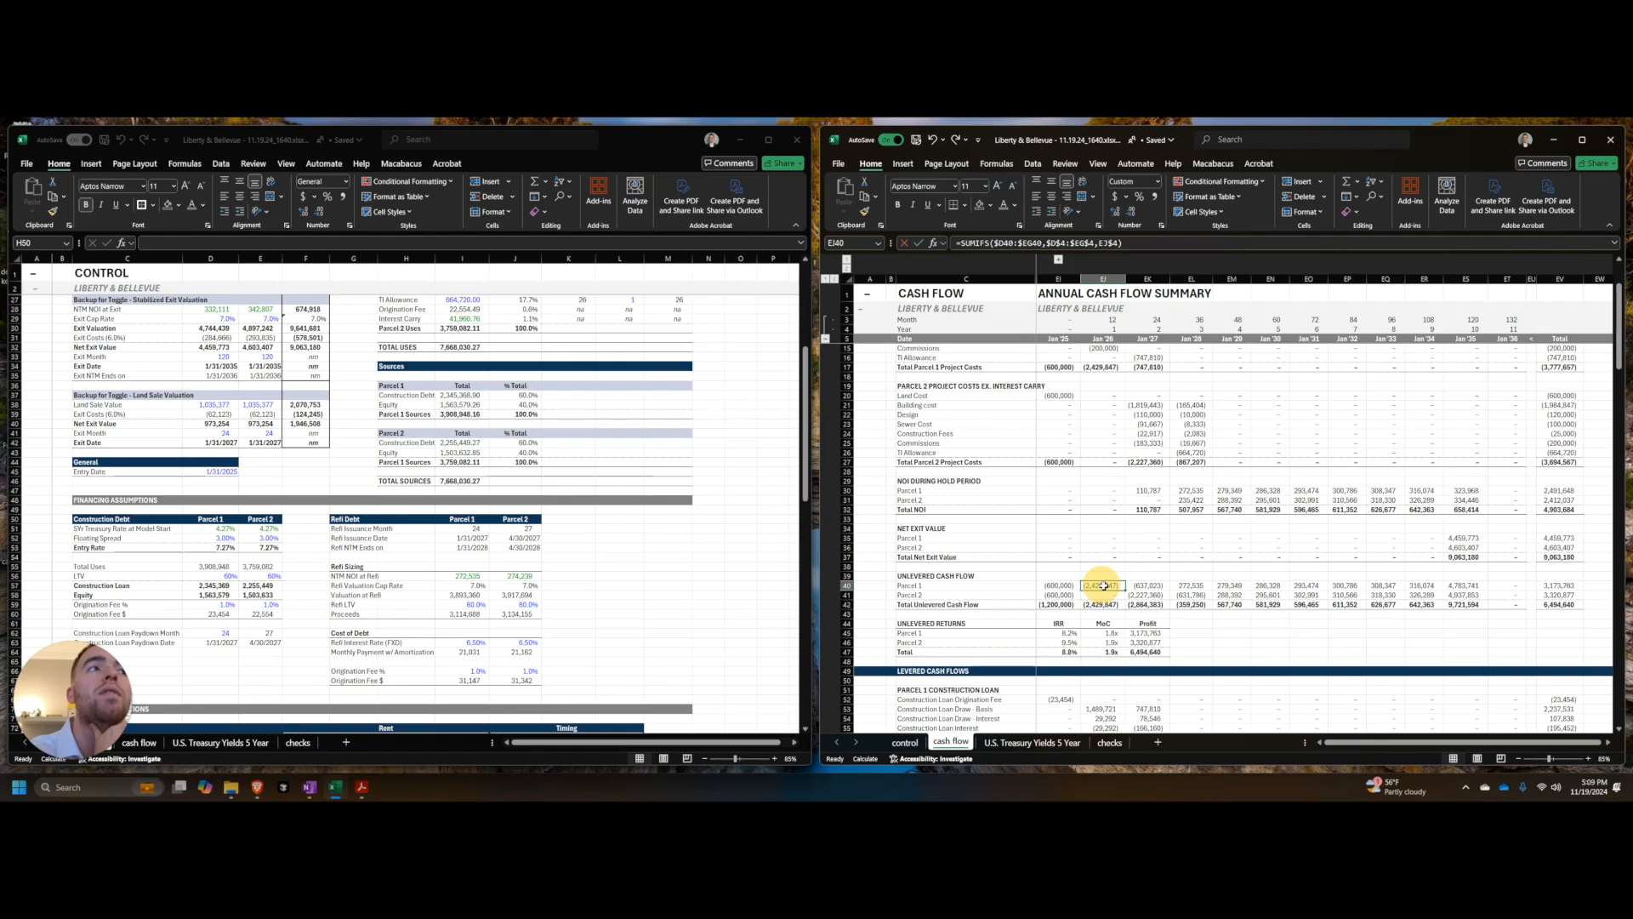
{"action": "scroll", "coordinate": [1124, 585], "scroll_direction": "down", "scroll_amount": 1}
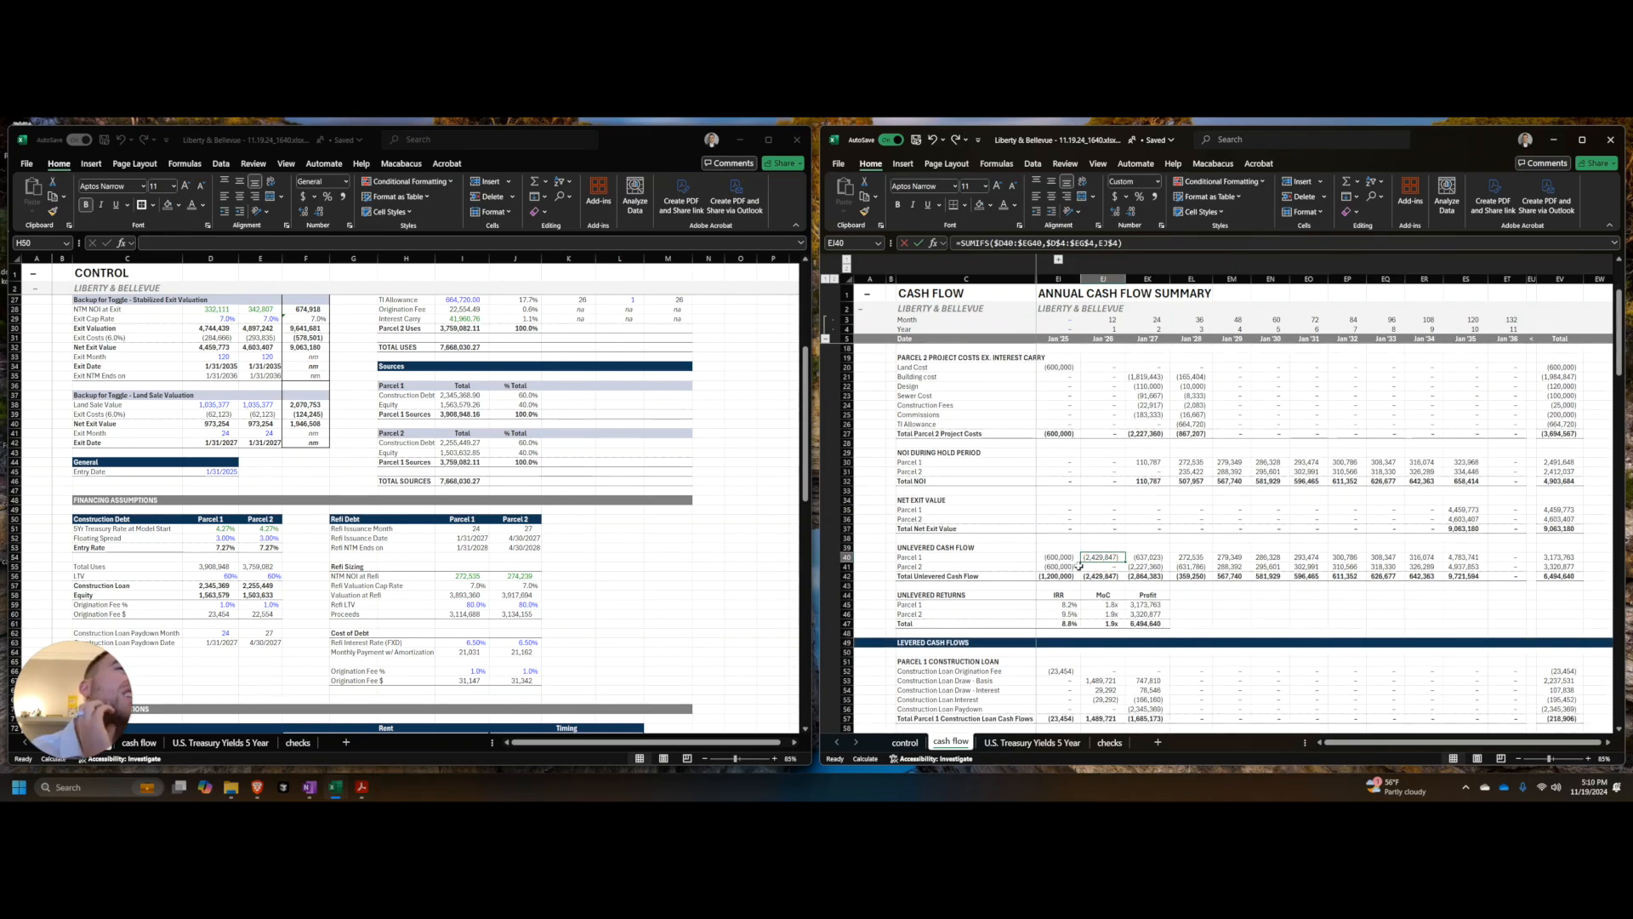
{"action": "scroll", "coordinate": [1162, 581], "scroll_direction": "down", "scroll_amount": 4}
{"action": "left_click", "coordinate": [1134, 575]}
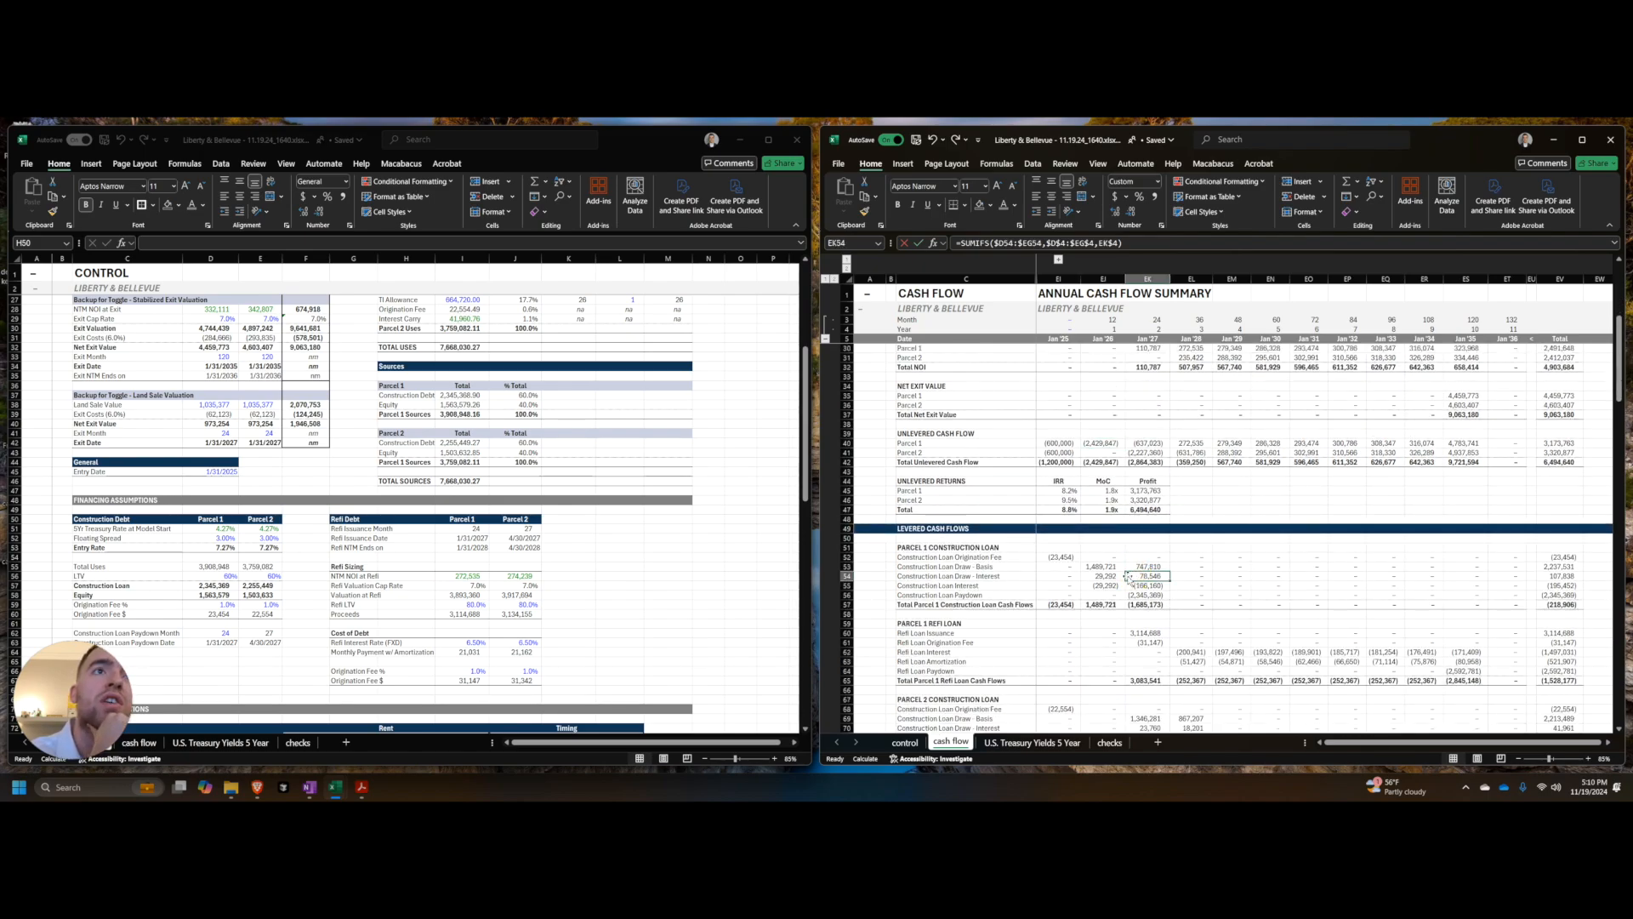
{"action": "scroll", "coordinate": [1075, 556], "scroll_direction": "down", "scroll_amount": 1}
{"action": "left_click", "coordinate": [1059, 529]}
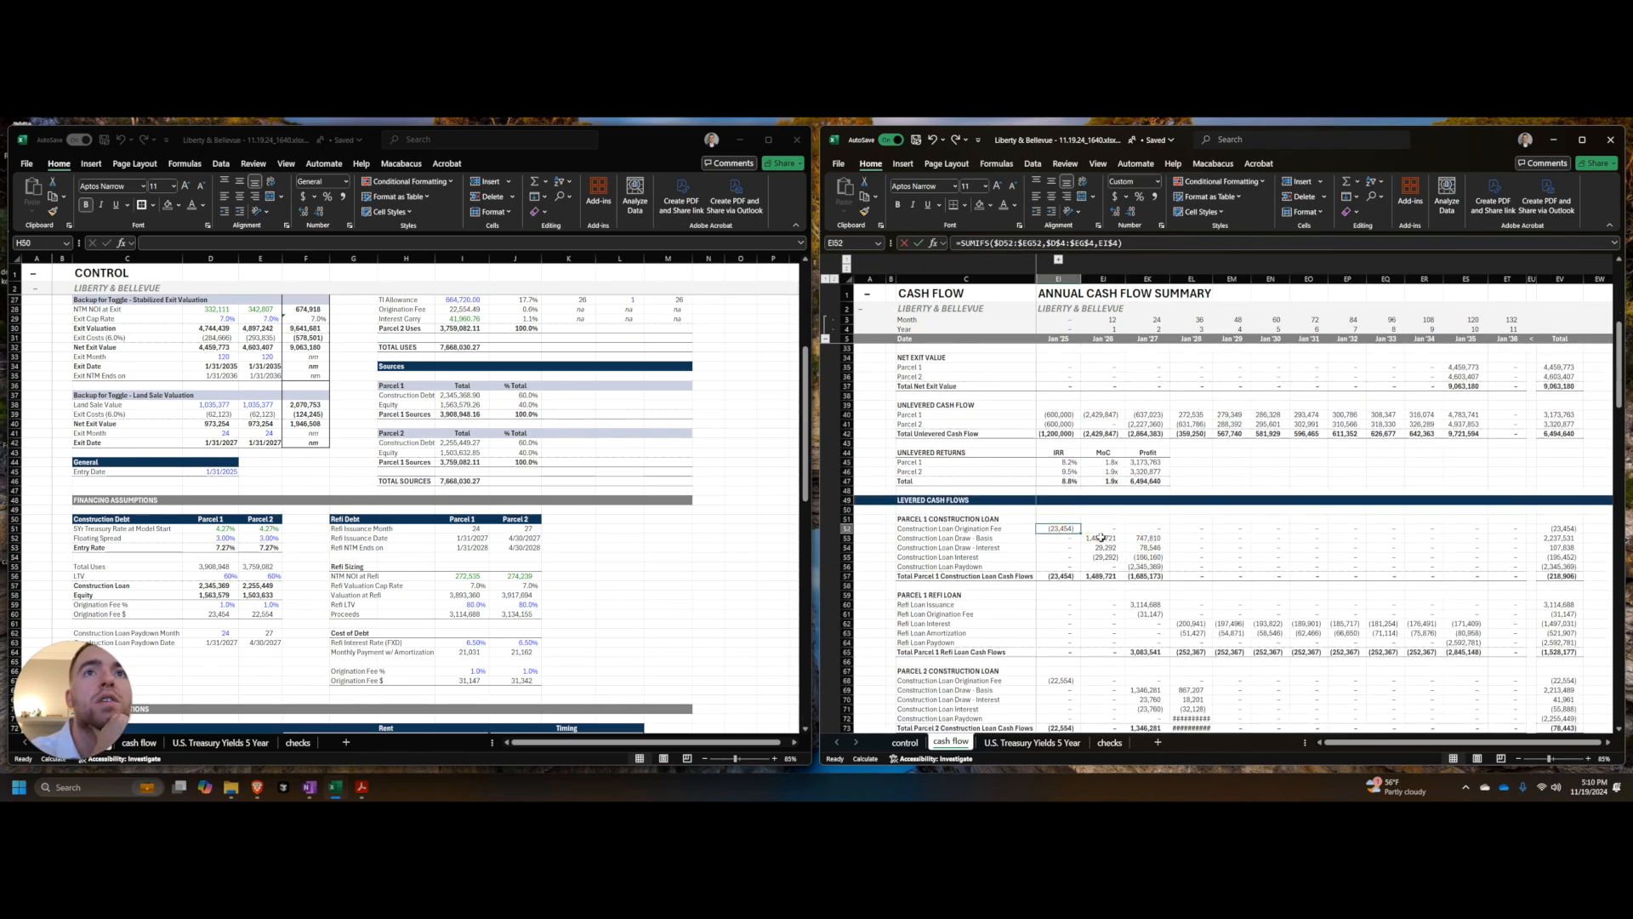
Step: Sum Parcel 1's total construction loan basis and interest draws and compare them with its Construction Debt in the control sheet's Sources
{"action": "left_click", "coordinate": [1102, 537]}
{"action": "left_click", "coordinate": [547, 555]}
{"action": "scroll", "coordinate": [451, 542], "scroll_direction": "up", "scroll_amount": 1}
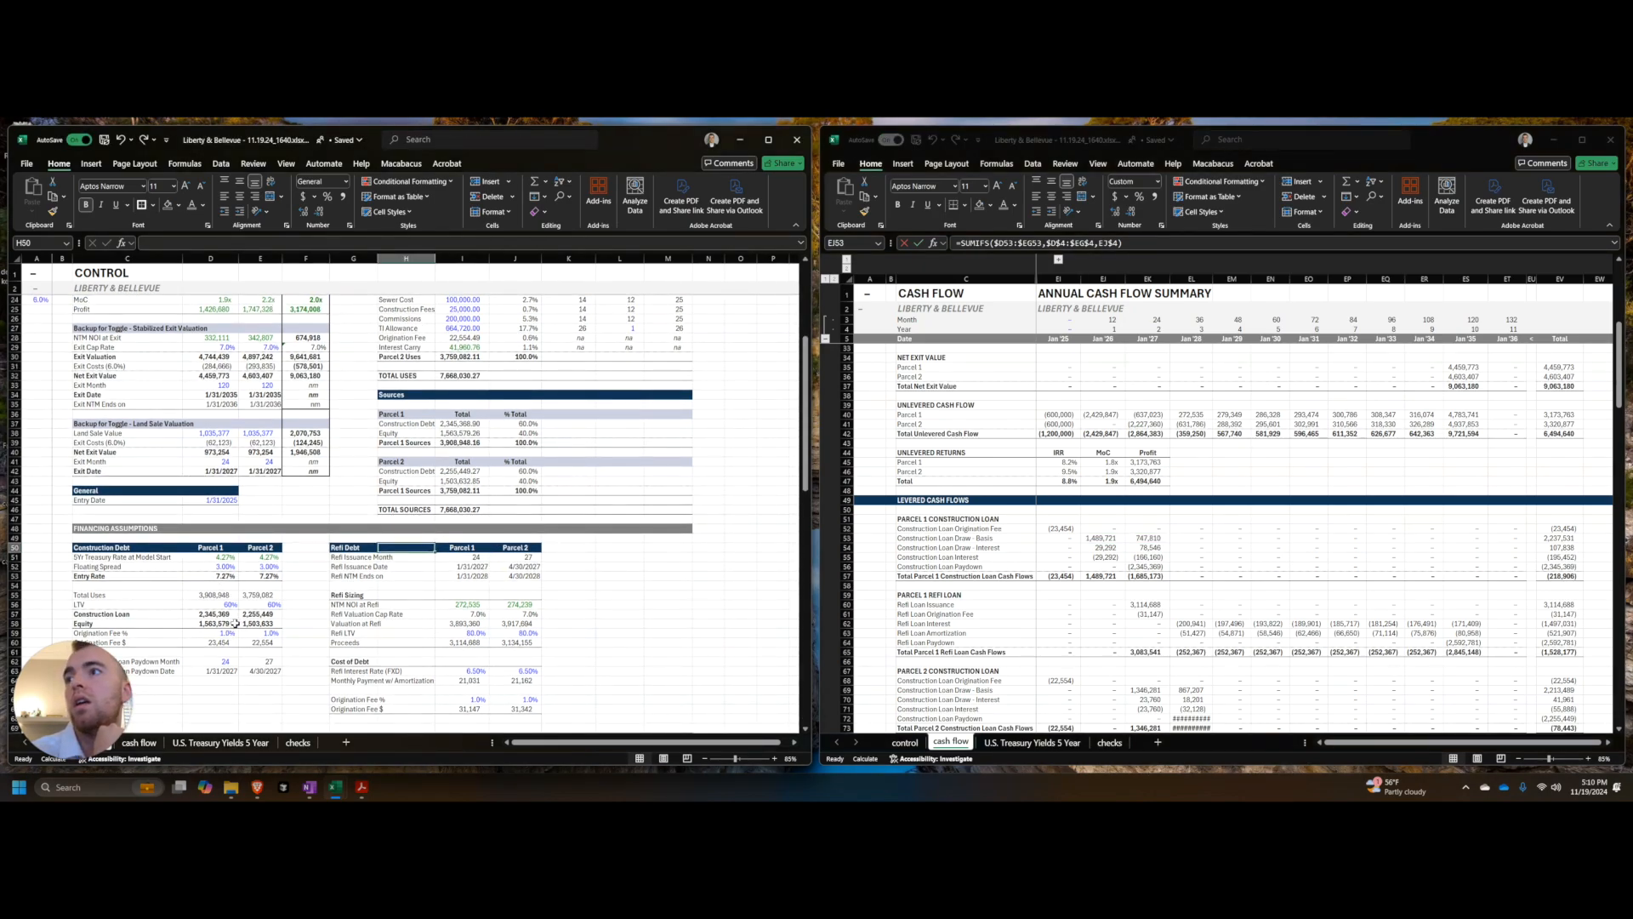
{"action": "left_click_drag", "start_coordinate": [1560, 537], "coordinate": [1548, 547]}
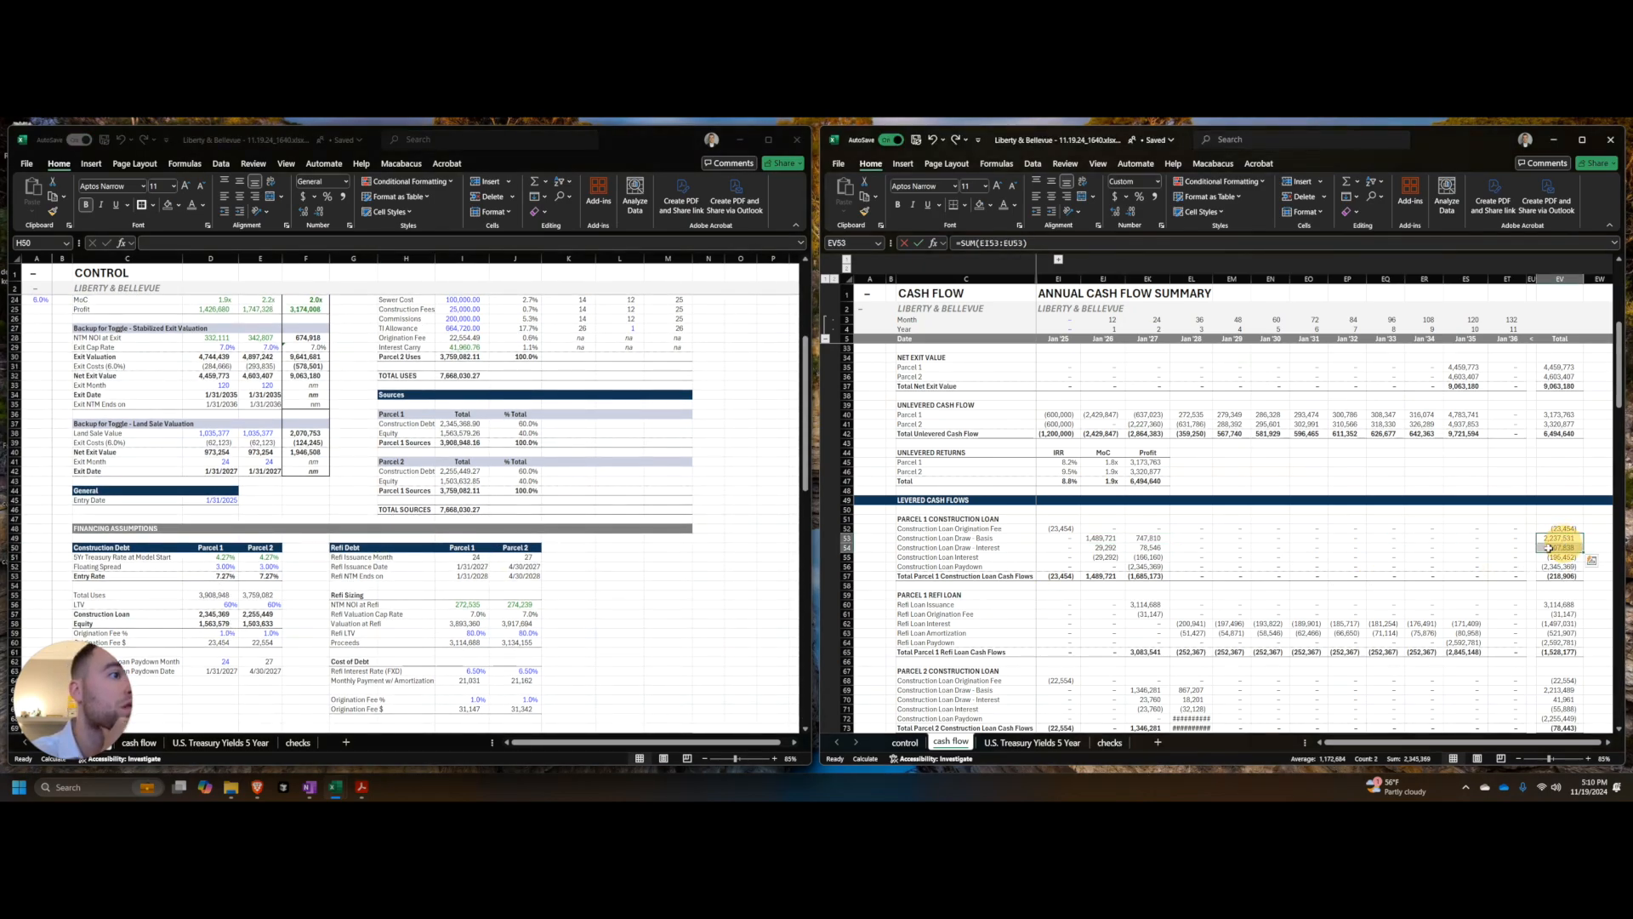
{"action": "left_click", "coordinate": [510, 565]}
{"action": "scroll", "coordinate": [509, 546], "scroll_direction": "up", "scroll_amount": 4}
{"action": "left_click", "coordinate": [469, 537]}
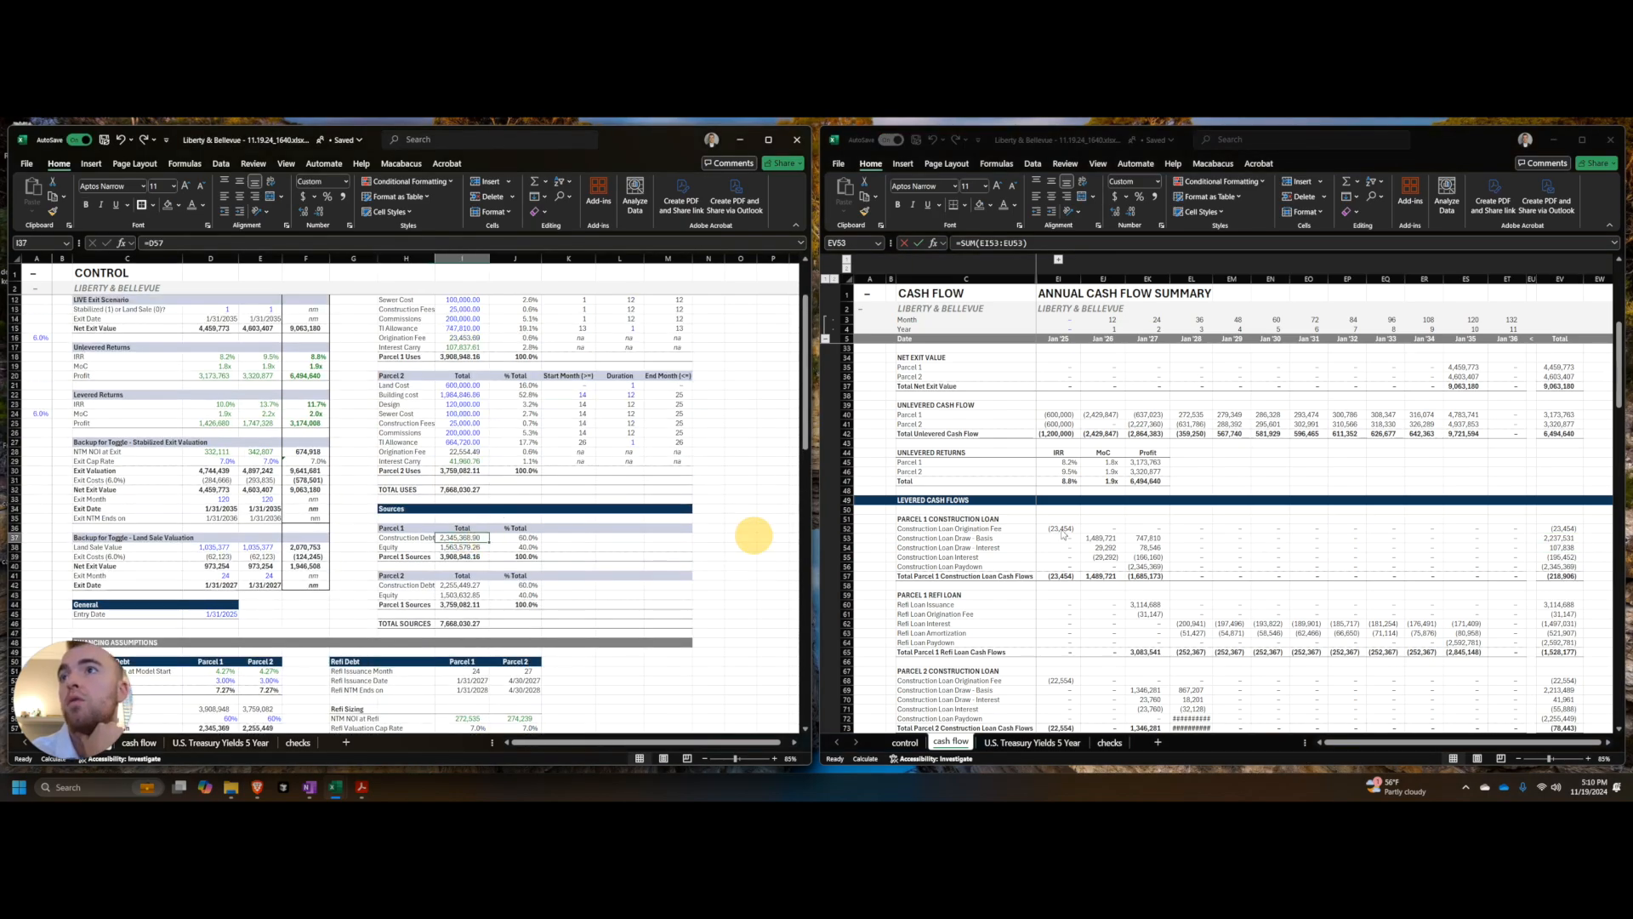
Step: Check Parcel 1's total construction loan interest and compare its total refi loan issuance with the control sheet's refi proceeds
{"action": "left_click", "coordinate": [1423, 566]}
{"action": "scroll", "coordinate": [1429, 570], "scroll_direction": "down", "scroll_amount": 1}
{"action": "left_click", "coordinate": [1565, 529]}
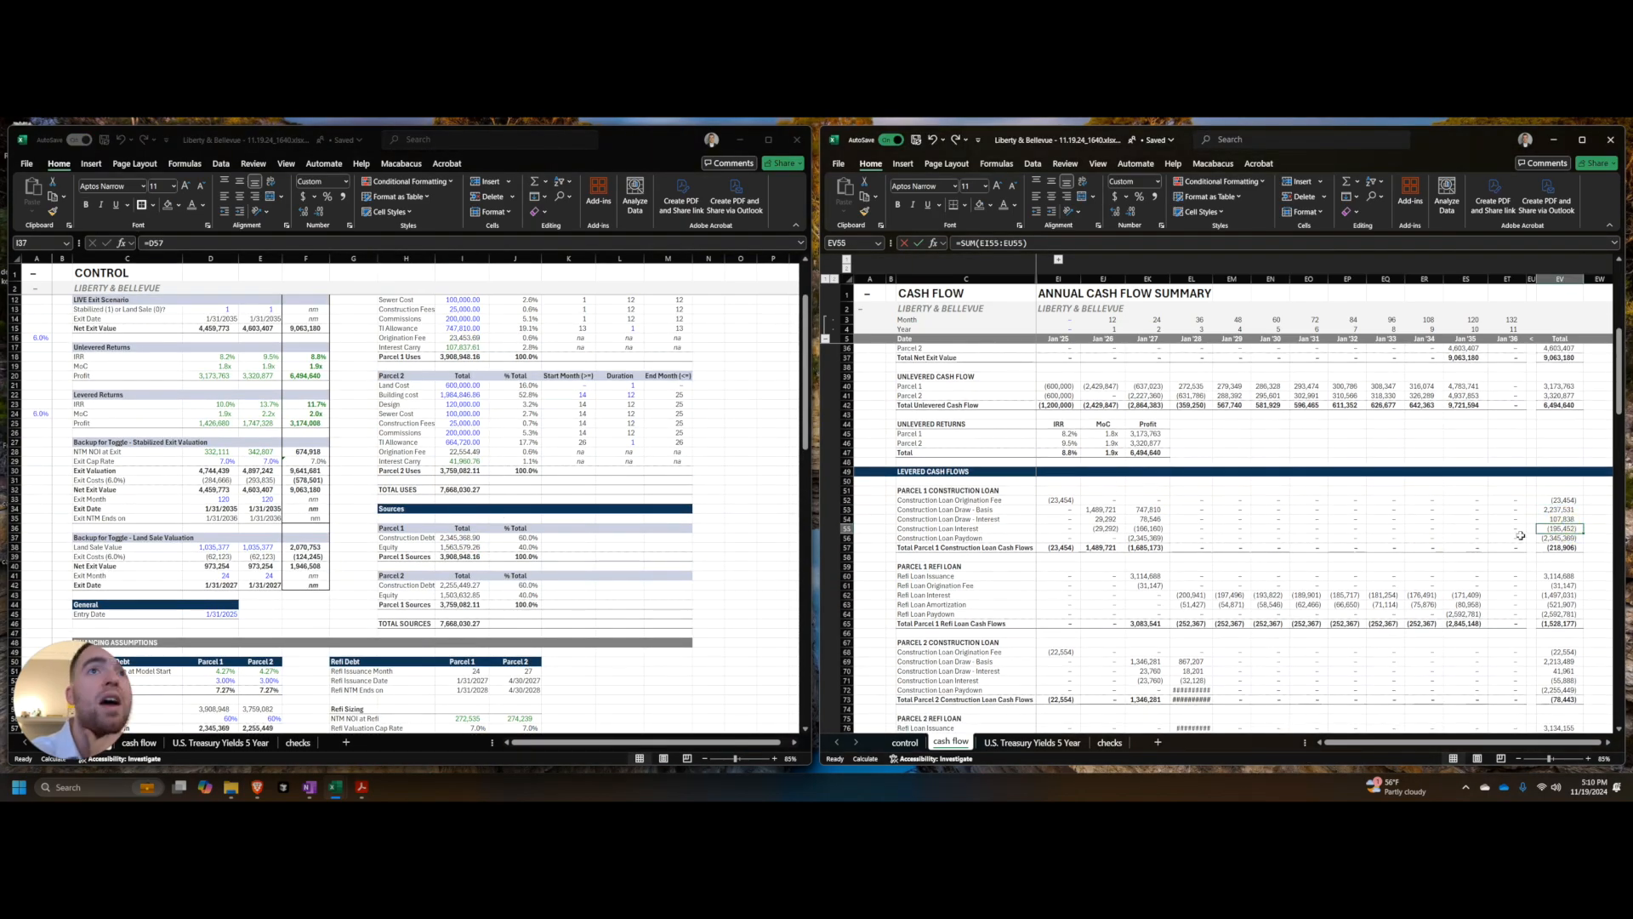
{"action": "left_click", "coordinate": [1563, 577]}
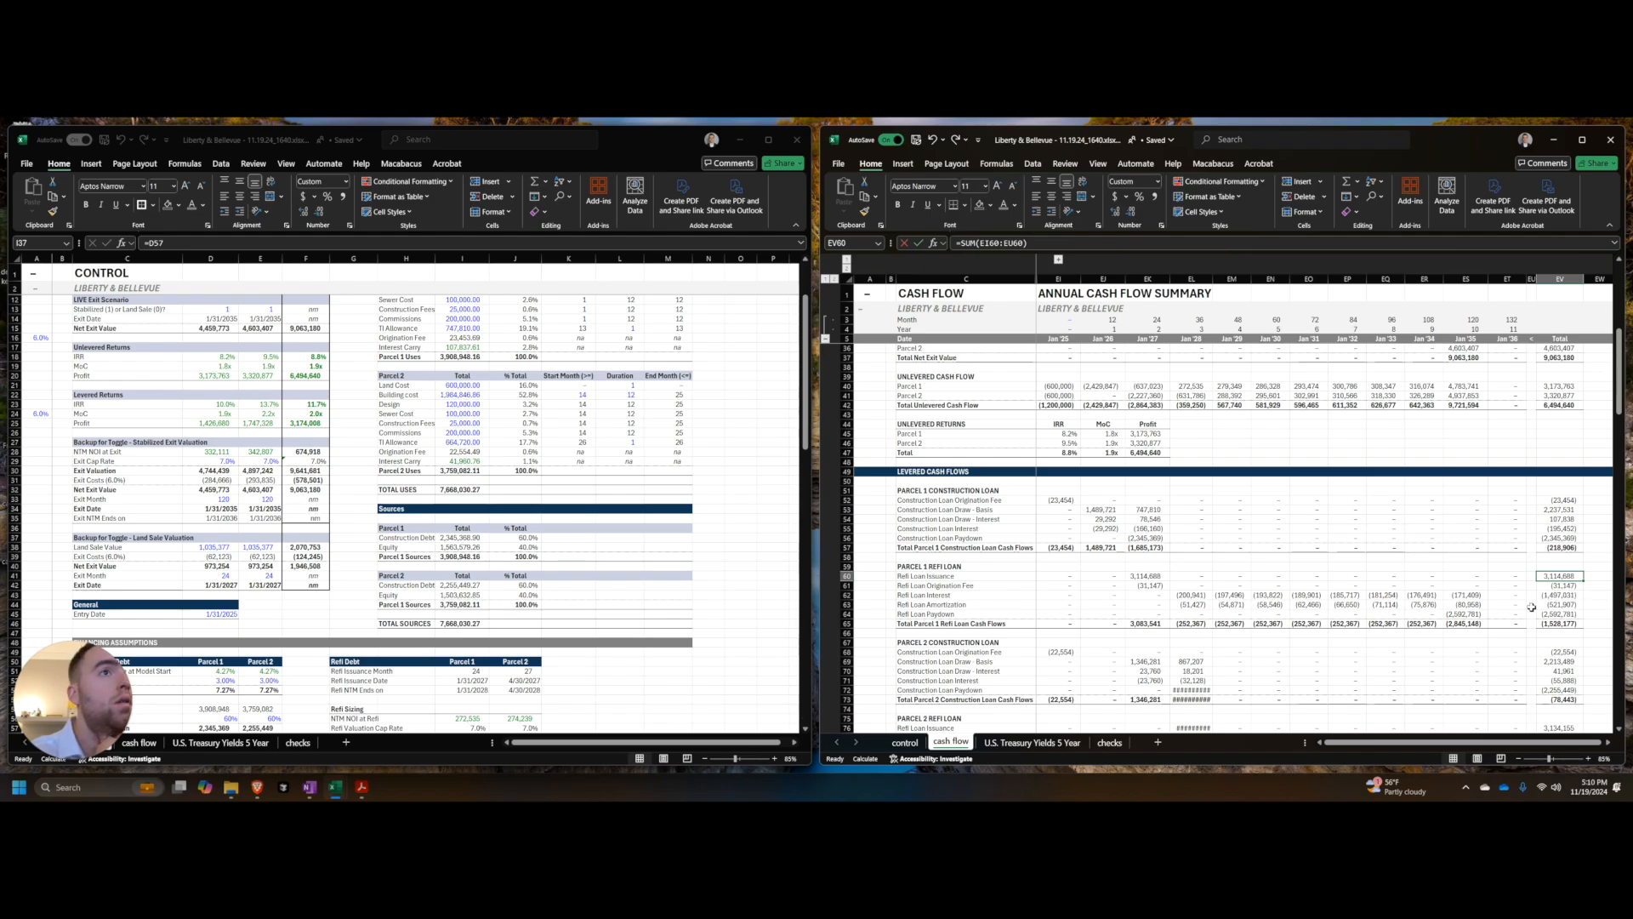
{"action": "left_click", "coordinate": [444, 607]}
{"action": "scroll", "coordinate": [440, 608], "scroll_direction": "down", "scroll_amount": 2}
{"action": "scroll", "coordinate": [457, 609], "scroll_direction": "down", "scroll_amount": 1}
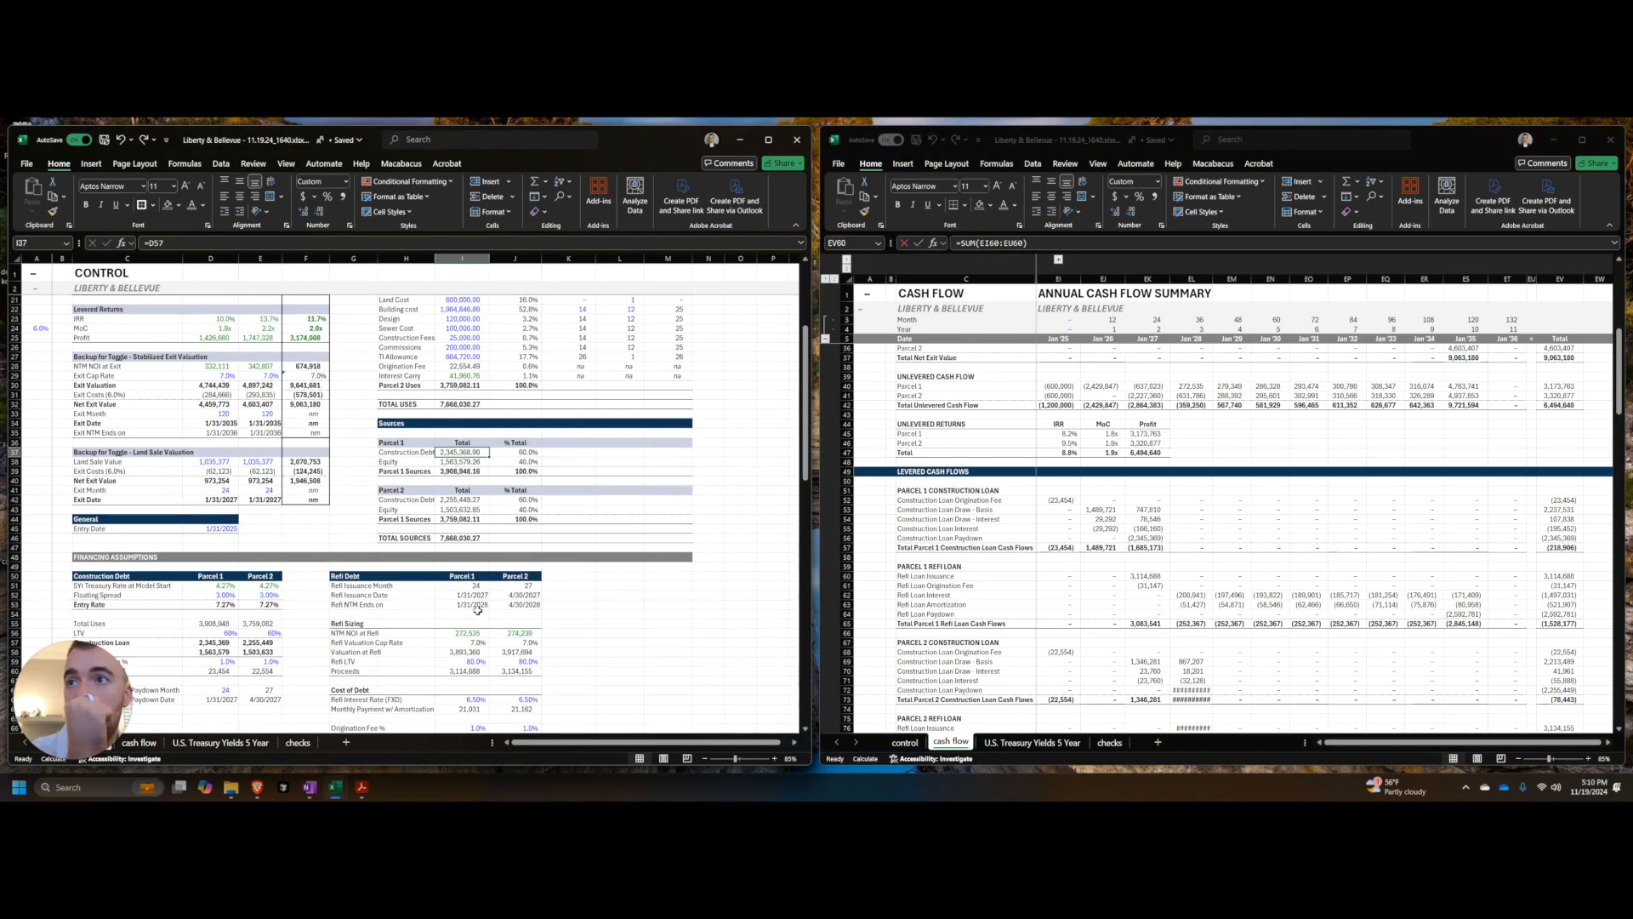
{"action": "scroll", "coordinate": [512, 618], "scroll_direction": "down", "scroll_amount": 1}
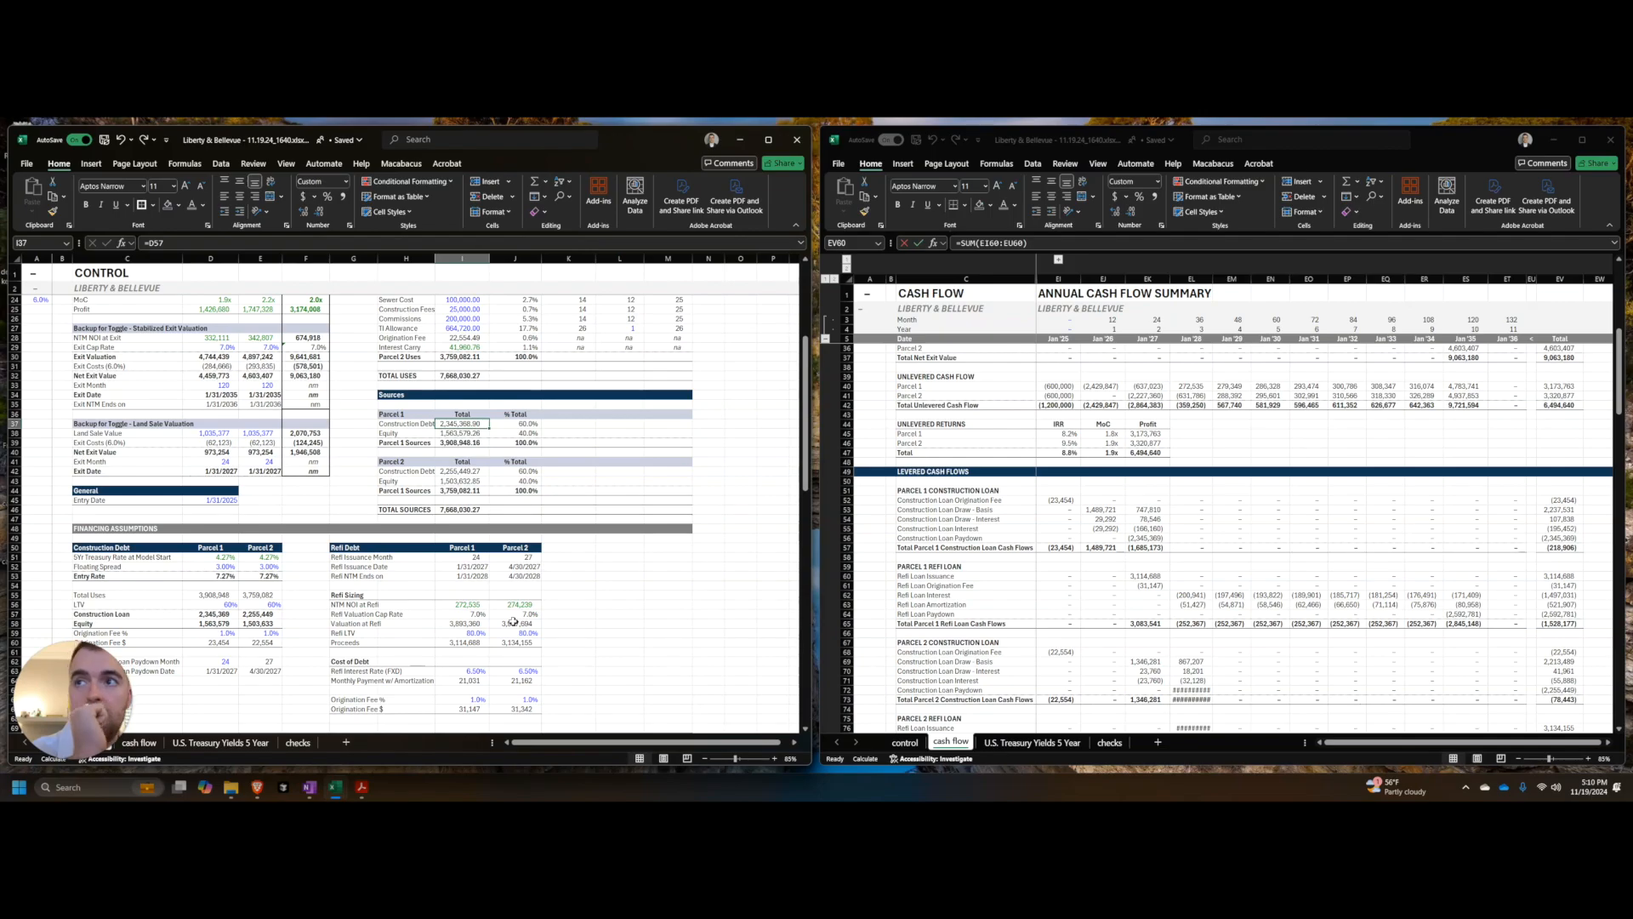
Step: AutoFit the Jan '28 column of the annual cash flow summary and save the workbook
{"action": "left_click", "coordinate": [1150, 595]}
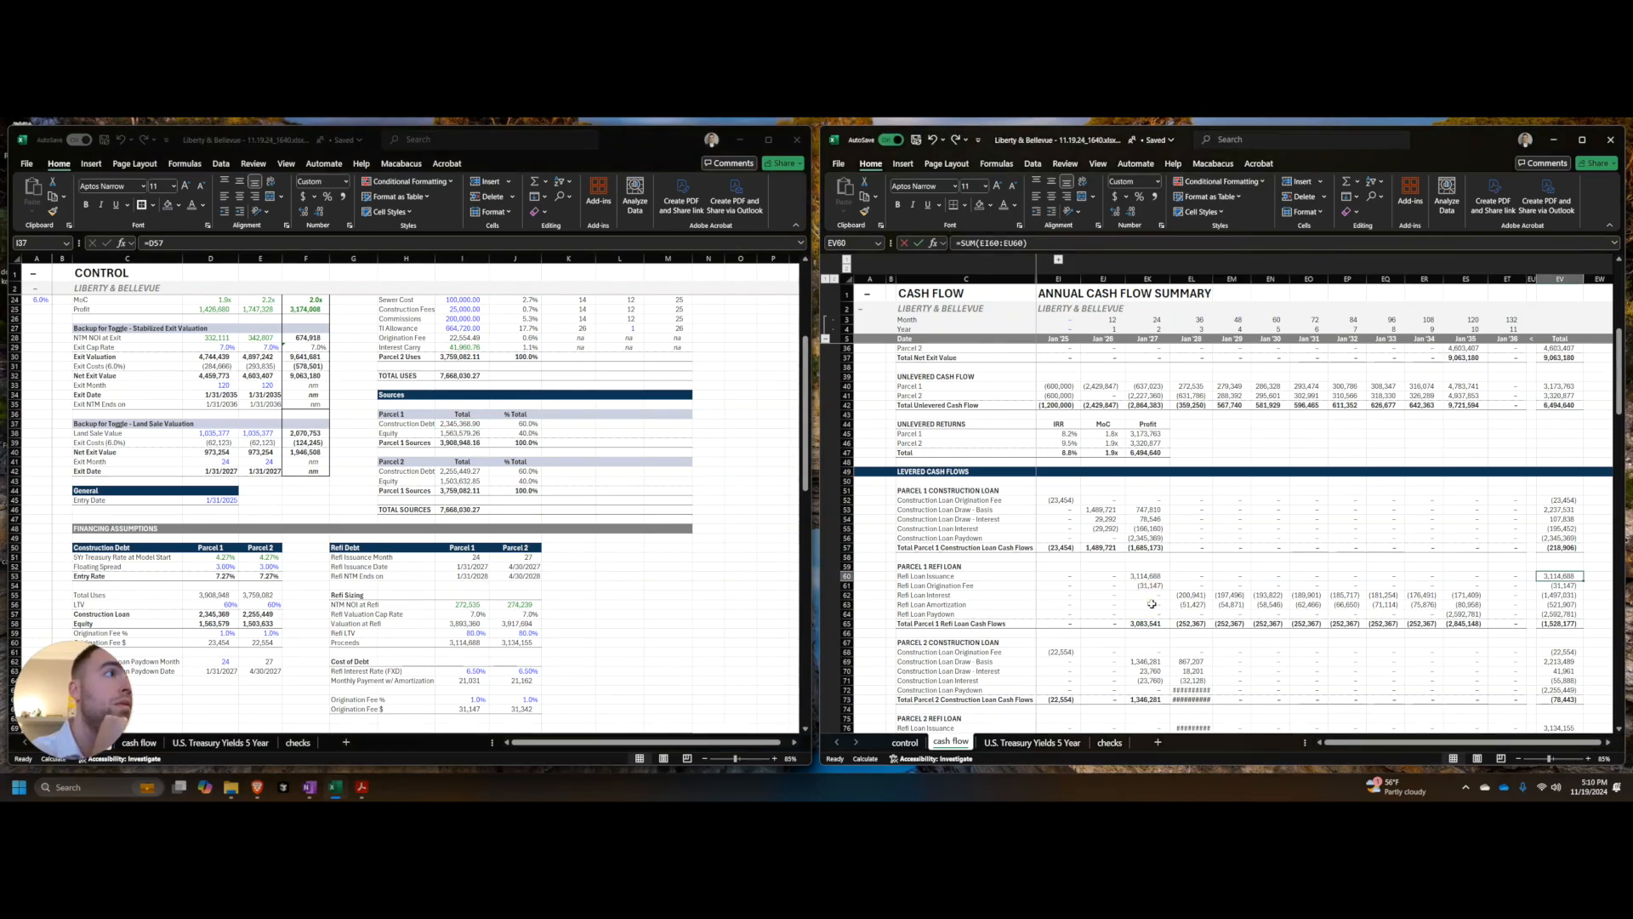
{"action": "left_click", "coordinate": [1190, 658]}
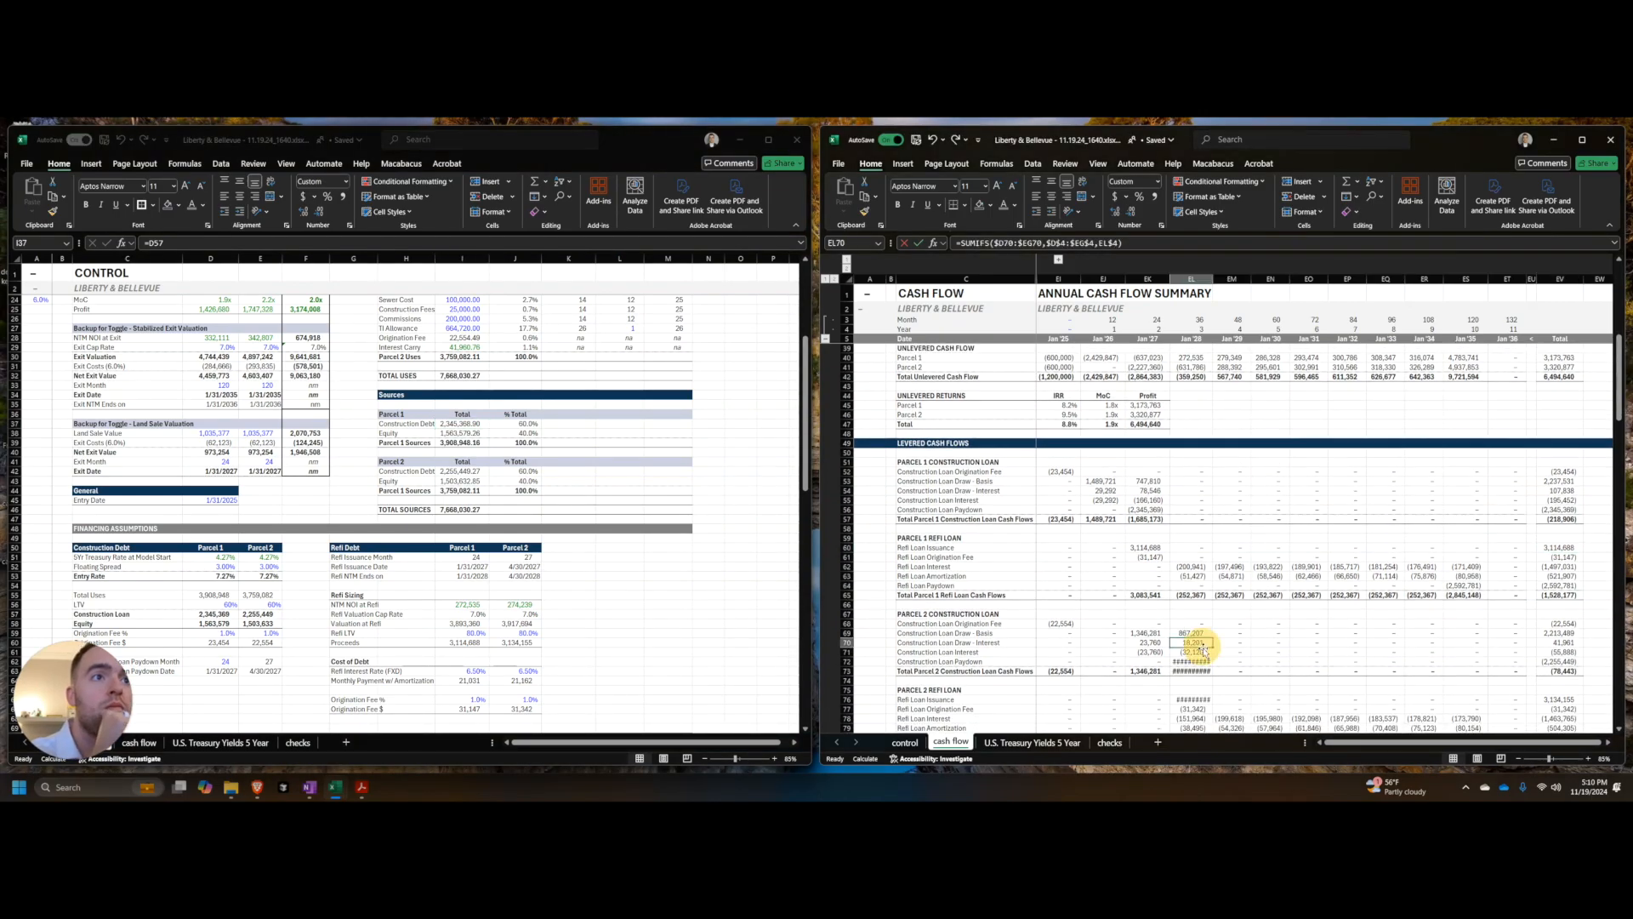
{"action": "scroll", "coordinate": [1191, 658], "scroll_direction": "down", "scroll_amount": 4}
{"action": "key", "text": "ctrl+space"}
{"action": "key", "text": "alt+h"}
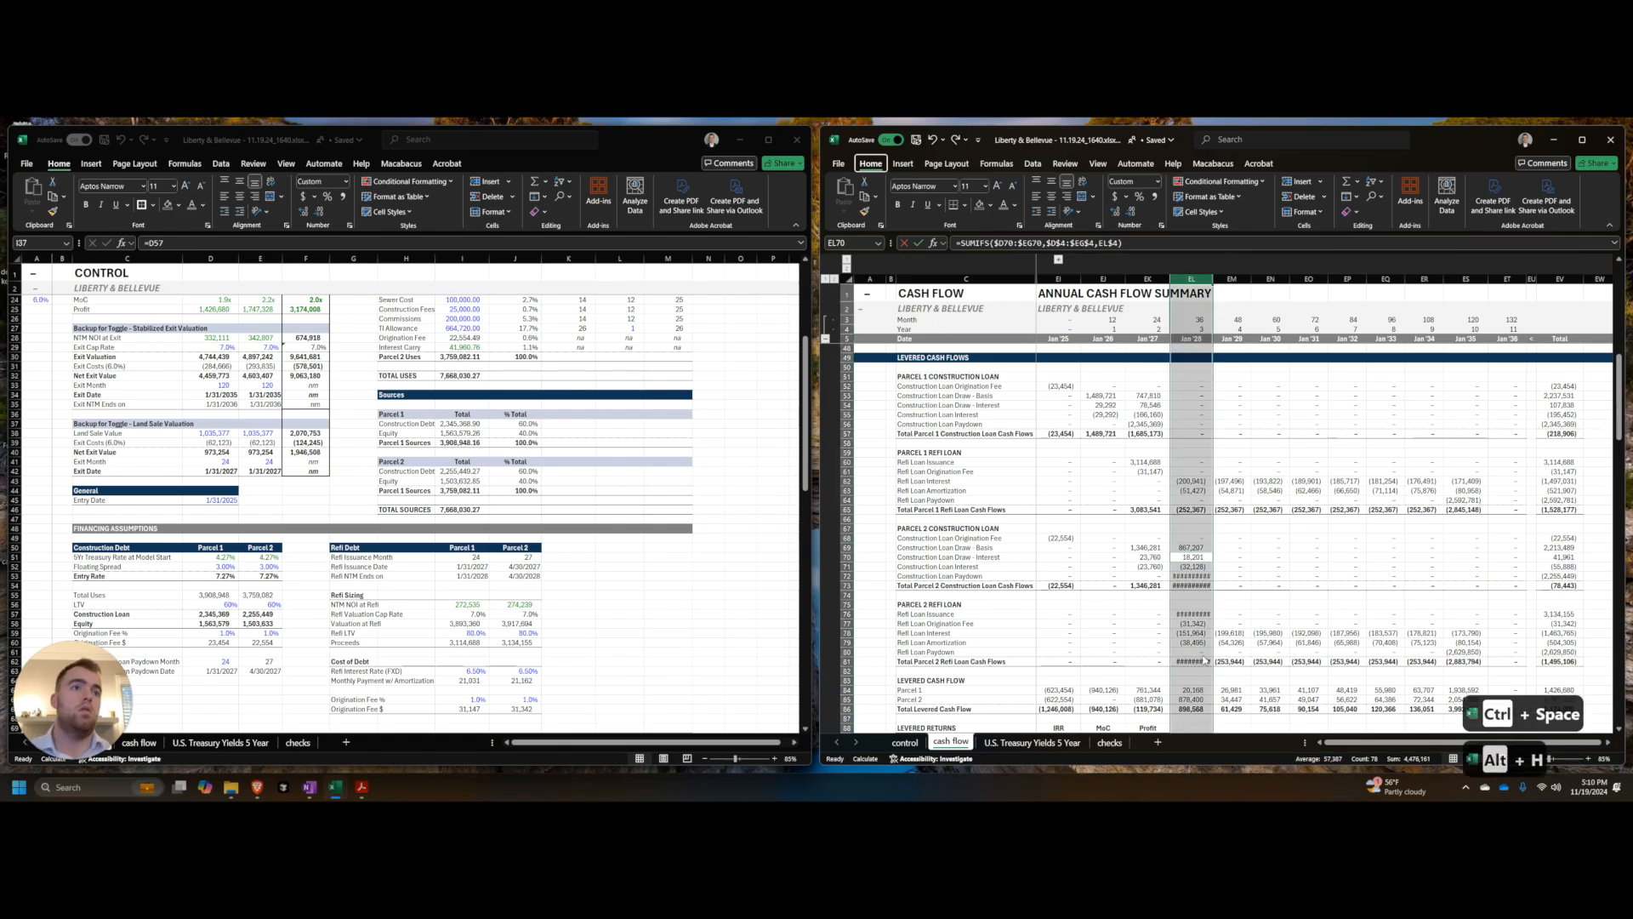
{"action": "key", "text": "o"}
{"action": "key", "text": "i"}
{"action": "scroll", "coordinate": [1204, 657], "scroll_direction": "down", "scroll_amount": 3}
{"action": "key", "text": "ctrl+s"}
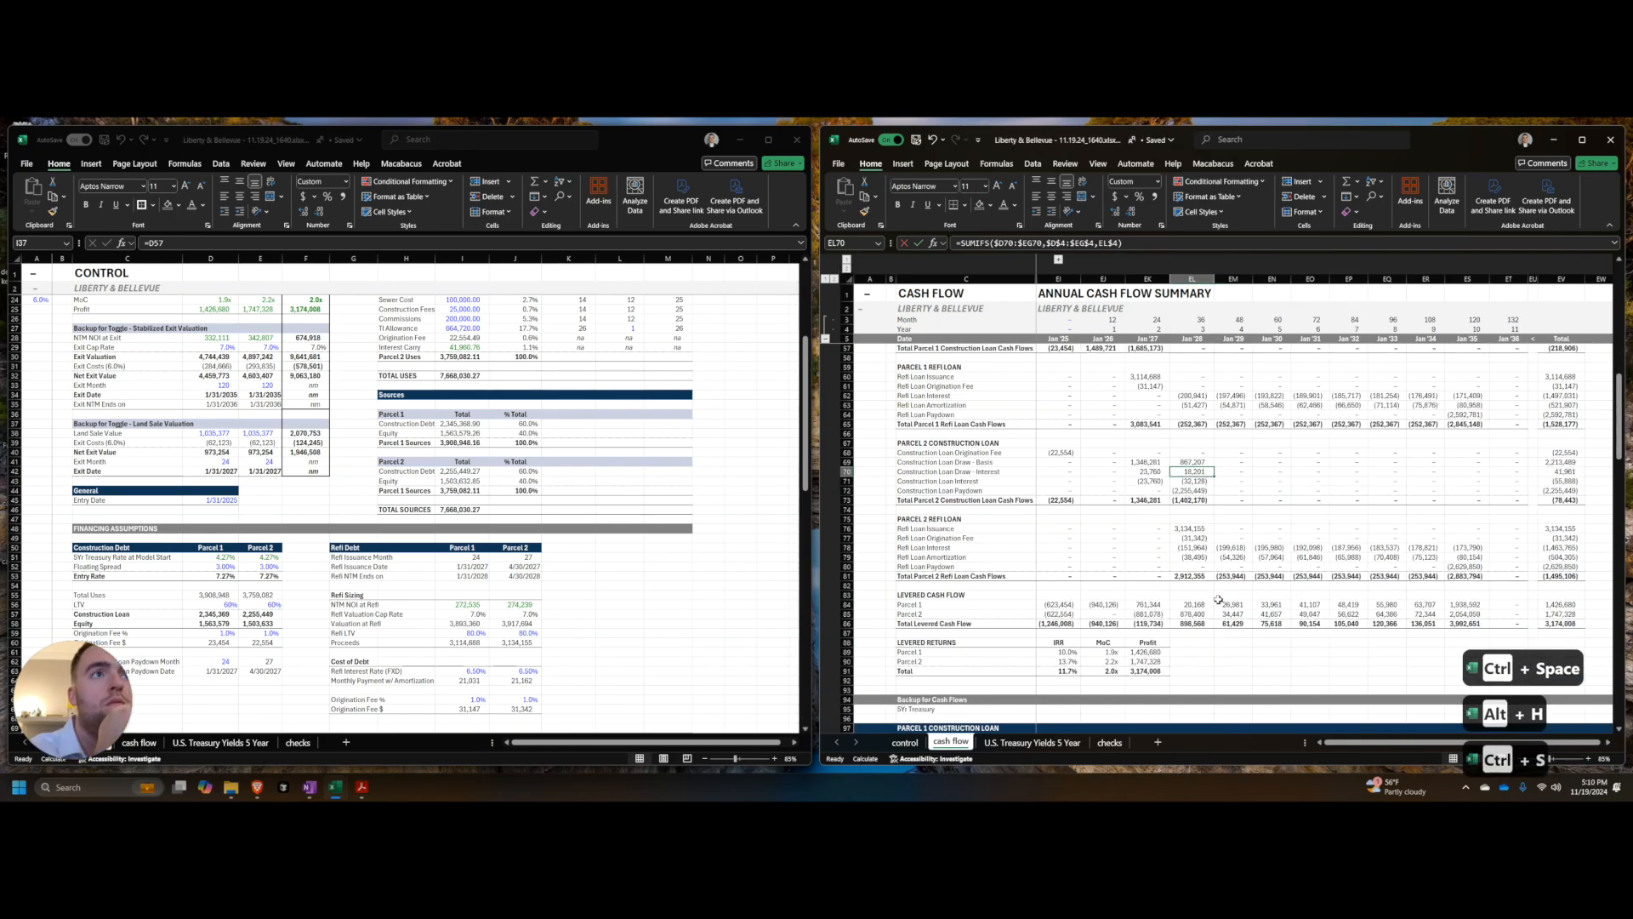
Step: Review the annual summary's levered cash flow and levered returns against the loan, unlevered and project cost sections
{"action": "scroll", "coordinate": [1167, 601], "scroll_direction": "down", "scroll_amount": 6}
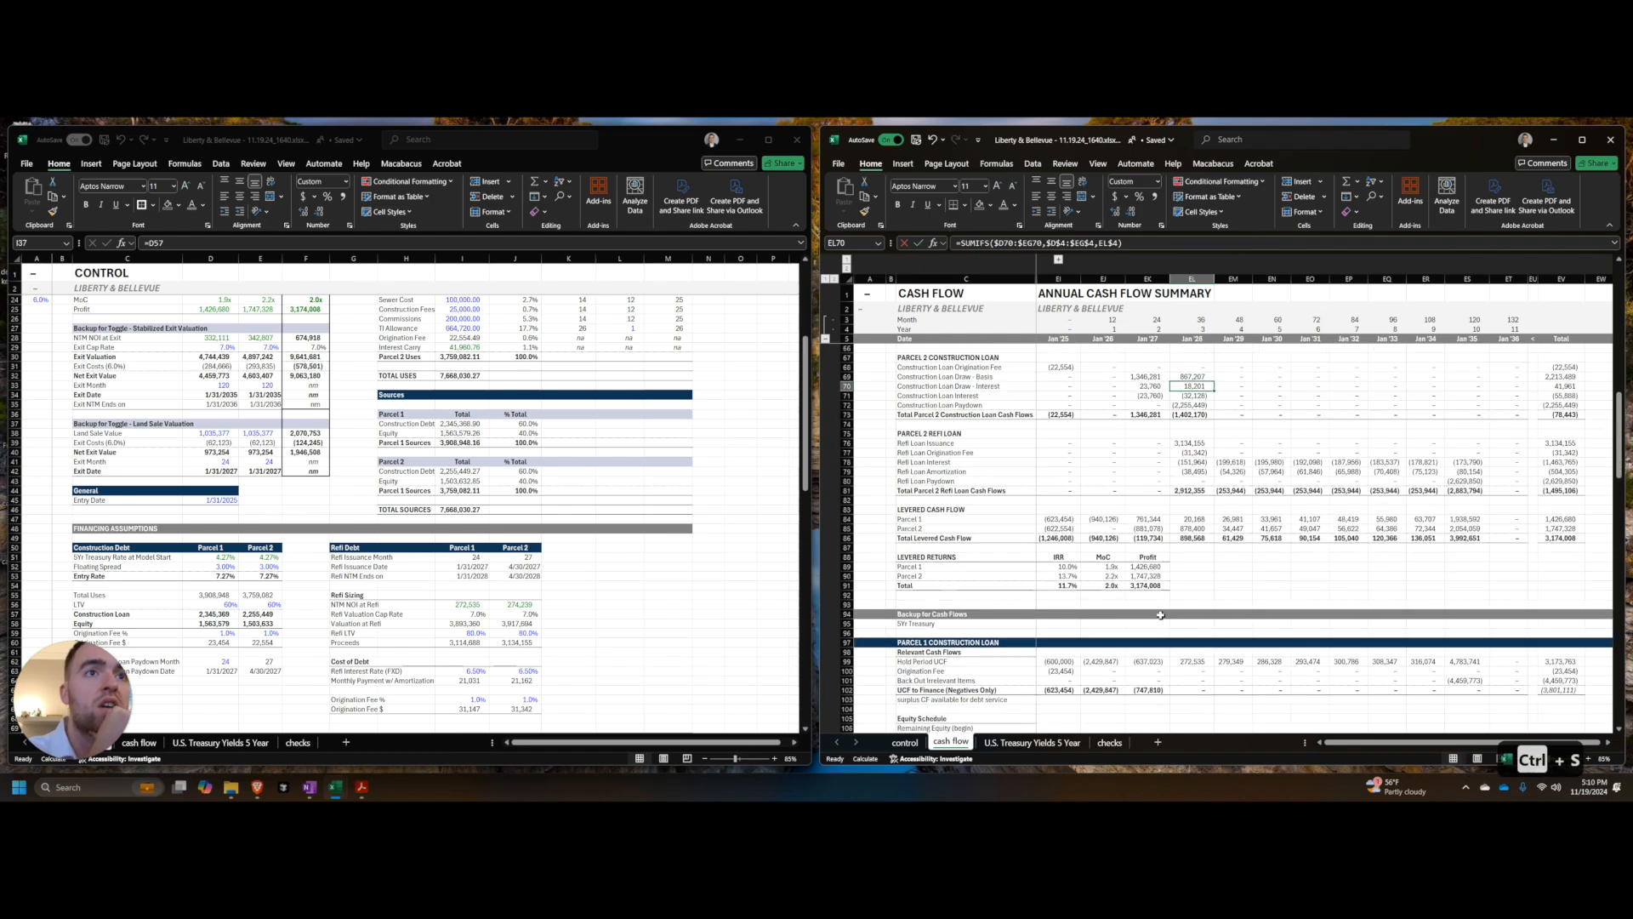
{"action": "left_click", "coordinate": [1160, 614]}
{"action": "scroll", "coordinate": [1160, 615], "scroll_direction": "up", "scroll_amount": 7}
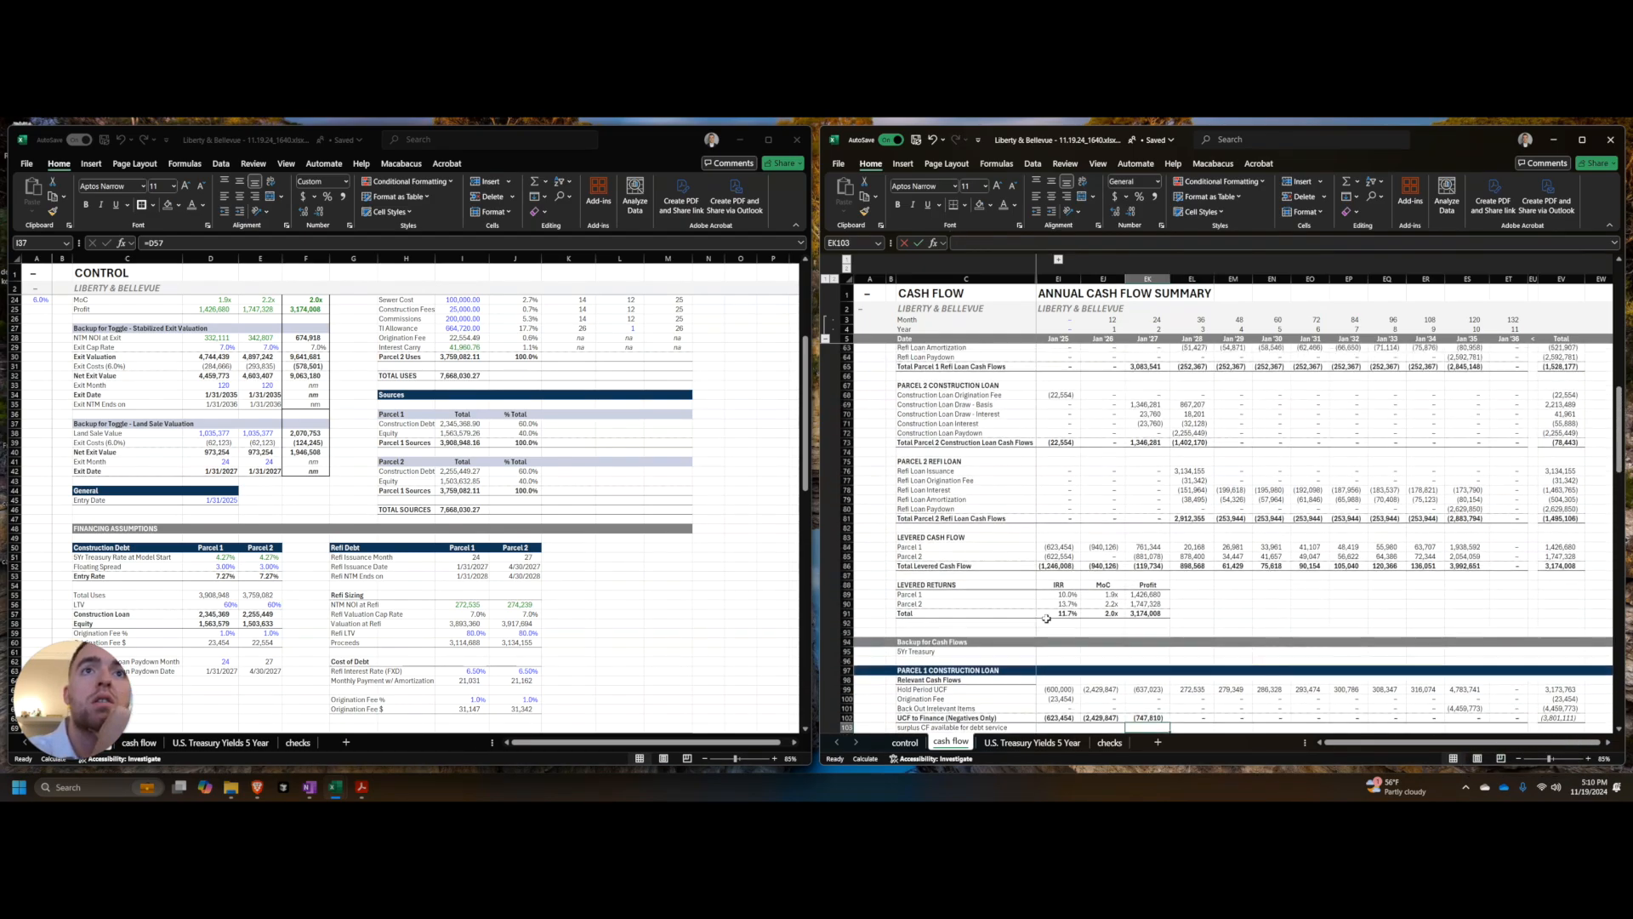
{"action": "scroll", "coordinate": [1019, 623], "scroll_direction": "up", "scroll_amount": 16}
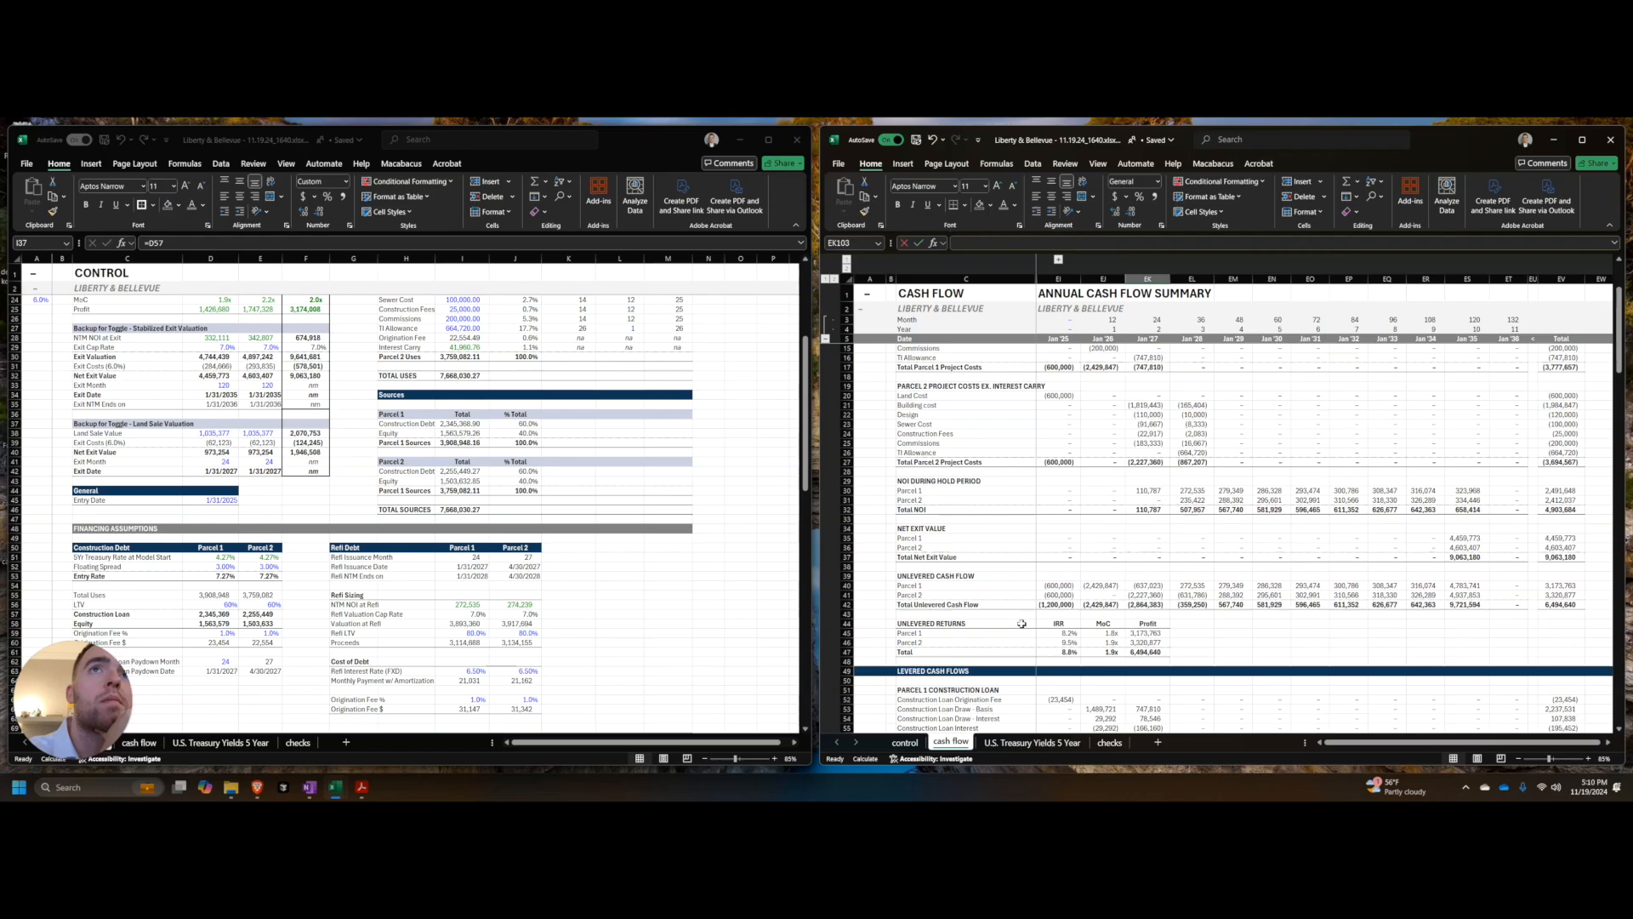
{"action": "scroll", "coordinate": [1023, 623], "scroll_direction": "down", "scroll_amount": 14}
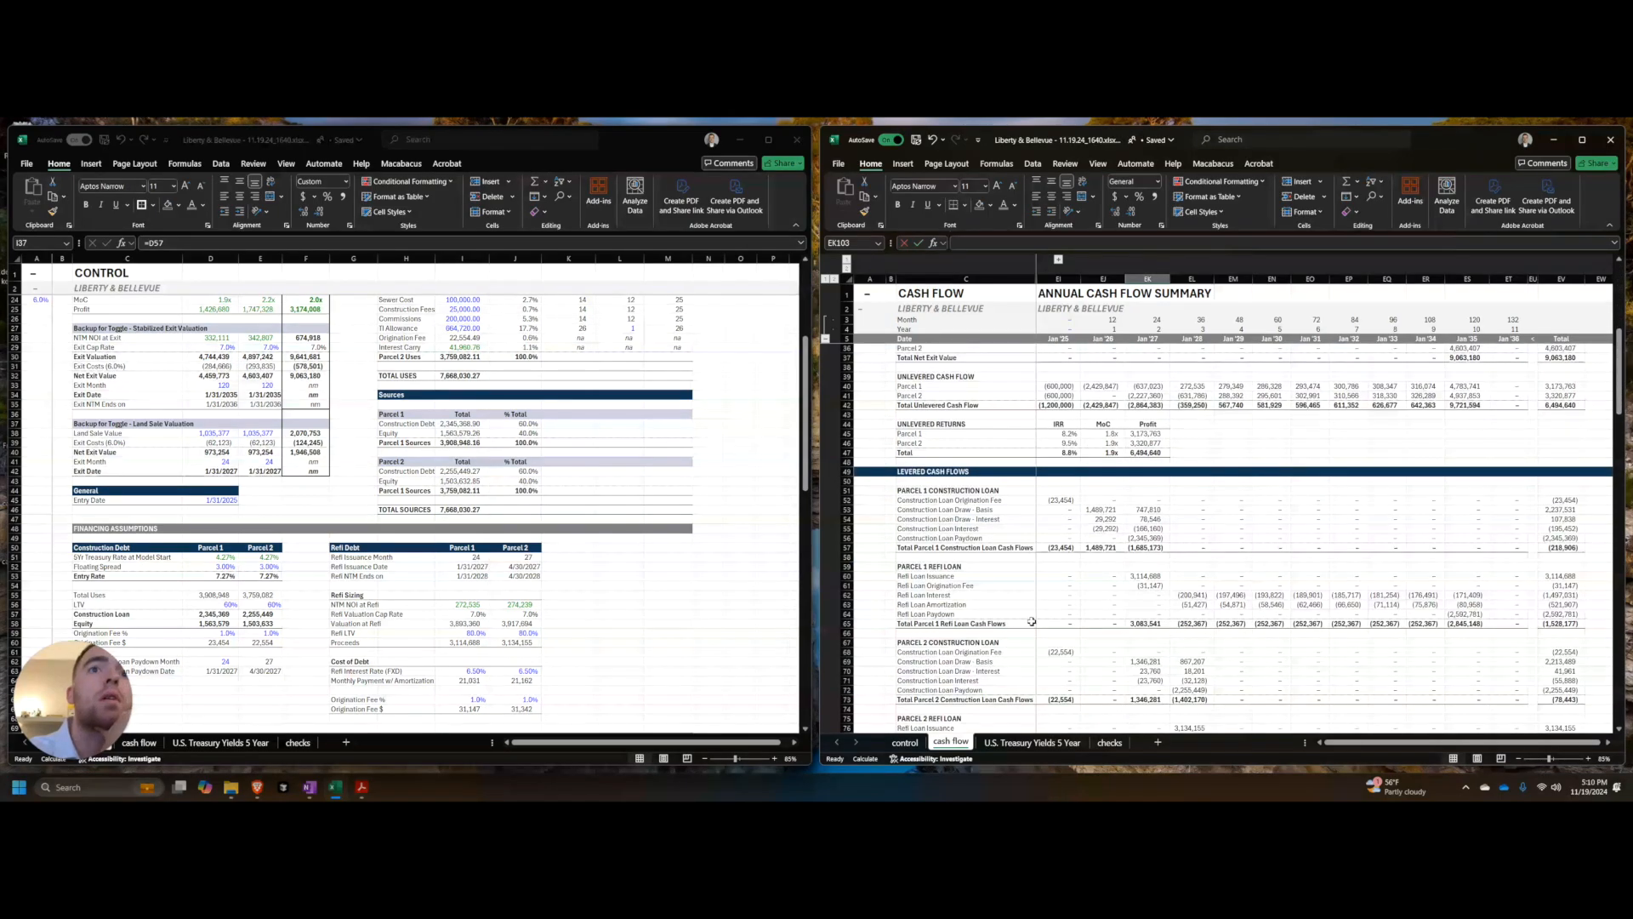
{"action": "scroll", "coordinate": [1053, 608], "scroll_direction": "down", "scroll_amount": 5}
{"action": "left_click_drag", "start_coordinate": [1065, 595], "coordinate": [1139, 614]}
{"action": "left_click", "coordinate": [1244, 606]}
{"action": "scroll", "coordinate": [1244, 606], "scroll_direction": "up", "scroll_amount": 19}
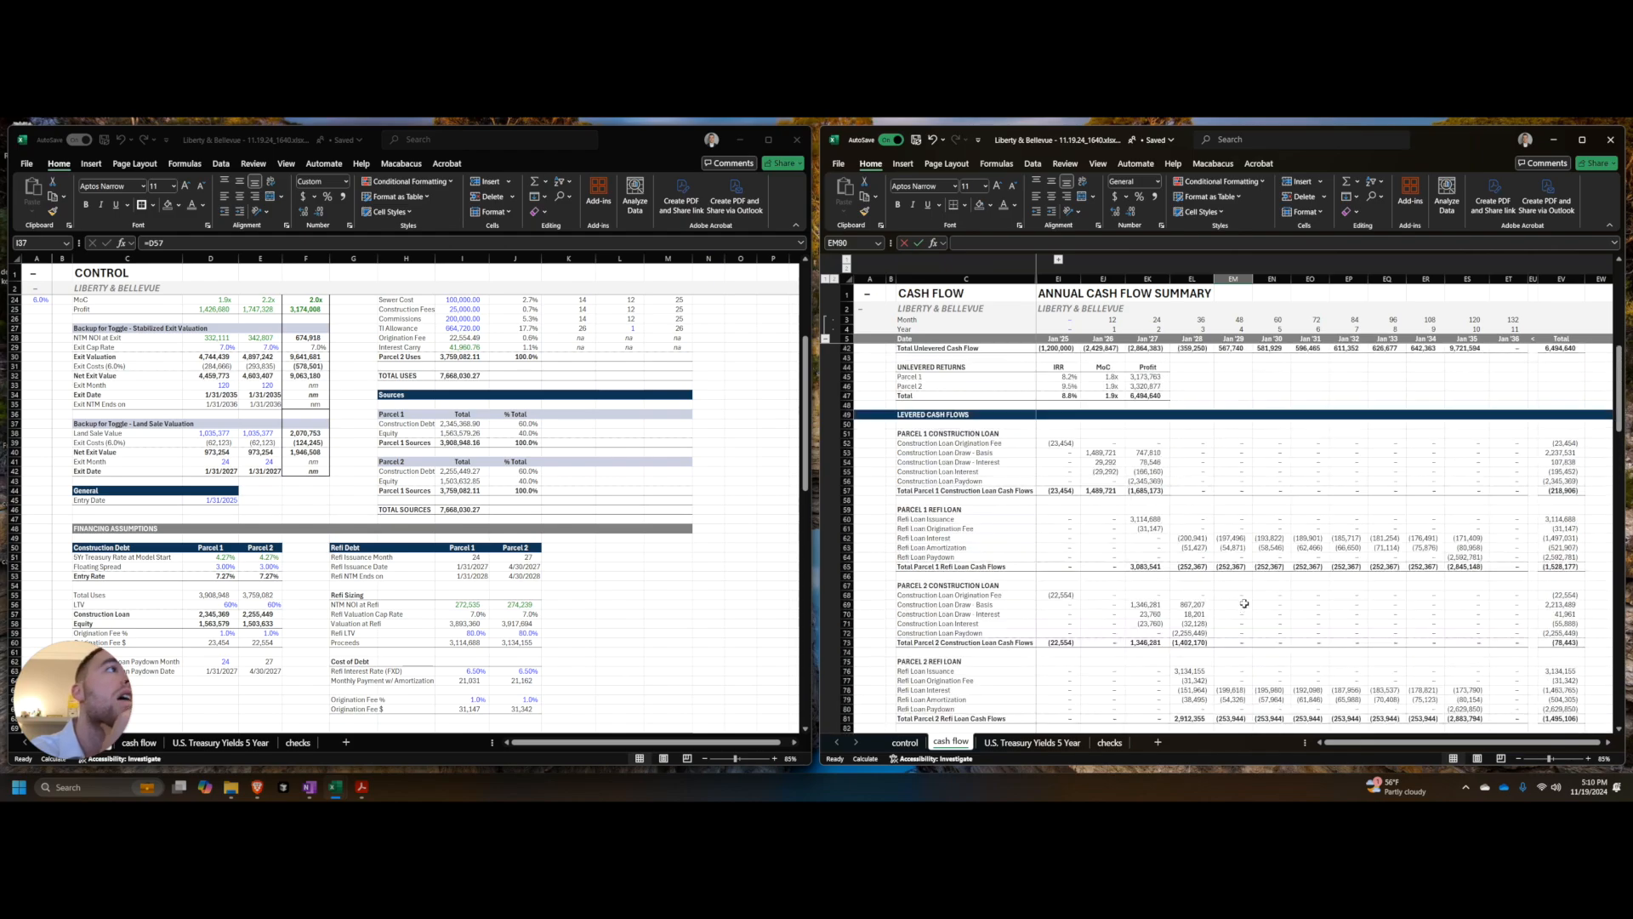
{"action": "scroll", "coordinate": [1246, 598], "scroll_direction": "down", "scroll_amount": 2}
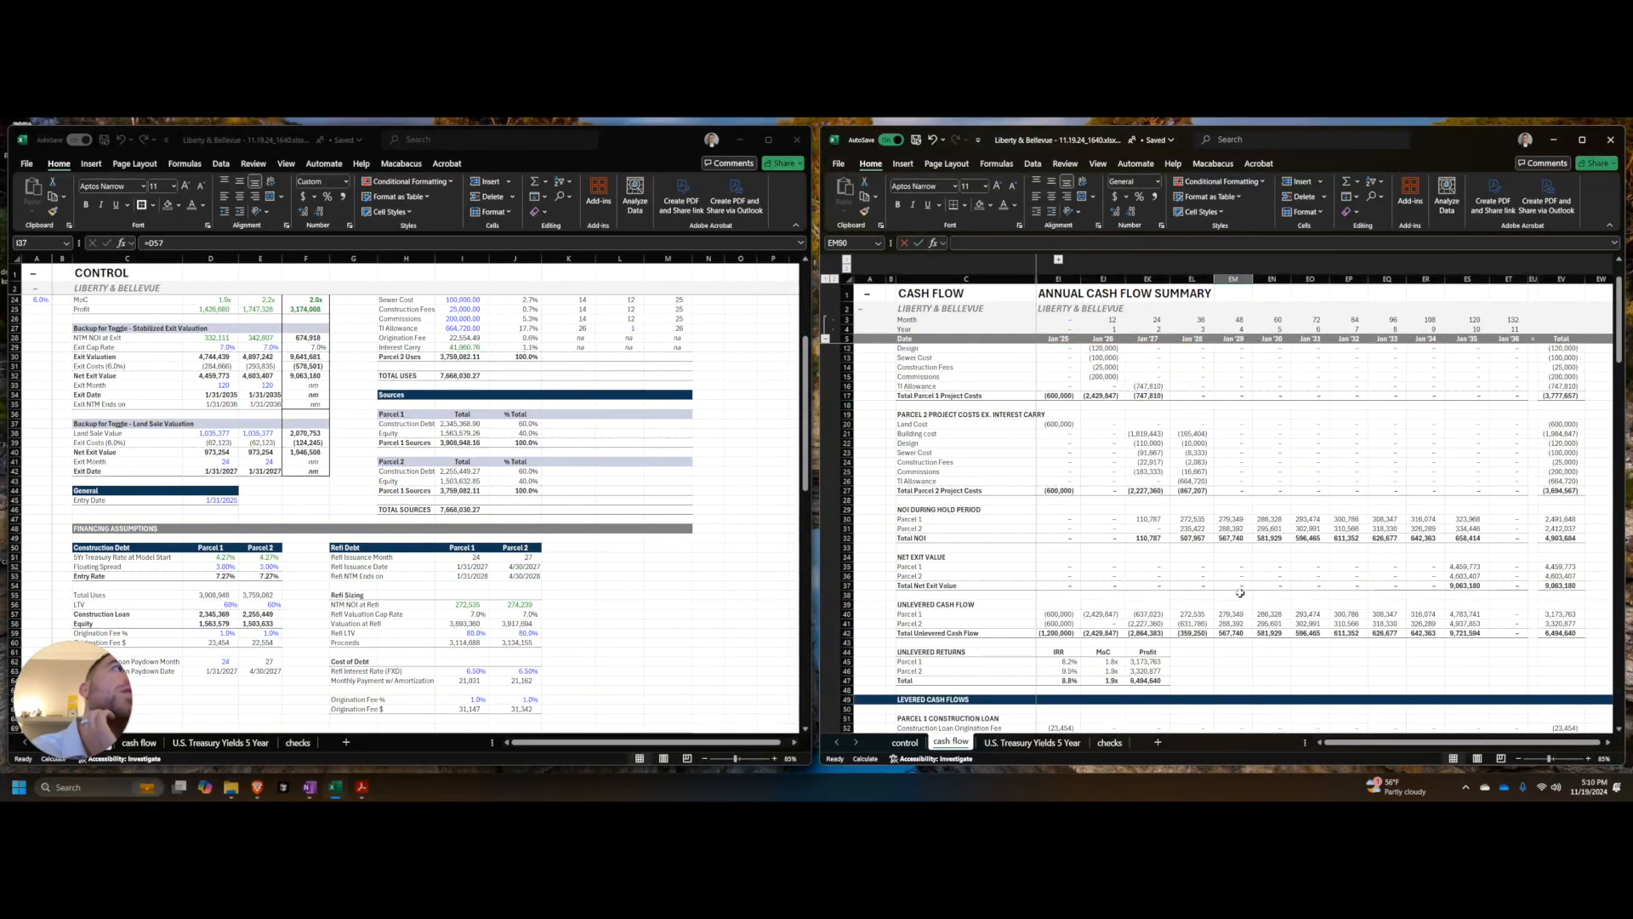
Step: Set the control sheet's Stabilized (1) or Land Sale (0) toggle to 0 for both parcels
{"action": "left_click", "coordinate": [554, 589]}
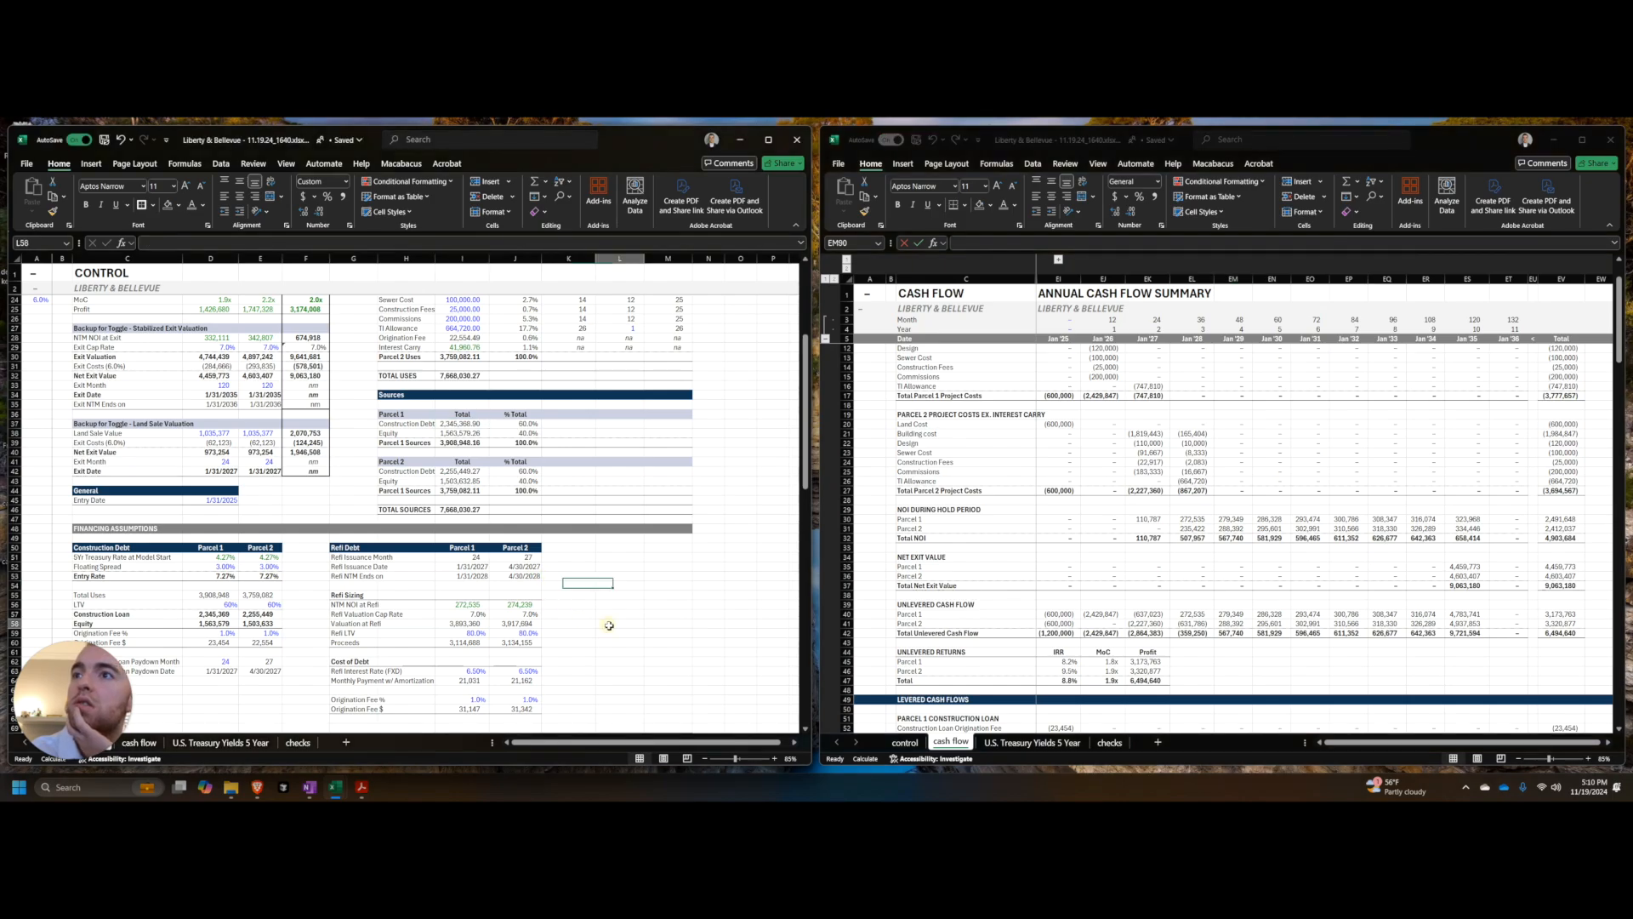
{"action": "scroll", "coordinate": [587, 596], "scroll_direction": "up", "scroll_amount": 7}
{"action": "left_click", "coordinate": [635, 593]}
{"action": "left_click", "coordinate": [462, 546]}
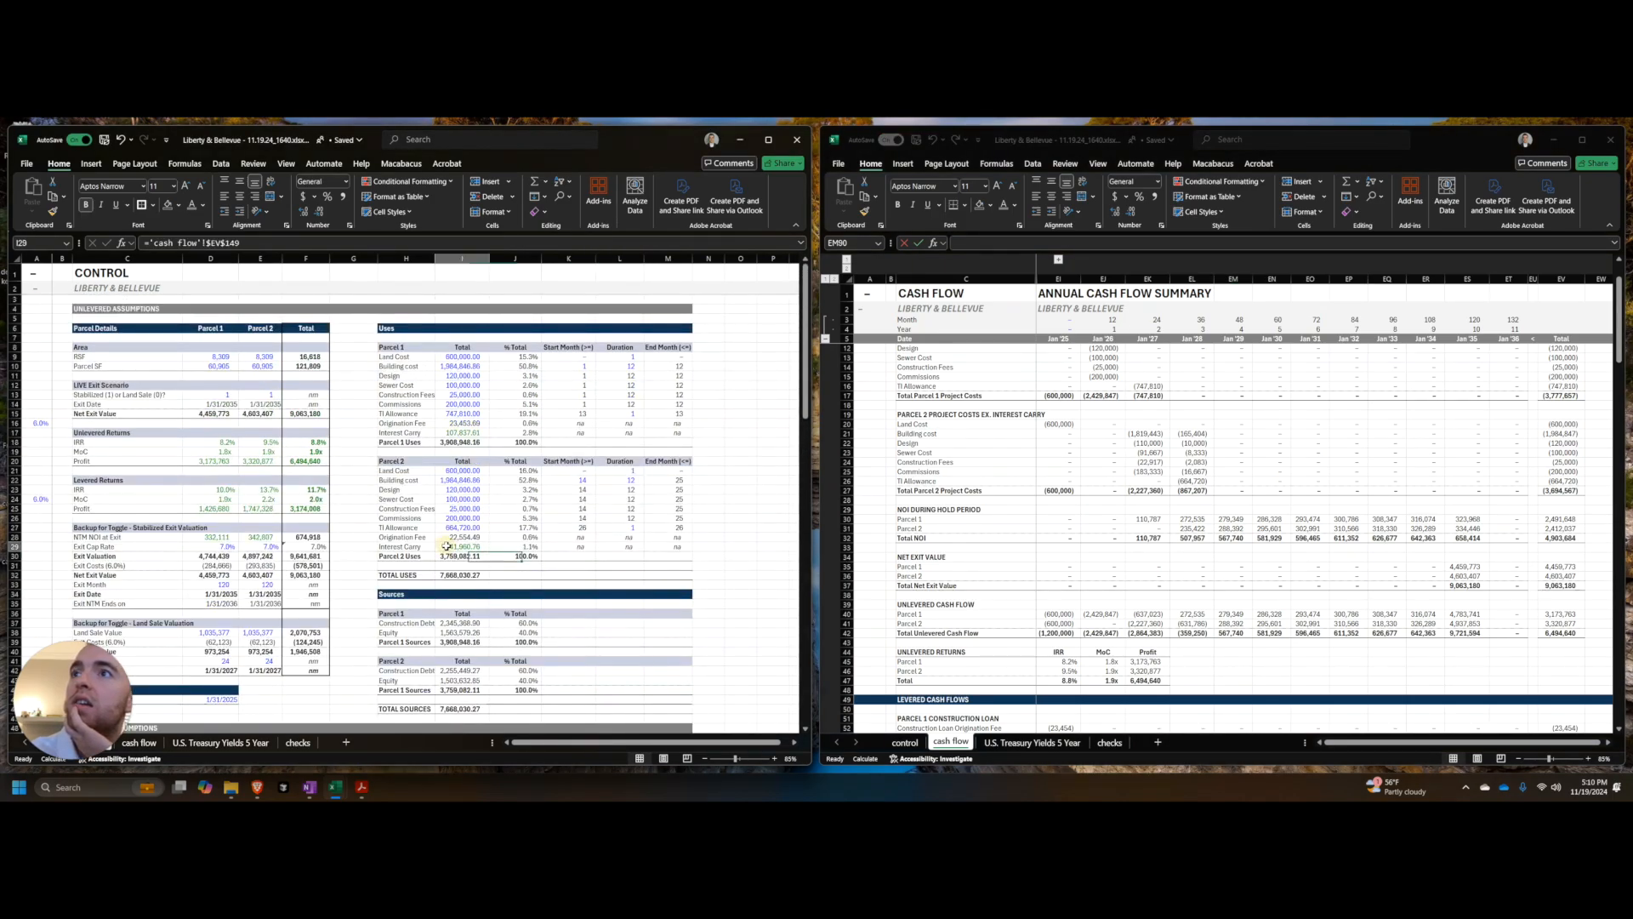
{"action": "left_click_drag", "start_coordinate": [235, 396], "coordinate": [250, 397]}
{"action": "type", "text": "0"}
{"action": "key", "text": "ctrl+shift+Return"}
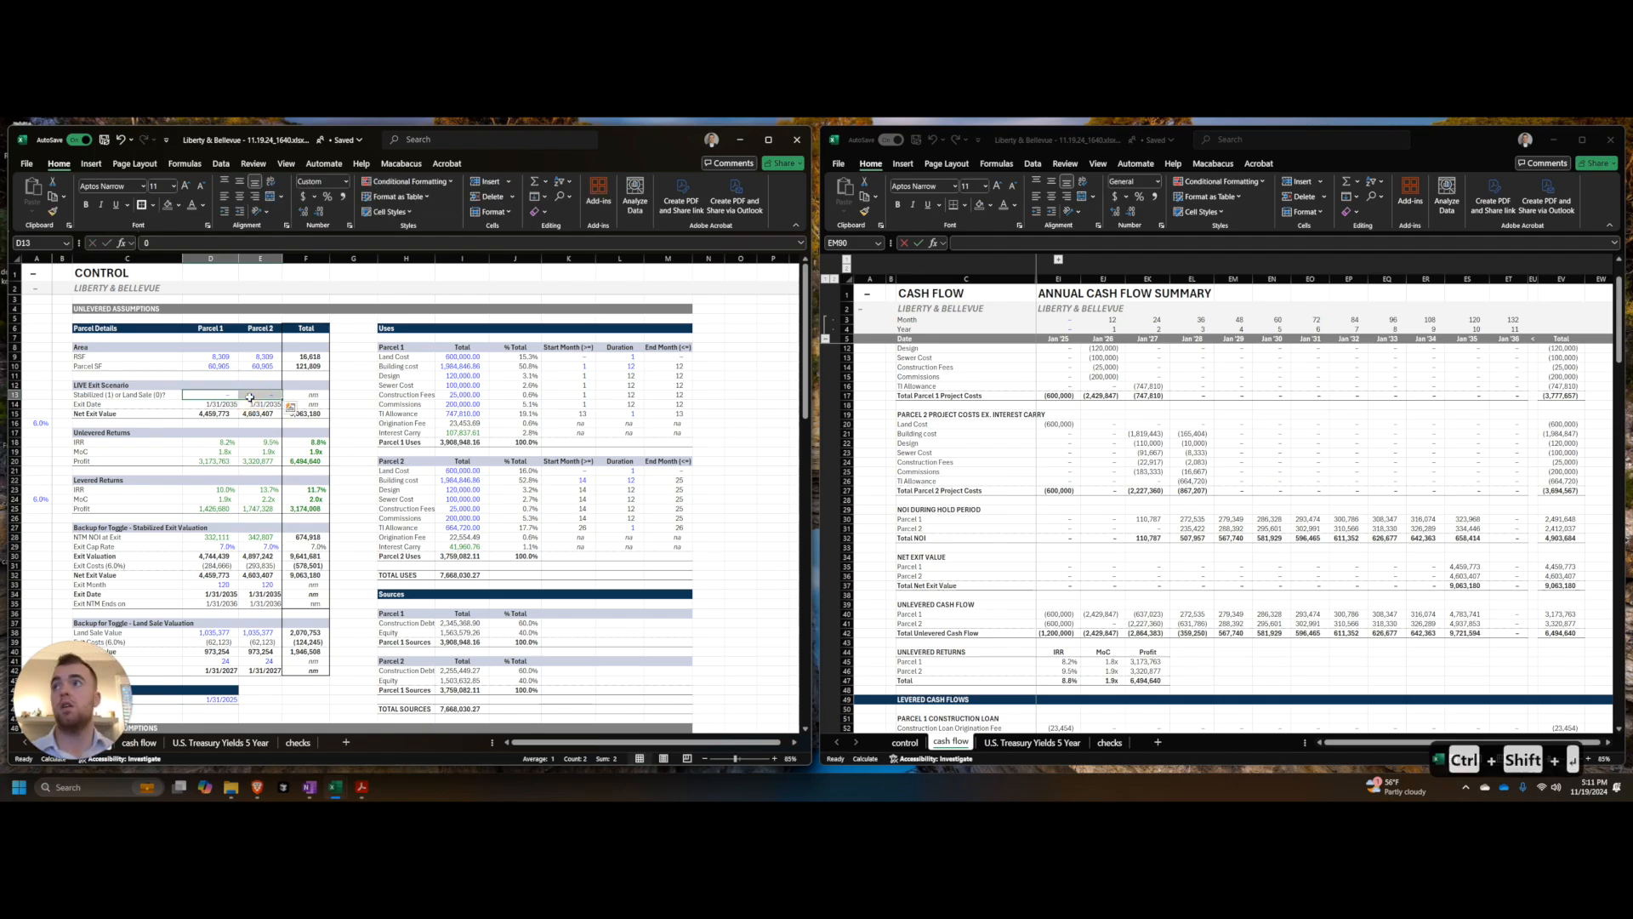
Step: Examine the annual cash flow summary under the land sale scenario, from project costs down to the levered returns
{"action": "left_click", "coordinate": [1076, 504]}
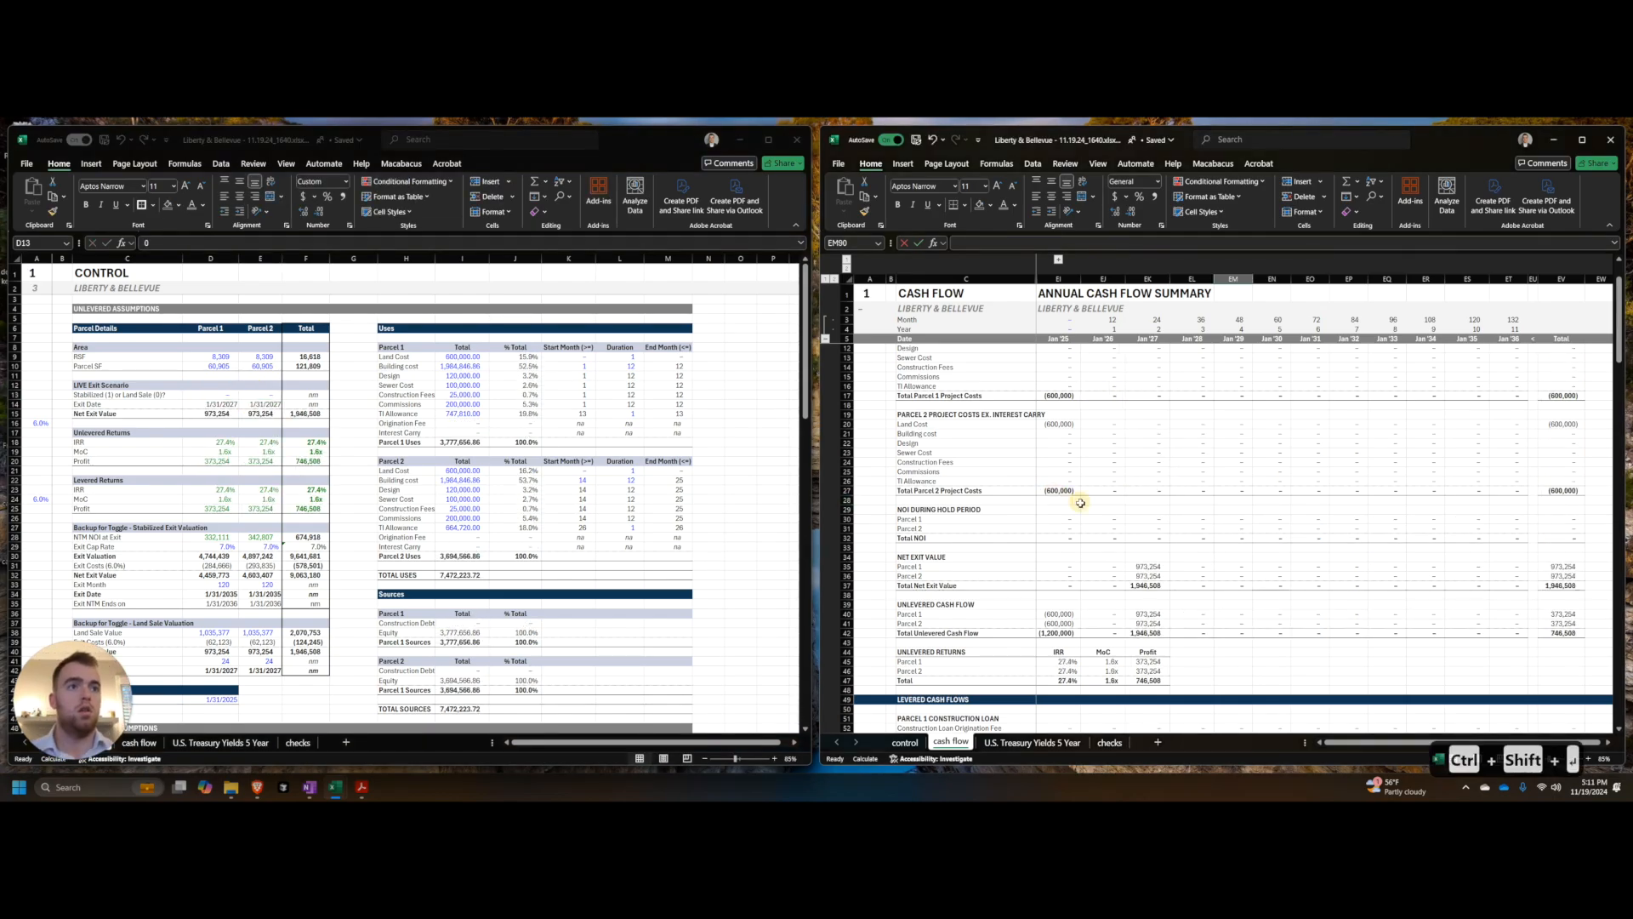
{"action": "scroll", "coordinate": [1113, 511], "scroll_direction": "down", "scroll_amount": 7}
{"action": "scroll", "coordinate": [1123, 520], "scroll_direction": "down", "scroll_amount": 11}
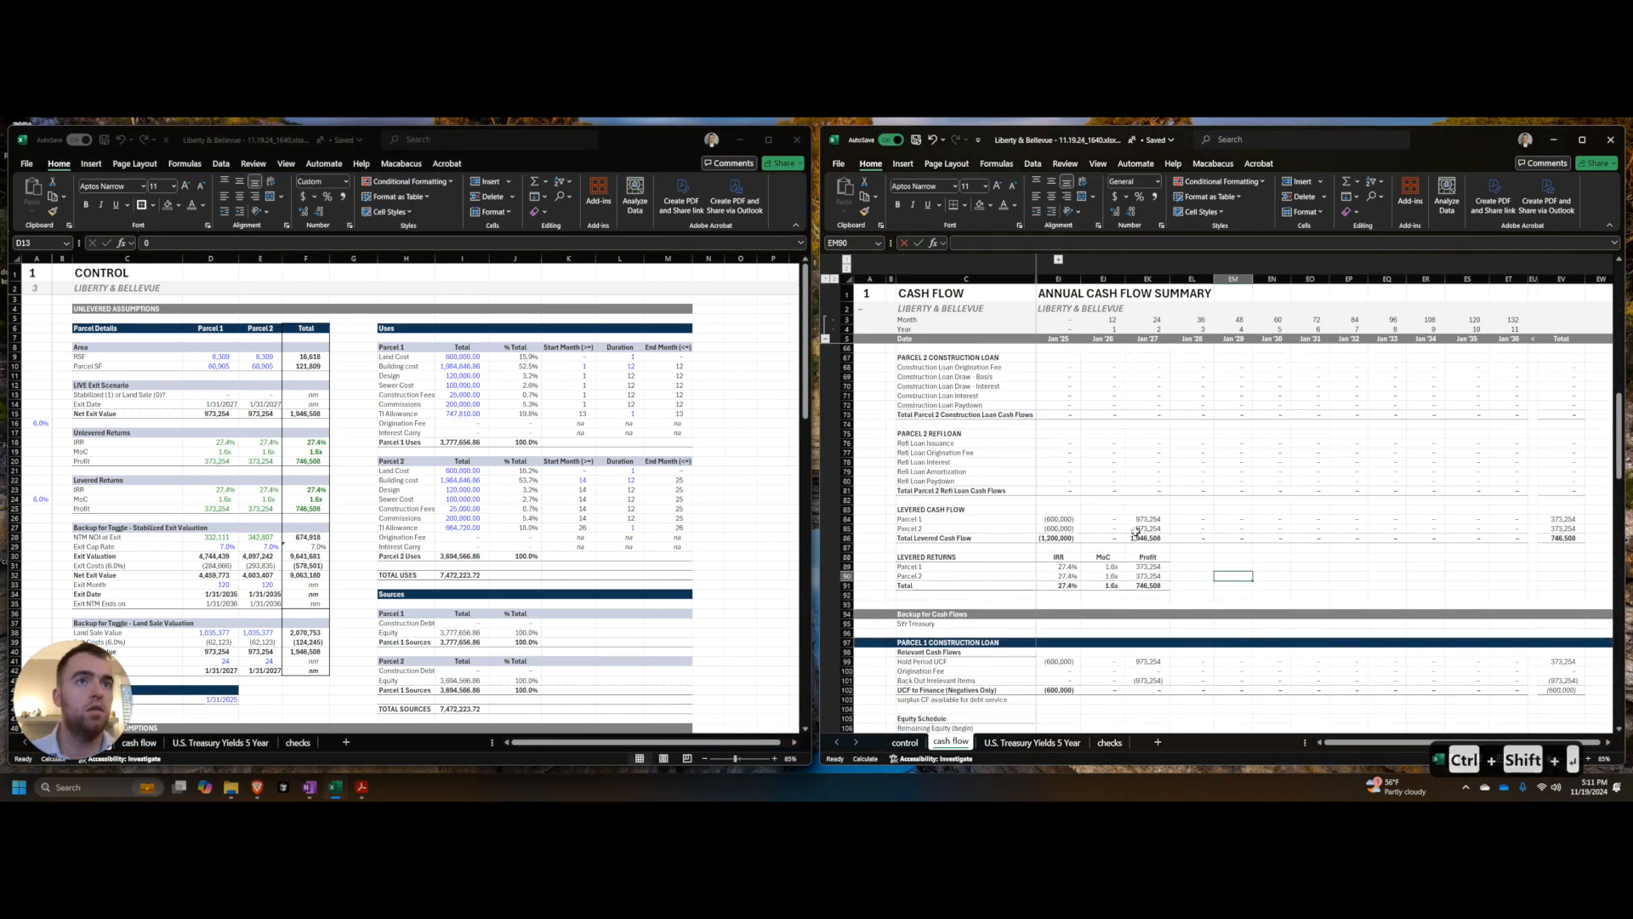
Step: Set the control sheet's Stabilized (1) or Land Sale (0) toggle to 1 for both parcels and recalculate the model
{"action": "scroll", "coordinate": [1135, 532], "scroll_direction": "up", "scroll_amount": 12}
{"action": "left_click", "coordinate": [379, 525]}
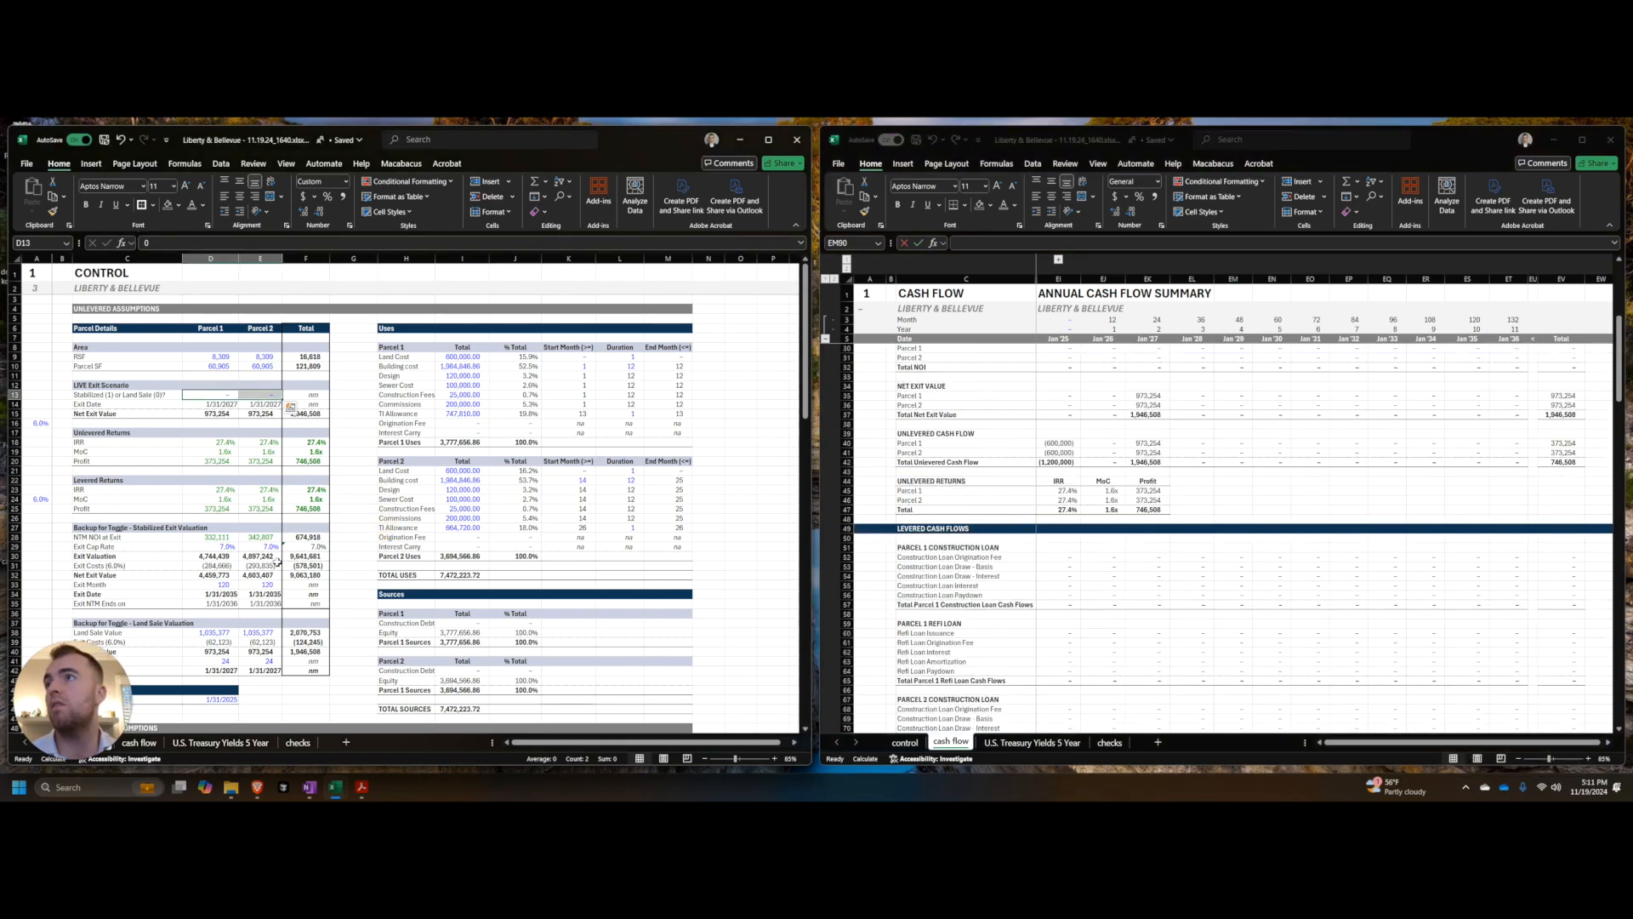
{"action": "type", "text": "1"}
{"action": "key", "text": "ctrl+shift+Return"}
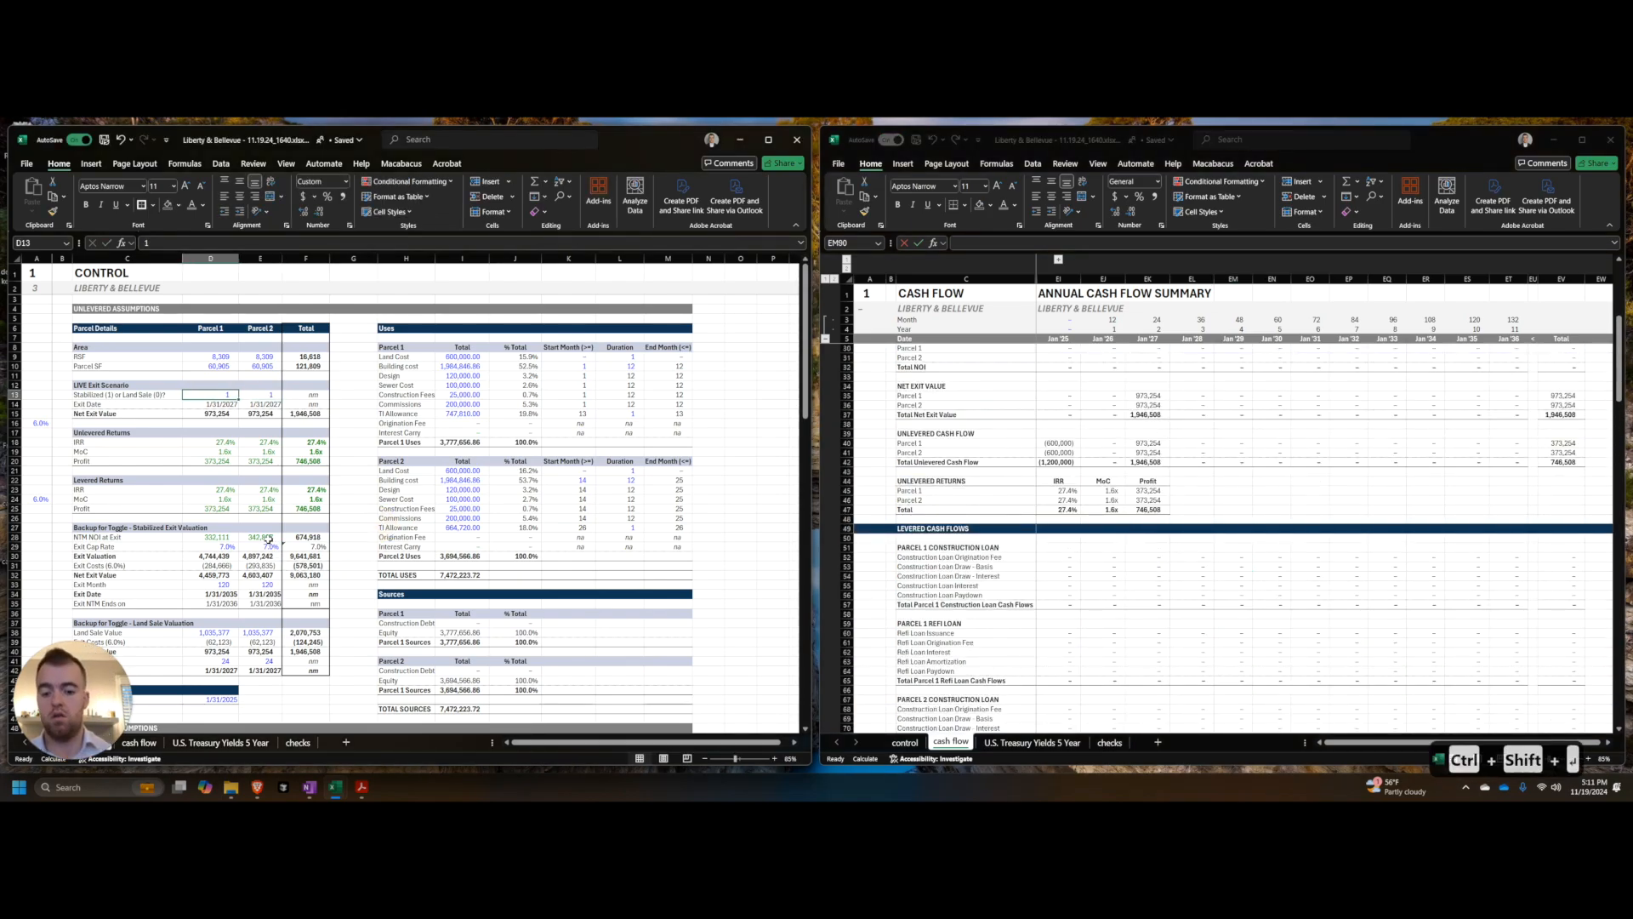
{"action": "key", "text": "ctrl+alt+F9"}
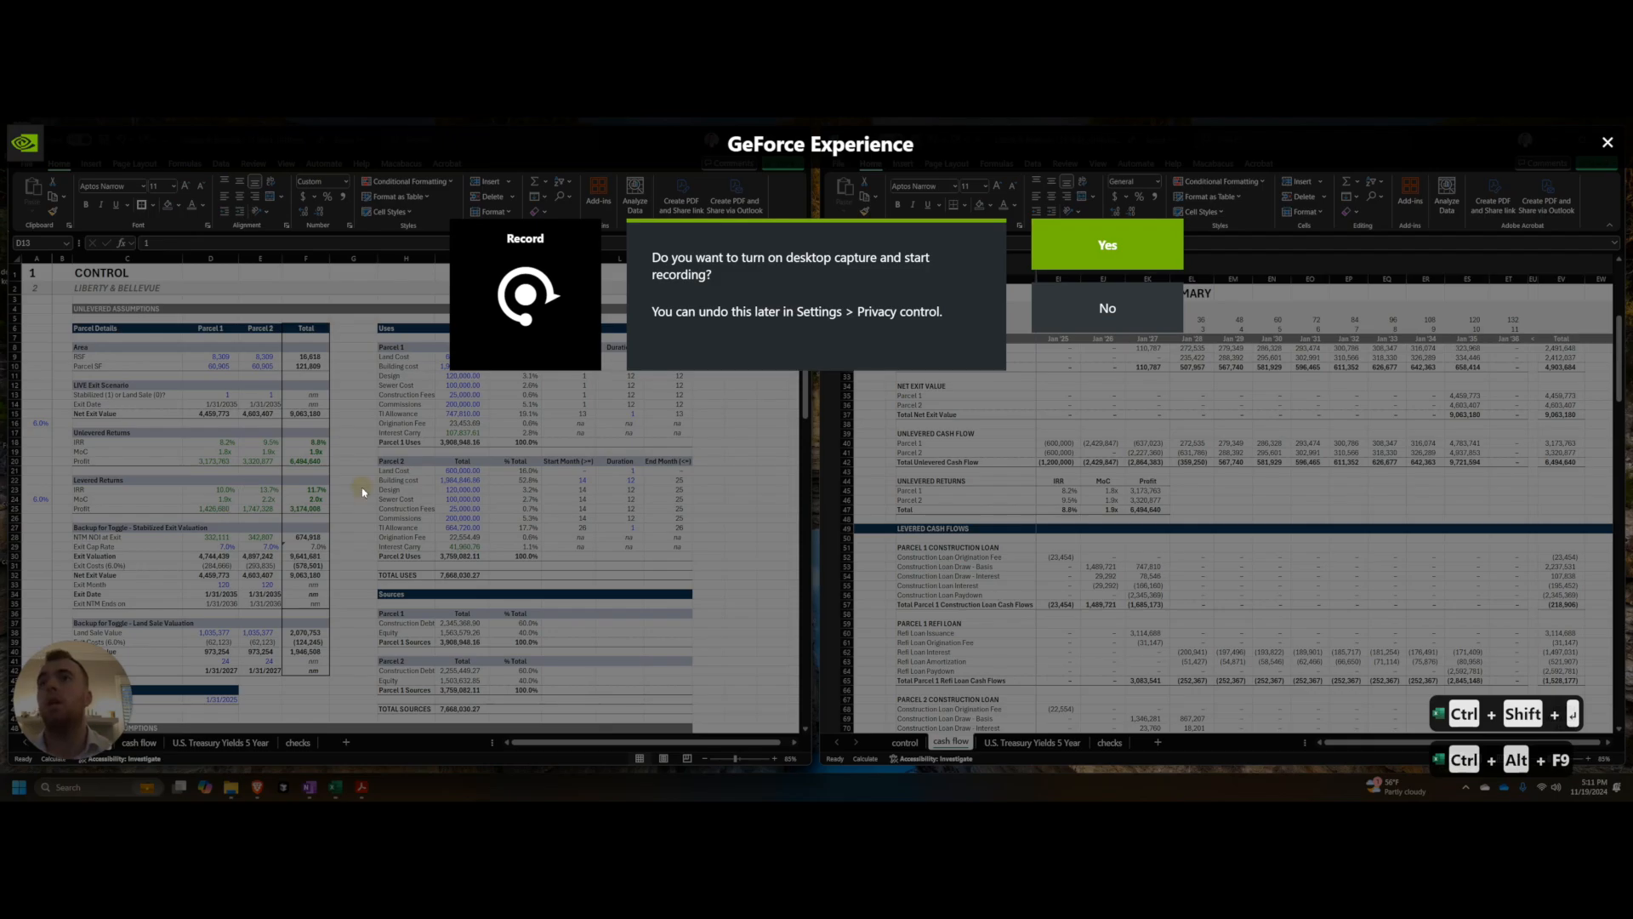
{"action": "key", "text": "Escape"}
{"action": "left_click", "coordinate": [406, 479]}
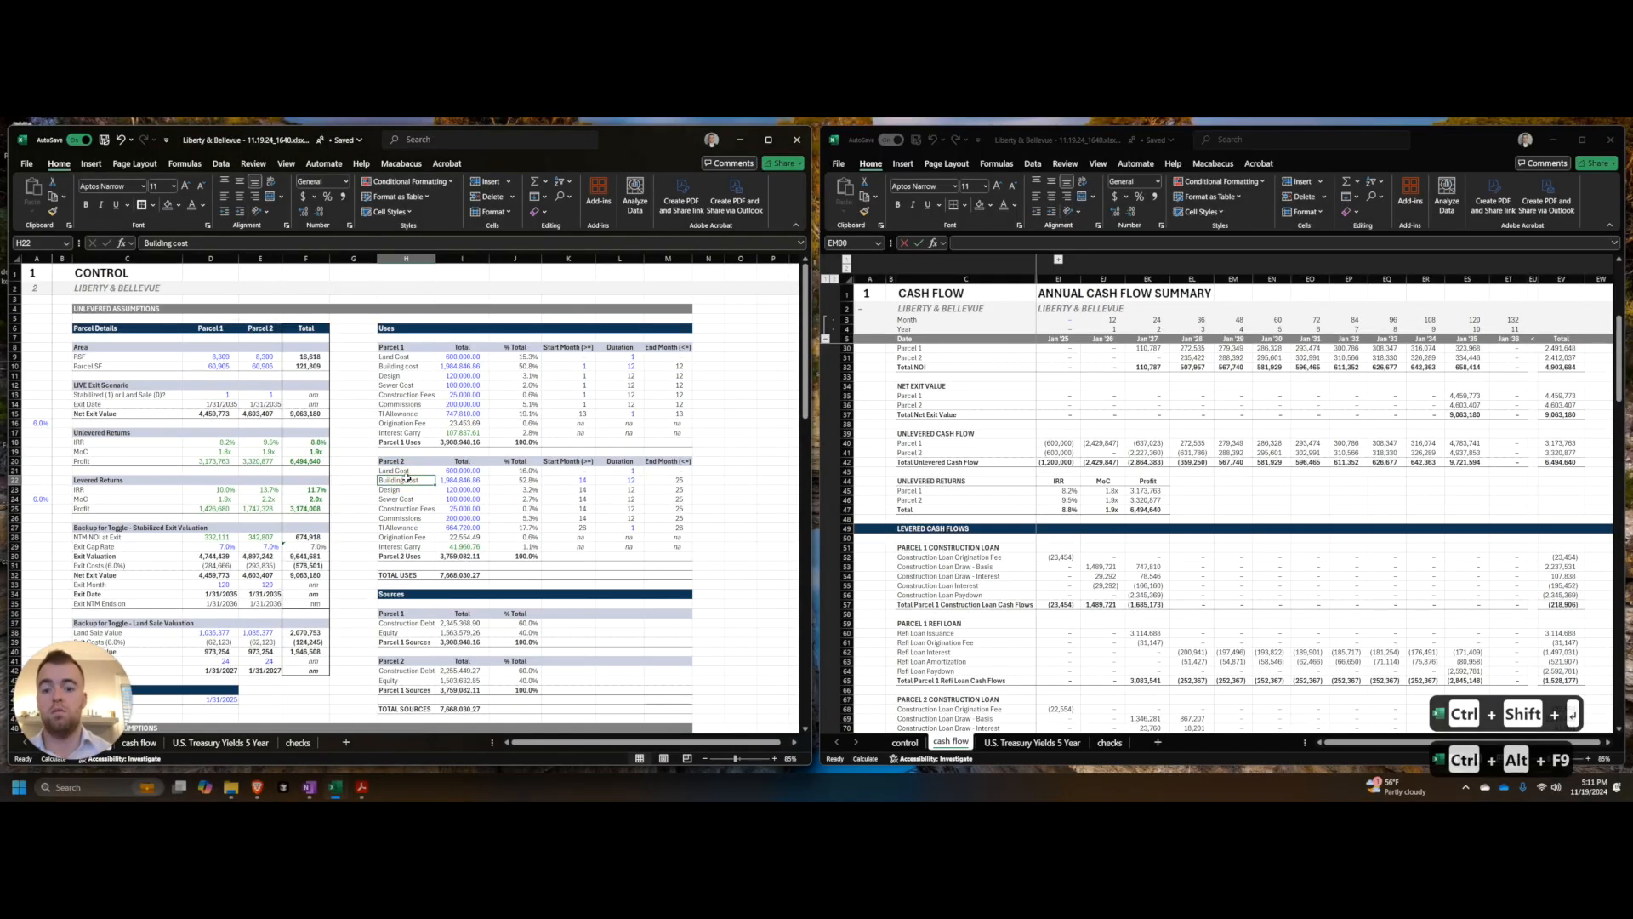
Step: Wrap Parcel 1's construction loan delta vs. control formula, D57-D123, in a ROUND to 2 decimals in the checks section
{"action": "key", "text": "ctrl+End"}
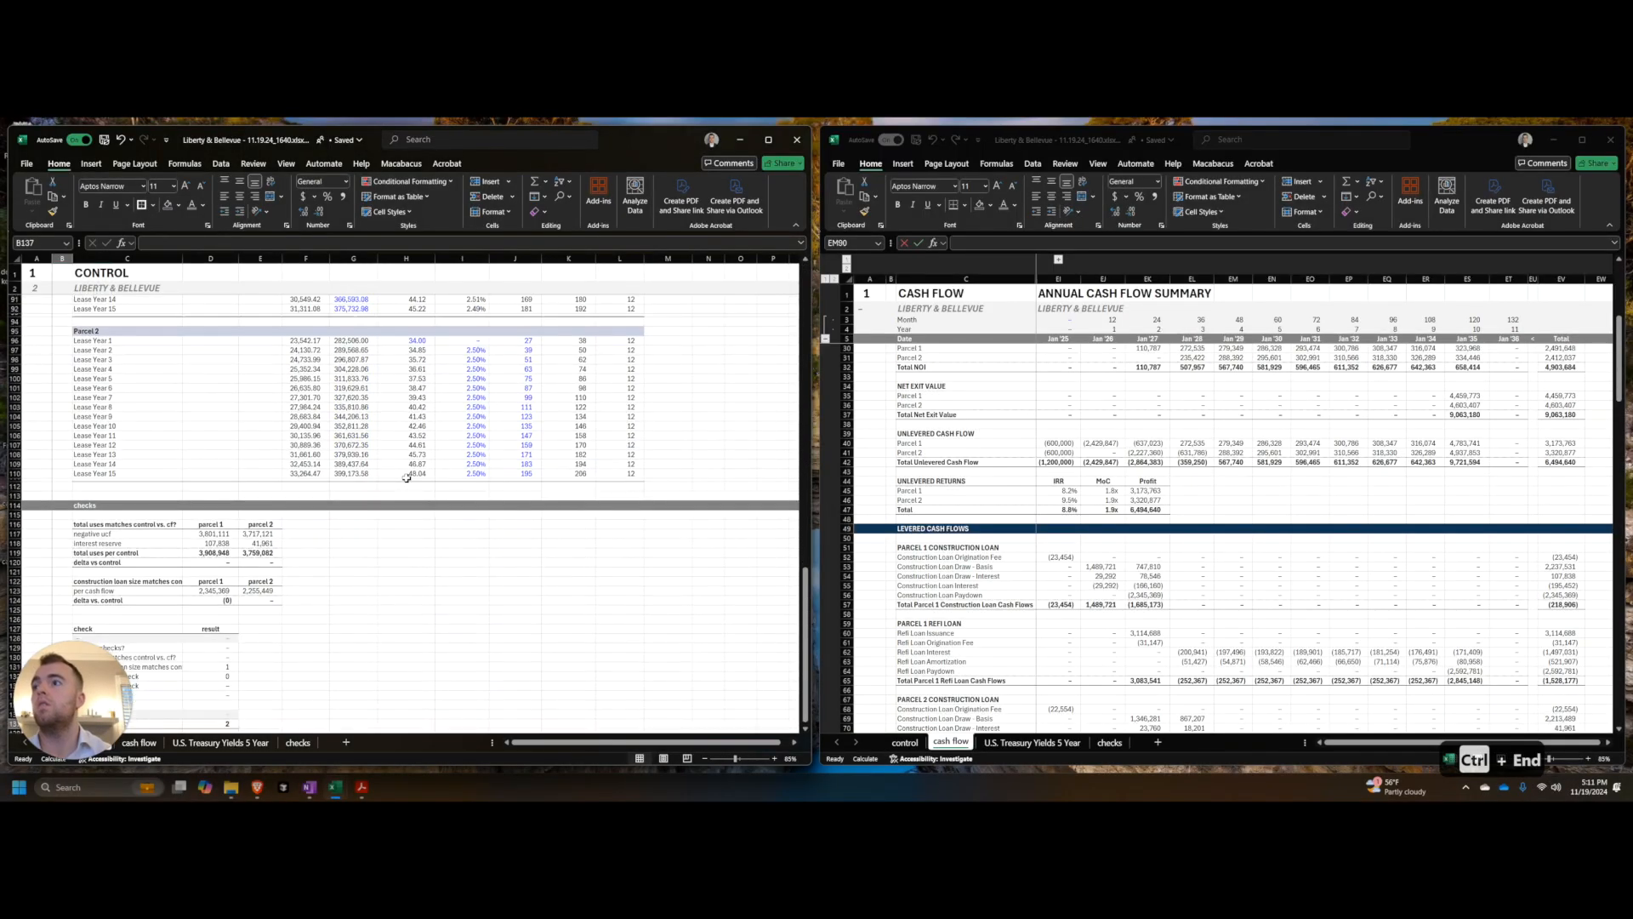
{"action": "scroll", "coordinate": [406, 479], "scroll_direction": "down", "scroll_amount": 3}
{"action": "left_click", "coordinate": [226, 516]}
{"action": "type", "text": "=+D57-D123round("}
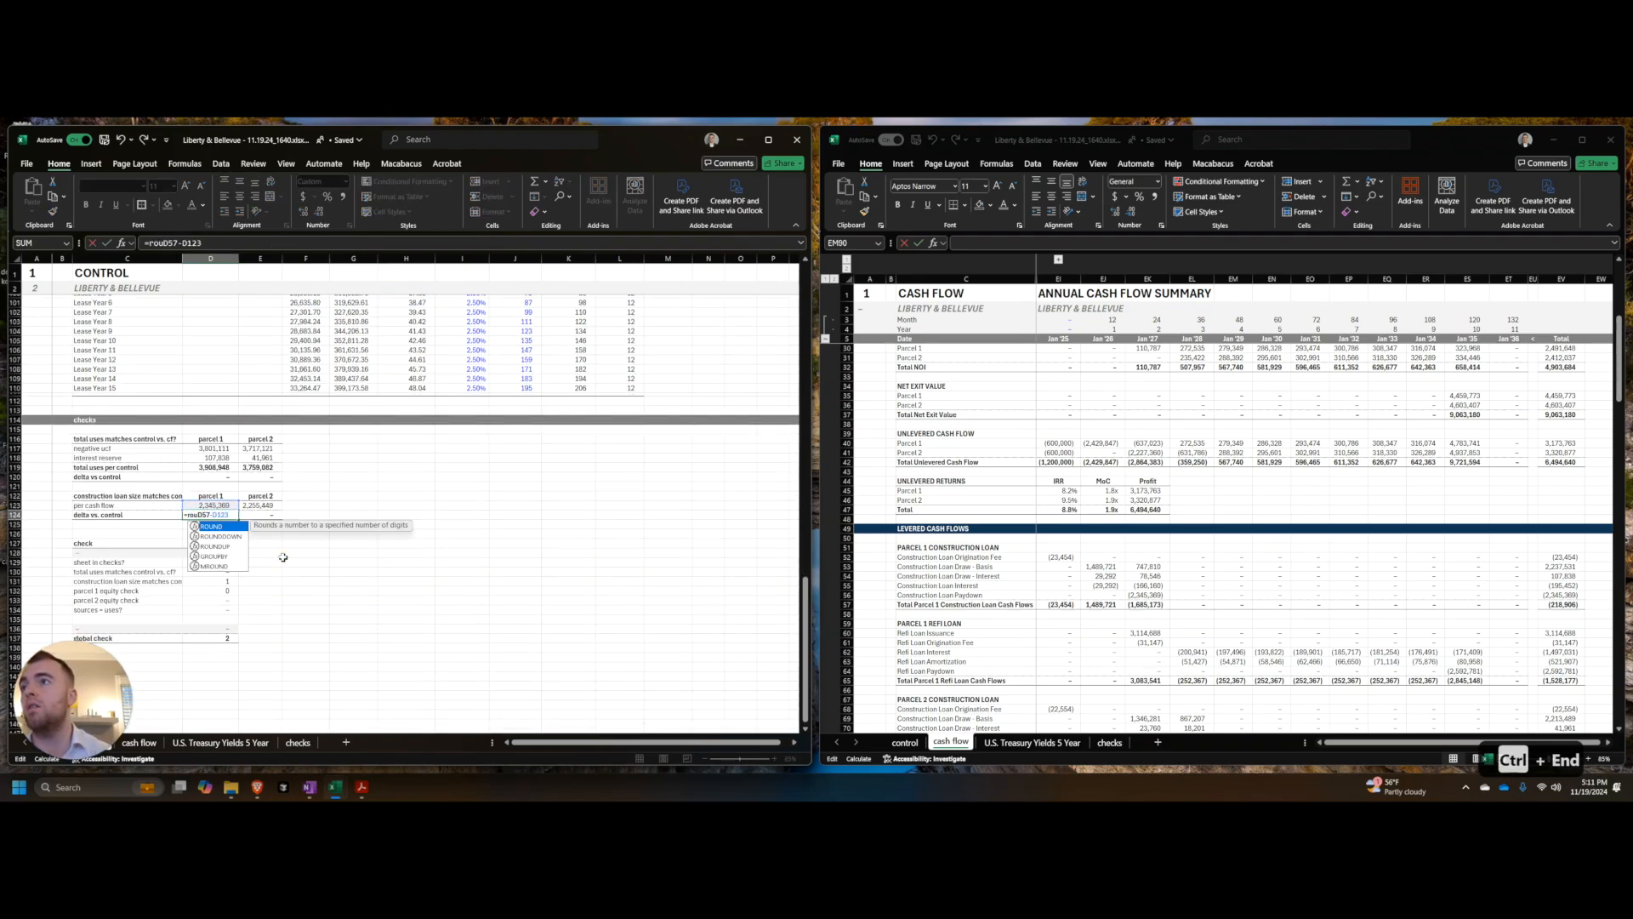
{"action": "type", "text": ",2"}
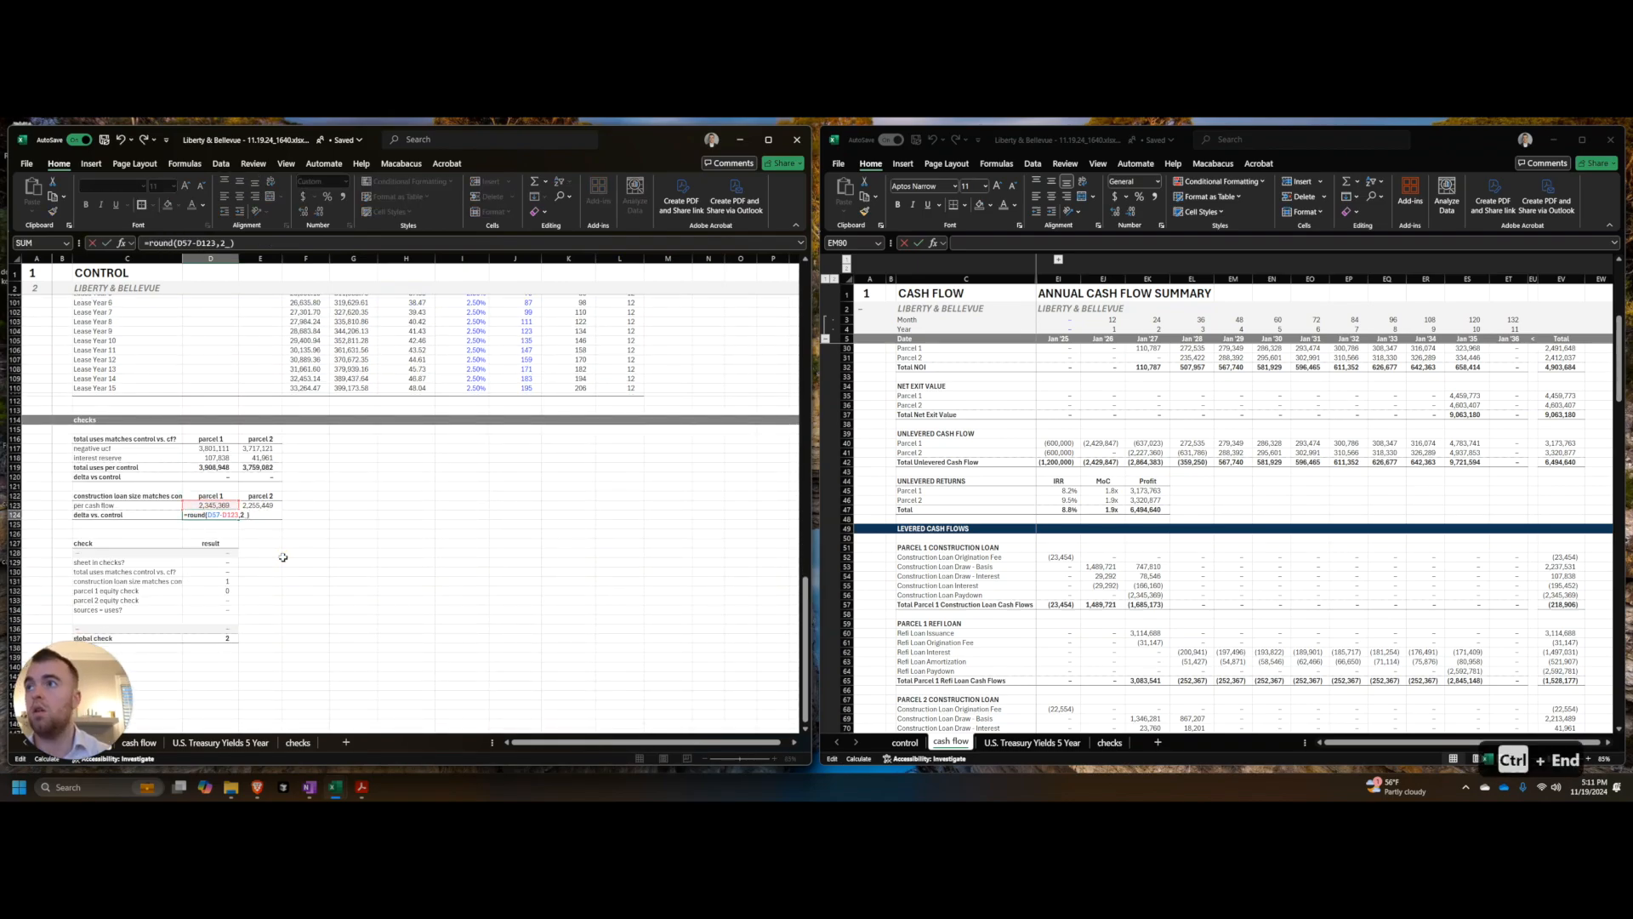
{"action": "key", "text": "Return"}
Step: Round the parcel 1 equity check formula to 2 decimals, return to the top of the control sheet and save the workbook
{"action": "key", "text": "ctrl+Down"}
{"action": "key", "text": "Down"}
{"action": "key", "text": "Down"}
{"action": "key", "text": "Down"}
{"action": "key", "text": "Down"}
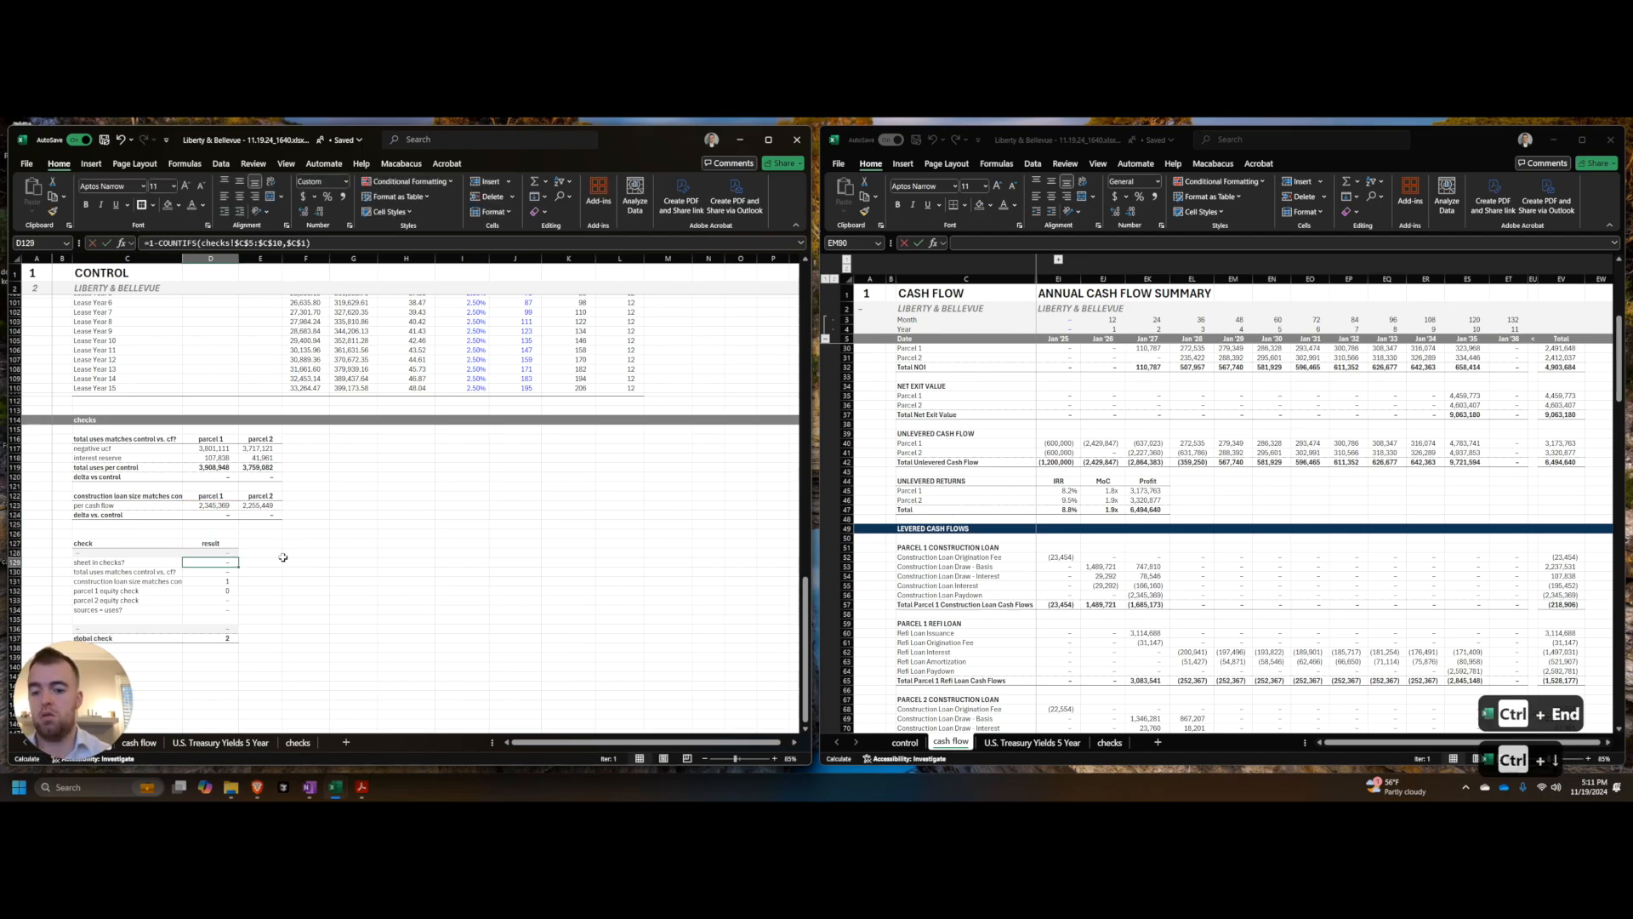
{"action": "key", "text": "F2"}
{"action": "key", "text": "Home"}
{"action": "key", "text": "Right"}
{"action": "type", "text": "round("}
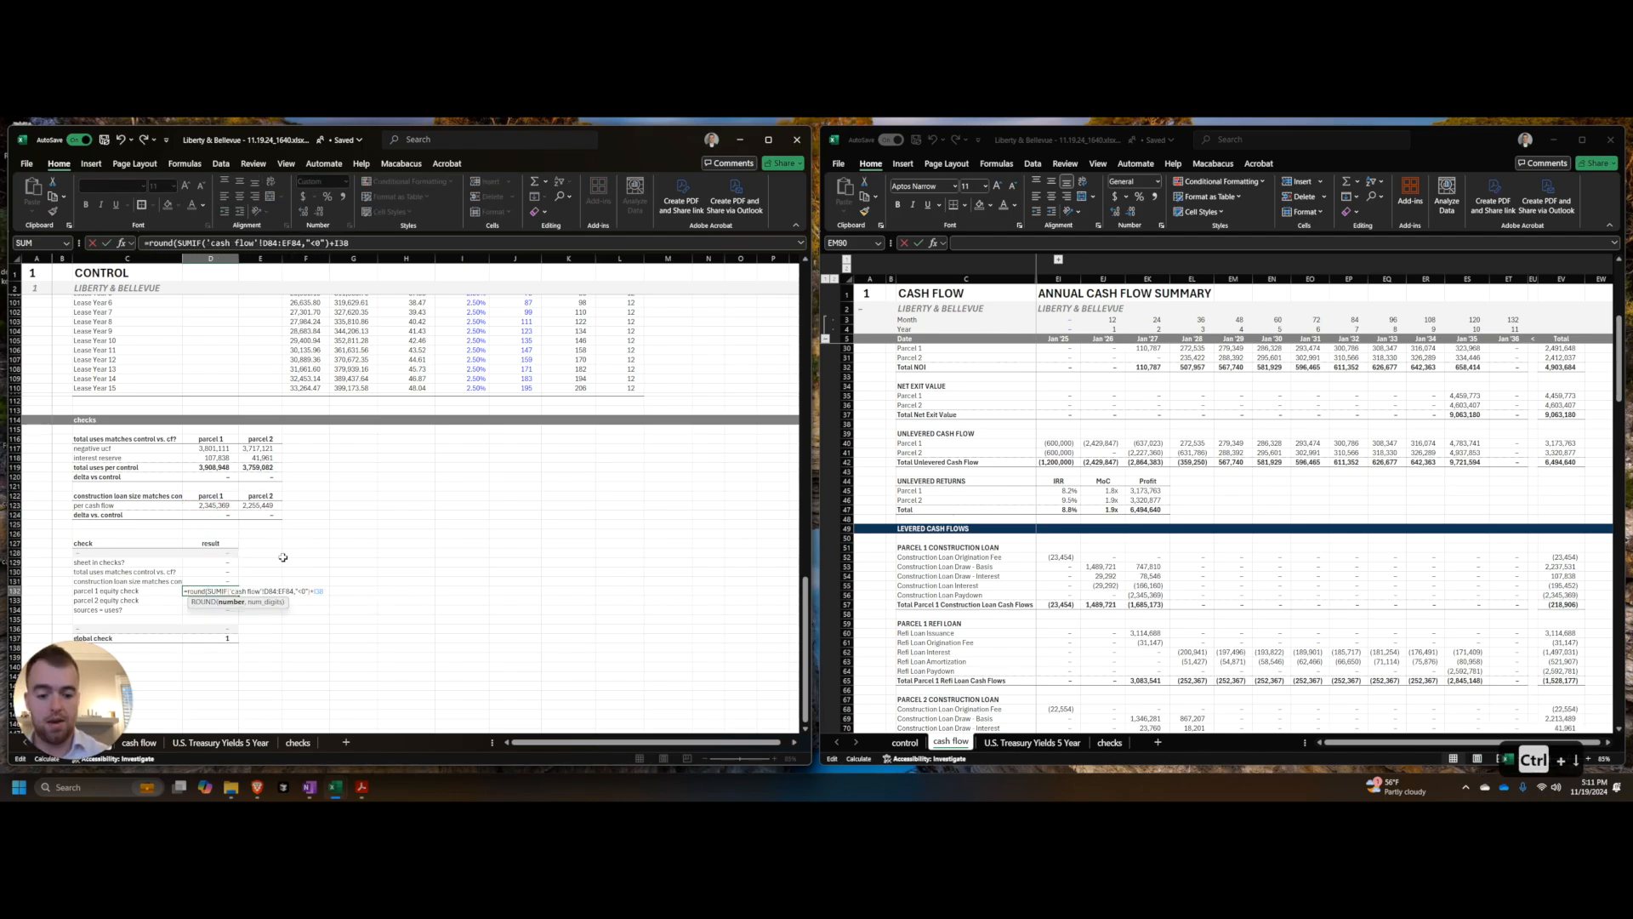
{"action": "key", "text": "ctrl+End"}
{"action": "type", "text": ",2"}
{"action": "key", "text": "Return"}
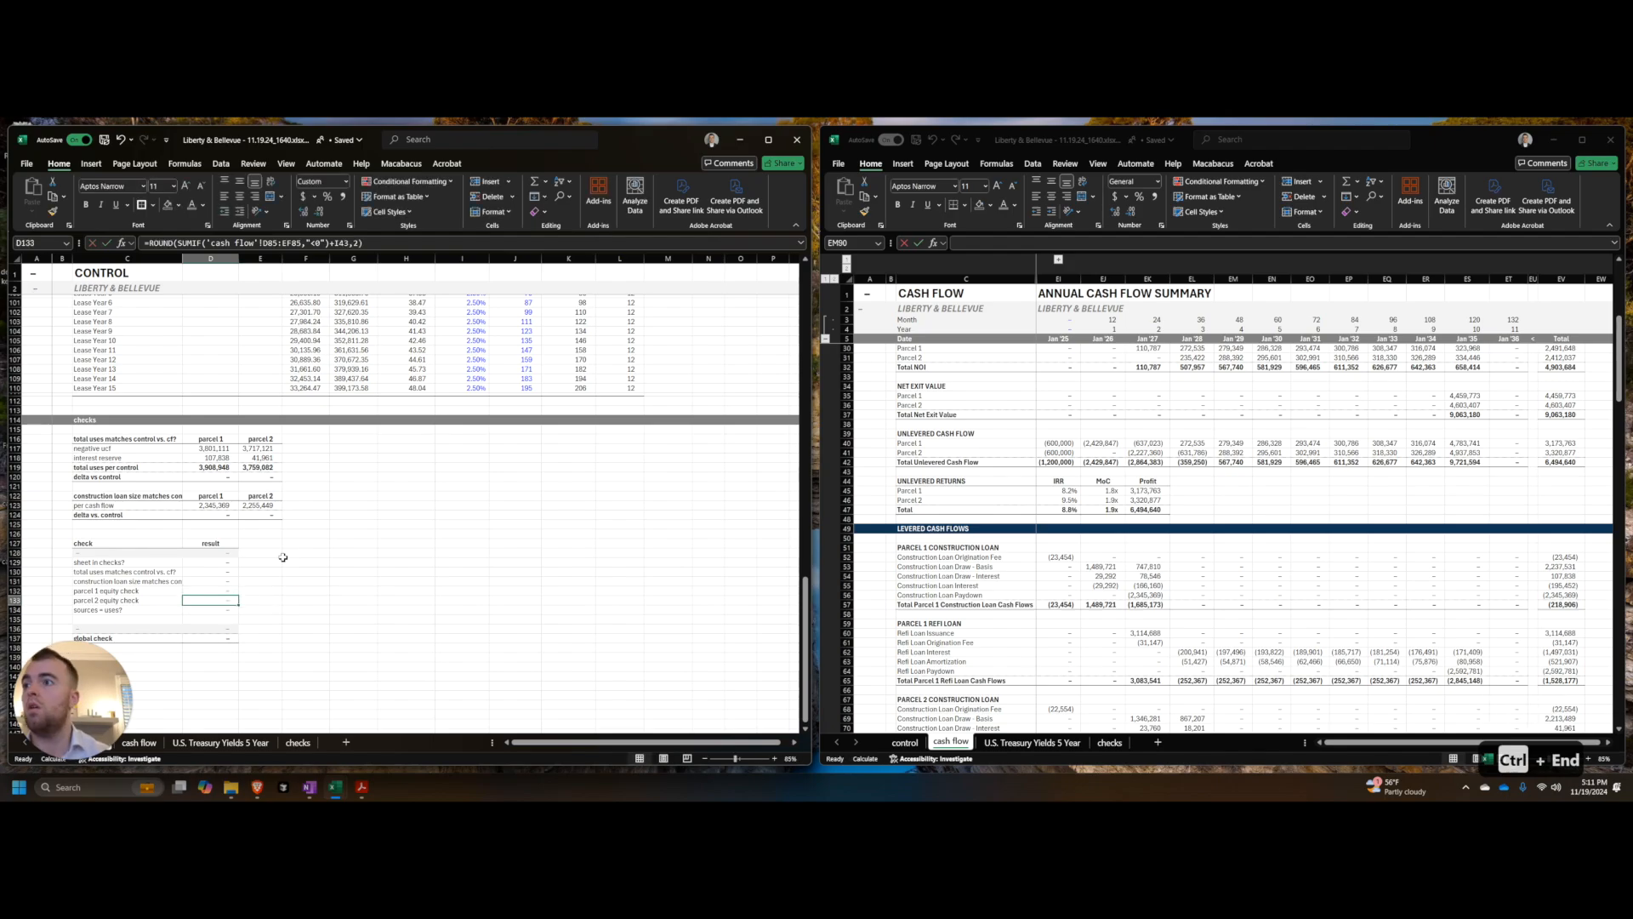
{"action": "key", "text": "ctrl+Home"}
{"action": "key", "text": "ctrl+s"}
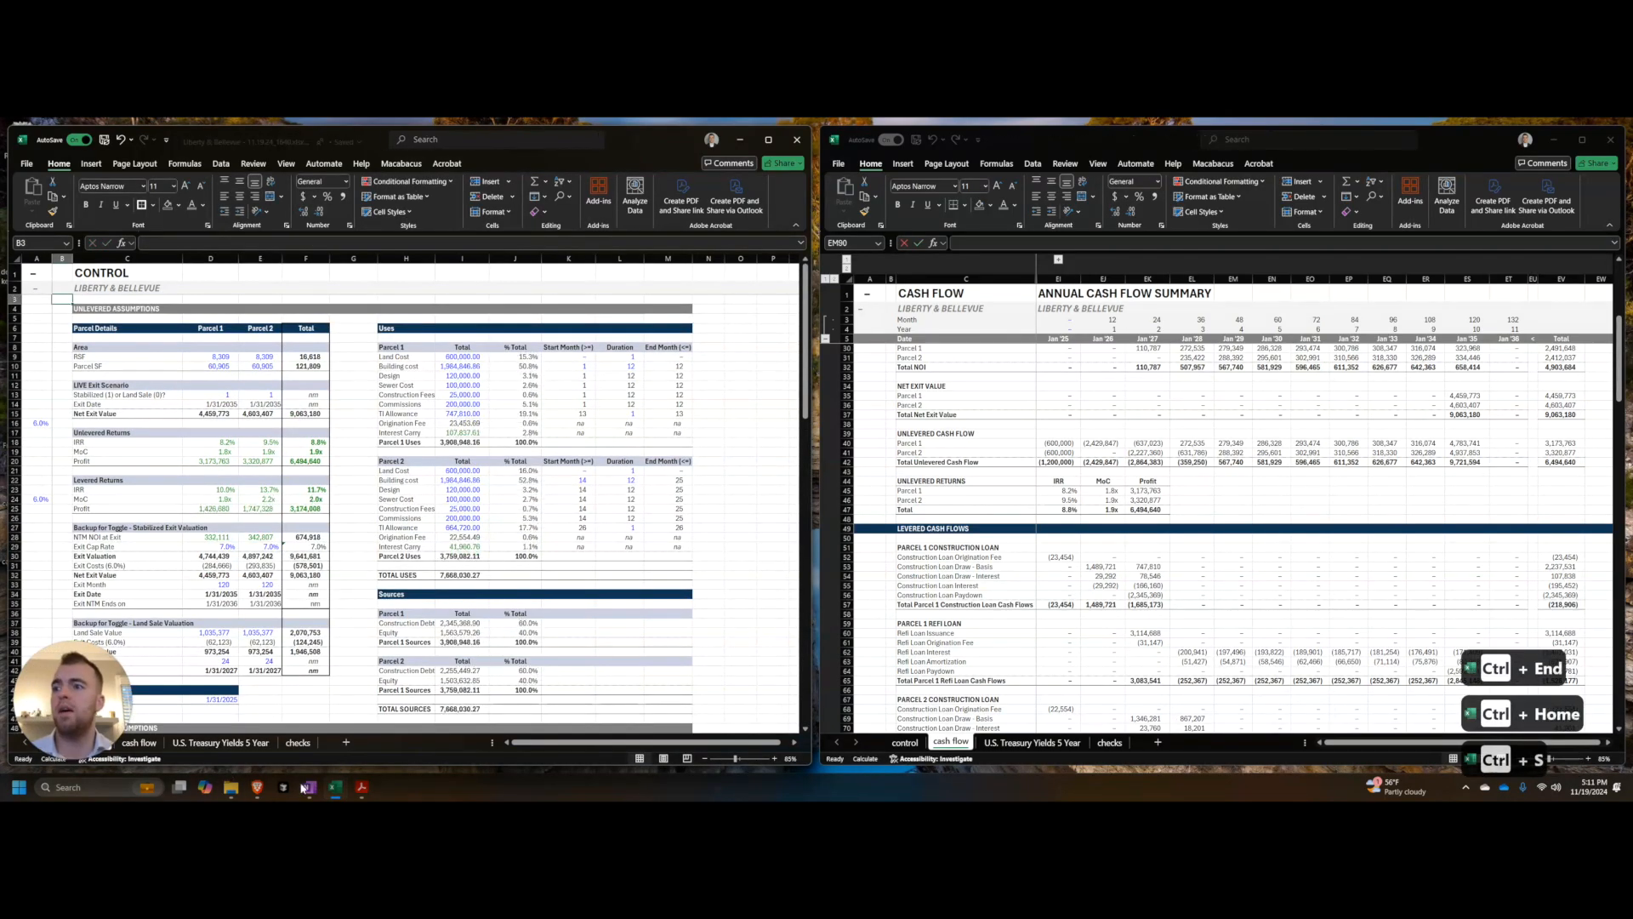
Step: Switch to OneNote and replace the refi sizing question for the client with "Currently sizing the refi off an LTV of 80% FYI"
{"action": "key", "text": "alt+Tab"}
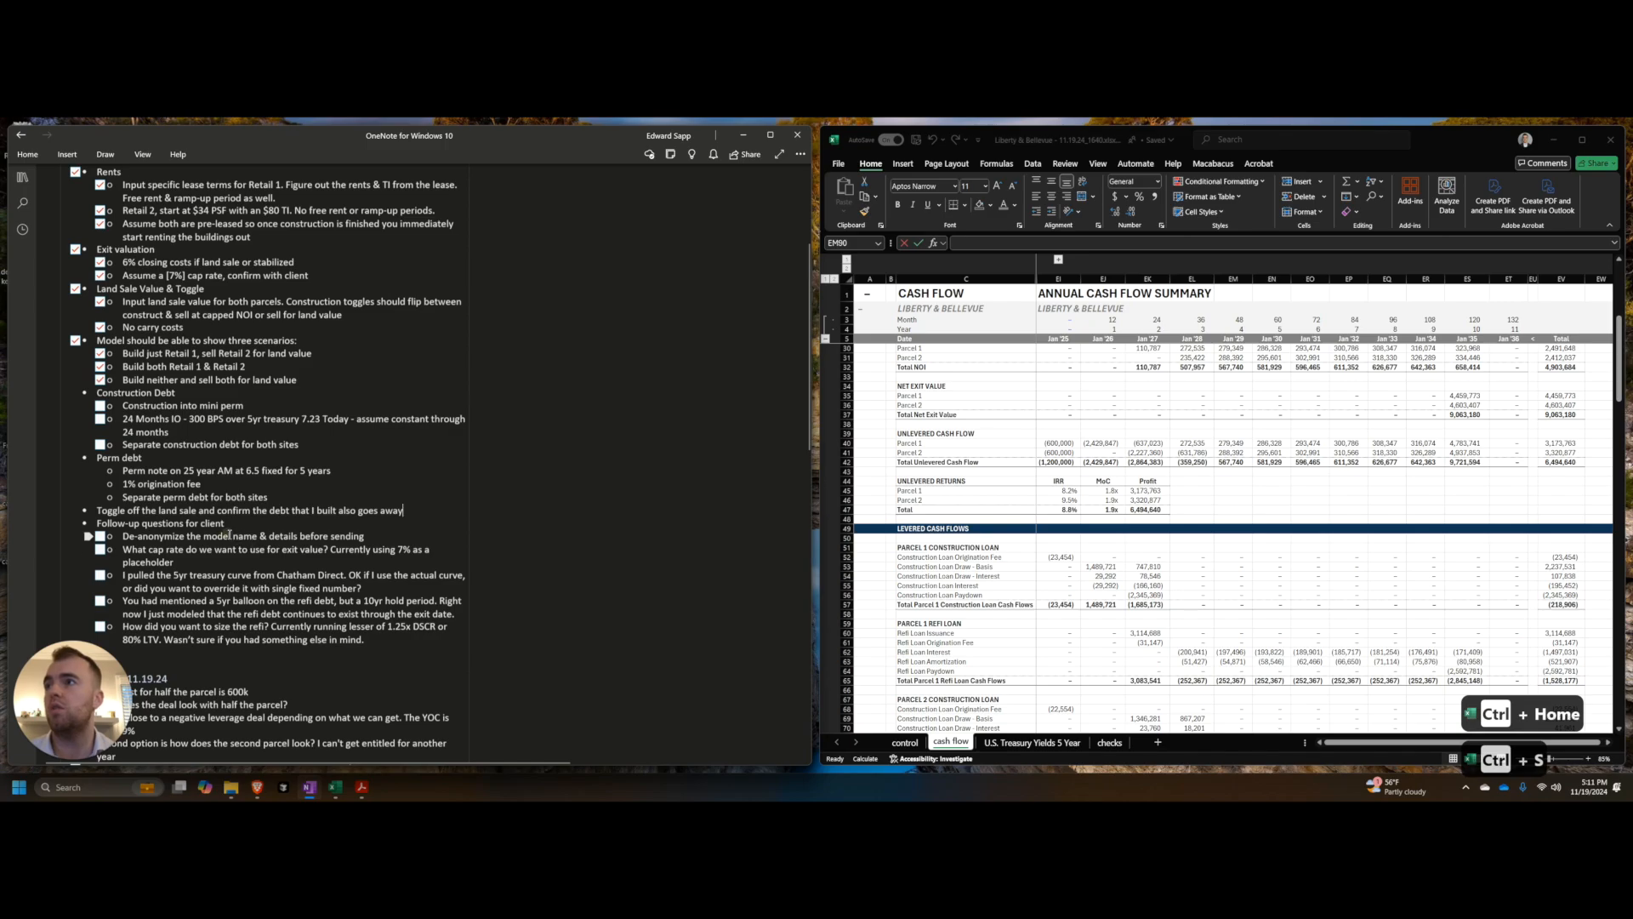
{"action": "left_click", "coordinate": [188, 552]}
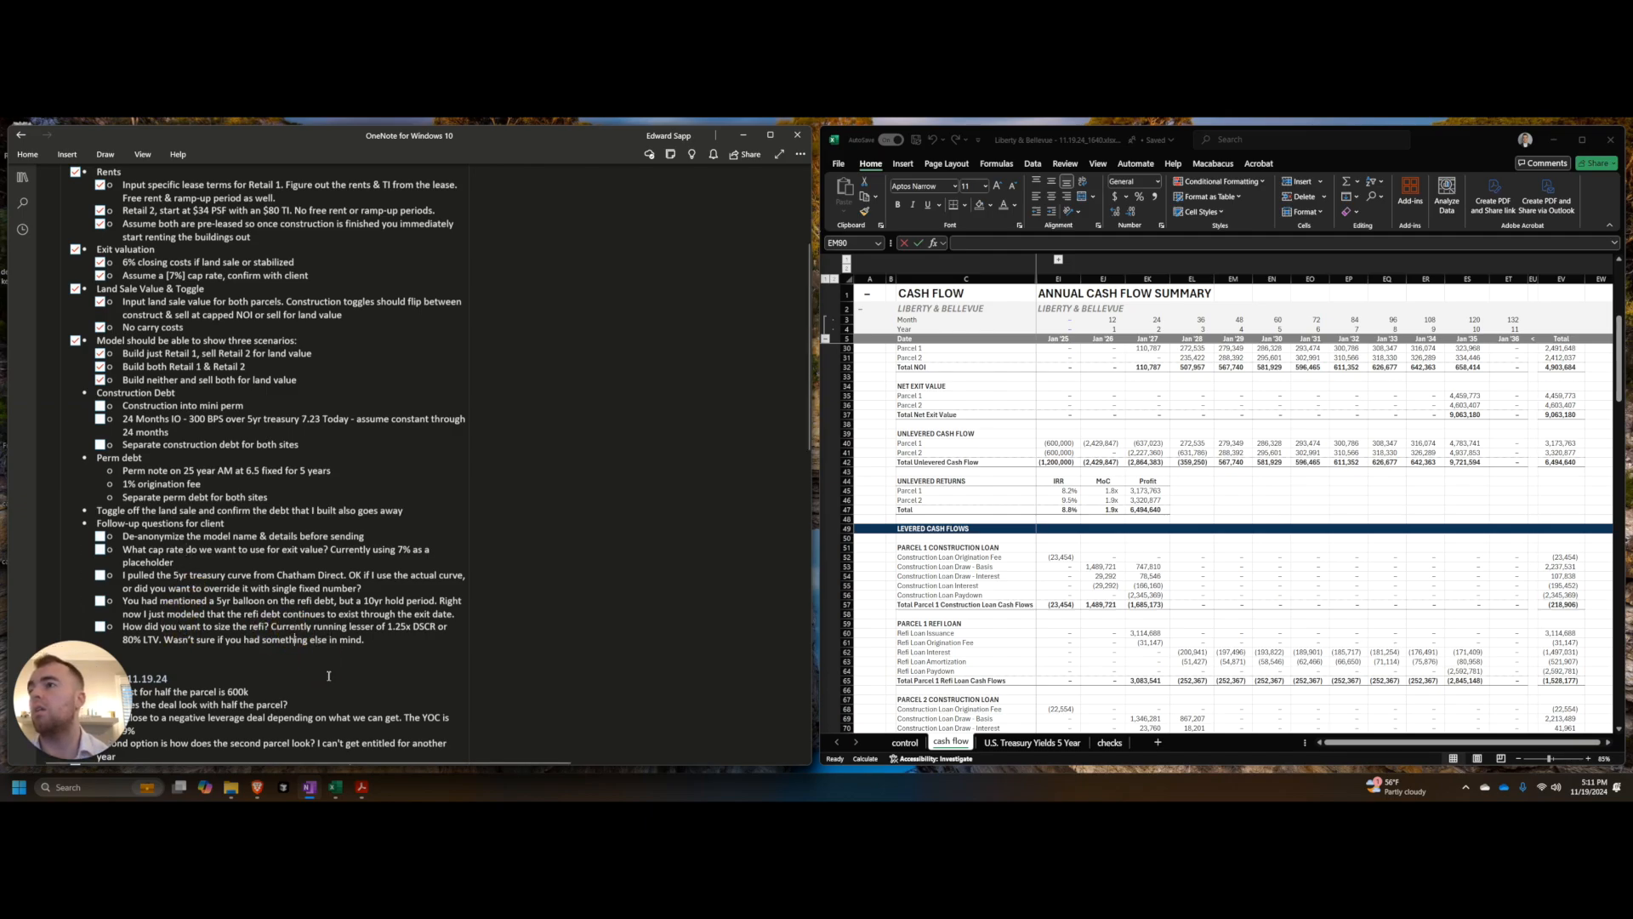
{"action": "key", "text": "ctrl+a"}
{"action": "key", "text": "BackSpace"}
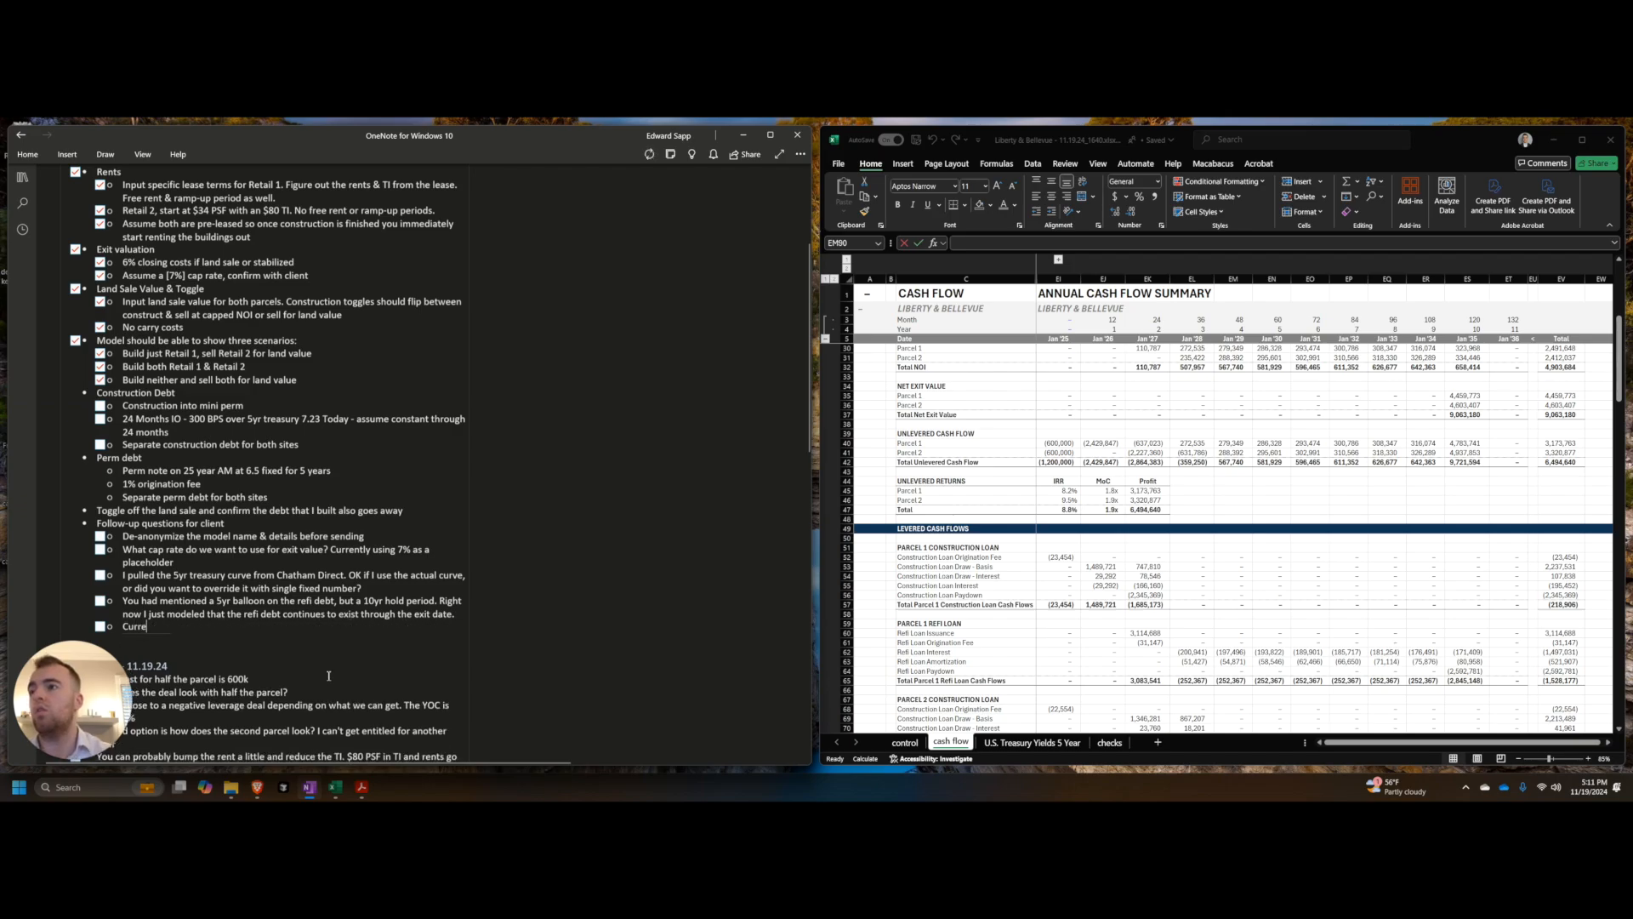
{"action": "type", "text": "Currently sizing the refi off an LTV of 80% FYI"}
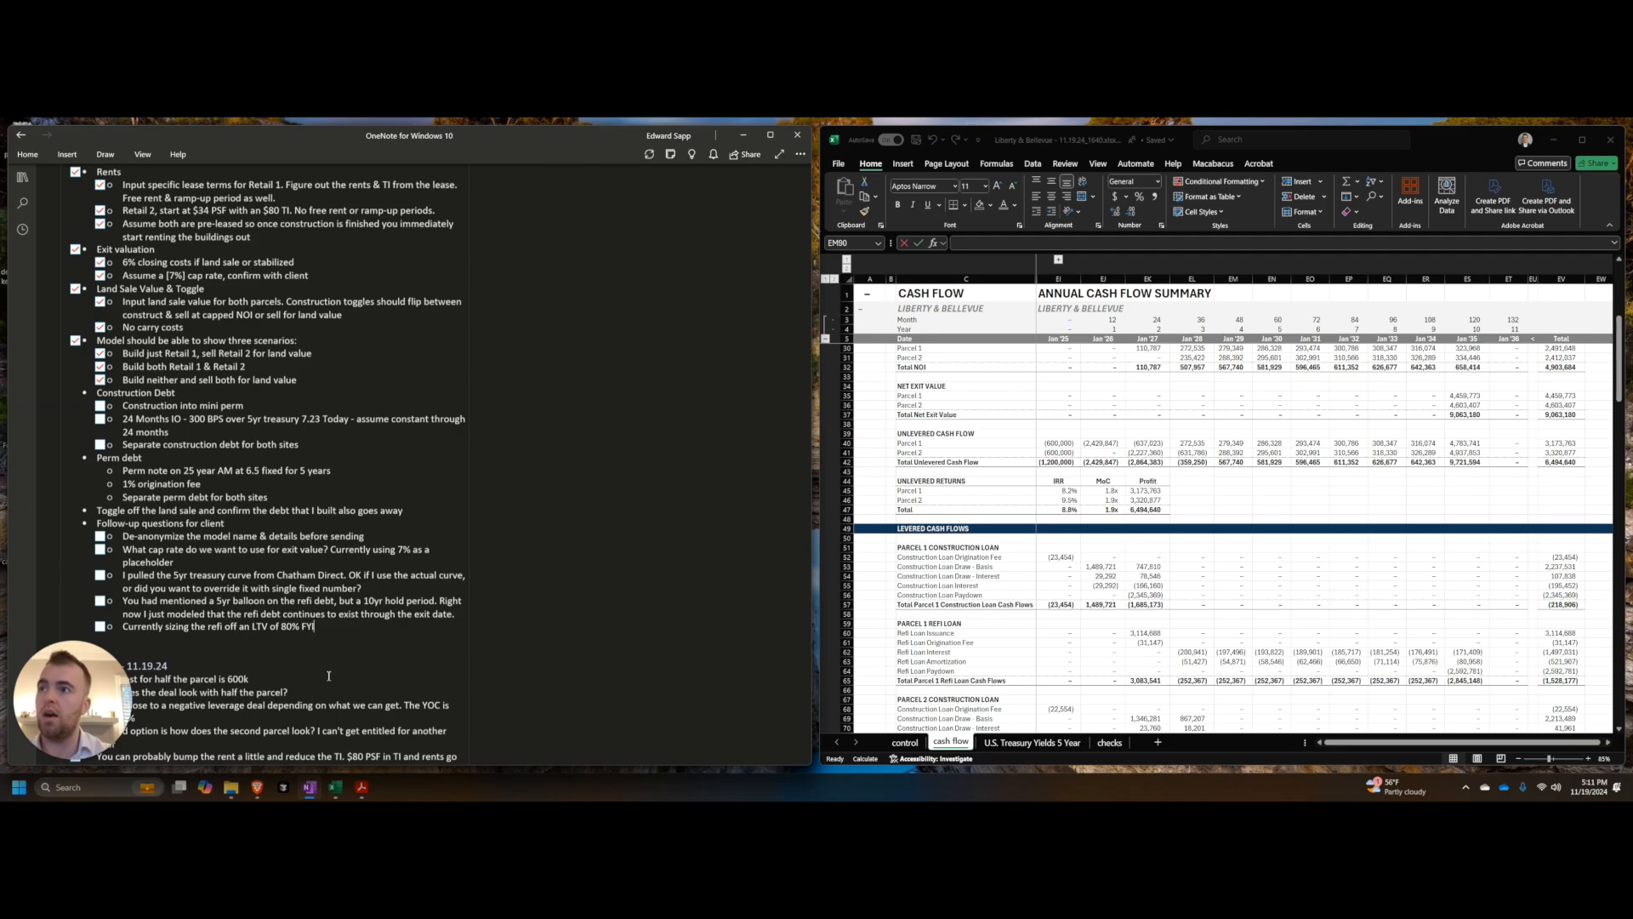
Step: Switch back to Excel and review the annual summary's loan cash flows and levered returns beside the control sheet
{"action": "key", "text": "alt+Tab"}
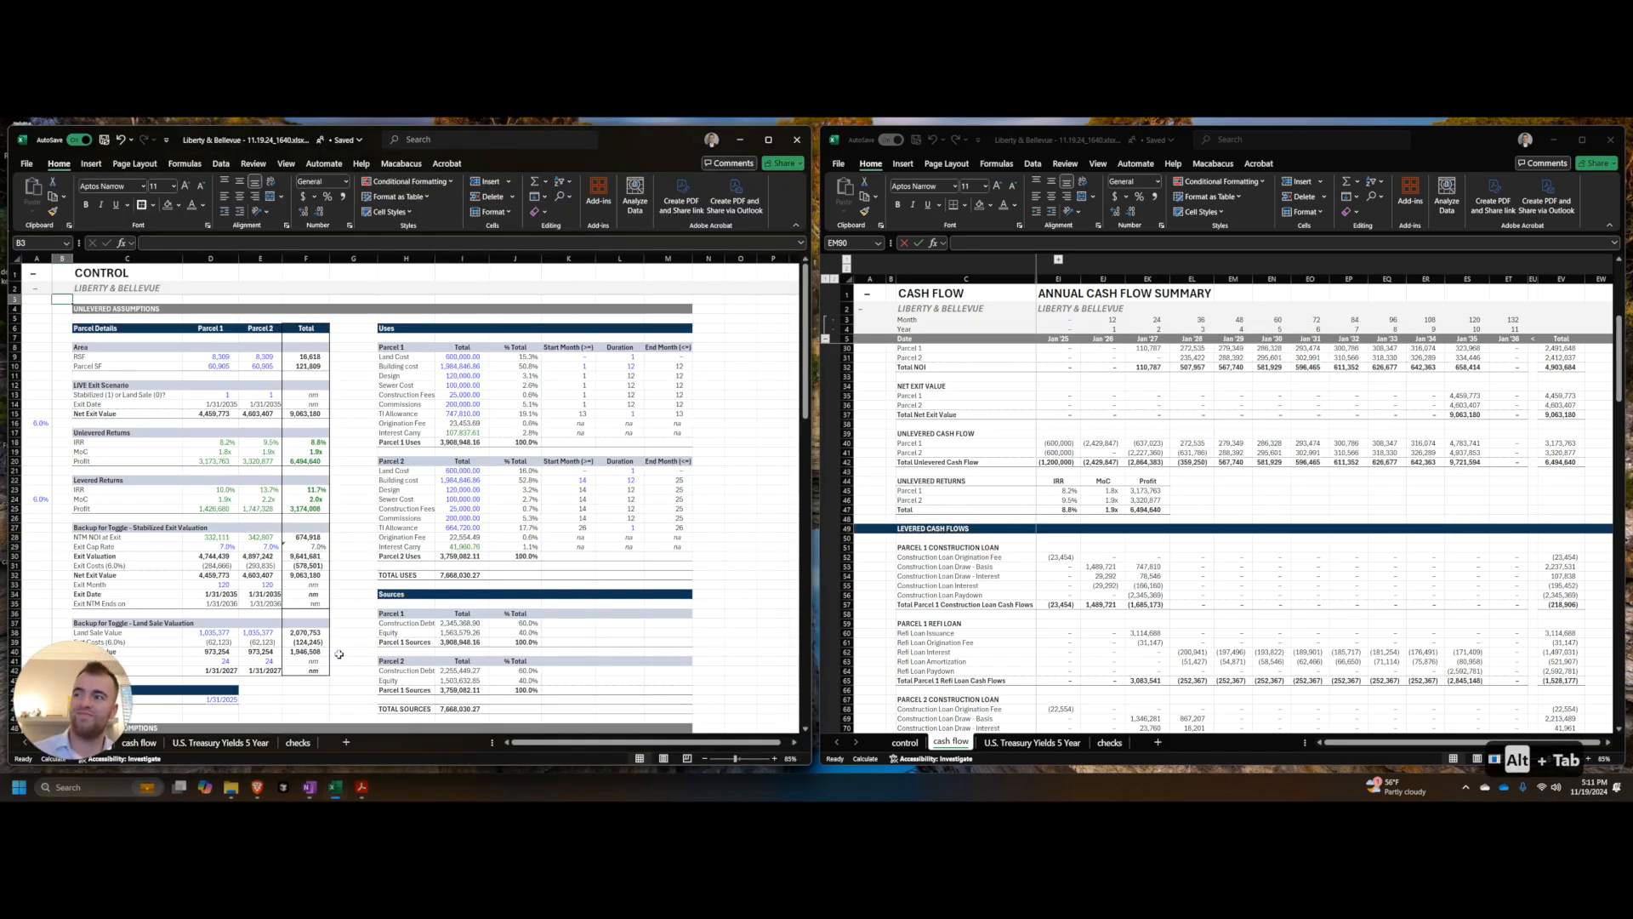
{"action": "left_click", "coordinate": [380, 613]}
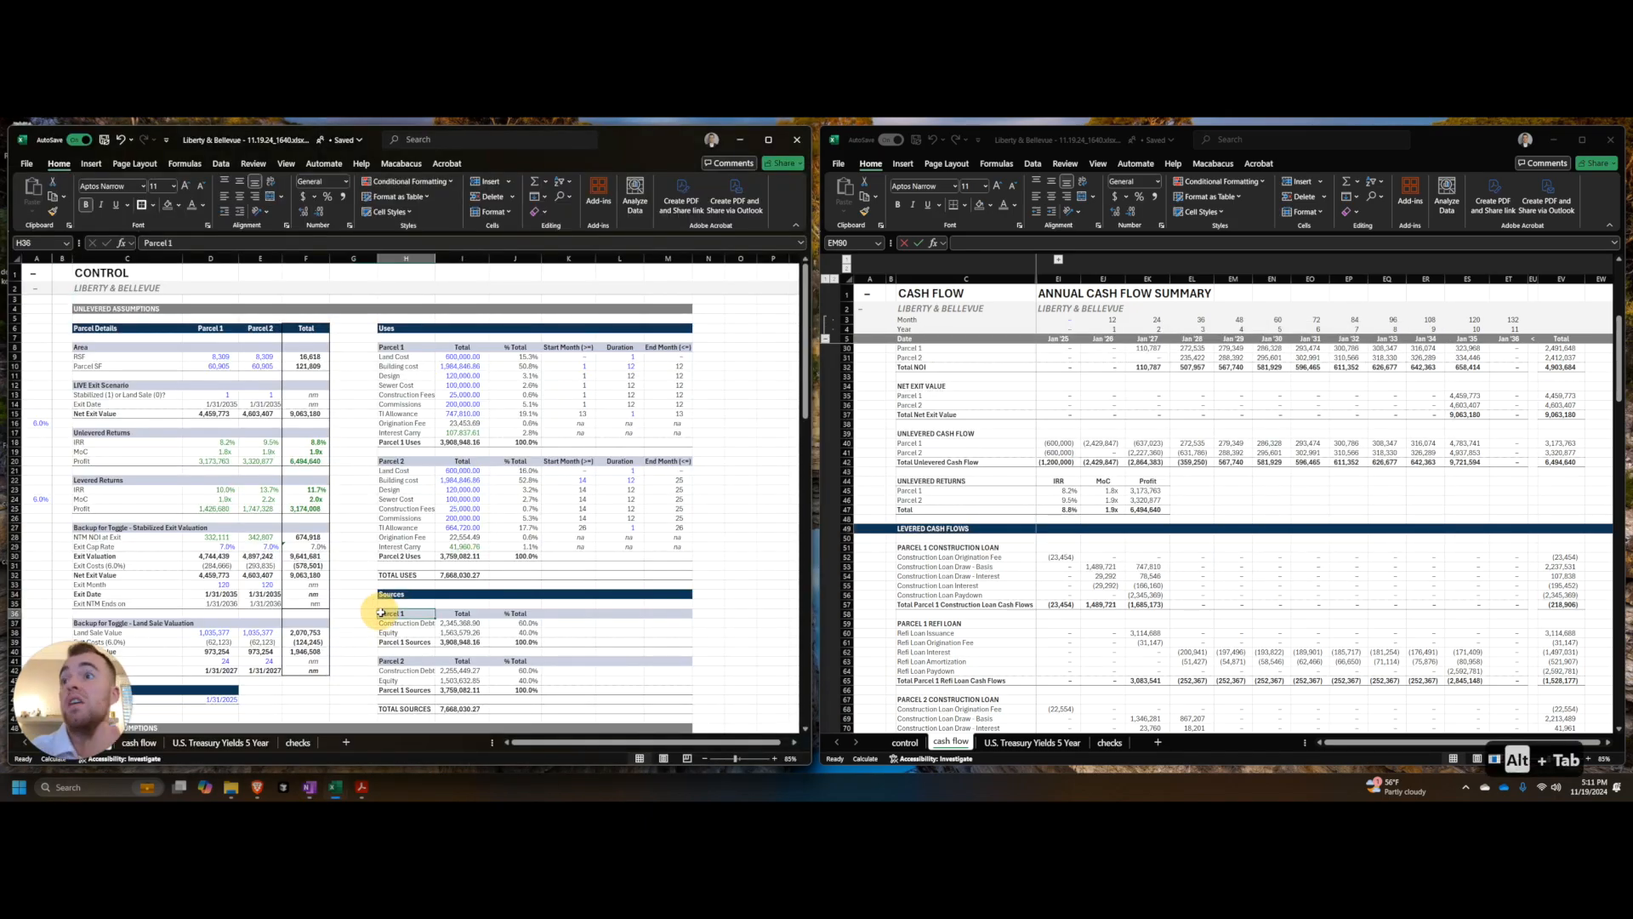
{"action": "left_click", "coordinate": [1064, 535]}
{"action": "scroll", "coordinate": [1123, 570], "scroll_direction": "down", "scroll_amount": 13}
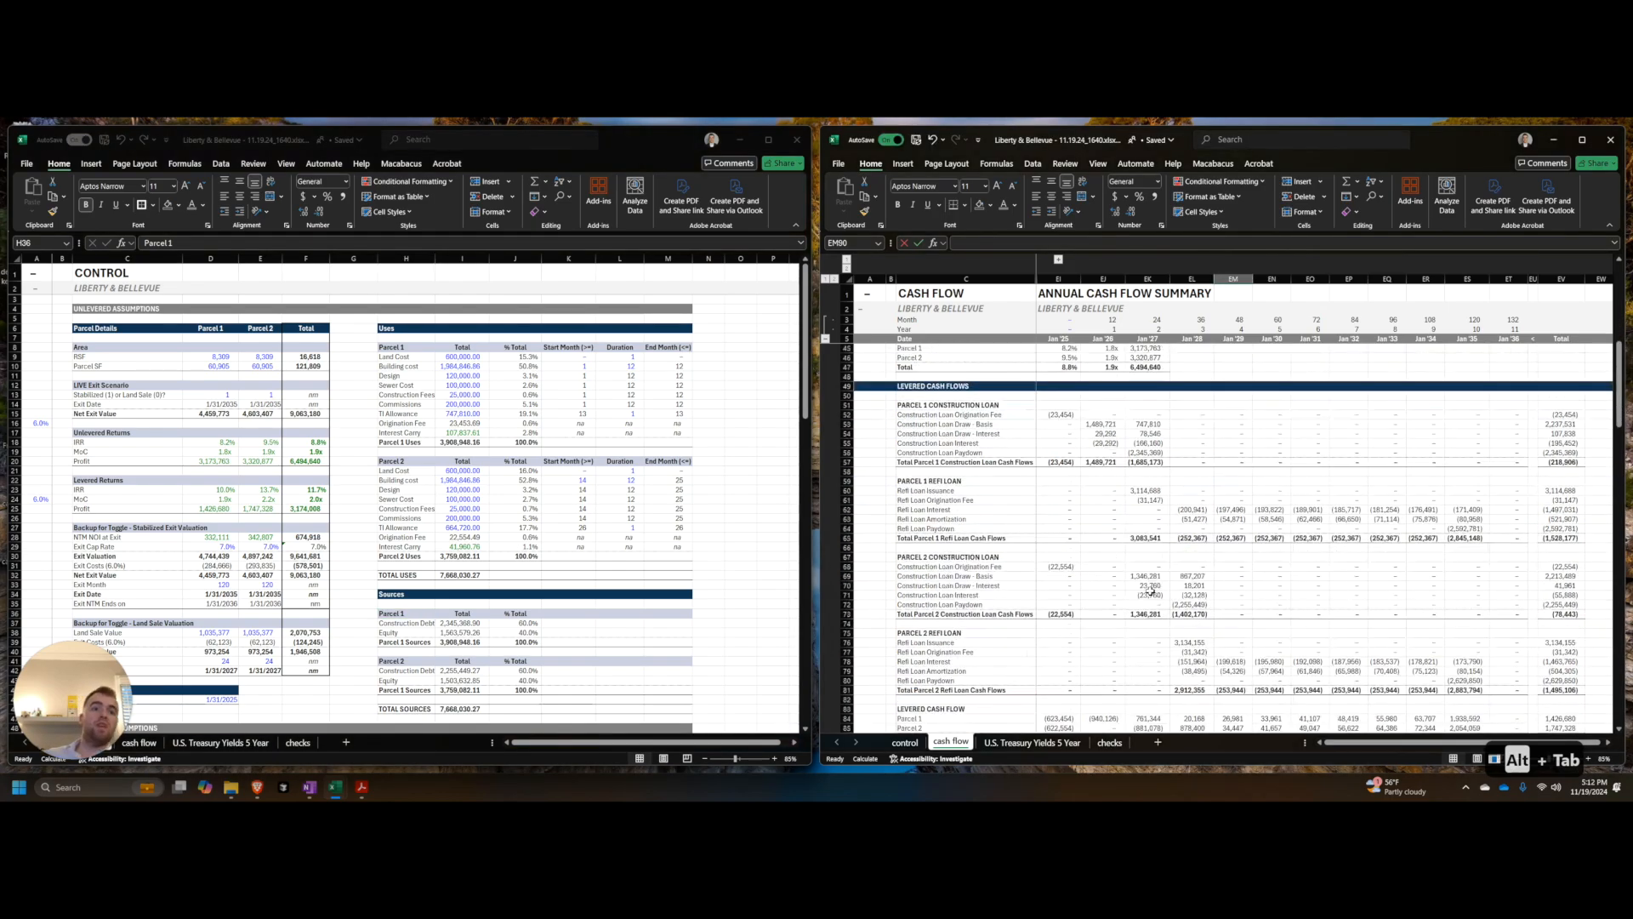
{"action": "left_click", "coordinate": [1110, 547]}
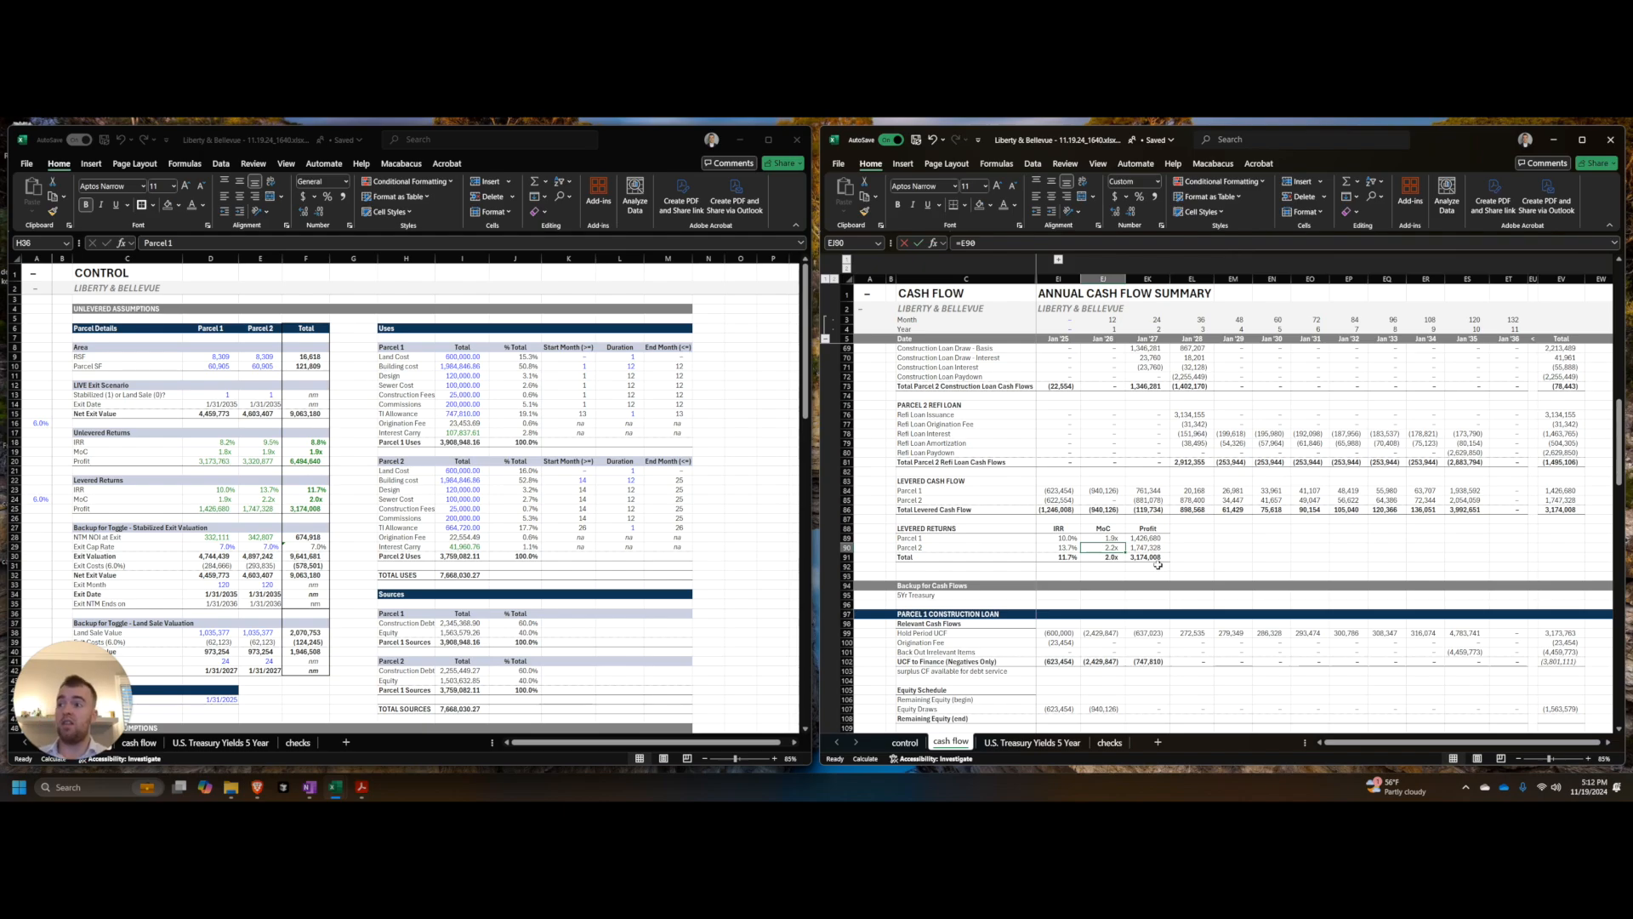
{"action": "left_click", "coordinate": [346, 656]}
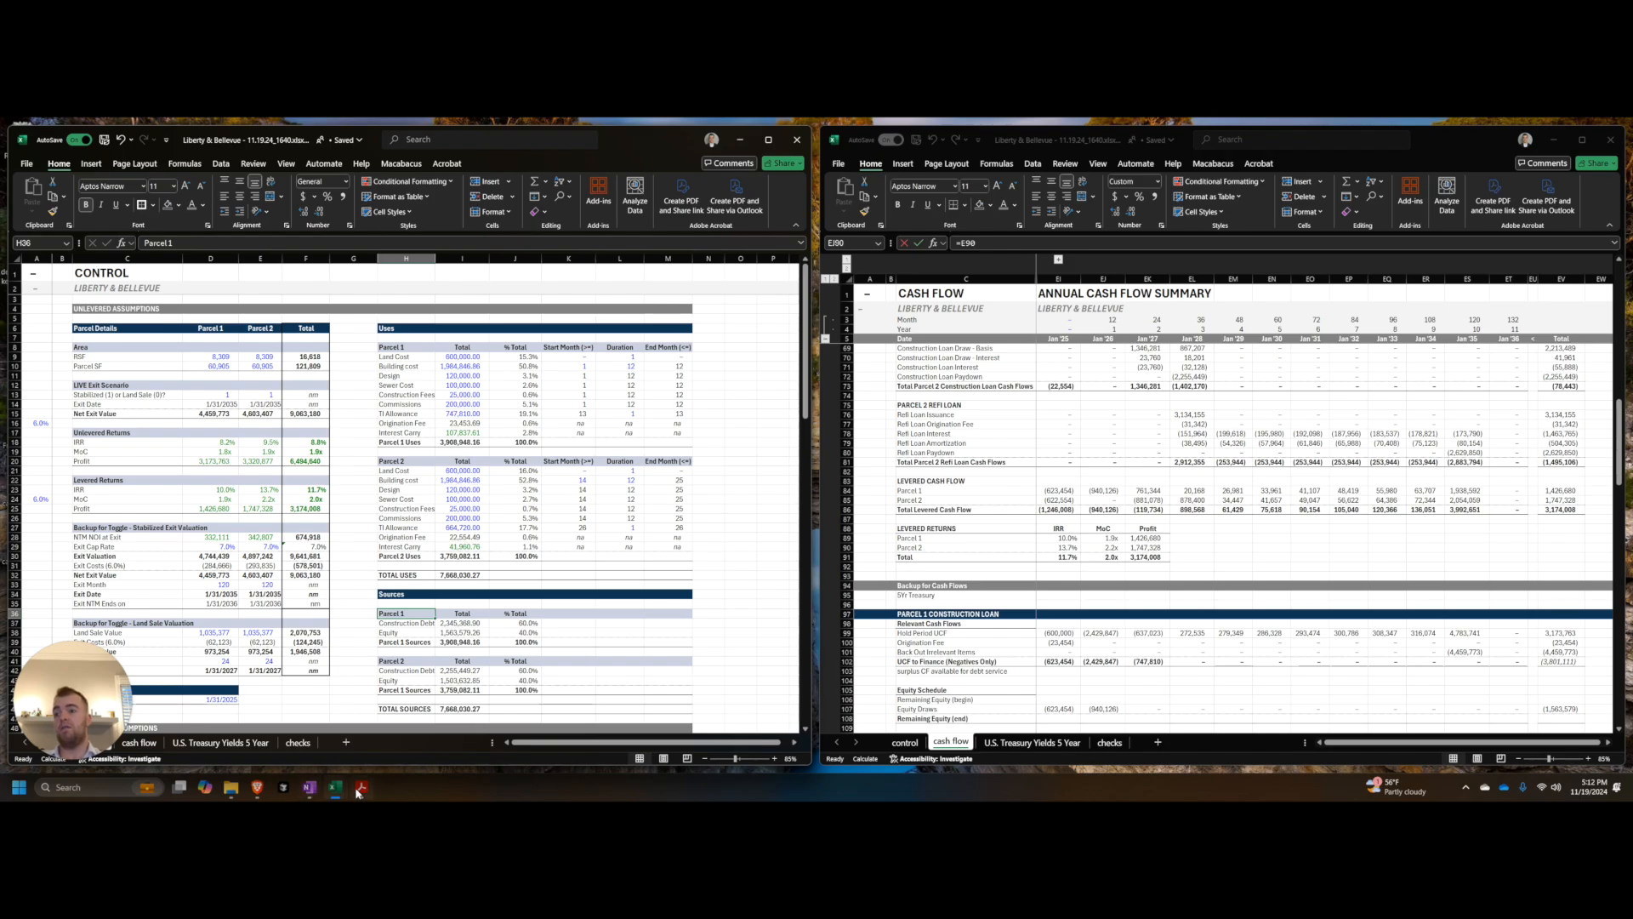
Step: Switch to Acrobat to view the Liberty and Bellevue site plan, dismiss the scanned-document notice, and return to the annual cash flow summary
{"action": "mouse_move", "coordinate": [358, 792]}
{"action": "left_click", "coordinate": [404, 744]}
{"action": "left_click", "coordinate": [348, 736]}
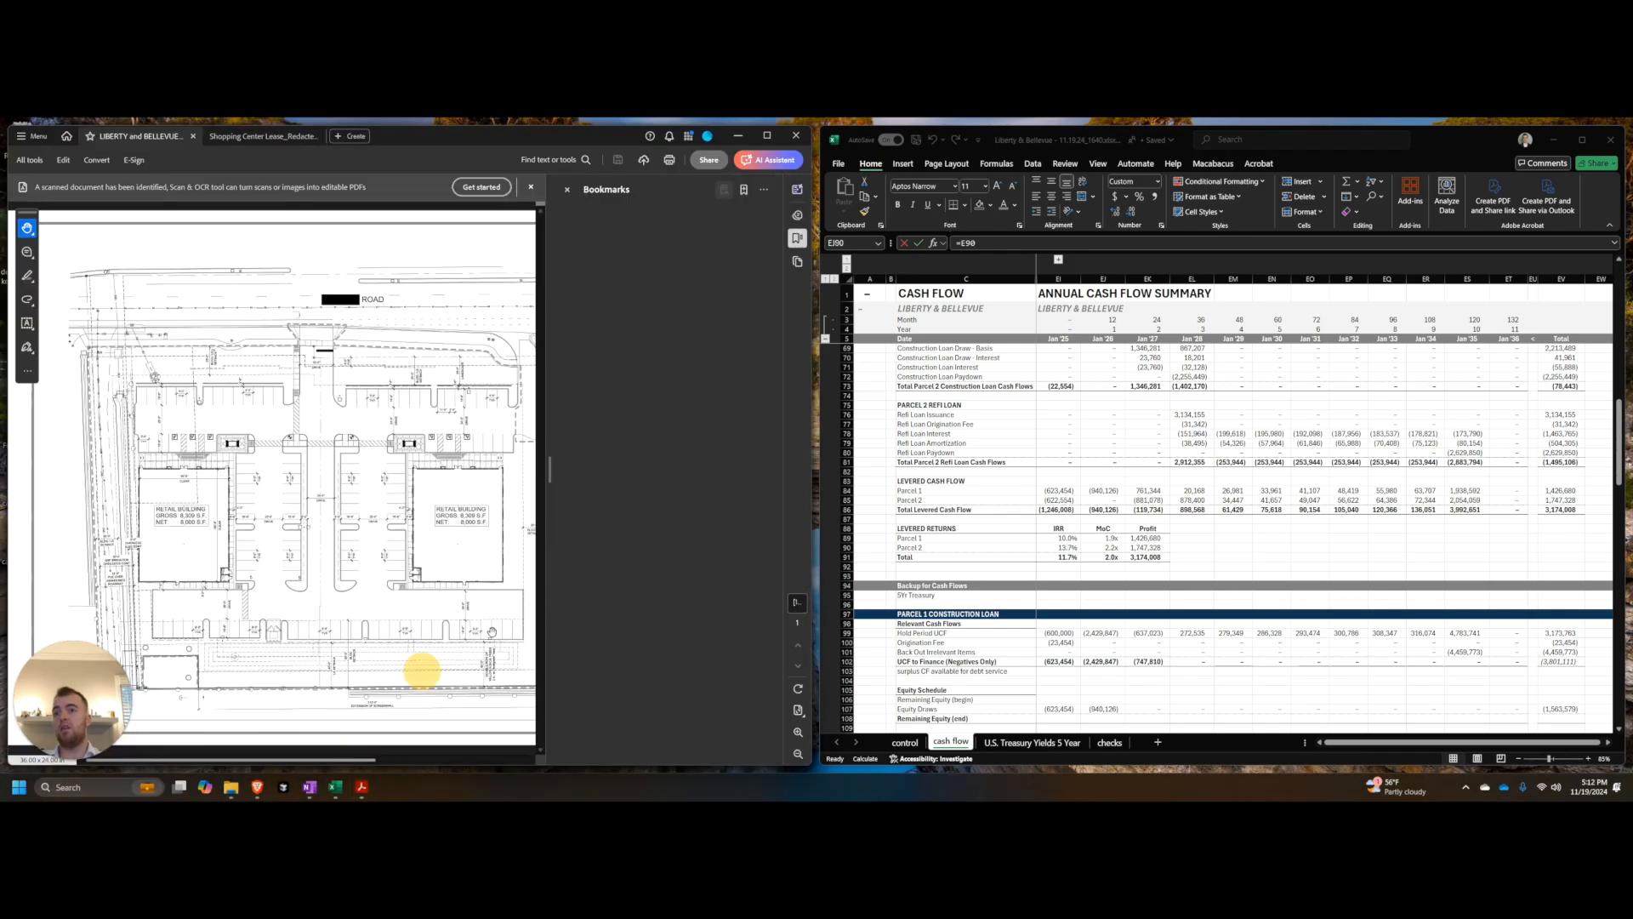
{"action": "left_click", "coordinate": [530, 186]}
{"action": "left_click", "coordinate": [738, 136]}
{"action": "left_click", "coordinate": [1097, 611]}
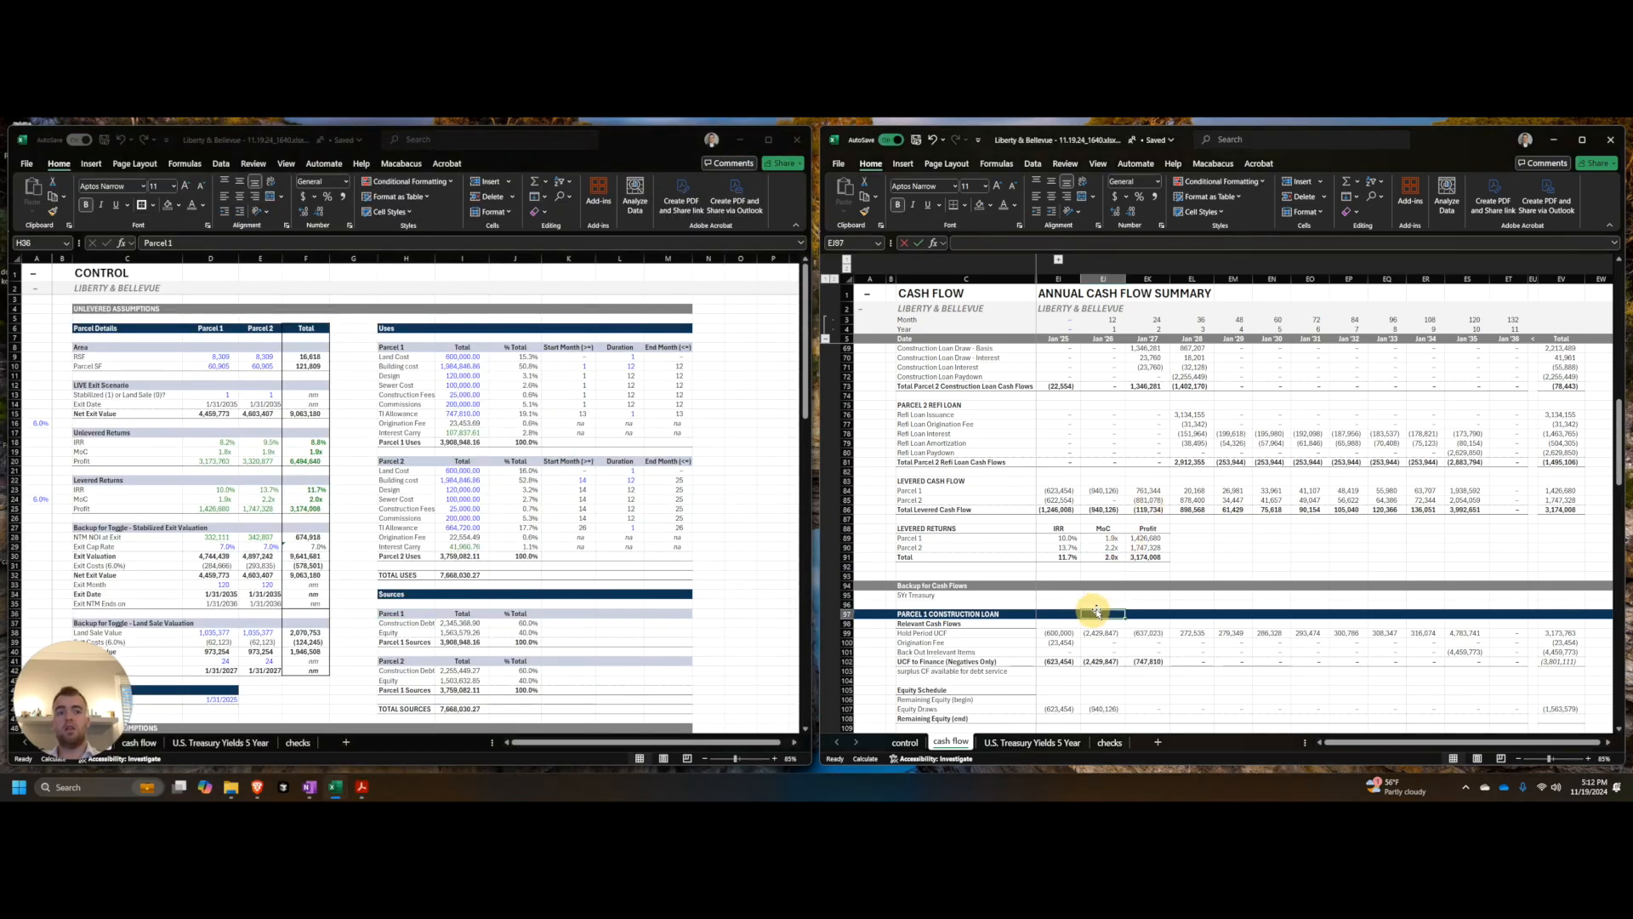
Step: Switch to File Explorer and check the old subfolder of the Liberty & Bellevue - 11.19.24 folder, then minimize the window
{"action": "left_click", "coordinate": [233, 788]}
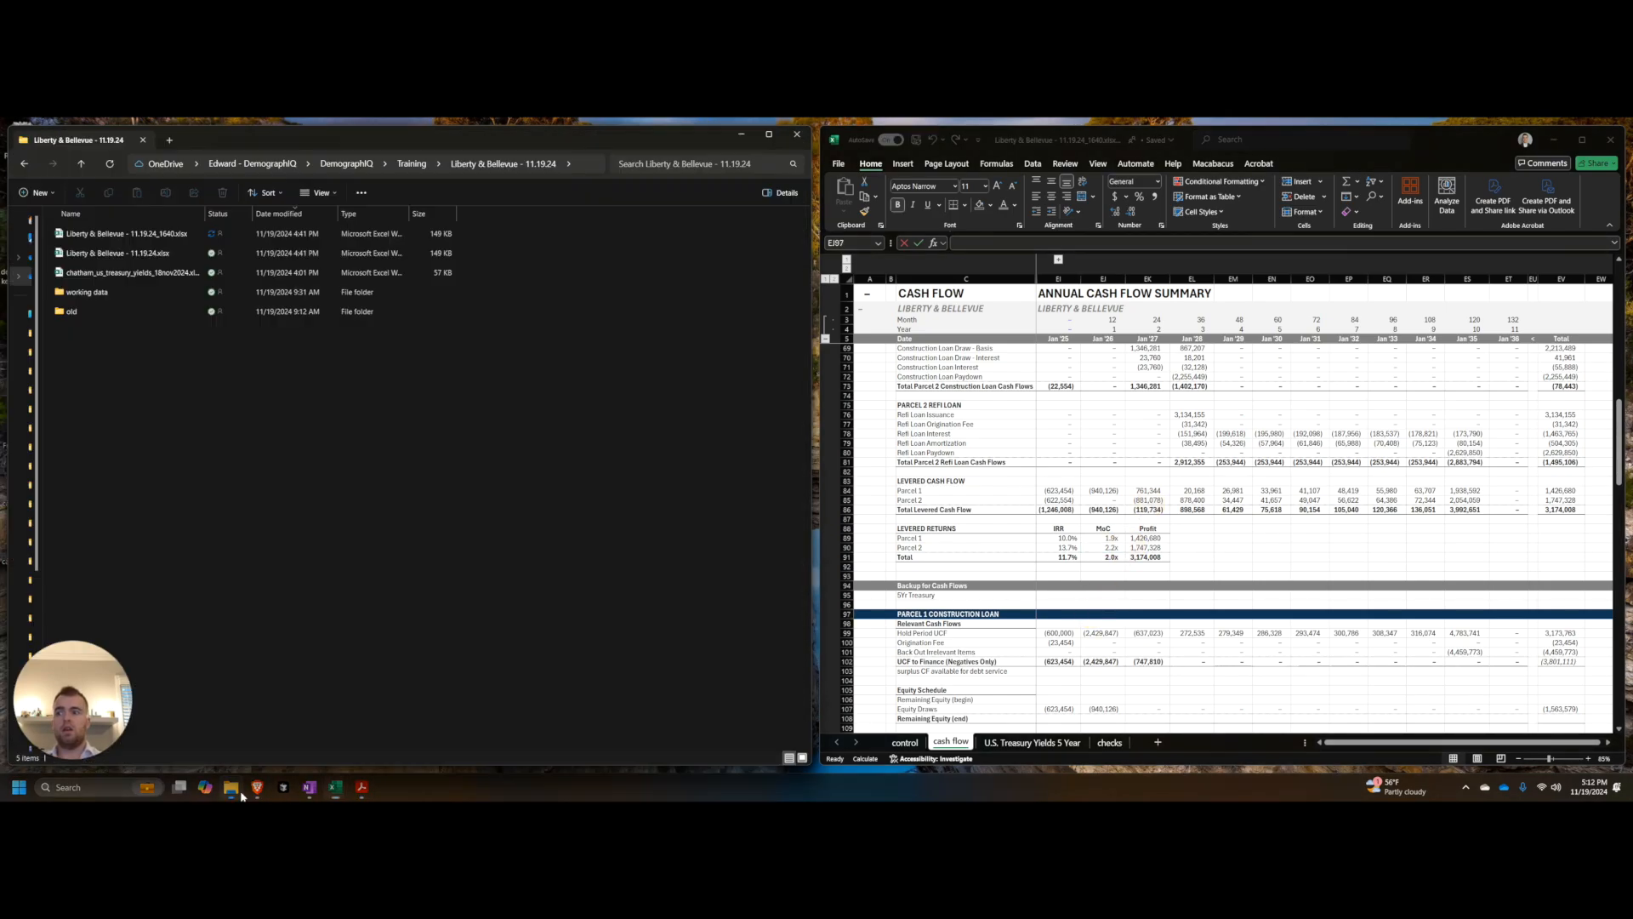
{"action": "double_click", "coordinate": [126, 297]}
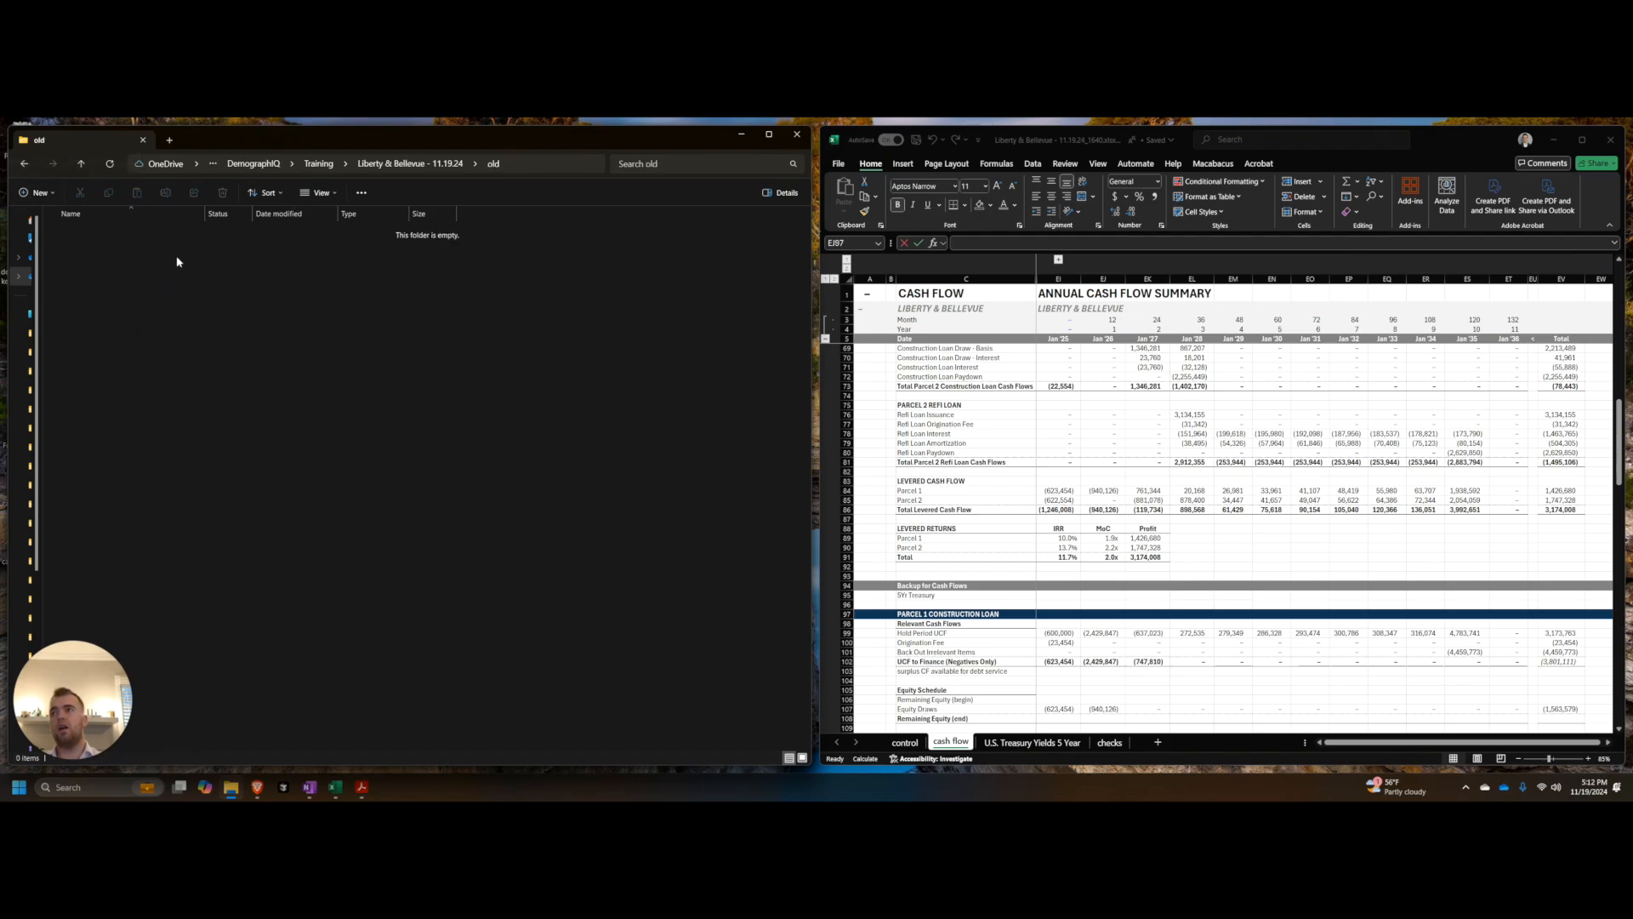
{"action": "key", "text": "alt+Up"}
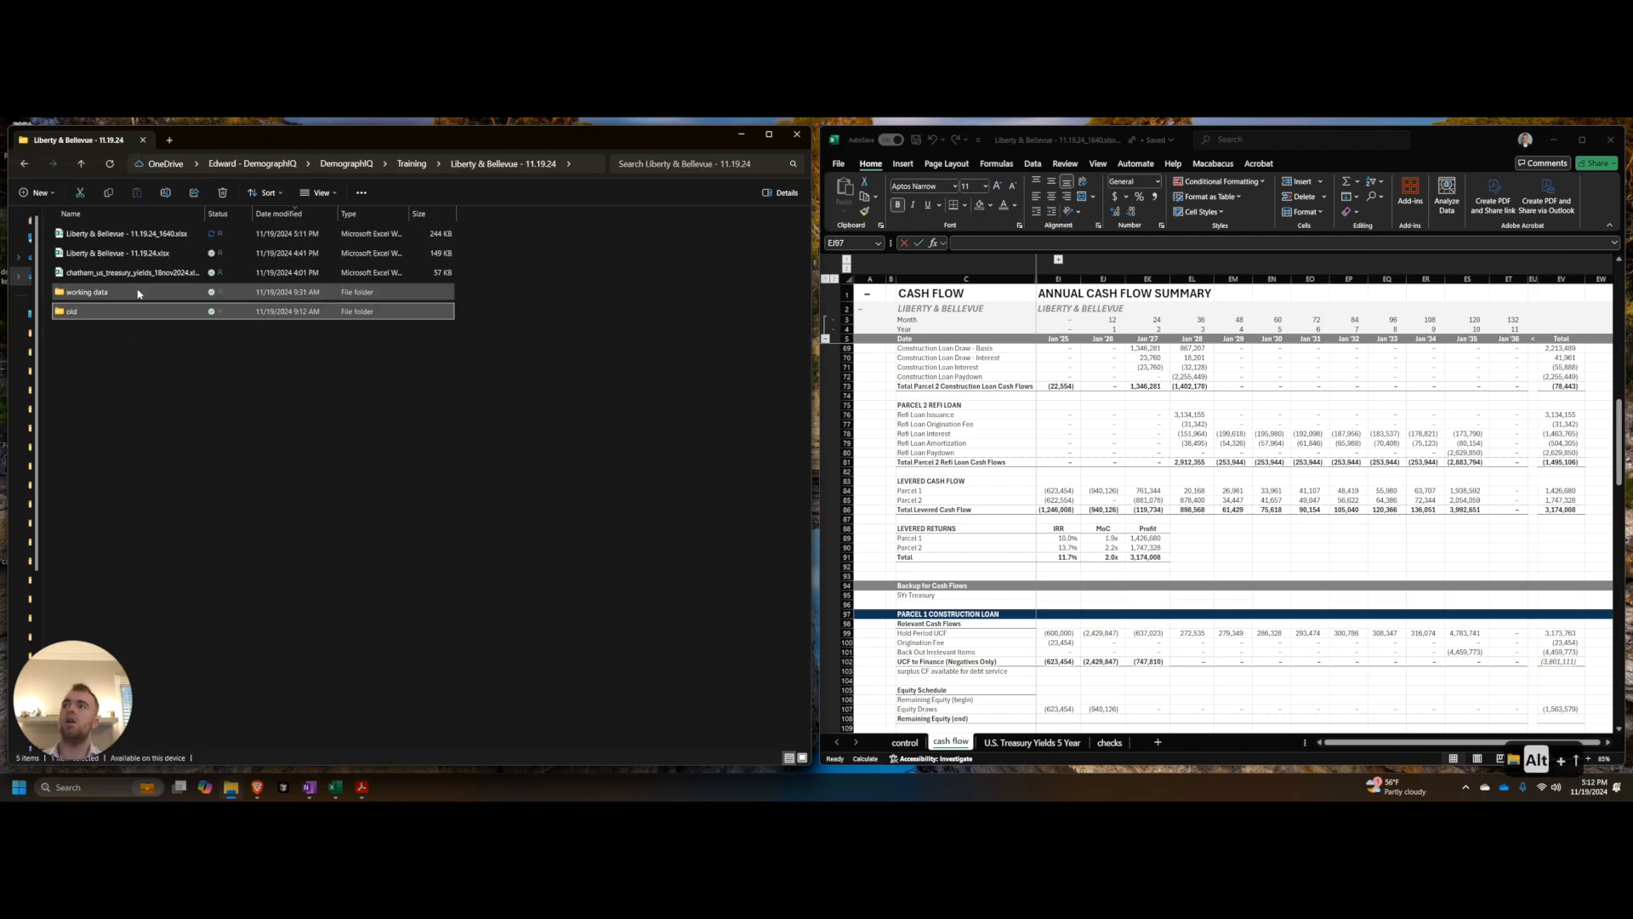
{"action": "left_click", "coordinate": [221, 423]}
{"action": "left_click", "coordinate": [741, 135]}
{"action": "left_click", "coordinate": [1191, 414]}
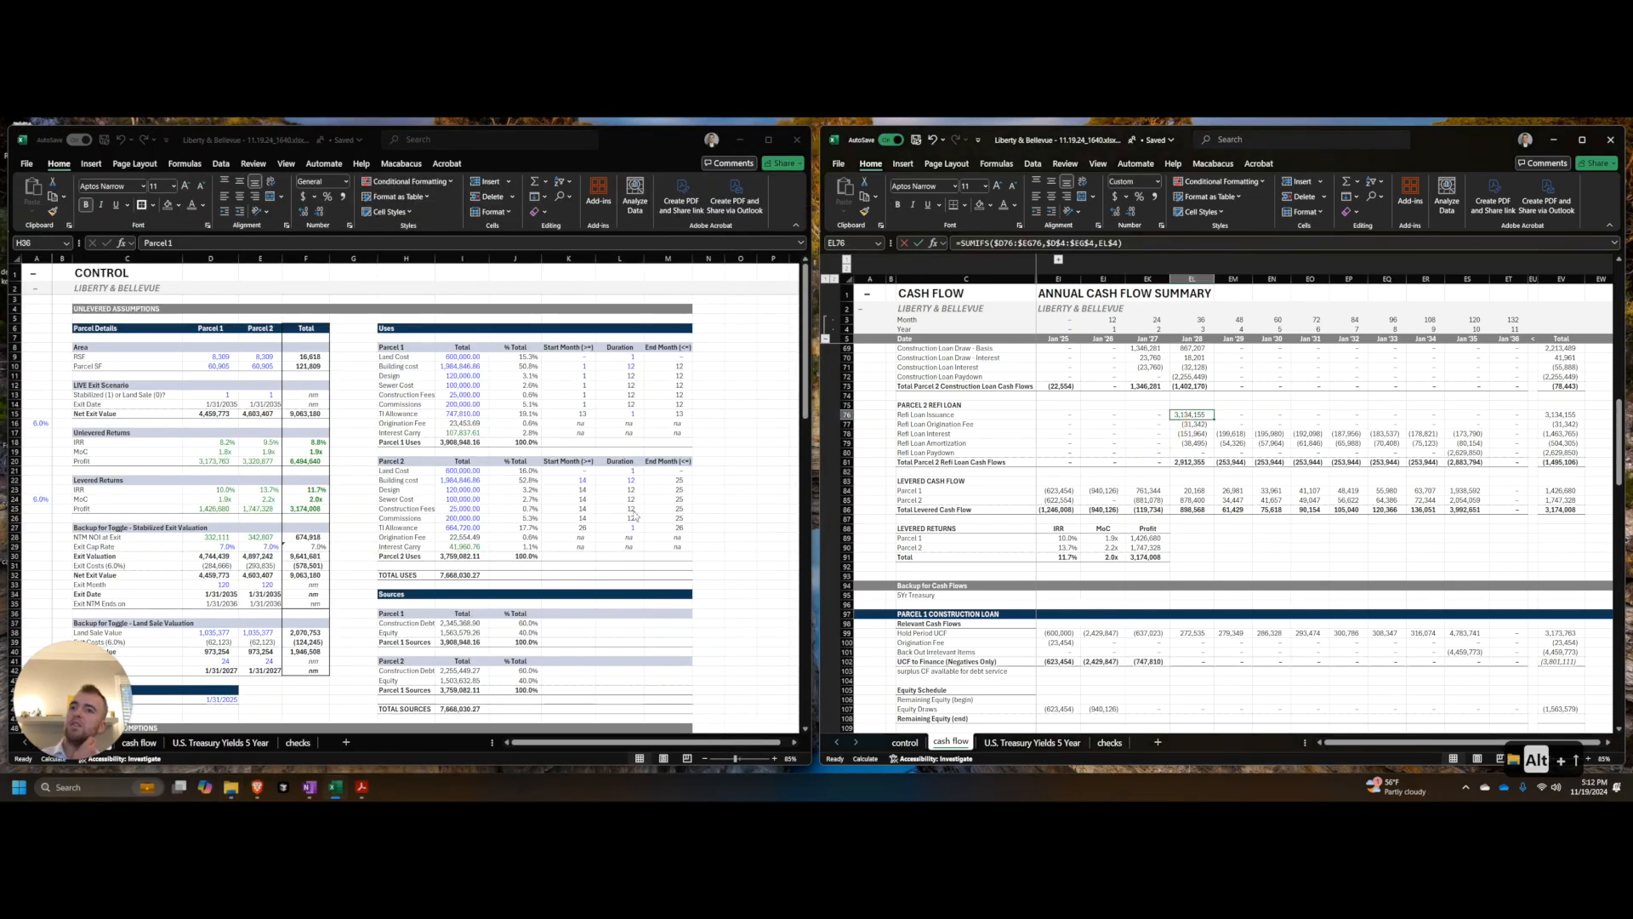
{"action": "left_click", "coordinate": [576, 502]}
{"action": "left_click", "coordinate": [493, 520]}
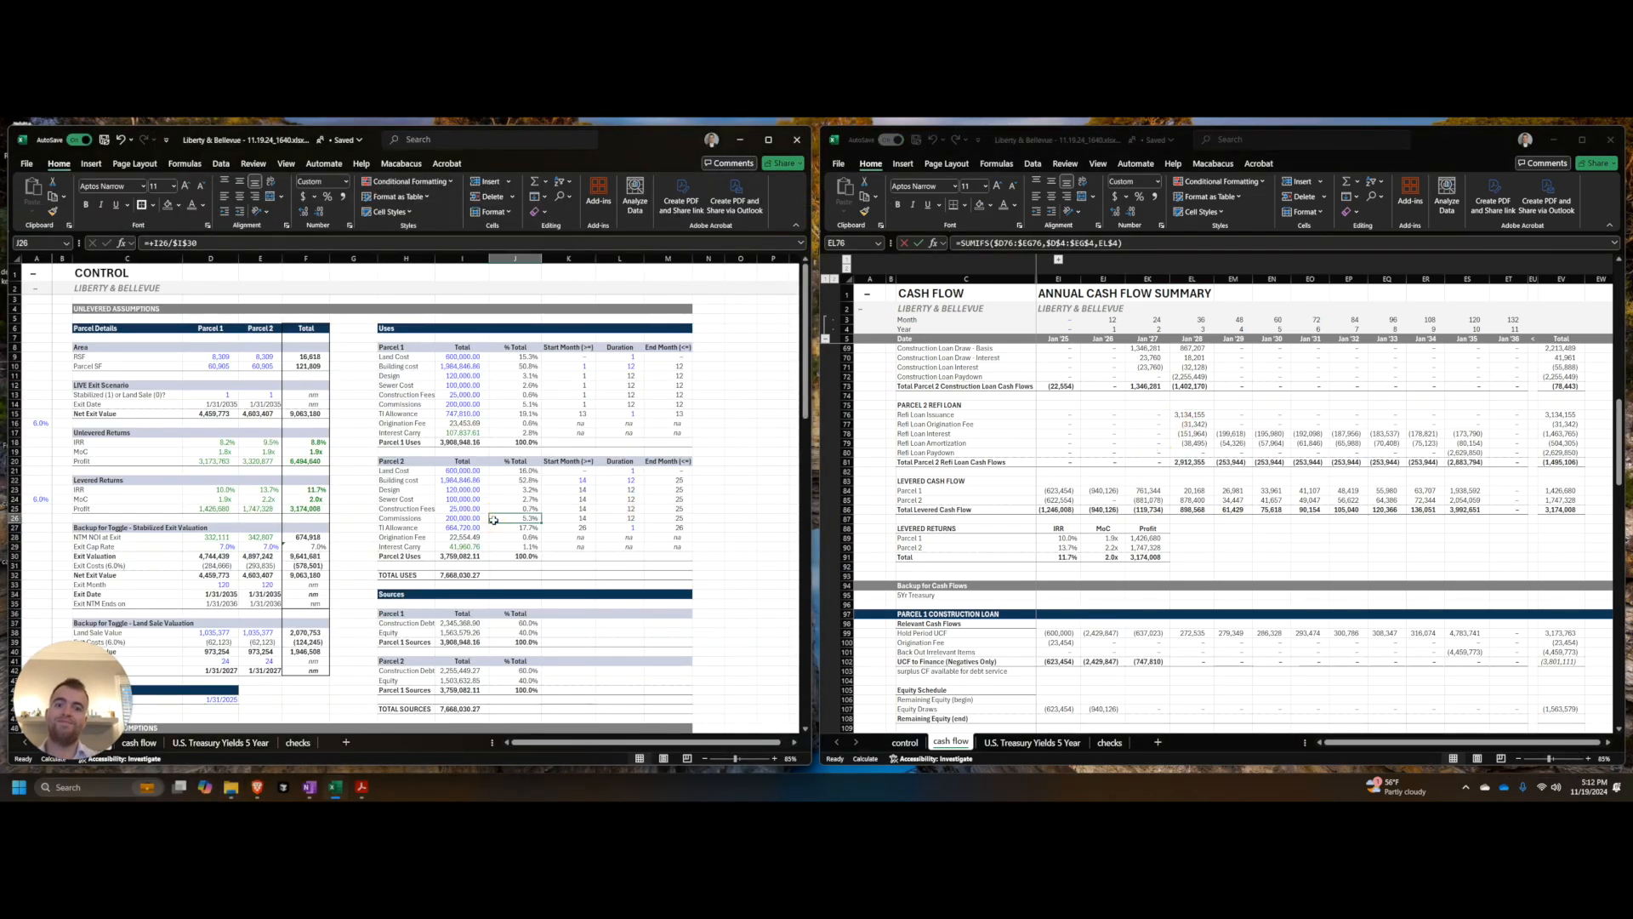